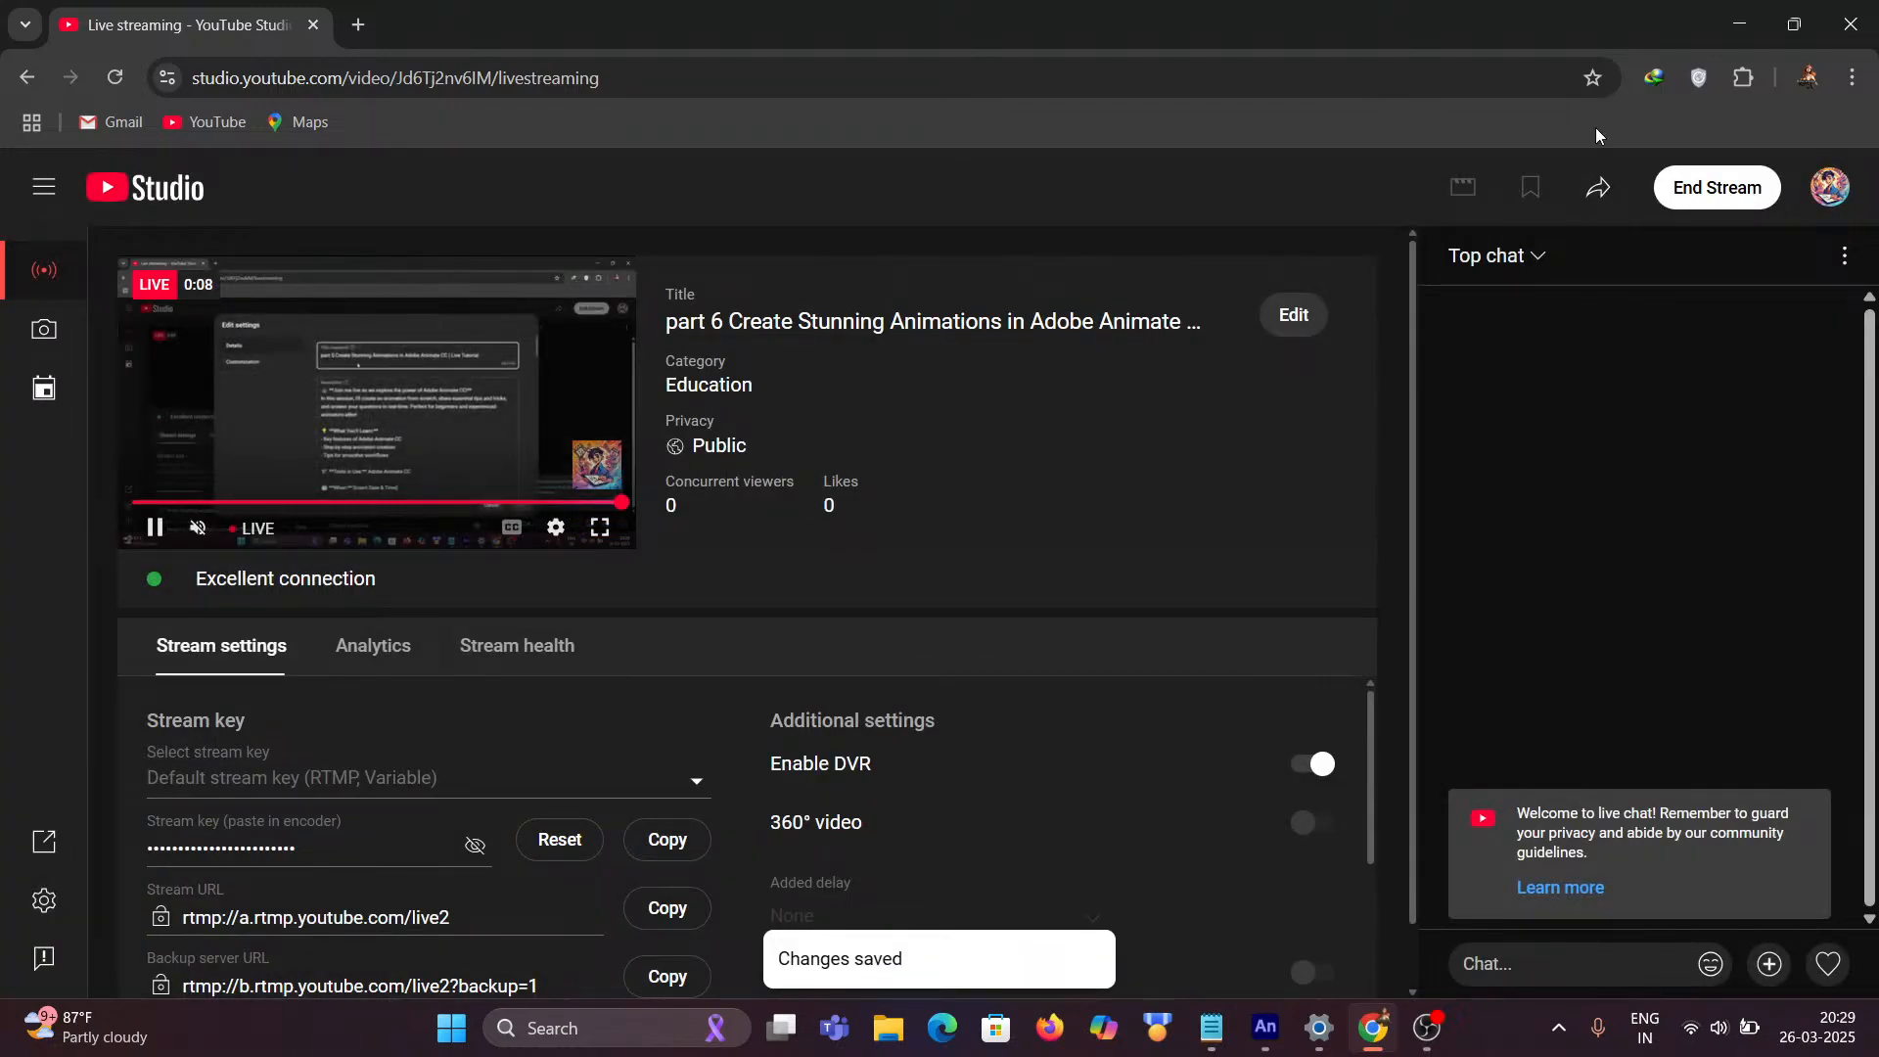
Step: Minimize the browser and OBS windows to switch to the cobra drawing in Adobe Animate
click(1737, 24)
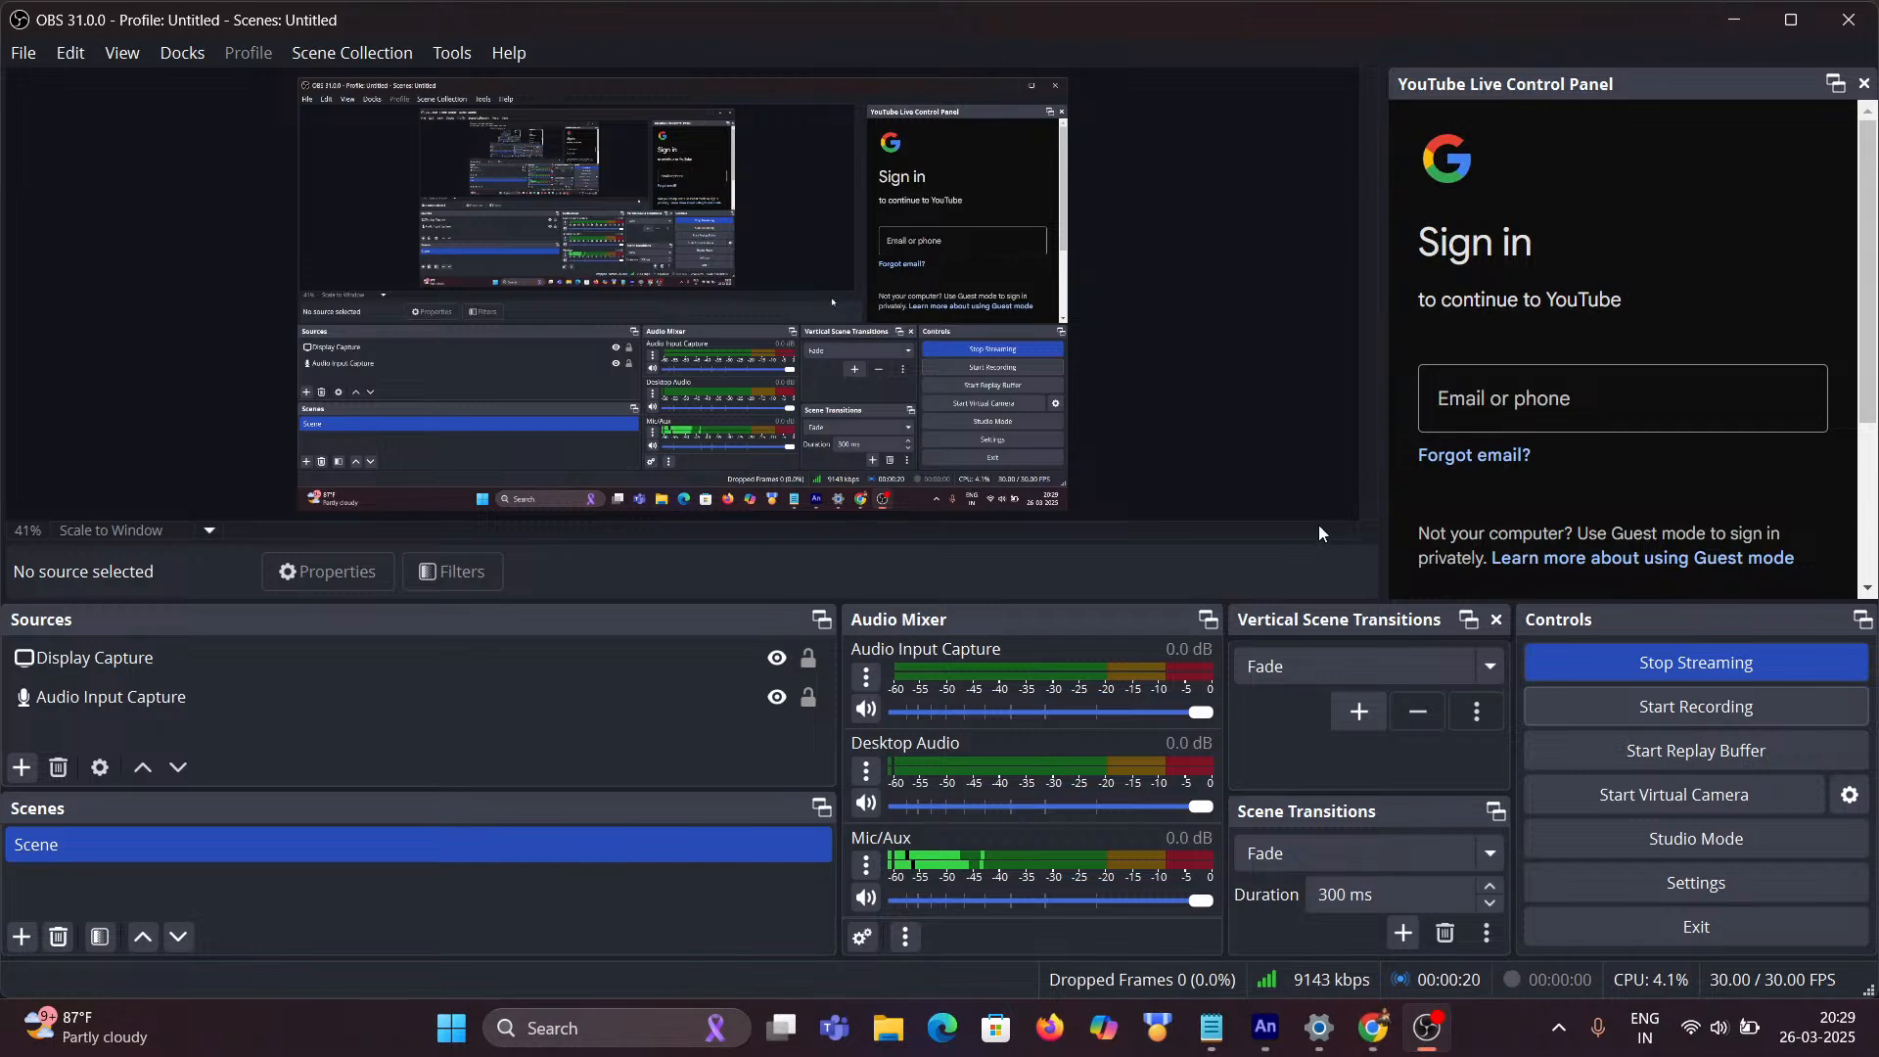
click(1739, 24)
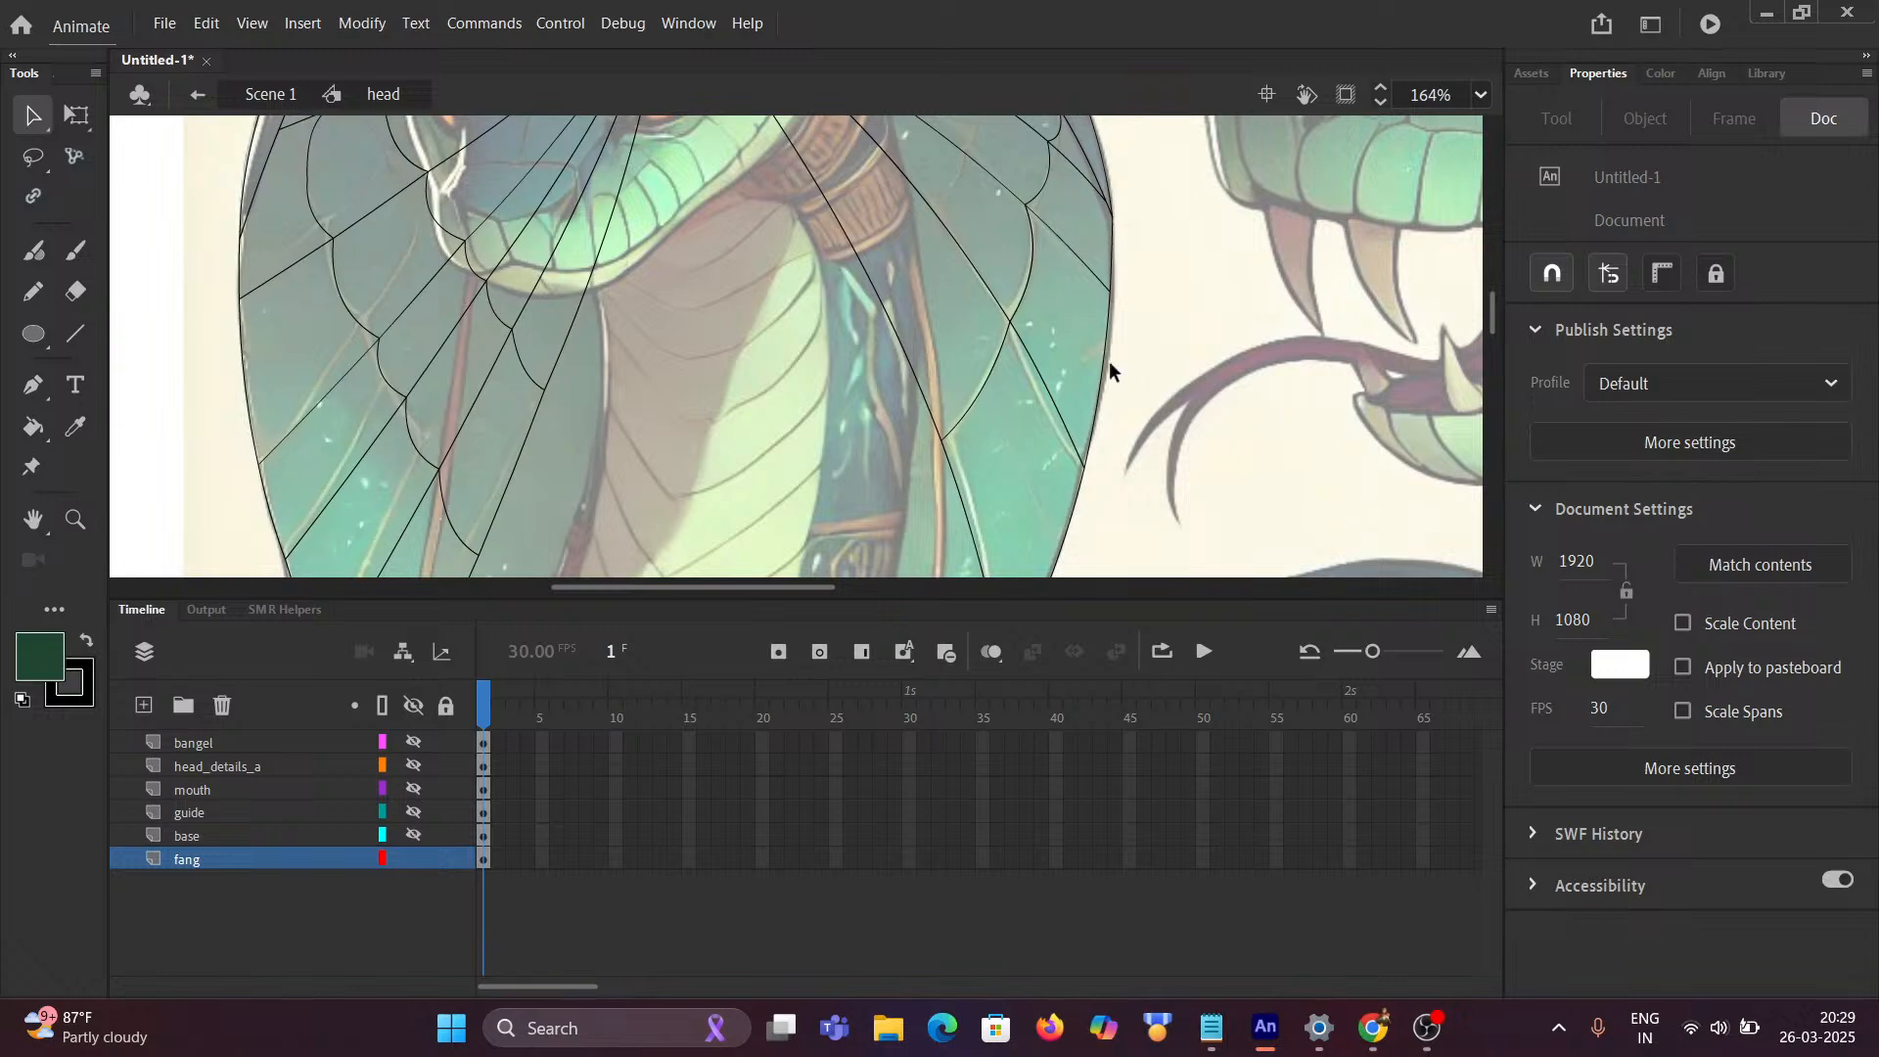
scroll(1077, 330, down, 5)
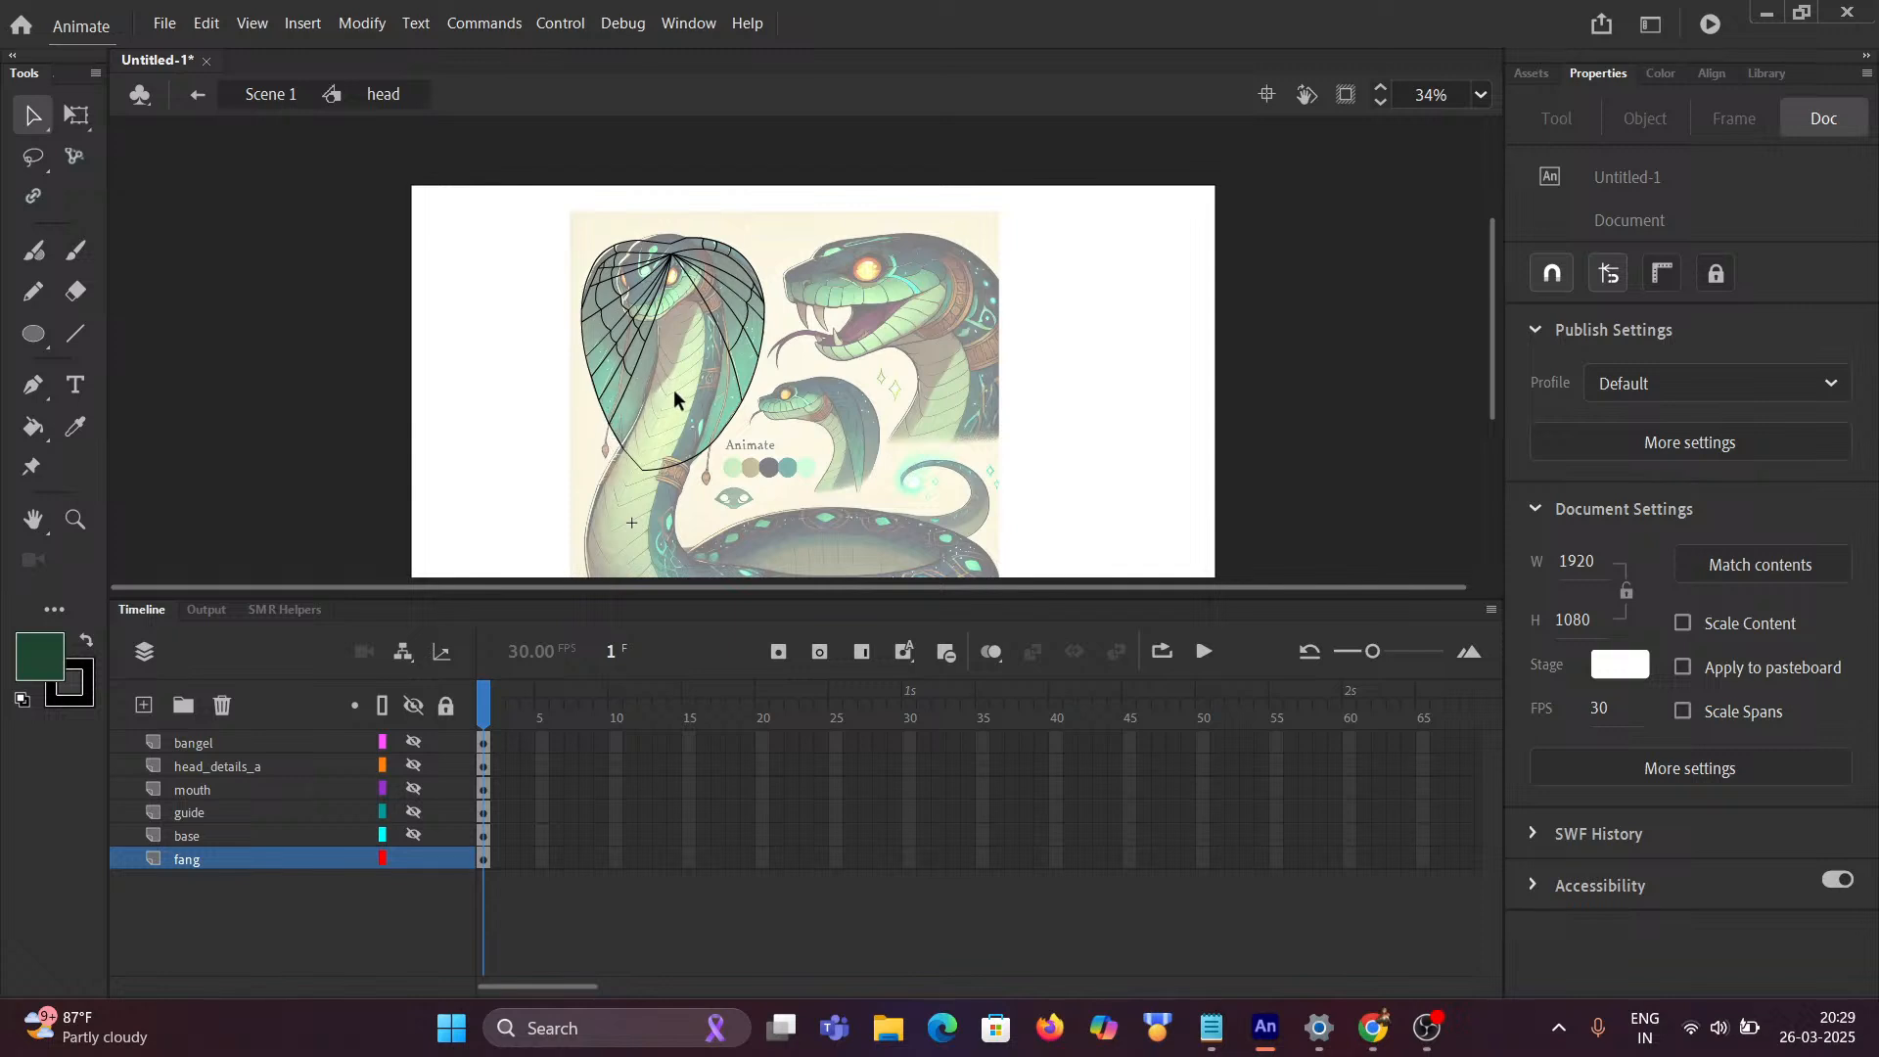
scroll(673, 389, up, 5)
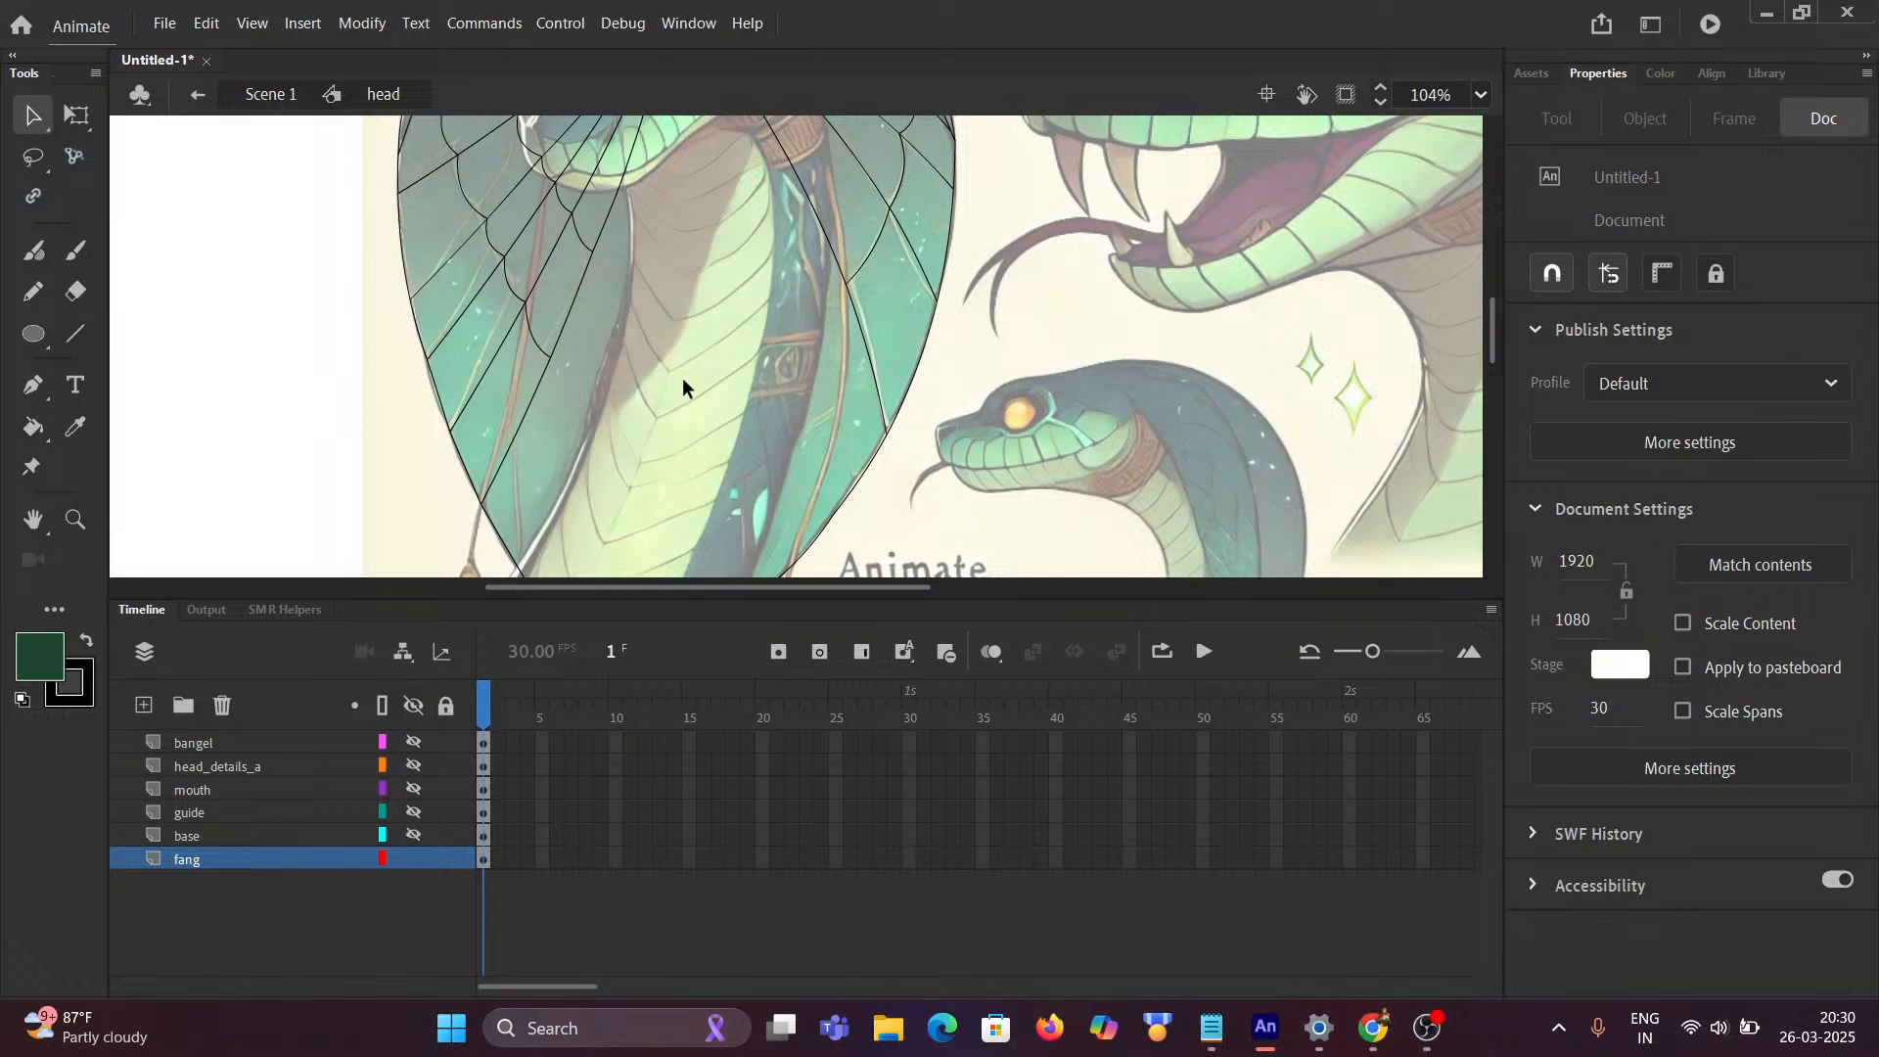
Step: Examine the cobra reference in Scene 1, and reopen the head symbol to review its hood linework
click(280, 96)
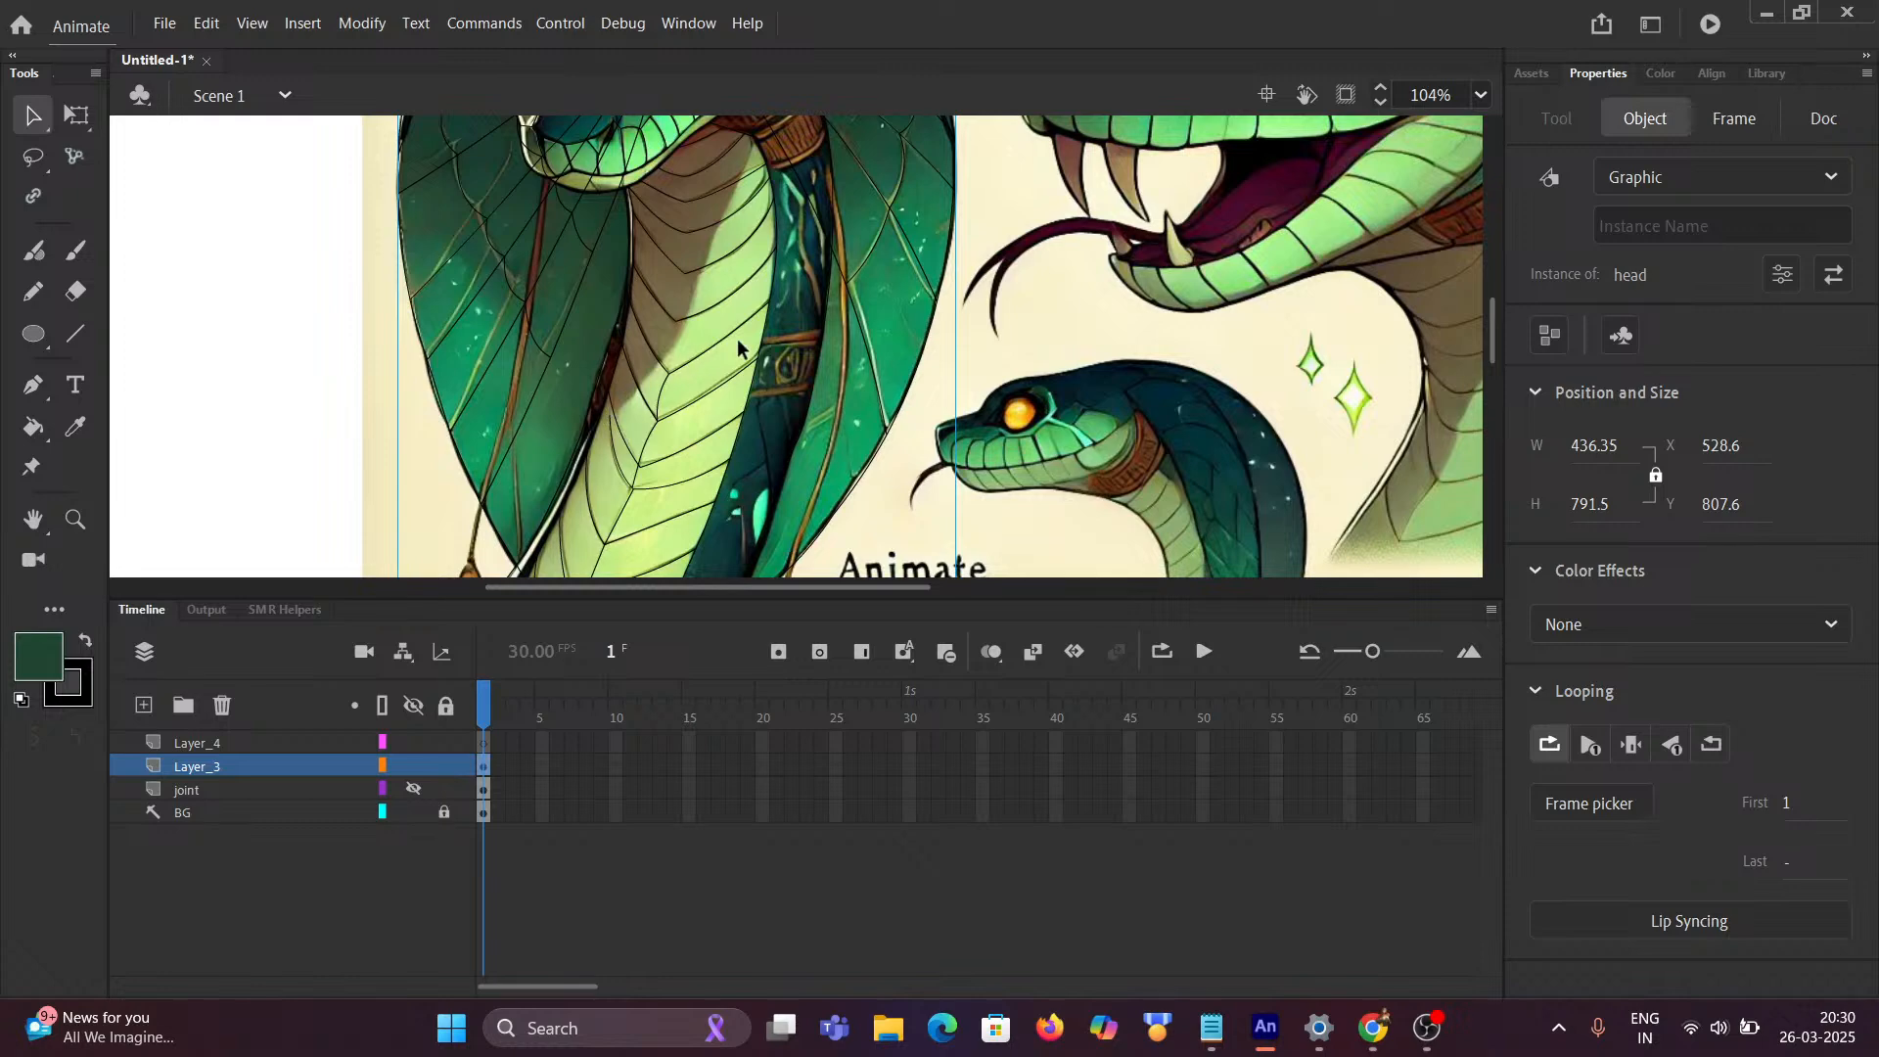
scroll(759, 354, up, 3)
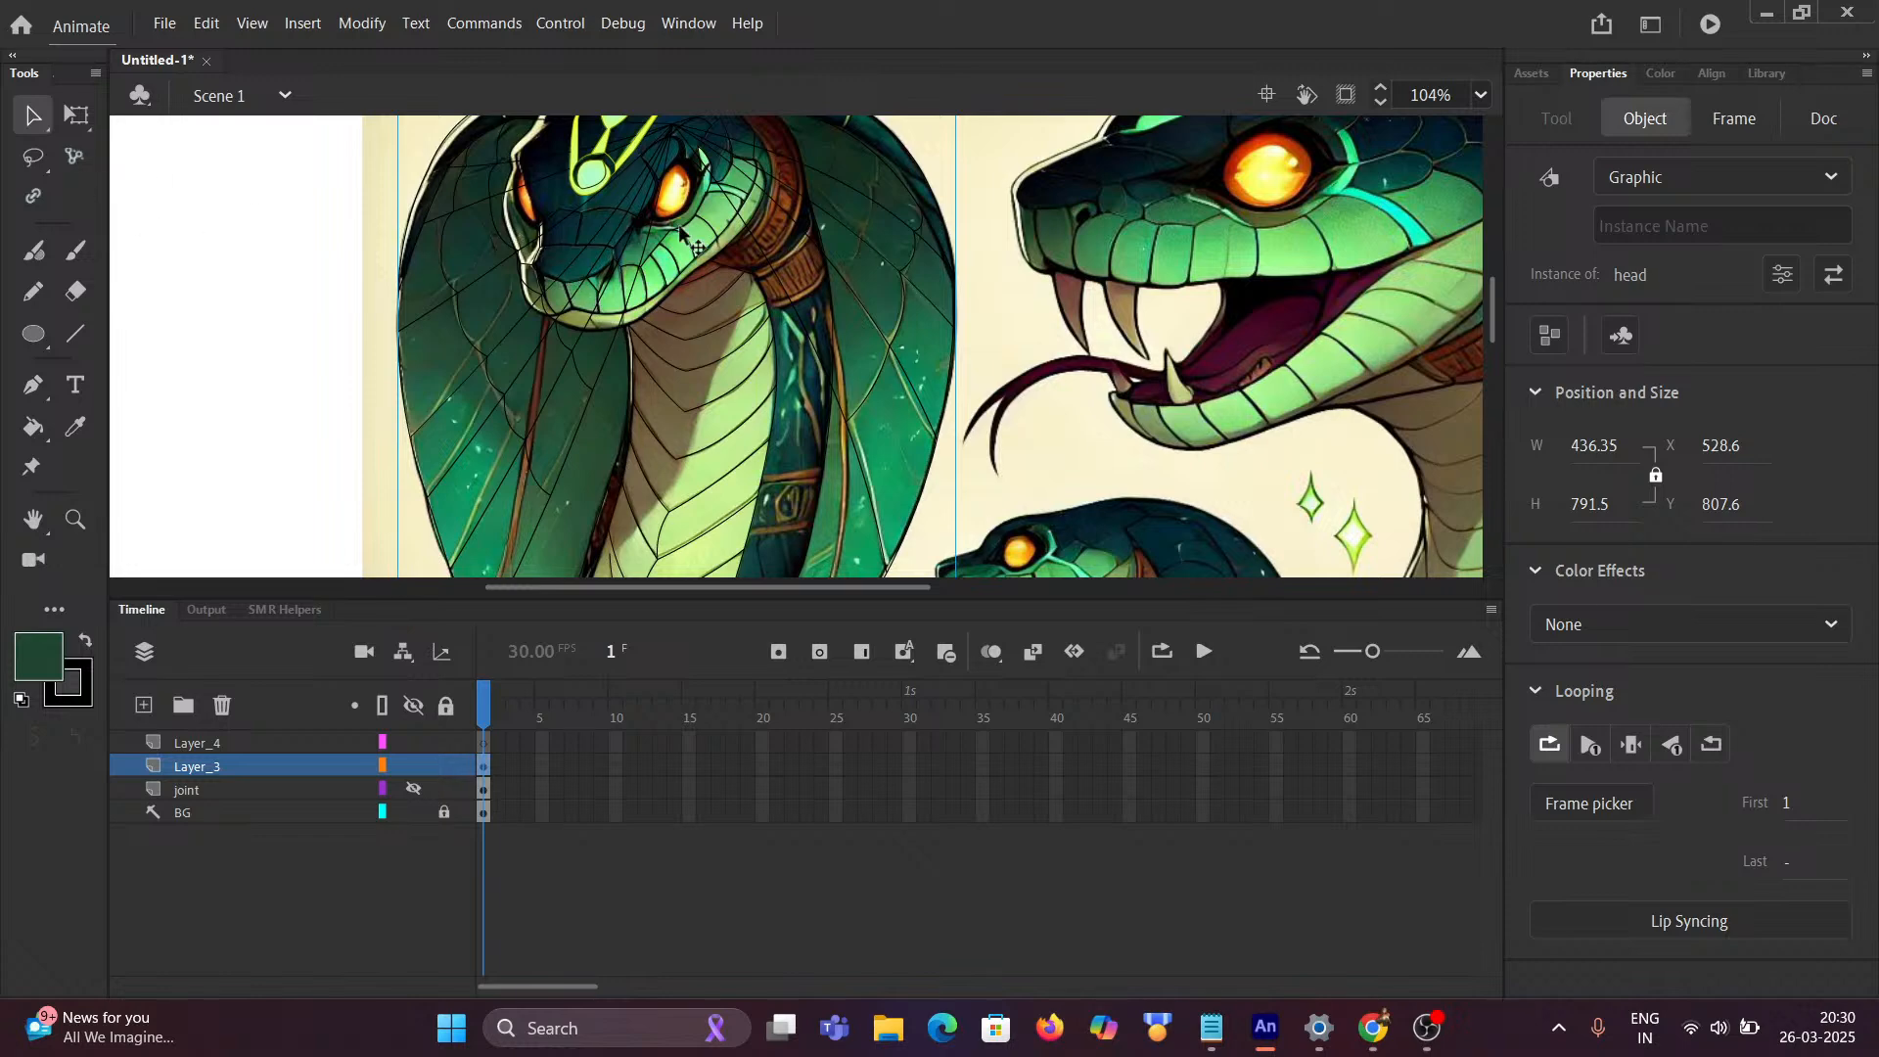
scroll(675, 323, up, 2)
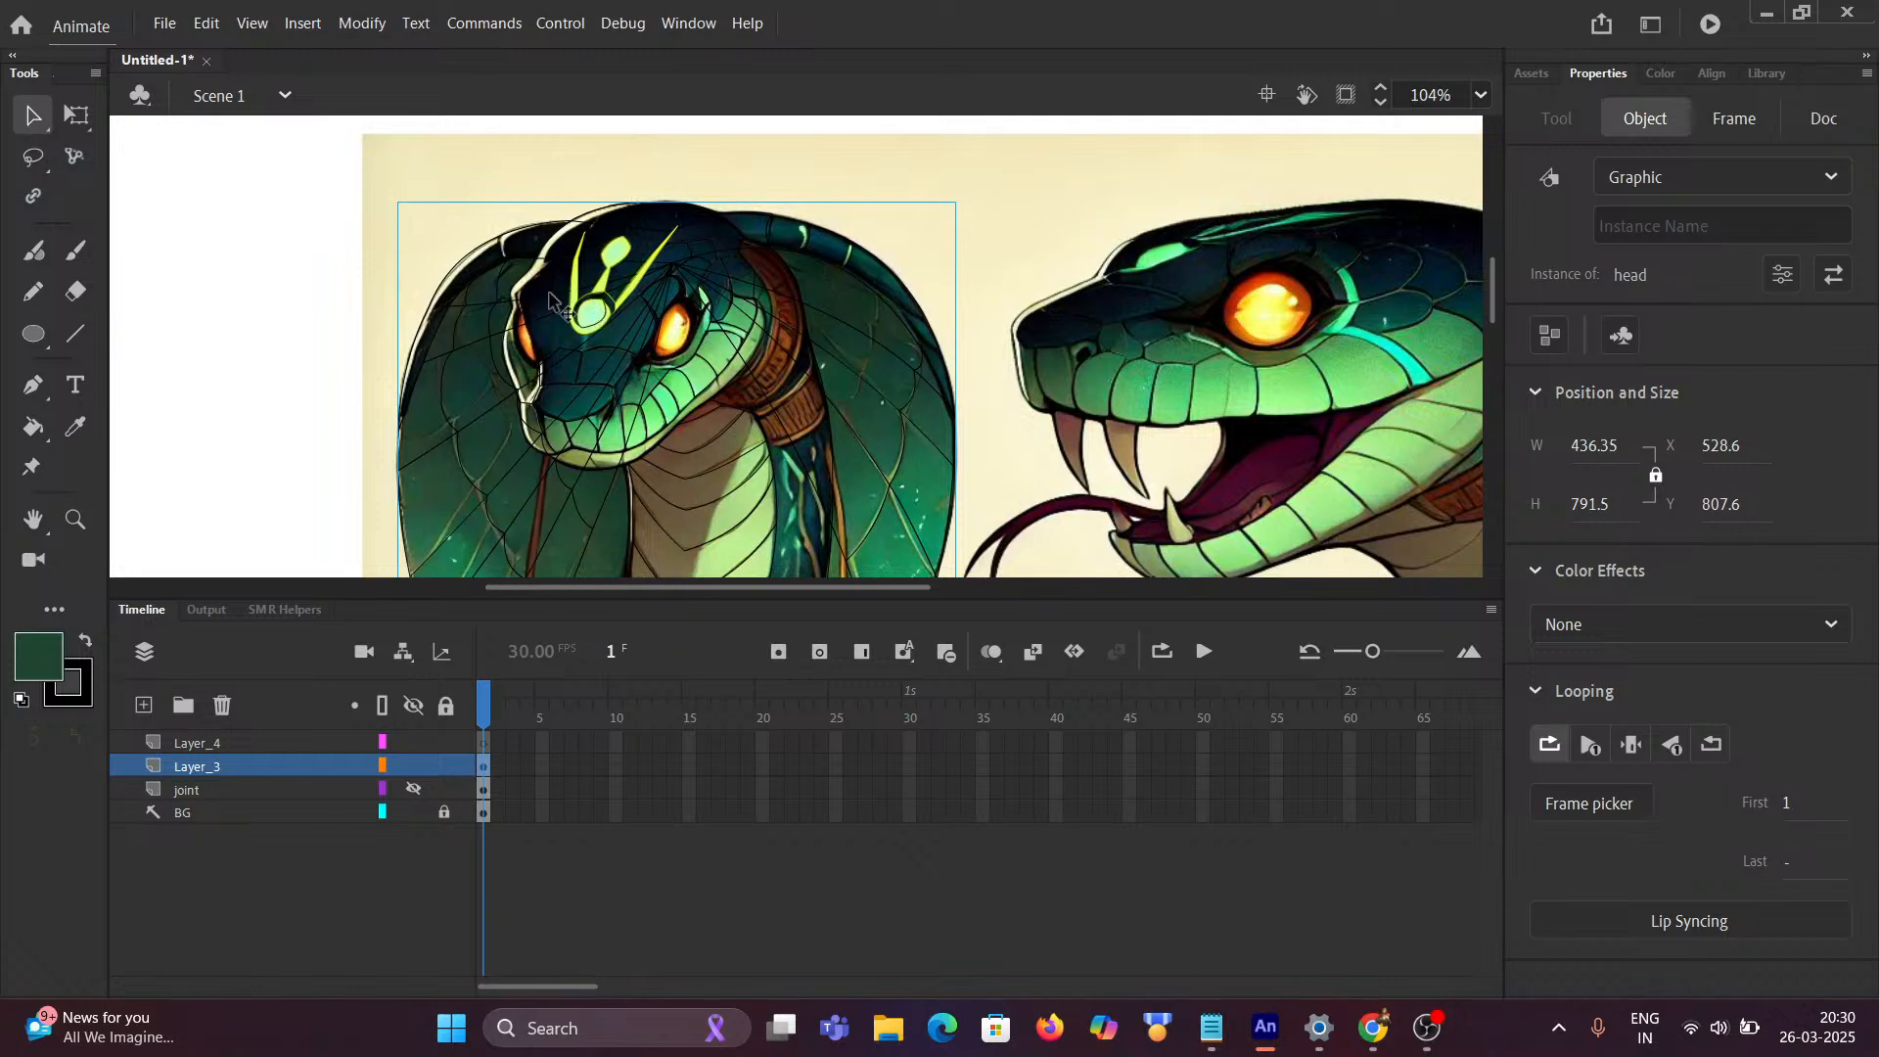
double_click(590, 321)
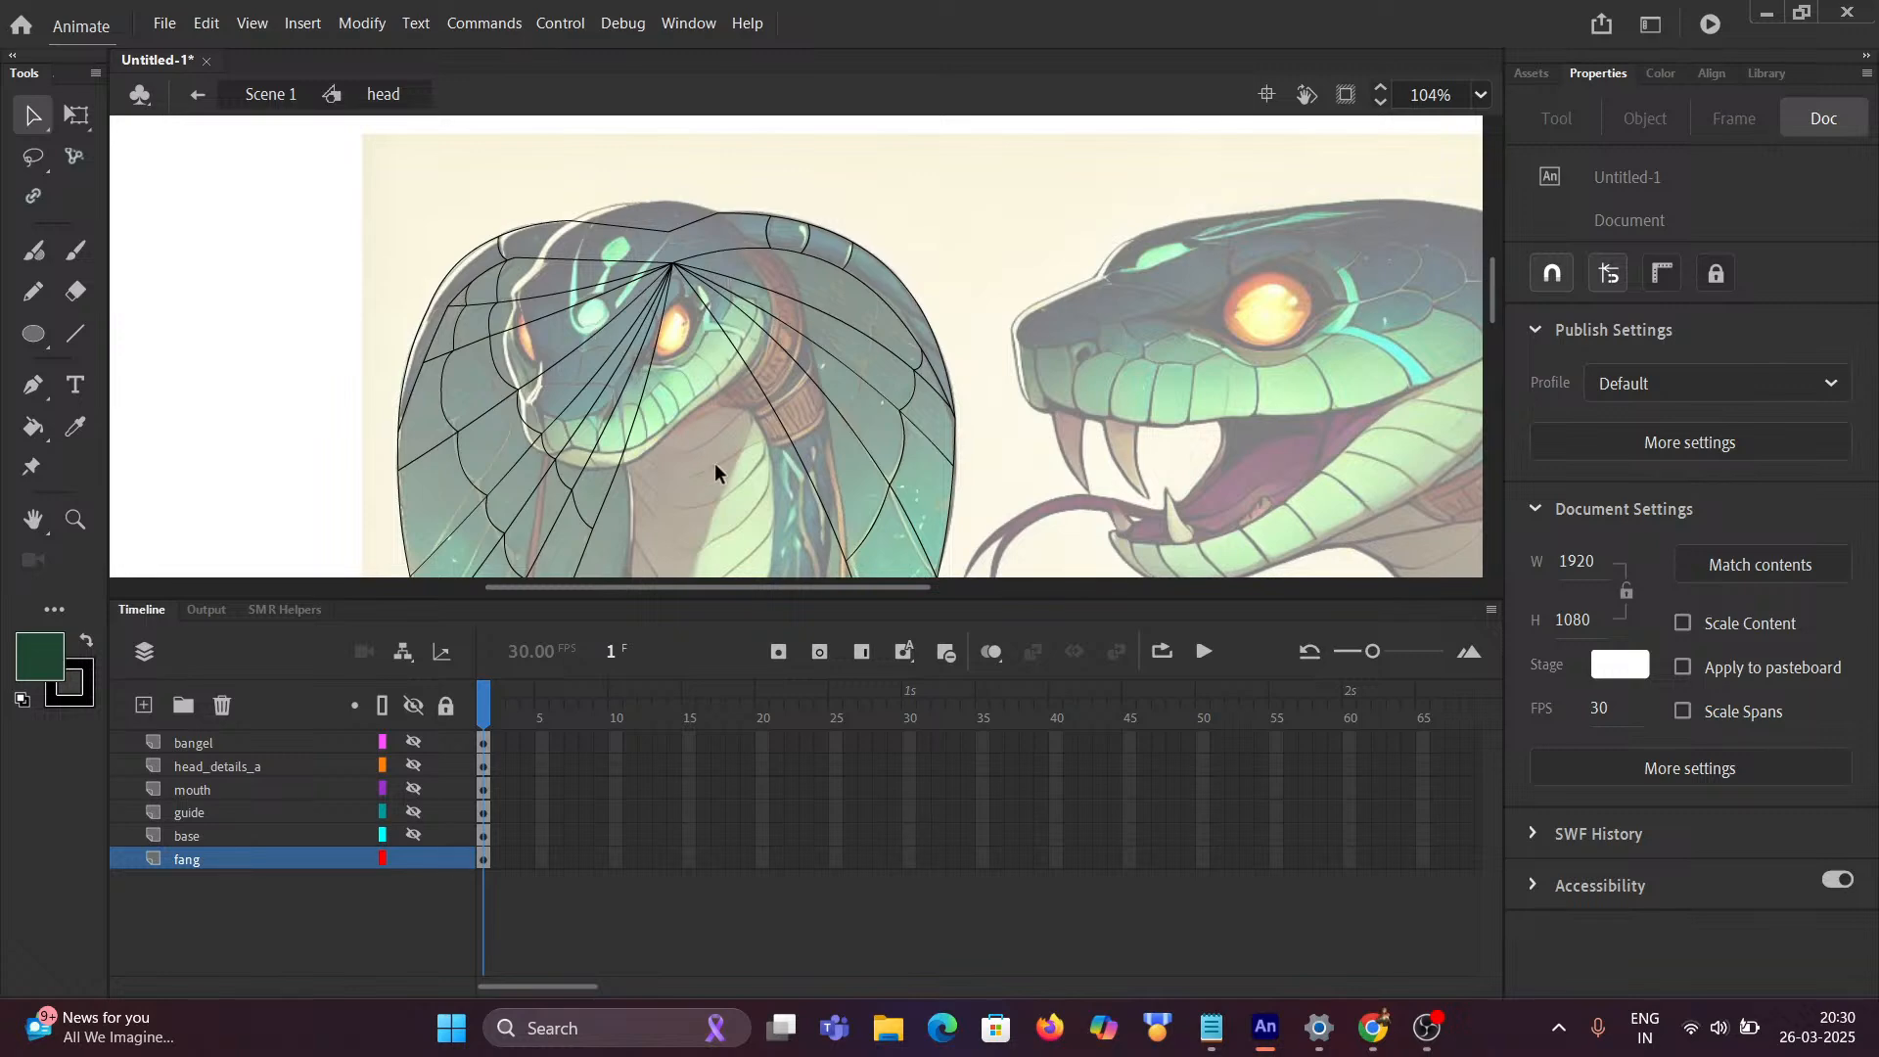
scroll(715, 473, down, 3)
scroll(646, 342, up, 2)
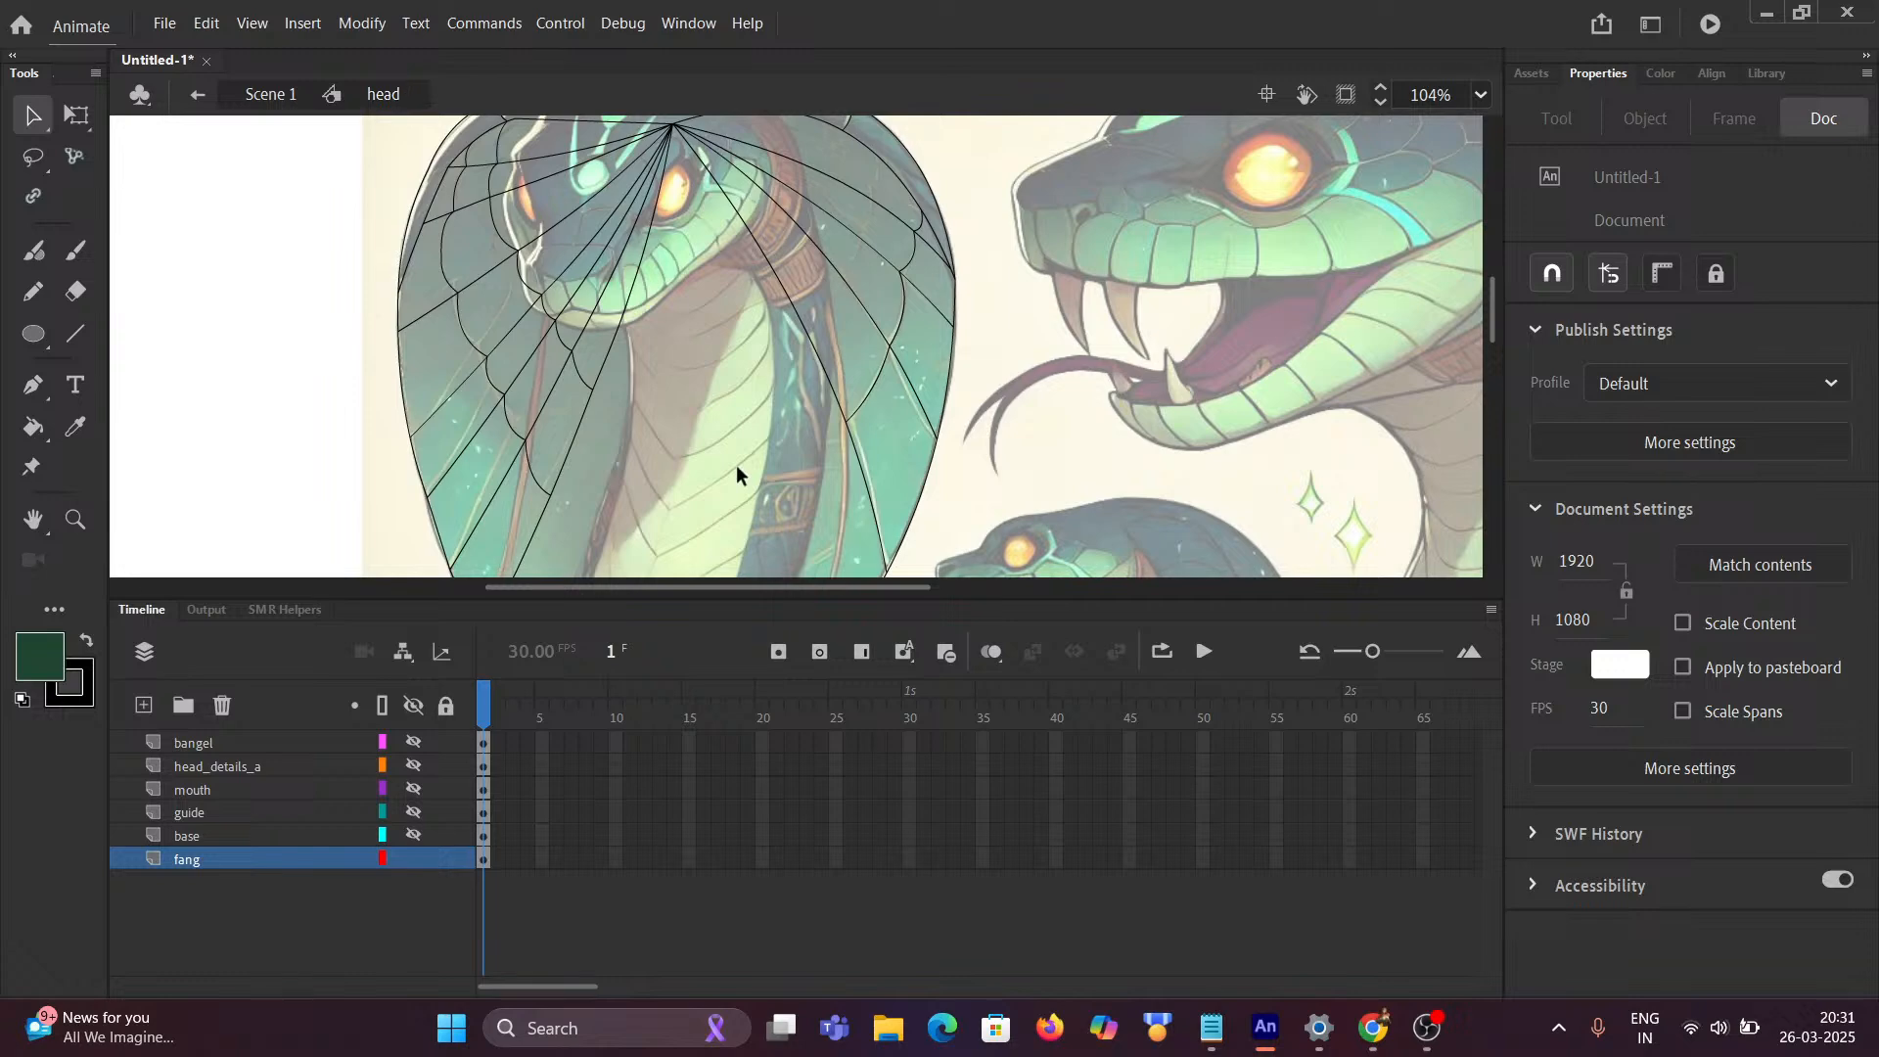
scroll(736, 466, down, 4)
scroll(738, 468, up, 2)
scroll(654, 452, up, 2)
Step: Choose the Classic Brush and set its size to 56
click(74, 254)
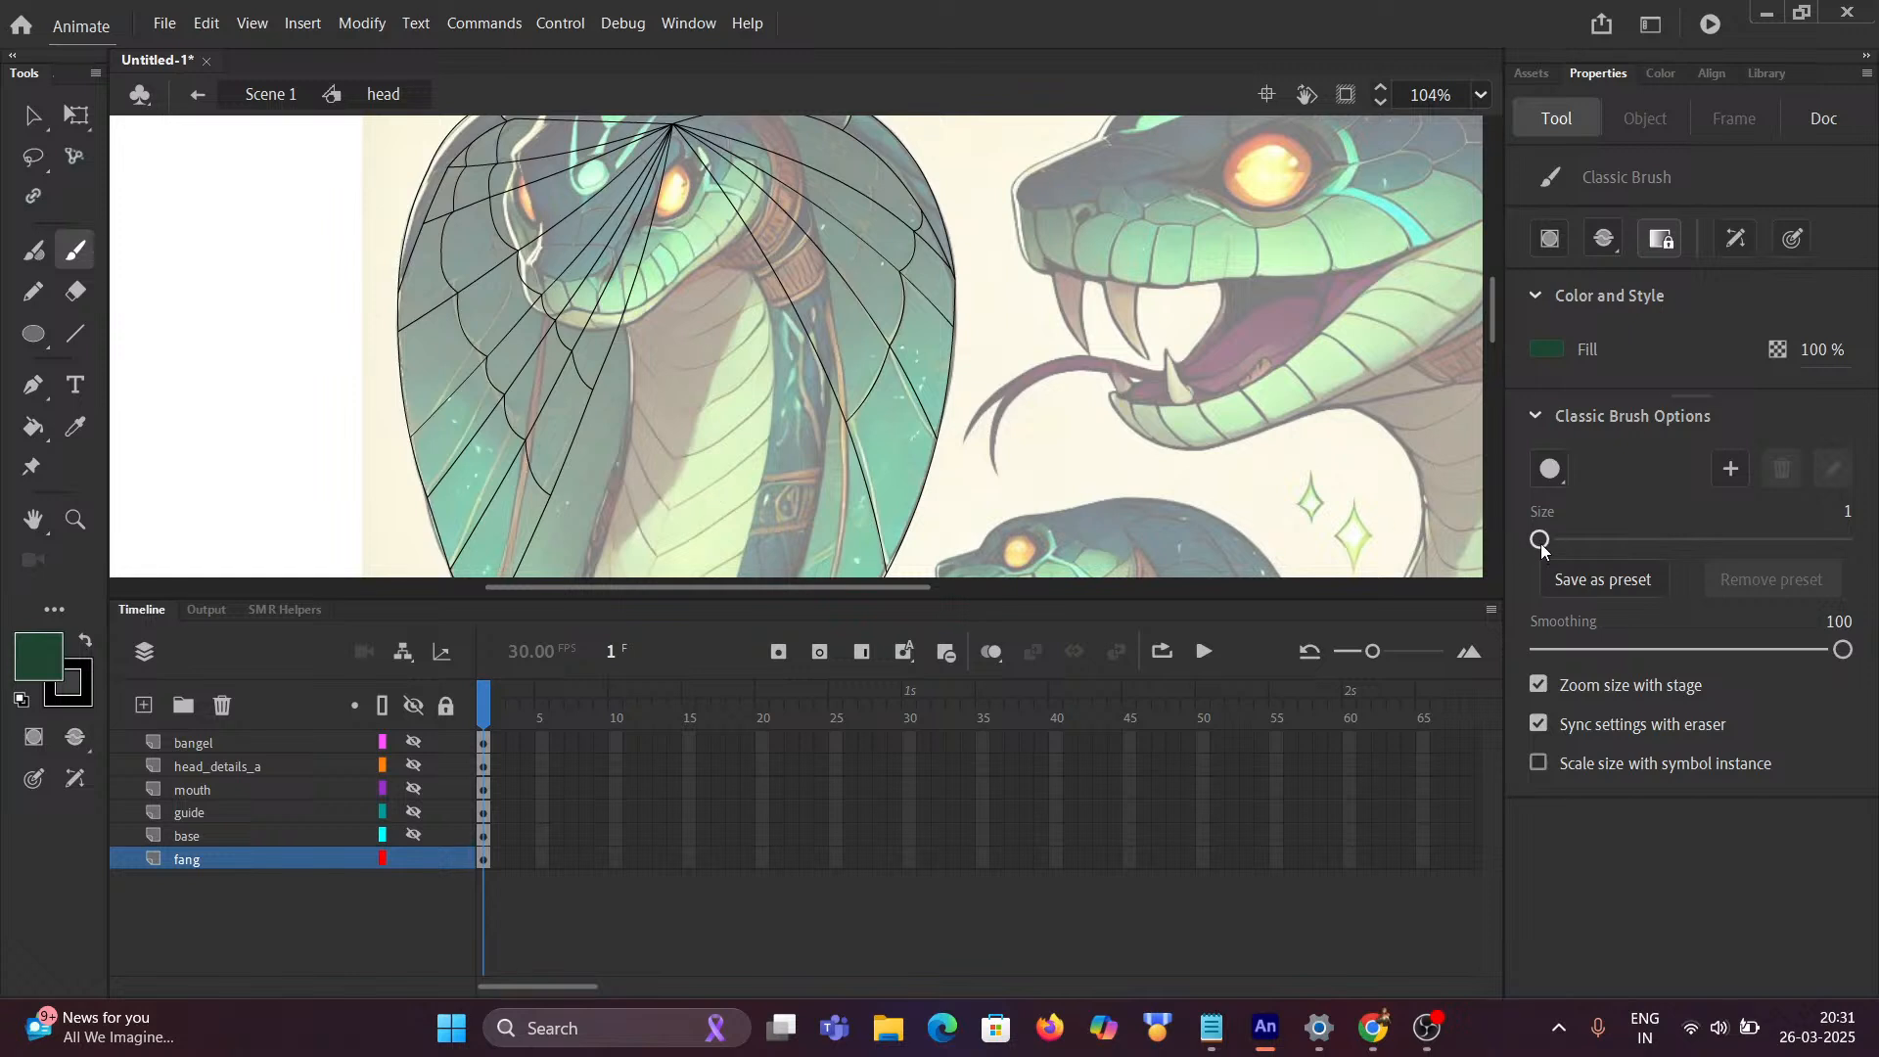
drag(1541, 542, 1565, 538)
drag(1562, 541, 1576, 540)
drag(1575, 540, 1623, 539)
Step: Try a dark green brush stroke across the lower hood lines, and undo it
drag(614, 470, 531, 402)
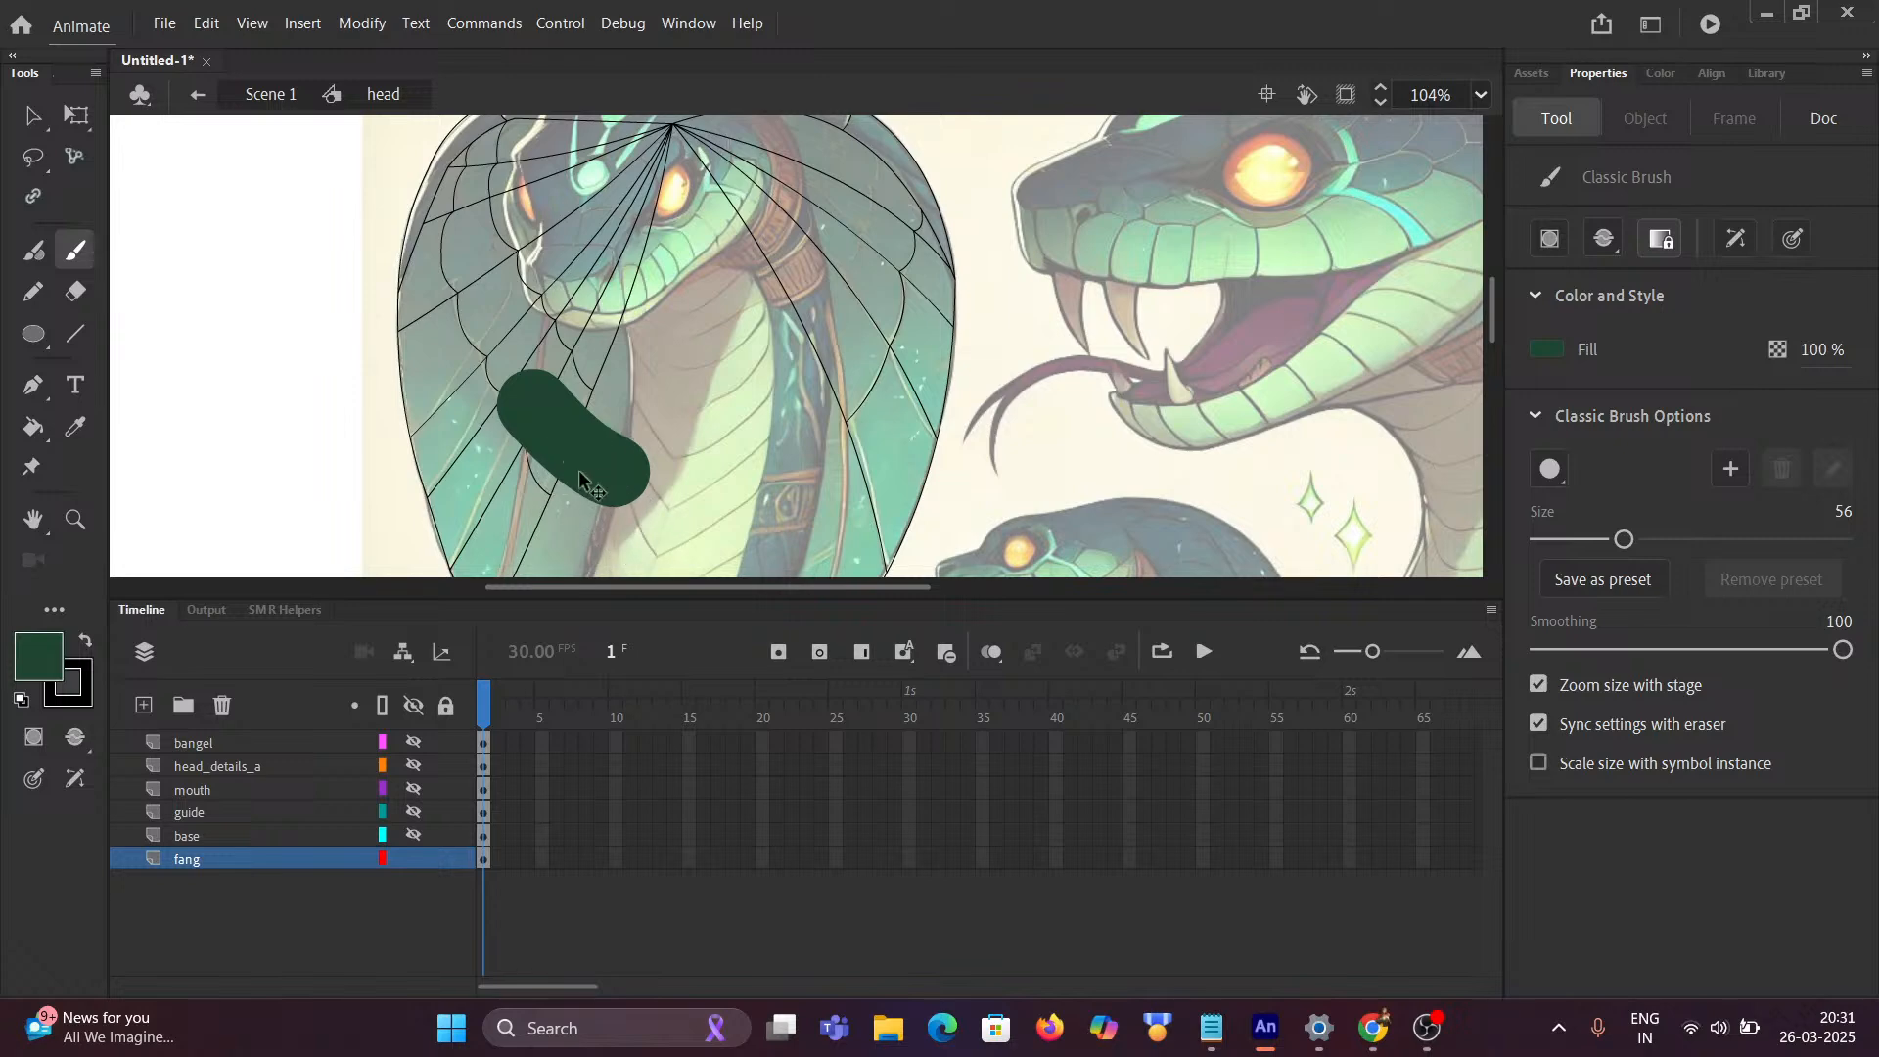
scroll(570, 462, up, 6)
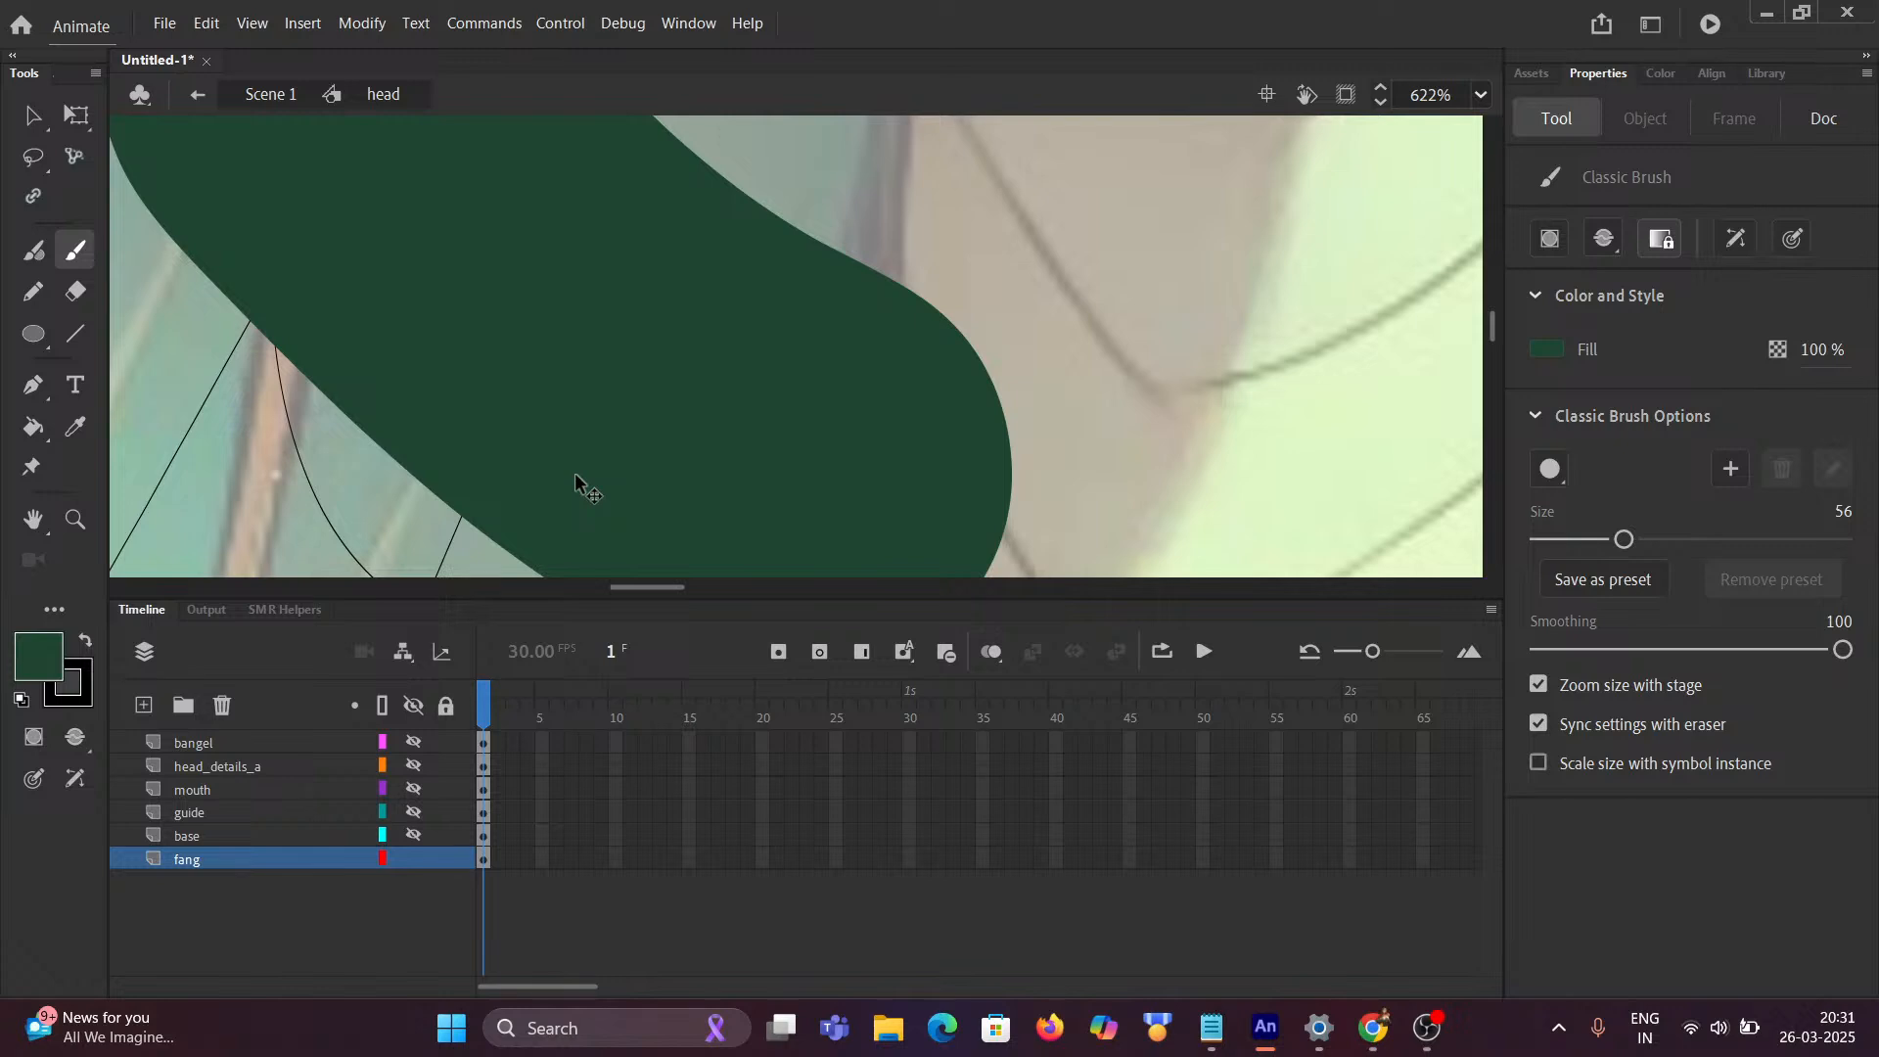
scroll(577, 482, down, 5)
key(ctrl+z)
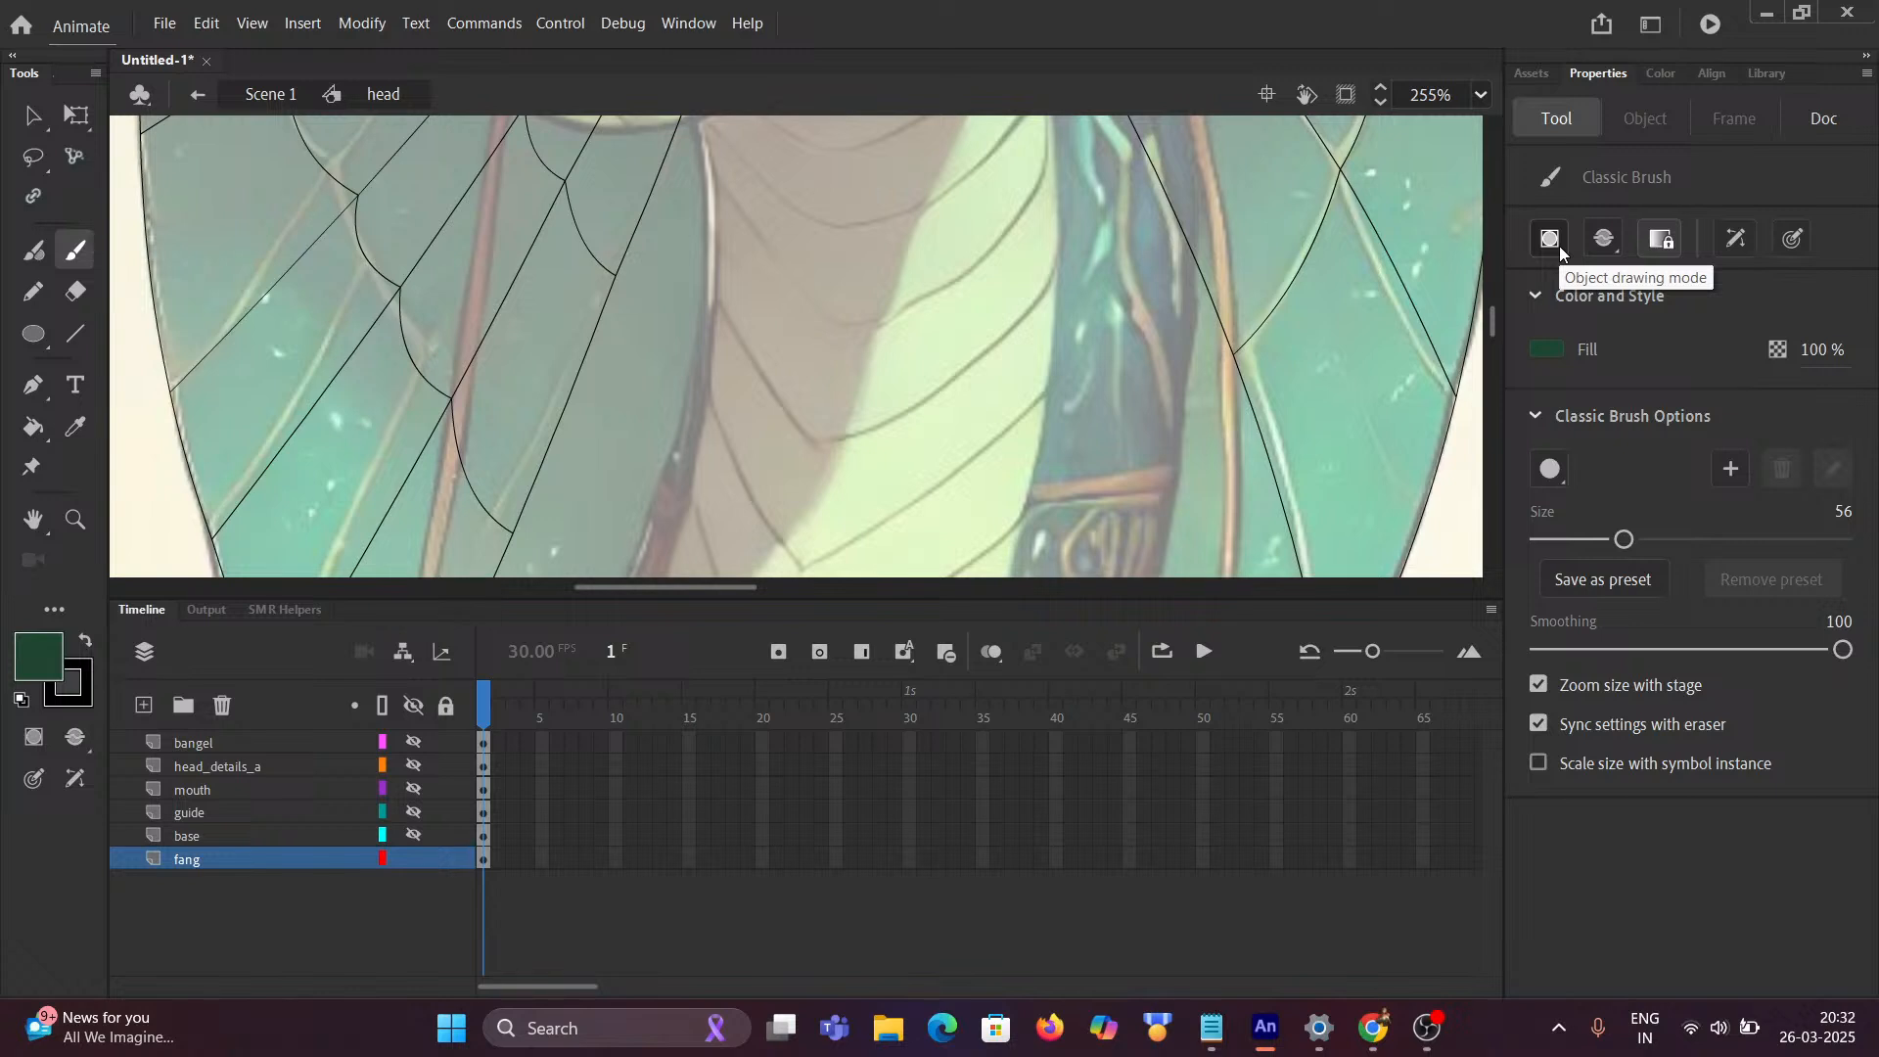
Step: Try painting across the hood with the brush in Paint Fills Only mode
click(1608, 252)
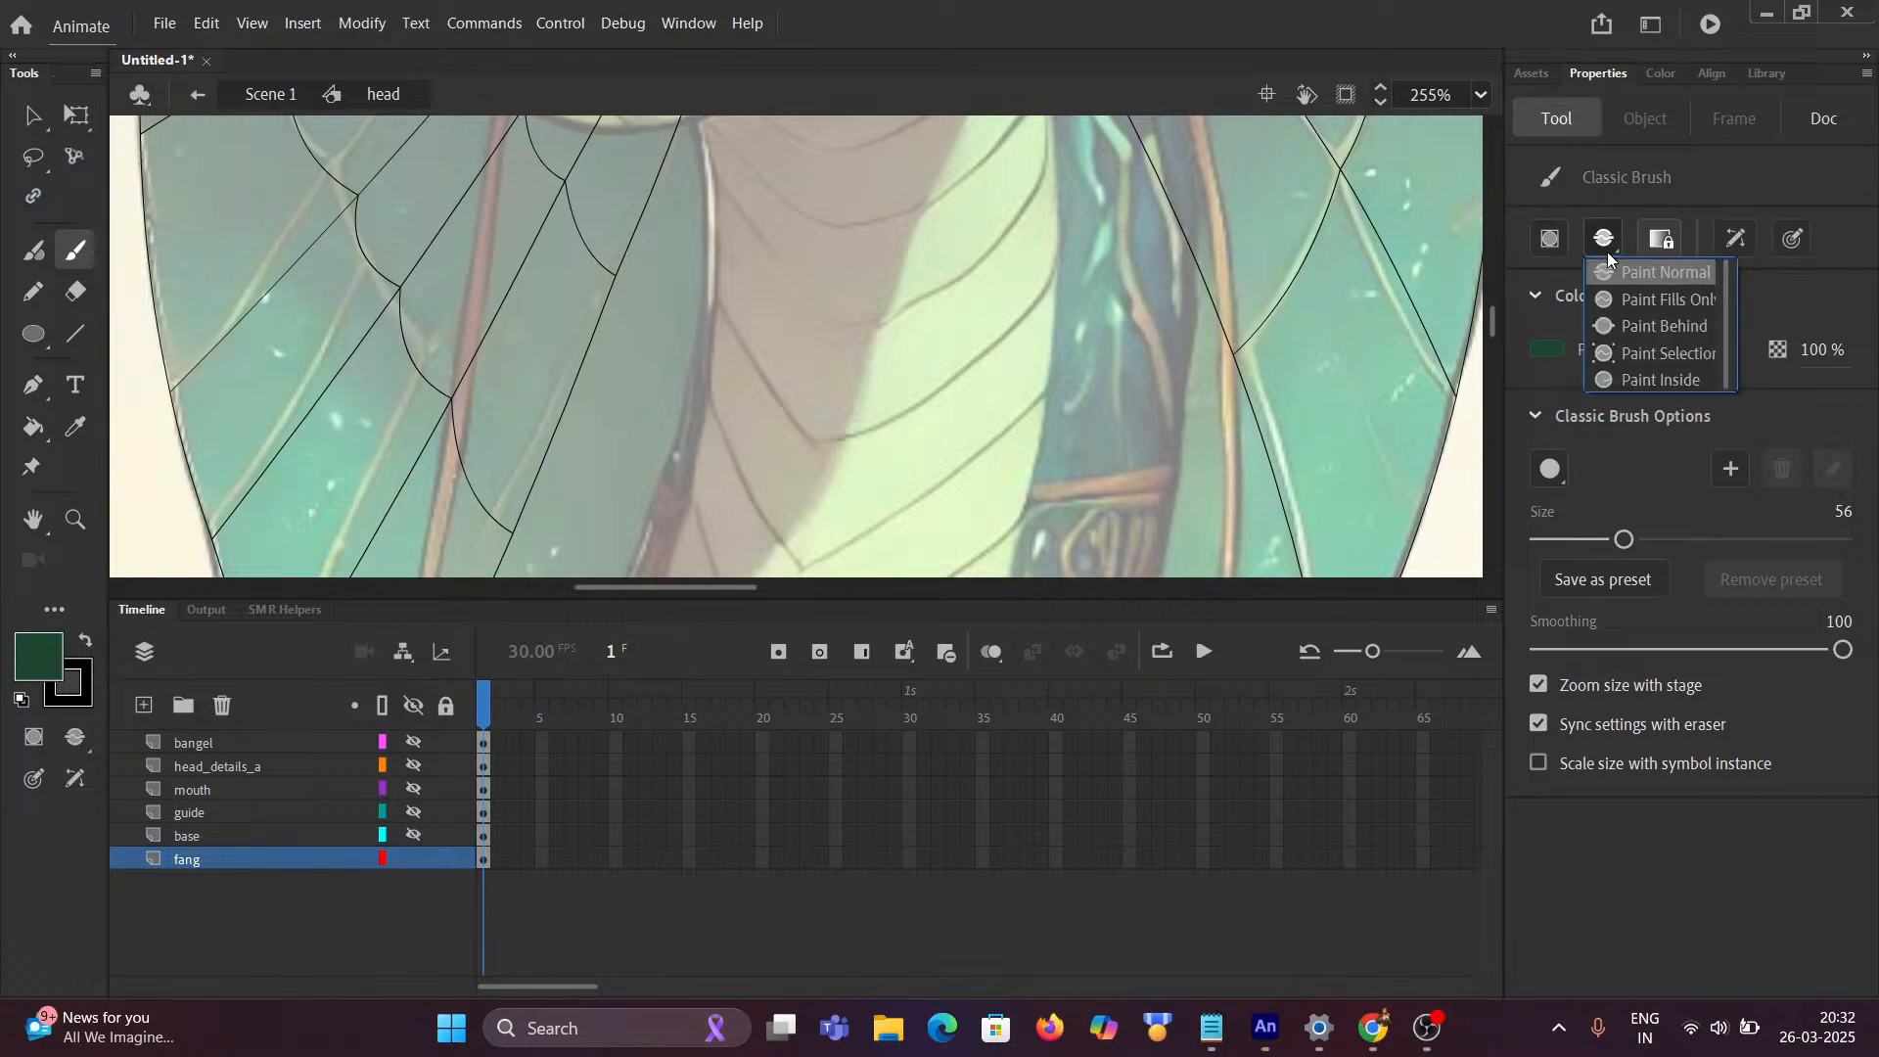
click(1648, 299)
drag(653, 337, 495, 312)
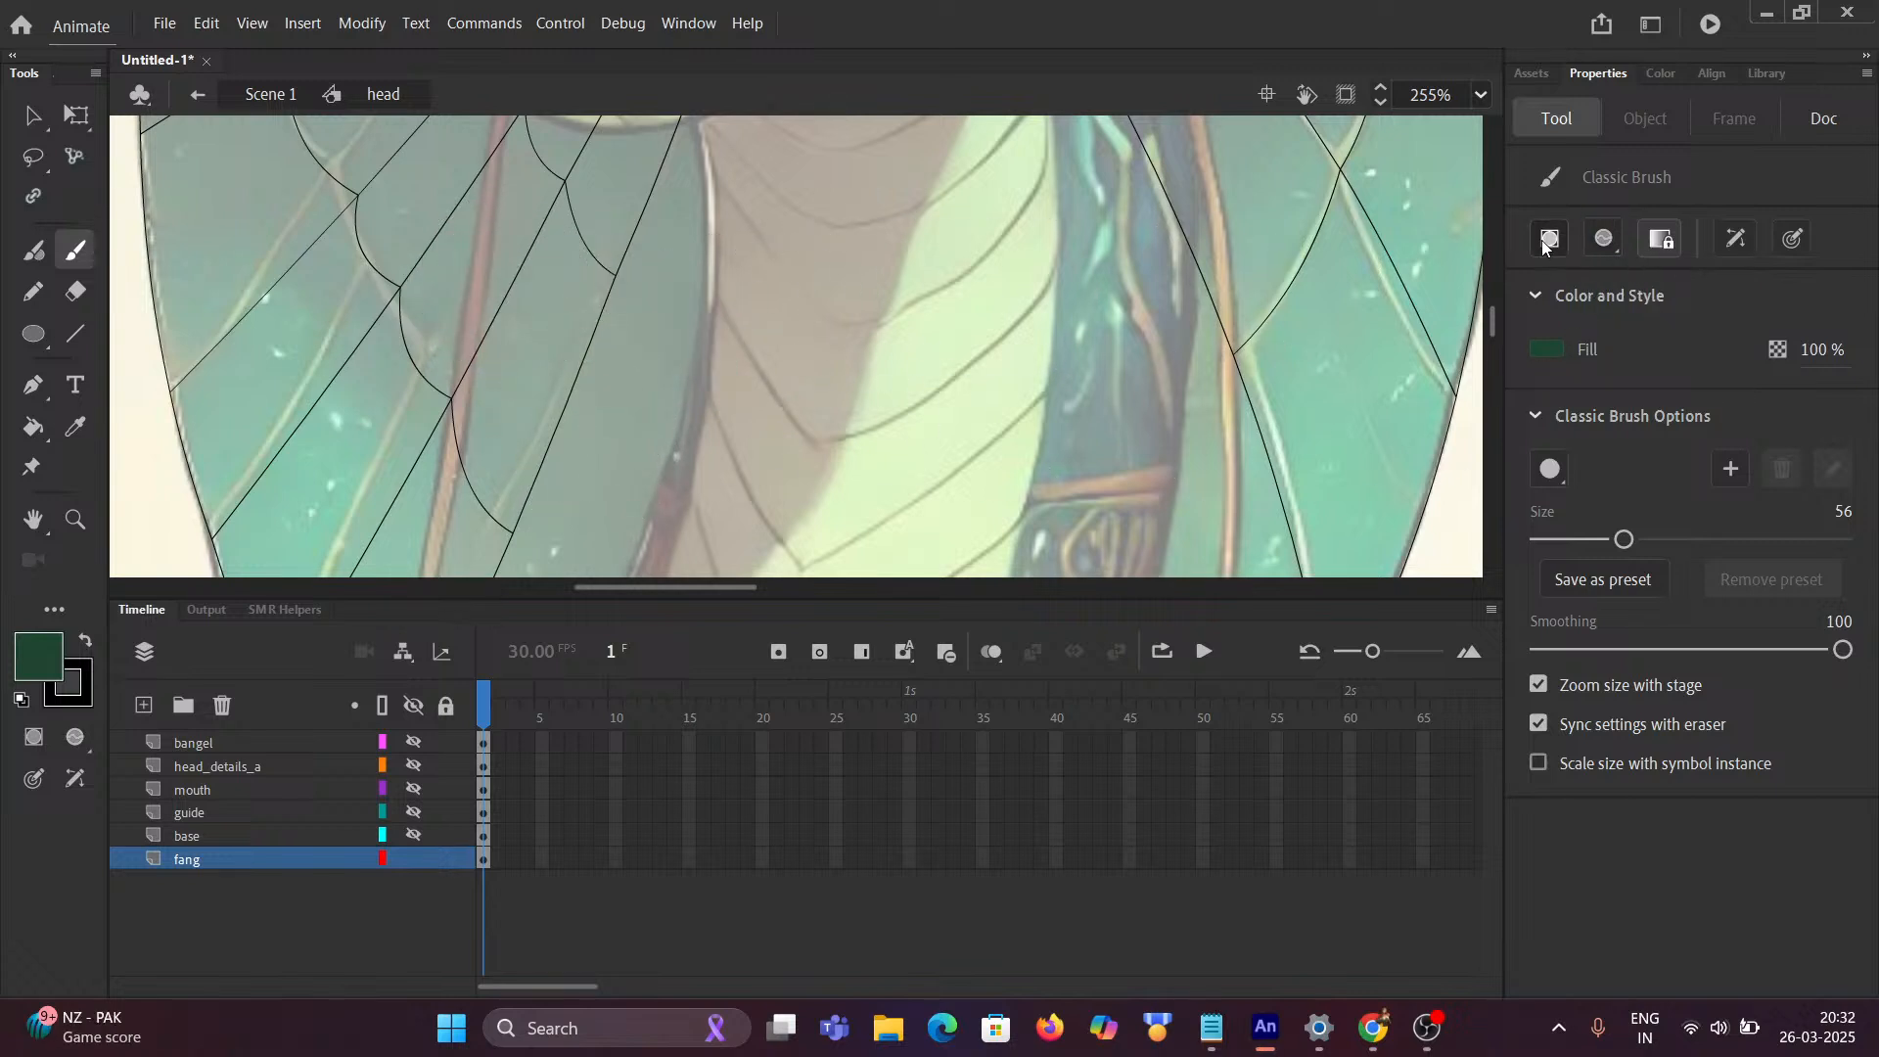
Step: Set the brush to Paint Behind and paint a dark green patch behind the hood lines below the mouth
click(1605, 240)
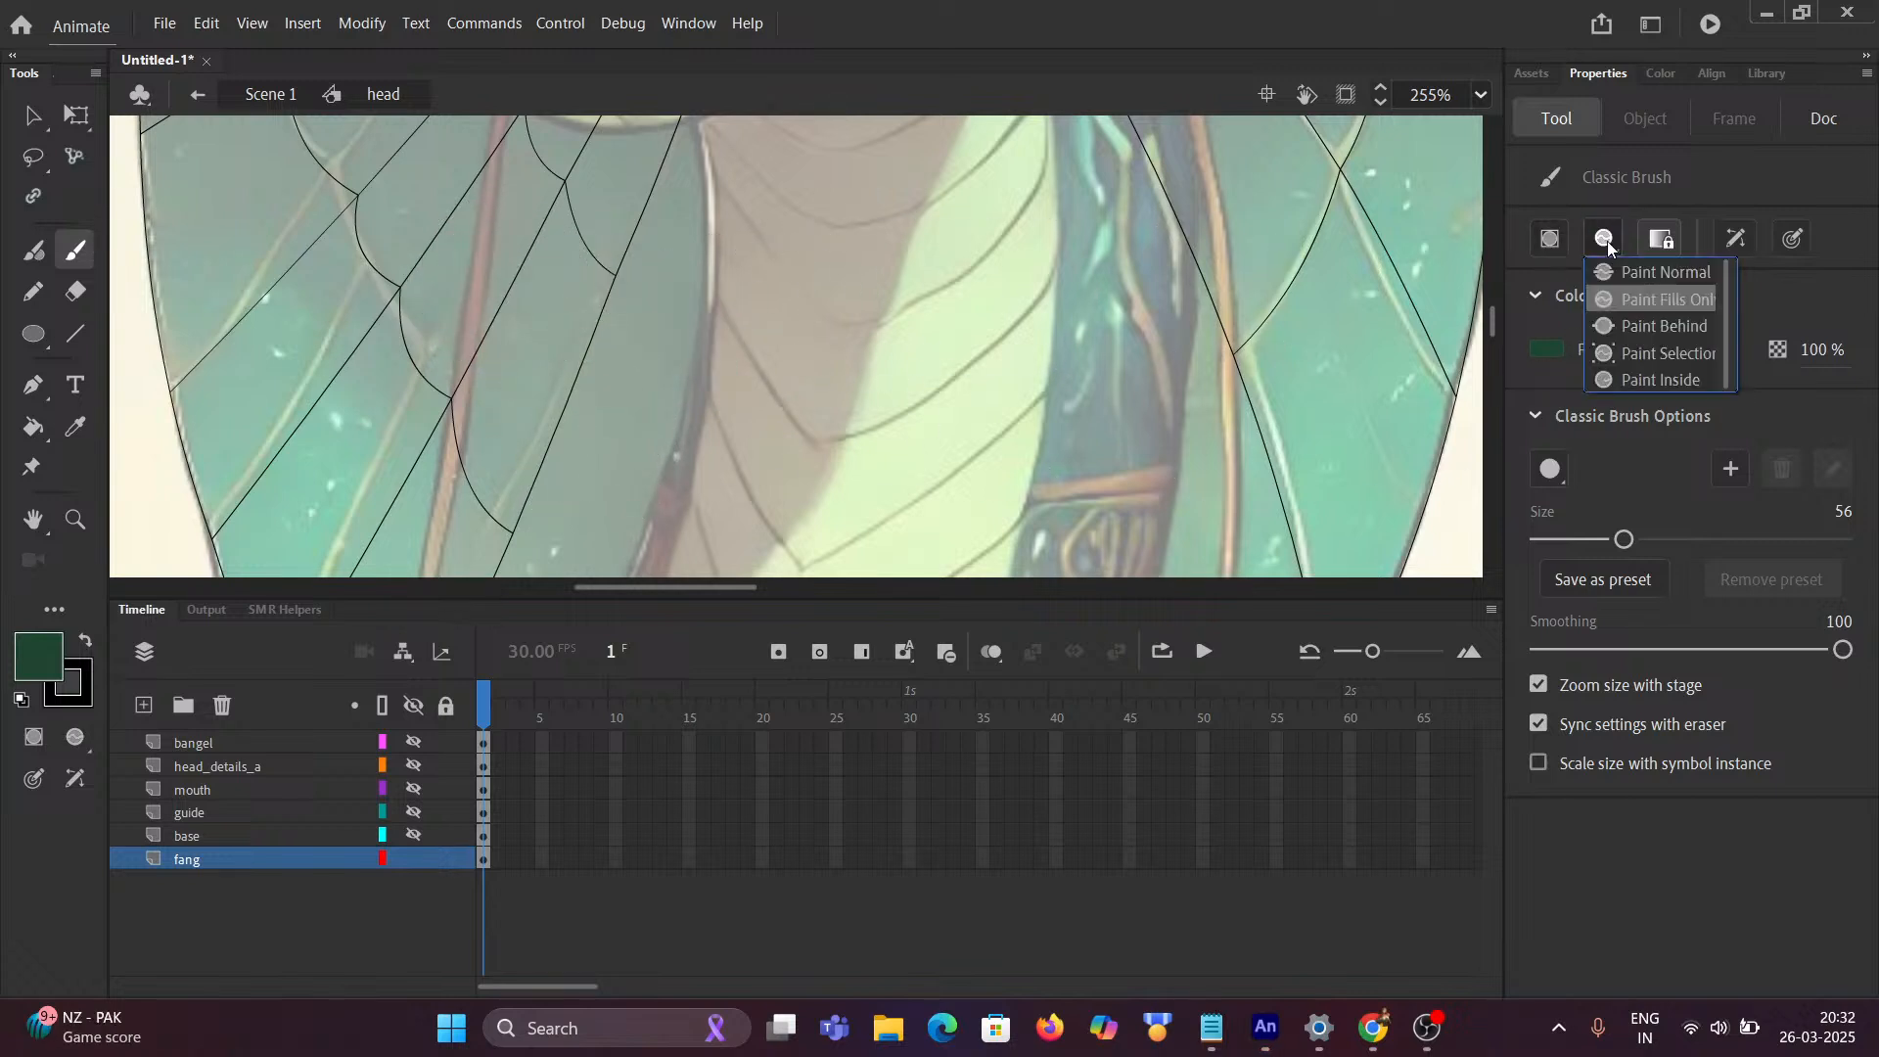
click(1650, 331)
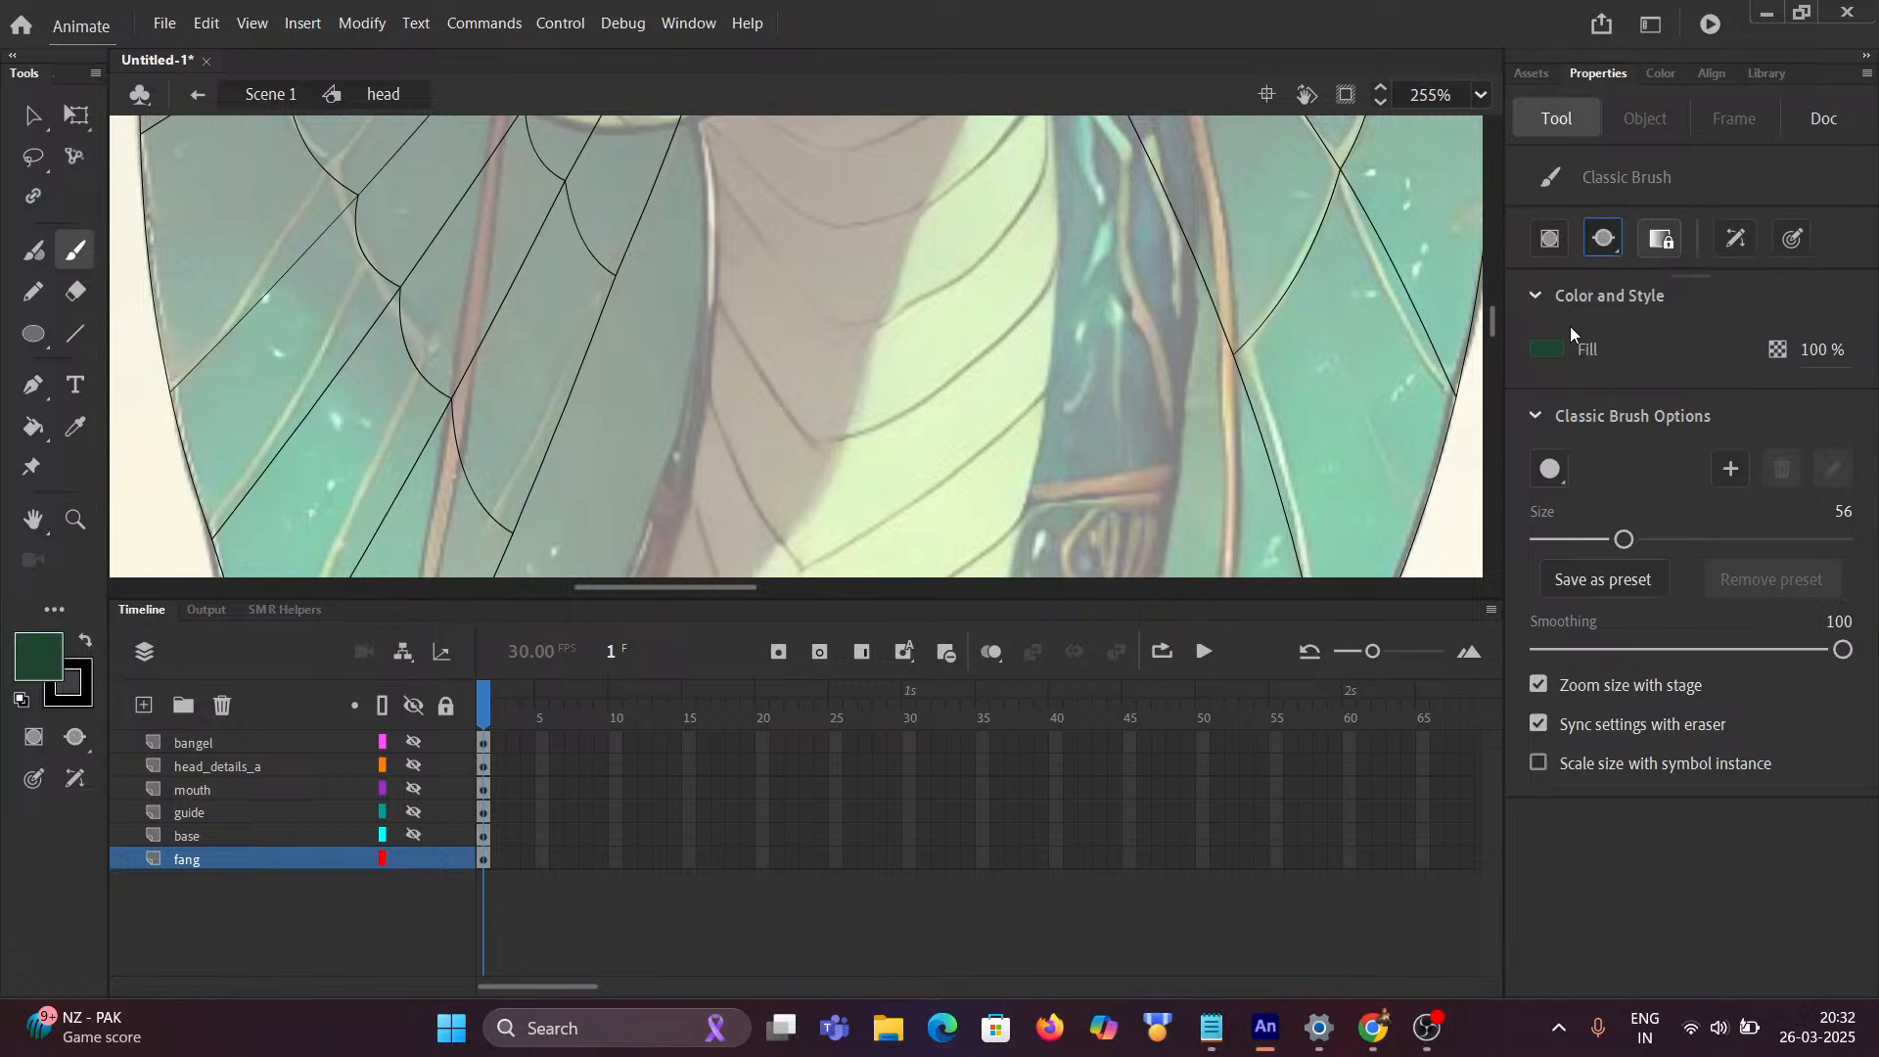
drag(511, 359, 629, 369)
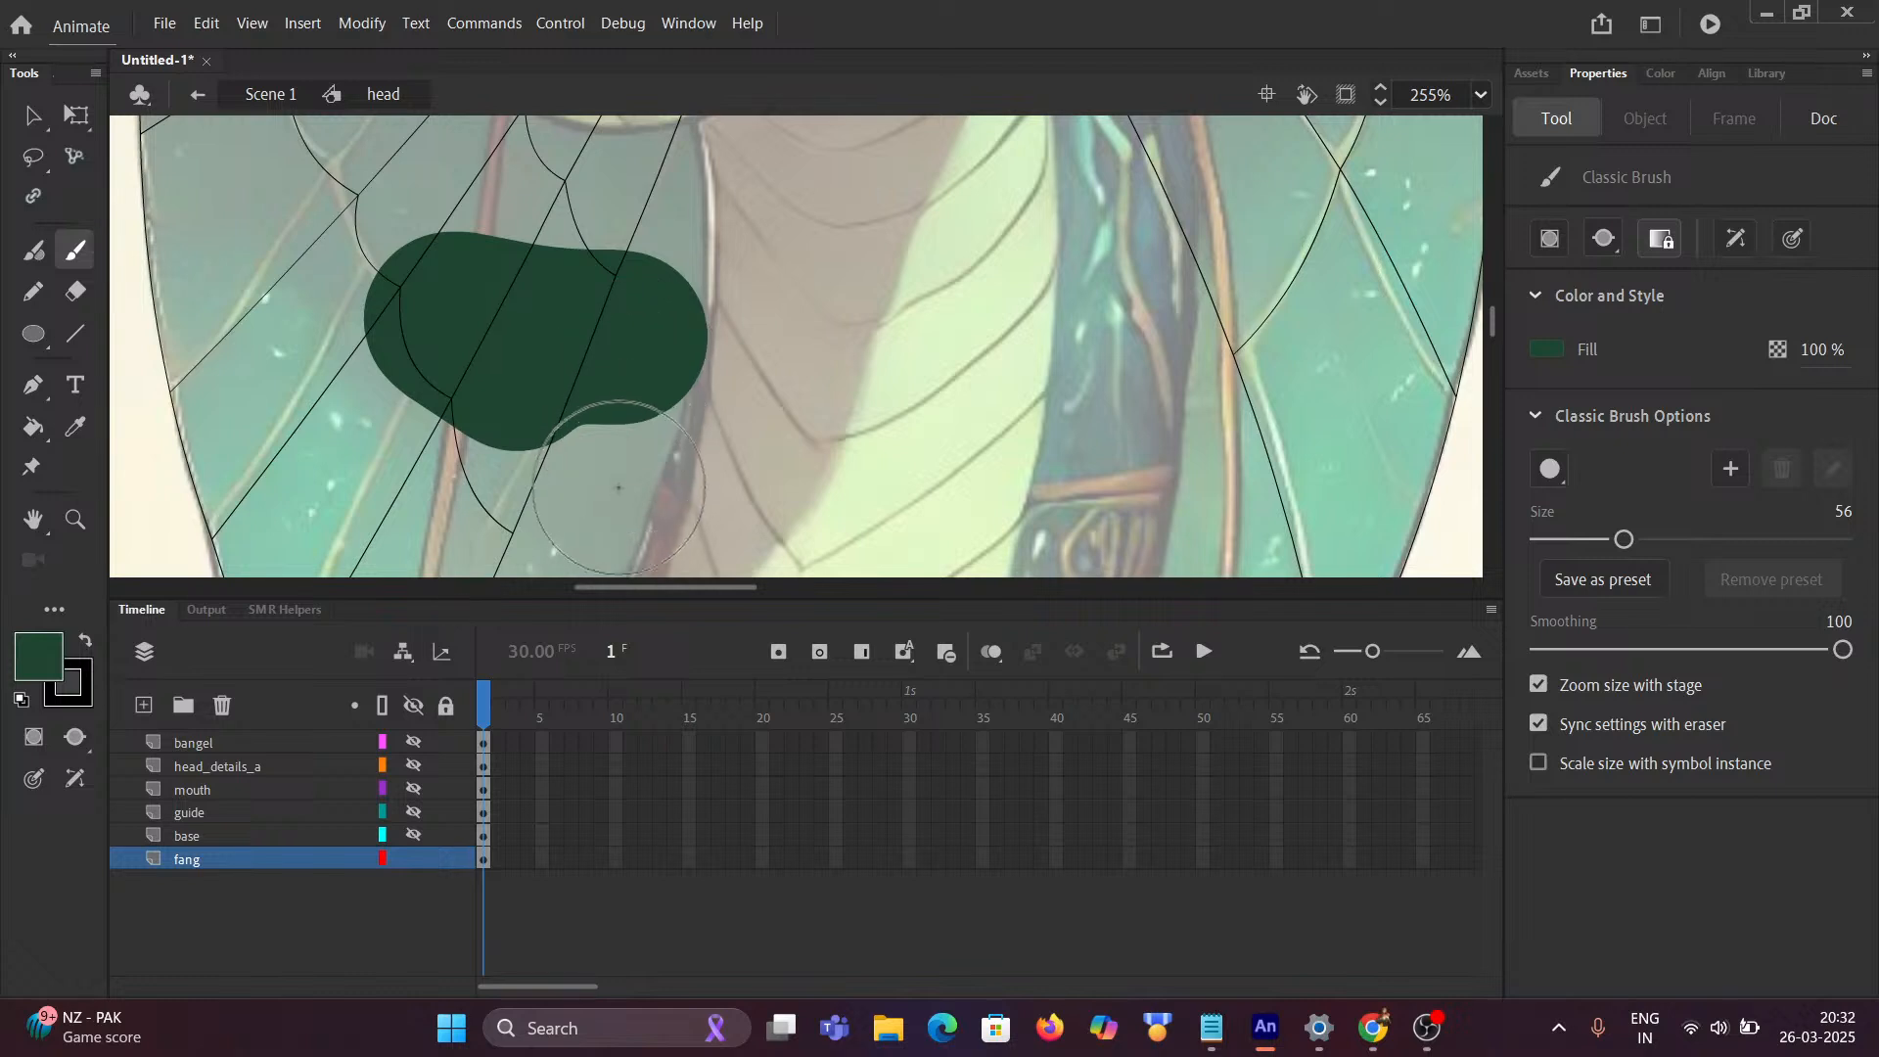
Step: Try a Paint Behind stroke that extends past the hood's outer edge, and undo it
scroll(732, 327, down, 3)
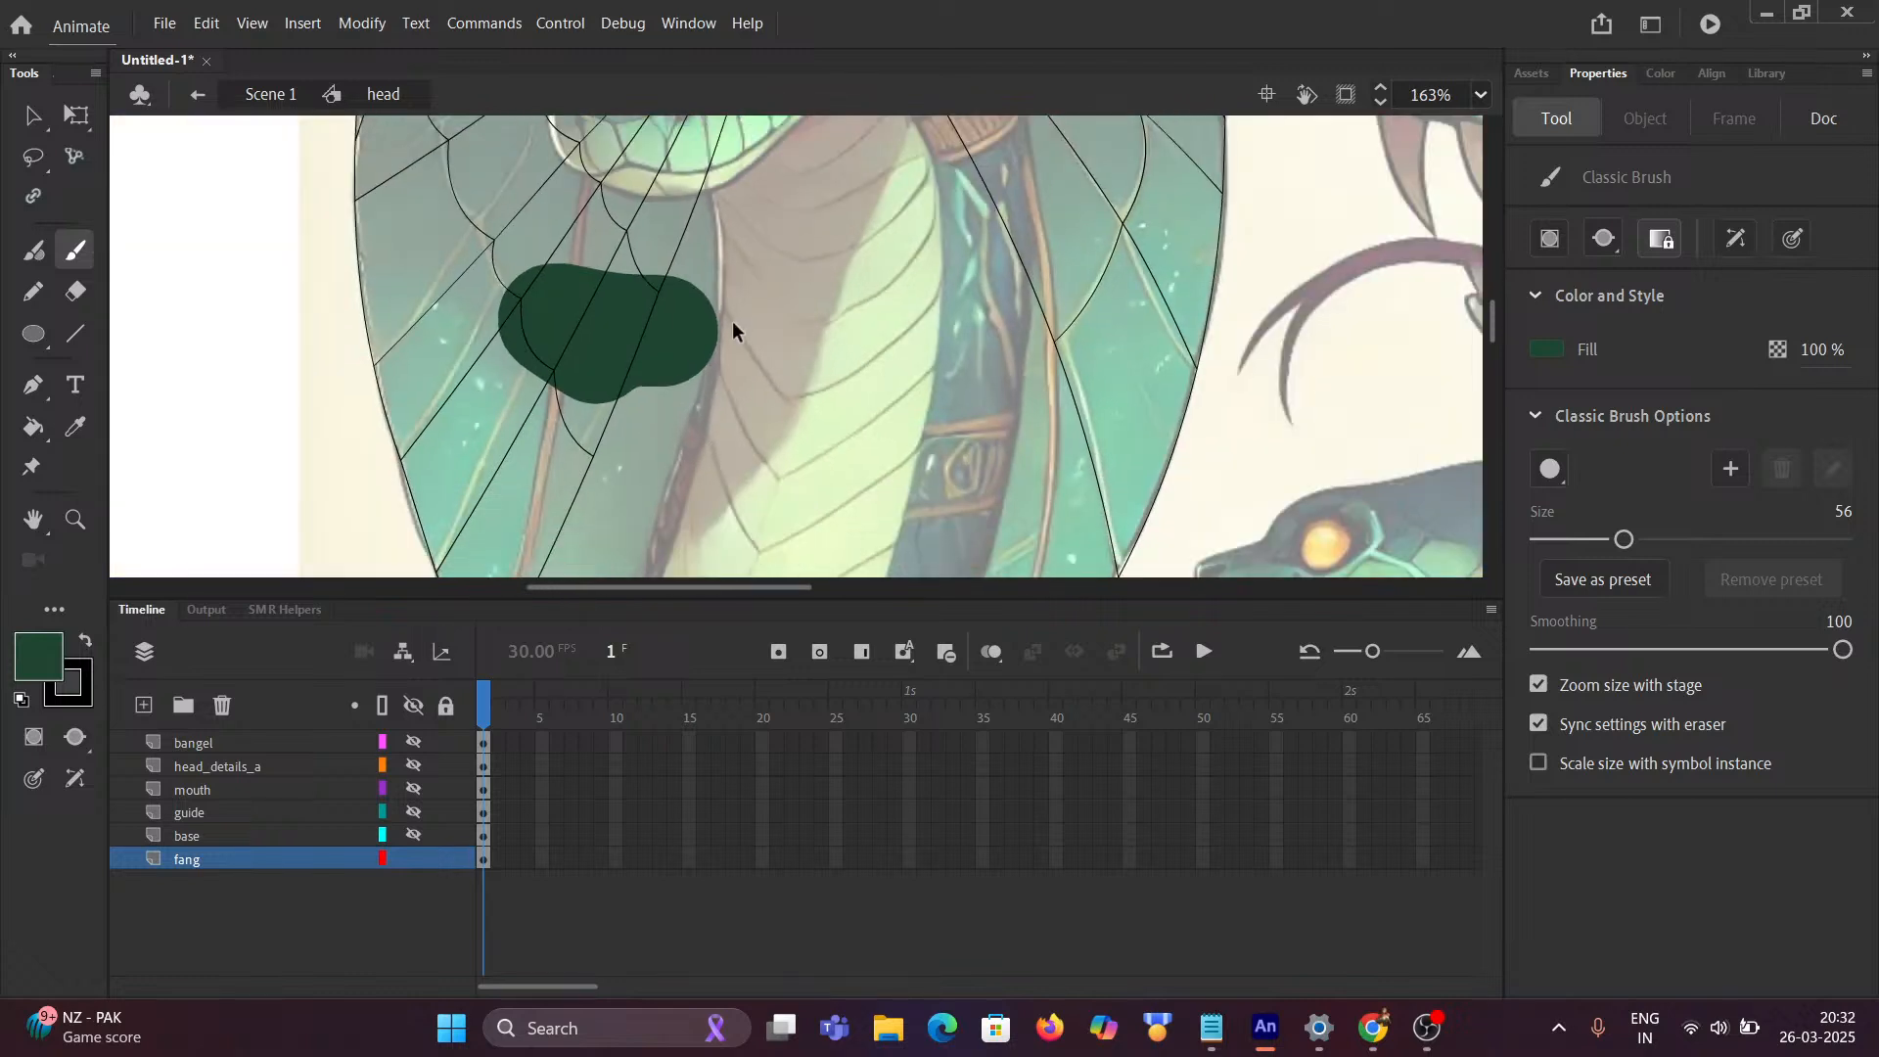
scroll(720, 349, down, 2)
mouse_move(575, 268)
mouse_down()
mouse_move(641, 369)
mouse_move(455, 321)
mouse_up()
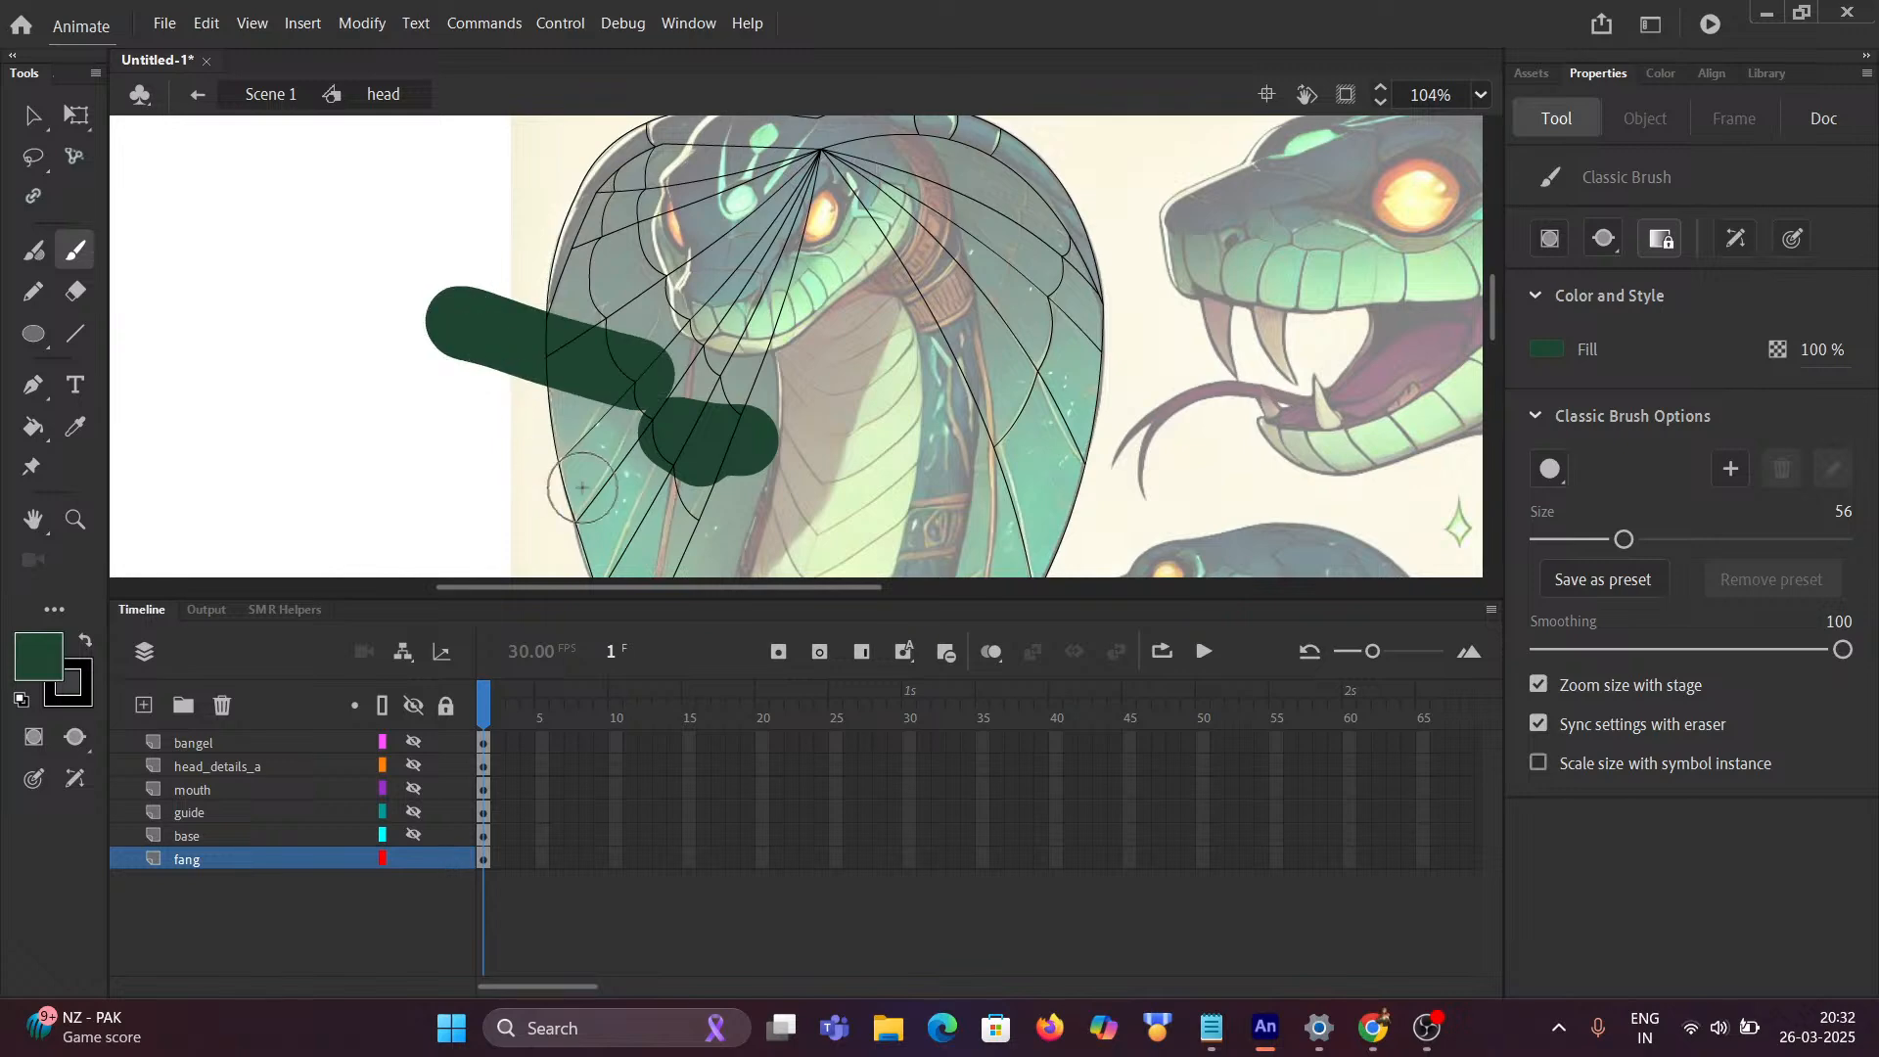
scroll(519, 391, up, 4)
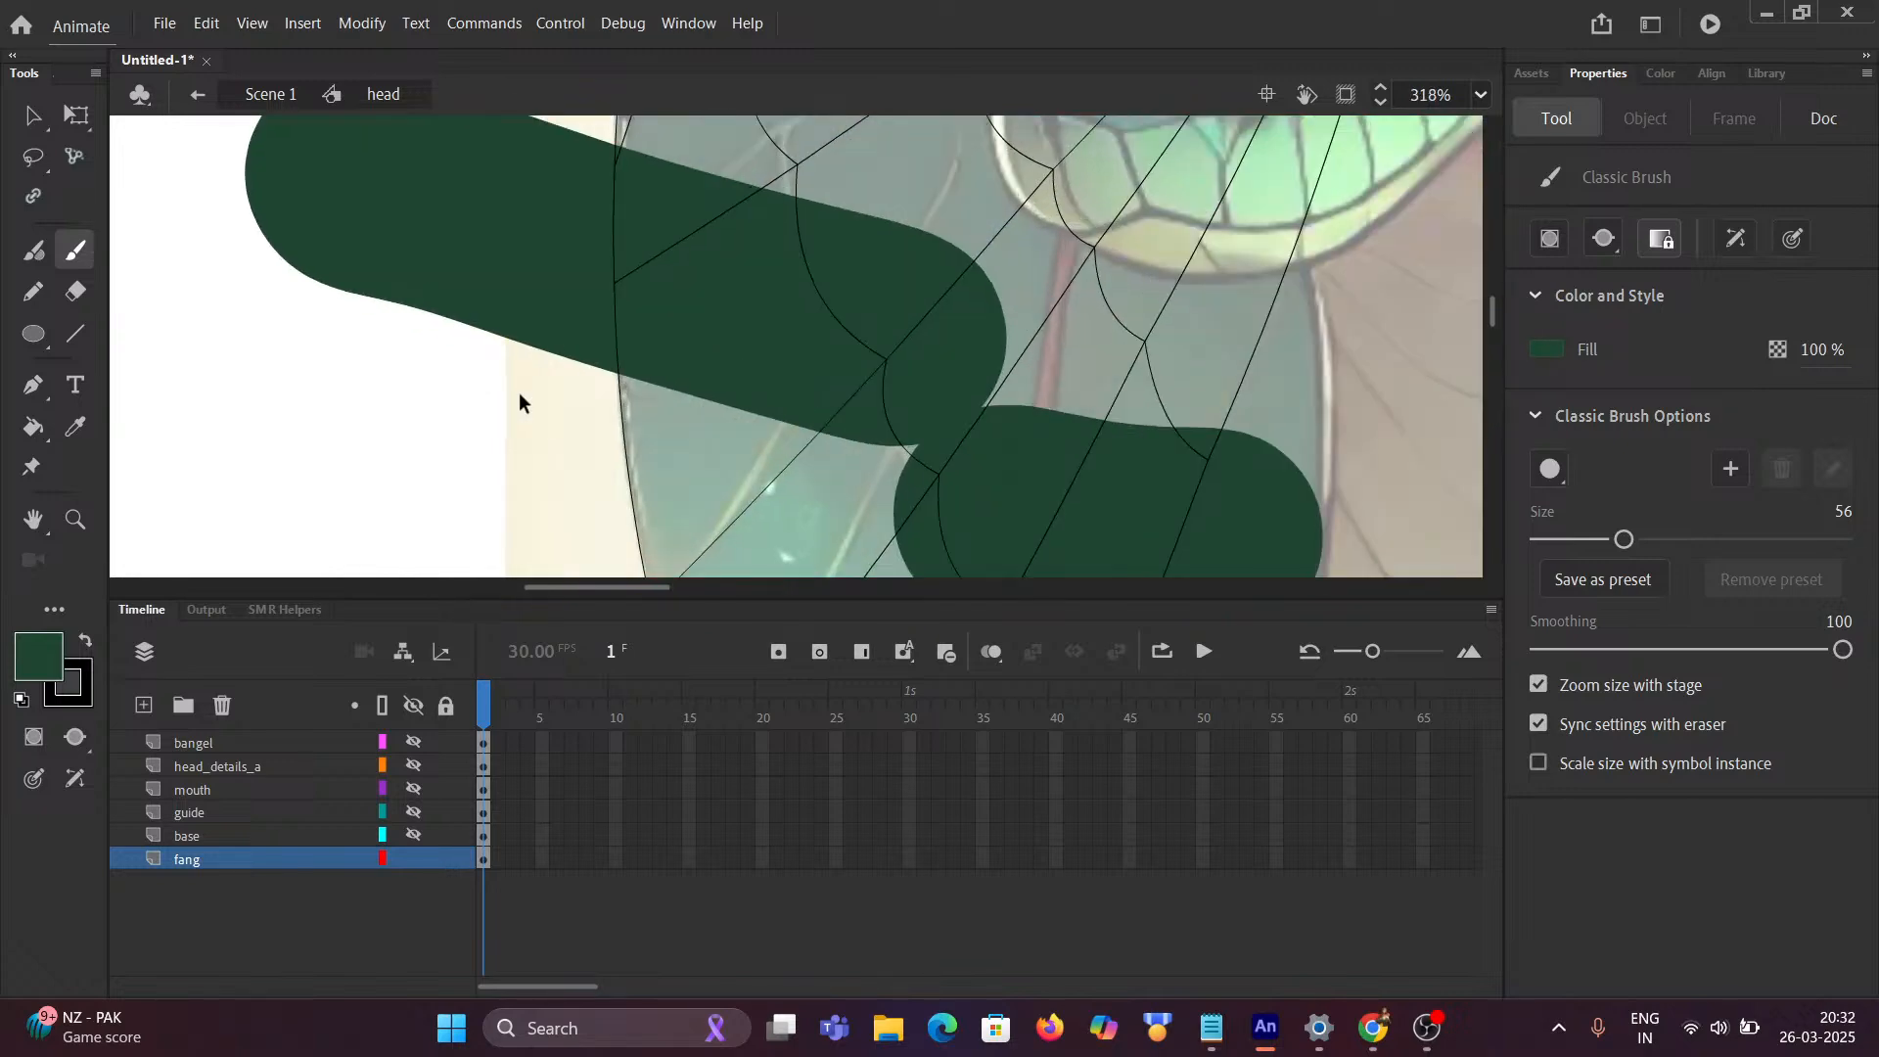
scroll(519, 392, down, 4)
key(ctrl+z)
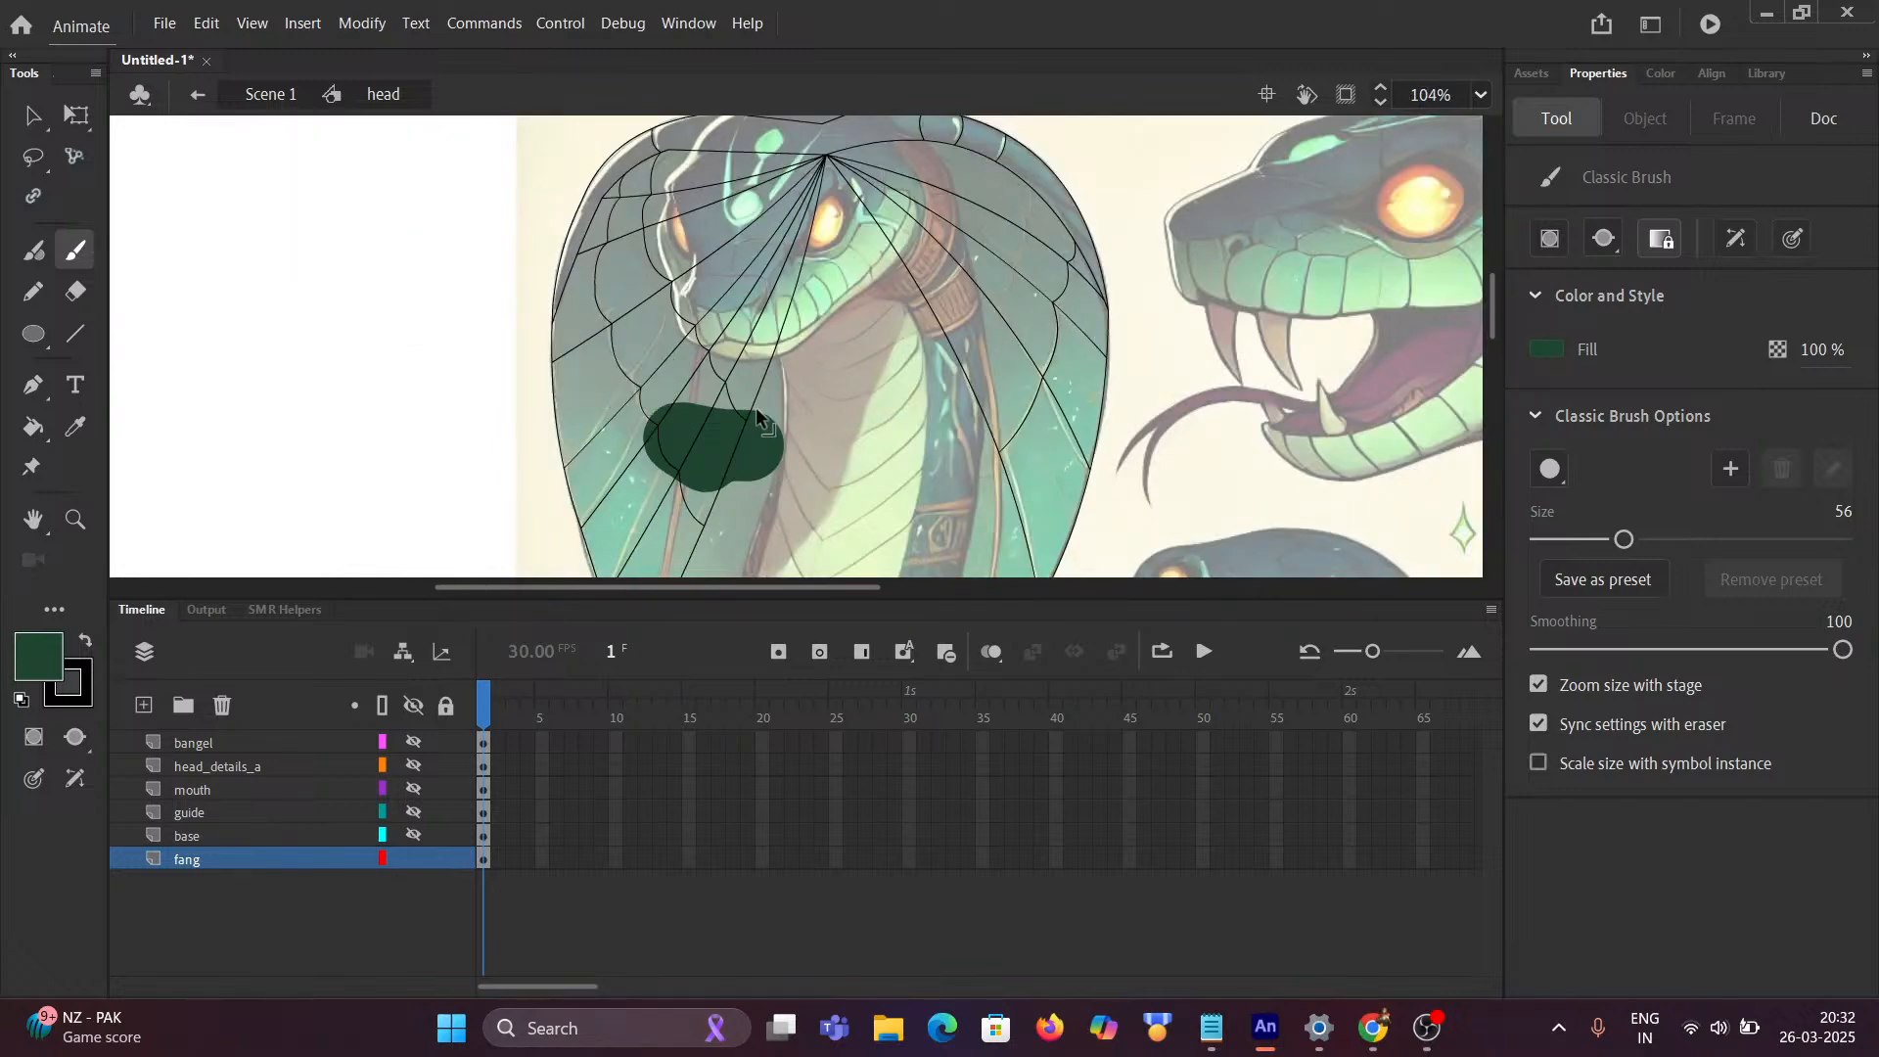
Step: Paint dark green behind the lines over the head and upper hood, overlapping the outer outline
mouse_move(788, 411)
mouse_down()
mouse_move(656, 313)
mouse_move(670, 405)
mouse_move(732, 417)
mouse_move(710, 376)
mouse_up()
mouse_move(664, 254)
mouse_down()
mouse_move(598, 292)
mouse_move(619, 223)
mouse_move(729, 156)
mouse_move(600, 242)
mouse_move(599, 301)
mouse_move(637, 310)
mouse_move(794, 219)
mouse_move(763, 196)
mouse_move(738, 323)
mouse_move(885, 411)
mouse_move(785, 345)
mouse_move(920, 337)
mouse_move(1057, 401)
mouse_move(813, 380)
mouse_move(1031, 481)
mouse_move(1061, 532)
mouse_move(1096, 367)
mouse_move(1049, 234)
mouse_move(1018, 380)
mouse_move(1071, 196)
mouse_move(979, 137)
mouse_move(937, 303)
mouse_move(893, 189)
mouse_move(872, 260)
mouse_move(883, 305)
mouse_move(861, 304)
mouse_move(893, 457)
mouse_move(1022, 277)
mouse_move(861, 262)
mouse_move(956, 336)
mouse_move(793, 306)
mouse_up()
drag(1023, 317, 1022, 317)
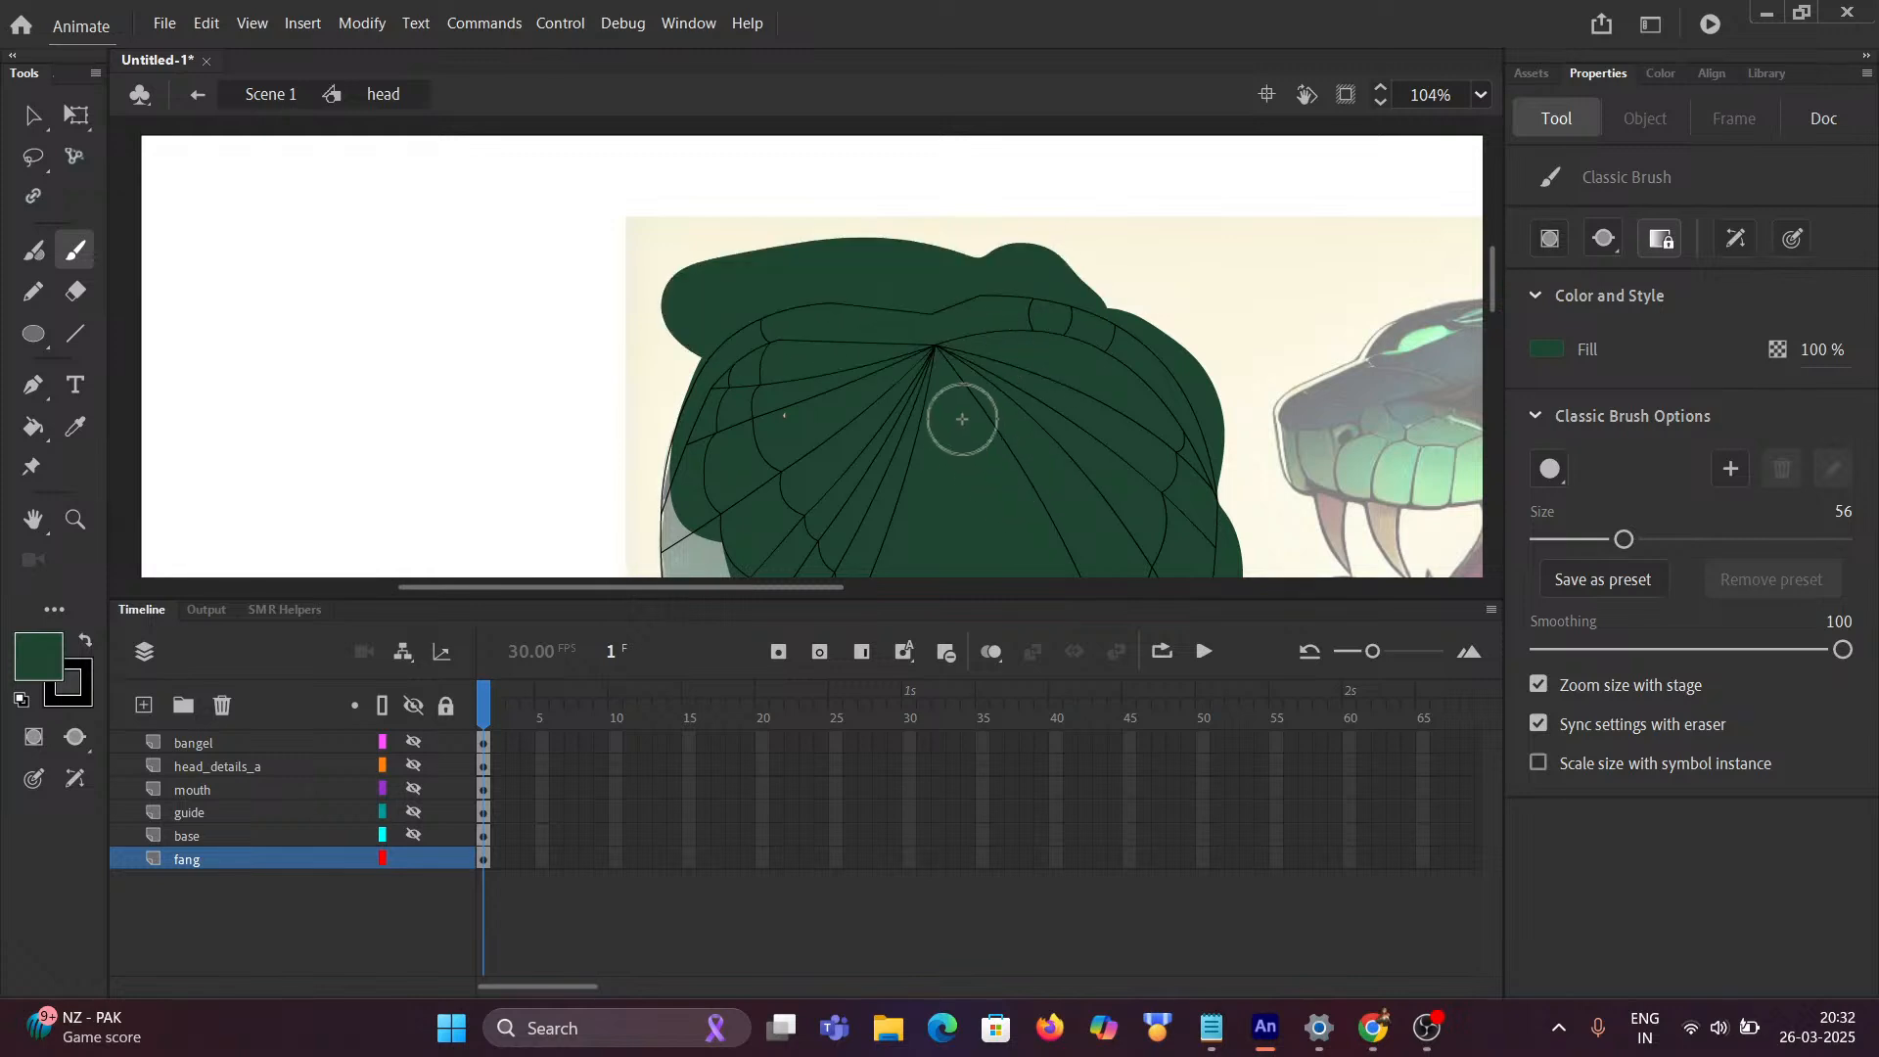
Step: Select the dark green paint that spills outside the hood's outline and delete it
mouse_move(1011, 457)
mouse_down()
mouse_move(905, 296)
mouse_move(784, 268)
mouse_up()
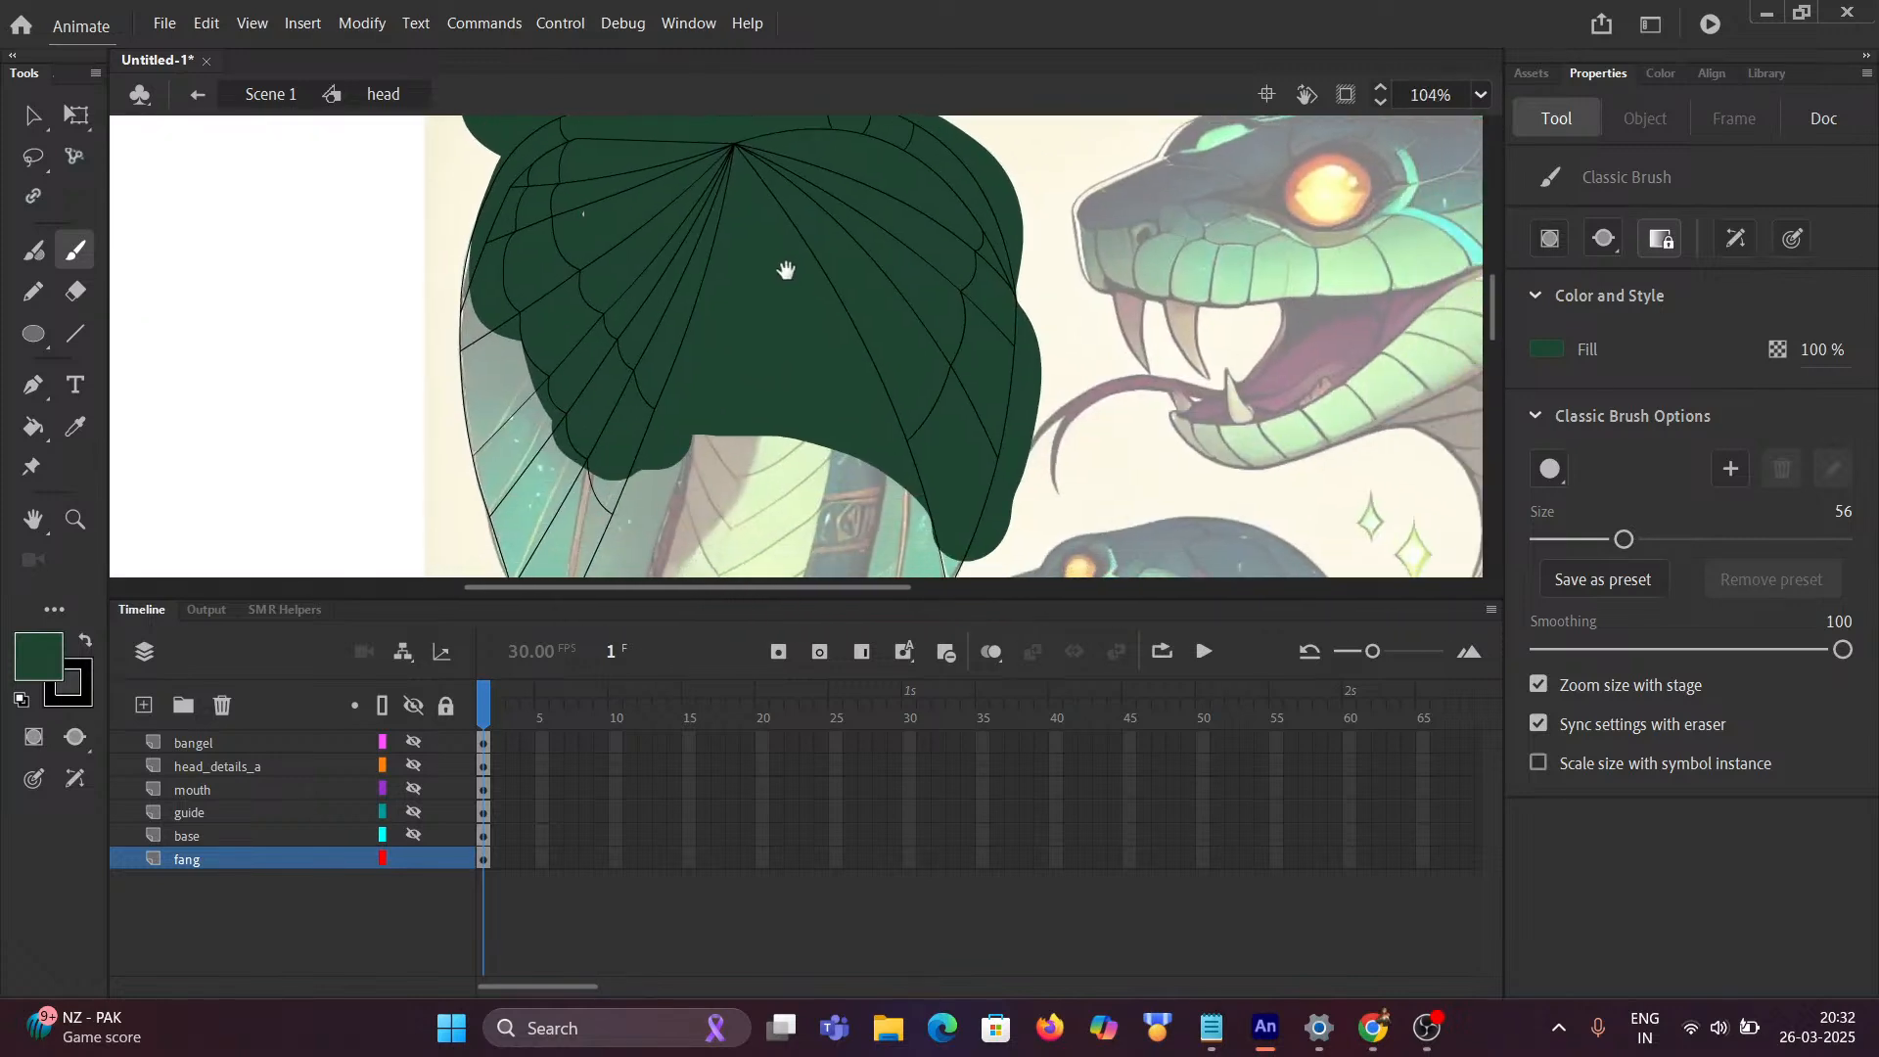
click(33, 116)
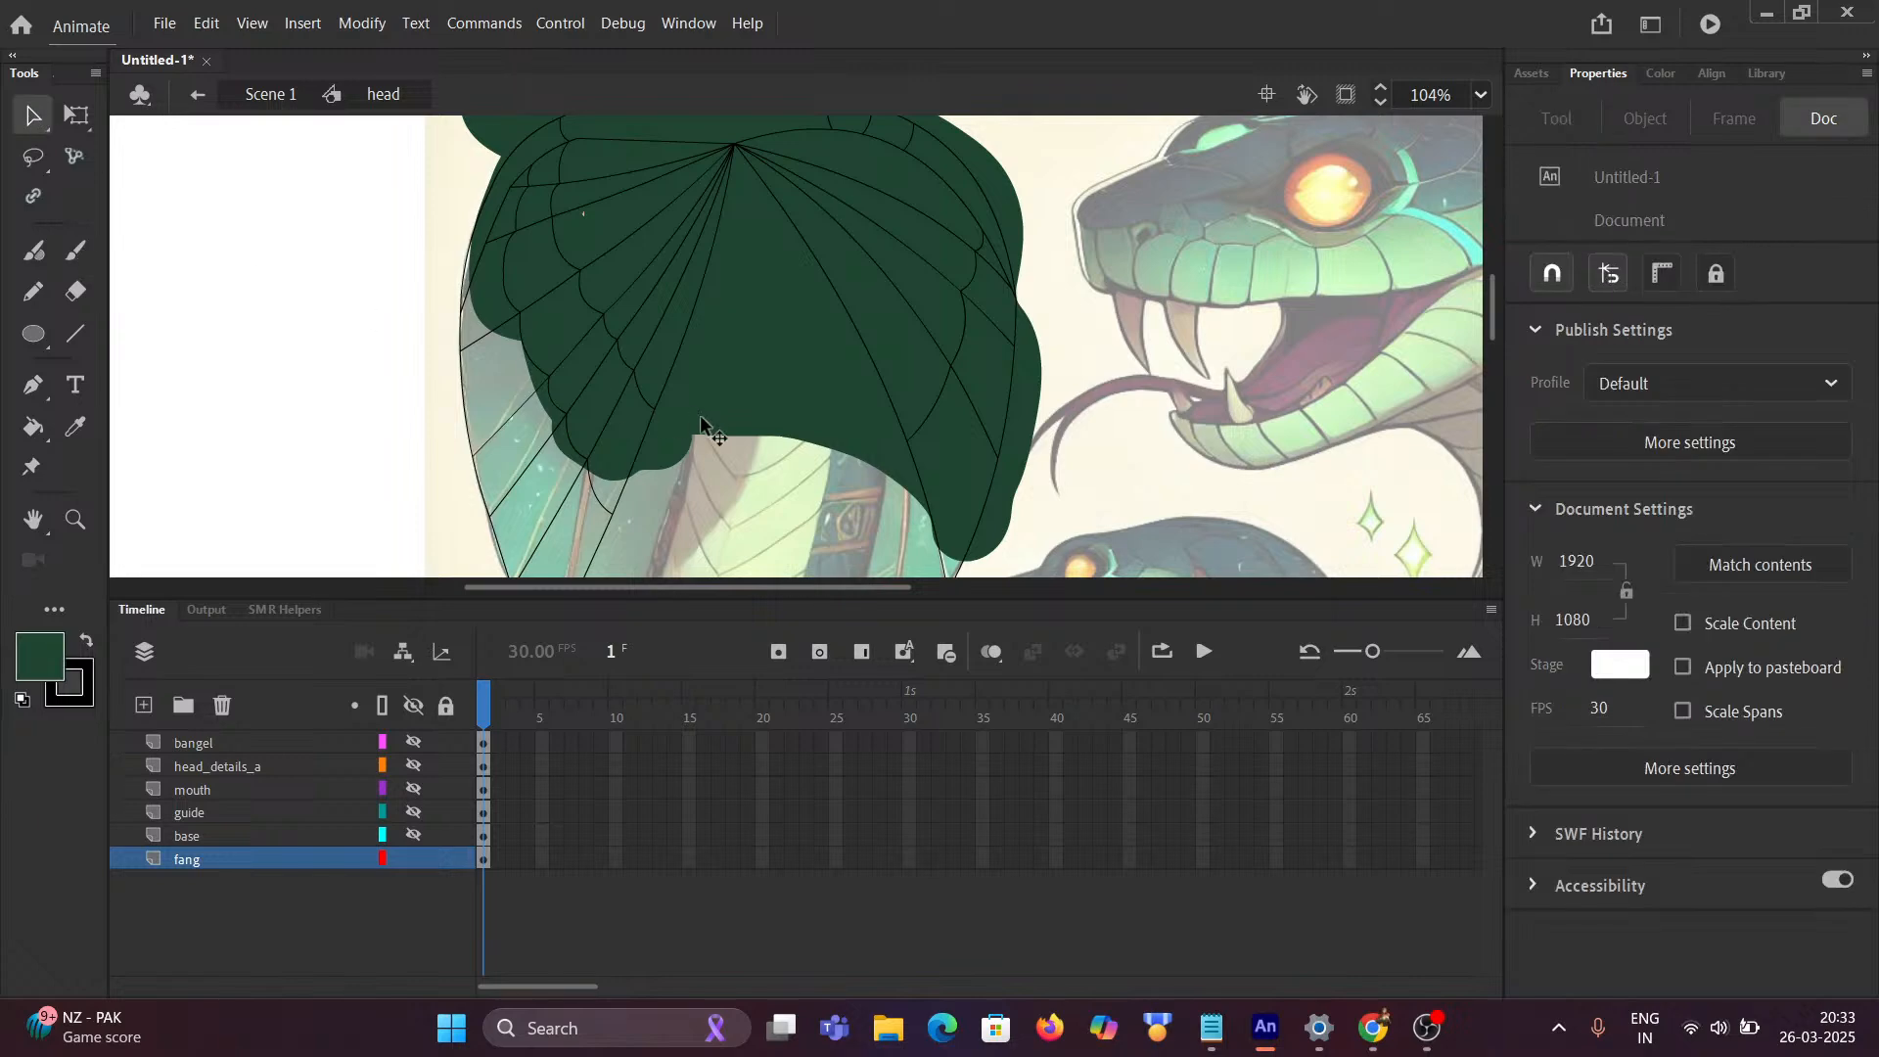
click(1023, 497)
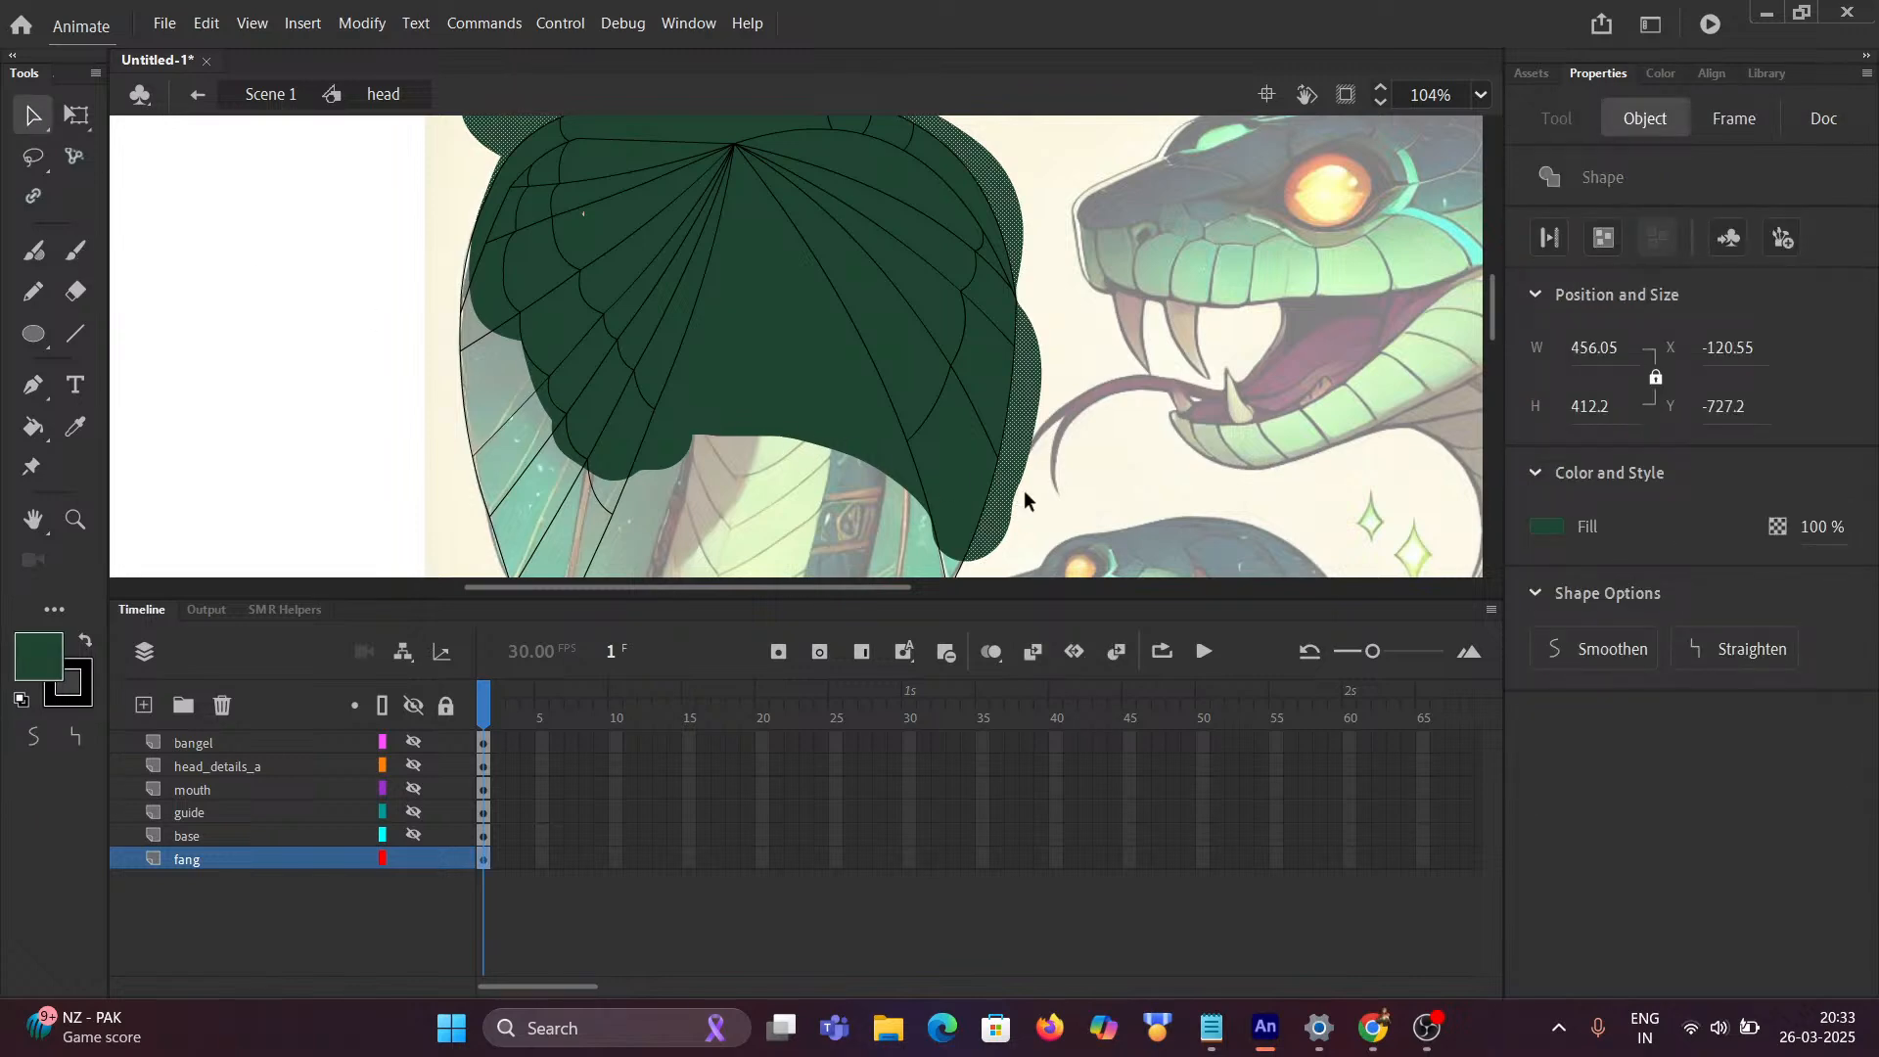
scroll(1050, 419, up, 6)
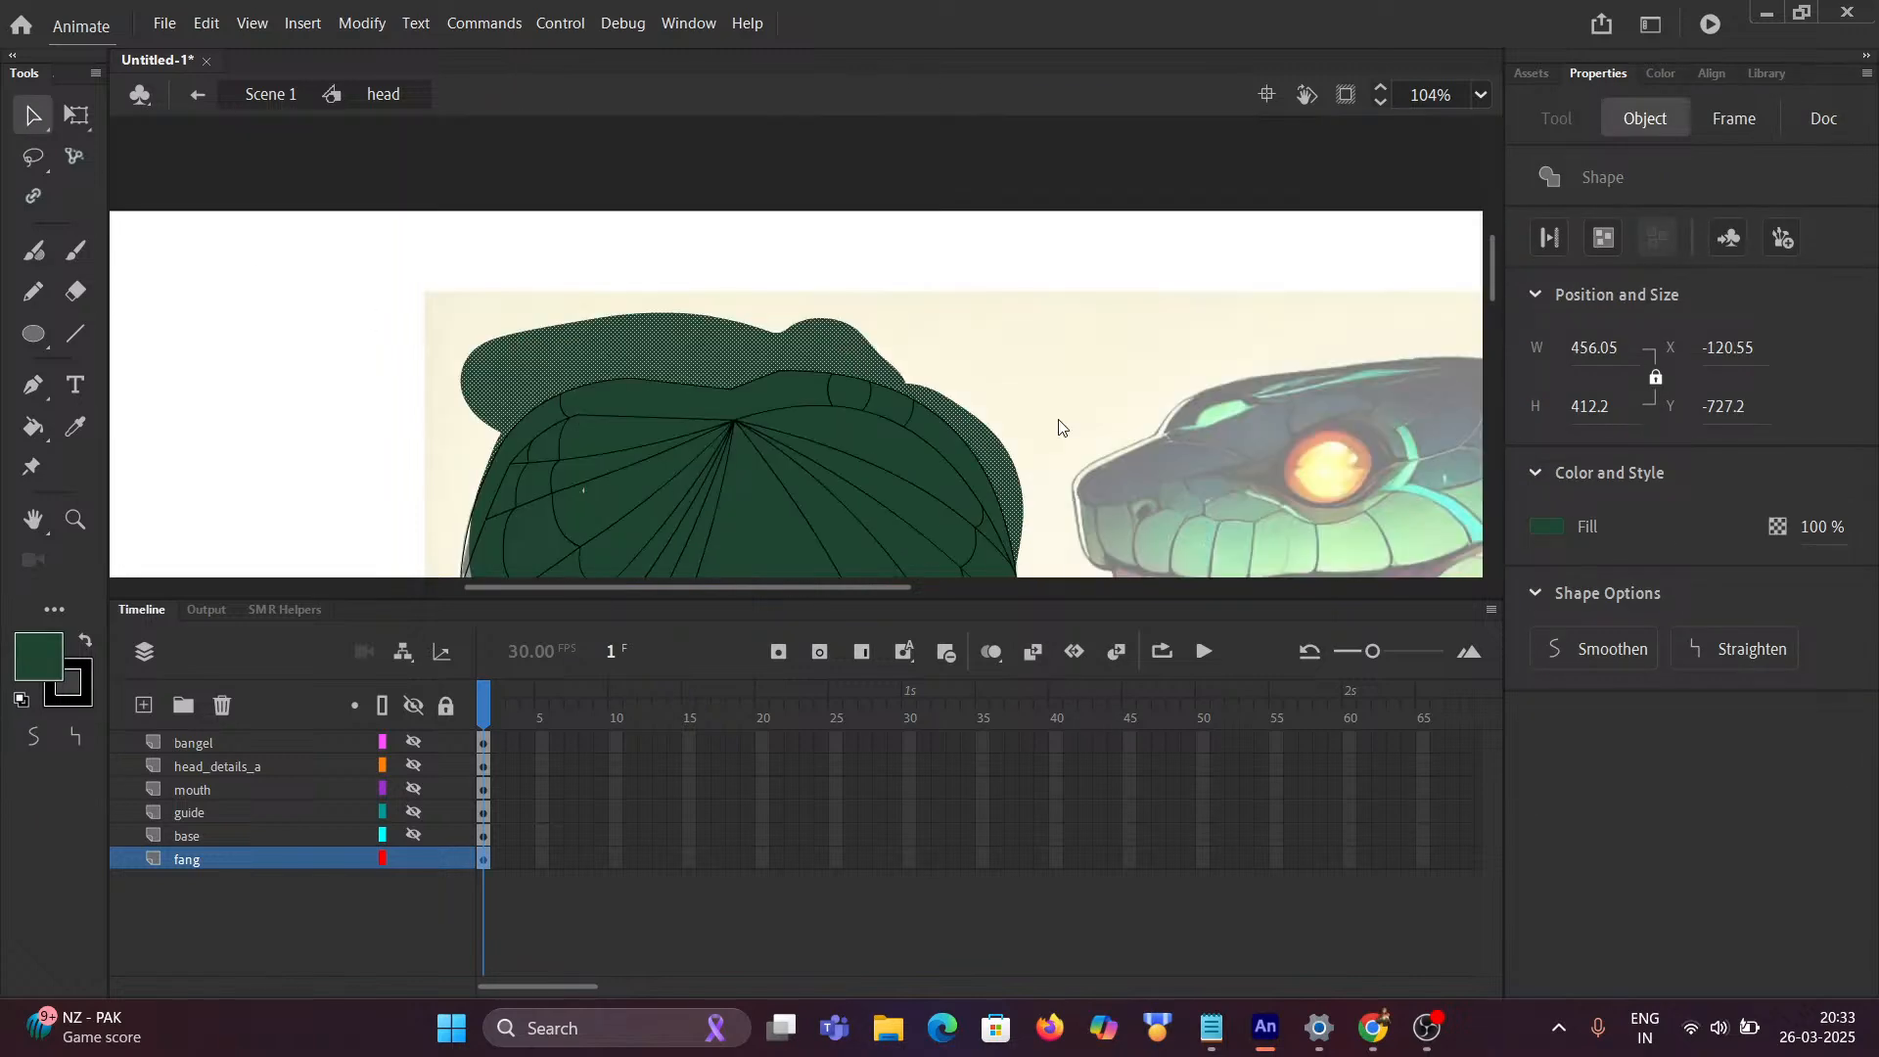
scroll(1055, 415, down, 3)
scroll(1055, 415, down, 3)
click(1055, 415)
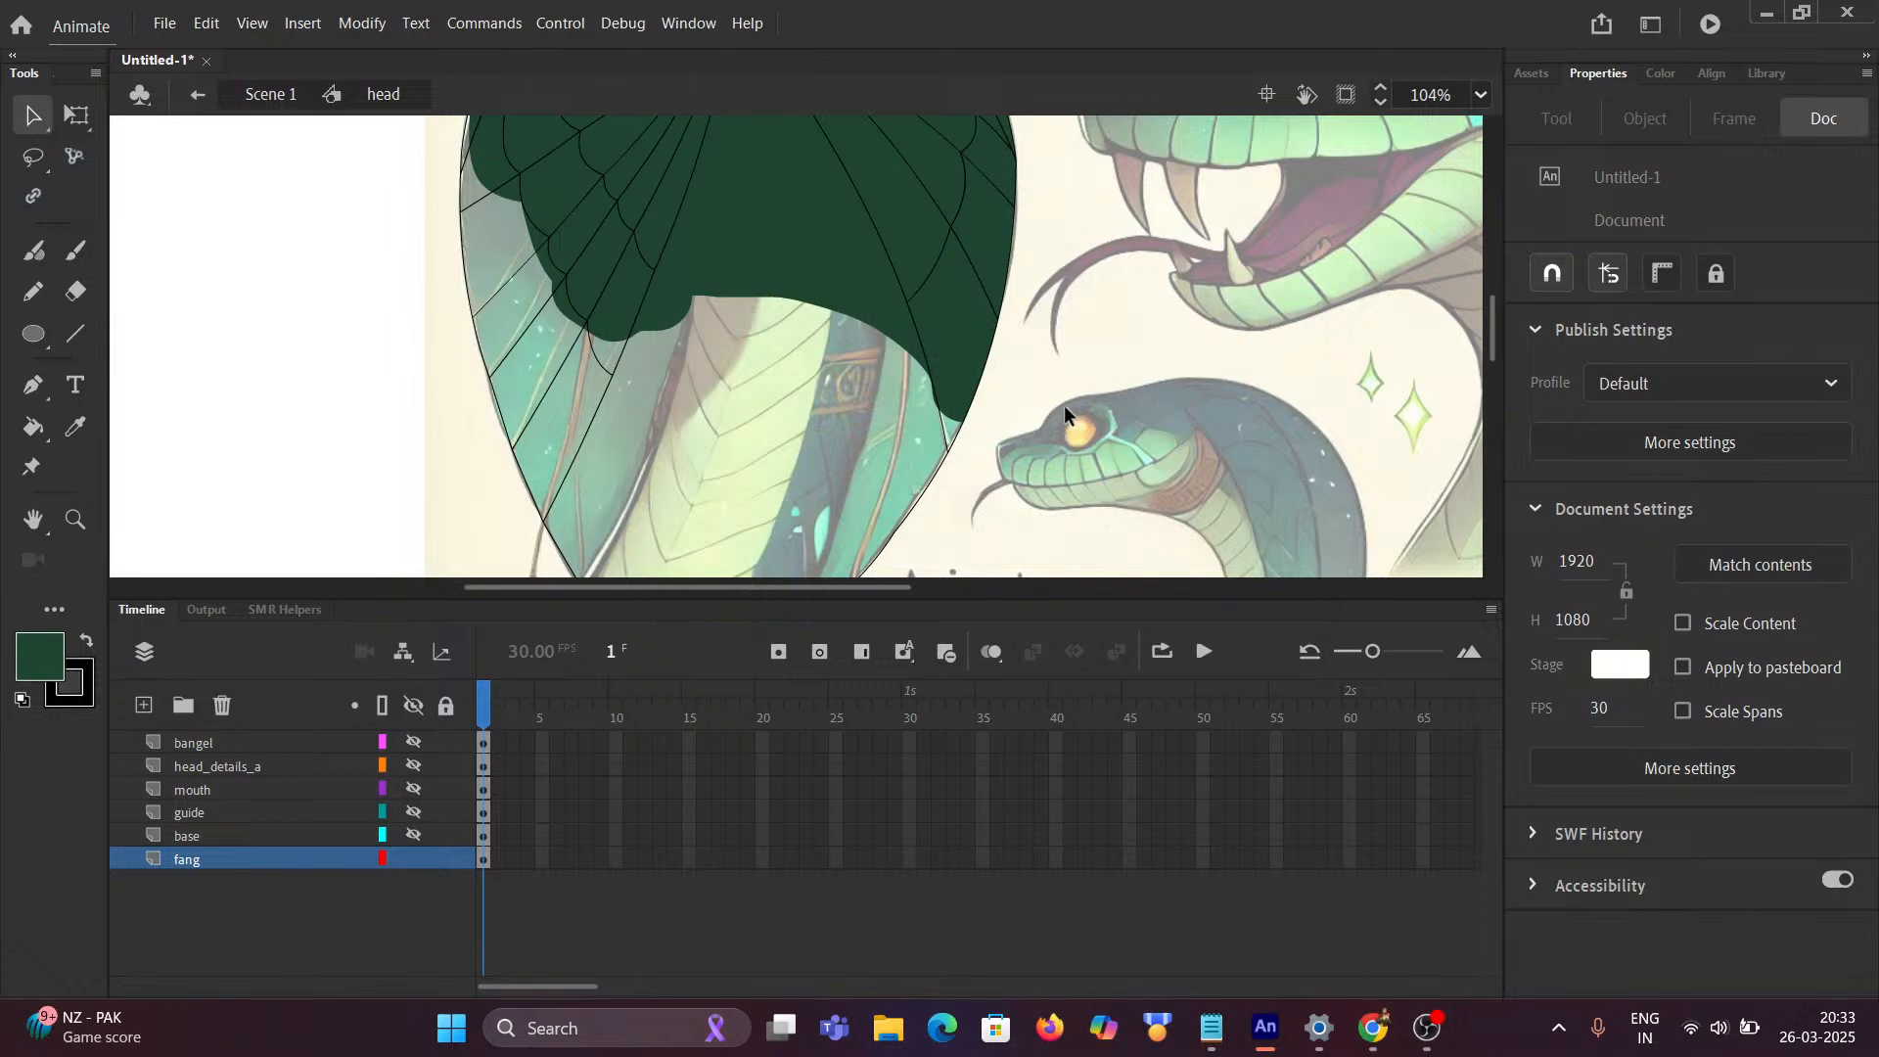
Step: Inspect the trimmed hood fill, and return to Scene 1 to compare it with the cobra reference
scroll(1065, 411, up, 3)
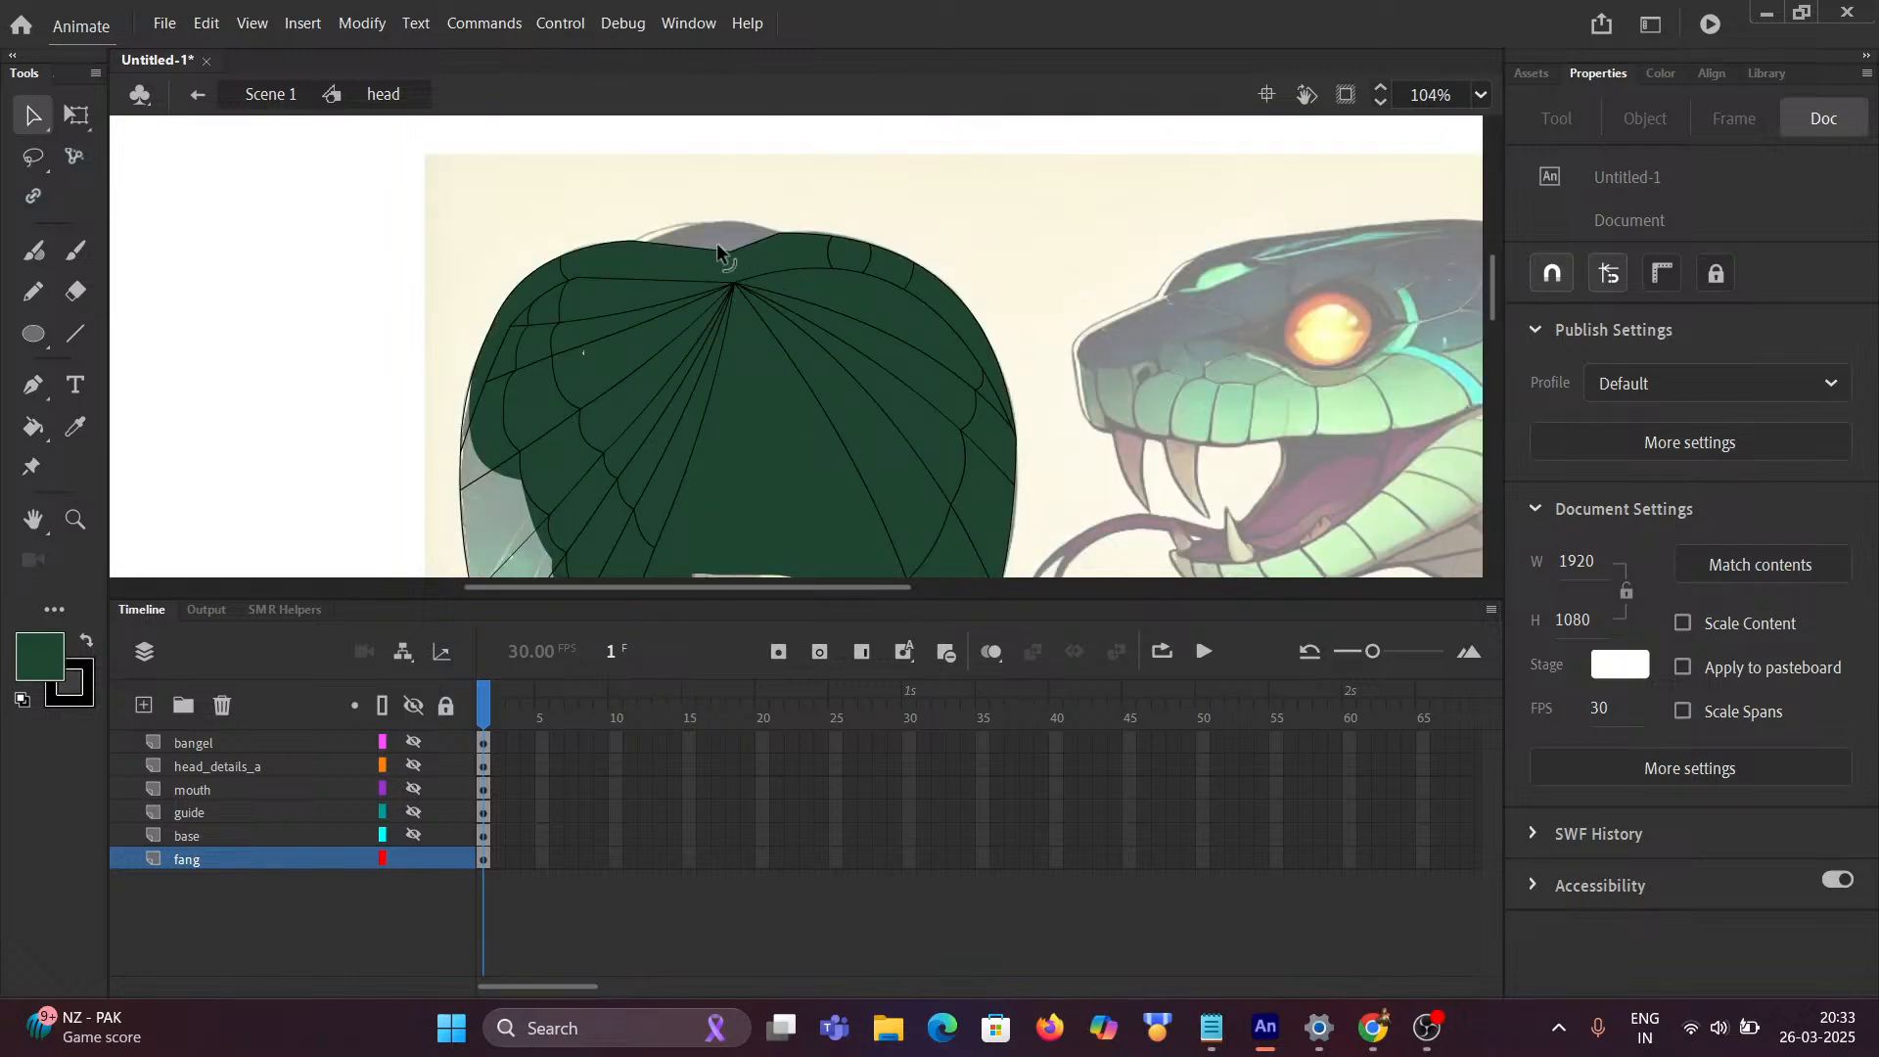
scroll(715, 249, up, 3)
scroll(734, 260, down, 4)
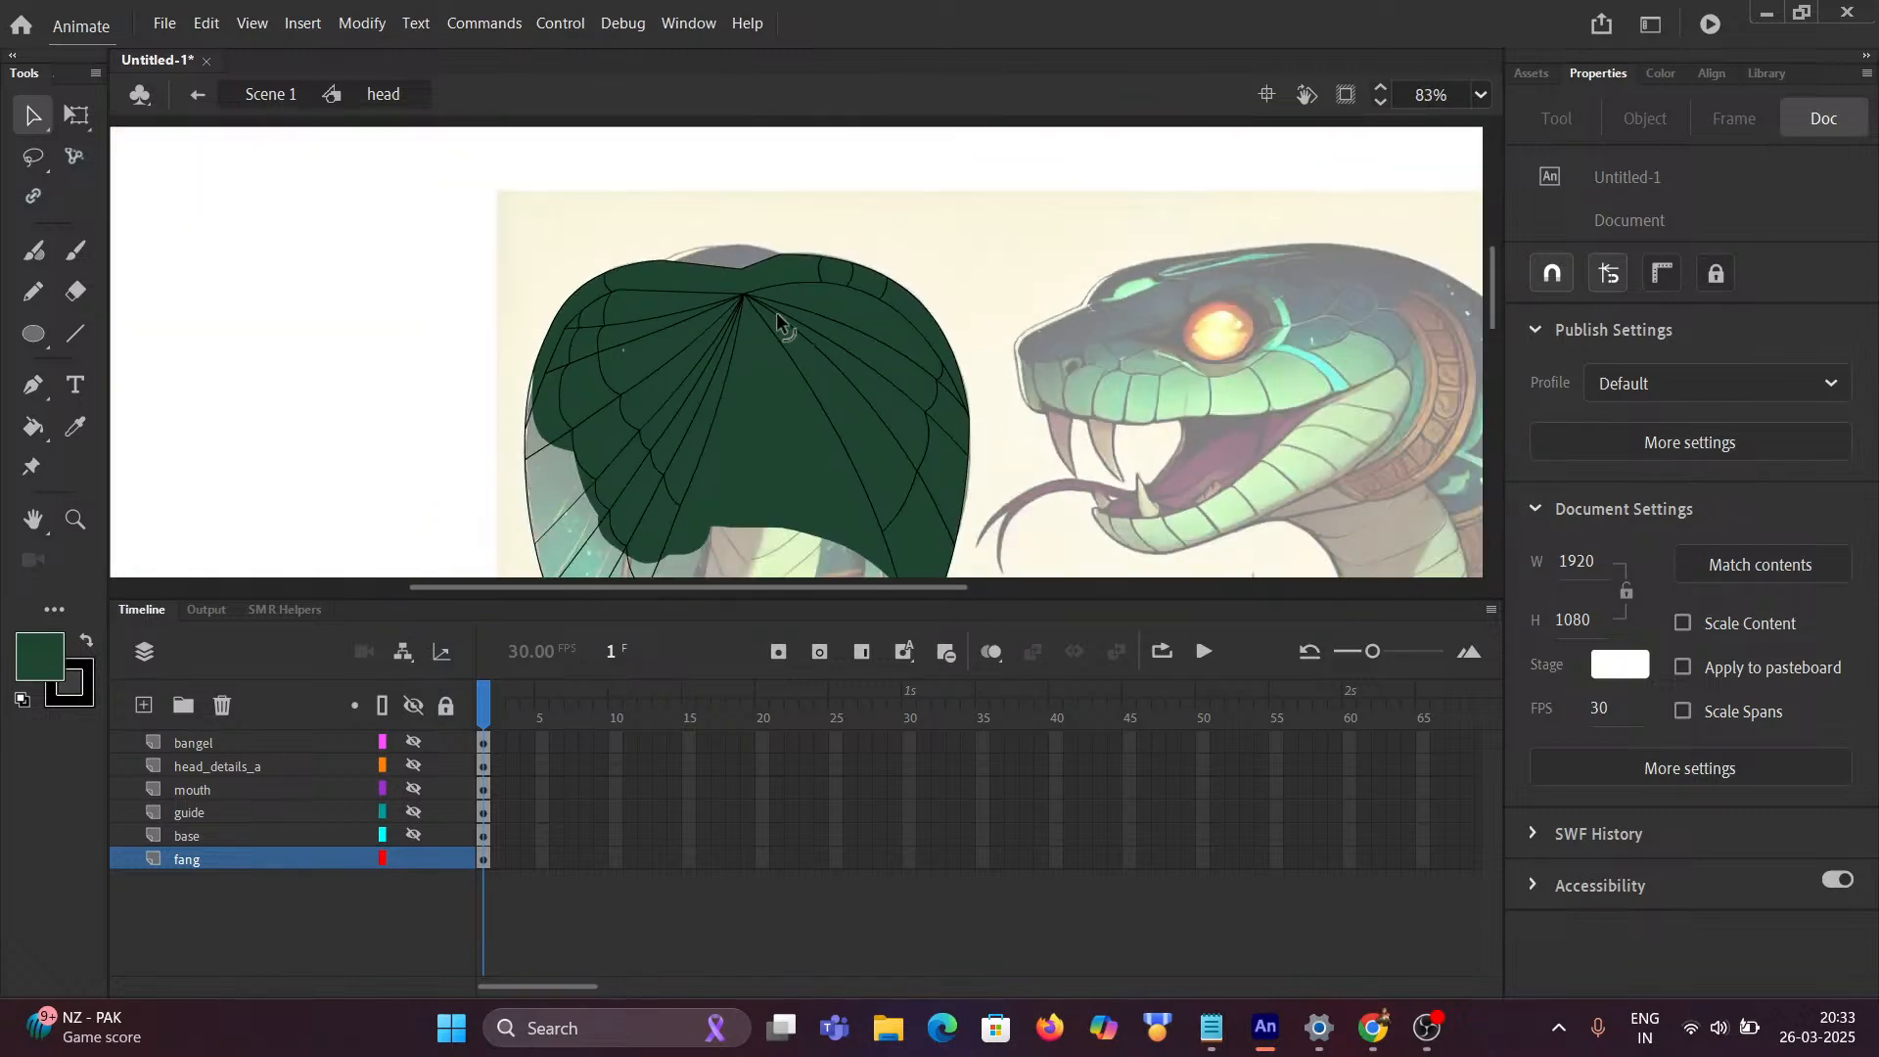
scroll(774, 358, down, 1)
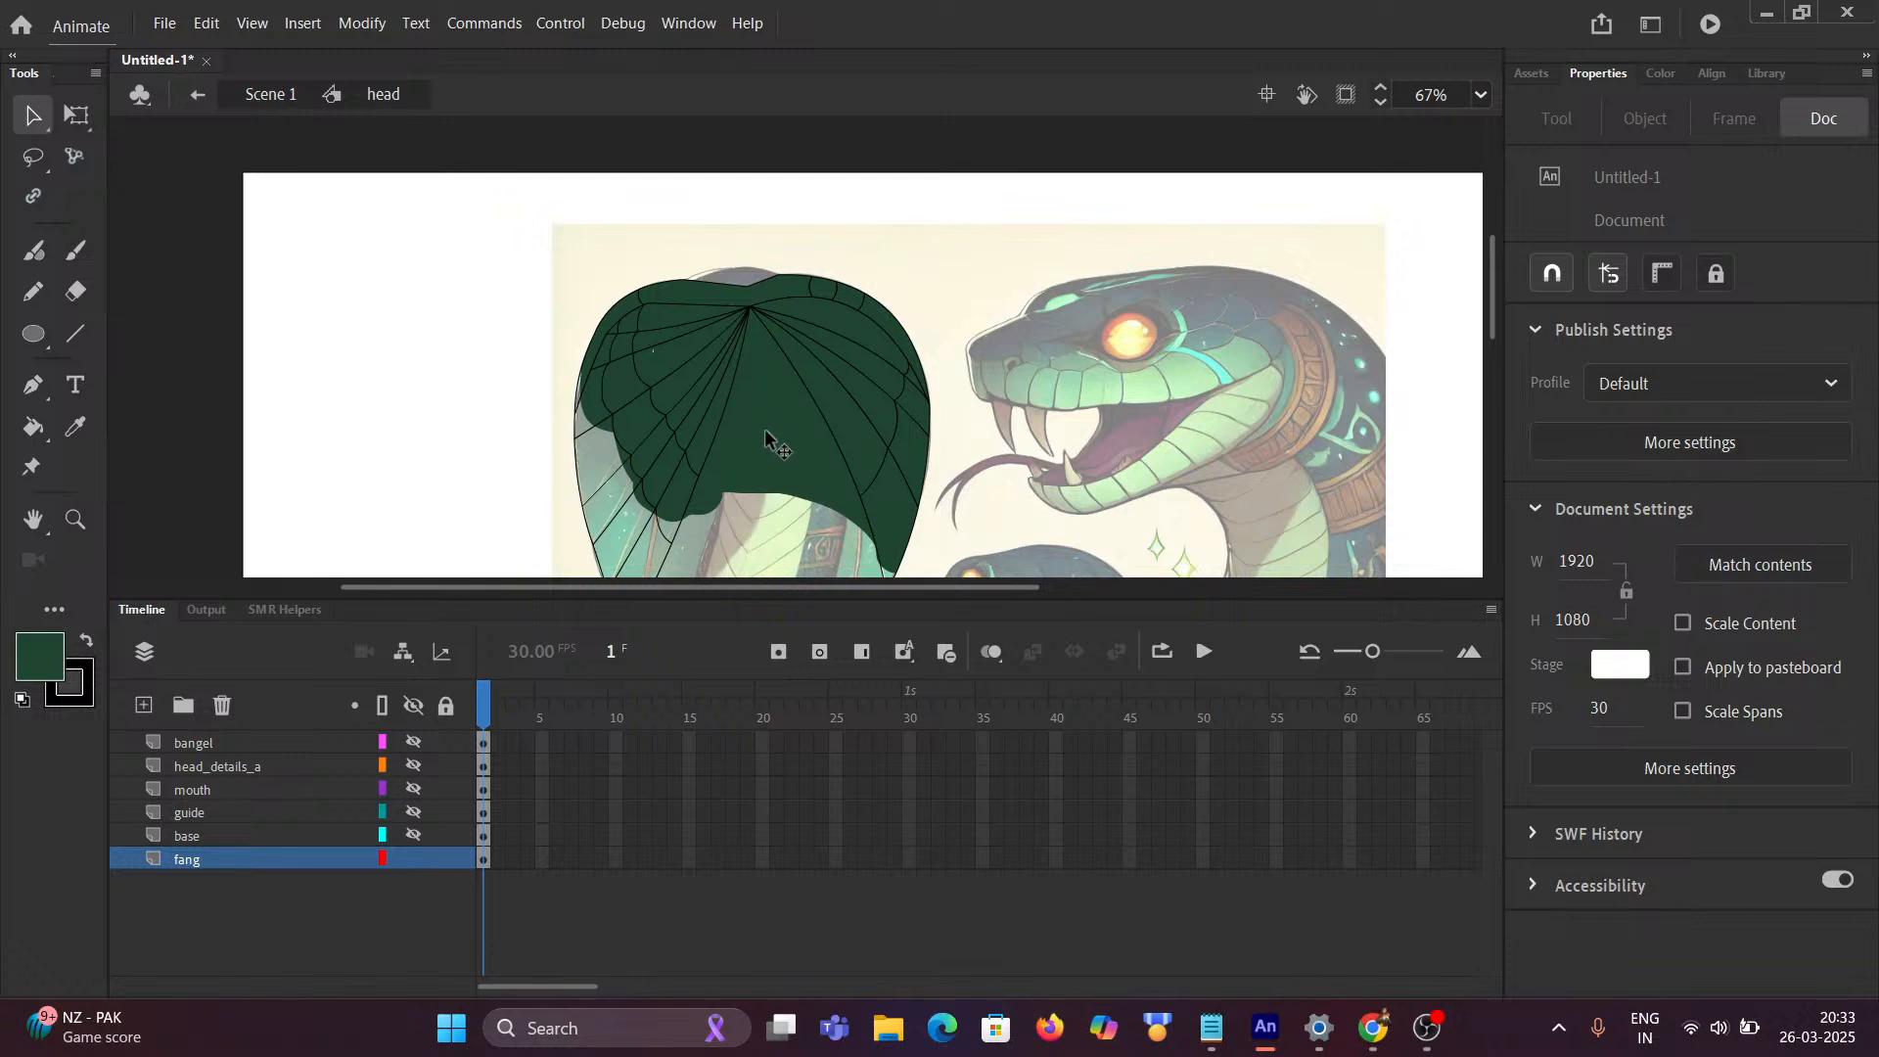
scroll(777, 445, up, 1)
drag(776, 462, 769, 360)
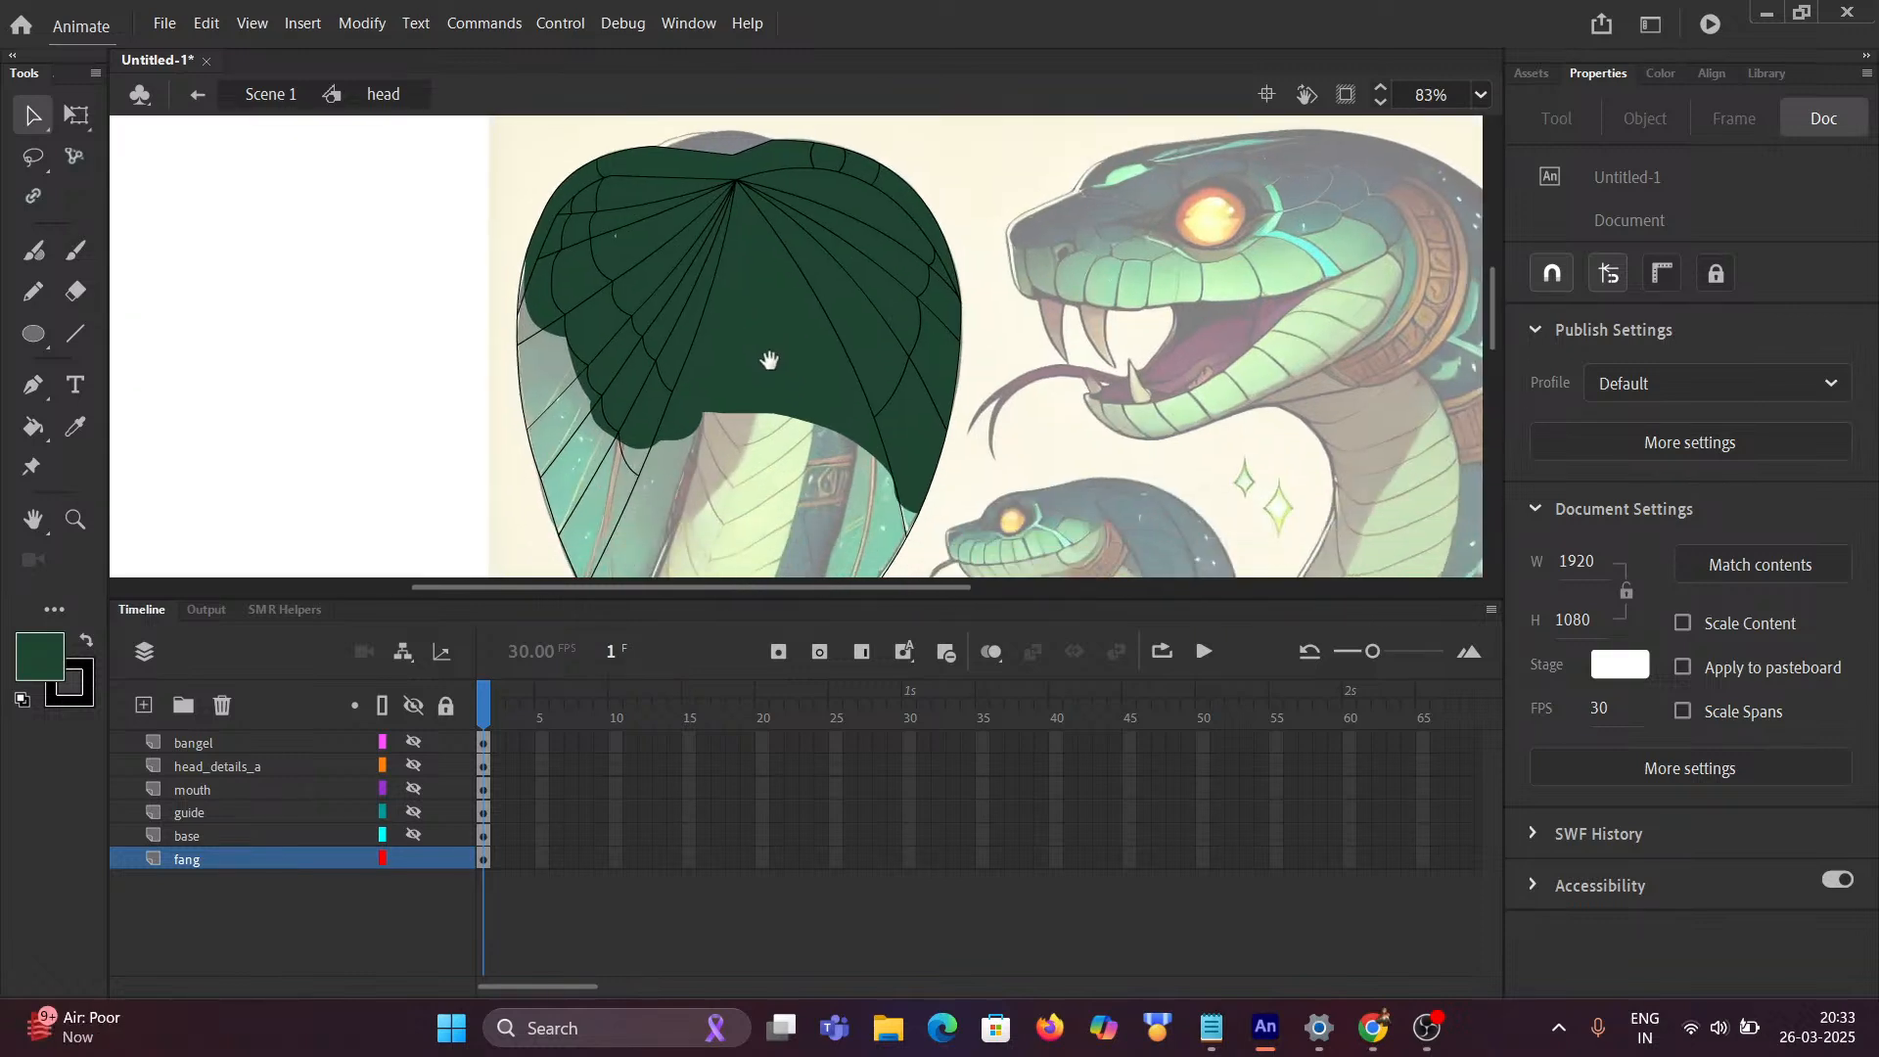
scroll(769, 362, up, 3)
click(253, 94)
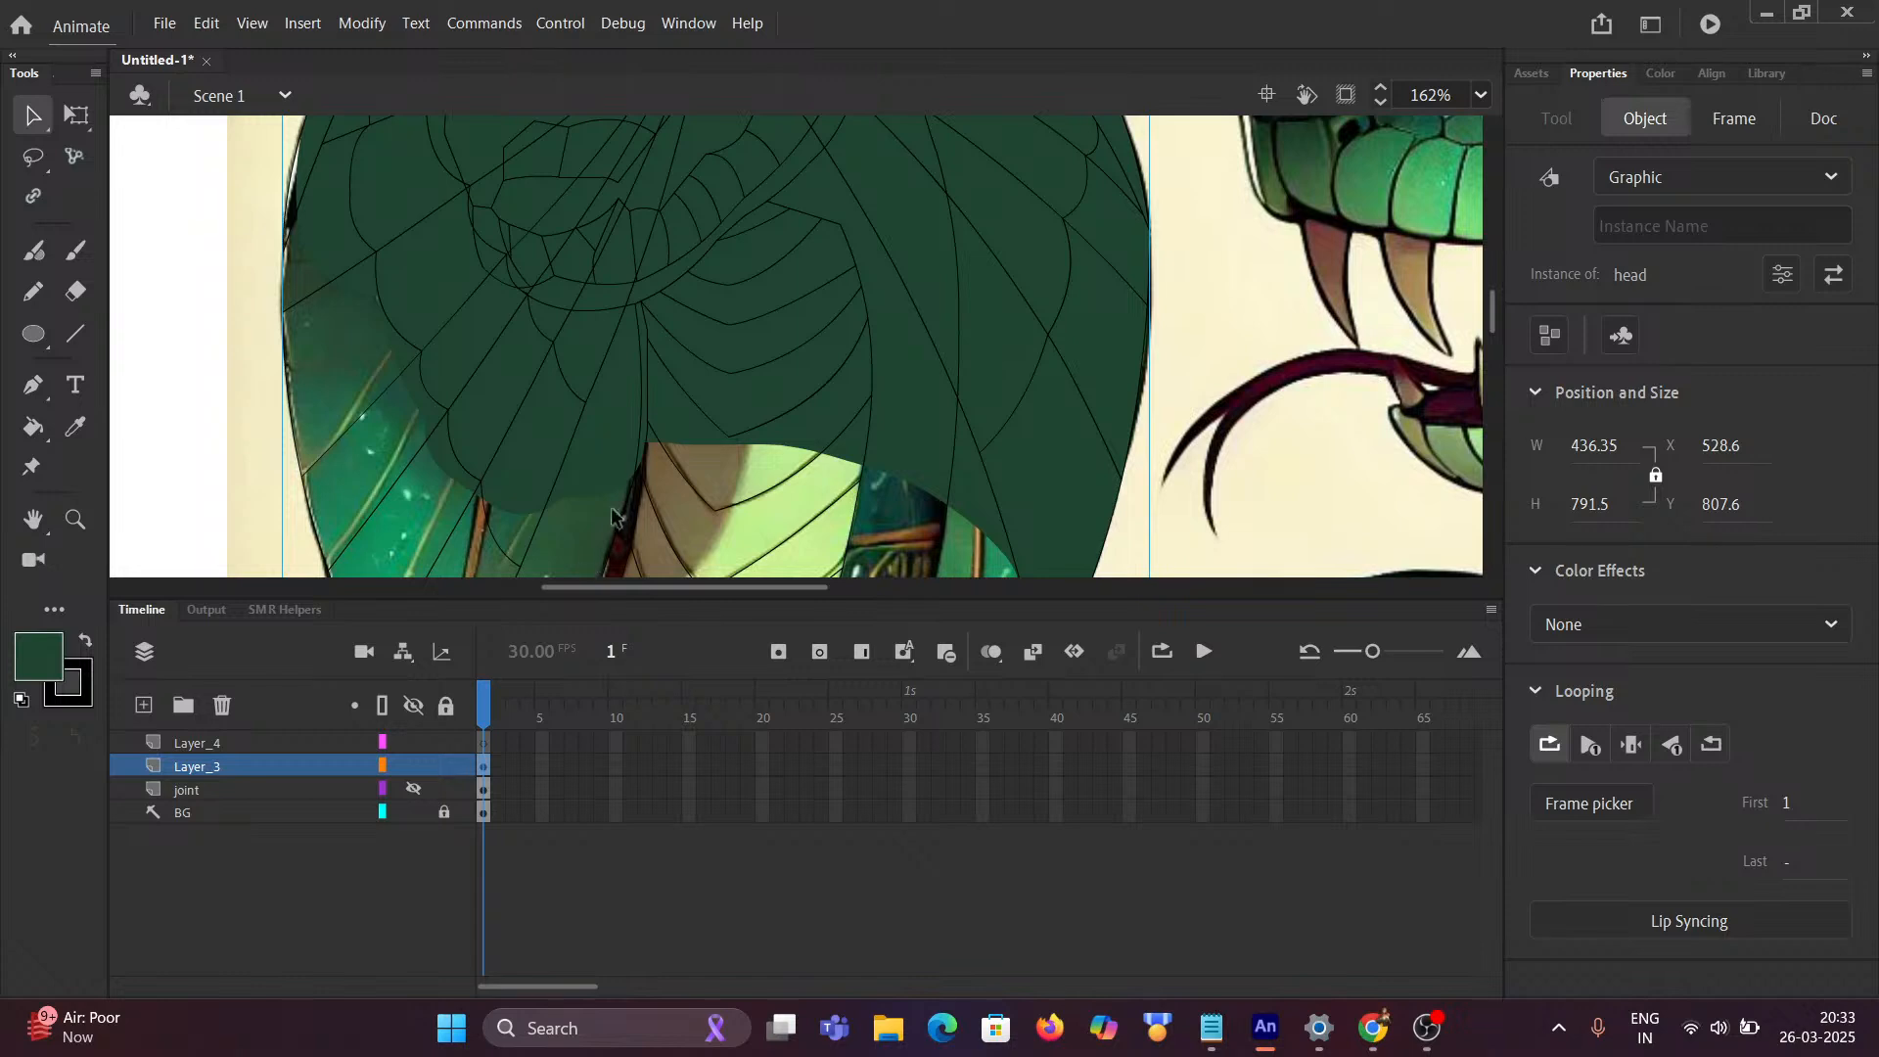
scroll(612, 516, down, 2)
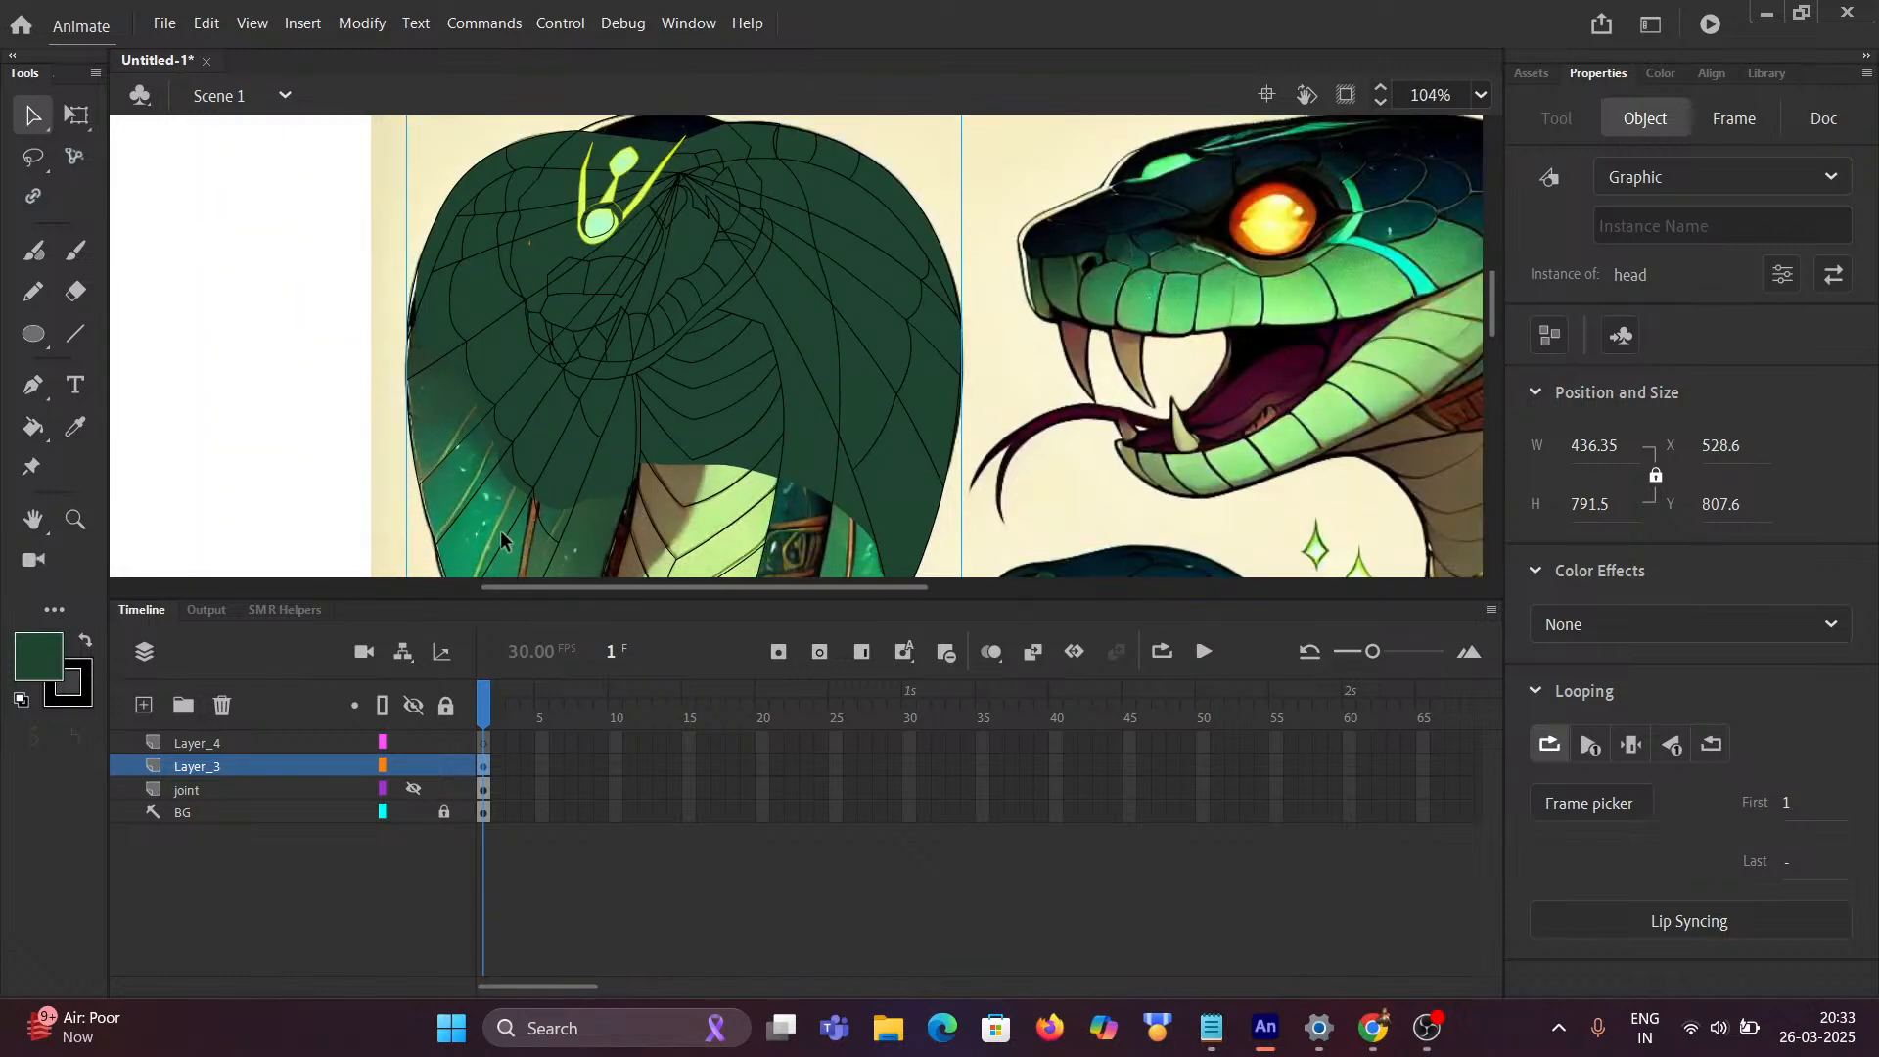
scroll(486, 525, up, 3)
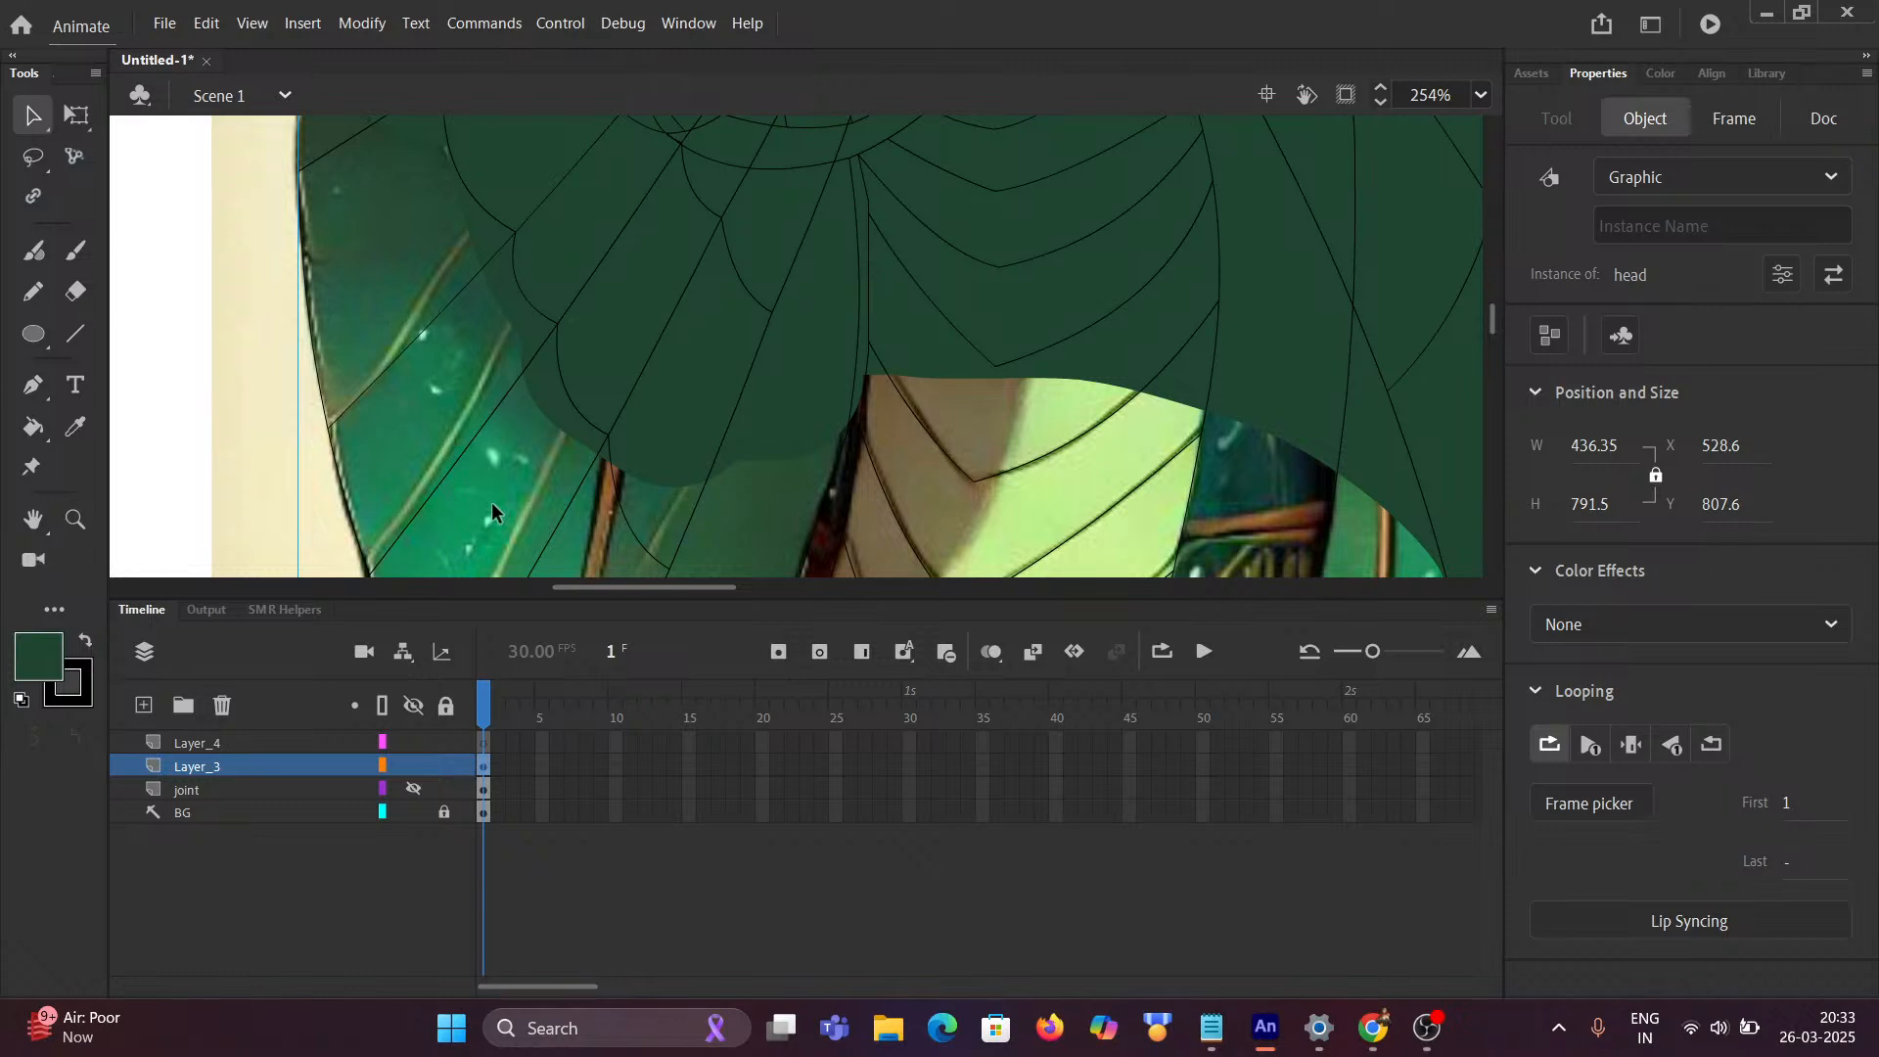
Step: Sample the brighter green from the reference cobra's lower hood as the fill color, and open the head symbol for editing
key(i)
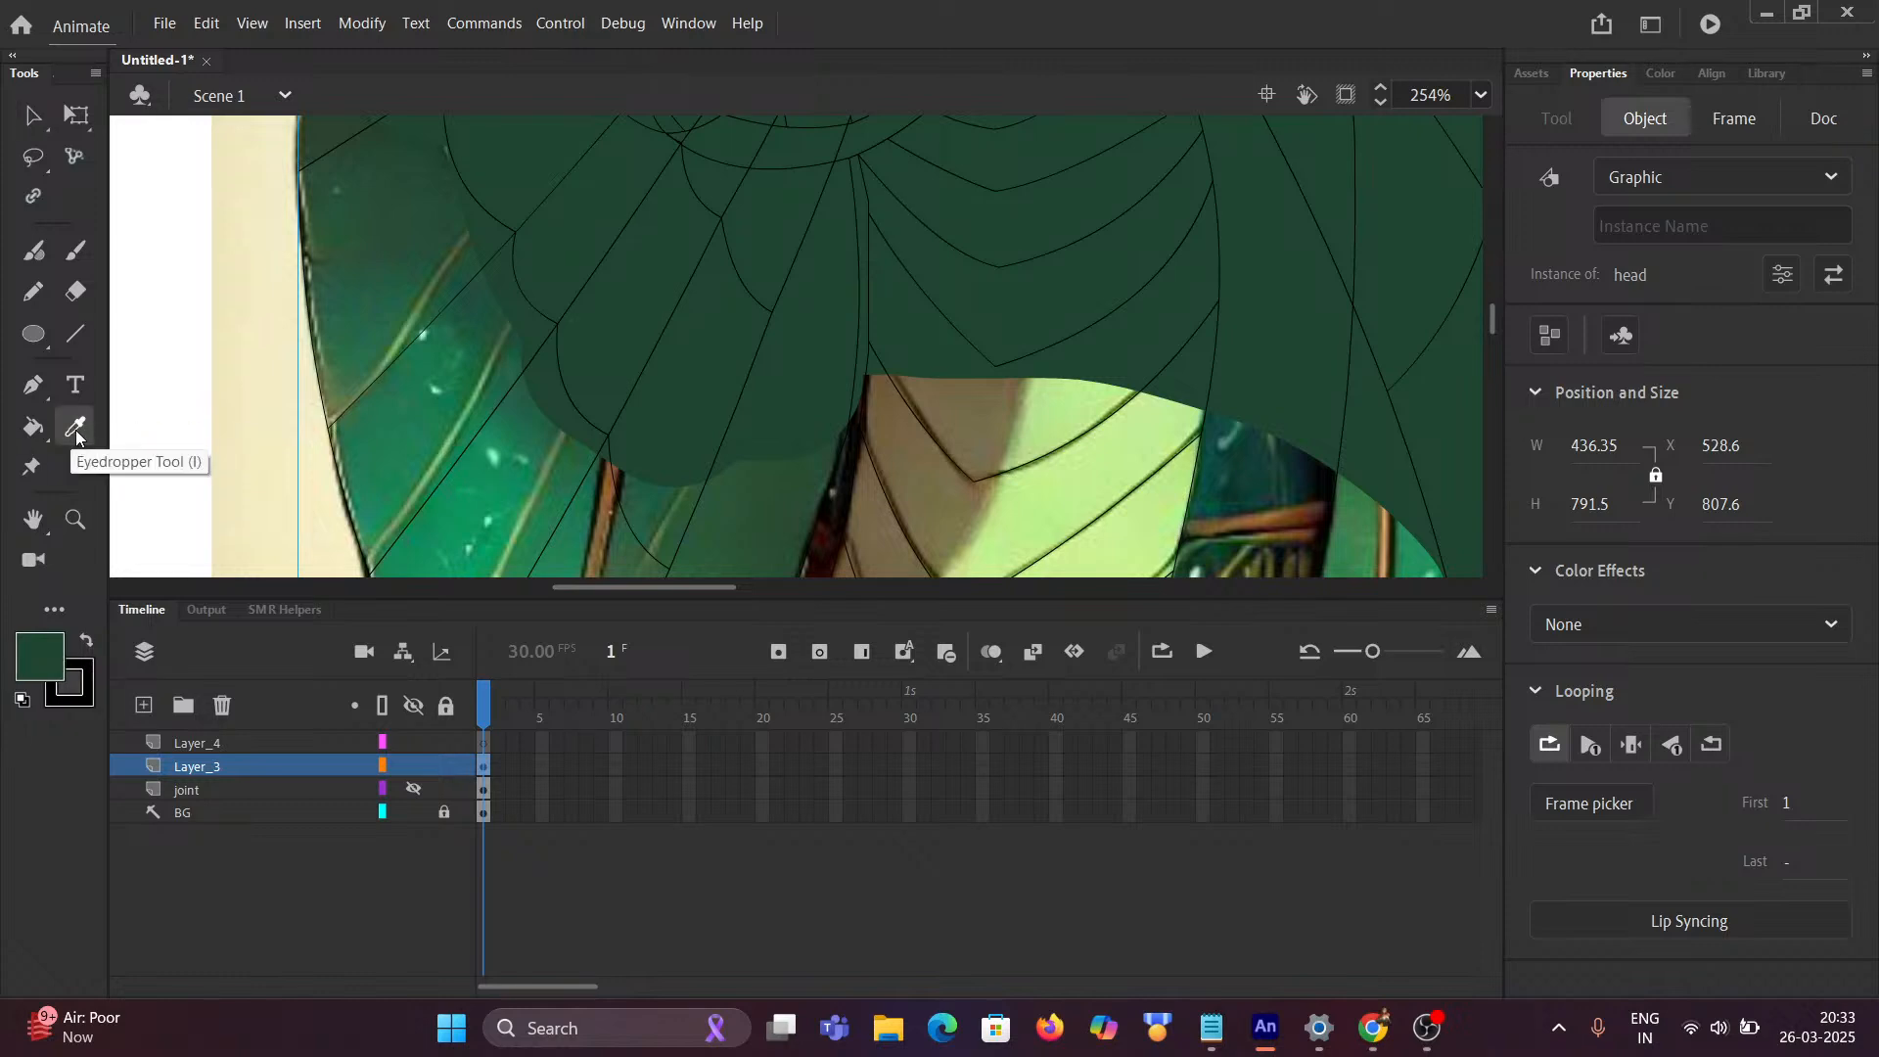
click(488, 499)
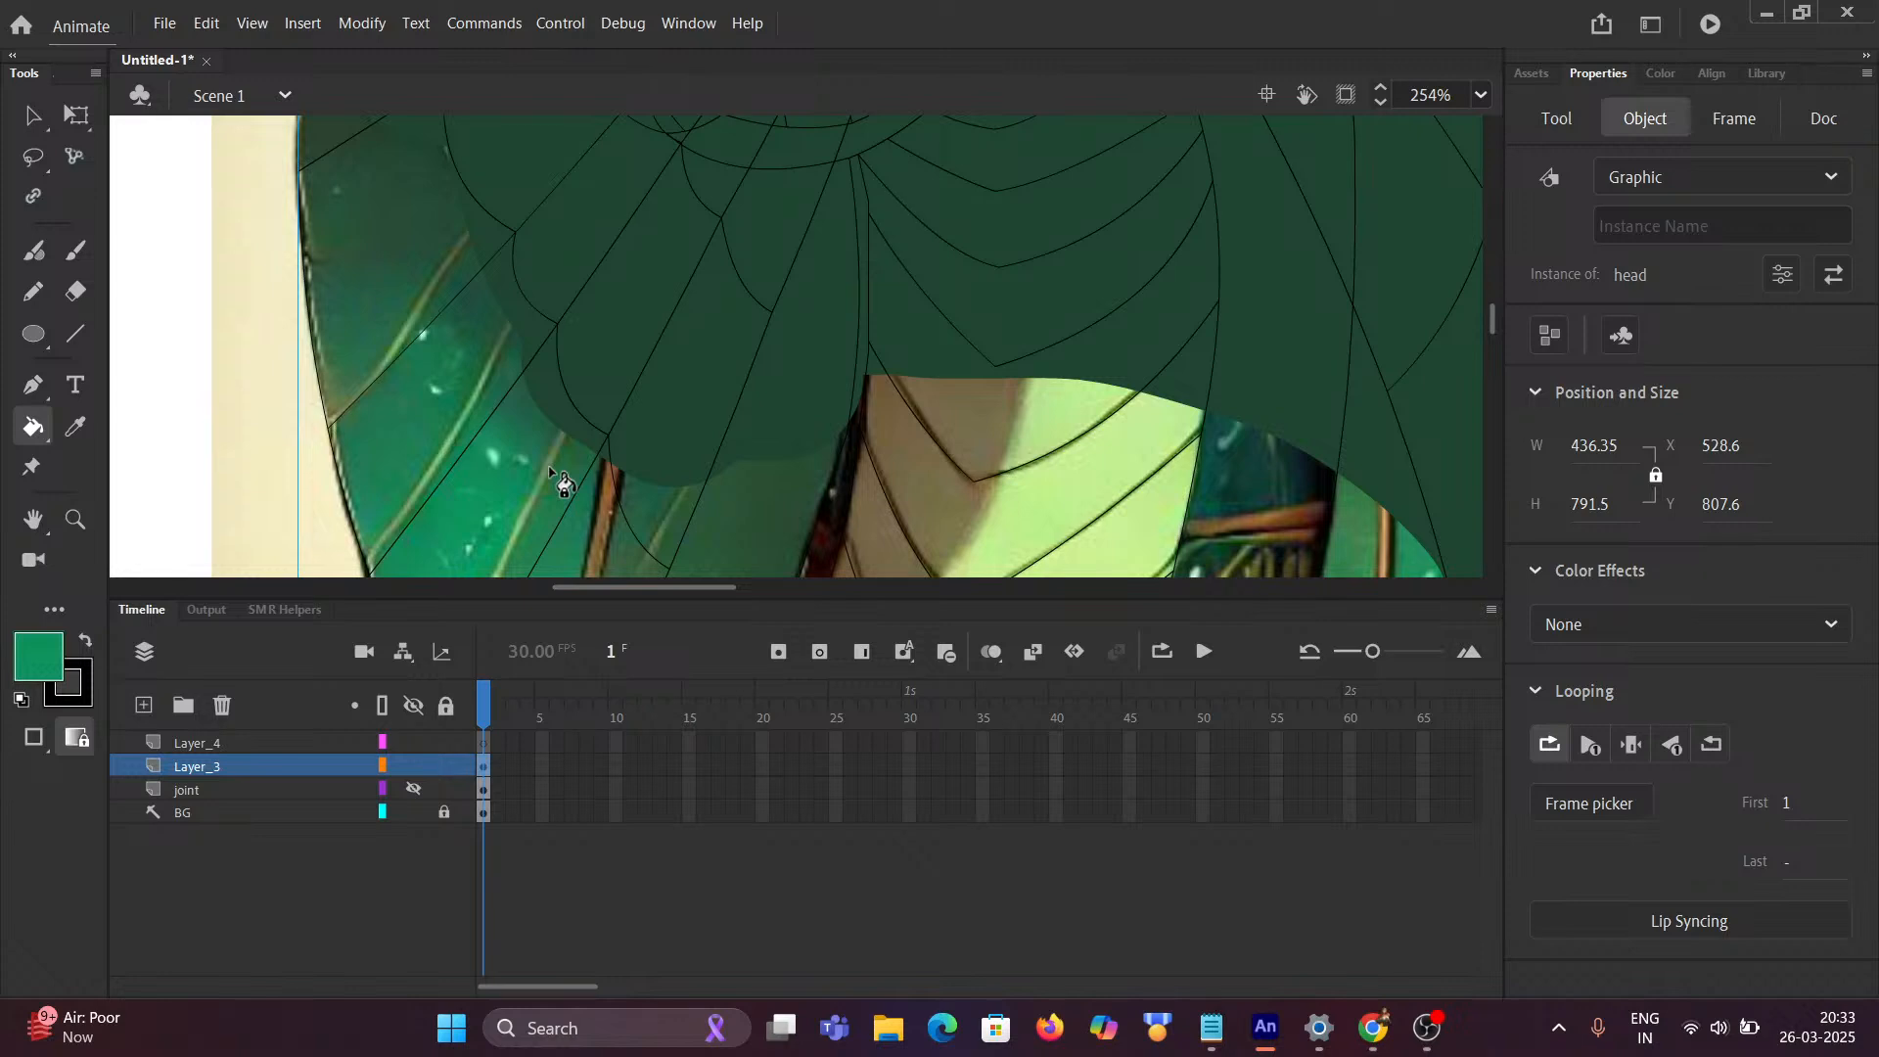
scroll(549, 439, down, 3)
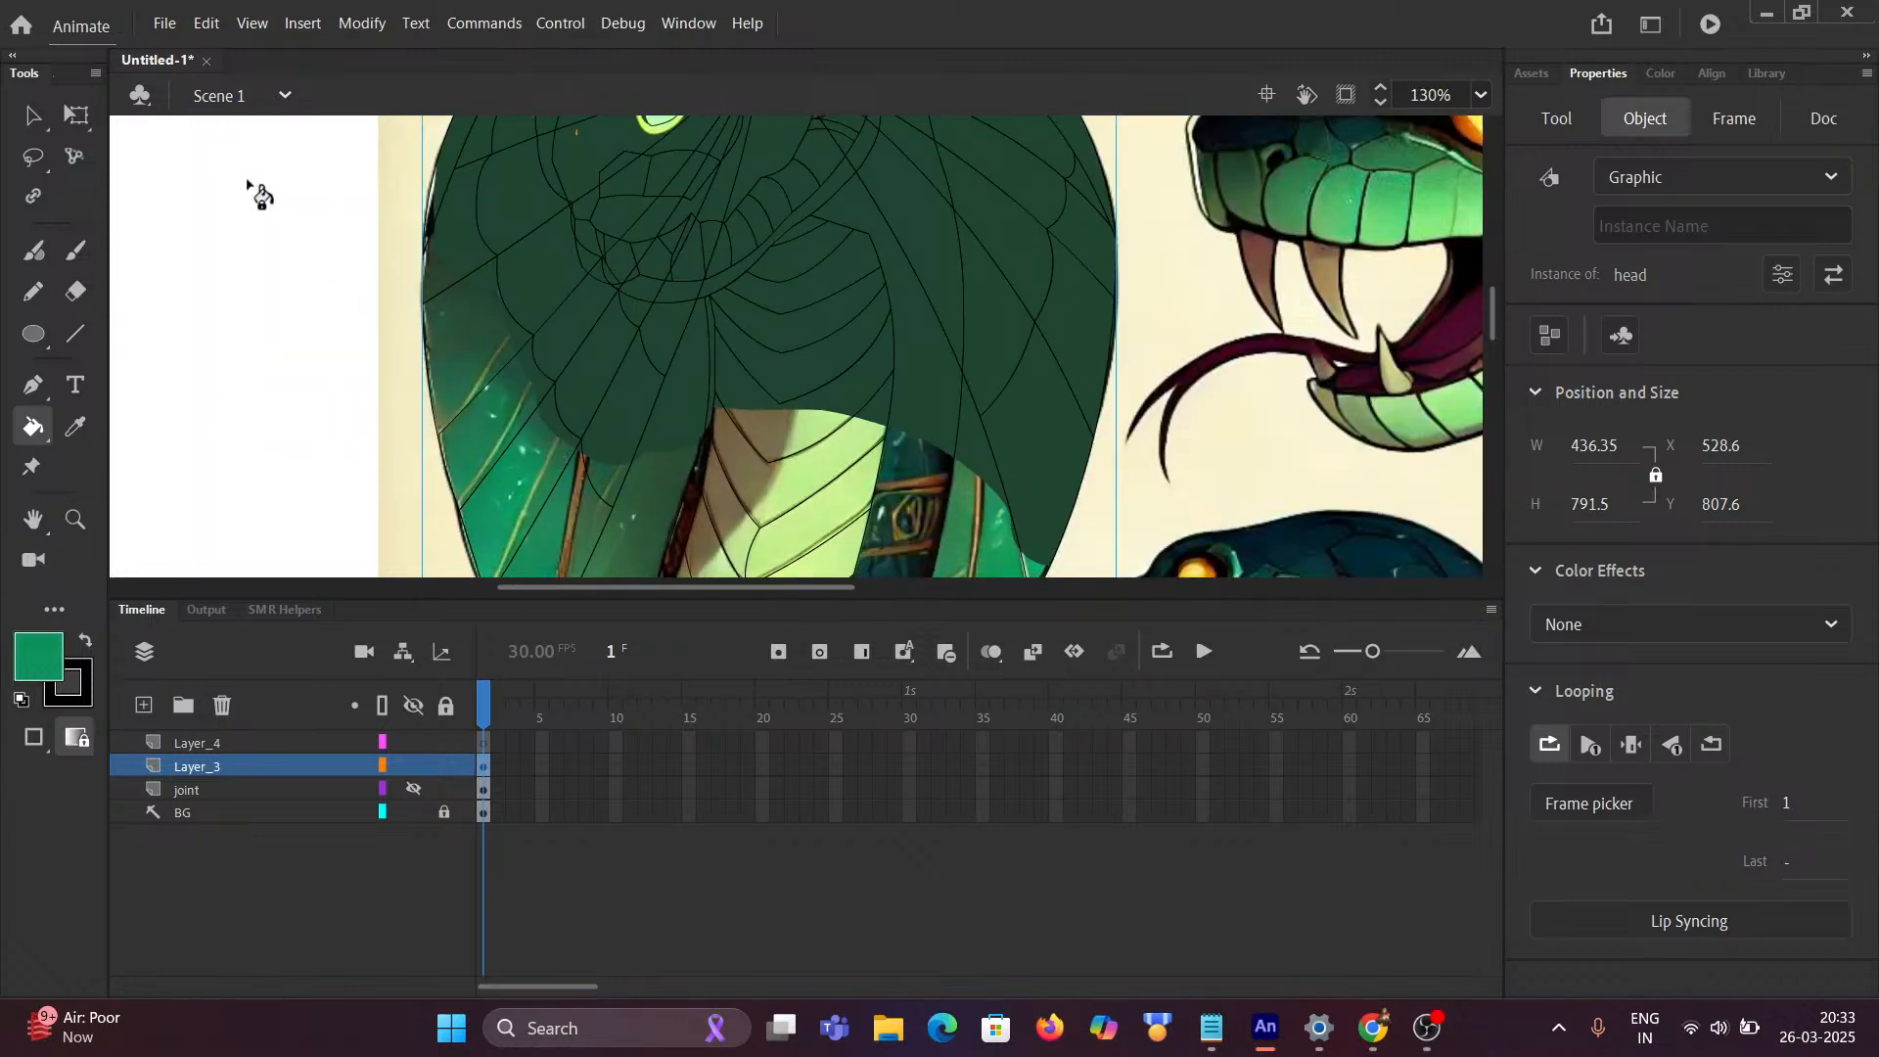
click(32, 114)
scroll(600, 192, up, 3)
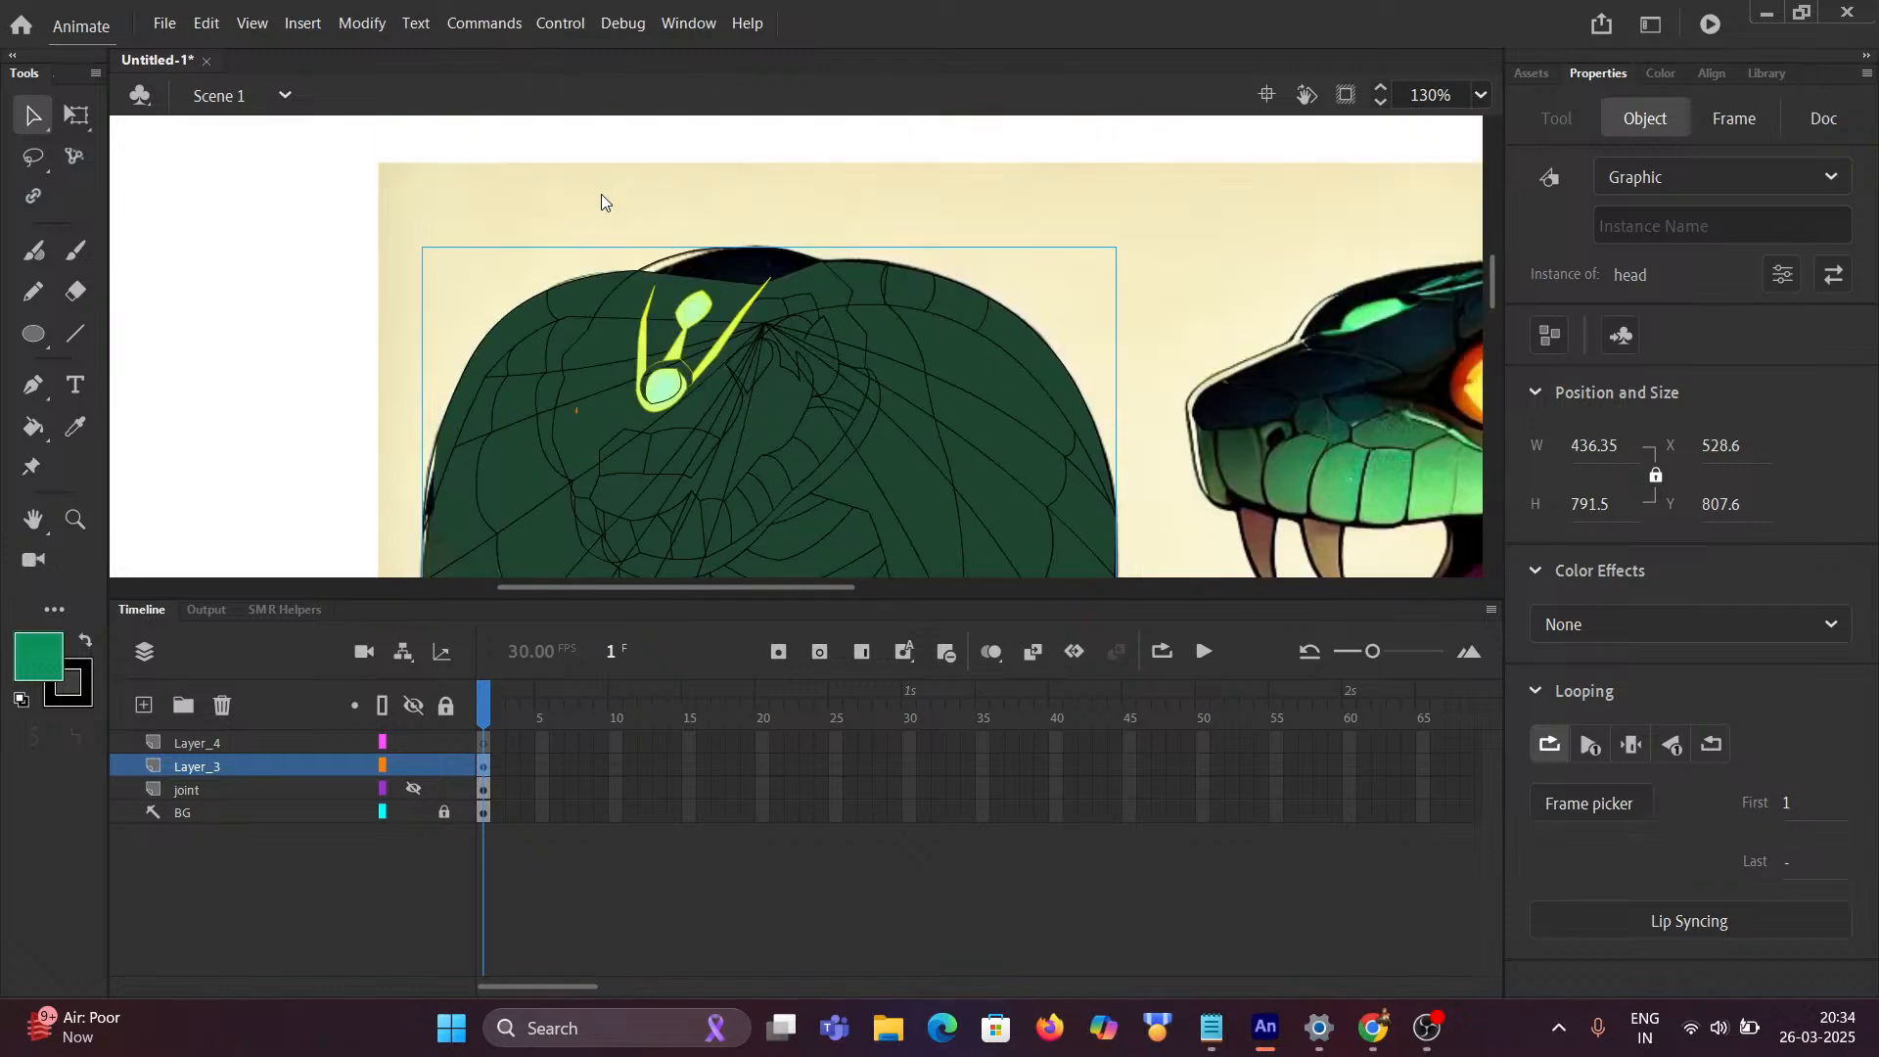
double_click(680, 391)
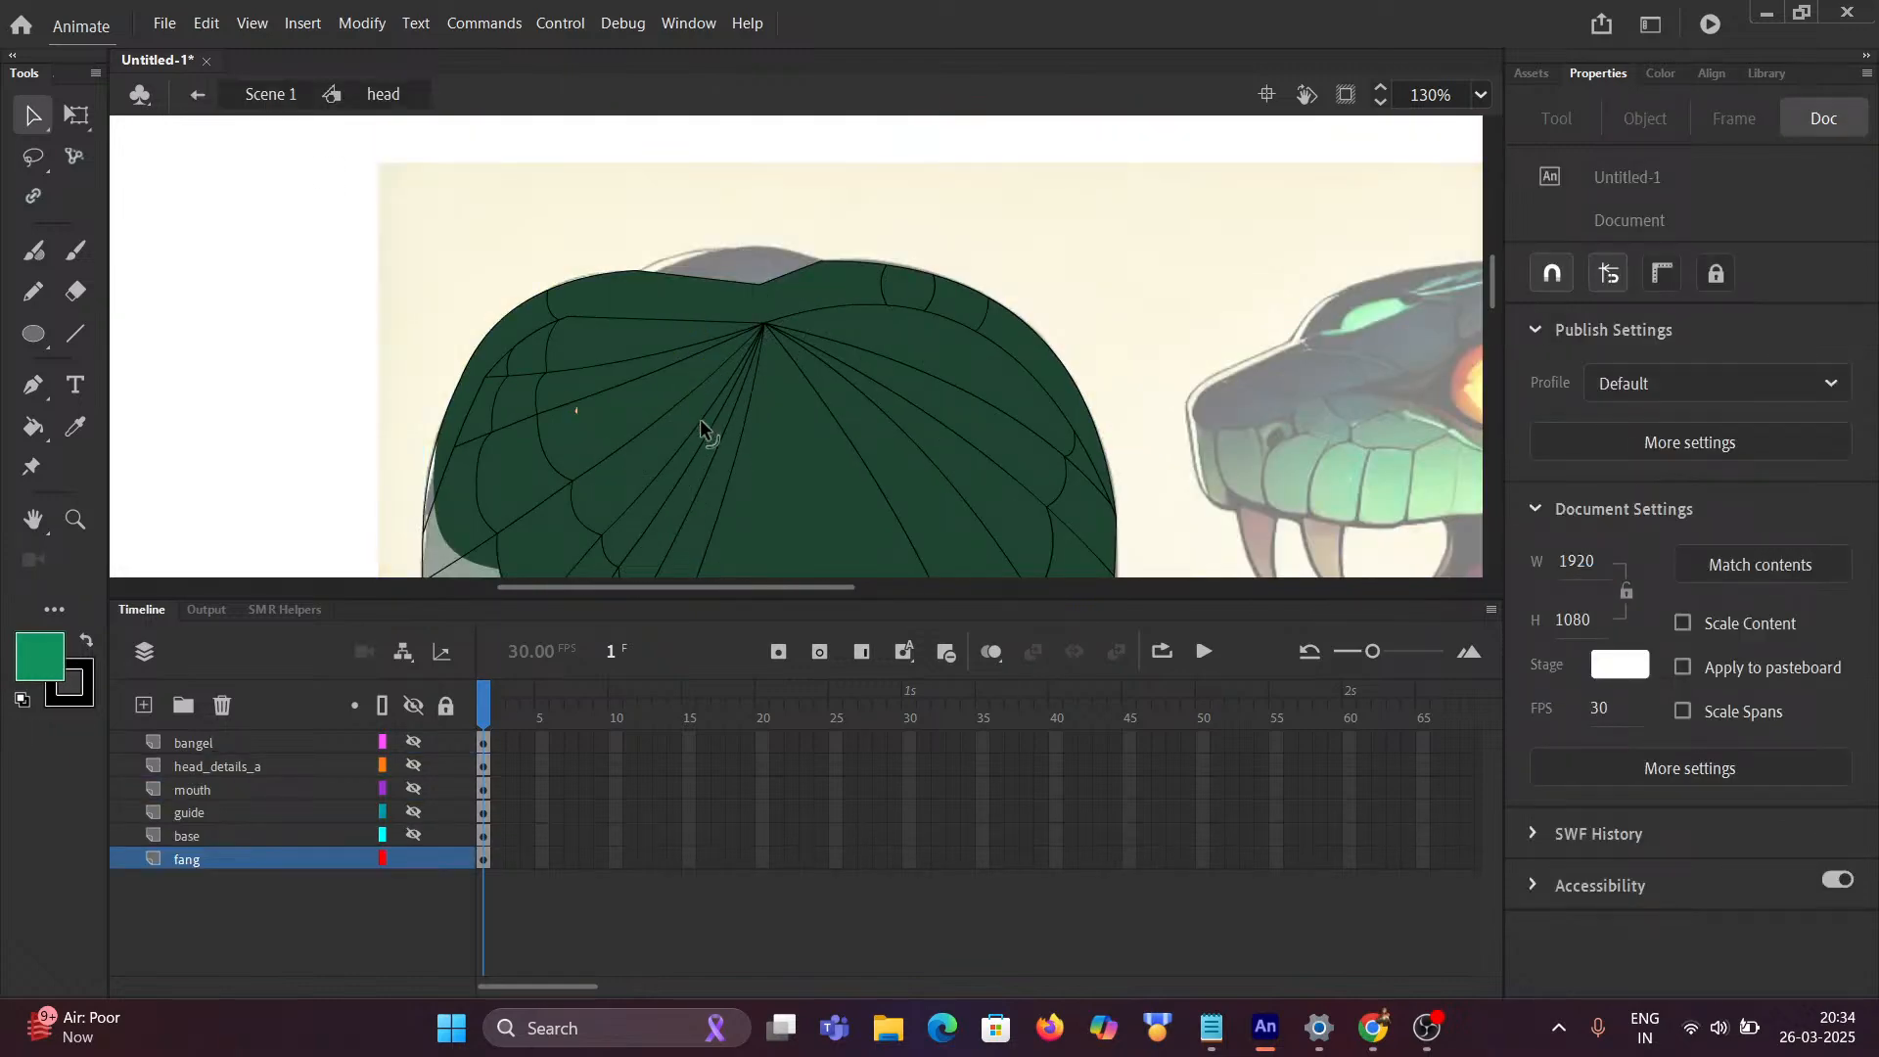
Step: Paint bright green behind the lines over the hood's side and lower part with the size 56 Classic Brush, overlapping the outer outline
scroll(701, 423, down, 3)
scroll(671, 503, up, 3)
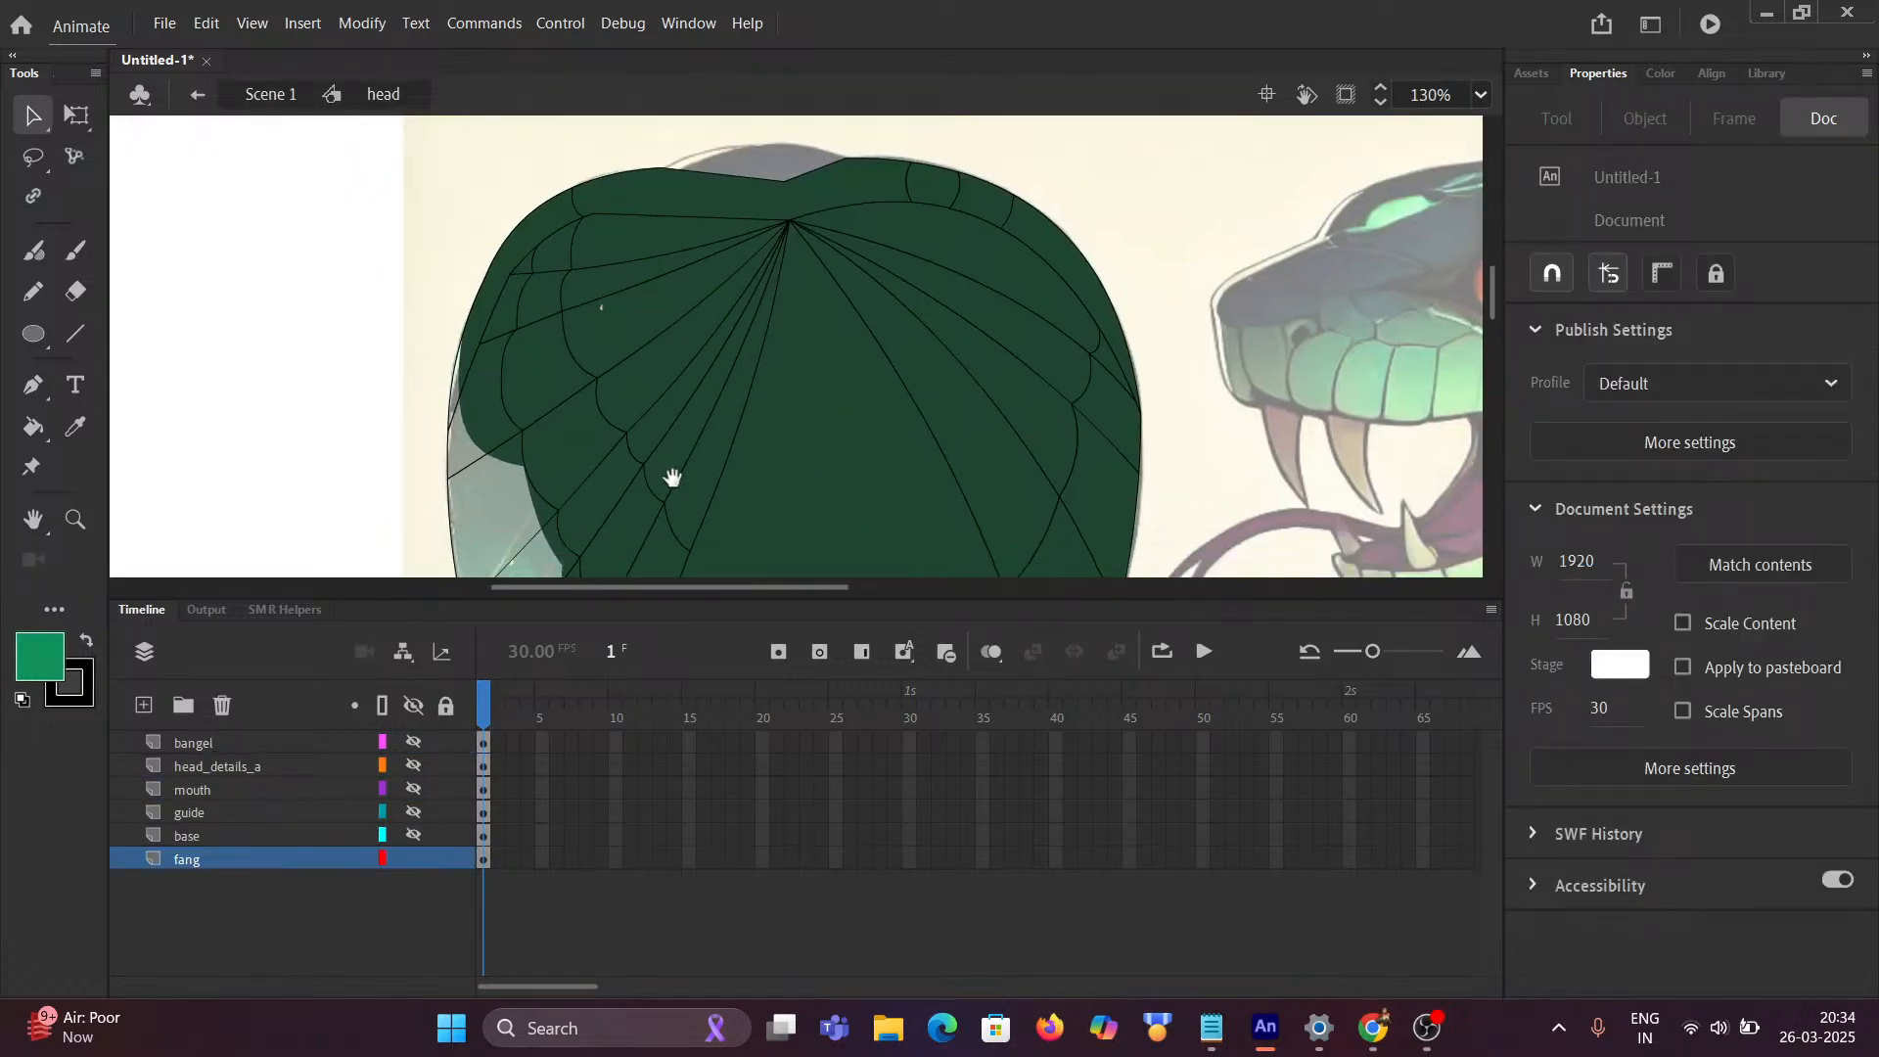
scroll(700, 401, down, 1)
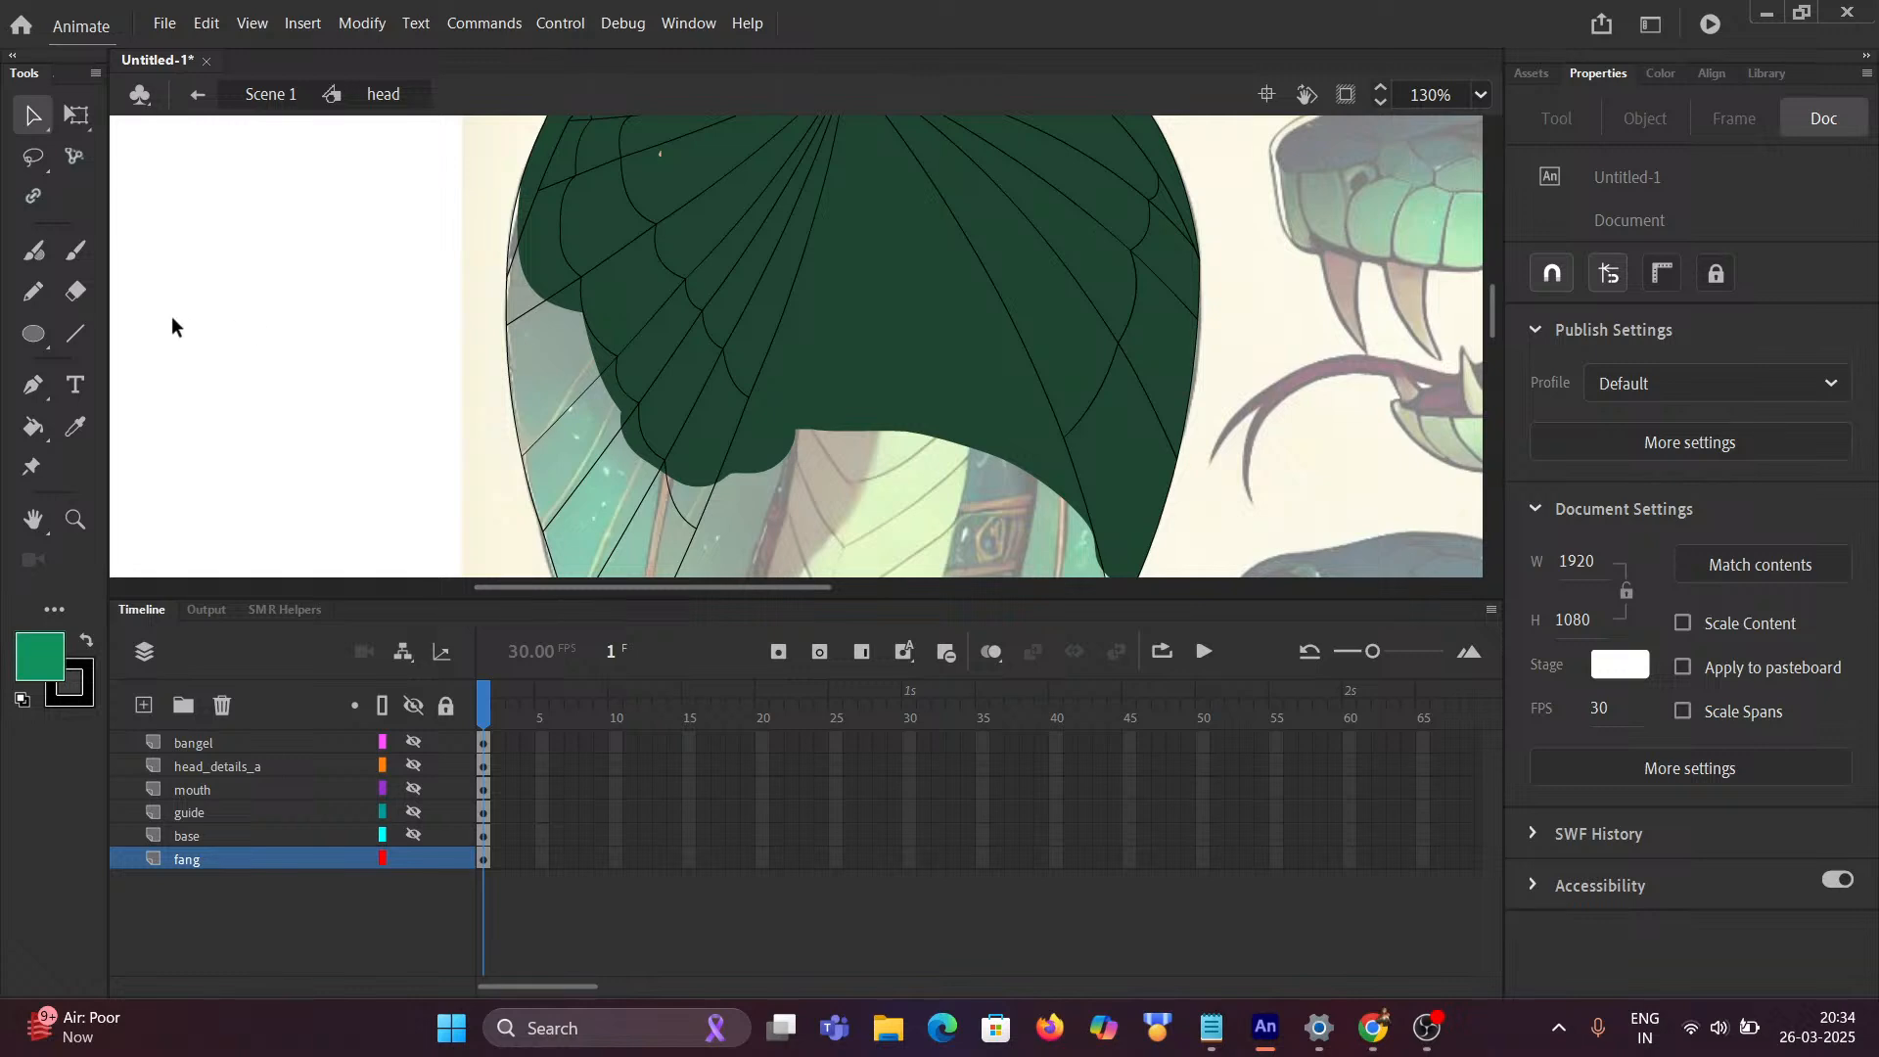
click(75, 249)
mouse_move(585, 468)
mouse_down()
mouse_move(651, 572)
mouse_move(636, 548)
mouse_move(663, 530)
mouse_move(602, 548)
mouse_move(582, 450)
mouse_move(626, 479)
mouse_move(652, 538)
mouse_move(606, 440)
mouse_move(529, 372)
mouse_move(547, 377)
mouse_up()
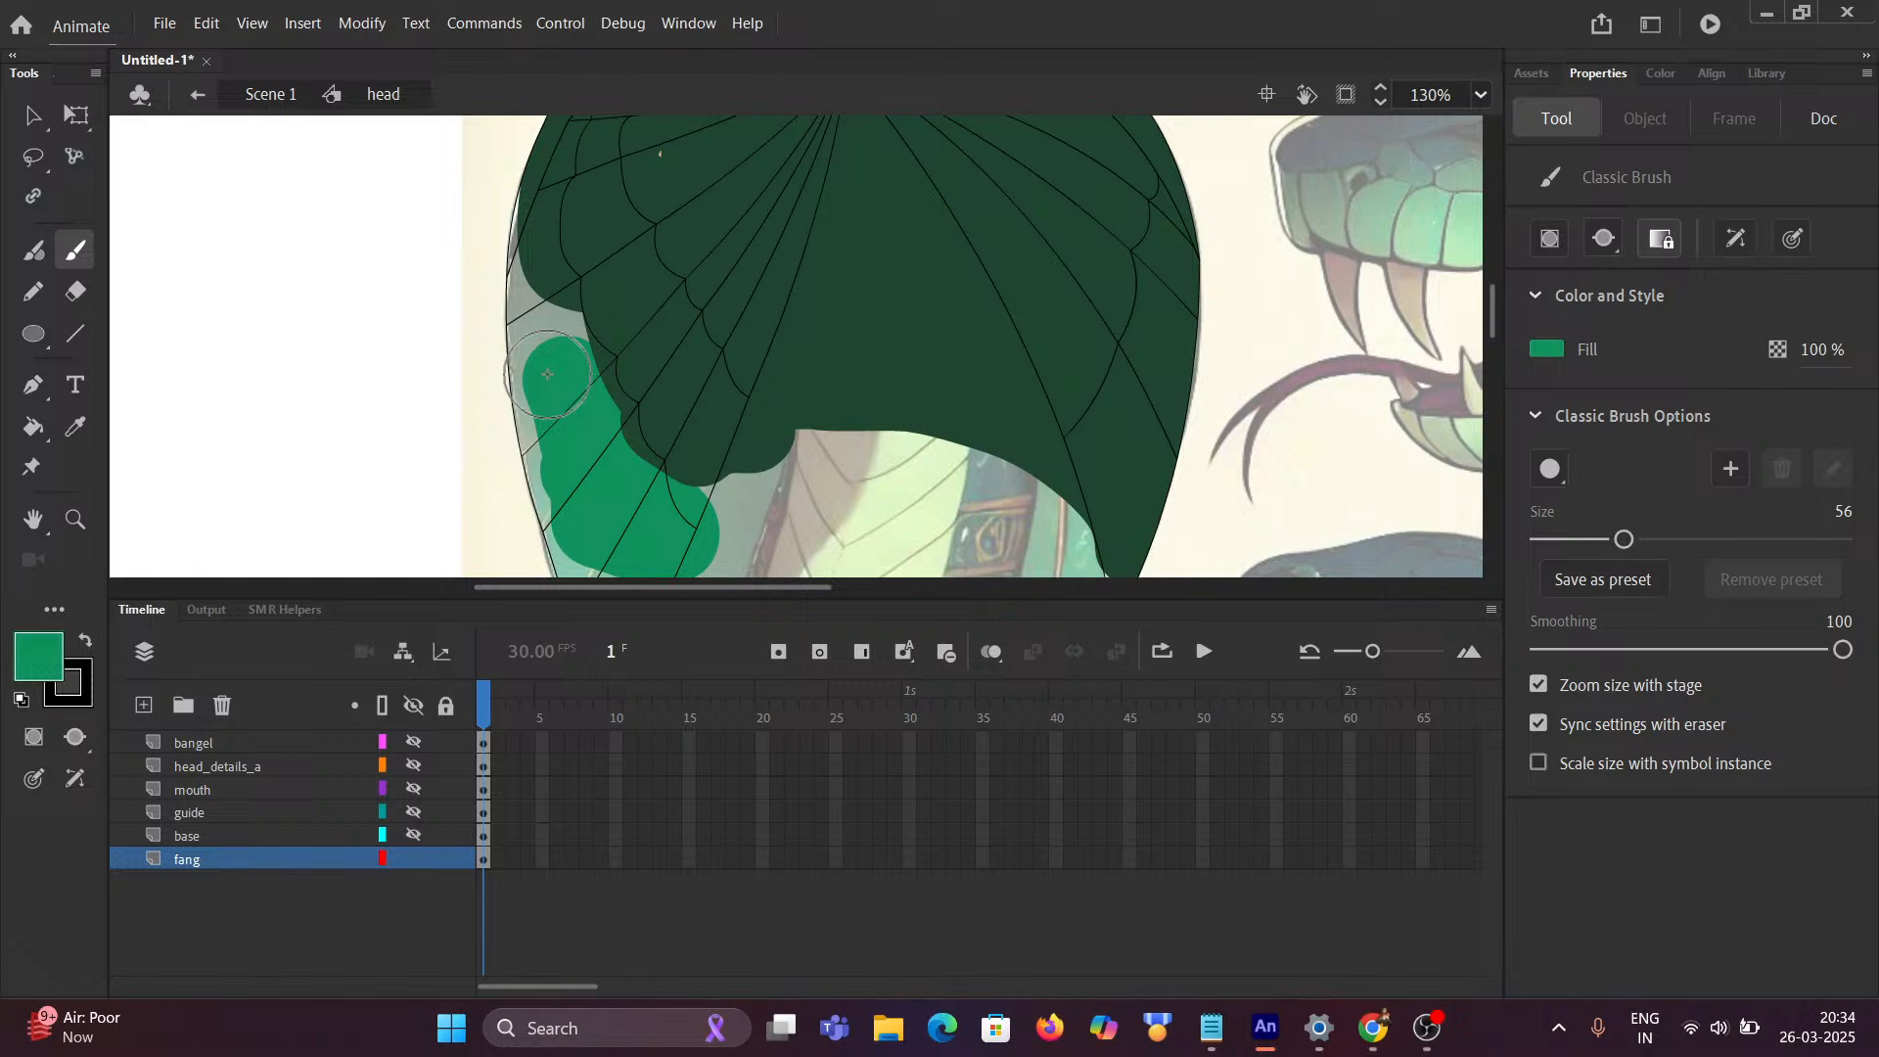
mouse_move(547, 374)
mouse_down()
mouse_move(622, 420)
mouse_move(593, 458)
mouse_up()
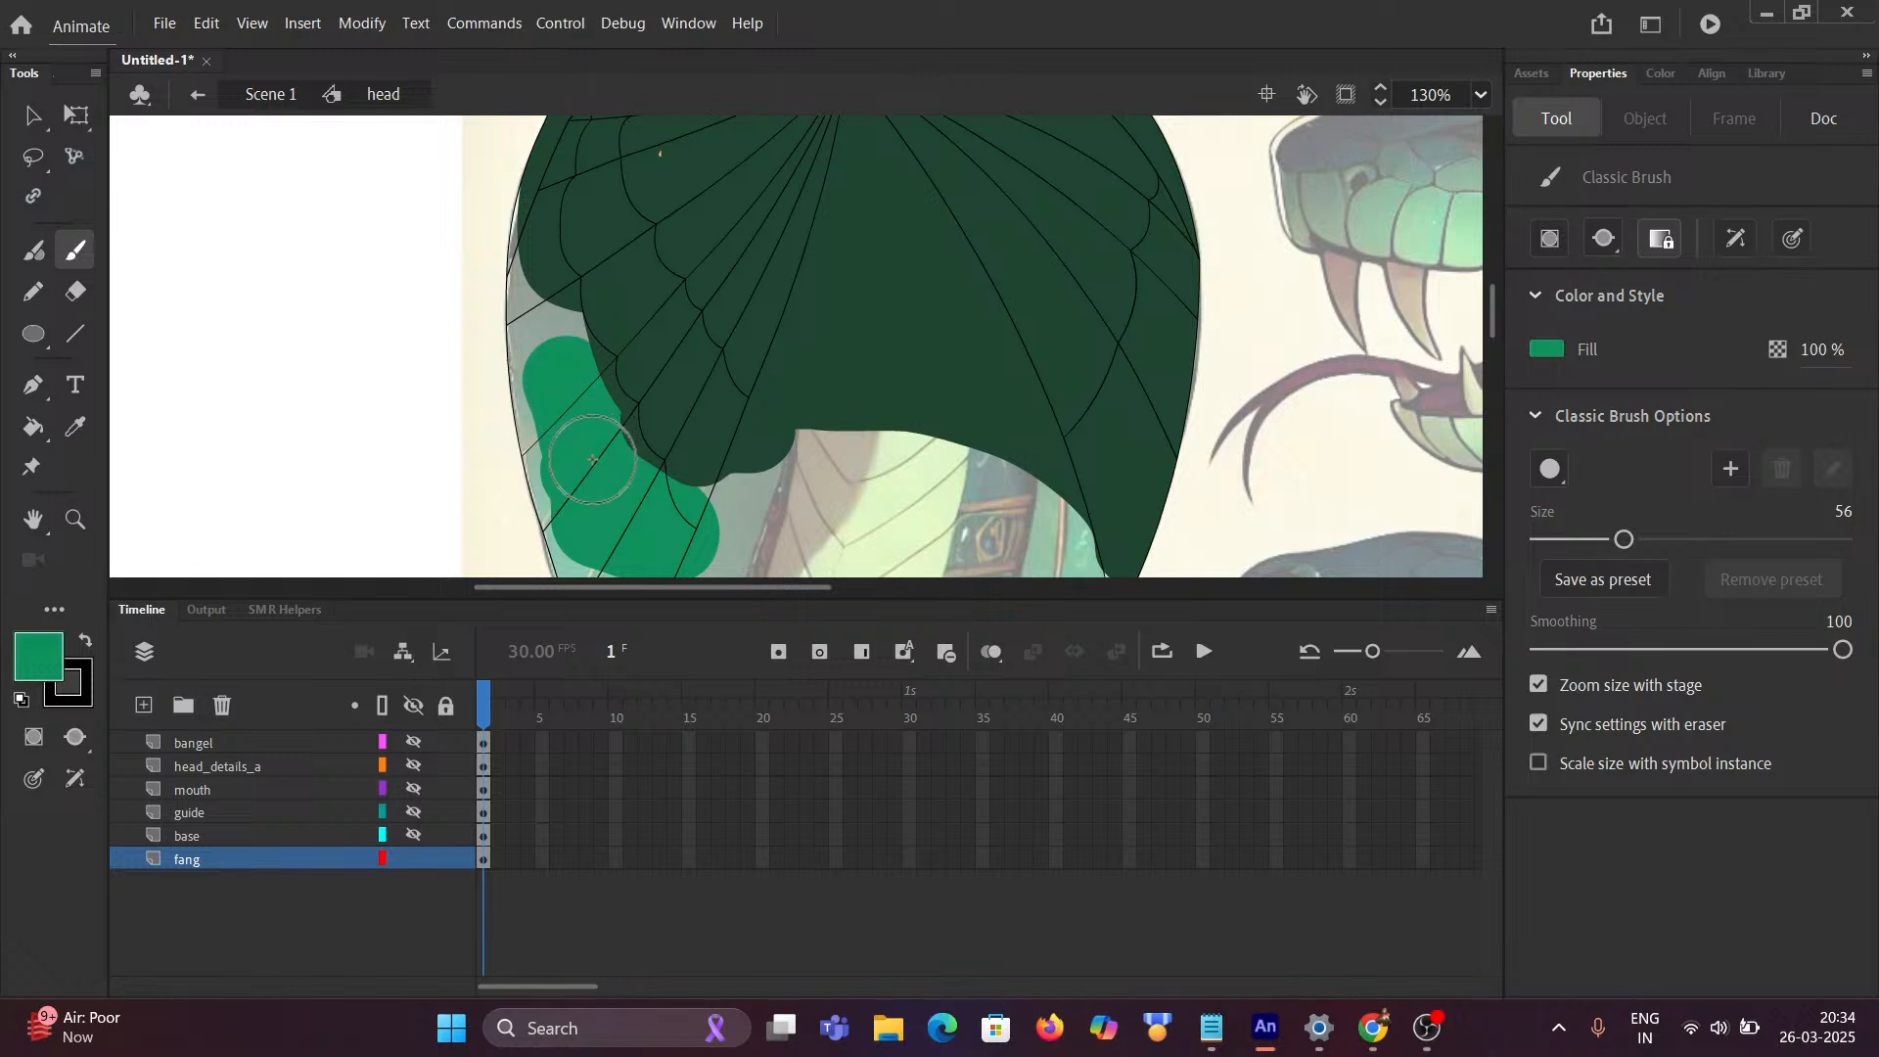
scroll(609, 495, up, 1)
mouse_move(496, 309)
mouse_down()
mouse_move(555, 299)
mouse_move(455, 201)
mouse_up()
scroll(503, 362, down, 3)
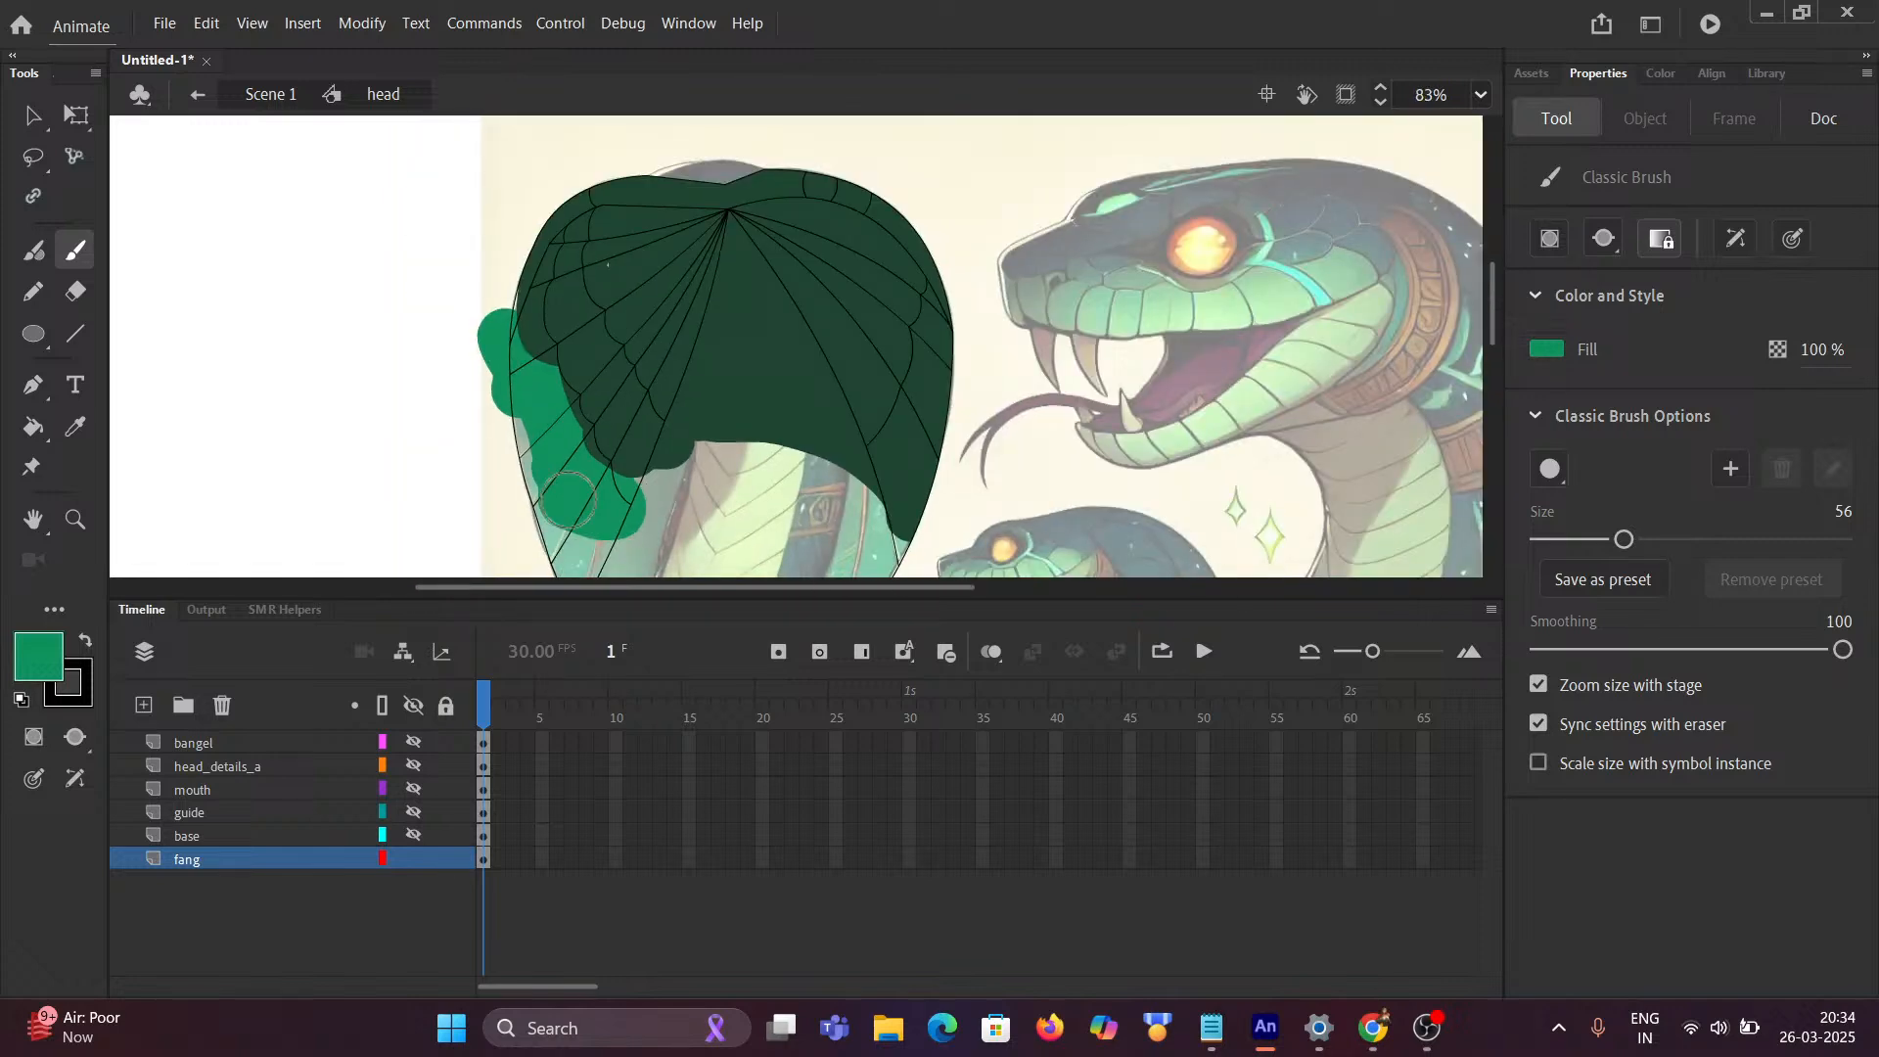
click(506, 314)
scroll(534, 481, up, 2)
mouse_move(559, 487)
mouse_down()
mouse_move(503, 299)
mouse_move(521, 406)
mouse_move(424, 181)
mouse_move(513, 409)
mouse_move(620, 555)
mouse_move(538, 332)
mouse_move(686, 324)
mouse_move(584, 405)
mouse_up()
scroll(481, 303, down, 3)
mouse_move(701, 302)
mouse_down()
mouse_move(669, 255)
mouse_move(751, 270)
mouse_move(669, 250)
mouse_move(647, 172)
mouse_move(692, 243)
mouse_move(565, 163)
mouse_move(495, 209)
mouse_move(617, 225)
mouse_move(401, 232)
mouse_move(511, 270)
mouse_move(512, 313)
mouse_move(618, 267)
mouse_move(463, 285)
mouse_move(470, 330)
mouse_move(512, 353)
mouse_move(433, 236)
mouse_move(642, 271)
mouse_up()
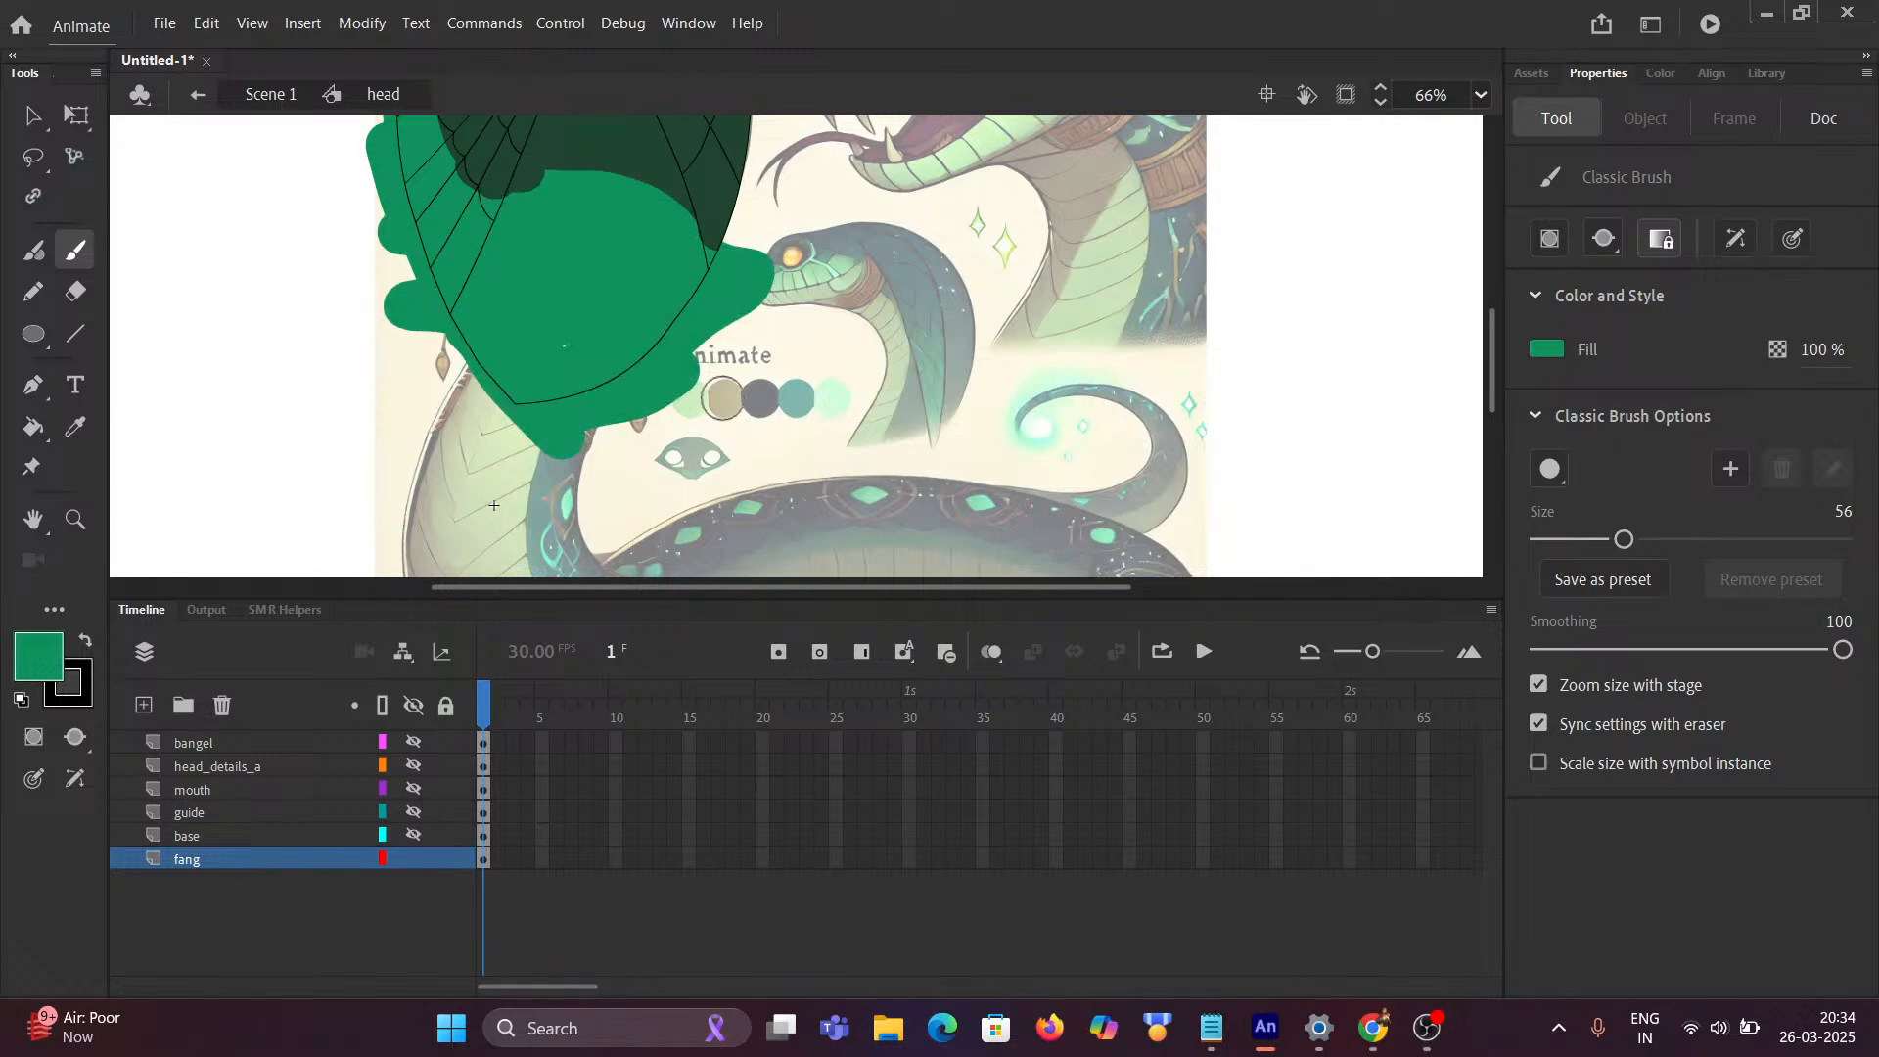
Step: Select the bright green paint that spills outside the hood's outline and delete it
click(32, 116)
click(650, 401)
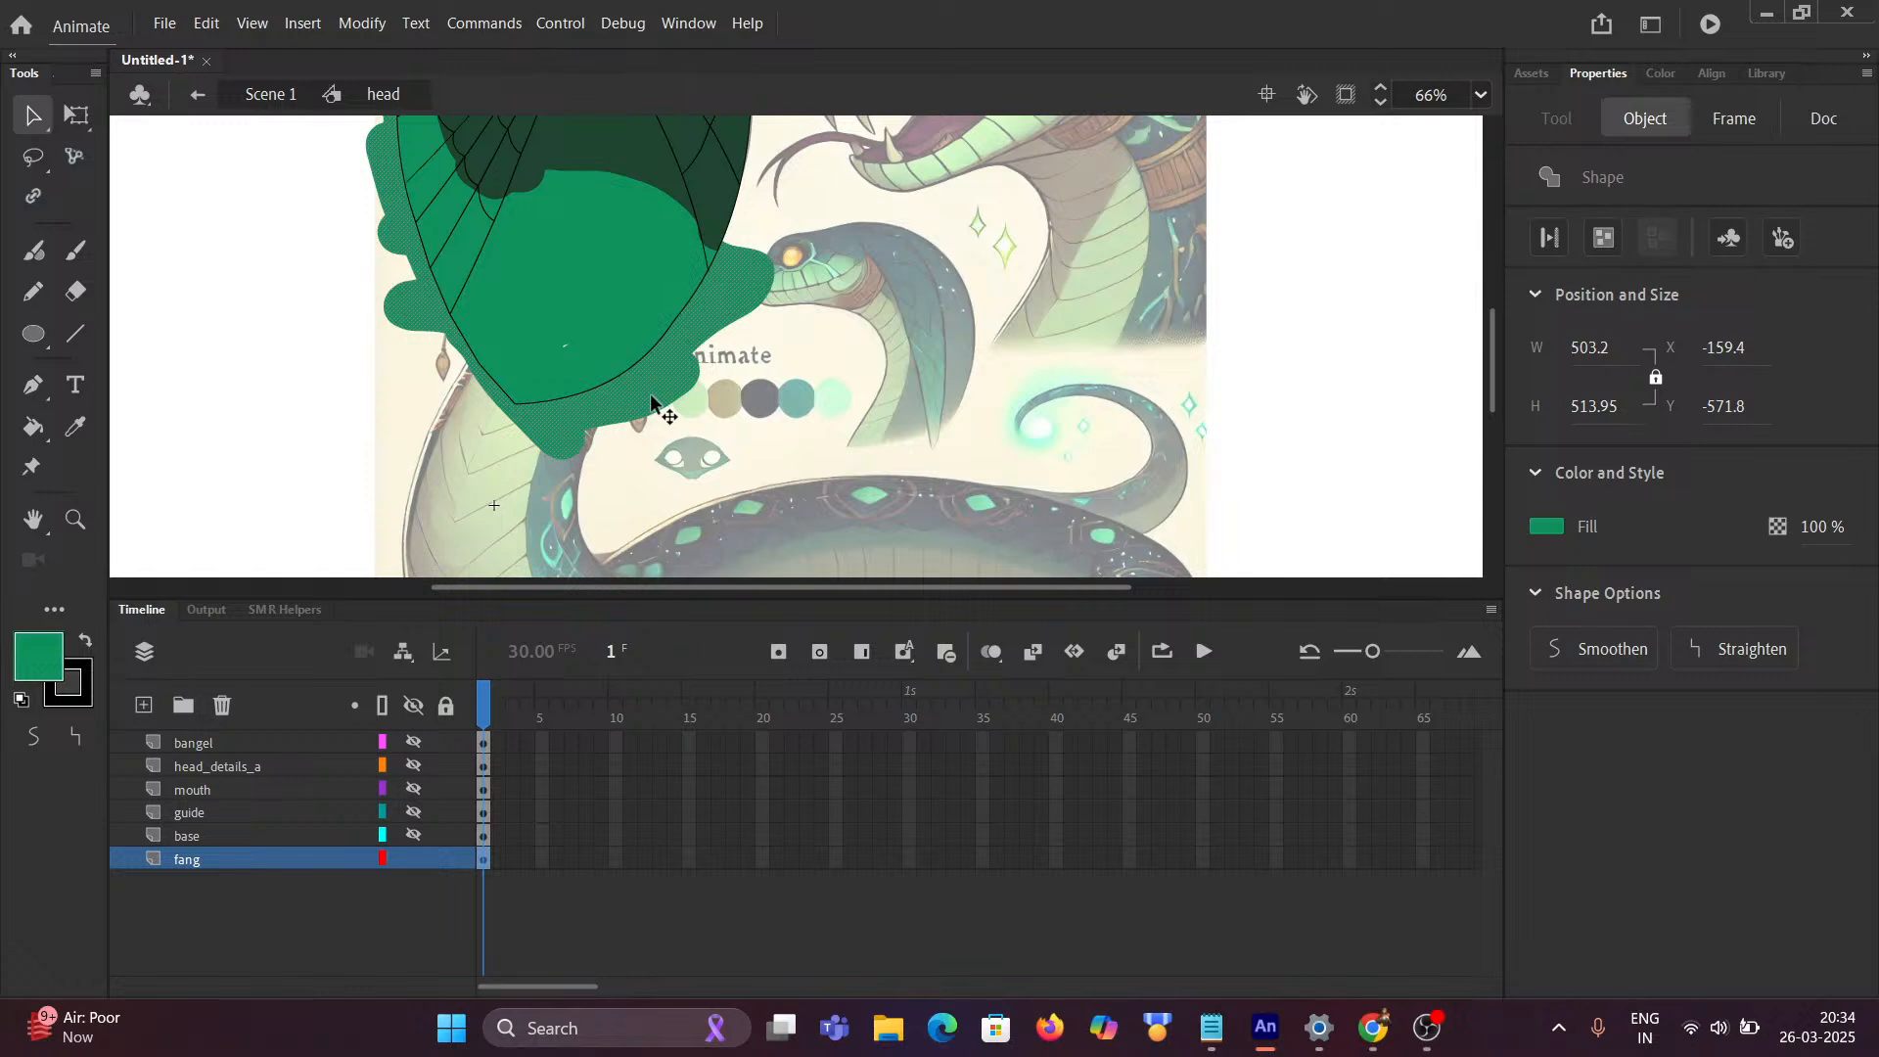
key(Delete)
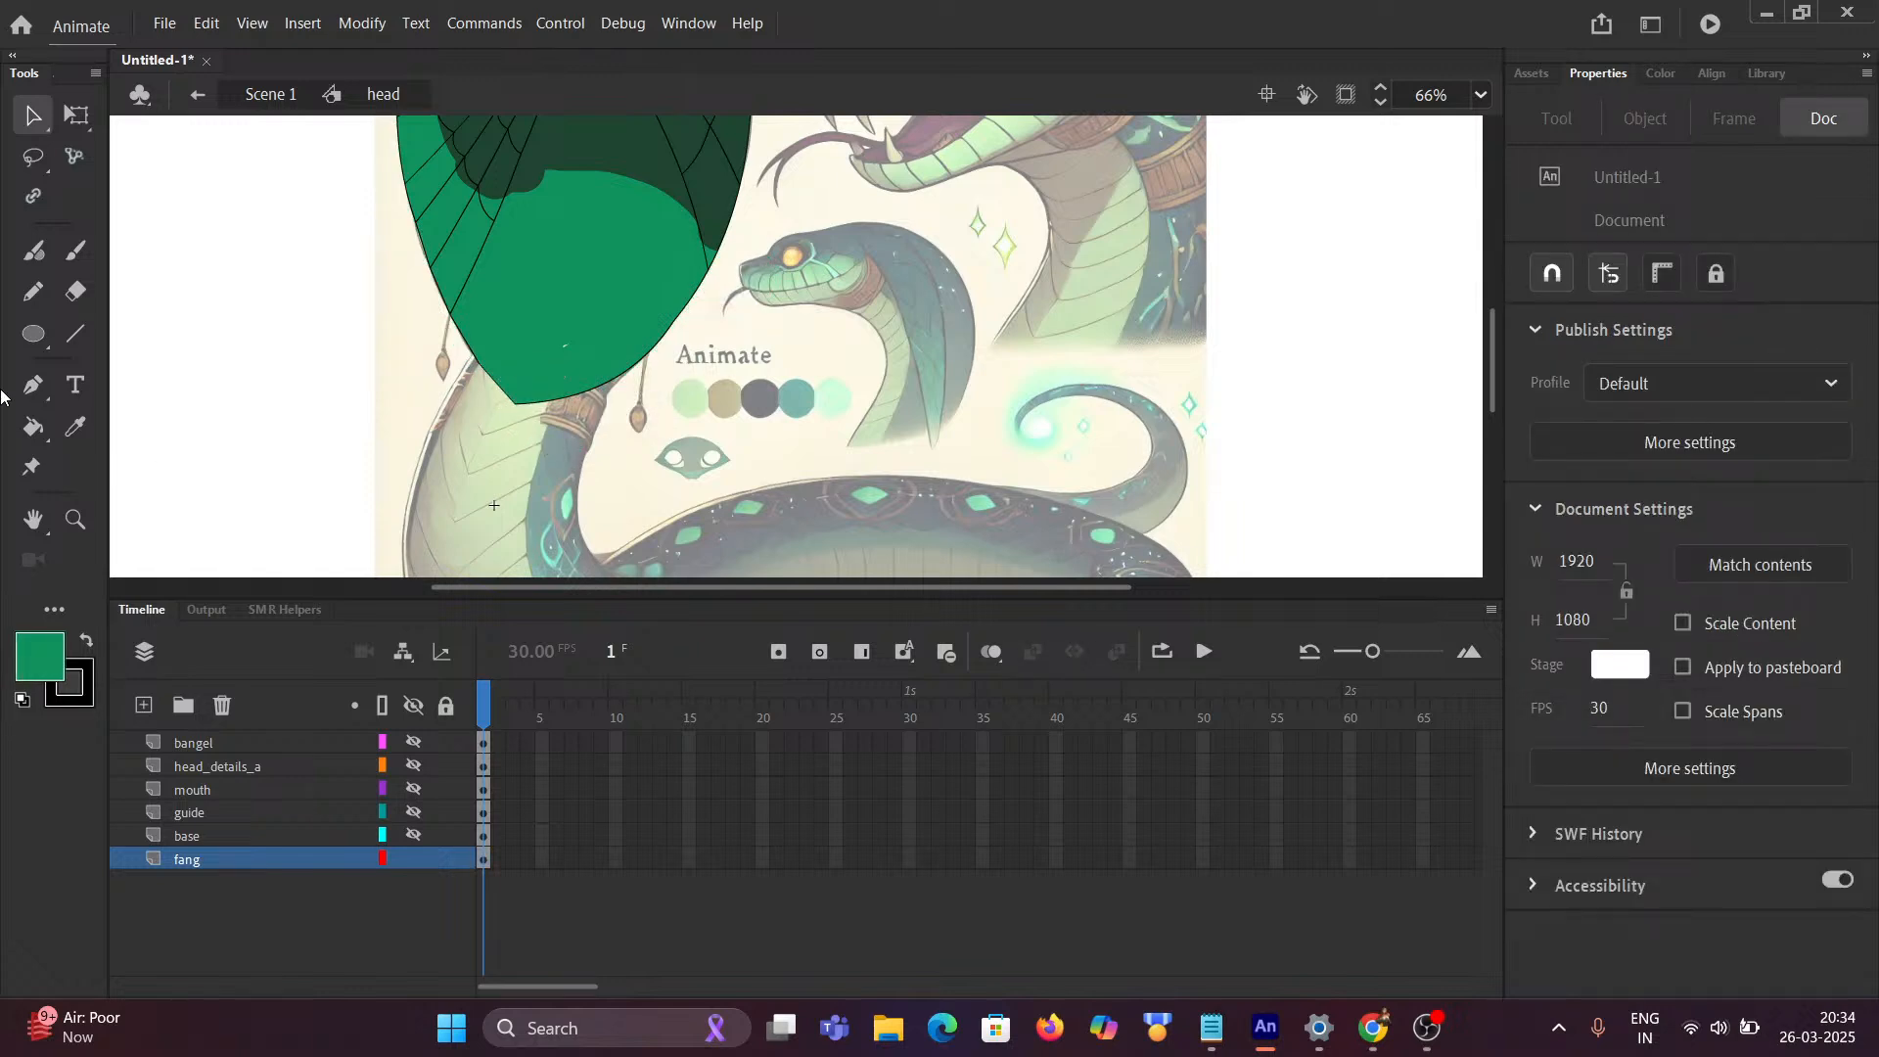
Step: Sample the dark green from the upper hood as the fill color for the Classic Brush
click(31, 430)
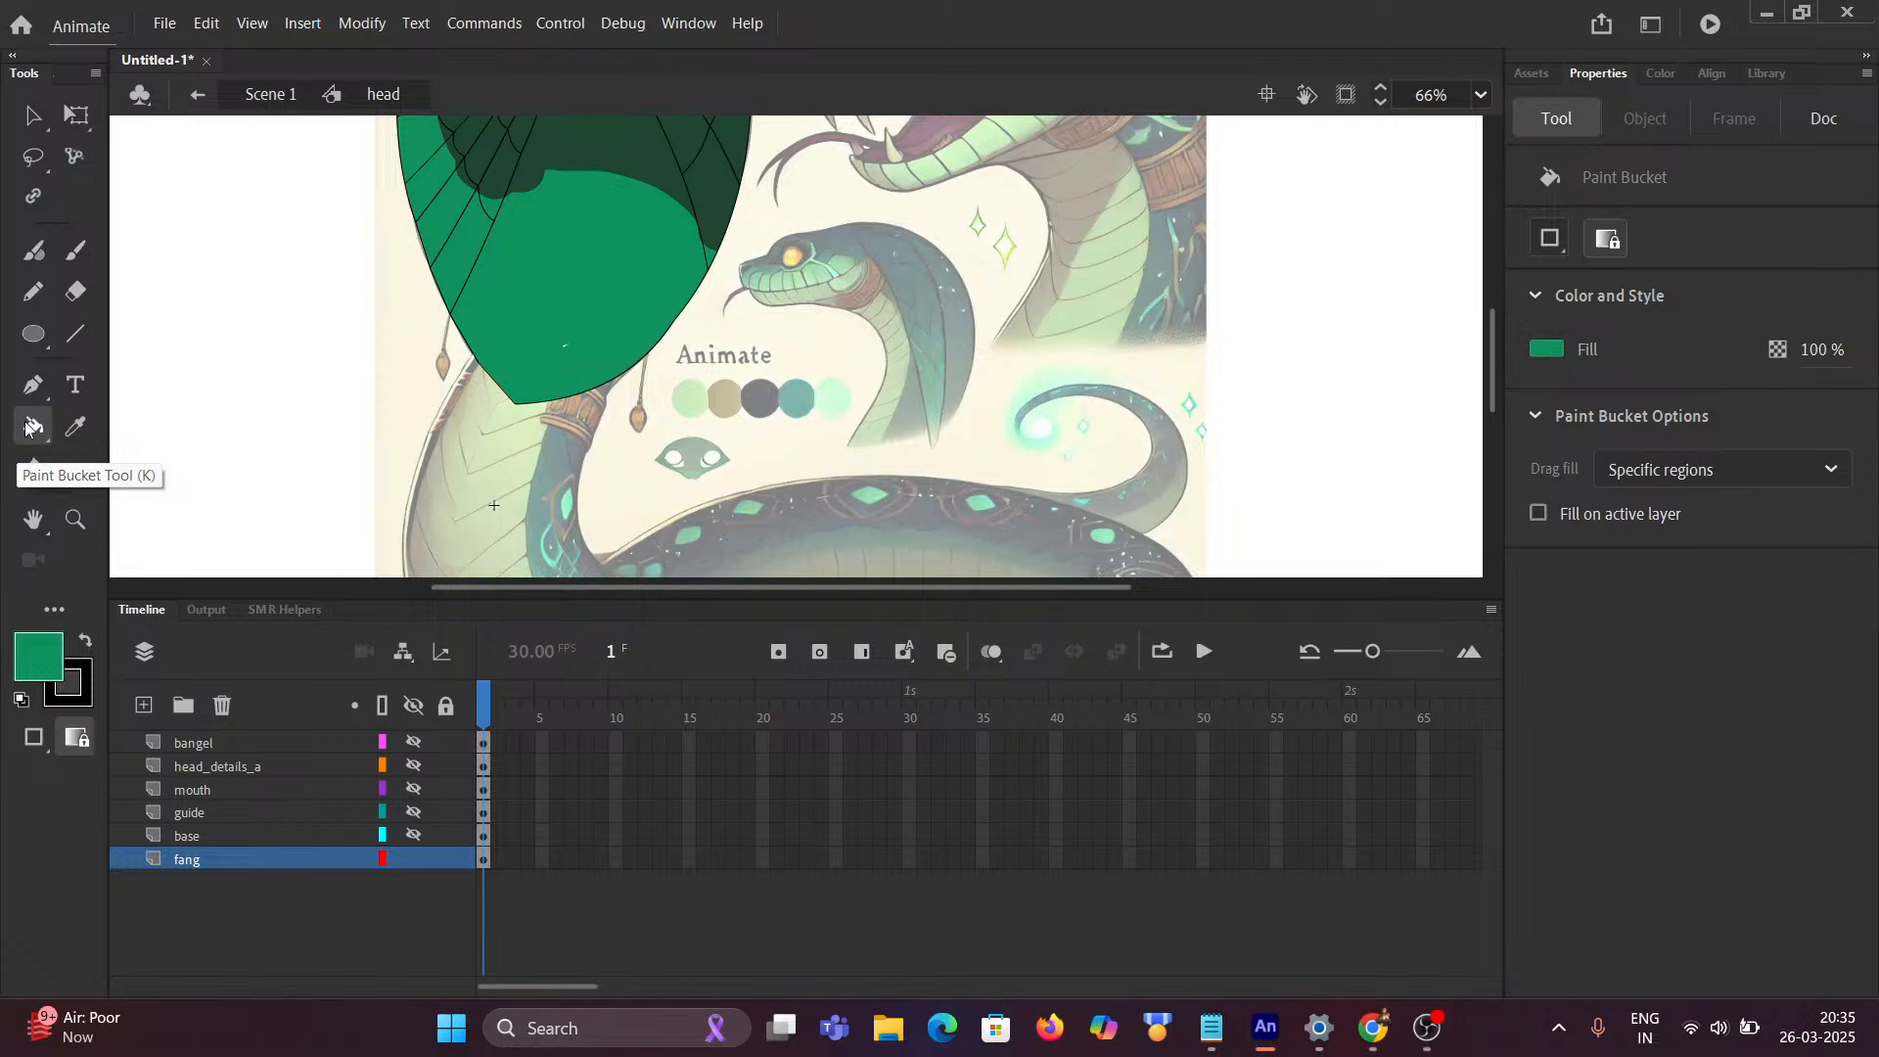
click(73, 256)
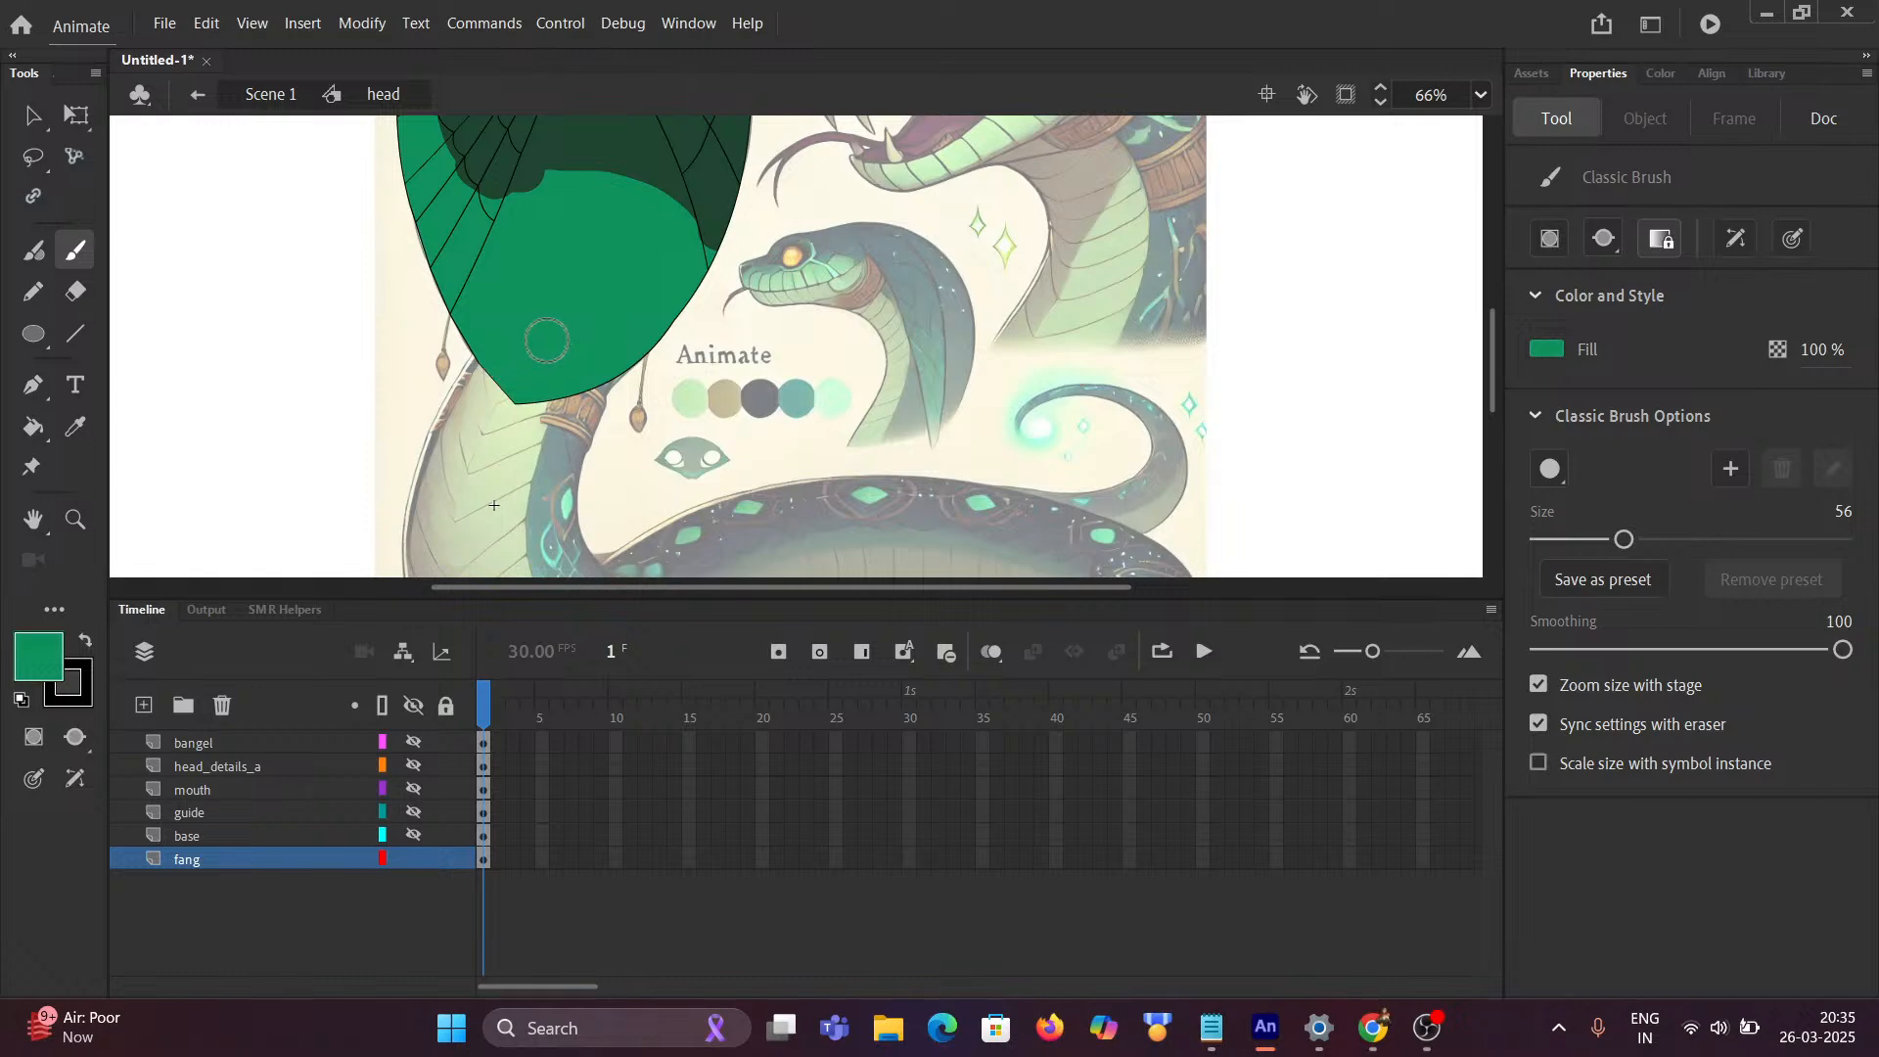
scroll(572, 313, down, 3)
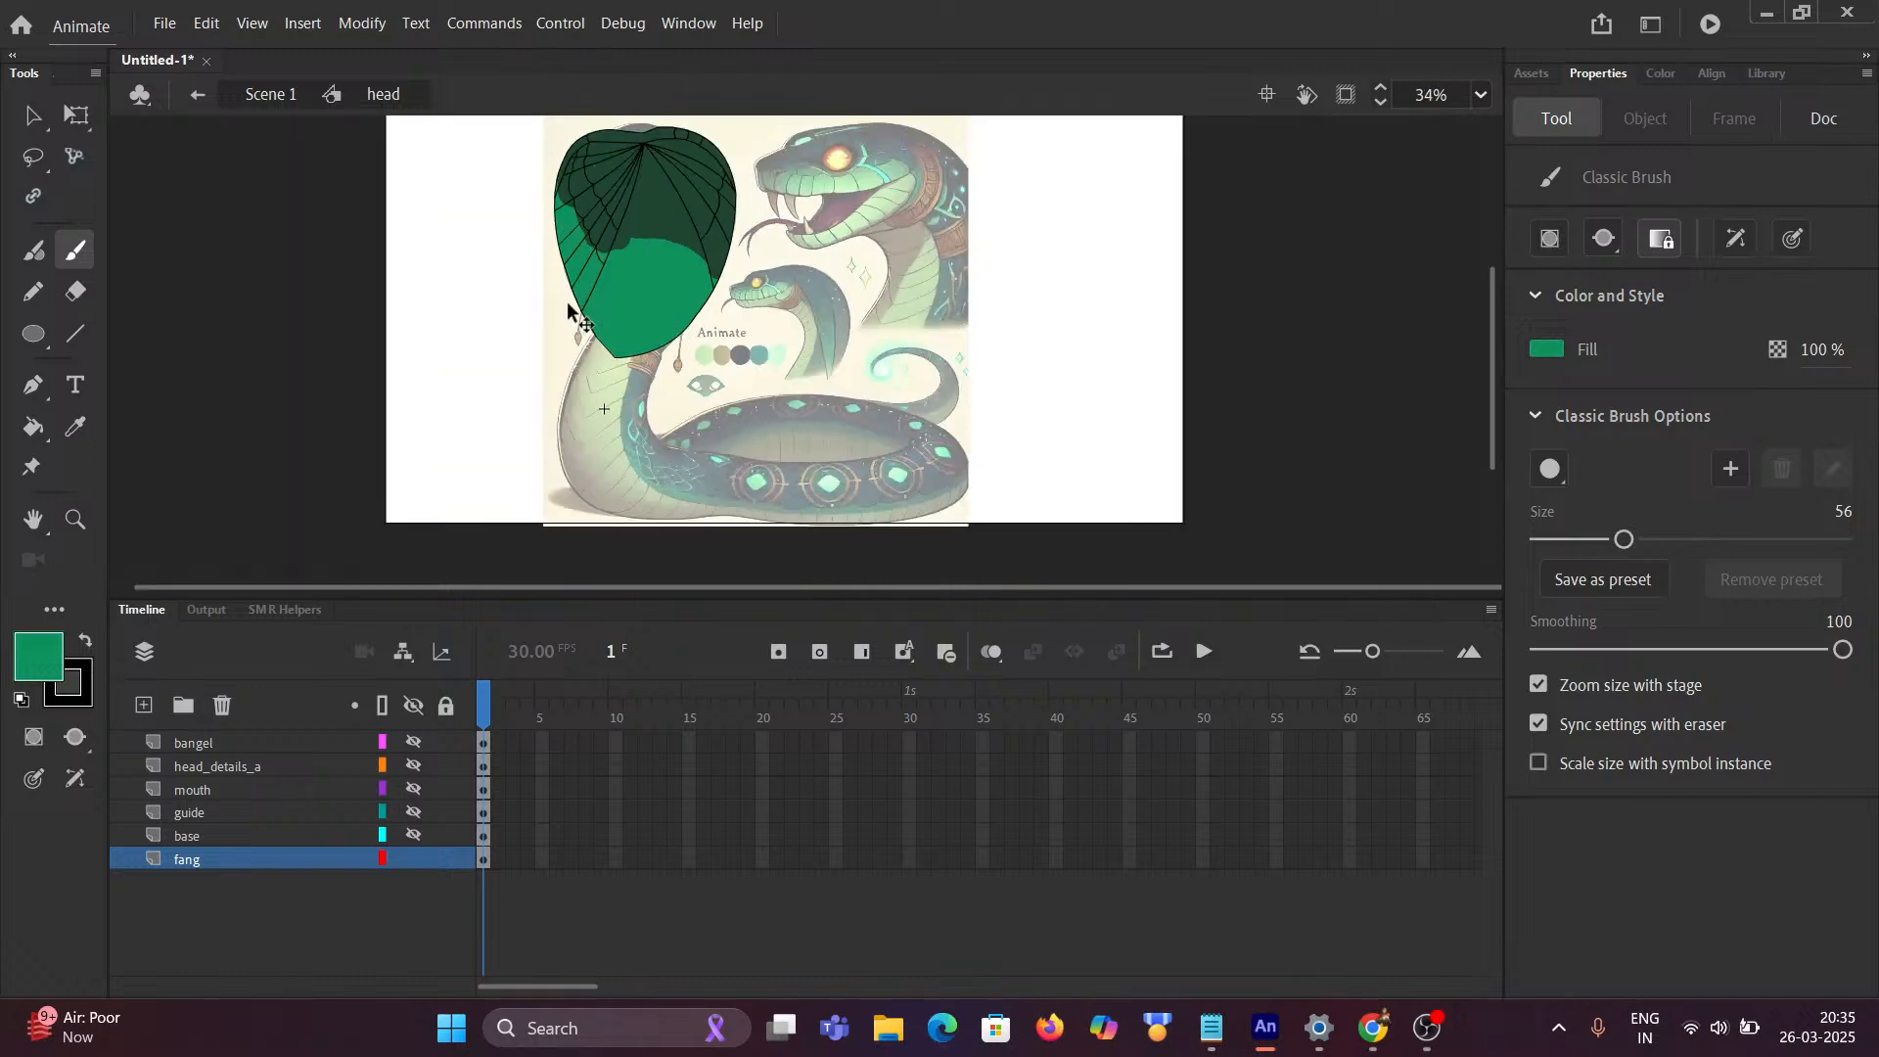
scroll(572, 312, up, 3)
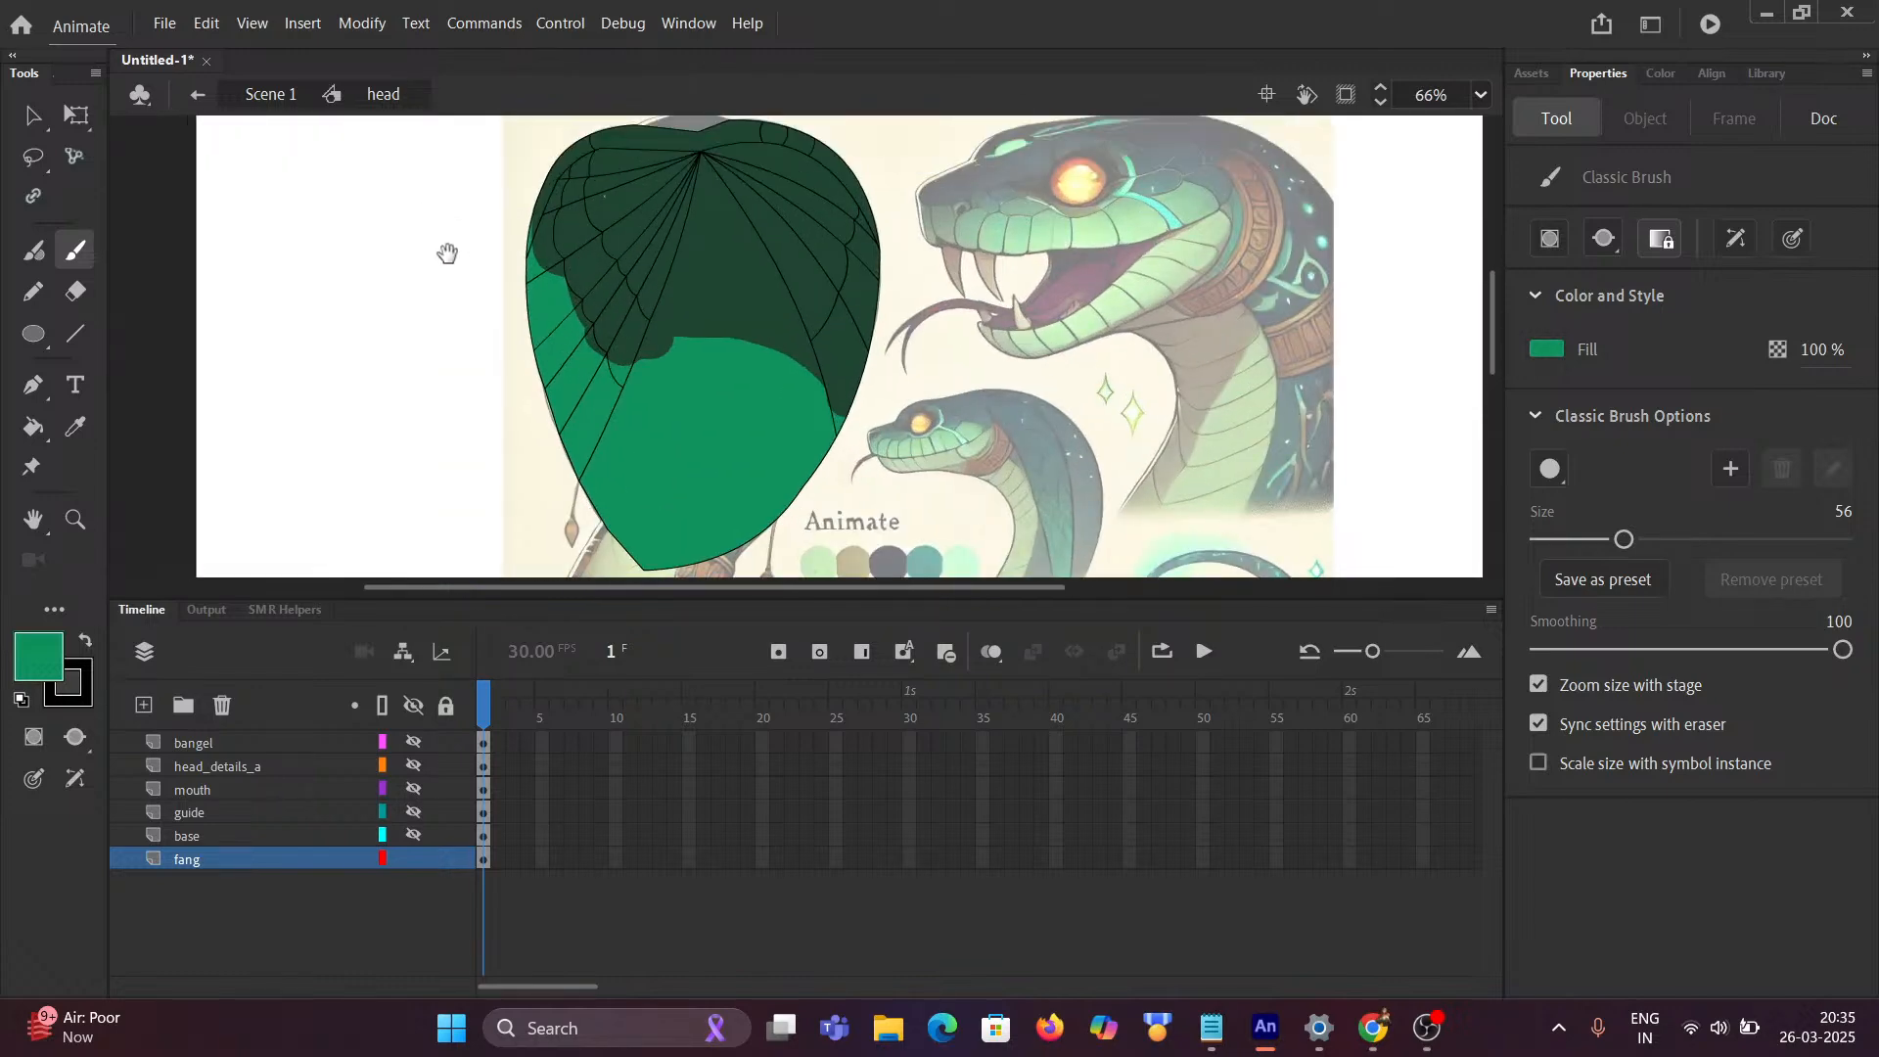
scroll(620, 314, up, 4)
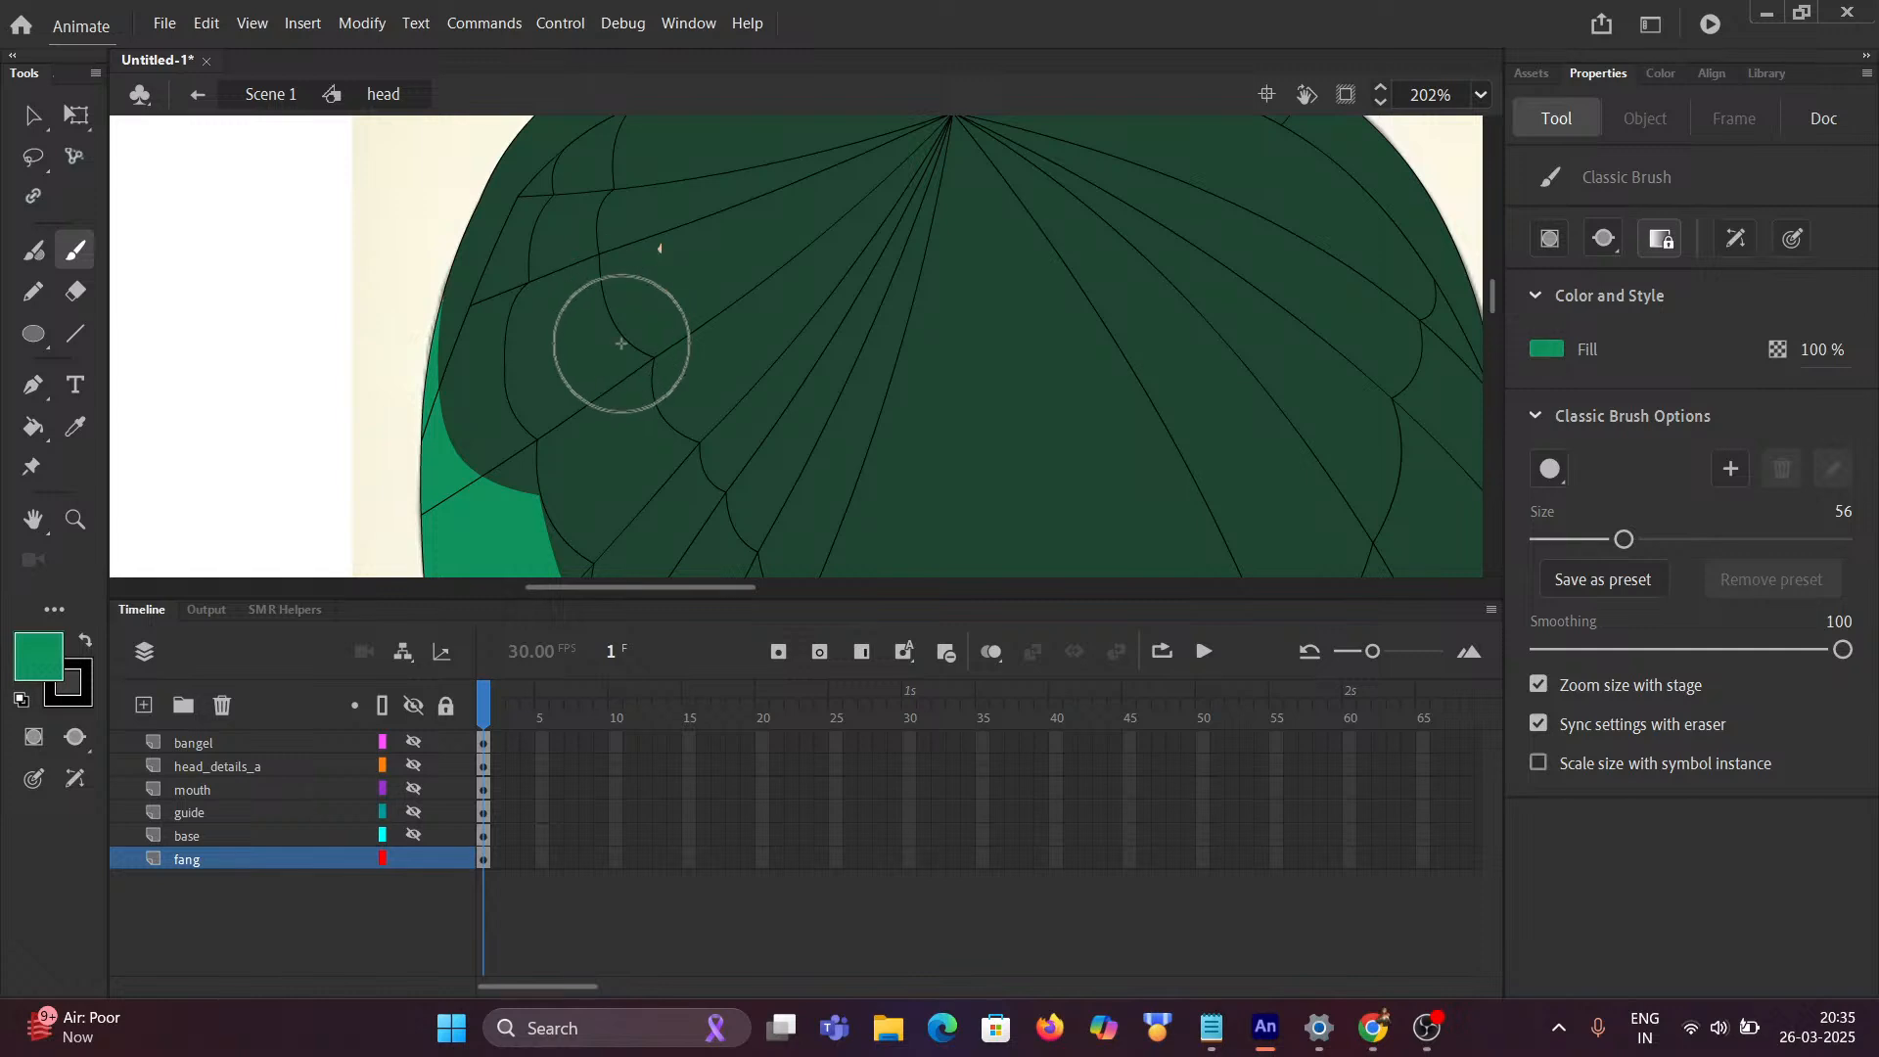
key(i)
click(675, 262)
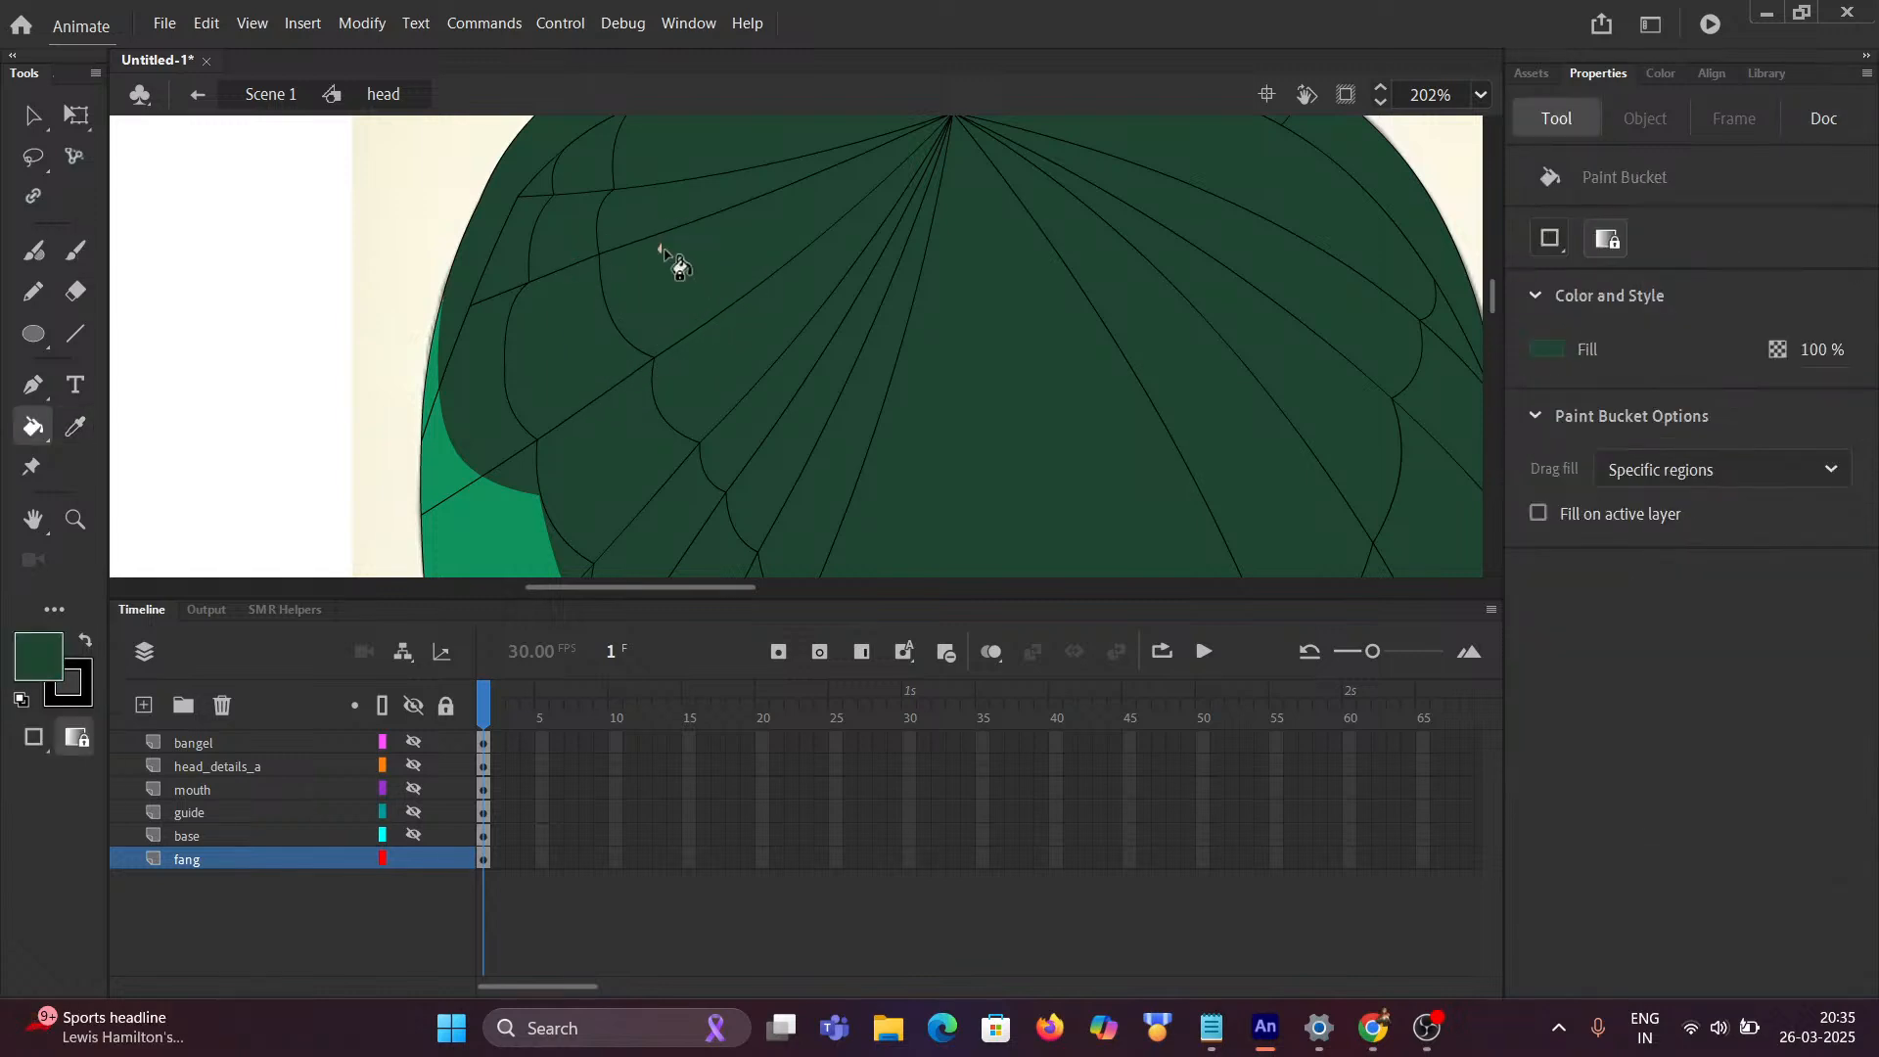
key(b)
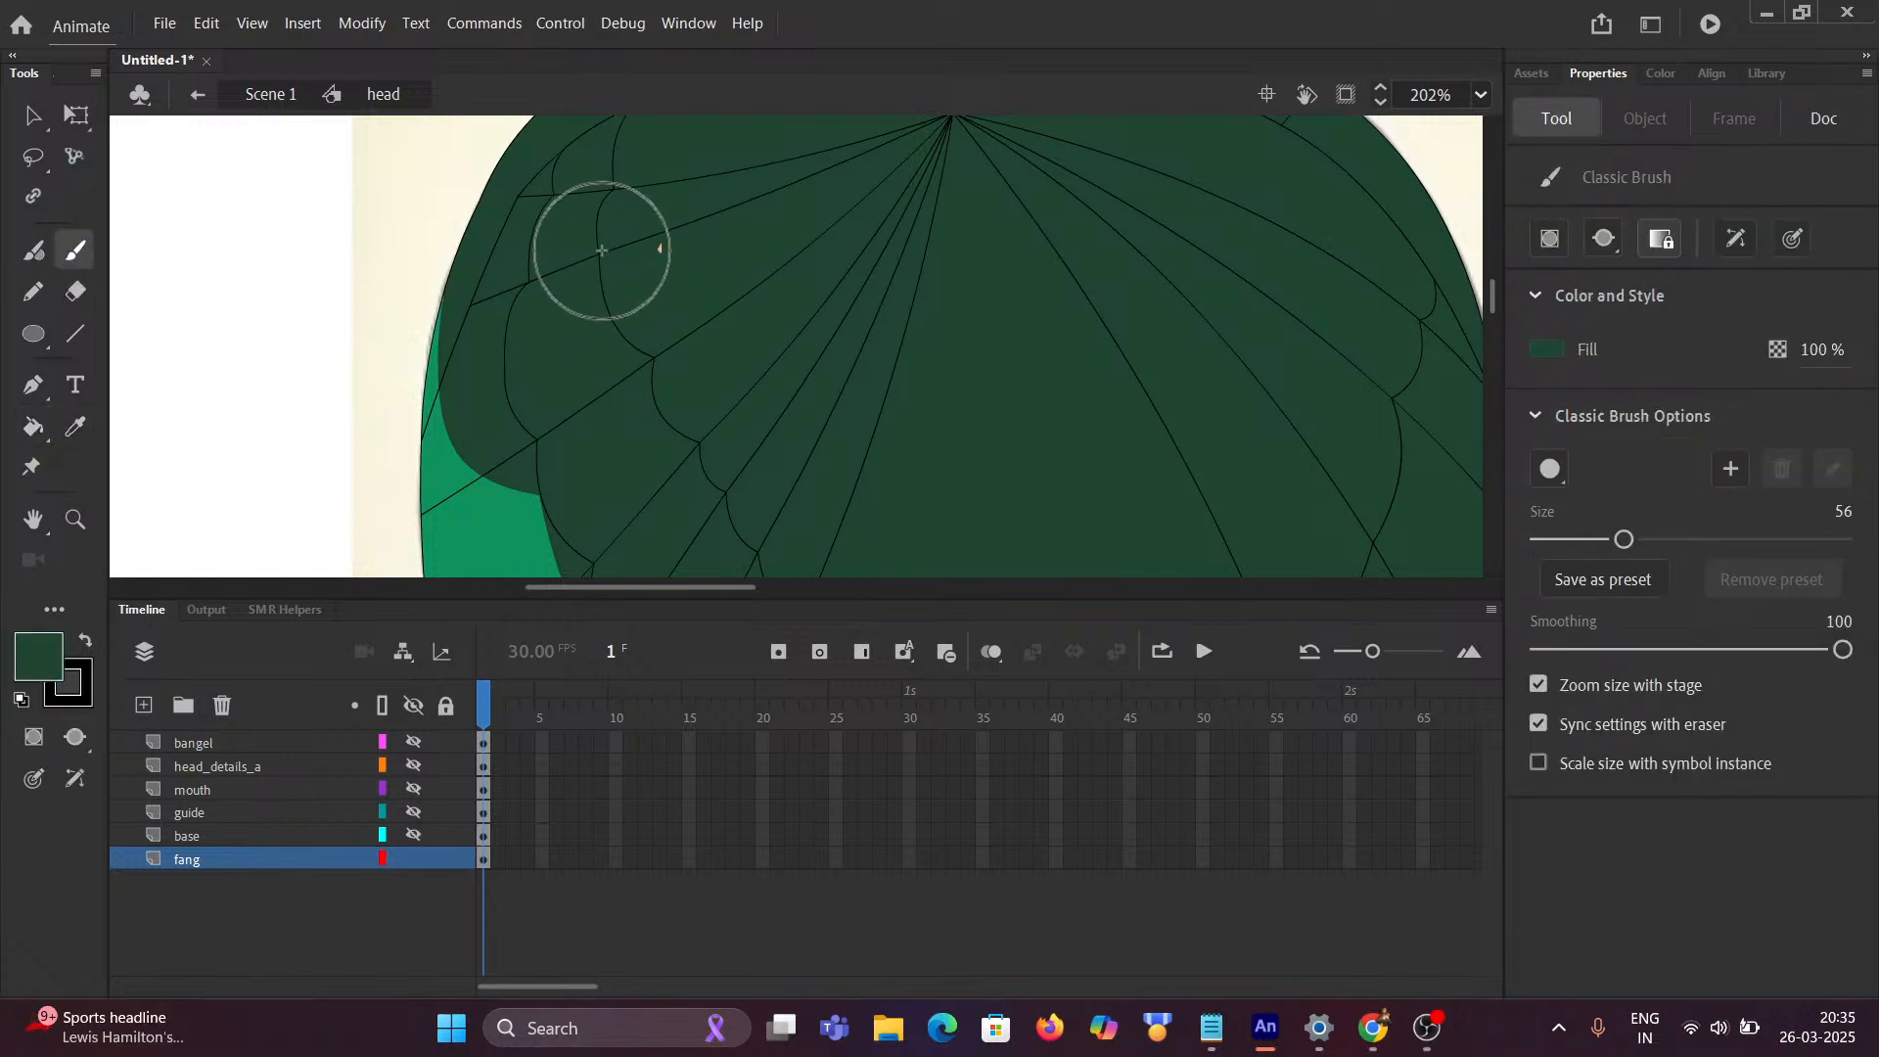
Step: Inspect where the two greens meet on the hood, and return to Scene 1 to compare the fill with the cobra reference
scroll(760, 327, down, 3)
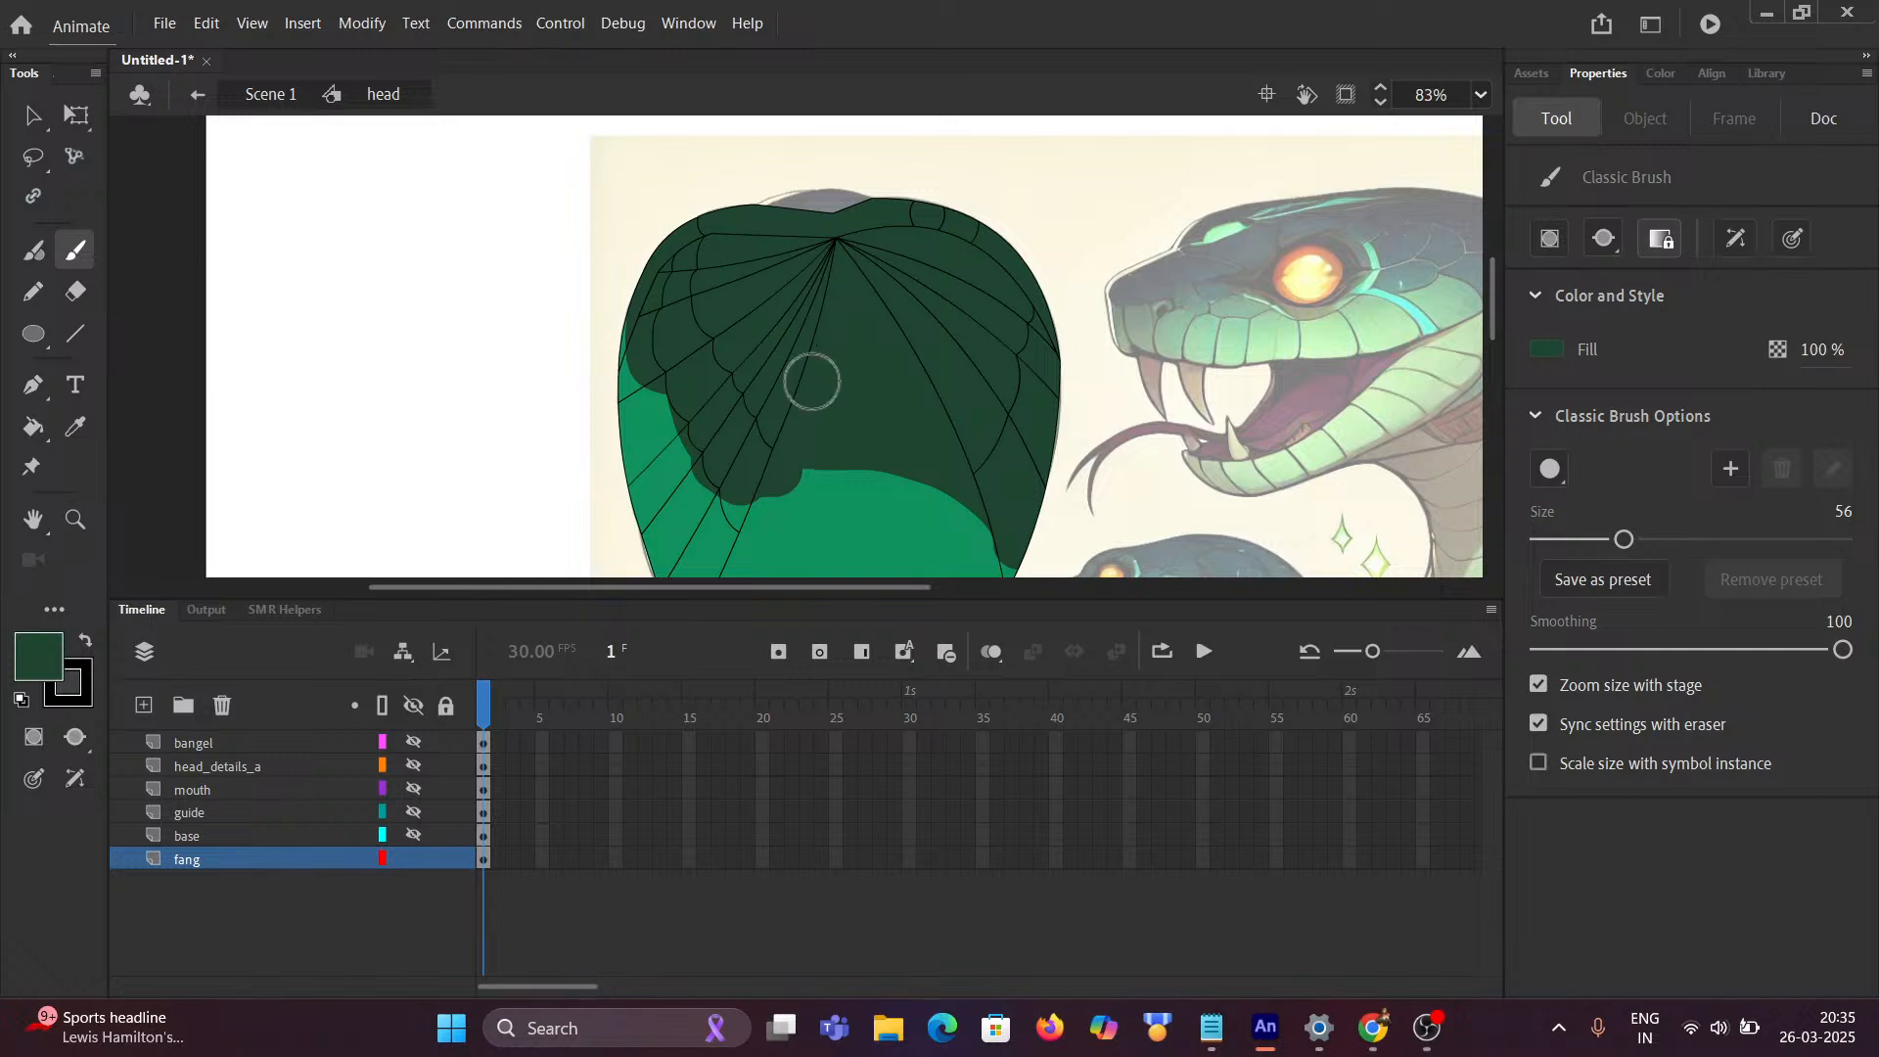
scroll(833, 413, up, 3)
mouse_move(859, 441)
mouse_down()
mouse_move(788, 289)
mouse_move(768, 299)
mouse_move(775, 192)
mouse_up()
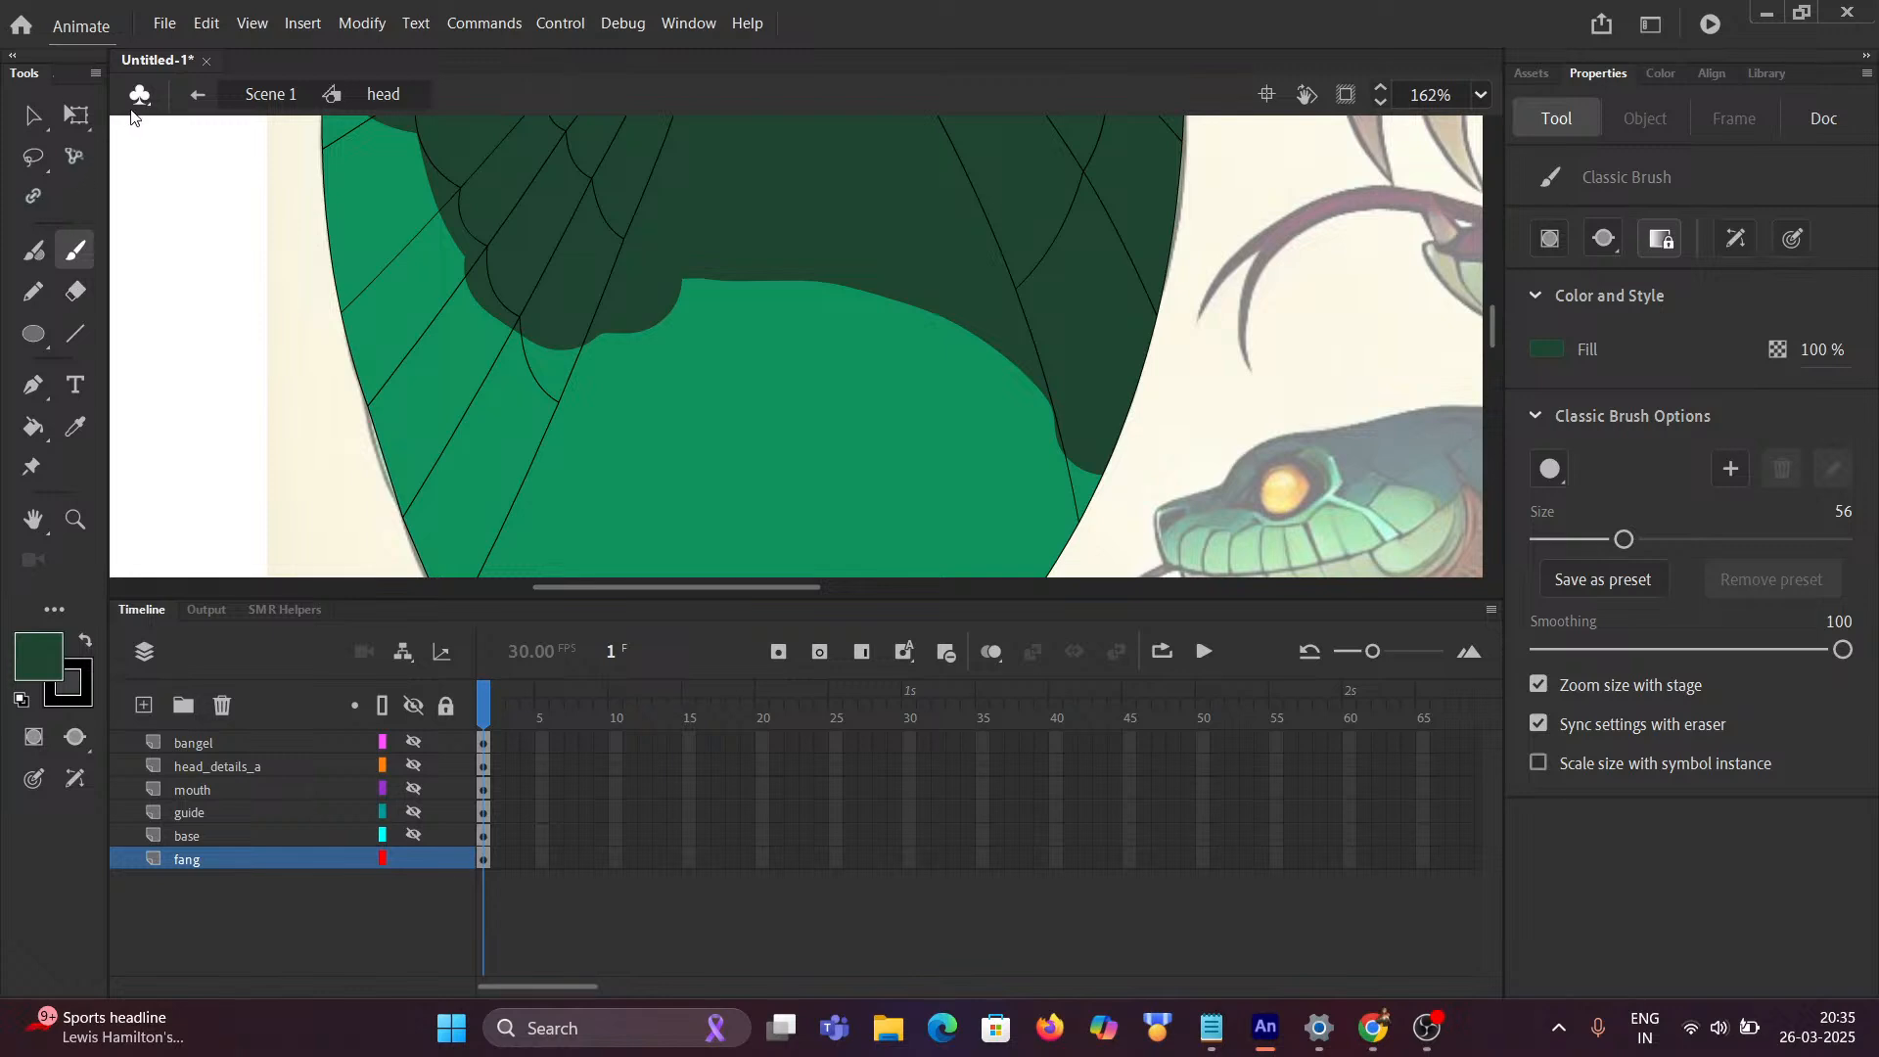
click(264, 94)
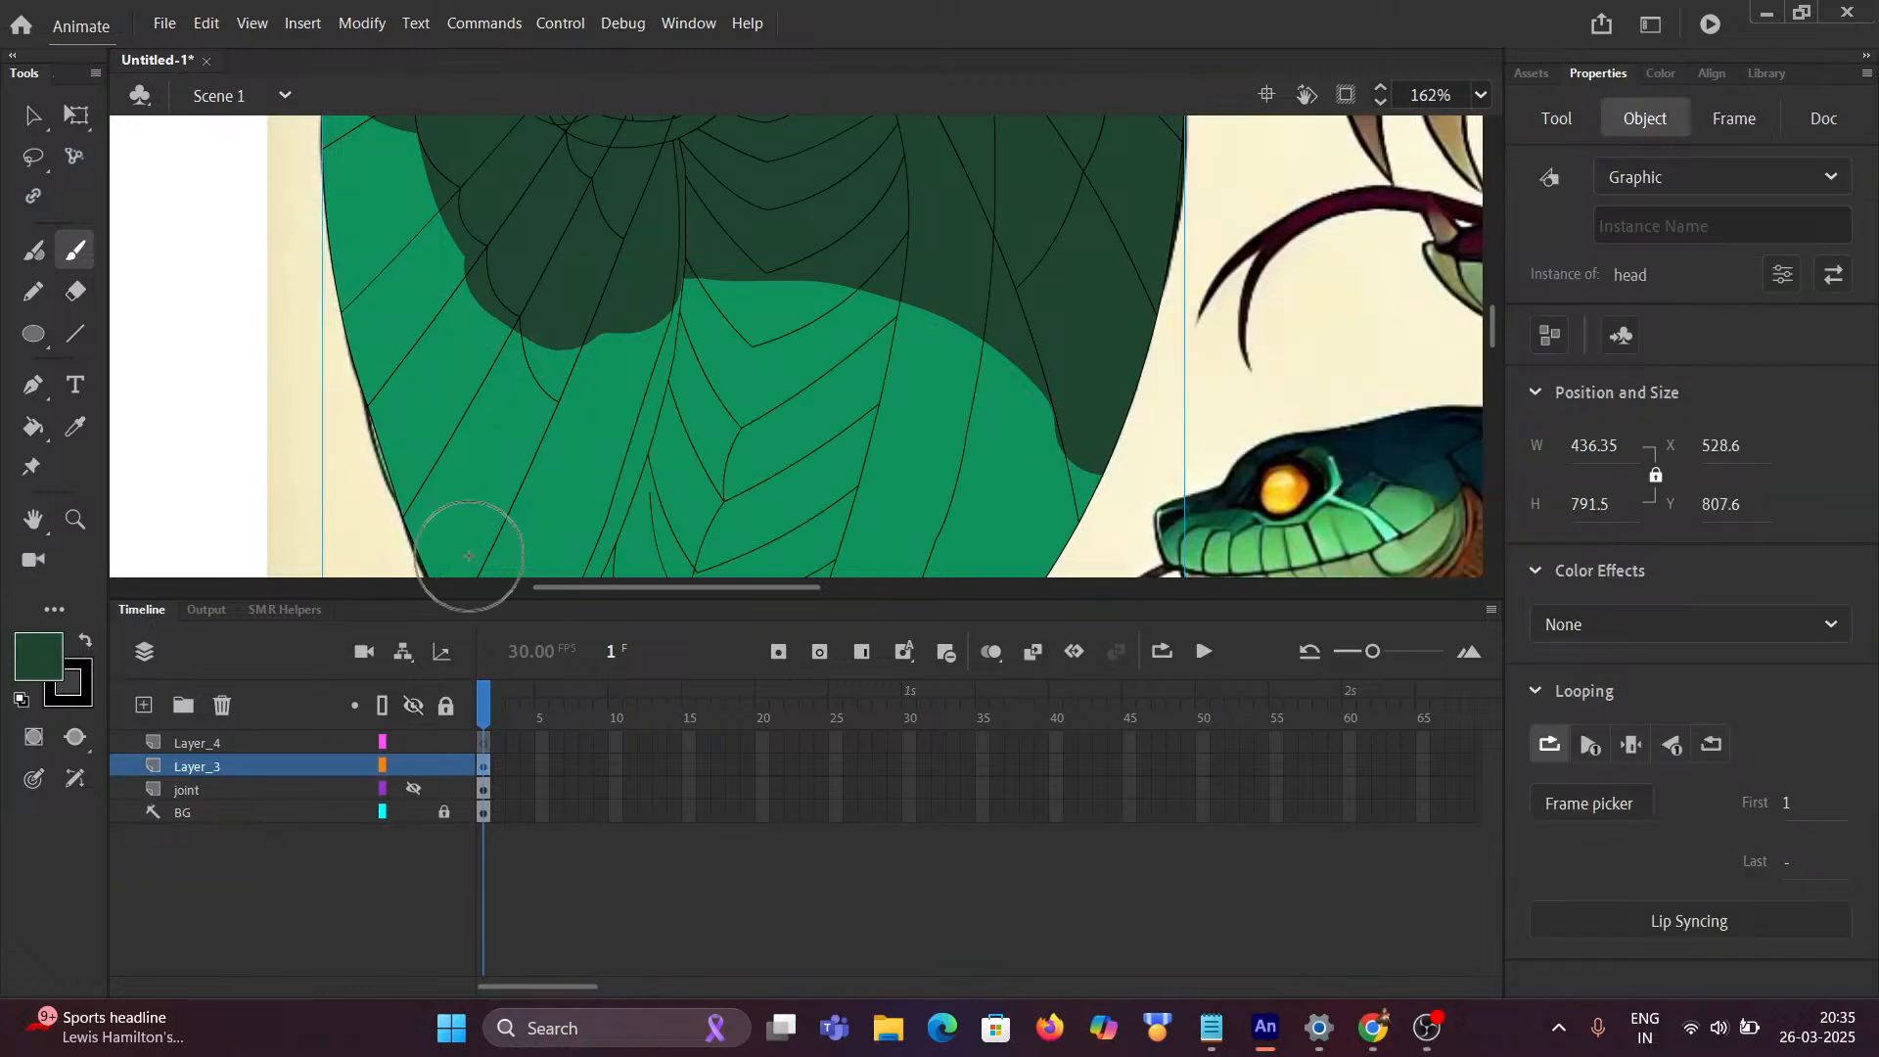
scroll(563, 399, down, 3)
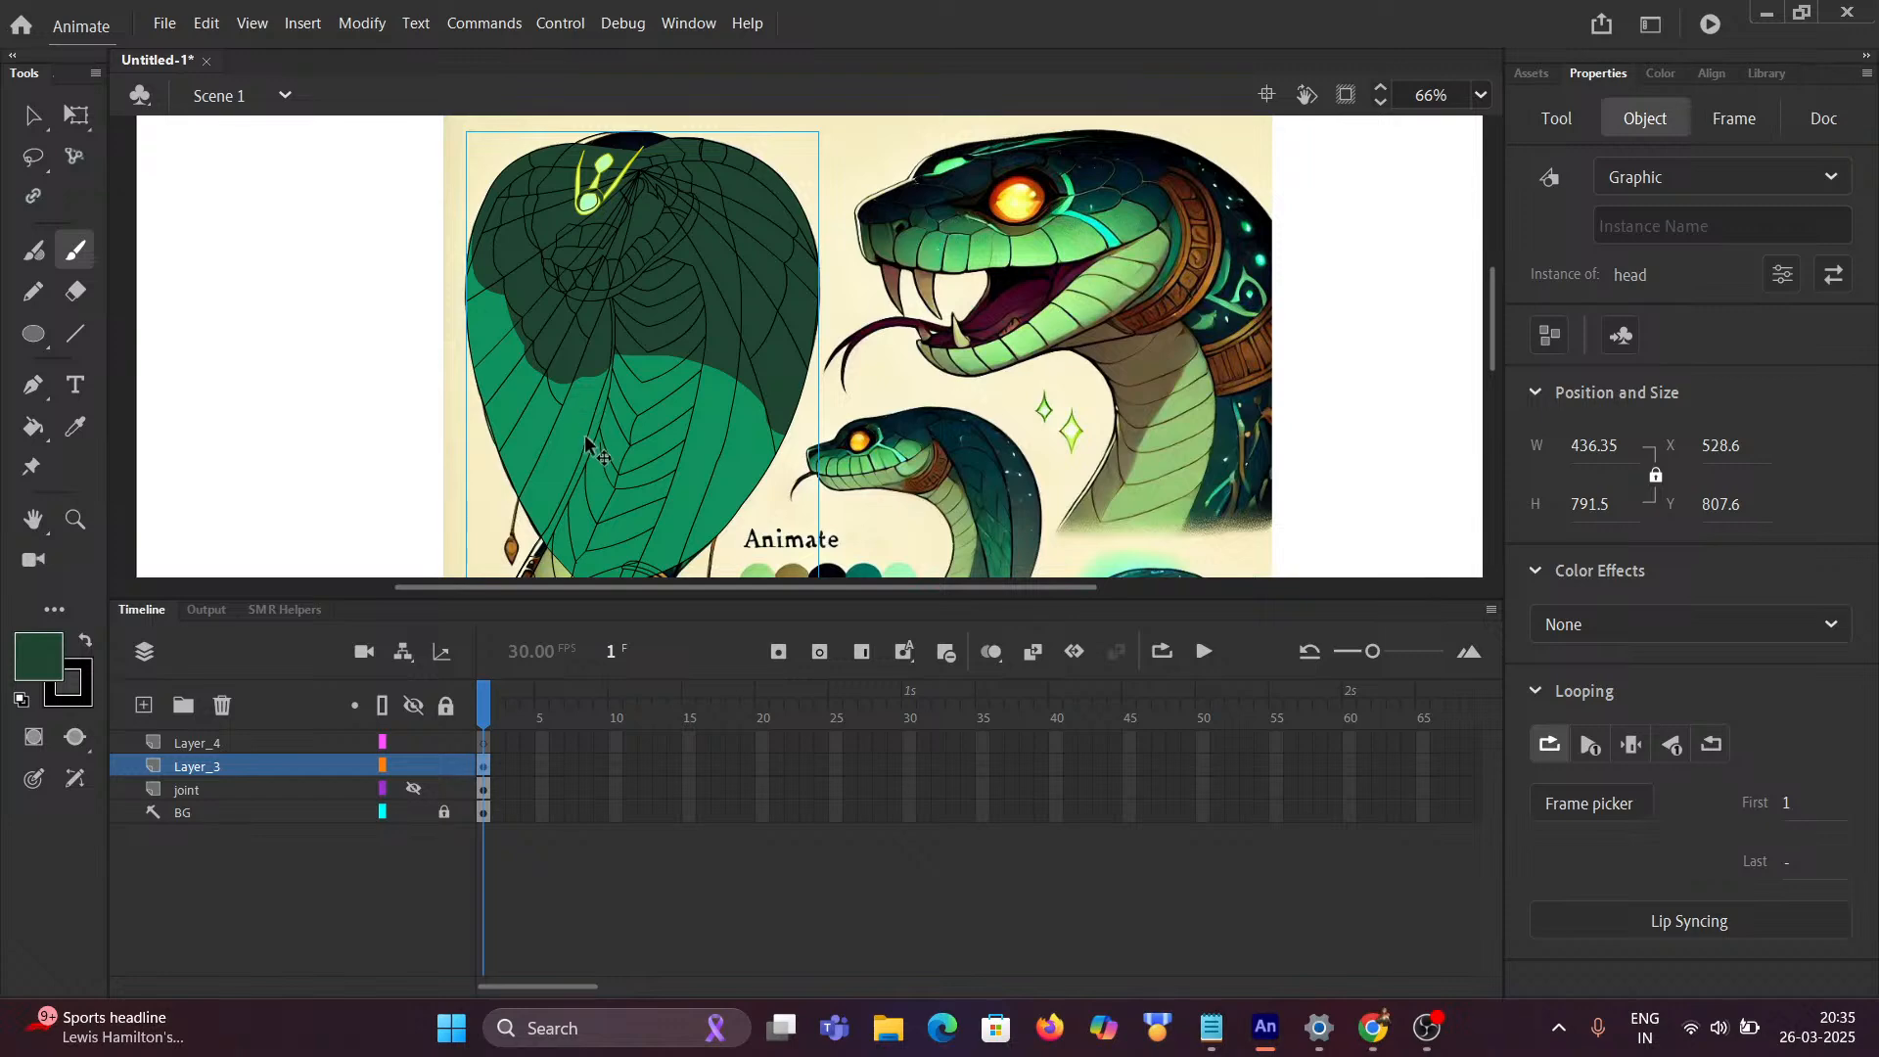
scroll(542, 382, up, 1)
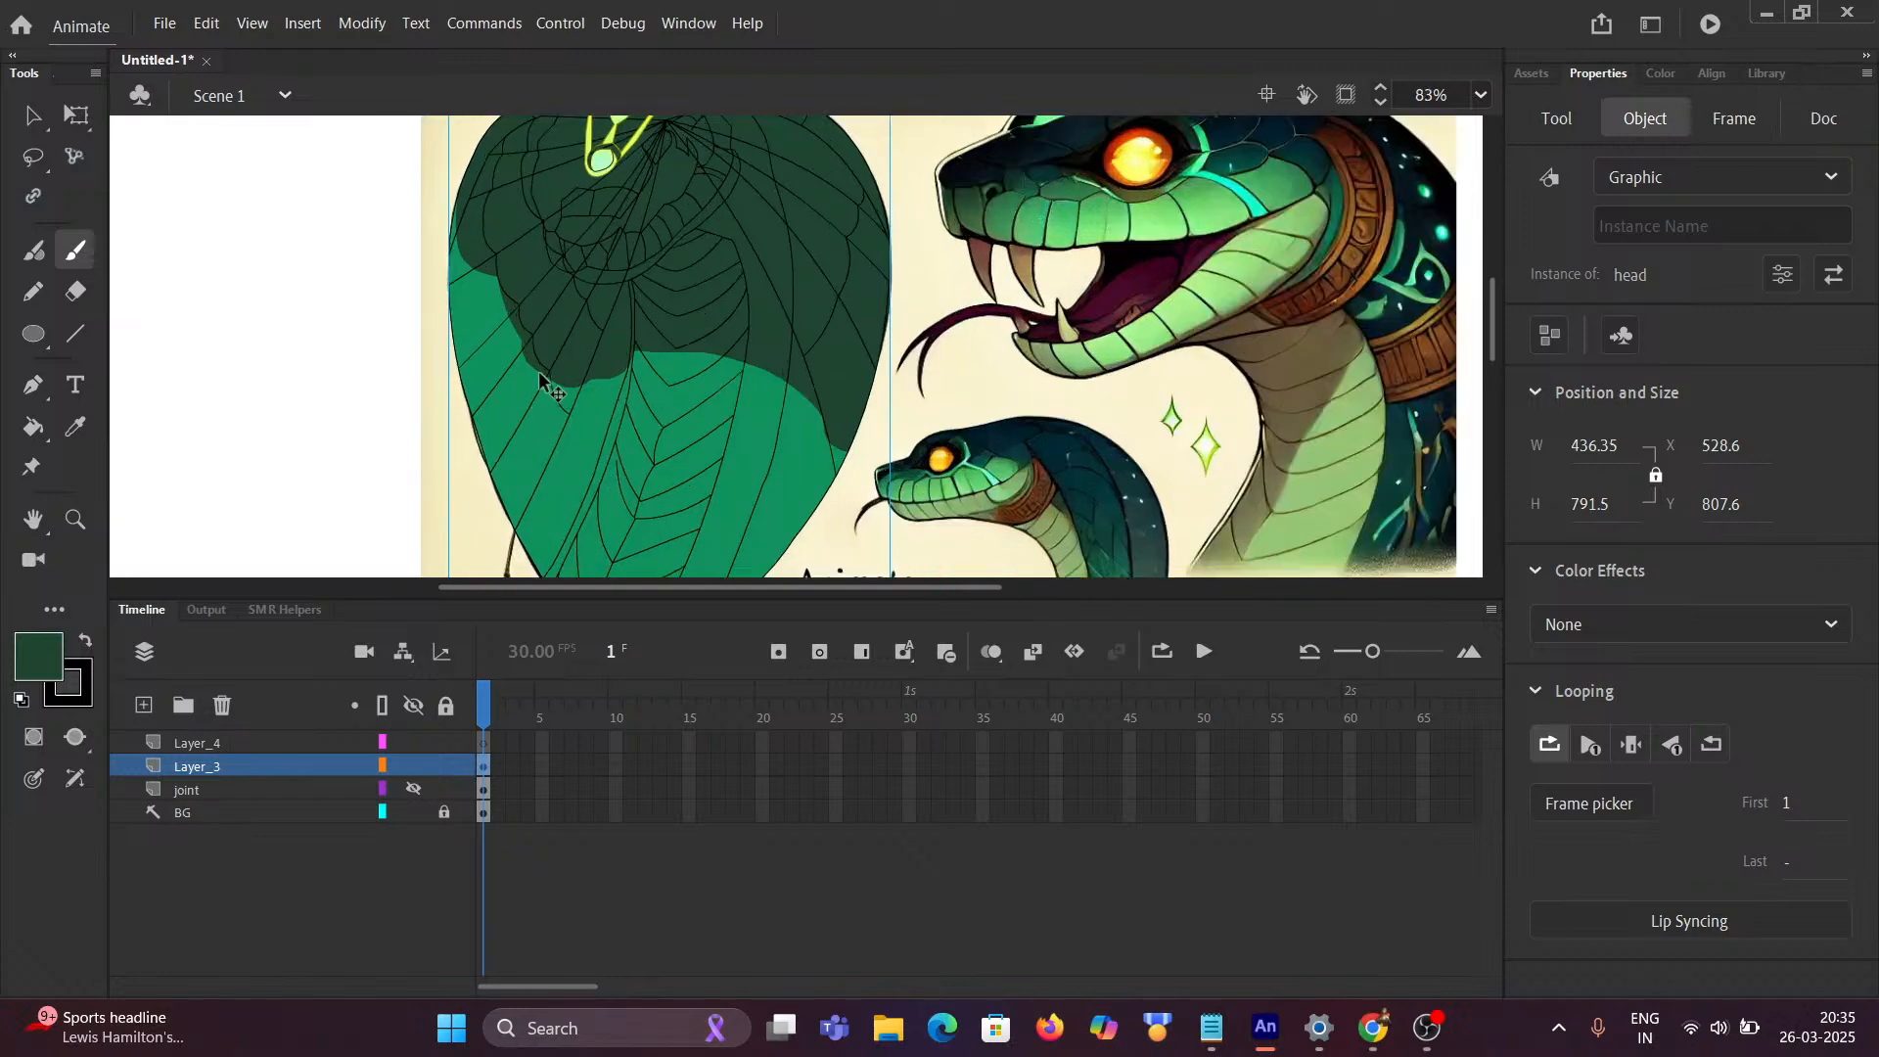
scroll(541, 381, down, 2)
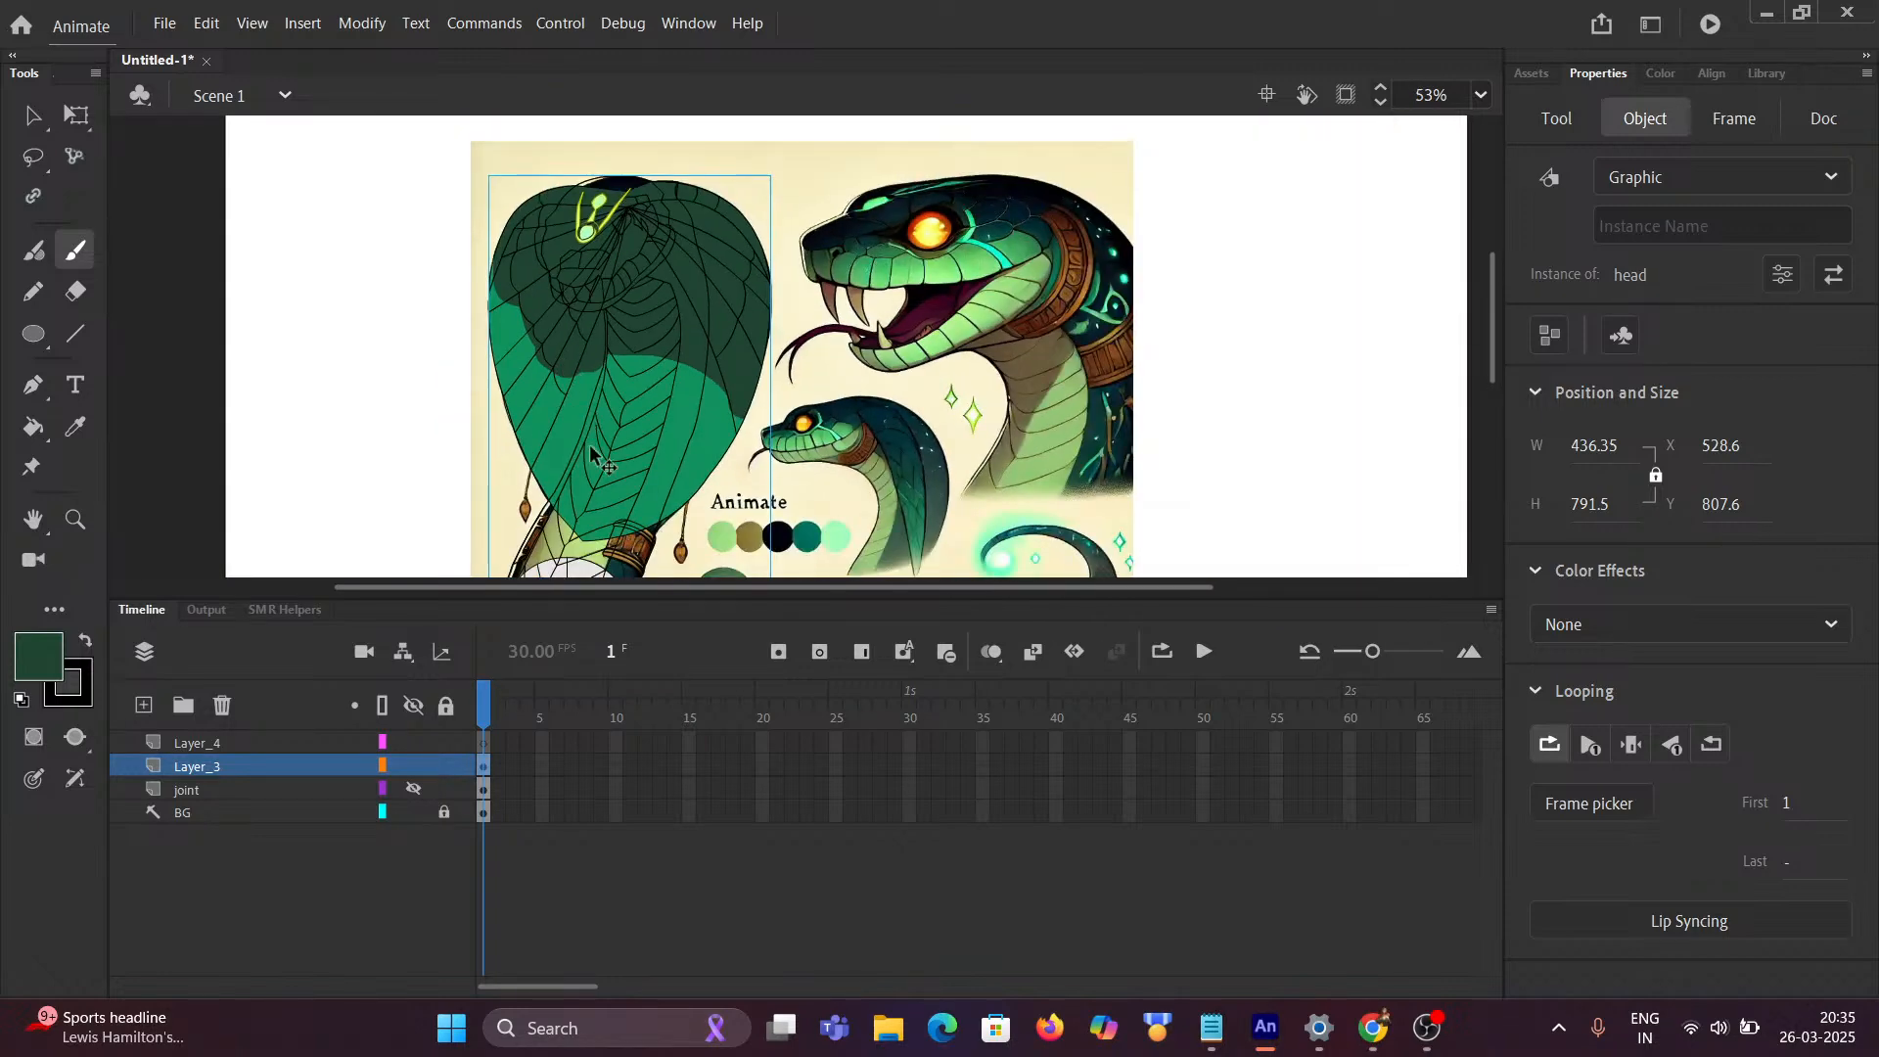
scroll(596, 484, down, 1)
scroll(596, 483, up, 3)
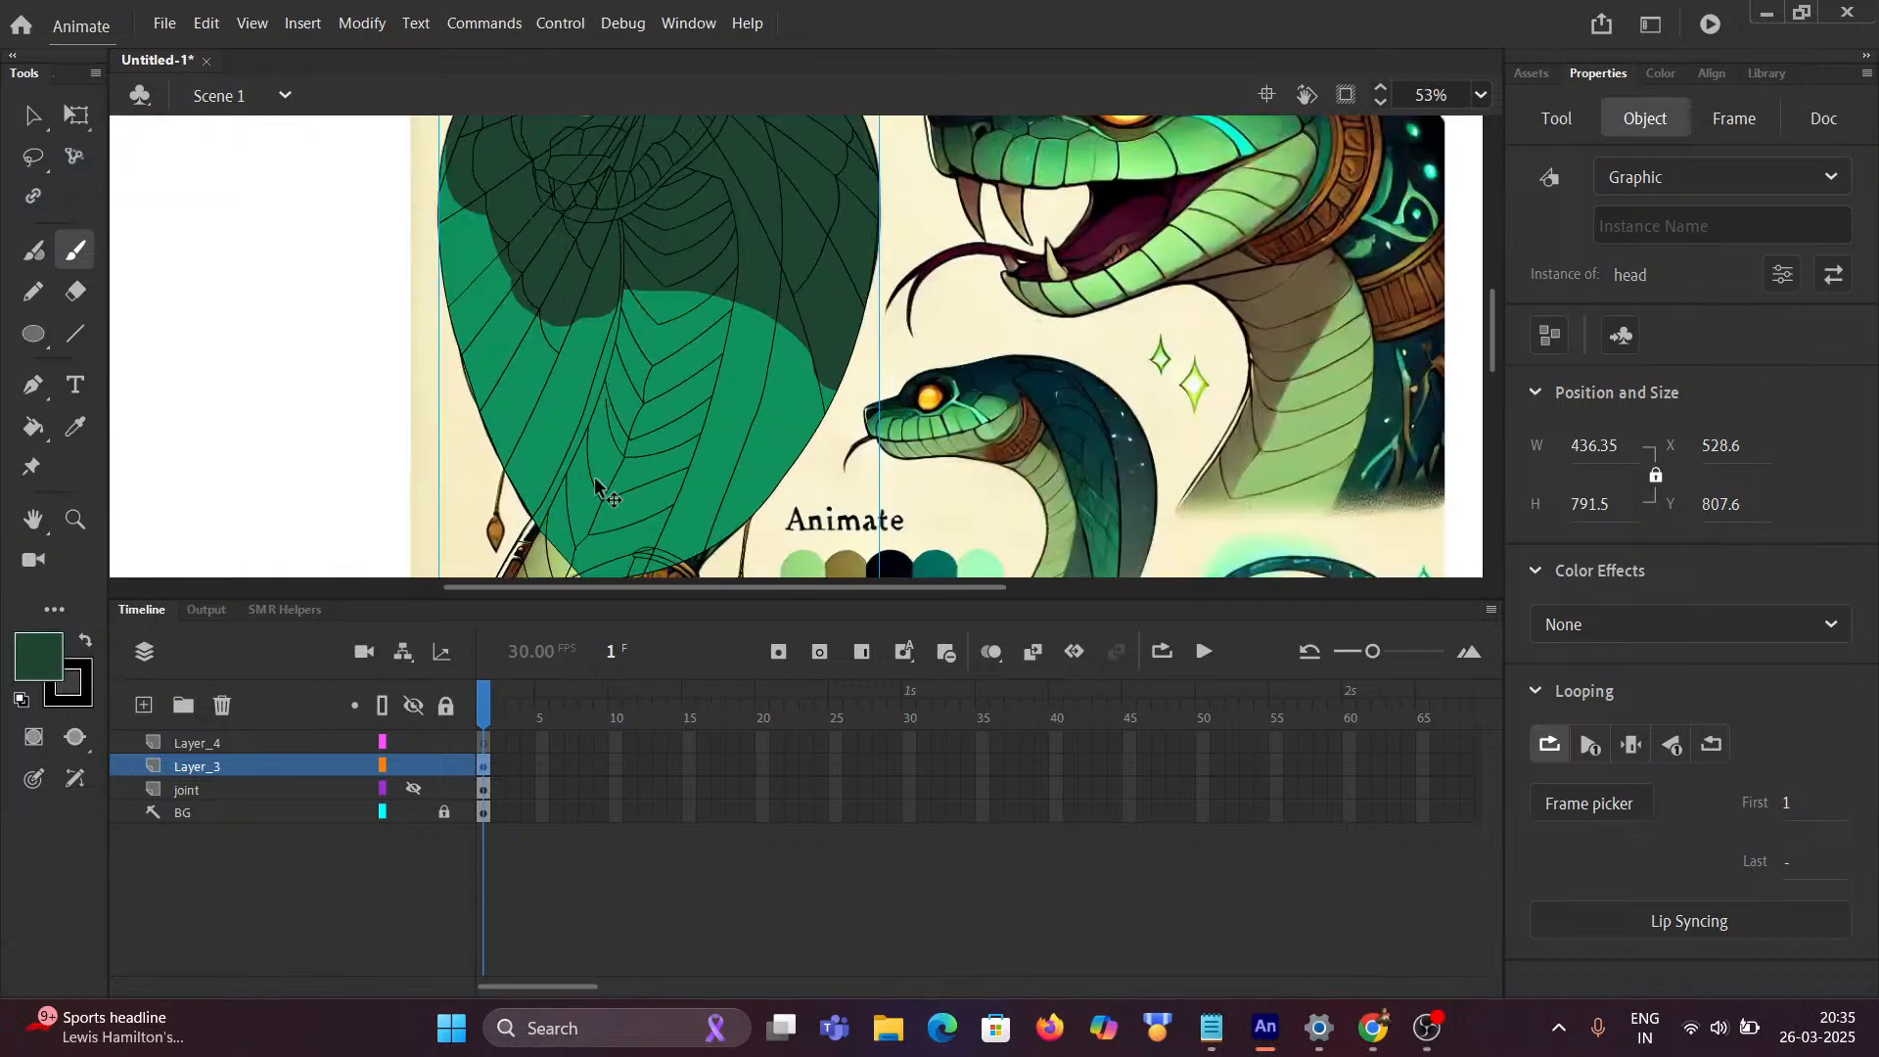
scroll(614, 425, up, 1)
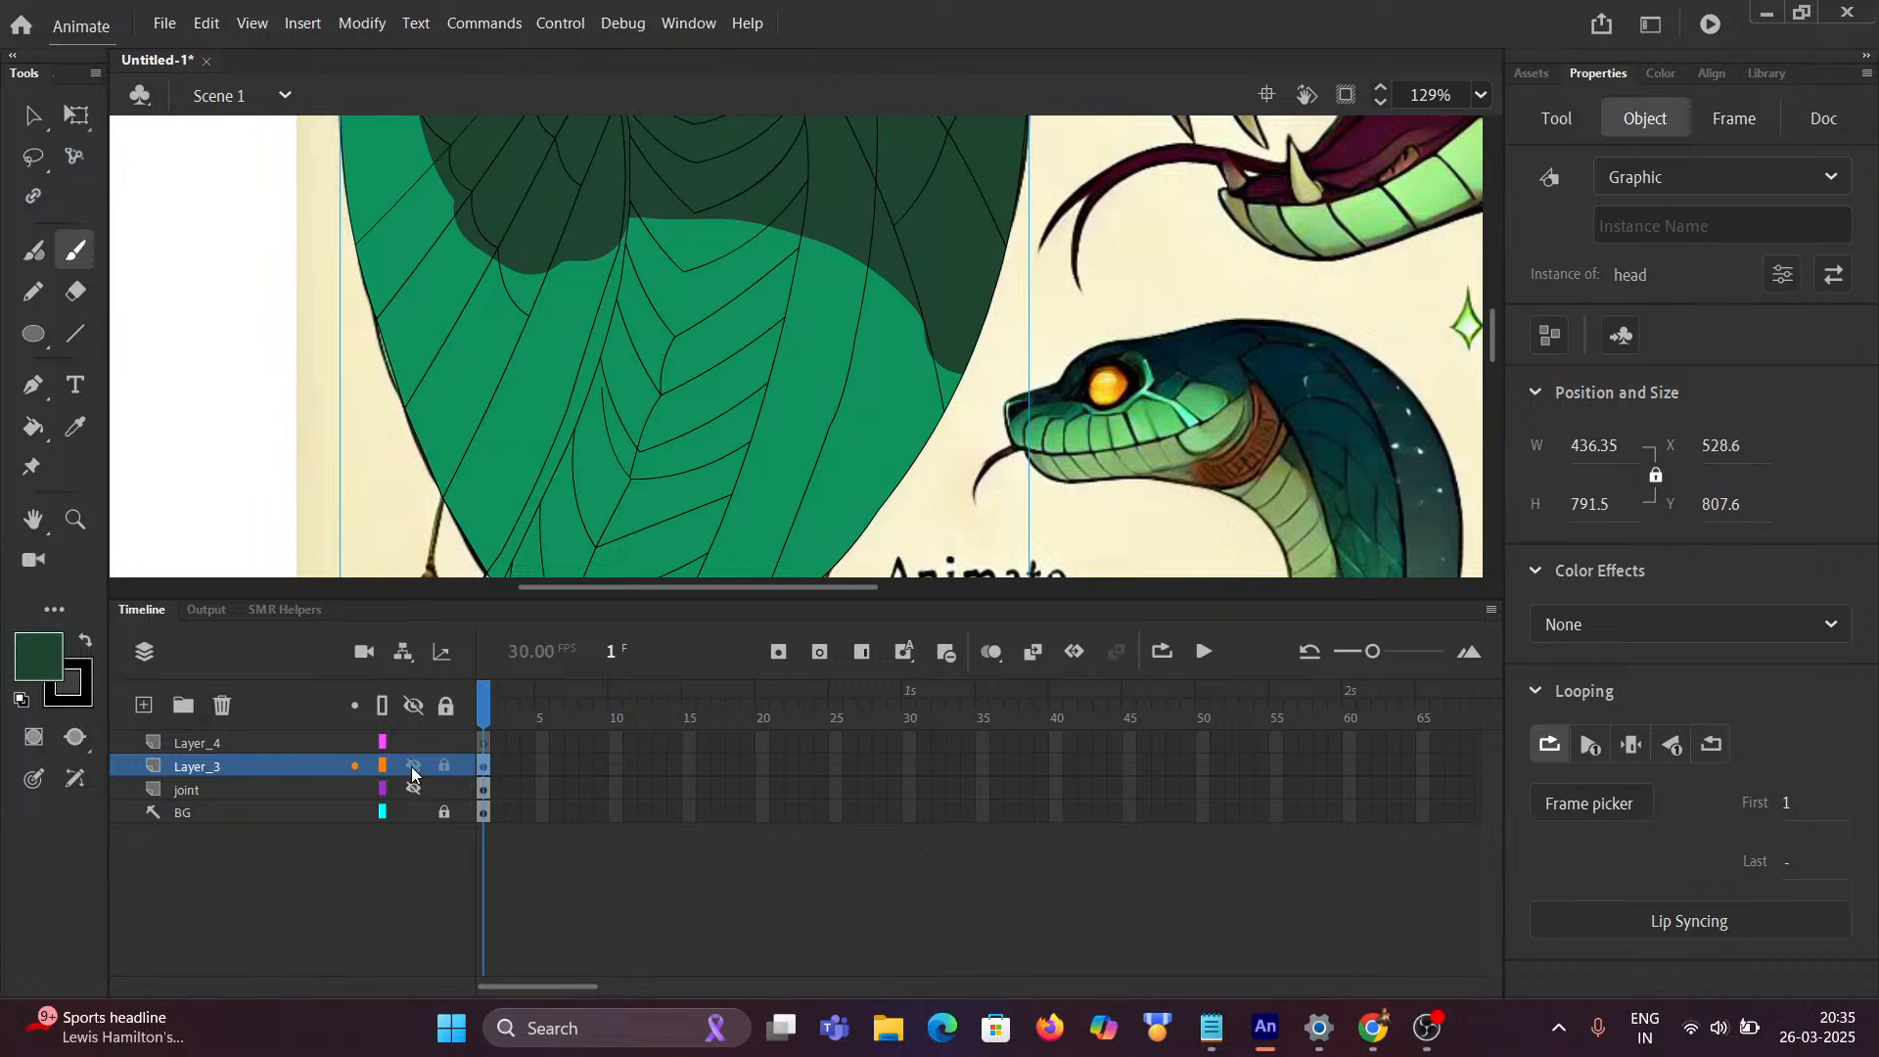
Step: Rename the Layer_3 layer to head
double_click(195, 766)
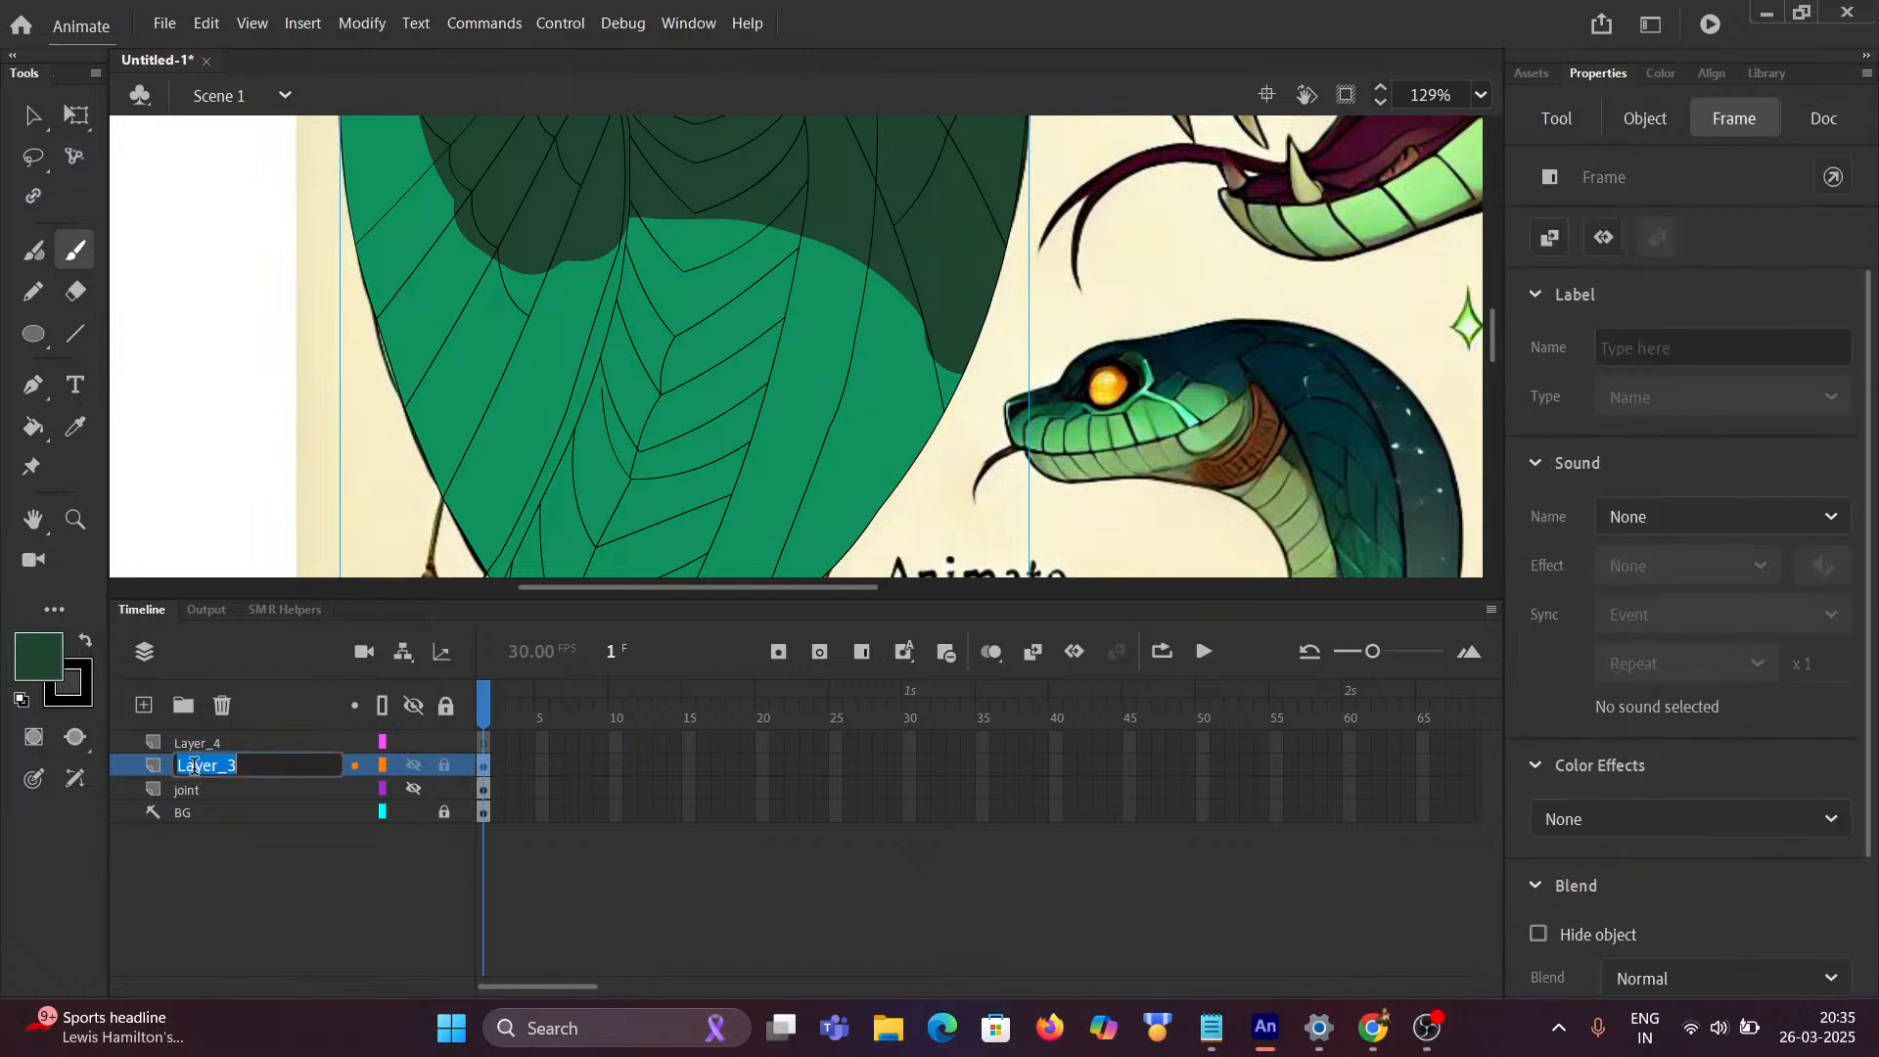
text(head)
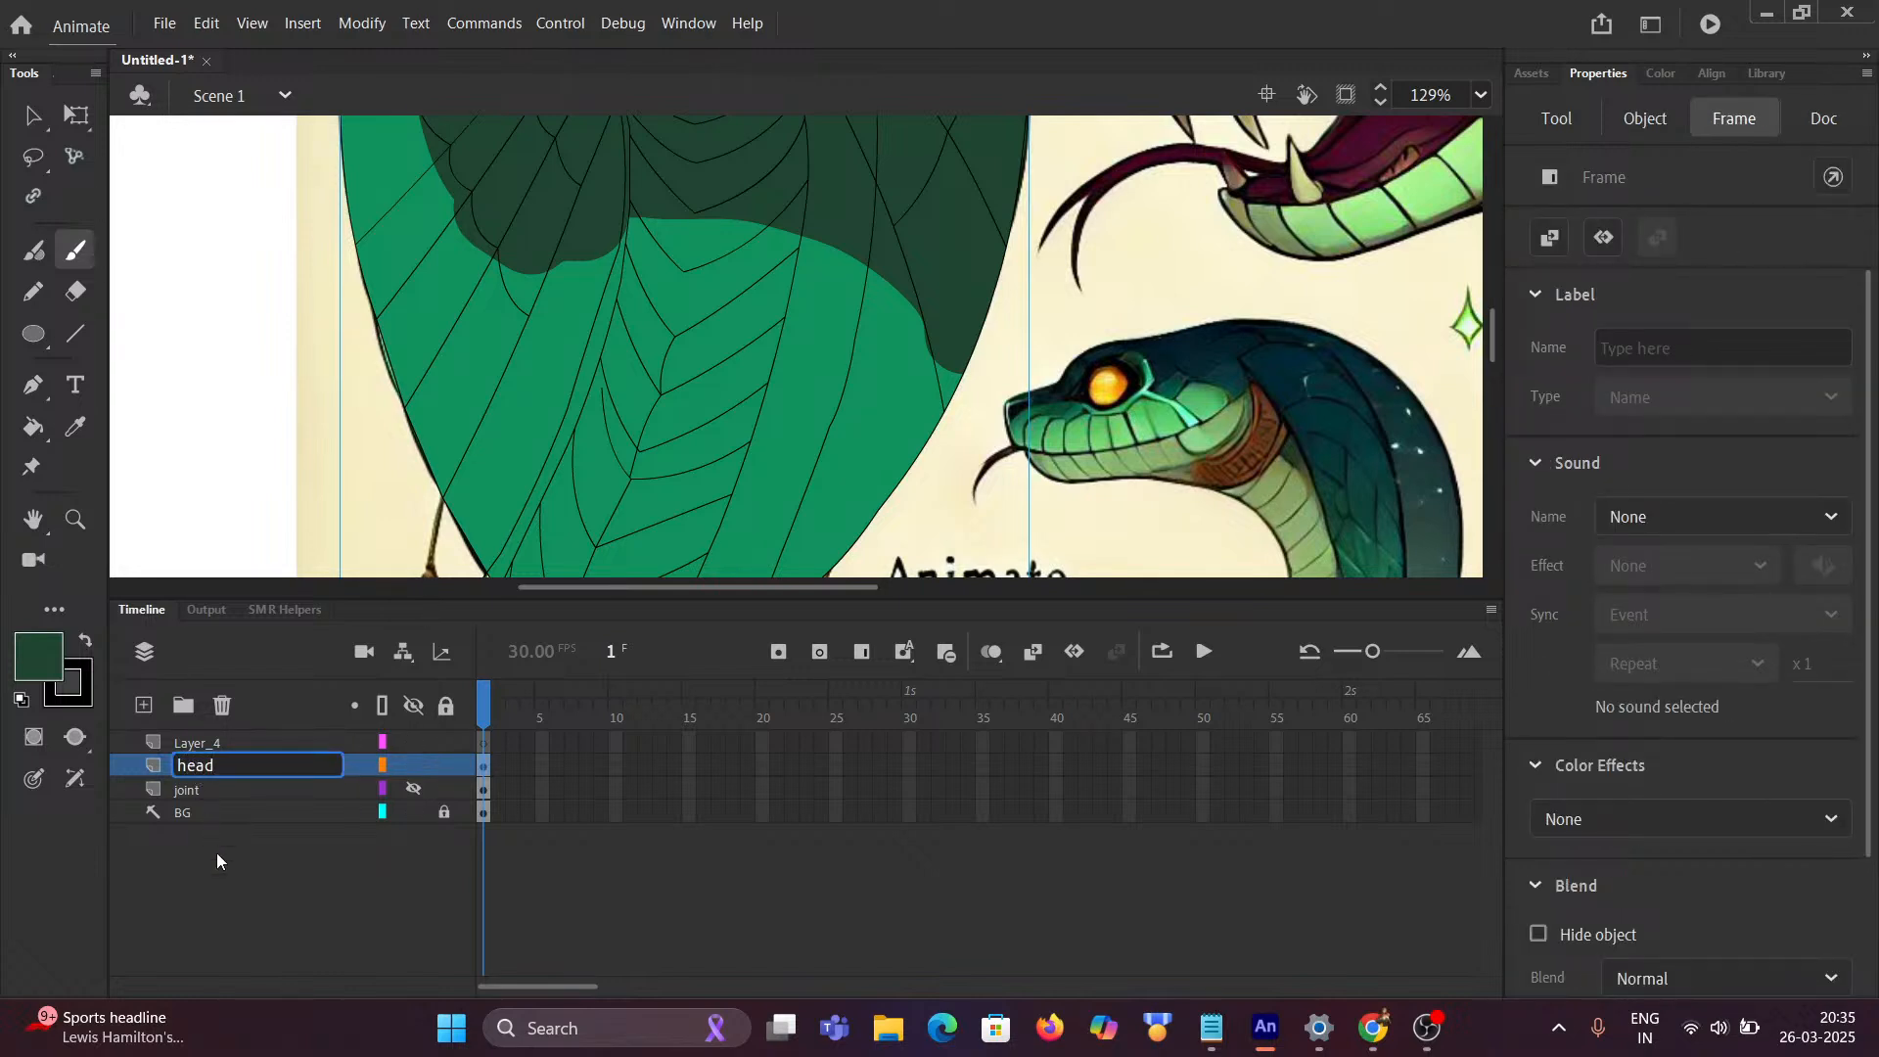
click(305, 917)
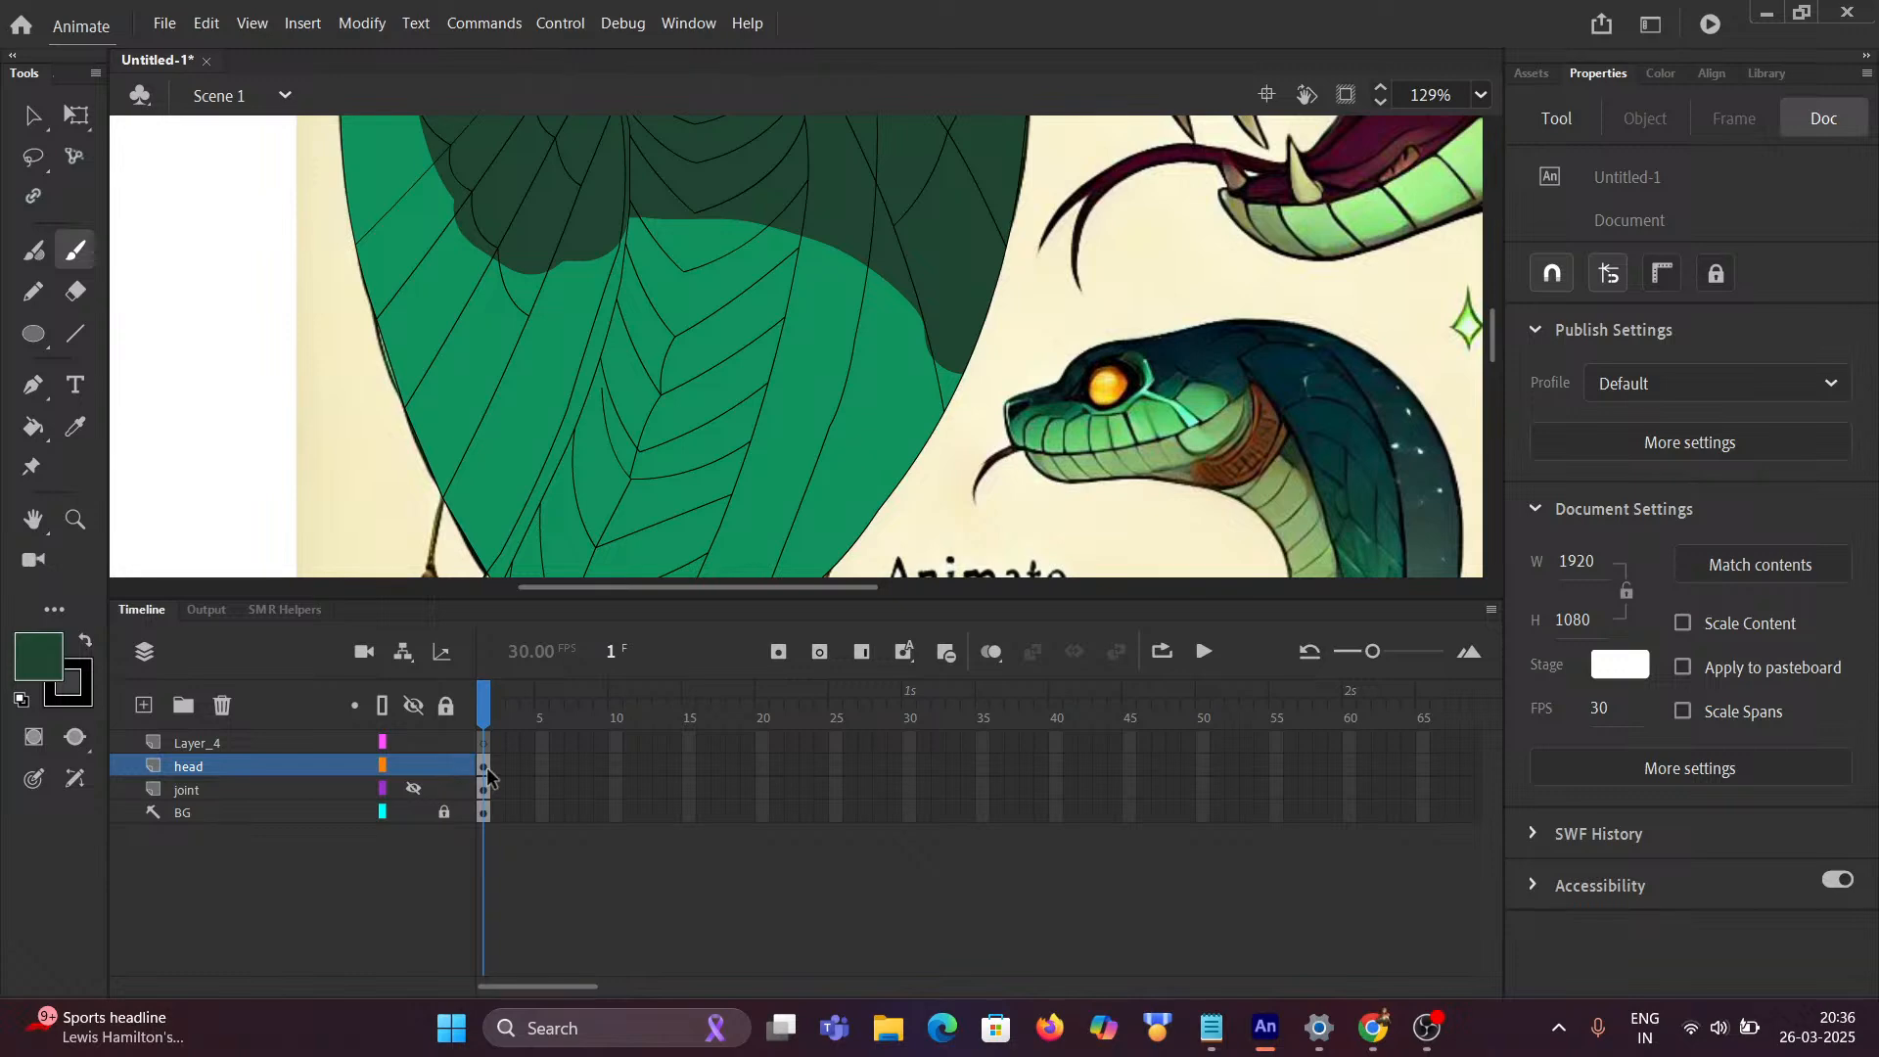
Step: Hide the head layer and examine the colors and shading of the reference cobra's hood and neck
click(413, 766)
click(413, 788)
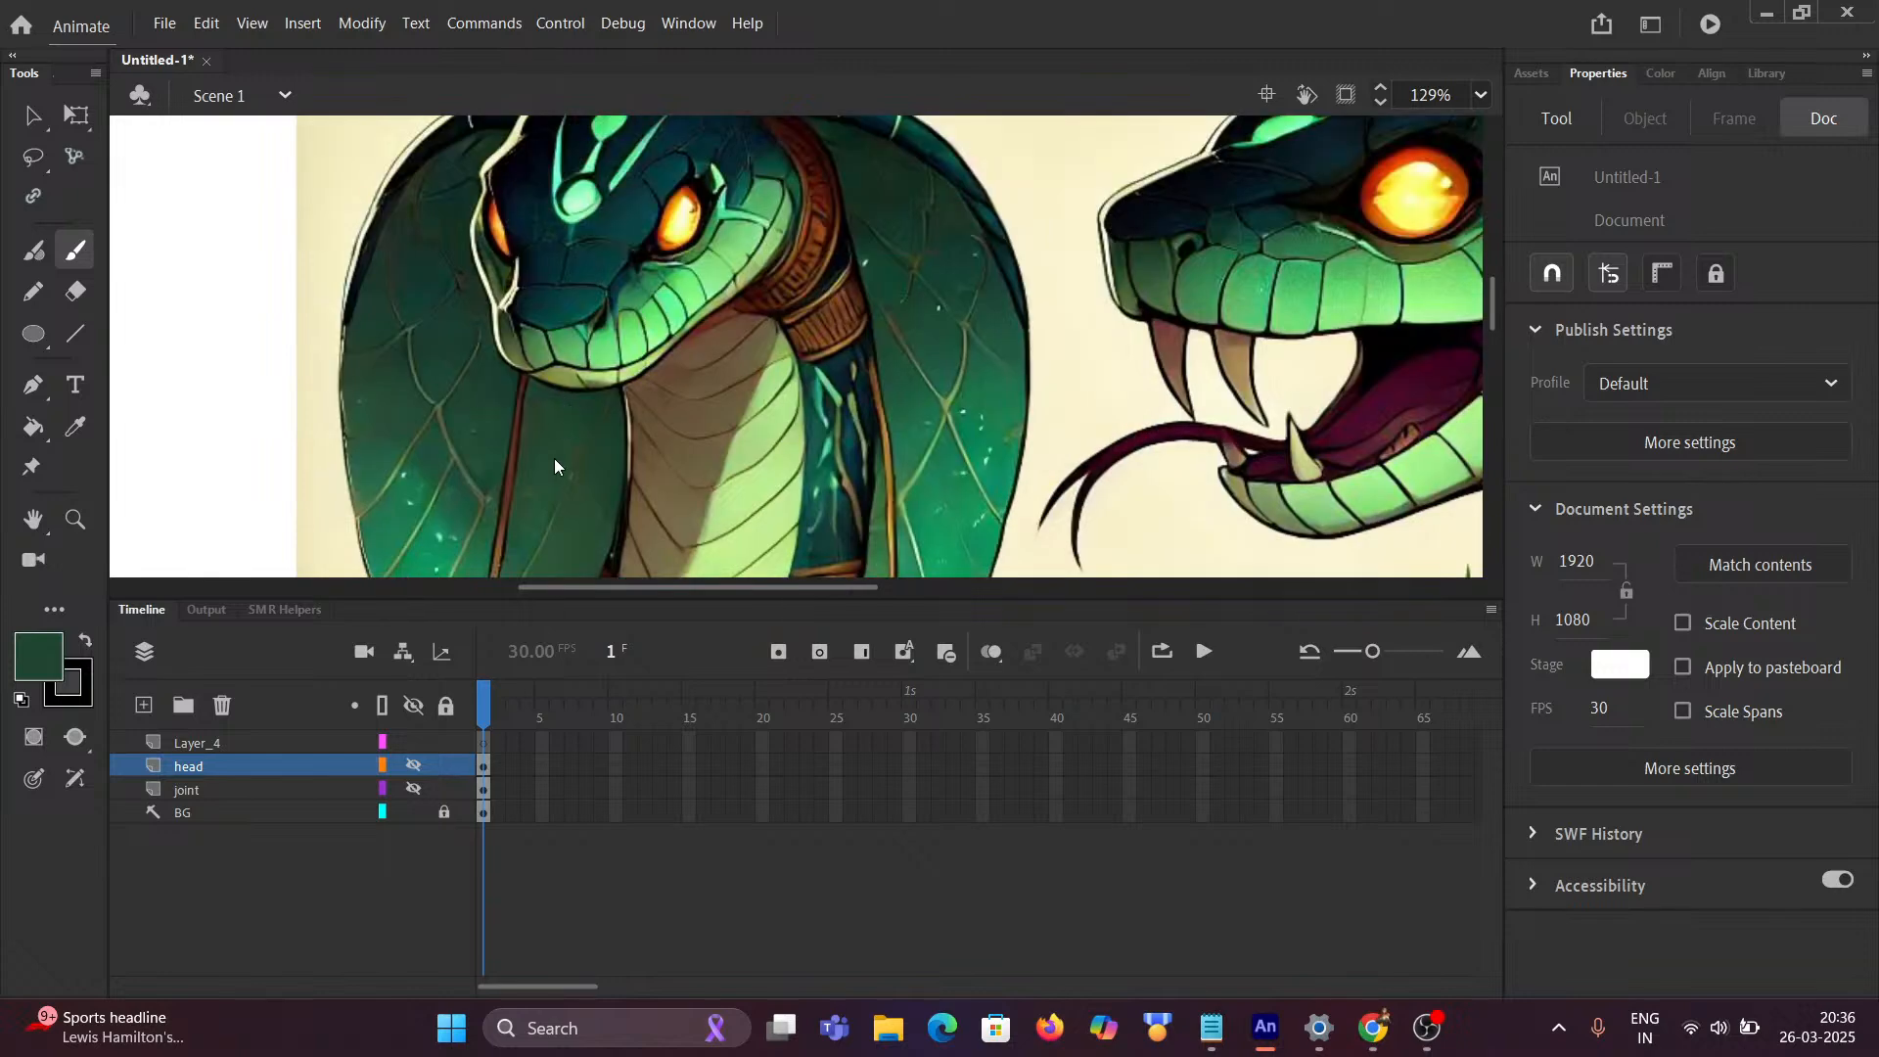
scroll(533, 485, down, 3)
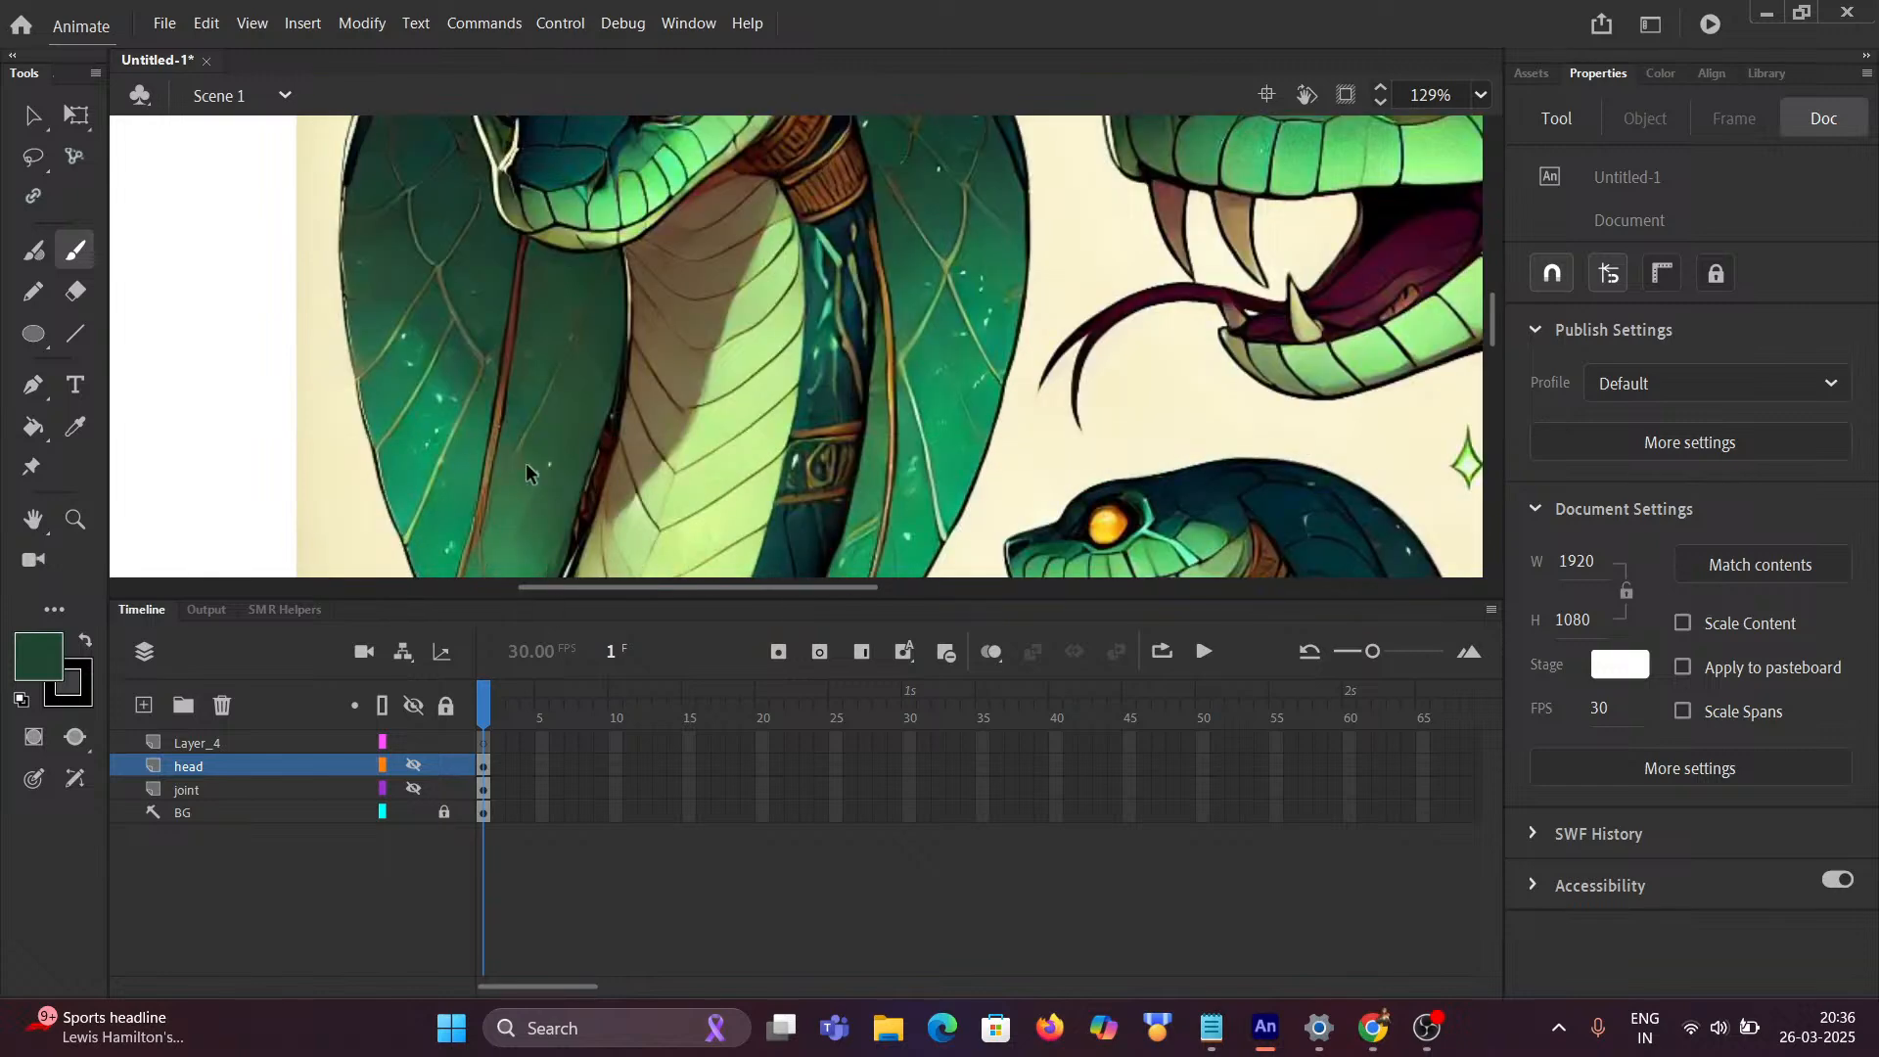
scroll(523, 463, up, 3)
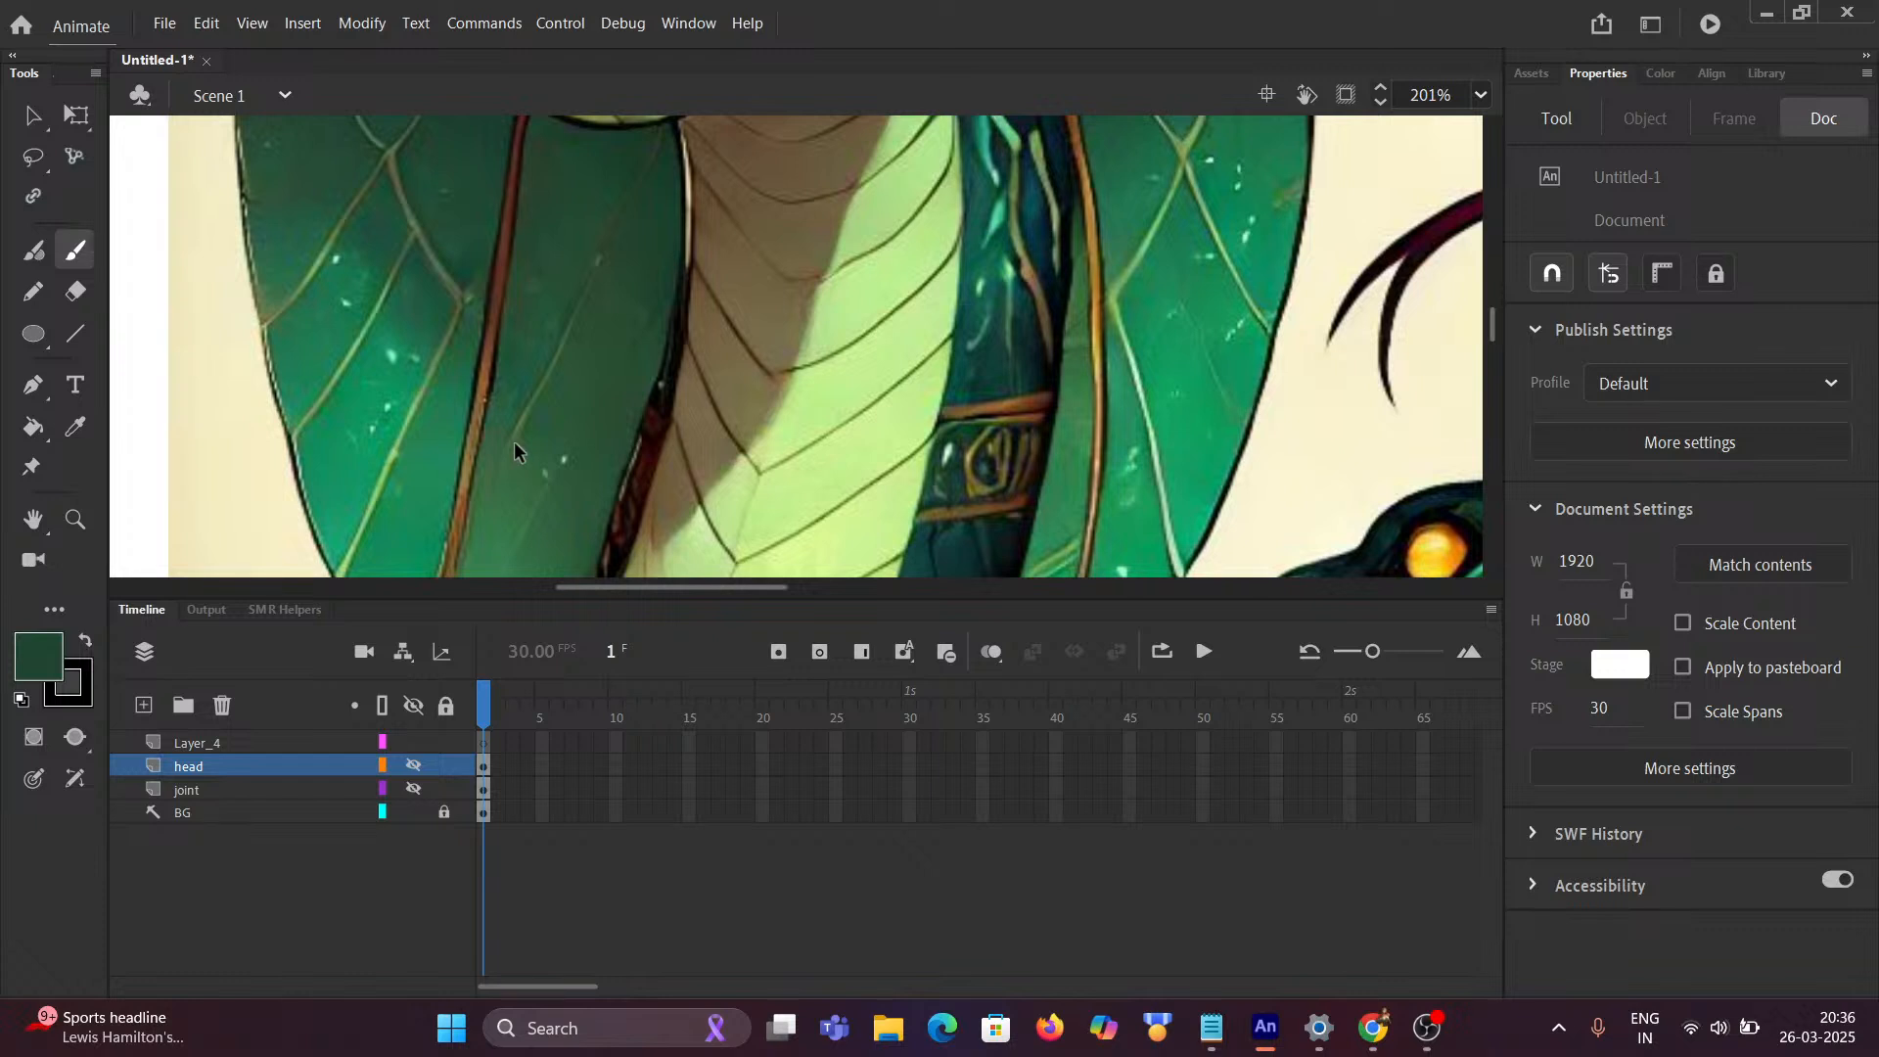
scroll(592, 393, up, 2)
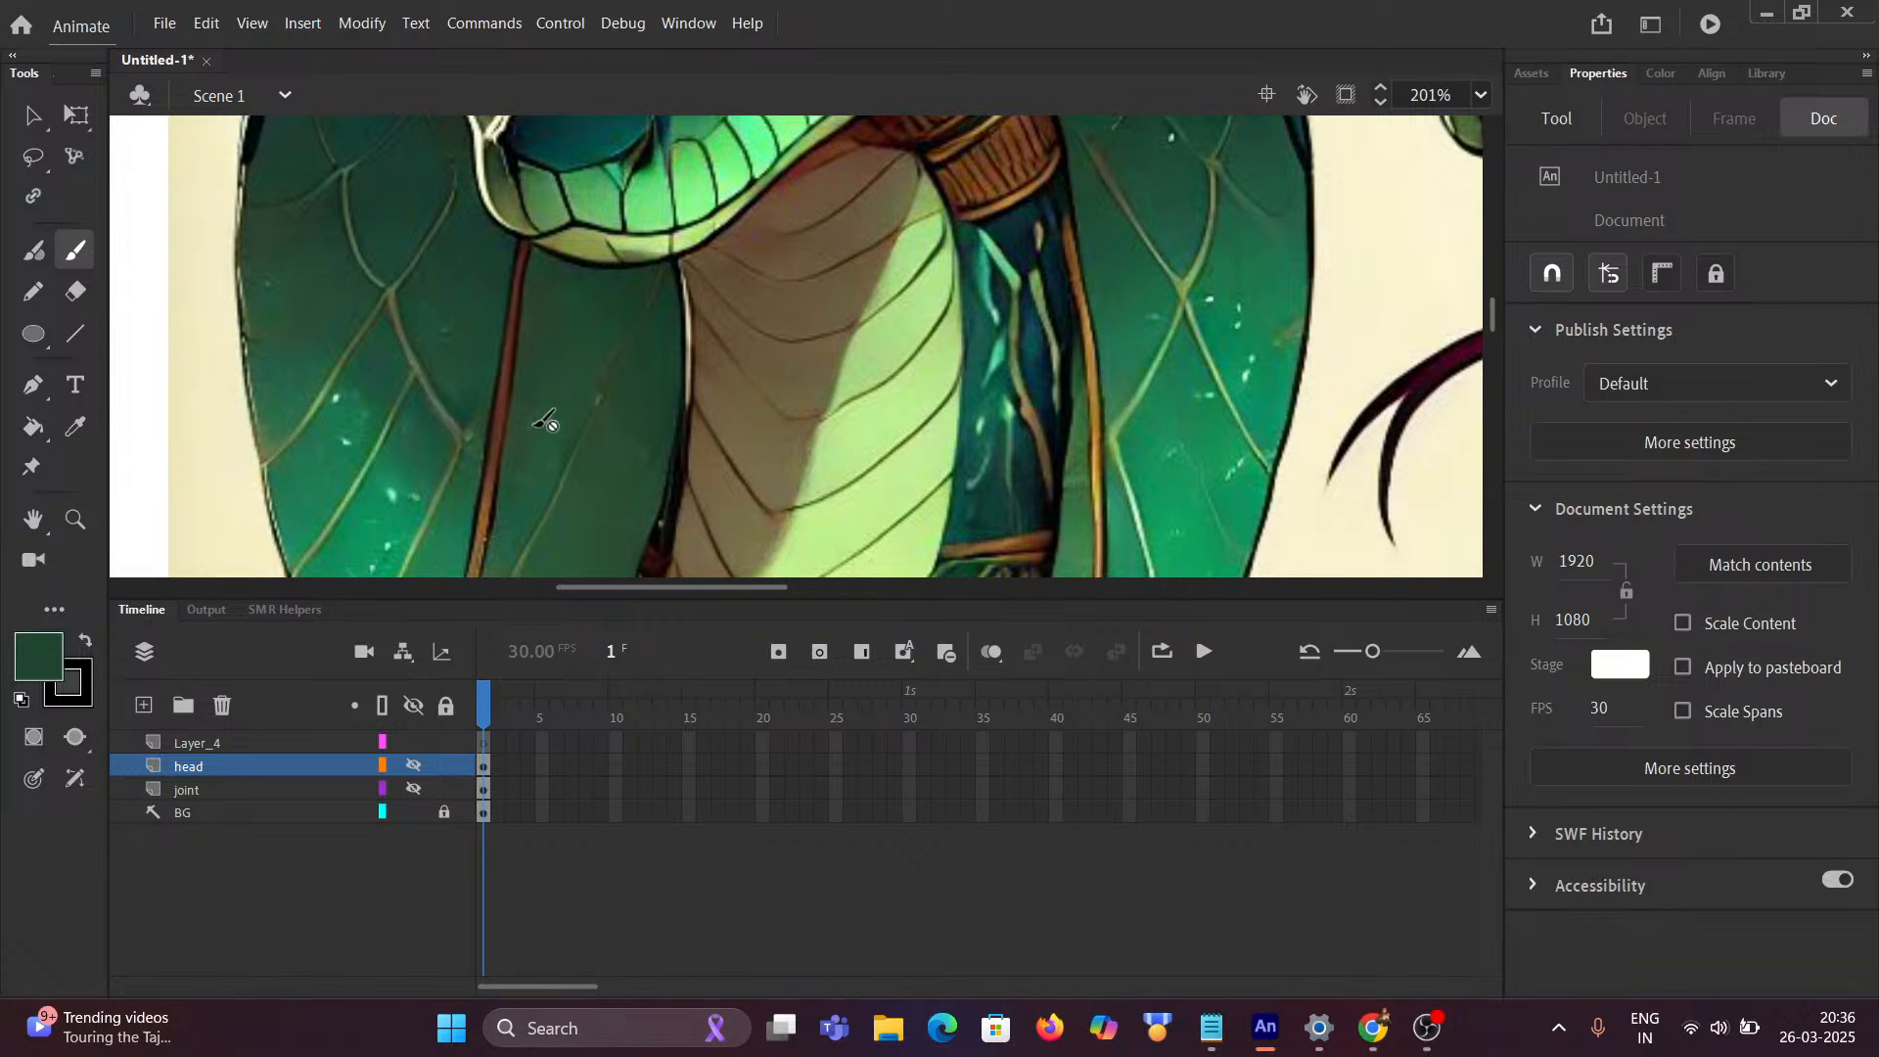
Step: Compare the green shades across the reference cobra's hood and neck, and sample a brighter mid green as the fill color
scroll(567, 382, up, 3)
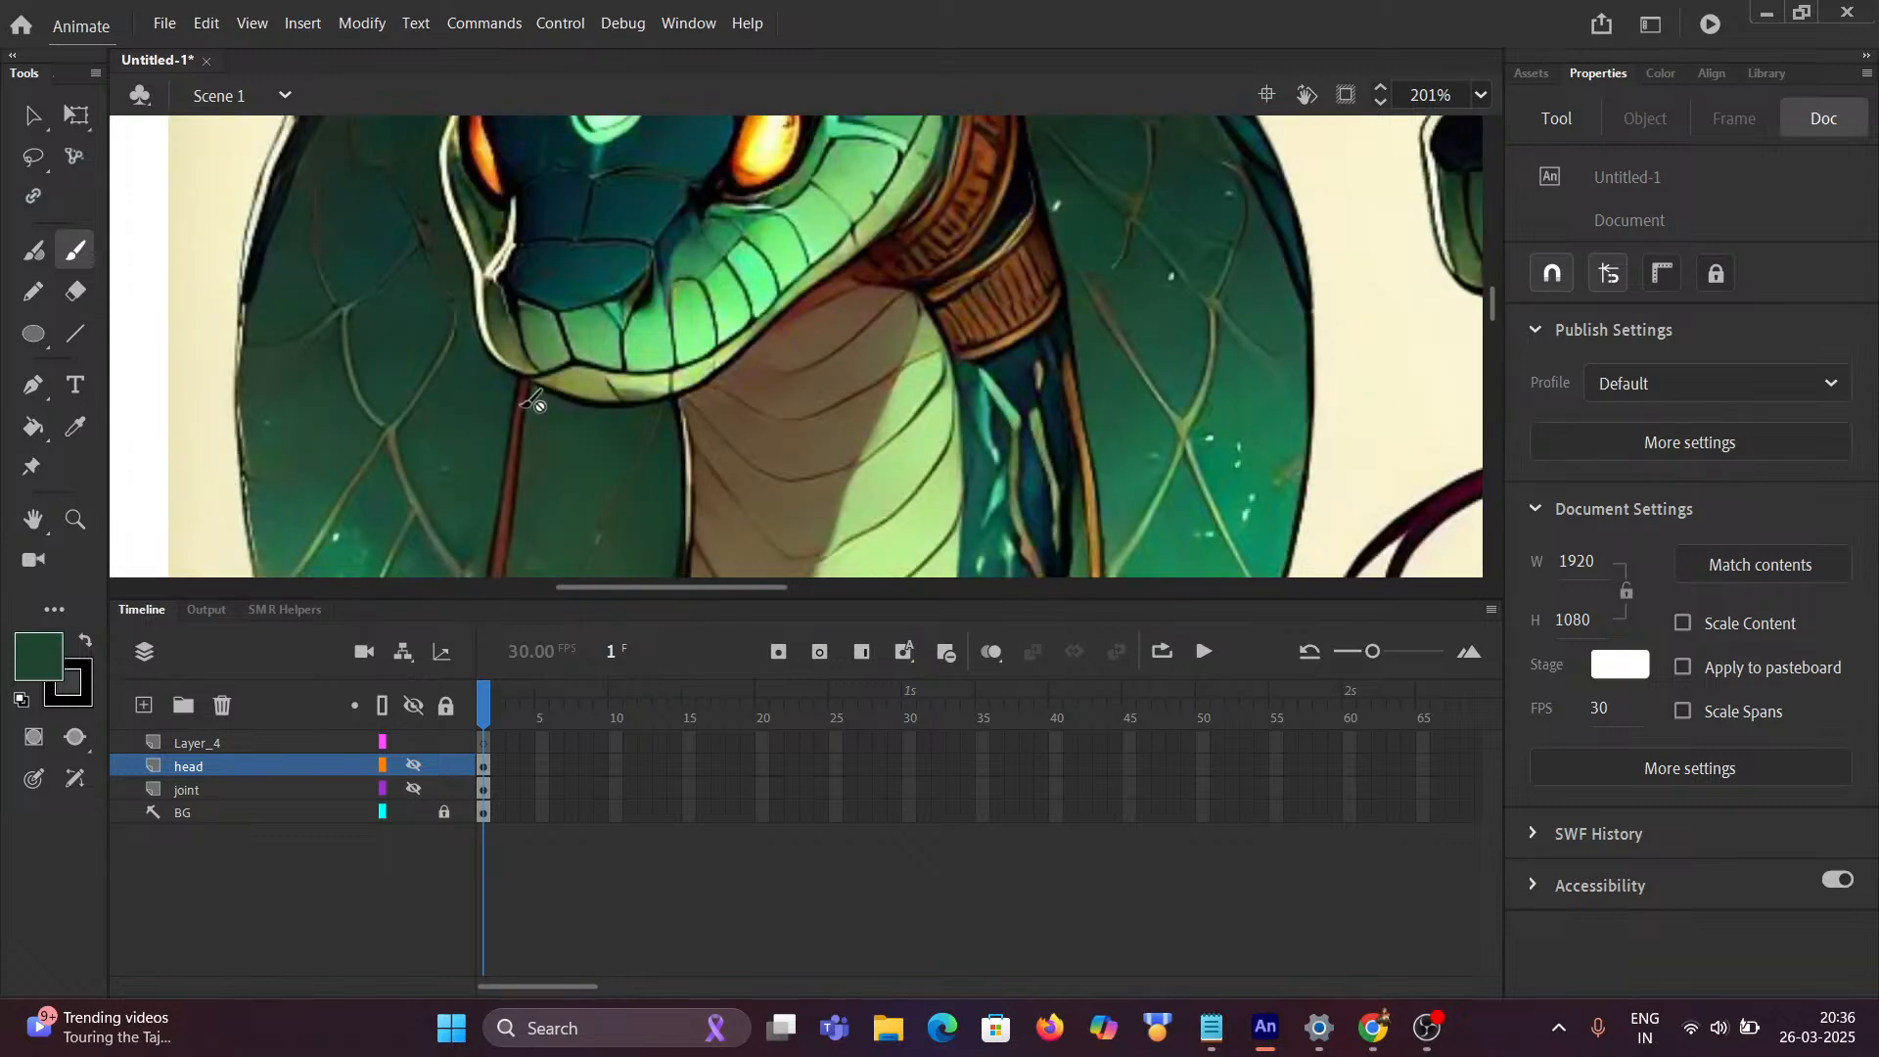
scroll(531, 401, down, 3)
scroll(531, 402, down, 3)
scroll(524, 403, up, 3)
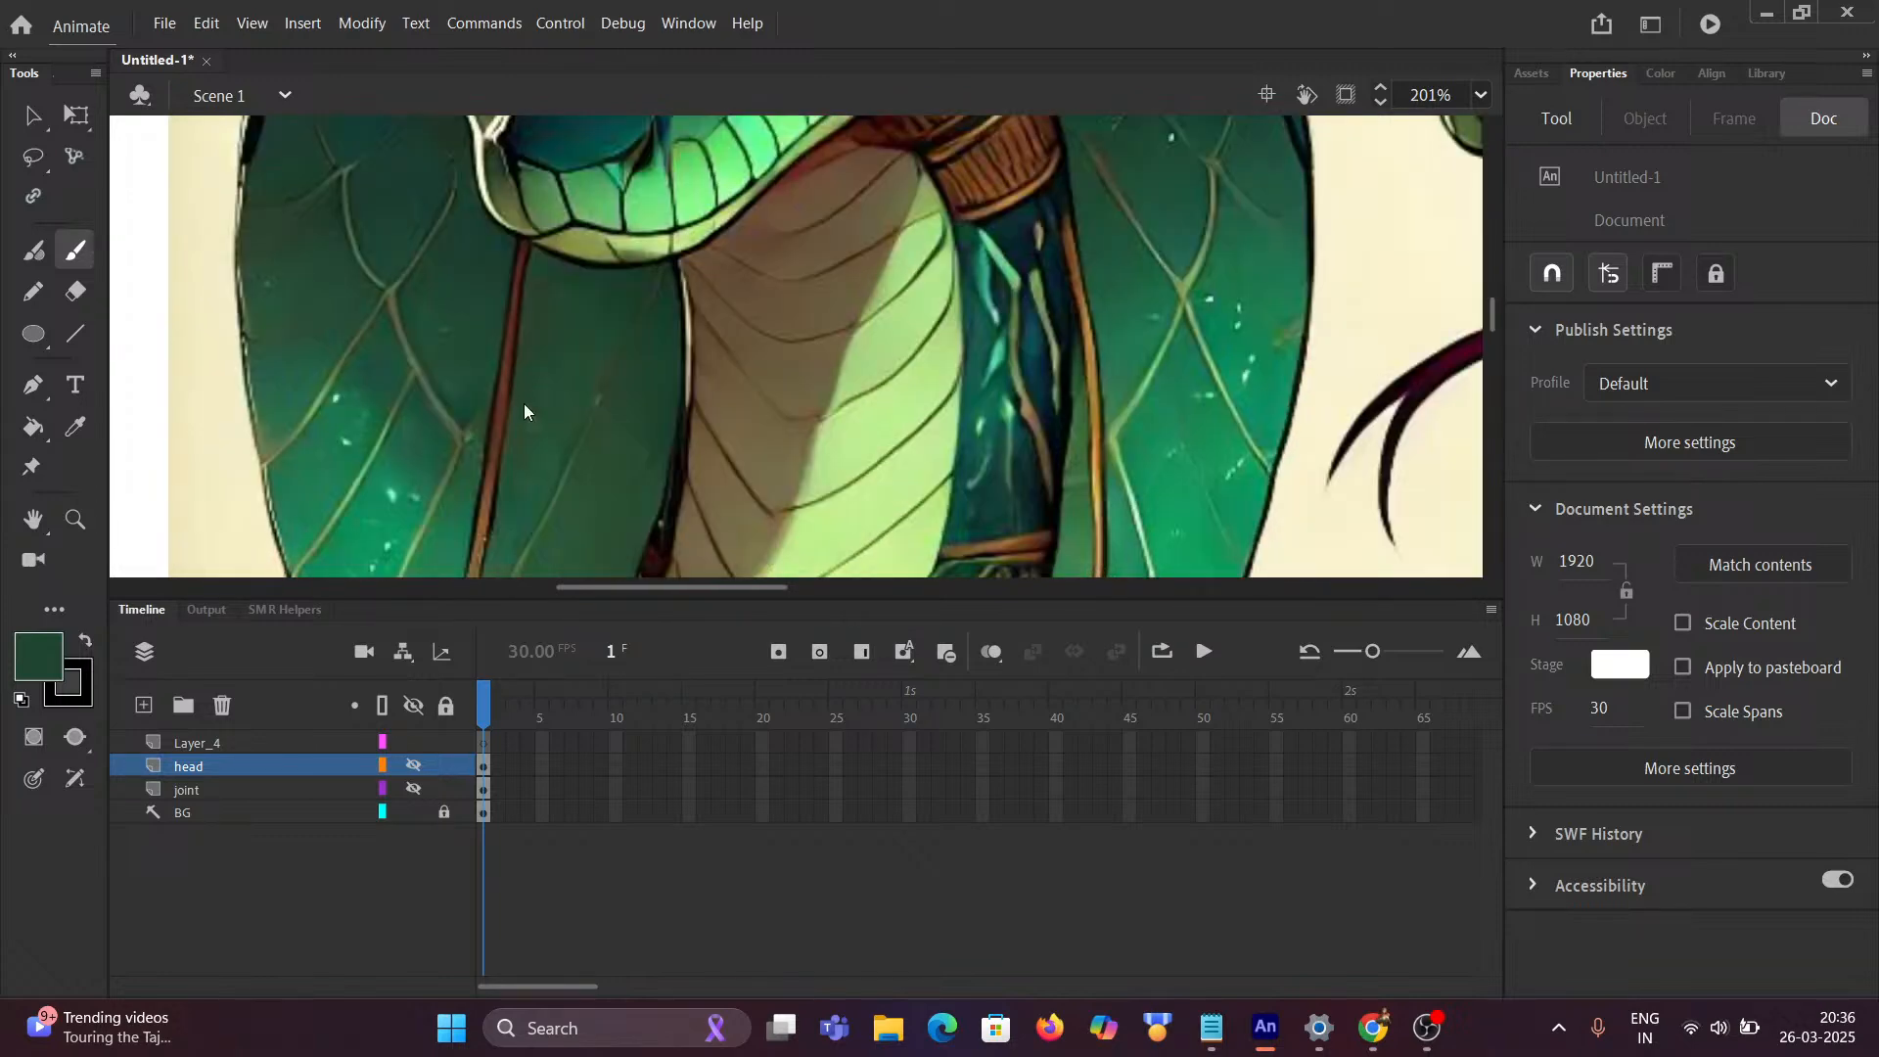
scroll(526, 401, down, 3)
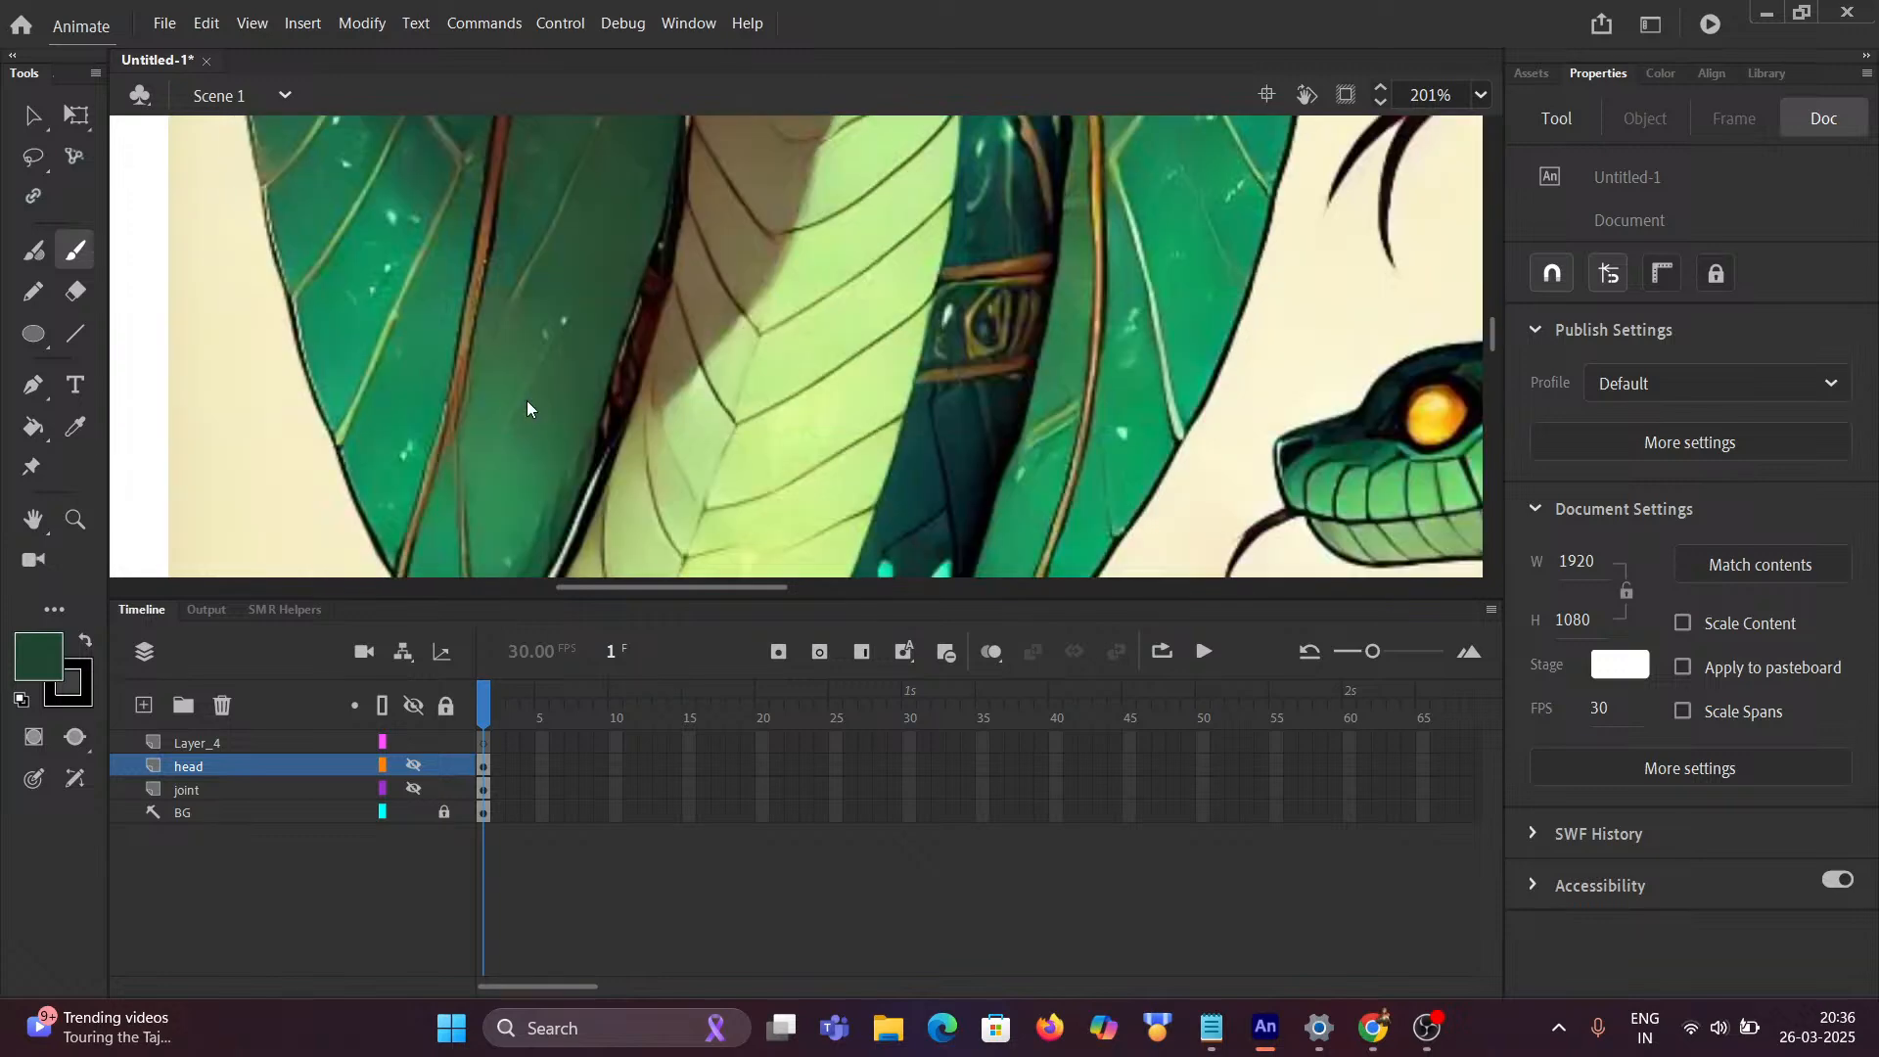
scroll(527, 401, up, 3)
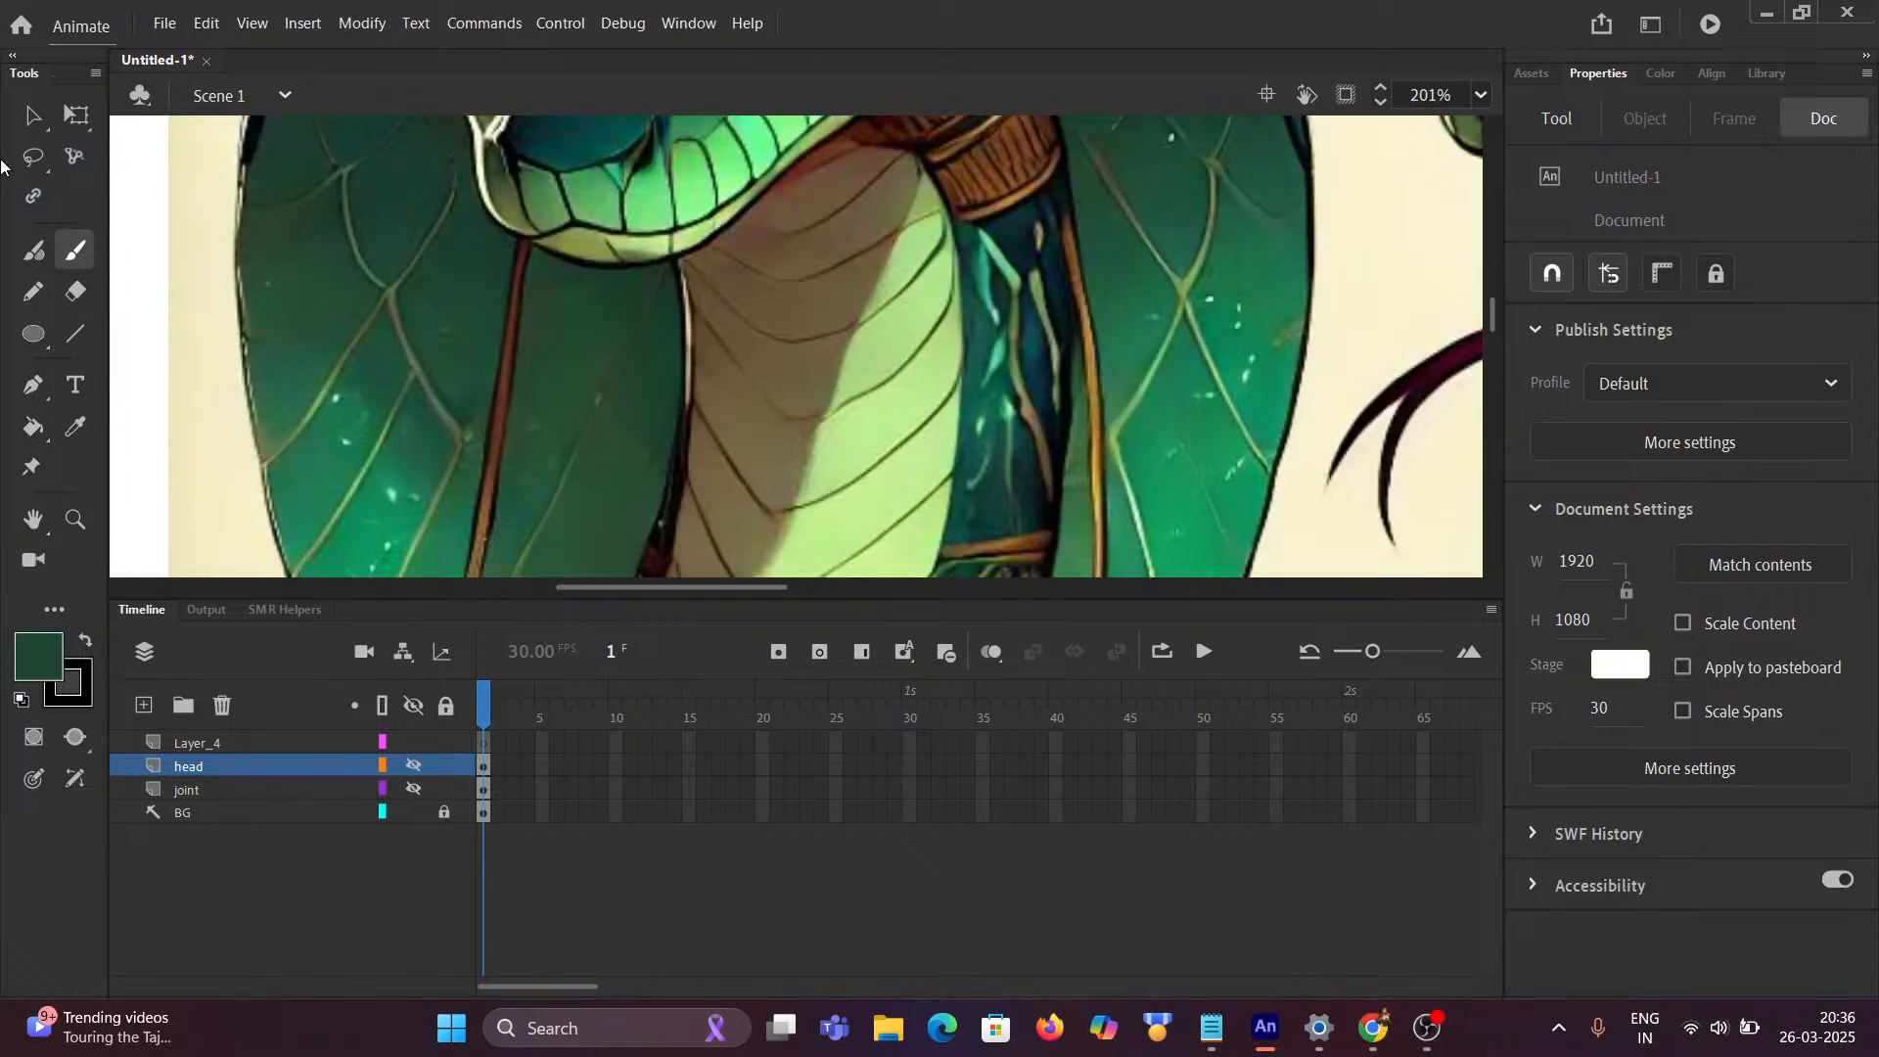
scroll(292, 315, up, 3)
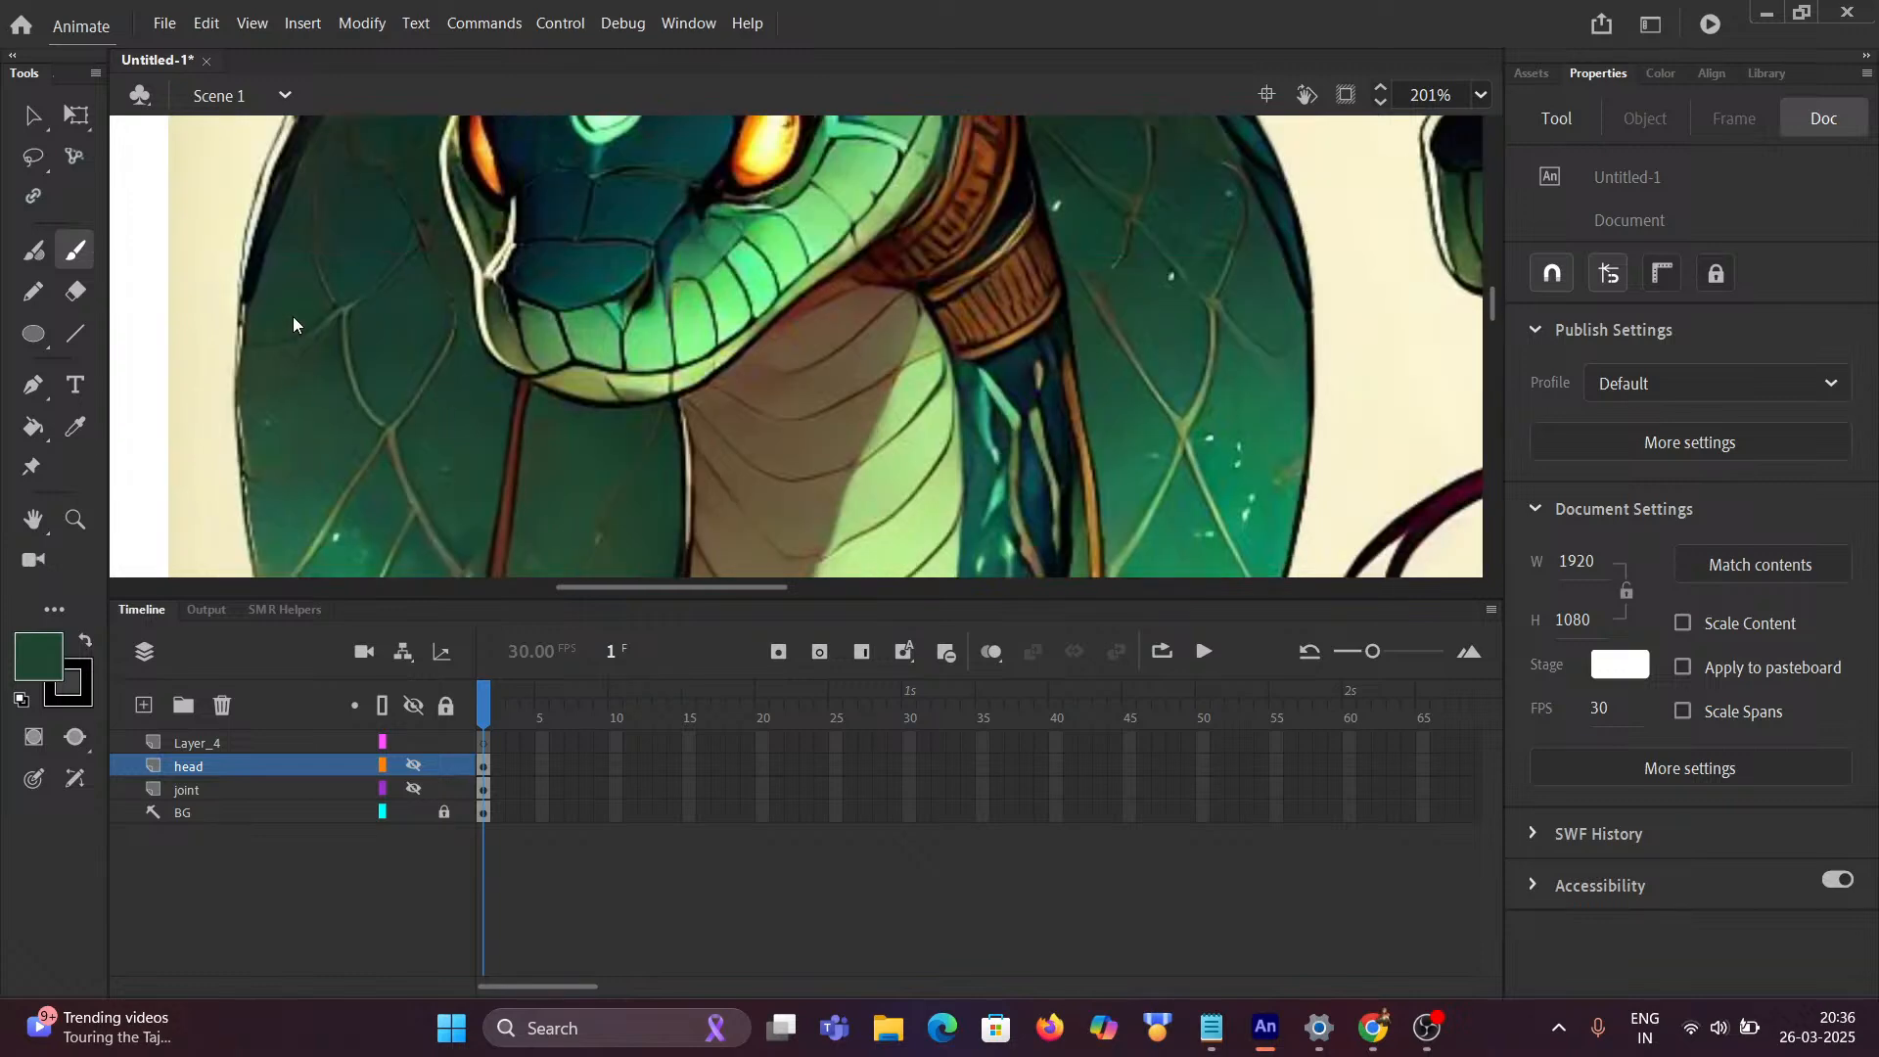
scroll(595, 404, down, 2)
scroll(602, 401, down, 3)
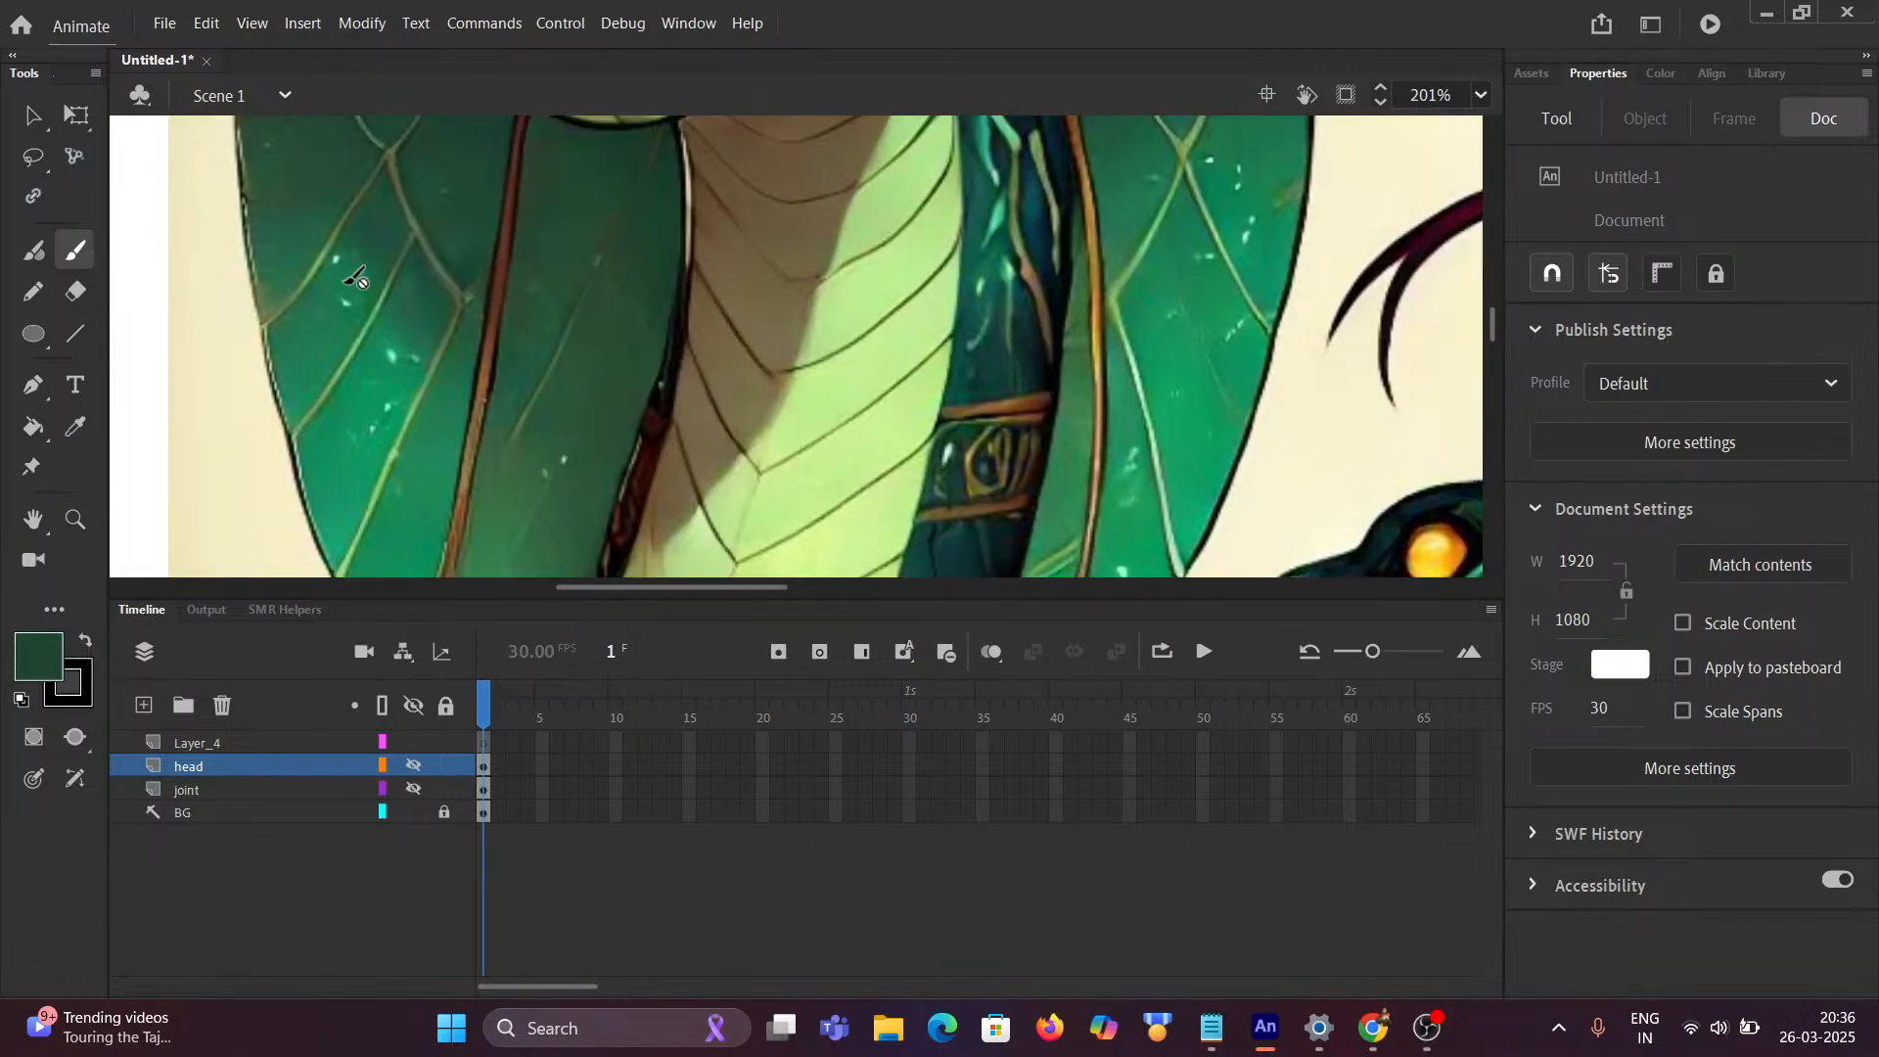
key(k)
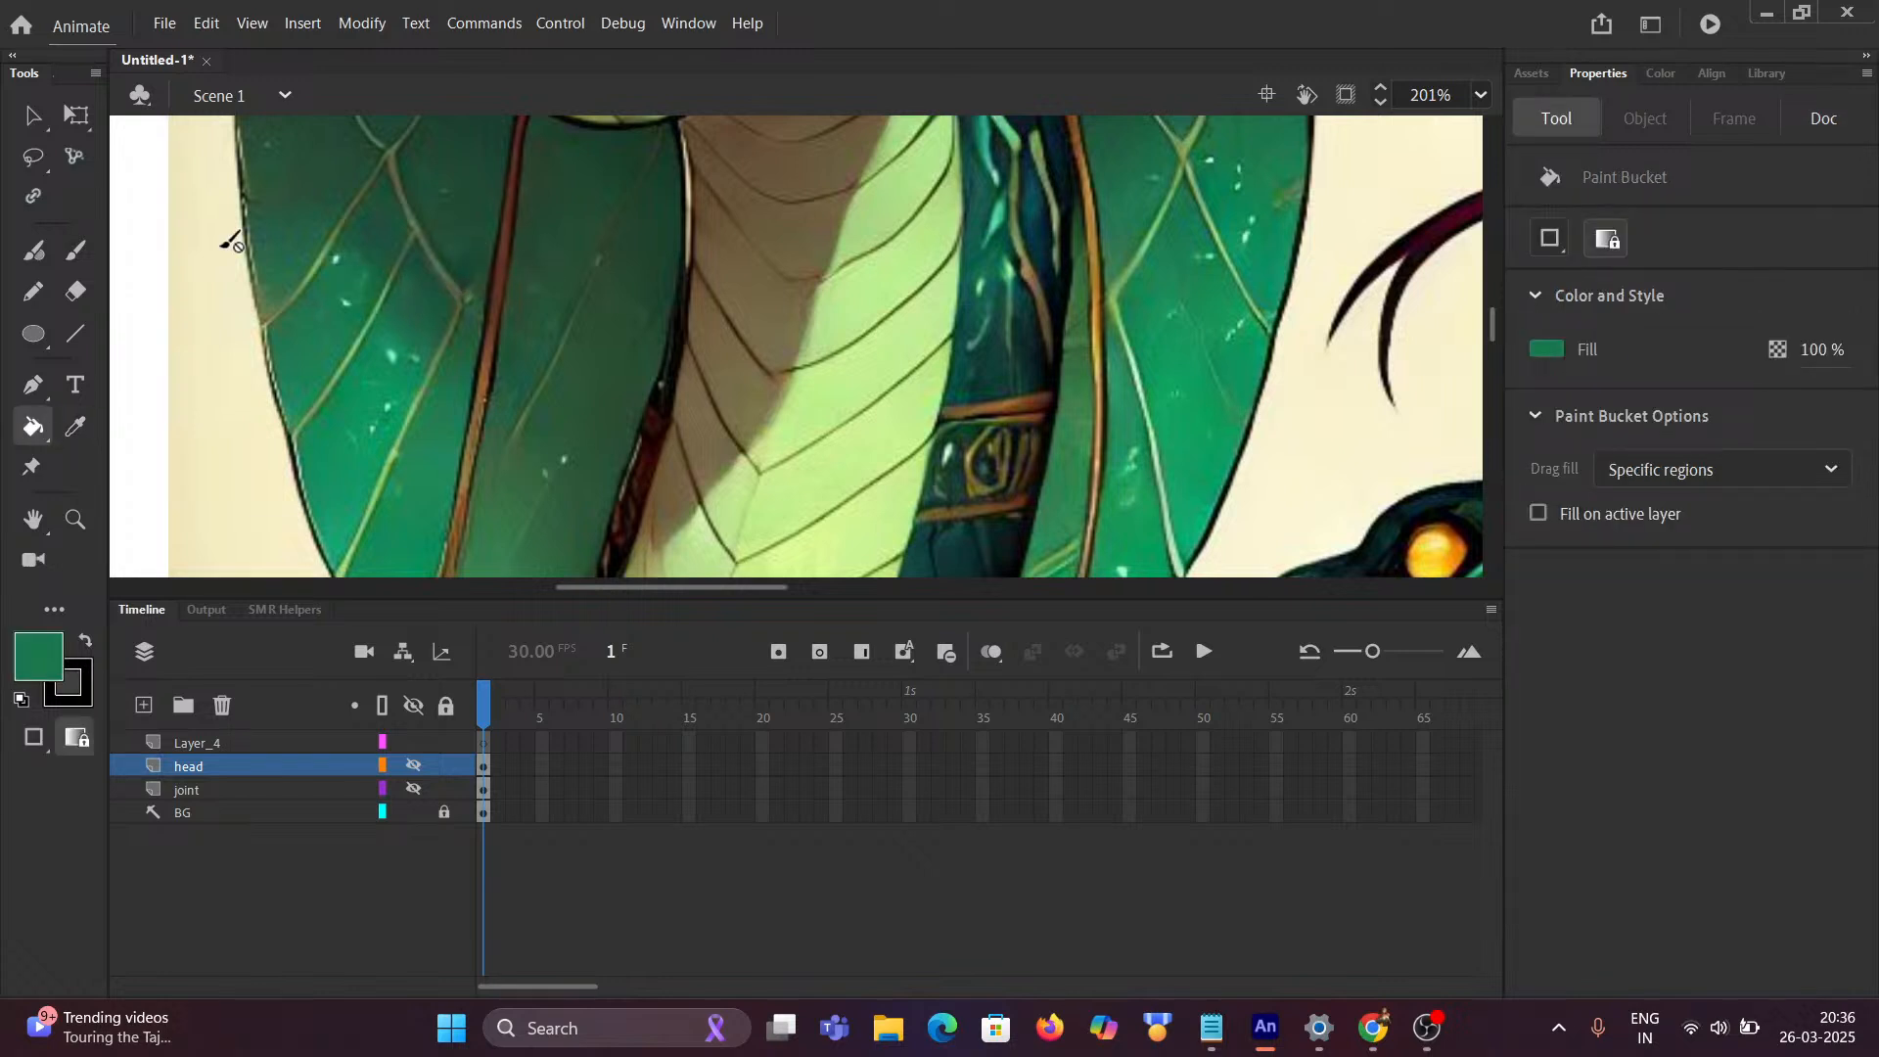
click(30, 114)
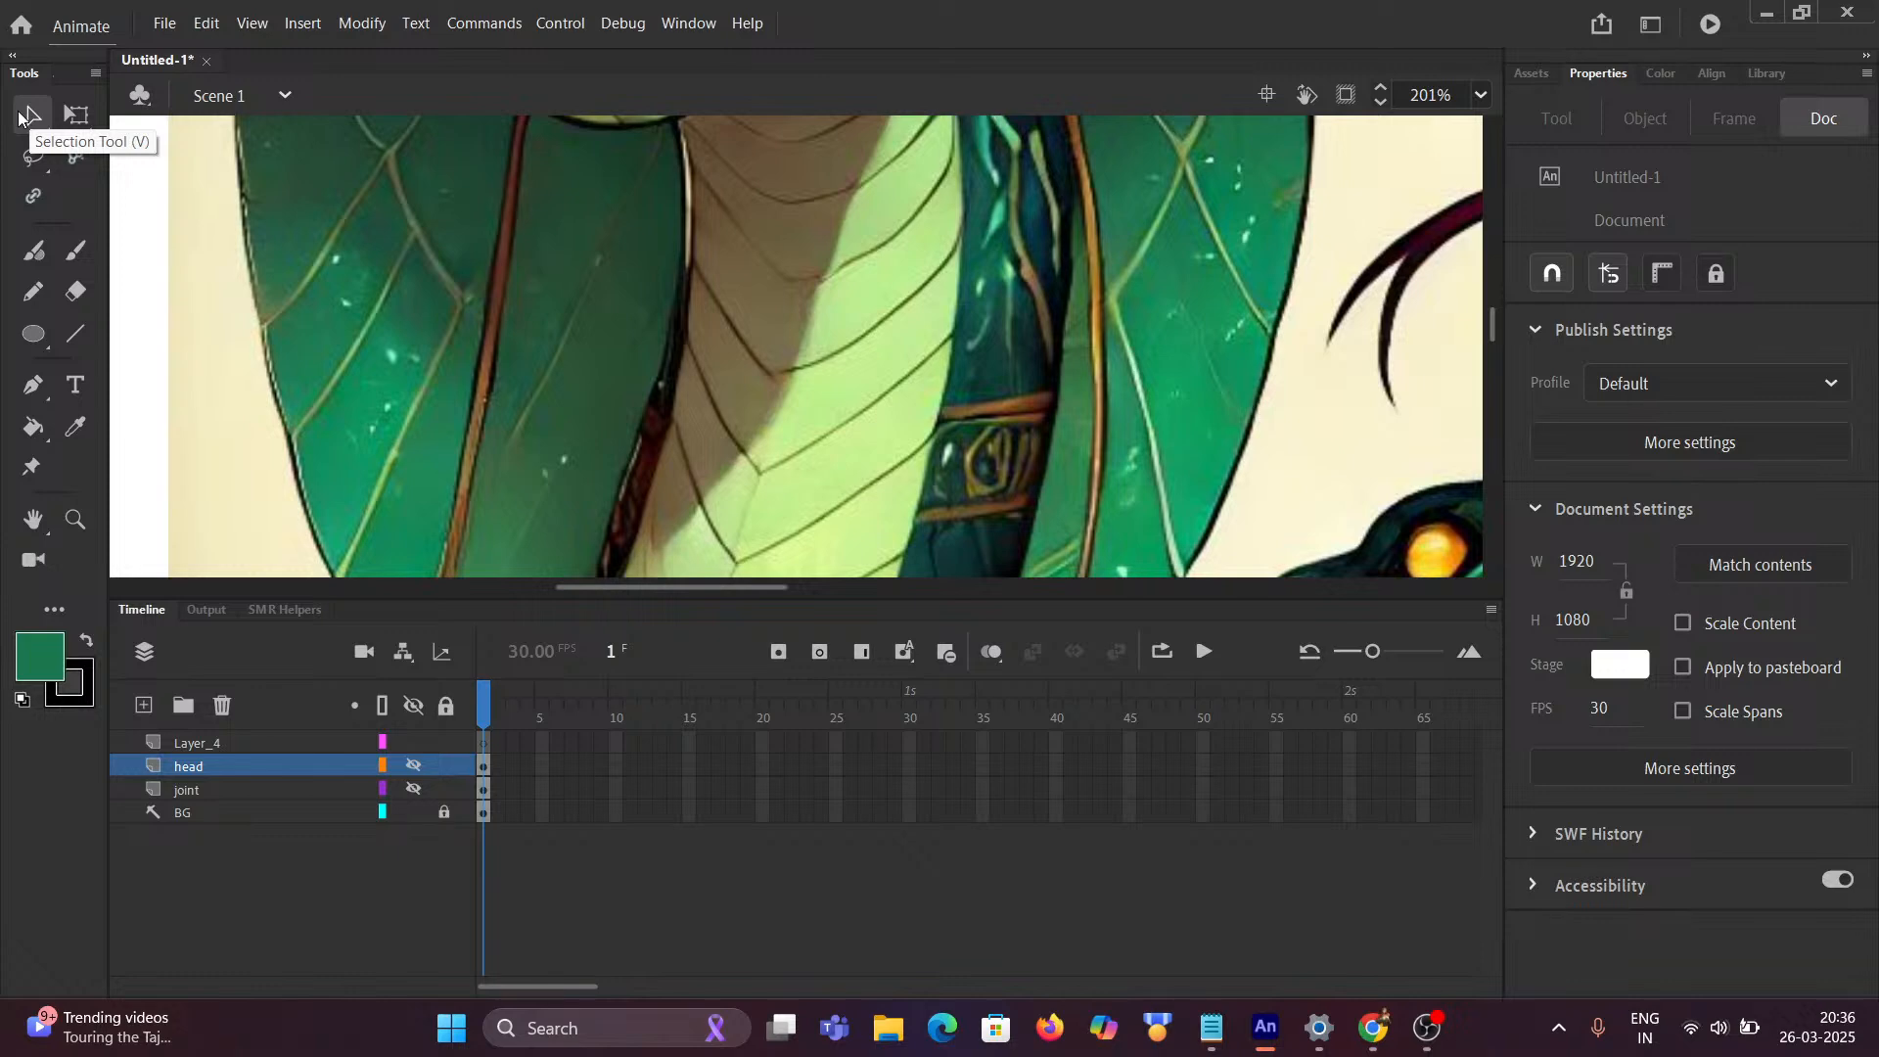
Step: Show the head layer and open the head symbol for editing
scroll(726, 321, up, 5)
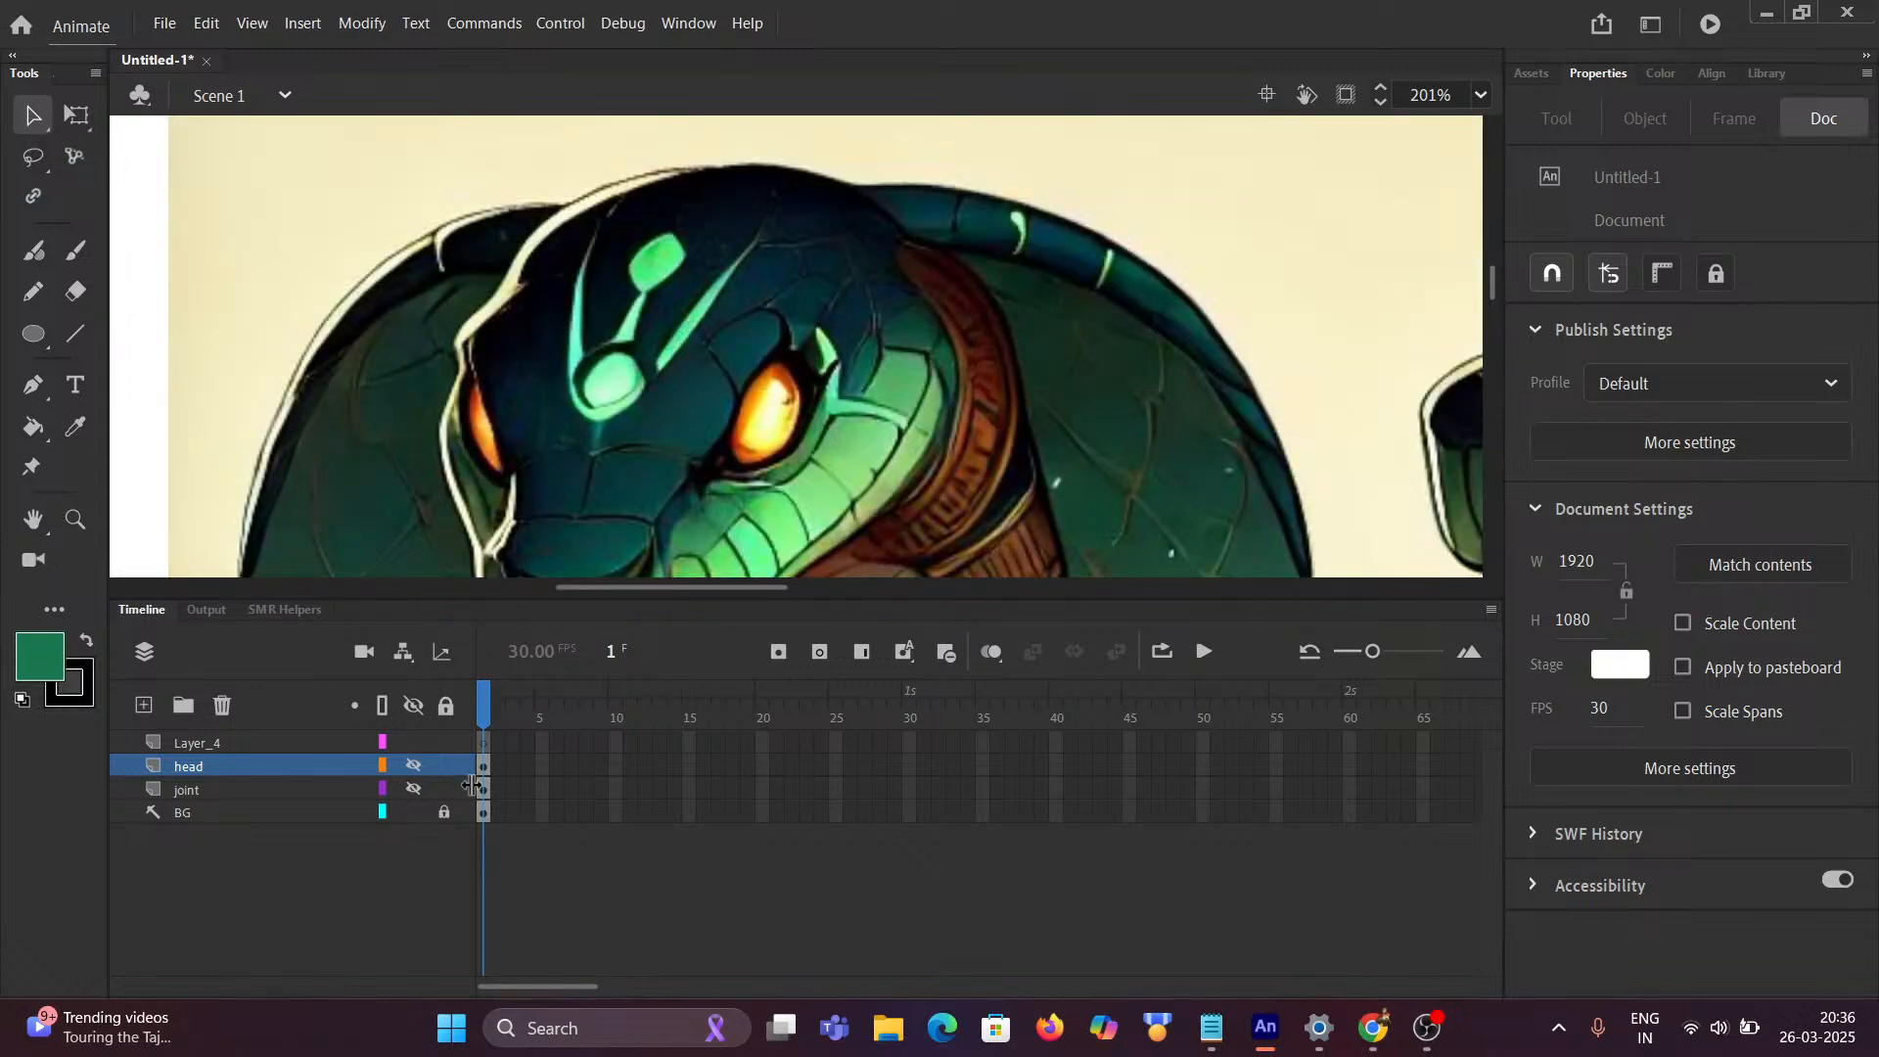
click(414, 765)
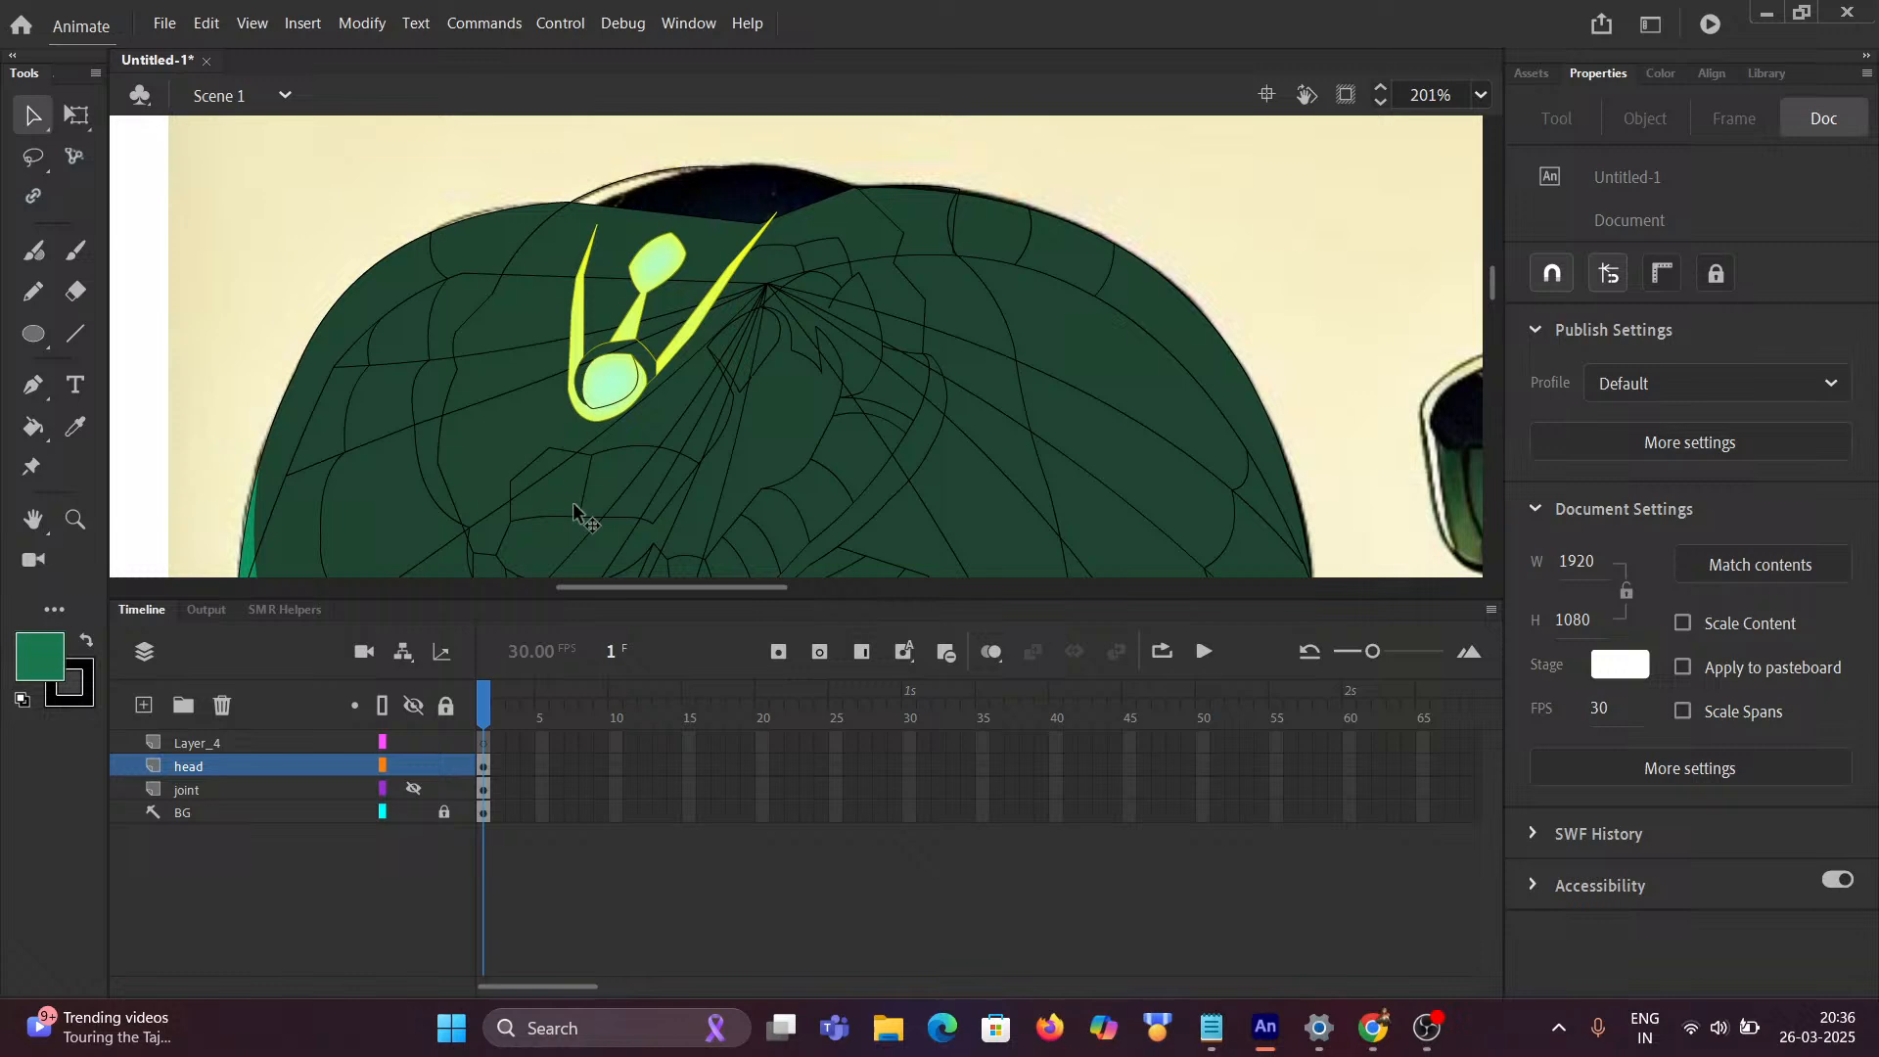
double_click(619, 385)
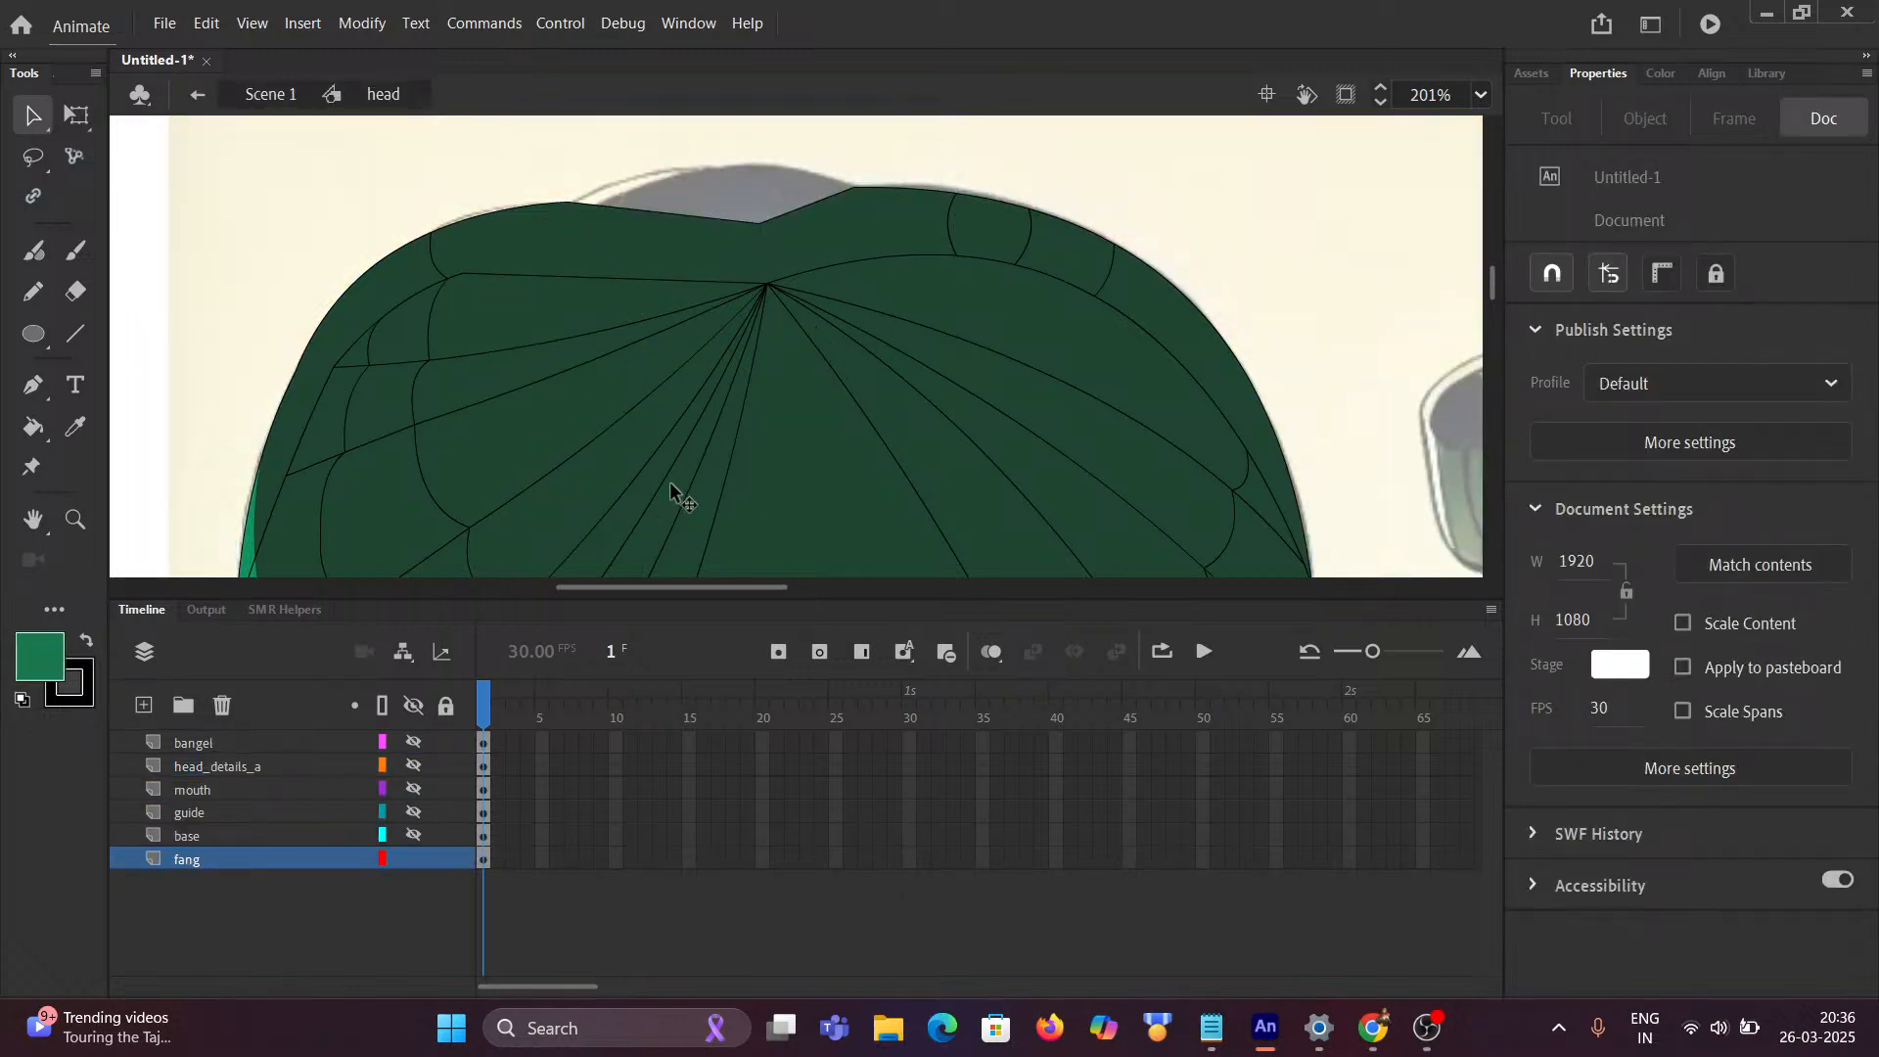
Step: Display the fang layer as outlines and compare its hood lines and shading boundary with the reference
scroll(671, 484, down, 5)
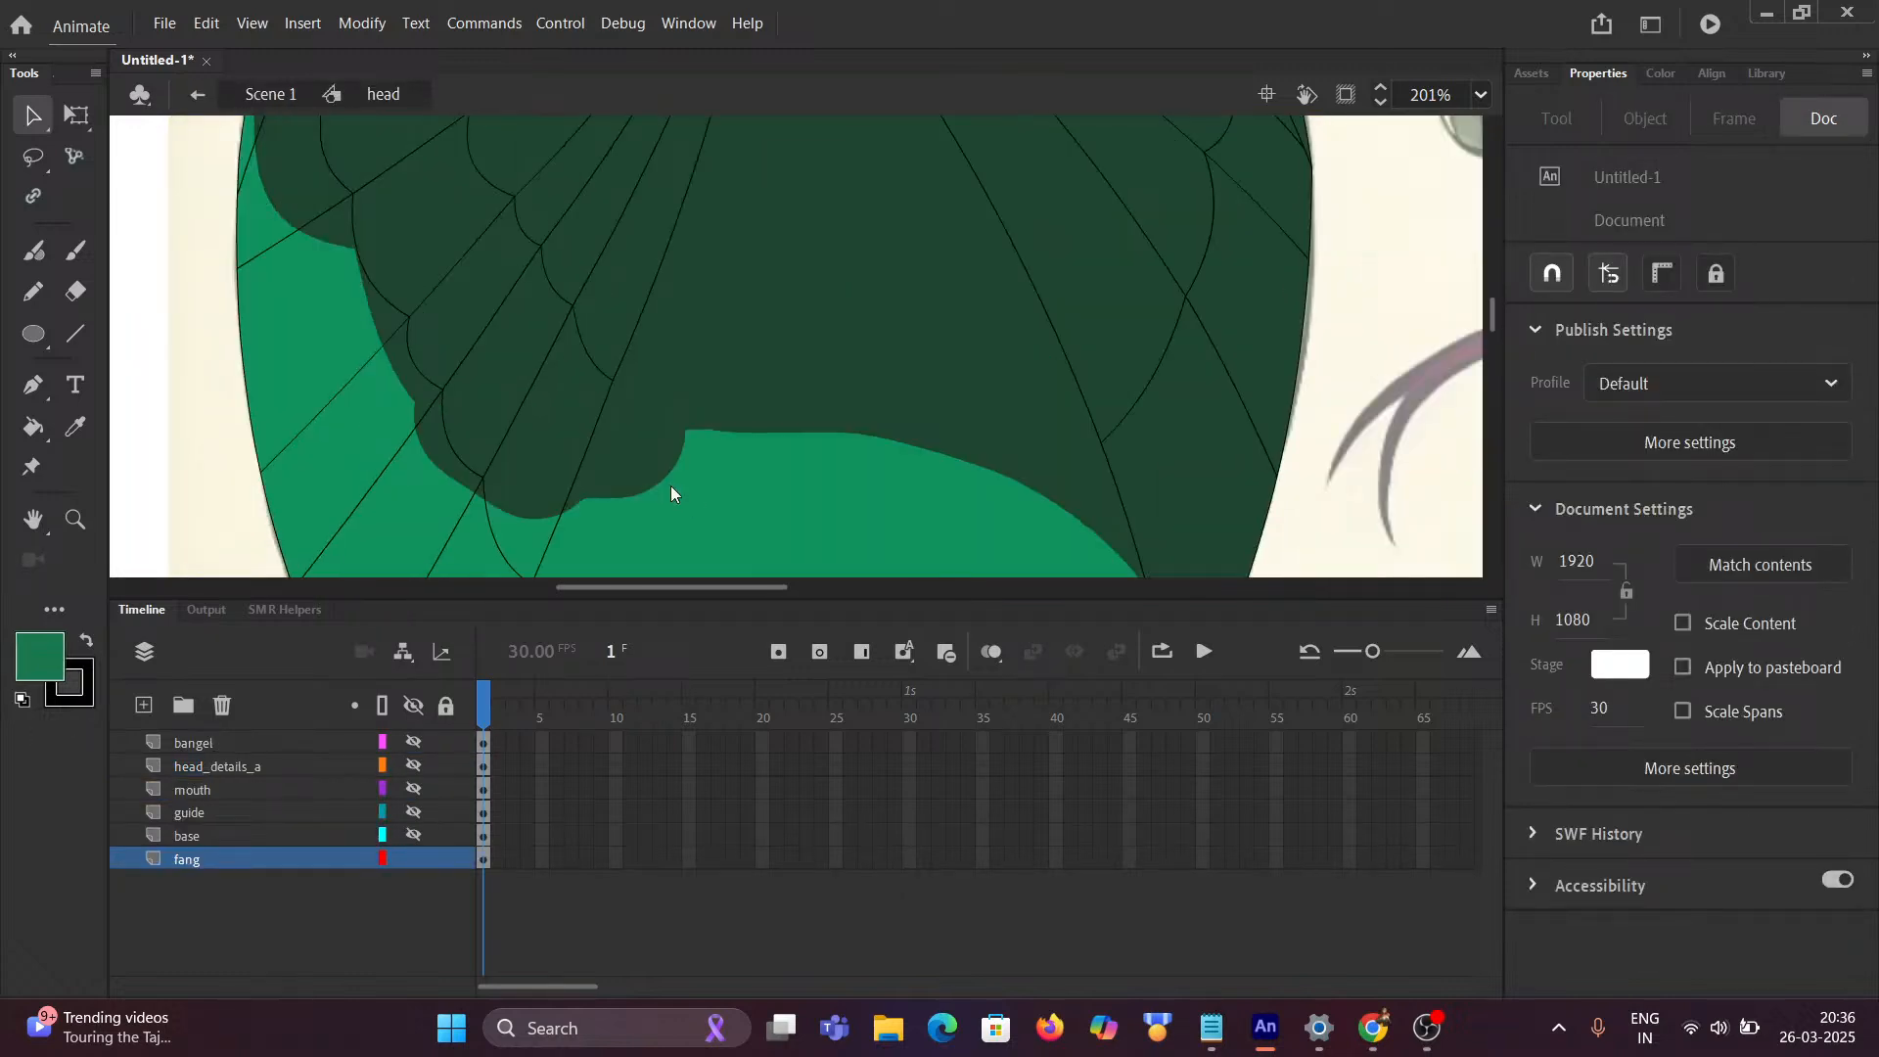
scroll(668, 484, down, 2)
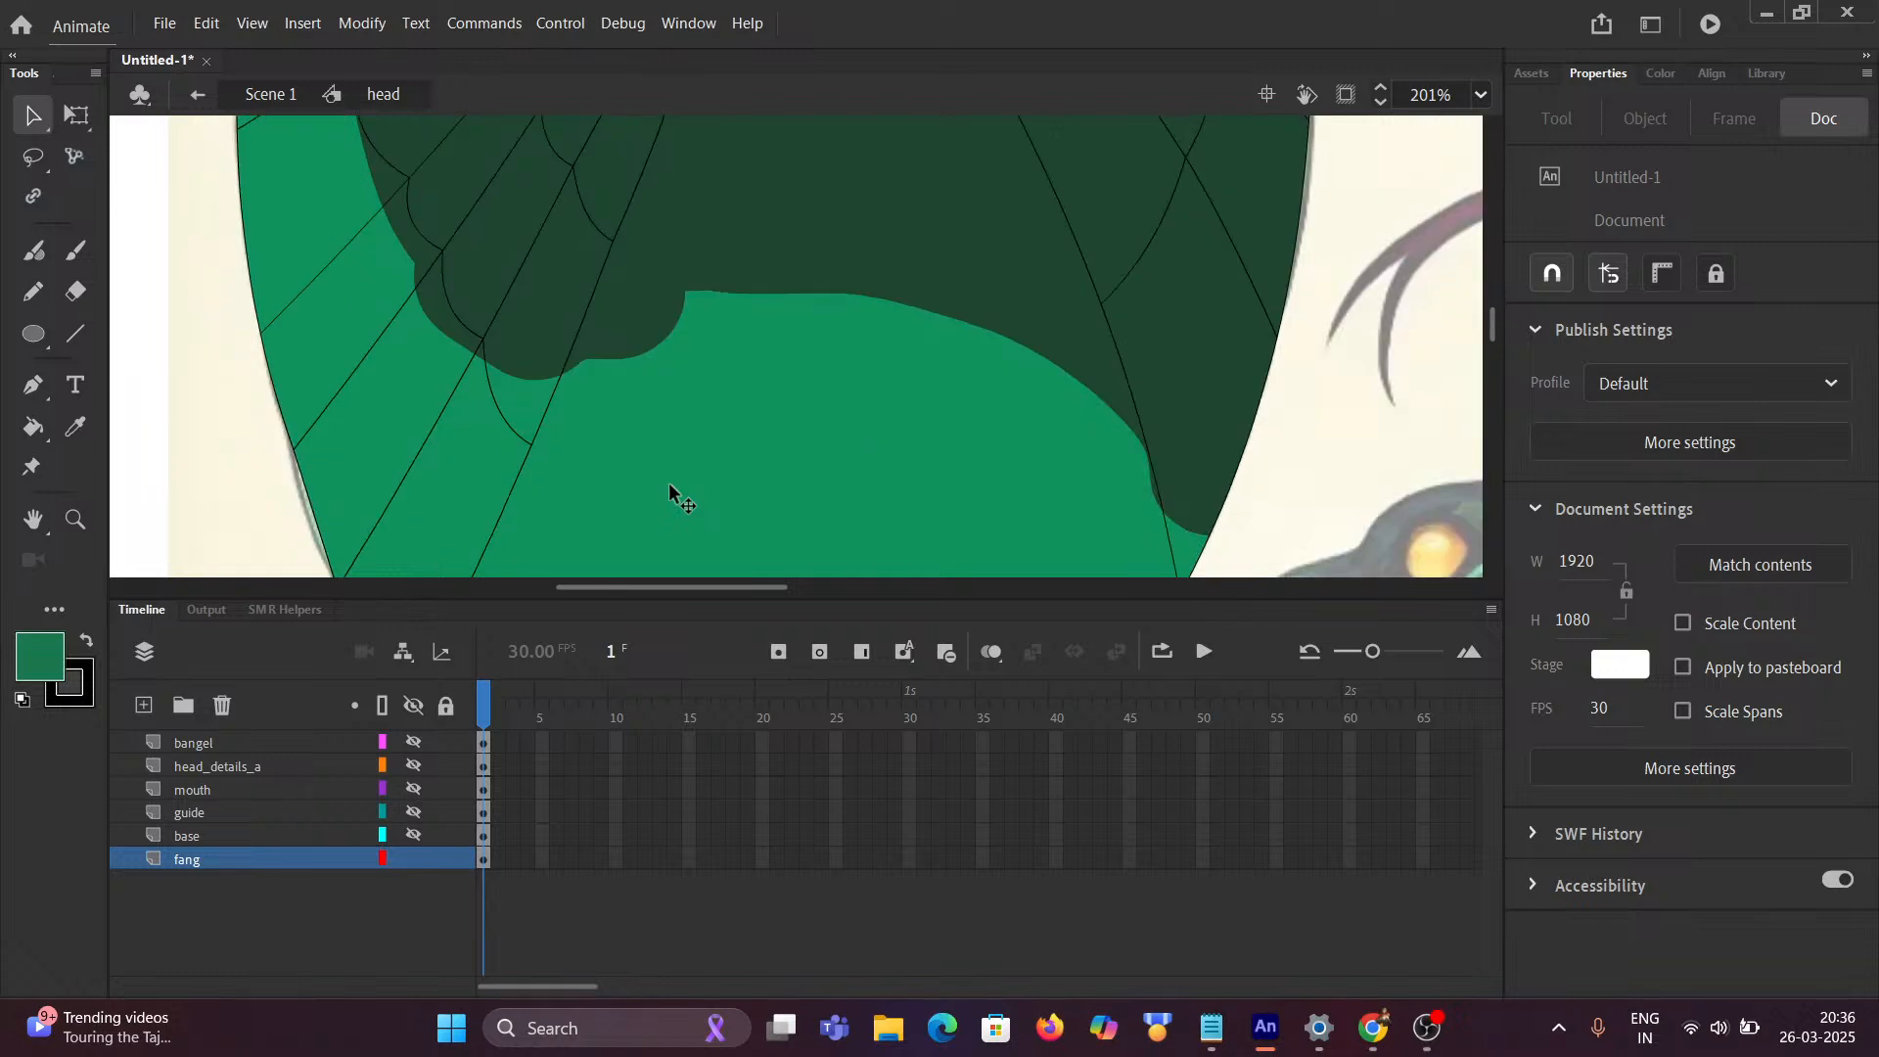
scroll(672, 484, up, 2)
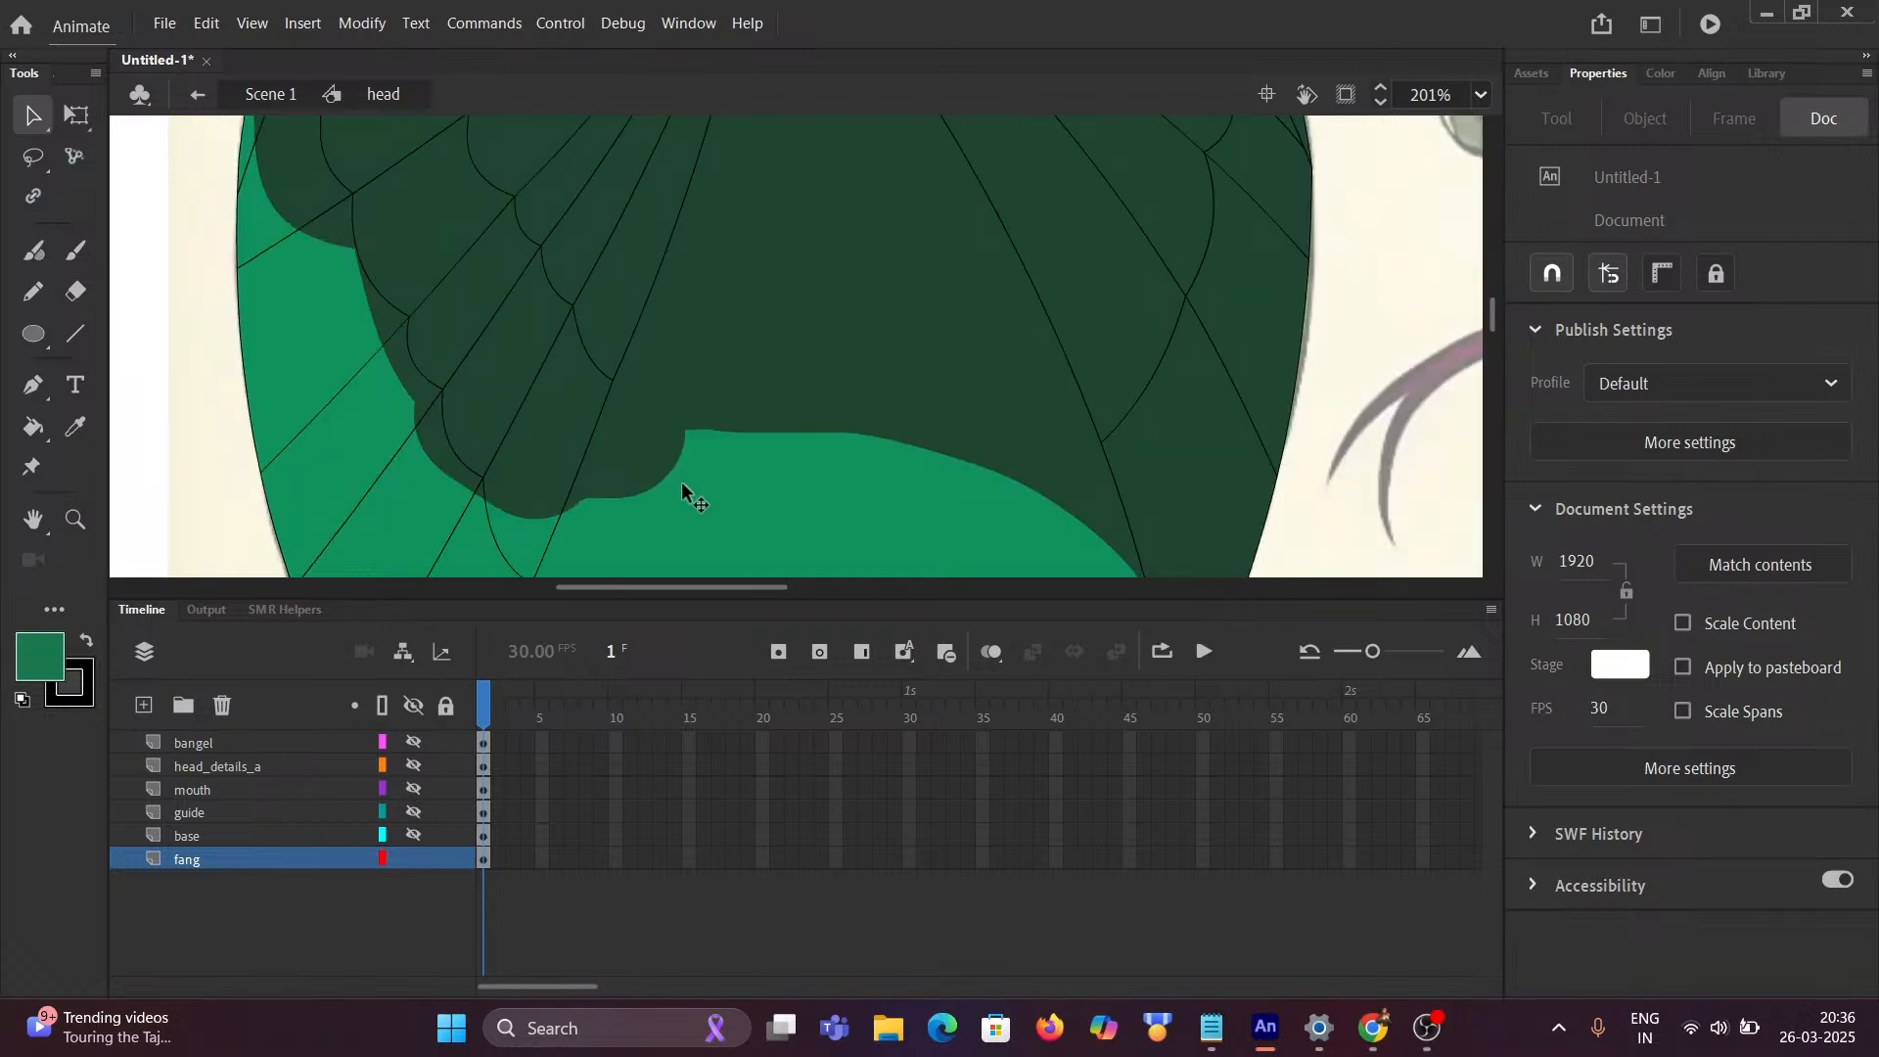
click(381, 859)
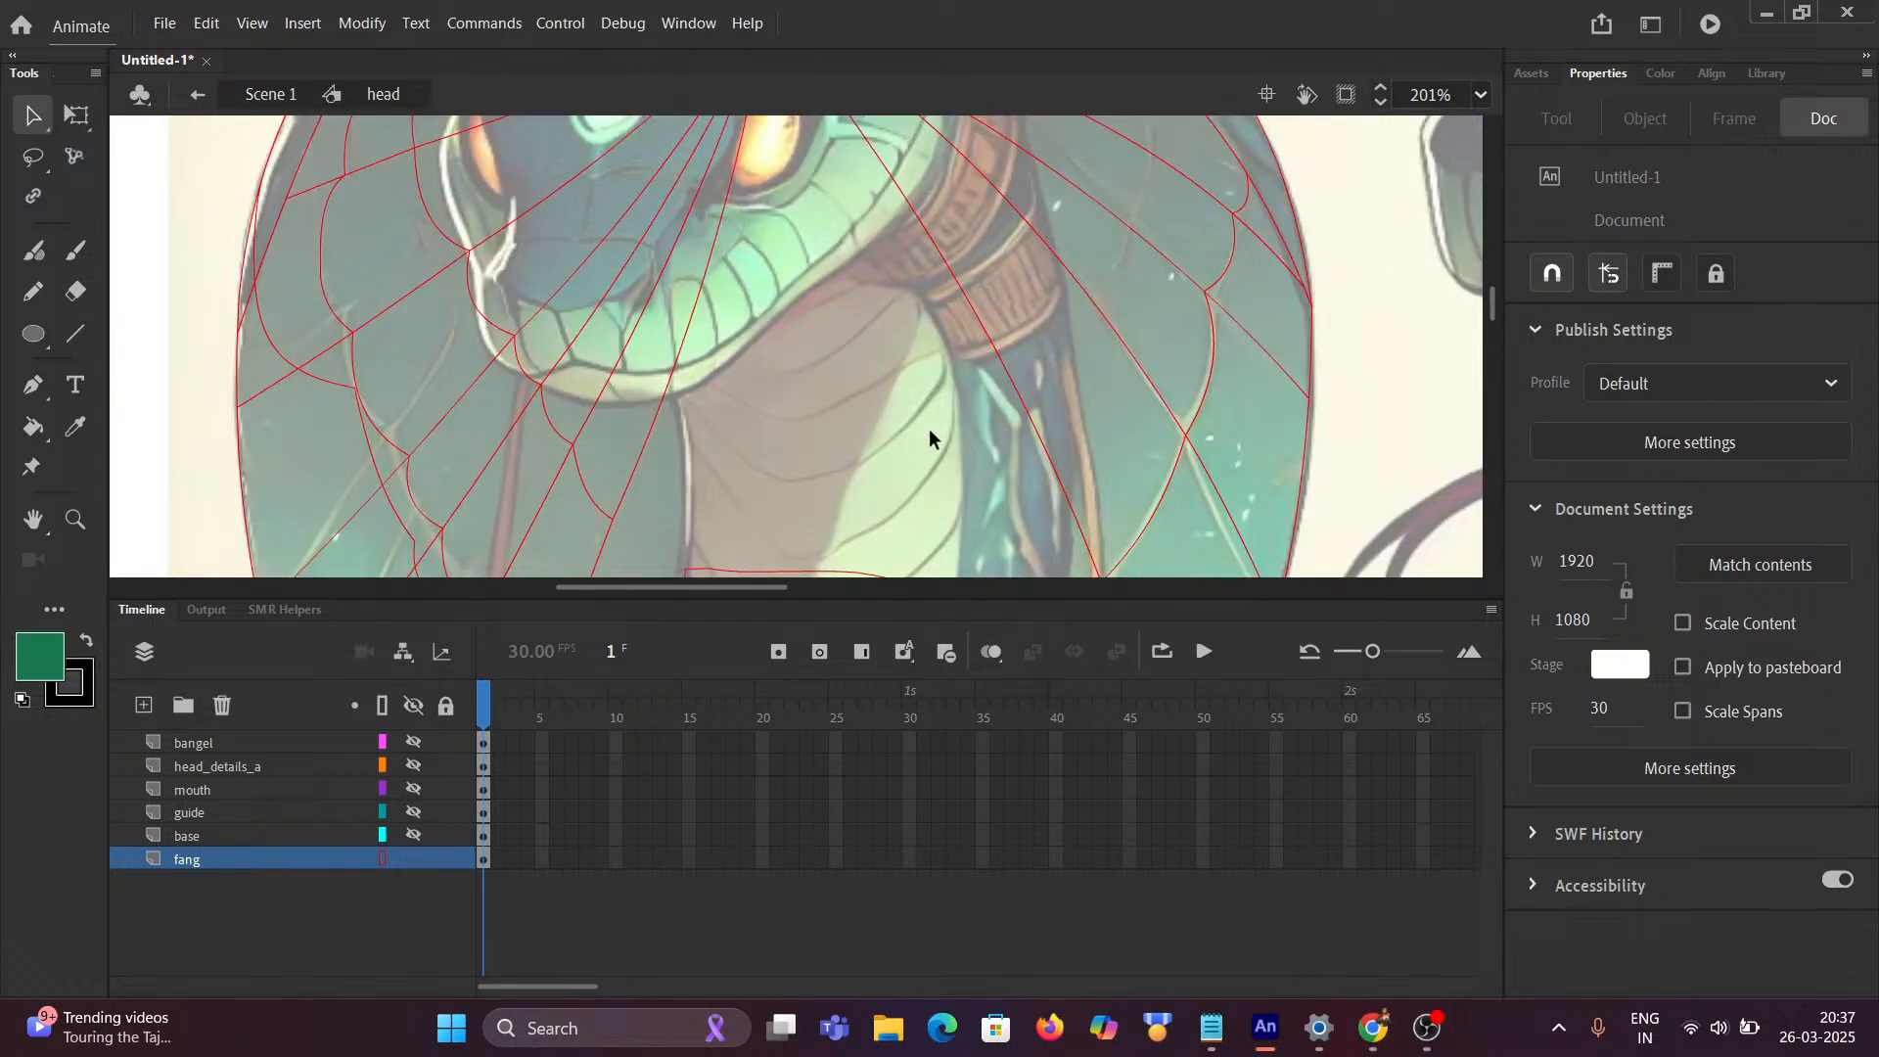
scroll(907, 415, down, 2)
drag(808, 481, 861, 377)
scroll(339, 511, up, 1)
scroll(732, 391, up, 1)
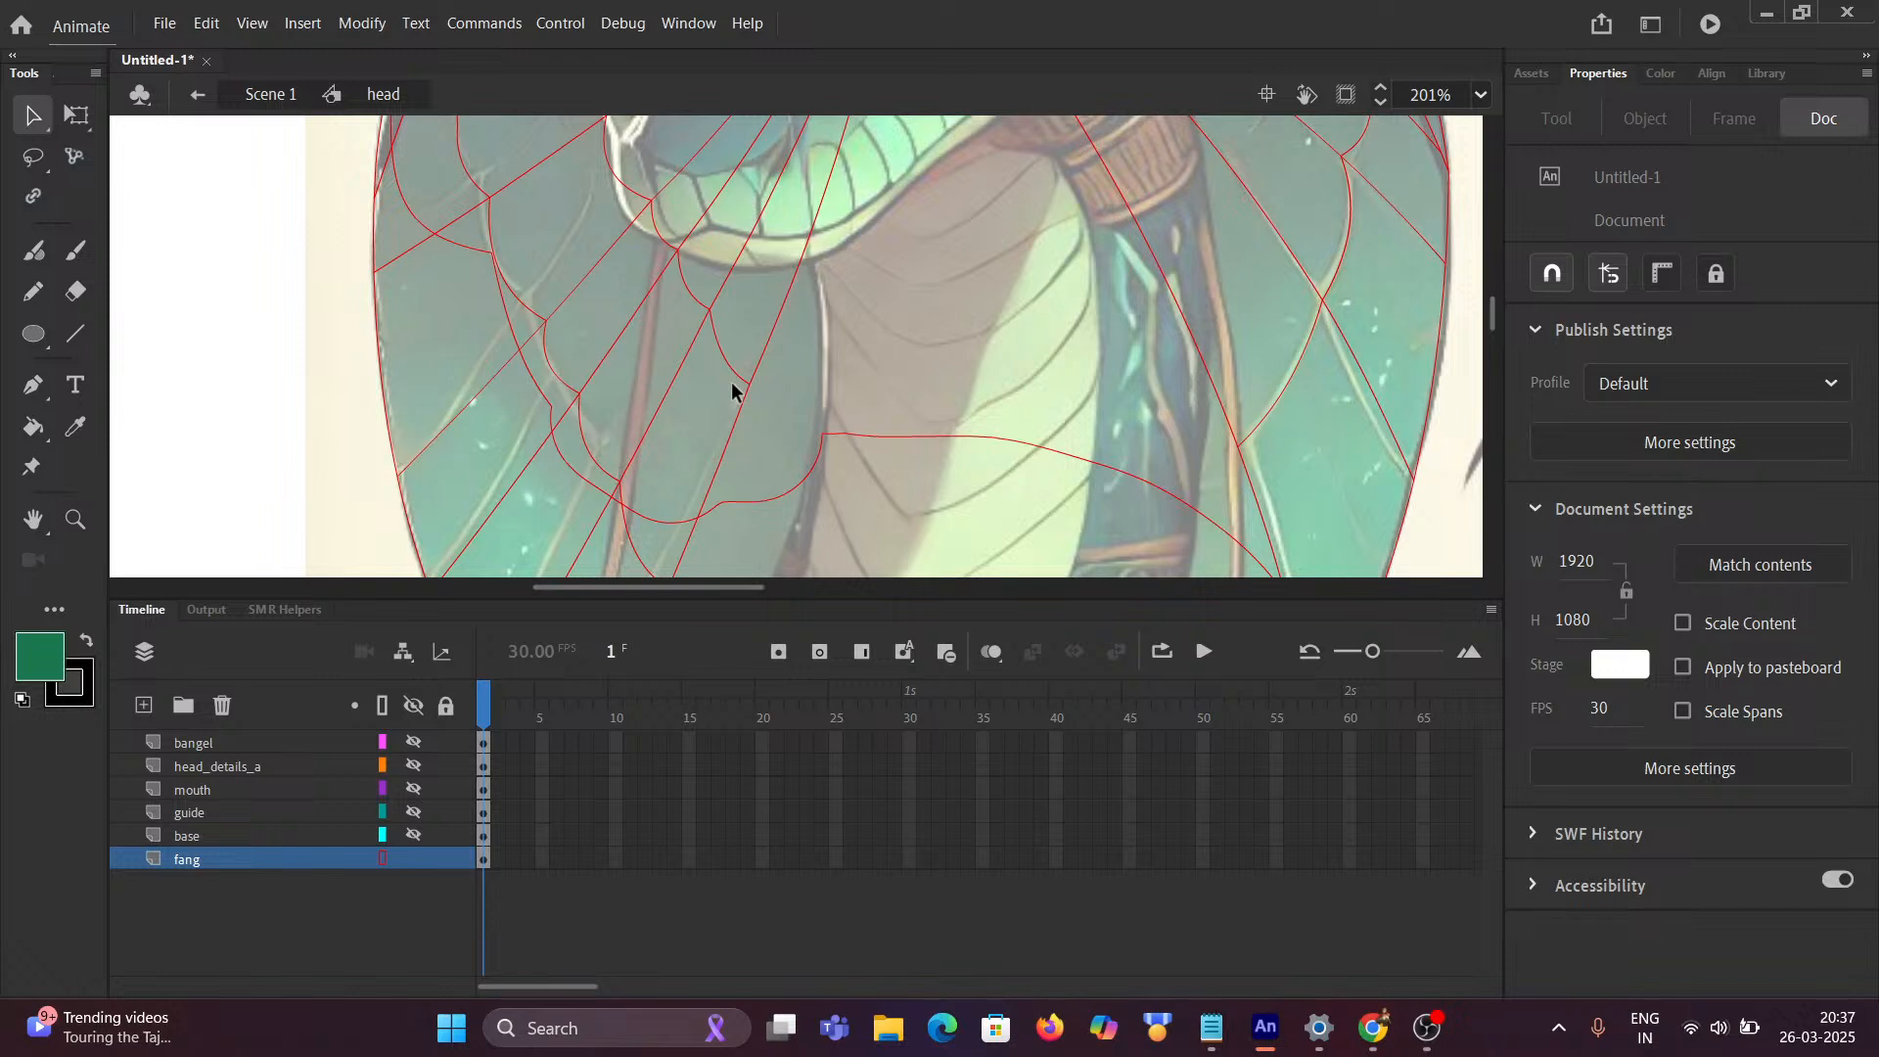
scroll(732, 392, down, 1)
scroll(930, 360, up, 1)
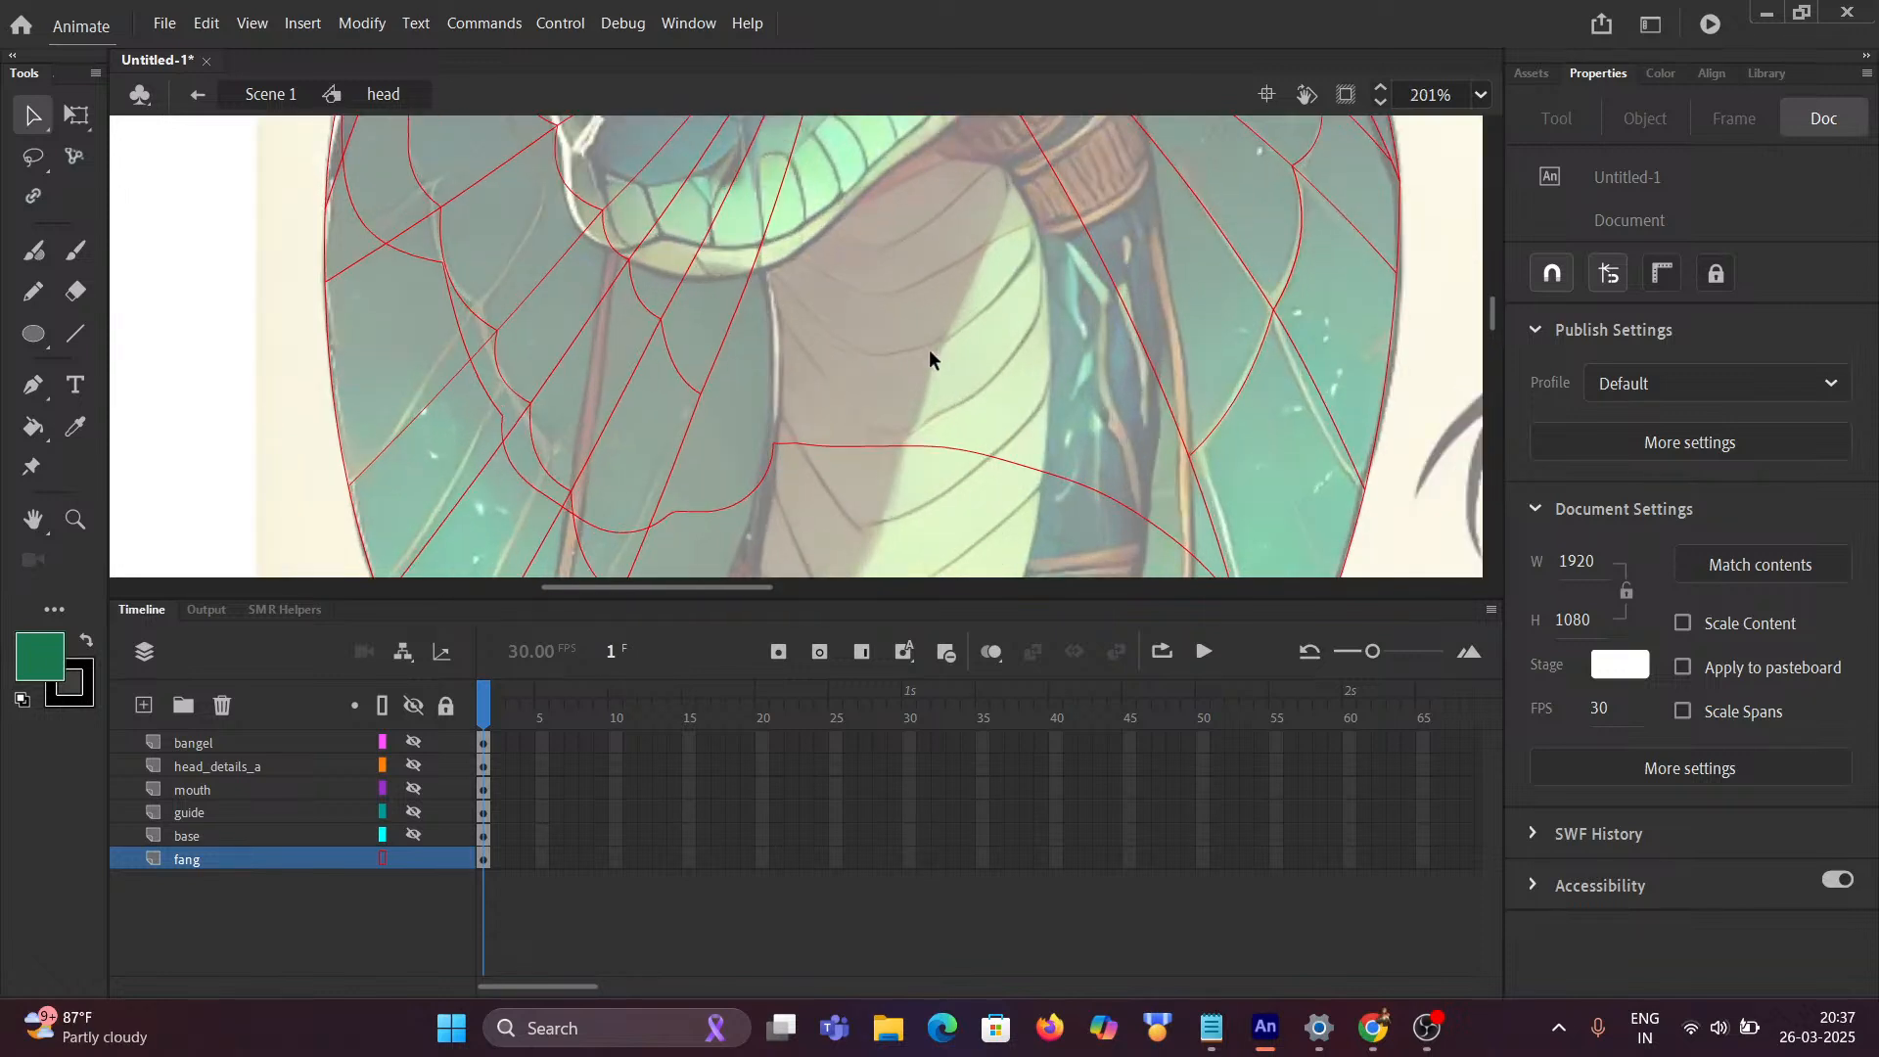
scroll(925, 353, down, 3)
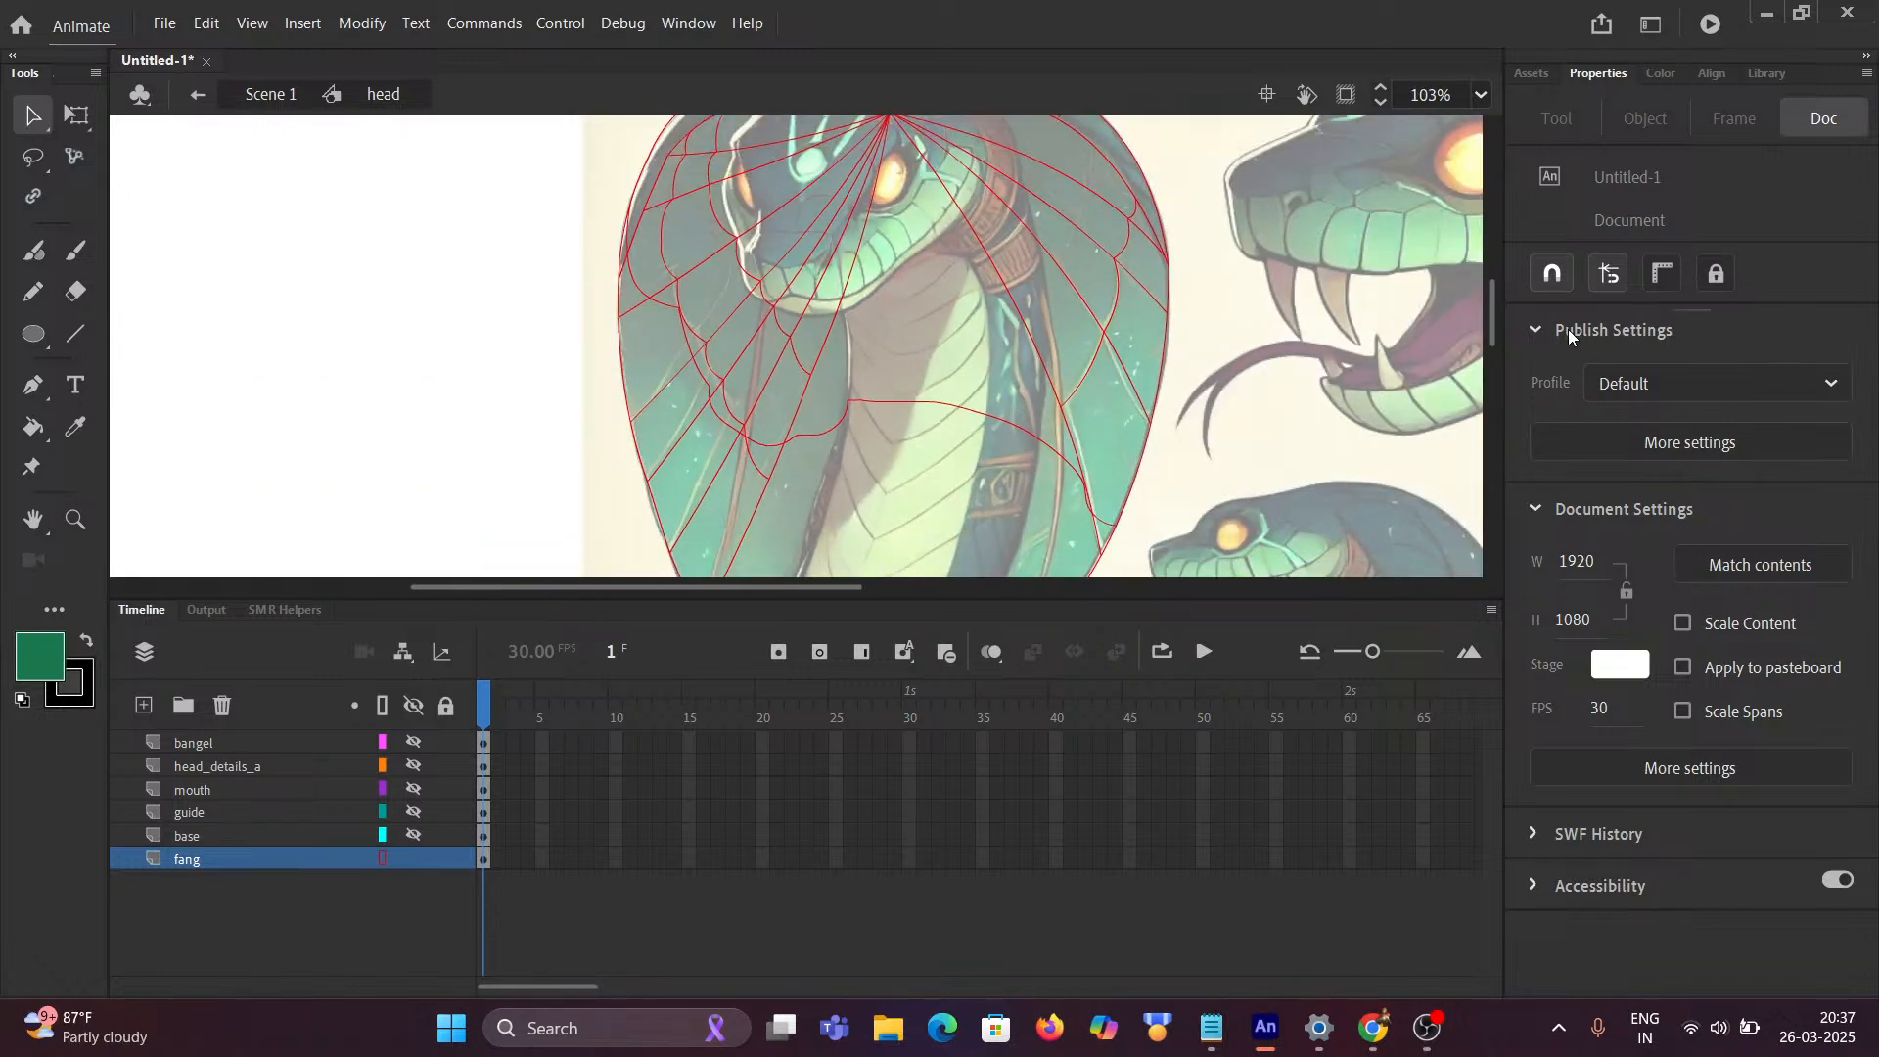
Step: Set the green fill color's saturation to 70%
click(1663, 73)
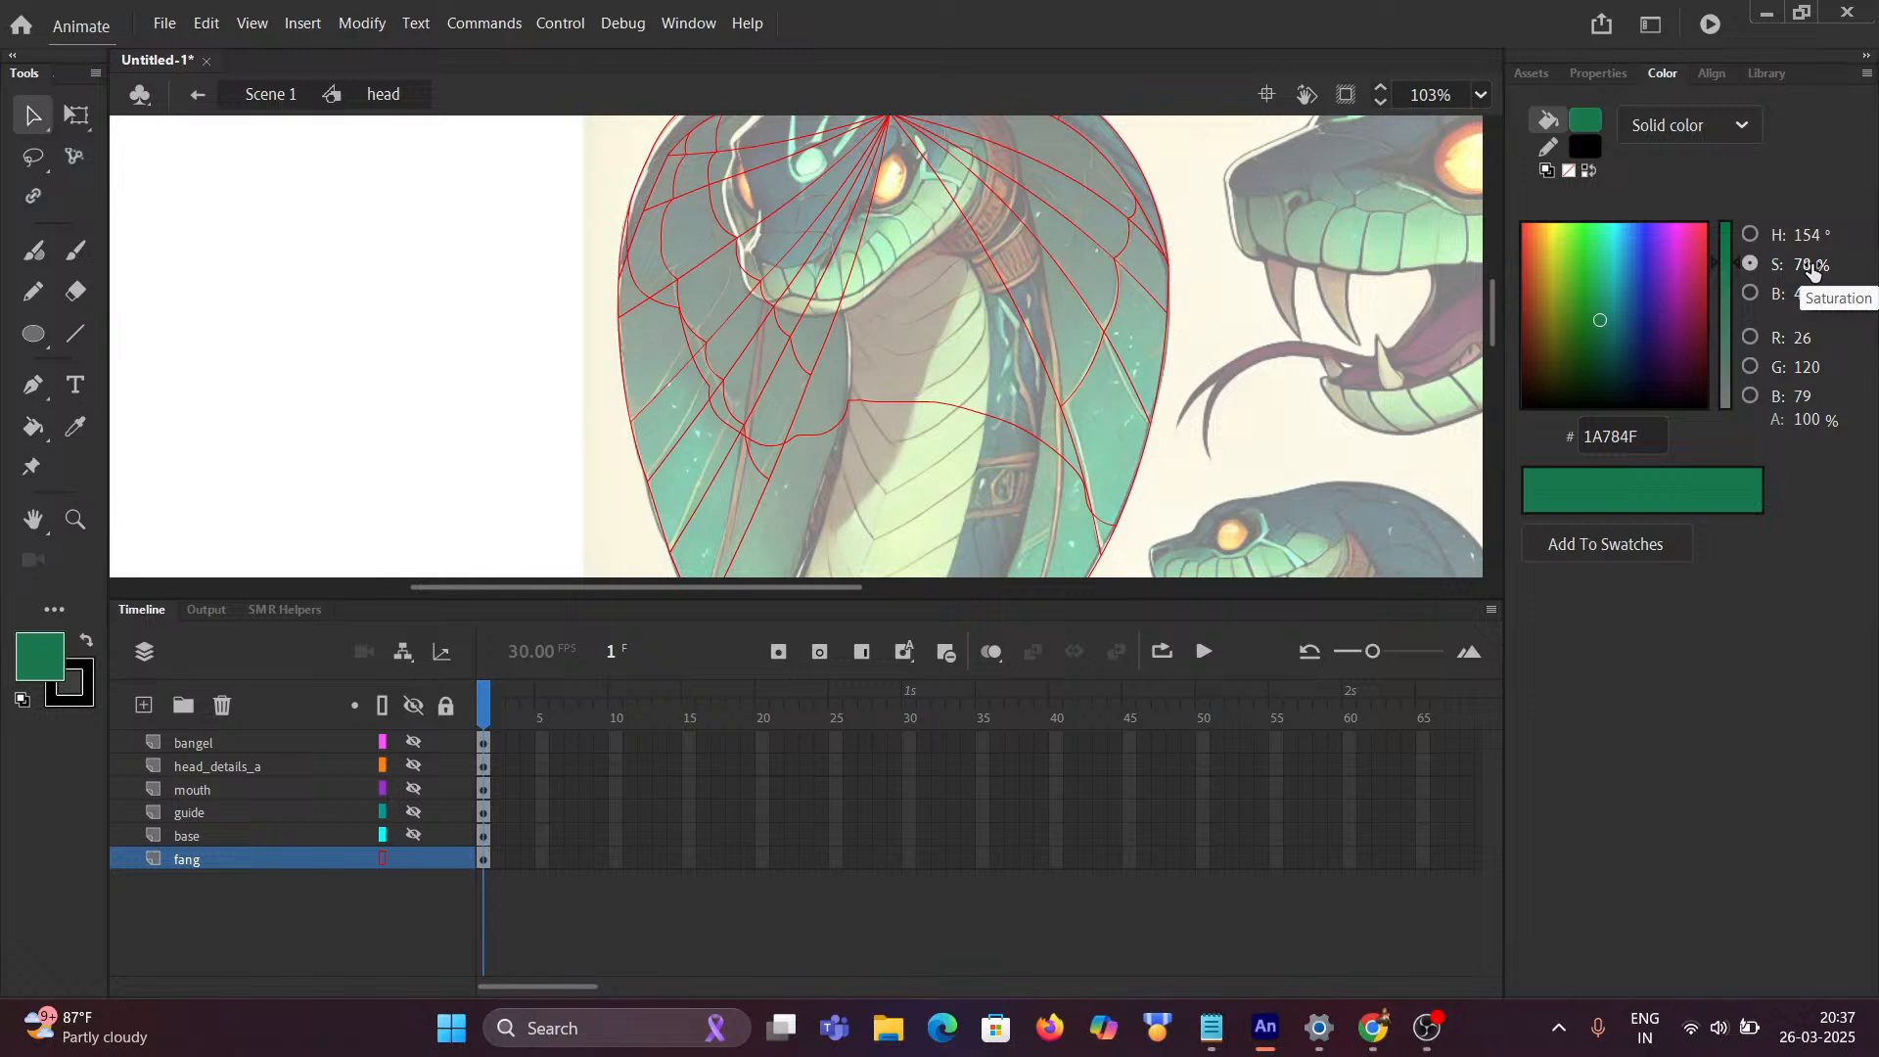
drag(1812, 270, 1799, 264)
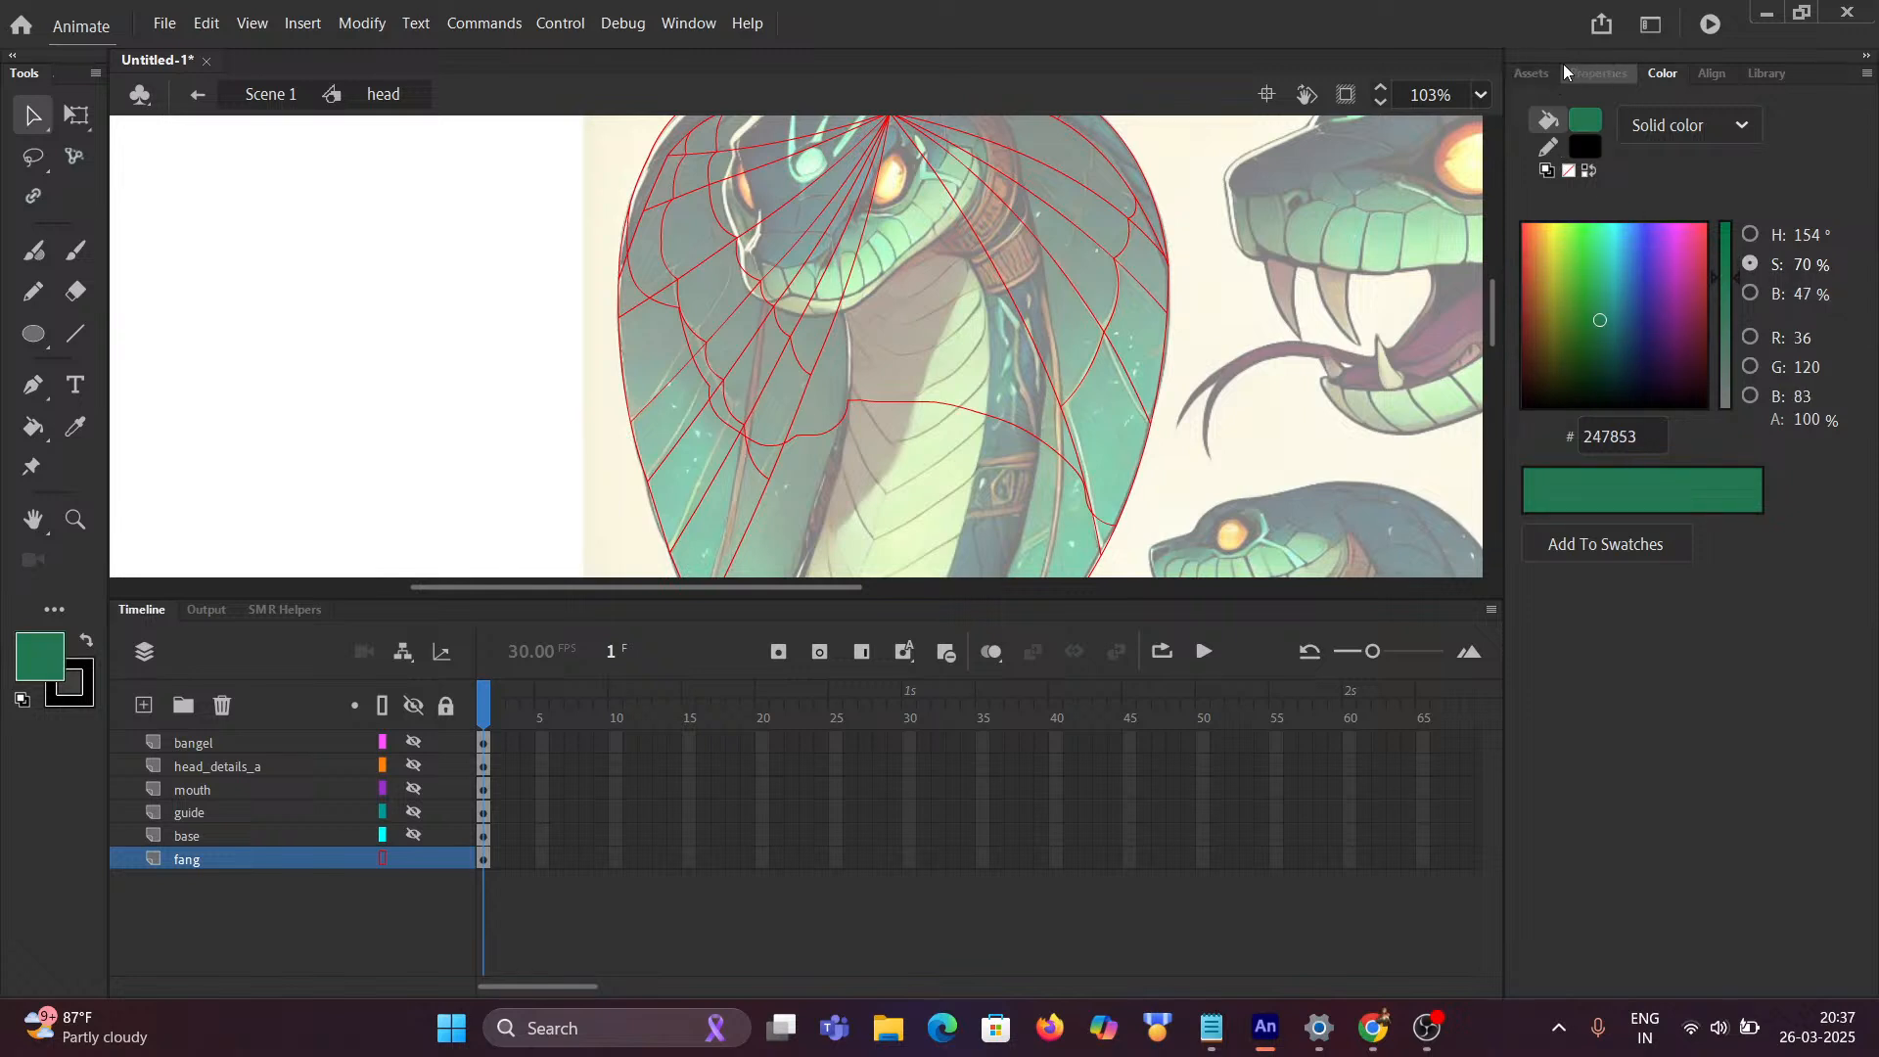
click(1596, 74)
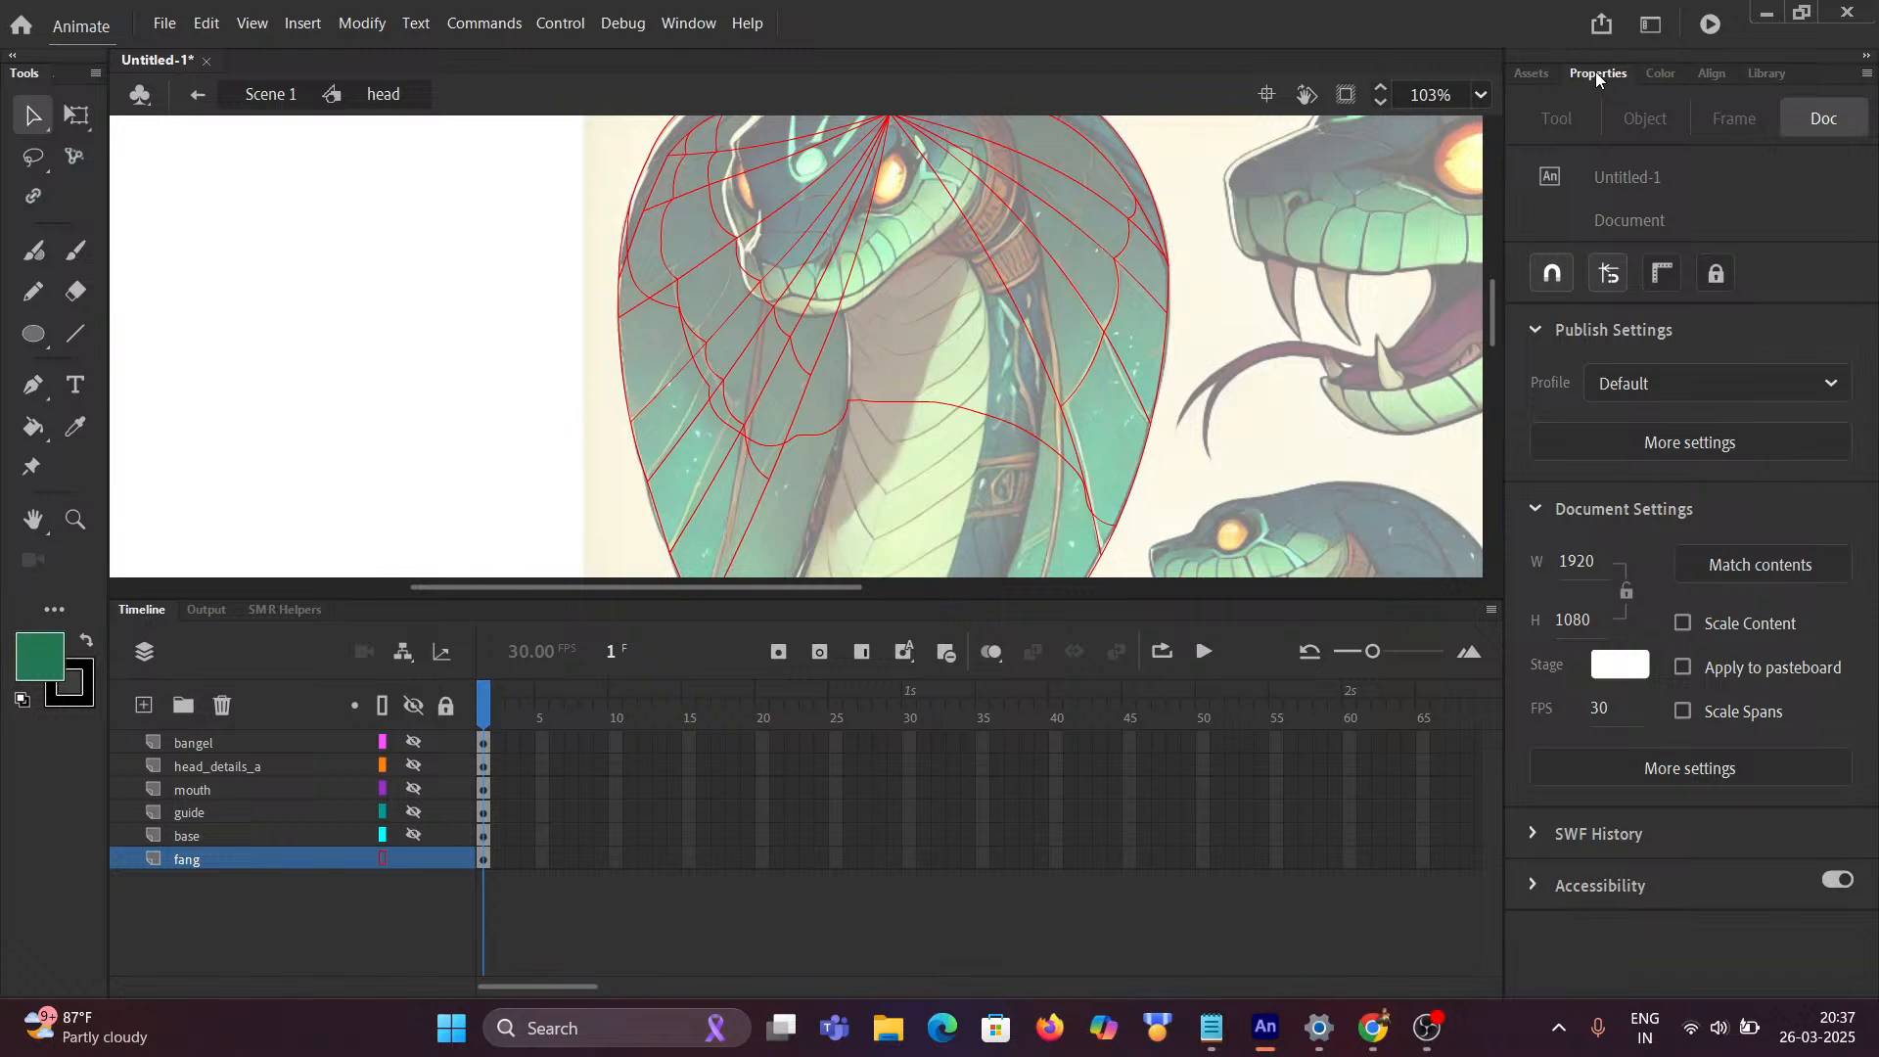
click(1671, 76)
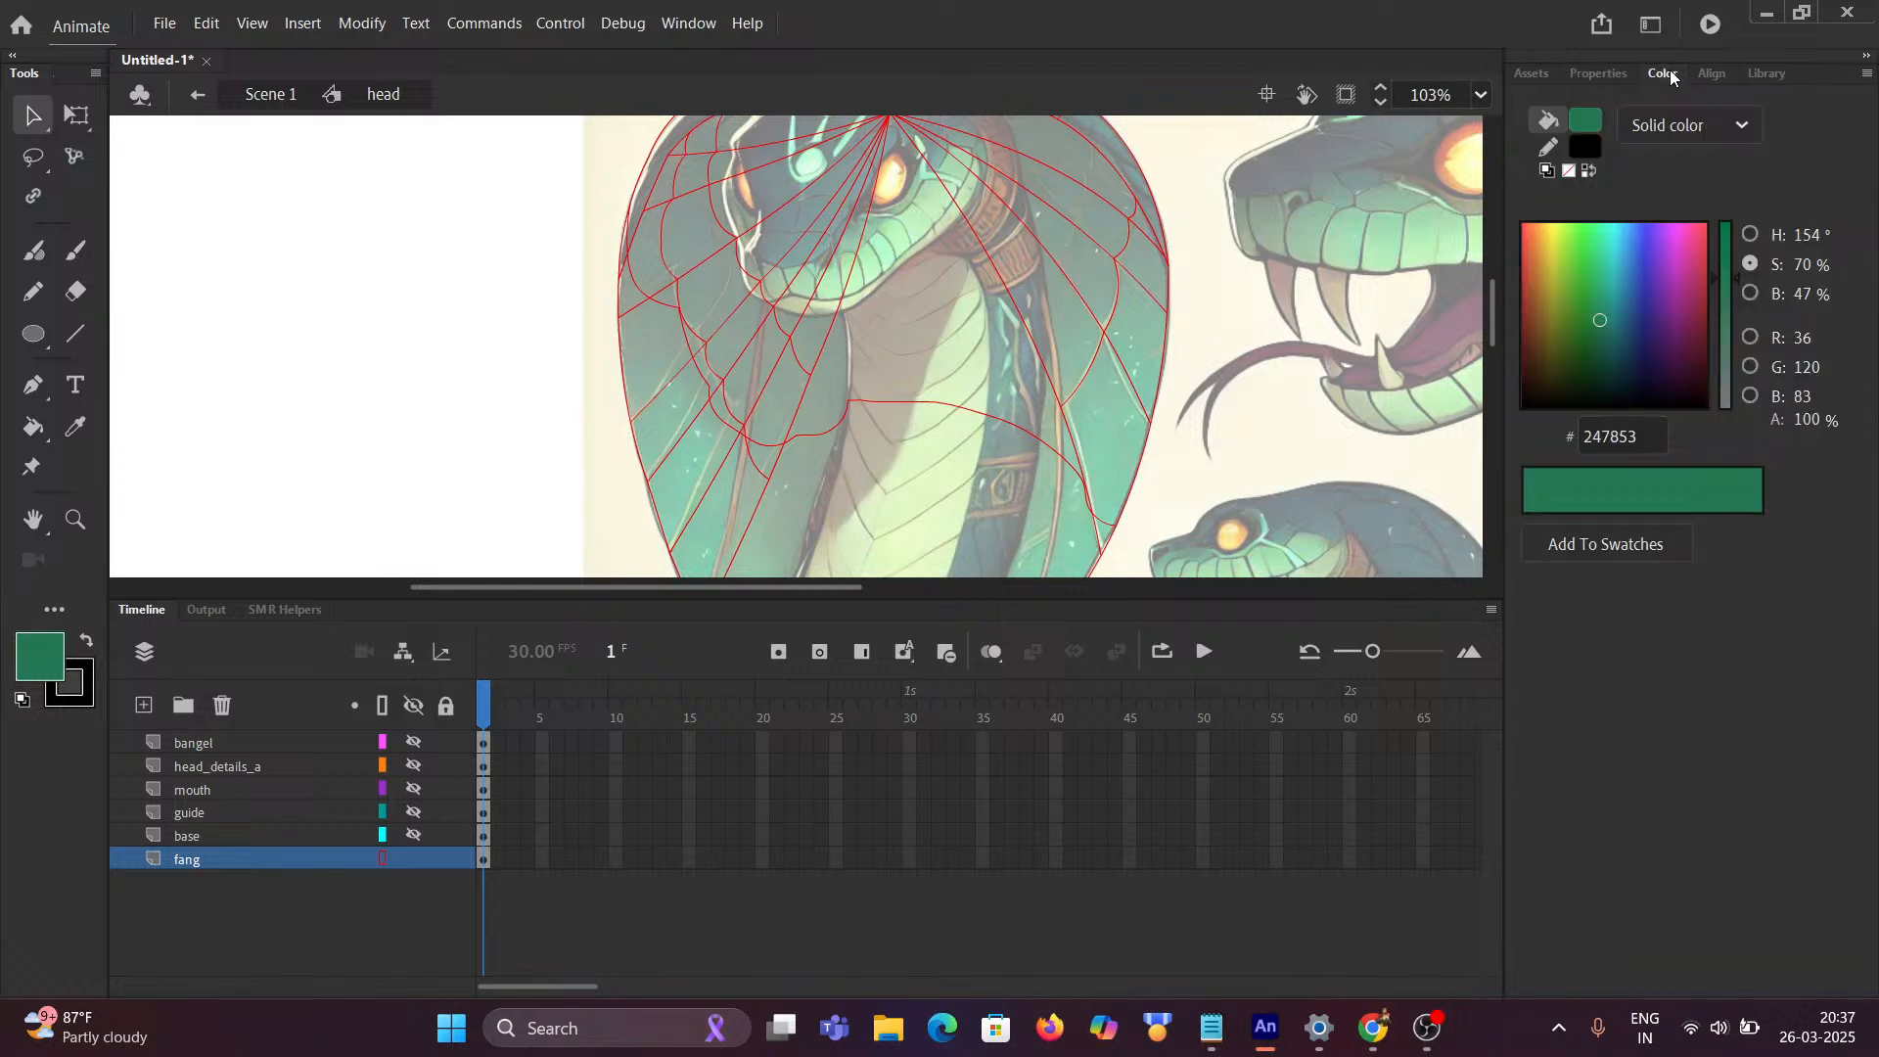
click(1715, 75)
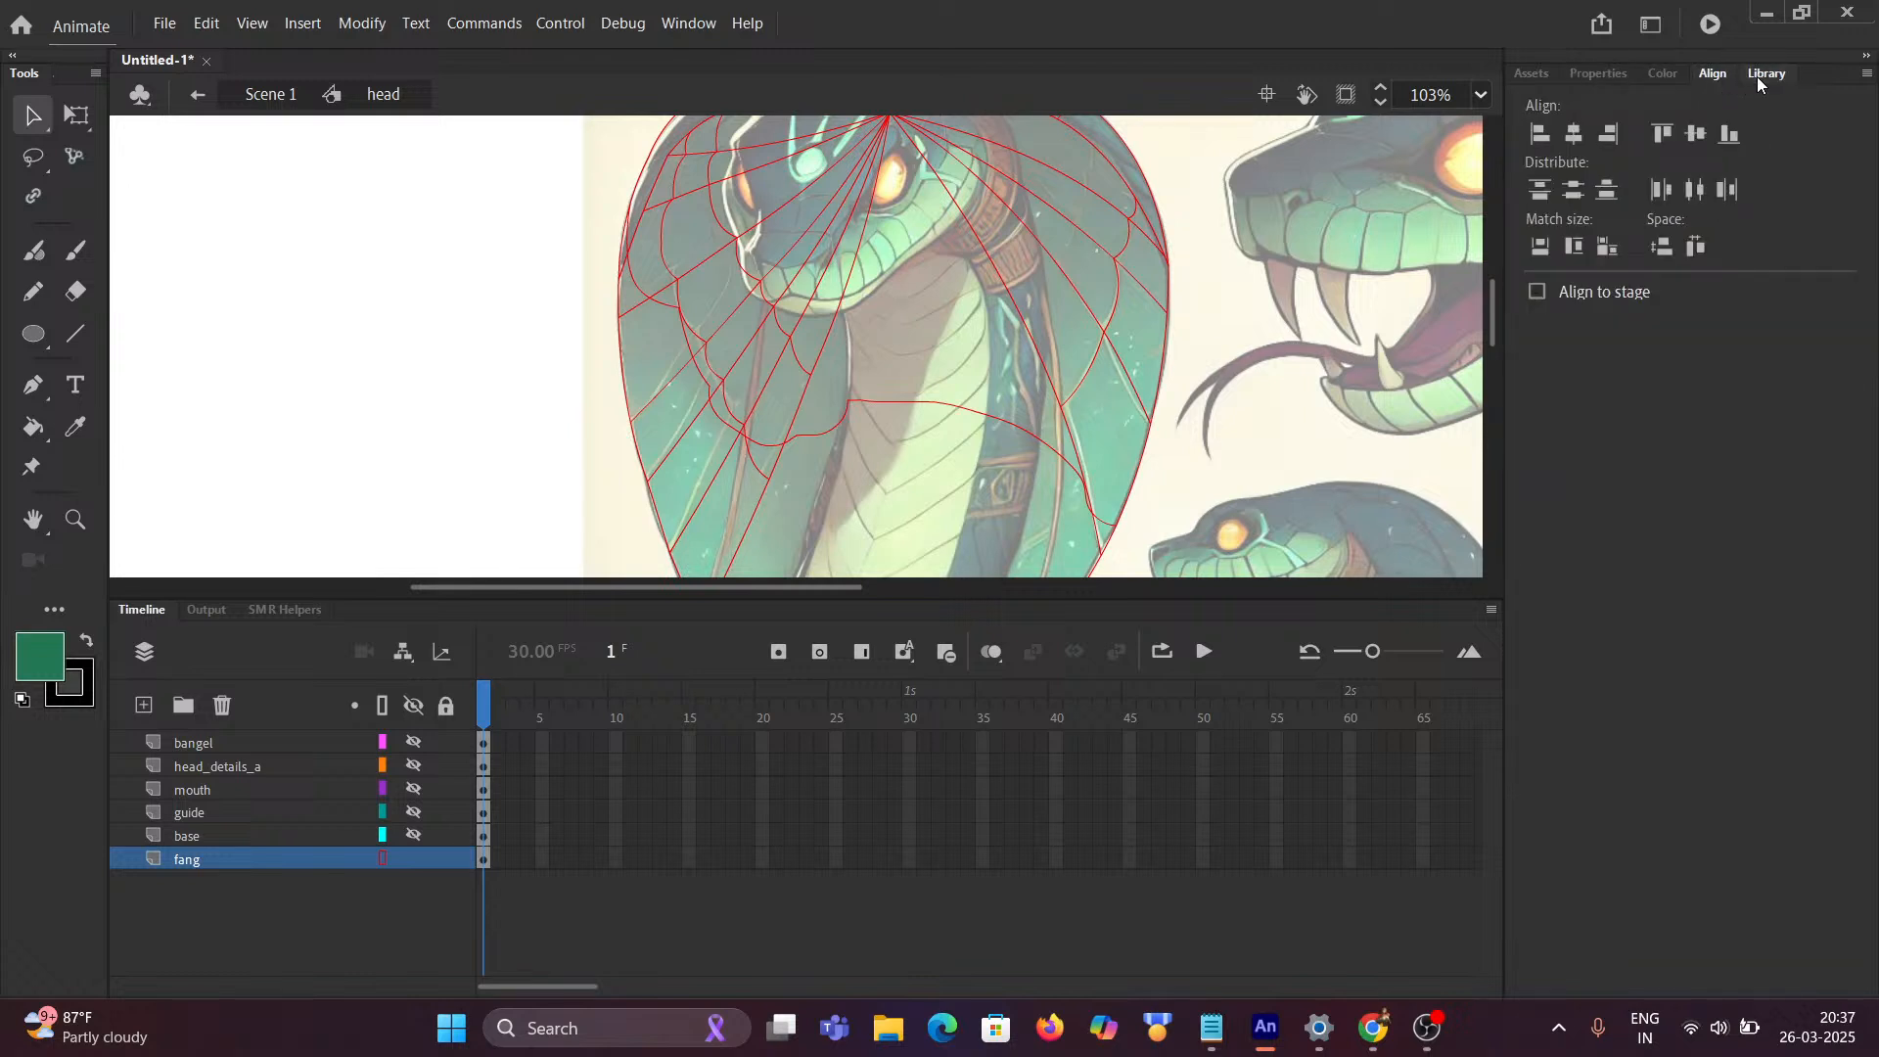
click(1758, 77)
click(1534, 75)
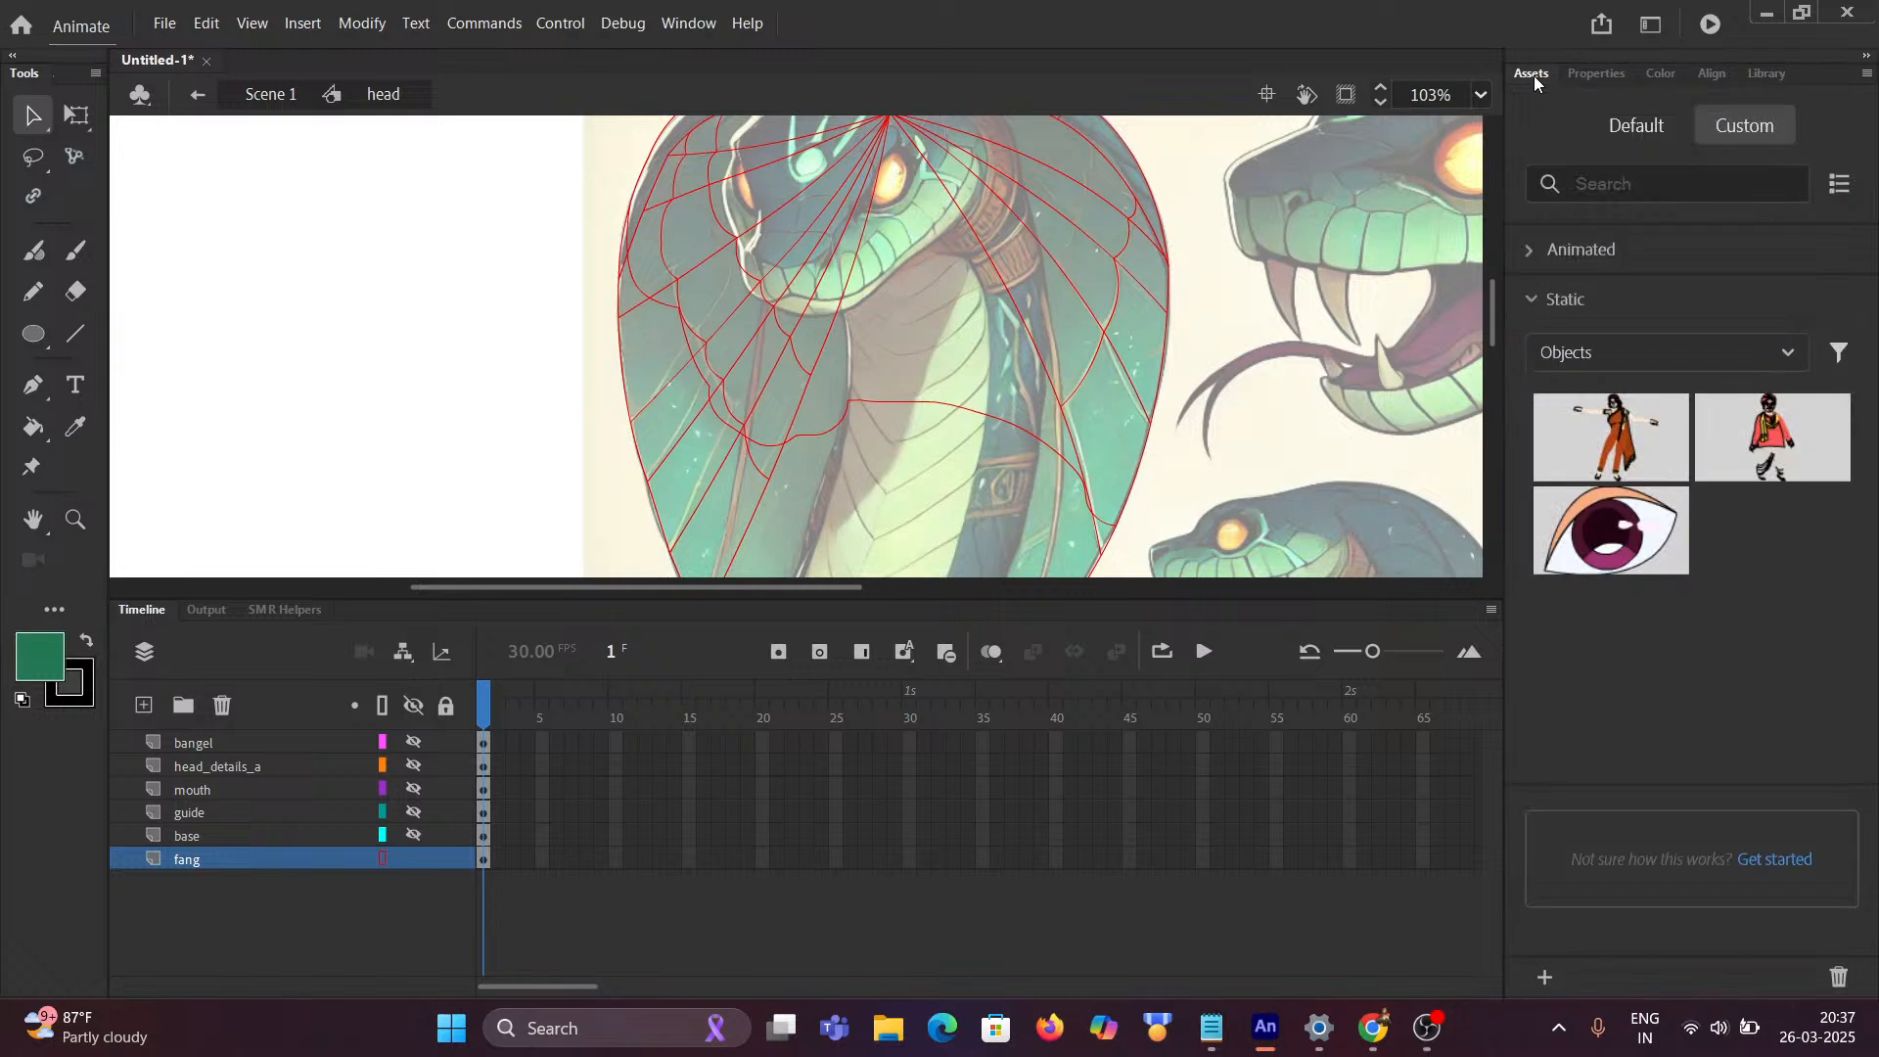
click(1589, 71)
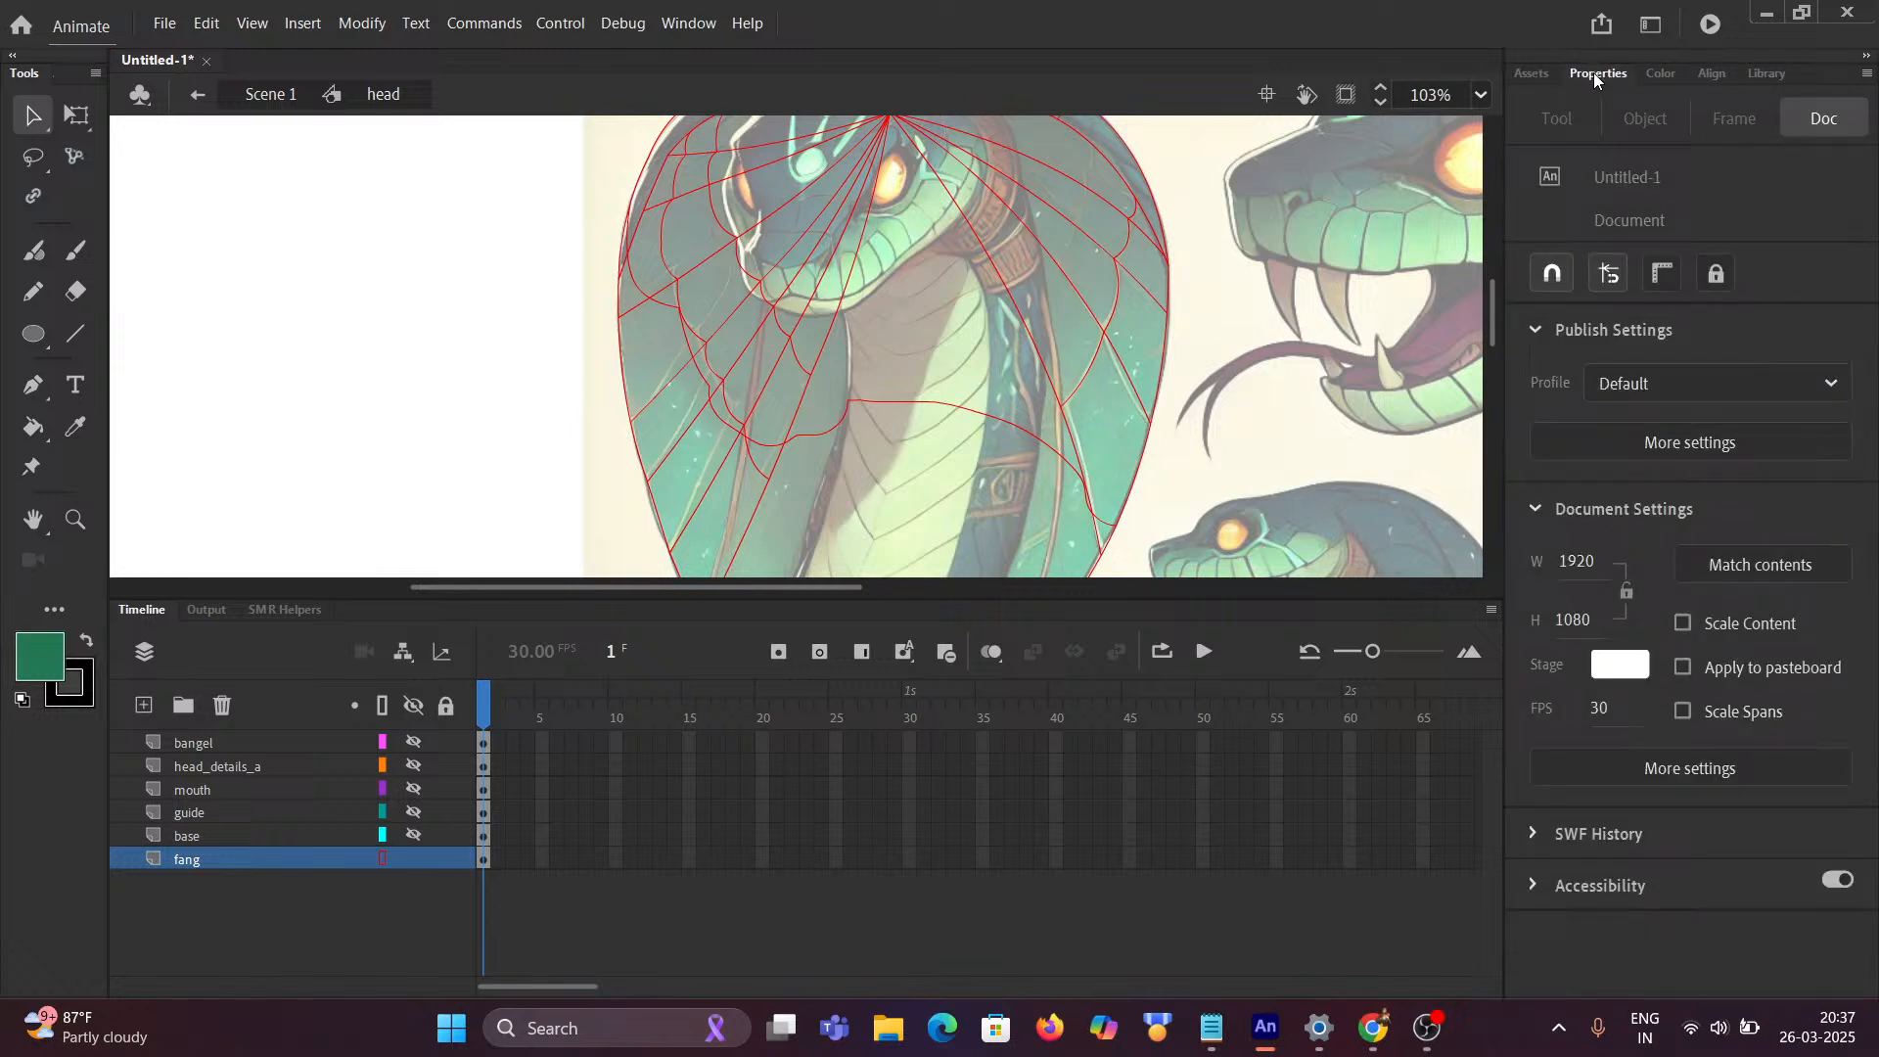
click(1660, 72)
click(1615, 73)
Step: Set the Classic Brush to Paint Inside mode and turn off outline display for the fang layer
click(76, 251)
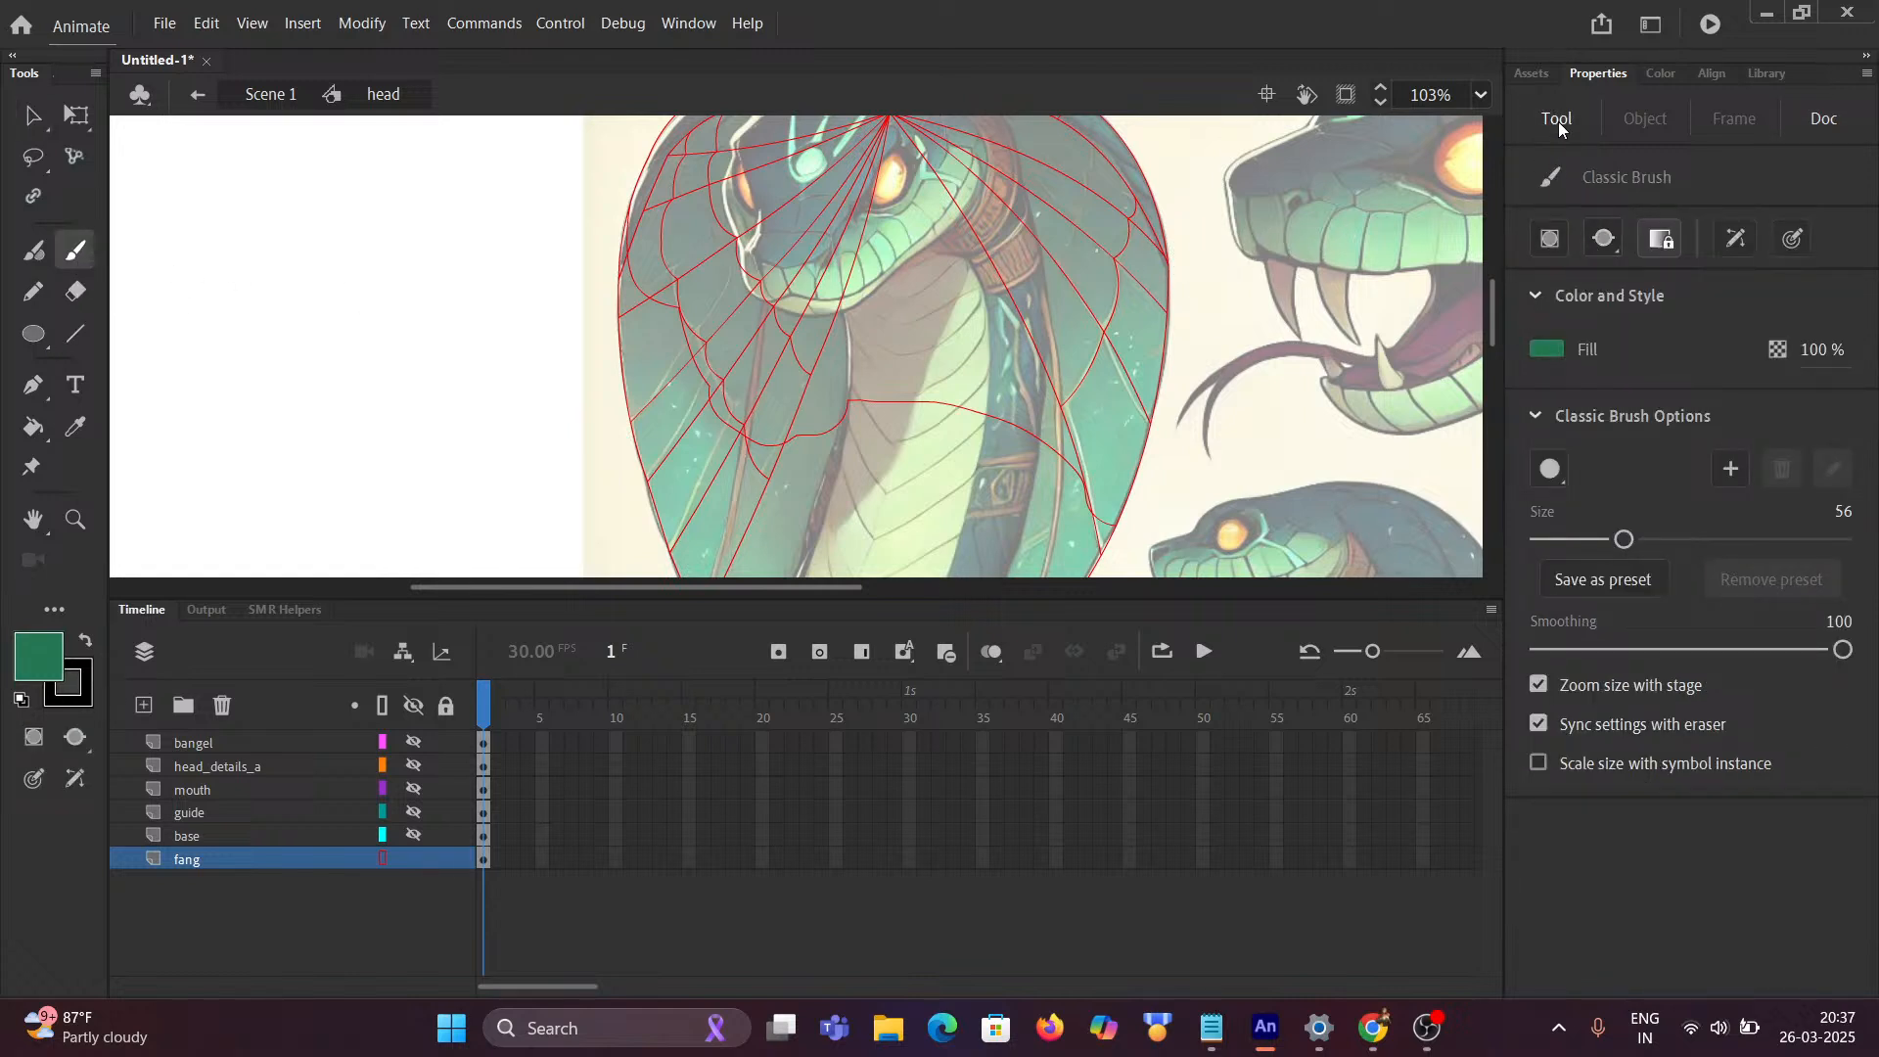
click(1610, 244)
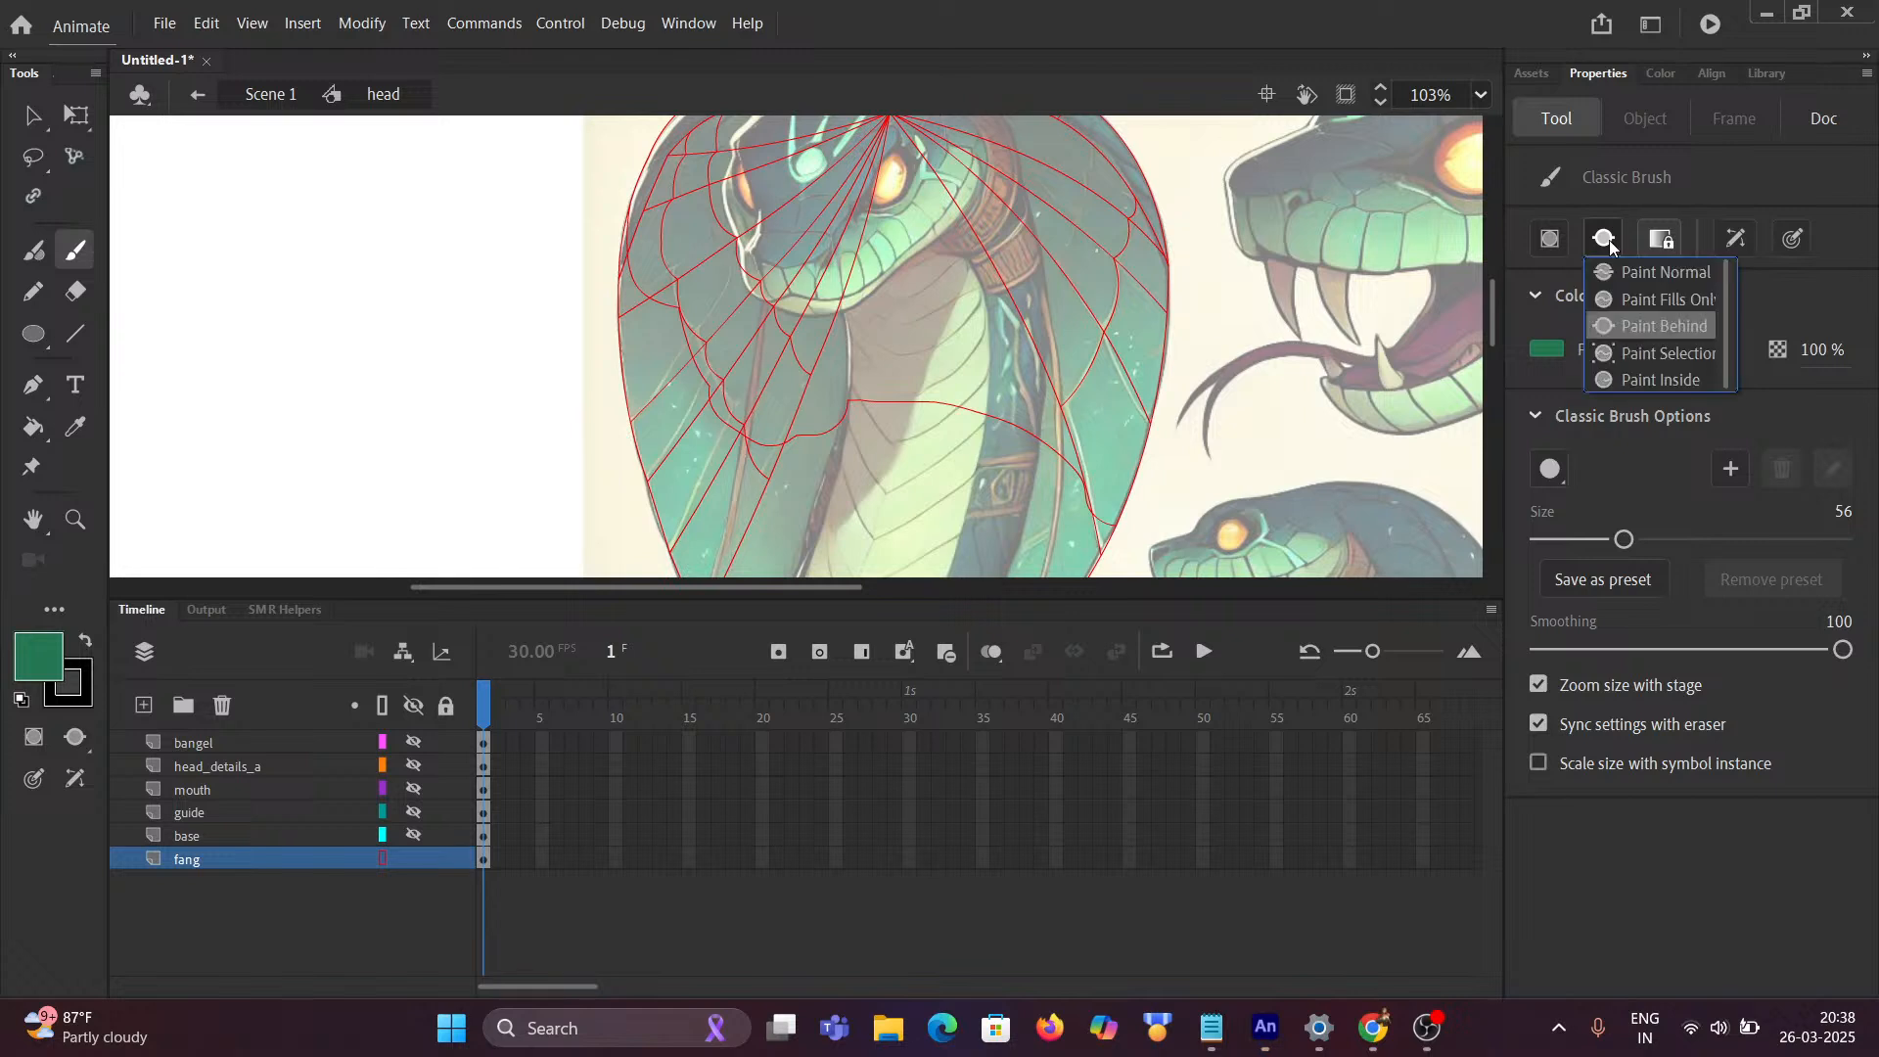
click(1666, 380)
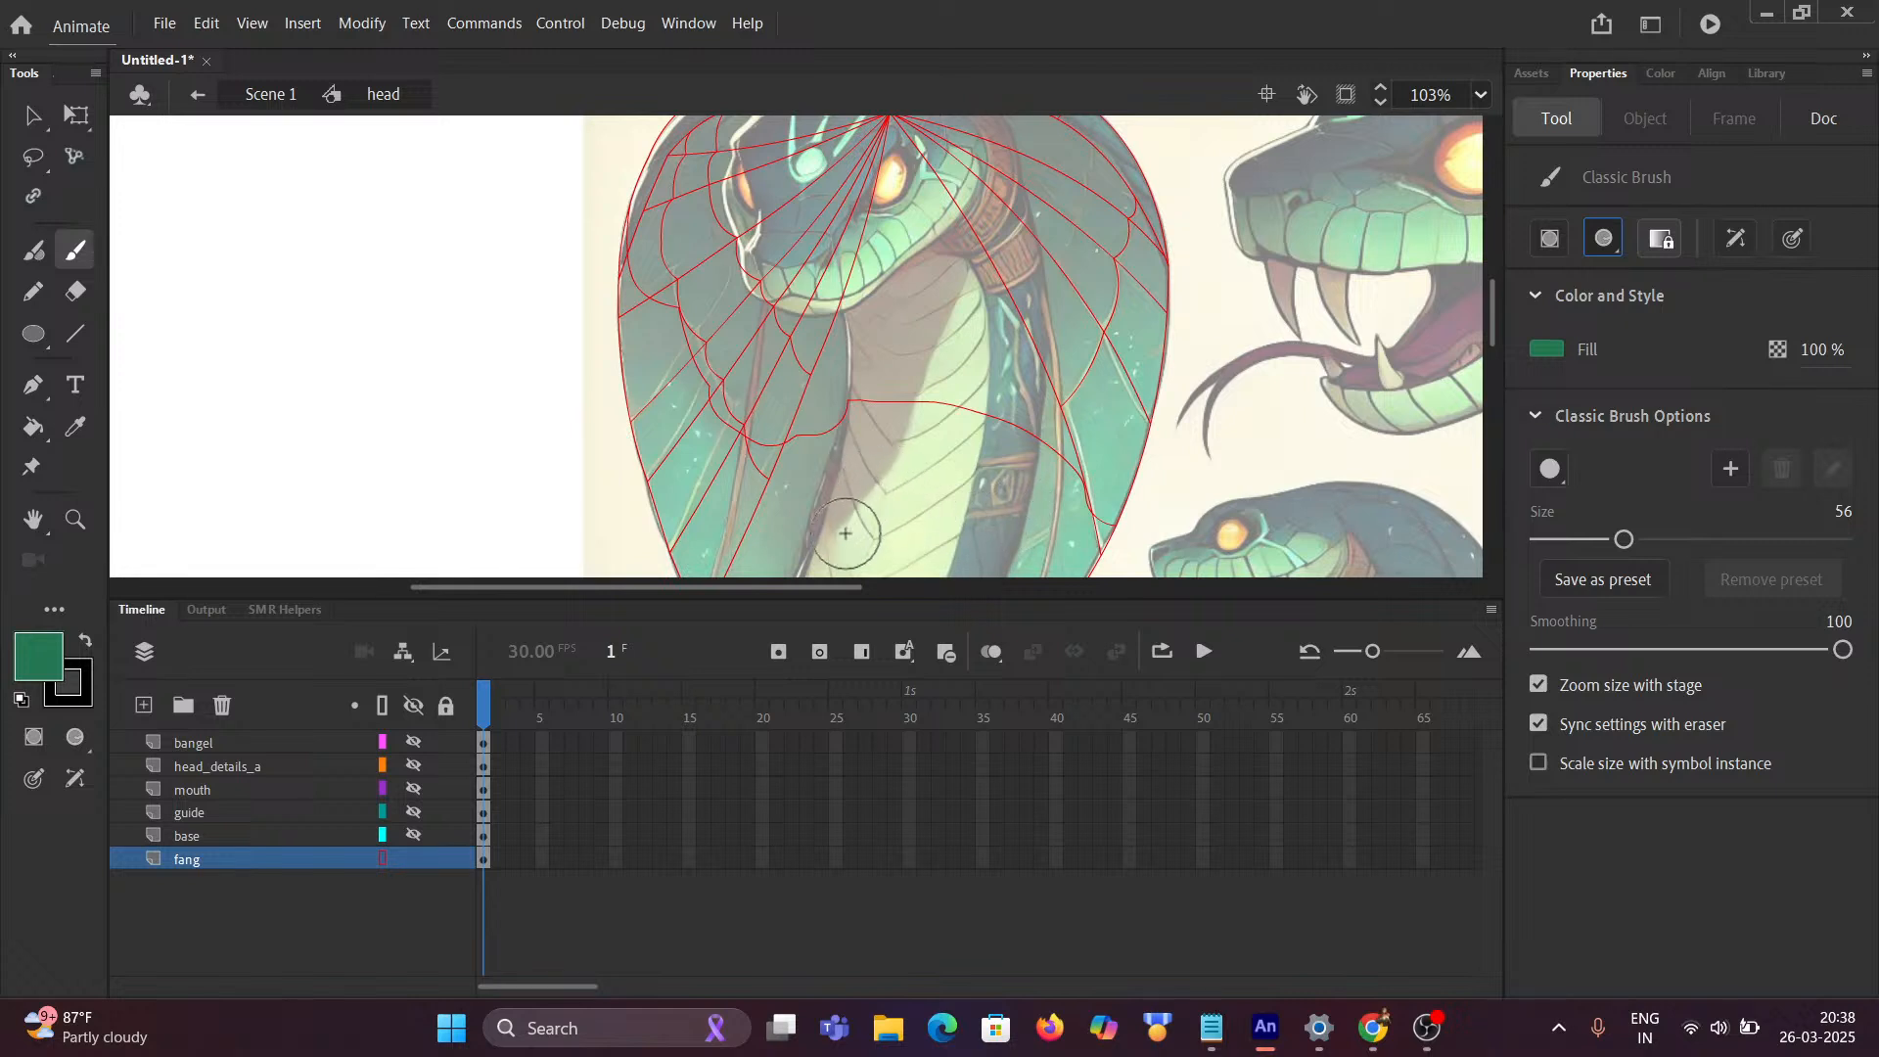
click(384, 859)
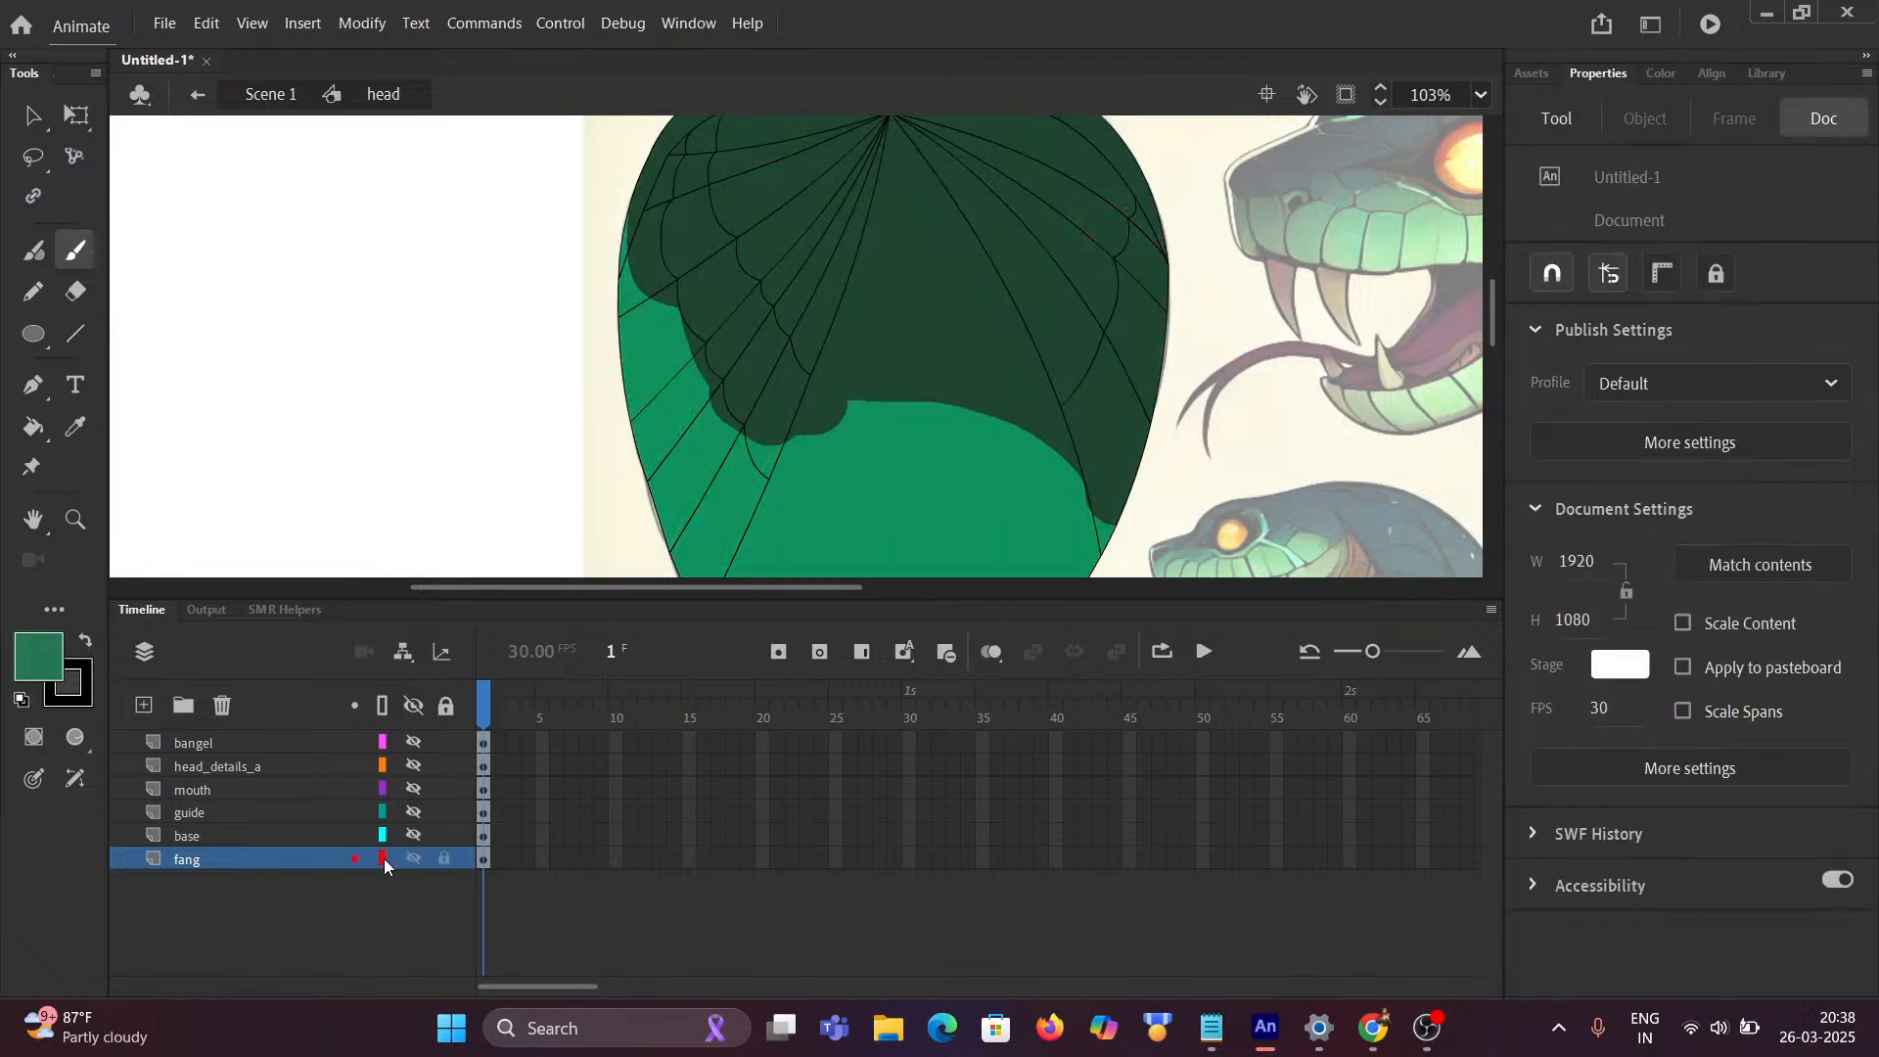
Step: Try painting green strokes along the boundary between the hood's two greens in Paint Inside mode, and undo them
drag(850, 416, 859, 435)
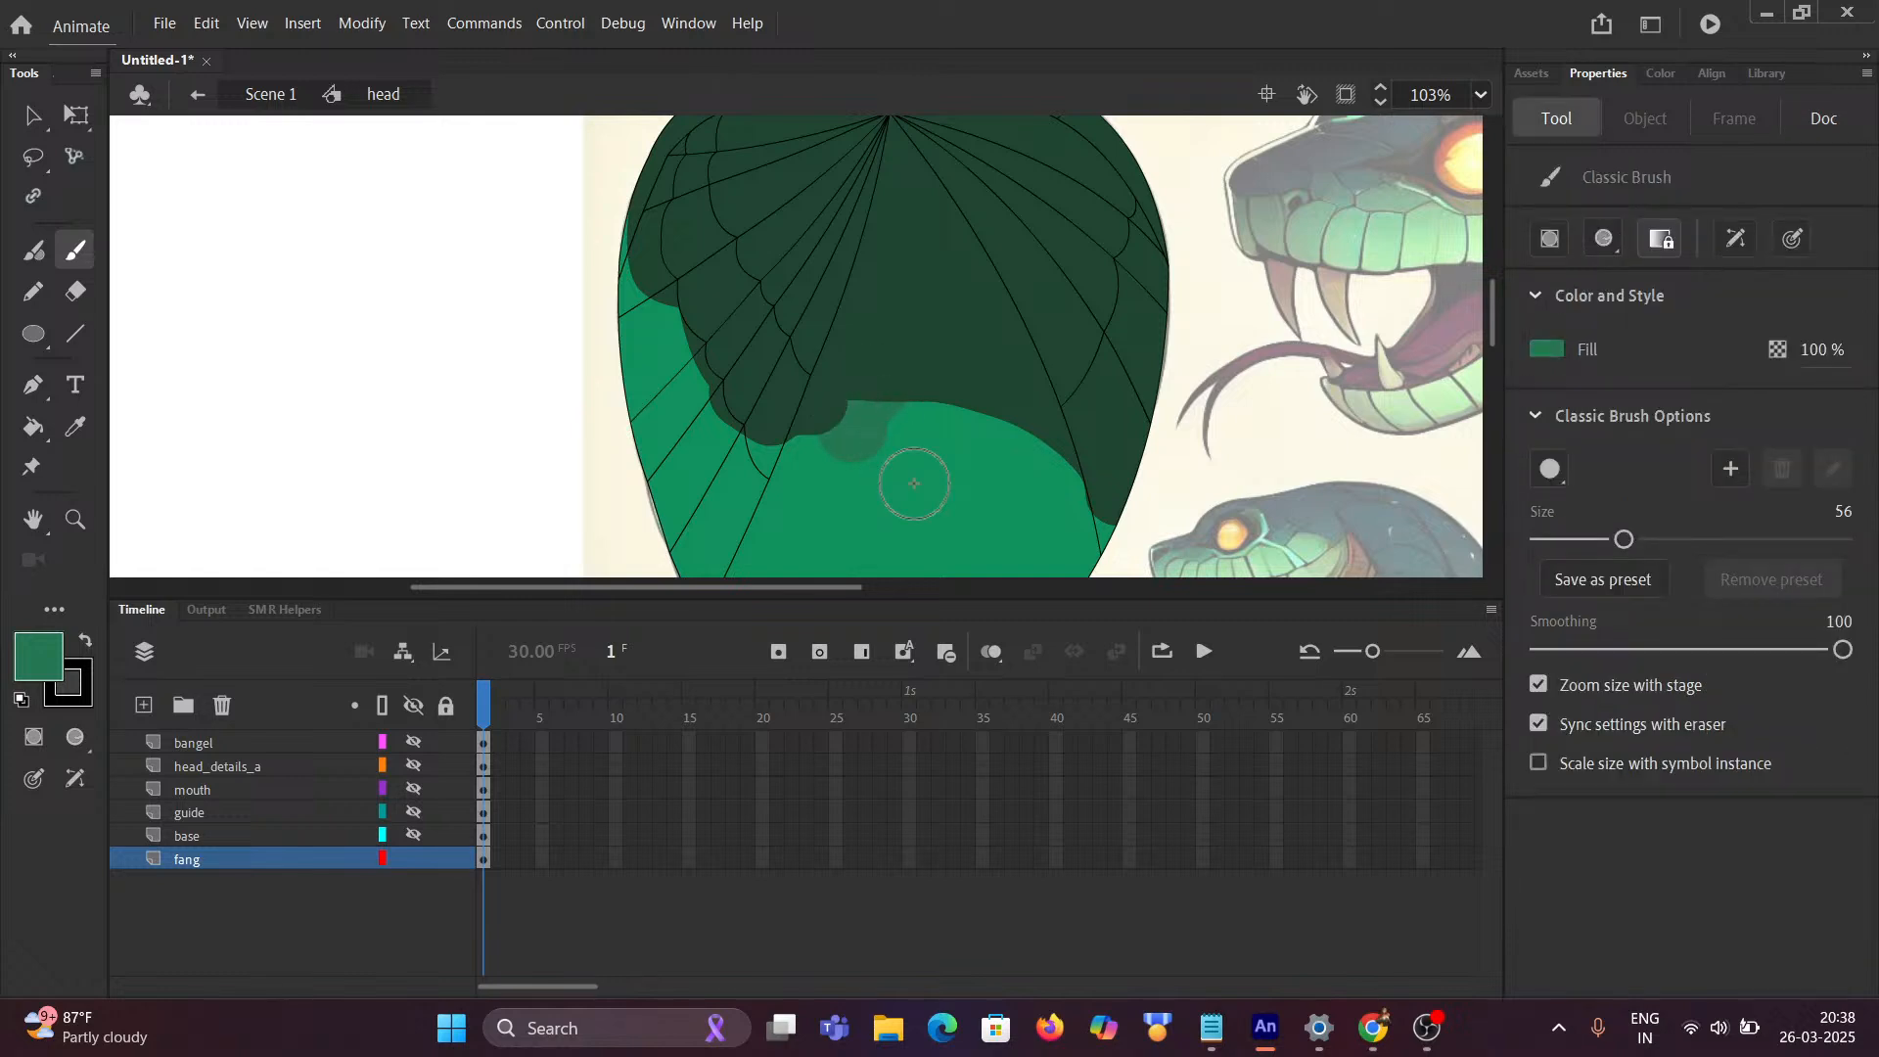
key(ctrl+z)
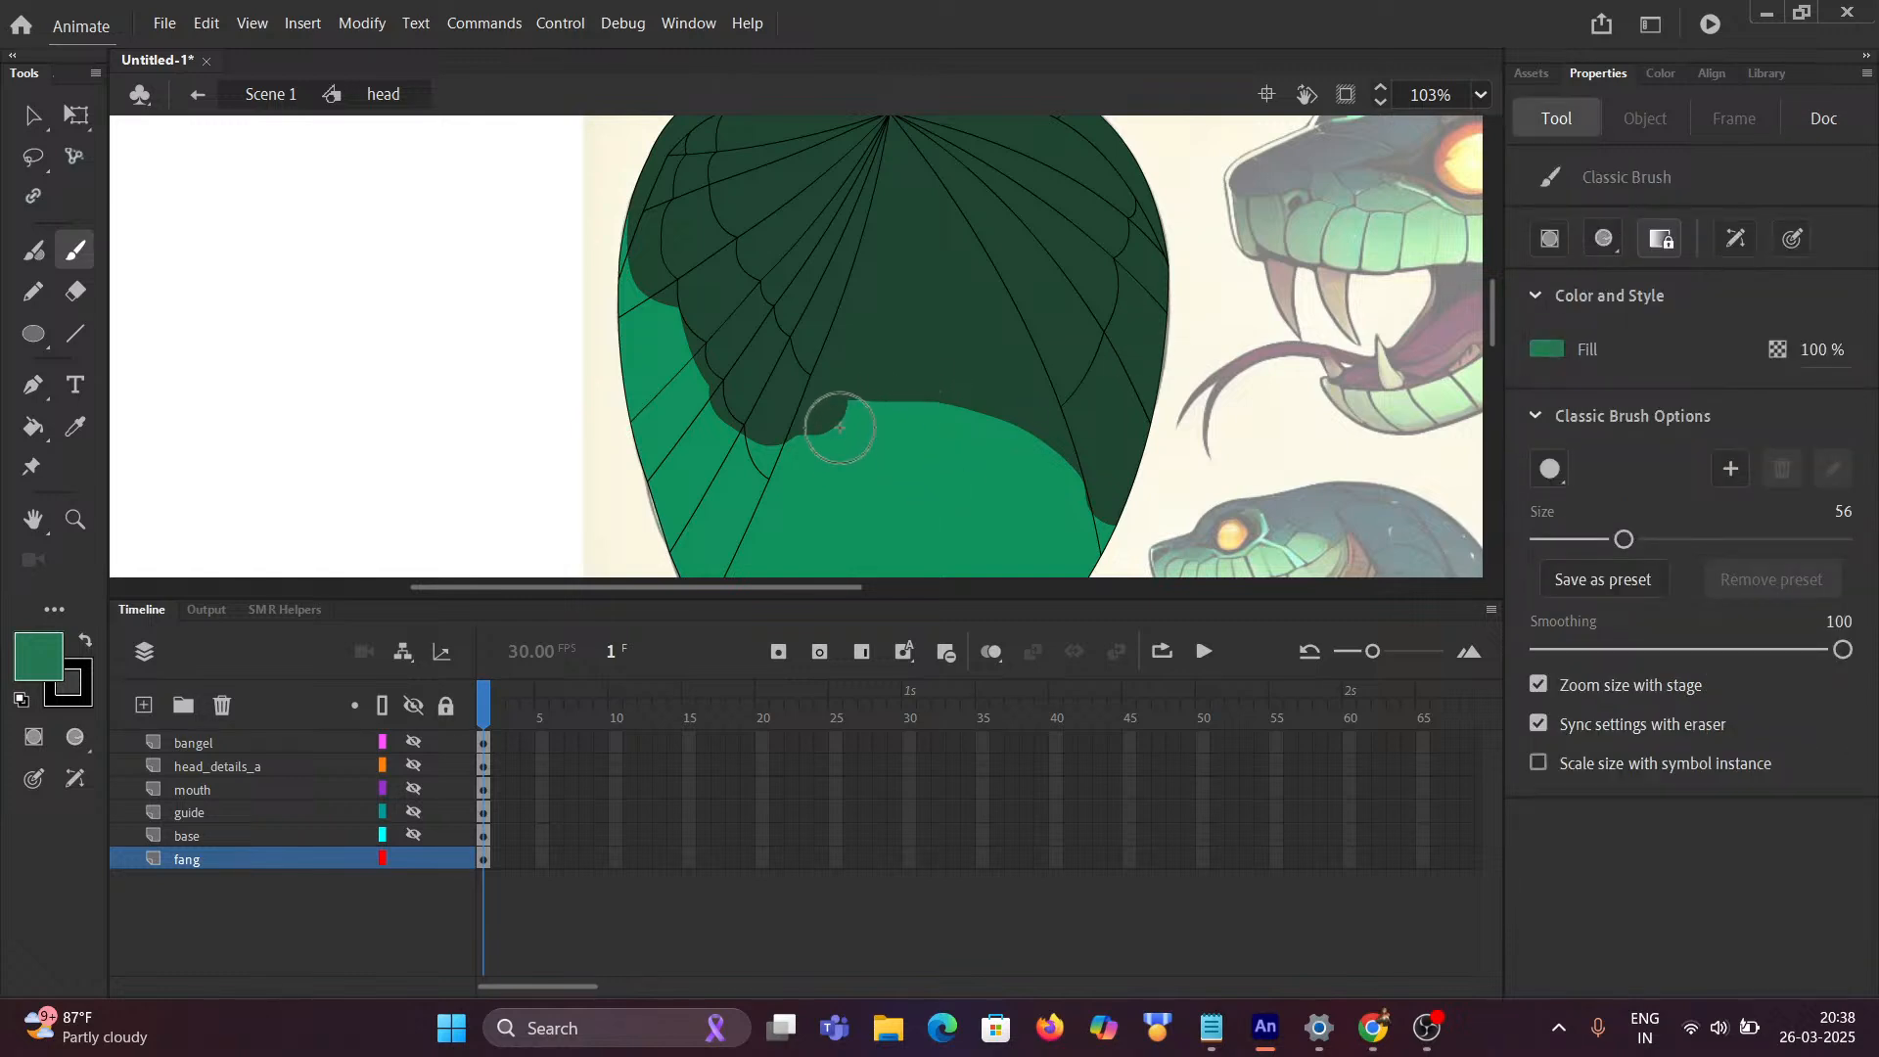
drag(839, 428, 924, 427)
key(ctrl+z)
Step: Set the Classic Brush to Paint Selection mode and select the hood's central dark green section as its paint area
click(1603, 241)
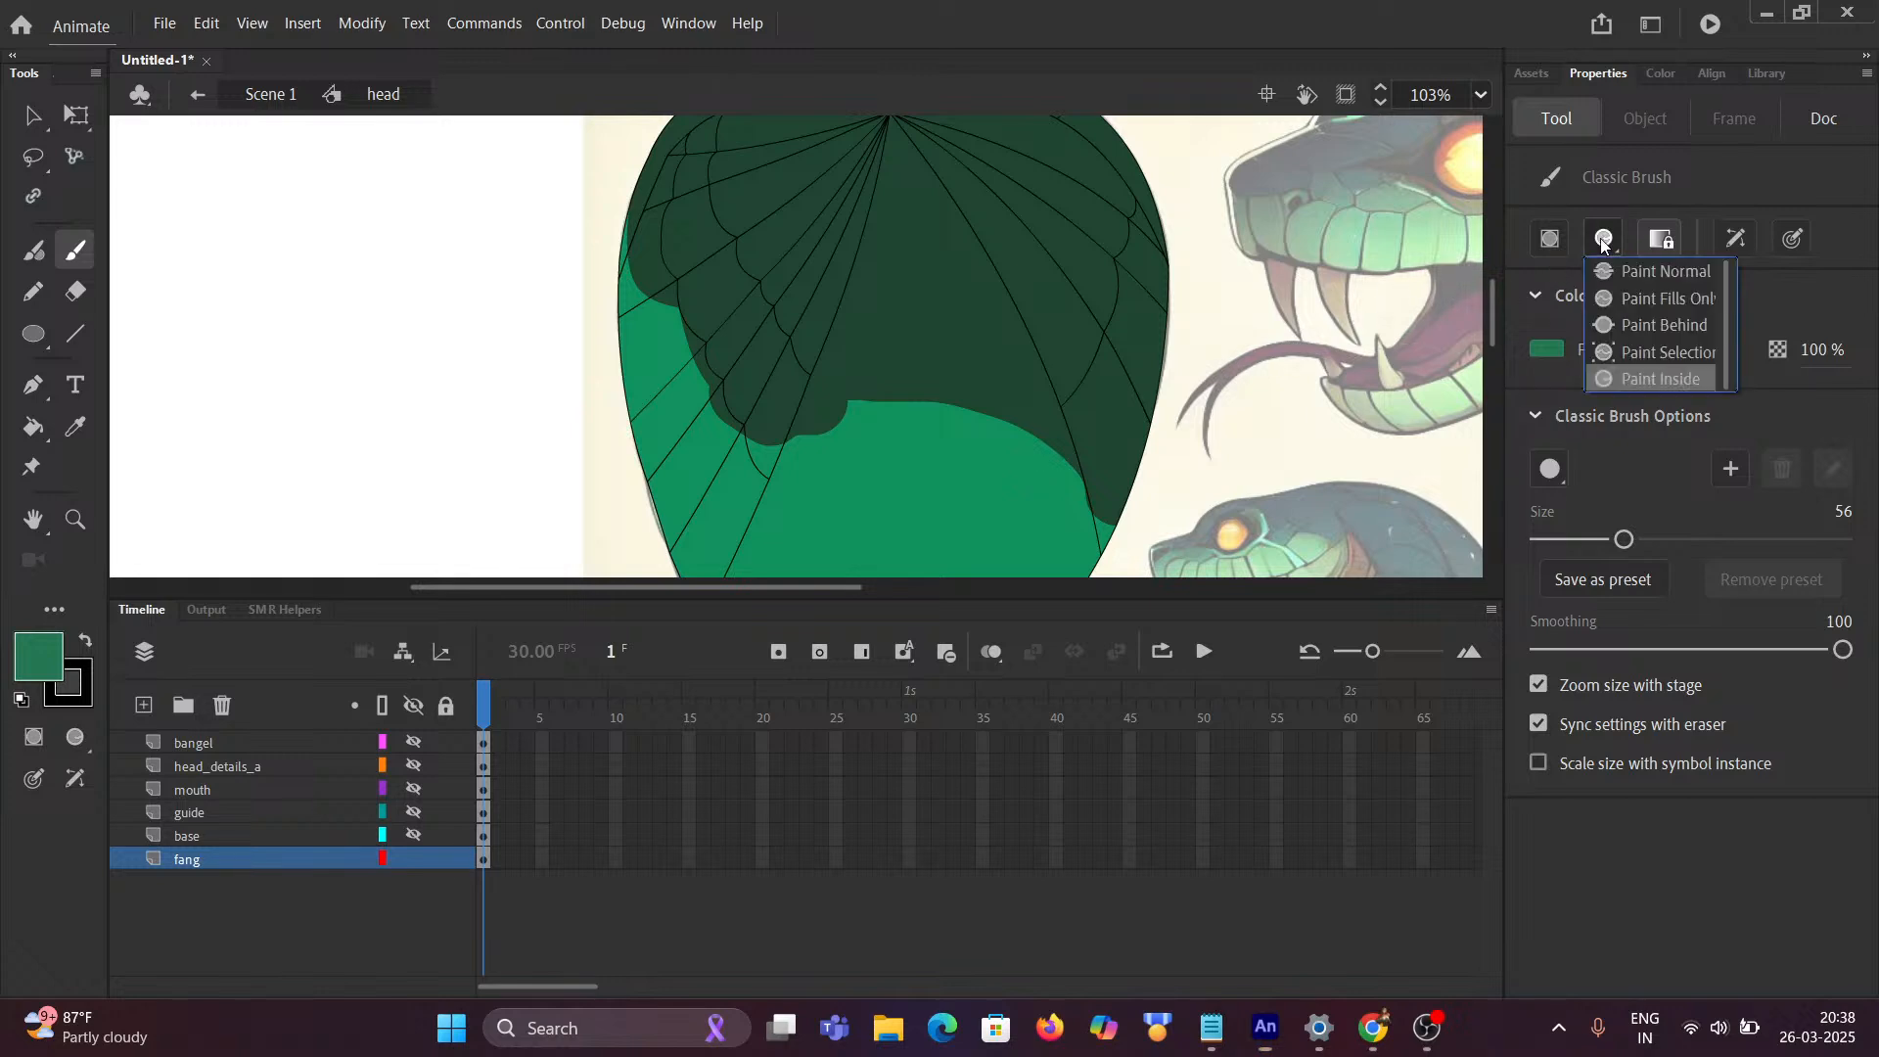
click(1636, 354)
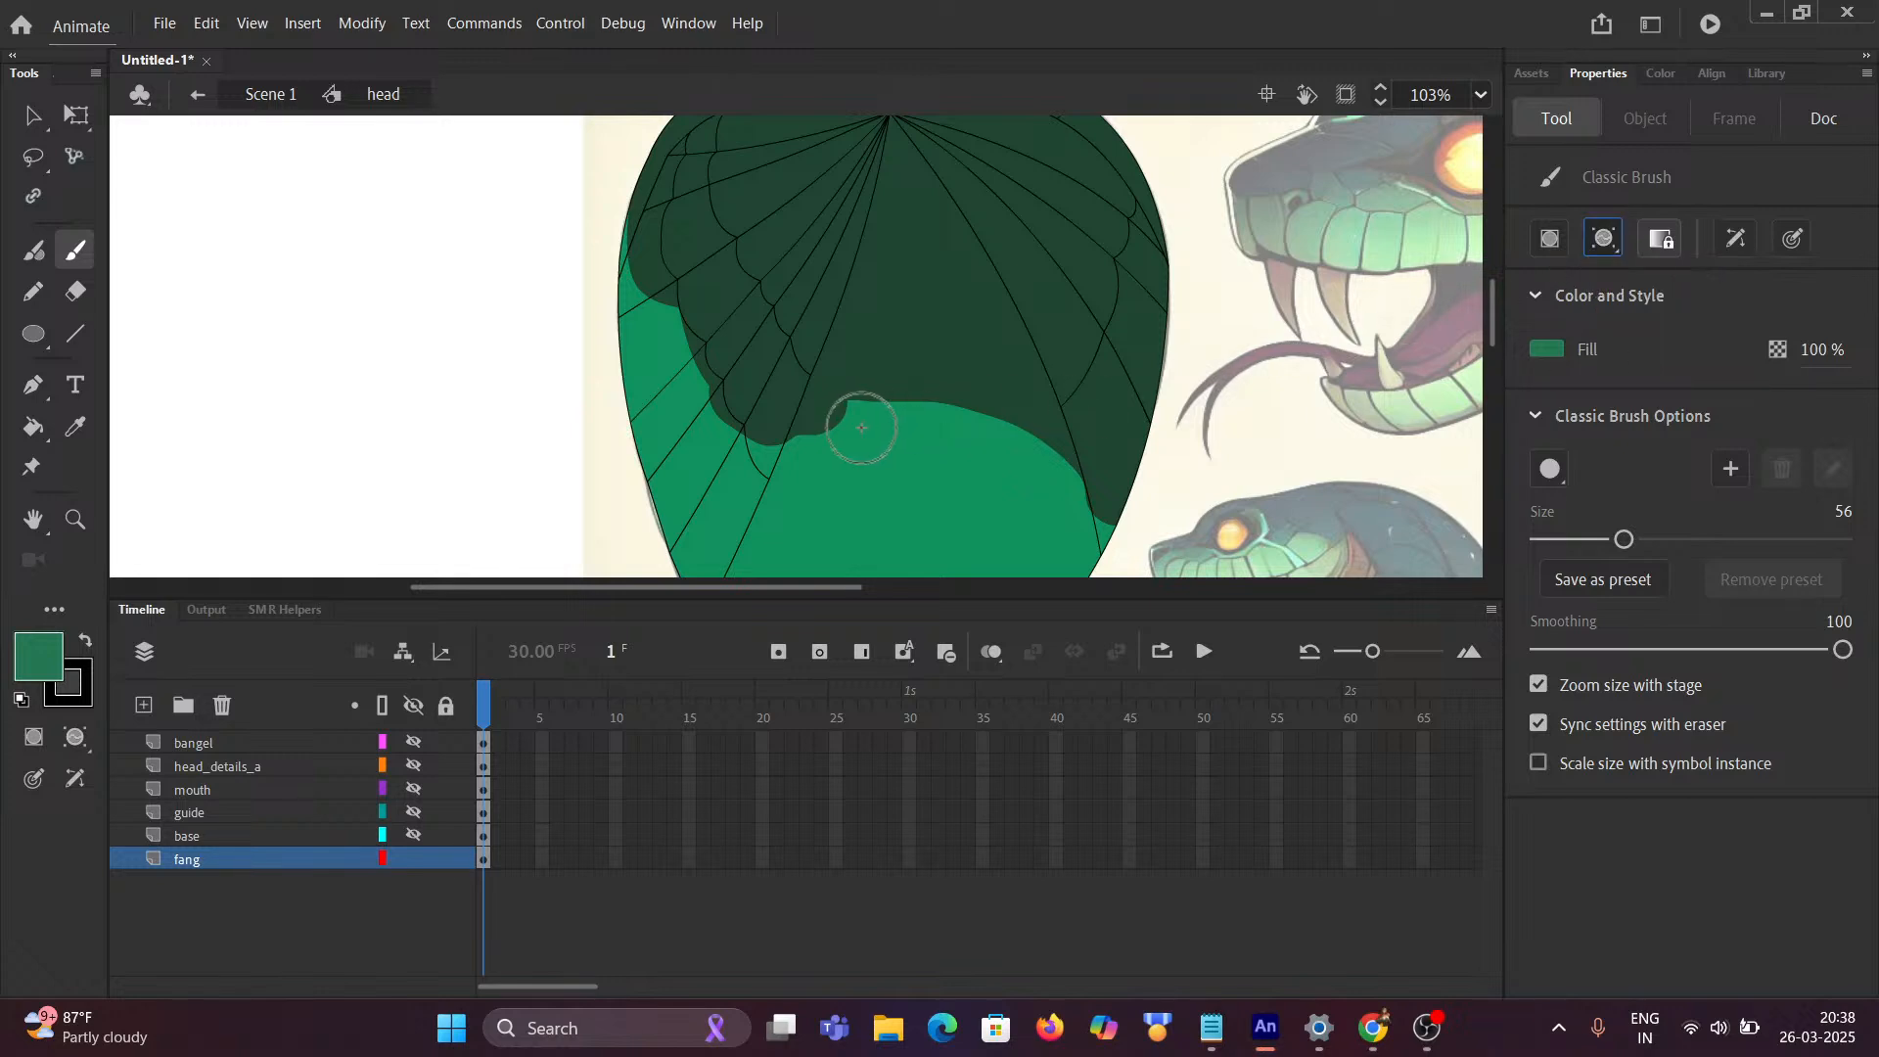
mouse_move(854, 426)
mouse_down()
mouse_move(891, 385)
mouse_move(936, 465)
mouse_up()
click(33, 116)
click(904, 342)
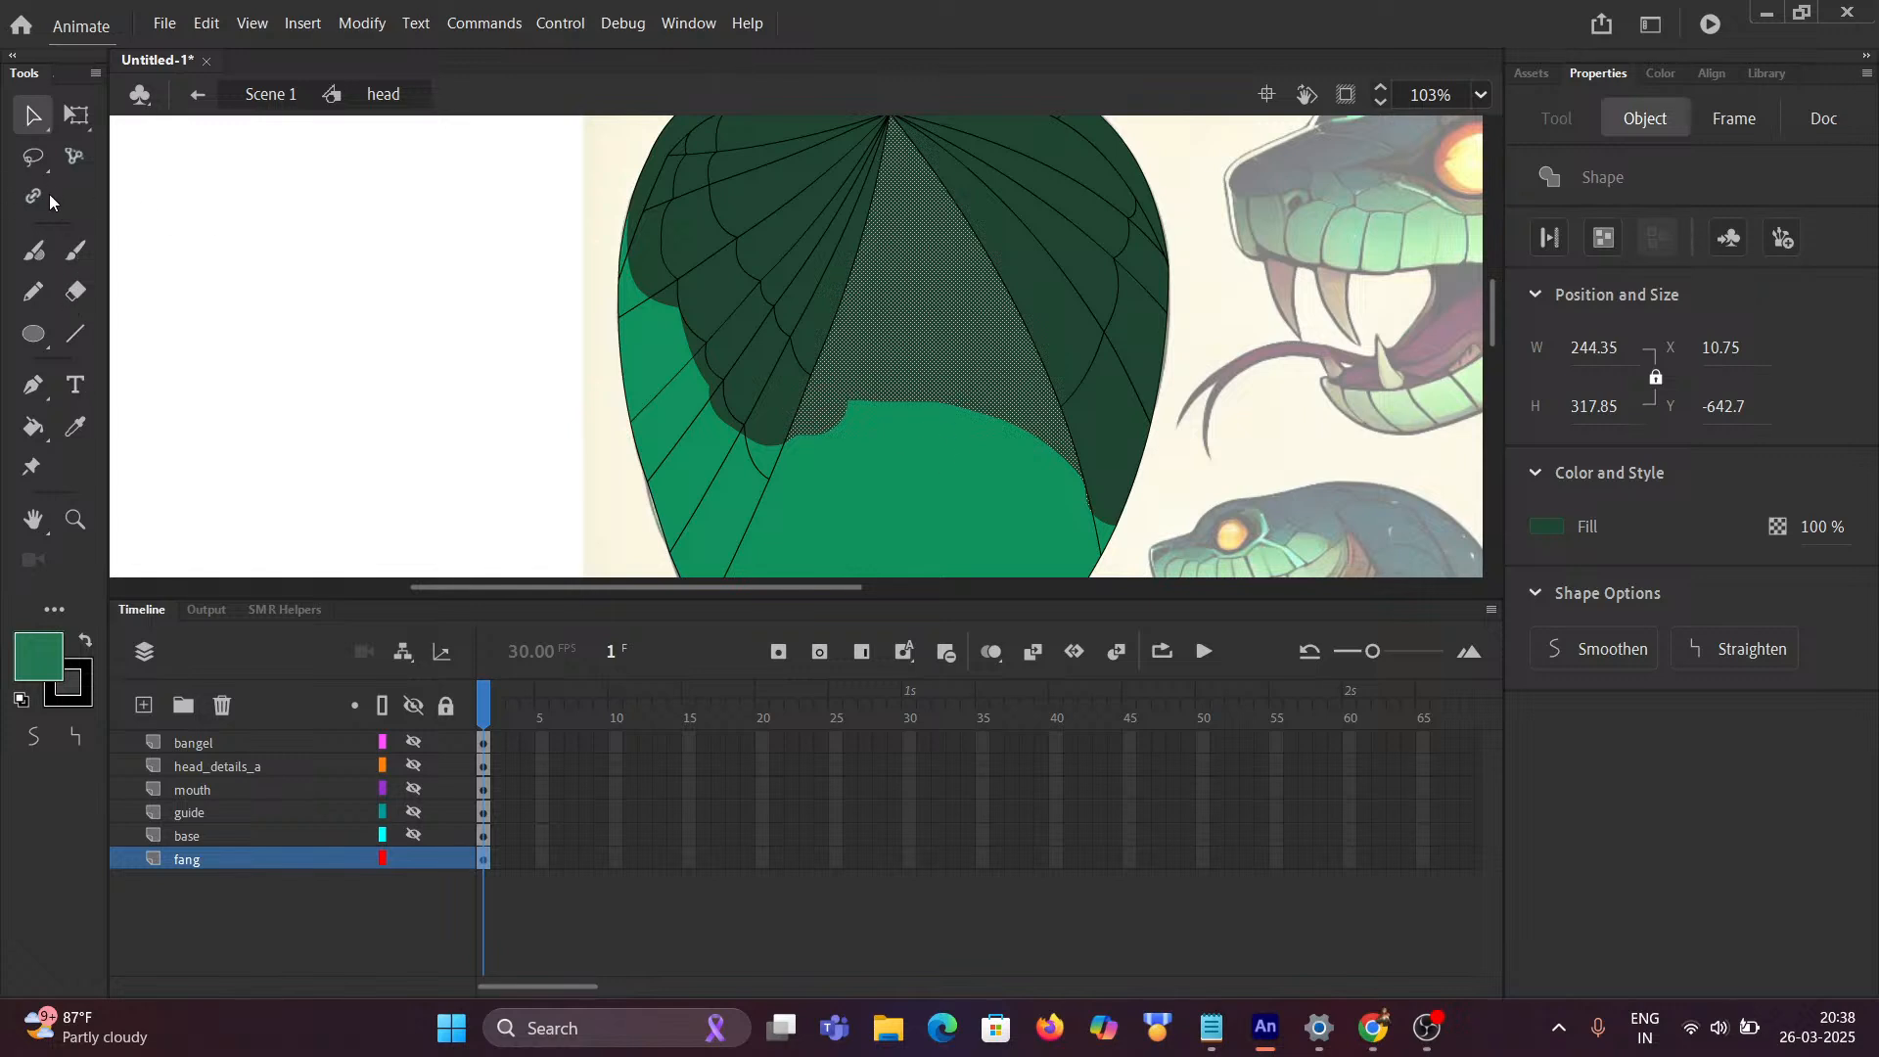
click(75, 252)
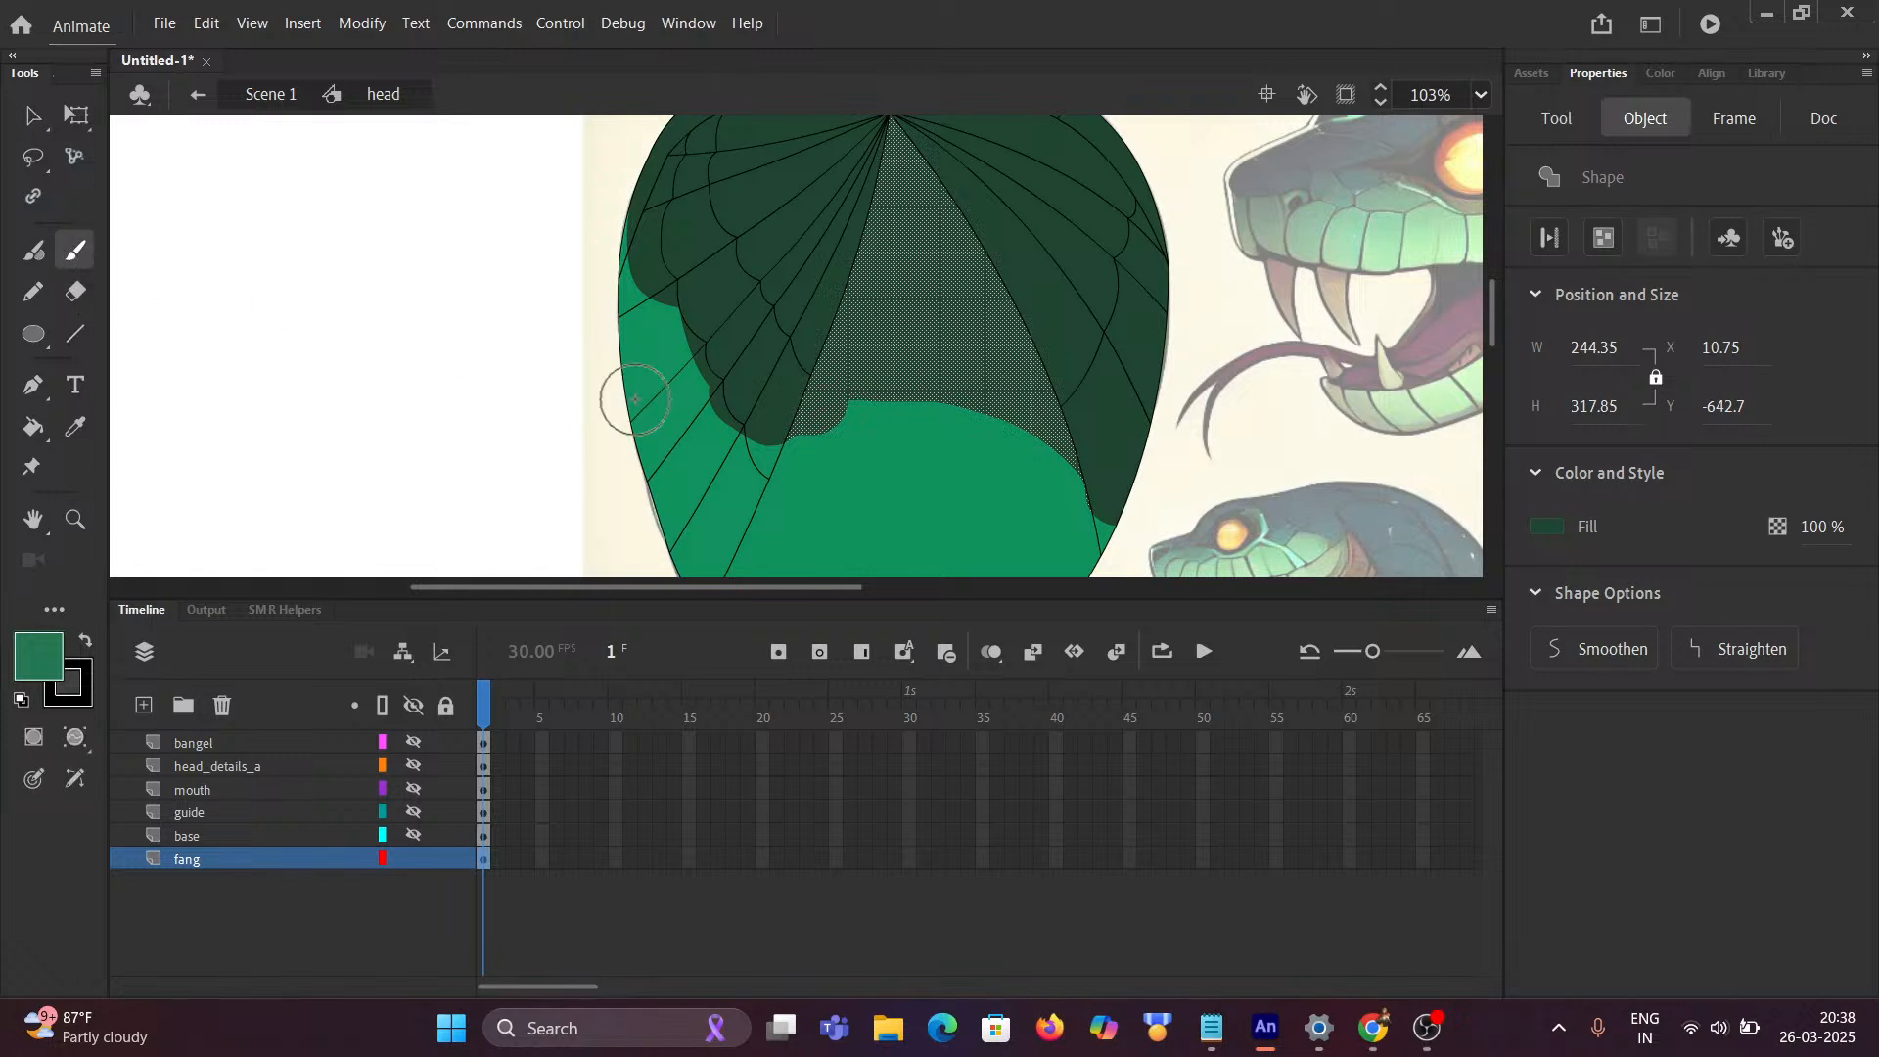
Step: Try painting a mid-green stroke along the lower edge of the selected central dark section, then undo it and clear the selection
drag(846, 408, 964, 403)
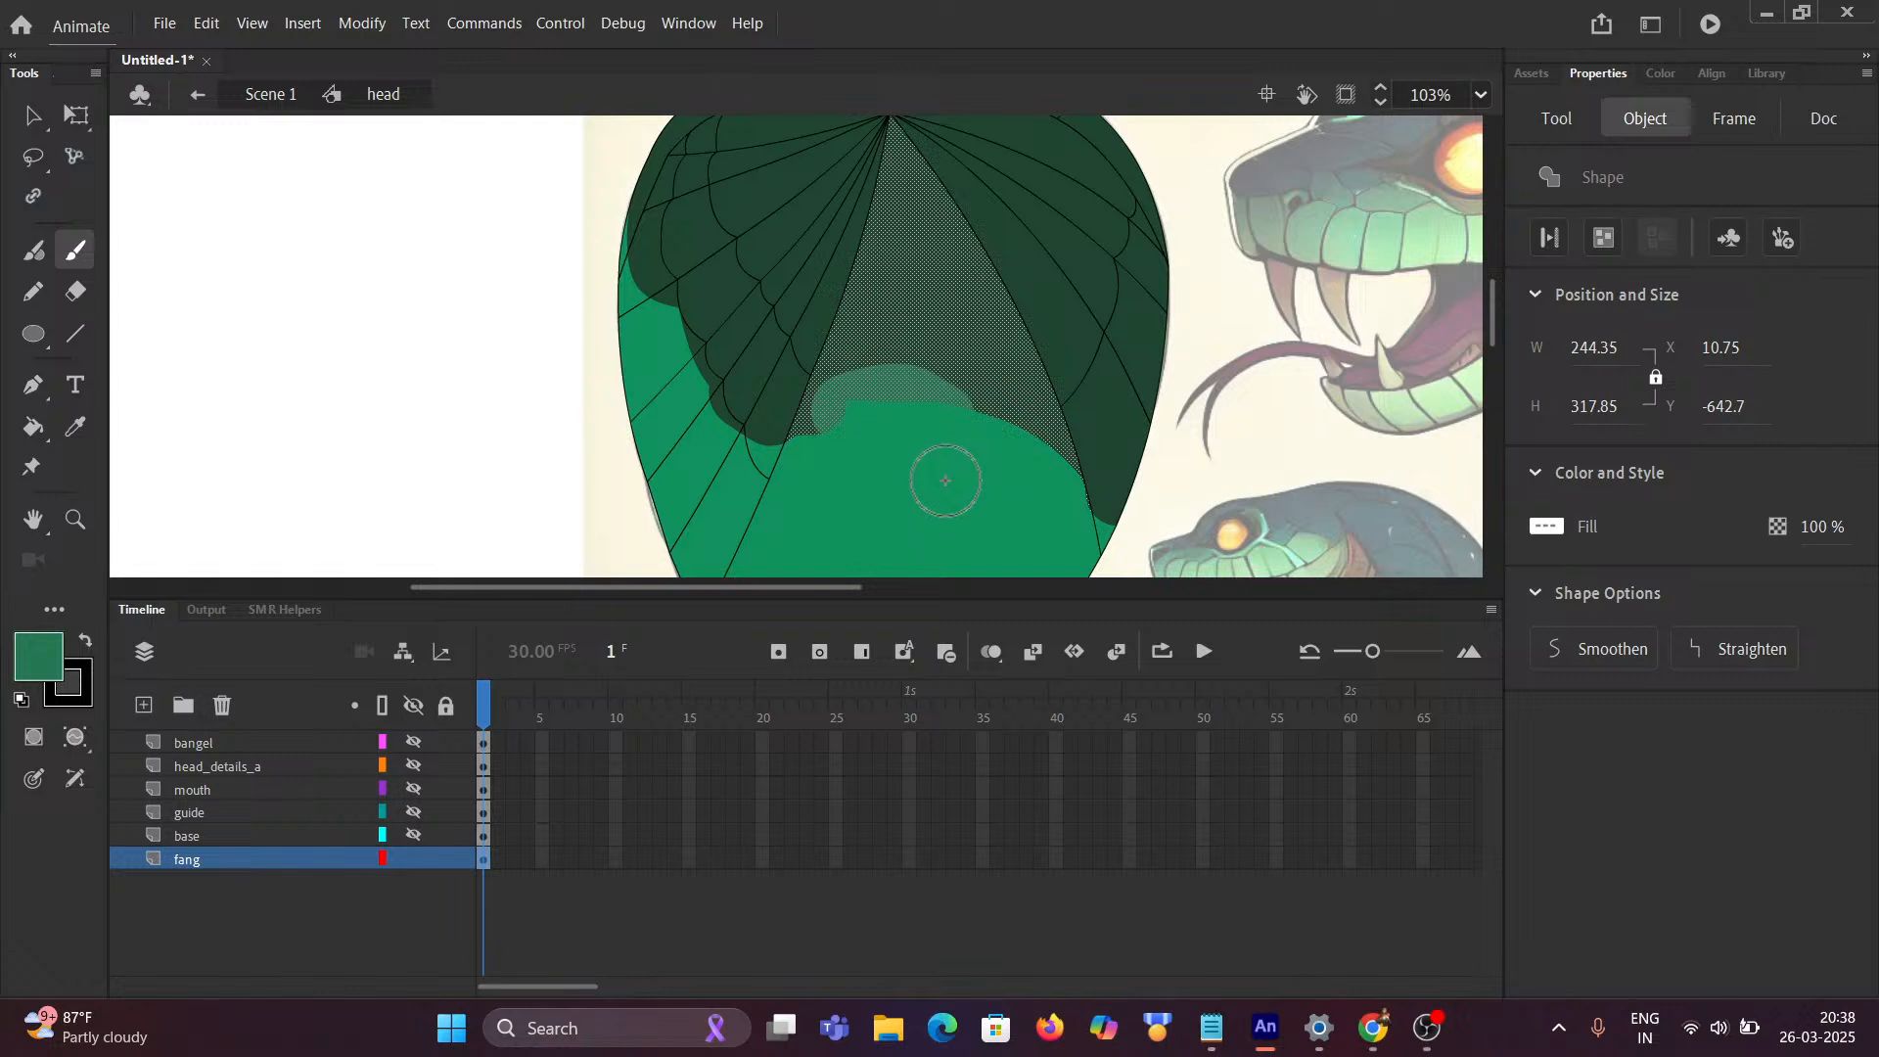
scroll(928, 454, up, 5)
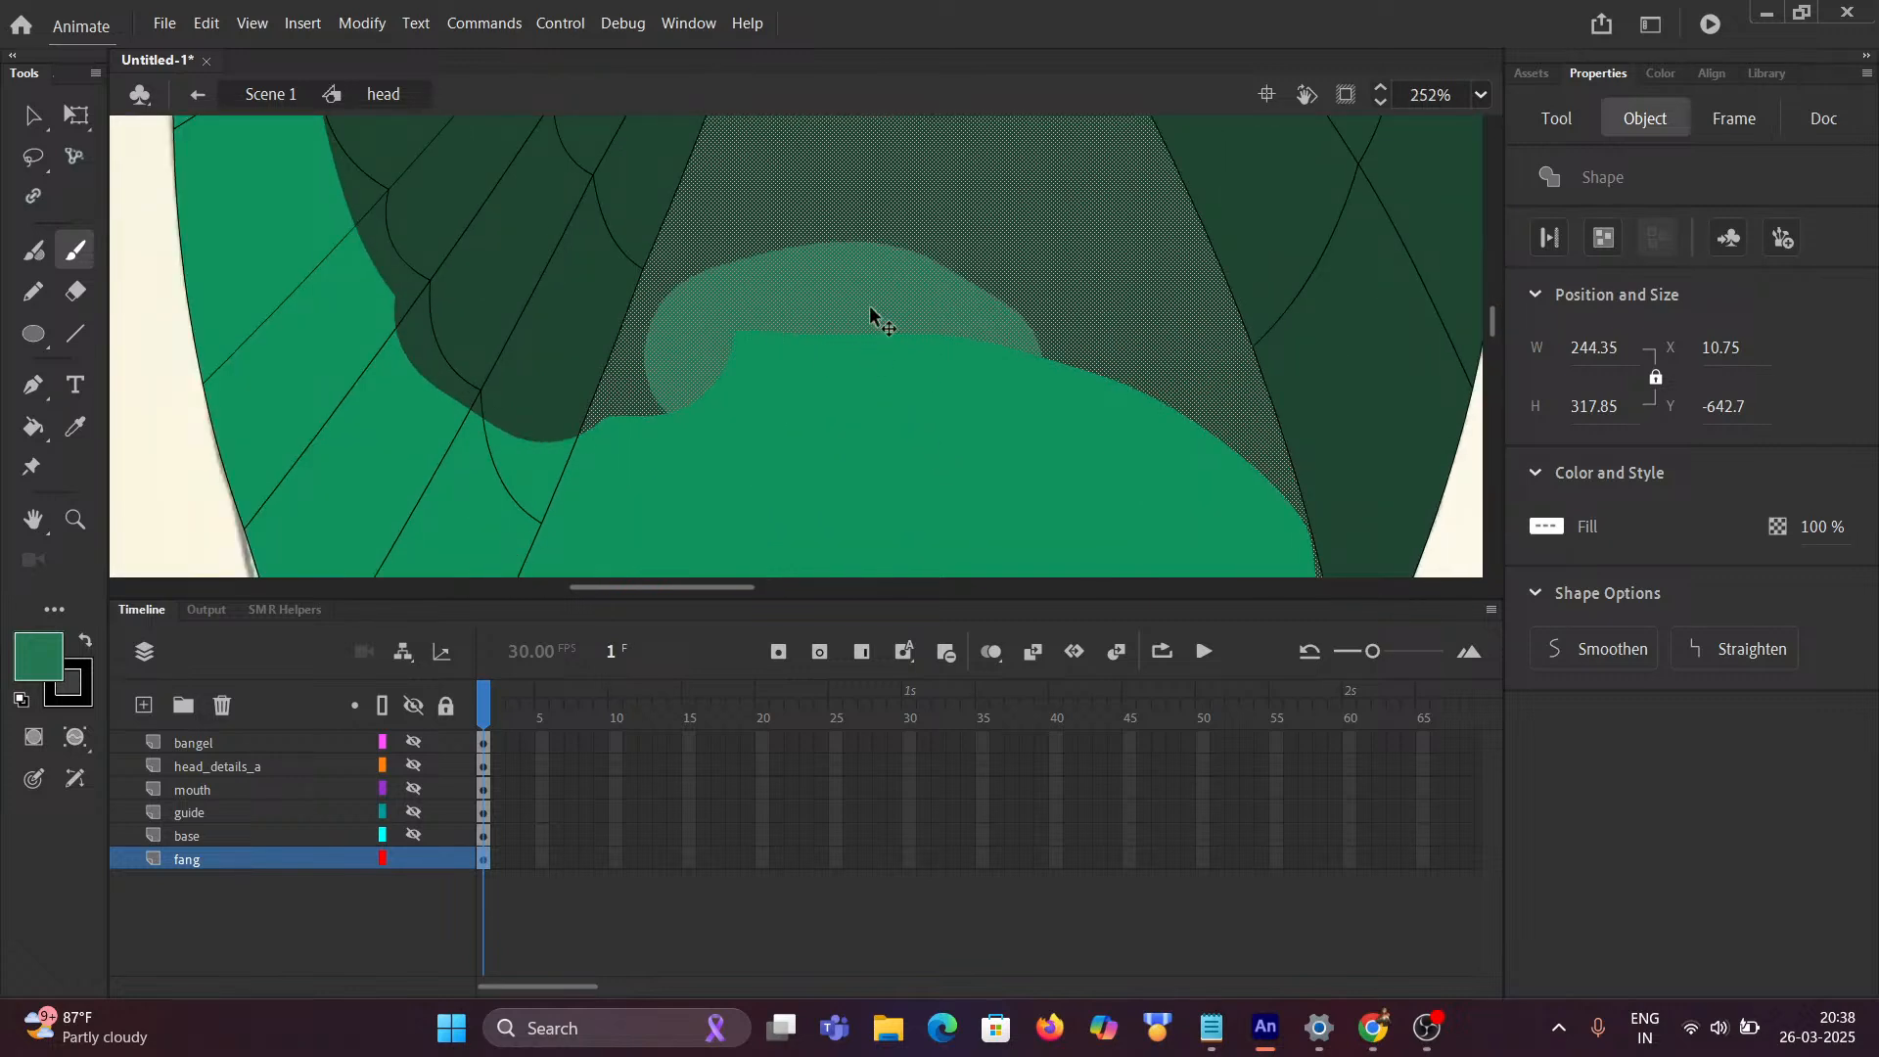
key(ctrl+z)
key(ctrl+shift+a)
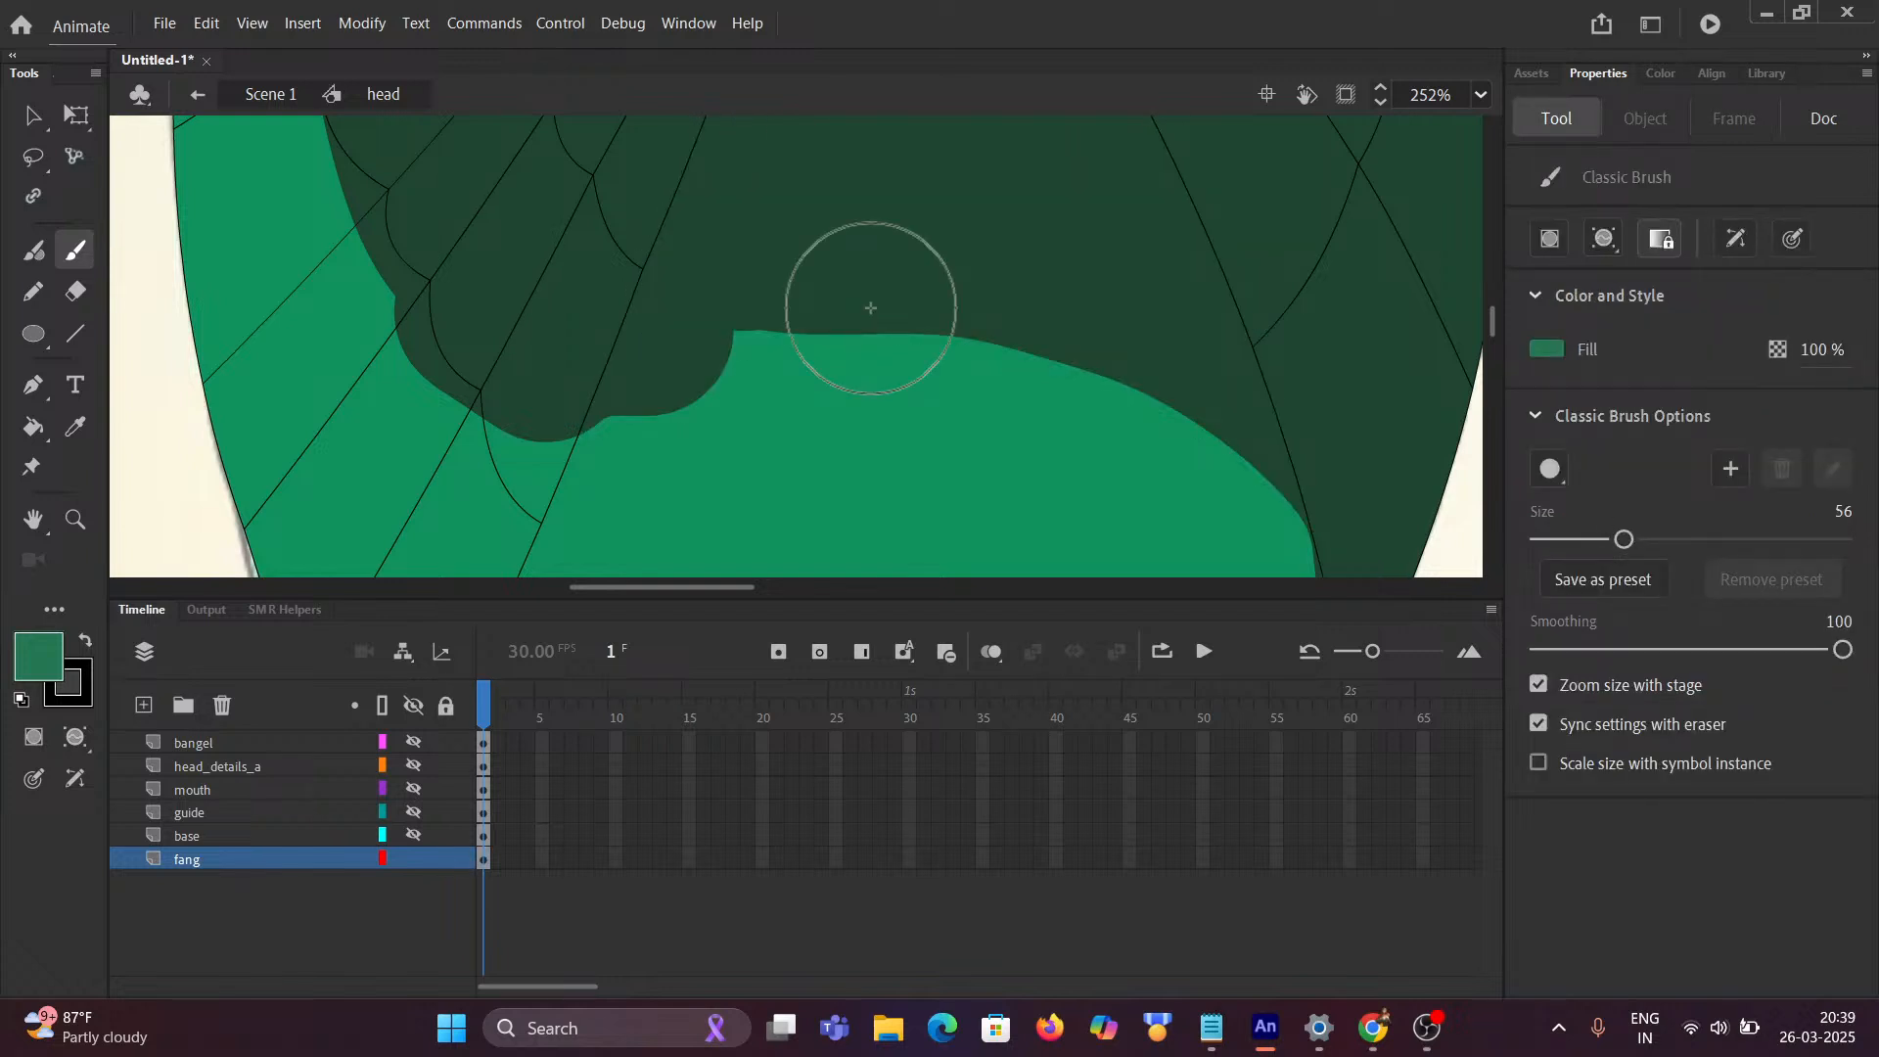
scroll(870, 307, down, 5)
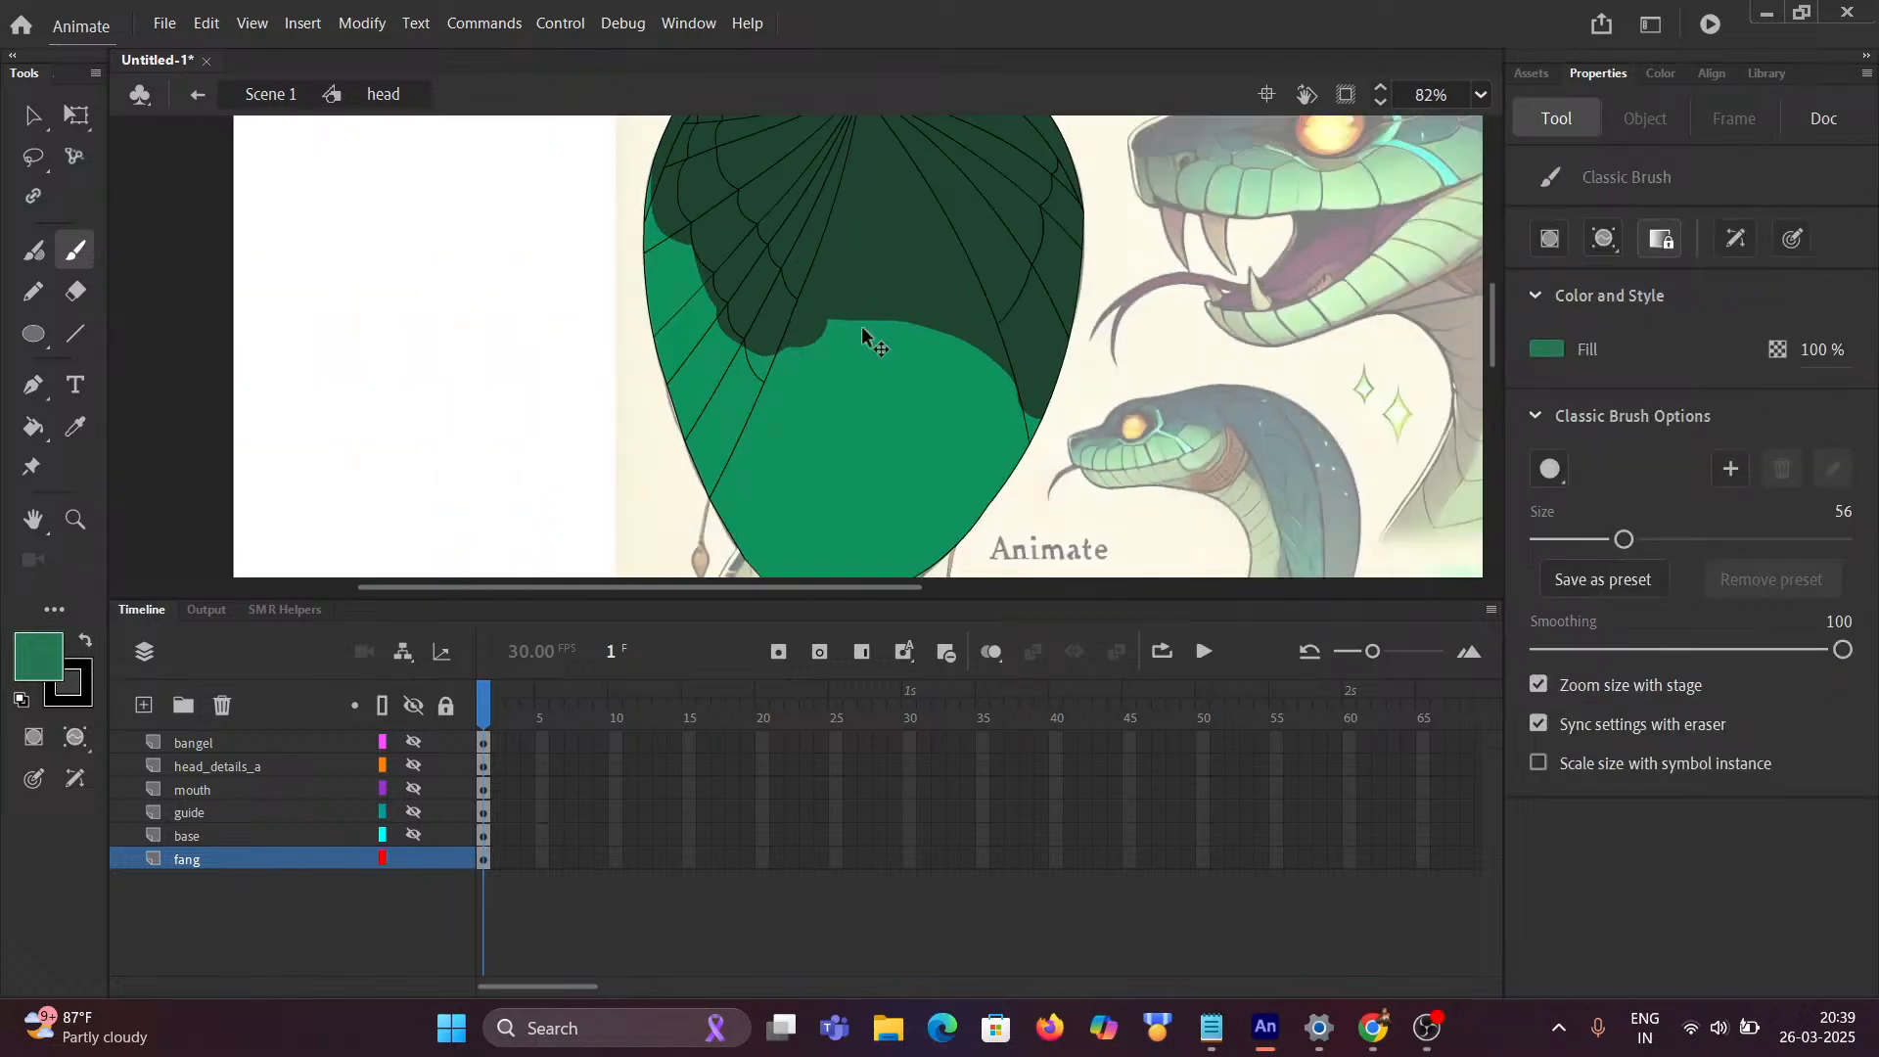
scroll(861, 326, down, 2)
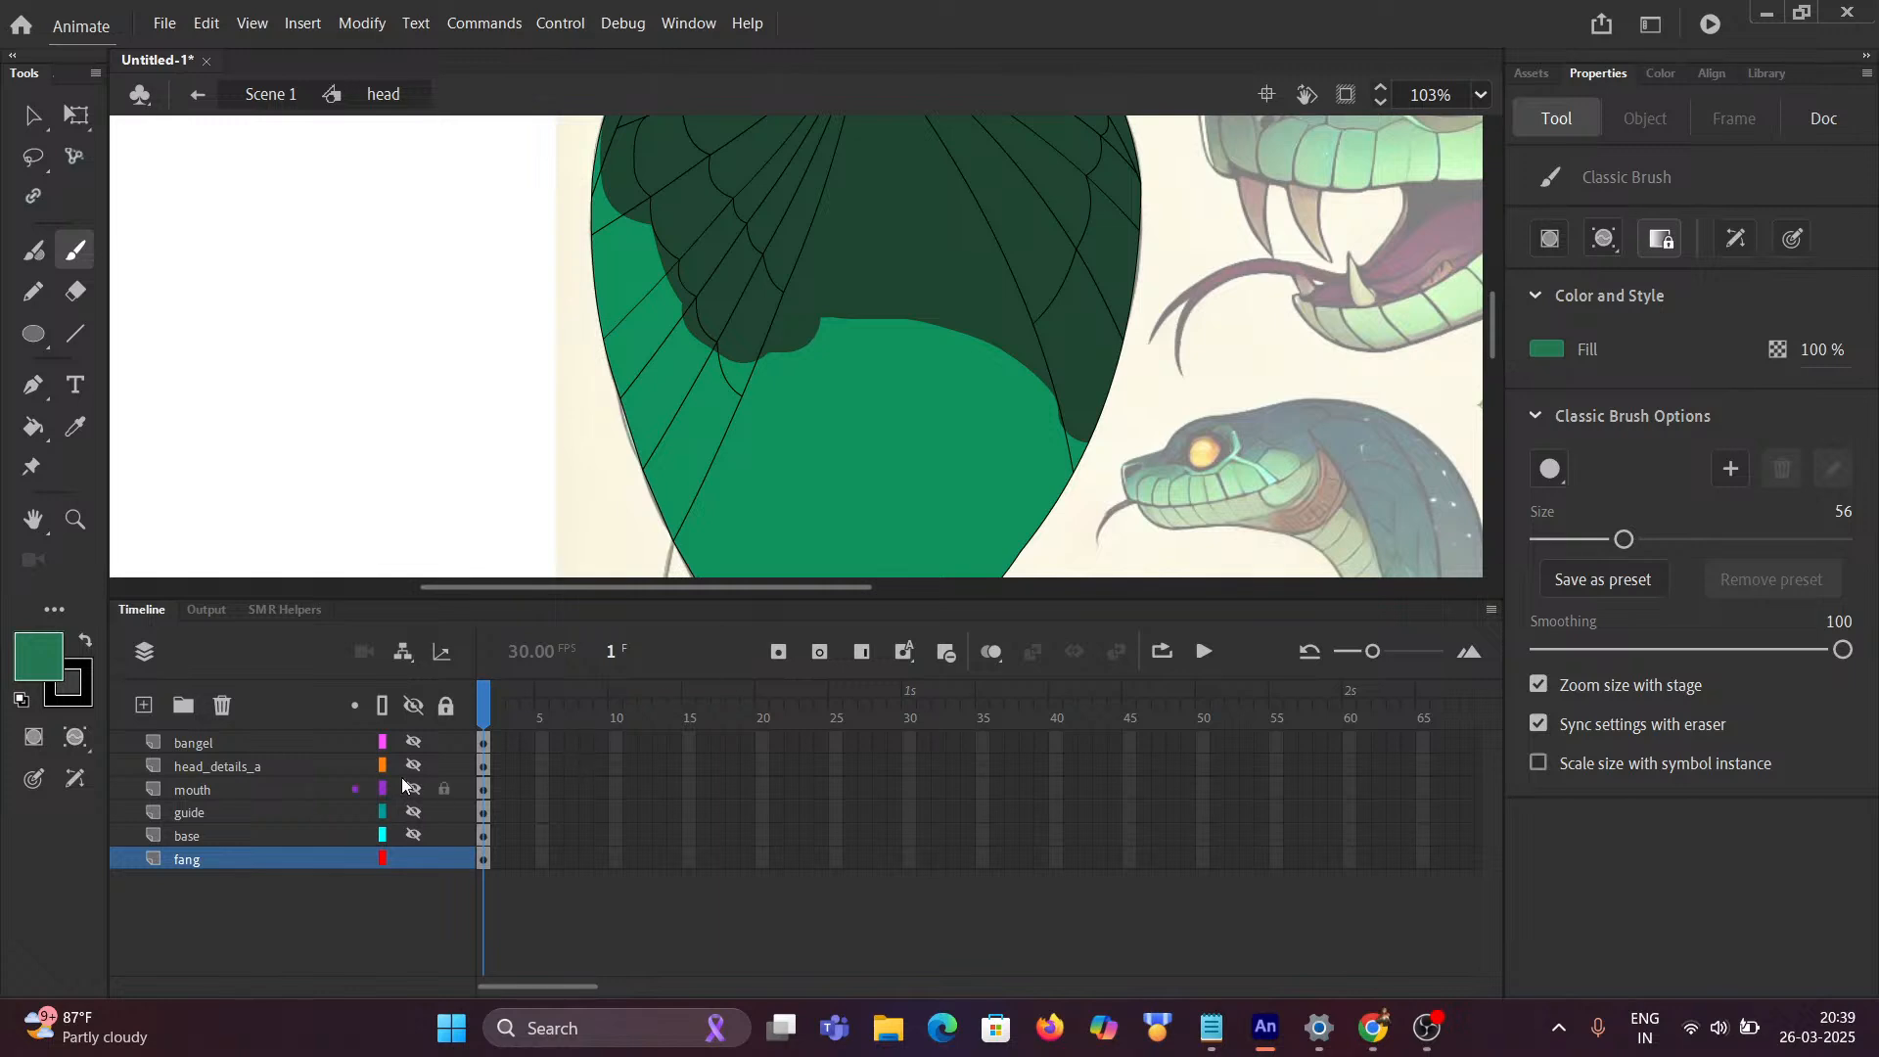
Step: Show the fang layer as outlines to examine the hood's shading in the reference, and restore its filled display
click(383, 859)
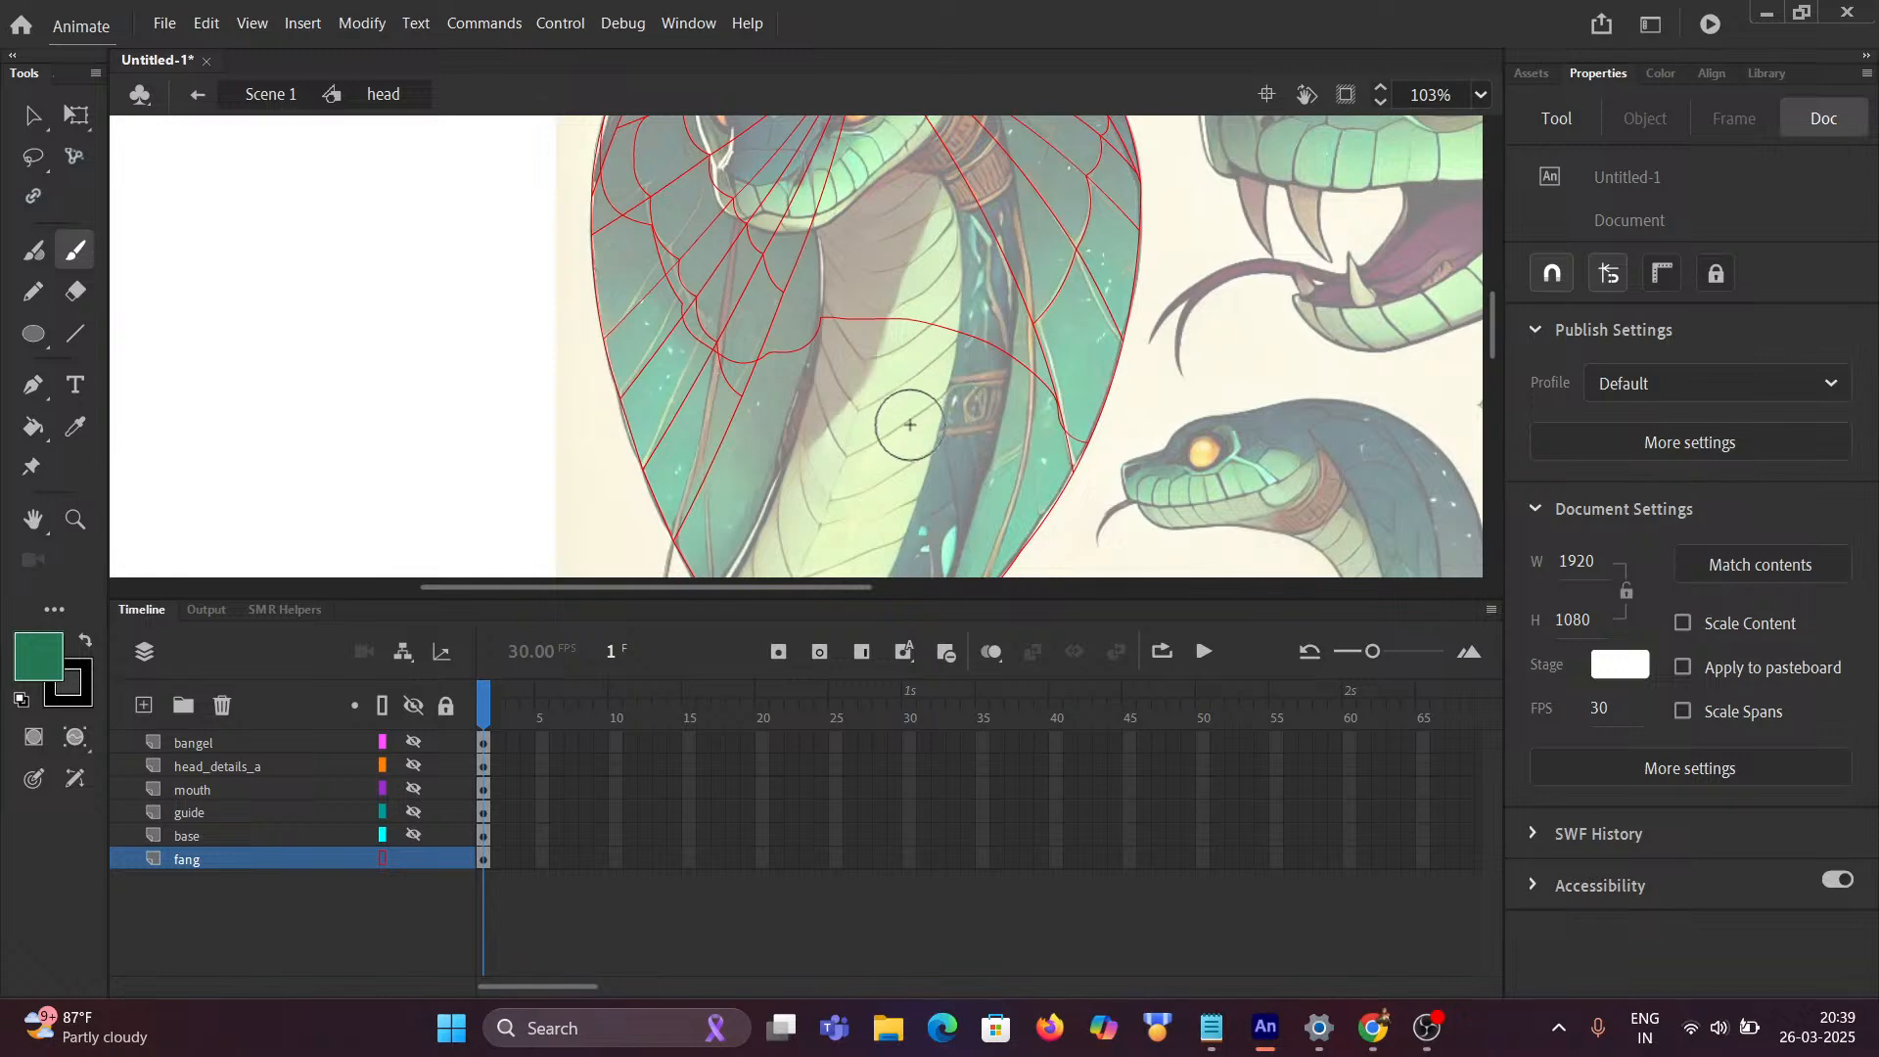
scroll(910, 424, up, 1)
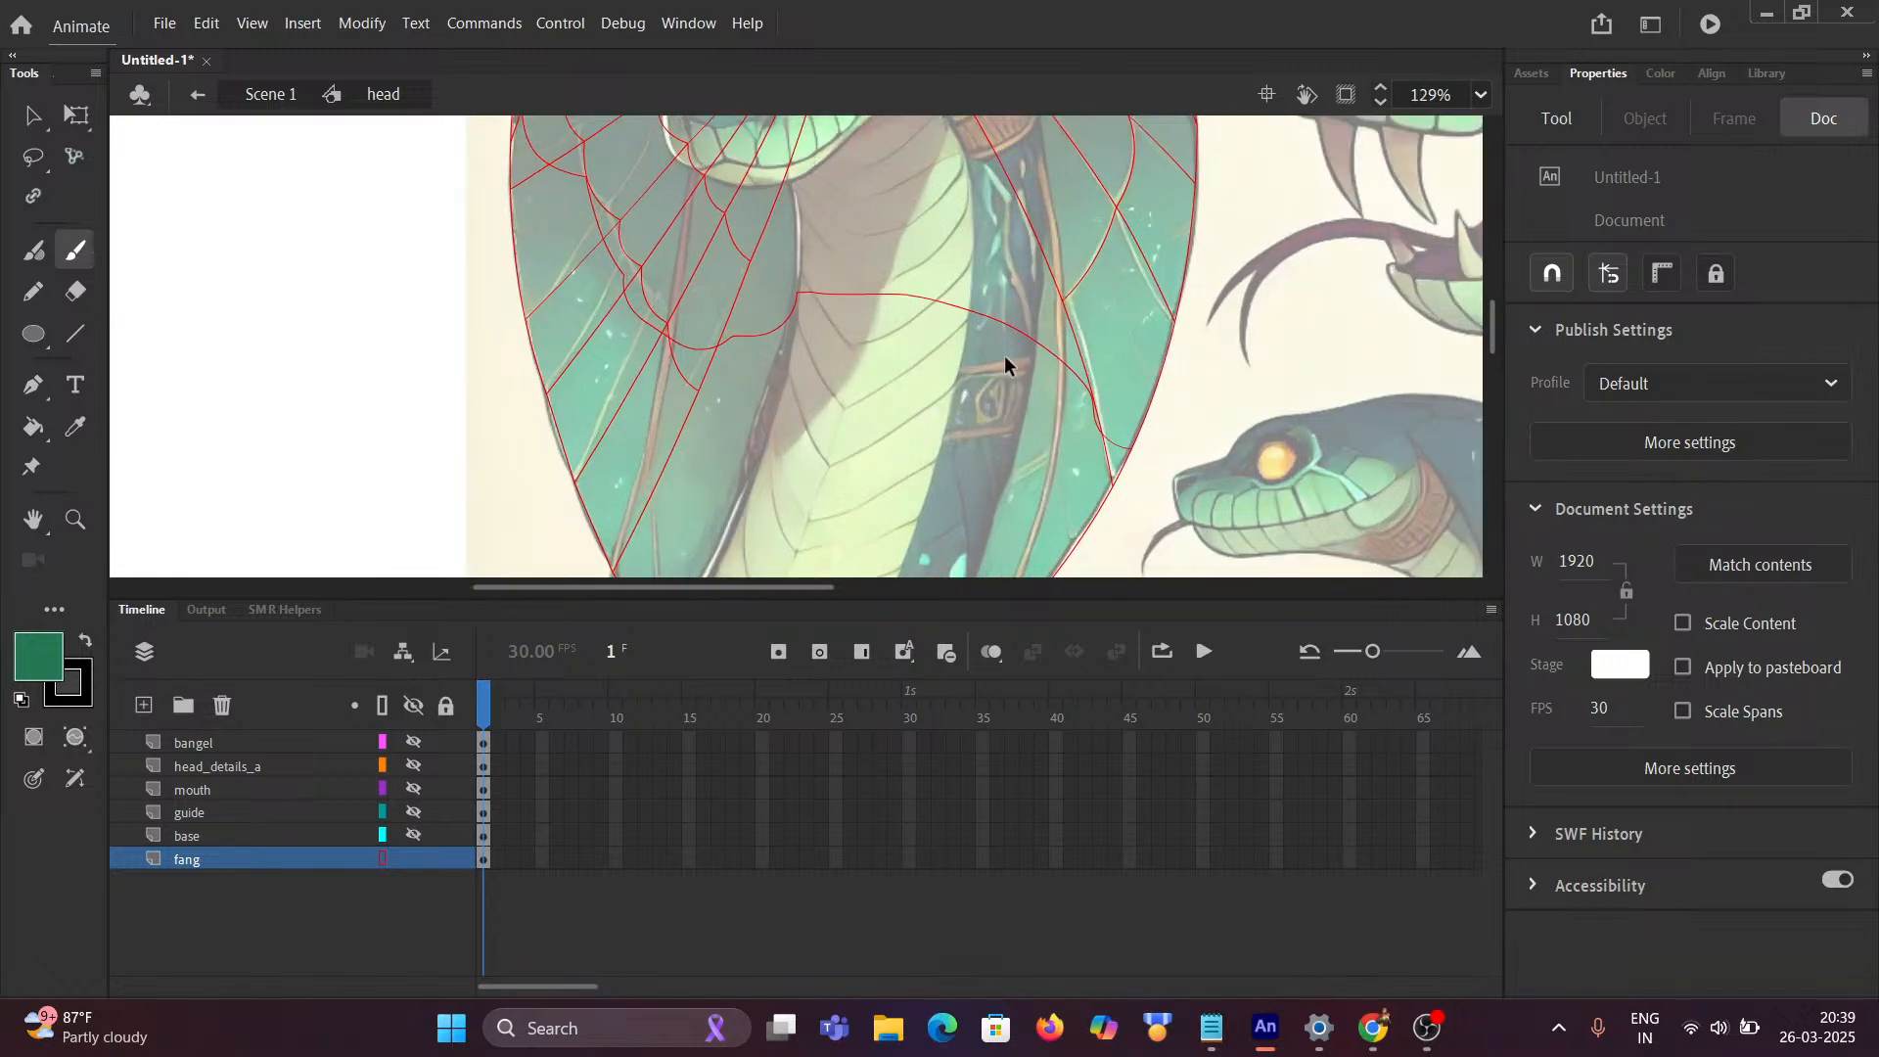
scroll(1107, 319, up, 2)
scroll(1120, 314, down, 3)
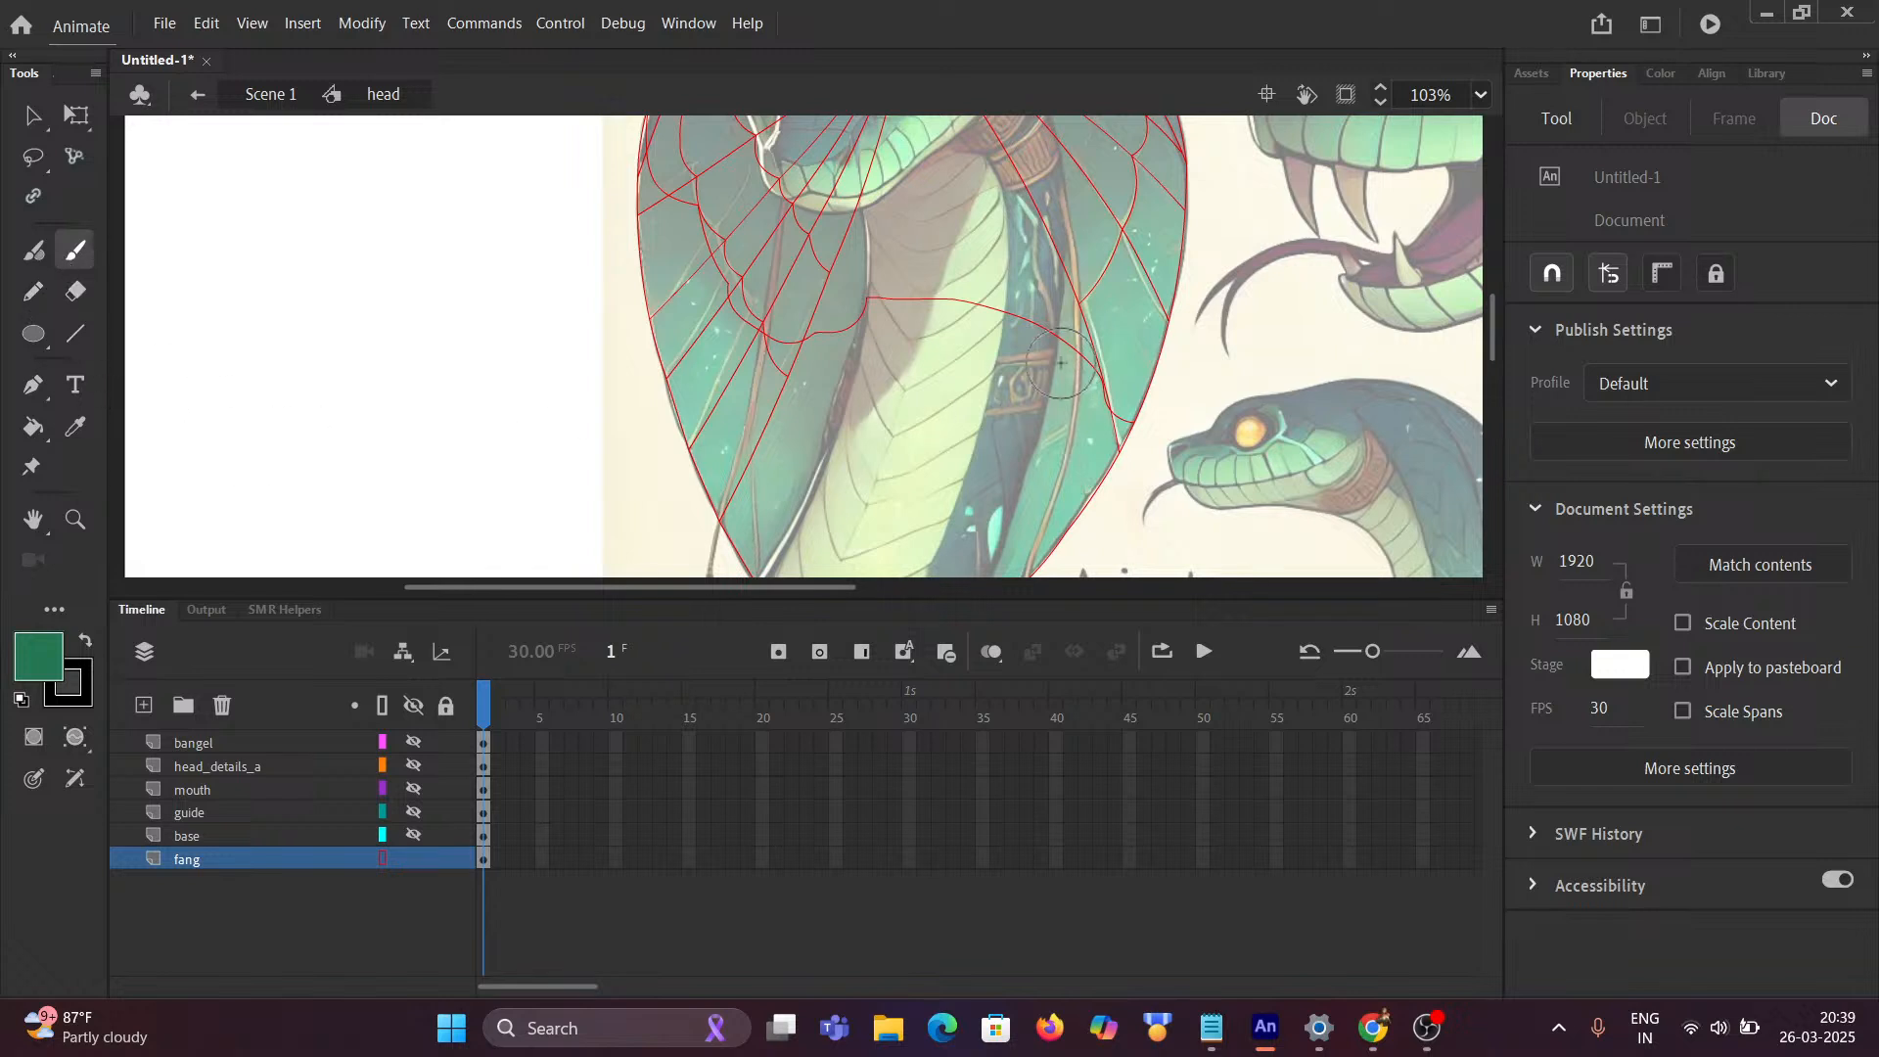
click(33, 119)
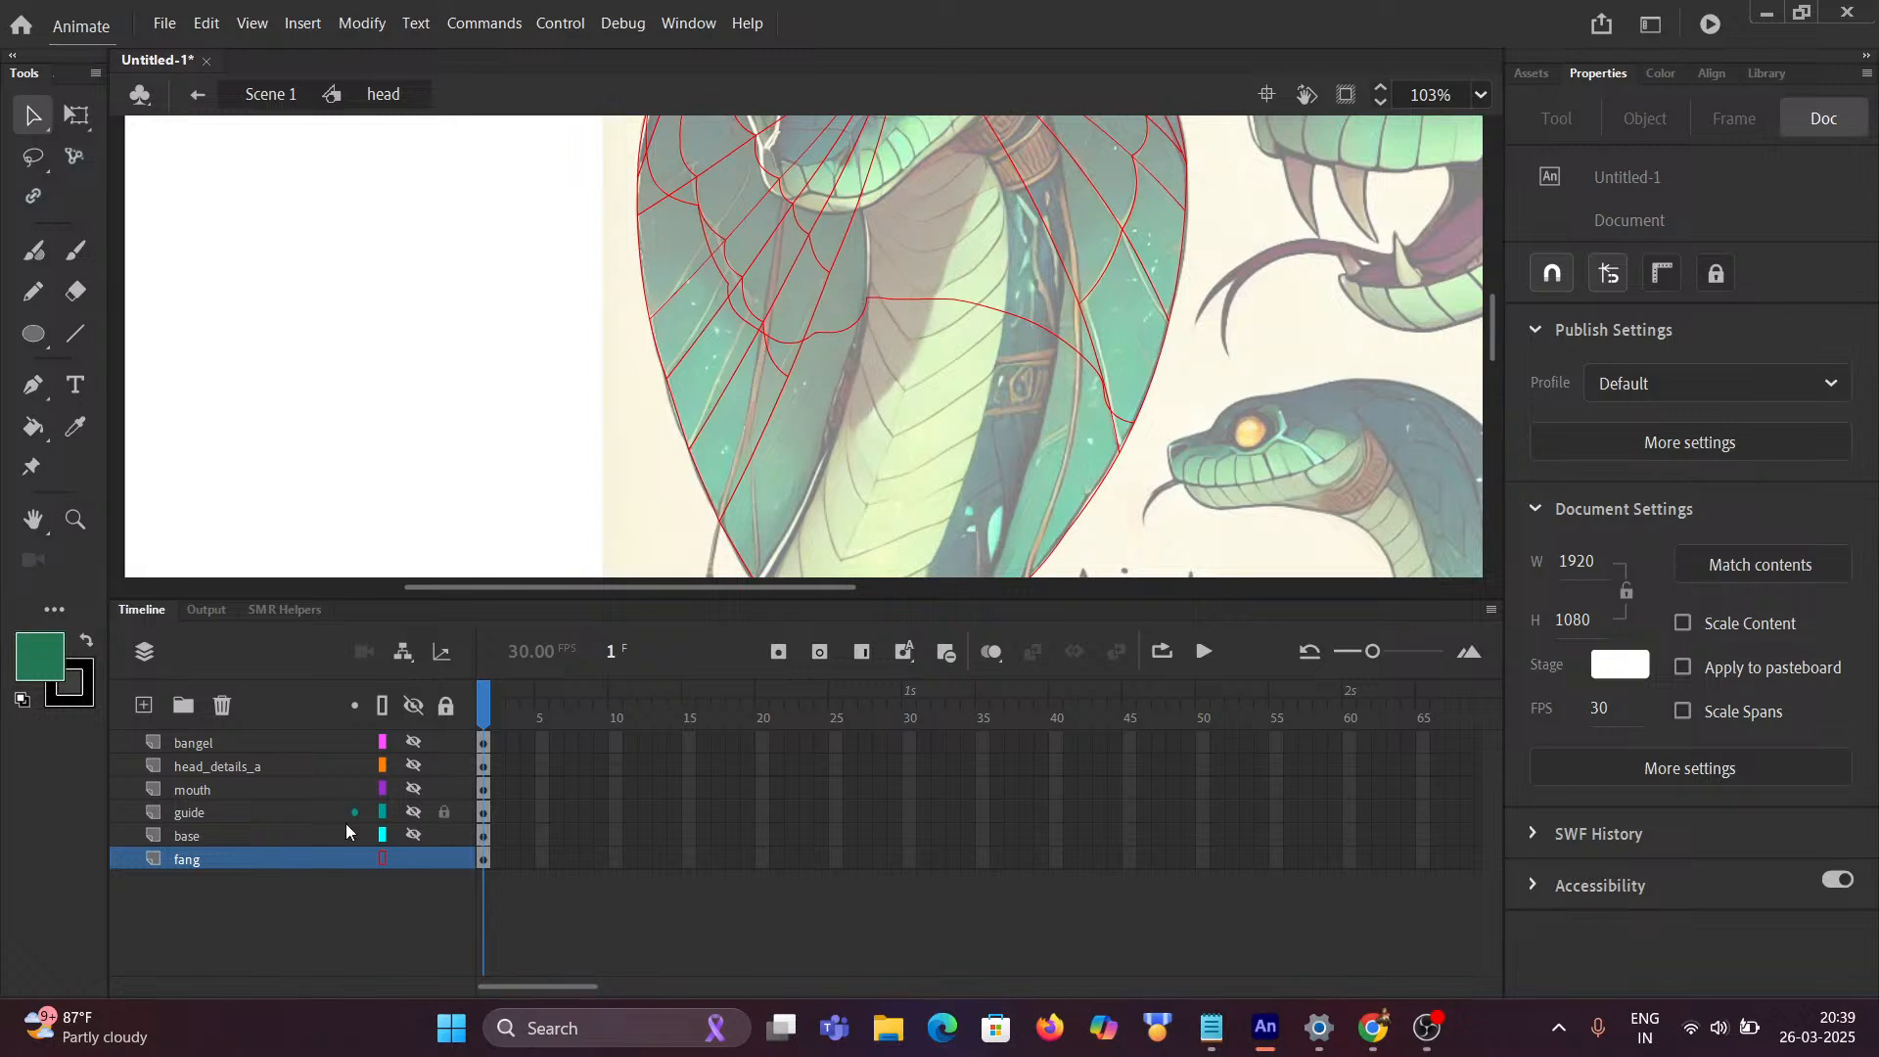
click(382, 858)
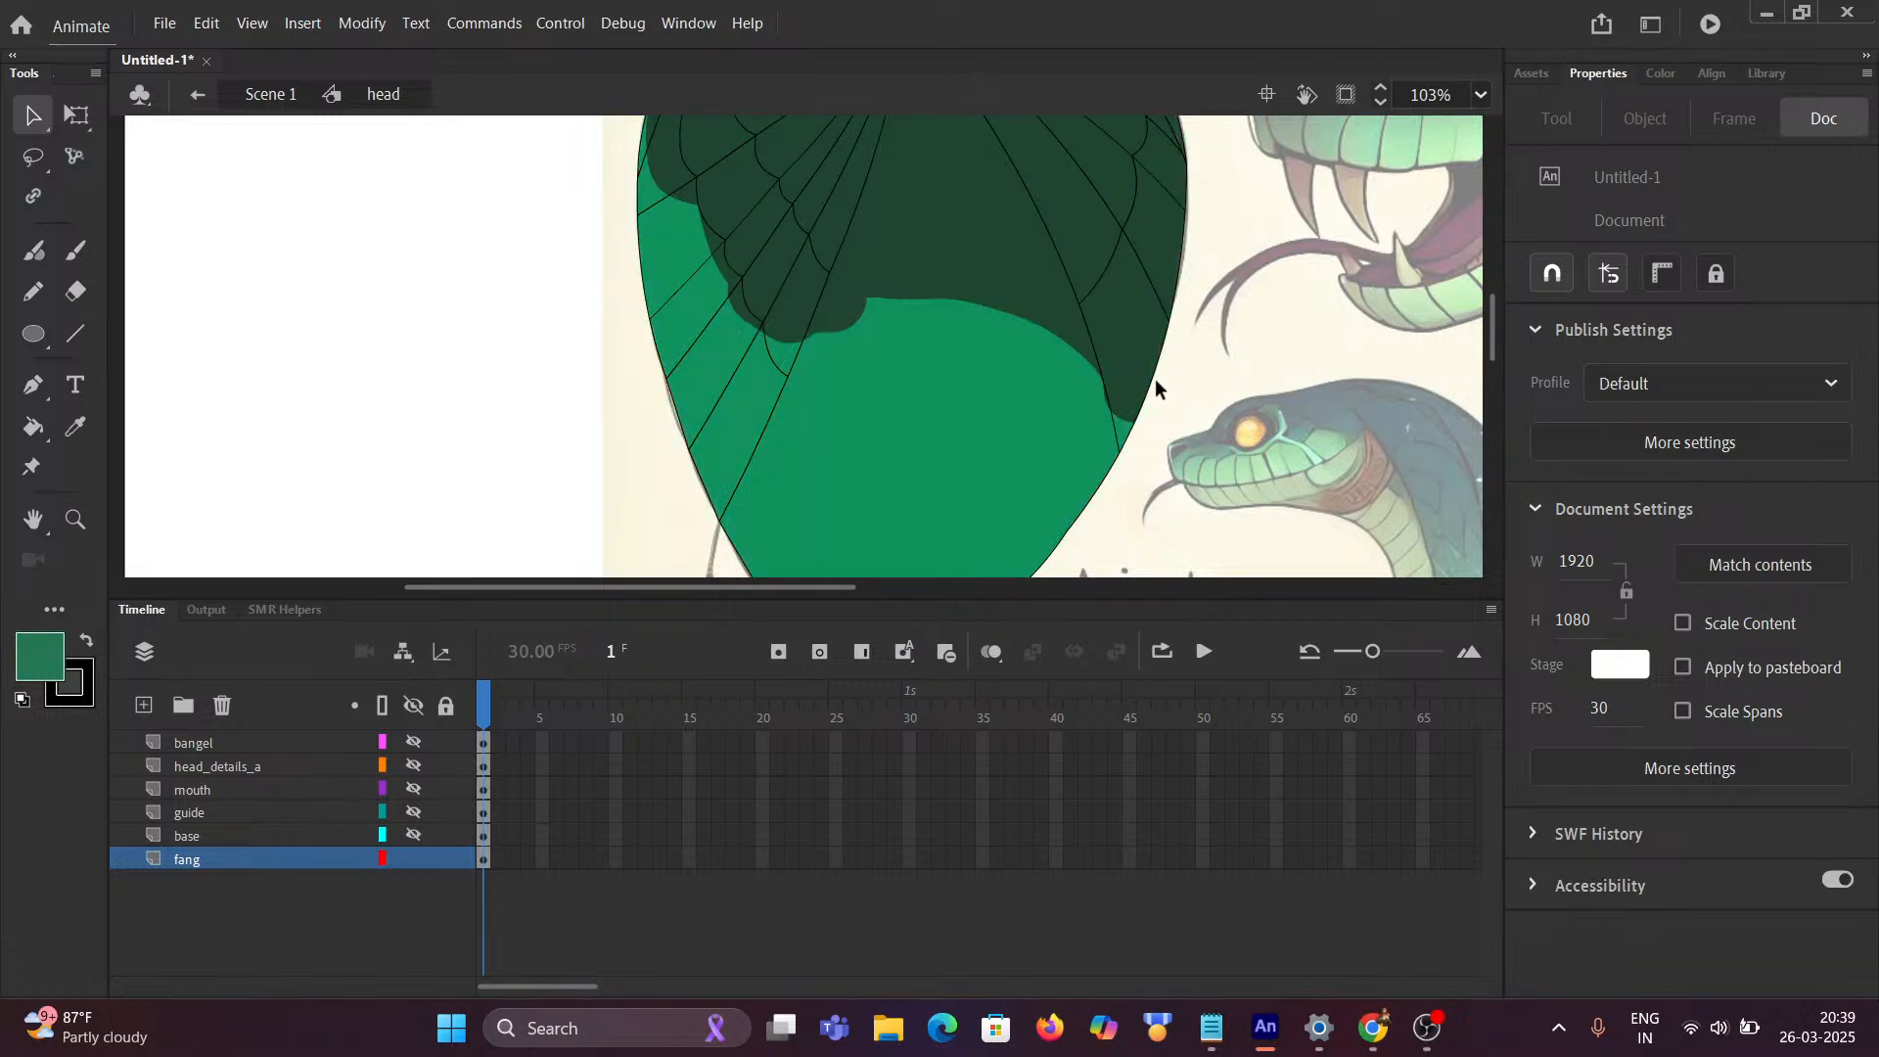
Step: Select the lowest dark green section on the hood's right side and paint mid-green along its outer edge with the Classic Brush
click(1109, 362)
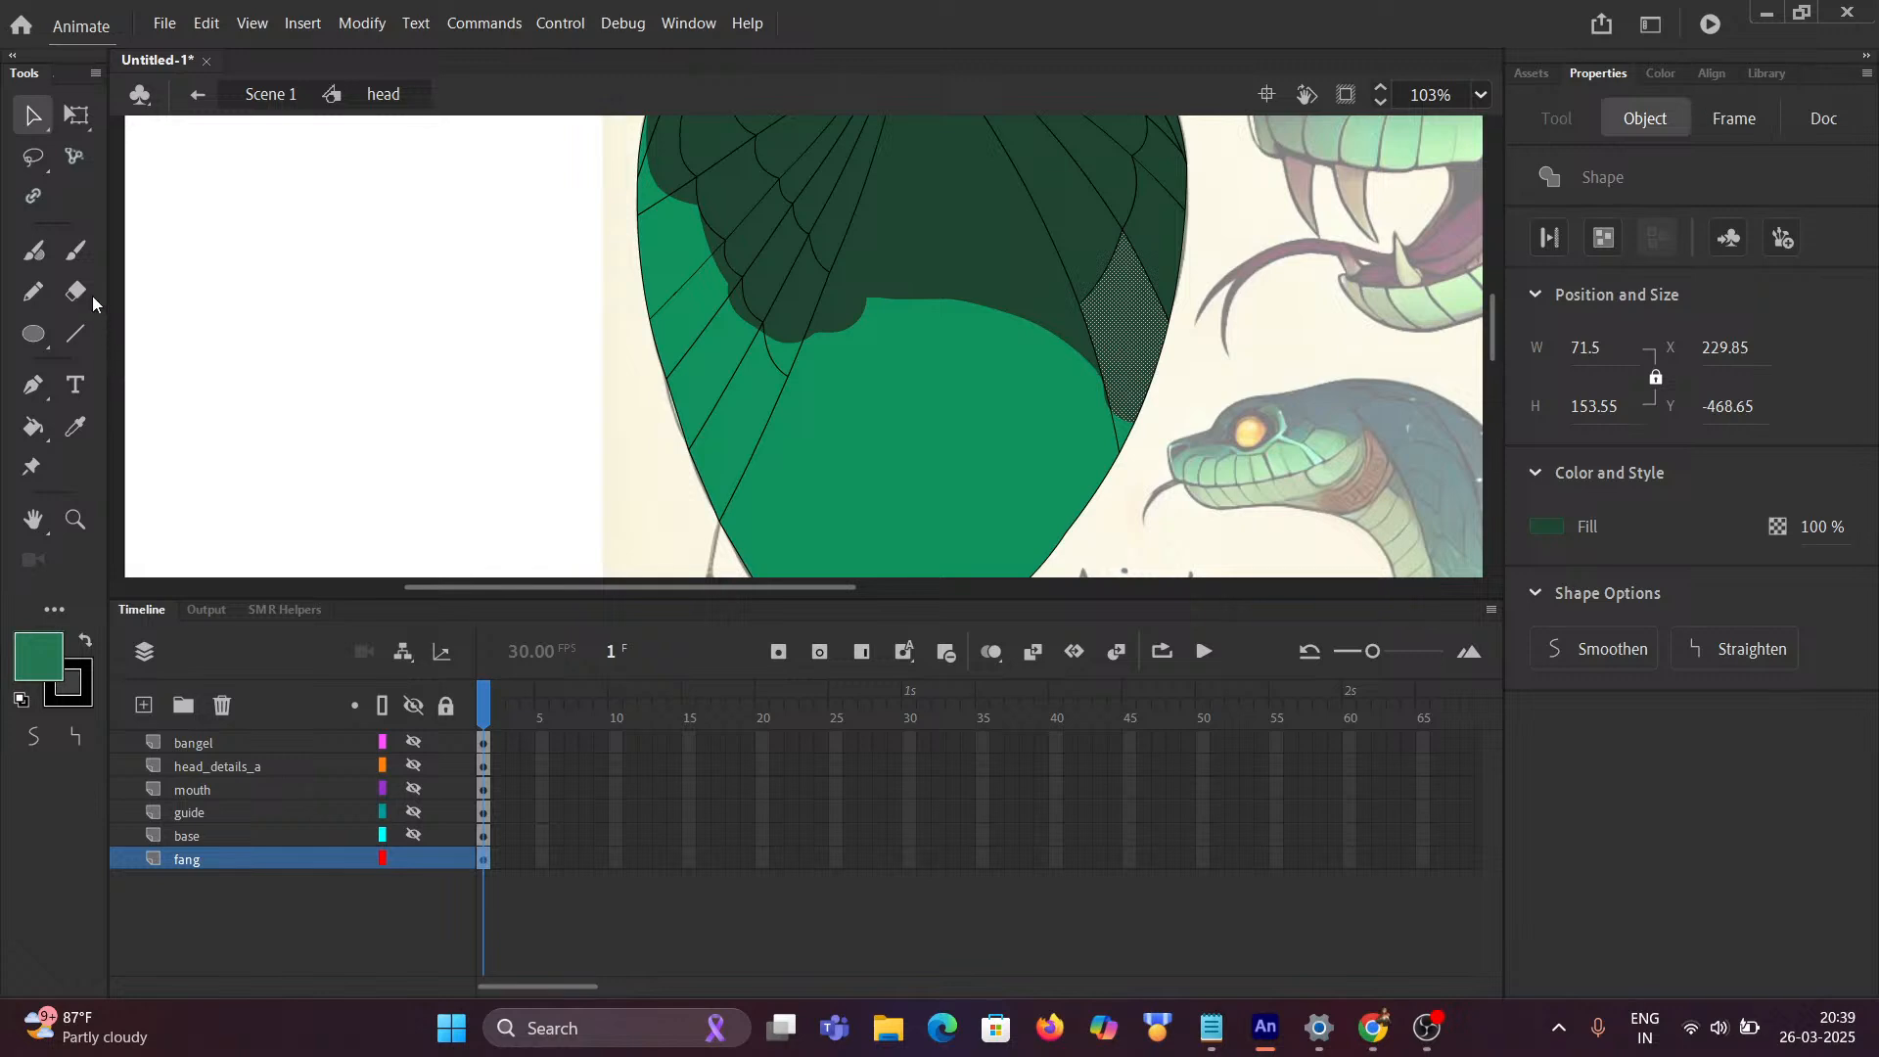
key(b)
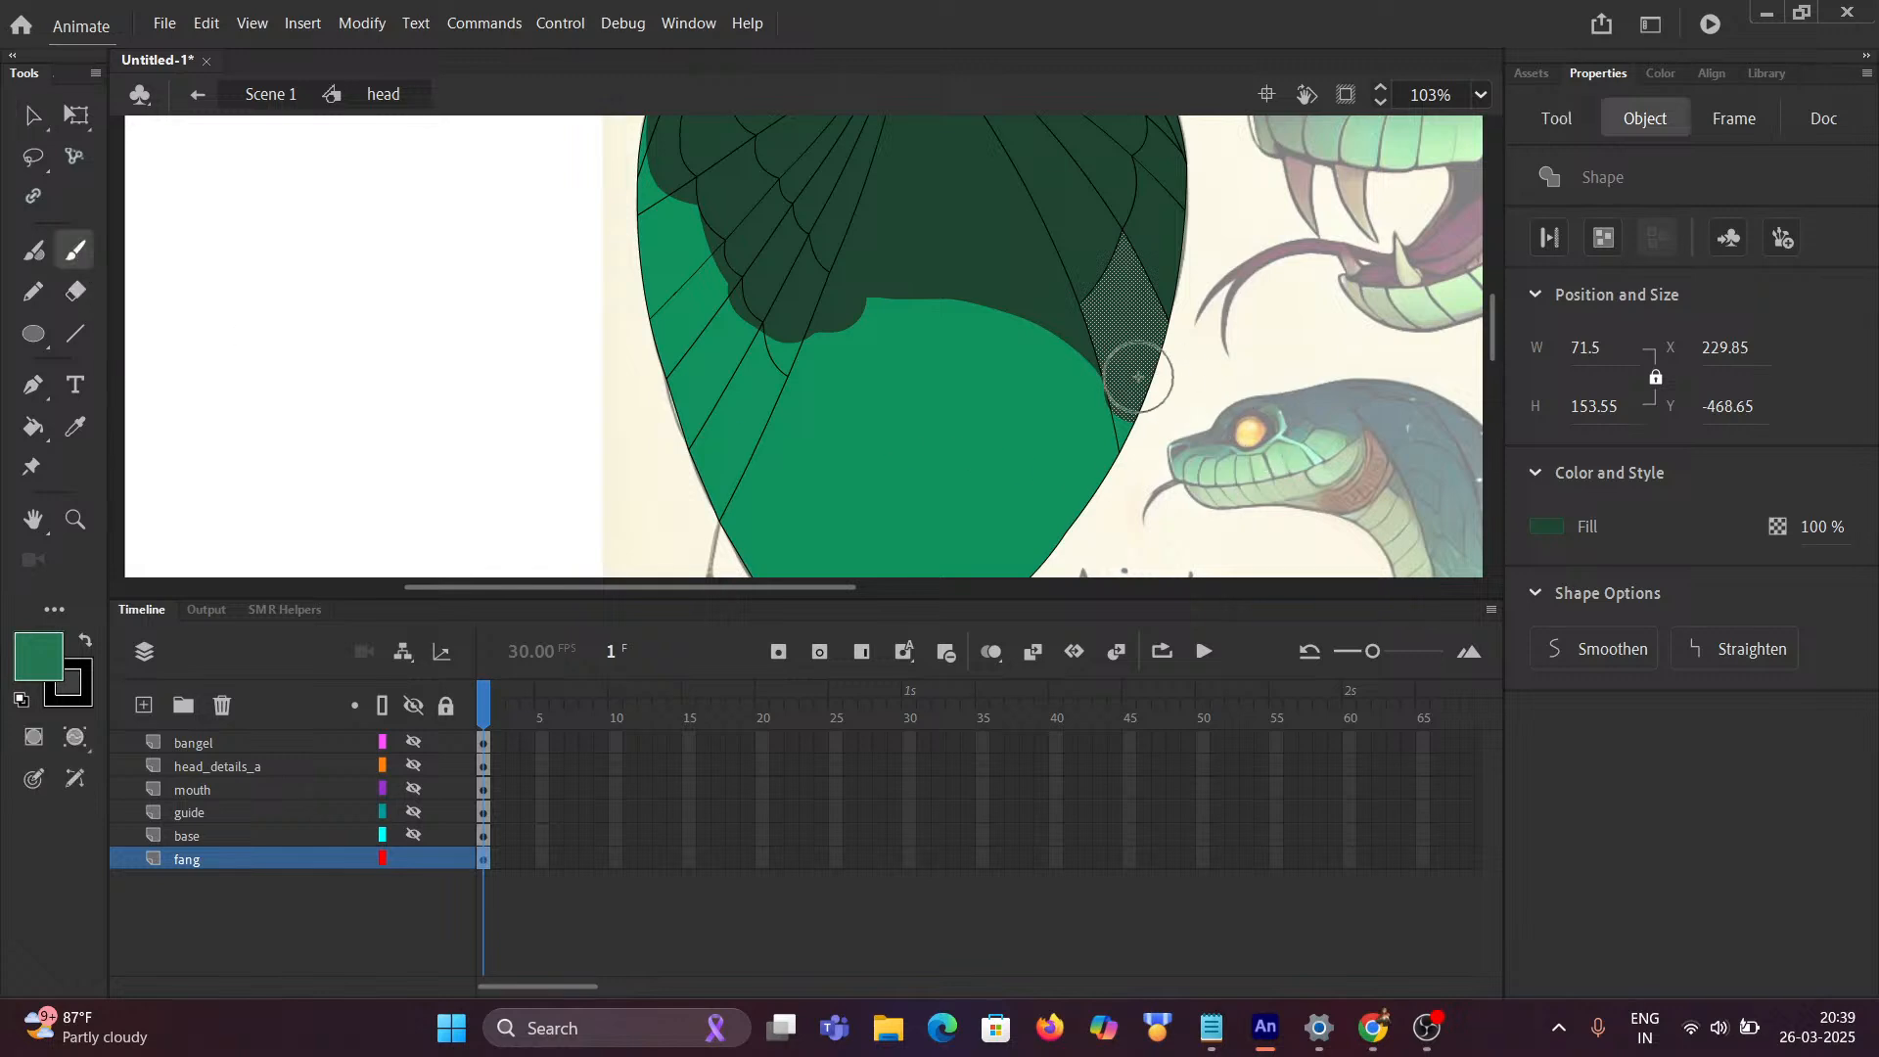
mouse_move(1133, 377)
mouse_down()
mouse_move(1223, 294)
mouse_move(1184, 373)
mouse_move(1150, 338)
mouse_move(1207, 254)
mouse_move(1170, 337)
mouse_move(1241, 206)
mouse_up()
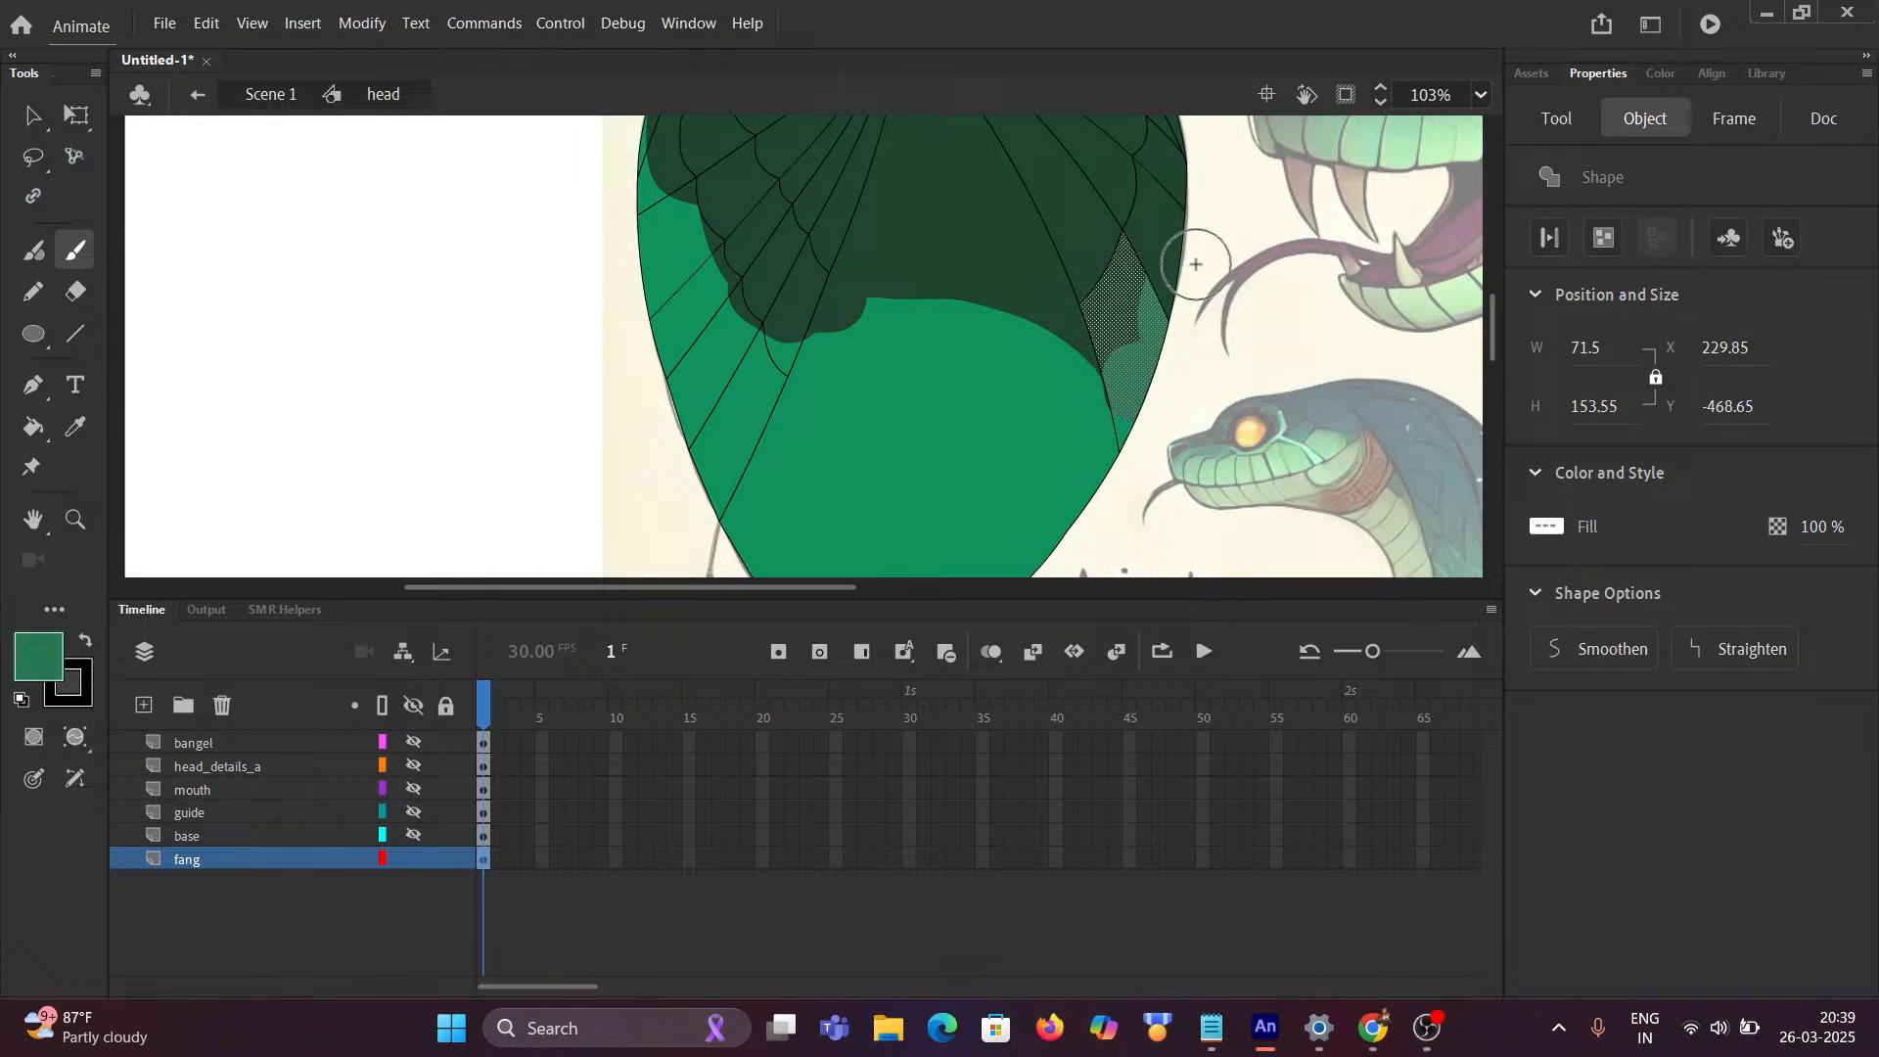
Step: Select the adjacent dark section higher on the hood's right side, paint mid-green over its lower outer part, and deselect it
key(v)
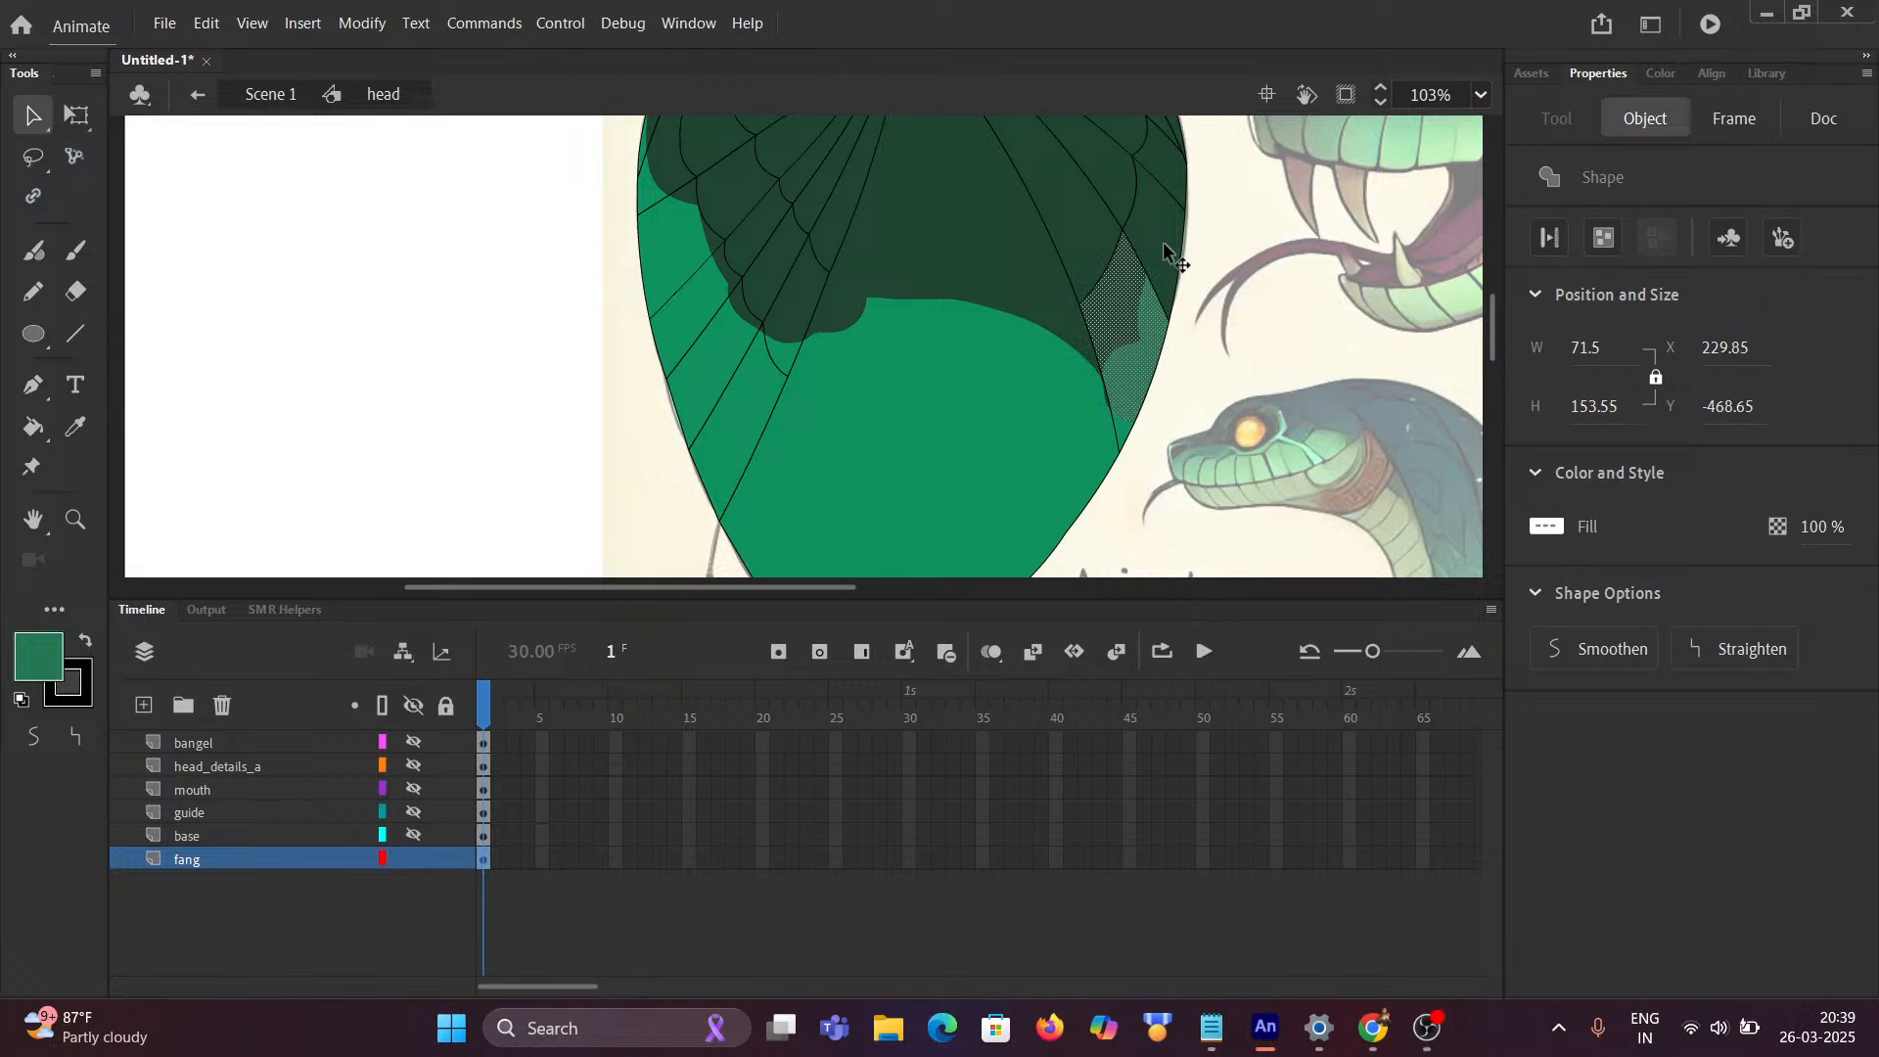
click(1162, 243)
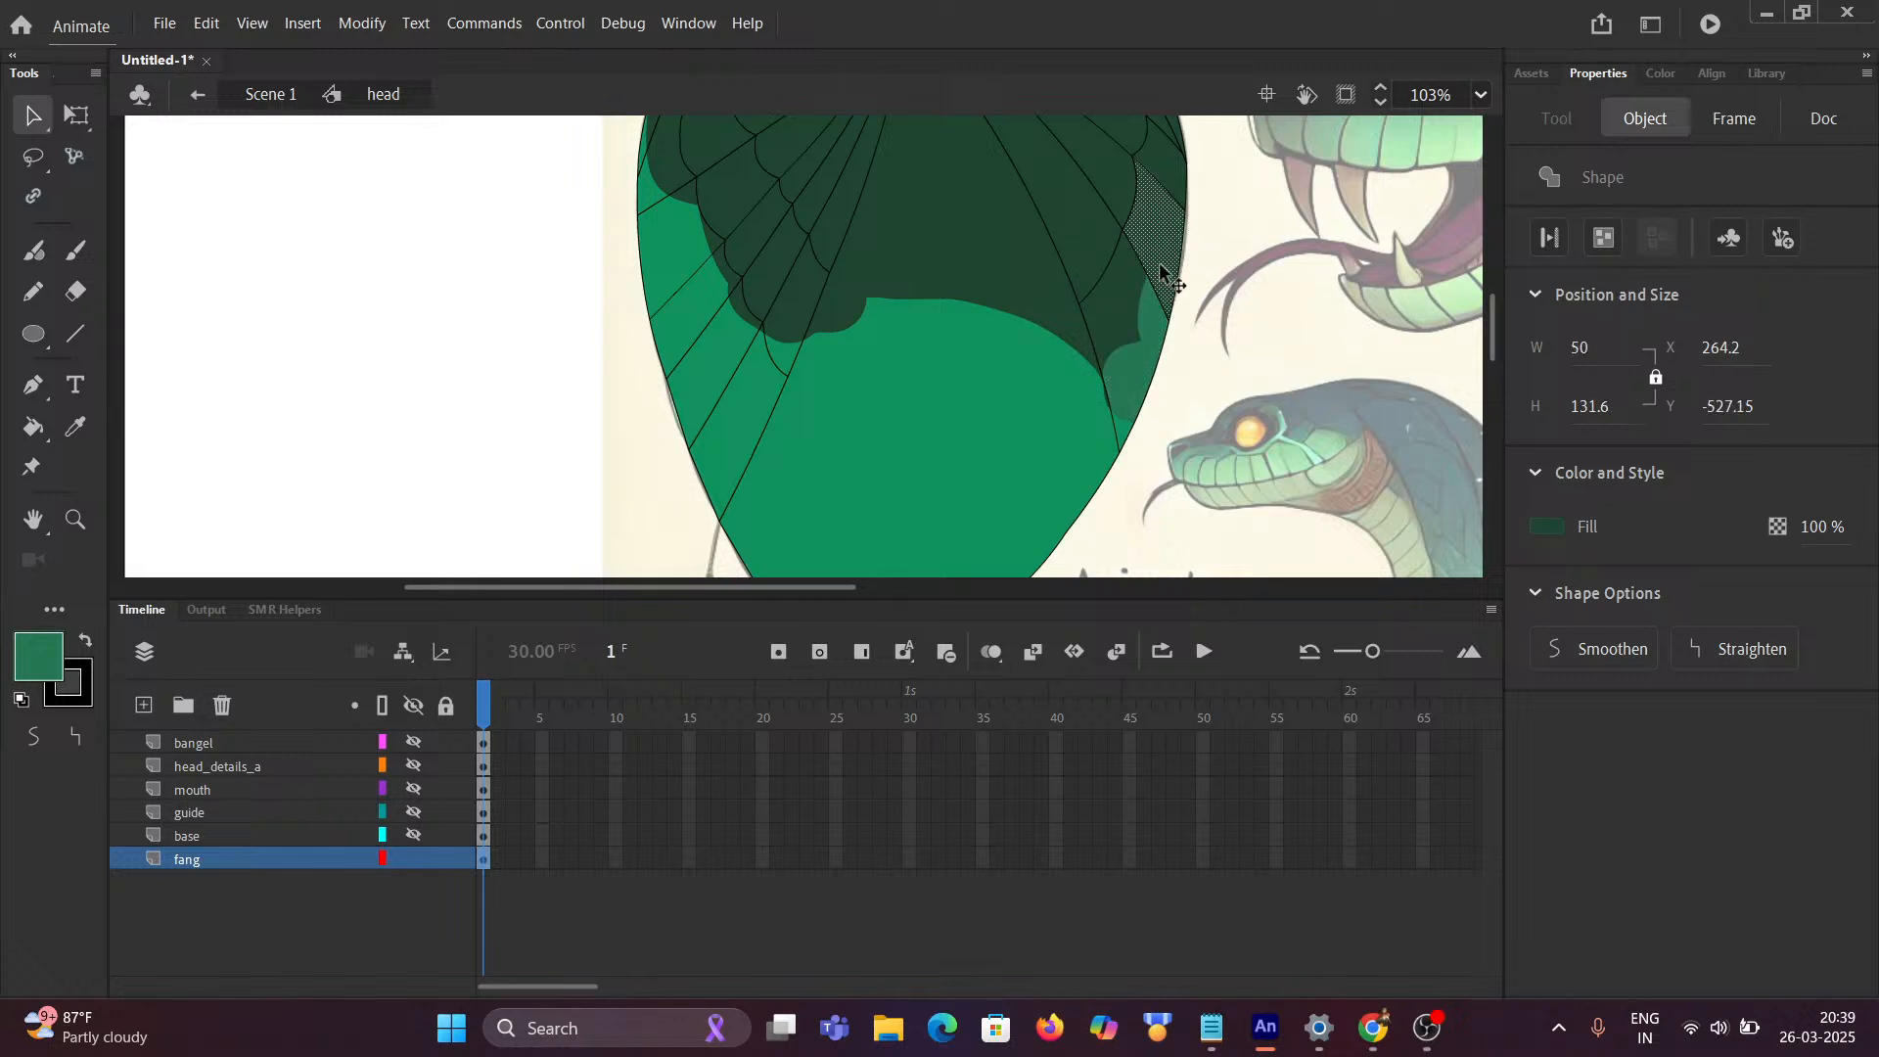
scroll(1263, 364, up, 3)
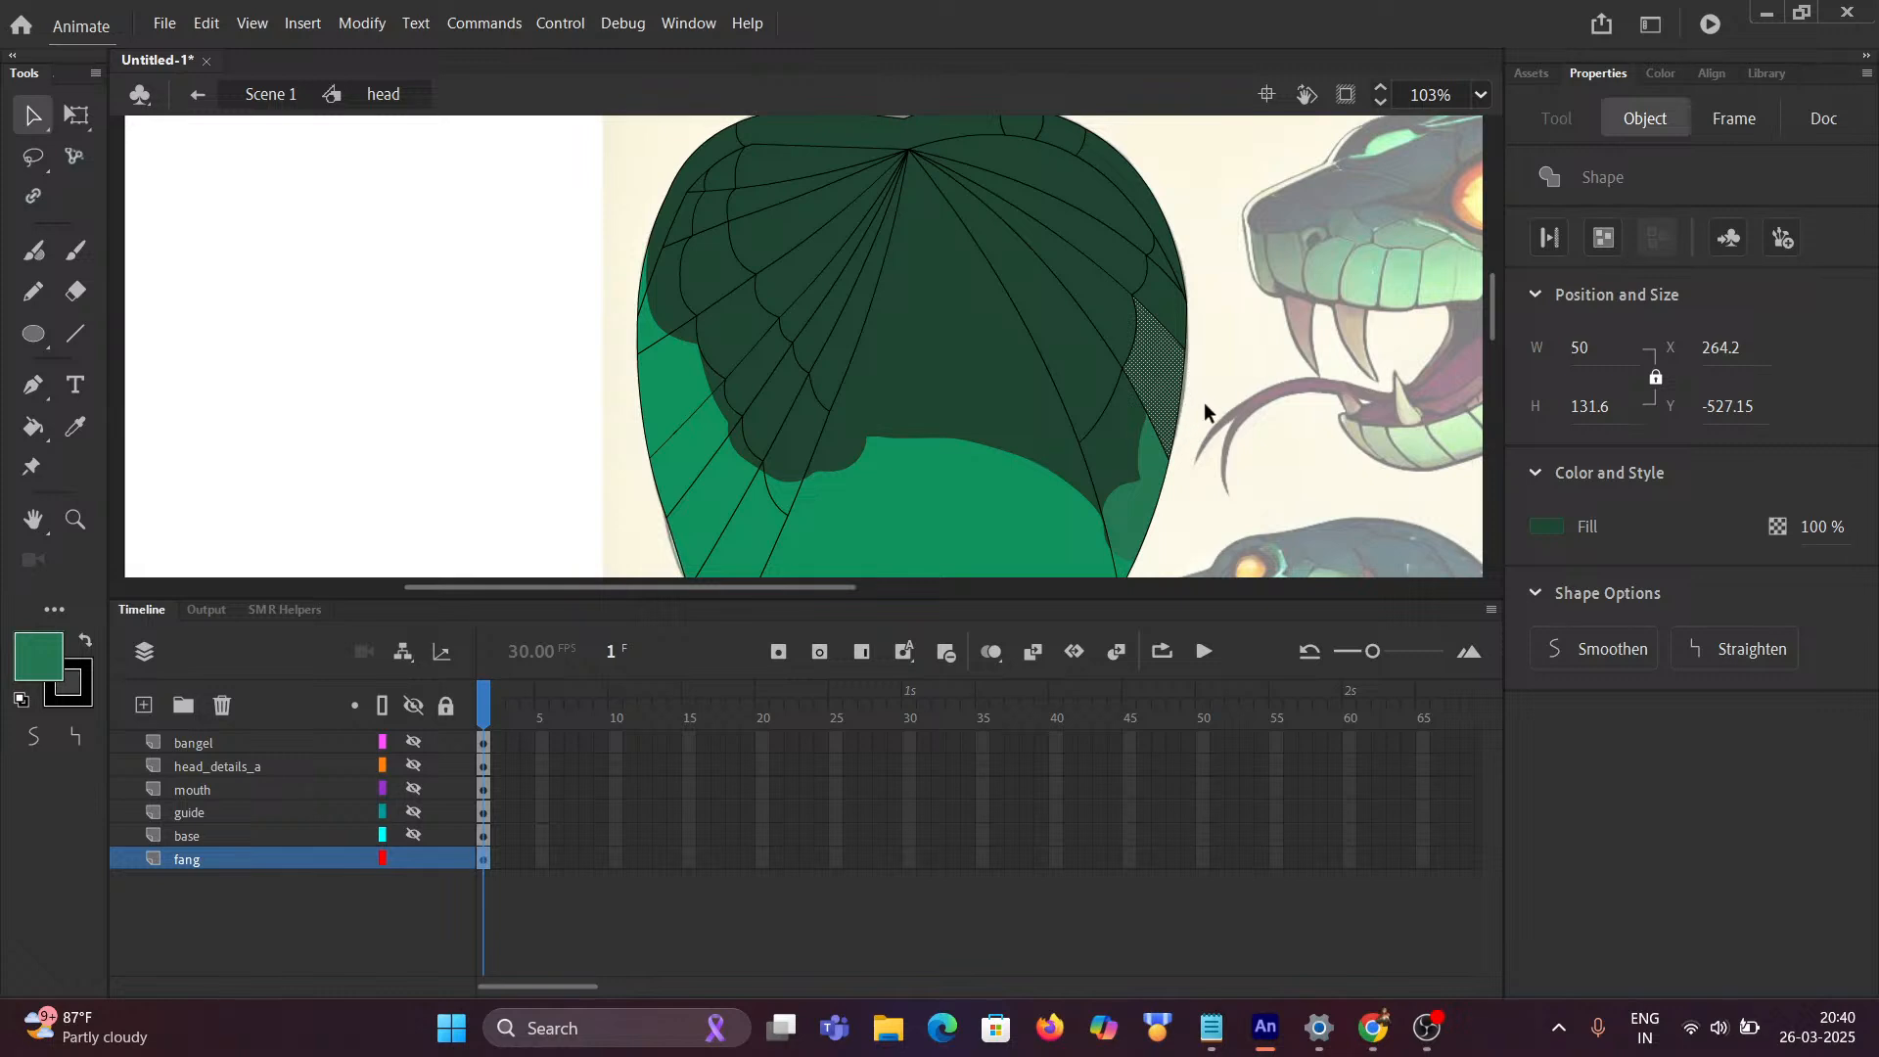
key(b)
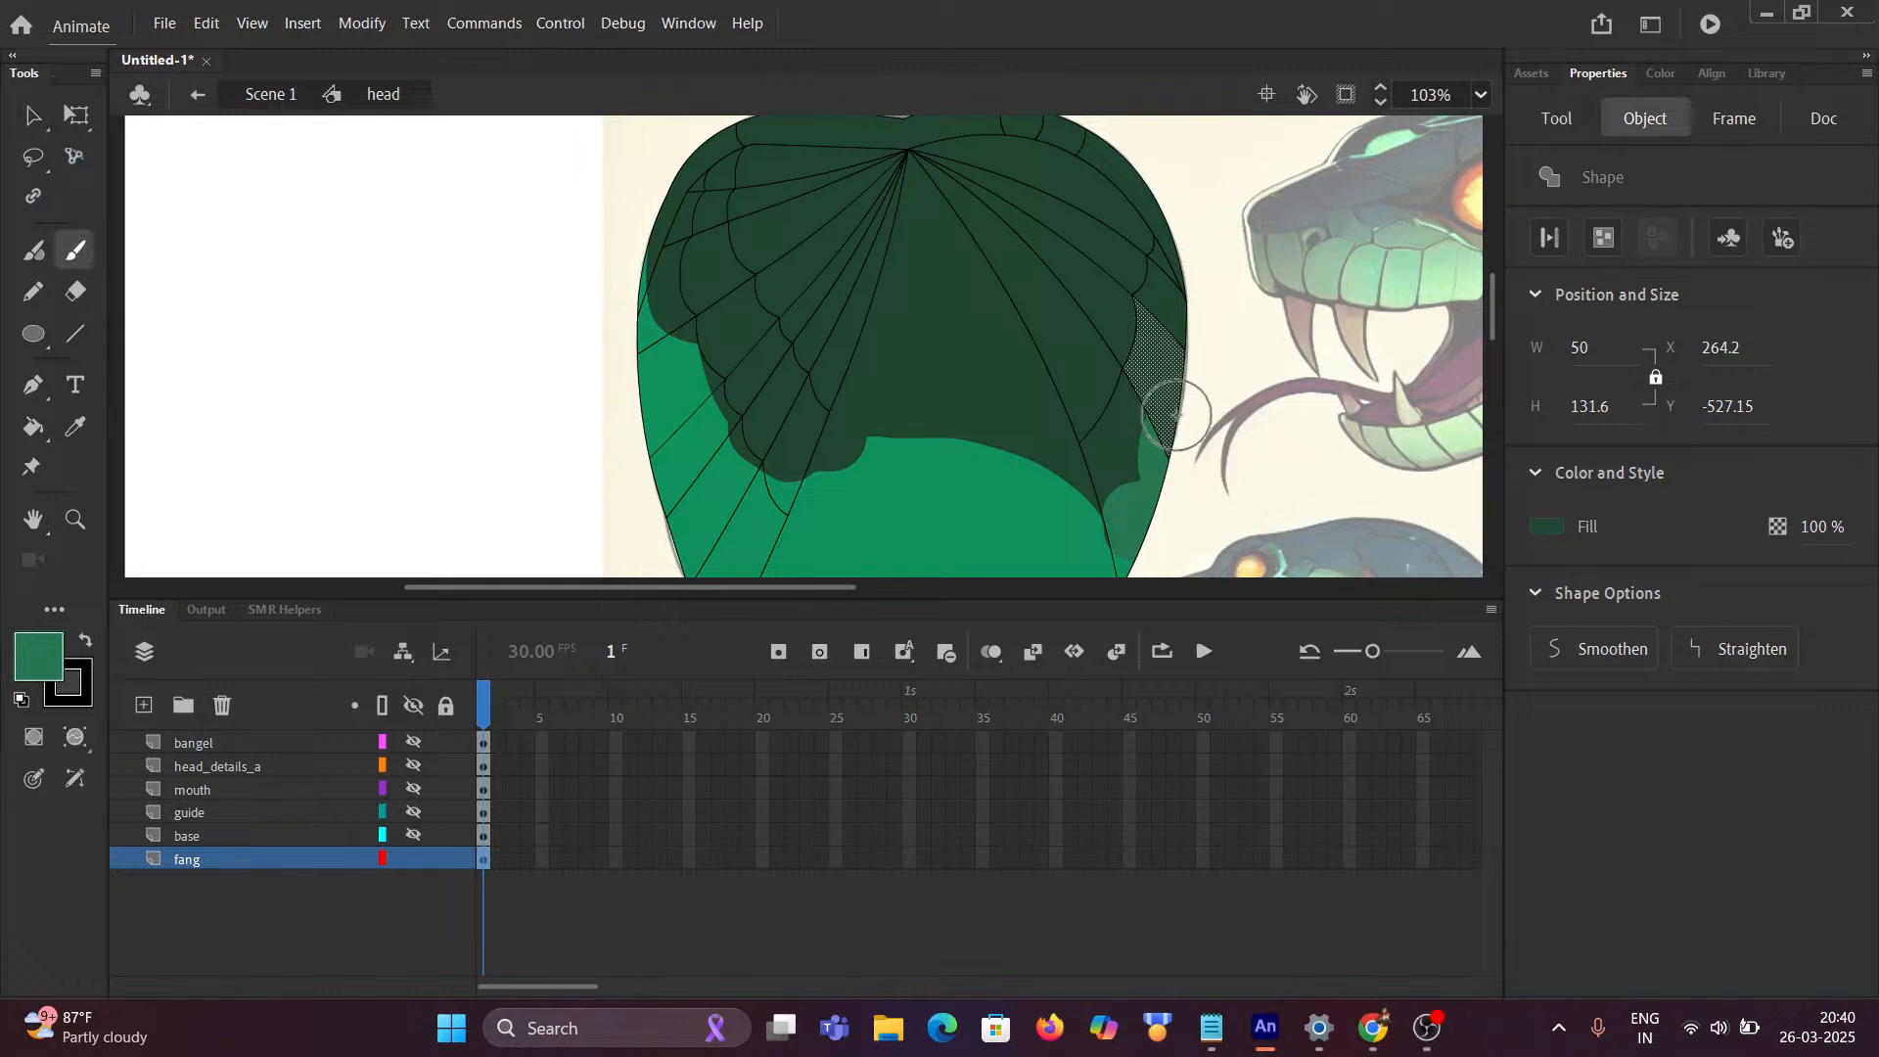
mouse_move(1174, 406)
mouse_down()
mouse_move(1187, 443)
mouse_move(1235, 404)
mouse_move(1228, 430)
mouse_up()
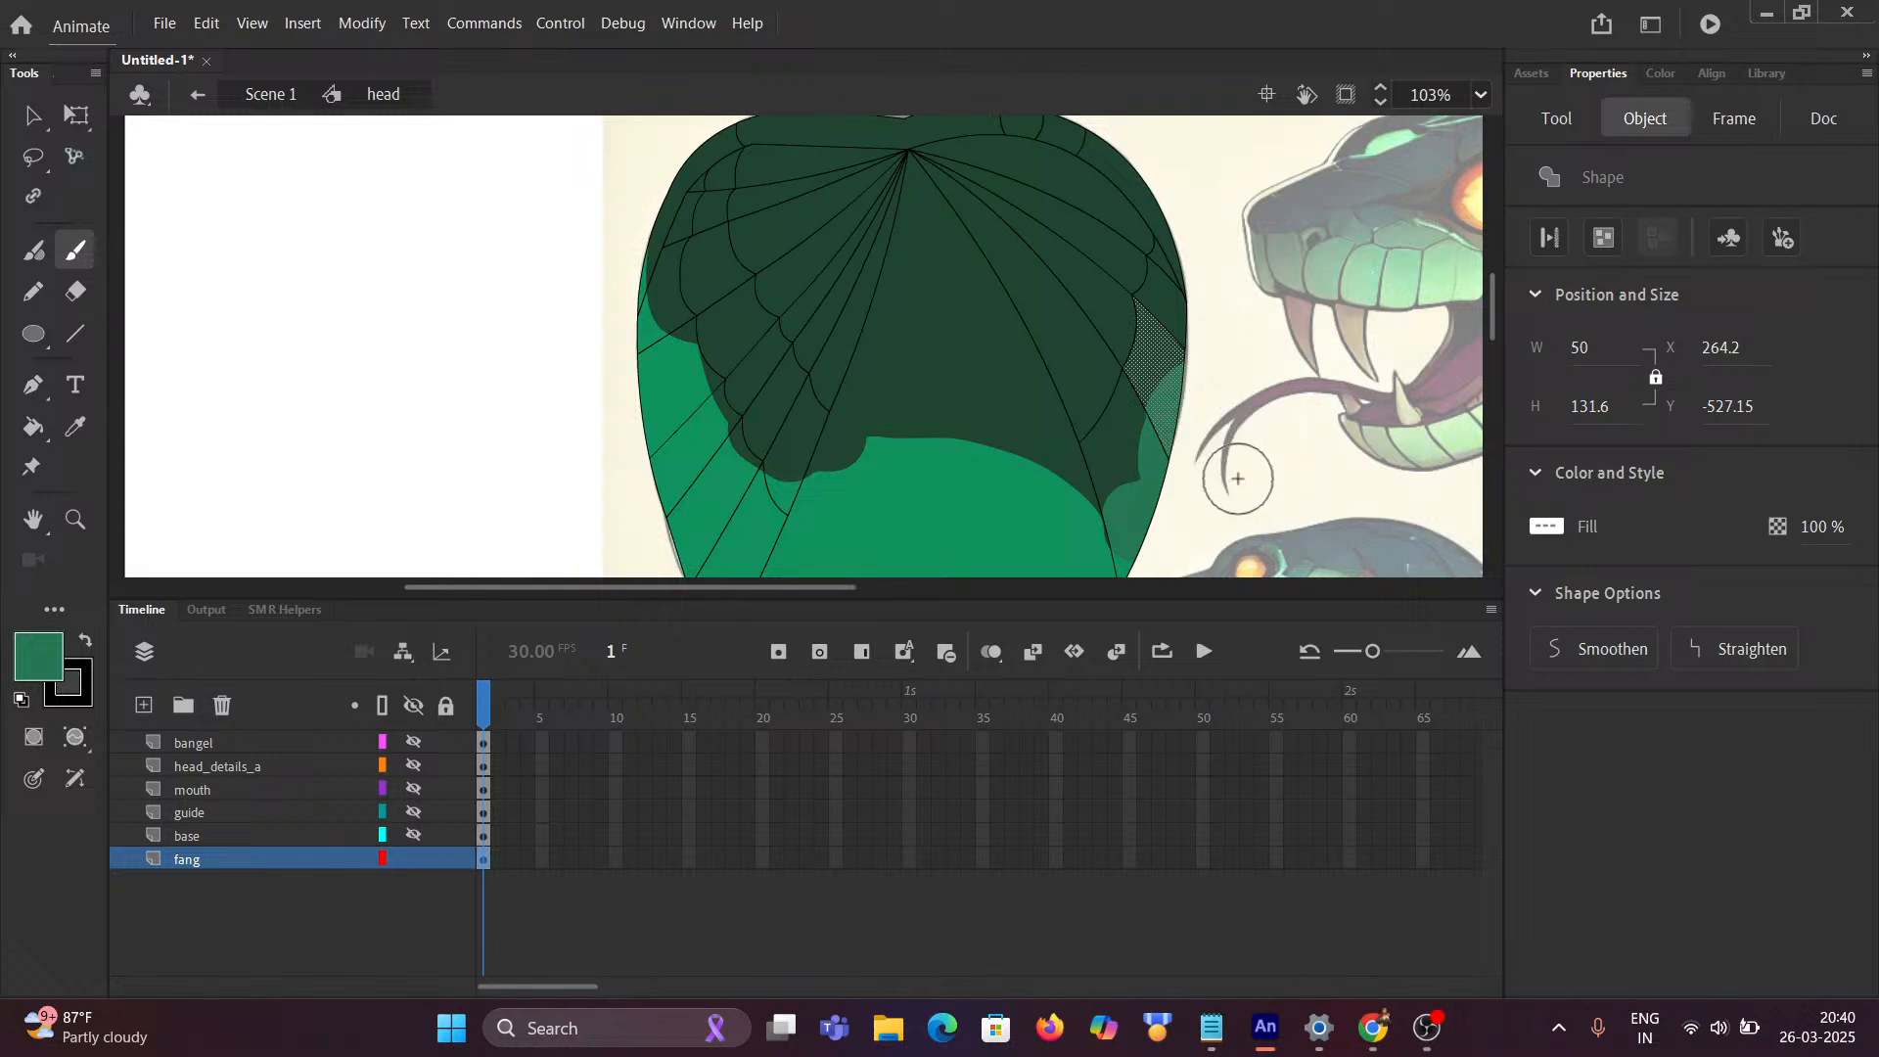
scroll(1228, 450, down, 3)
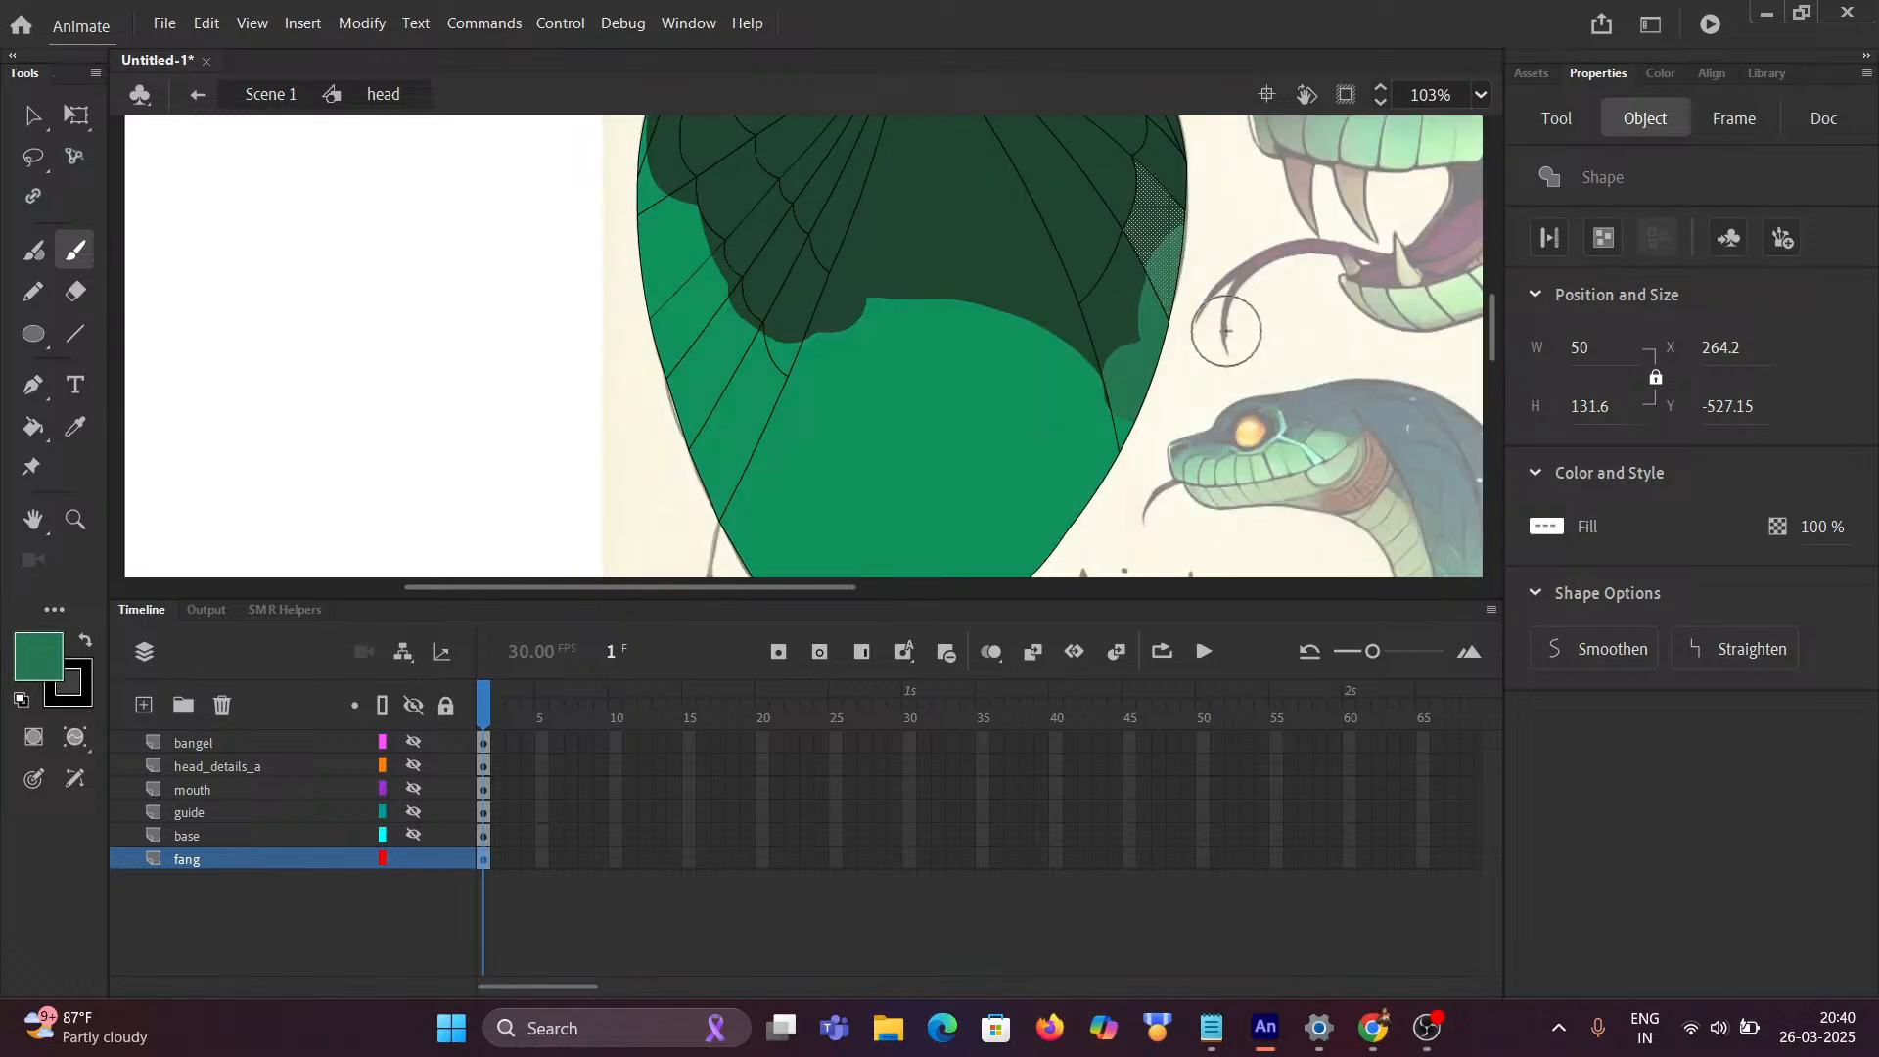
key(v)
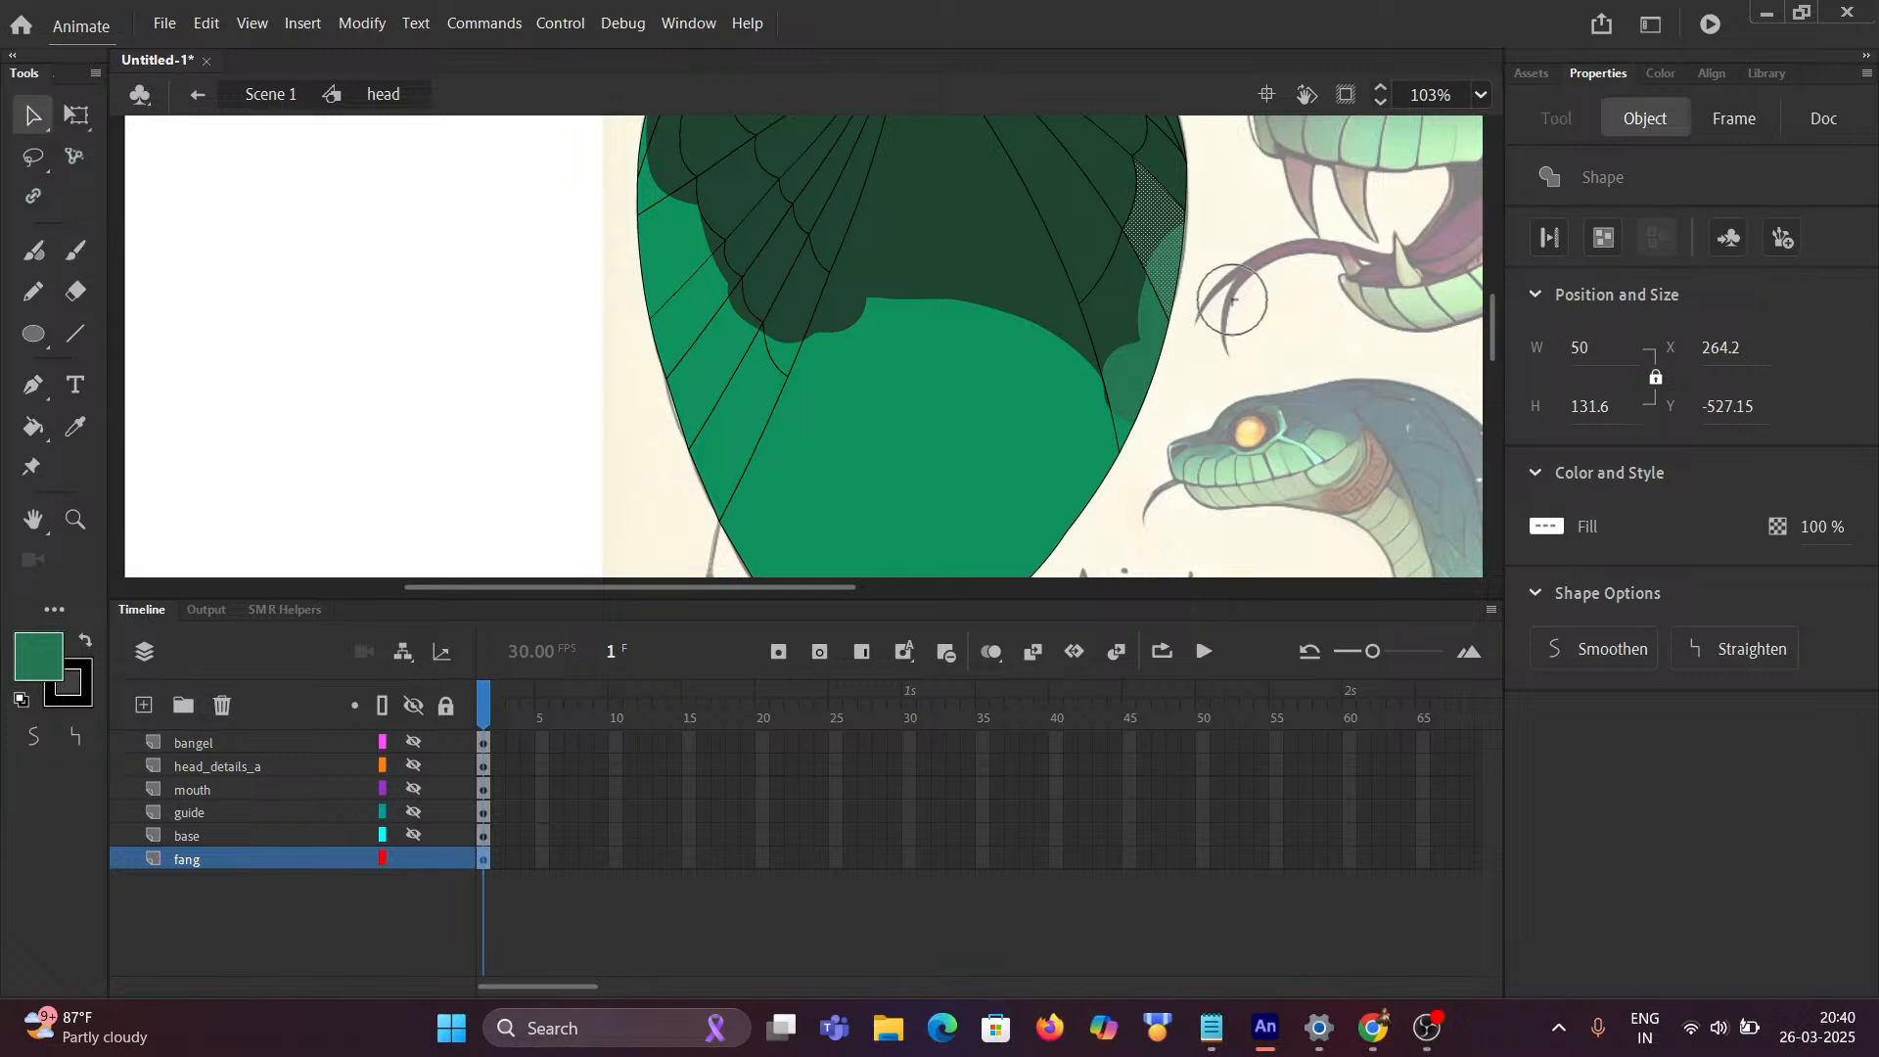
click(1247, 302)
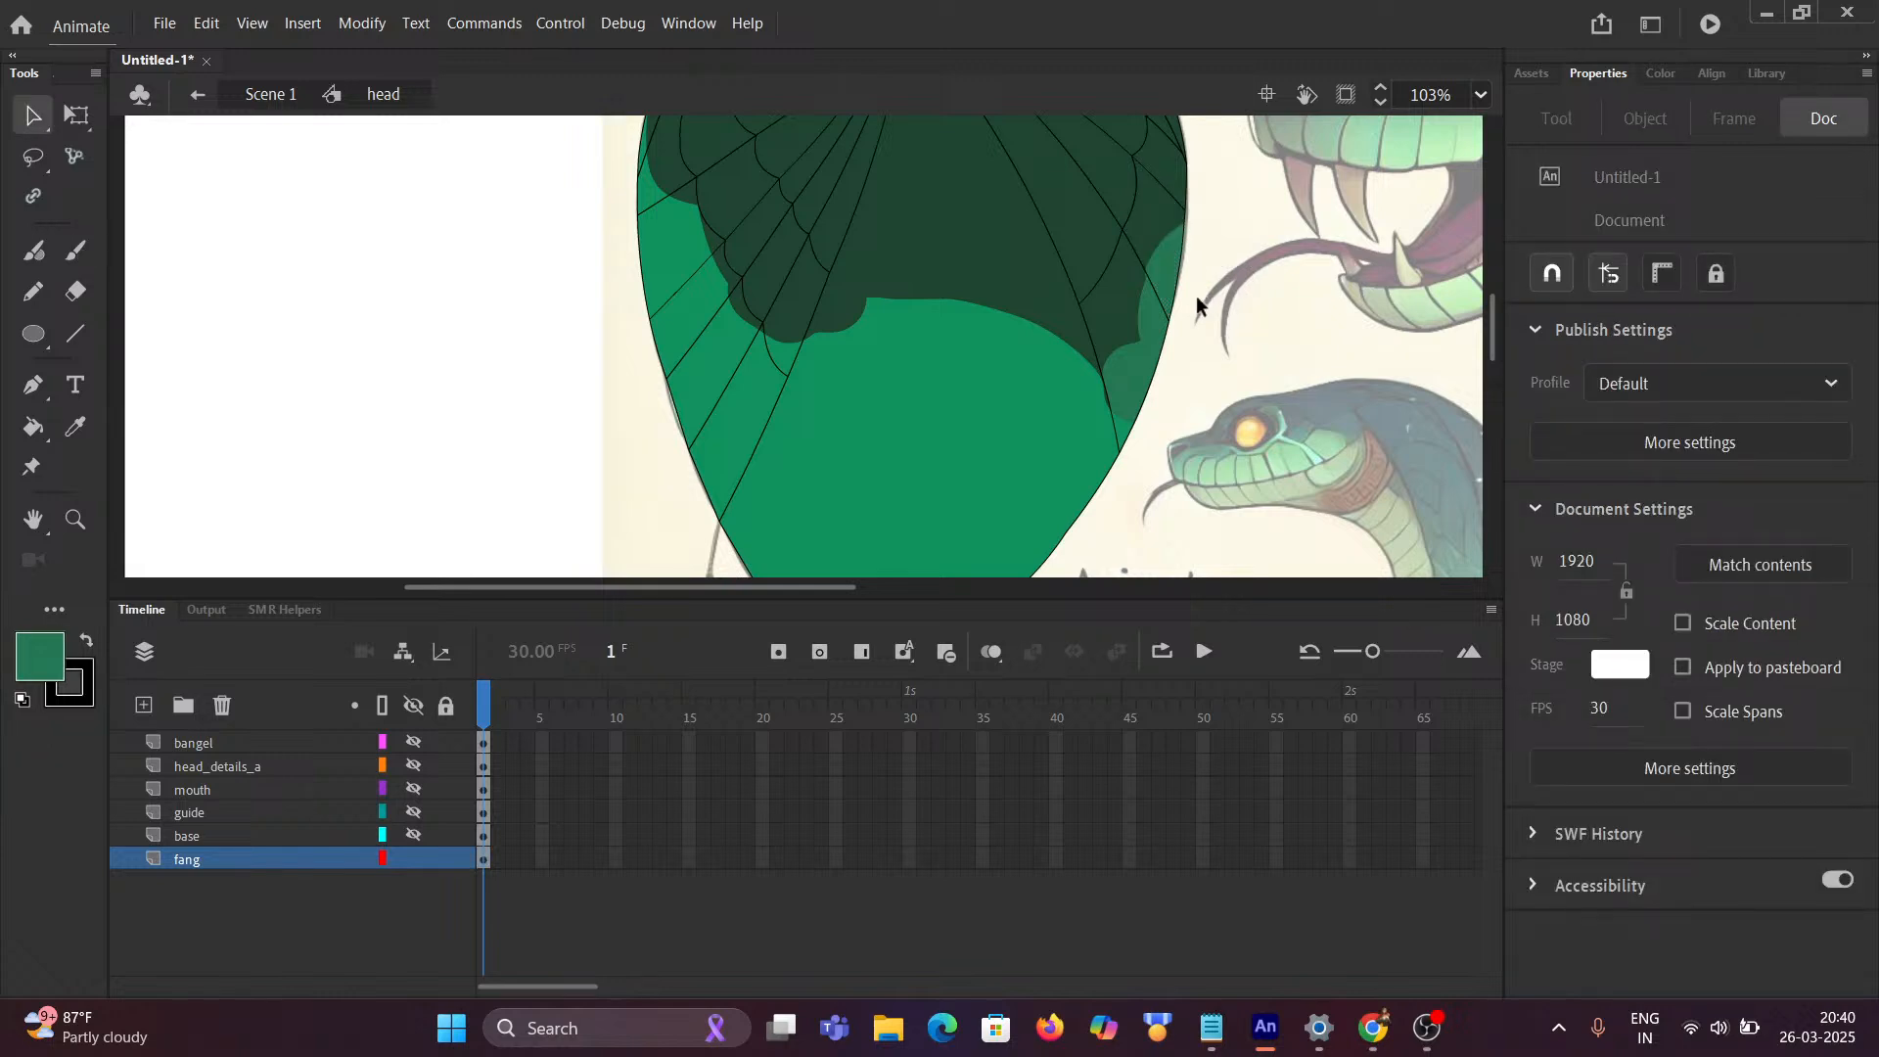
Step: Select the hood's large bright green section, paint a mid-green patch at its upper right edge, and deselect it
scroll(1150, 423, down, 2)
scroll(1150, 423, up, 2)
click(1097, 435)
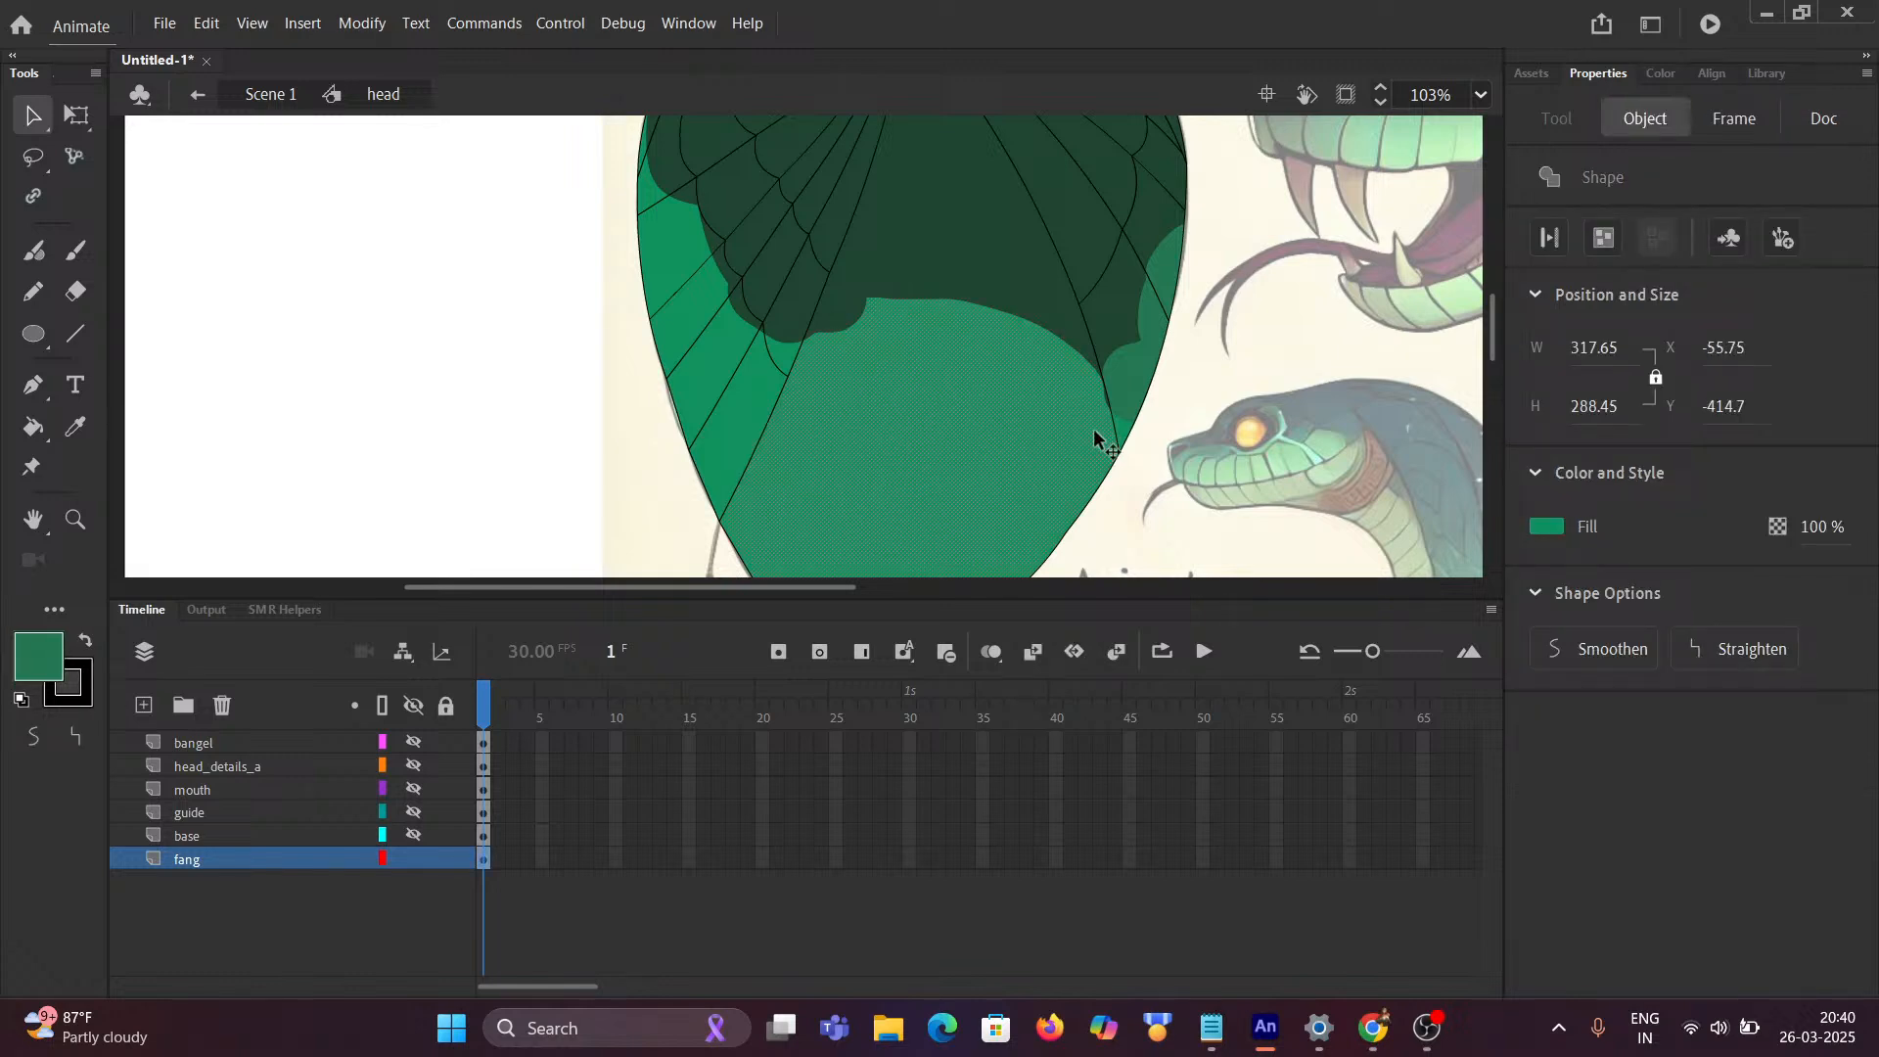
key(b)
mouse_move(1104, 399)
mouse_down()
mouse_move(1076, 416)
mouse_move(1126, 487)
mouse_up()
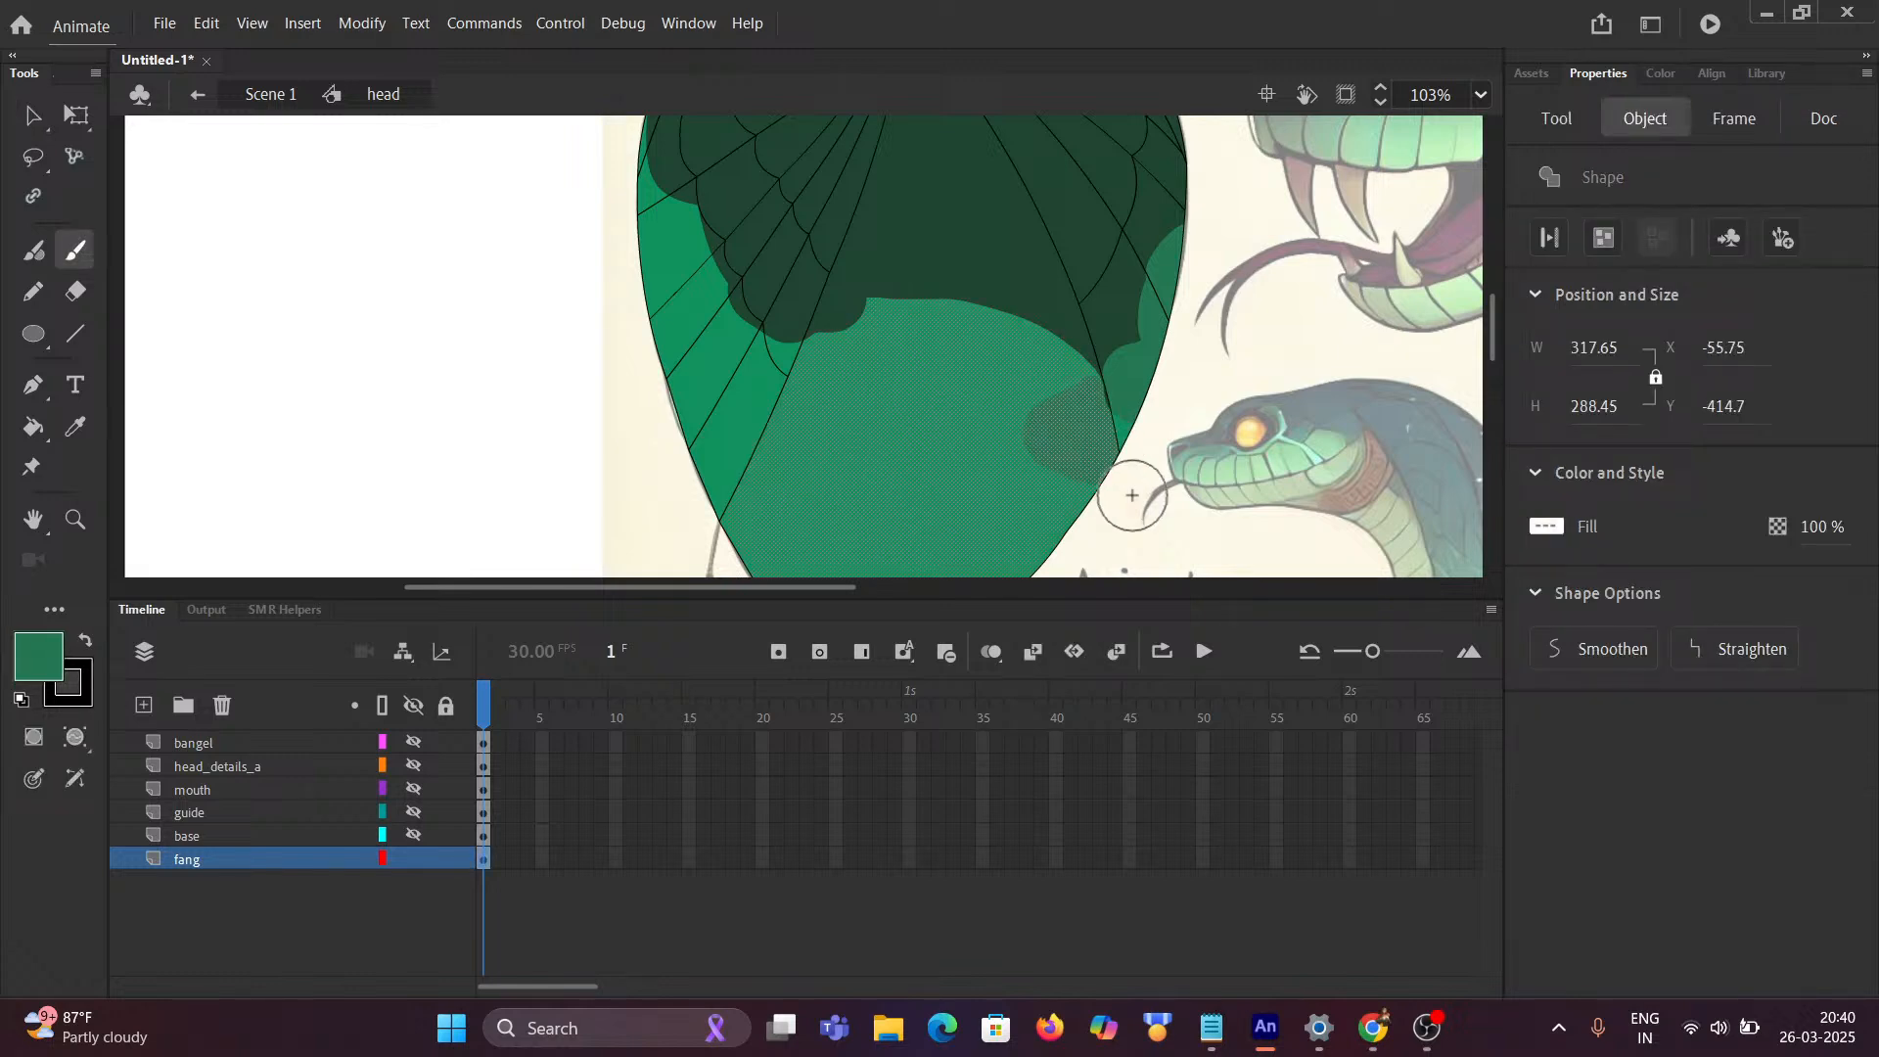
key(v)
click(1178, 496)
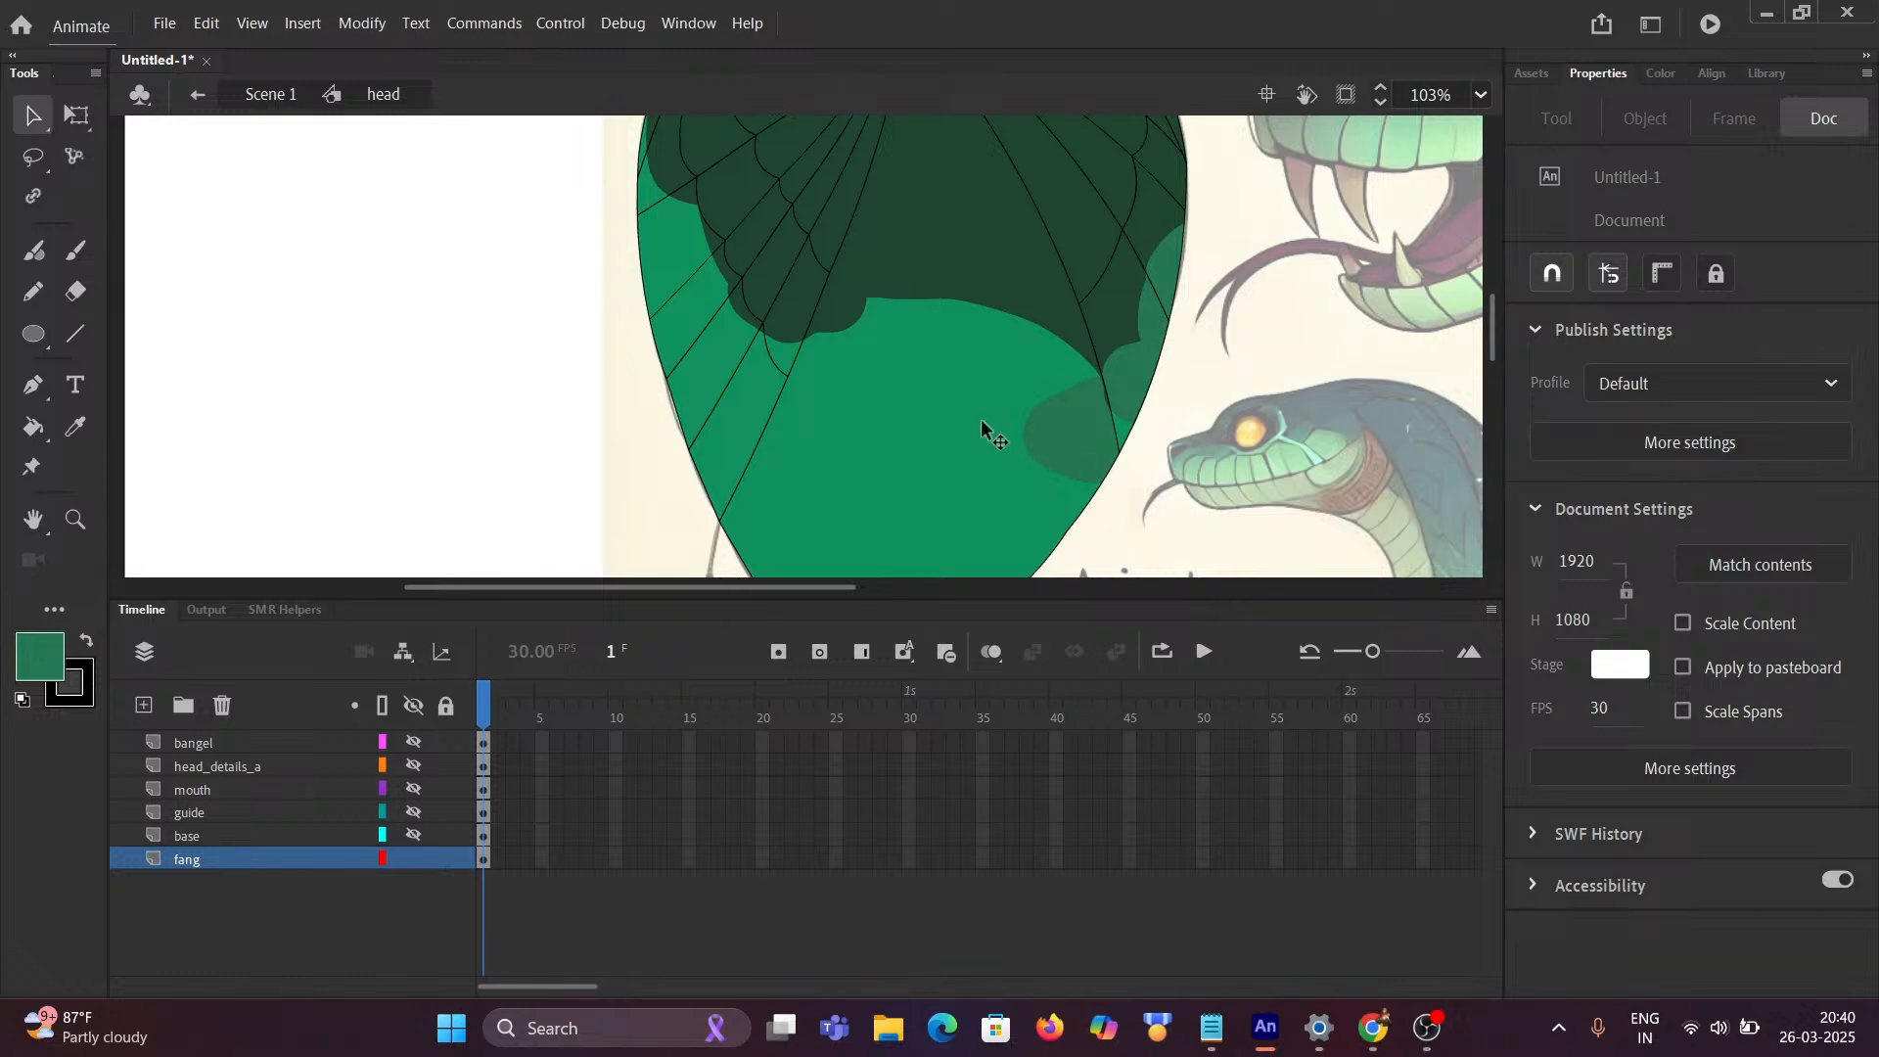
Step: Compare the hood's shading with the snake drawings in the reference image
scroll(981, 419, down, 3)
scroll(866, 440, up, 2)
scroll(862, 446, up, 2)
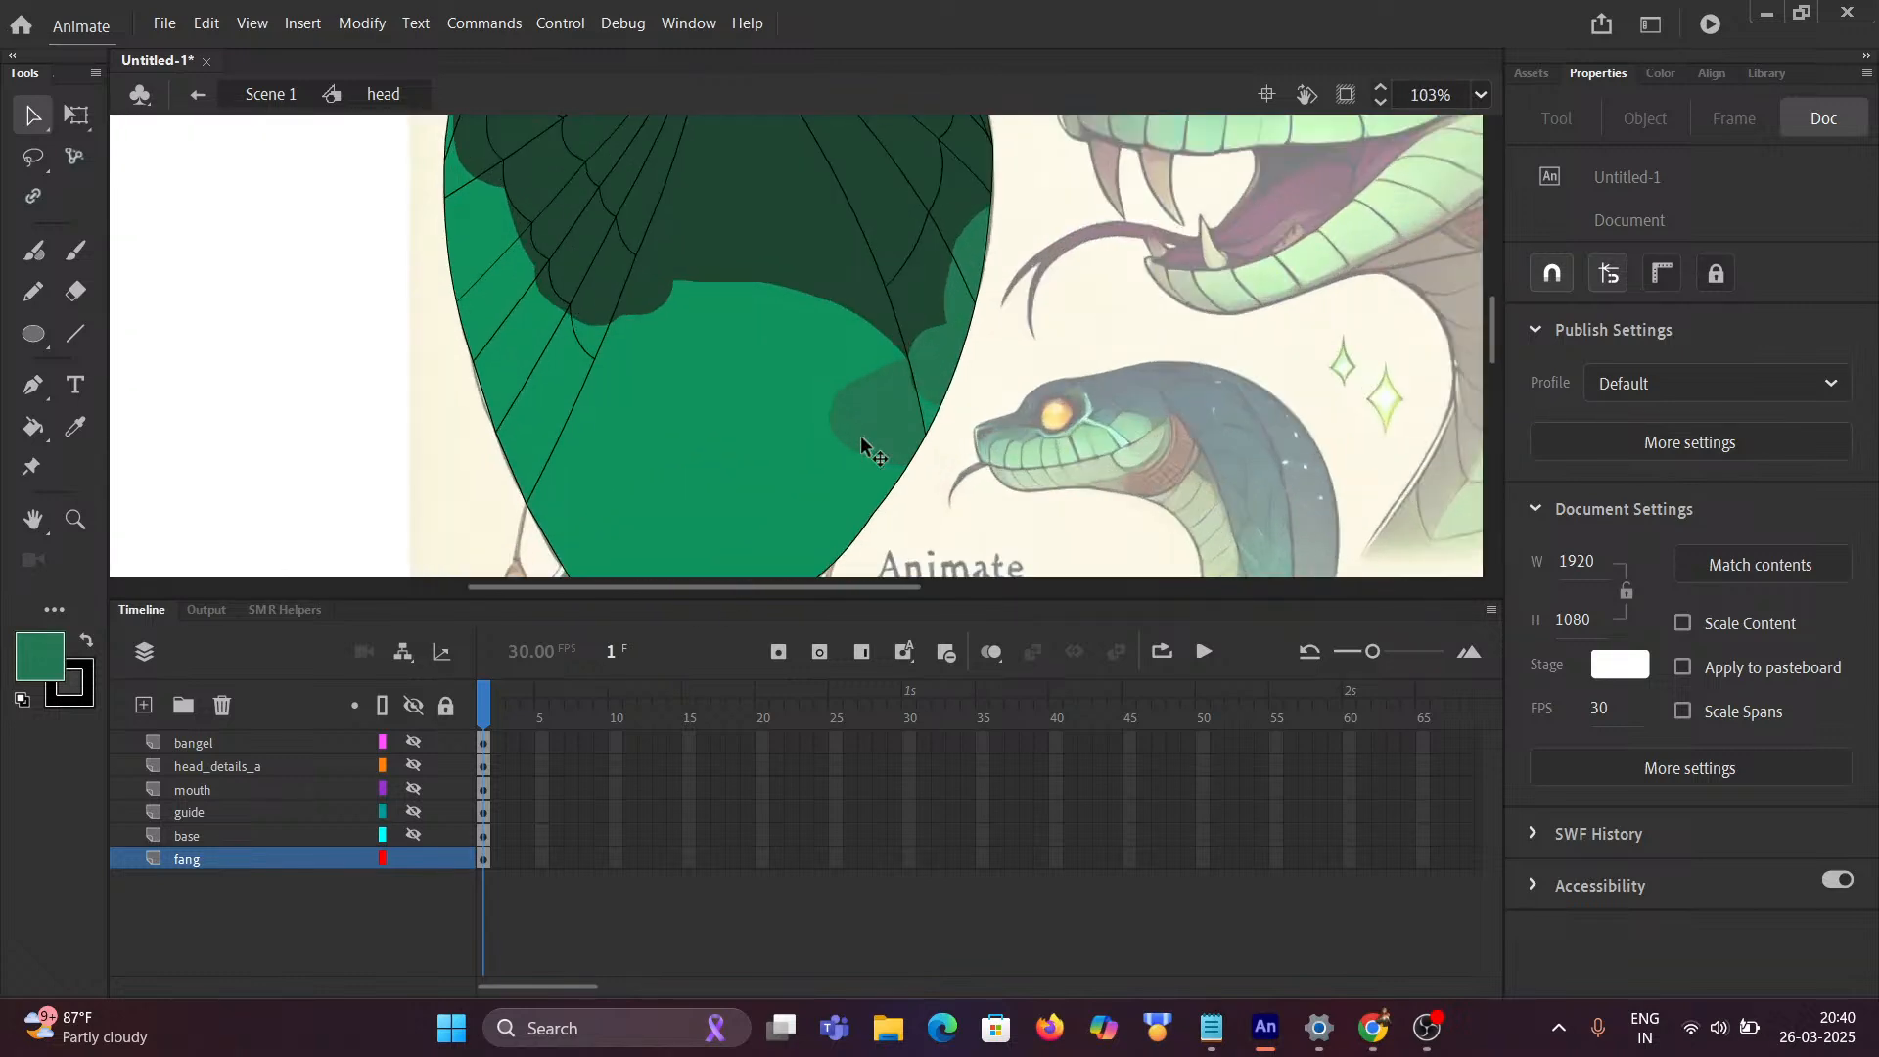
scroll(861, 440, down, 3)
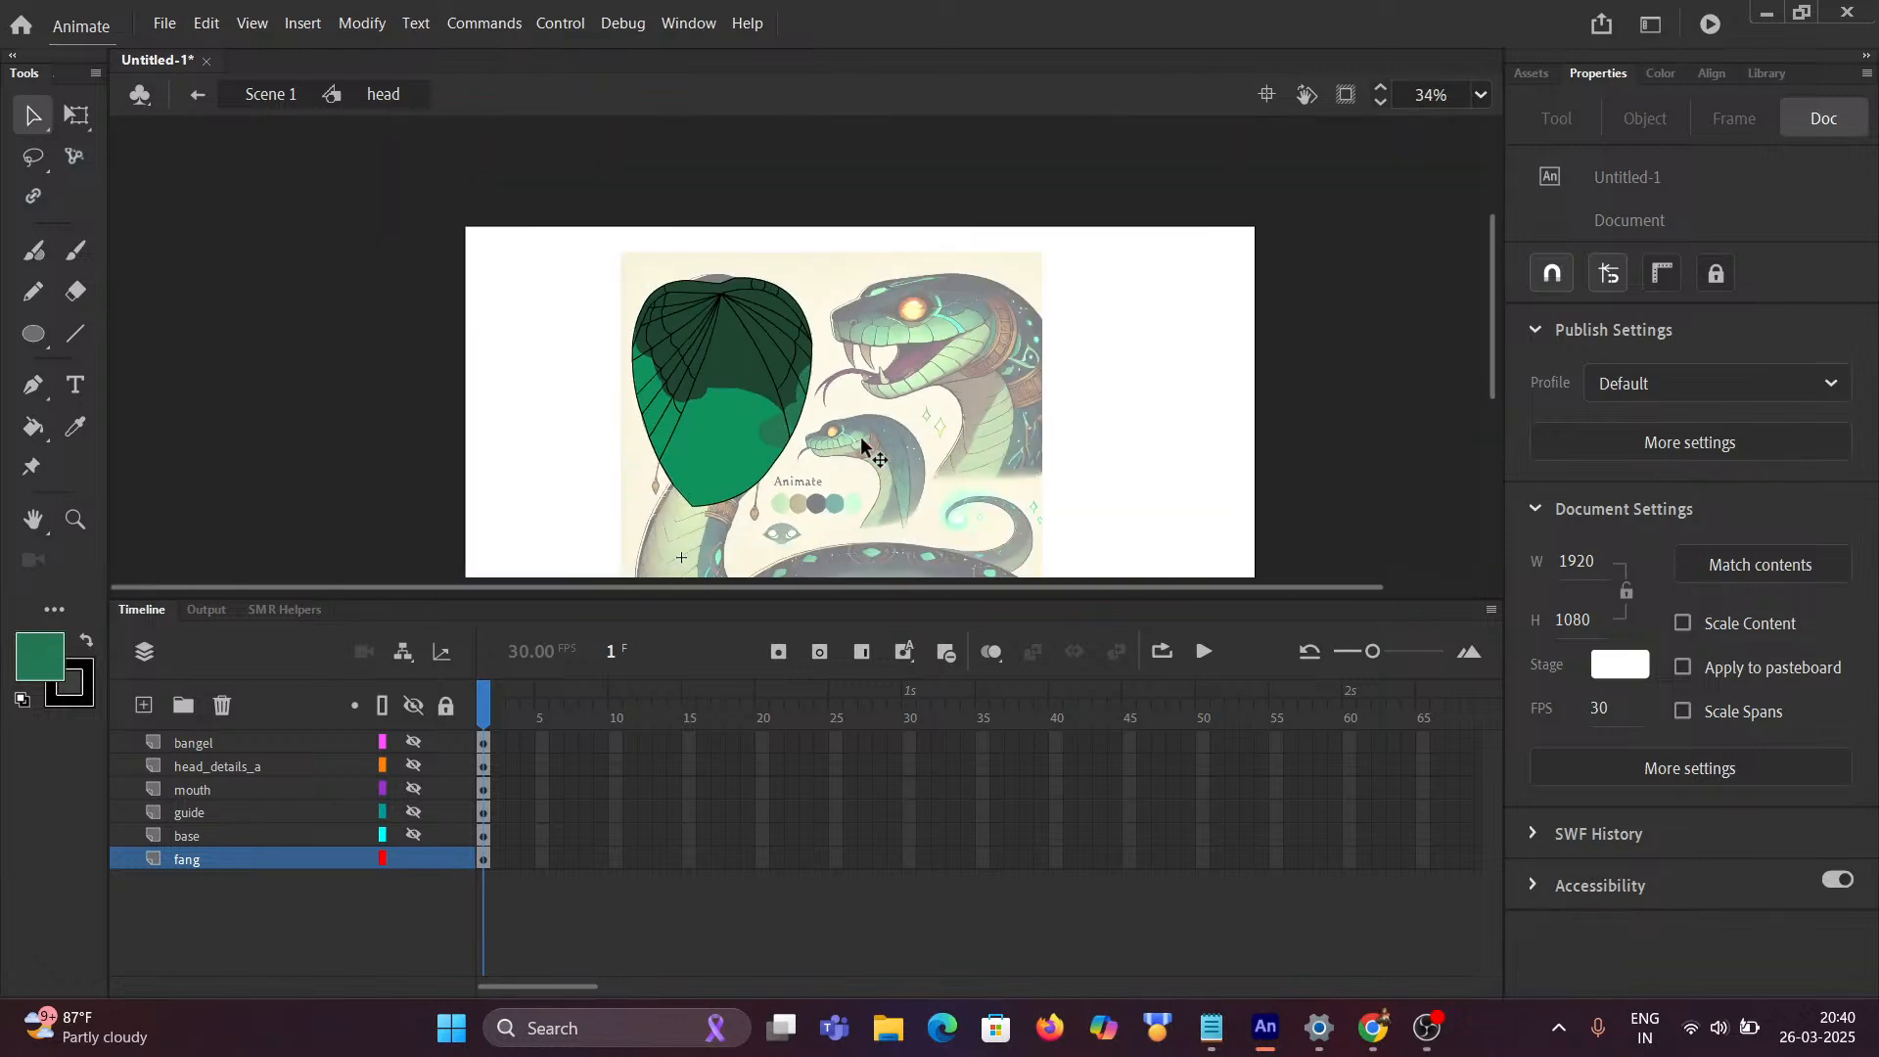
scroll(918, 393, up, 2)
scroll(928, 401, up, 2)
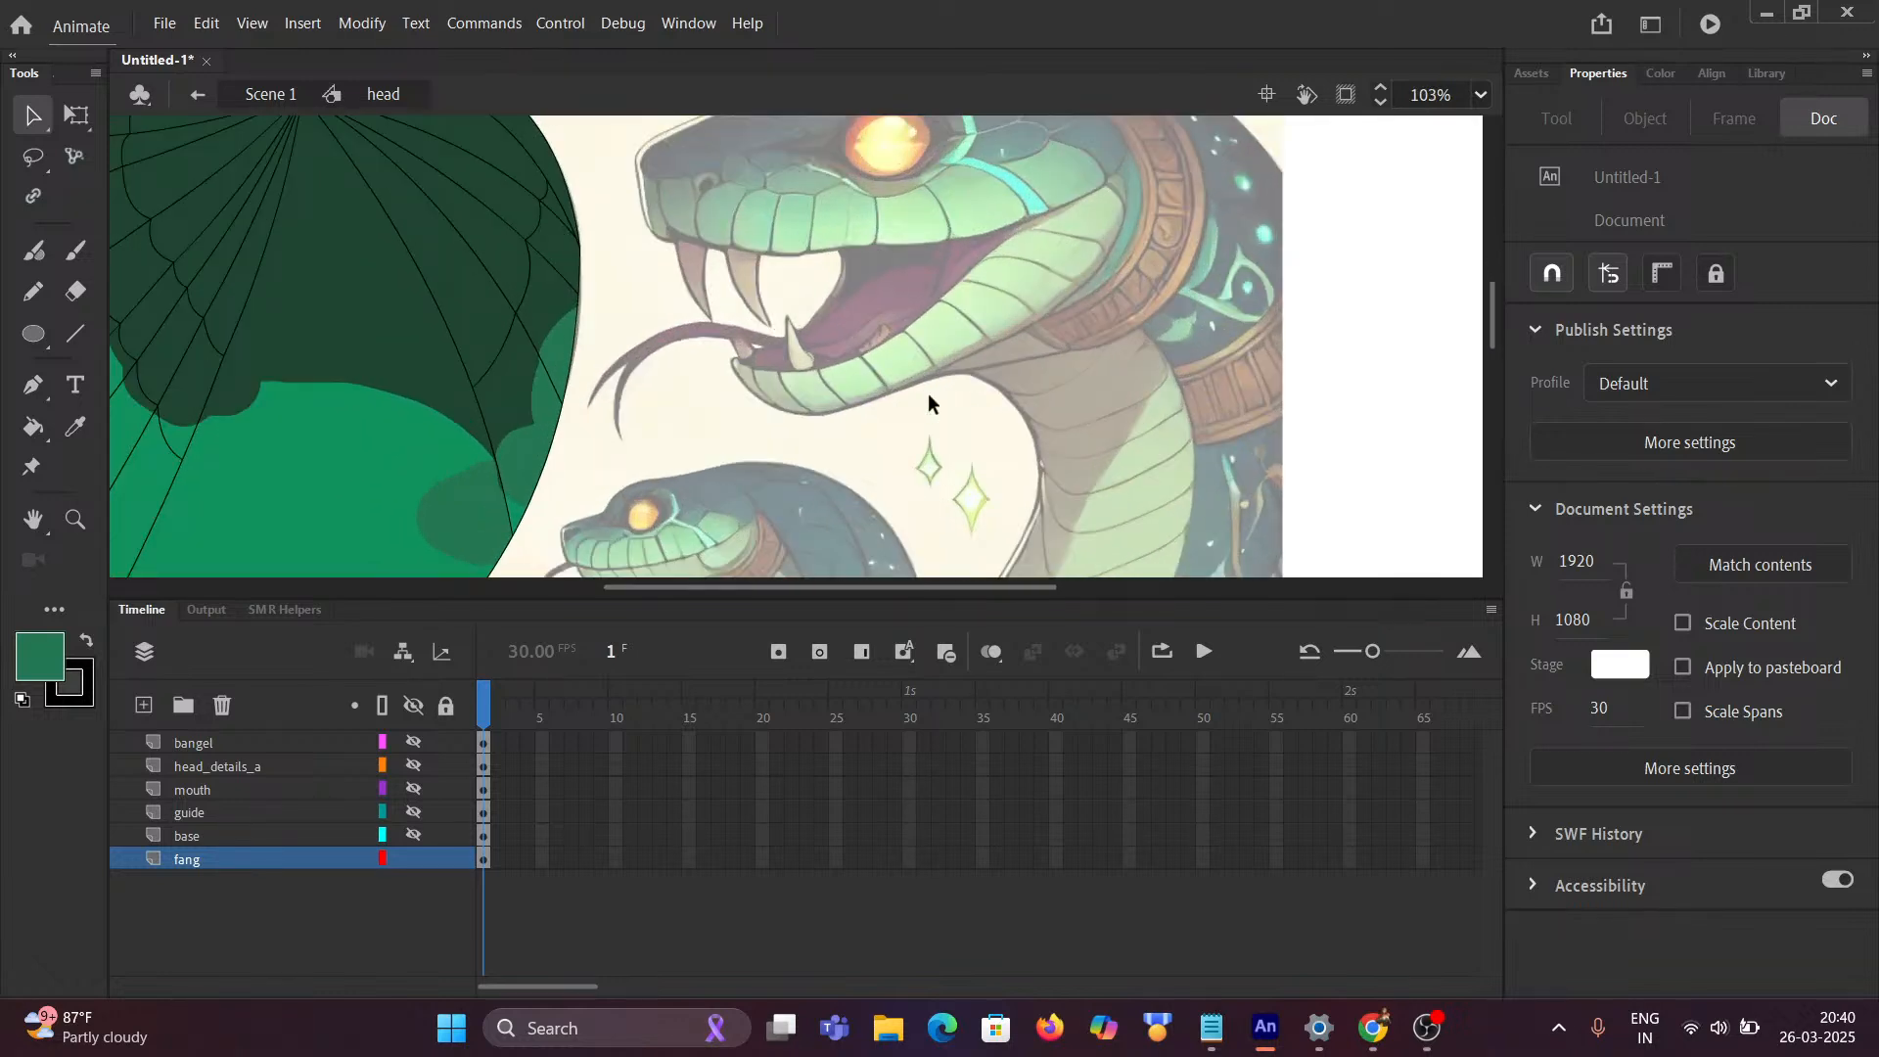
scroll(928, 396, down, 2)
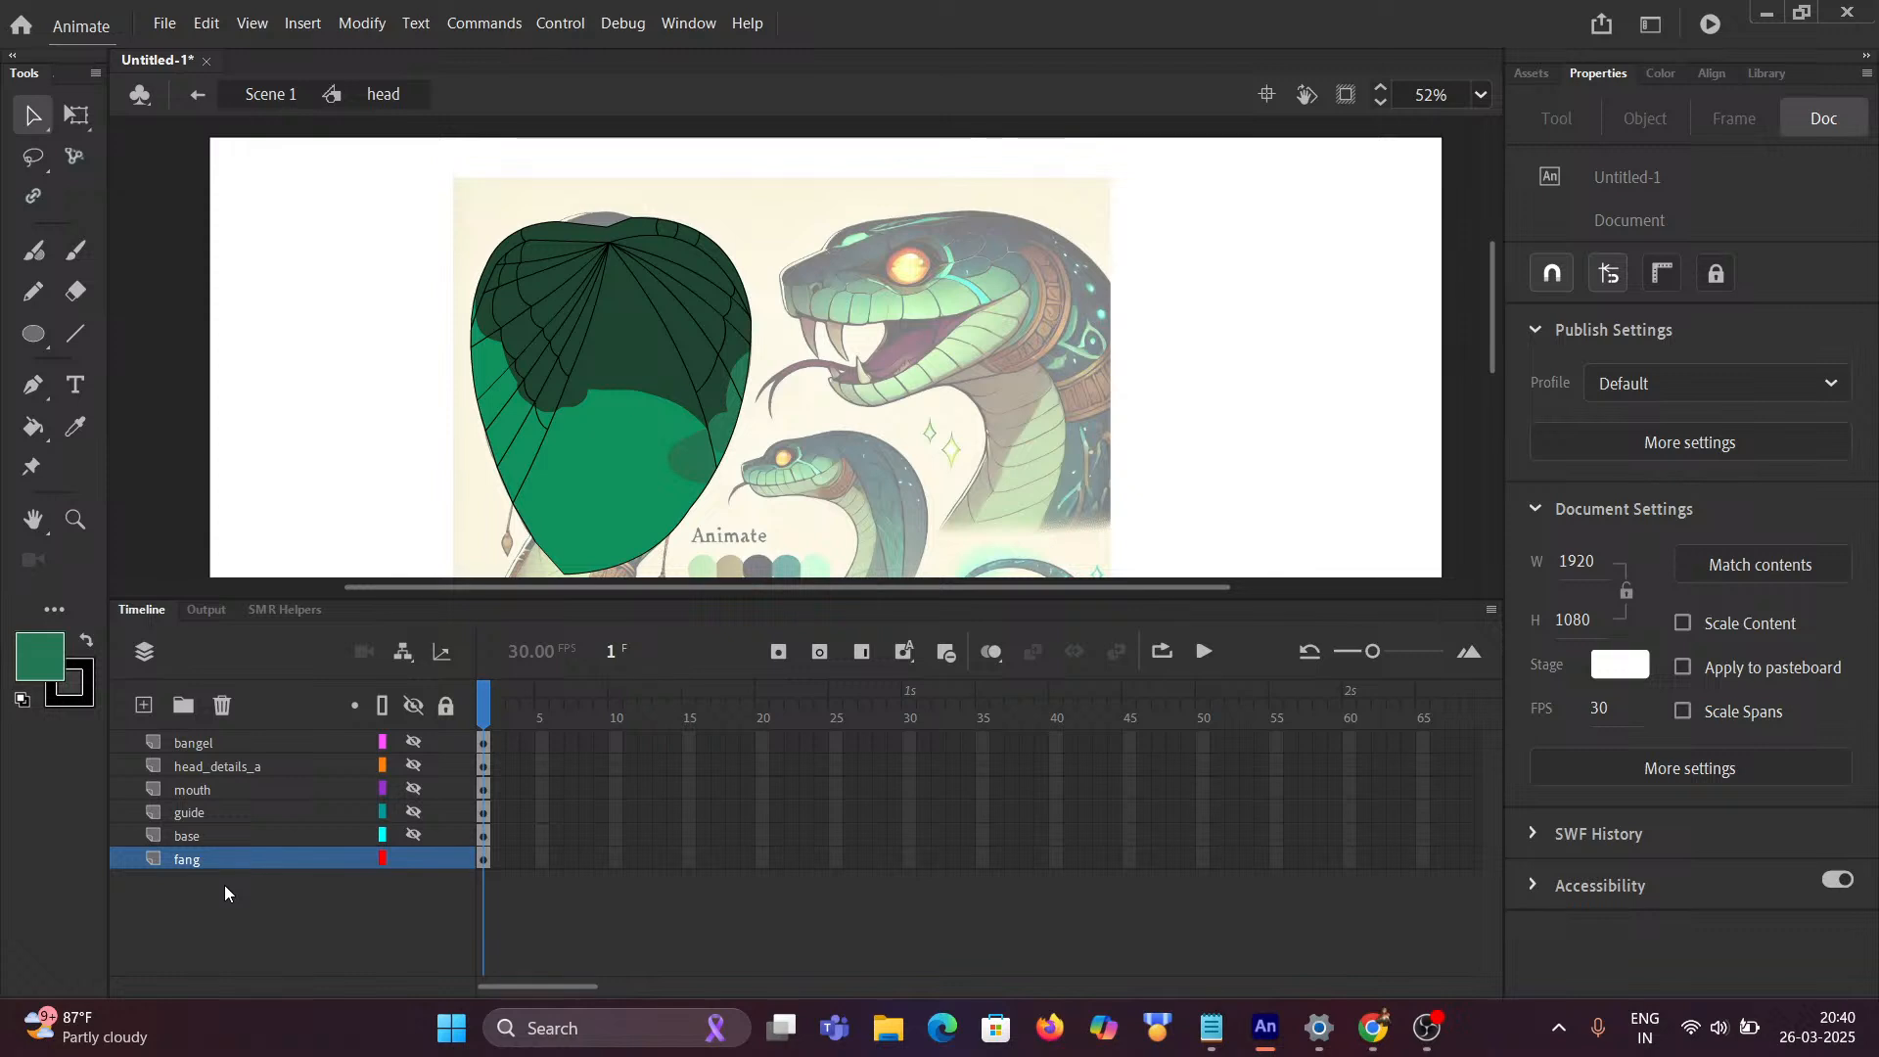
Step: Add a new layer above the bangel layer
click(226, 742)
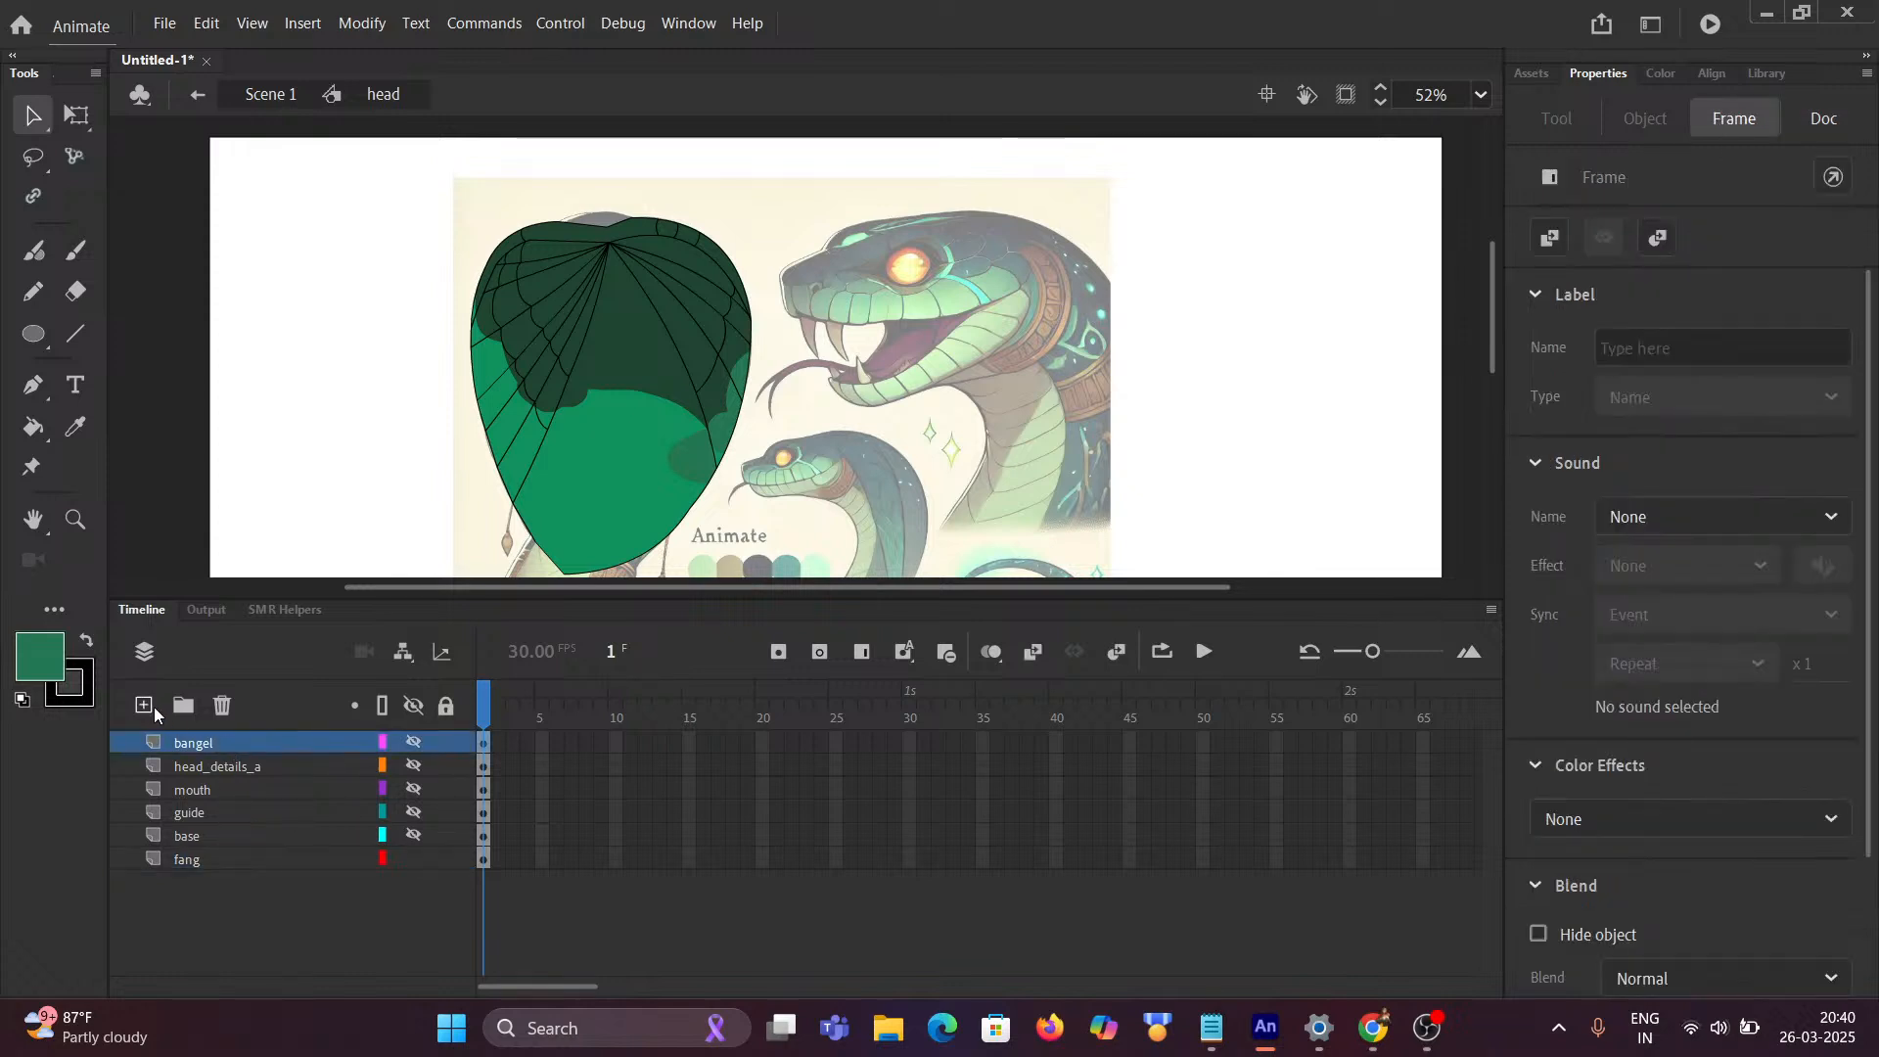
click(145, 706)
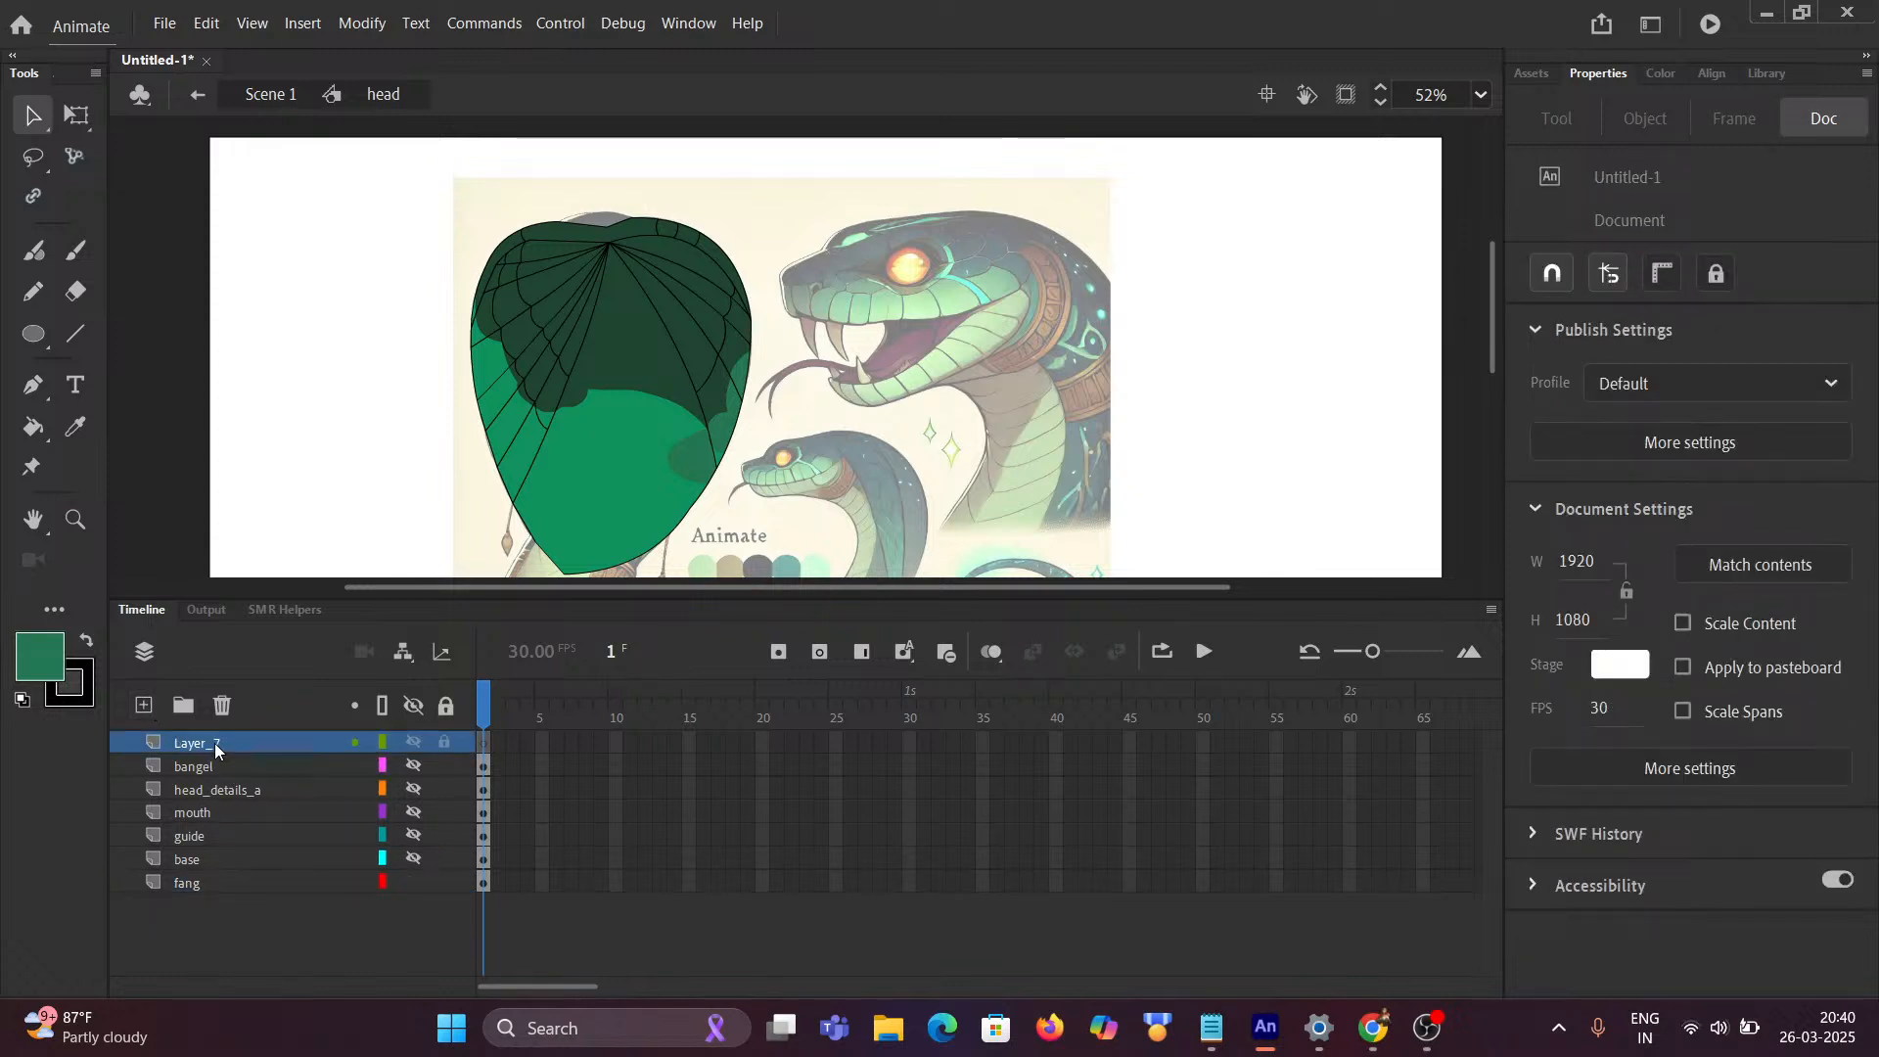
click(166, 24)
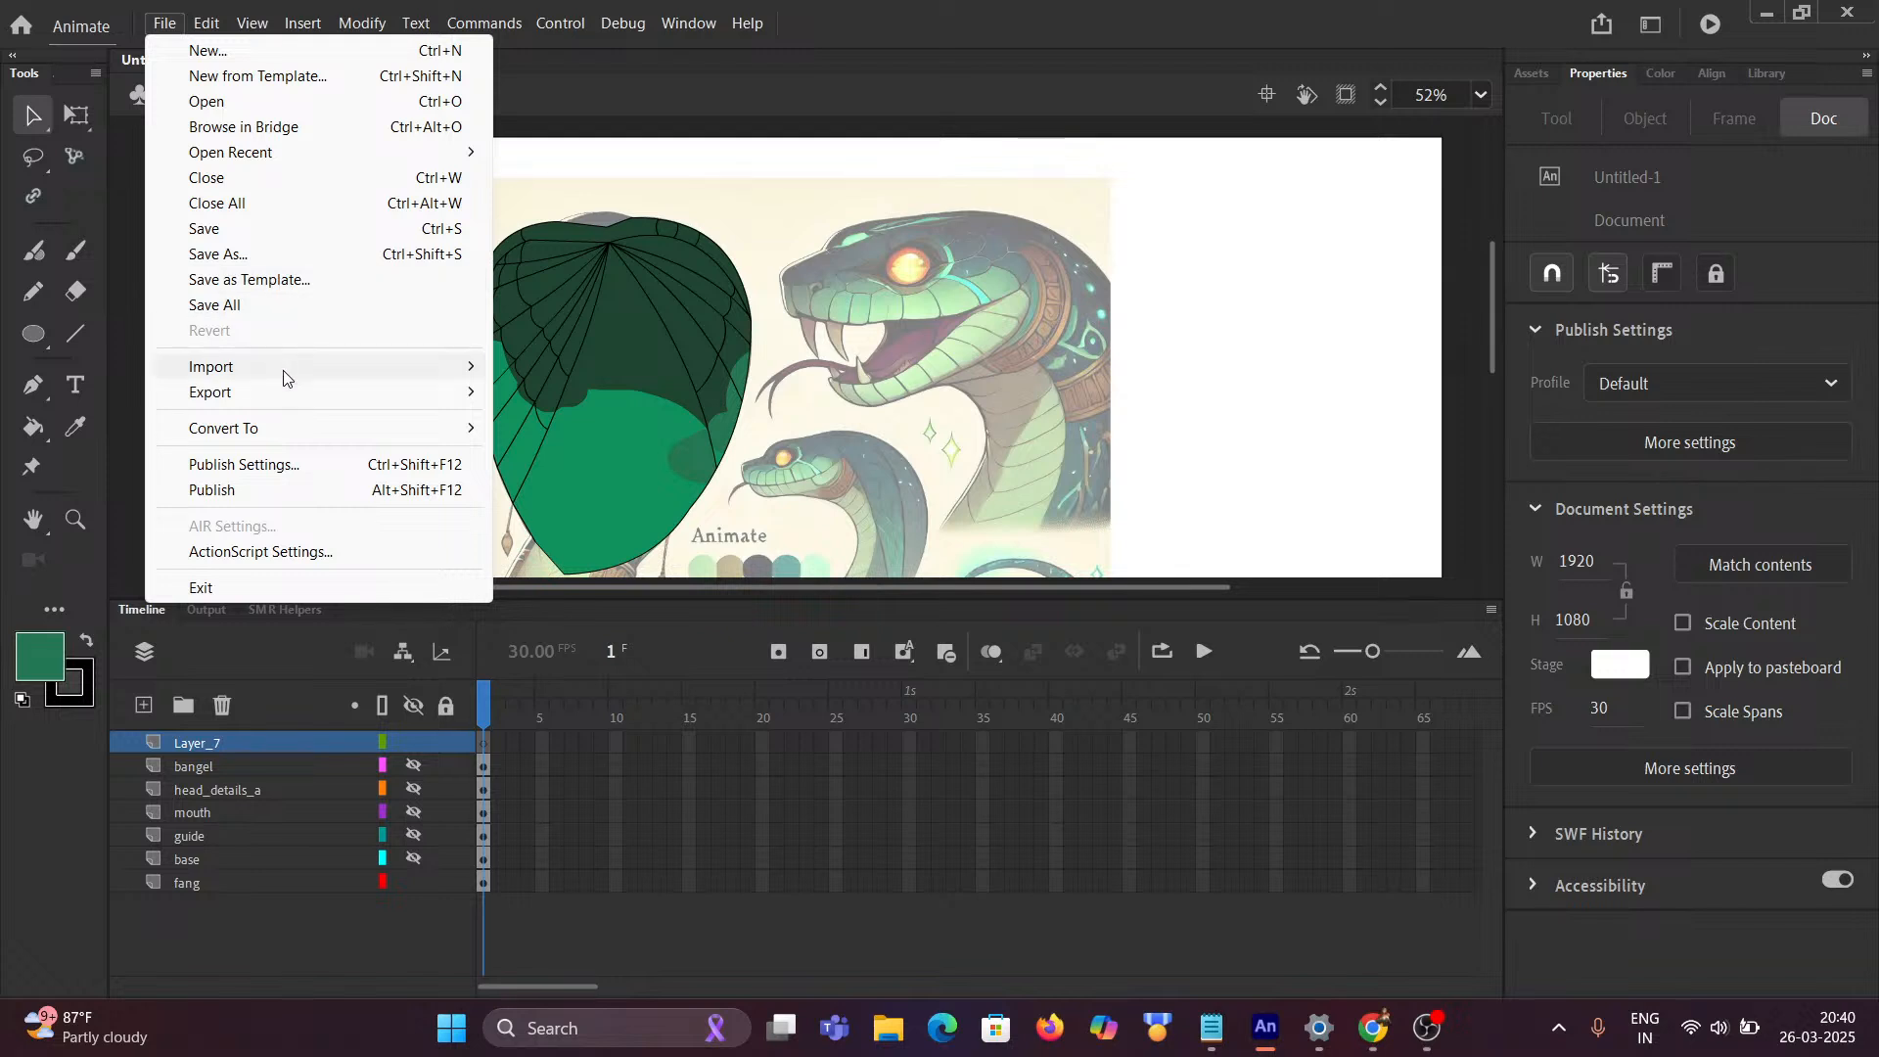
mouse_move(284, 381)
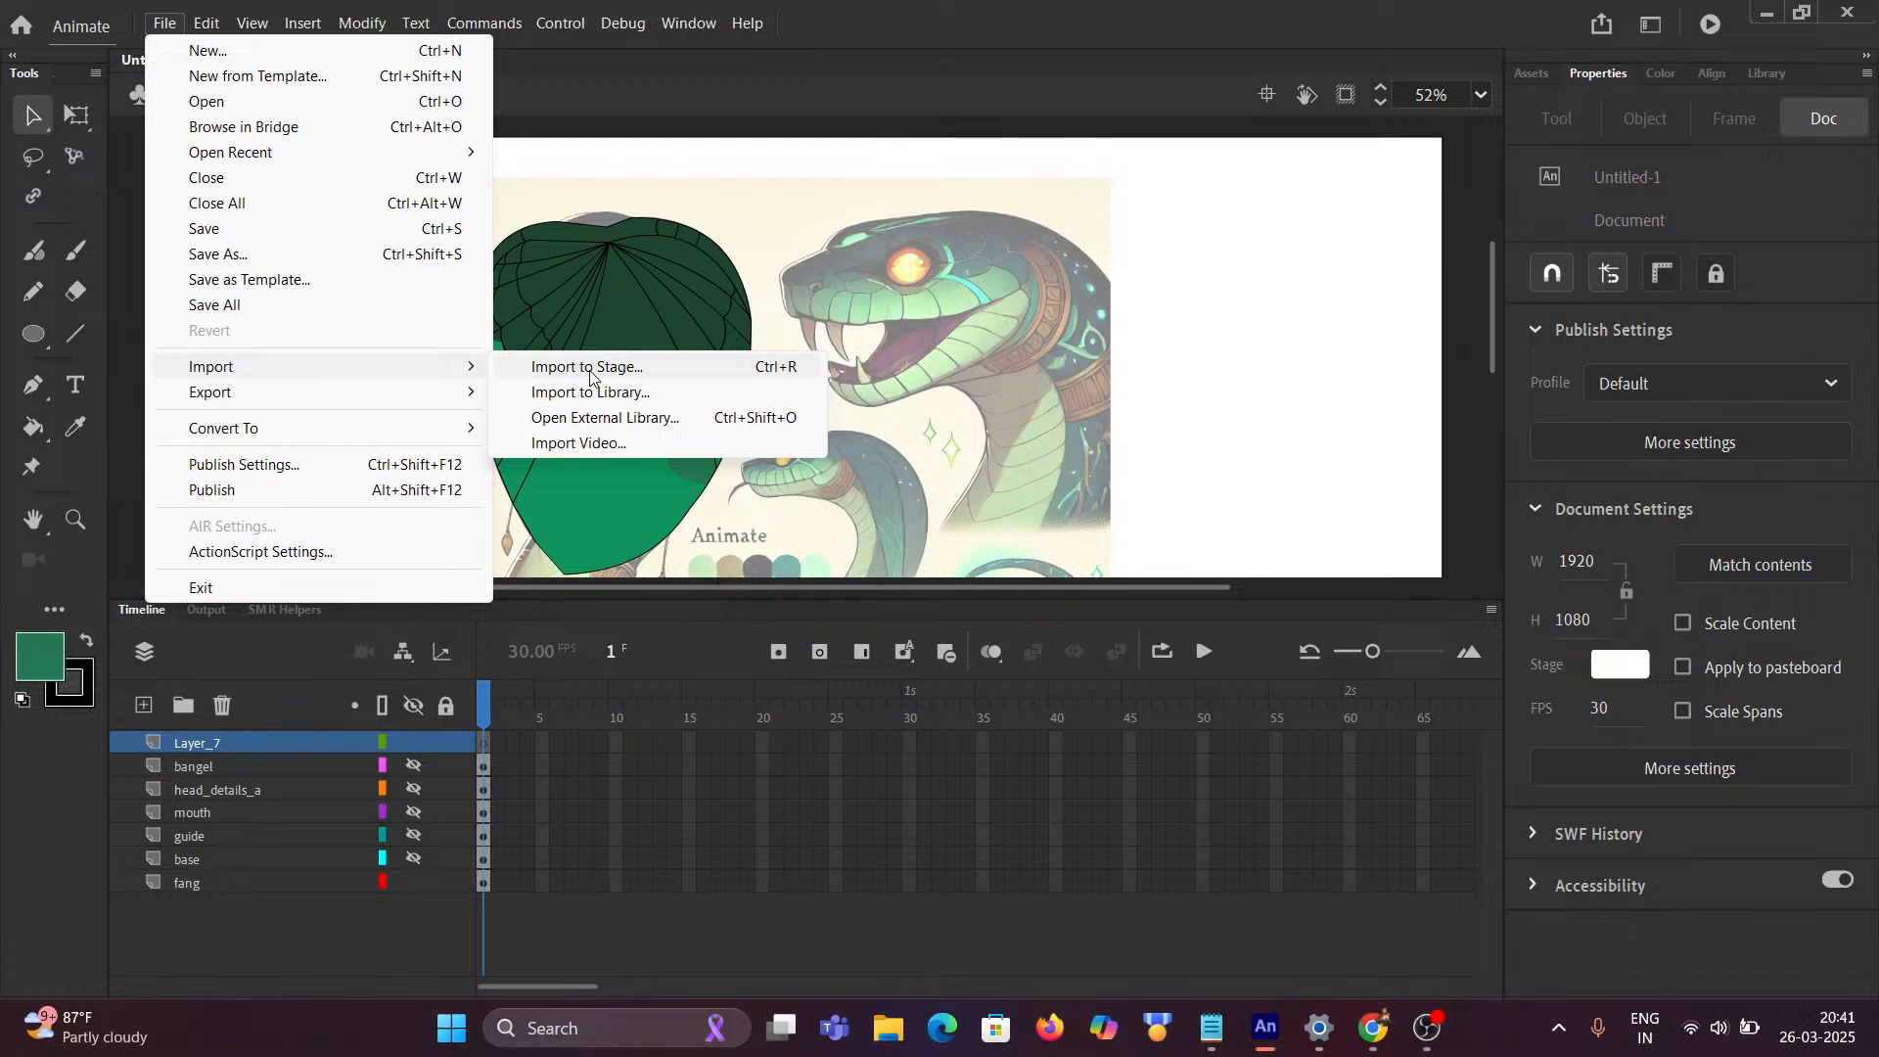
click(954, 21)
Step: Place the DALL·E reference image from the library on the stage in the new layer
click(1782, 83)
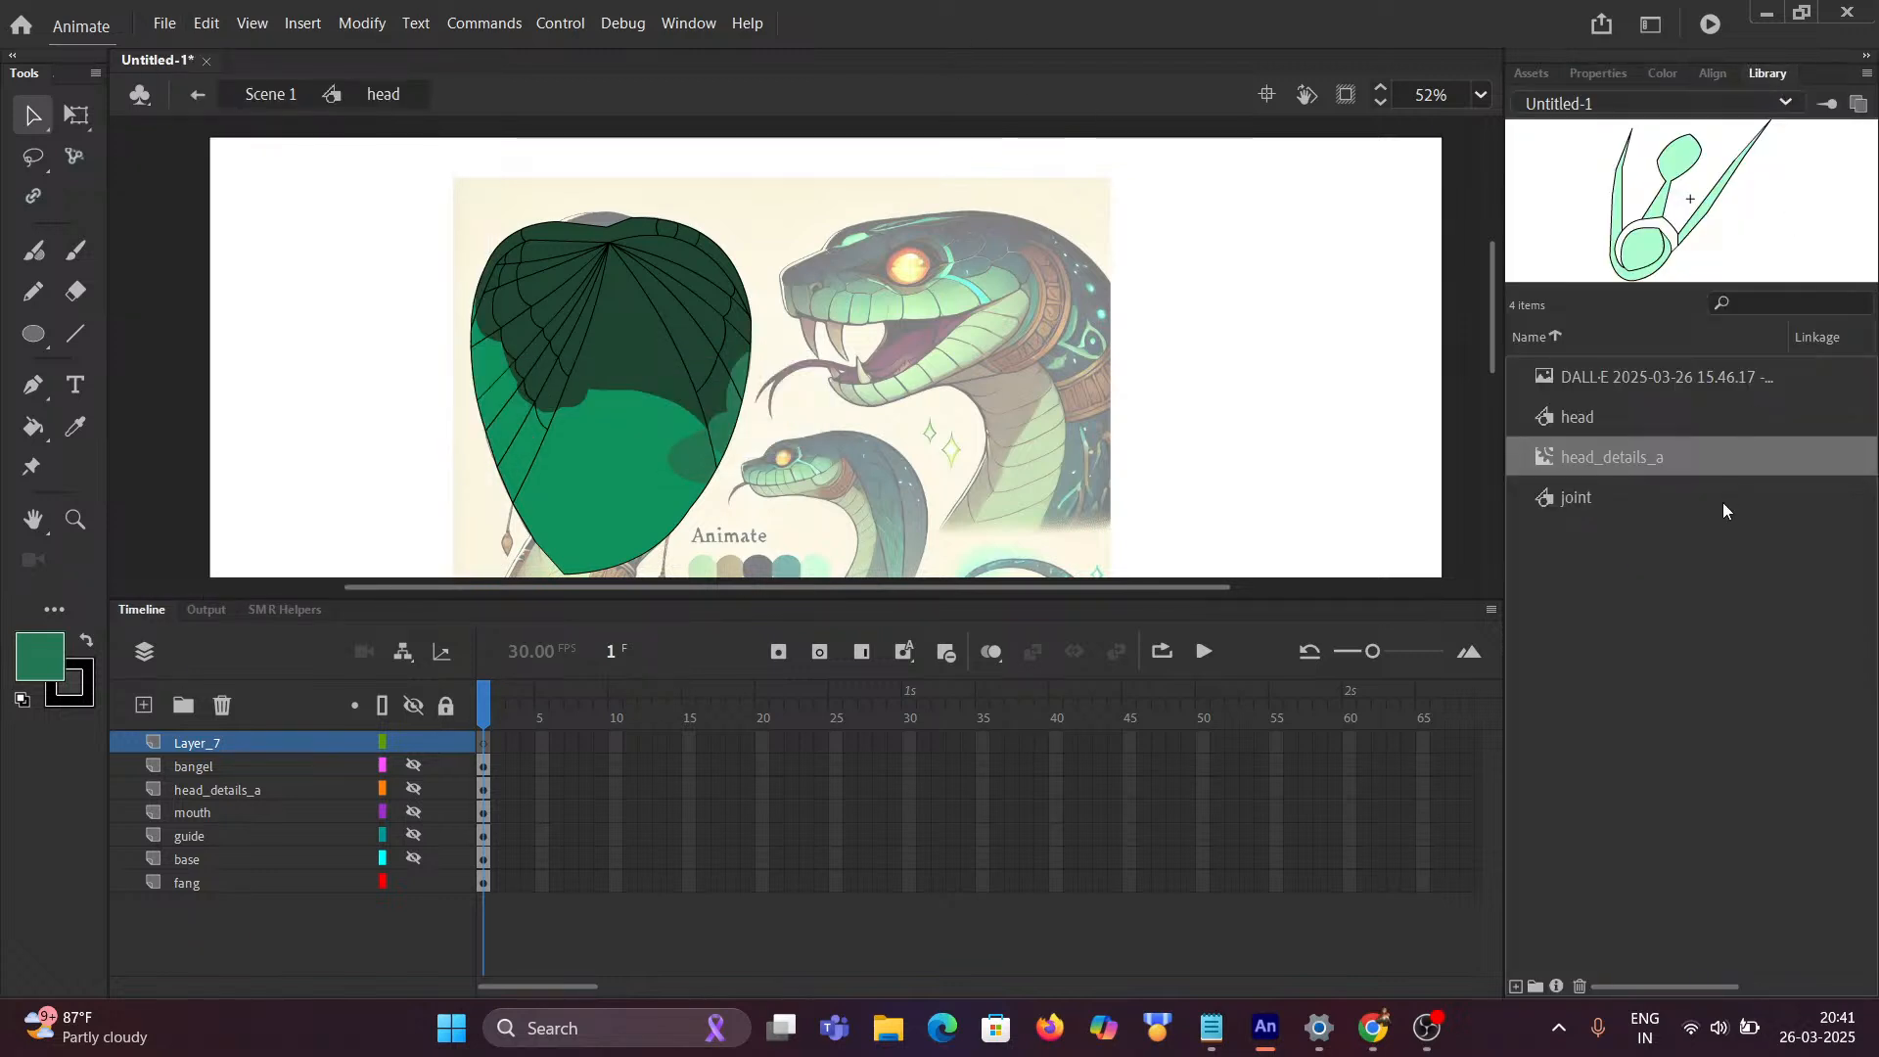
click(1601, 379)
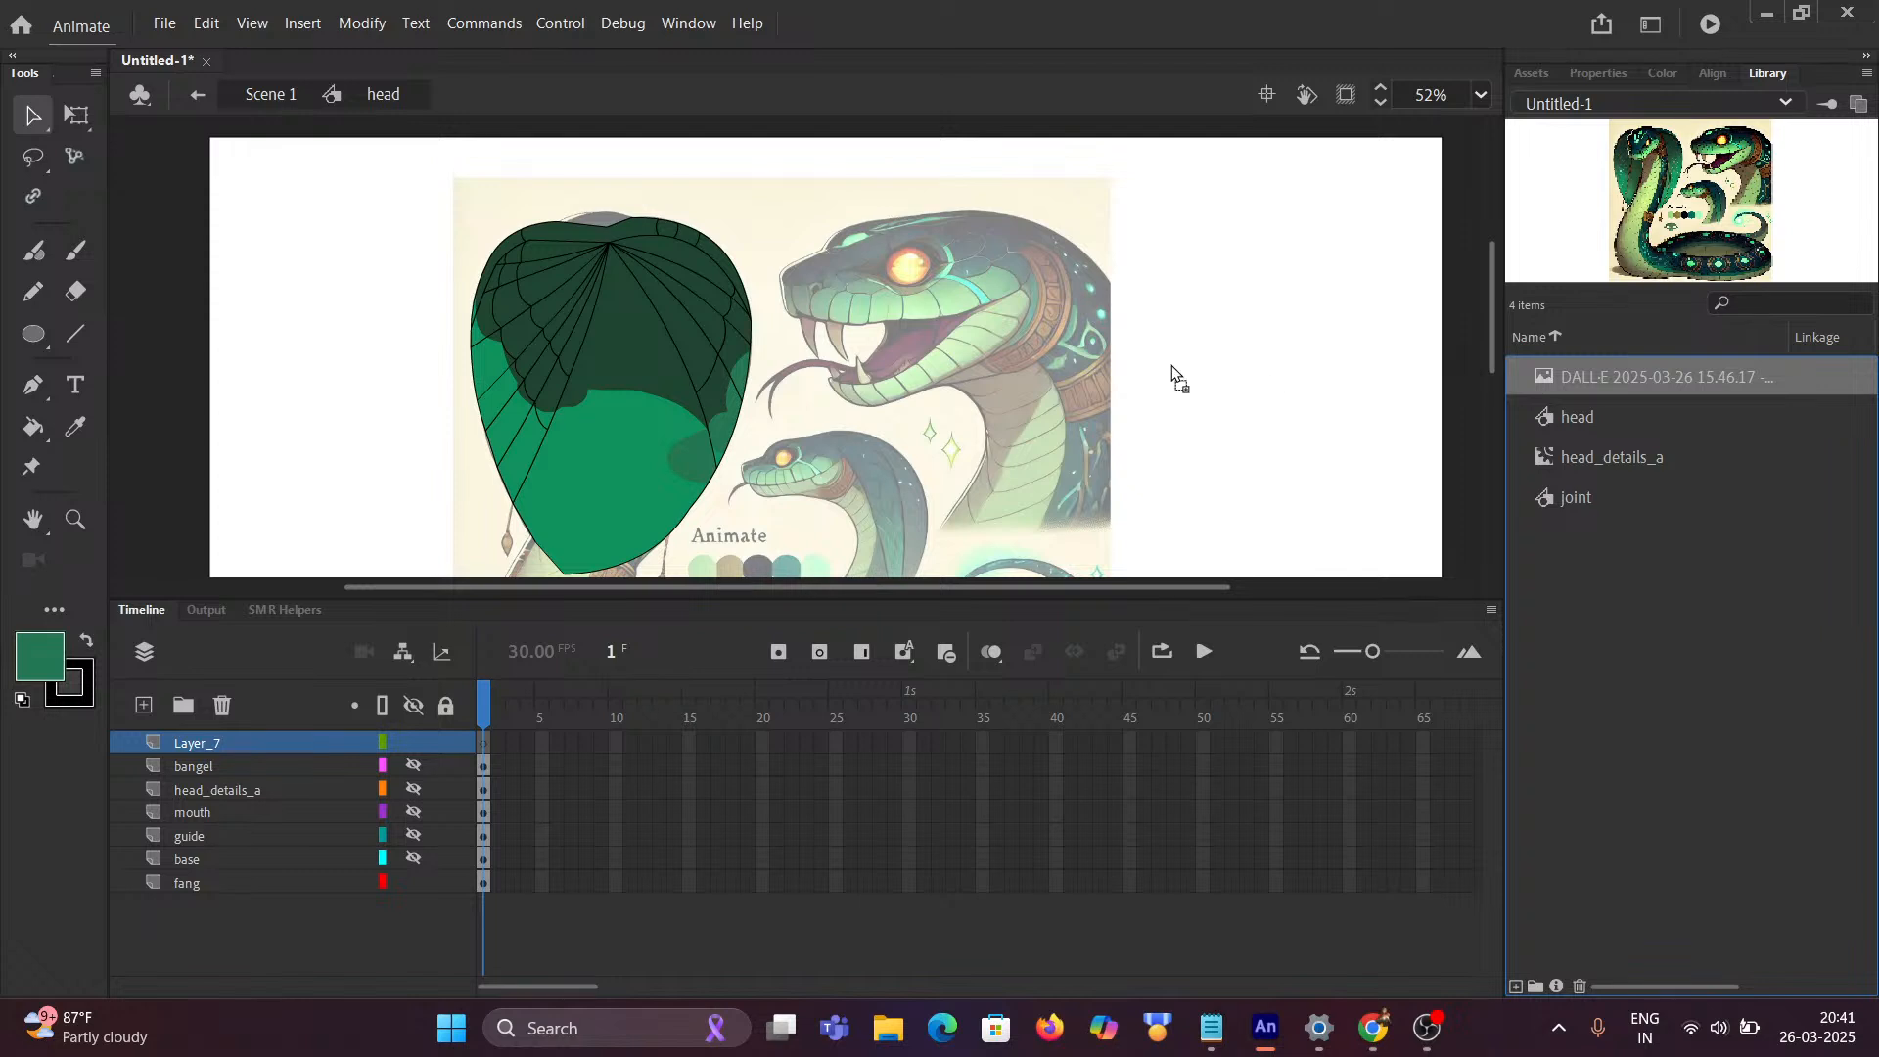
drag(1170, 364, 1170, 365)
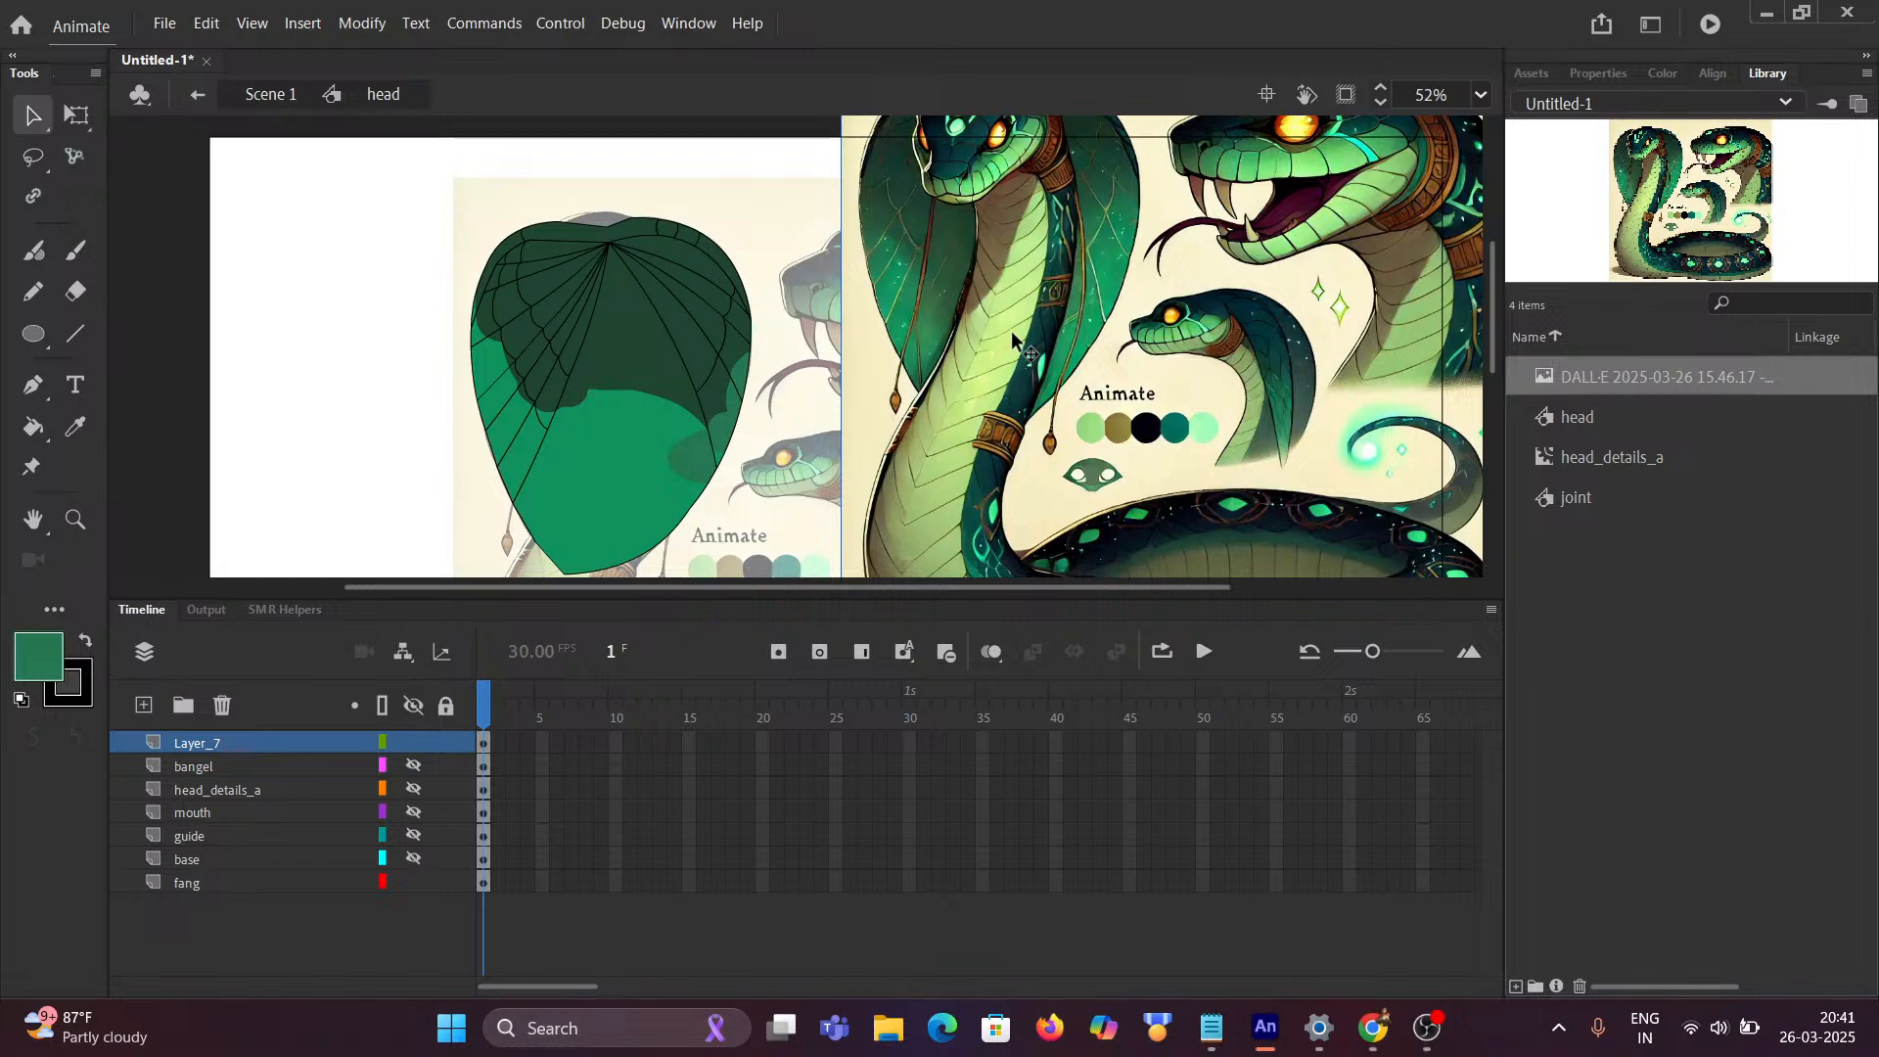
Step: Position the reference image beside the faded drawing, clear of the painted hood, and lock Layer_7
drag(1010, 331, 1138, 436)
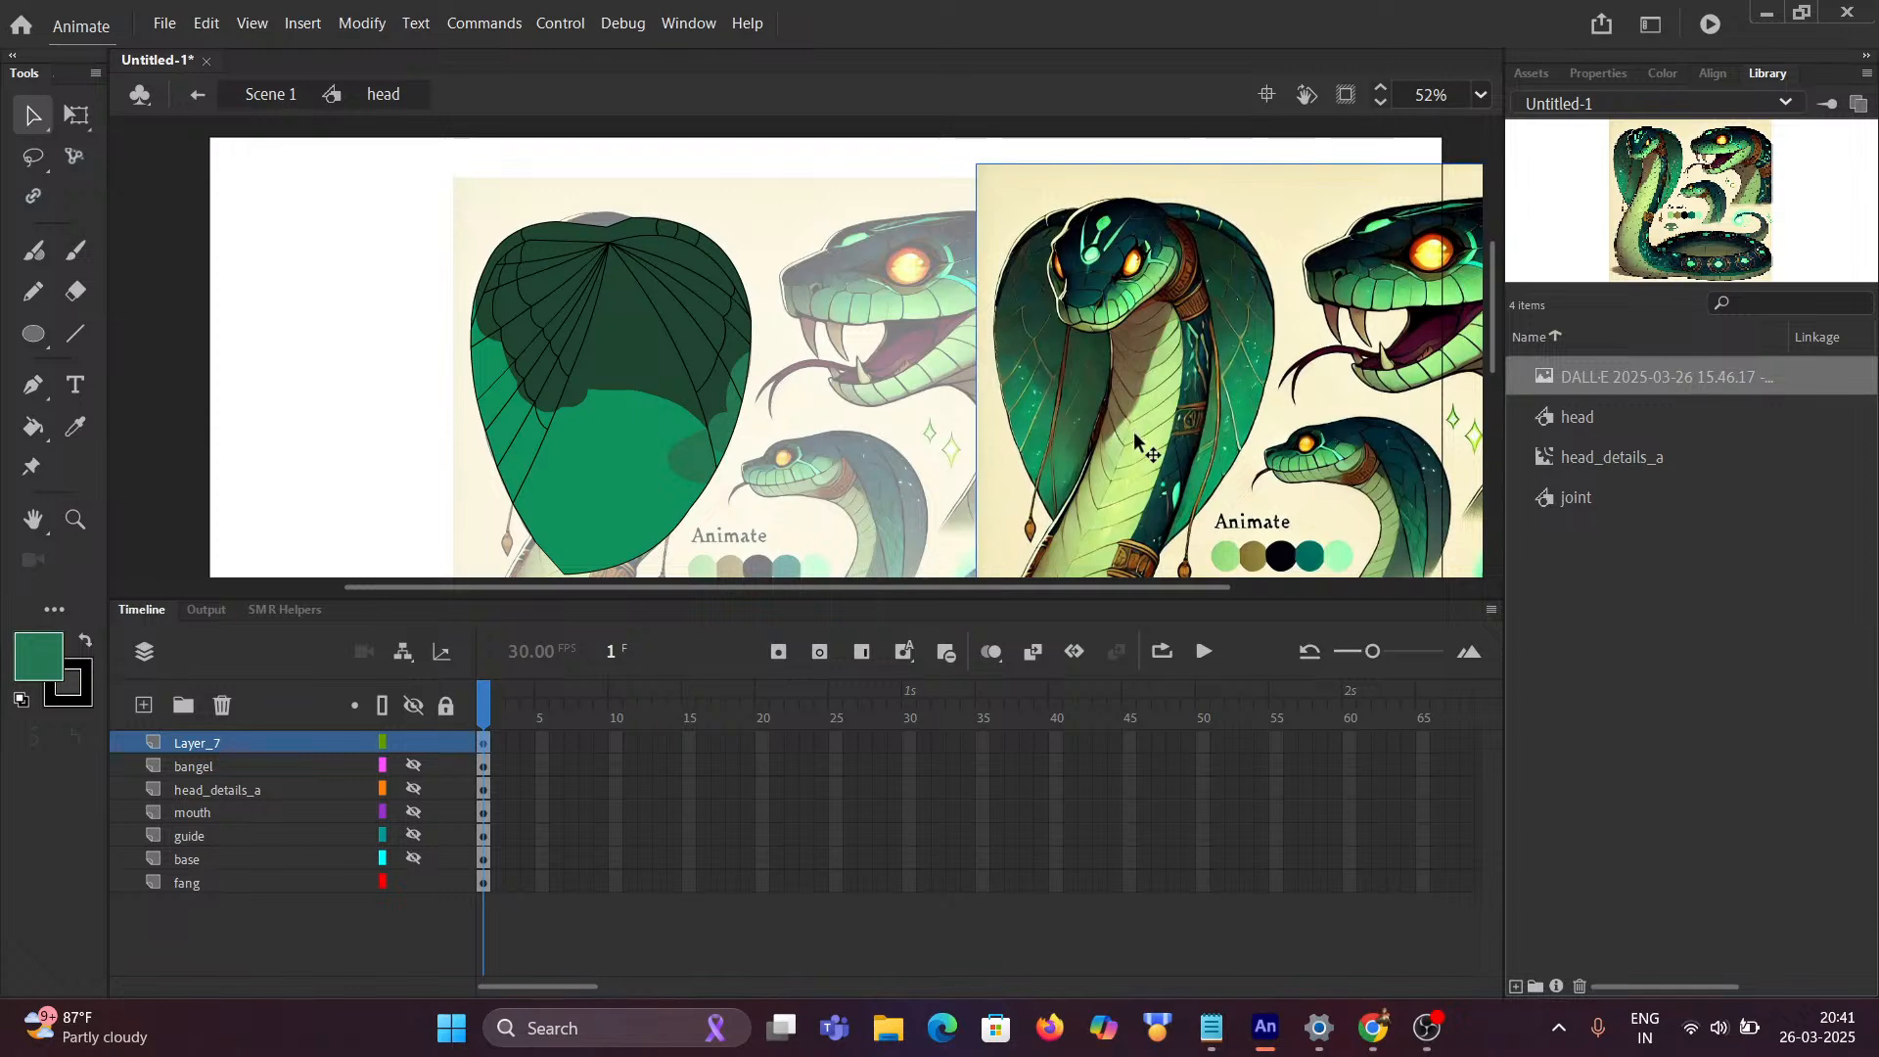
scroll(1141, 439, down, 3)
scroll(1147, 438, up, 5)
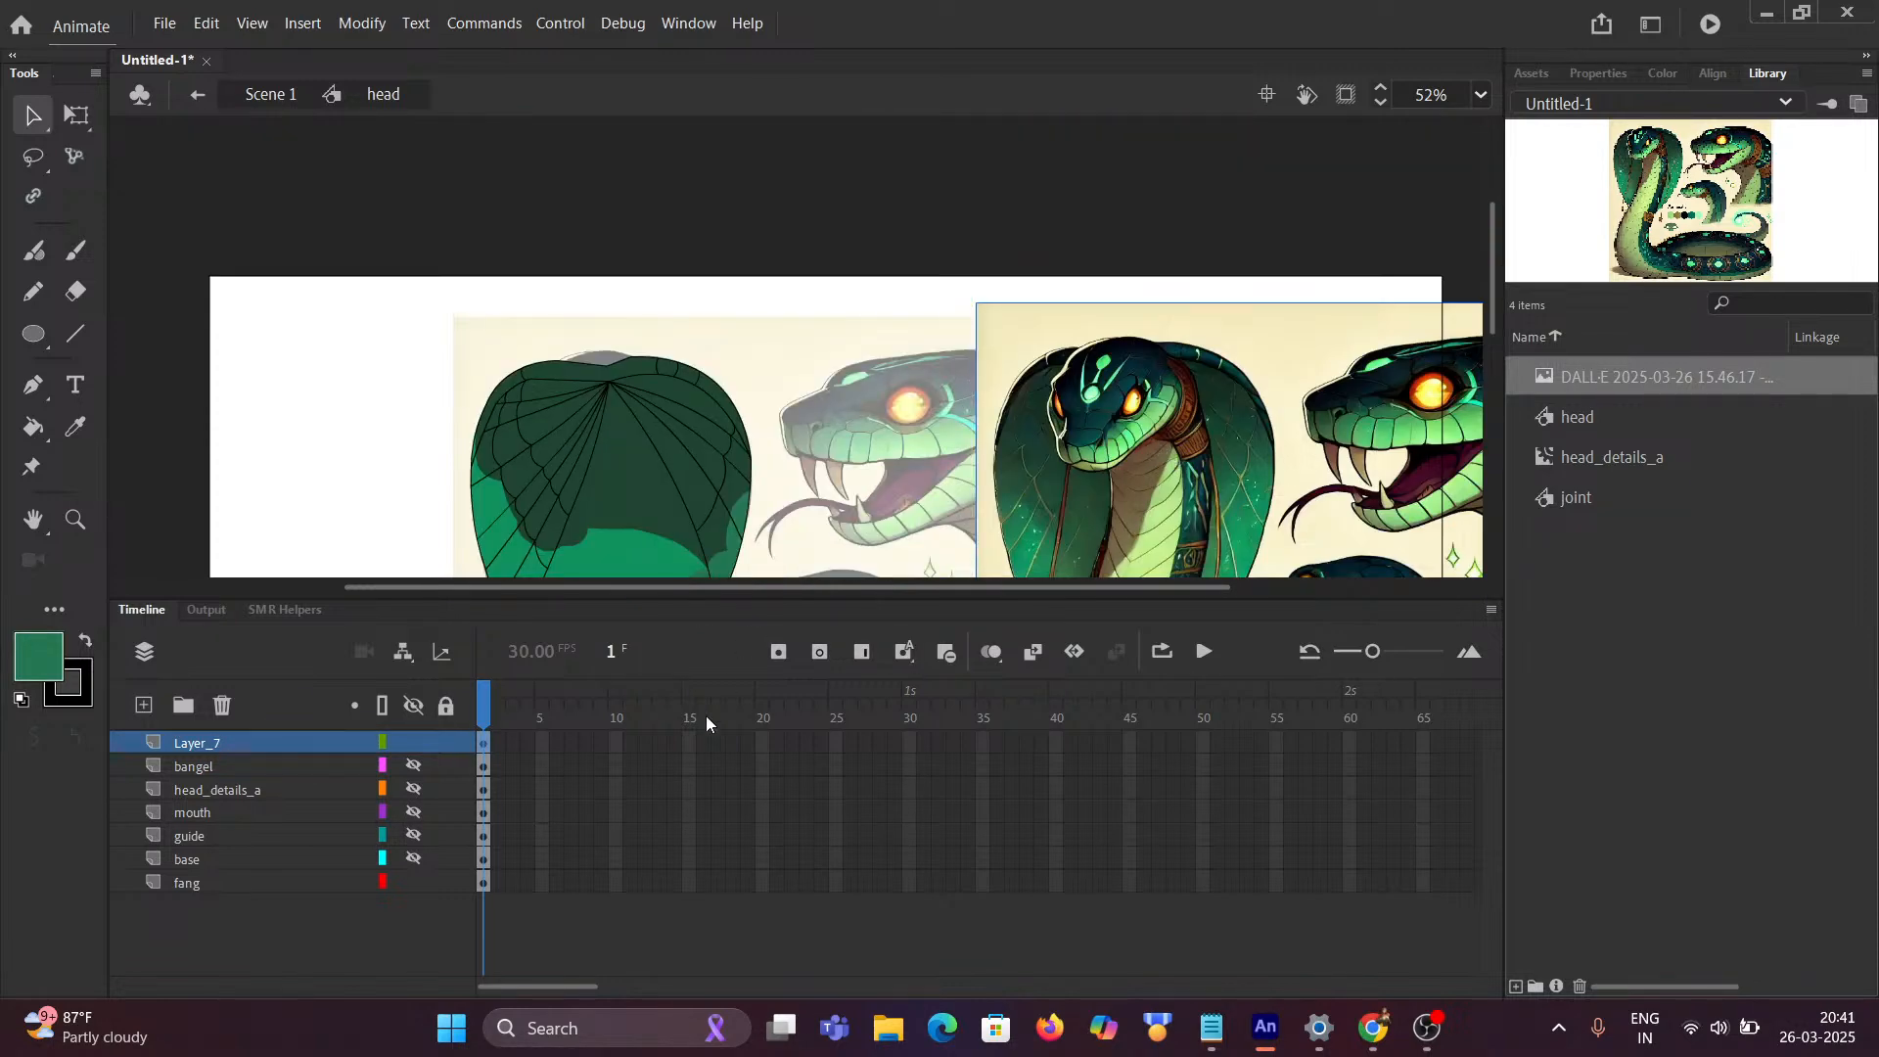
click(445, 742)
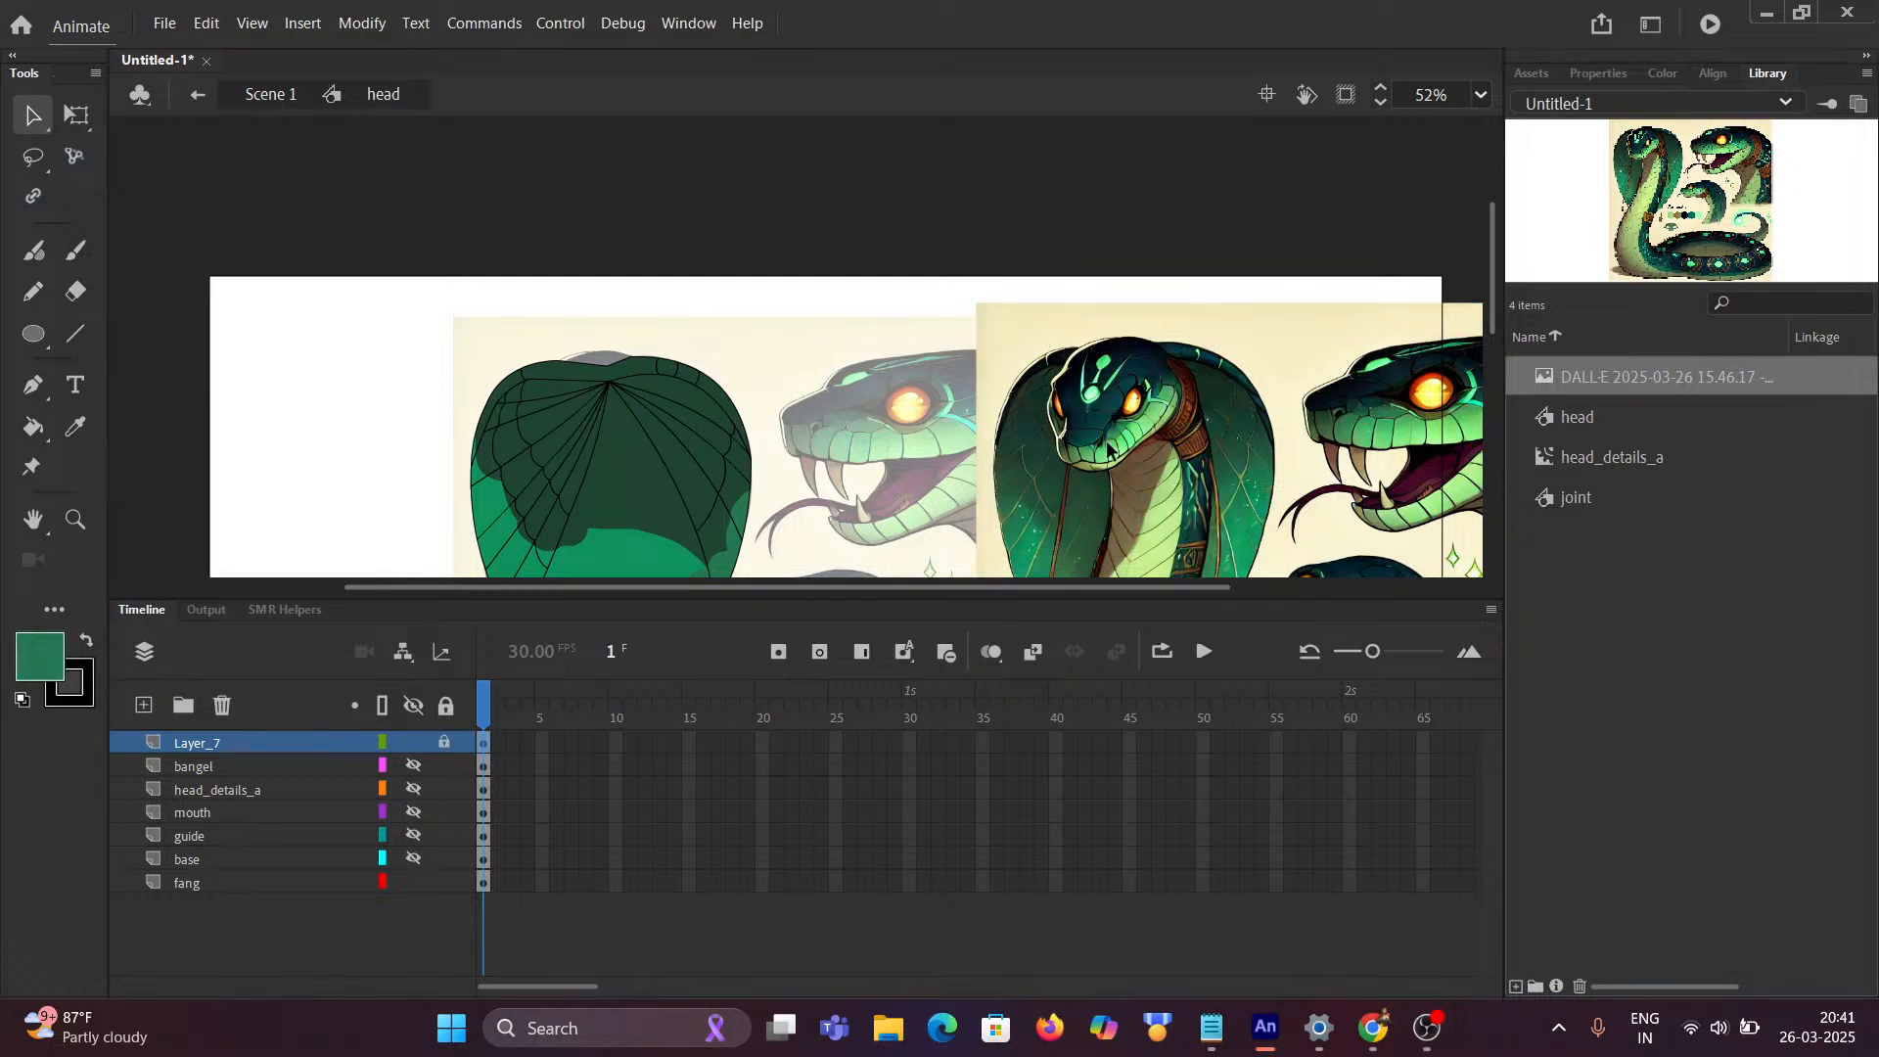
Step: Compare the painted hood's green shading with the cobra's hood in the full-color reference image
scroll(1108, 449, down, 1)
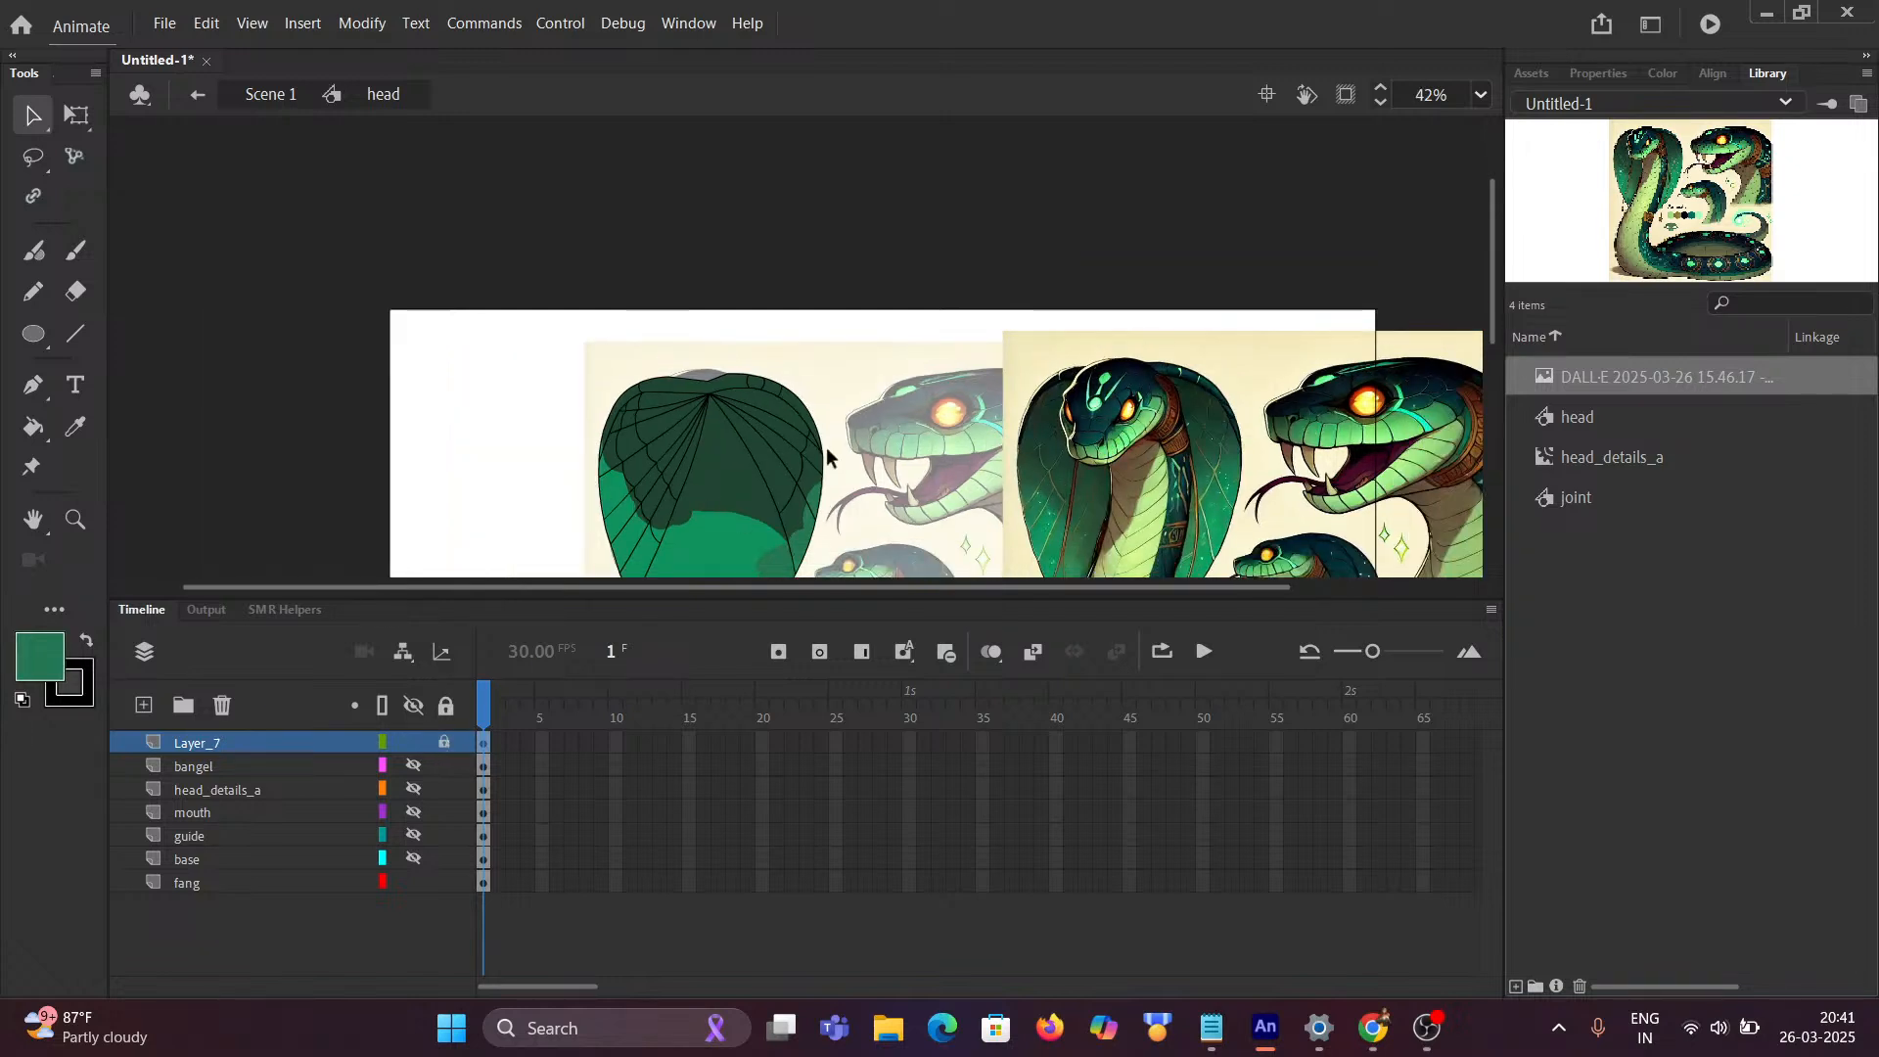
drag(904, 494, 864, 380)
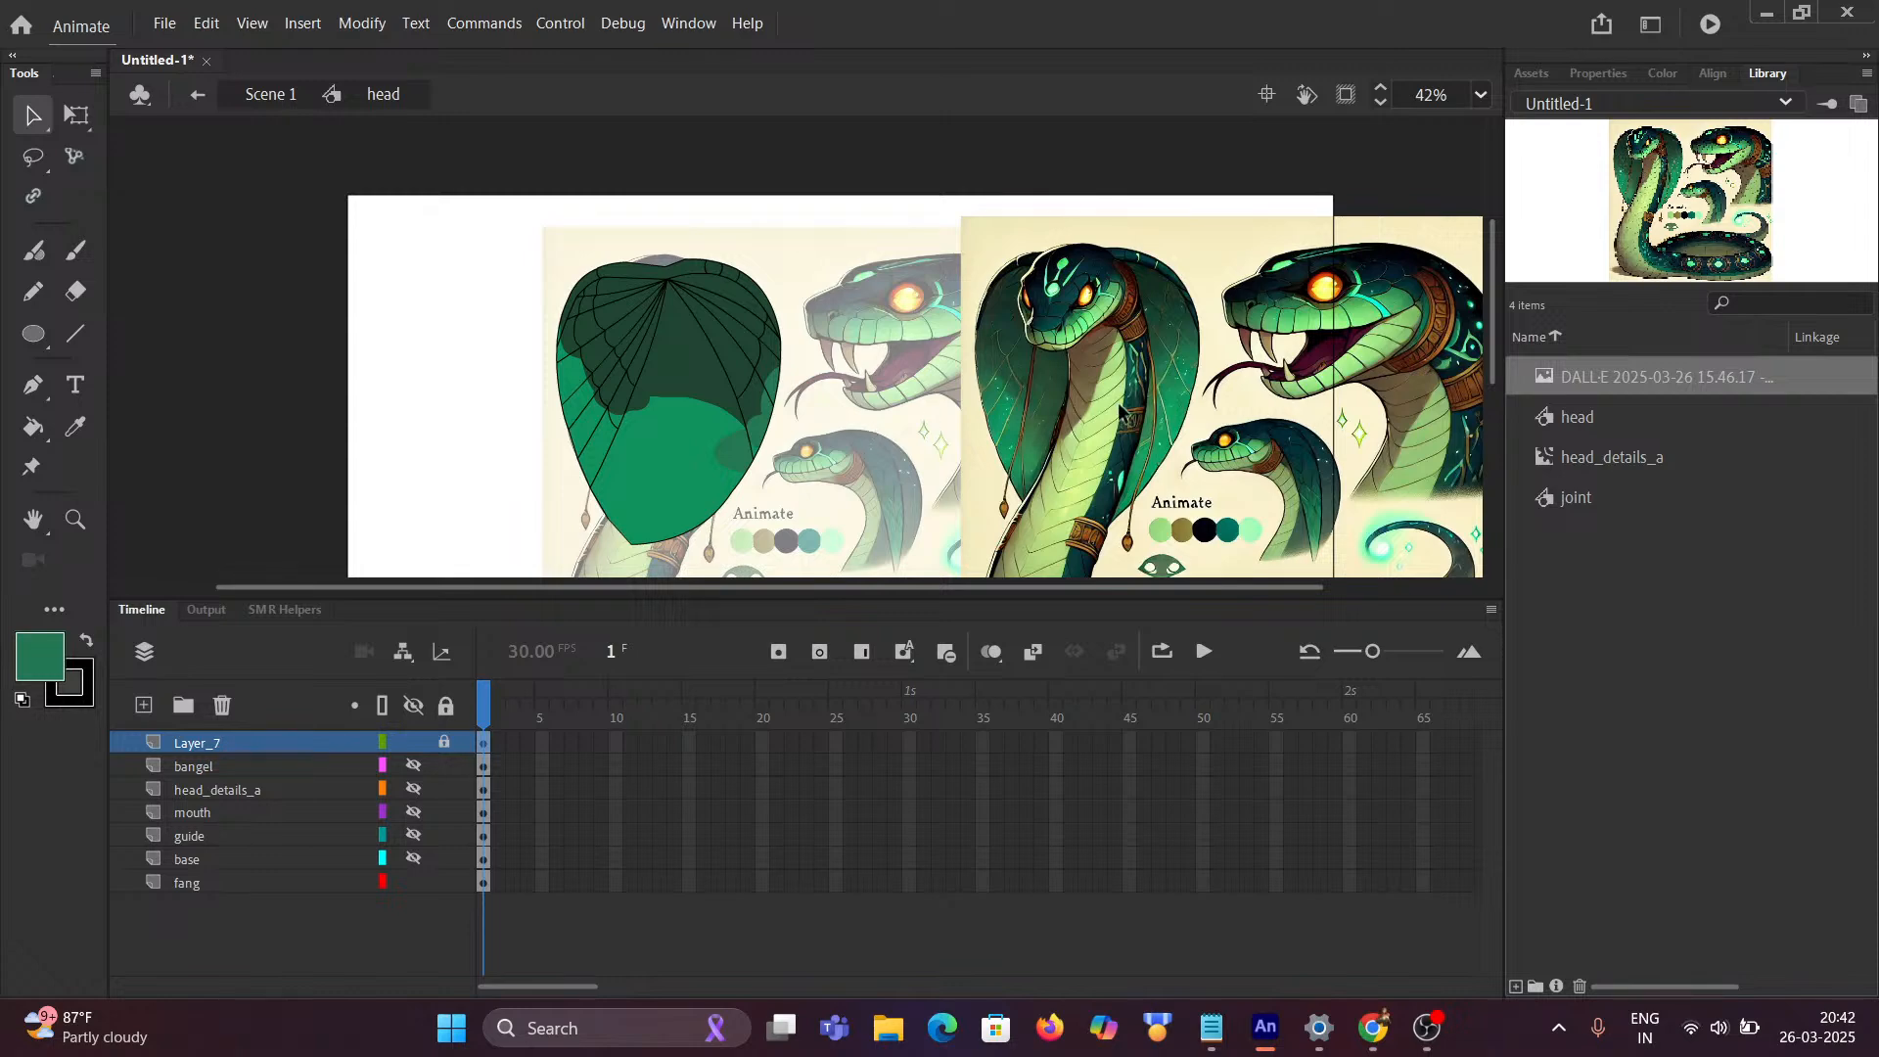
scroll(1222, 441, up, 5)
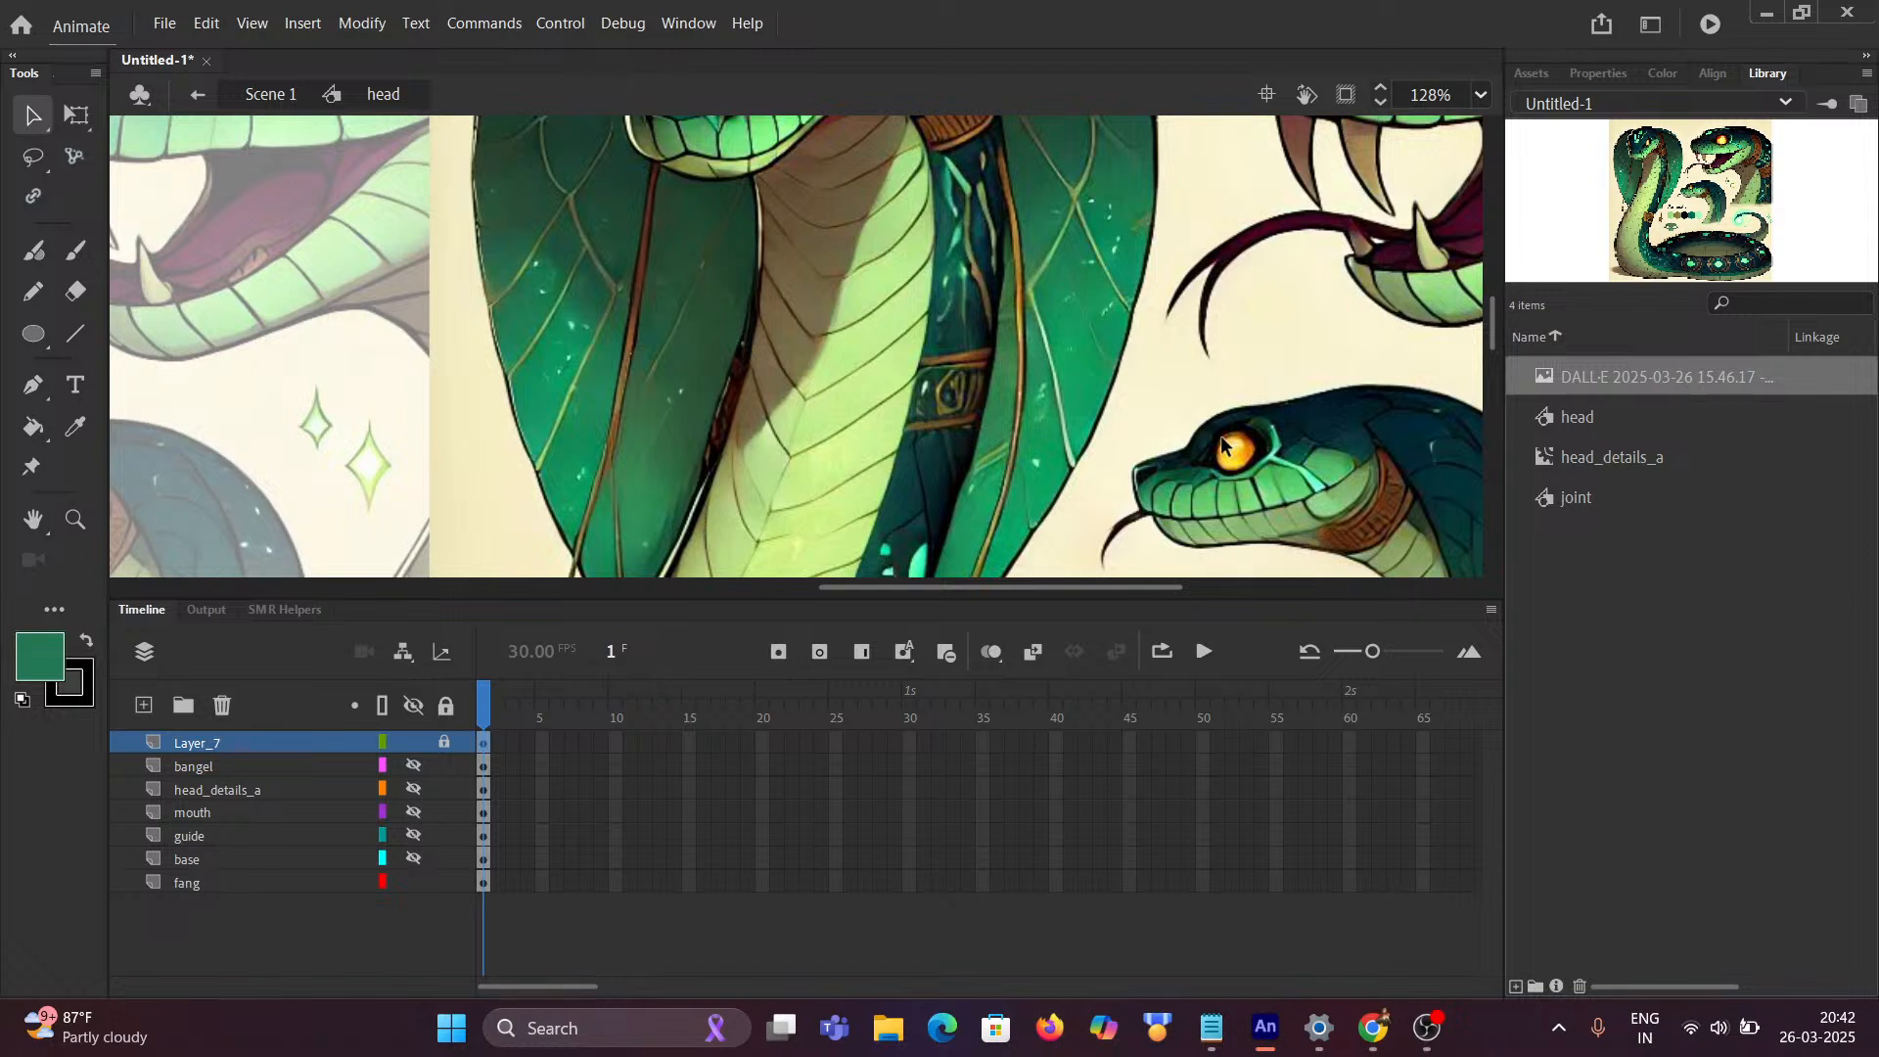
scroll(1219, 436, down, 2)
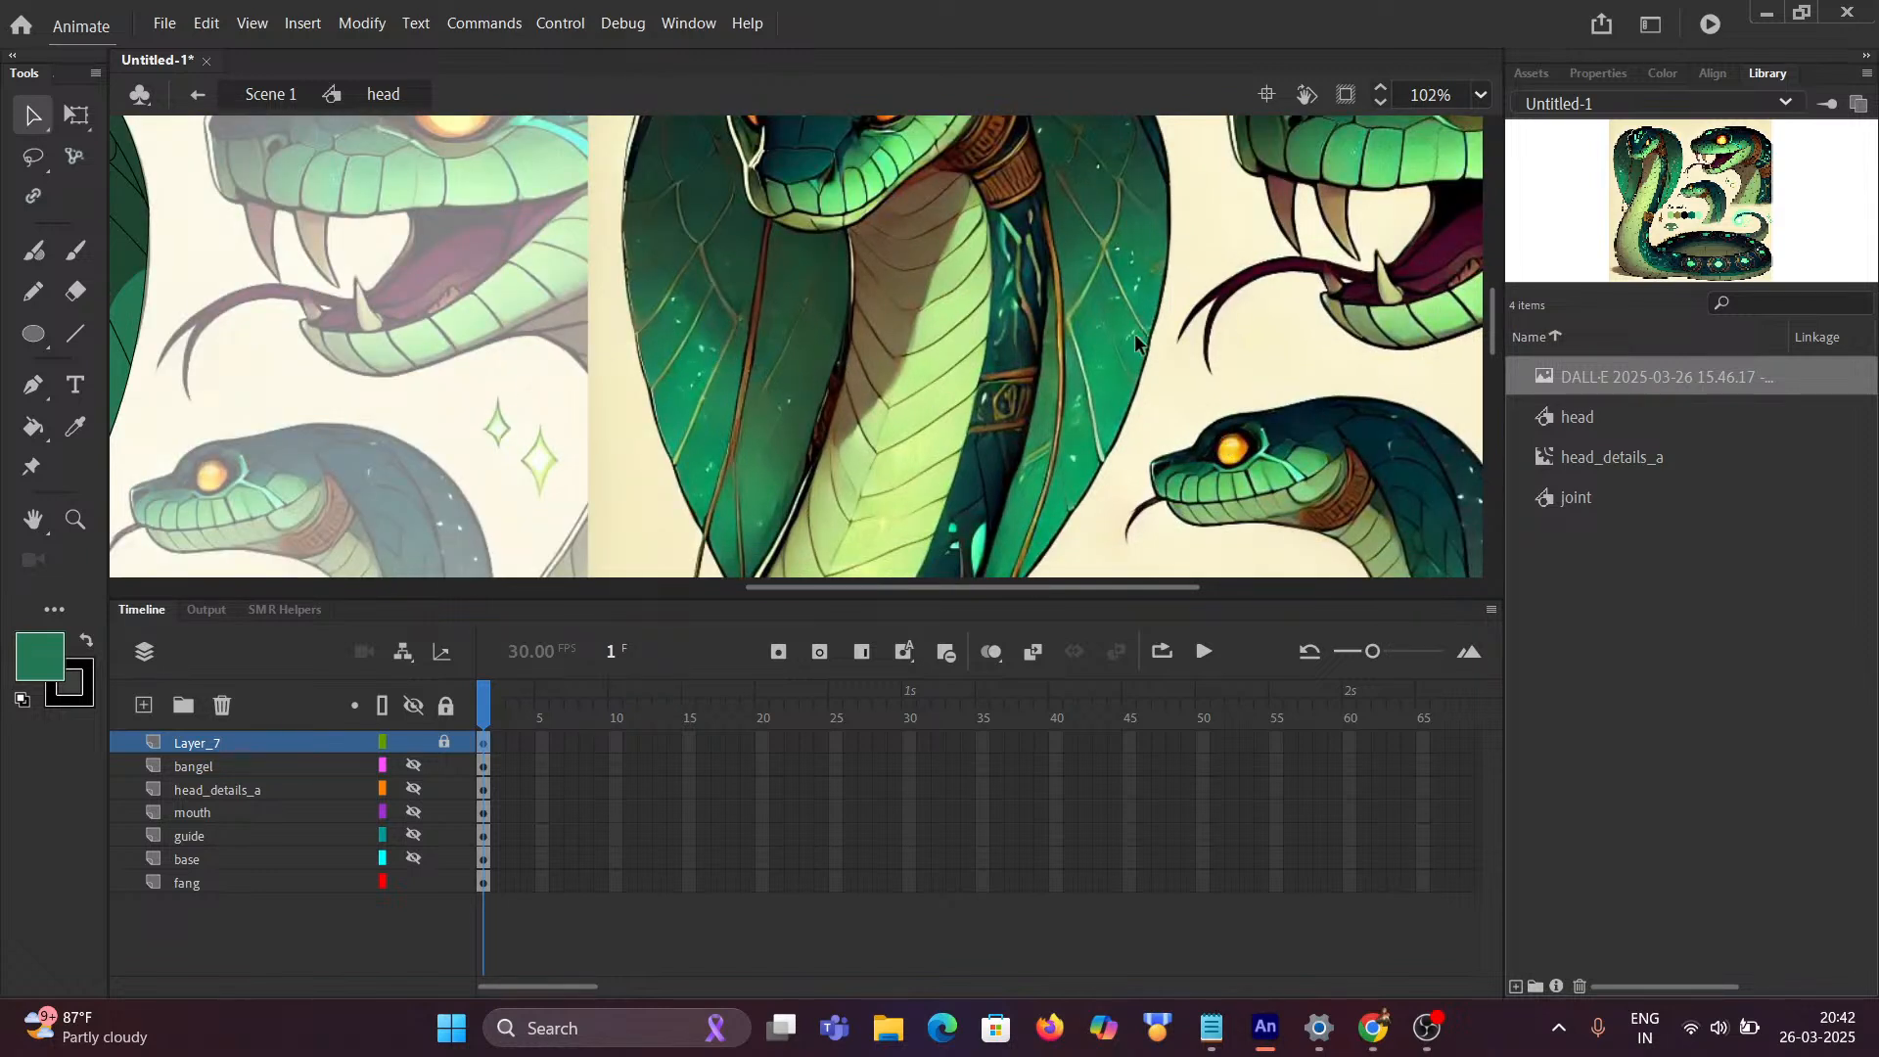
scroll(1100, 338, down, 2)
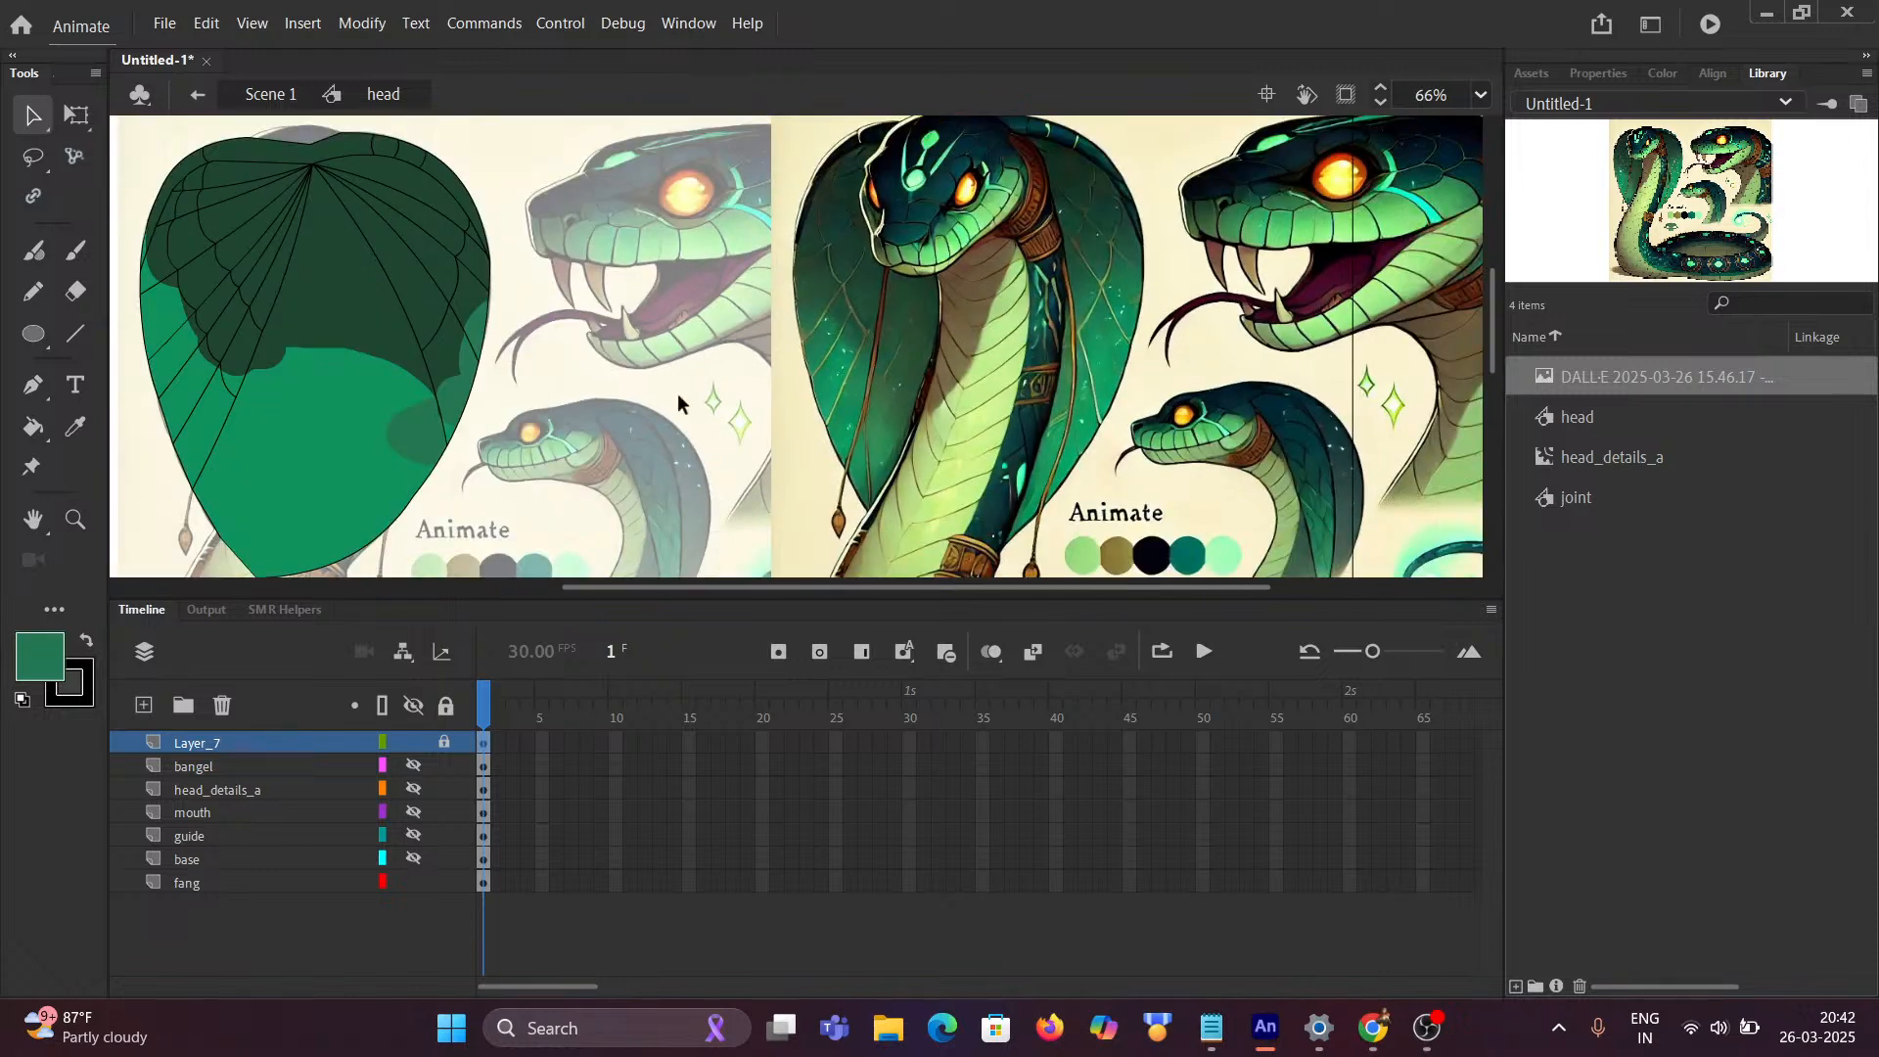
scroll(409, 421, up, 1)
scroll(409, 418, up, 2)
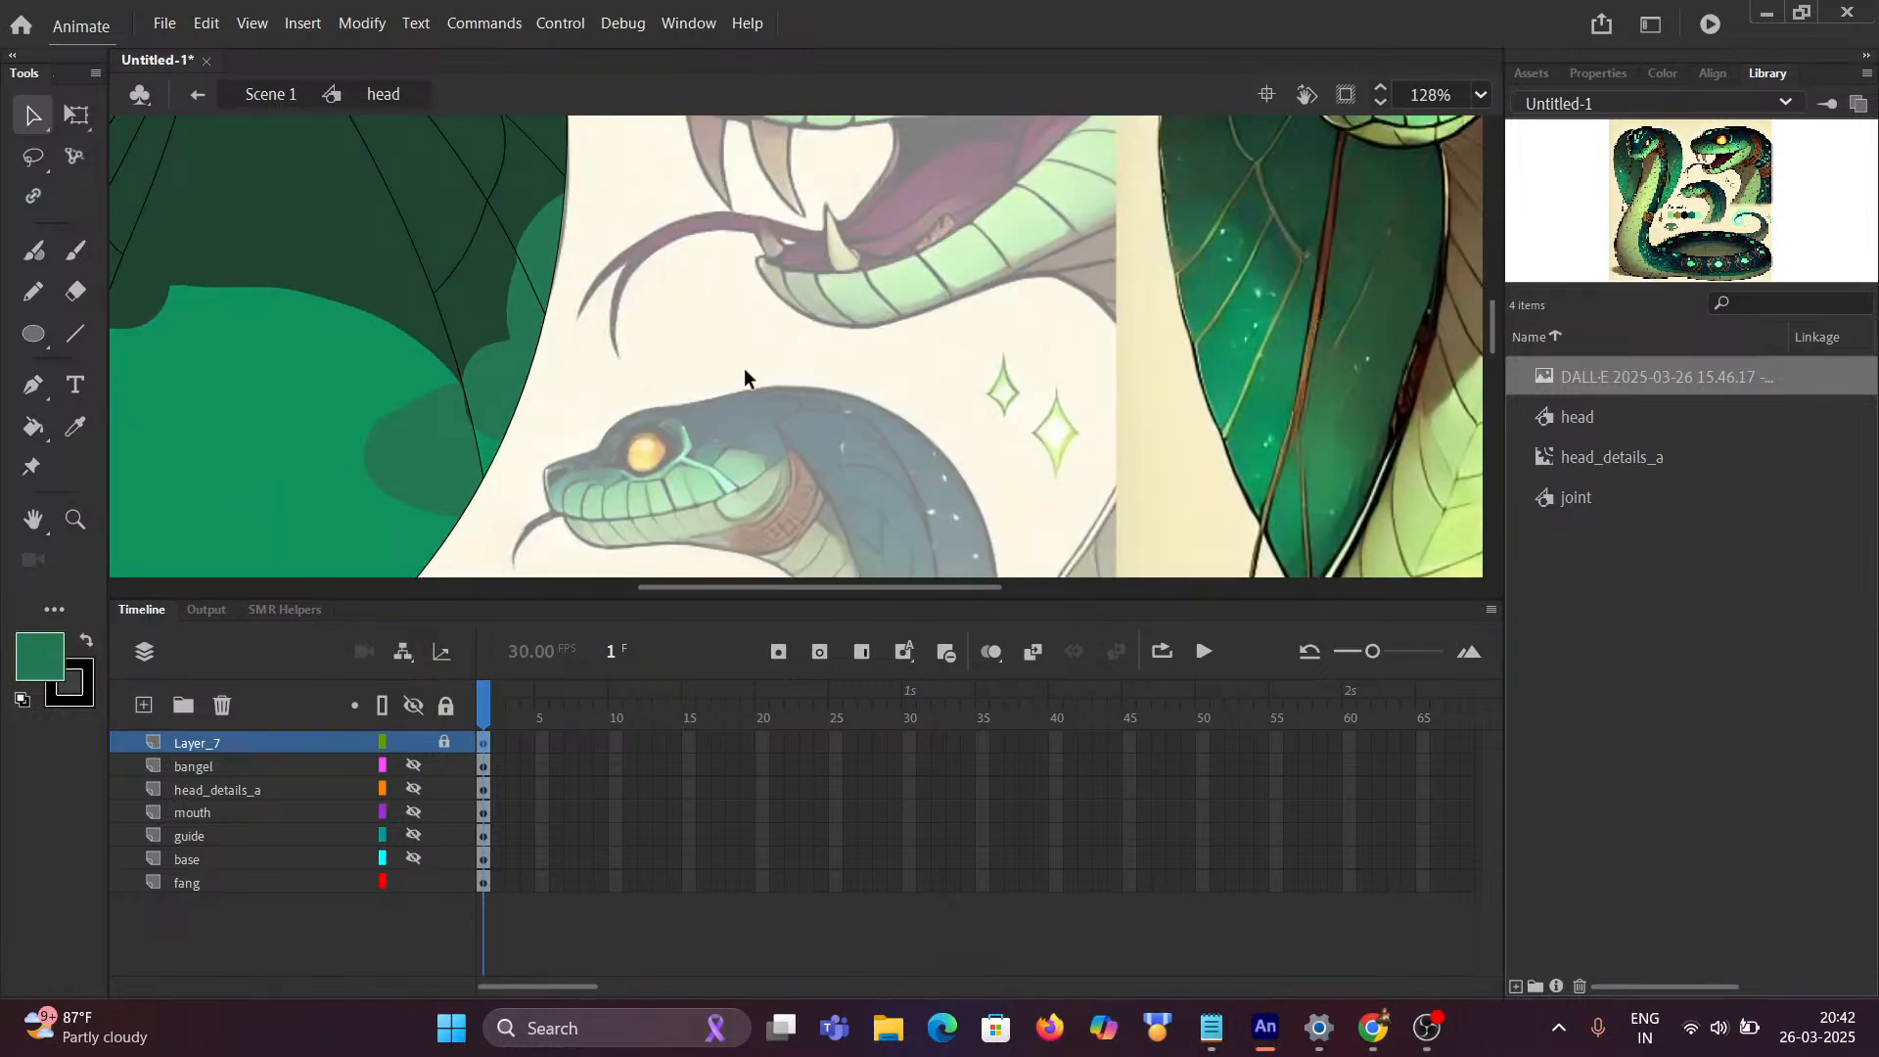
Step: Set the Classic Brush fill's alpha to 65% and paint a translucent patch at the bright green section's upper right edge on the fang layer
key(b)
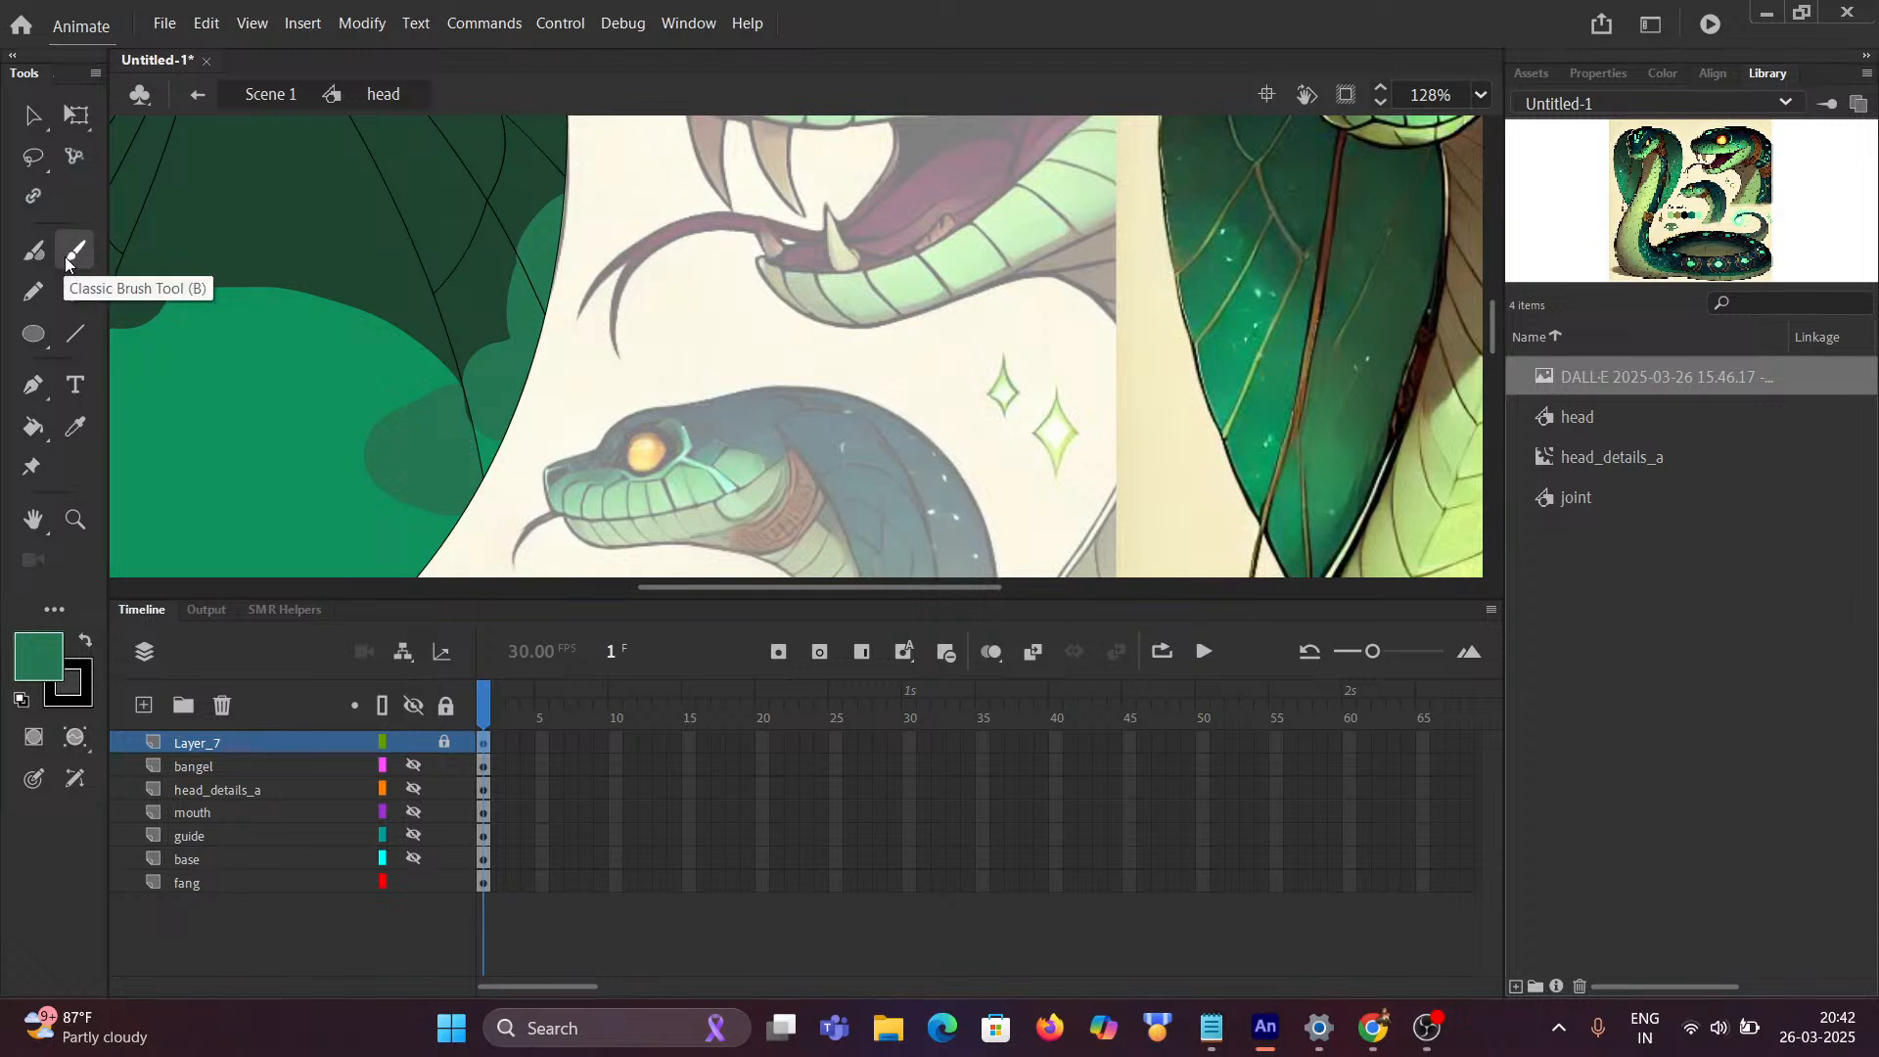
click(1653, 75)
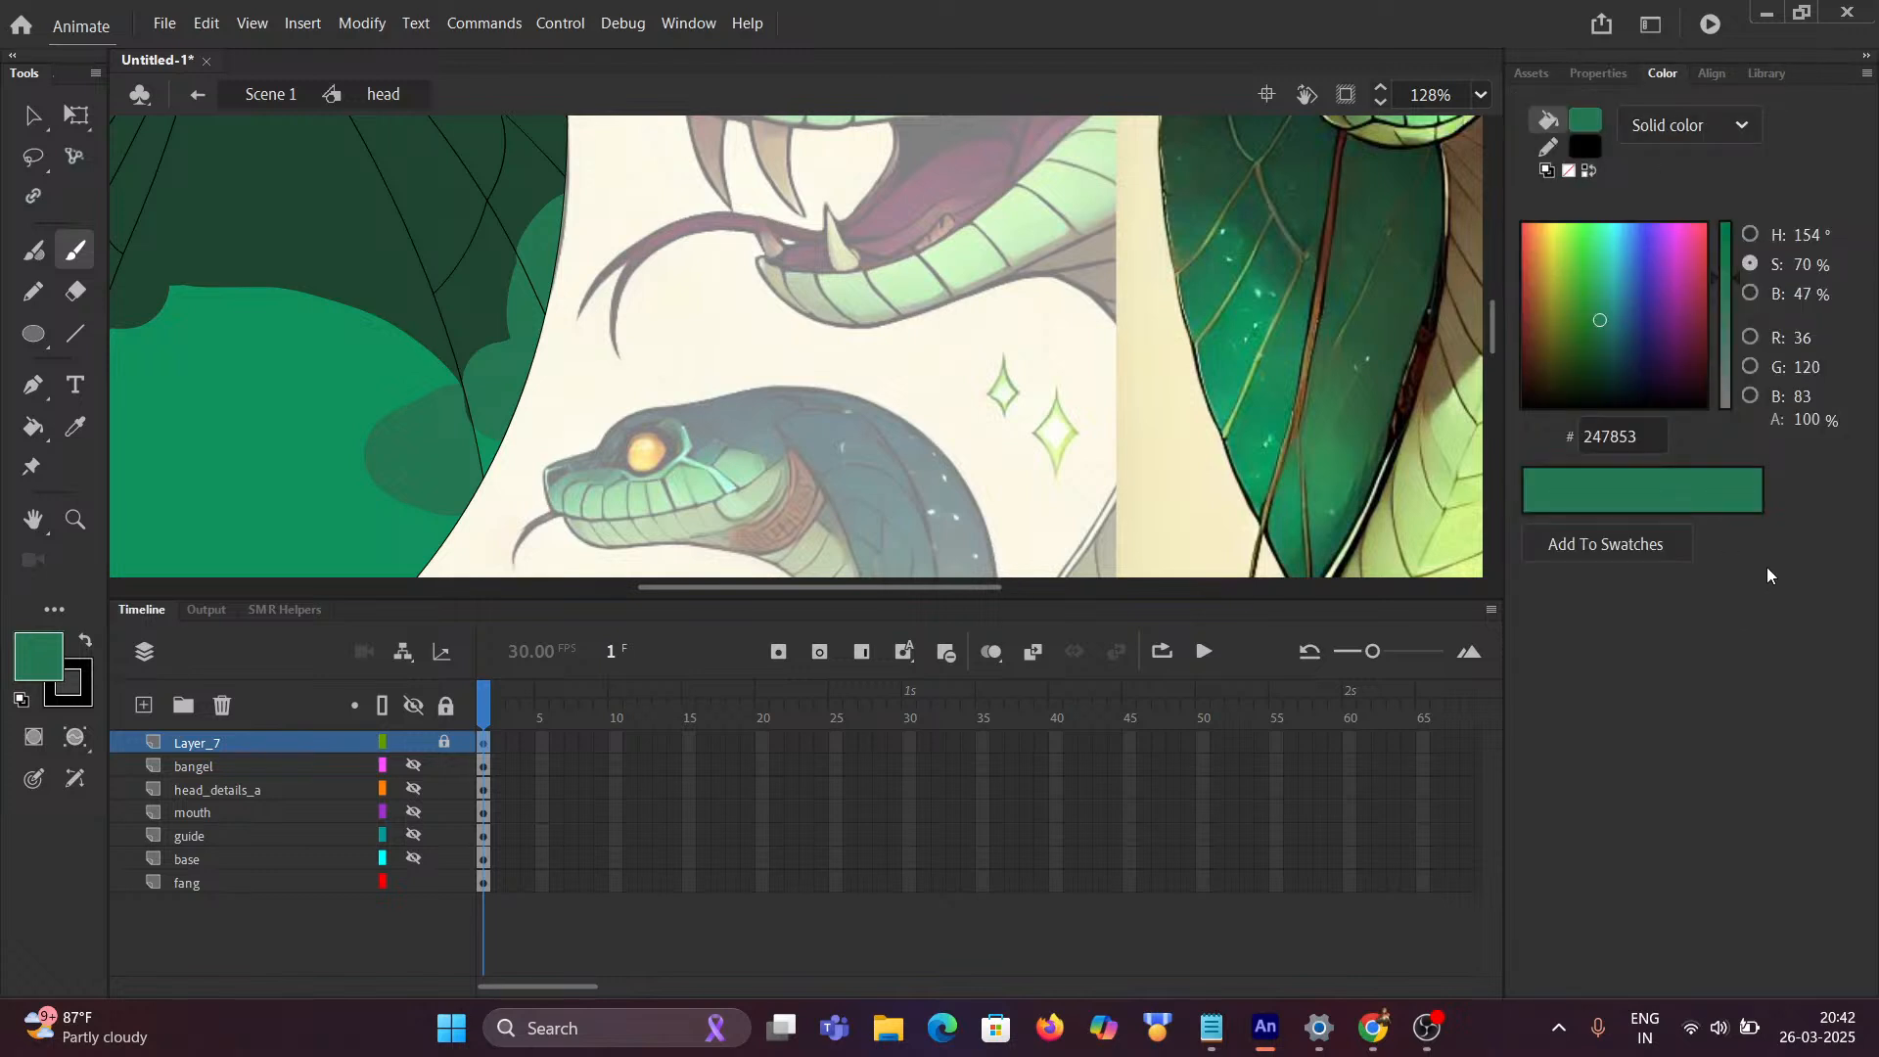
drag(1818, 420, 1776, 421)
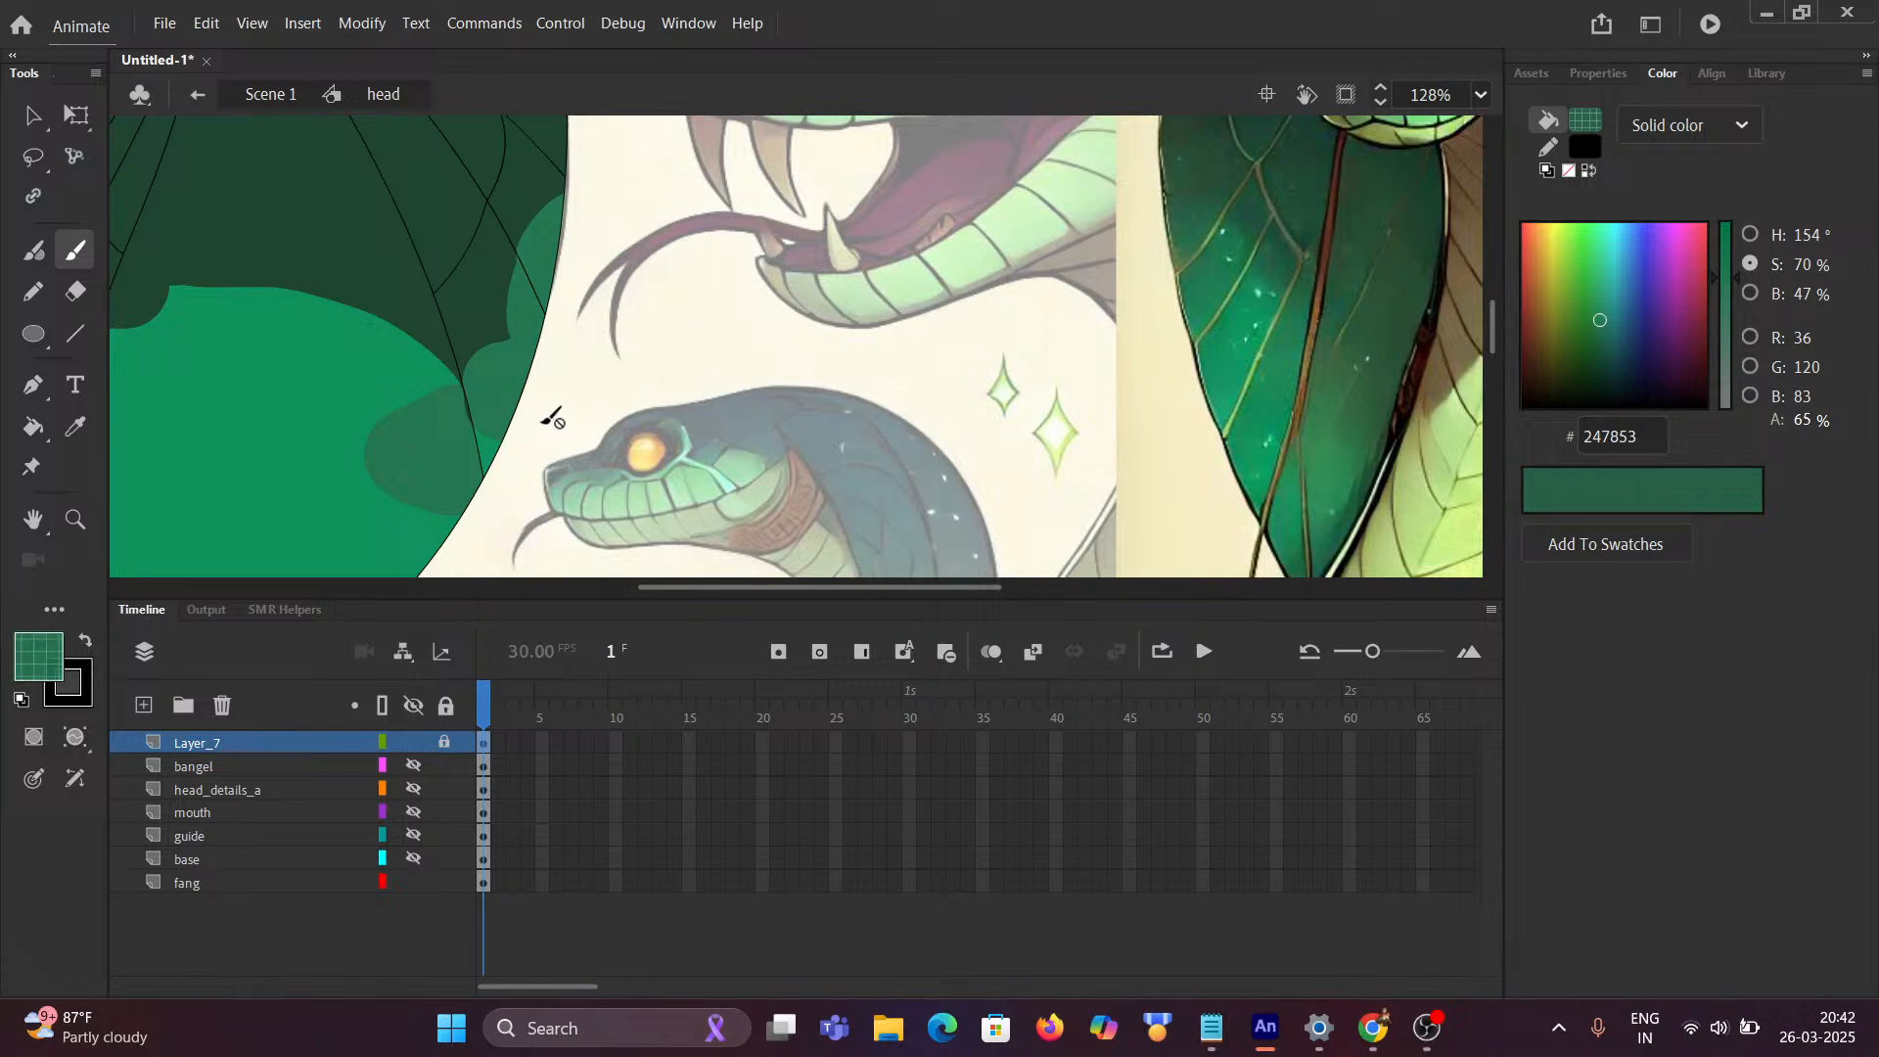
scroll(537, 421, down, 3)
scroll(489, 426, up, 3)
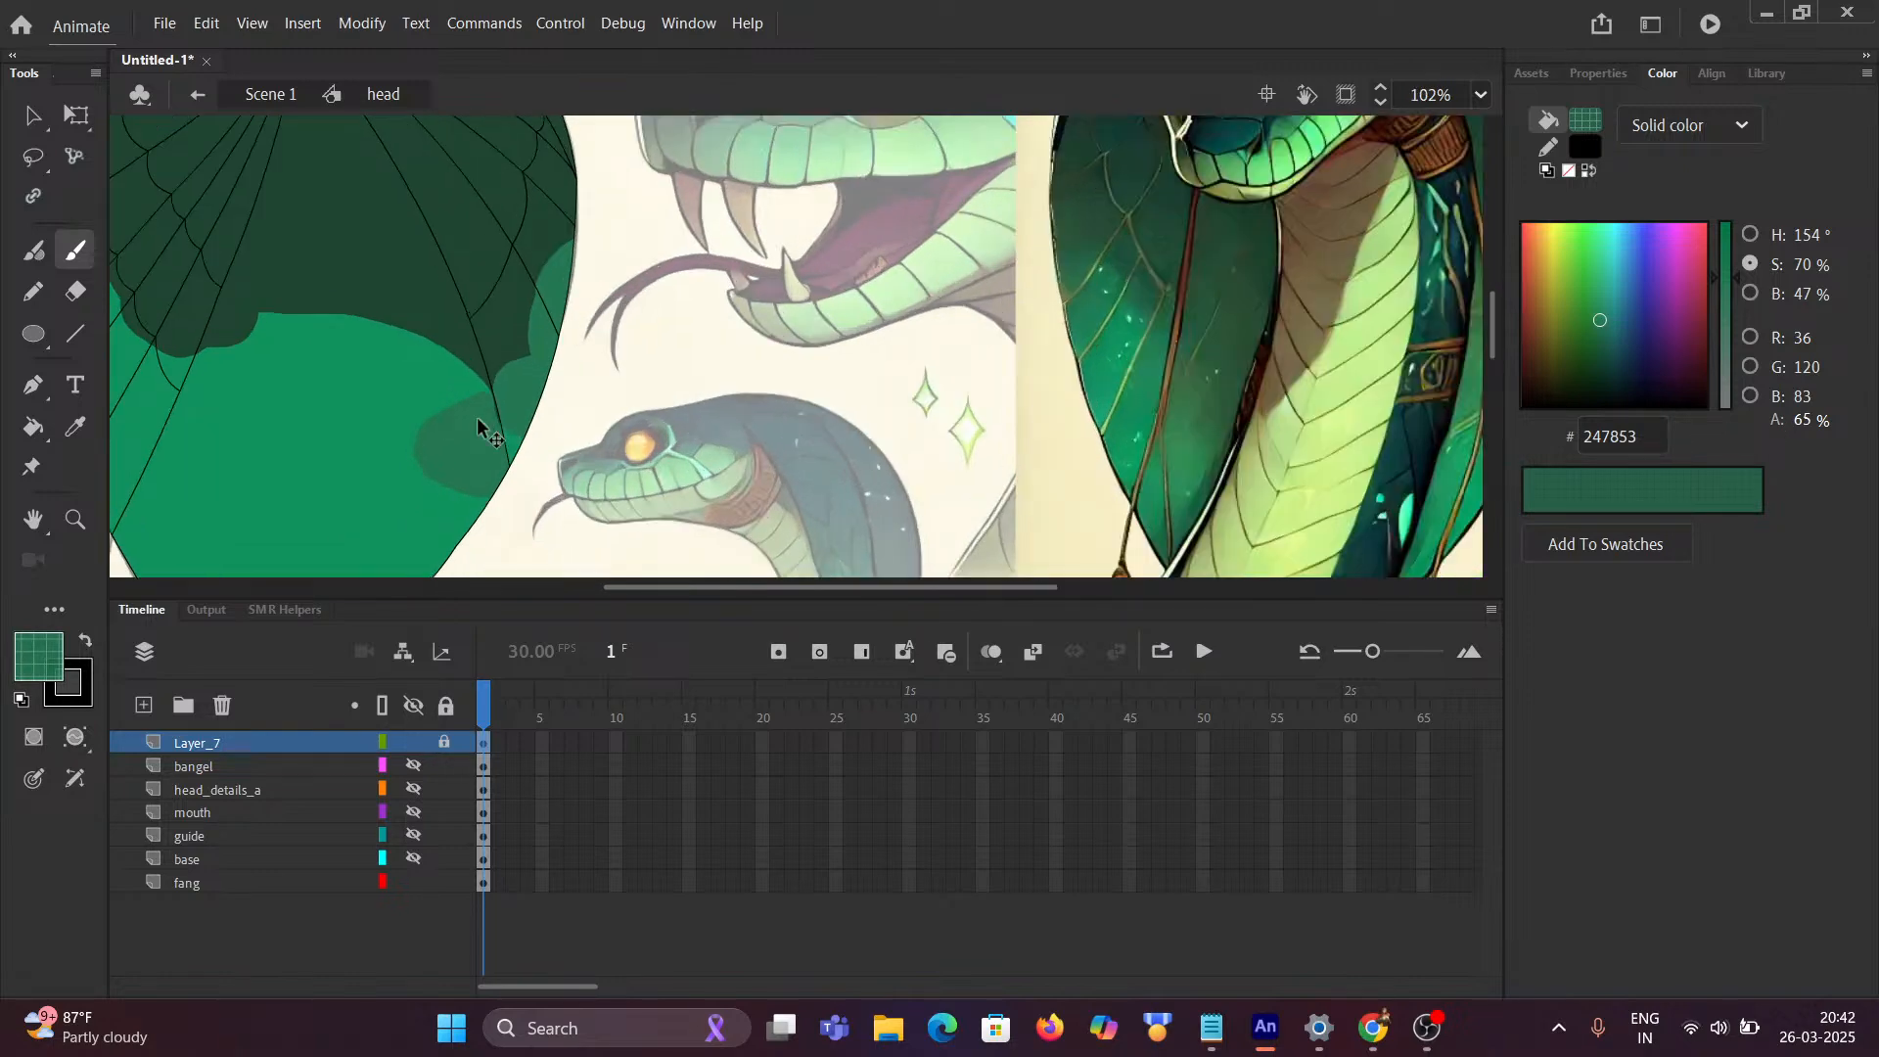
scroll(479, 423, down, 3)
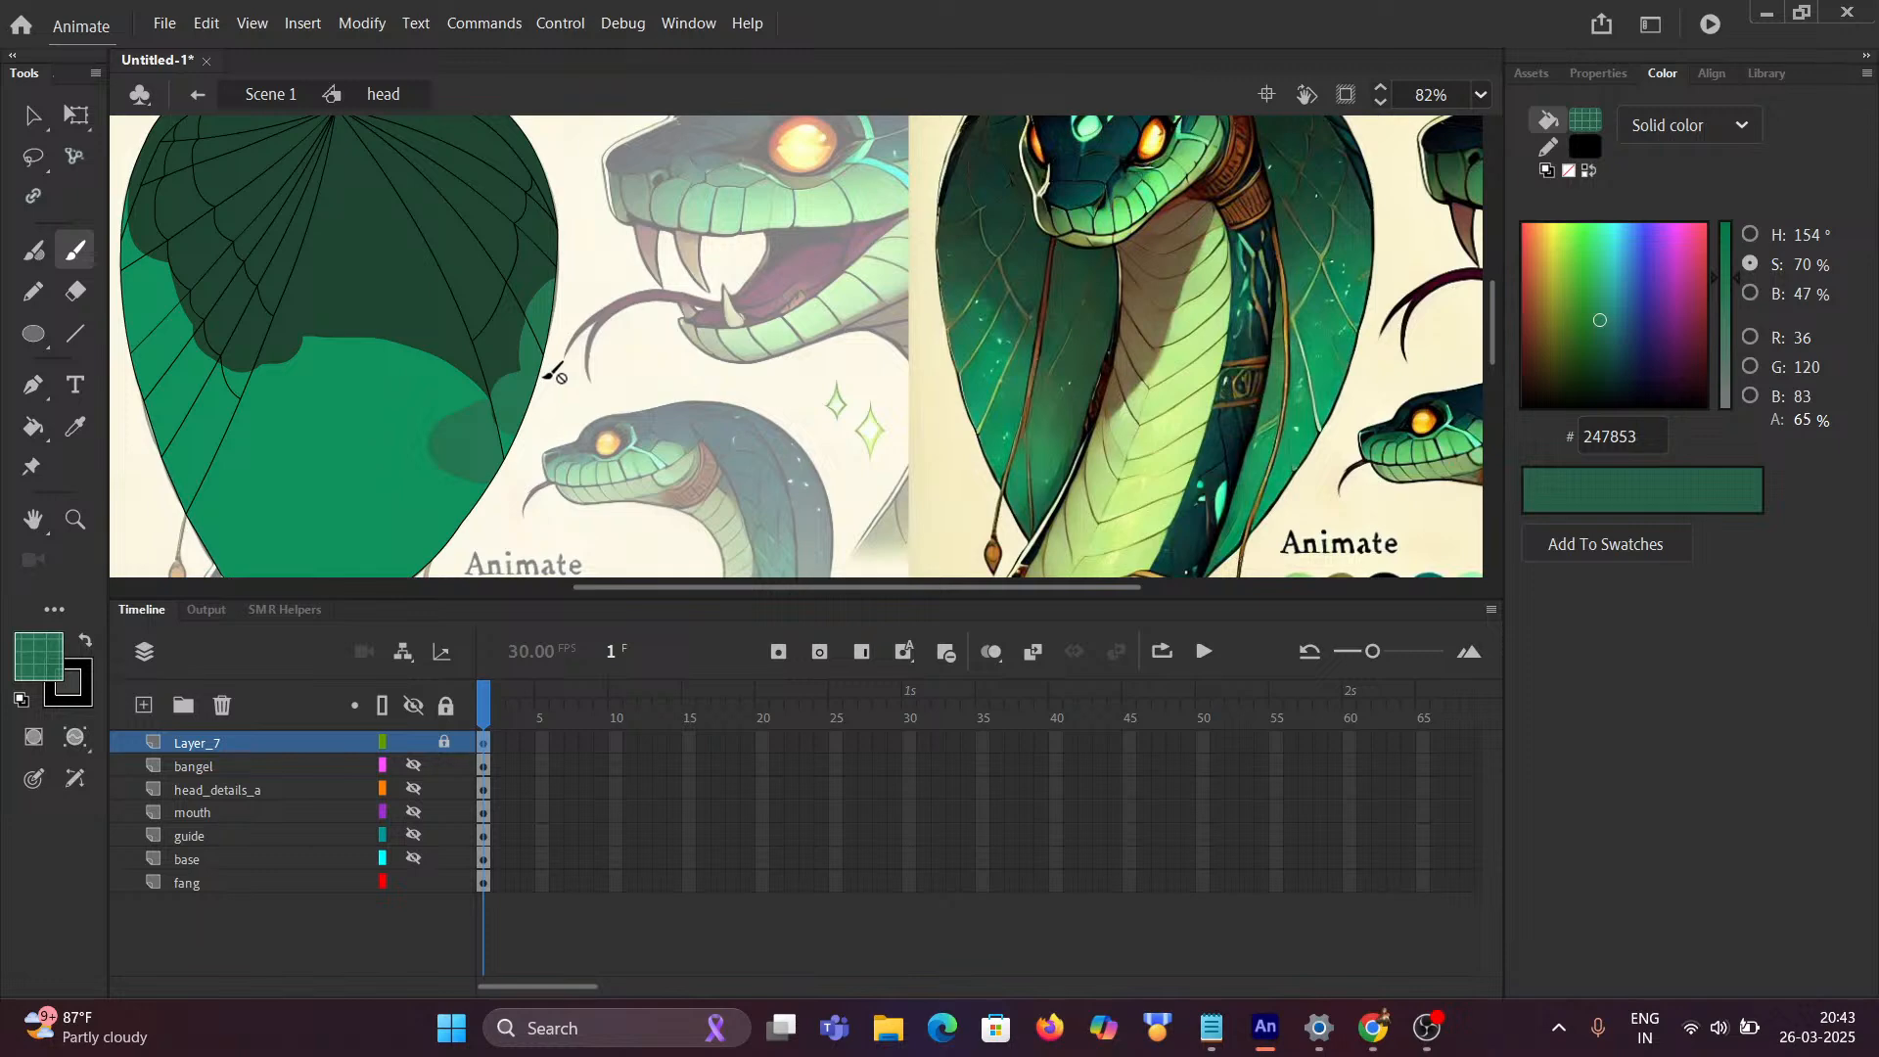
click(243, 883)
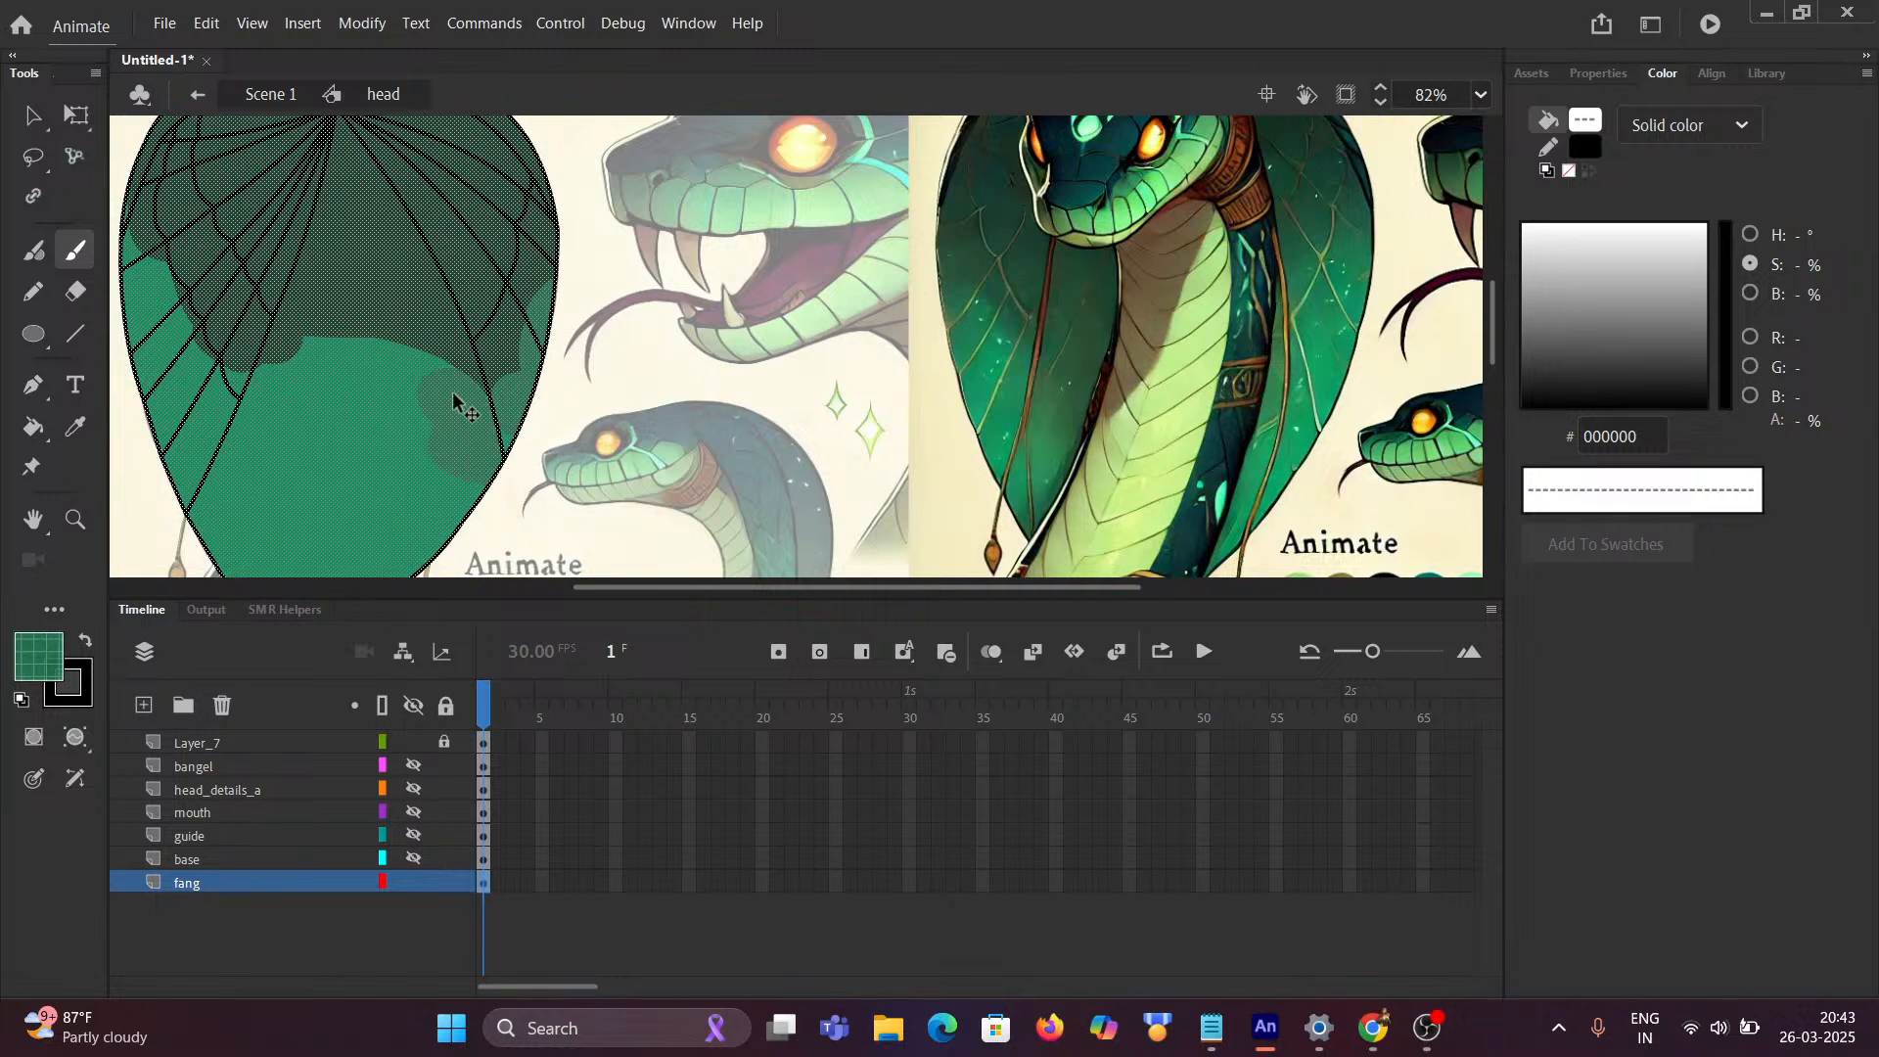
scroll(458, 404, up, 3)
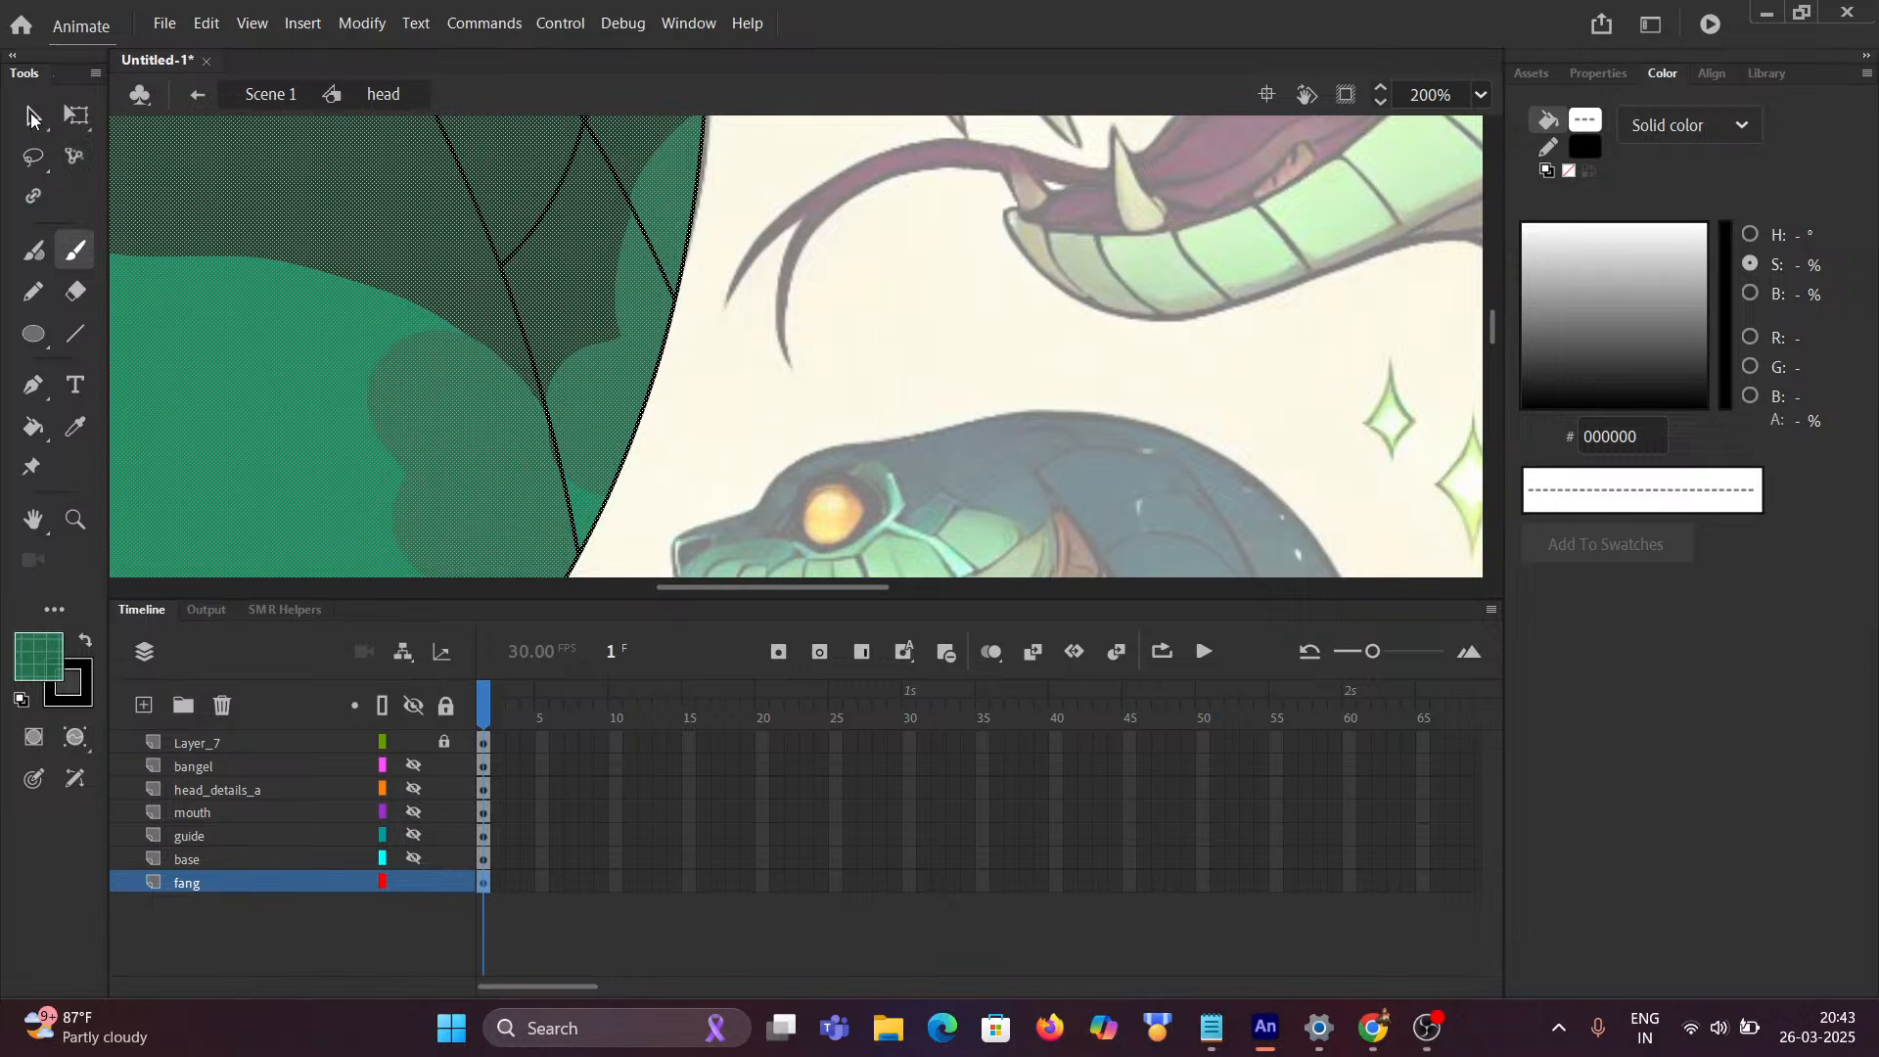
key(v)
click(760, 371)
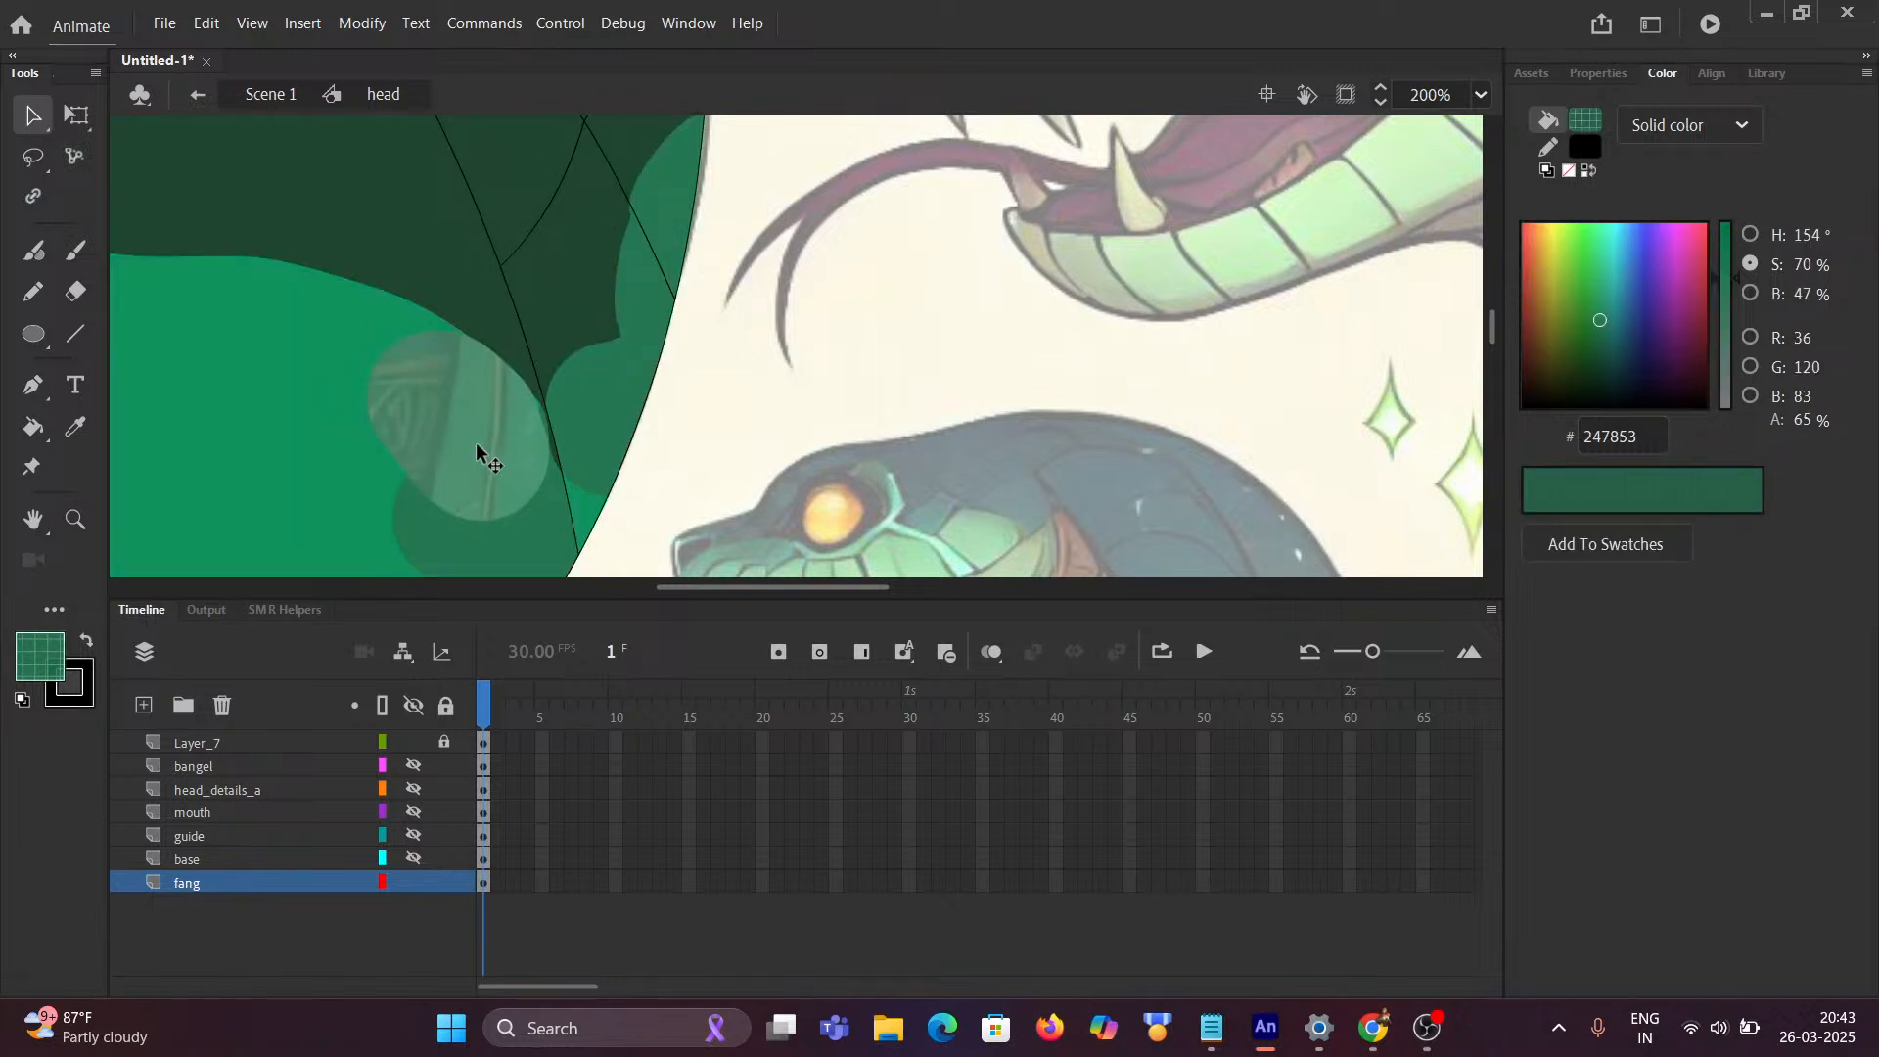
scroll(477, 448, up, 2)
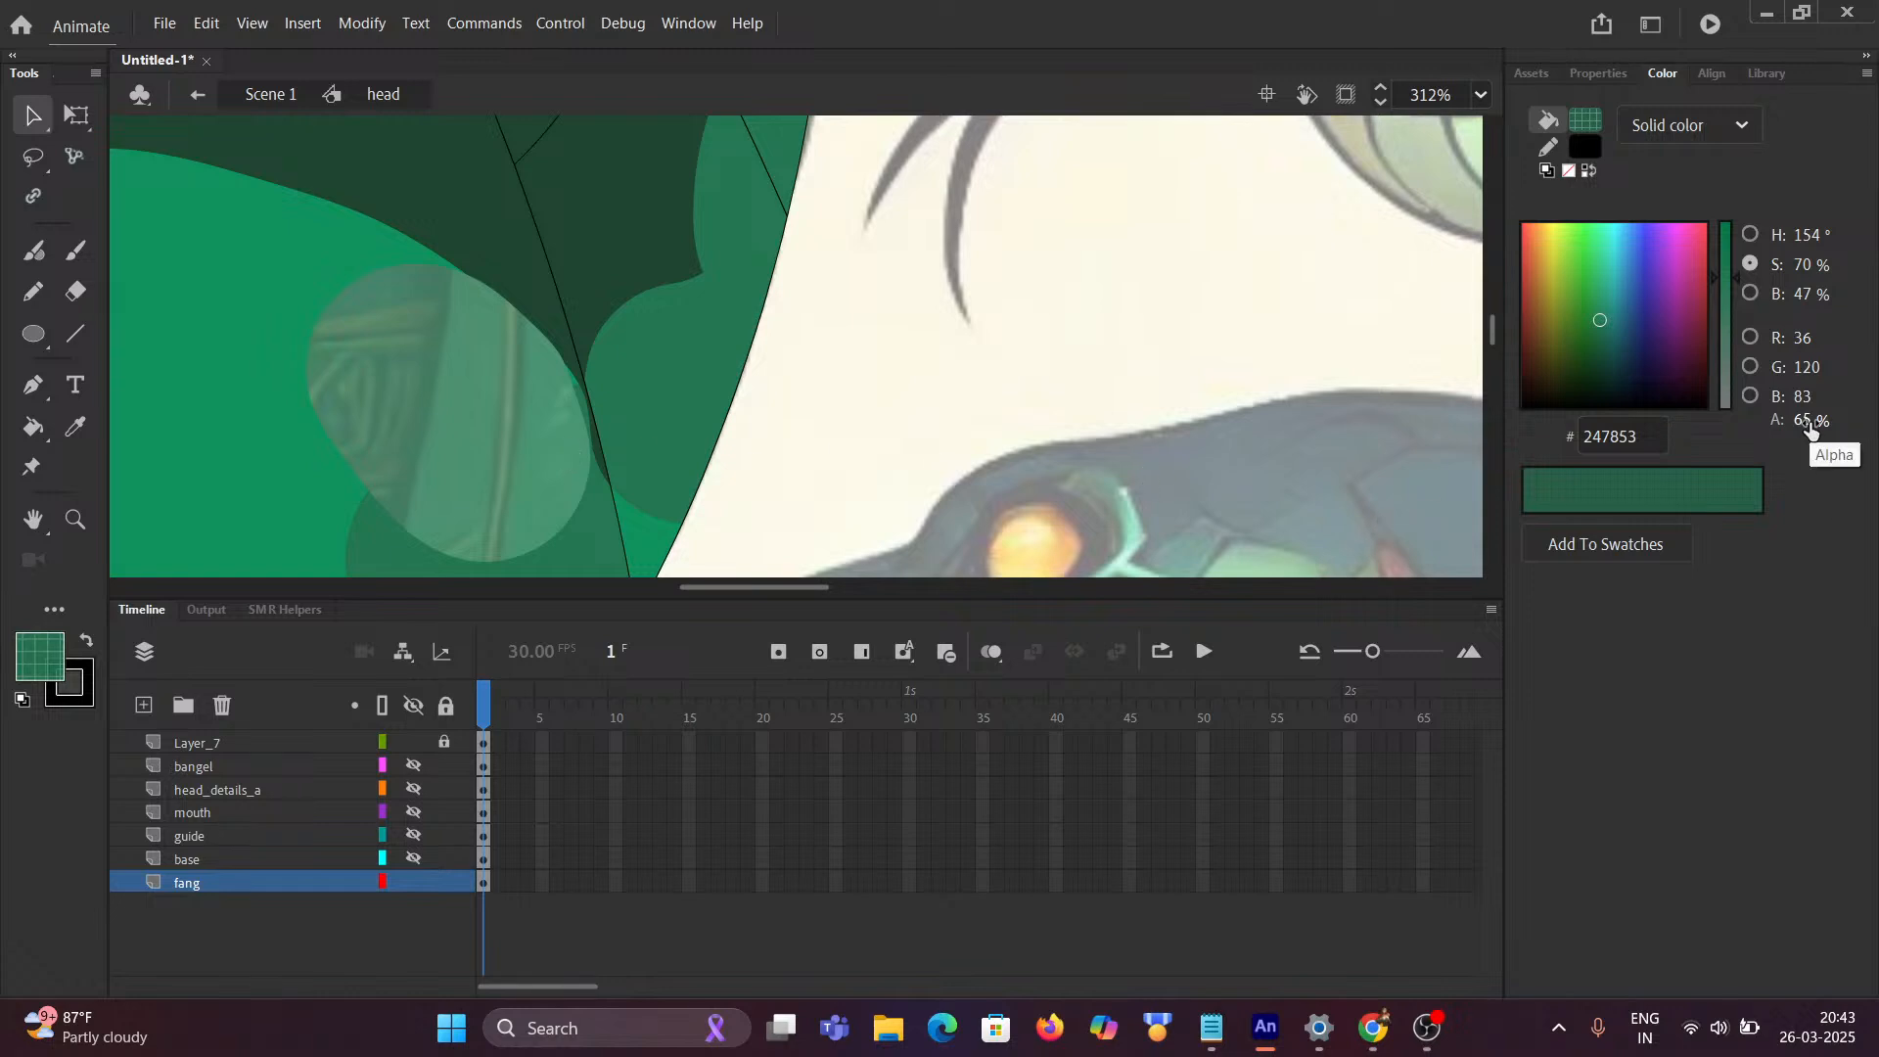
Step: Set the fill's alpha to 100% and try to paint over the translucent patch with the Classic Brush
drag(1809, 423, 1874, 423)
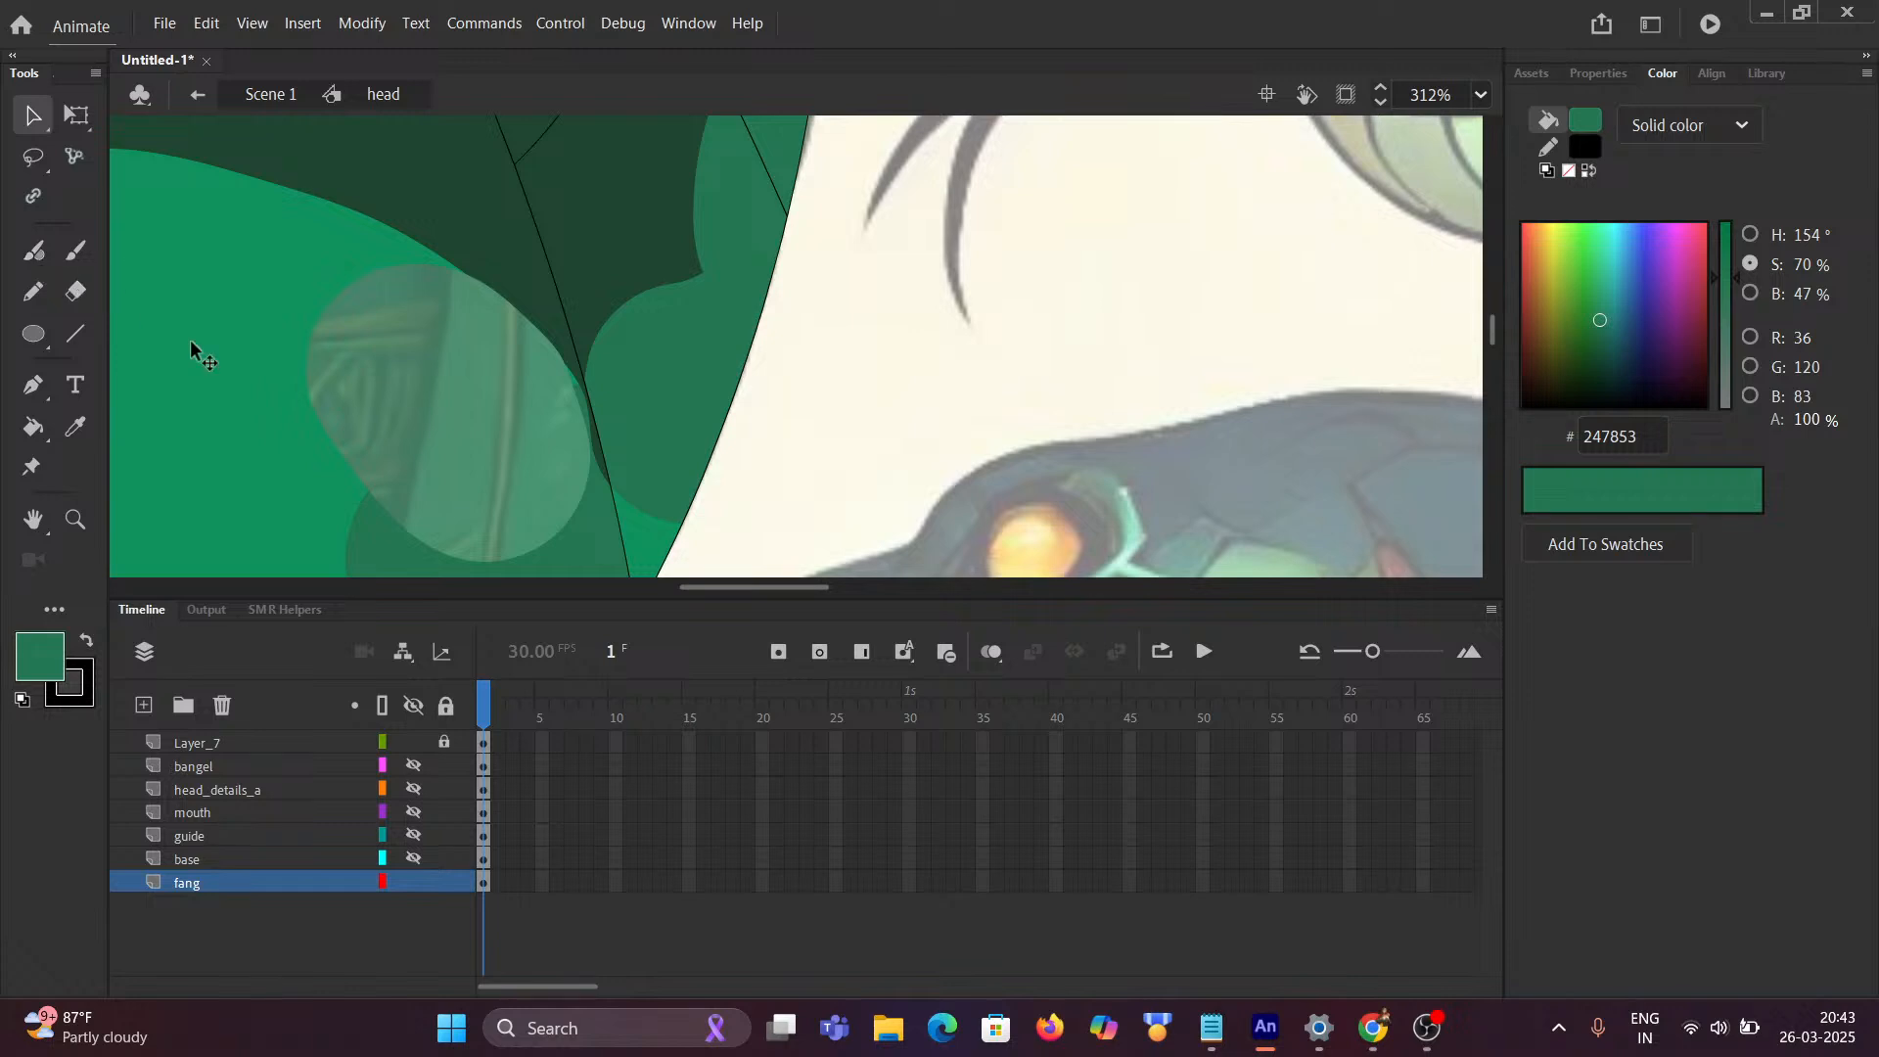
click(34, 250)
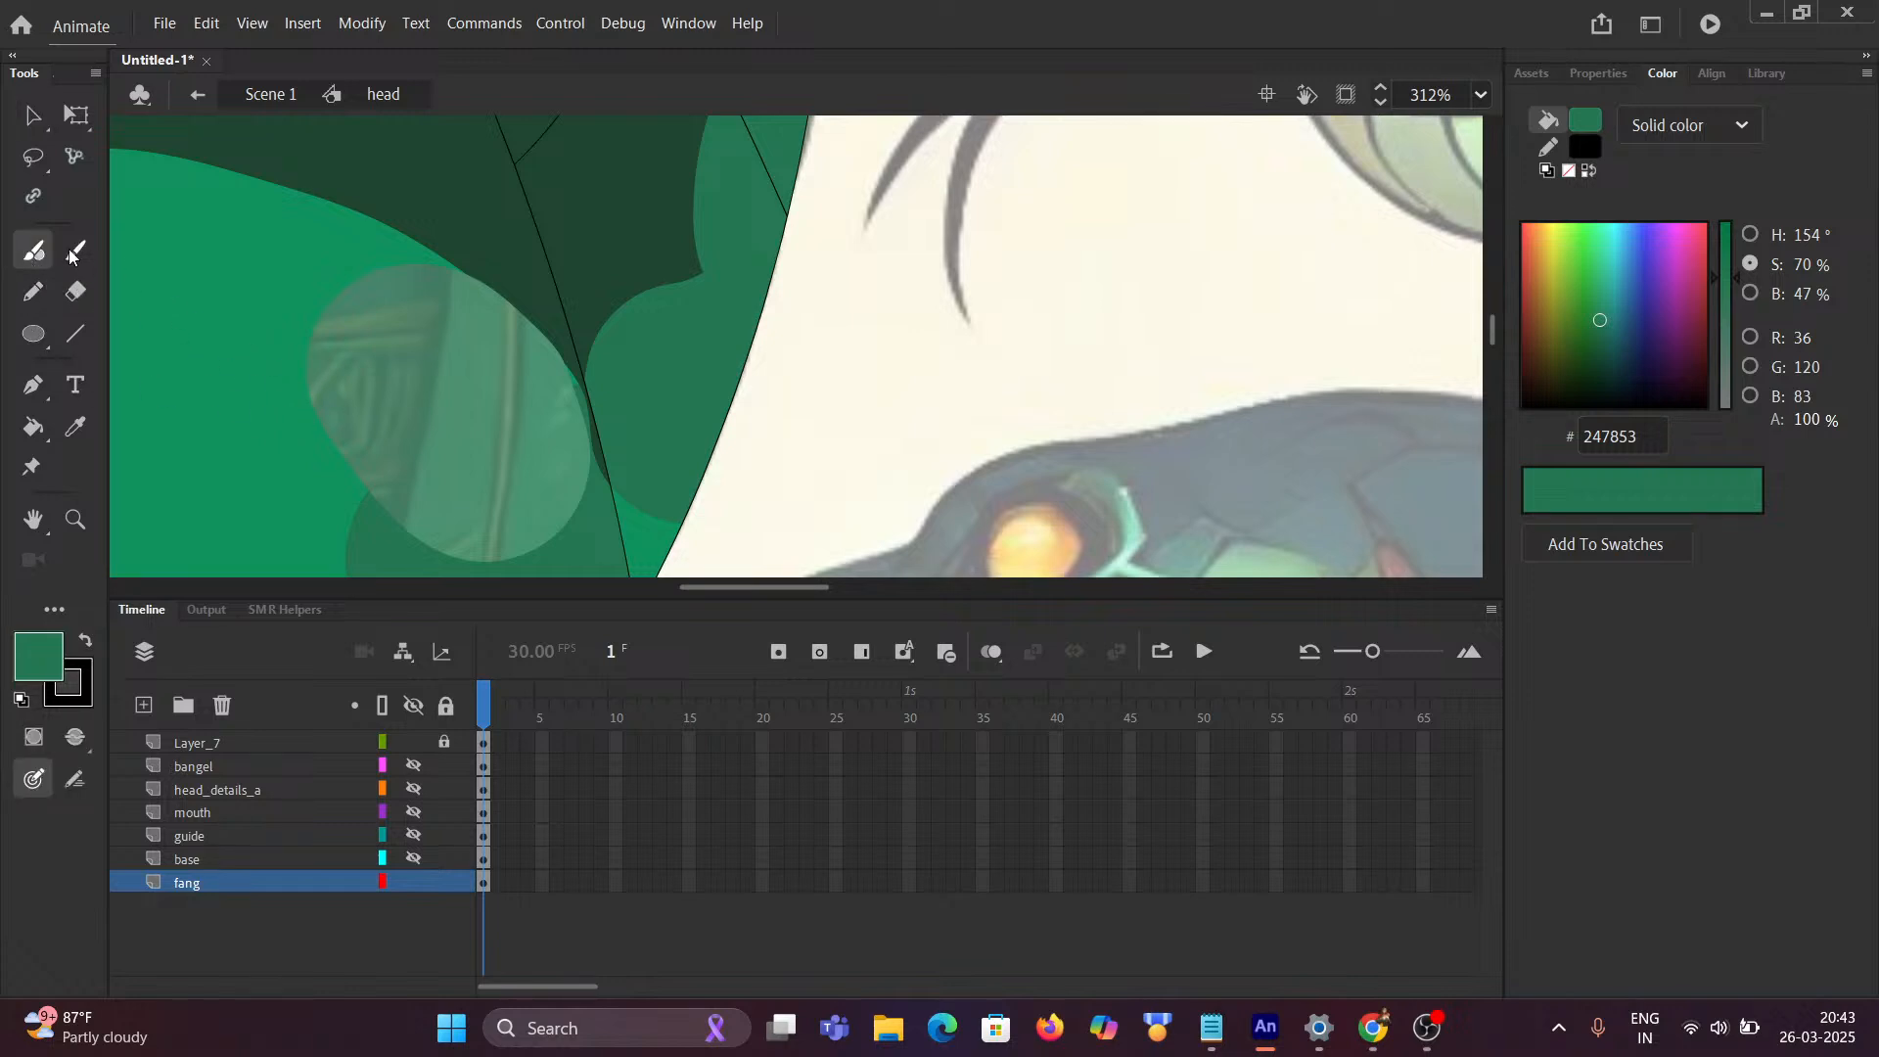
key(b)
mouse_move(323, 427)
mouse_down()
mouse_move(442, 495)
mouse_move(479, 415)
mouse_up()
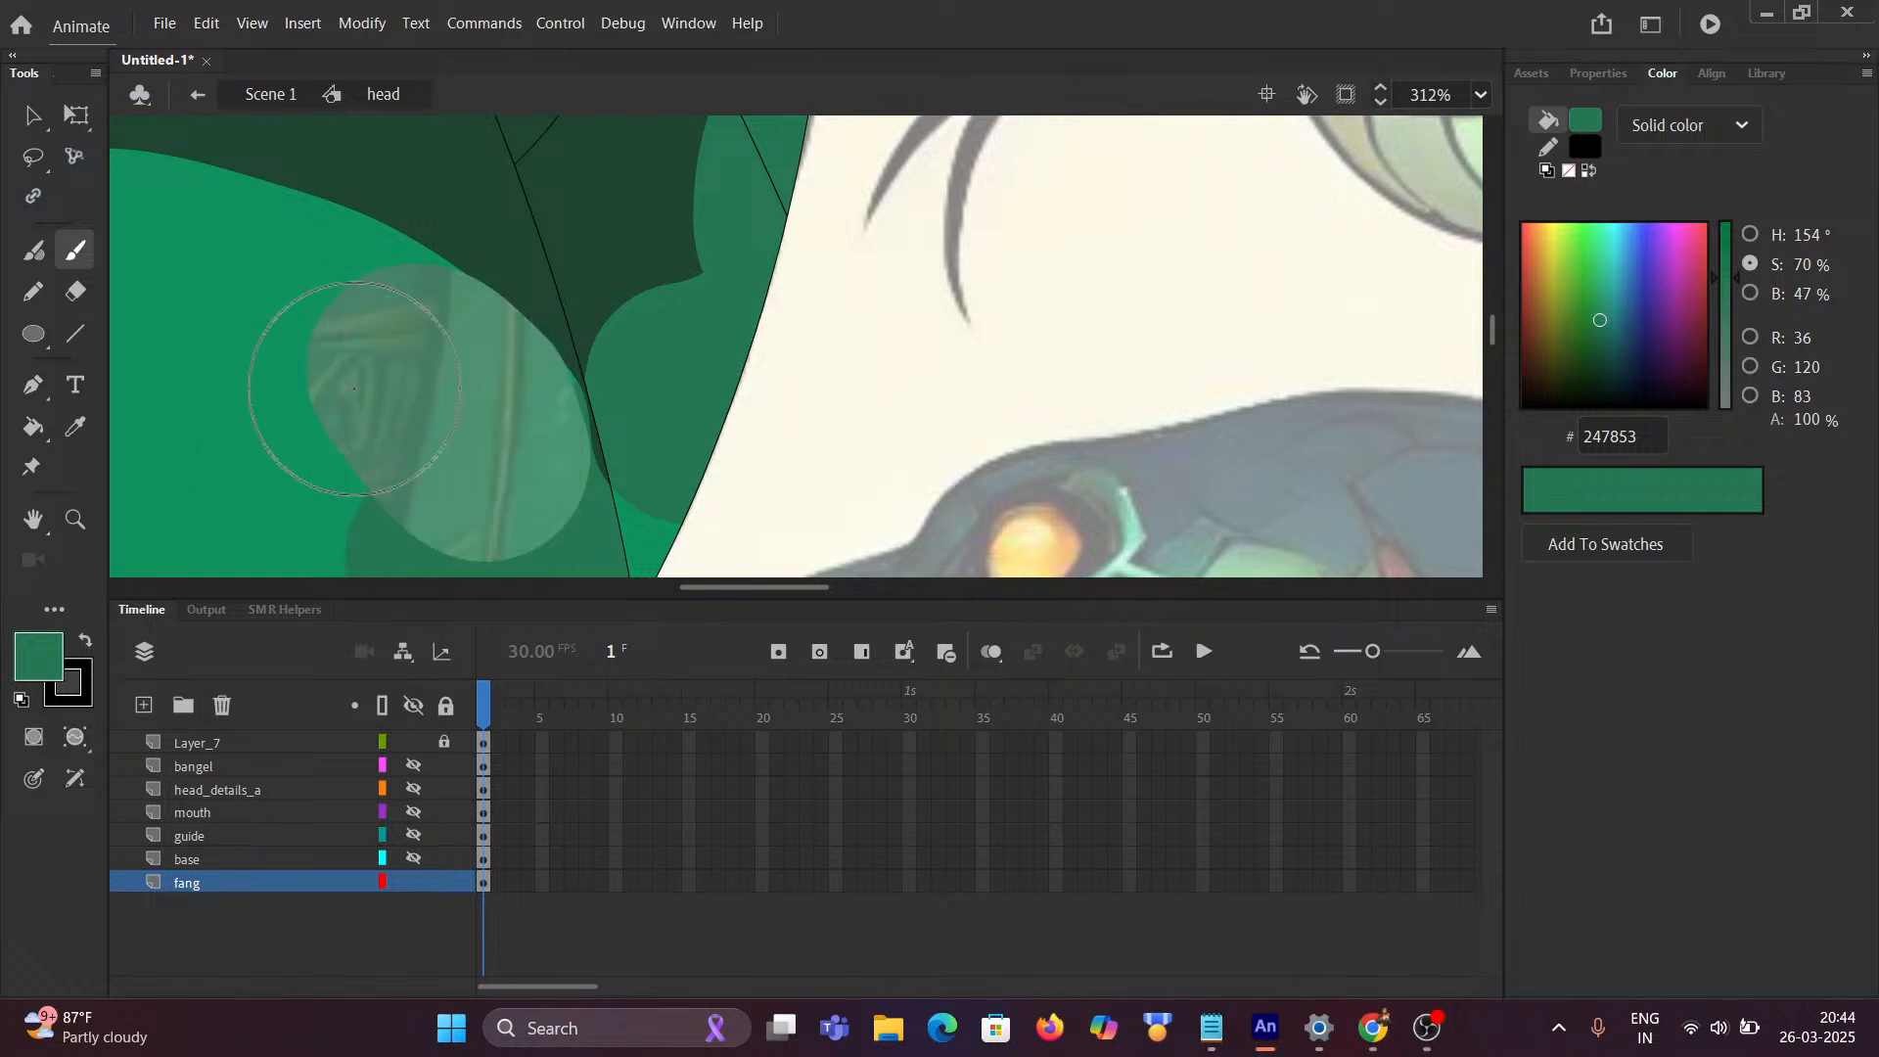
mouse_move(325, 360)
mouse_down()
mouse_move(370, 378)
mouse_move(503, 493)
mouse_up()
Step: Select the translucent patch on the hood and repaint it with solid mid-green 247853 using the Classic Brush
click(32, 115)
click(413, 355)
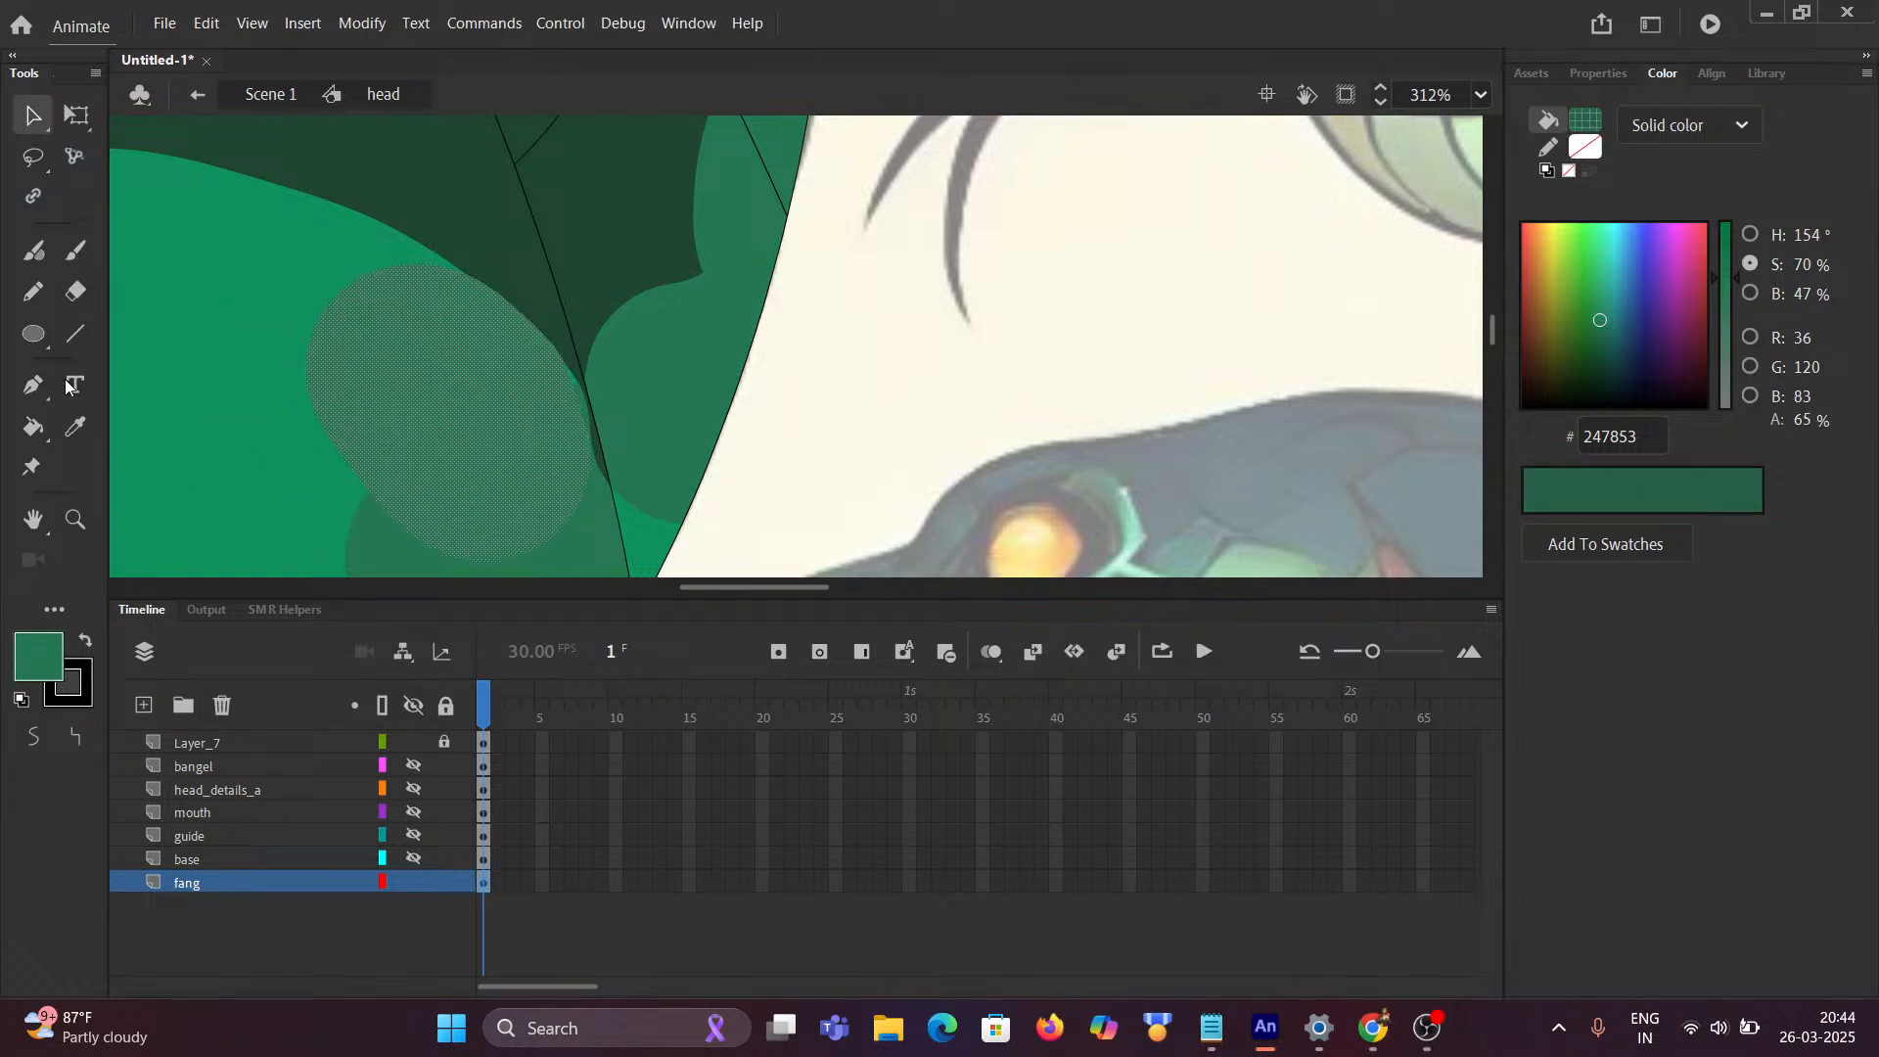
click(75, 250)
drag(326, 356, 505, 517)
drag(440, 356, 537, 461)
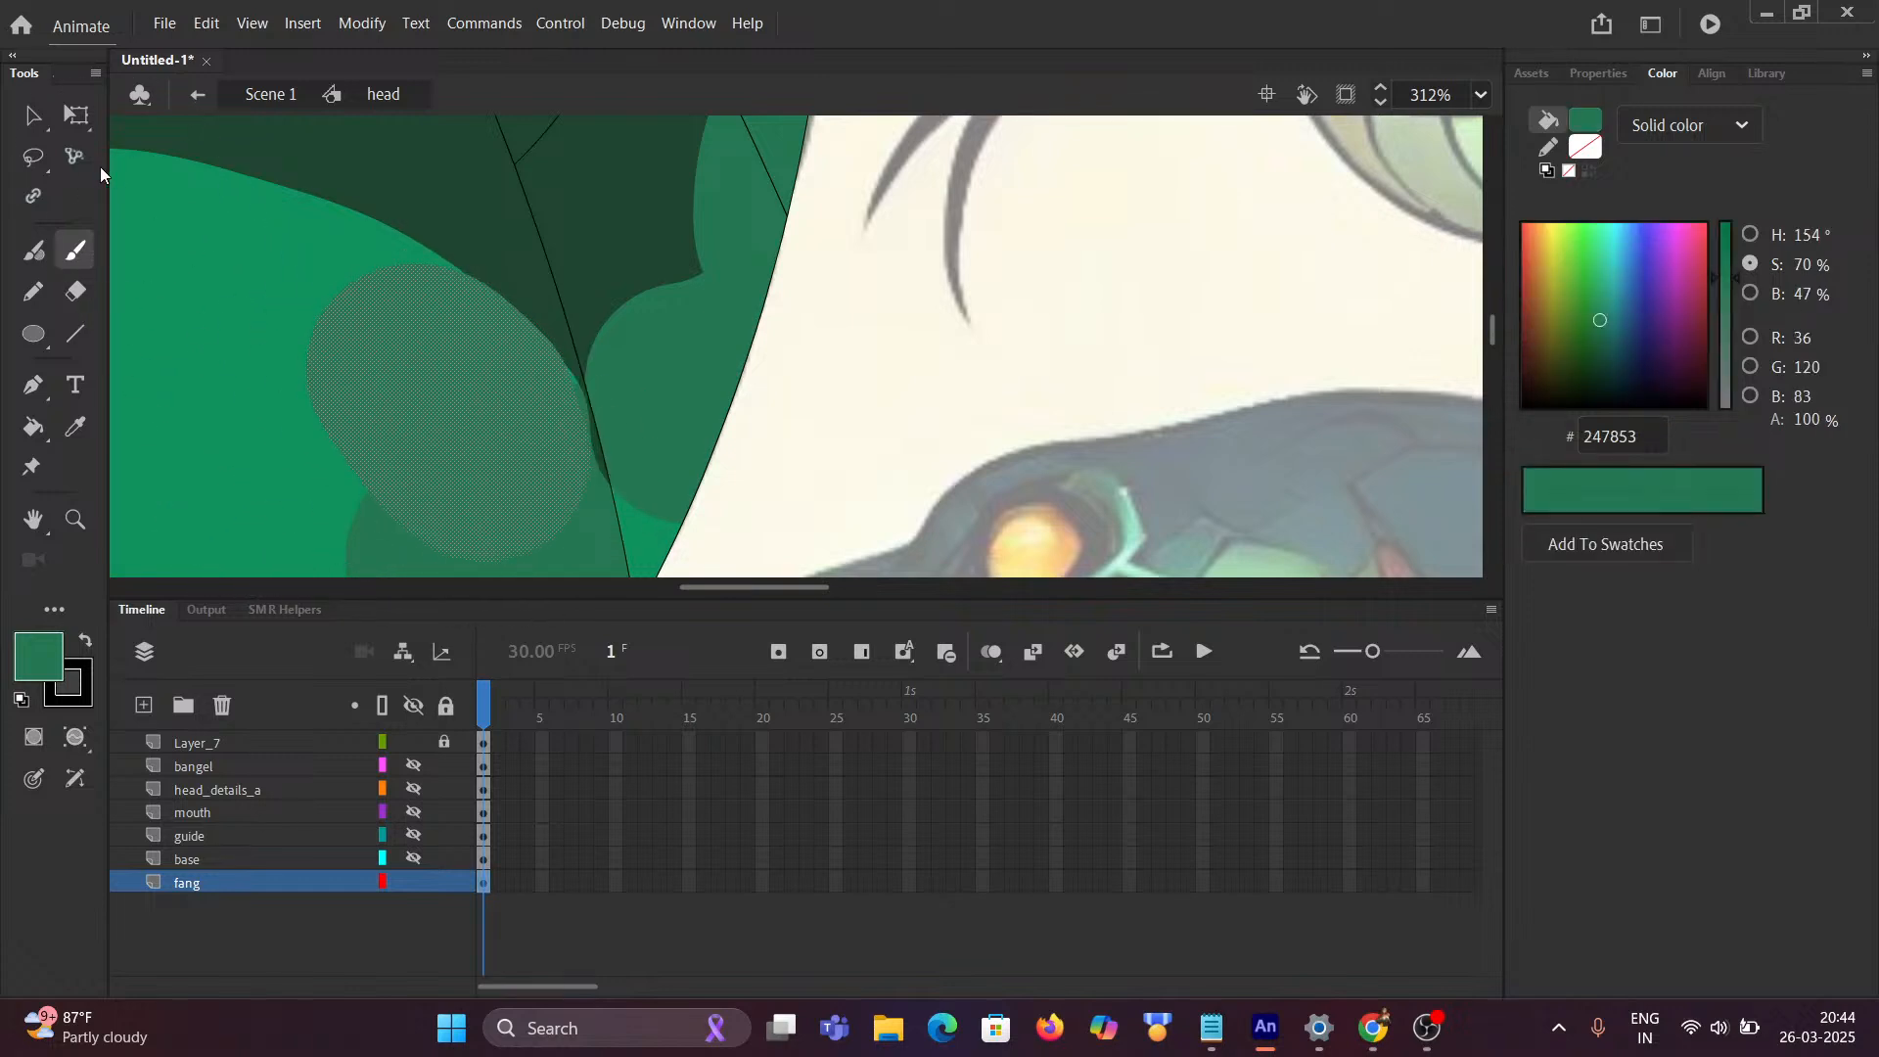
Step: Select the bright green section and the repainted mid-green patch in turn to examine their extents, and clear the selection
click(32, 114)
click(292, 327)
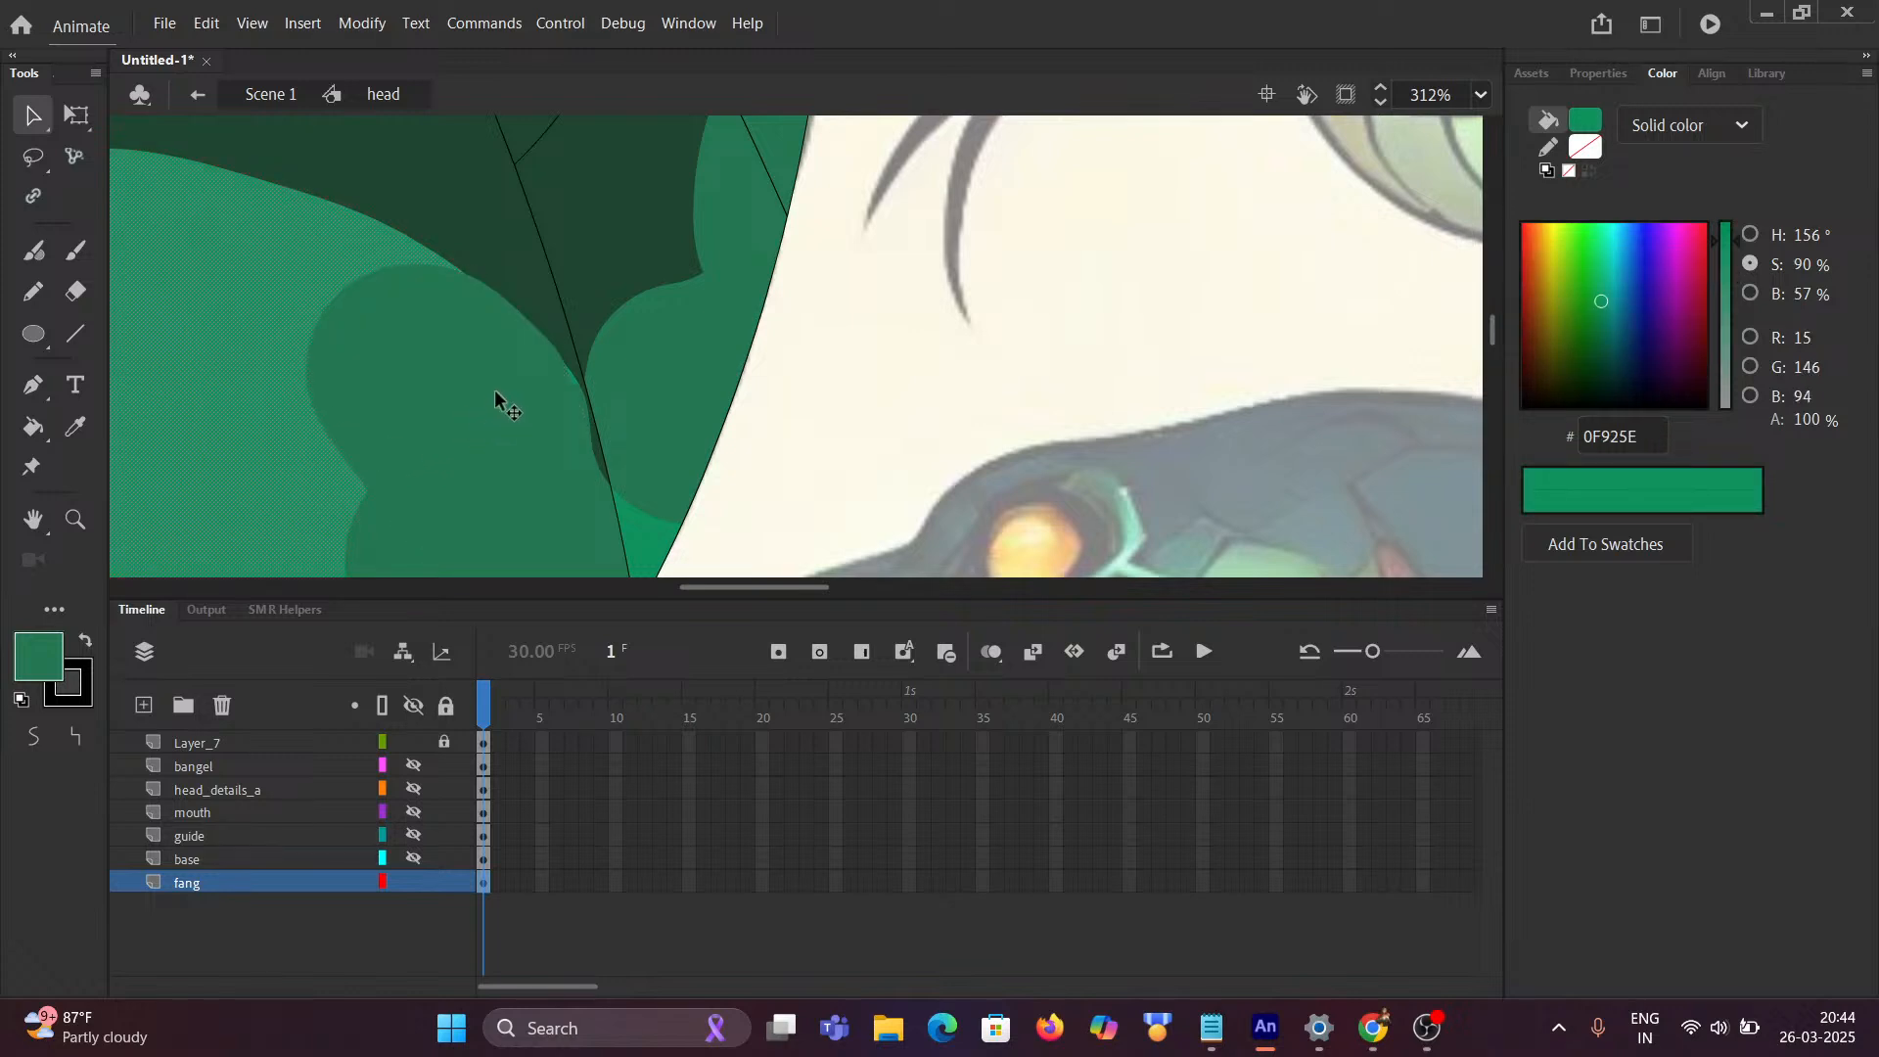
scroll(495, 389, down, 10)
scroll(577, 468, up, 6)
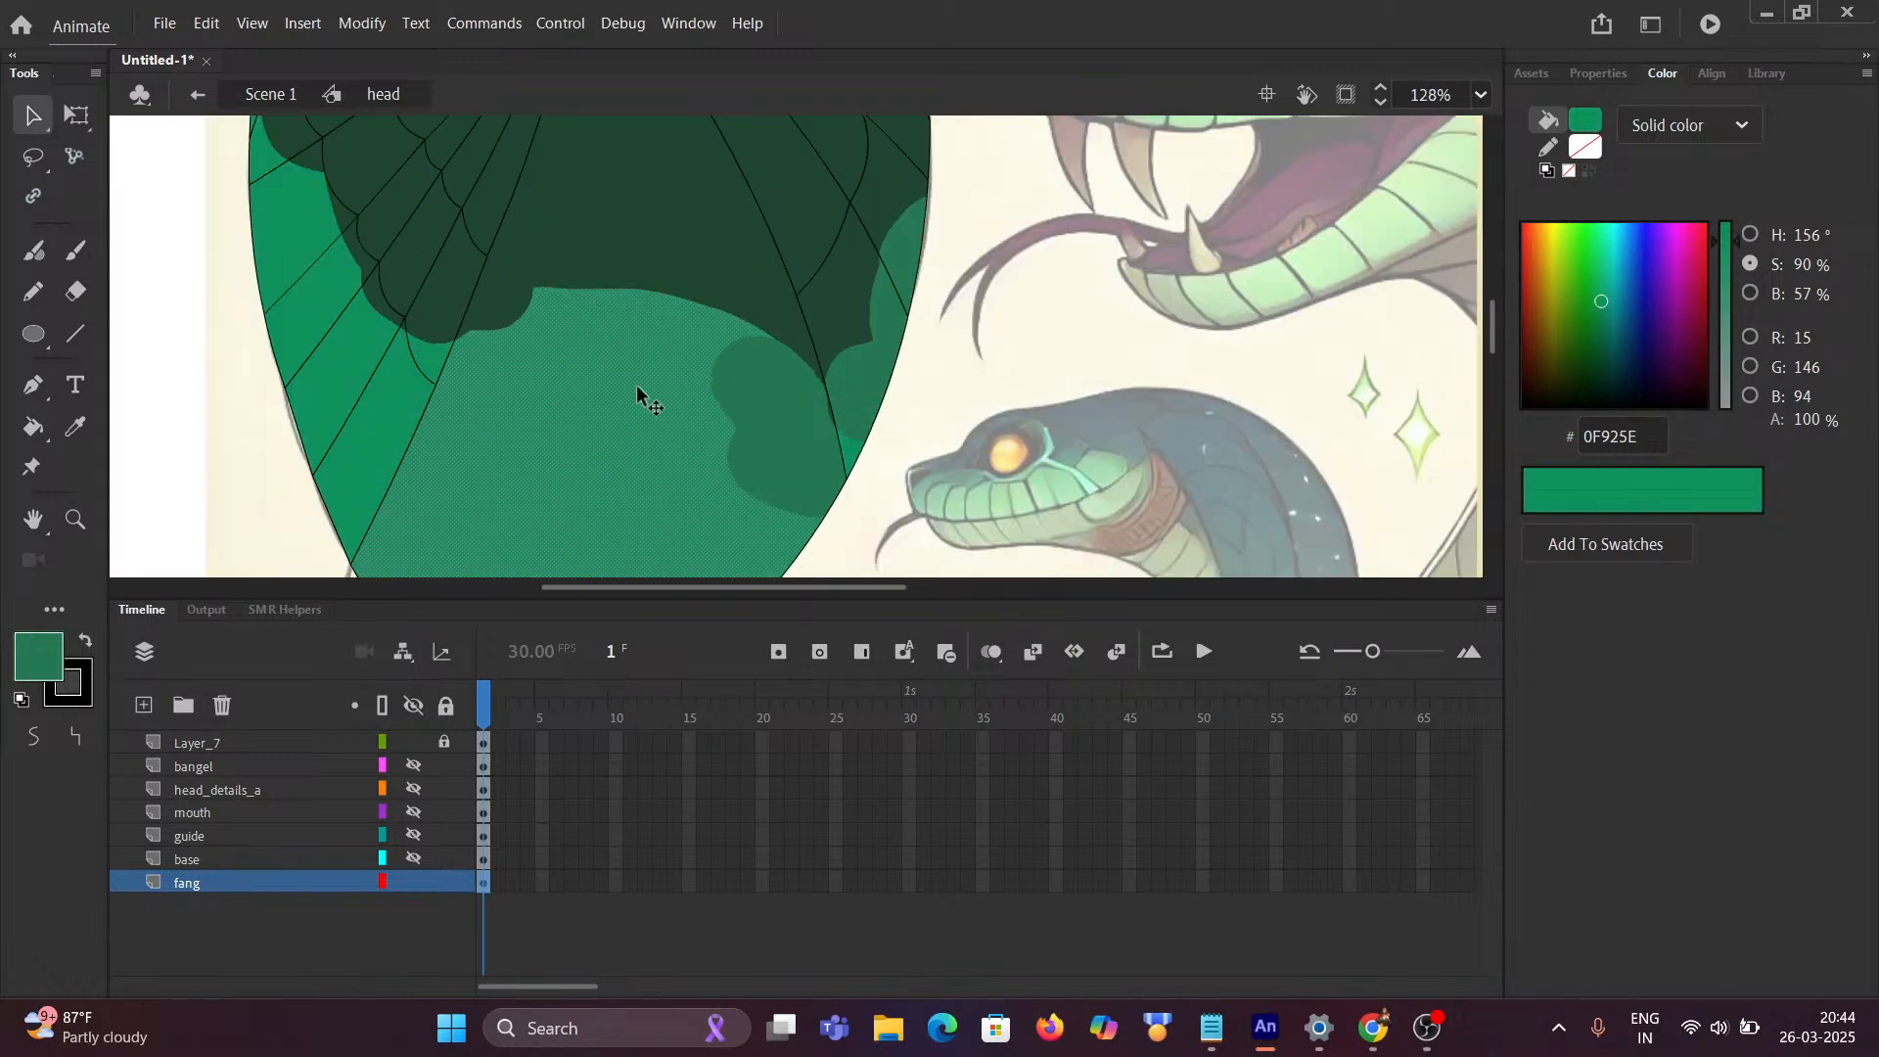
scroll(651, 387, up, 1)
scroll(898, 420, up, 2)
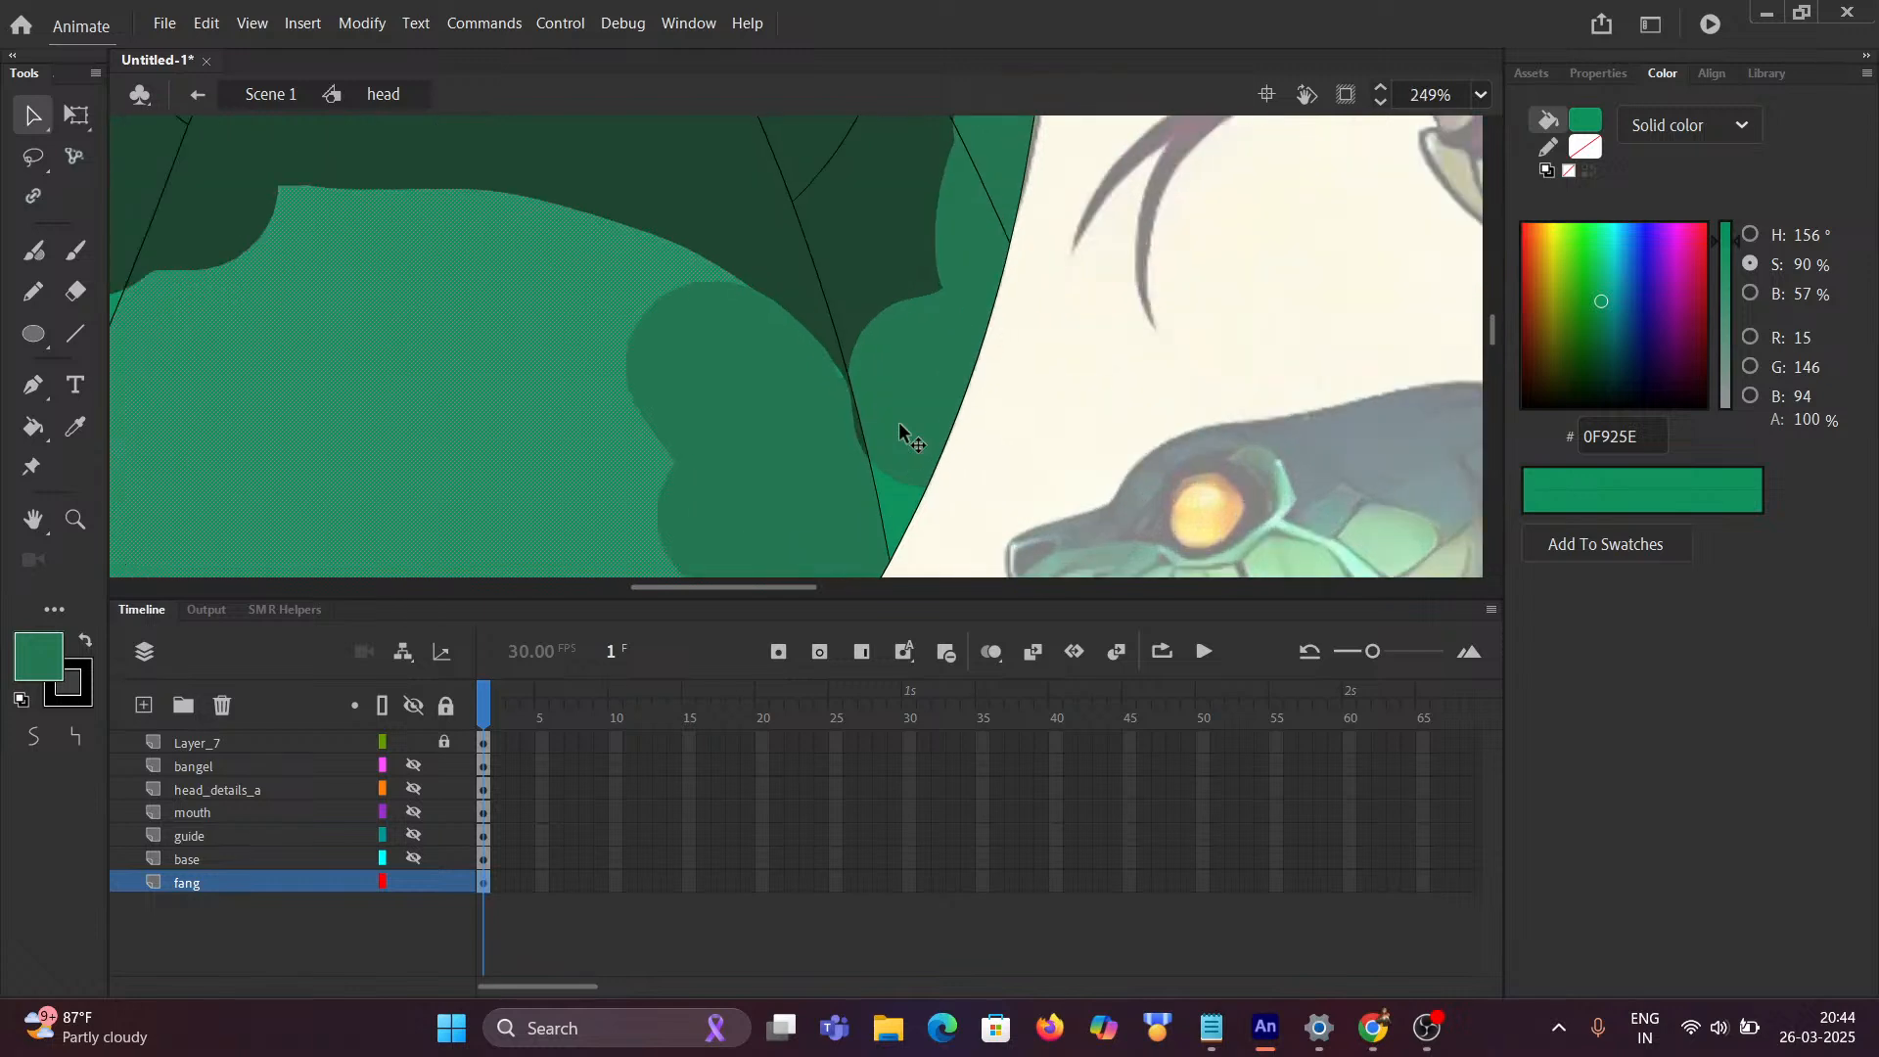
click(720, 430)
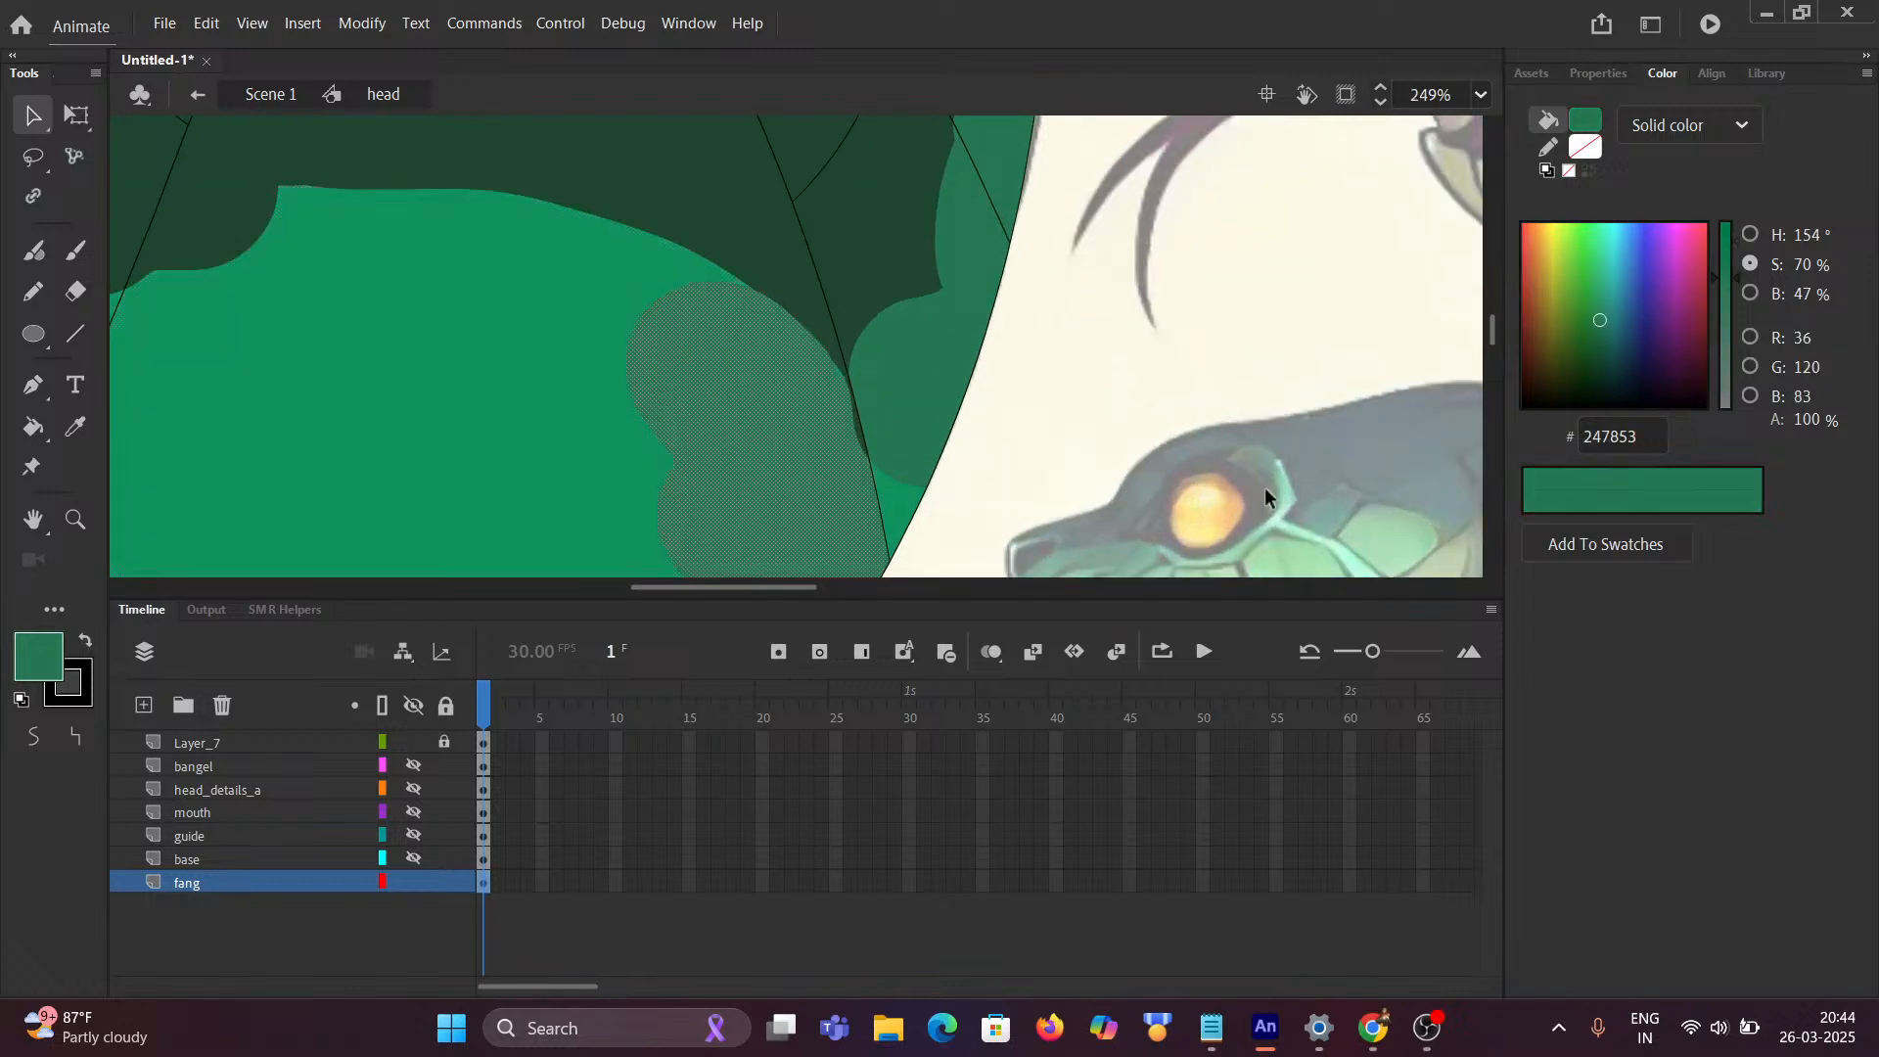
click(1265, 488)
scroll(1244, 411, down, 1)
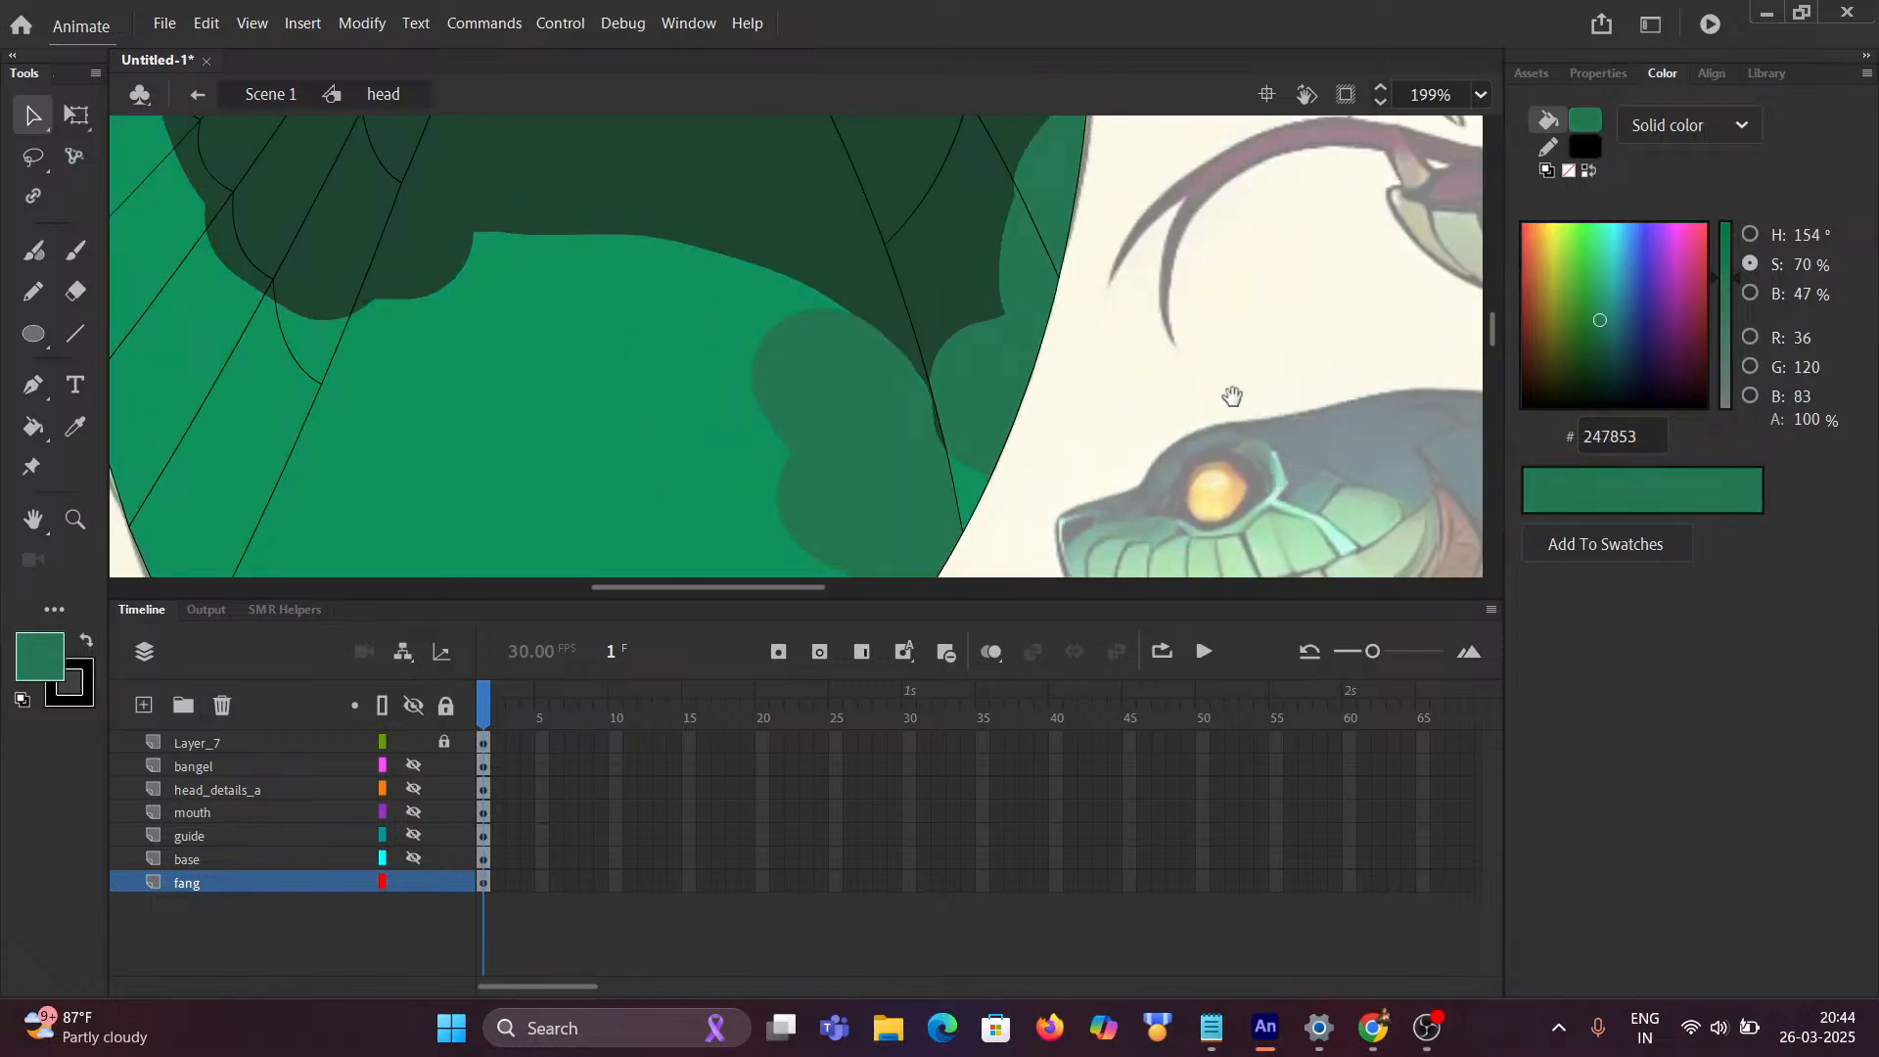
drag(1232, 396, 1073, 419)
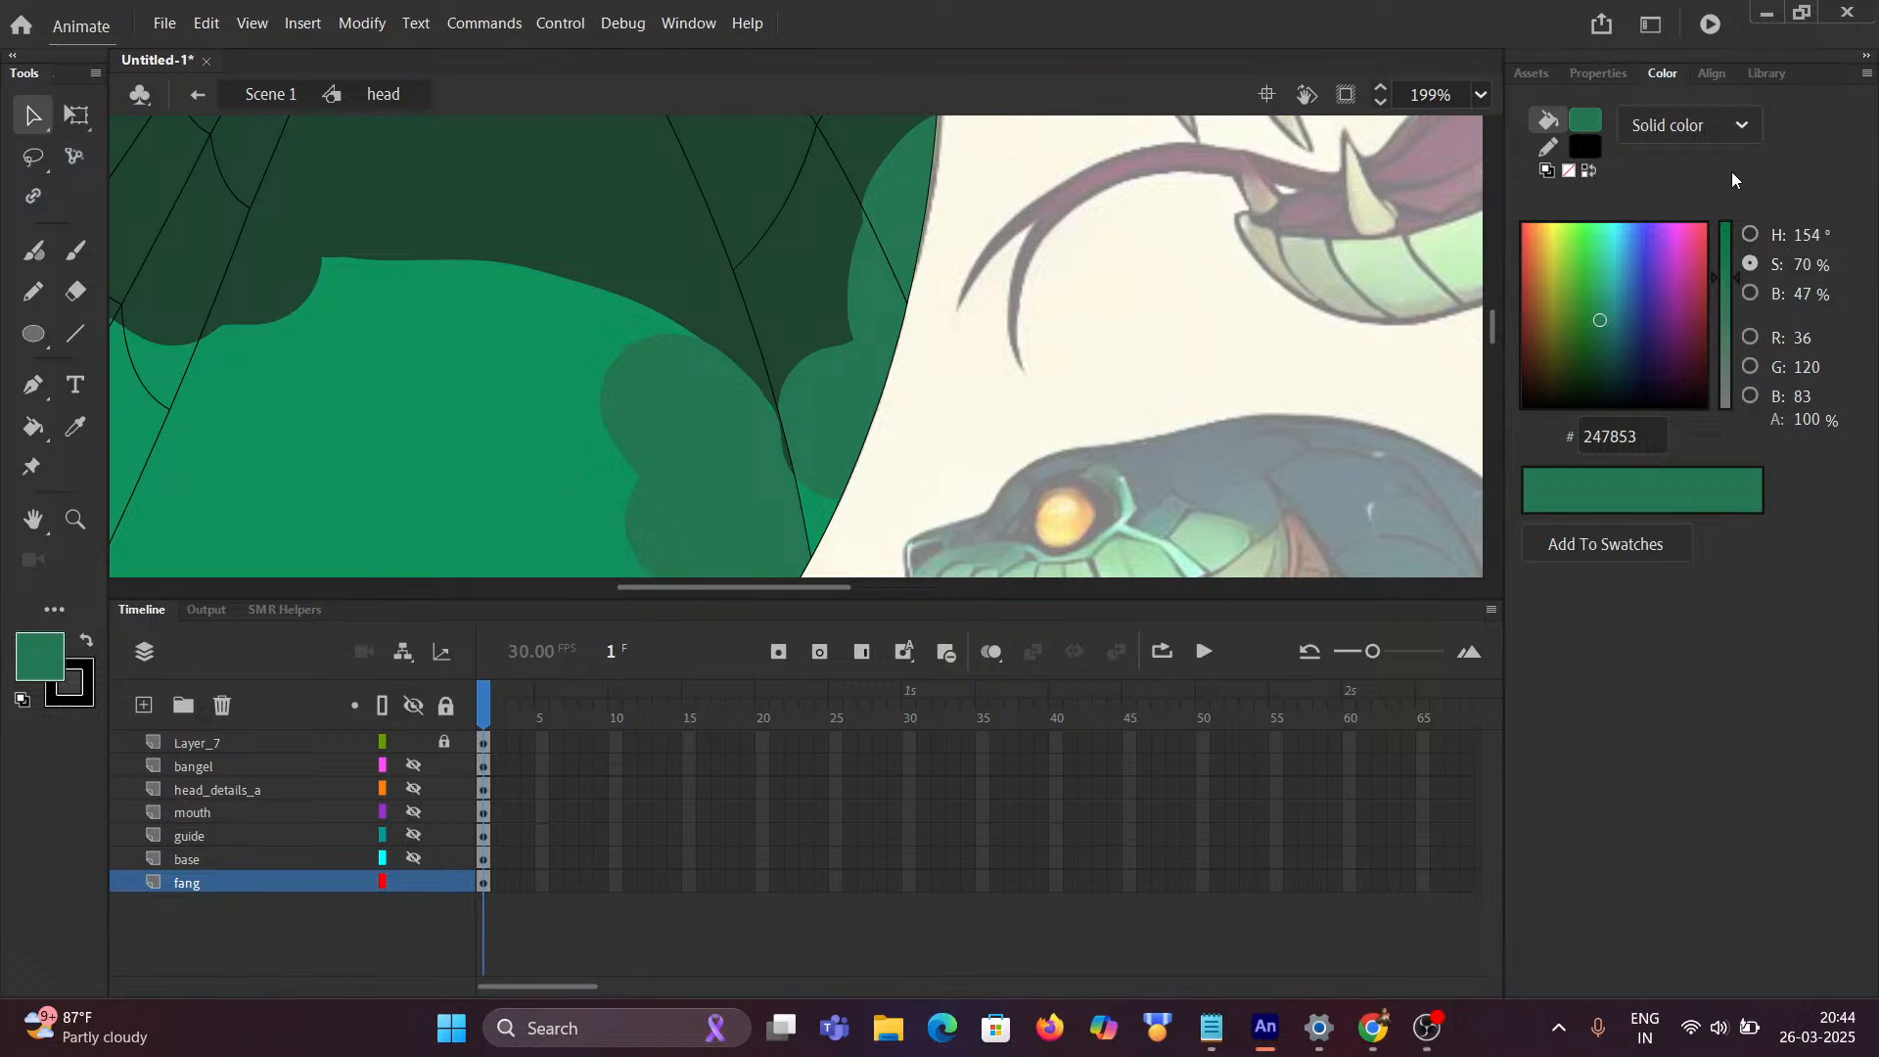
Step: View the available fill types and study the color transitions on the cobra's hood in the reference image
click(1680, 123)
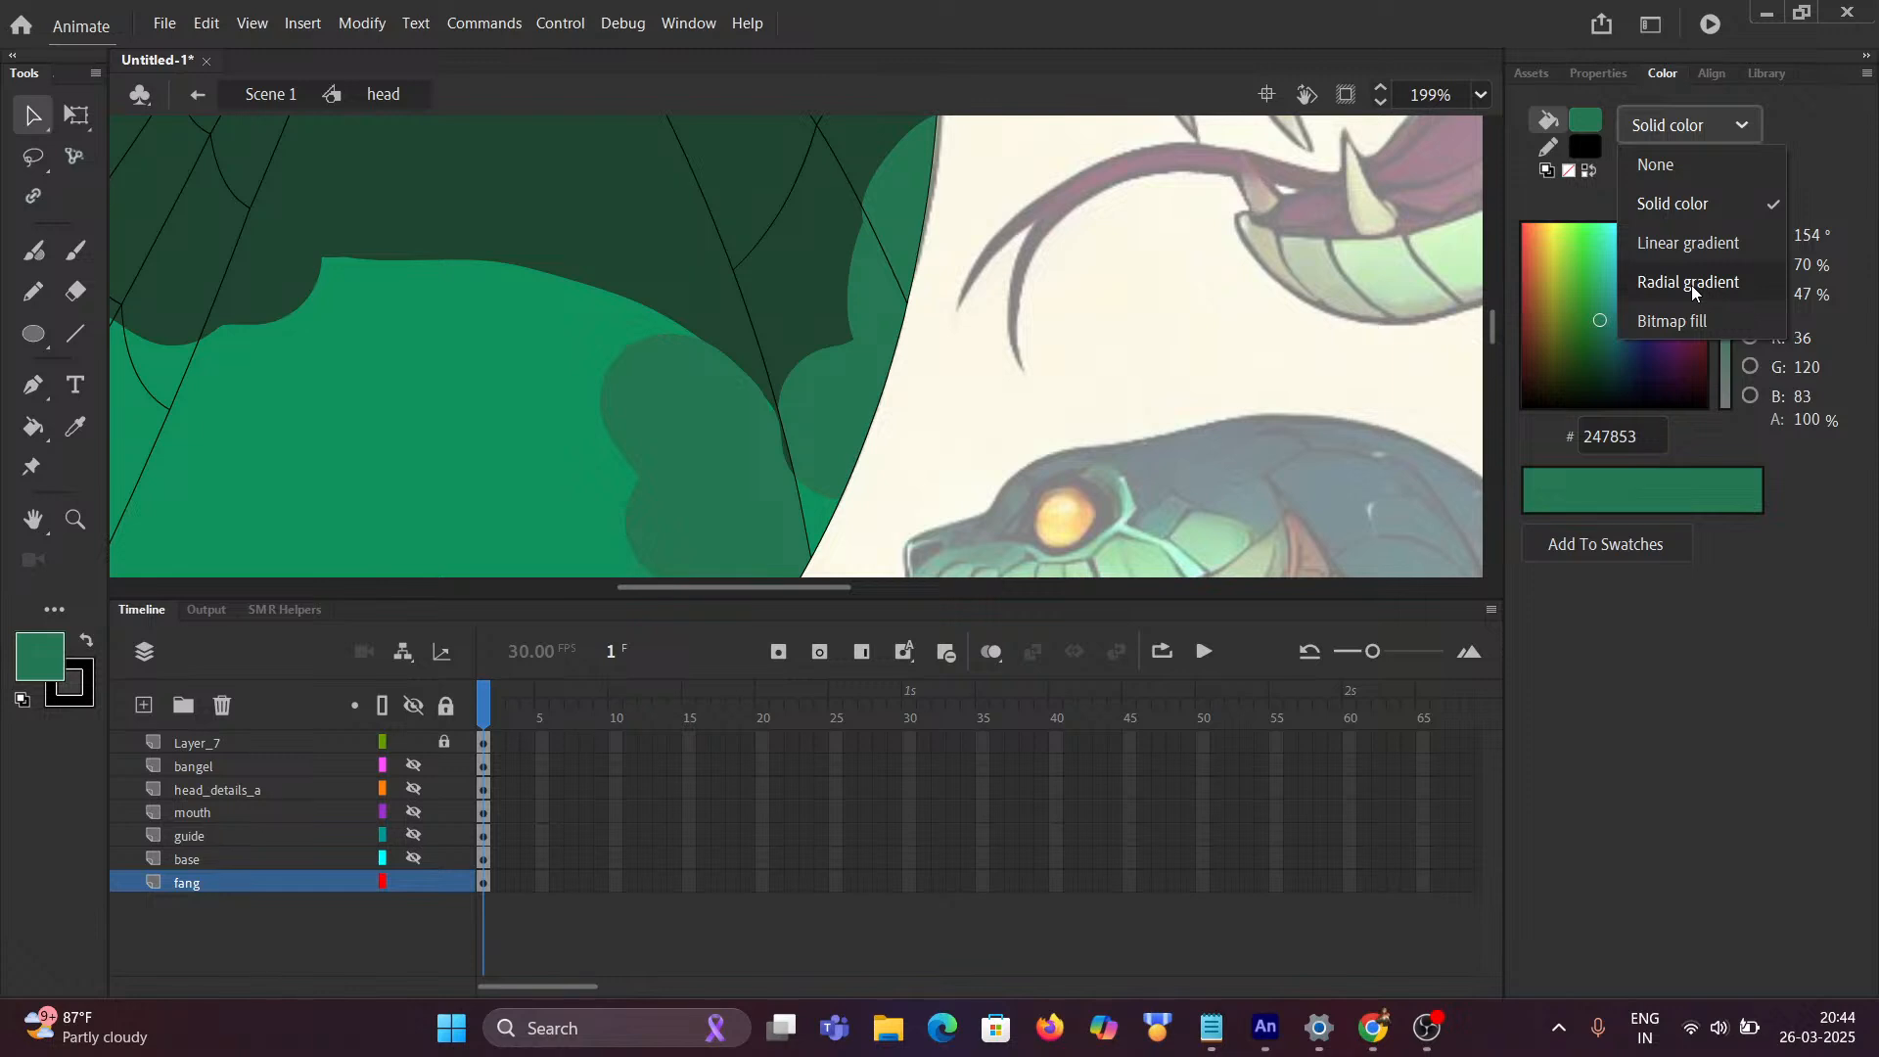
click(648, 259)
scroll(648, 258, down, 6)
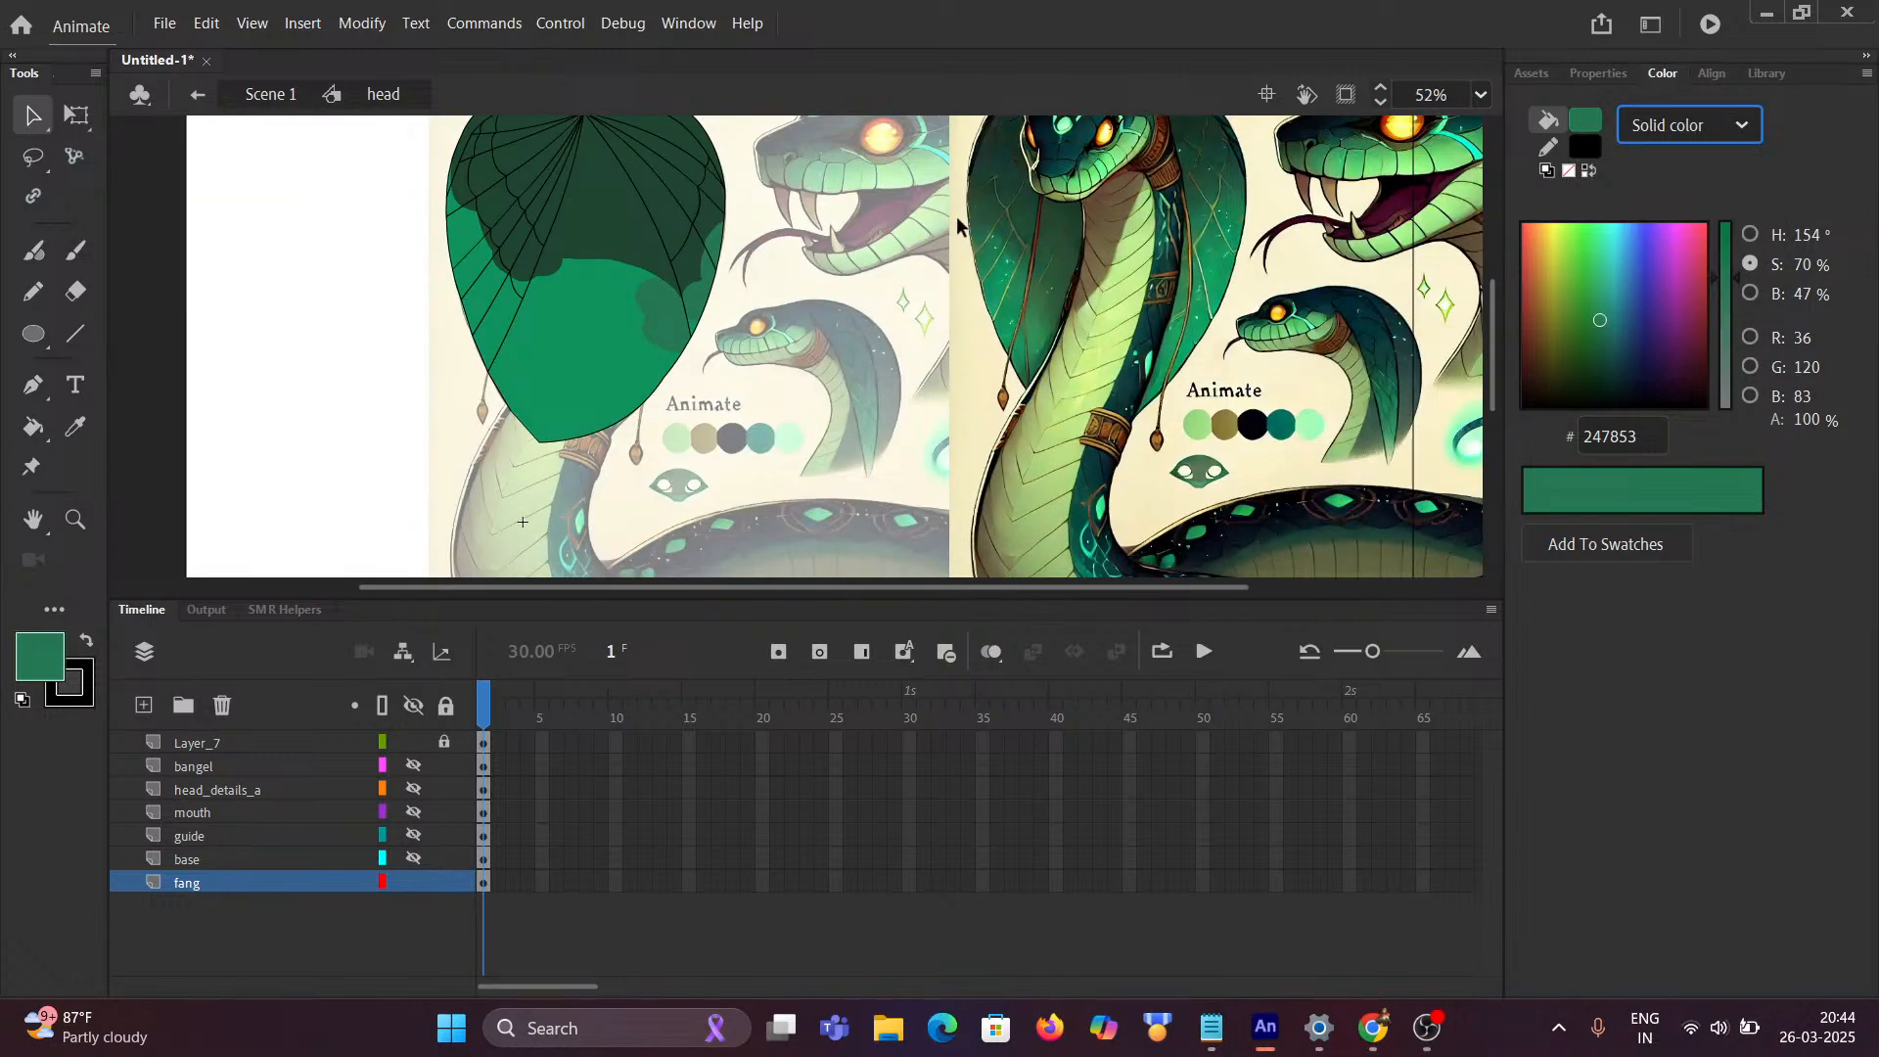
scroll(974, 227, up, 3)
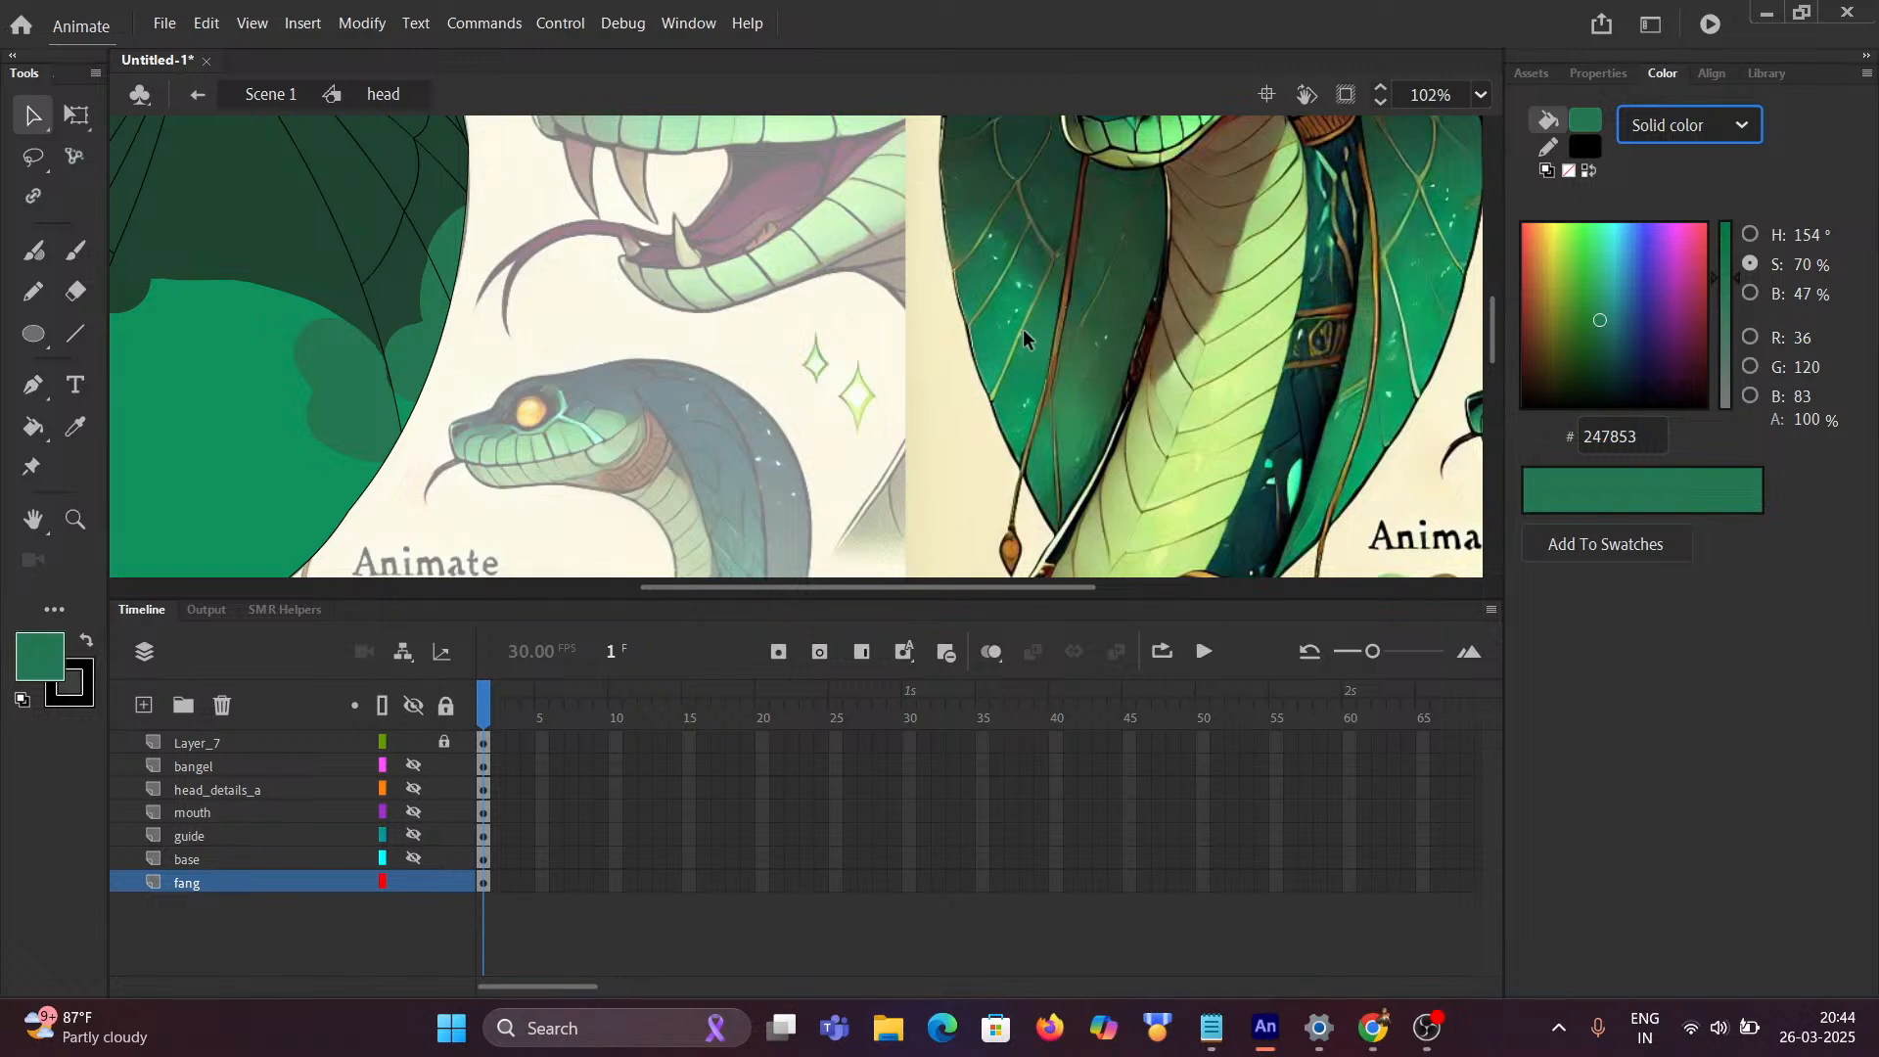
scroll(1029, 328, up, 4)
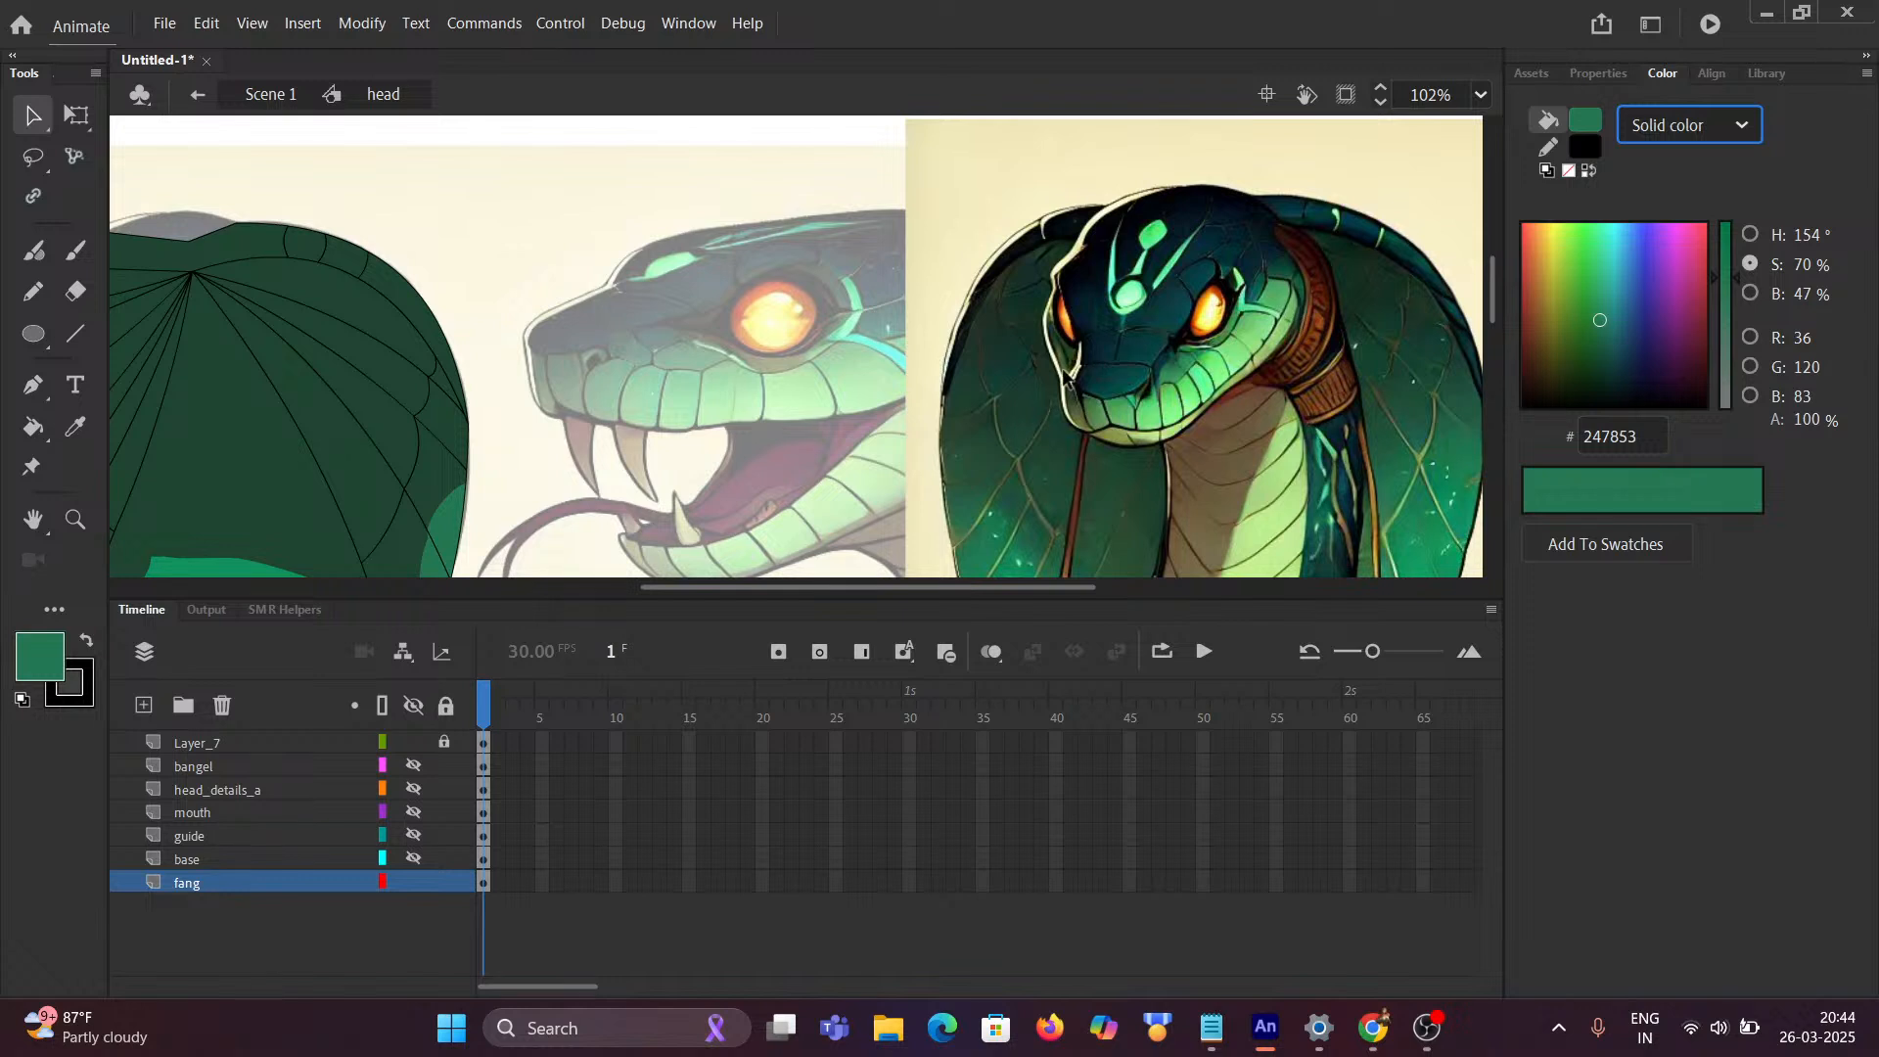
scroll(1175, 392, down, 2)
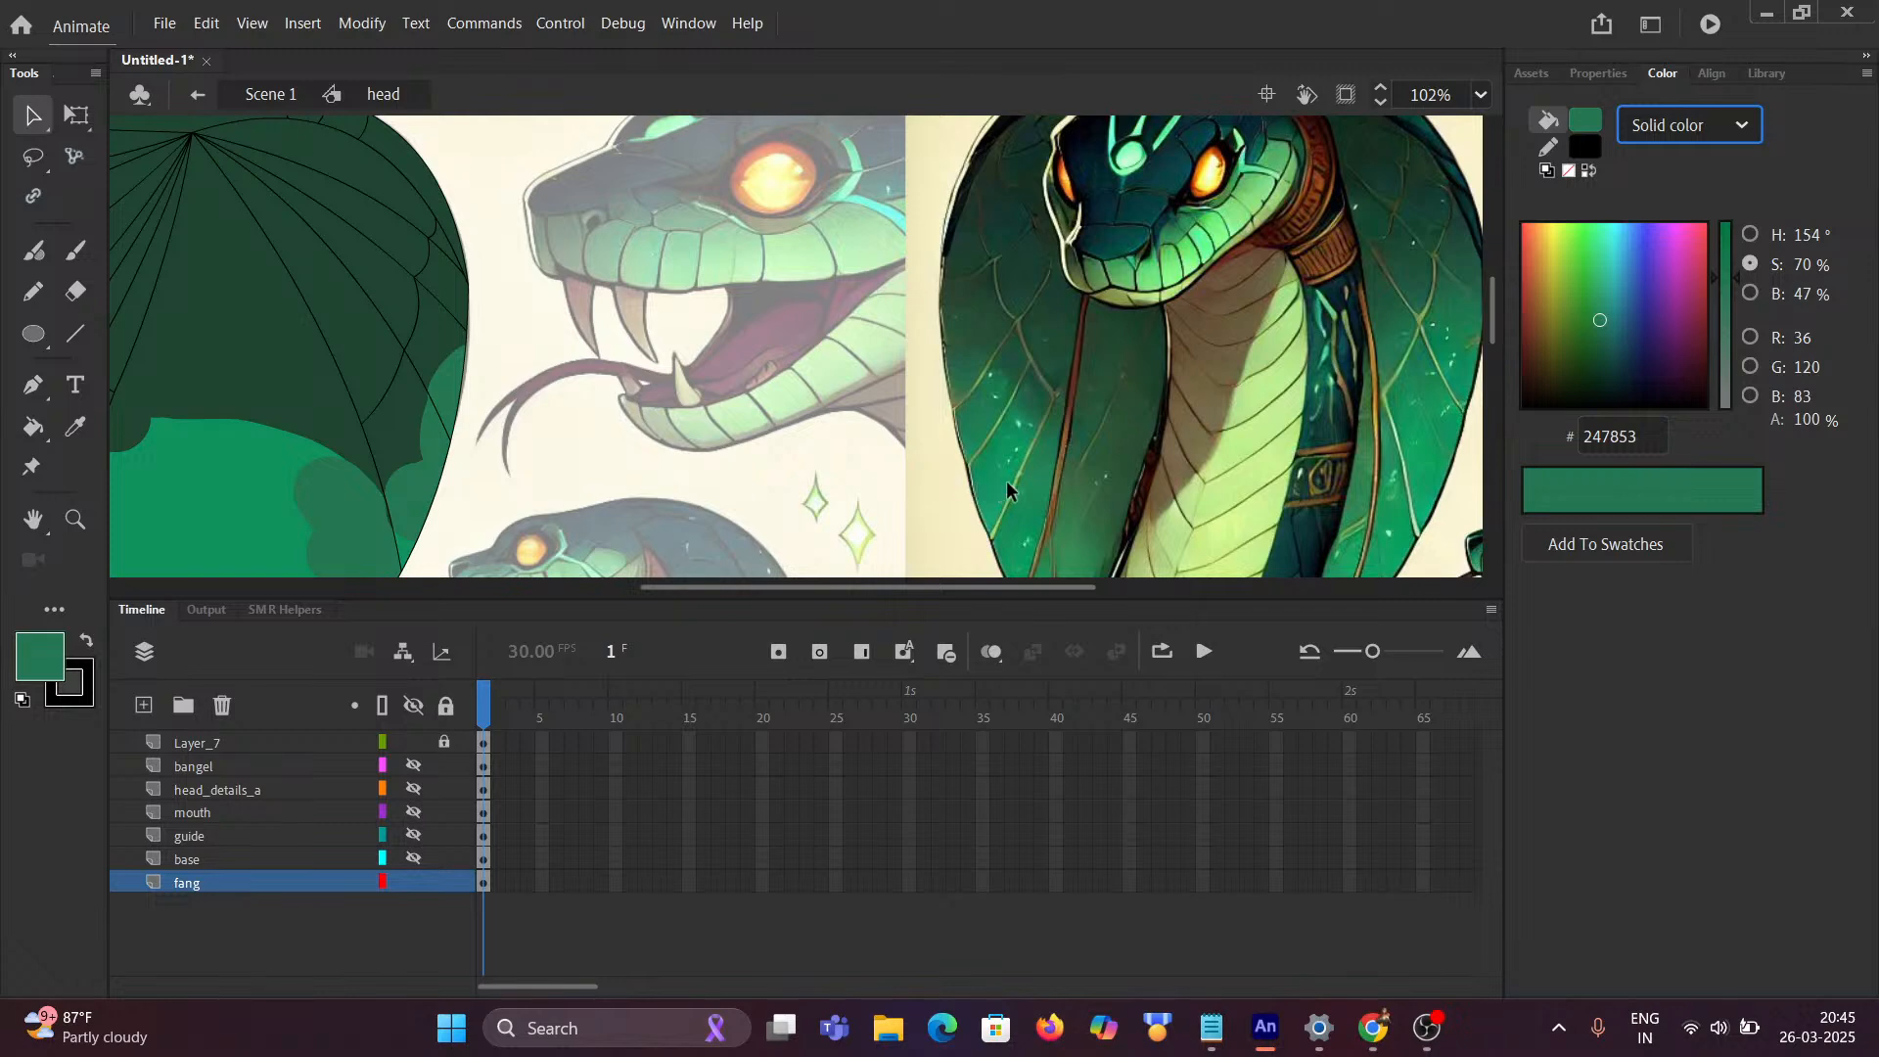
scroll(1007, 481, up, 5)
scroll(1050, 446, down, 6)
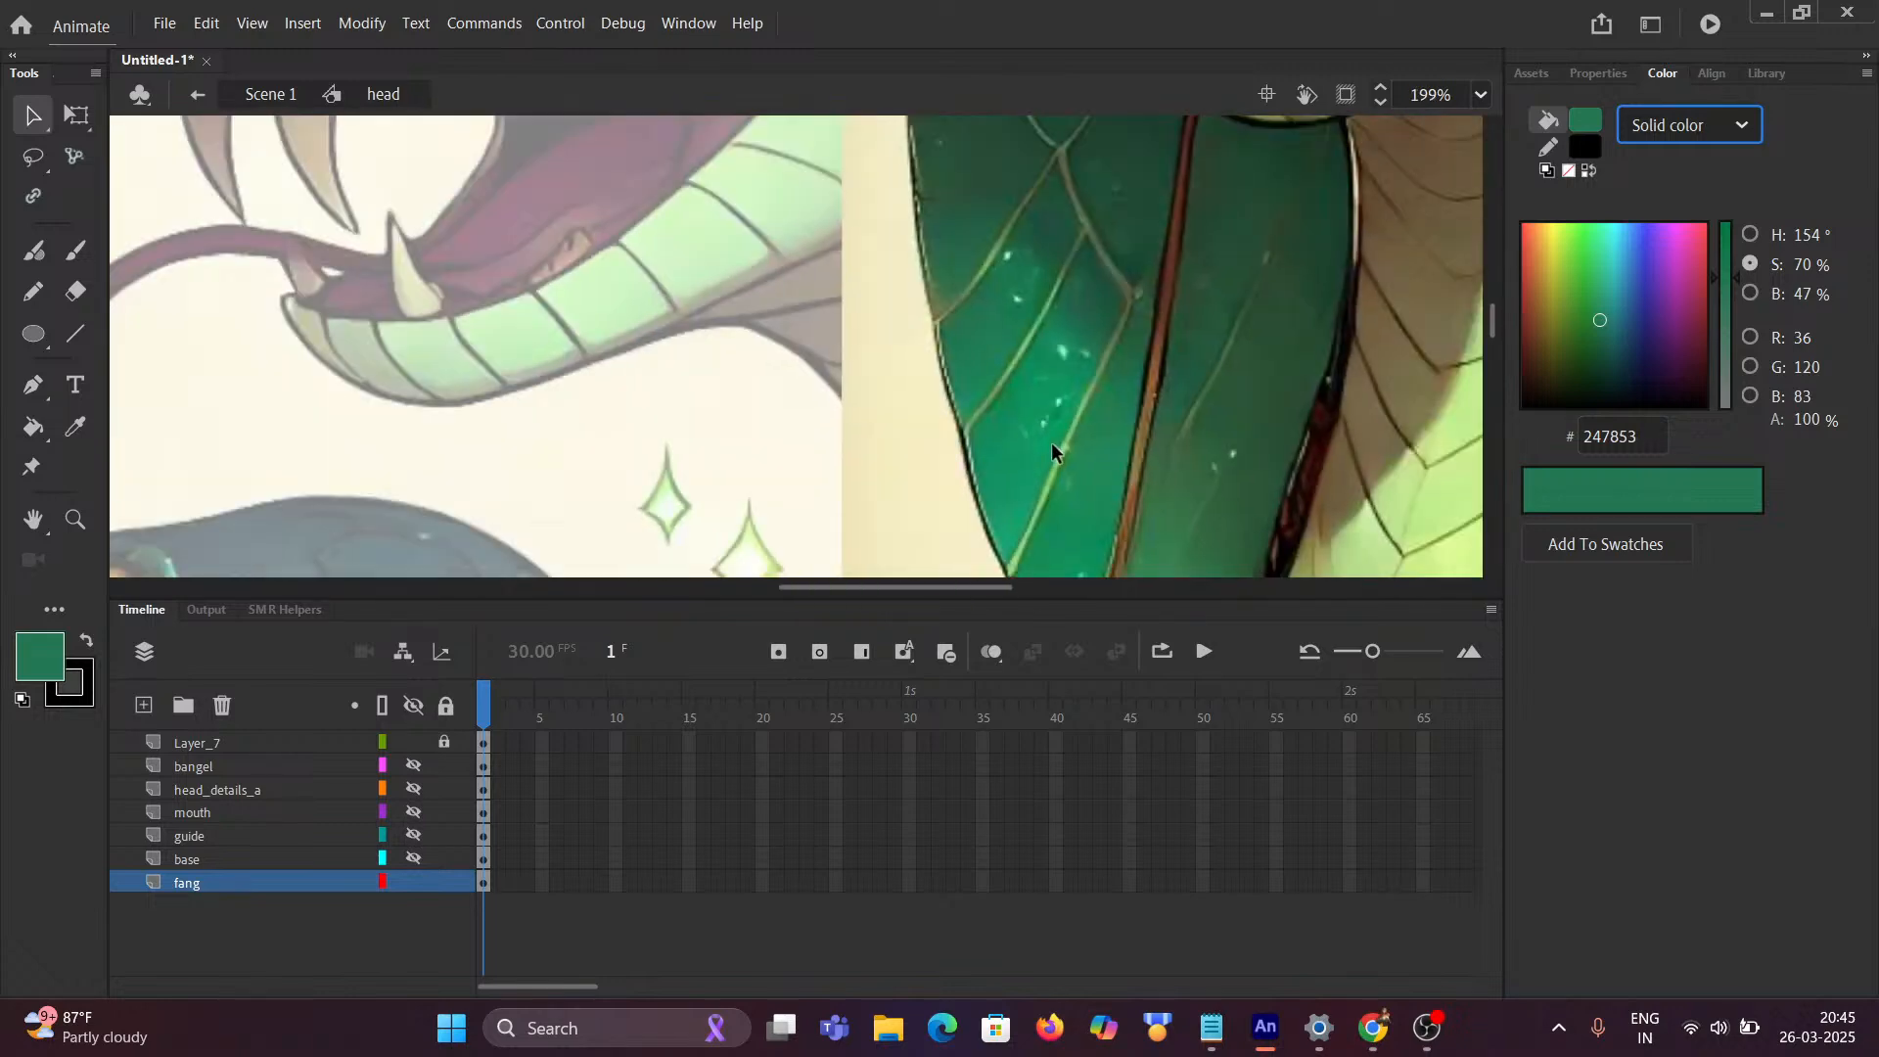
Step: Sample the pale olive color AAB282 from a vein line on the reference cobra's hood as the fill color
scroll(1053, 453, up, 3)
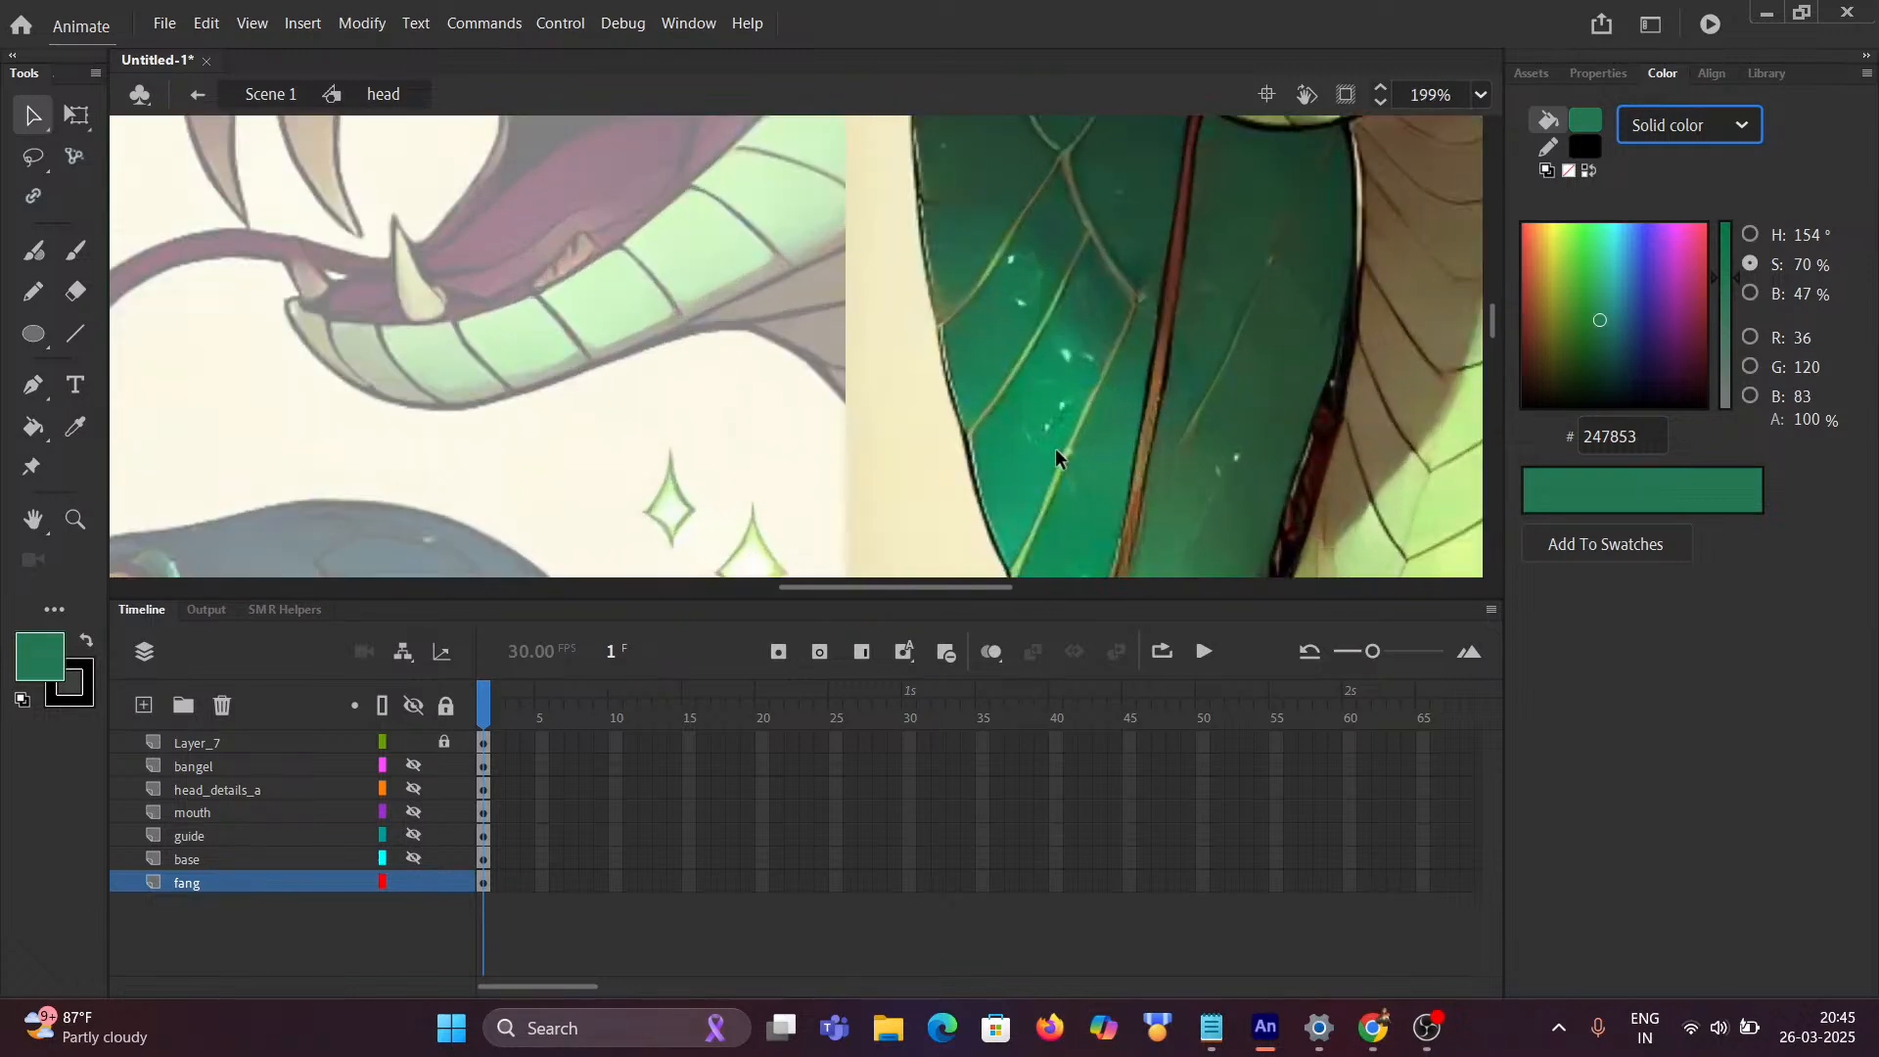
scroll(1055, 448, down, 4)
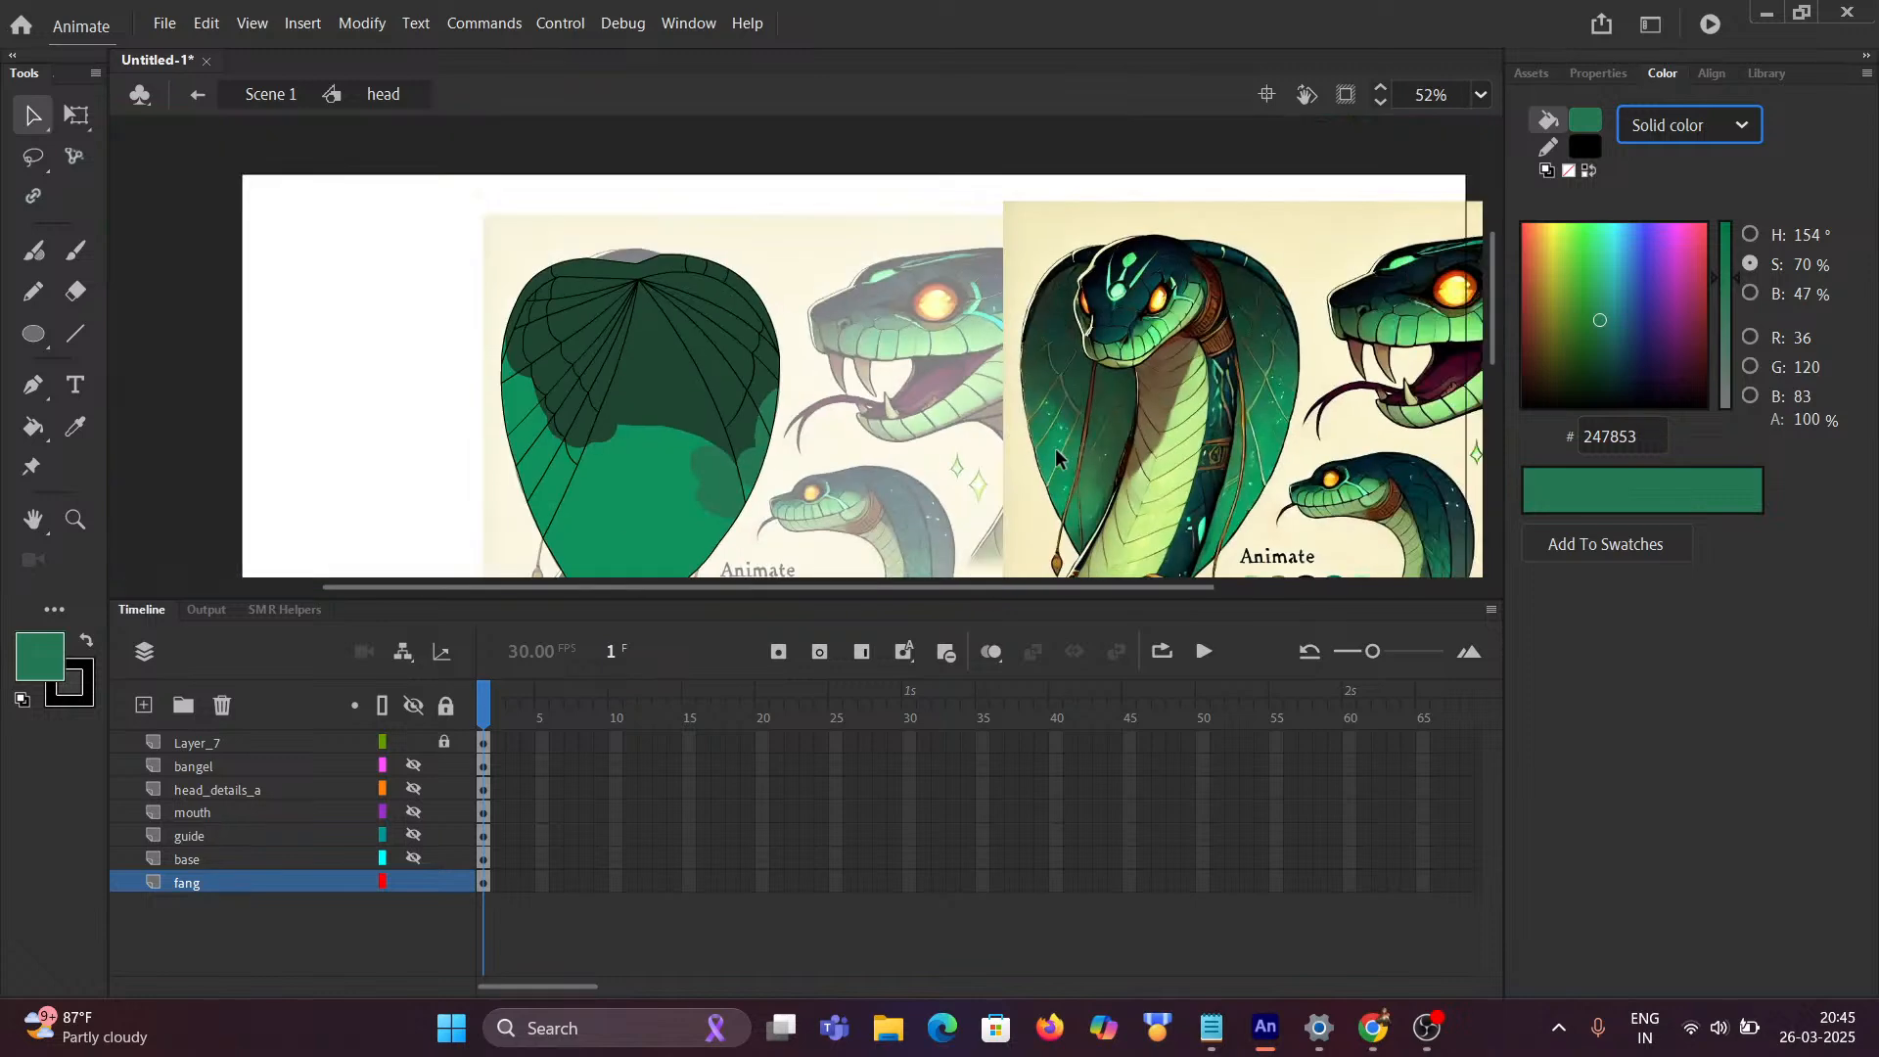
scroll(1055, 448, up, 1)
scroll(1055, 448, up, 3)
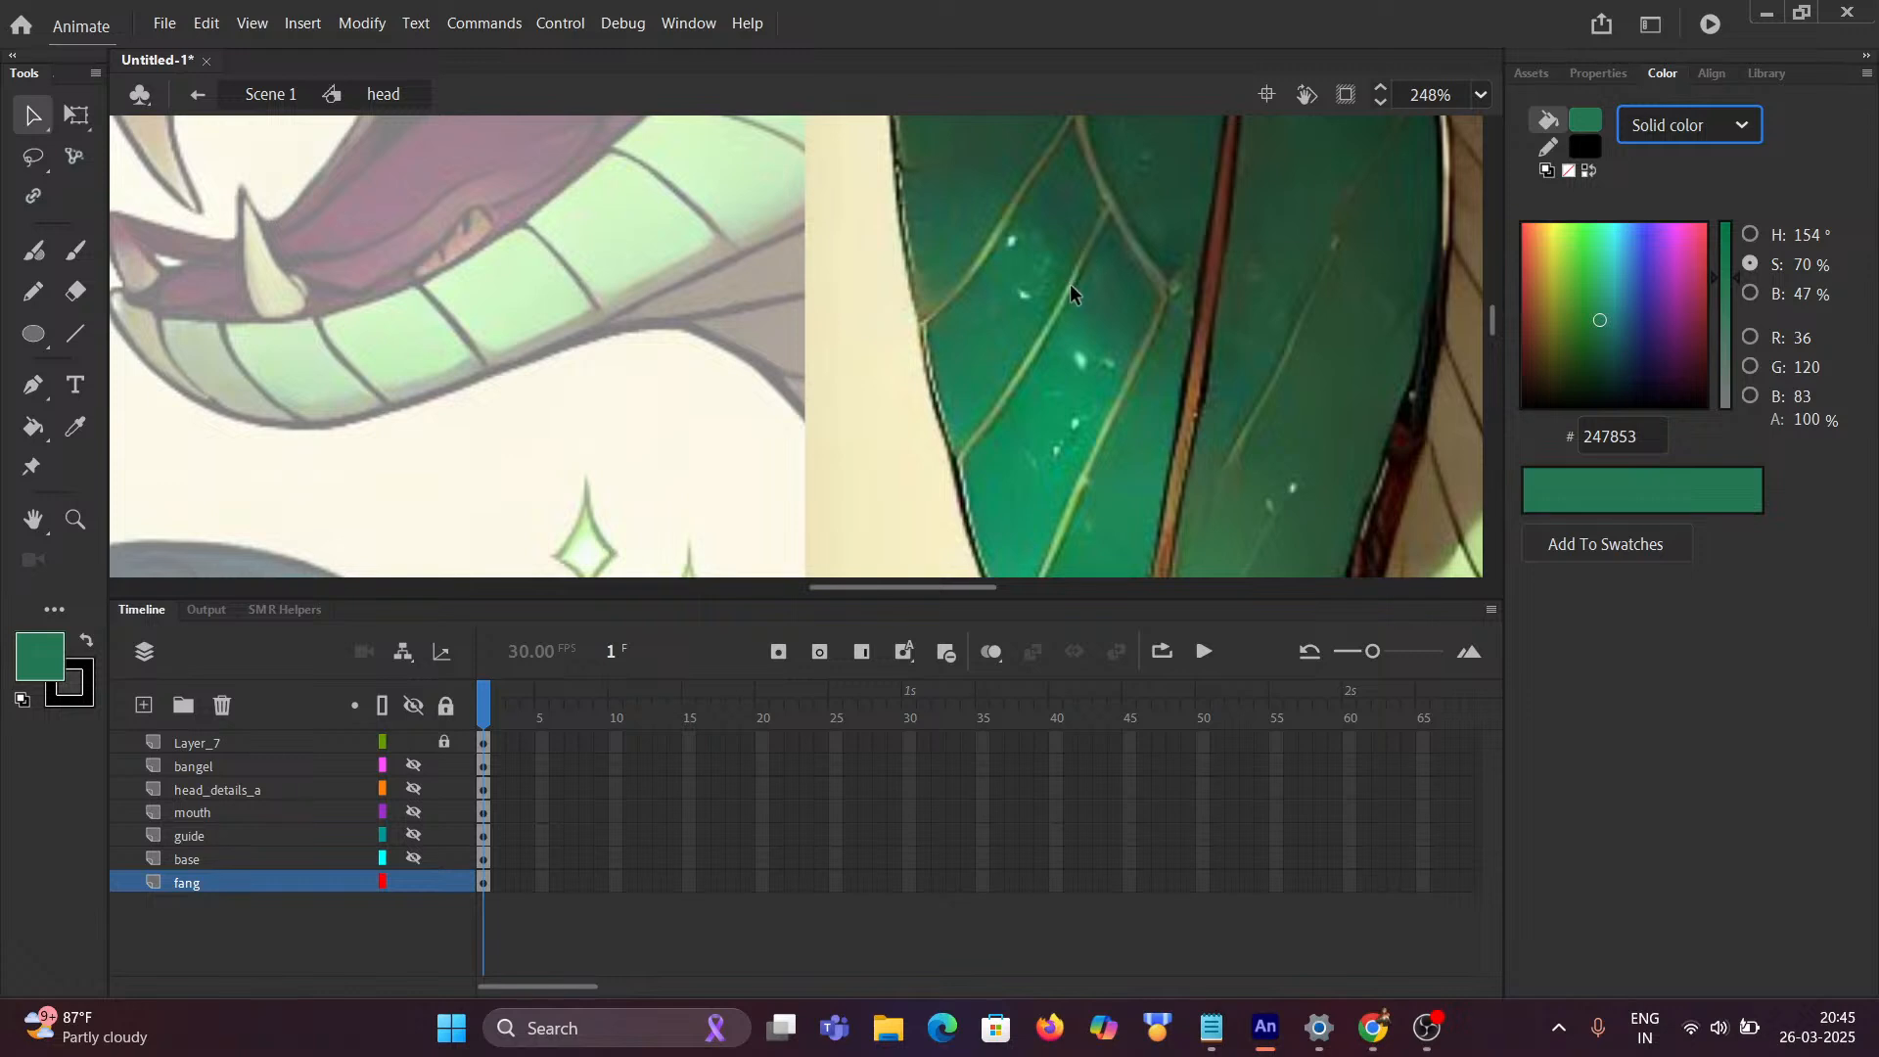
key(i)
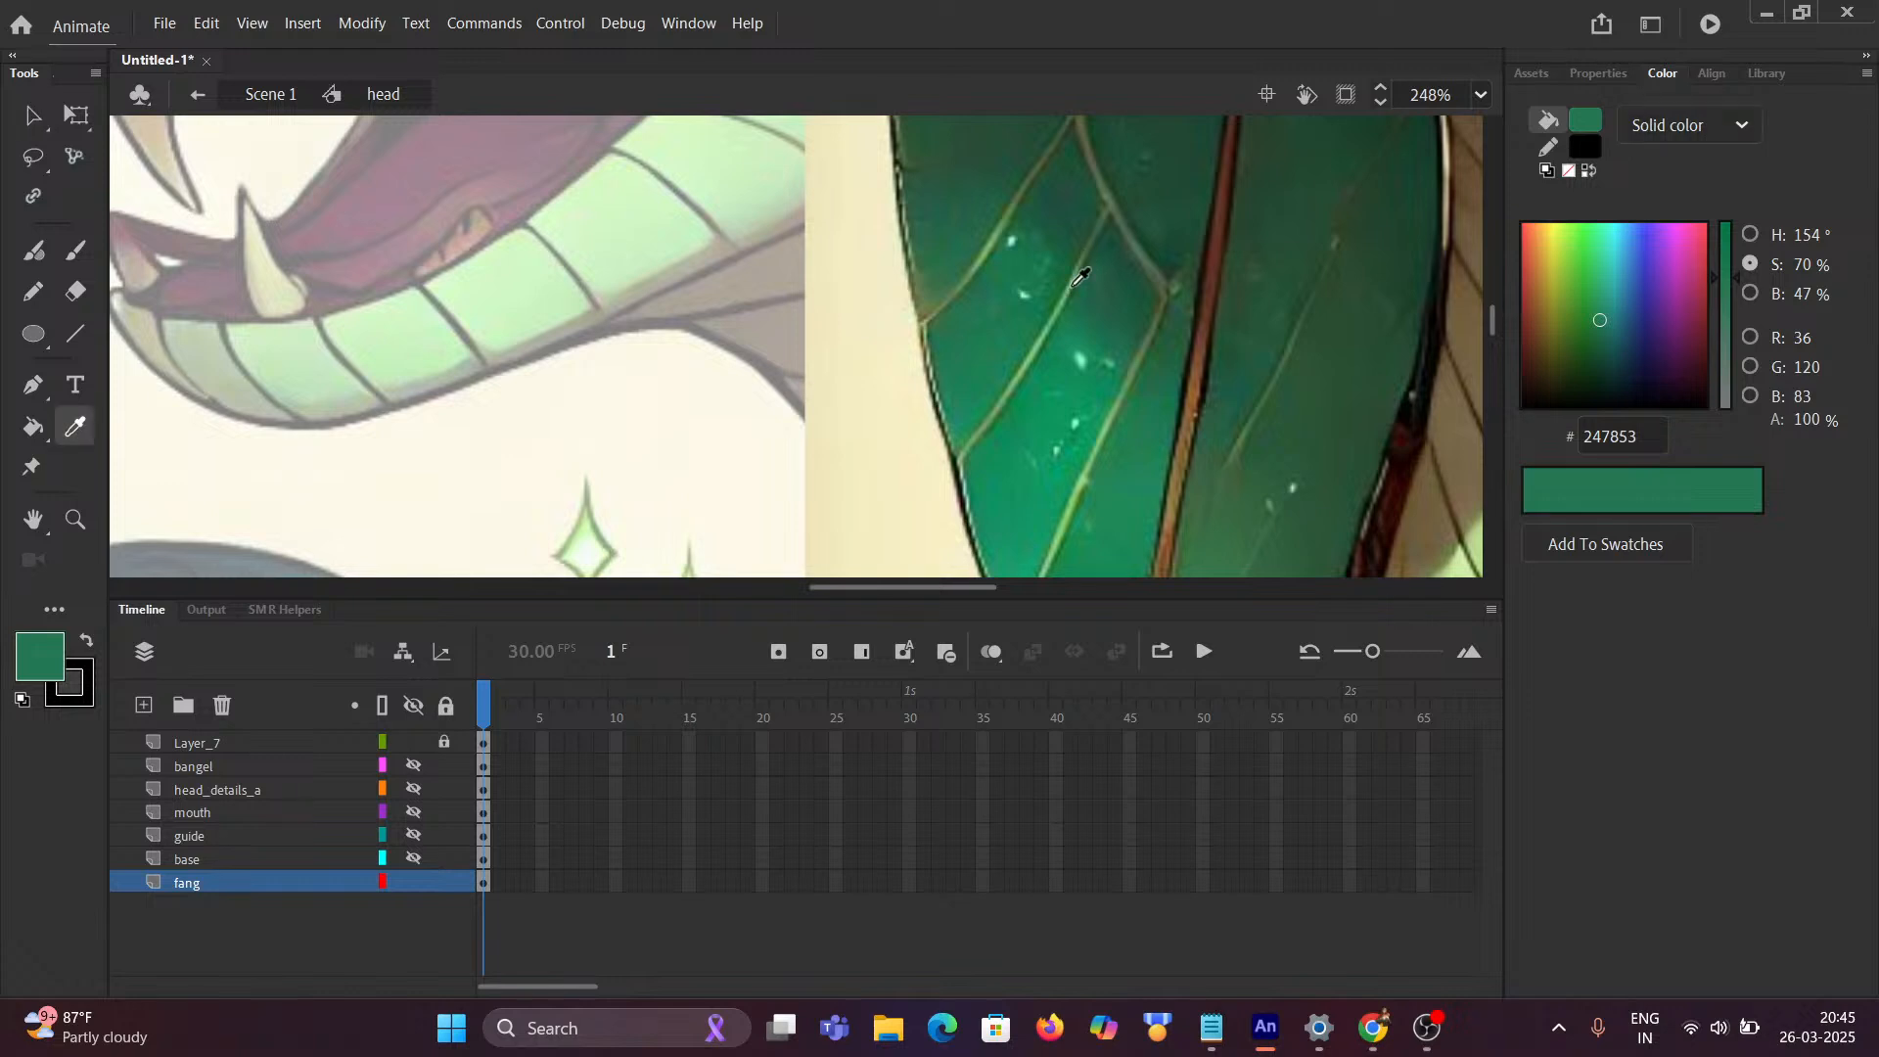
click(1069, 307)
scroll(1100, 296, up, 4)
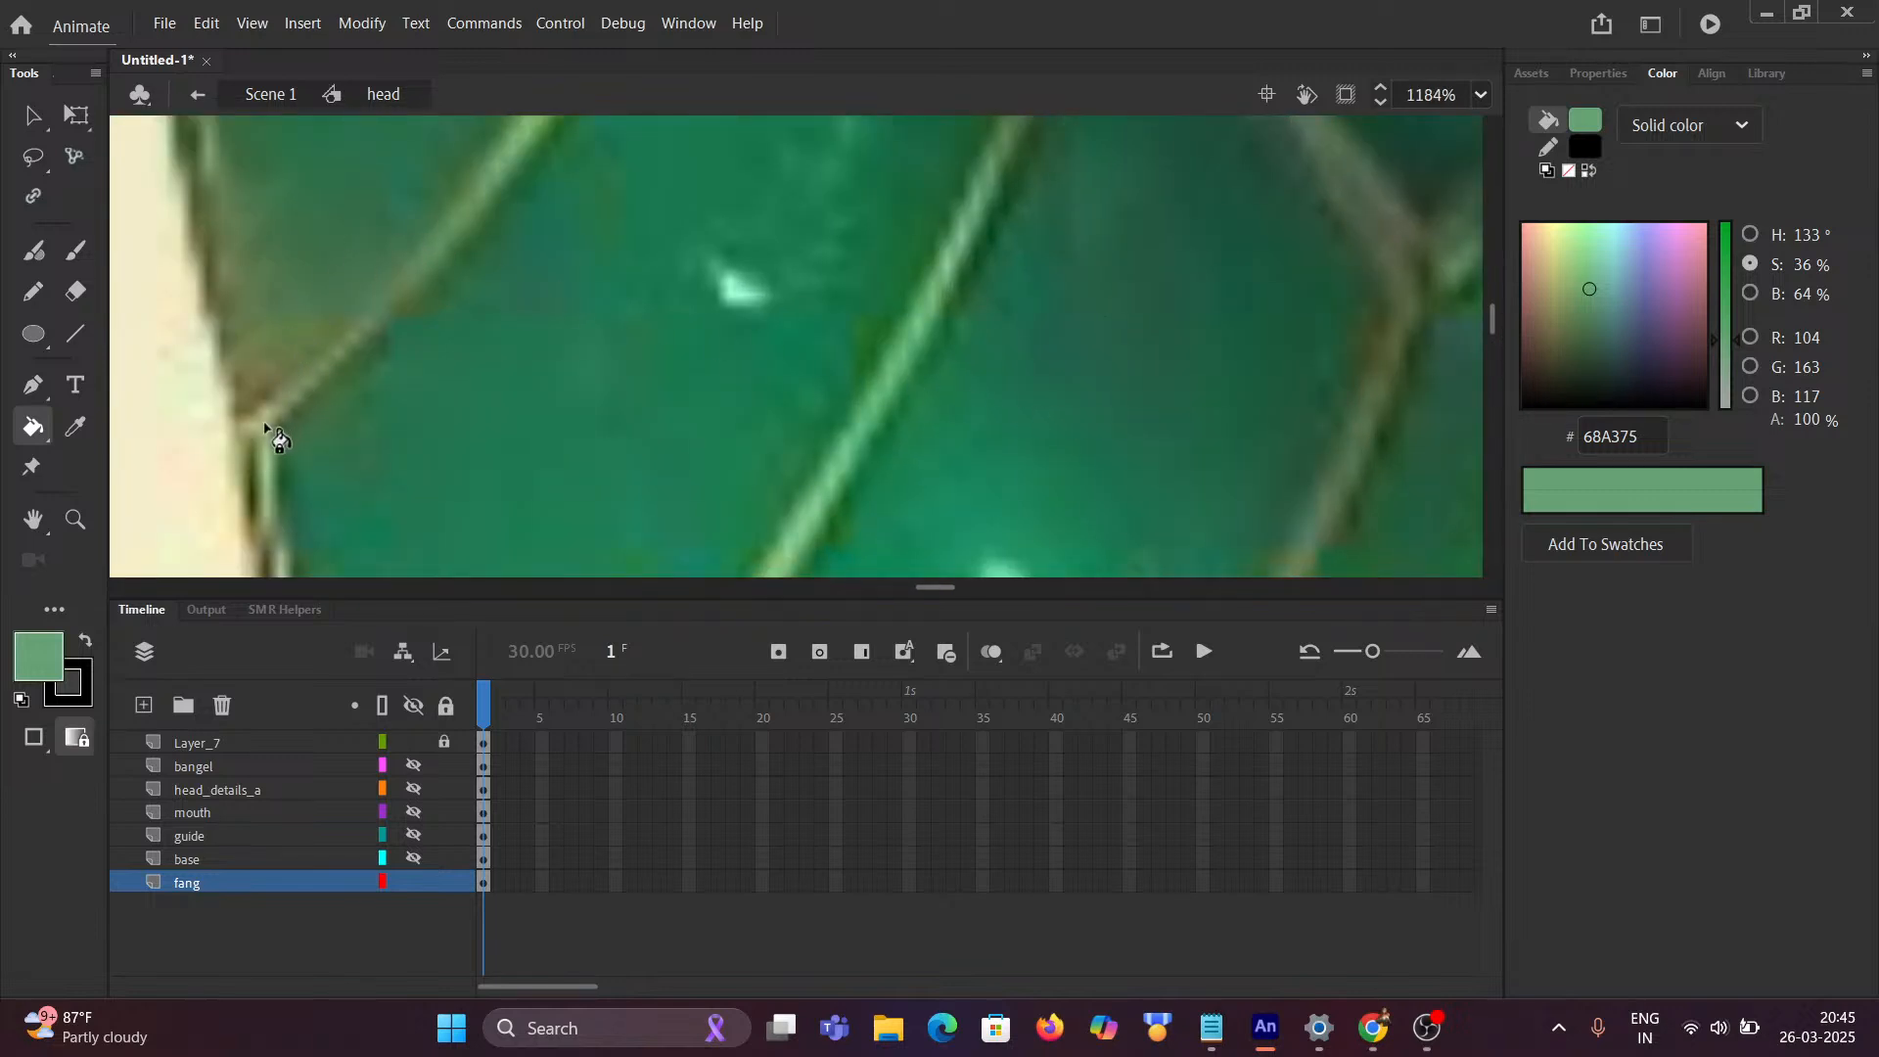
key(i)
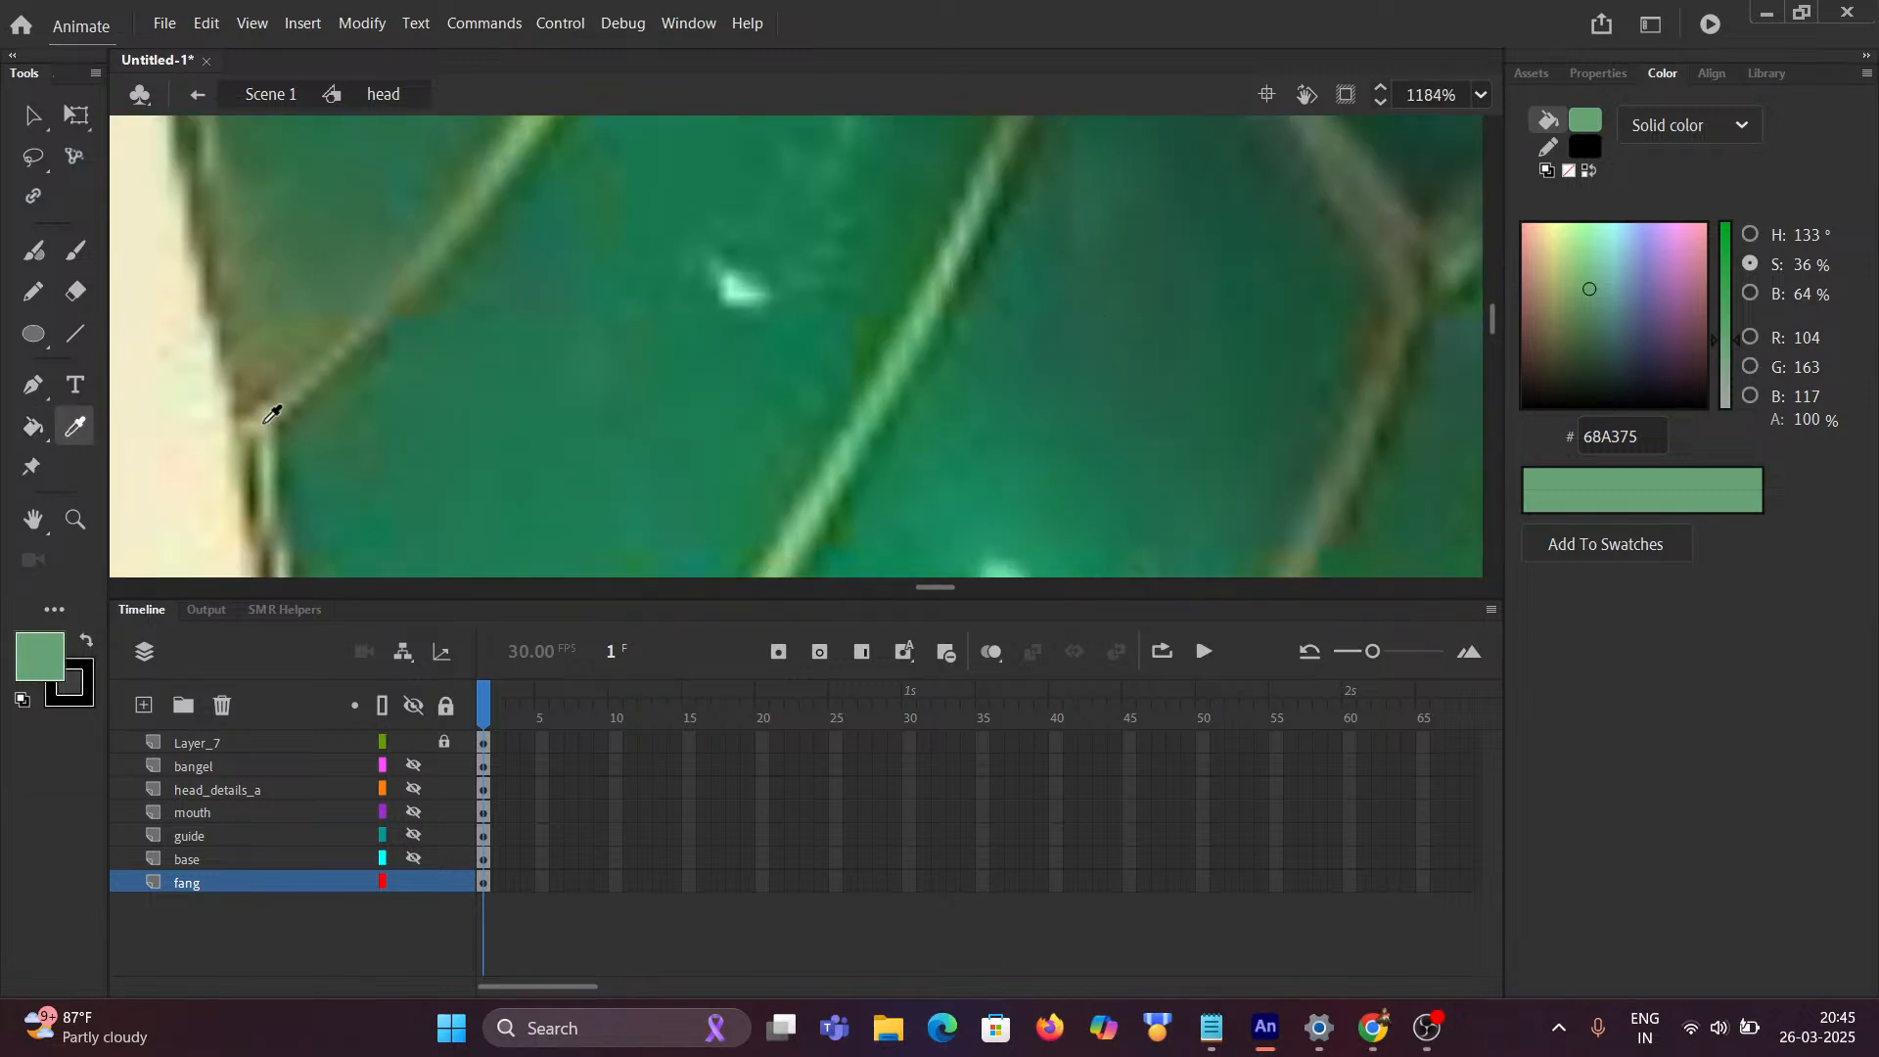
click(266, 428)
scroll(550, 413, down, 7)
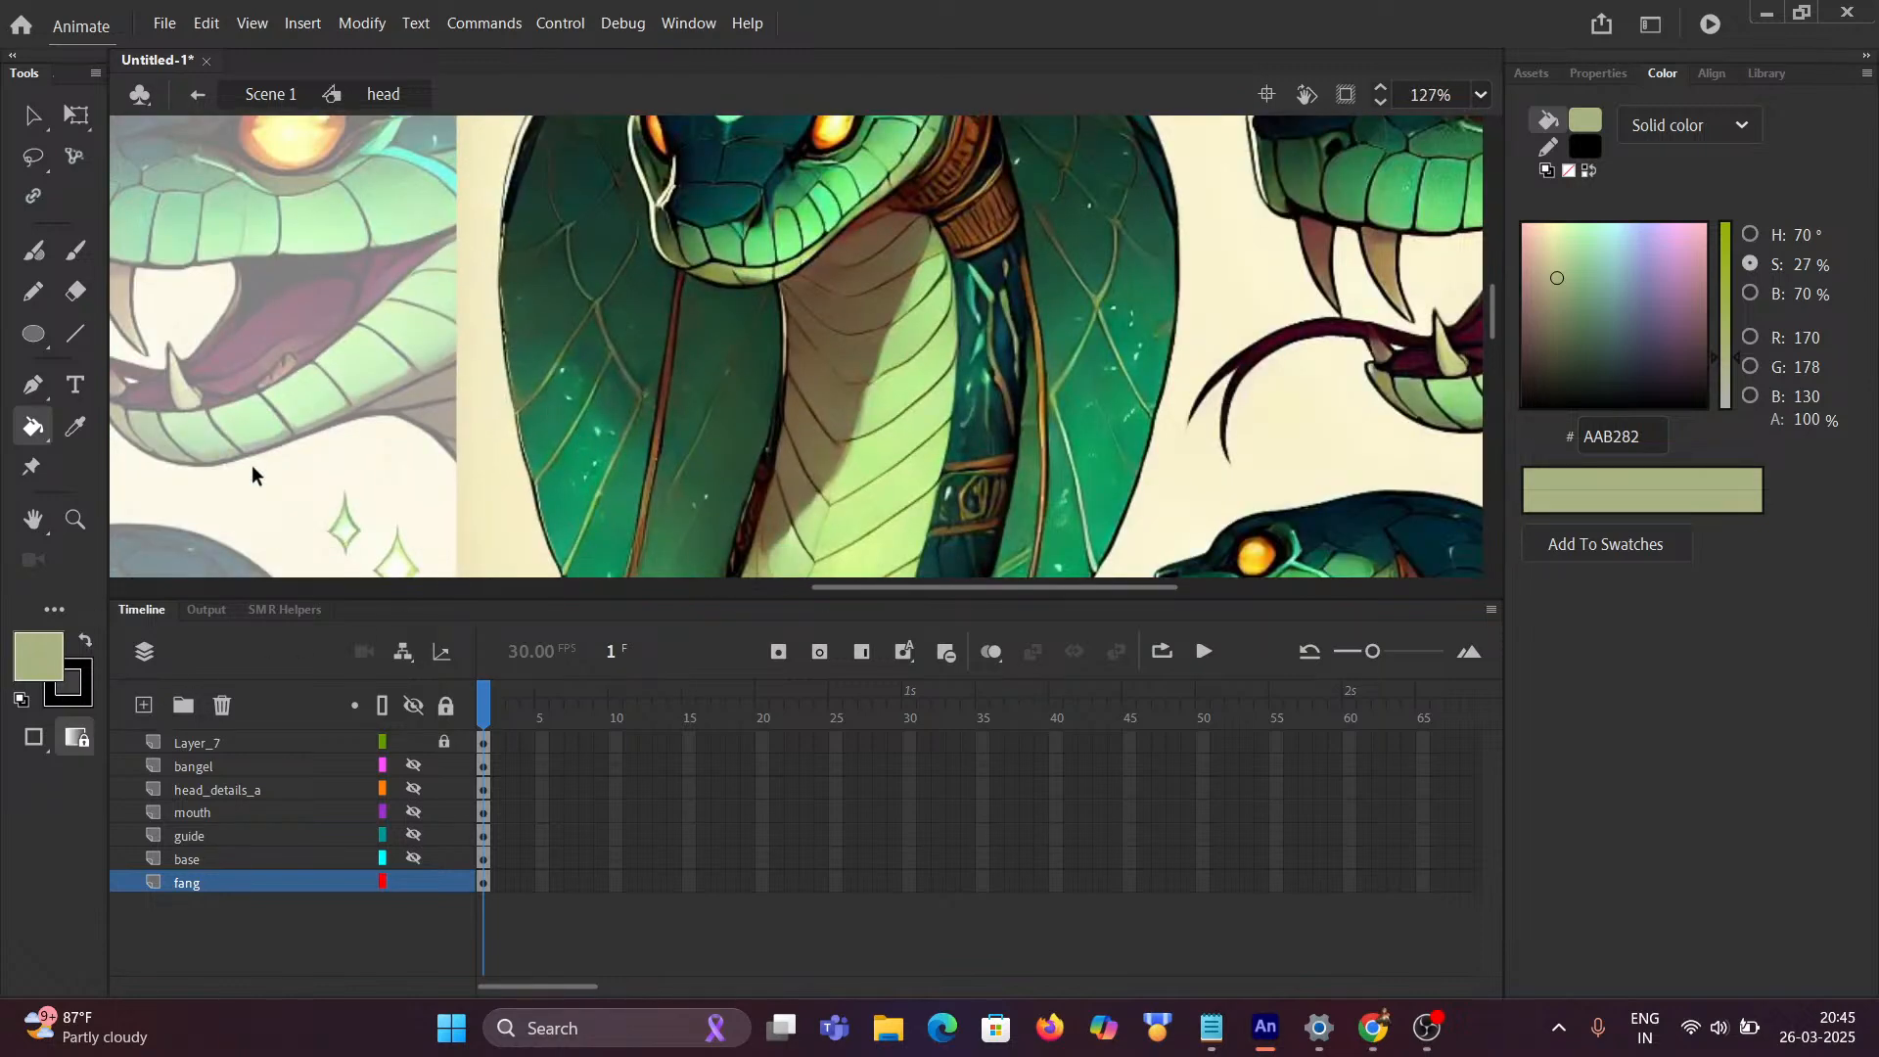
Step: Recolor all the hood's connected black lines with olive AAB282 by swapping the fill and stroke colors, and clear the selection
scroll(484, 360, down, 2)
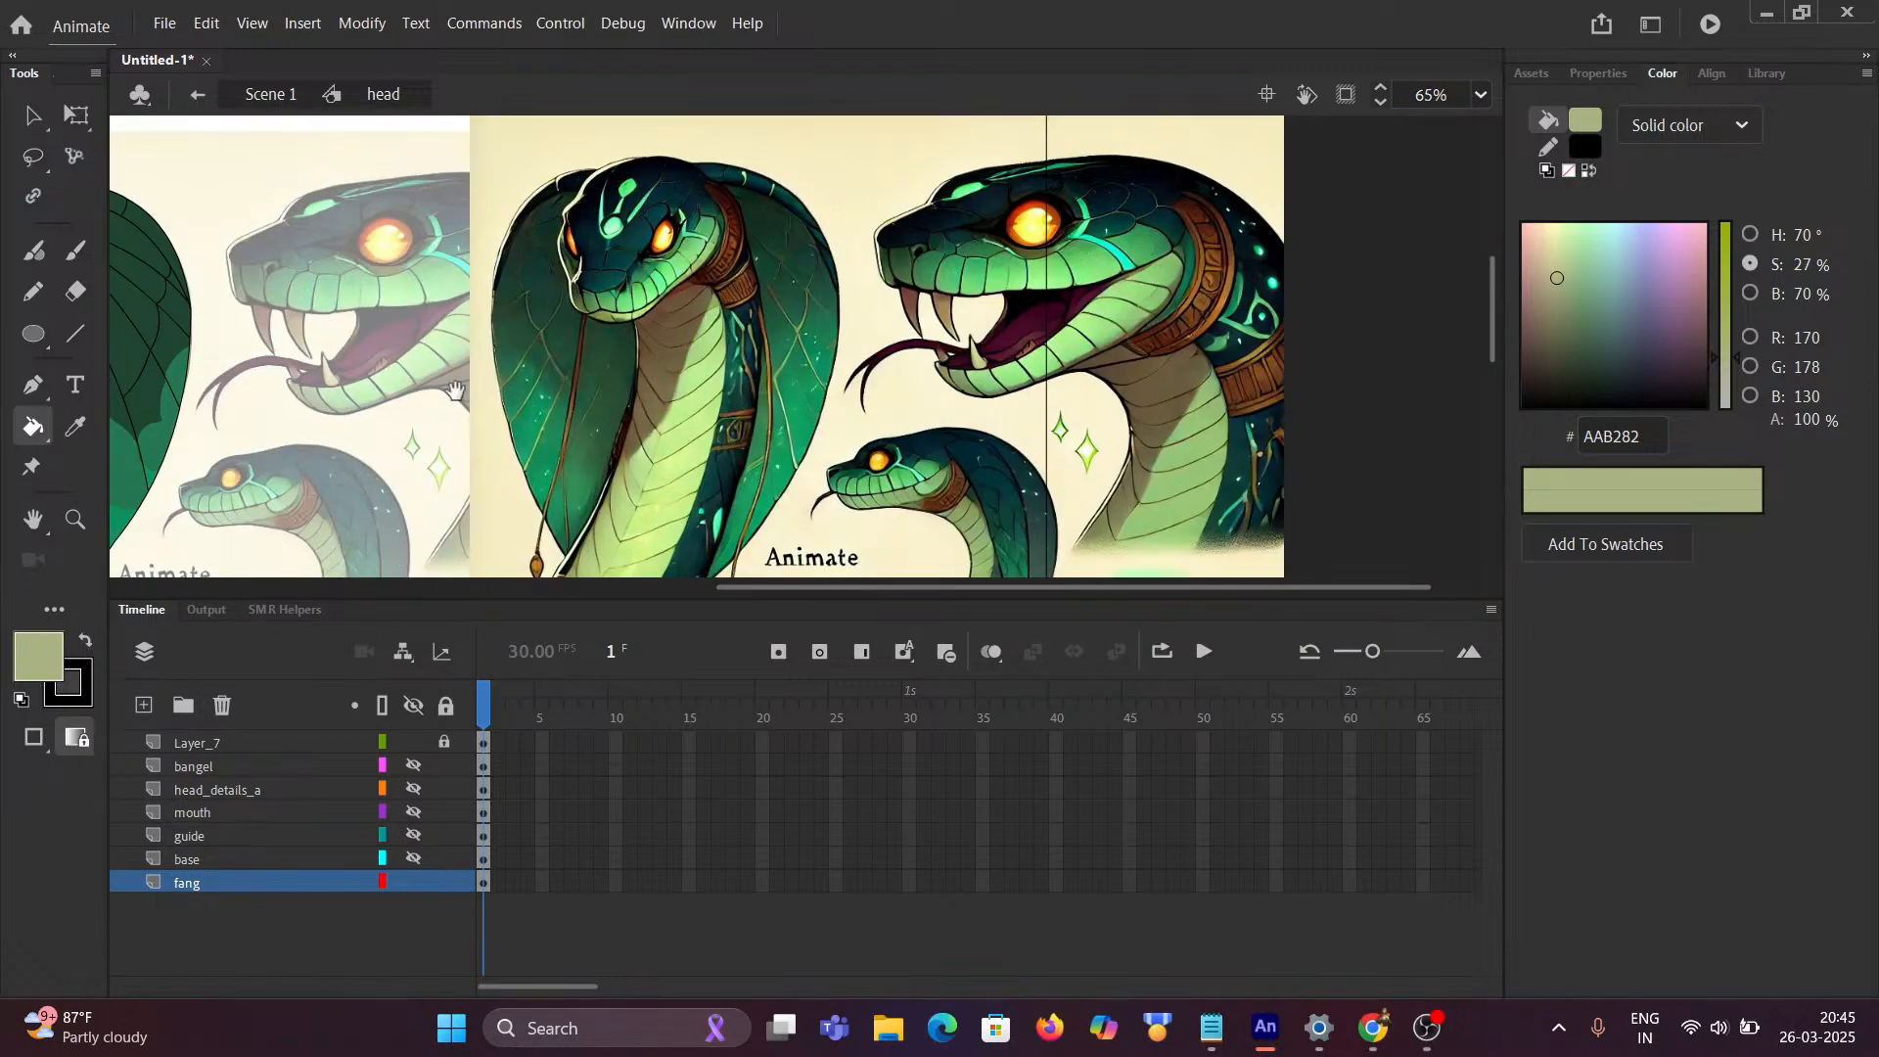
scroll(896, 404, left, 5)
scroll(883, 393, up, 2)
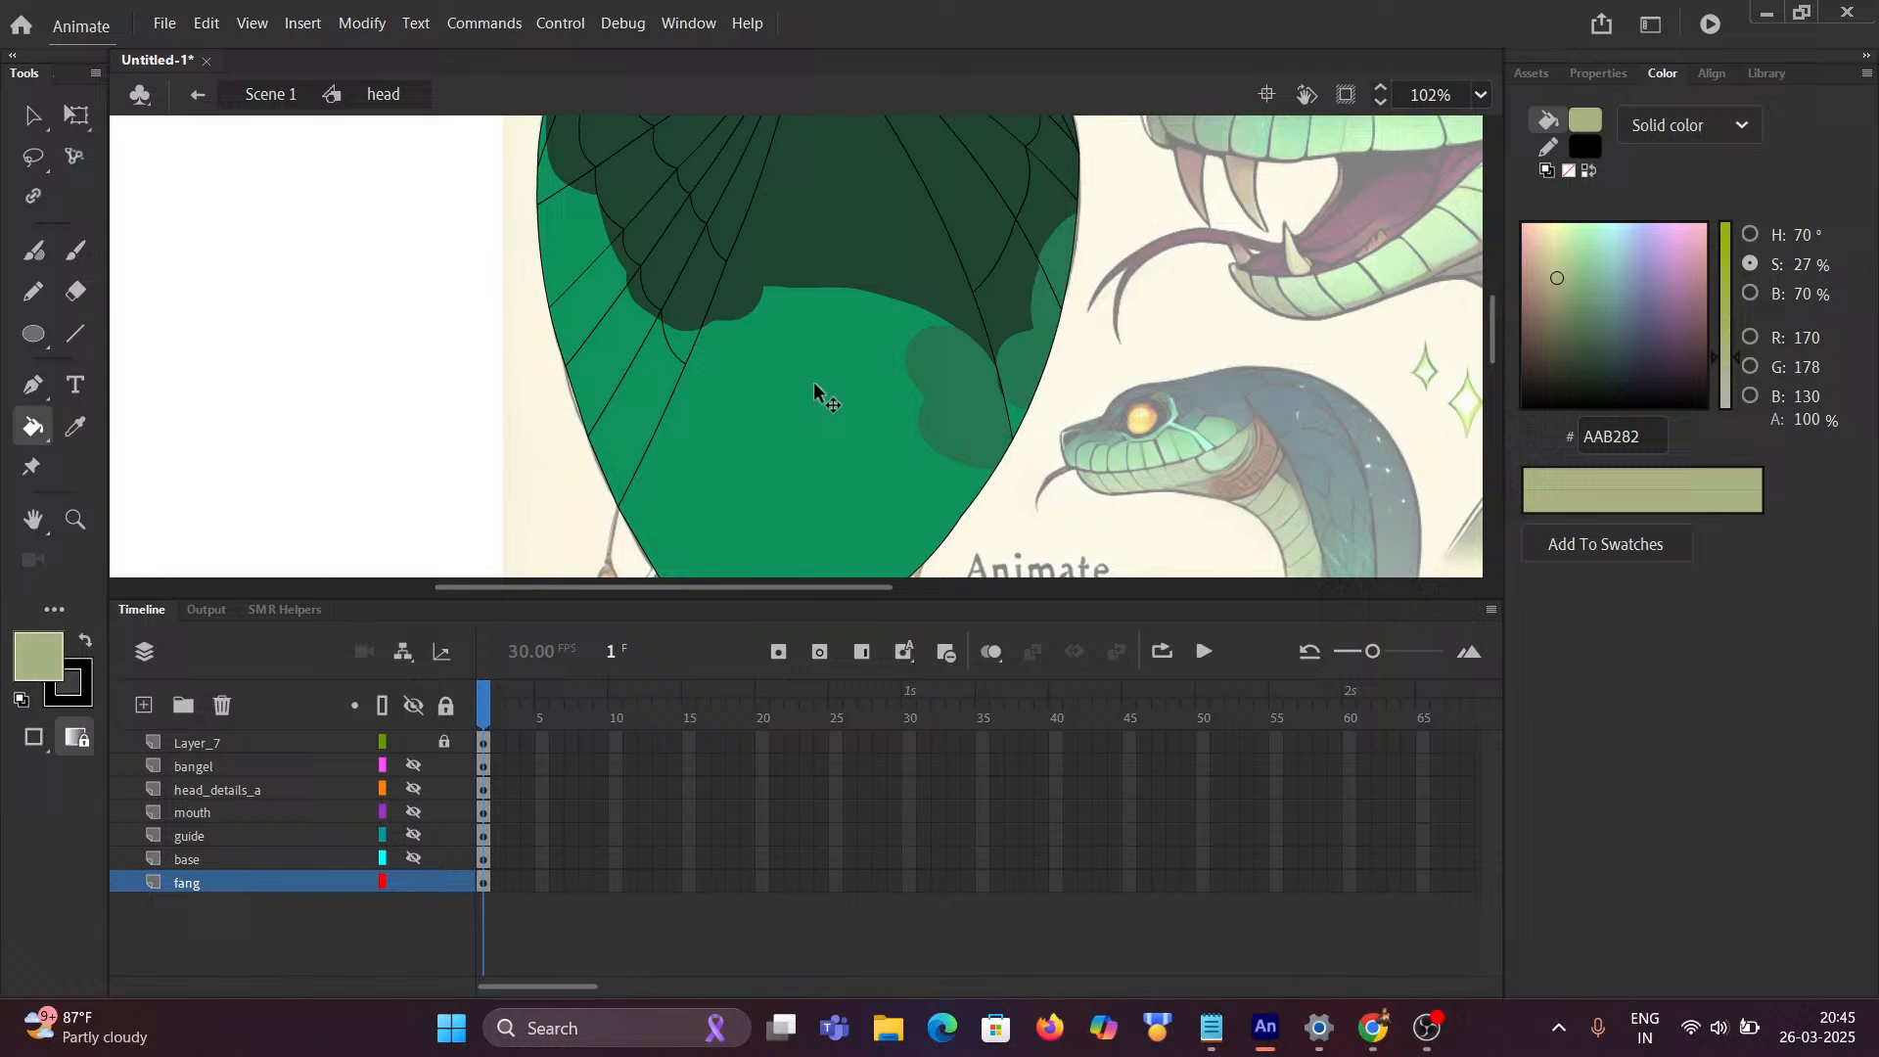
click(30, 115)
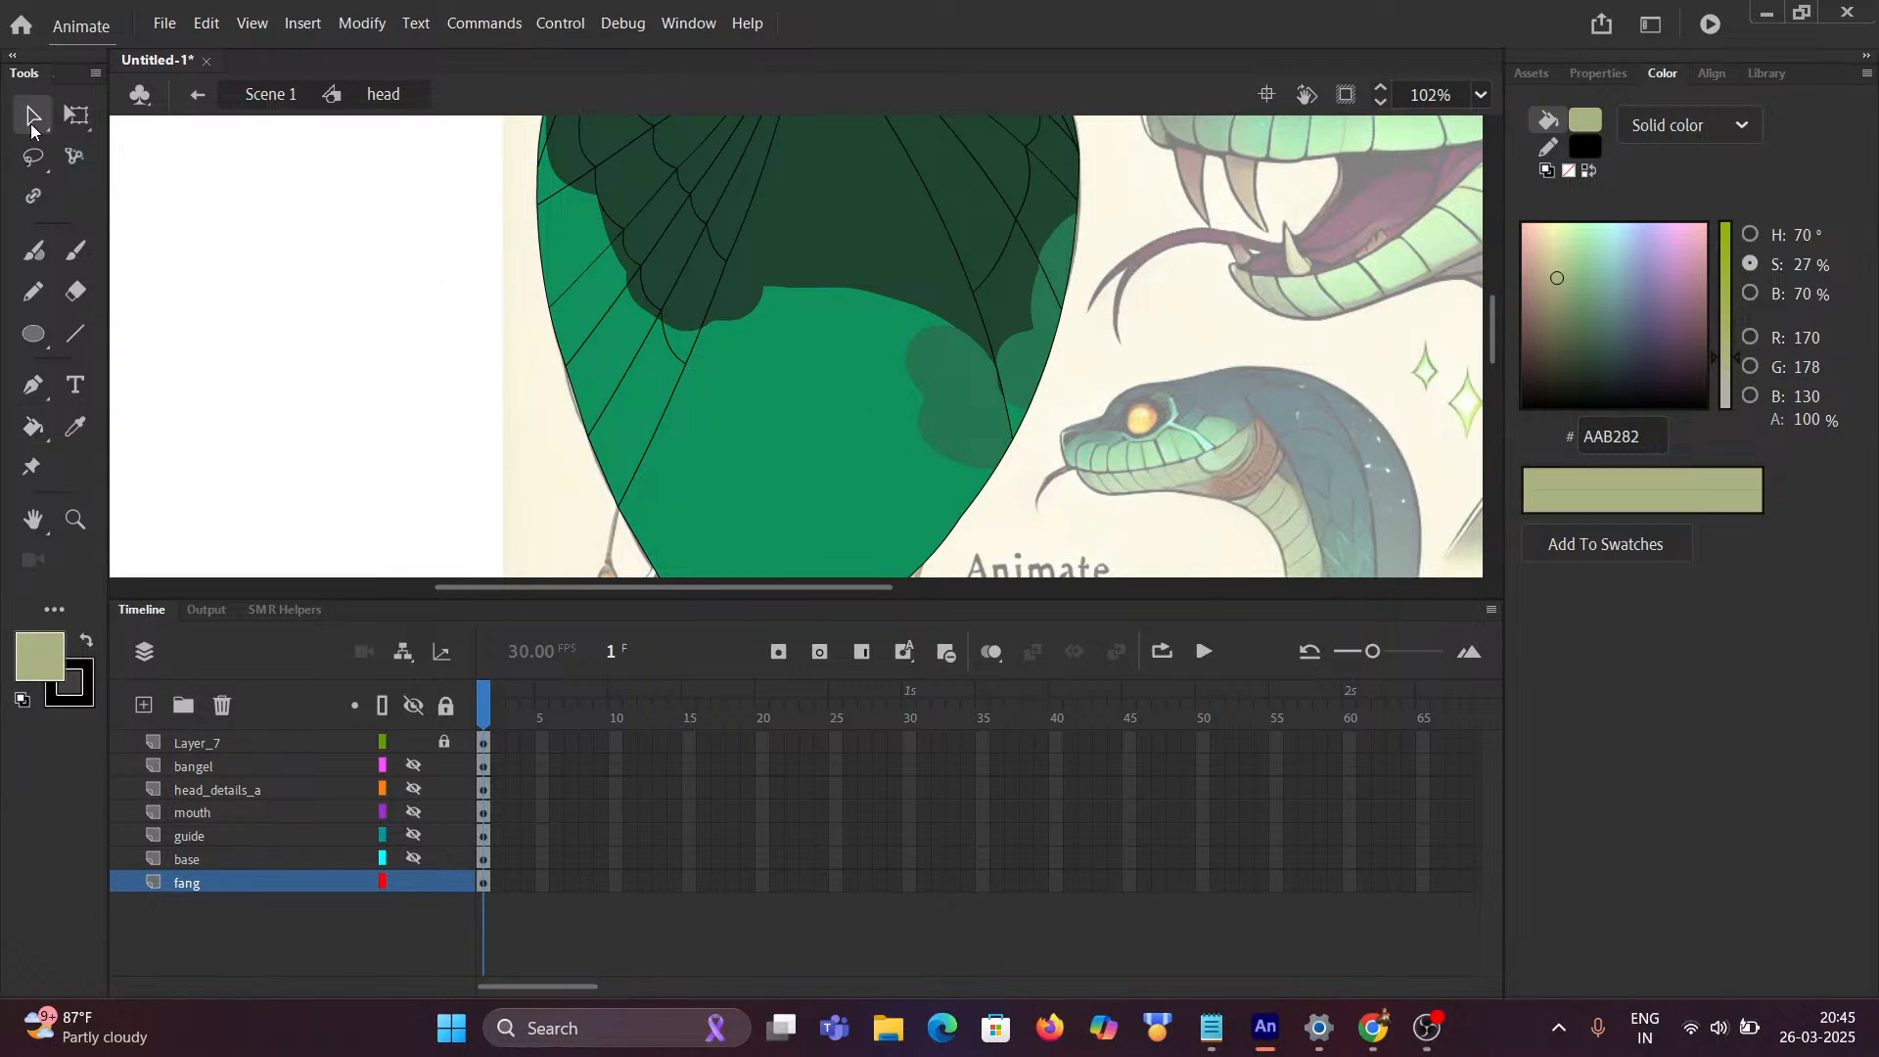
double_click(659, 424)
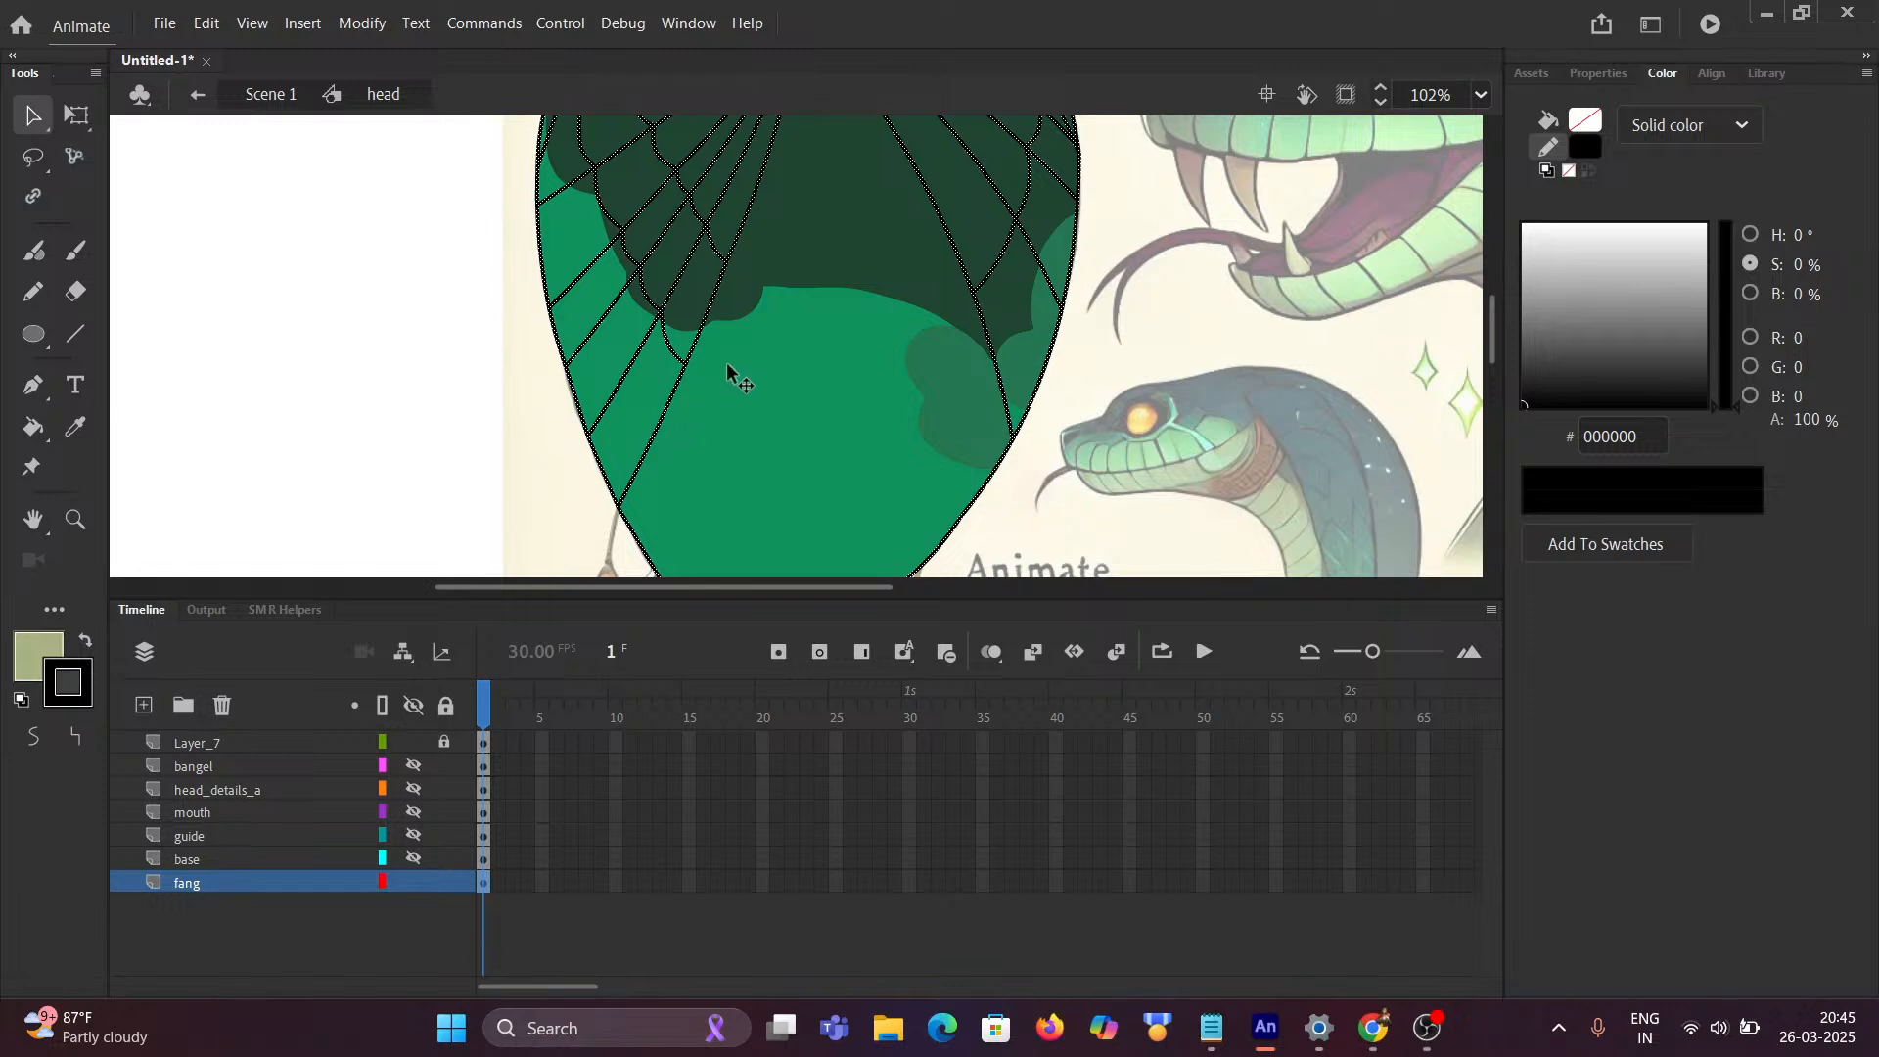
scroll(803, 345, up, 3)
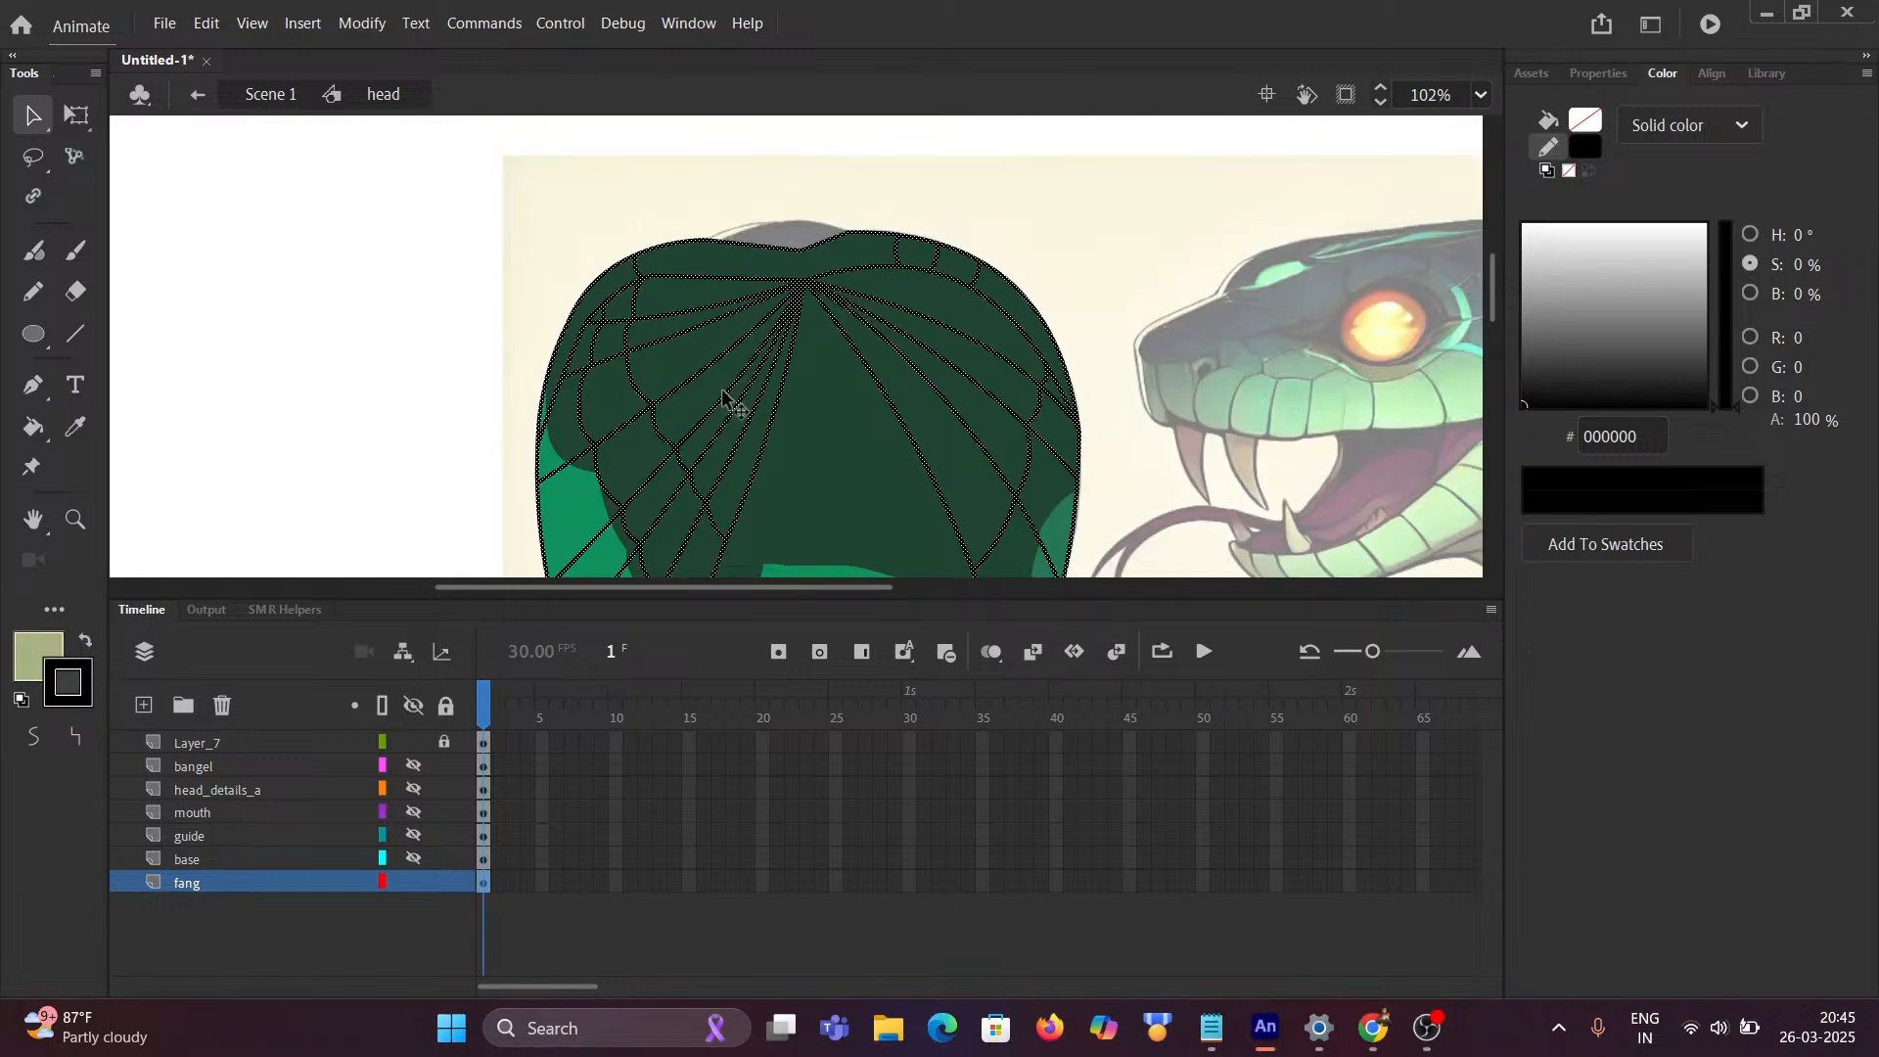
scroll(725, 397, down, 2)
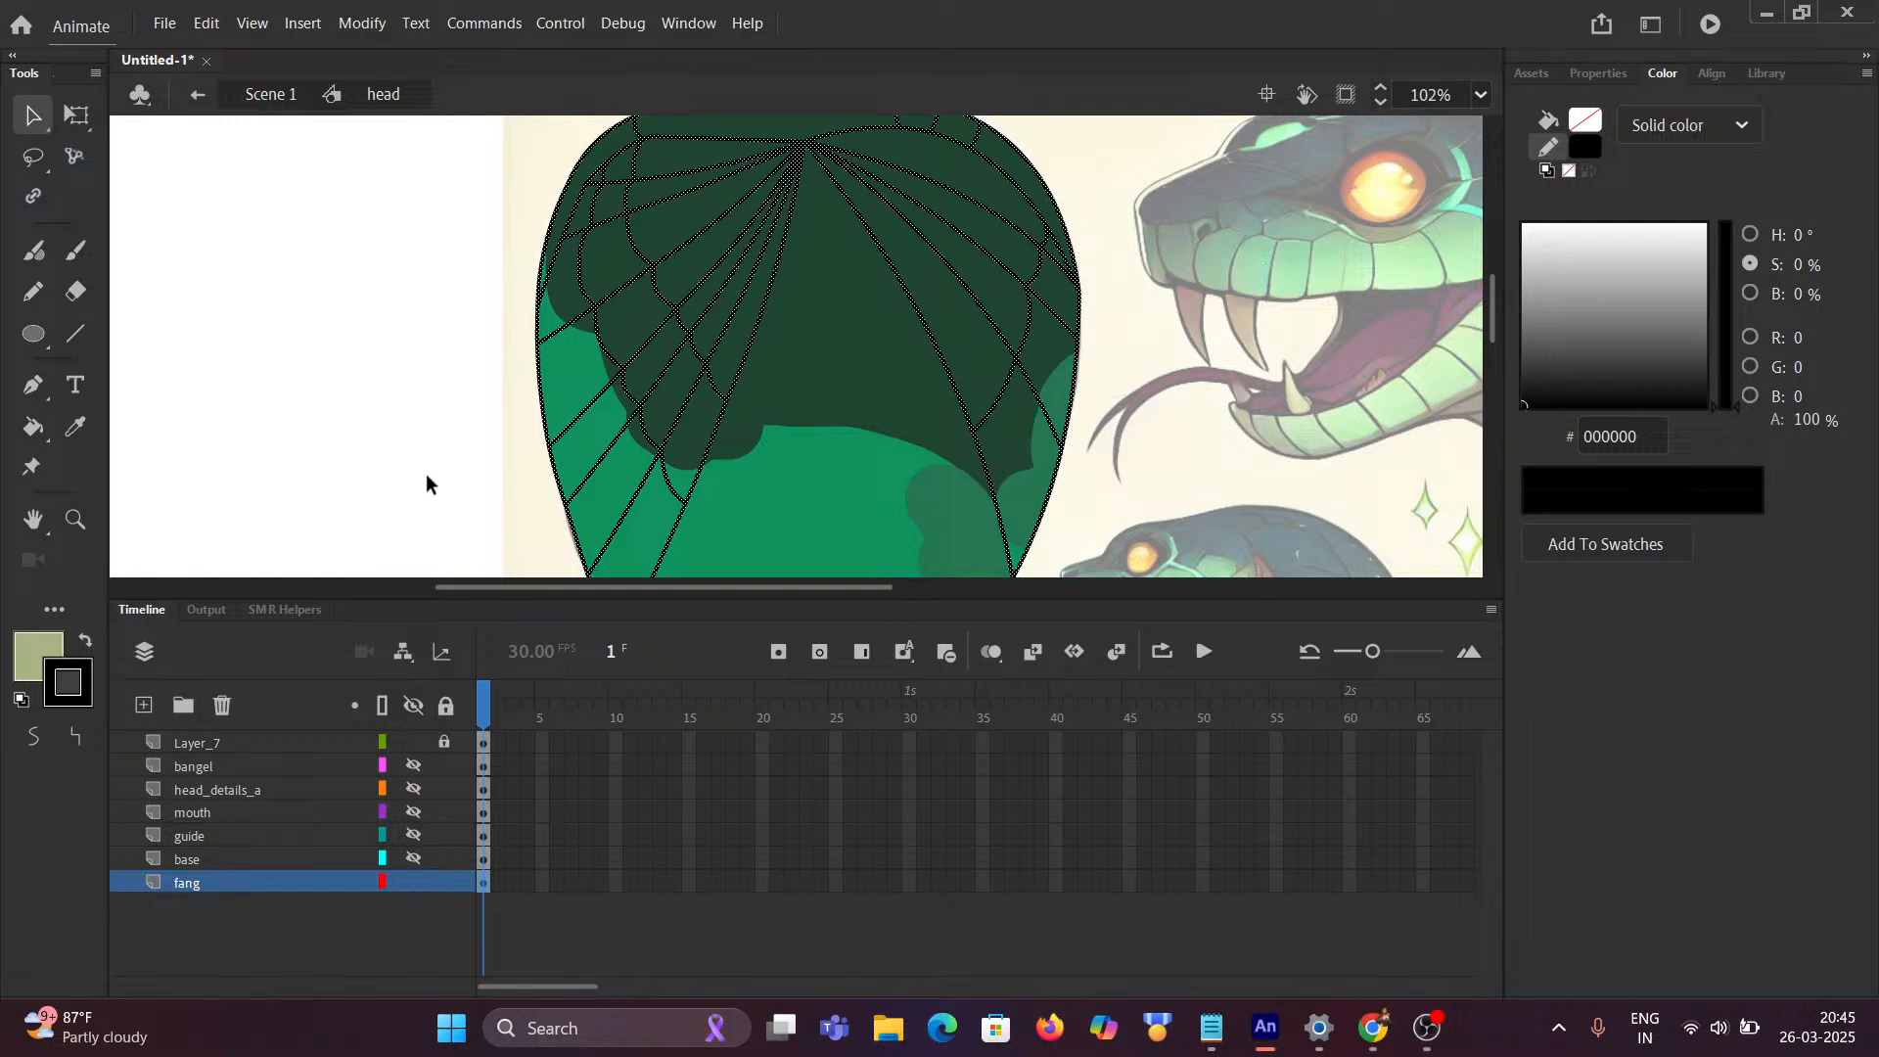
click(85, 640)
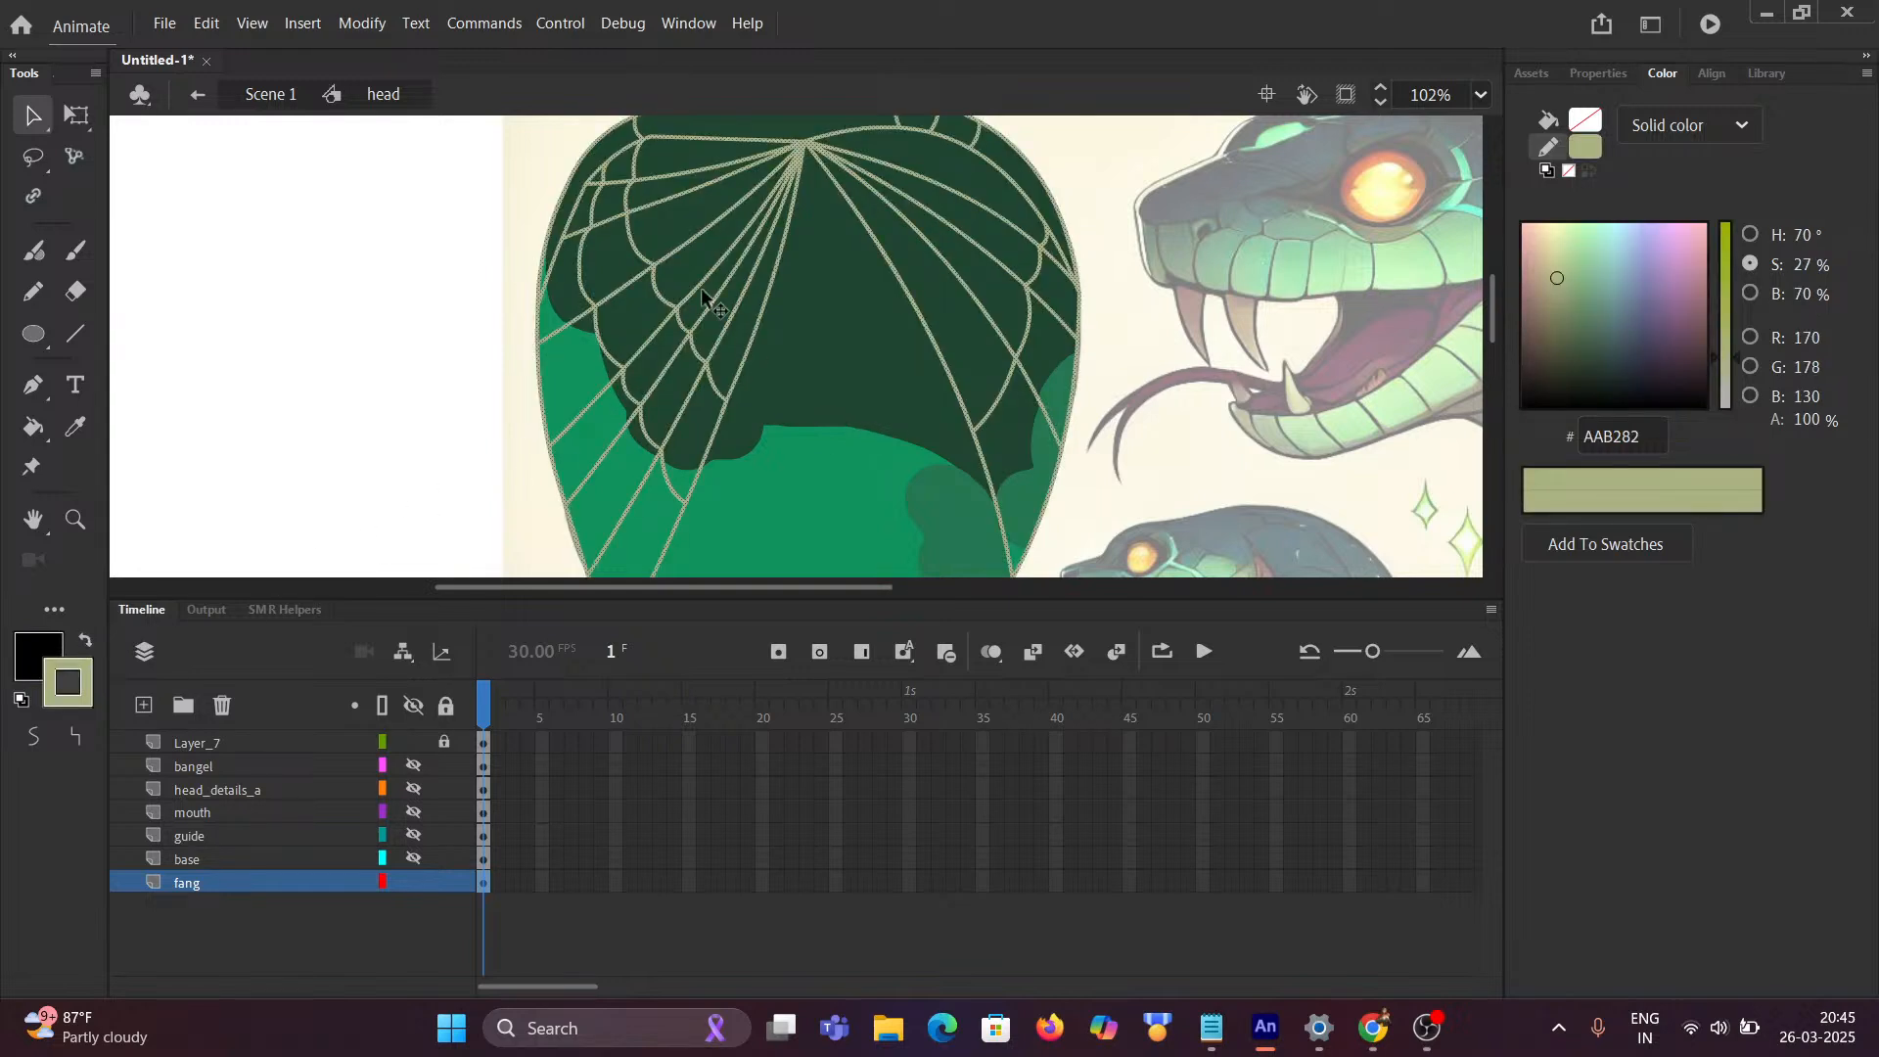
click(379, 298)
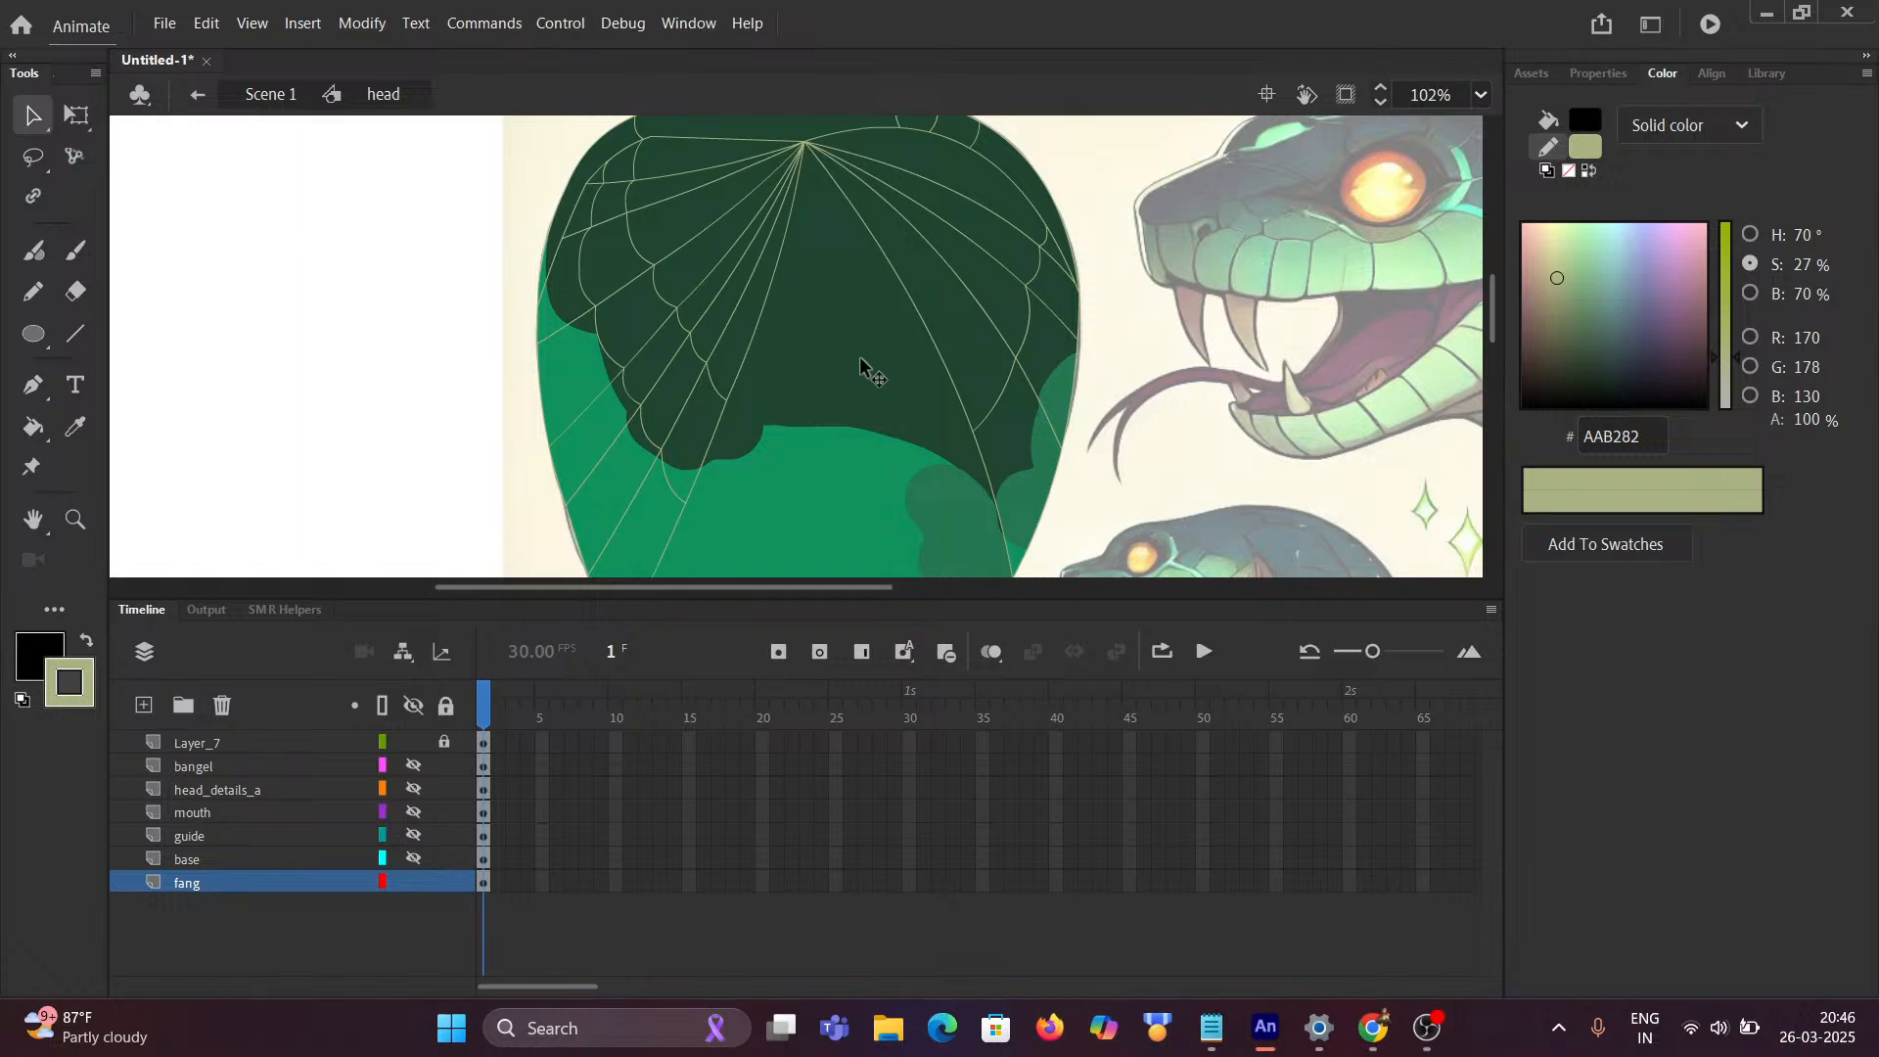
Step: Compare the recolored hood lines and green patches with the veins and shading on the full-color reference hood
scroll(859, 354, down, 3)
scroll(812, 455, up, 1)
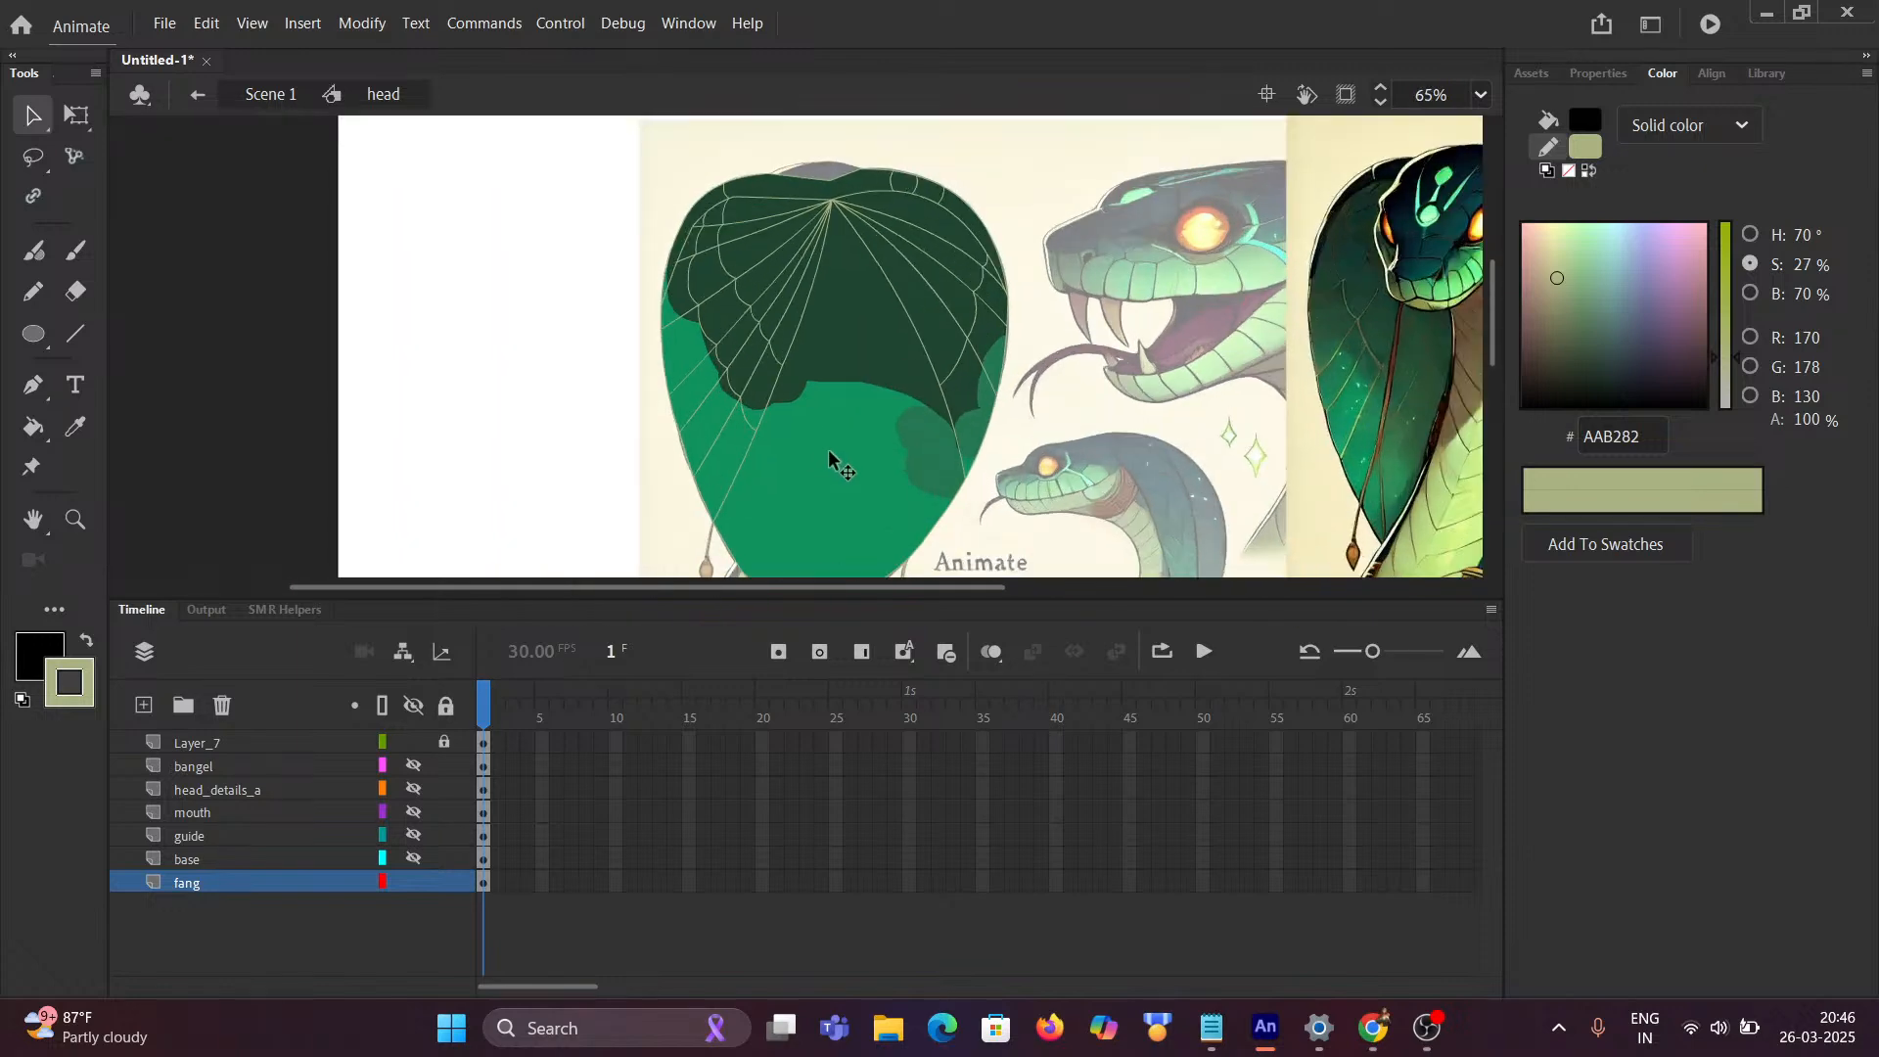
scroll(828, 449, up, 4)
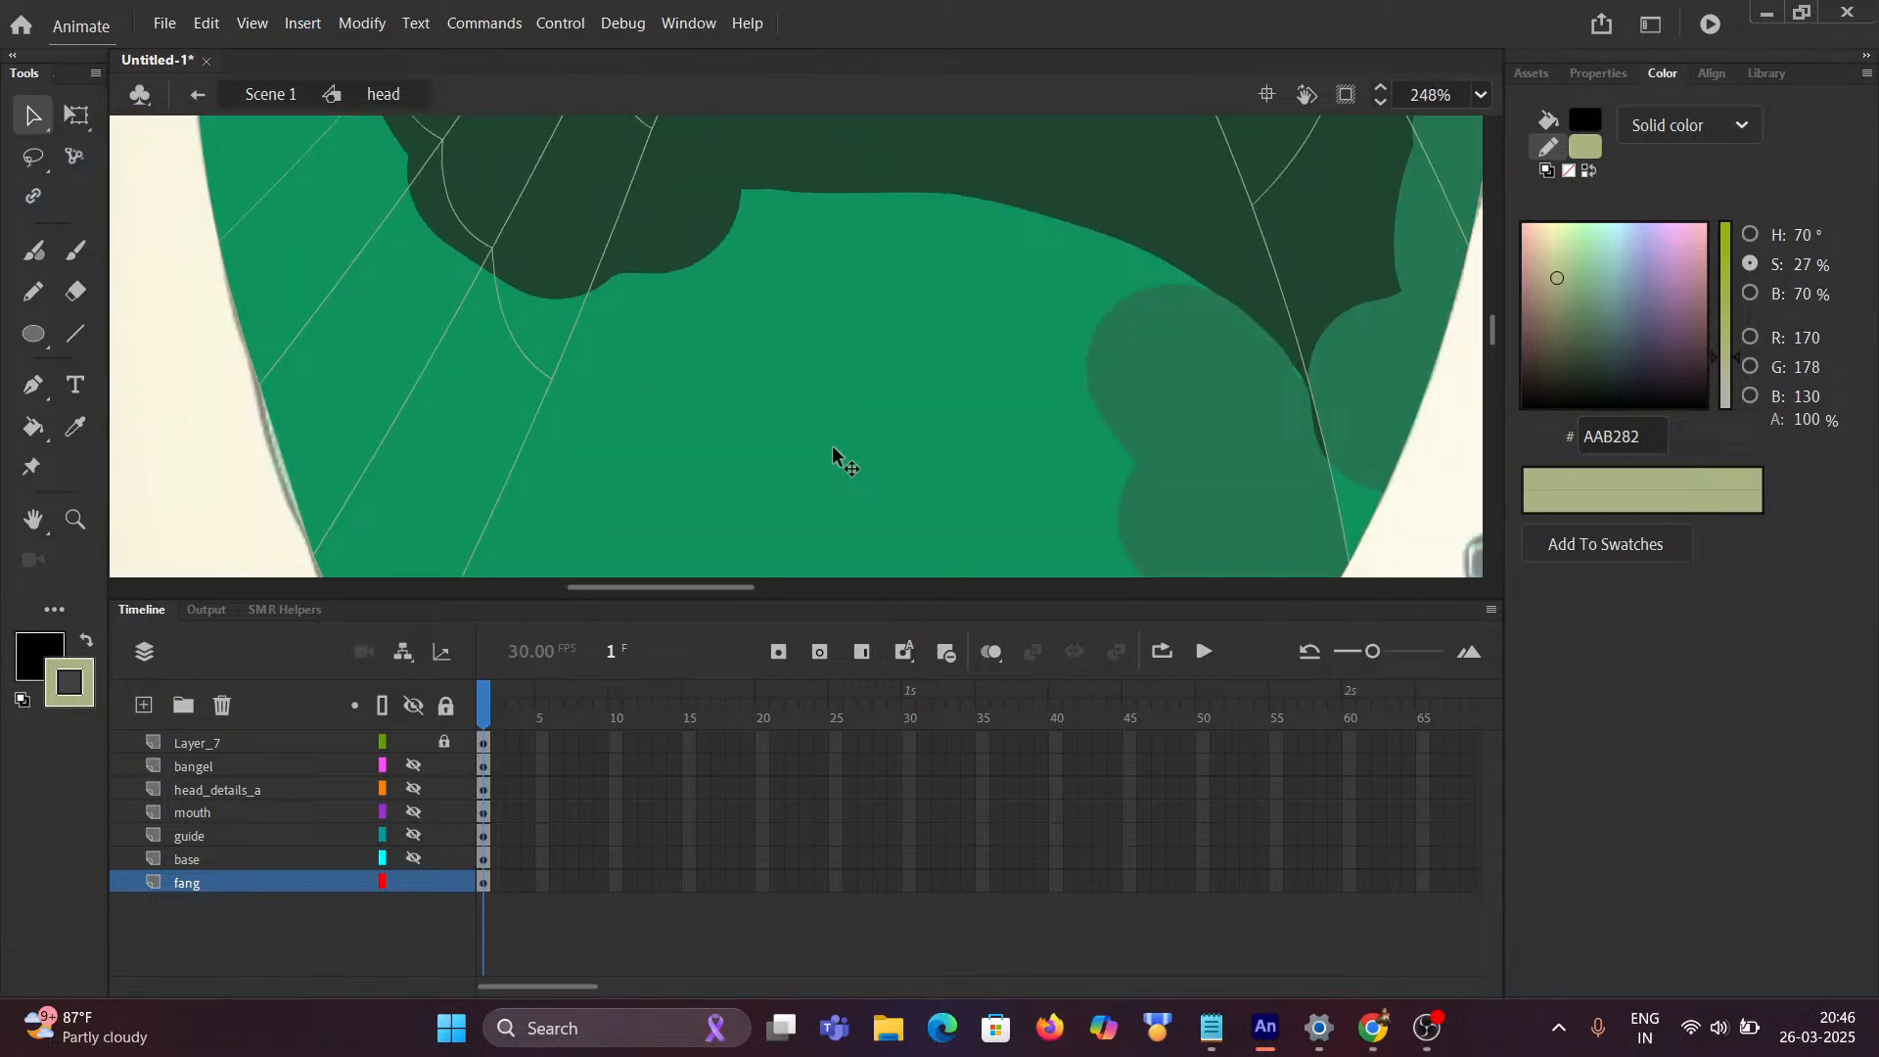
scroll(834, 449, down, 2)
drag(1147, 405, 505, 543)
drag(714, 461, 523, 381)
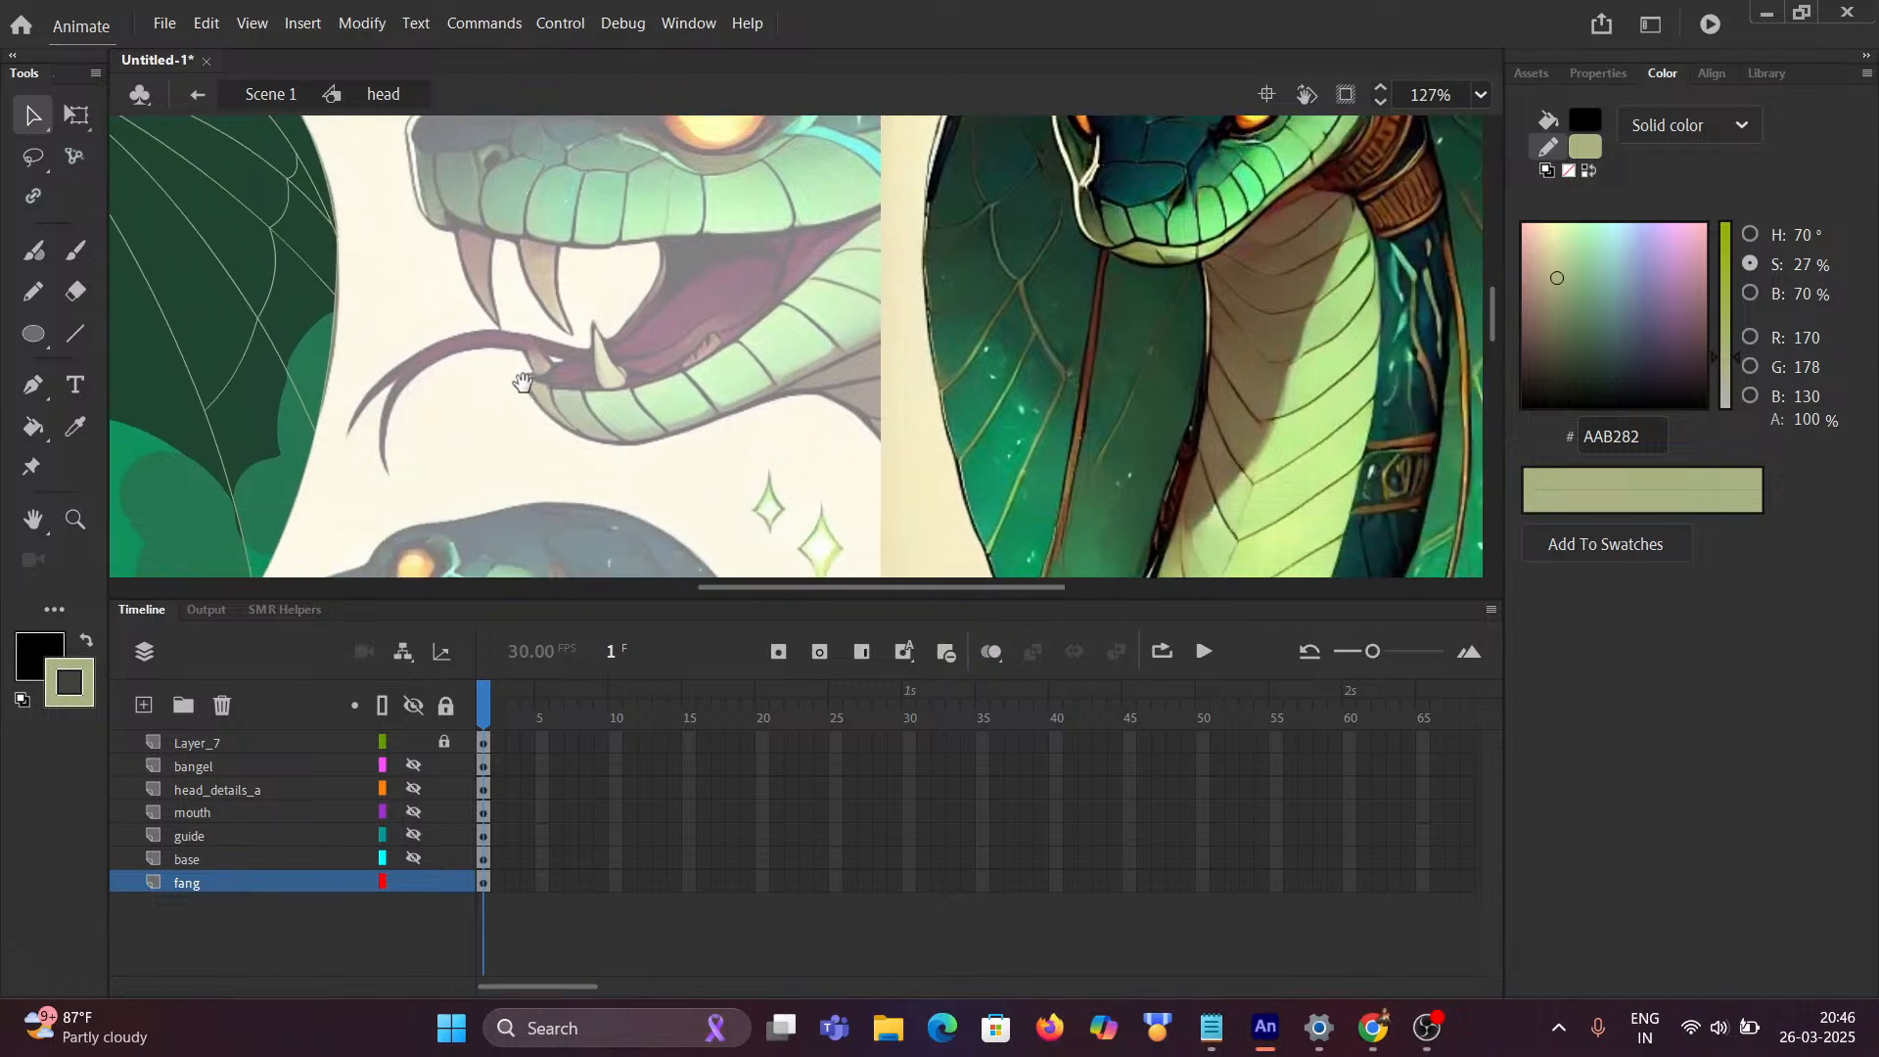
scroll(966, 478, up, 4)
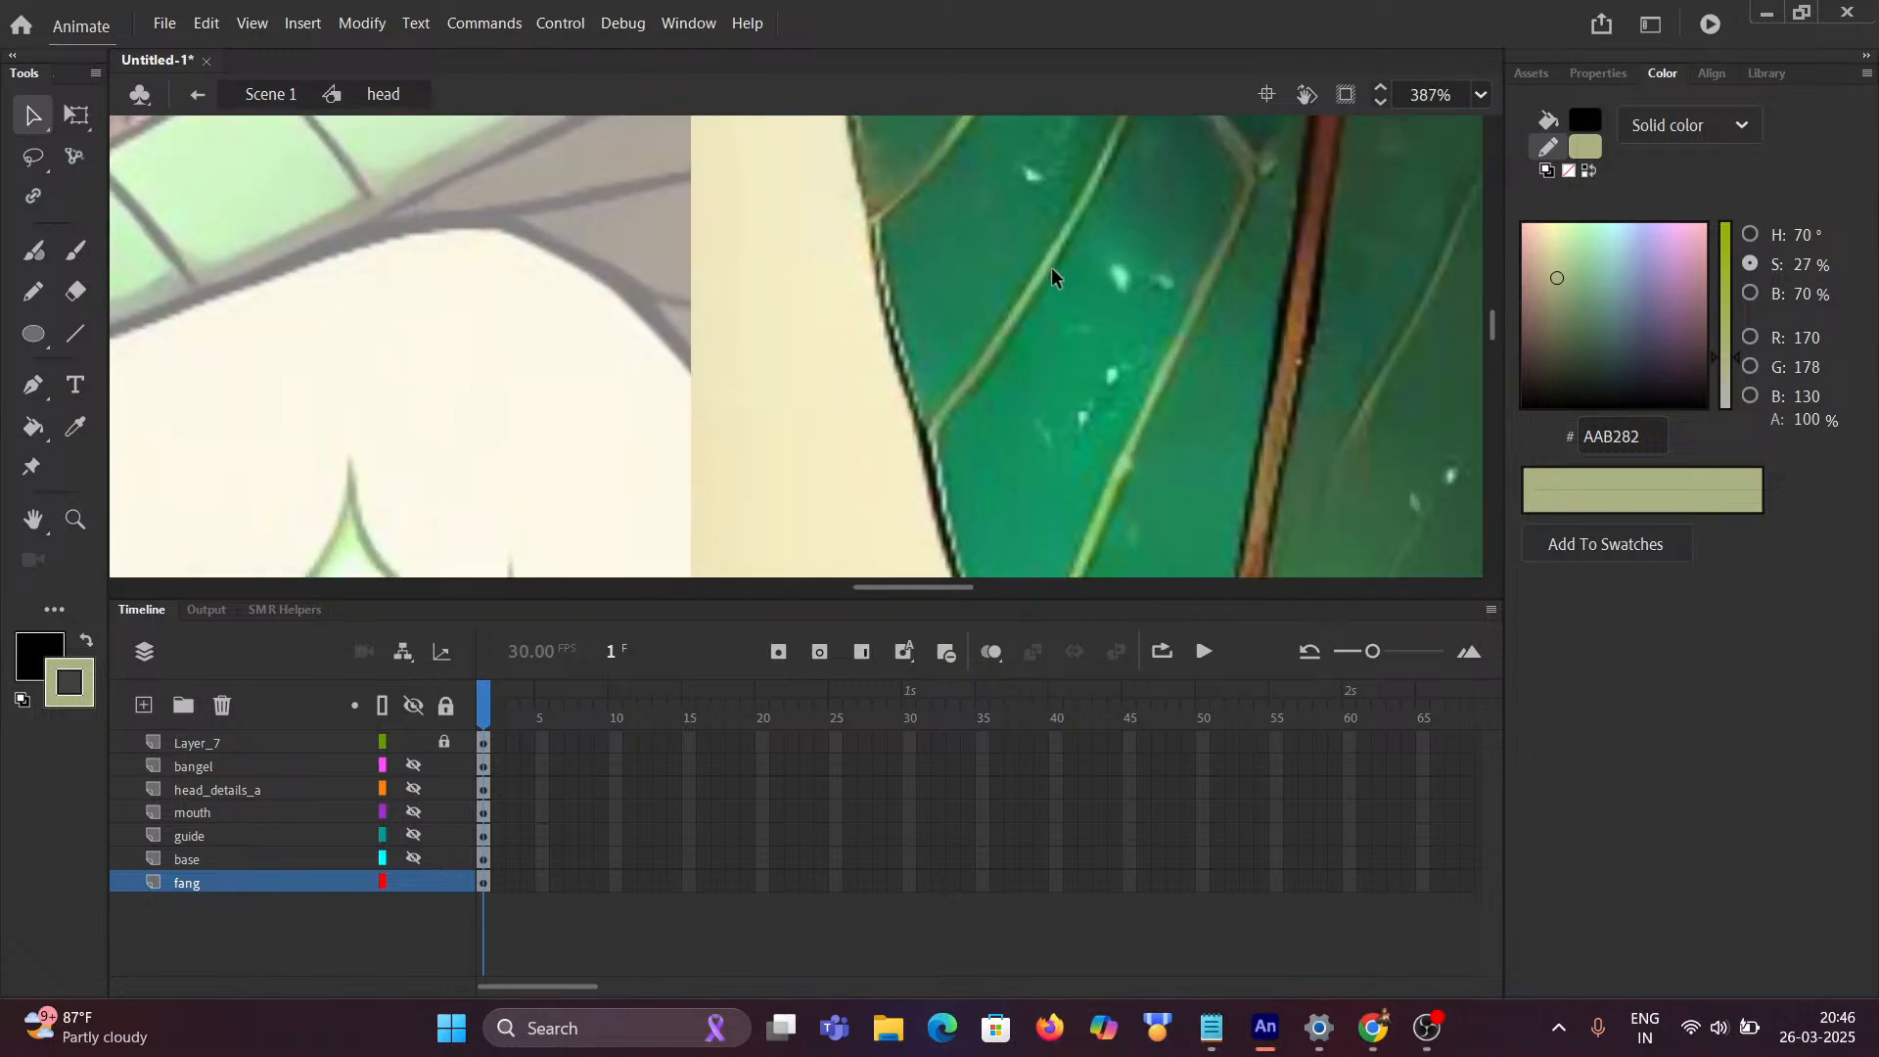
scroll(485, 279, down, 3)
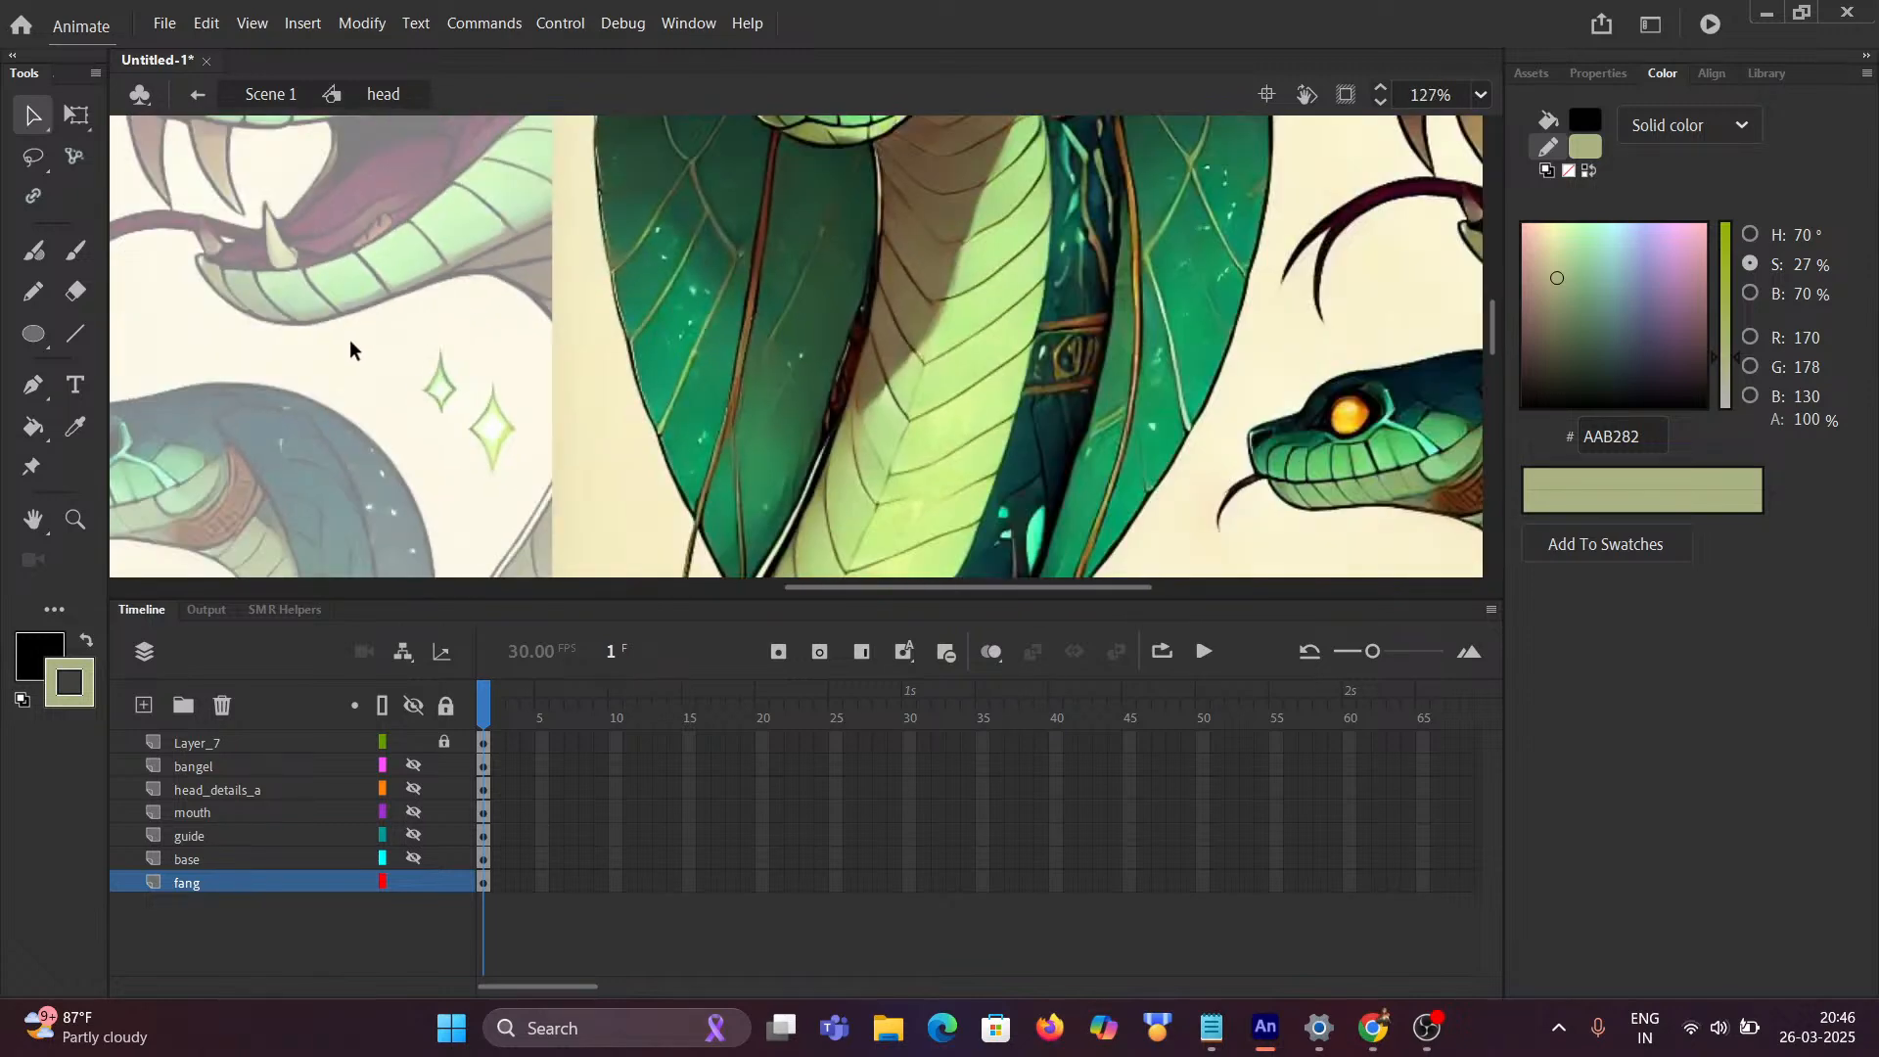
drag(349, 339, 508, 347)
scroll(508, 346, left, 8)
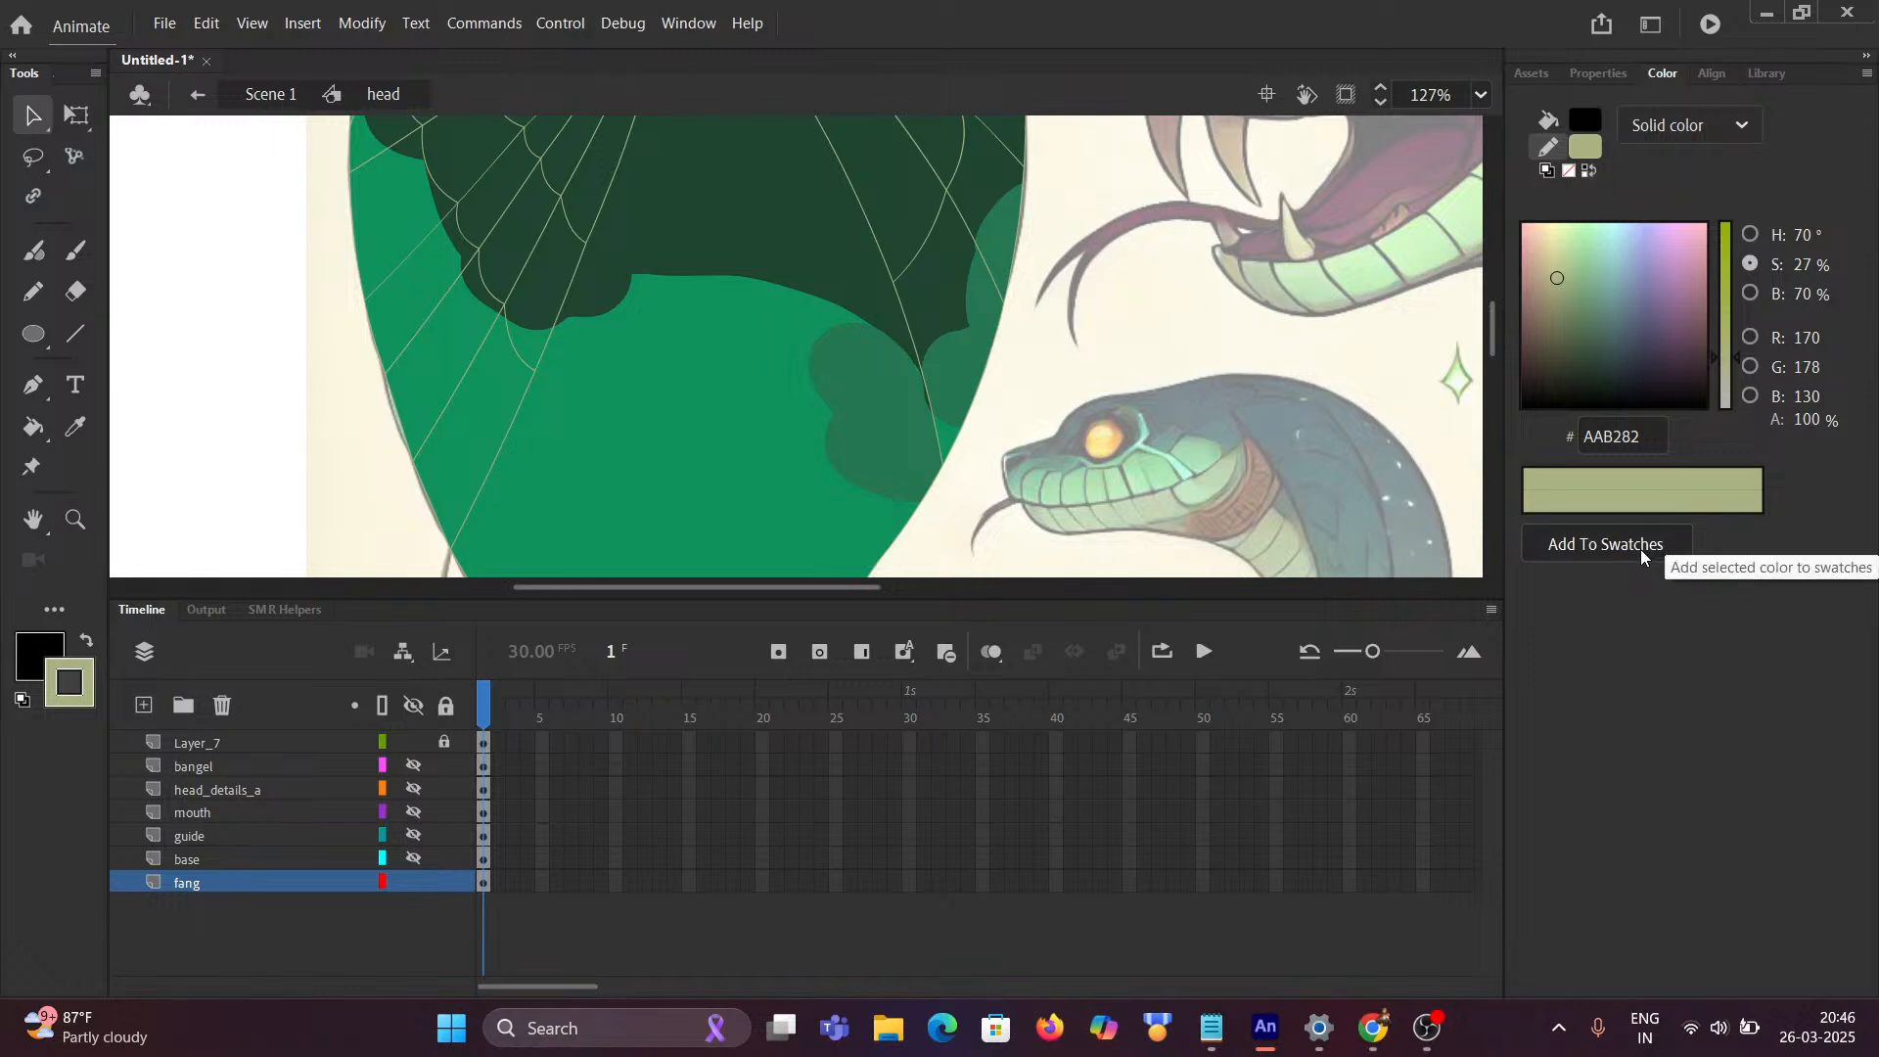
click(1531, 76)
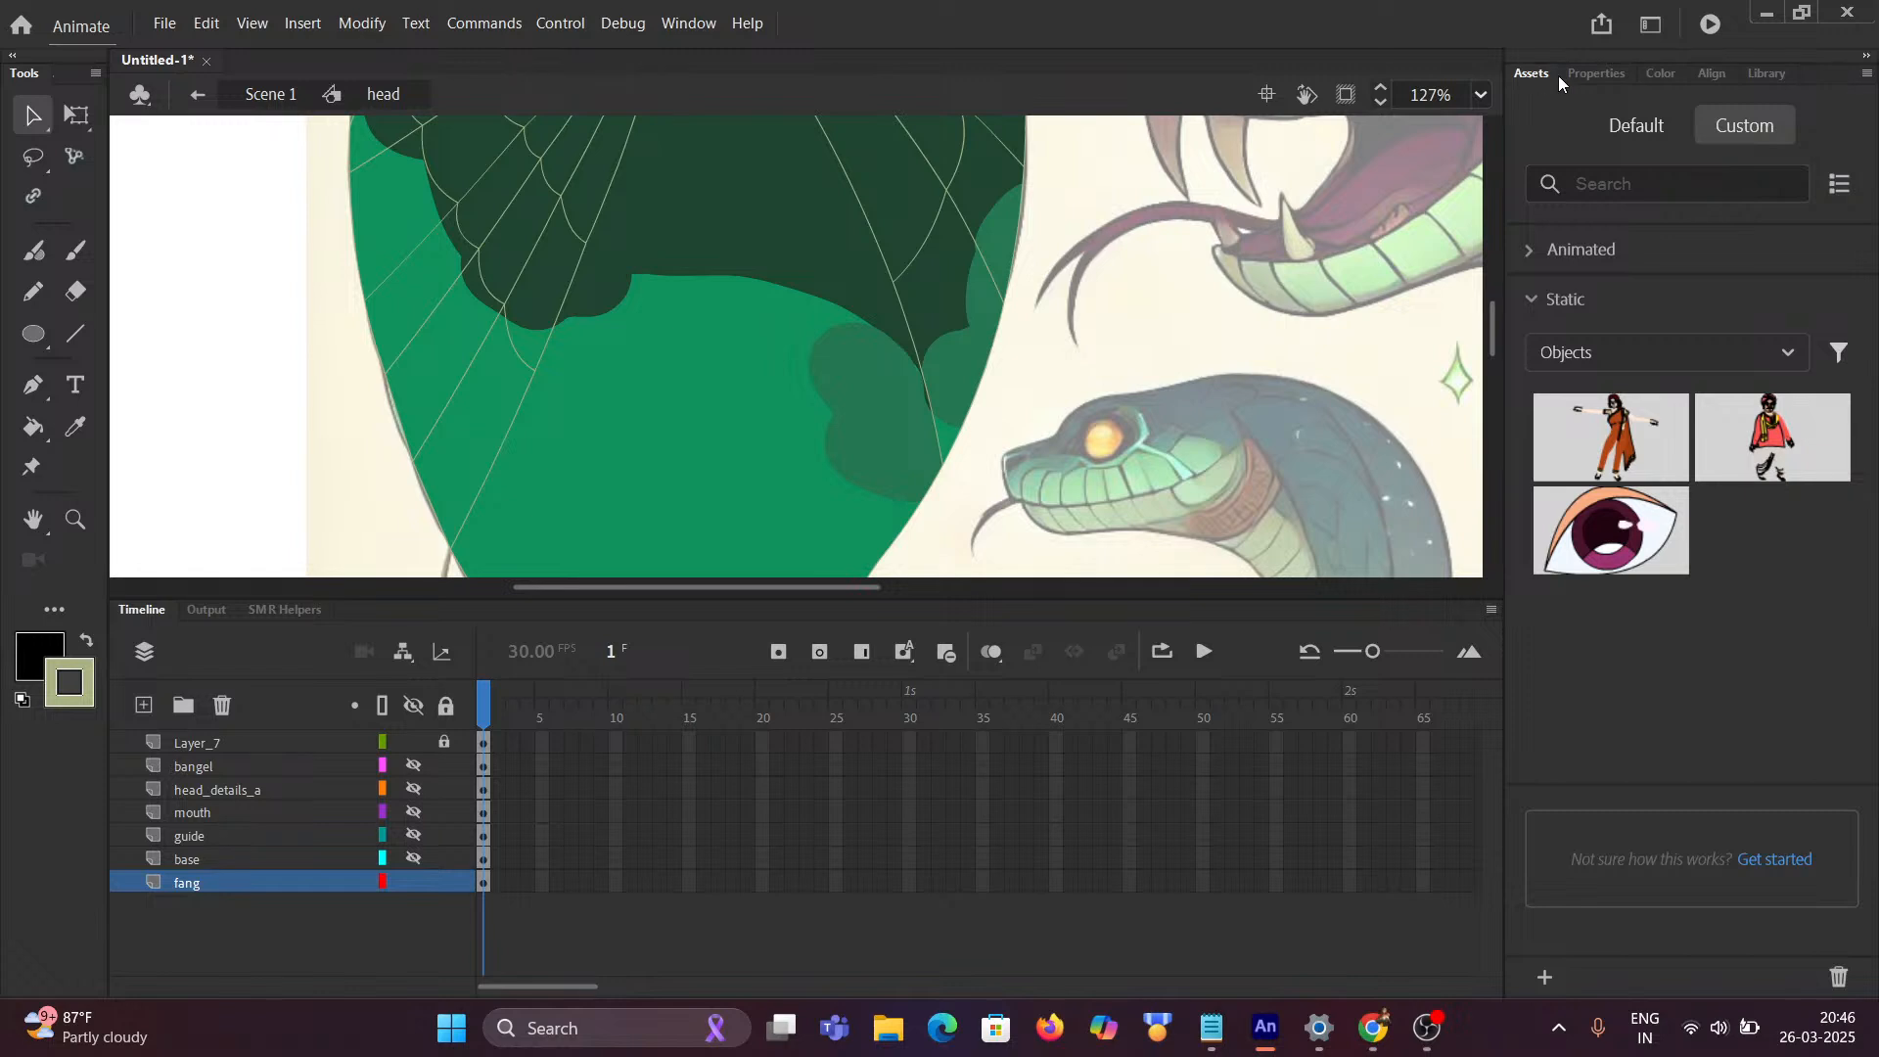
click(1571, 82)
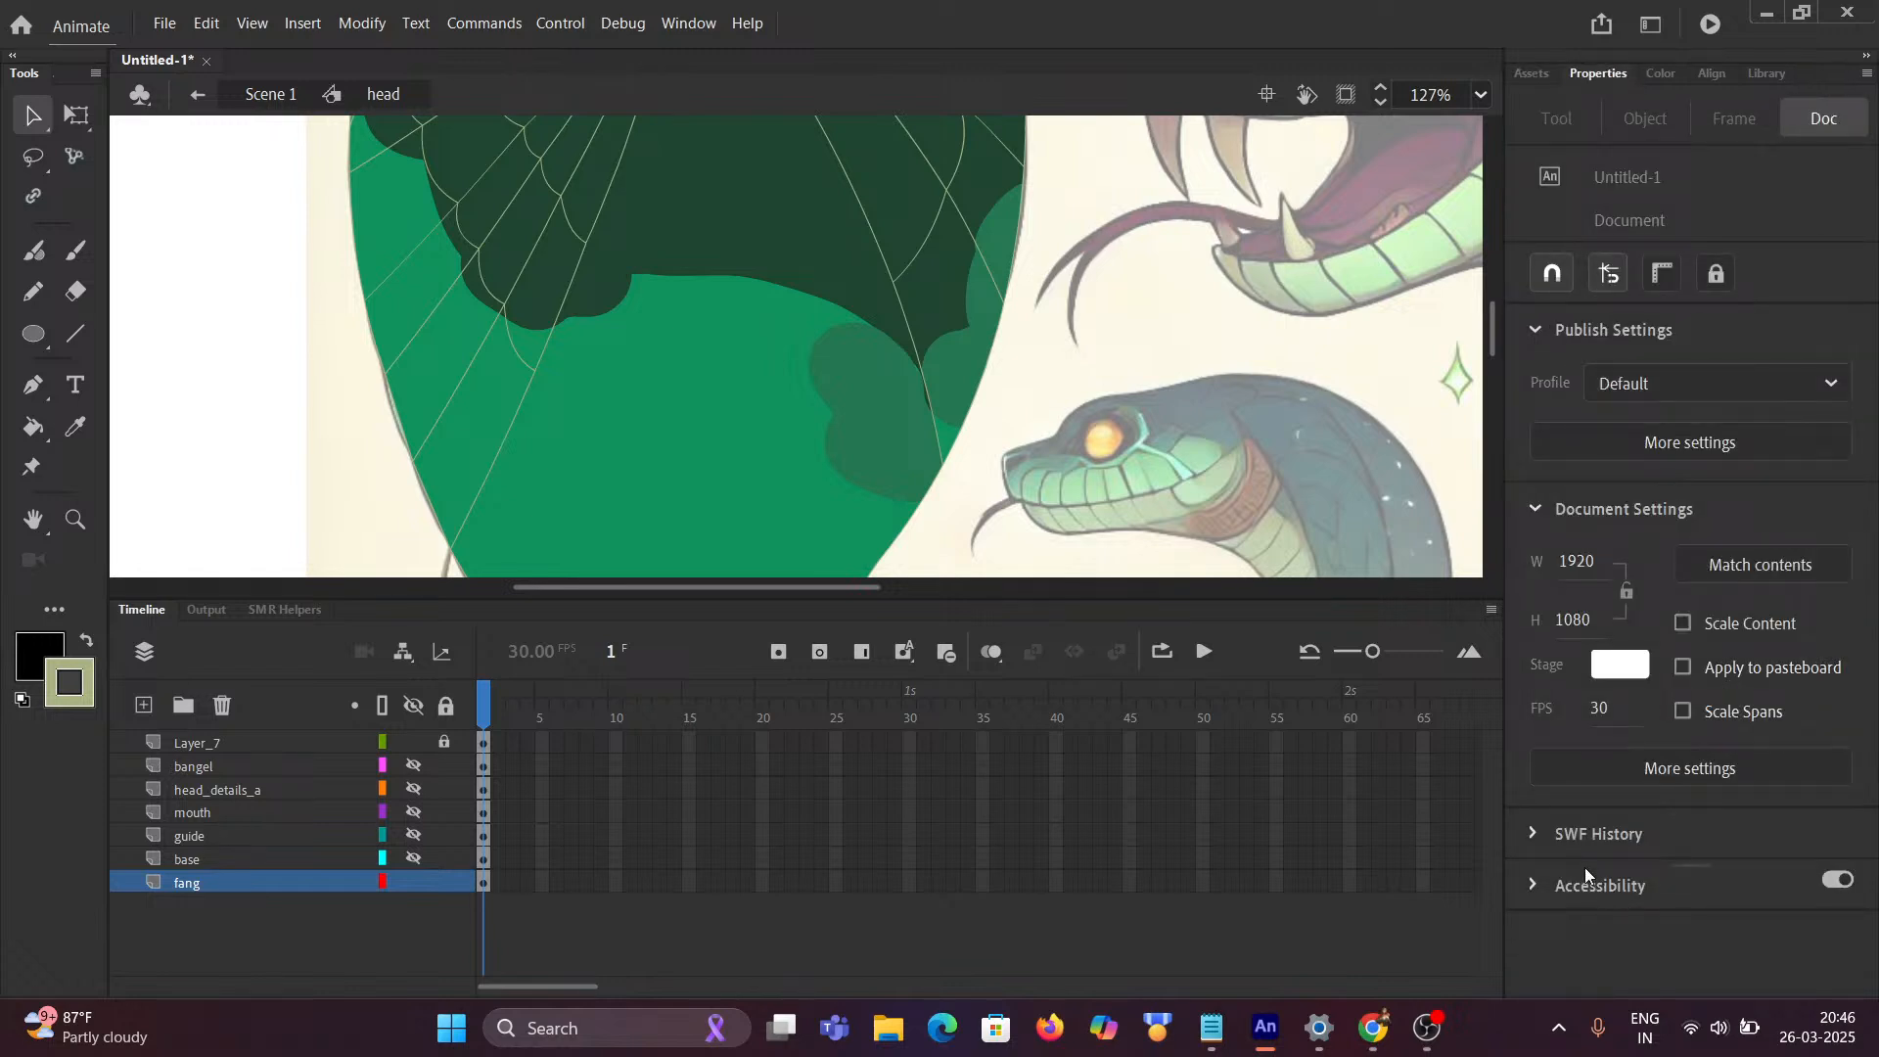
click(1537, 837)
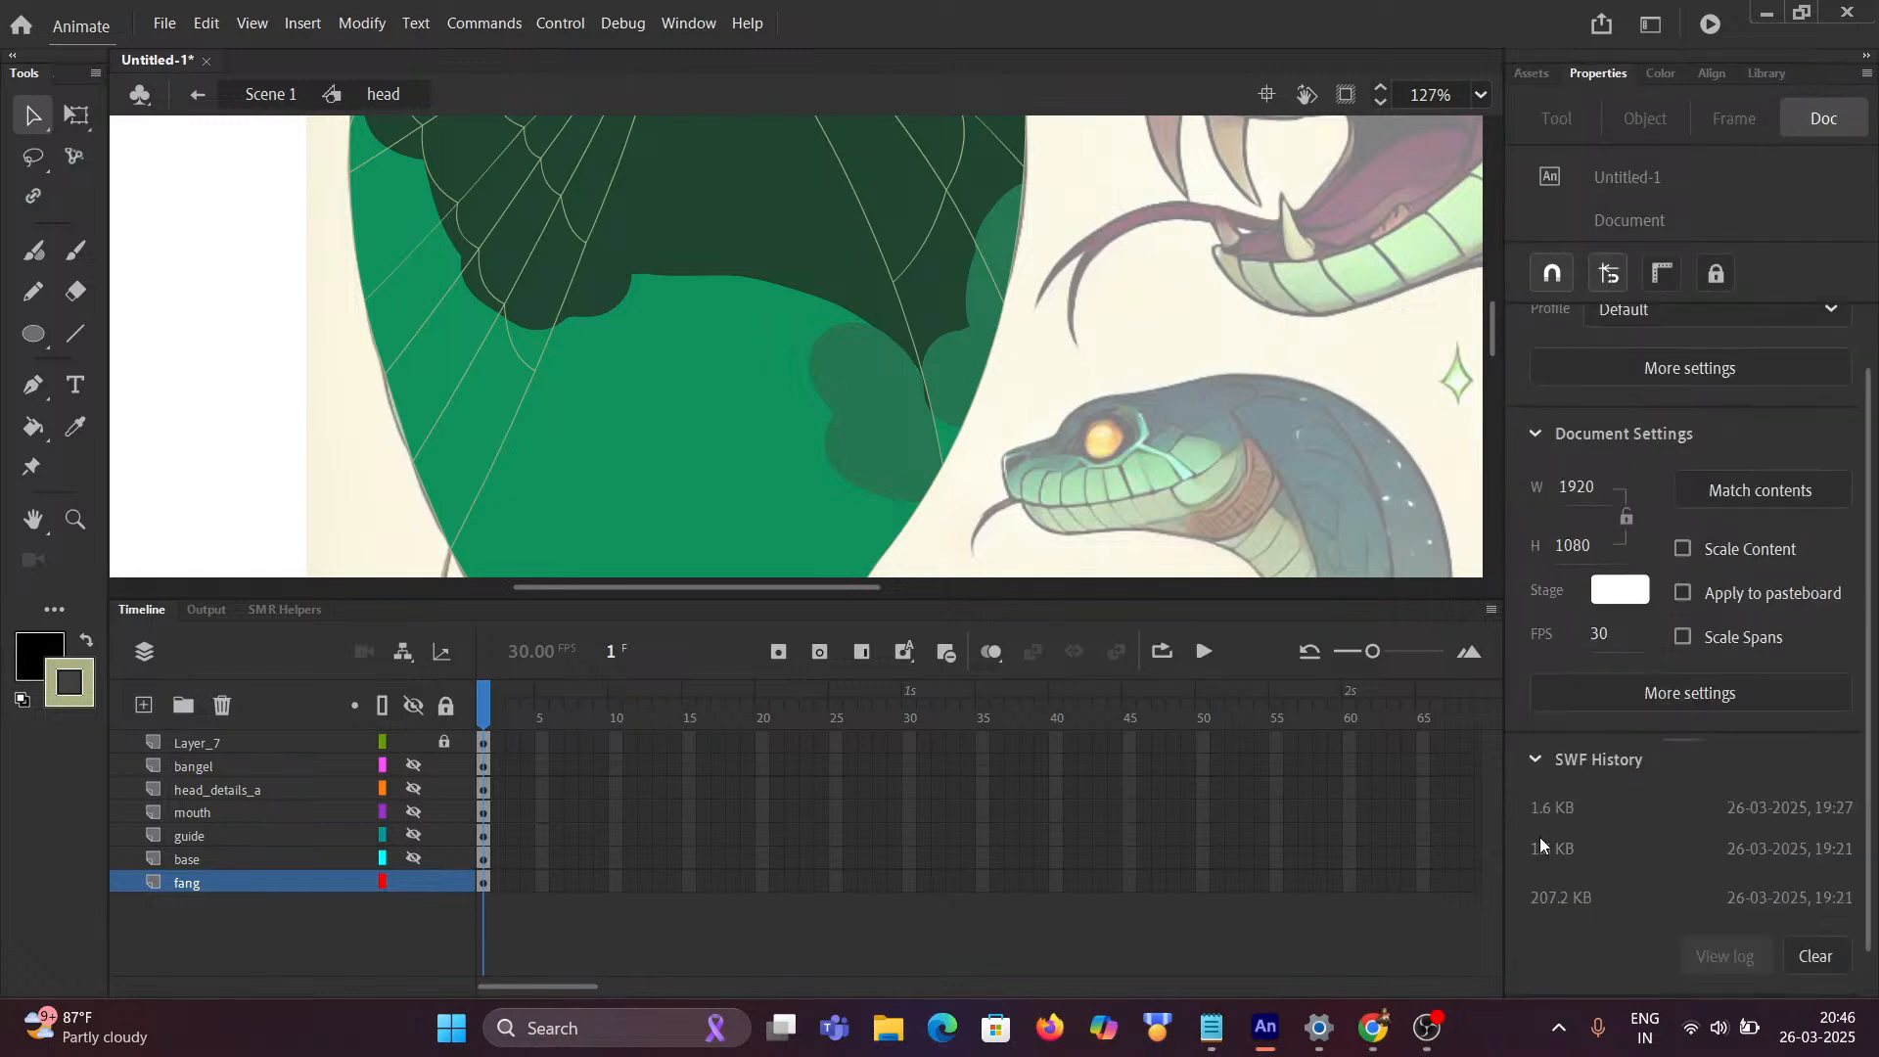
scroll(1566, 828, down, 1)
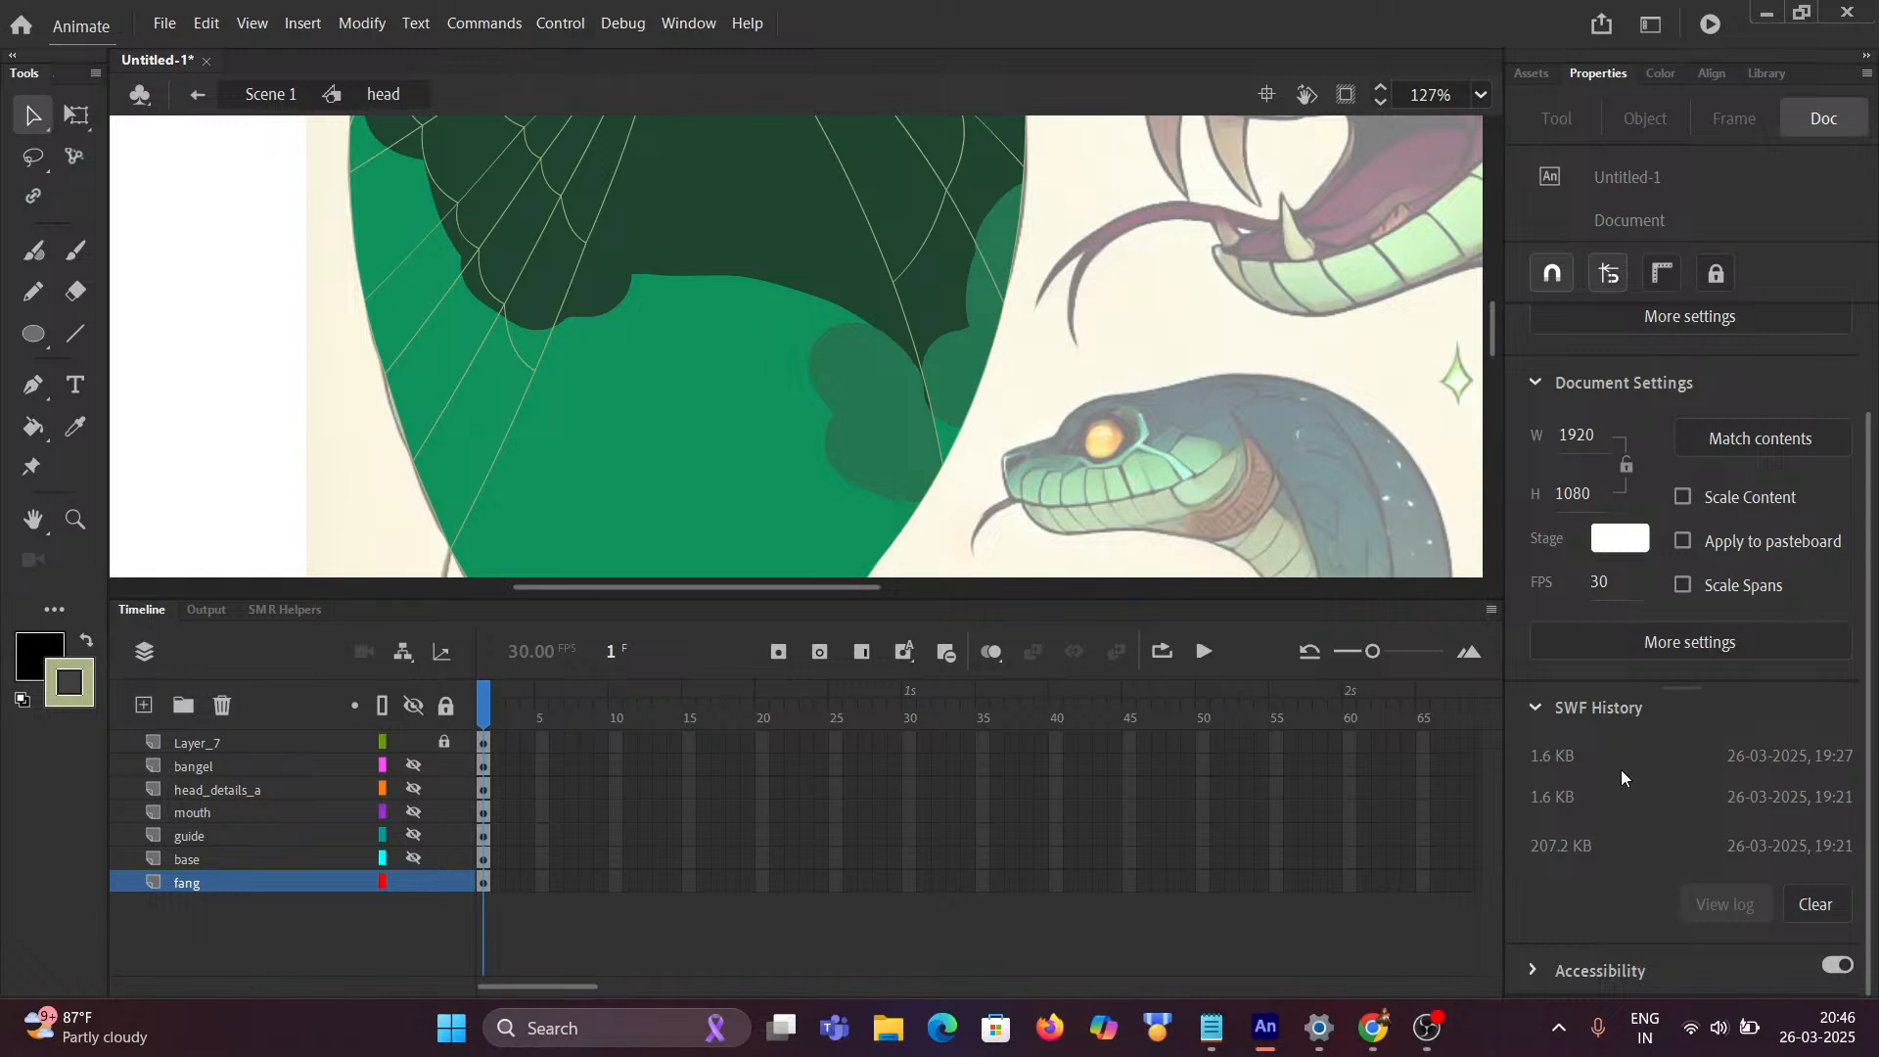
click(1536, 970)
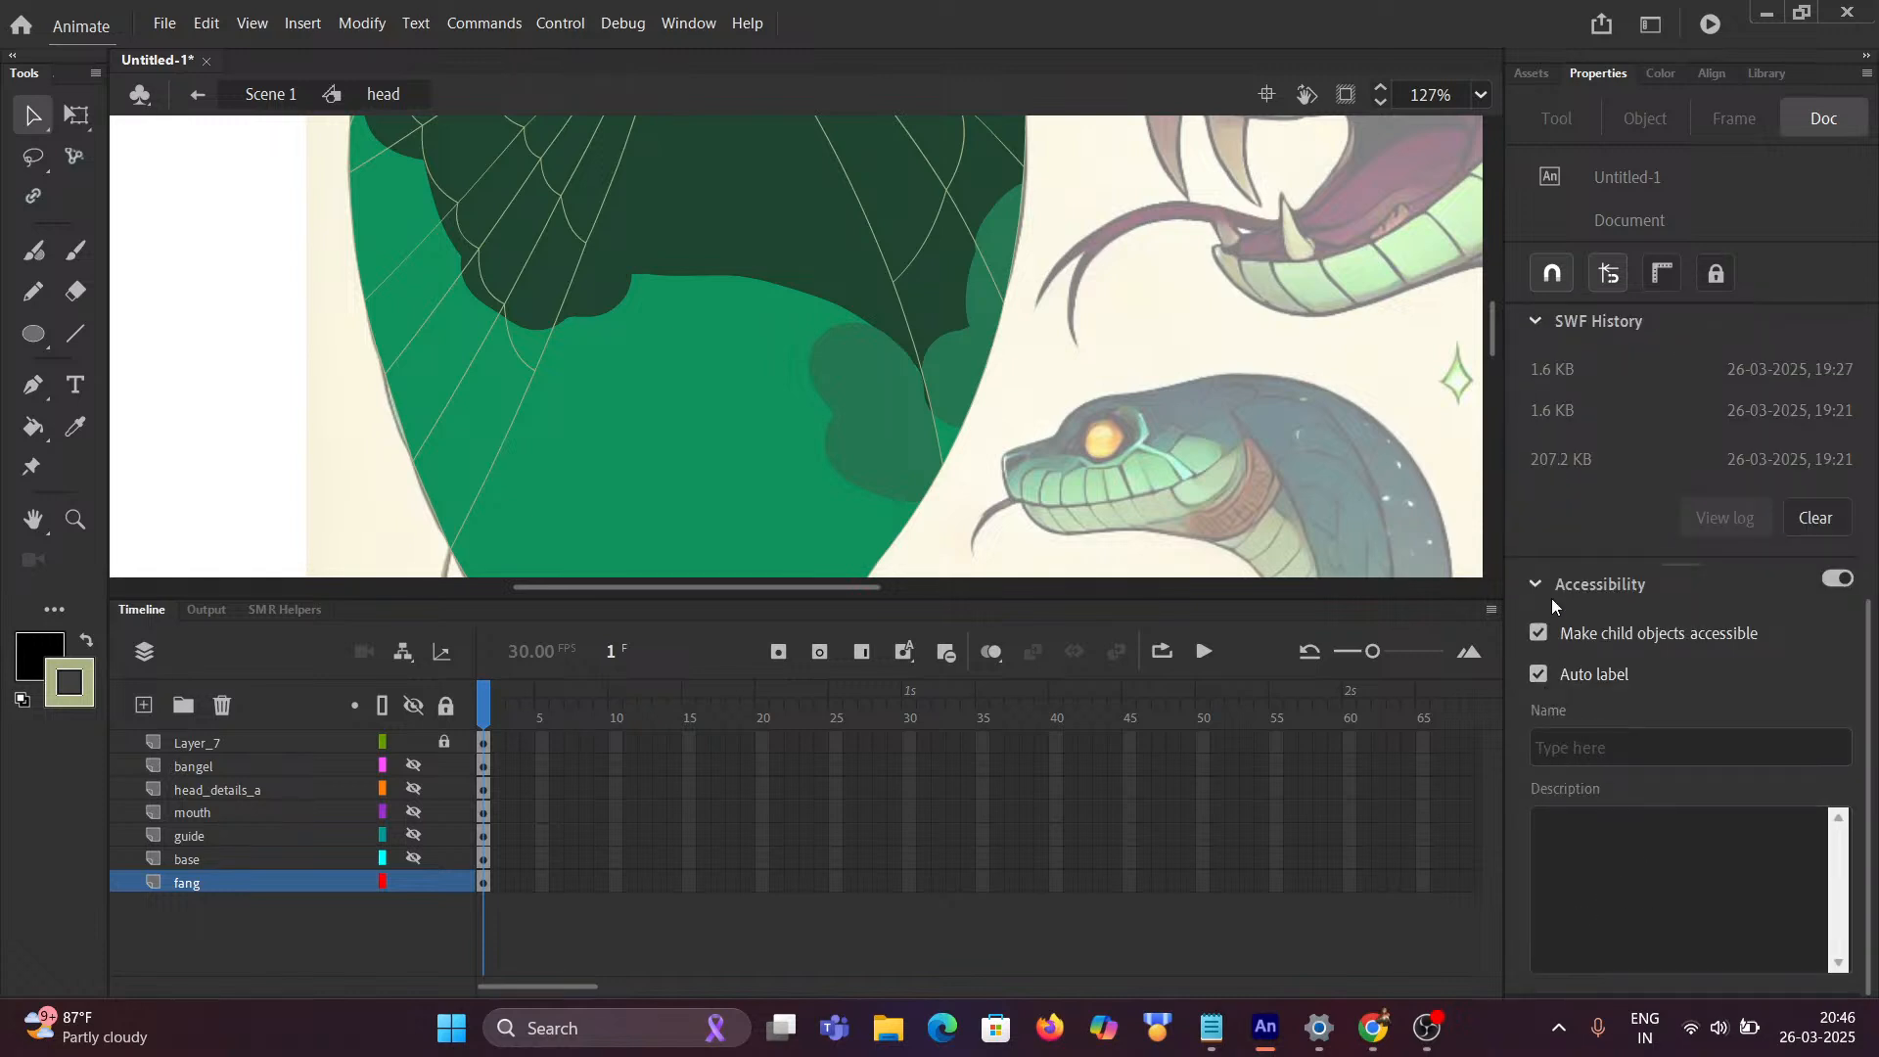
scroll(1551, 597, up, 5)
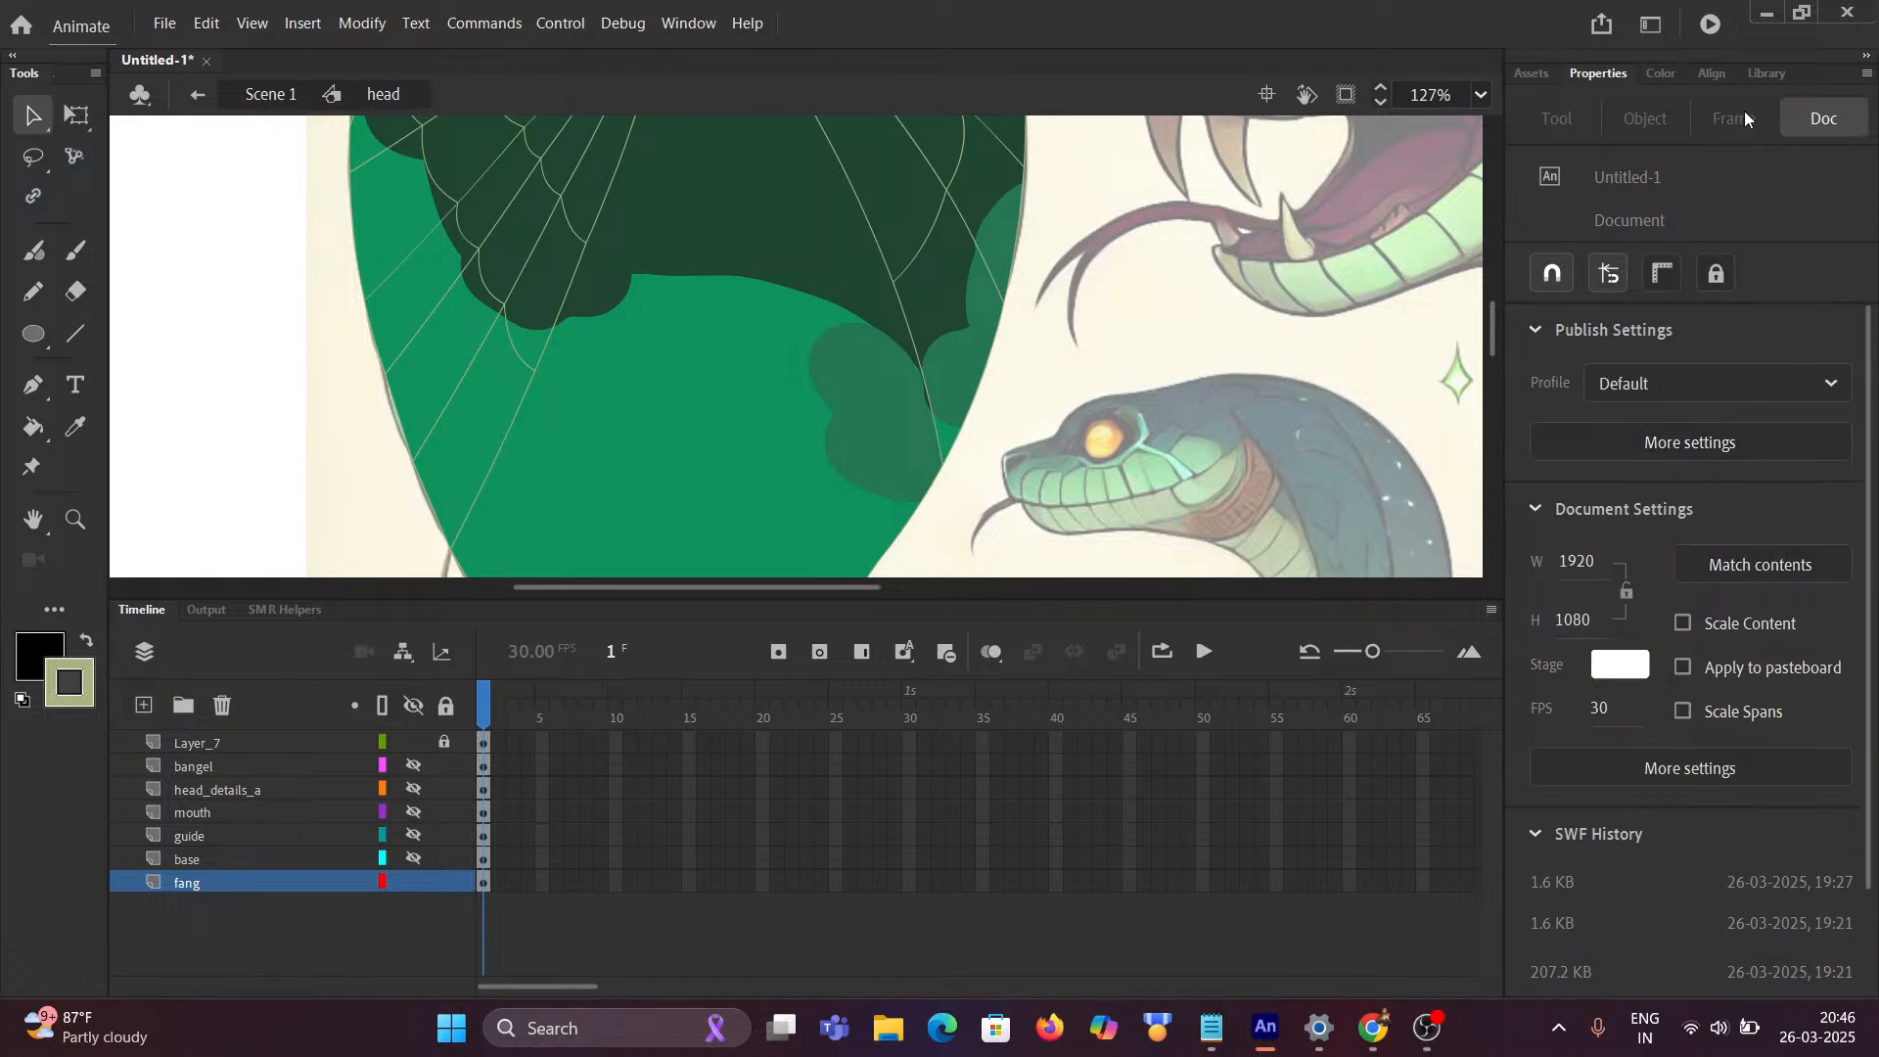
click(1661, 75)
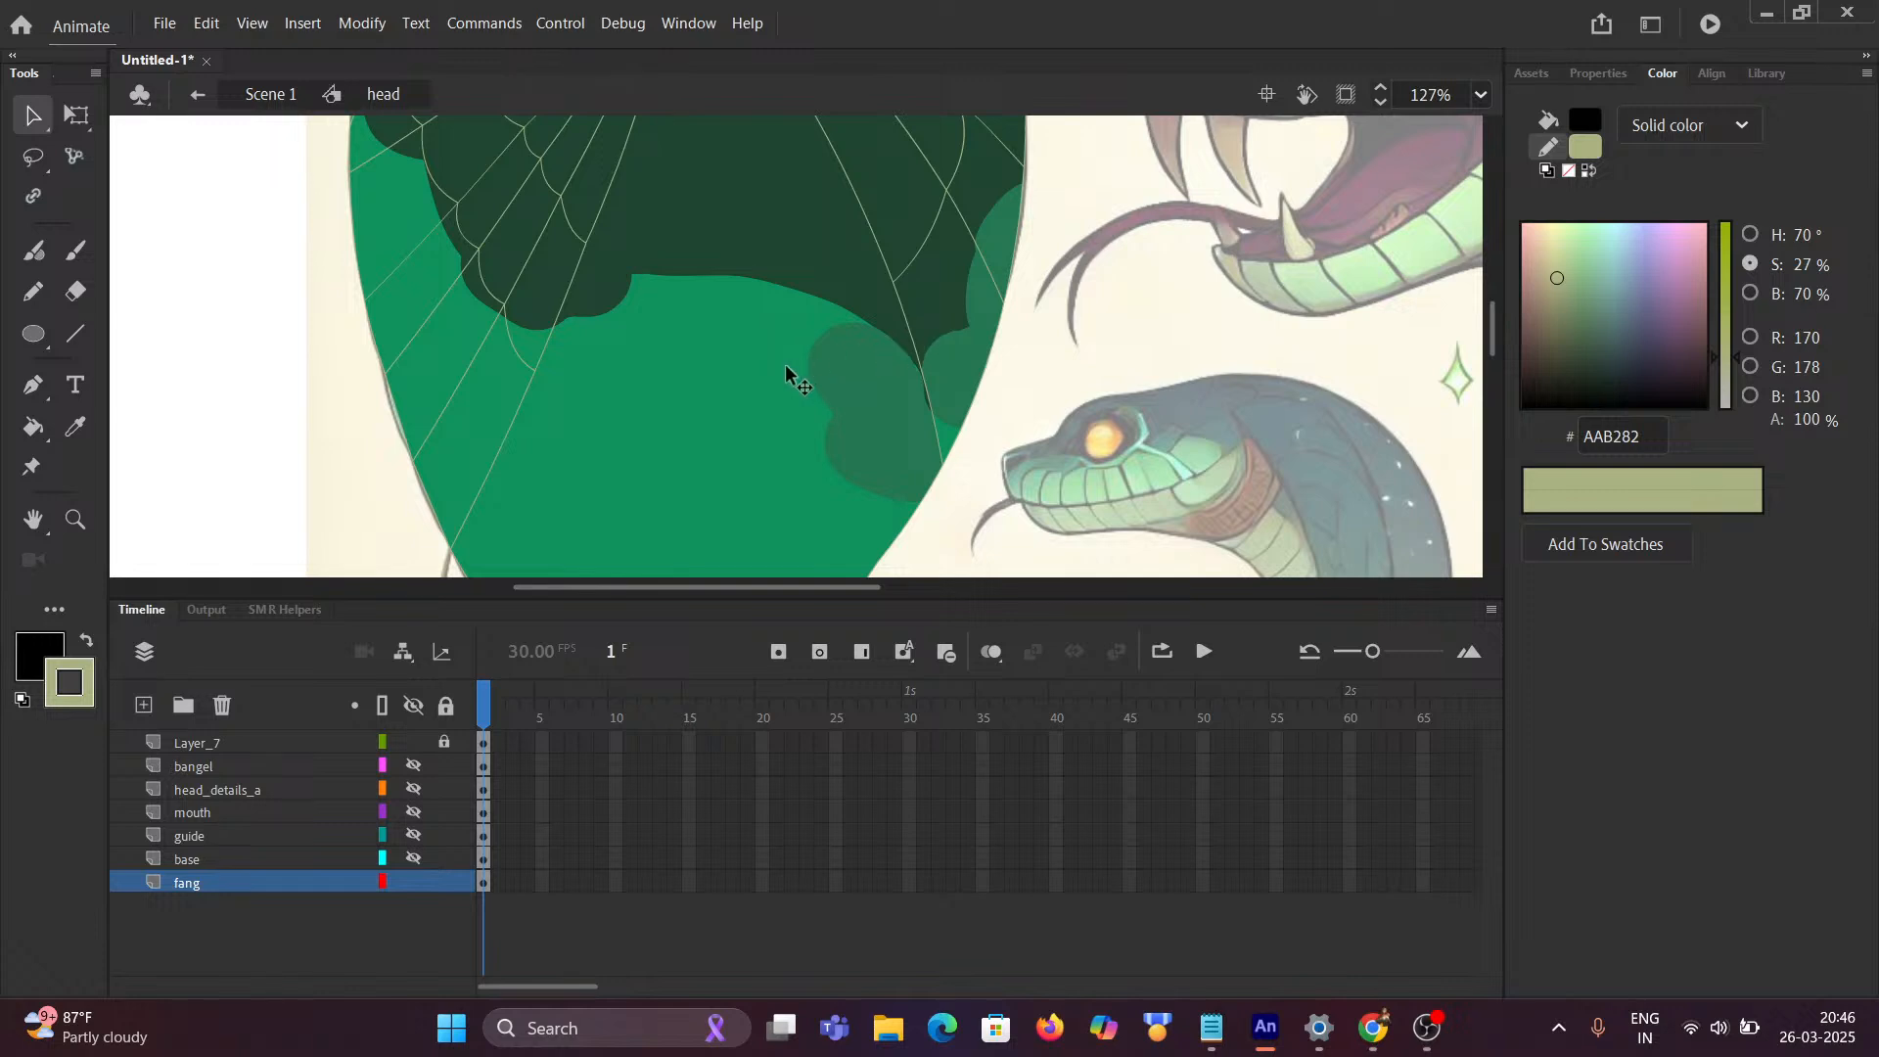
Step: Select the dark green center section of the hood and change its fill type to Linear gradient
scroll(784, 376, down, 5)
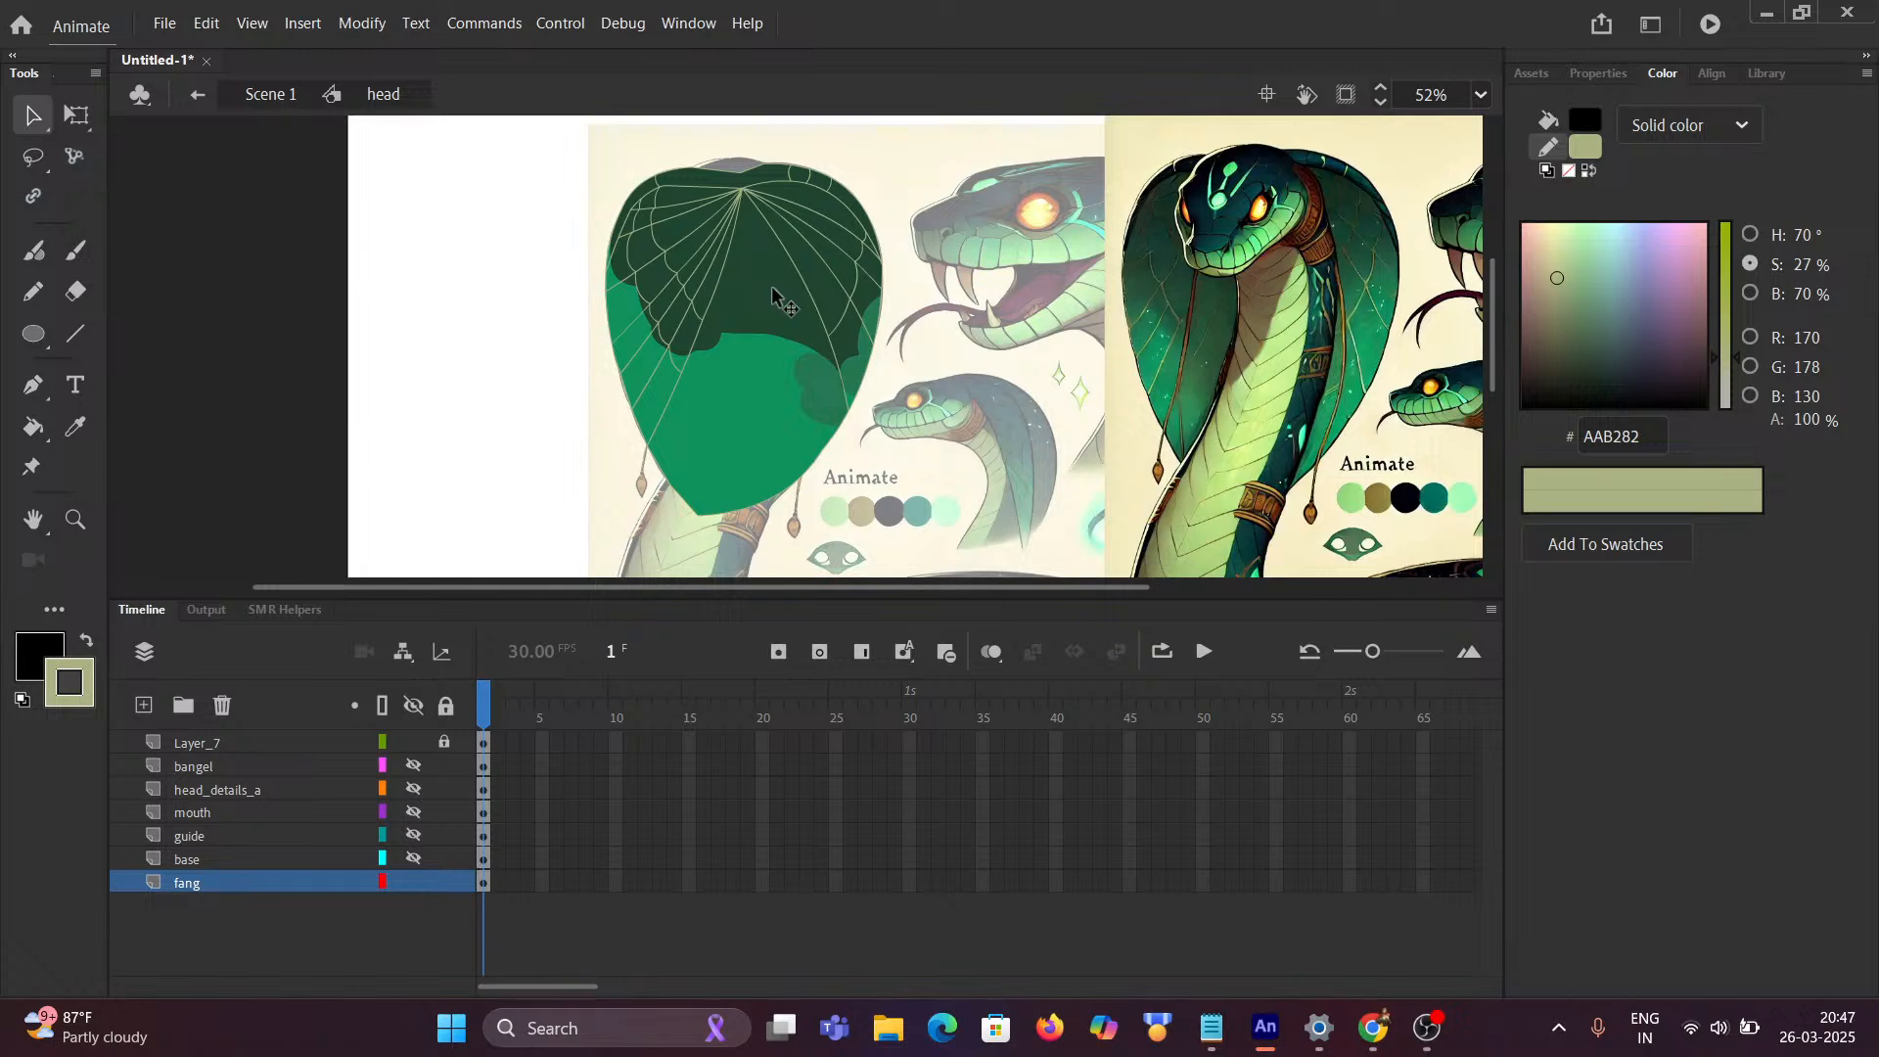
scroll(778, 299, up, 3)
scroll(783, 308, down, 2)
scroll(776, 312, down, 1)
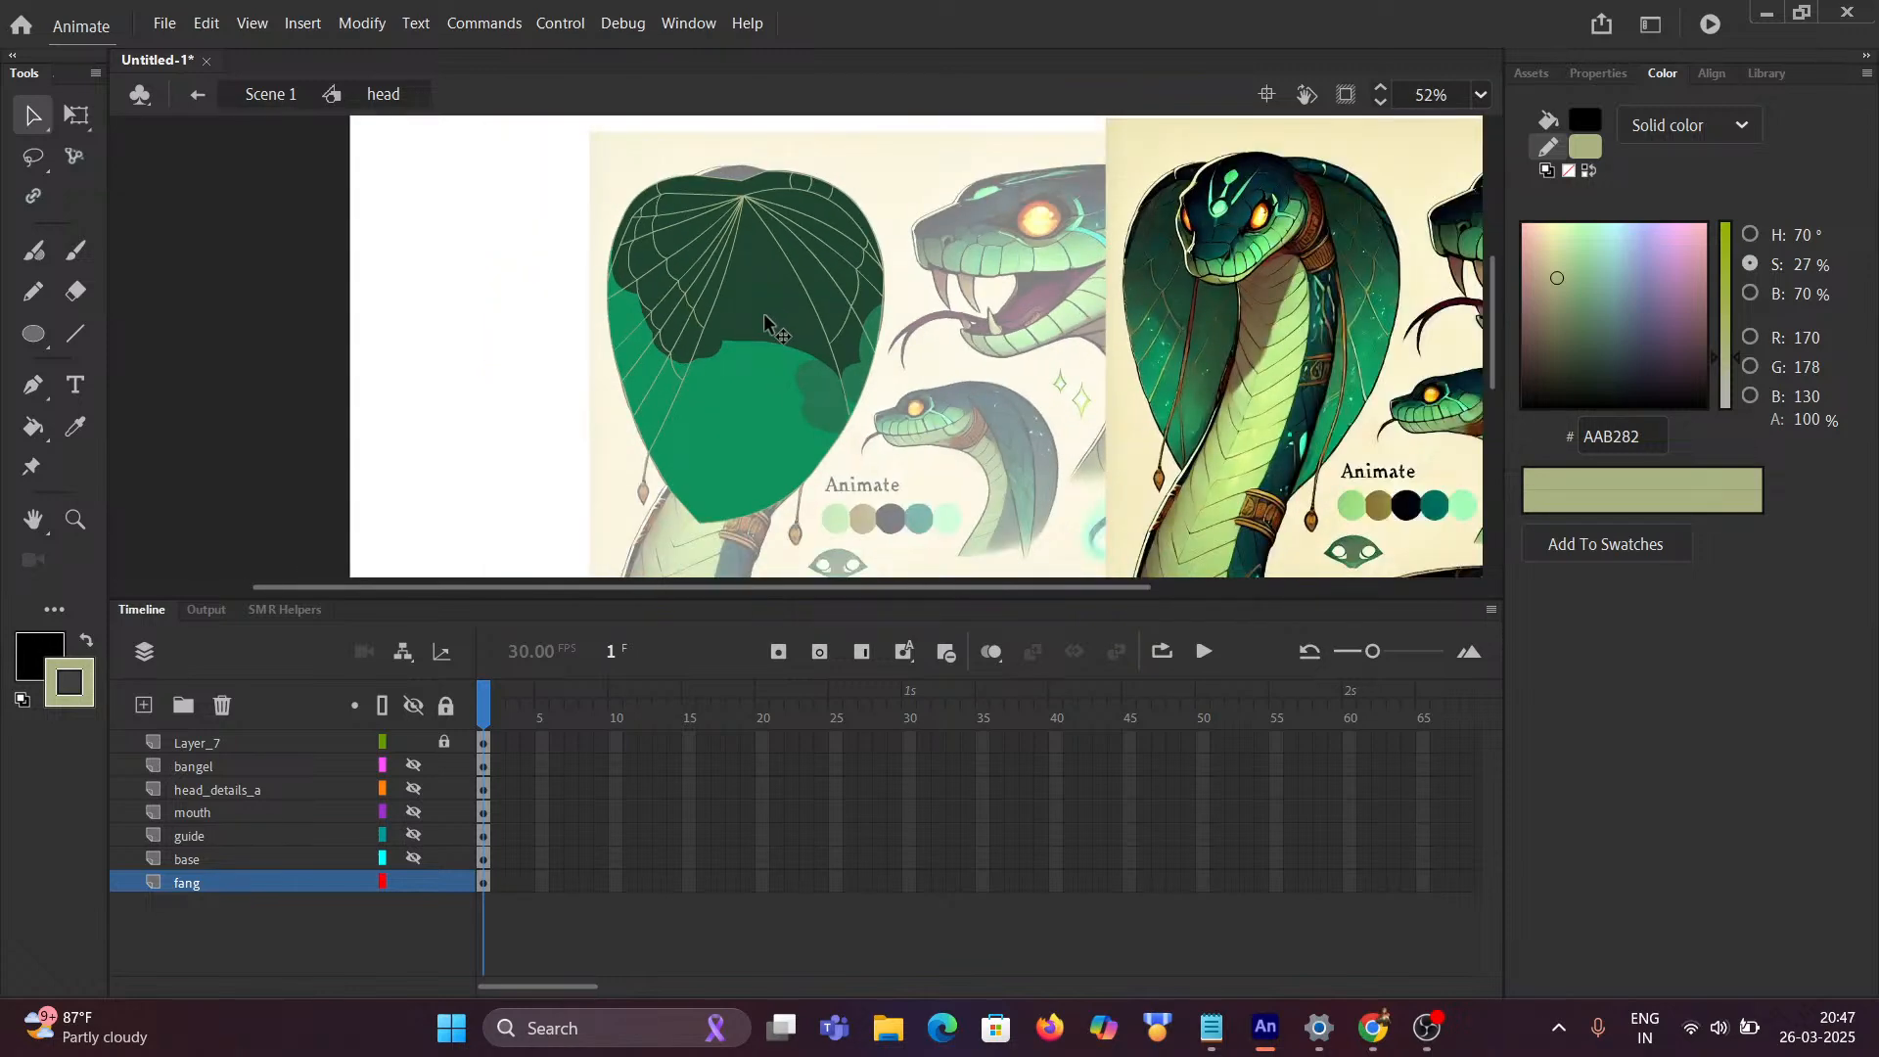
click(771, 333)
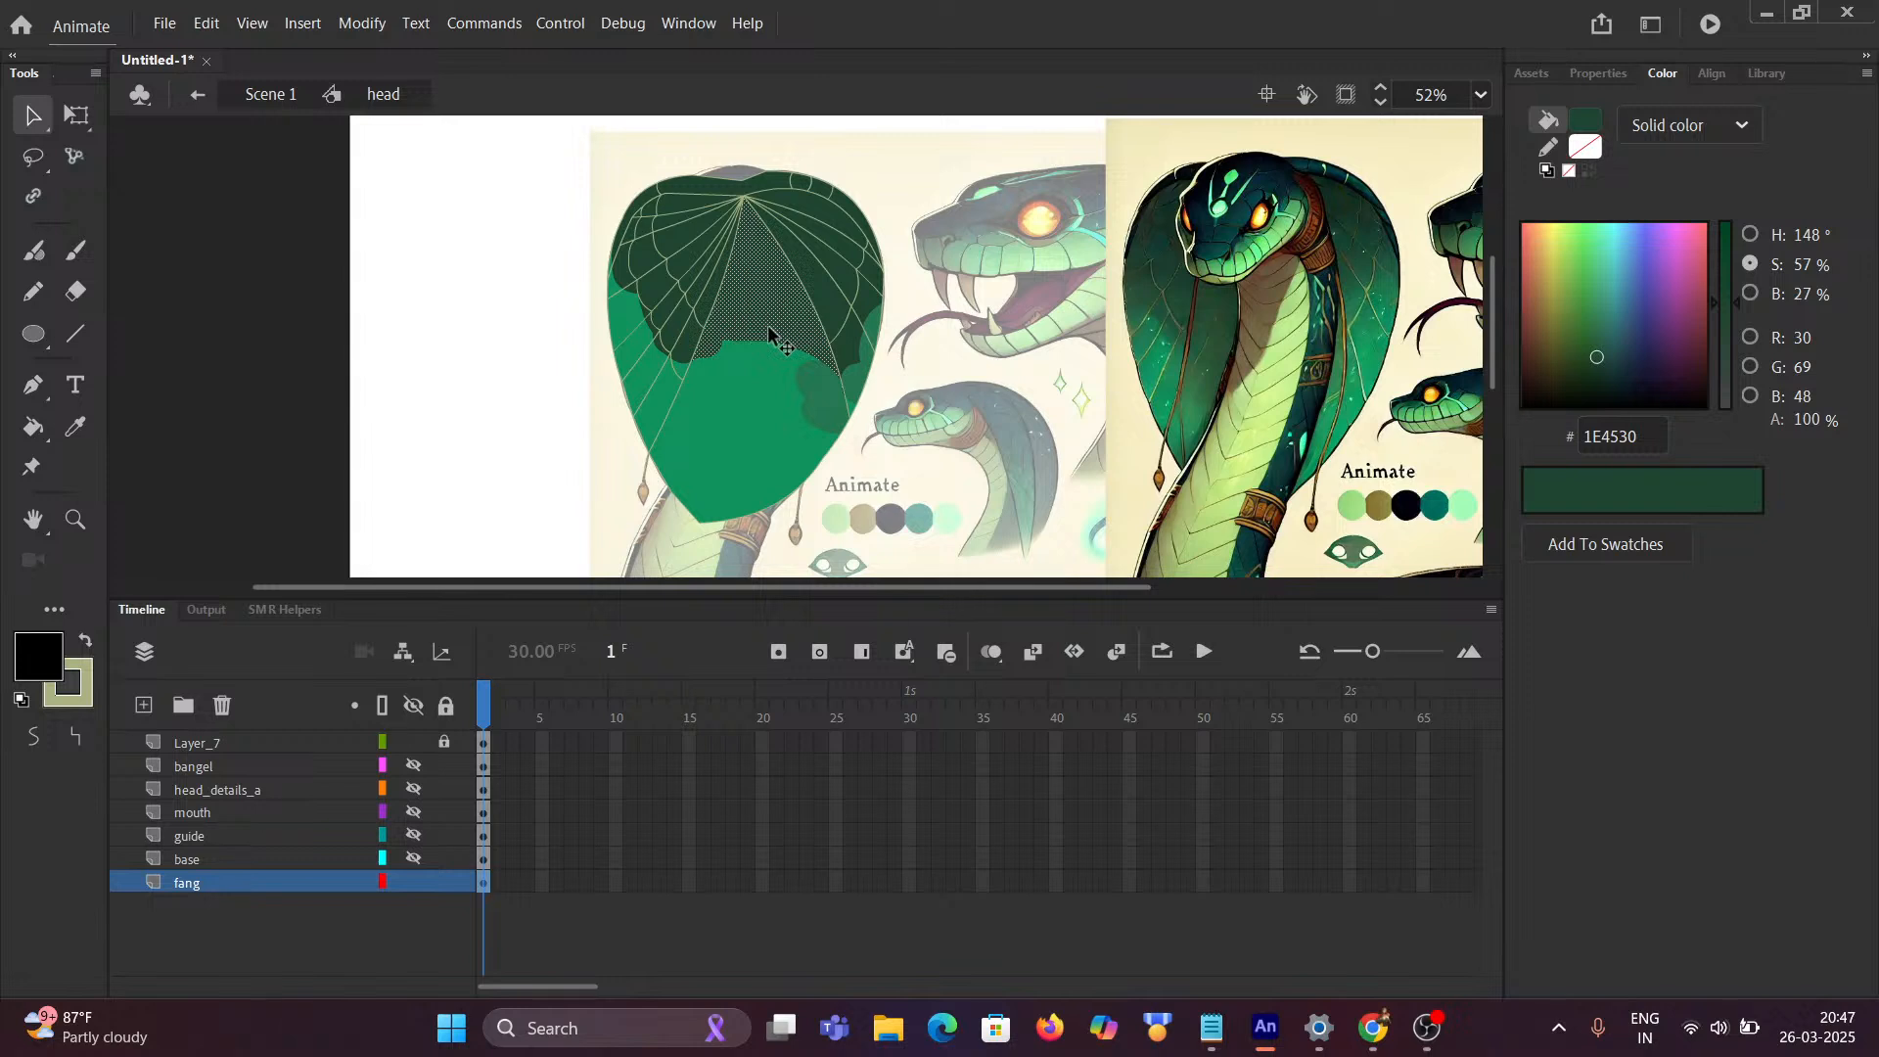
click(1654, 132)
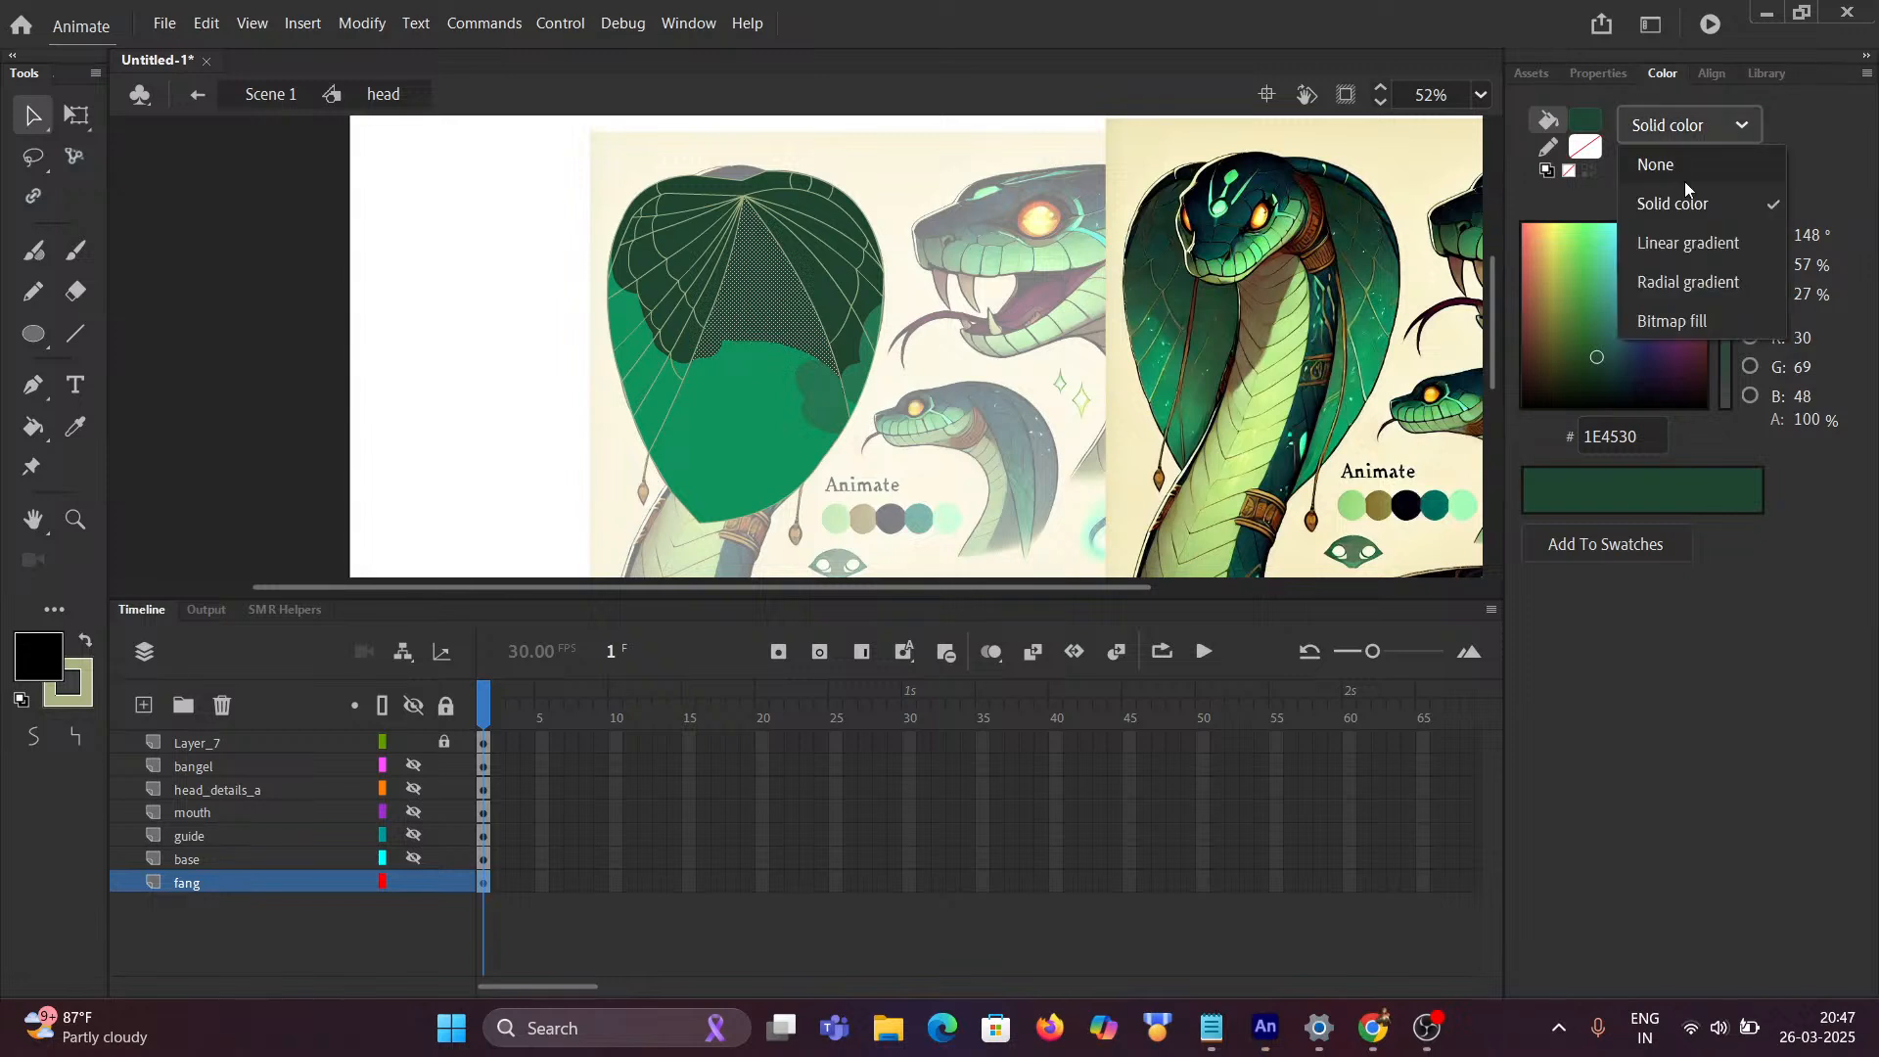
click(1677, 245)
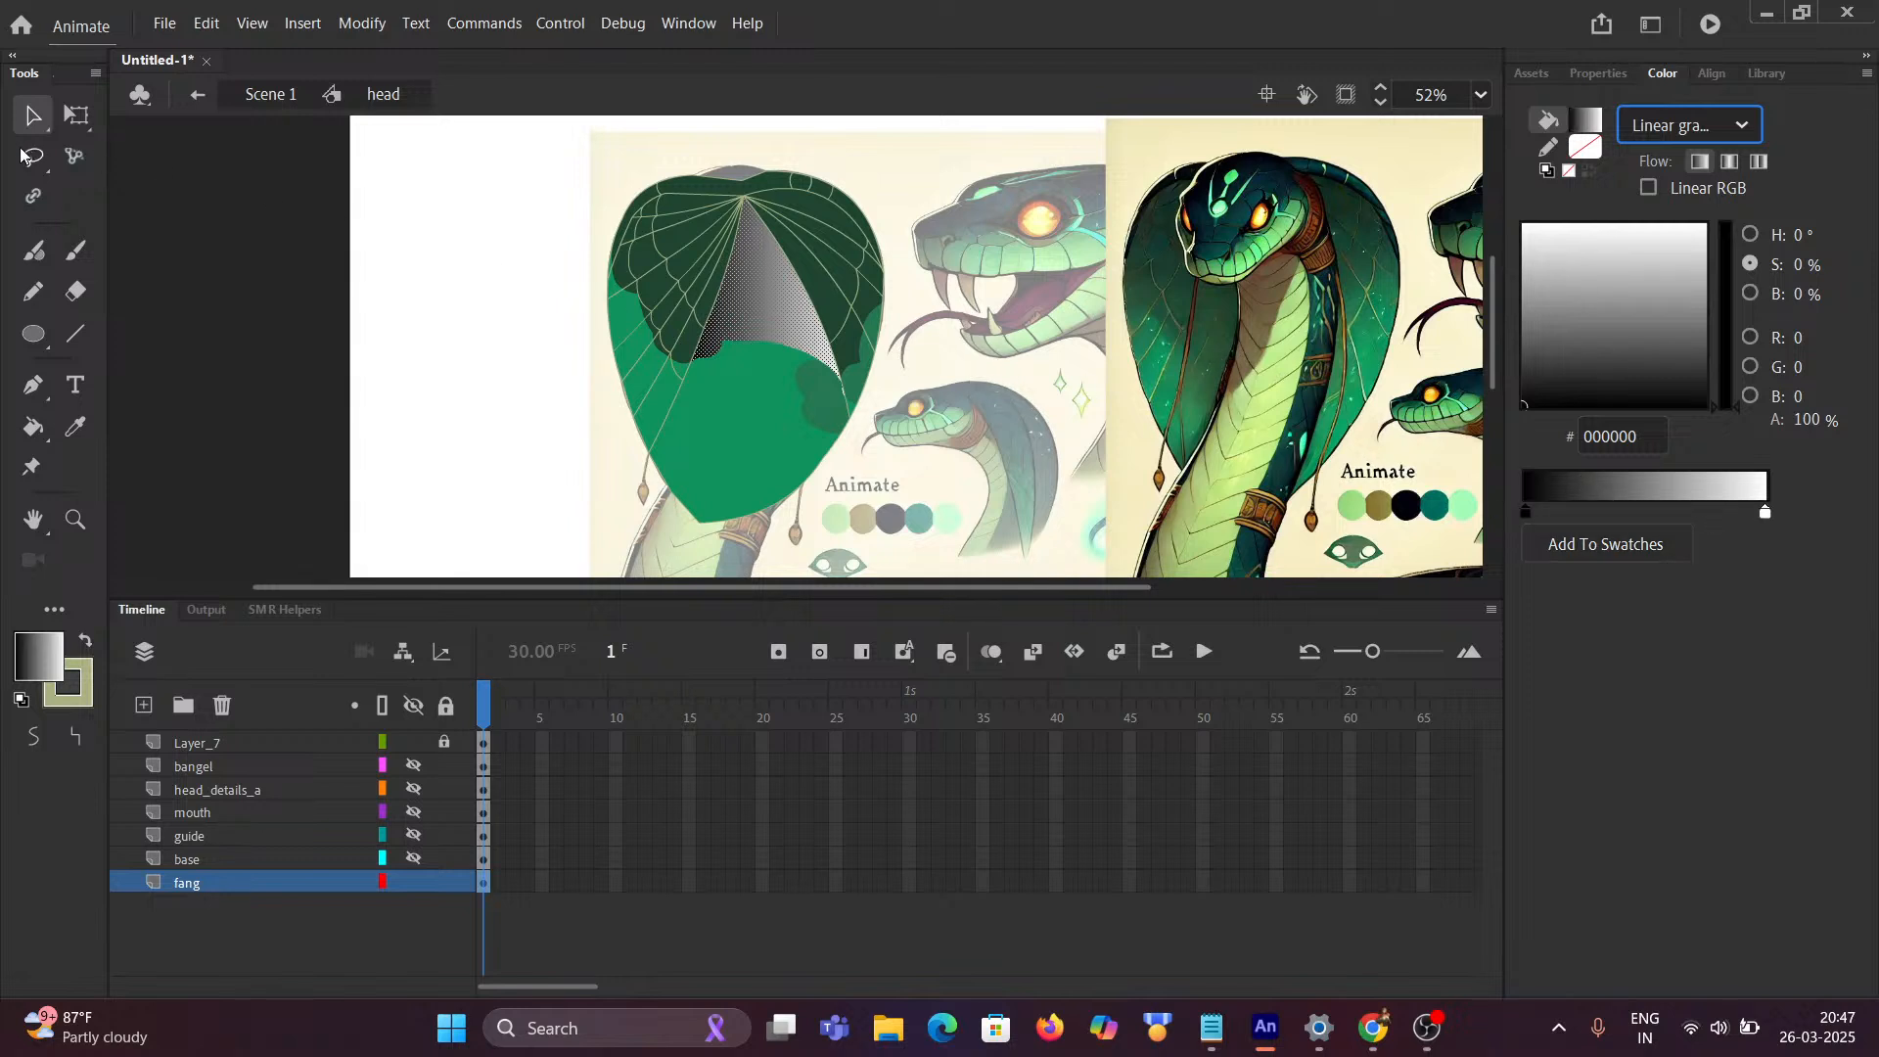
Step: Rotate the hood center section's linear gradient 90 degrees with the Gradient Transform tool so it runs vertically, white at the top
drag(77, 118, 186, 149)
scroll(798, 272, up, 2)
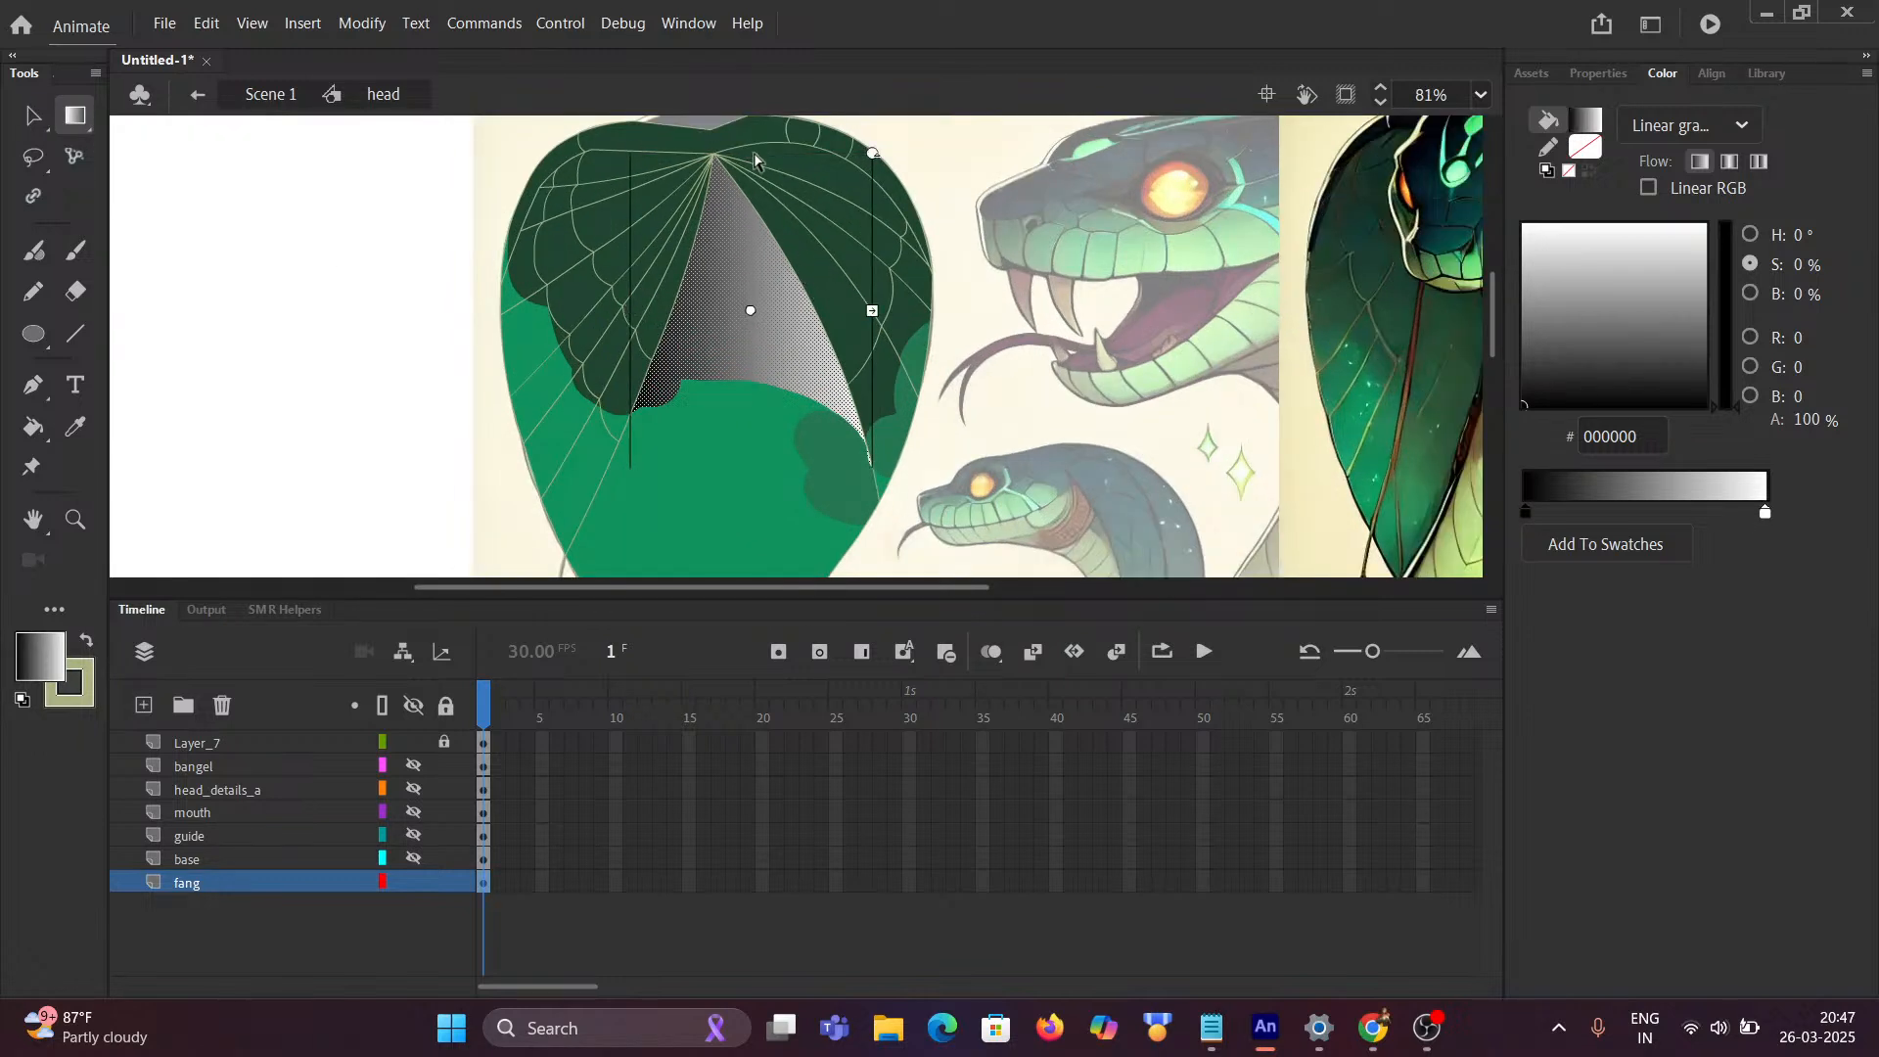
drag(872, 310, 861, 310)
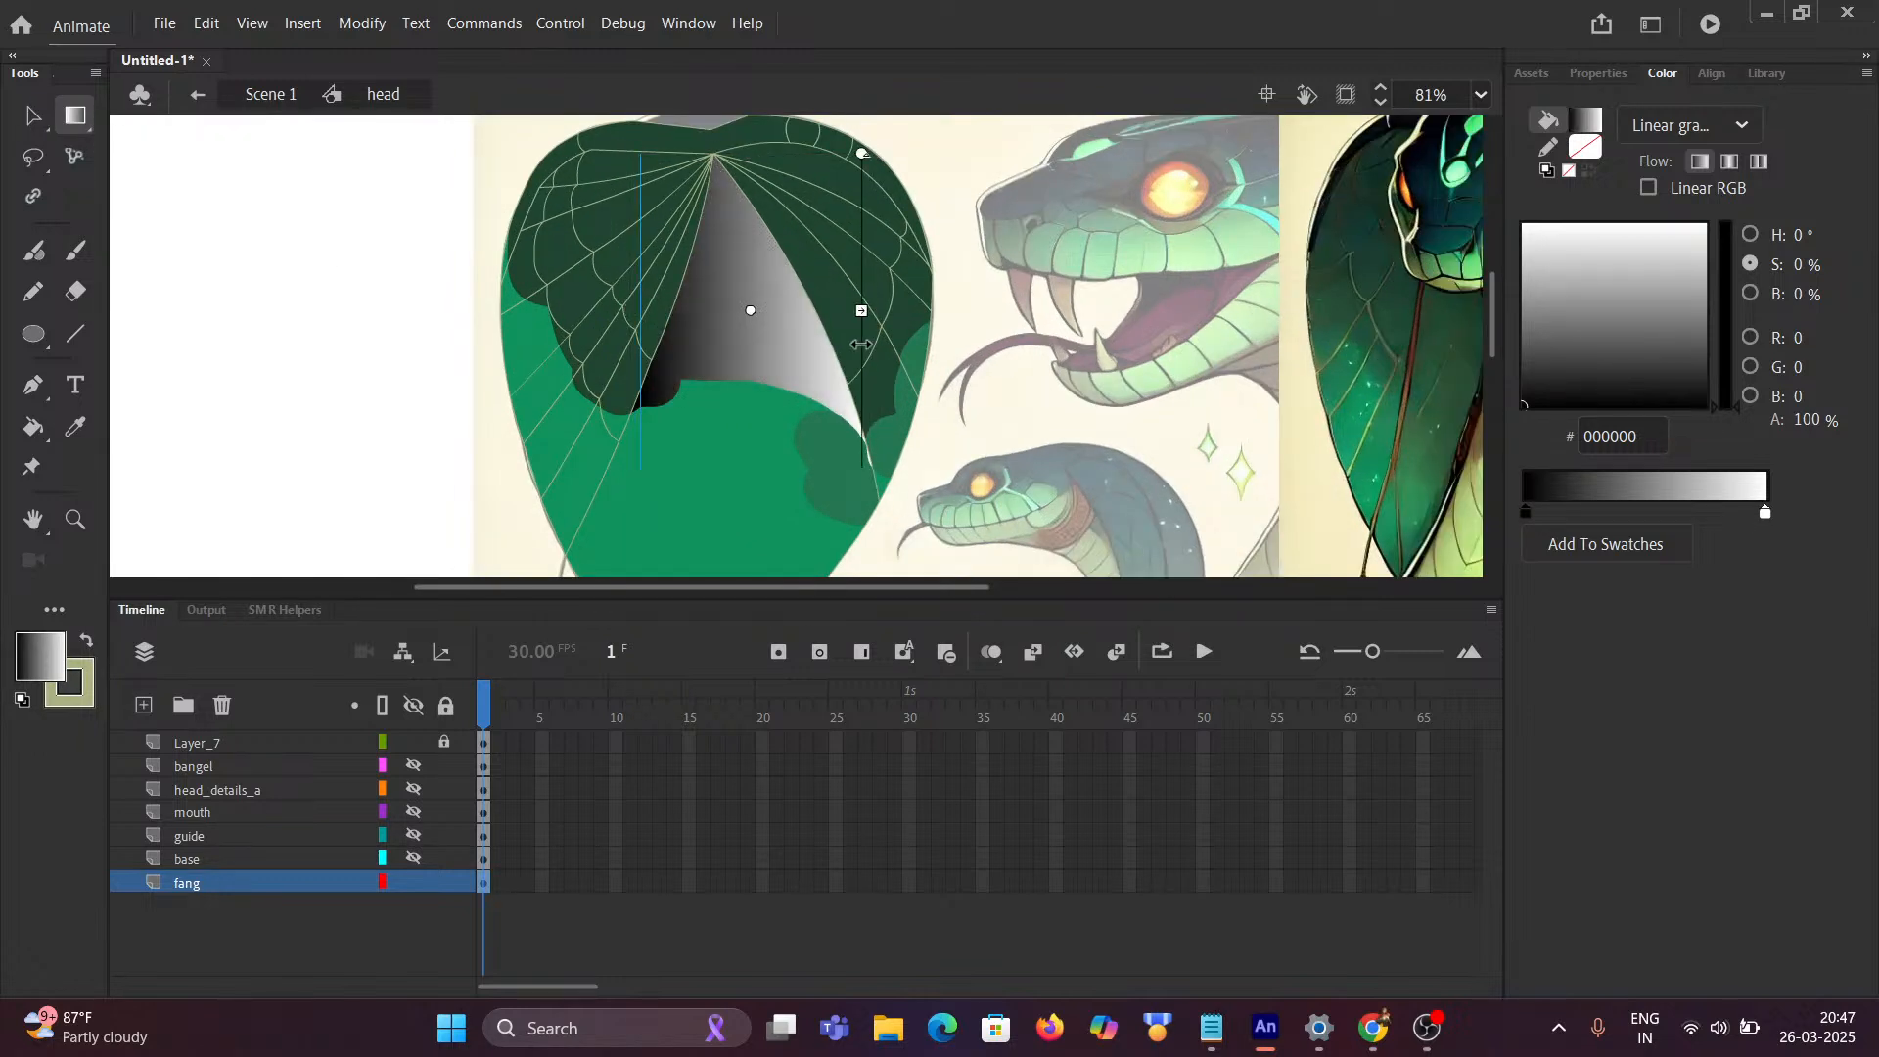
key(ctrl+z)
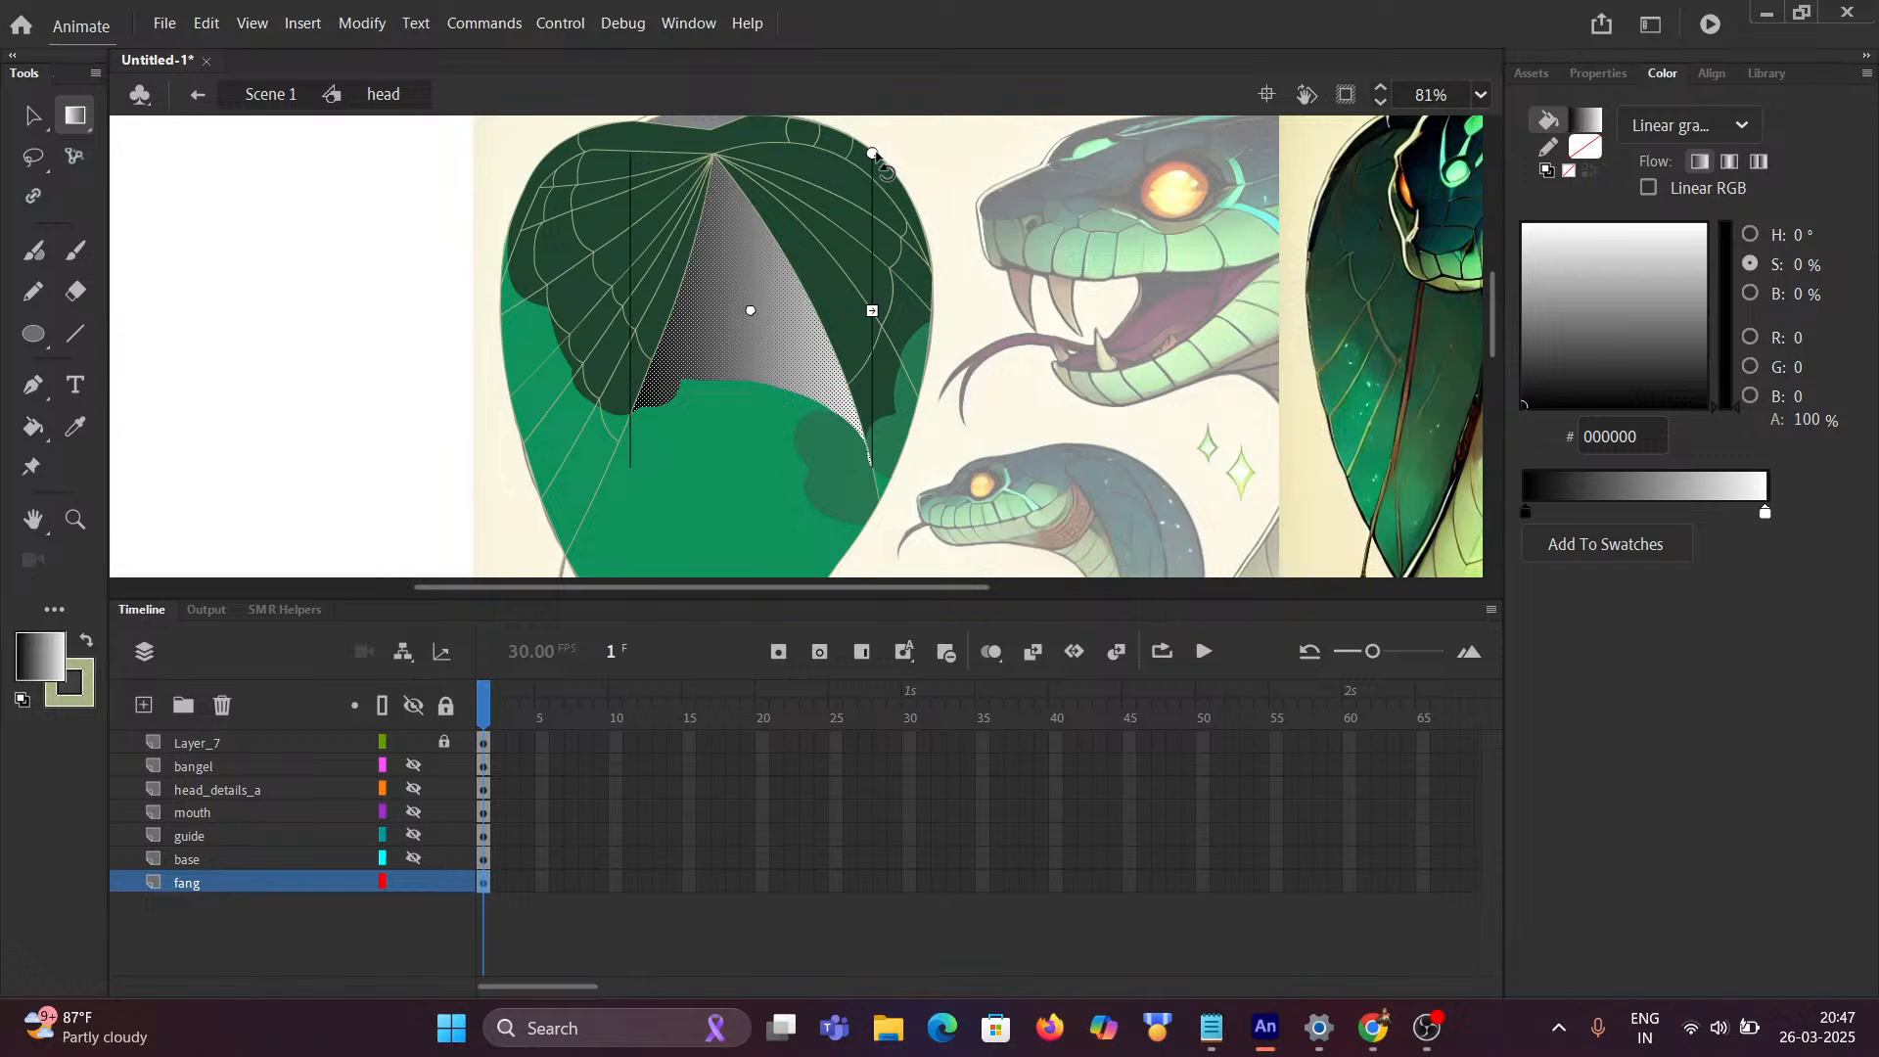
mouse_move(873, 153)
mouse_down()
mouse_move(920, 221)
mouse_move(893, 418)
mouse_move(881, 313)
mouse_move(711, 149)
mouse_move(593, 190)
mouse_up()
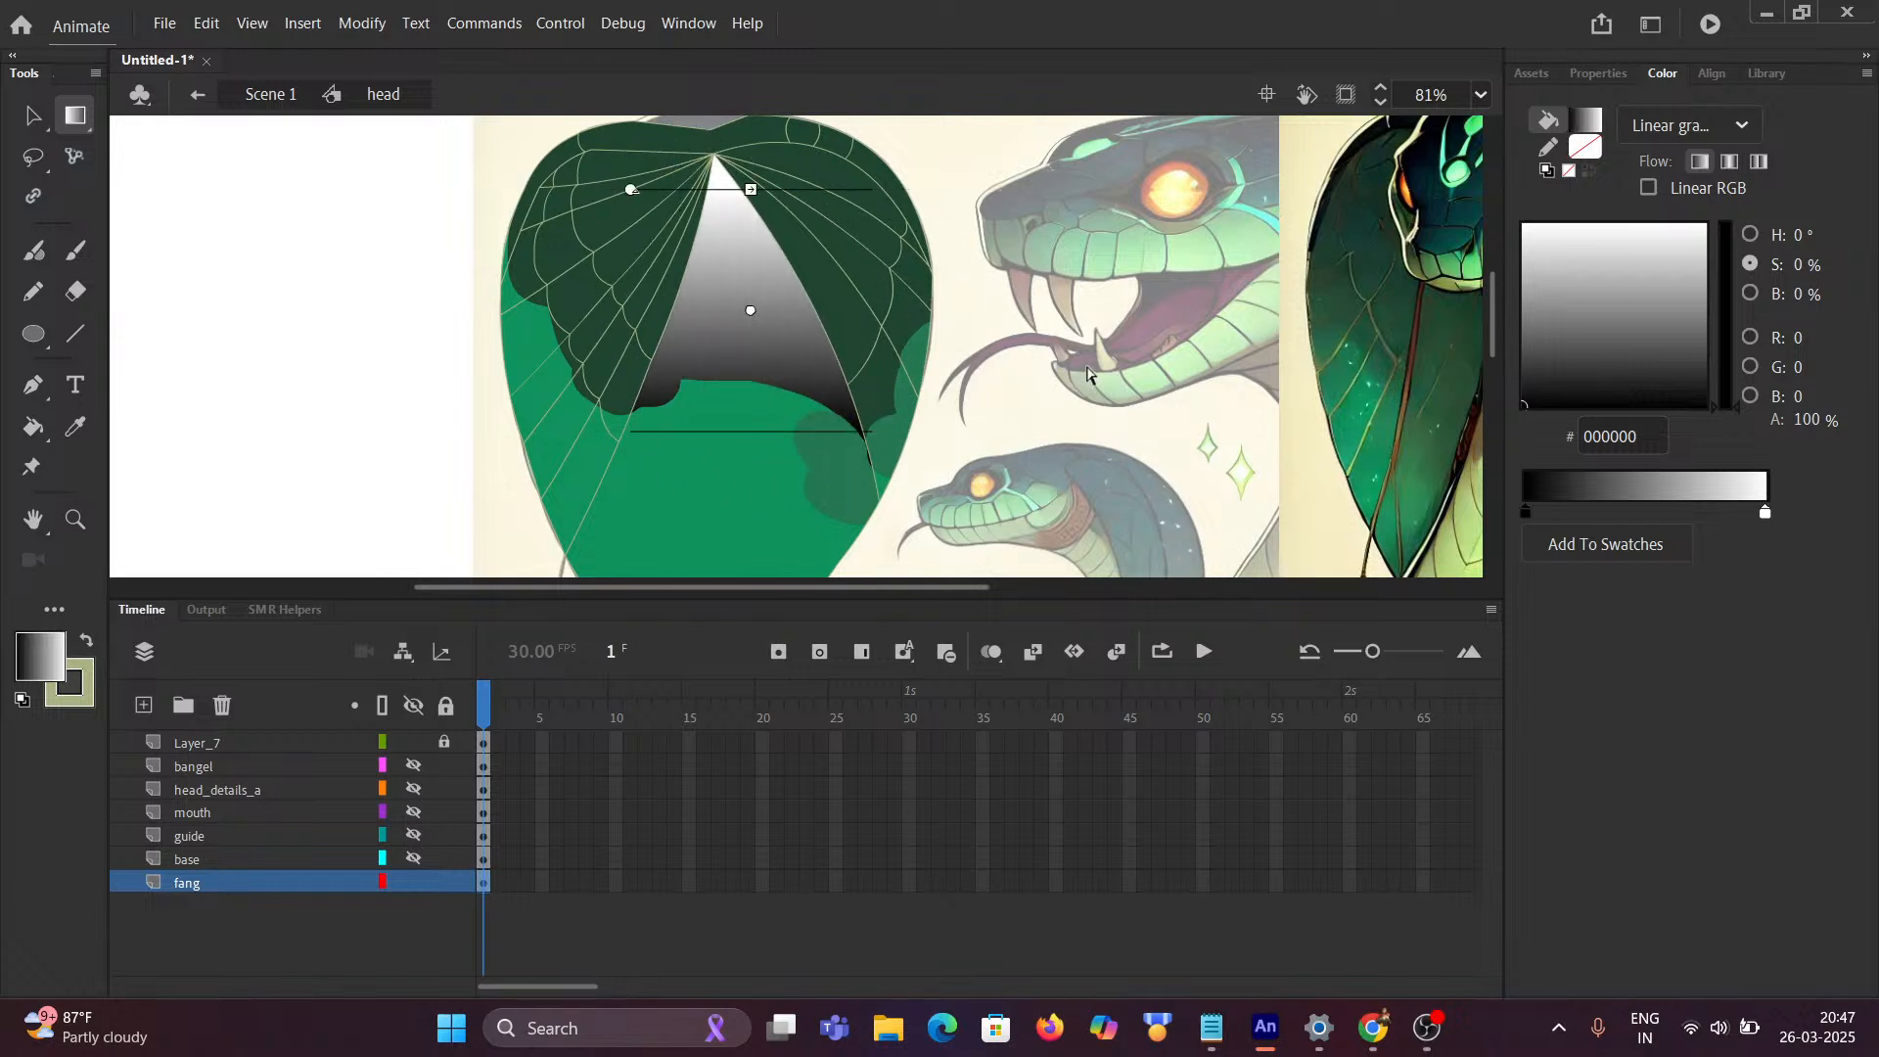
scroll(1088, 369, down, 1)
scroll(1088, 369, down, 1)
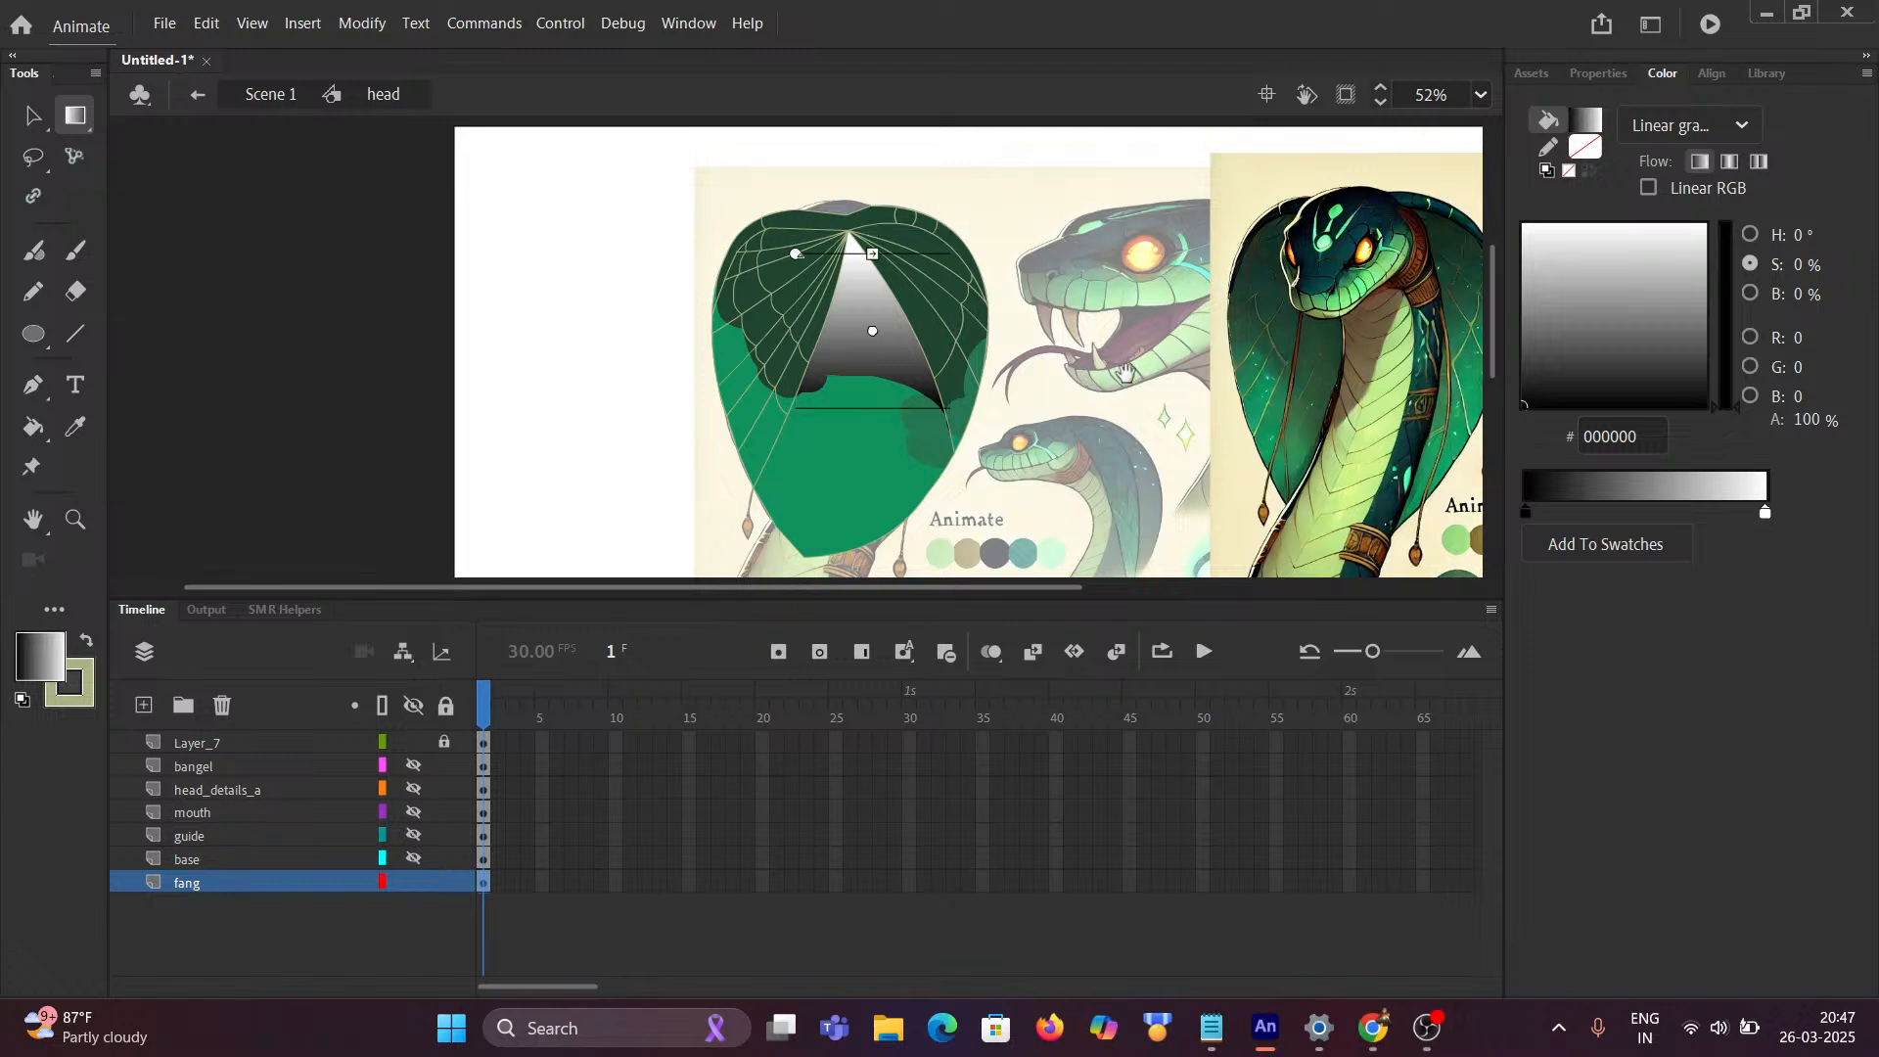
drag(1125, 376, 981, 372)
scroll(981, 373, up, 2)
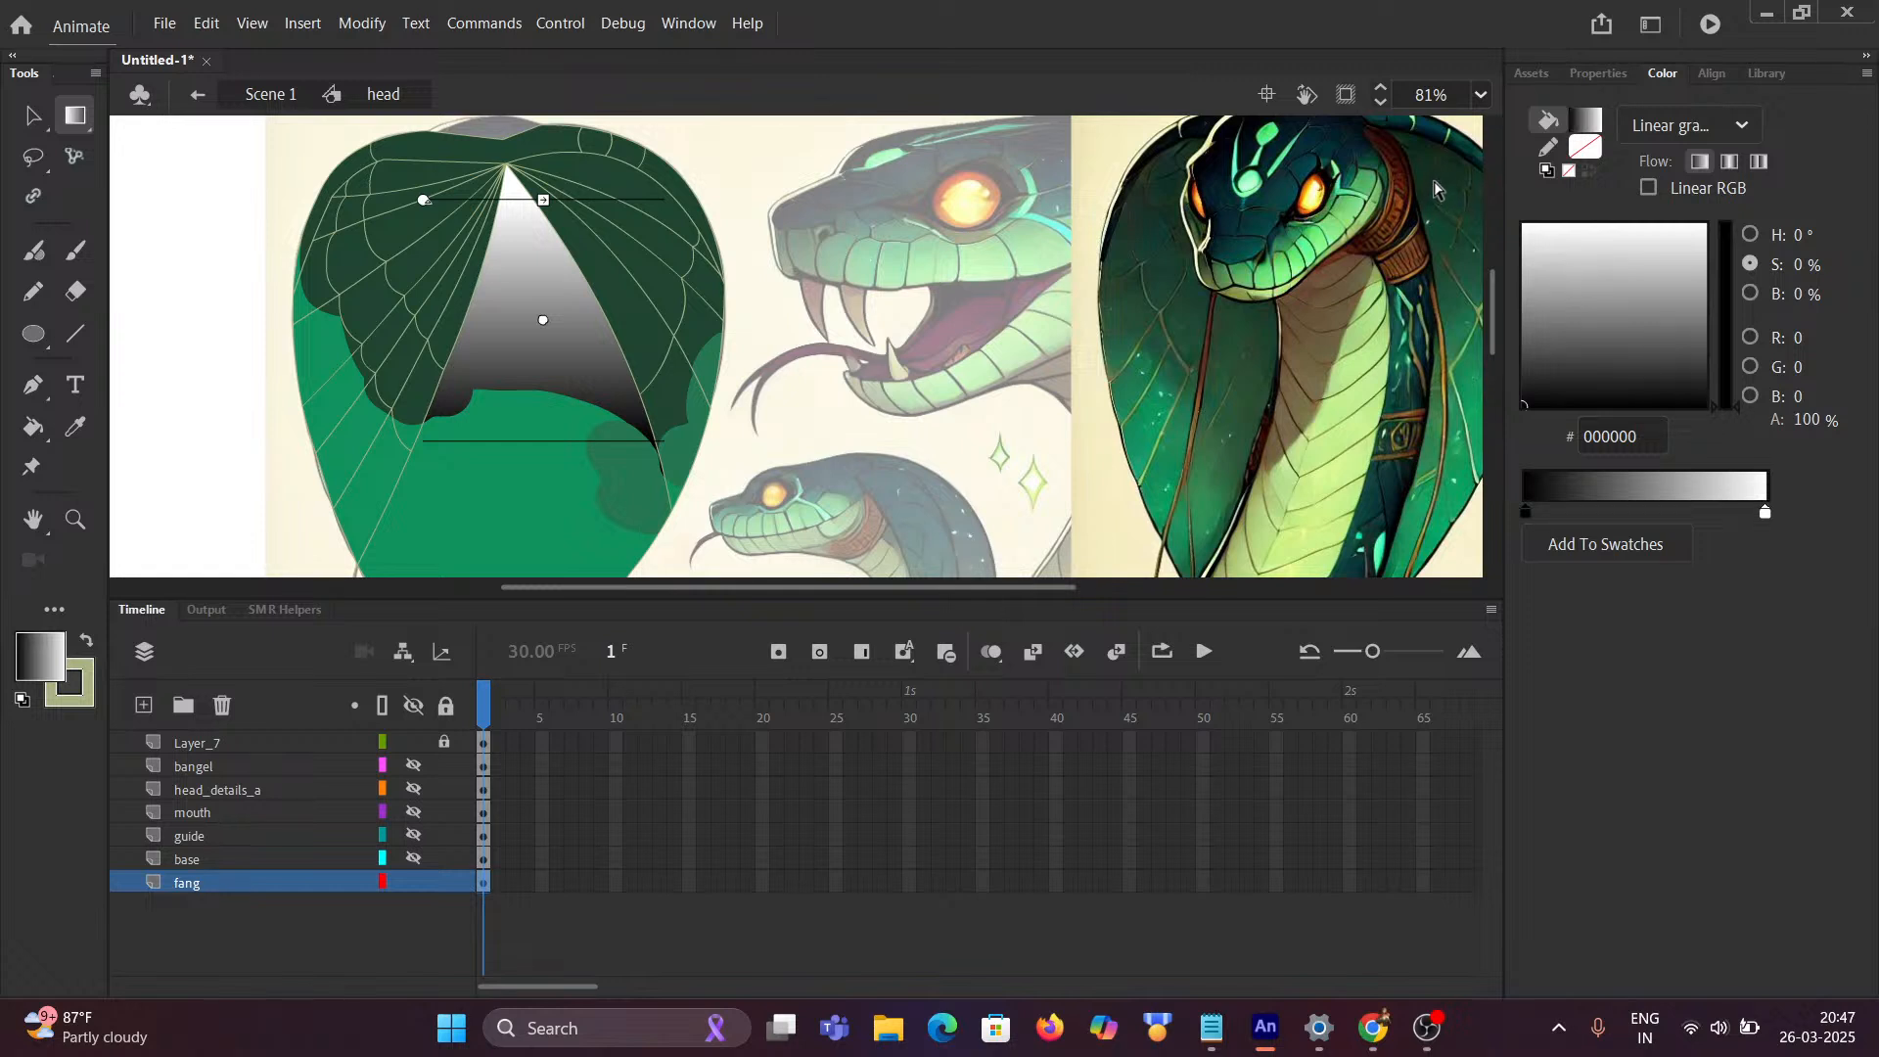
key(i)
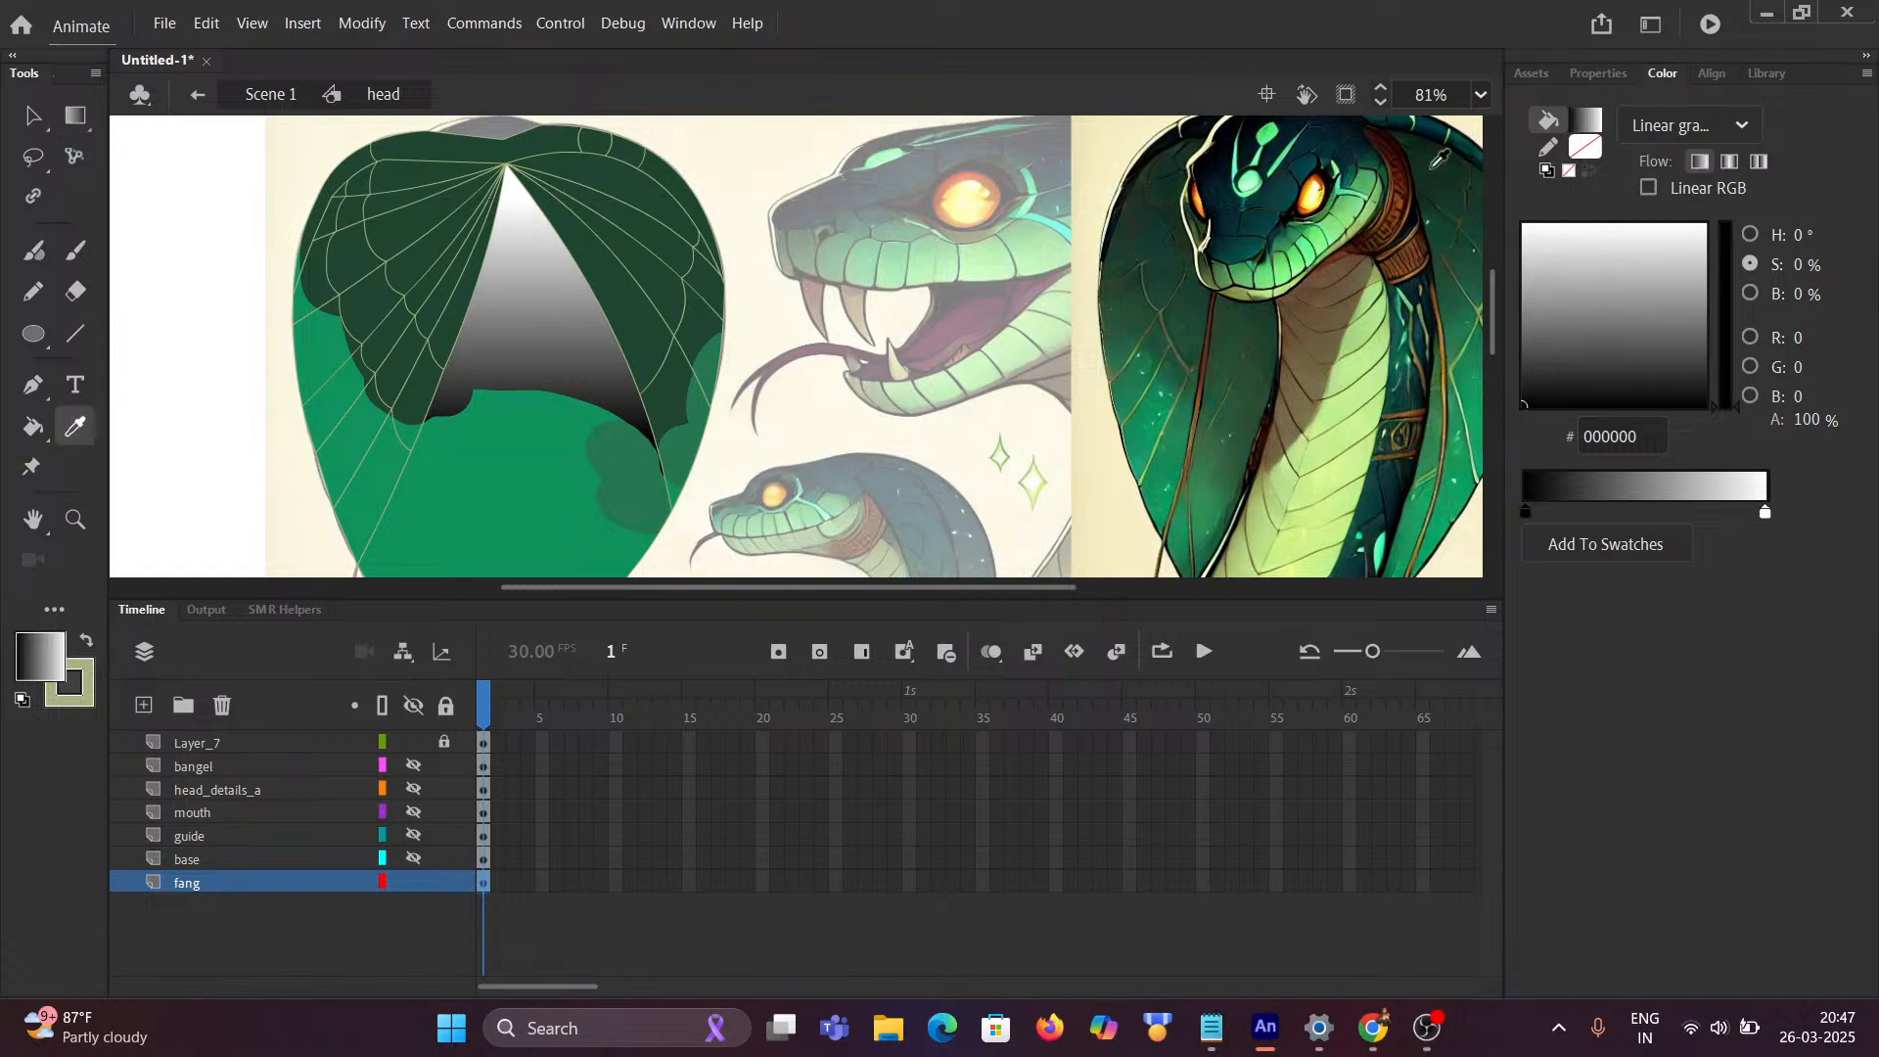
click(1429, 170)
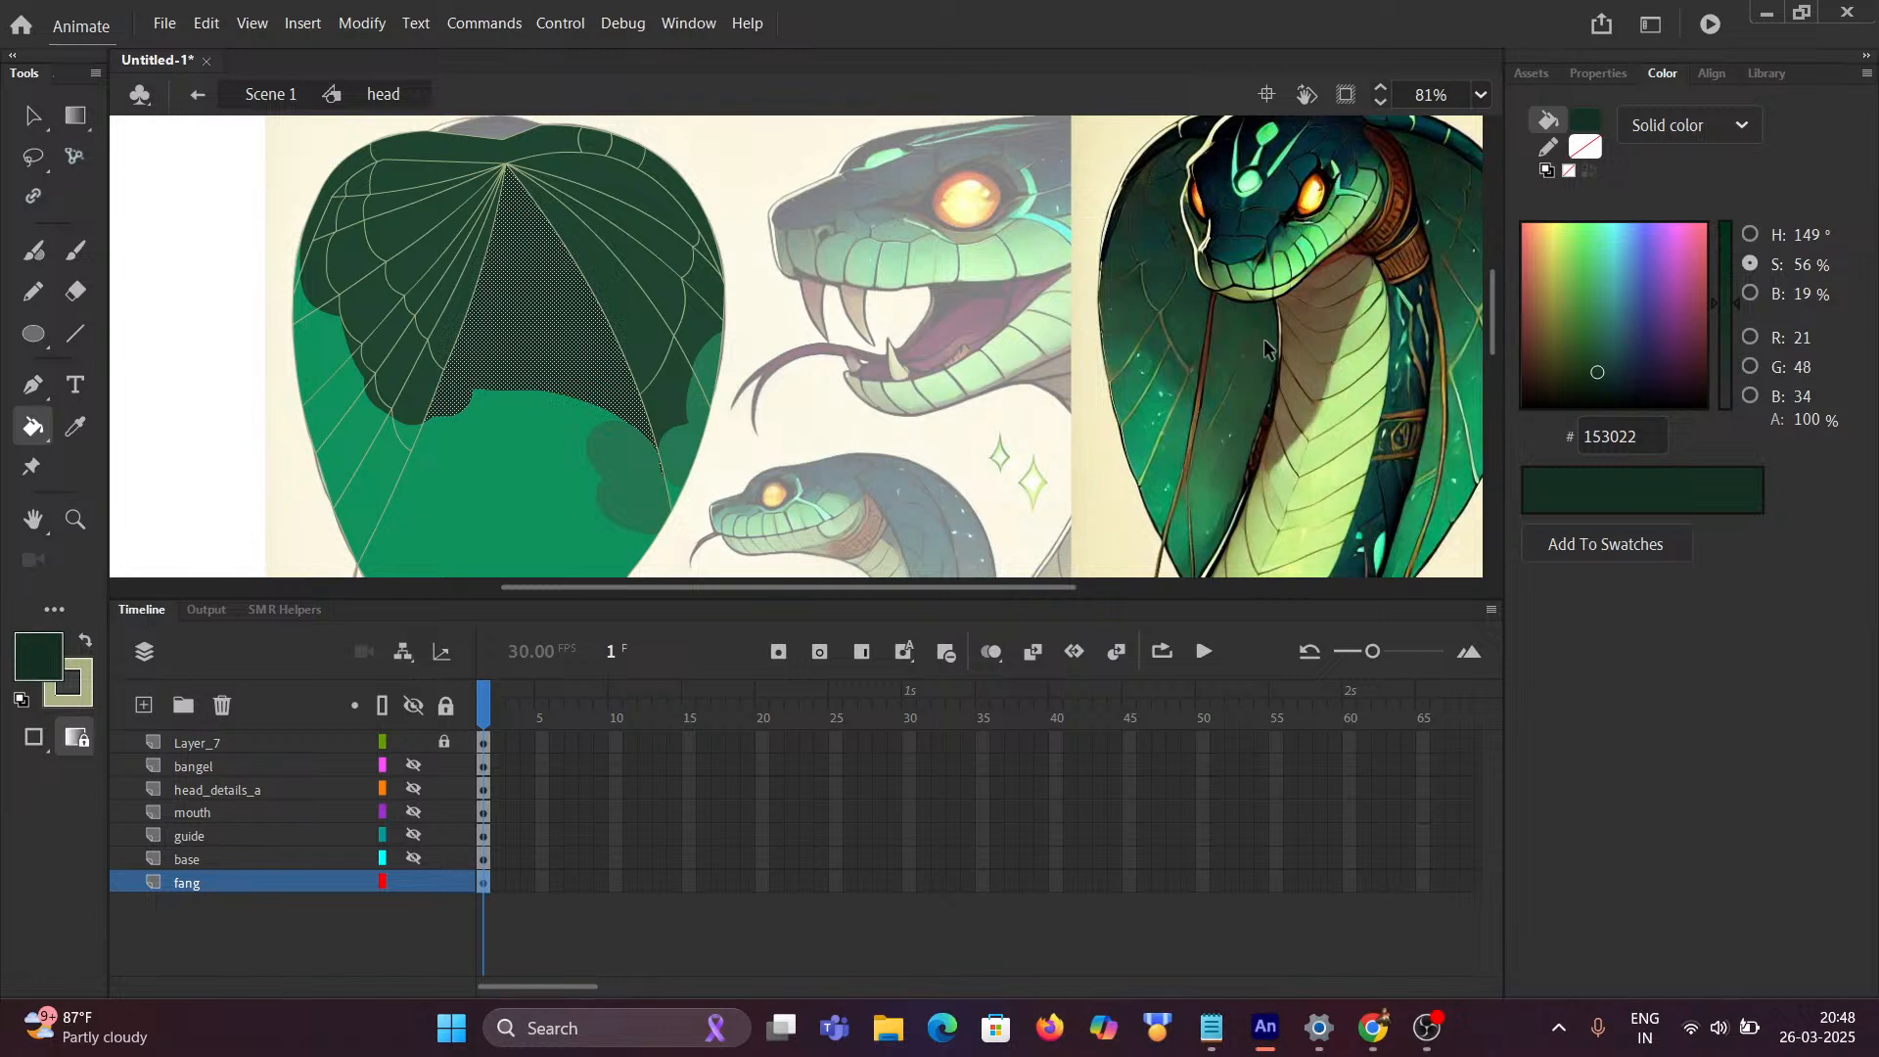
key(ctrl+z)
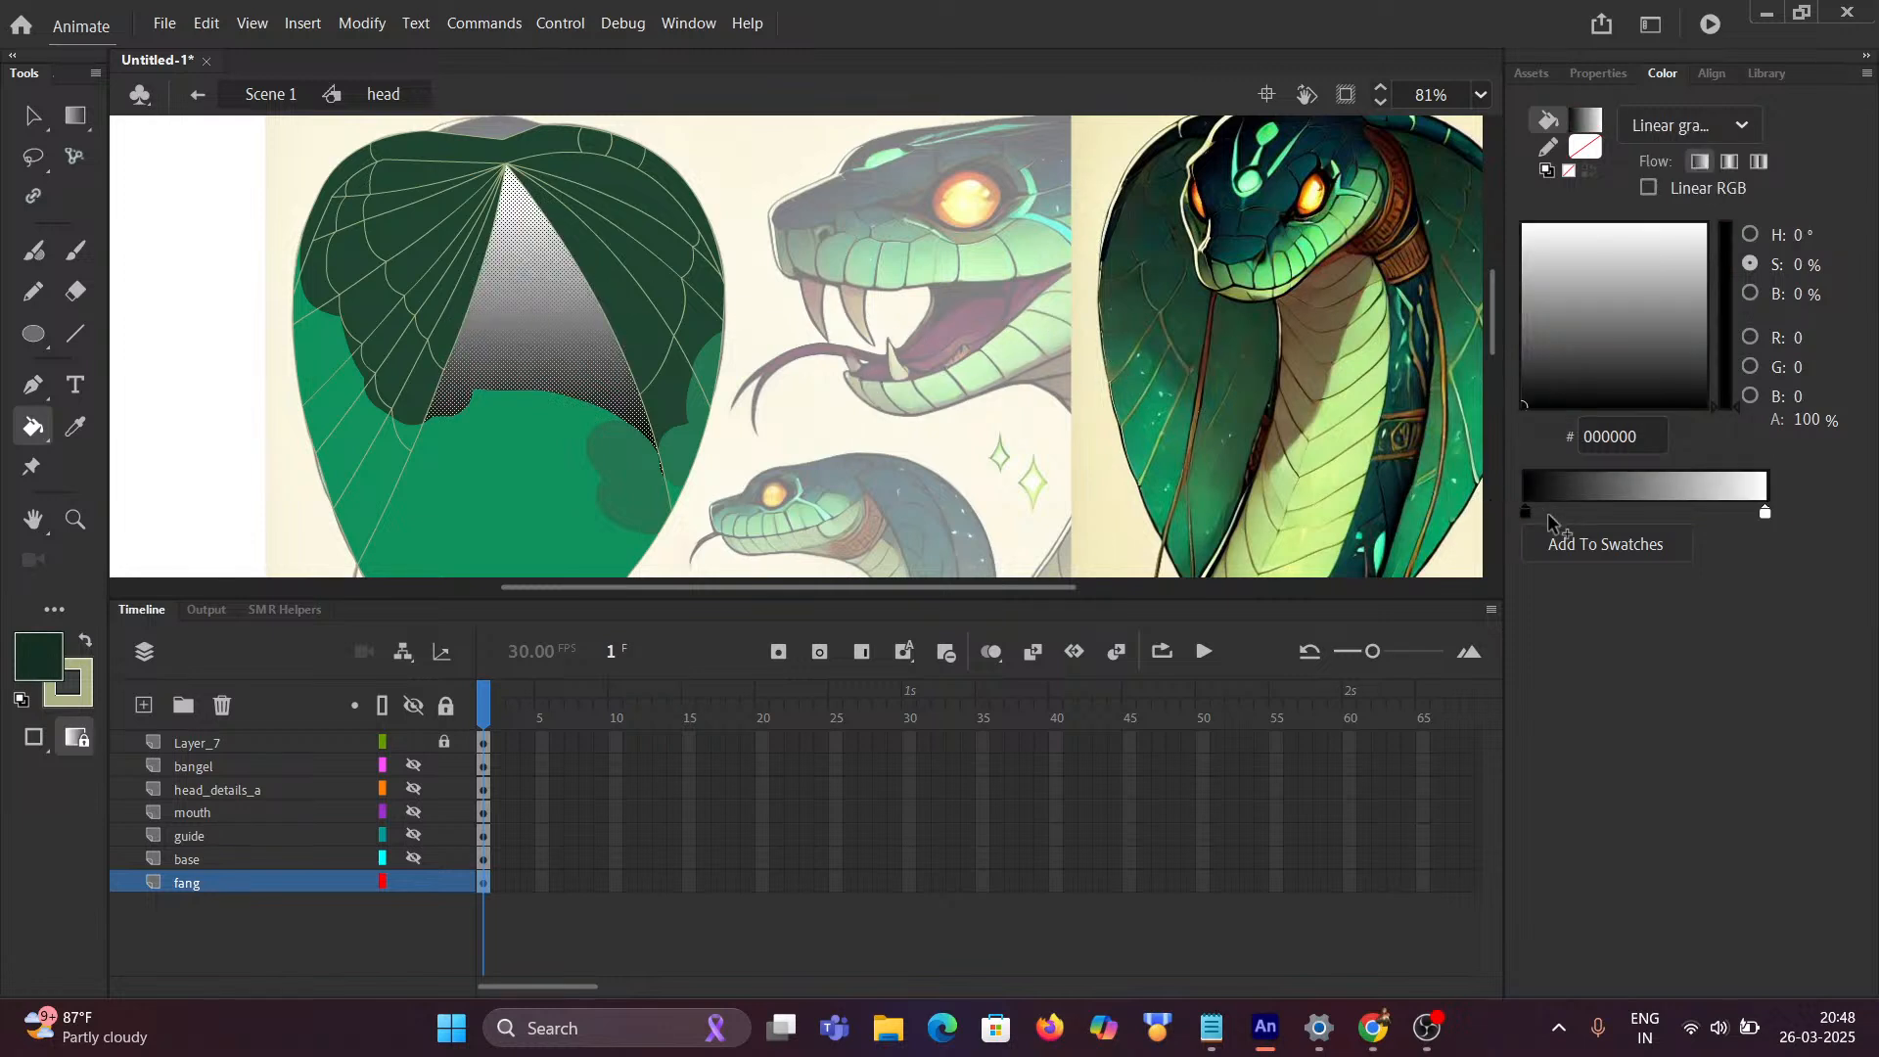
click(32, 116)
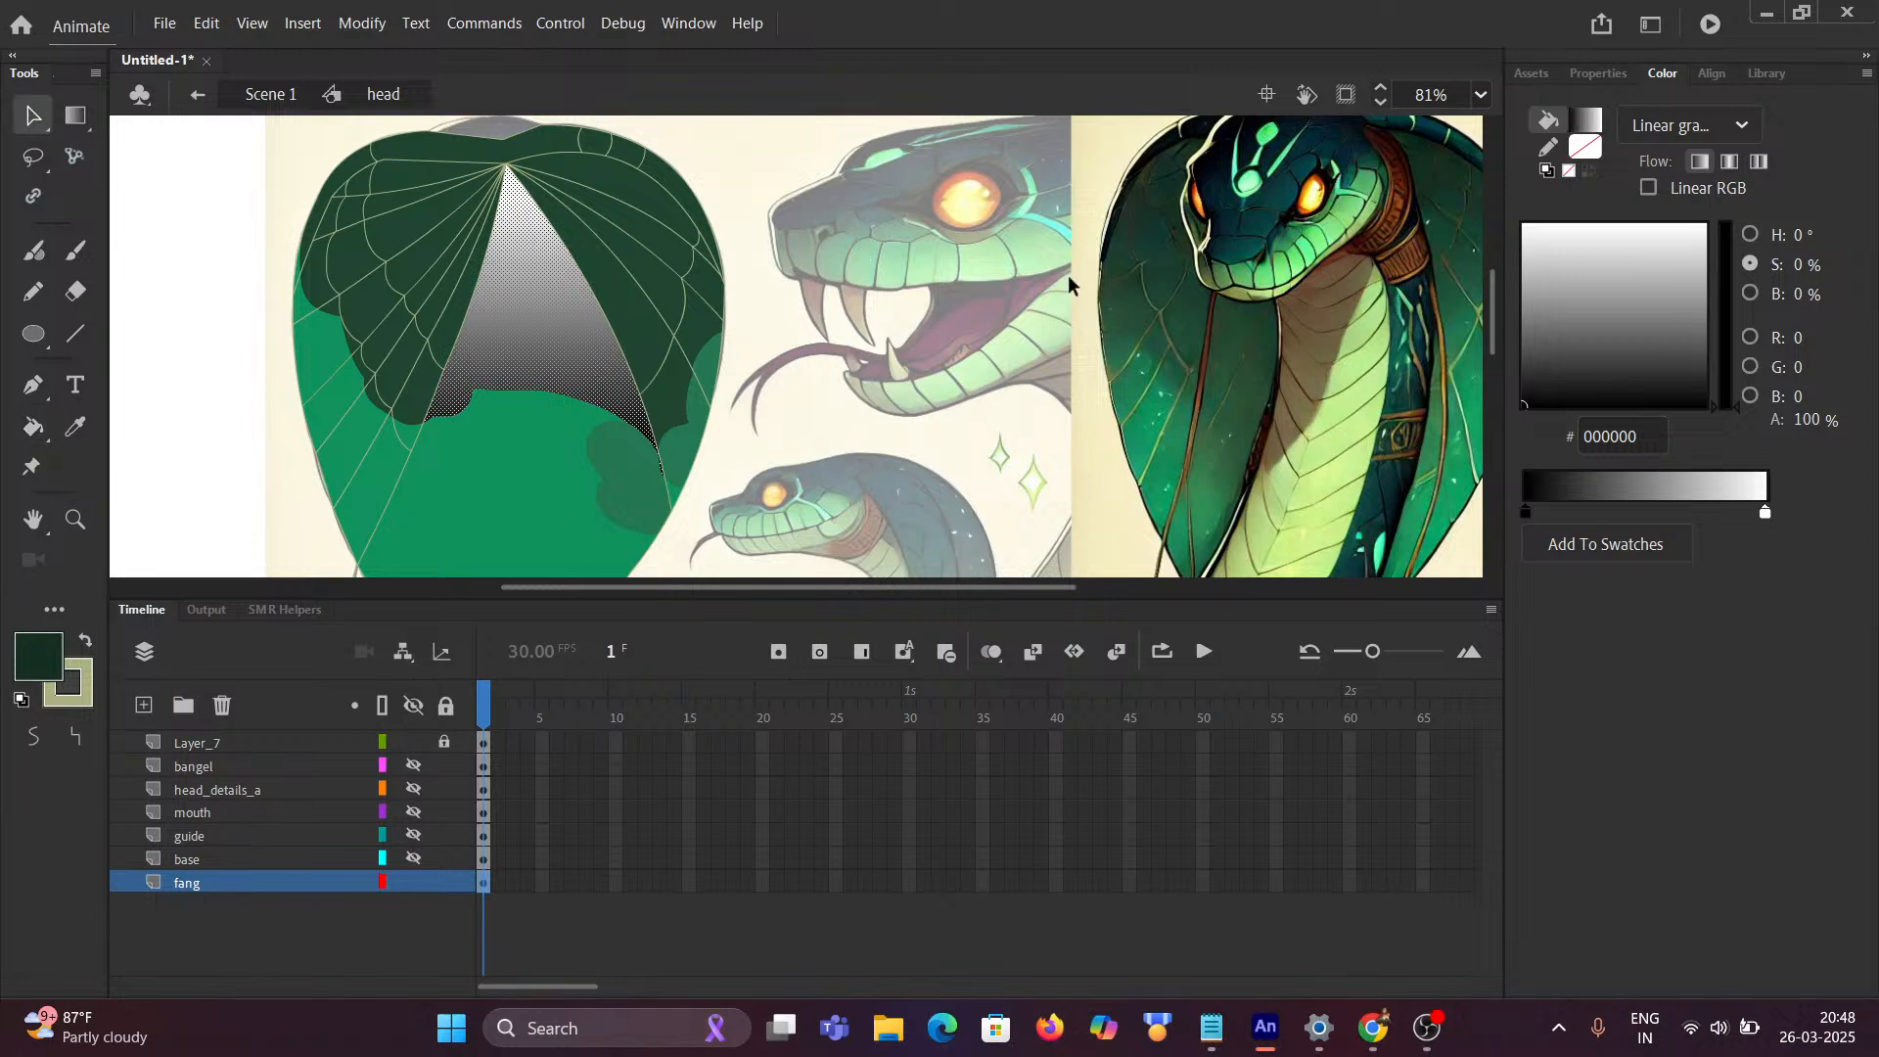
key(i)
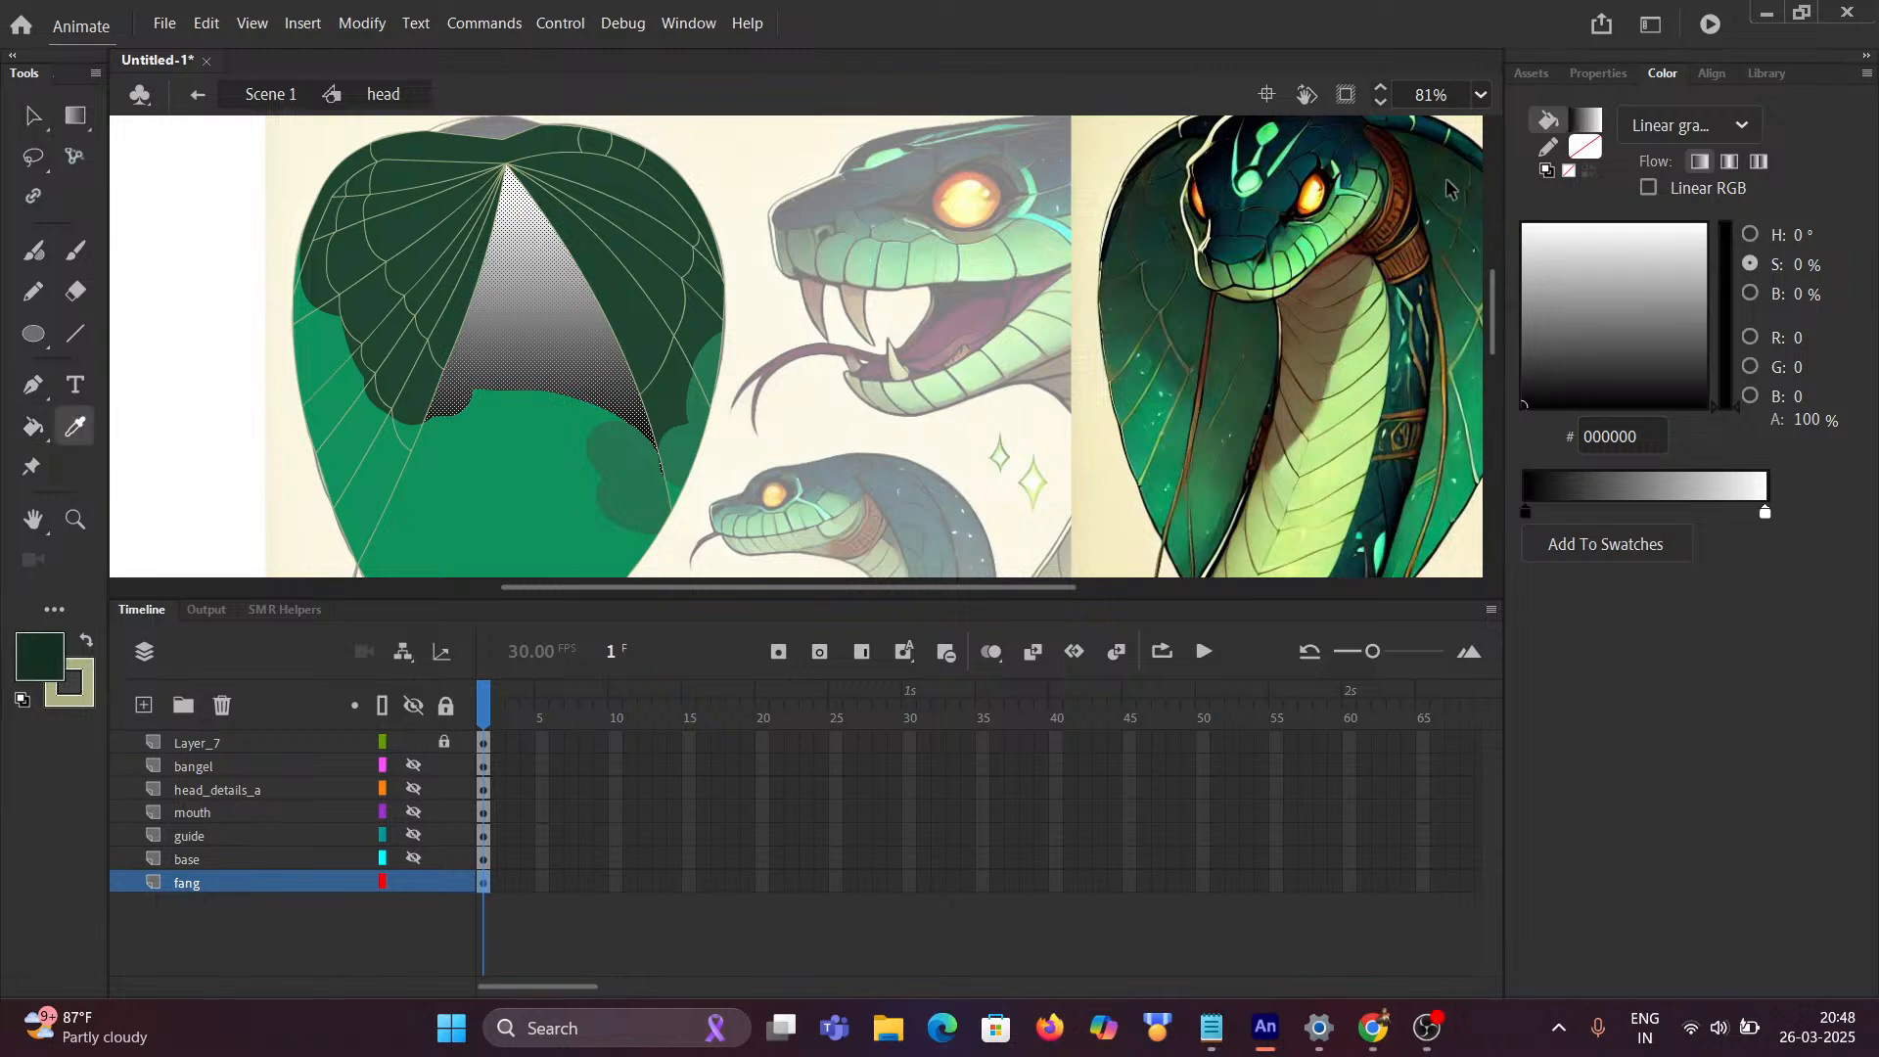
click(1453, 159)
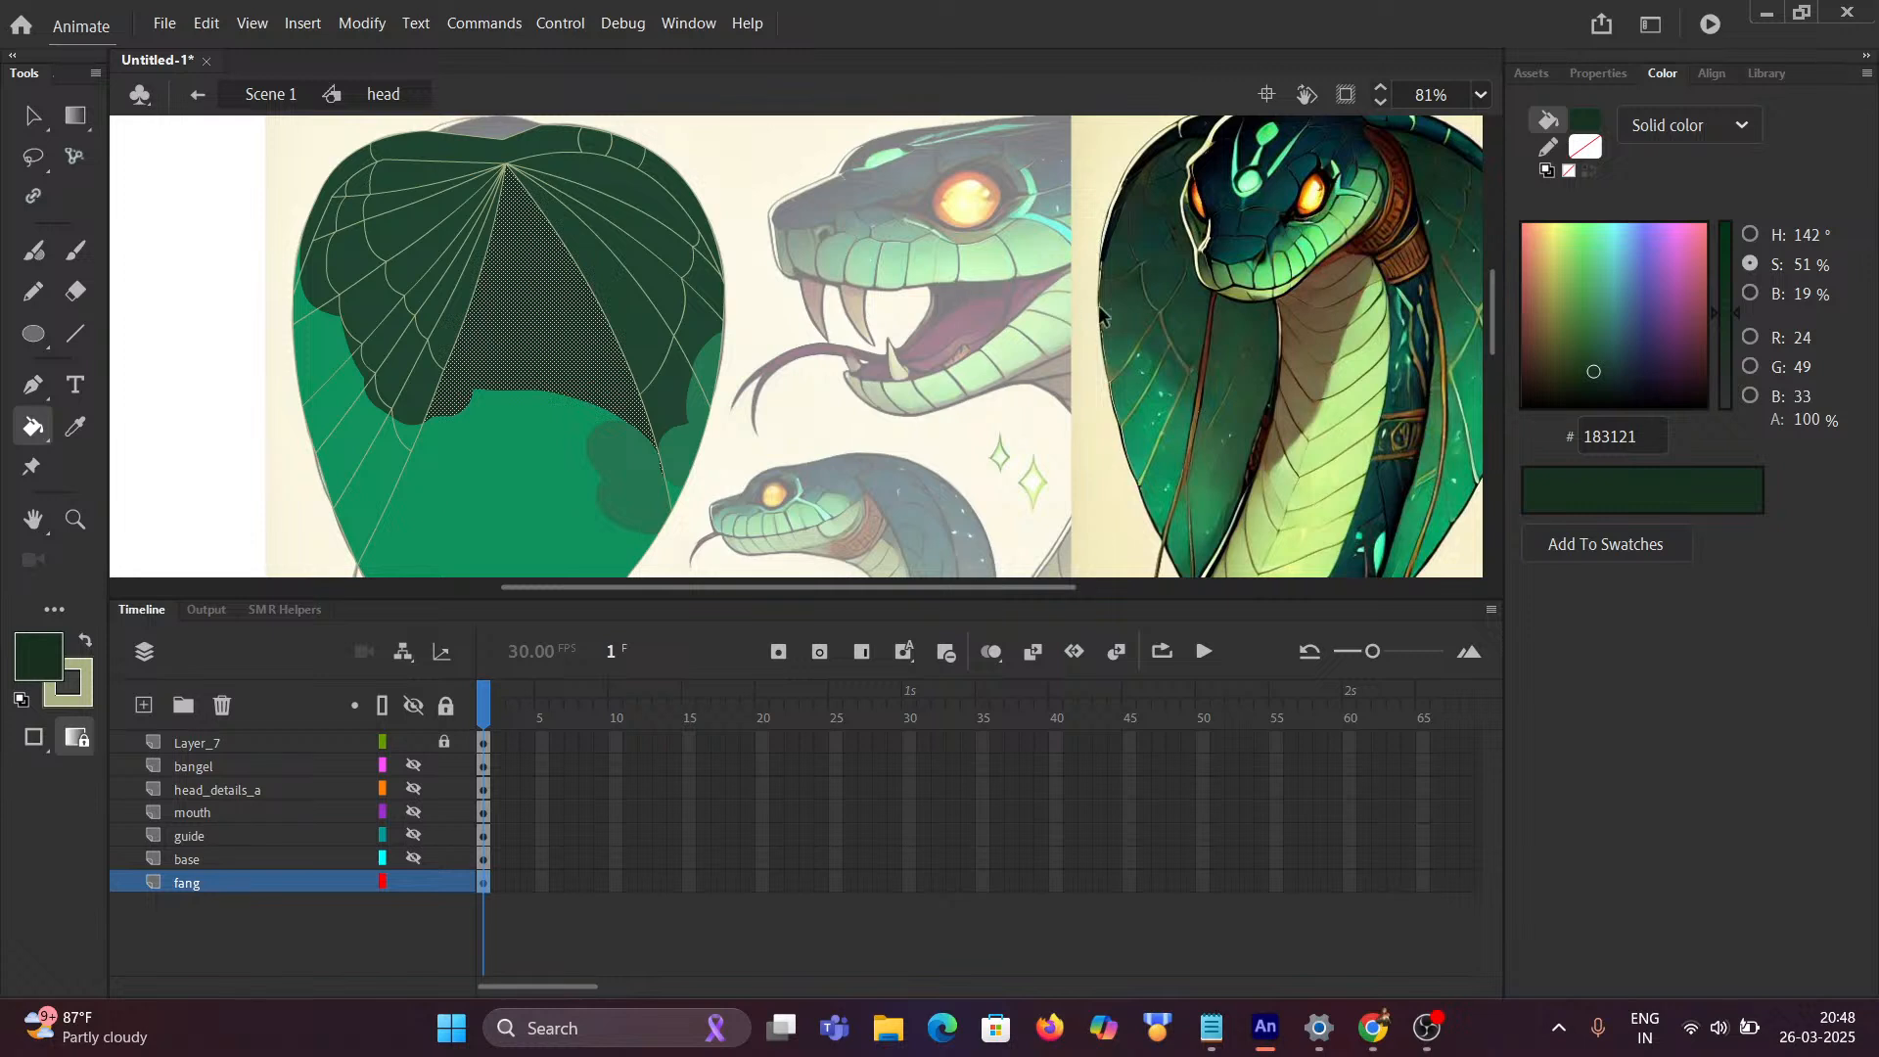
key(ctrl+z)
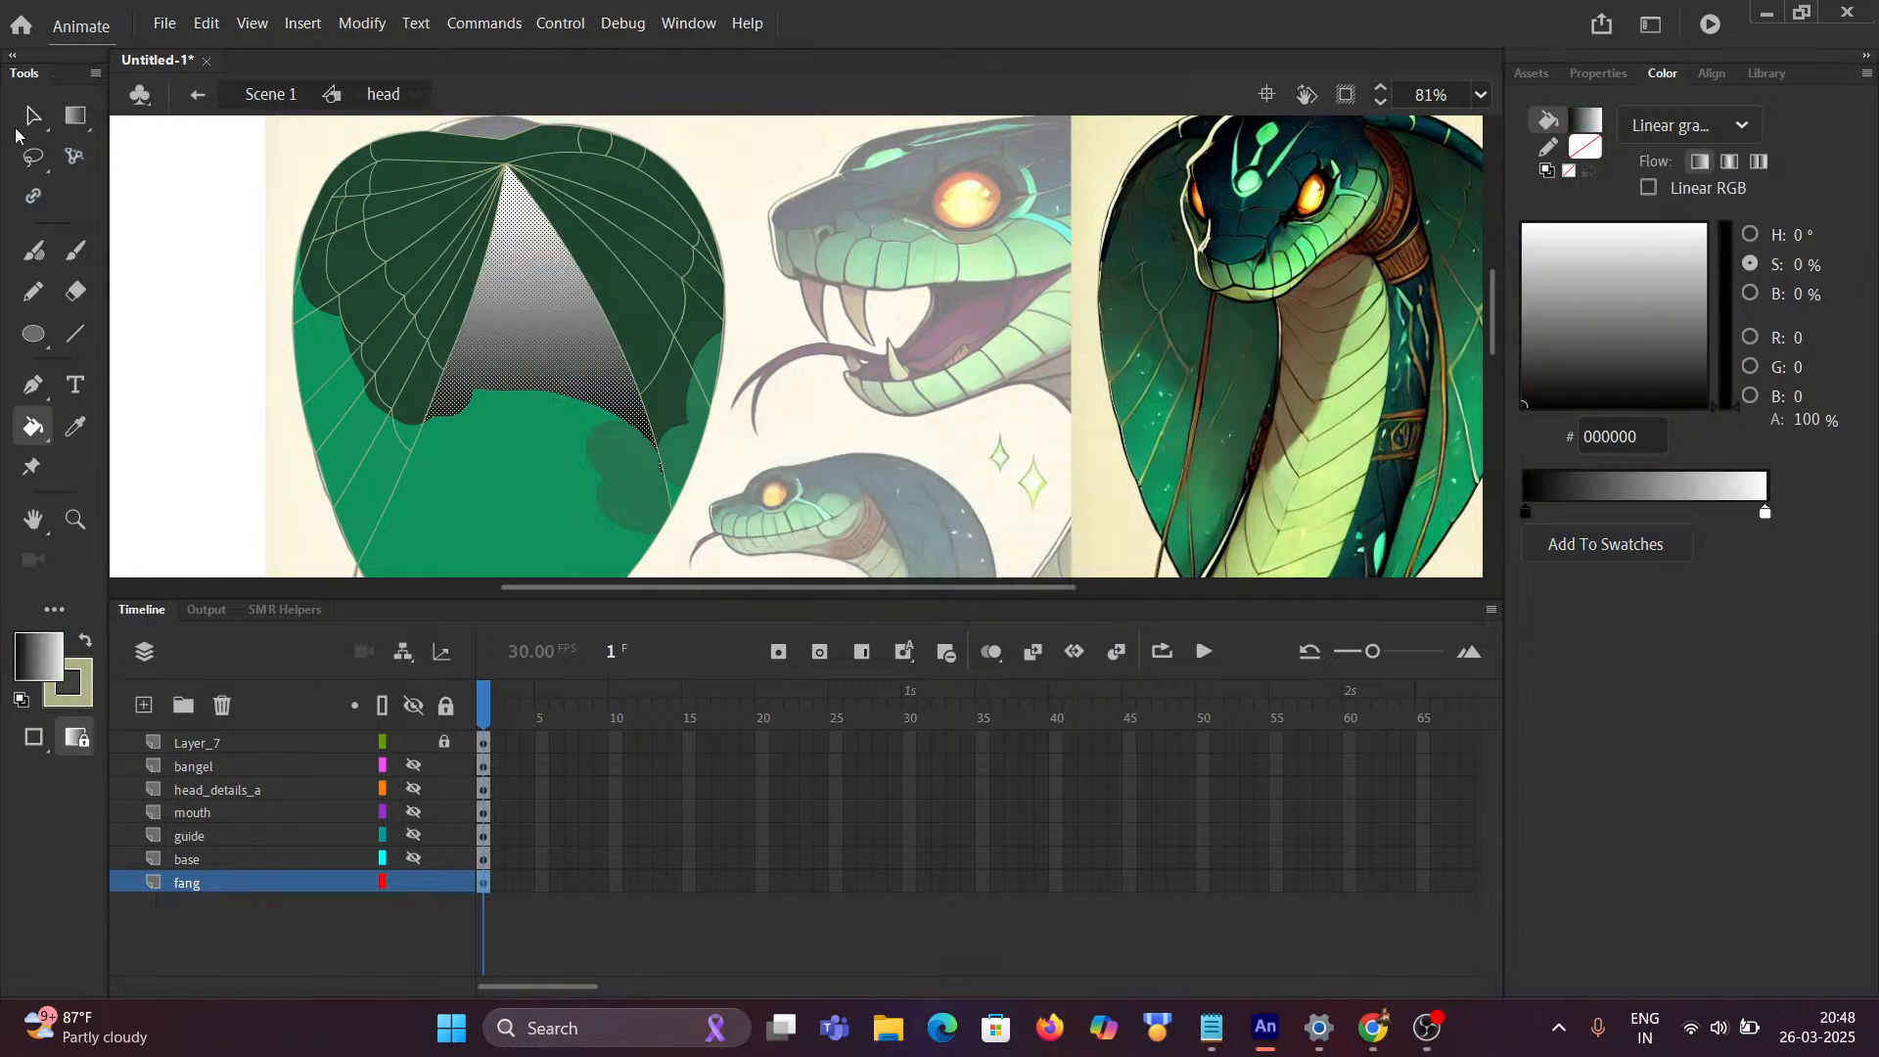
Step: Deselect the center section, sample dark green 162F1E from the upper part of the reference hood, and copy its hex code
click(33, 118)
click(179, 192)
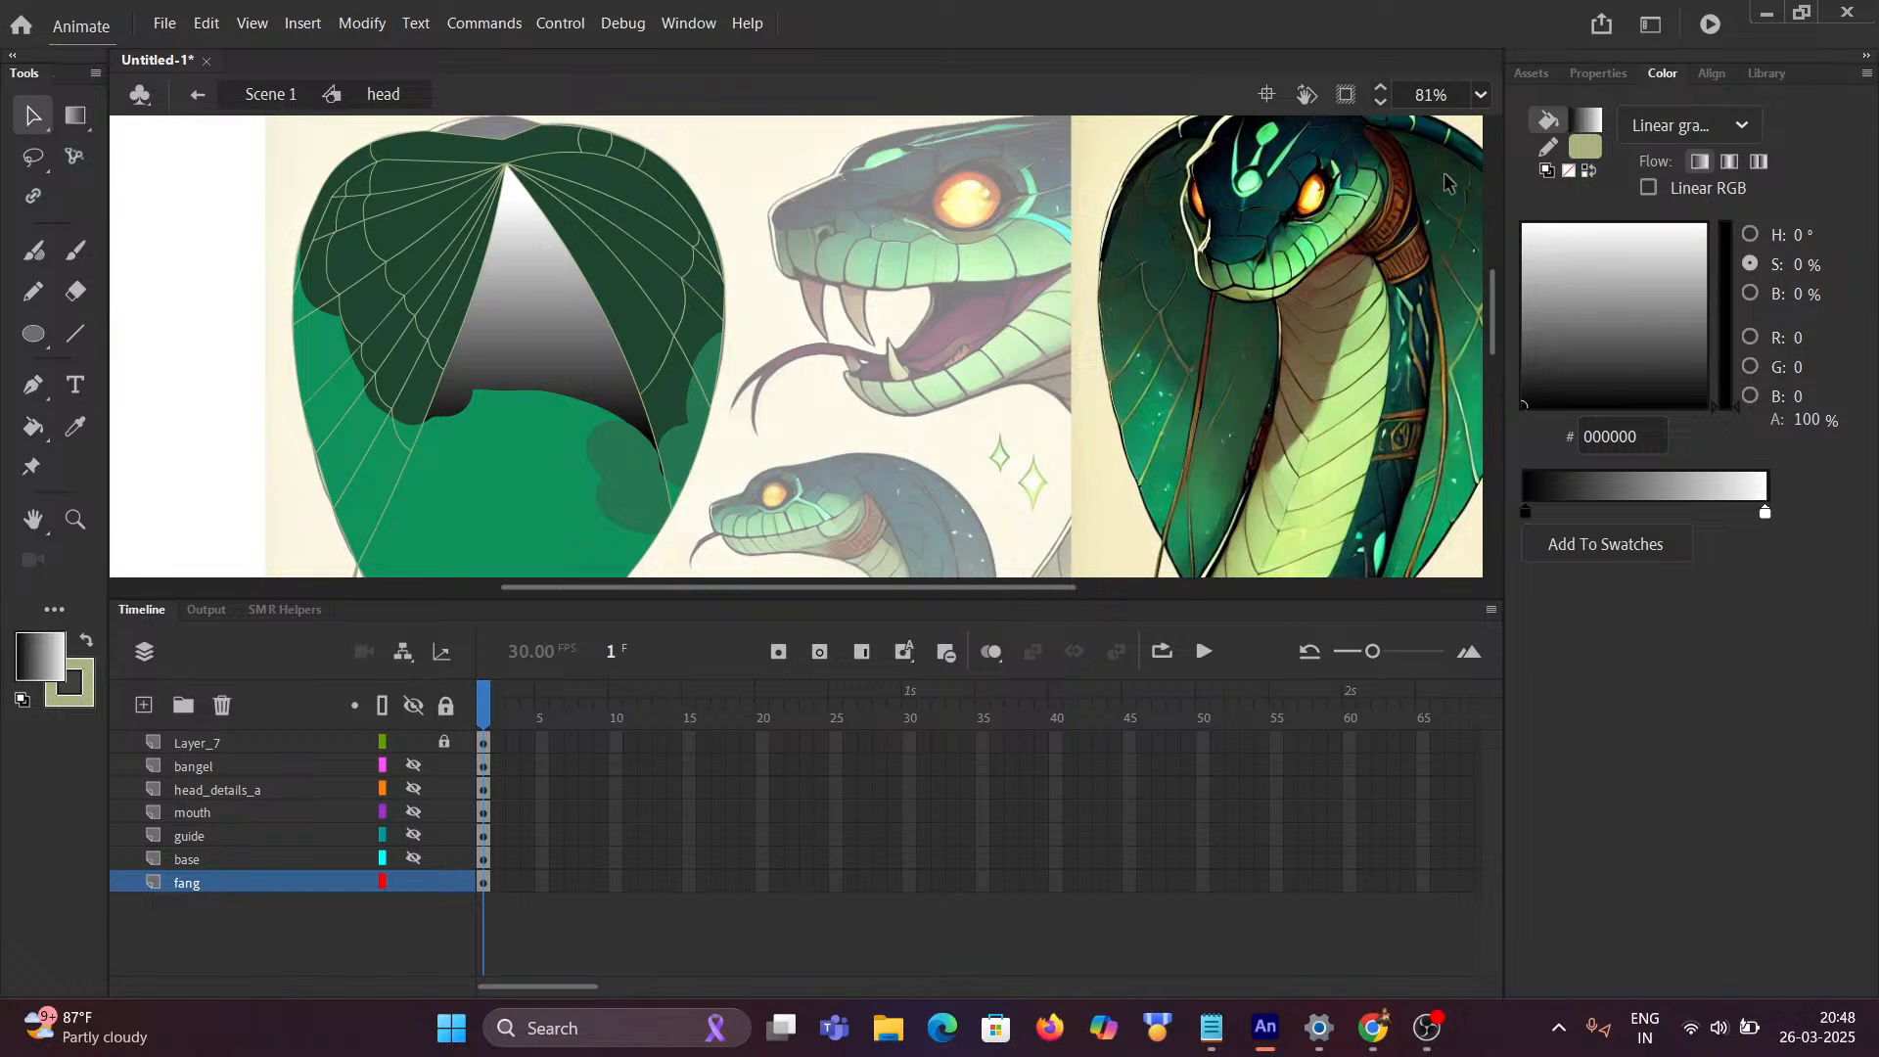
key(i)
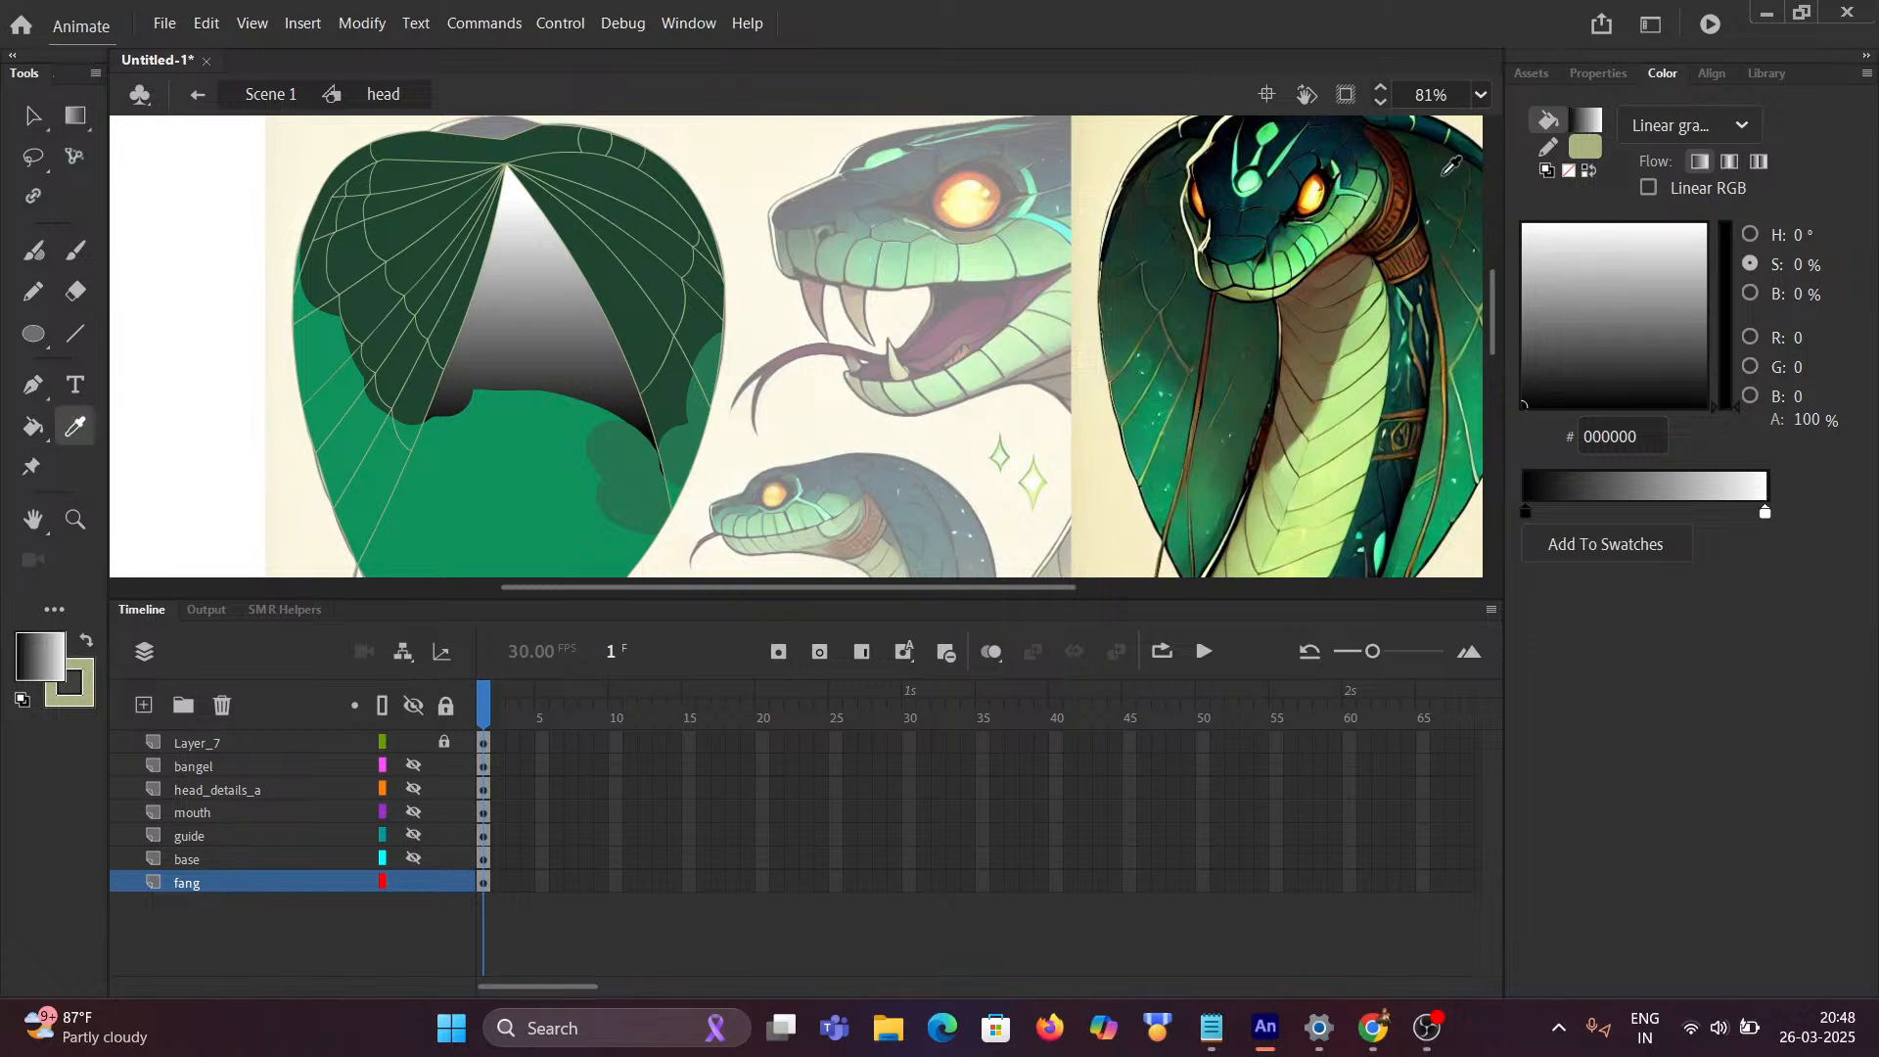
click(1436, 175)
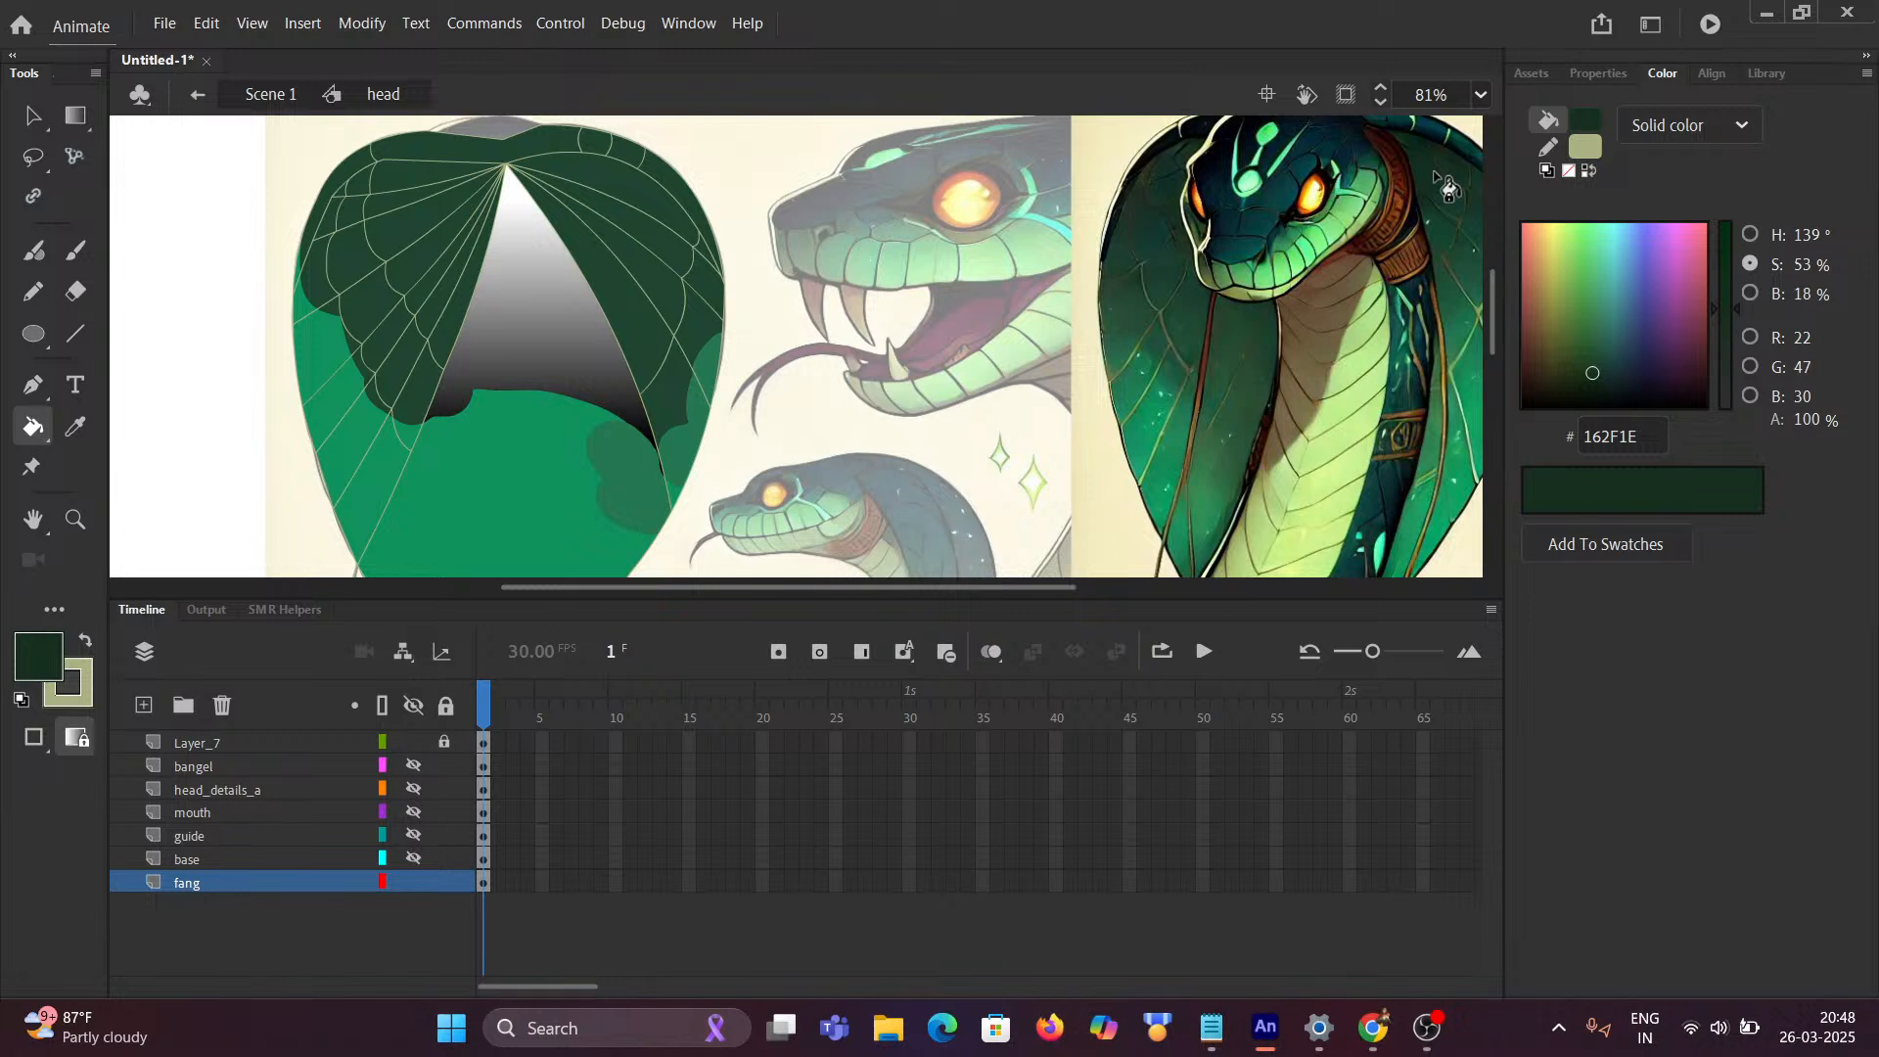
click(1643, 438)
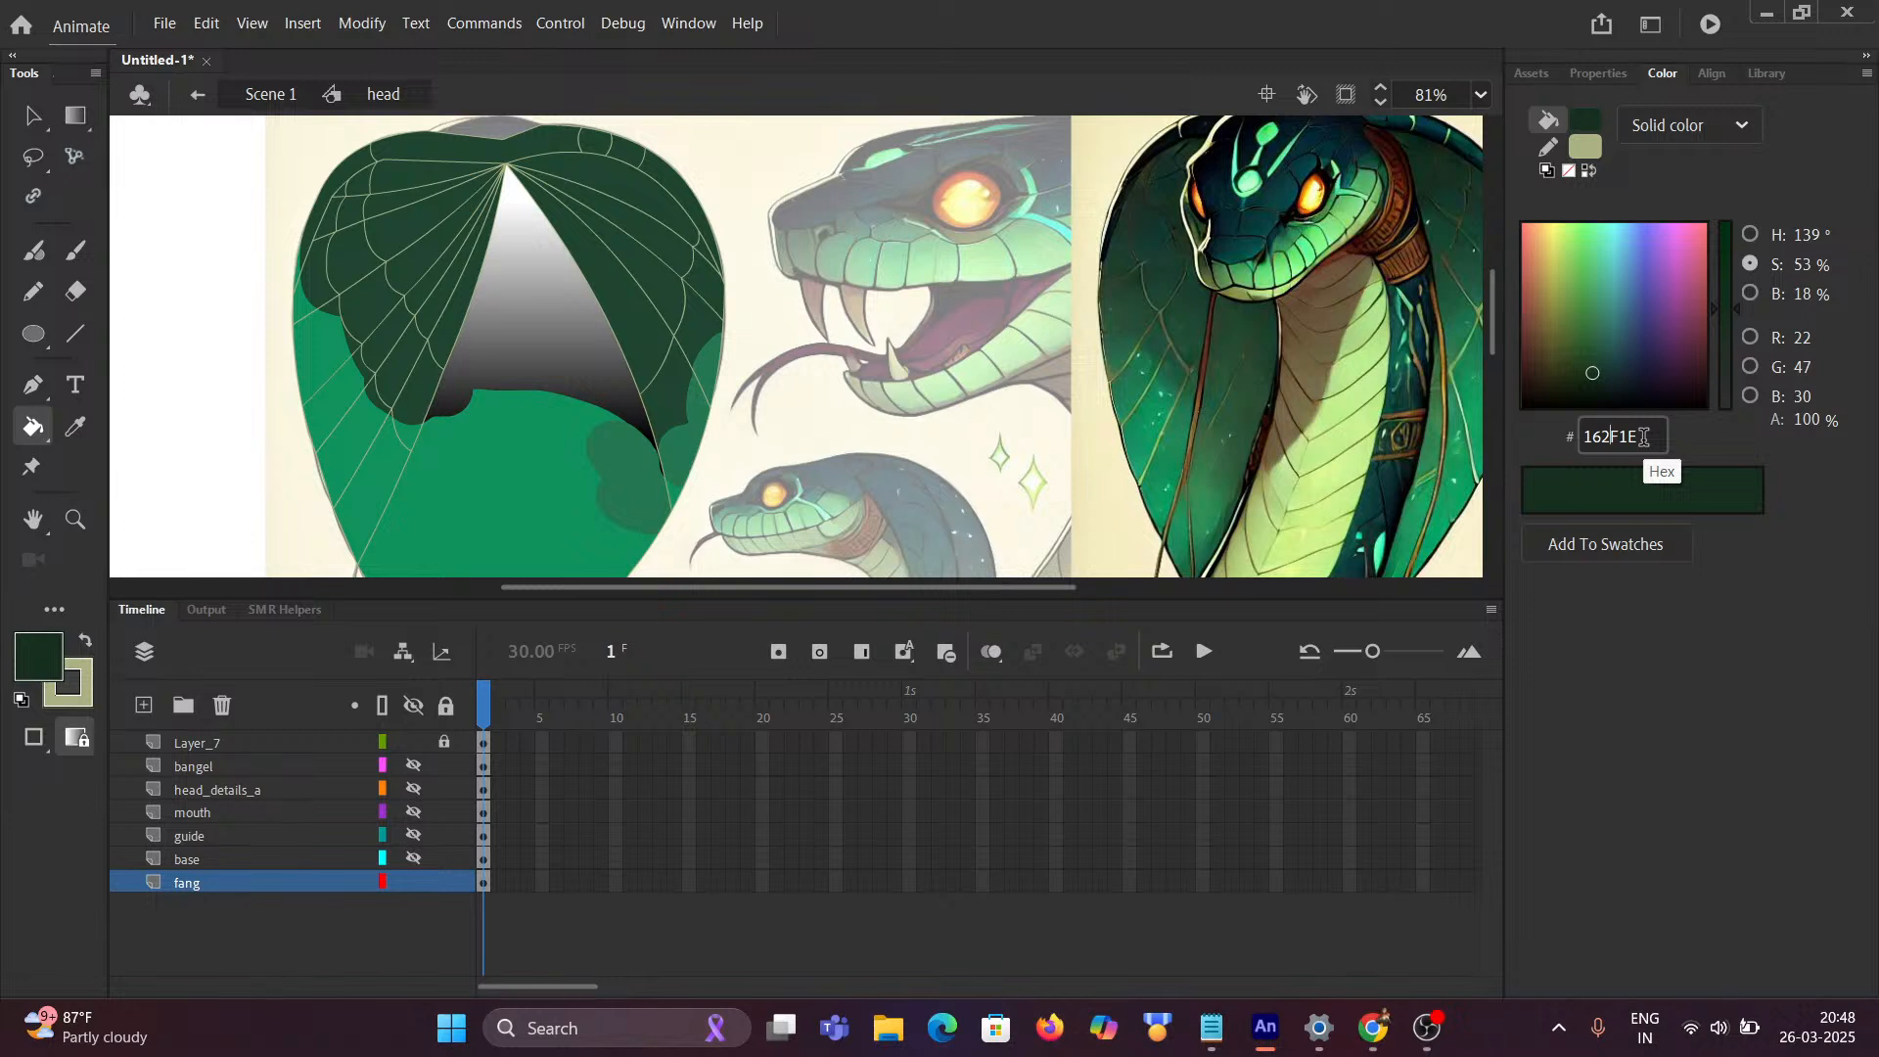
double_click(1643, 437)
key(ctrl+c)
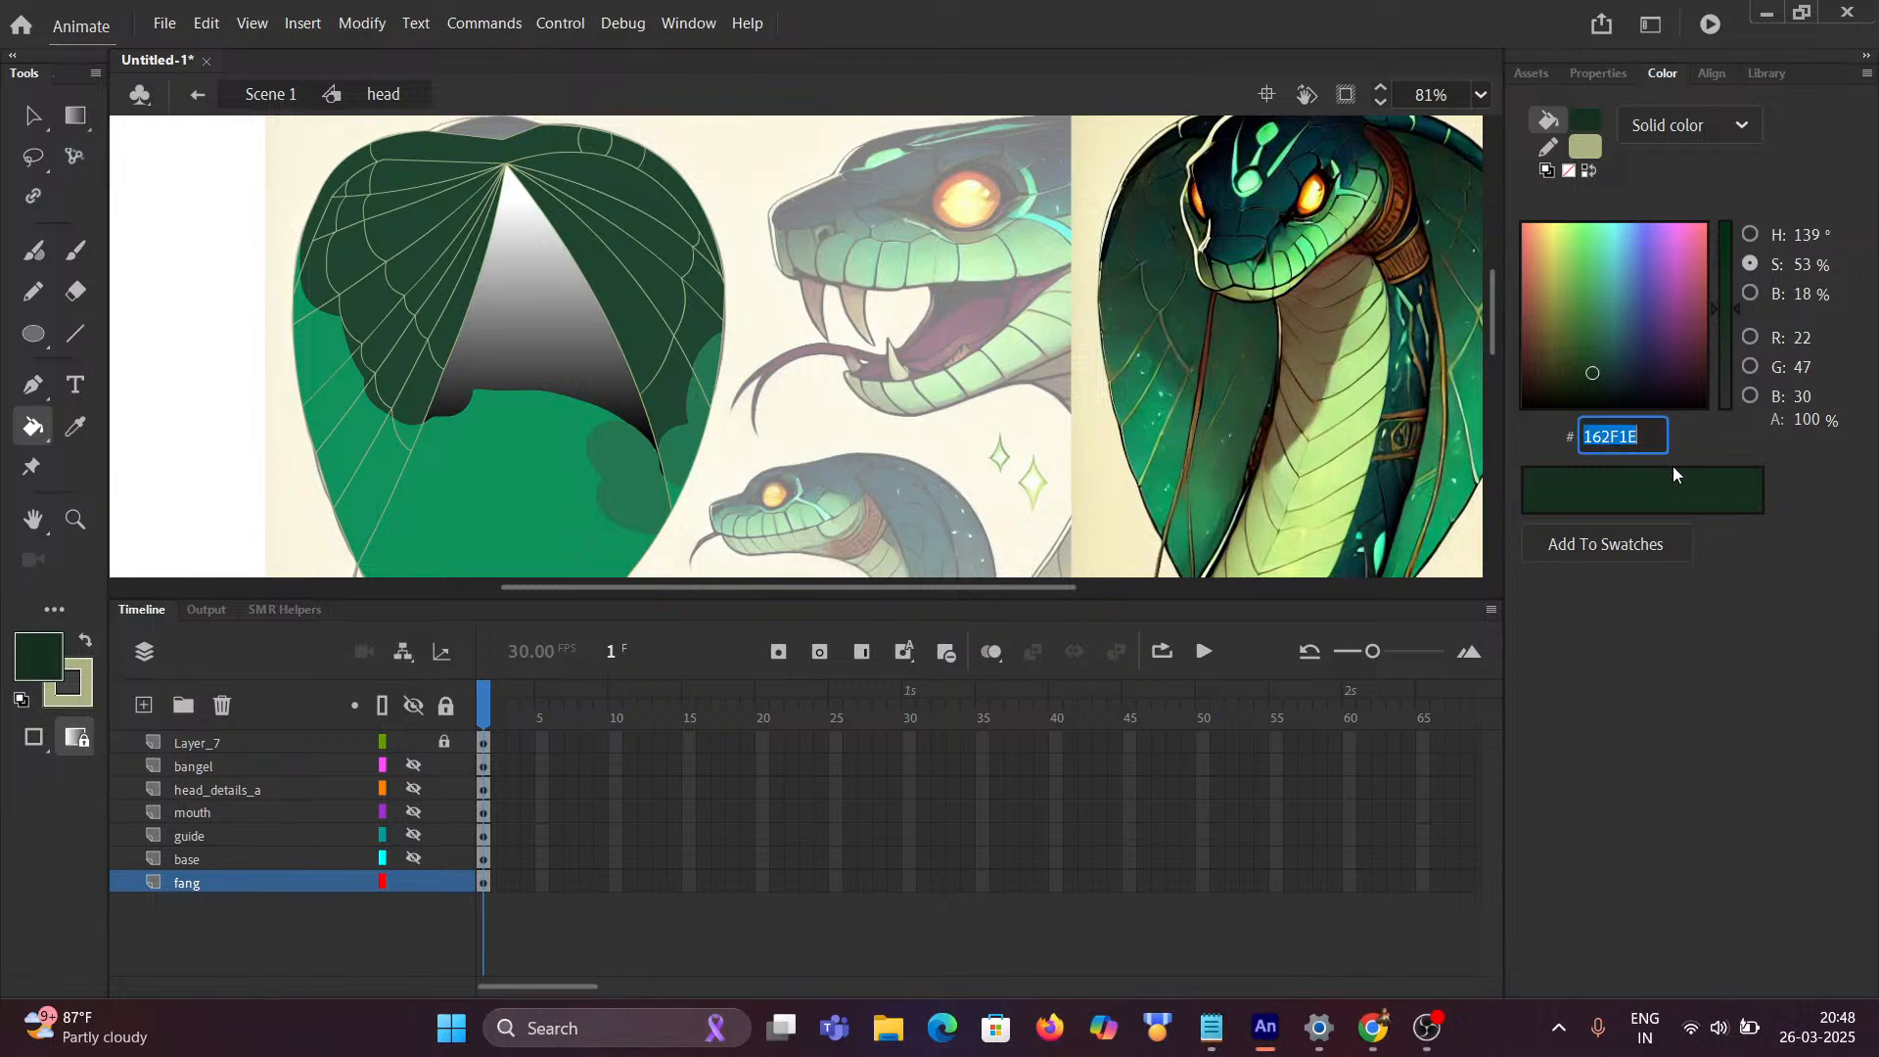
click(1714, 448)
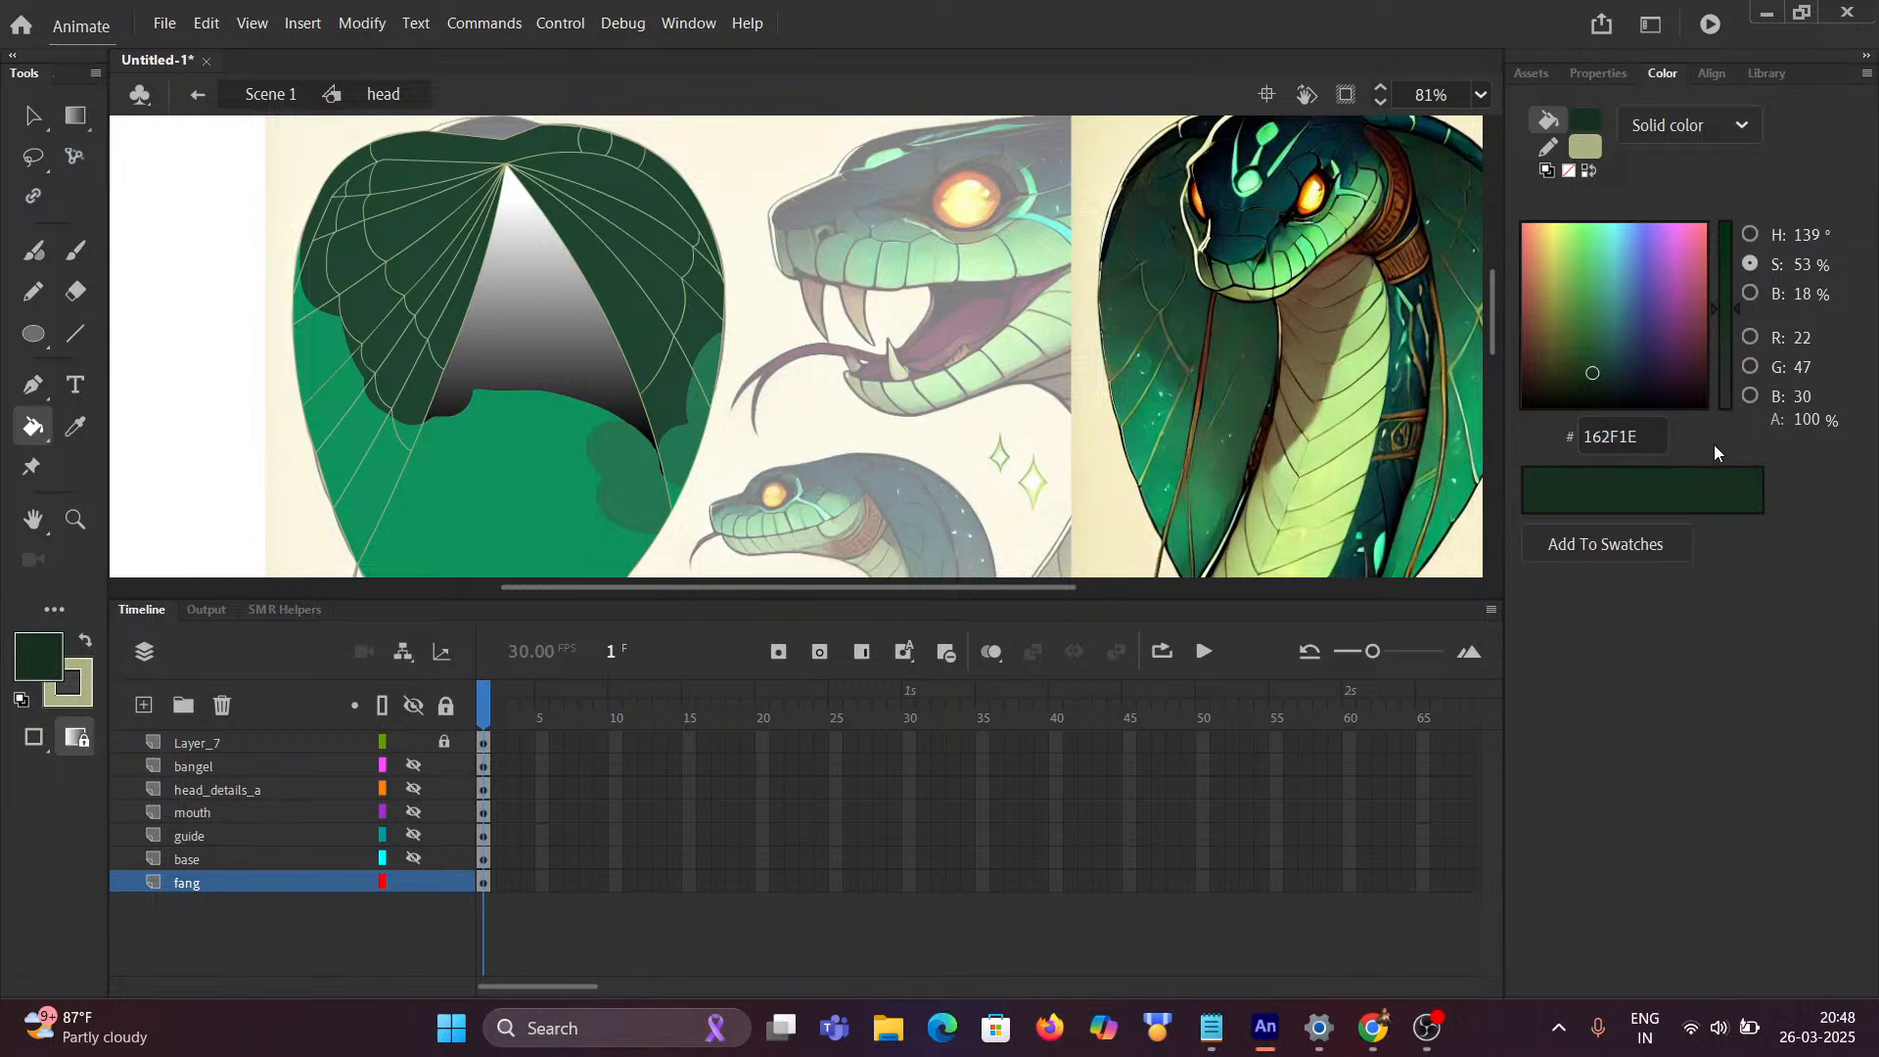
Step: Set the white end of the hood center section's gradient to the copied dark green 162F1E and clear the selection
click(32, 120)
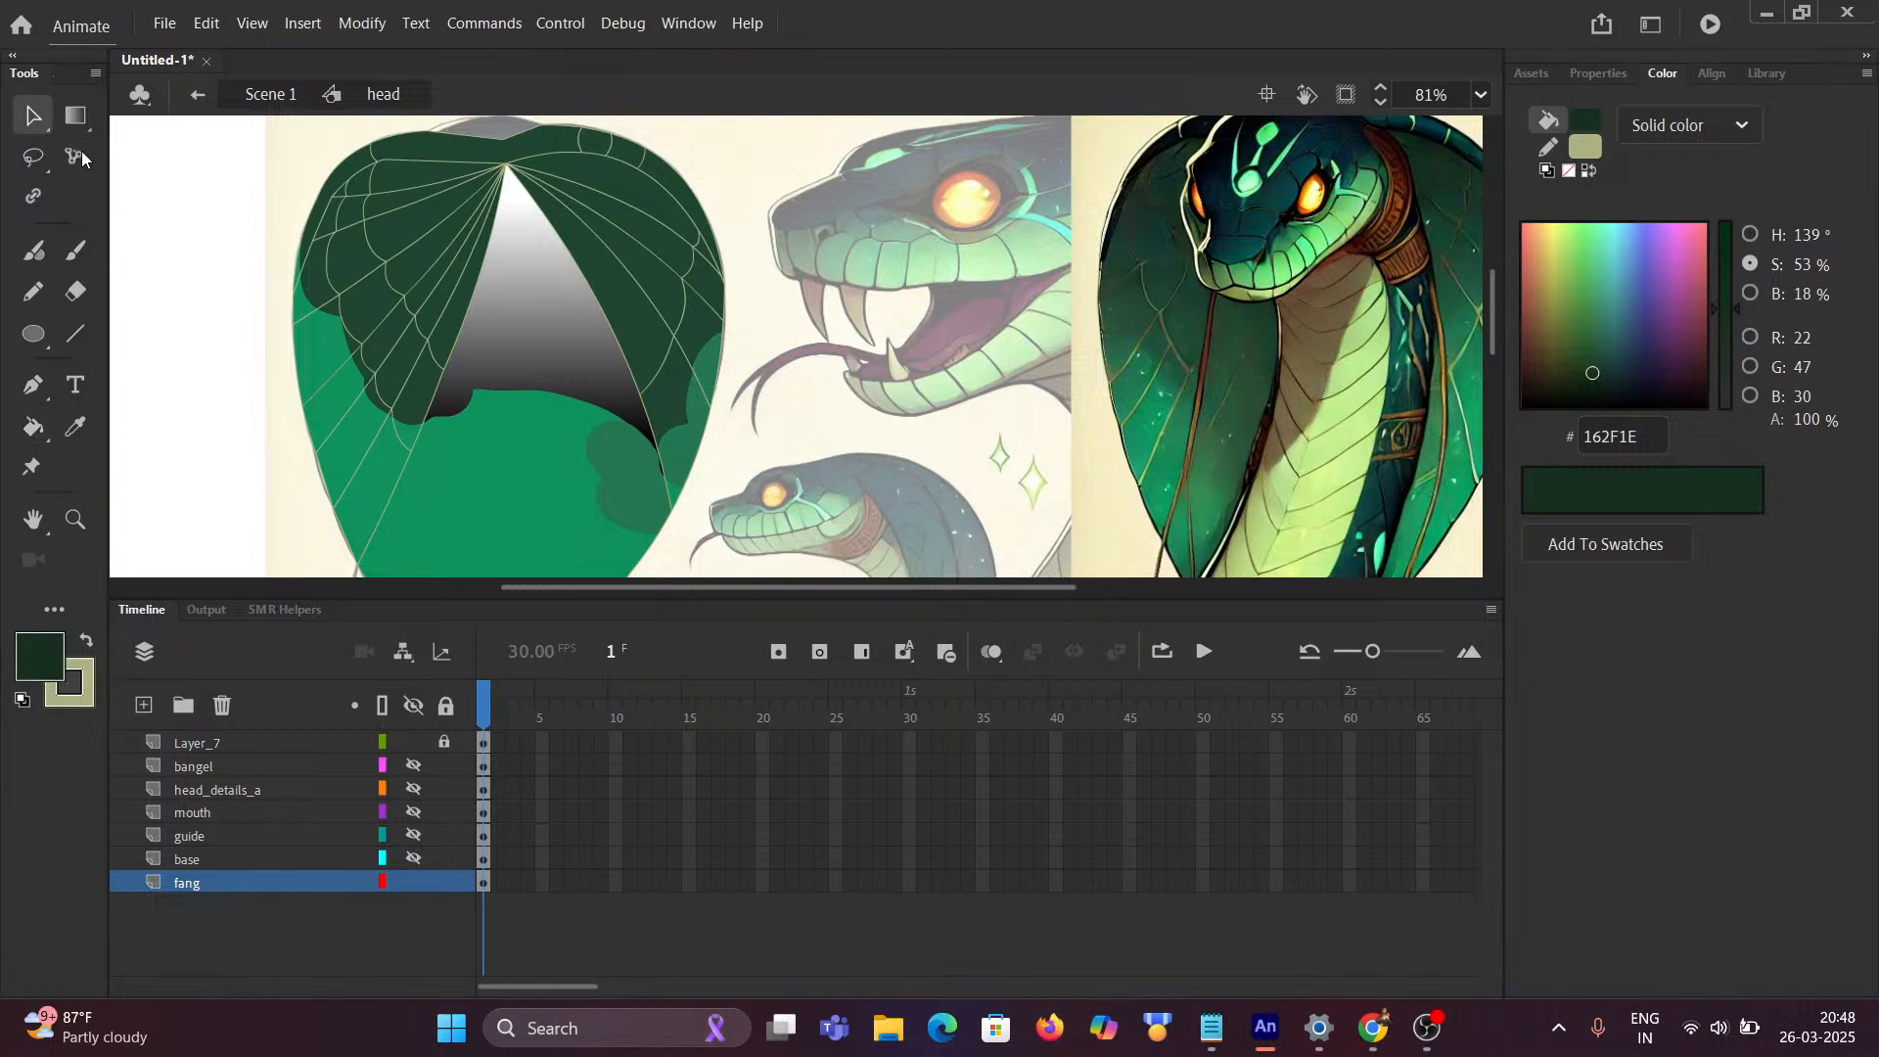
click(553, 311)
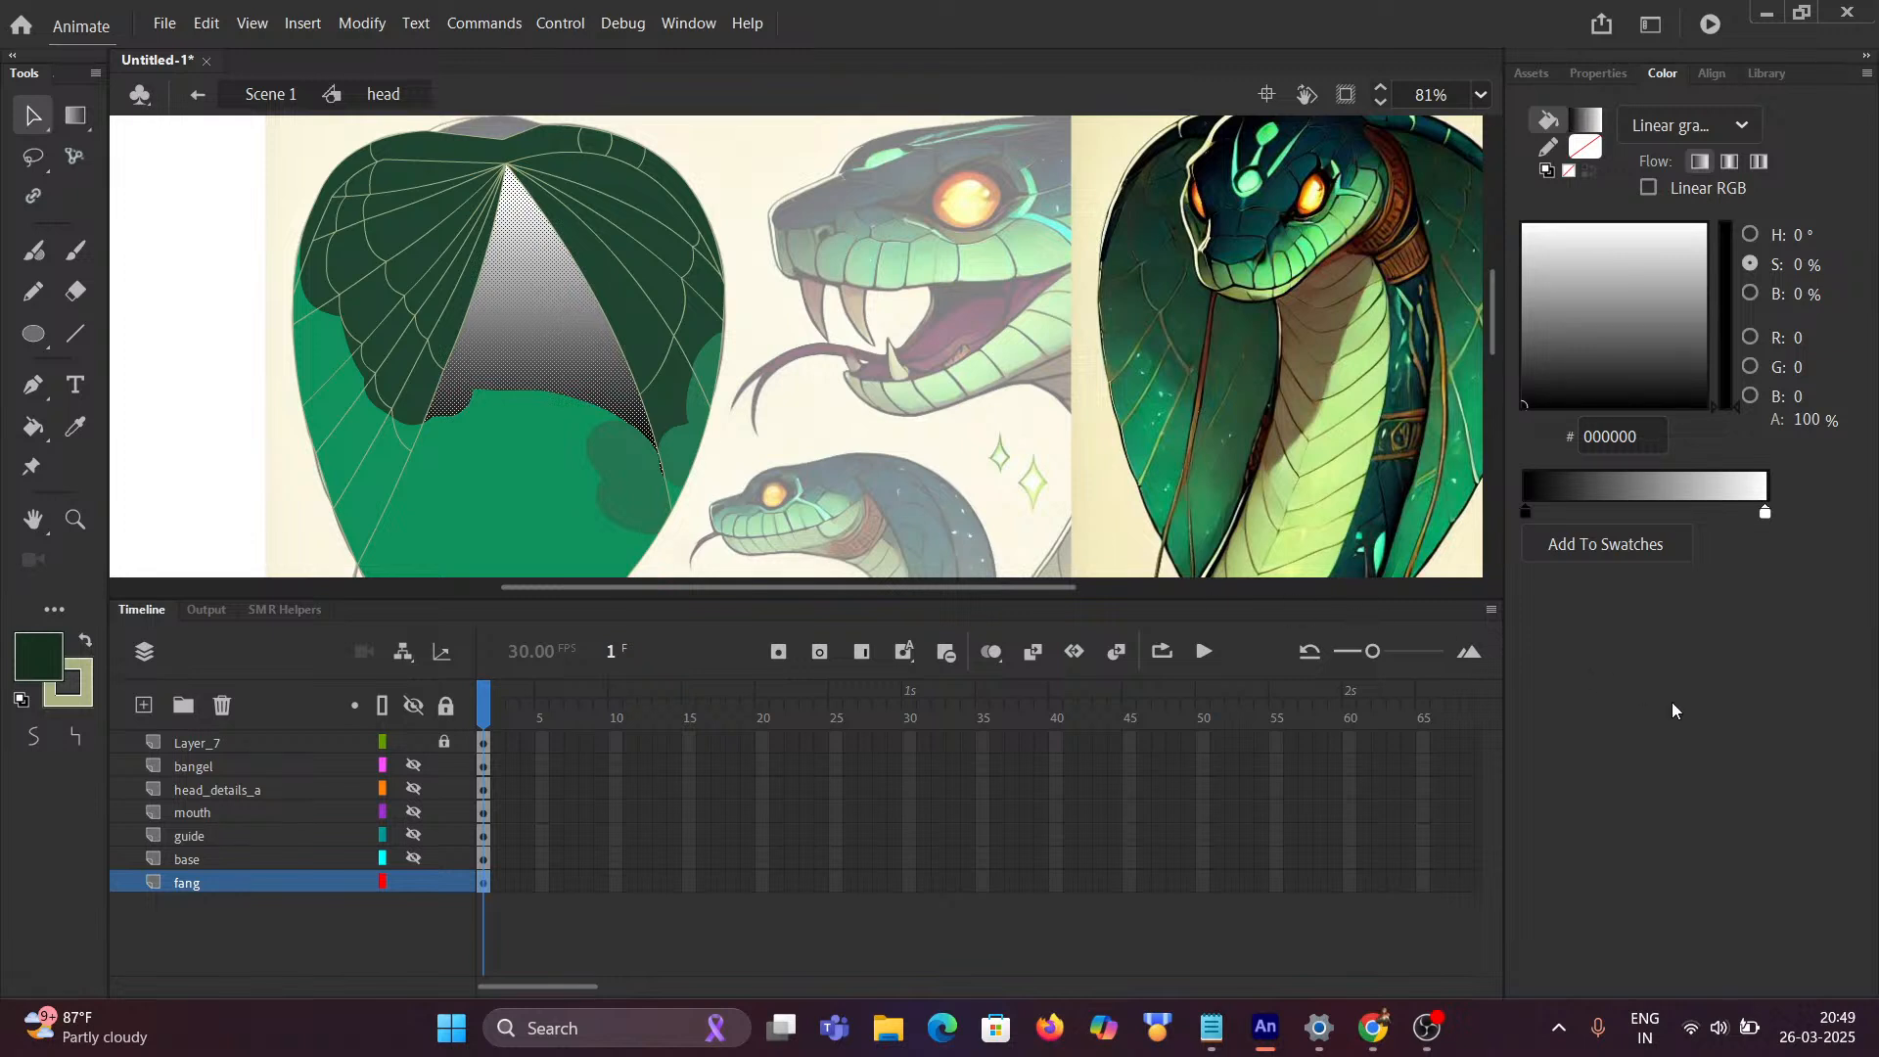
click(1766, 510)
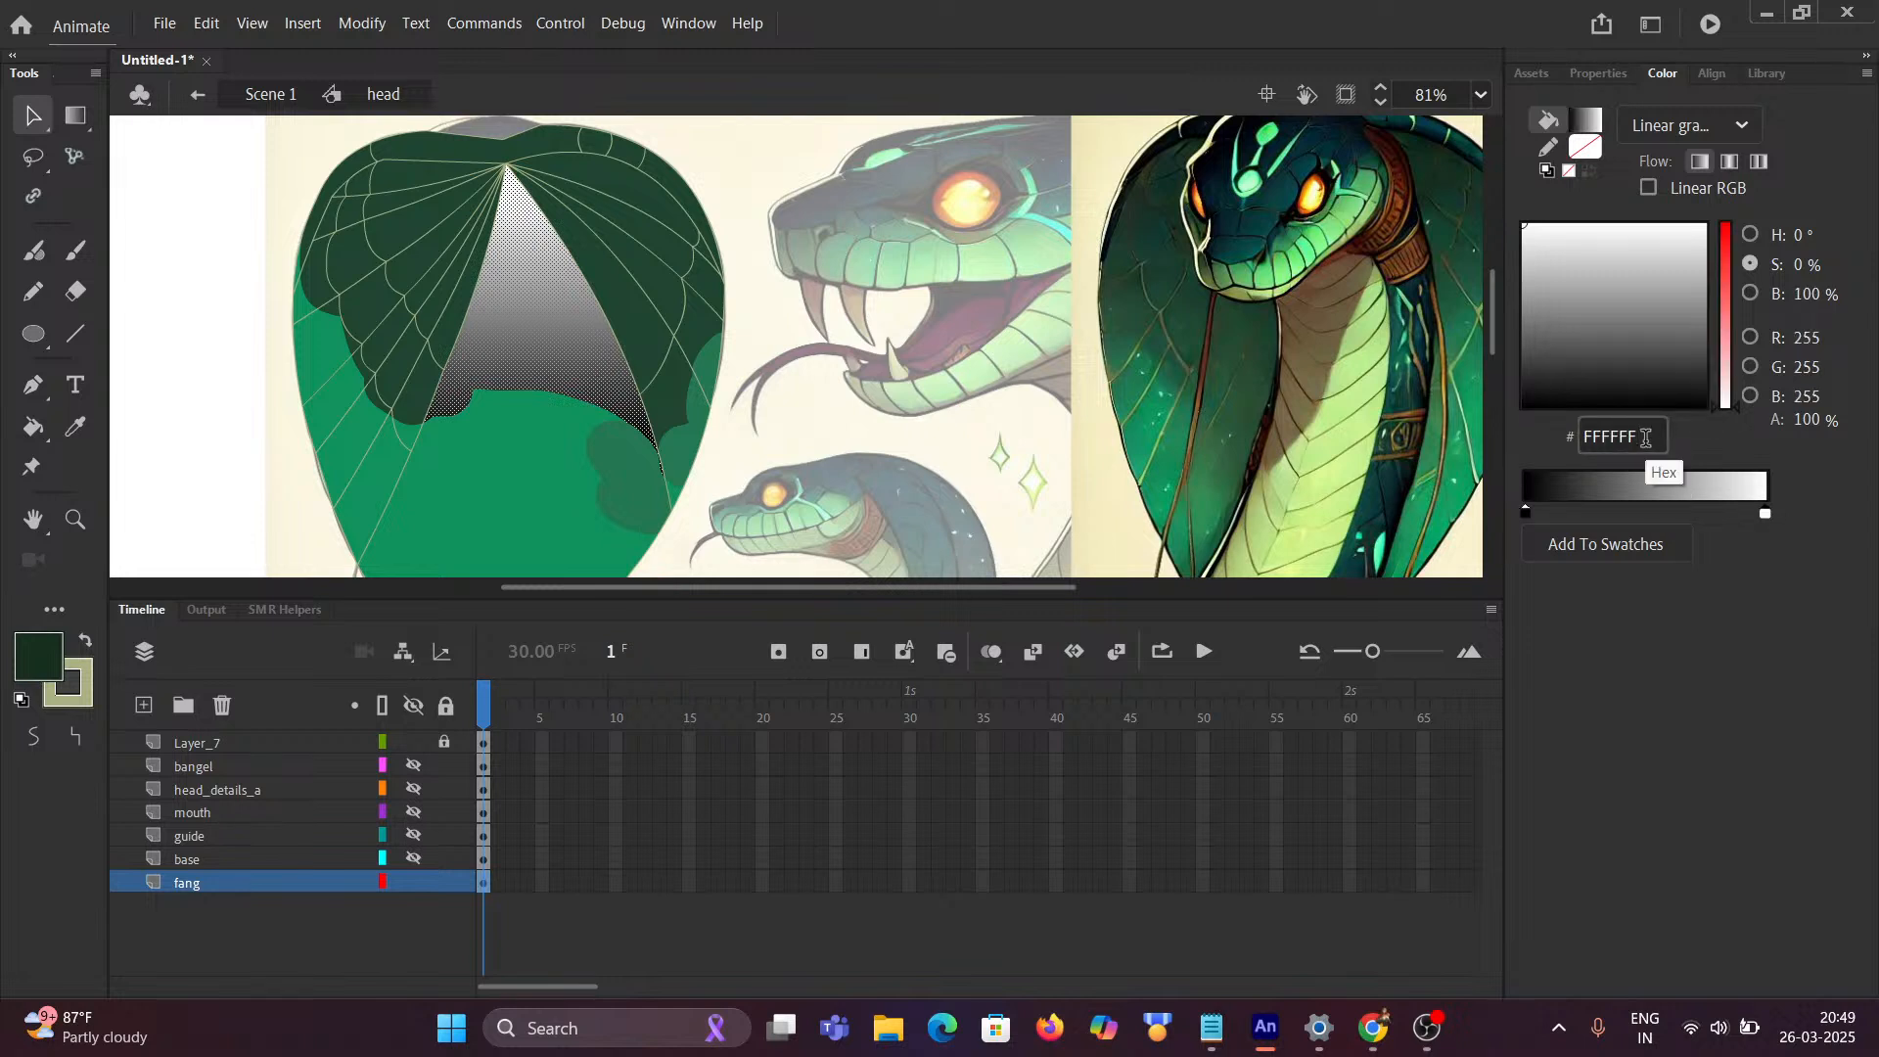
key(BackSpace)
key(BackSpace)
key(BackSpace)
key(BackSpace)
key(BackSpace)
key(BackSpace)
key(ctrl+v)
key(Return)
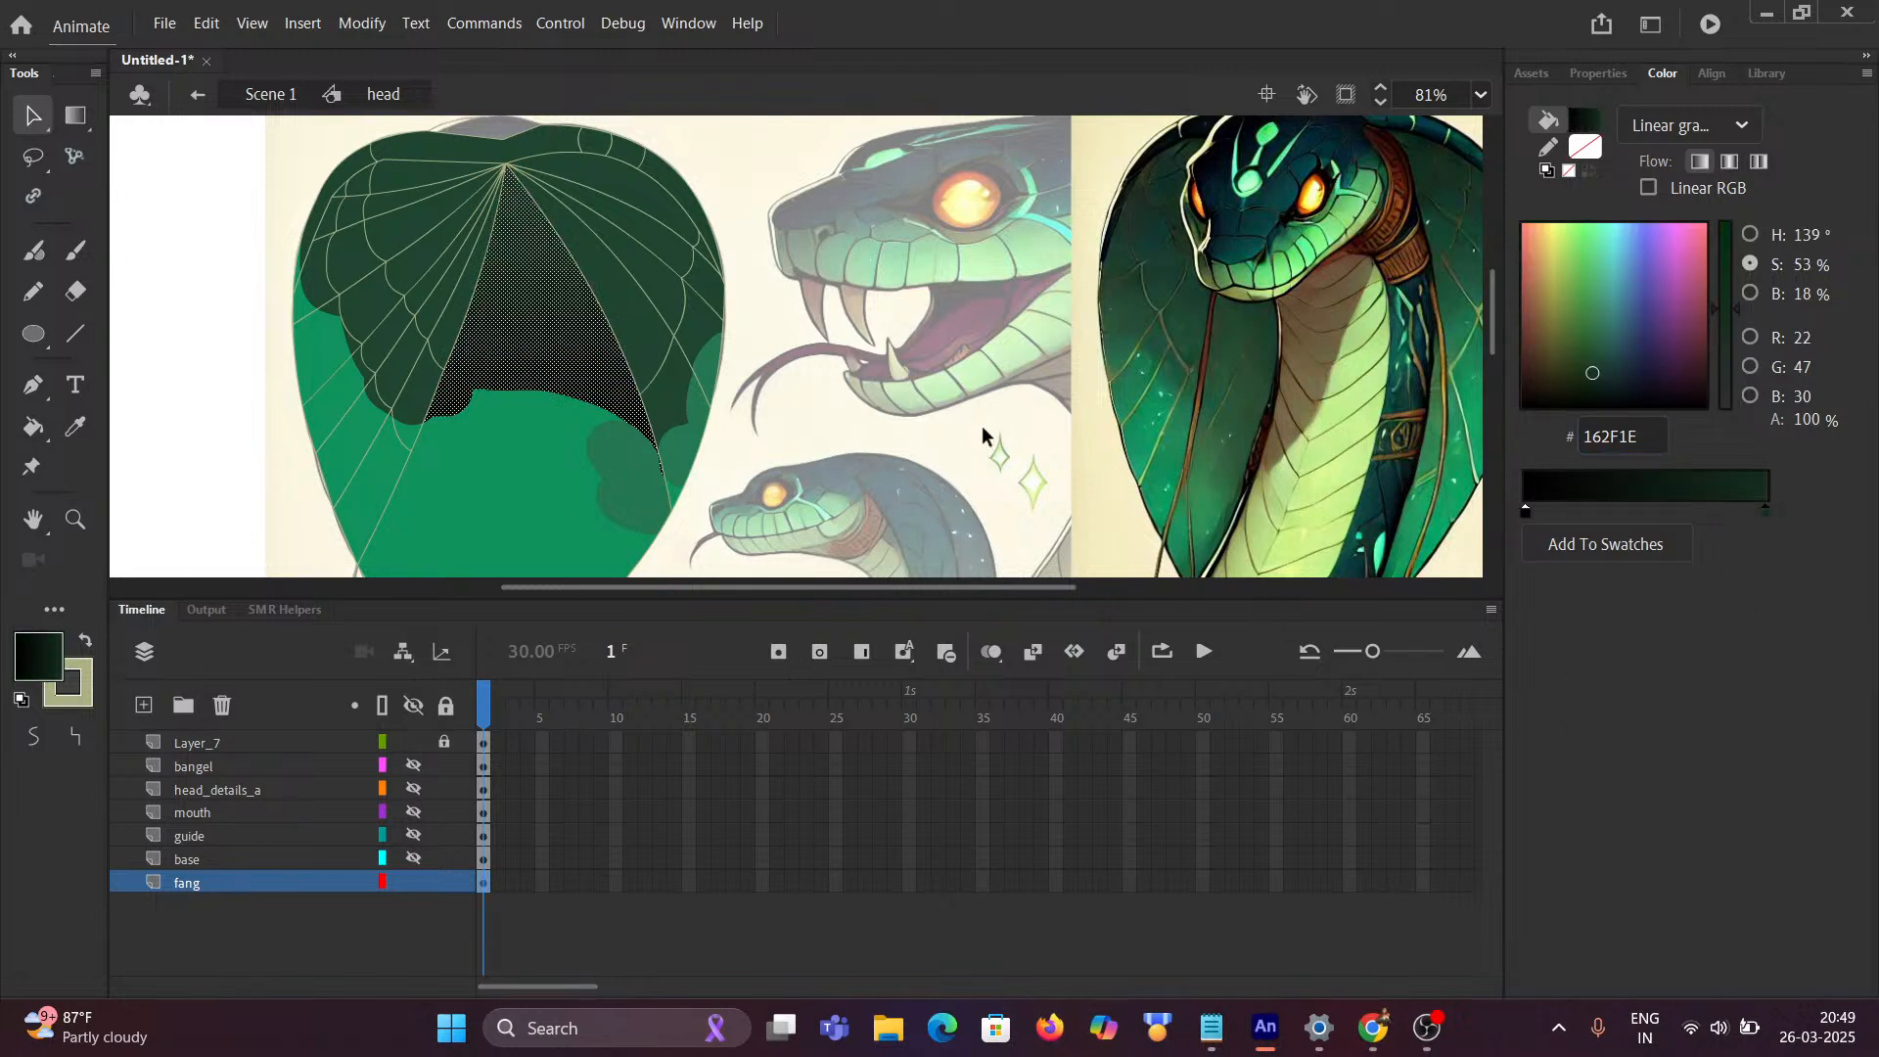
click(690, 403)
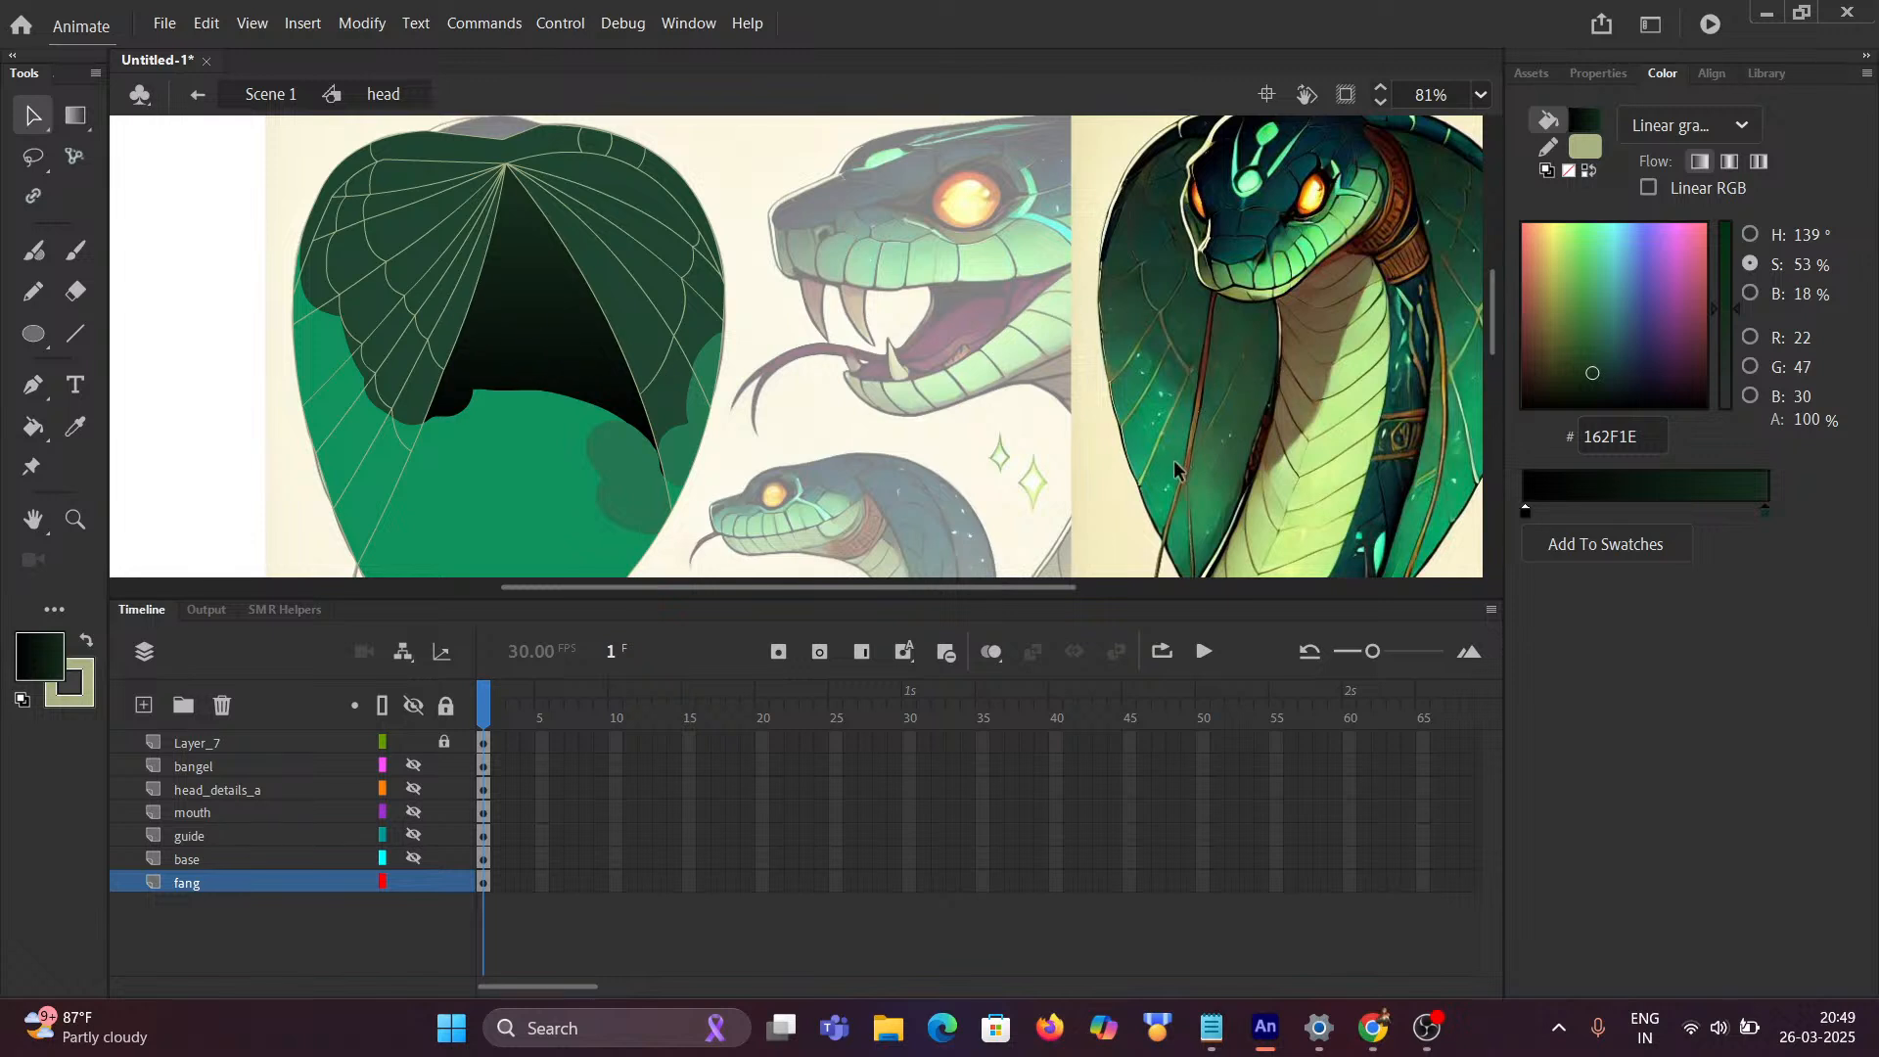
Step: Sample the brighter green 148958 from the lower part of the reference hood and copy its hex code
key(i)
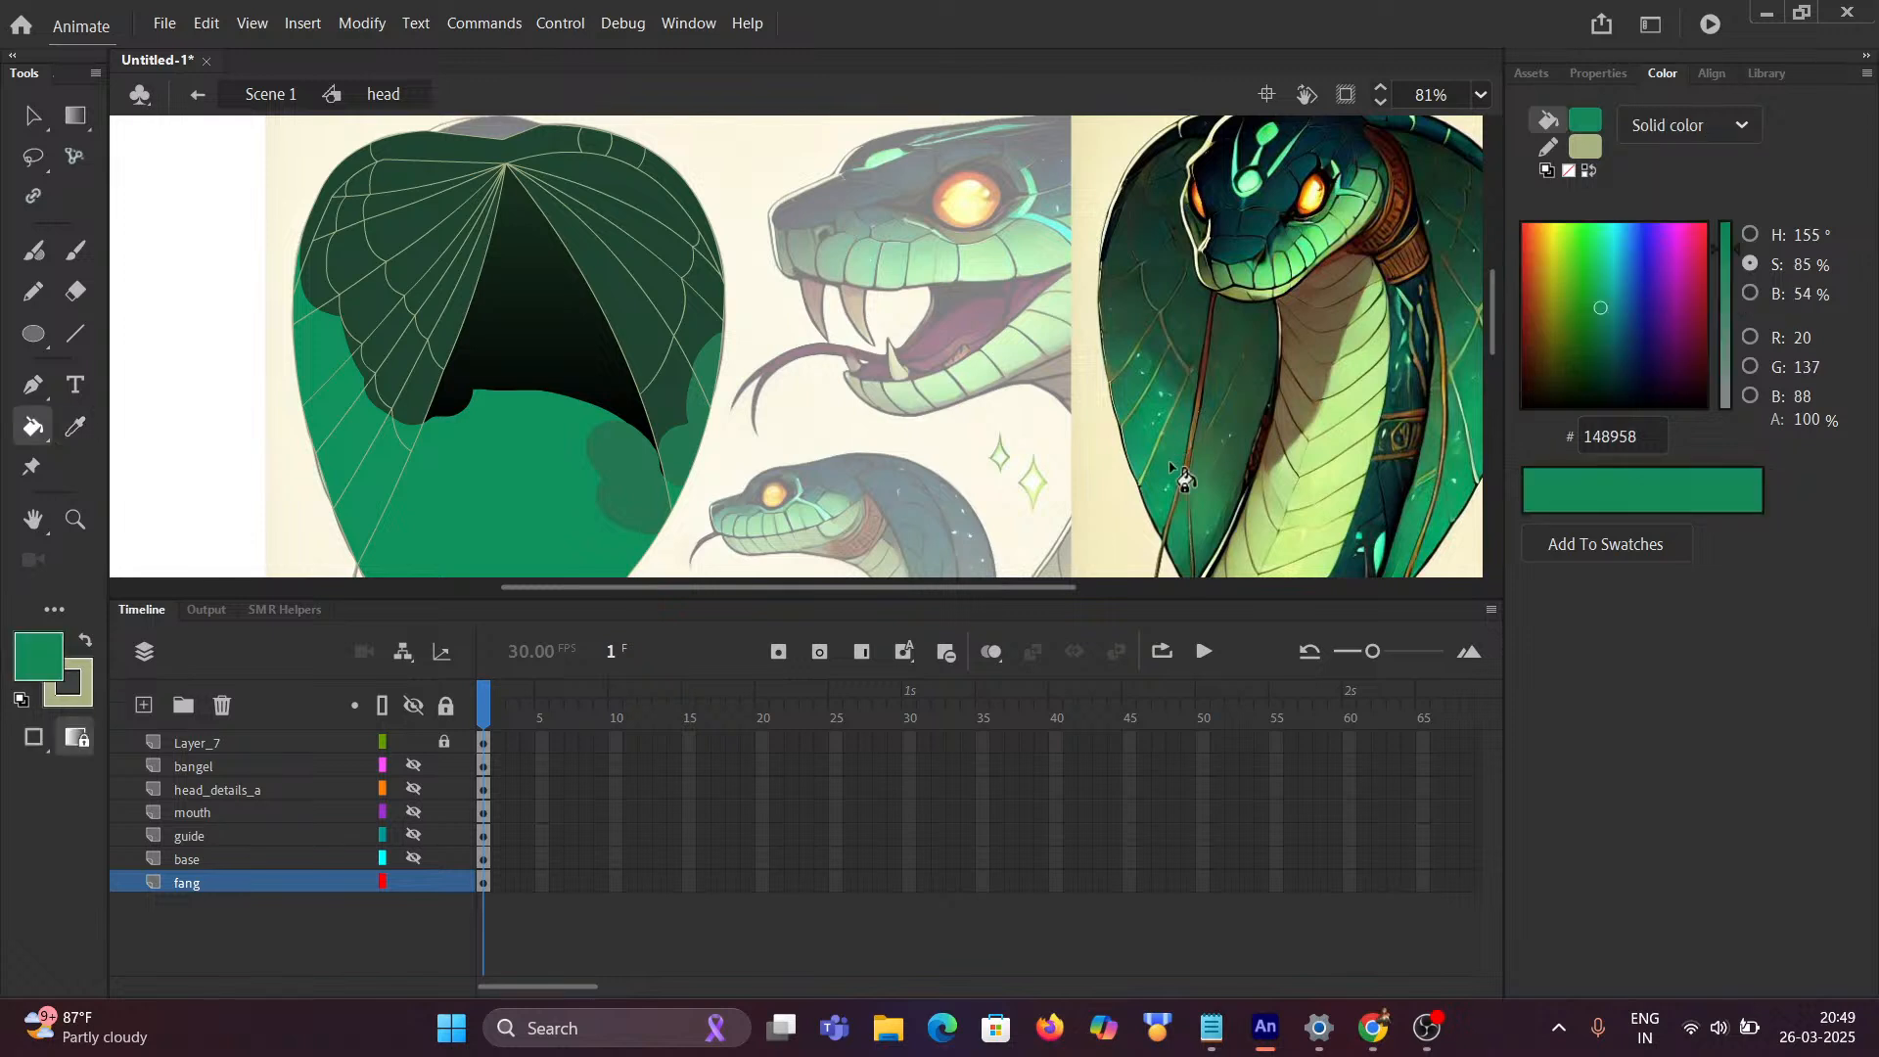
click(1180, 456)
click(1646, 438)
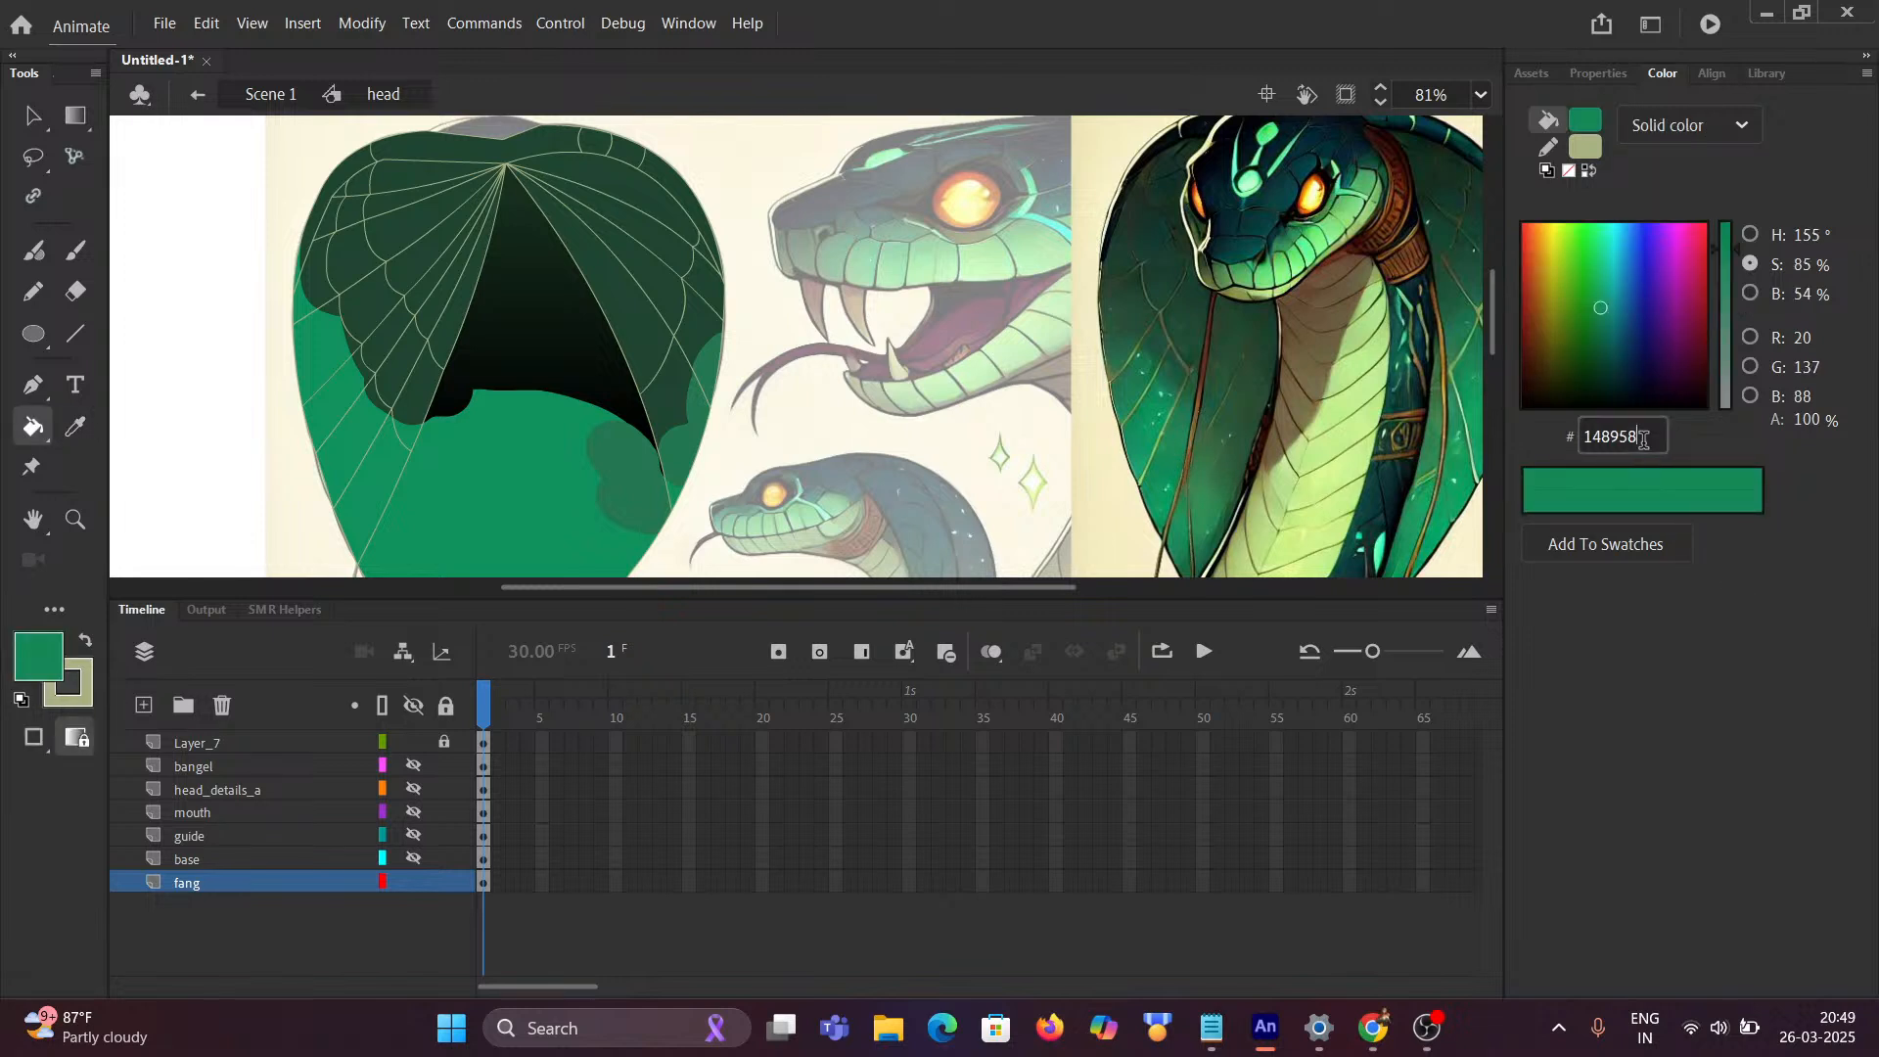
double_click(1646, 437)
key(ctrl+c)
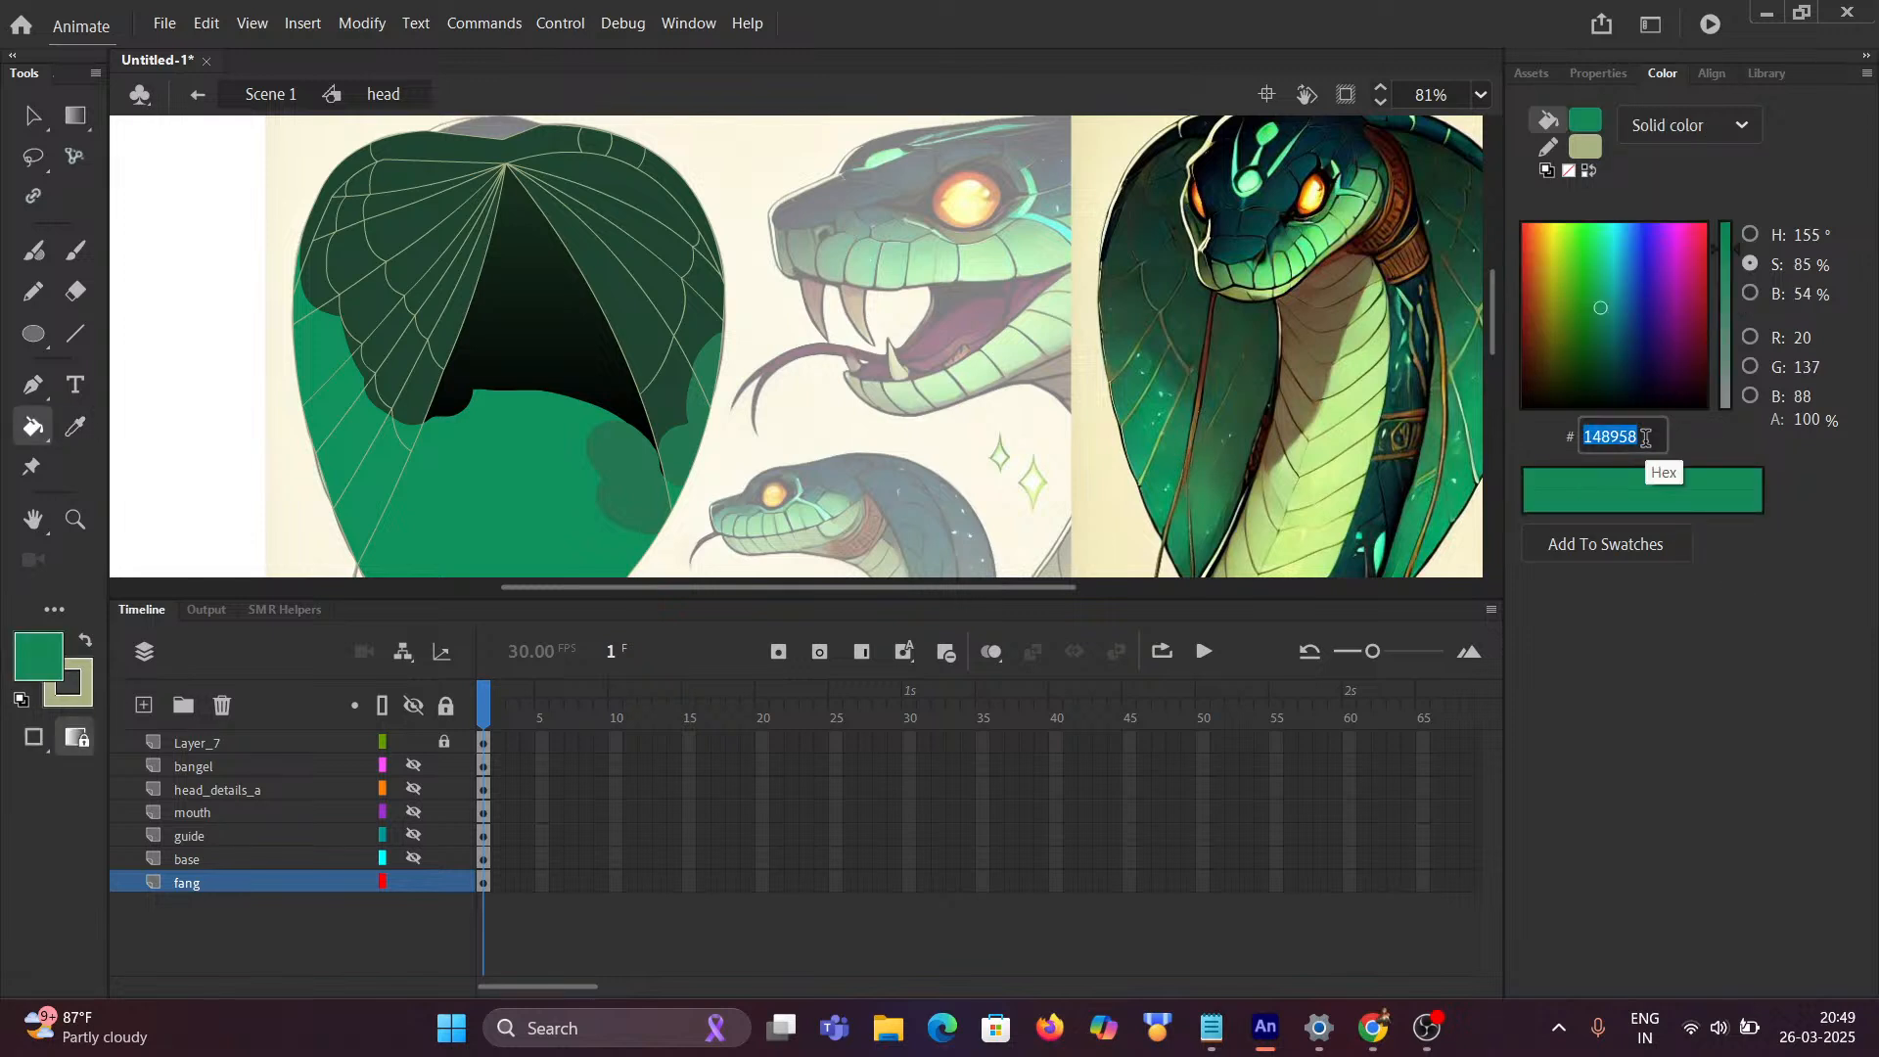
click(1721, 629)
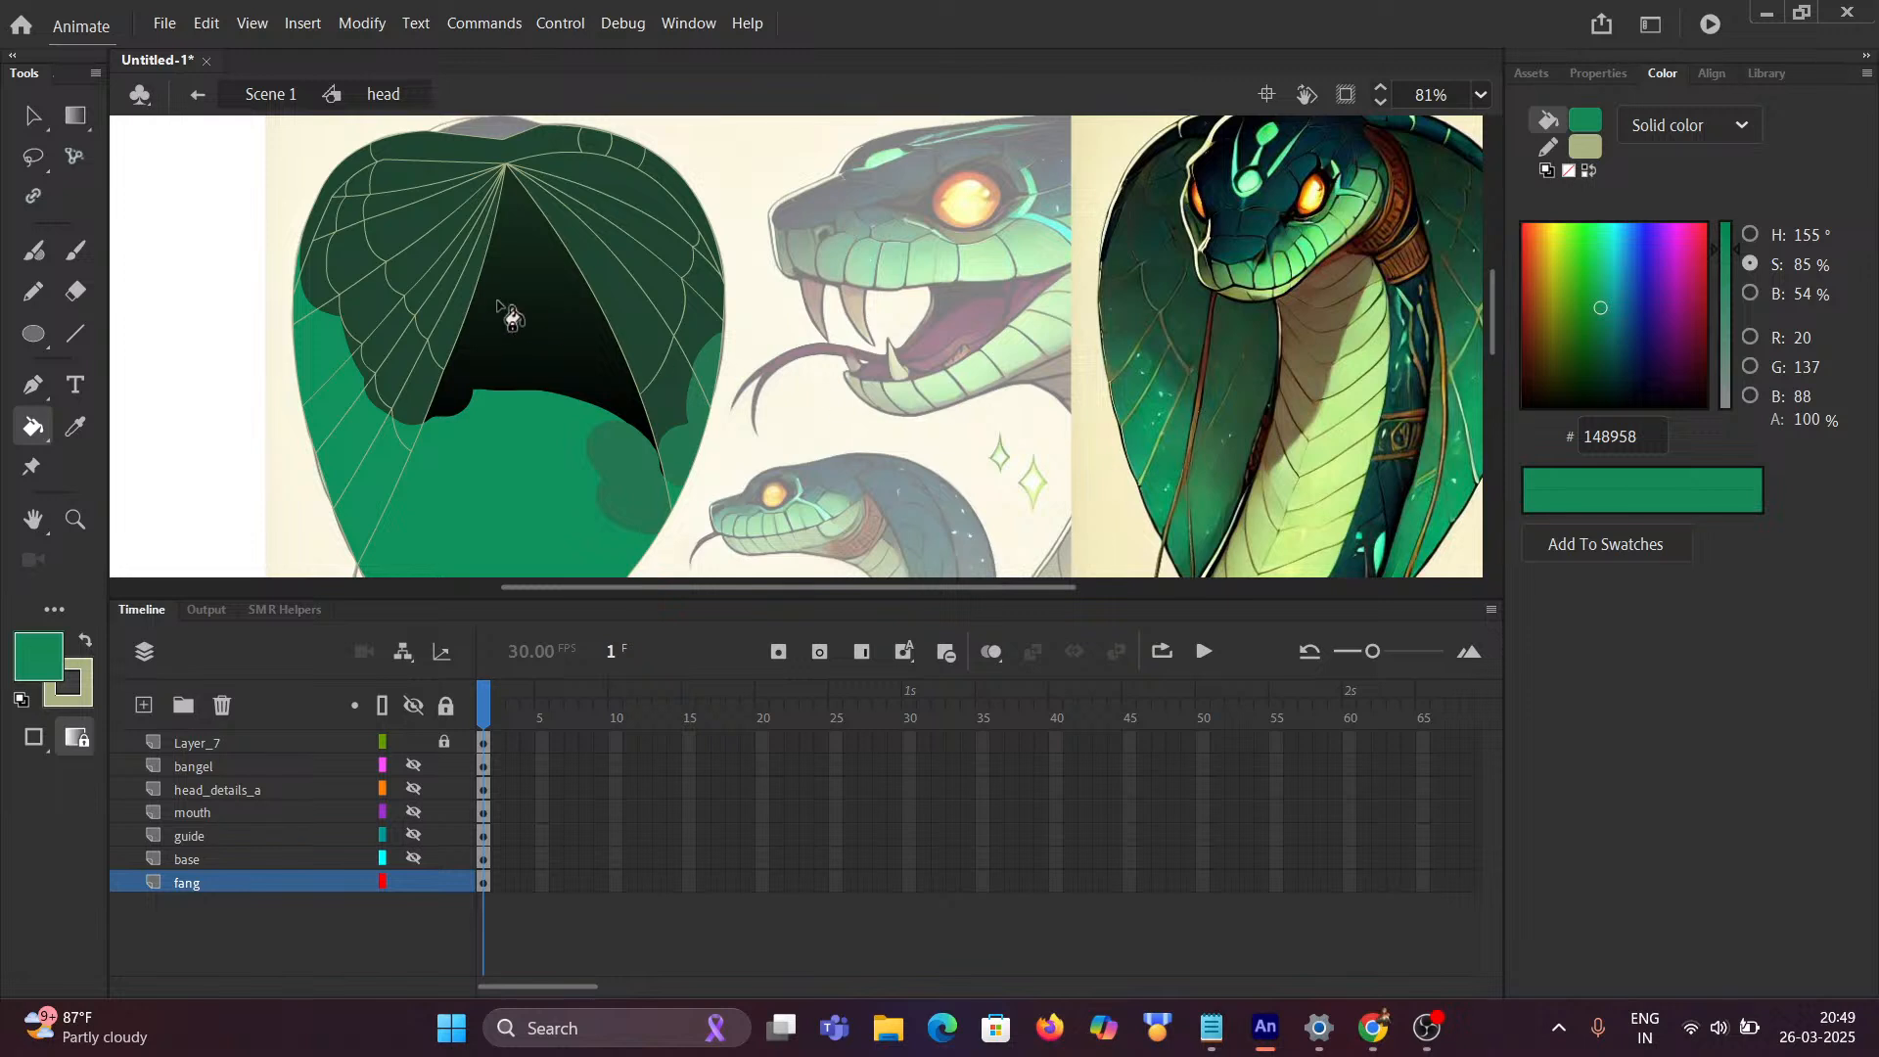
Step: Set the black end of the hood center section's gradient to the copied green 148958 and clear the selection
click(32, 116)
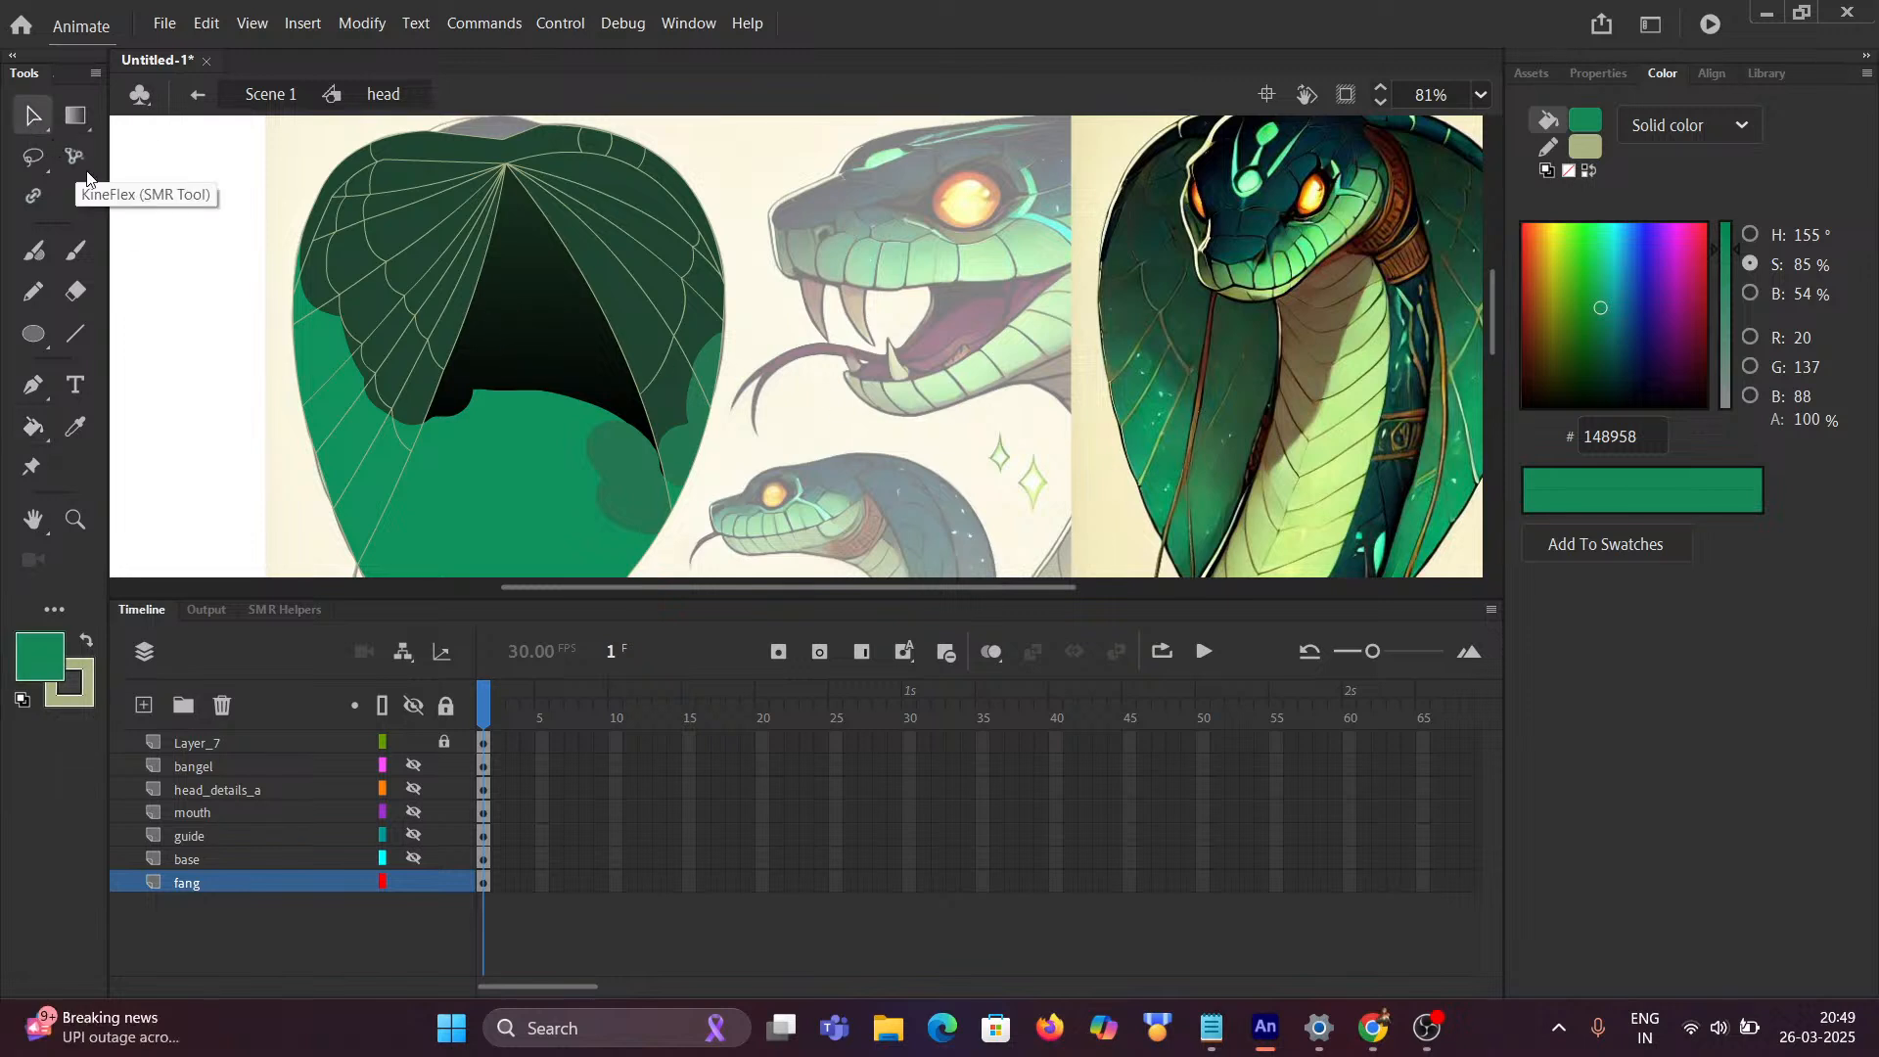
click(533, 333)
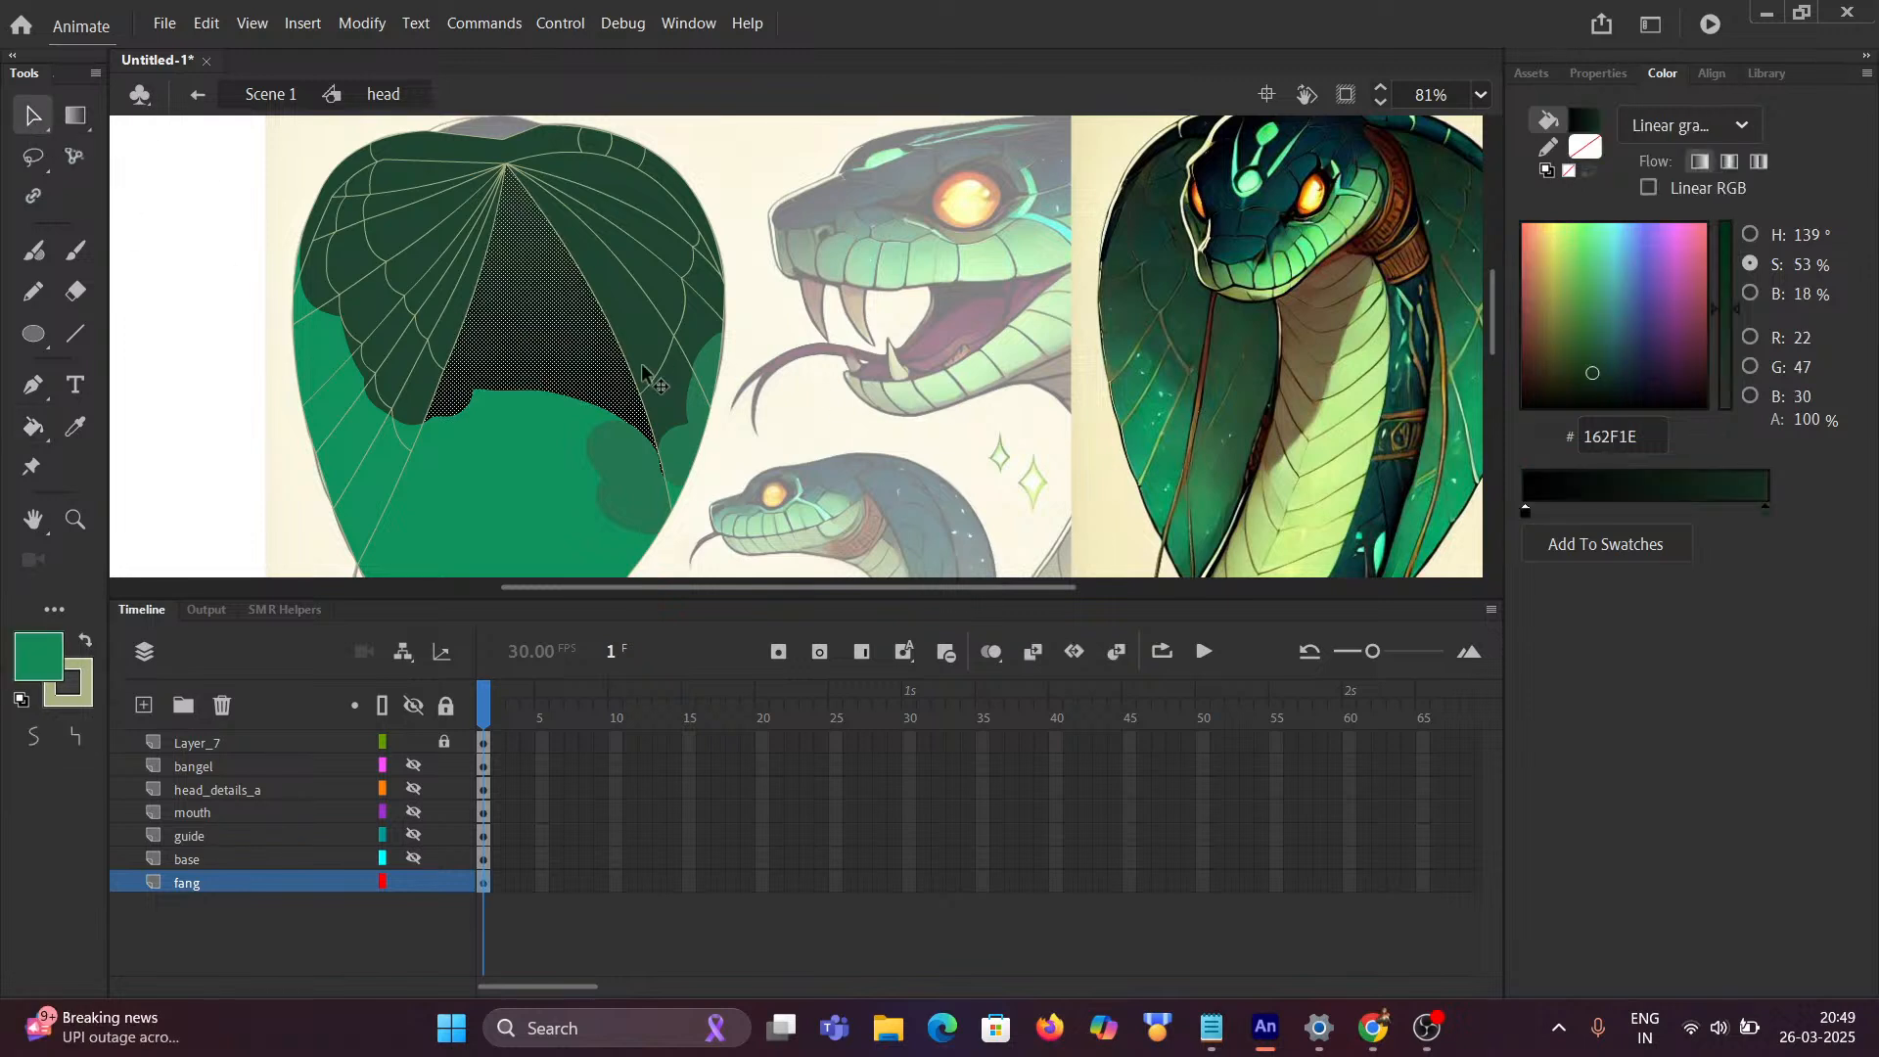
click(1524, 516)
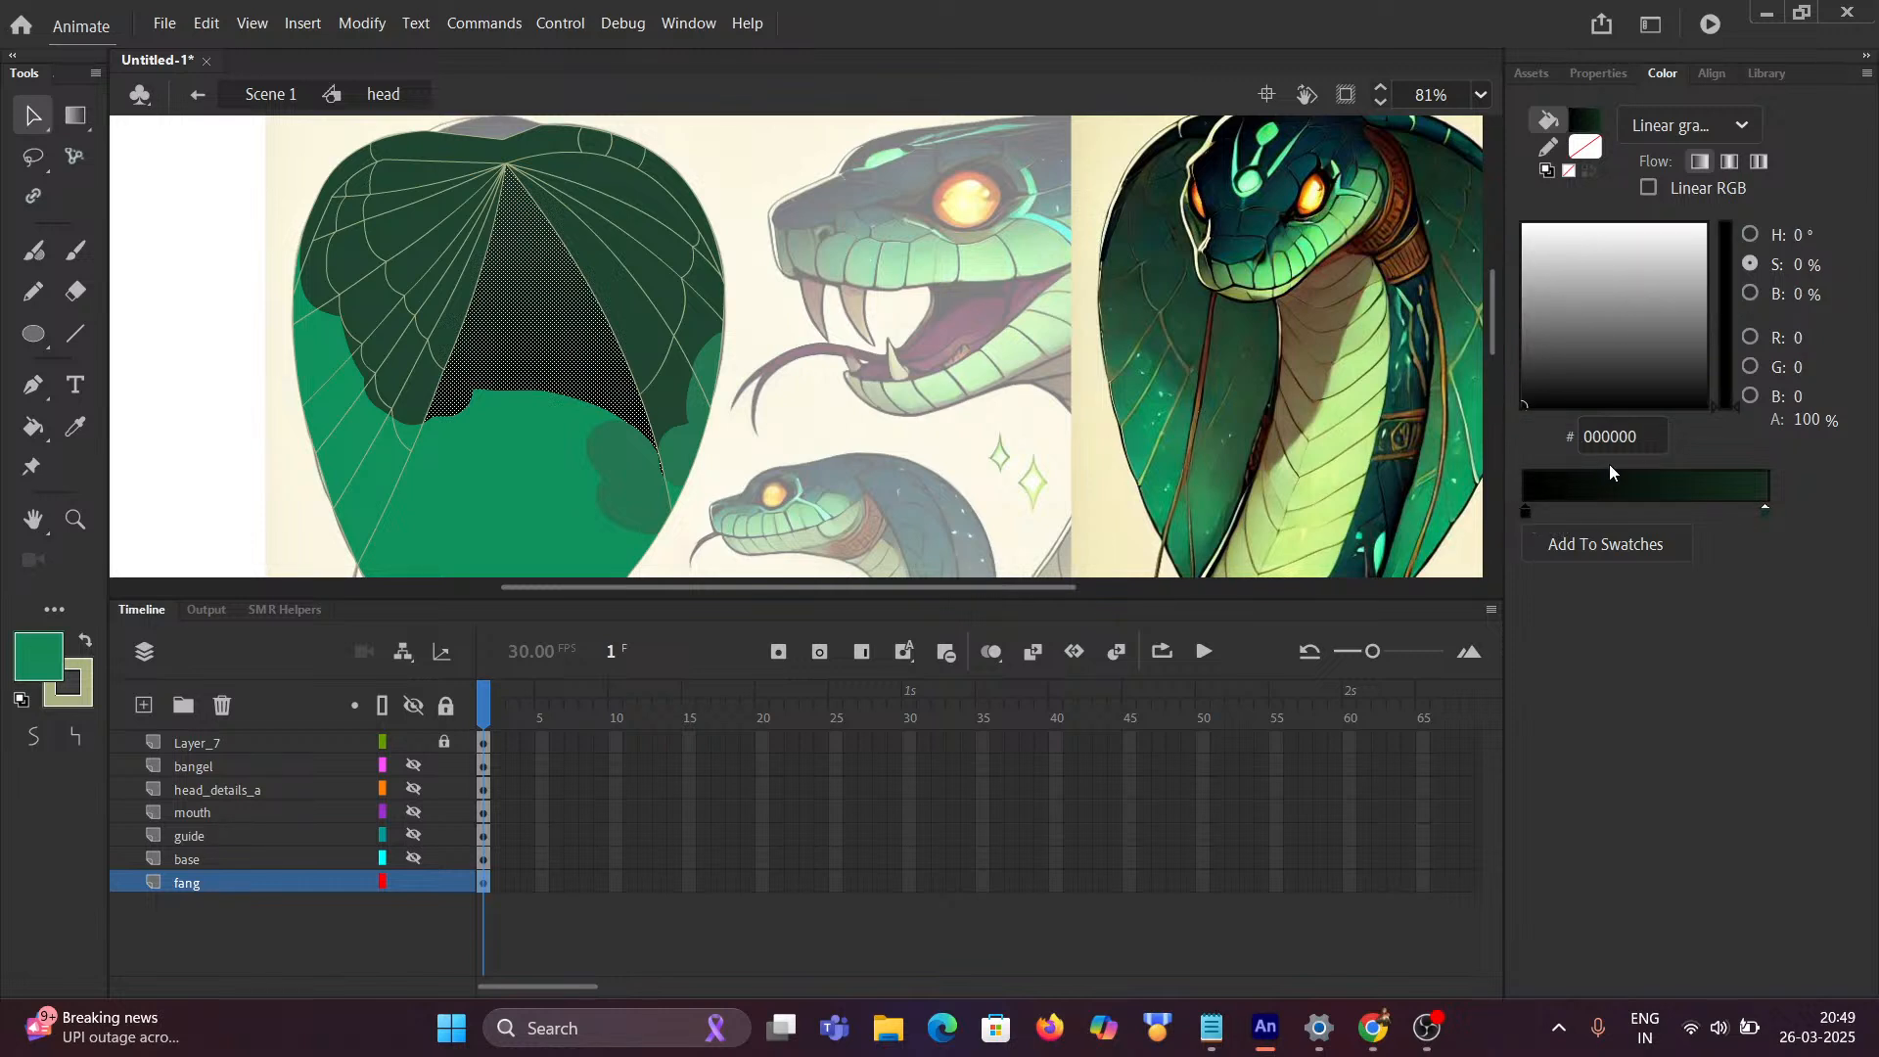
click(1640, 436)
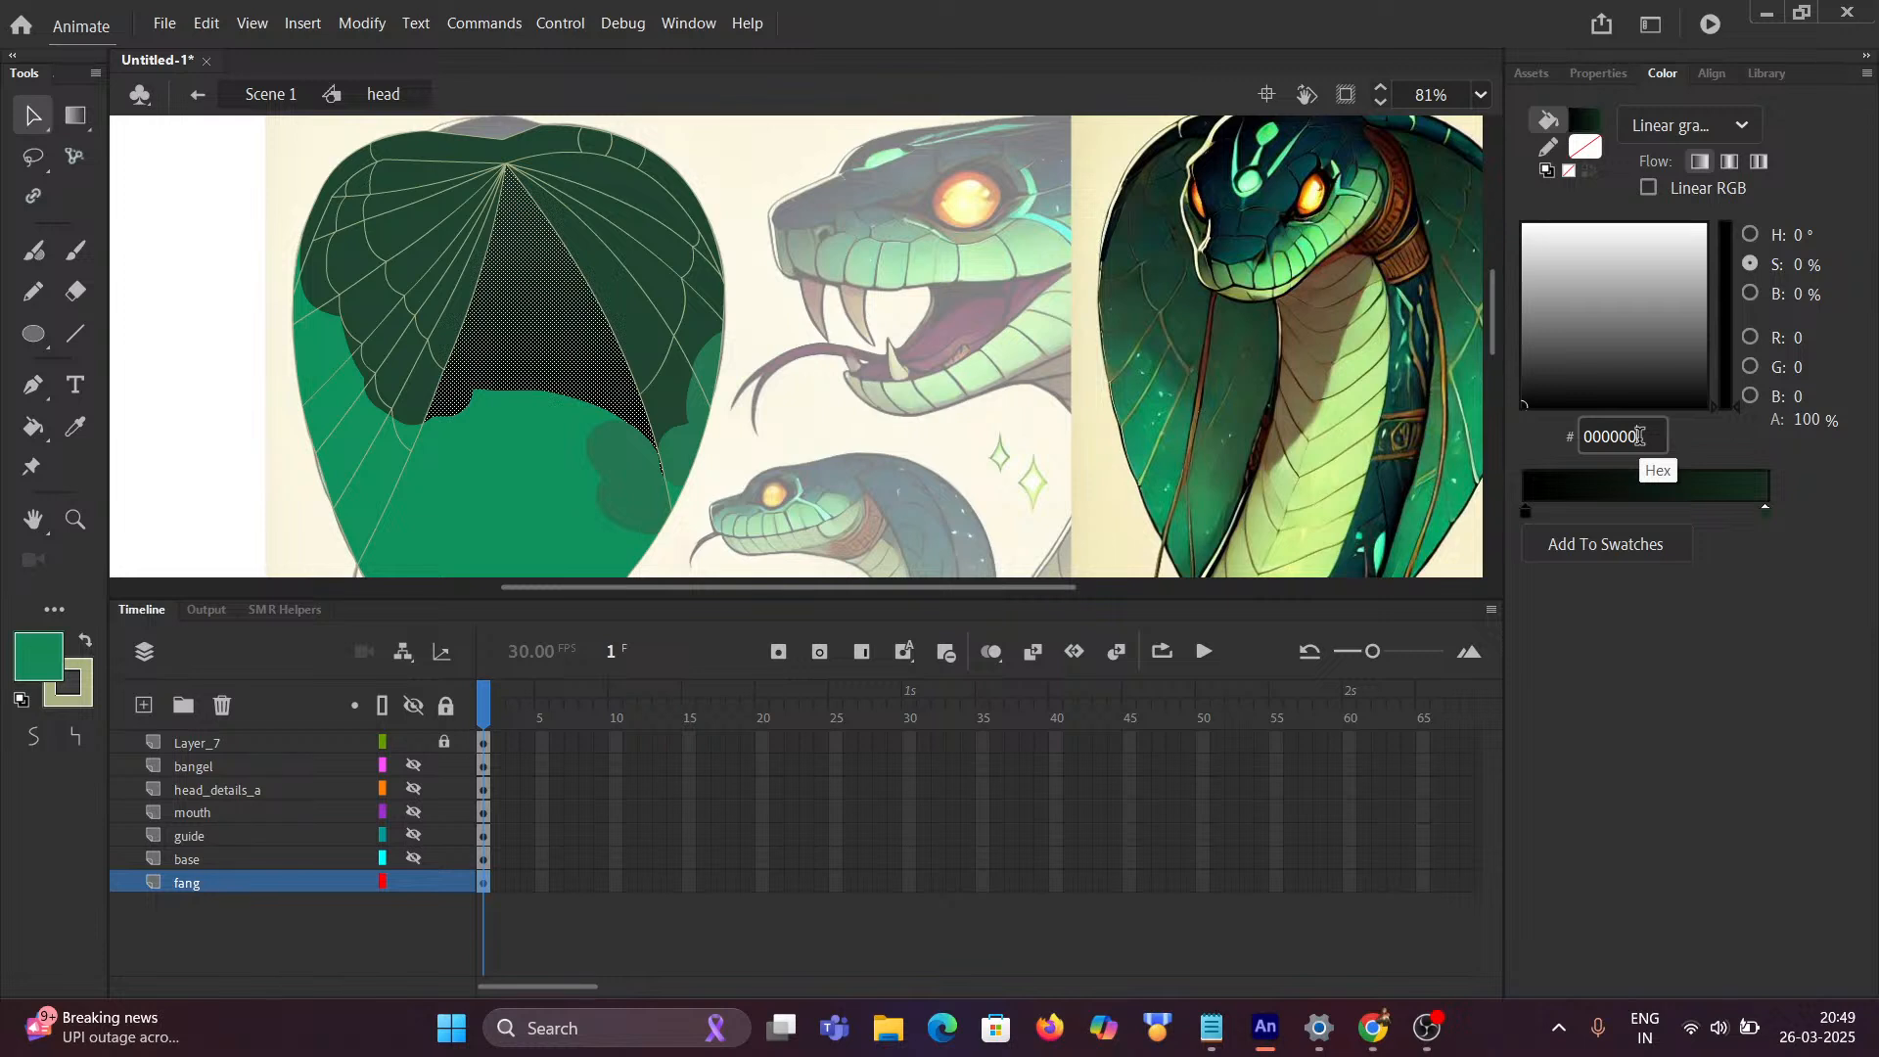
double_click(1640, 436)
key(ctrl+v)
click(1714, 656)
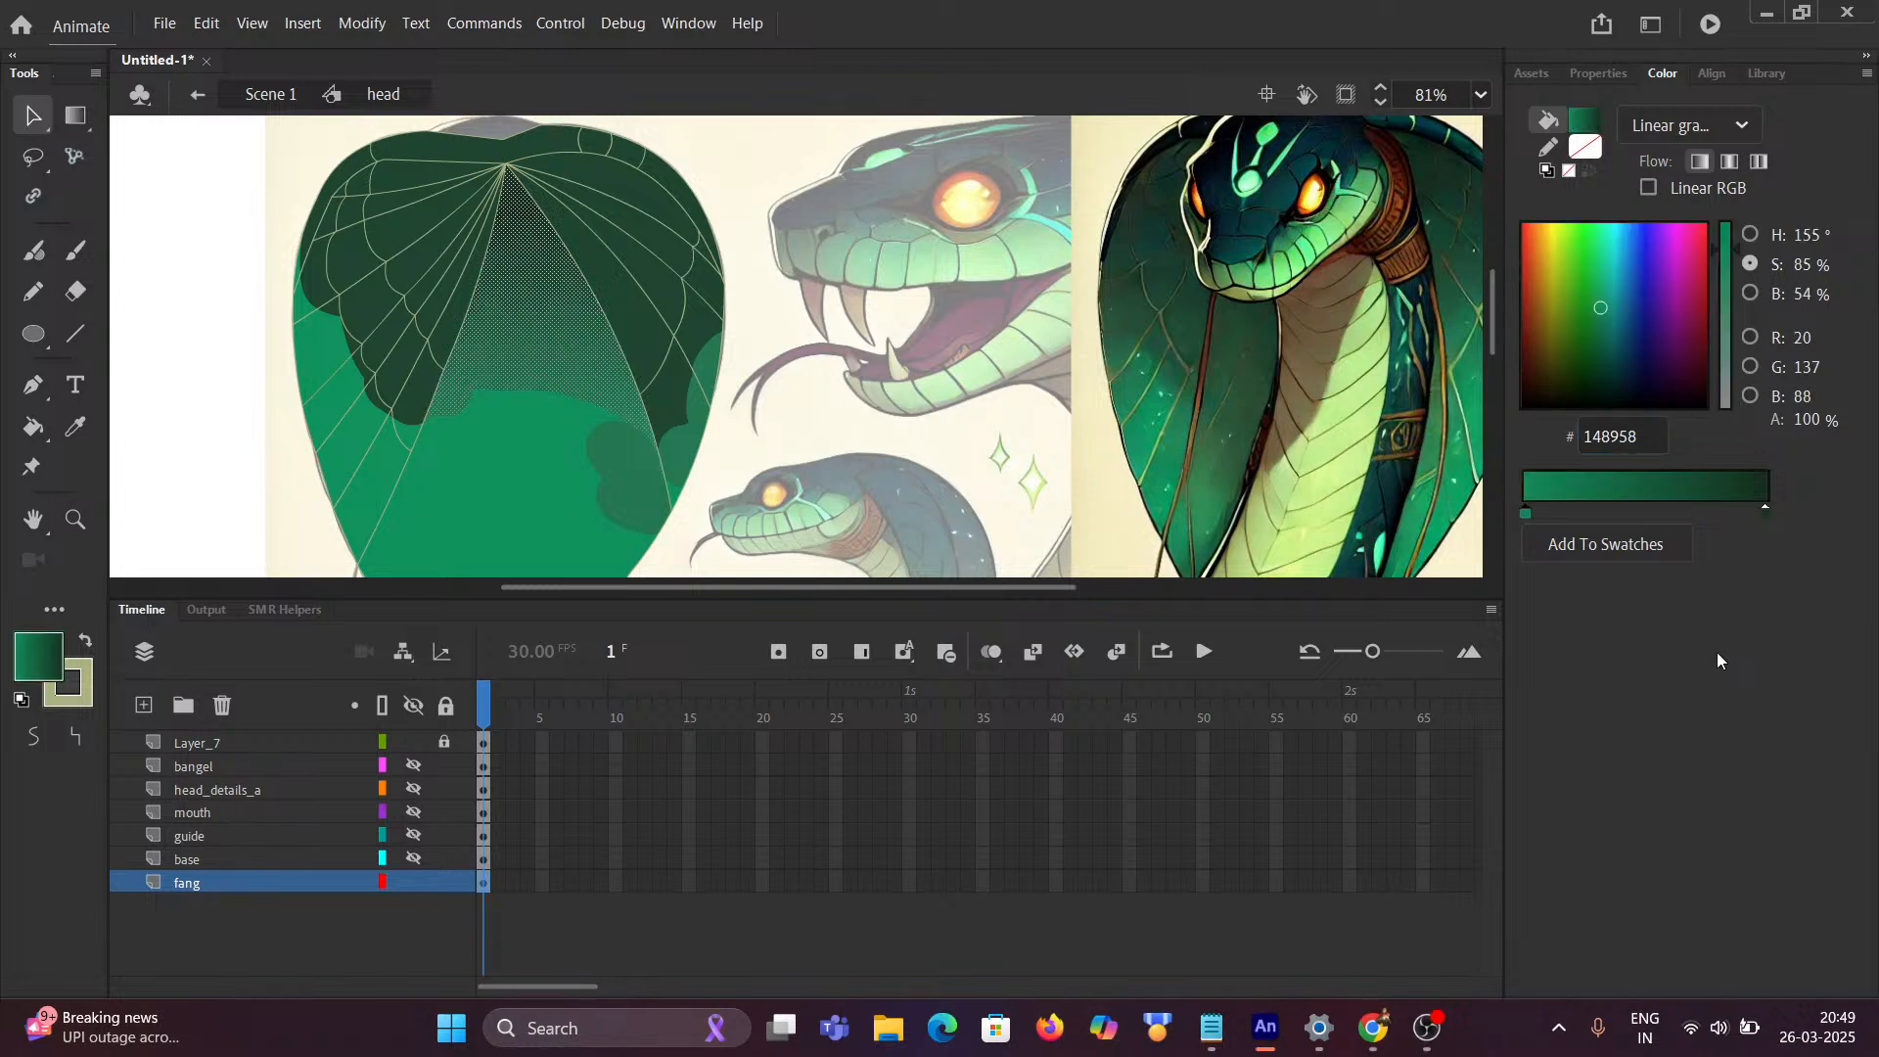
click(891, 446)
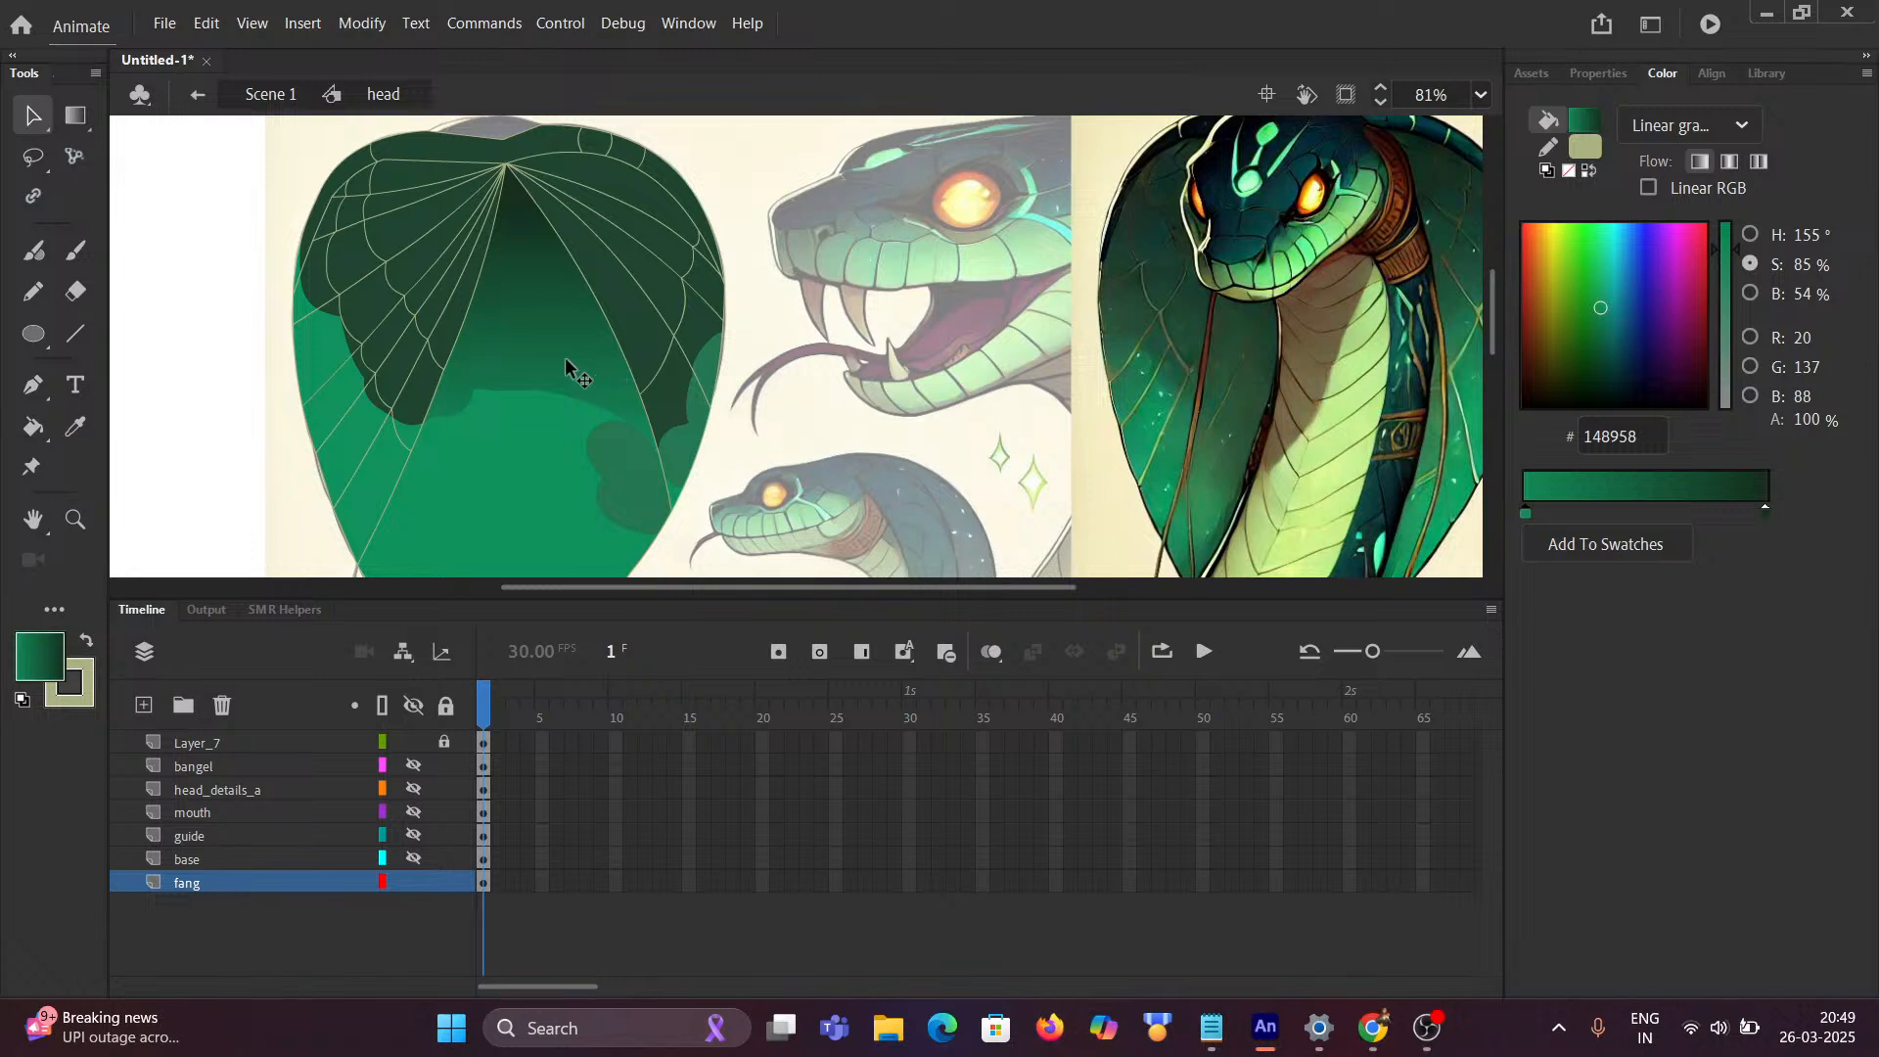
scroll(566, 365, up, 3)
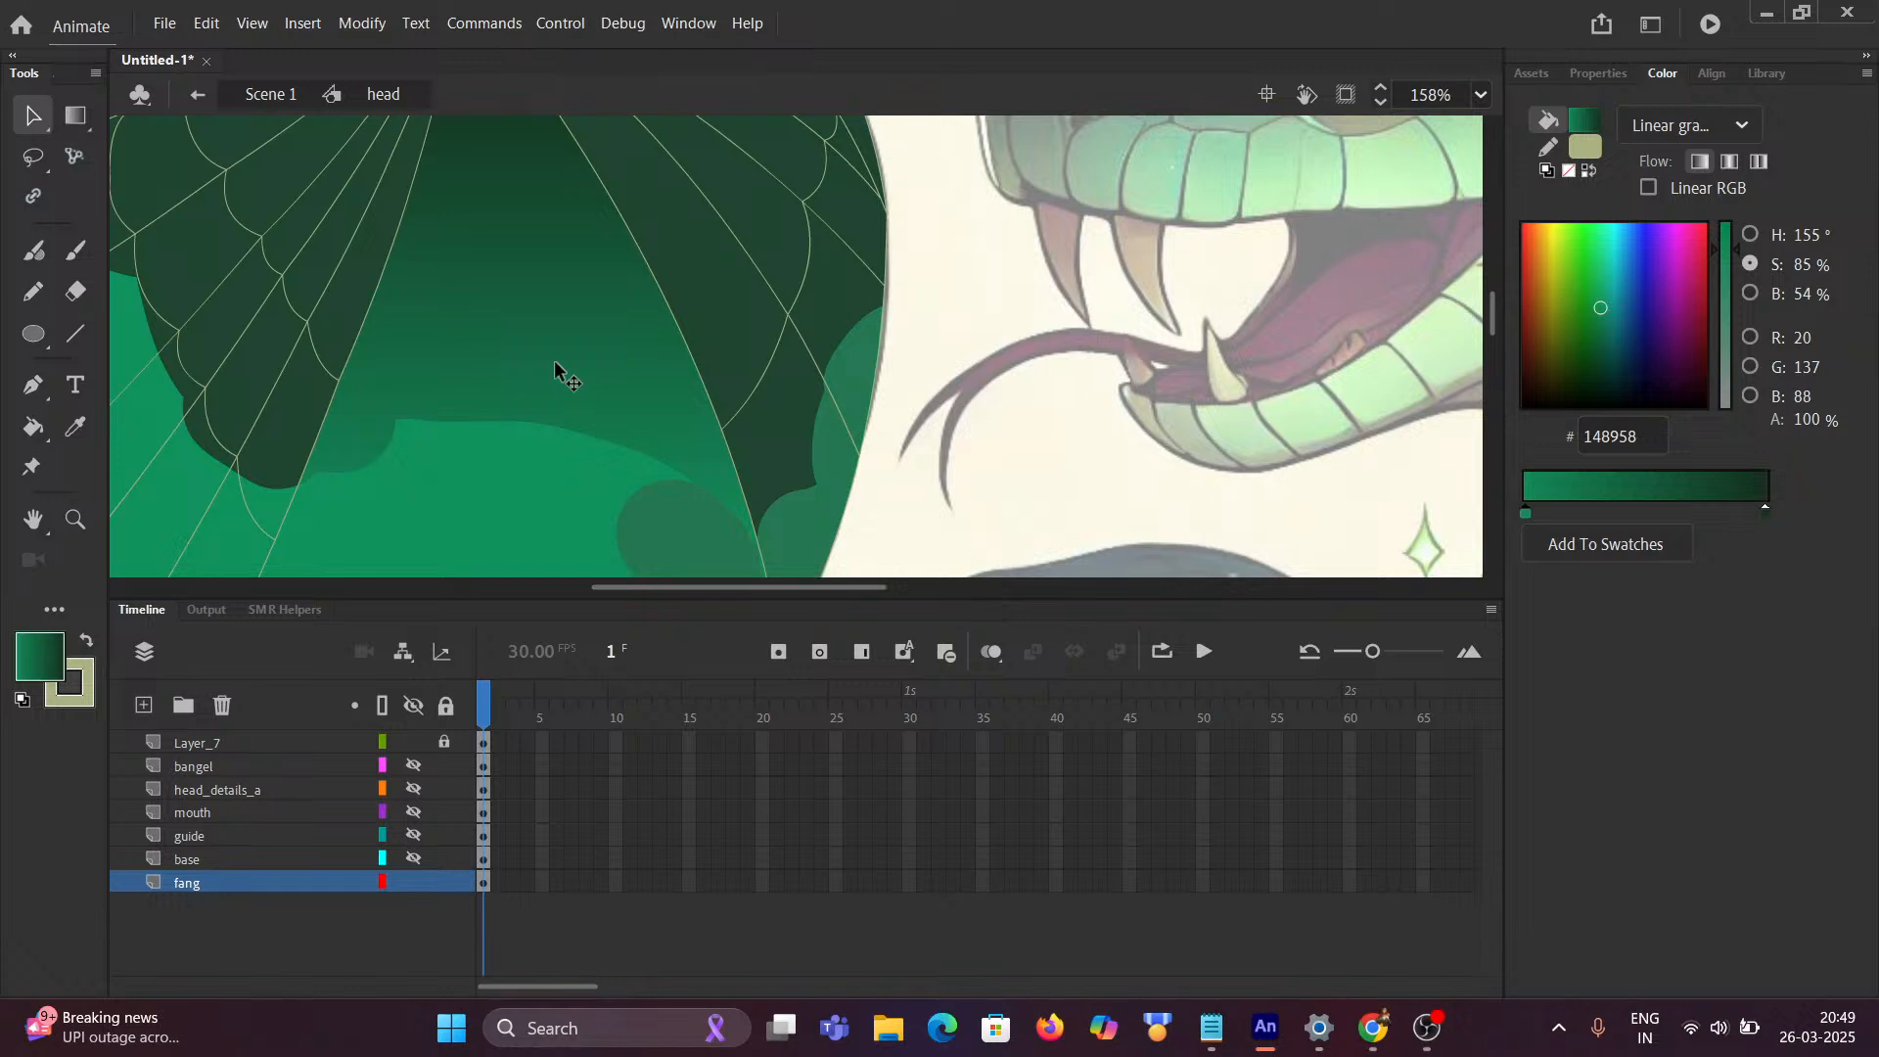
Step: Select the hood's center section and sample its green linear gradient as the fill for the surrounding sections
scroll(554, 361, down, 4)
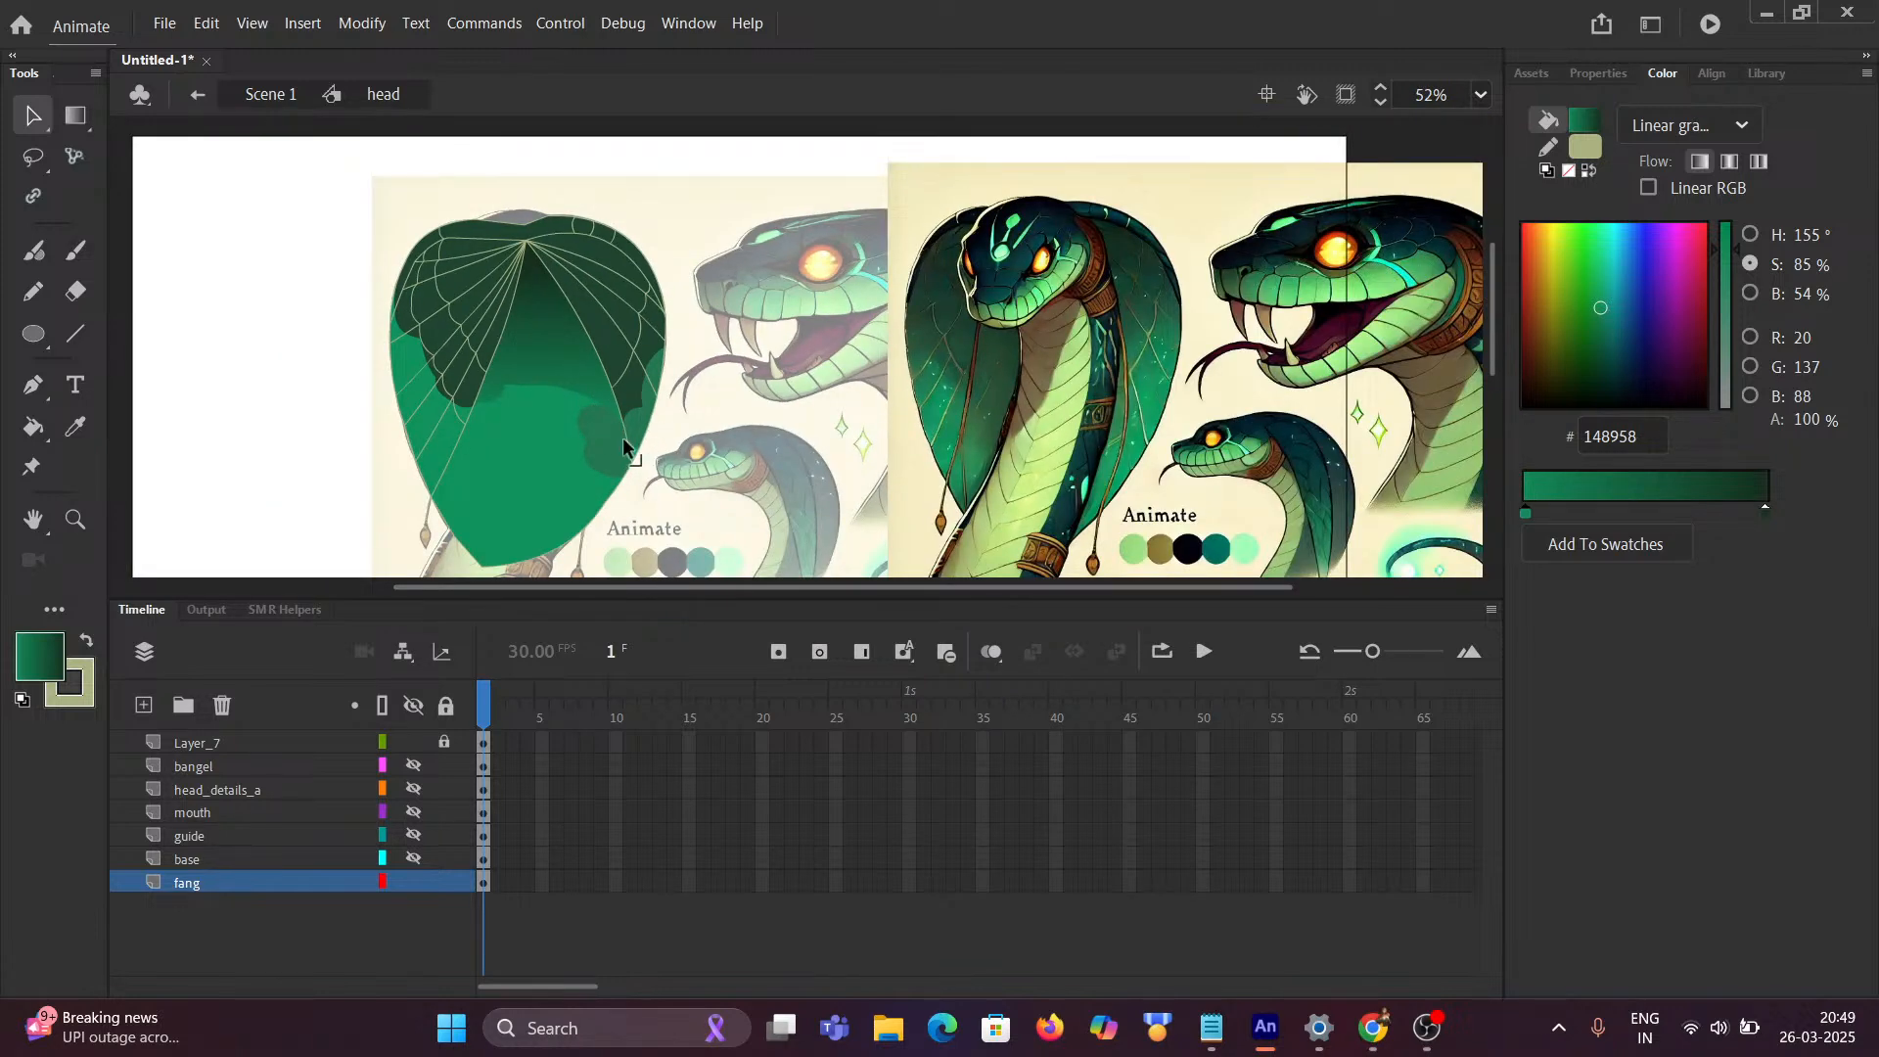
scroll(534, 371, up, 3)
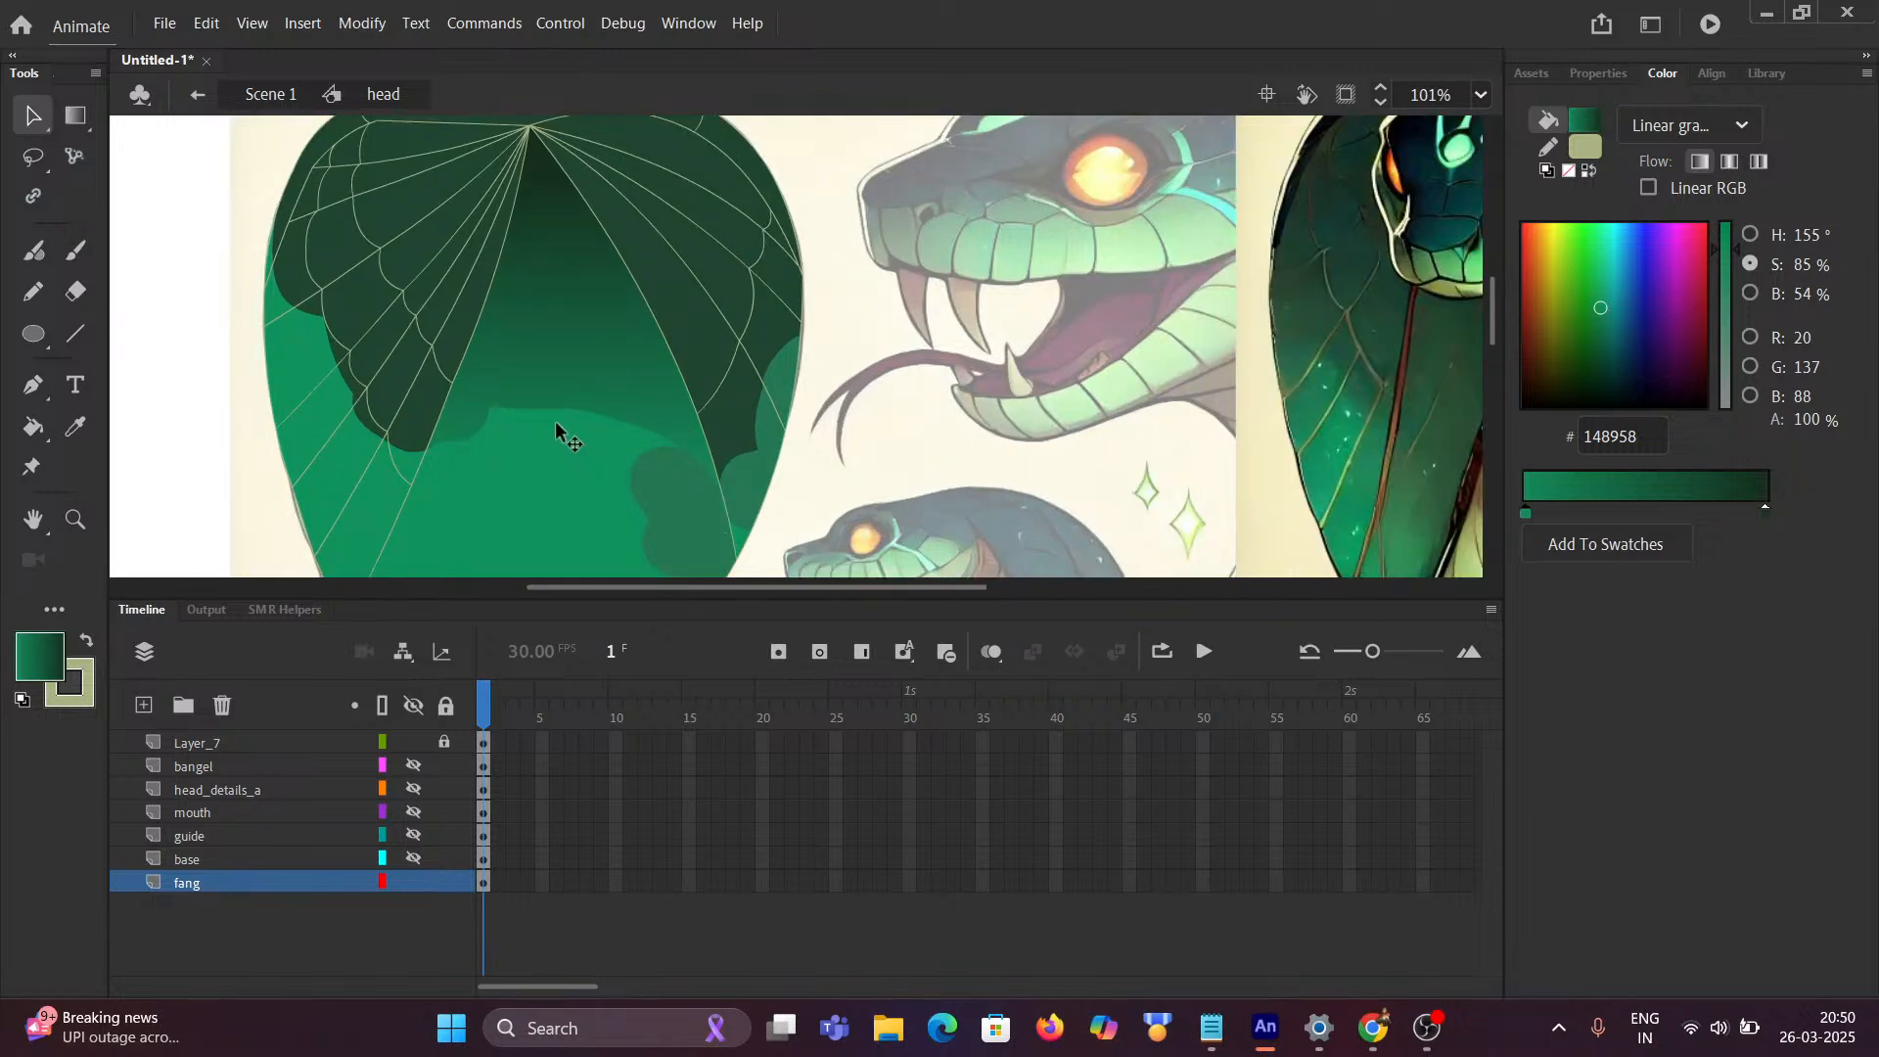
scroll(555, 421, down, 2)
scroll(548, 337, up, 3)
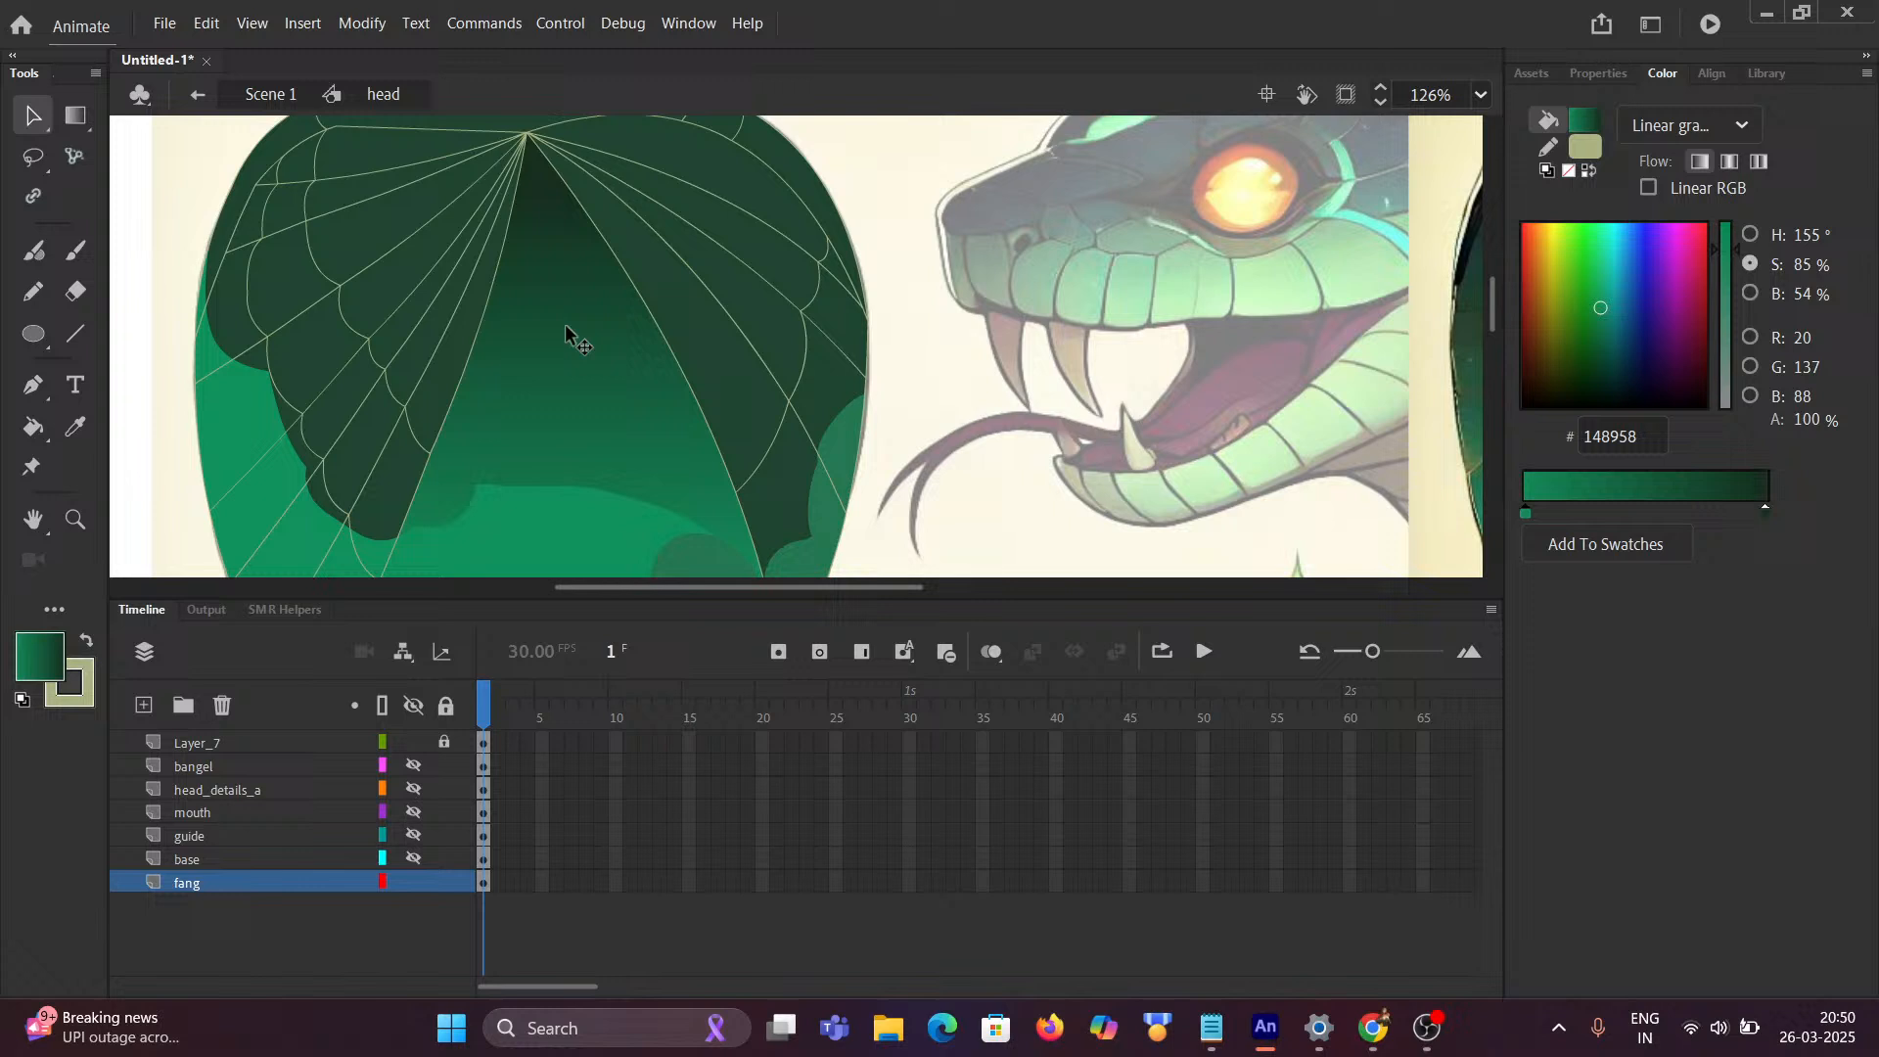
click(616, 372)
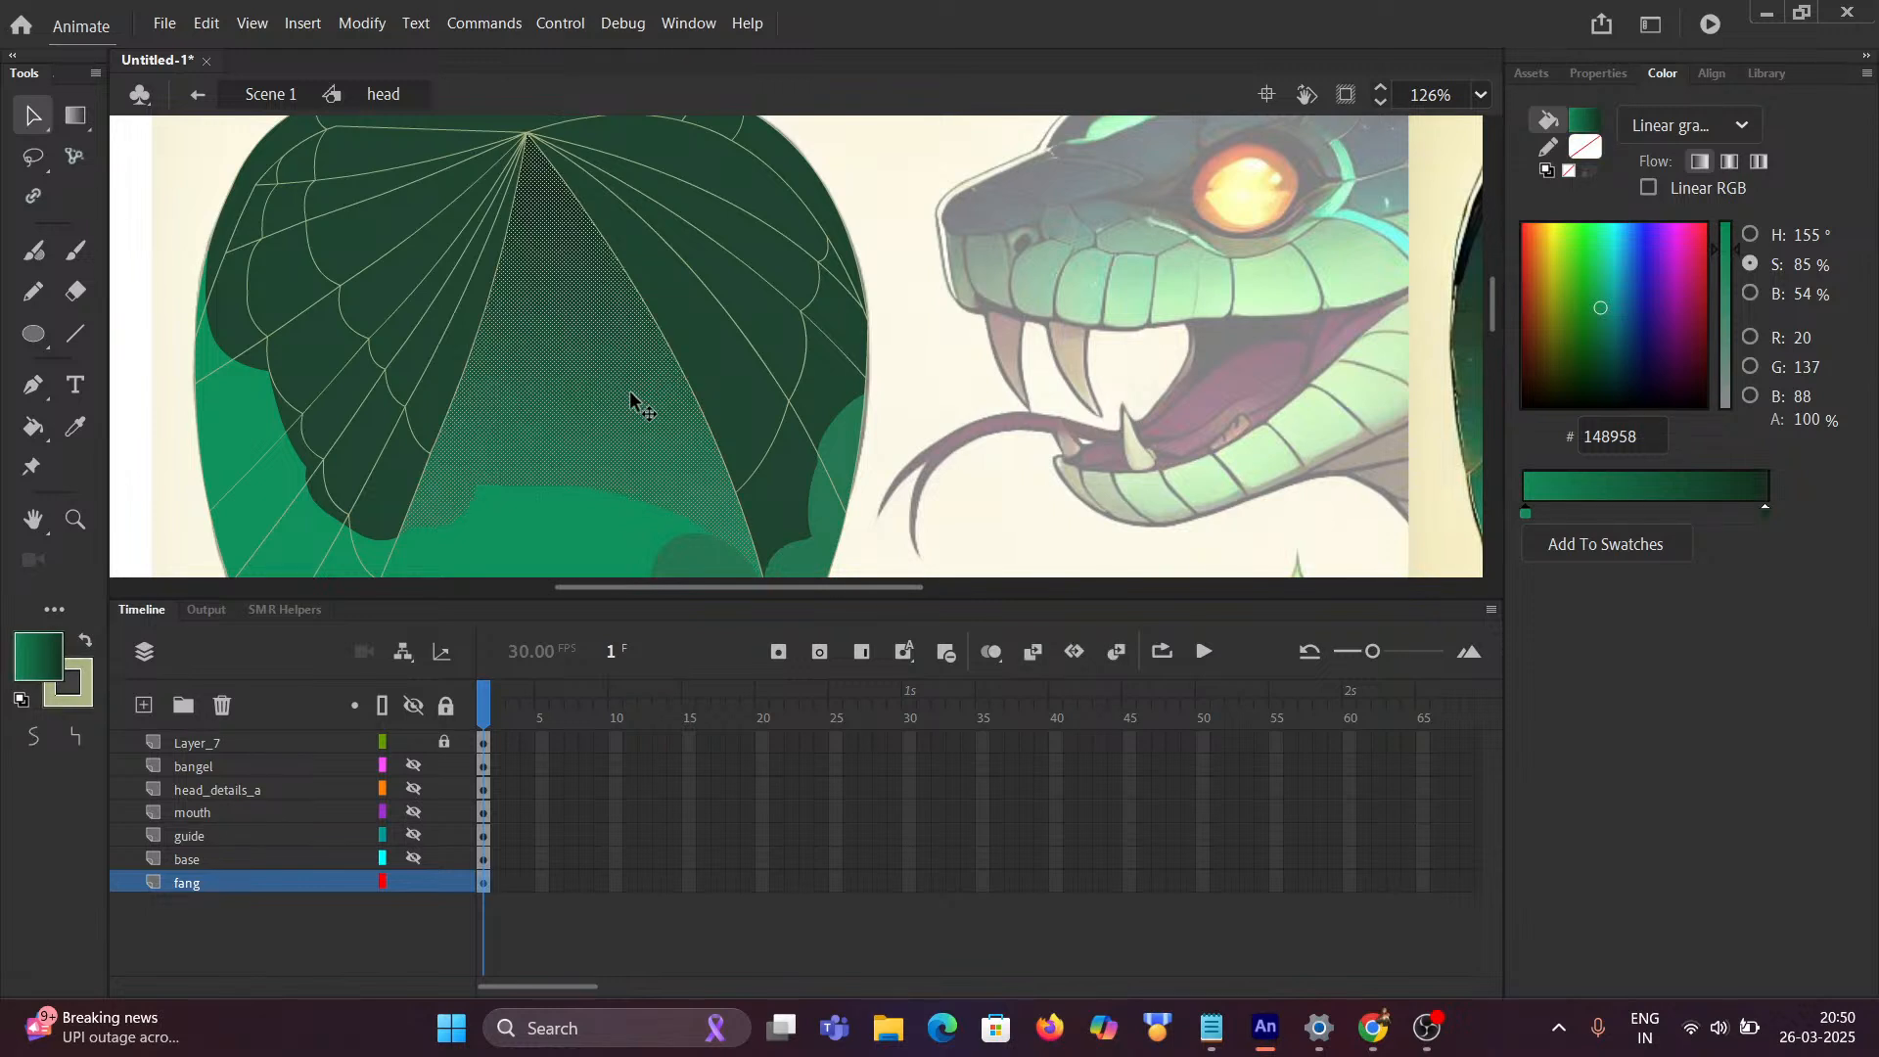
key(i)
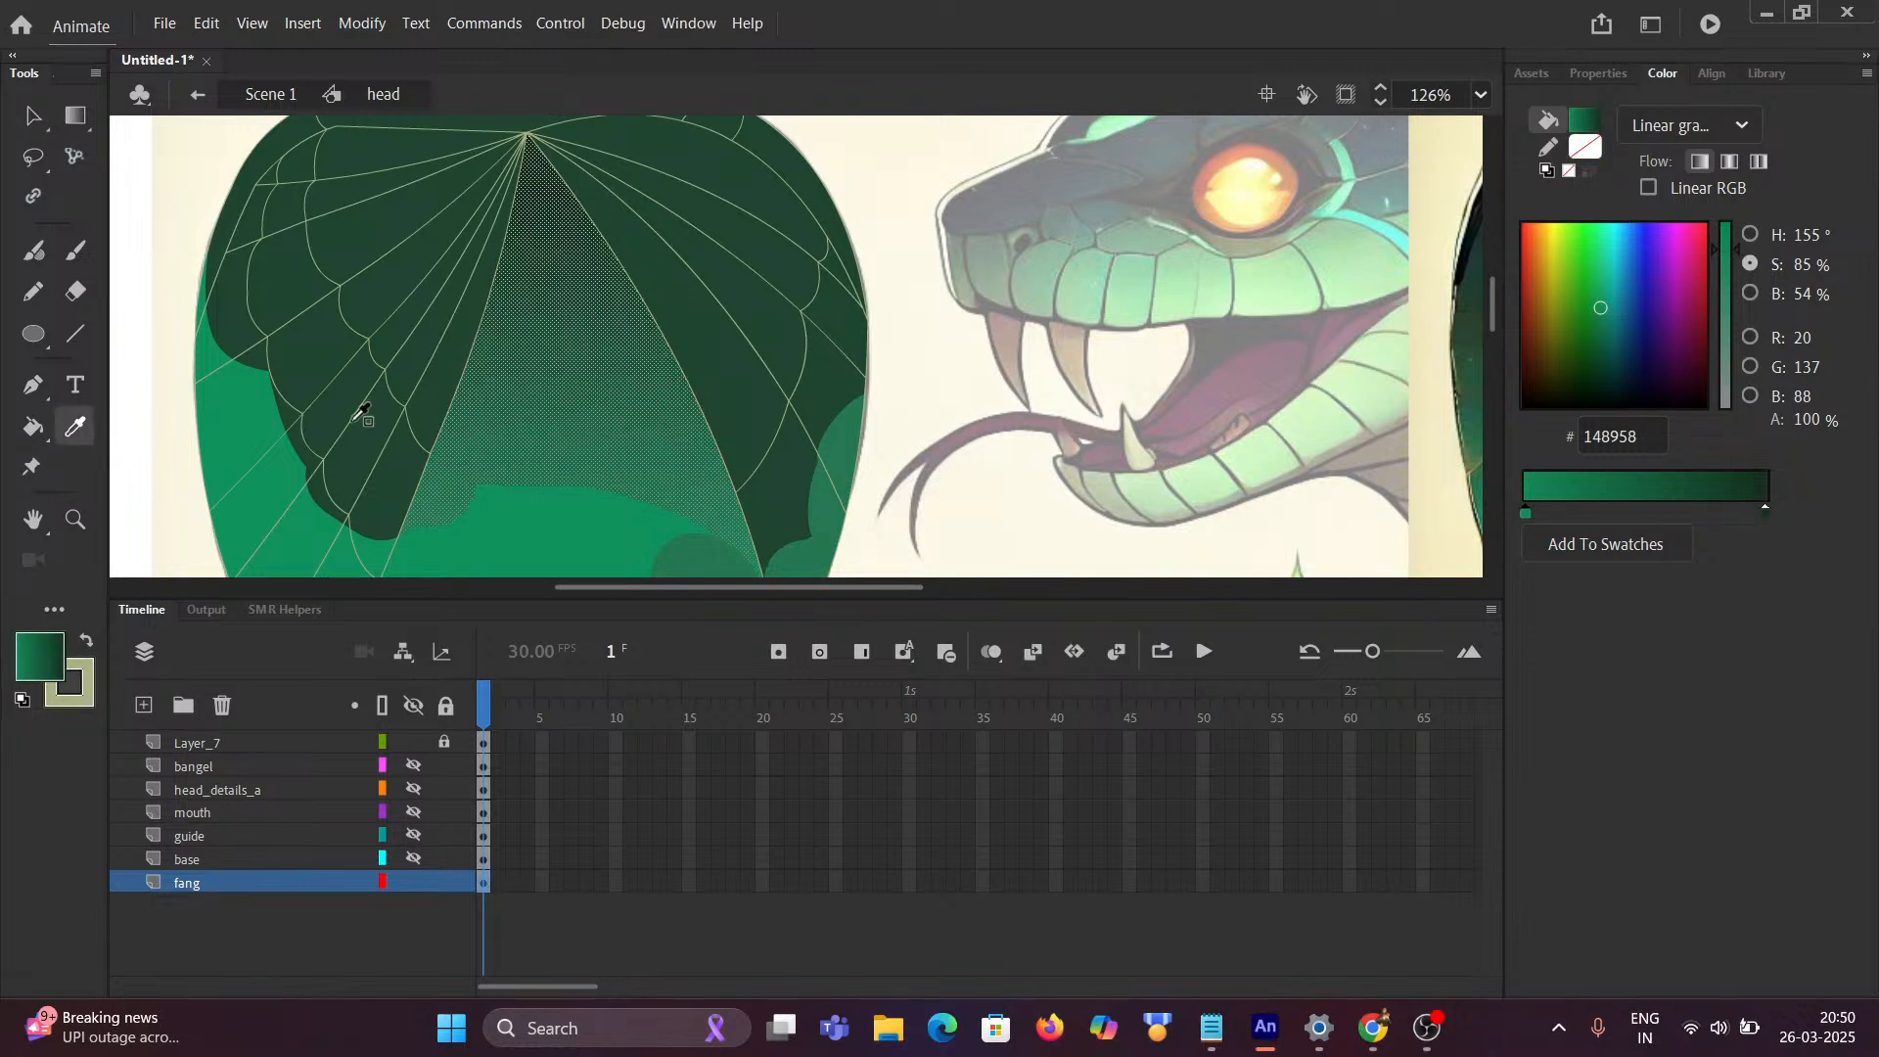
click(545, 390)
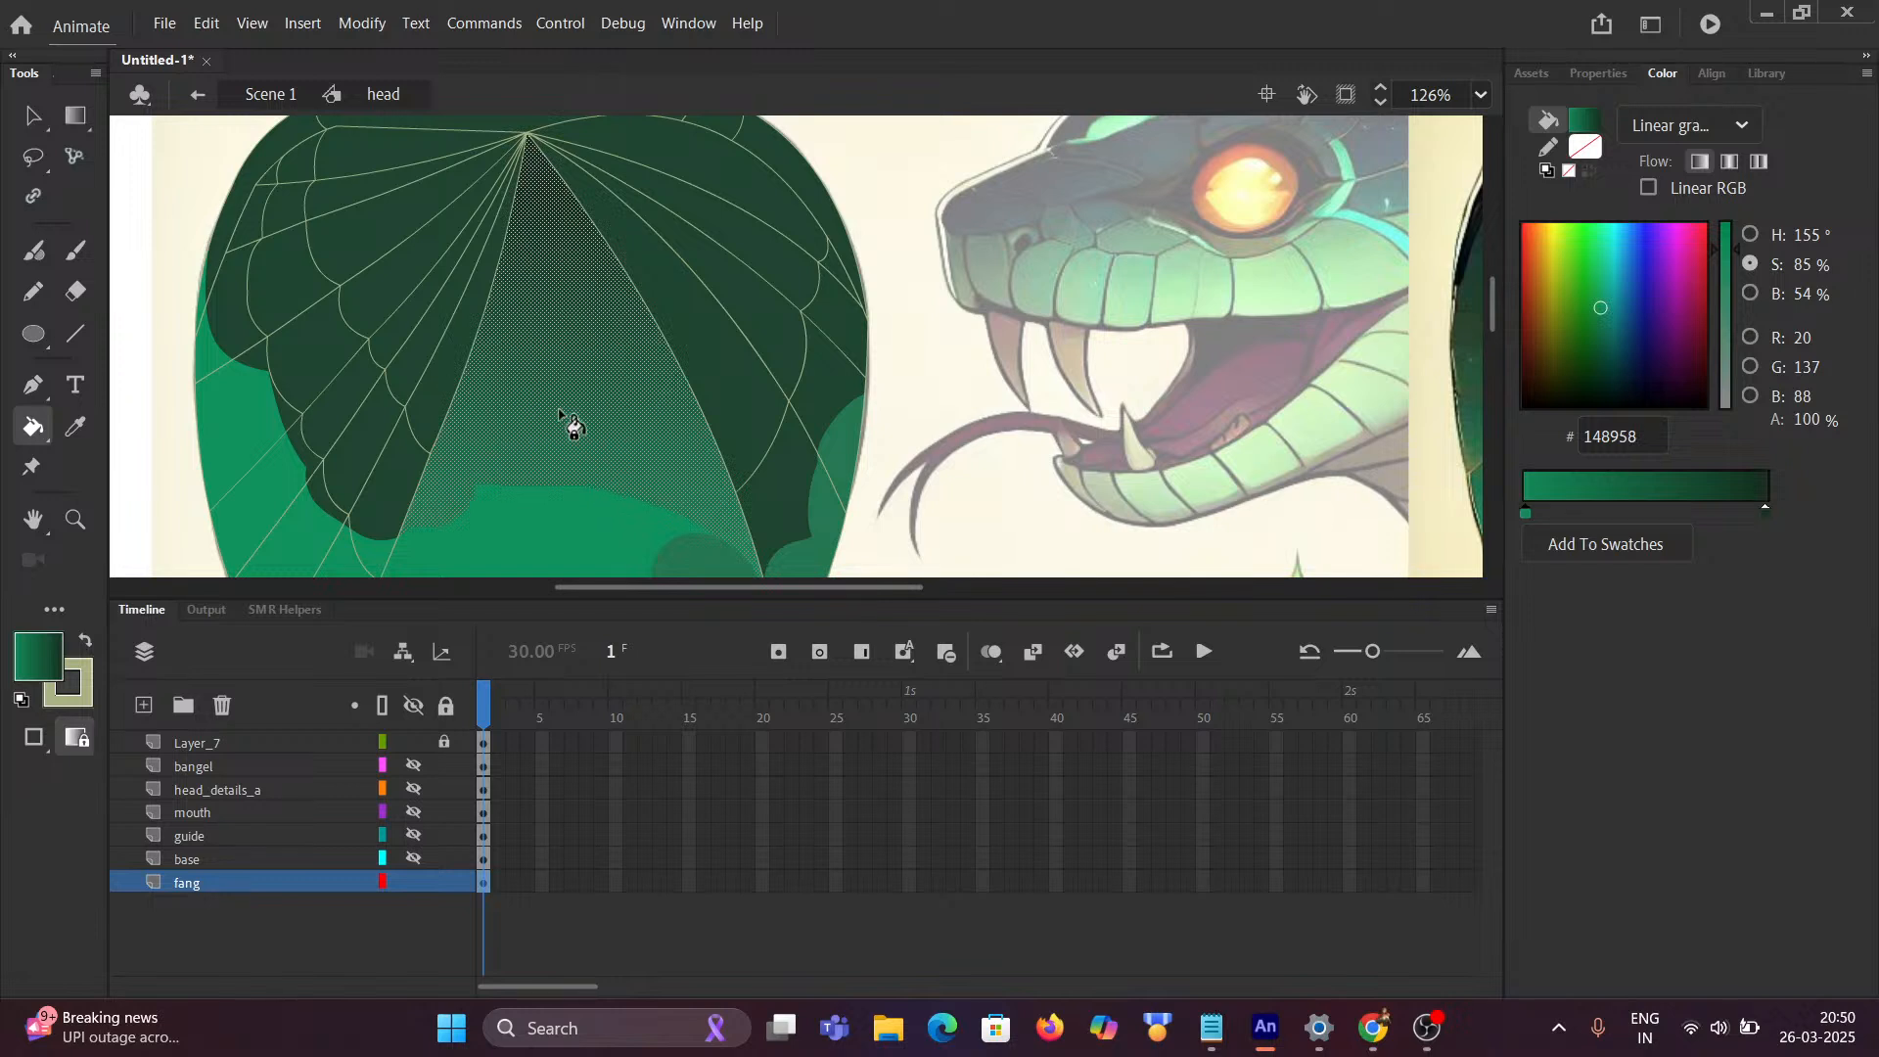
Step: Fill the inner row of vein segments on the hood's left half with the sampled green gradient
click(457, 396)
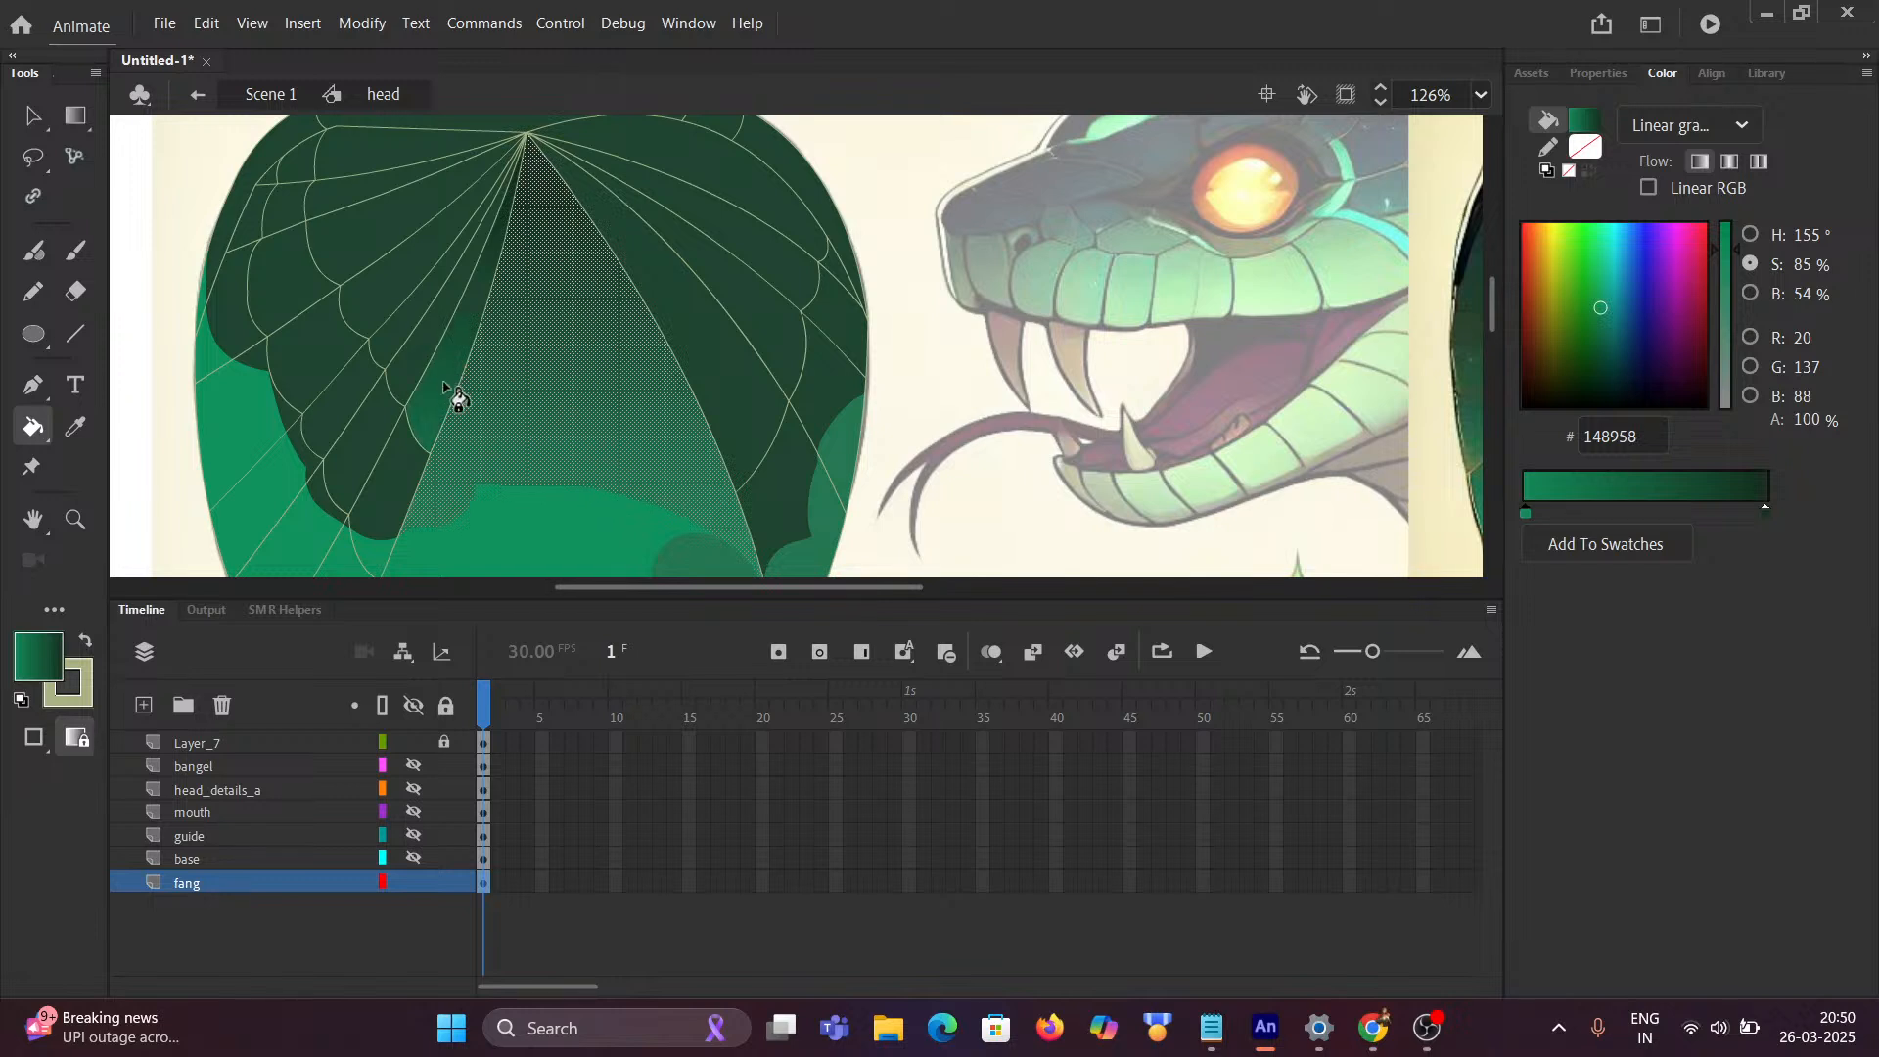
click(435, 355)
click(419, 313)
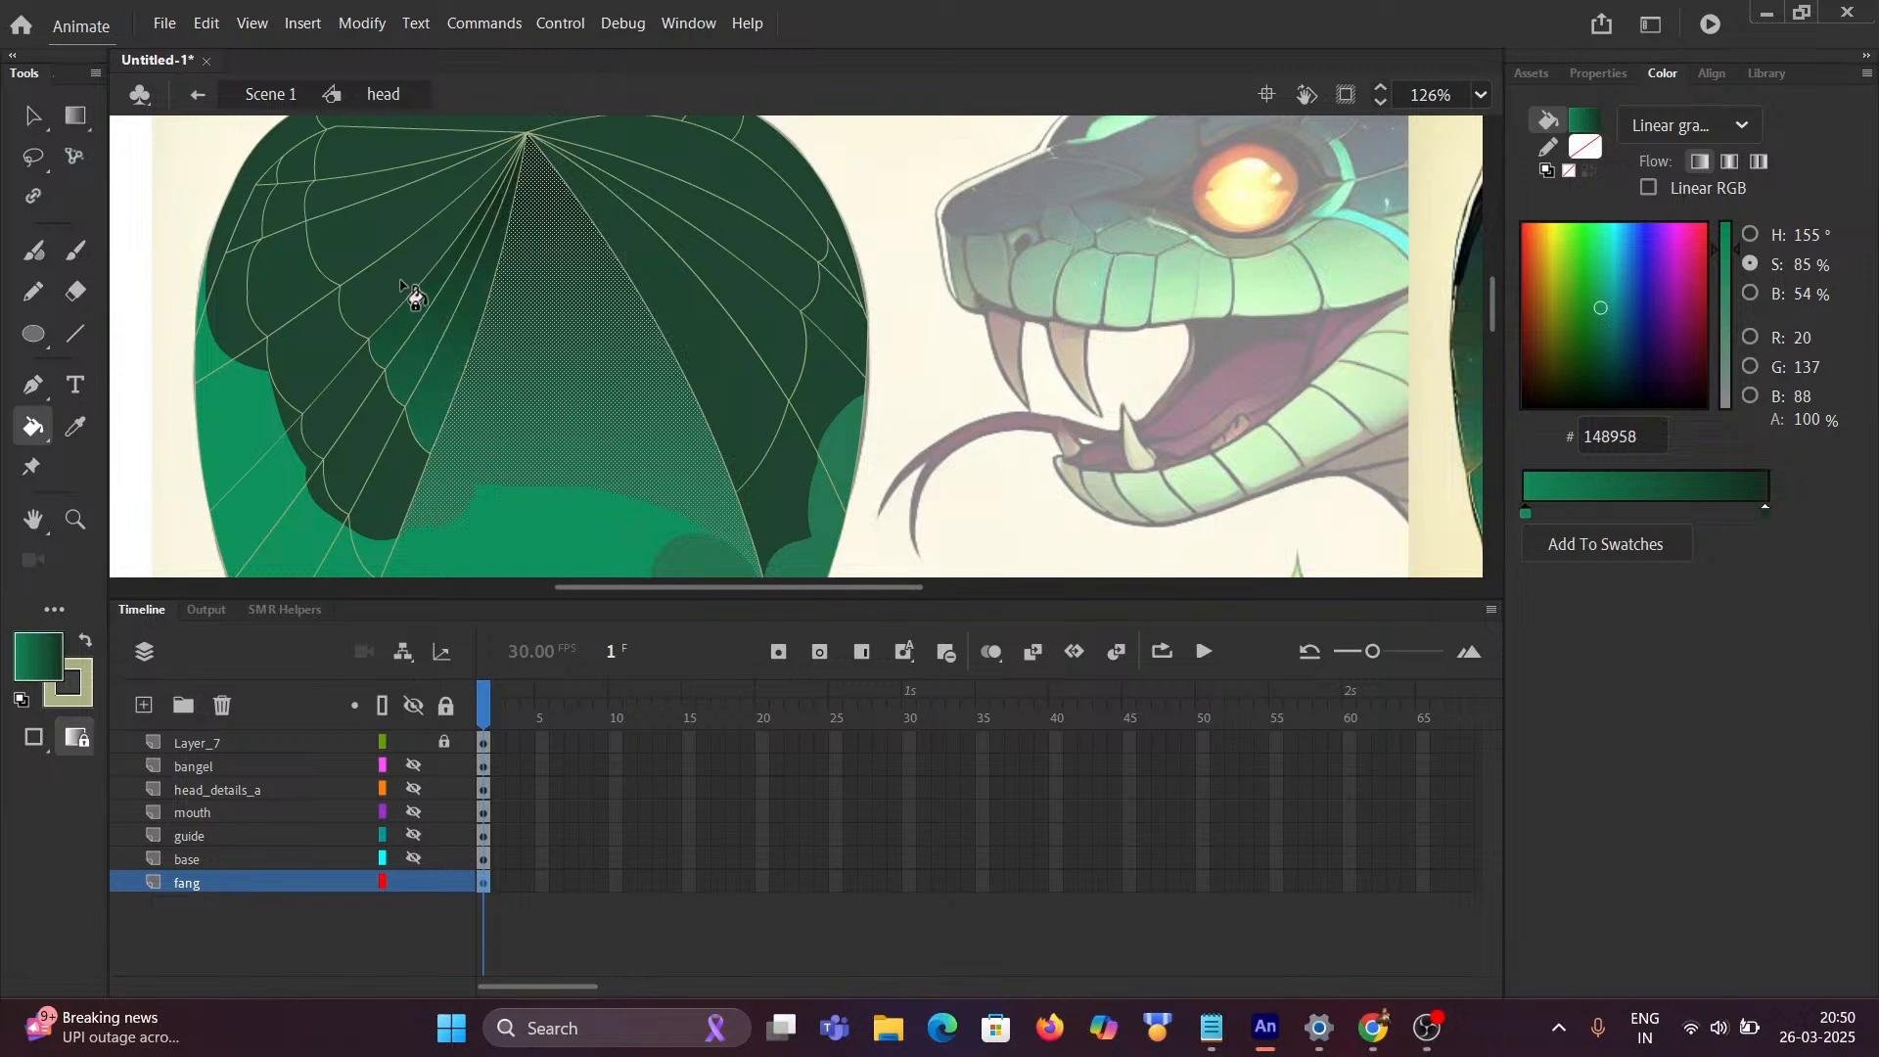
click(401, 268)
click(373, 204)
click(378, 183)
click(381, 167)
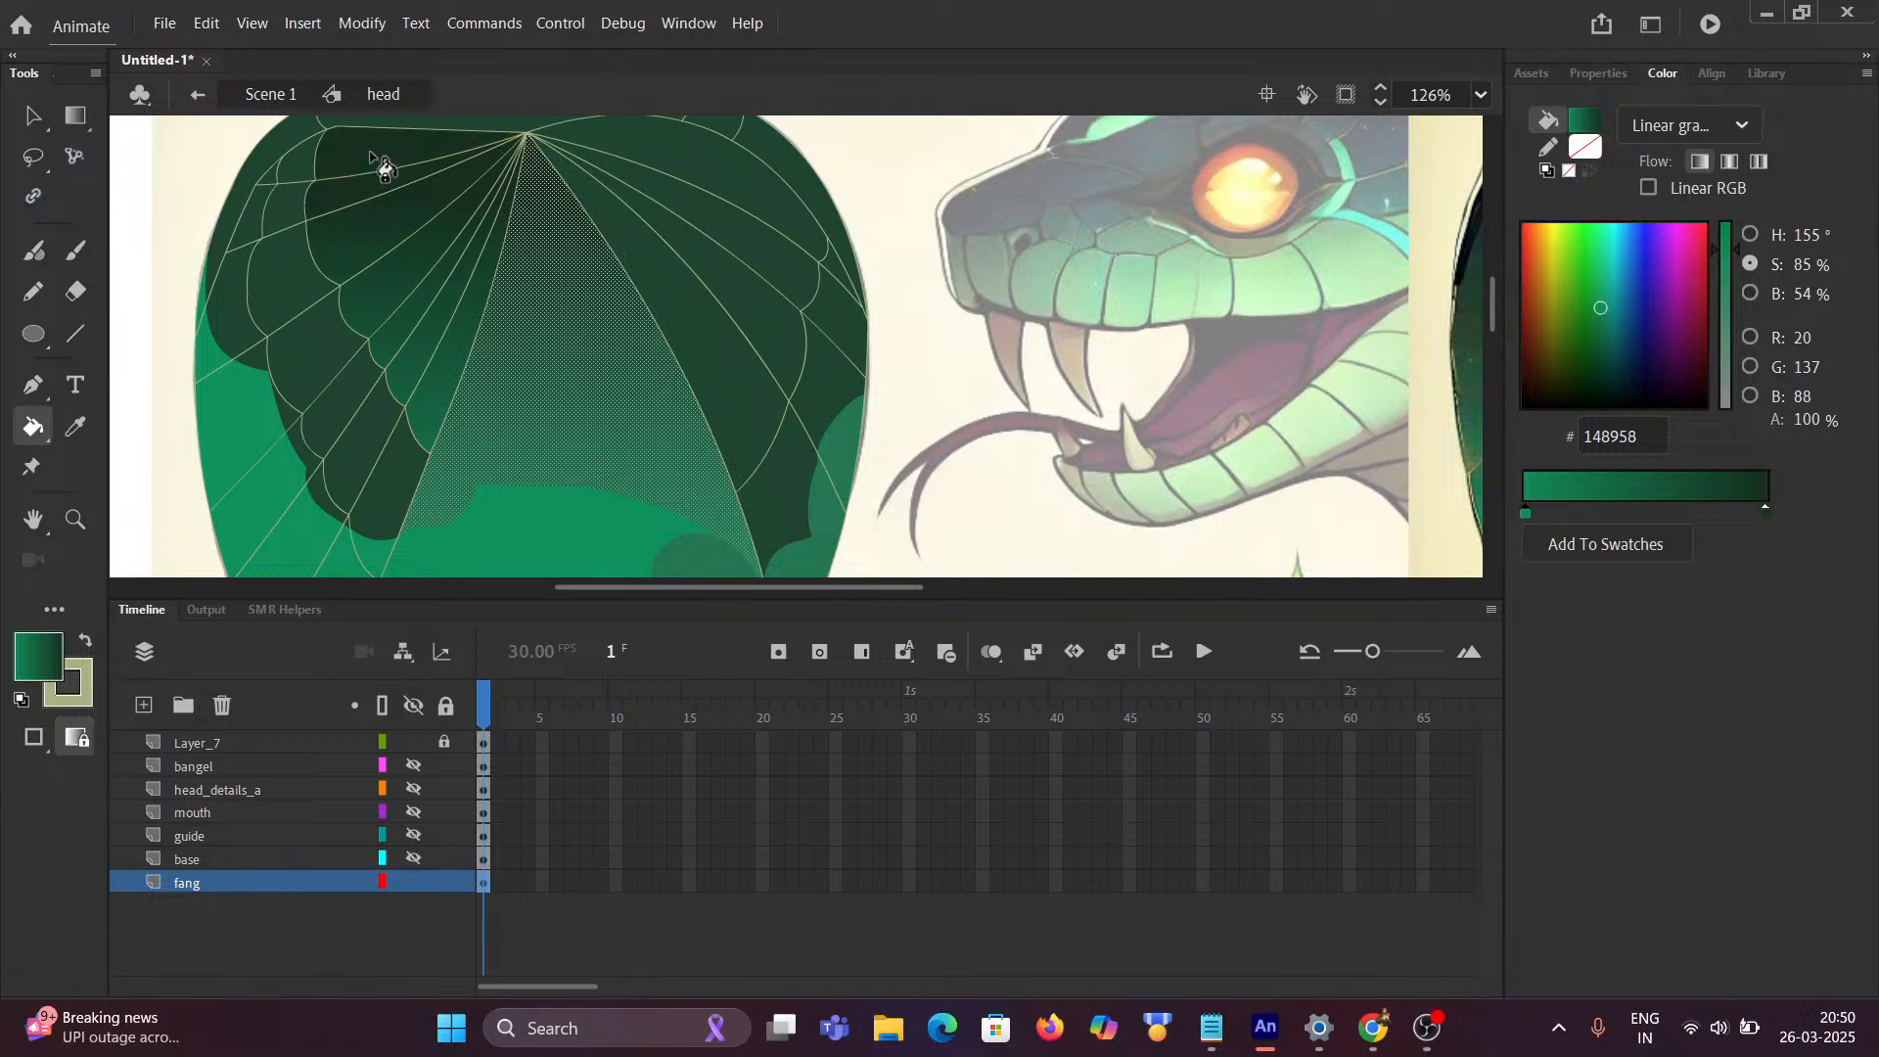
Step: Fill the second row of vein segments and the dark patches below them on the hood's left half with the gradient
click(352, 405)
click(372, 452)
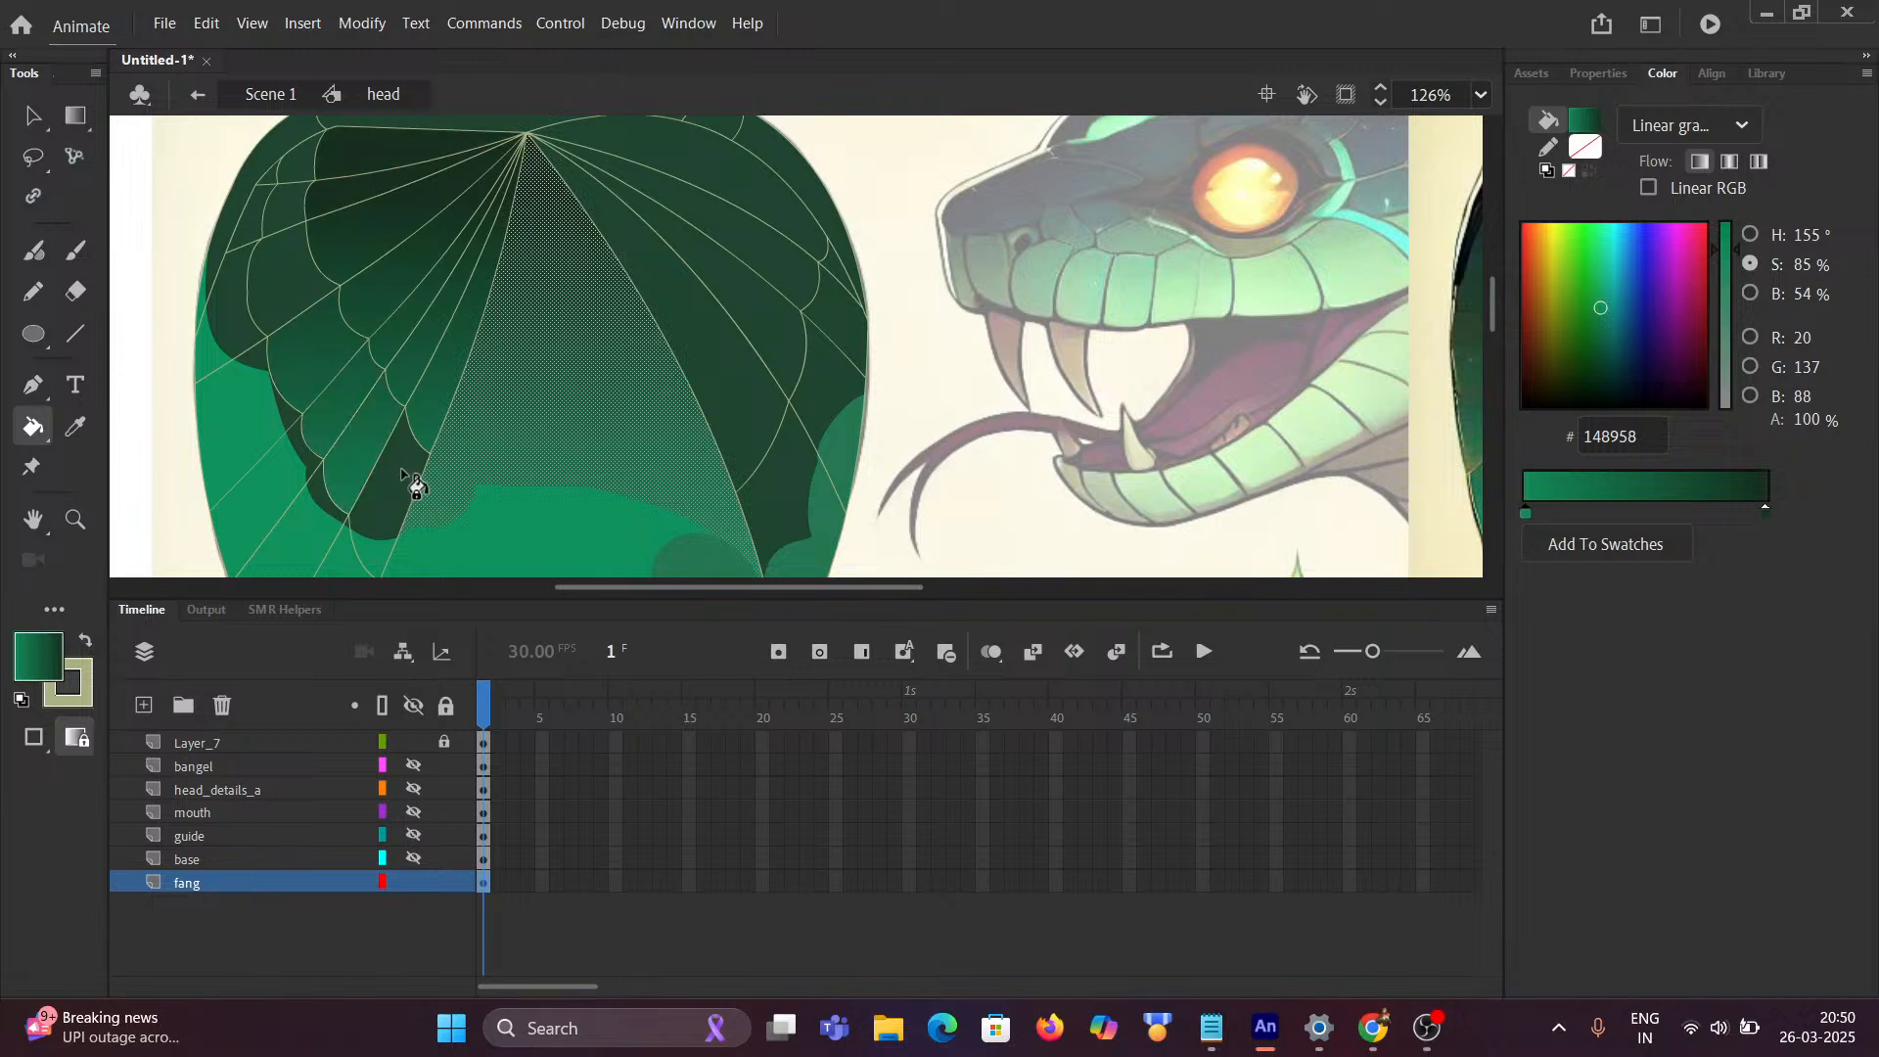
click(401, 482)
click(333, 502)
click(299, 445)
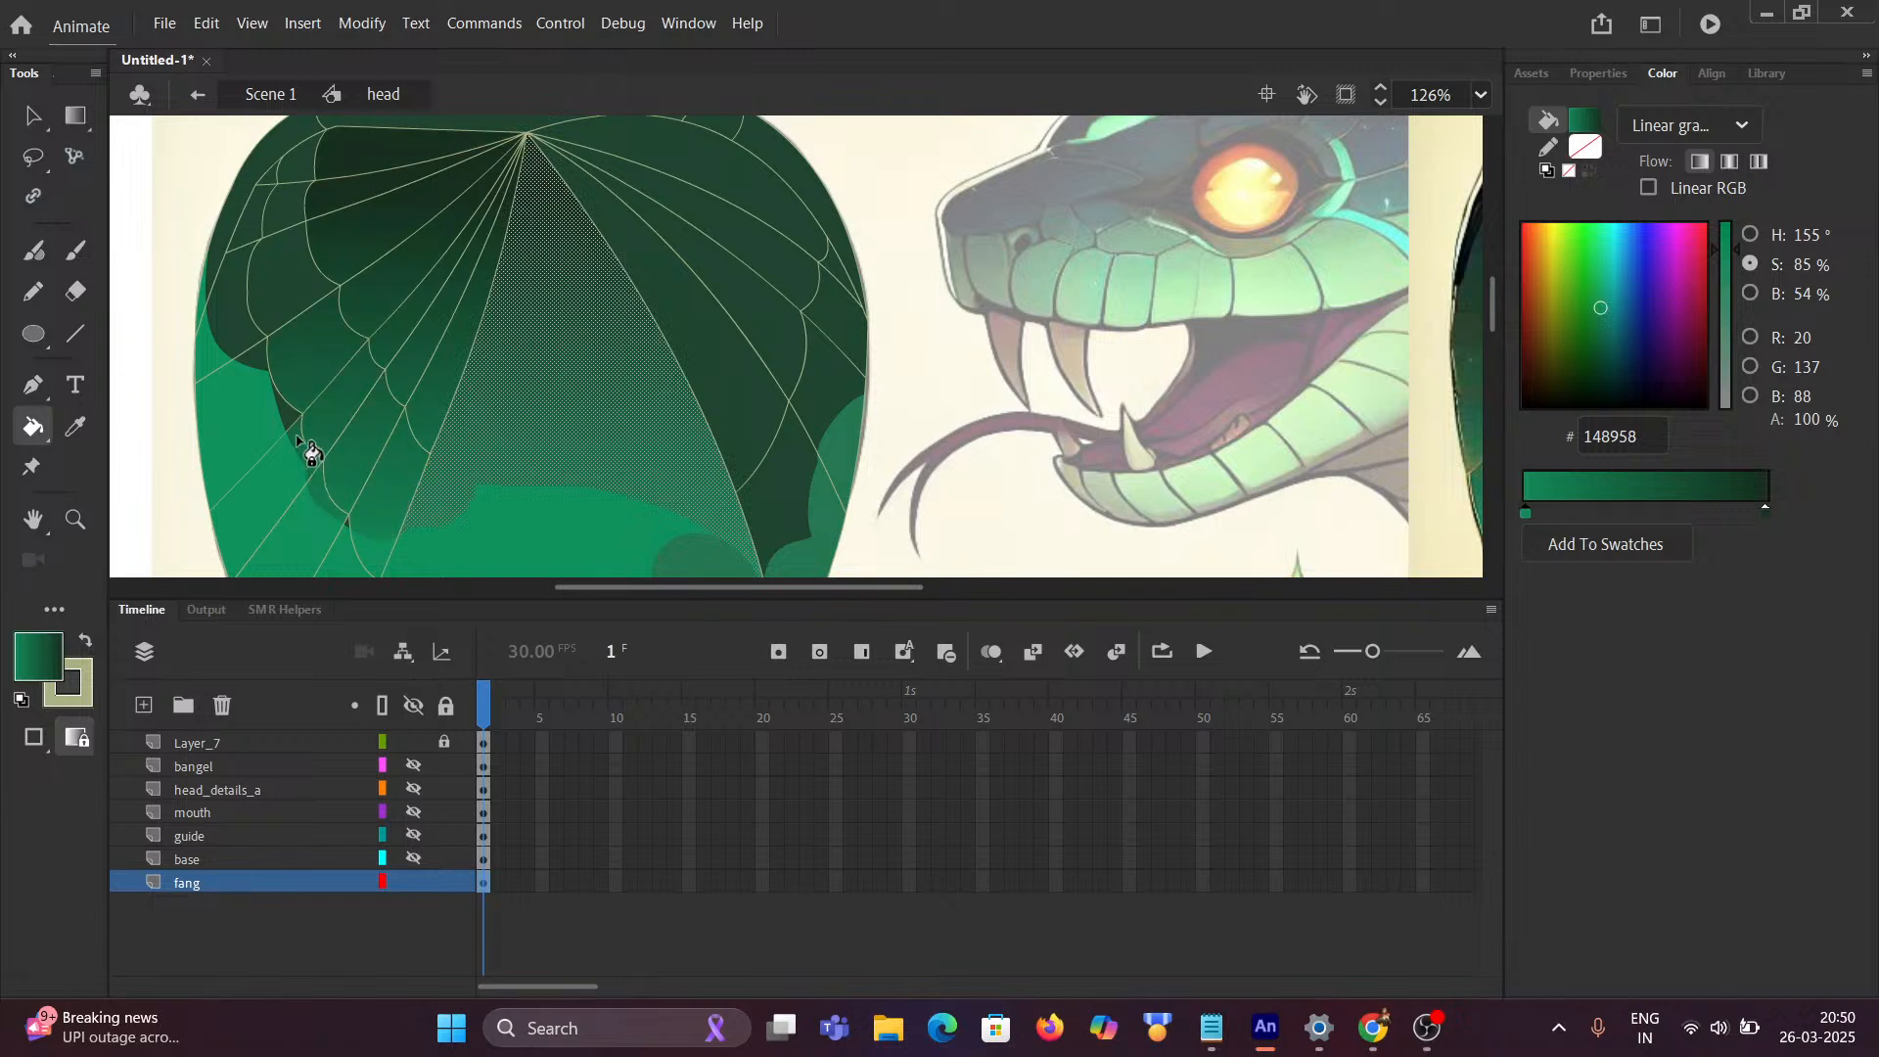
click(286, 409)
Step: Fill the upper-left outer segments and the strip along the hood's top edge with the same gradient
click(289, 174)
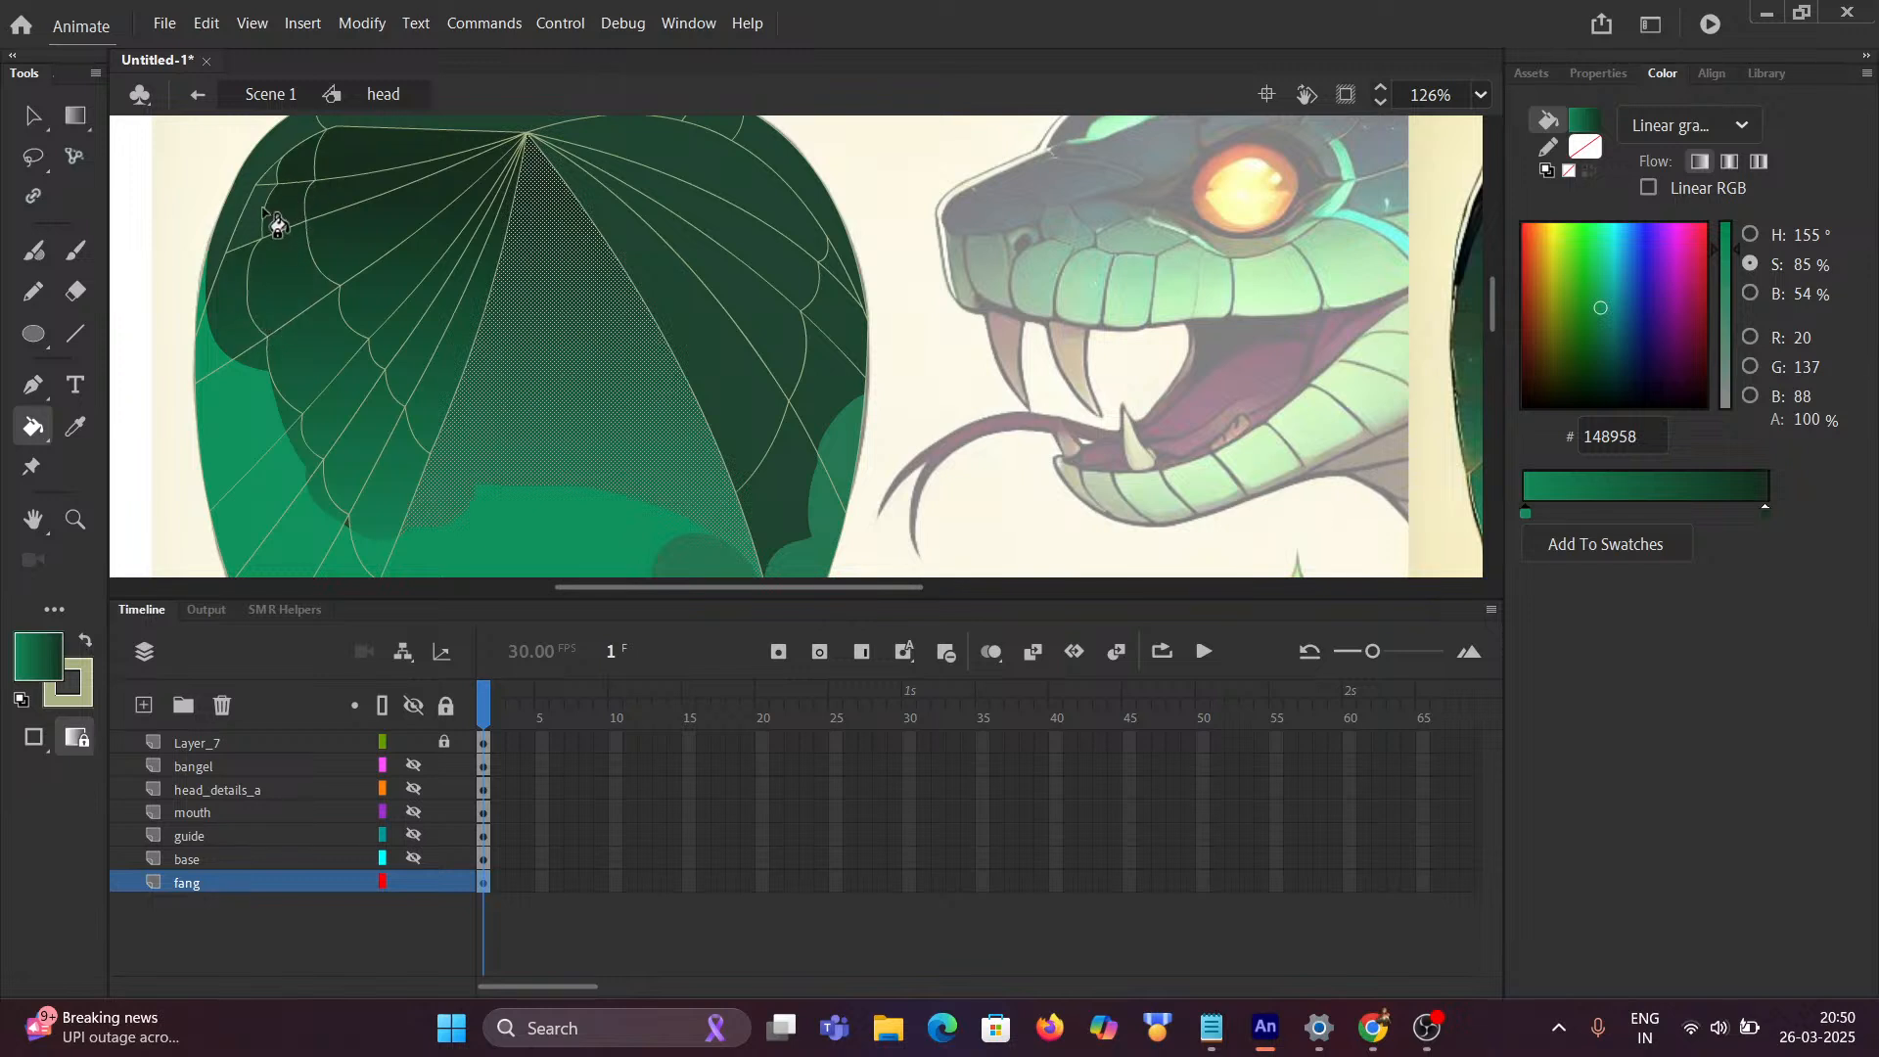
click(262, 207)
click(237, 211)
drag(294, 250, 335, 421)
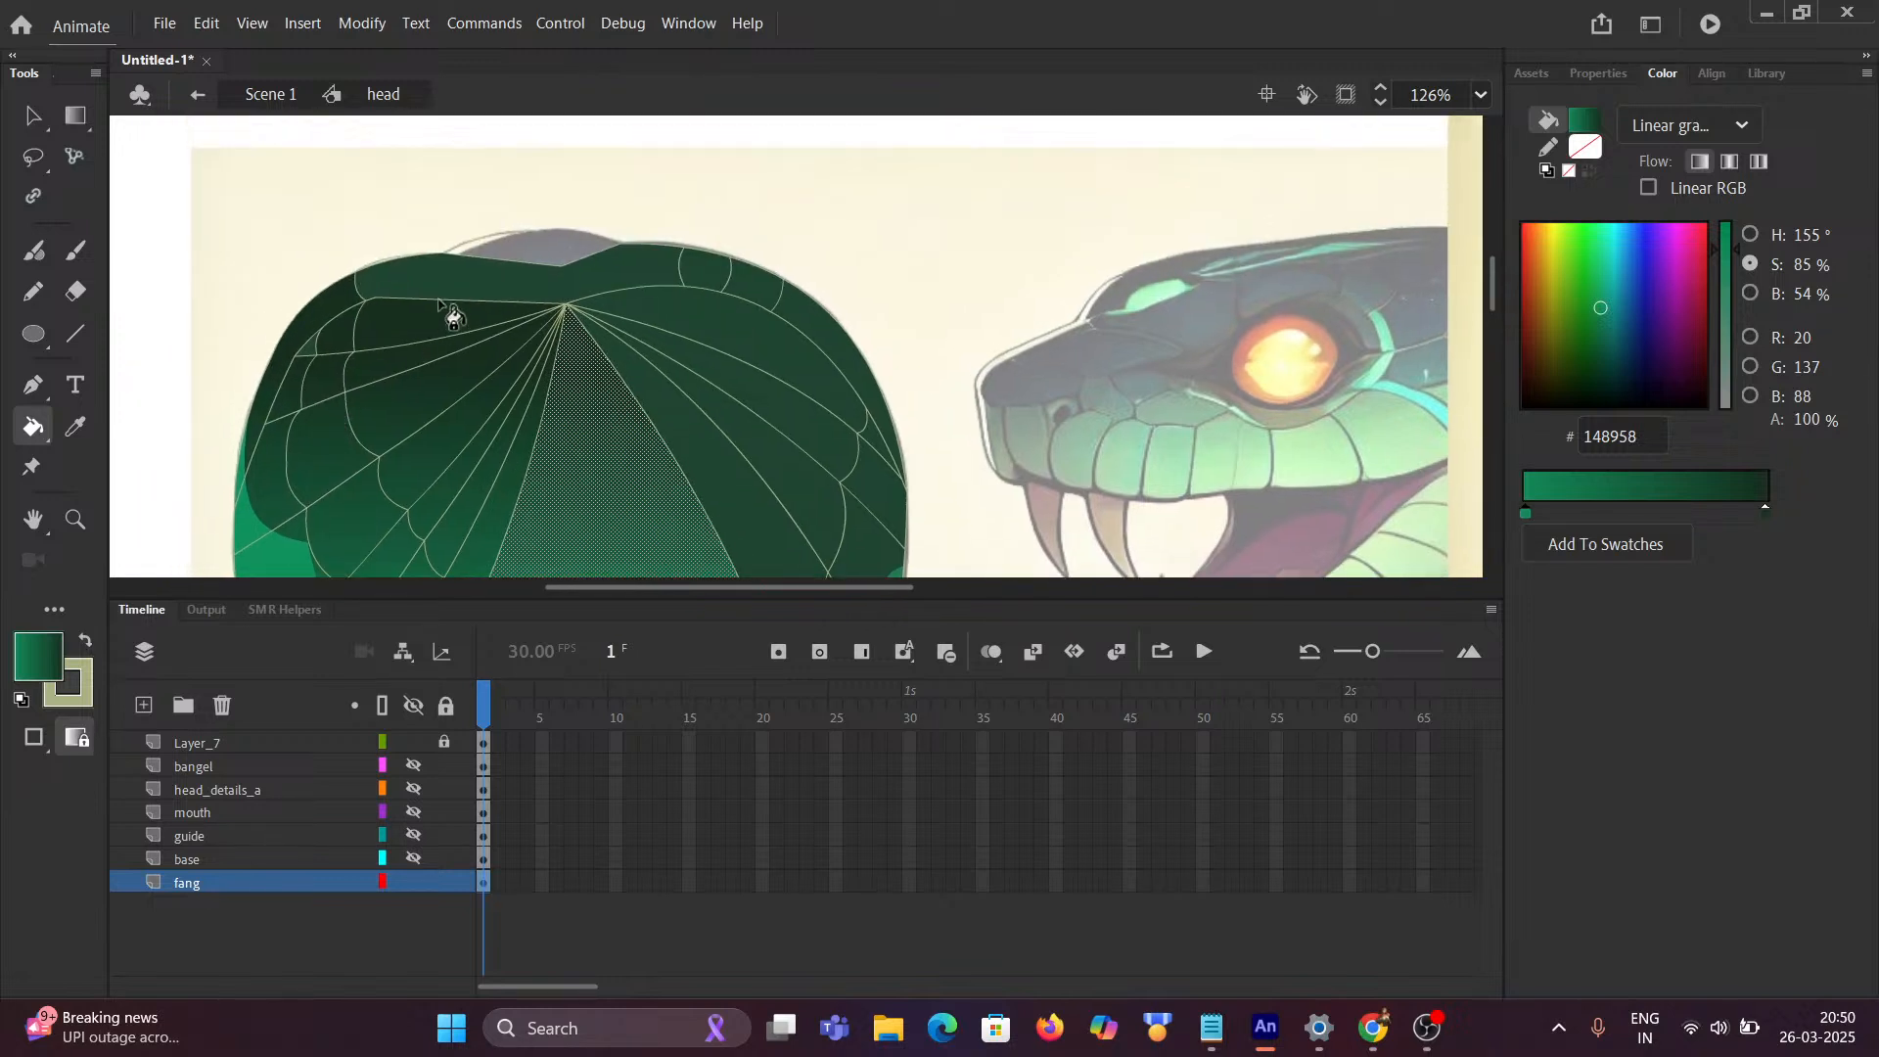
click(450, 292)
Step: Fill the vein segments on the hood's right half with the same green gradient
click(707, 319)
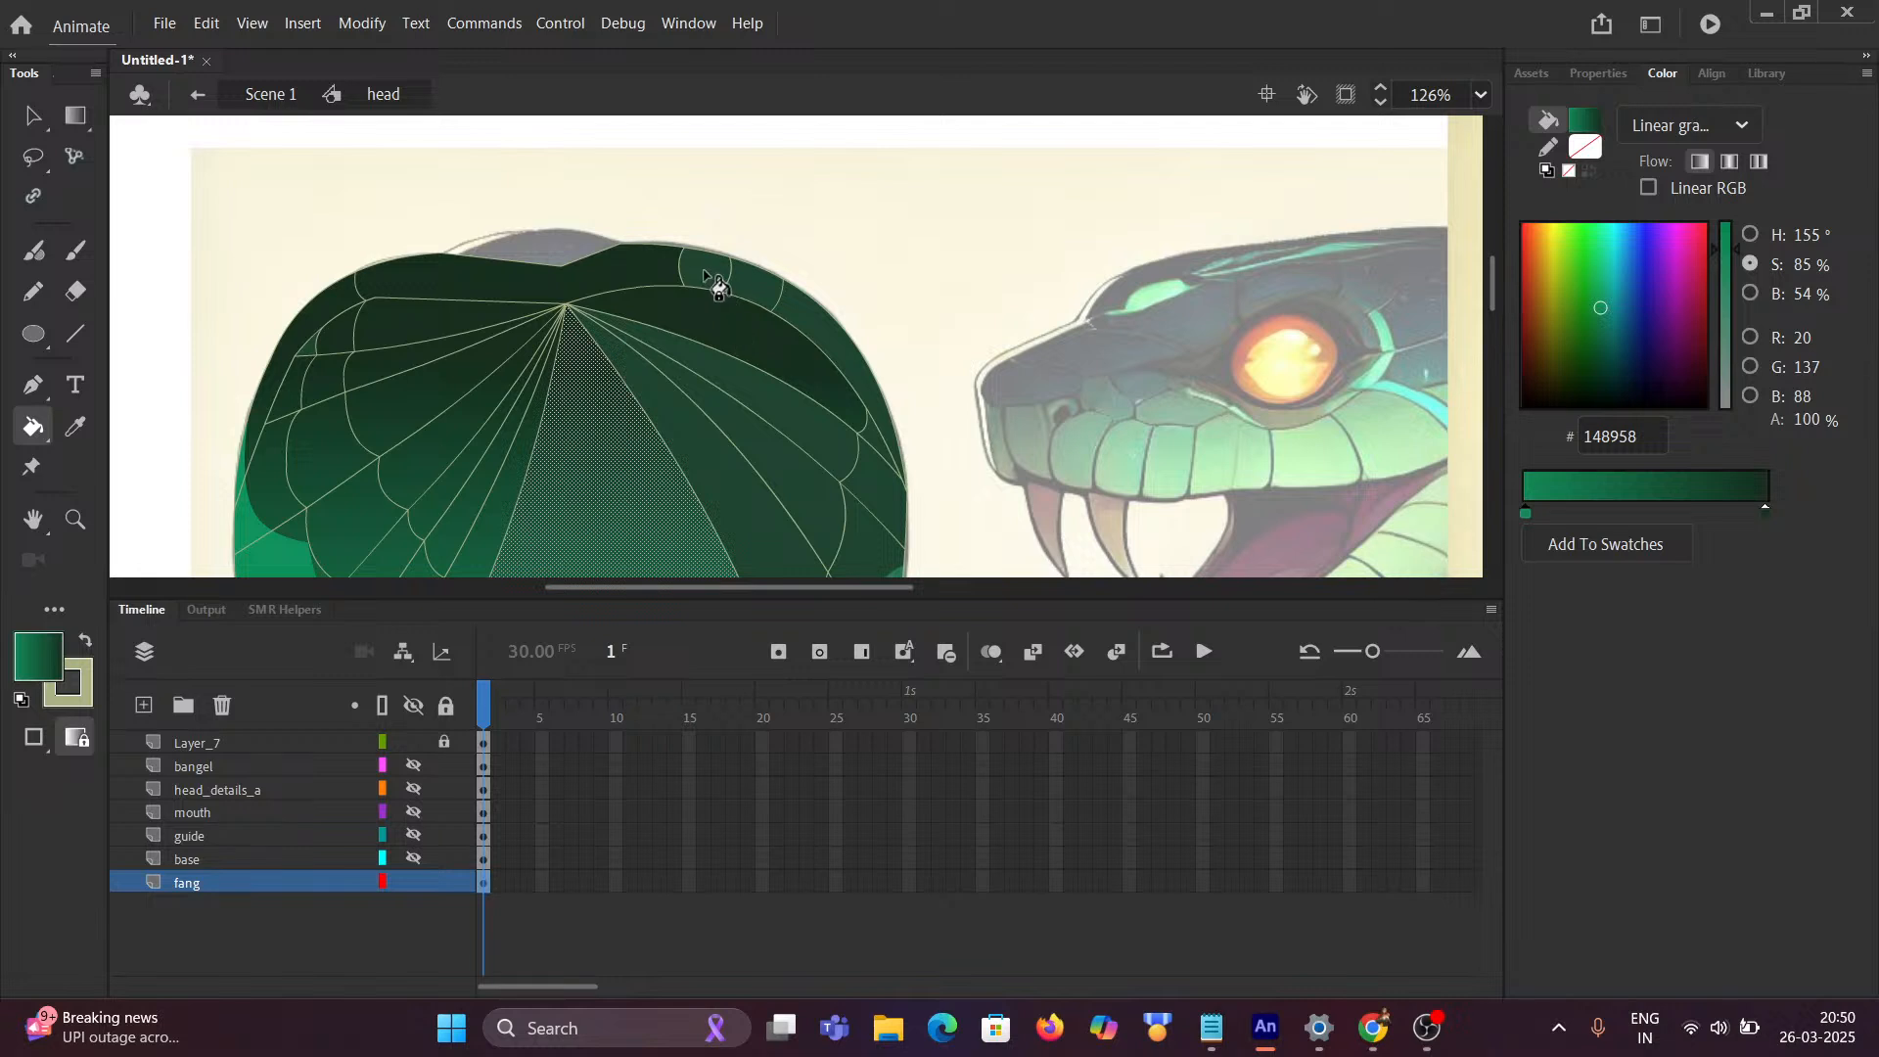
click(810, 341)
click(780, 450)
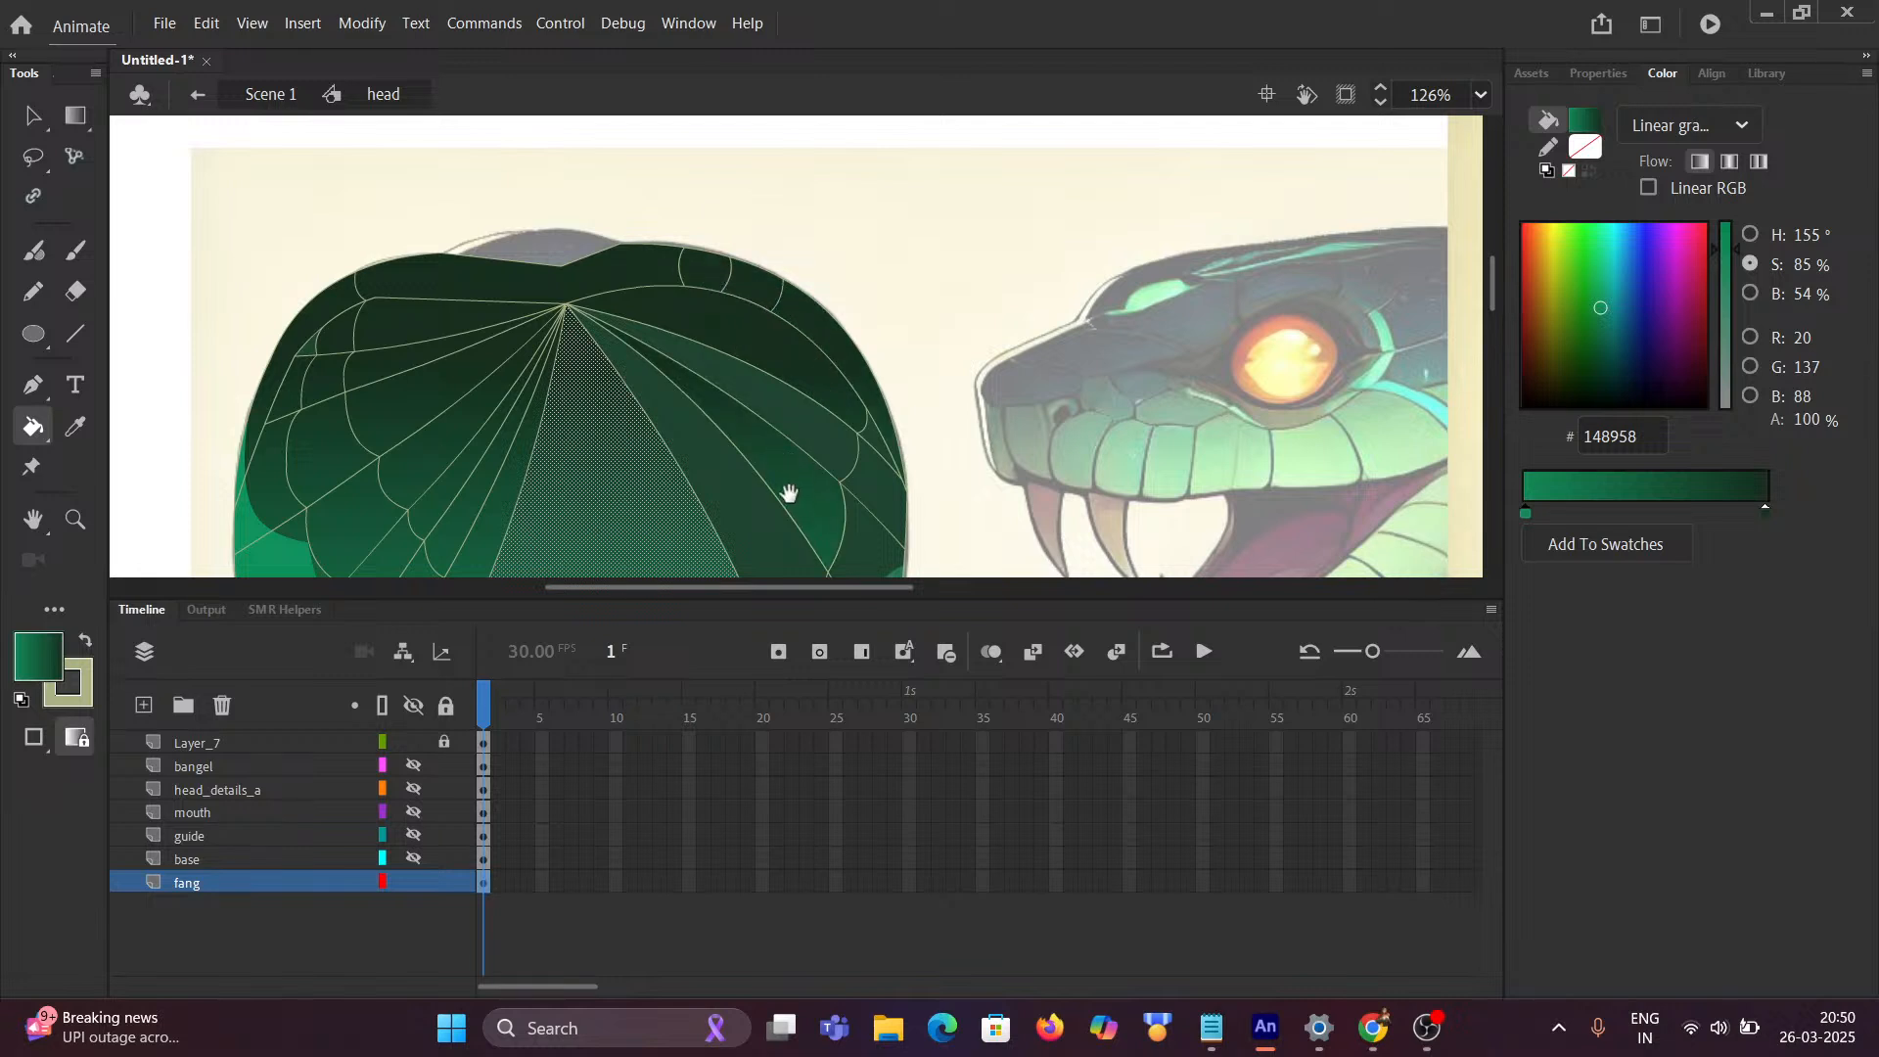
drag(789, 493, 659, 322)
click(624, 374)
click(740, 387)
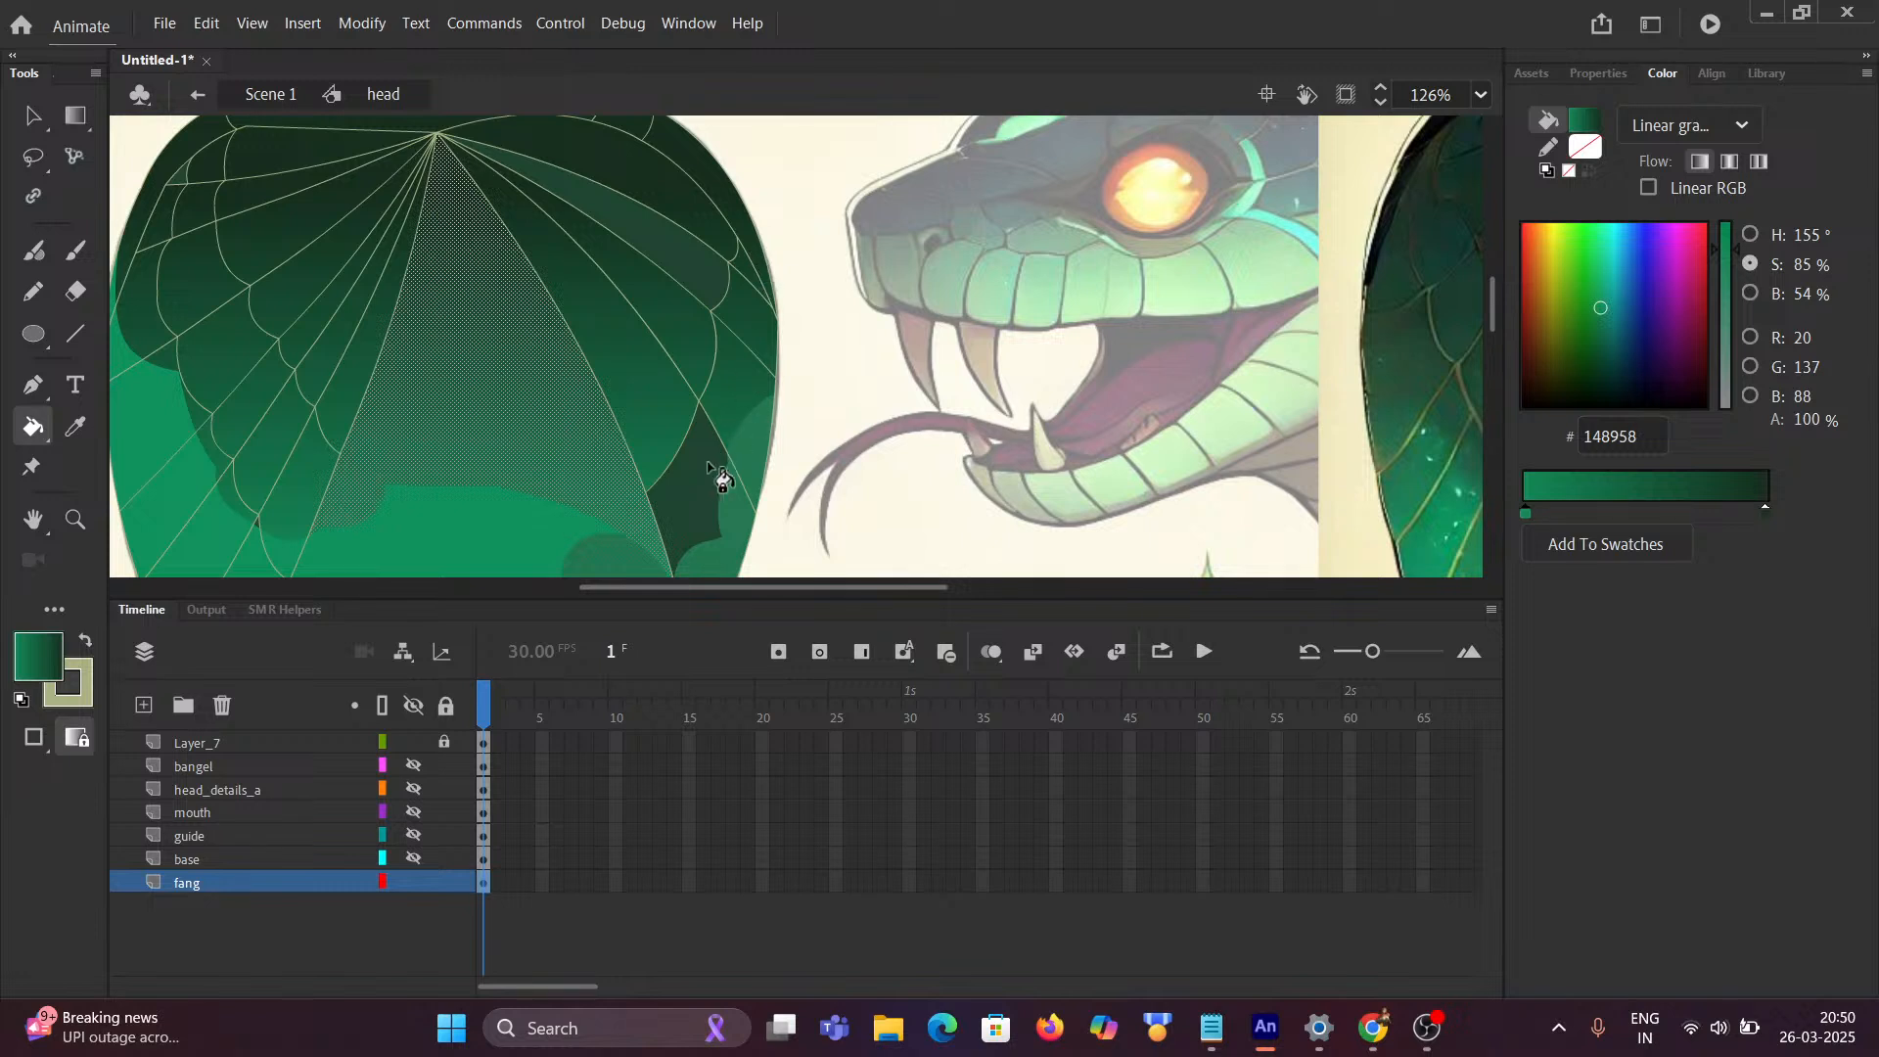
Step: Fill the remaining lower hood areas and the left outer edge segments with the green gradient
drag(671, 519, 700, 198)
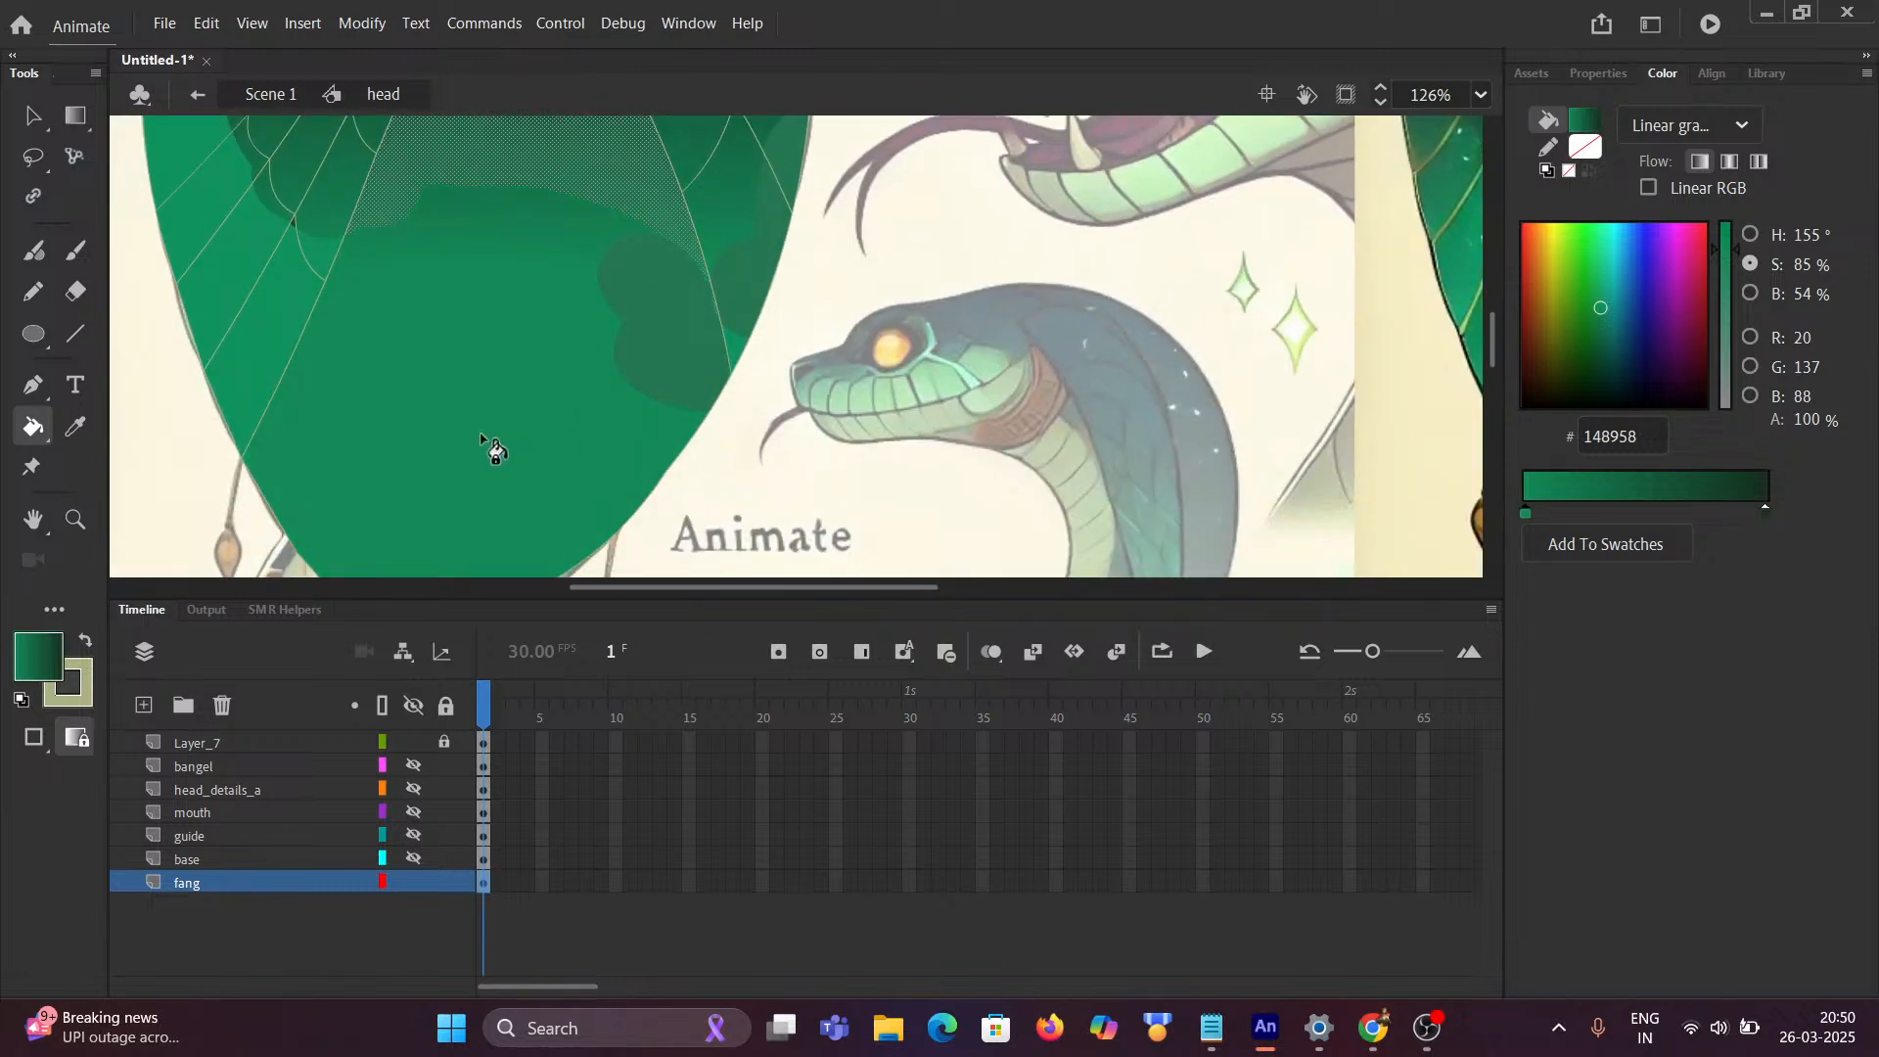
drag(396, 388, 714, 471)
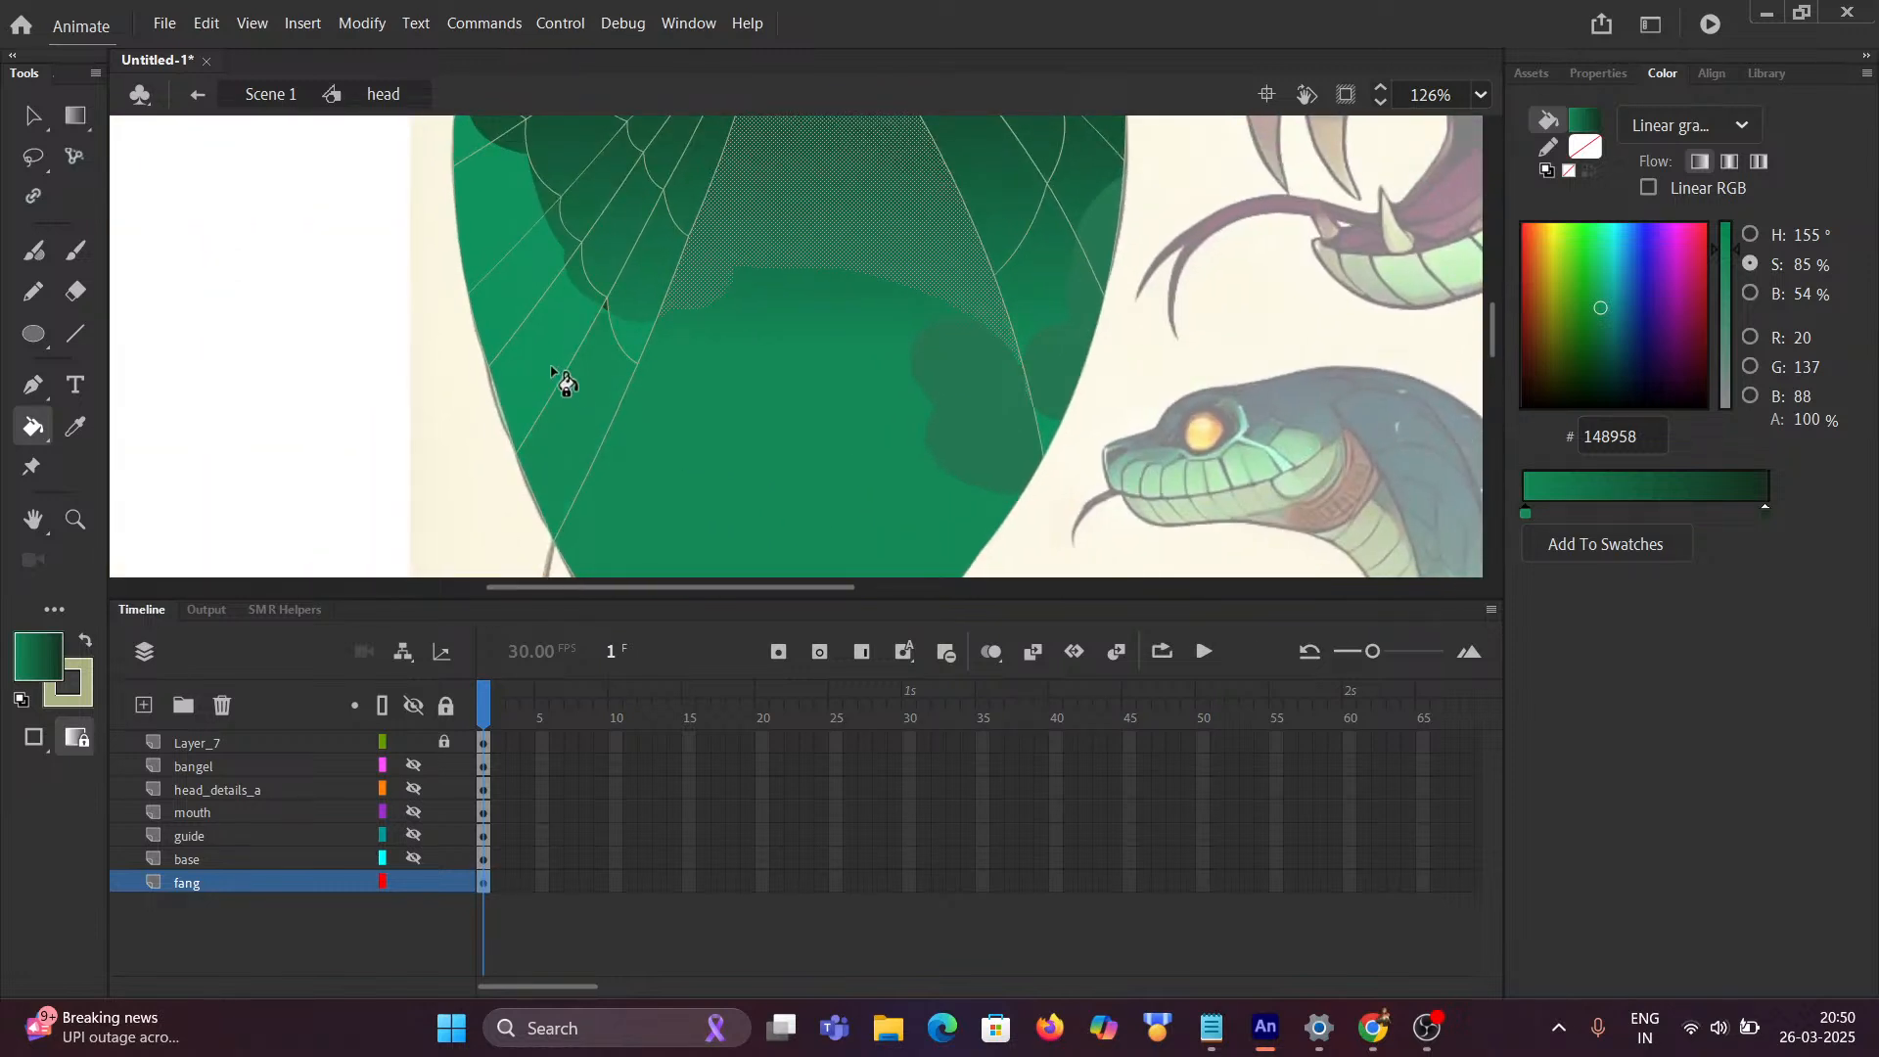
click(481, 235)
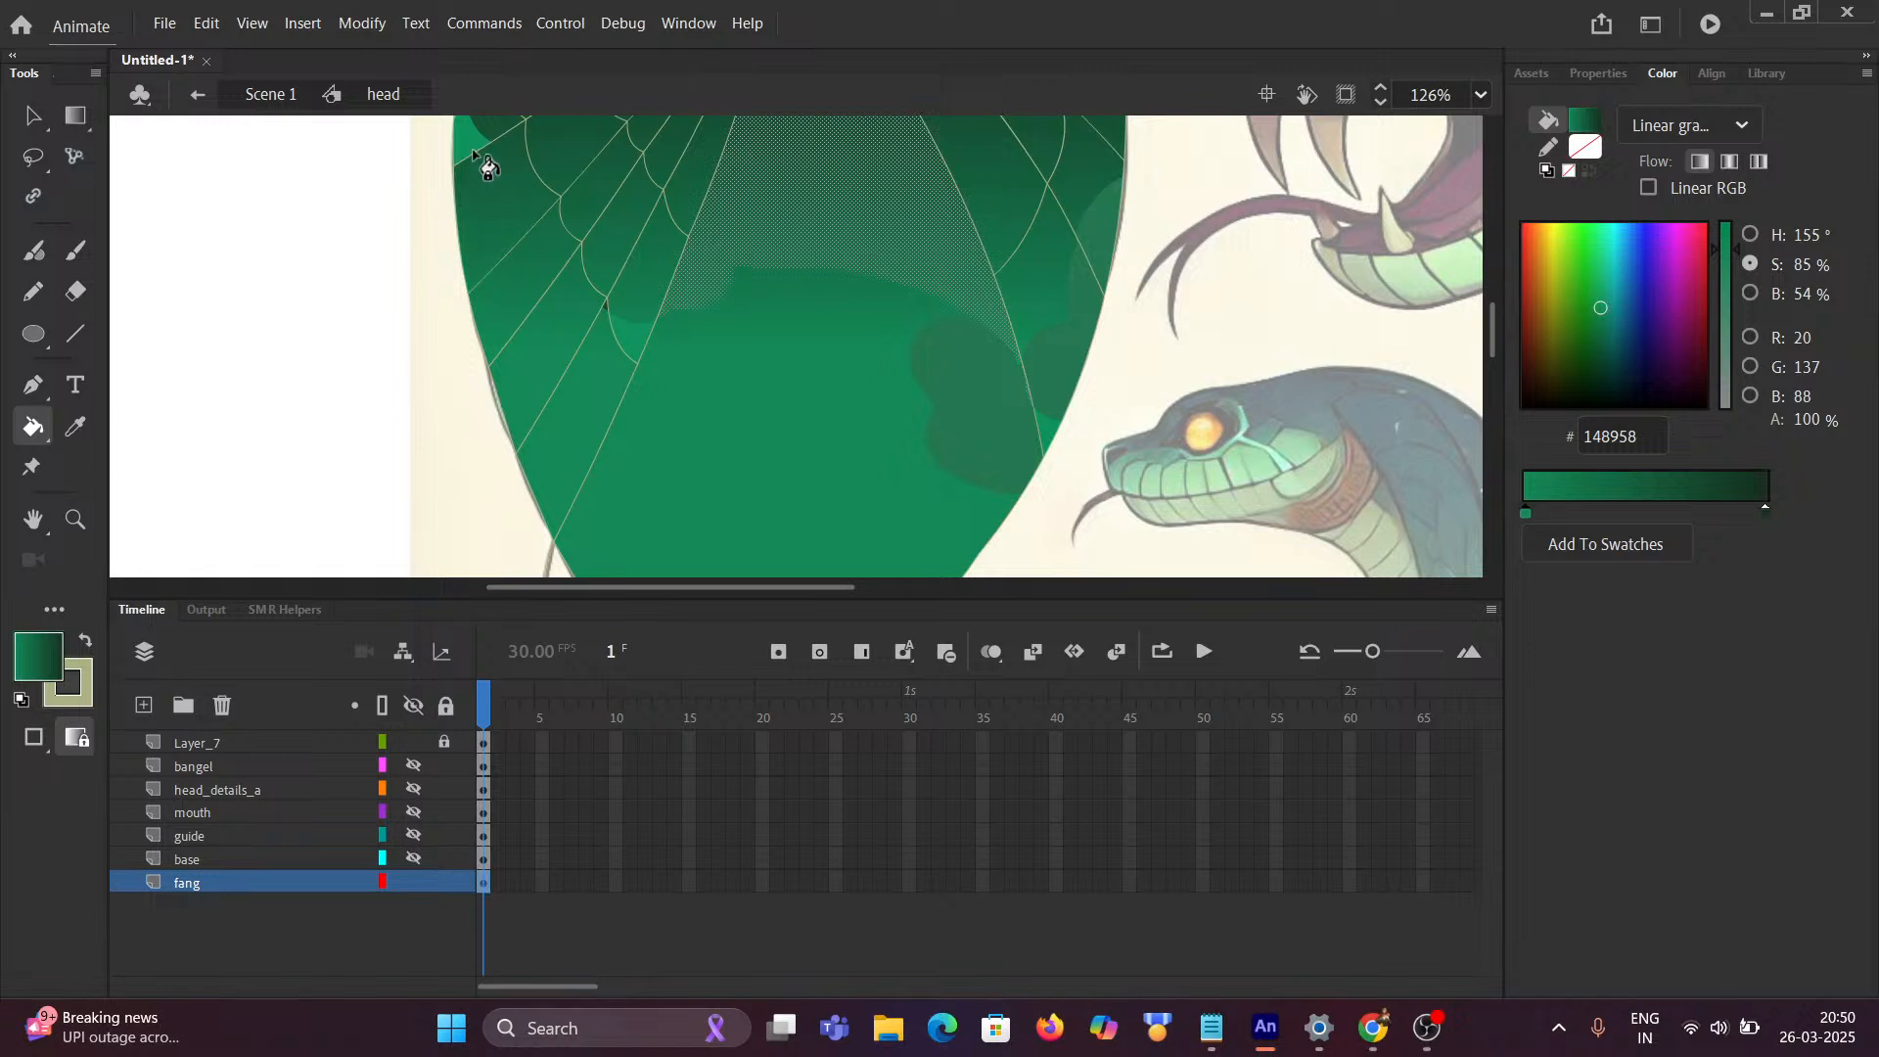
click(476, 157)
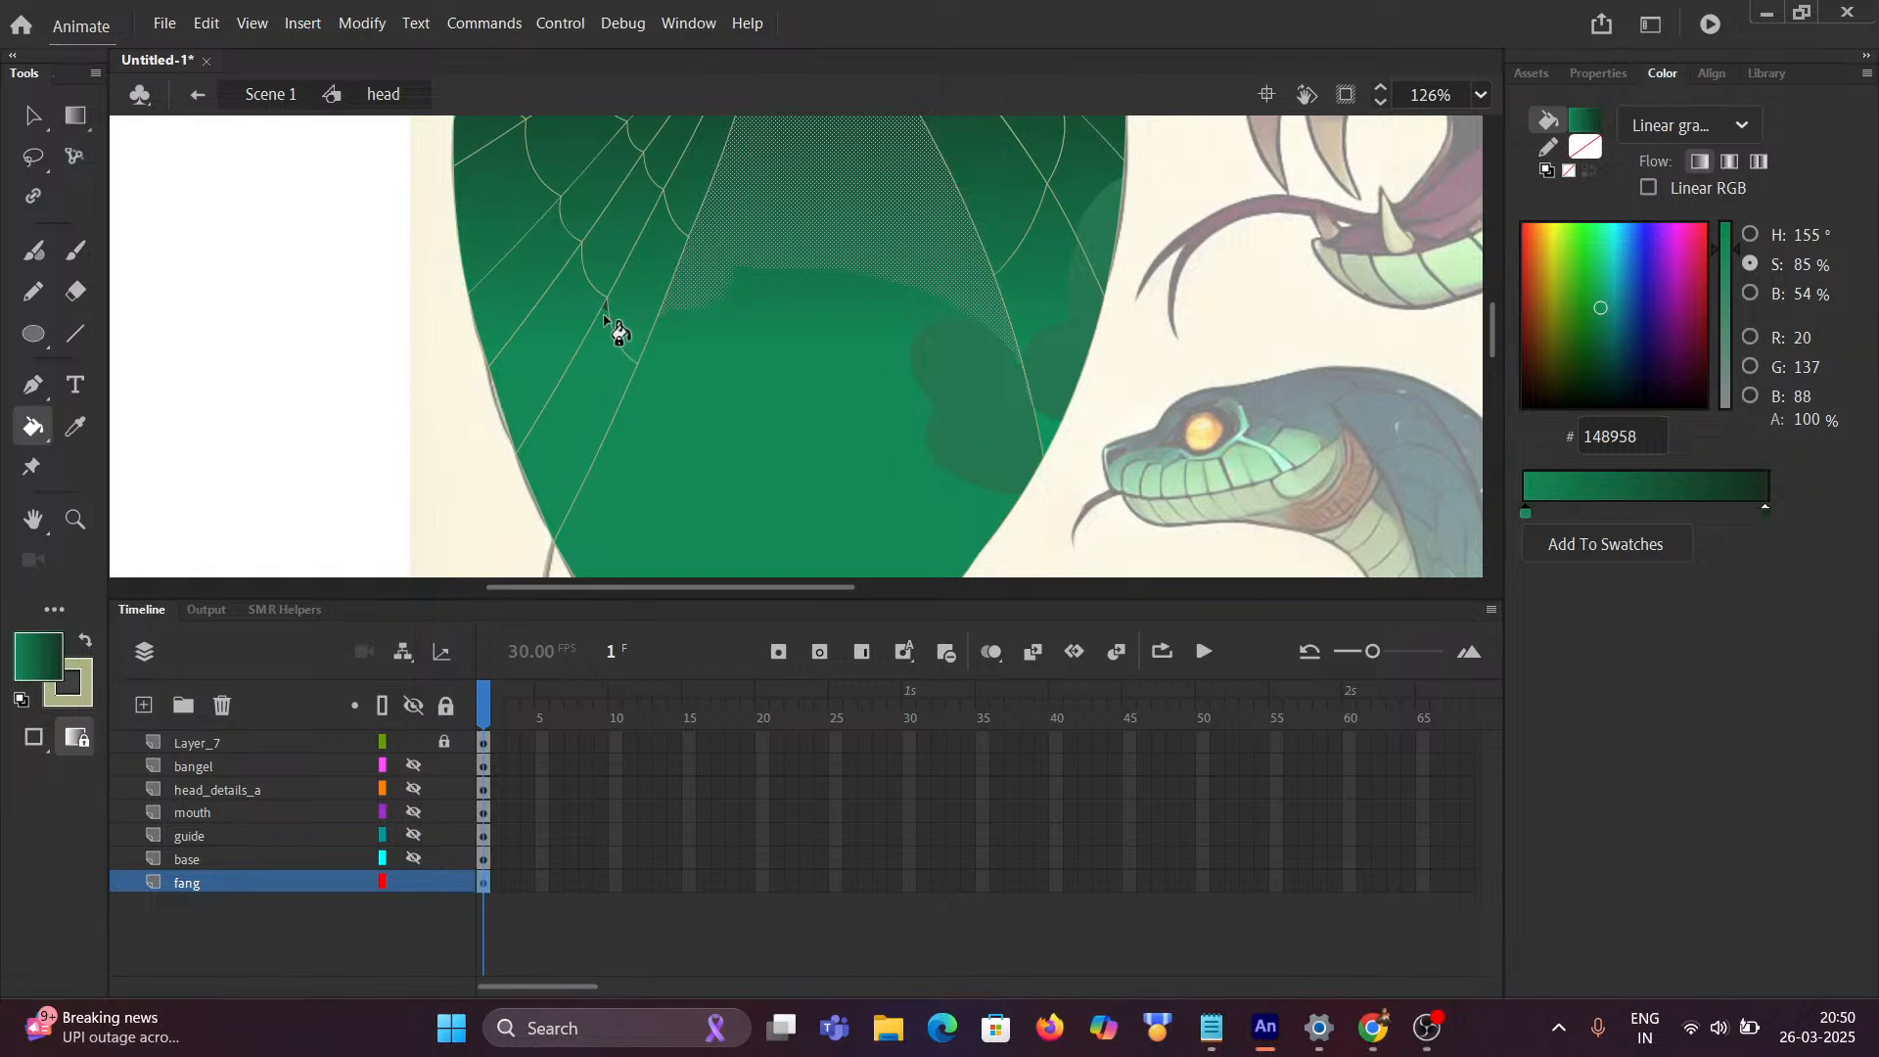
Step: Cover the leftover dark patches on the hood's lower right with the gradient and clear the selection
drag(778, 370, 591, 461)
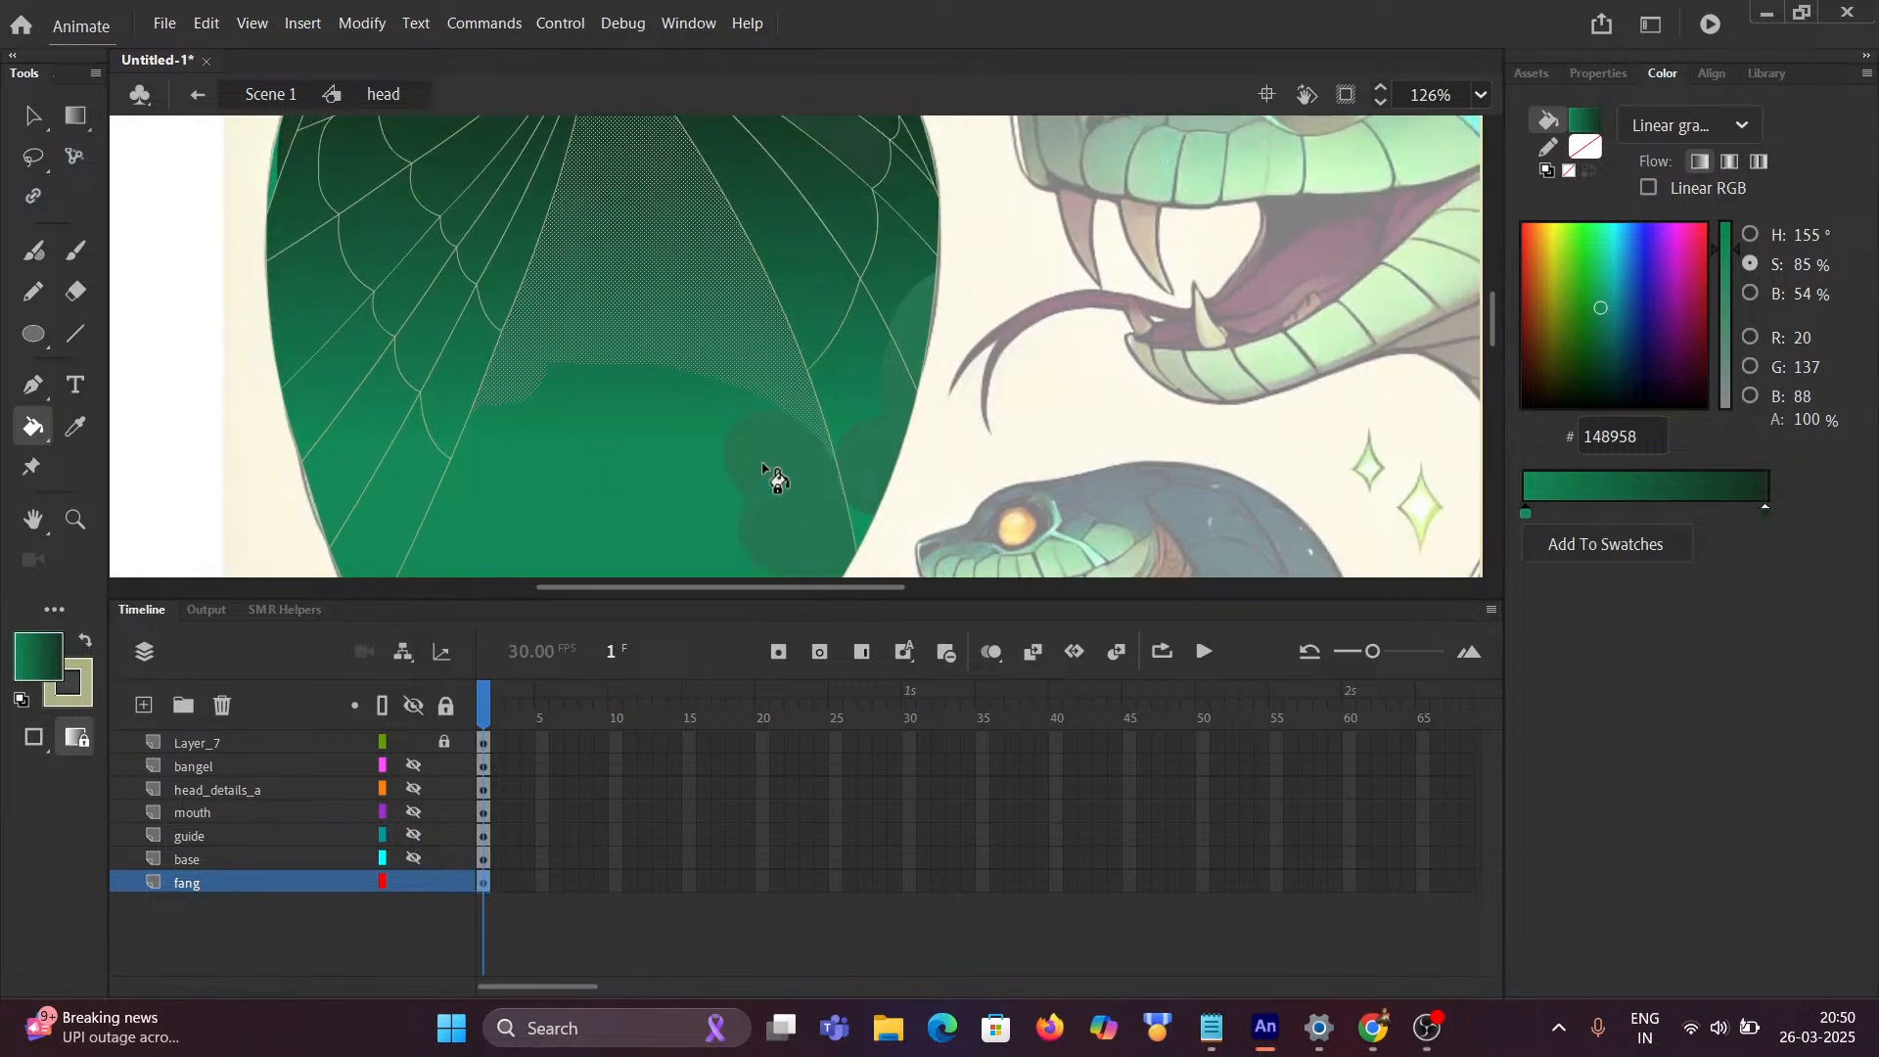
click(908, 341)
scroll(702, 408, down, 2)
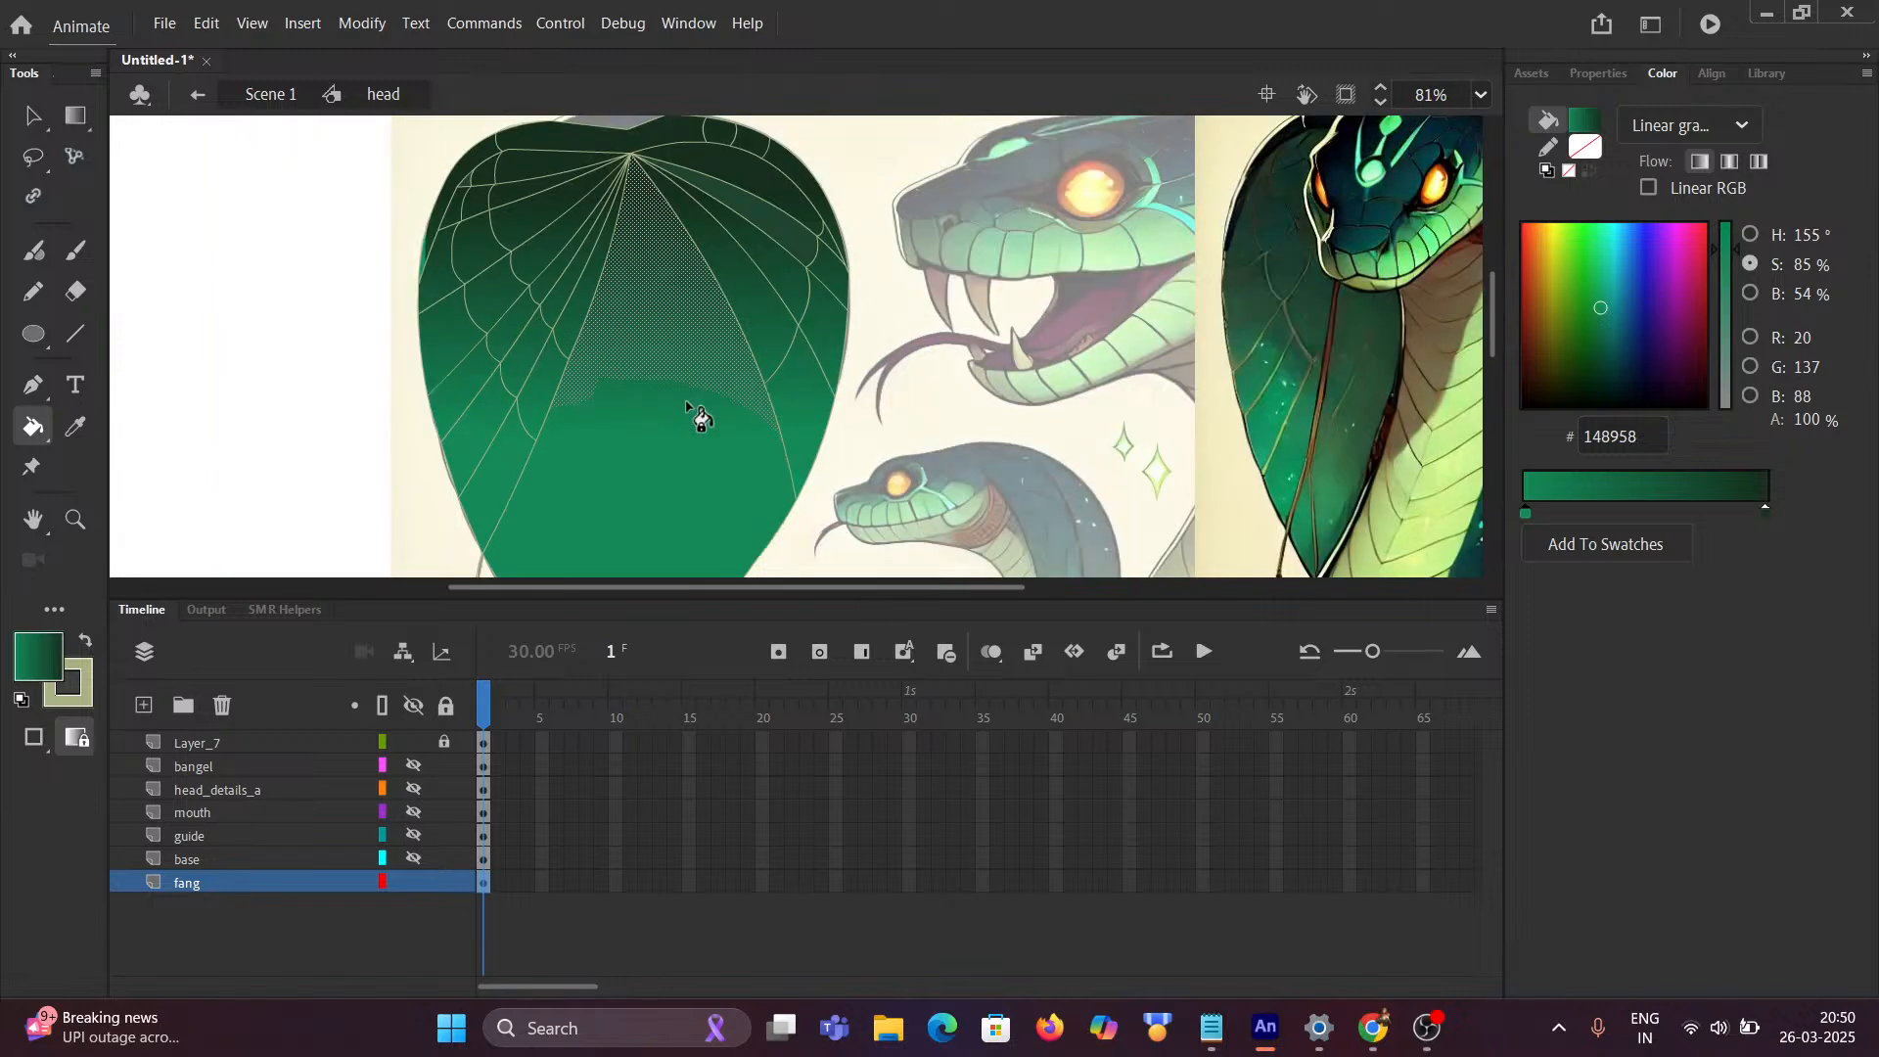
click(32, 115)
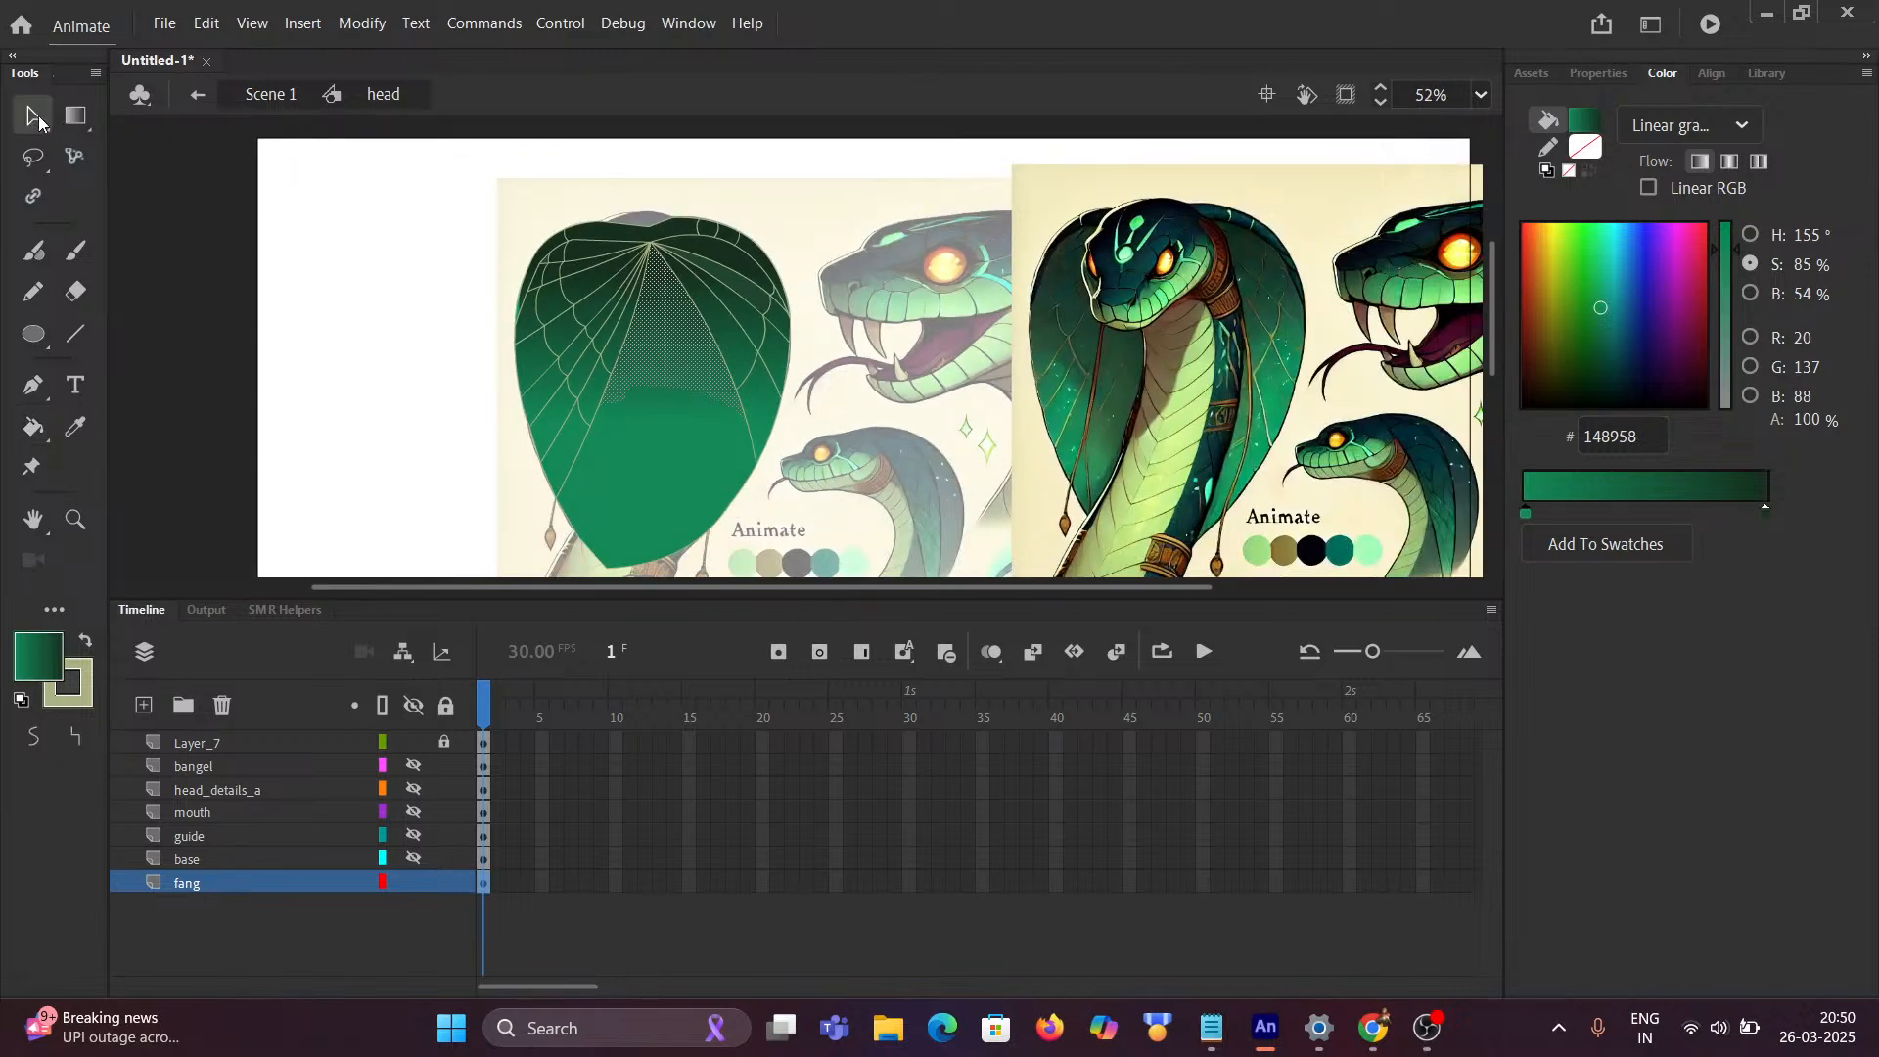
click(434, 303)
Step: Sample the light mint color 7CF1C2 from a glowing speck on the reference hood as the fill color
scroll(734, 490, up, 2)
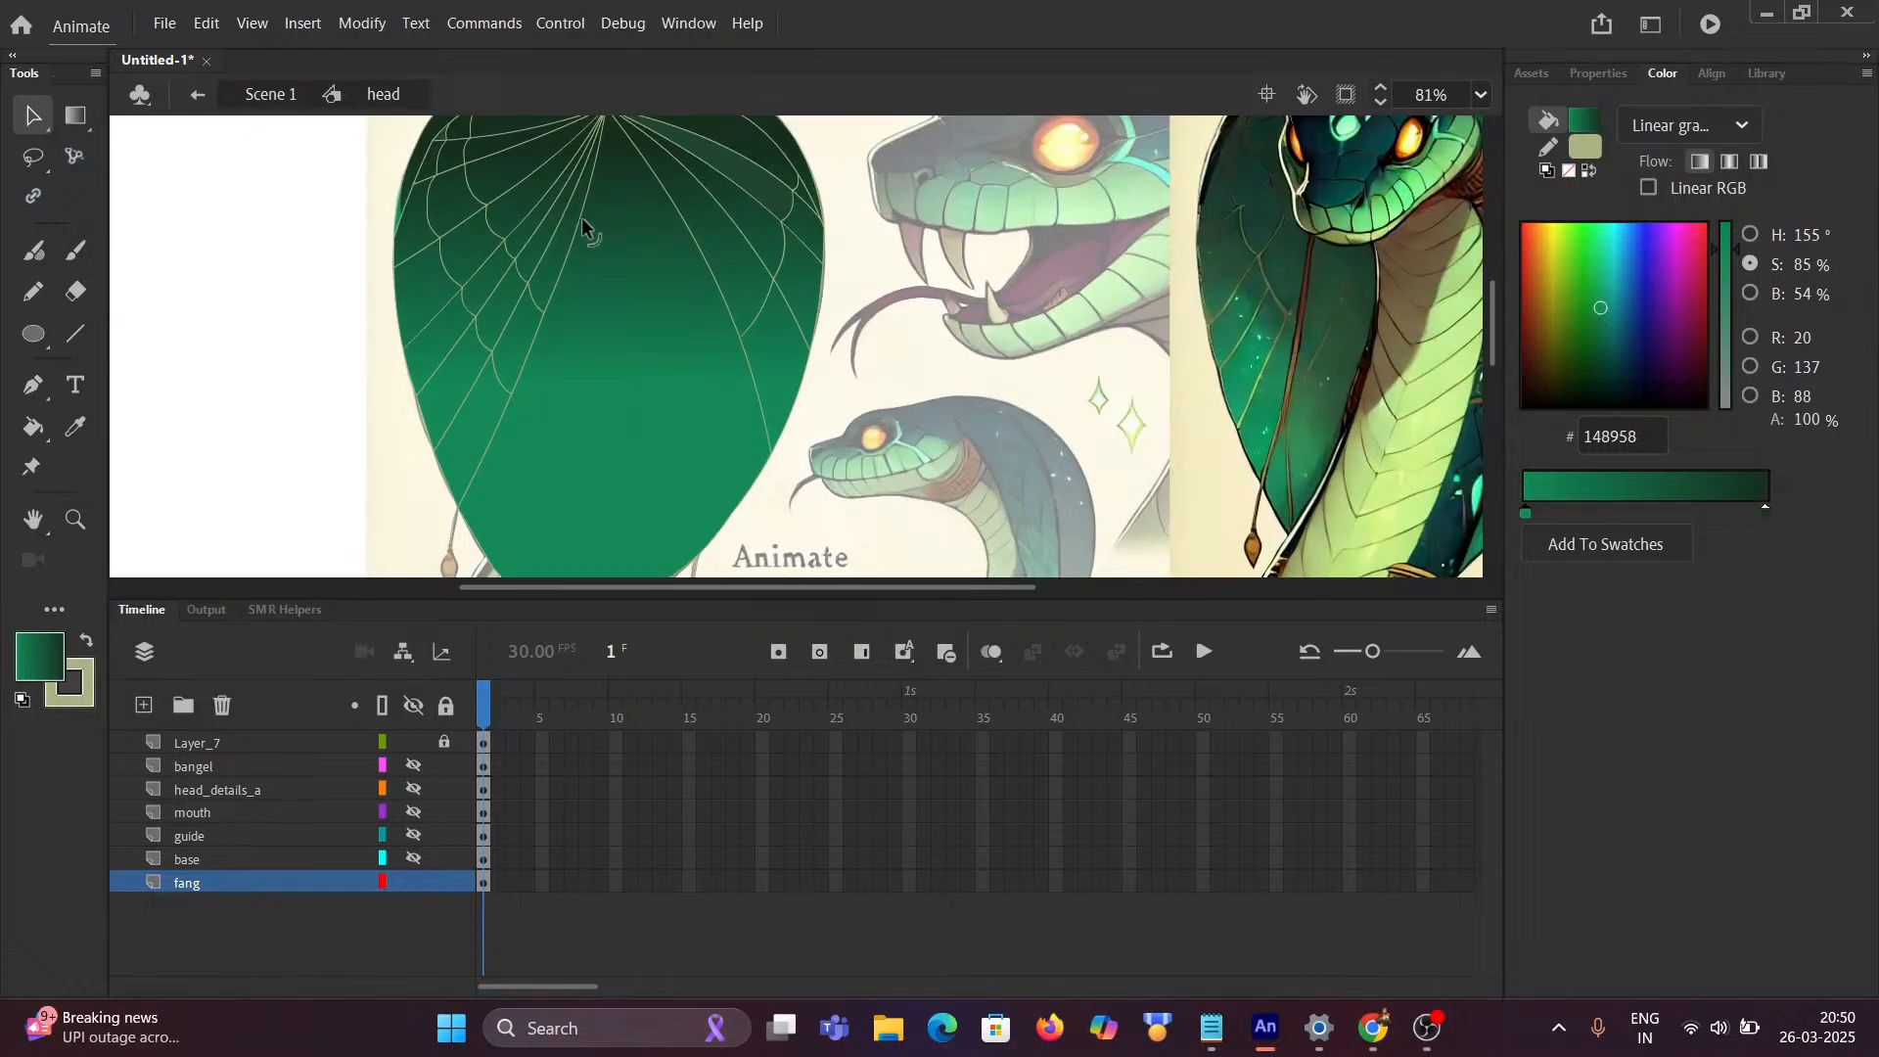
scroll(1299, 391, up, 1)
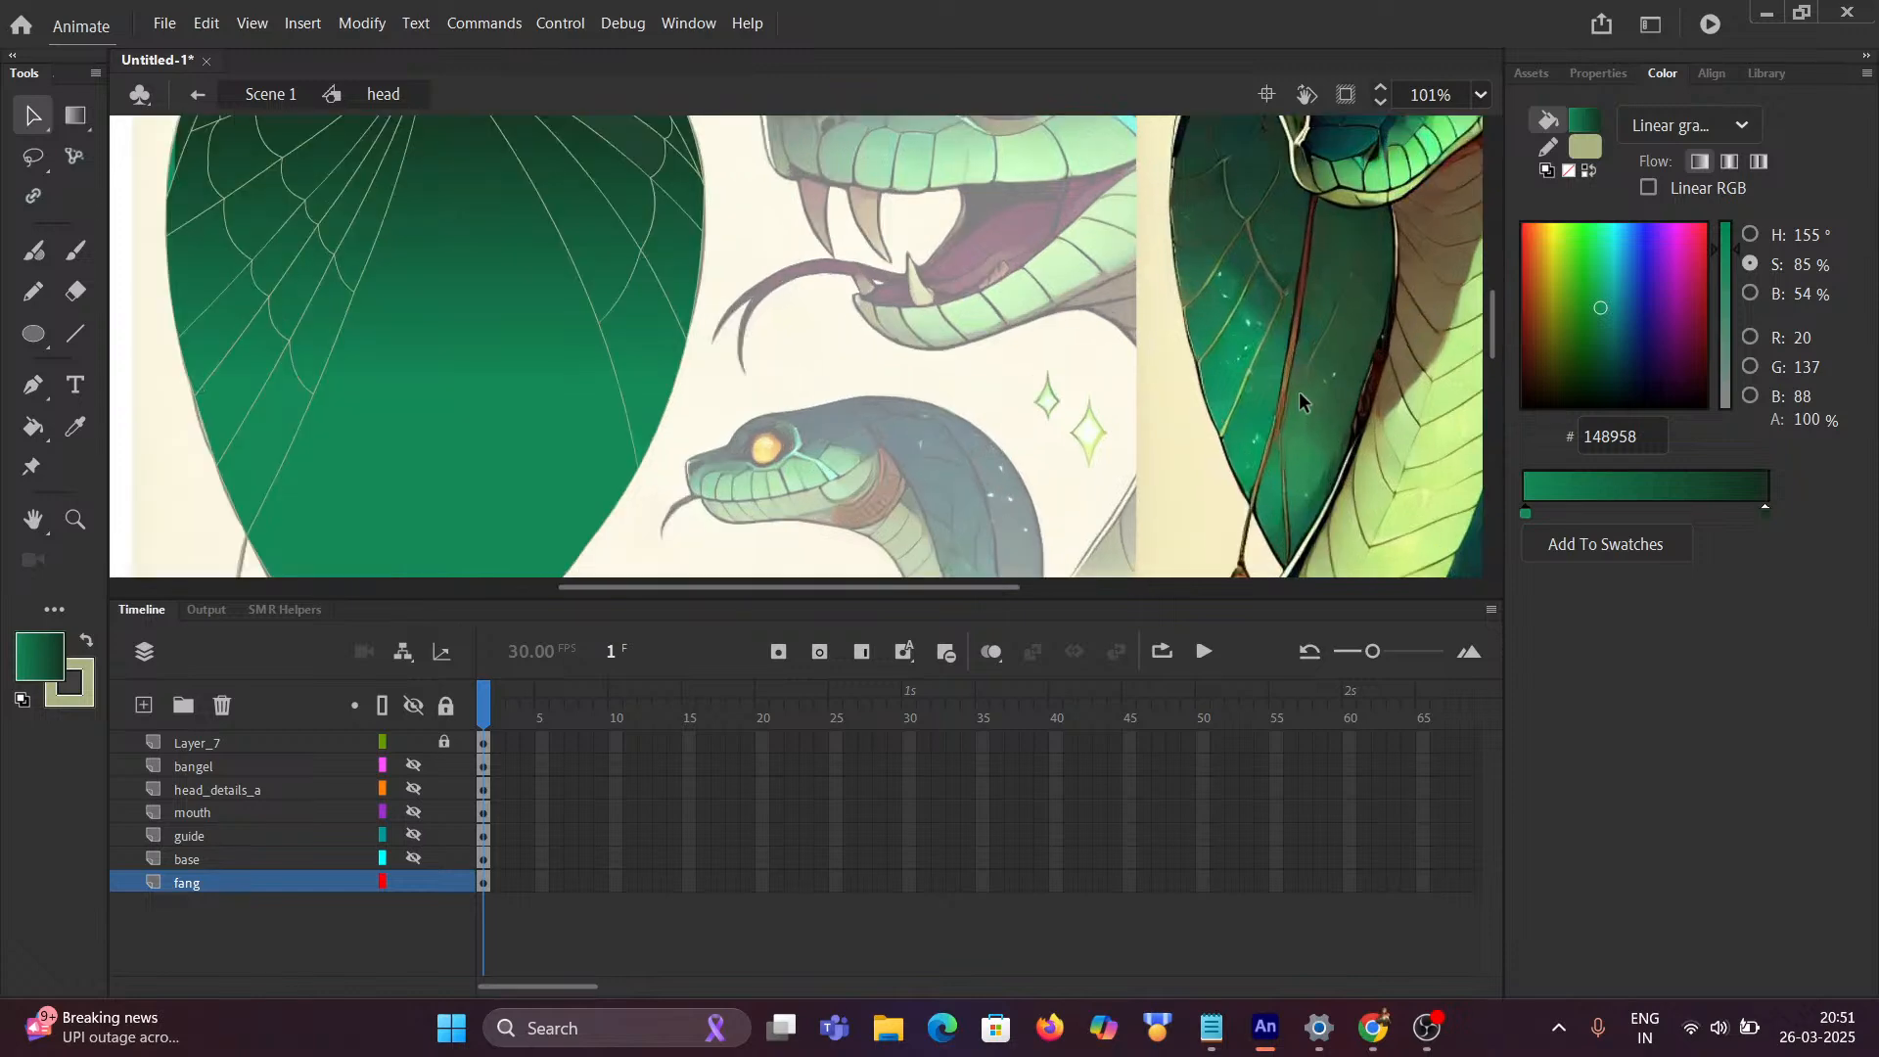
scroll(1299, 394, up, 5)
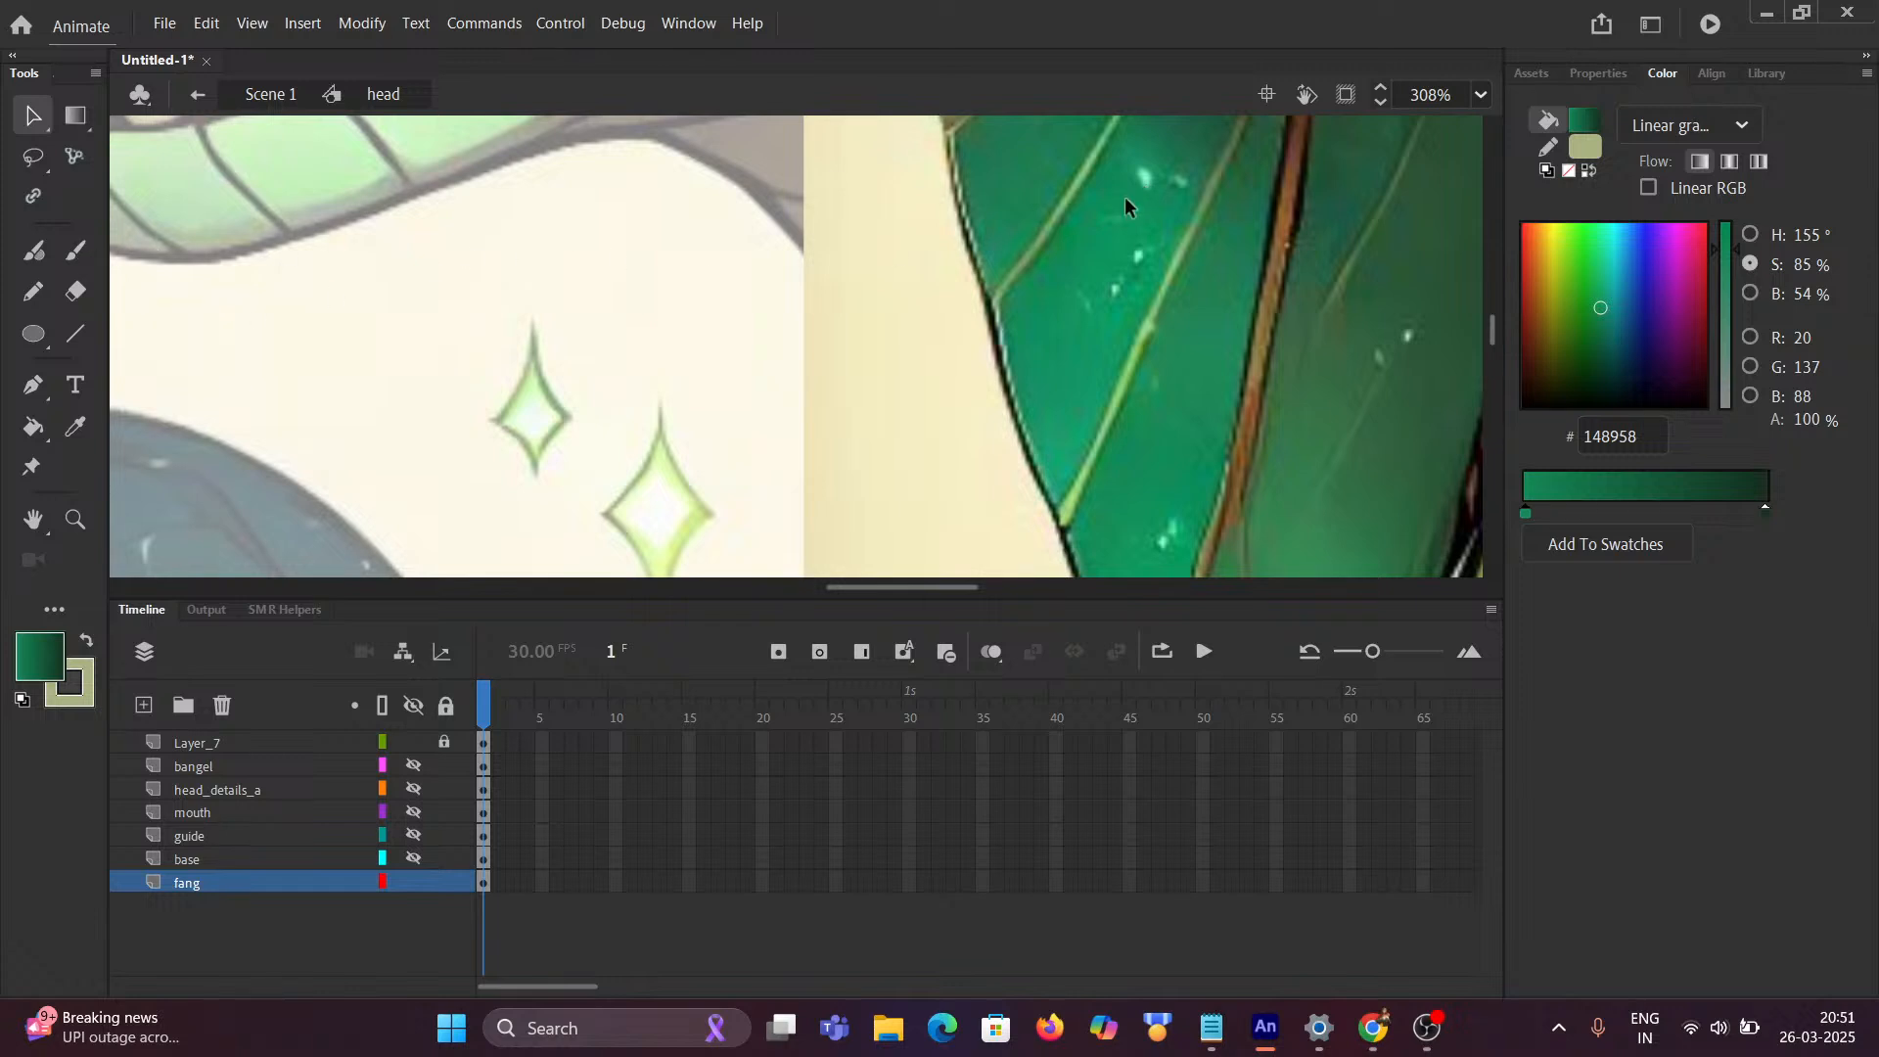
key(i)
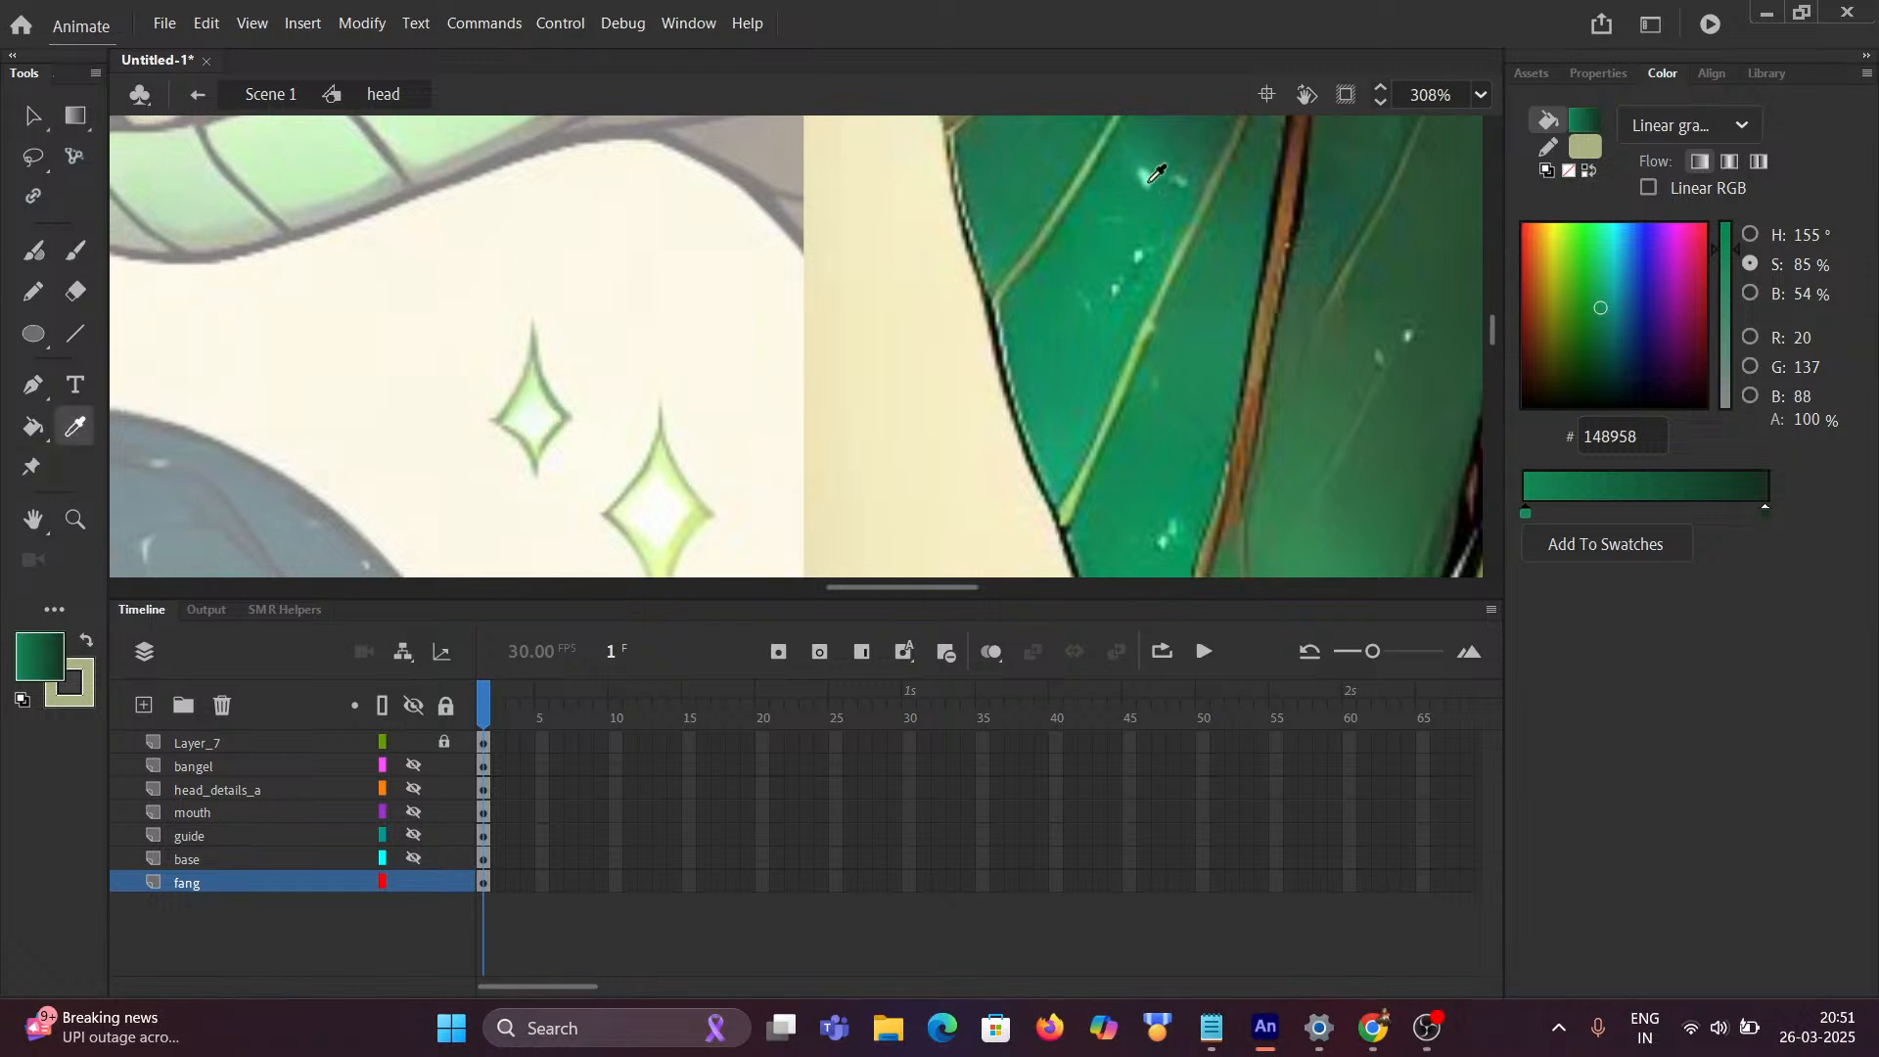
click(1147, 180)
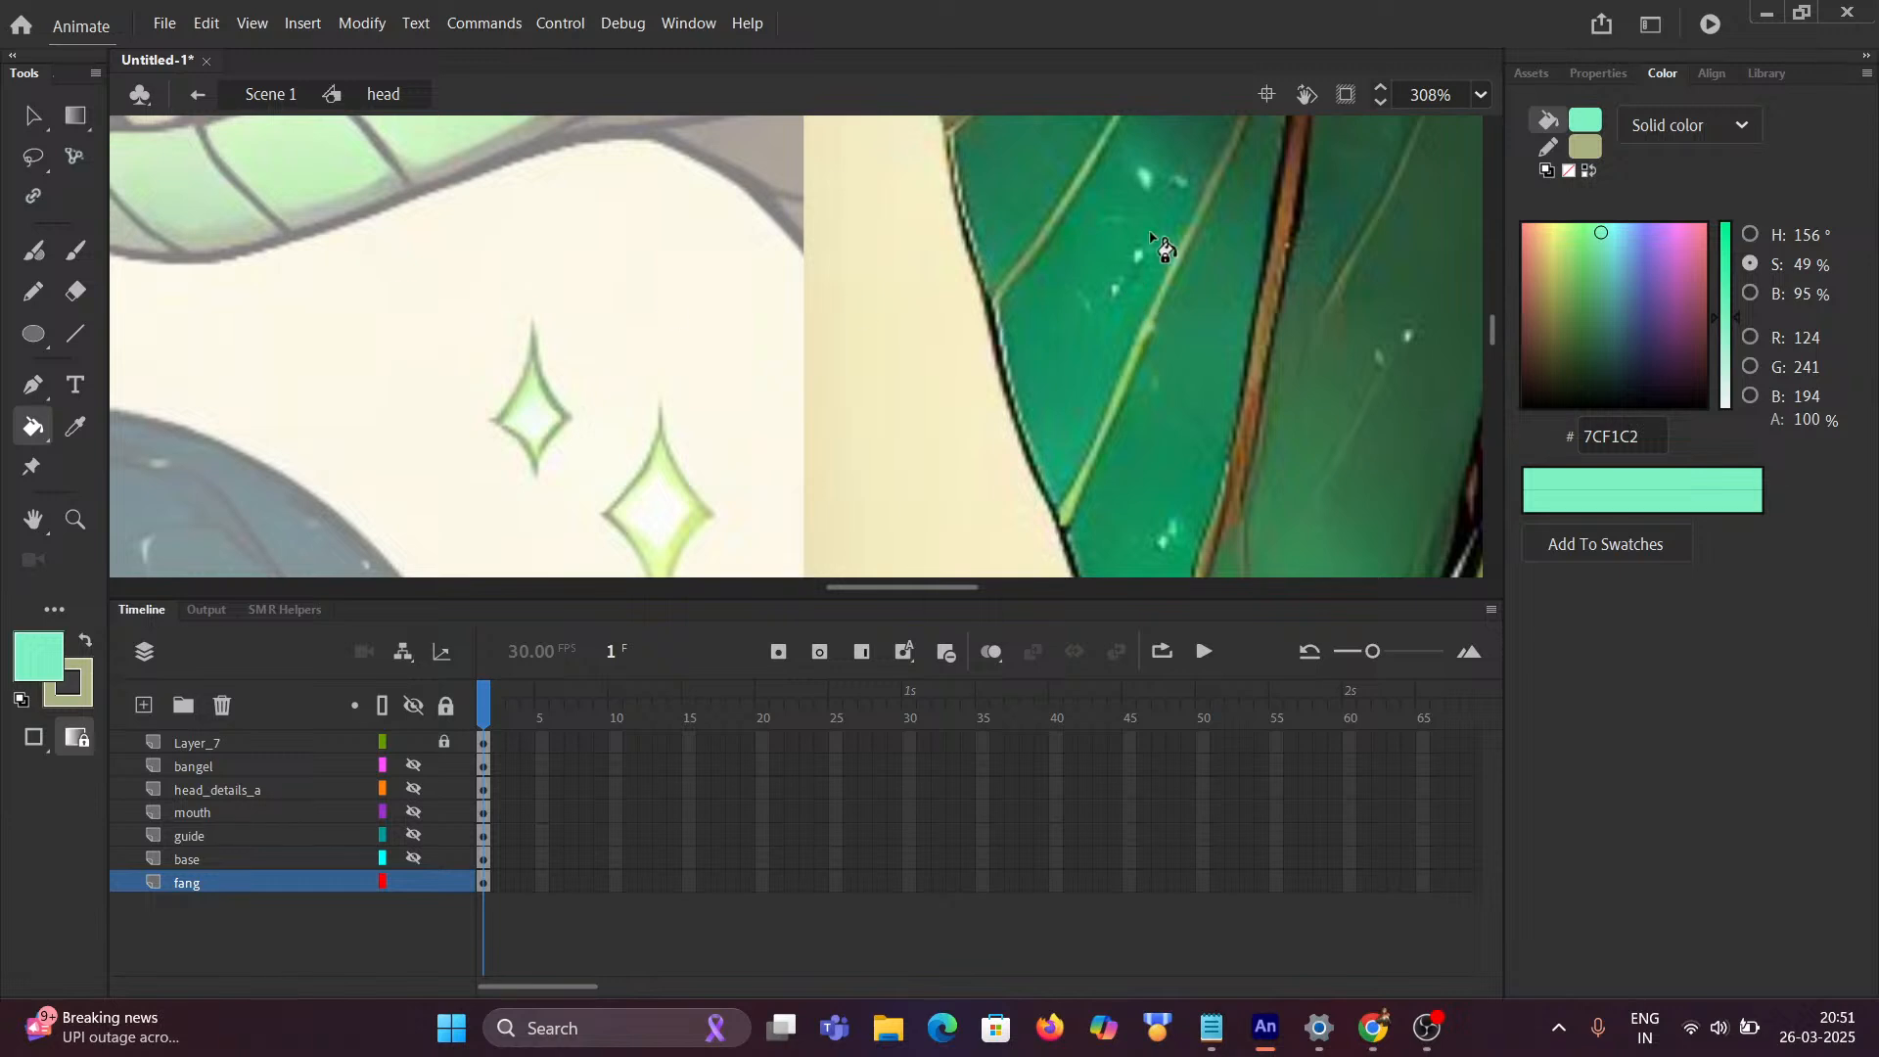
Step: Switch to the Classic Brush and set its size to 1 for painting specks on the hood
scroll(763, 289, down, 5)
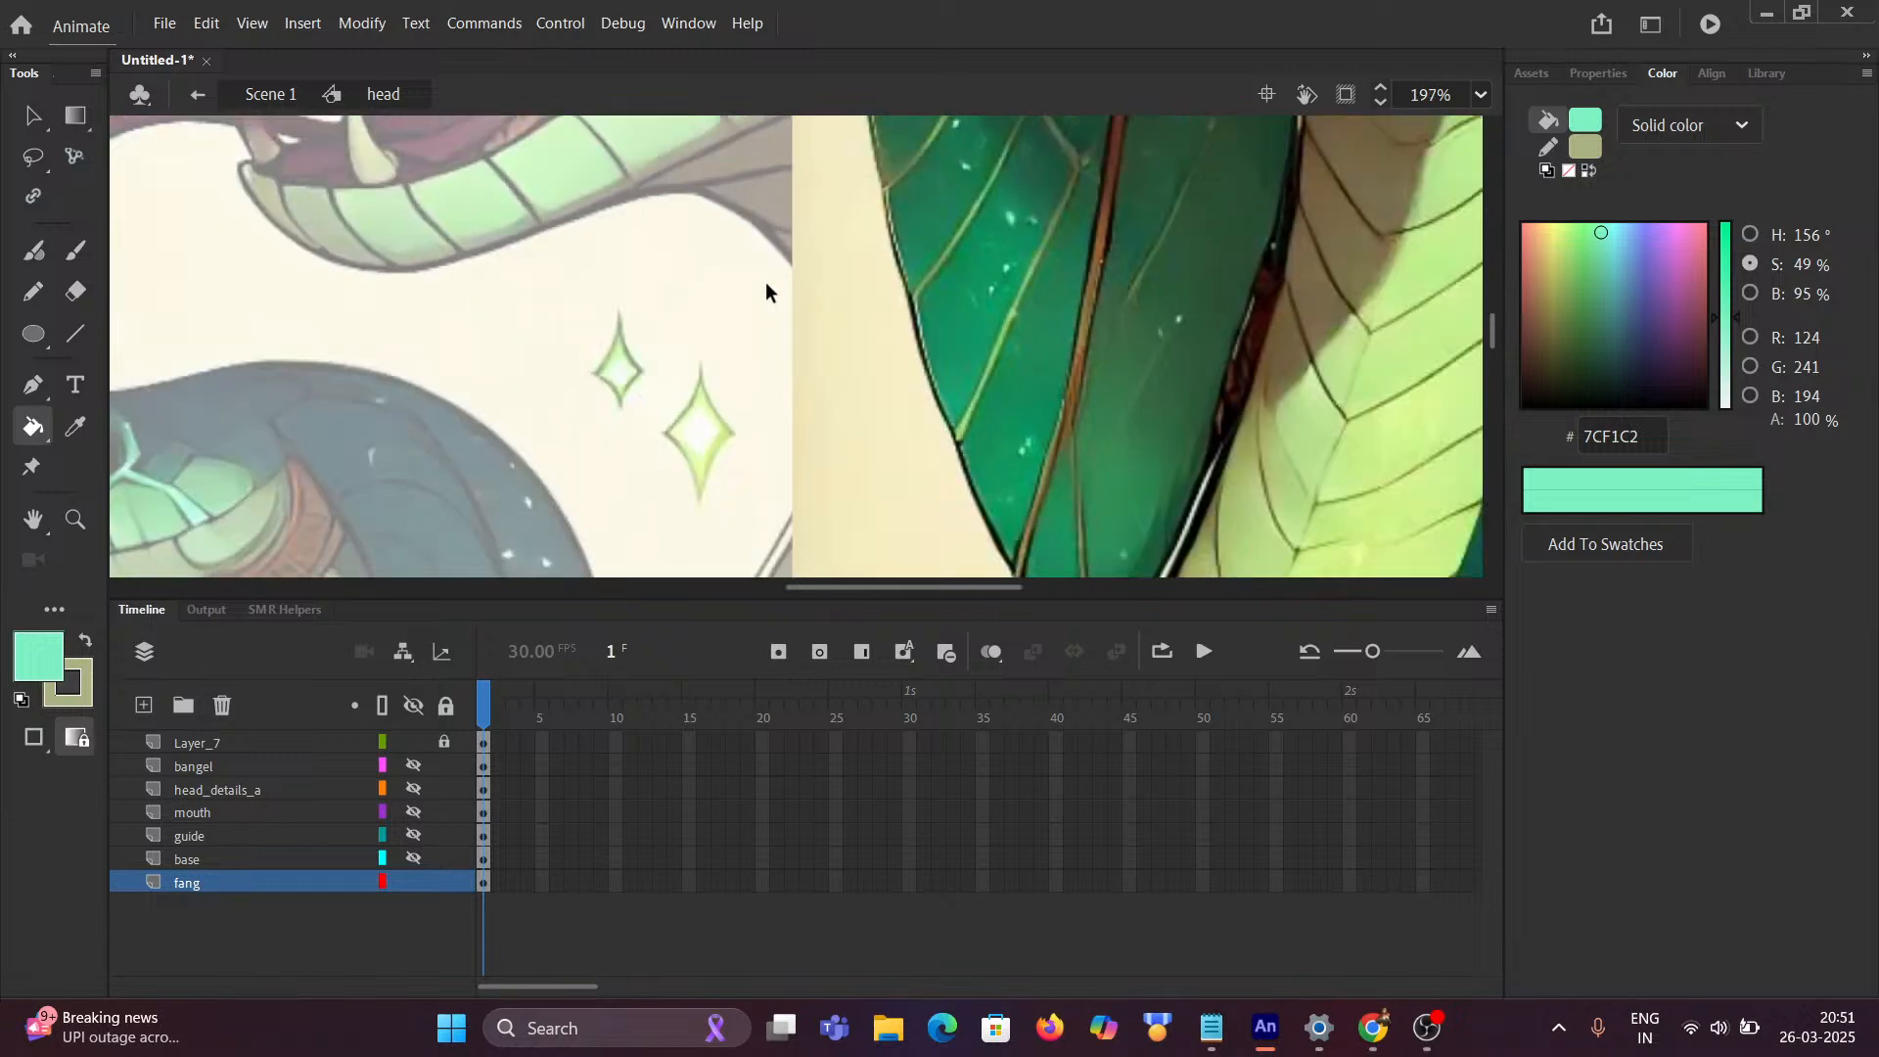
scroll(352, 318, left, 5)
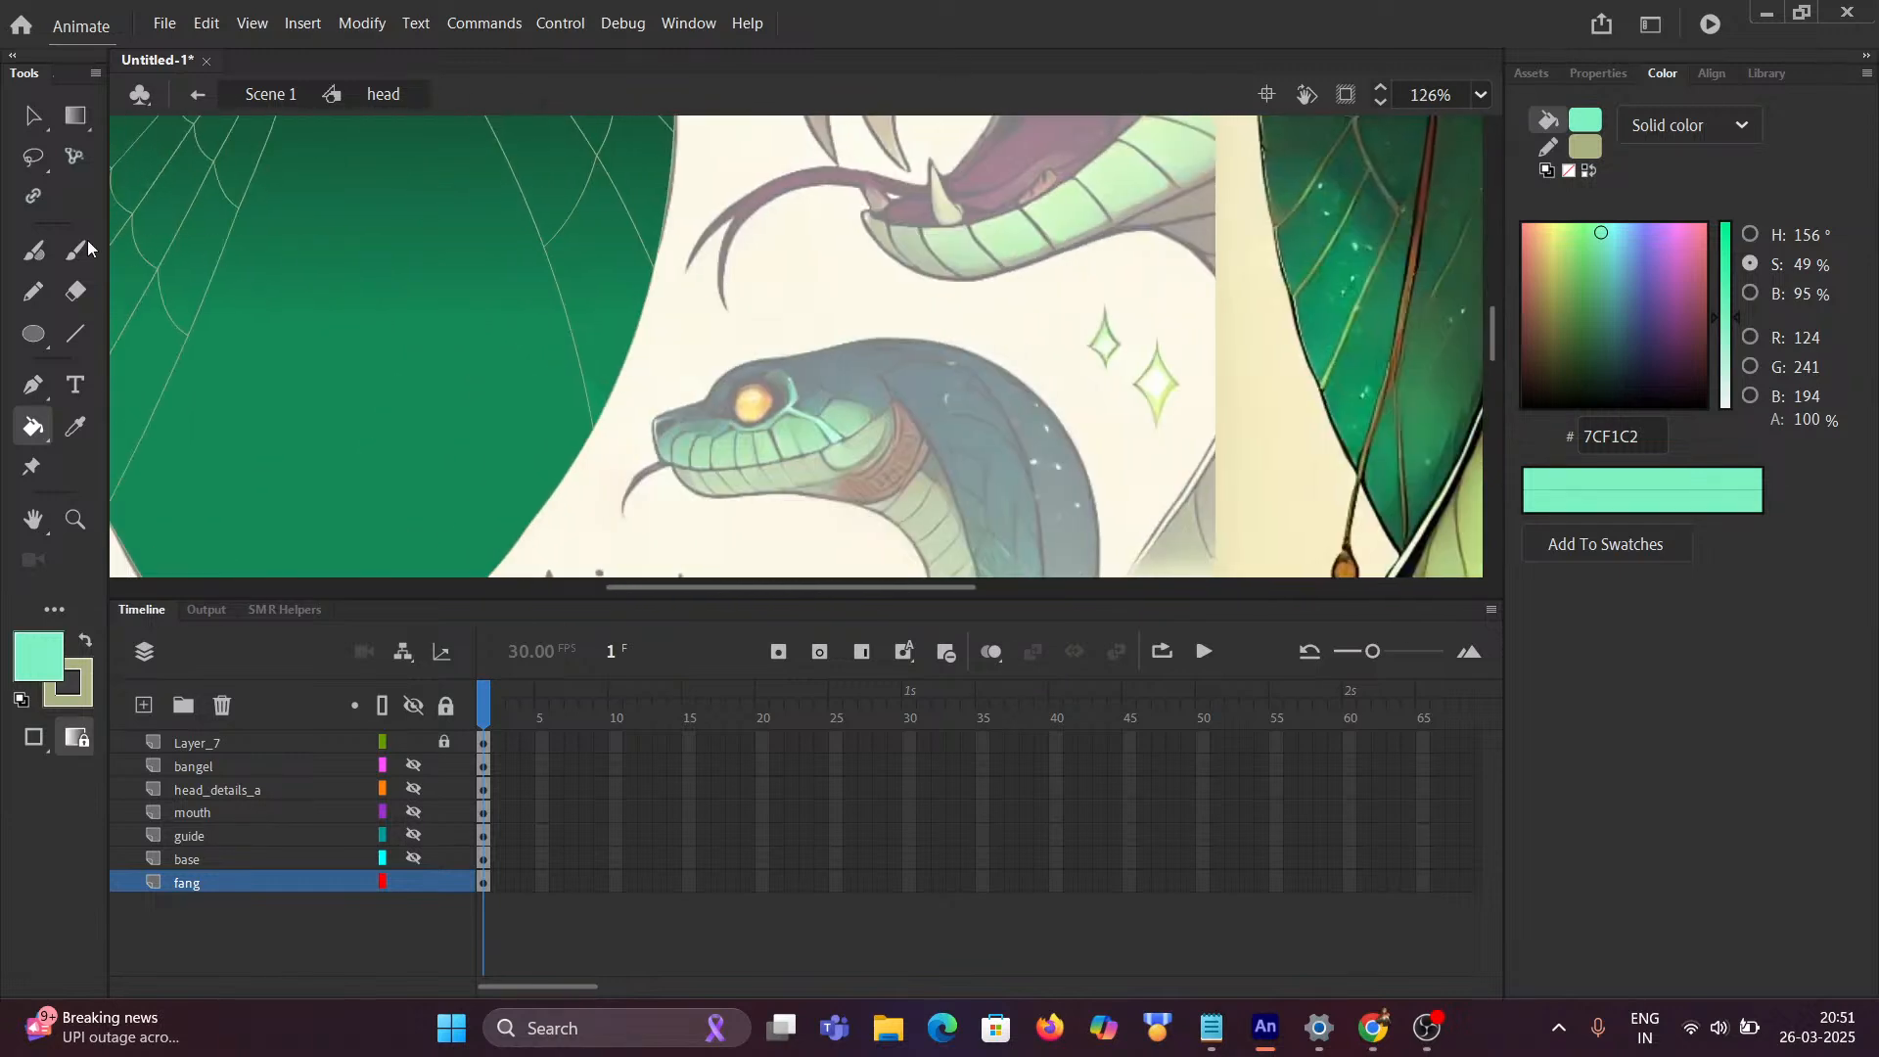
click(72, 262)
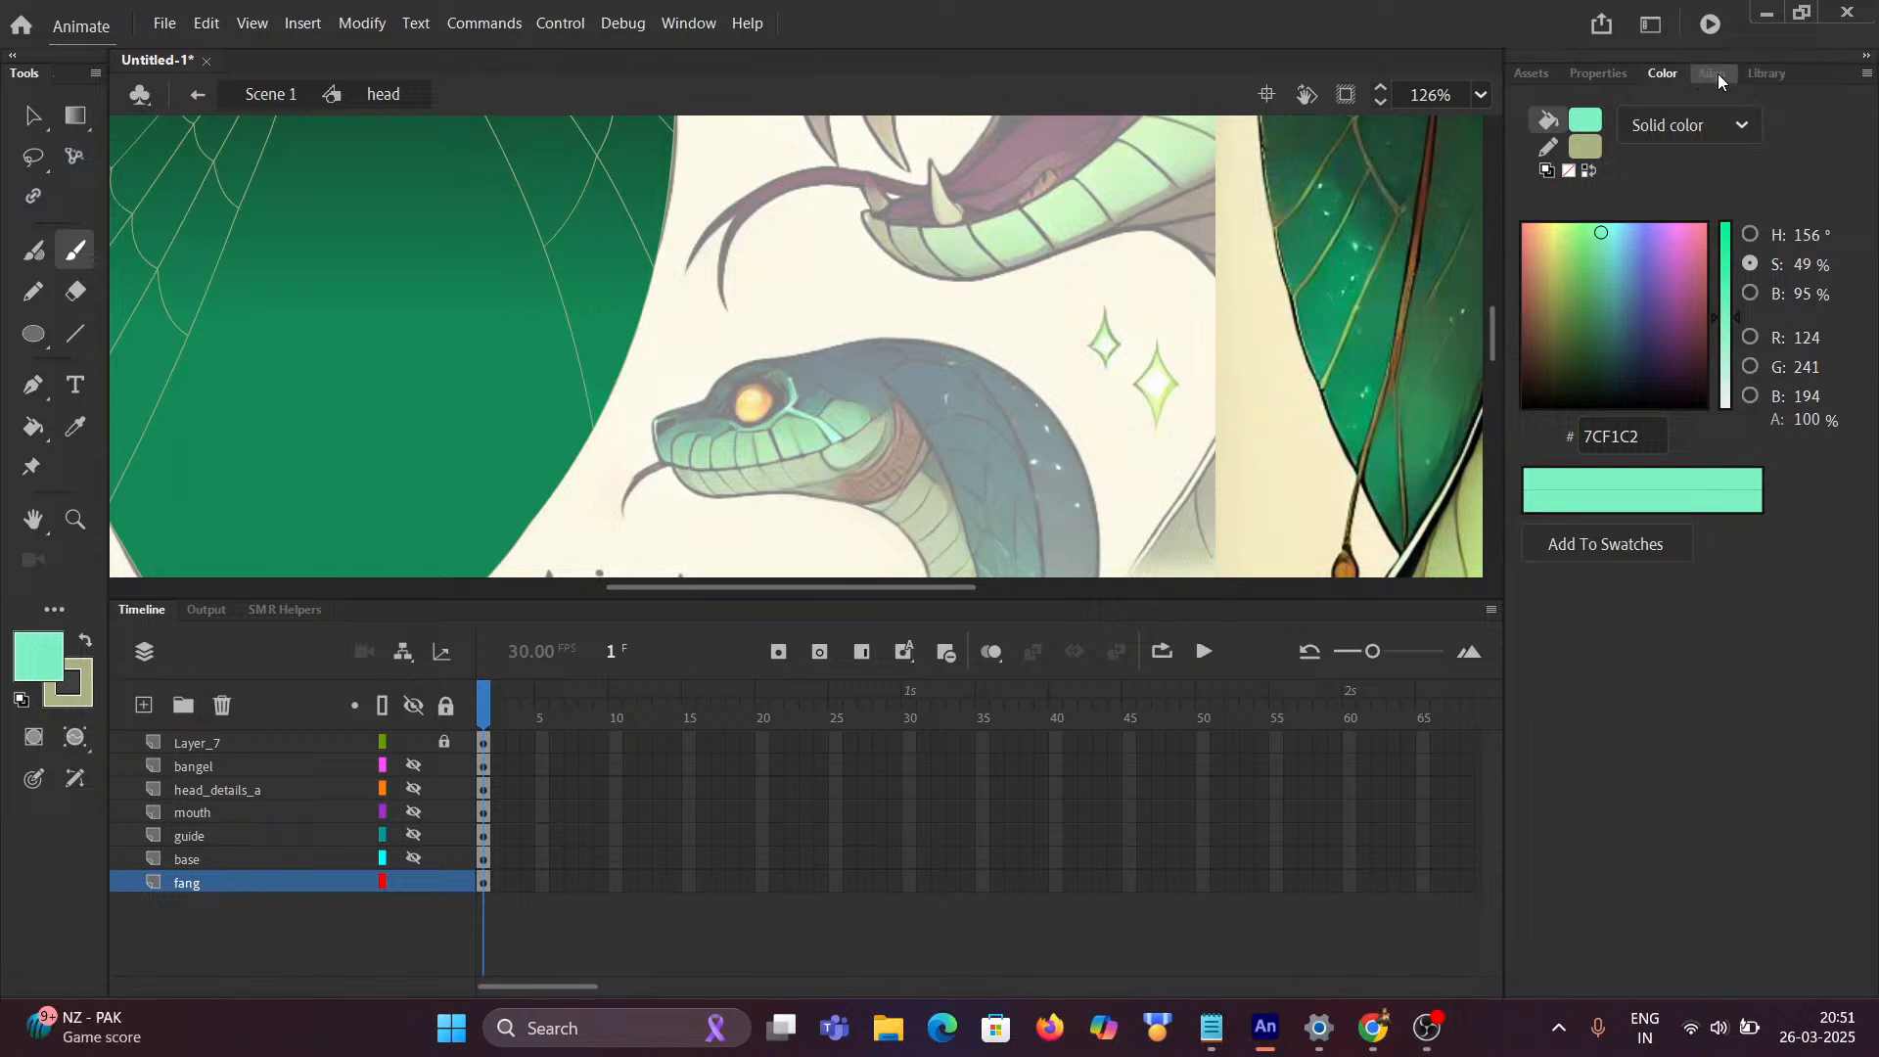
click(1598, 74)
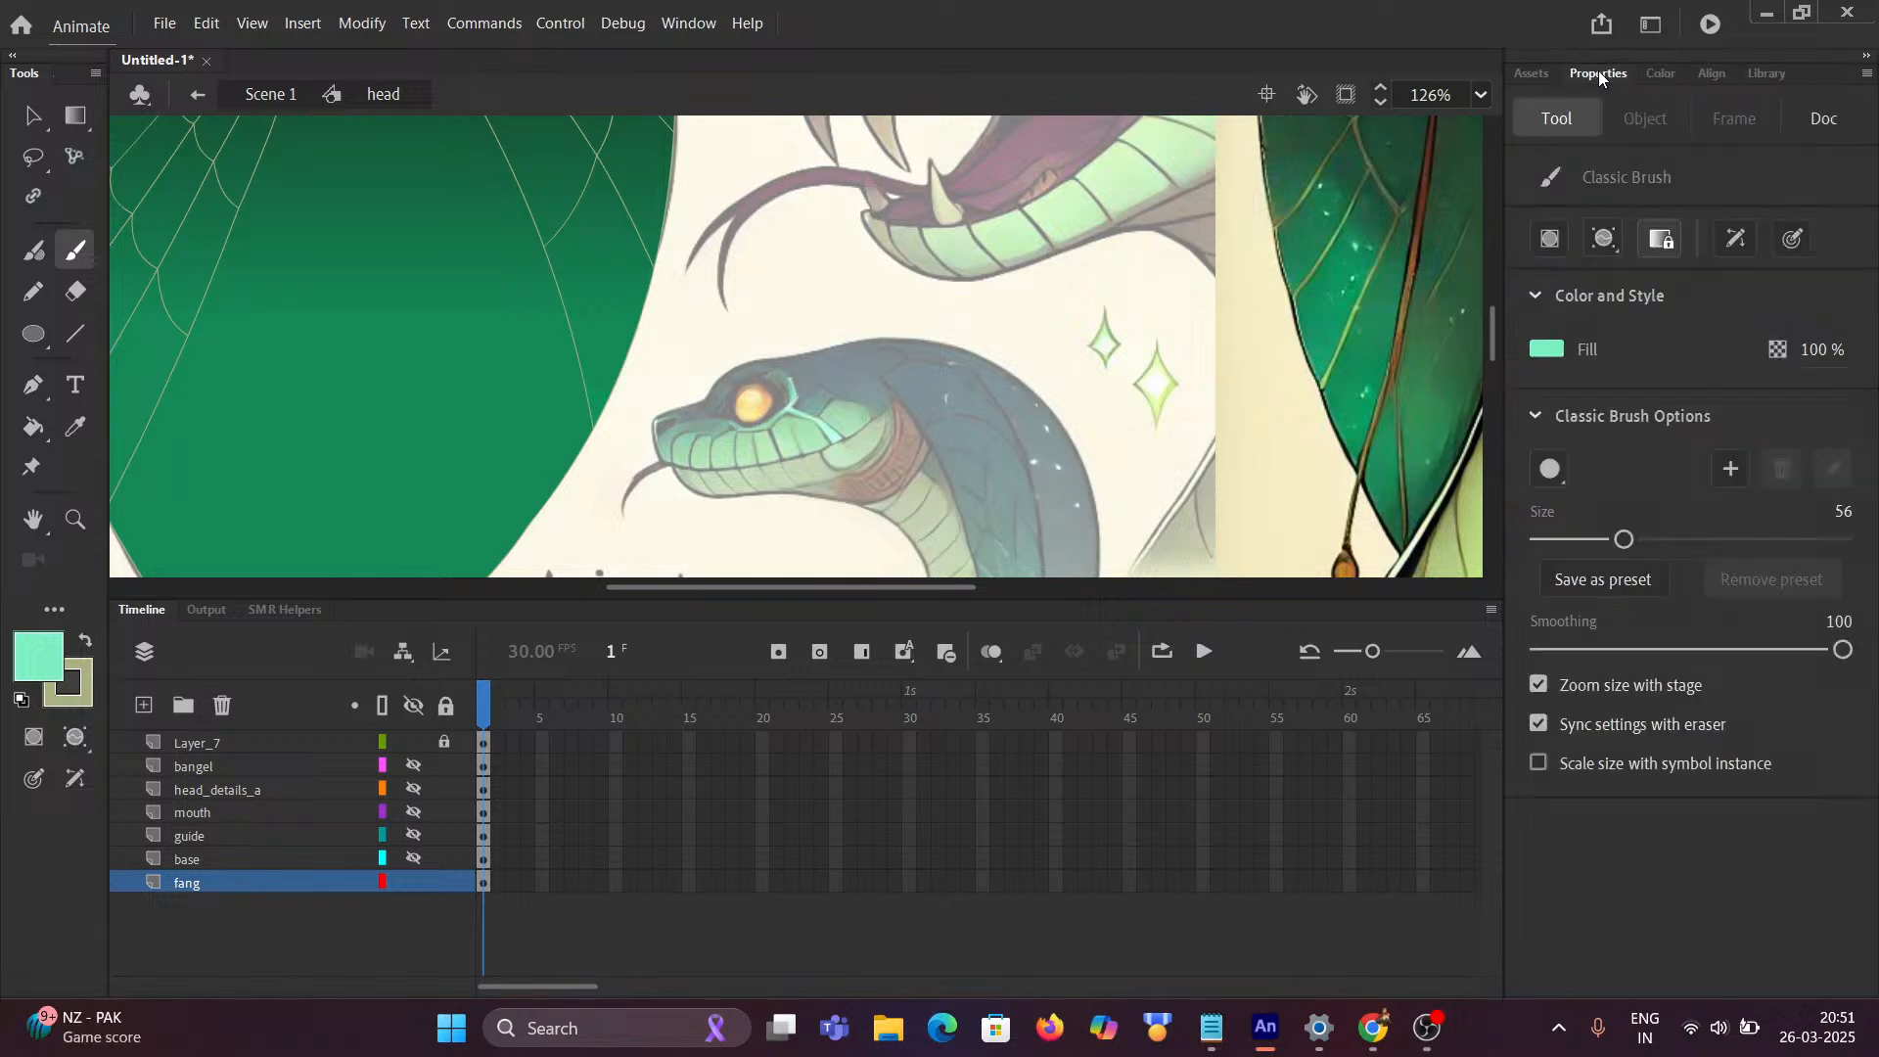
drag(1624, 540, 1526, 540)
drag(384, 348, 940, 277)
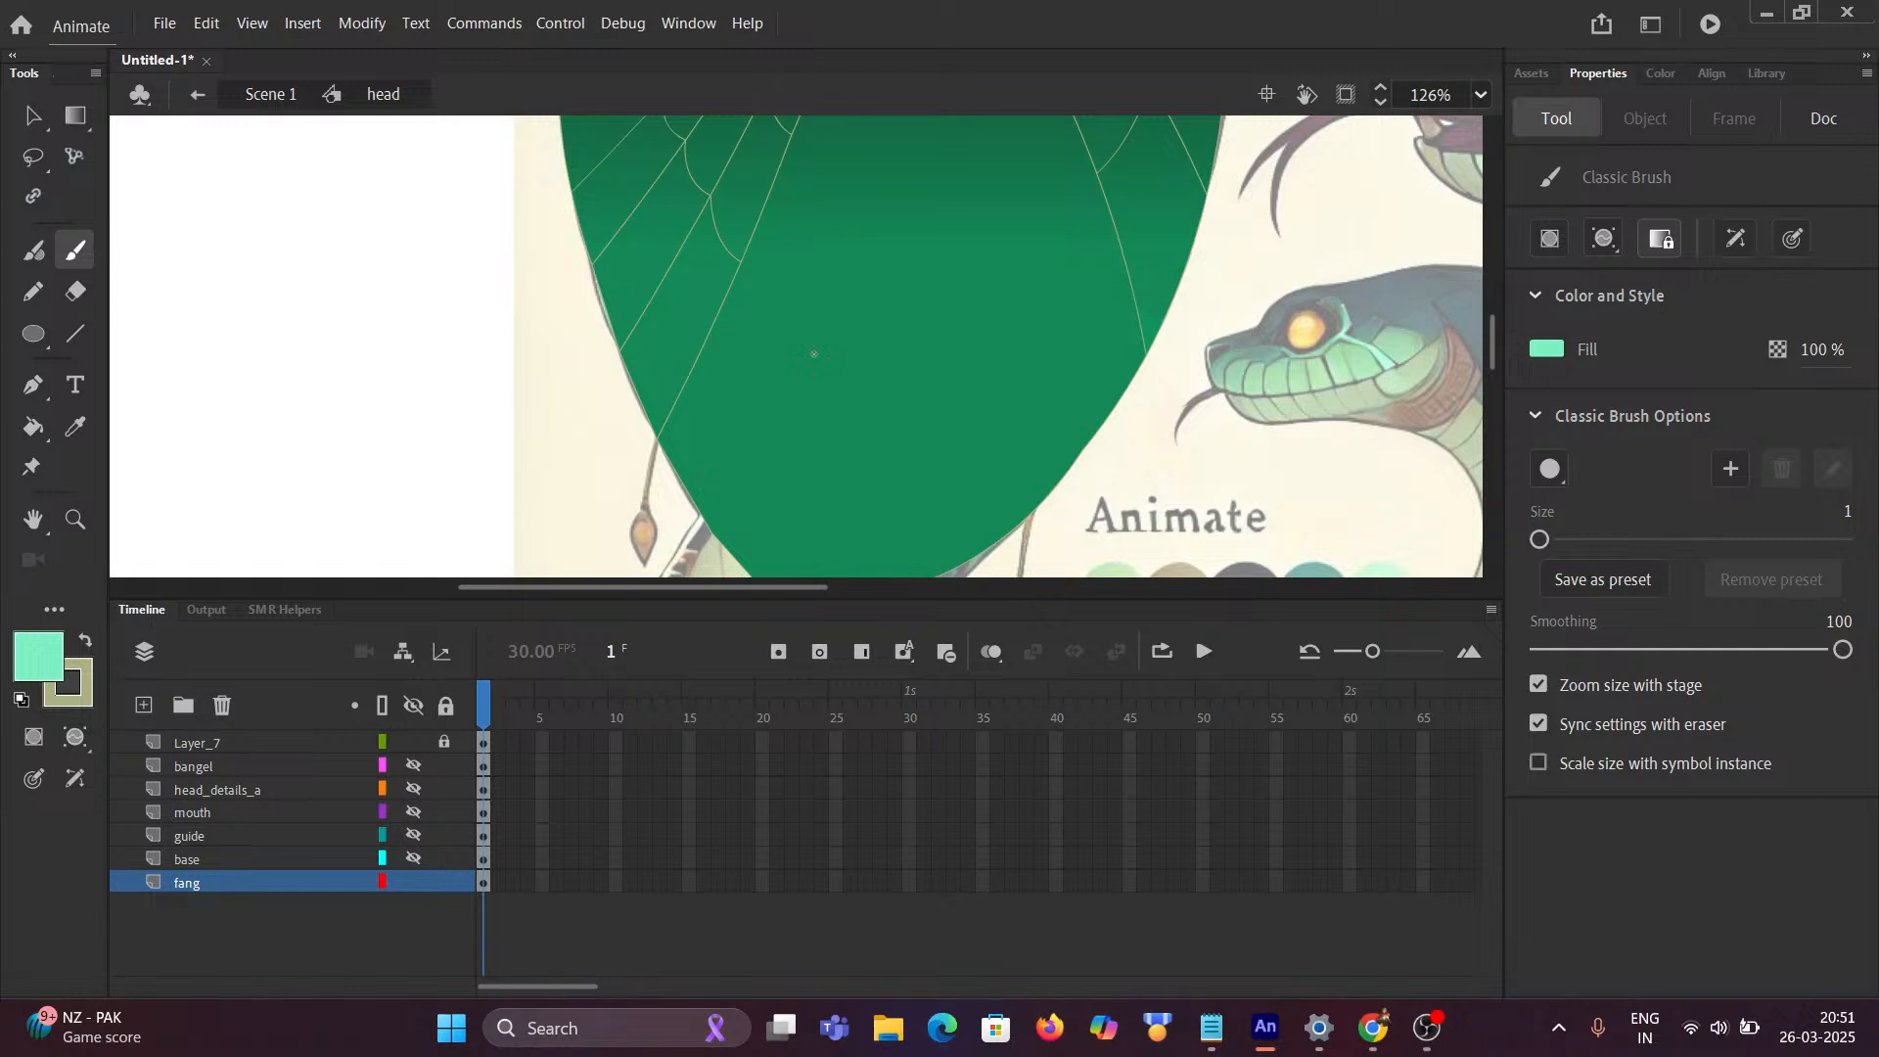
key(n)
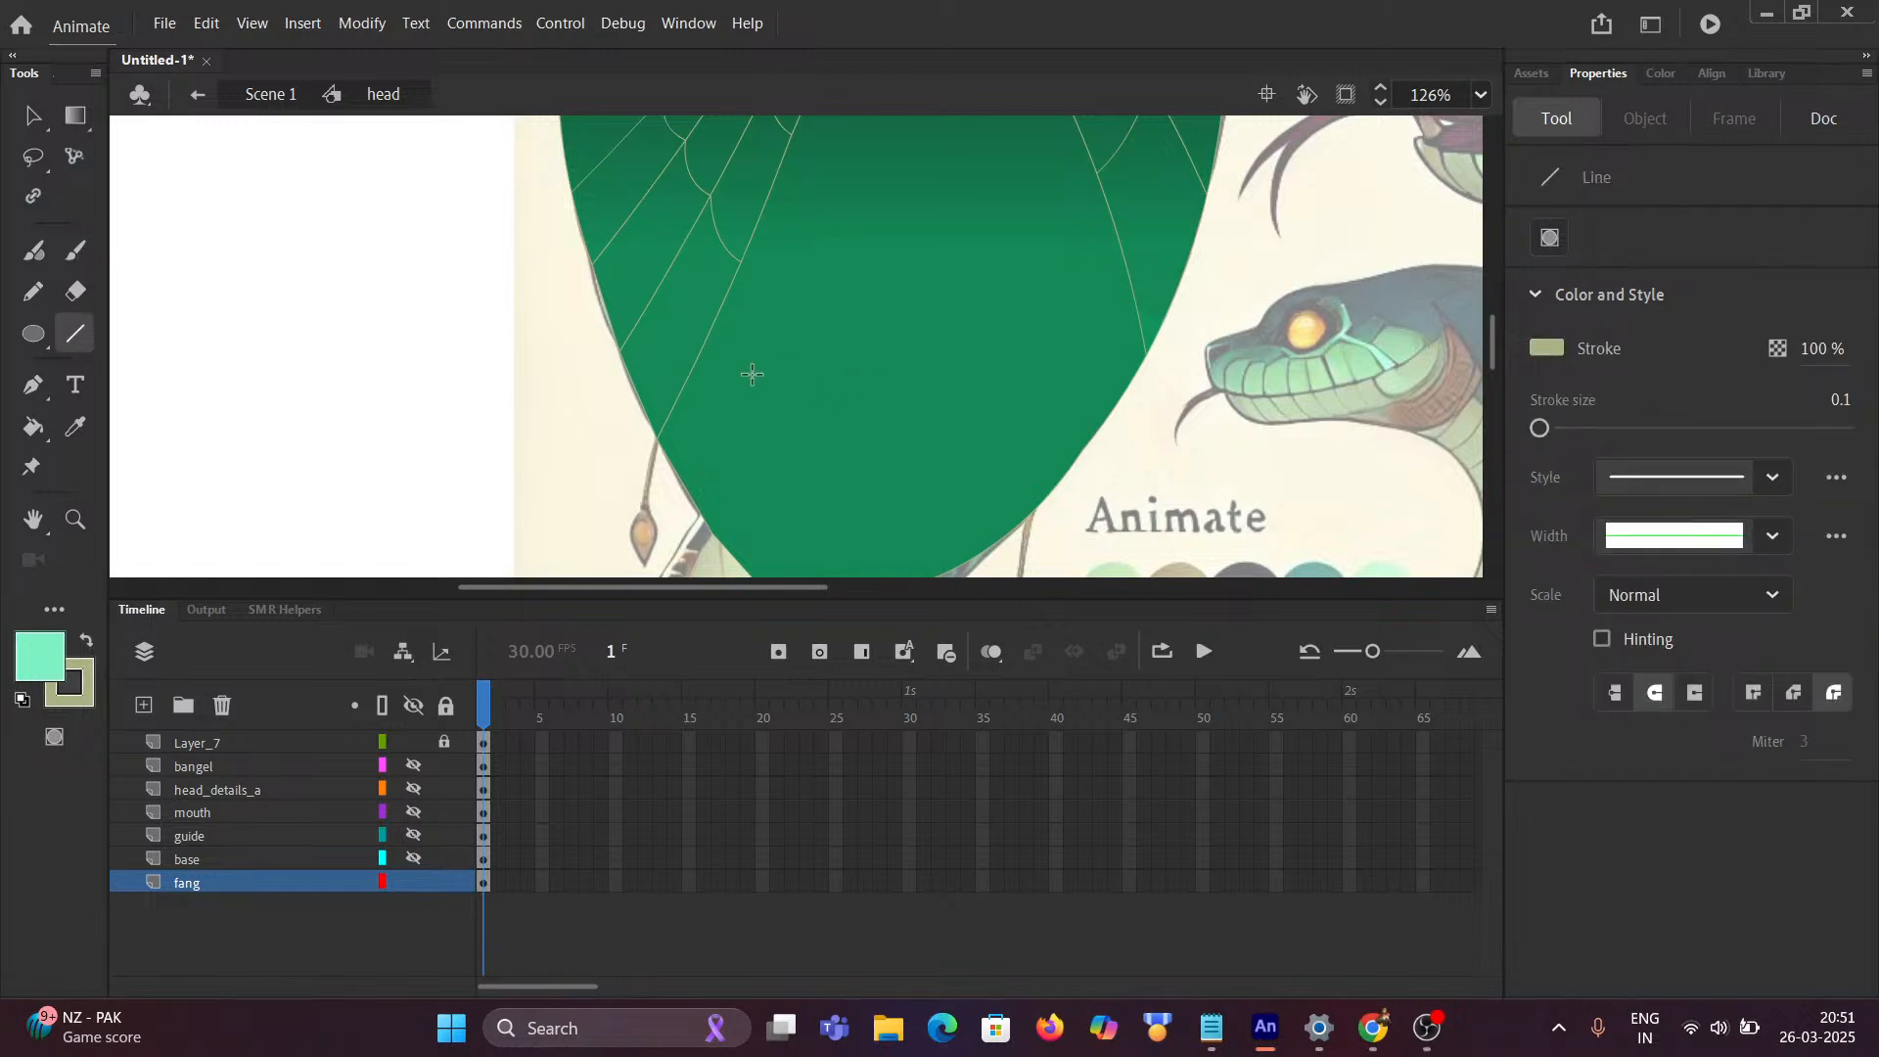
key(v)
click(858, 386)
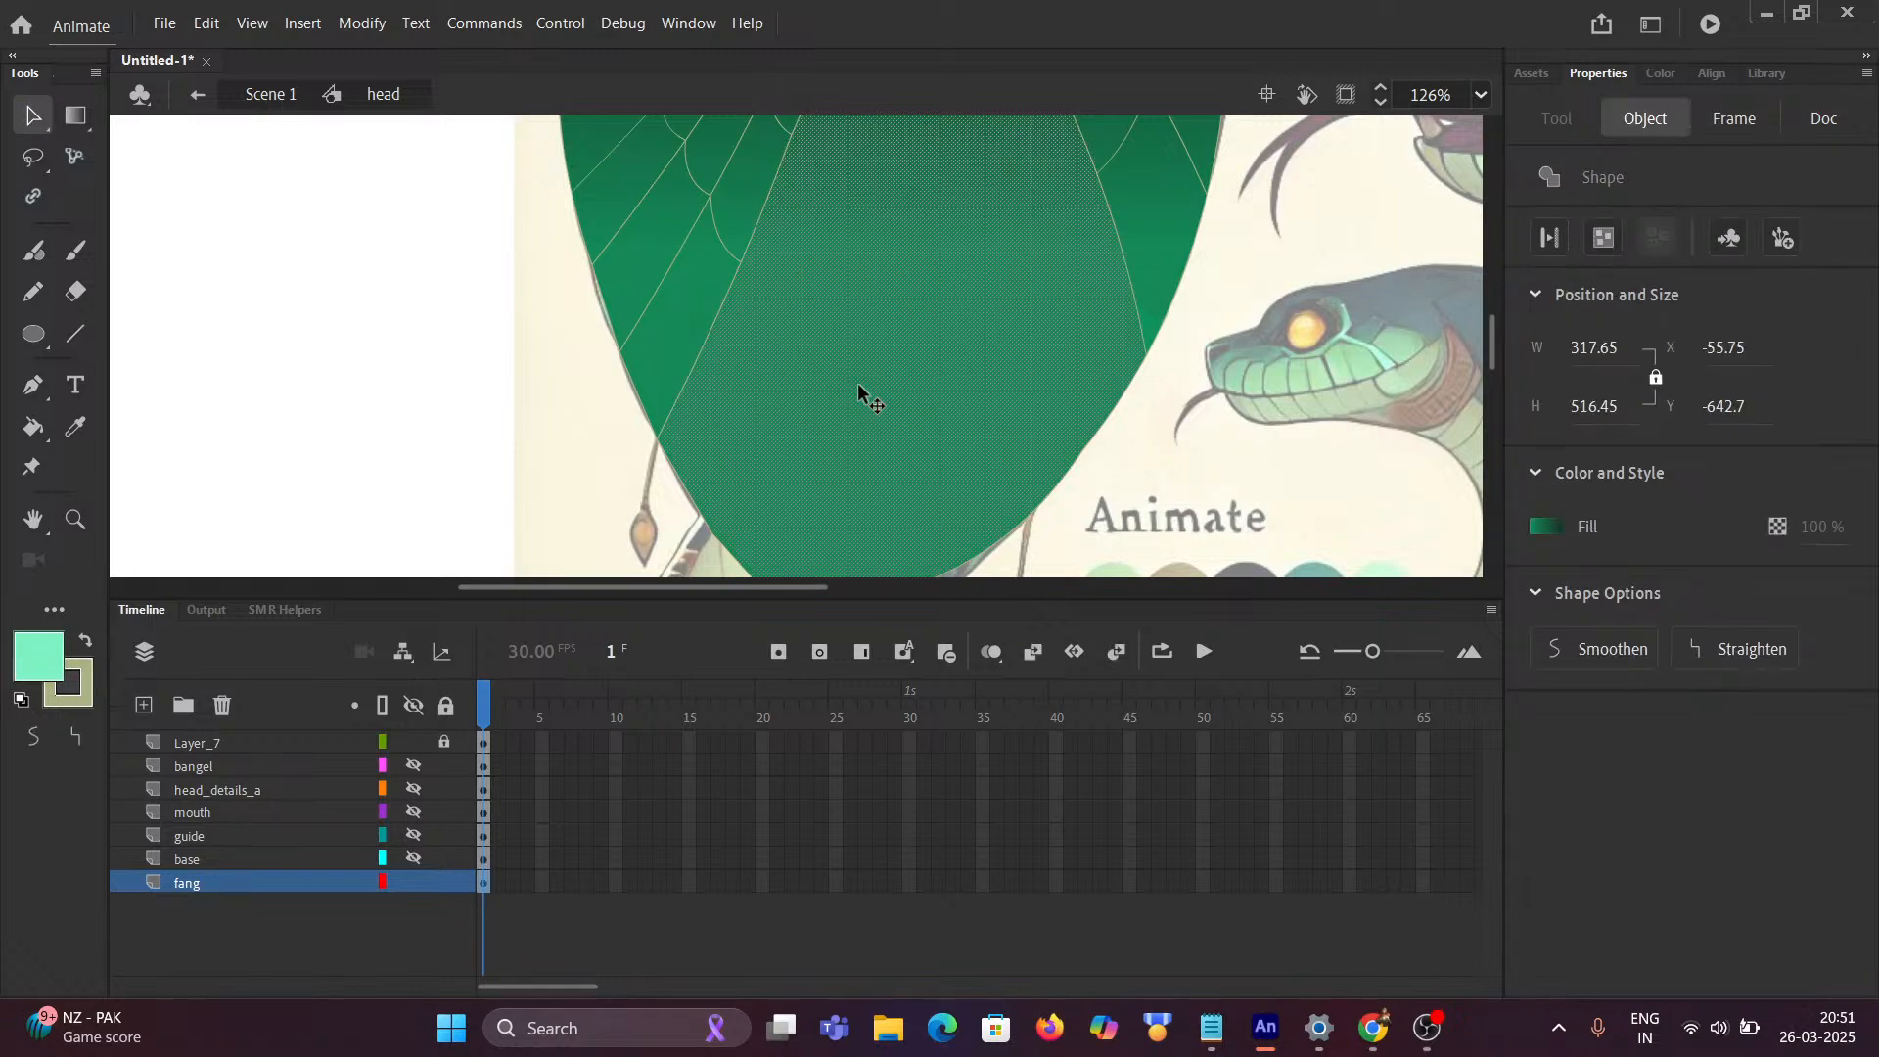
scroll(1037, 323, down, 2)
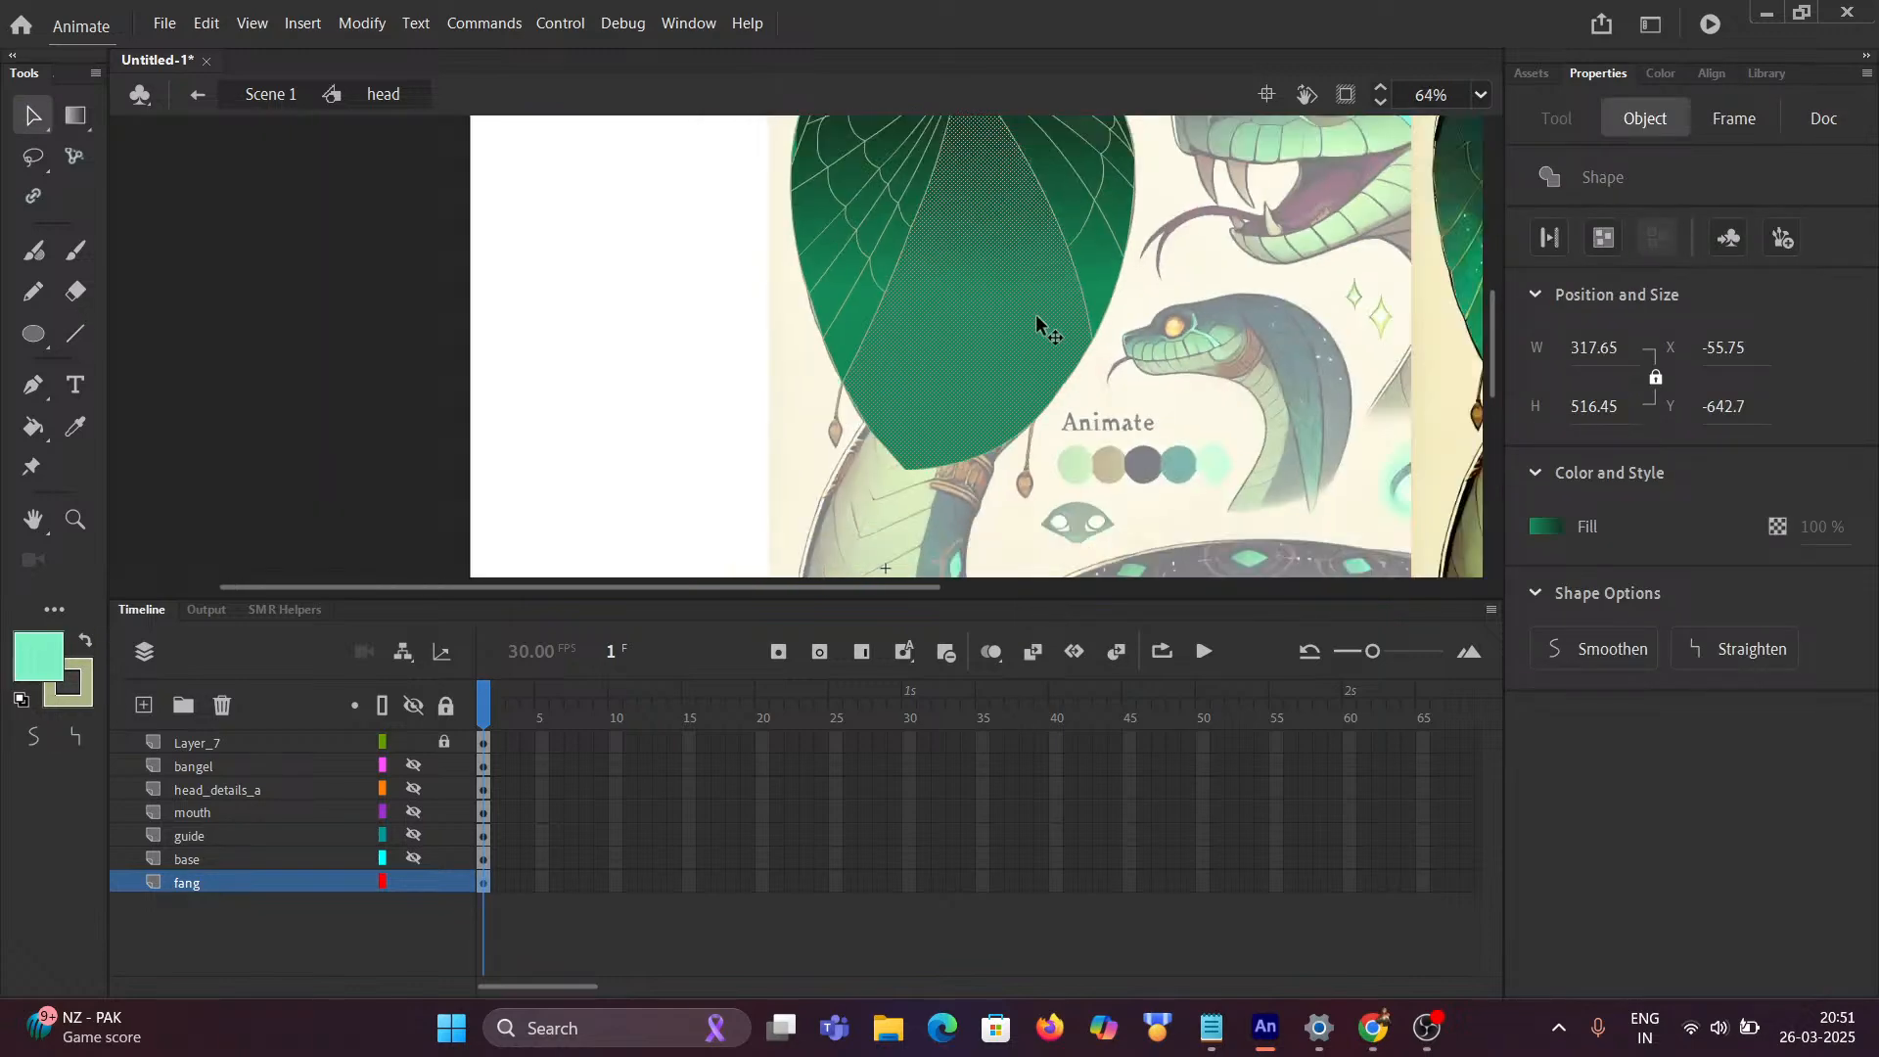
scroll(1038, 323, up, 3)
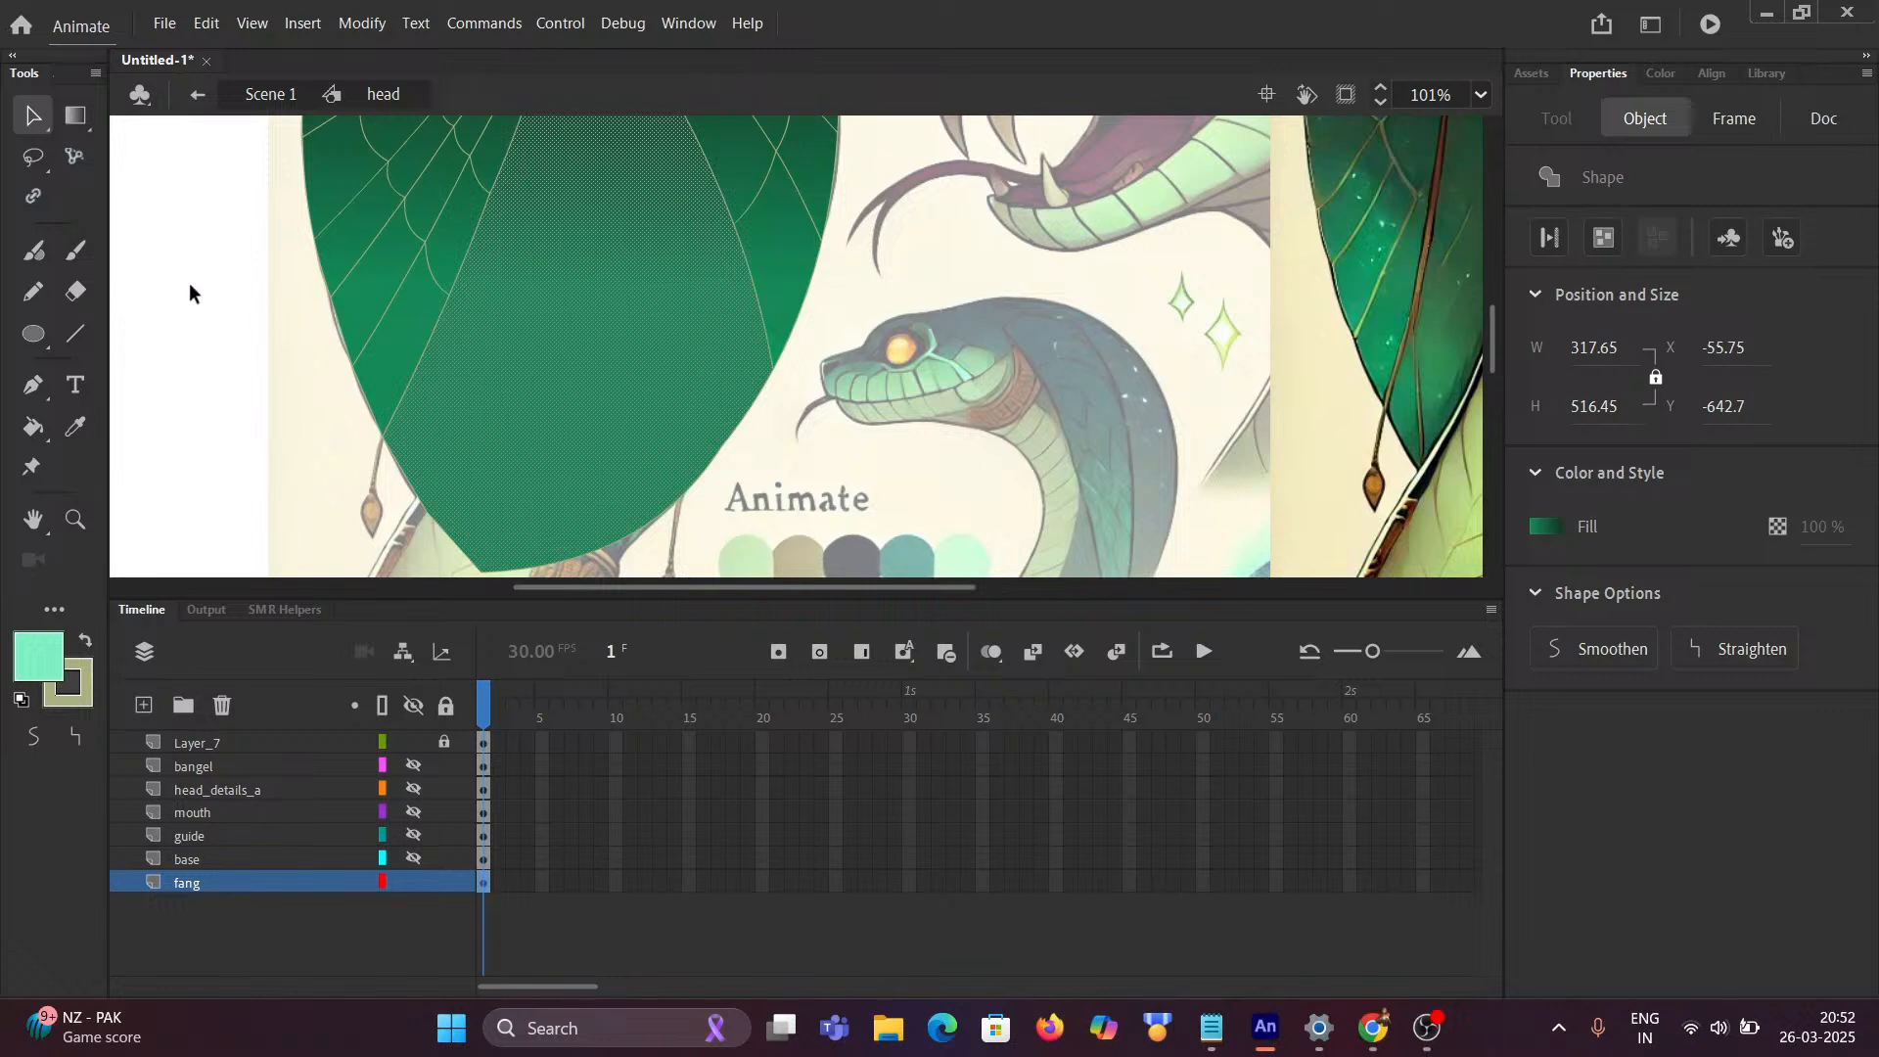
key(y)
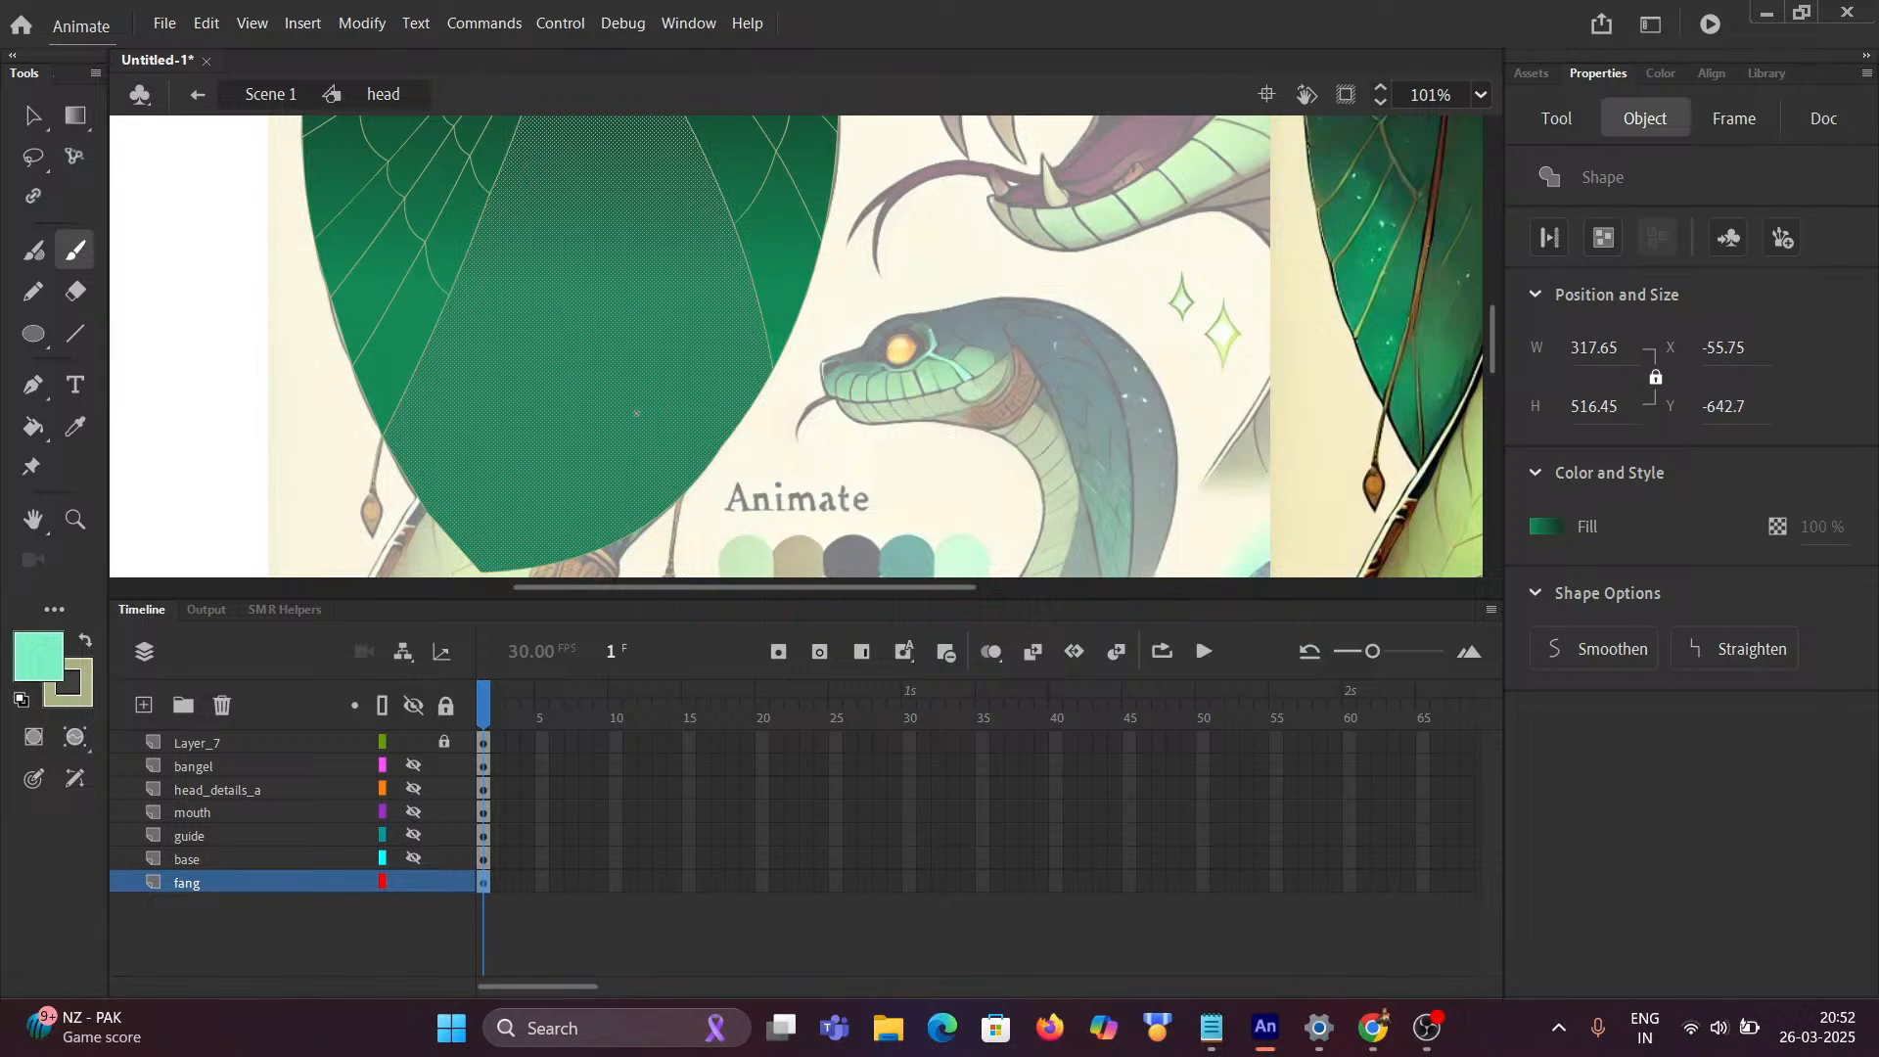
scroll(565, 409, up, 4)
scroll(567, 411, down, 4)
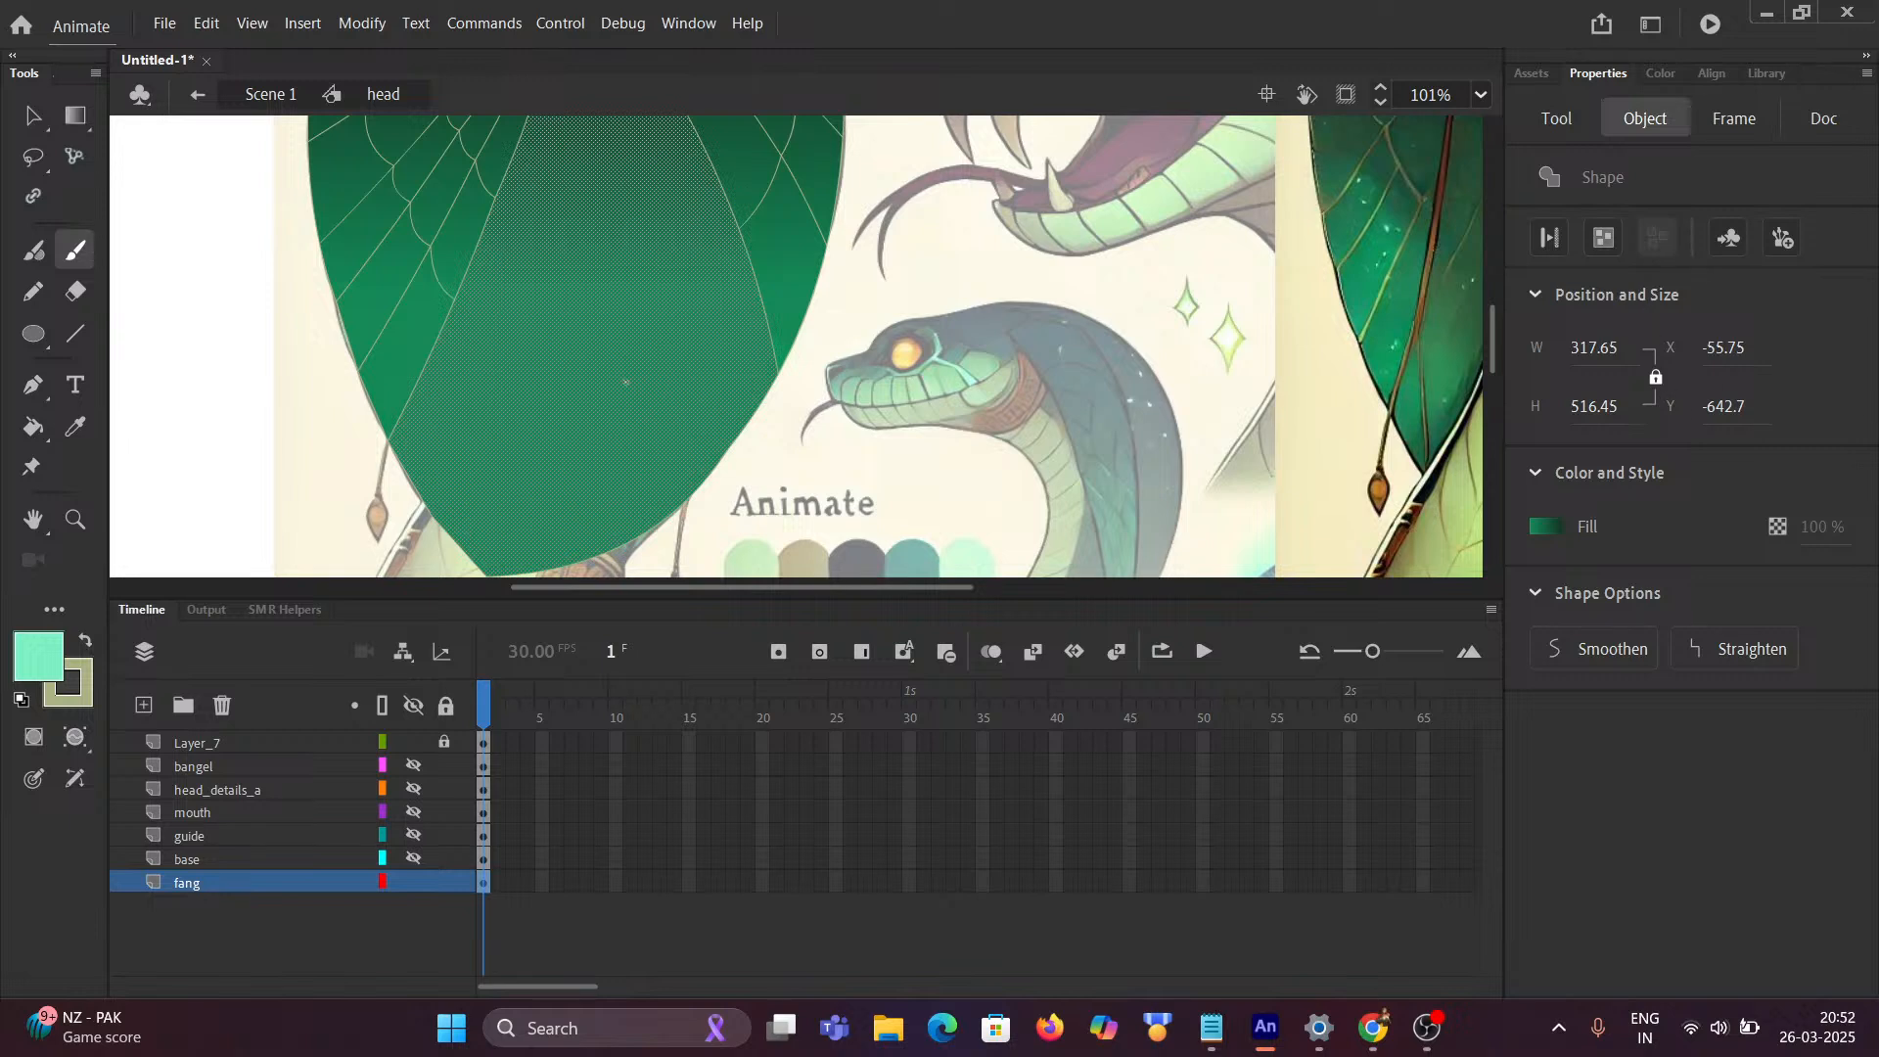
click(32, 112)
click(154, 375)
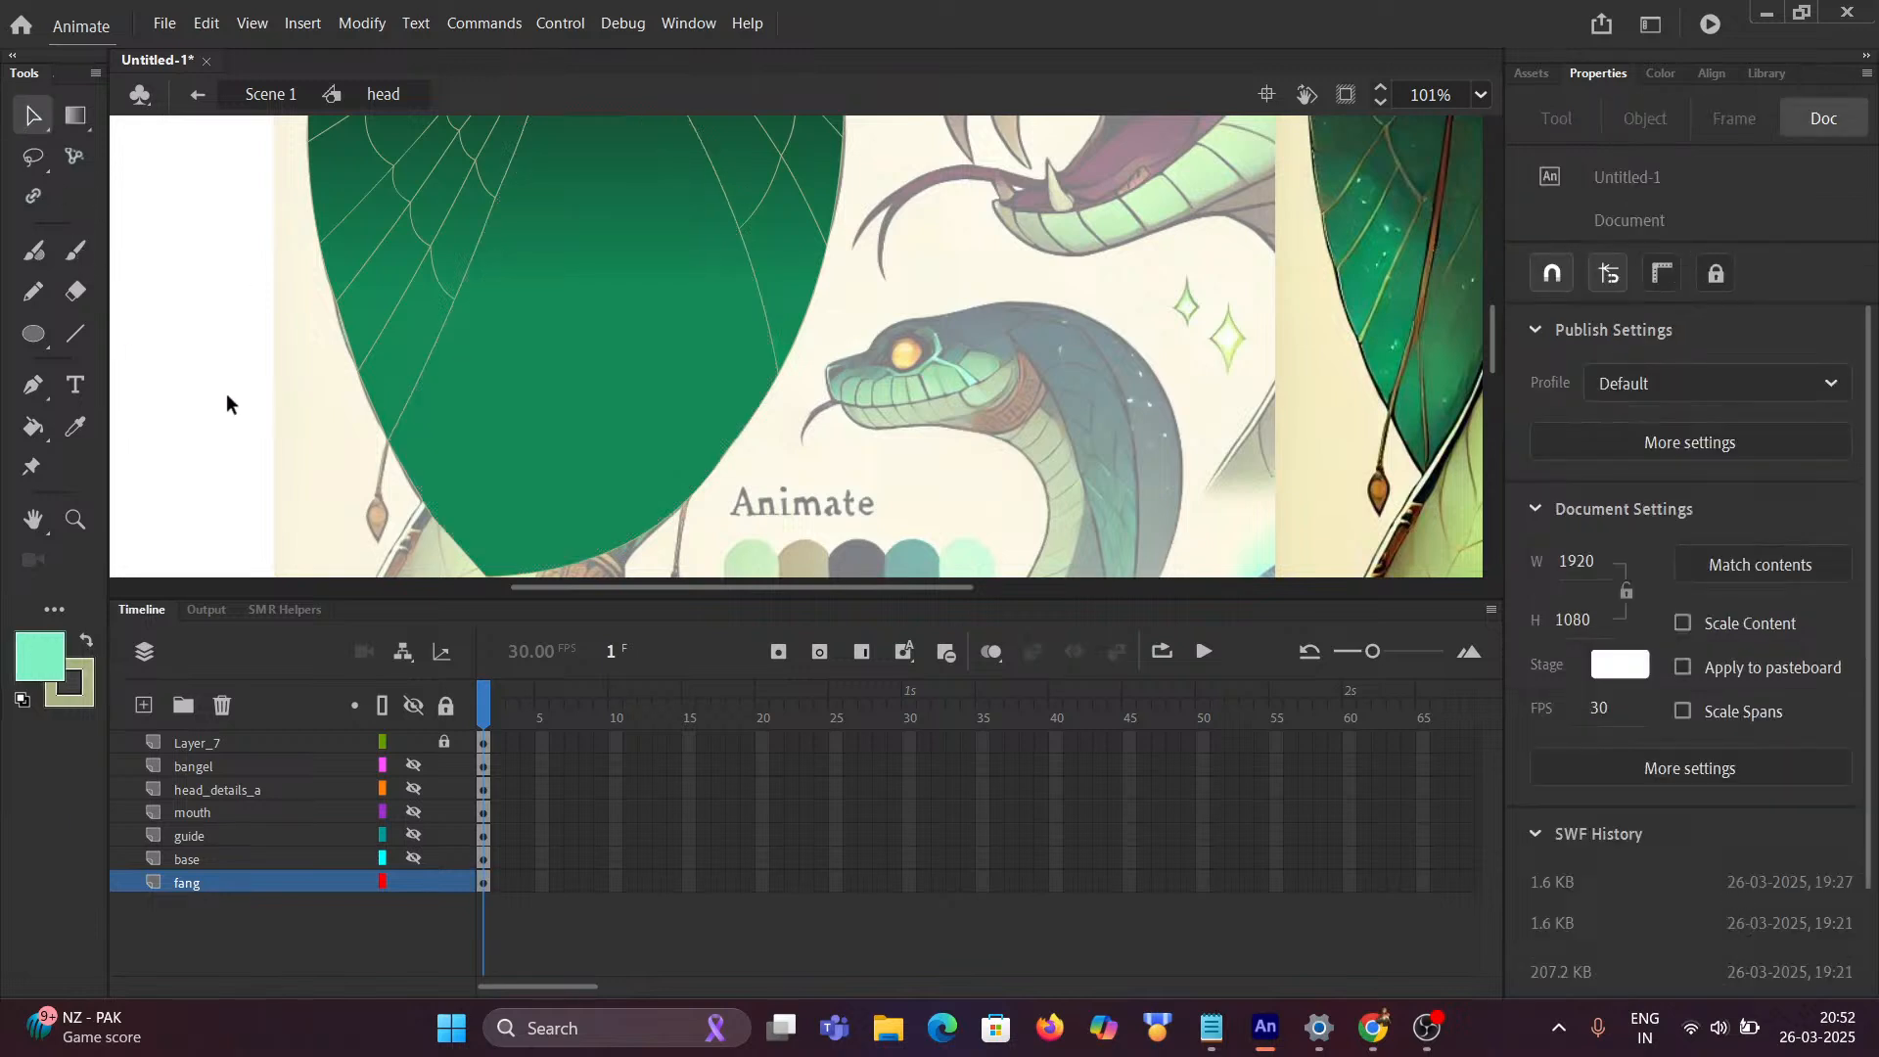
scroll(512, 441, up, 5)
scroll(526, 431, down, 3)
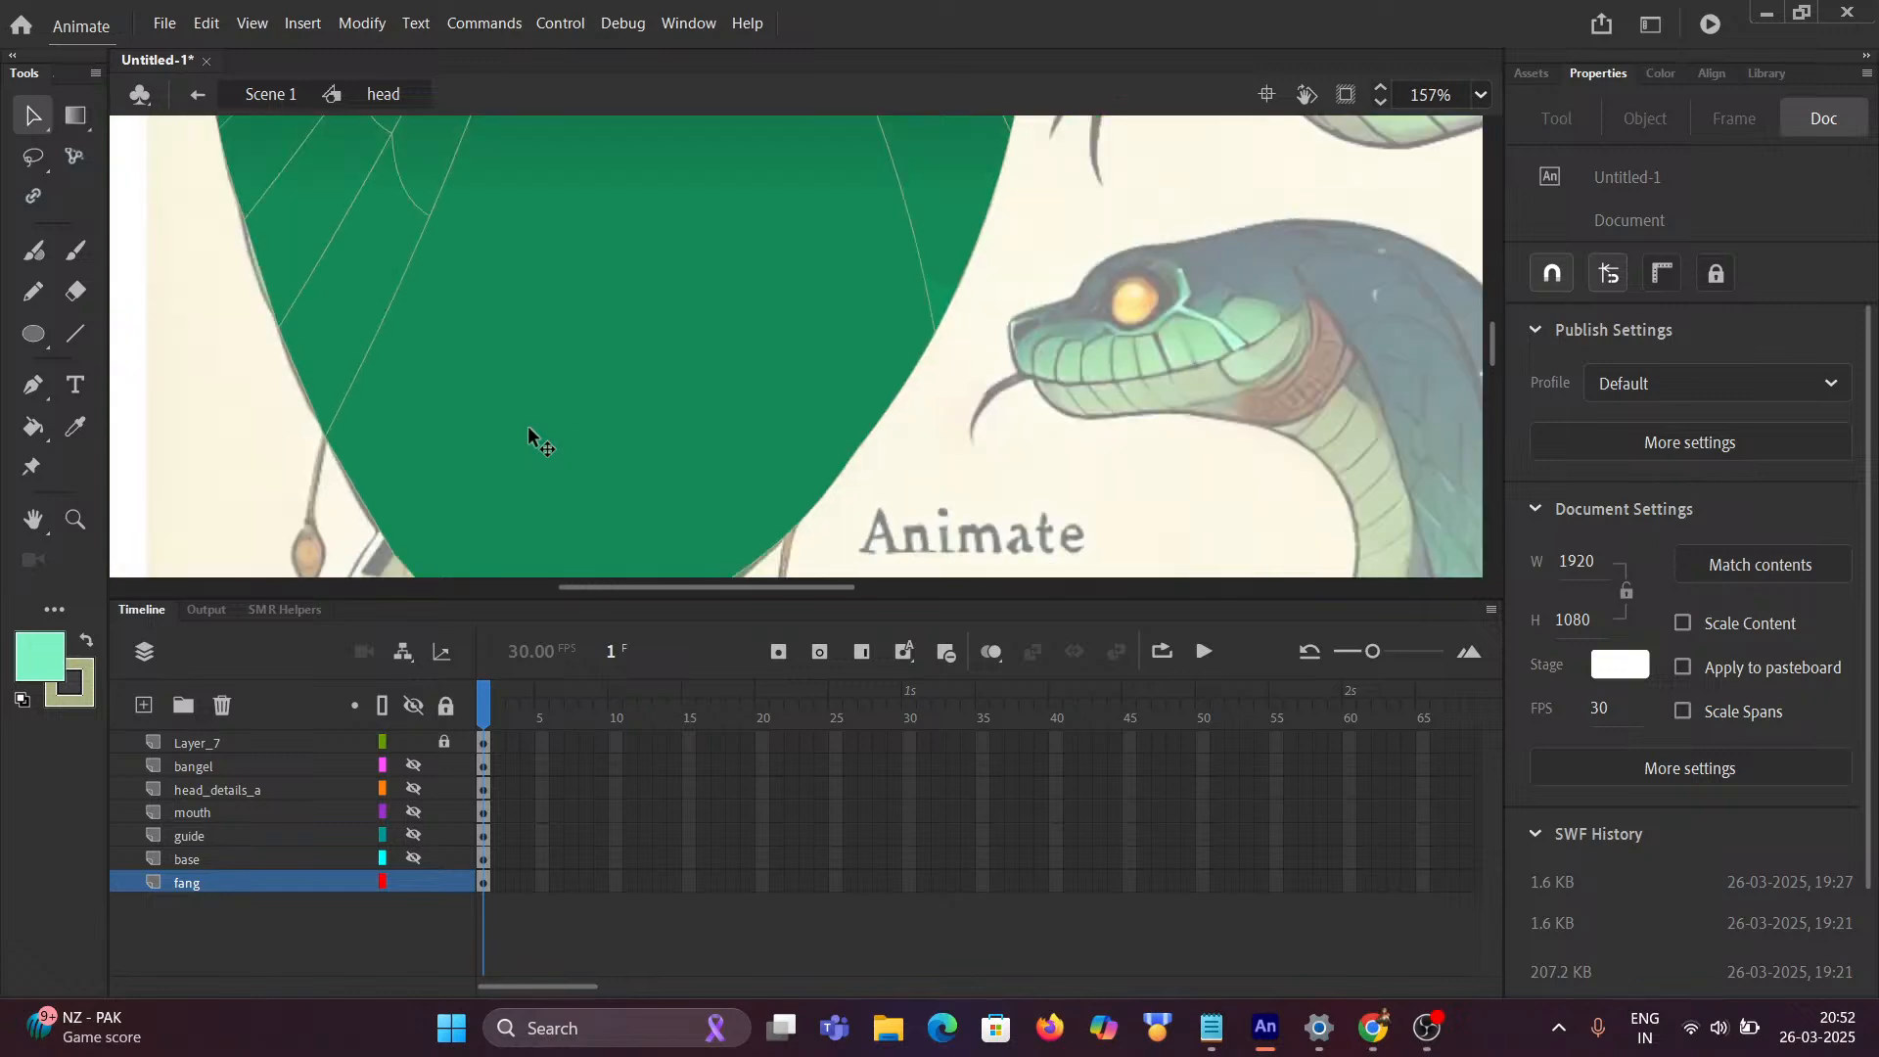
scroll(527, 429, down, 2)
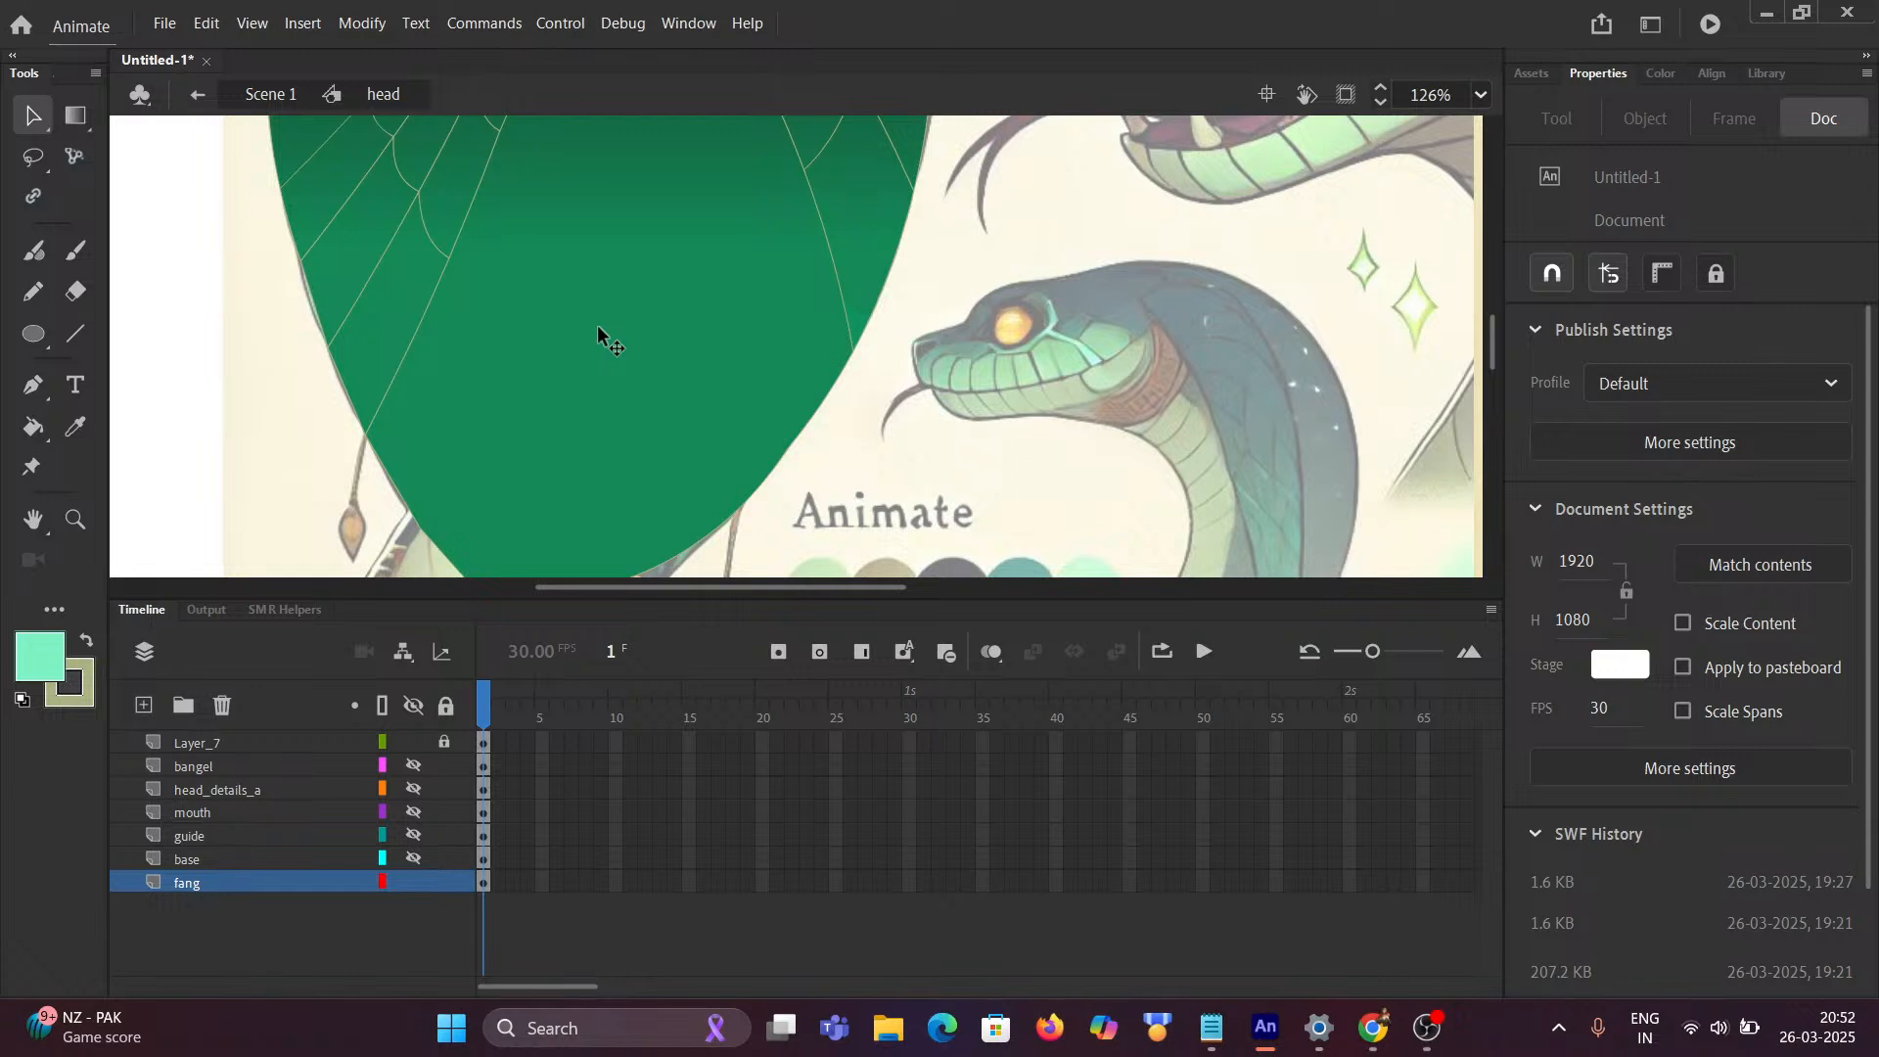
Step: Select the hood's large central green fill and set the Classic Brush size to 3
click(80, 258)
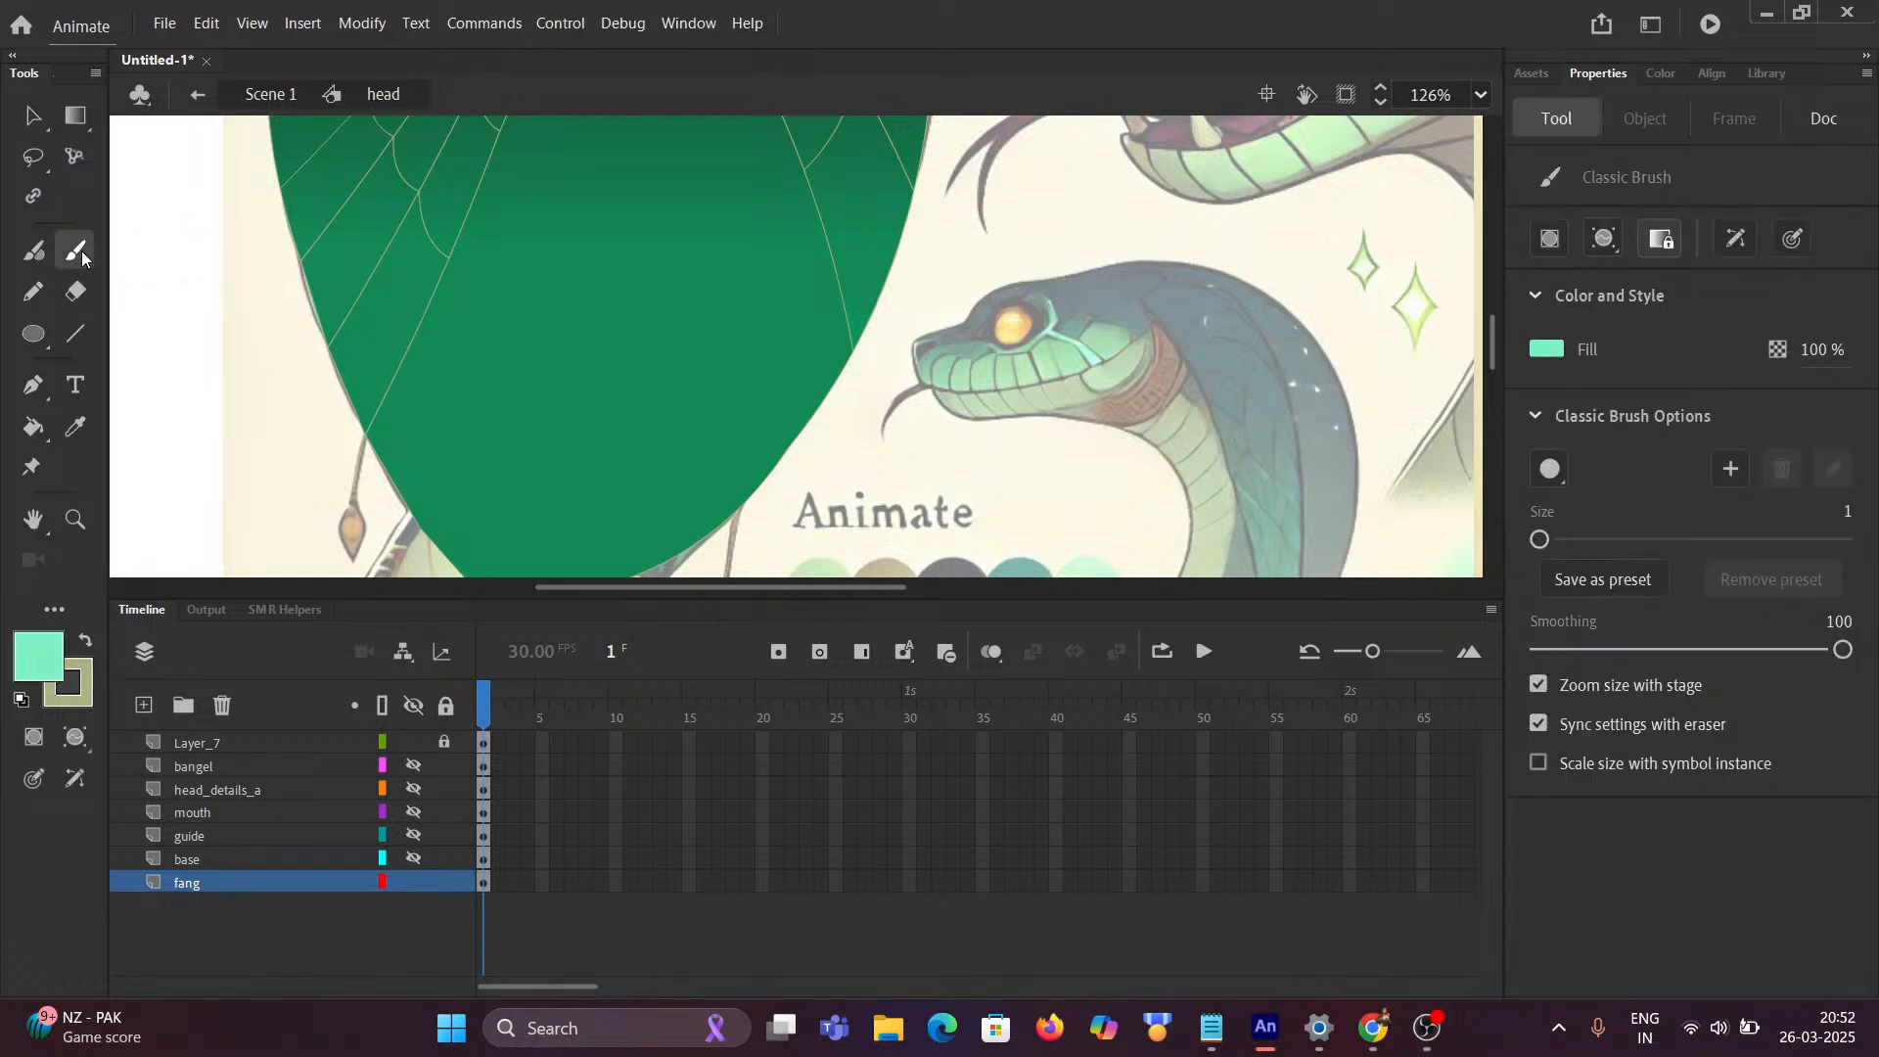
click(1607, 239)
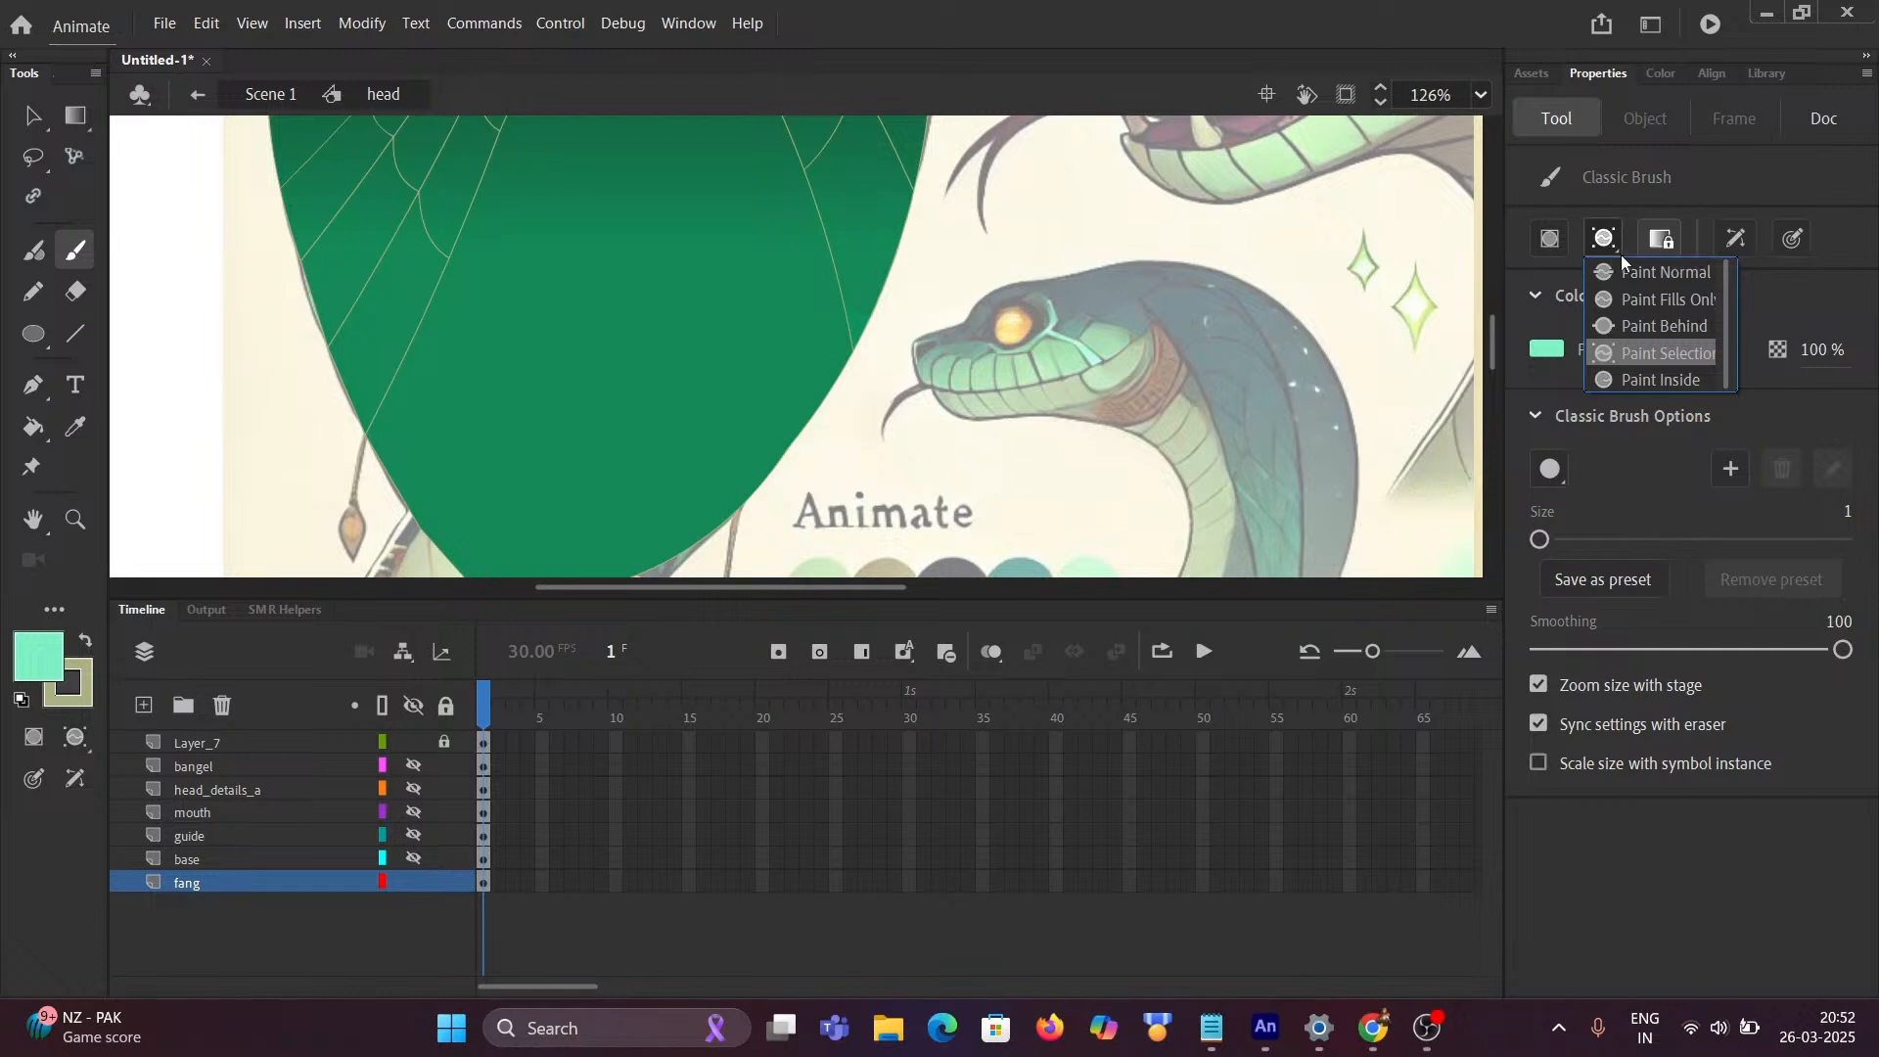
click(33, 115)
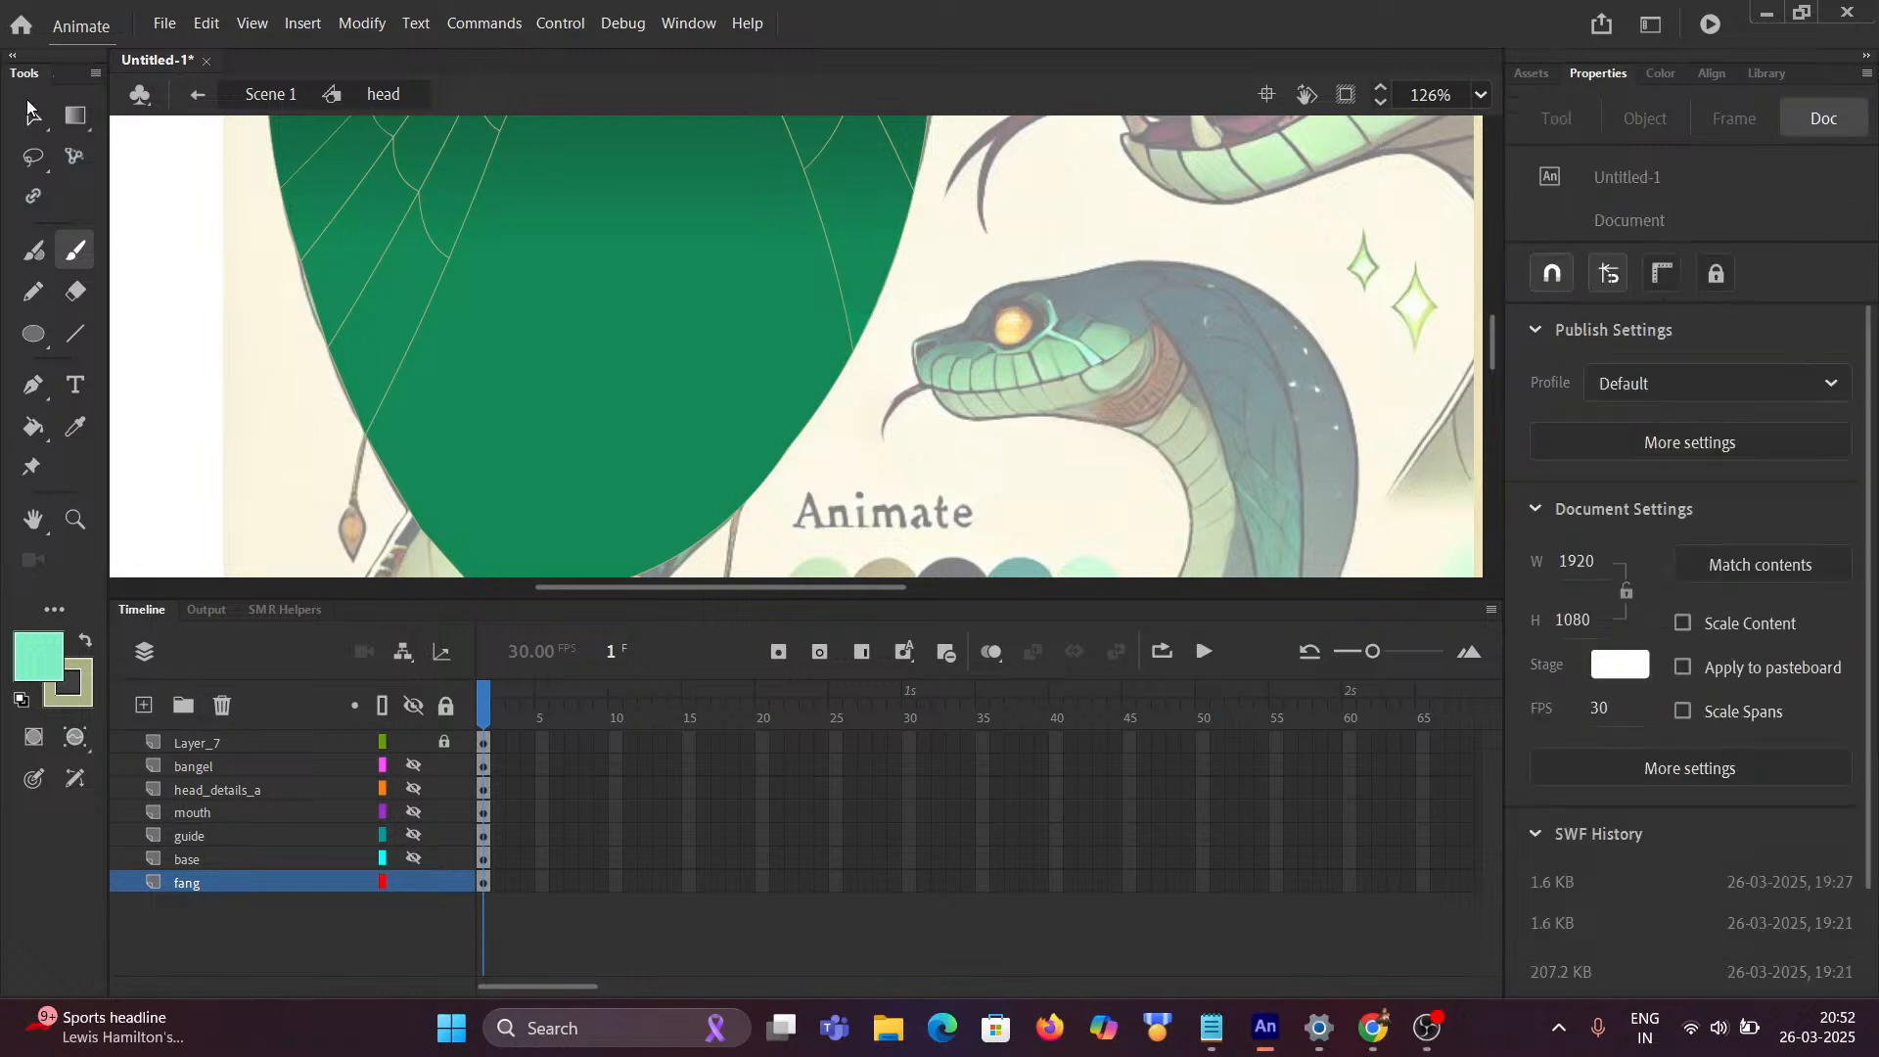
click(489, 306)
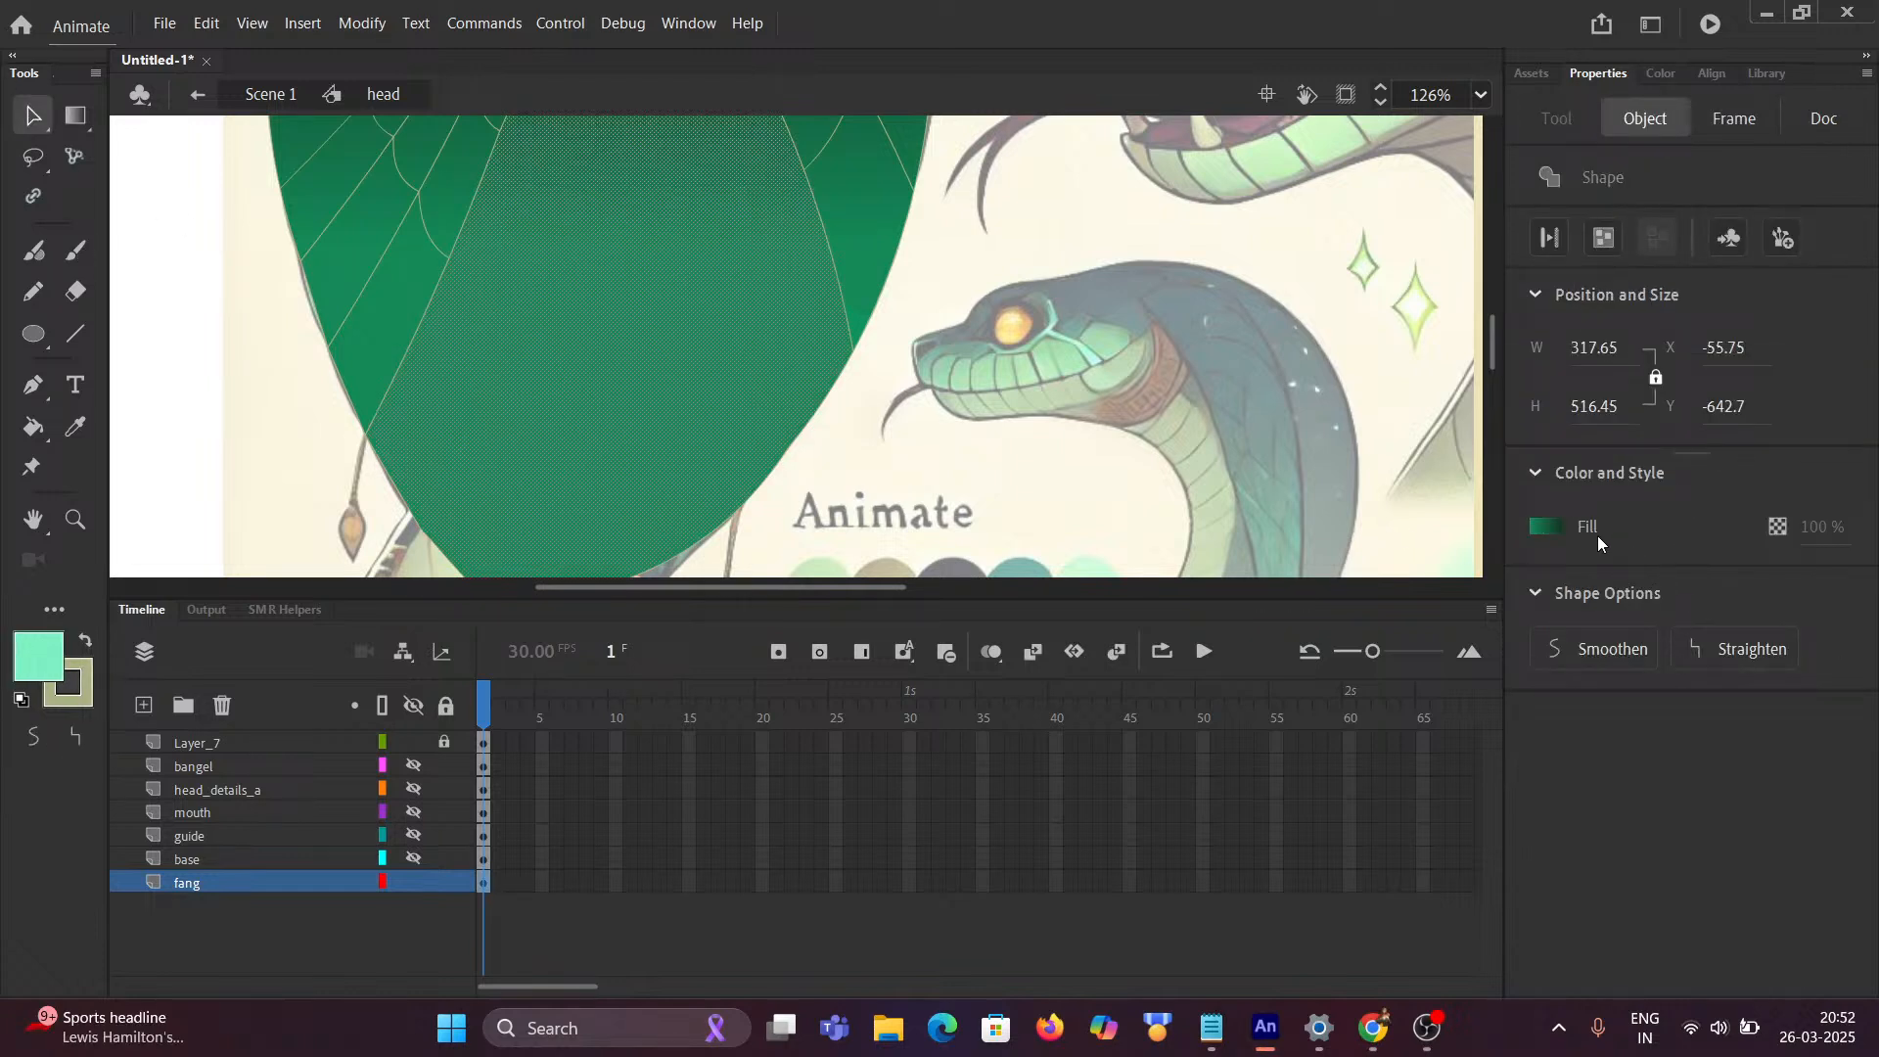
click(76, 249)
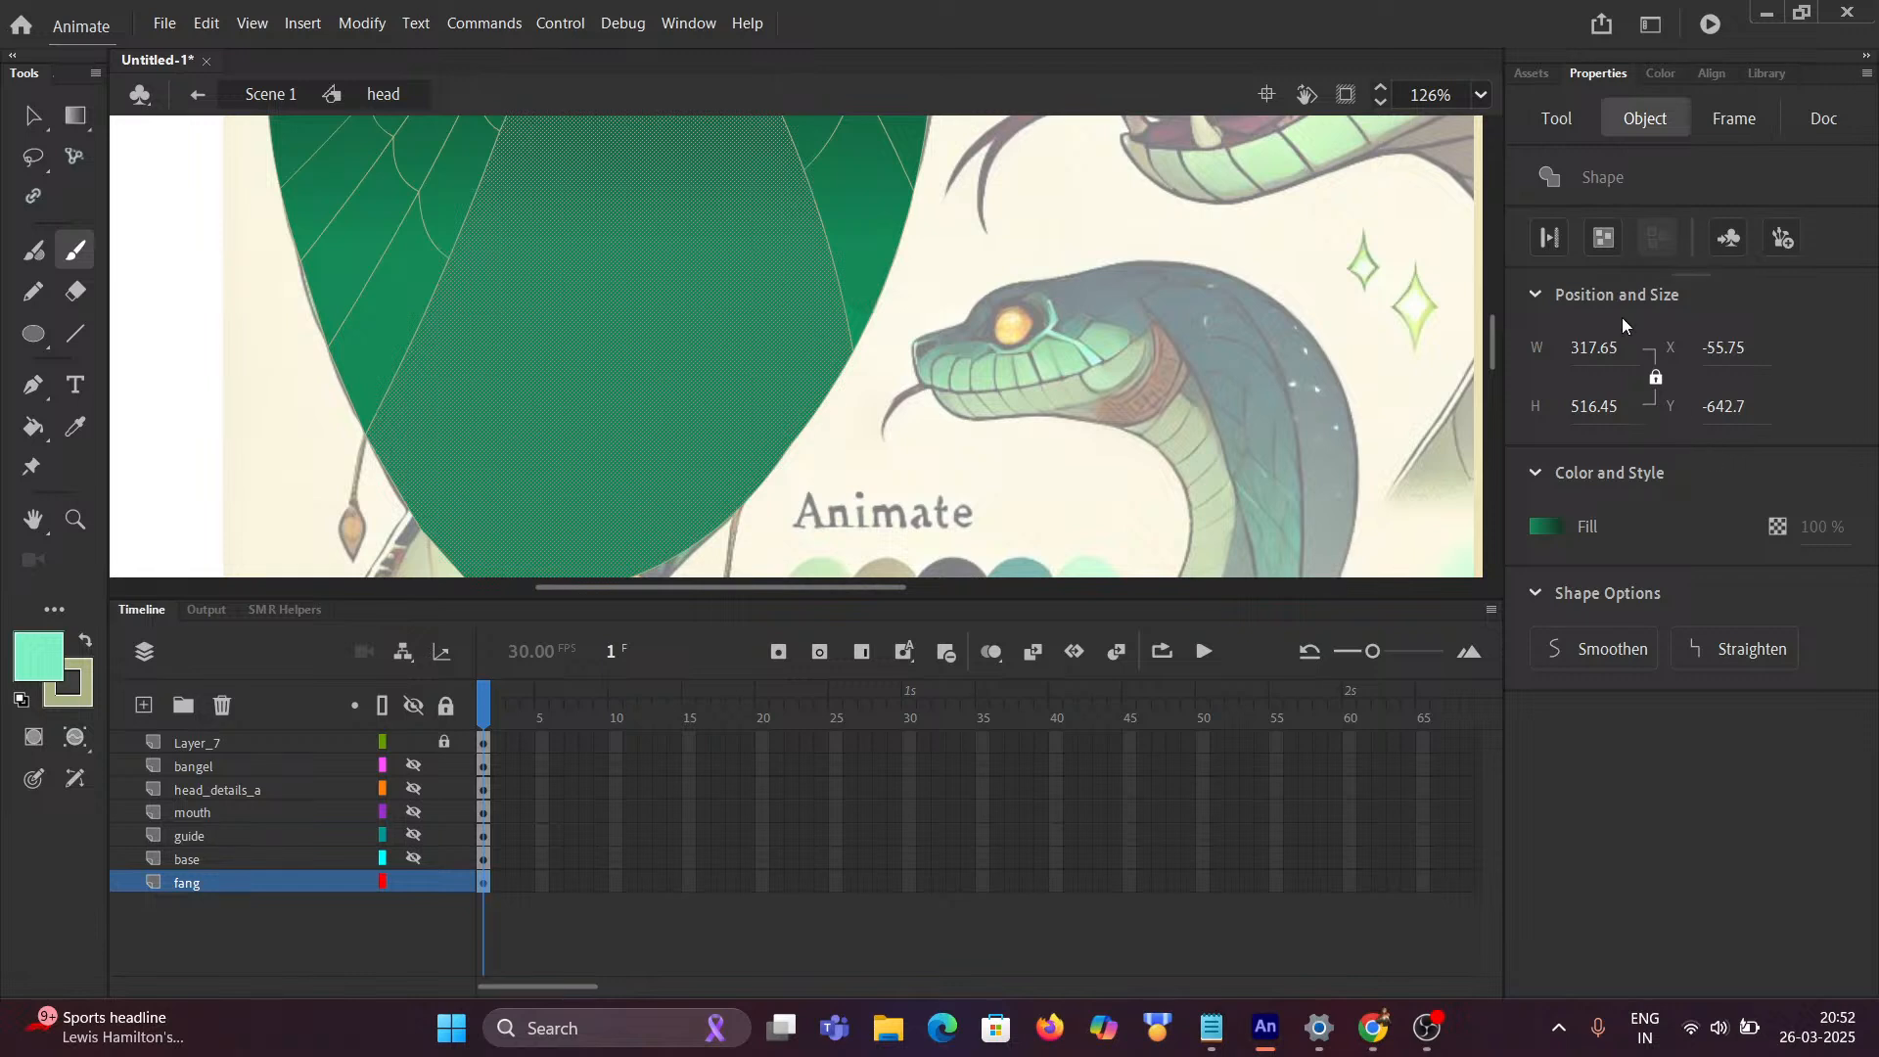
click(1538, 117)
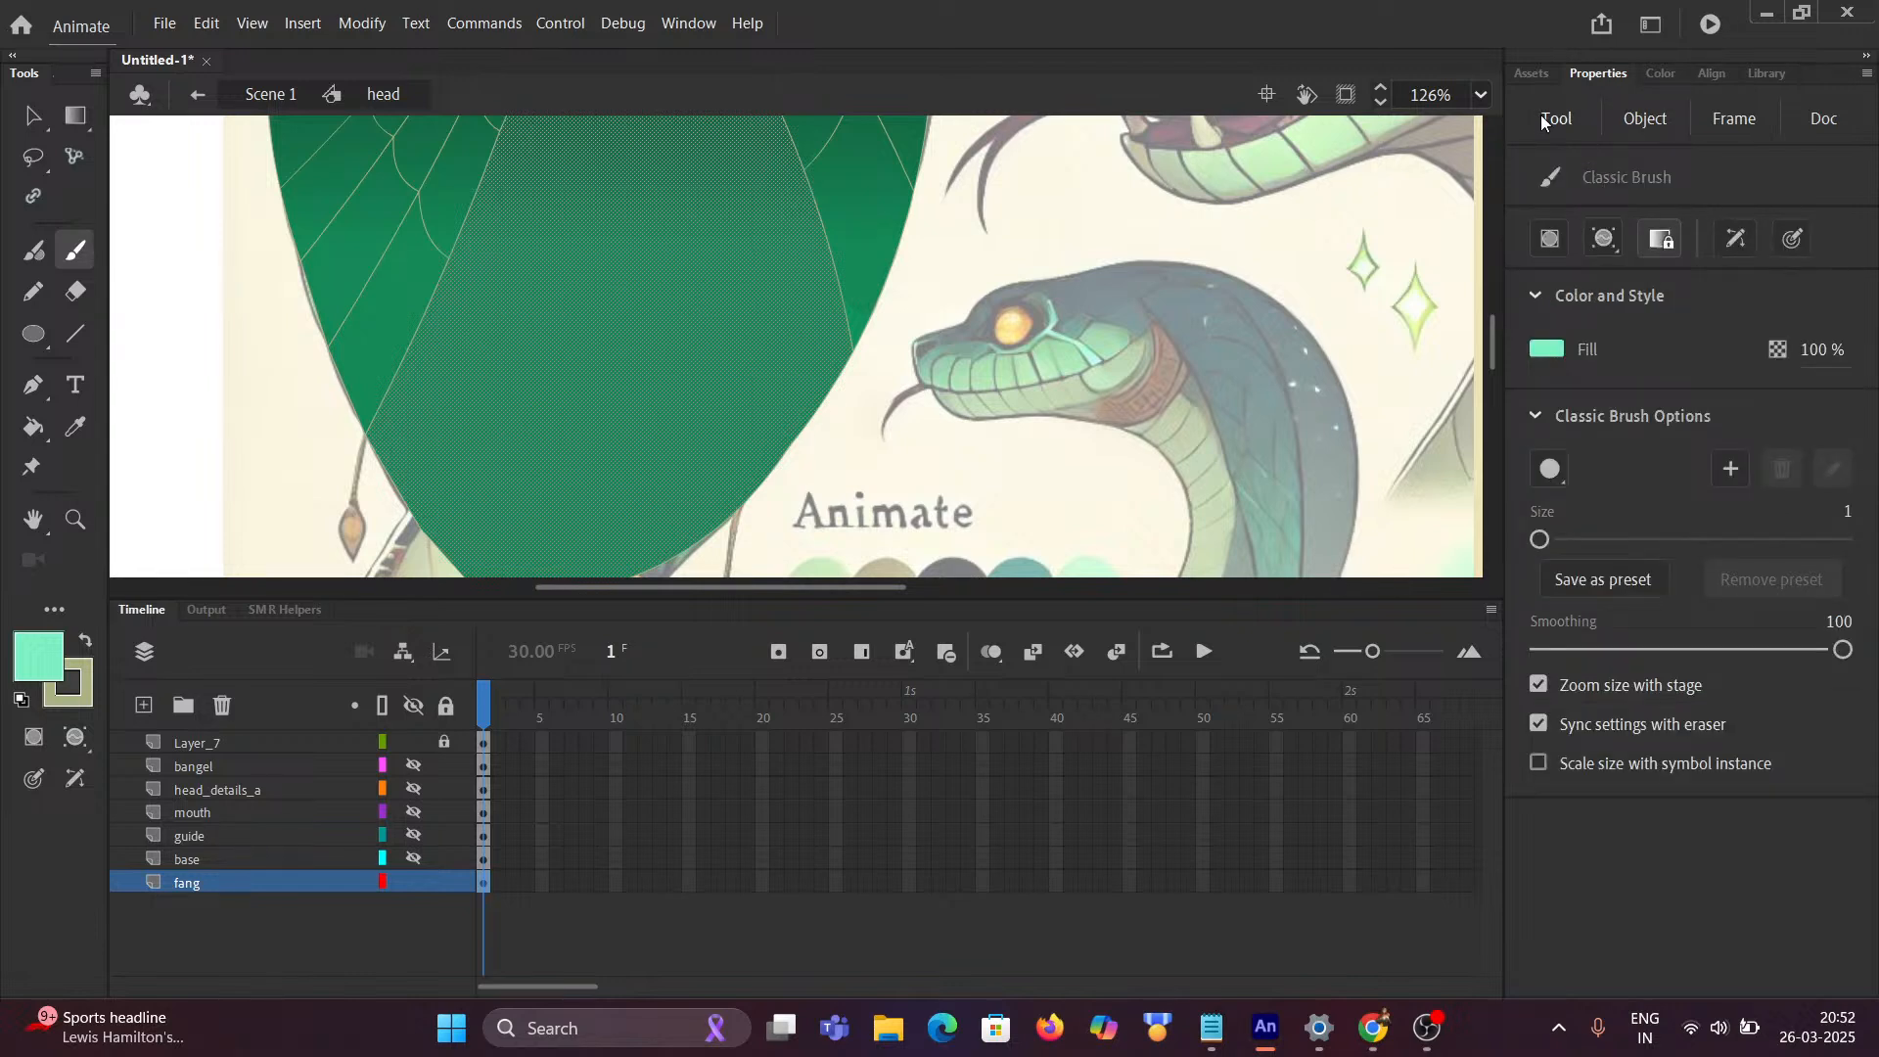
drag(1540, 539, 1546, 540)
Step: Try a short mint brush stroke on the hood's central panel and undo it
drag(646, 348, 665, 377)
scroll(701, 387, up, 4)
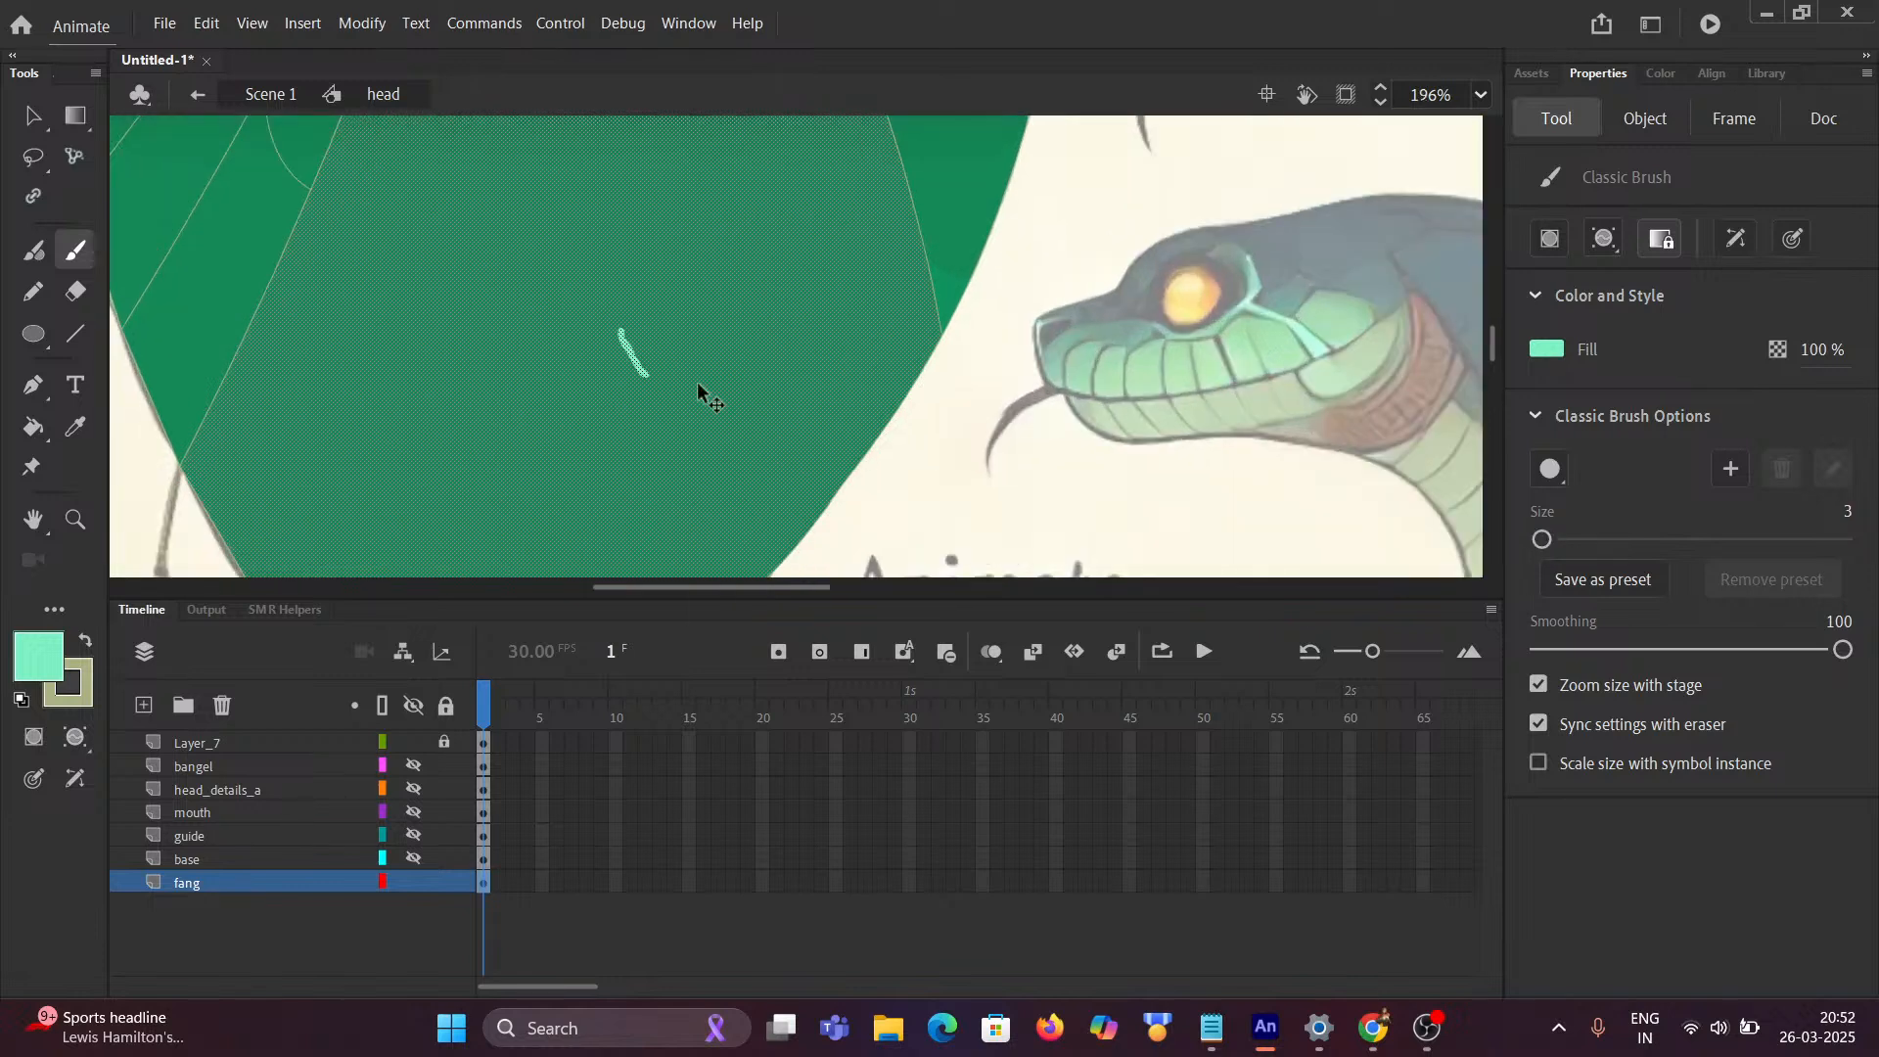
key(ctrl+z)
Step: Dab a few small mint specks near both sides of the central panel's lower half
scroll(702, 387, down, 3)
scroll(700, 386, down, 1)
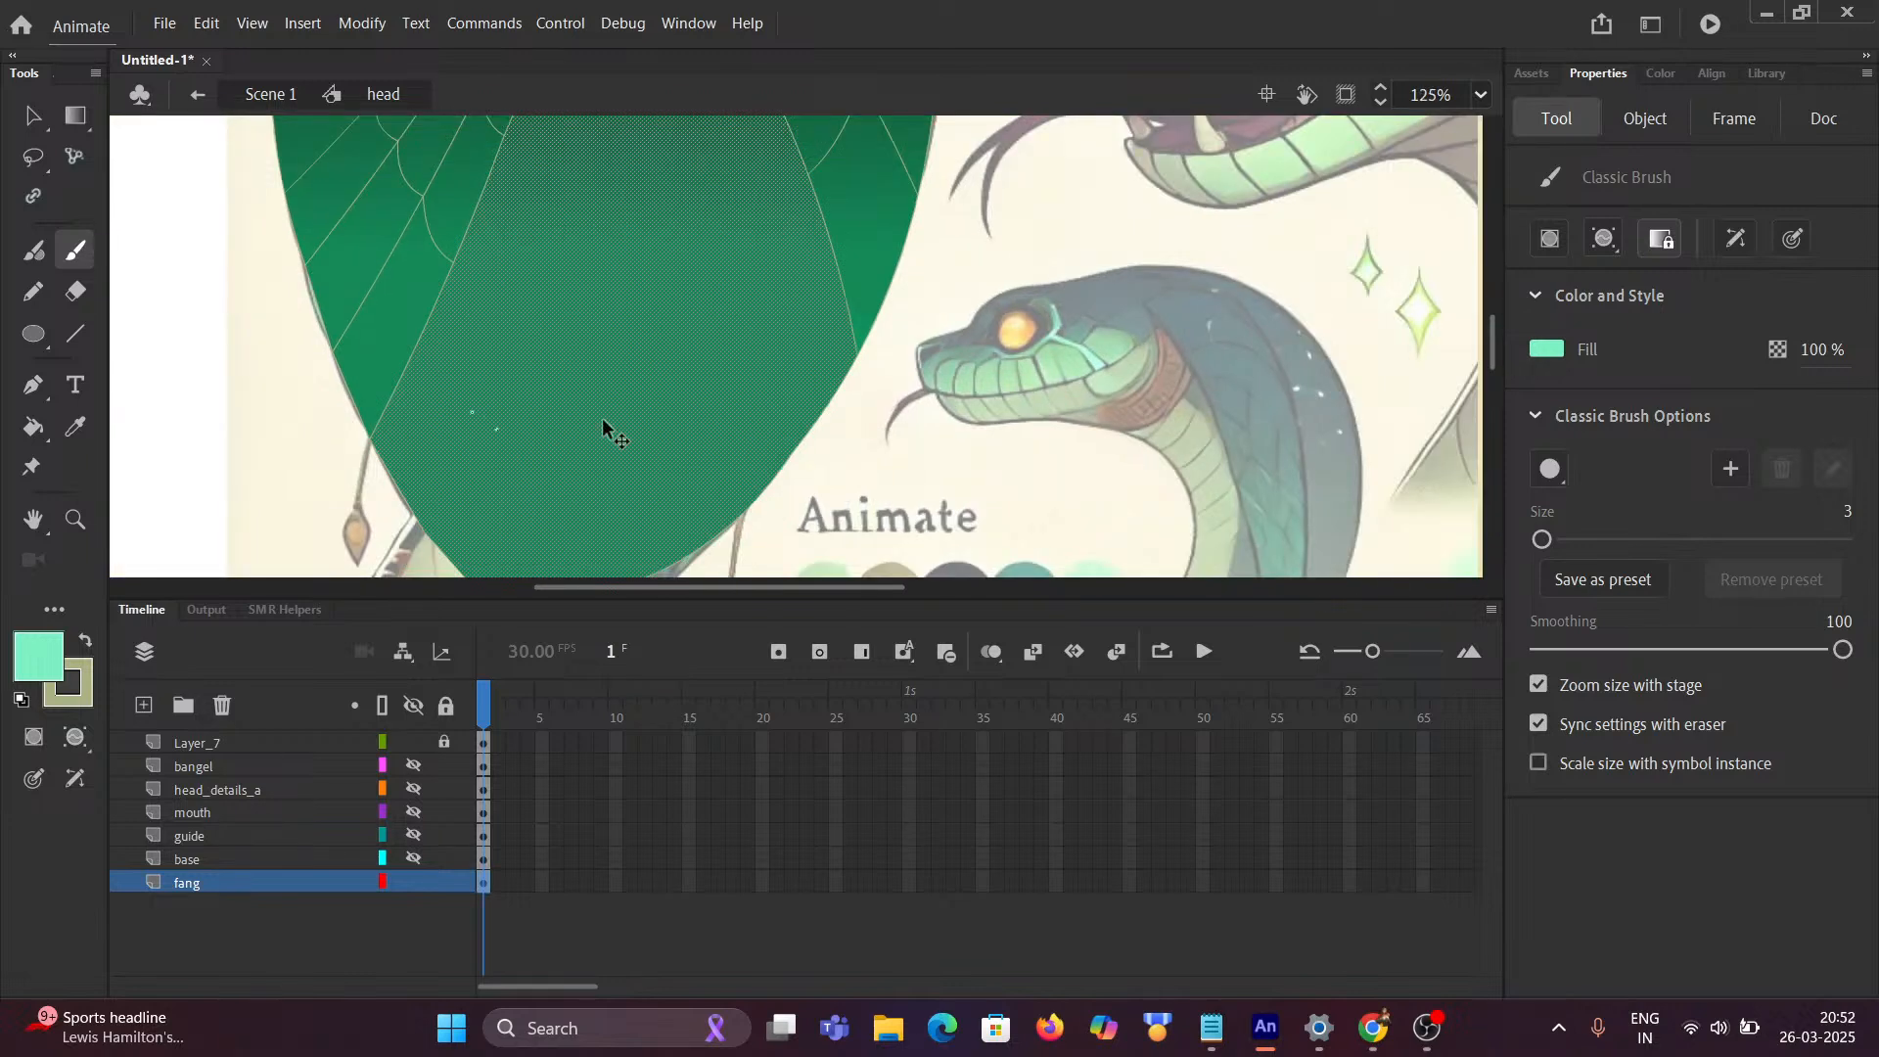
scroll(609, 424, down, 5)
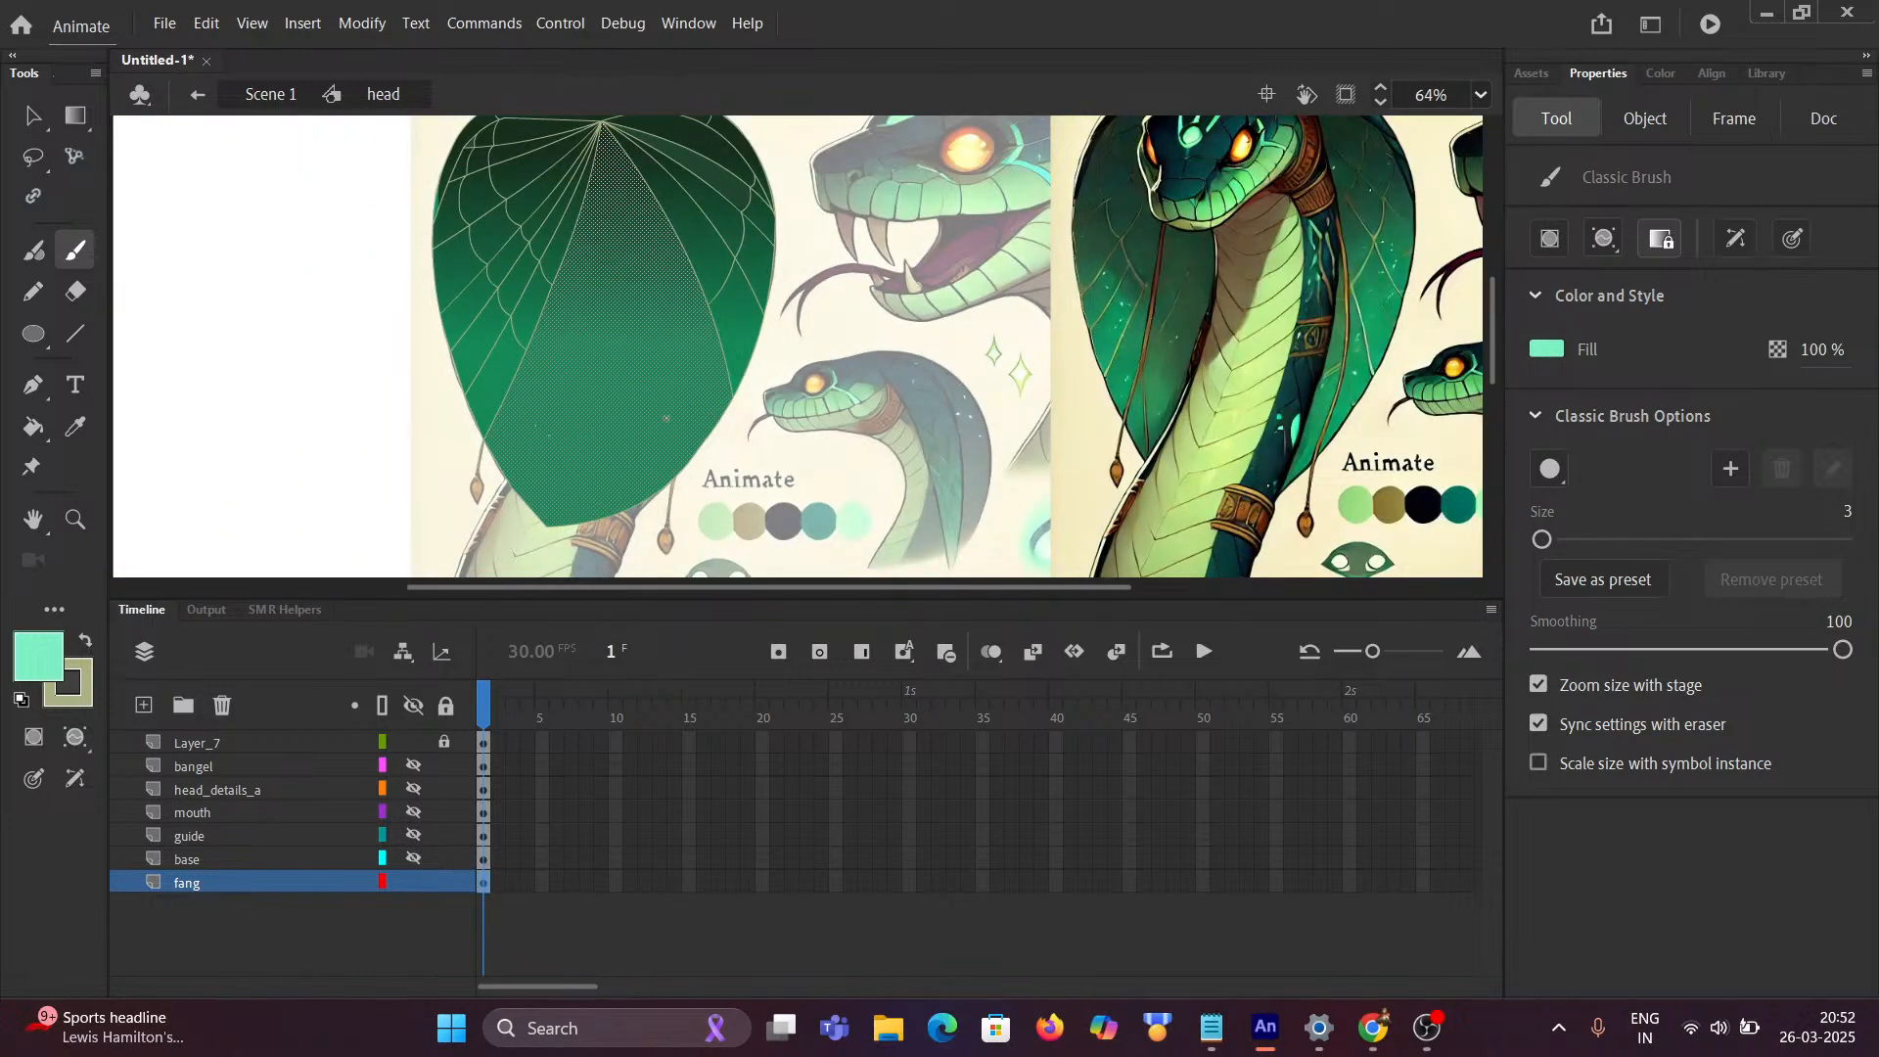
scroll(623, 455, up, 5)
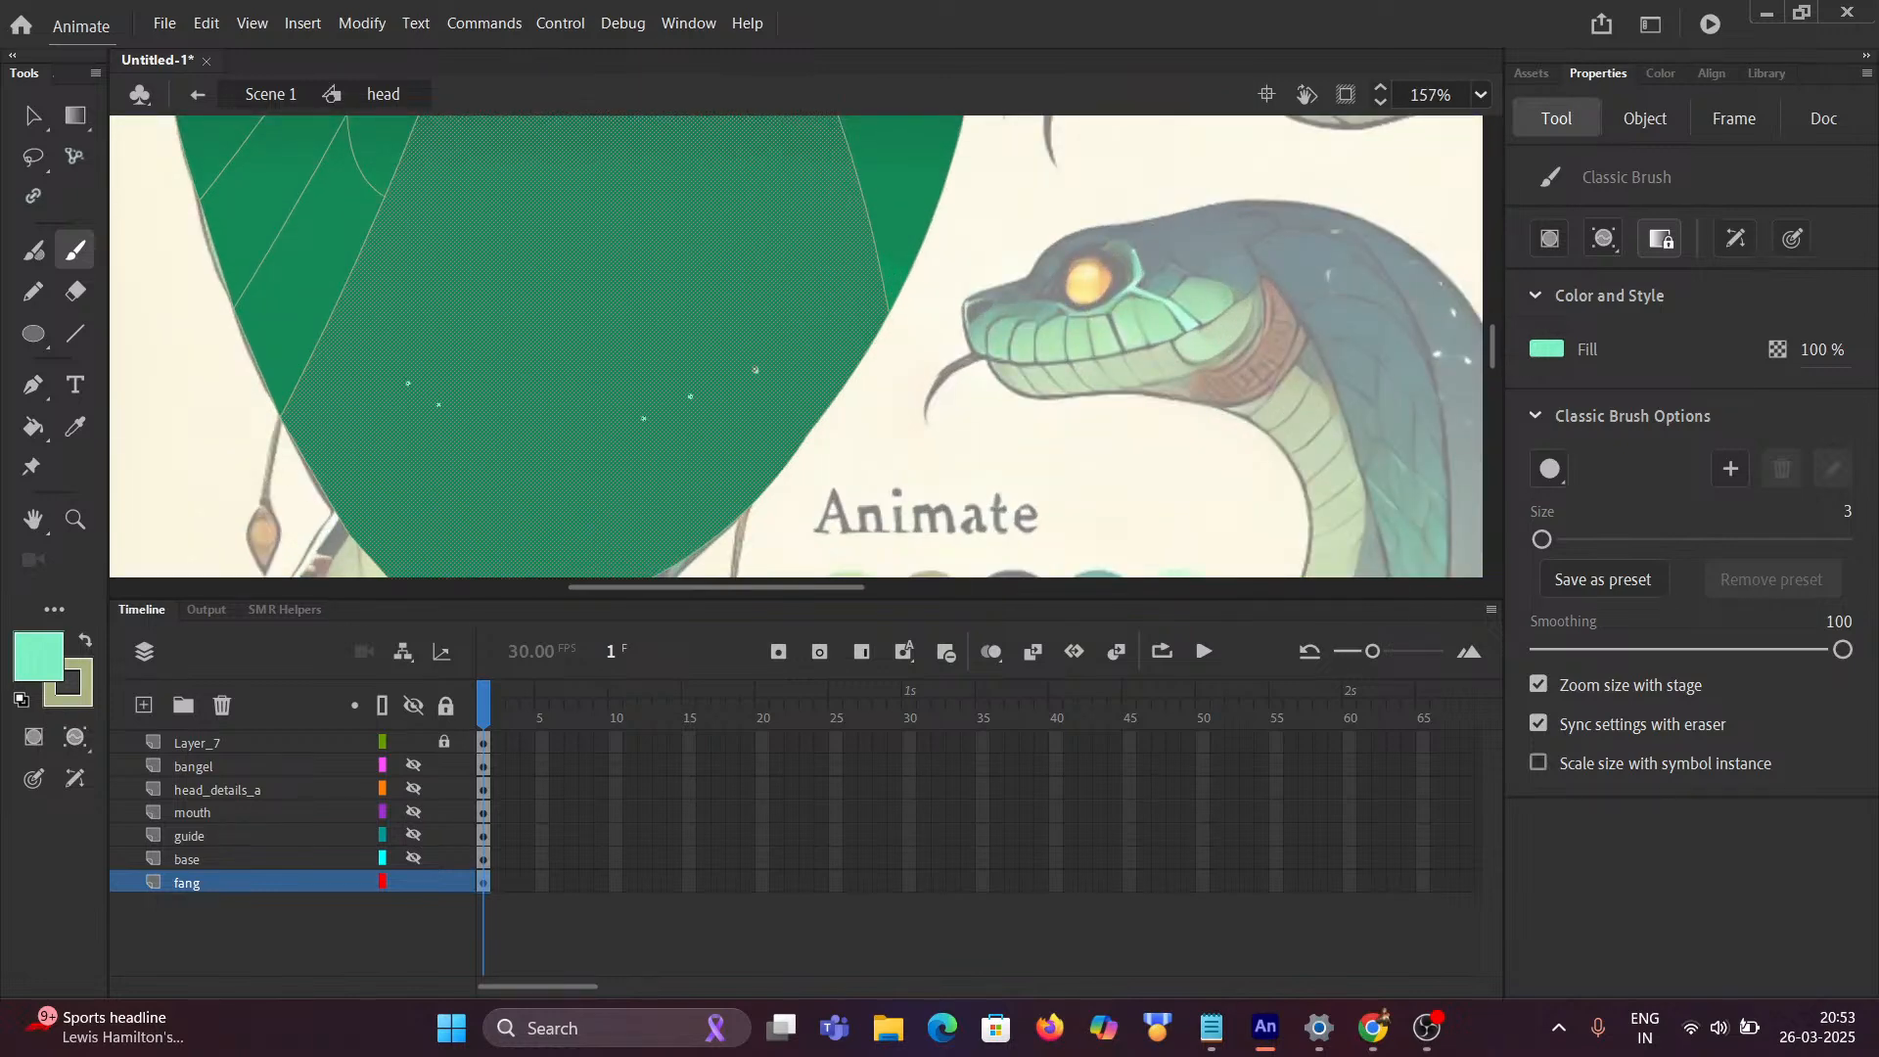
scroll(756, 370, down, 4)
scroll(707, 309, down, 3)
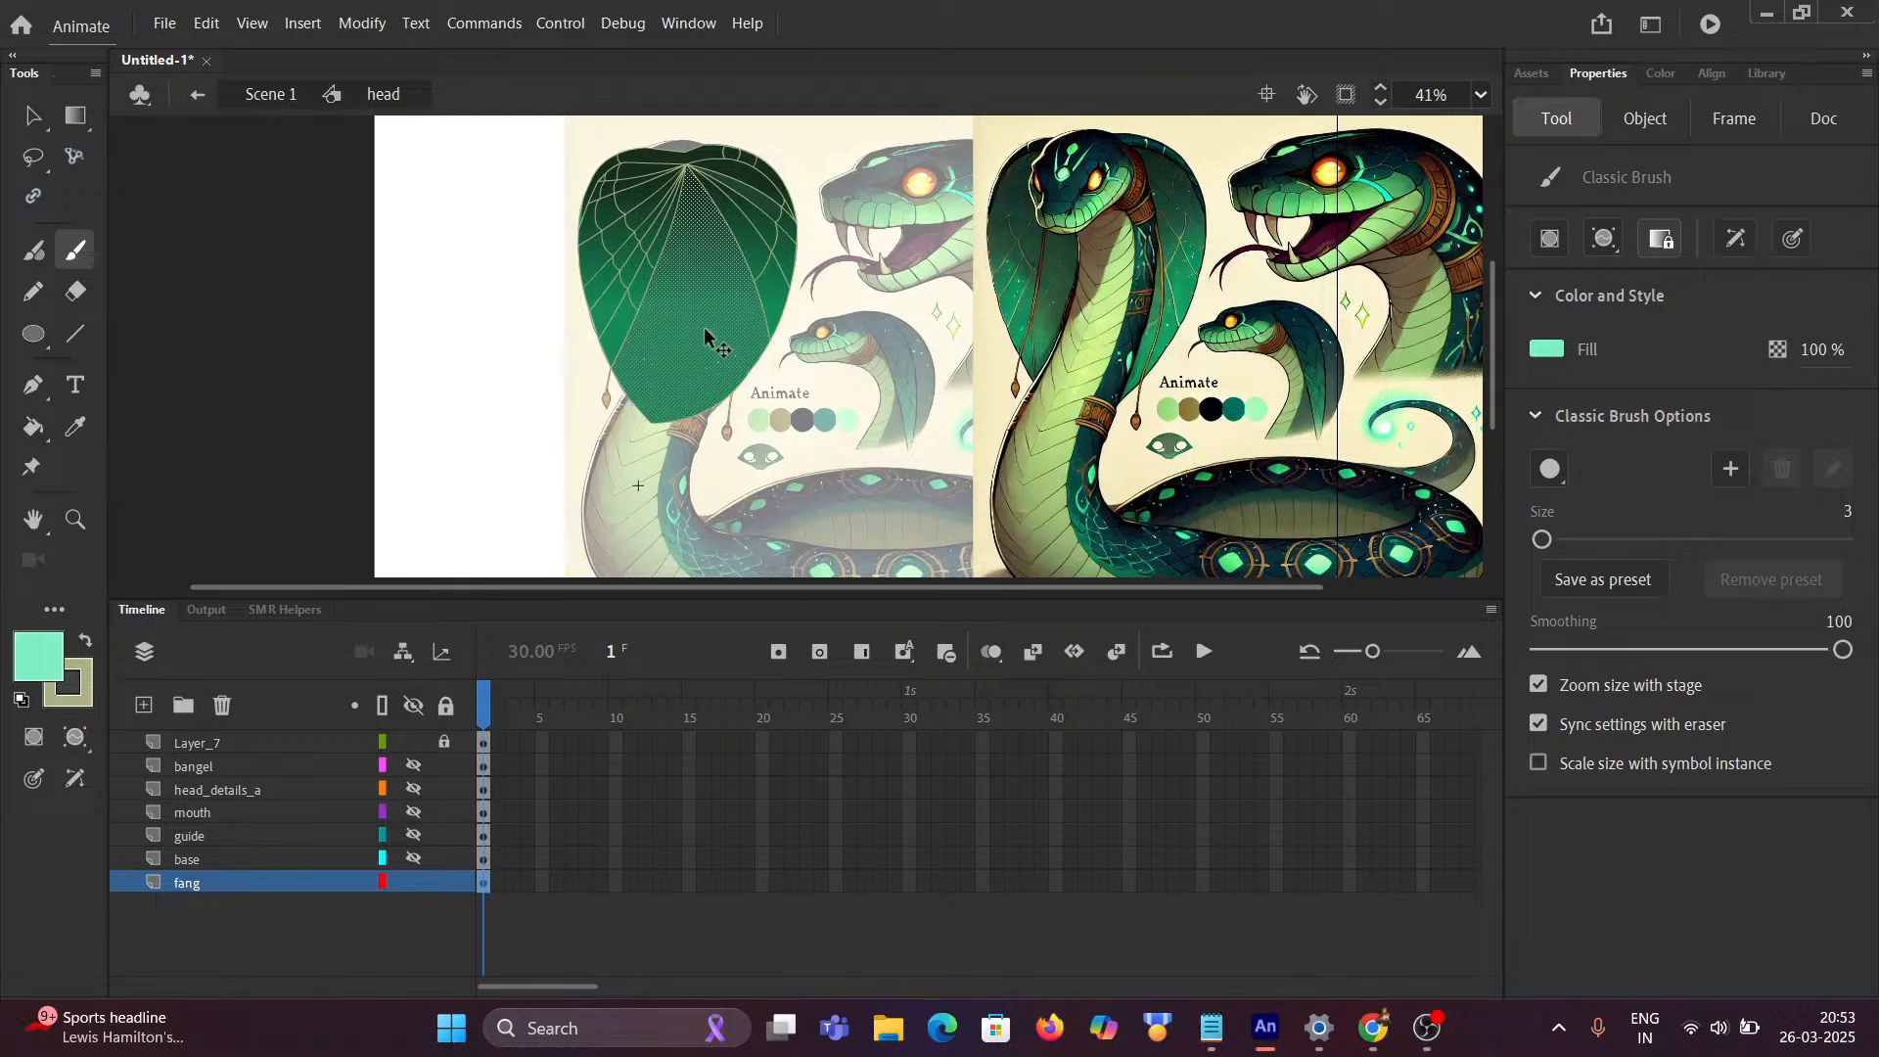
scroll(704, 335, up, 3)
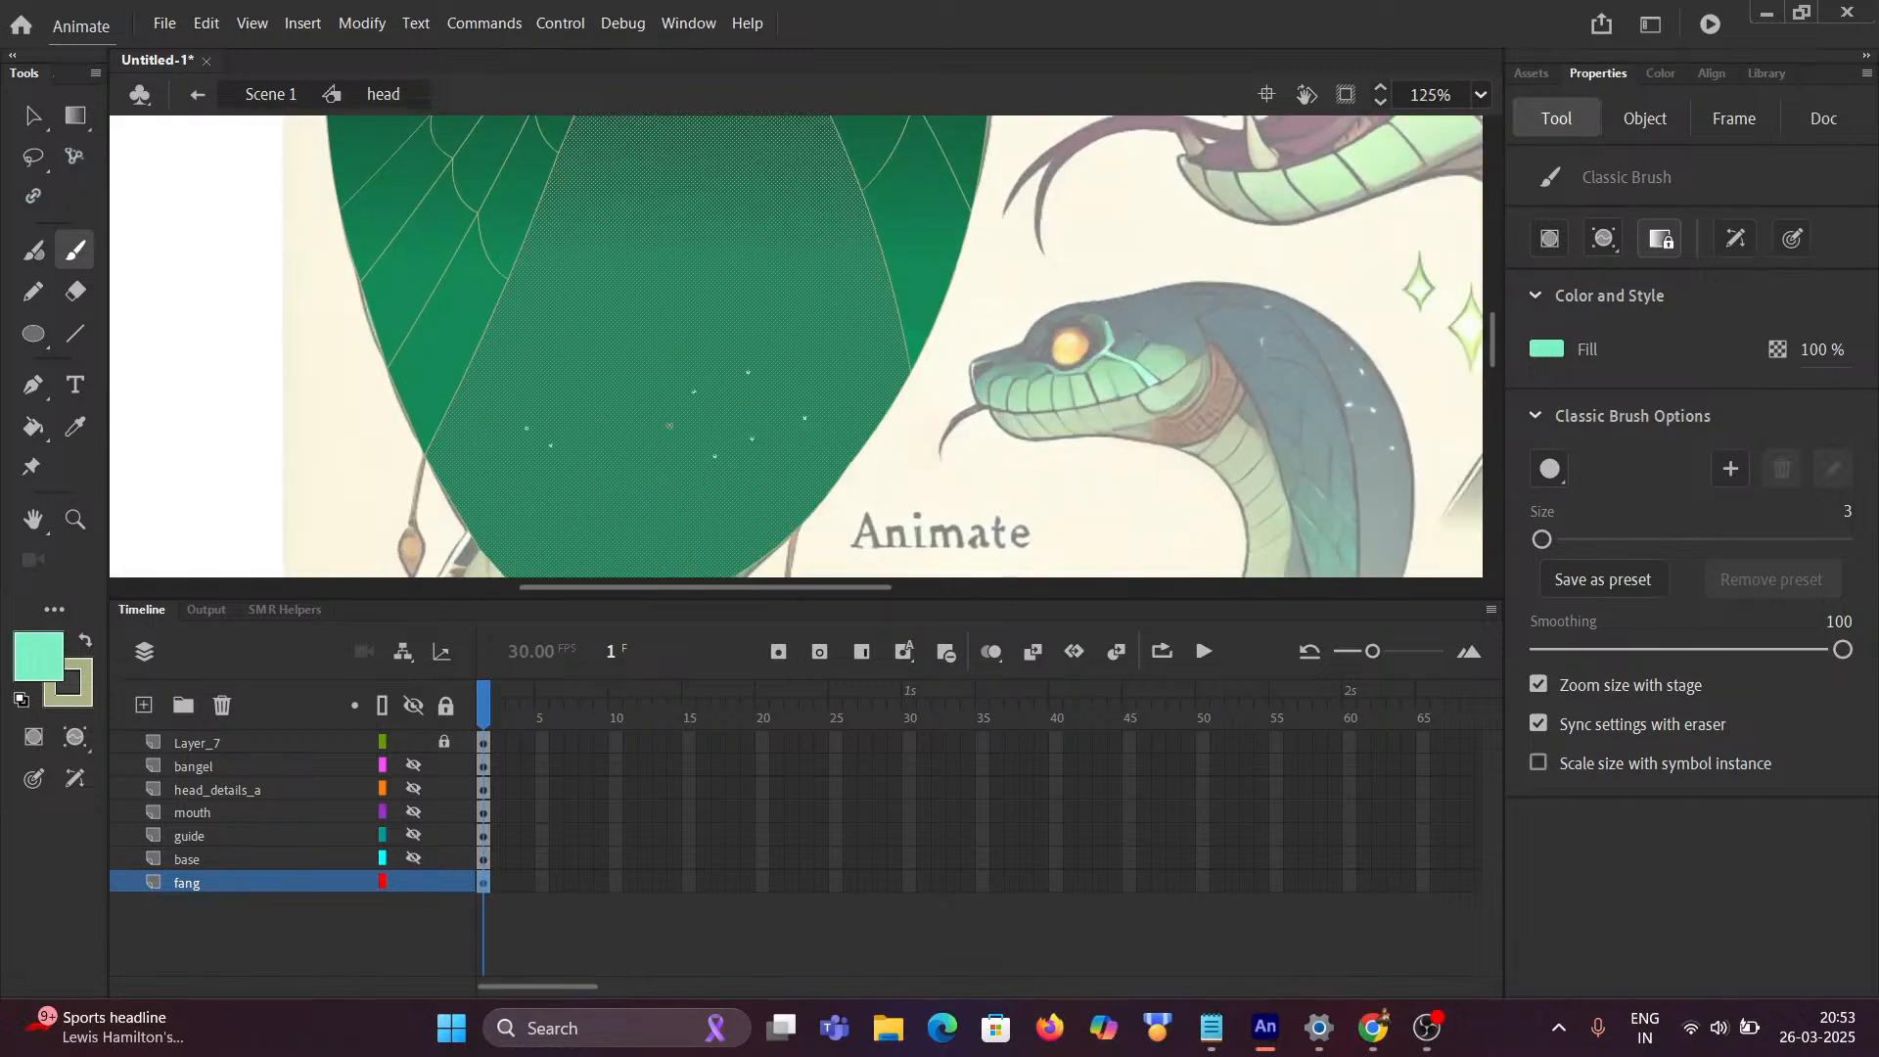
Step: Scatter more mint specks and short dashes across the central panel, and undo the scattered marks
click(672, 427)
scroll(703, 504, down, 3)
scroll(700, 460, left, 2)
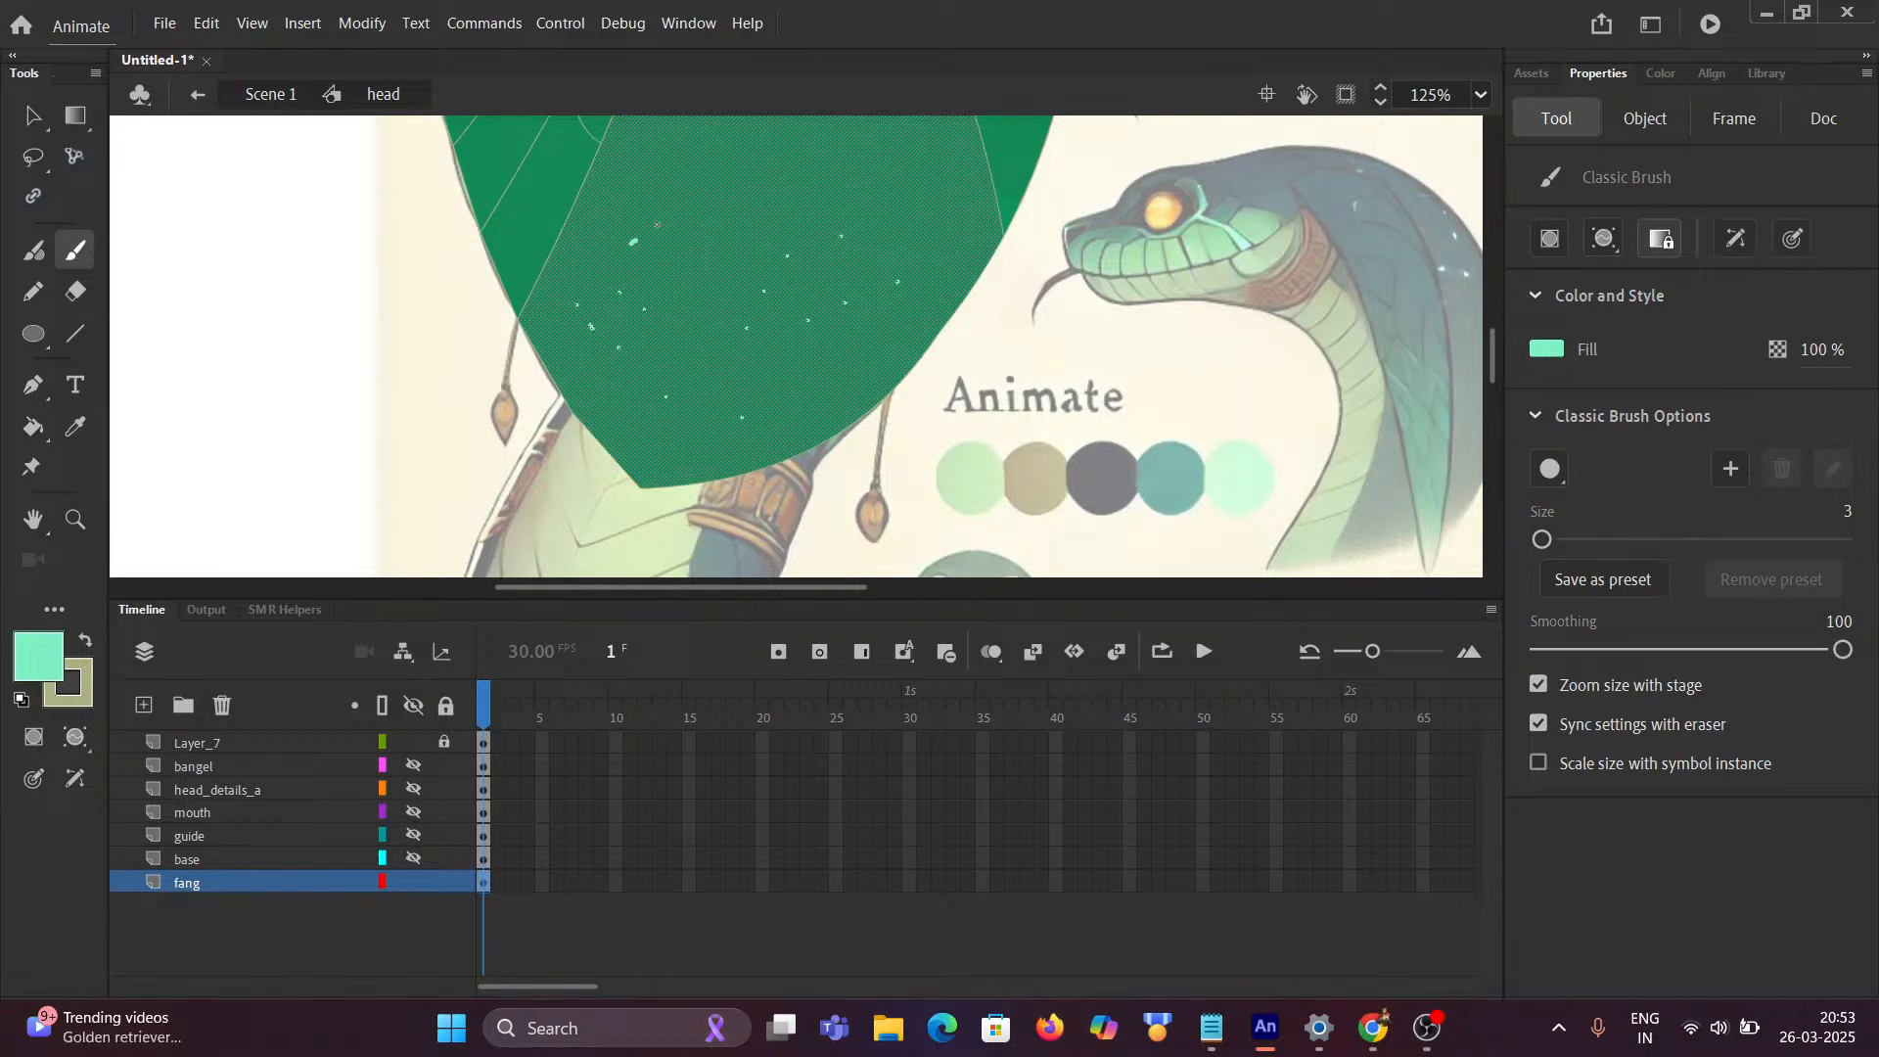
scroll(743, 306, up, 3)
scroll(742, 307, left, 1)
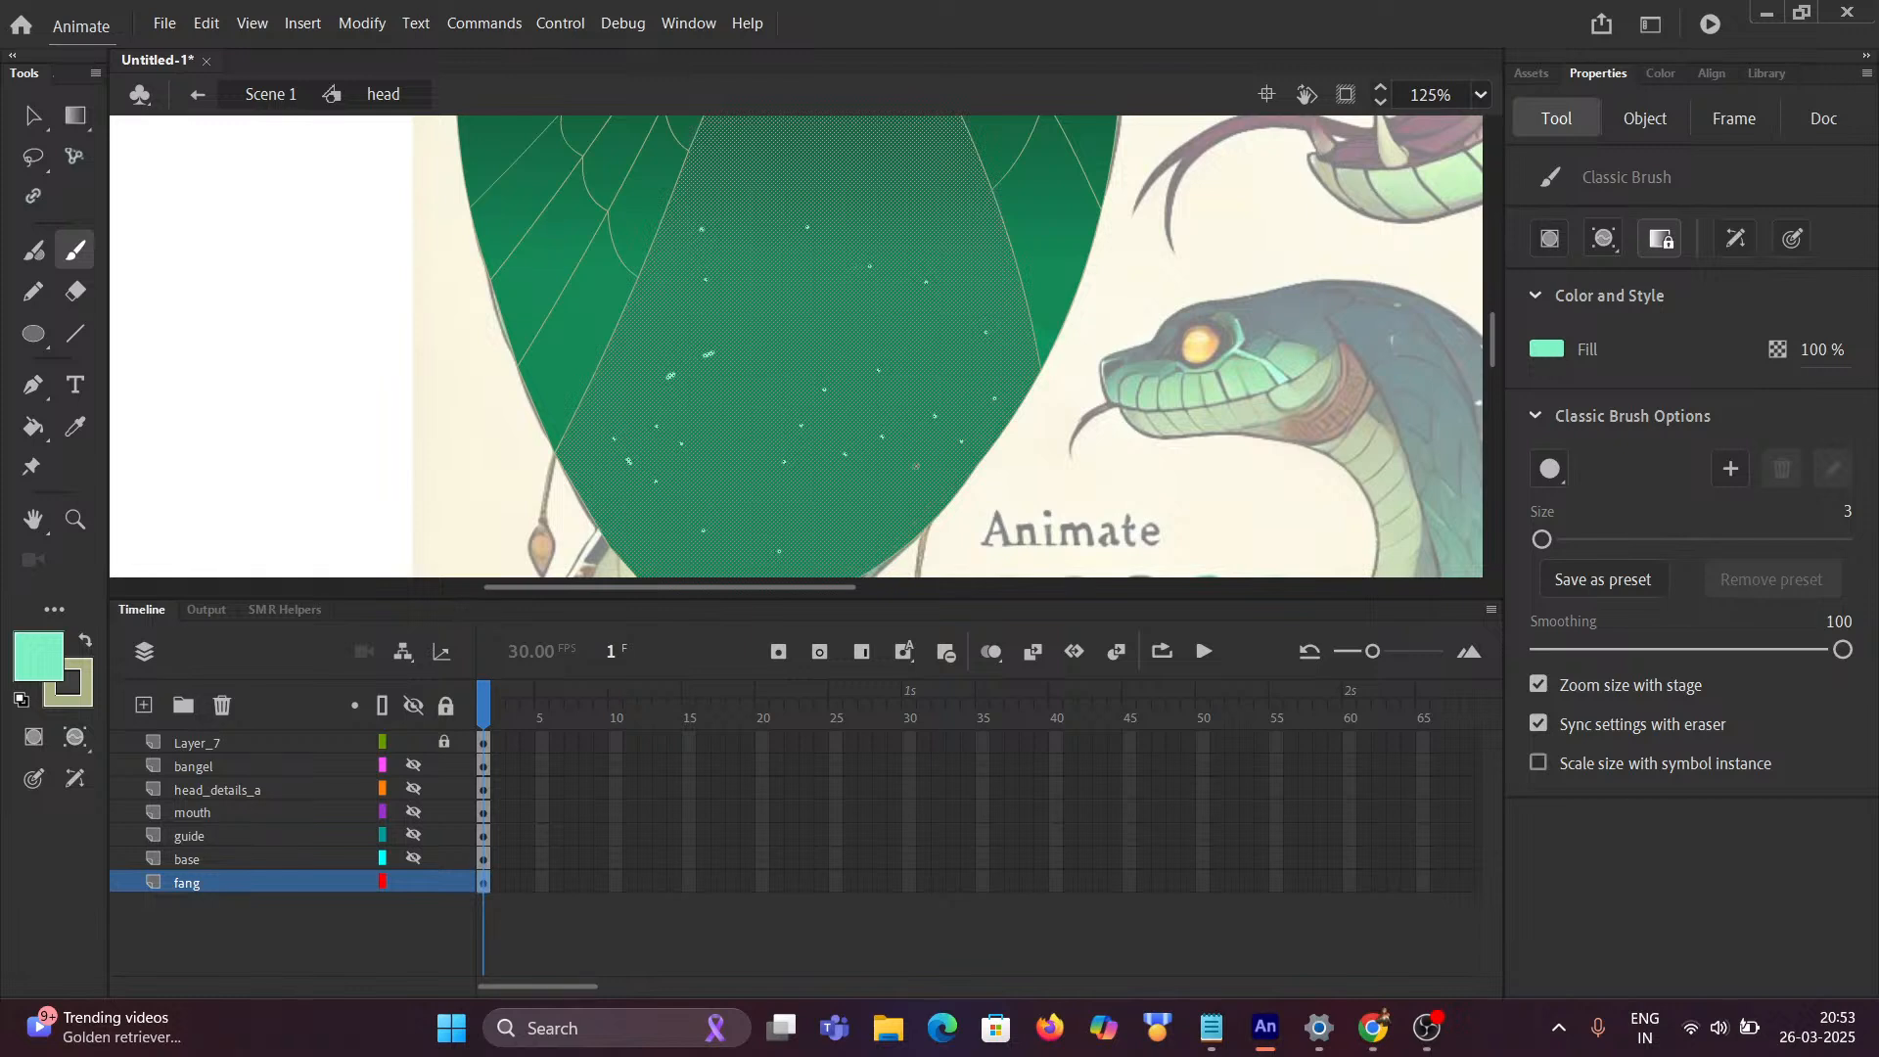
scroll(872, 487, down, 5)
scroll(872, 486, left, 2)
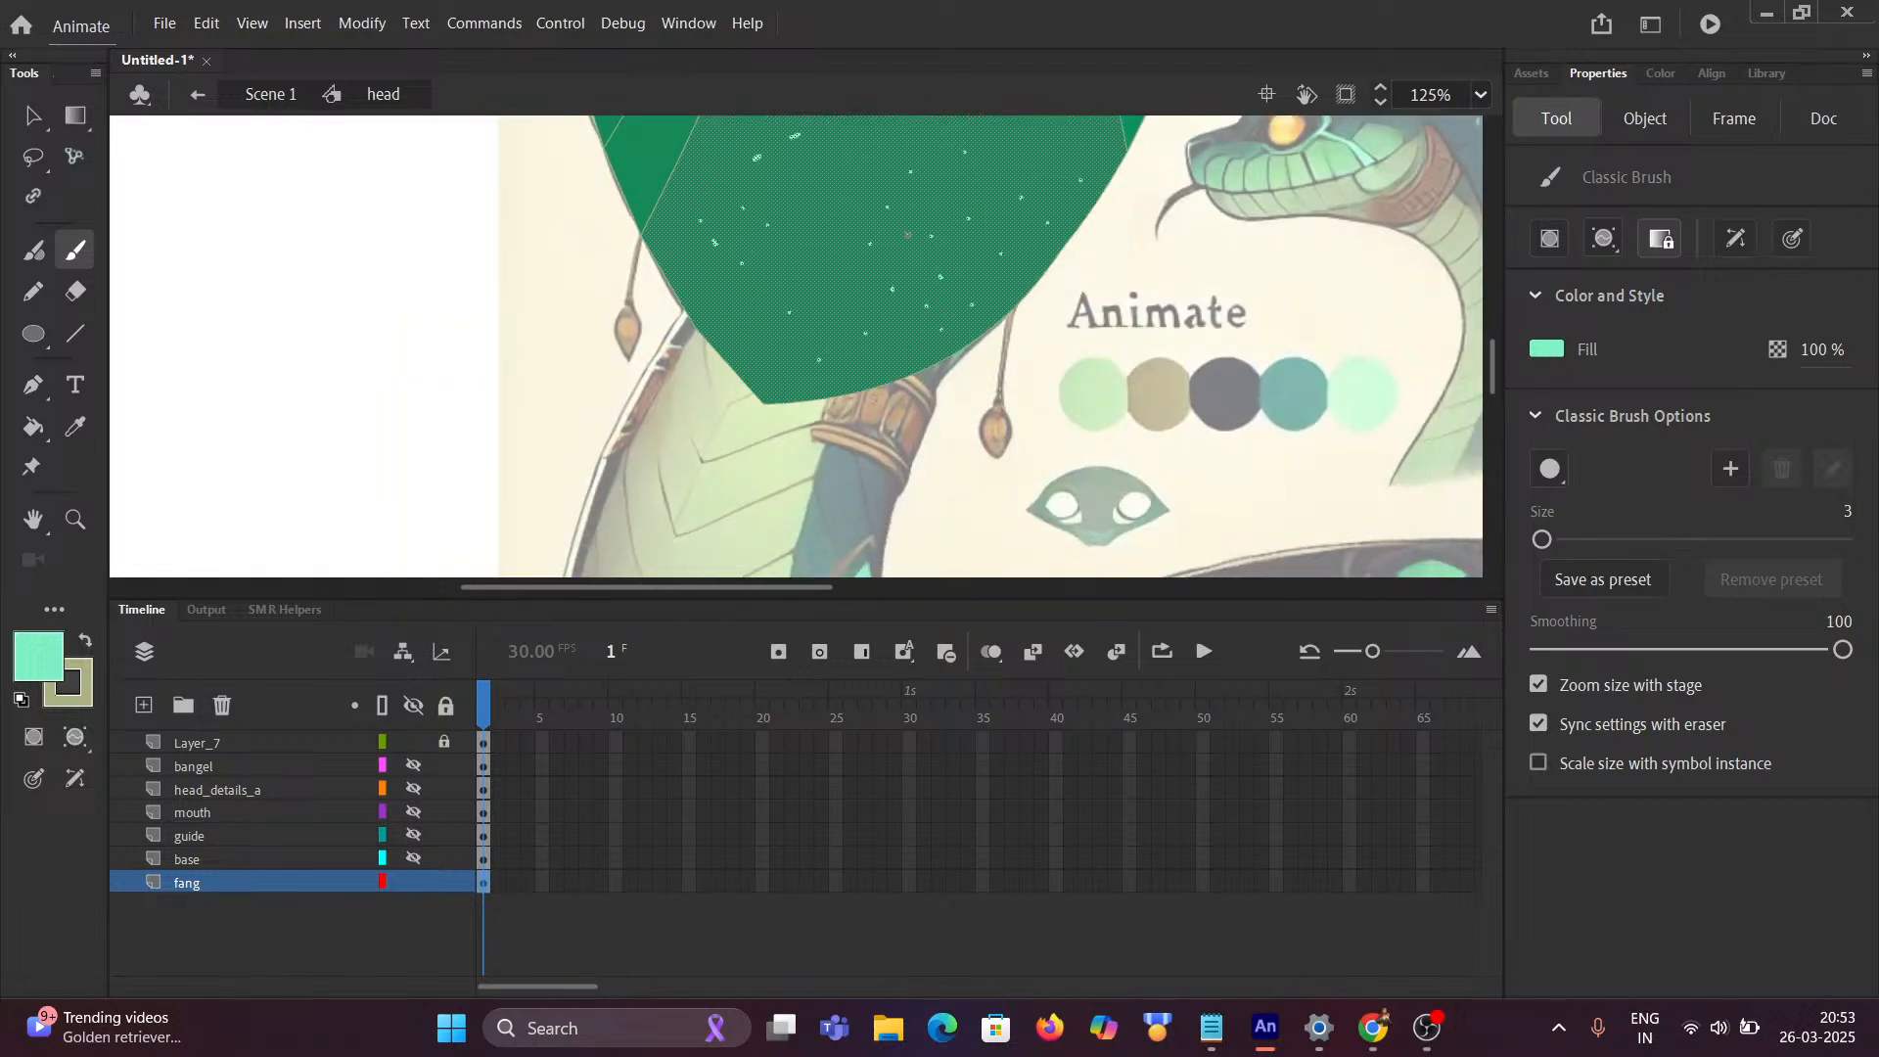
scroll(918, 227, down, 4)
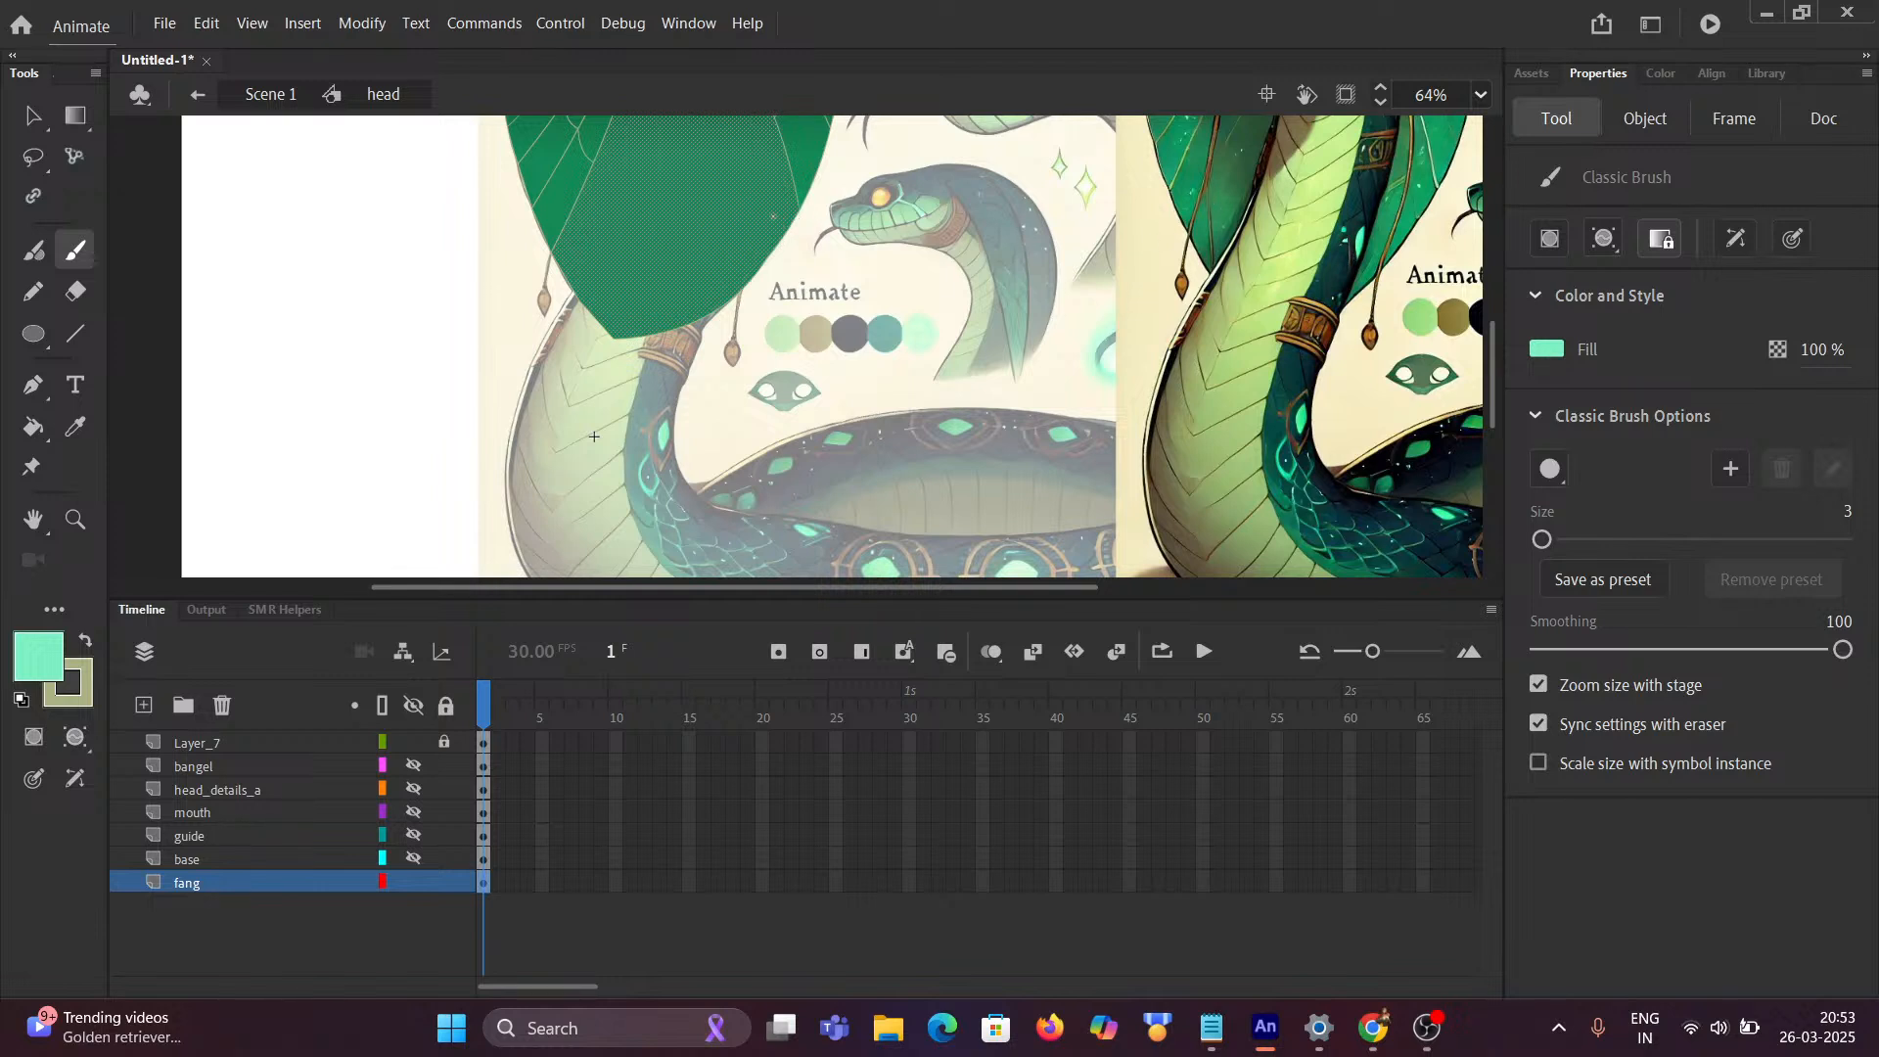
Step: Paint sparse clusters of tiny mint specks across the lower half of the hood's central panel and clear the selection
scroll(757, 209, up, 2)
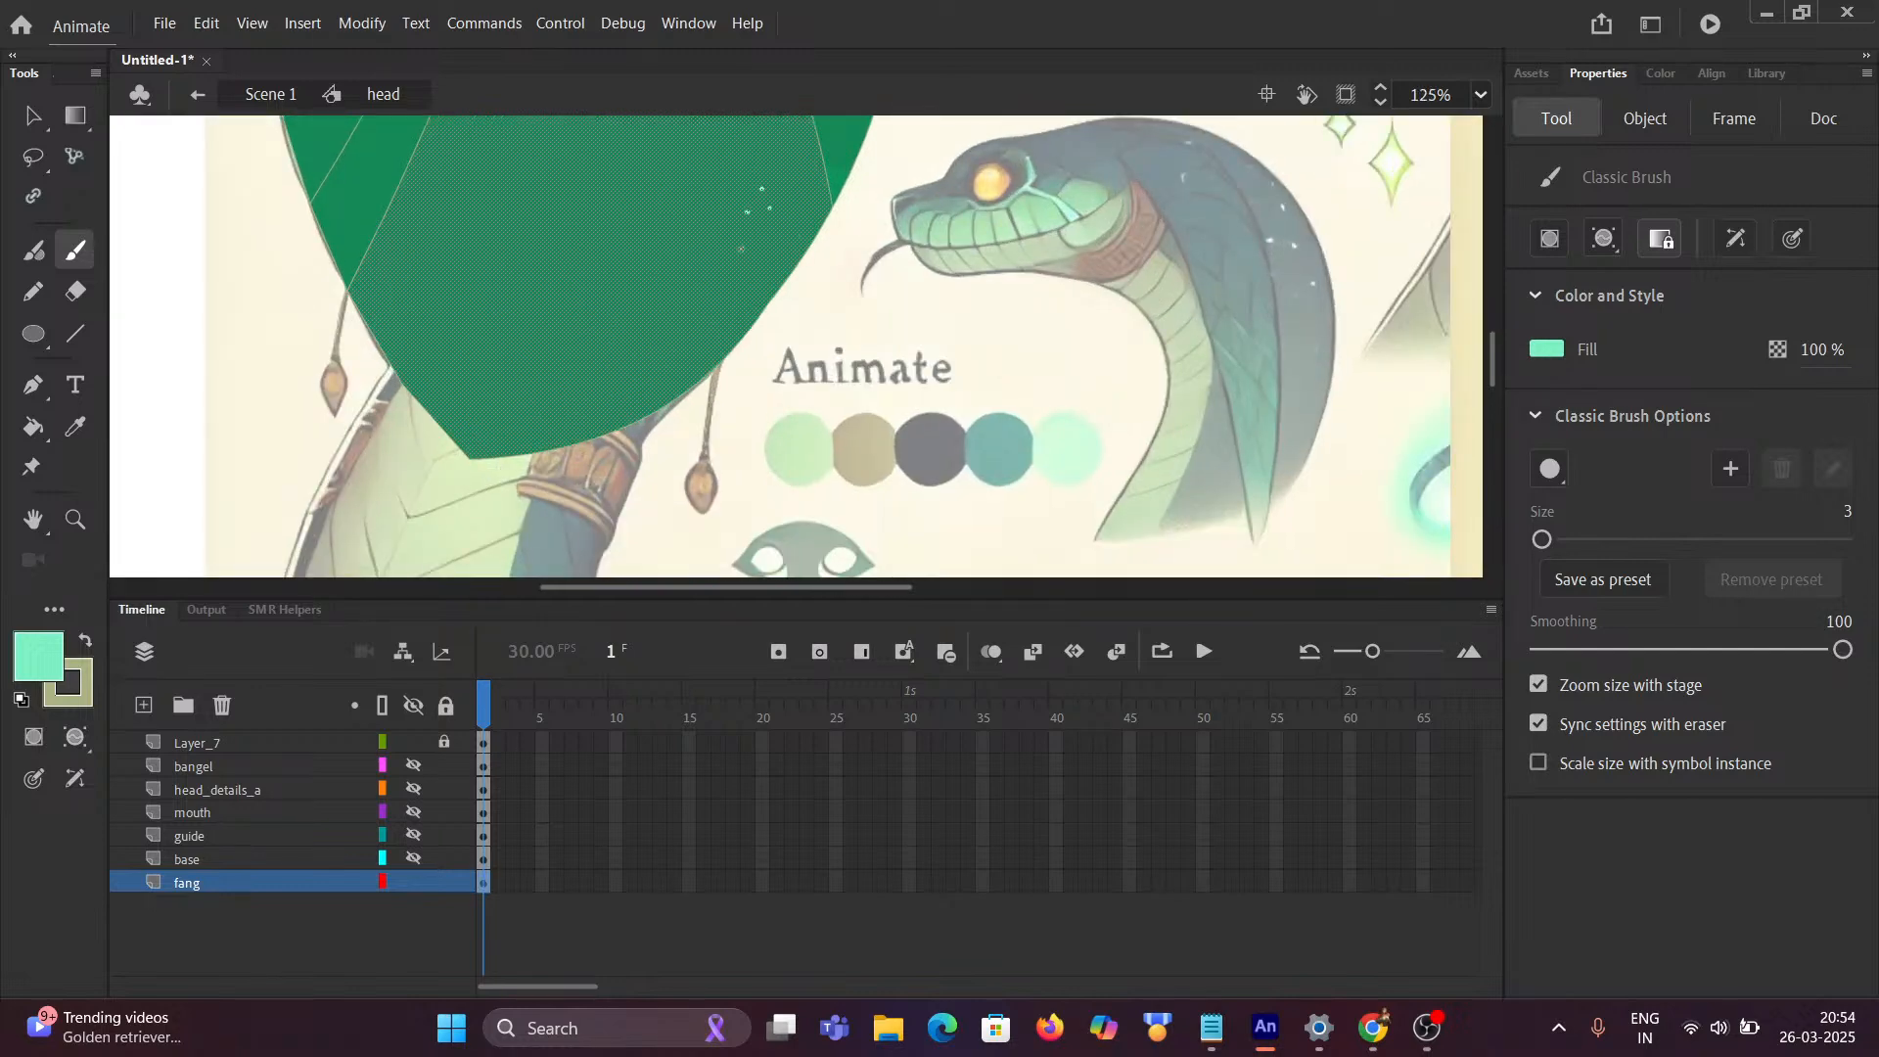
scroll(626, 274, down, 1)
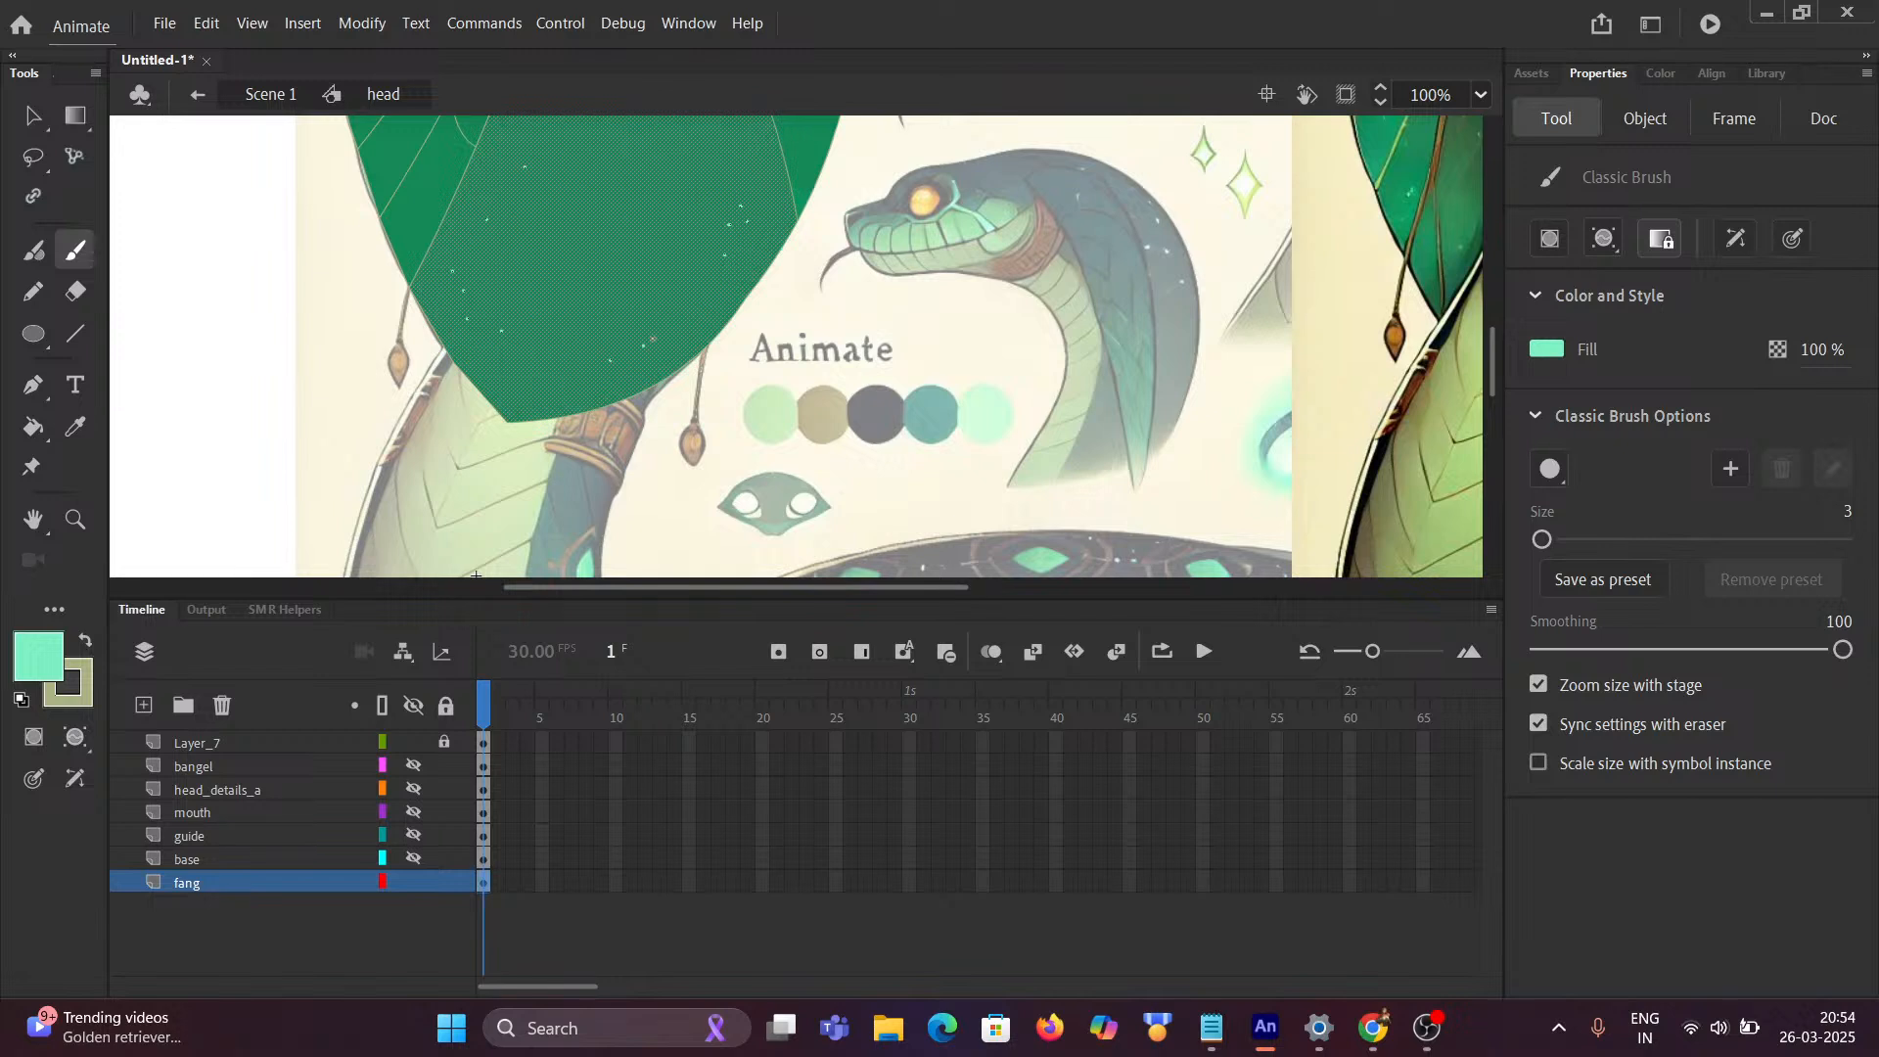
drag(570, 220, 577, 375)
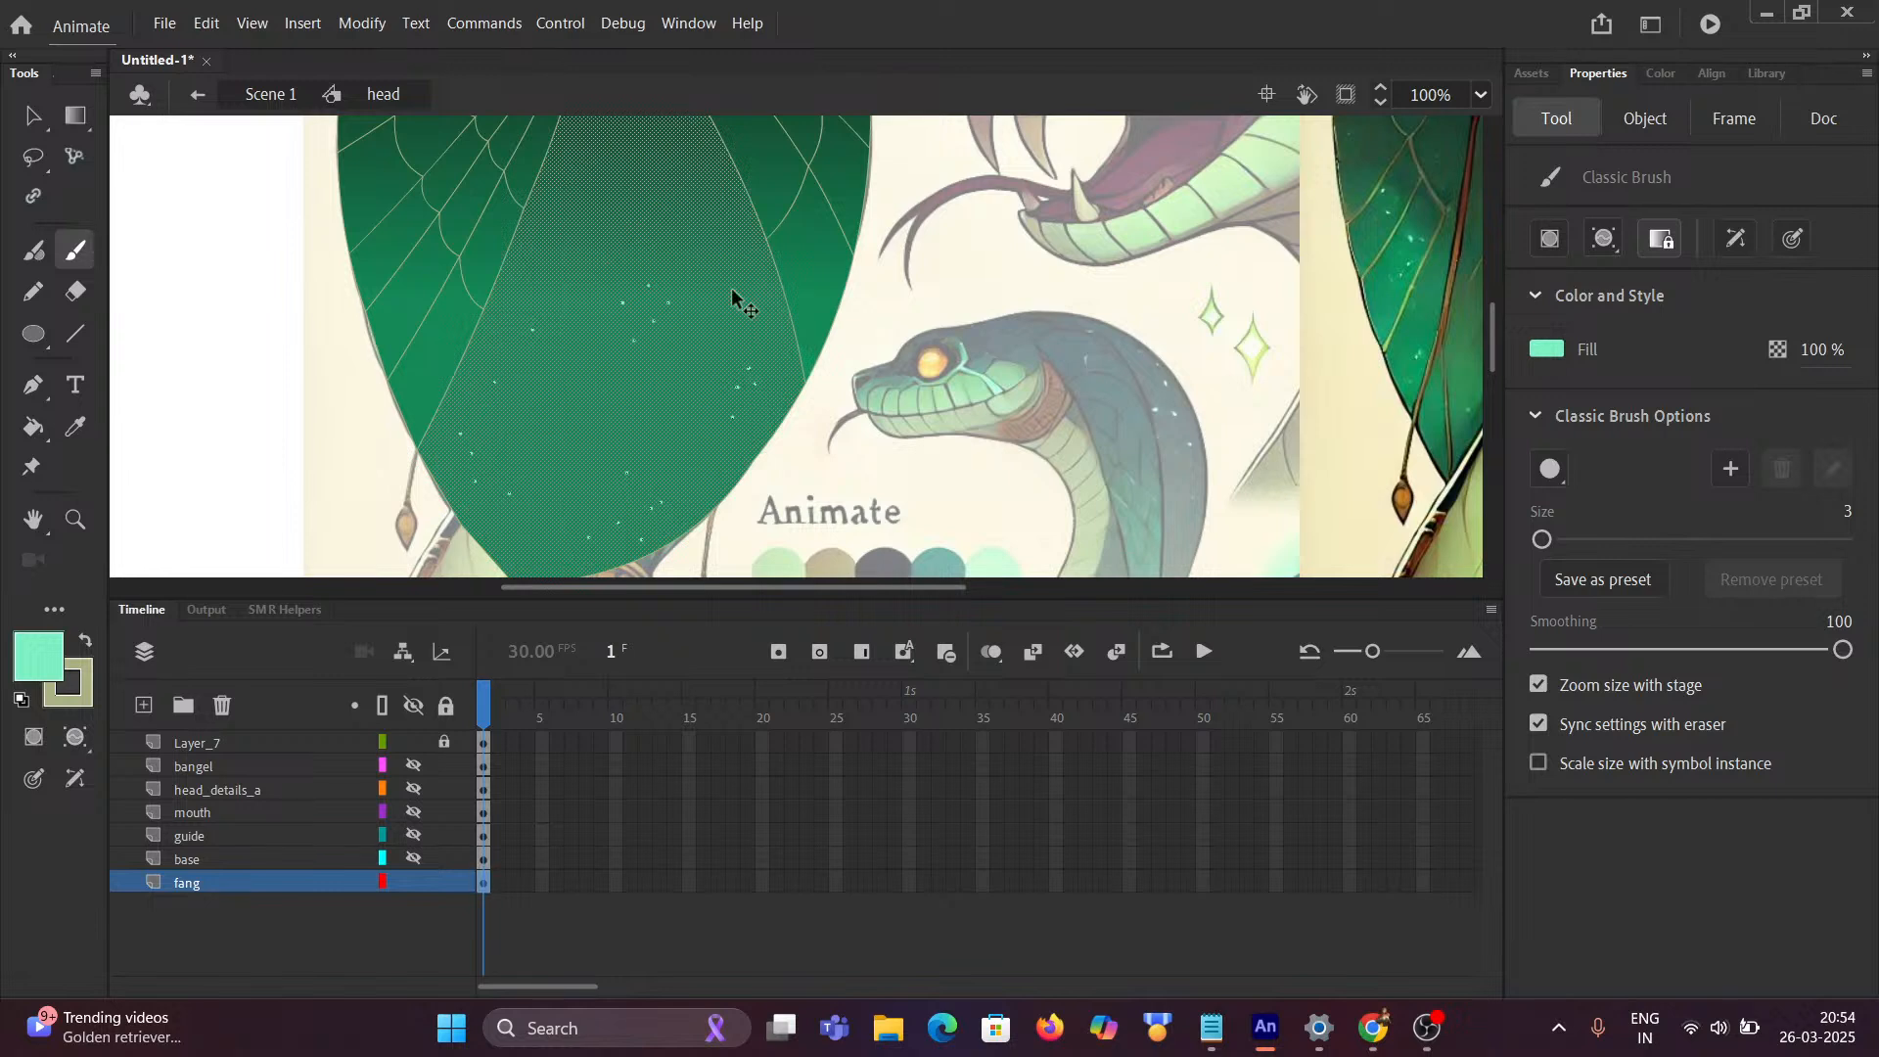
scroll(734, 293, down, 3)
key(v)
click(355, 220)
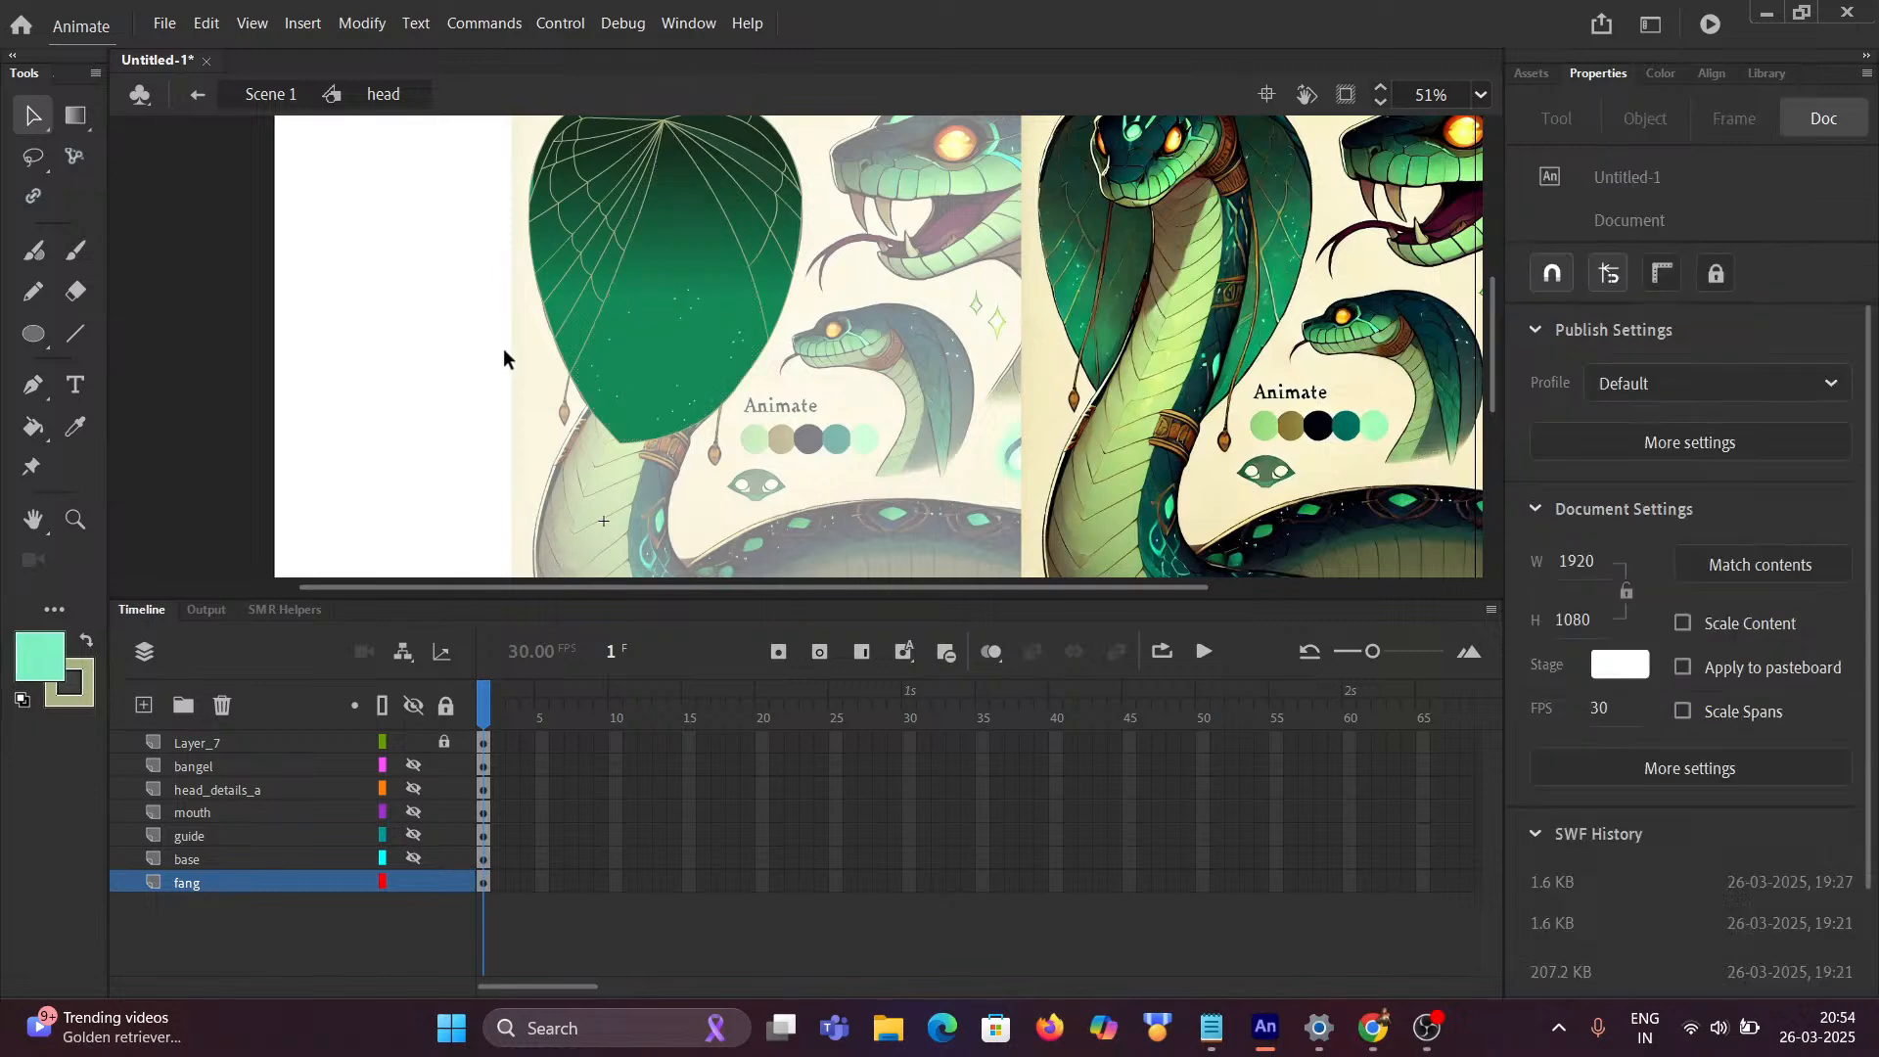
Step: Set the Classic Brush to Paint Normal mode
scroll(685, 358, up, 3)
scroll(685, 363, down, 3)
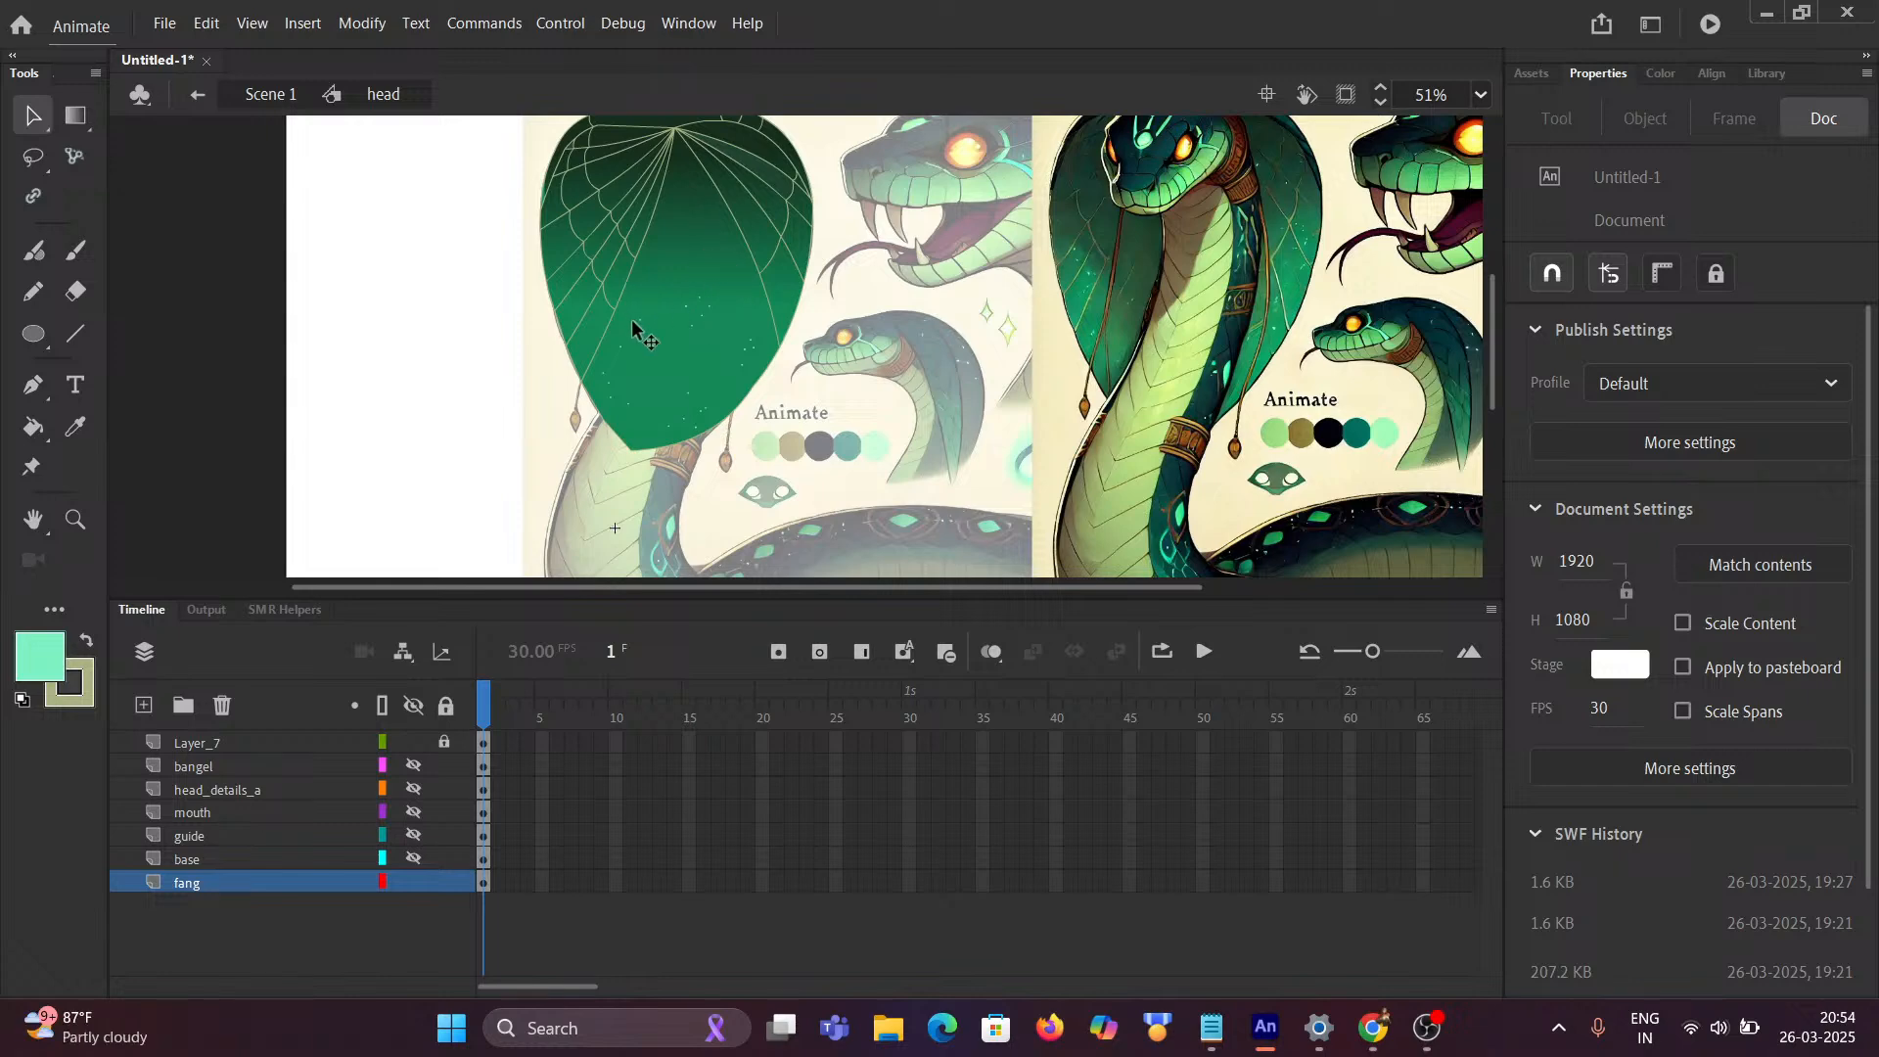
scroll(607, 341, up, 4)
drag(417, 321, 607, 370)
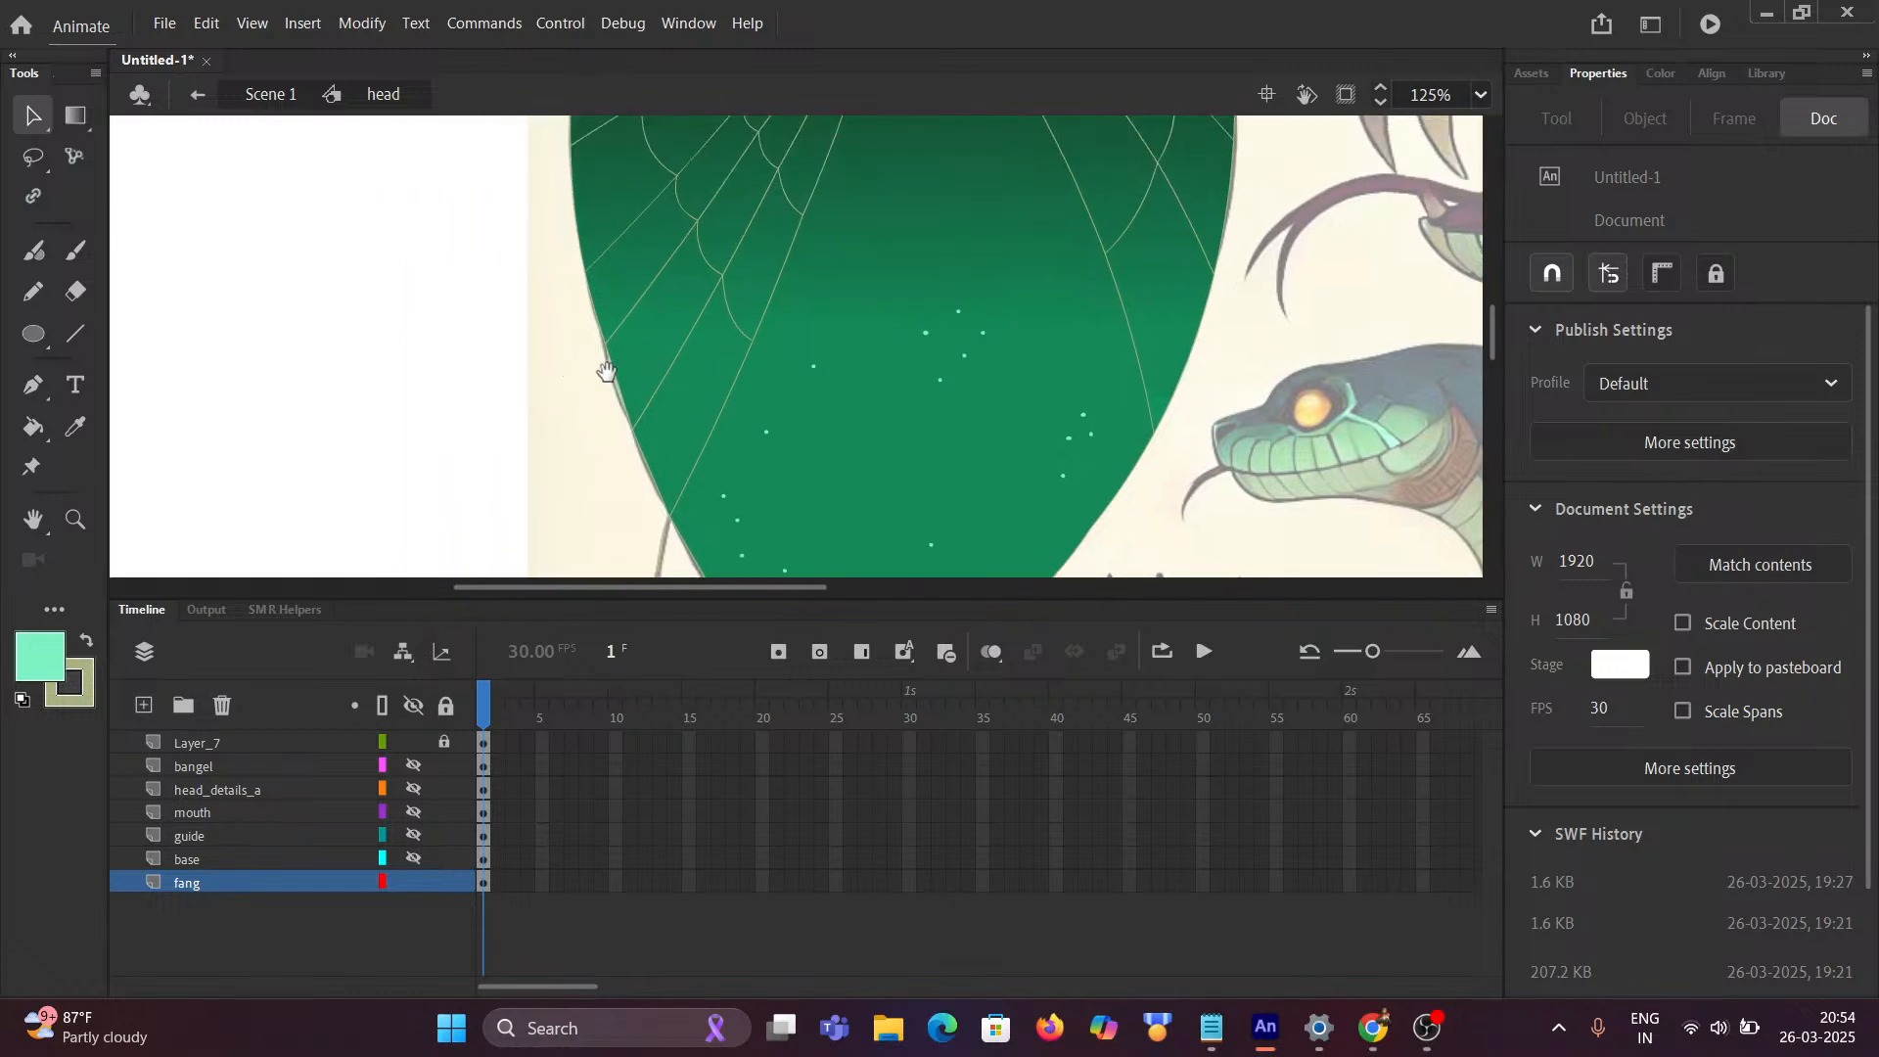
scroll(701, 409, down, 1)
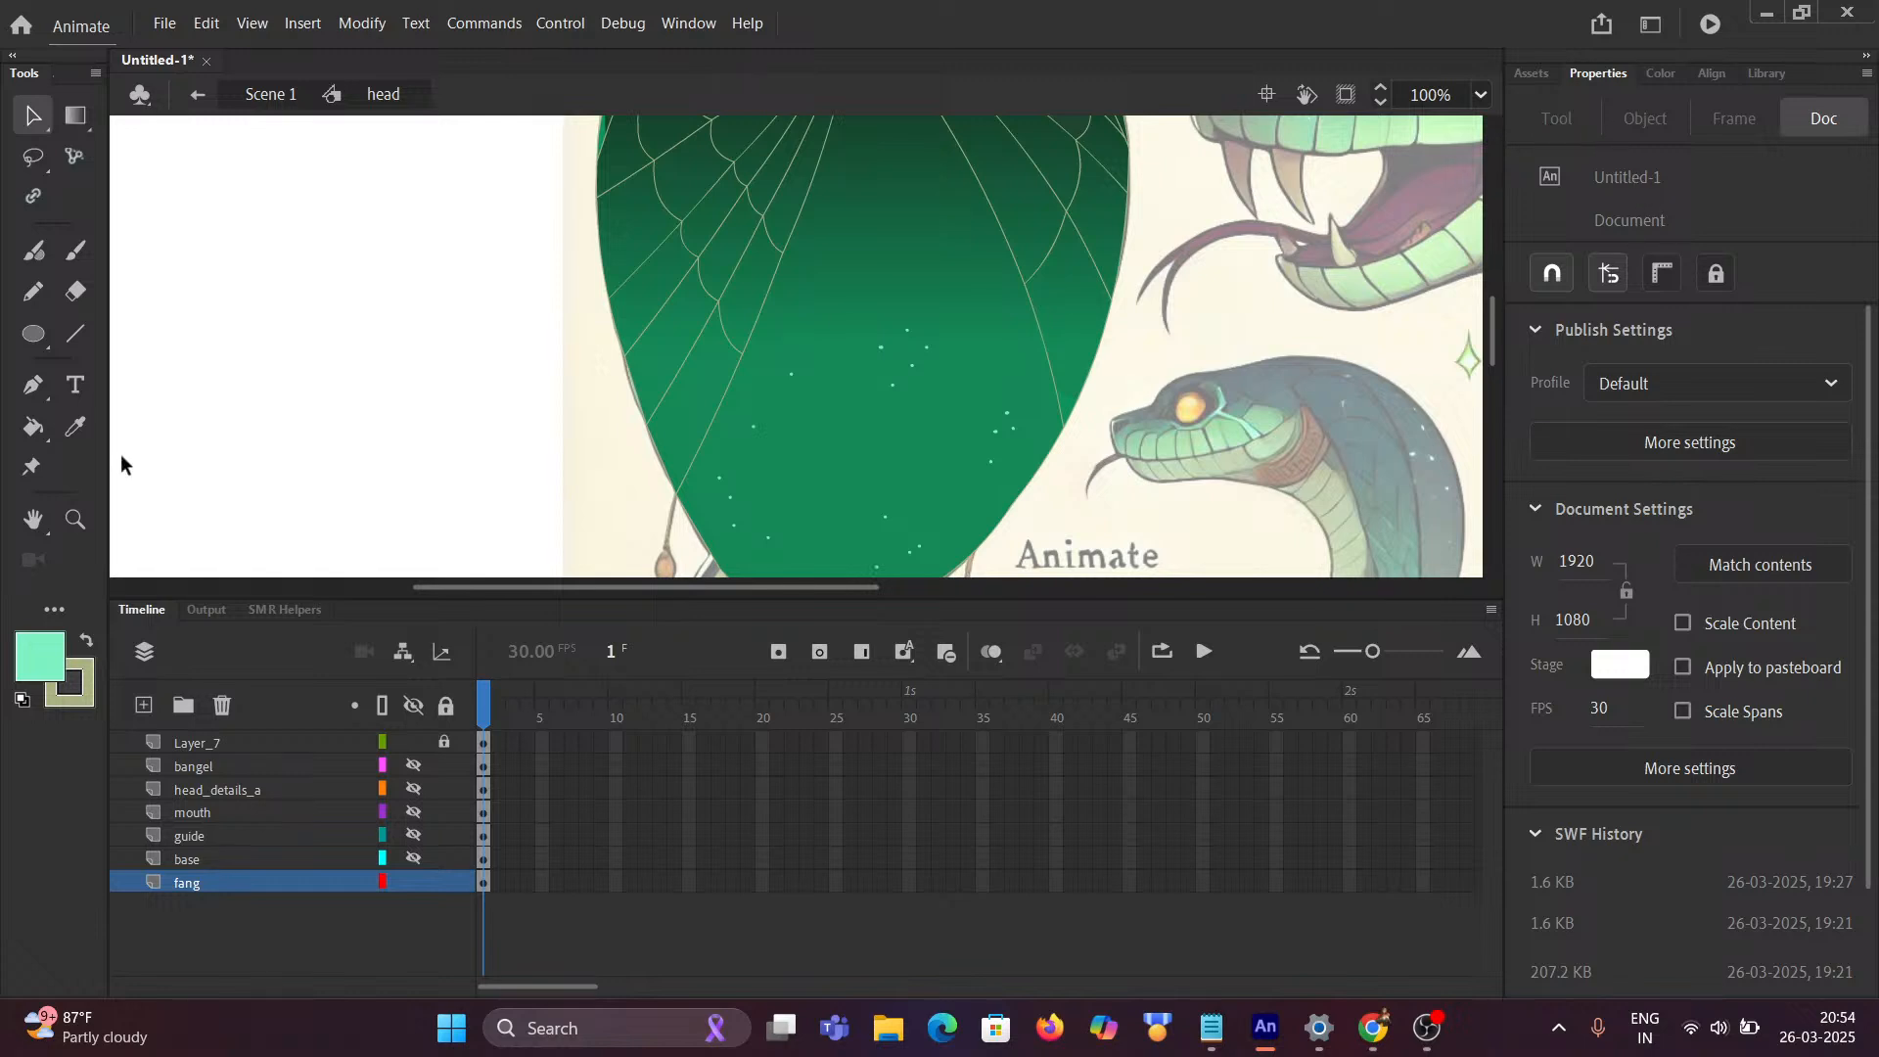
click(77, 259)
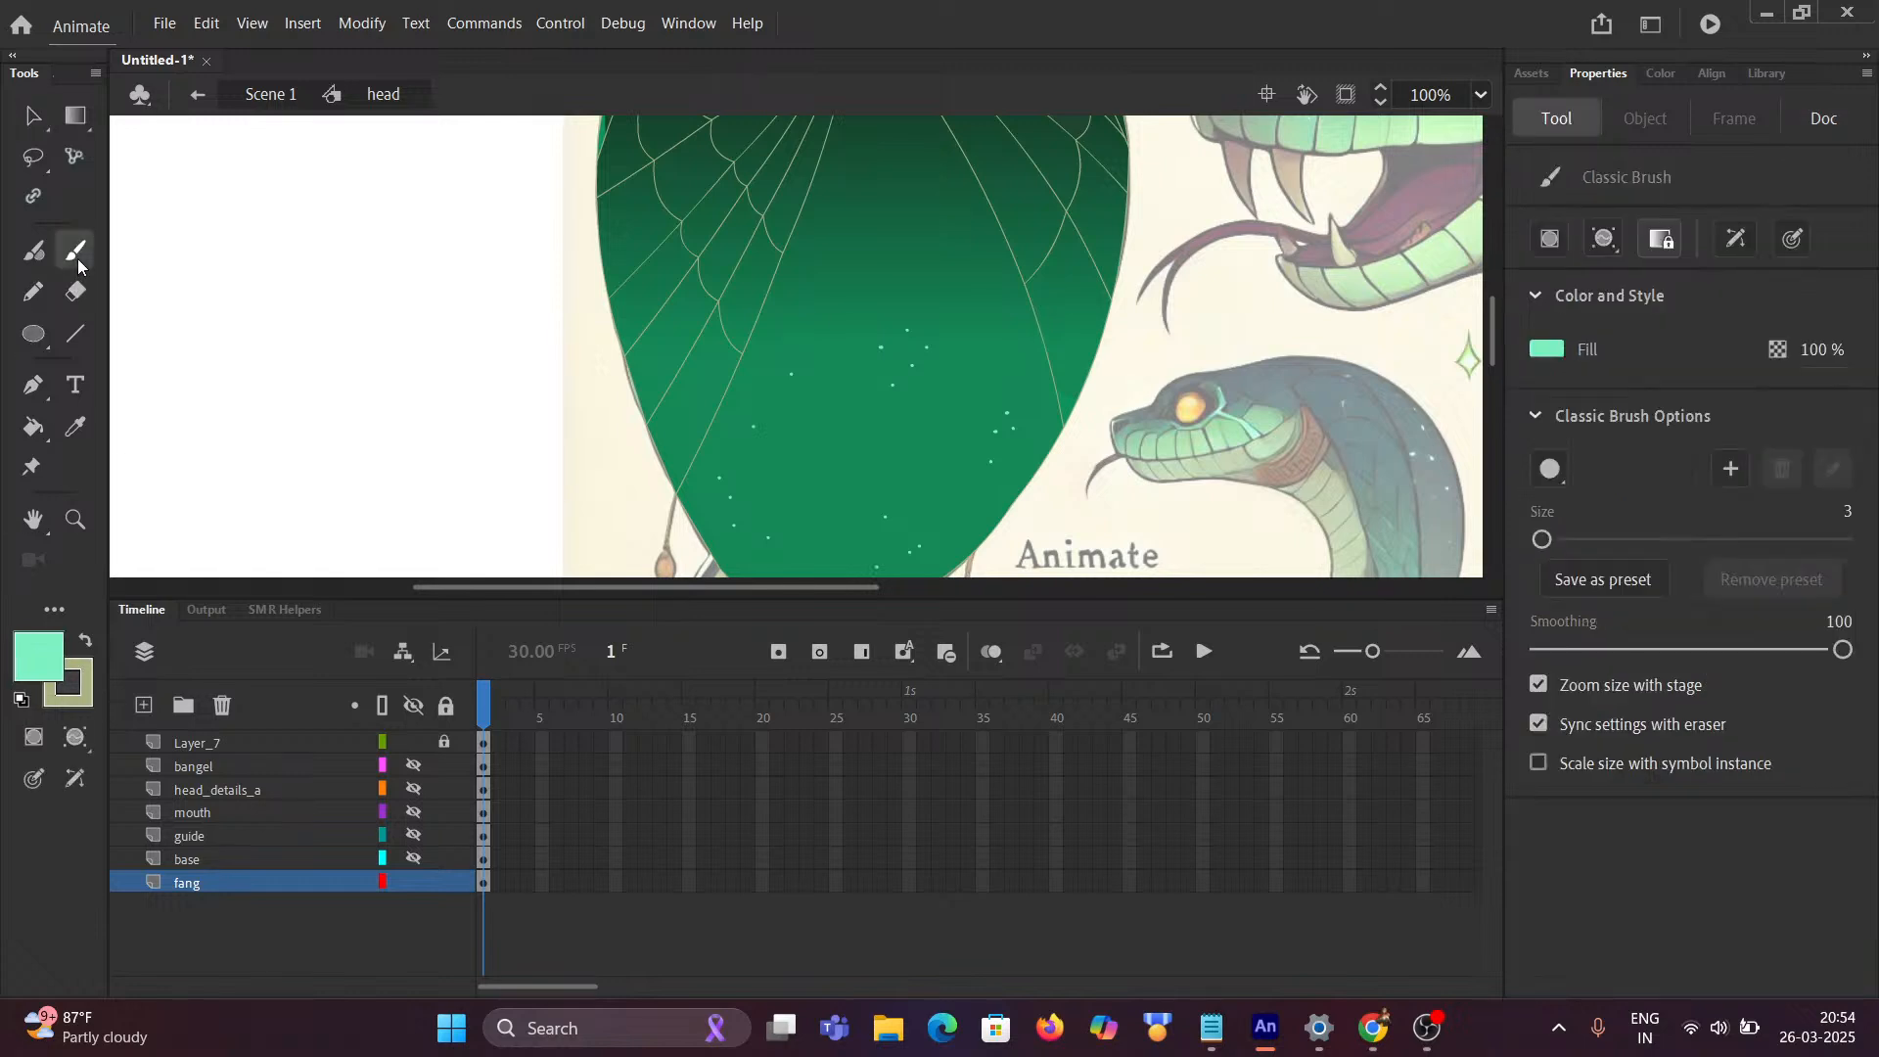
click(1610, 238)
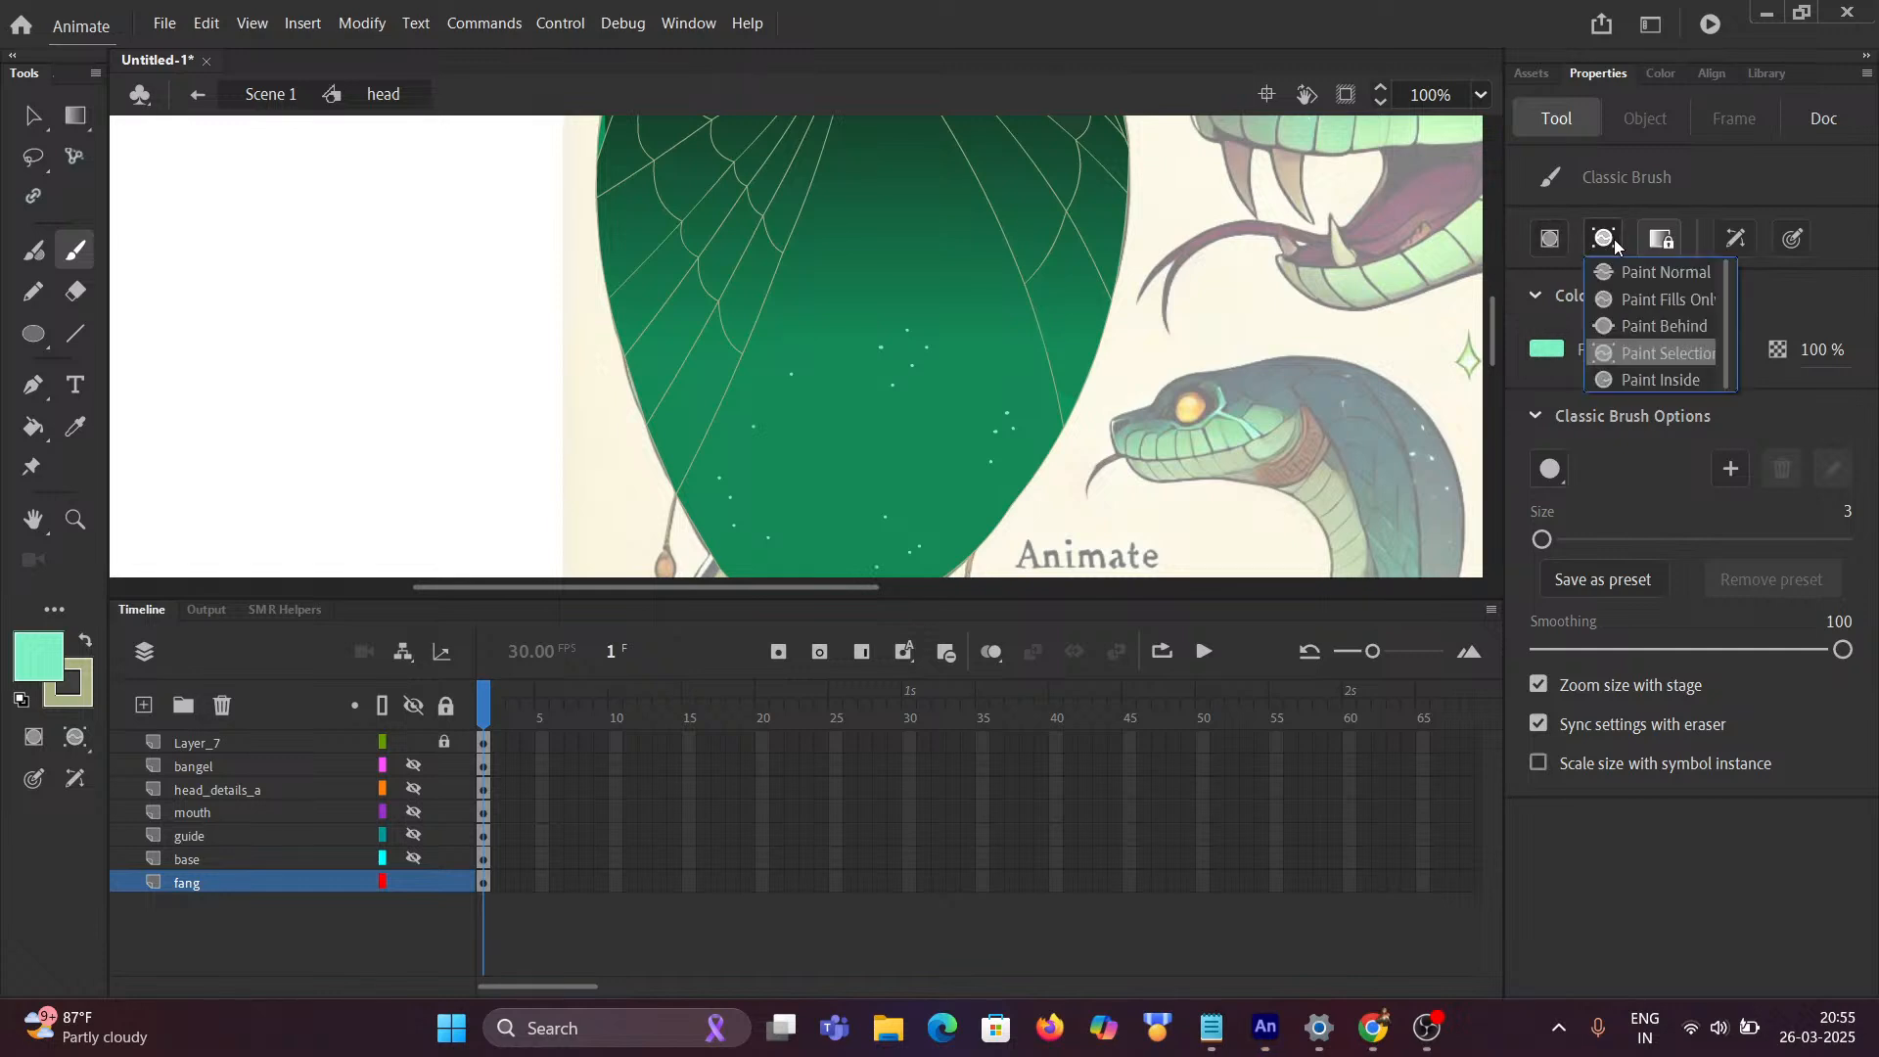
click(1661, 274)
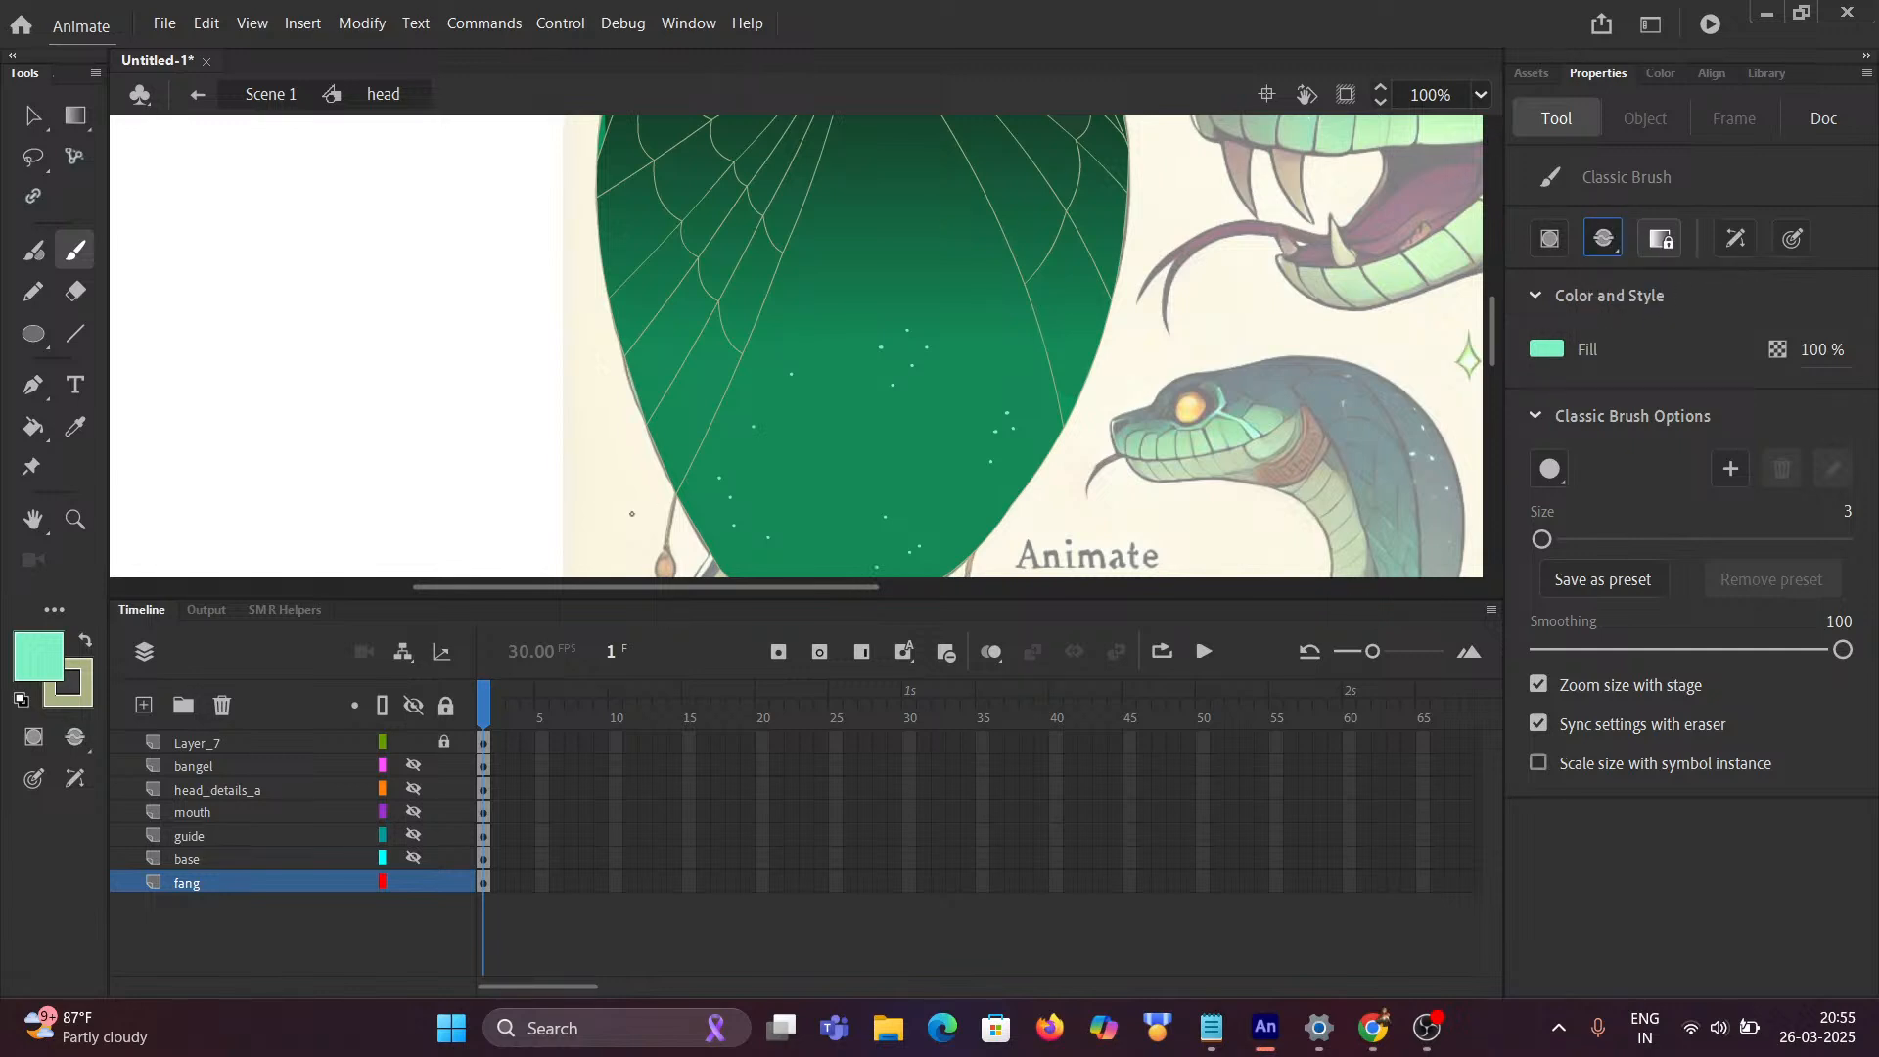
Step: Dab small clusters of mint specks along the hood's left edge, between the vein lines from the lower to the upper side
scroll(764, 420, up, 3)
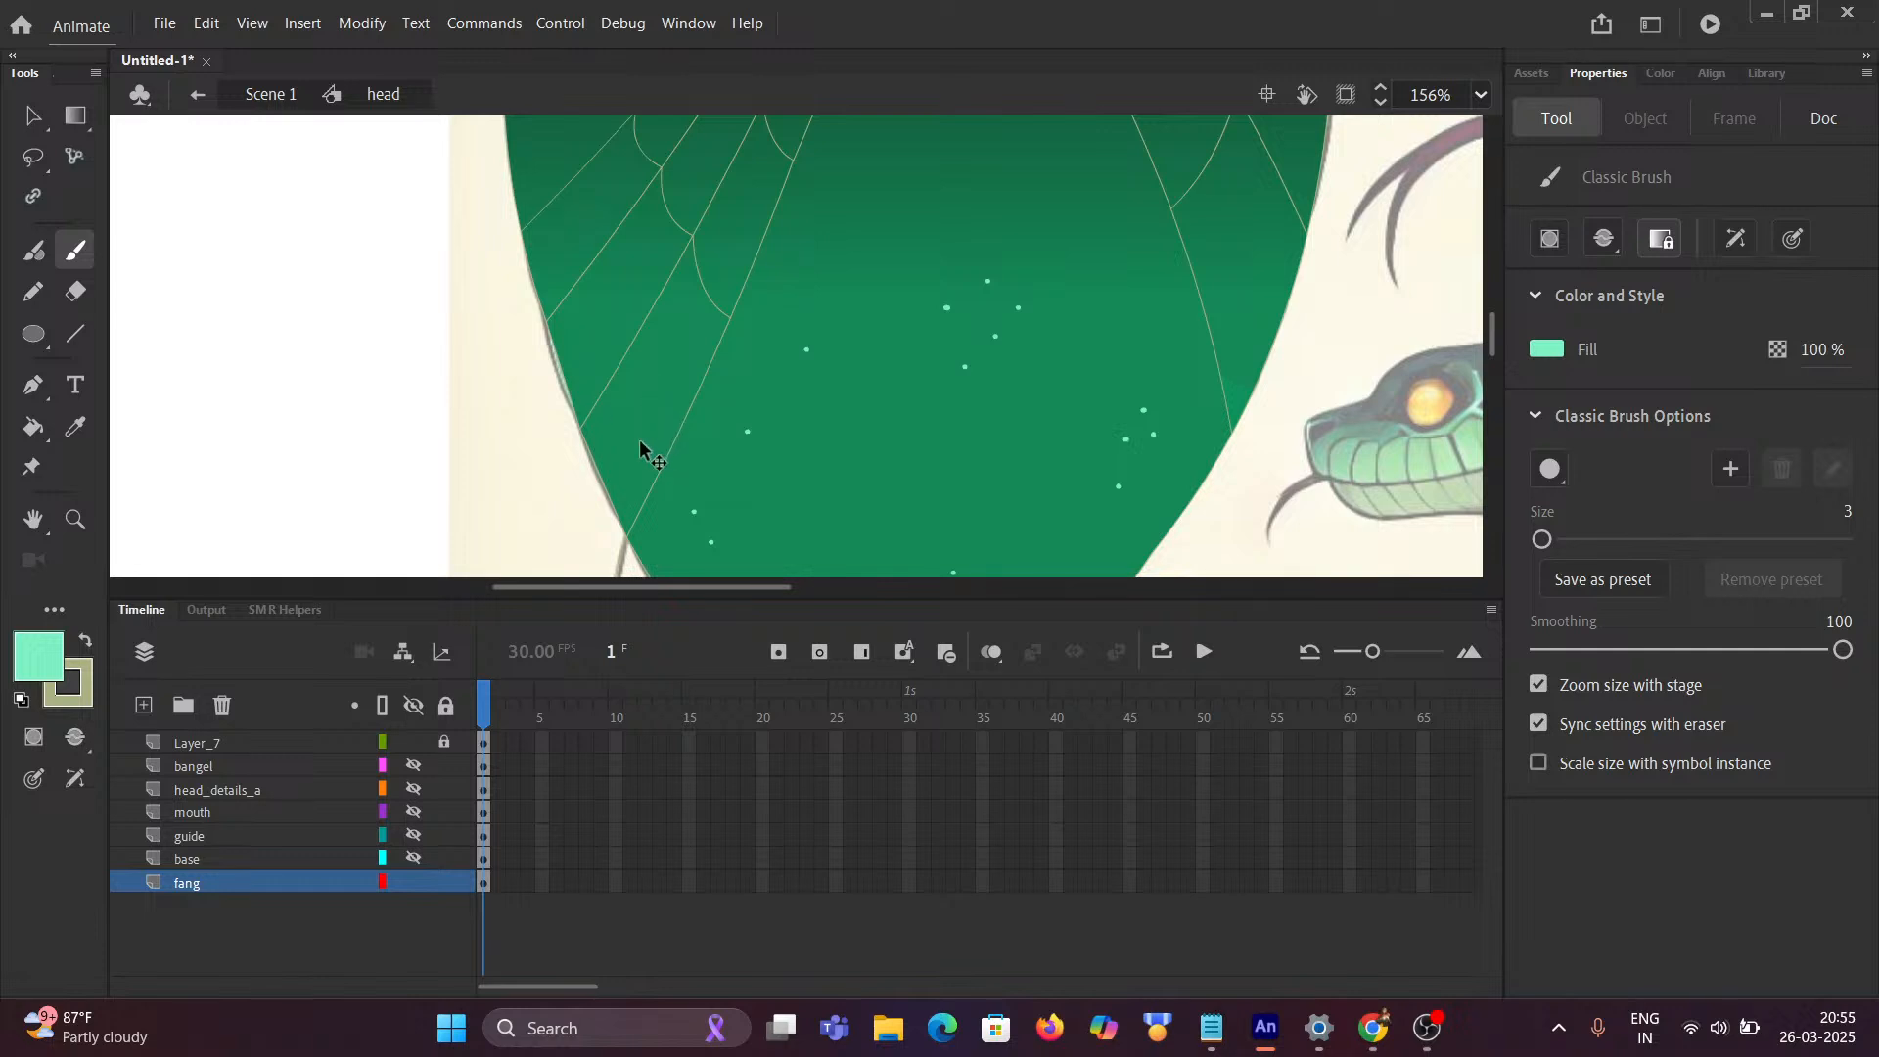
click(647, 443)
drag(493, 302, 554, 450)
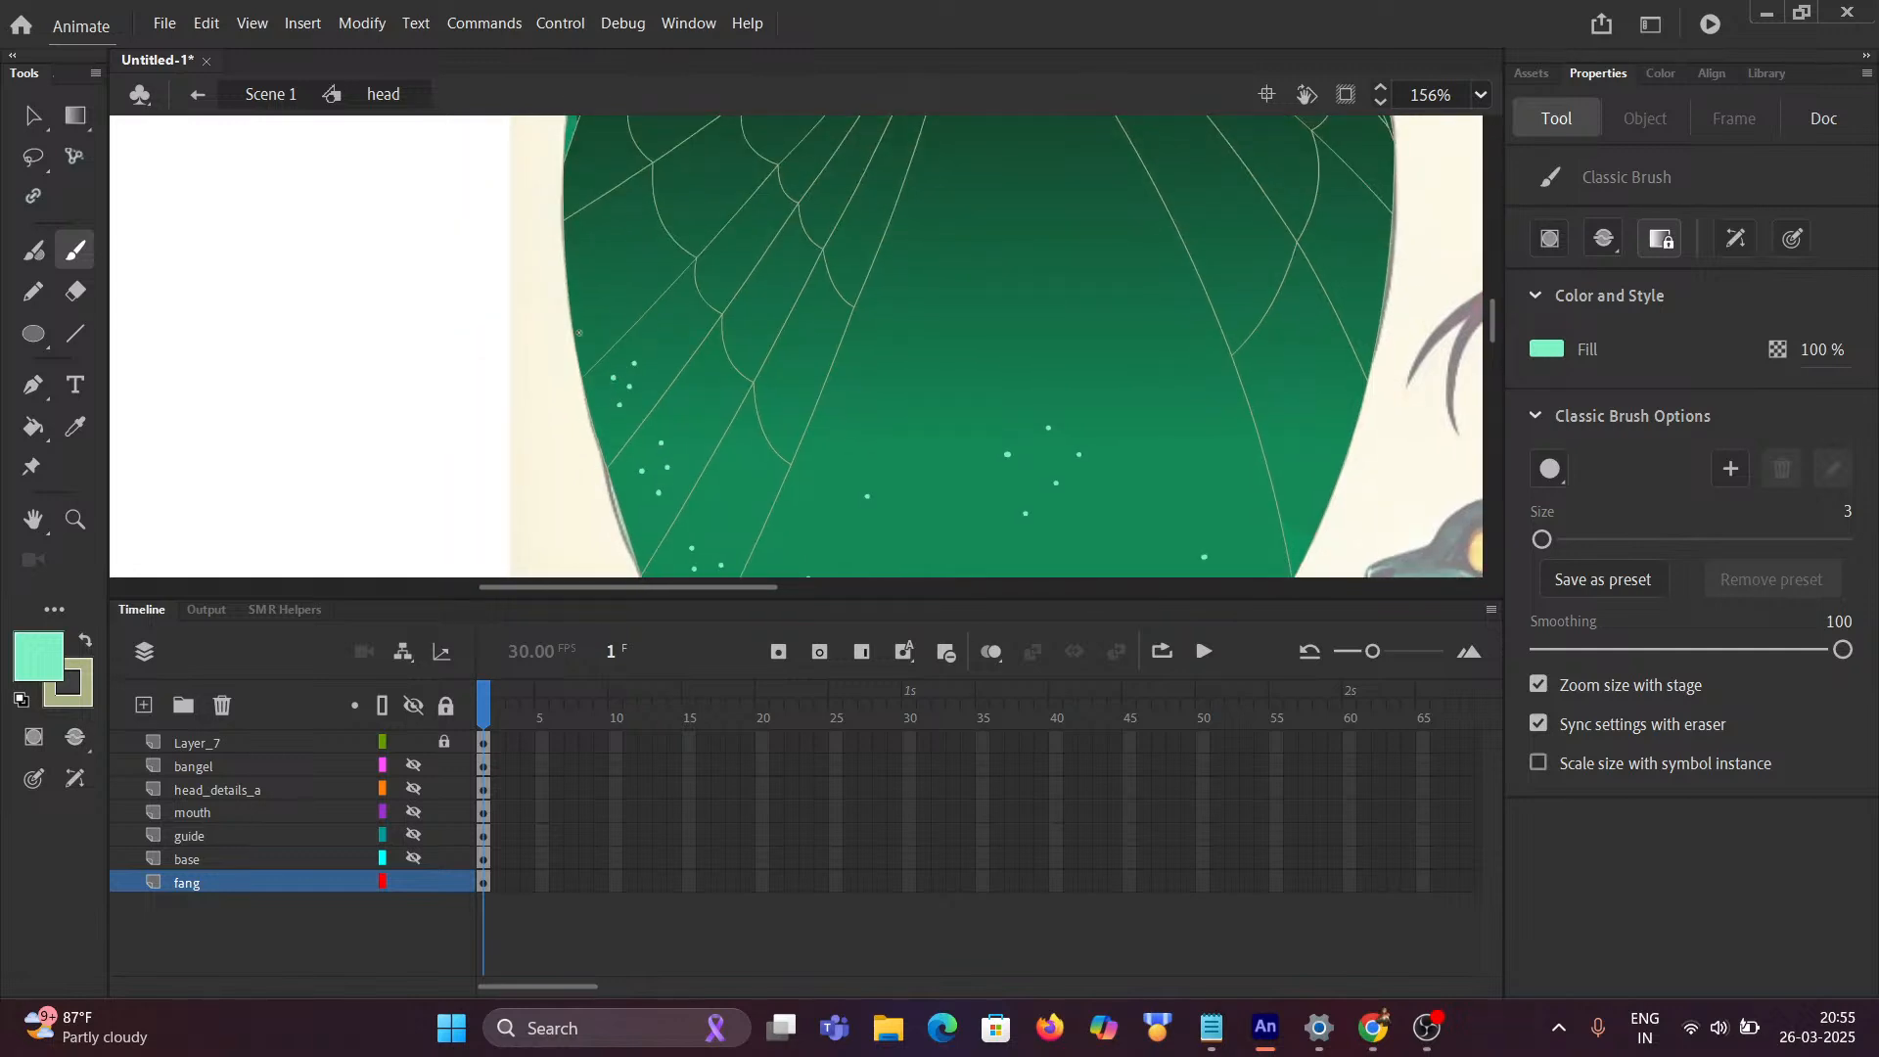
mouse_move(579, 332)
mouse_down()
mouse_move(600, 431)
mouse_move(655, 429)
mouse_up()
click(636, 368)
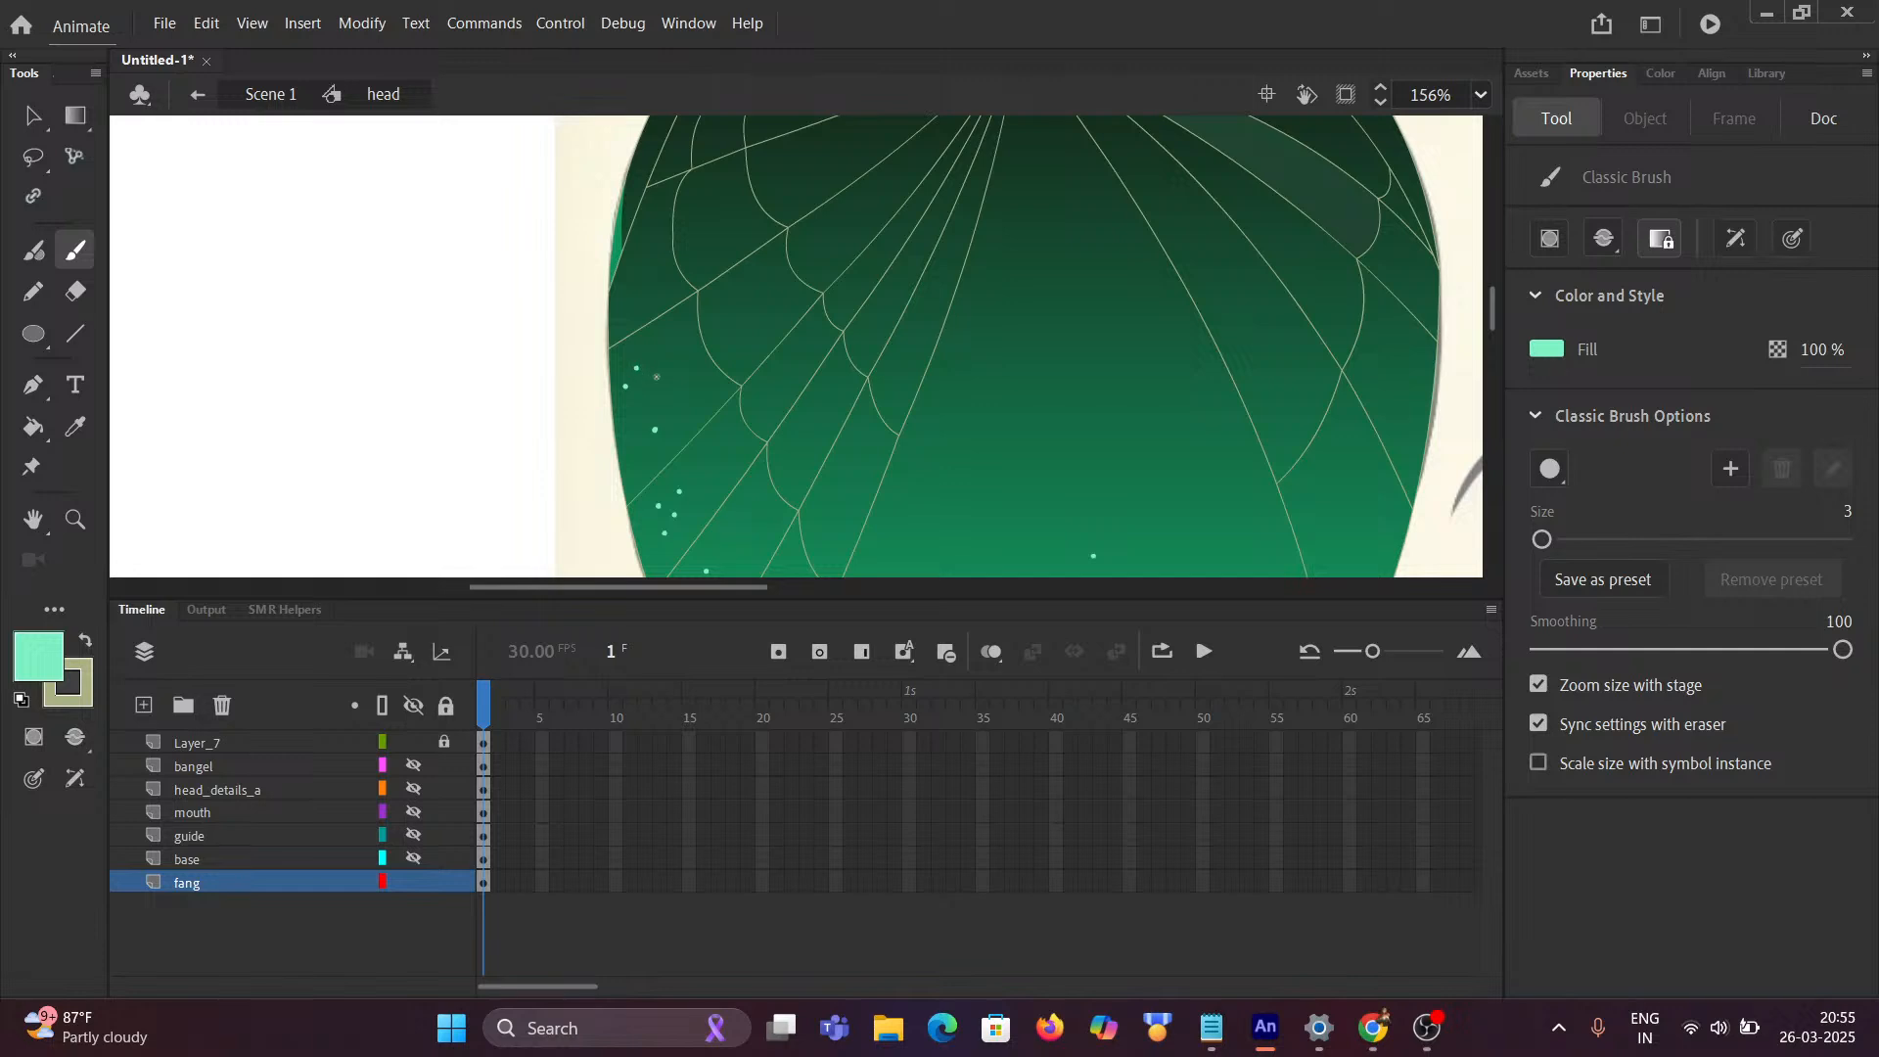
drag(616, 356, 684, 507)
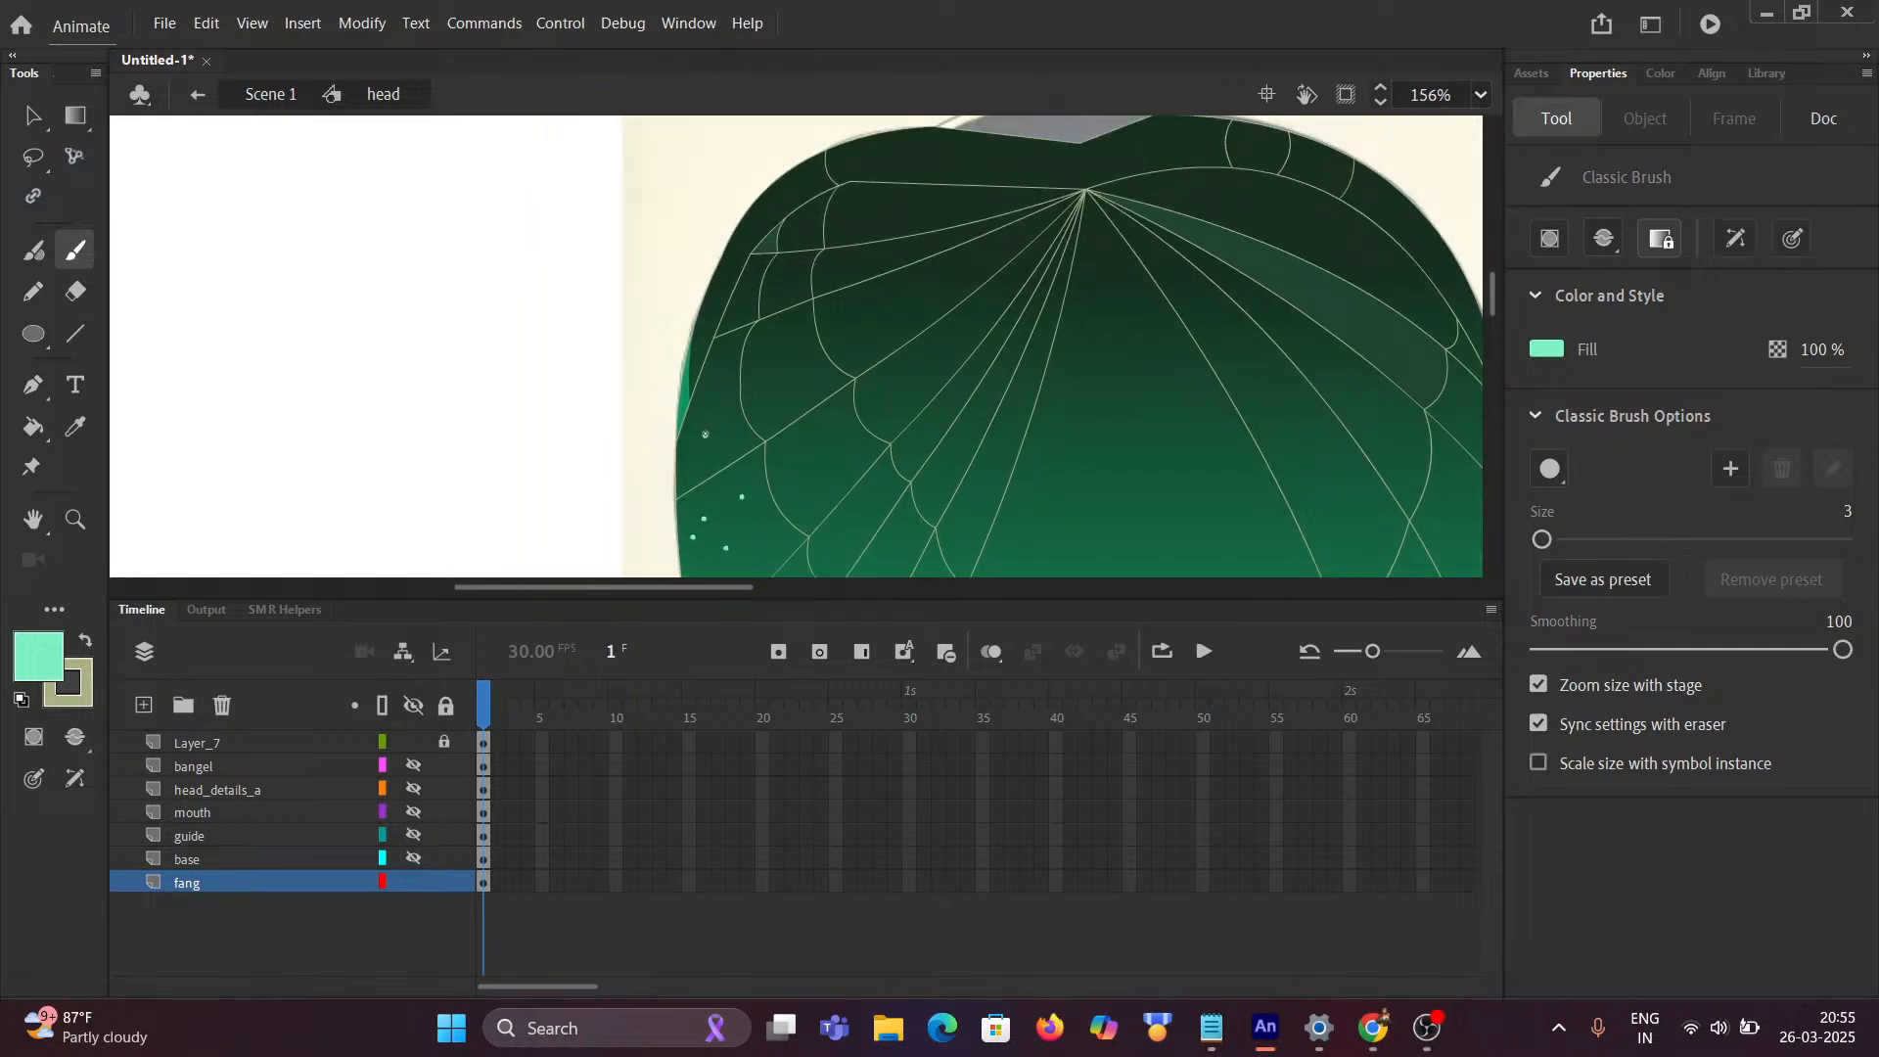
Step: Dab clusters of mint specks along the hood's right side, around the curved vein lines near its edge
scroll(773, 490, down, 5)
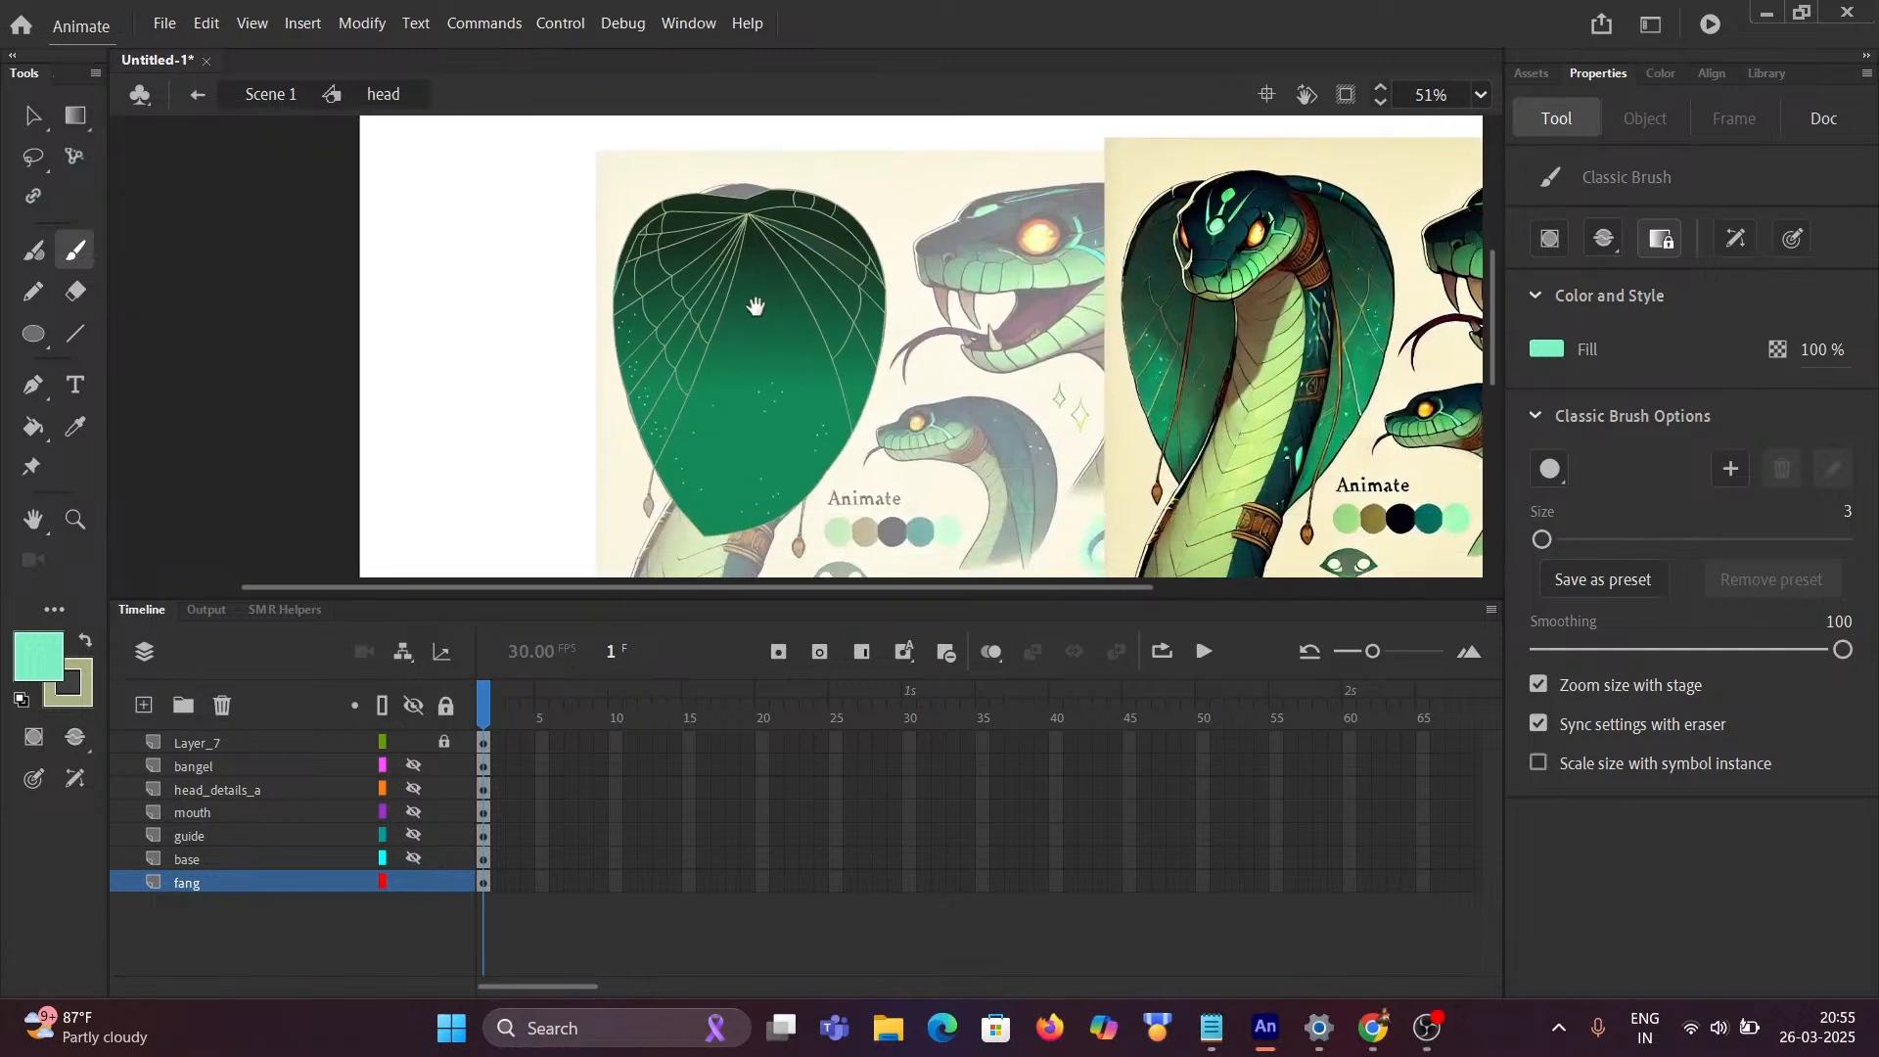
scroll(795, 392, up, 1)
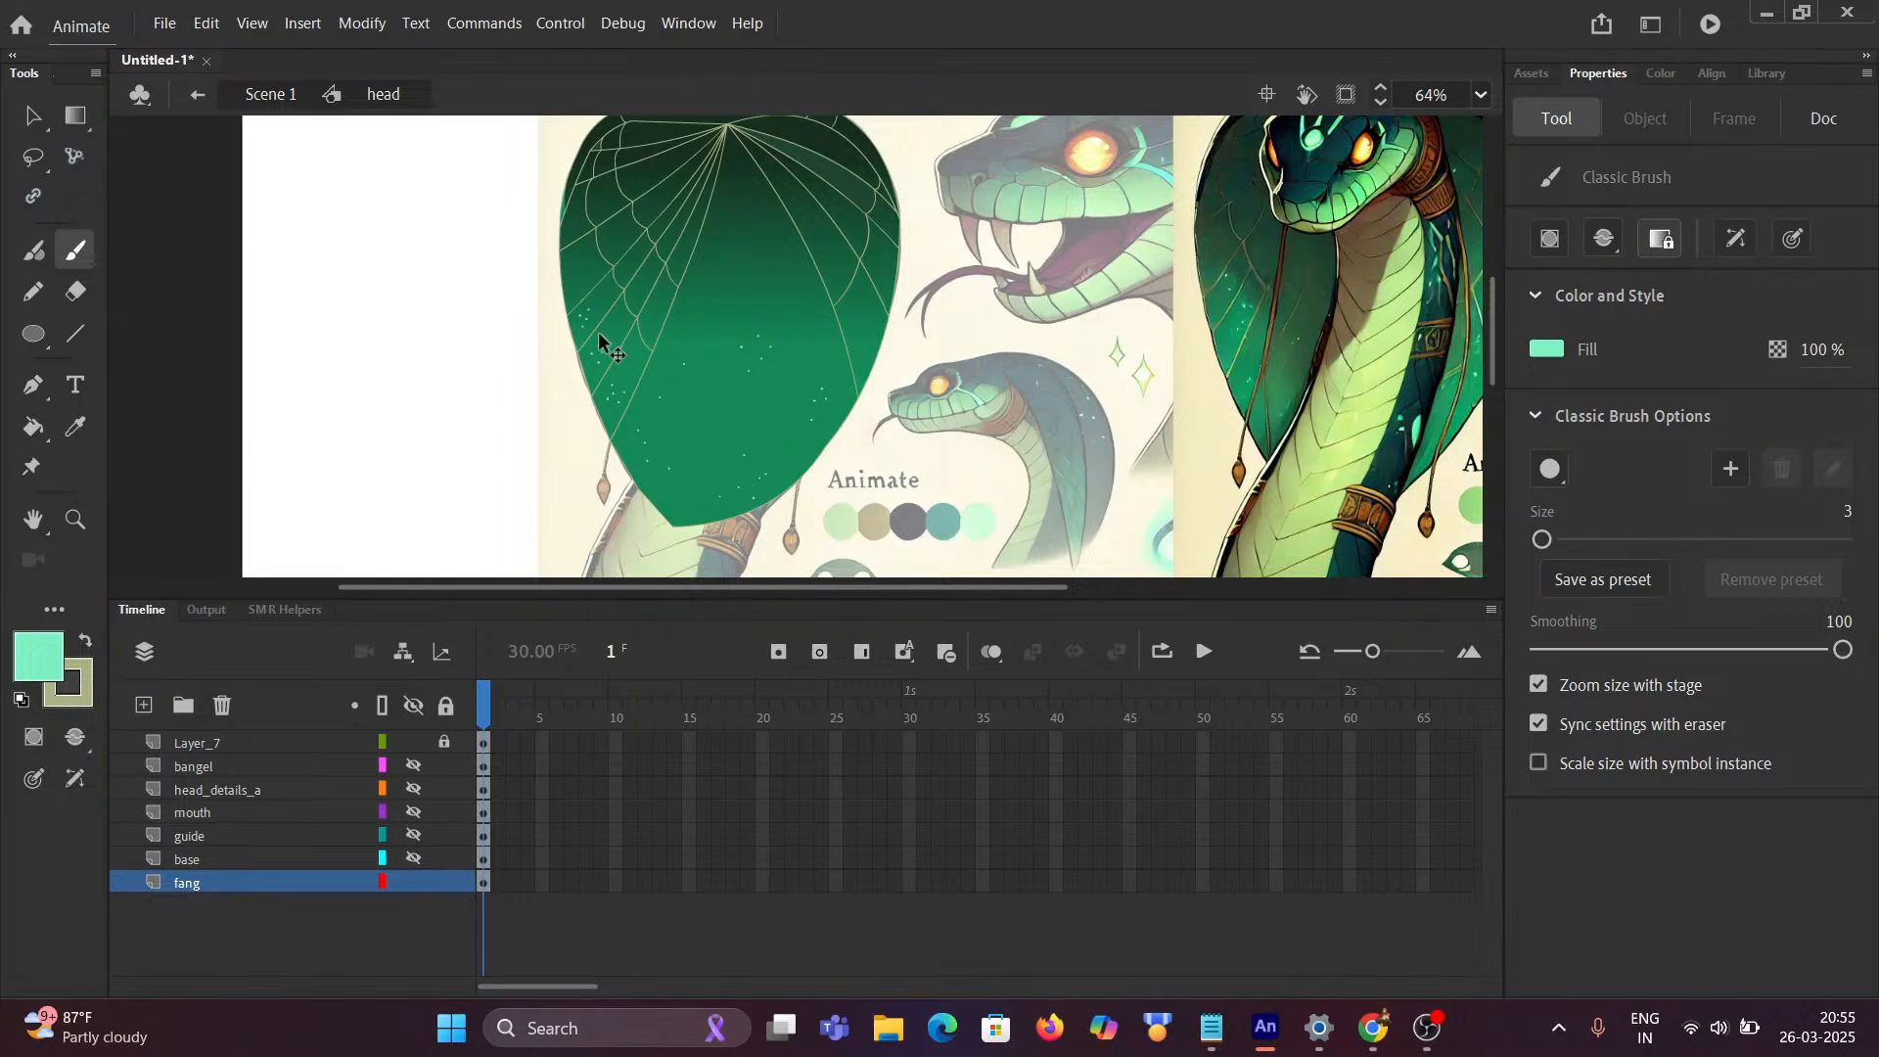
scroll(597, 332, up, 1)
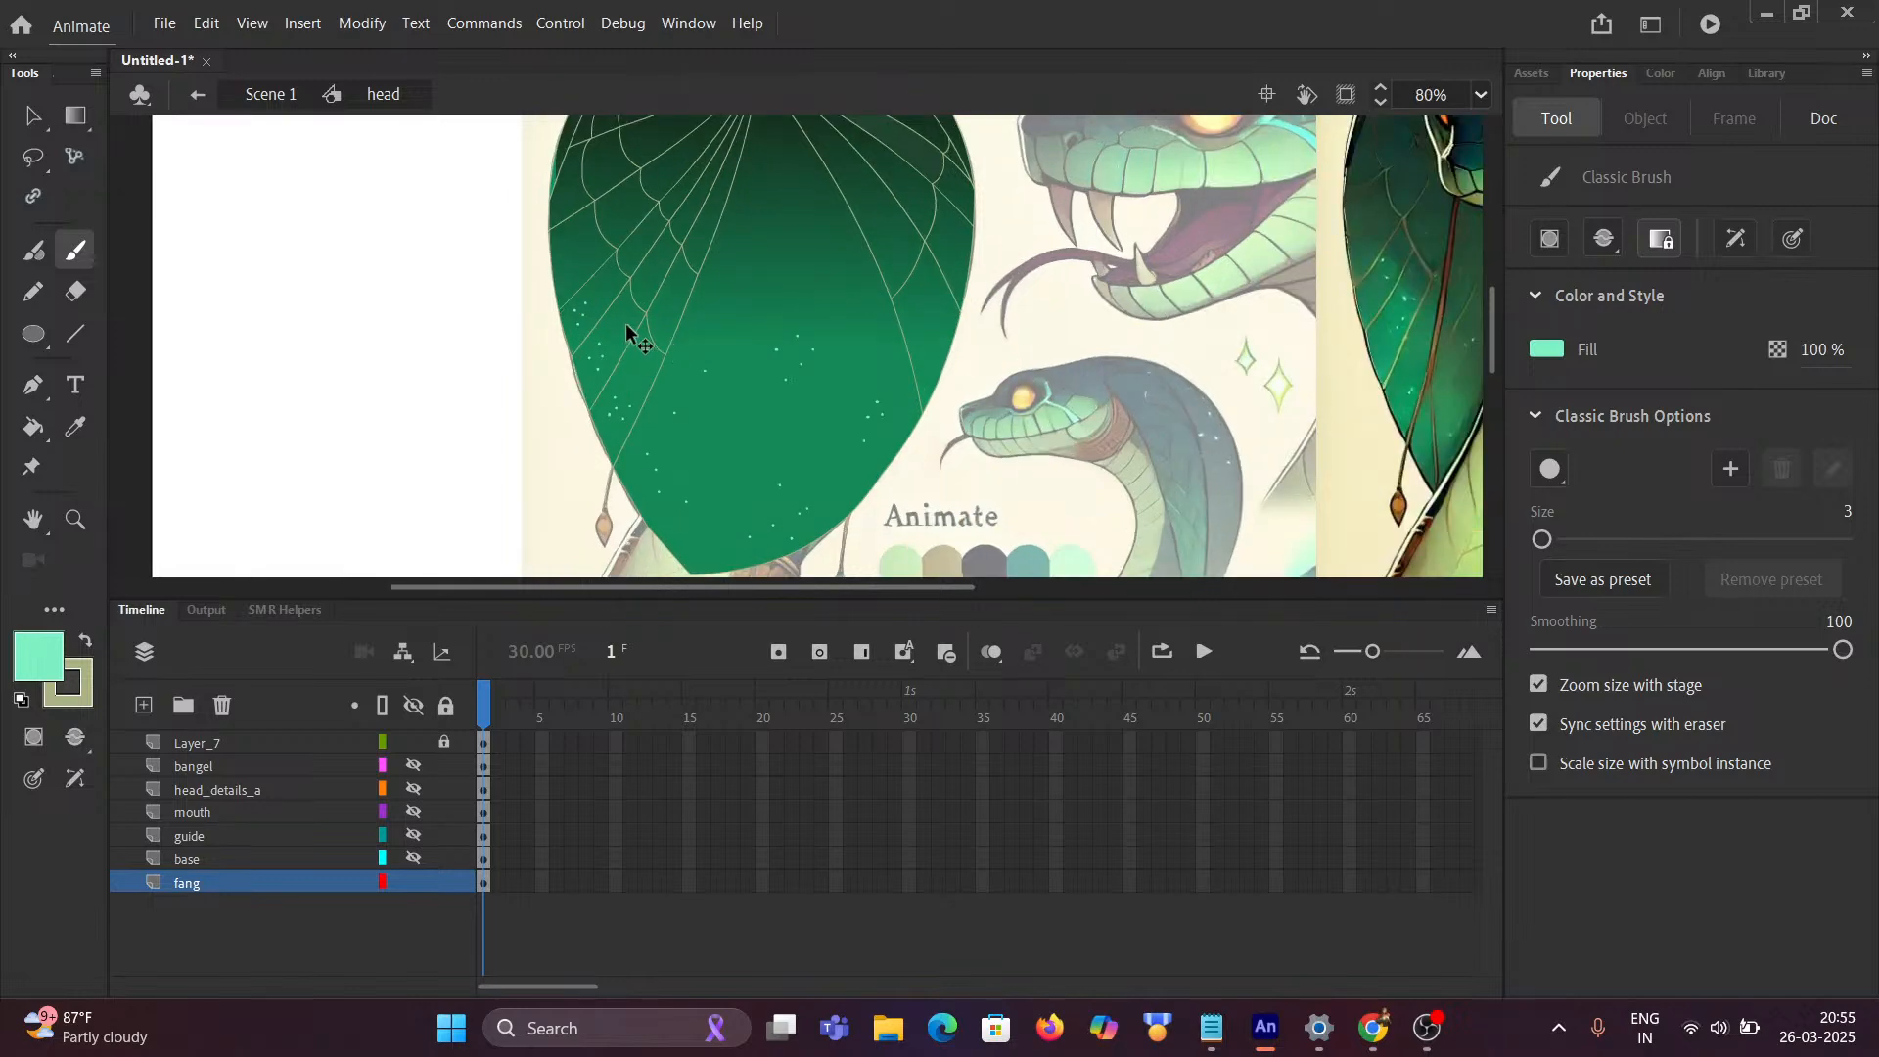
scroll(626, 323, up, 2)
scroll(685, 367, down, 3)
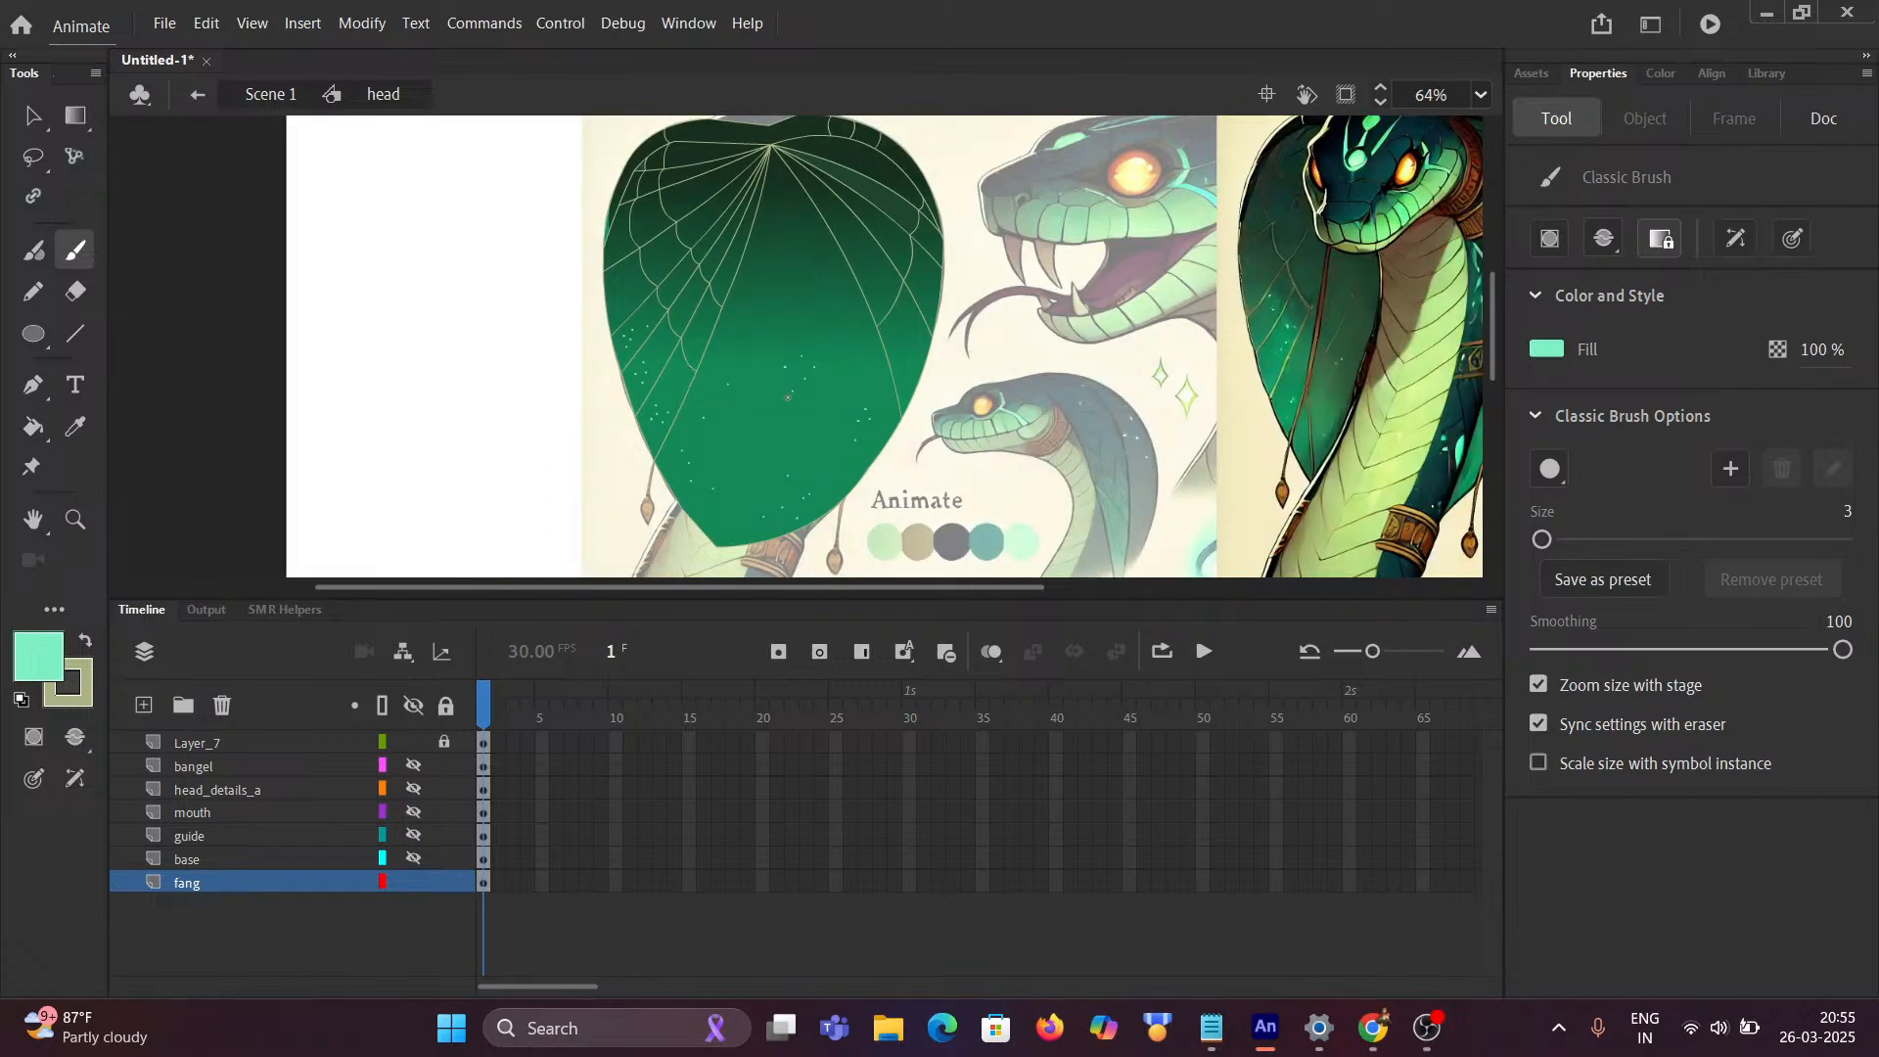
drag(788, 398, 293, 427)
scroll(589, 345, up, 2)
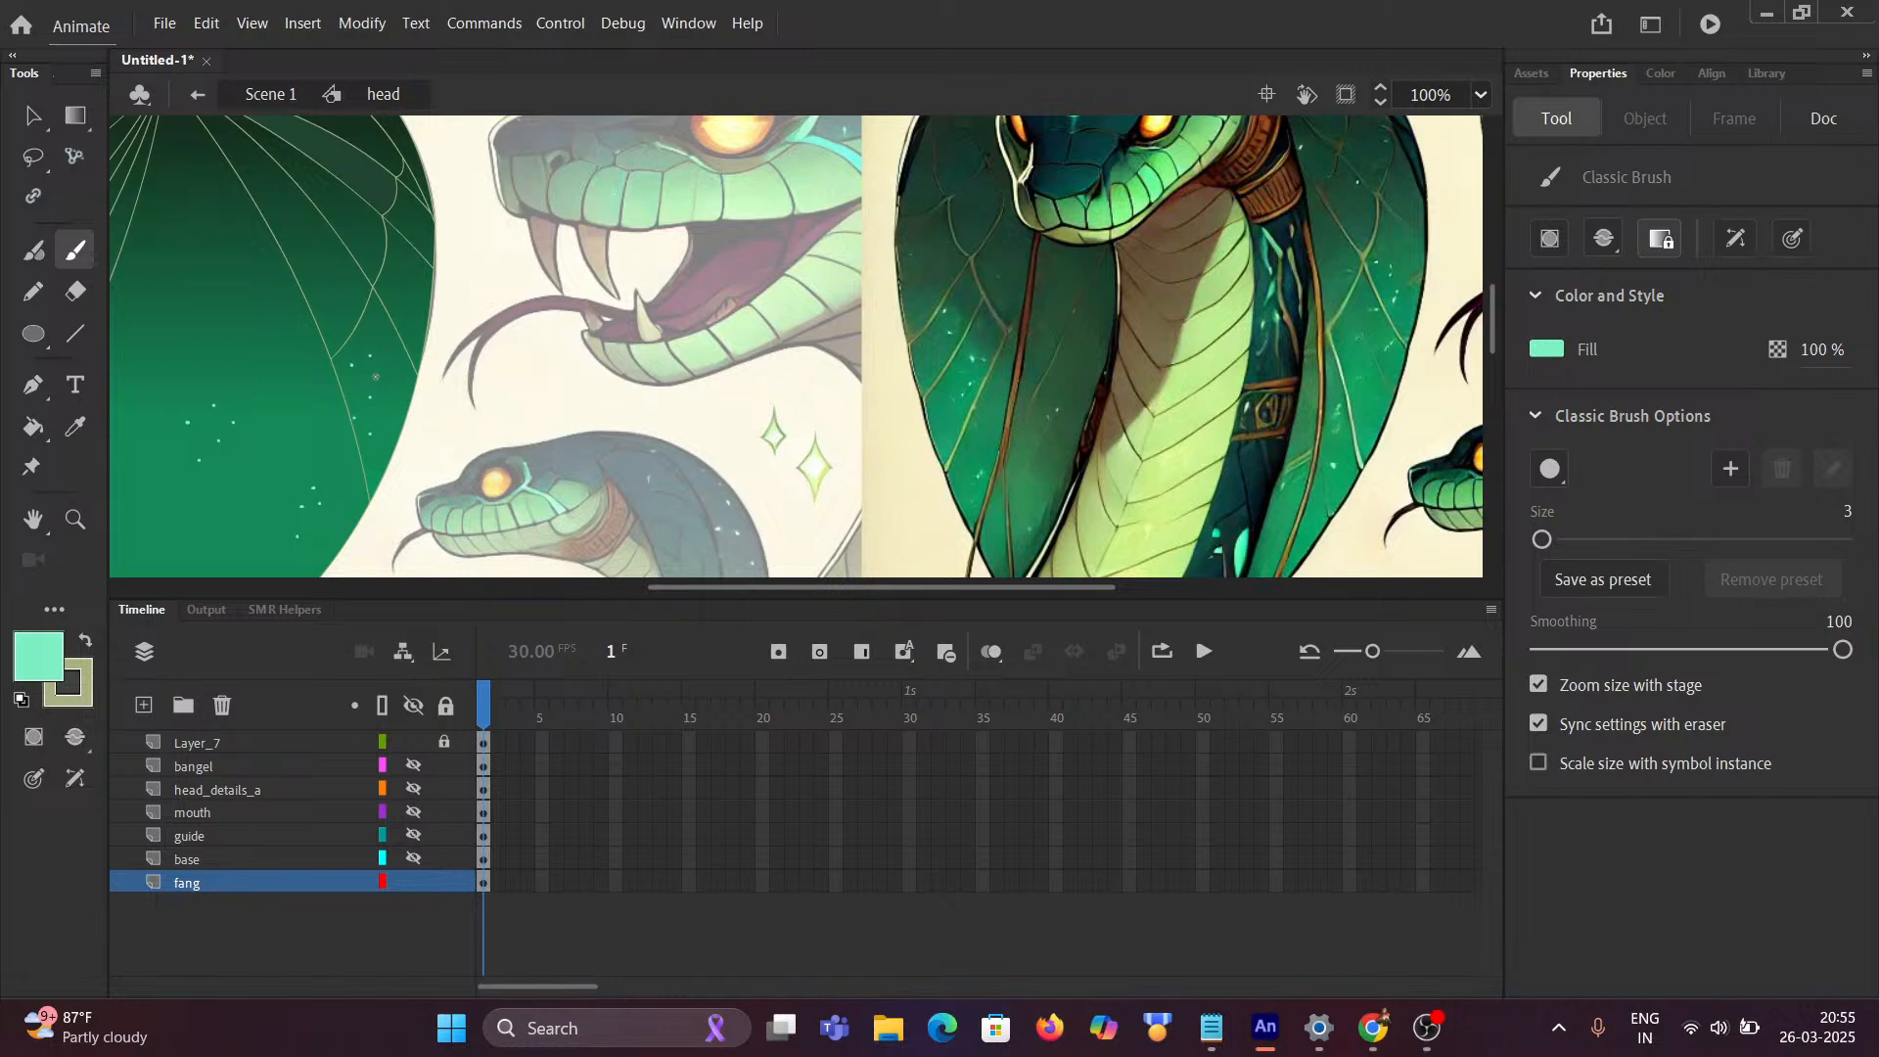
scroll(391, 372, up, 1)
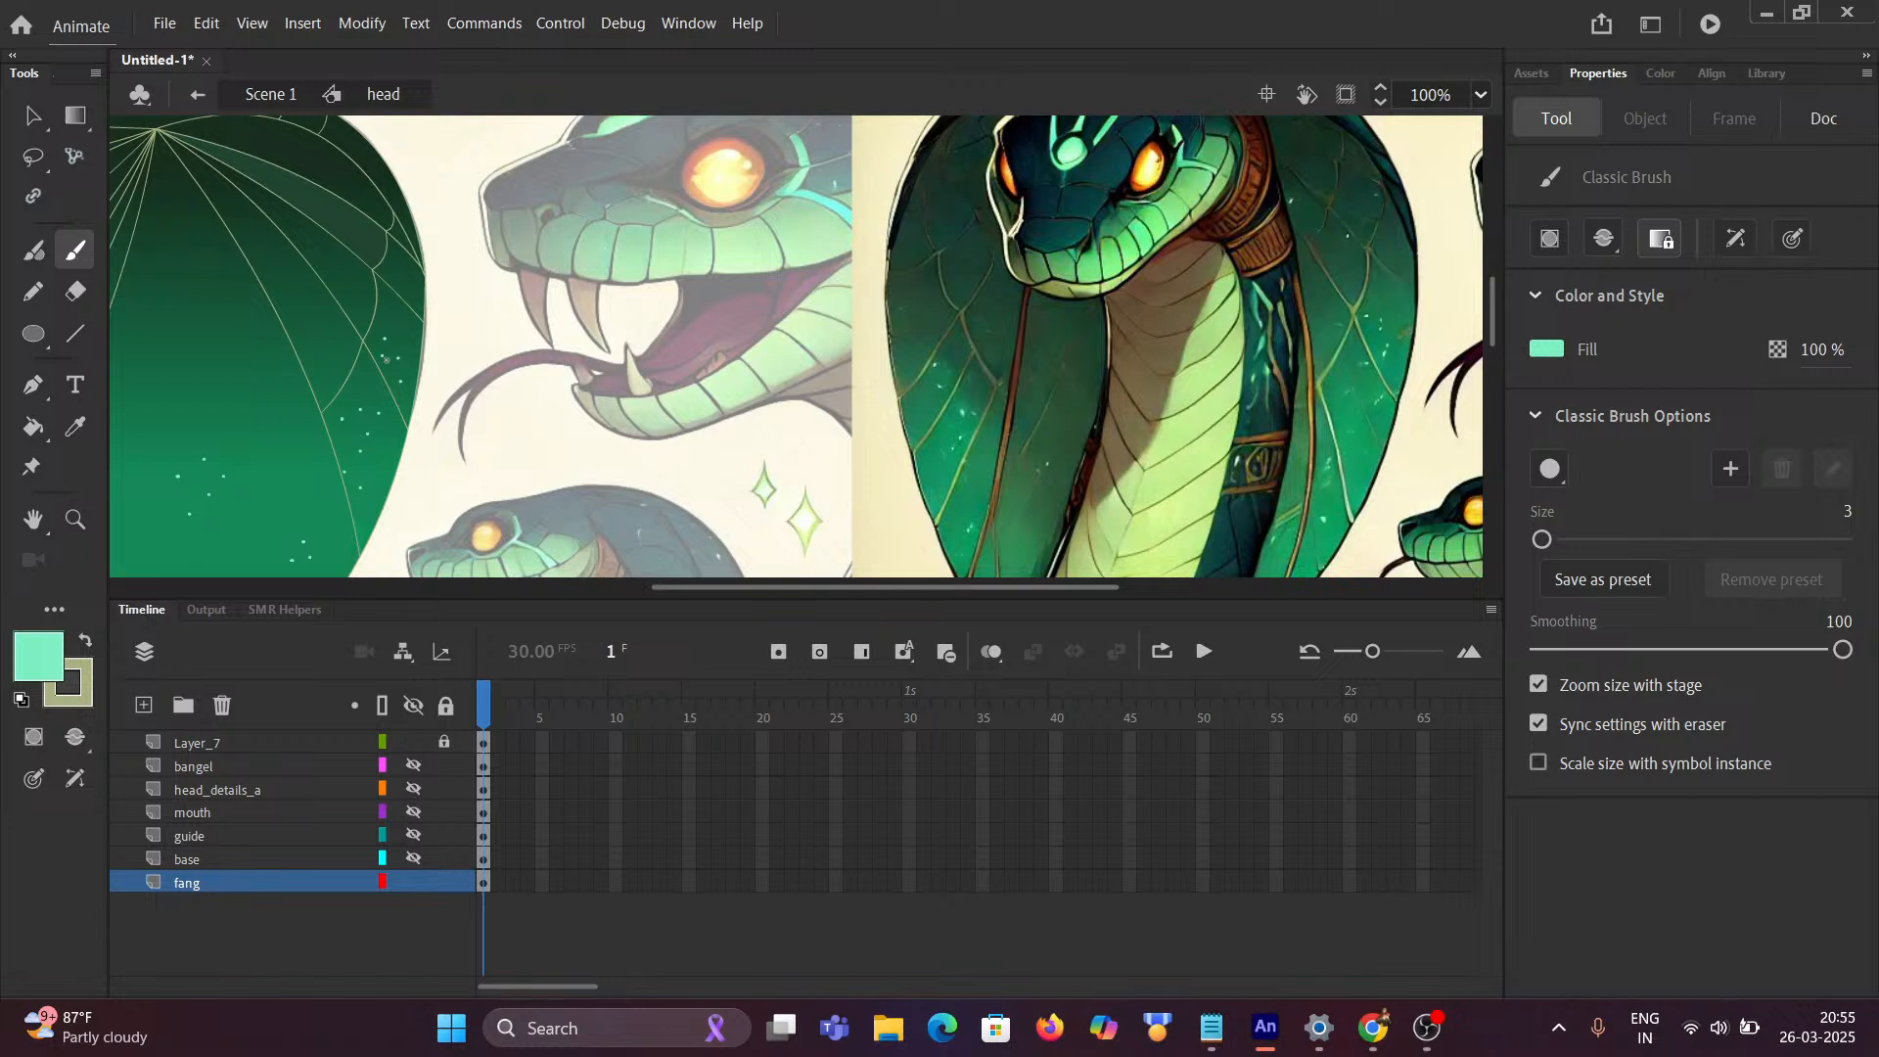
drag(318, 304, 362, 388)
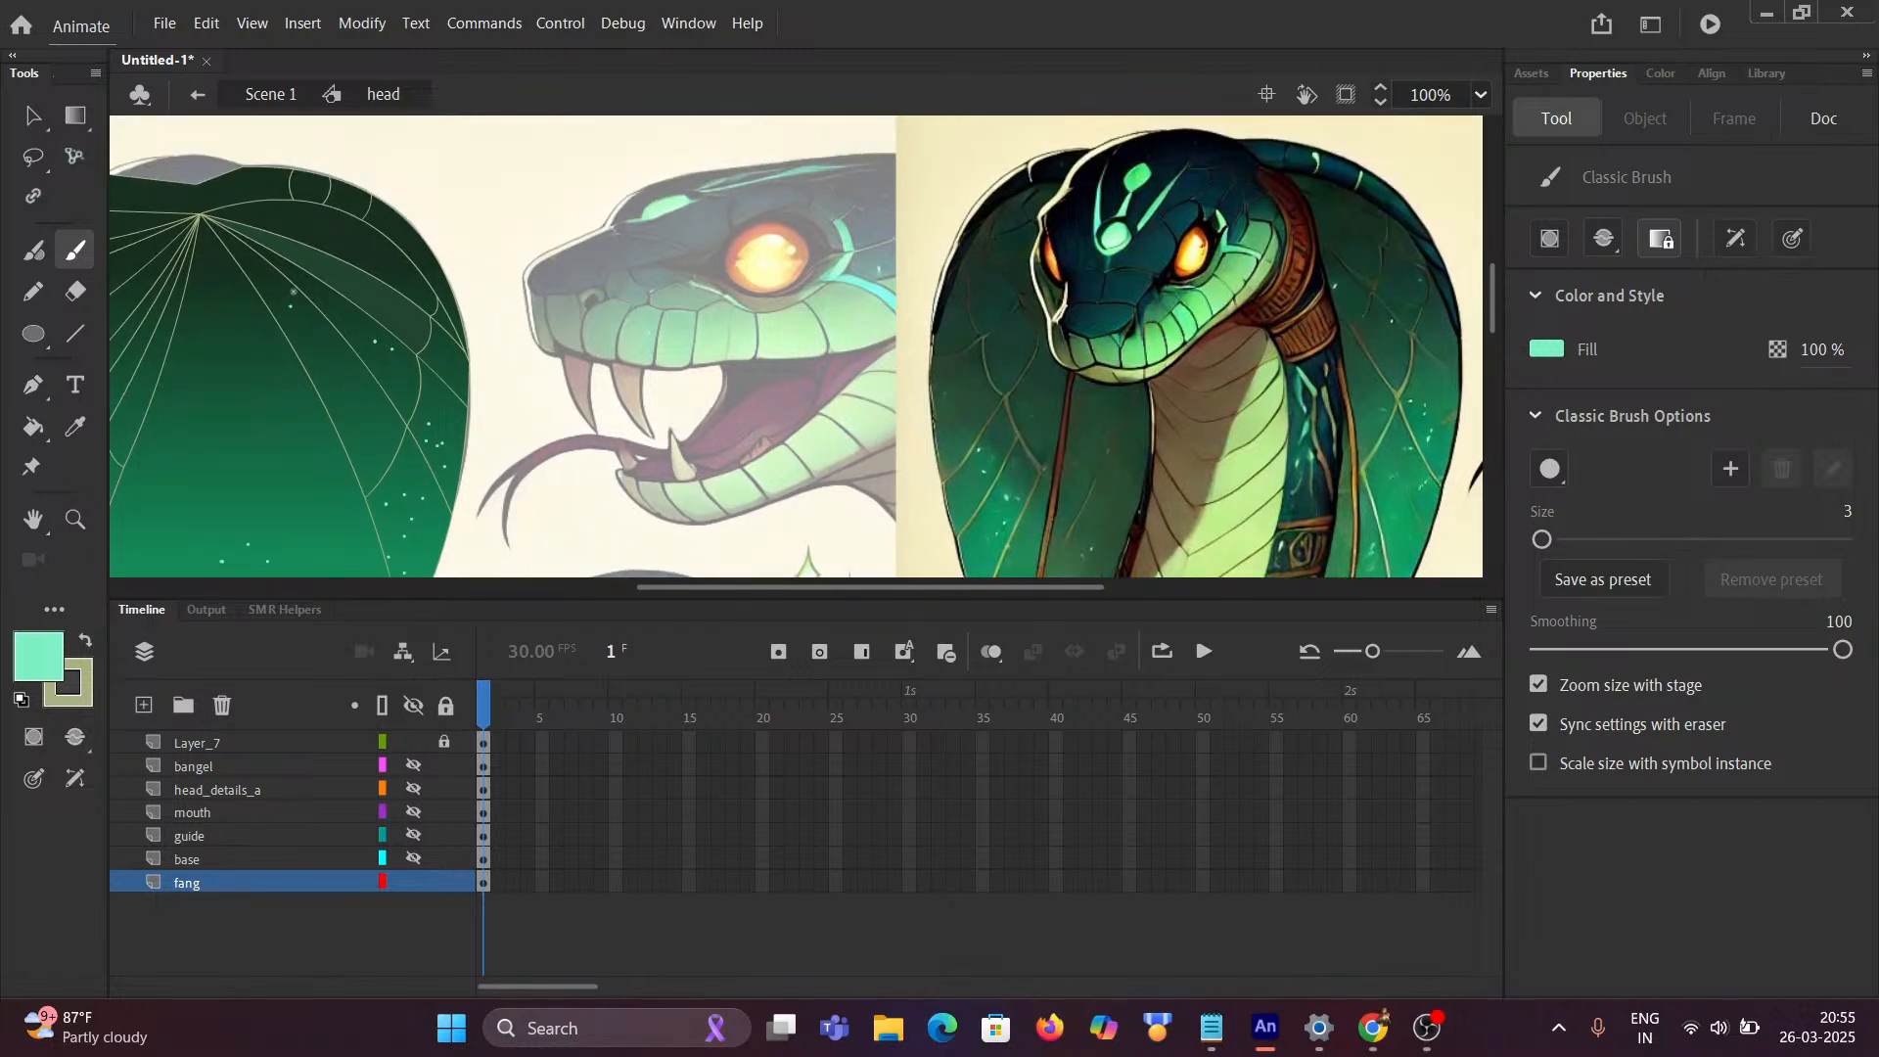
Step: Add a few sparse mint specks between the vein lines in the hood's upper right part
click(290, 285)
drag(349, 286, 368, 355)
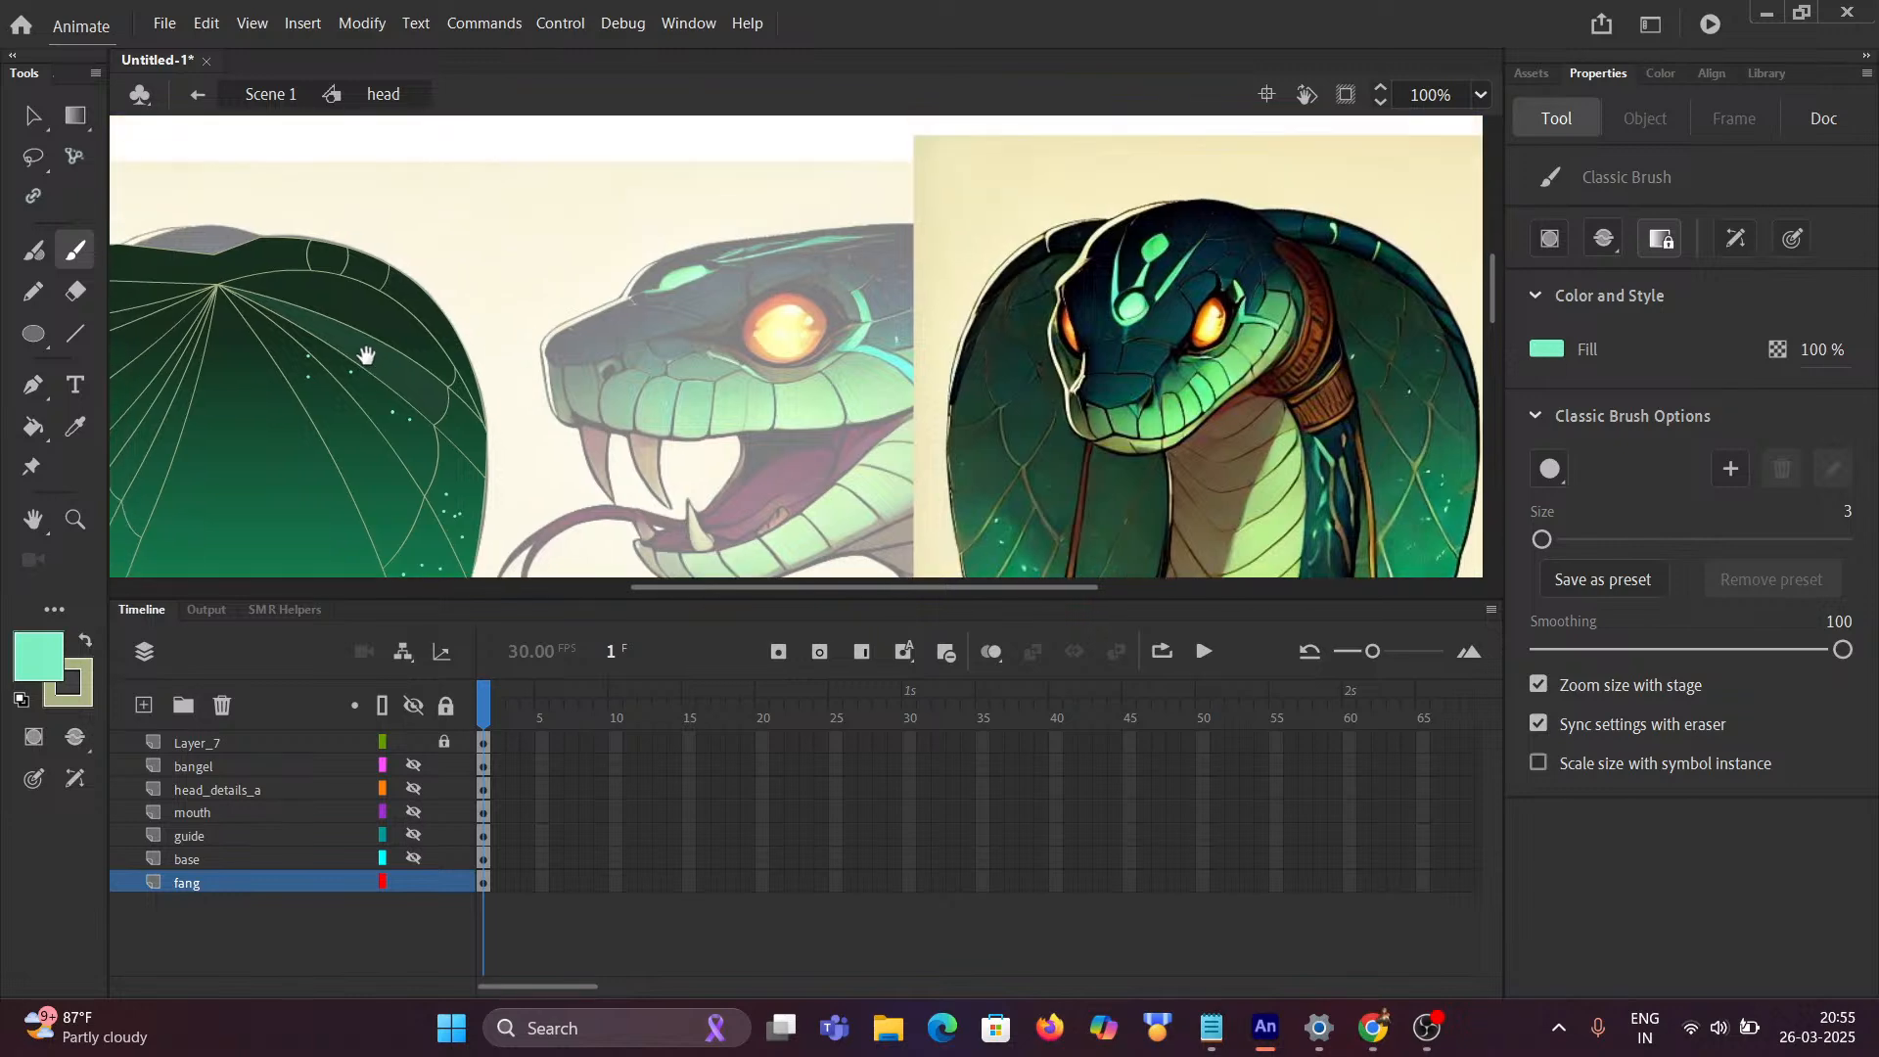
scroll(357, 298, up, 3)
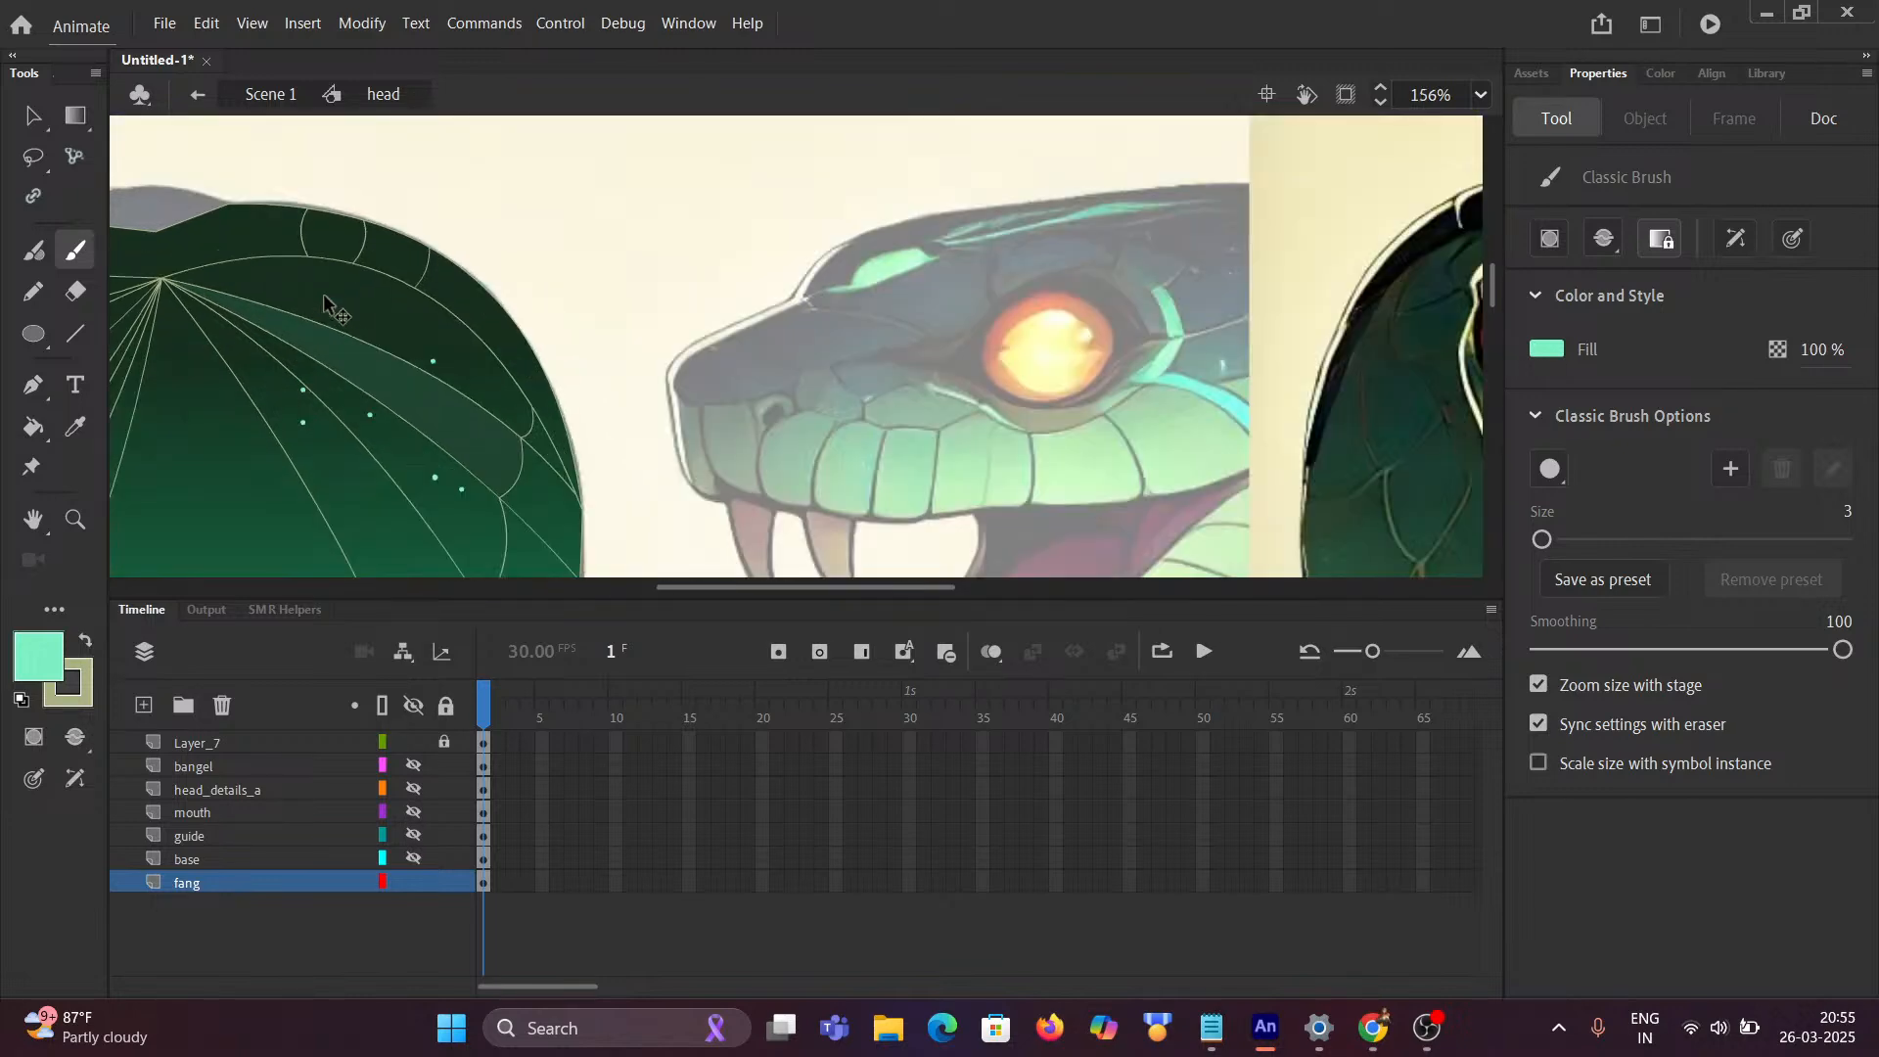
scroll(650, 276, down, 3)
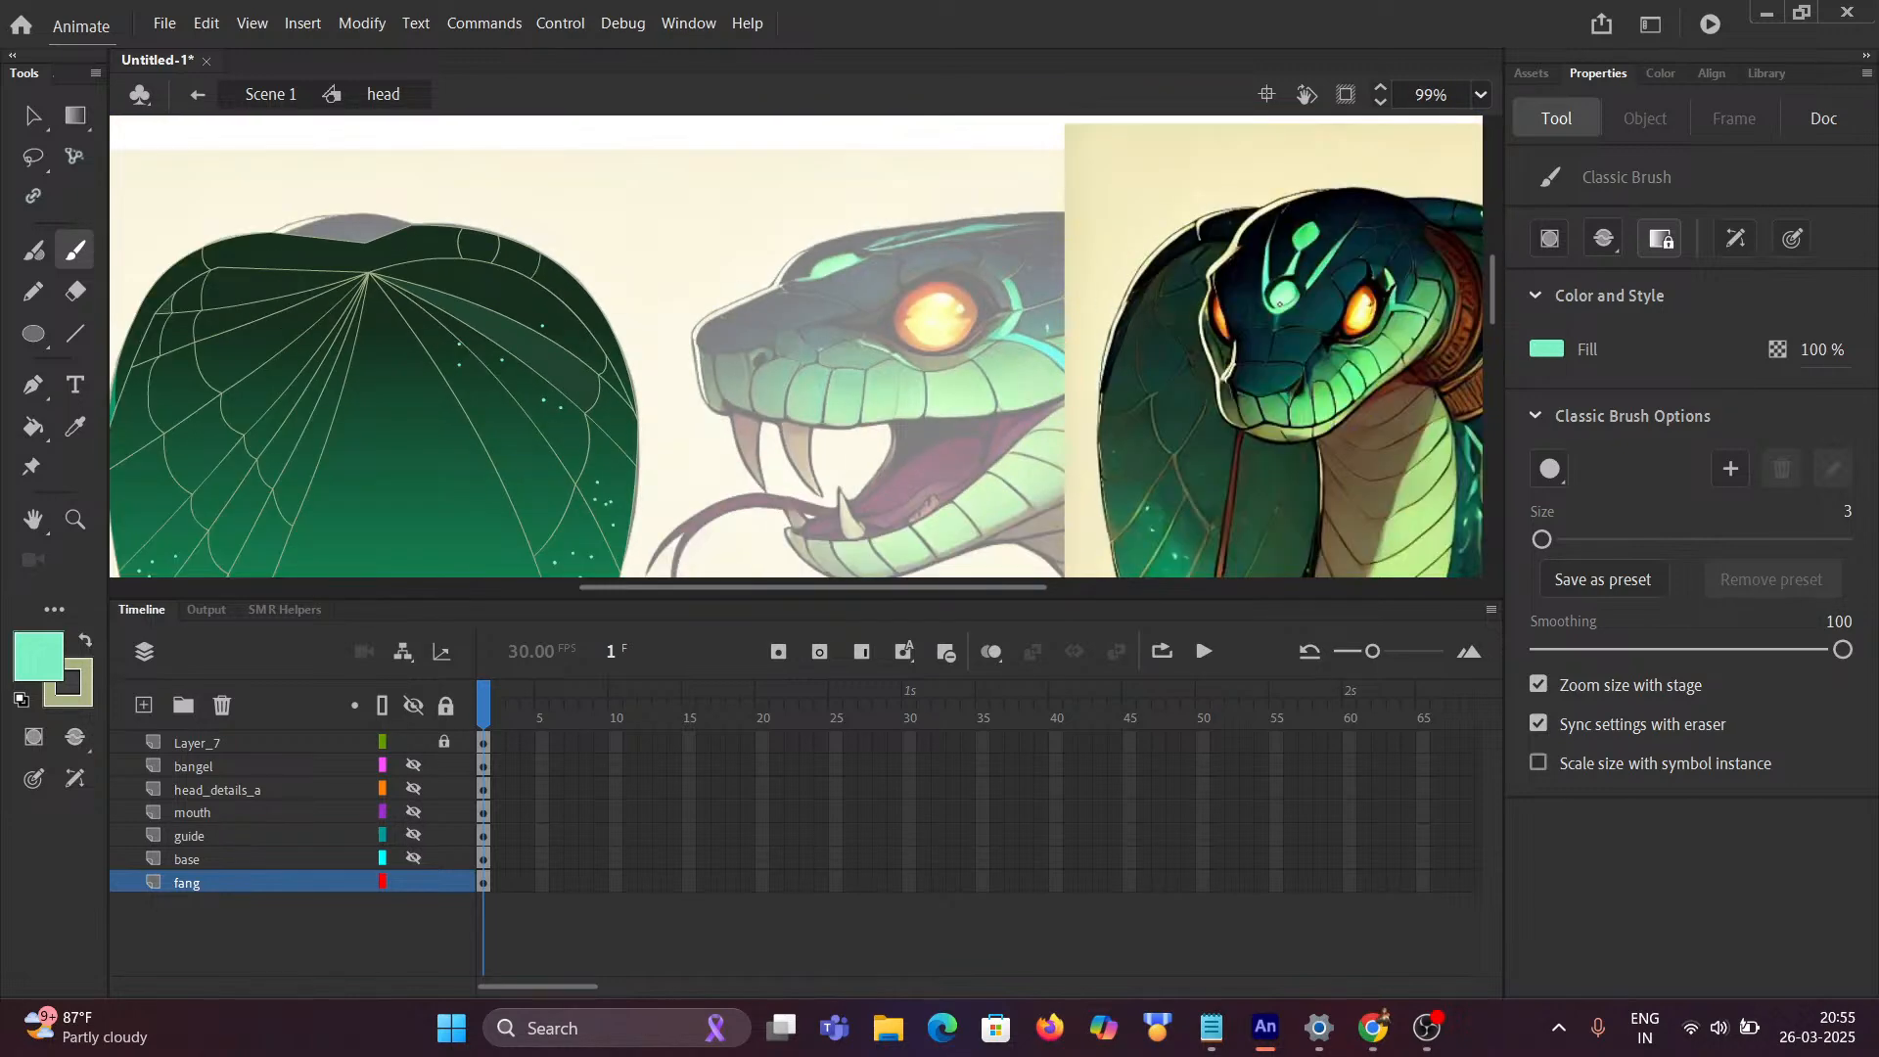
Step: Check the glowing rim marks on the reference hood, try a mint stroke along the middle cross line of the upper right rim, and undo it
scroll(1039, 202, right, 5)
scroll(1039, 201, up, 4)
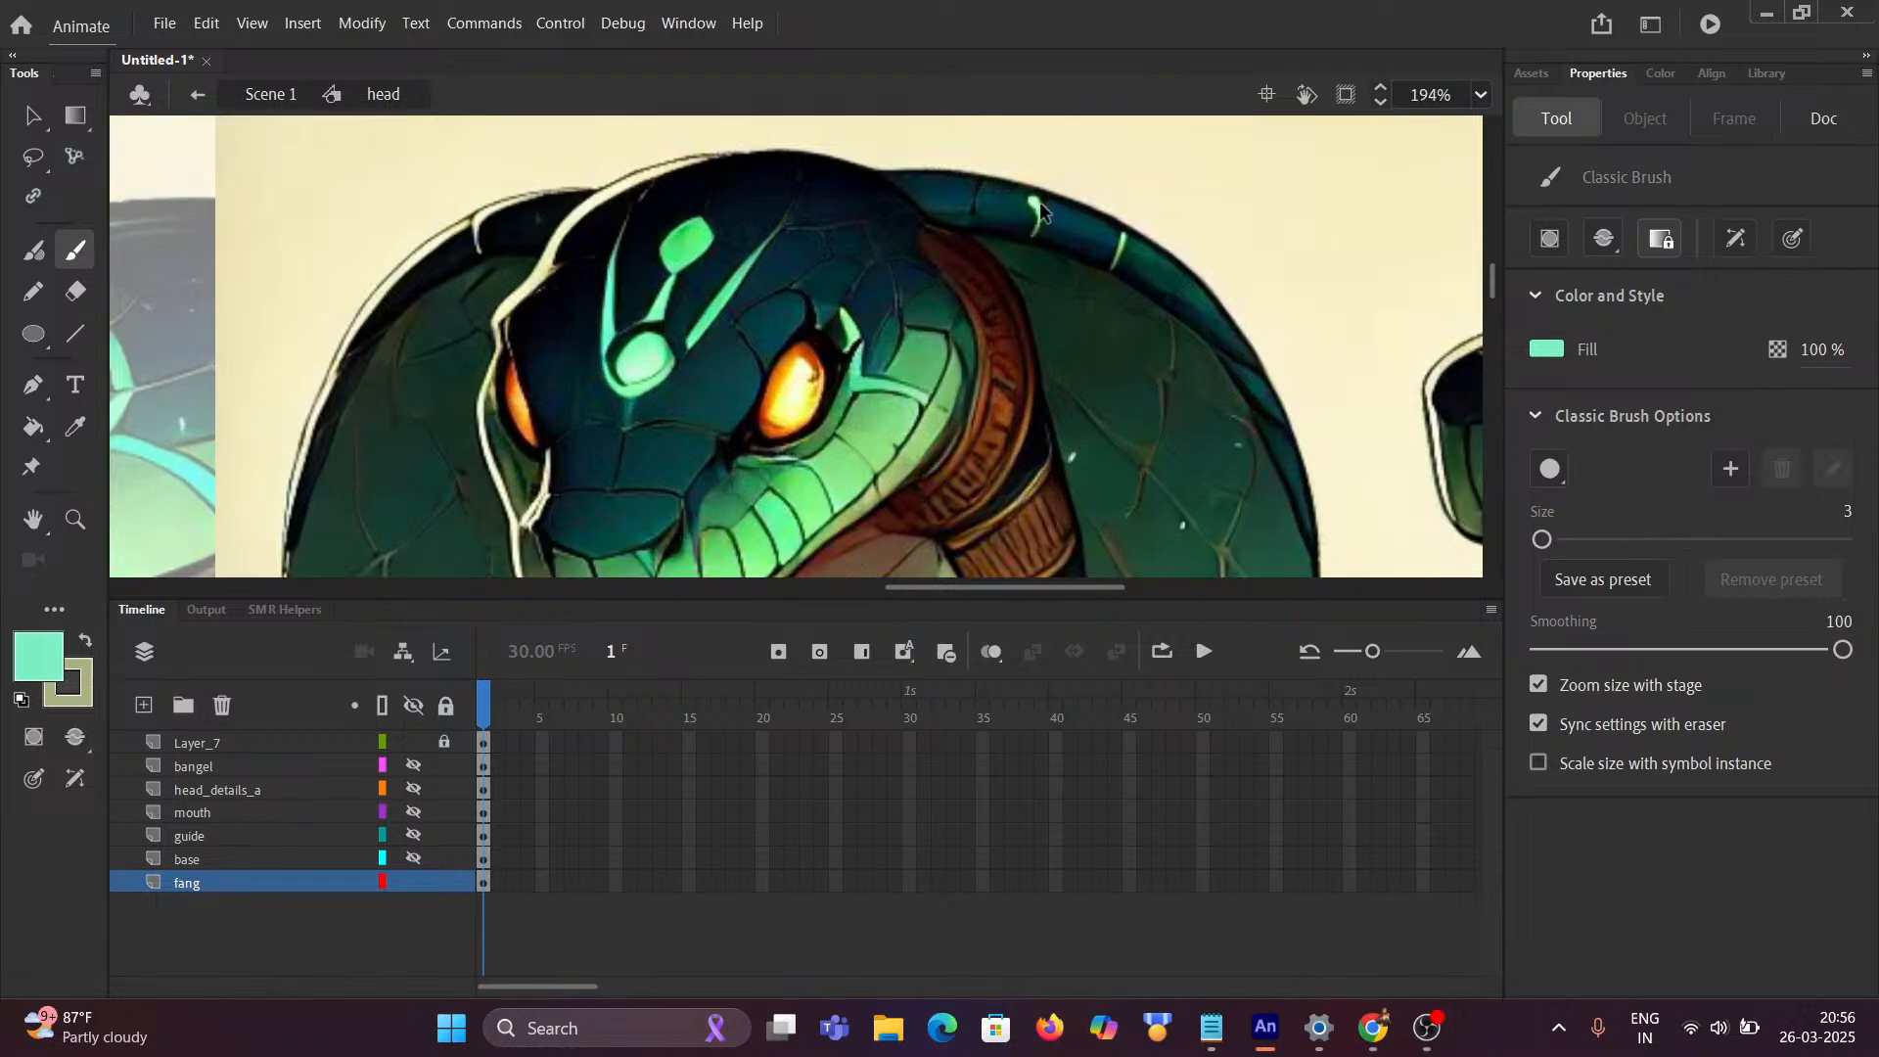
scroll(597, 385, down, 2)
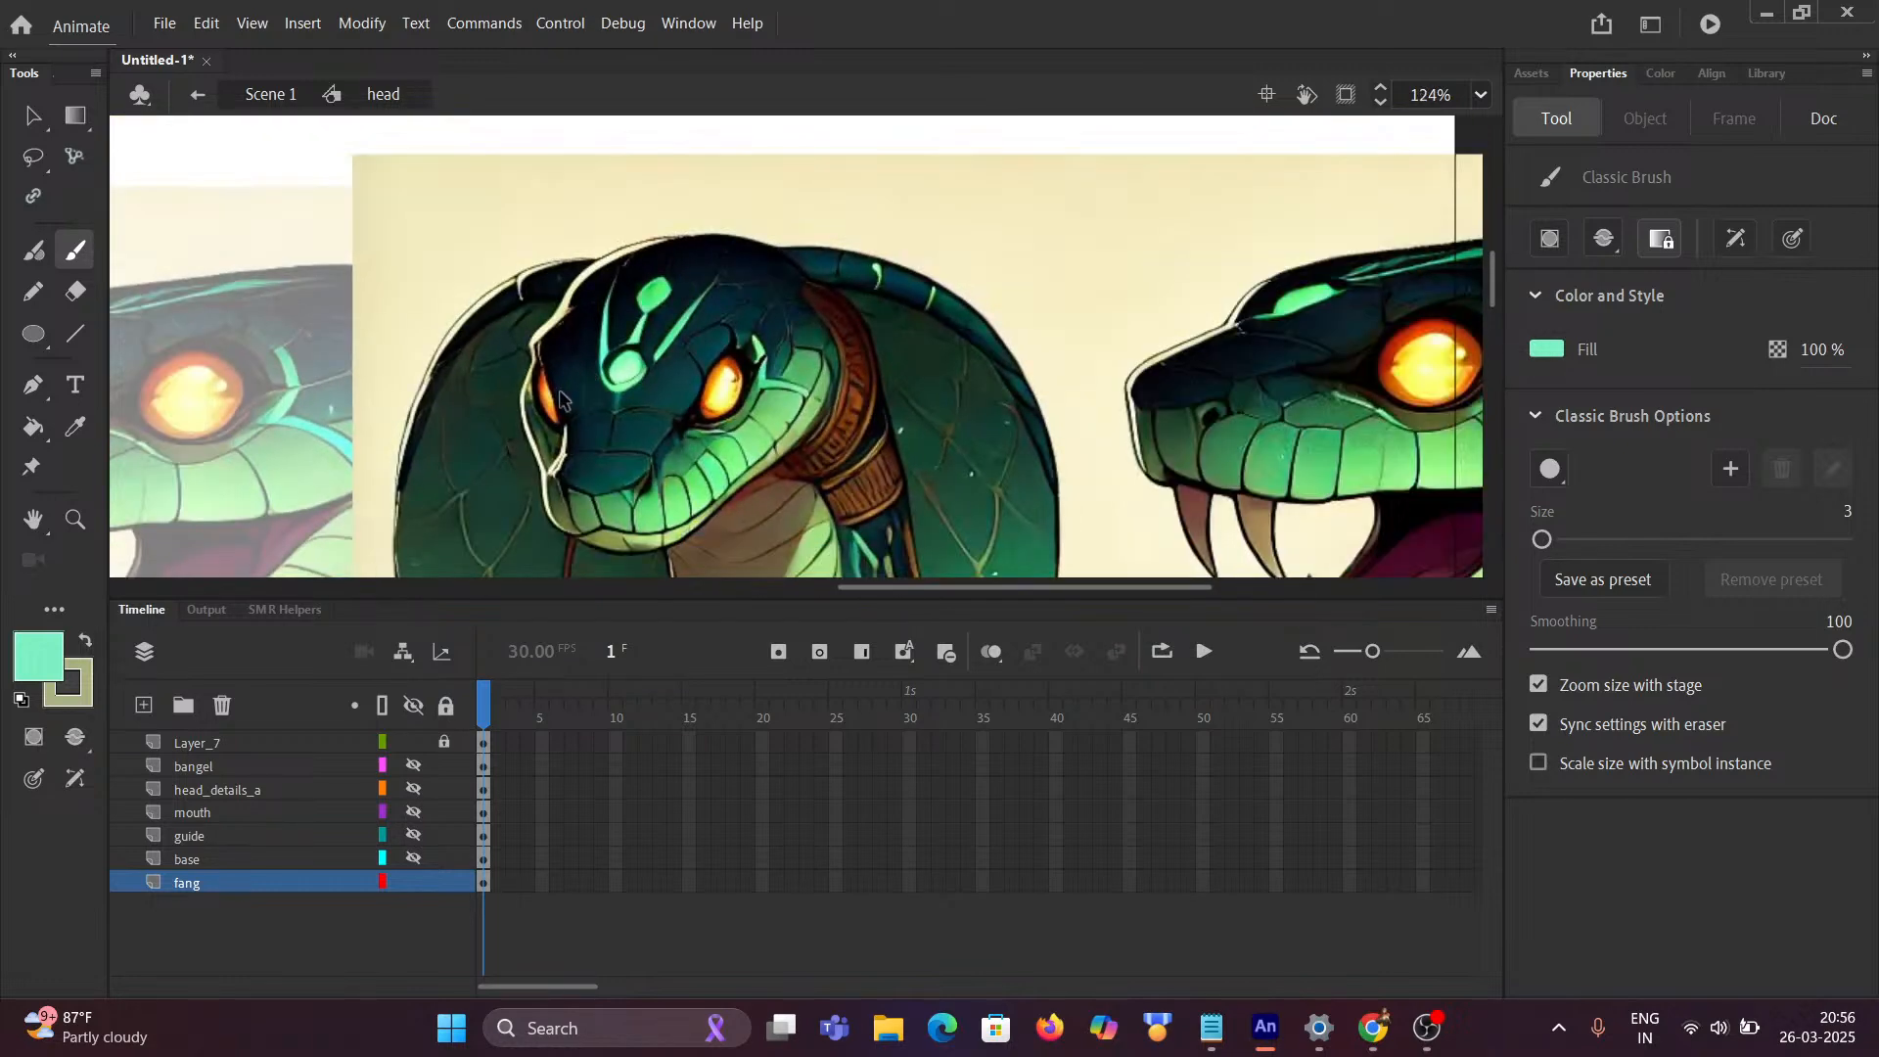
scroll(390, 386, left, 5)
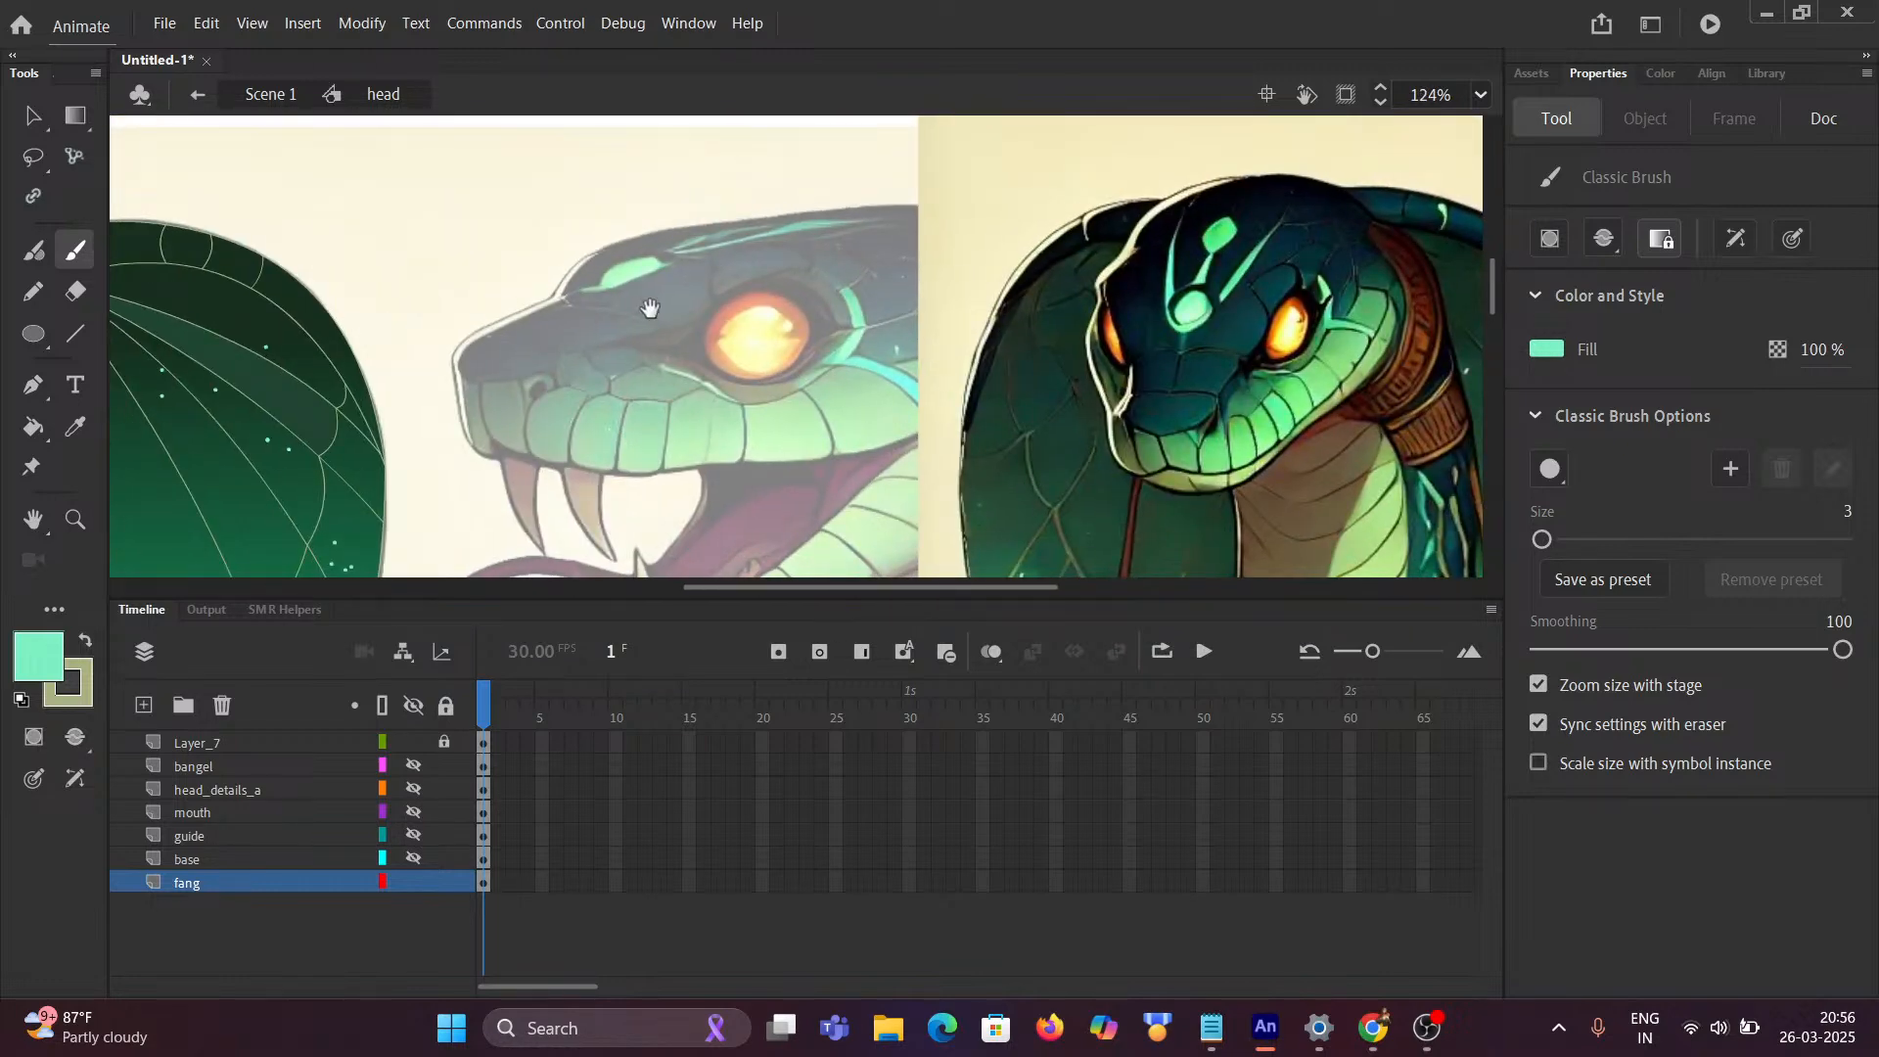
scroll(337, 311, up, 5)
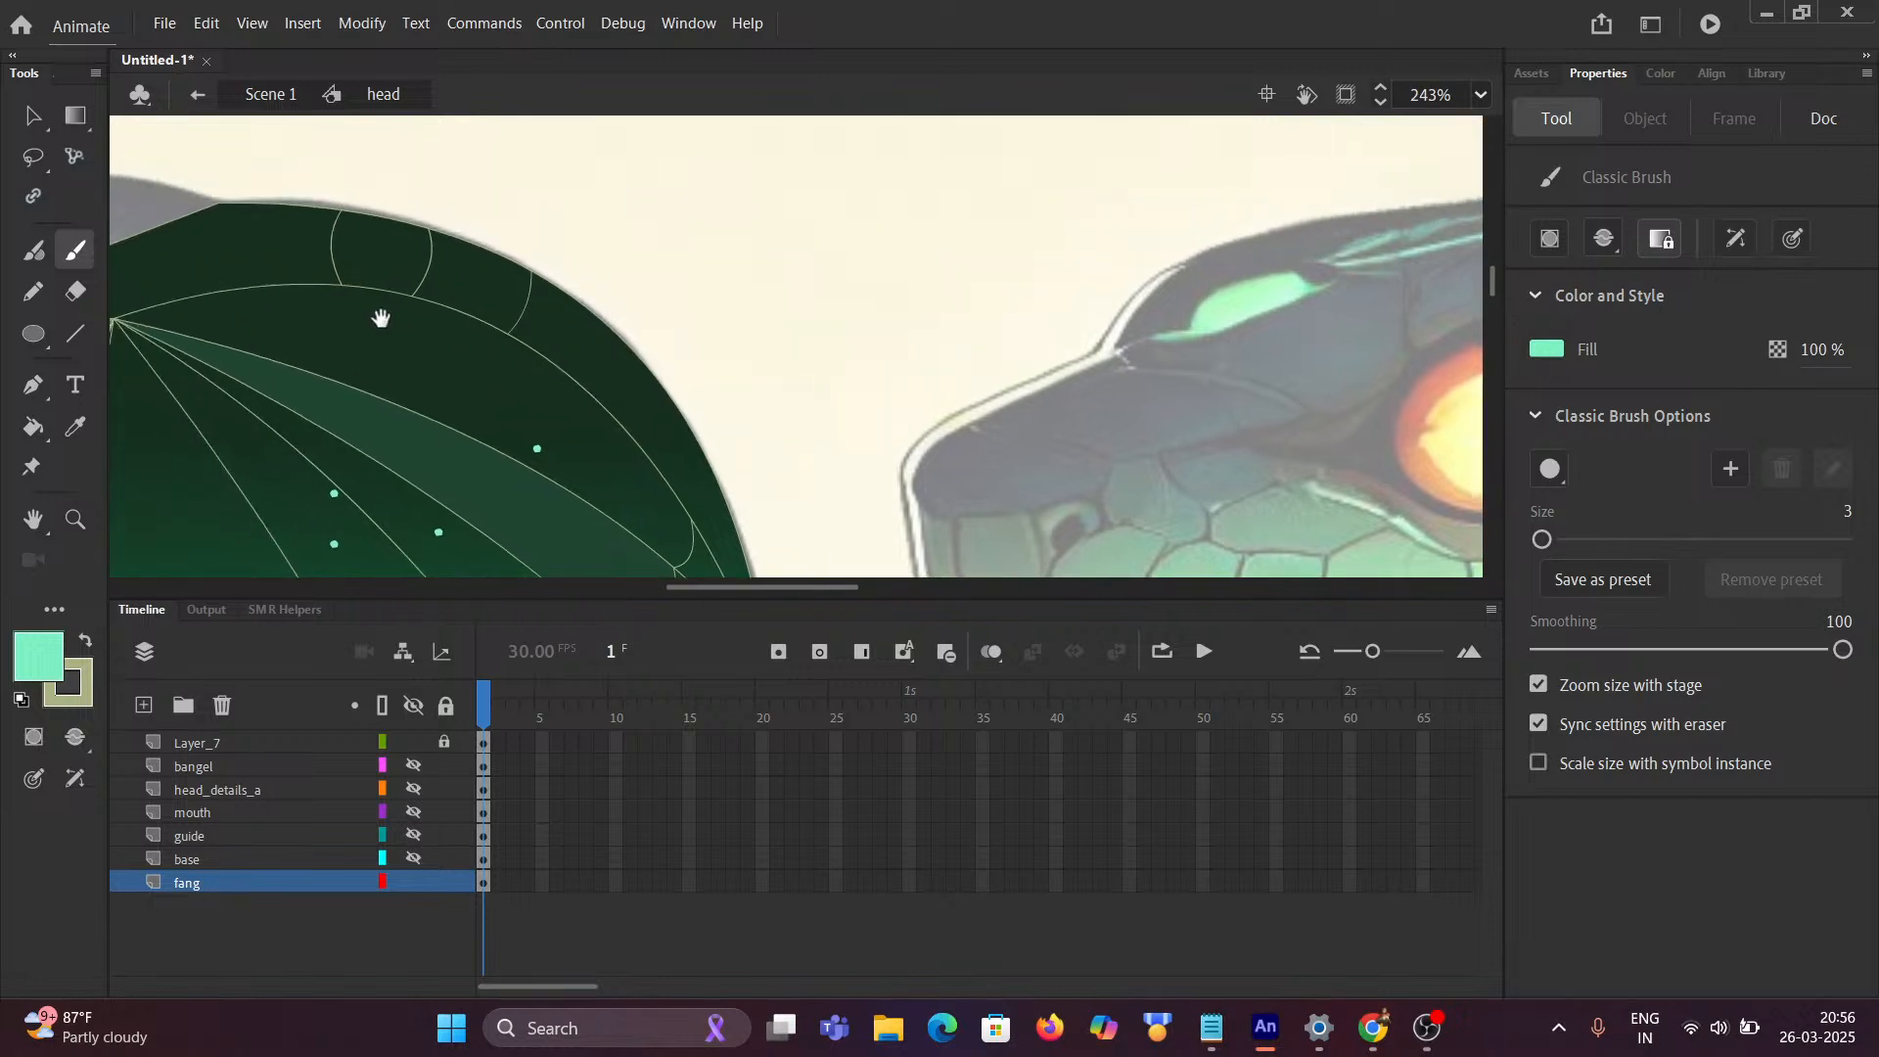
scroll(378, 272, up, 2)
mouse_move(476, 193)
mouse_down()
mouse_move(484, 247)
mouse_move(450, 326)
mouse_up()
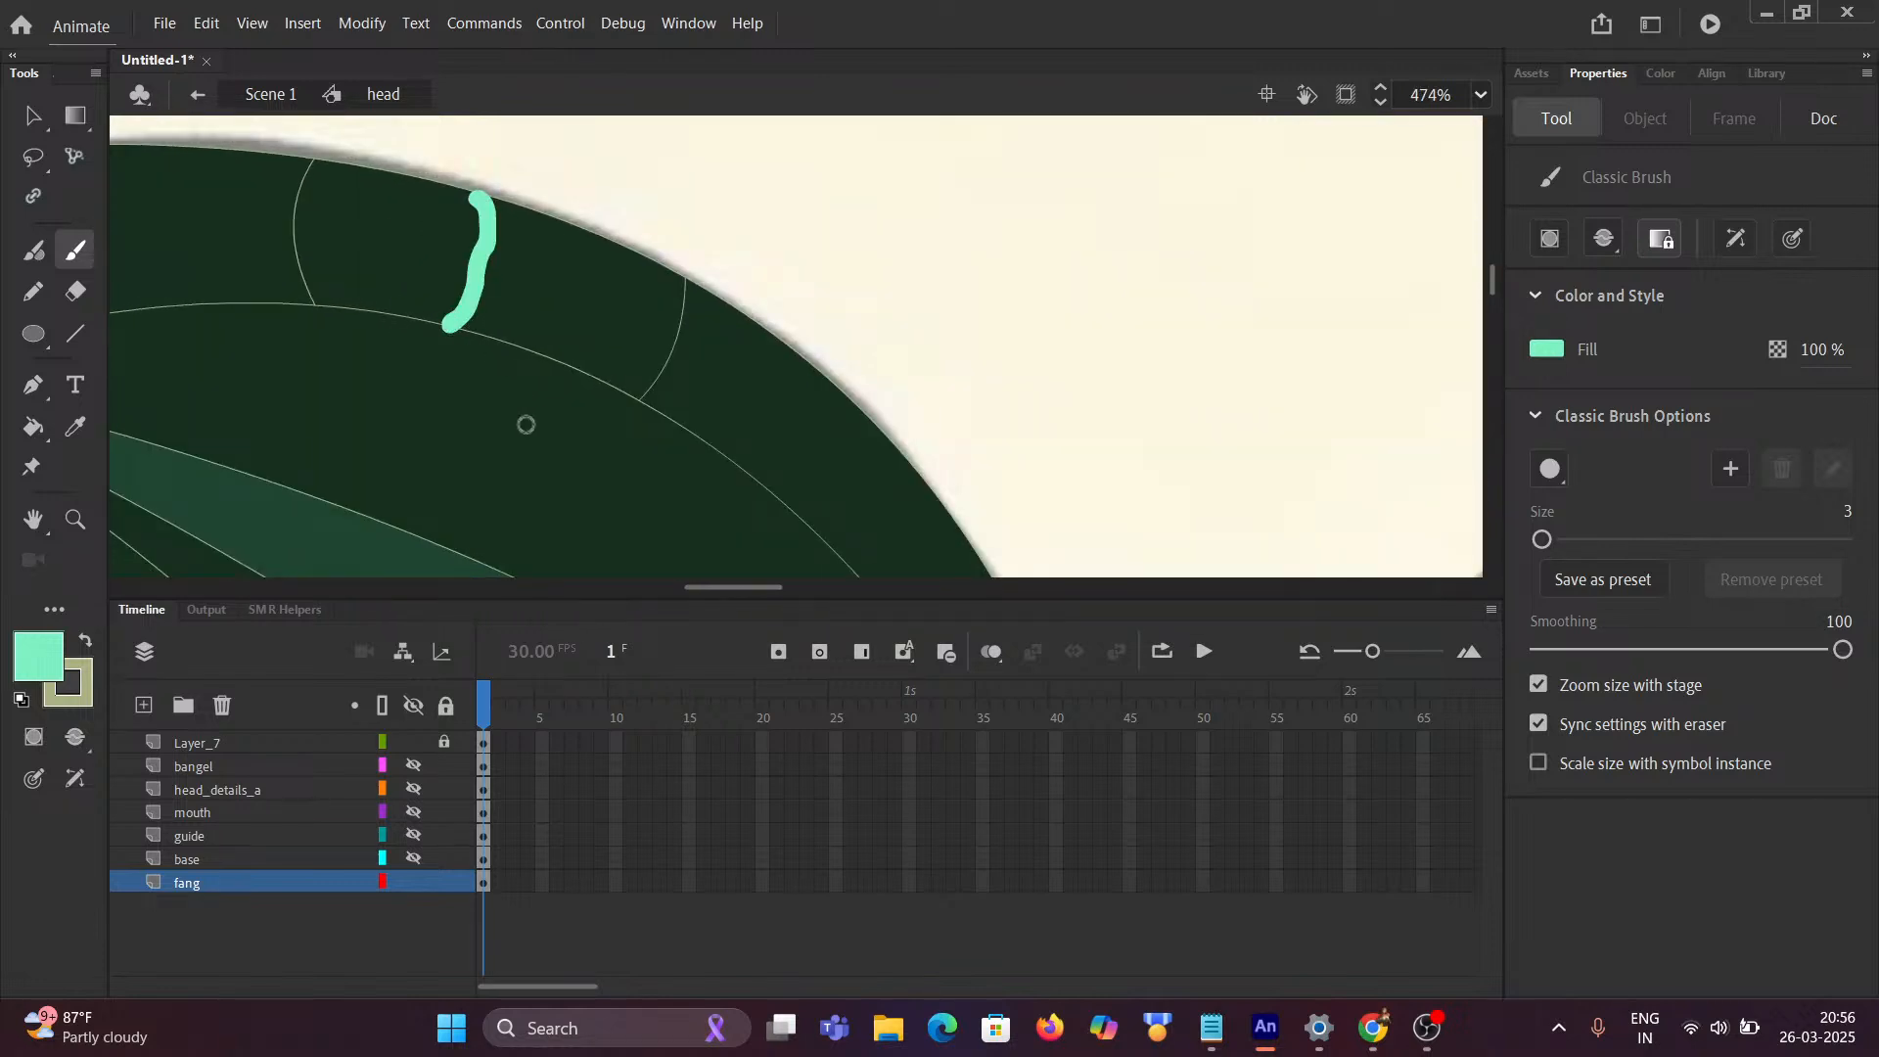
key(ctrl+z)
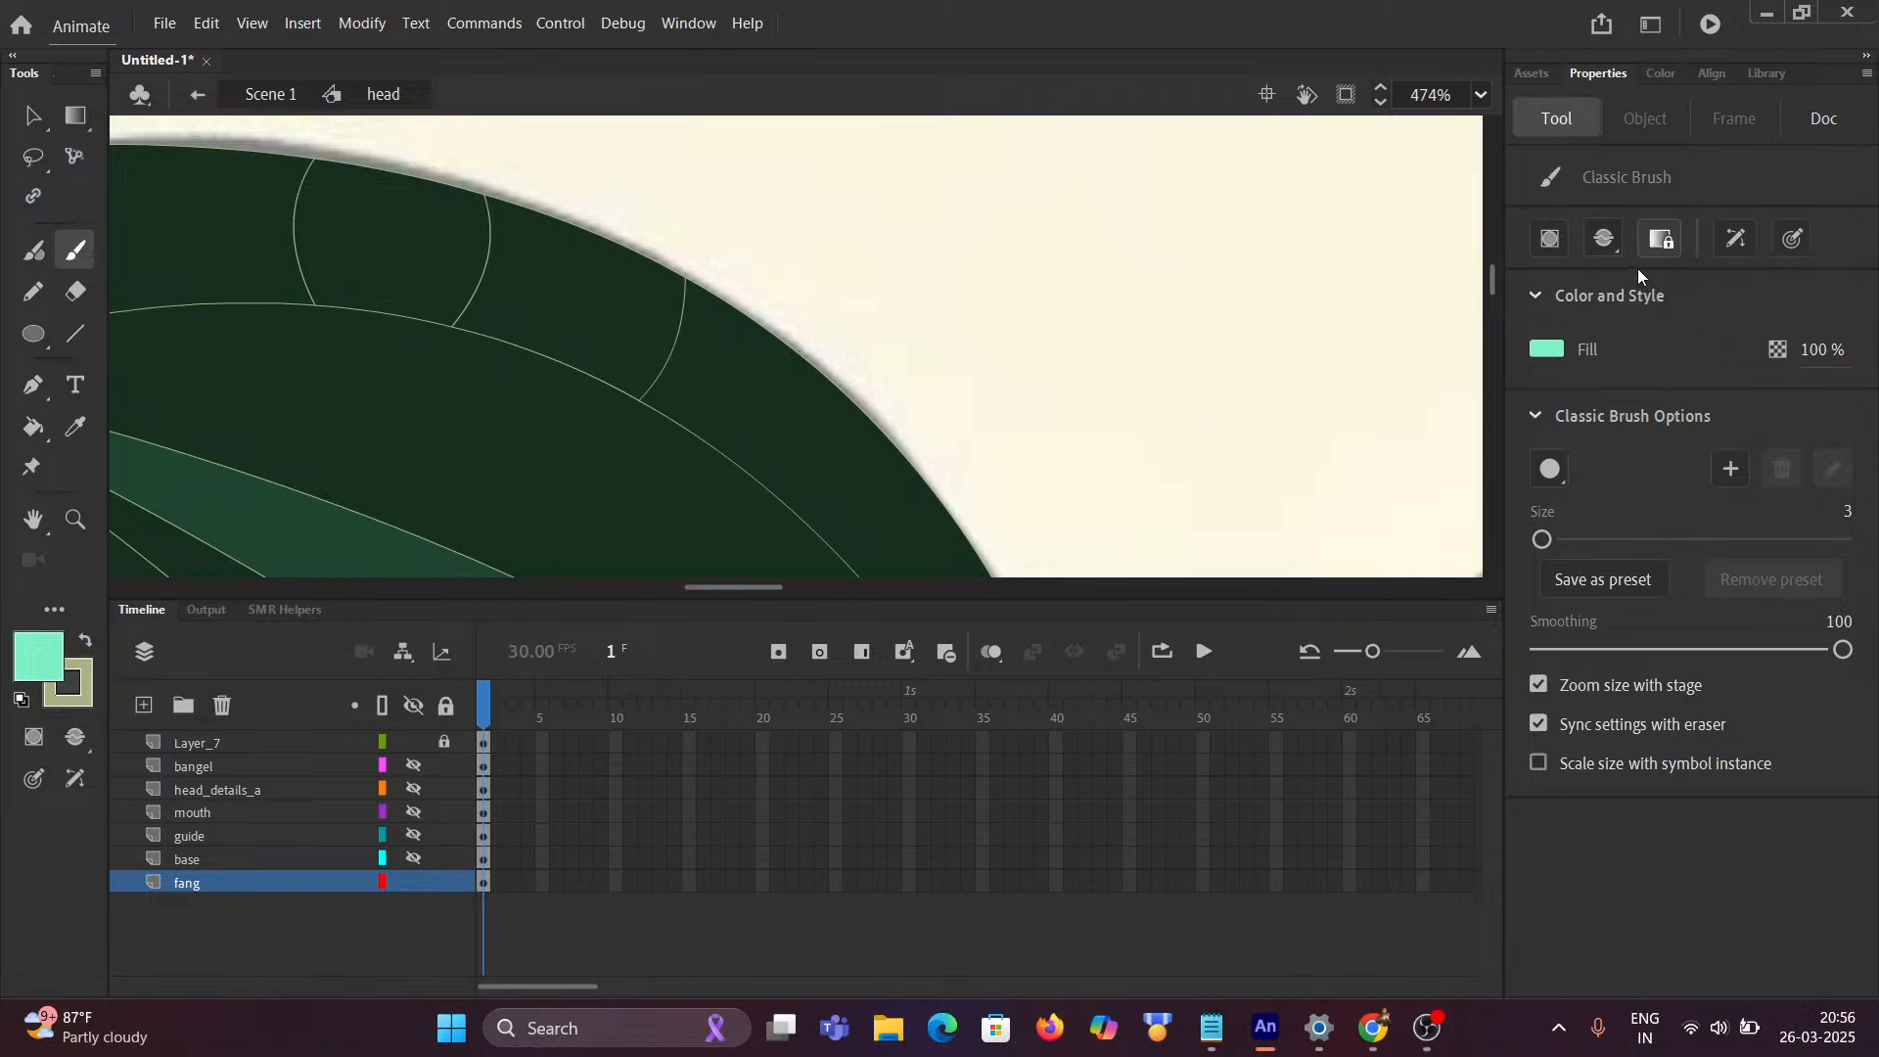
Step: Set the Classic Brush to Paint Inside mode and try a mint stroke along the middle cross line of the upper right rim
click(1613, 244)
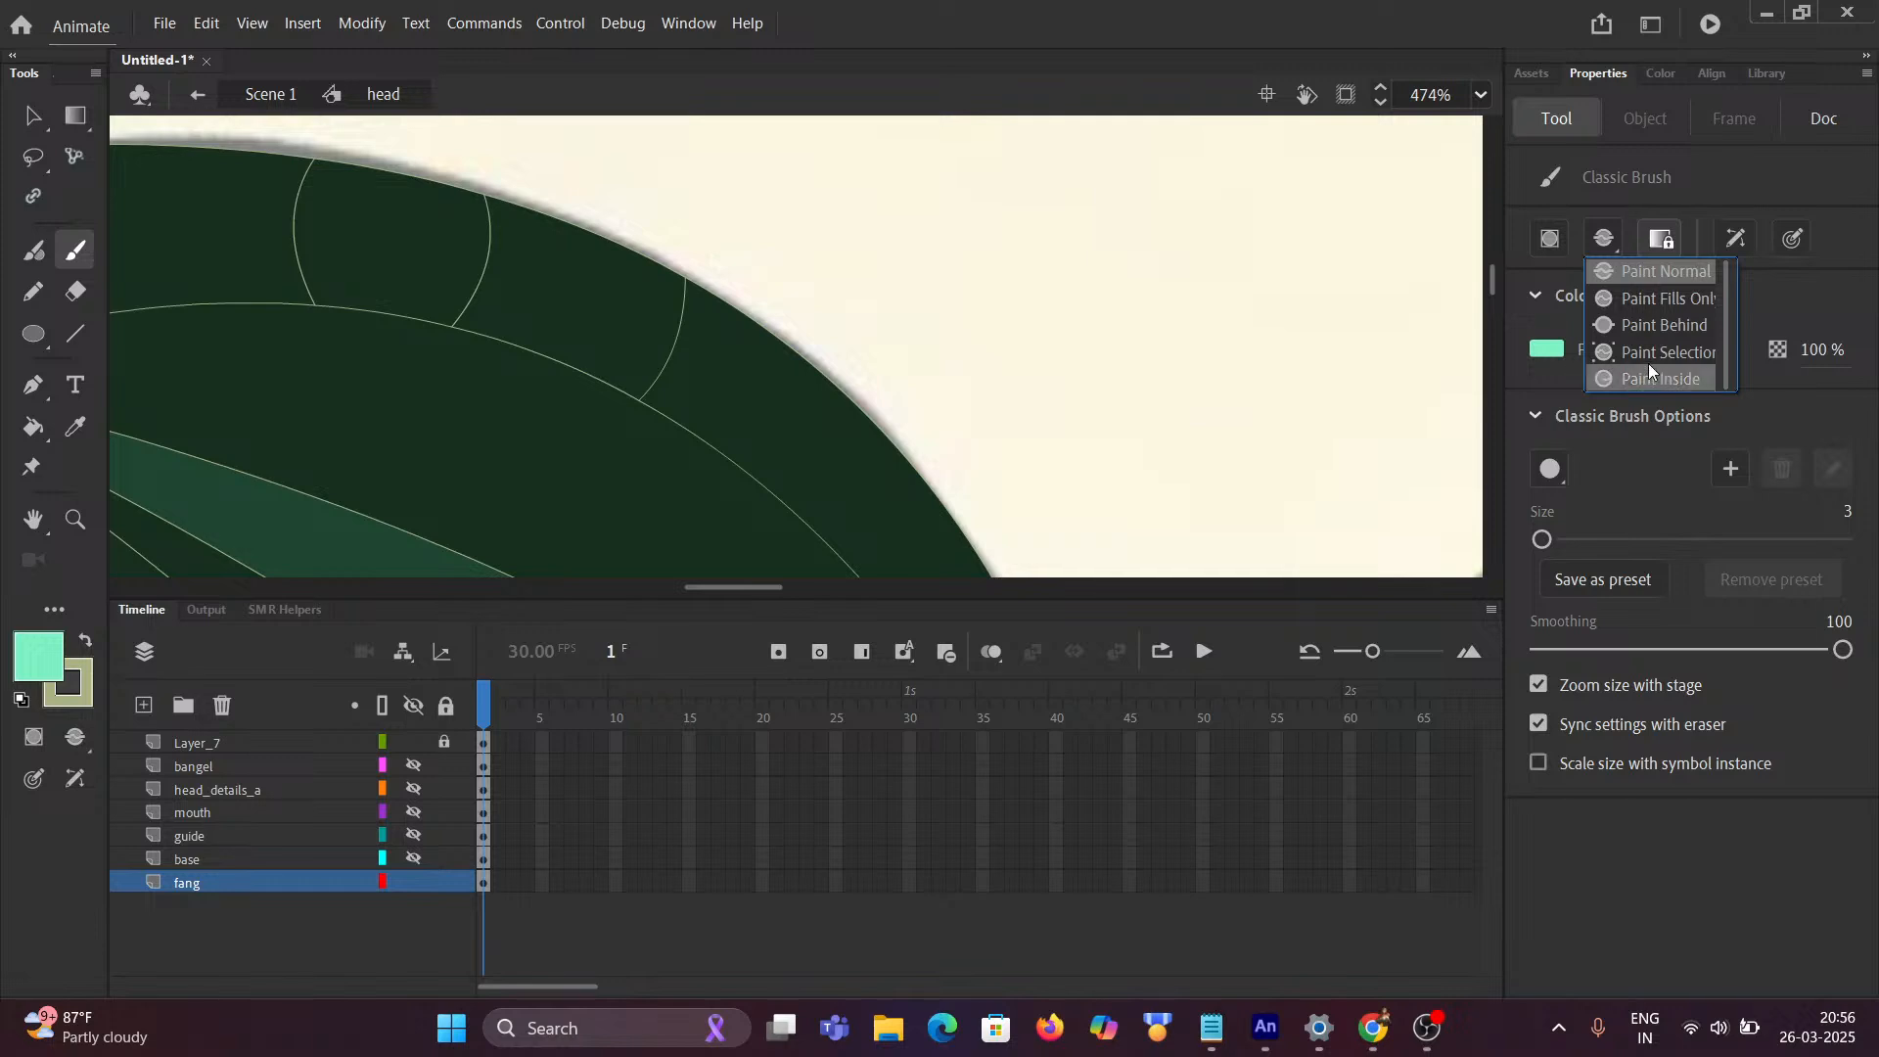
click(1650, 326)
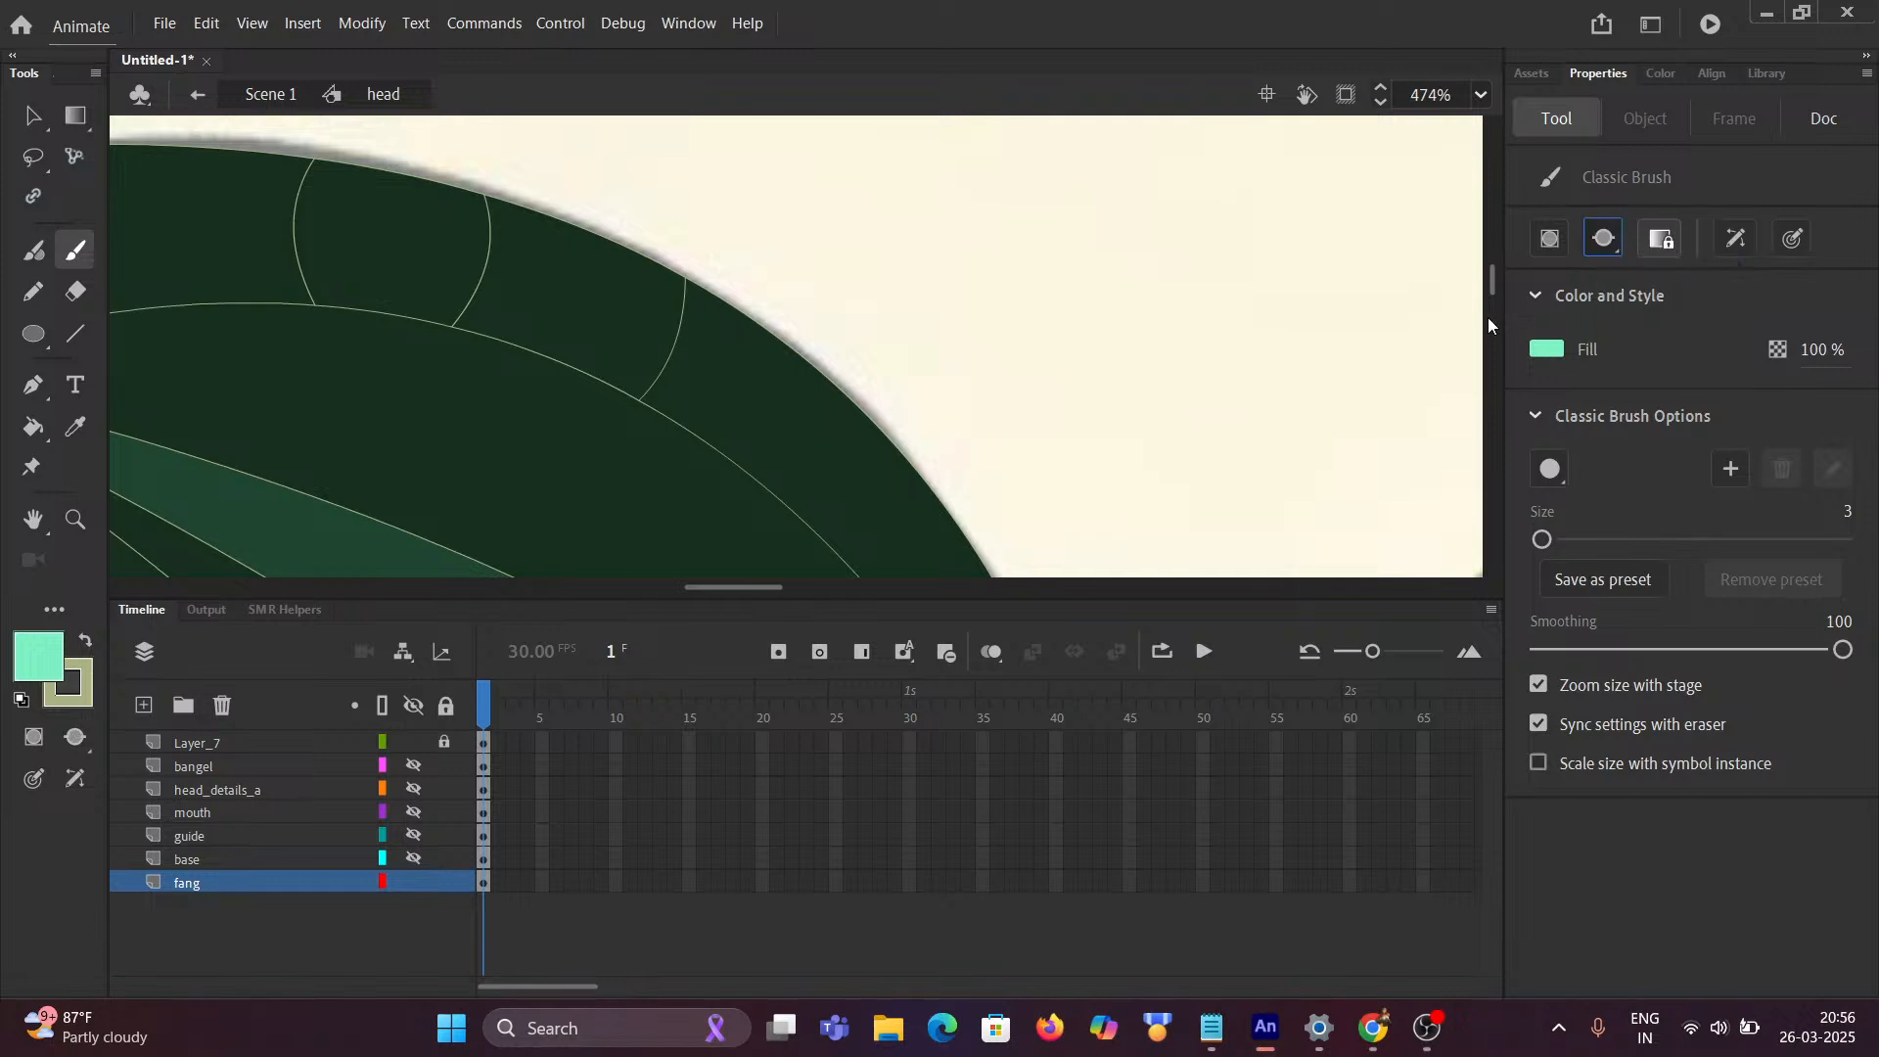
click(1618, 250)
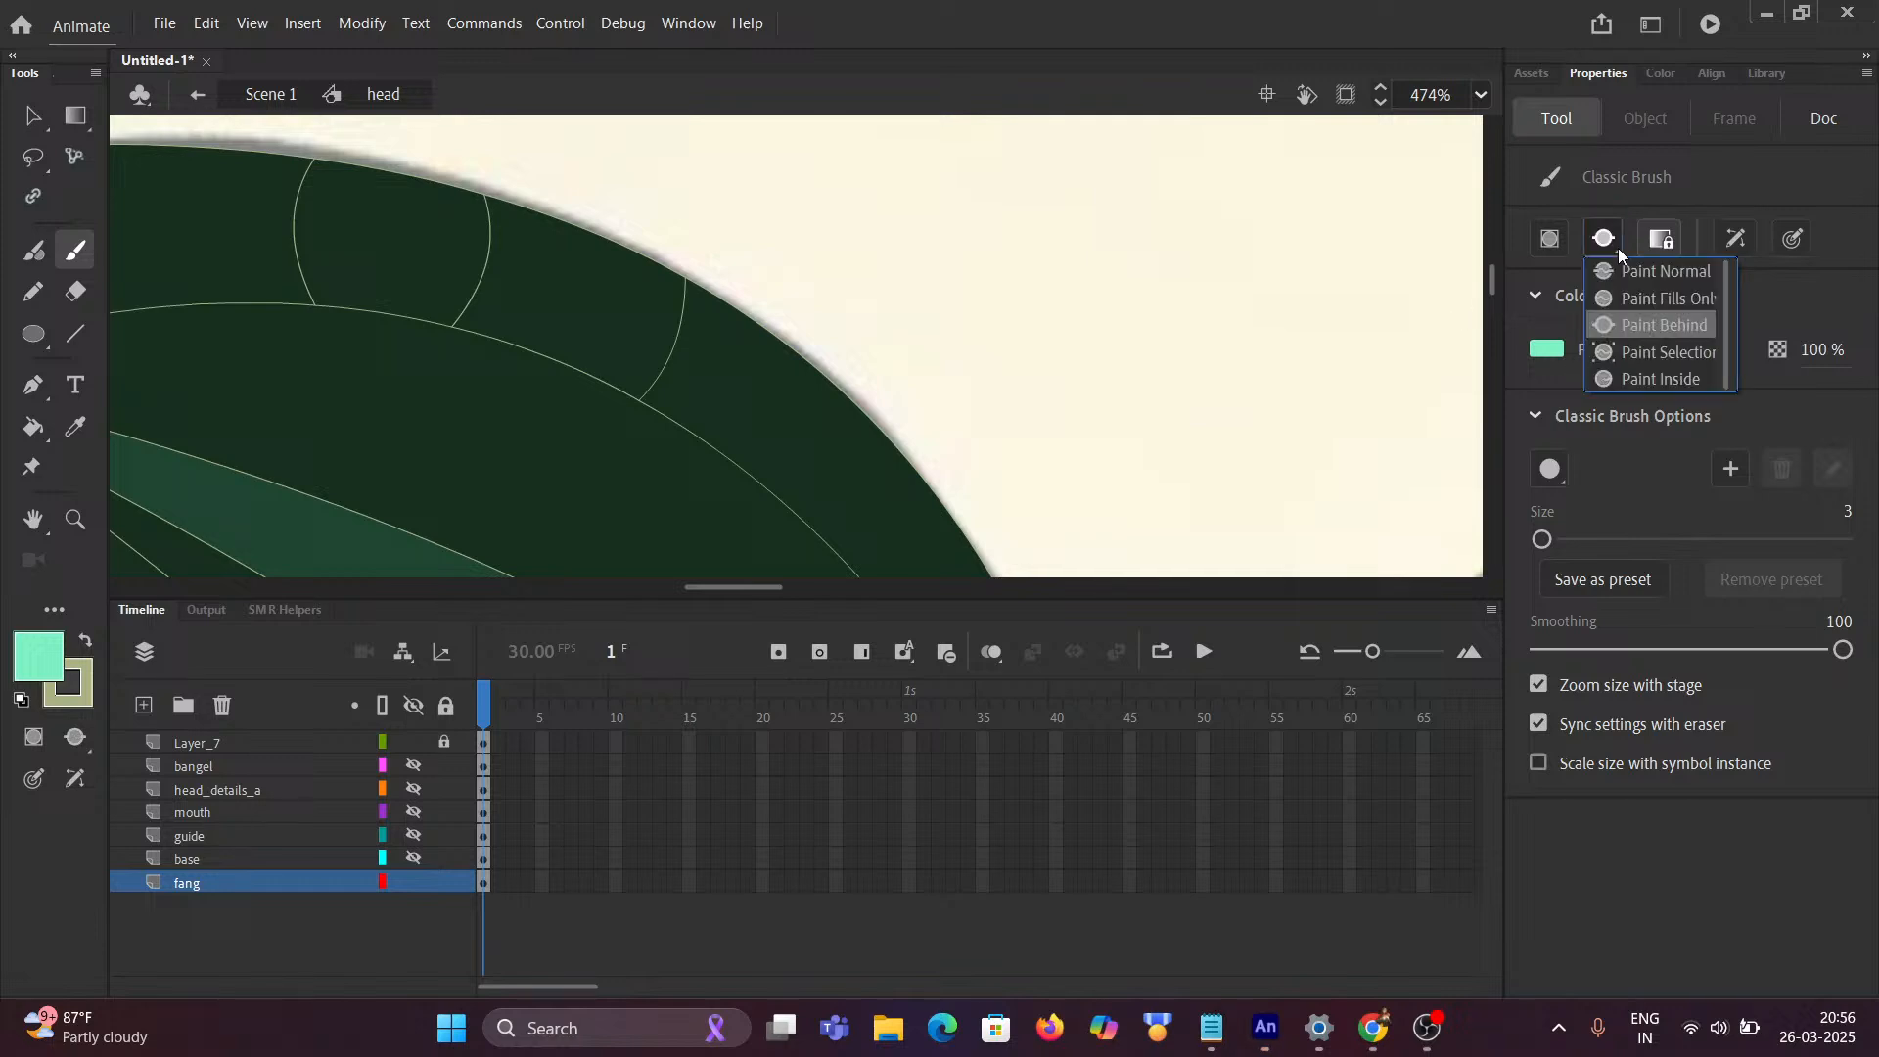
click(1652, 378)
scroll(503, 297, up, 2)
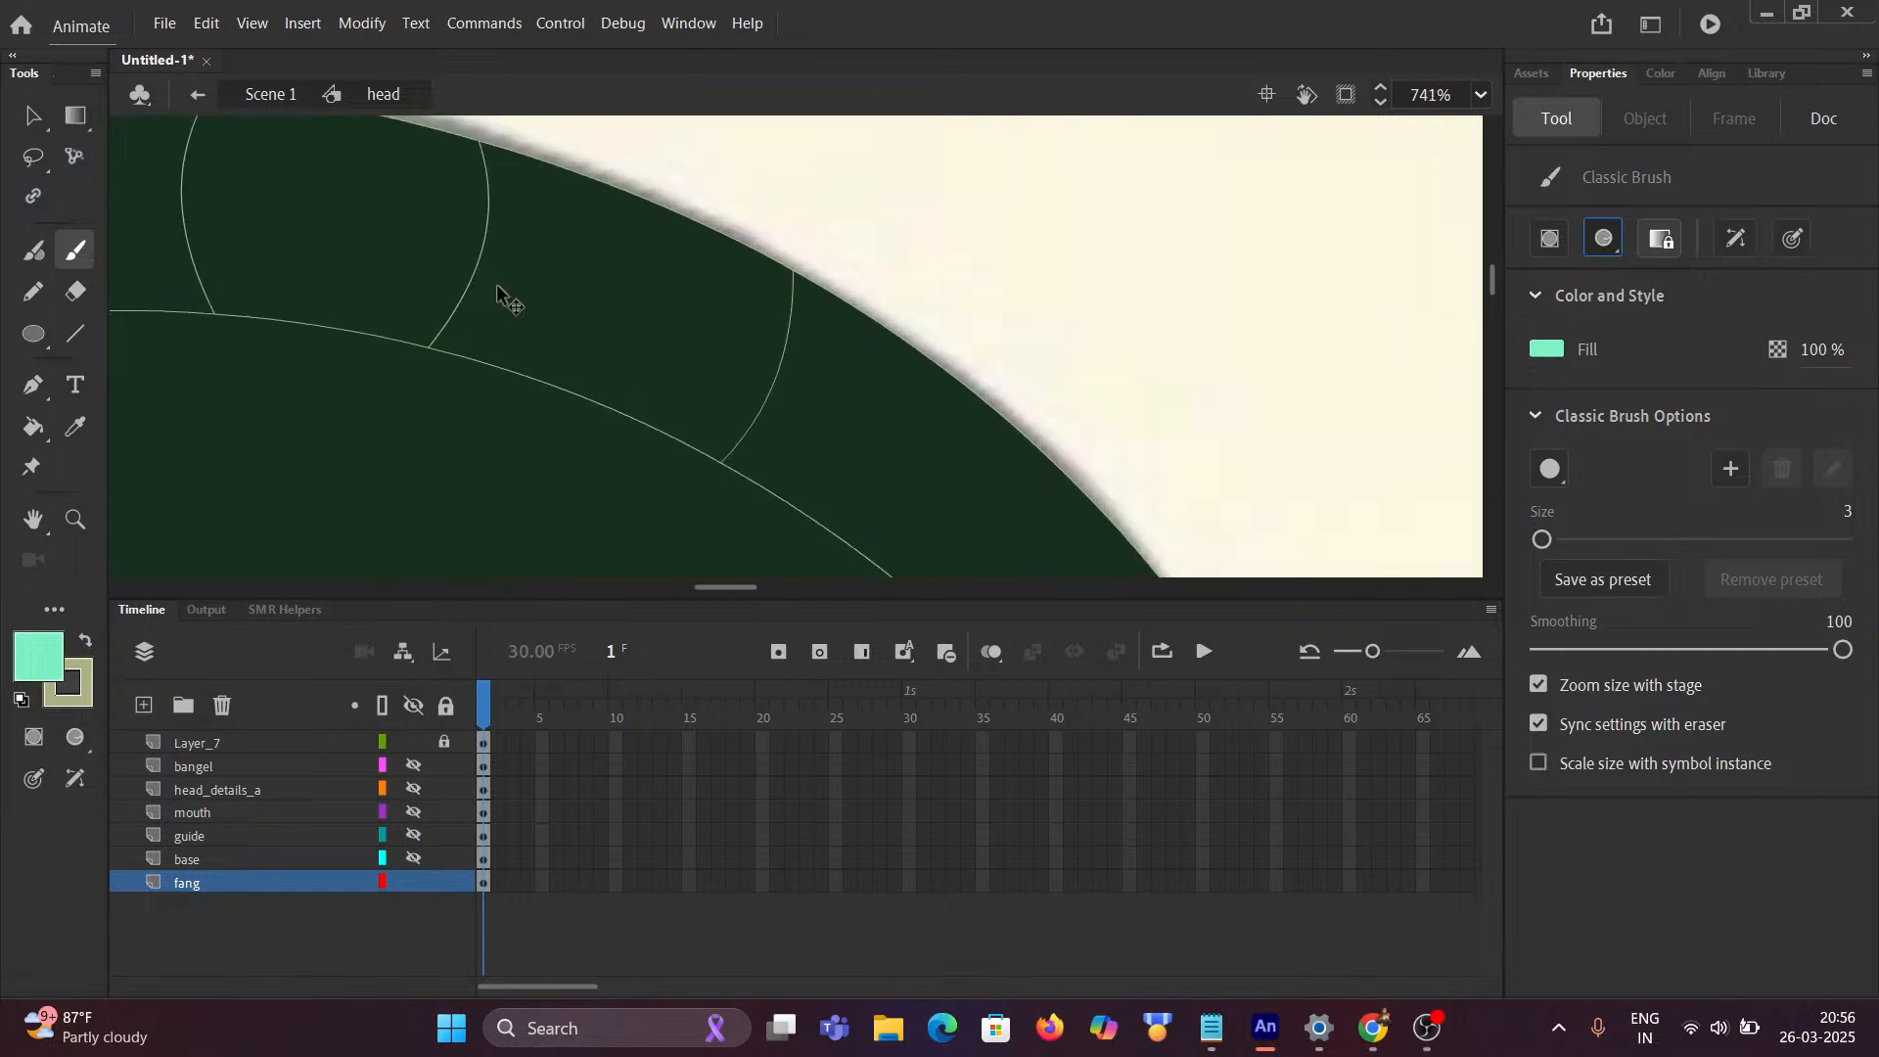
mouse_move(471, 138)
mouse_down()
mouse_move(464, 280)
mouse_move(427, 343)
mouse_up()
Step: Select the rim section left of the middle cross line and paint a mint stroke along that line in Paint Selection mode
key(v)
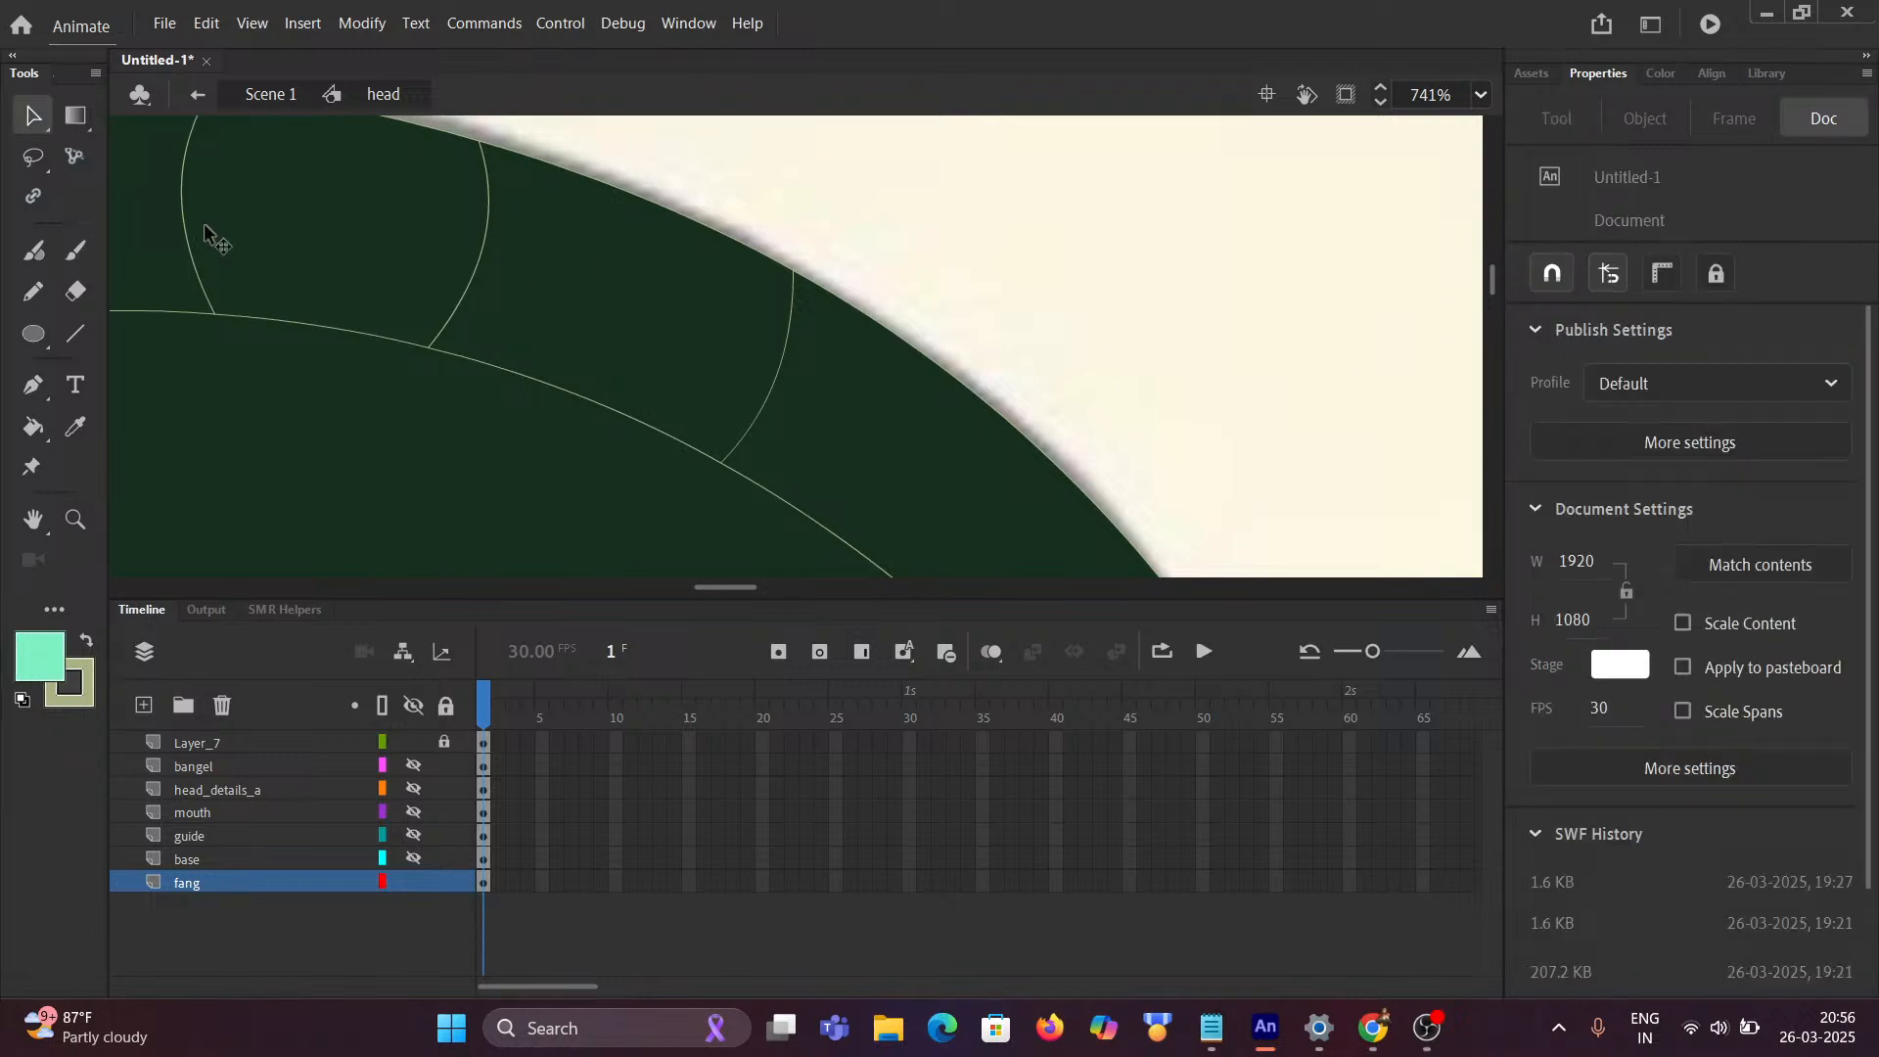
click(407, 311)
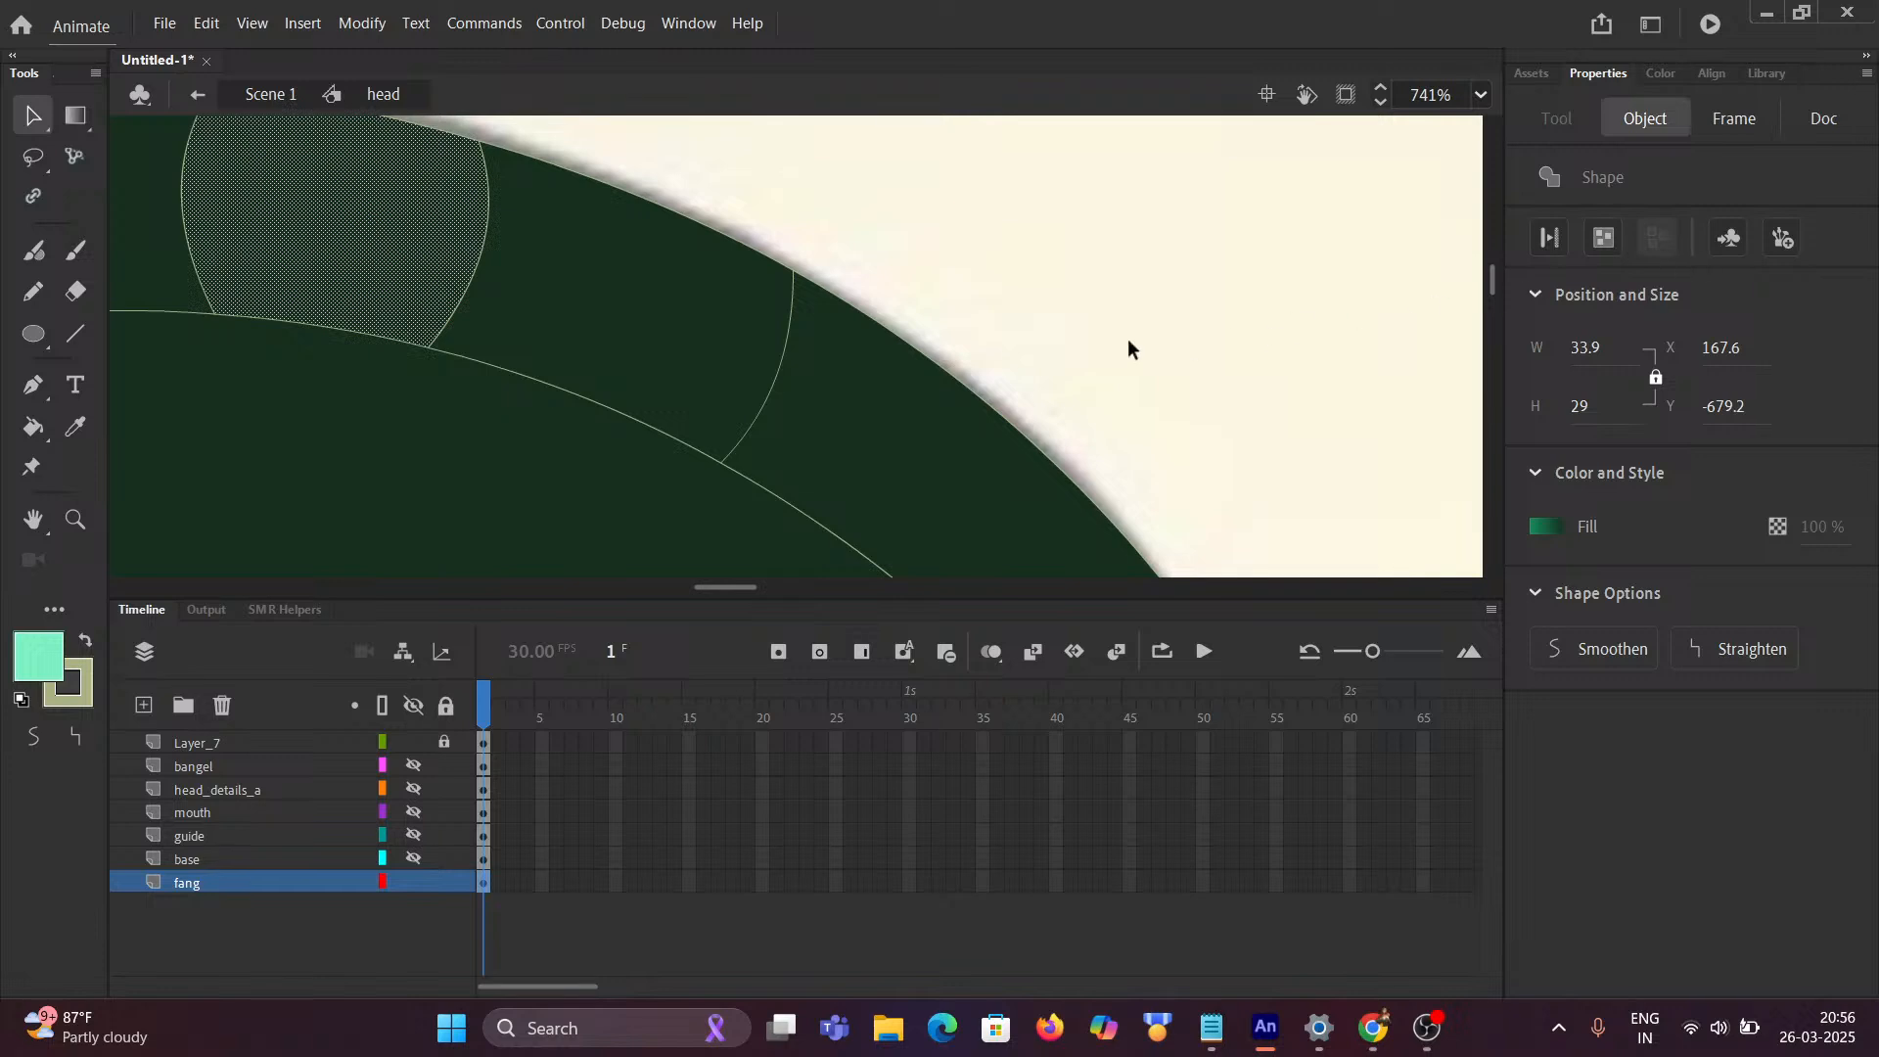
click(78, 250)
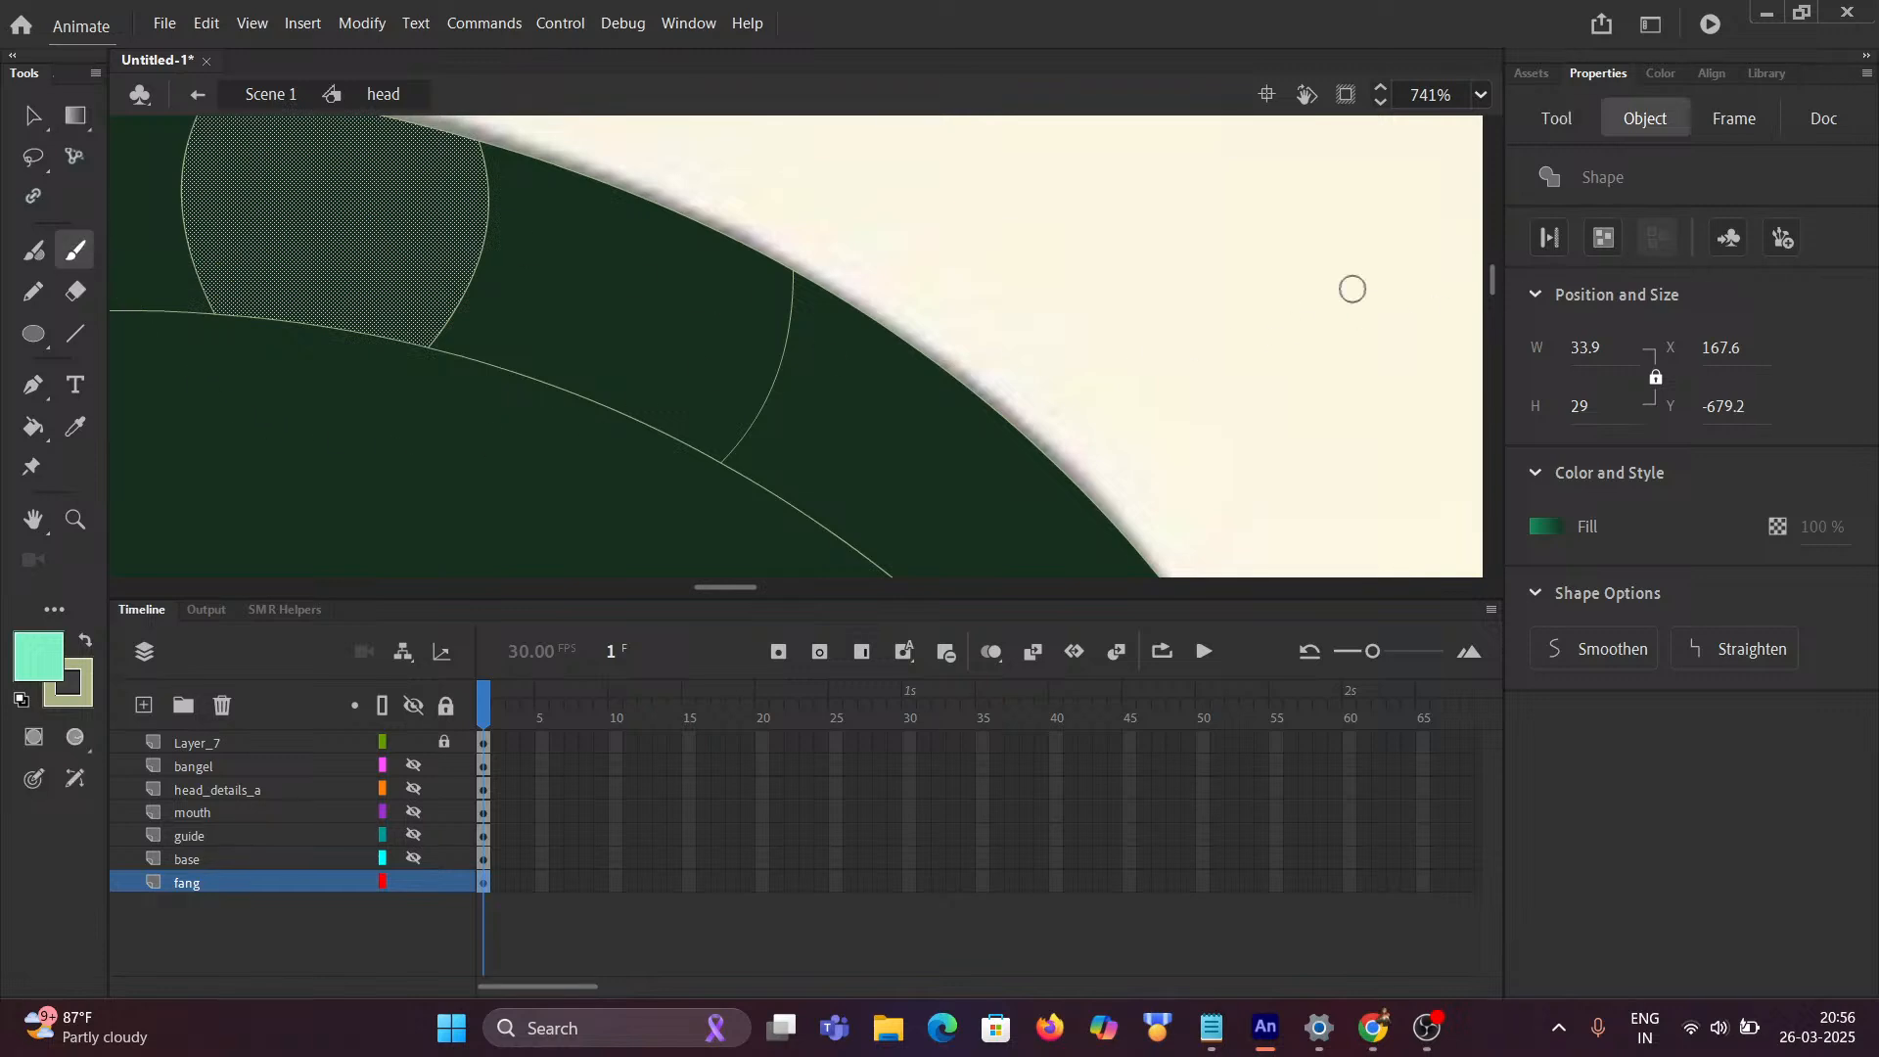
click(1558, 119)
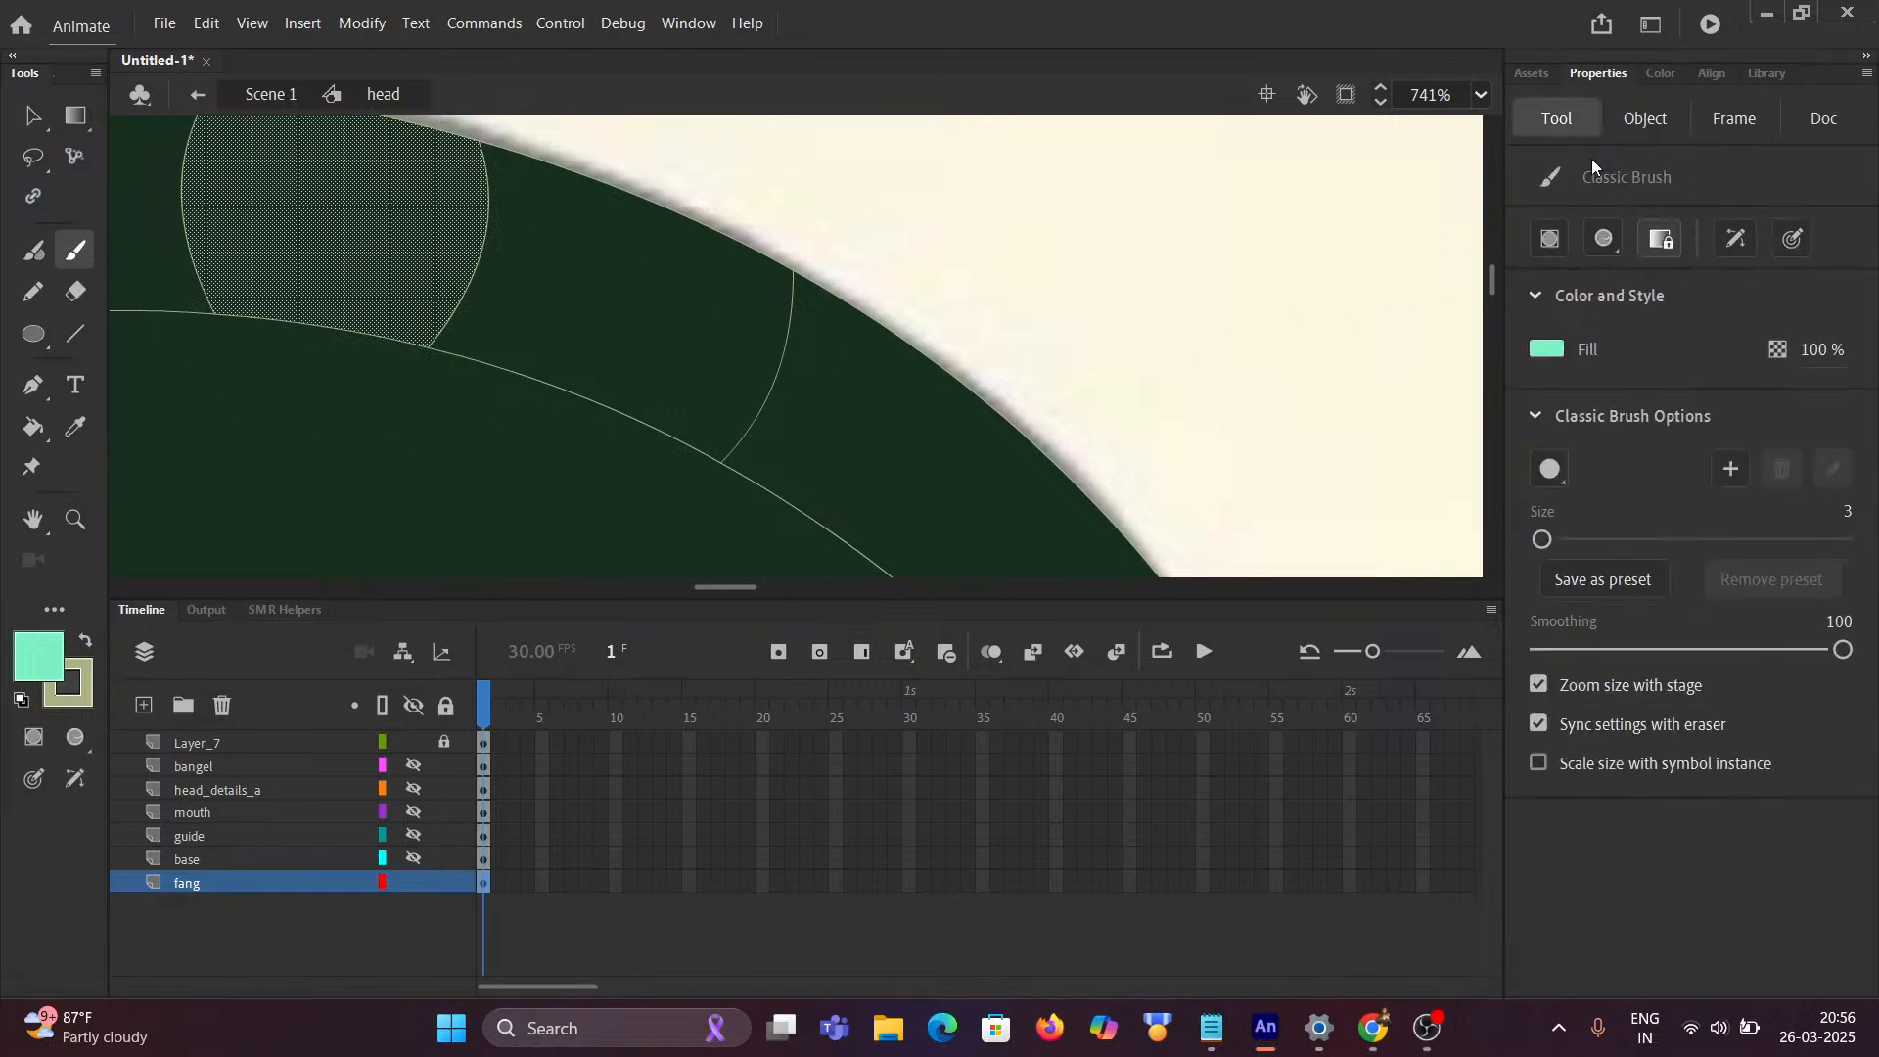
click(1612, 241)
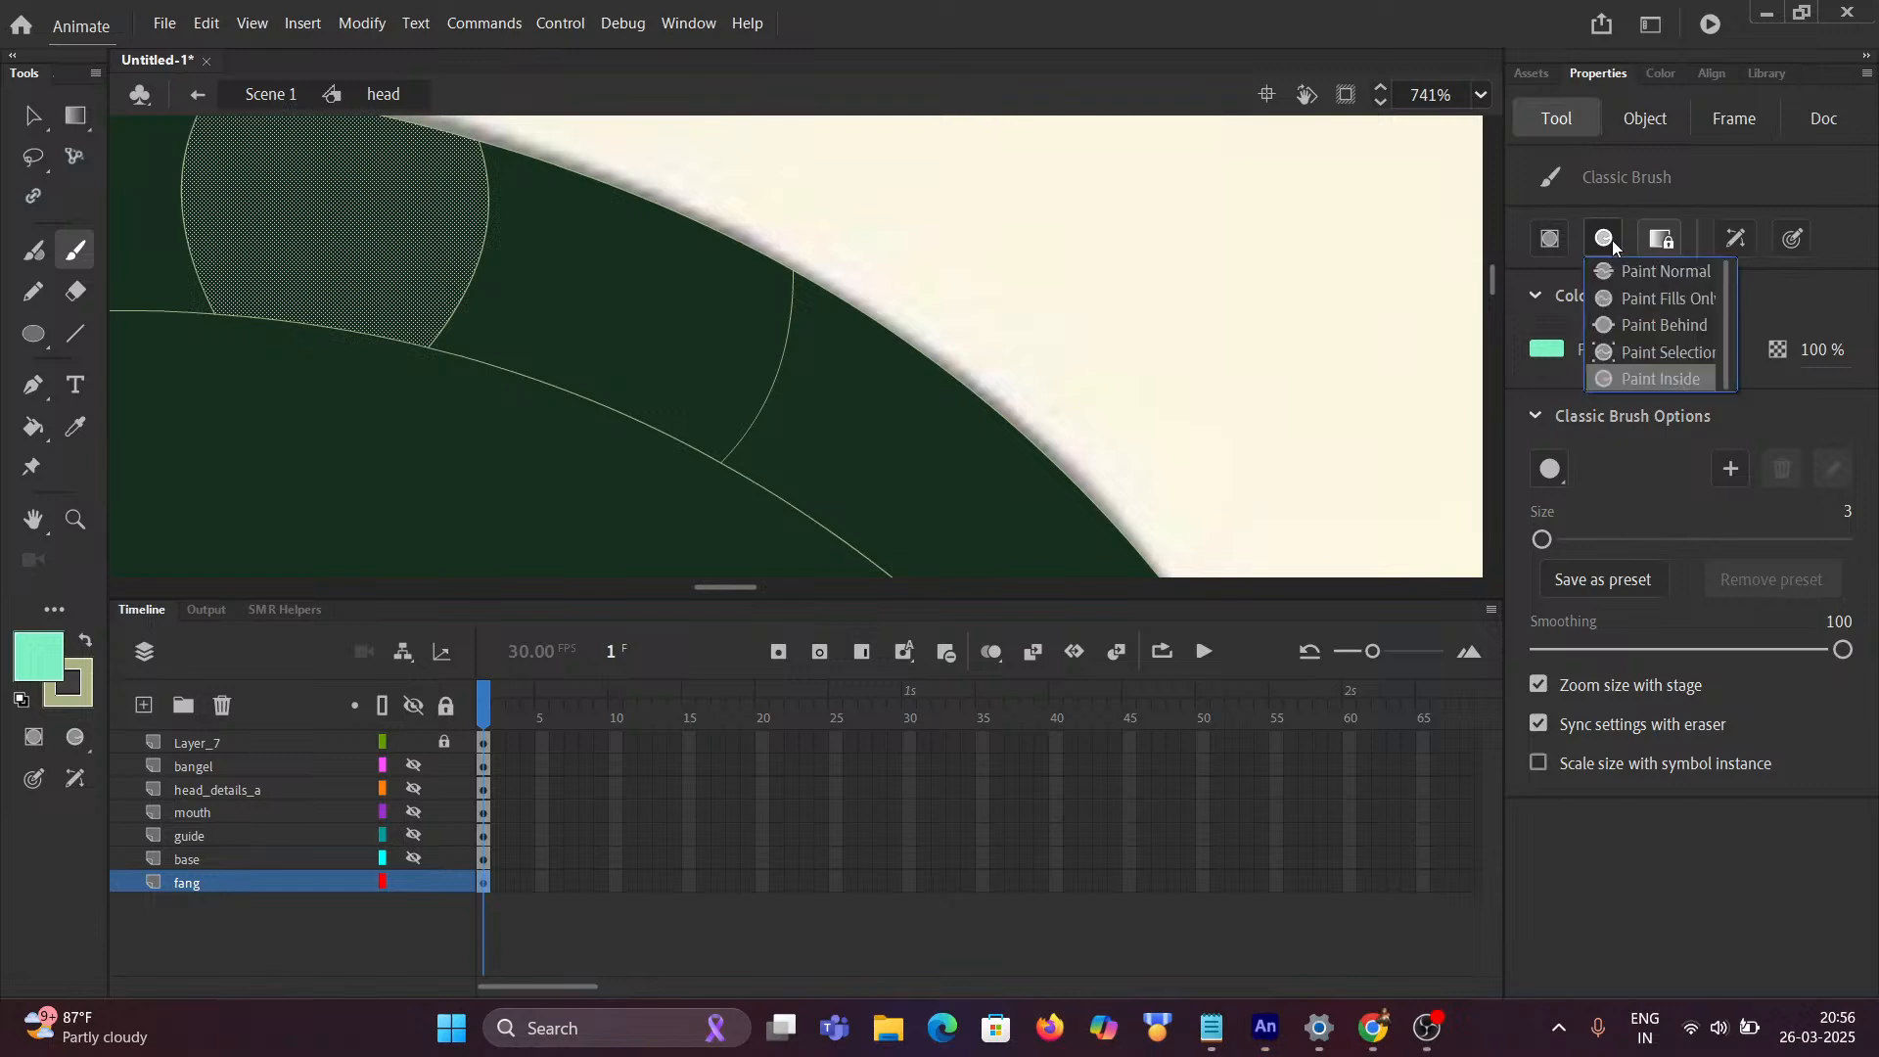
click(1663, 355)
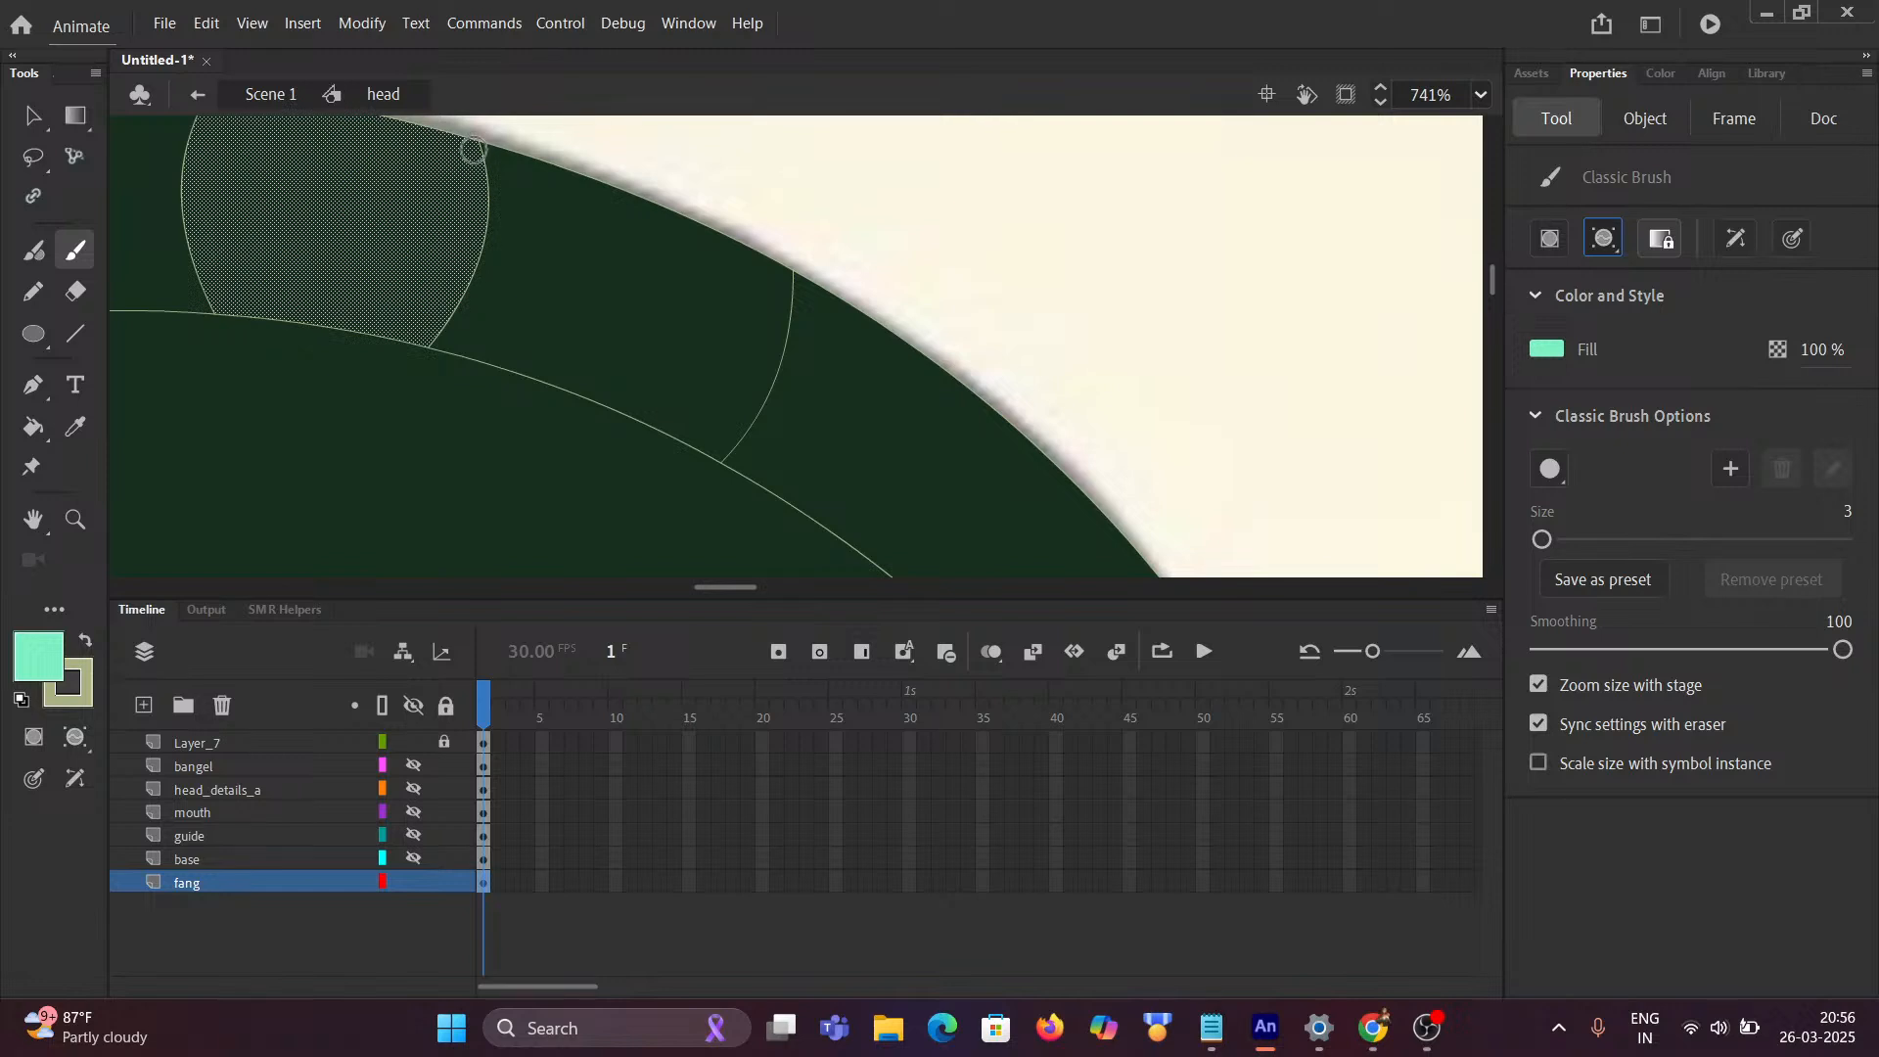
mouse_move(468, 147)
mouse_down()
mouse_move(480, 236)
mouse_move(423, 348)
mouse_up()
scroll(558, 293, down, 2)
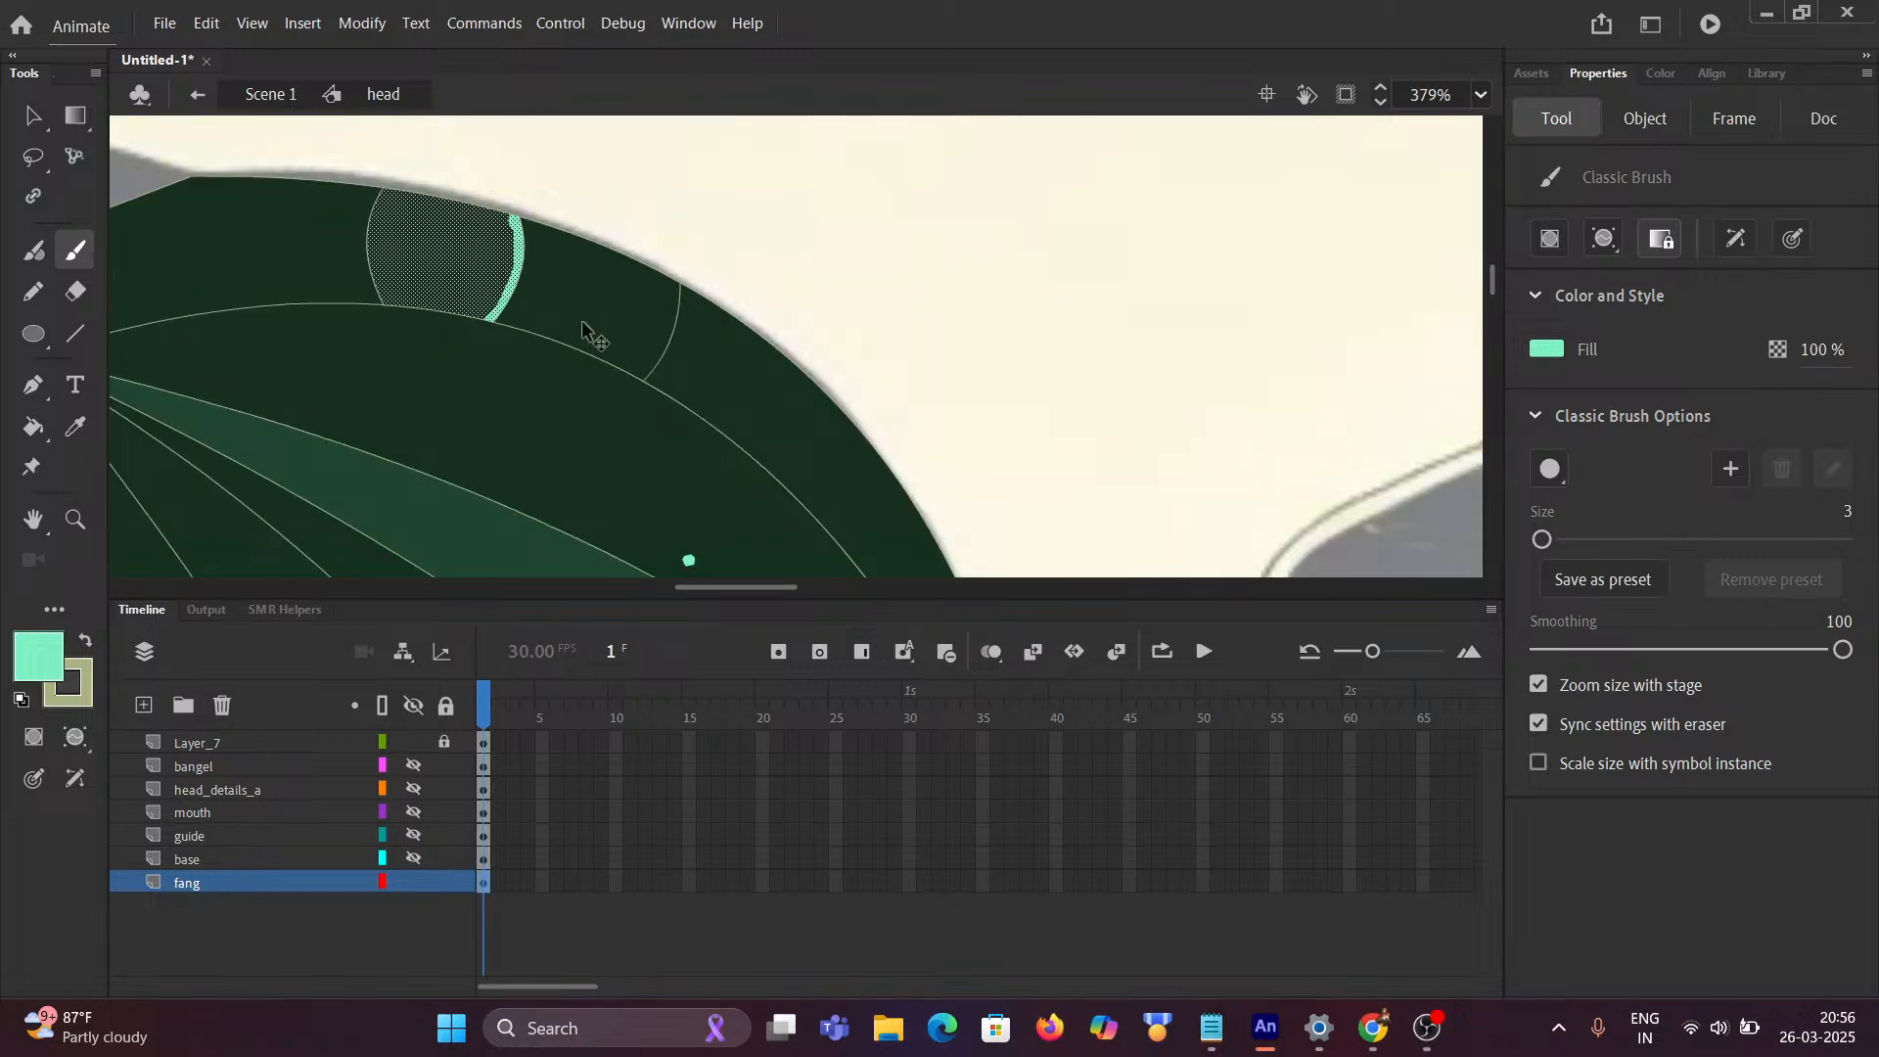
scroll(721, 302, down, 4)
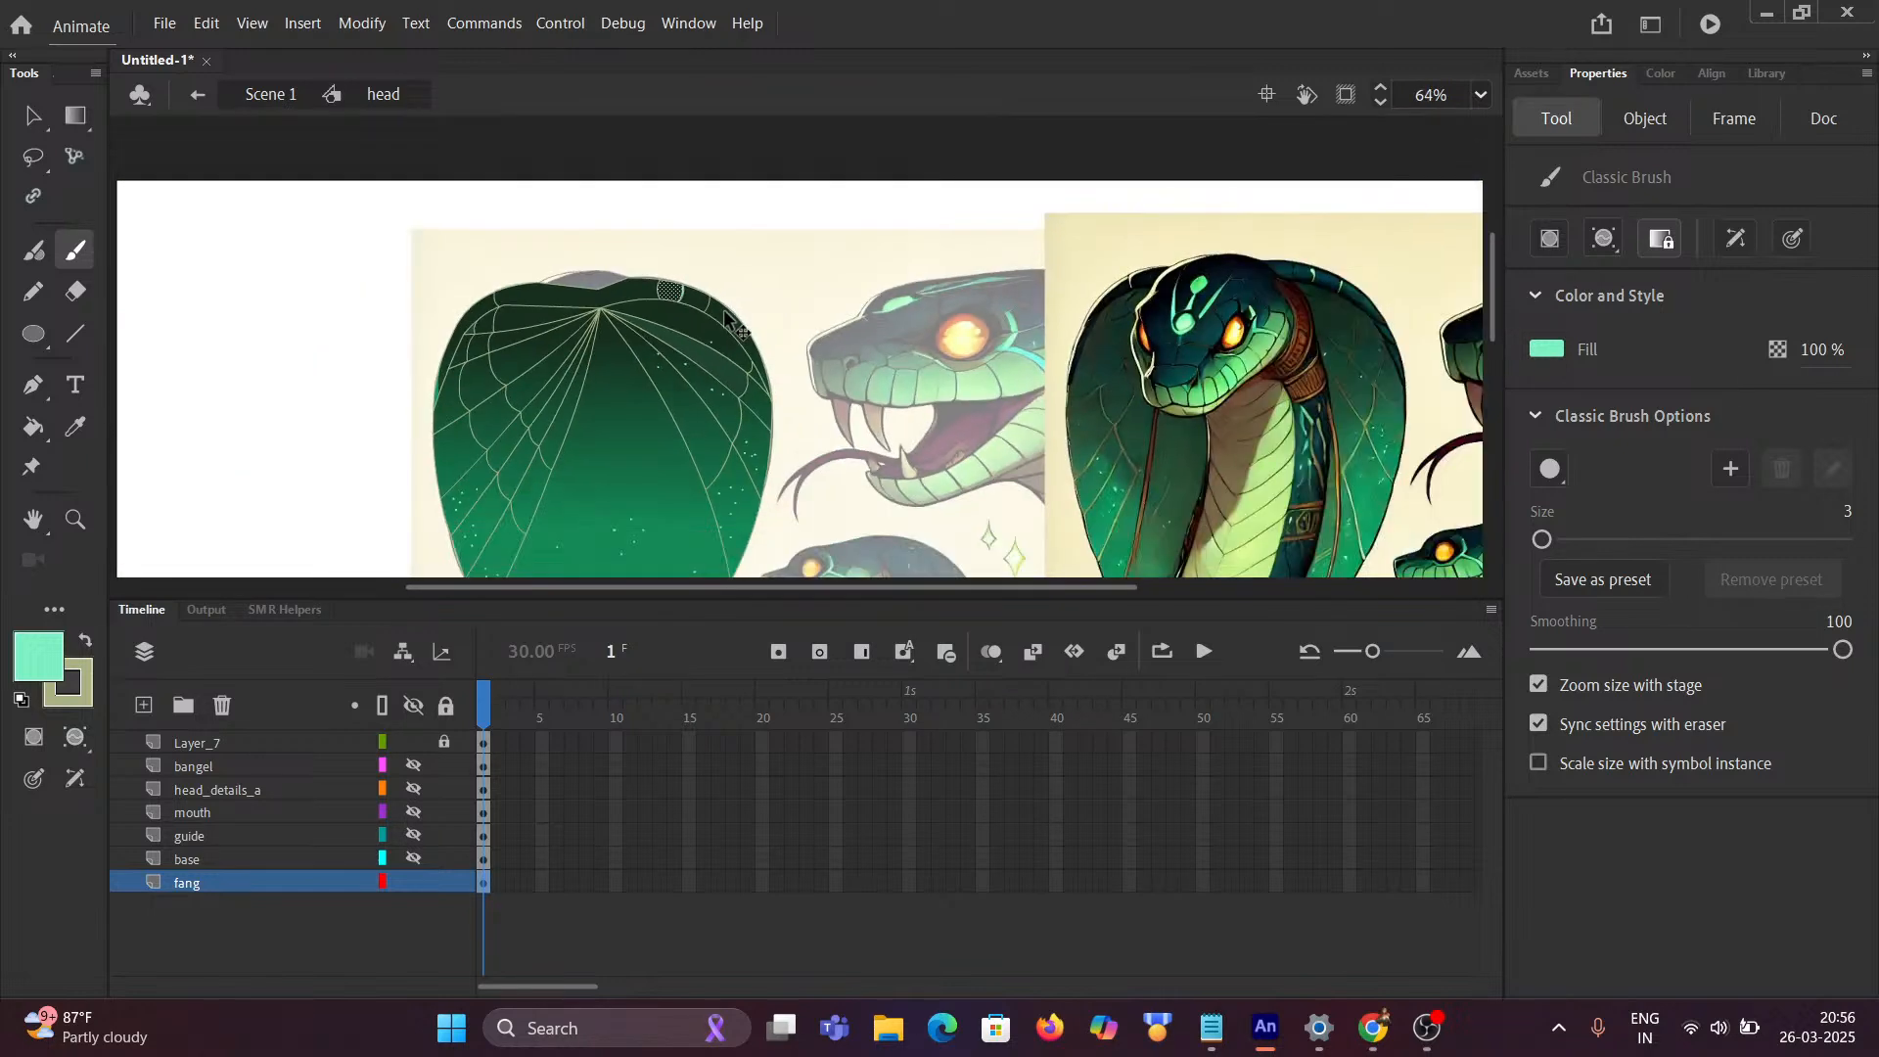
Step: Thicken the mint rim mark into a curved teardrop with a rounded upper end, fill its gap, and deselect the rim section
scroll(669, 291, up, 7)
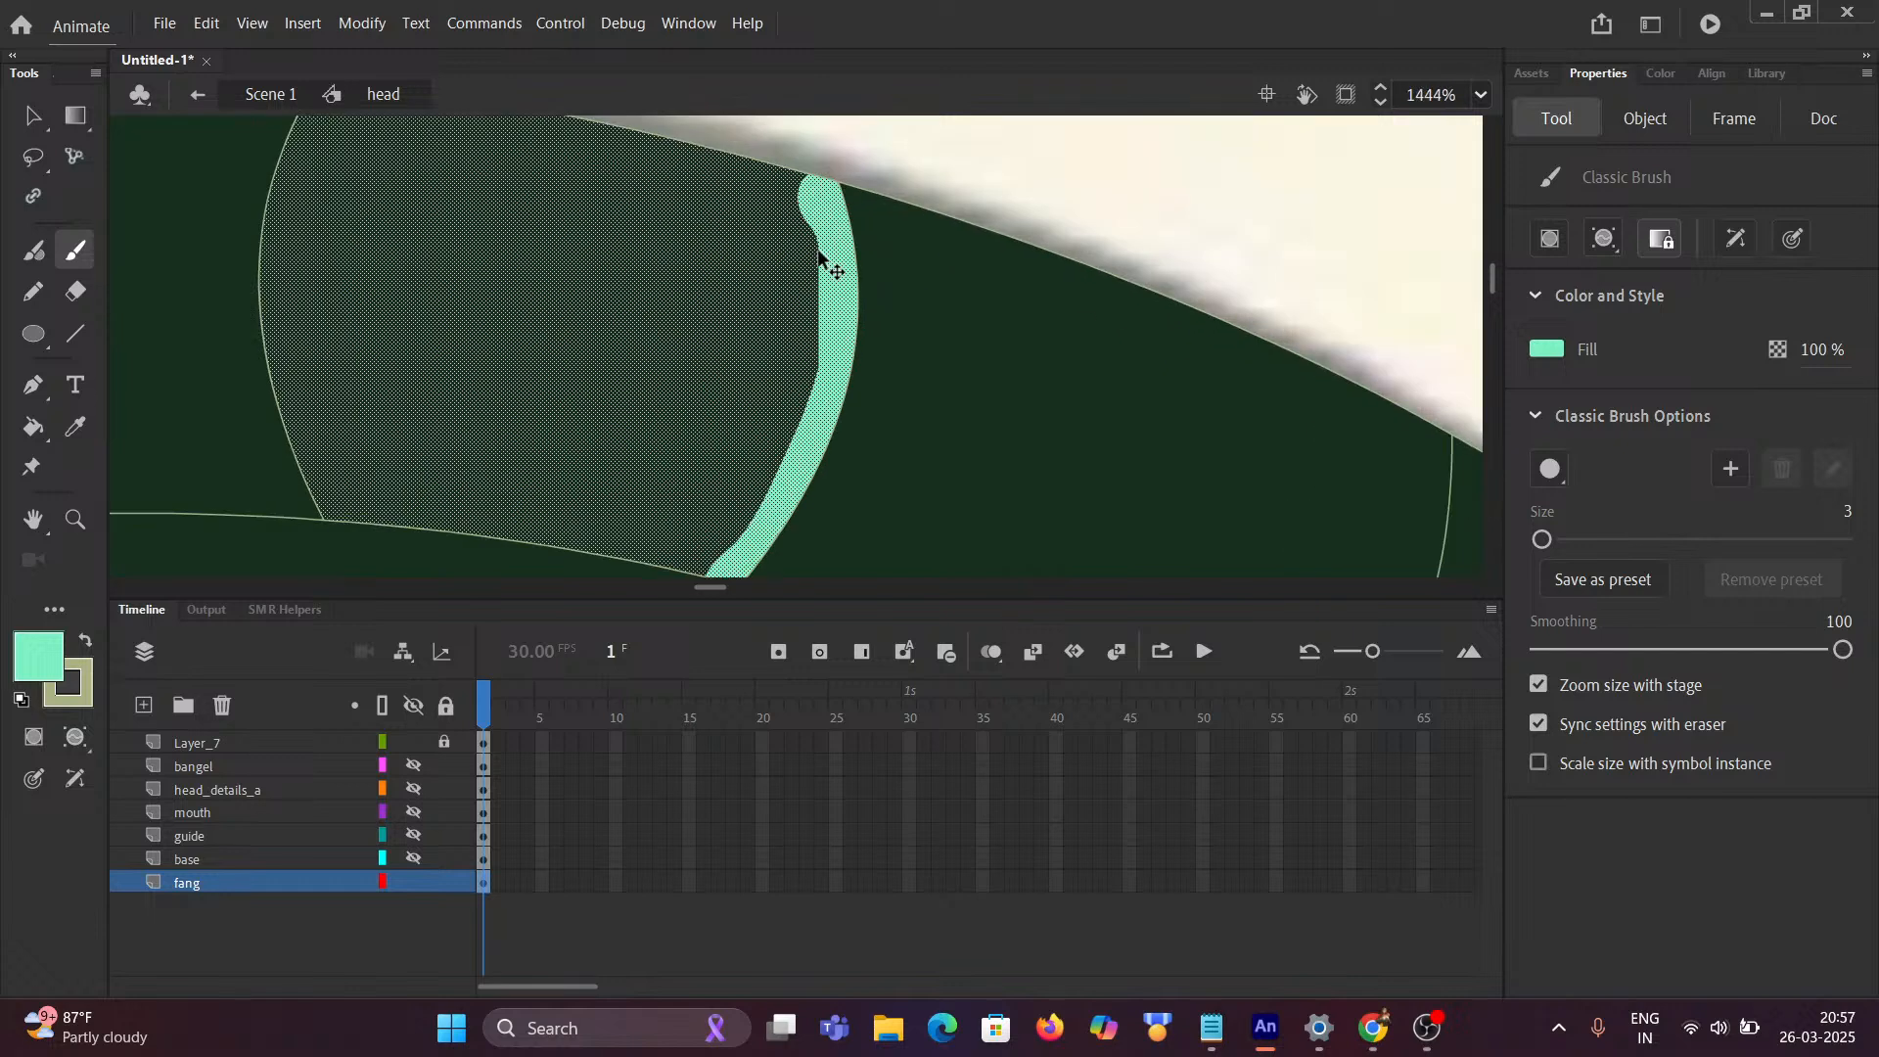
mouse_move(783, 169)
mouse_down()
mouse_move(755, 228)
mouse_move(797, 303)
mouse_move(811, 429)
mouse_move(773, 602)
mouse_up()
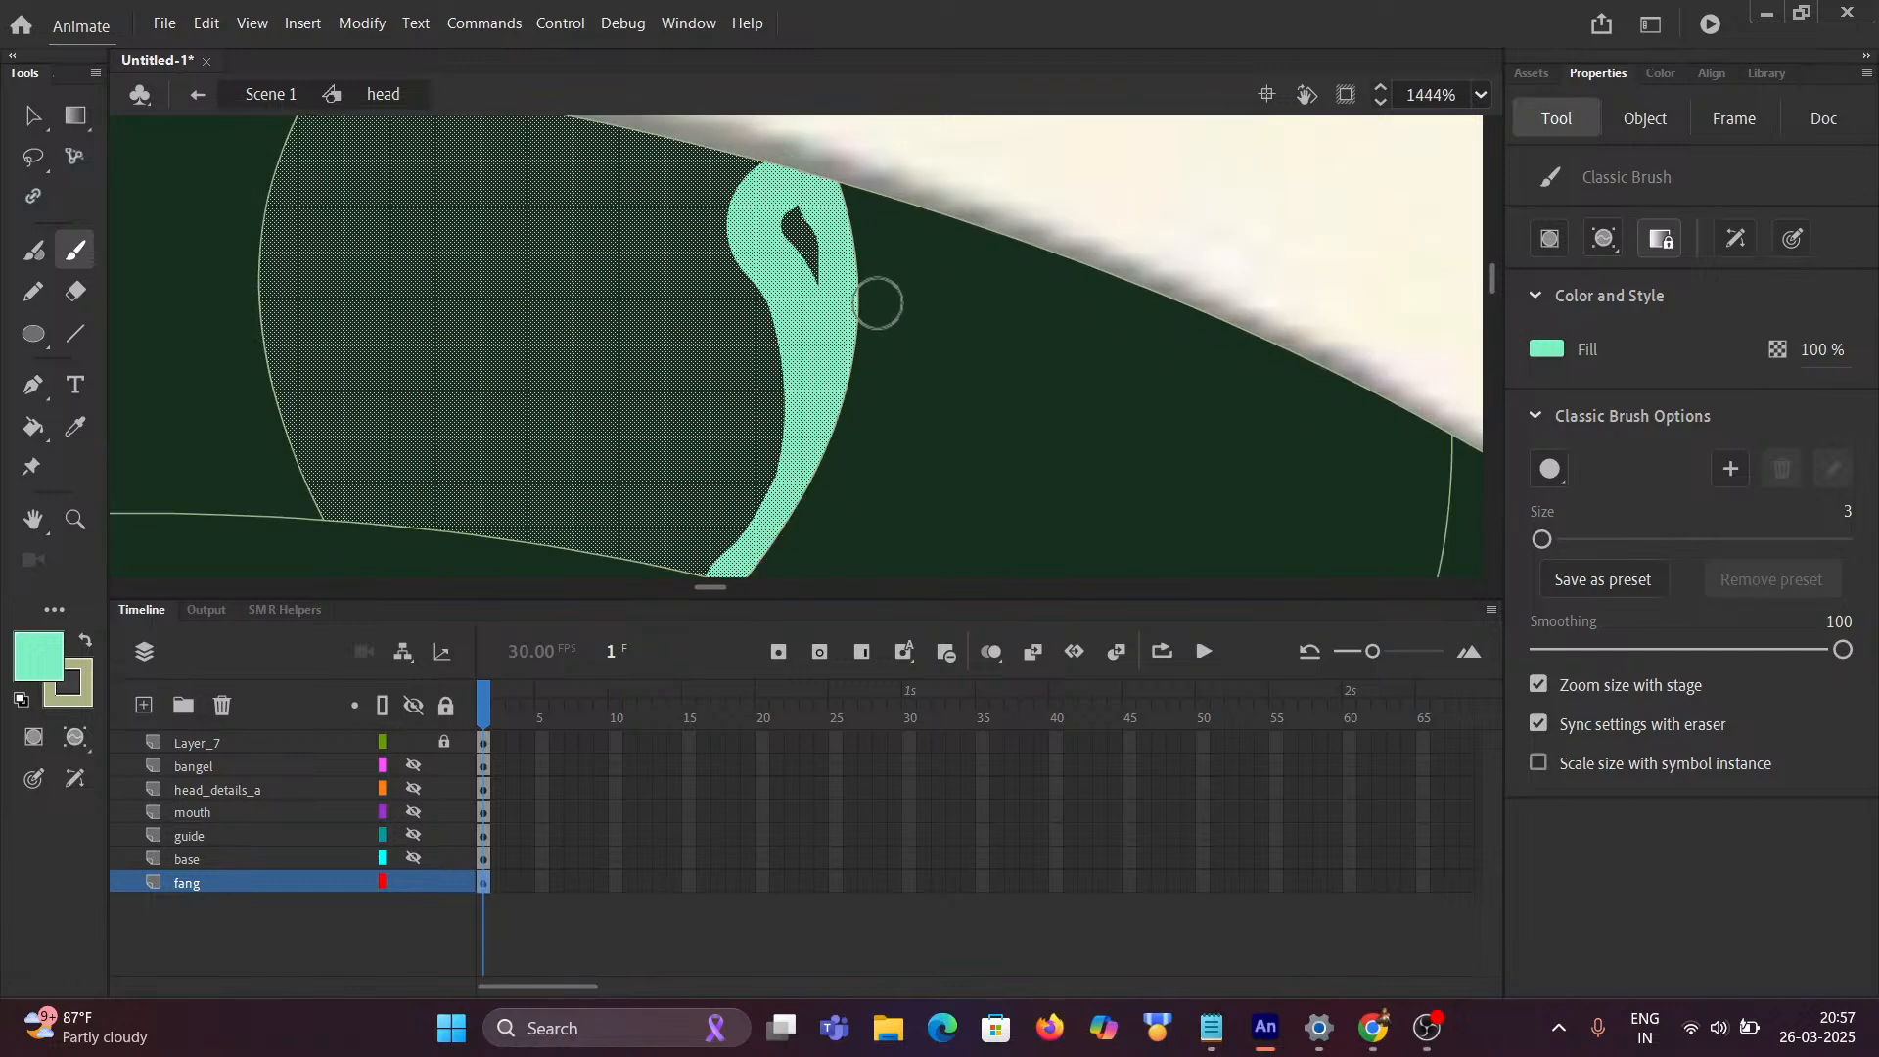
mouse_move(822, 222)
mouse_down()
mouse_move(906, 303)
mouse_move(905, 277)
mouse_up()
drag(805, 210, 949, 256)
scroll(1010, 306, down, 5)
scroll(1036, 261, up, 4)
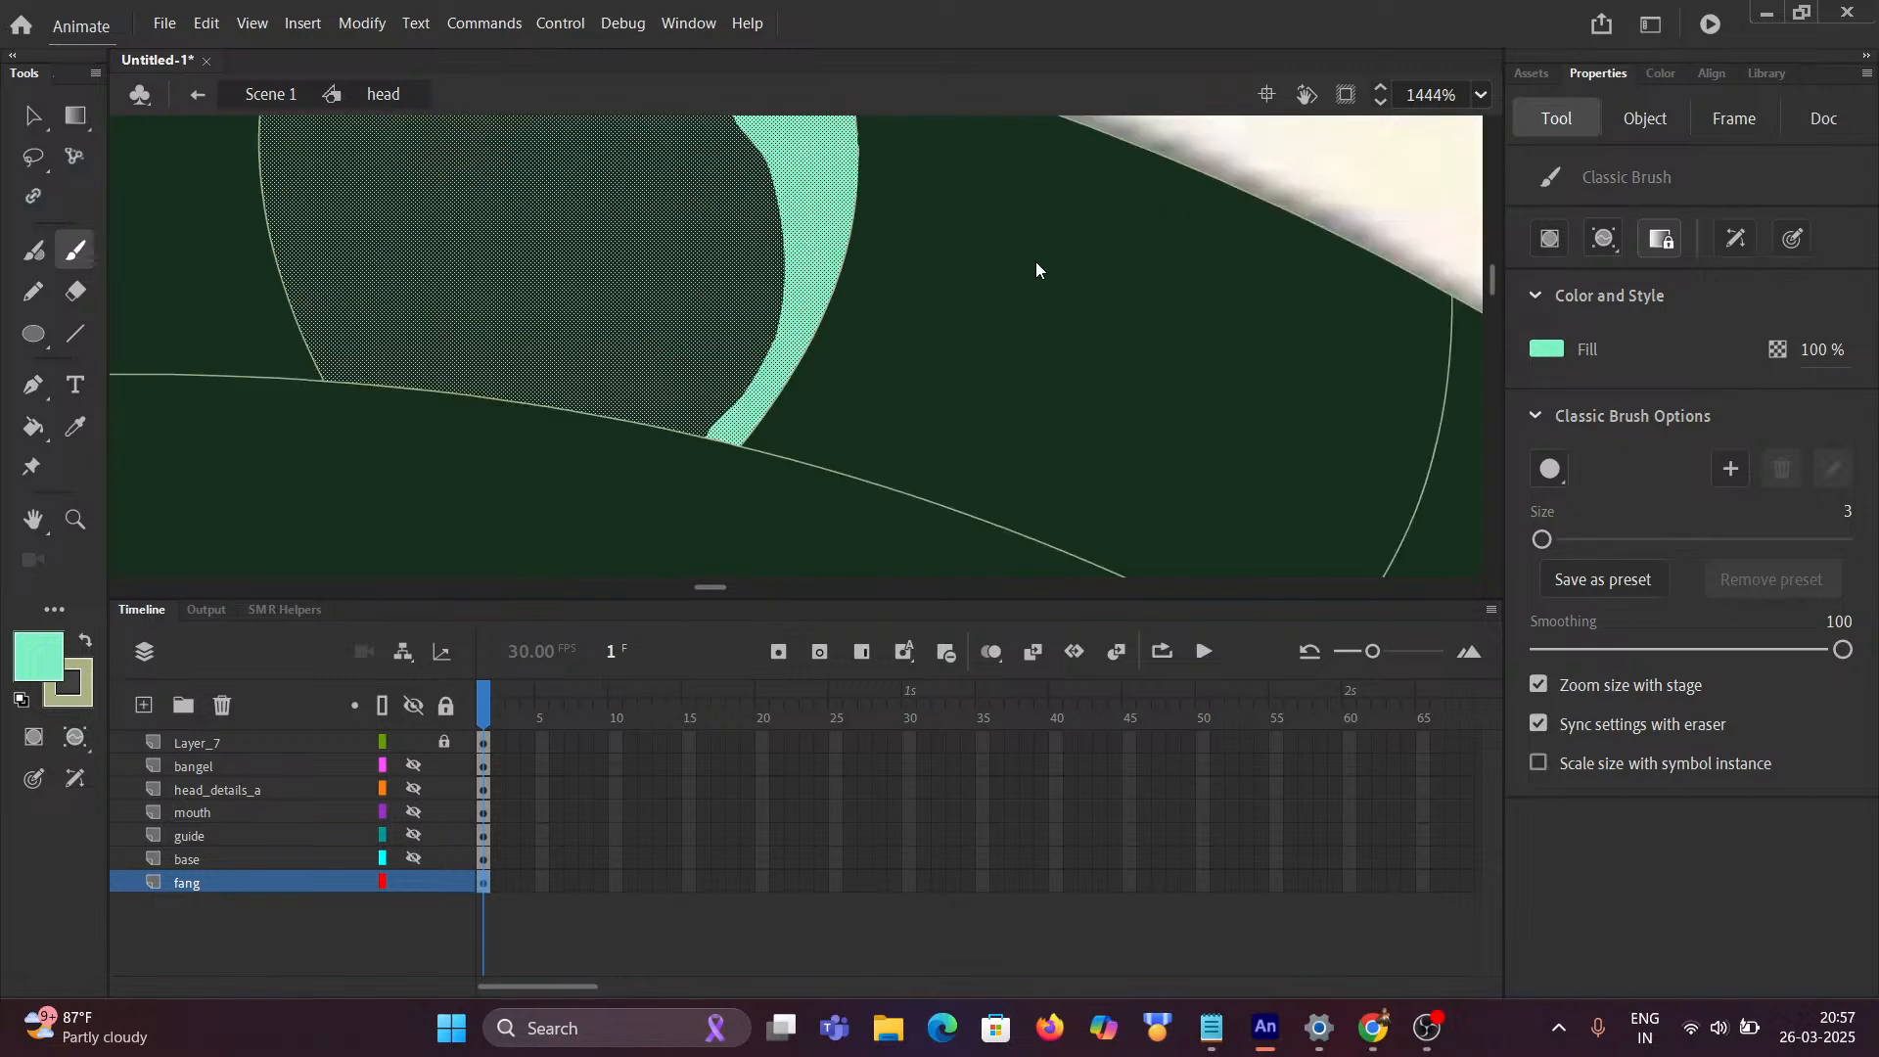
scroll(1035, 261, up, 4)
scroll(983, 387, down, 3)
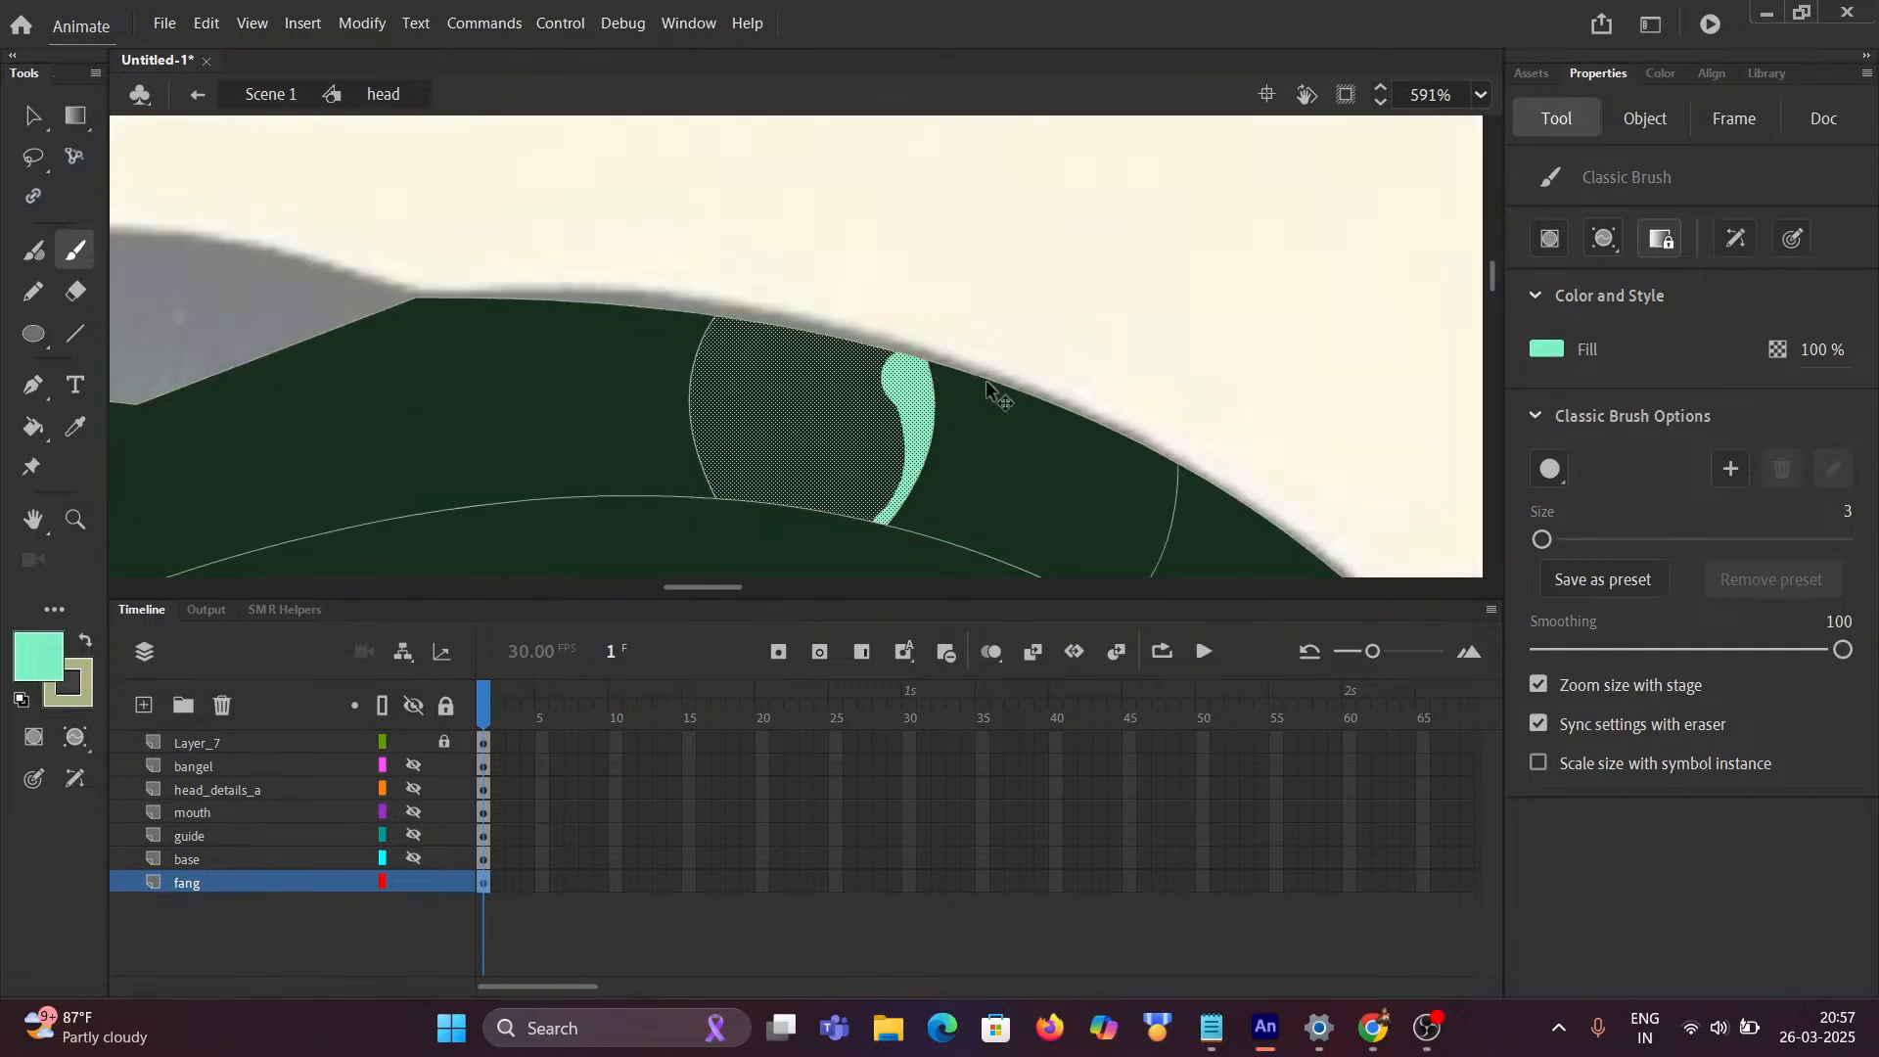
scroll(979, 514, down, 3)
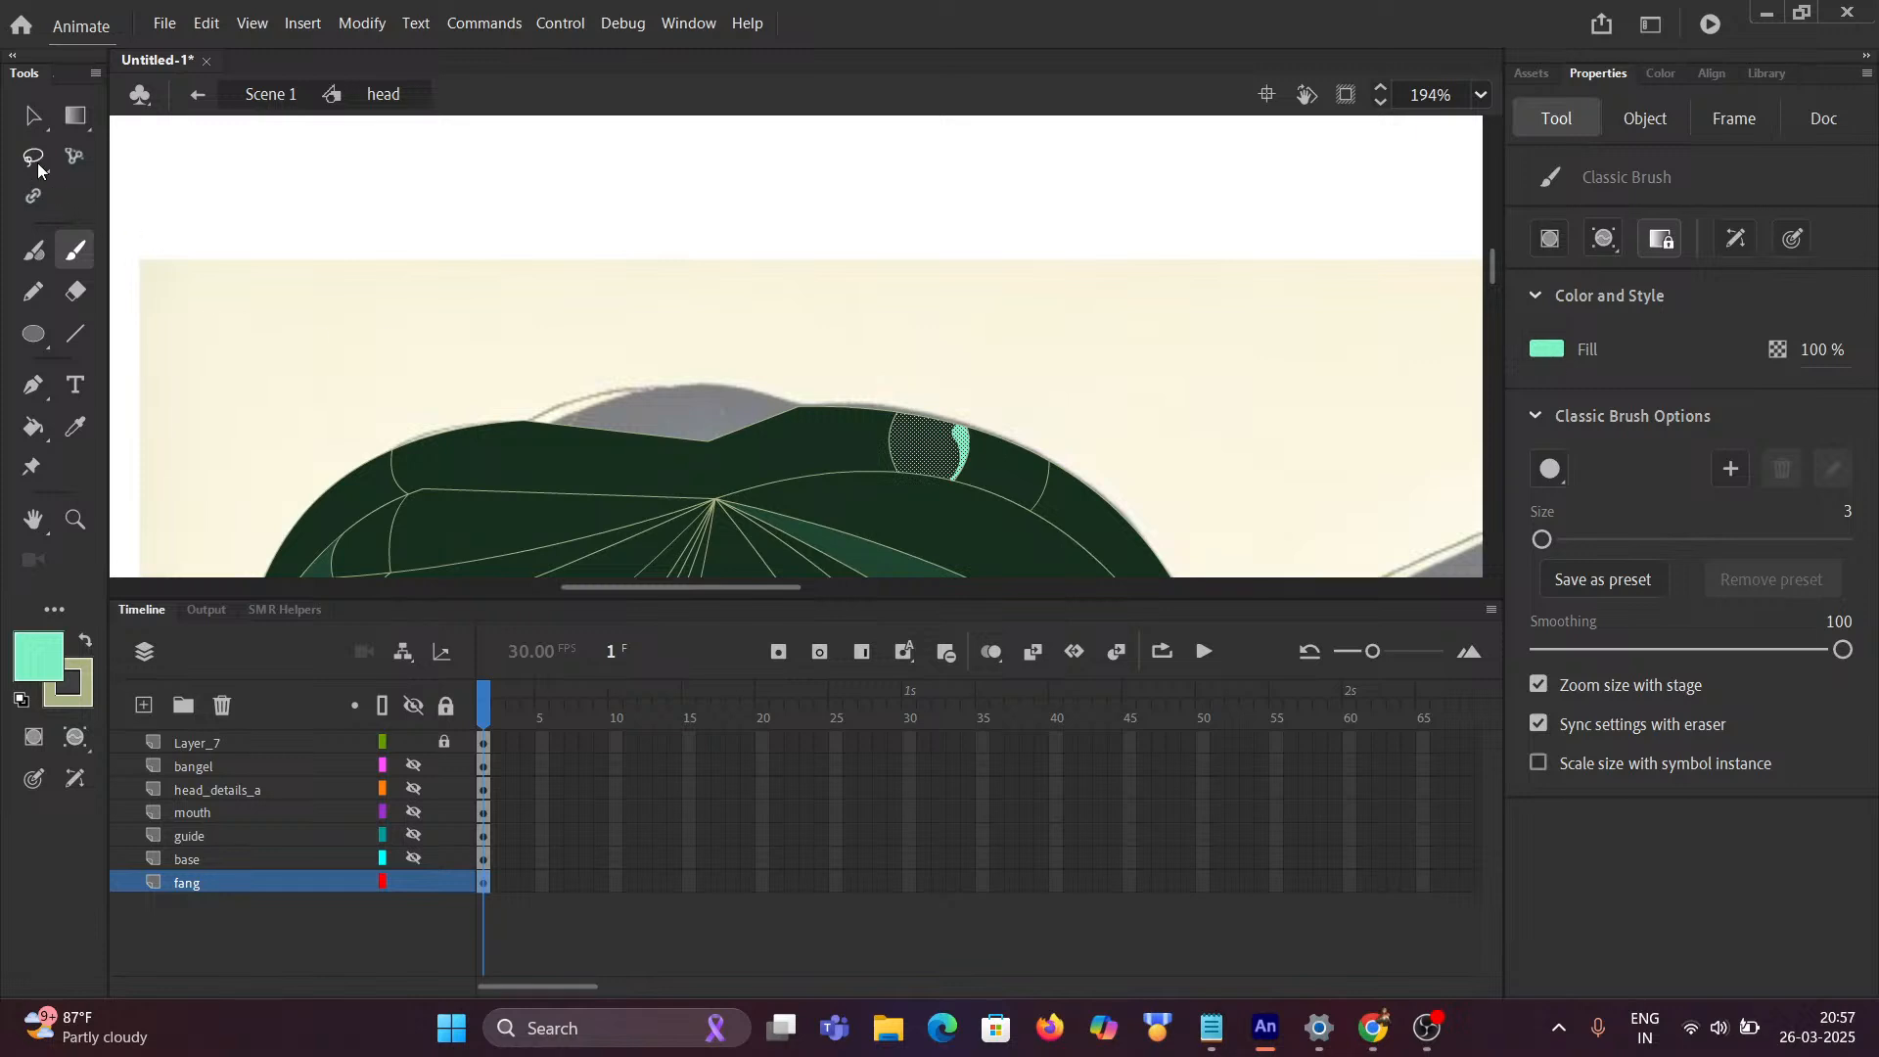
click(33, 115)
click(861, 382)
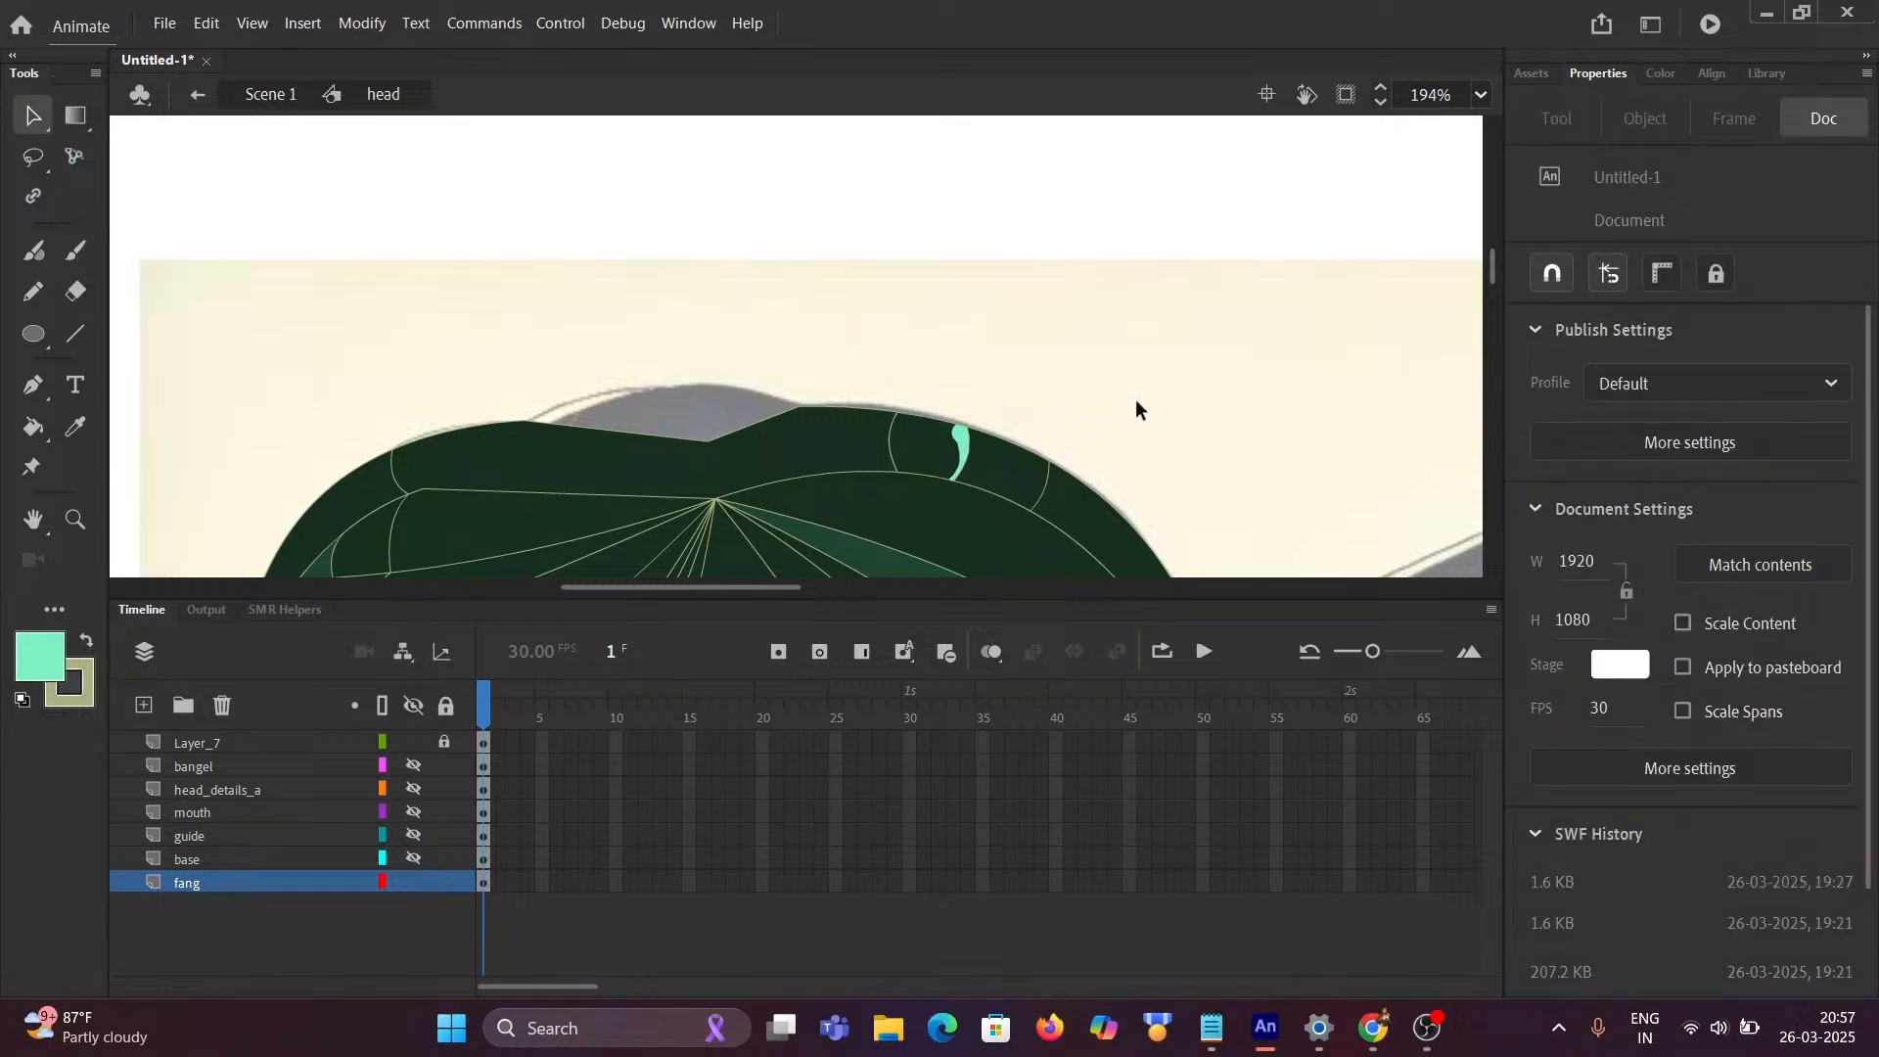
Step: Examine the glowing rim marks on the full-color reference cobra and compare them with the painted hood's upper right rim
scroll(1155, 450, down, 3)
scroll(1177, 489, down, 1)
scroll(1155, 494, up, 1)
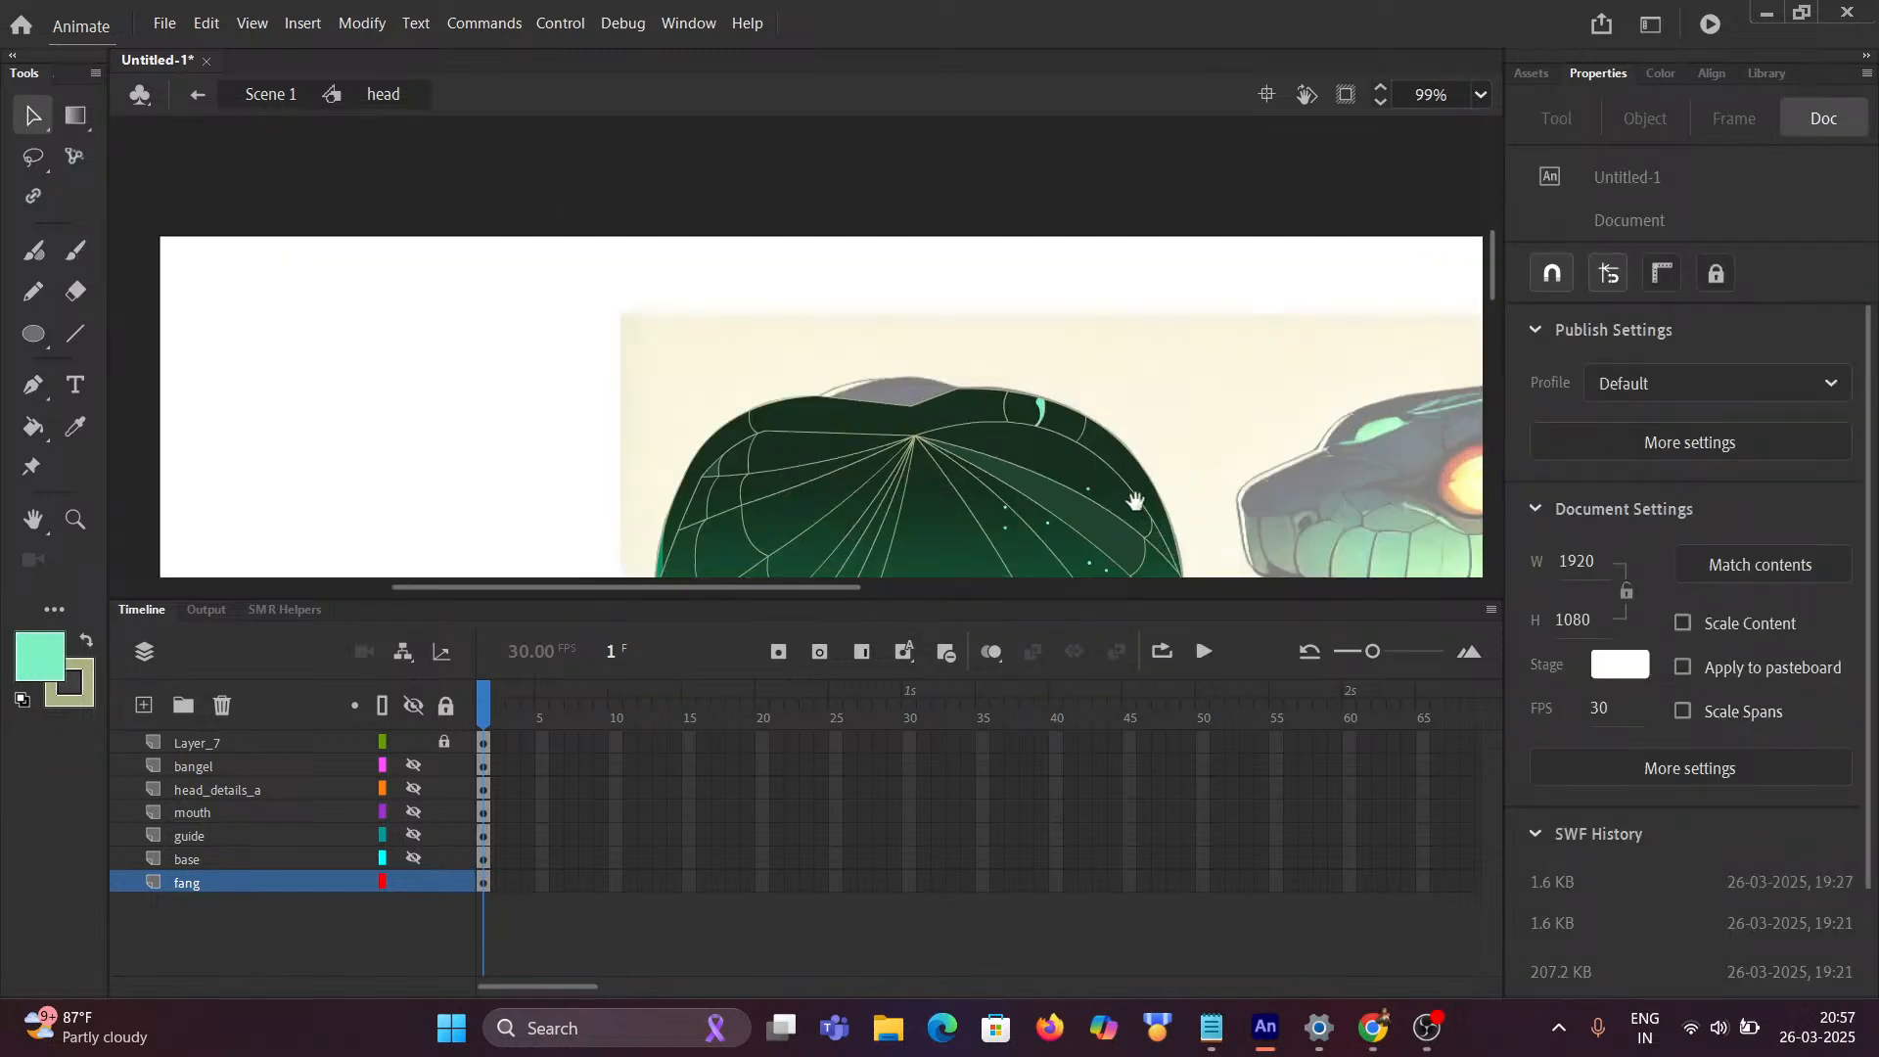
drag(1135, 501, 398, 374)
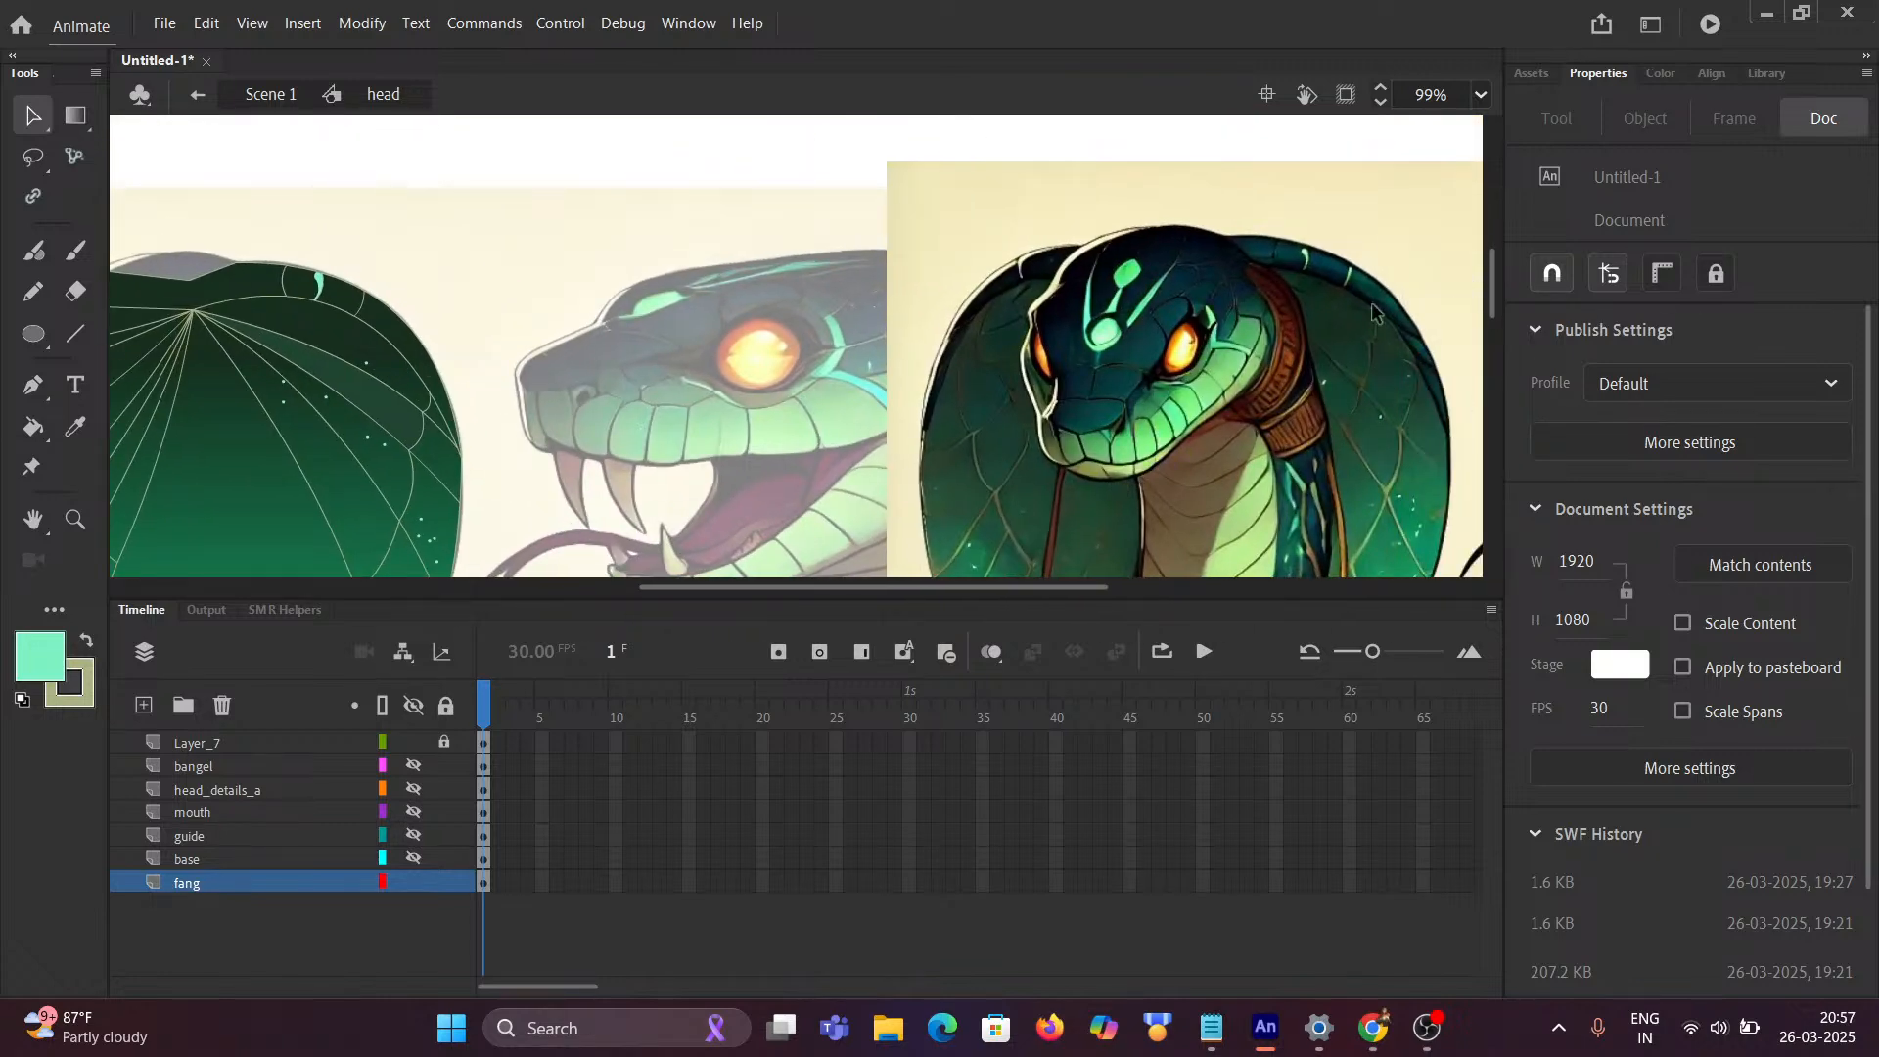
scroll(1373, 311, up, 5)
scroll(1373, 312, down, 3)
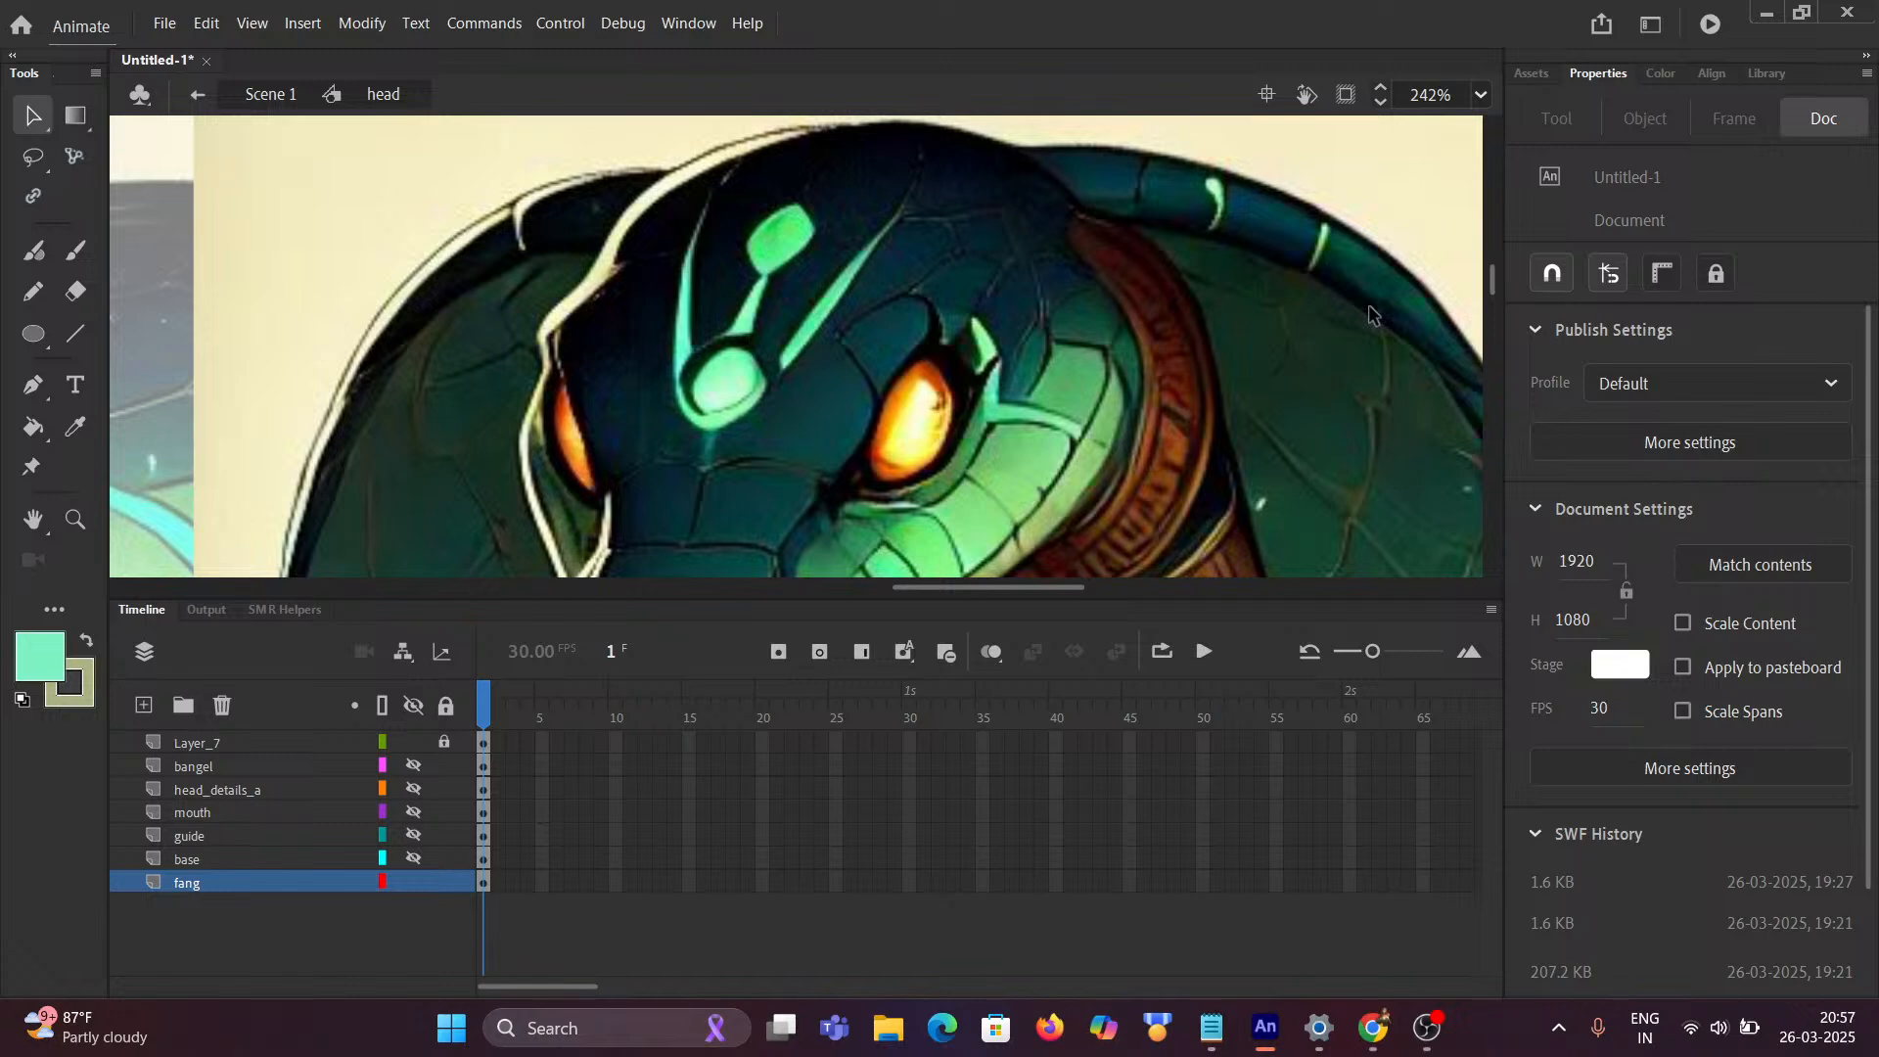
scroll(1370, 313, down, 2)
scroll(654, 331, down, 2)
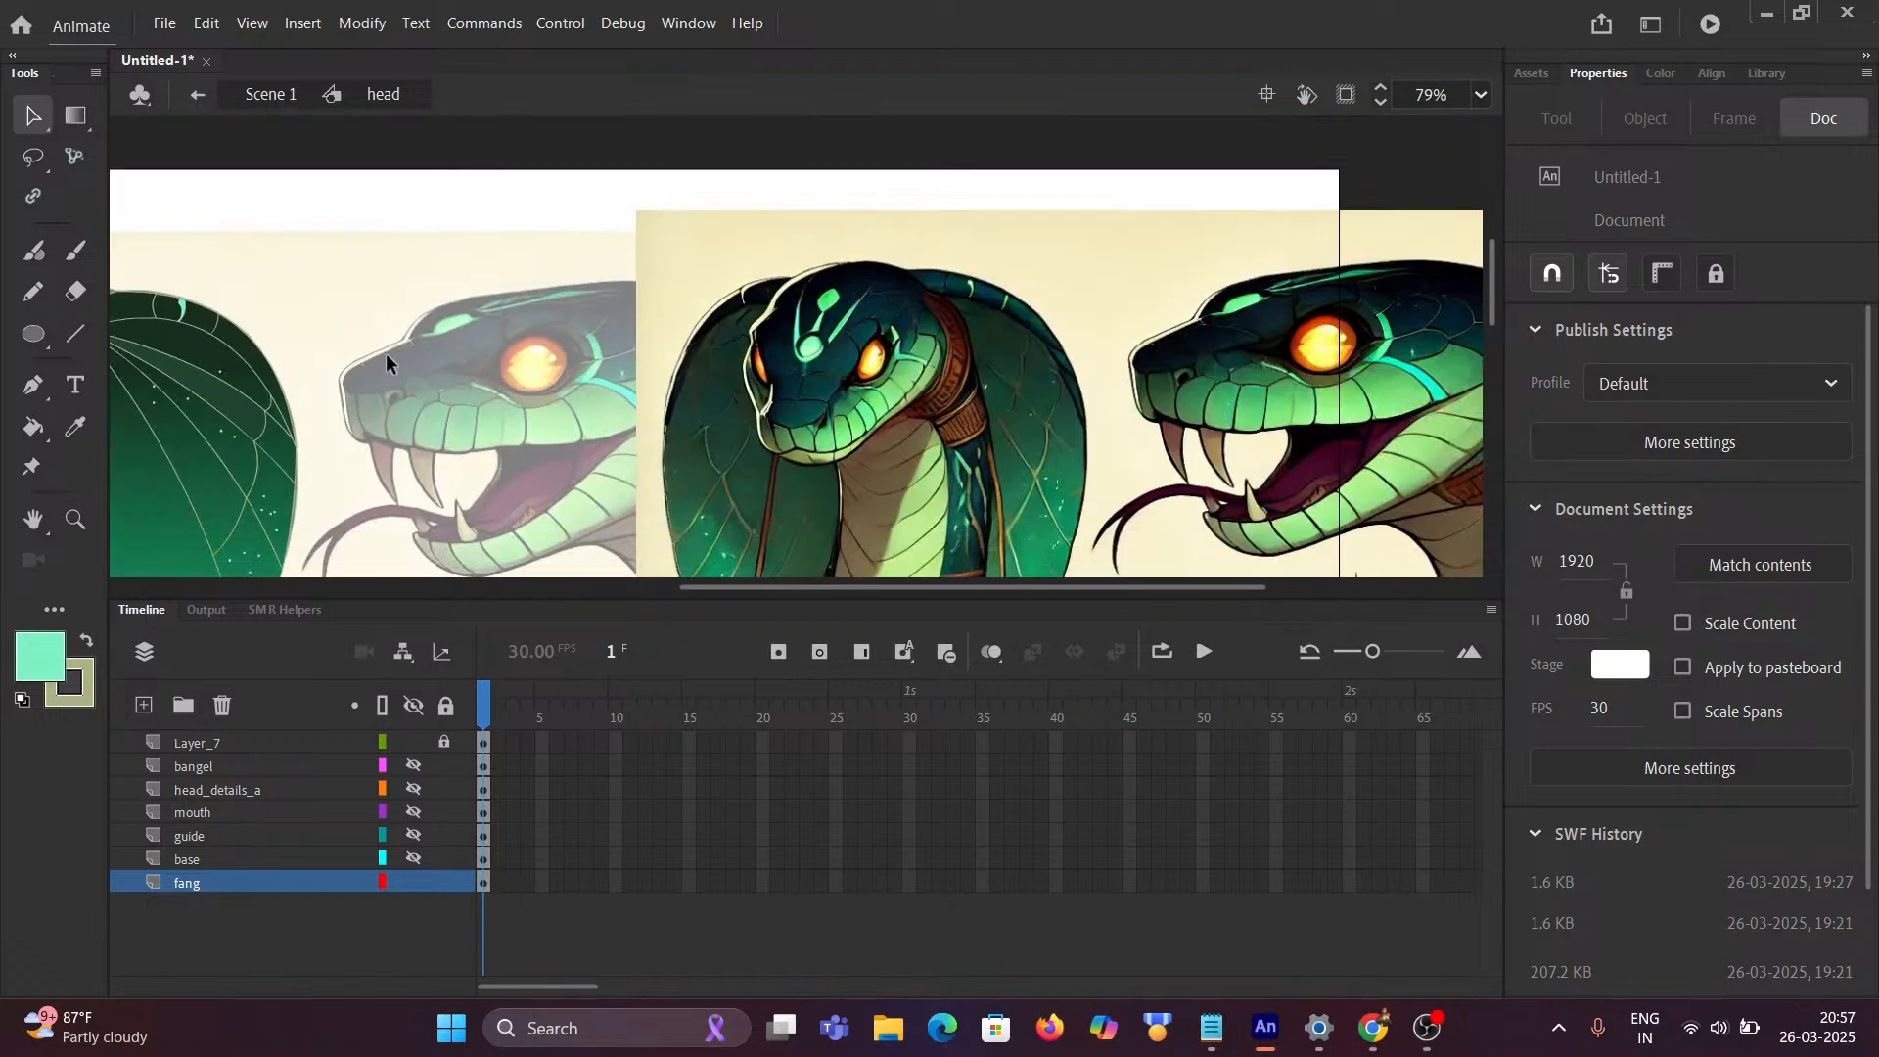
scroll(386, 354, up, 5)
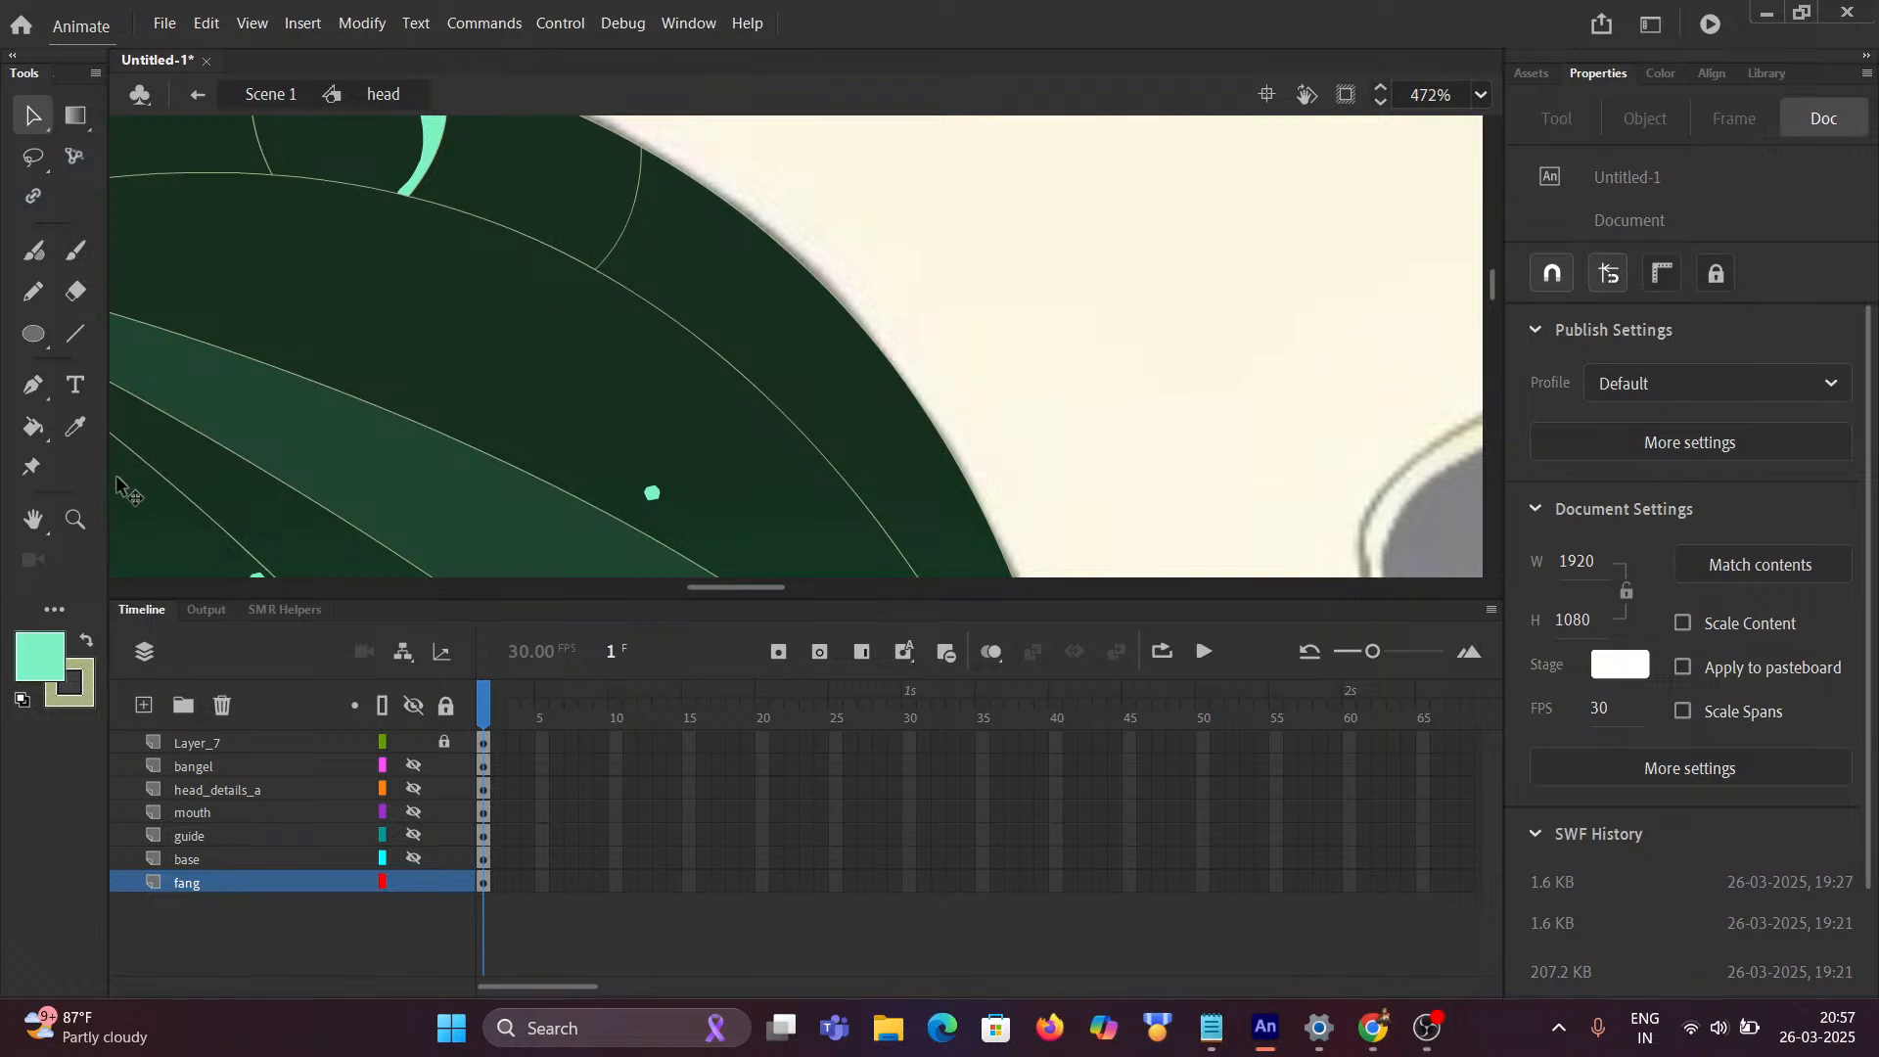
Step: Paint a mint-green highlight with the Classic Brush inside the selected hood-rim segment, along its curved outer dividing line
click(77, 250)
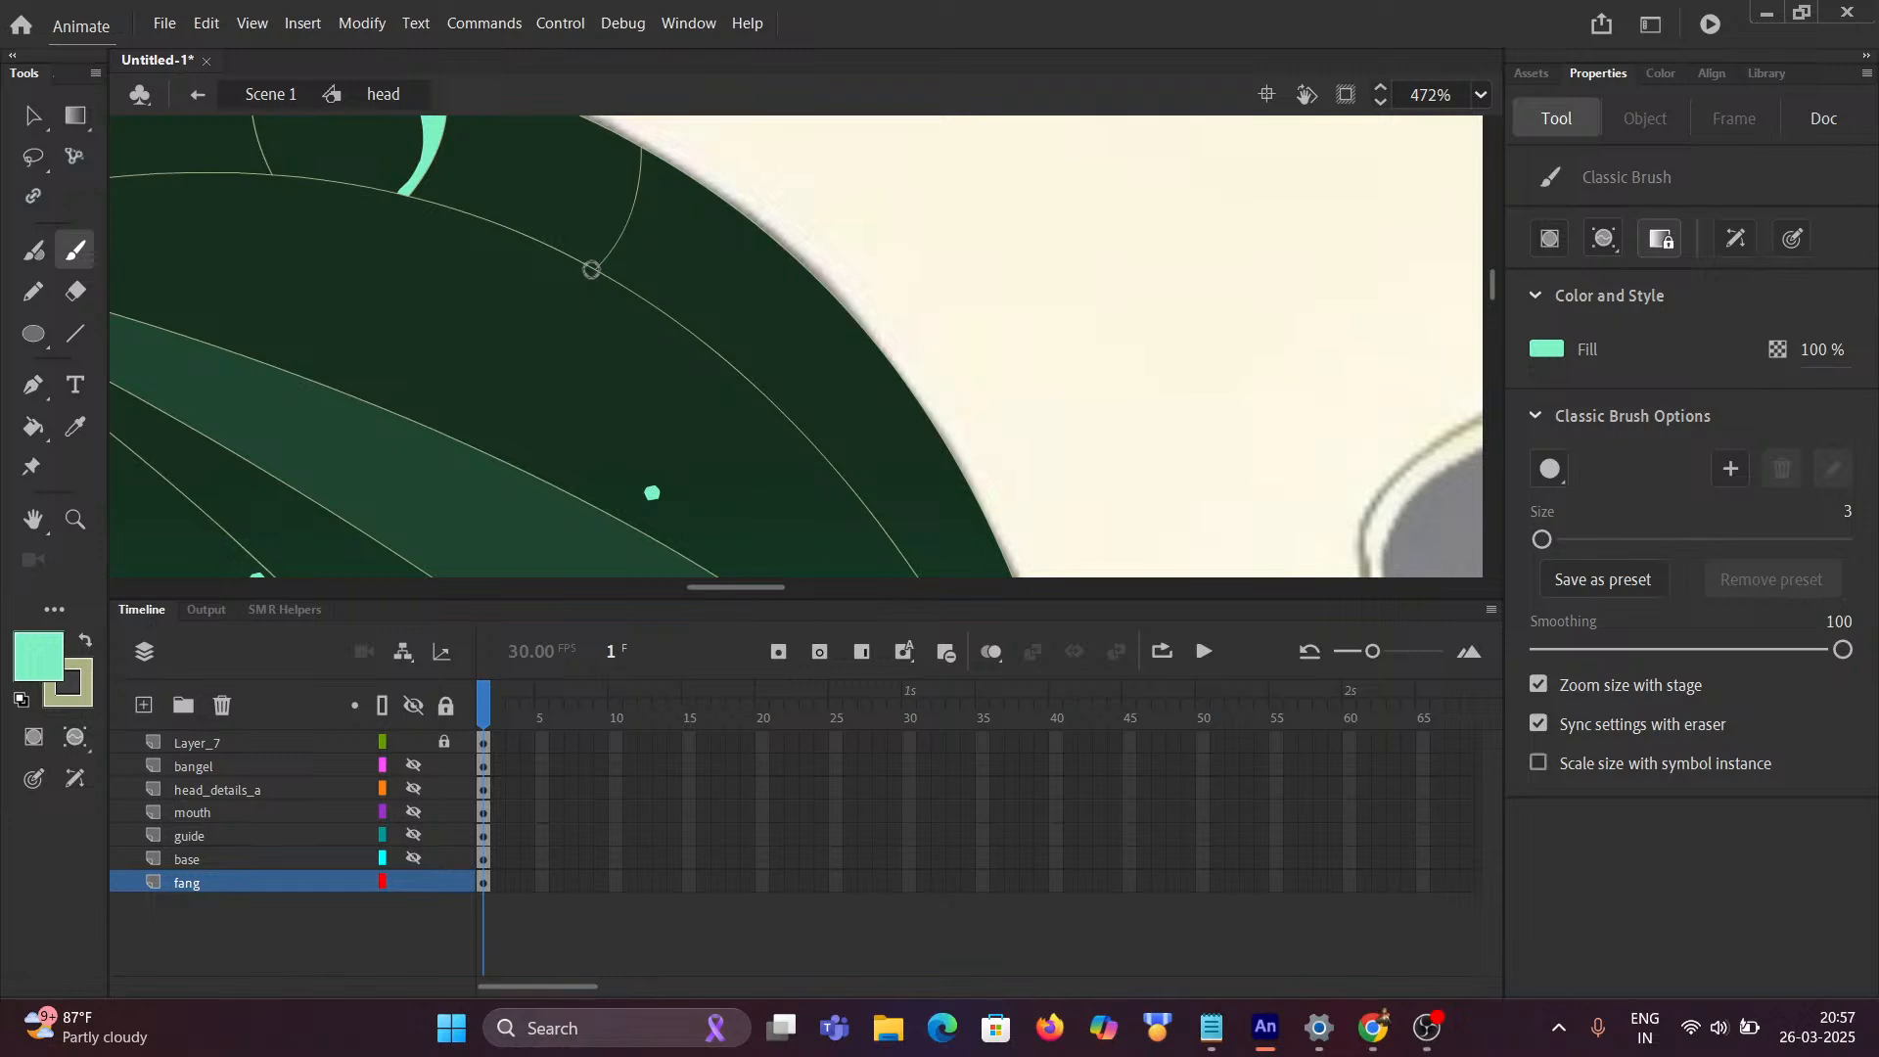
click(32, 116)
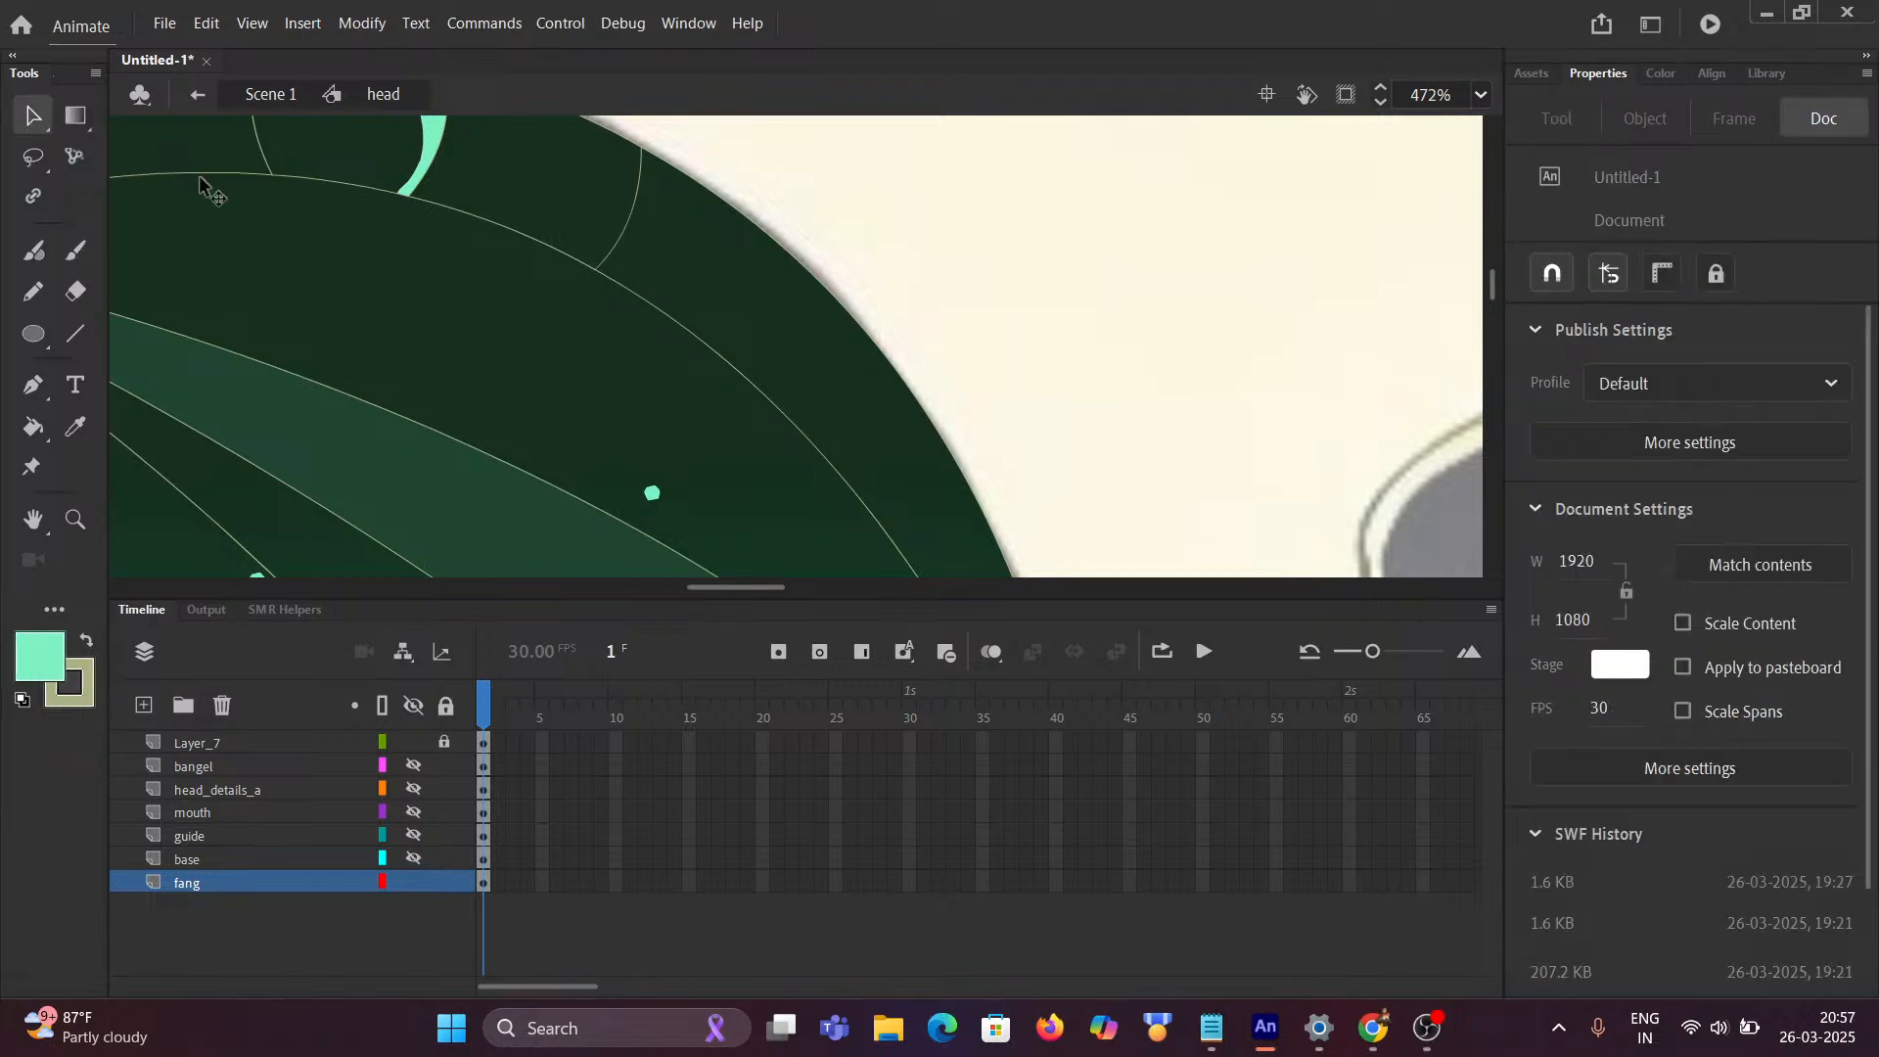
click(544, 175)
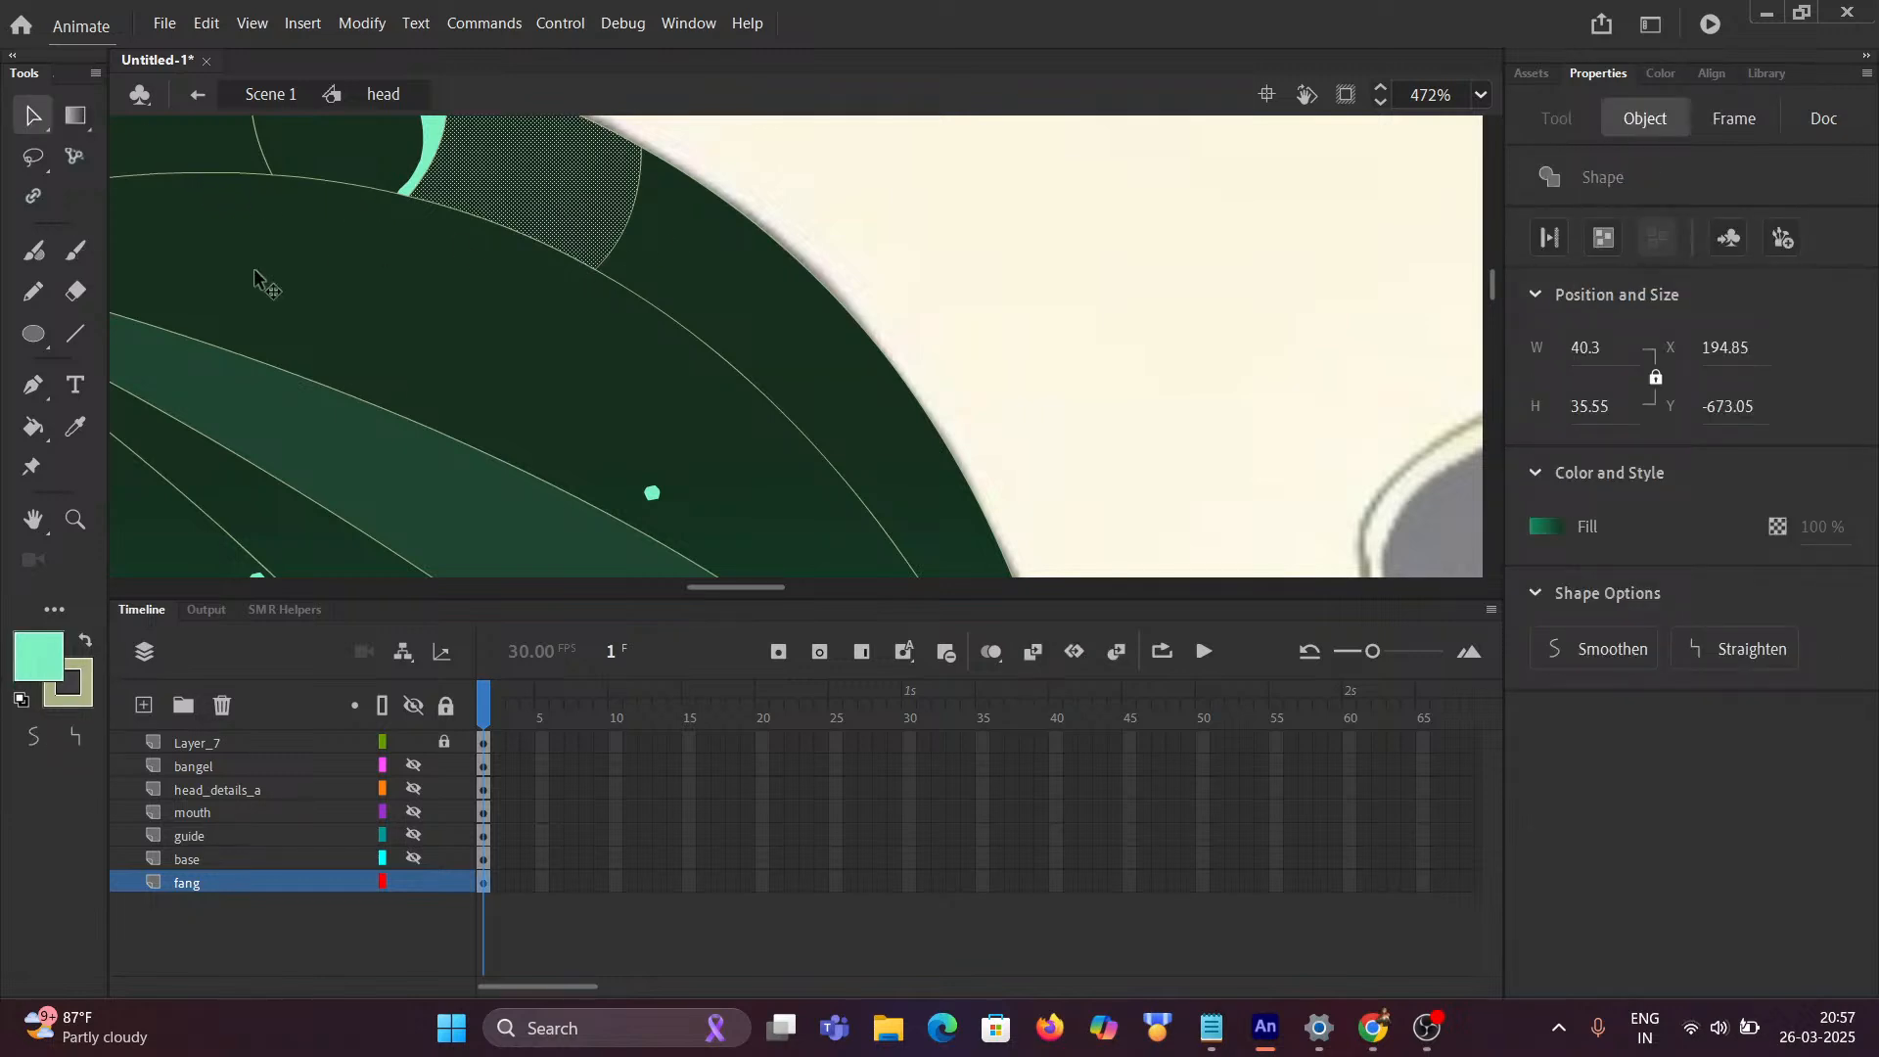
click(75, 250)
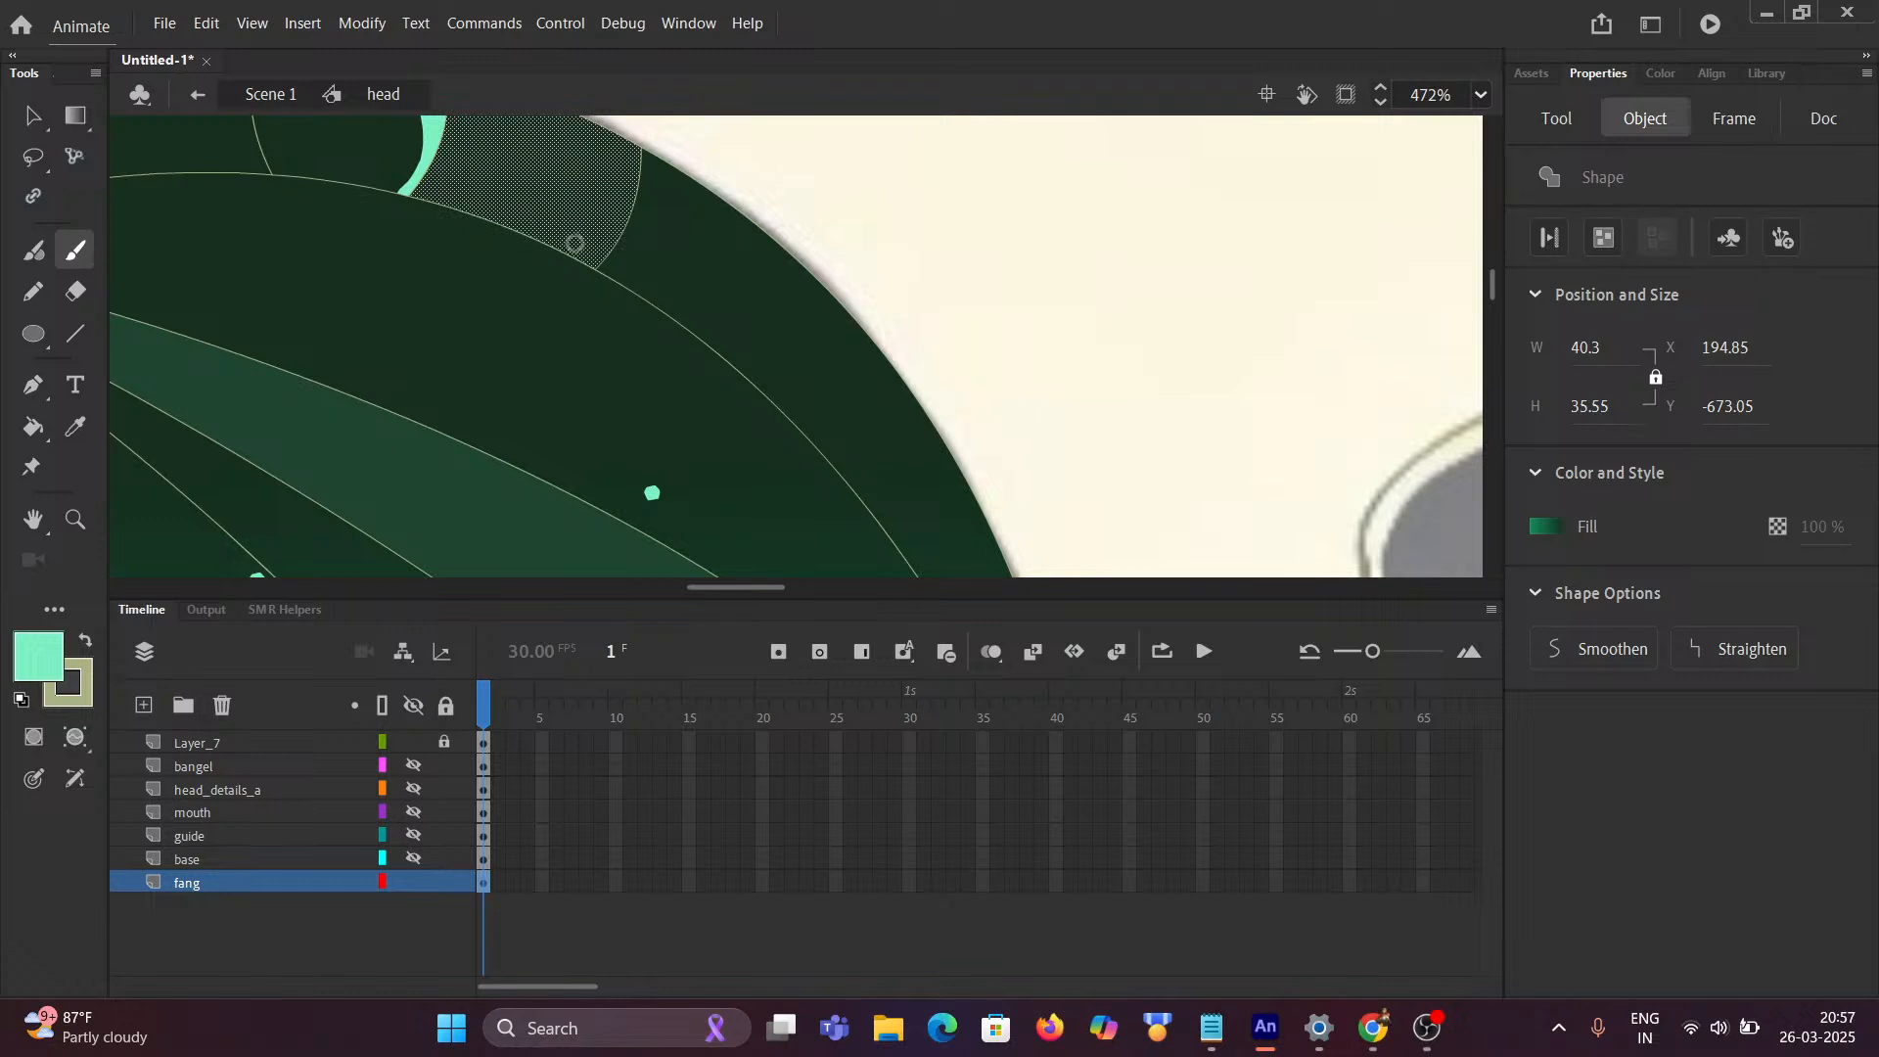
mouse_move(585, 274)
mouse_down()
mouse_move(641, 191)
mouse_move(650, 129)
mouse_up()
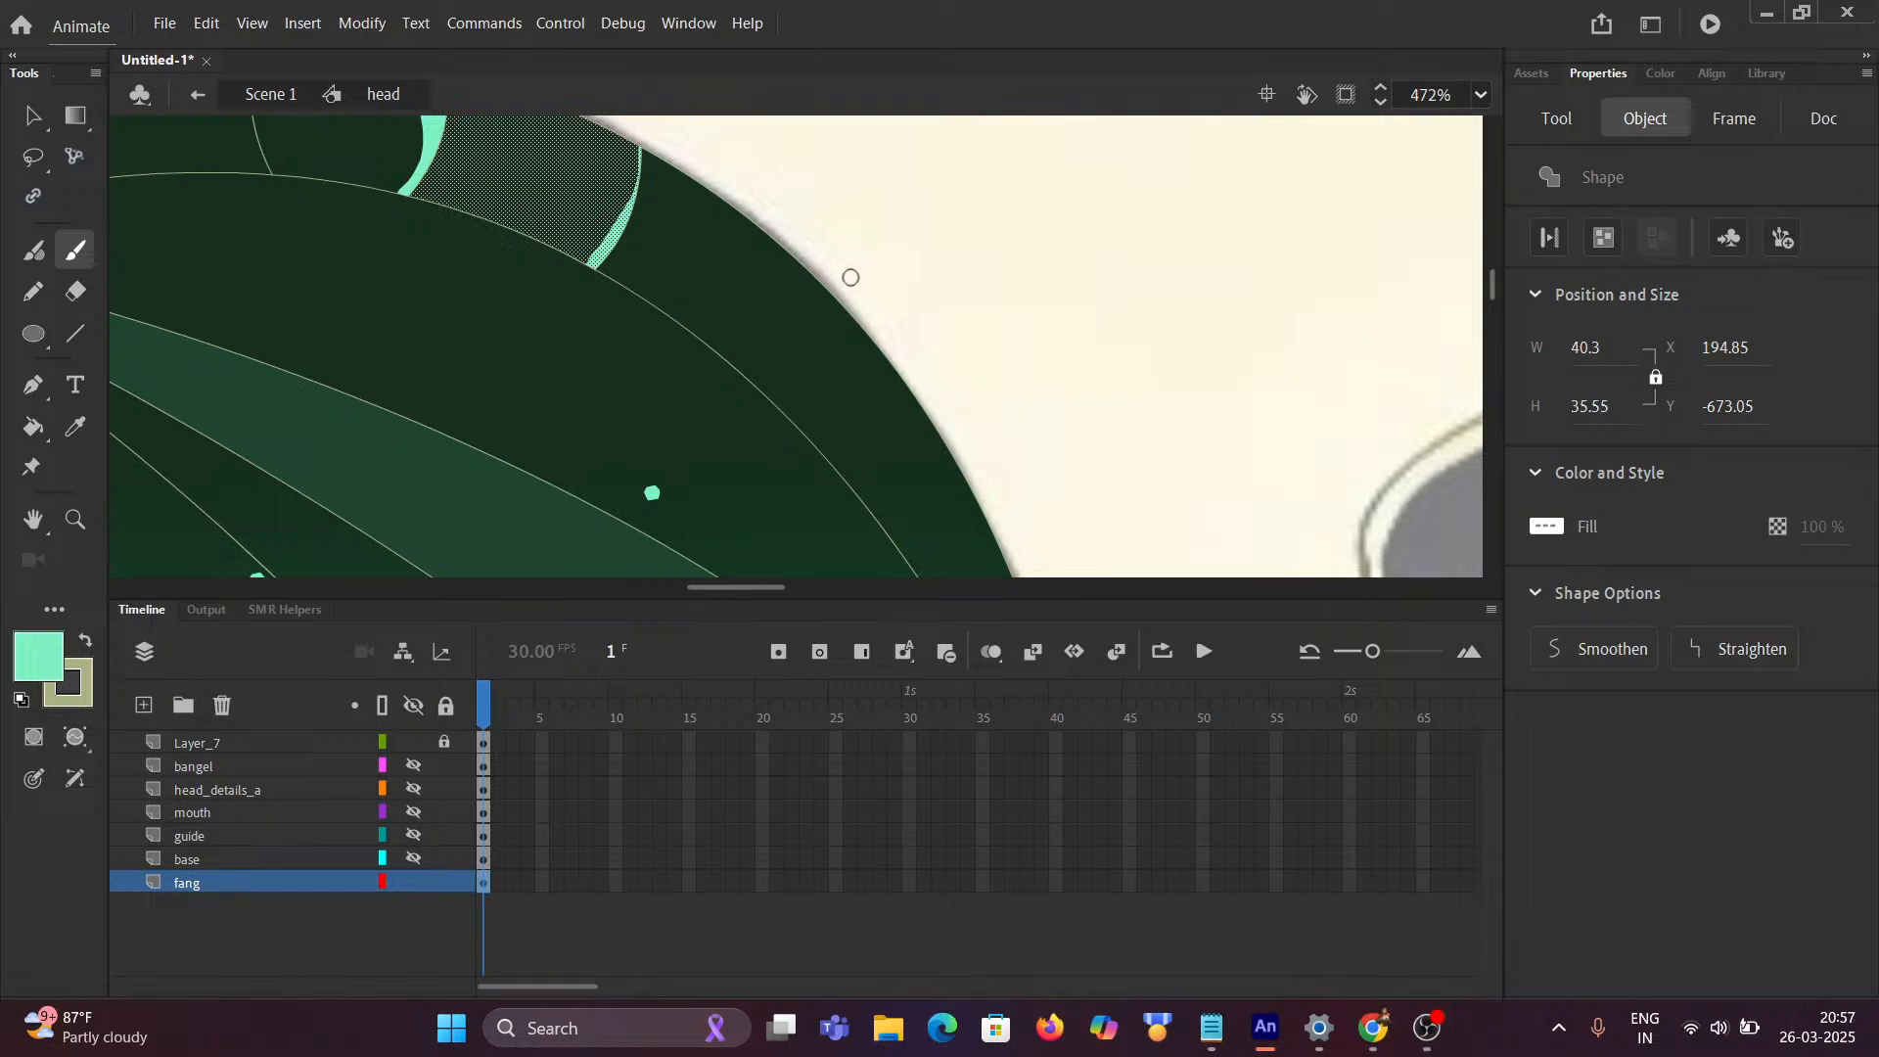
click(27, 118)
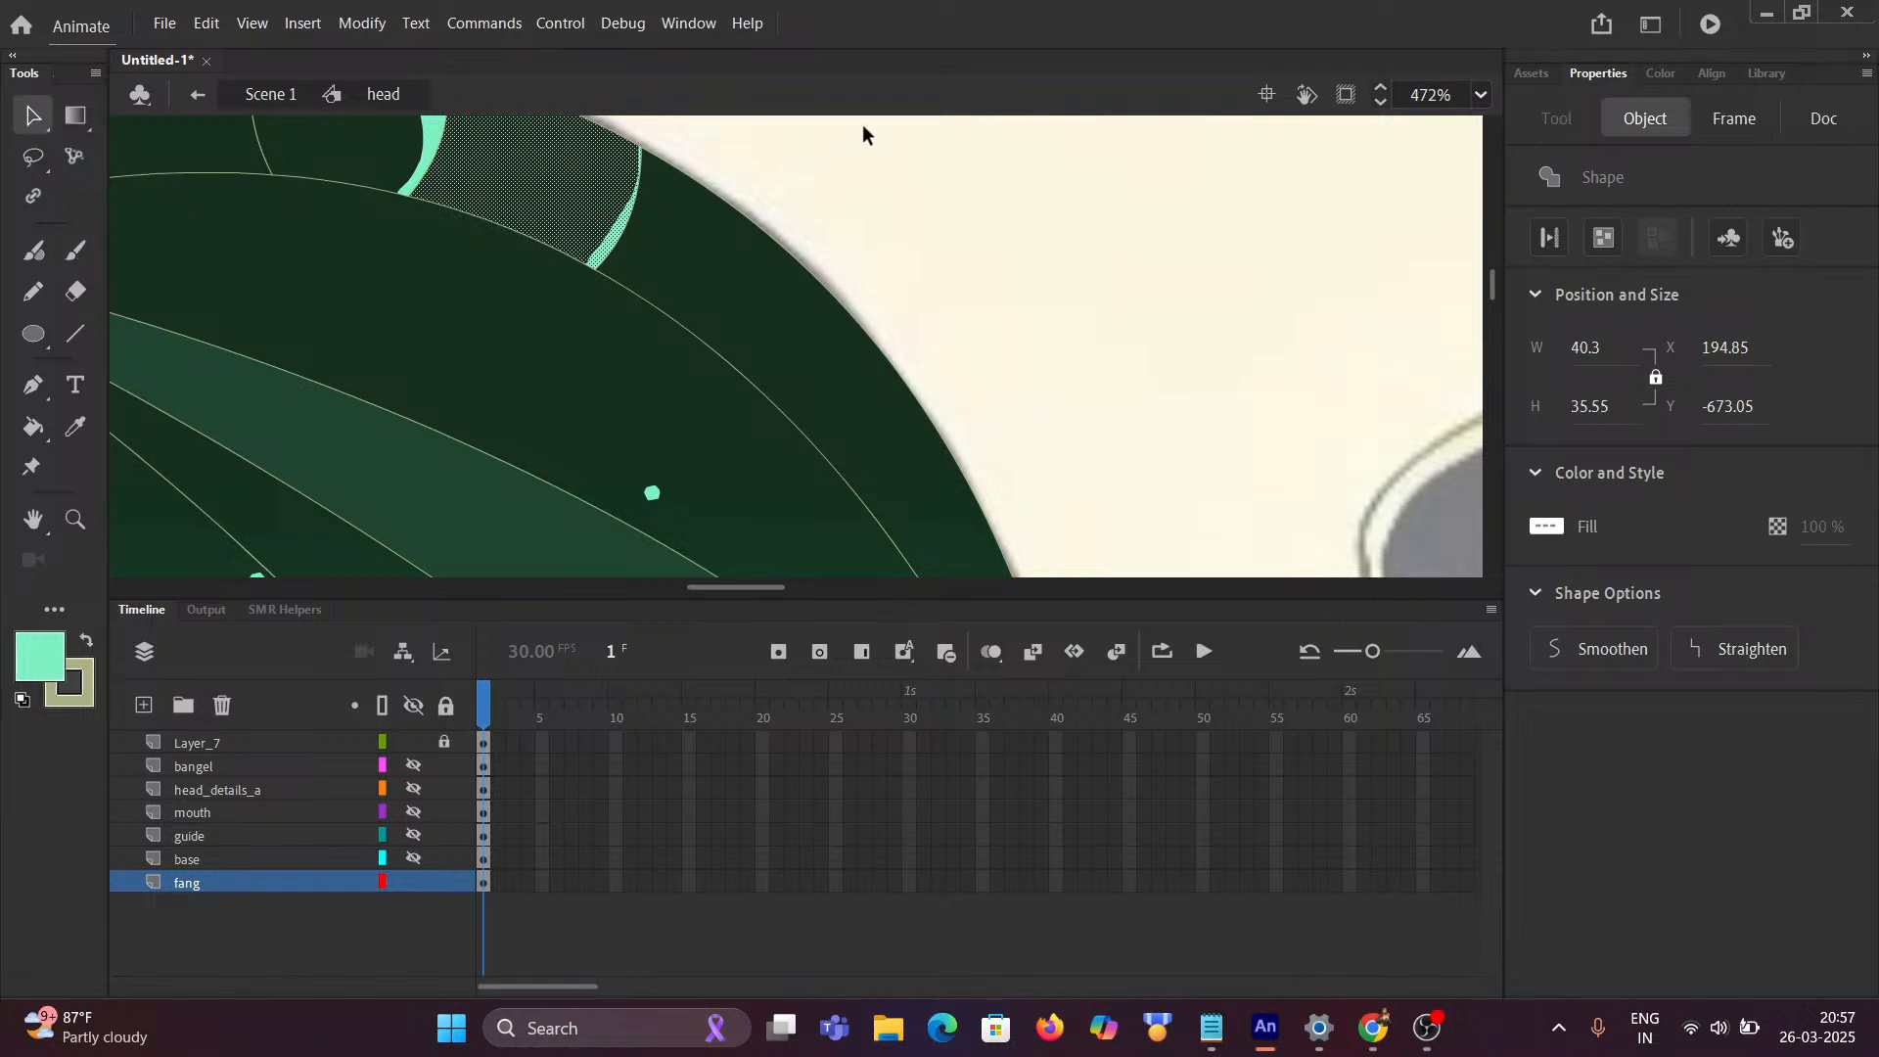
click(892, 186)
Step: Examine the coloured hood with its veins, speckles and highlights against the cobra reference artwork
scroll(855, 219, down, 5)
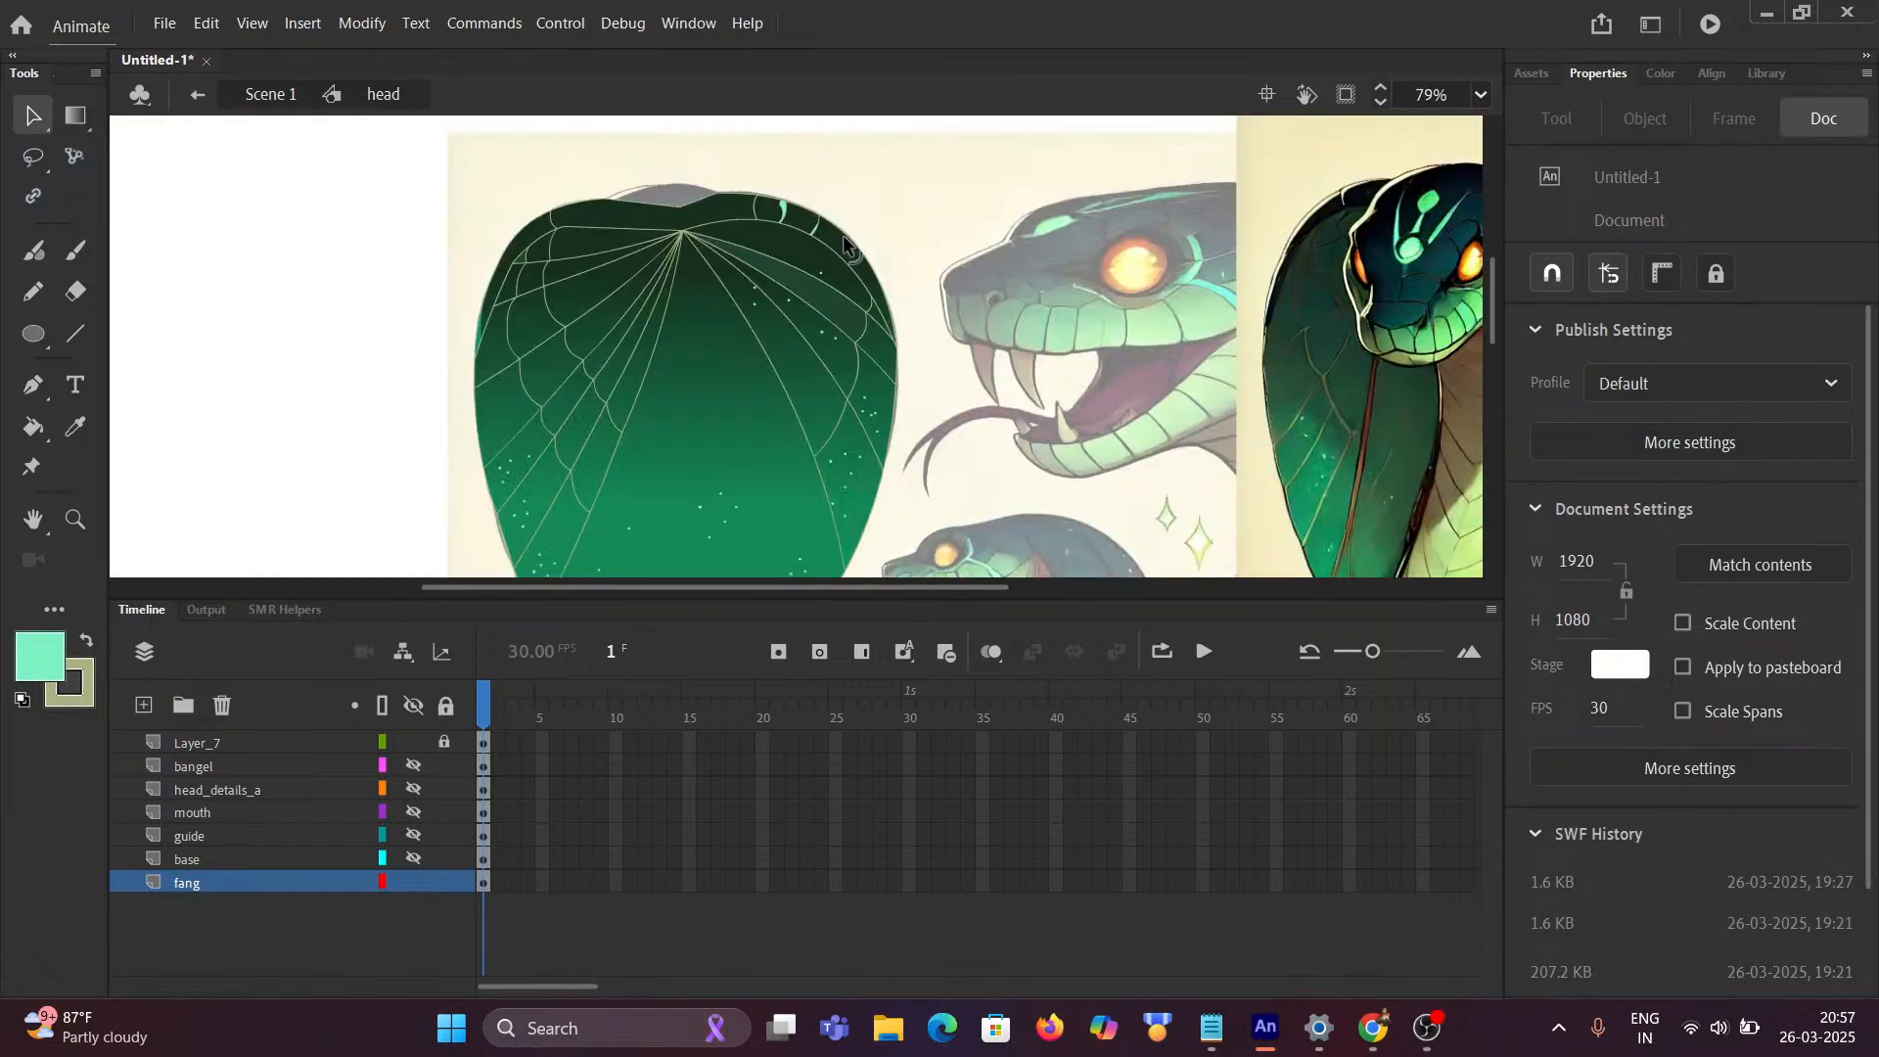
scroll(748, 440, up, 2)
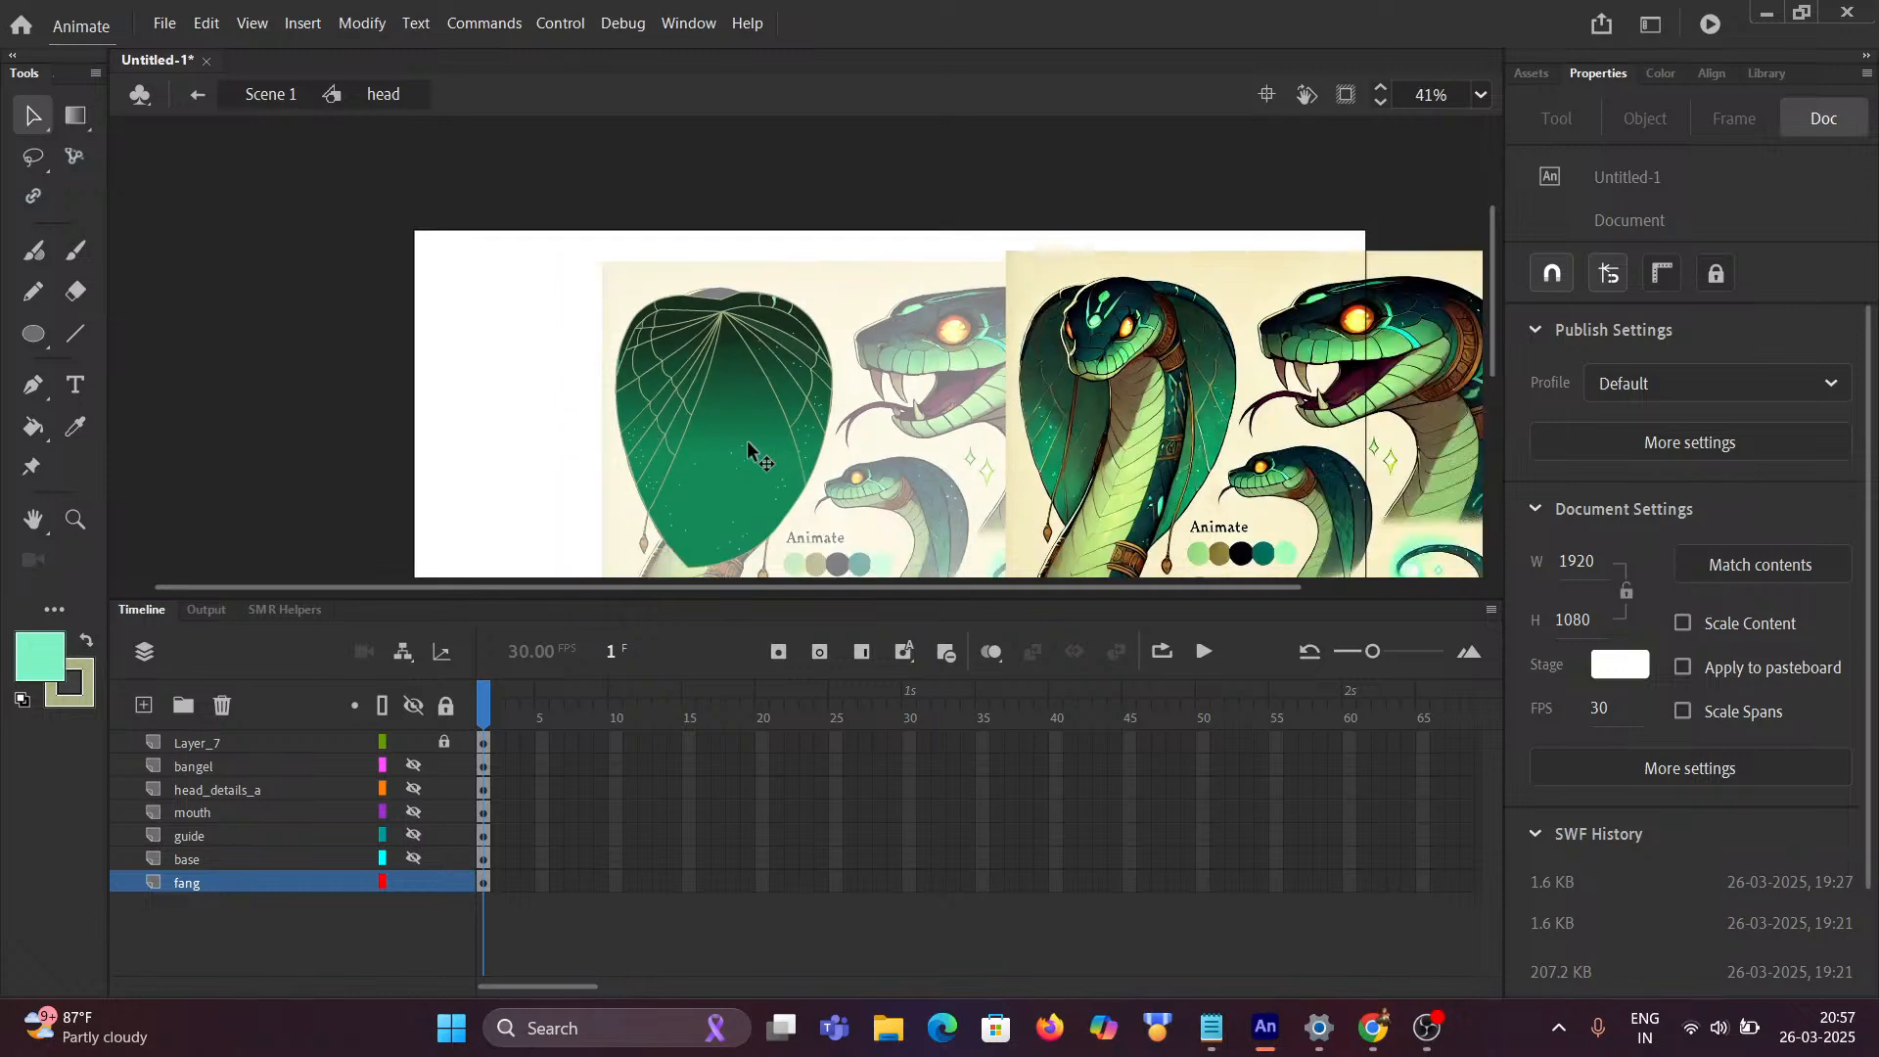
scroll(748, 441, up, 1)
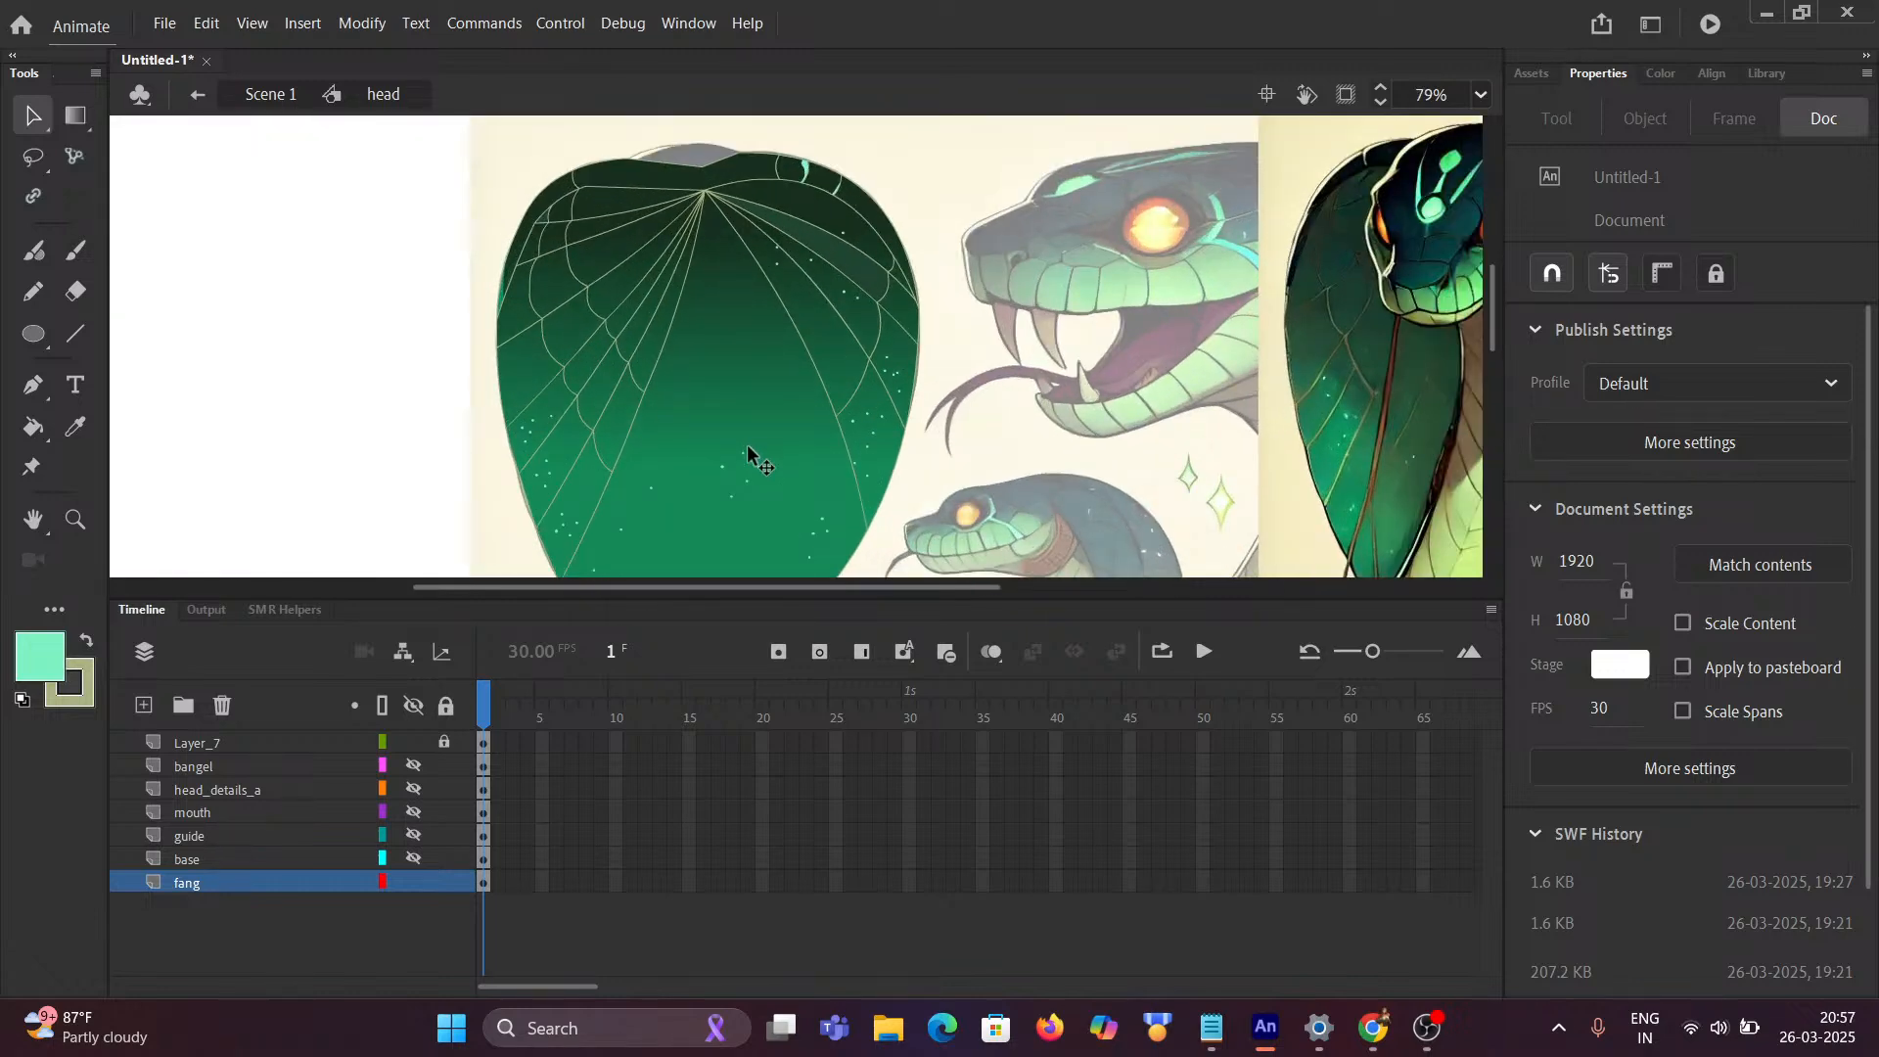
scroll(747, 452, down, 3)
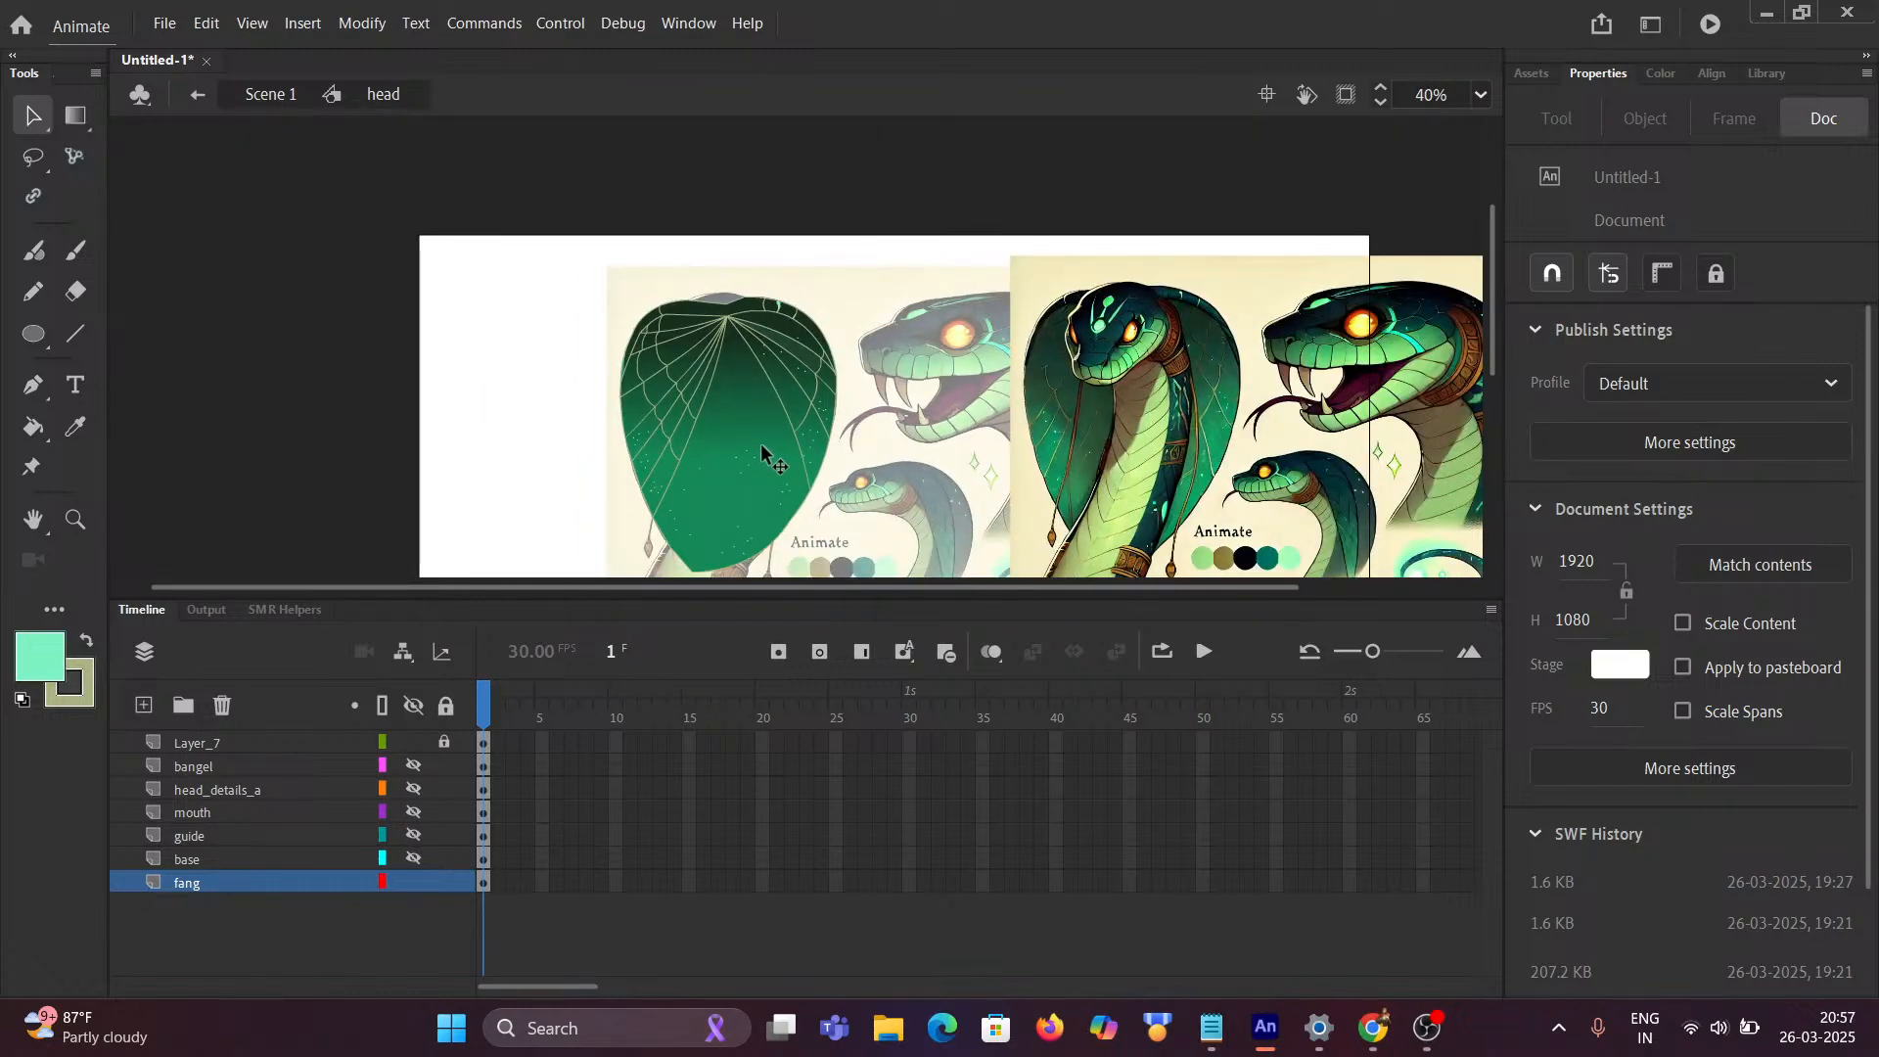
scroll(762, 448, up, 4)
scroll(761, 447, down, 2)
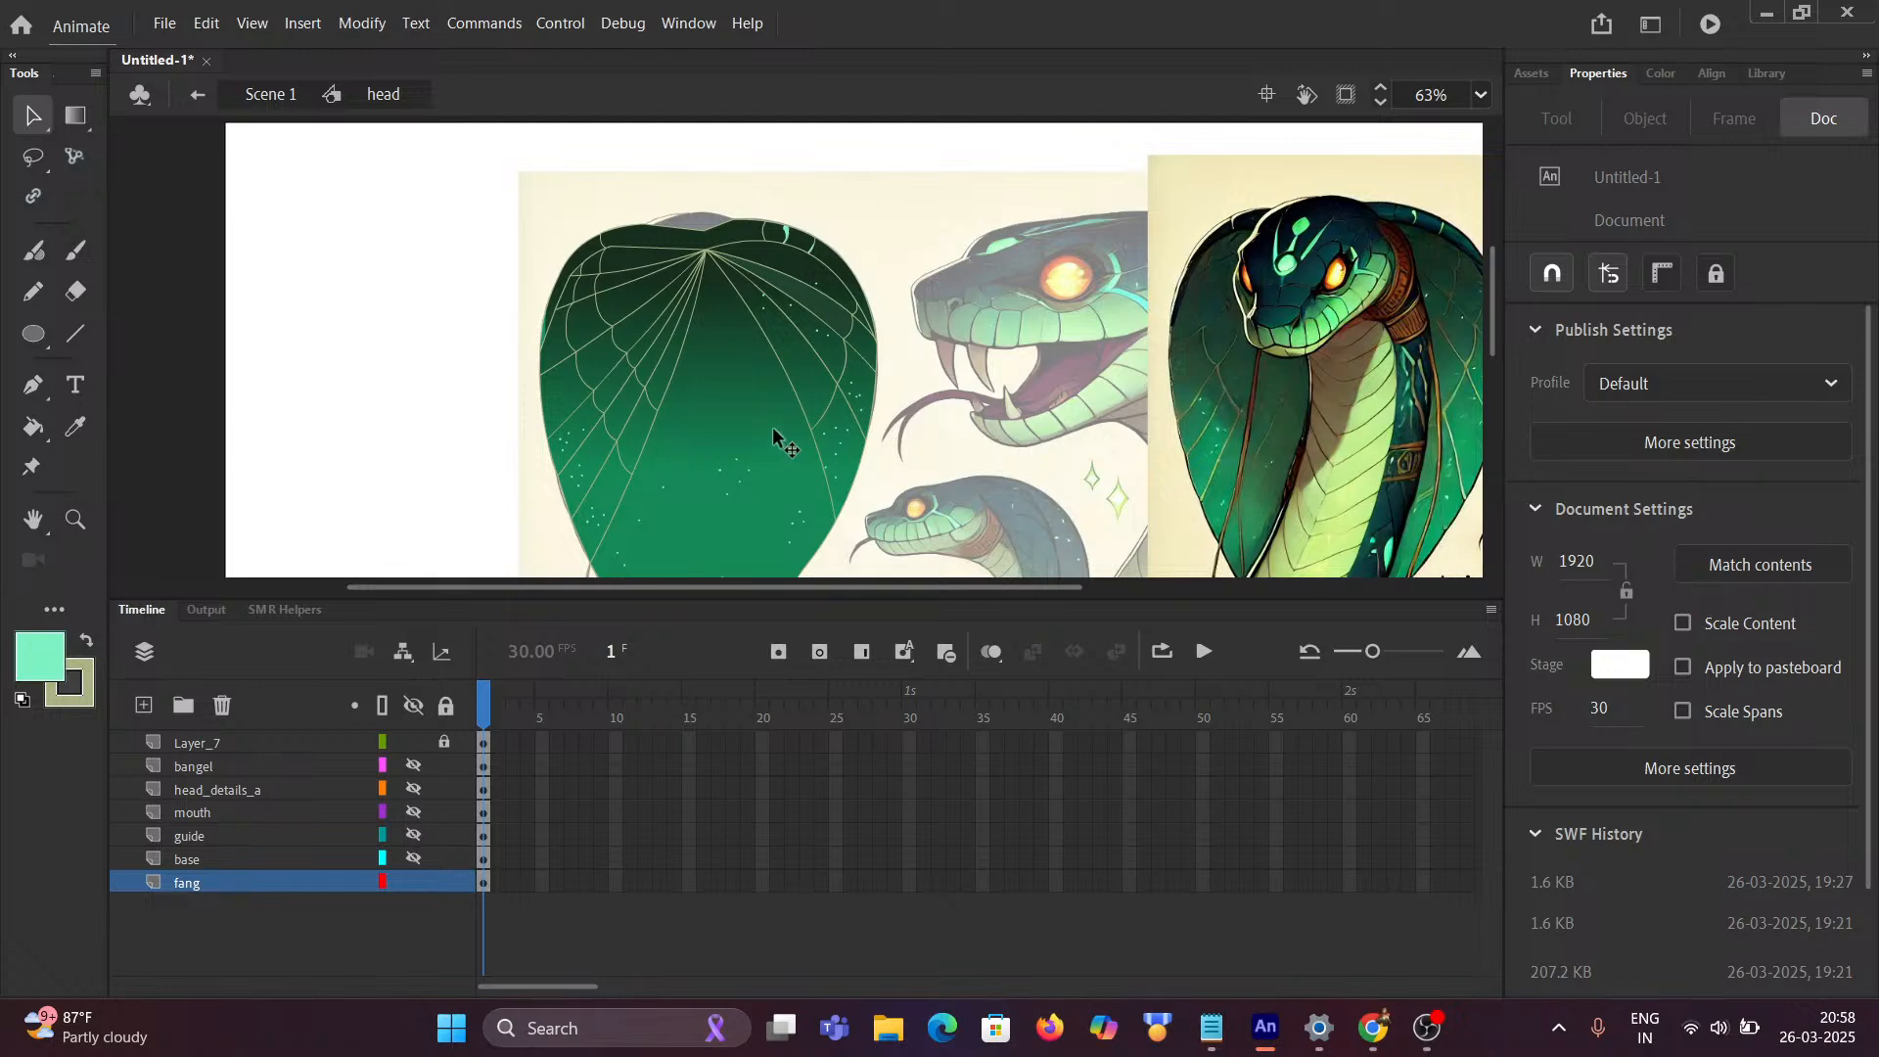
scroll(774, 445, down, 6)
scroll(777, 445, up, 4)
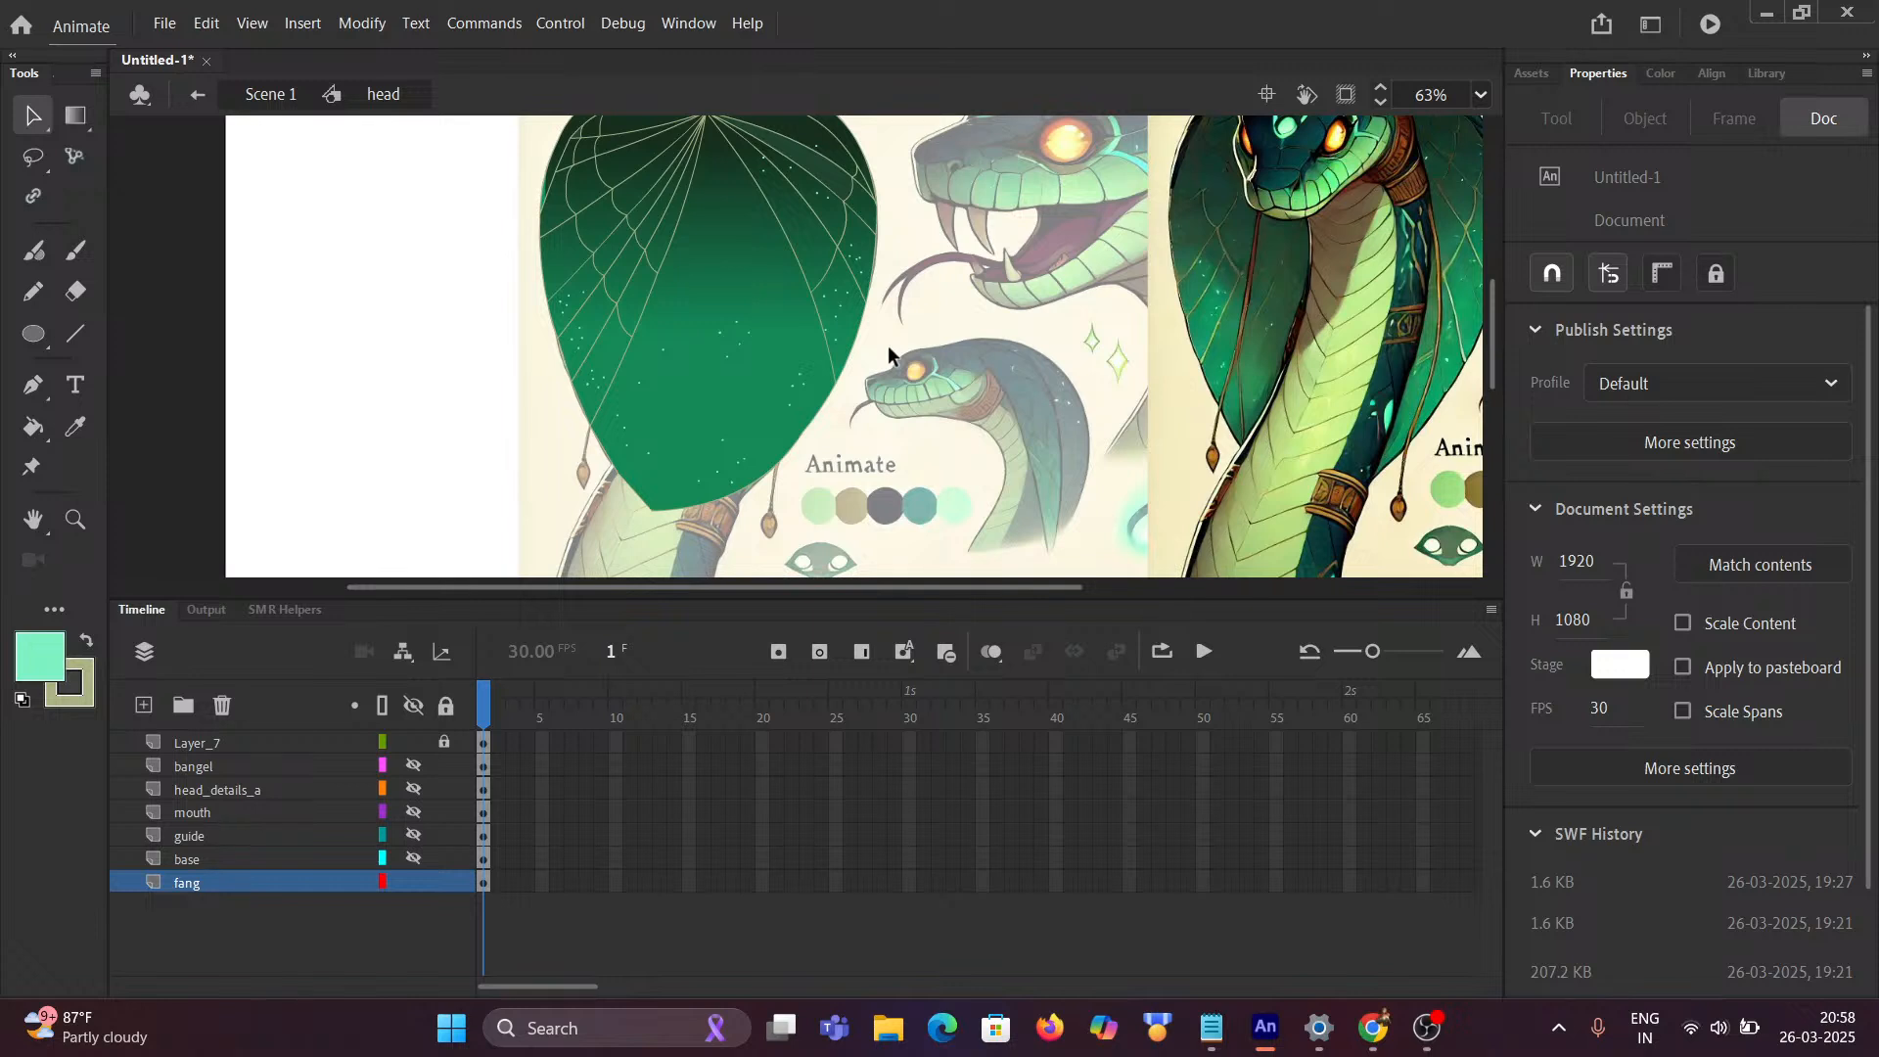
right_click(890, 353)
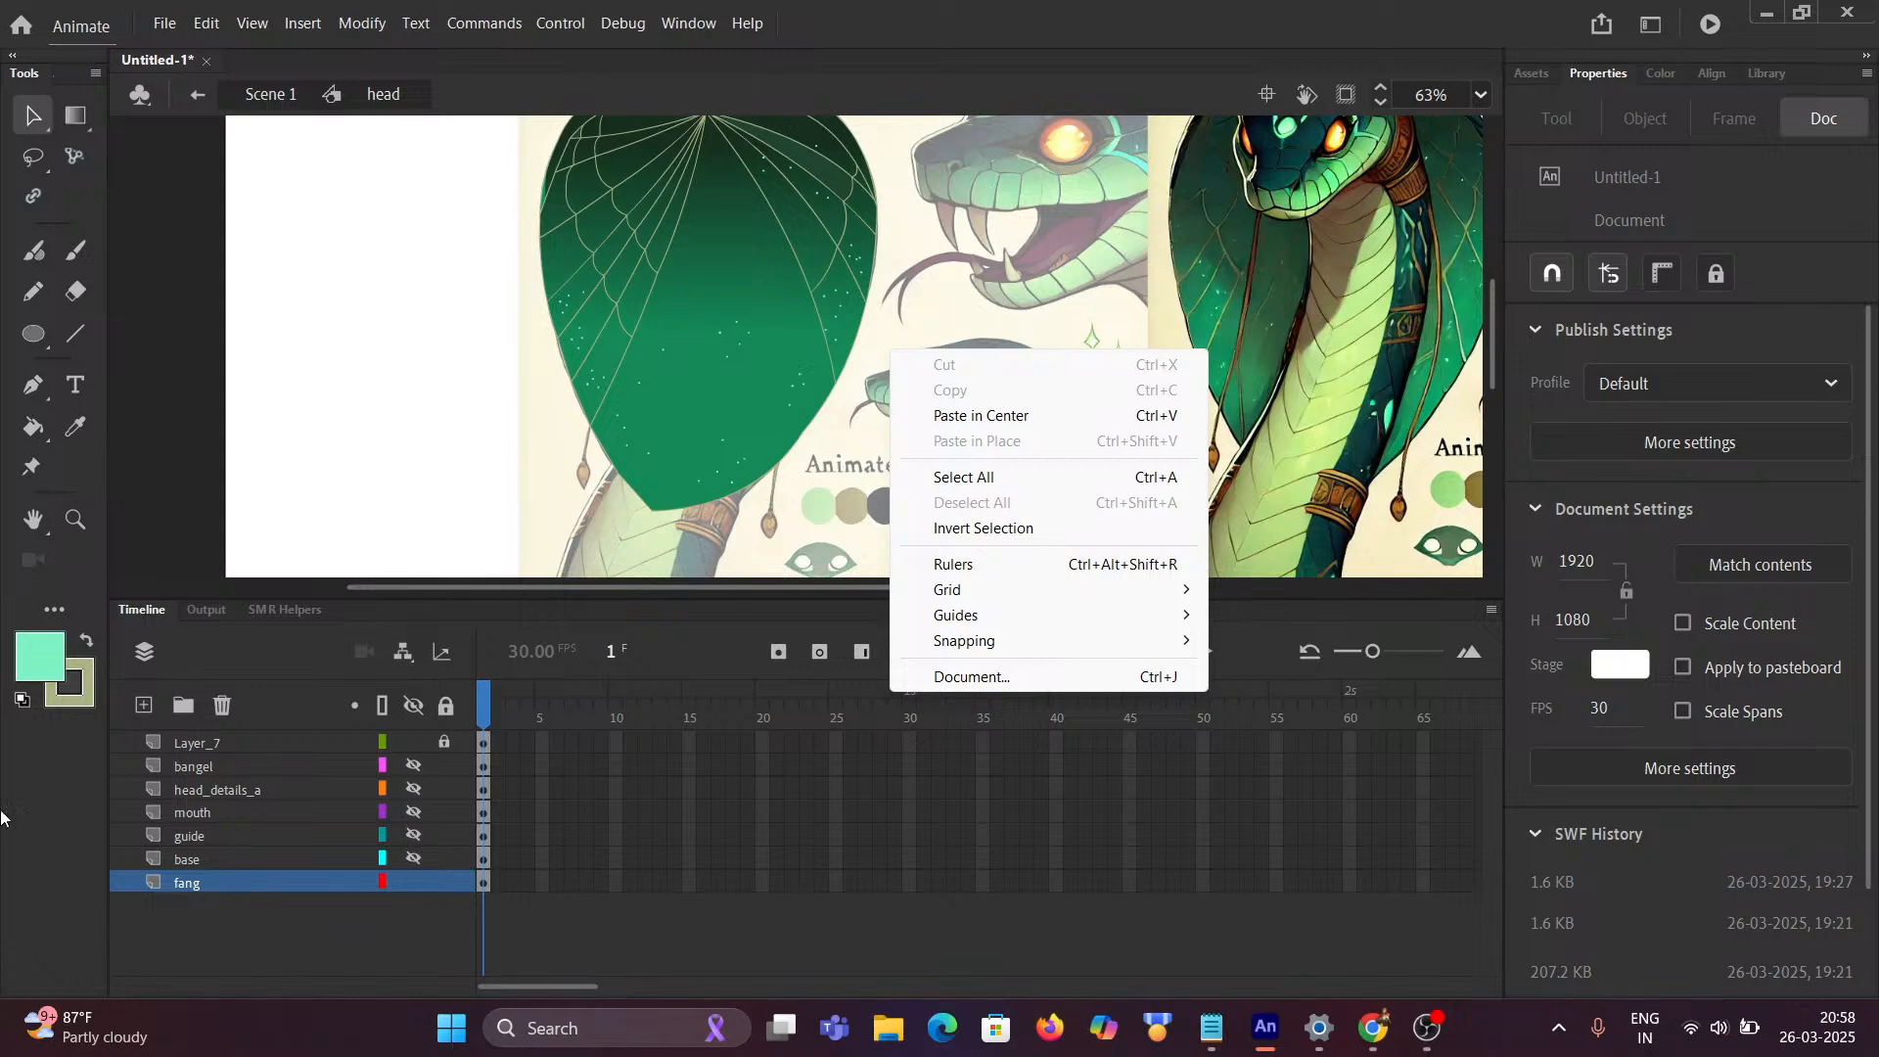
click(484, 390)
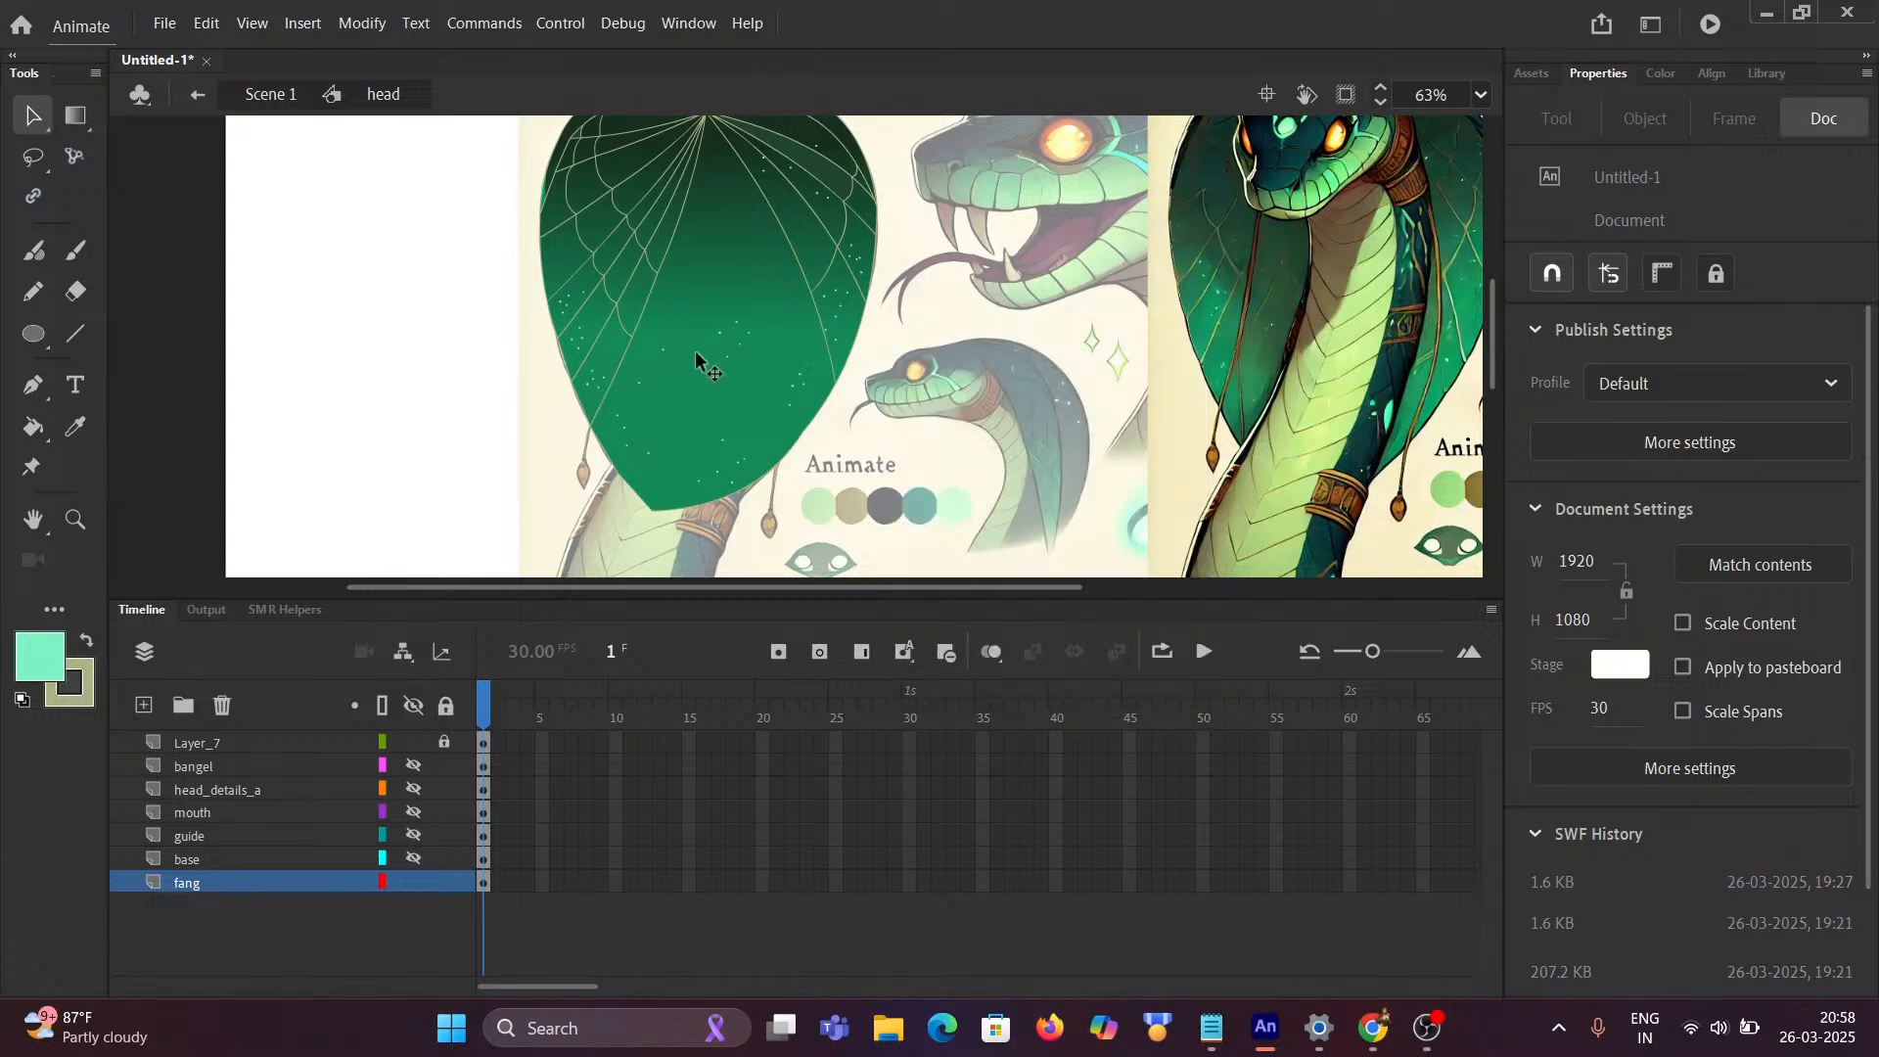
scroll(671, 308, up, 4)
scroll(675, 323, down, 4)
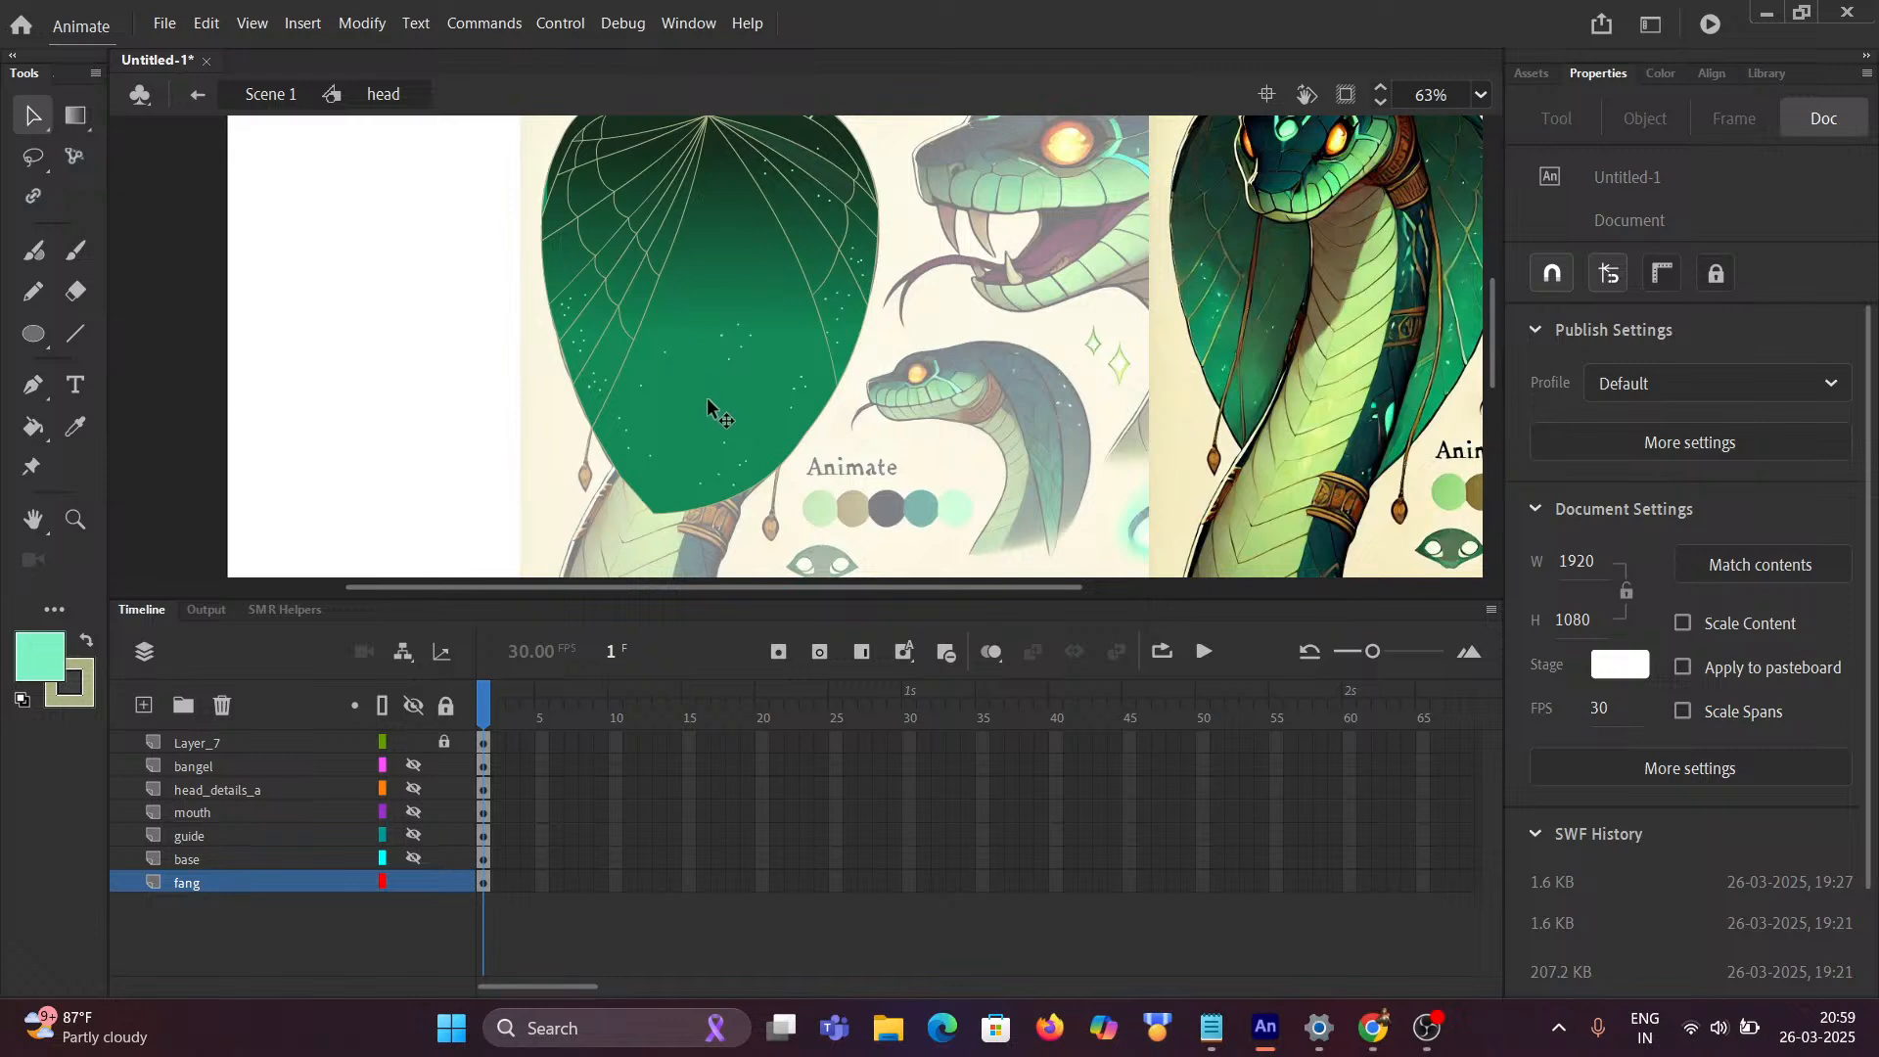
Step: Hide the fang layer, then make the base layer active and visible
click(414, 880)
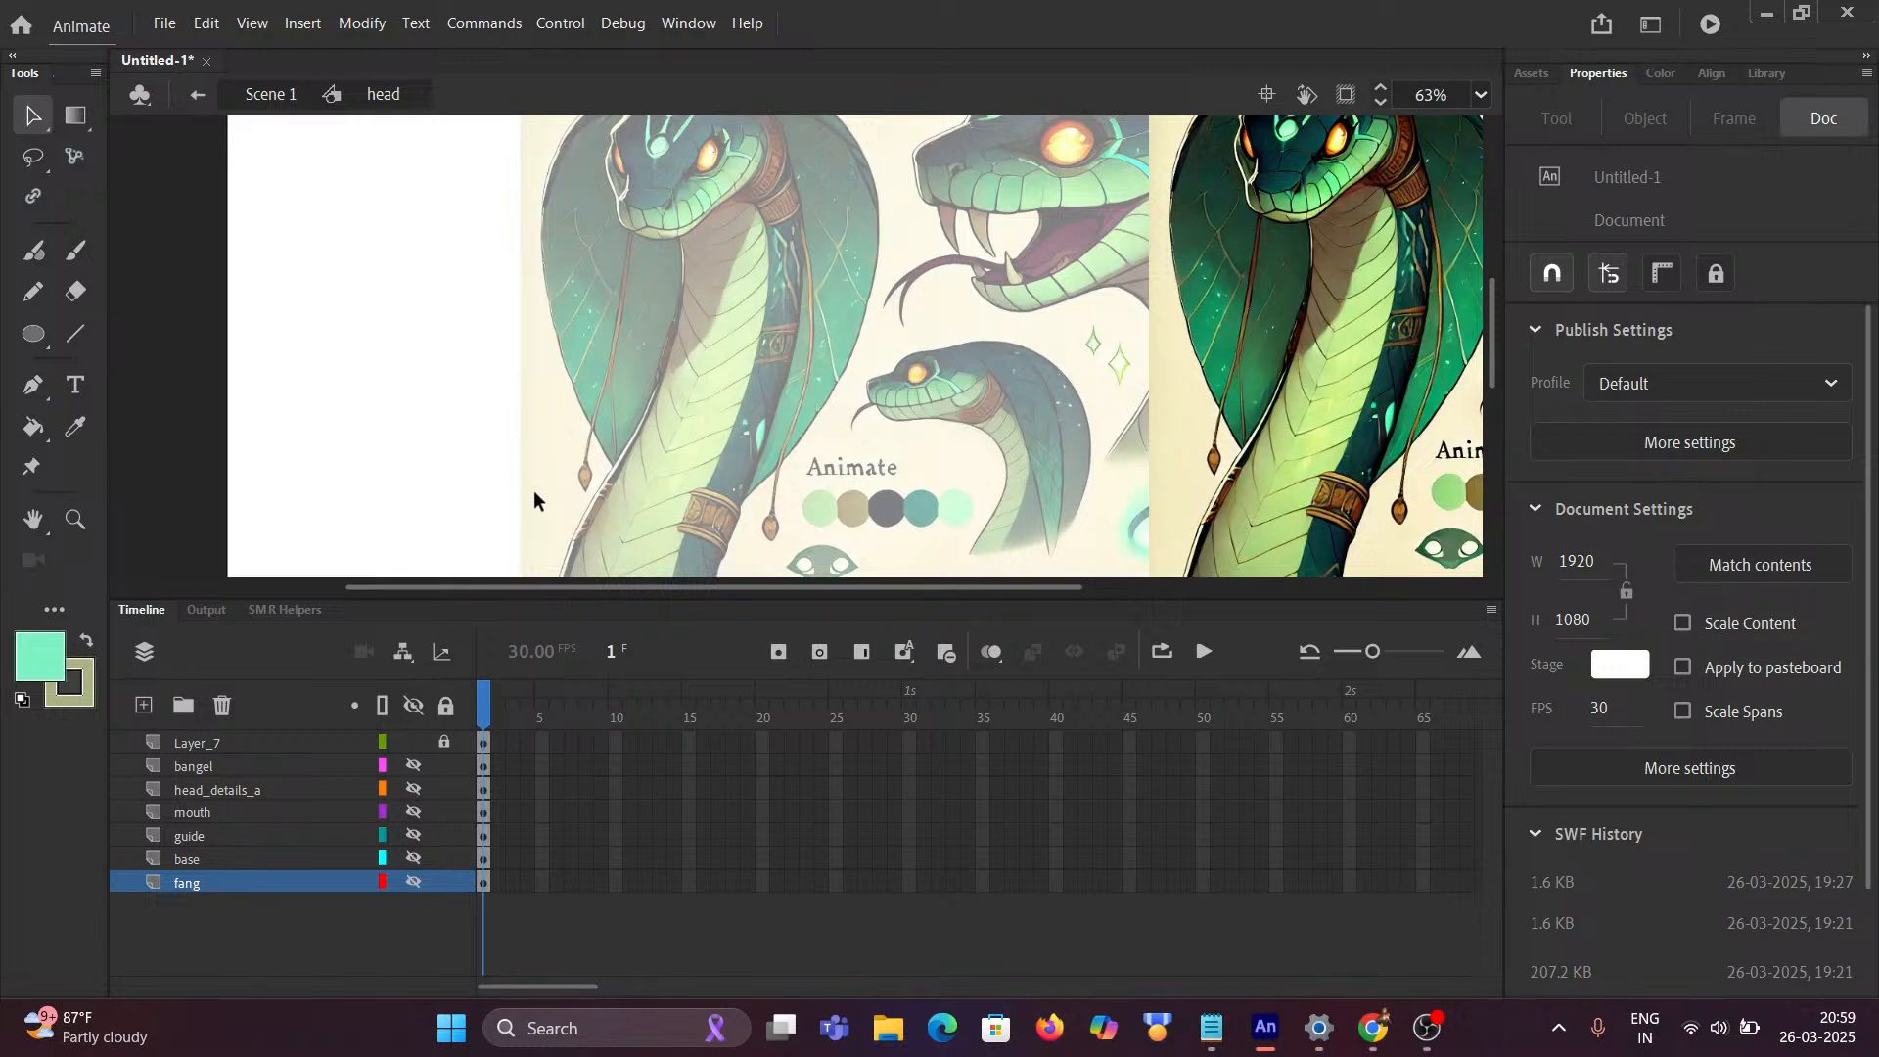
click(221, 865)
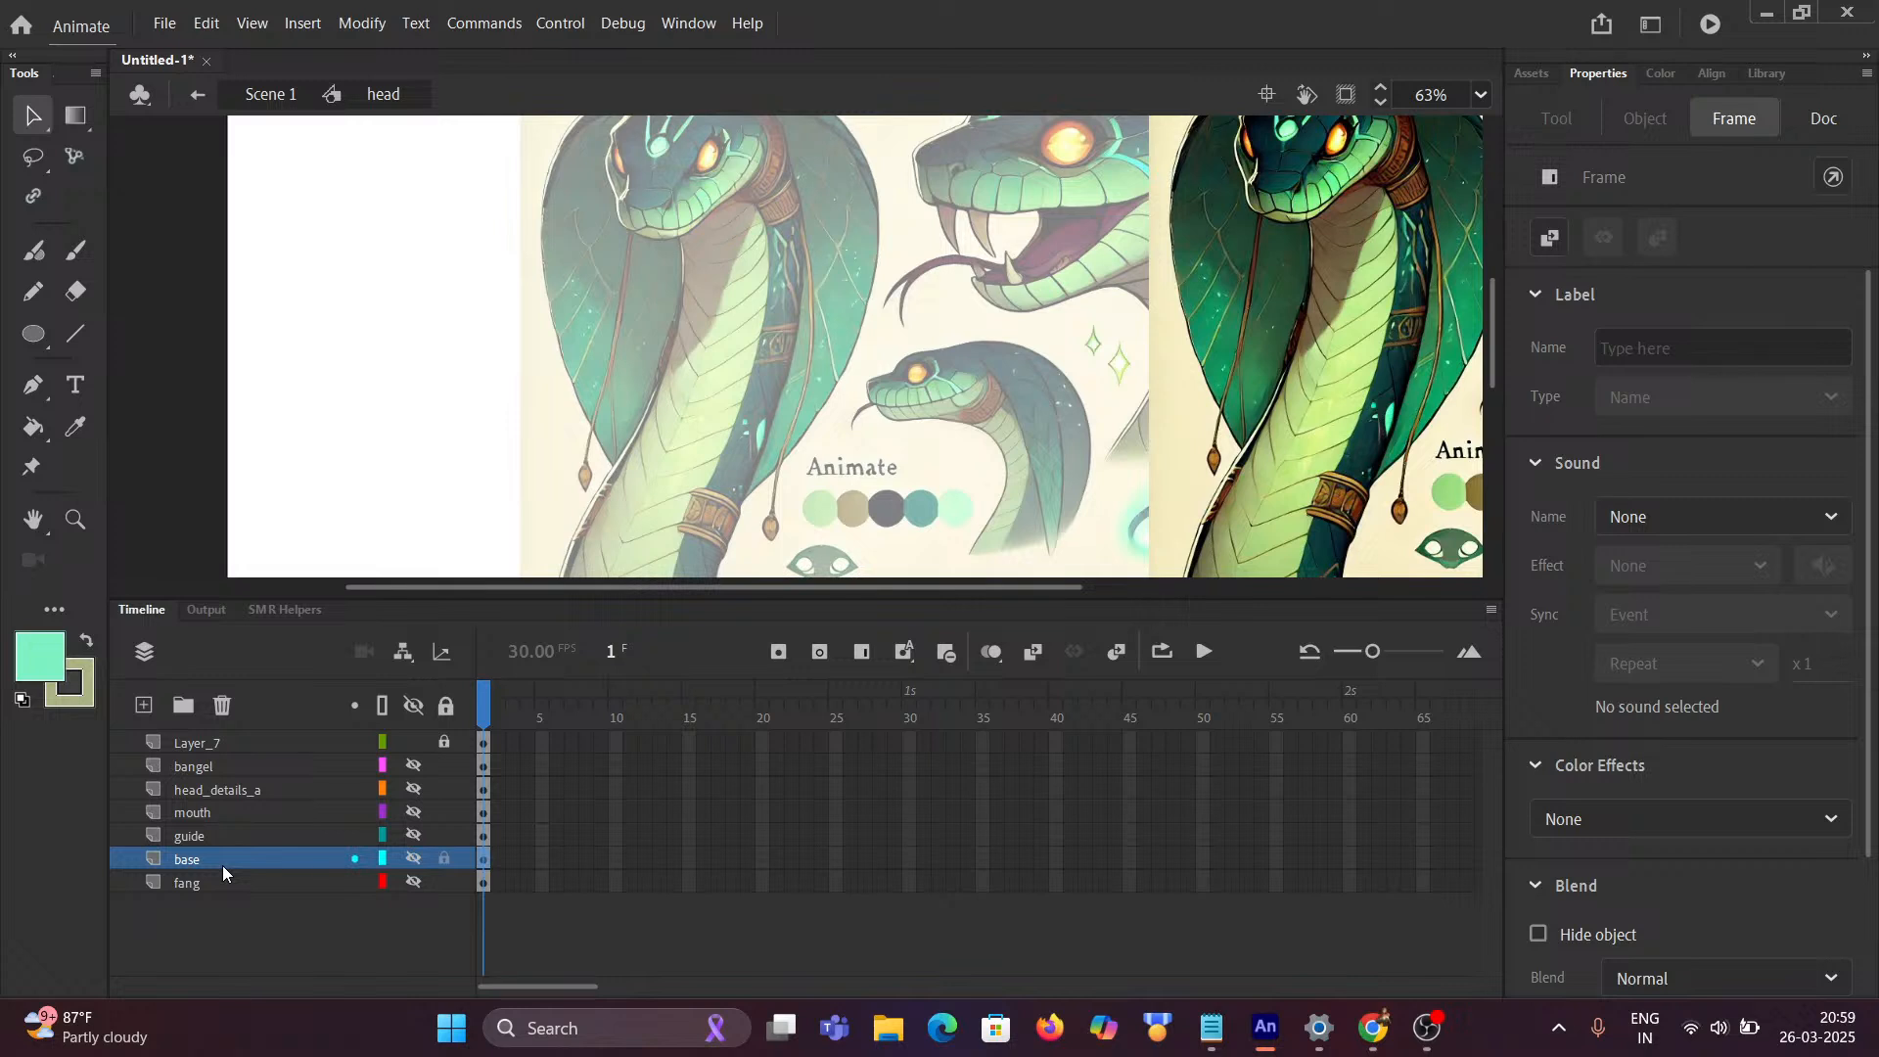
click(412, 860)
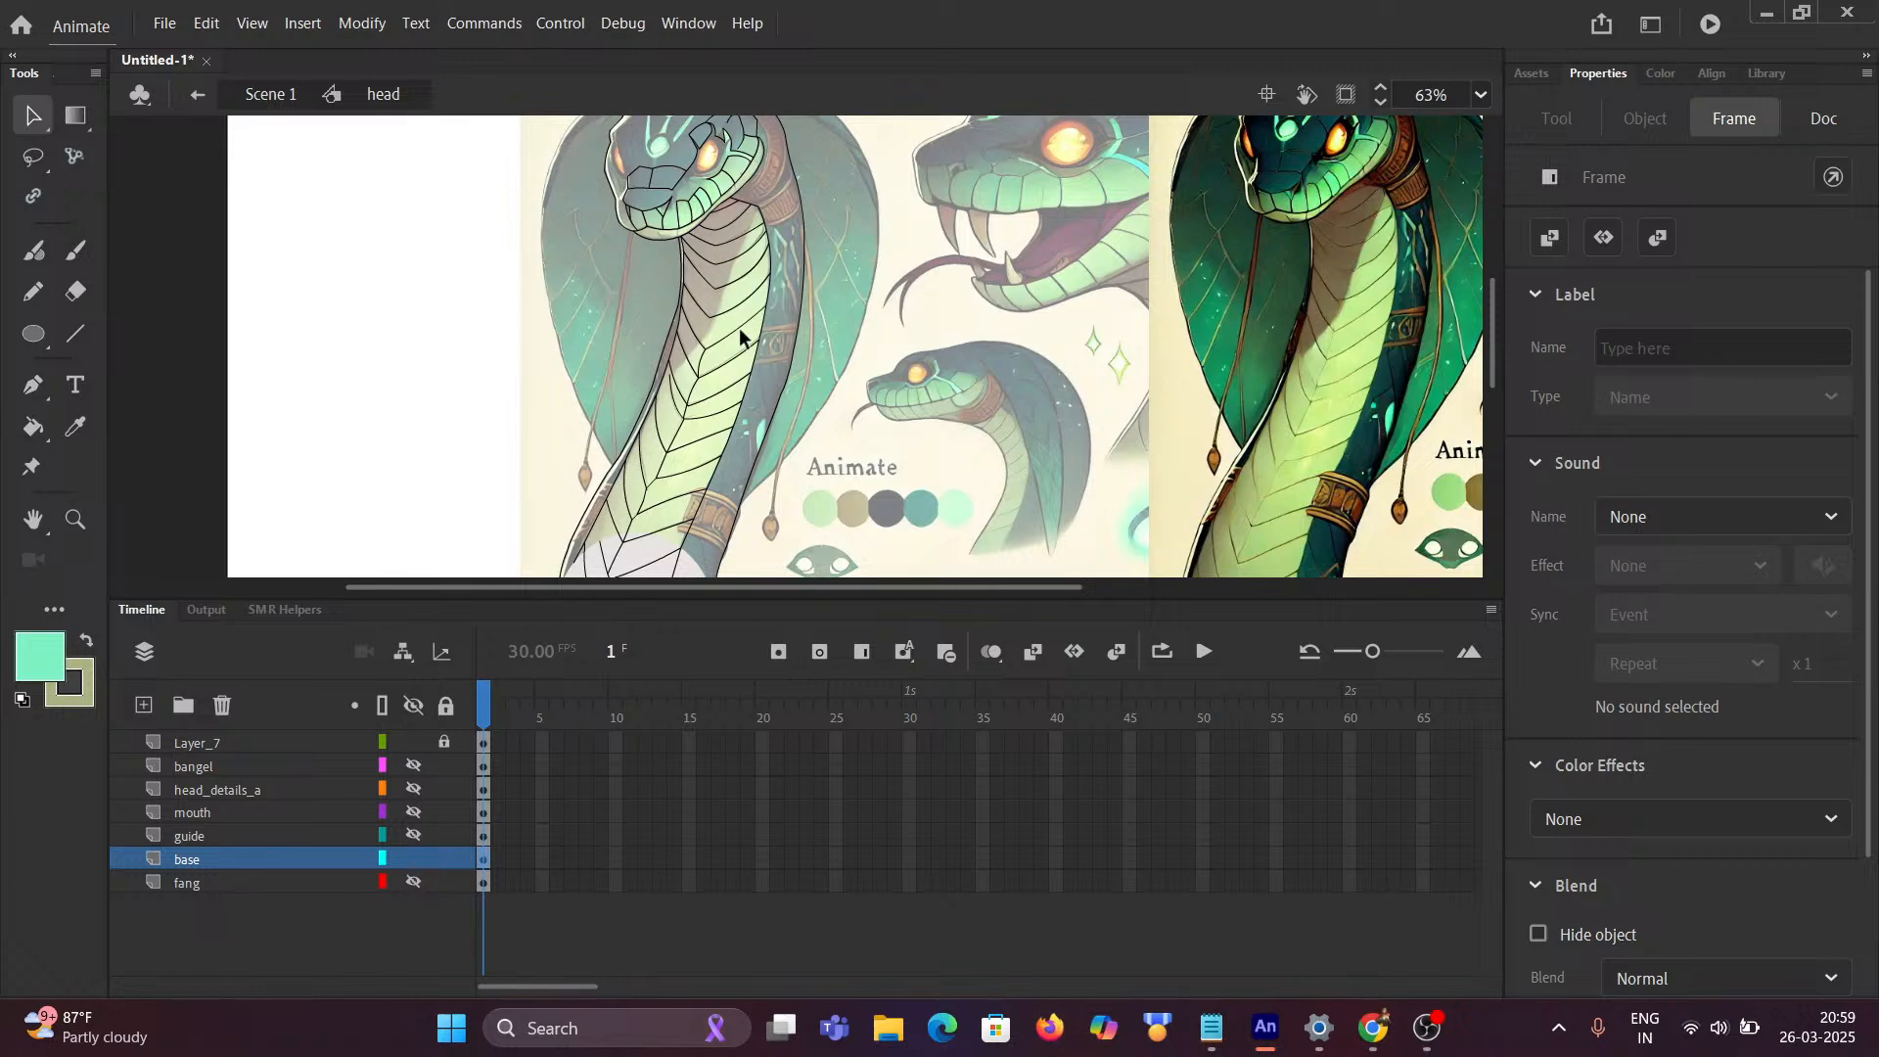
Step: Sample the light green of the cobra's belly scales in the full-colour reference as the fill colour
scroll(629, 260, up, 3)
drag(581, 256, 425, 321)
scroll(685, 331, up, 4)
scroll(726, 356, down, 1)
scroll(727, 356, down, 5)
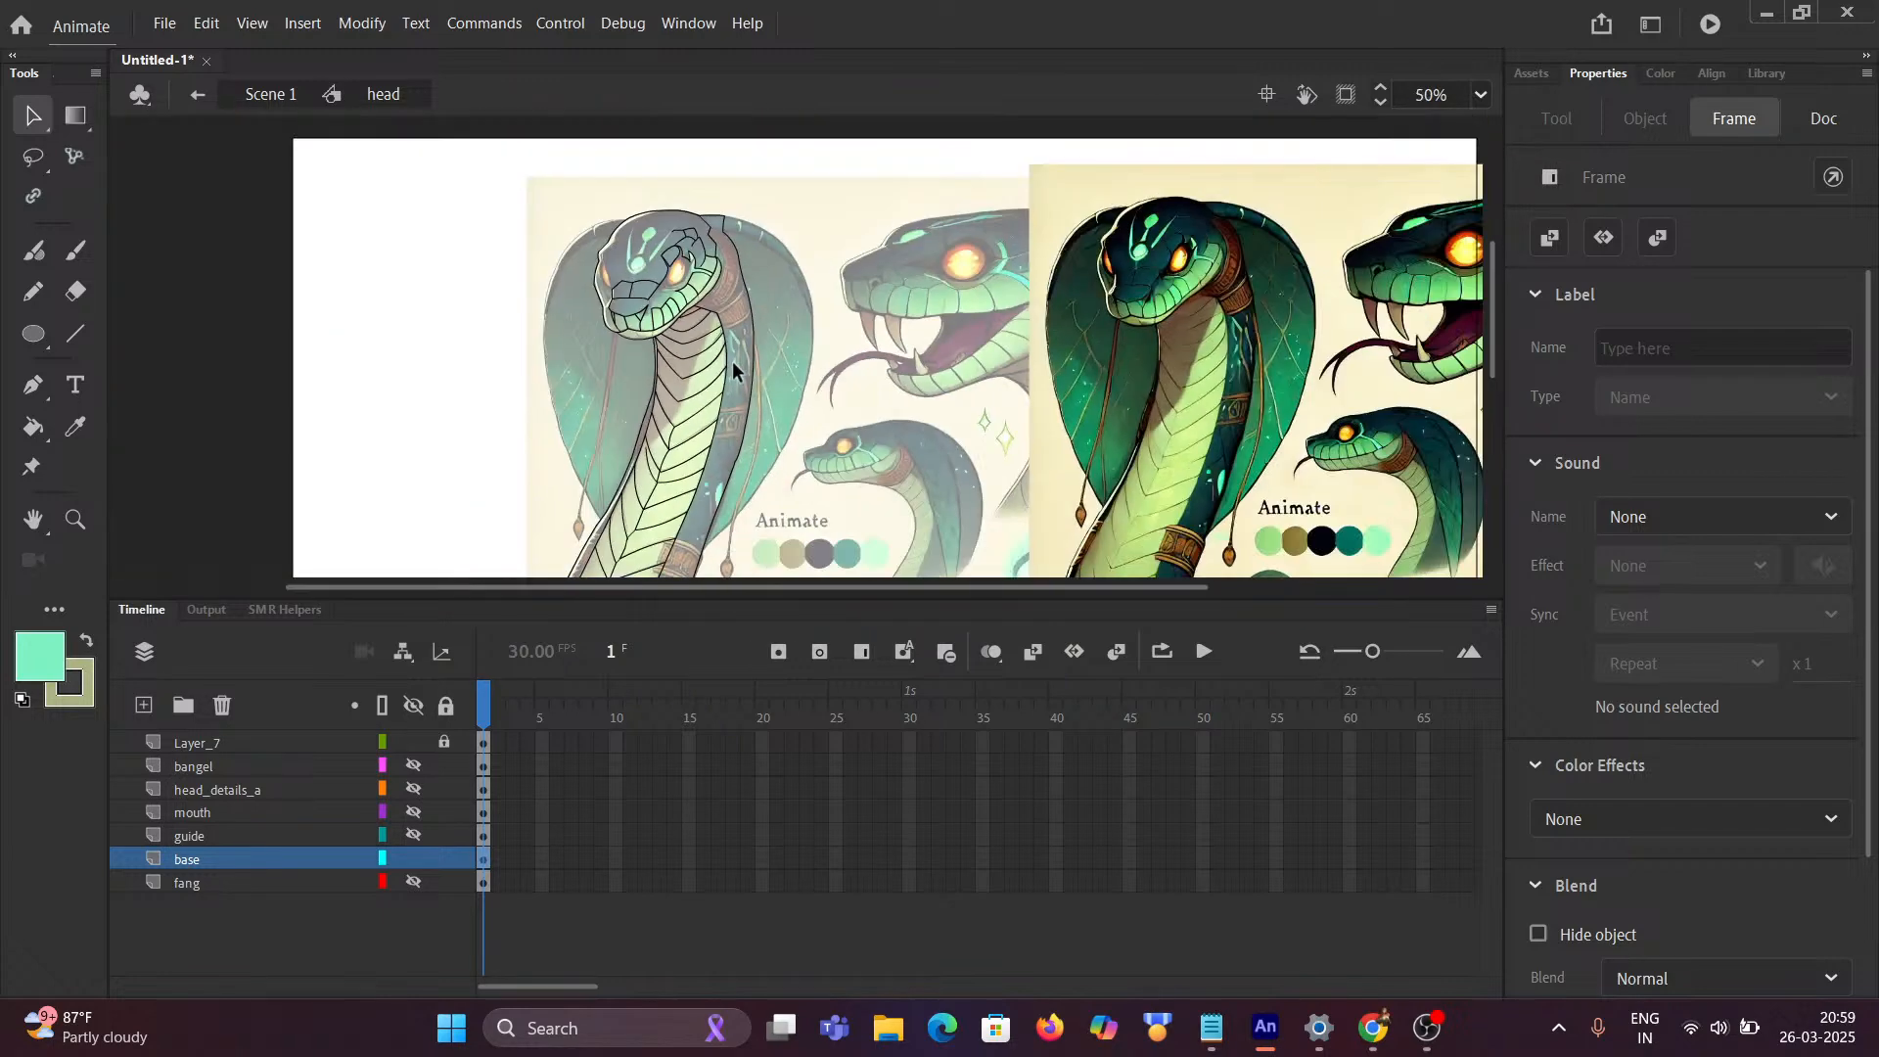
drag(989, 399, 745, 327)
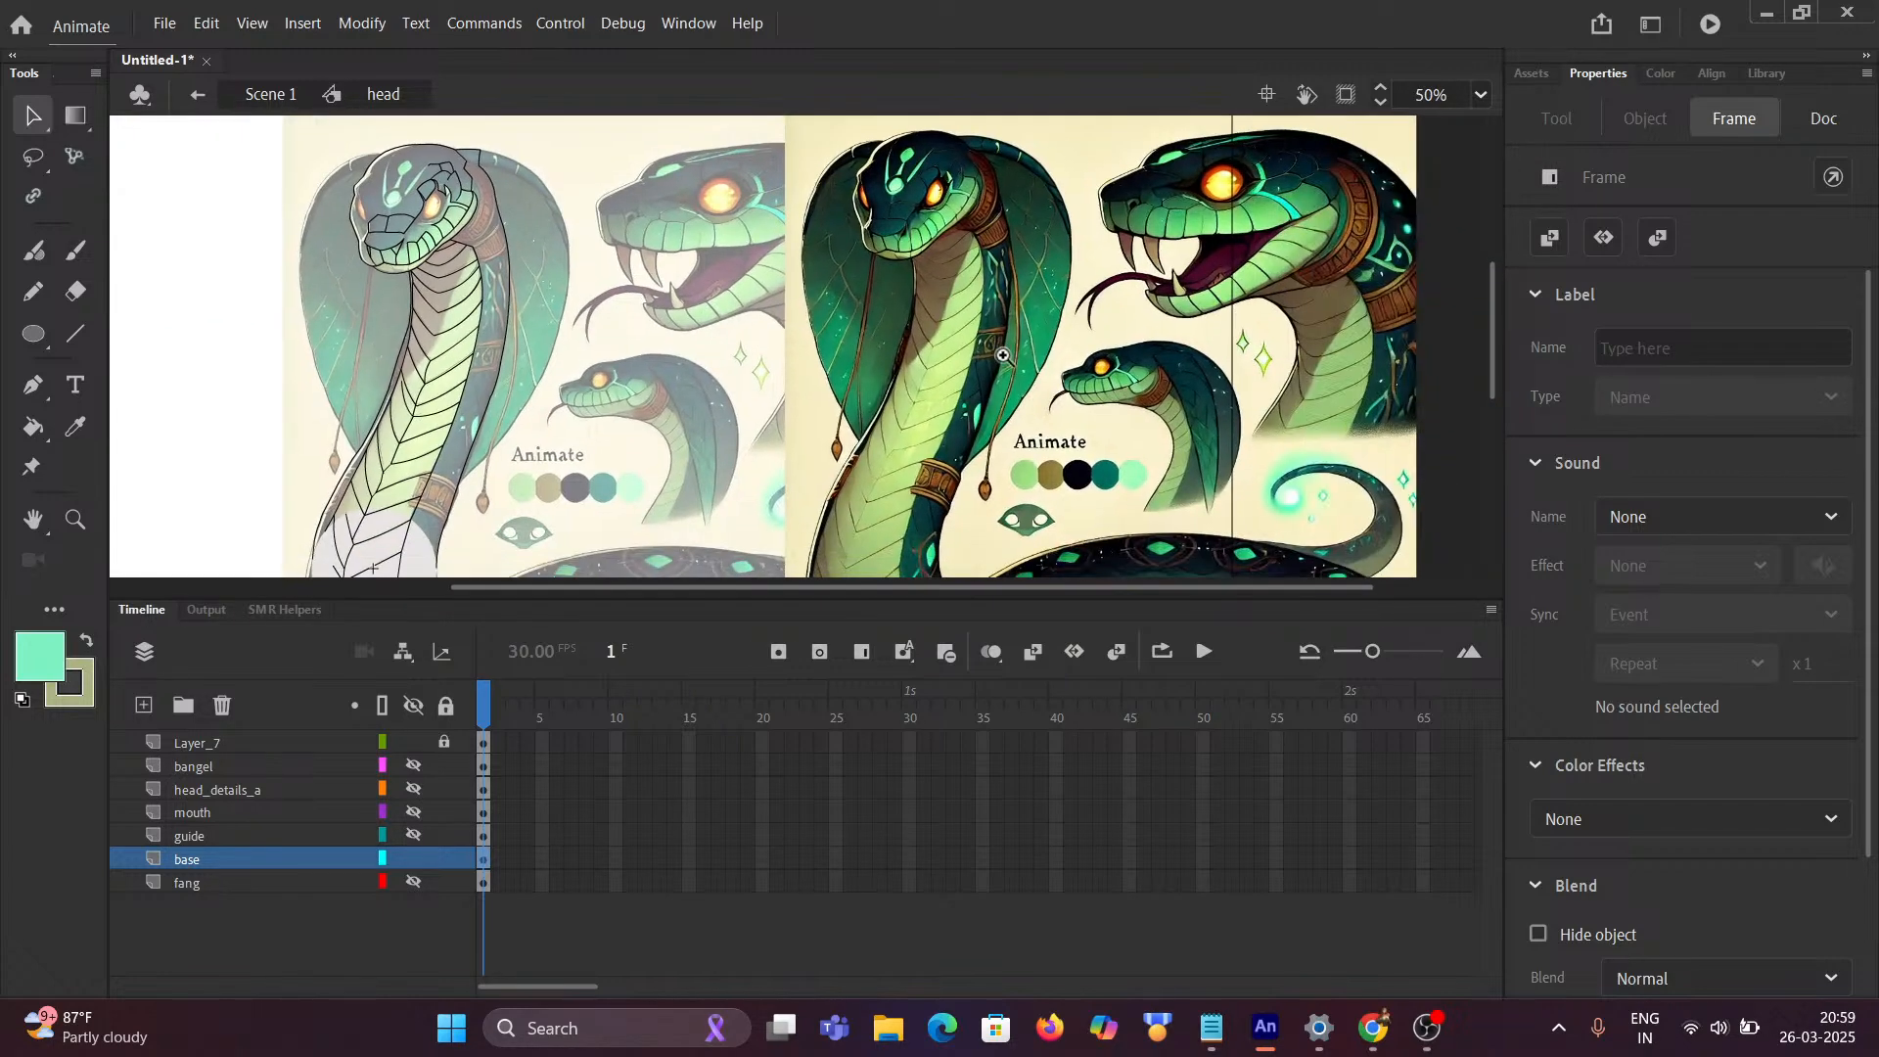
scroll(1000, 346, up, 2)
scroll(962, 333, up, 3)
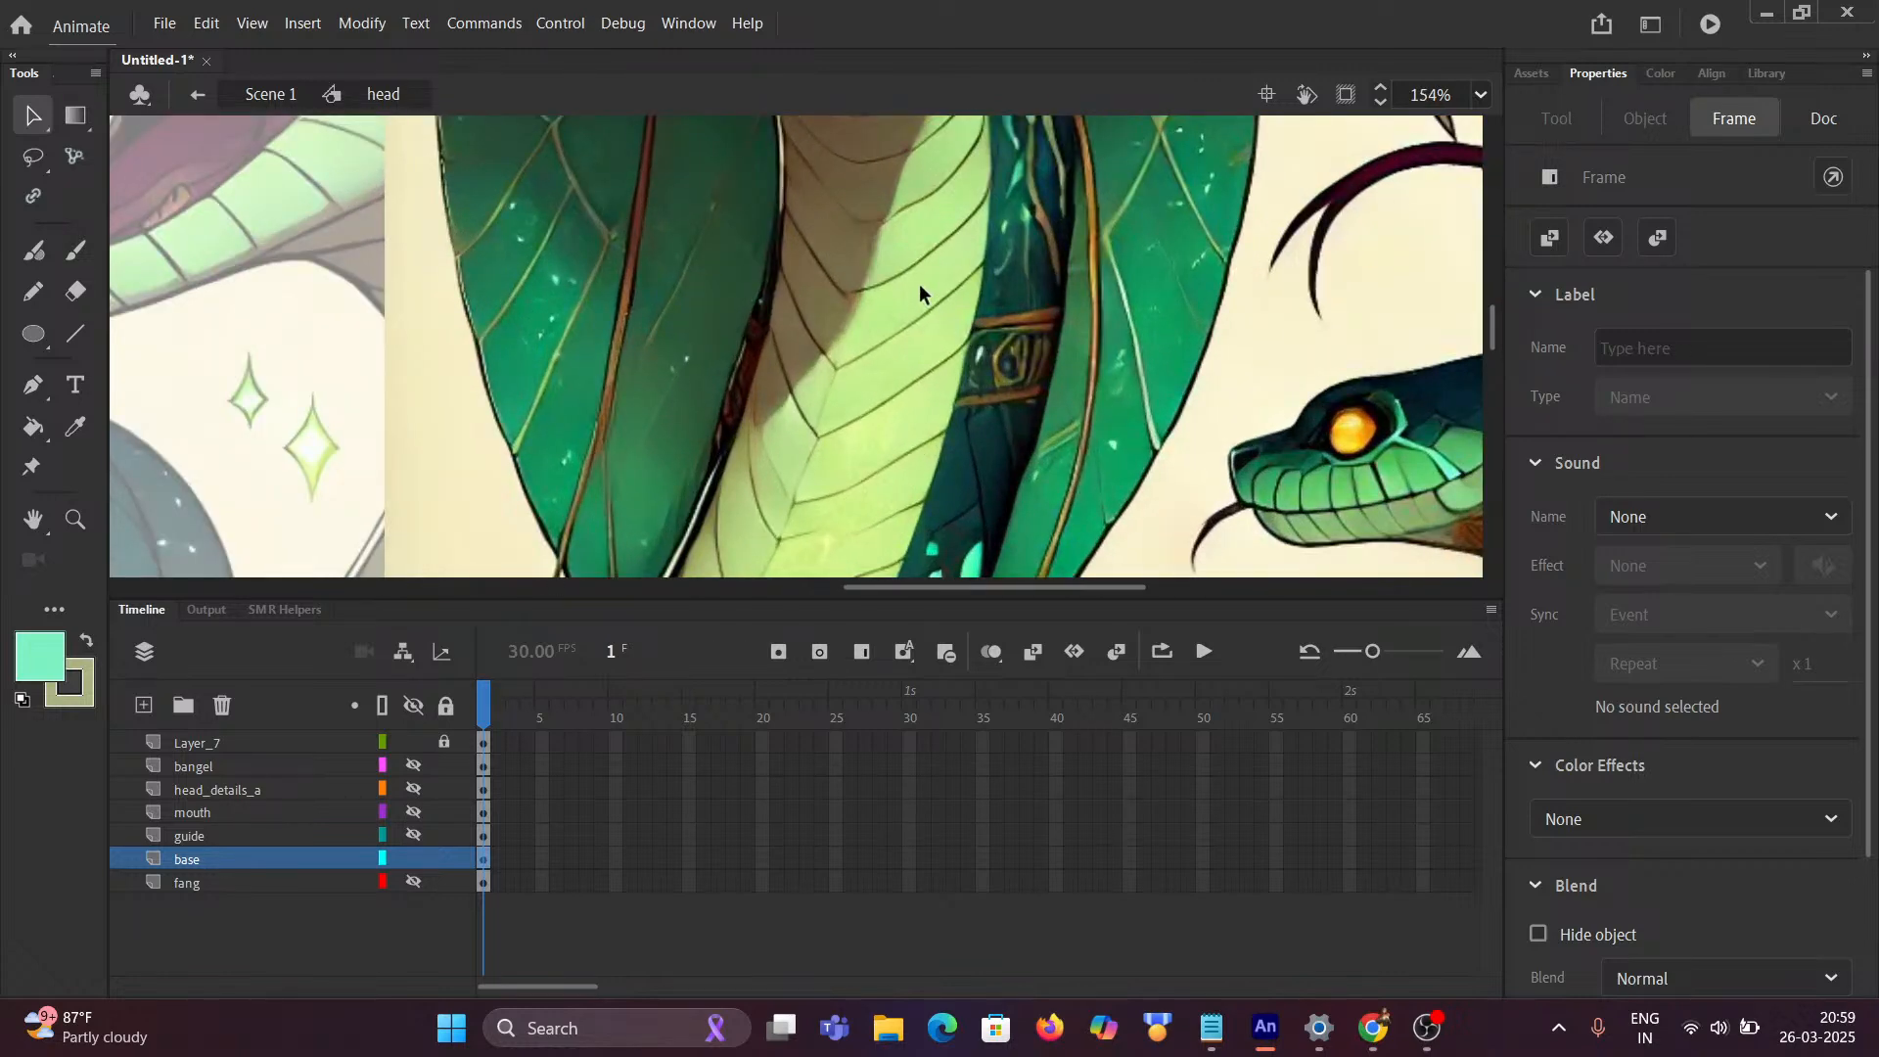
click(920, 291)
key(i)
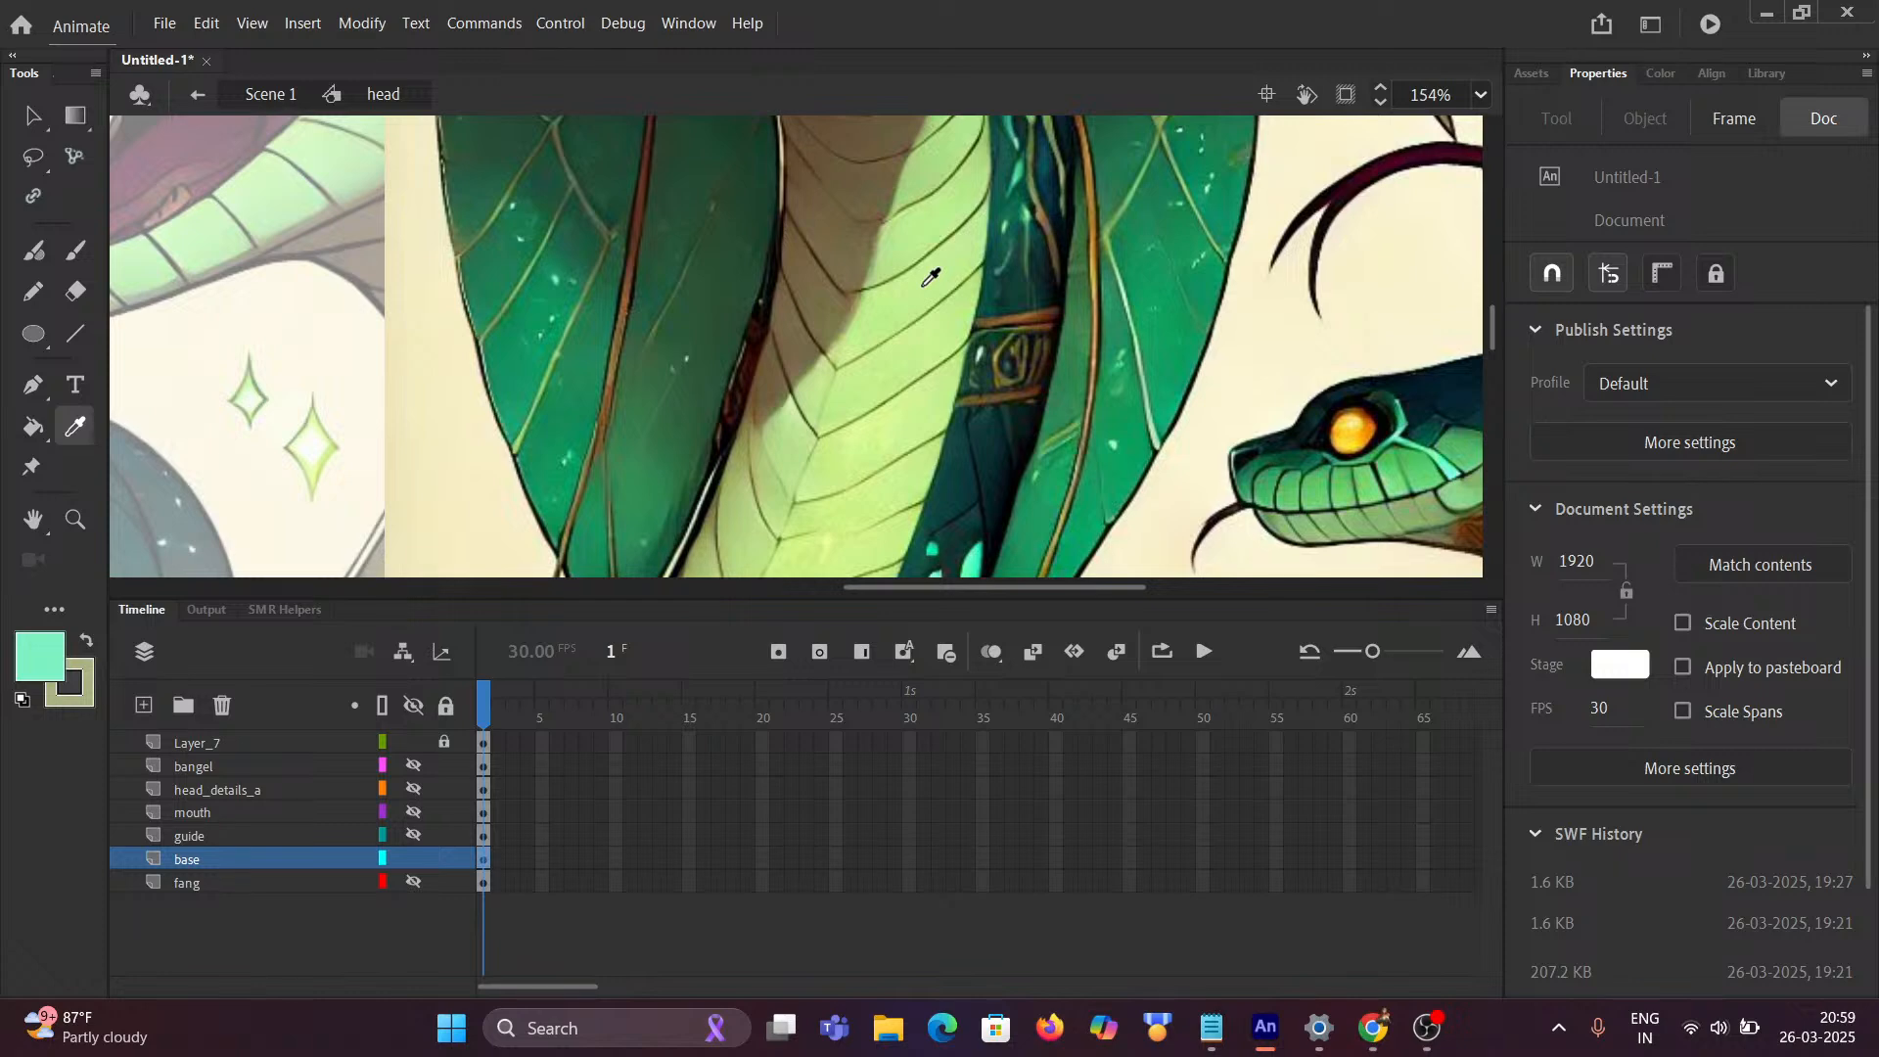
click(924, 285)
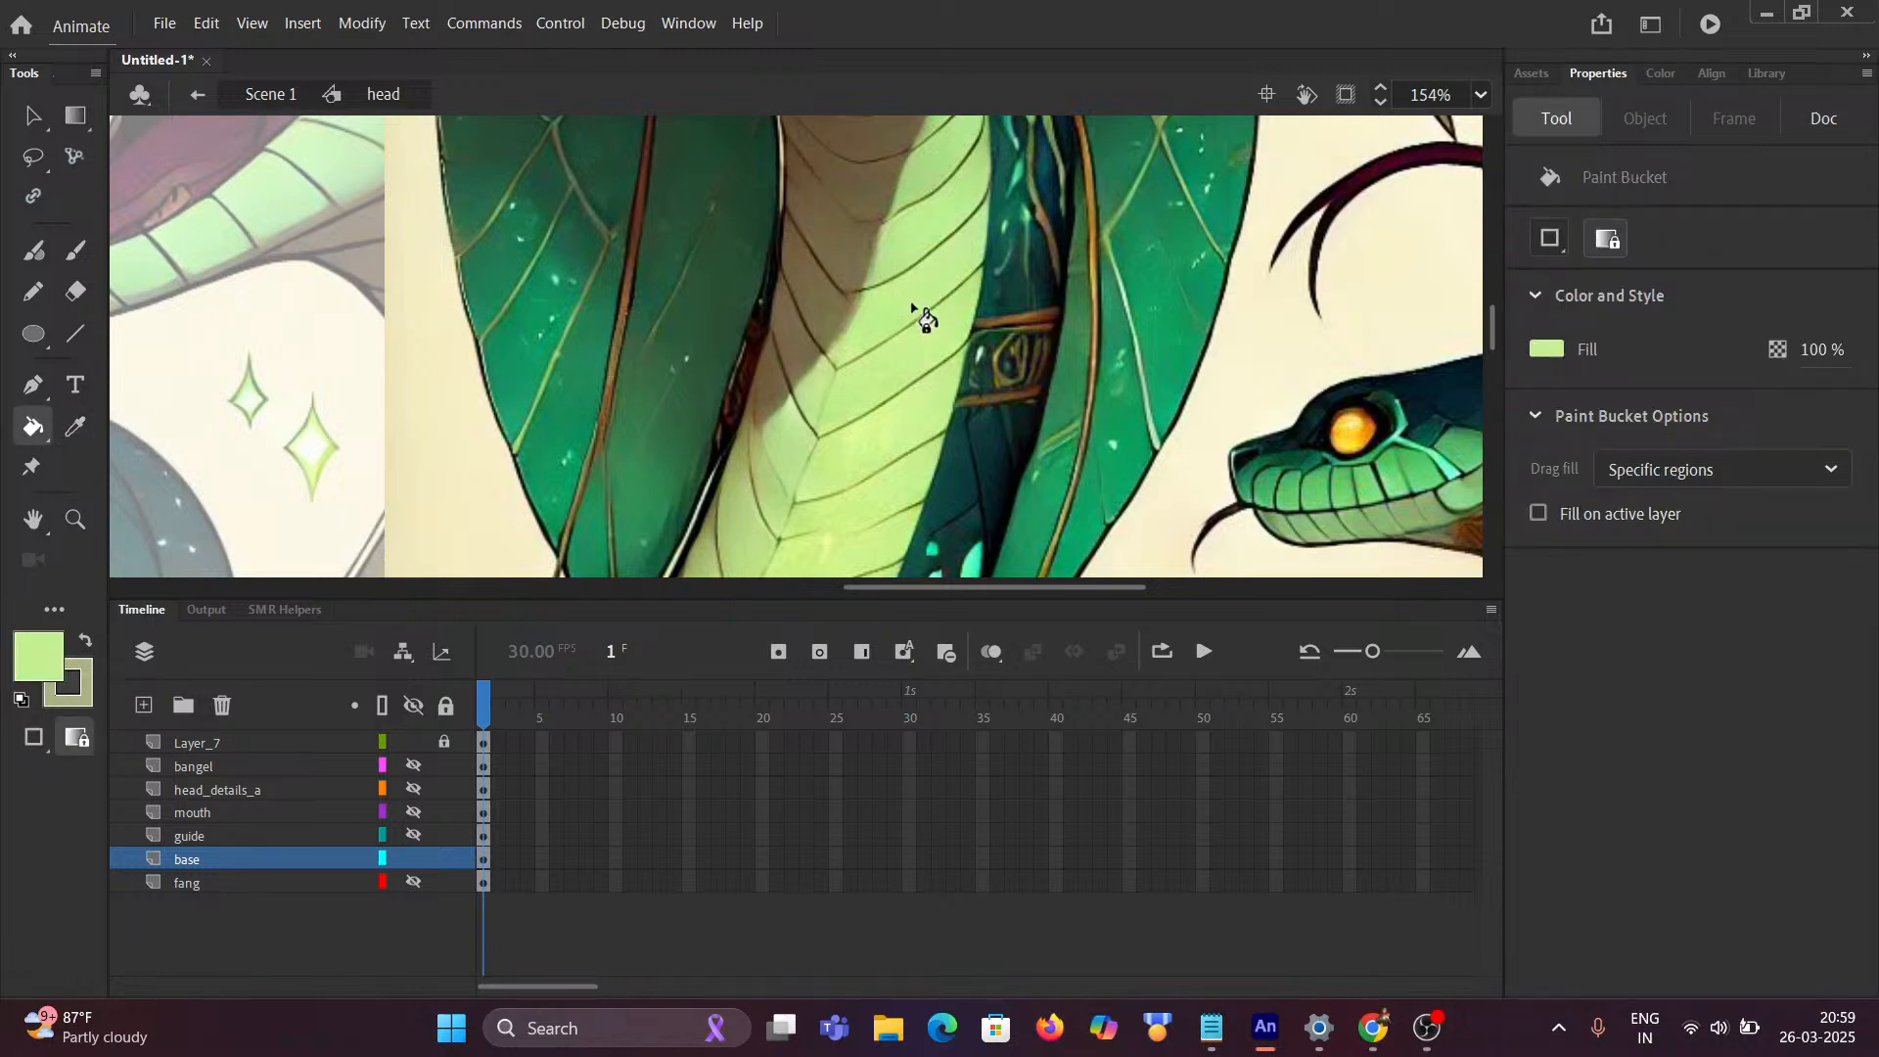
Step: Sample the dark teal of the neck below the bracelet in the full-colour reference as the fill colour
scroll(911, 304, down, 3)
scroll(373, 331, up, 2)
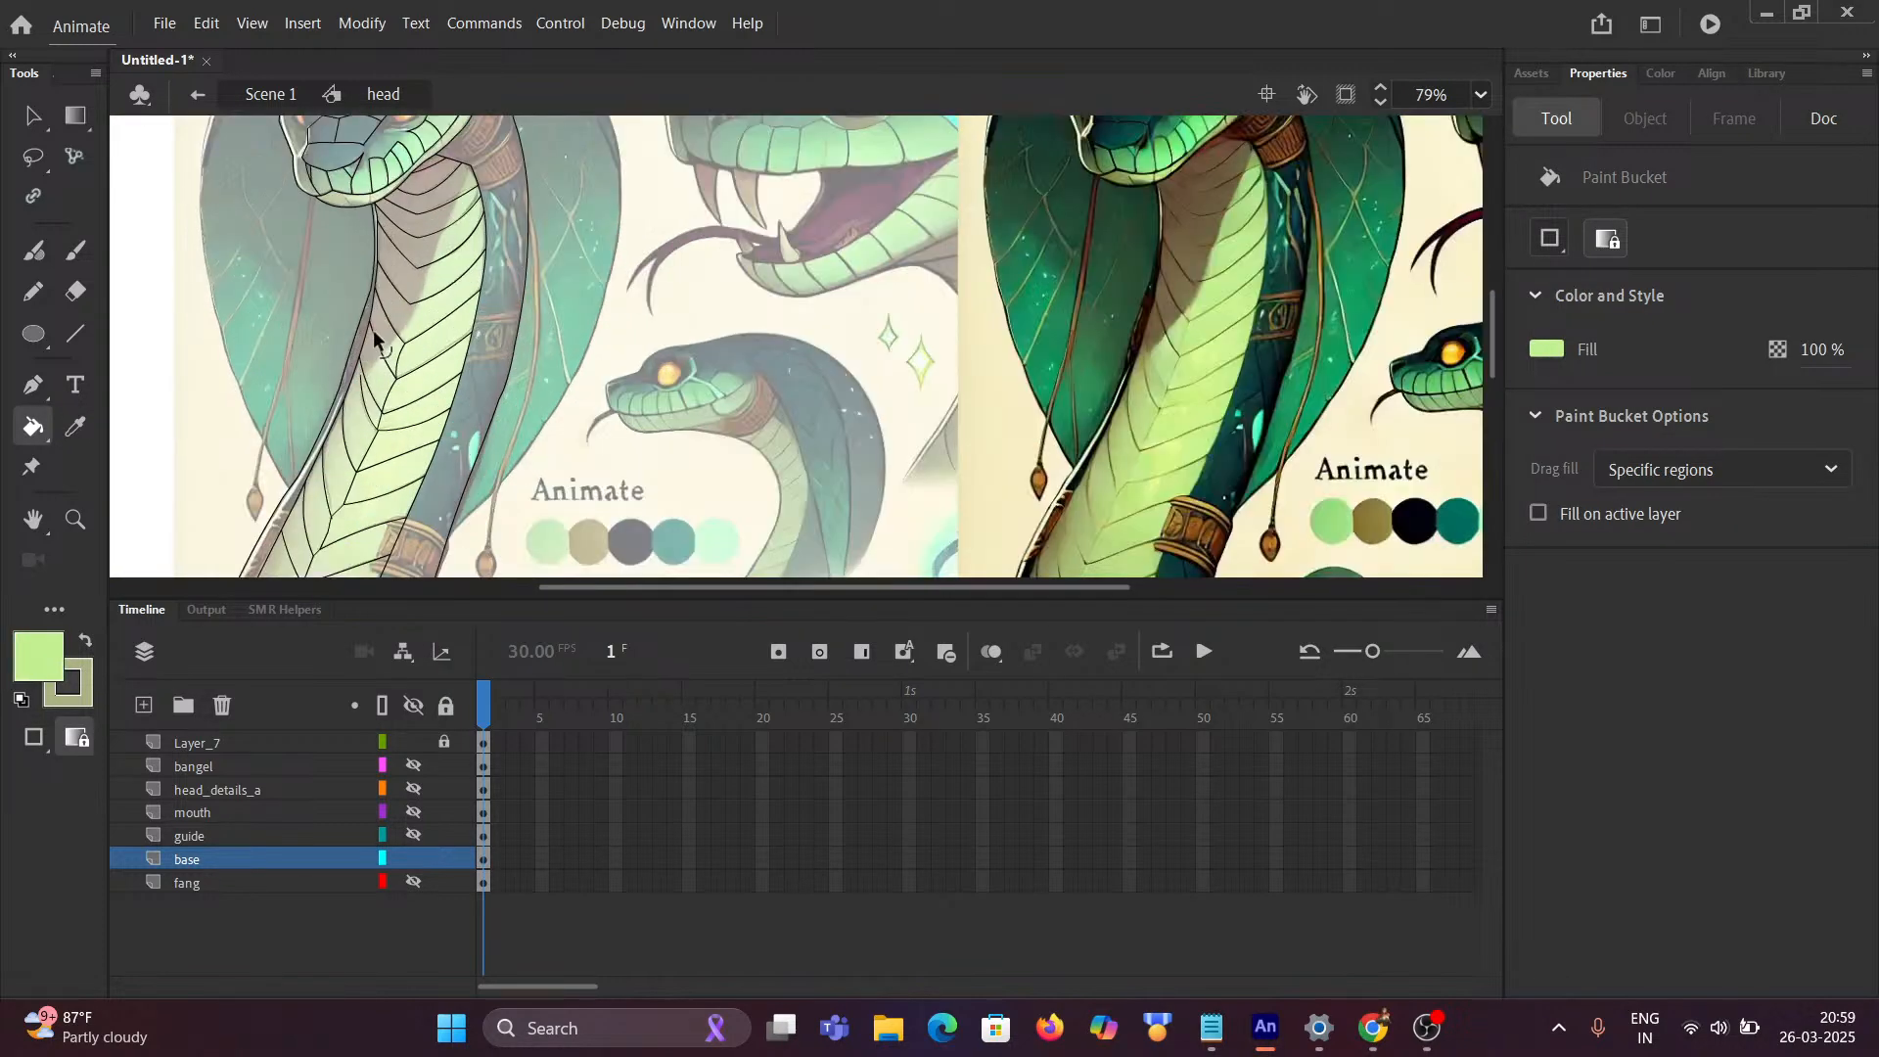
scroll(372, 330, left, 2)
scroll(1272, 362, up, 3)
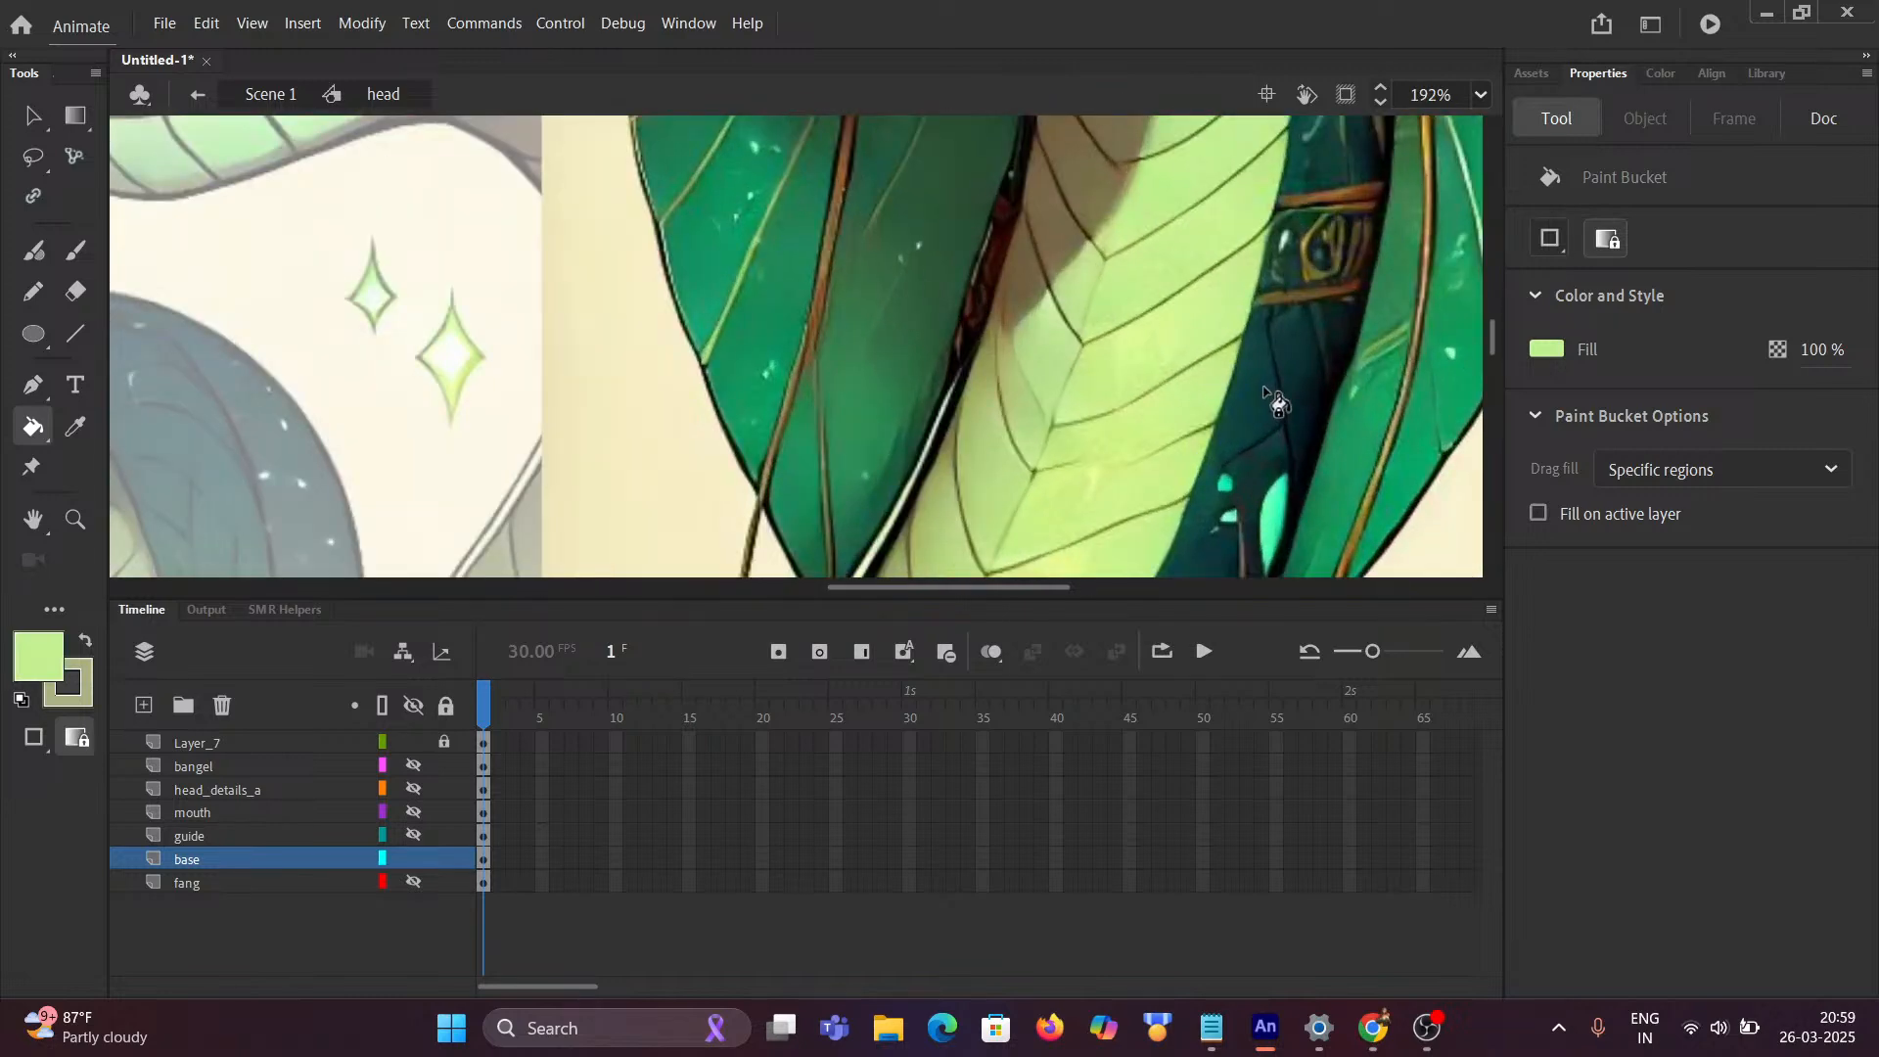
key(i)
click(1268, 379)
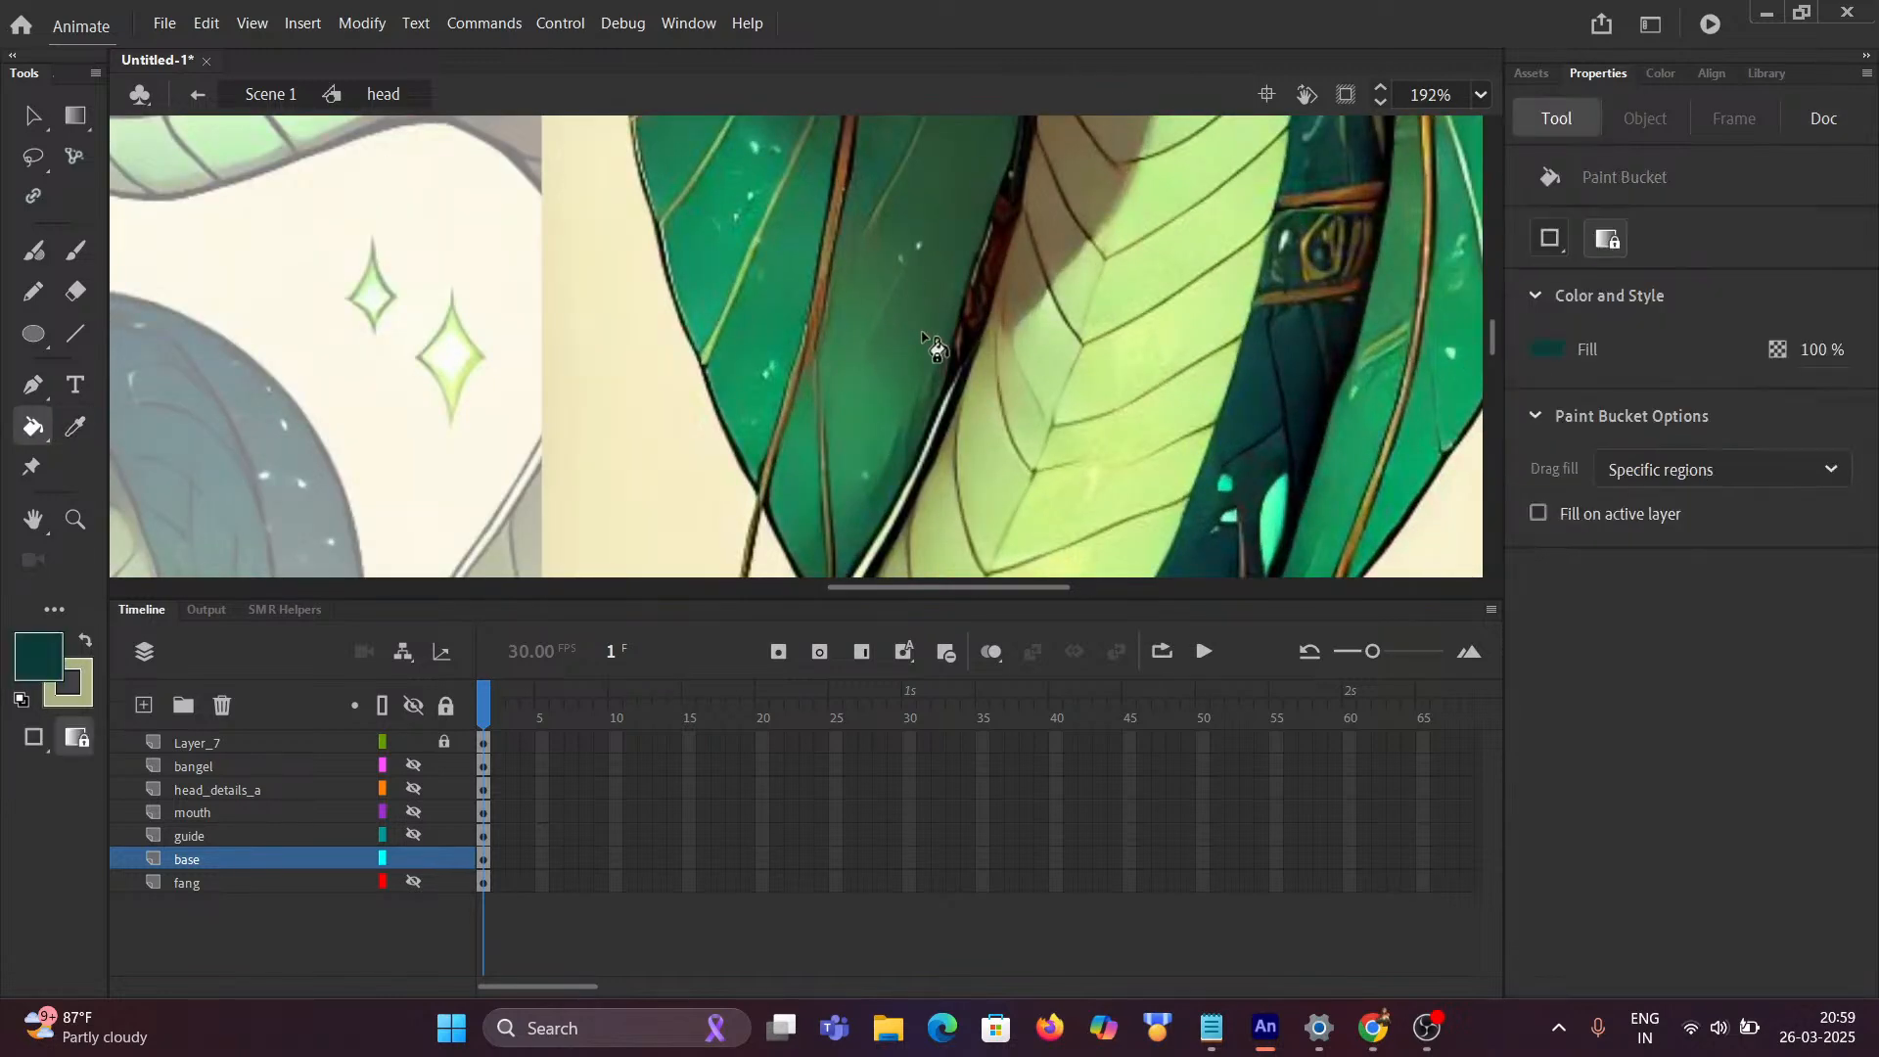
Step: Reset the drawing colours to the default white fill and black stroke
scroll(566, 327, down, 3)
scroll(309, 313, up, 3)
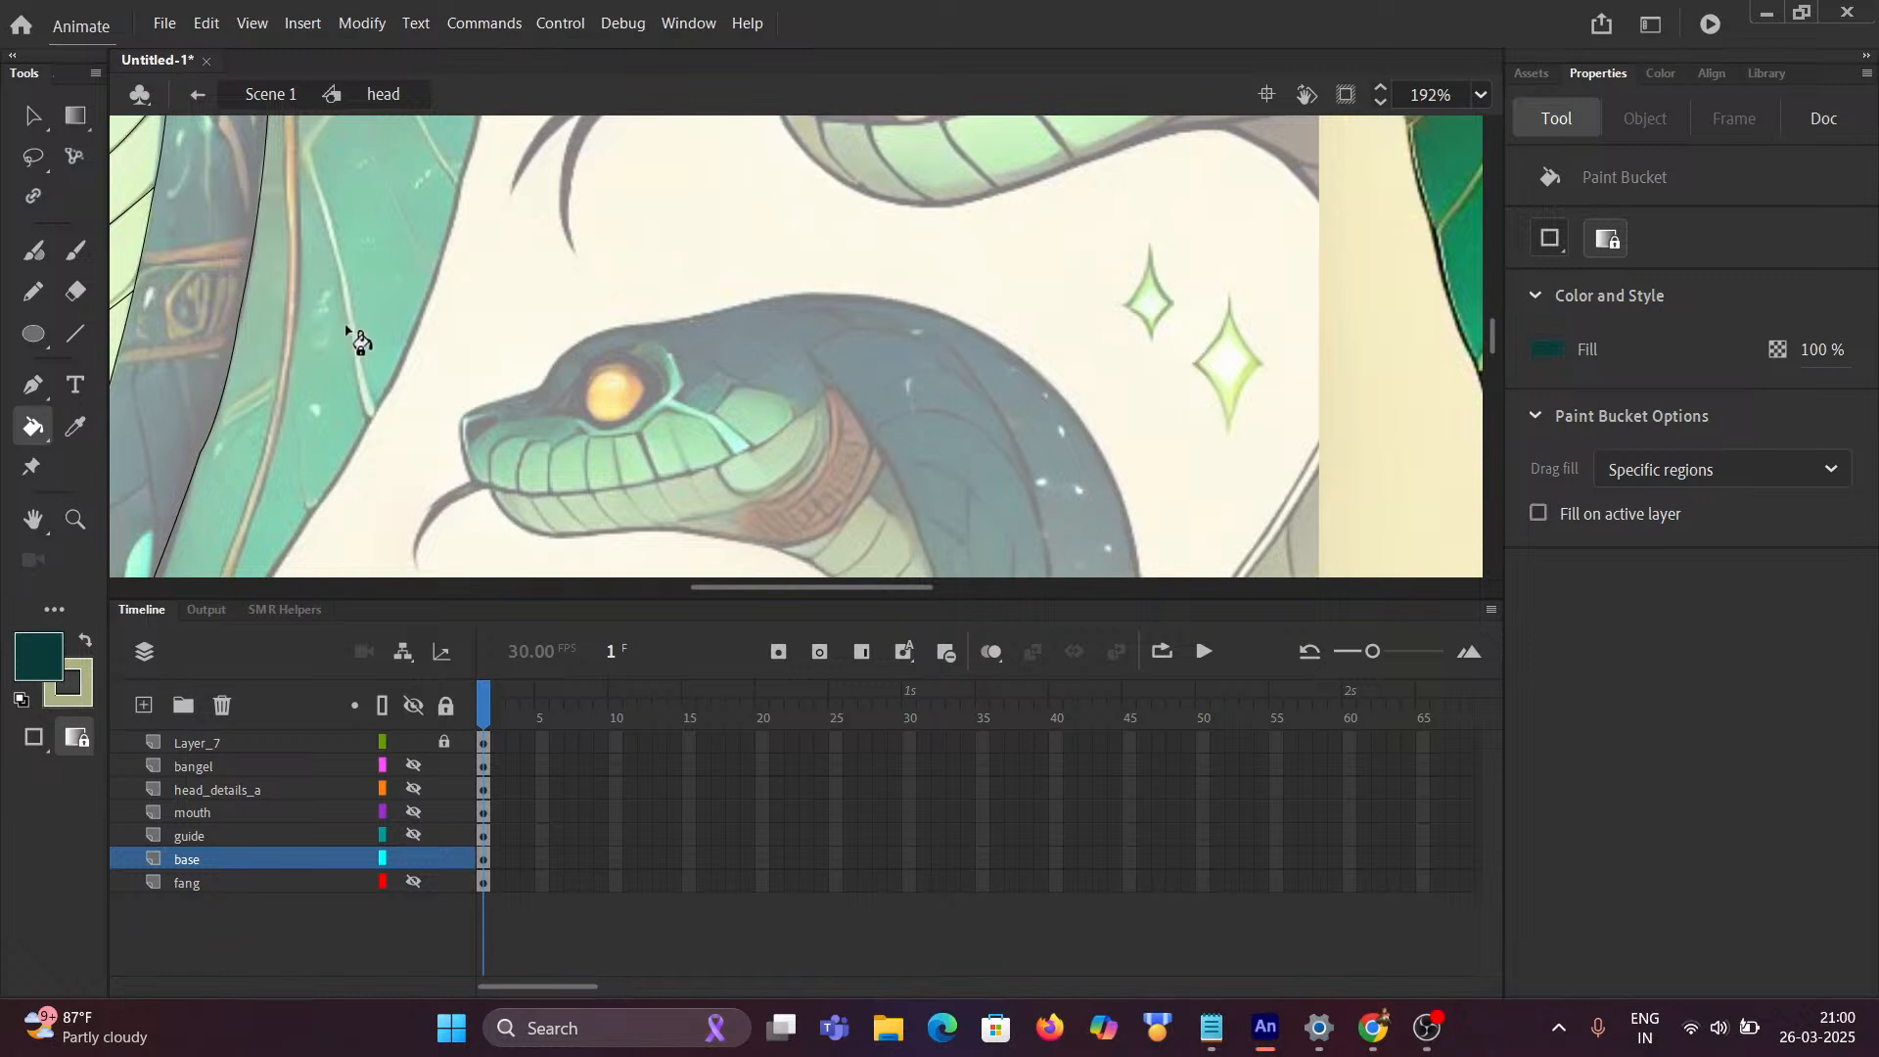
drag(352, 336, 749, 104)
scroll(527, 278, up, 1)
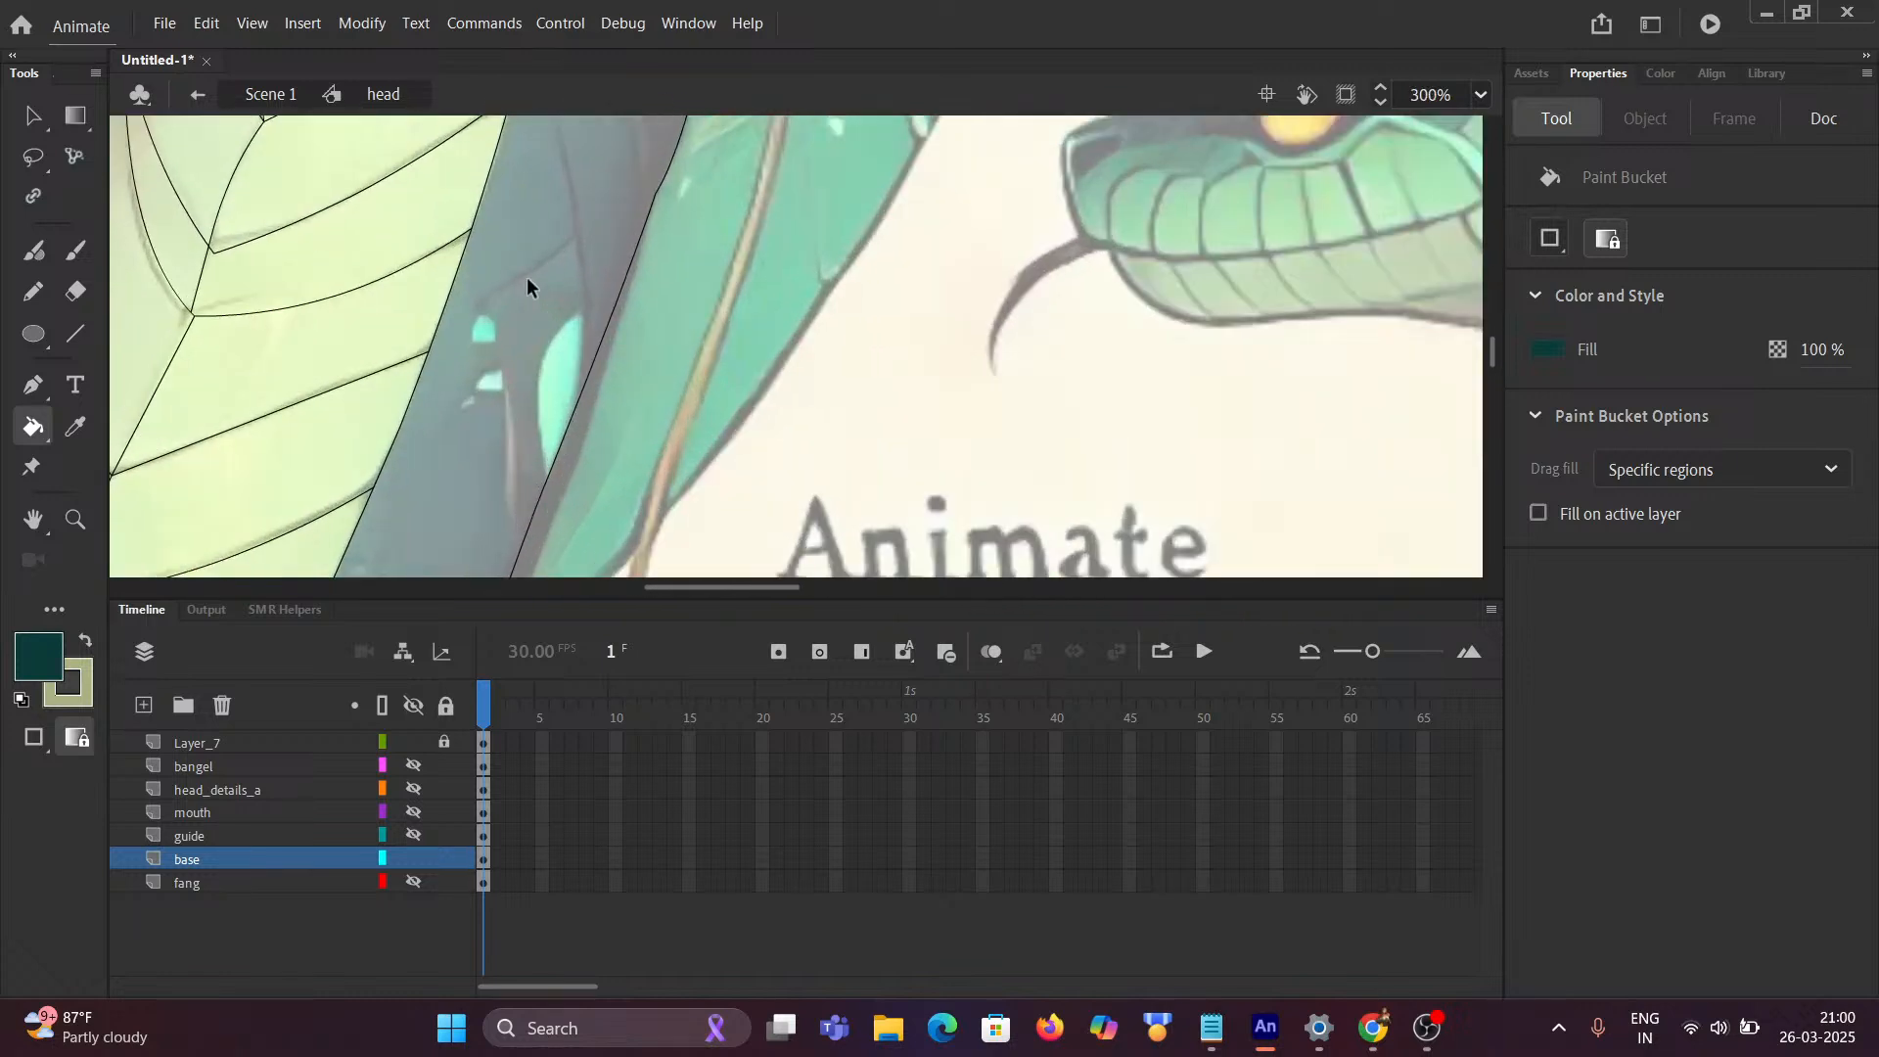
scroll(527, 278, down, 2)
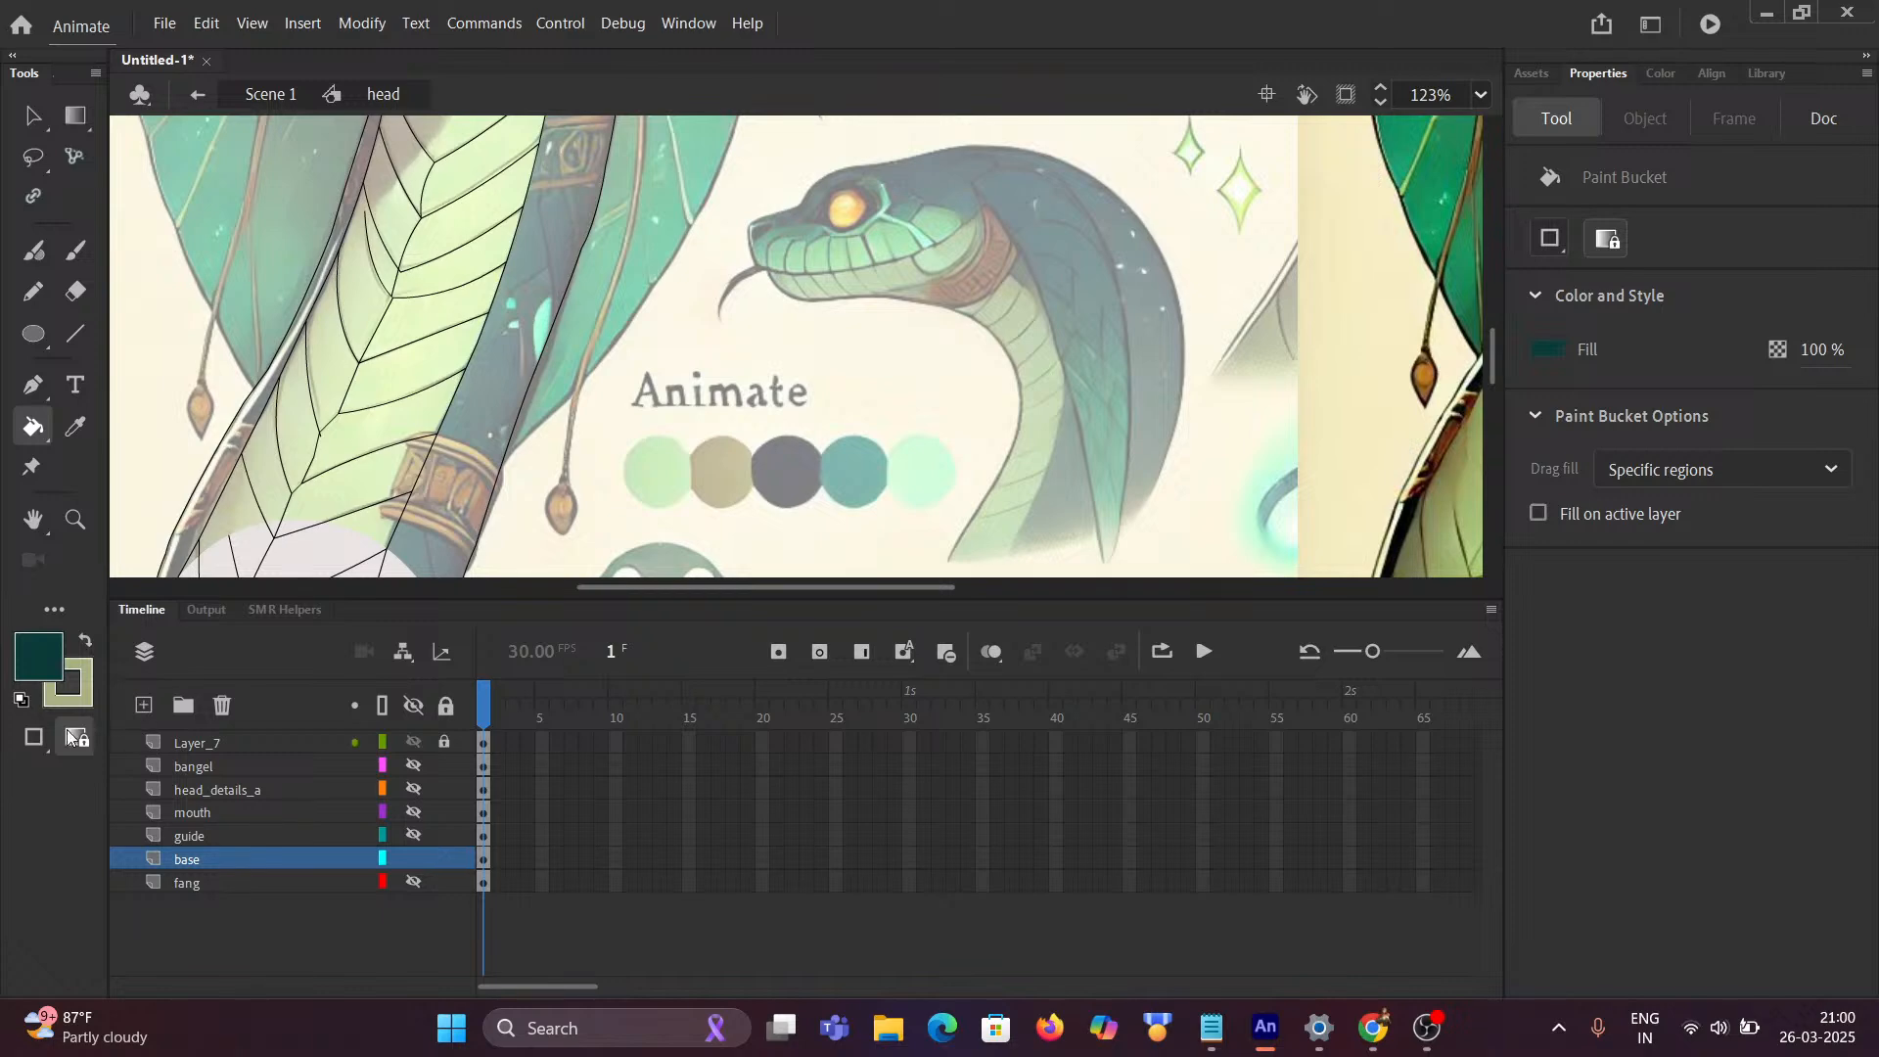
click(86, 646)
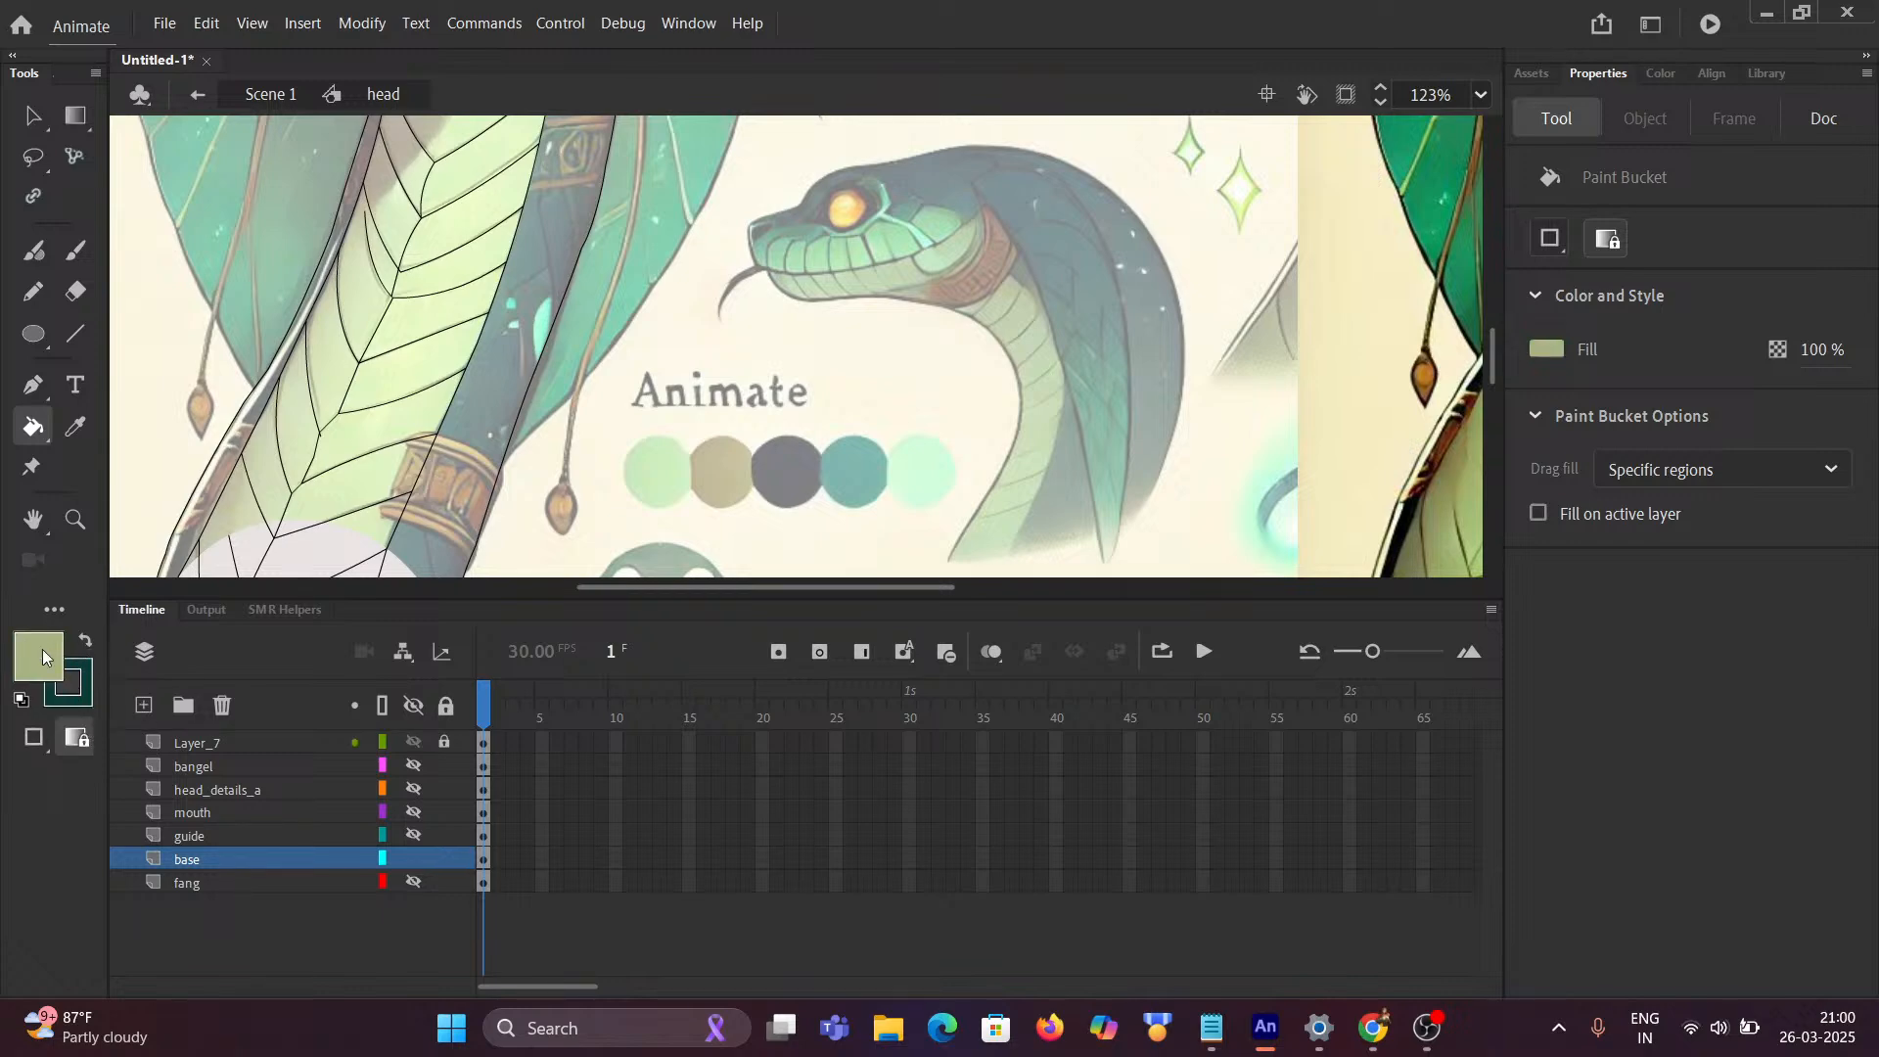
click(20, 699)
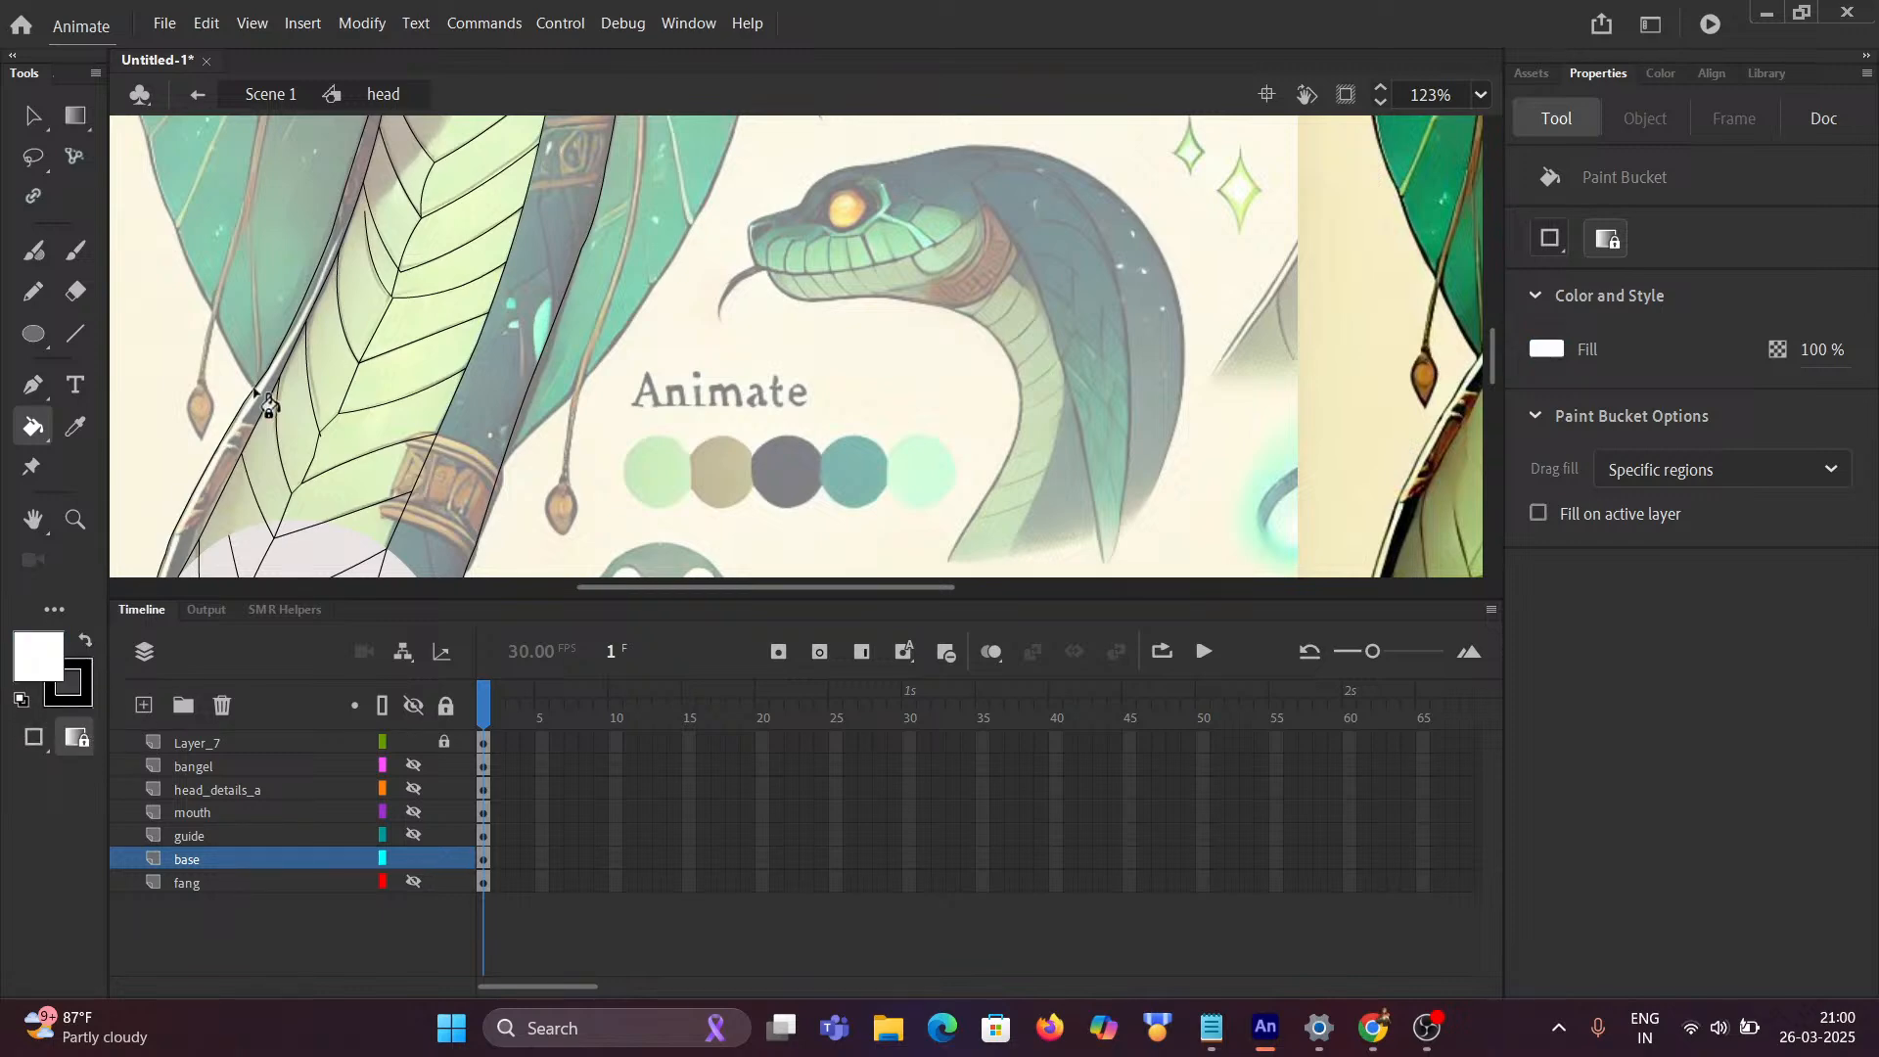
Step: Draw three scale lines on the dark teal side of the neck below the middle band with the Line tool
scroll(683, 226, down, 2)
scroll(637, 367, up, 4)
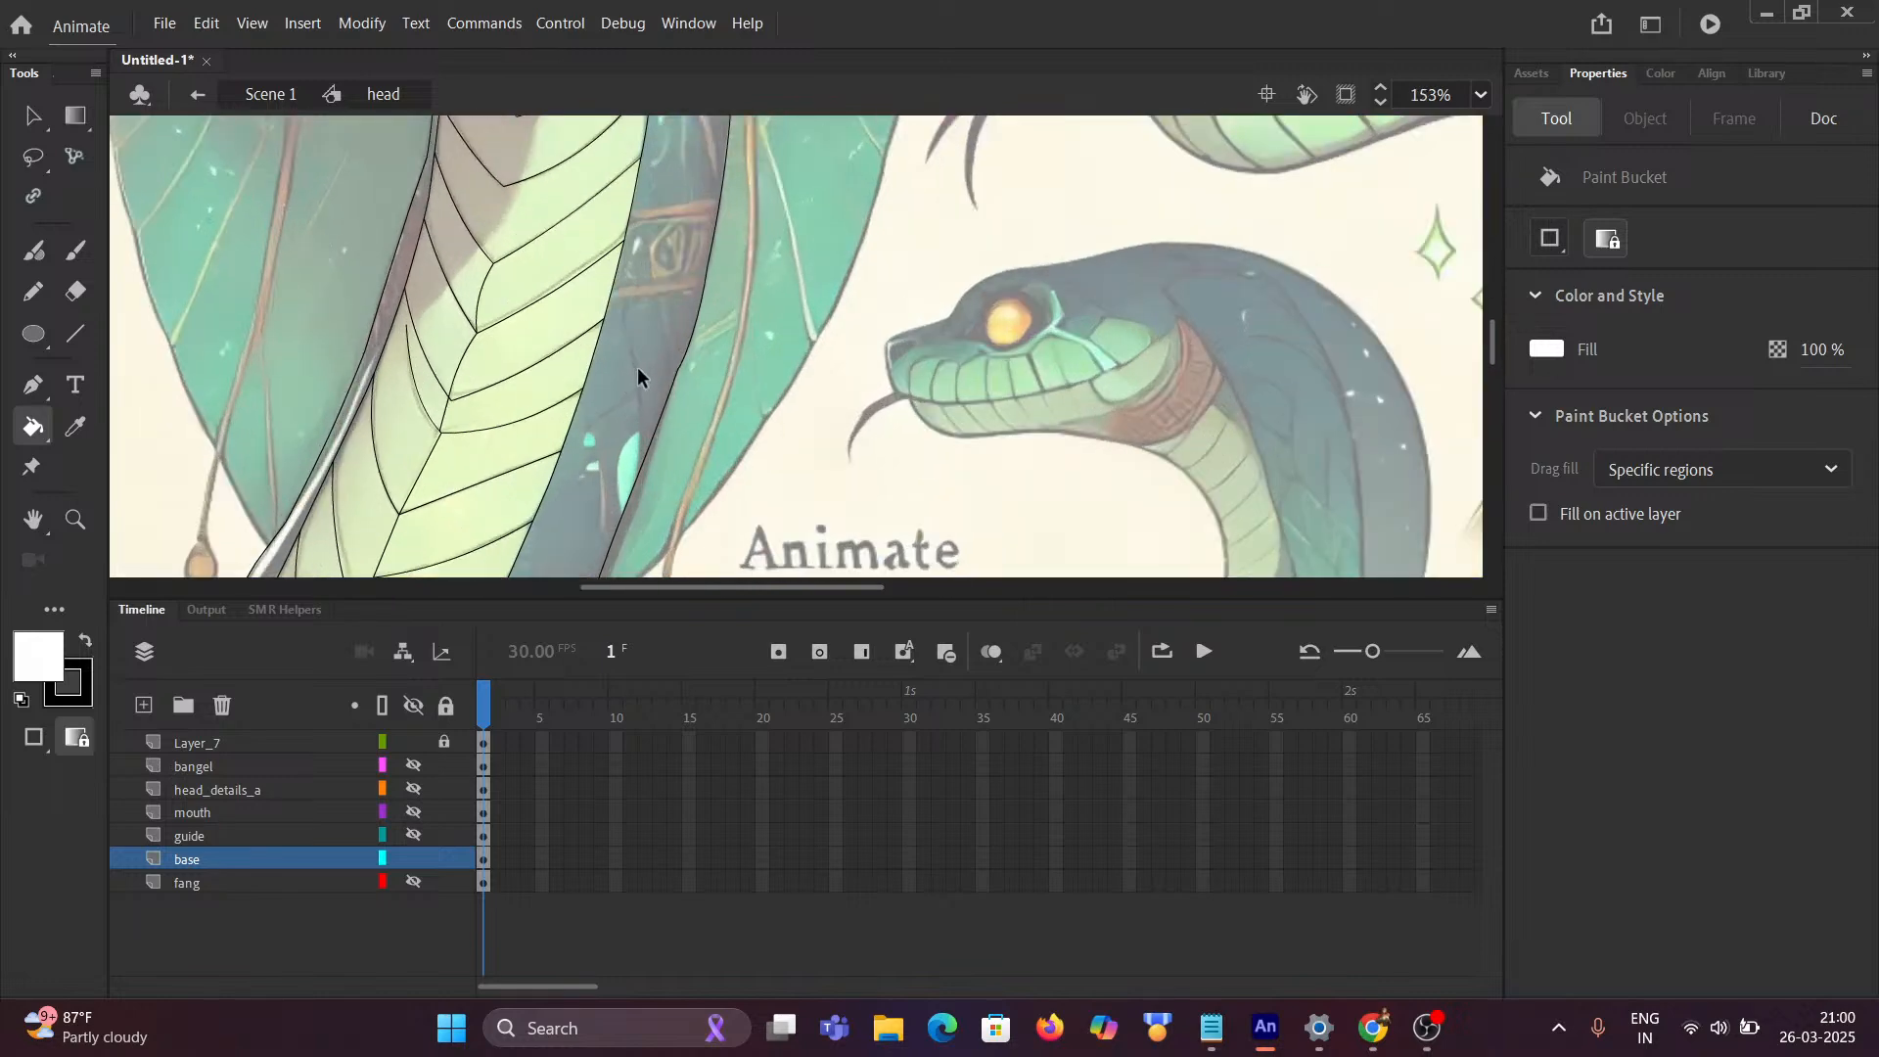
scroll(637, 367, up, 3)
scroll(611, 329, down, 4)
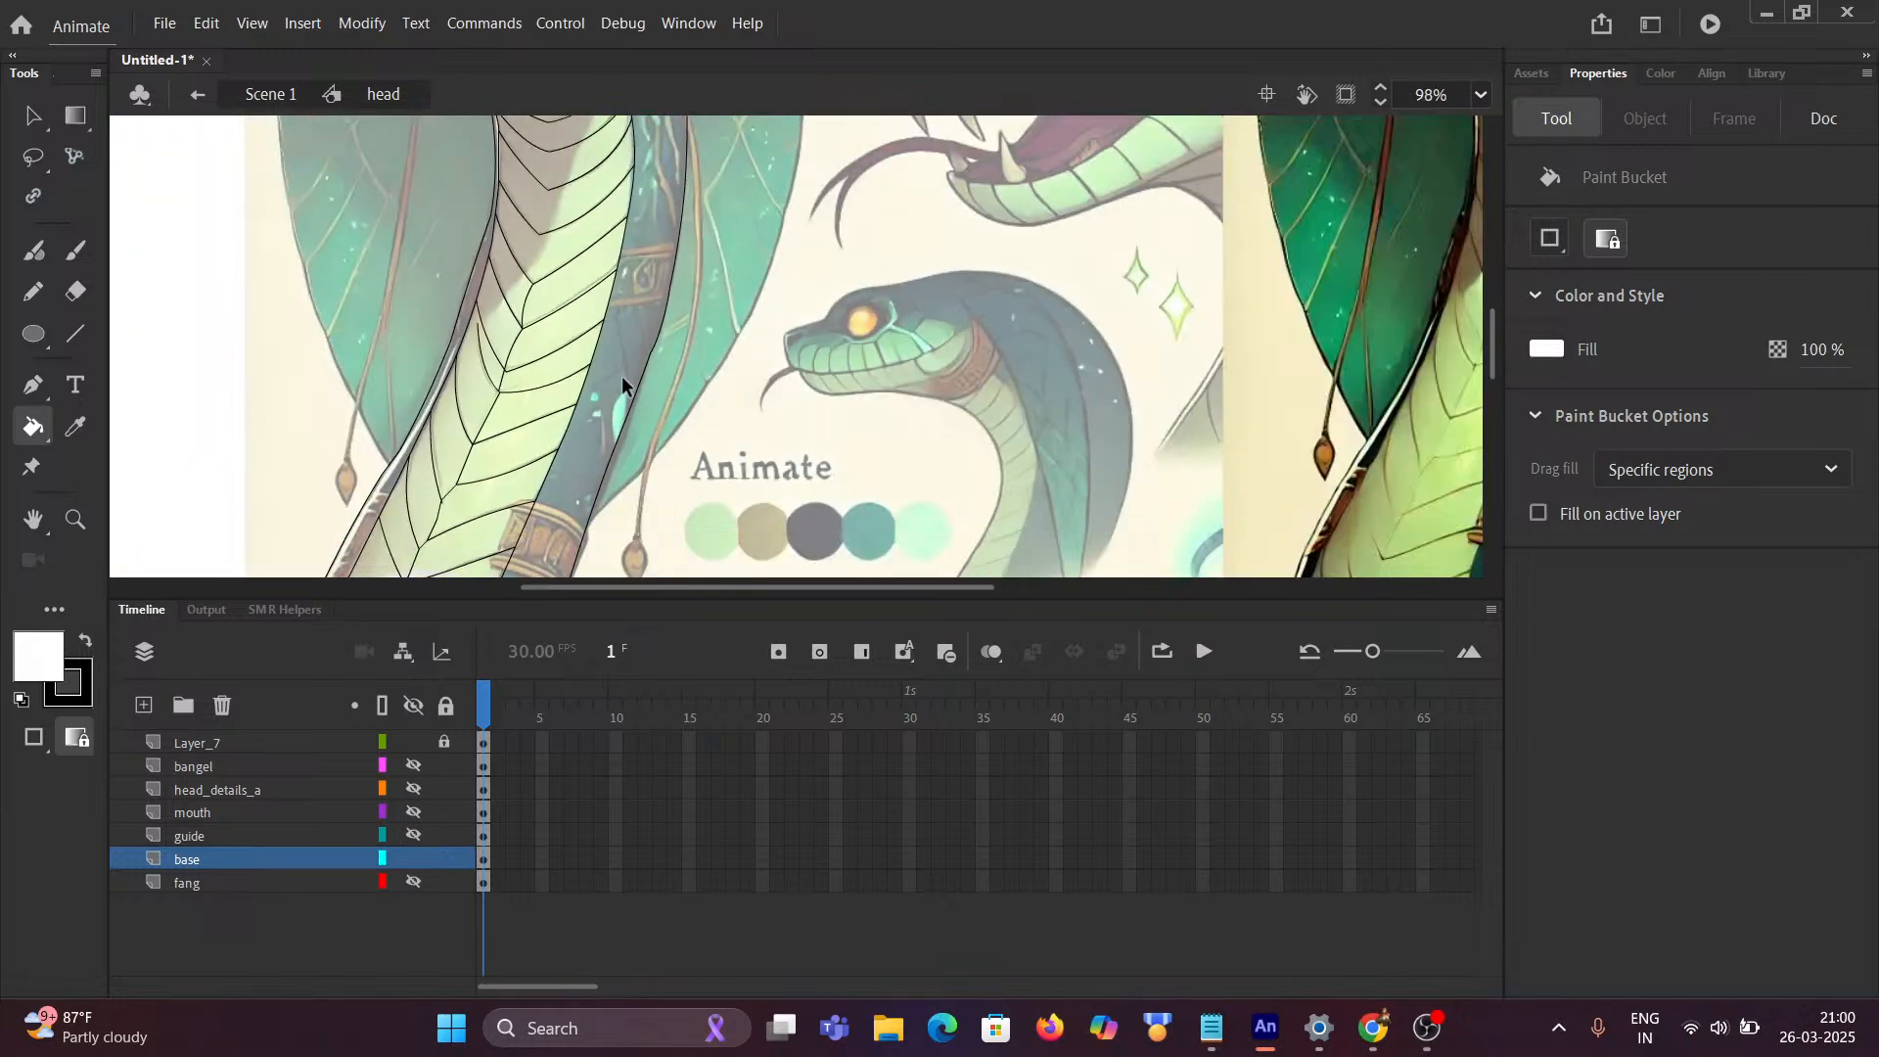
scroll(631, 391, up, 4)
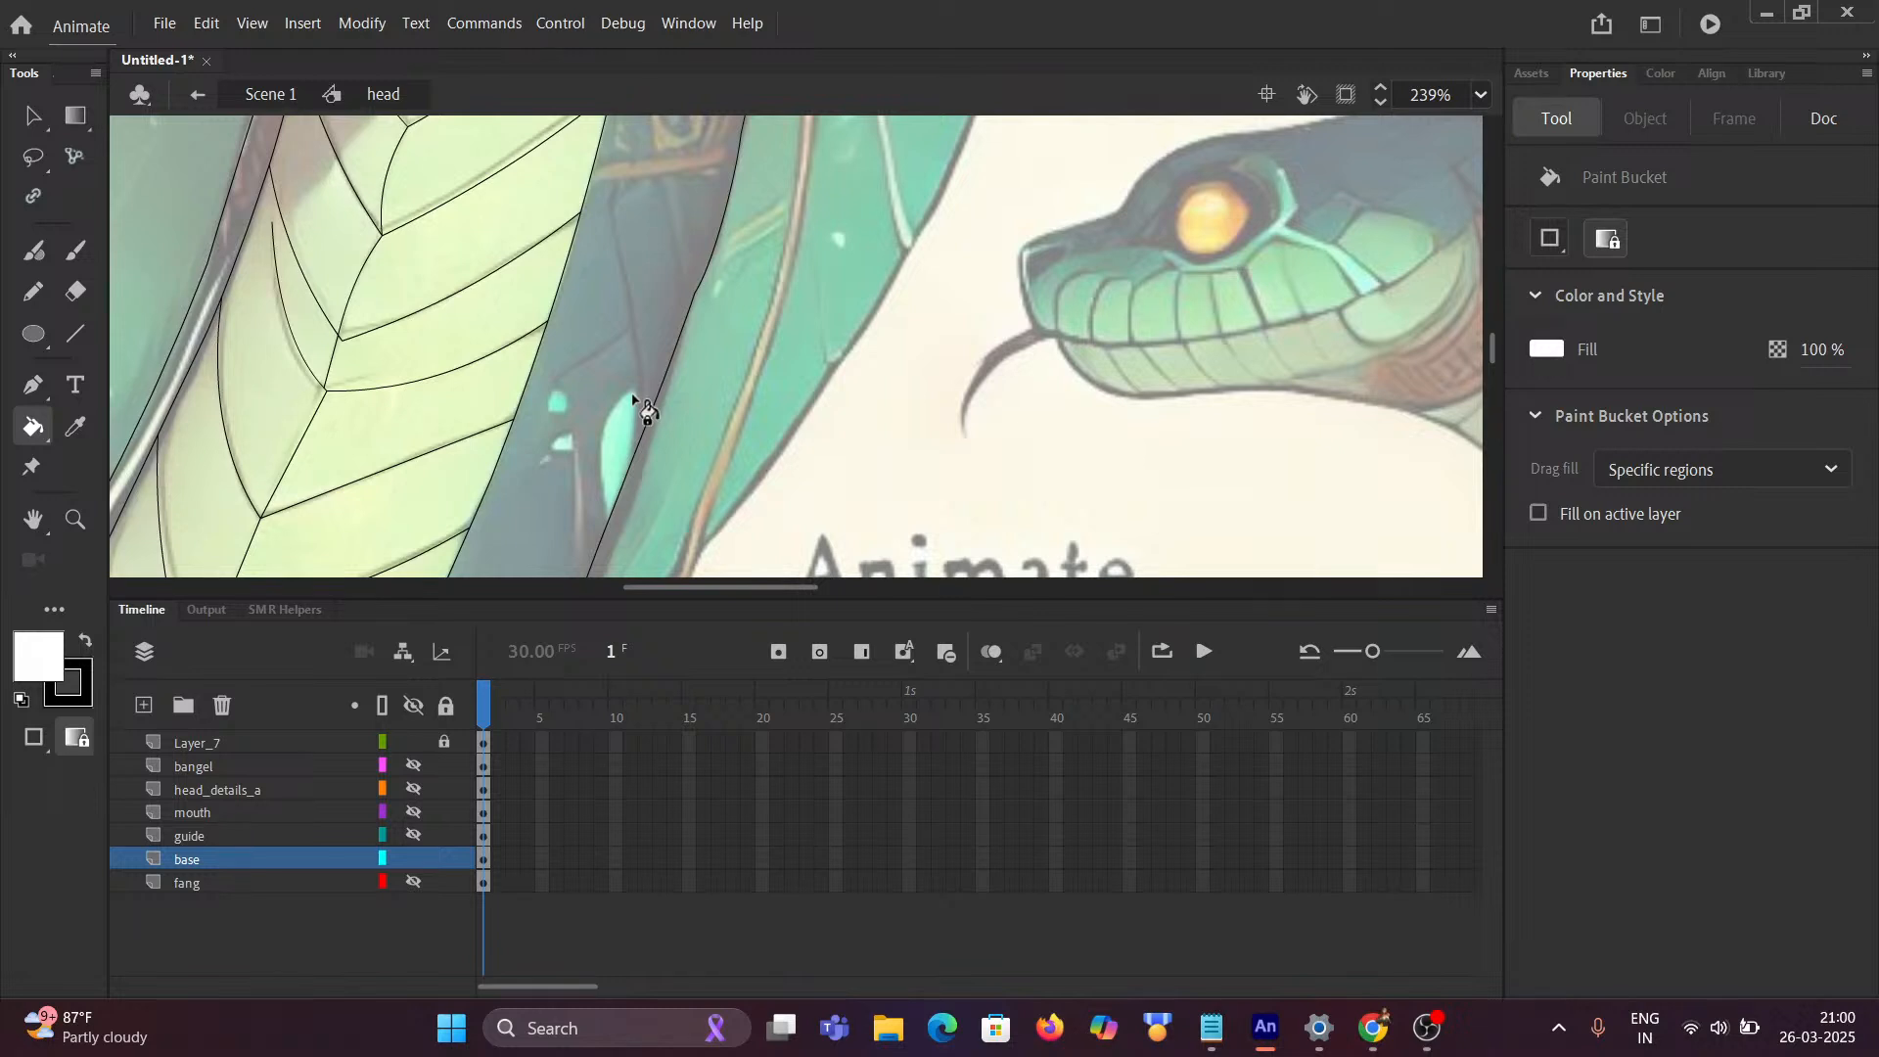
click(73, 334)
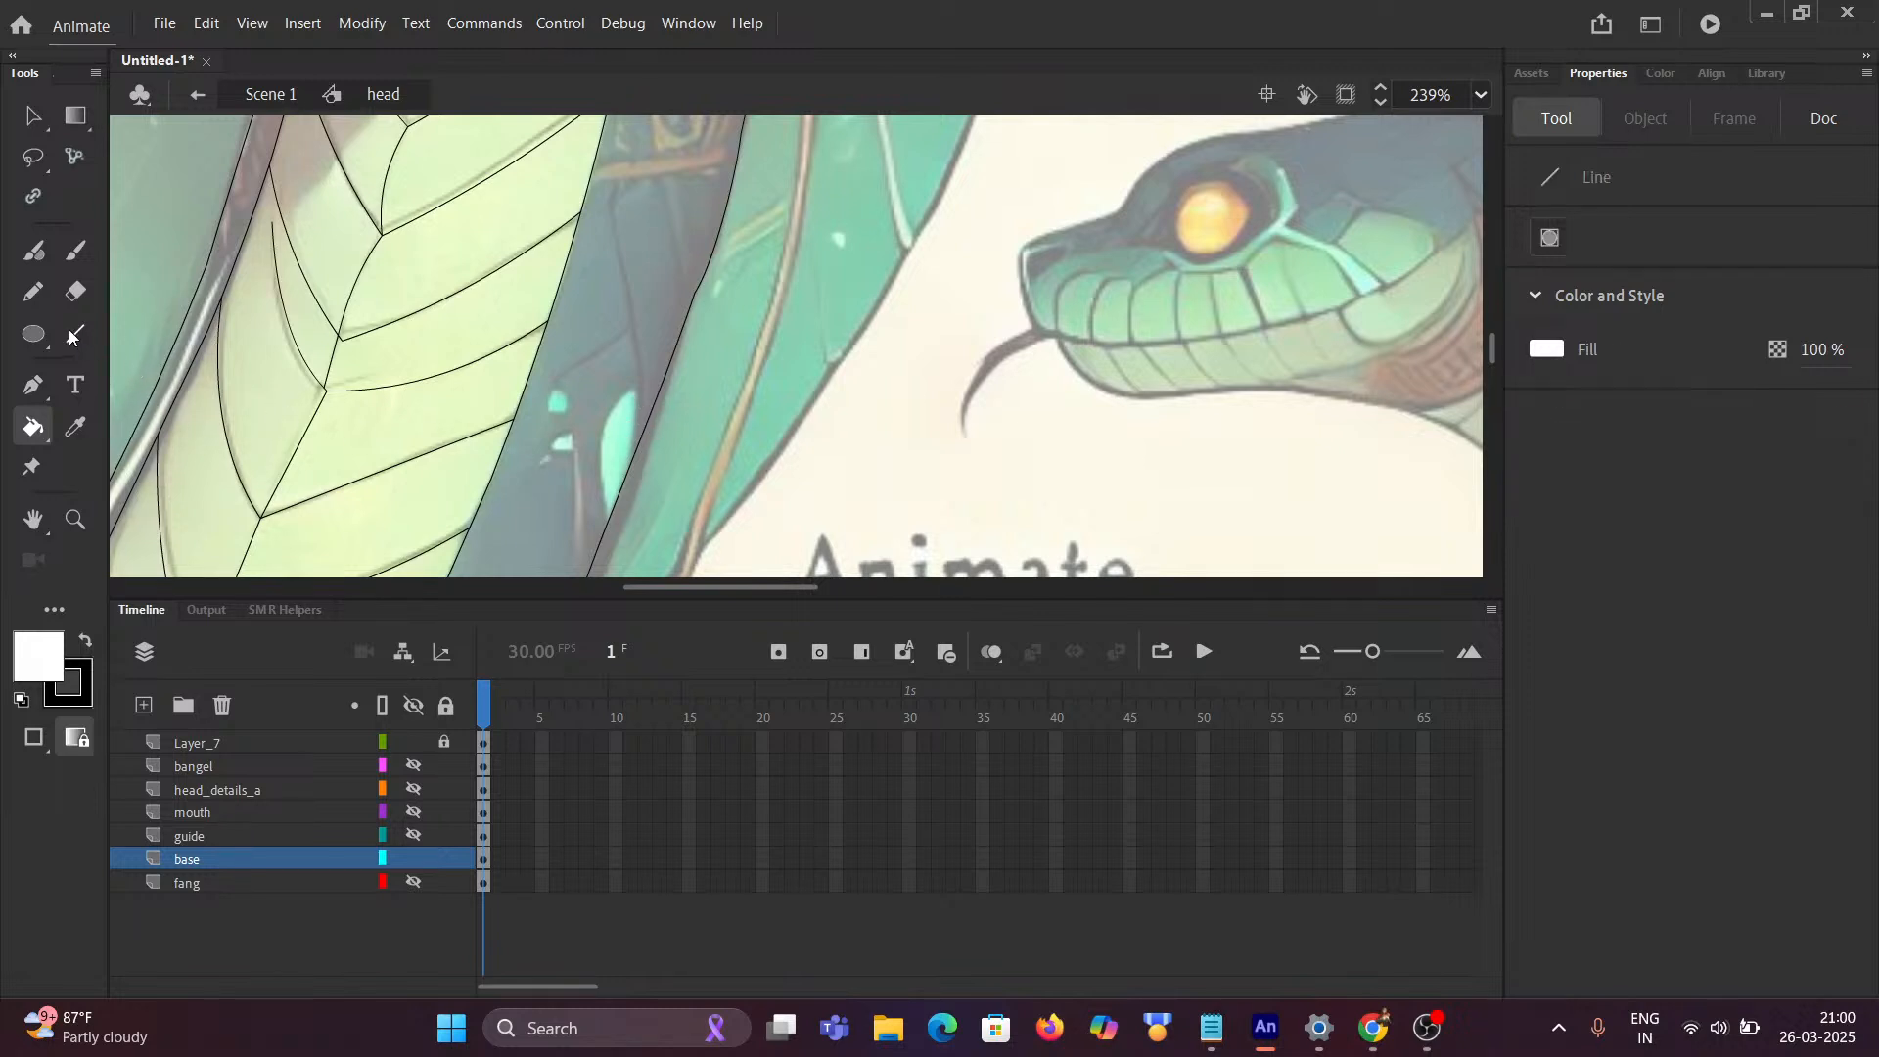
drag(638, 427, 604, 117)
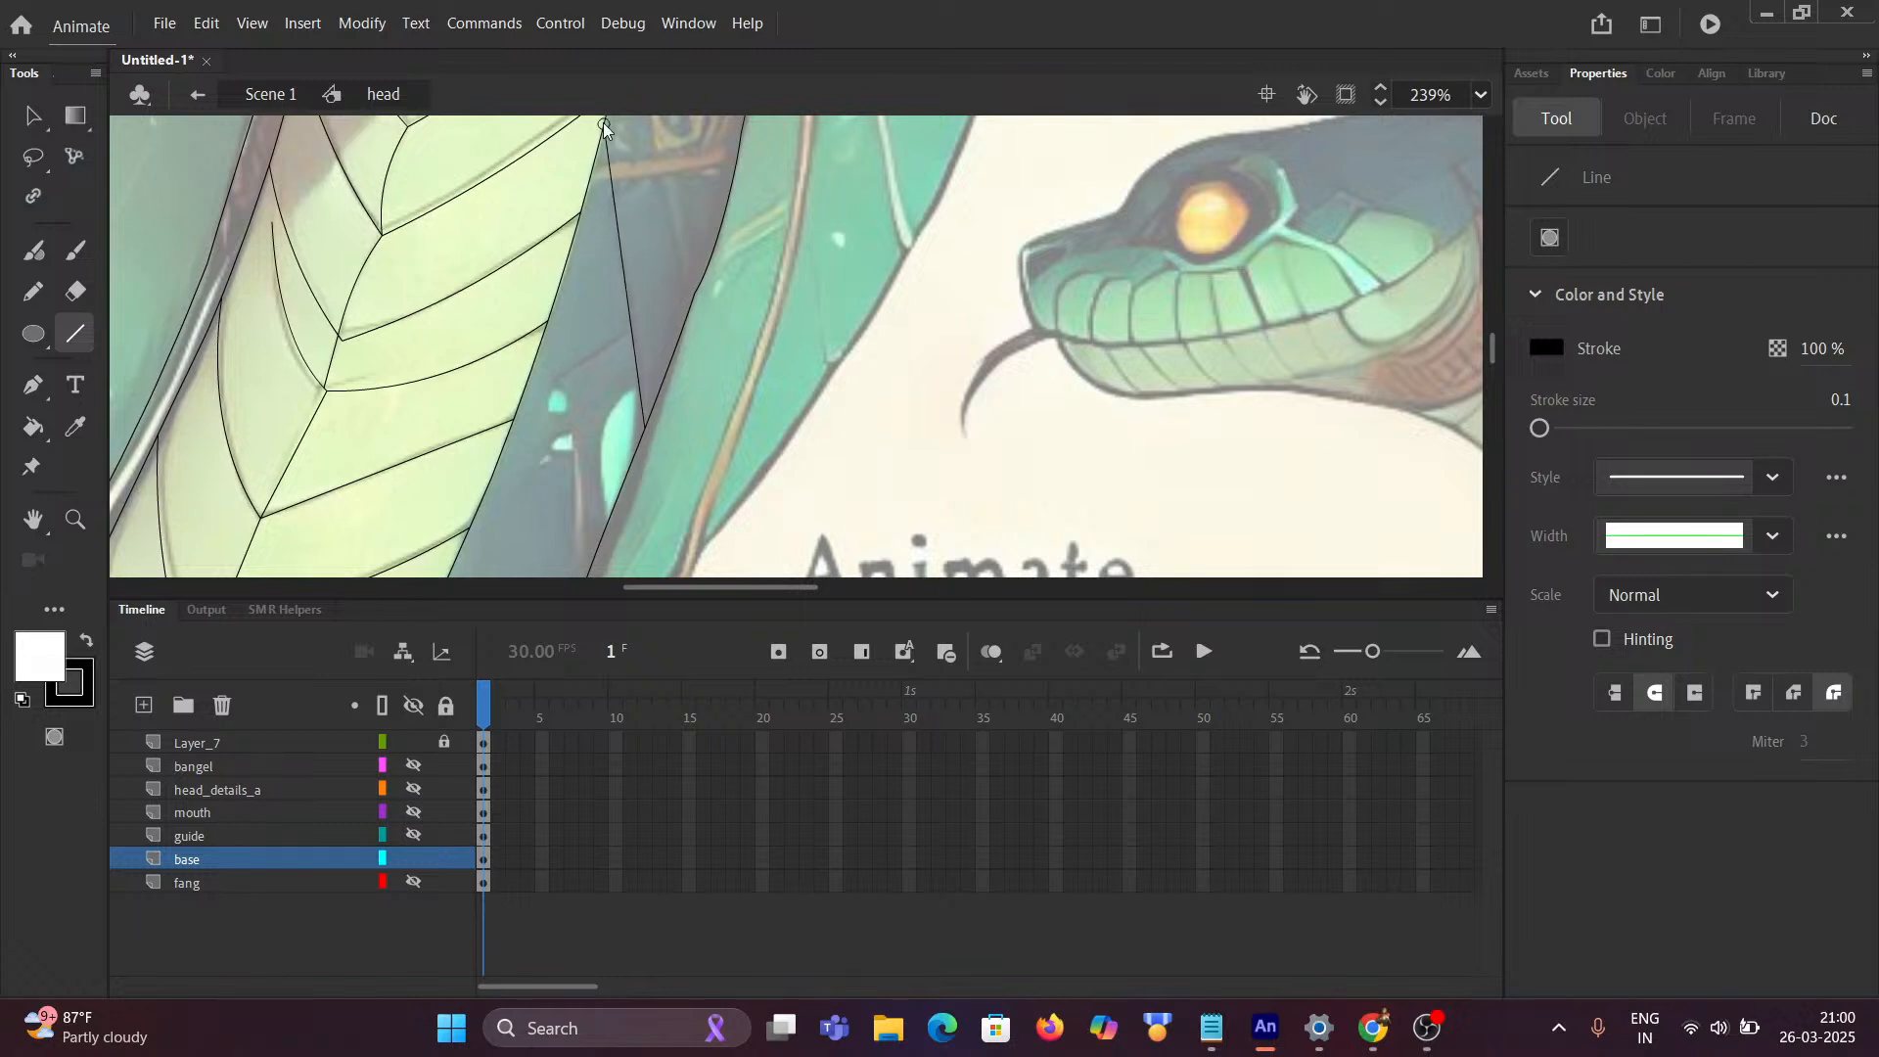
mouse_move(631, 309)
mouse_down()
mouse_move(550, 379)
mouse_move(600, 365)
mouse_move(576, 315)
mouse_up()
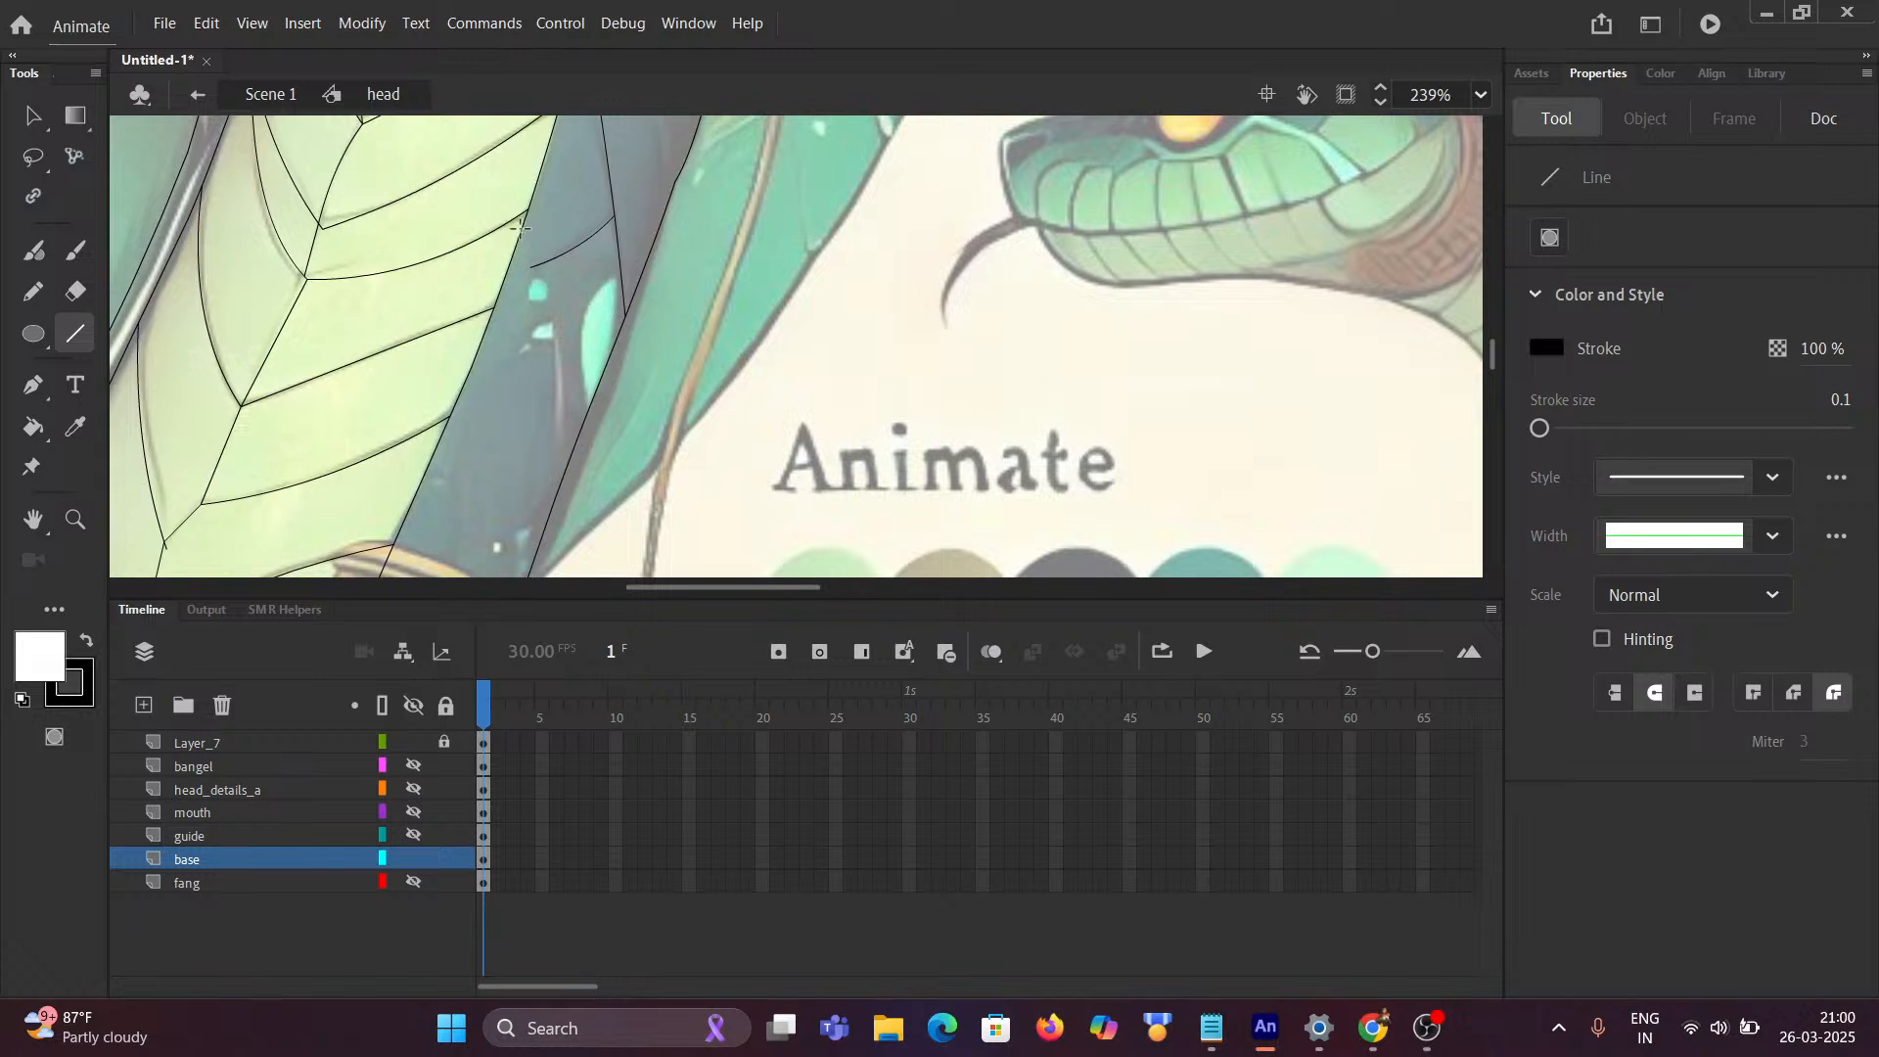
mouse_move(516, 220)
mouse_down()
mouse_move(593, 397)
mouse_move(579, 427)
mouse_up()
key(alt)
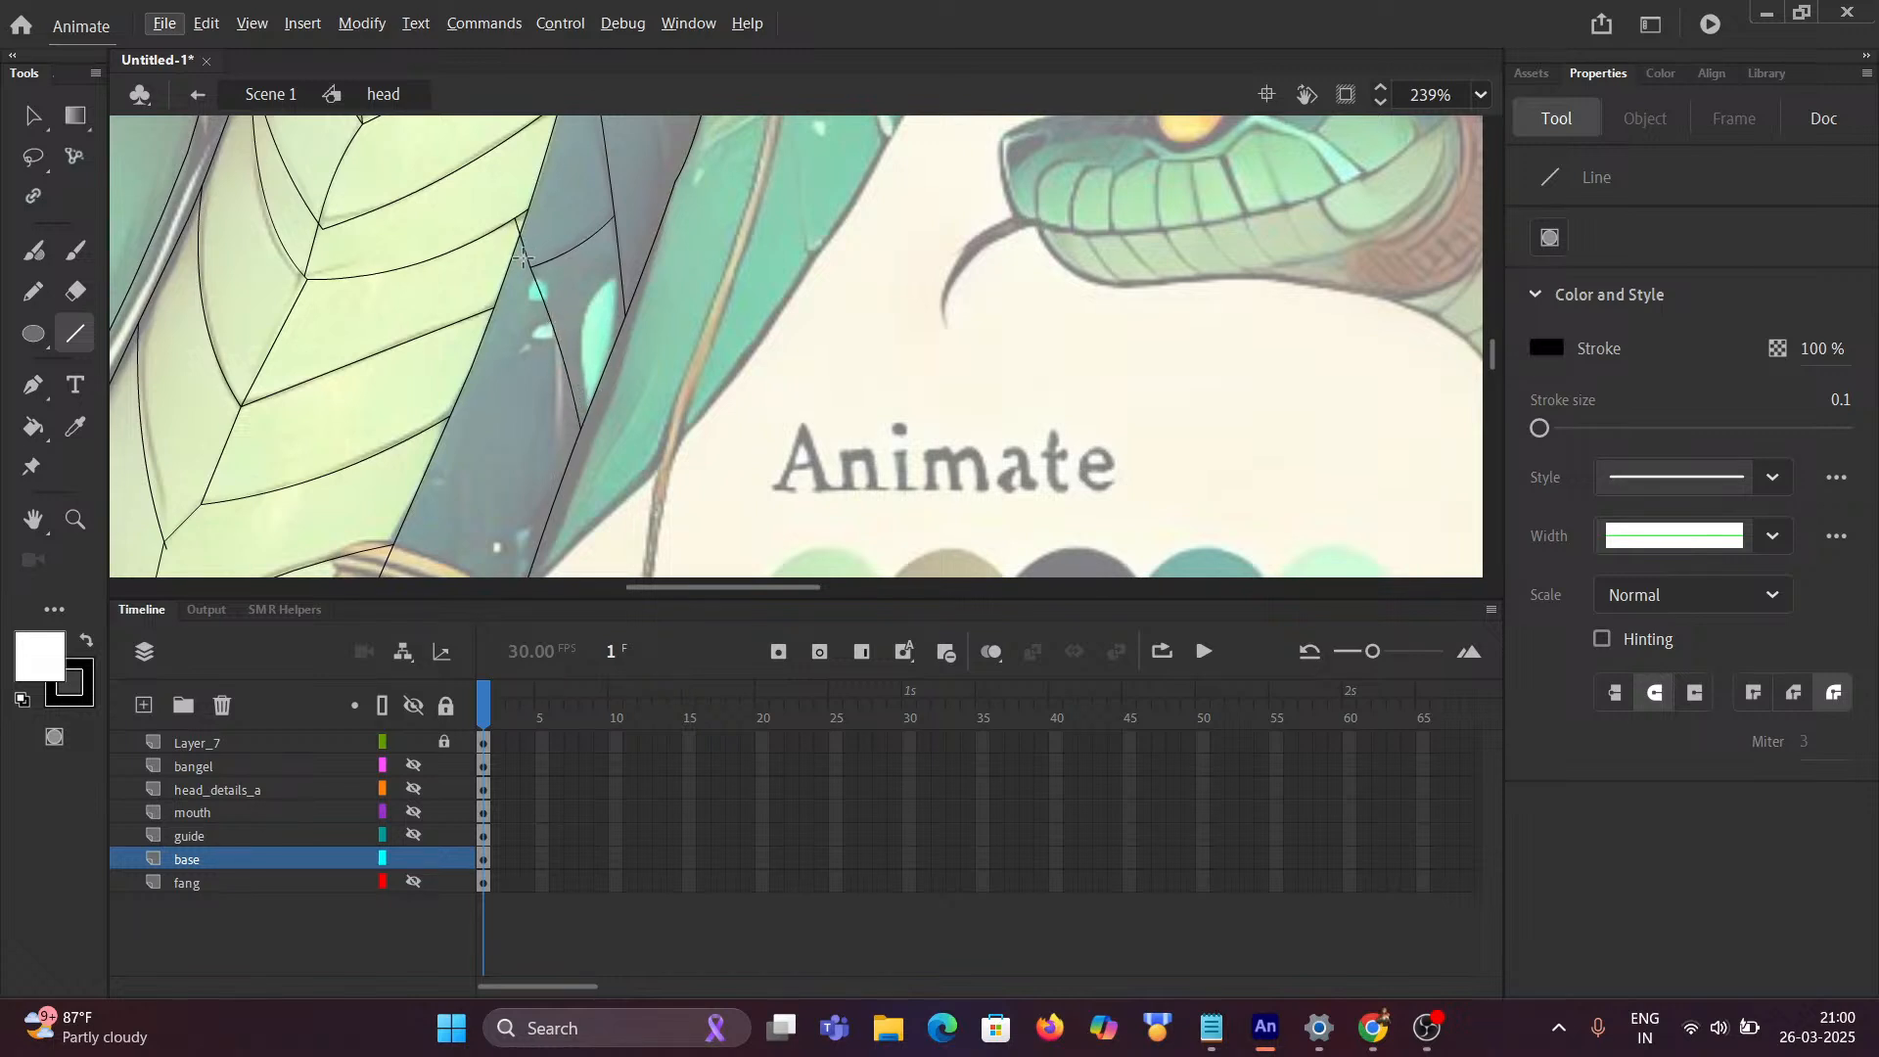
key(alt+space)
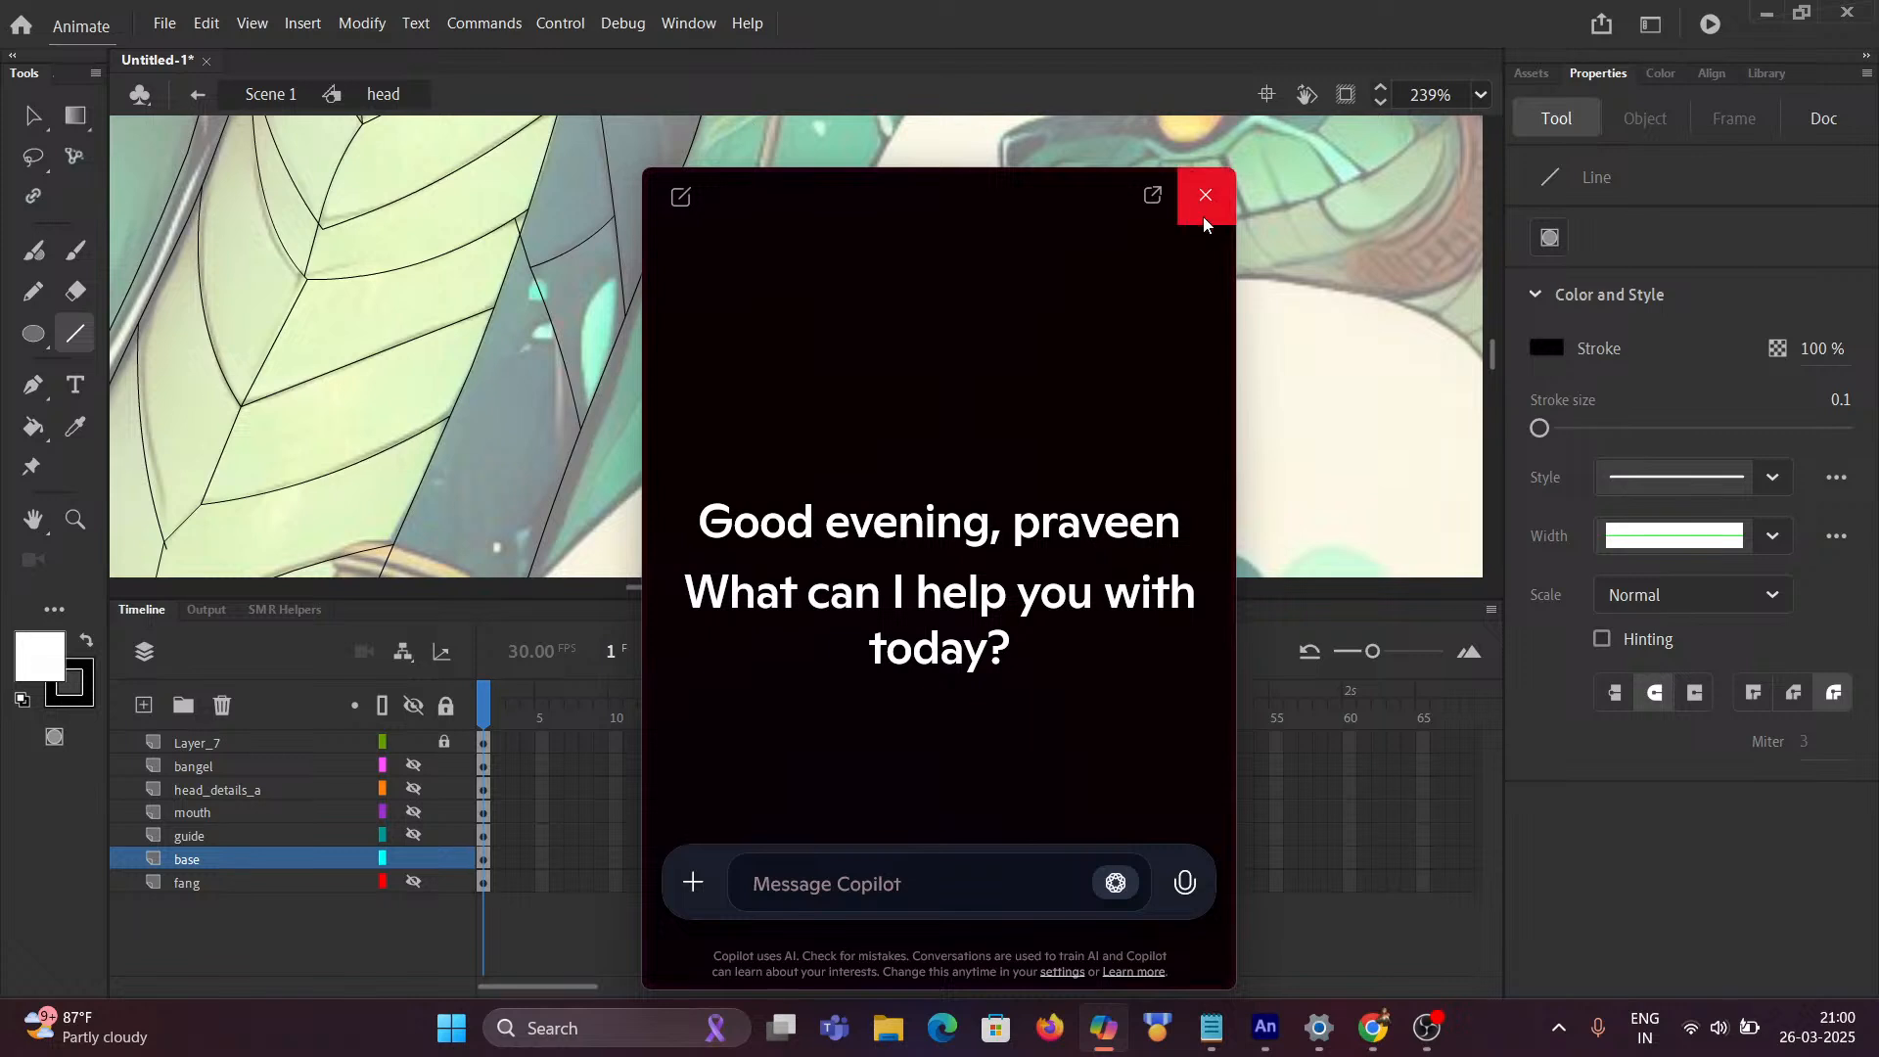
click(1205, 223)
Step: Draw another scale line across the teal side of the neck at the middle band, ending at the belly scales' edge
drag(540, 208, 486, 472)
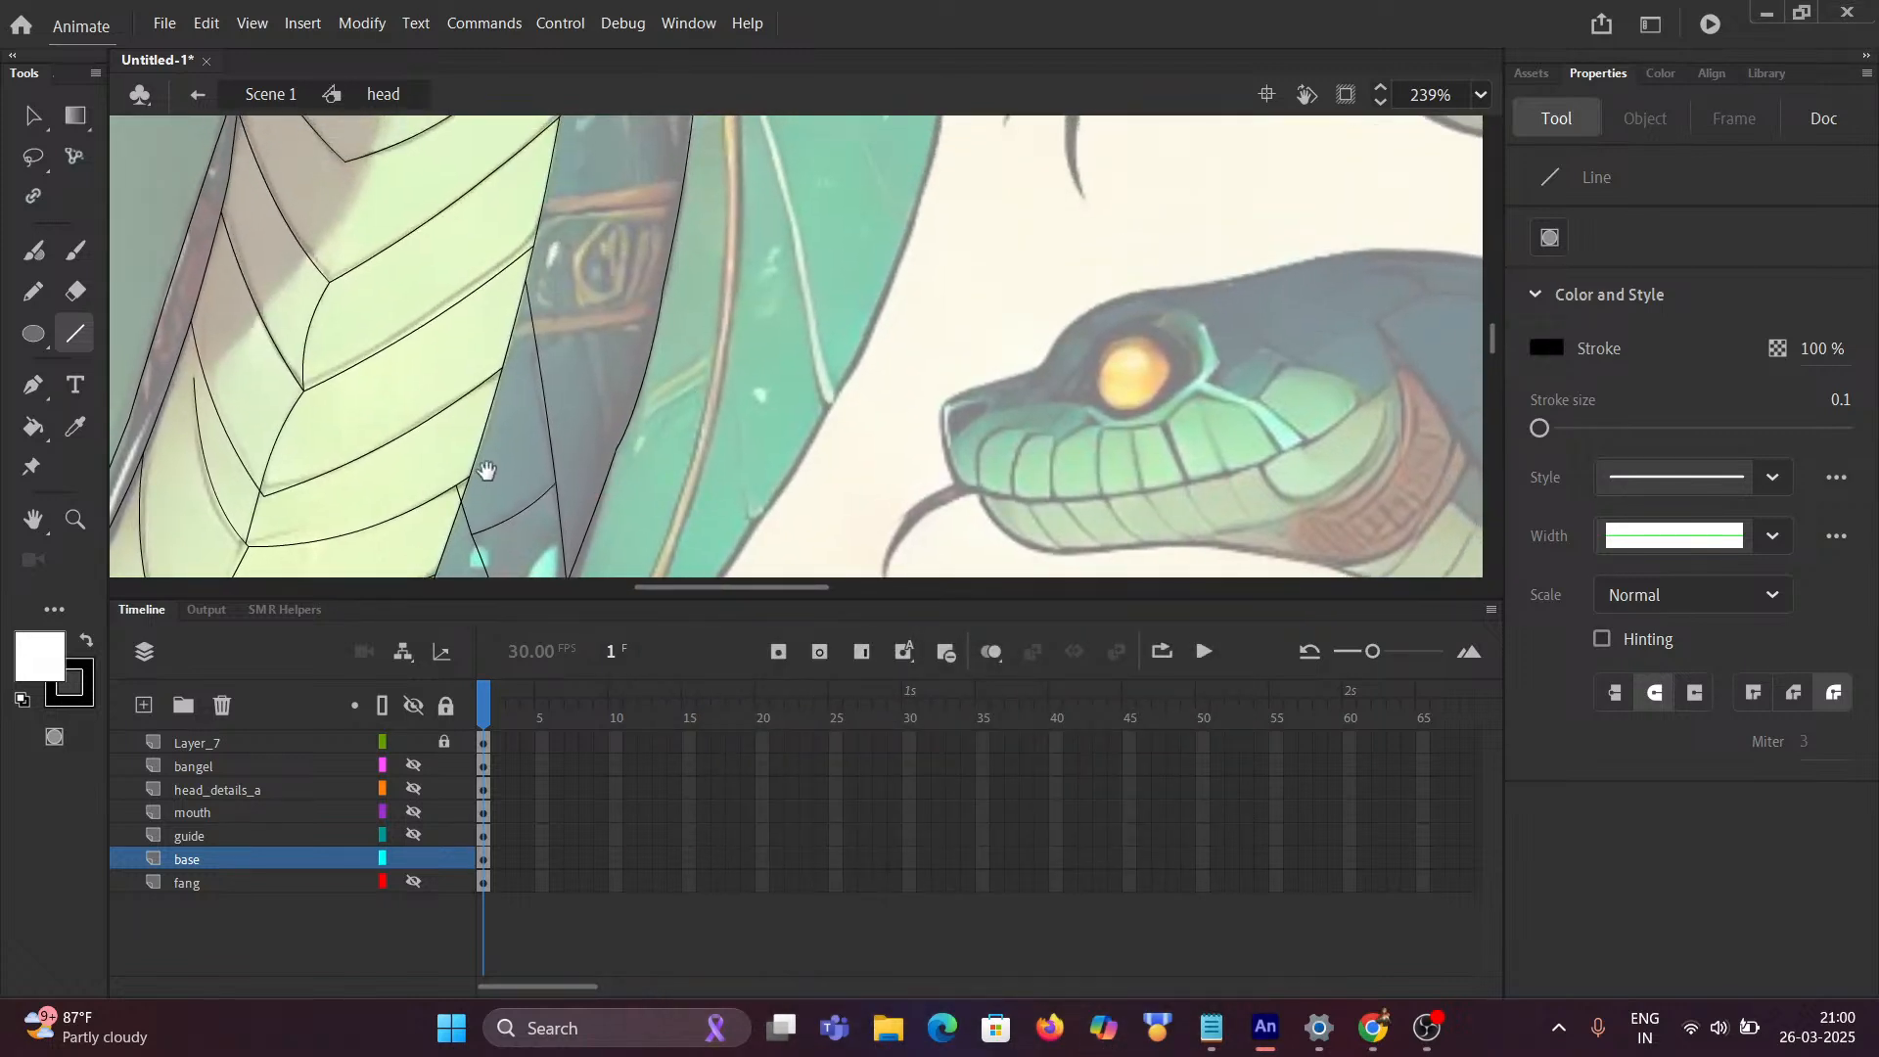
drag(610, 444, 546, 186)
drag(581, 301, 586, 303)
drag(525, 209, 495, 432)
mouse_move(536, 351)
mouse_down()
mouse_move(499, 469)
mouse_move(517, 335)
mouse_up()
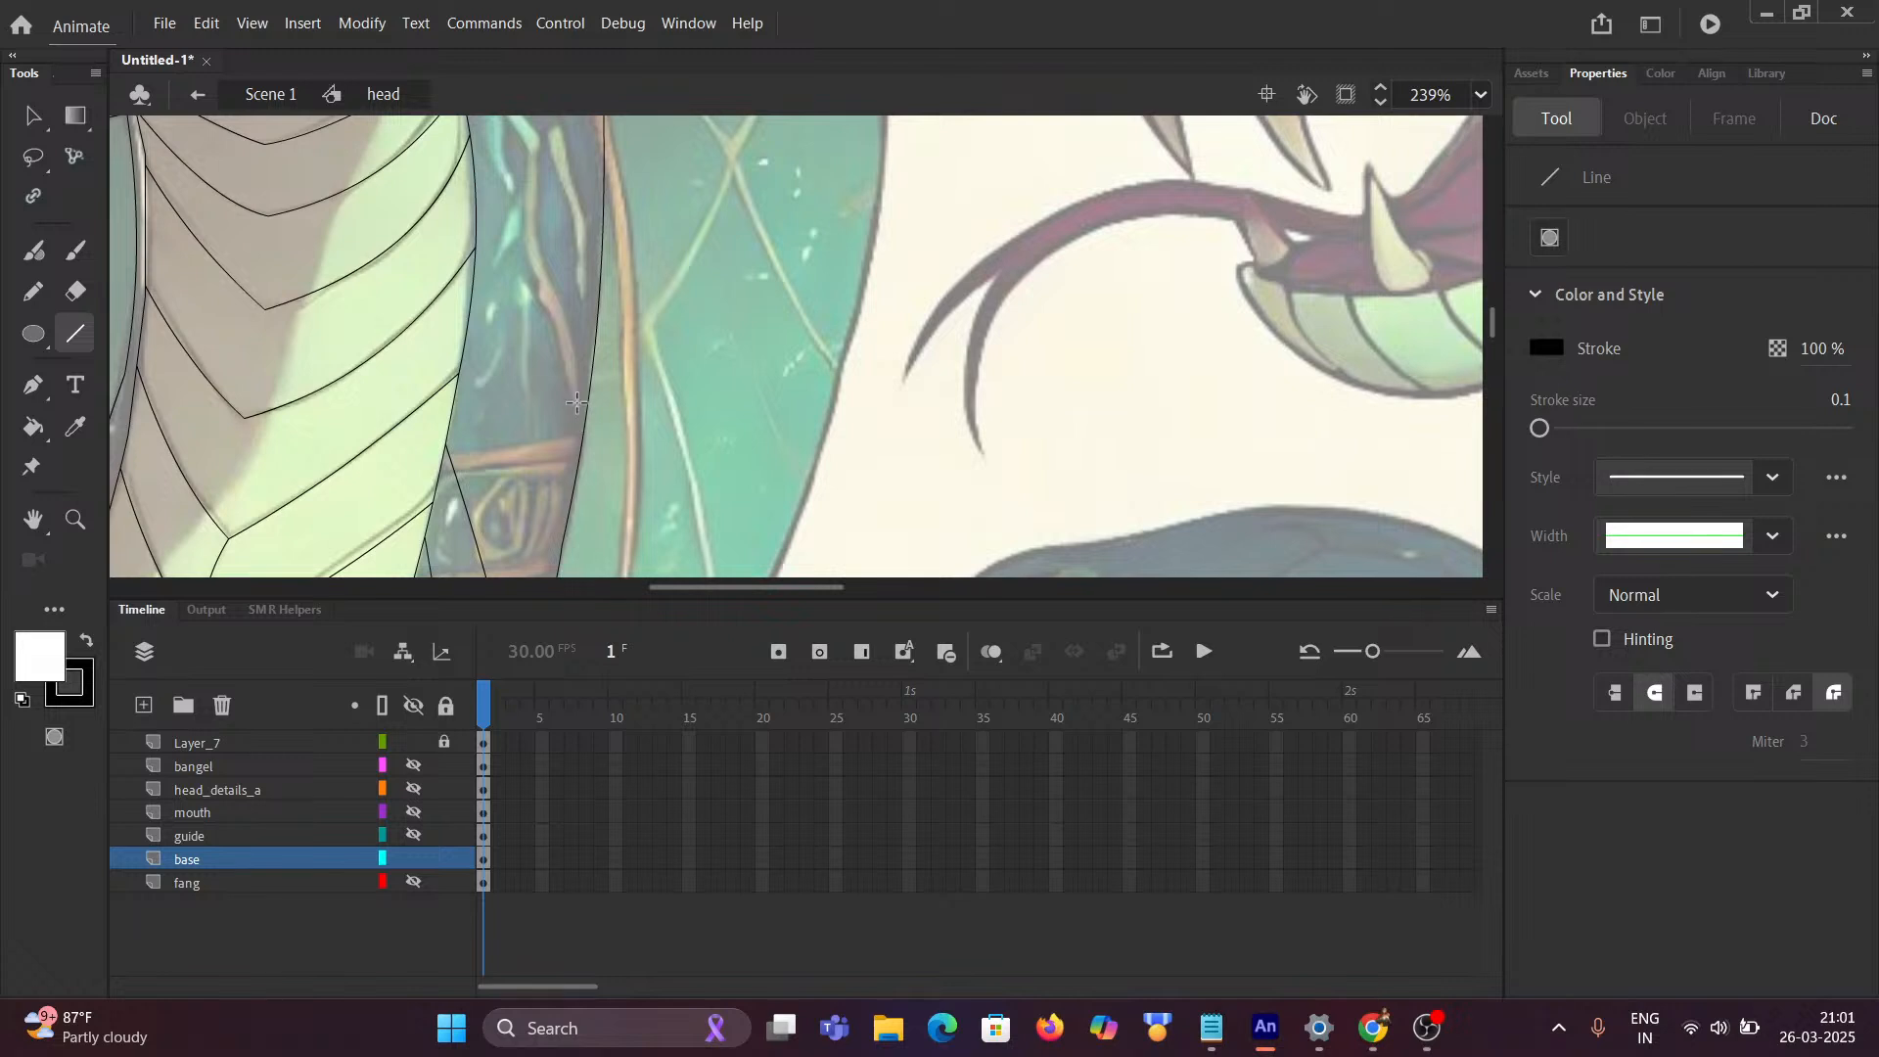
Step: Sample the pale marking on the neck below the upper bracelet in the faded reference as the fill colour
scroll(576, 400, down, 3)
scroll(571, 385, up, 3)
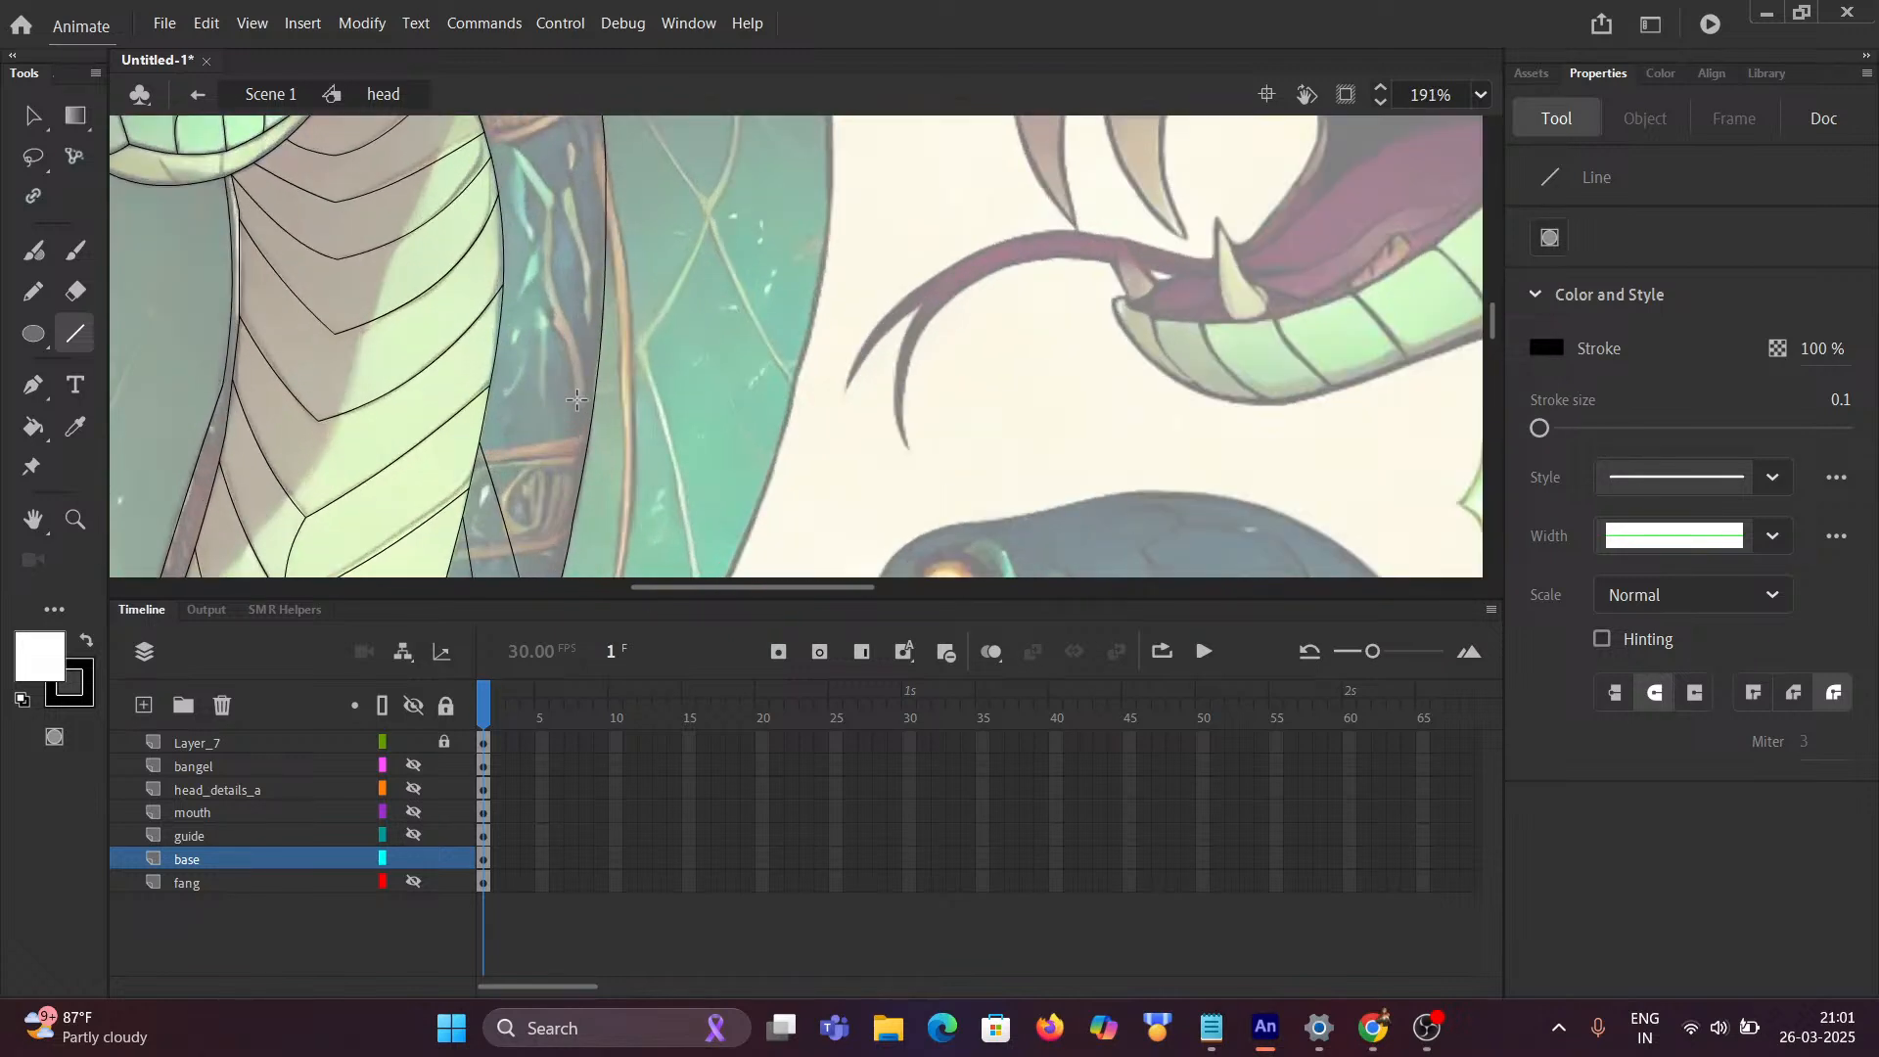
drag(499, 302, 509, 447)
scroll(513, 435, down, 4)
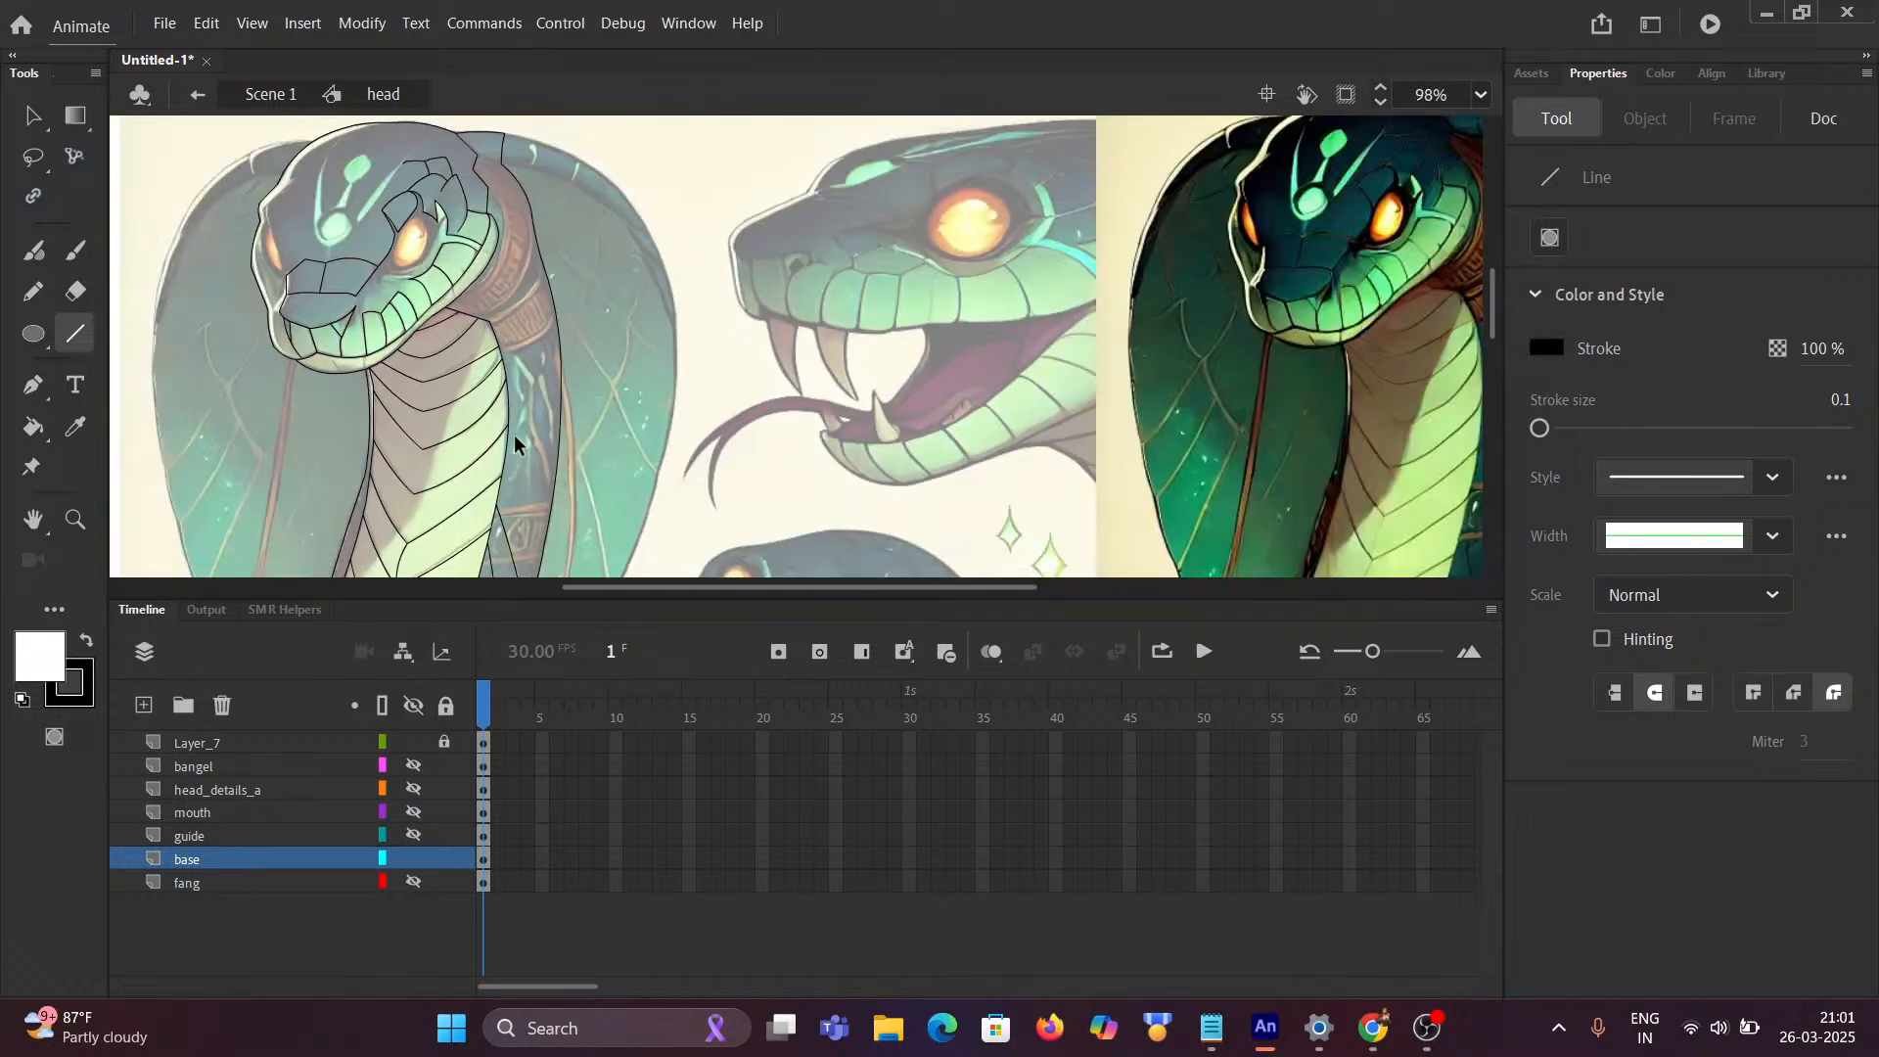
scroll(514, 434, up, 3)
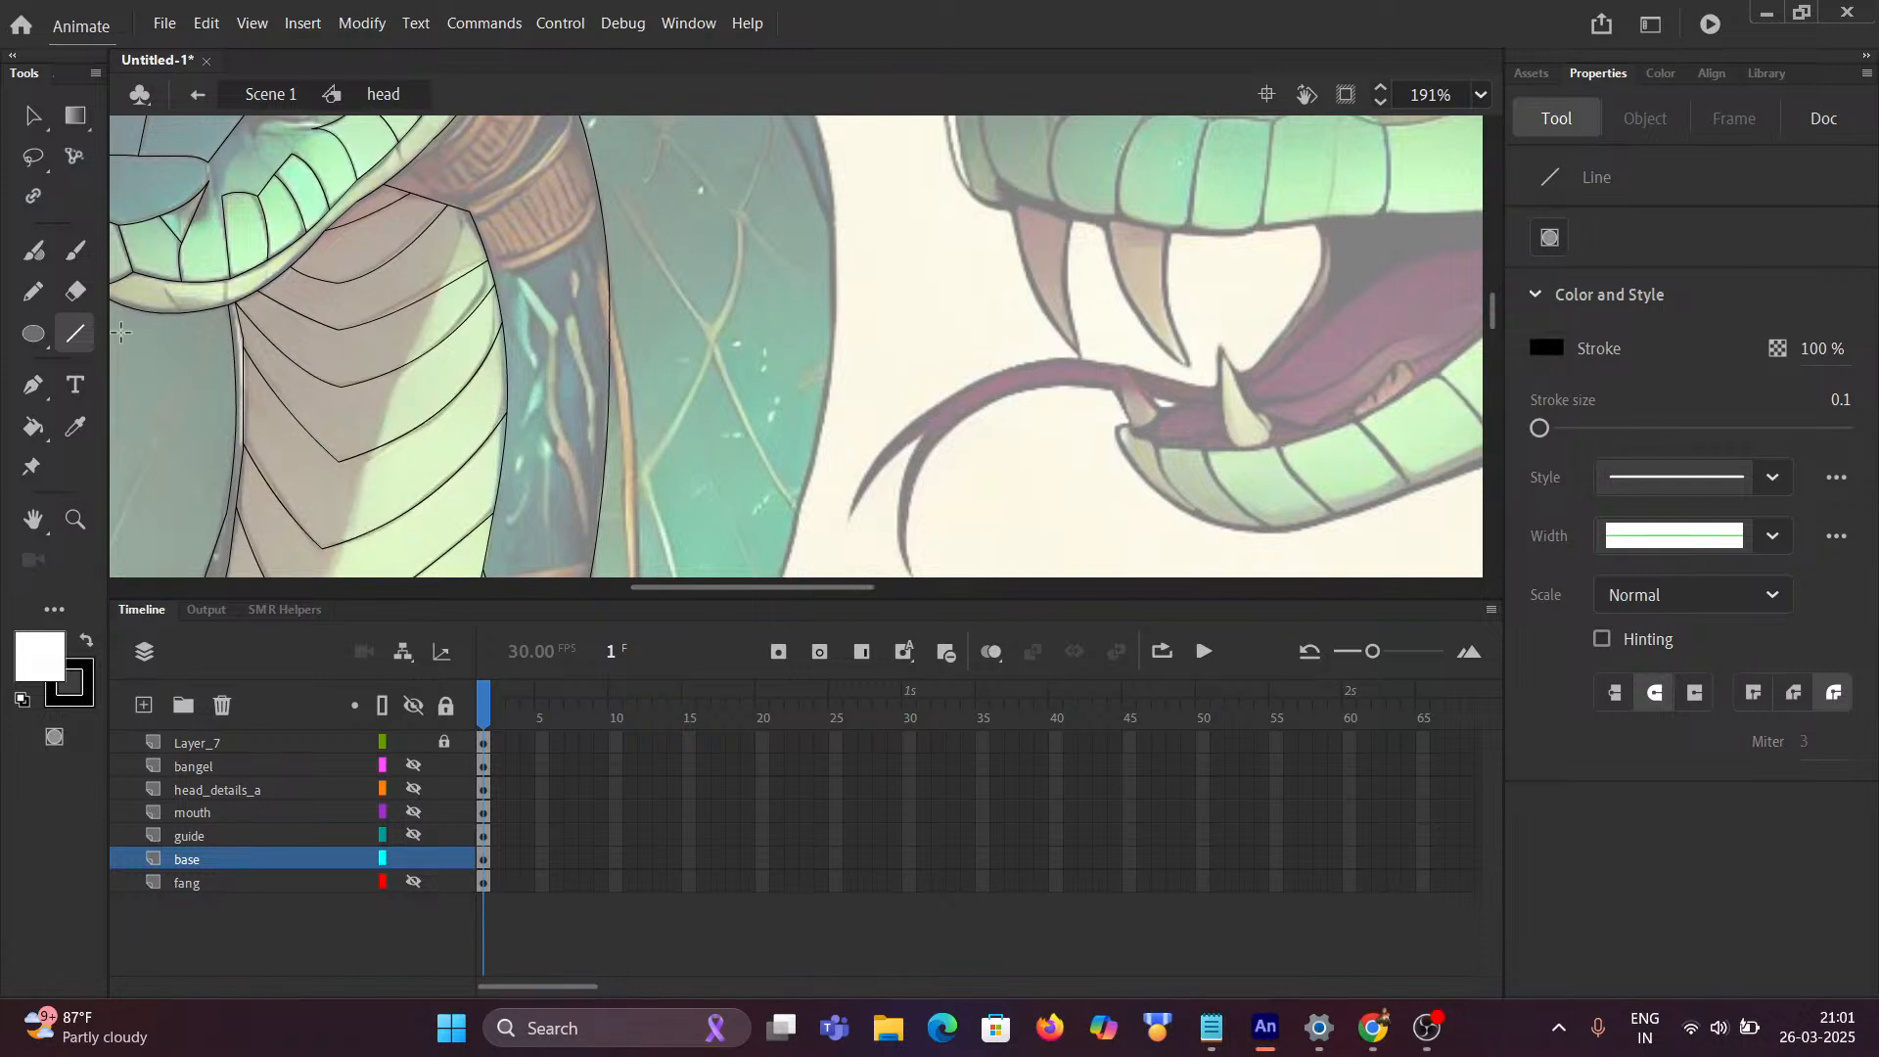
click(75, 249)
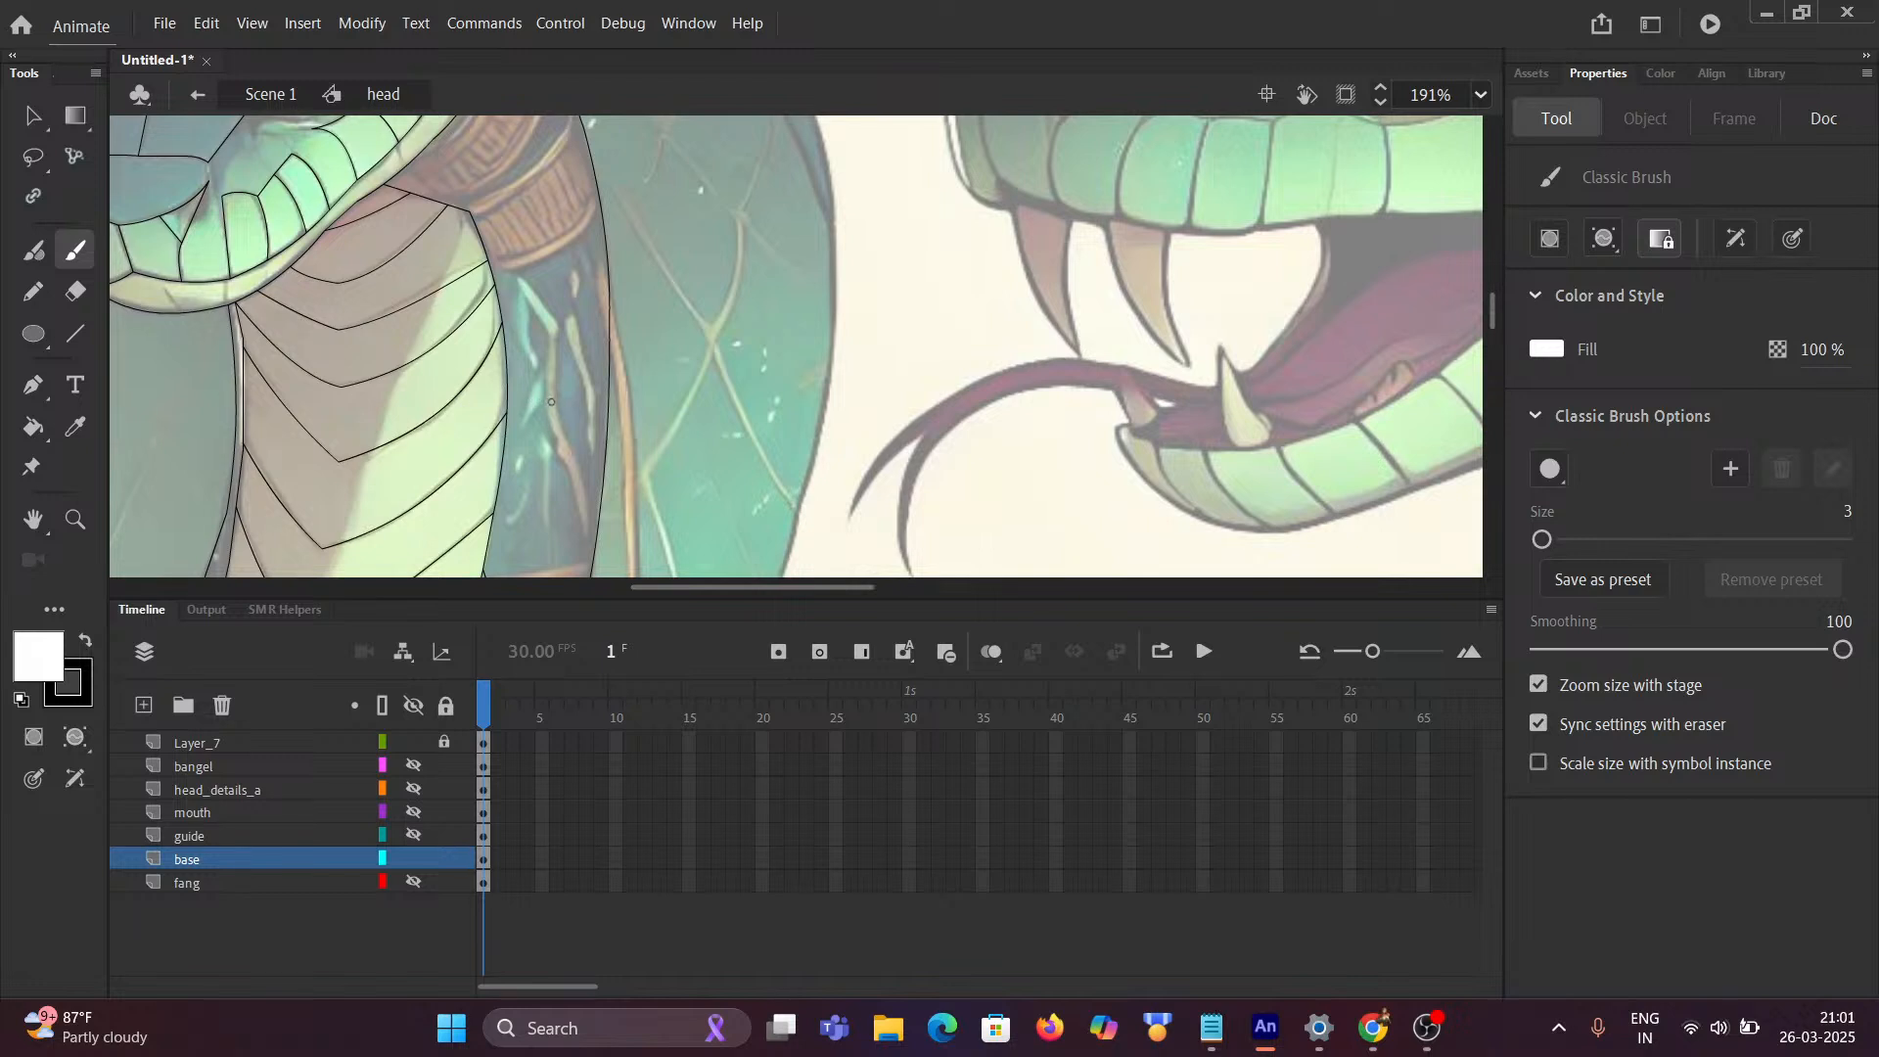
key(i)
click(556, 405)
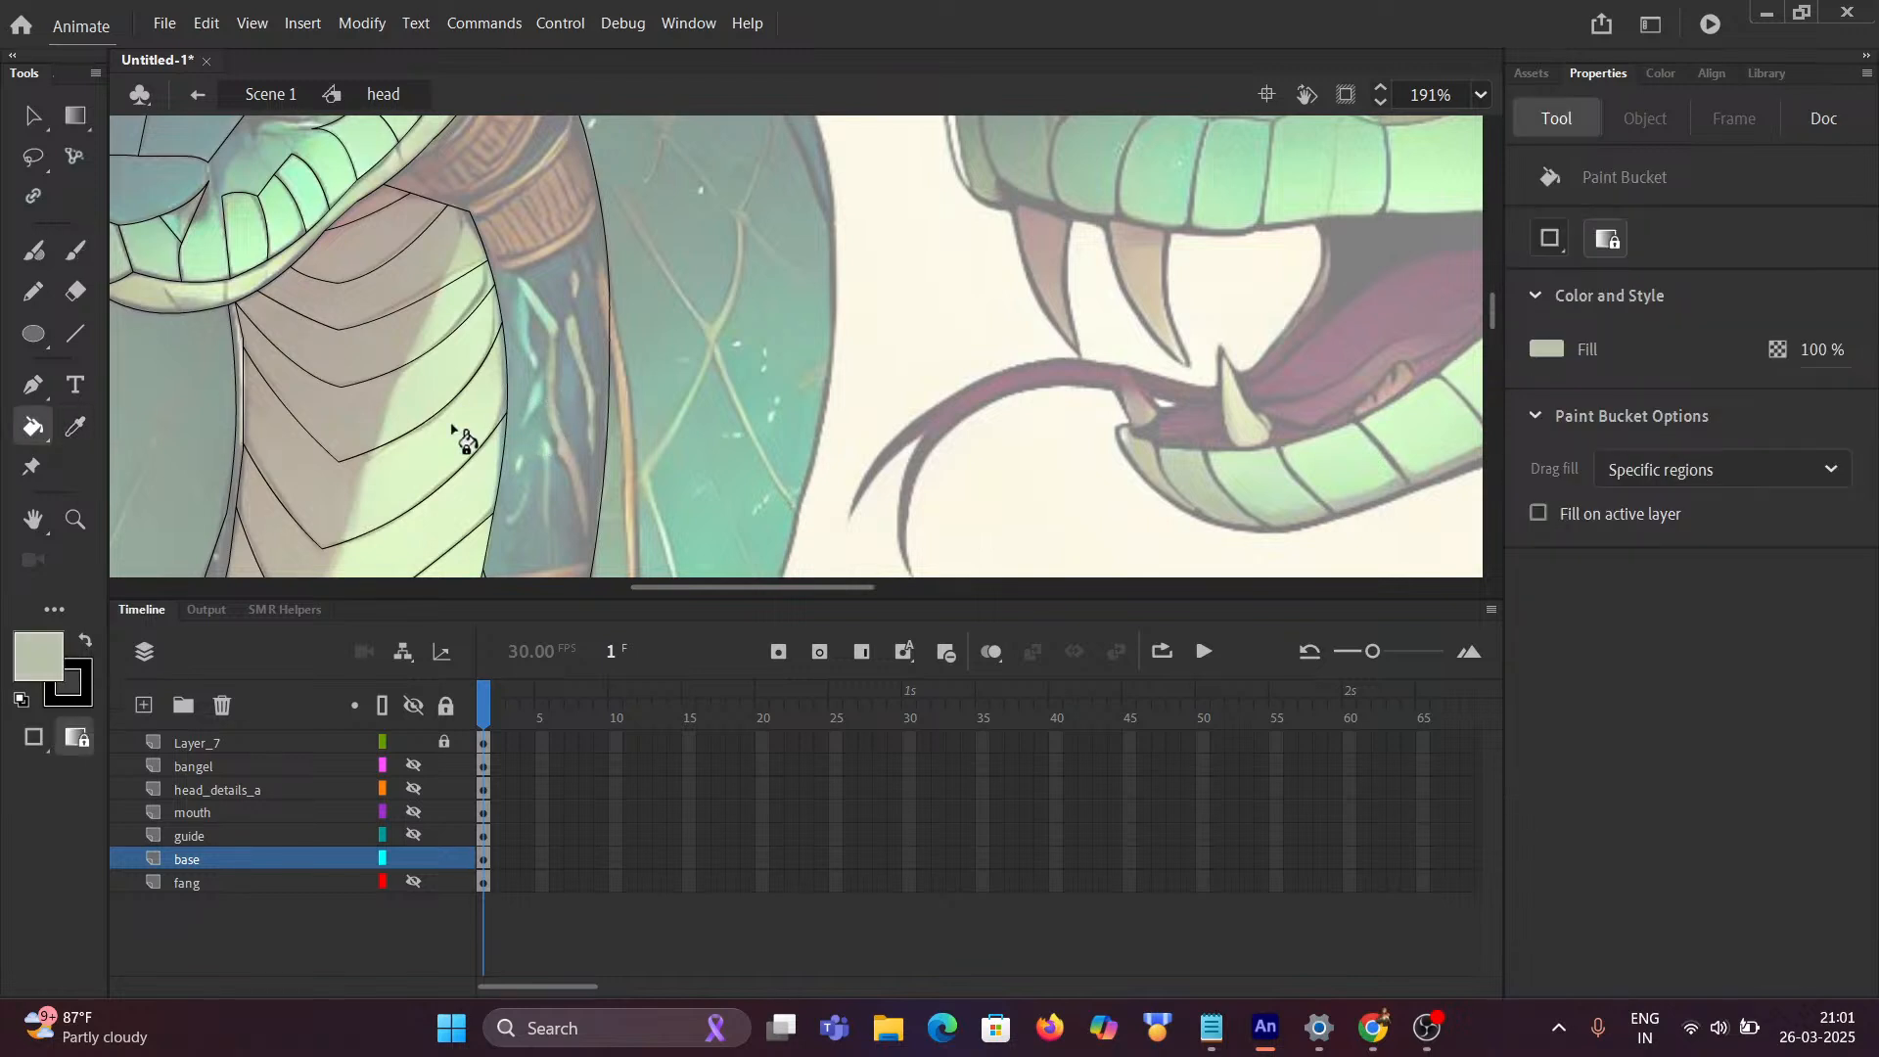
Step: Sample the light green diagonal marking below the bracelet in the full-colour reference as the fill colour
scroll(558, 430, up, 5)
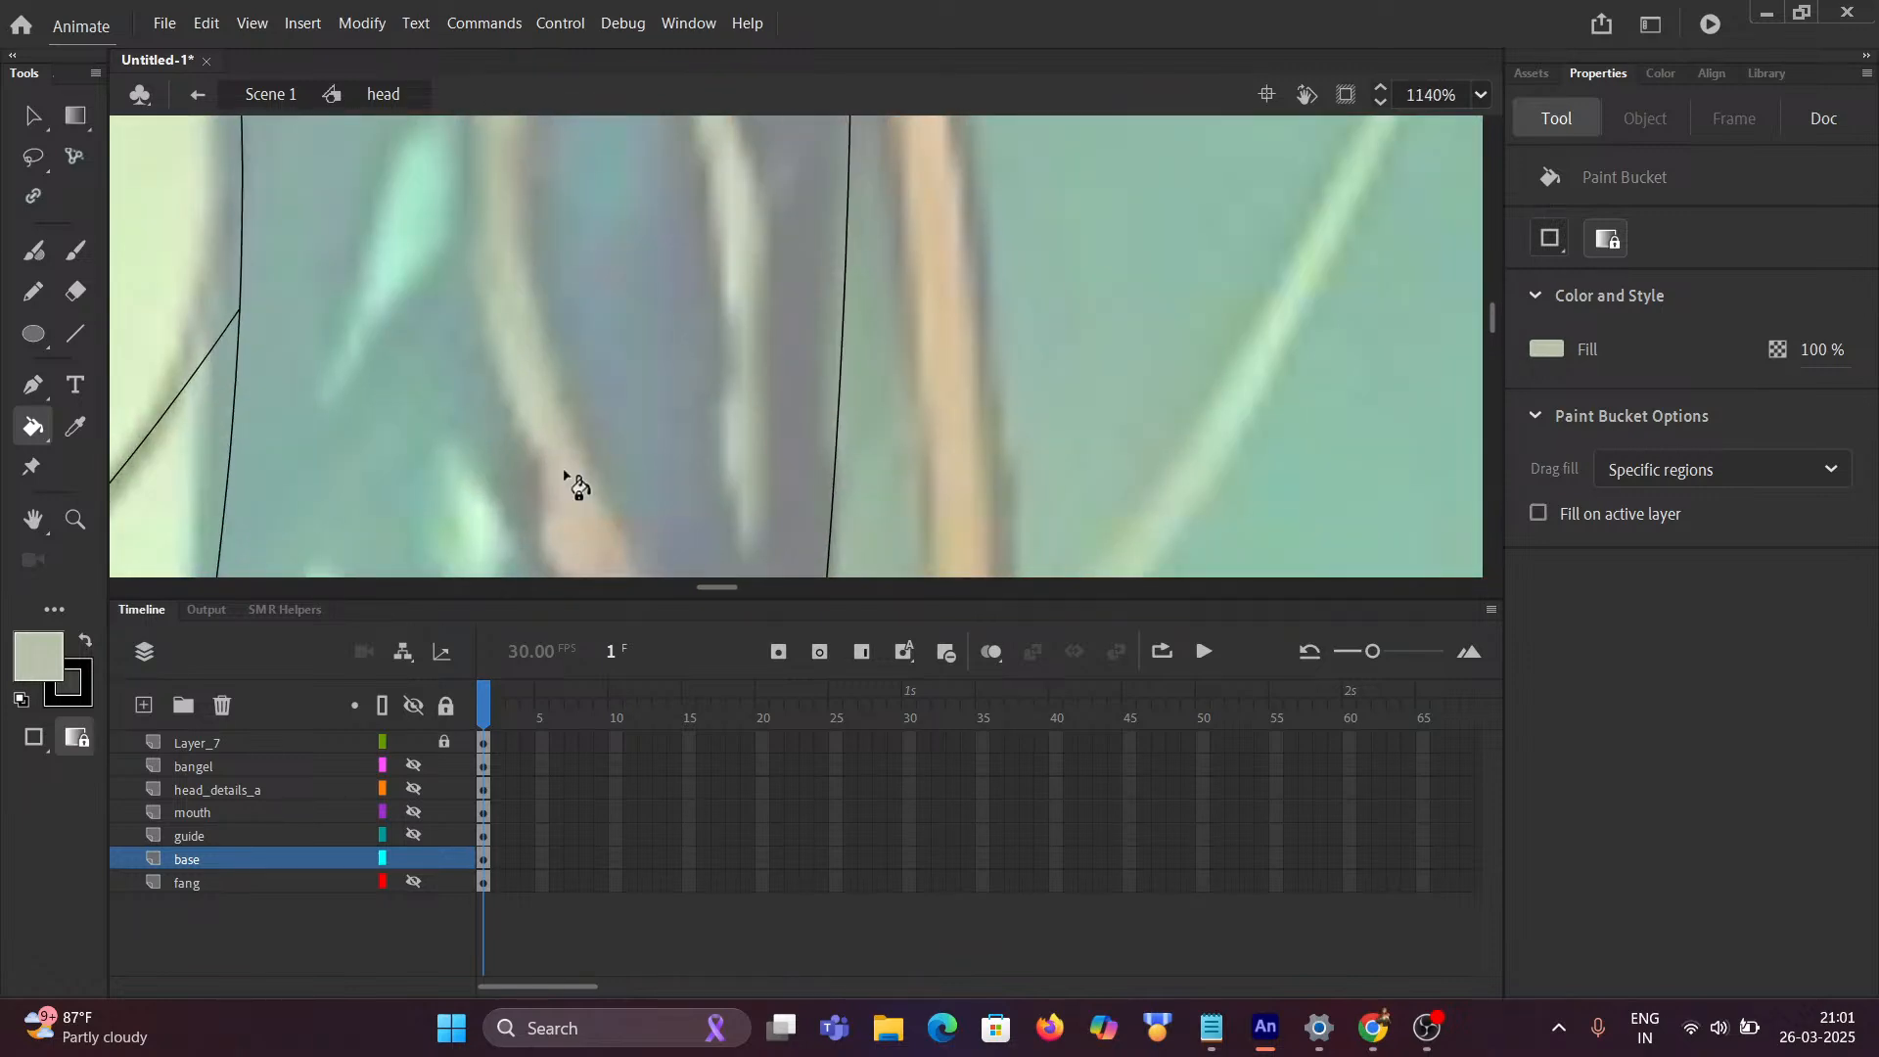
scroll(591, 432, down, 8)
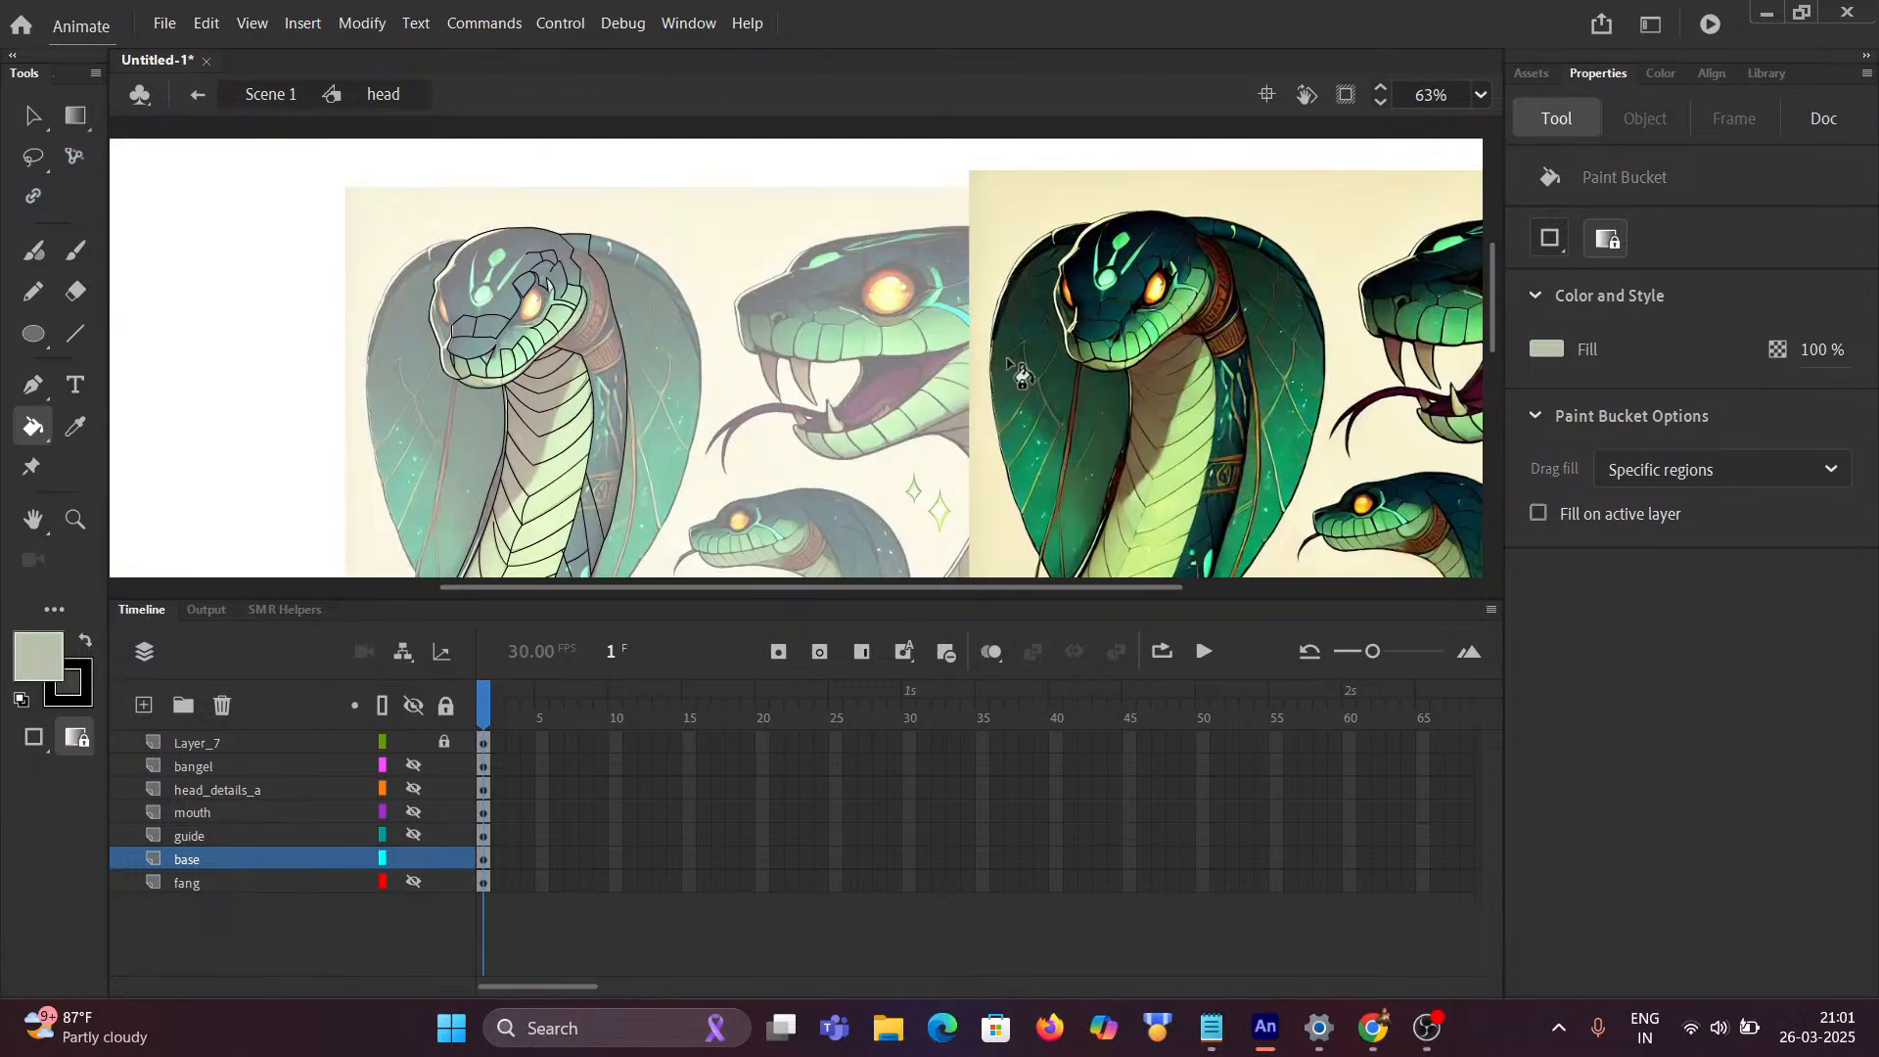
scroll(1150, 421, up, 3)
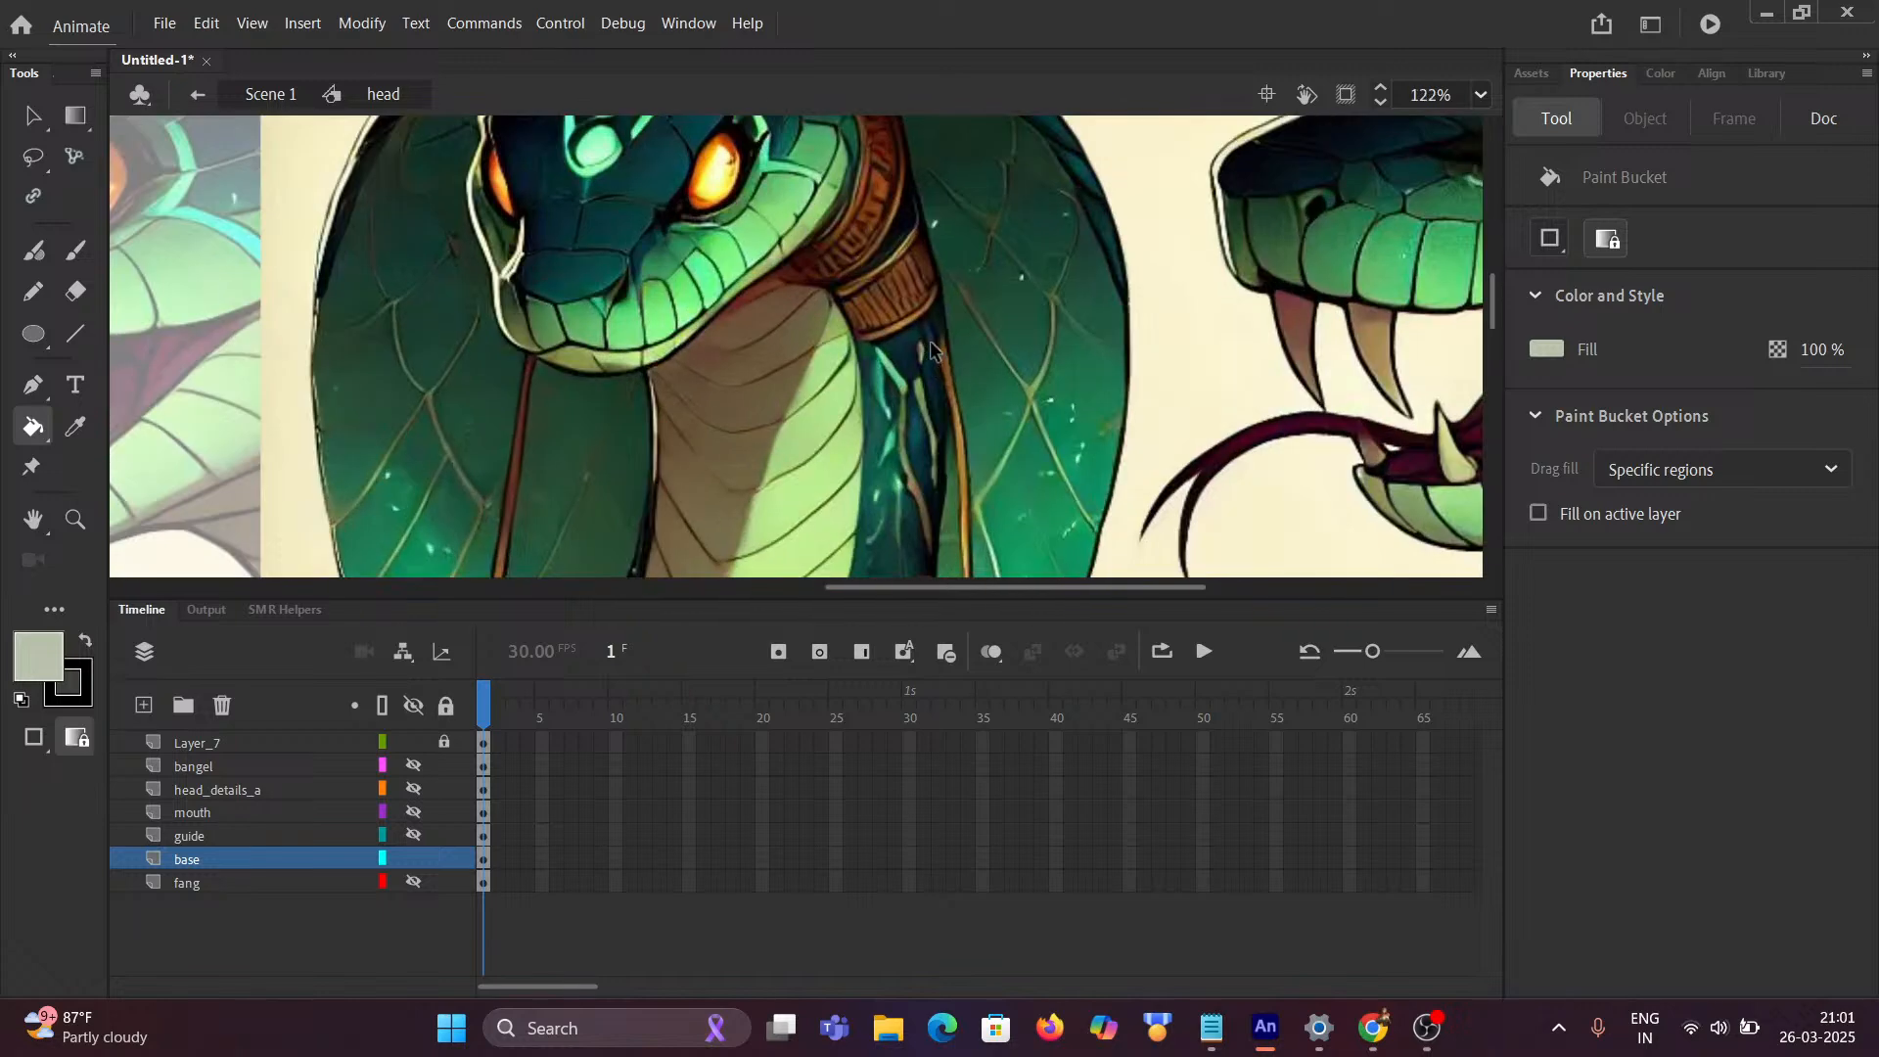
scroll(930, 348, up, 5)
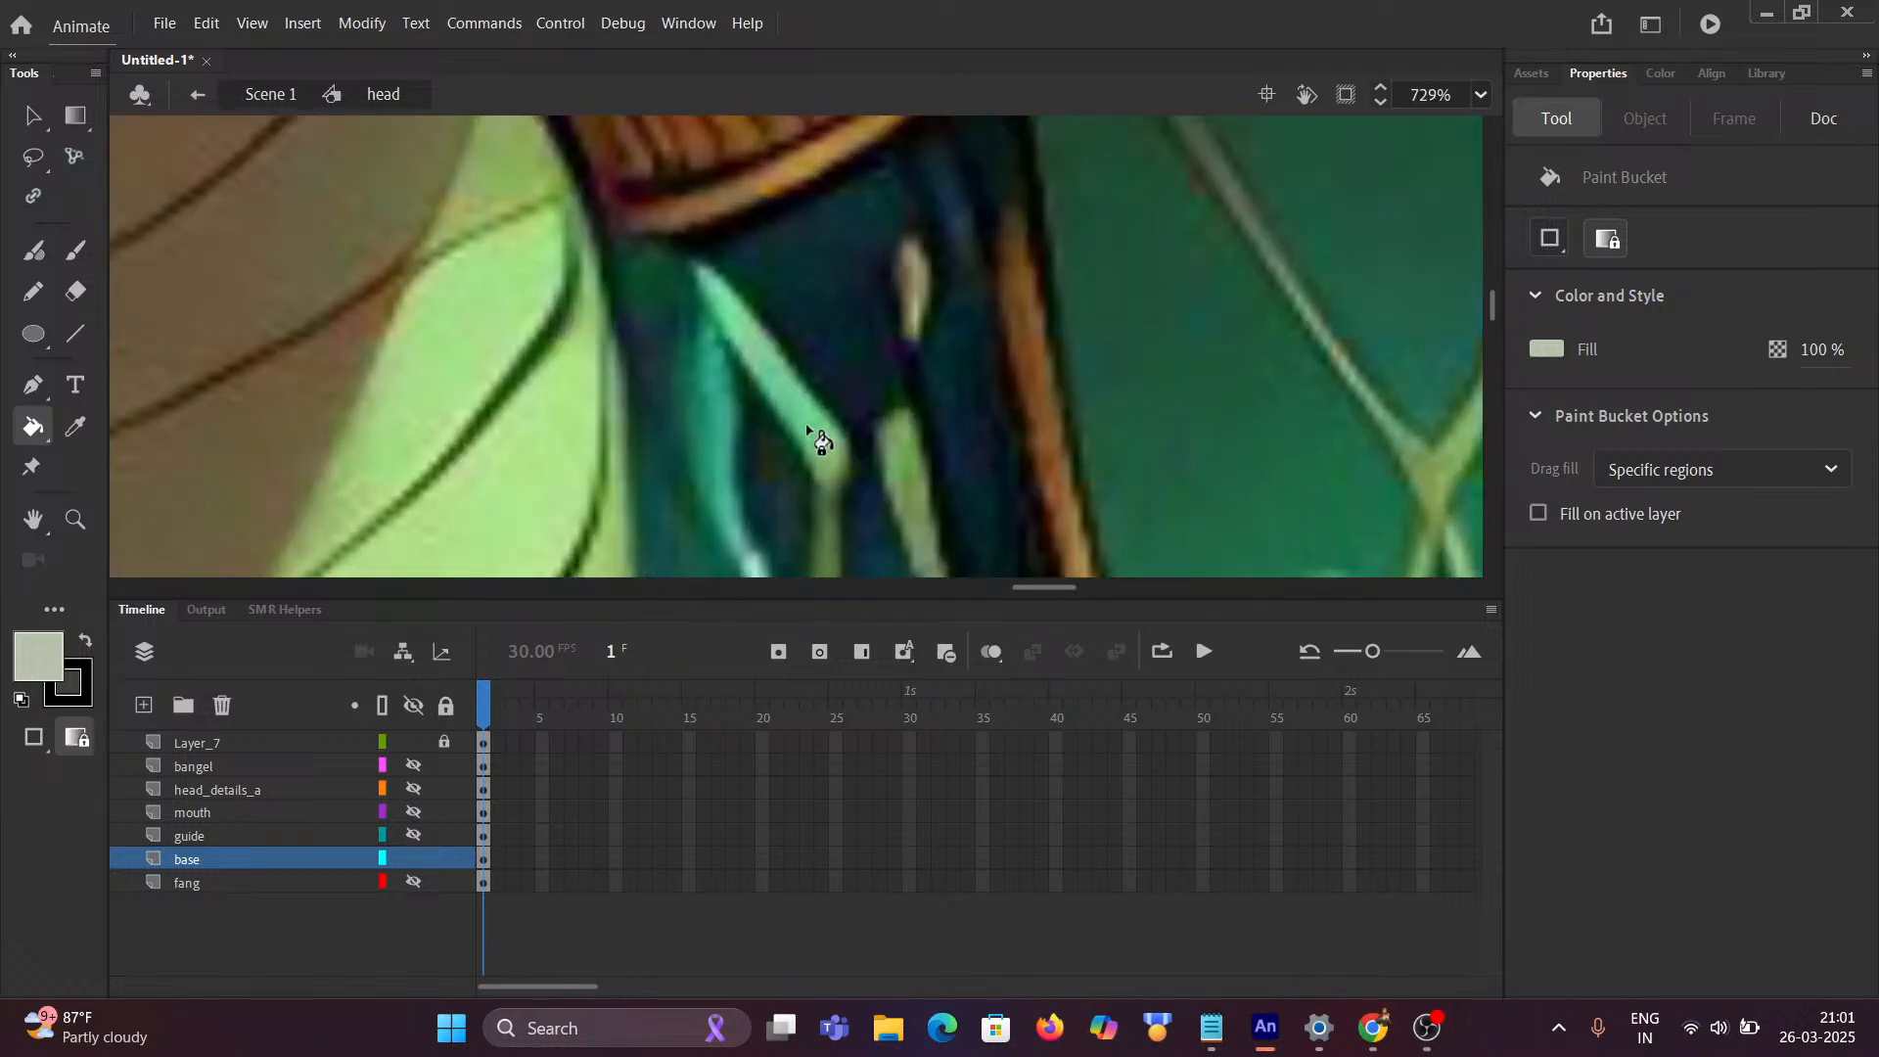
key(i)
click(807, 426)
Step: Sample the mint green of the lower teardrop marking on the neck in the full-colour reference as the fill colour
scroll(807, 426, down, 3)
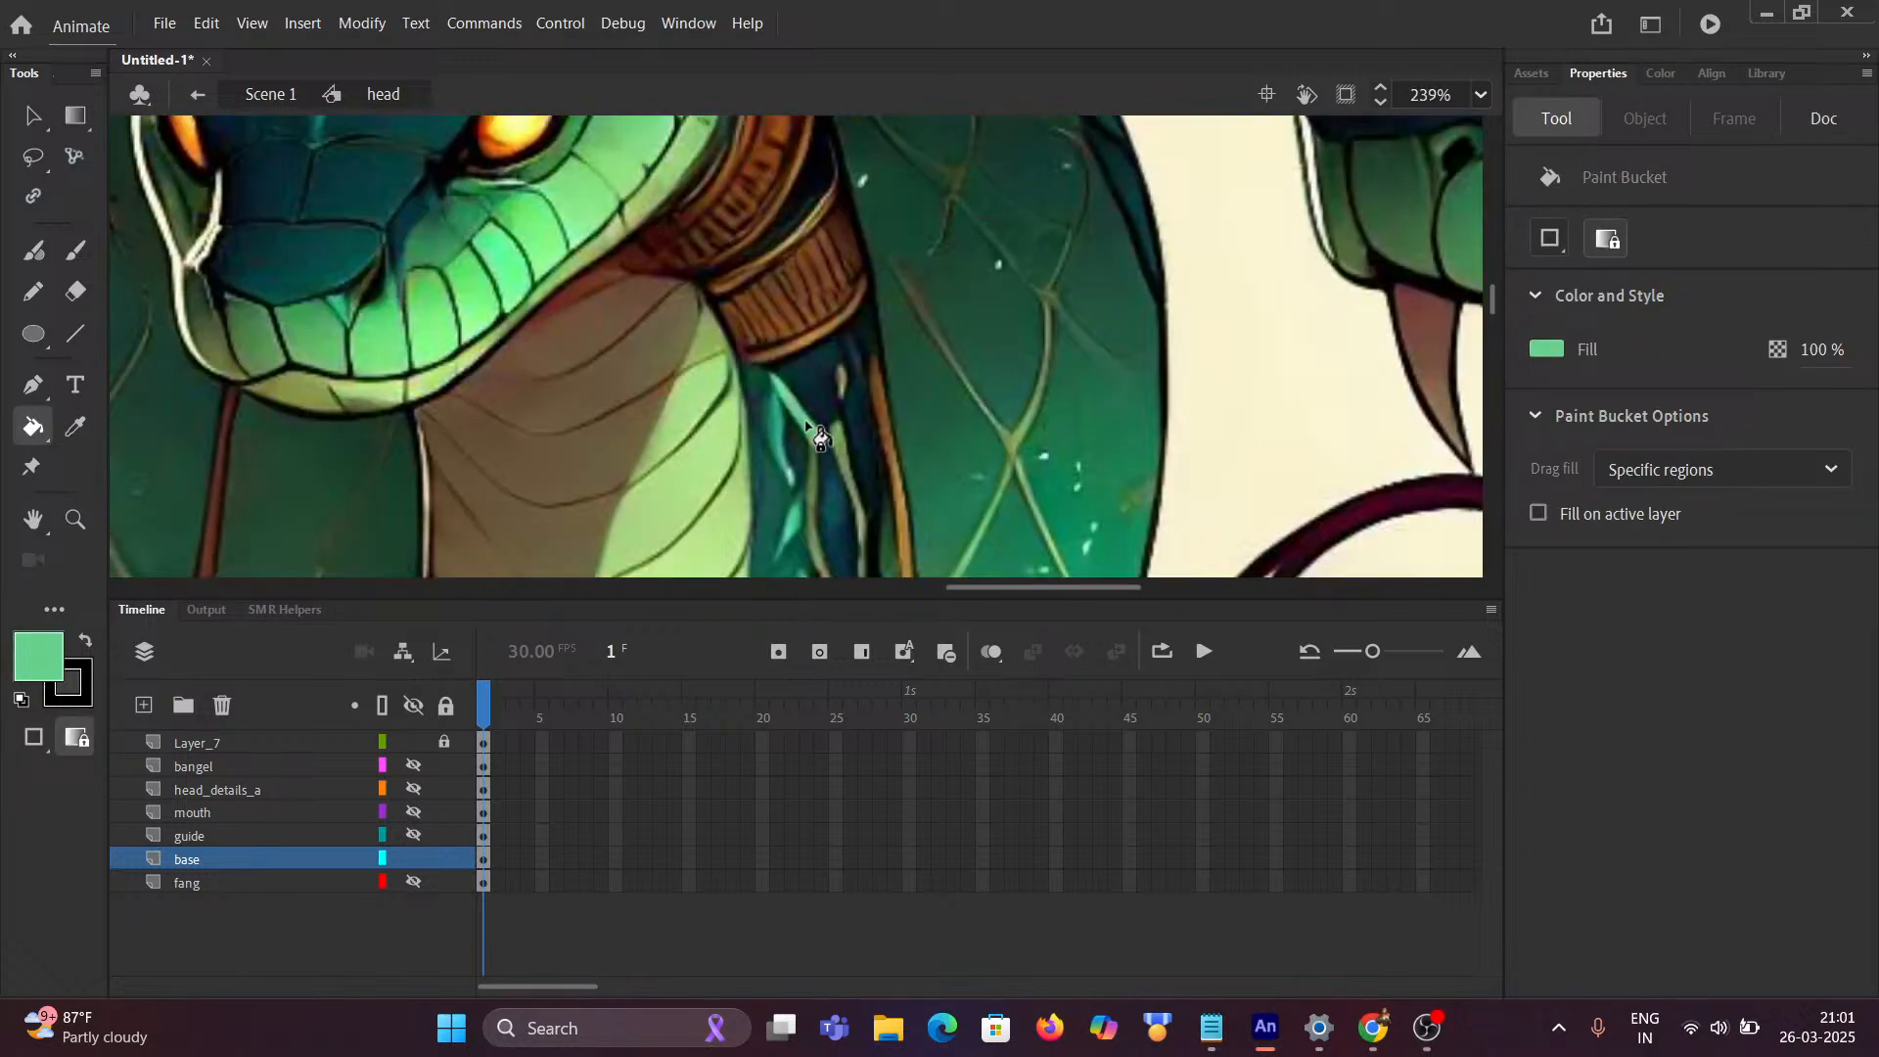
scroll(806, 425, down, 3)
scroll(825, 478, up, 5)
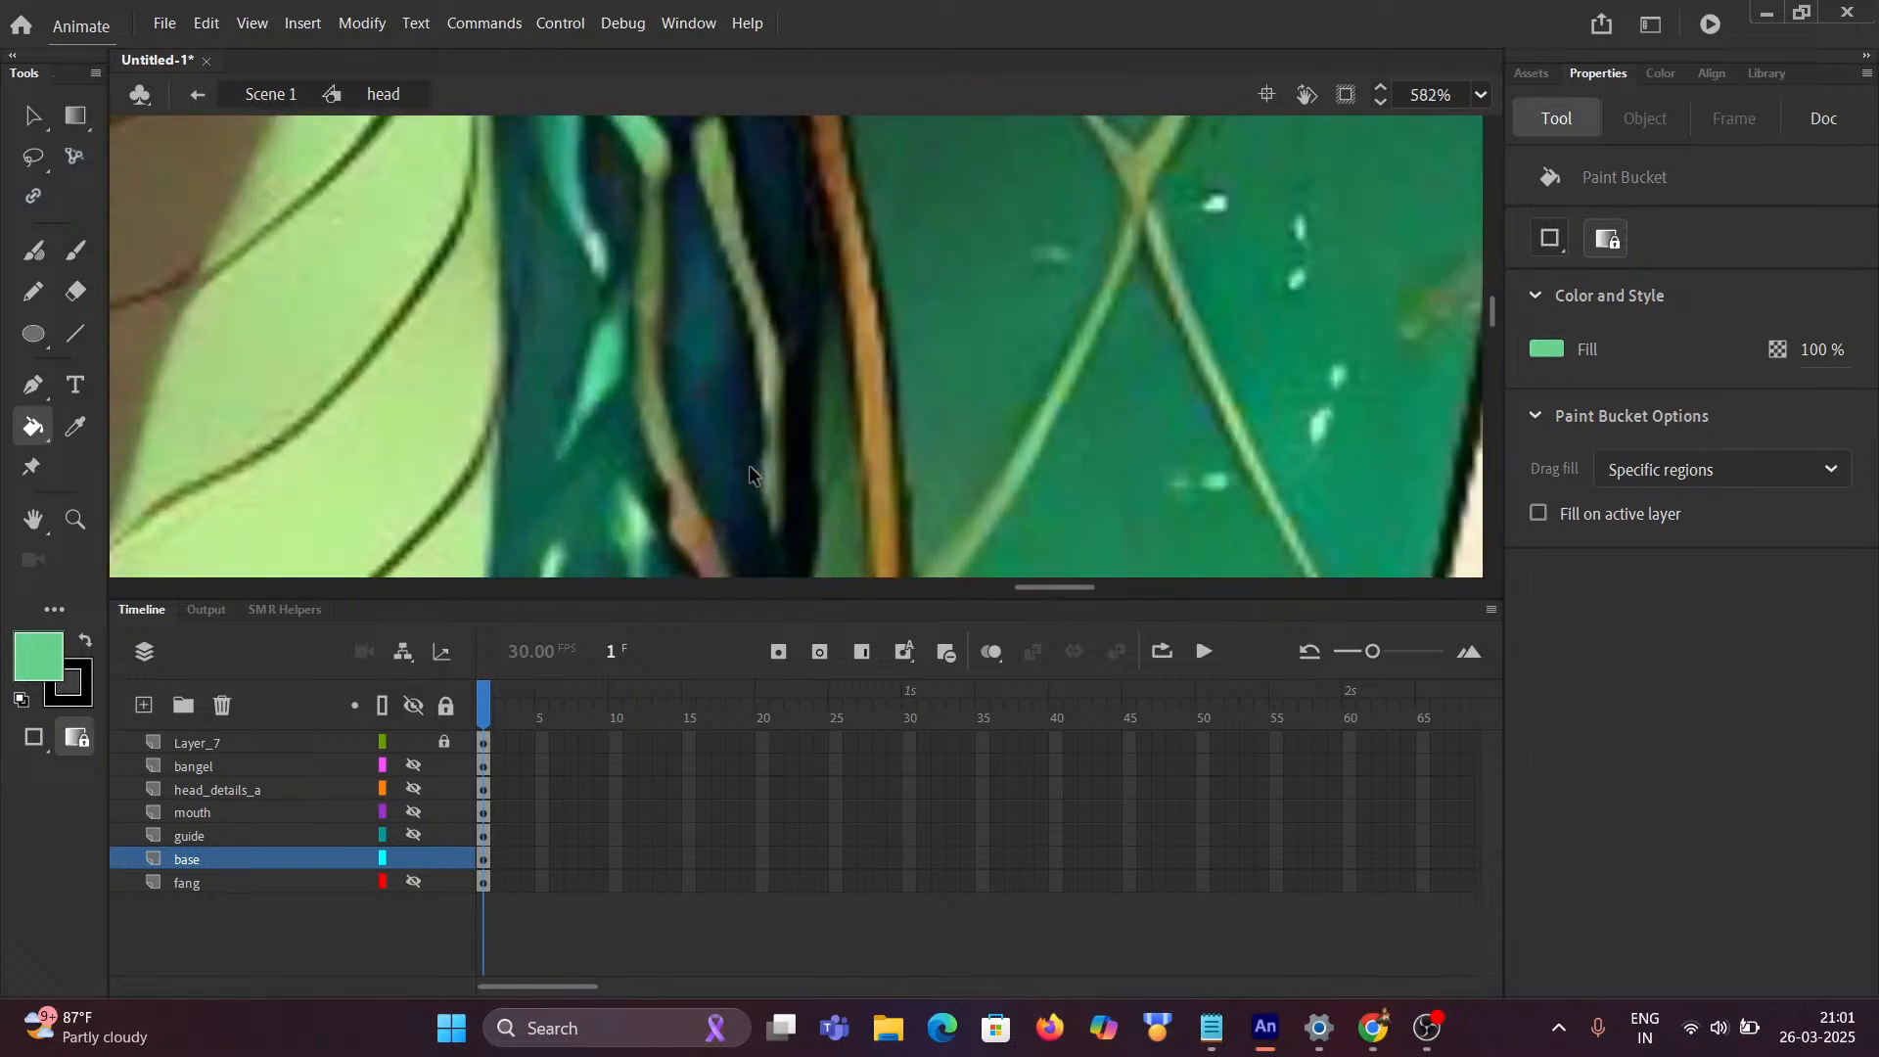
scroll(750, 475, up, 3)
scroll(577, 391, down, 4)
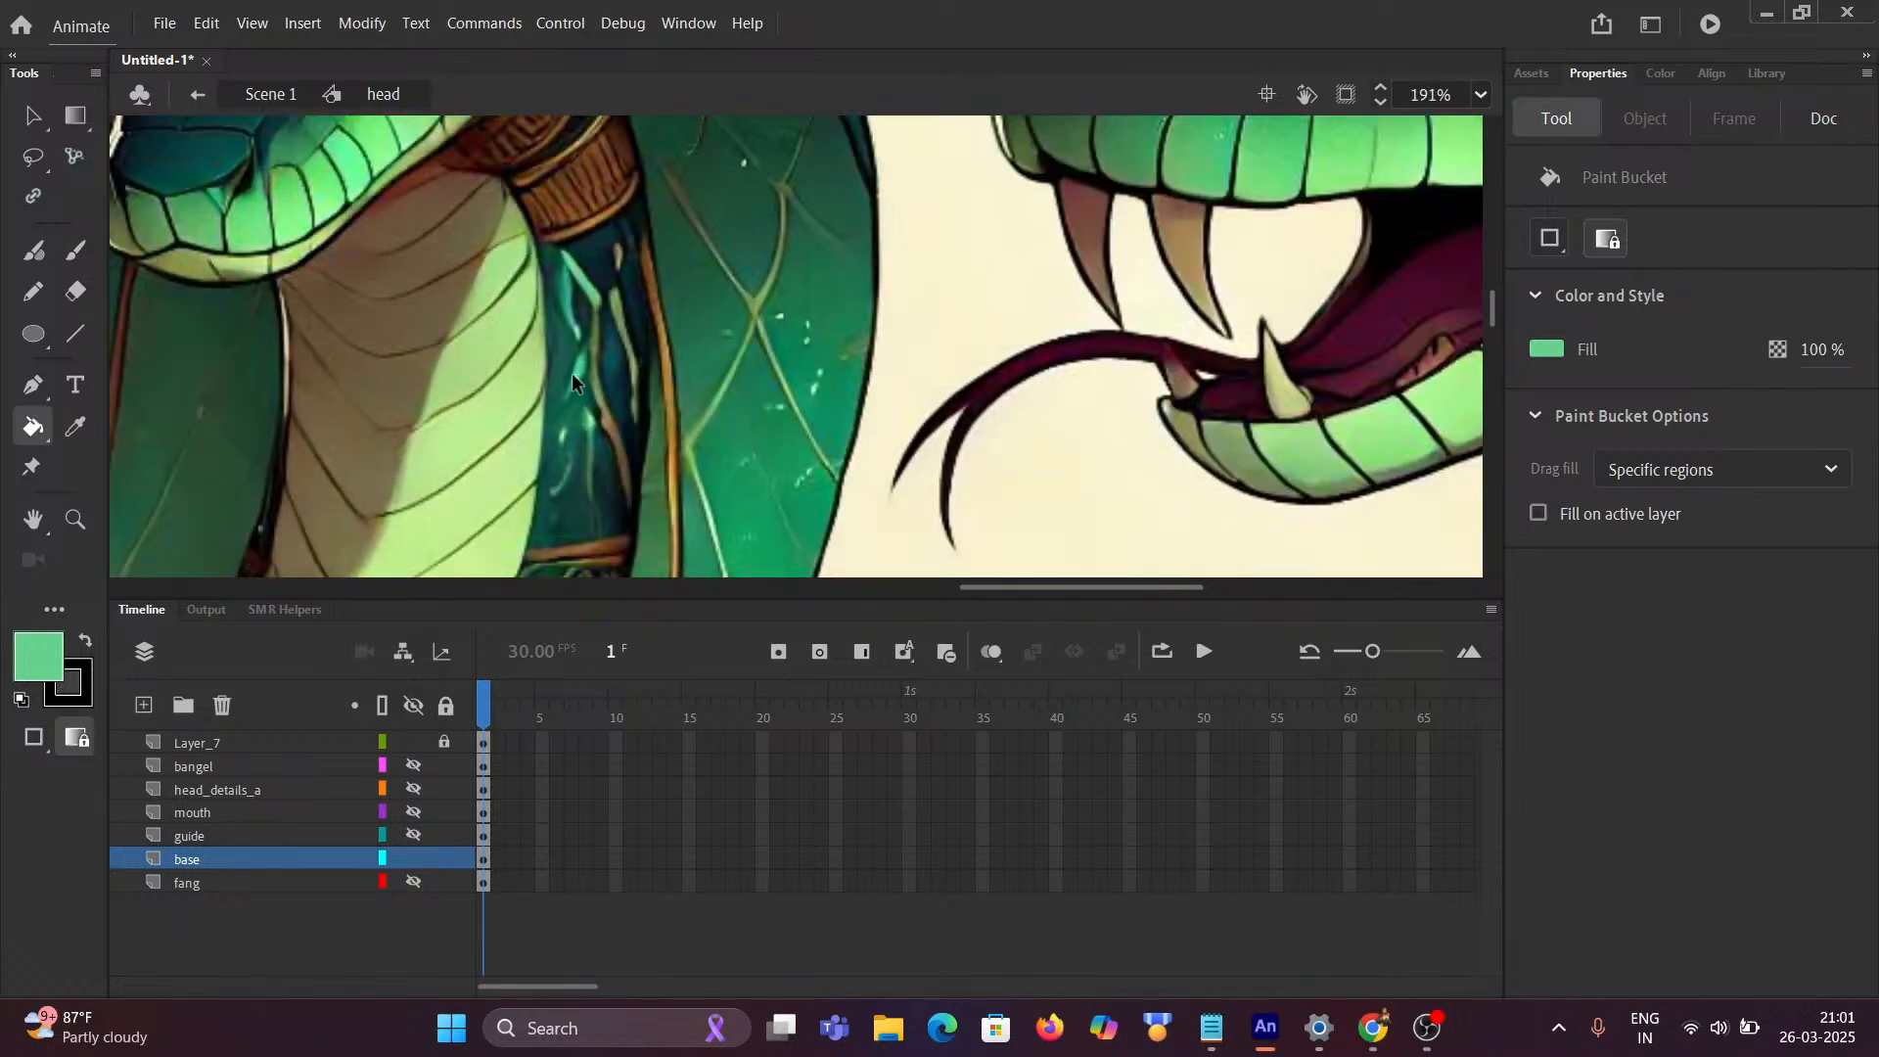
scroll(576, 376, up, 3)
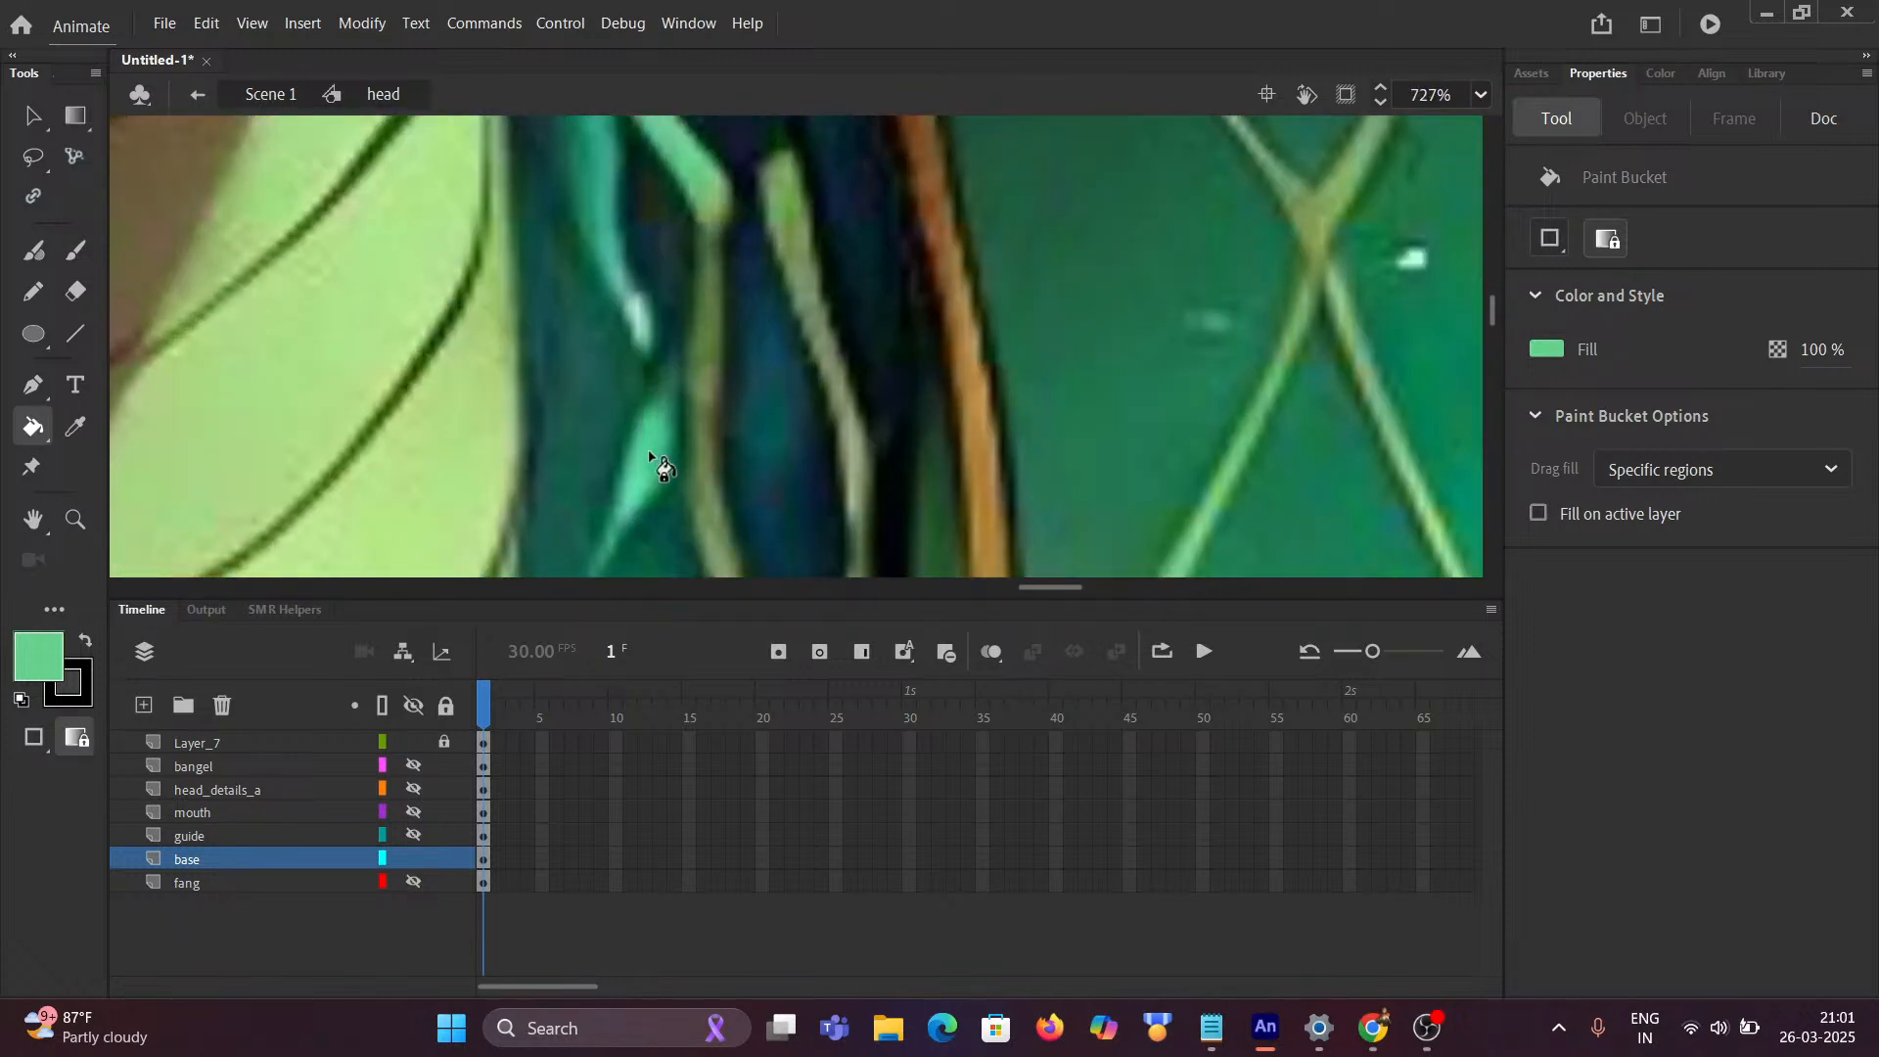
key(i)
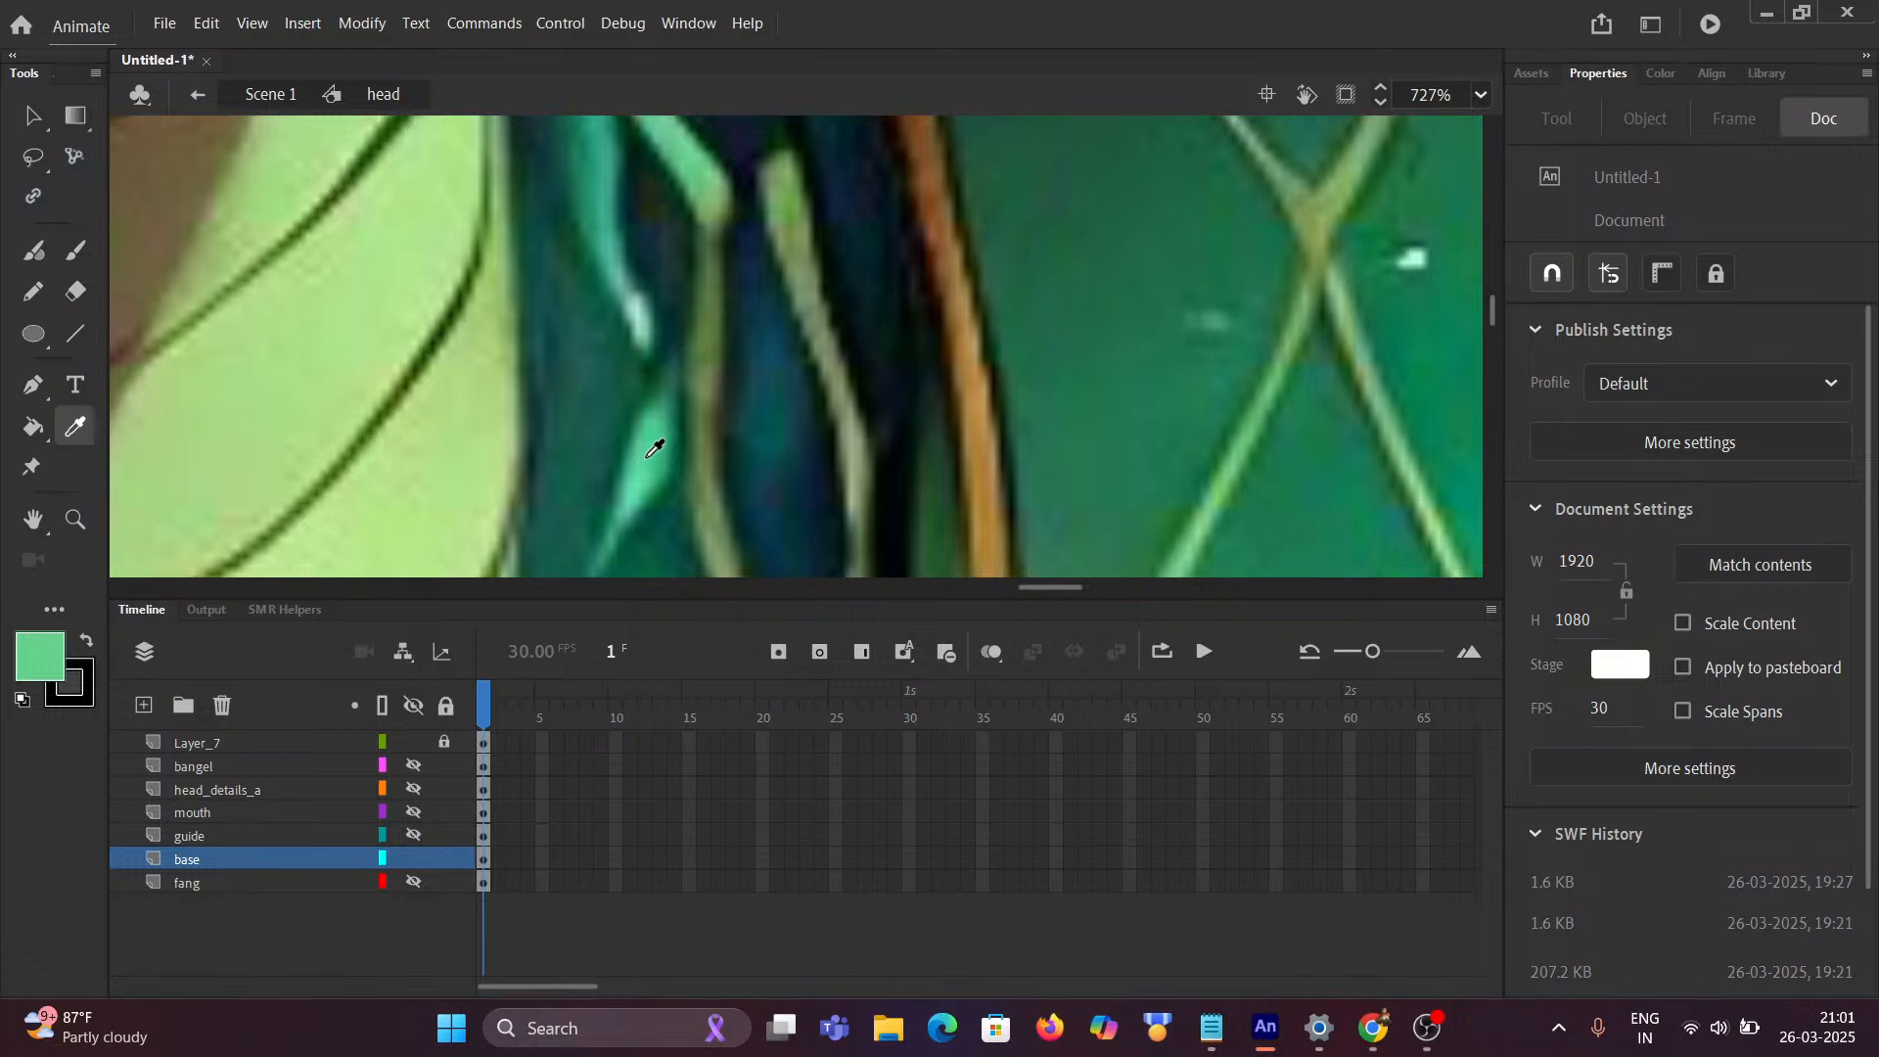
click(648, 457)
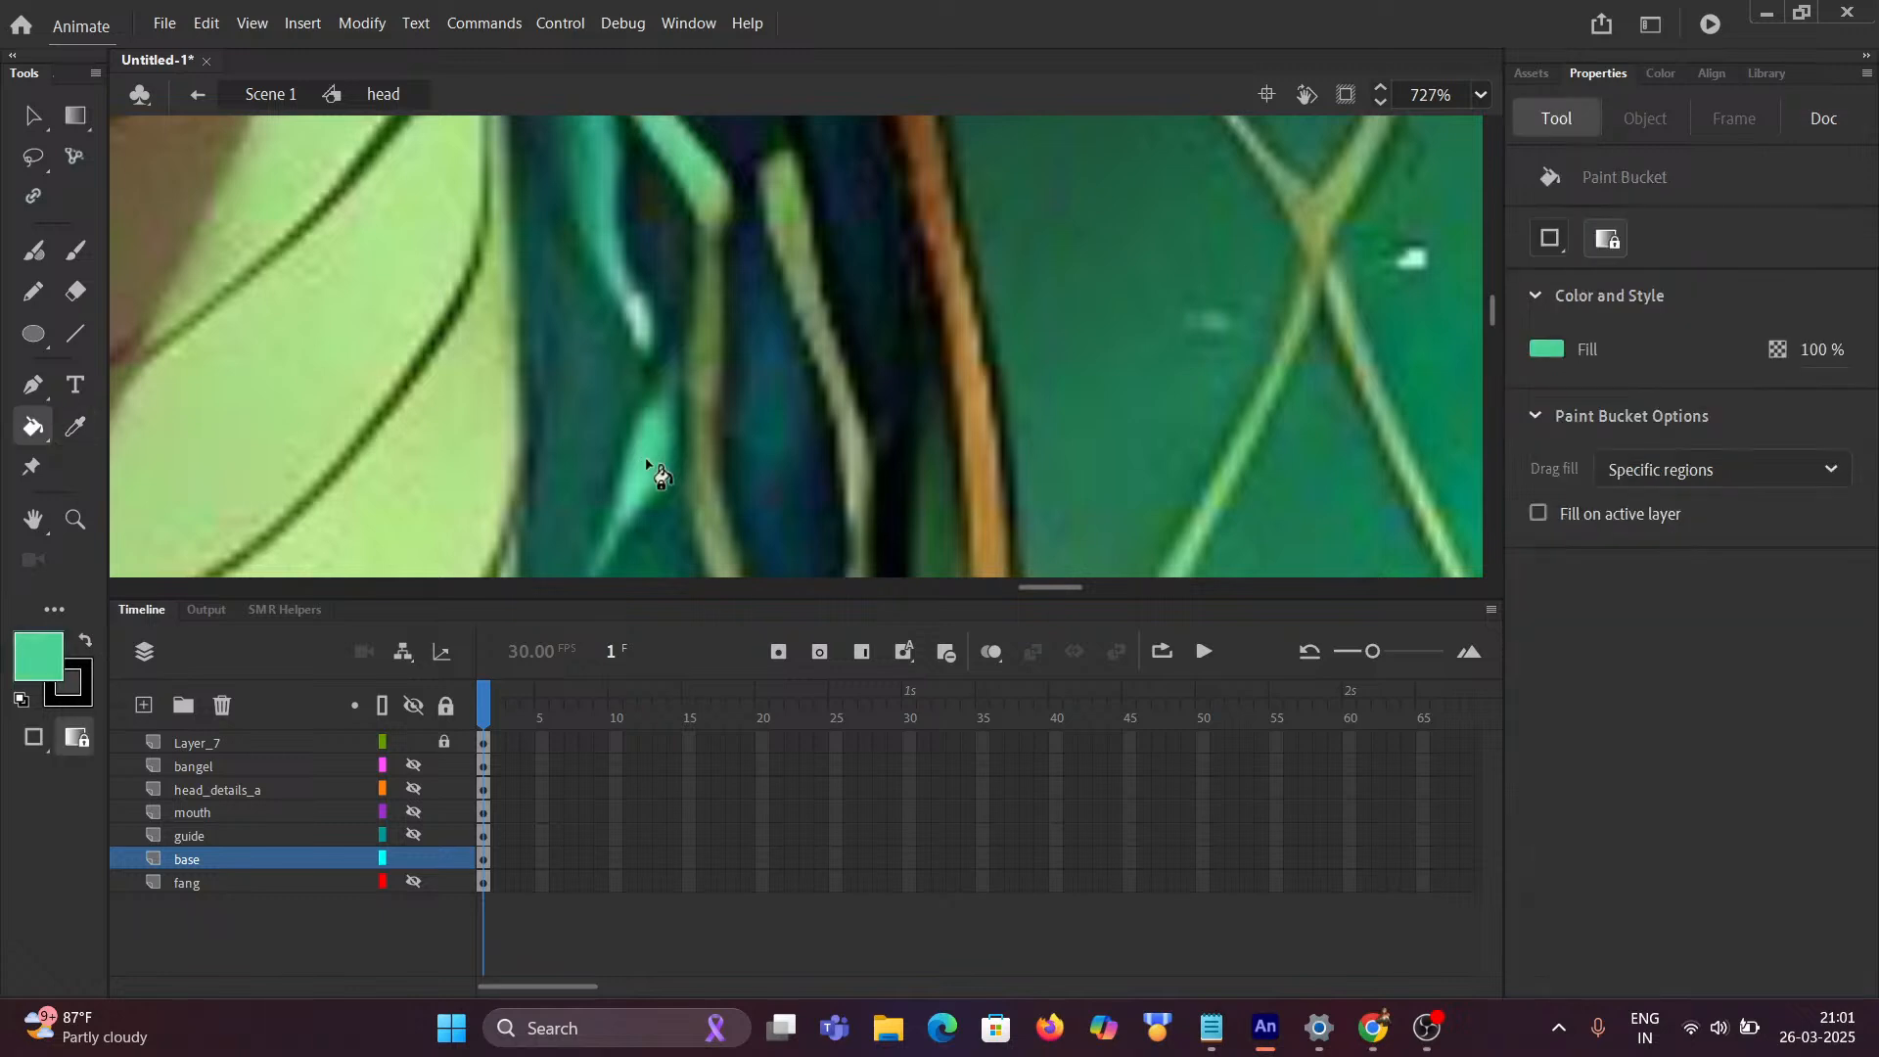
Step: Try a Classic Brush stroke along the diagonal marking below the bracelet on the traced neck
scroll(646, 458, down, 5)
key(space)
drag(394, 432, 1300, 288)
scroll(631, 354, up, 4)
key(space)
drag(487, 315, 751, 491)
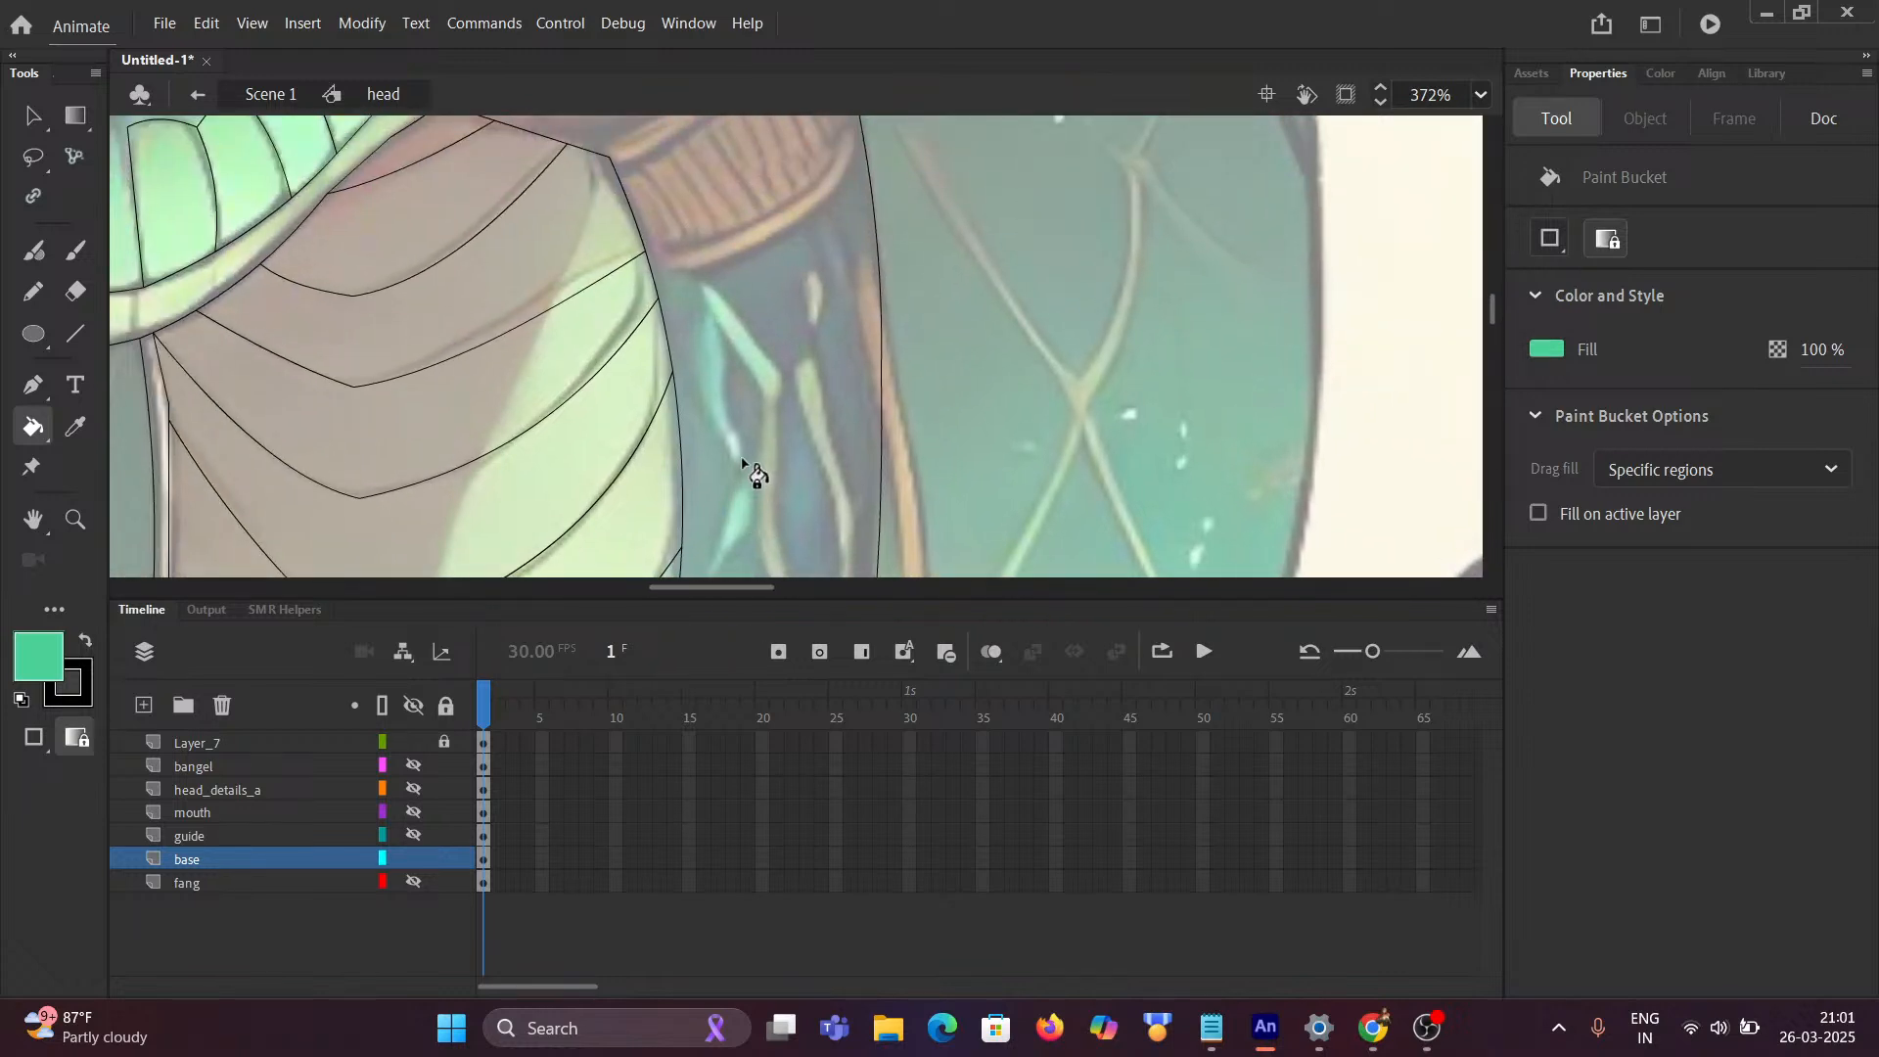
key(b)
drag(703, 289, 776, 380)
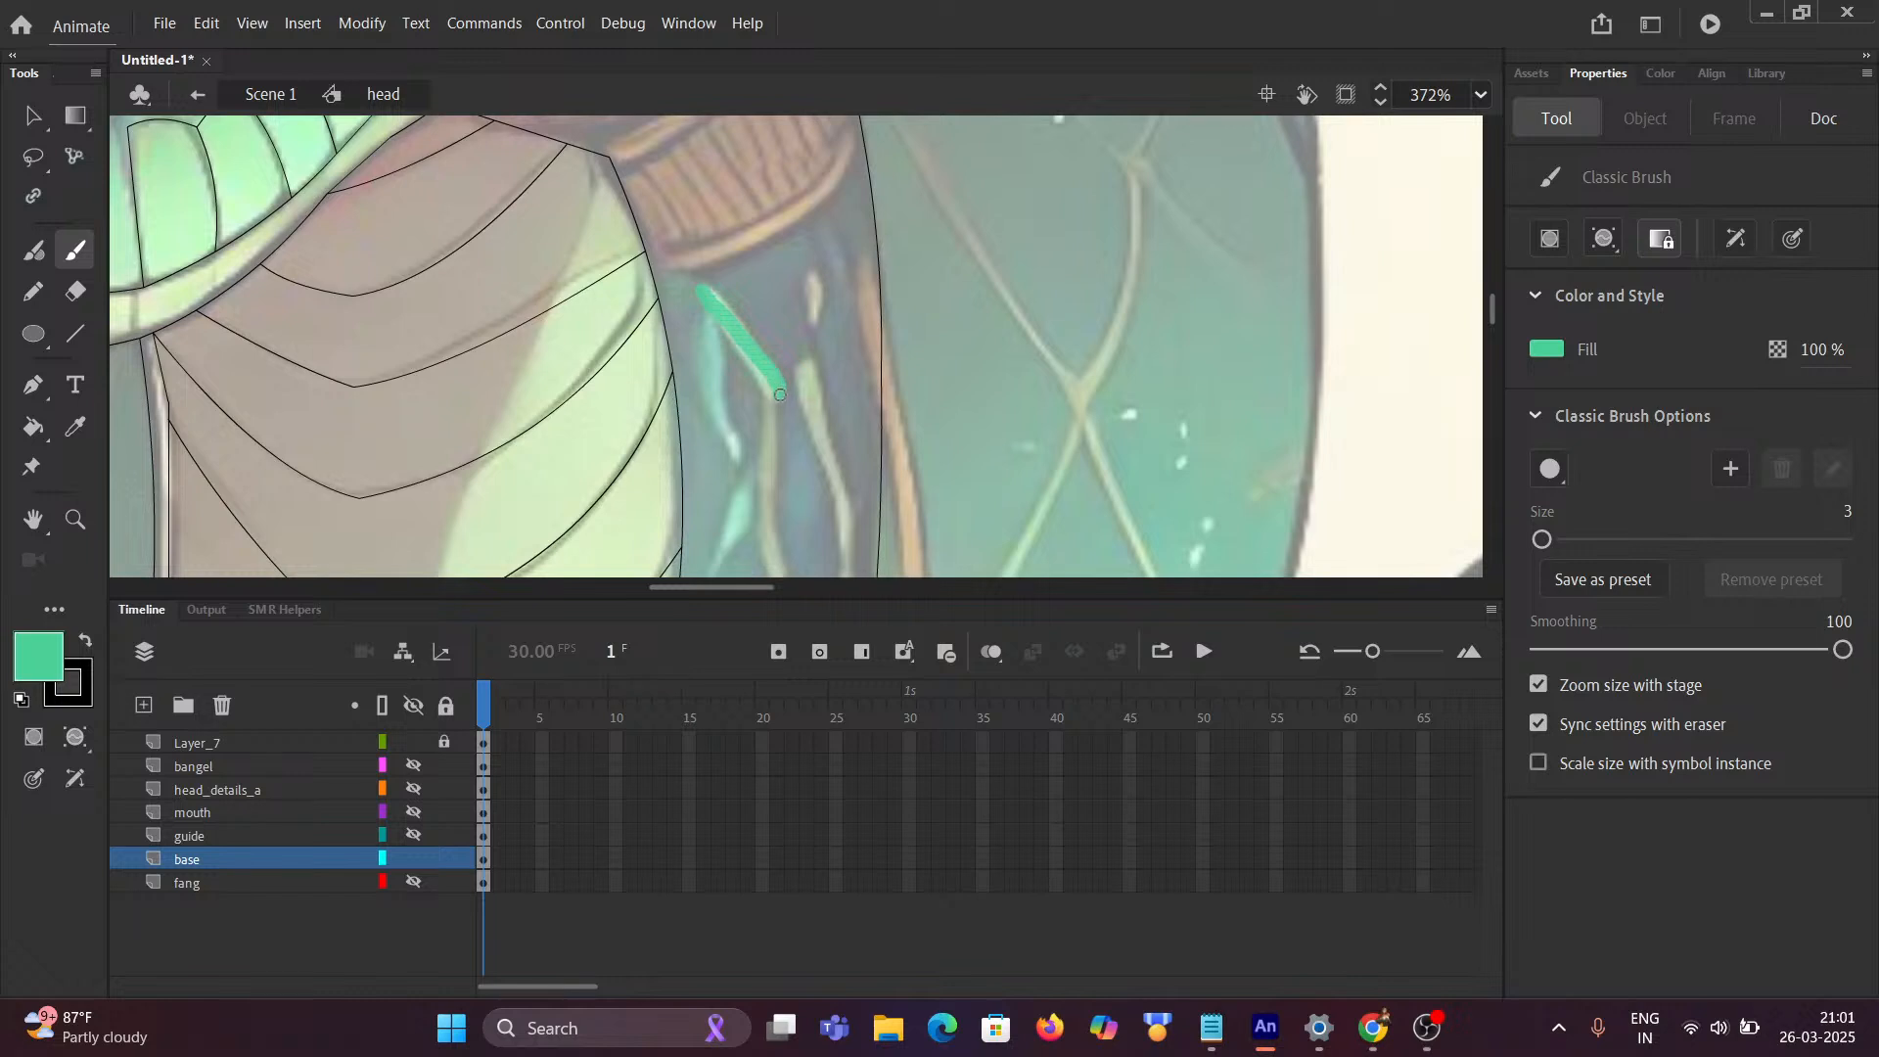
key(ctrl+z)
Step: Set the Classic Brush to Paint Behind and paint the curved green marking beside the belly scales below the bracelet
click(1605, 240)
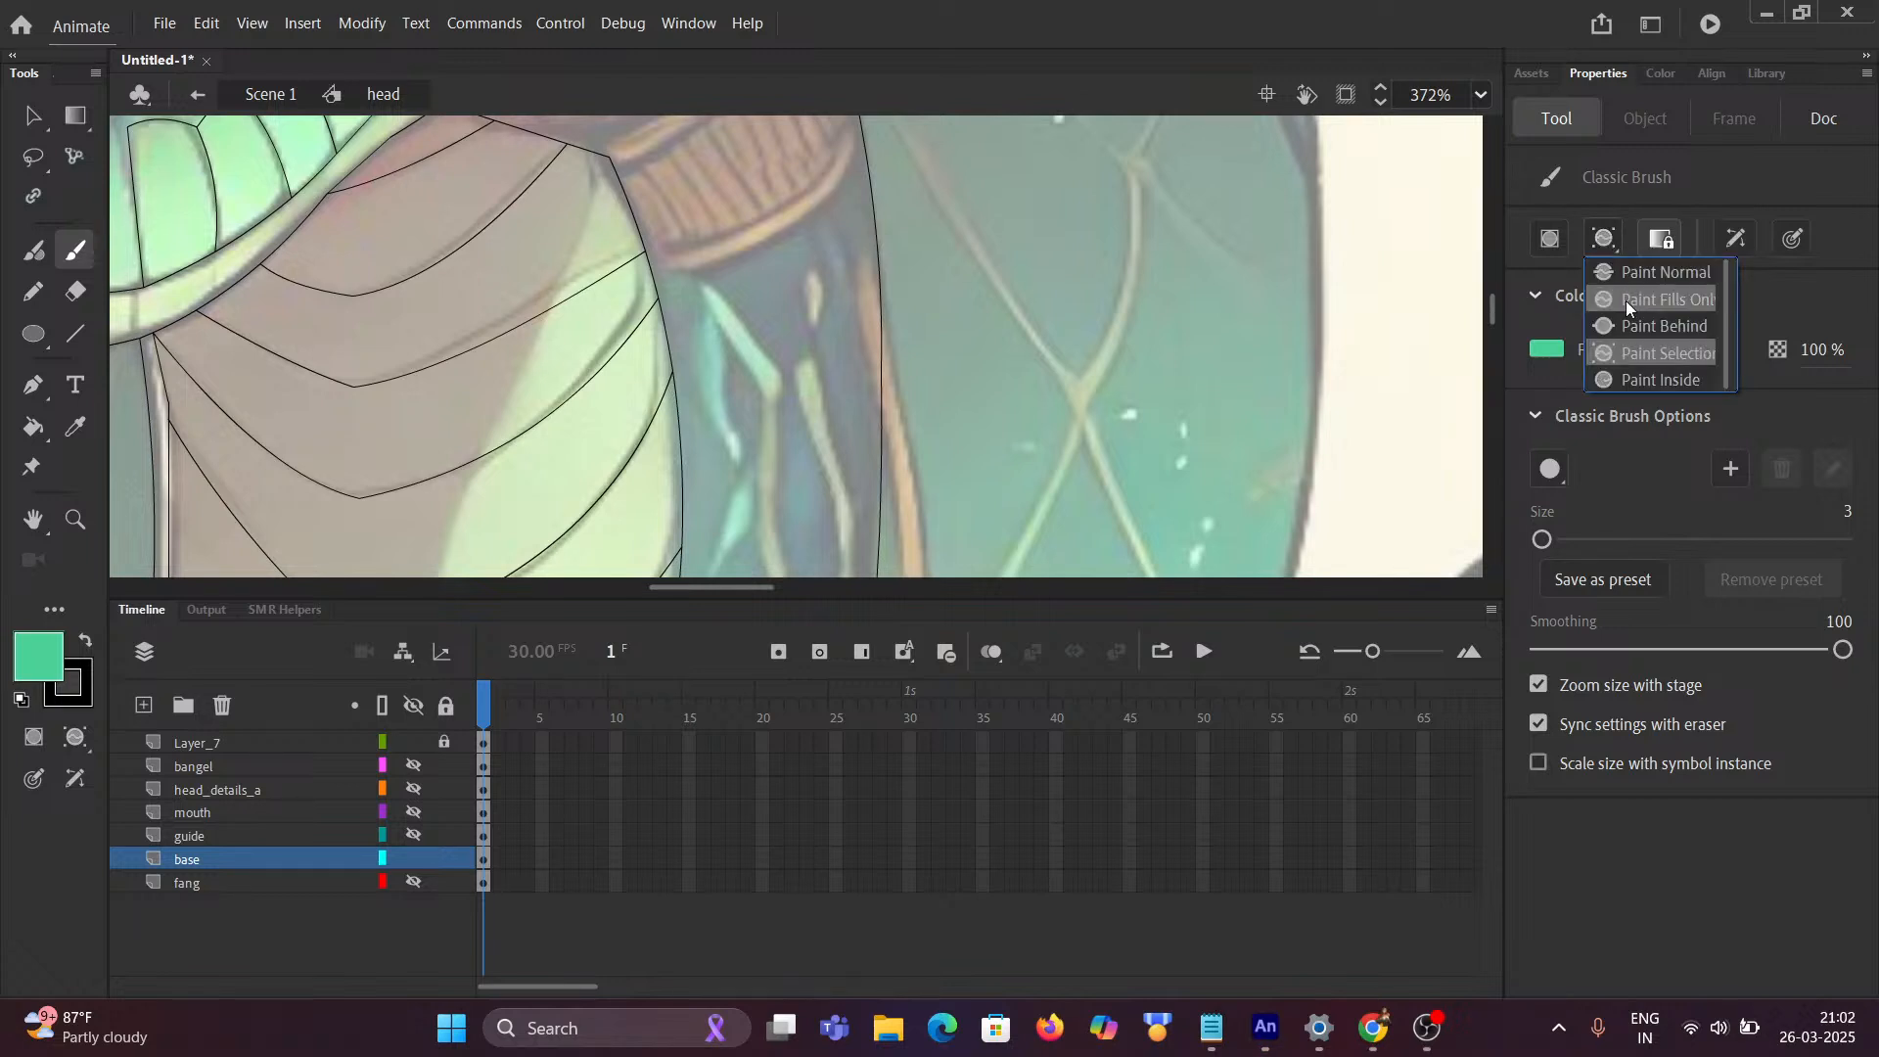
click(1648, 328)
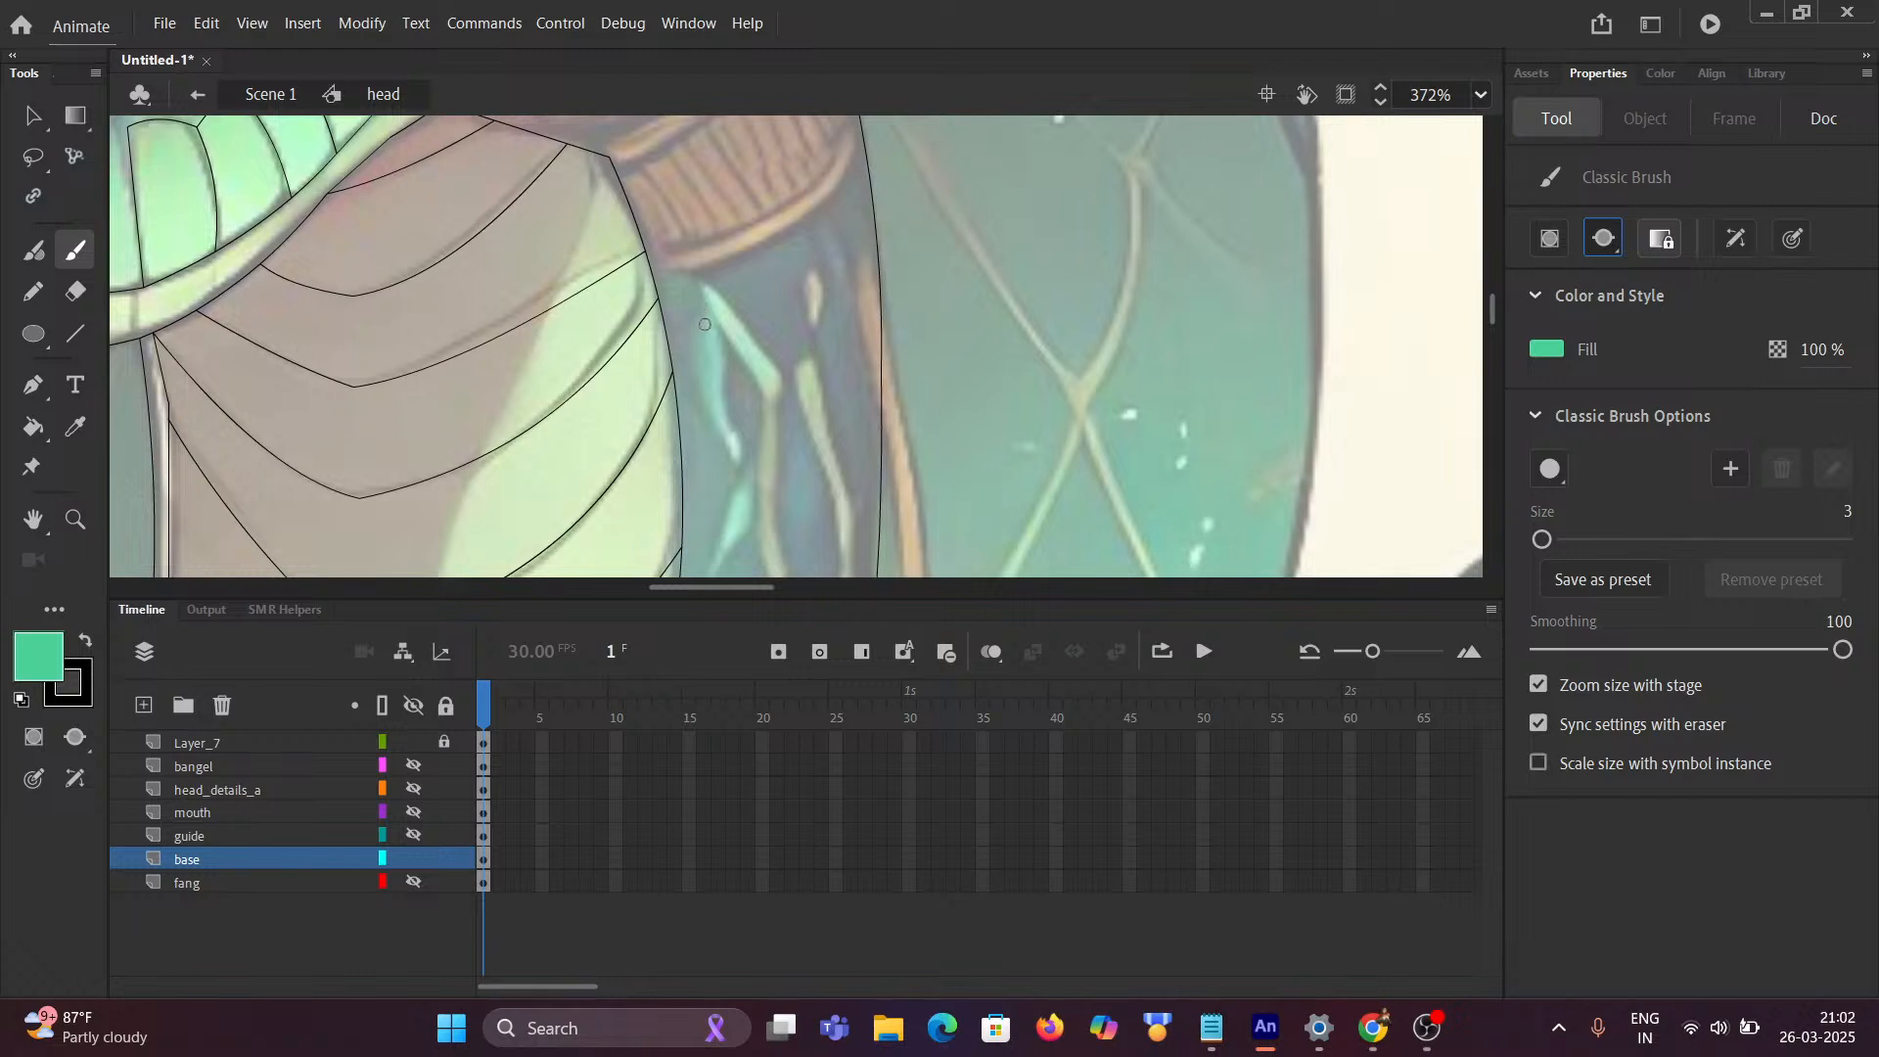
mouse_move(704, 324)
mouse_down()
mouse_move(701, 406)
mouse_move(723, 432)
mouse_move(711, 343)
mouse_up()
Step: Paint the green teardrop marking on the neck directly beneath the curved marking, following the full-colour reference
scroll(714, 408, down, 7)
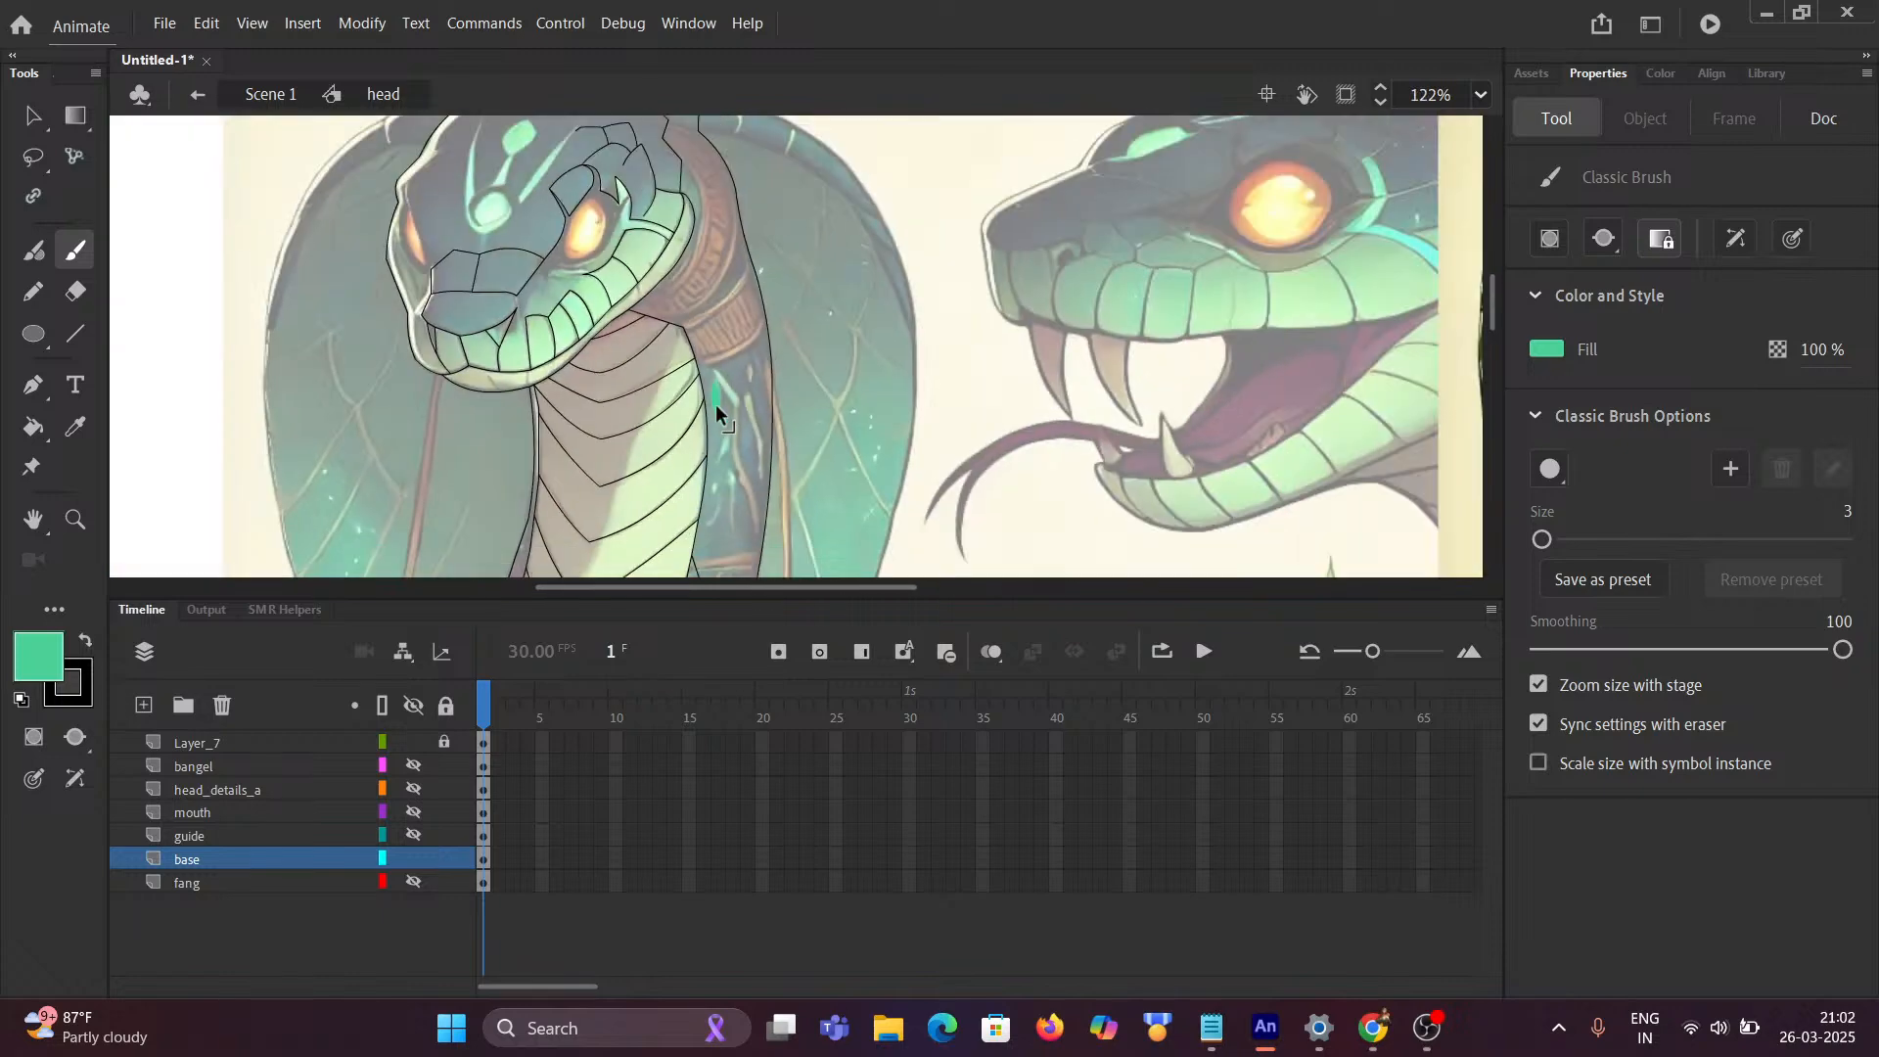
scroll(1174, 495, up, 6)
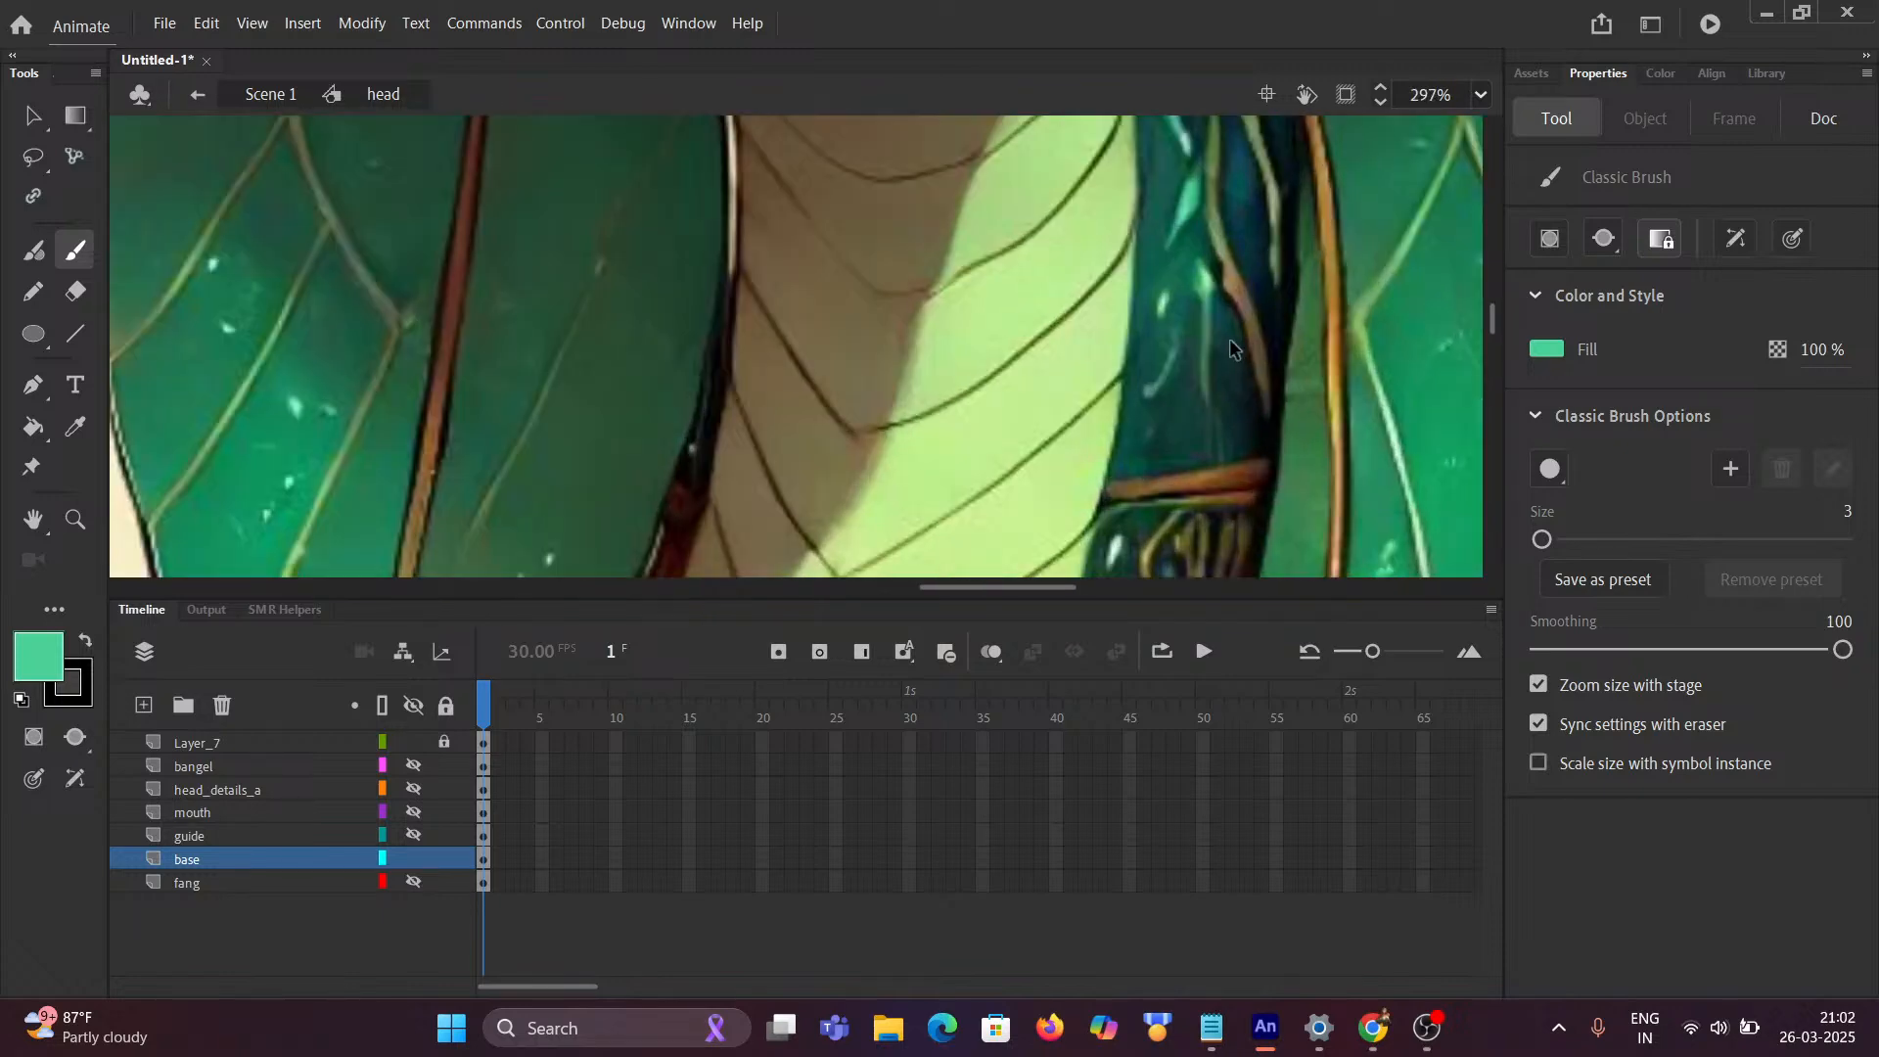
scroll(1229, 339, down, 2)
scroll(370, 390, down, 5)
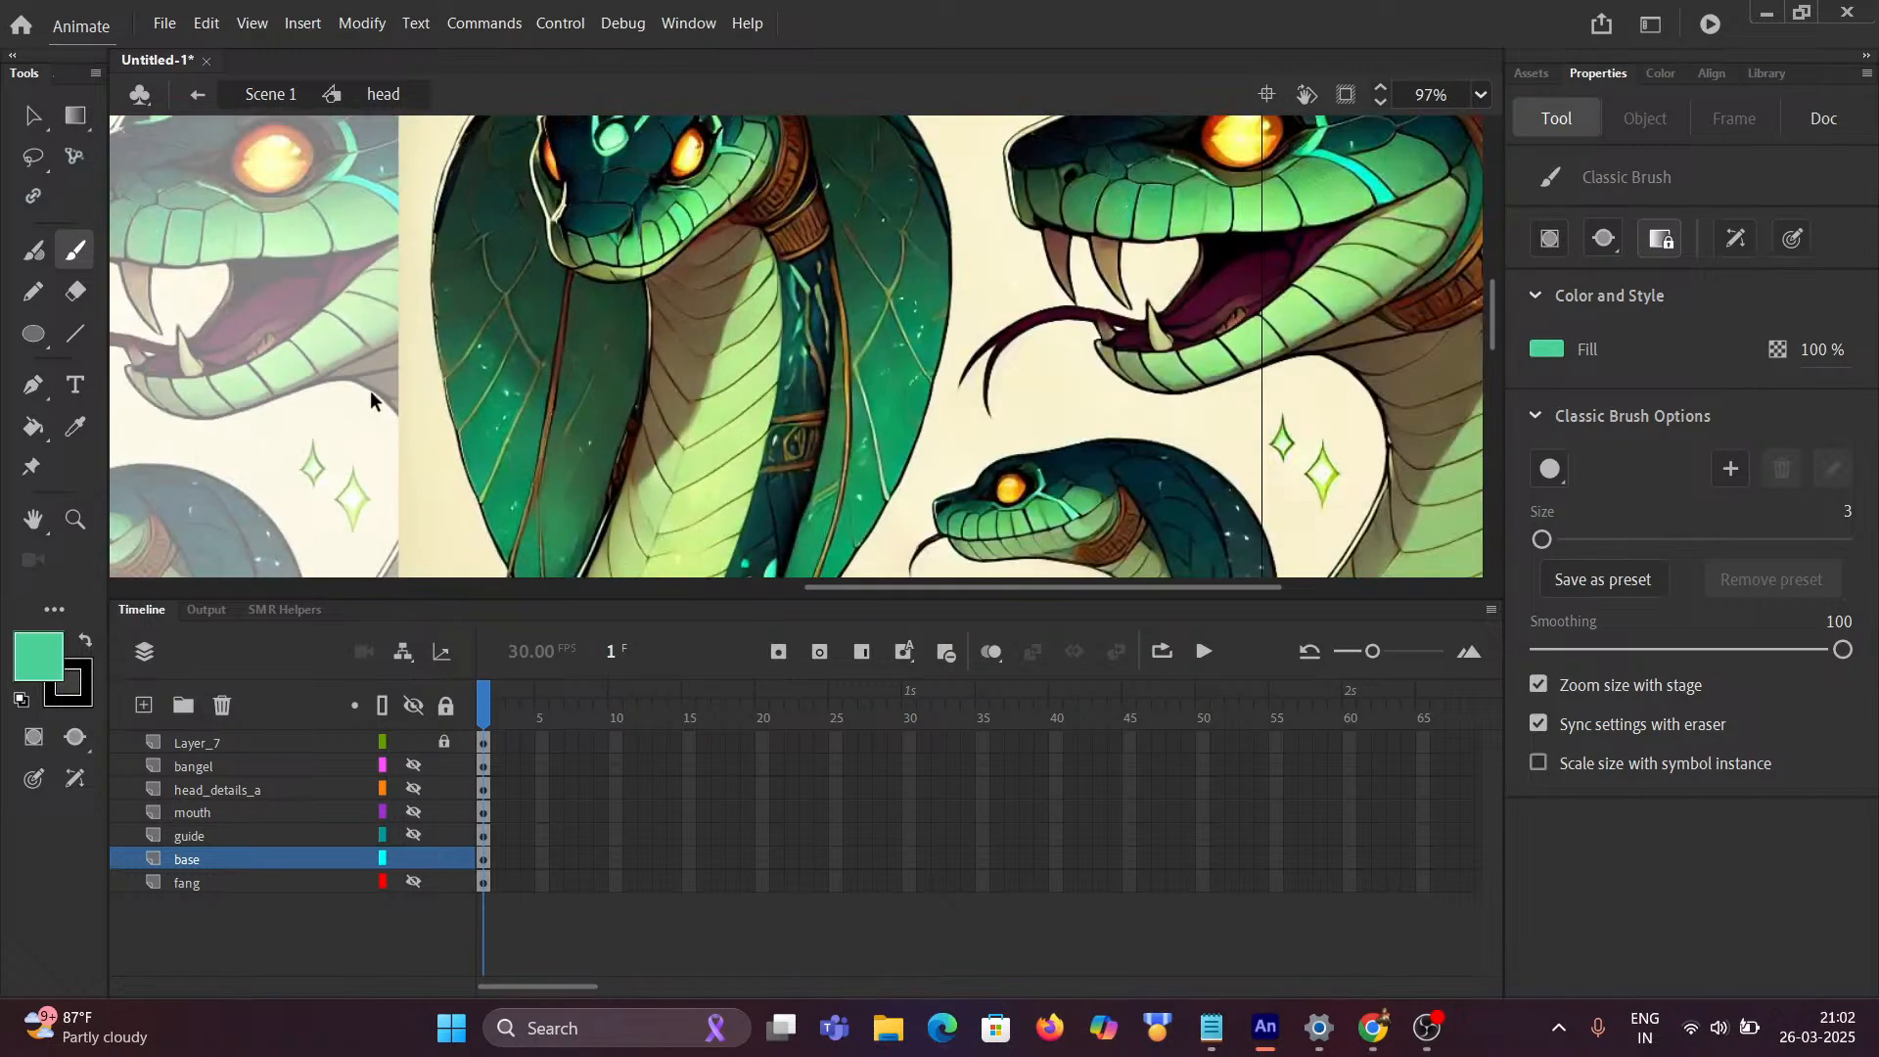
scroll(285, 367, up, 3)
scroll(456, 425, up, 6)
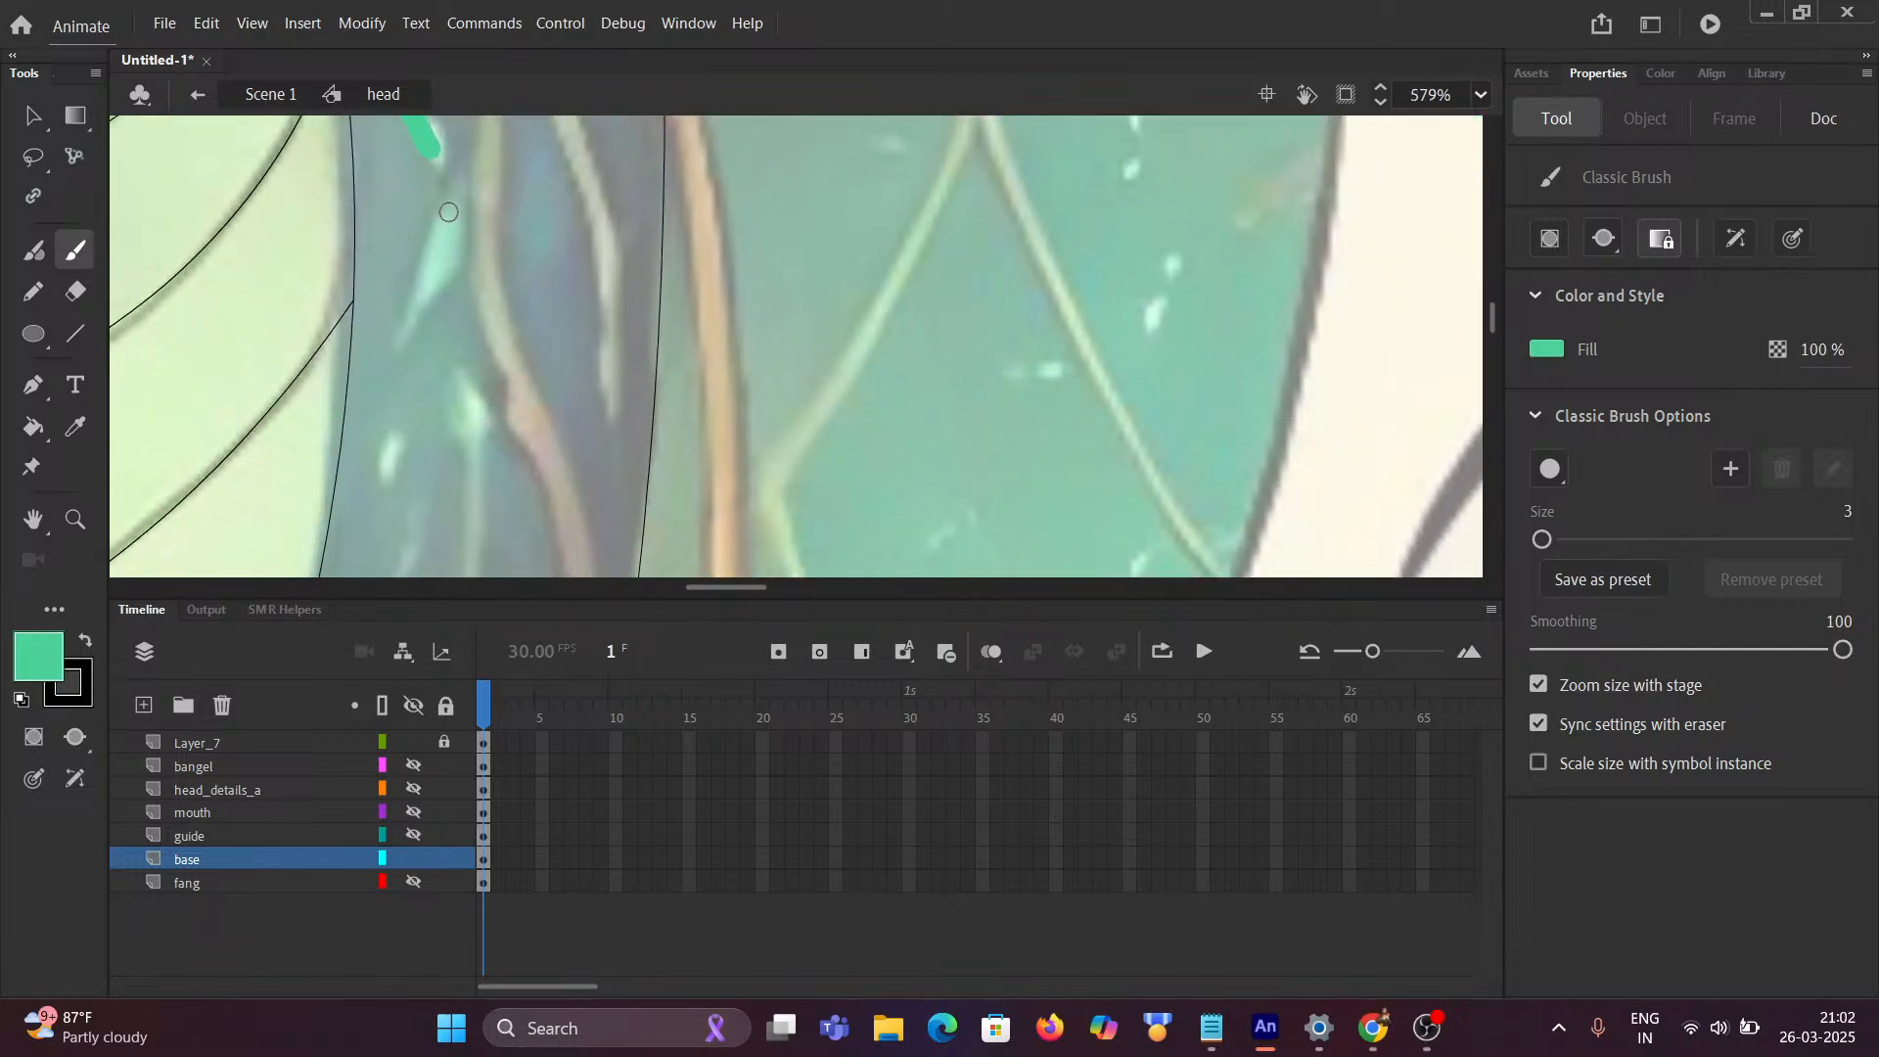
mouse_move(448, 205)
mouse_down()
mouse_move(404, 329)
mouse_move(448, 217)
mouse_move(424, 282)
mouse_up()
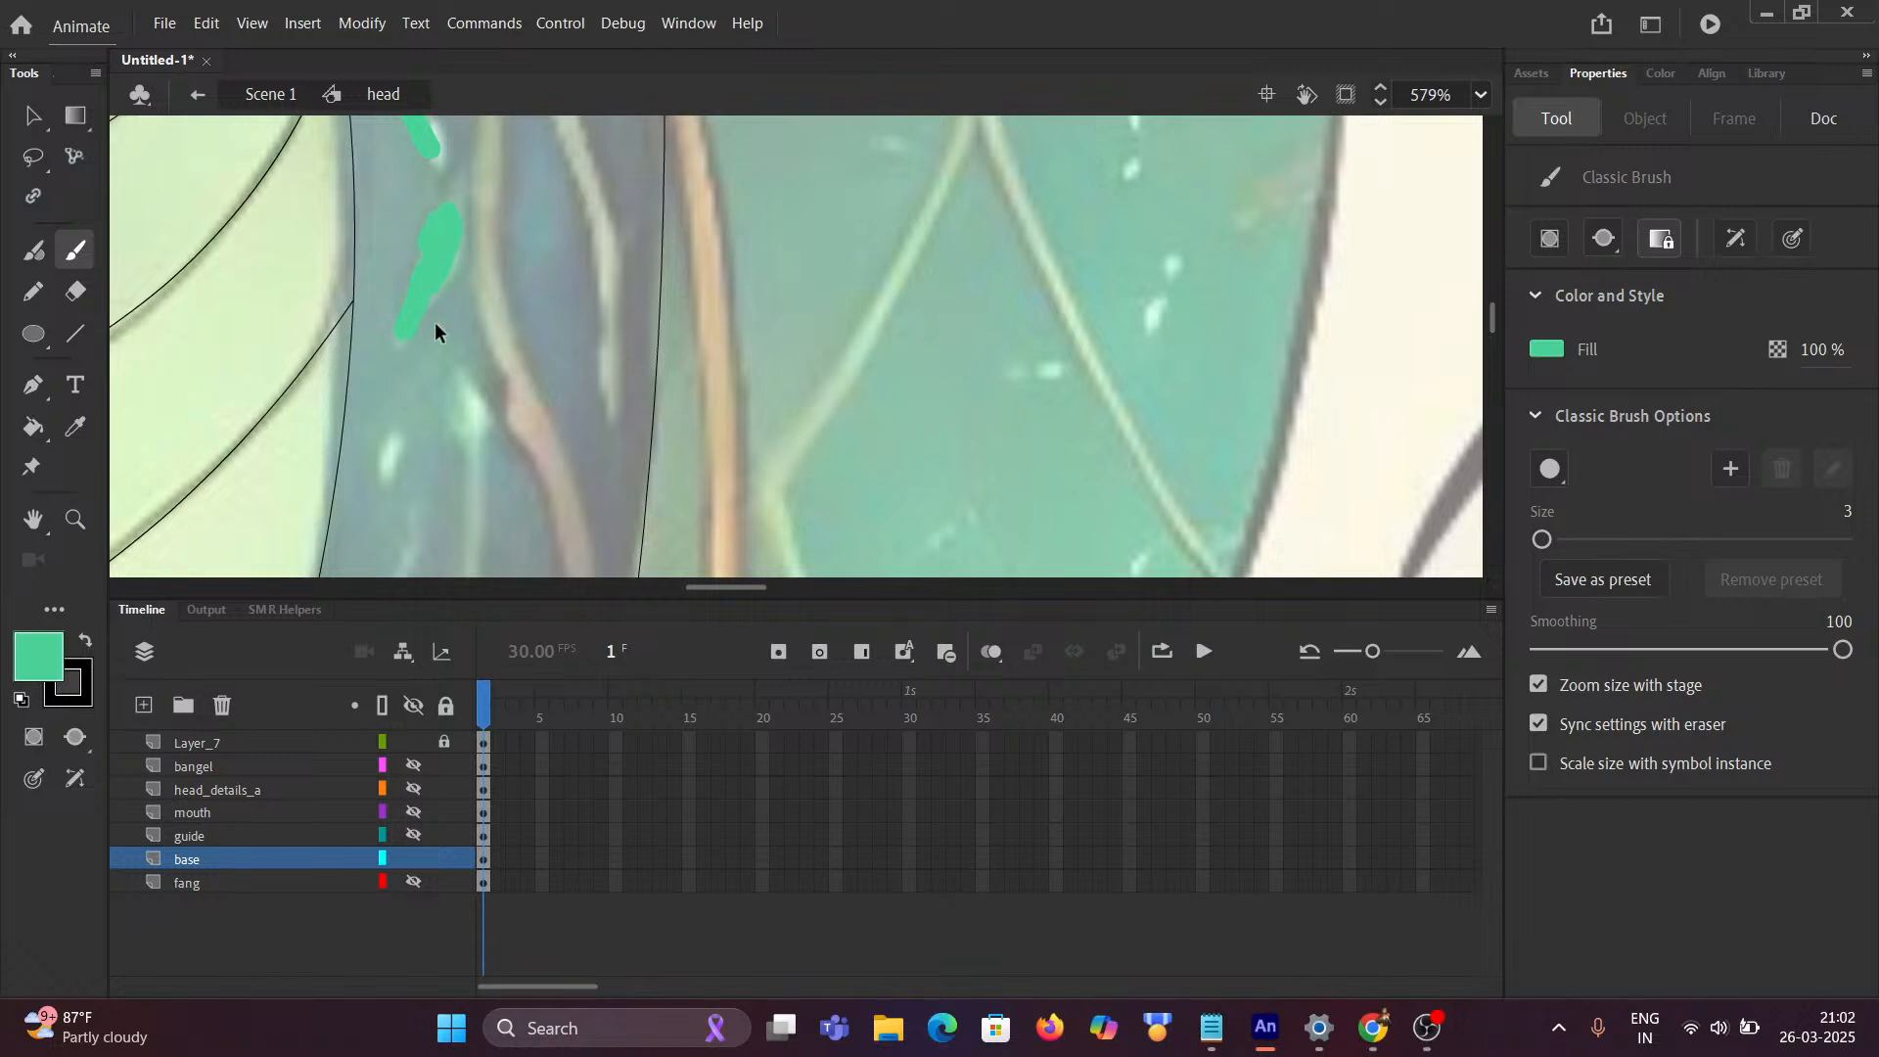
scroll(435, 321, down, 5)
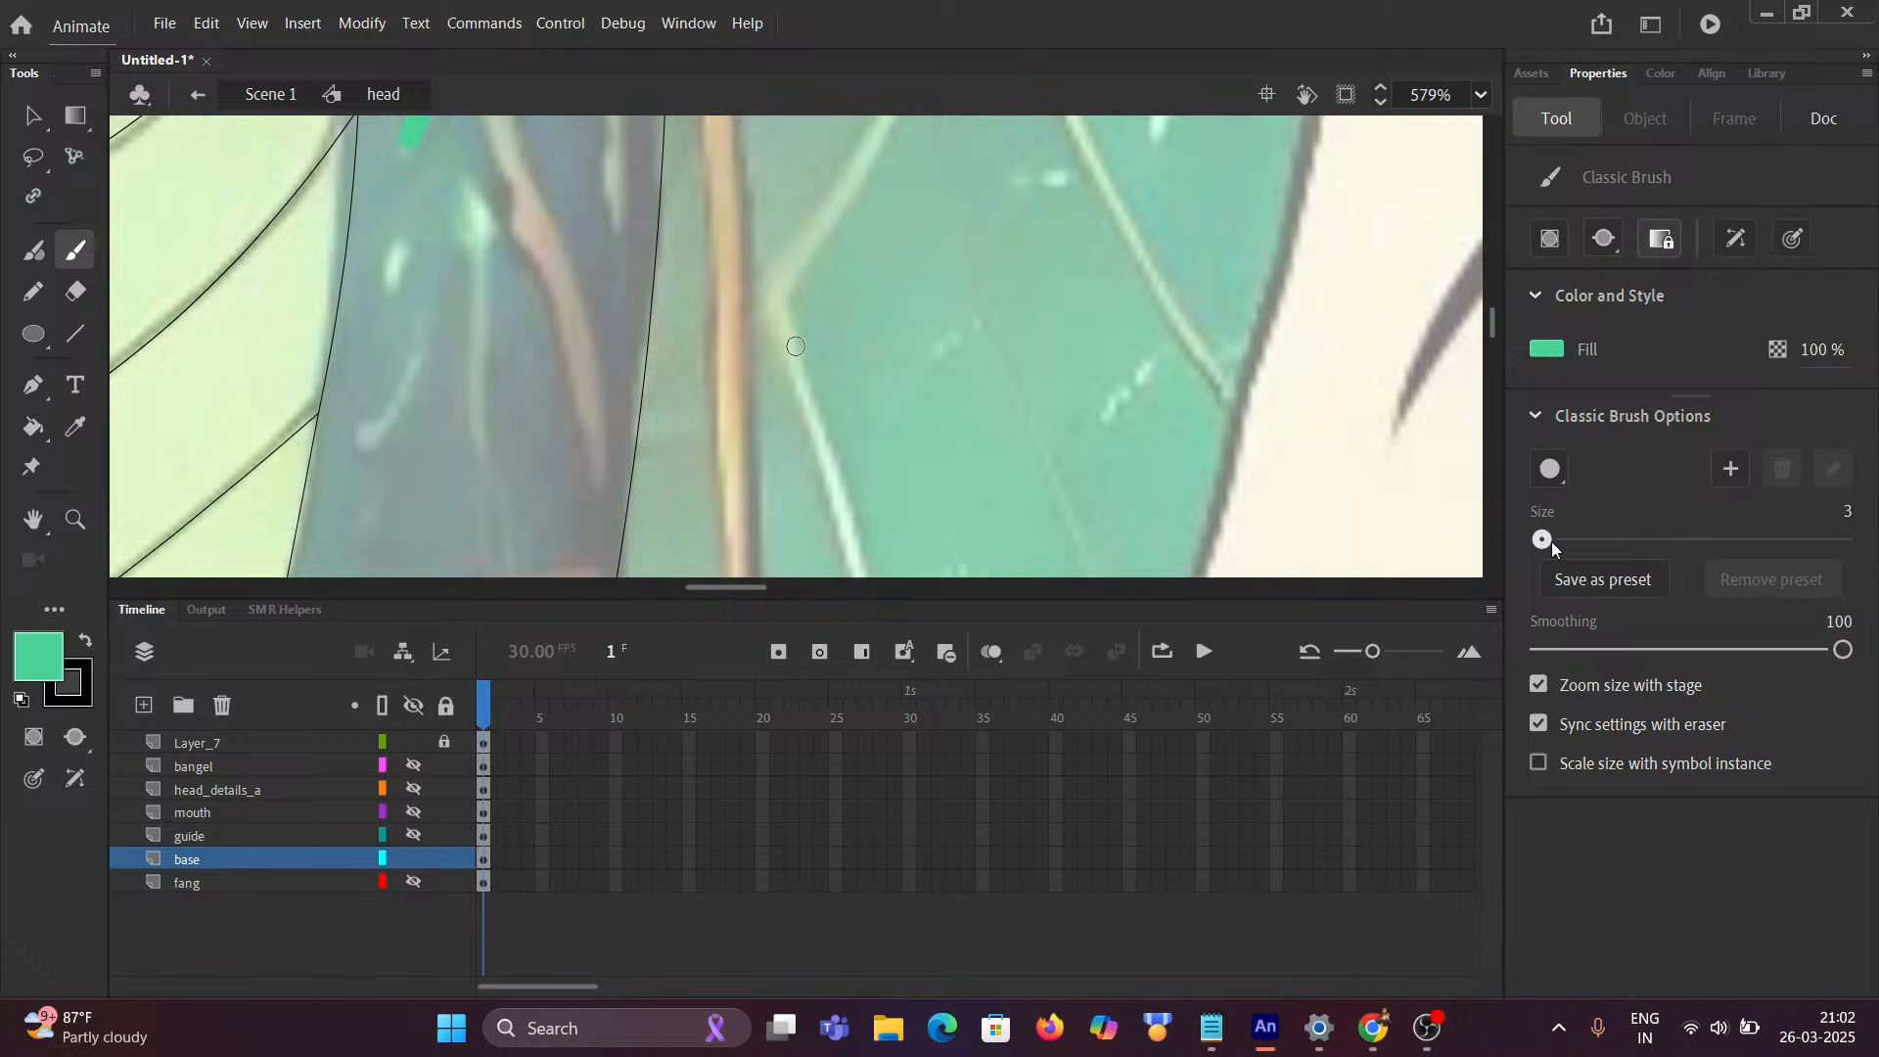
Step: Set the Classic Brush size to 1 and paint the thin green vertical line below the teardrop marking on the neck
drag(1552, 542, 1544, 543)
drag(464, 188, 488, 268)
drag(492, 343, 488, 458)
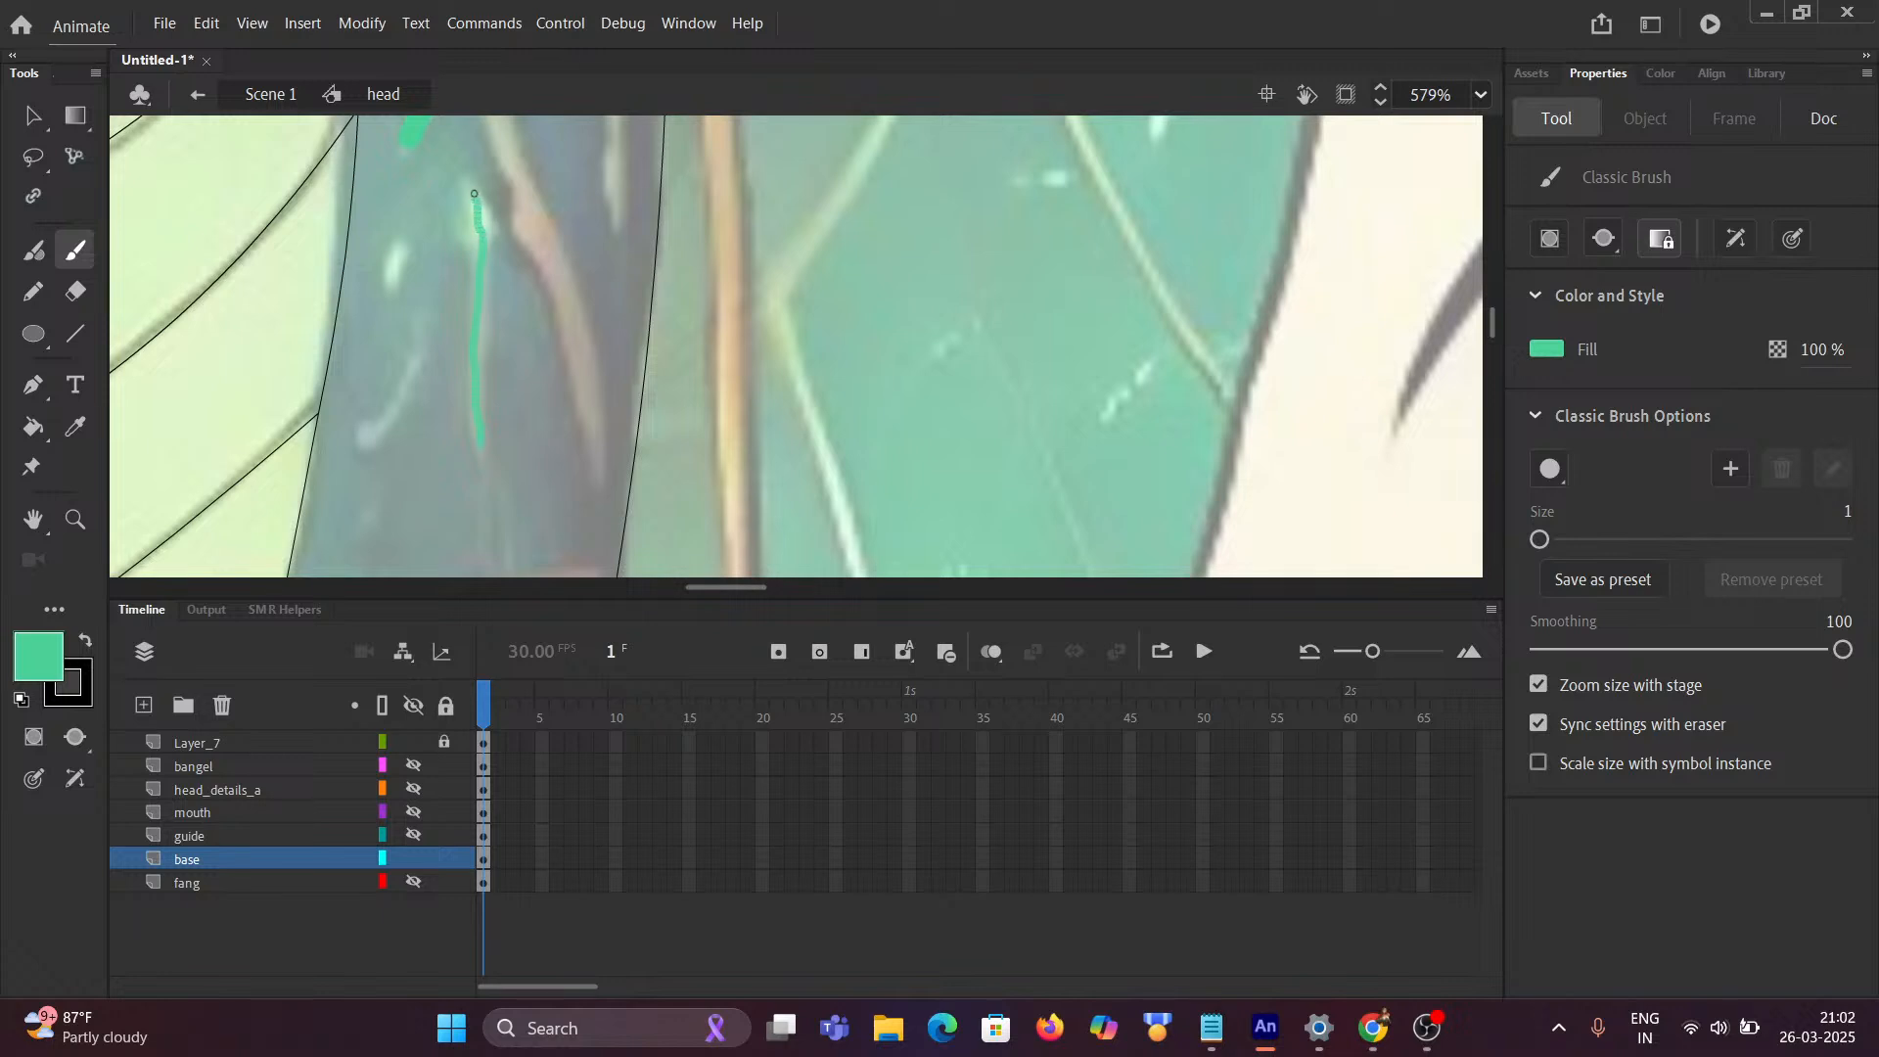
Step: Fill out the upper end of the thin green line into a teardrop-shaped head, following the pale highlight in the artwork
scroll(470, 213, up, 5)
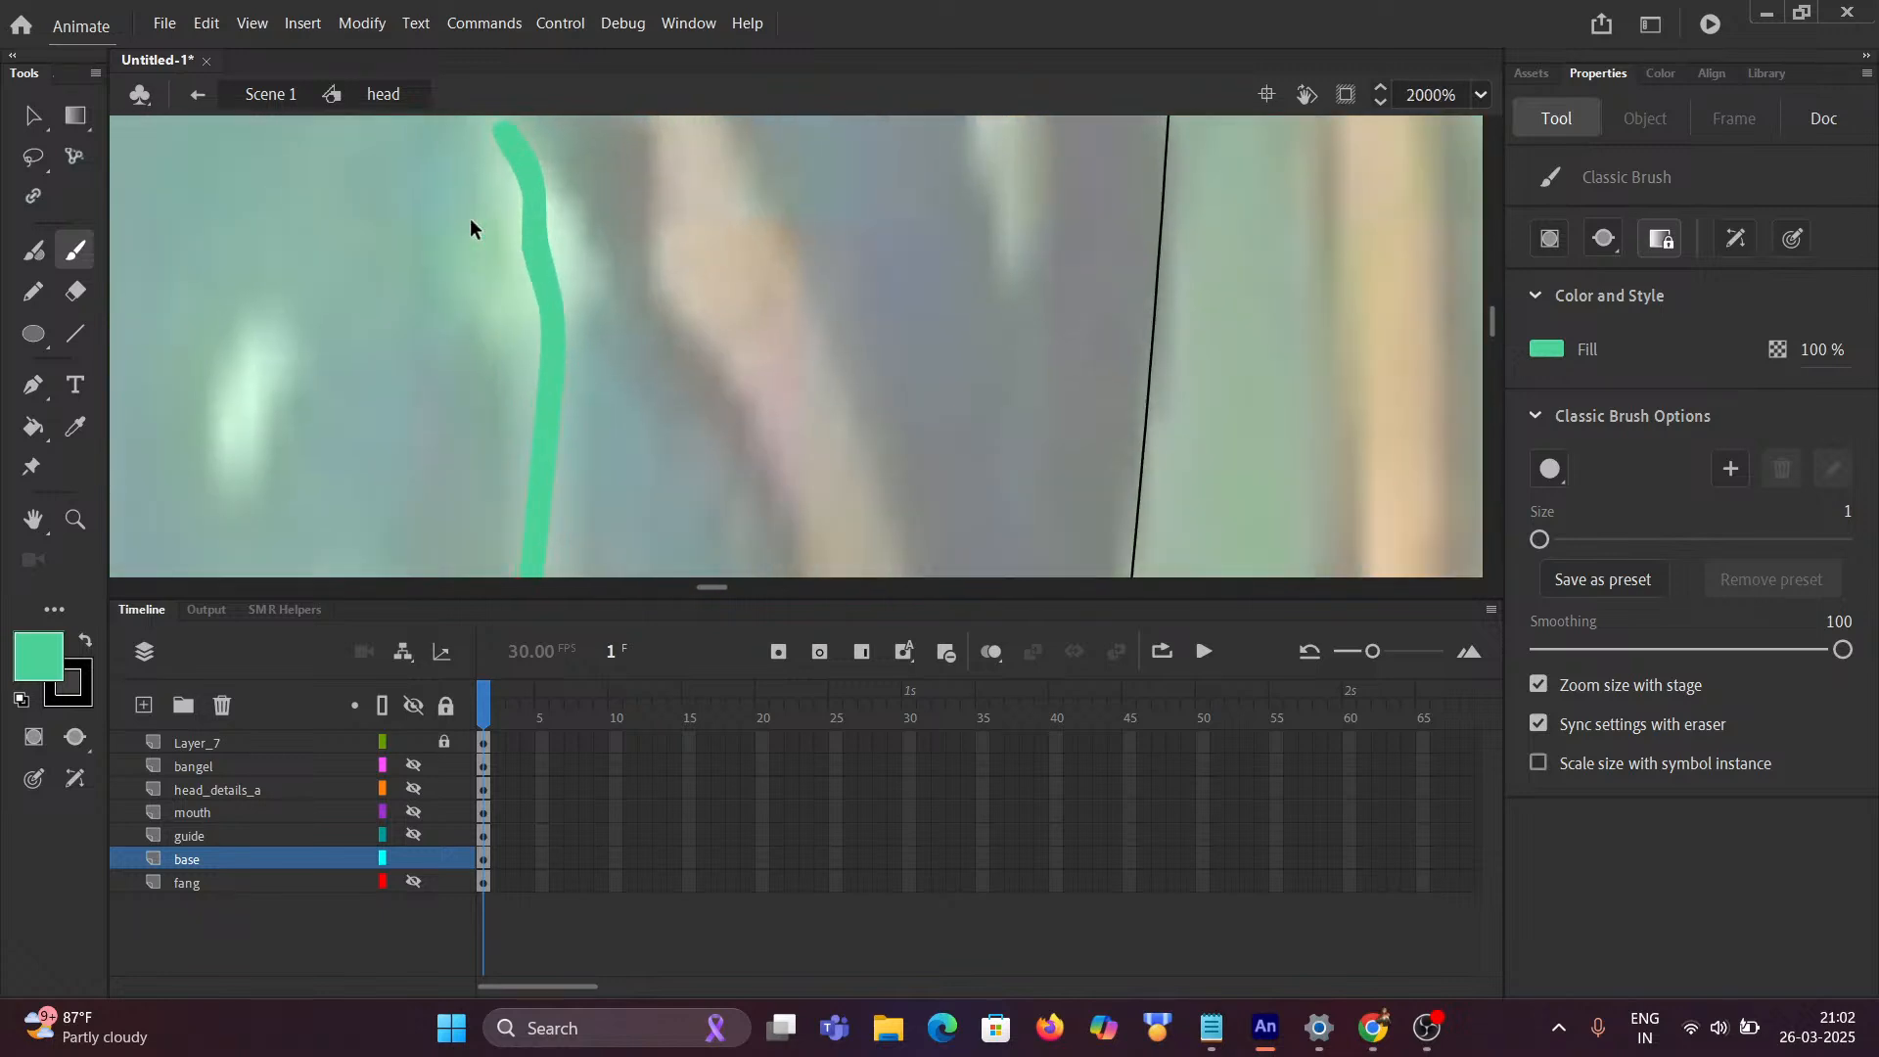
scroll(583, 232, down, 2)
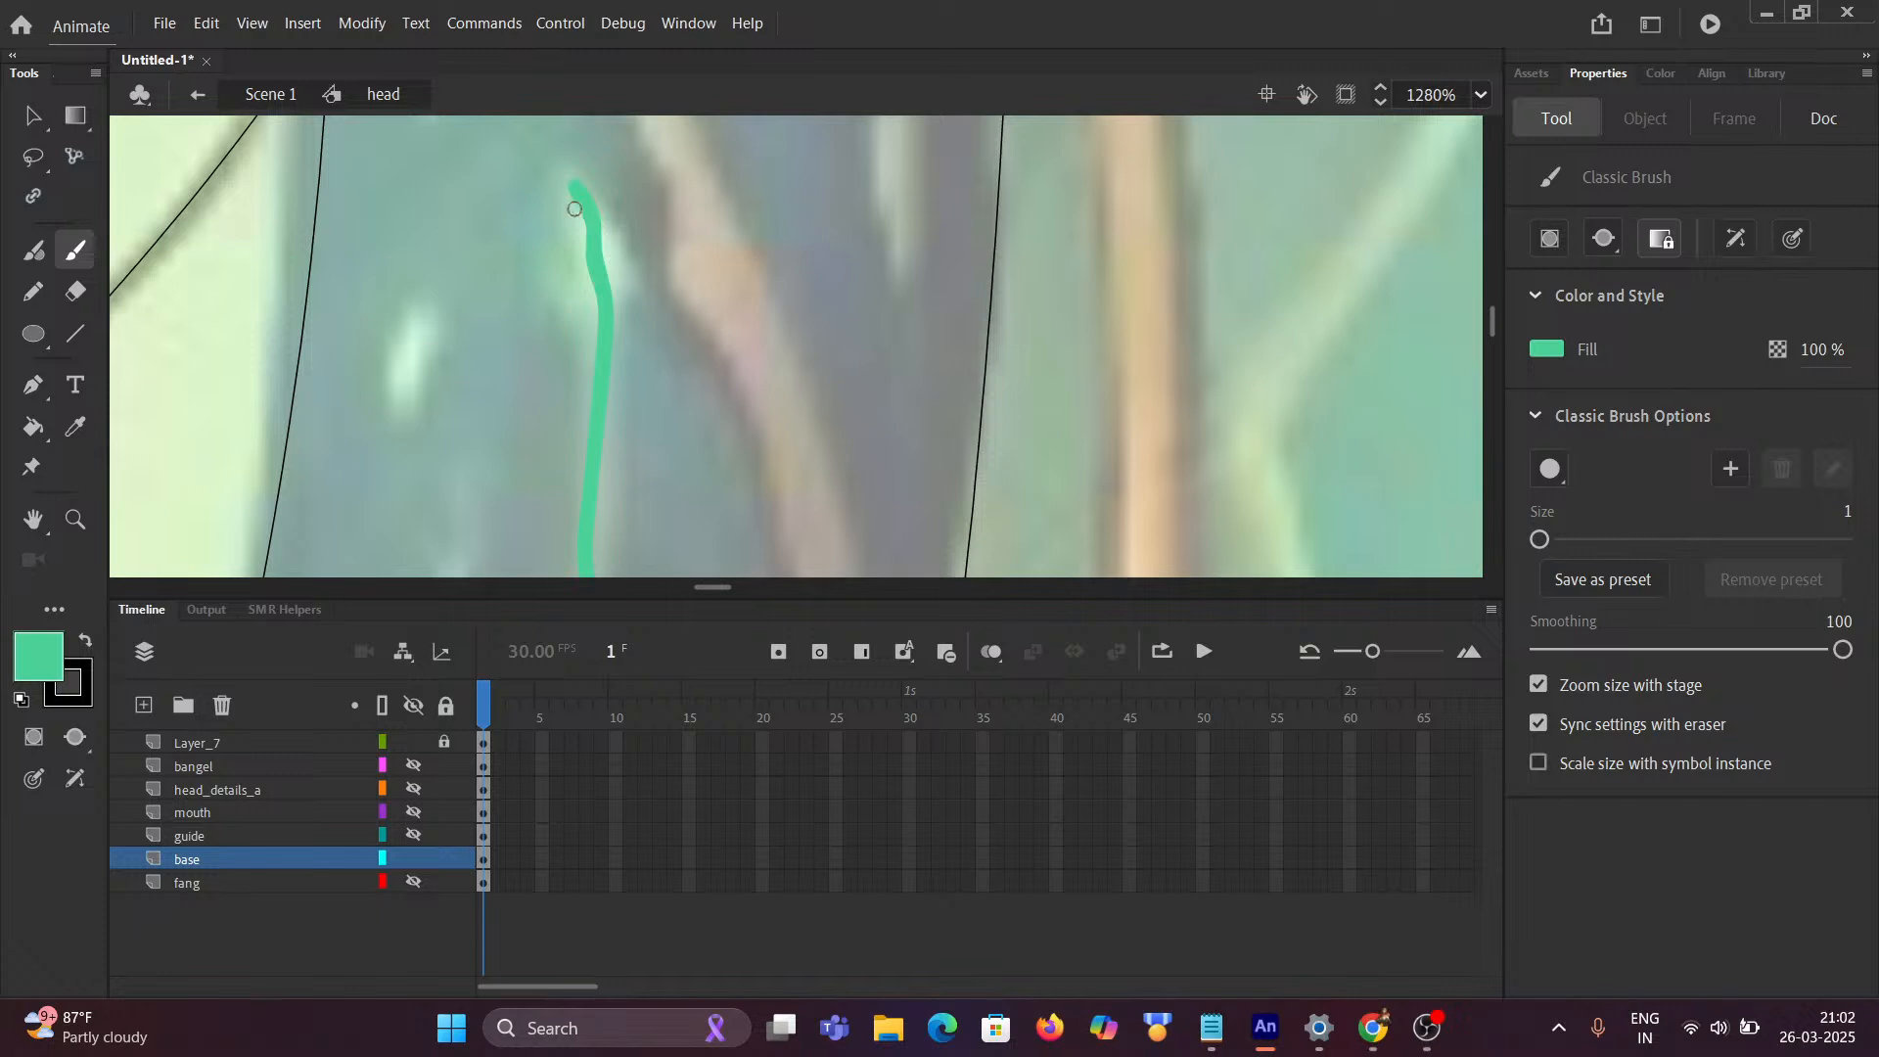
mouse_move(563, 182)
mouse_down()
mouse_move(615, 279)
mouse_move(590, 212)
mouse_move(567, 224)
mouse_up()
mouse_move(578, 275)
mouse_down()
mouse_move(595, 333)
mouse_move(588, 290)
mouse_up()
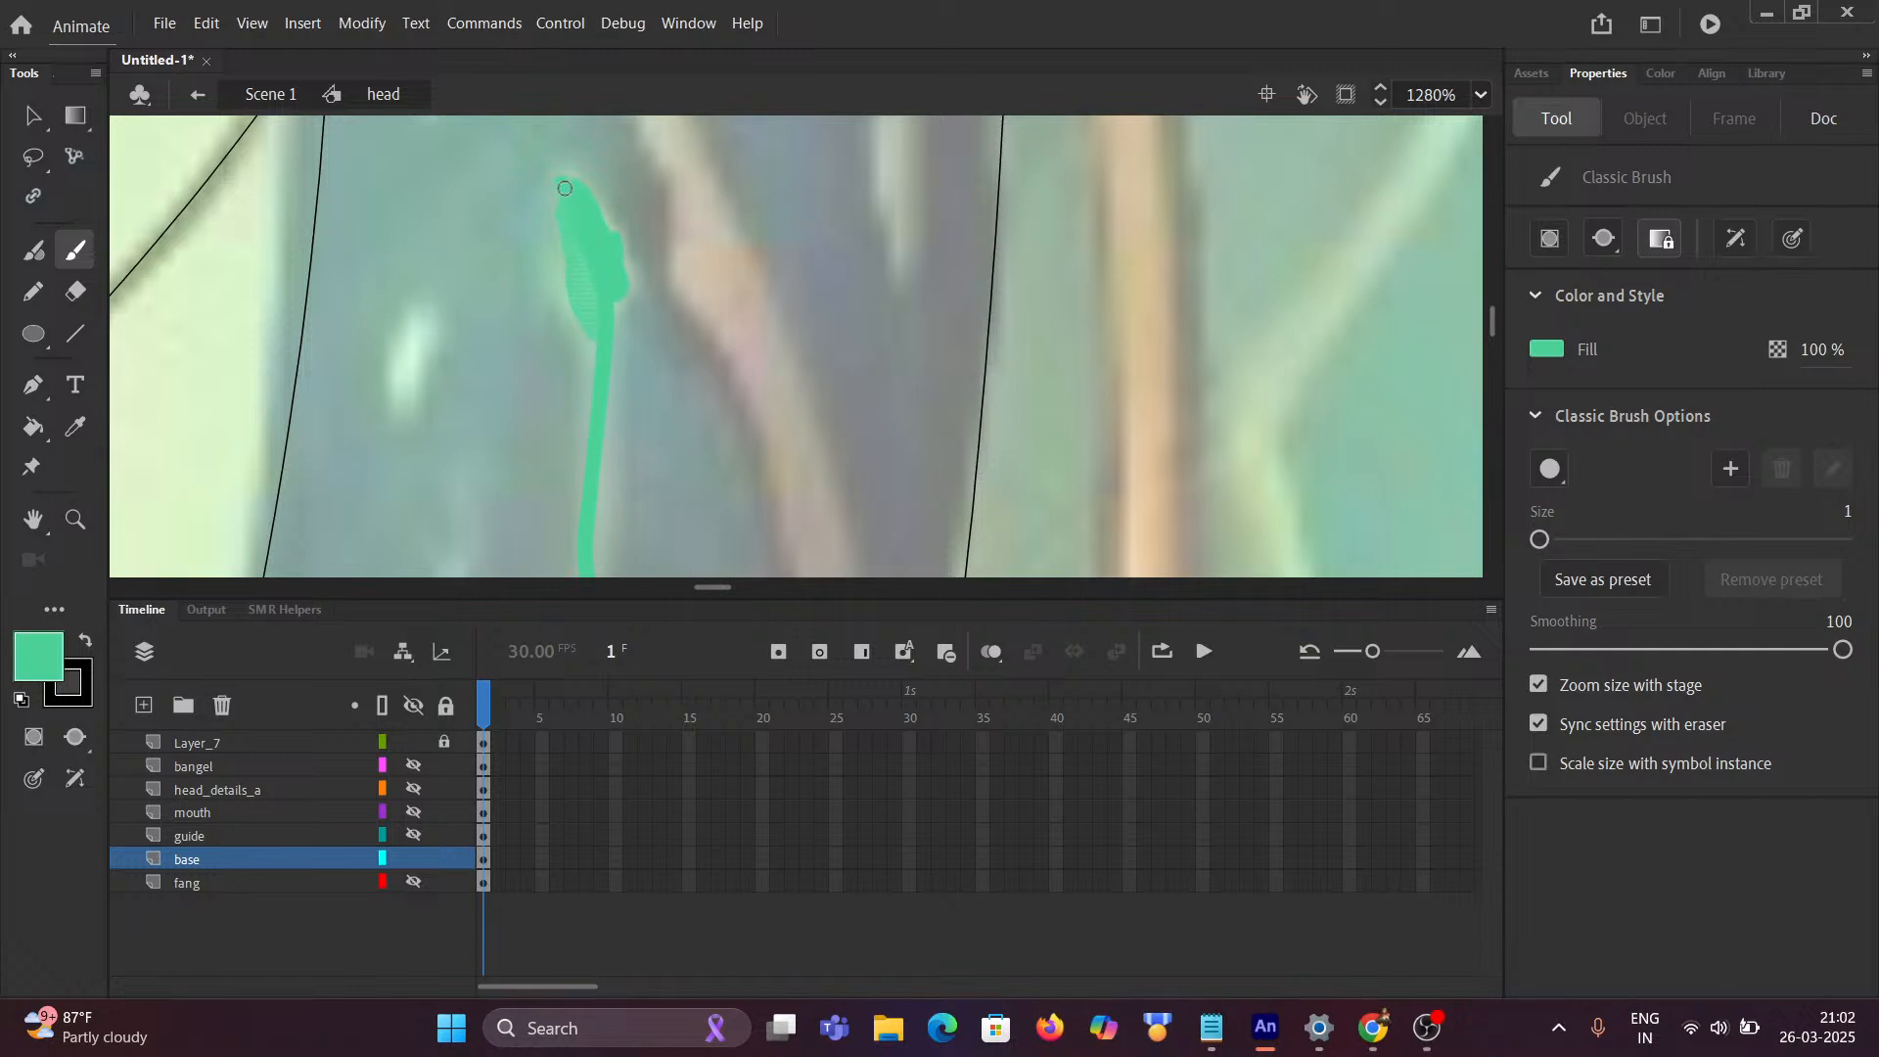
mouse_move(565, 188)
mouse_down()
mouse_move(597, 314)
mouse_move(614, 294)
mouse_move(606, 325)
mouse_move(579, 188)
mouse_up()
Step: Compare the green neck markings on the traced cobra with the same markings in the full-colour reference
scroll(496, 383, down, 10)
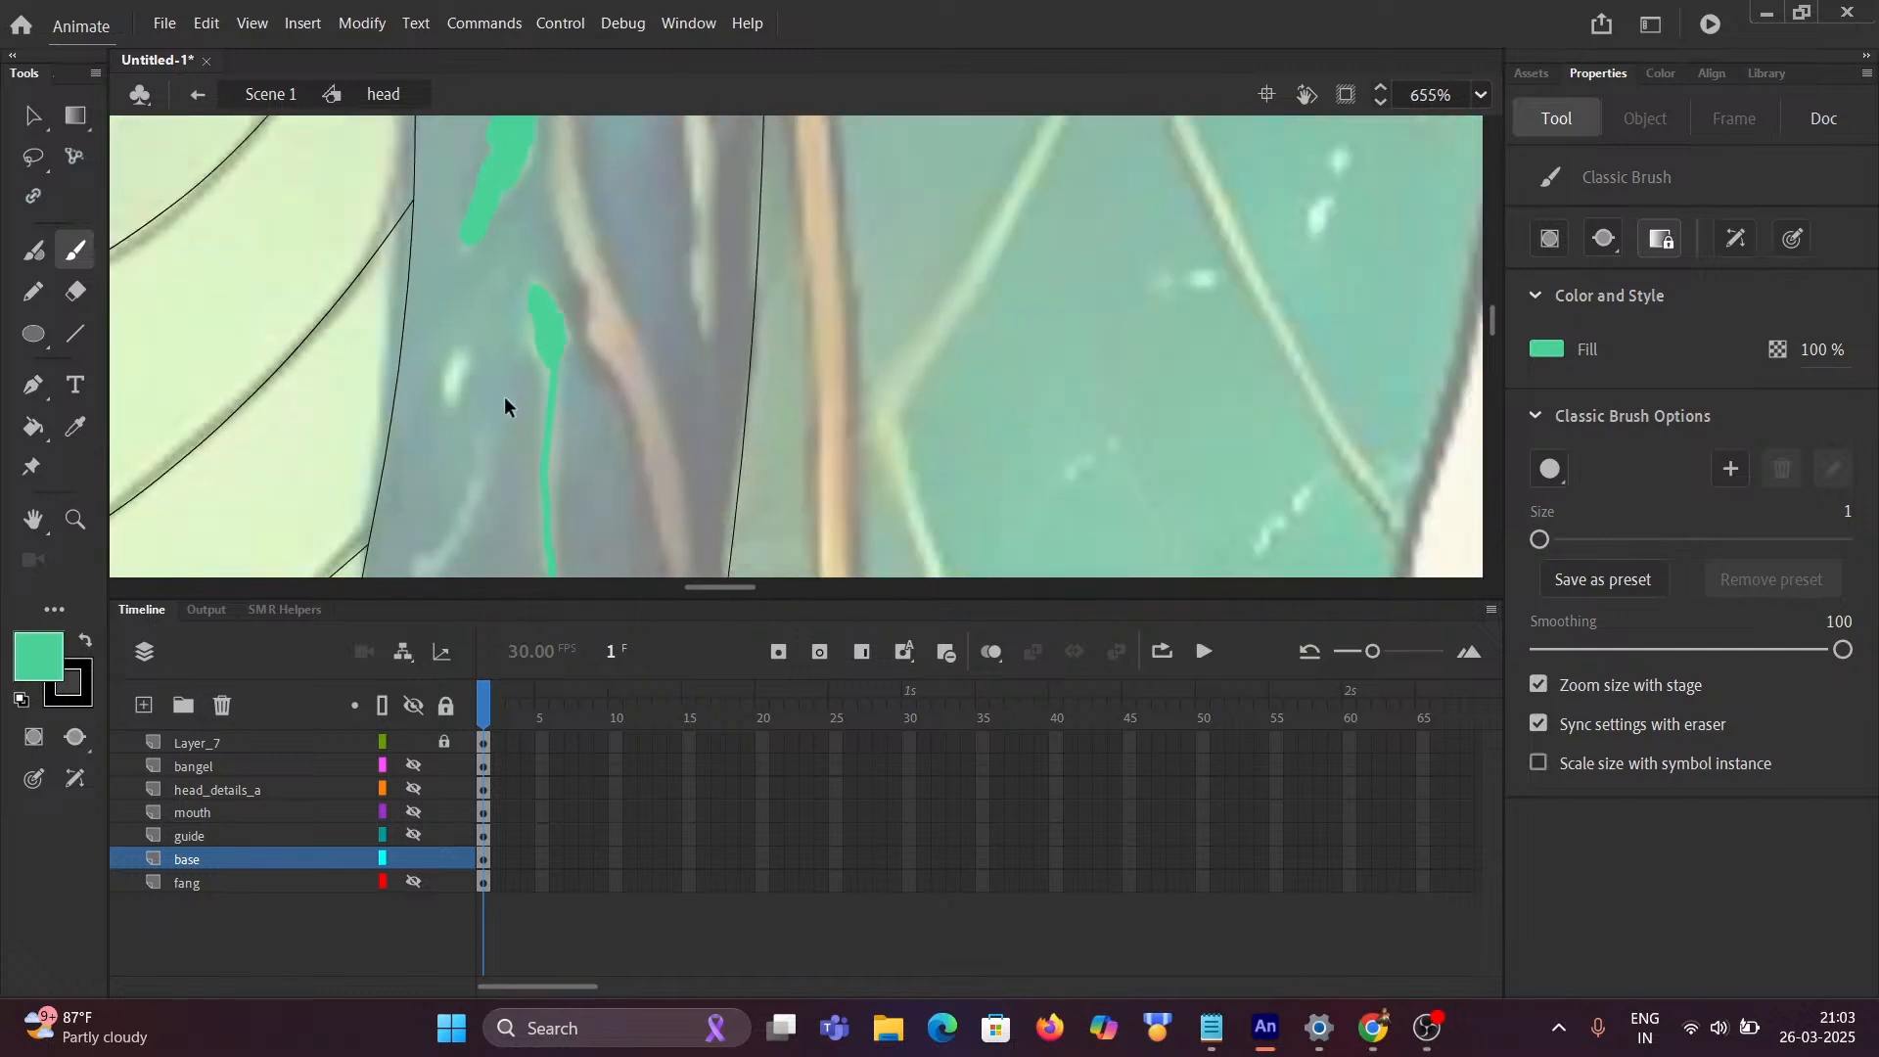
drag(775, 384, 525, 300)
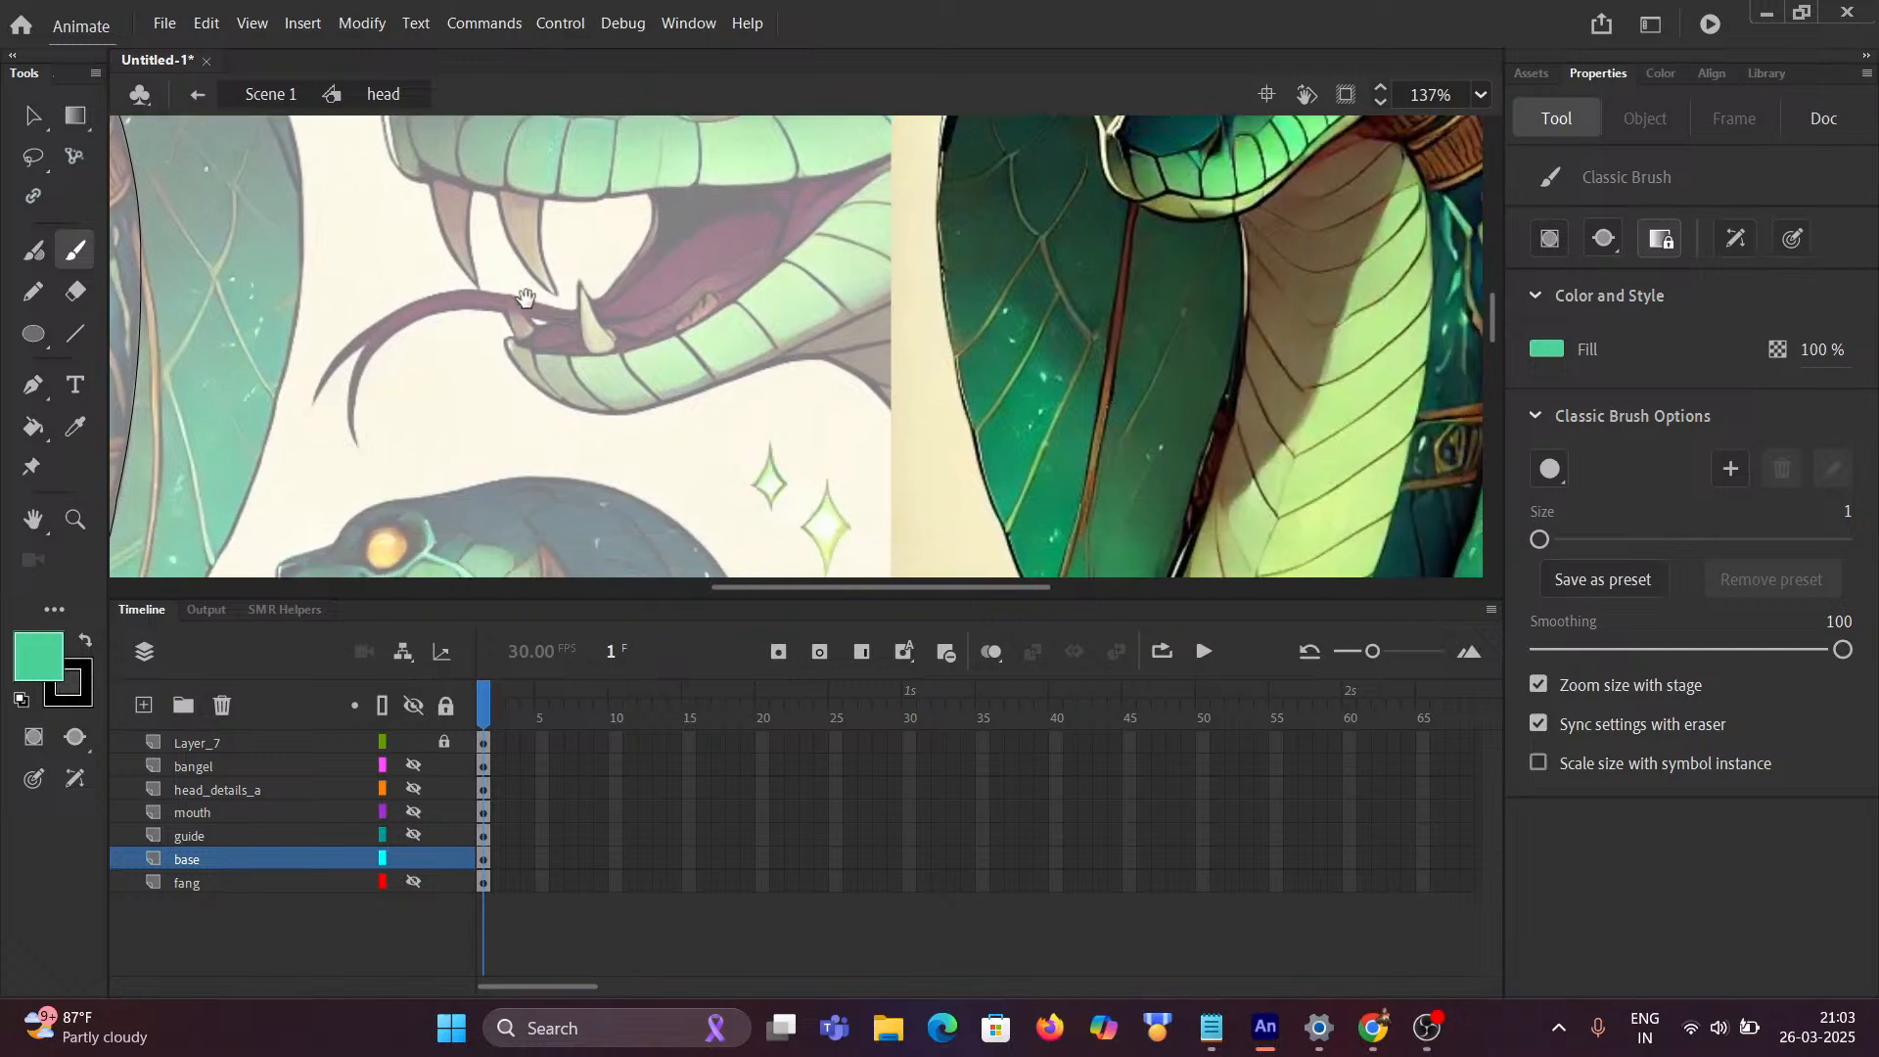
drag(822, 303, 252, 288)
scroll(851, 338, up, 8)
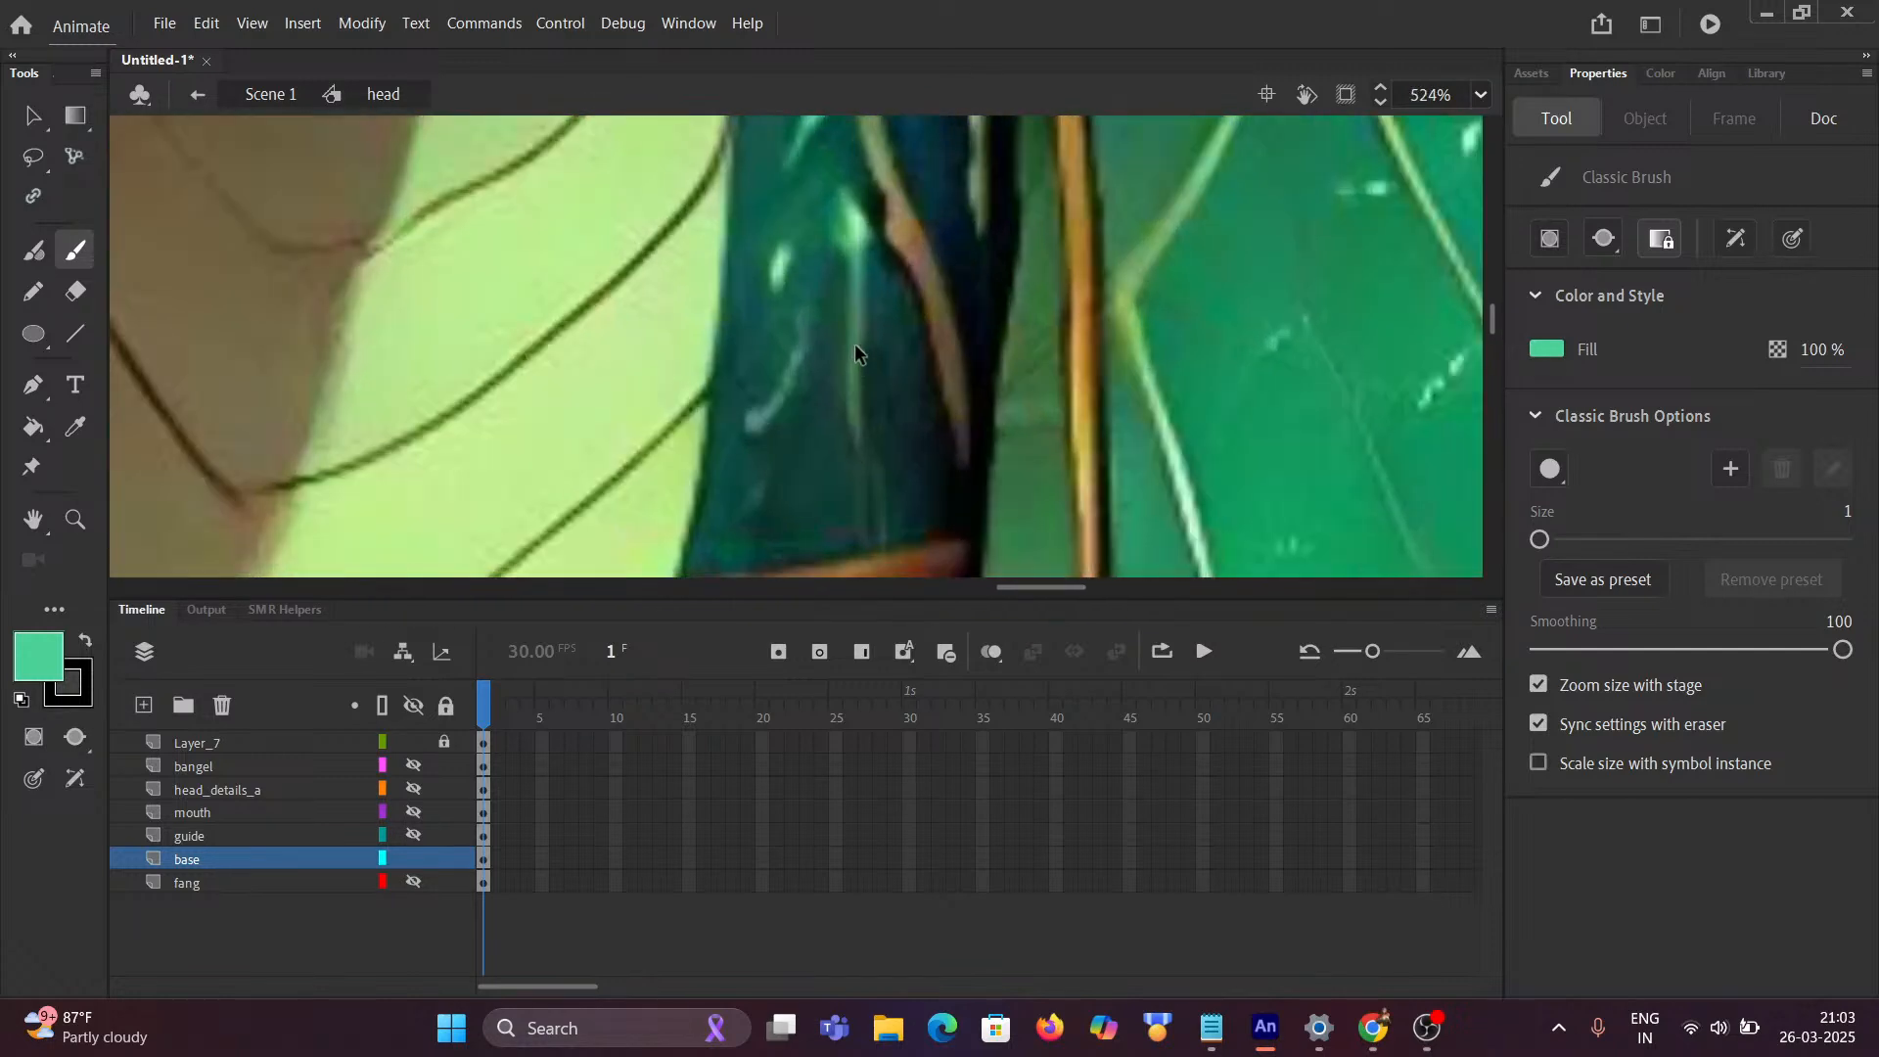
scroll(841, 362, down, 6)
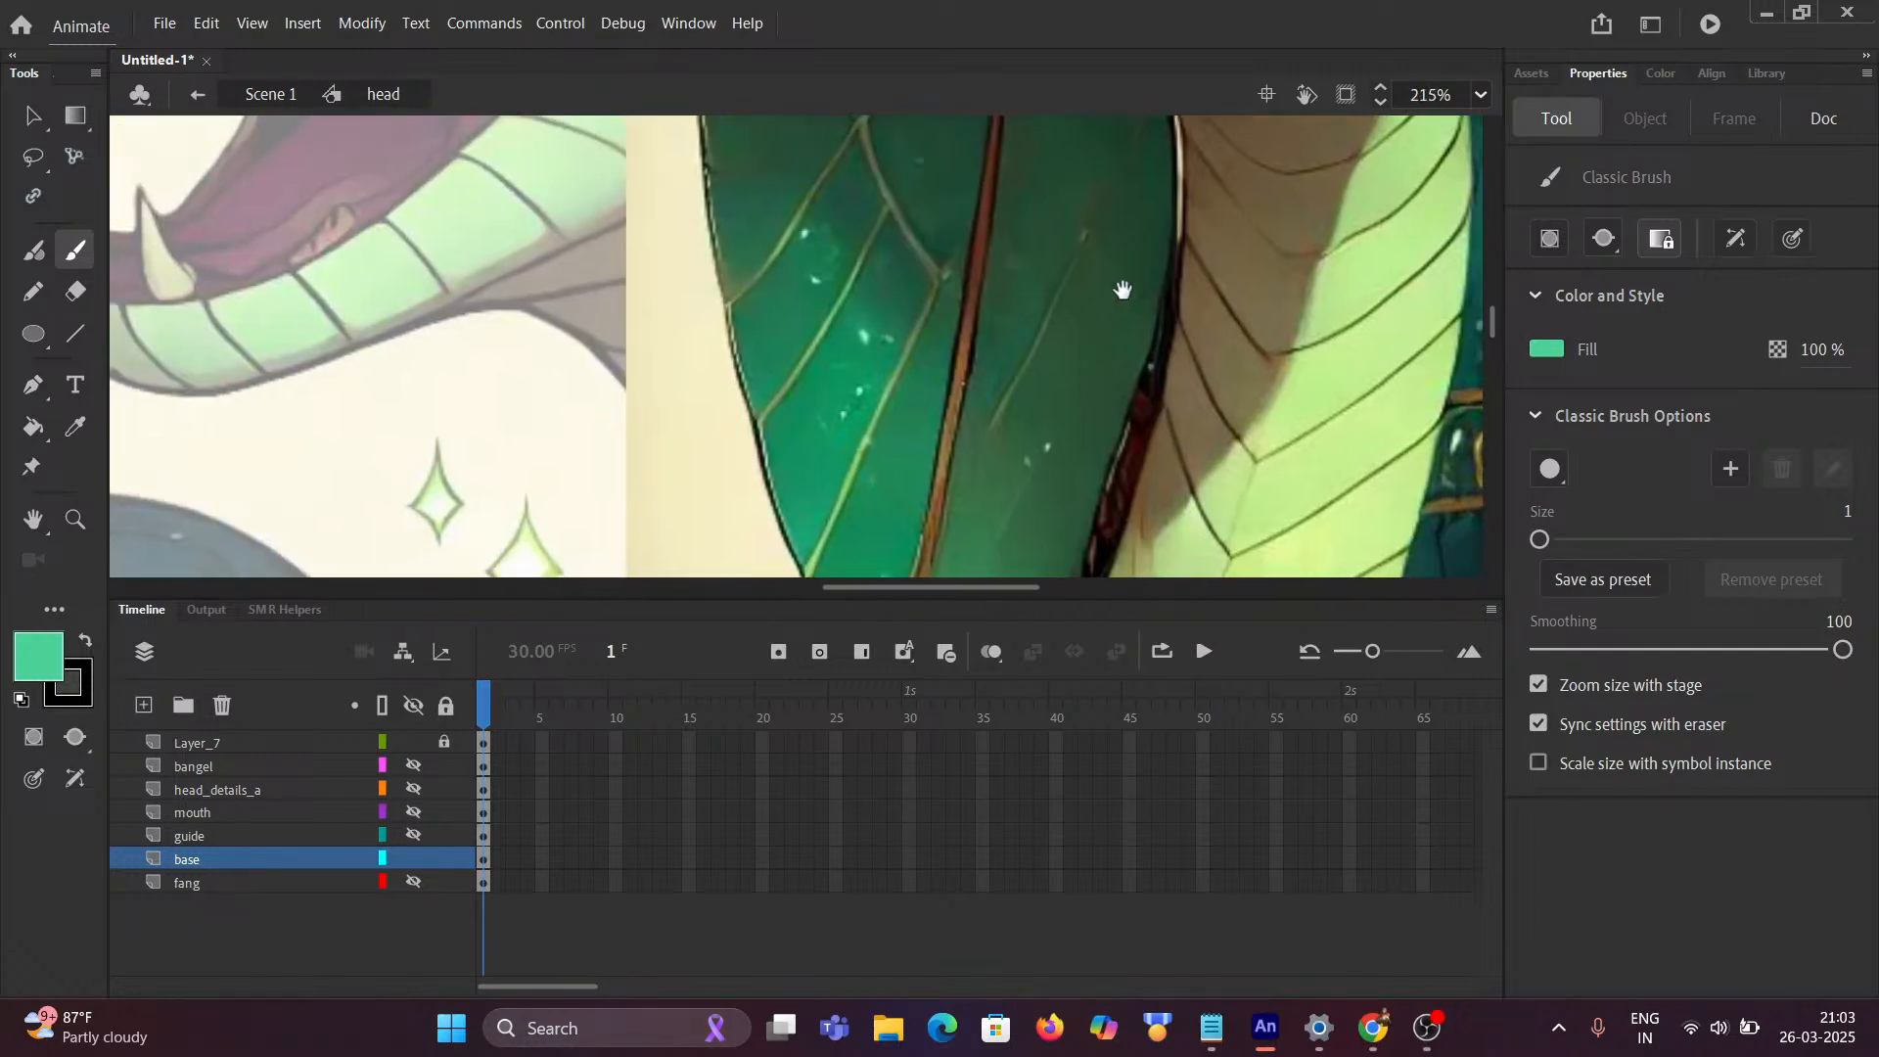
scroll(697, 298, down, 3)
scroll(701, 301, up, 4)
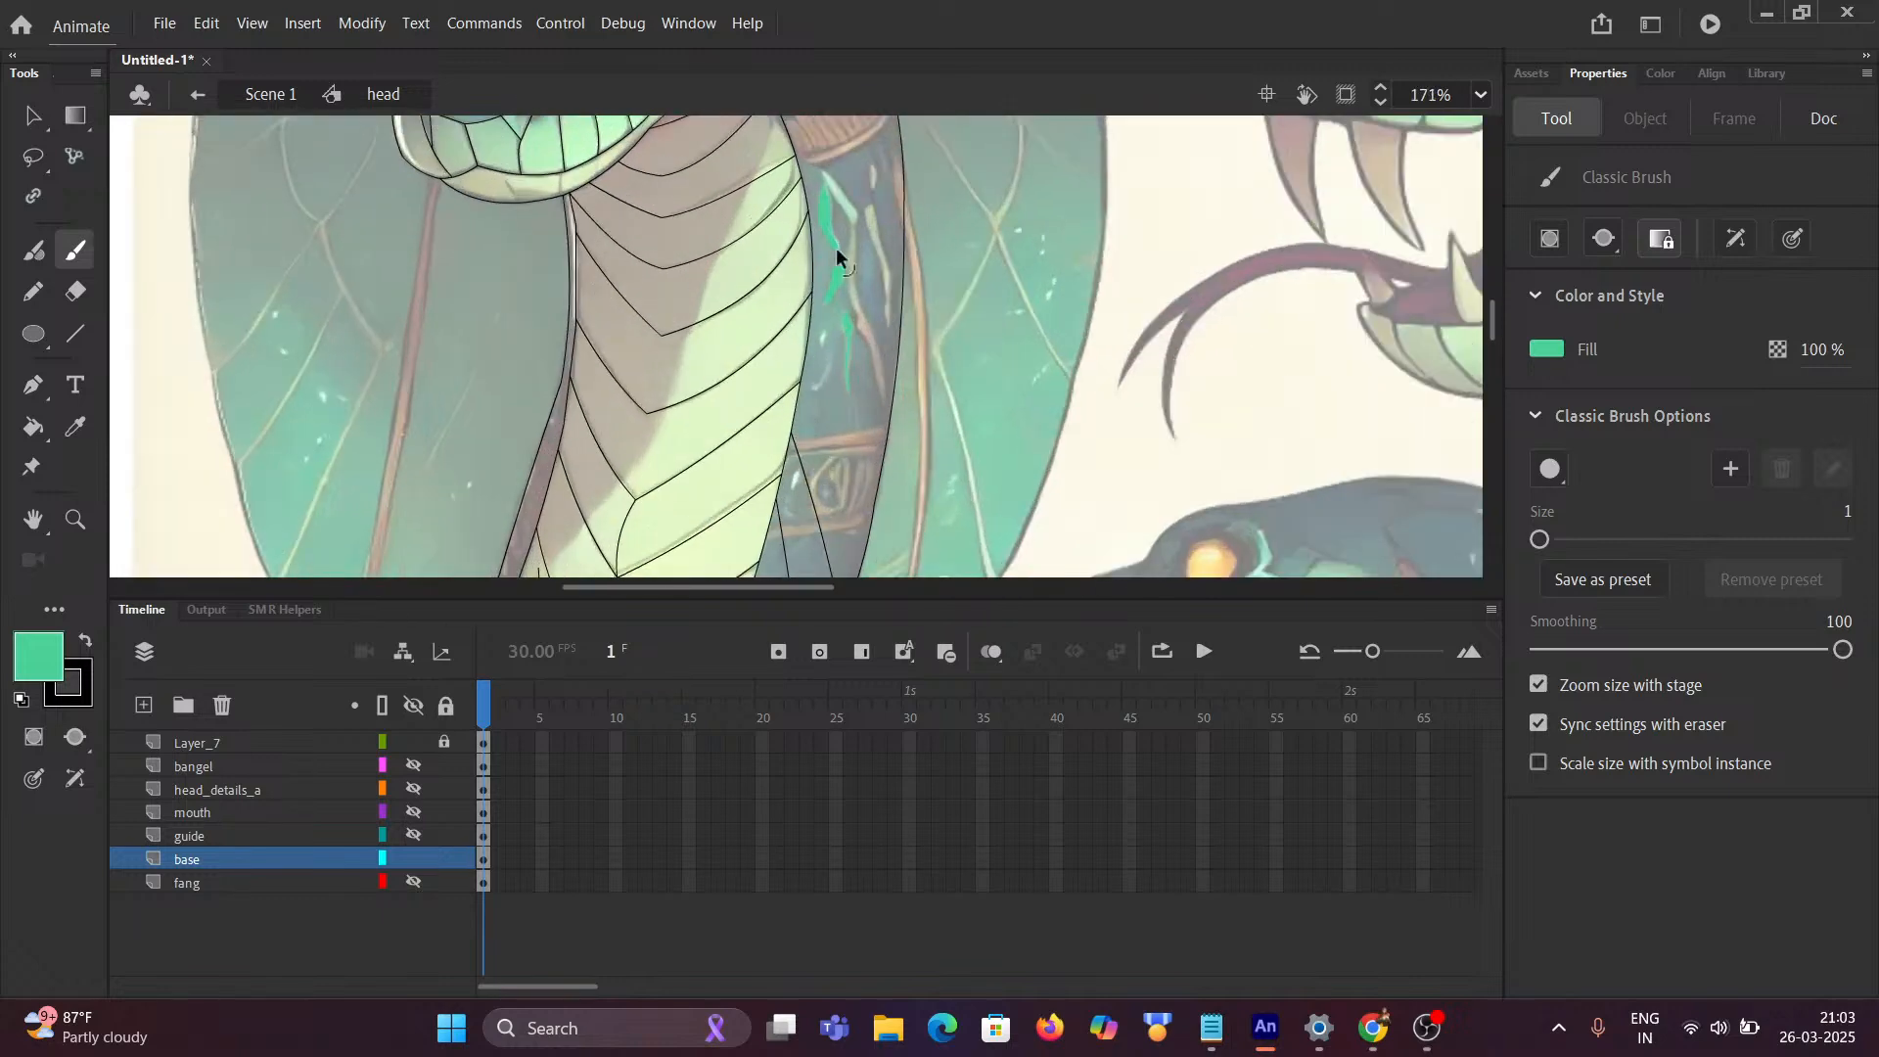
Step: Sample the tan brown of the branching line beside the green neck markings in the full-colour reference as the fill colour
scroll(991, 292, down, 3)
scroll(424, 306, right, 5)
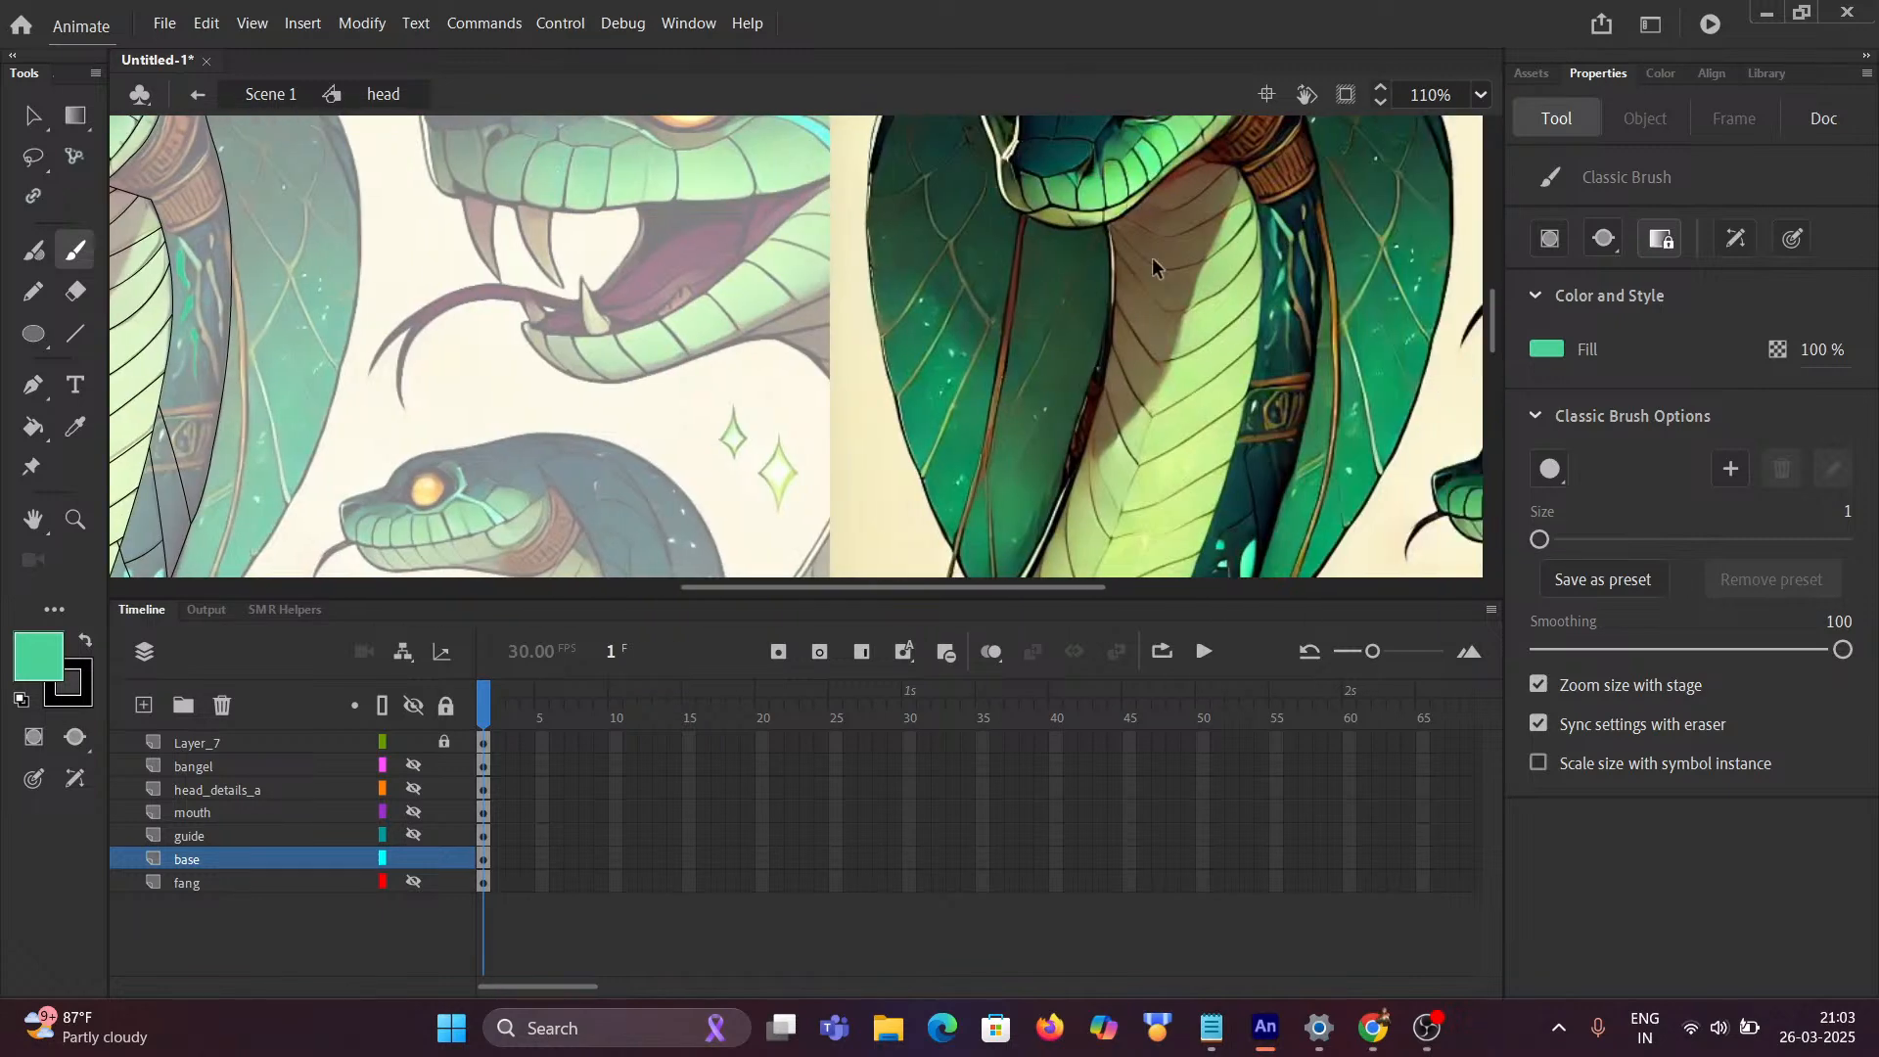
scroll(1232, 266, up, 3)
scroll(1133, 273, down, 3)
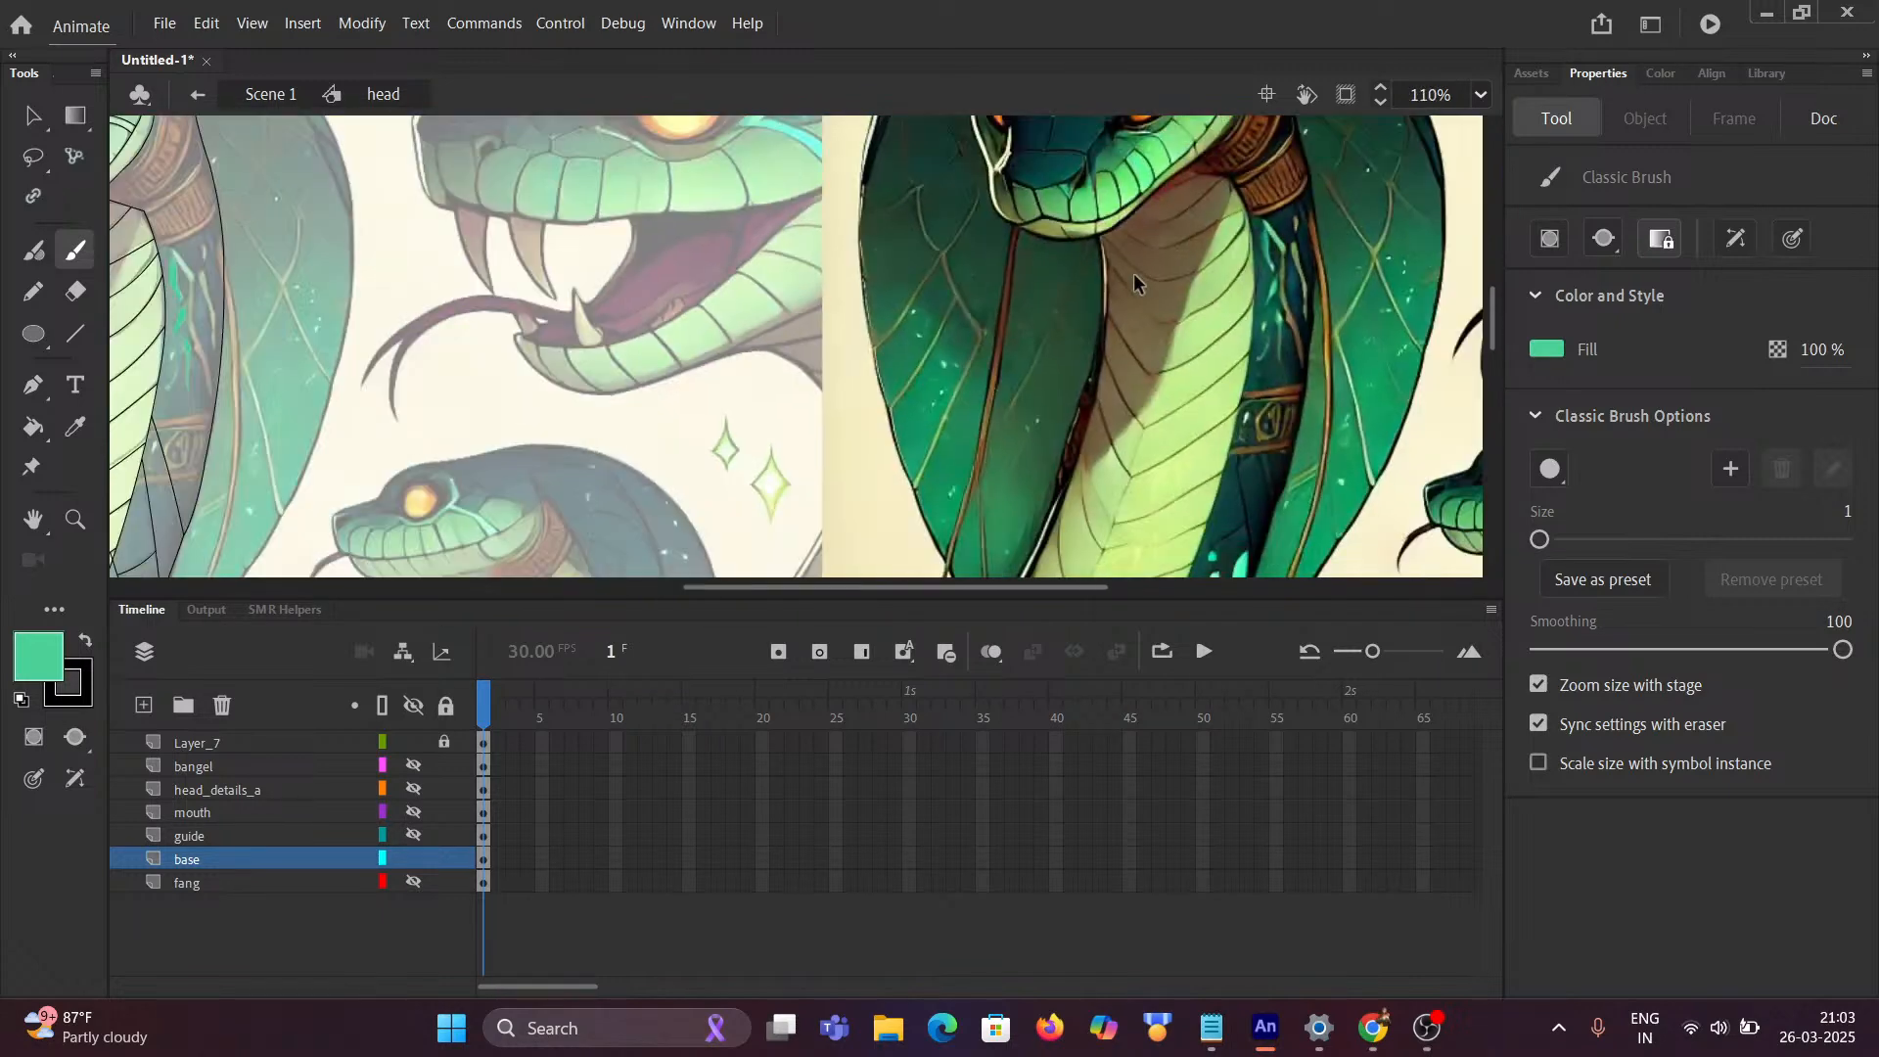
scroll(783, 262, right, 4)
scroll(873, 258, up, 3)
scroll(875, 264, up, 2)
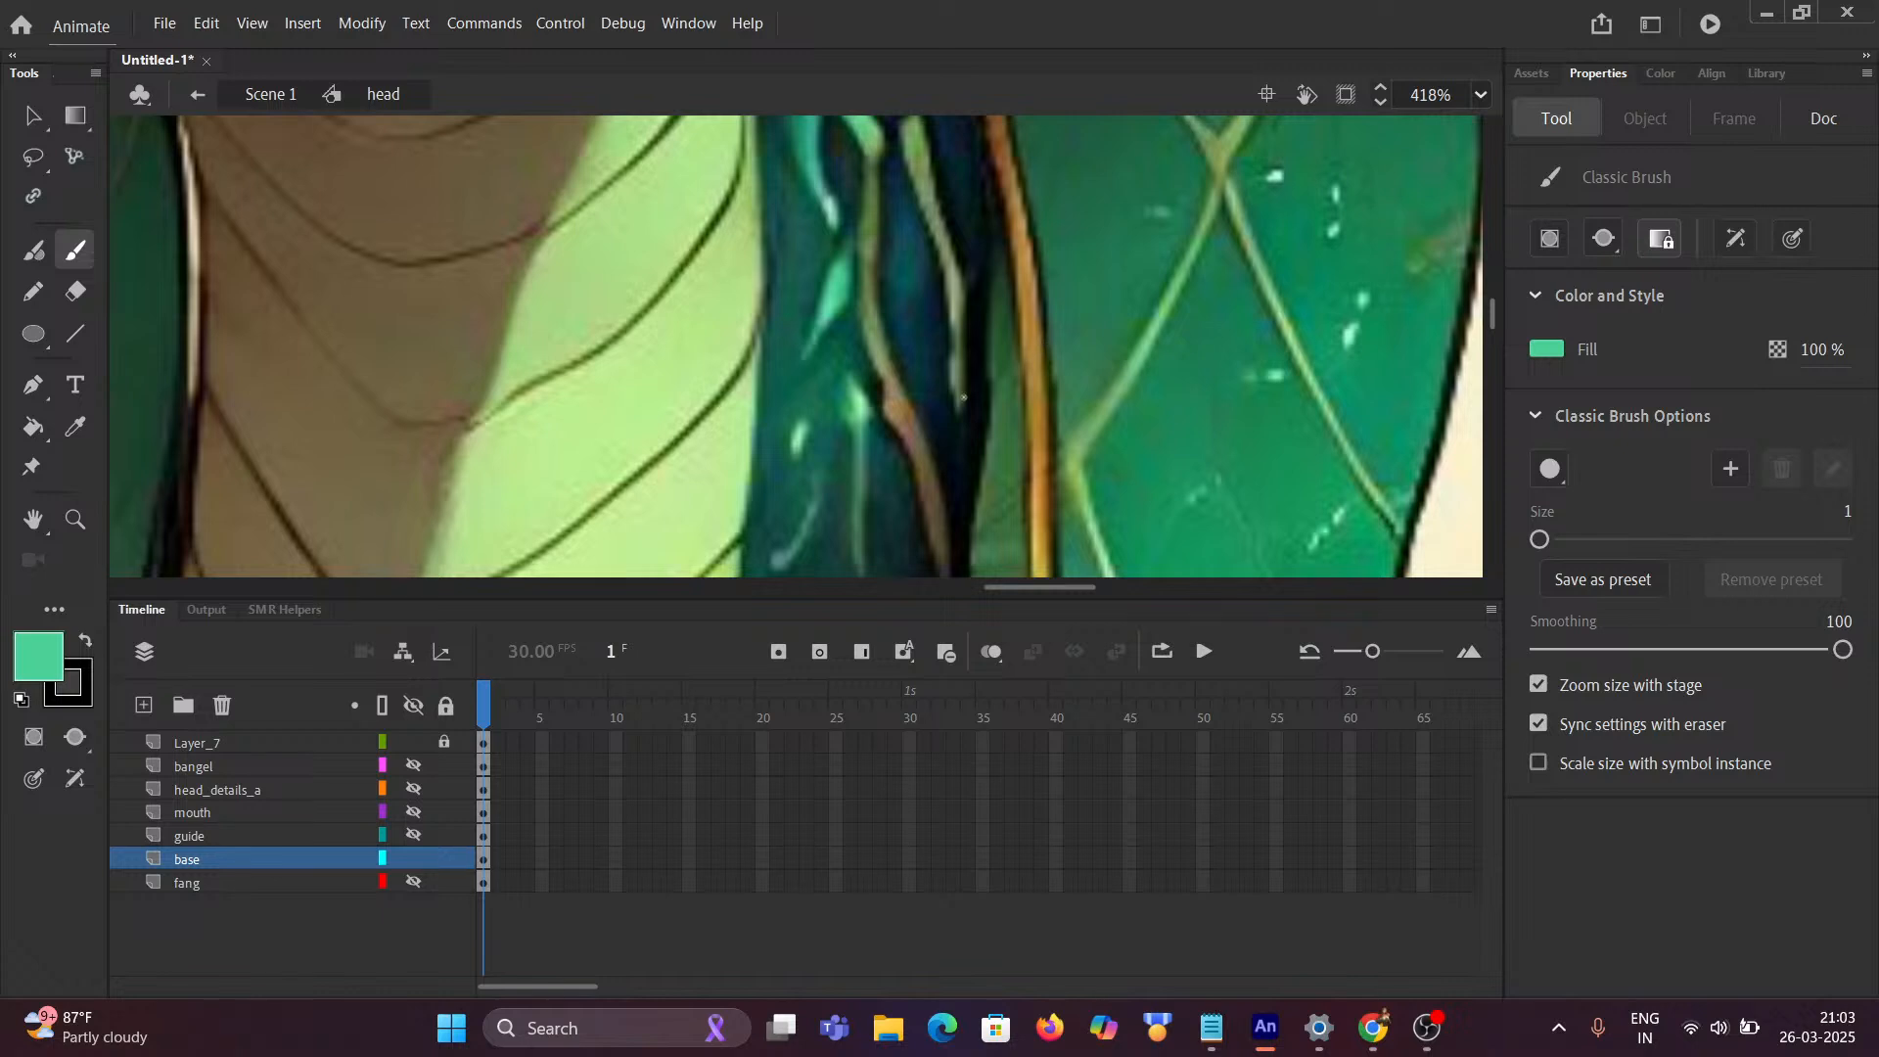
key(i)
click(904, 402)
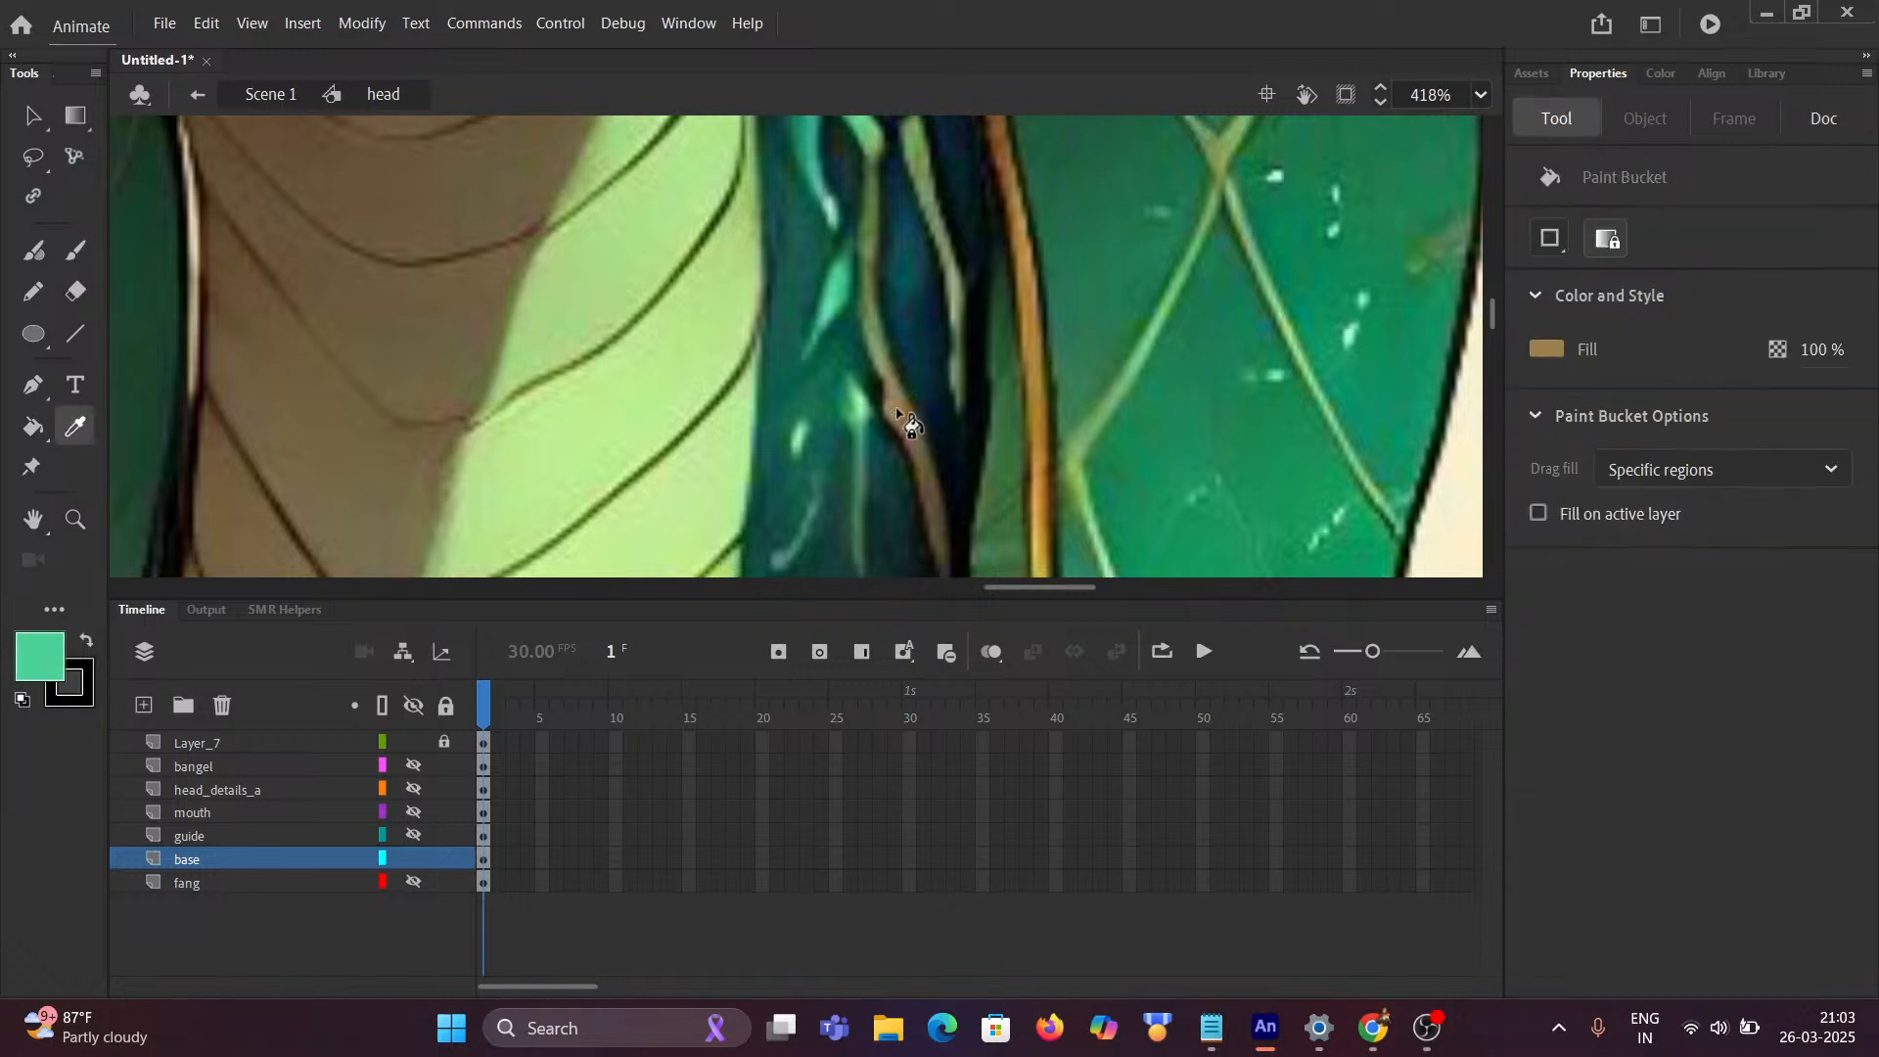
Step: Paint the brown diagonal line below the bracelet on the traced neck with the Classic Brush at size 2
scroll(685, 372, down, 3)
mouse_move(362, 330)
mouse_down()
mouse_move(689, 289)
mouse_move(988, 289)
mouse_up()
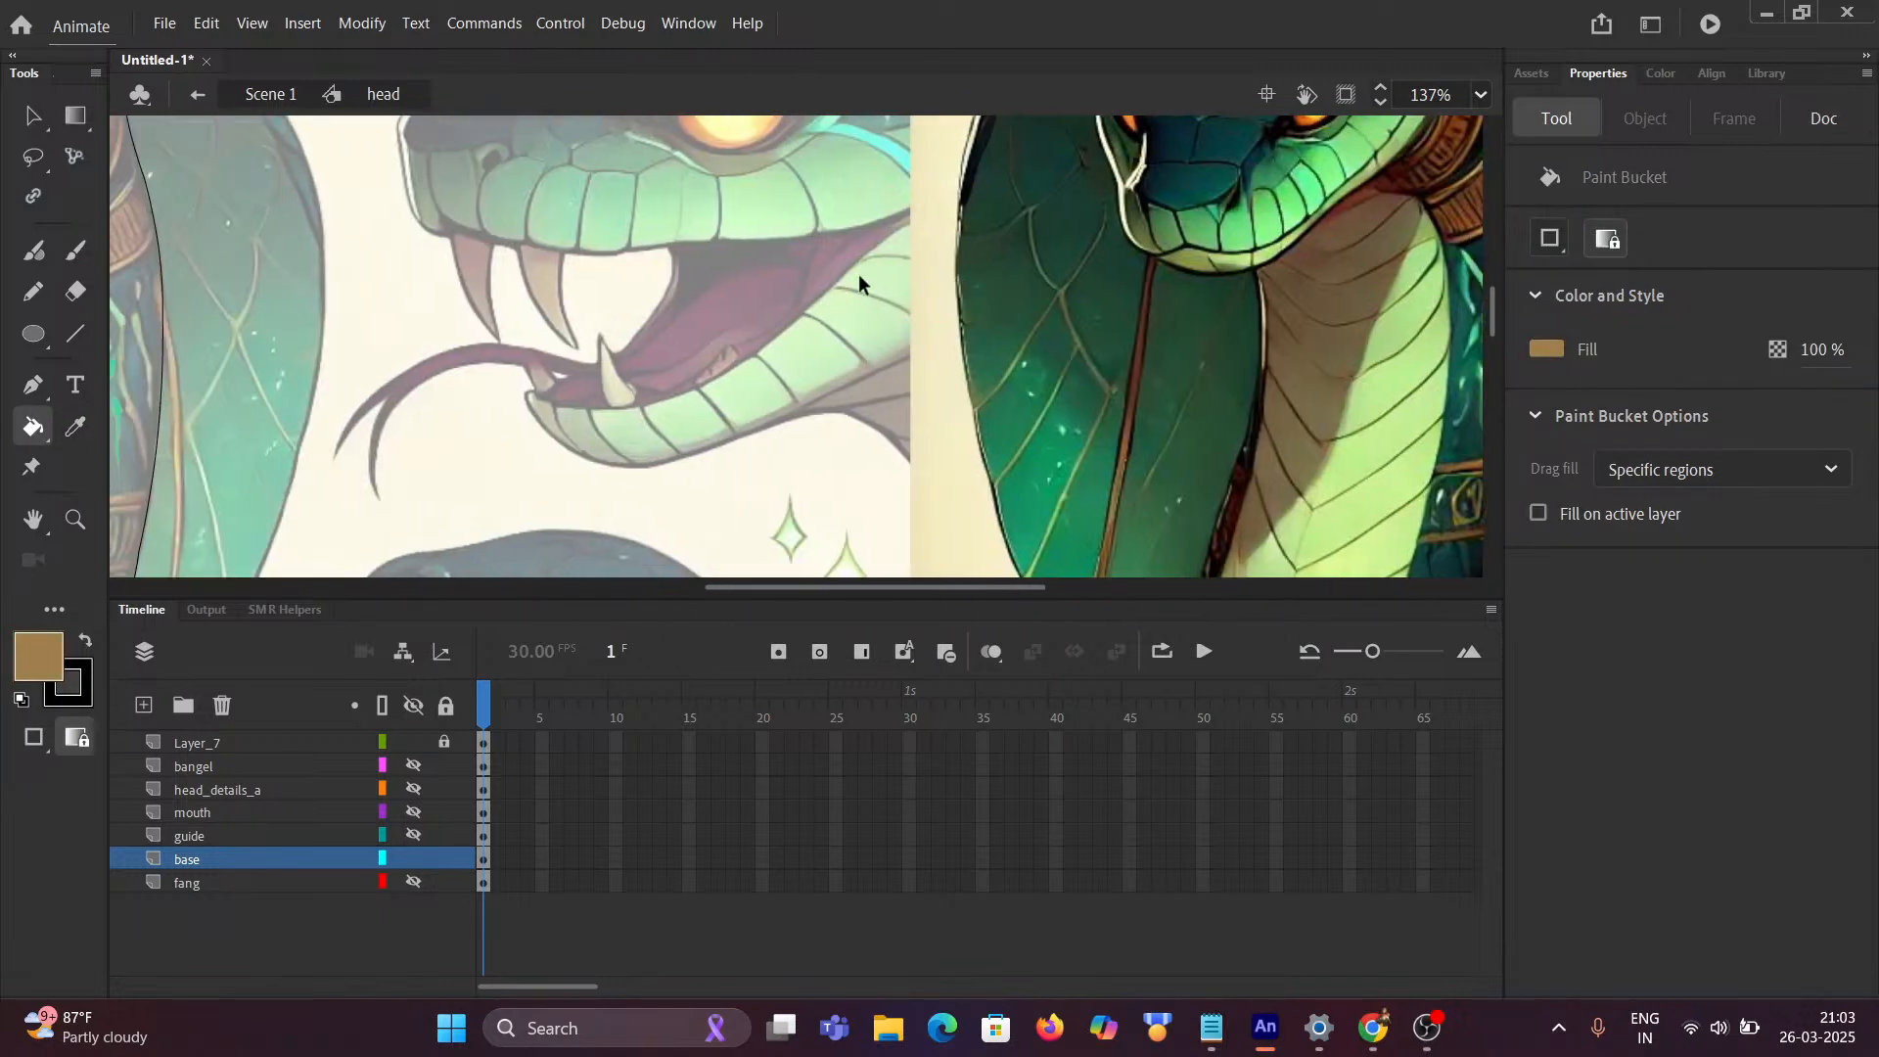
drag(323, 370, 755, 266)
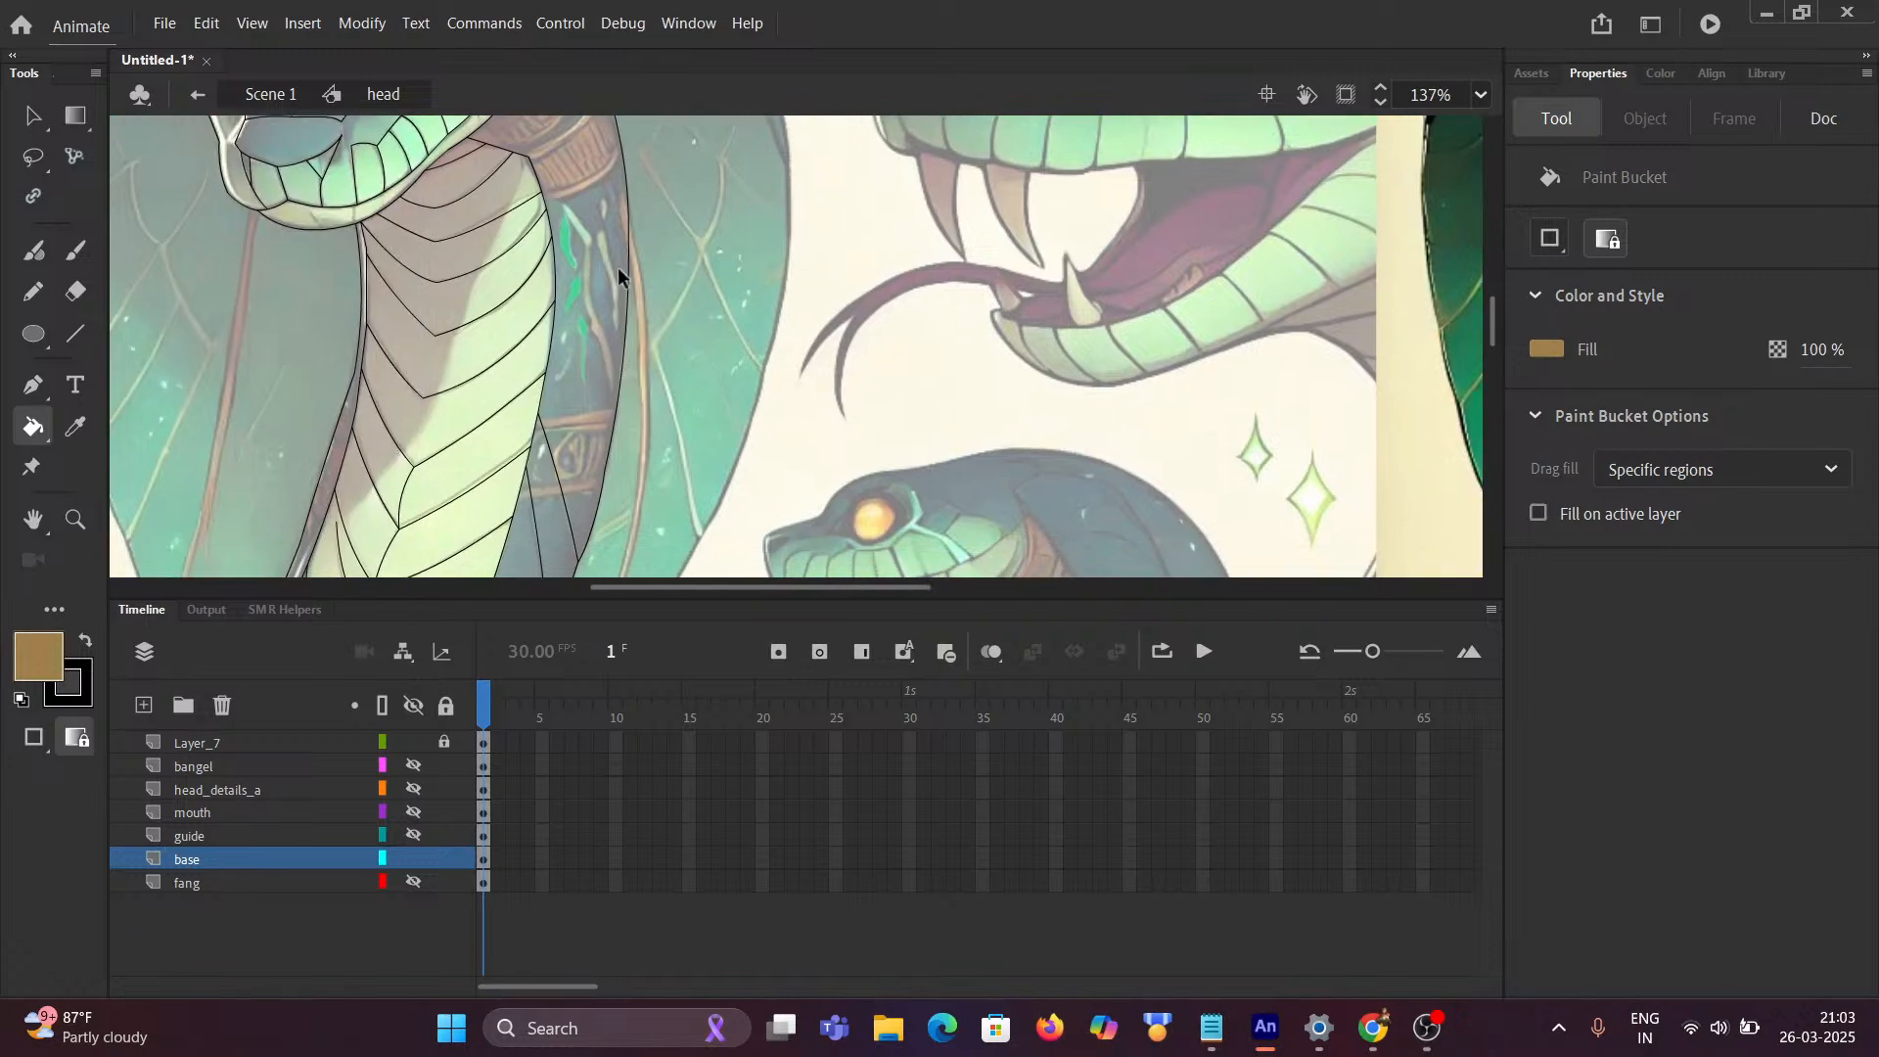
scroll(619, 265, up, 4)
scroll(588, 243, down, 2)
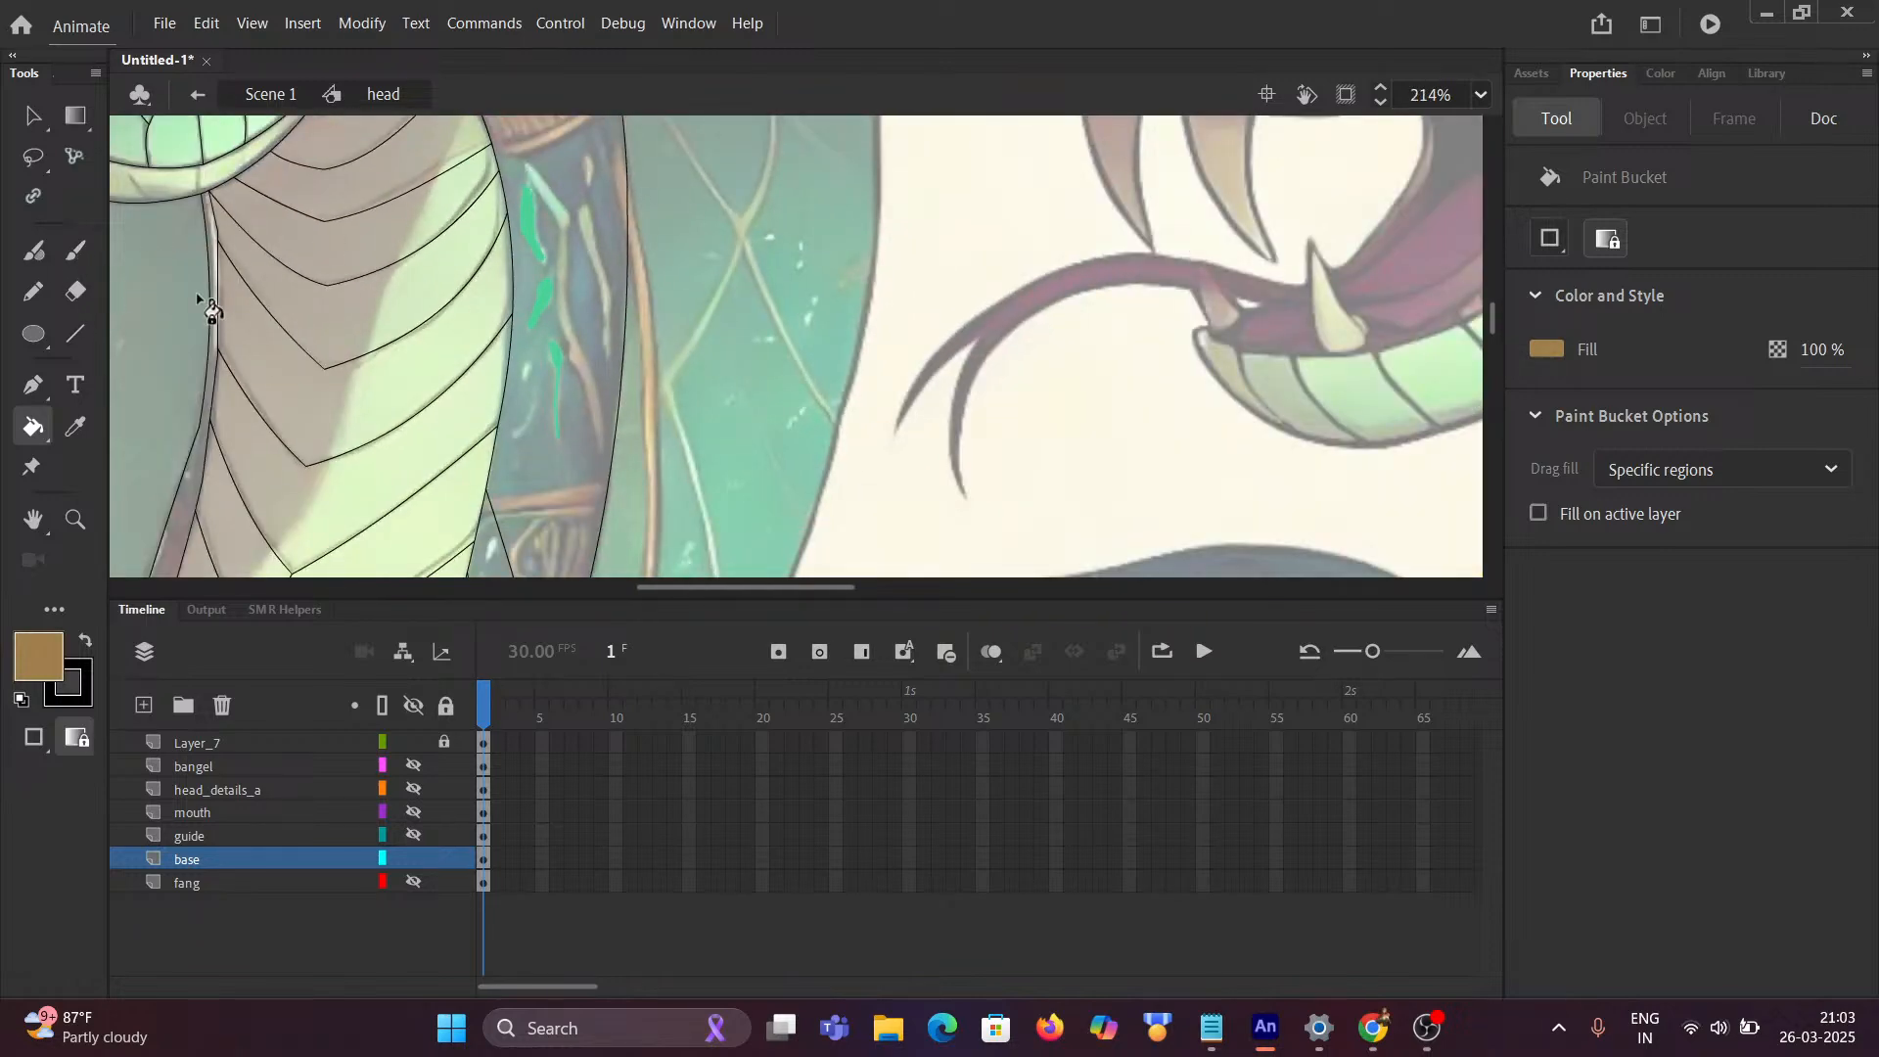
key(b)
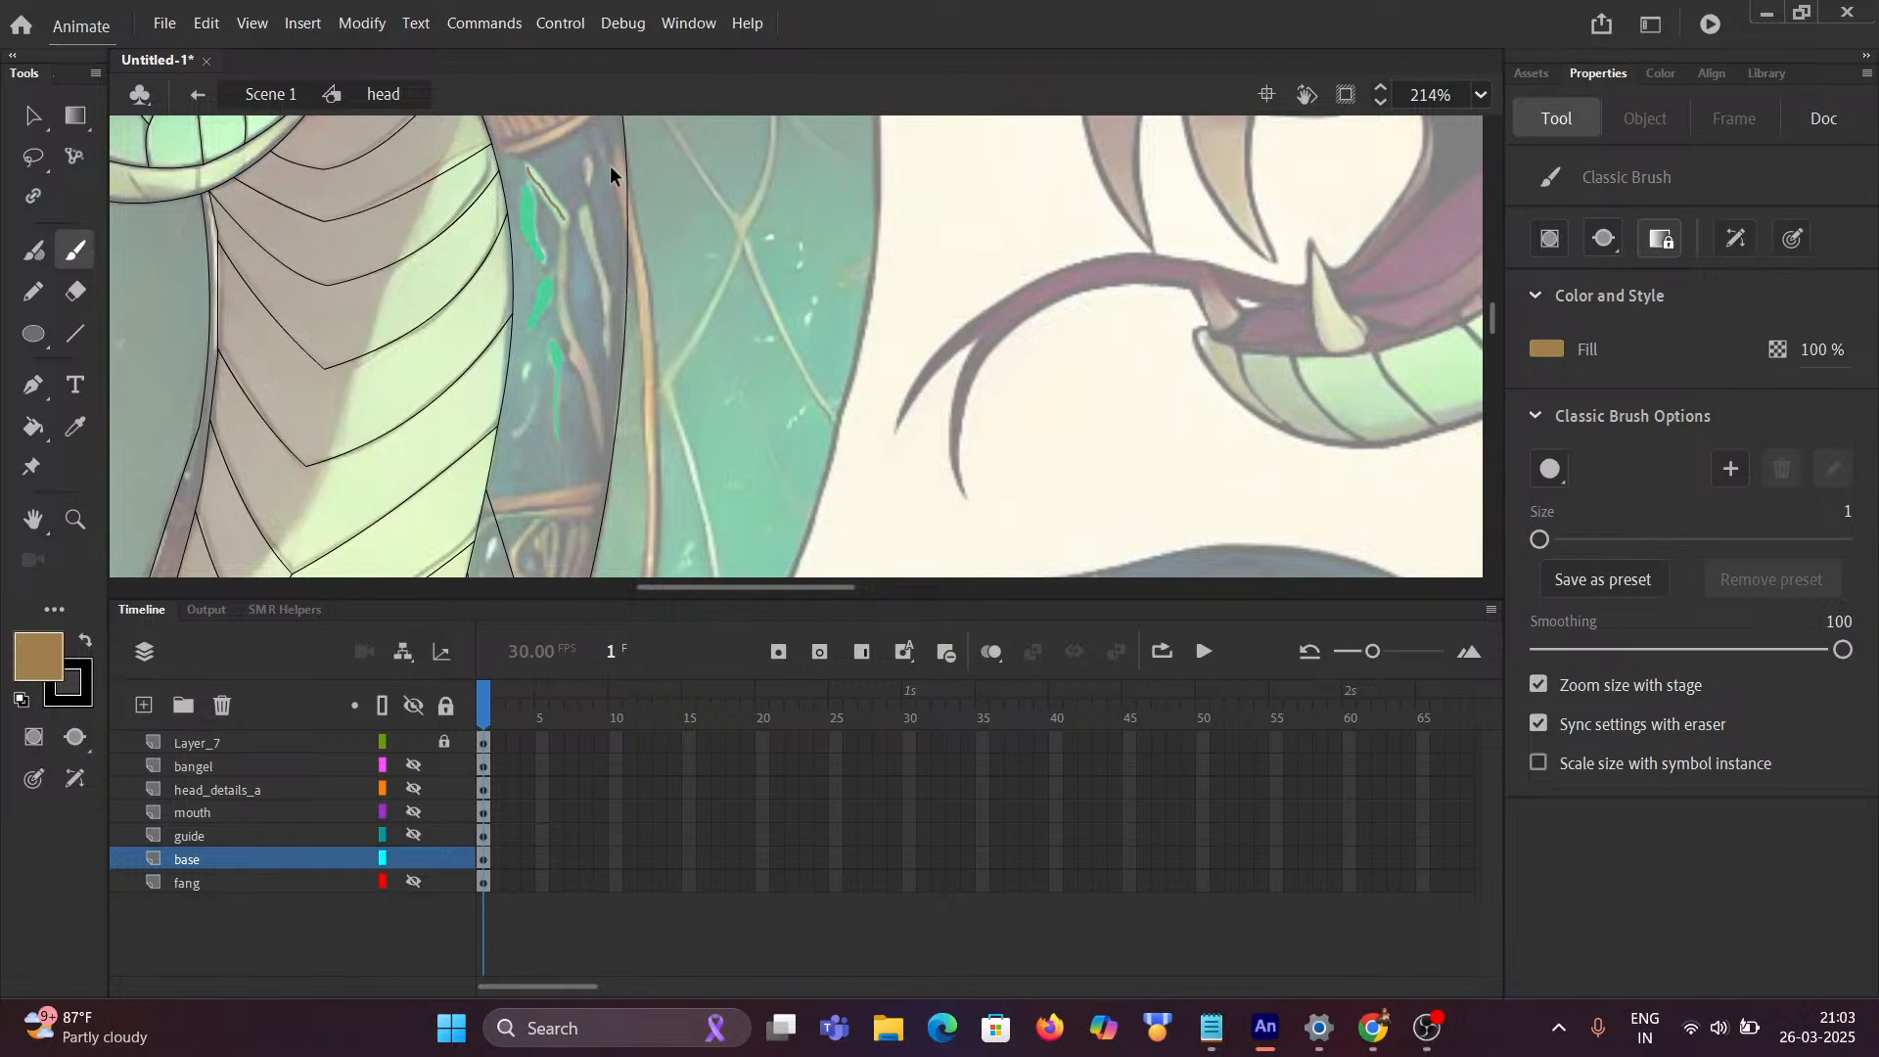
scroll(591, 204, up, 5)
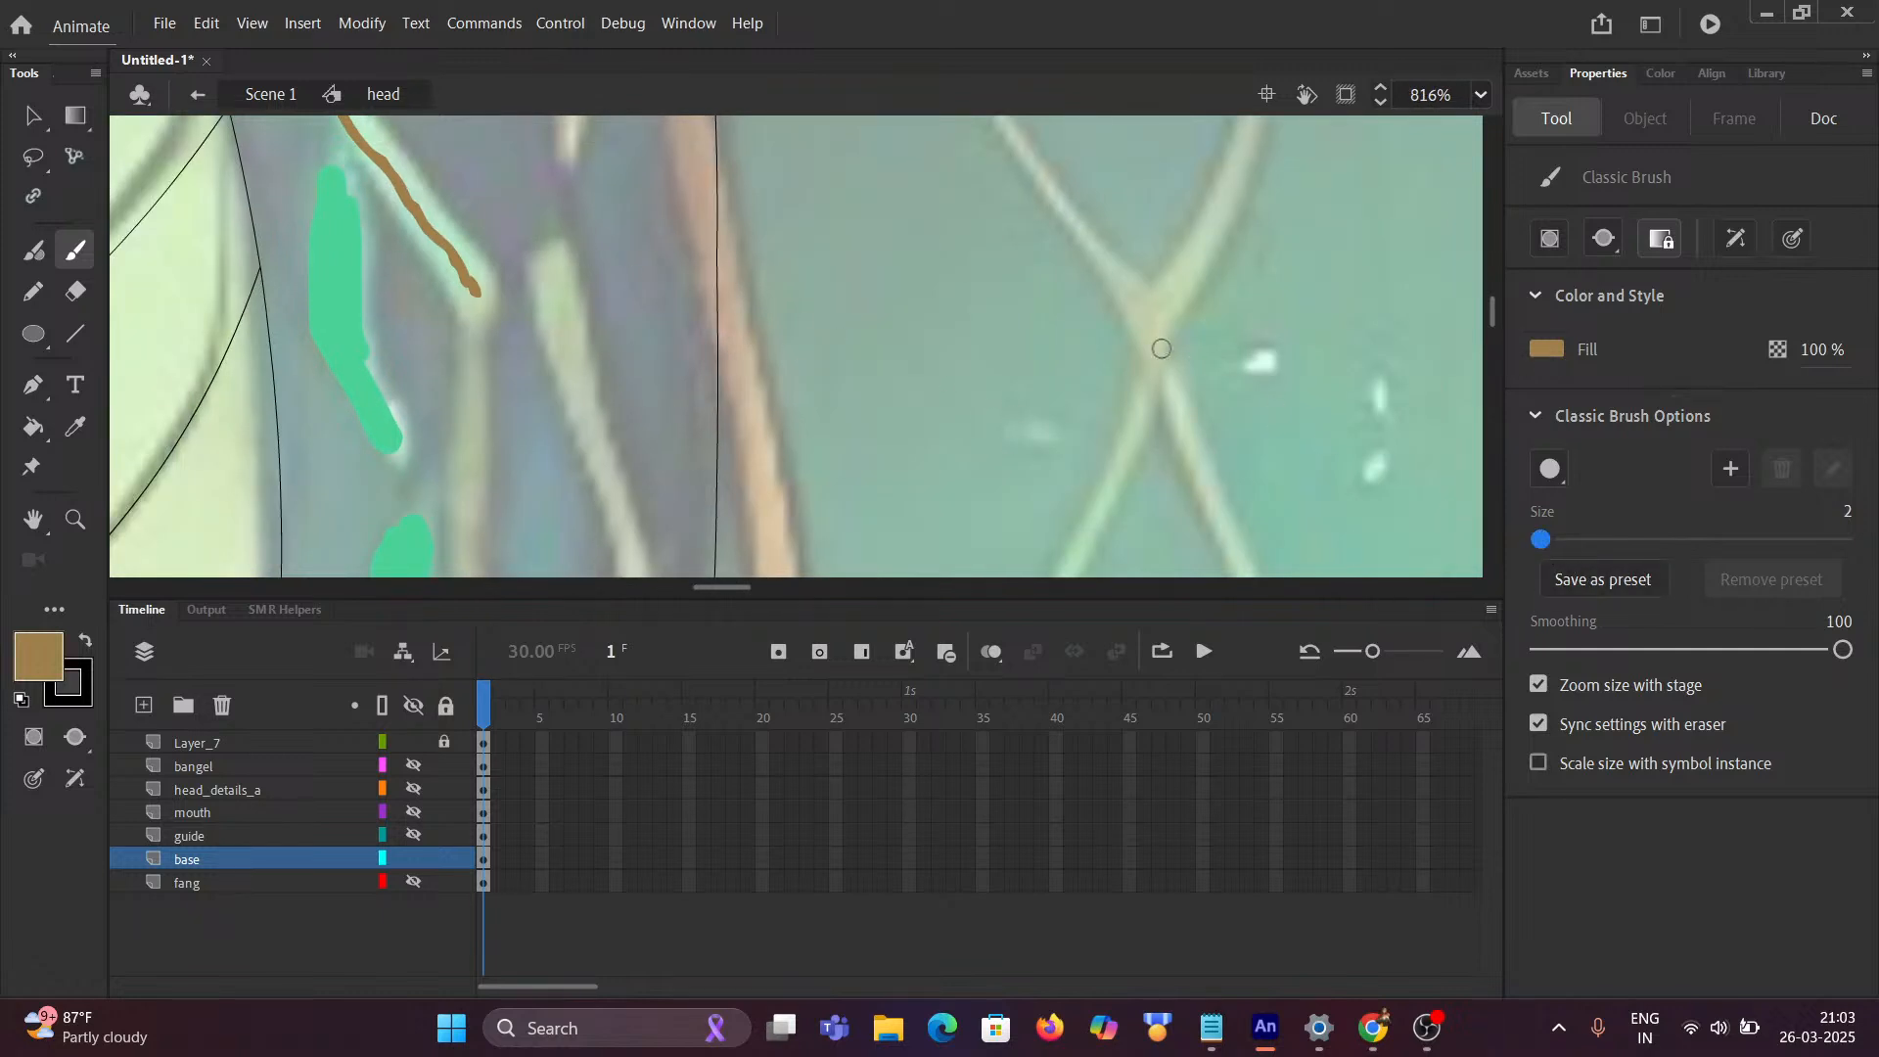
drag(468, 382, 658, 465)
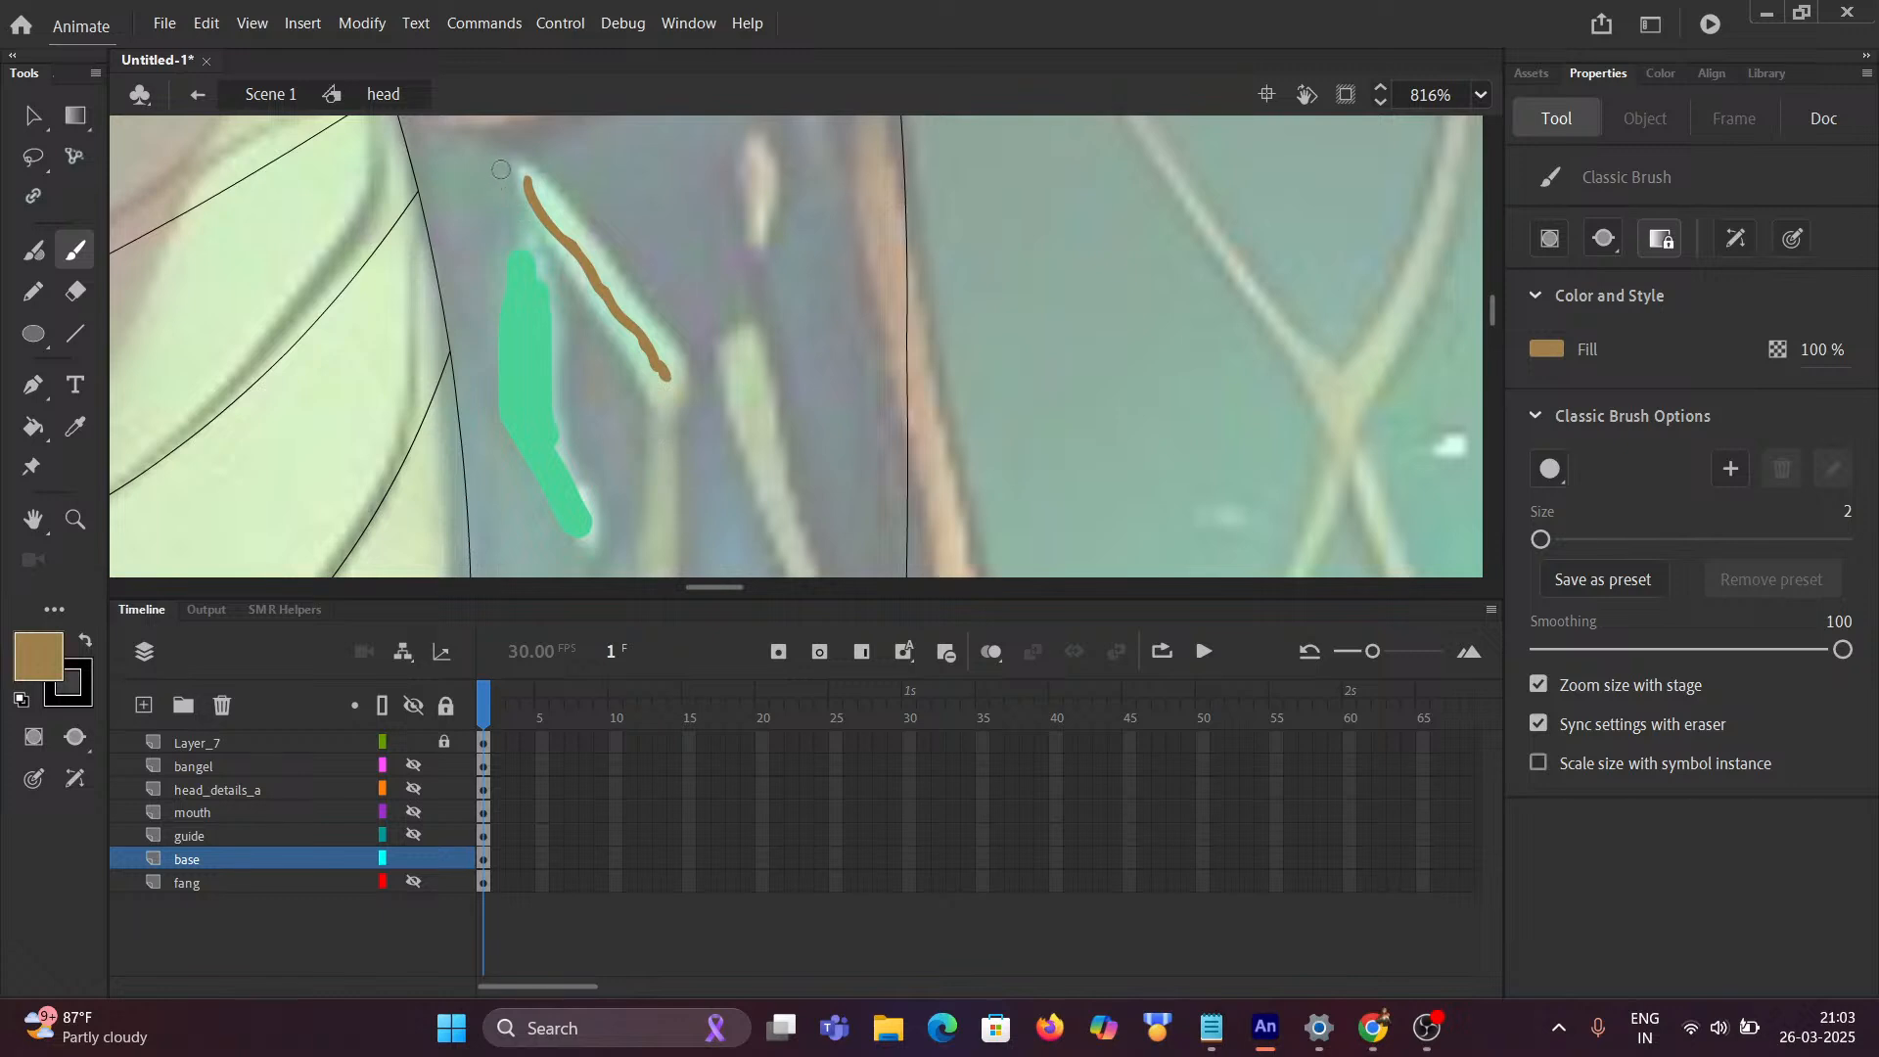
drag(526, 174, 679, 383)
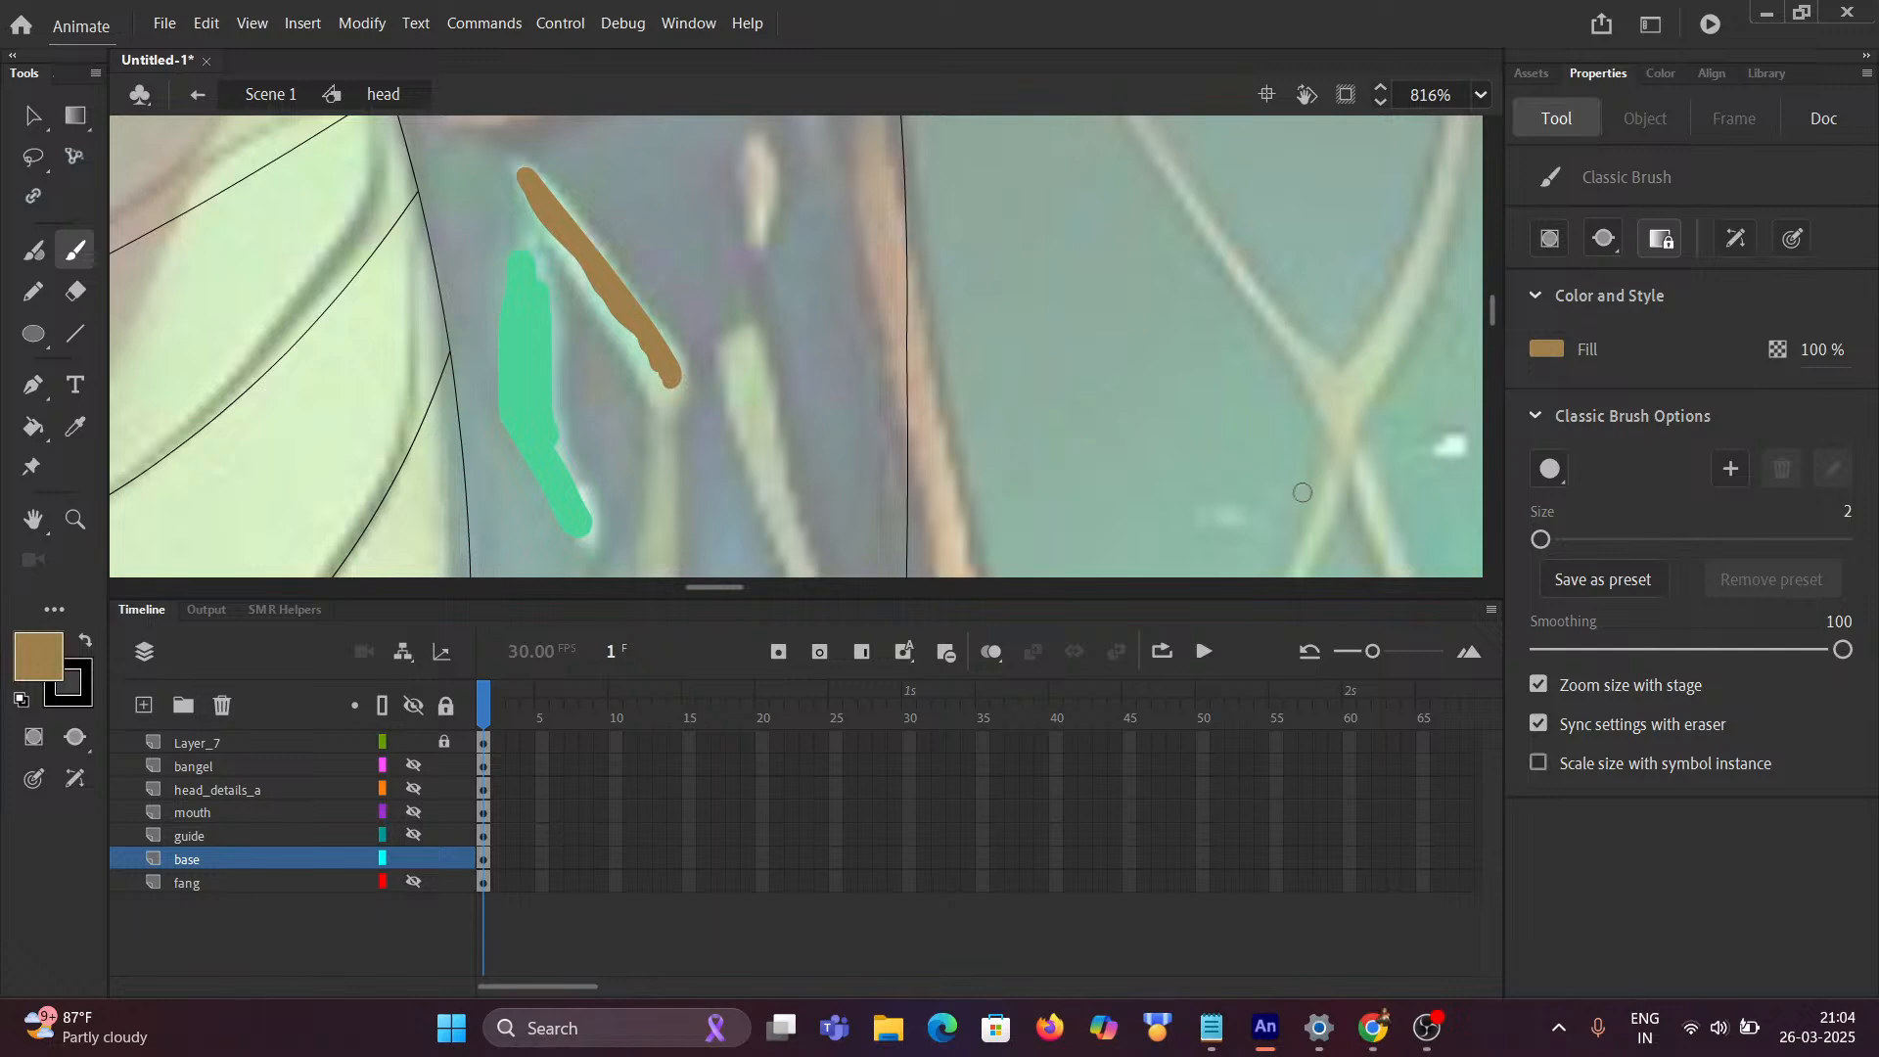
Step: Thicken the brown diagonal line and continue it downward beside the green markings with the Classic Brush at size 2
drag(1542, 539, 1544, 539)
mouse_move(516, 177)
mouse_down()
mouse_move(668, 380)
mouse_move(773, 340)
mouse_move(810, 239)
mouse_up()
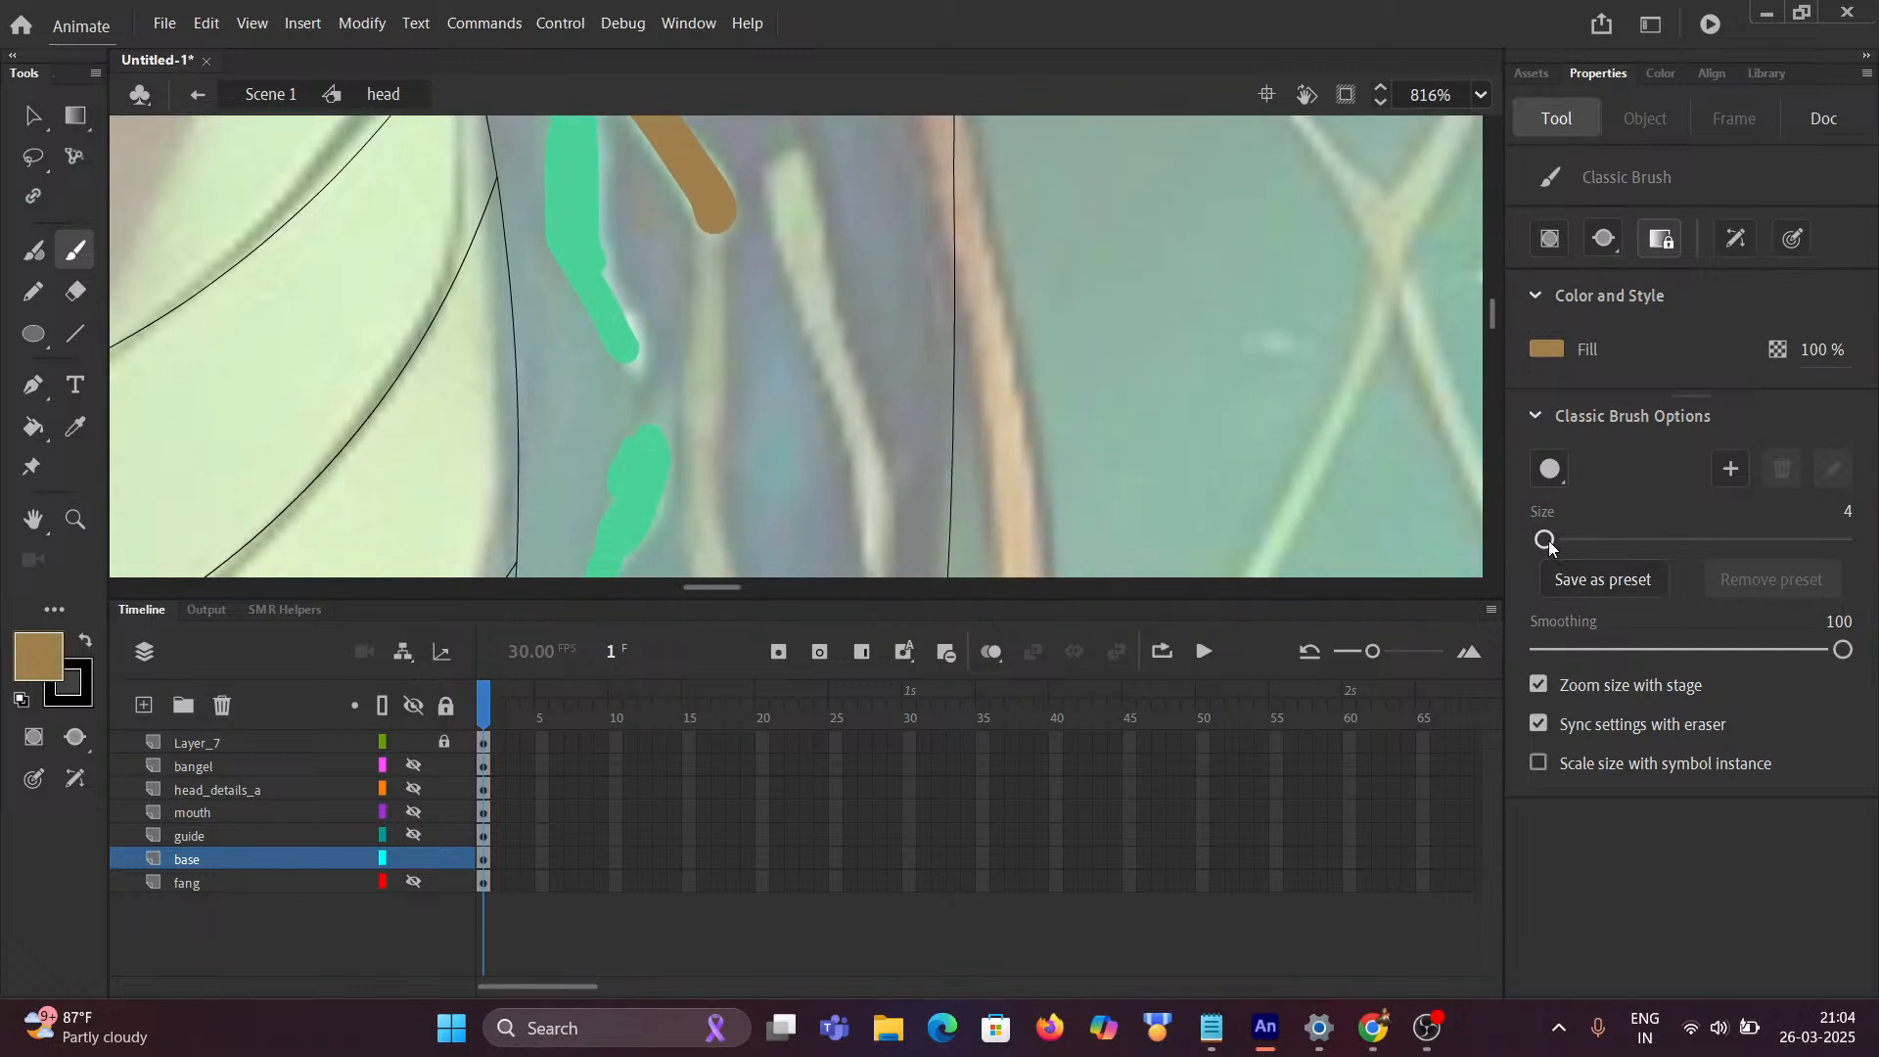
drag(1544, 539, 1540, 540)
drag(1552, 545, 1544, 545)
drag(710, 224, 732, 548)
scroll(869, 219, down, 3)
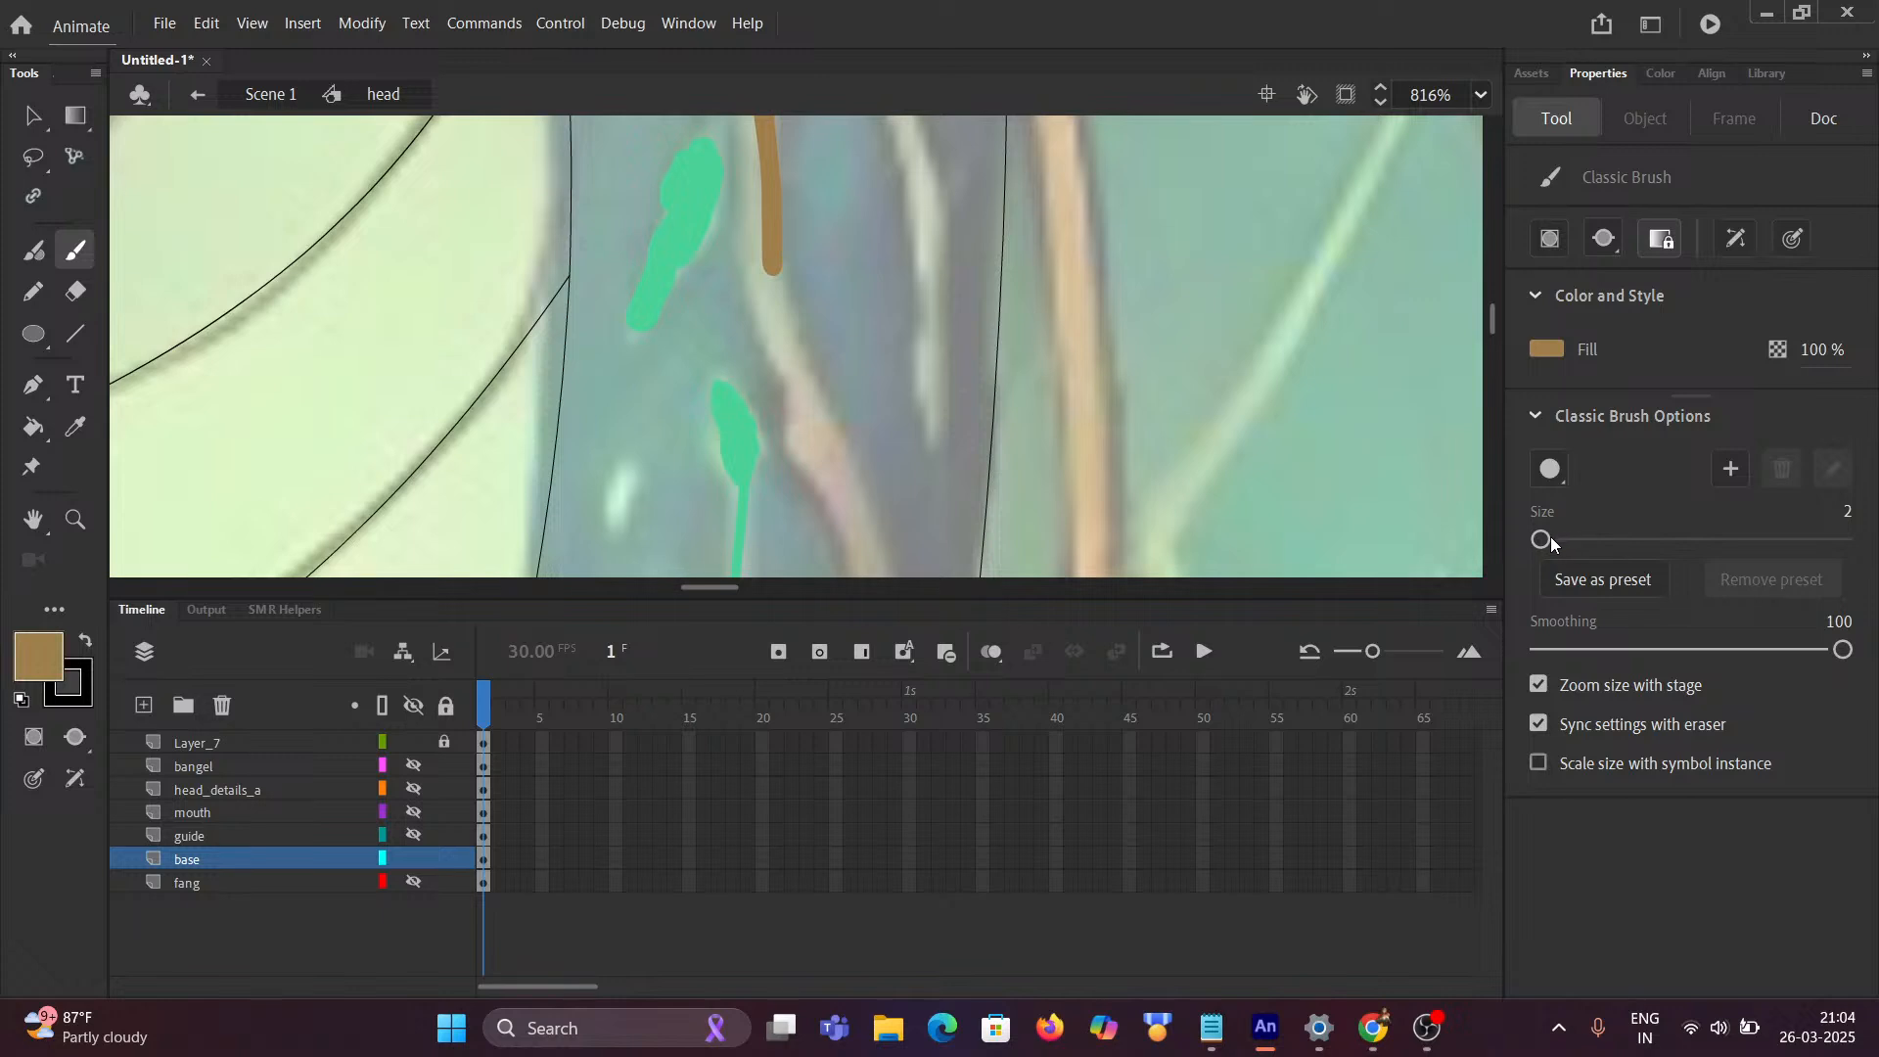
Step: Set the Classic Brush size to 3 and thicken the vertical part of the brown line beside the green teardrop marking
key(space)
drag(977, 316, 1110, 517)
drag(884, 217, 909, 516)
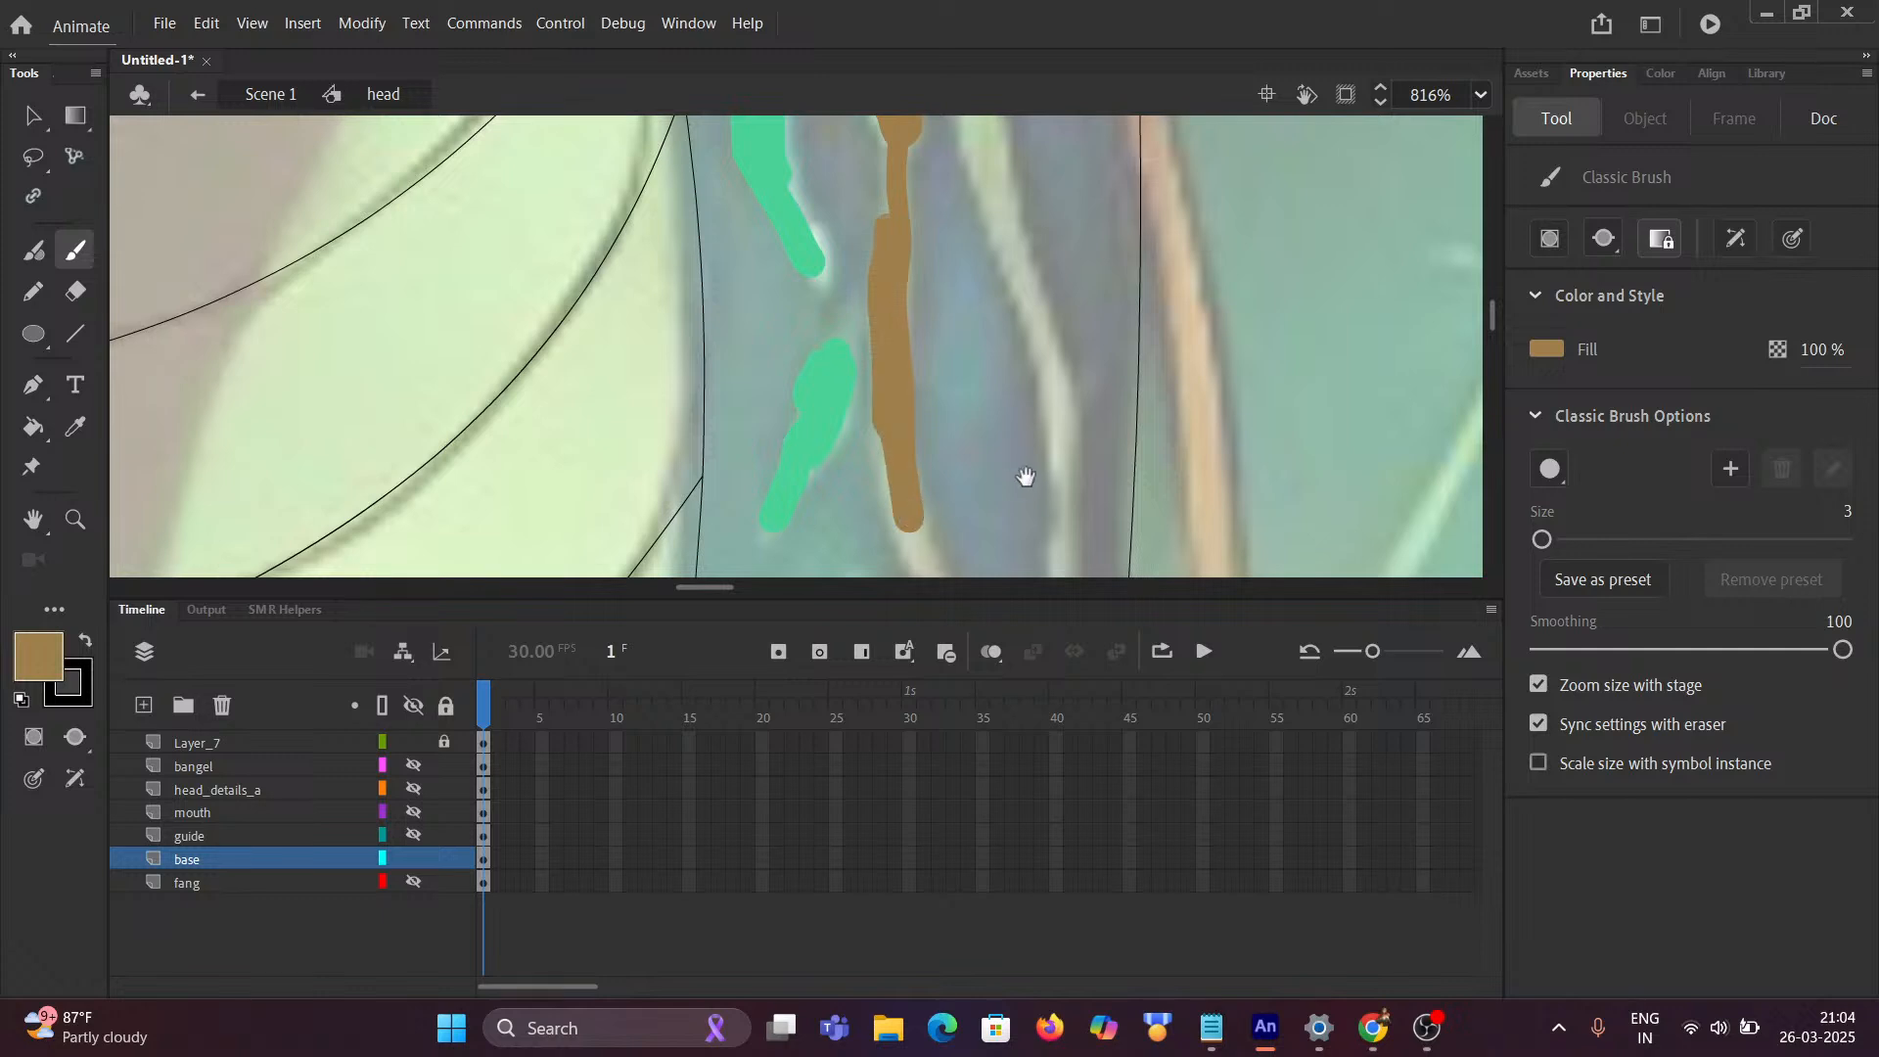
Step: Extend the brown line diagonally down past the thin green marking's head and undo the stray stroke beside it
key(space)
drag(1024, 474, 1091, 196)
mouse_move(981, 281)
mouse_down()
mouse_move(1064, 498)
mouse_move(1116, 209)
mouse_up()
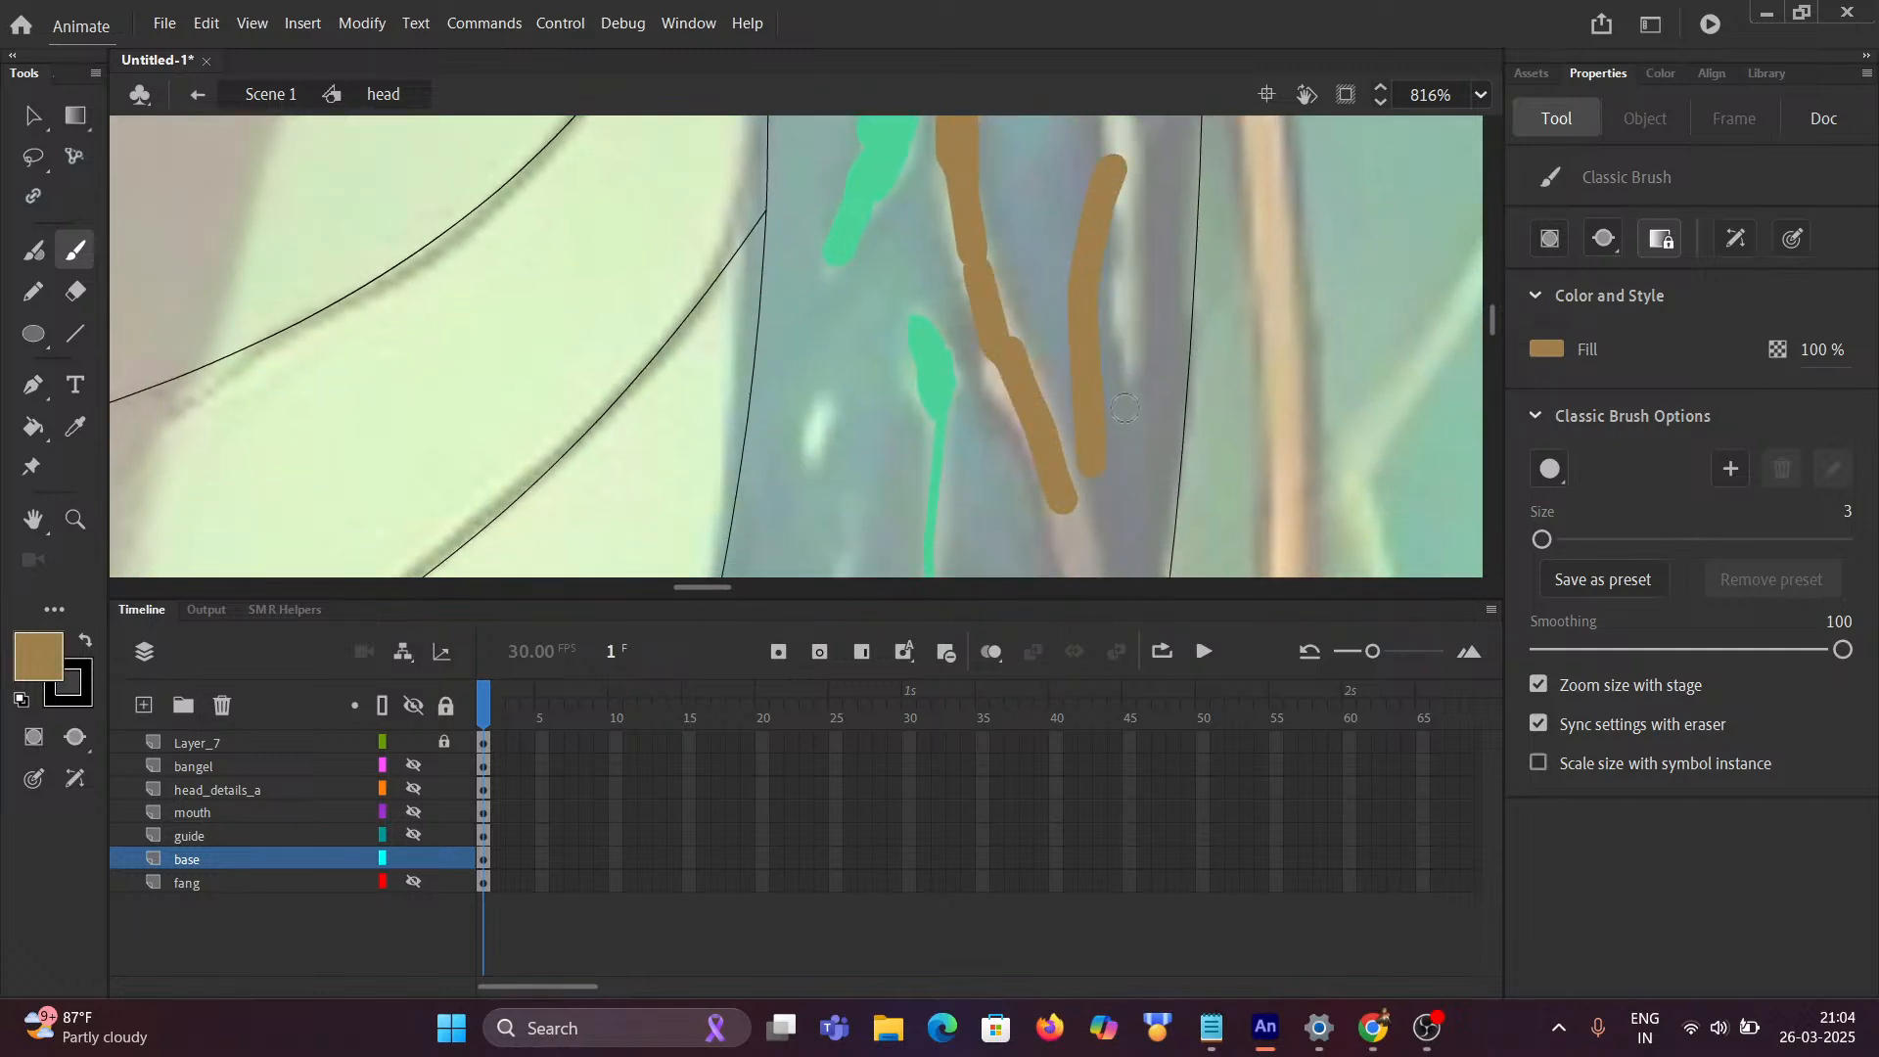
key(super)
key(super)
key(ctrl+z)
key(space)
drag(1109, 444, 1100, 479)
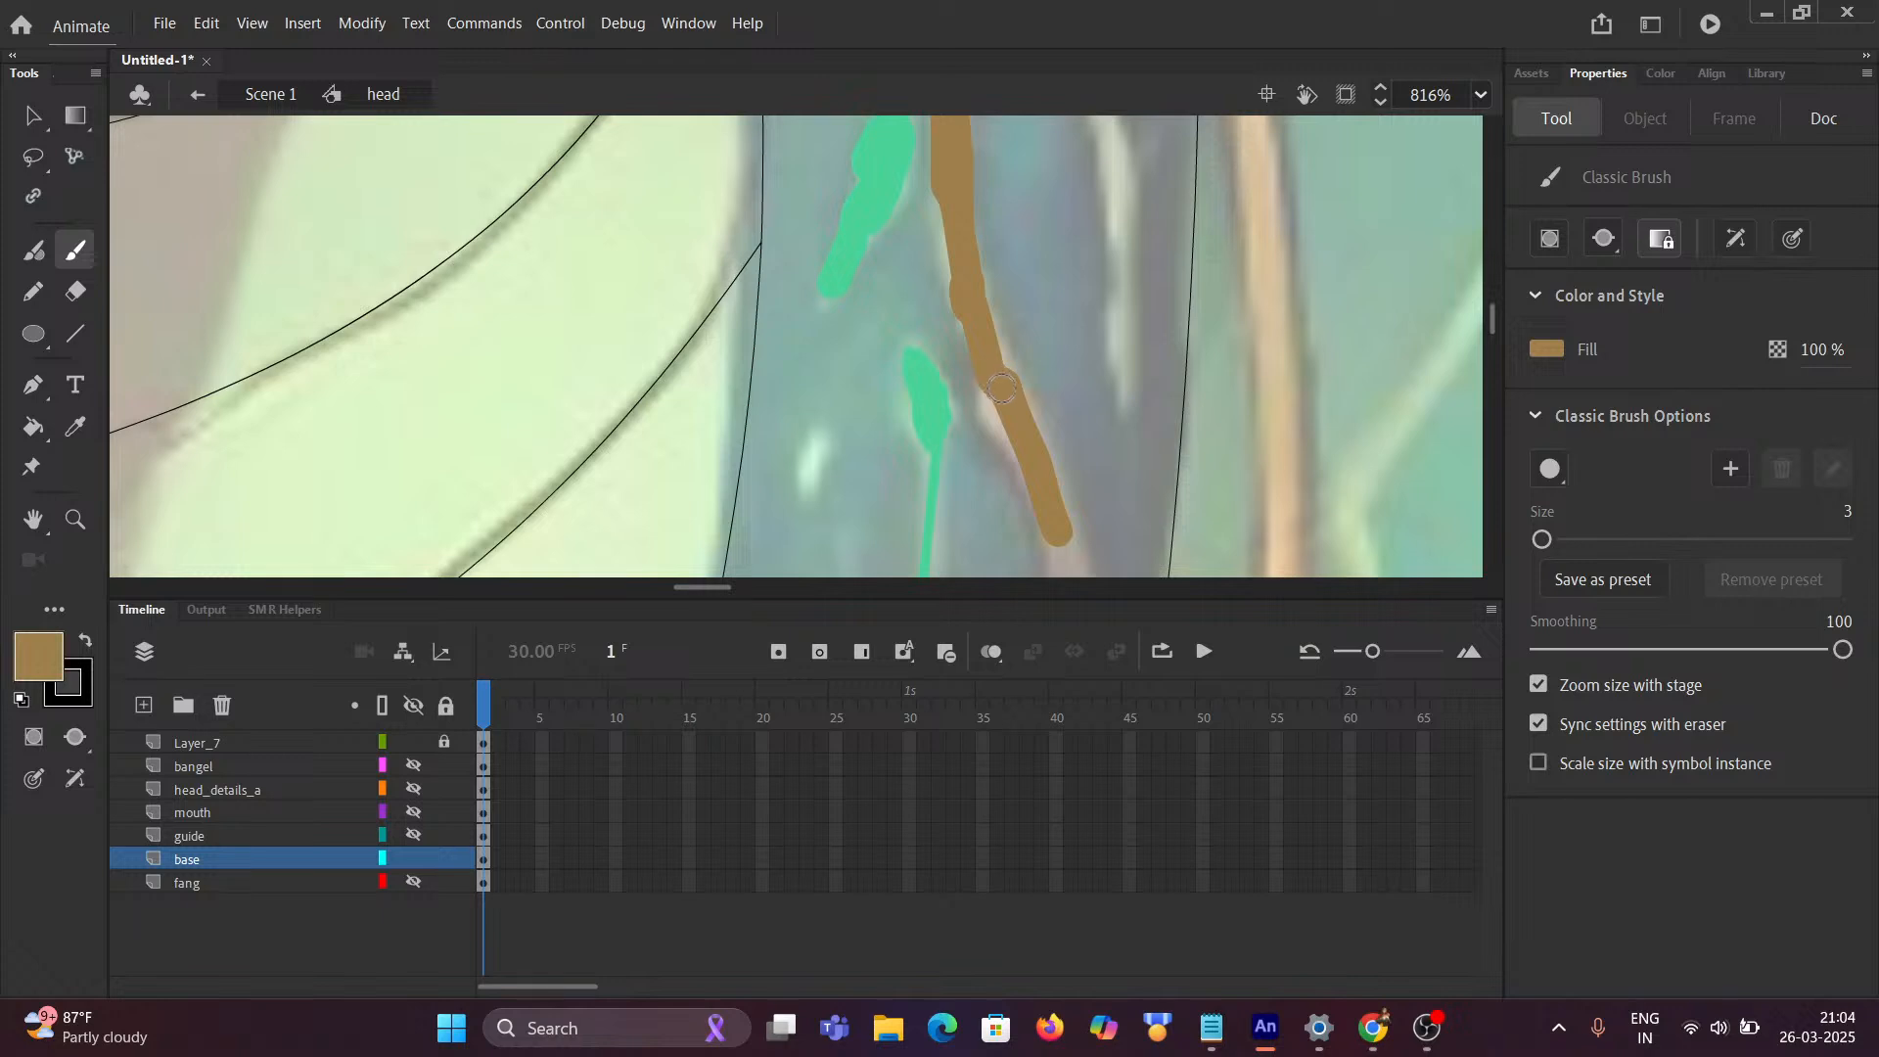
Step: Try a Classic Brush stroke along the tapering lower end of the brown line, then undo it
key(space)
drag(1077, 452, 629, 155)
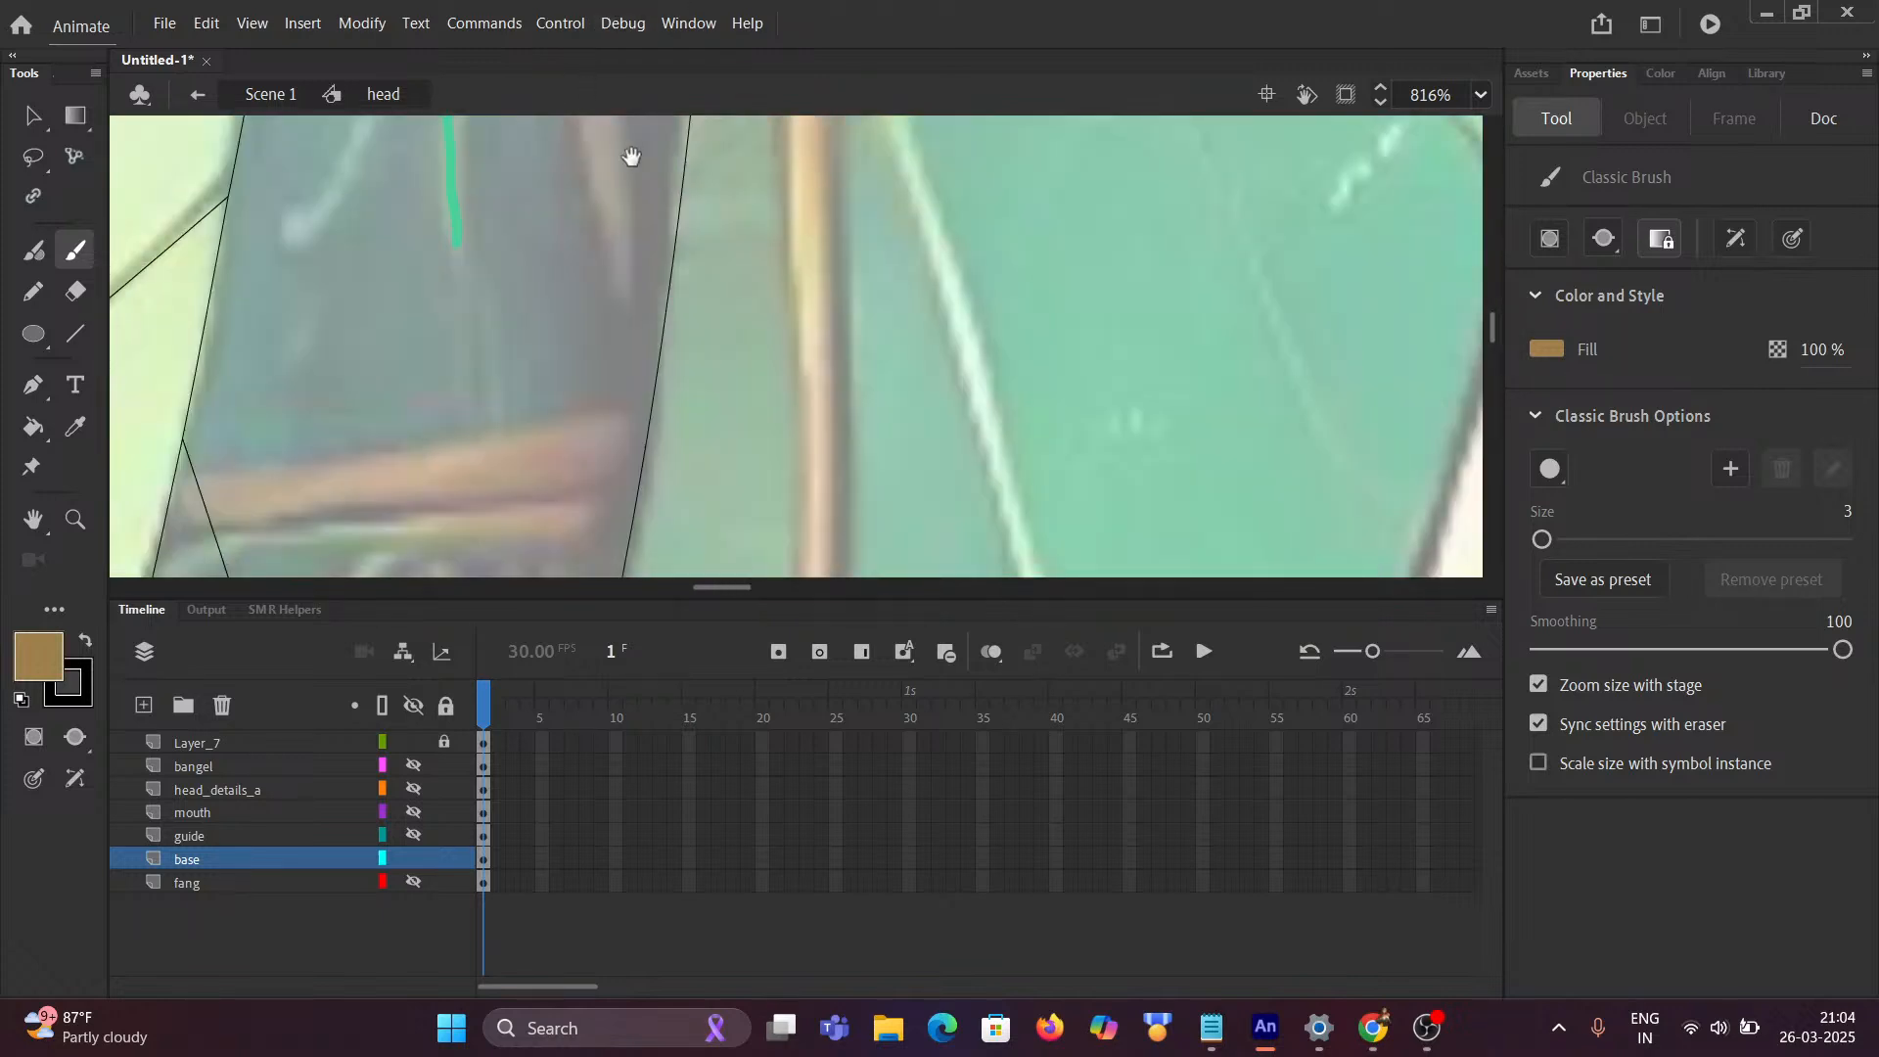
drag(607, 218, 880, 467)
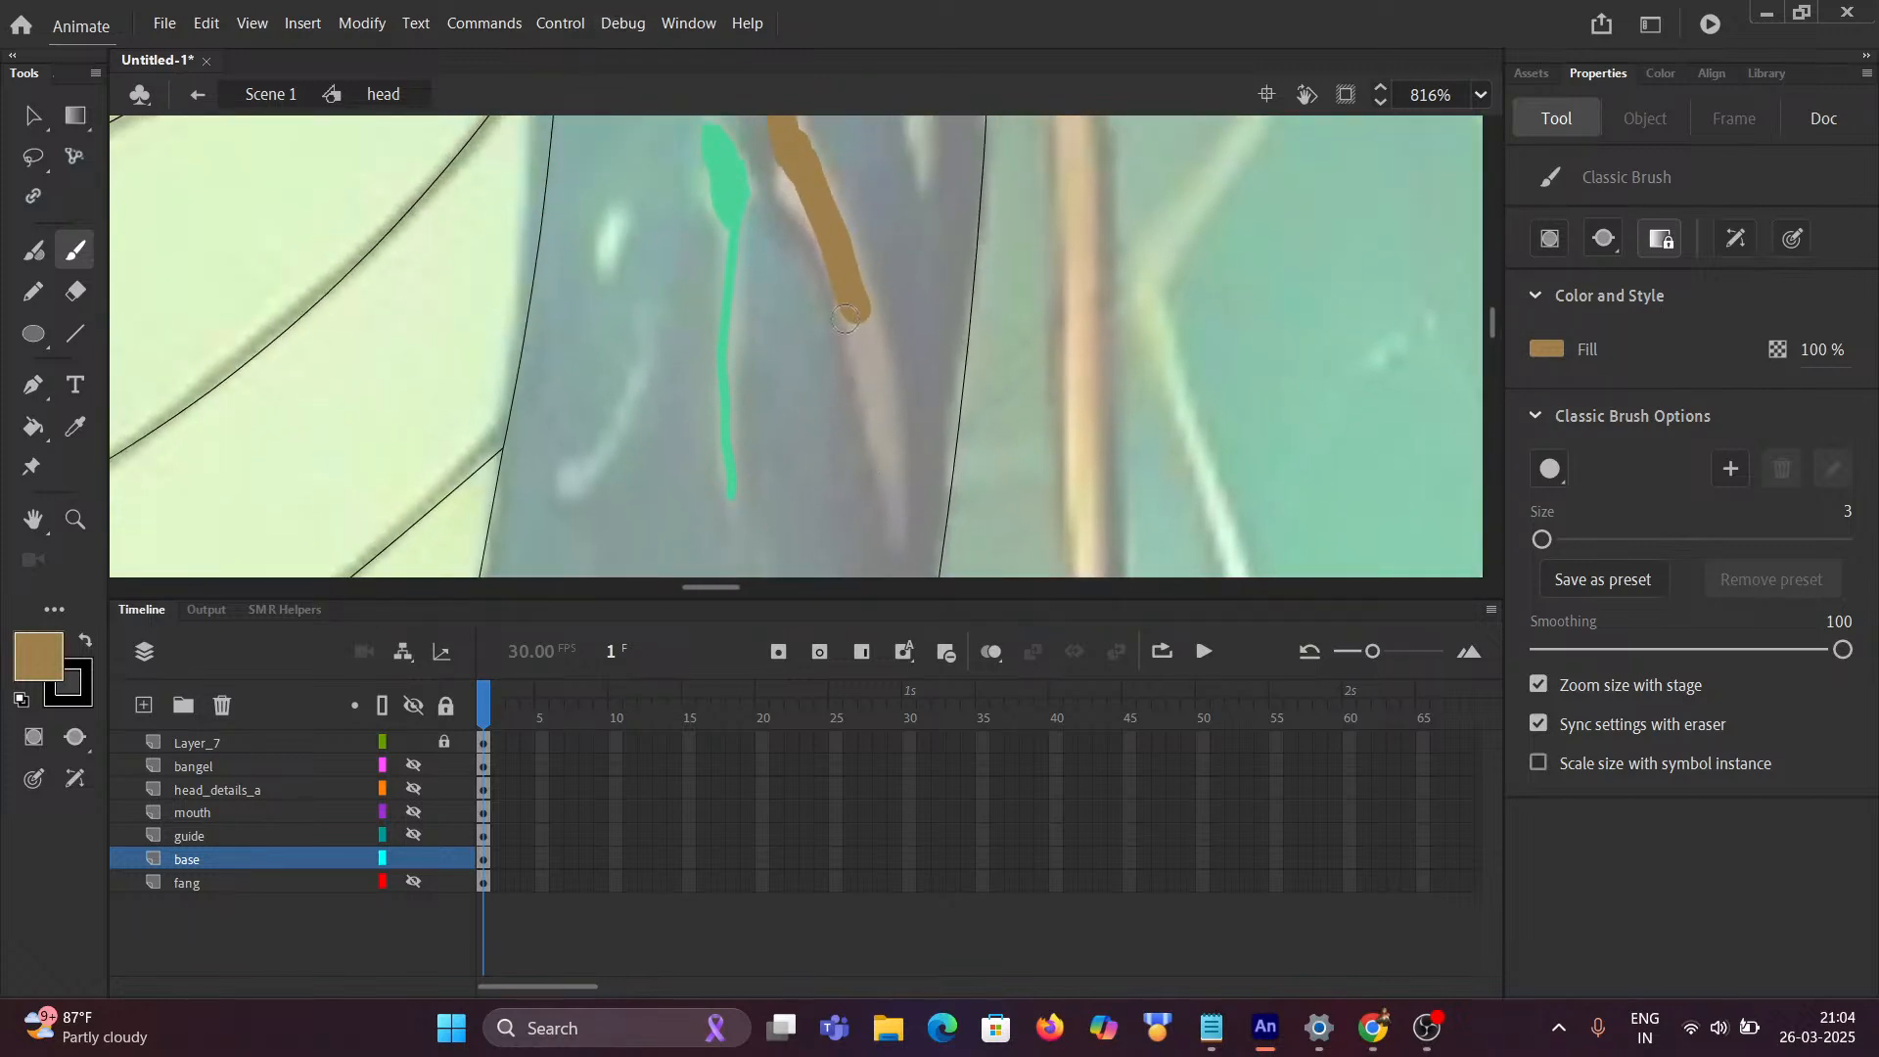
drag(854, 313, 896, 499)
key(ctrl+z)
Step: Switch to the Fluid Brush and try strokes on the brown line's lower end, first untapered and again with Taper 3
click(34, 251)
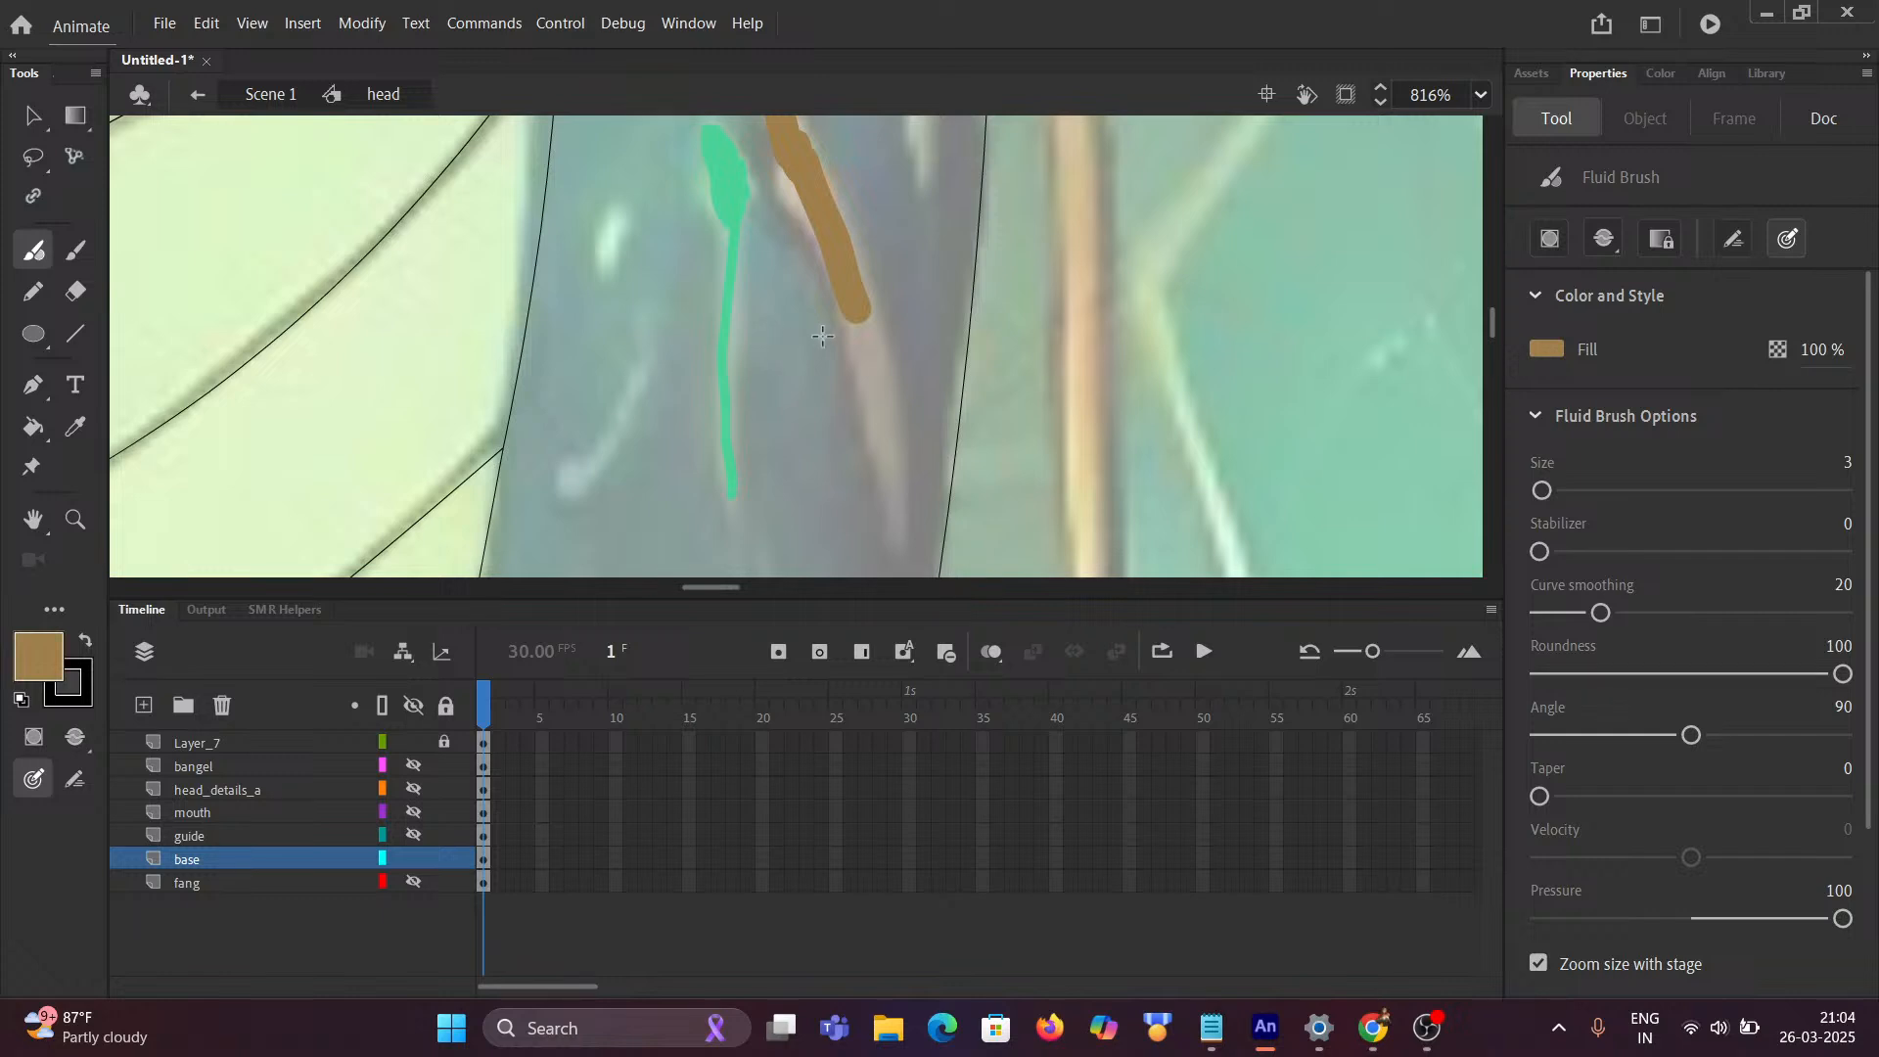
drag(854, 312, 885, 445)
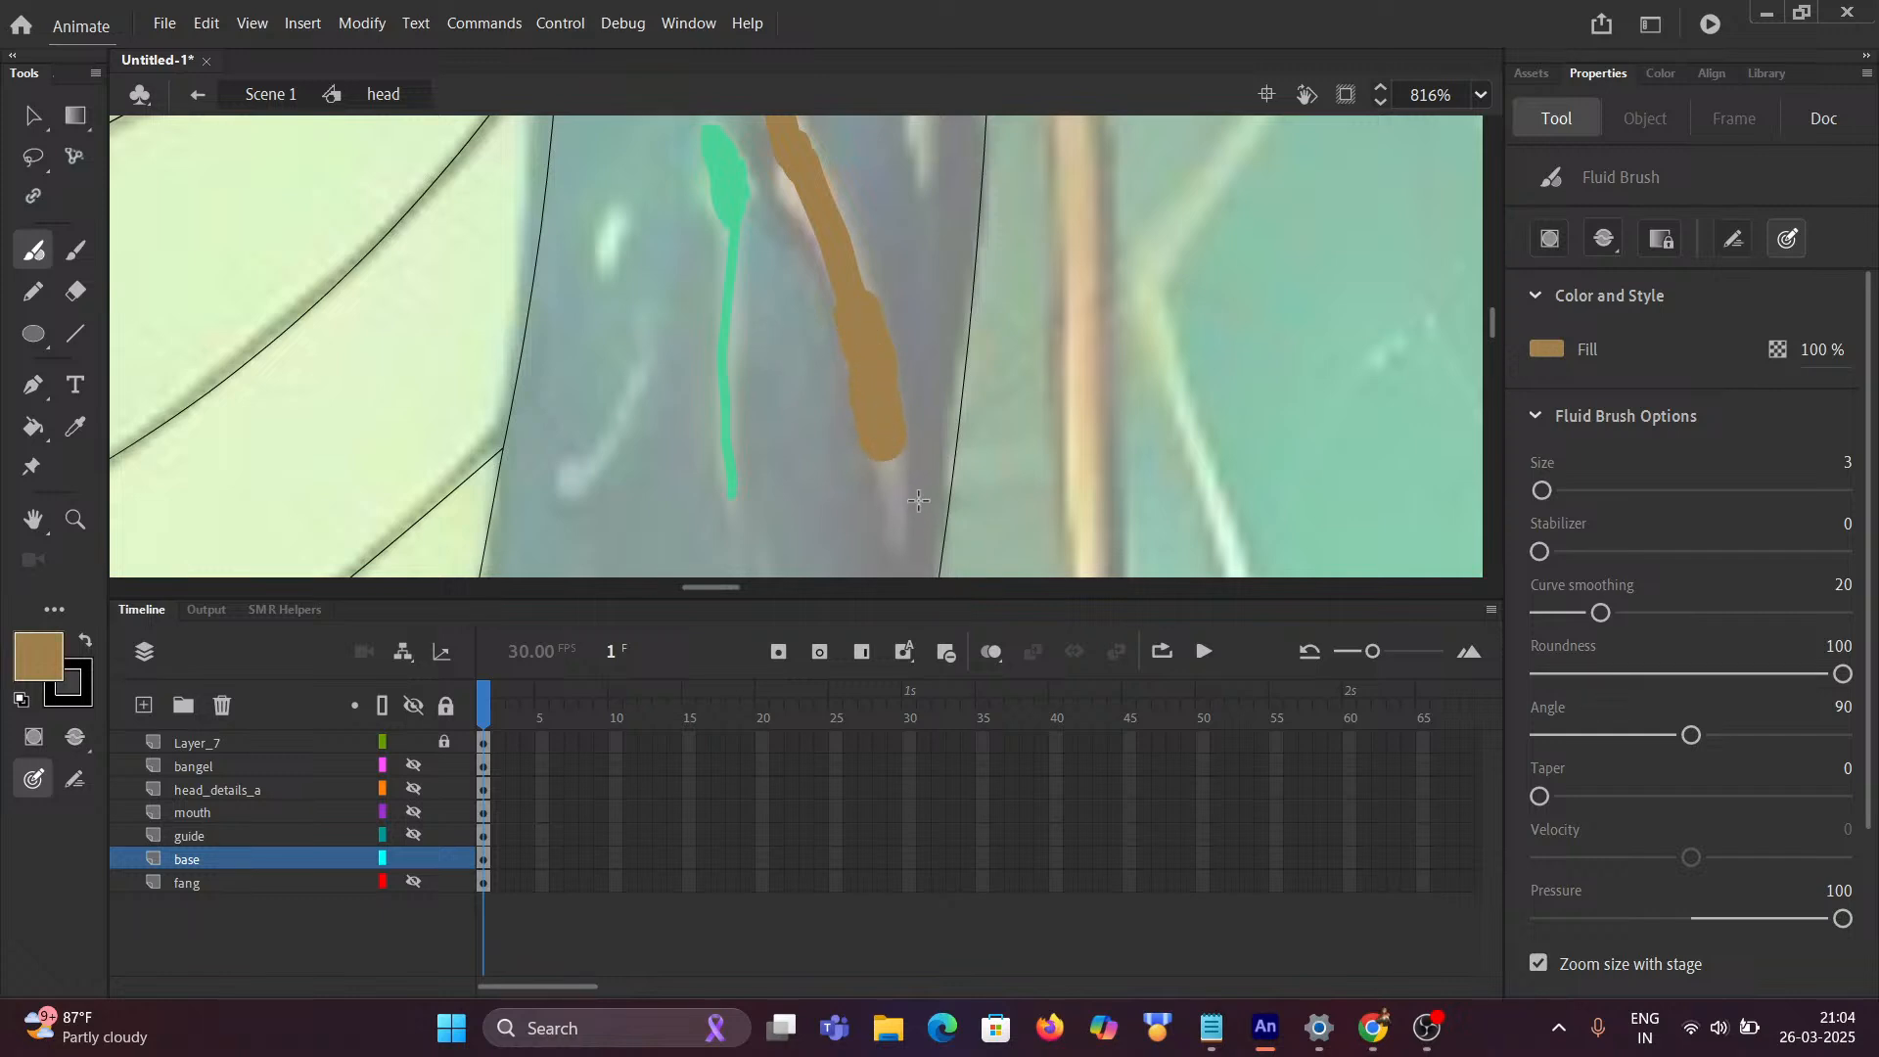
key(ctrl+z)
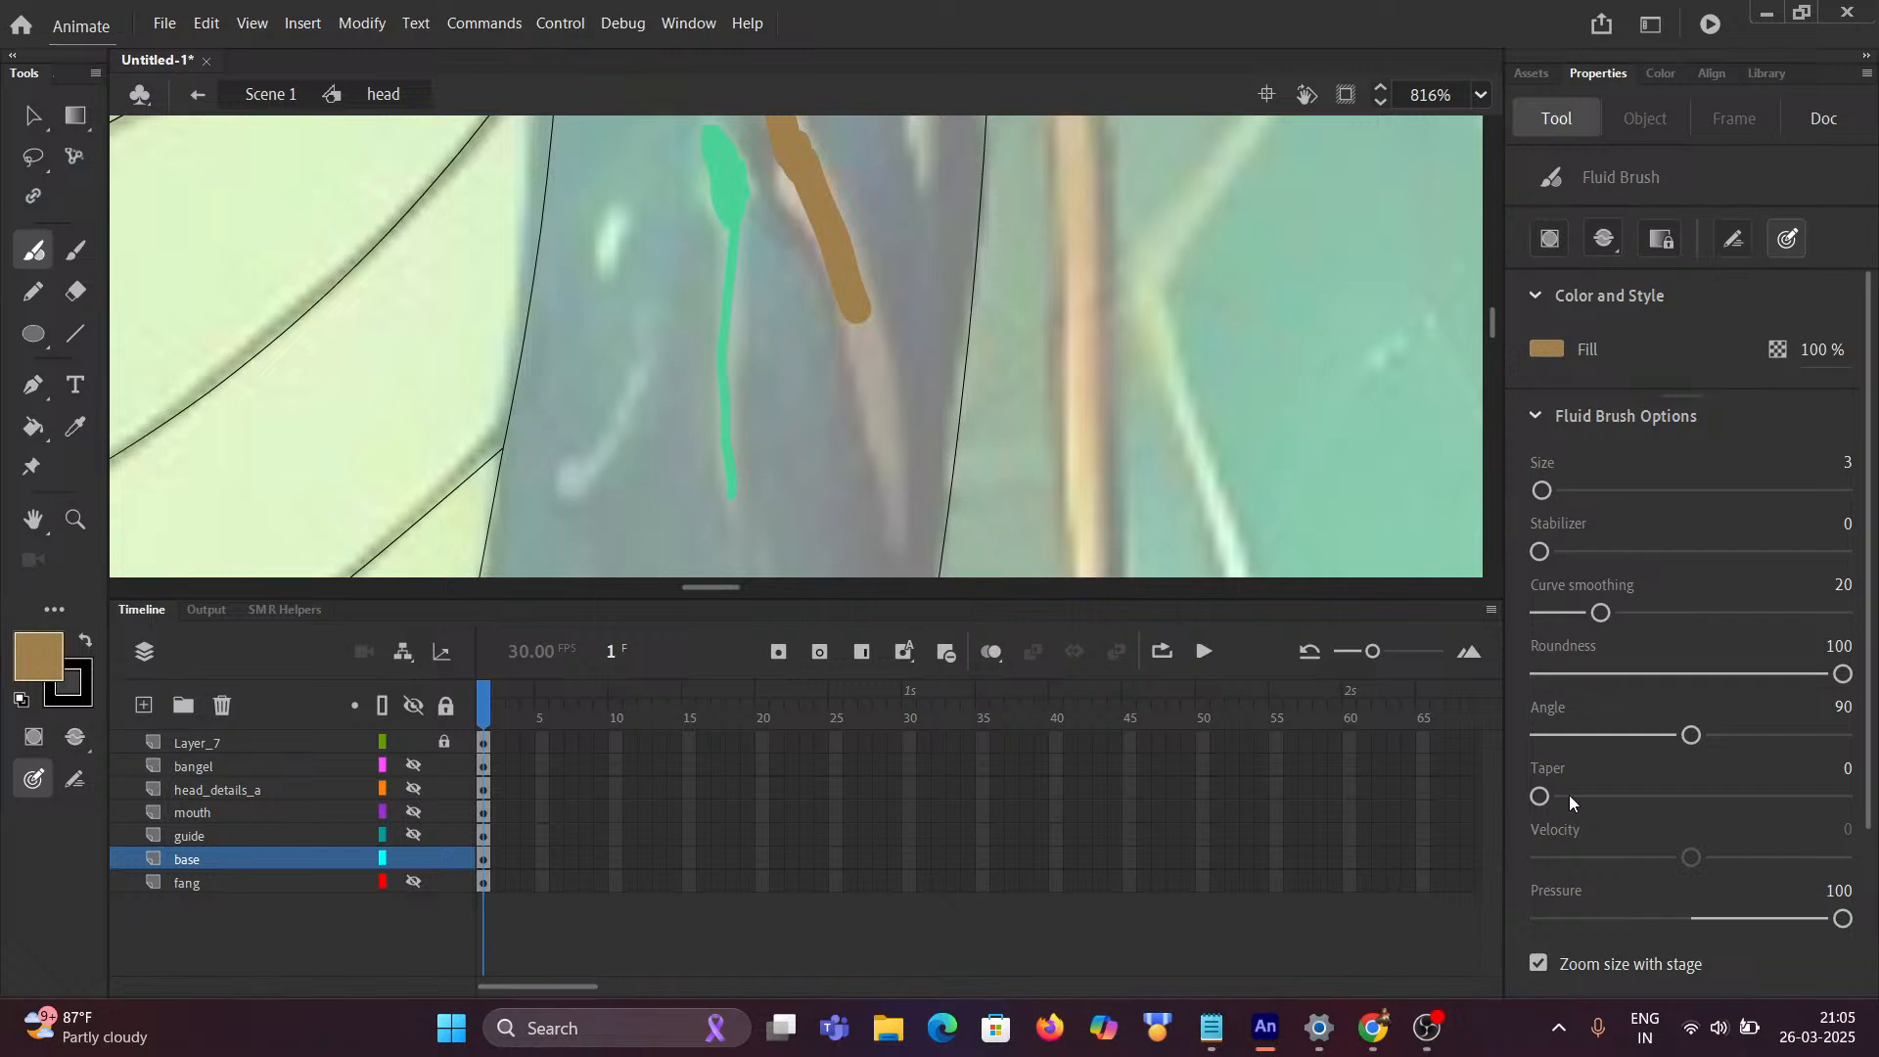
drag(1546, 799, 1552, 799)
drag(855, 309, 889, 437)
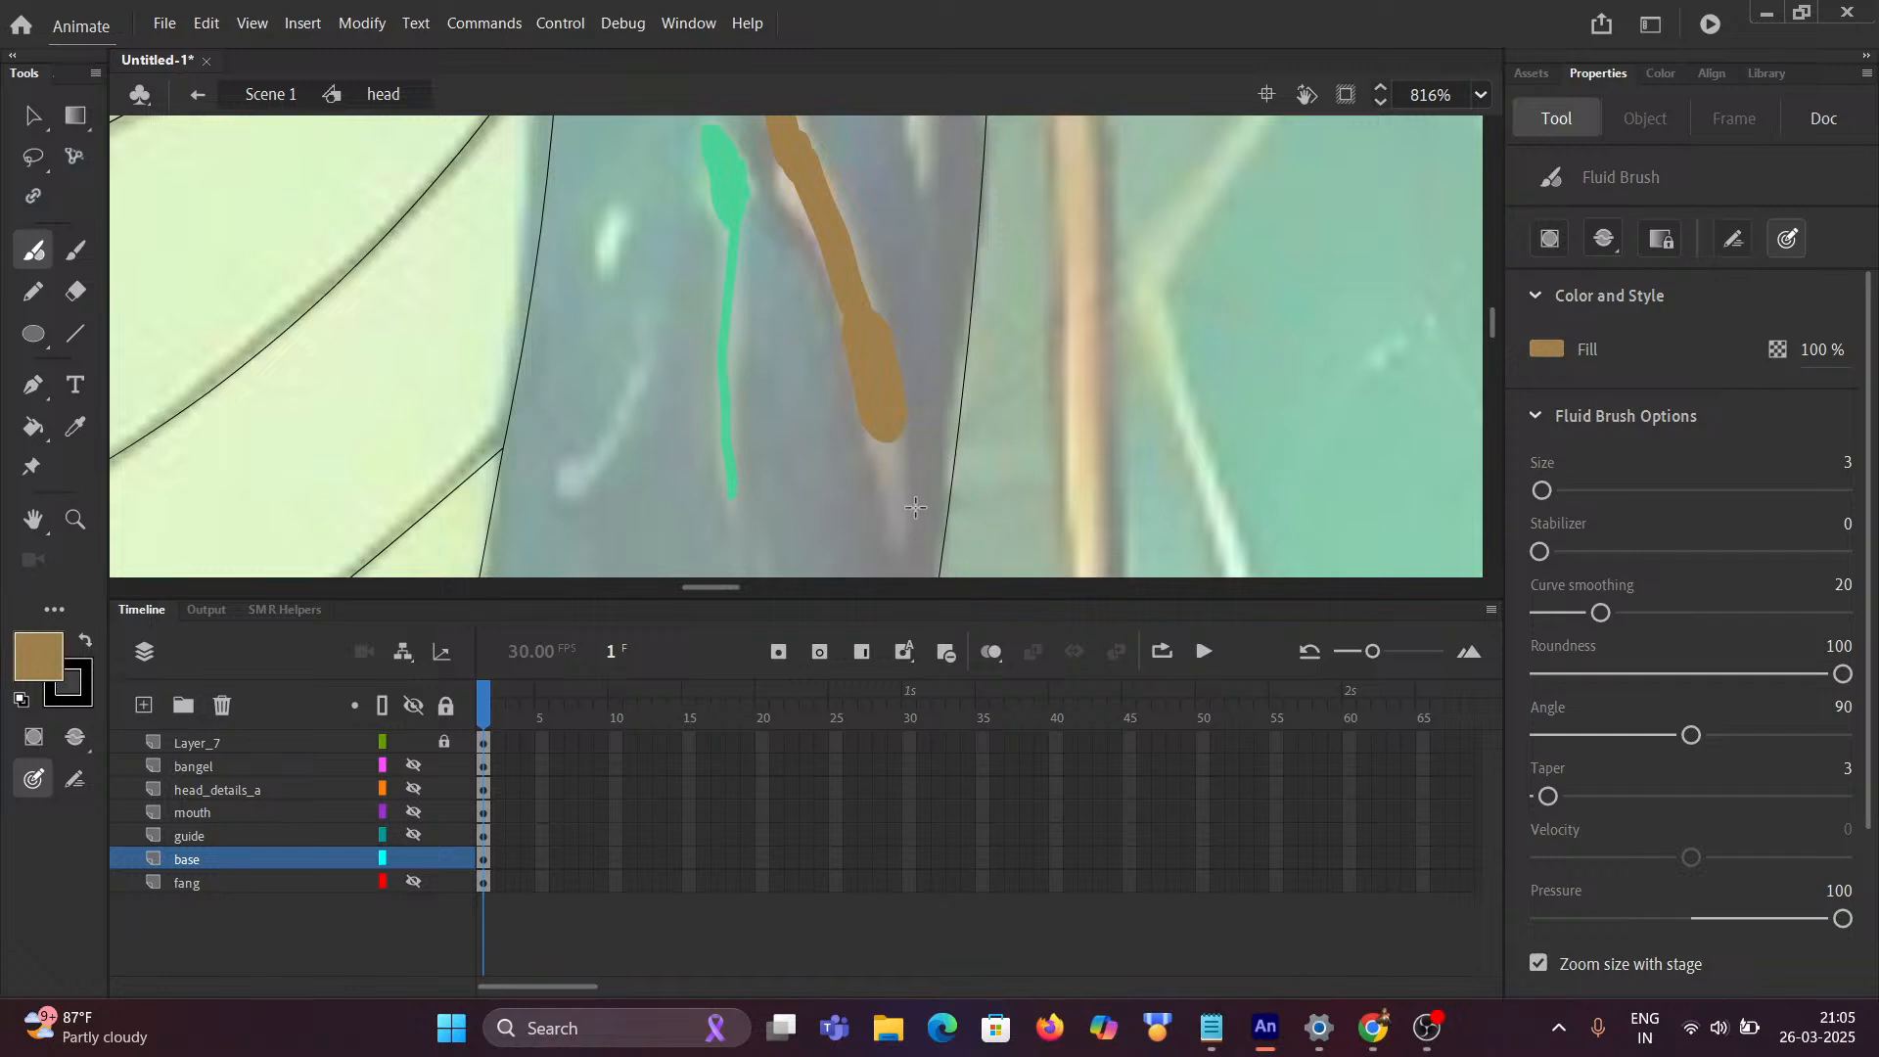
key(ctrl+z)
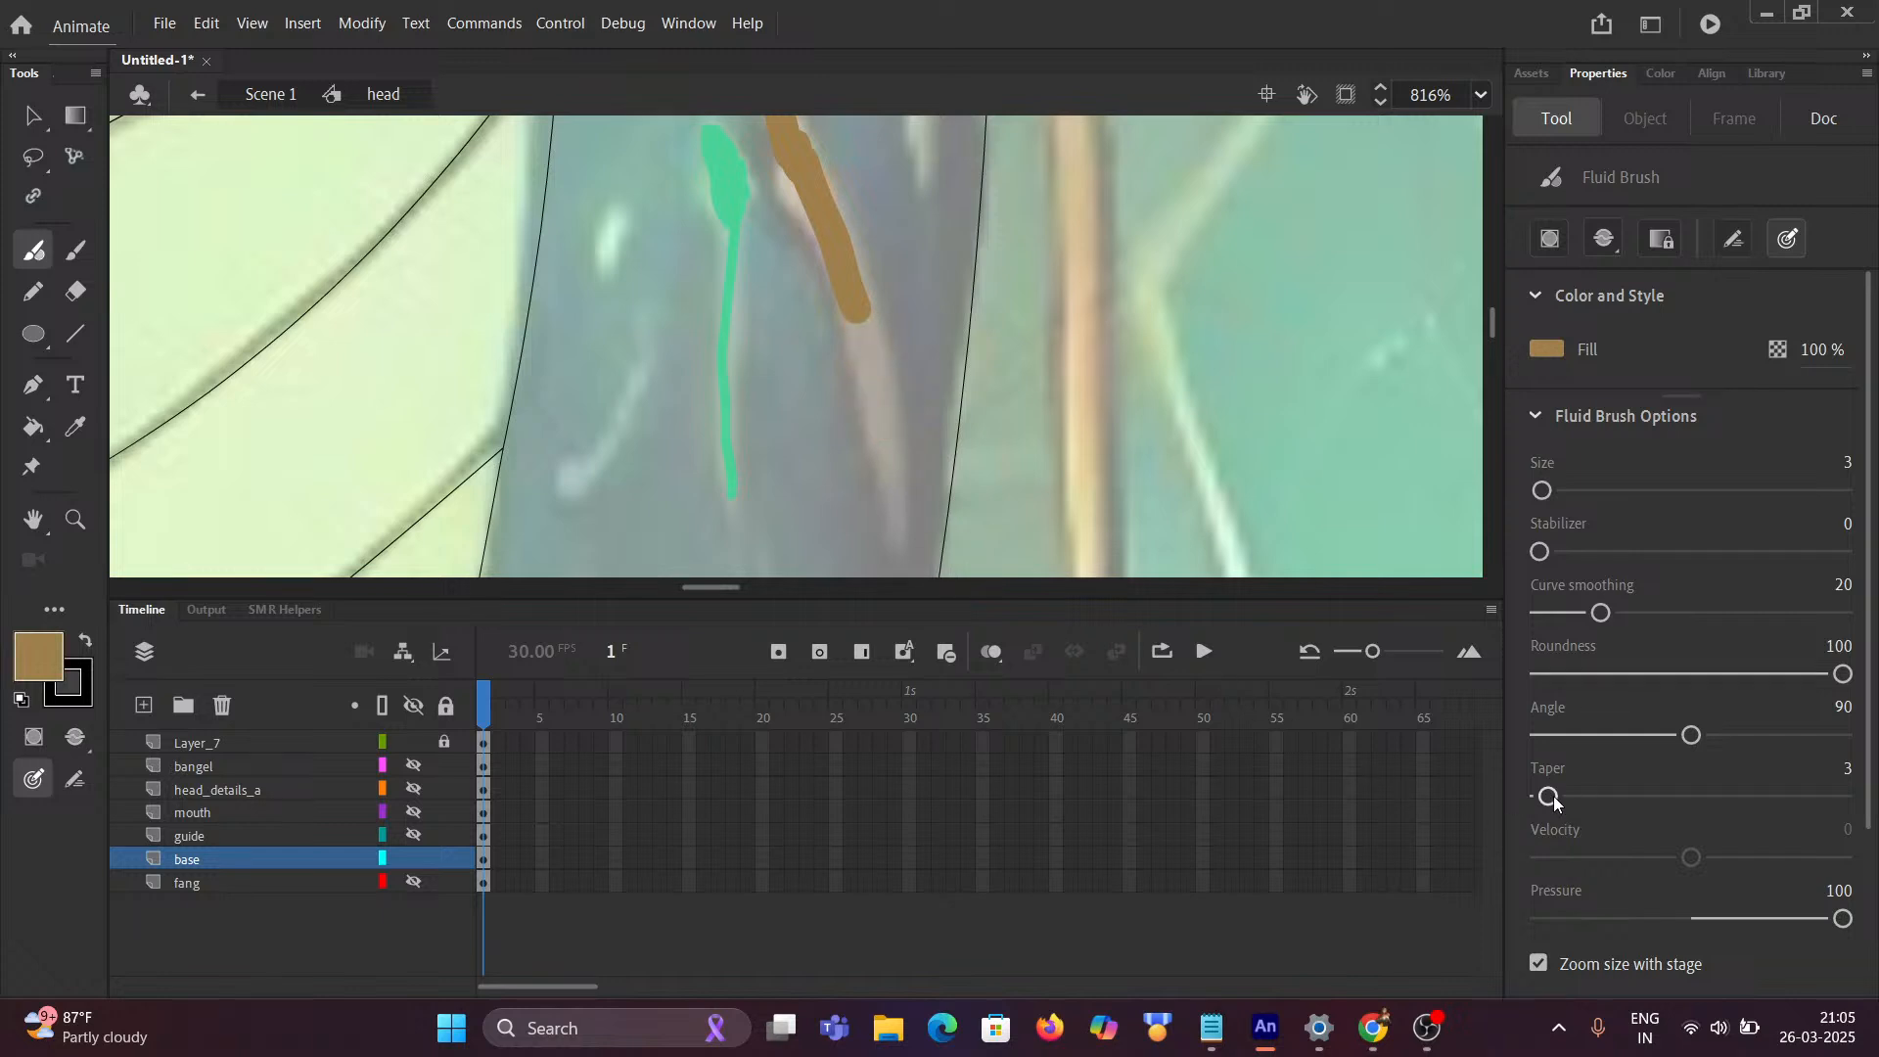
Step: Paint the brown line's pointed lower end with the Fluid Brush at Taper 56, and fill the narrow joint using the Classic Brush
drag(1548, 796, 1709, 796)
drag(853, 311, 896, 543)
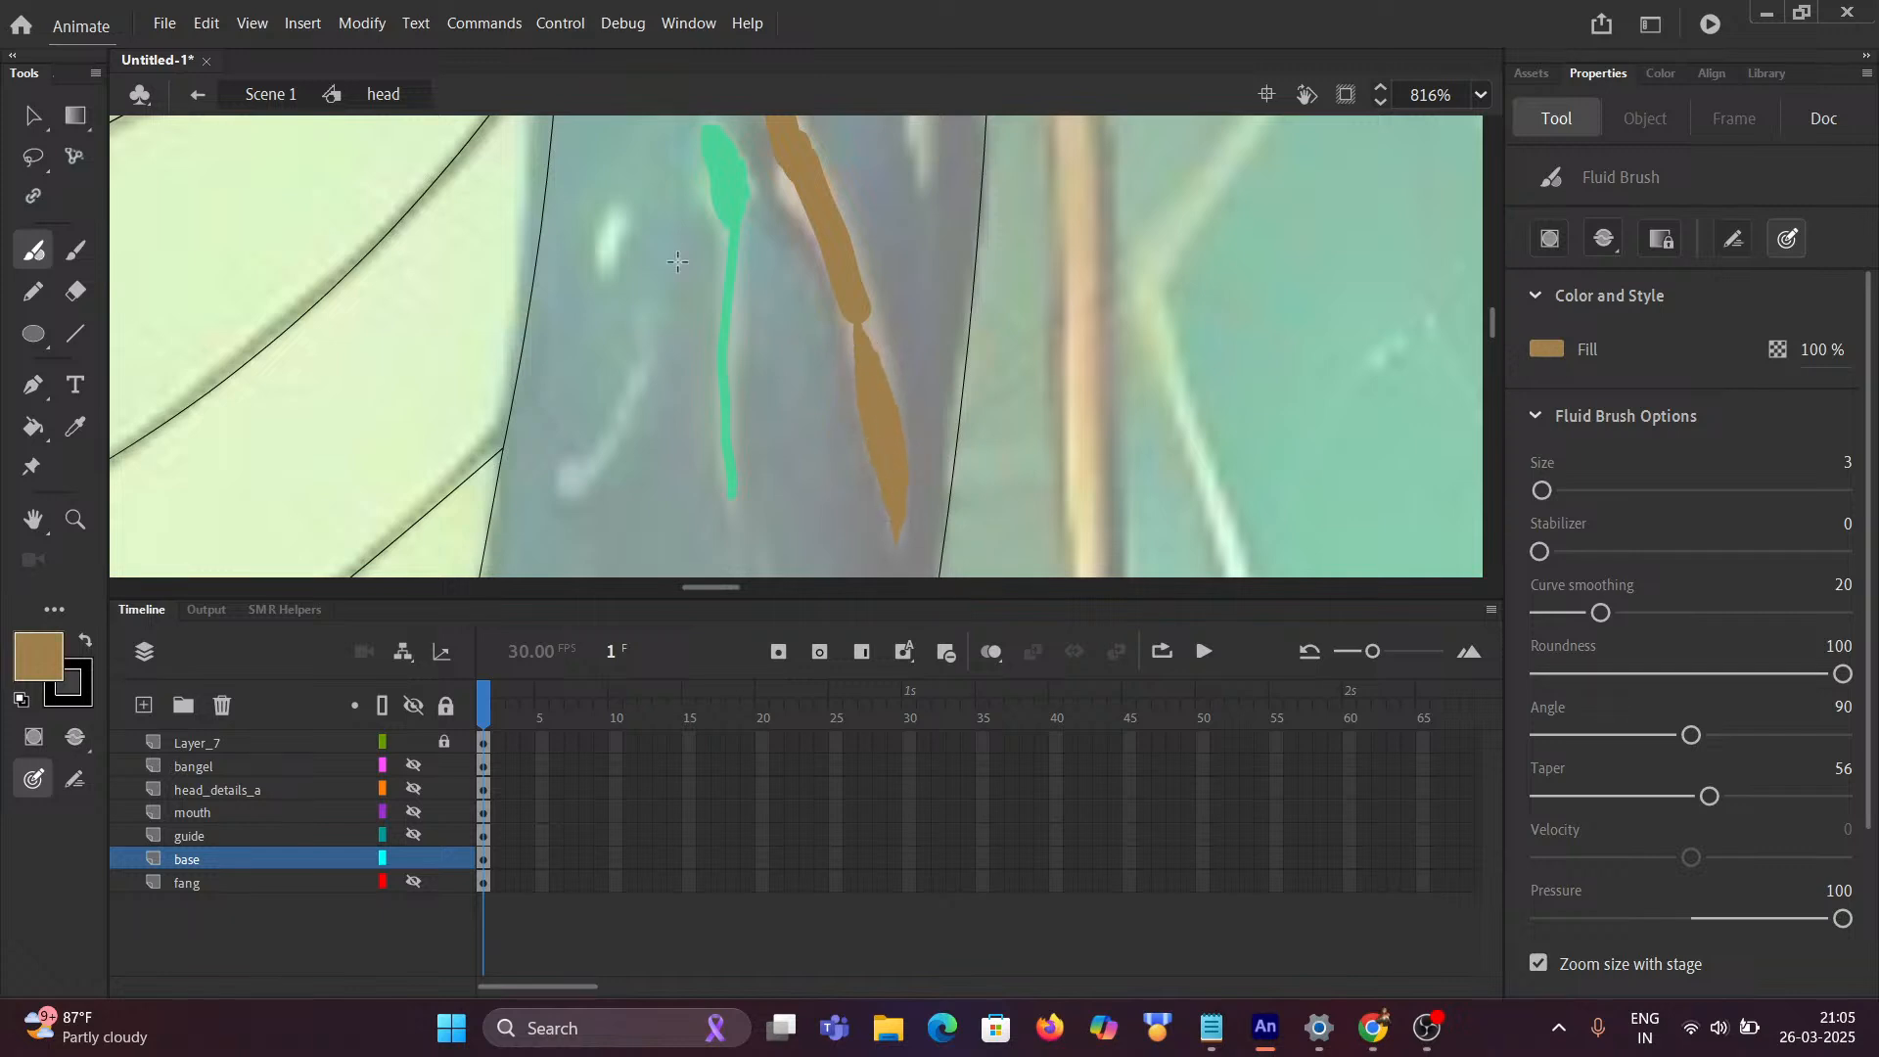
click(76, 249)
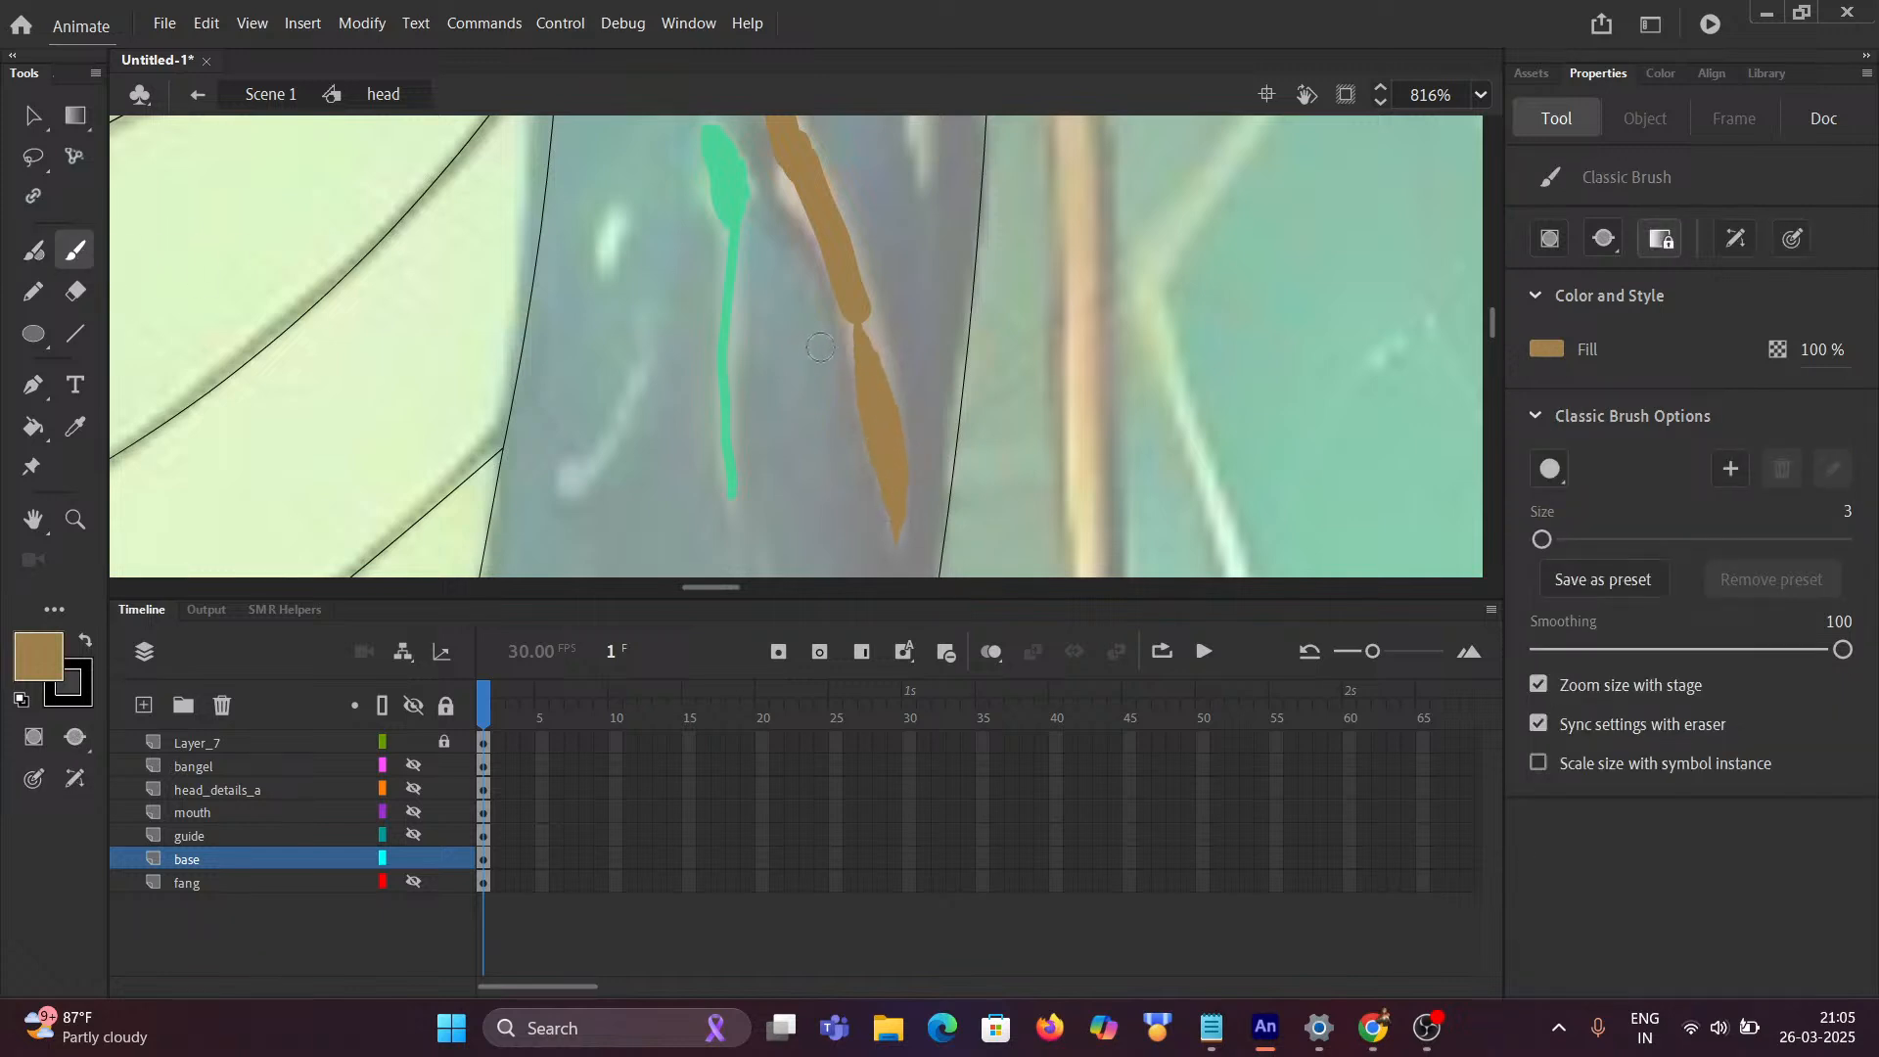
drag(859, 320, 866, 345)
scroll(939, 351, down, 5)
scroll(904, 256, up, 1)
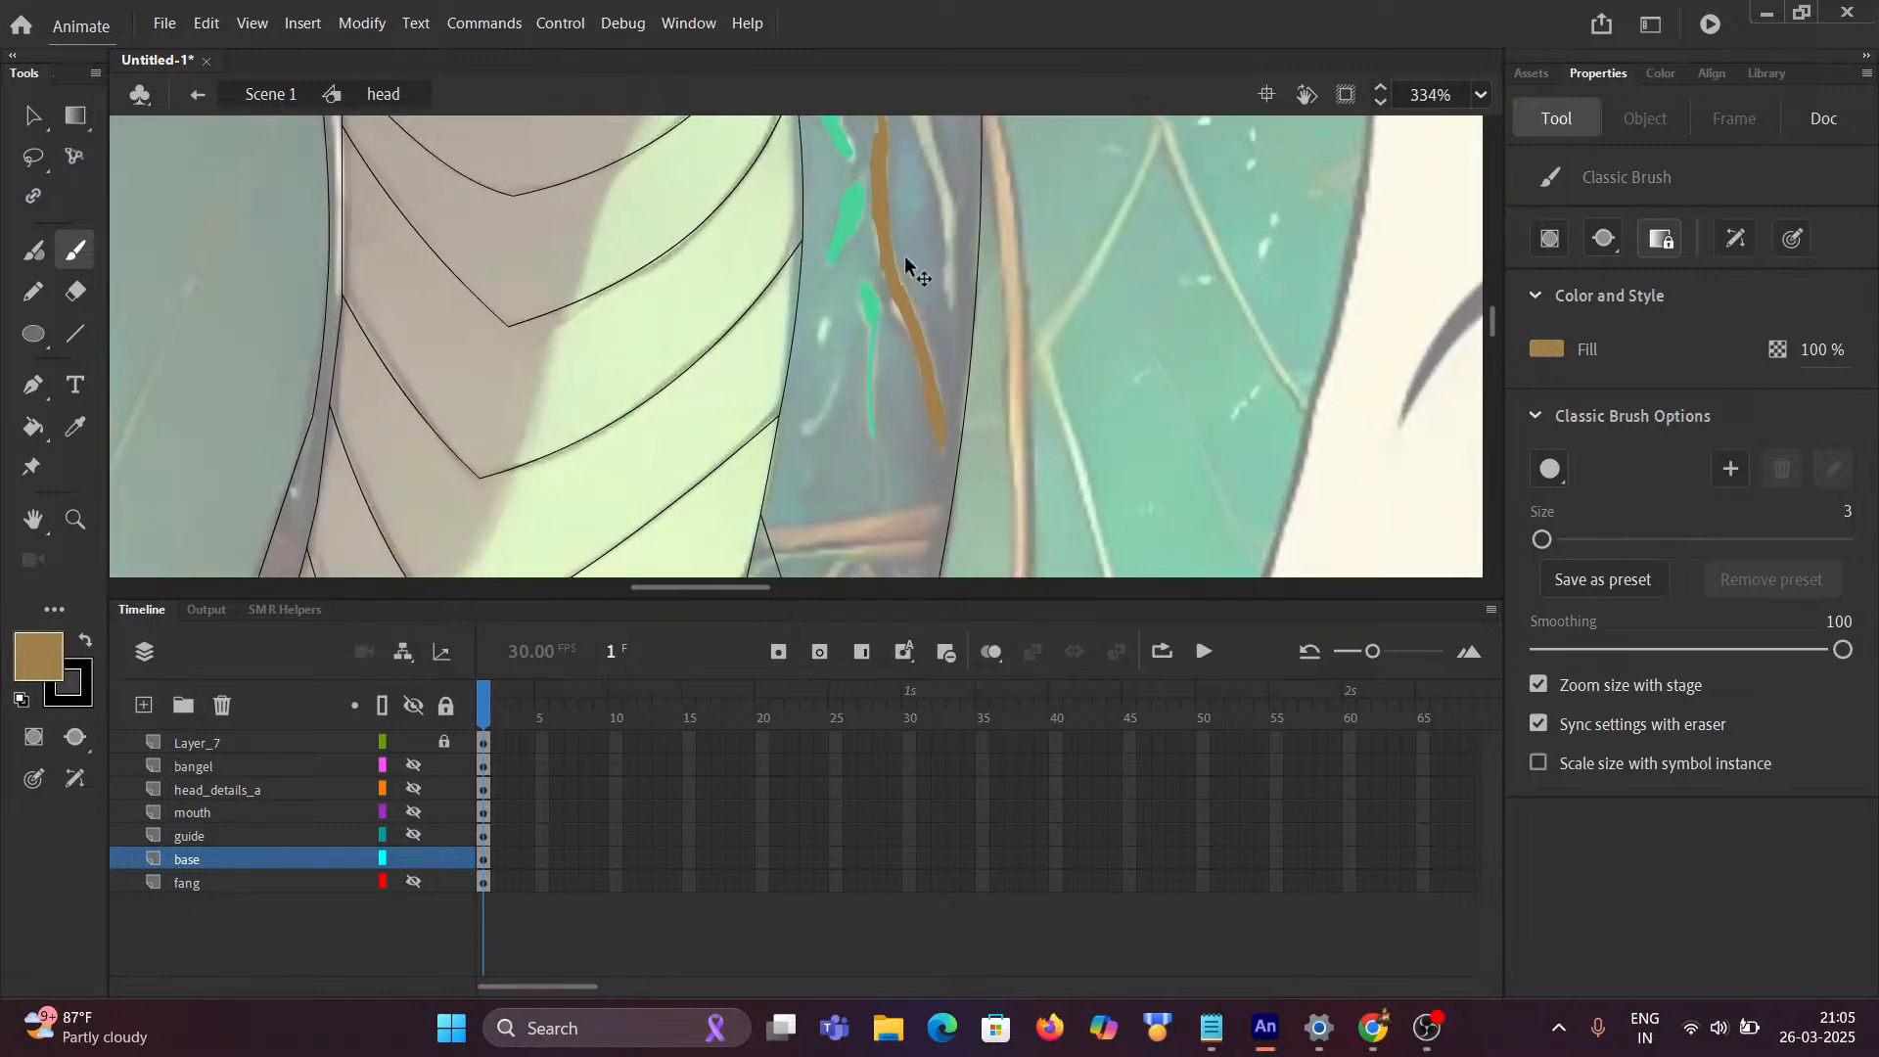
Step: Set the Fluid Brush's Roundness to 32, try a brown stroke on the shorter line right of the long brown one, and undo it
drag(906, 256, 783, 310)
scroll(809, 350, up, 2)
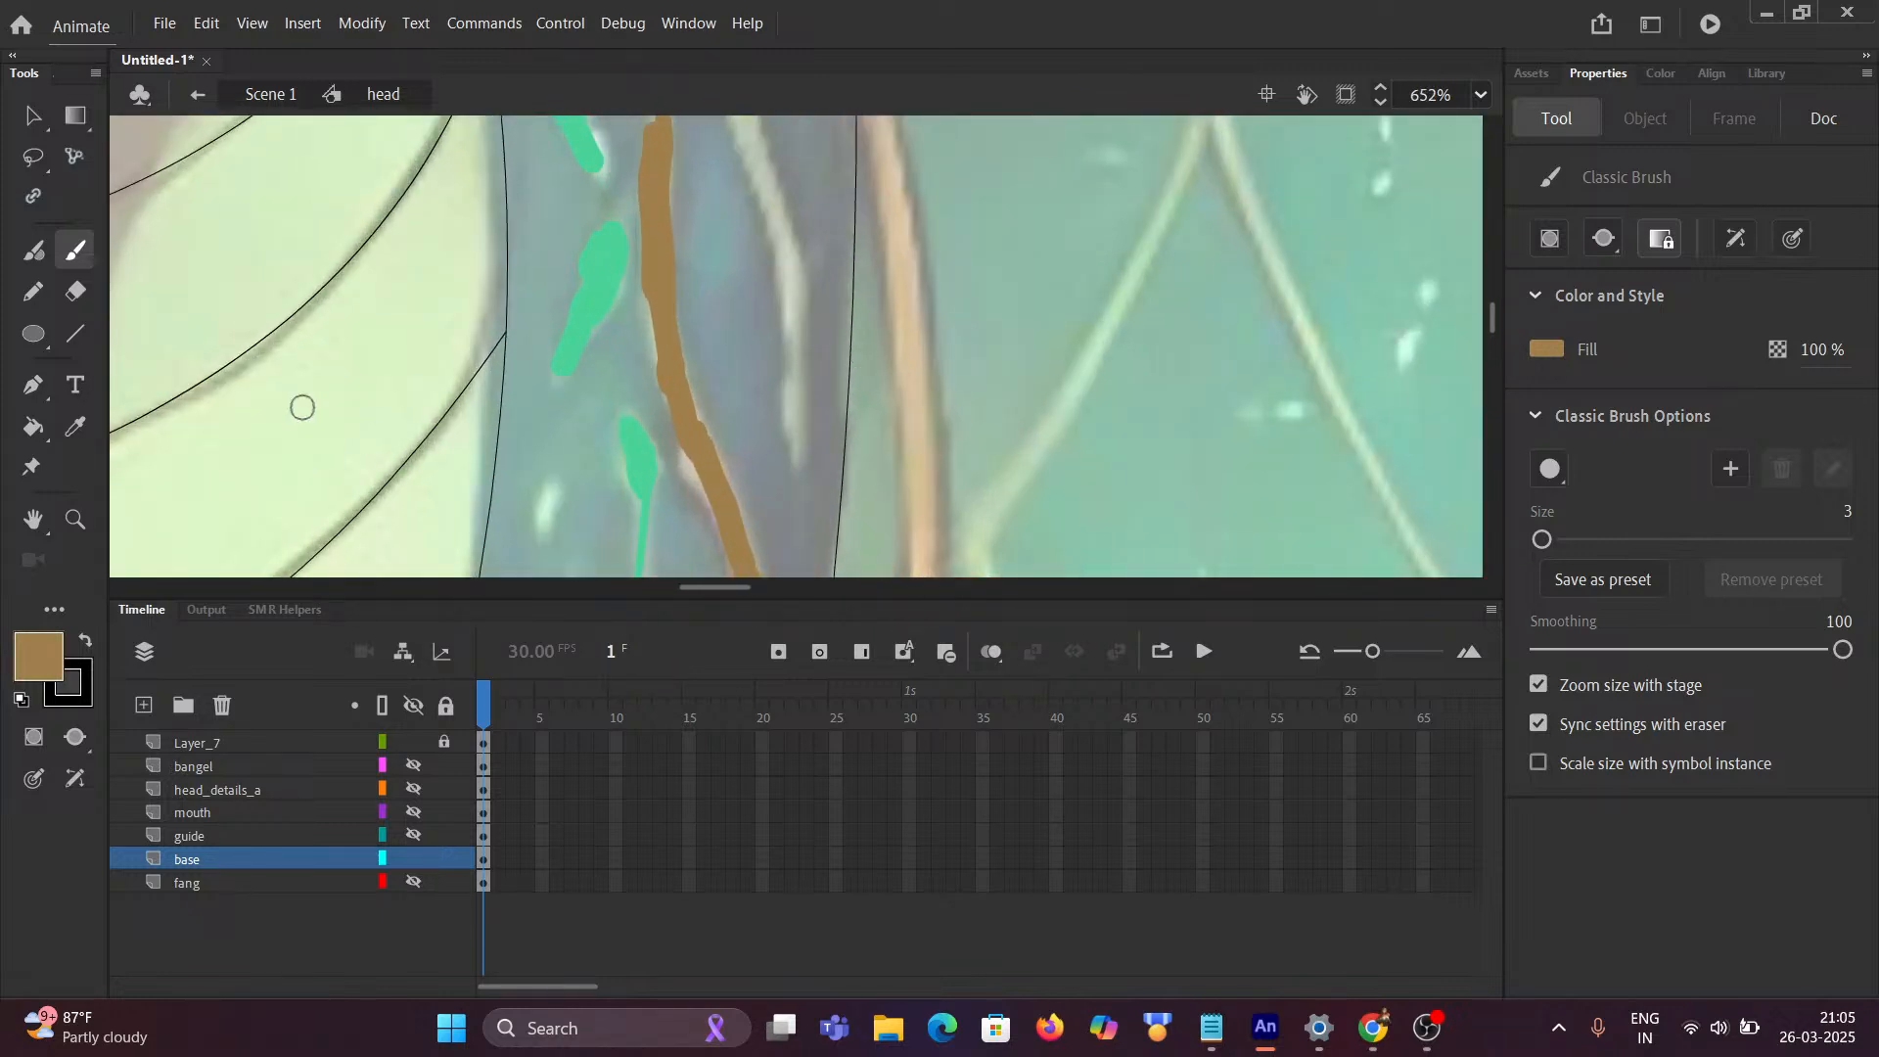
click(34, 251)
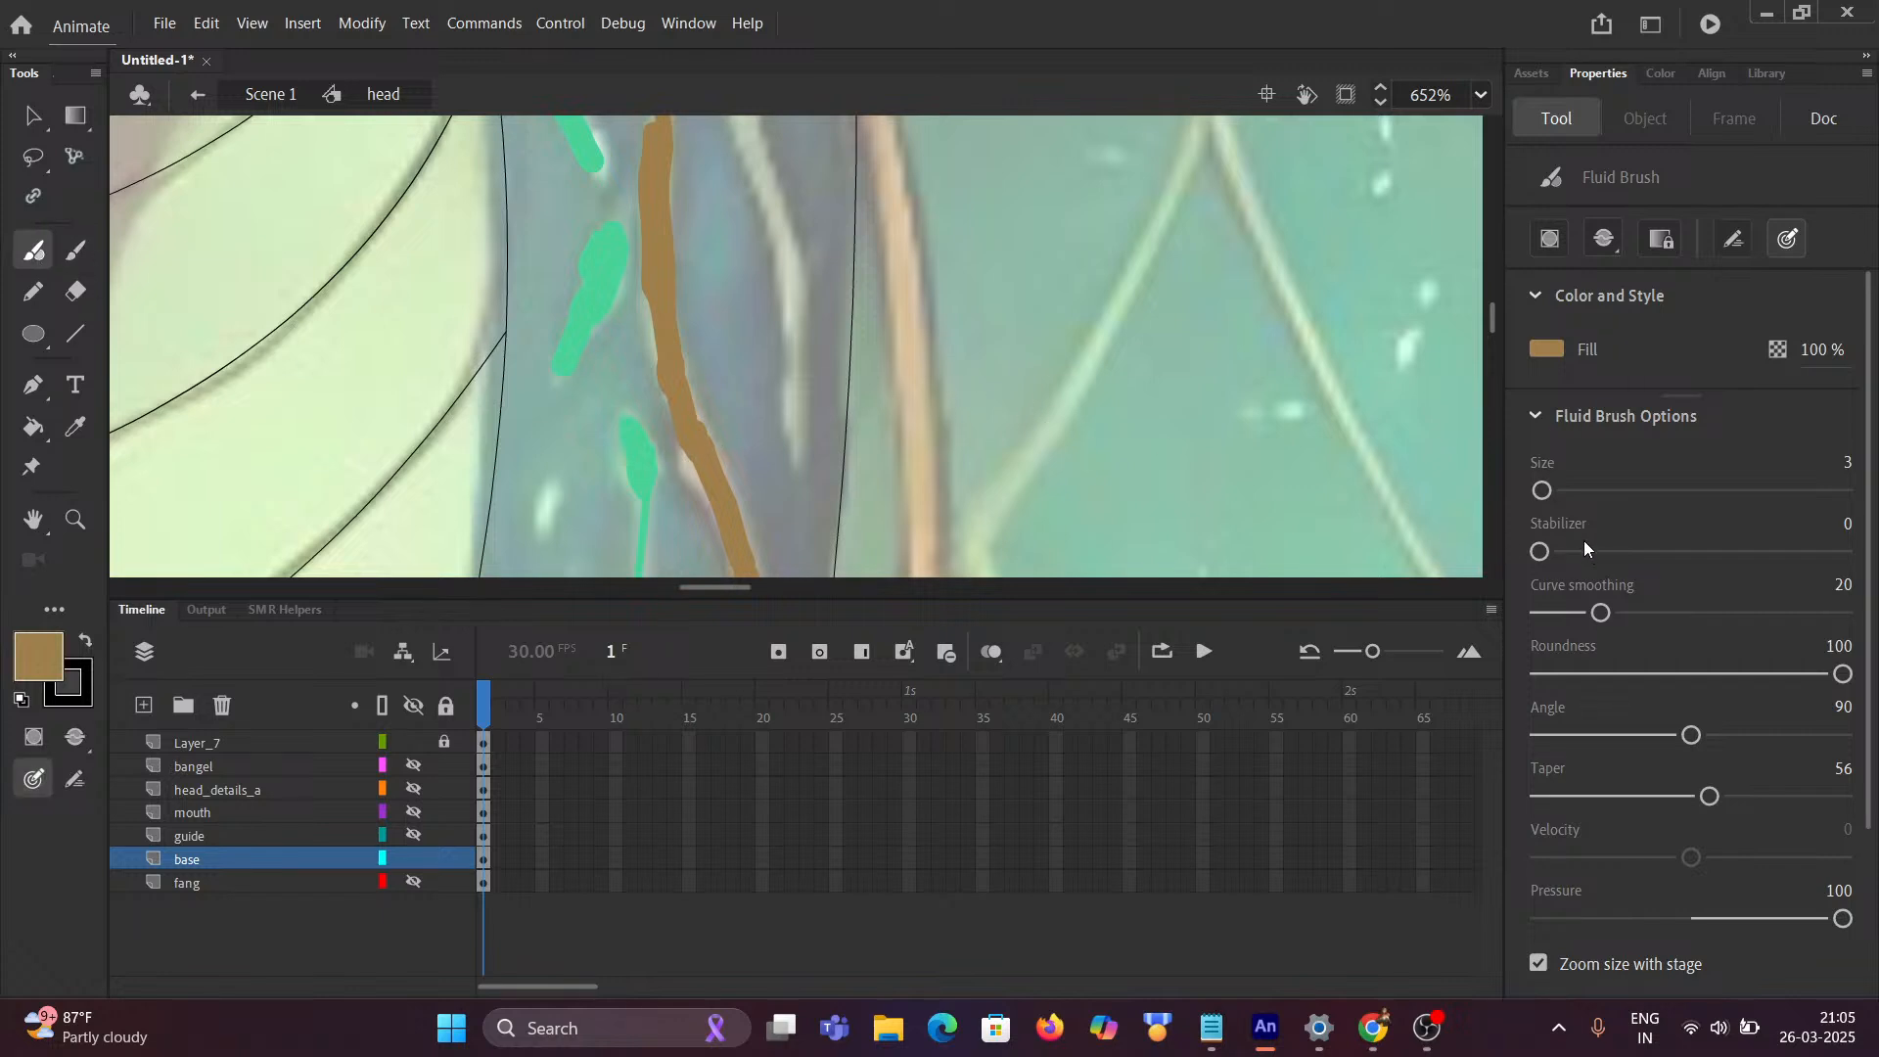
drag(1761, 674, 1685, 676)
drag(792, 454, 792, 311)
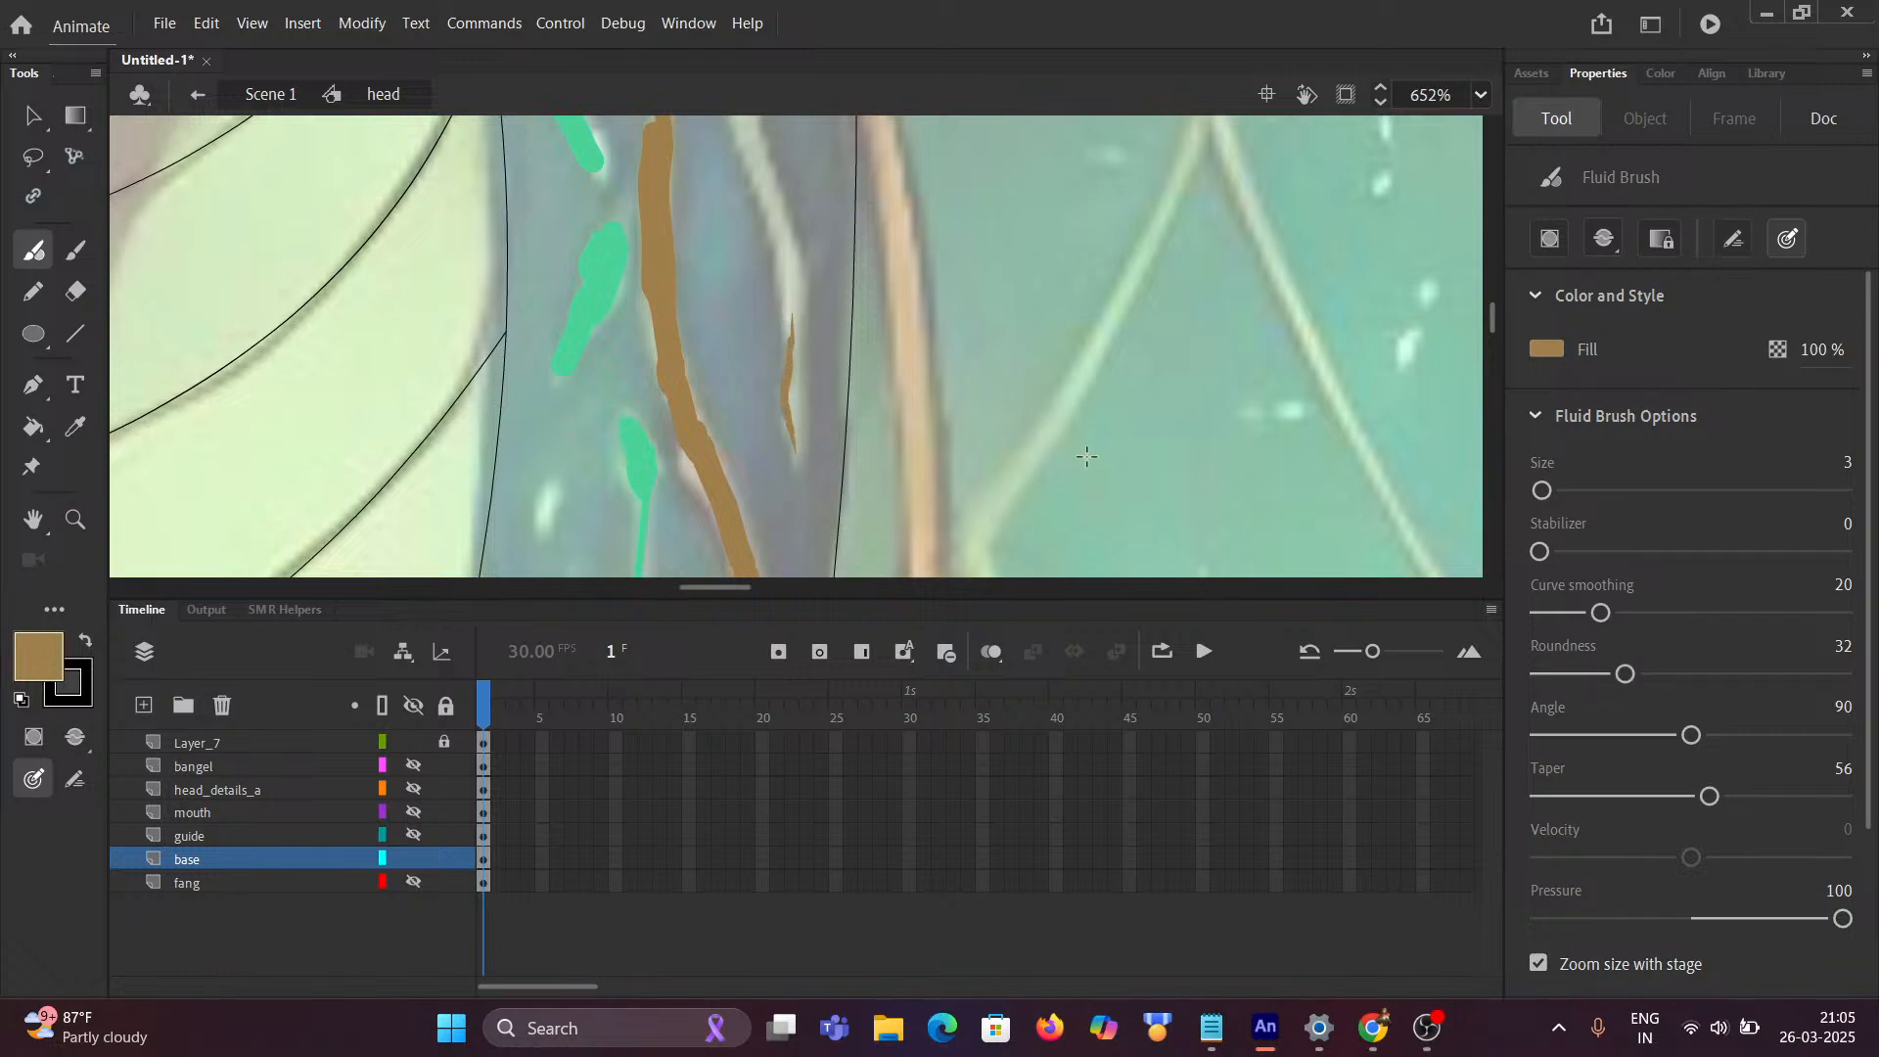
key(ctrl+z)
Step: Paint the second brown line beside the long one with the Fluid Brush at Size 9, undoing the stroke that joins the two lines
drag(1545, 492, 1556, 495)
mouse_move(794, 464)
mouse_down()
mouse_move(791, 301)
mouse_move(759, 171)
mouse_move(753, 337)
mouse_move(803, 524)
mouse_move(839, 531)
mouse_move(853, 508)
mouse_move(821, 413)
mouse_move(754, 353)
mouse_up()
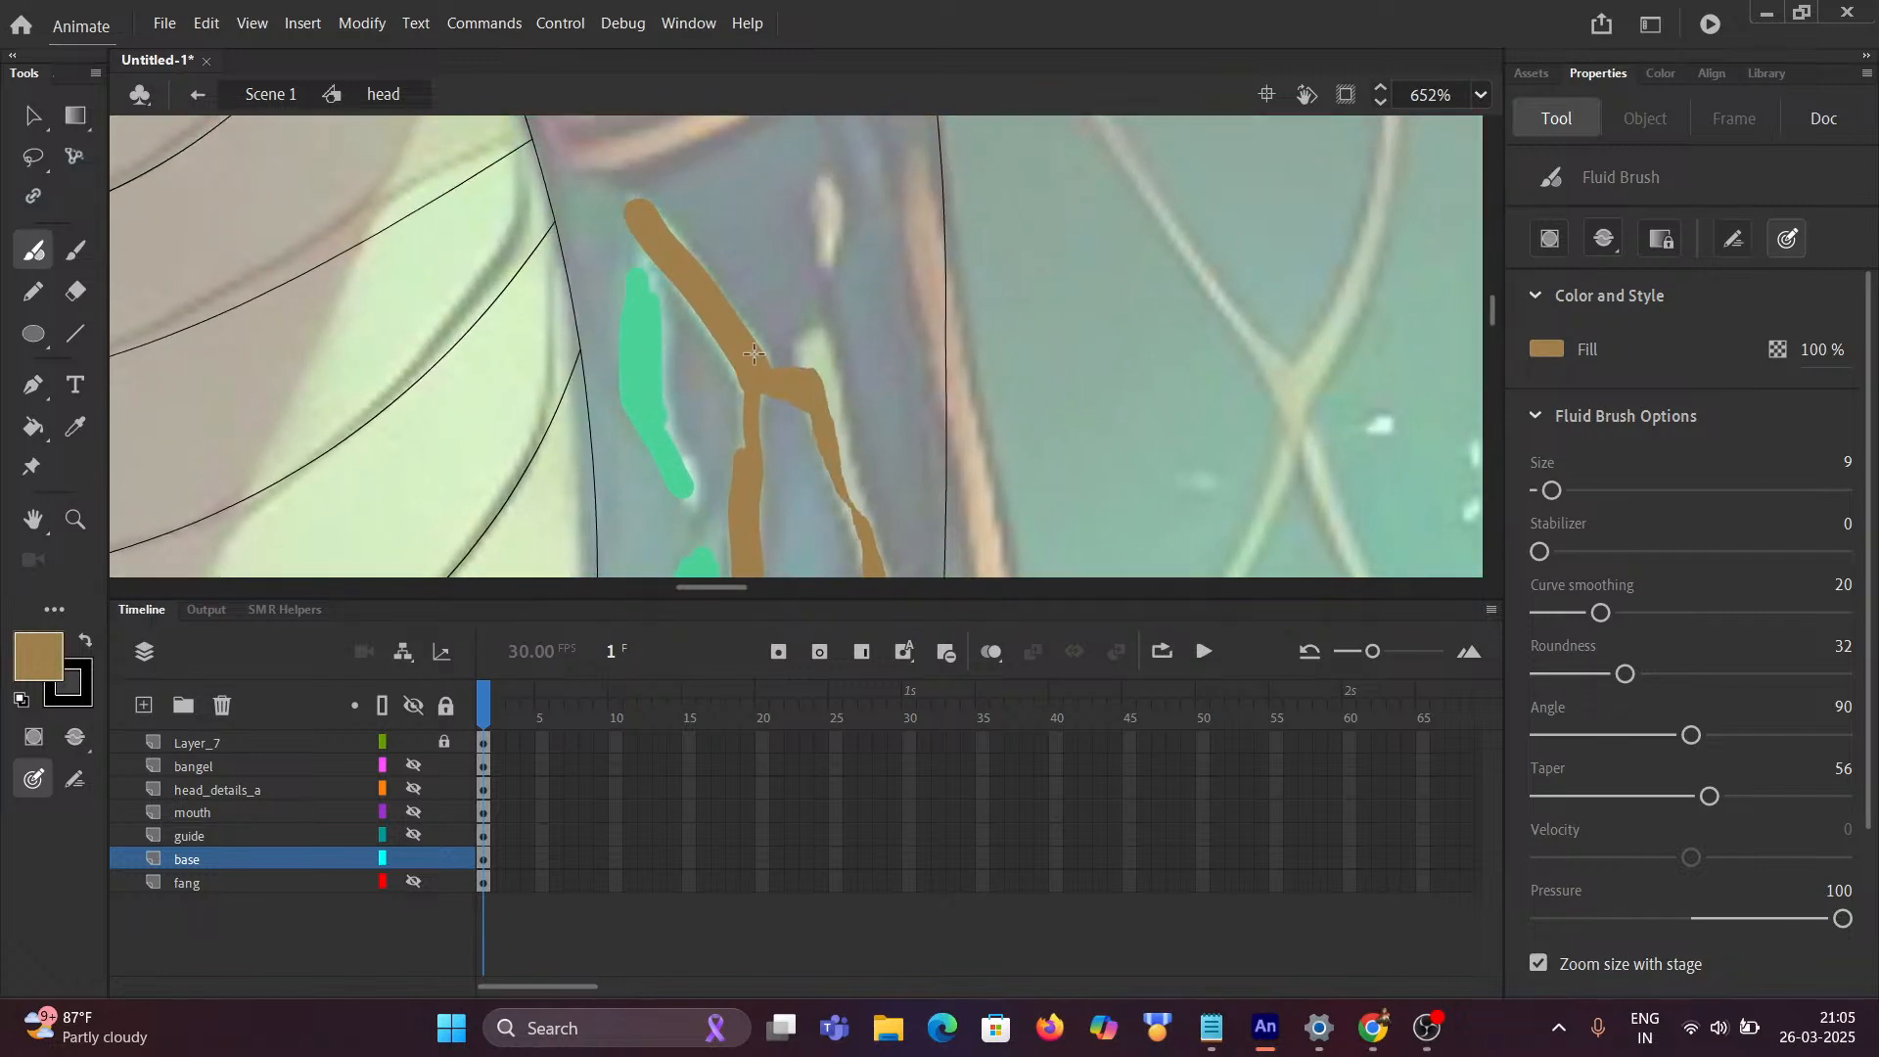
key(ctrl+z)
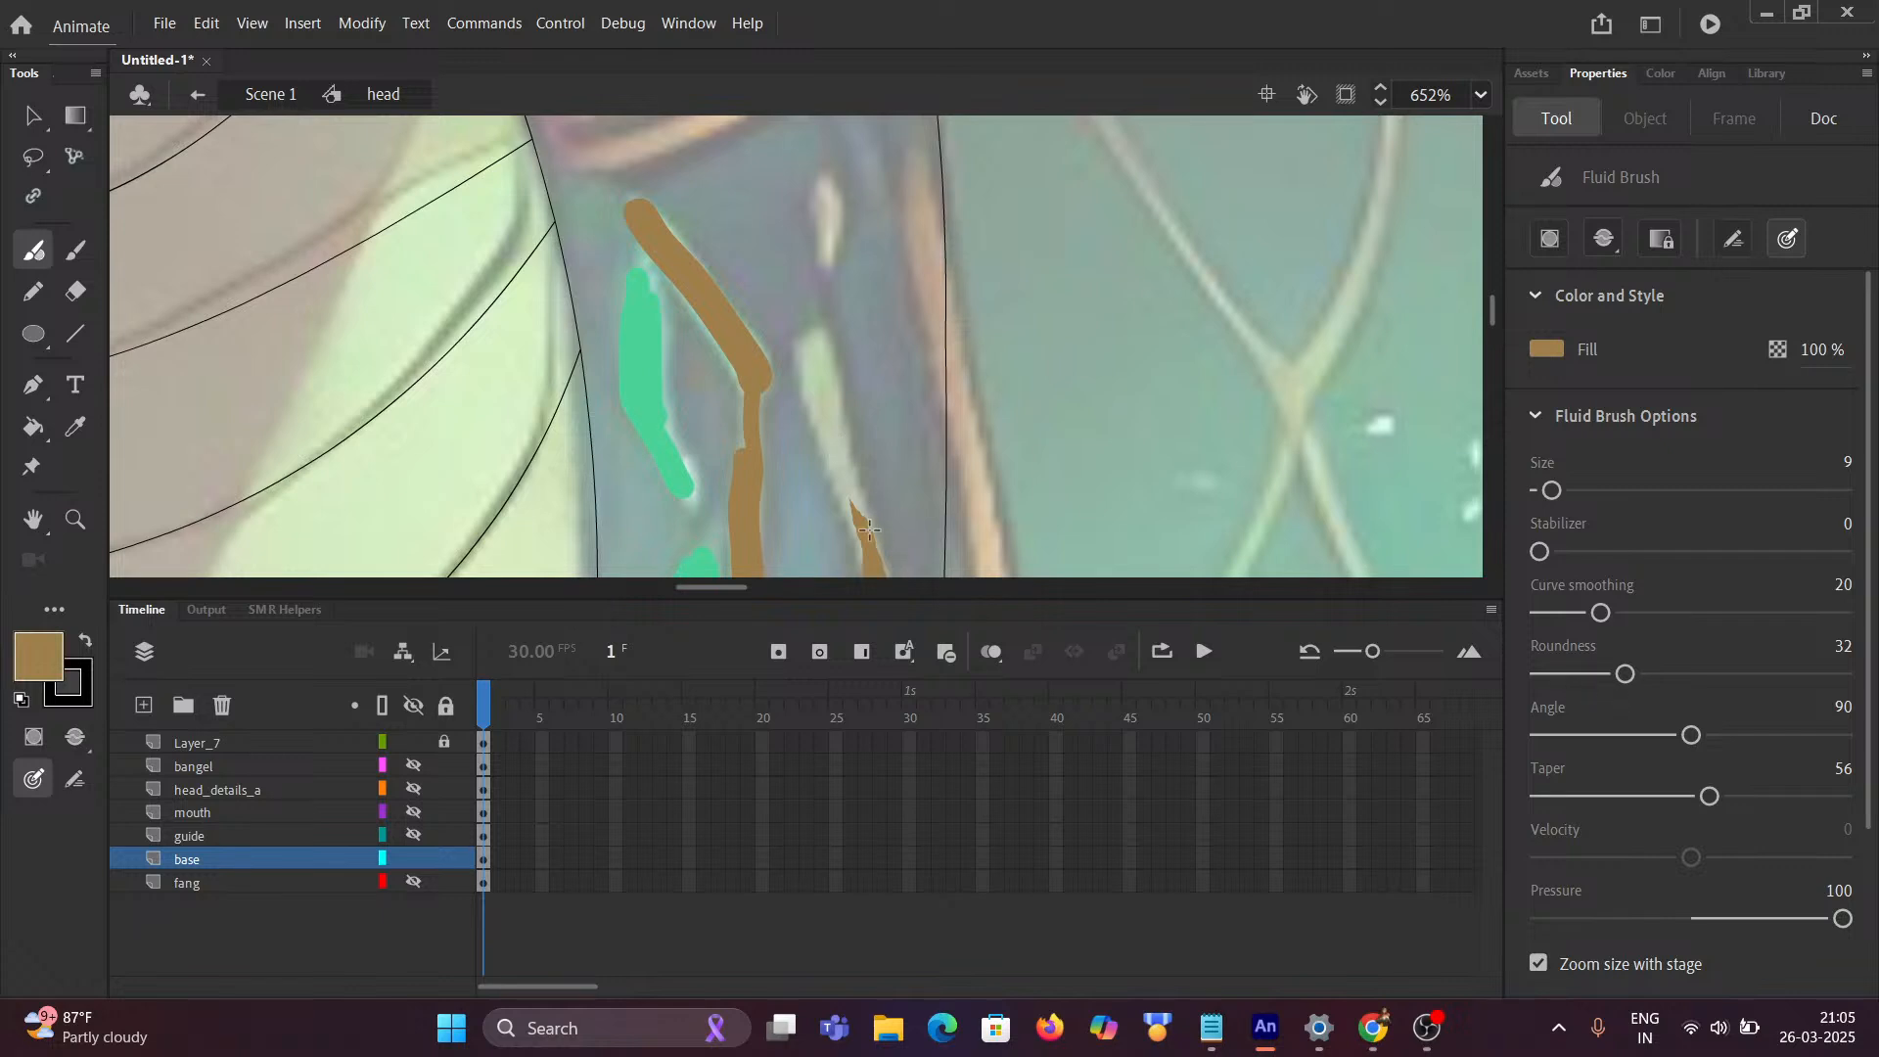
mouse_move(854, 503)
mouse_down()
mouse_move(810, 332)
mouse_move(887, 568)
mouse_up()
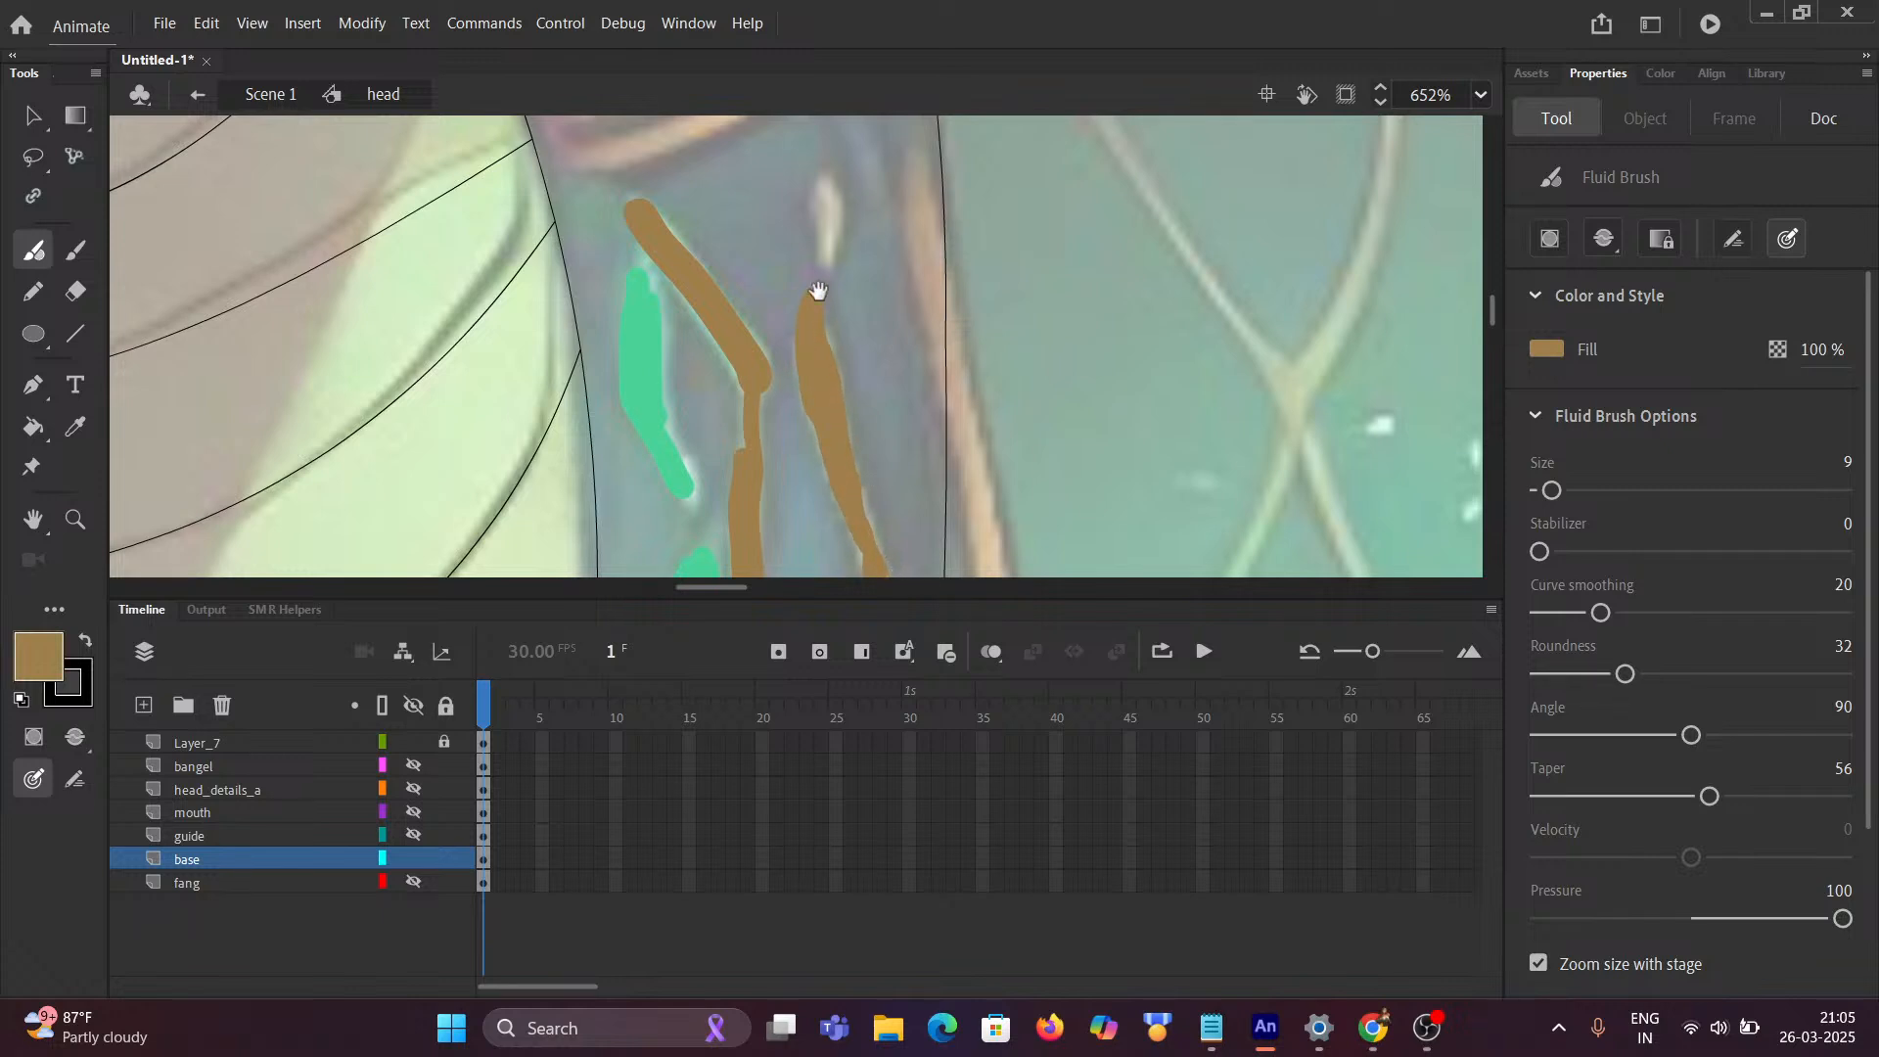
Step: Sample the green from the existing marking and paint a short tapered green mark above the second brown line
drag(818, 291, 818, 407)
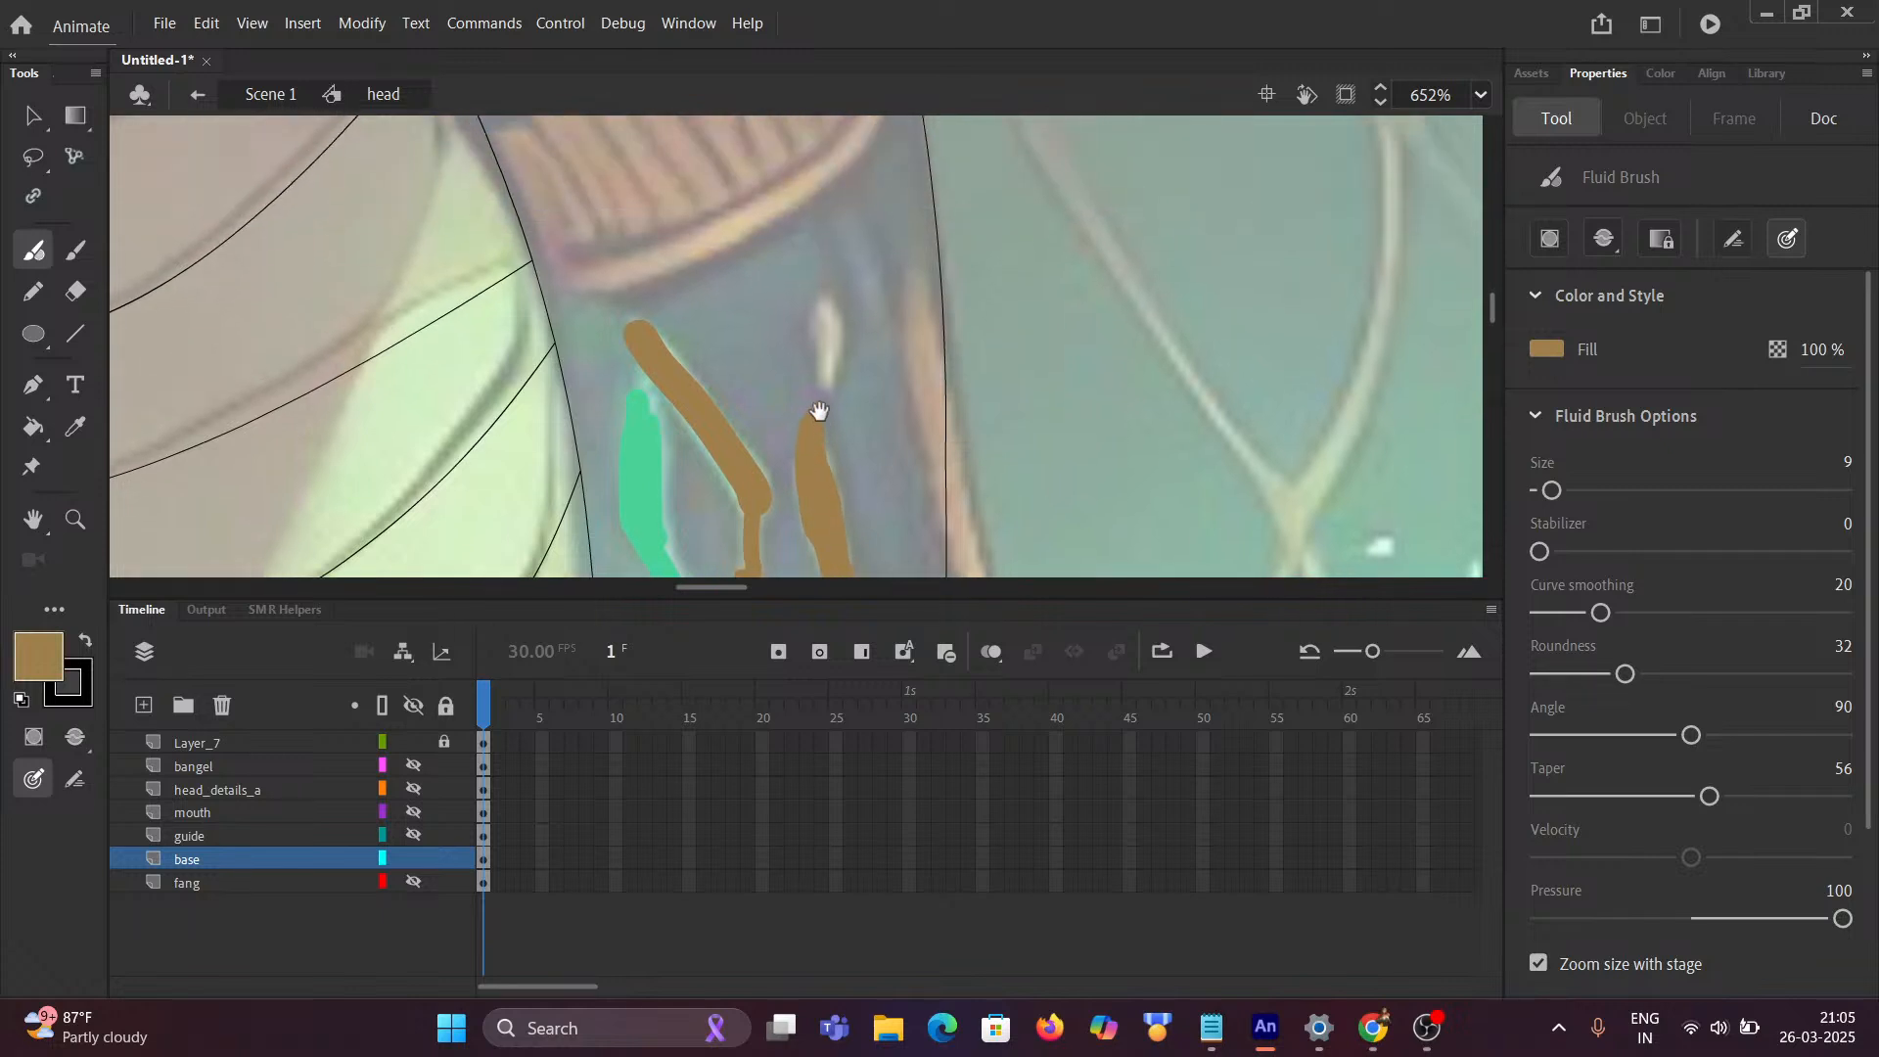
key(i)
click(652, 461)
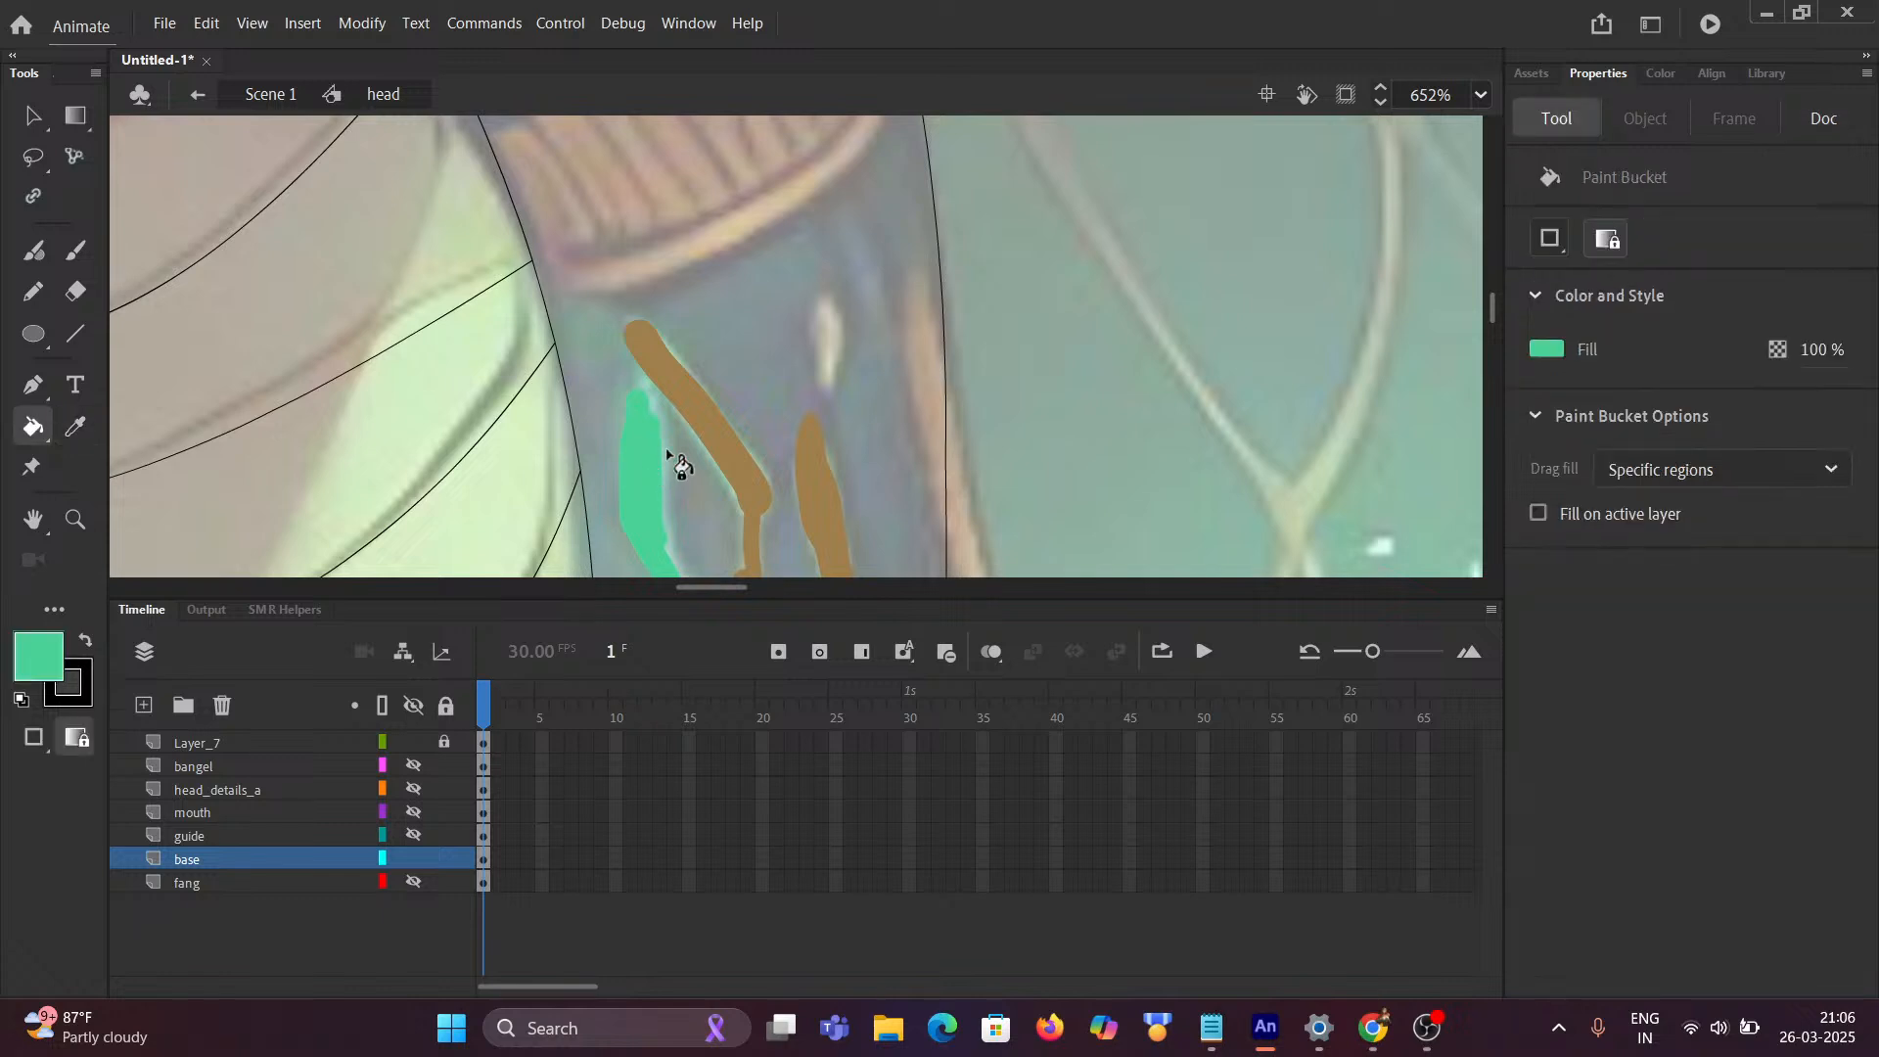
click(34, 251)
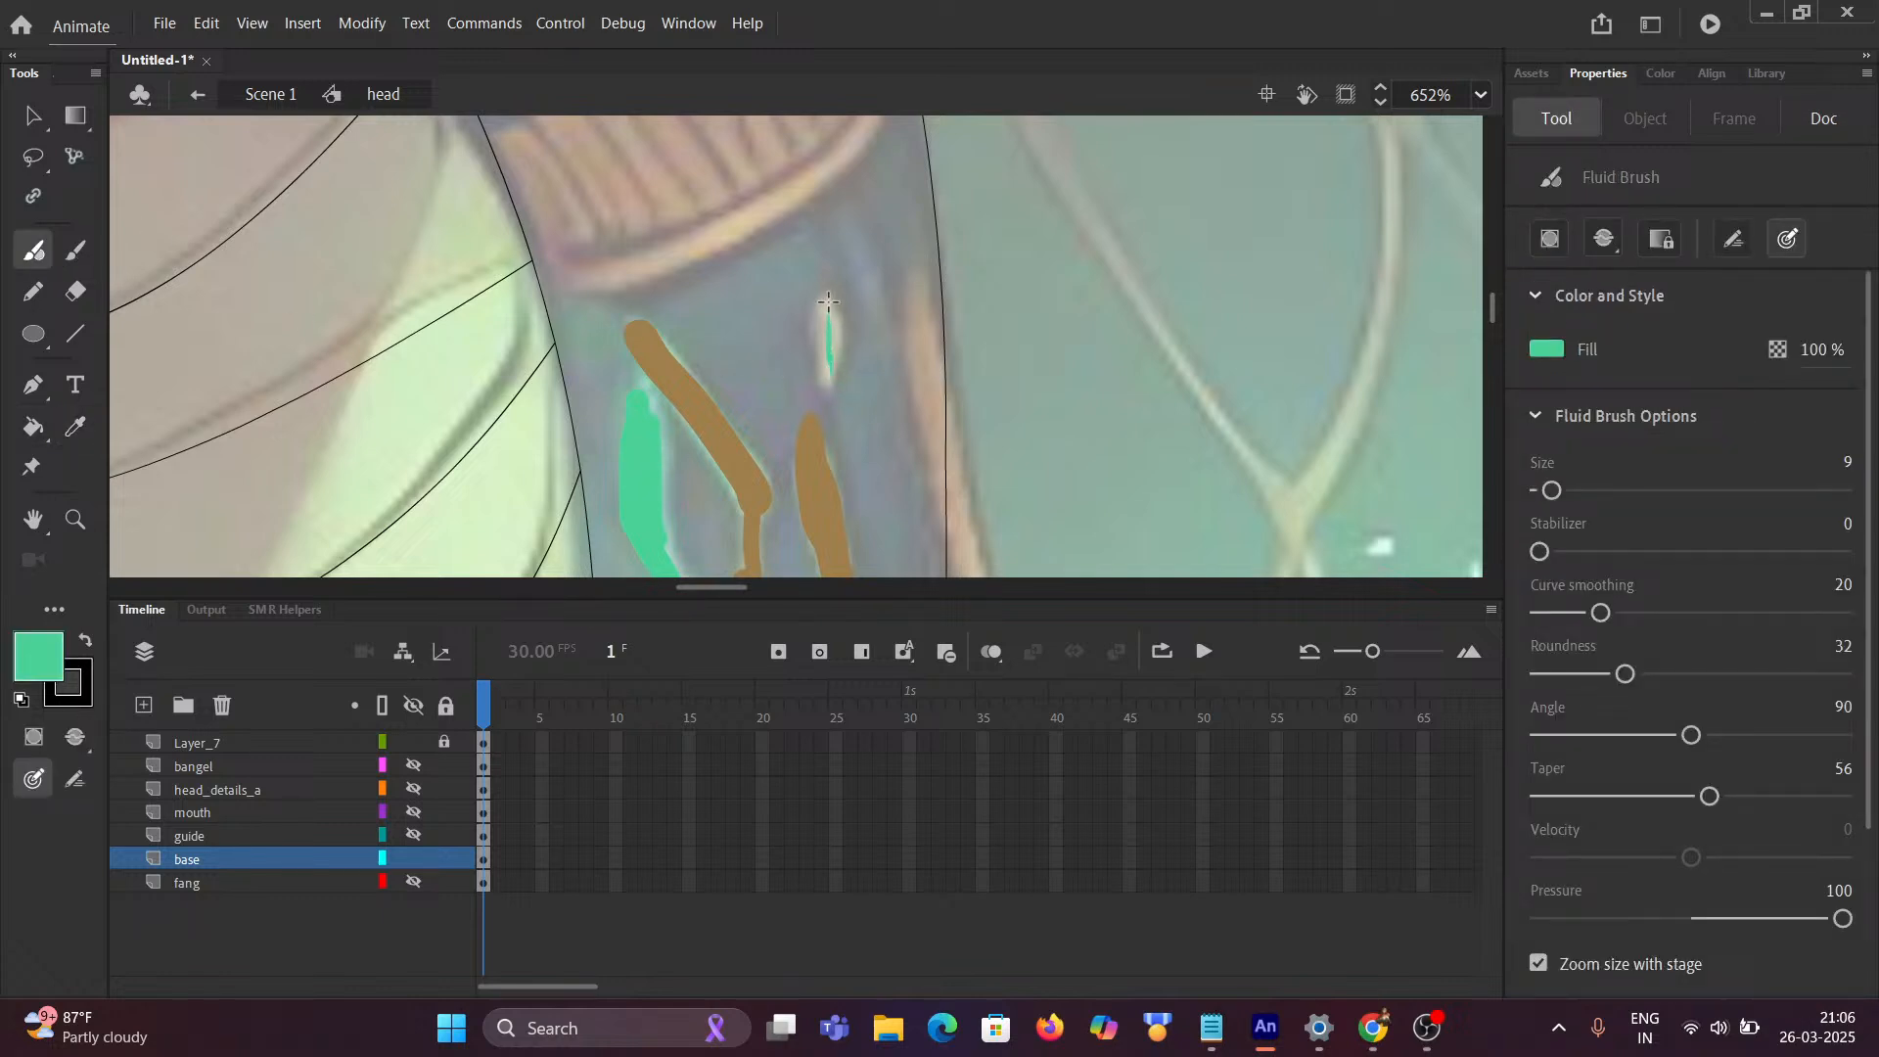
mouse_move(828, 290)
mouse_down()
mouse_move(818, 380)
mouse_move(830, 334)
mouse_up()
Step: Sample the dark blue between the neck markings in the full-colour reference and set the Classic Brush size to 17
scroll(894, 377, down, 2)
scroll(897, 391, down, 7)
scroll(922, 470, up, 6)
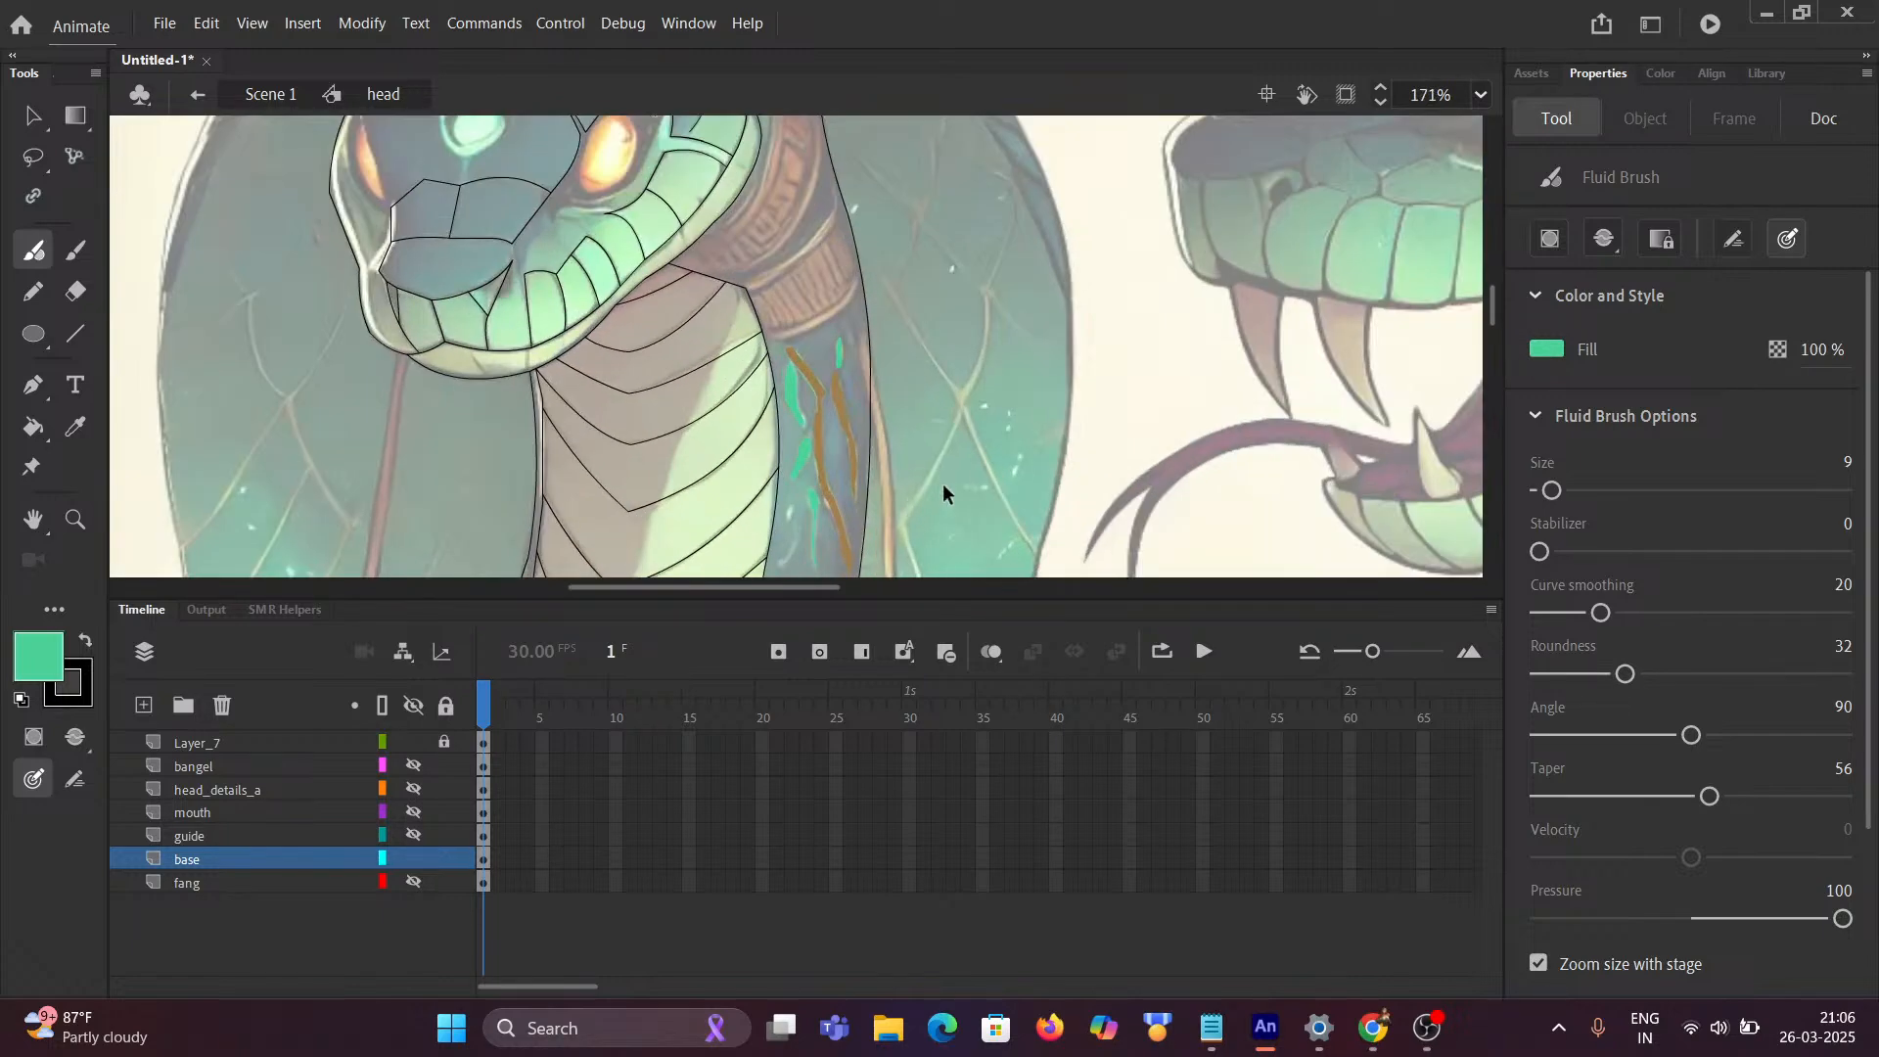
drag(831, 408, 927, 219)
scroll(934, 235, down, 3)
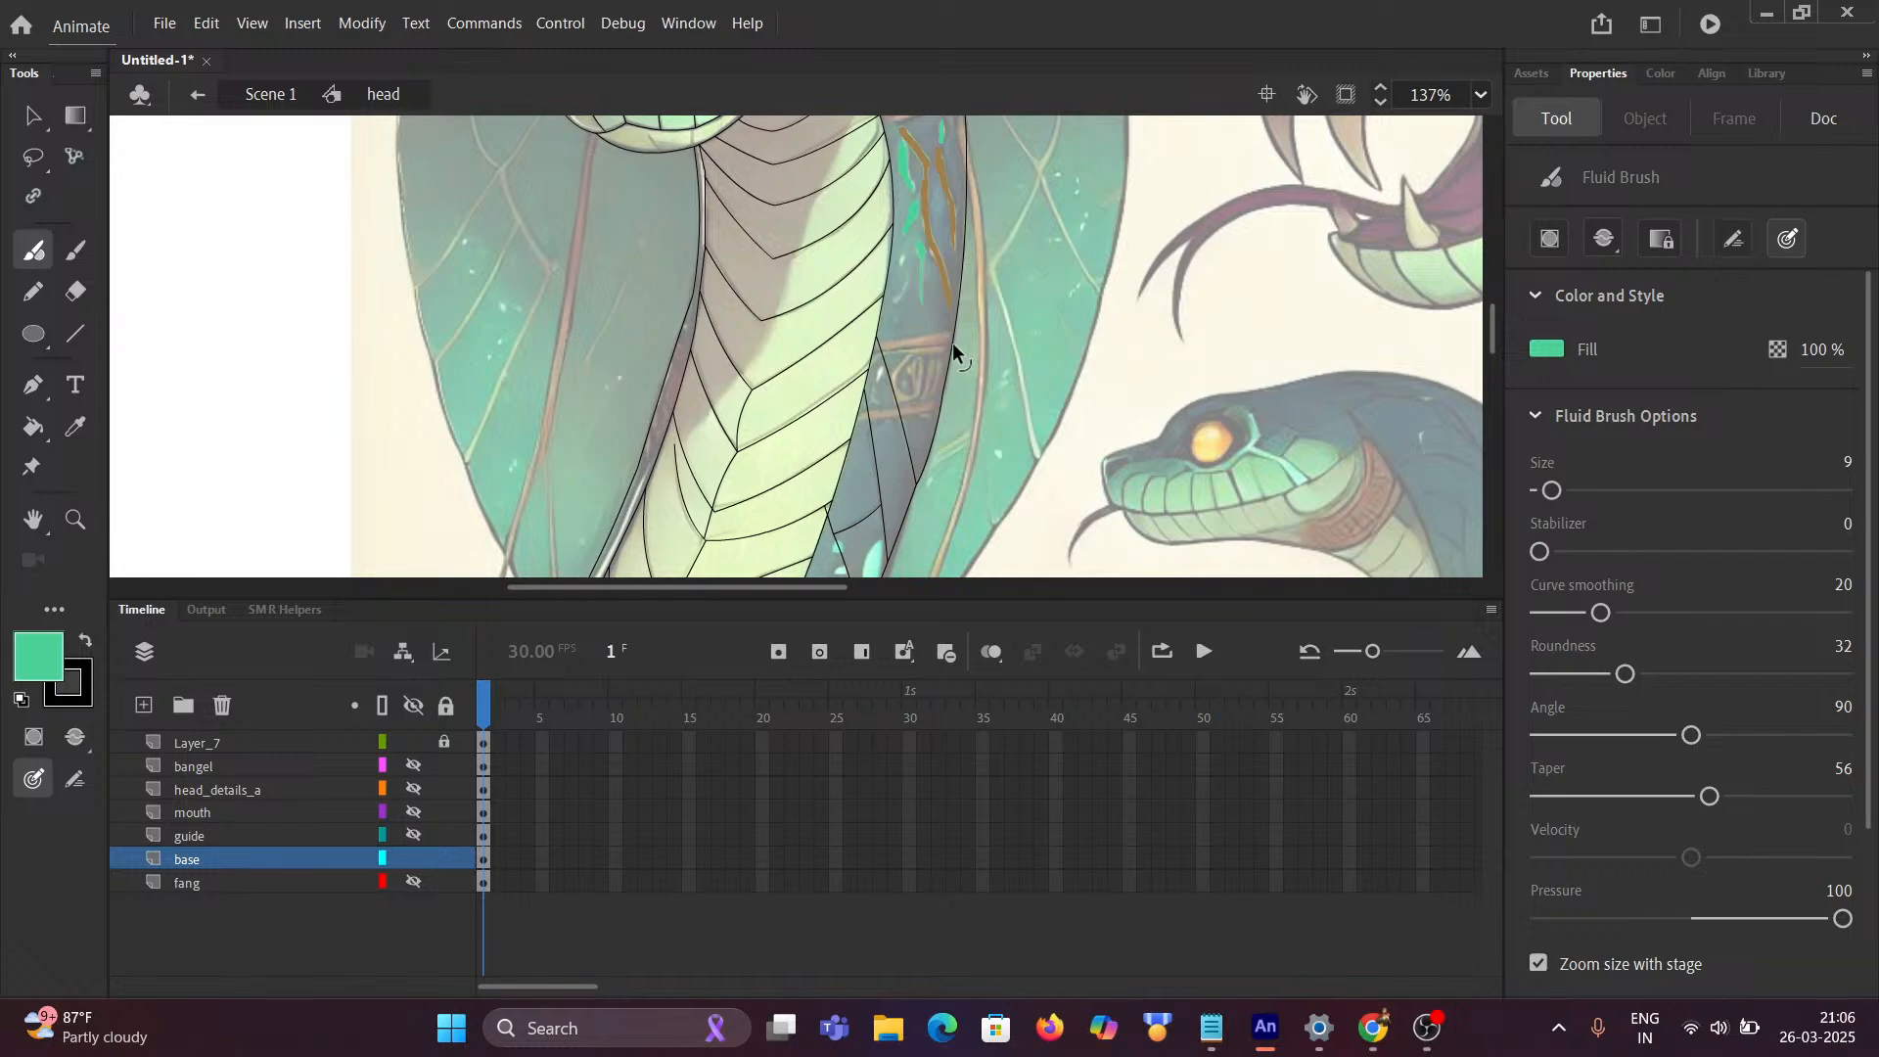
scroll(989, 339, down, 3)
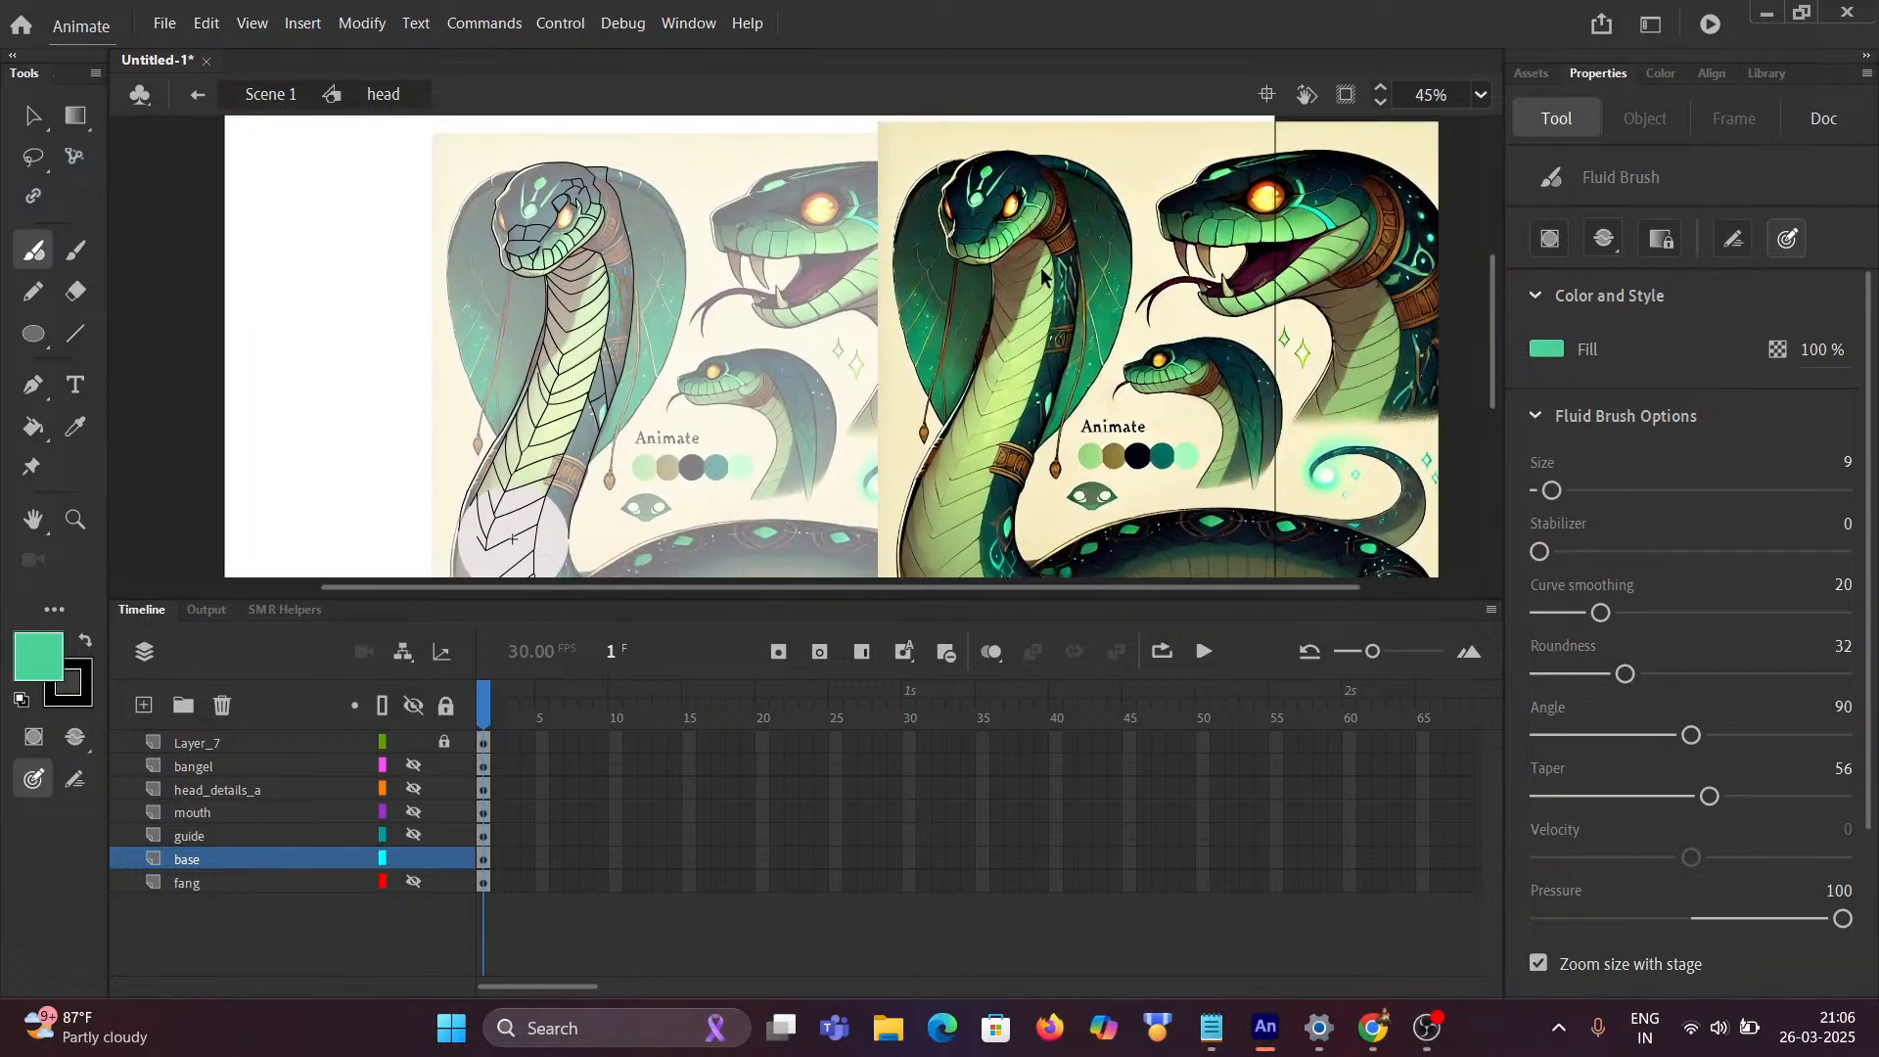
scroll(1043, 277, up, 6)
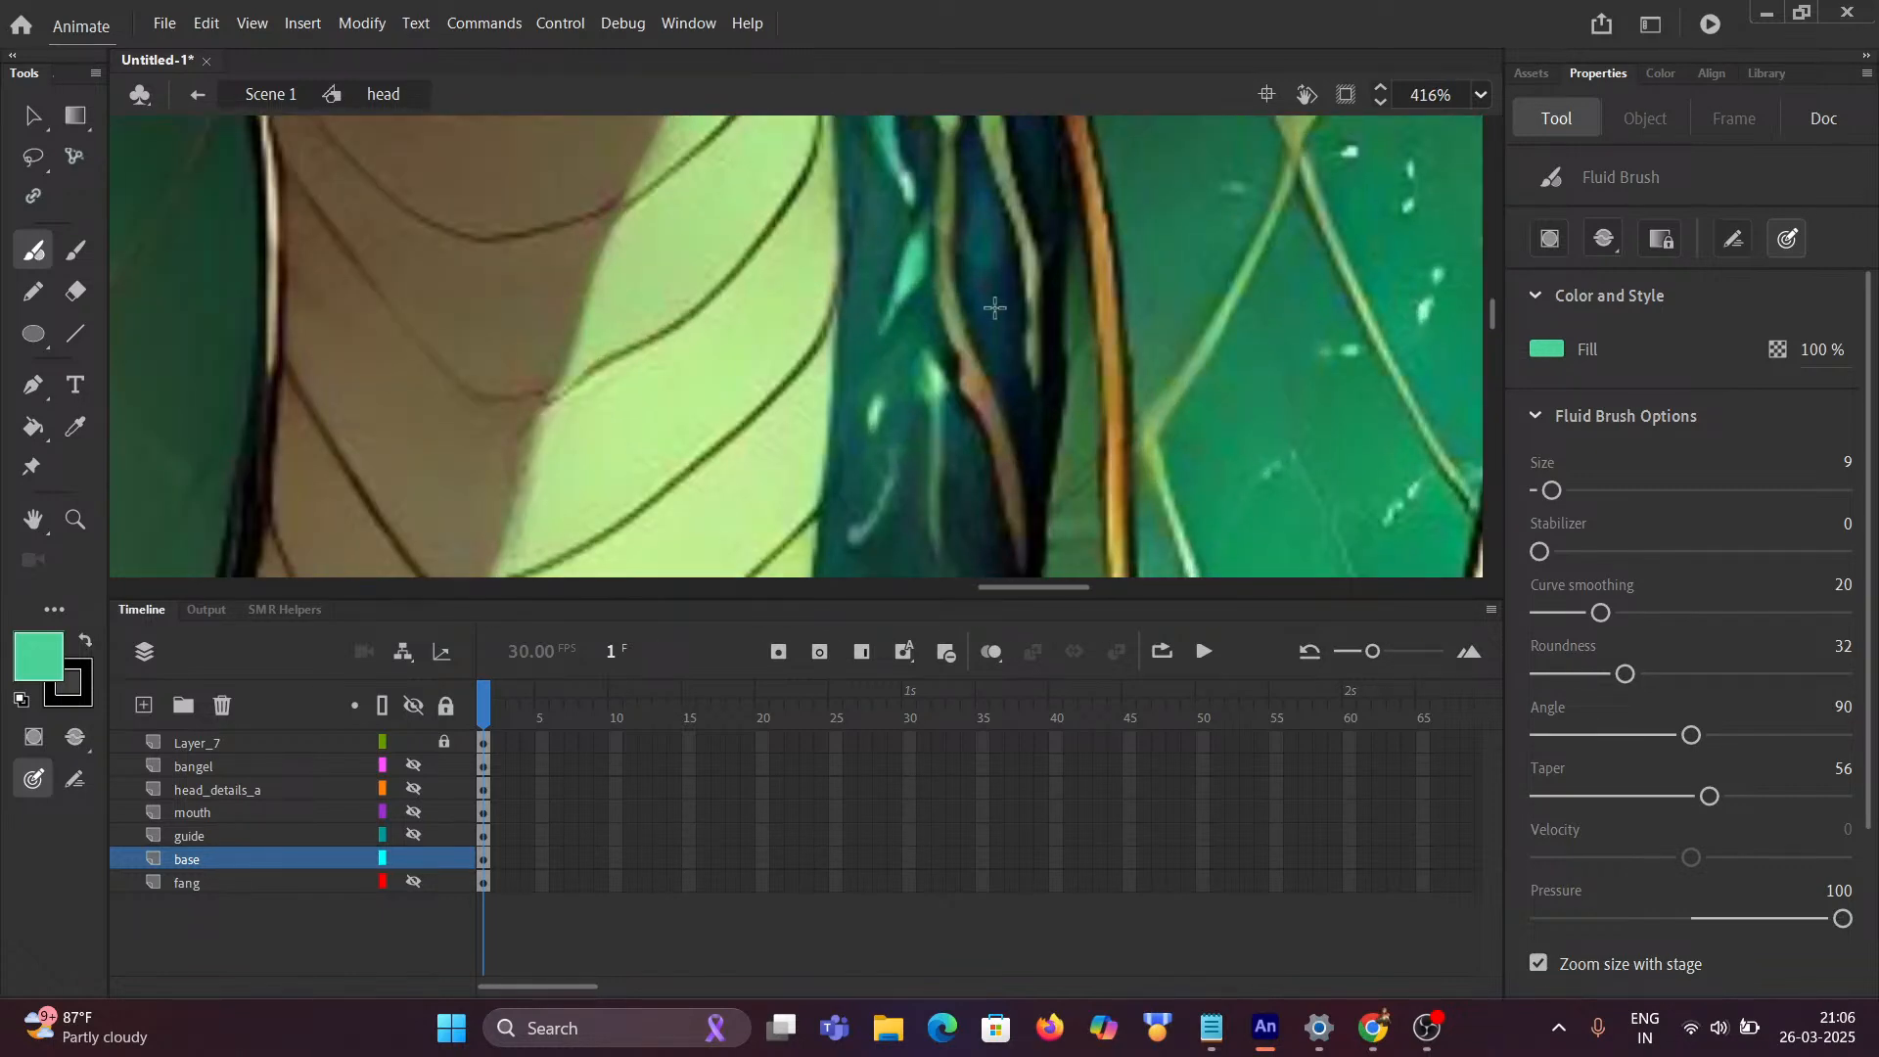
key(i)
click(997, 318)
scroll(814, 282, down, 6)
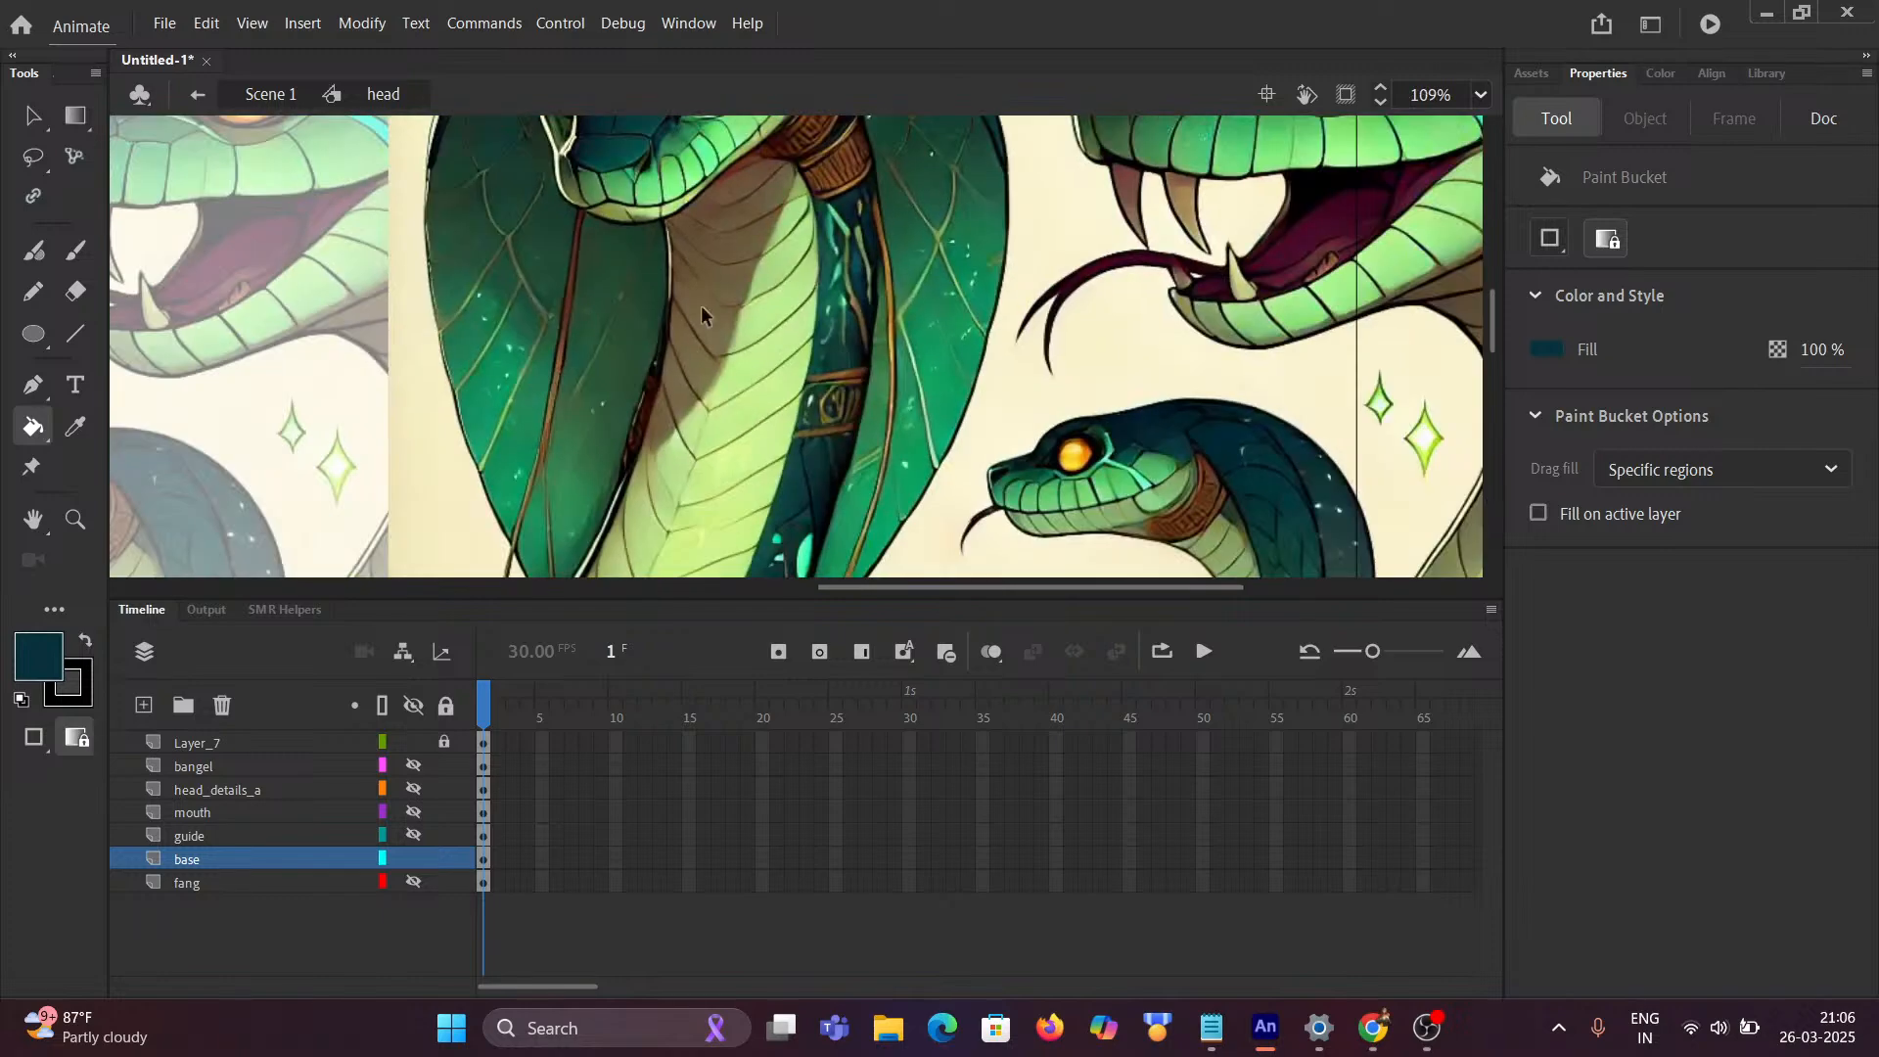
scroll(255, 343, left, 6)
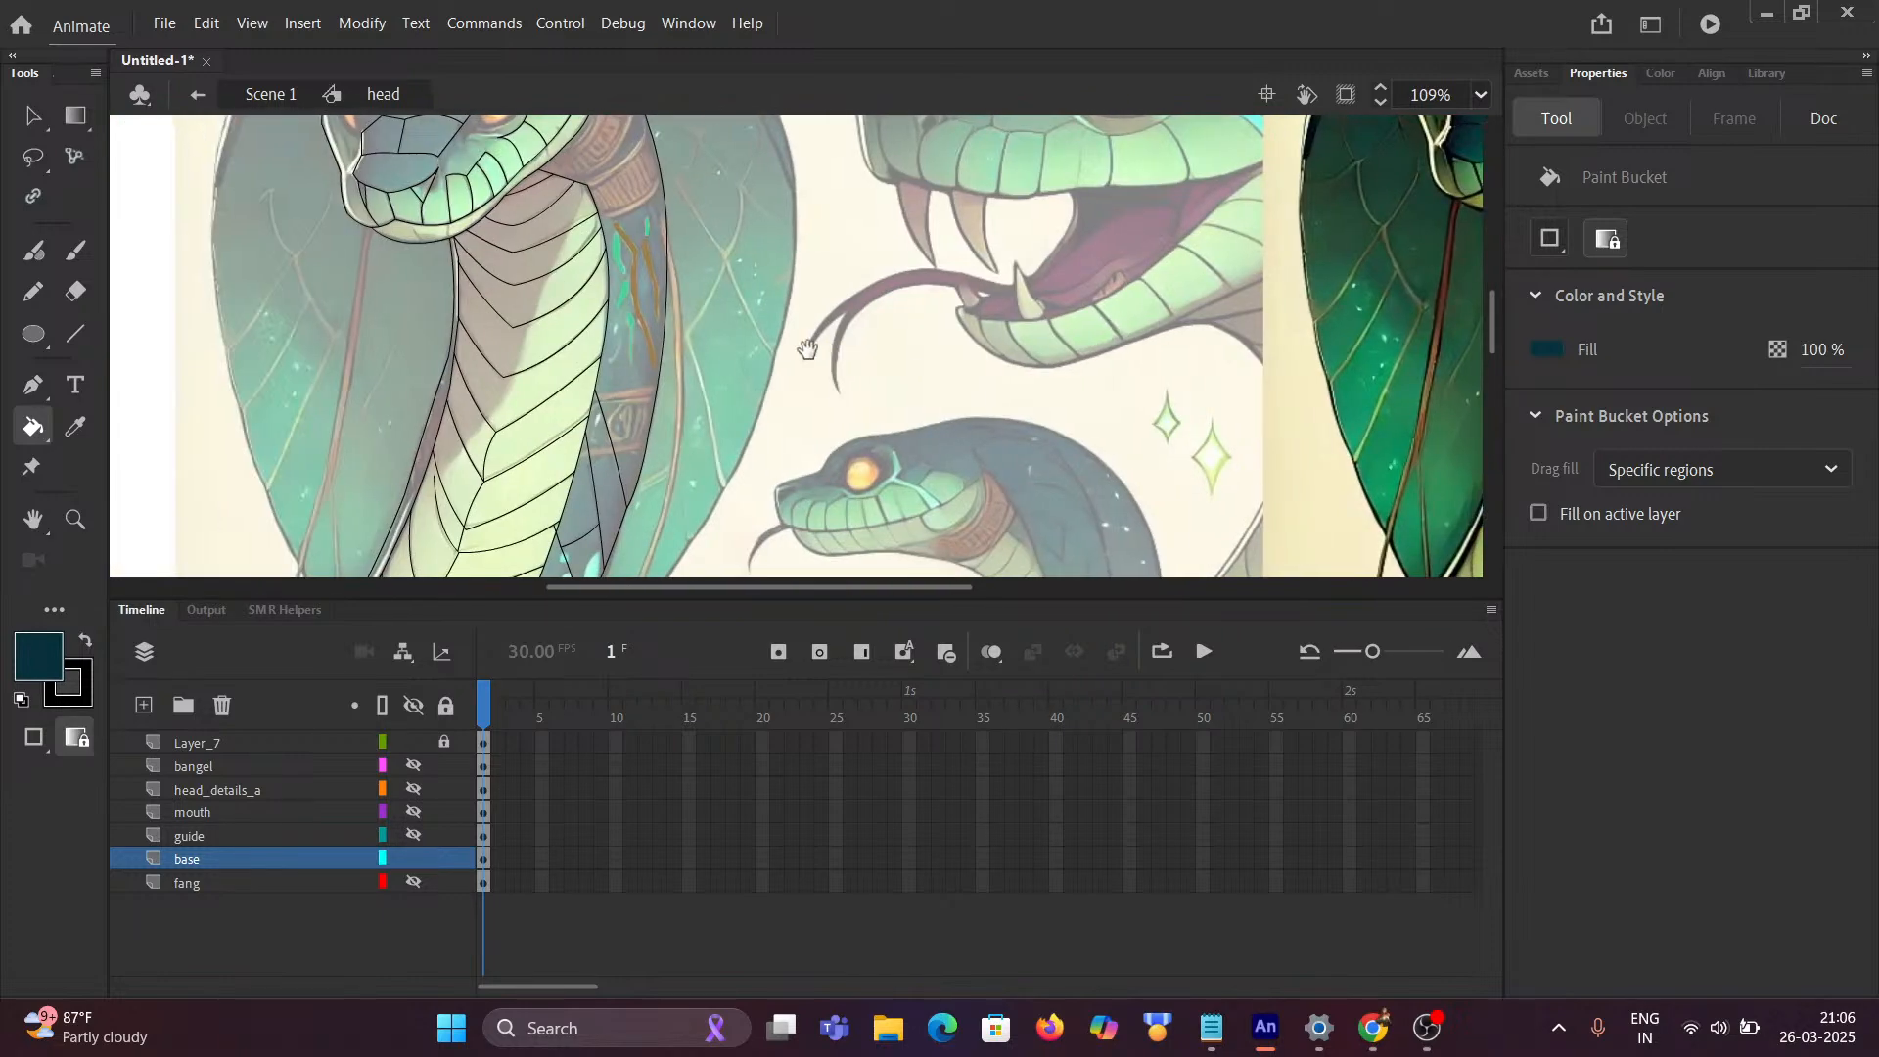
scroll(626, 350, up, 4)
scroll(634, 335, down, 2)
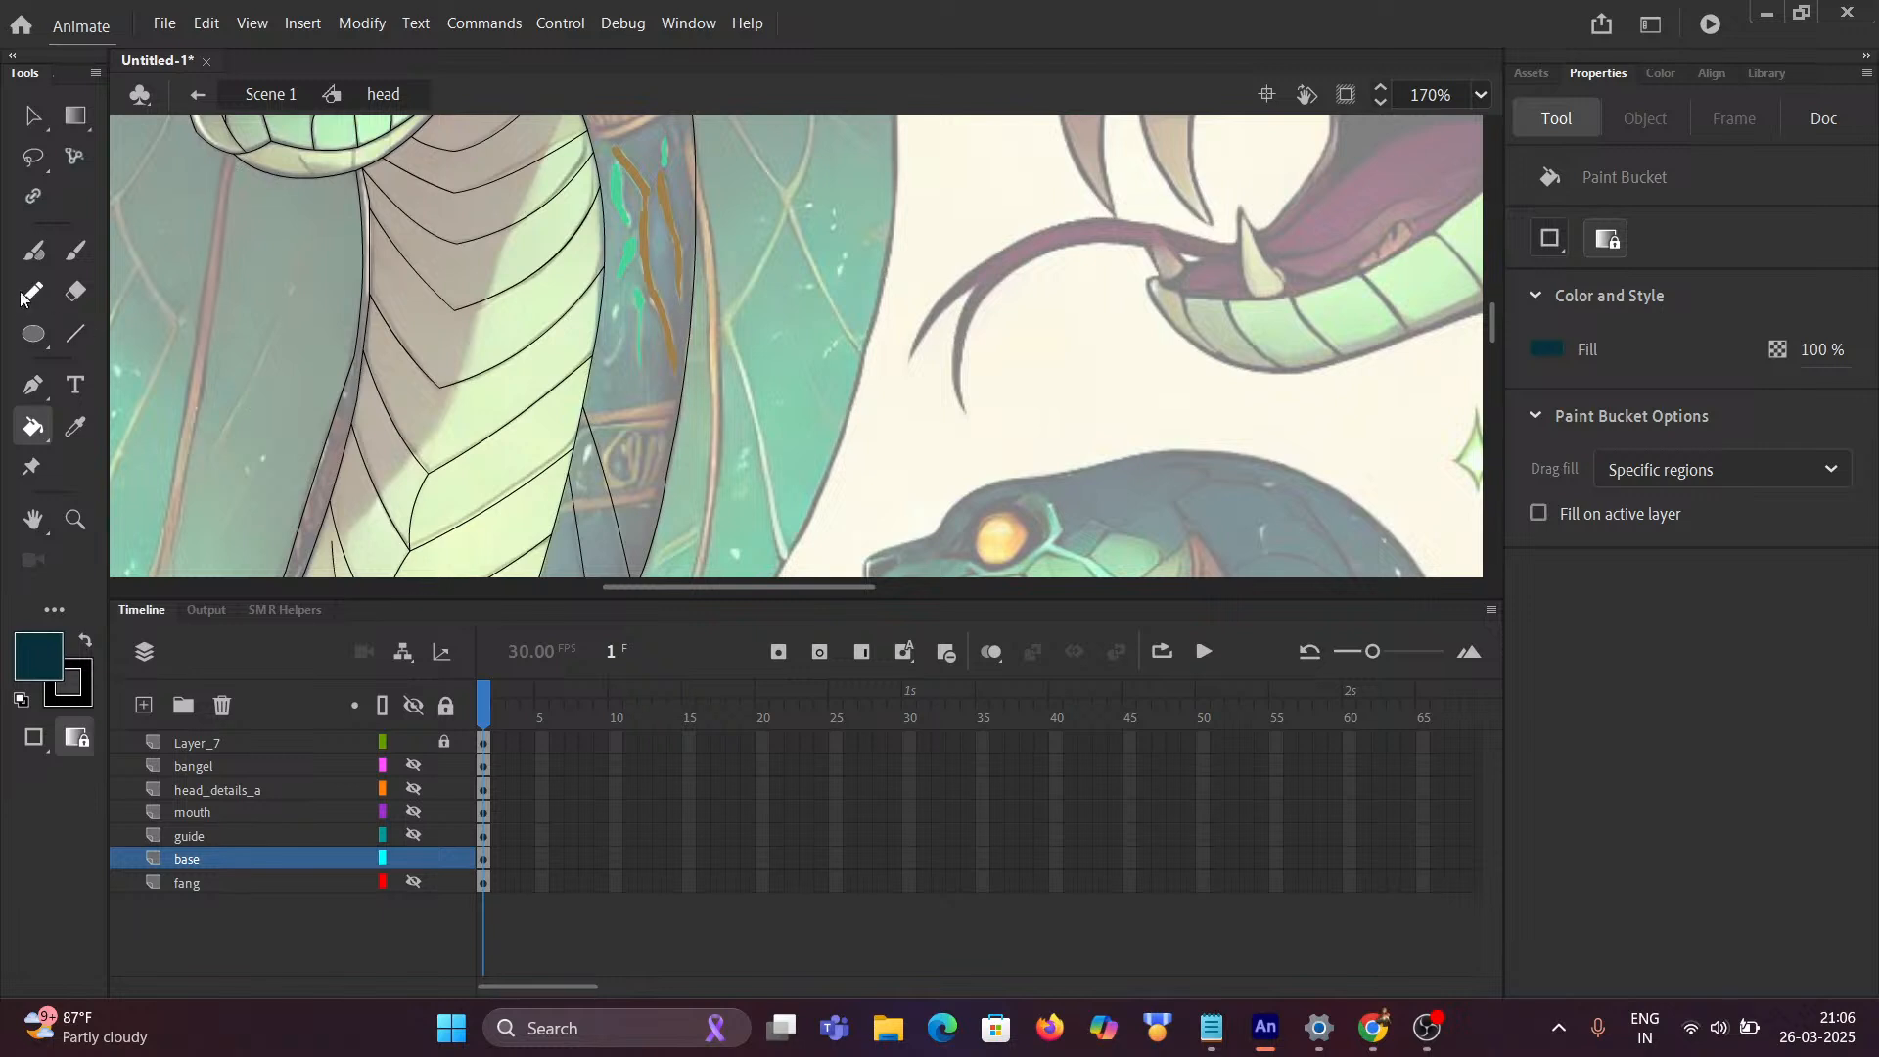
click(76, 252)
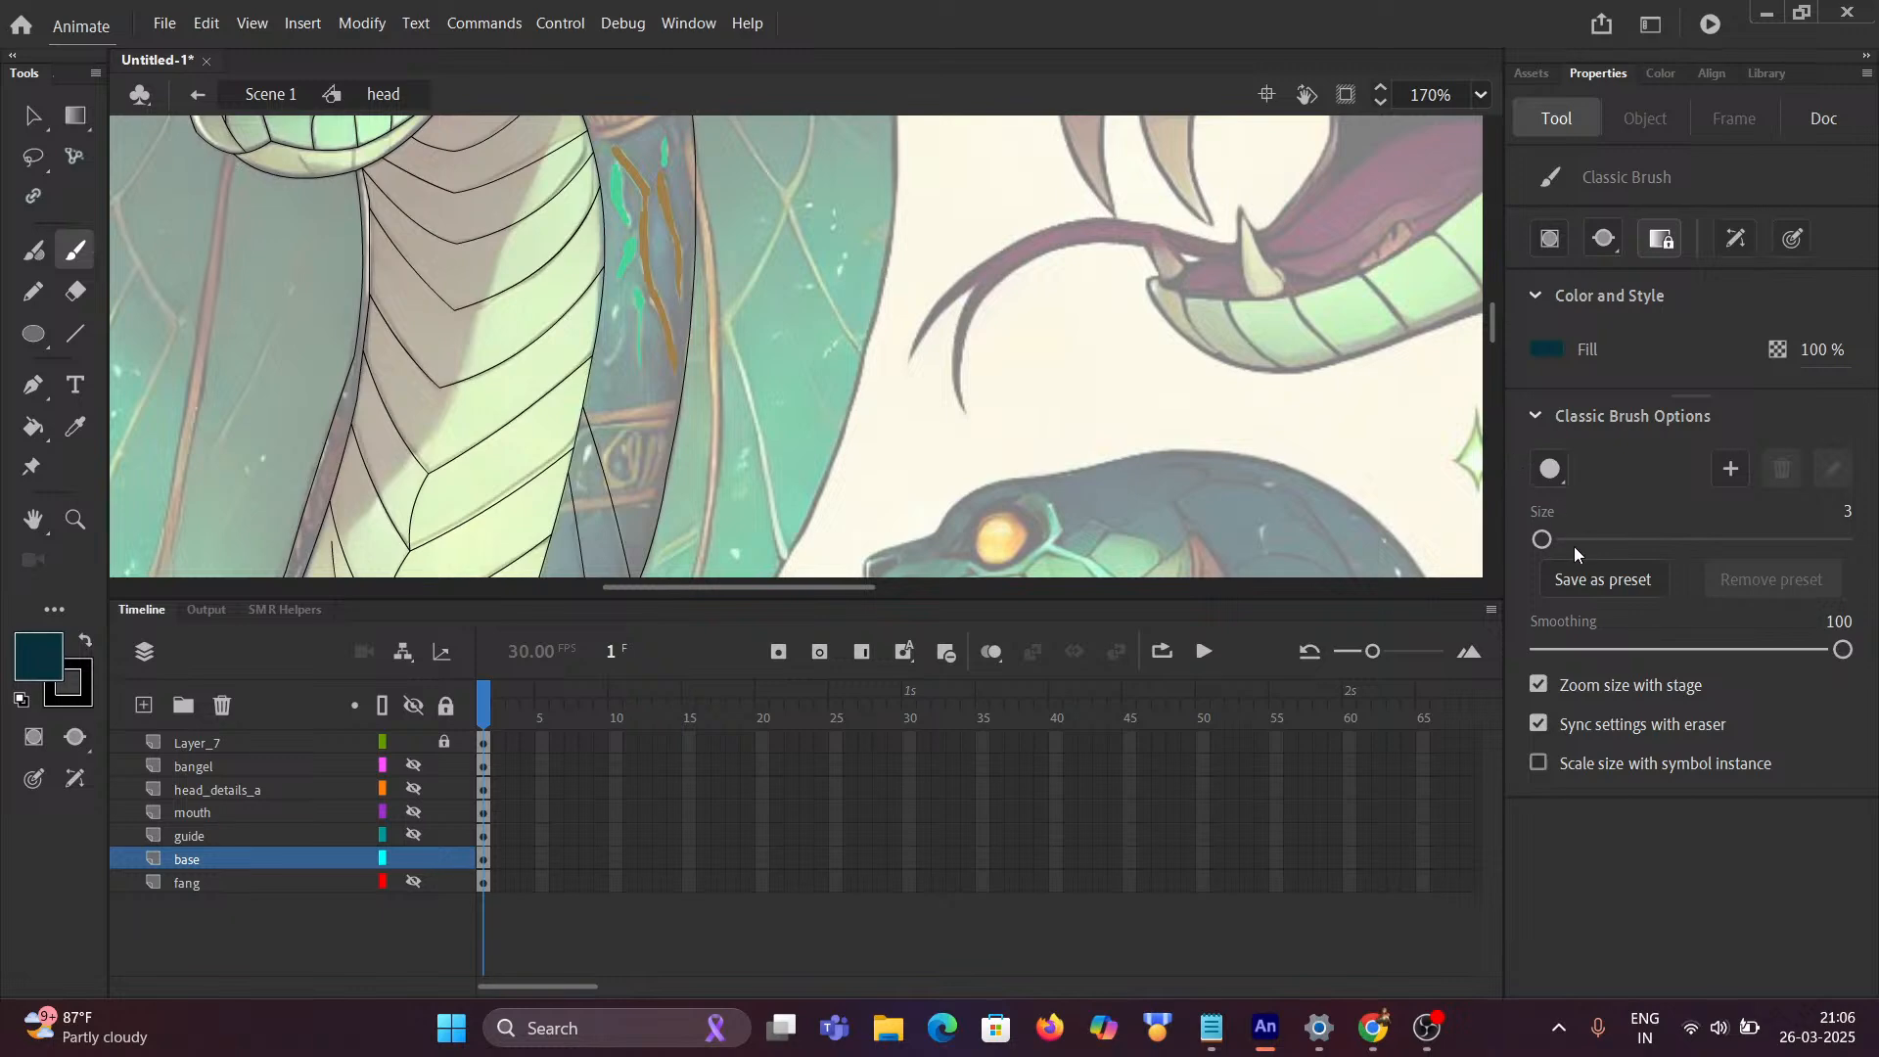
drag(1556, 541, 1567, 544)
Step: Sample the dark teal from the neck just below the lower ornamental band in the full-colour reference
scroll(818, 333, down, 3)
scroll(1334, 272, up, 3)
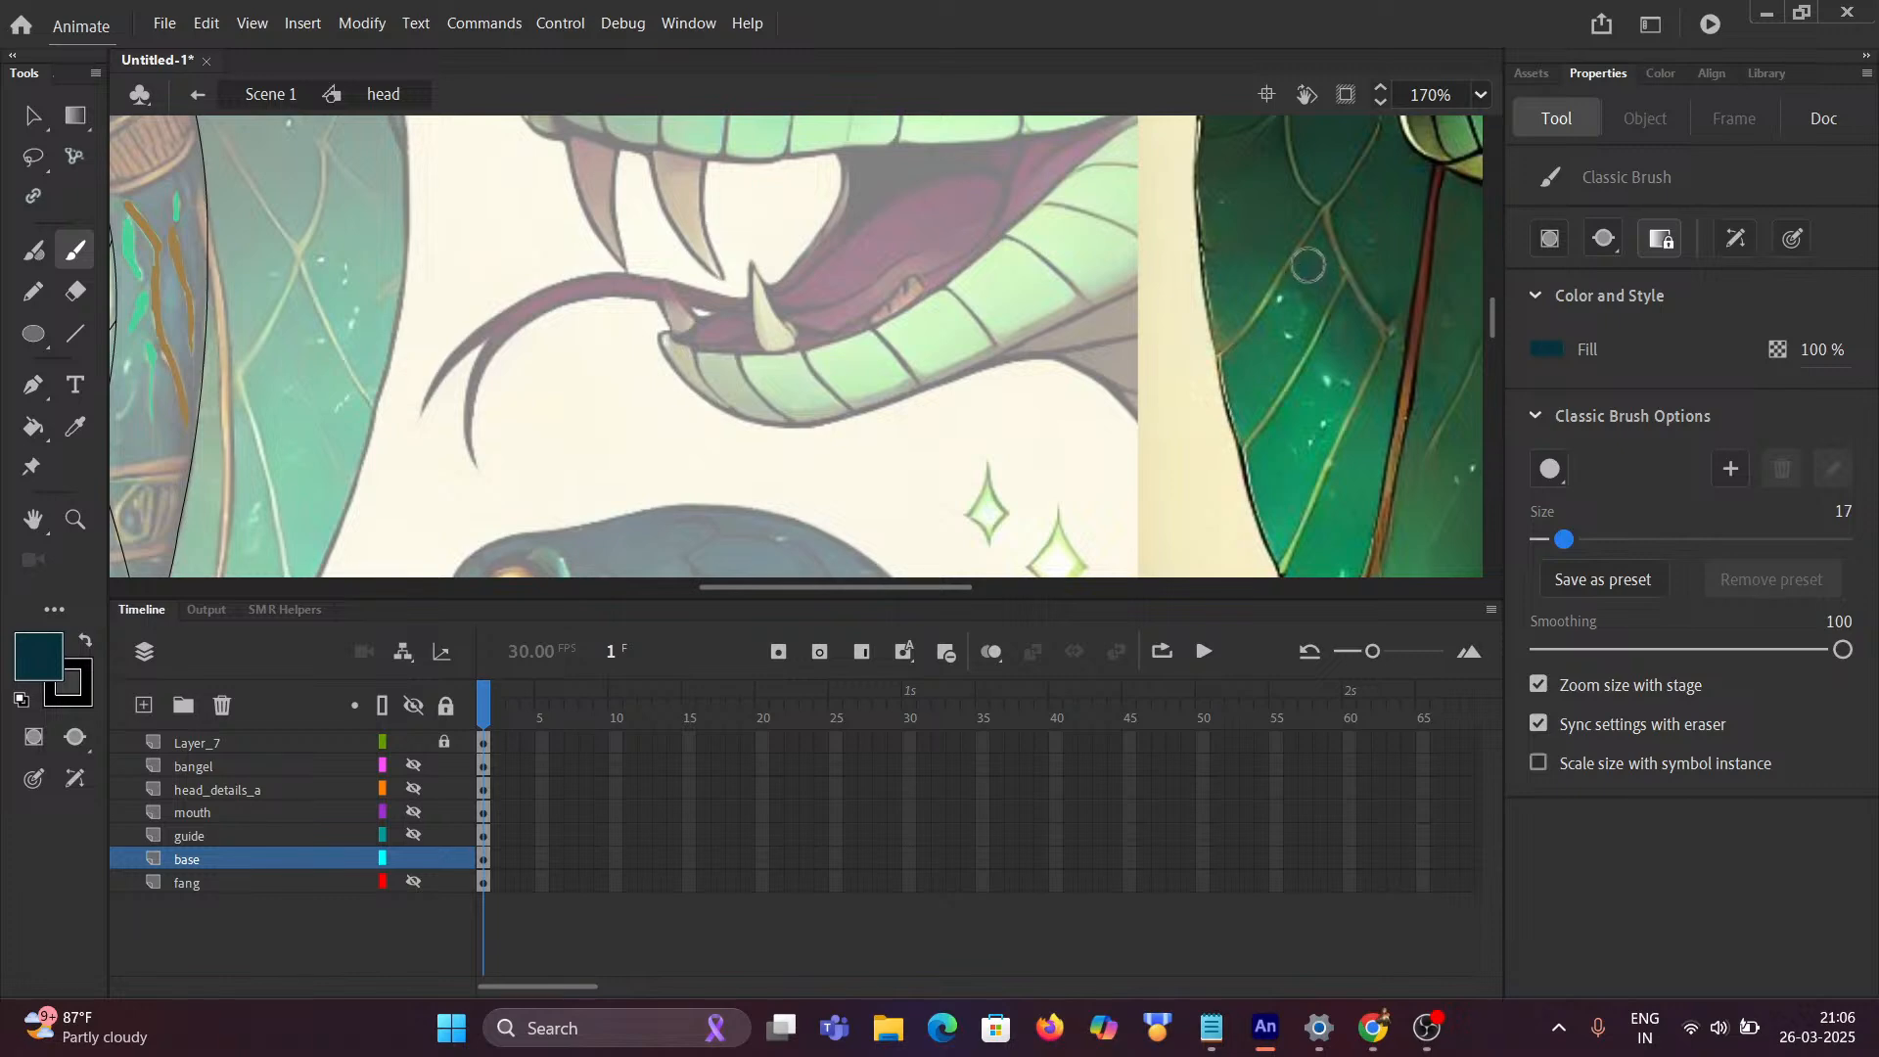
drag(1323, 263, 614, 270)
scroll(1000, 243, up, 3)
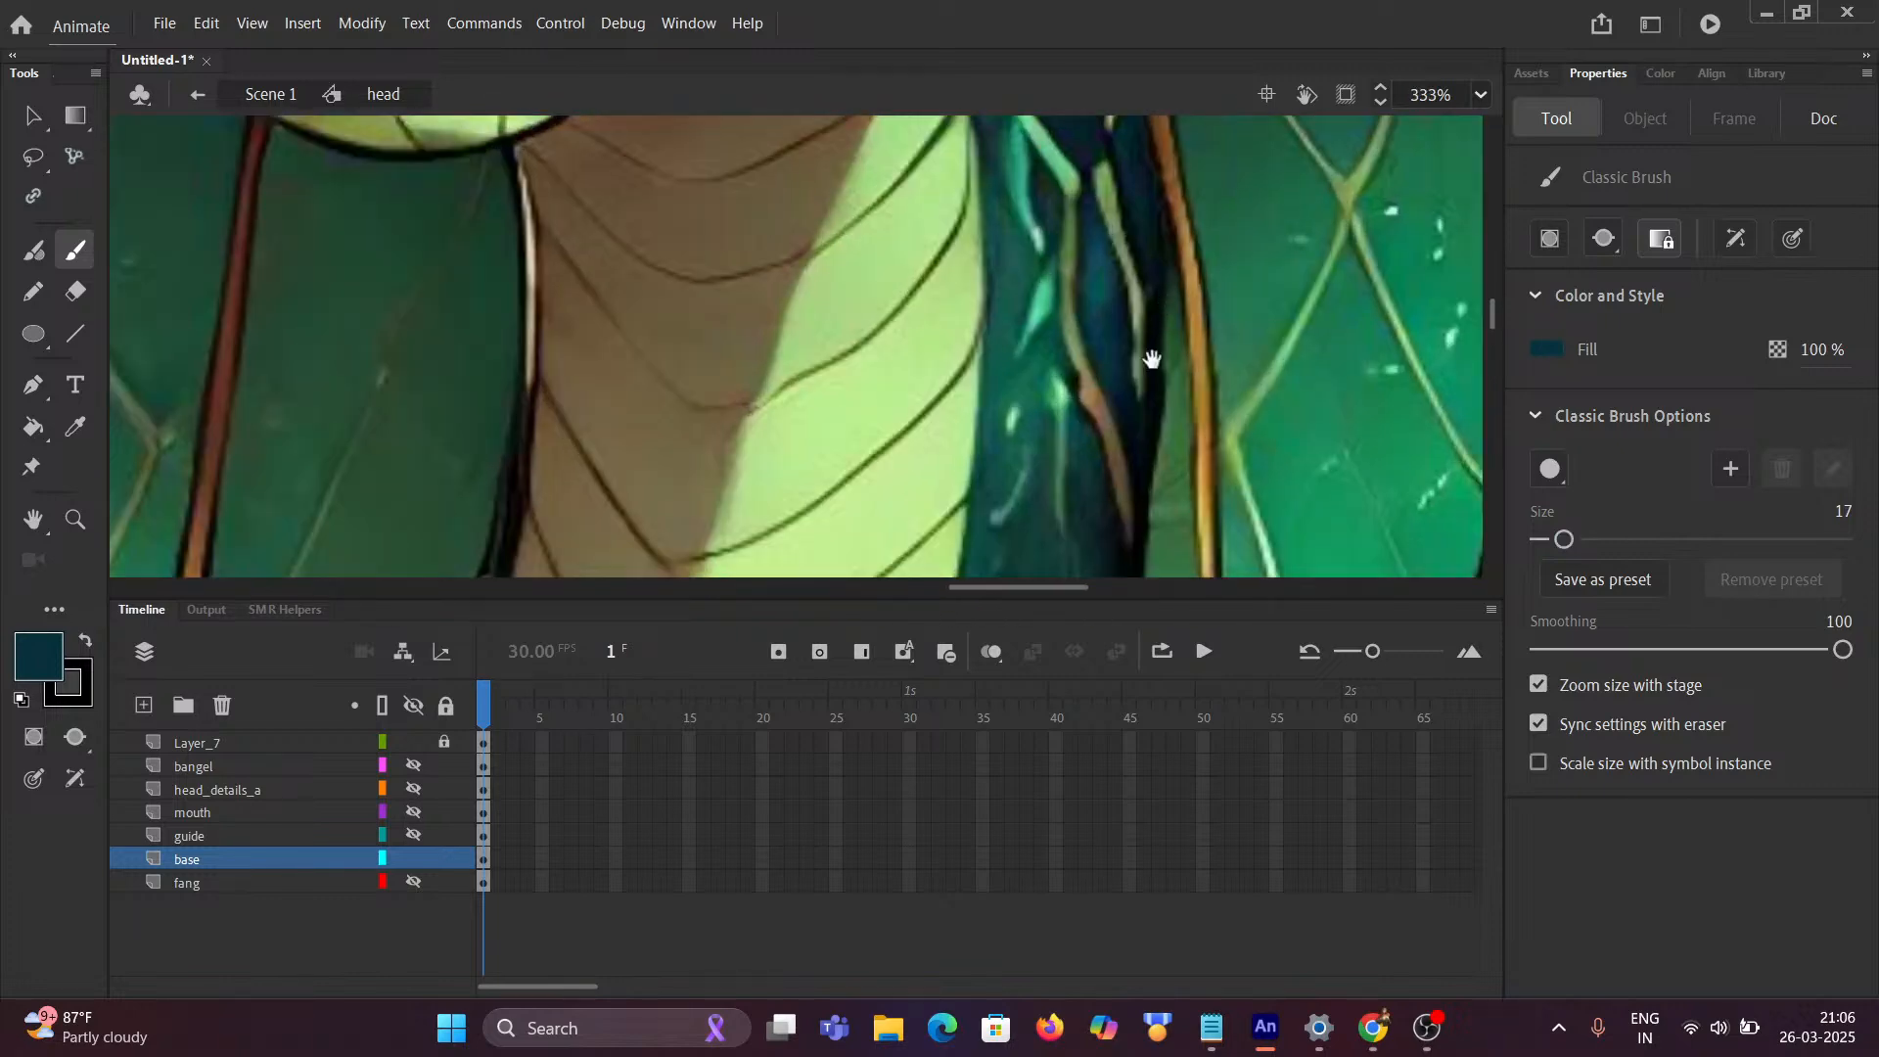
drag(1151, 359, 827, 281)
scroll(827, 281, up, 2)
scroll(828, 323, down, 5)
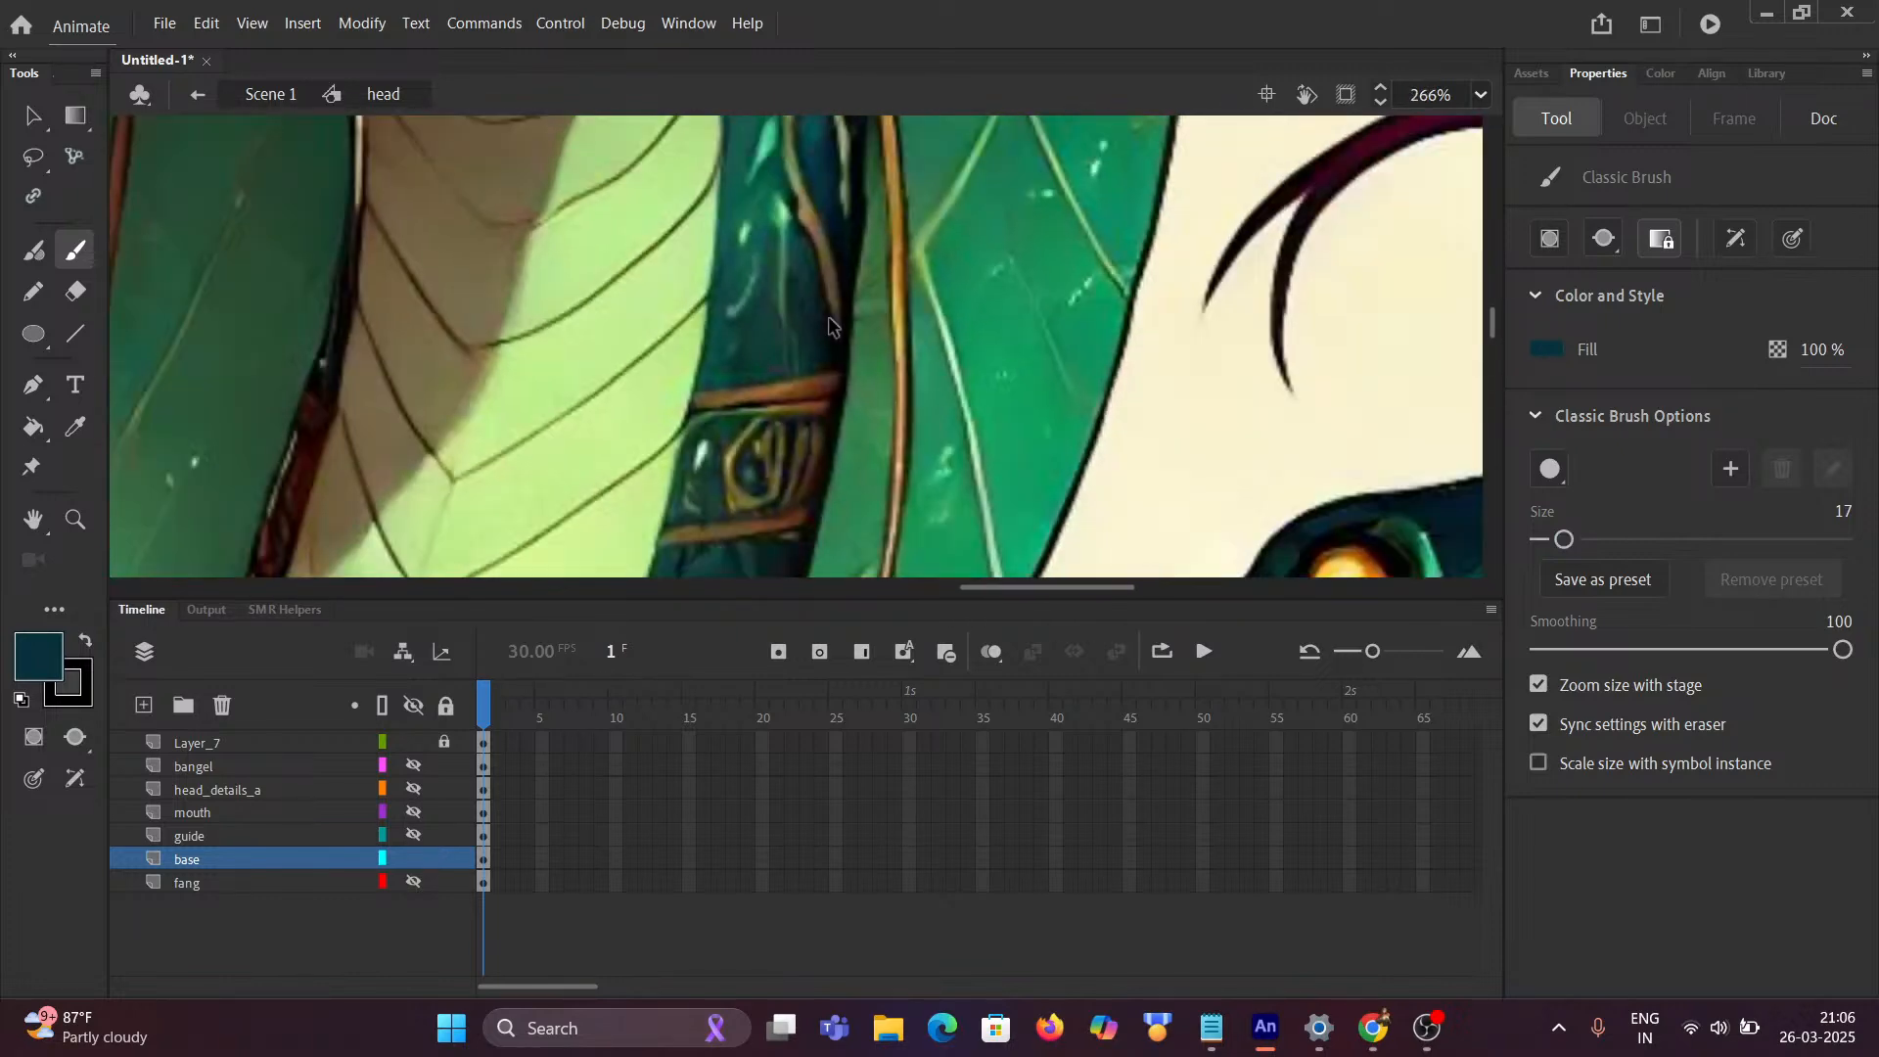
scroll(826, 321, up, 1)
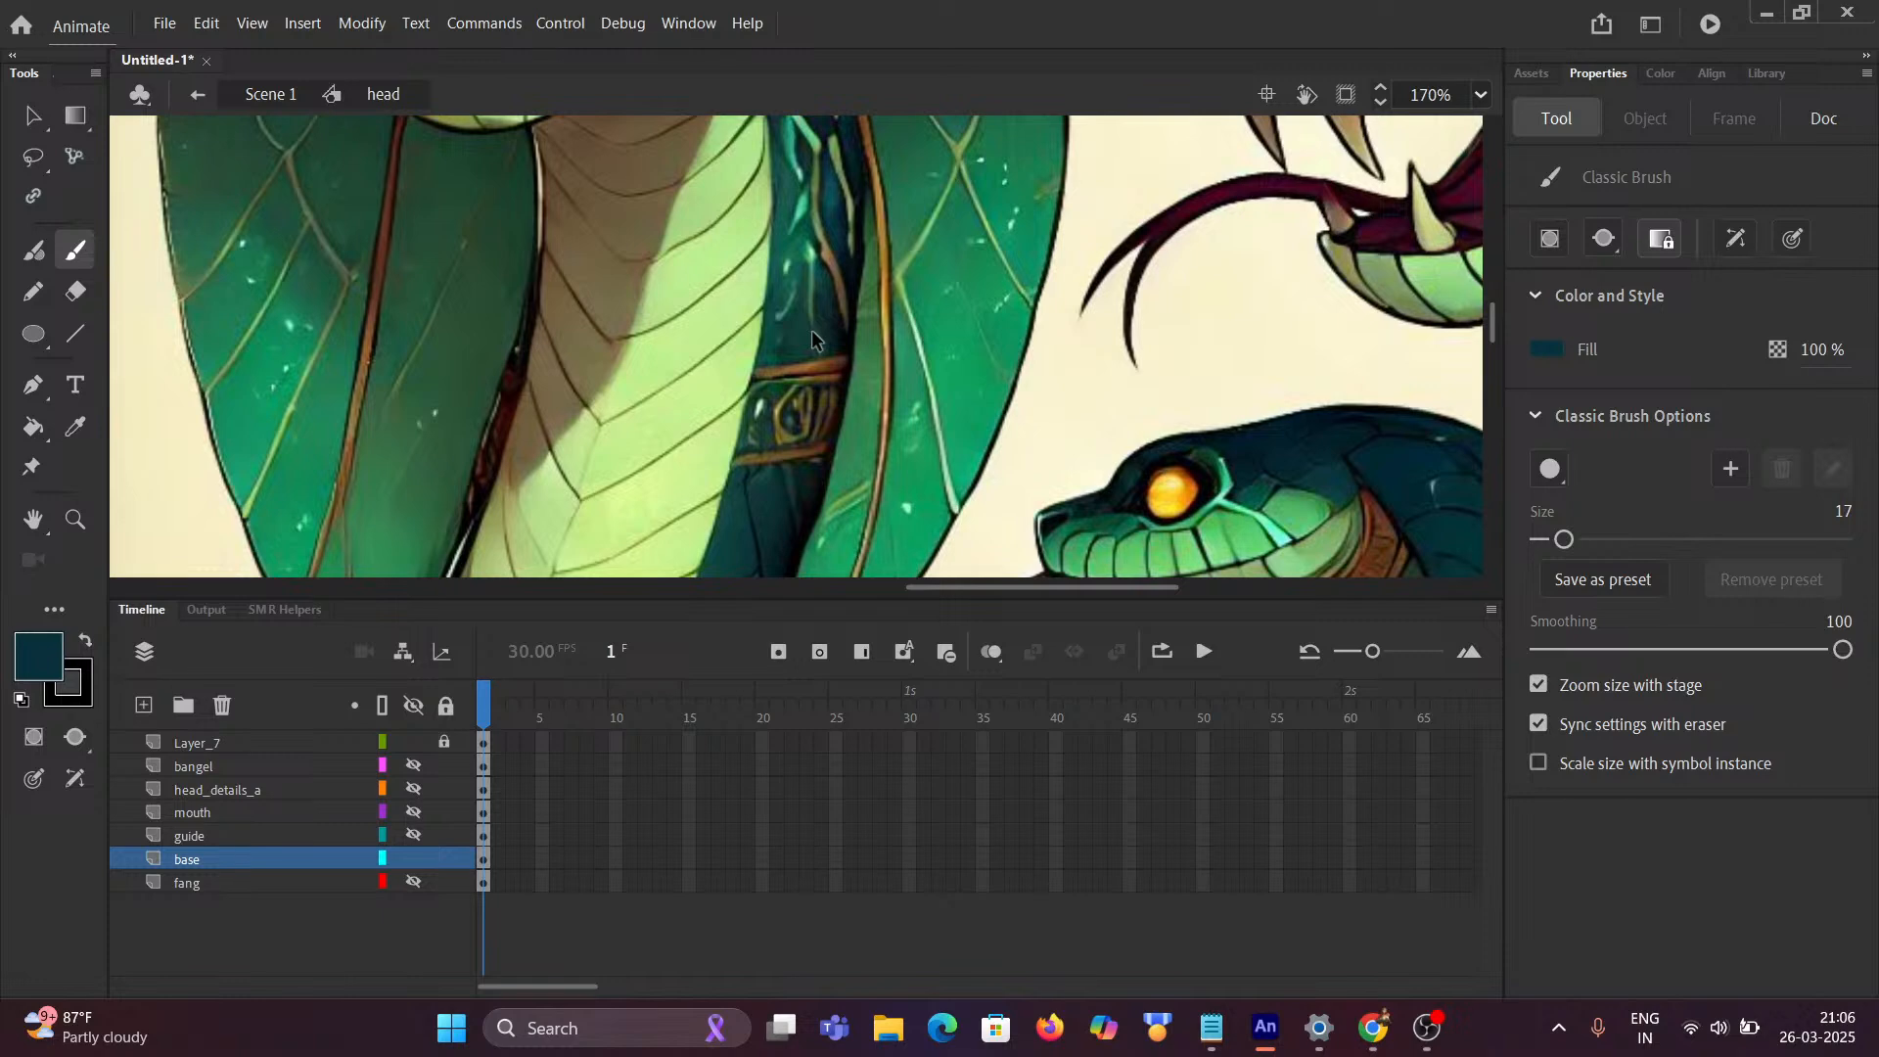
scroll(812, 331, down, 2)
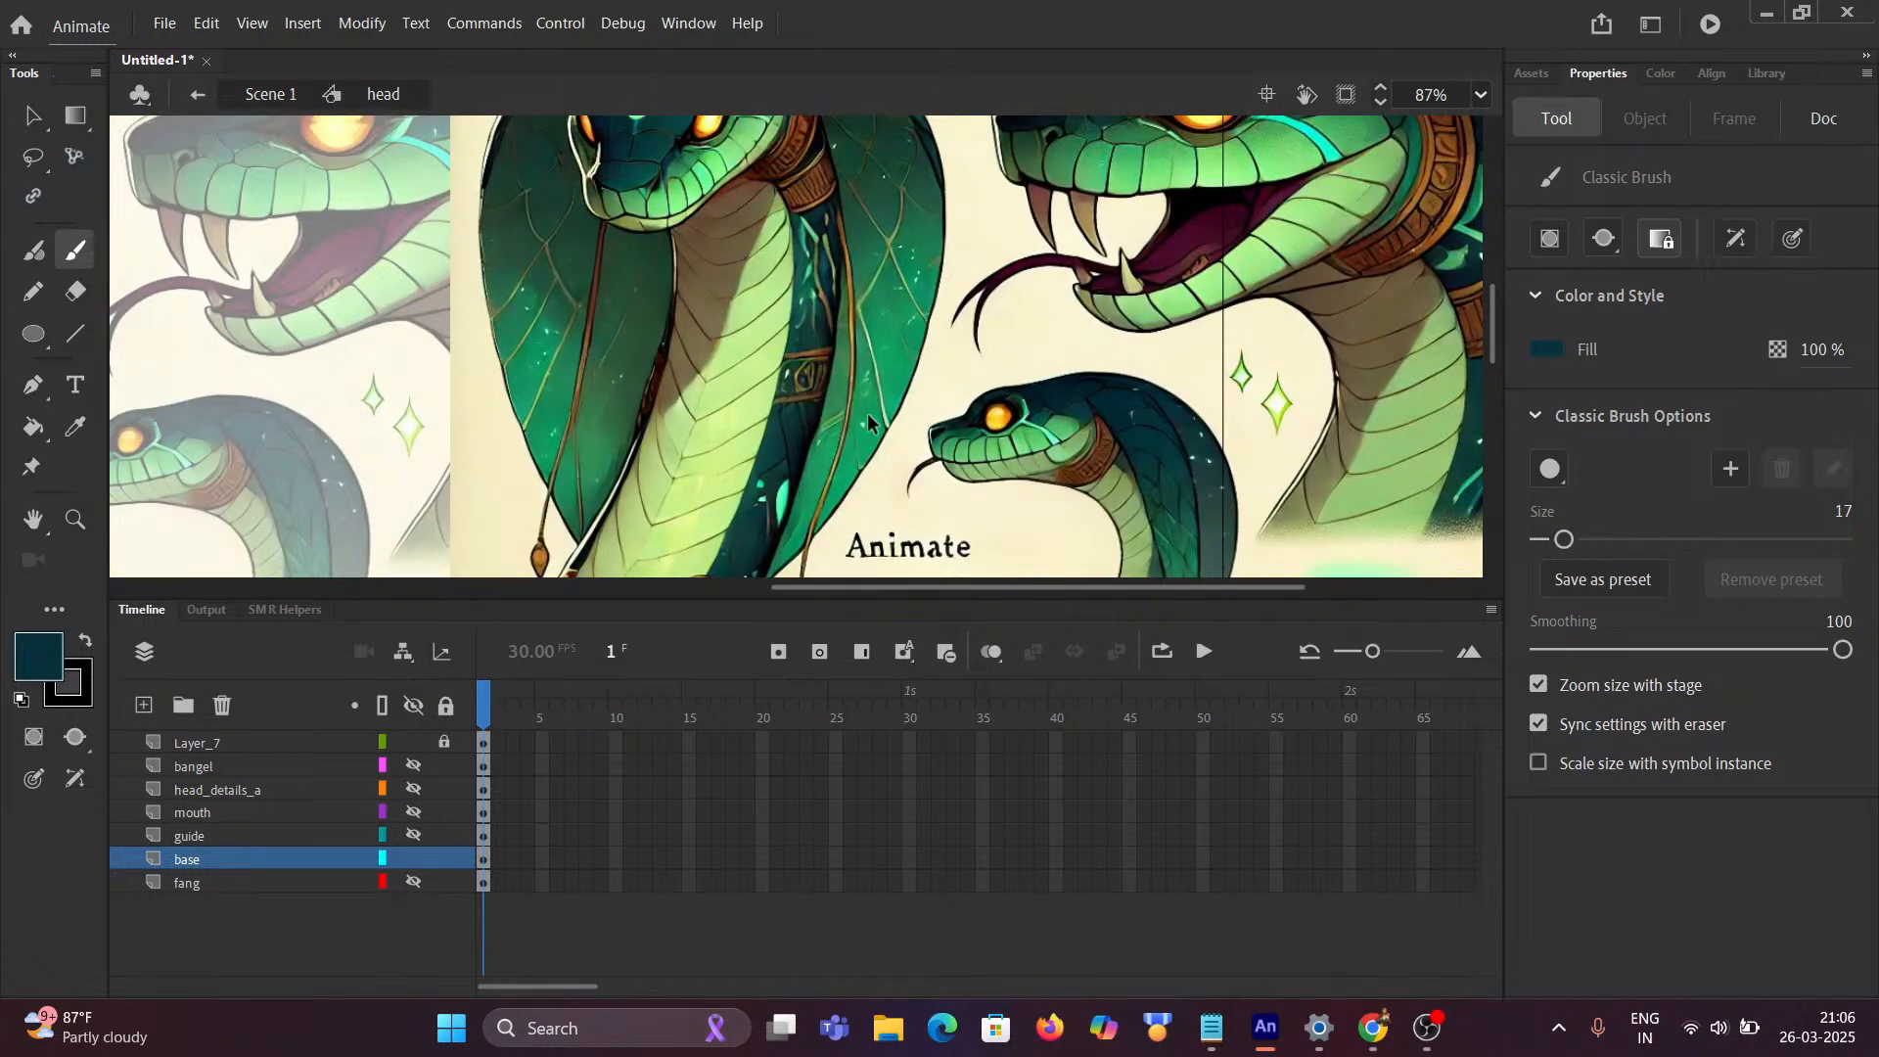
scroll(802, 435, up, 4)
scroll(619, 466, up, 4)
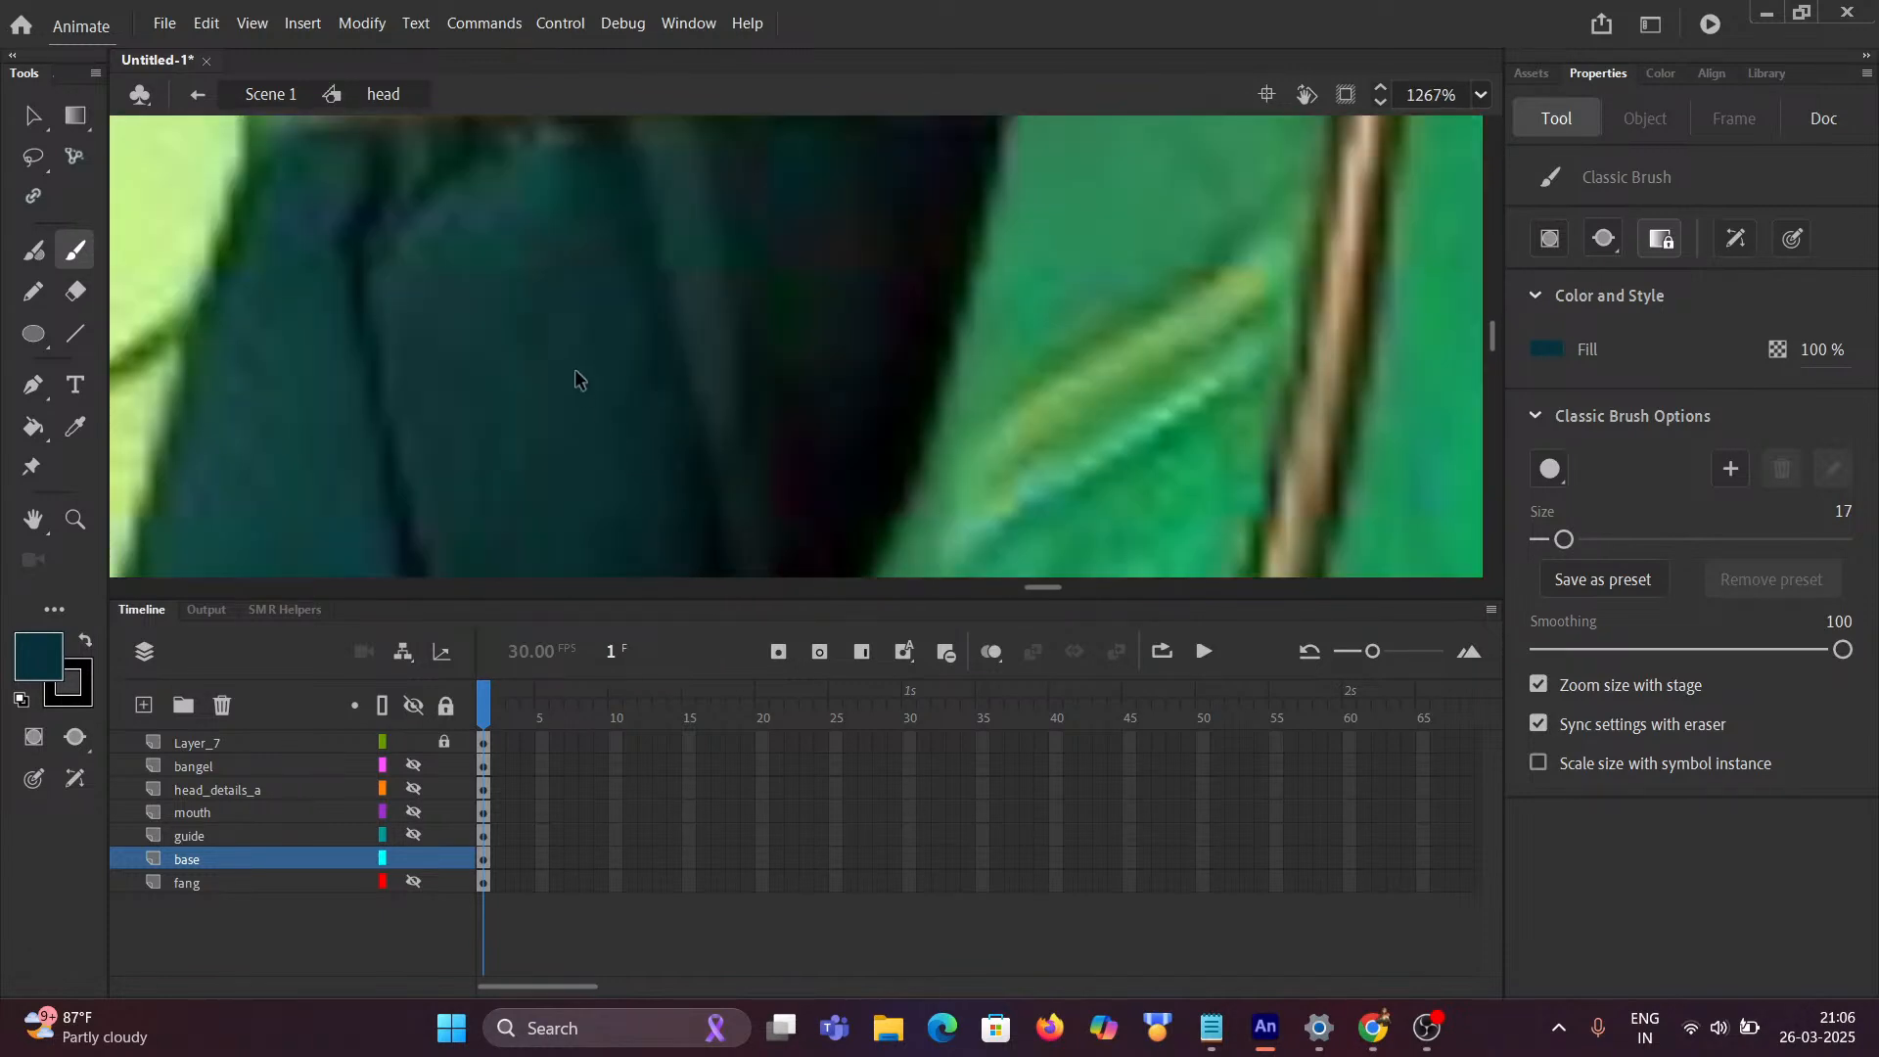
scroll(579, 380, down, 6)
scroll(580, 379, up, 3)
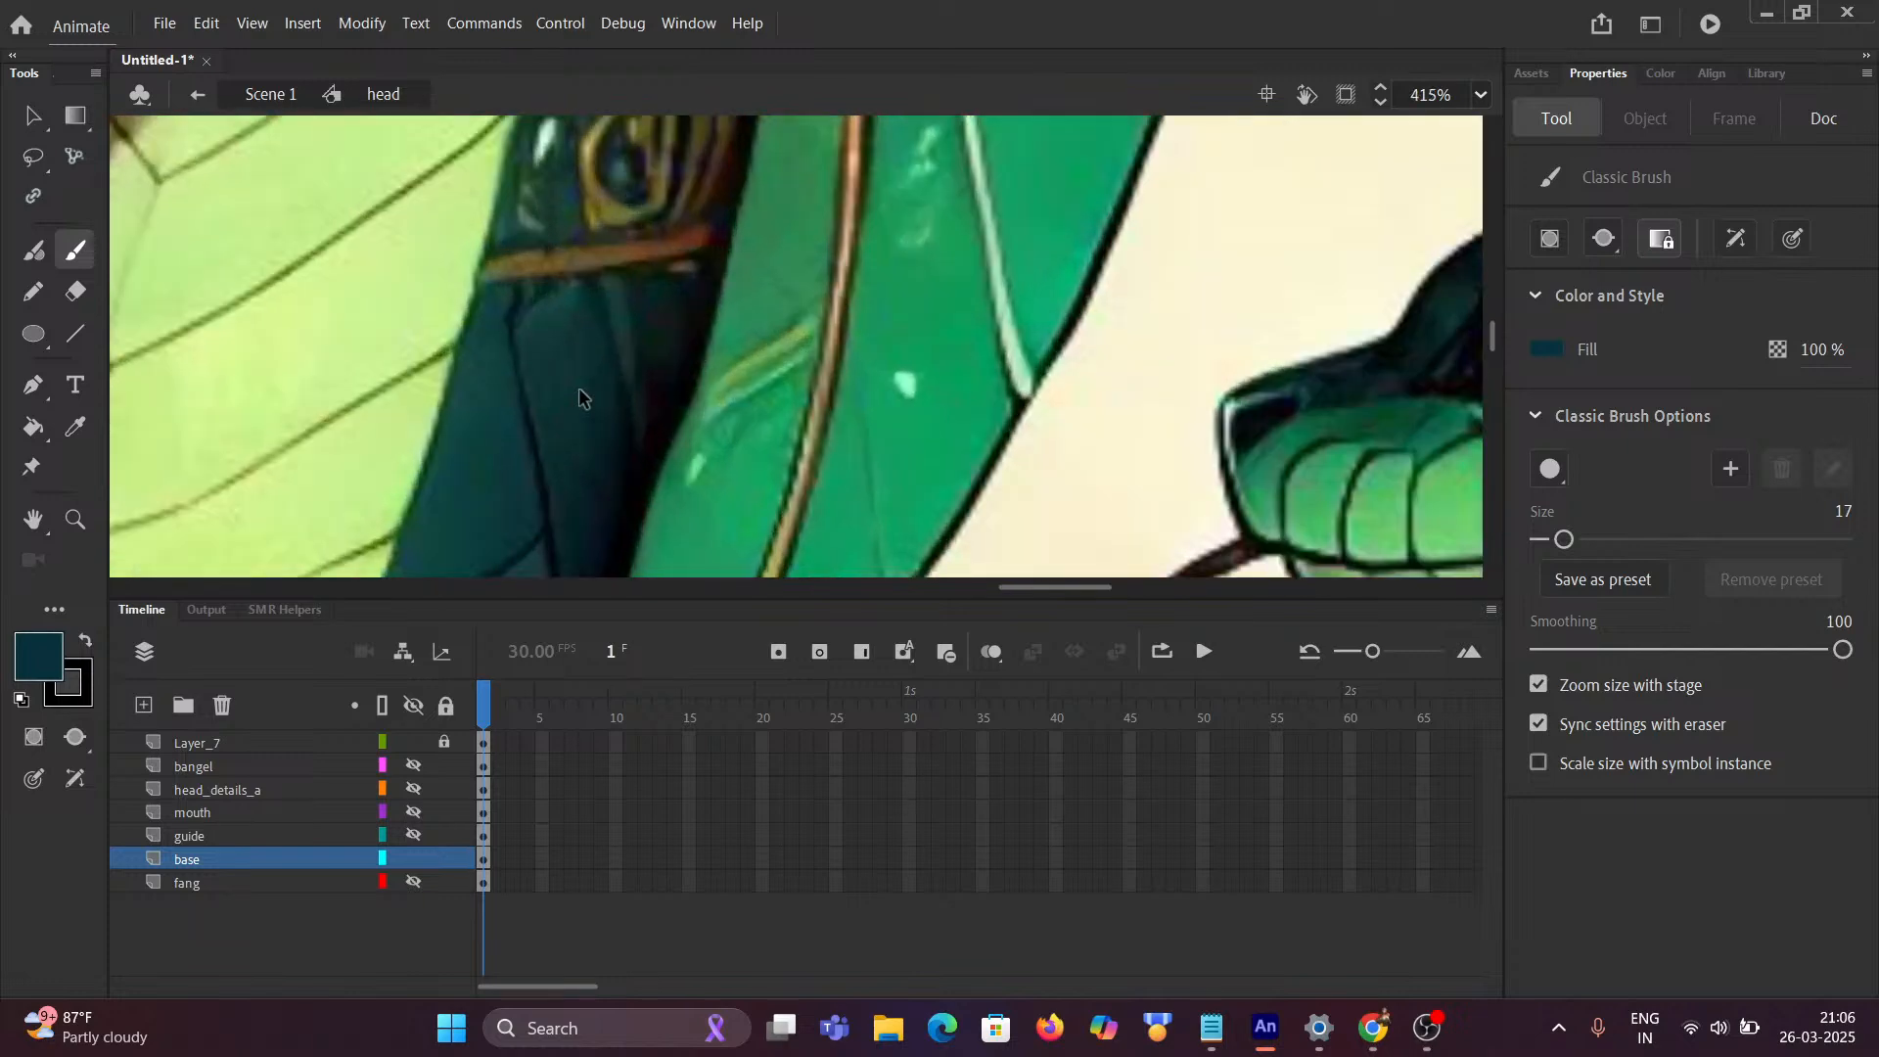
key(i)
click(594, 381)
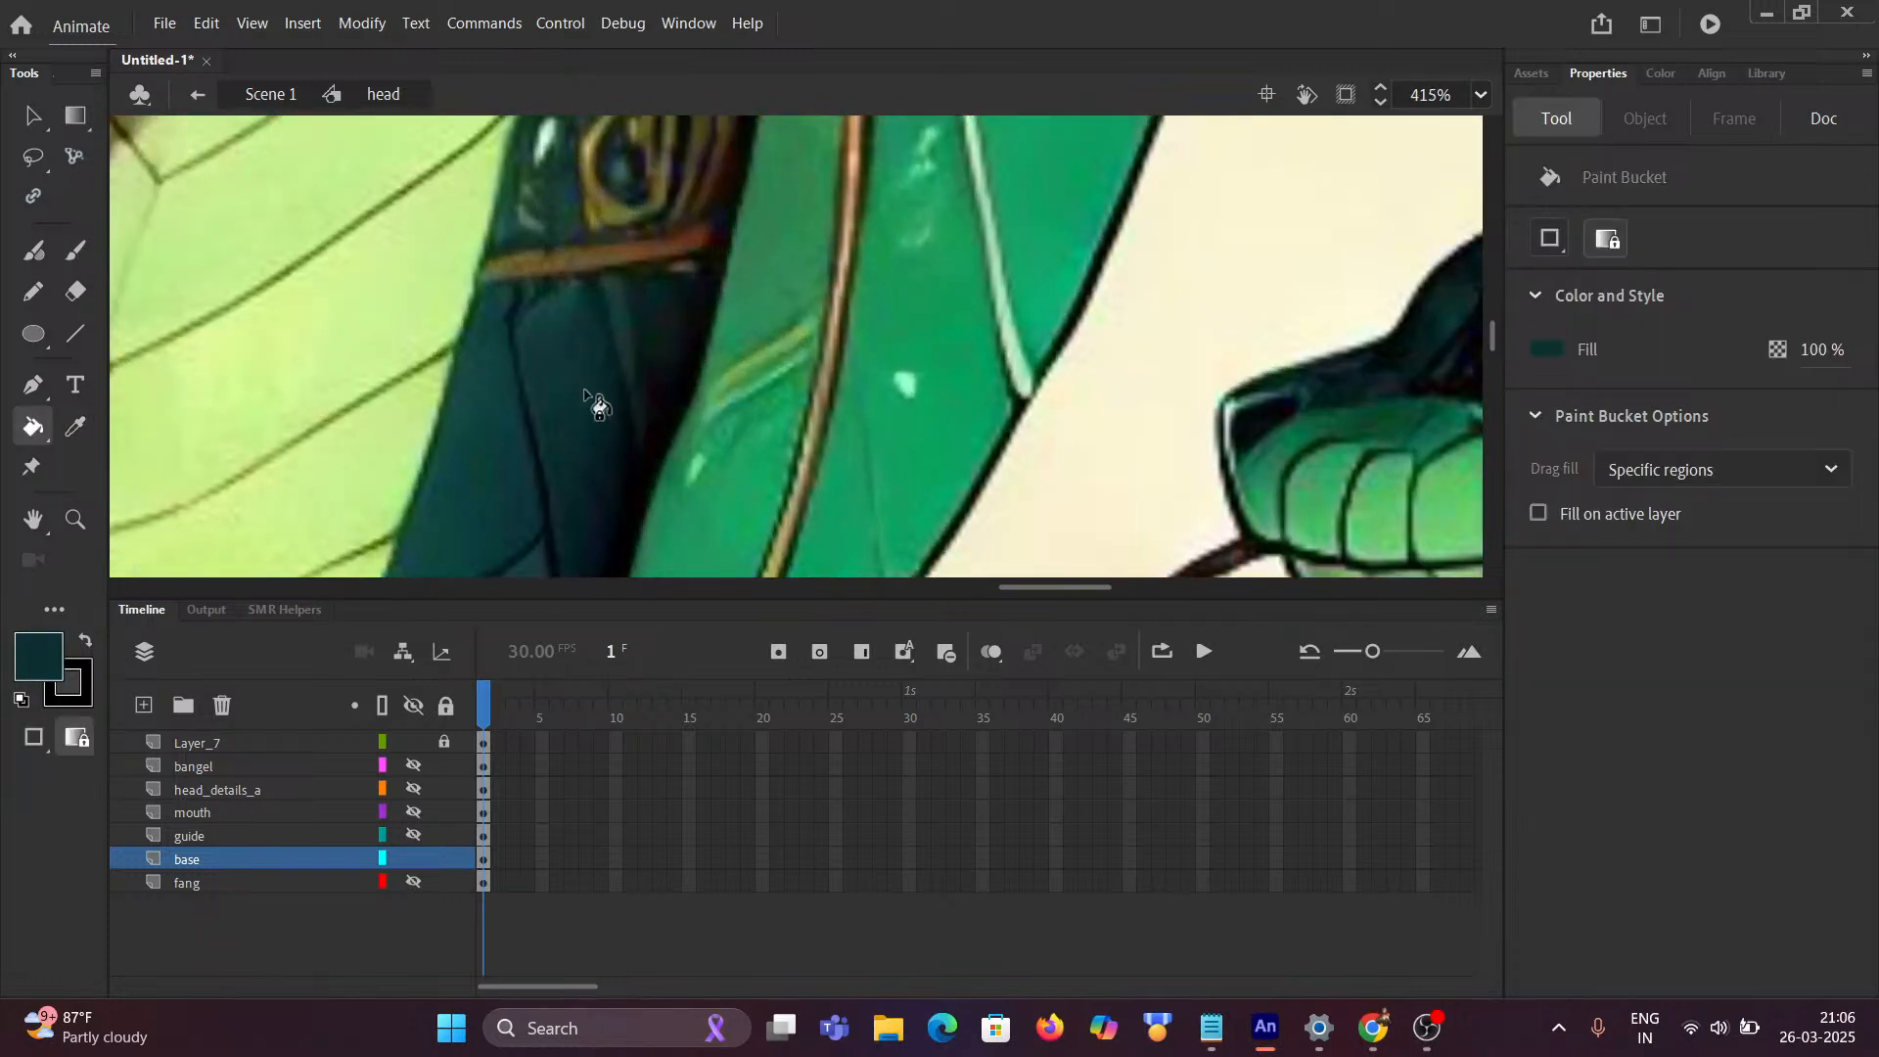
Step: Try Classic Brush strokes of dark teal behind the lower green and brown markings on the traced neck, then undo them
scroll(594, 404, down, 7)
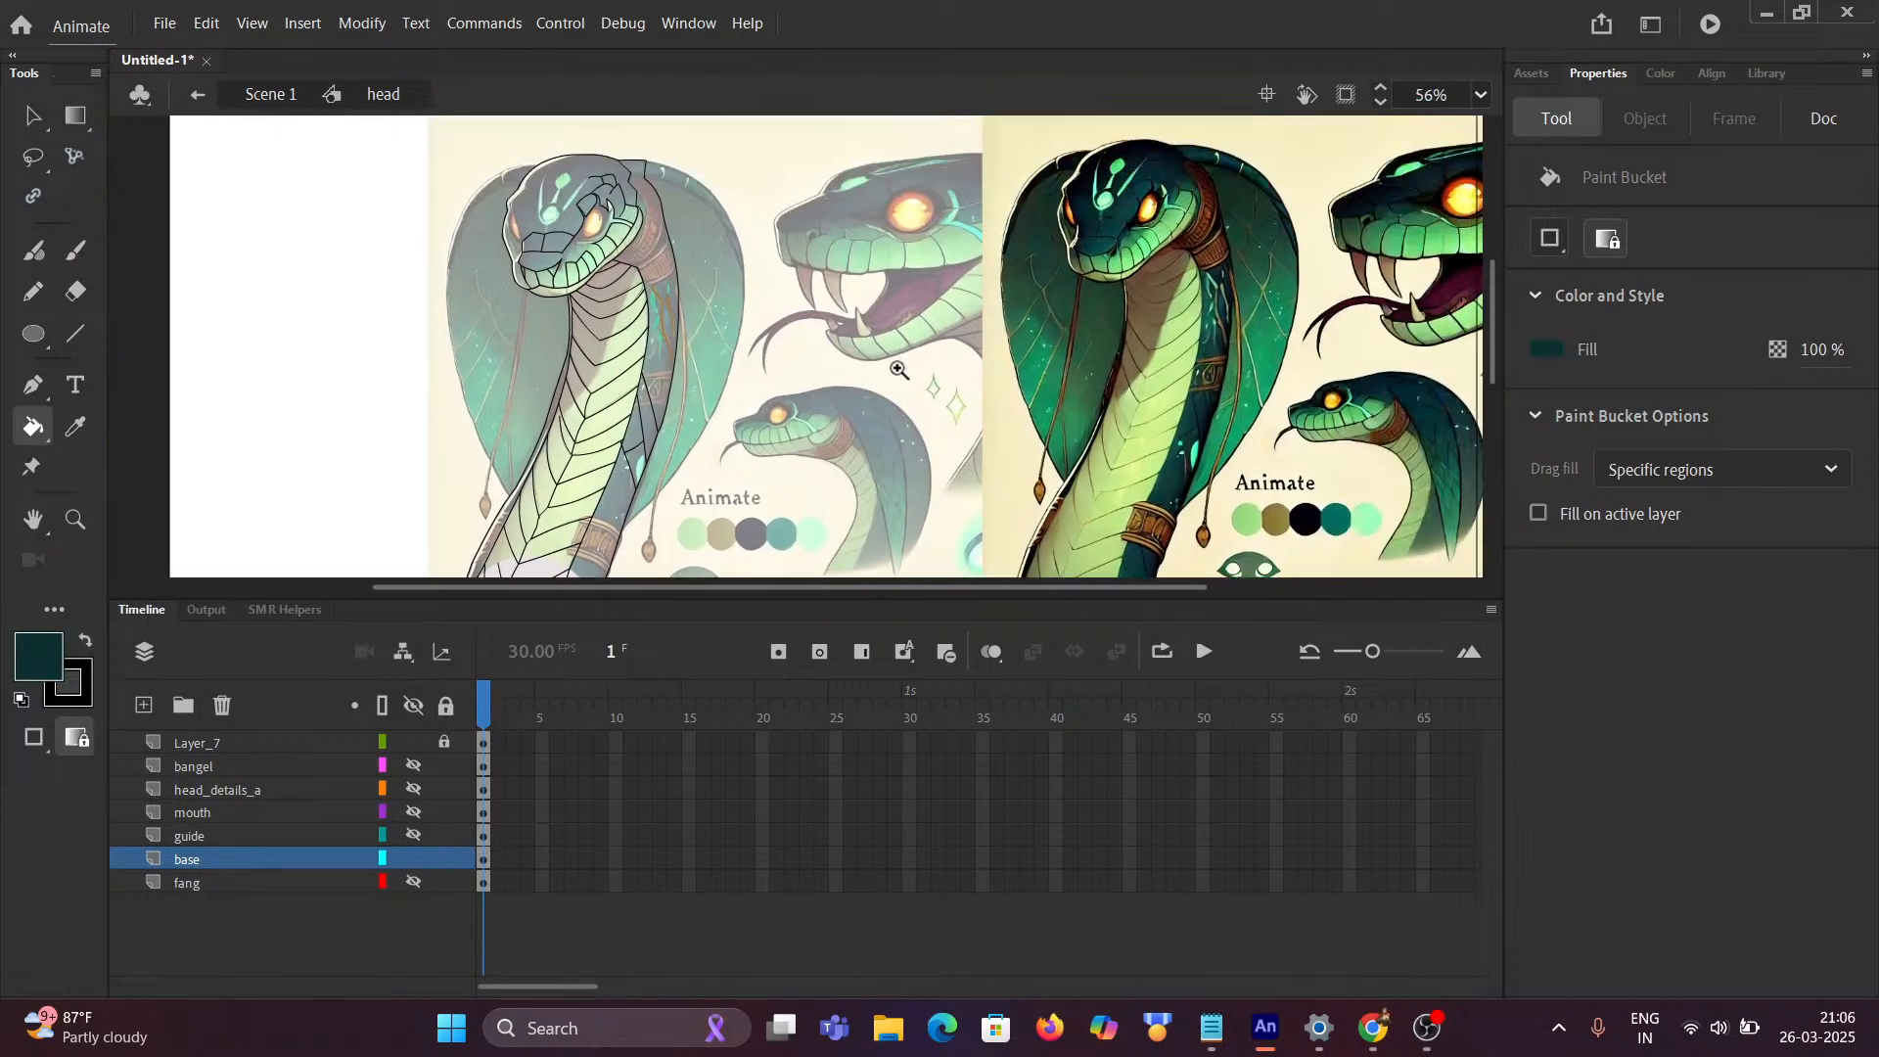
scroll(692, 333, up, 4)
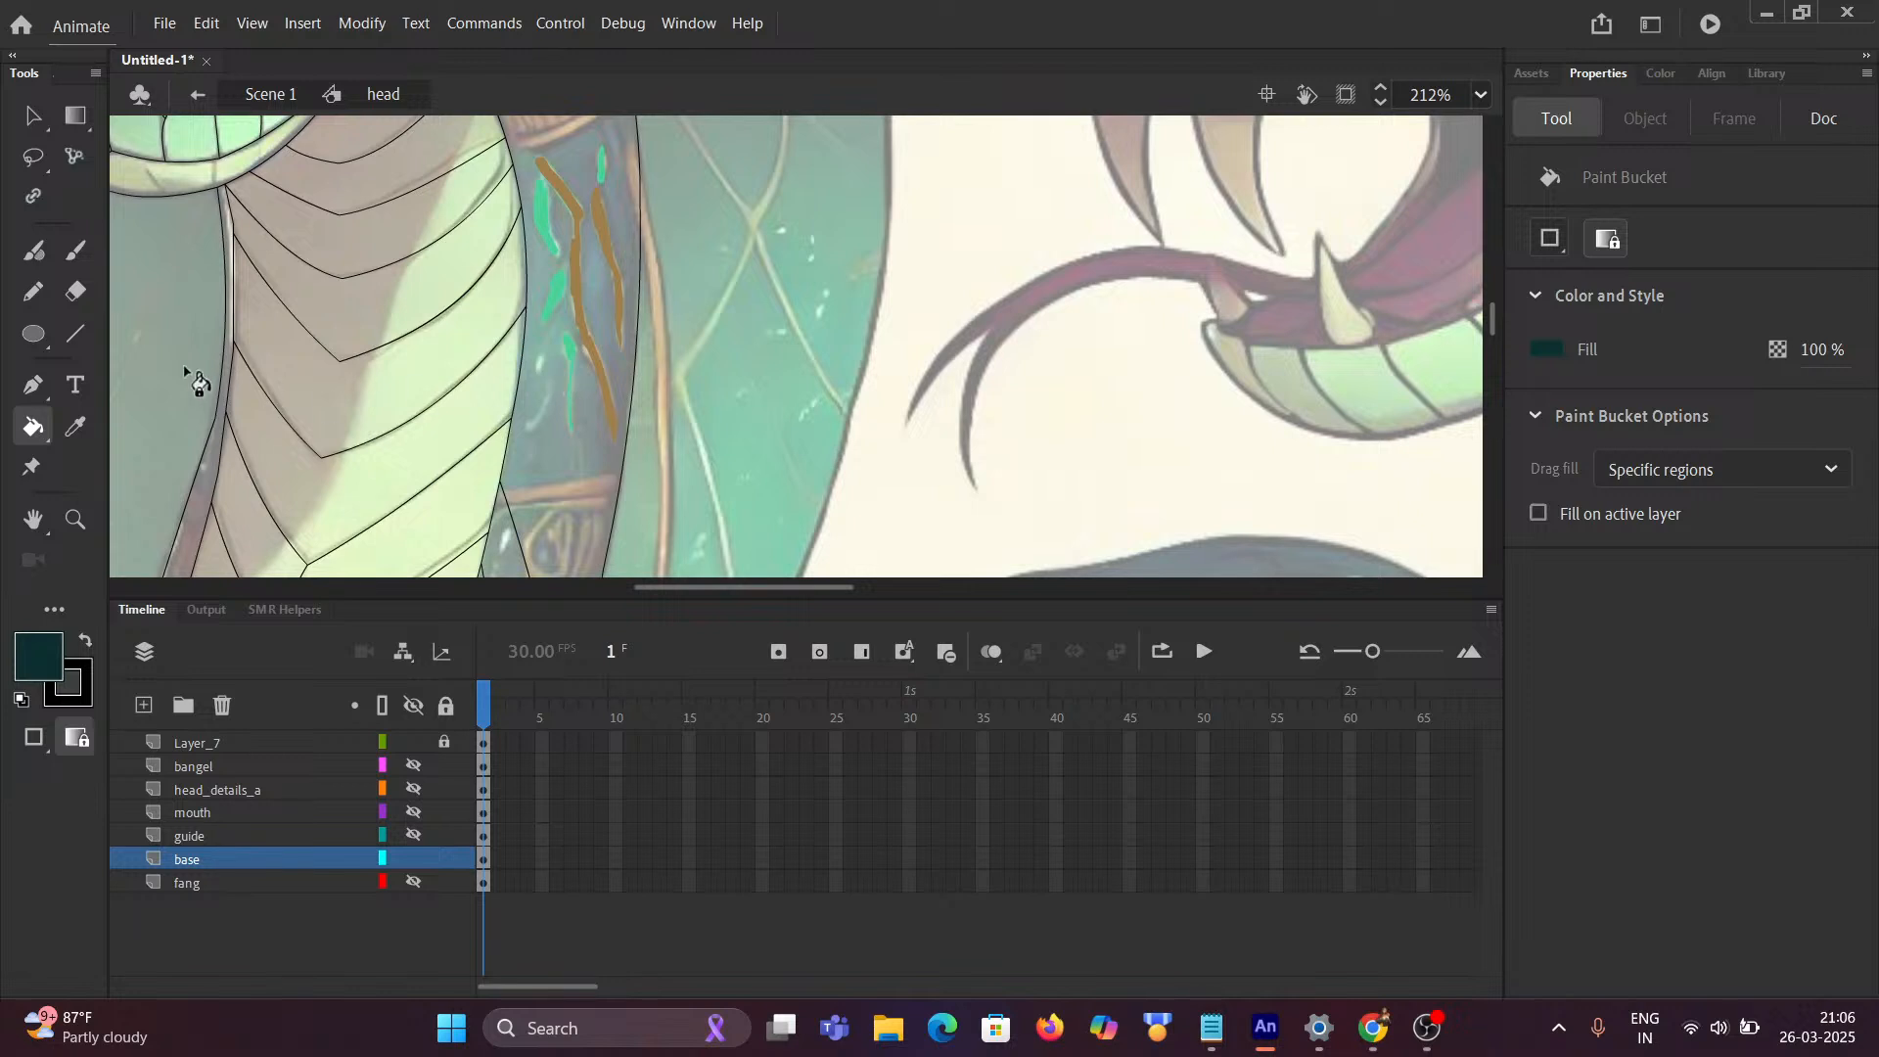
click(76, 250)
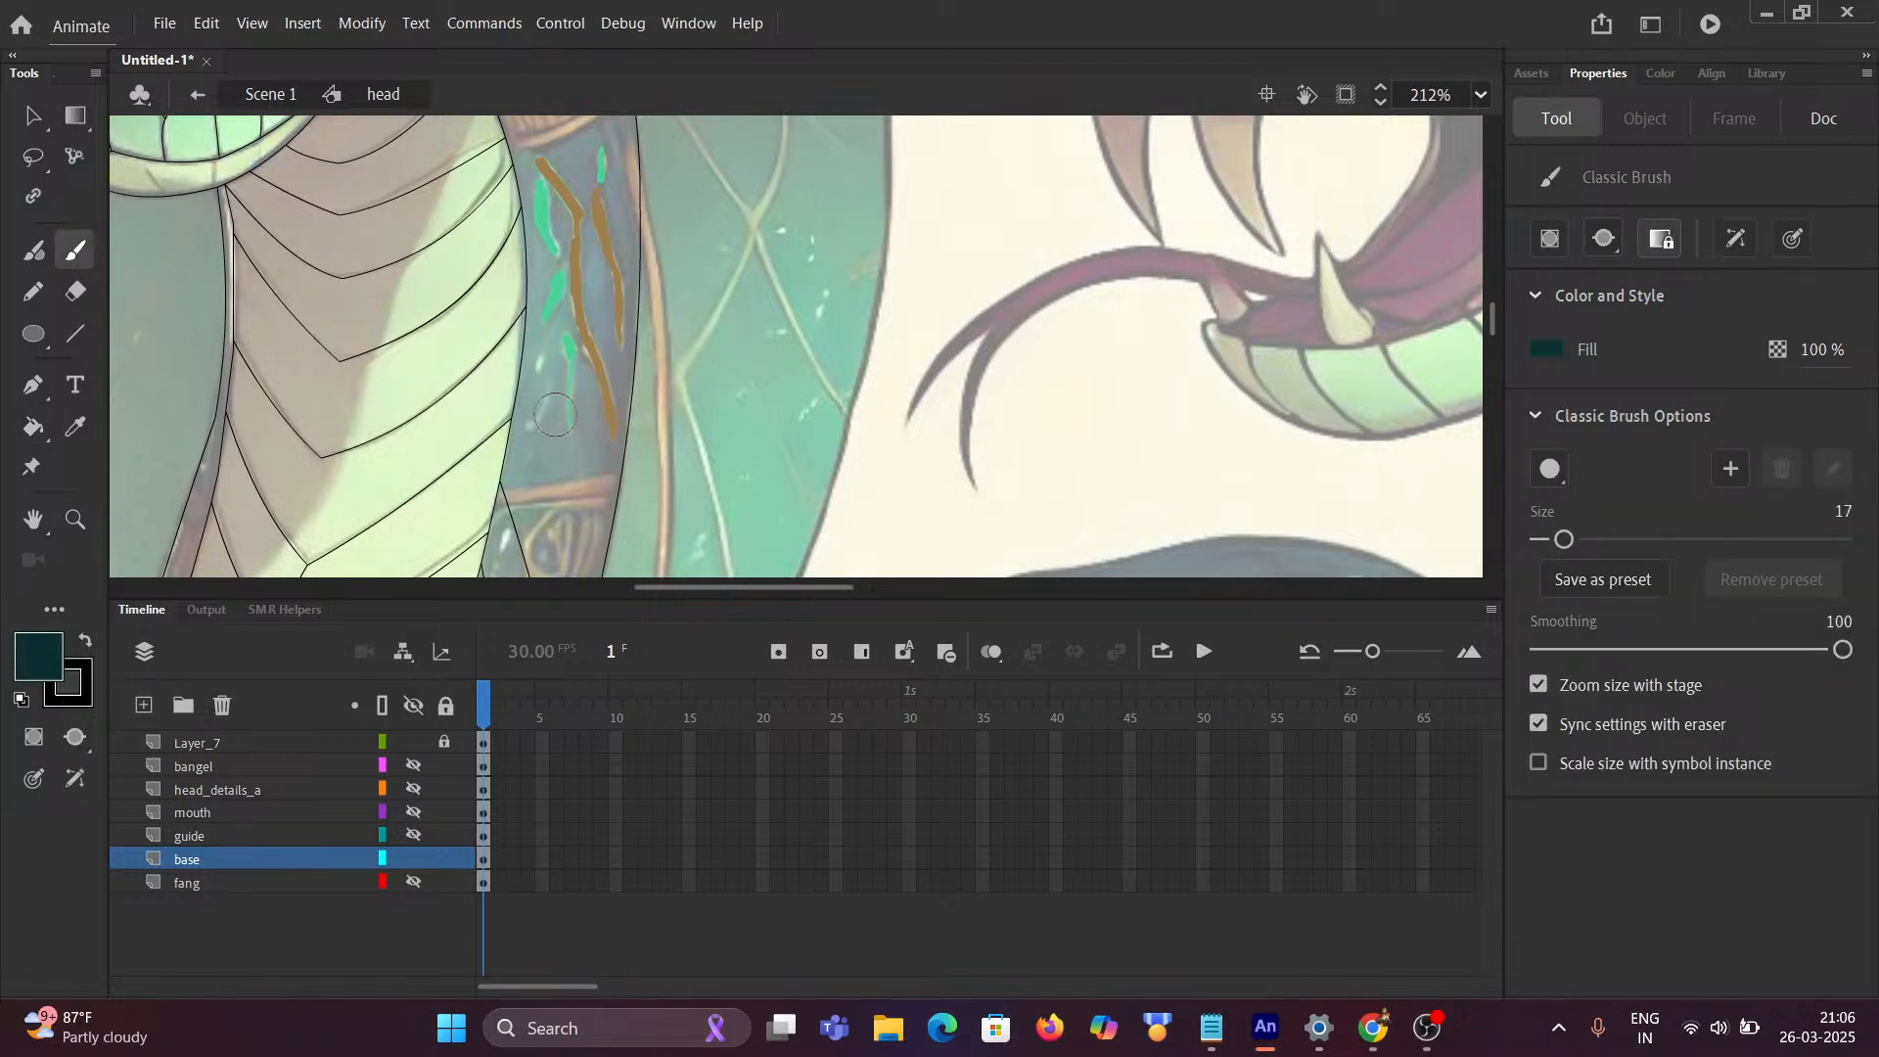
mouse_move(554, 415)
mouse_down()
mouse_move(591, 376)
mouse_move(556, 494)
mouse_up()
mouse_move(575, 360)
mouse_down()
mouse_move(555, 500)
mouse_move(590, 478)
mouse_move(545, 441)
mouse_move(543, 413)
mouse_move(520, 473)
mouse_move(548, 283)
mouse_up()
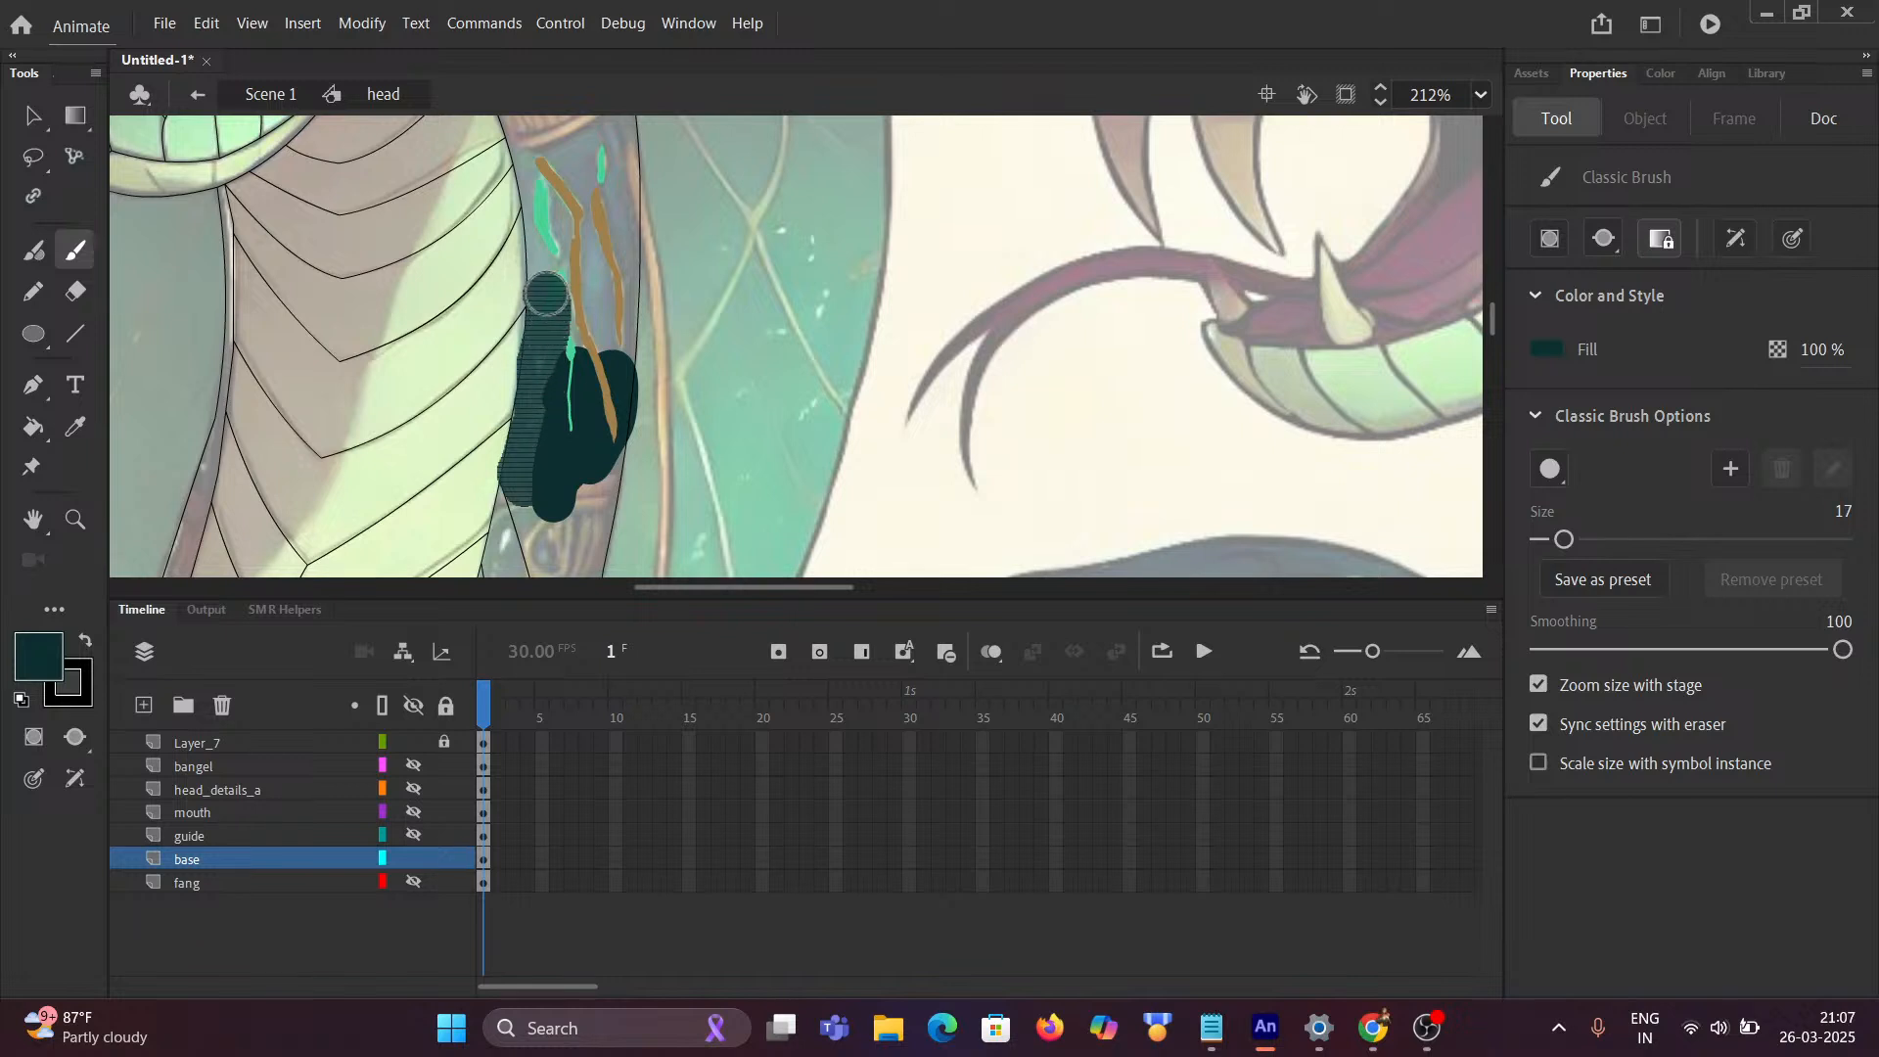
scroll(533, 428, up, 5)
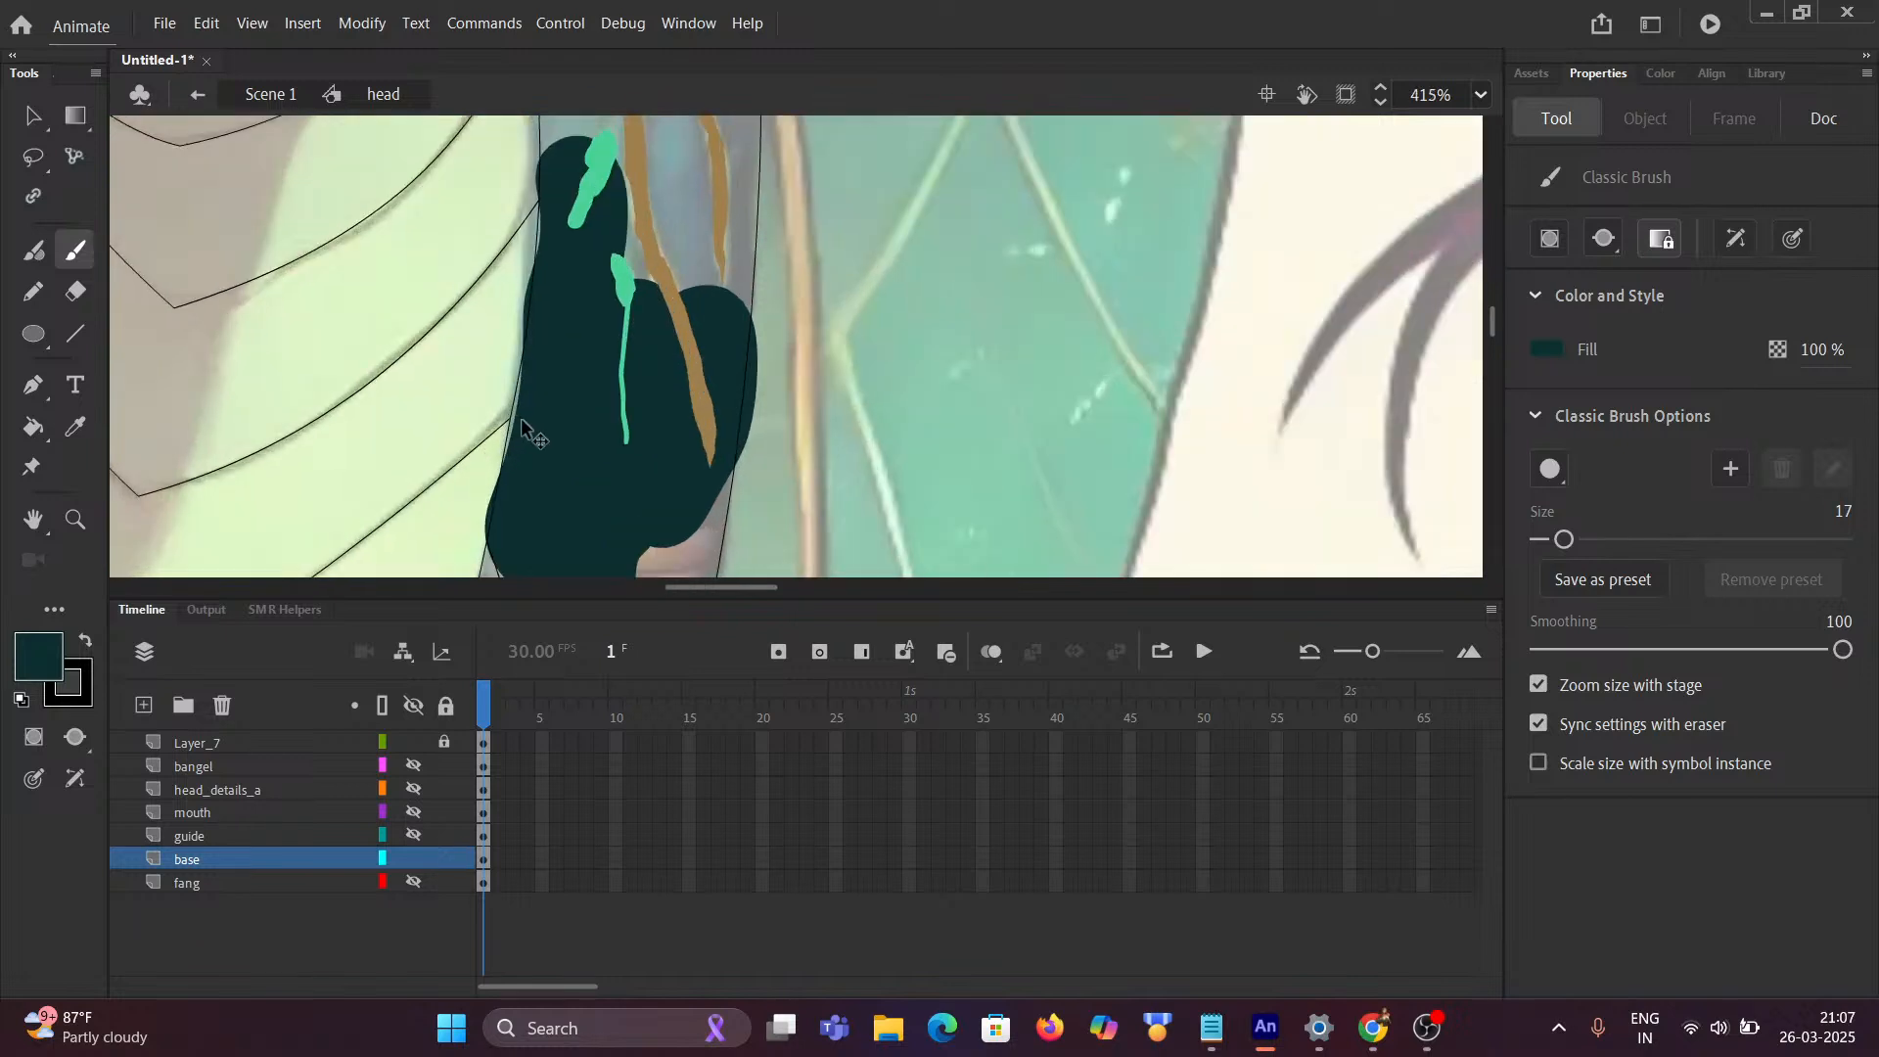
key(ctrl+z)
key(ctrl+z)
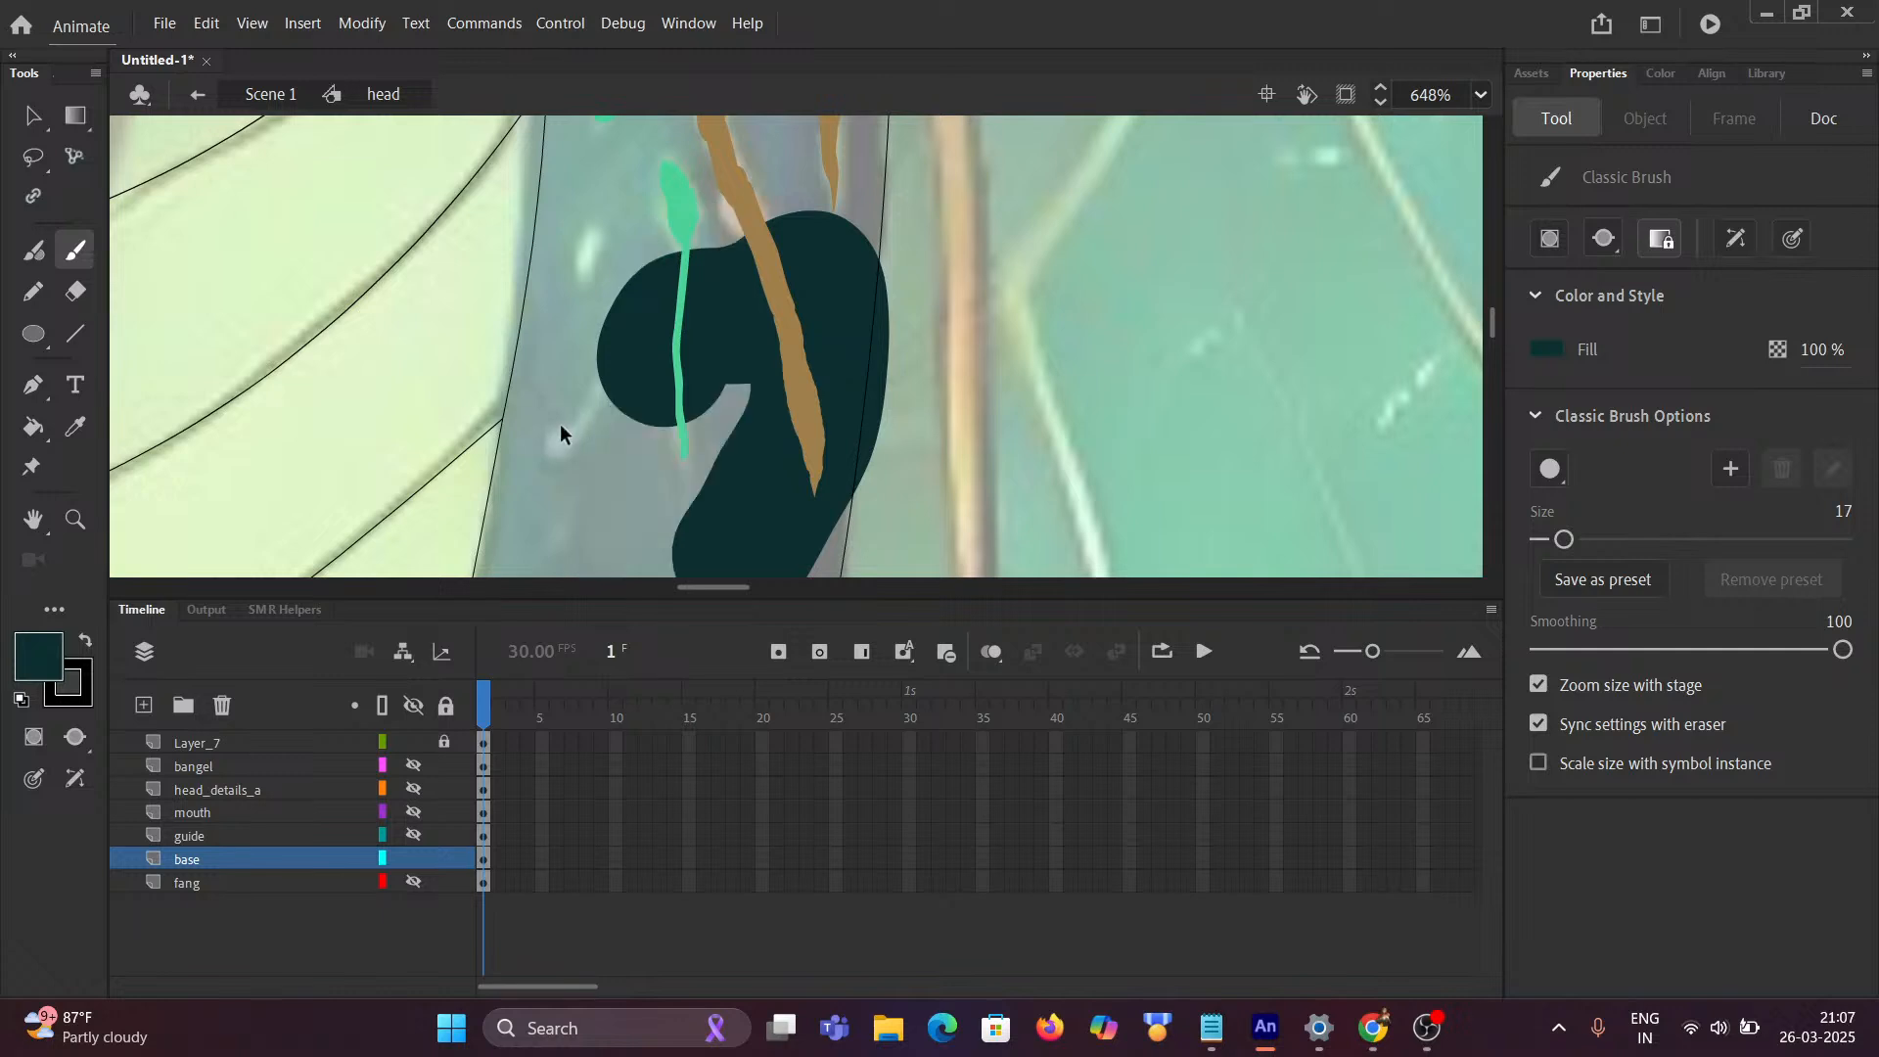
scroll(595, 420, down, 1)
scroll(609, 422, down, 4)
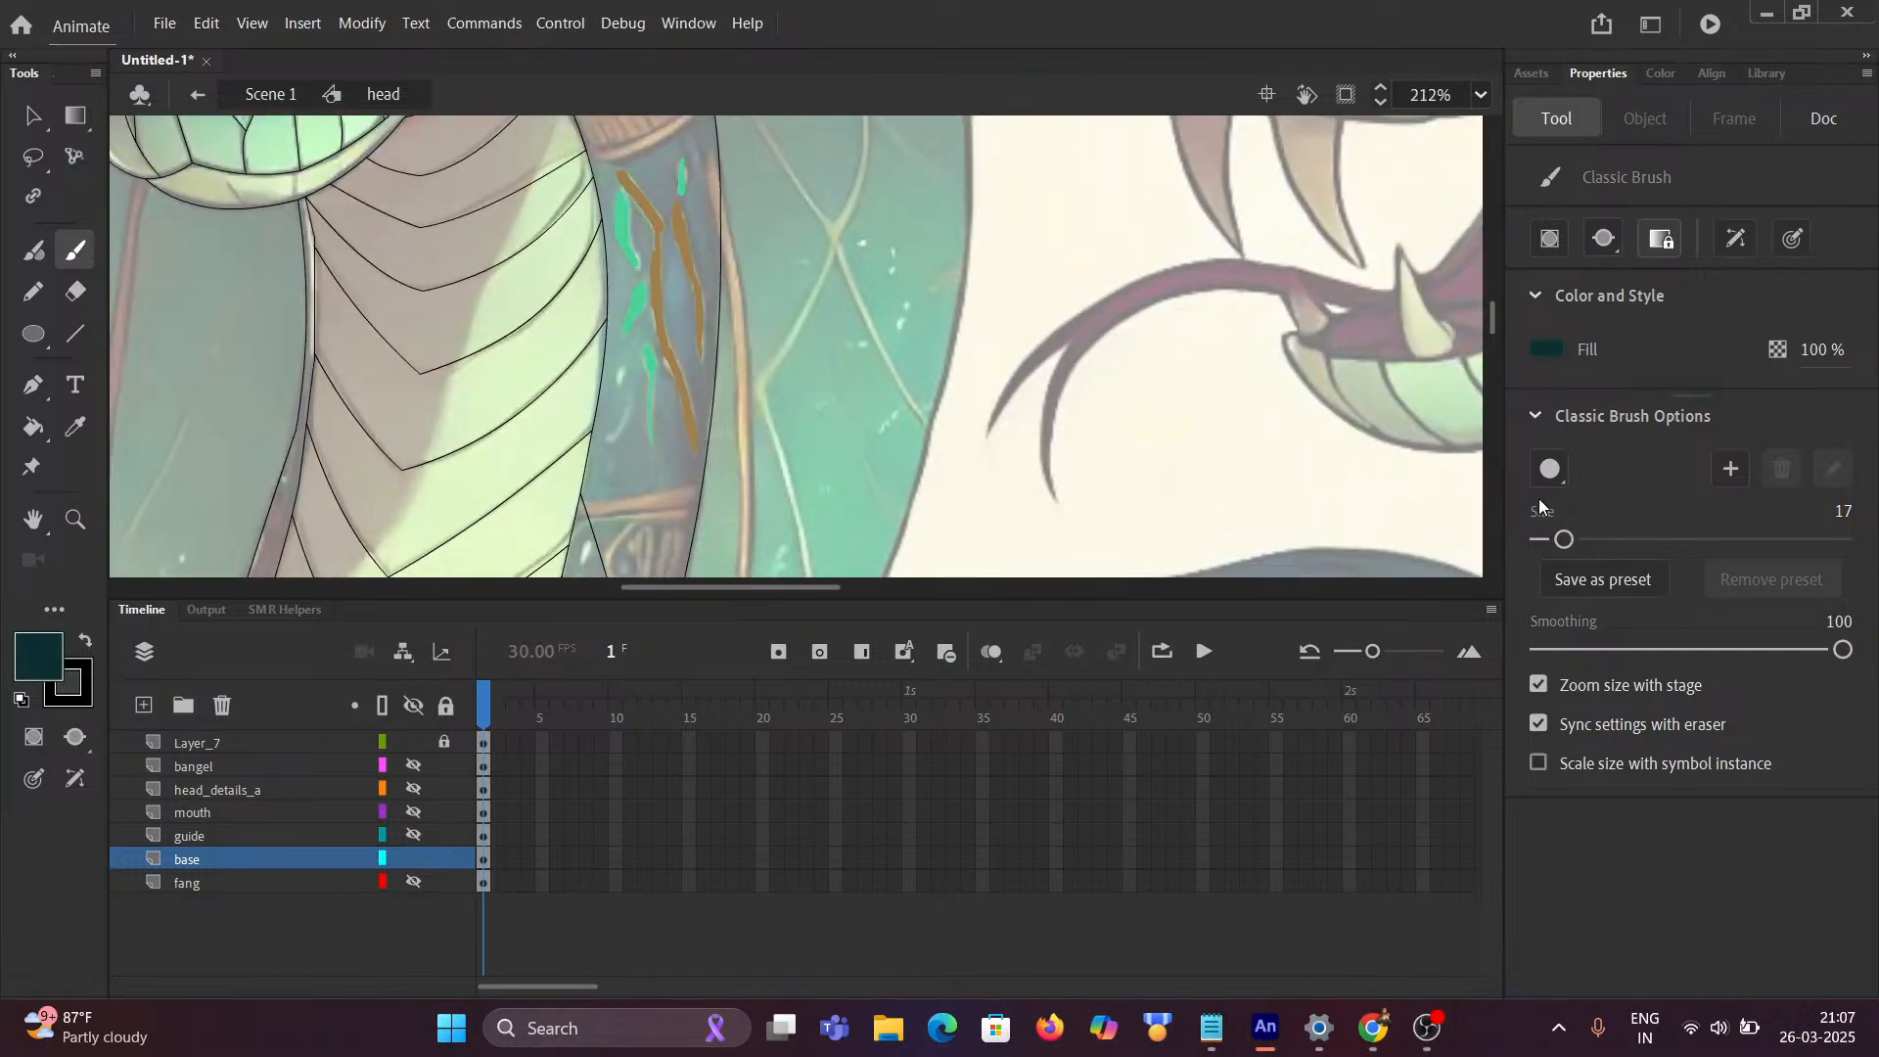
Step: Set the brush mode to Paint Inside, try dark teal strokes around the lower neck markings, and undo the latest strokes
click(1605, 240)
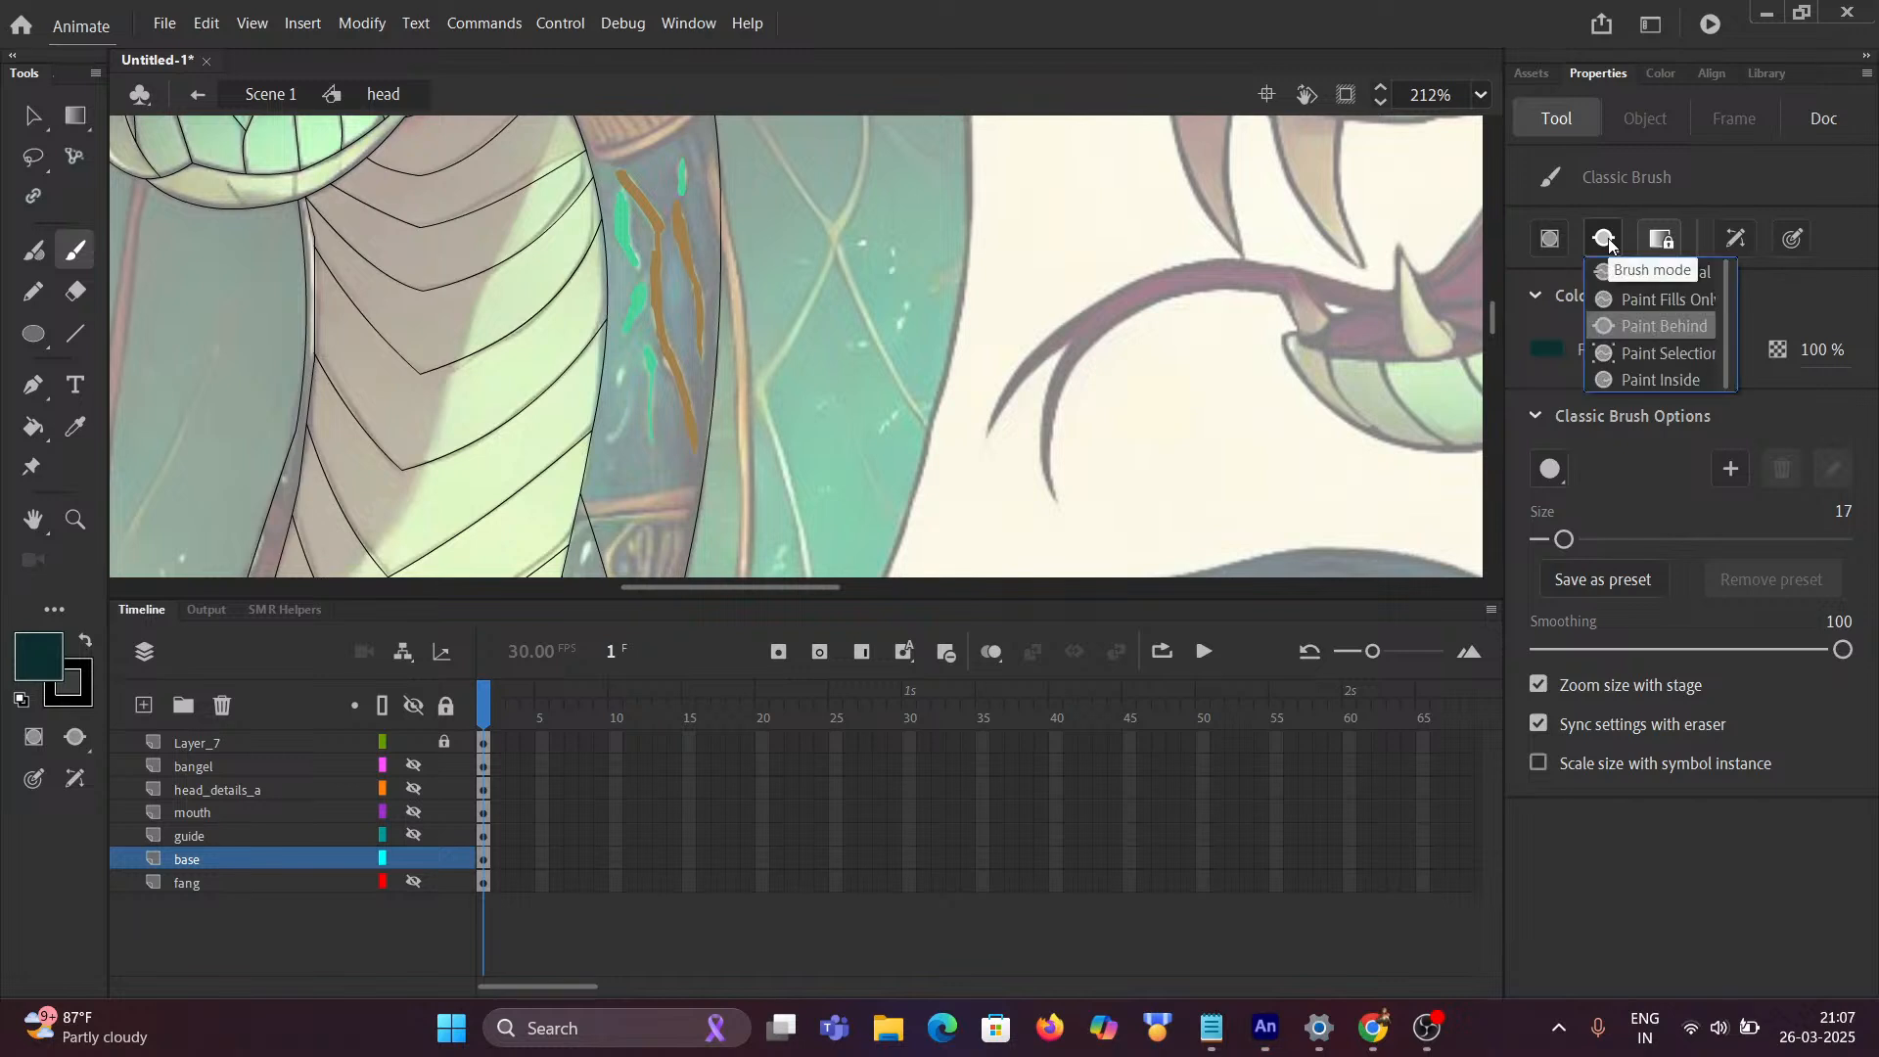
click(1658, 386)
mouse_move(653, 418)
mouse_down()
mouse_move(679, 470)
mouse_move(695, 437)
mouse_move(675, 558)
mouse_up()
mouse_move(664, 454)
mouse_down()
mouse_move(671, 327)
mouse_move(669, 440)
mouse_move(625, 332)
mouse_move(662, 425)
mouse_move(642, 395)
mouse_up()
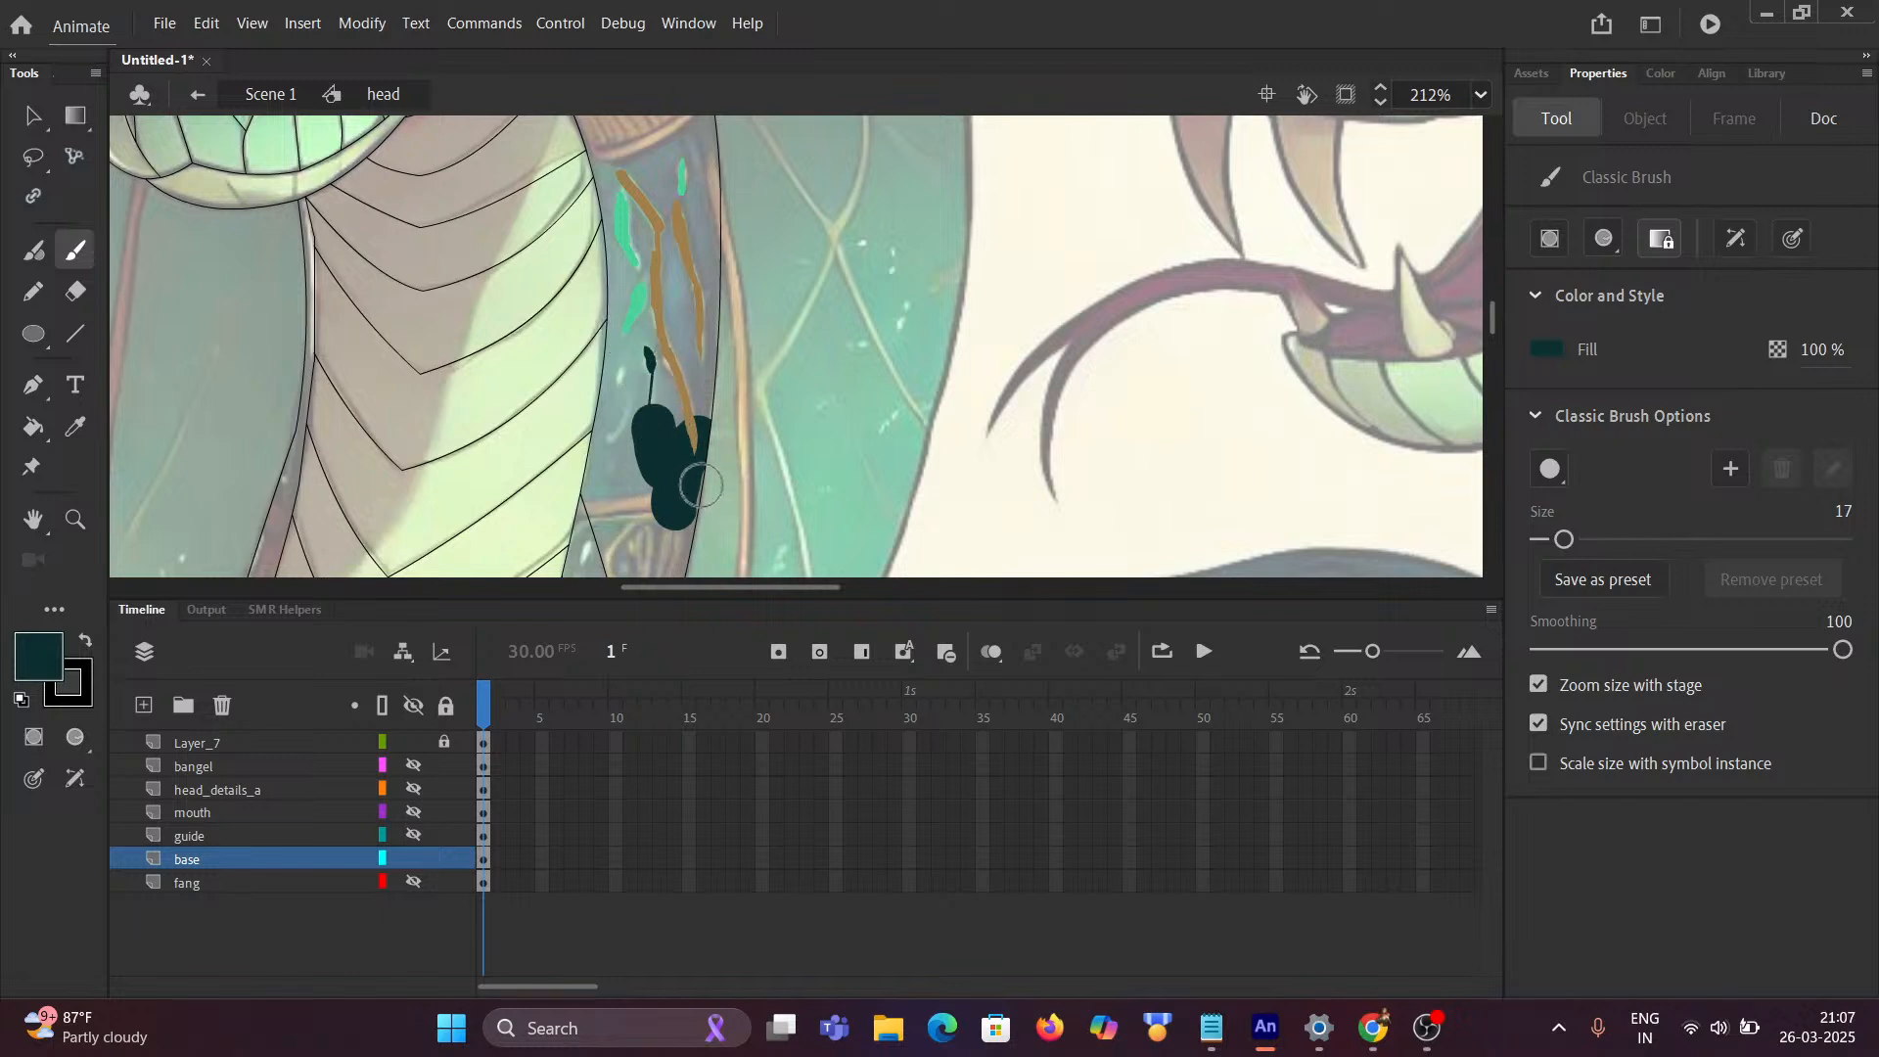
key(ctrl+z)
key(ctrl+z)
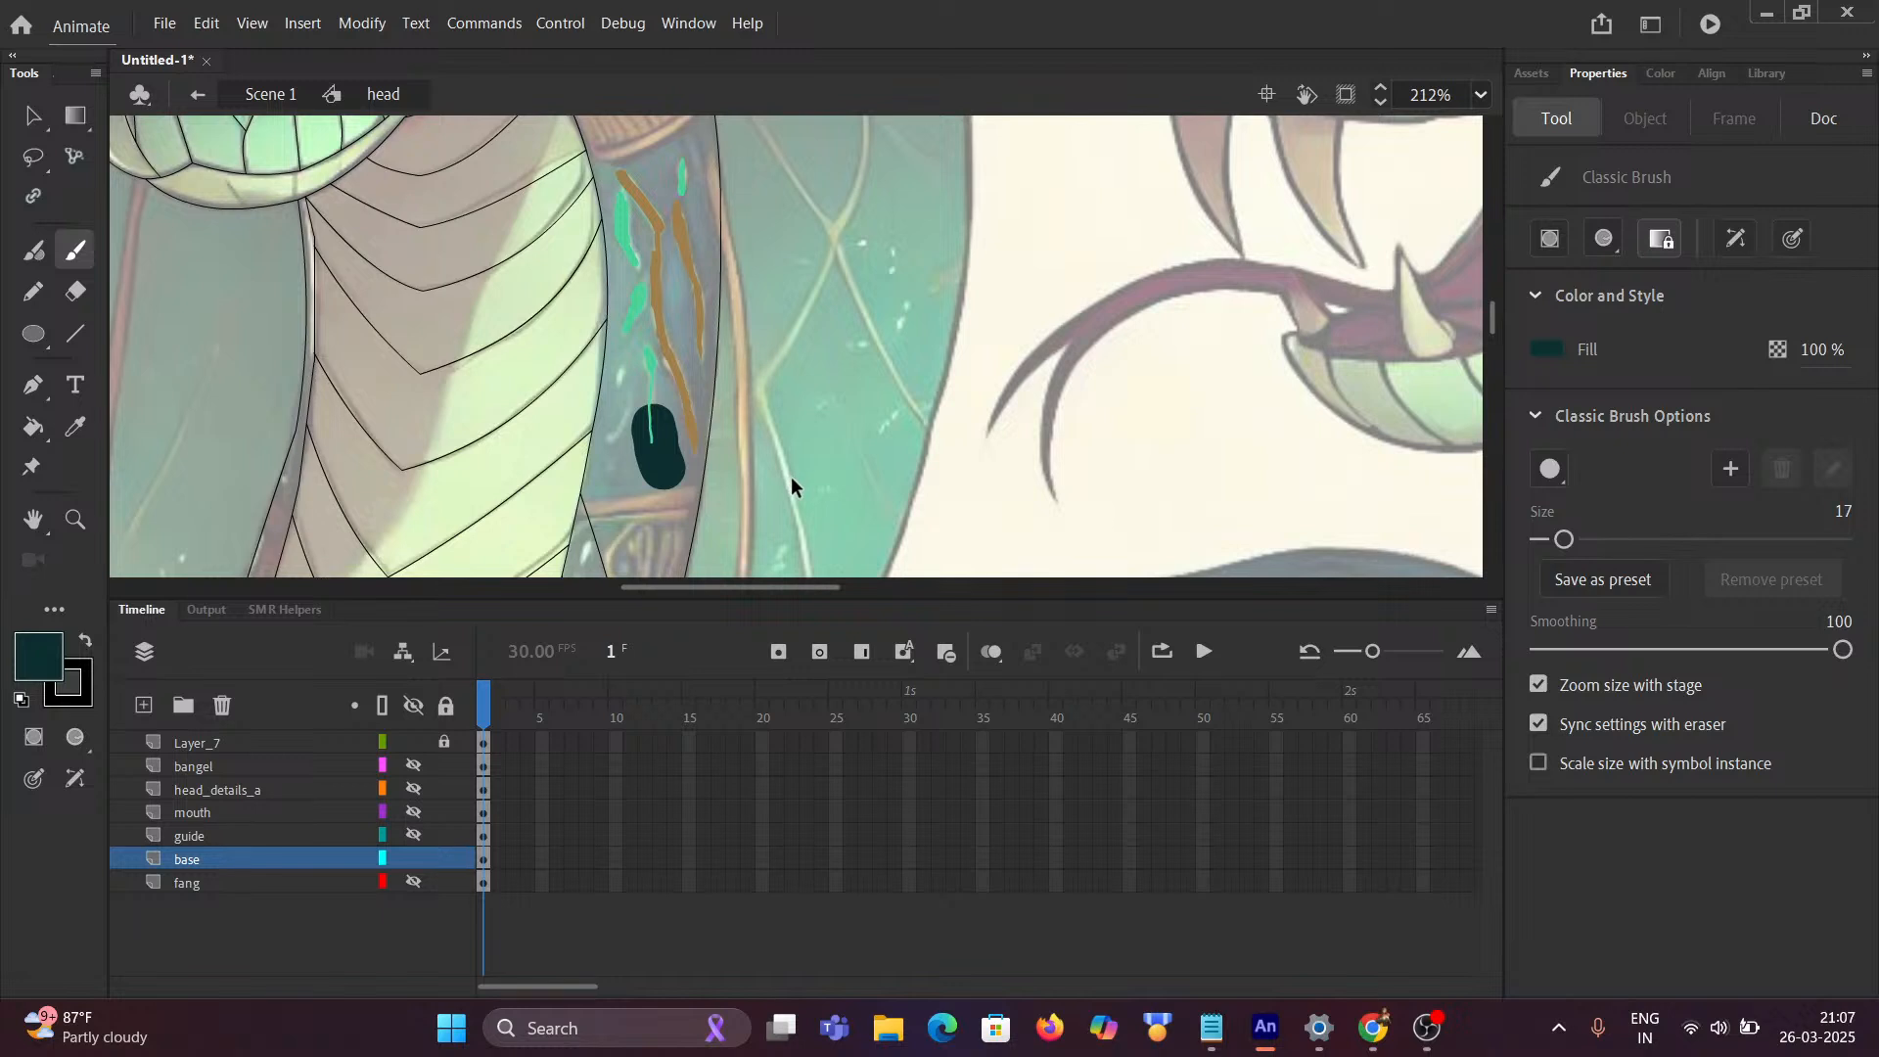
Step: Set the brush mode to Paint Behind, try a dark teal stroke beside the lower neck markings, and undo the dark teal strokes
click(1611, 240)
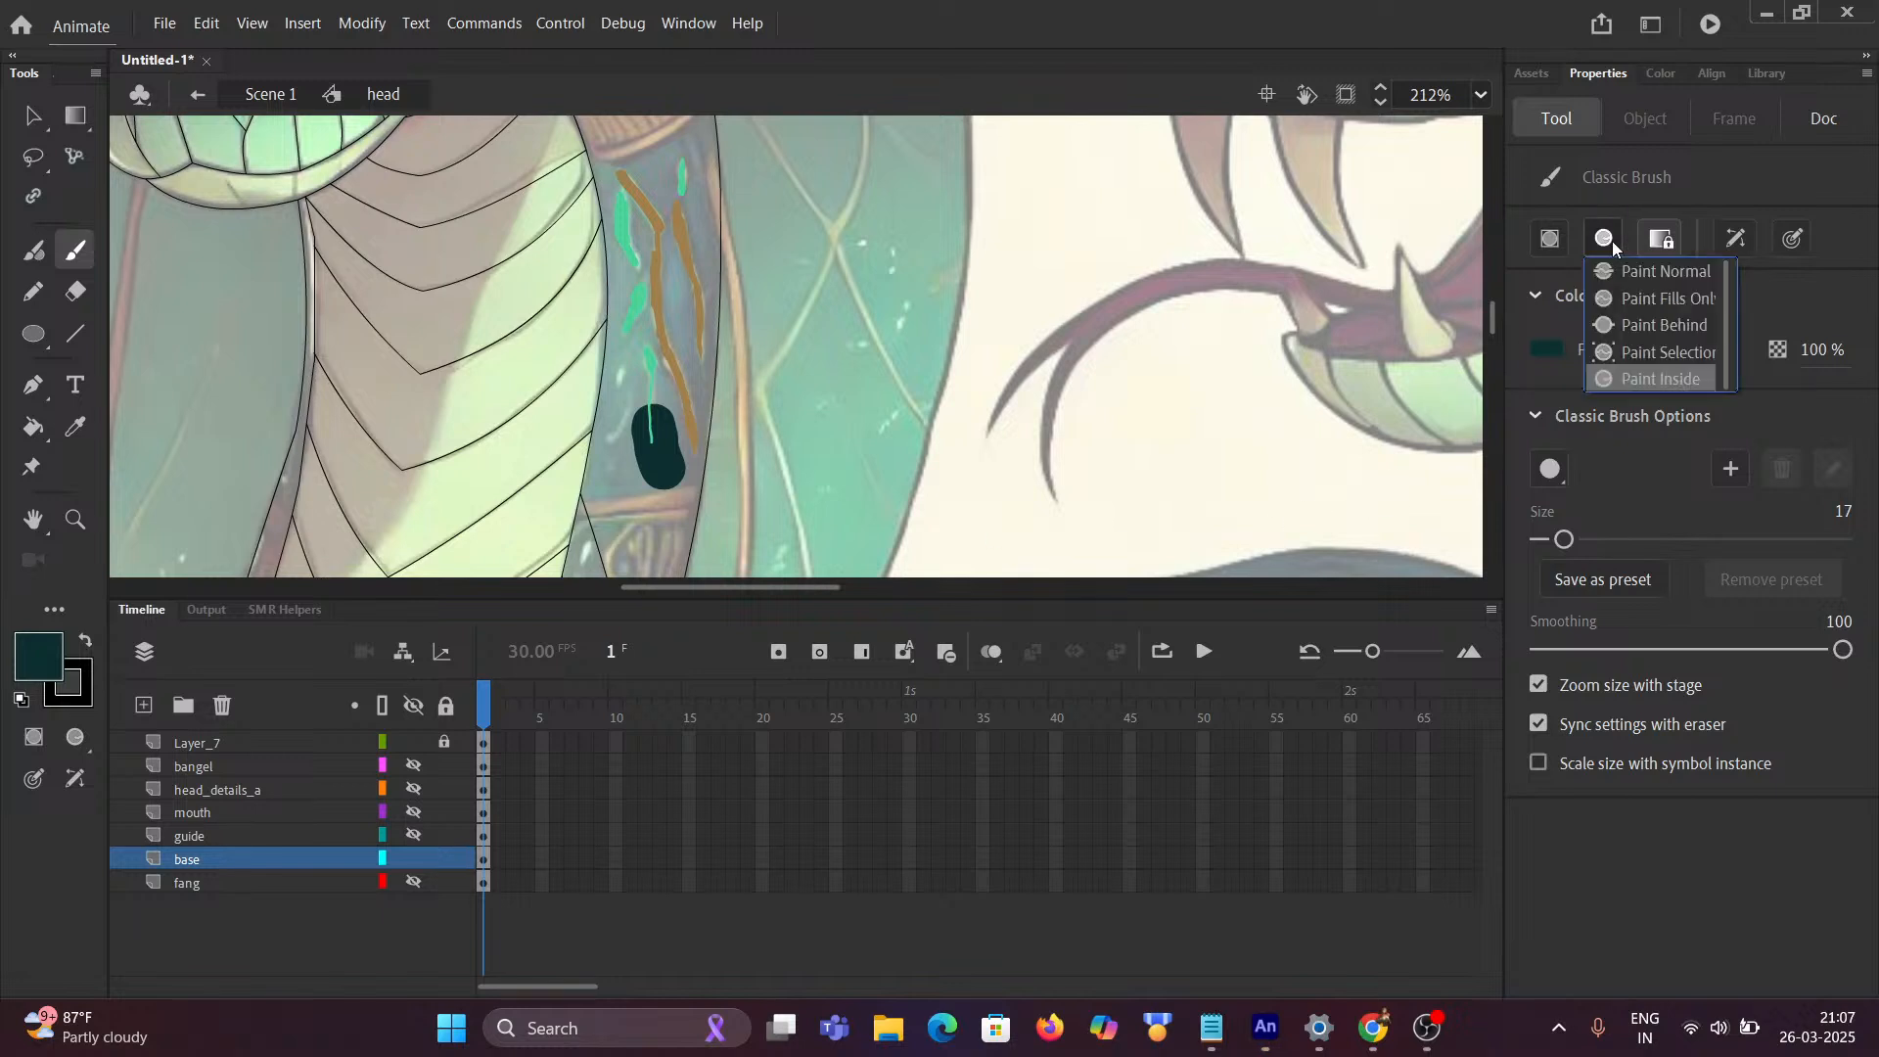
click(1652, 327)
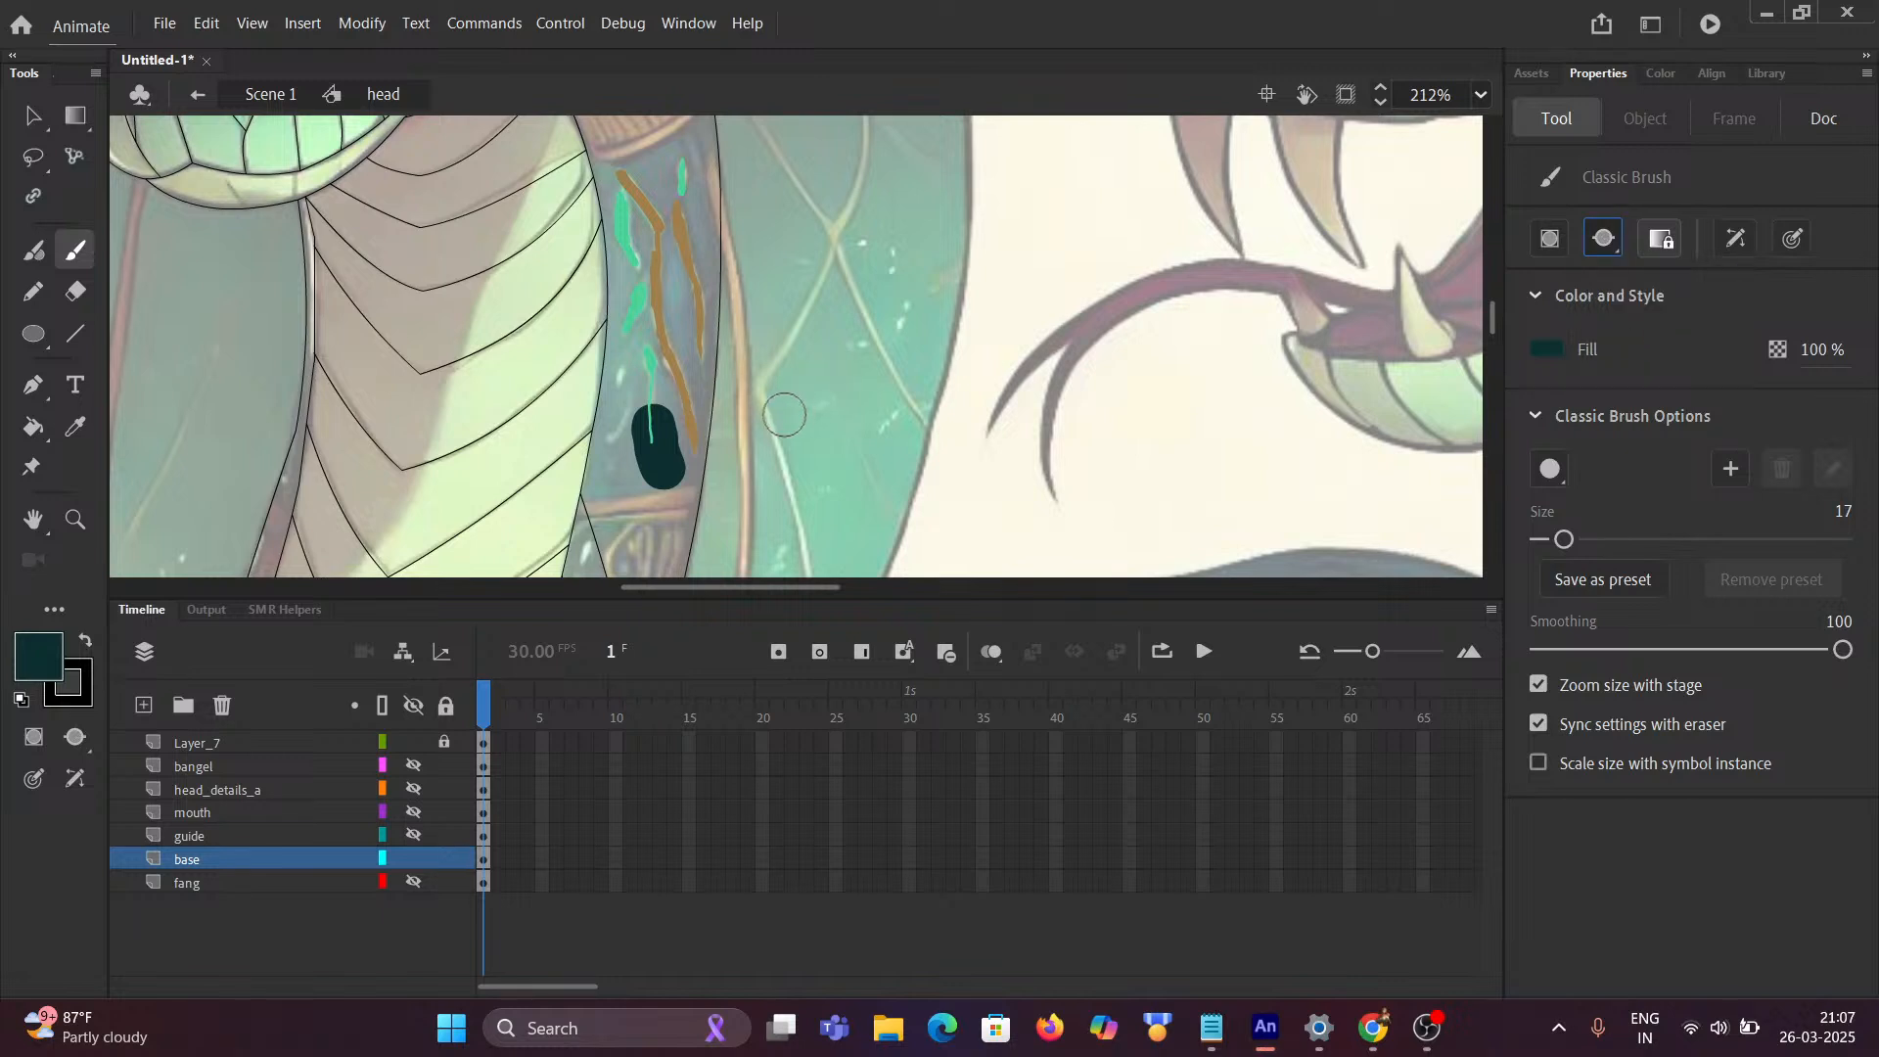
scroll(649, 495, up, 5)
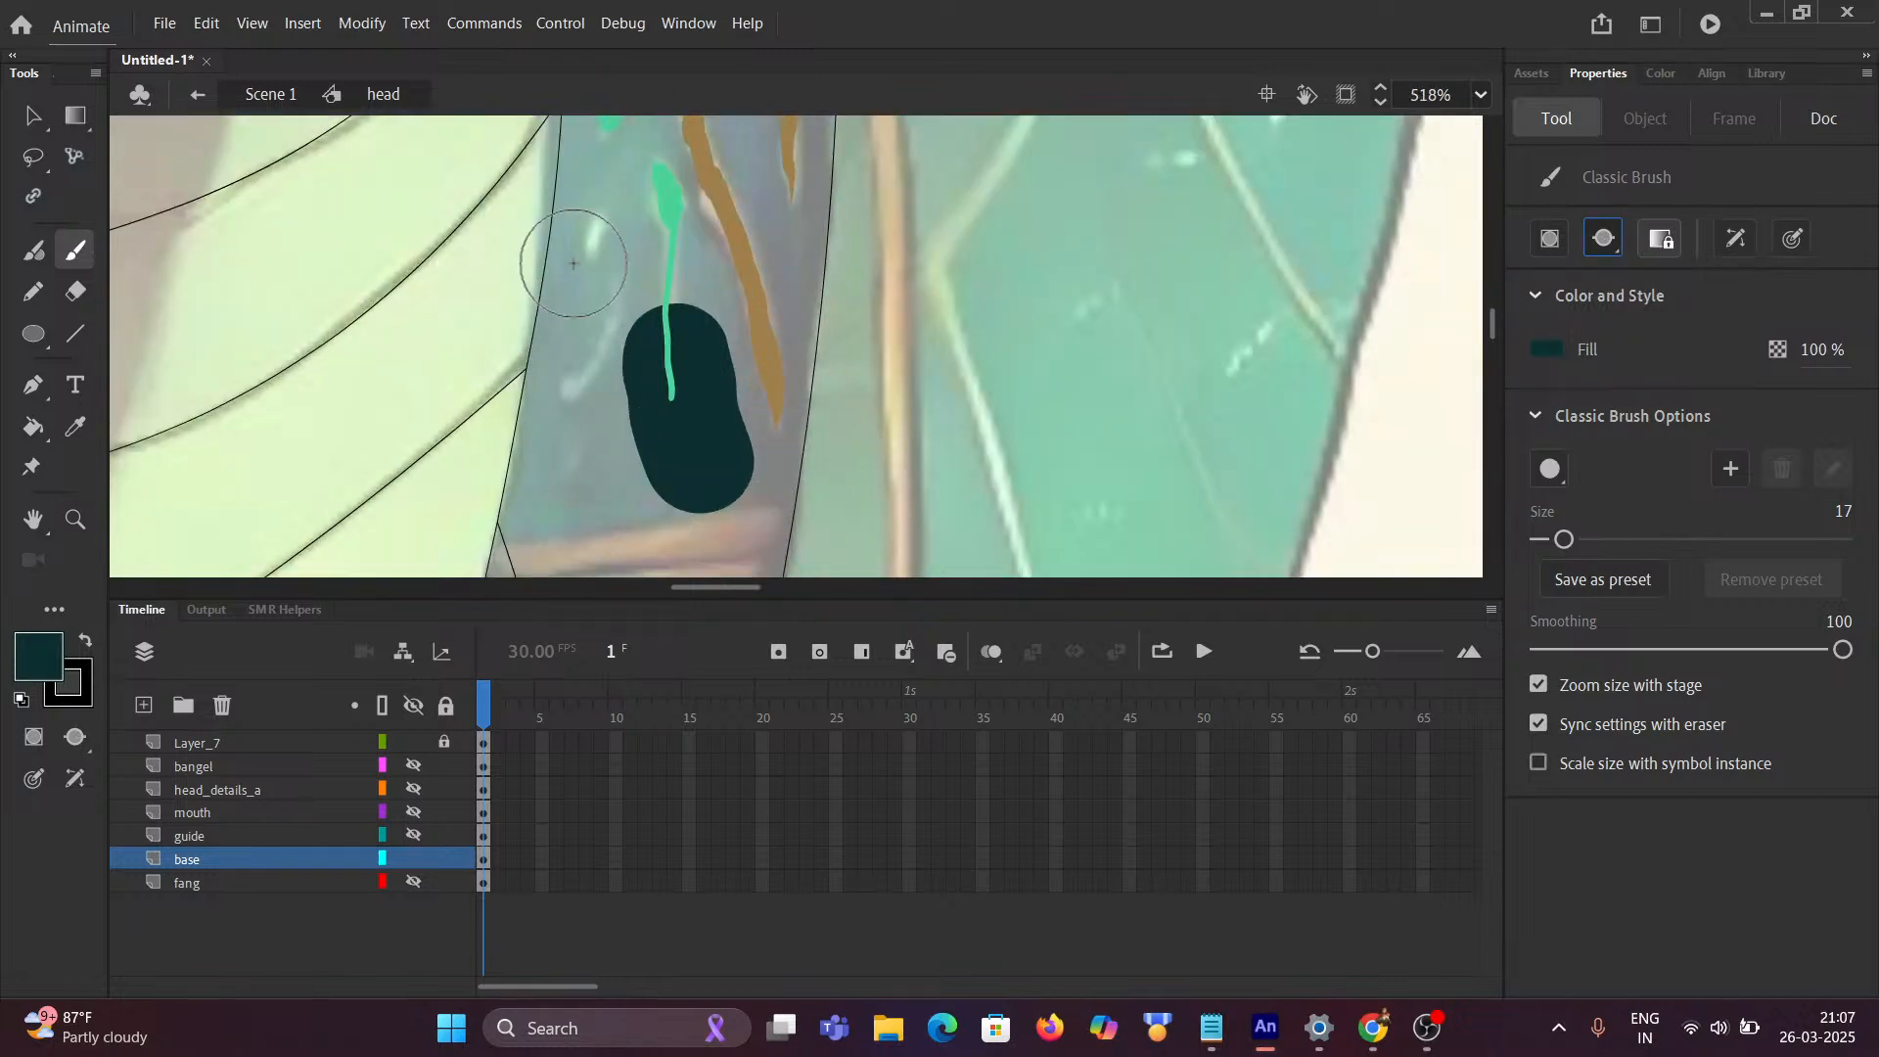
mouse_move(599, 275)
mouse_down()
mouse_move(587, 436)
mouse_move(545, 516)
mouse_up()
scroll(642, 417, down, 5)
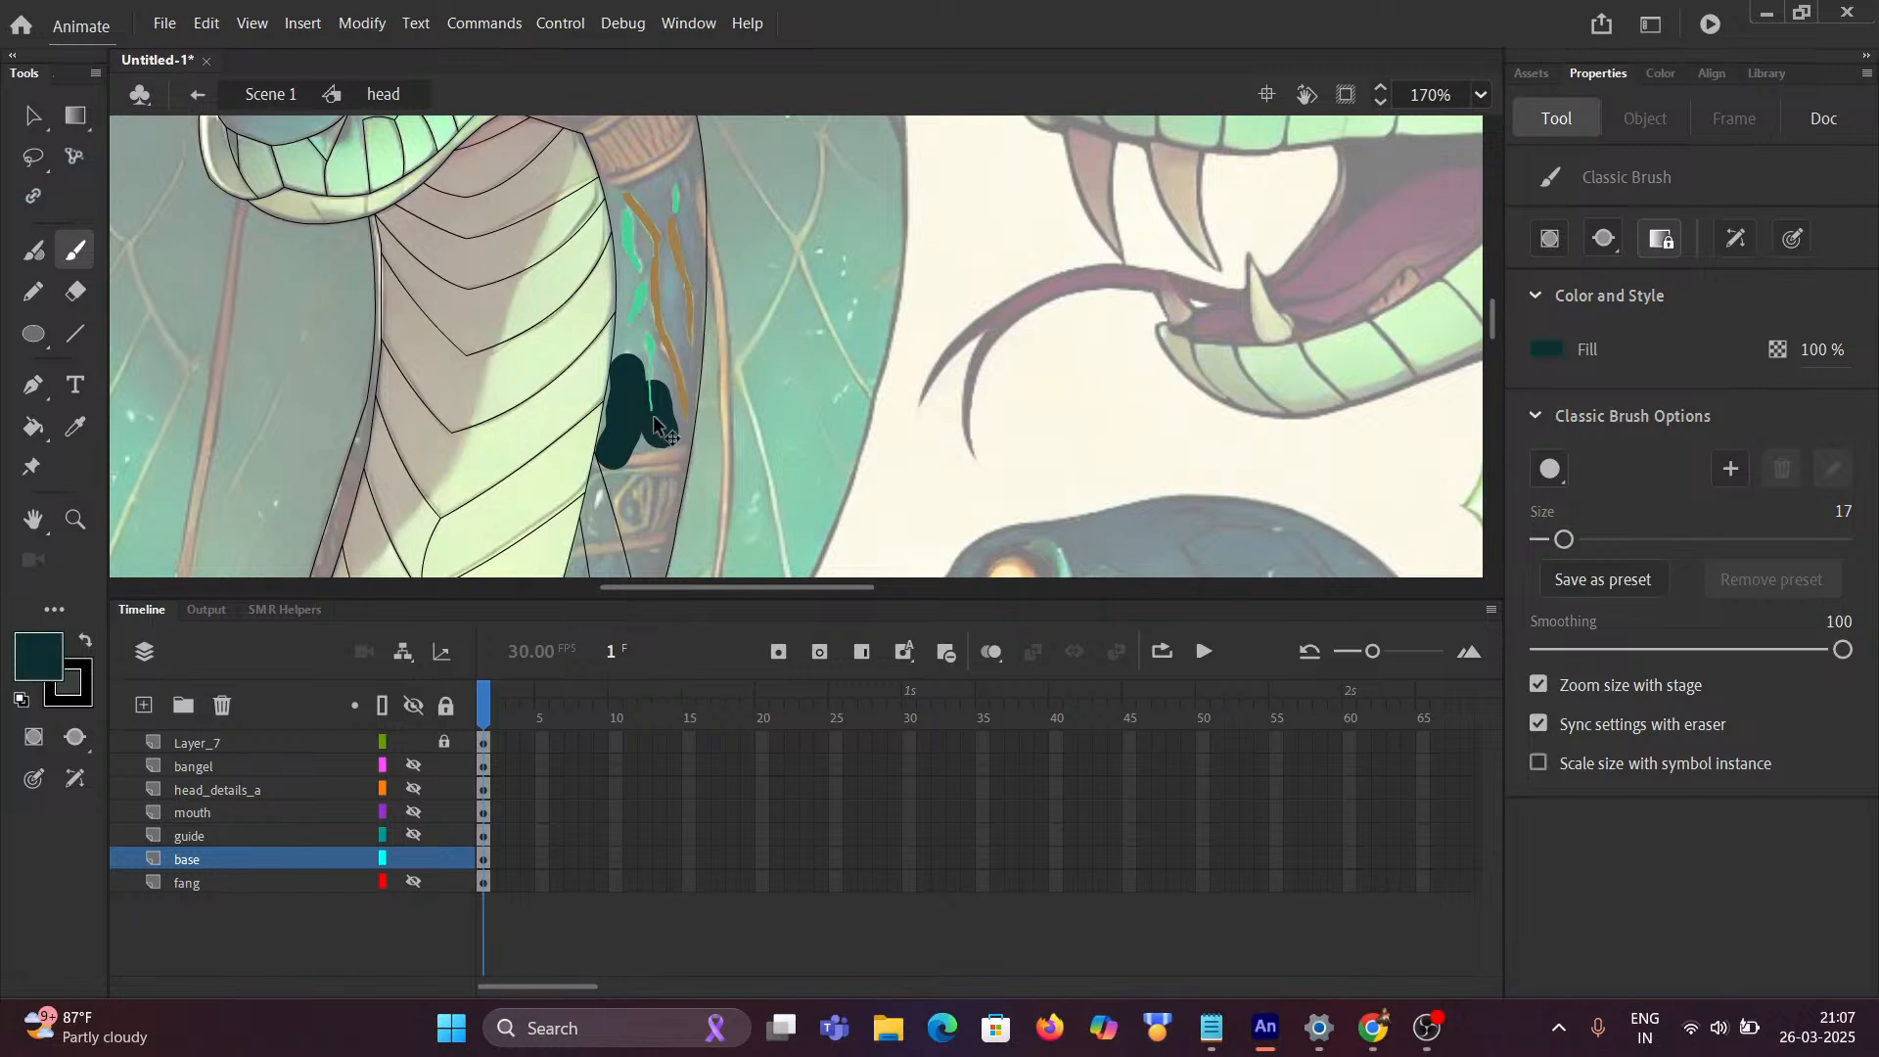
key(ctrl+z)
key(ctrl+z)
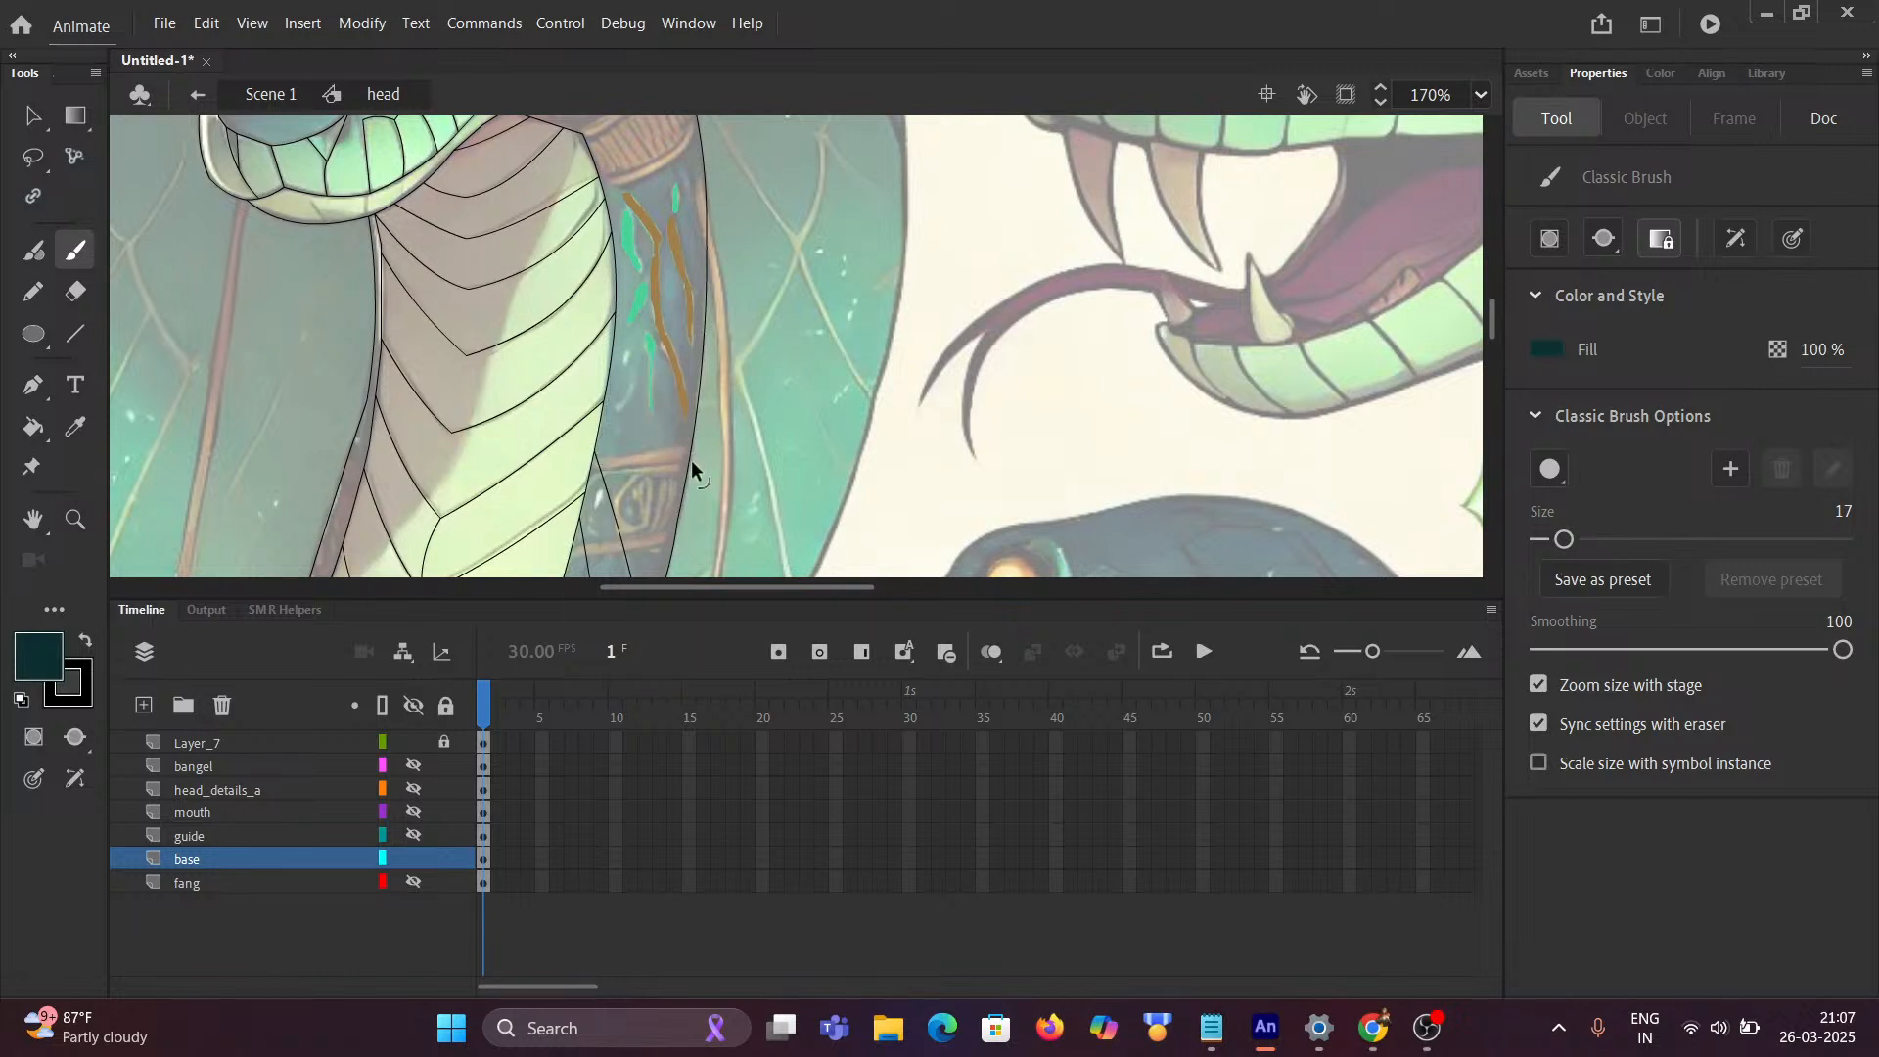
Step: Fill the traced neck area behind the green and brown markings with dark teal using the Paint Bucket
click(32, 427)
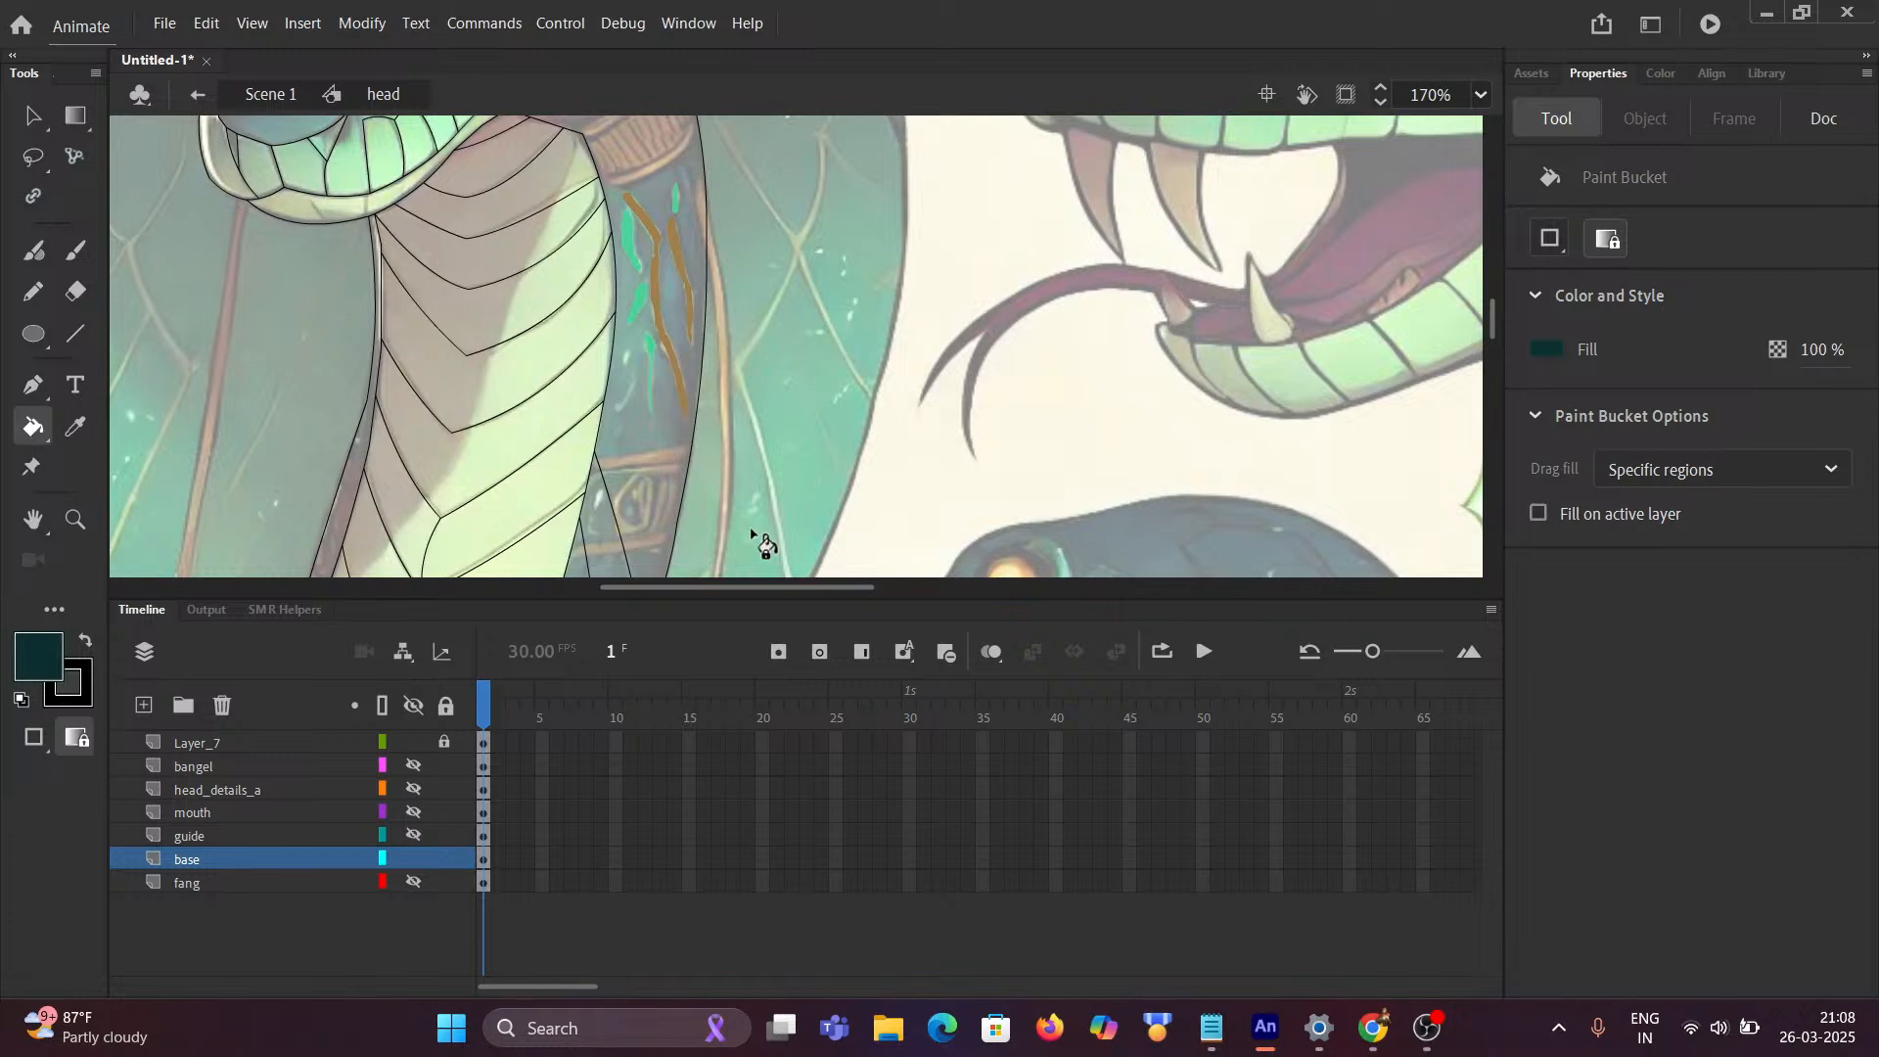
click(660, 450)
scroll(674, 435, down, 3)
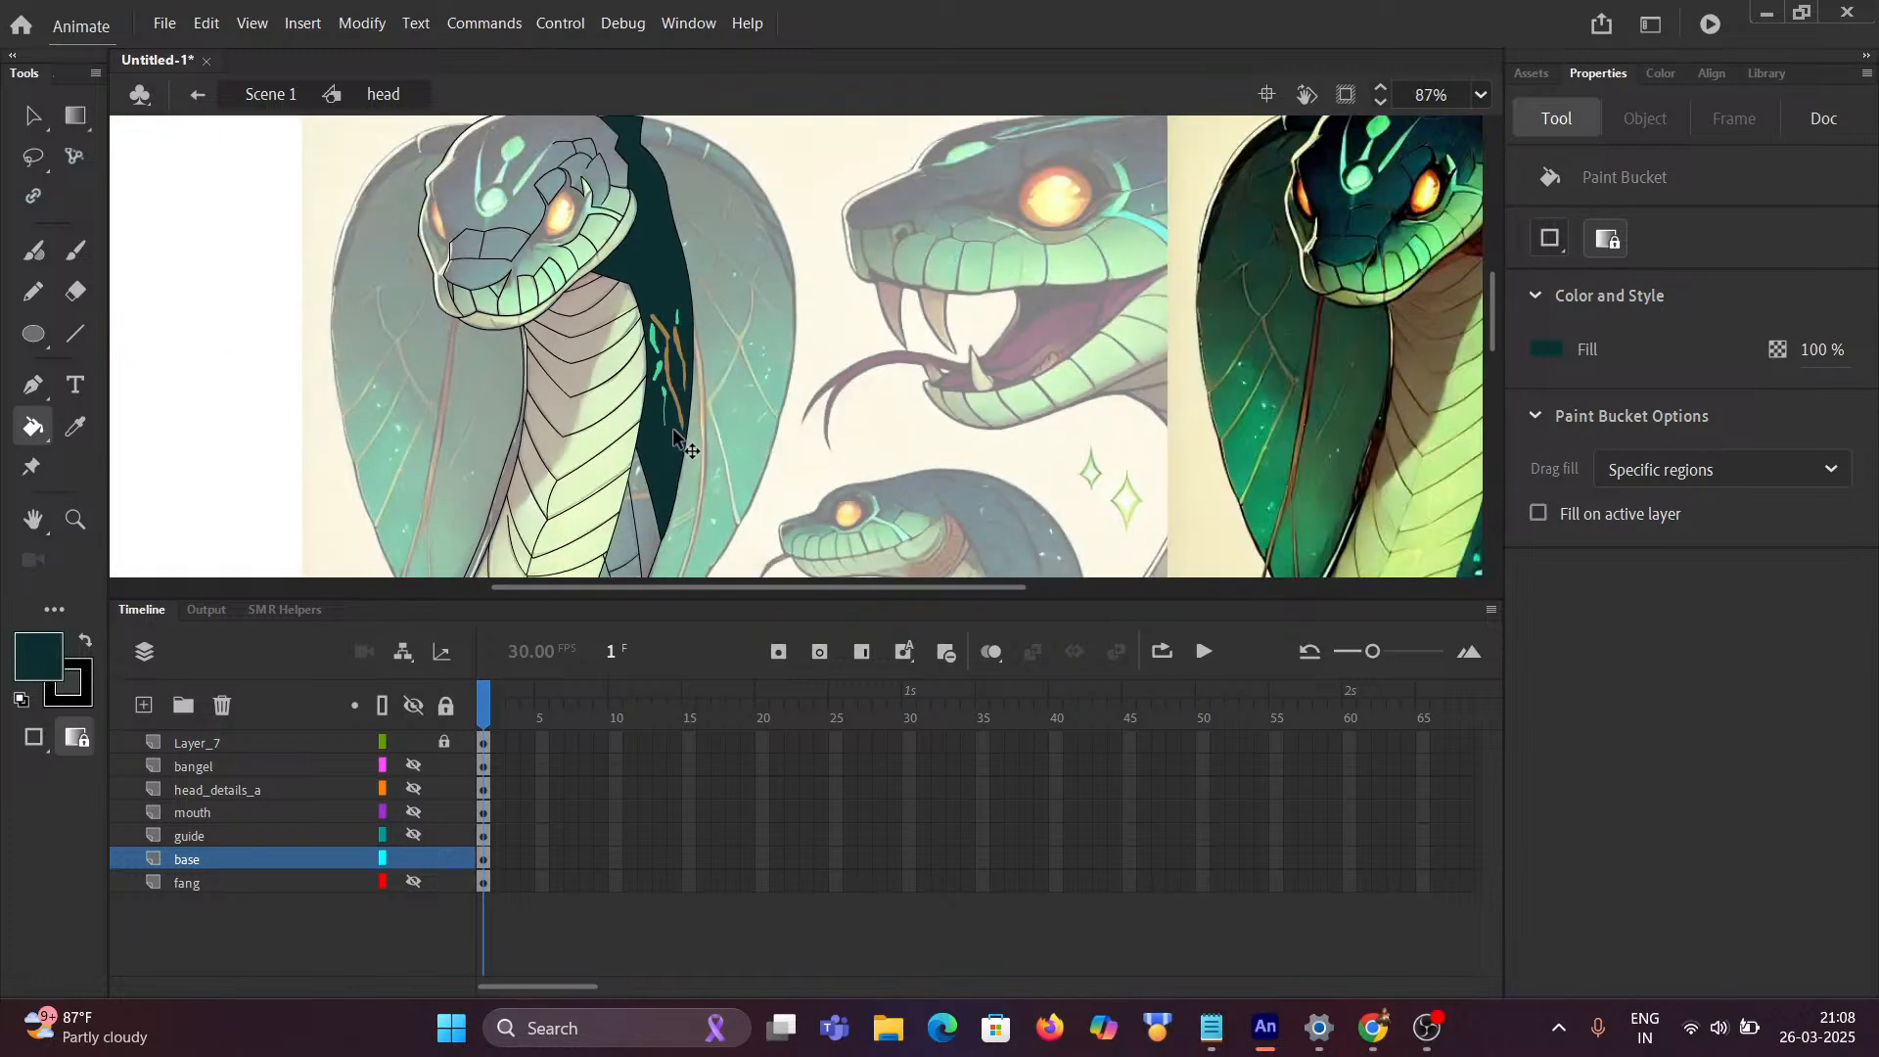
Step: Sample the green between the neck markings in the full-colour reference
scroll(672, 427, up, 5)
scroll(643, 306, down, 5)
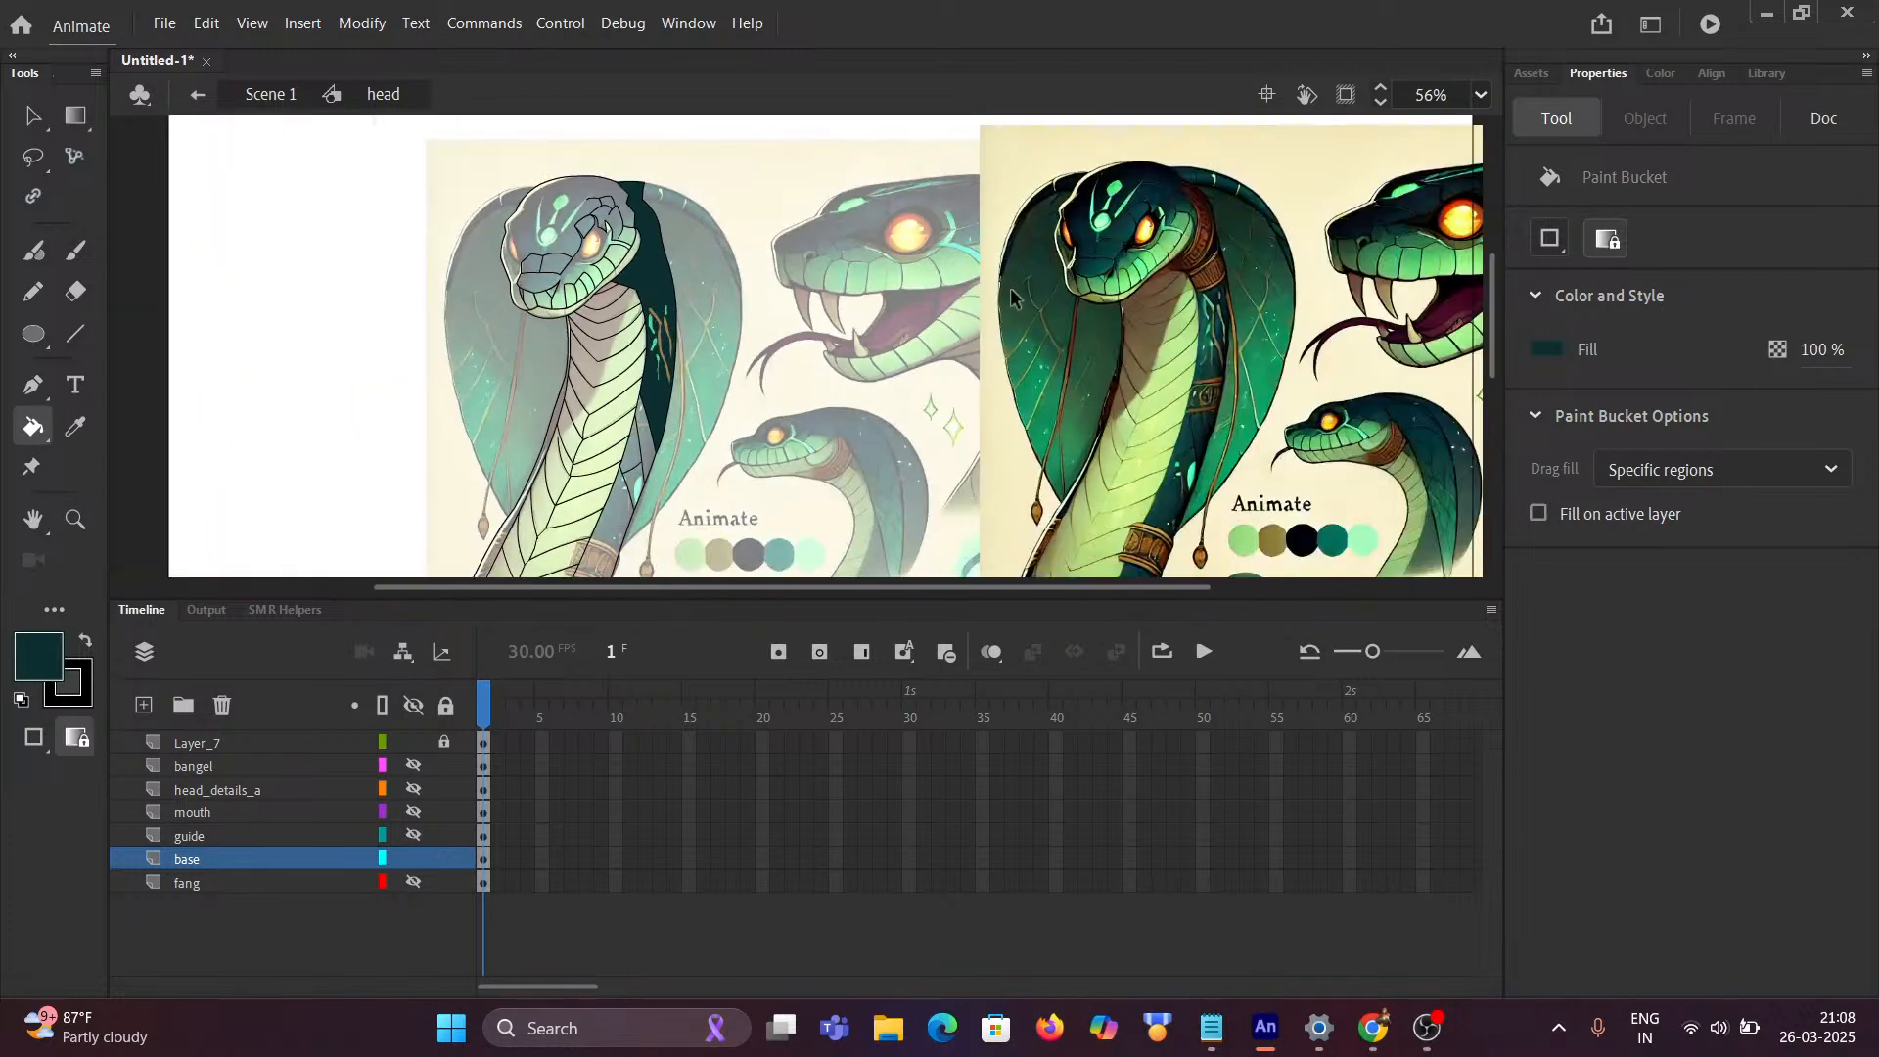
scroll(1235, 370, up, 2)
scroll(1225, 361, up, 5)
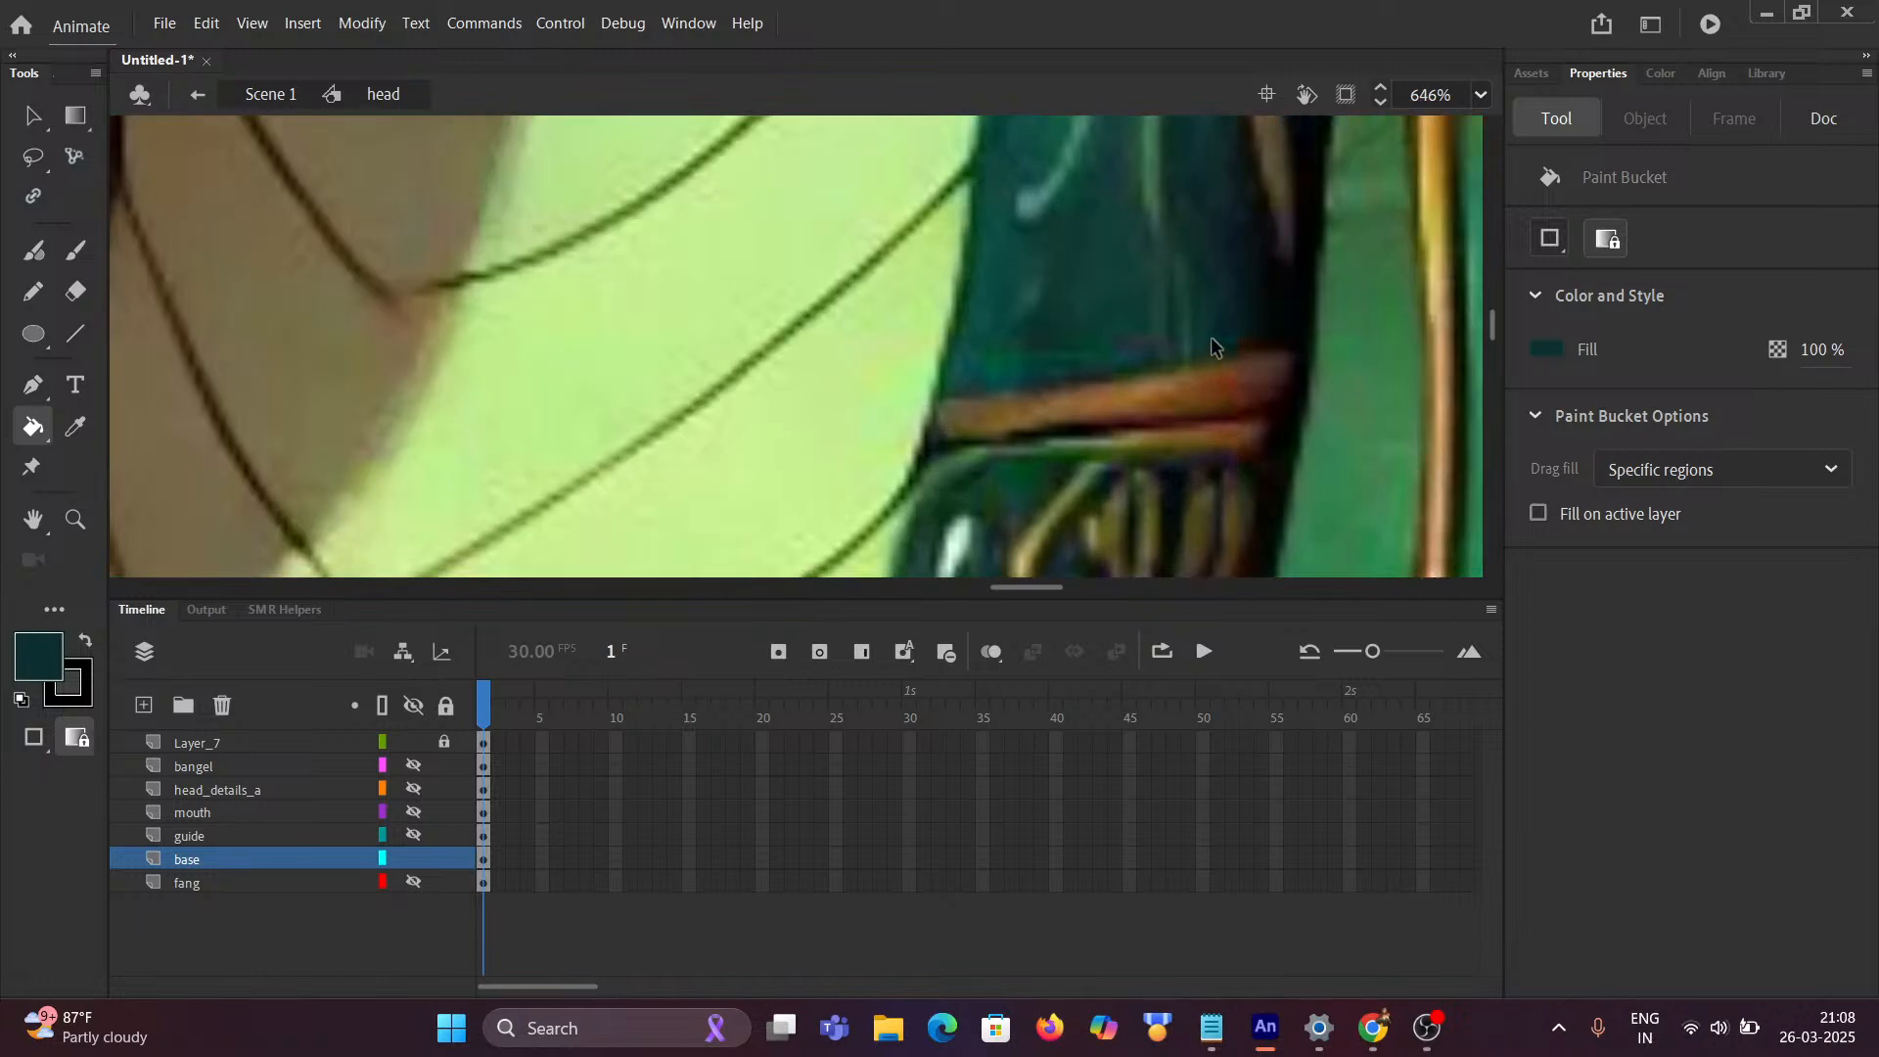
scroll(1212, 337, down, 1)
drag(1093, 256, 1048, 327)
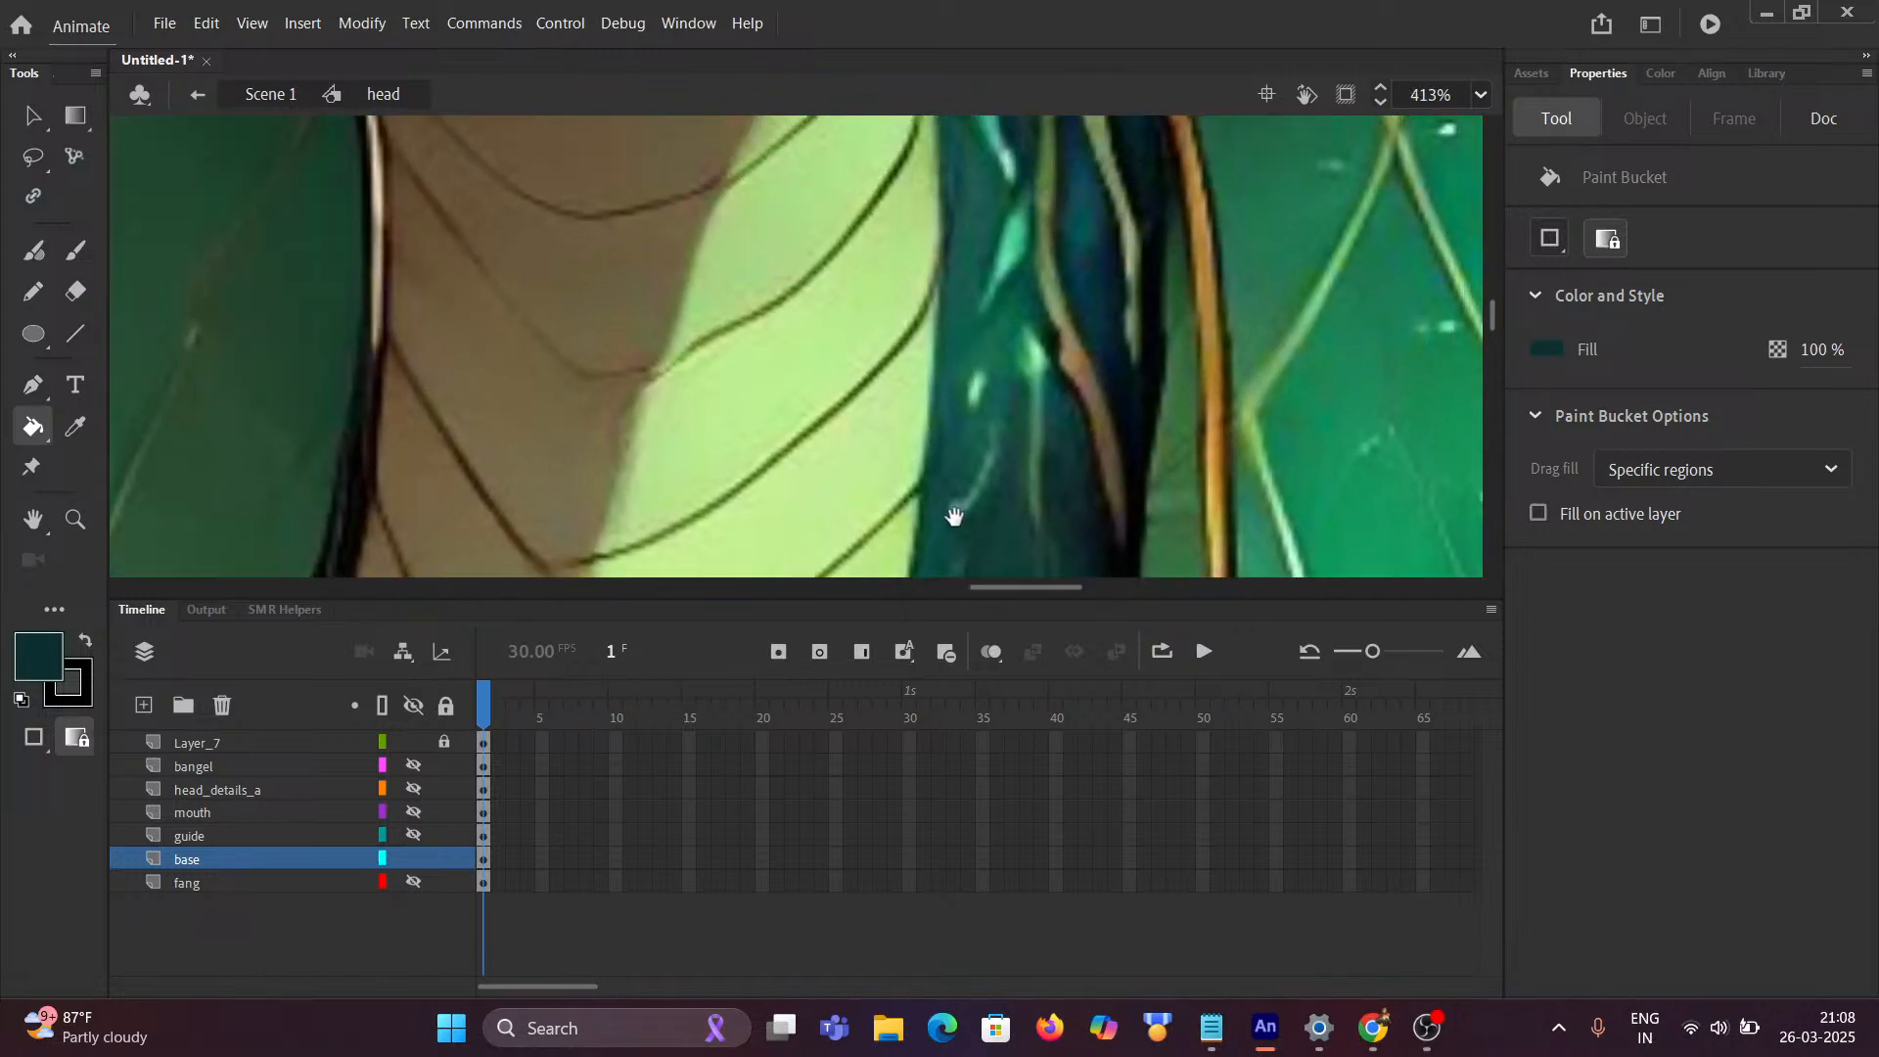
alt+click(998, 366)
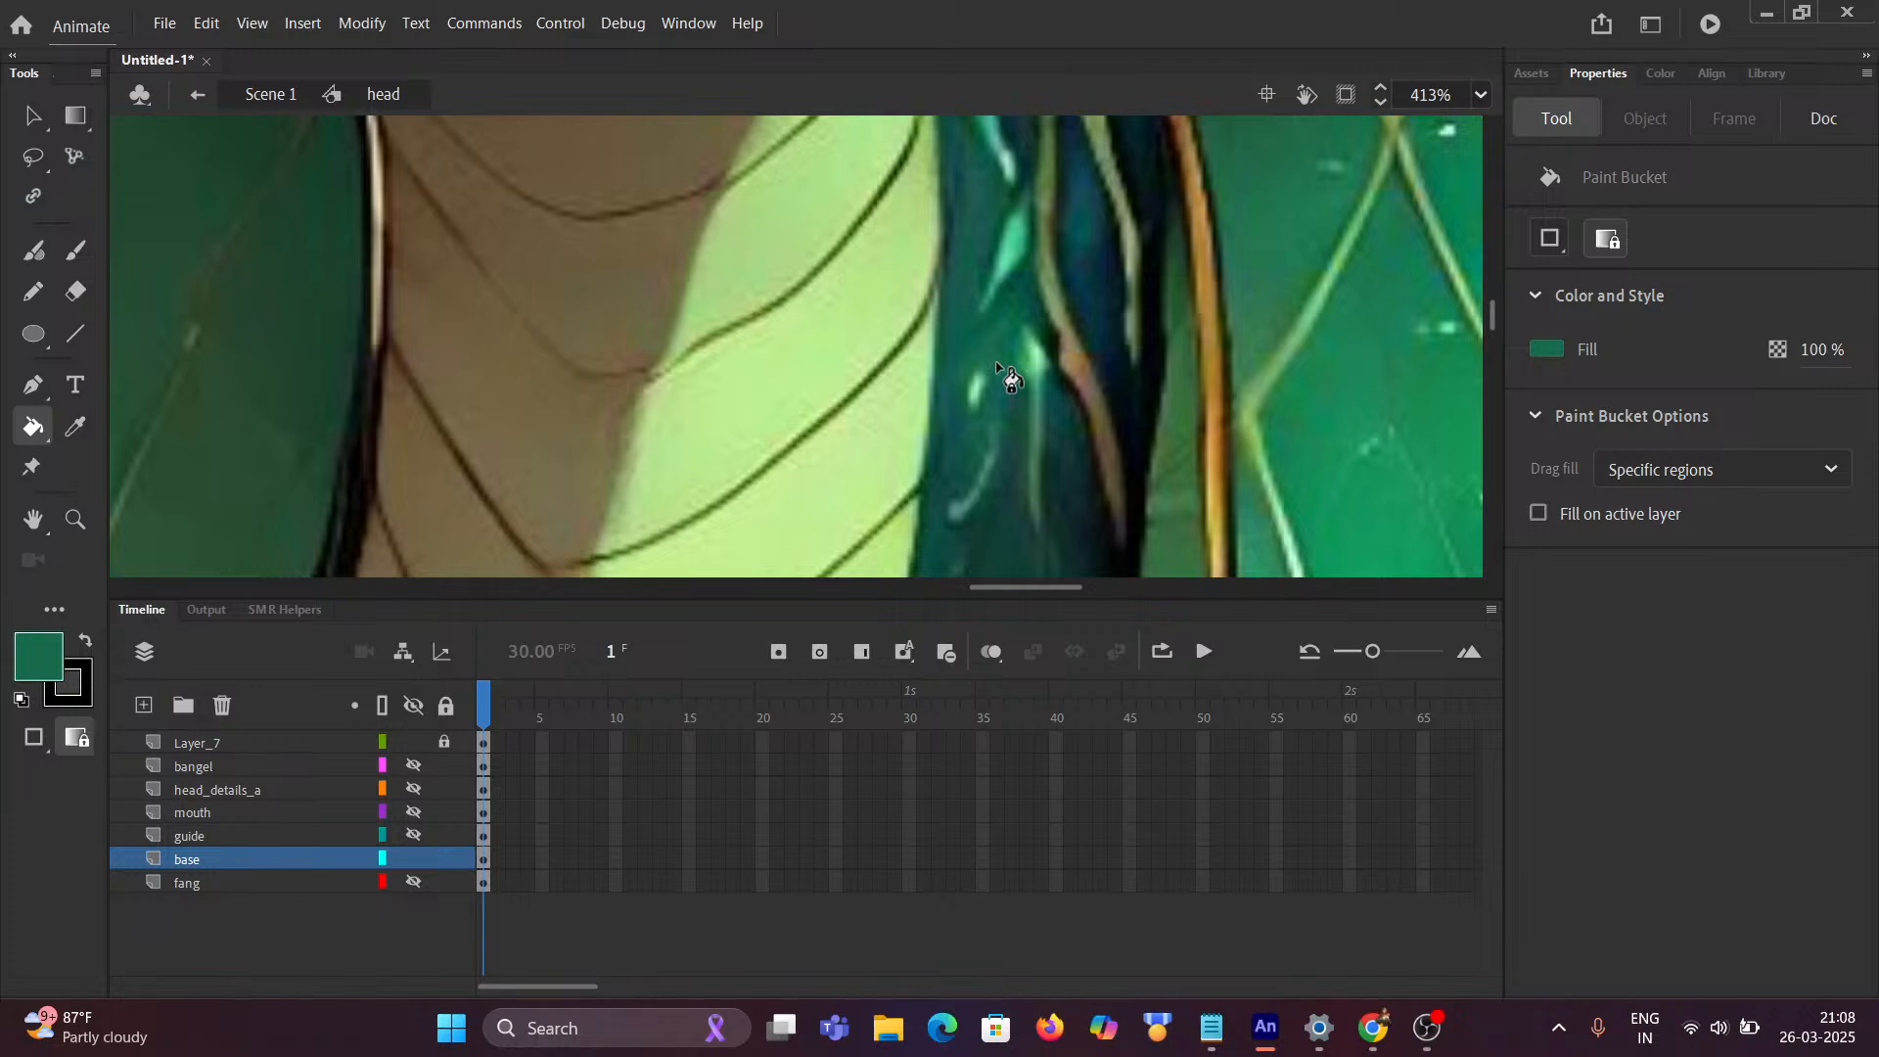
Step: Select the dark teal fill on the traced neck and copy its hex colour code 0C2F30
scroll(998, 366, down, 10)
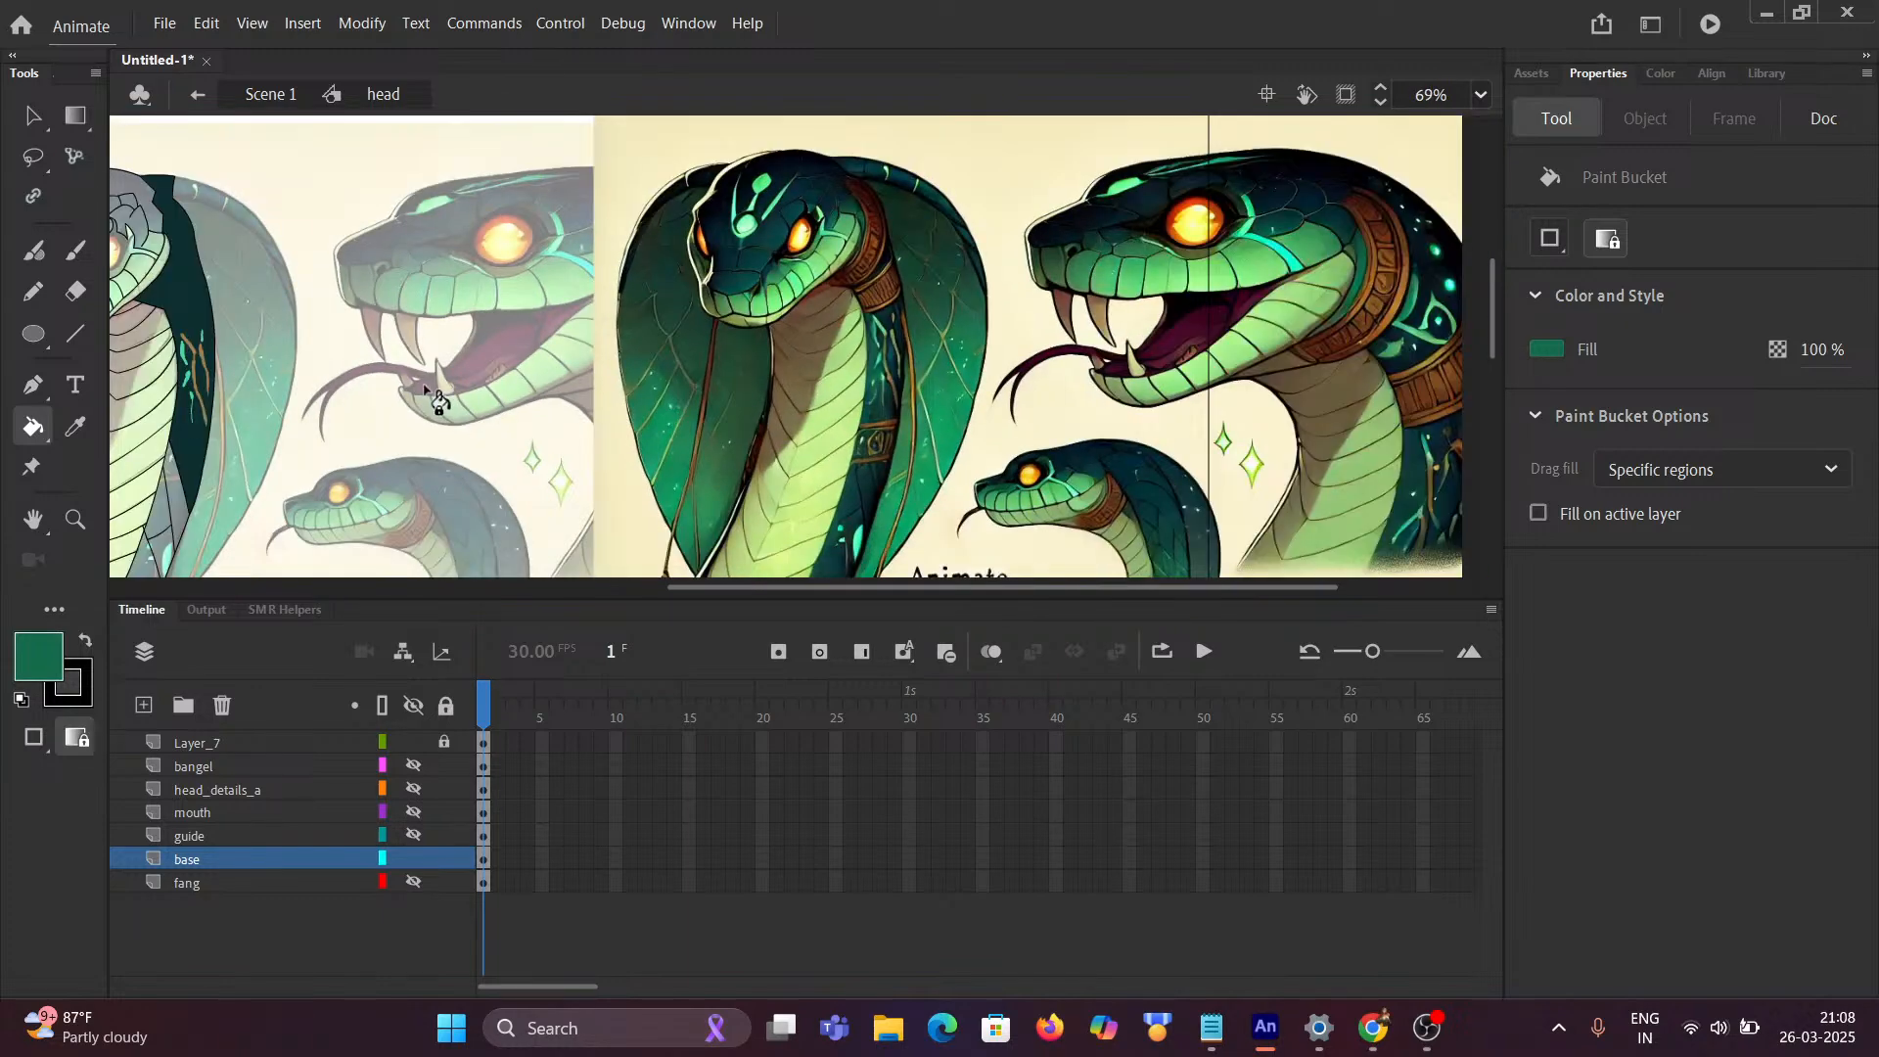
drag(423, 382, 823, 298)
scroll(655, 215, up, 6)
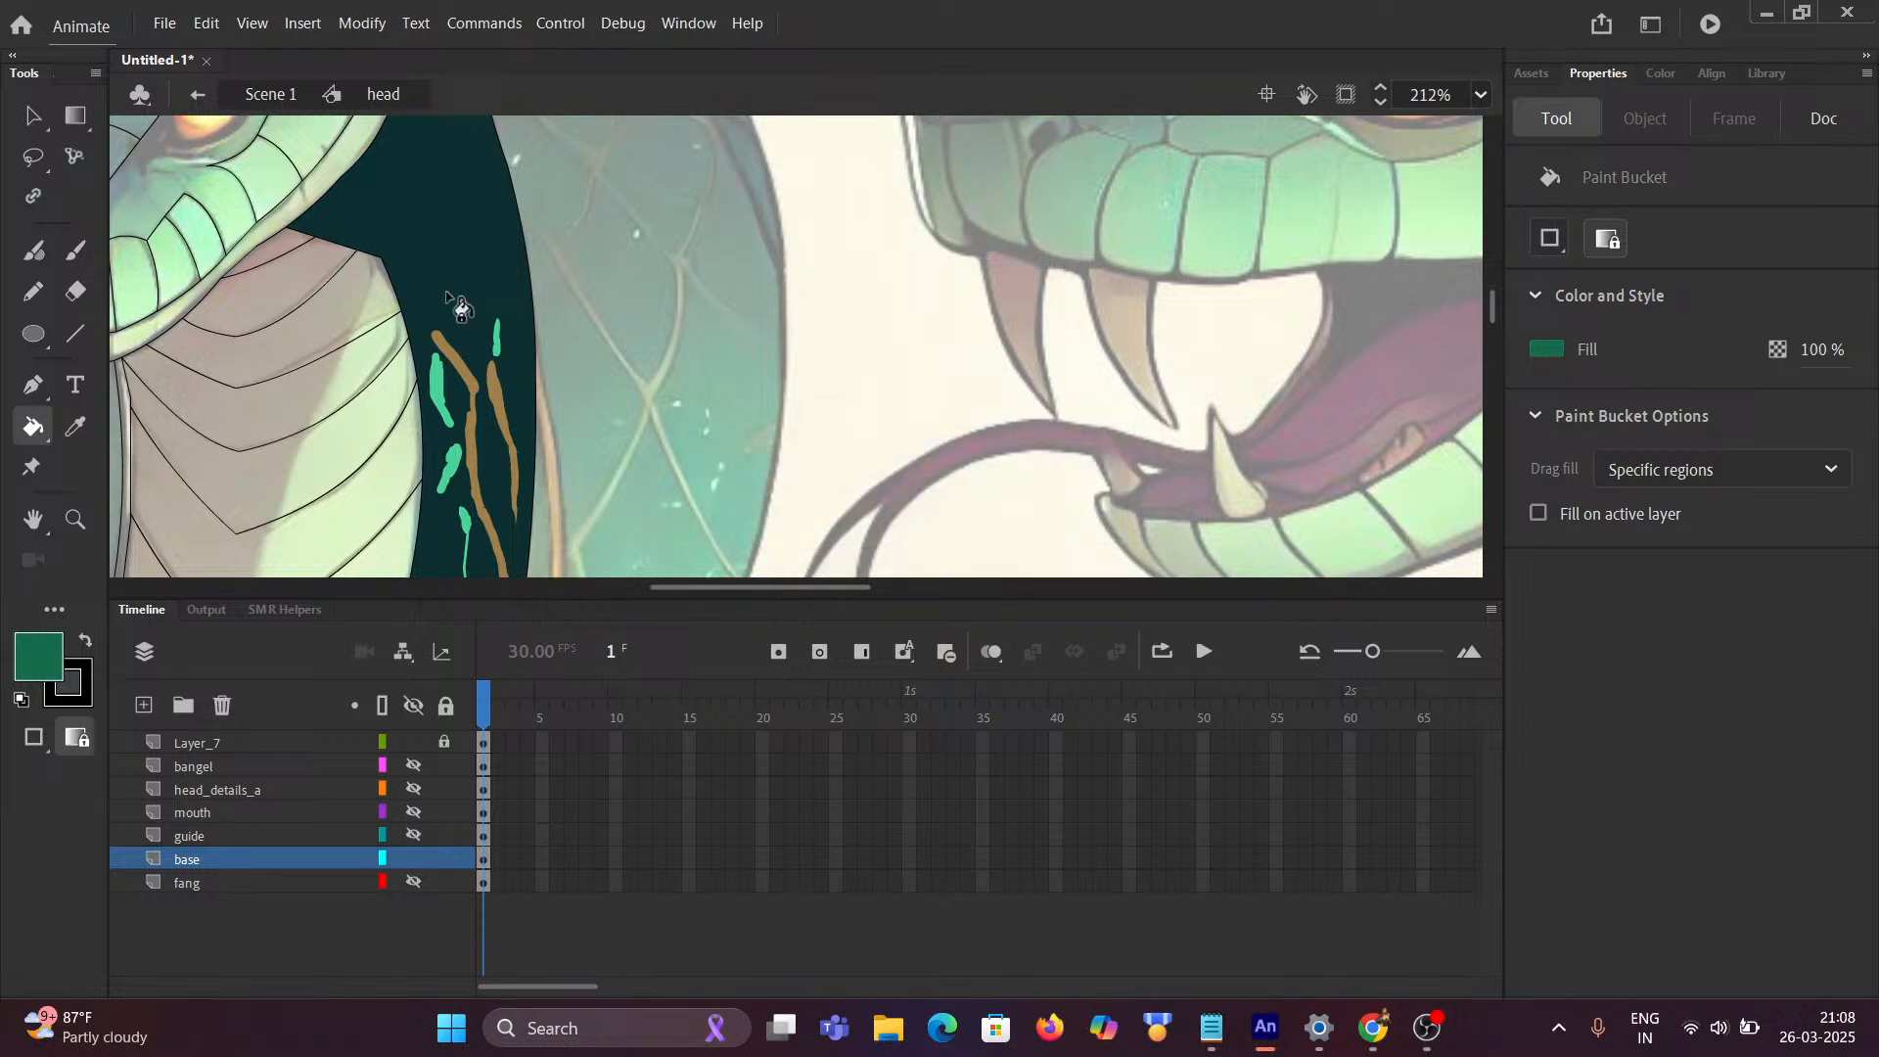
click(31, 116)
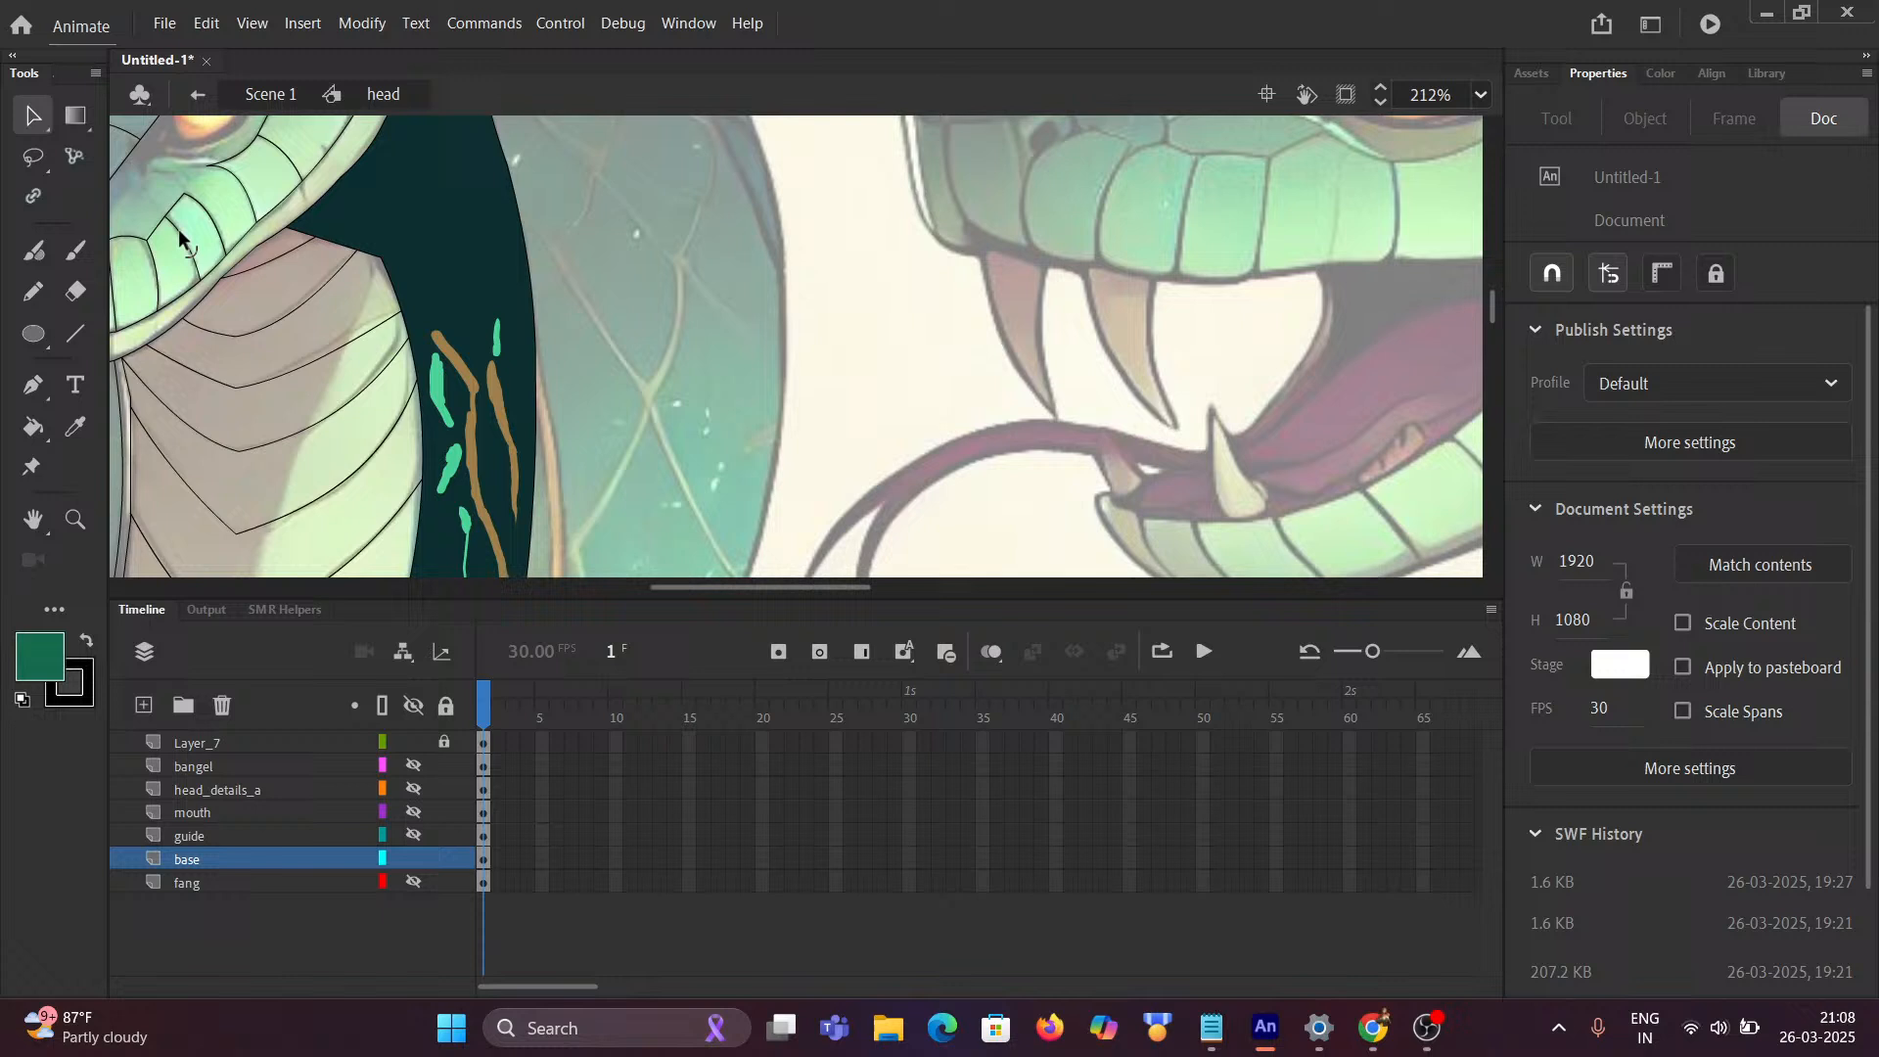
click(429, 235)
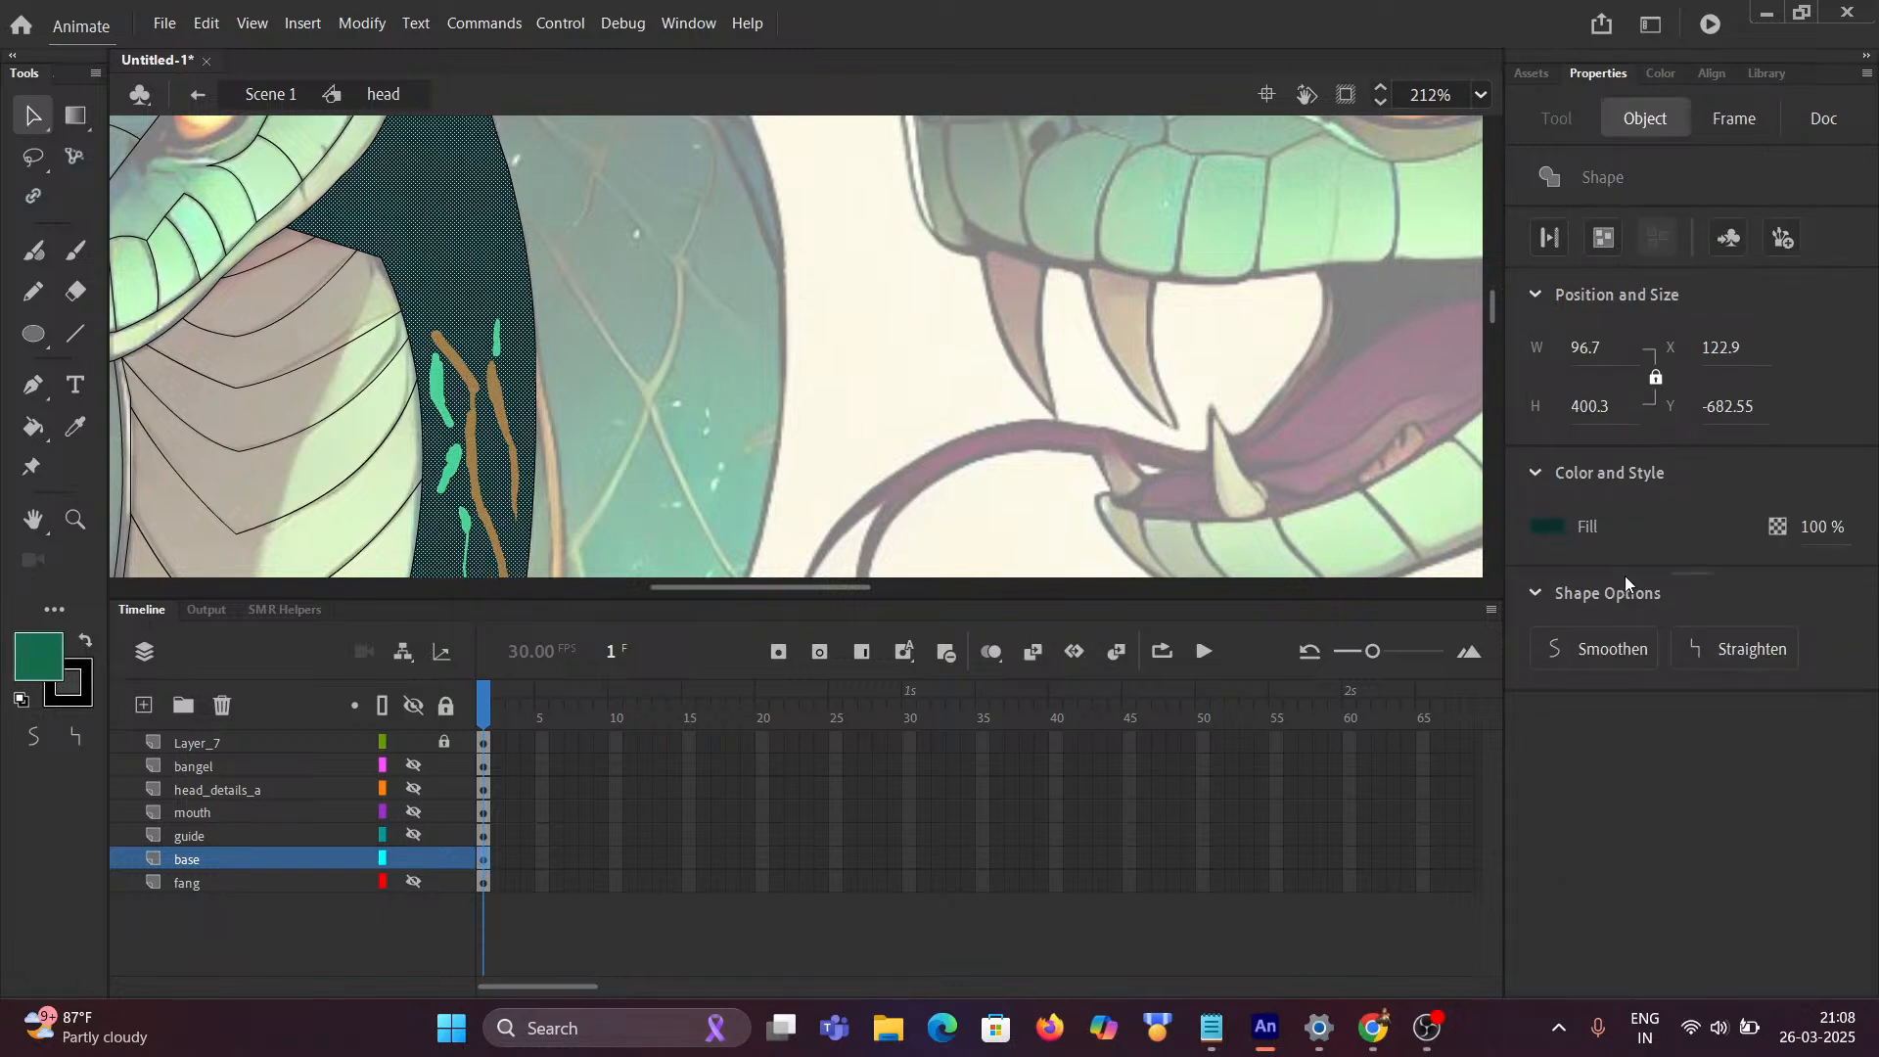
click(1661, 74)
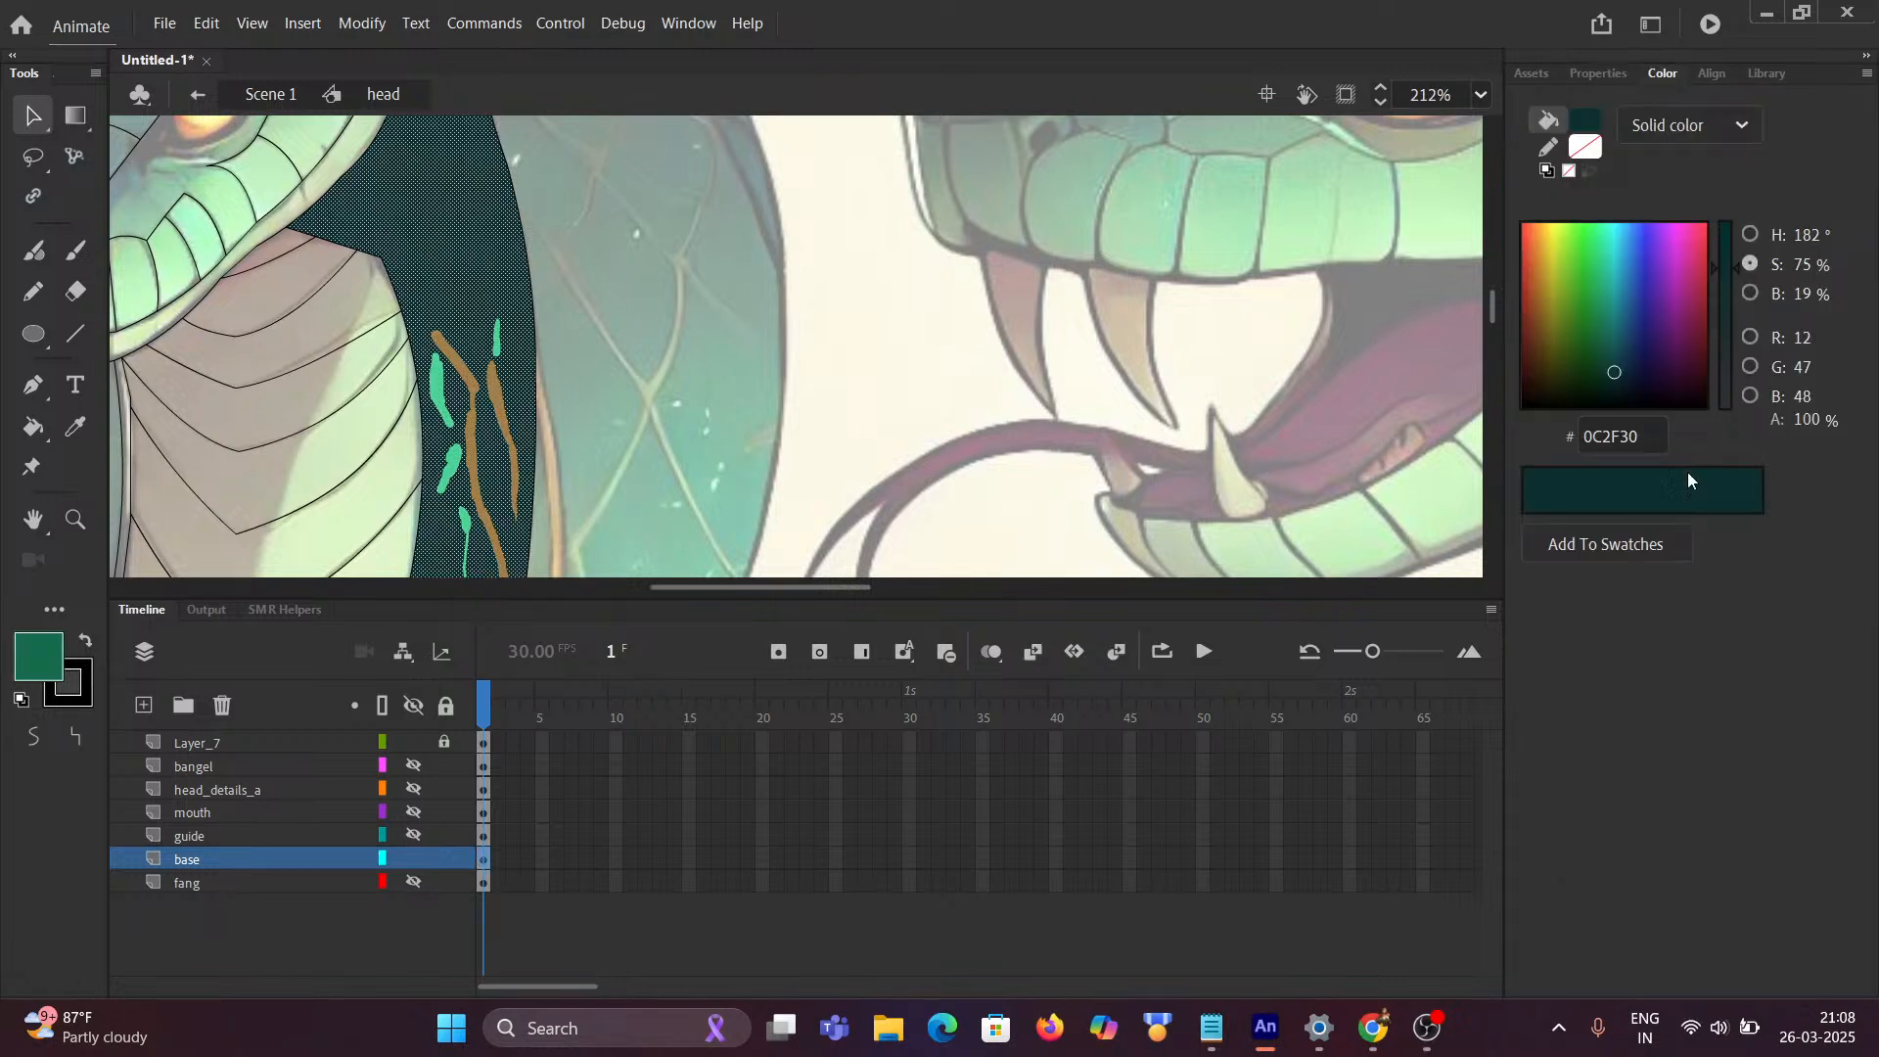
click(1645, 434)
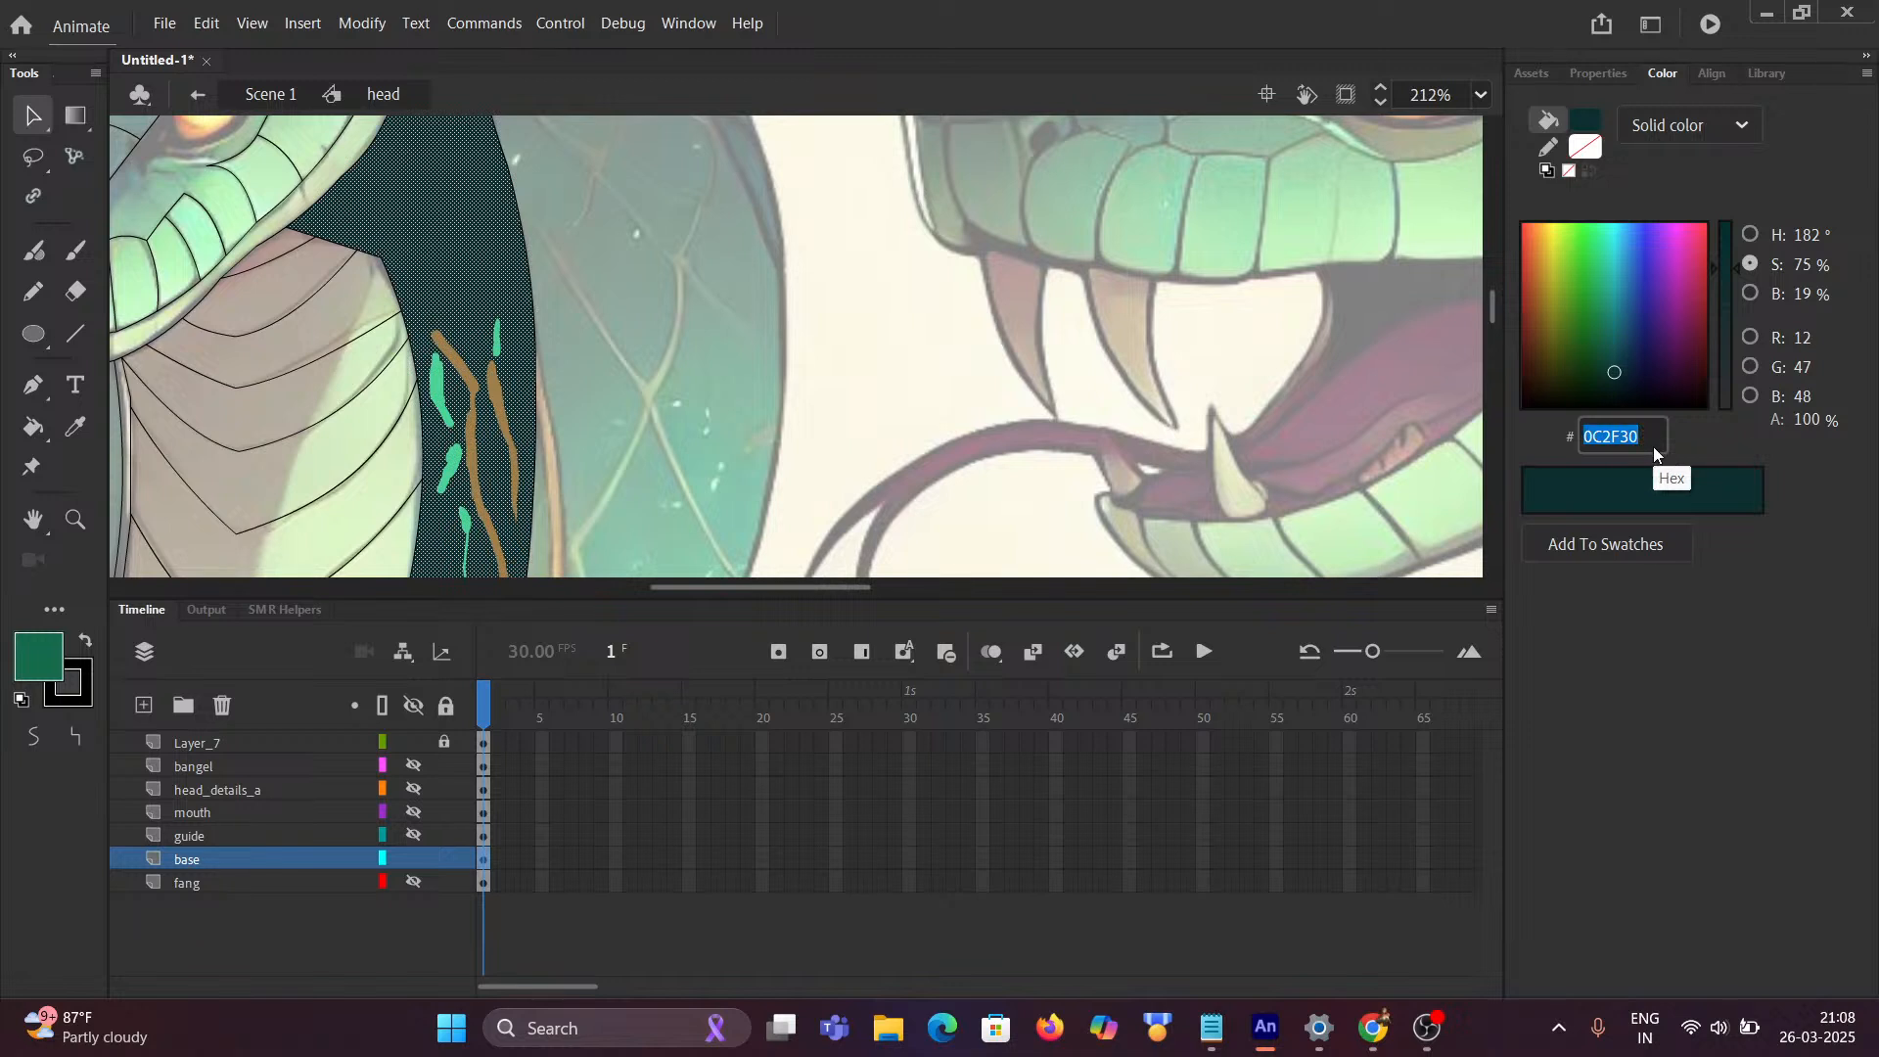
click(1690, 620)
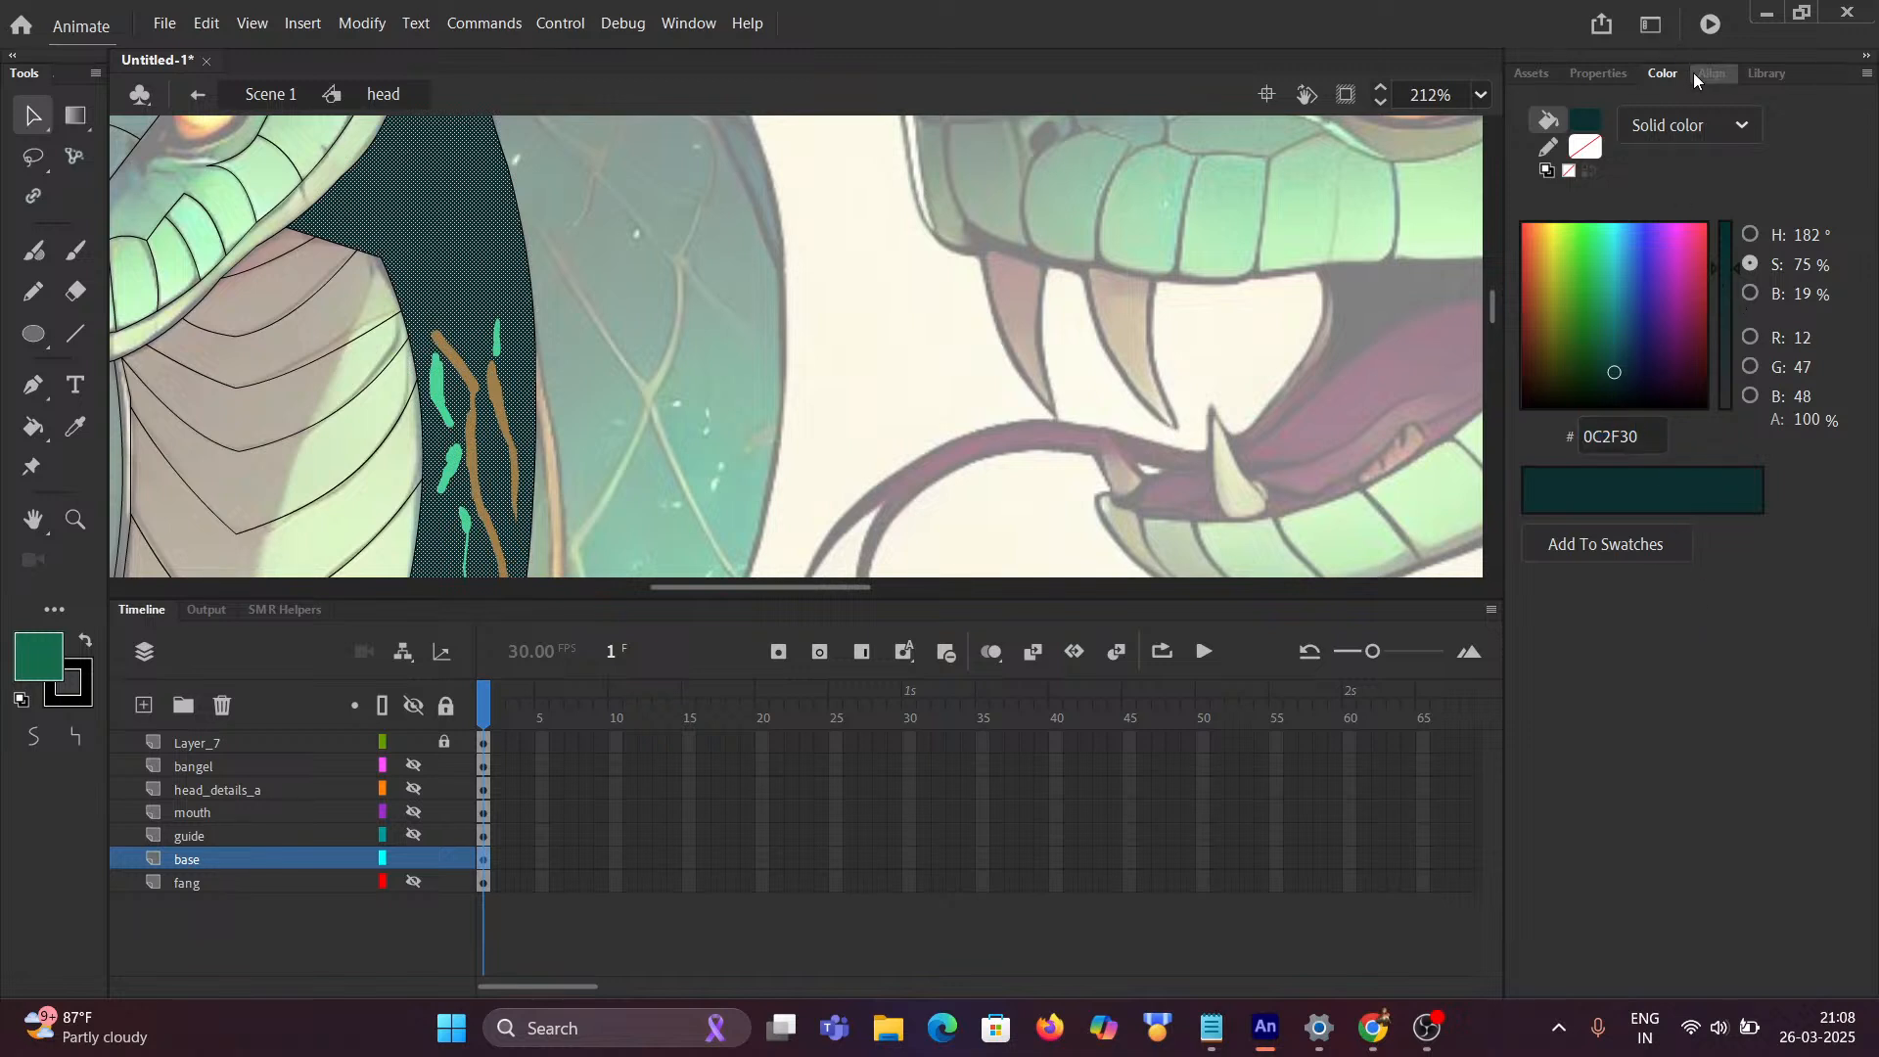
Step: Change the selected neck fill to a linear gradient and set its dark end colour to 0C2F30
click(1682, 113)
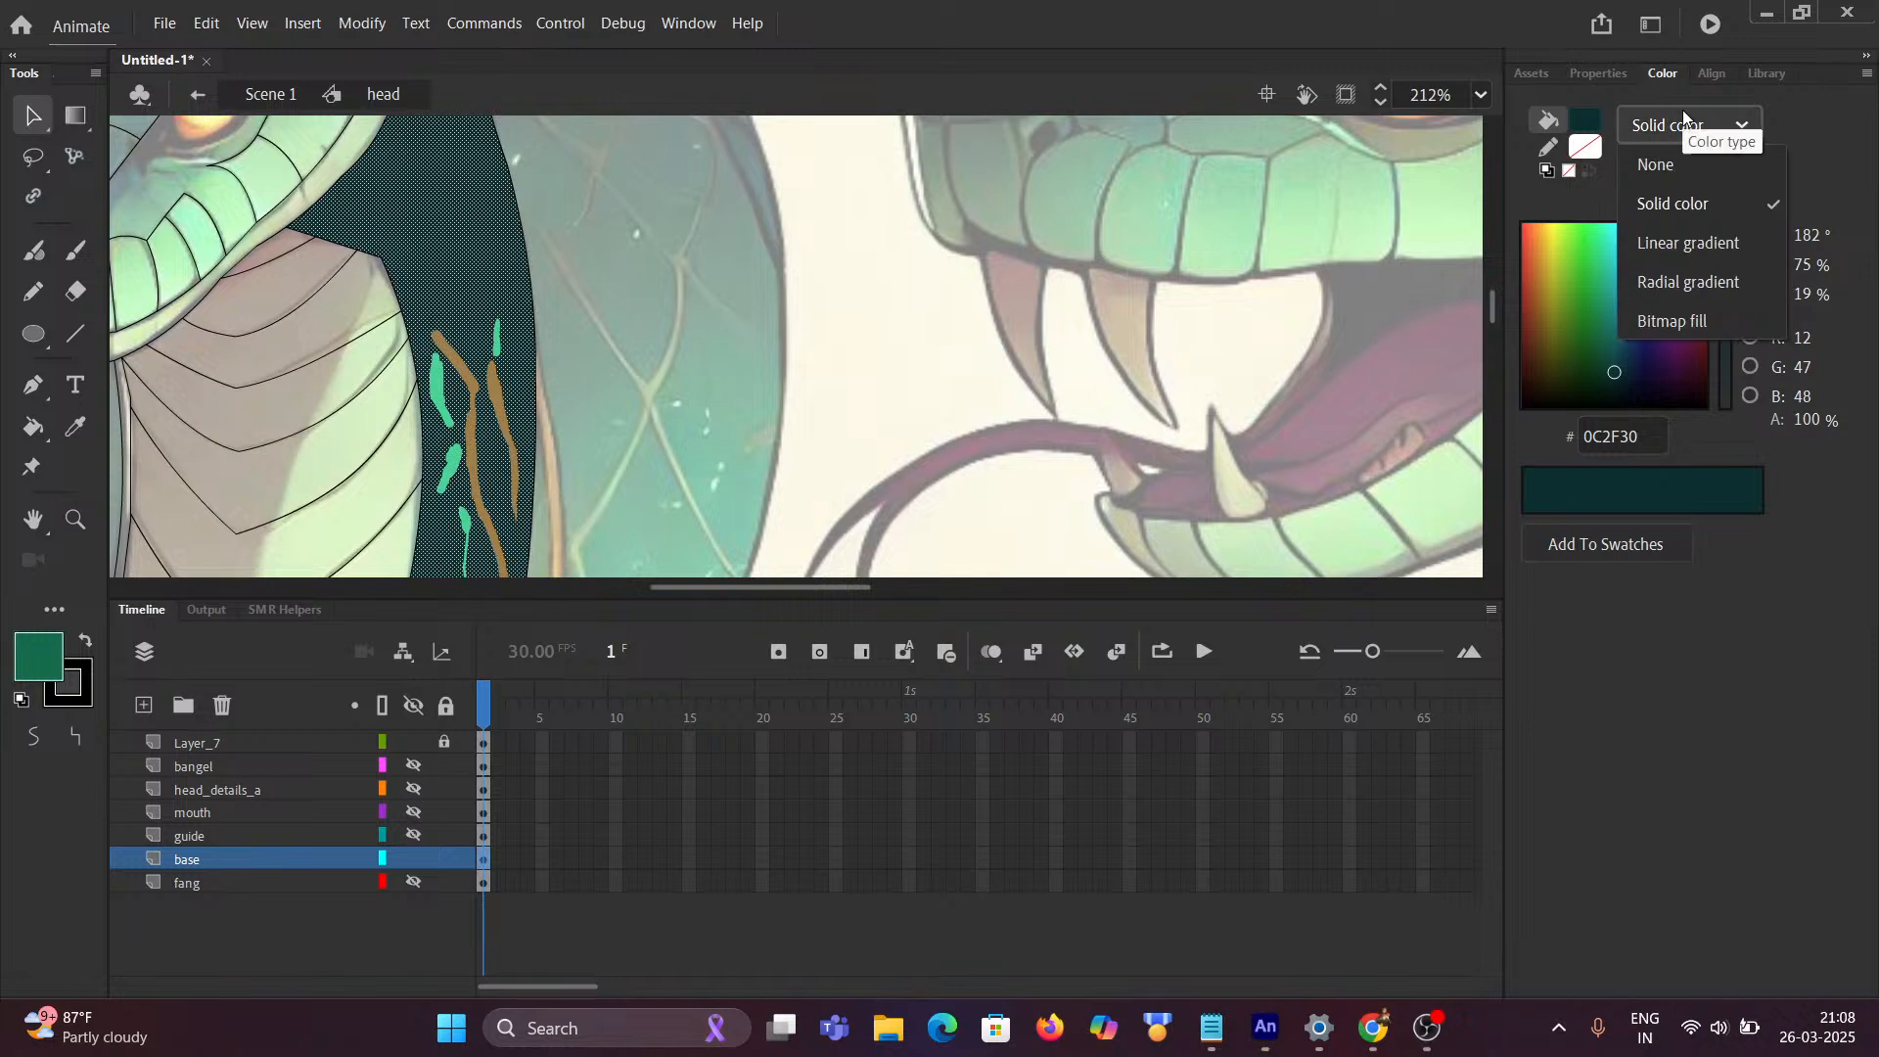
click(1658, 245)
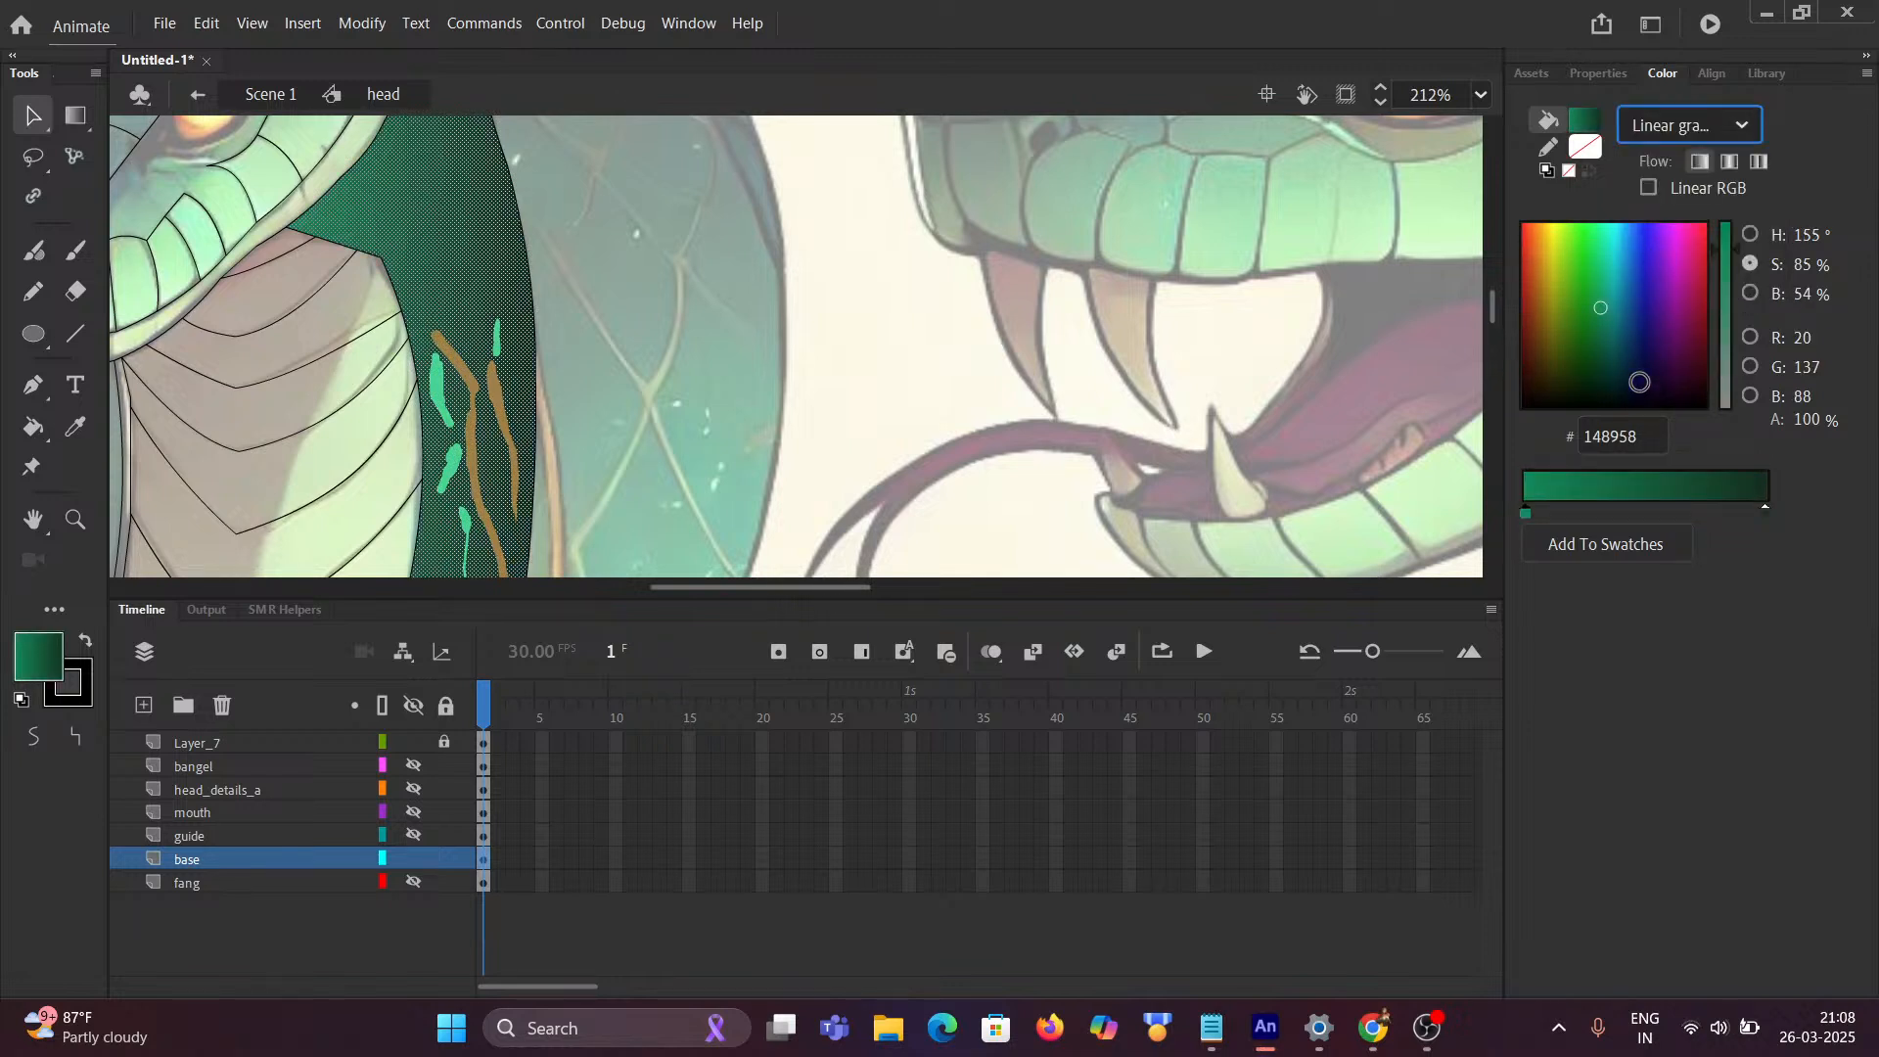
click(1767, 511)
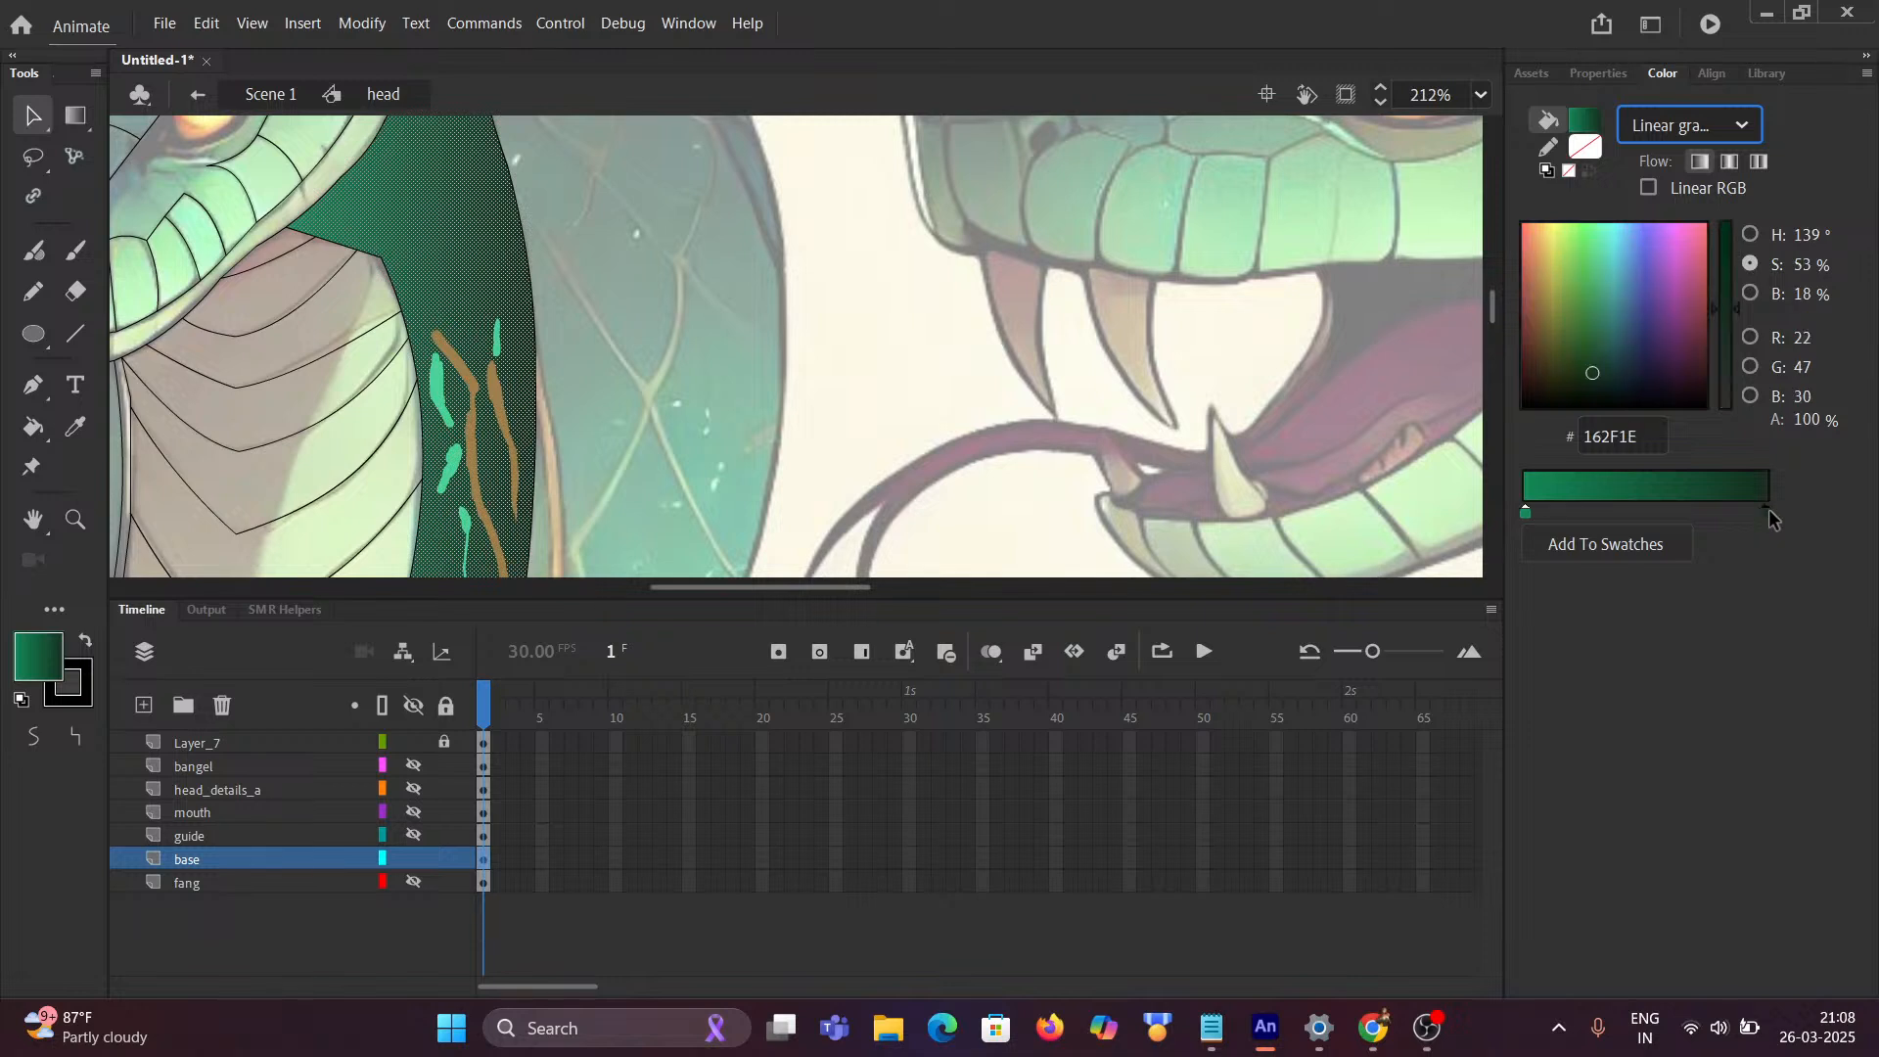
click(1645, 436)
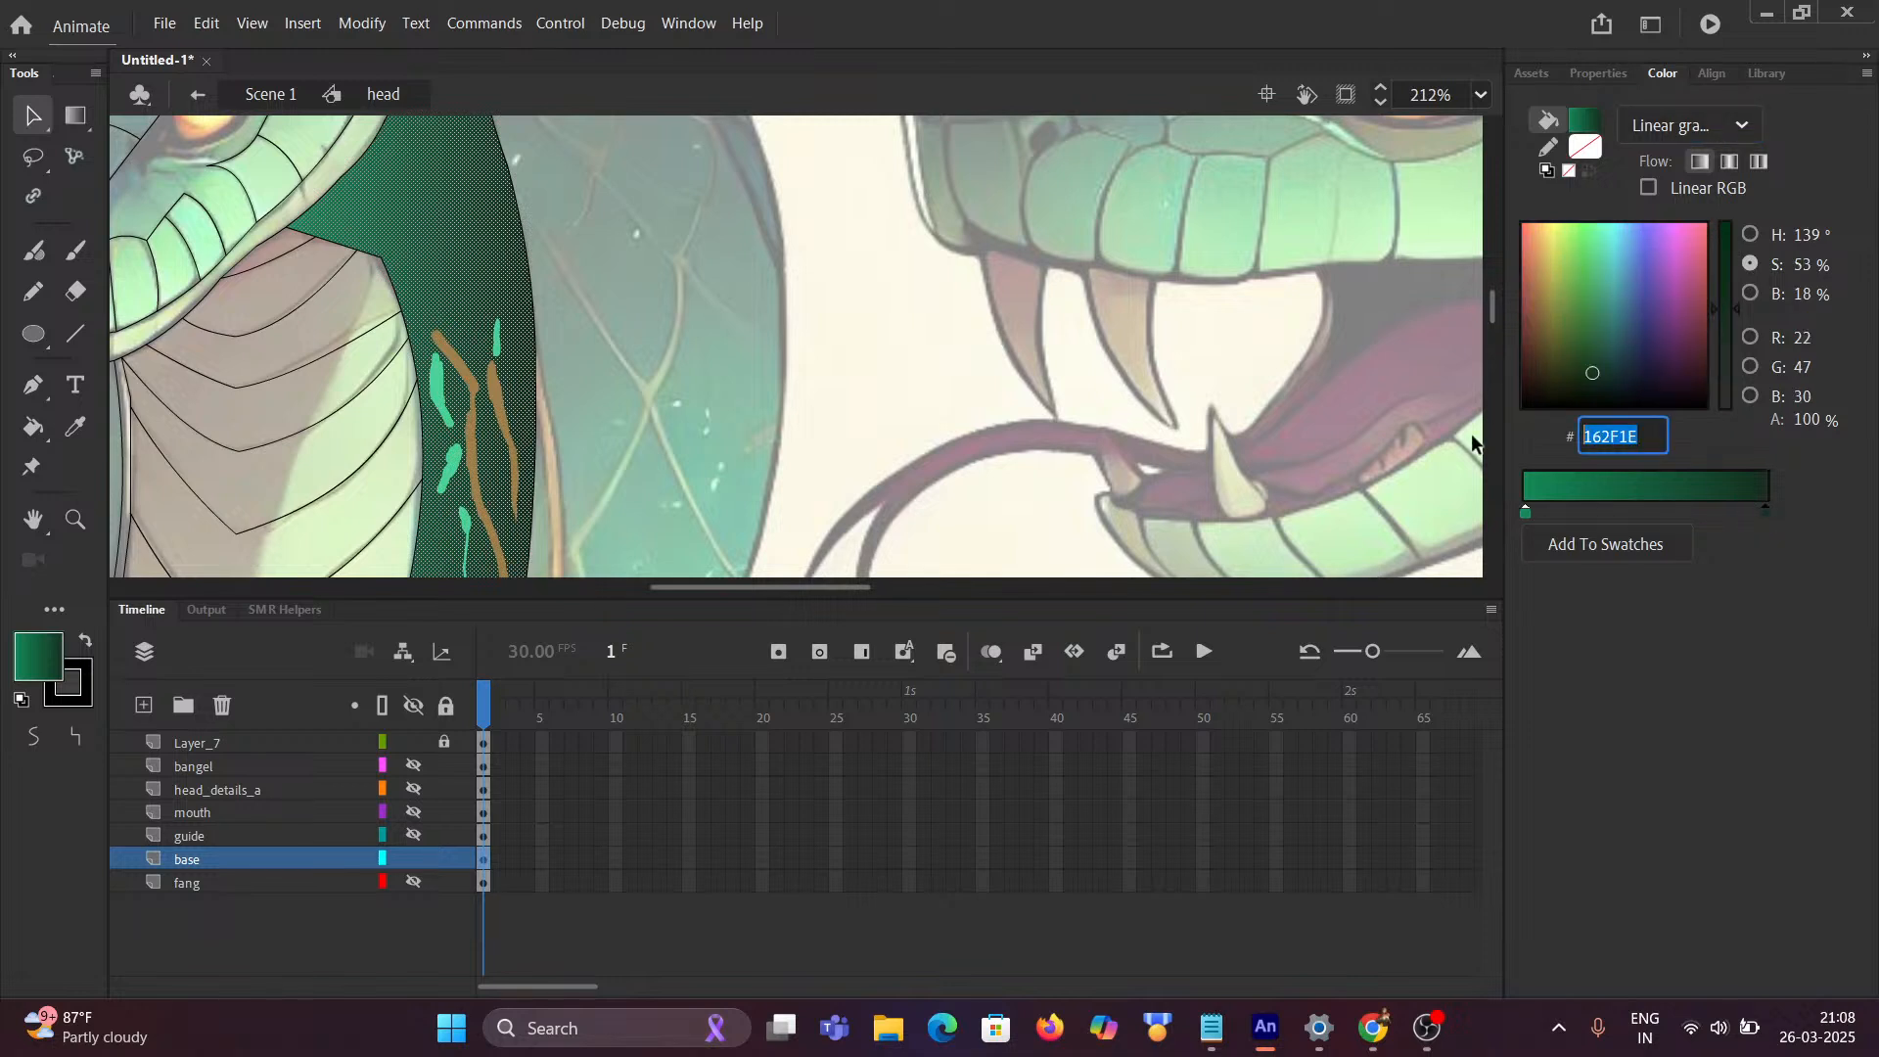
text(0C2F30)
key(Return)
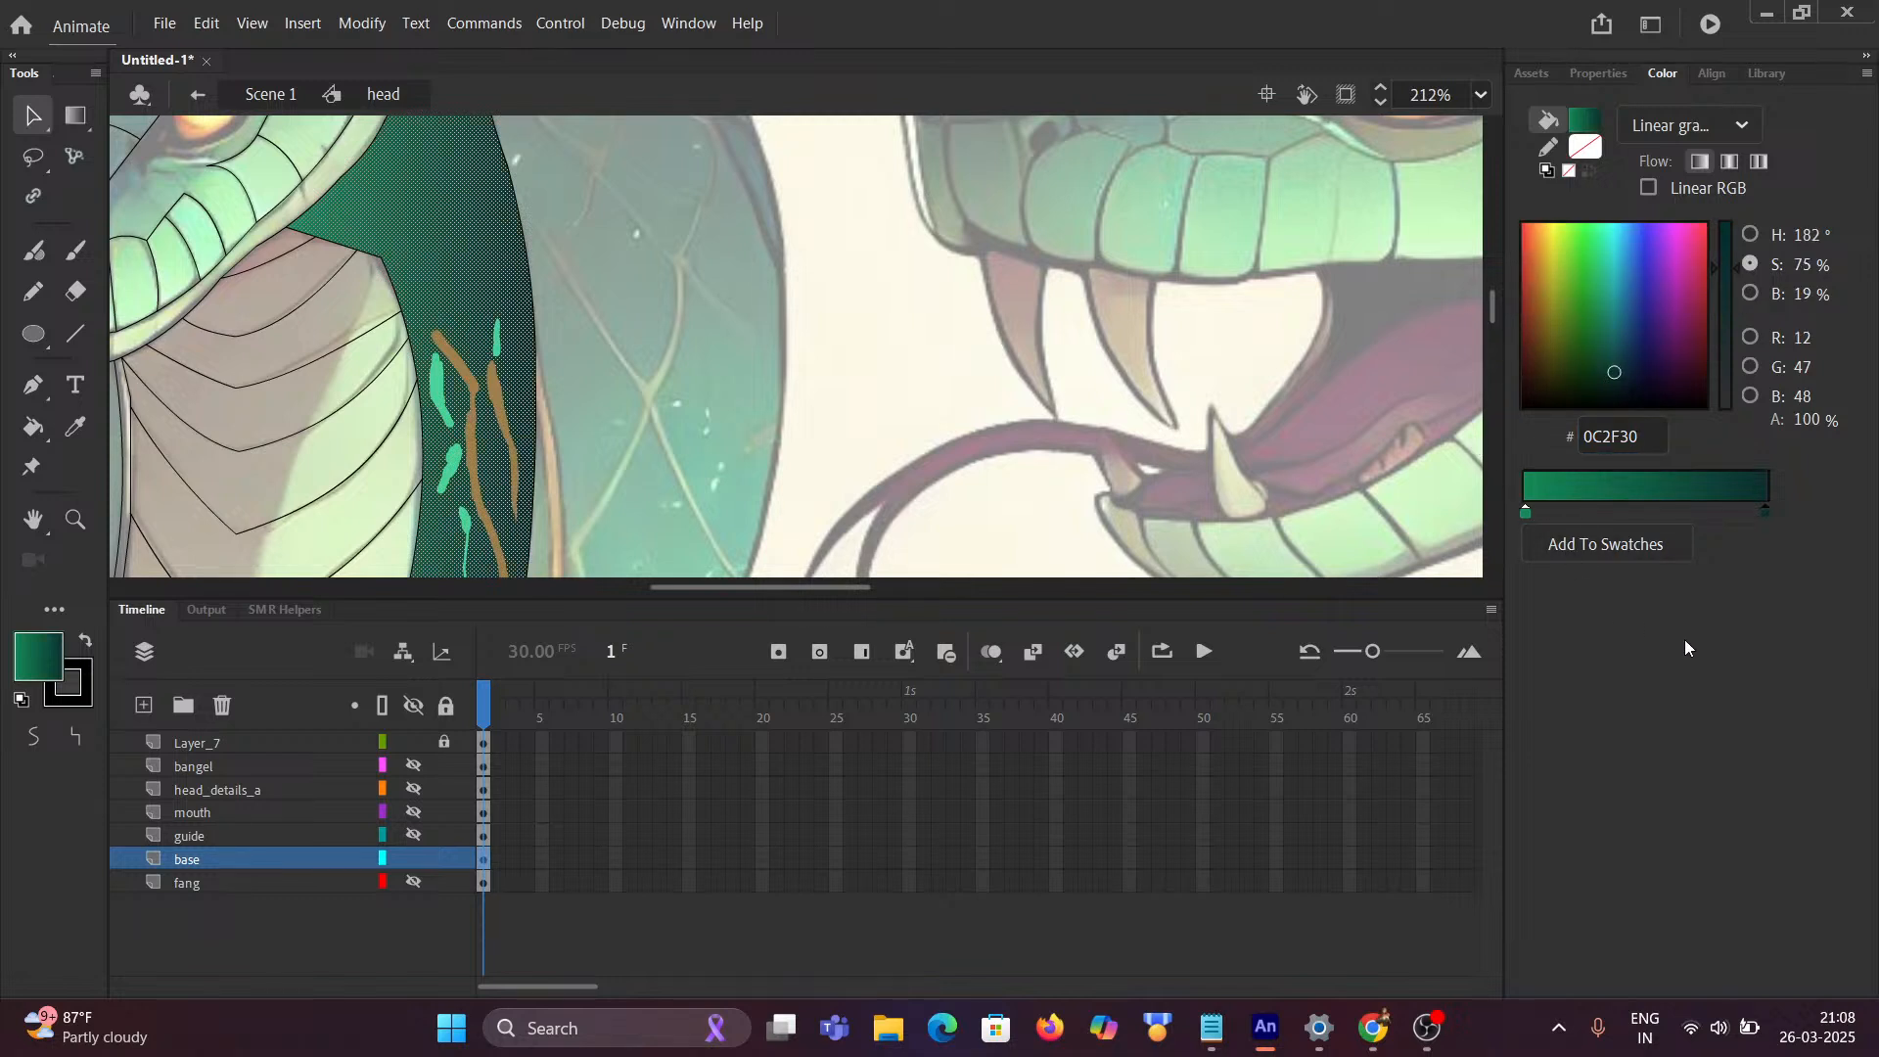
Step: Rotate the neck fill's gradient with Gradient Transform so it runs from dark teal at the upper neck to green below
scroll(591, 266, down, 4)
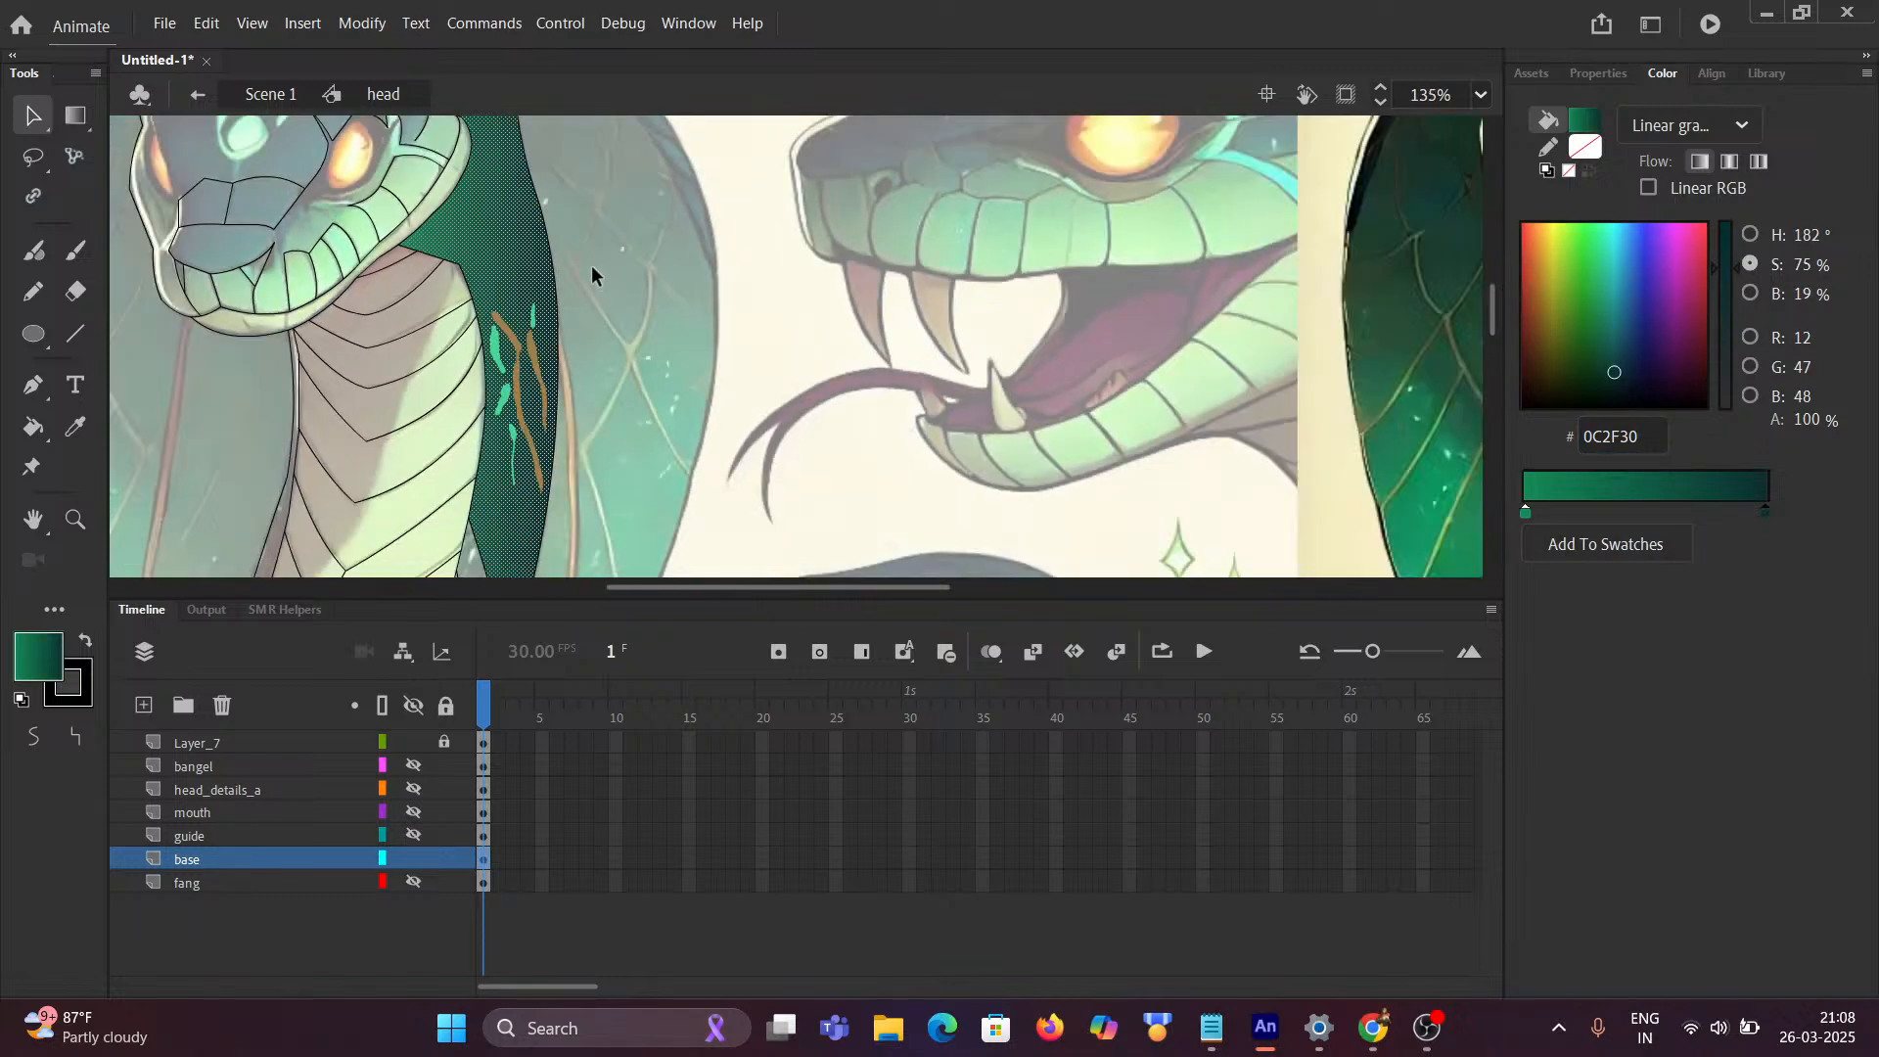
click(69, 121)
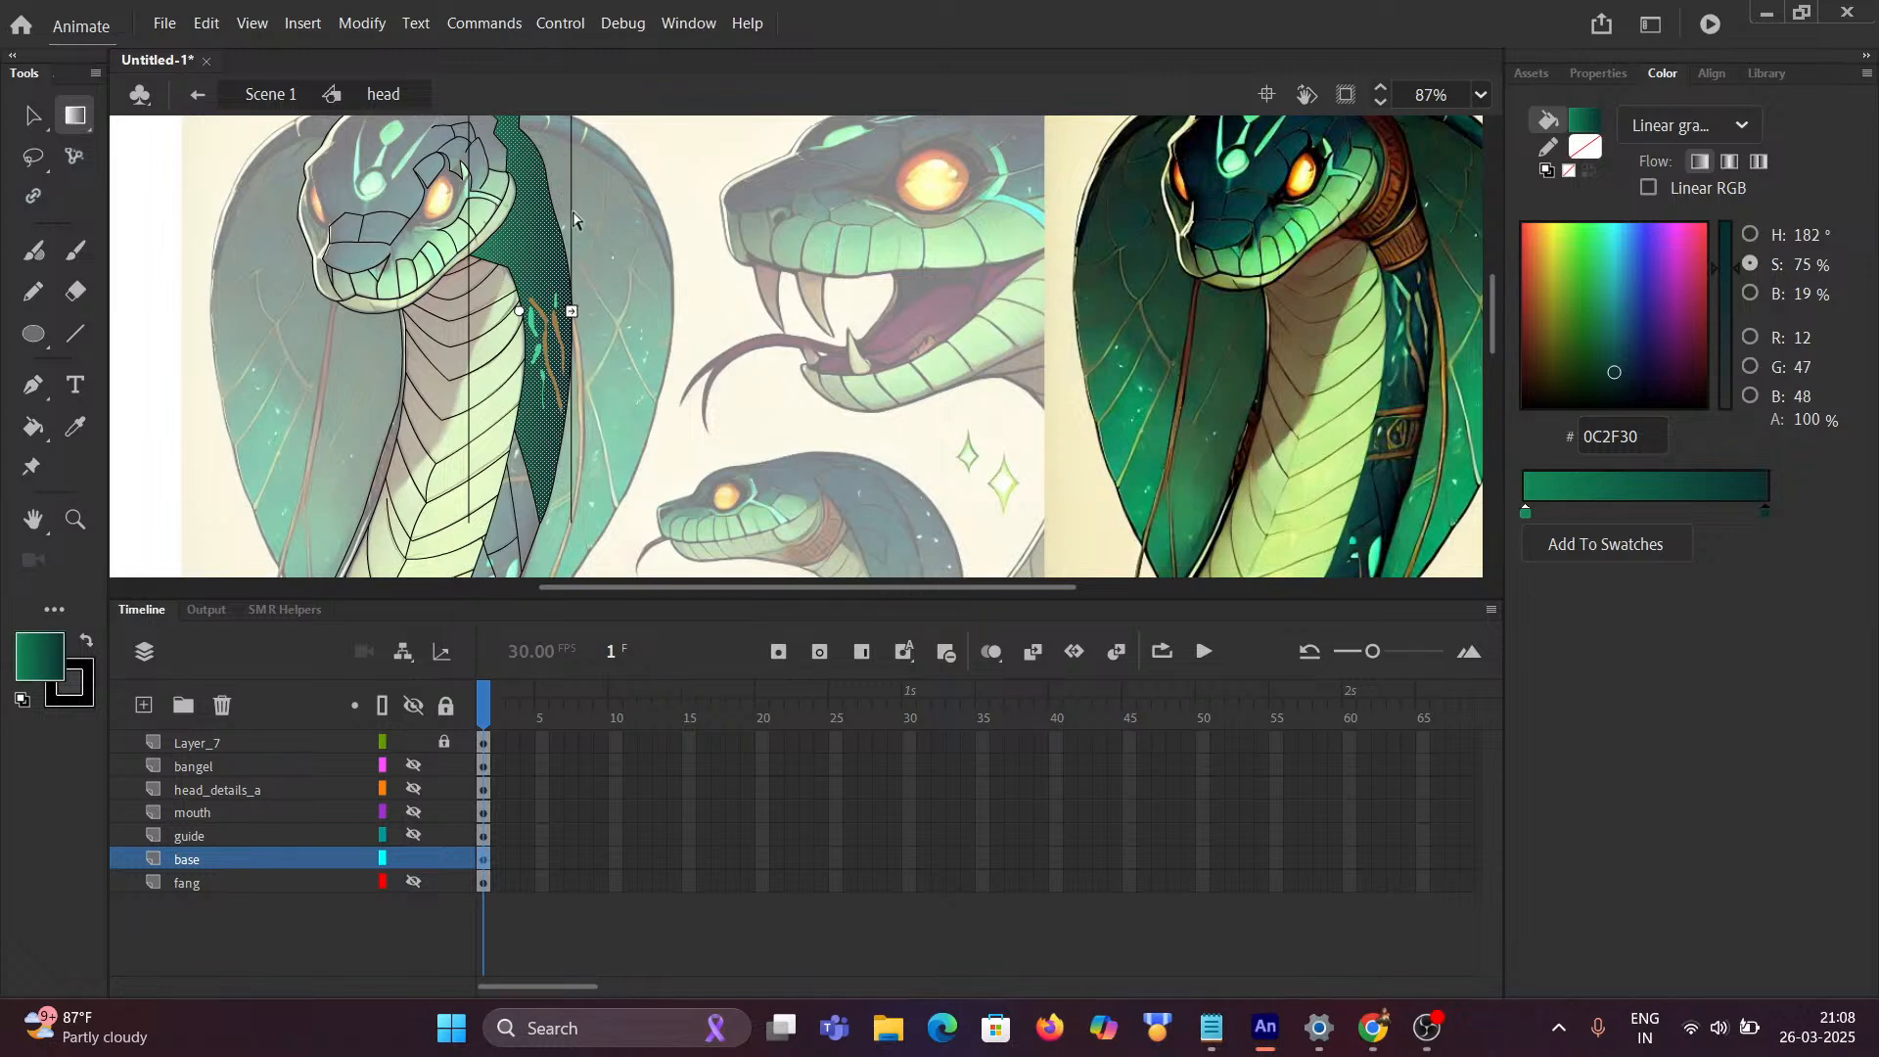
scroll(614, 205, down, 3)
scroll(633, 197, up, 5)
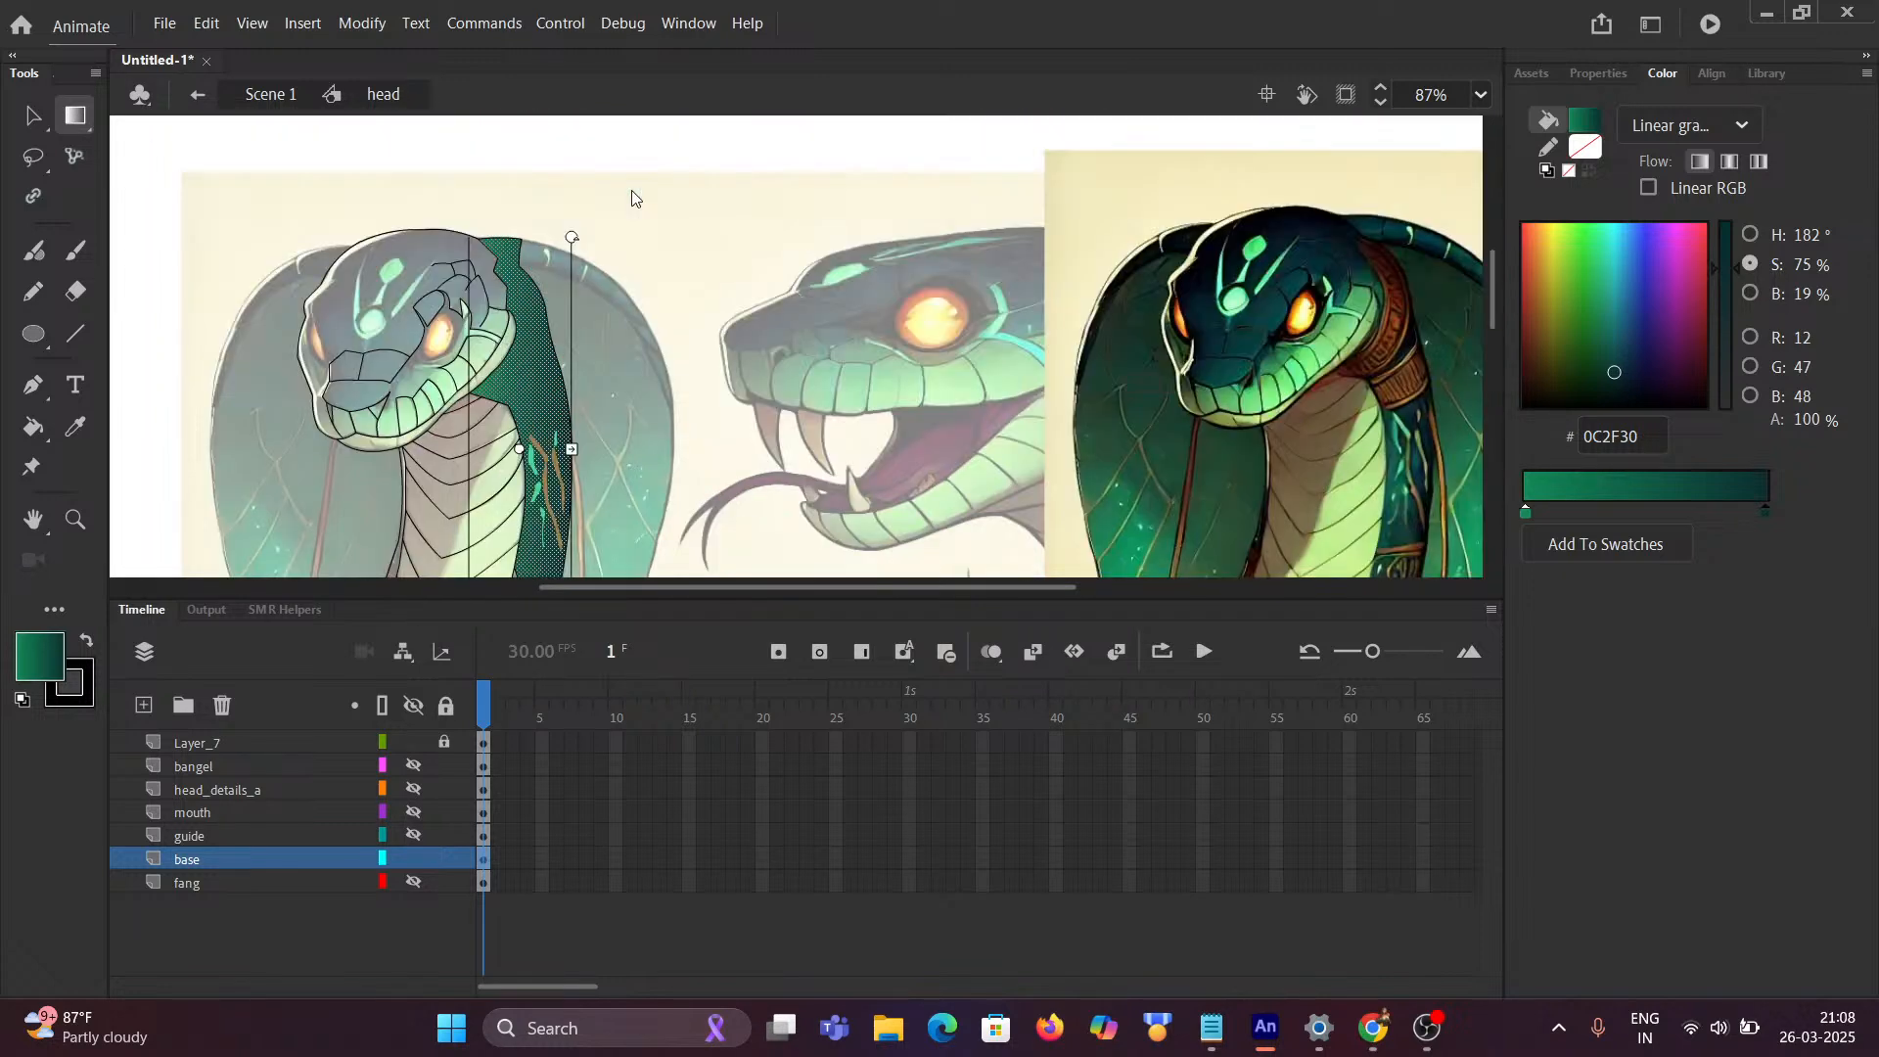
drag(574, 240, 154, 365)
key(ctrl+z)
scroll(708, 296, down, 2)
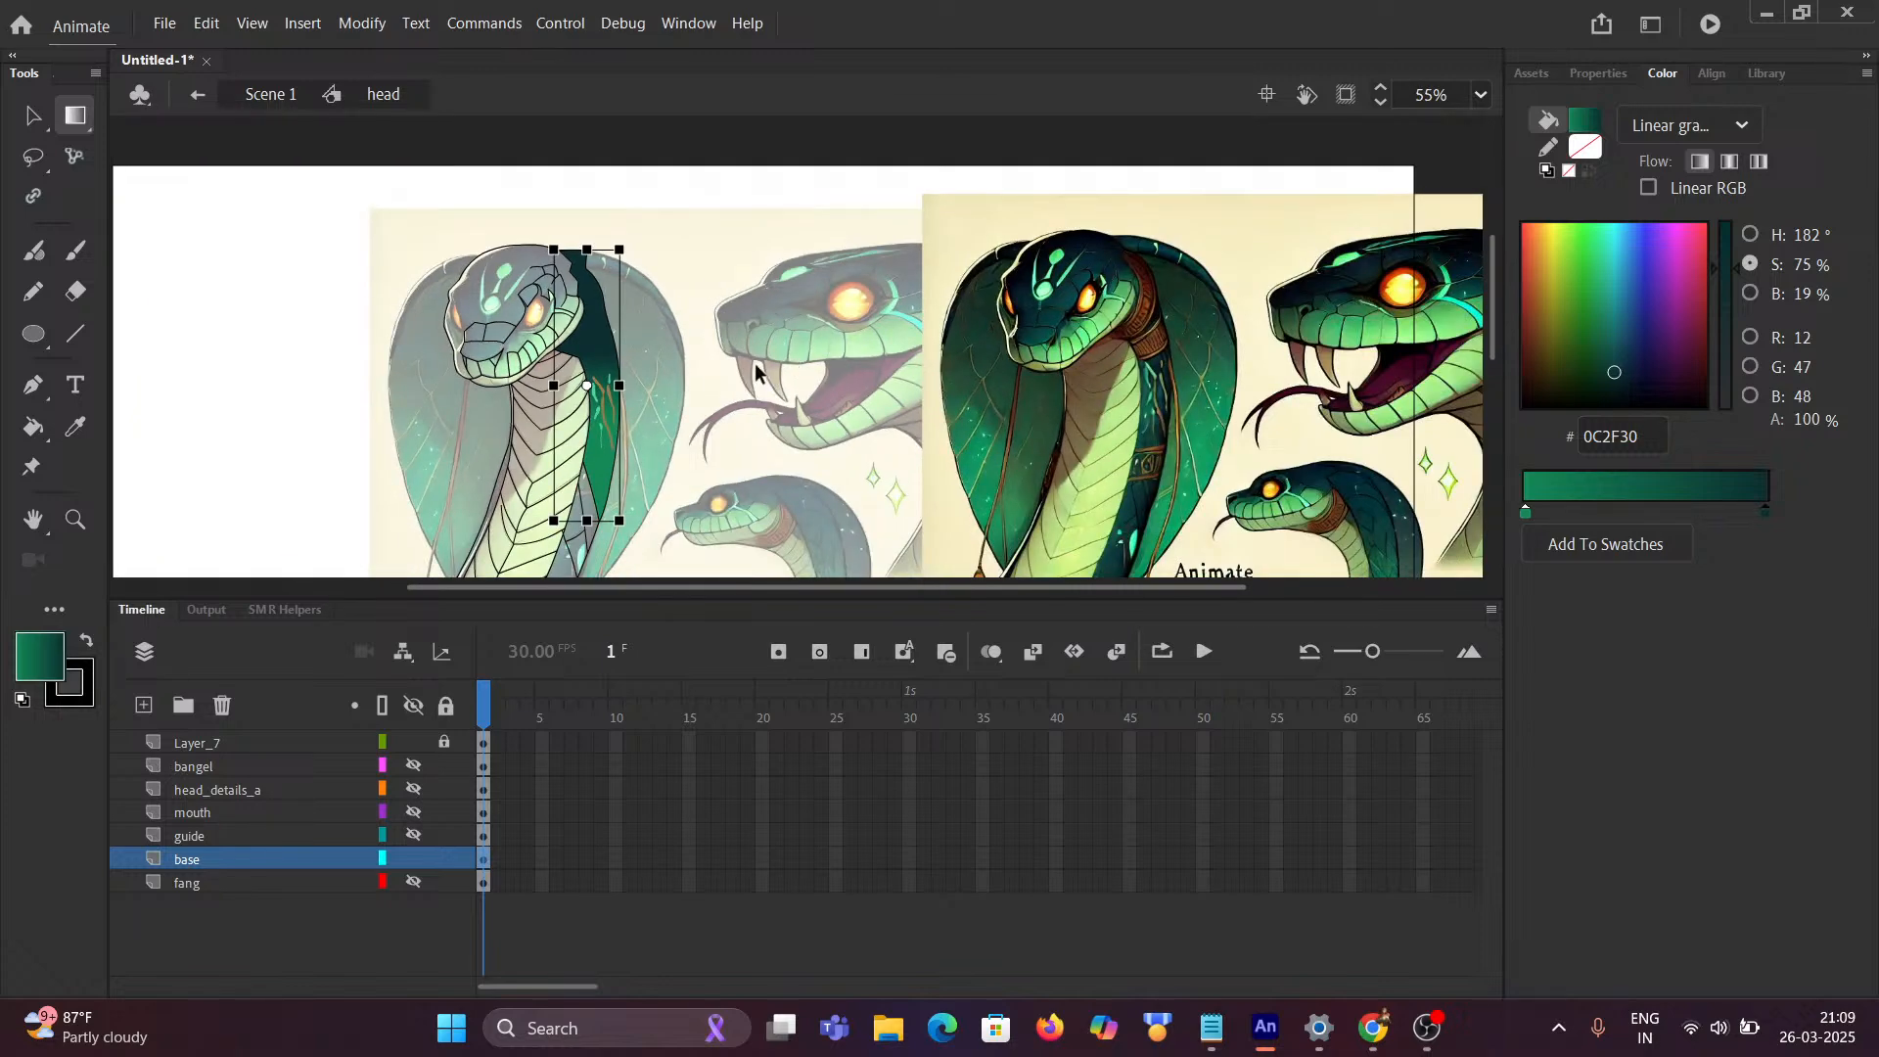
key(ctrl+z)
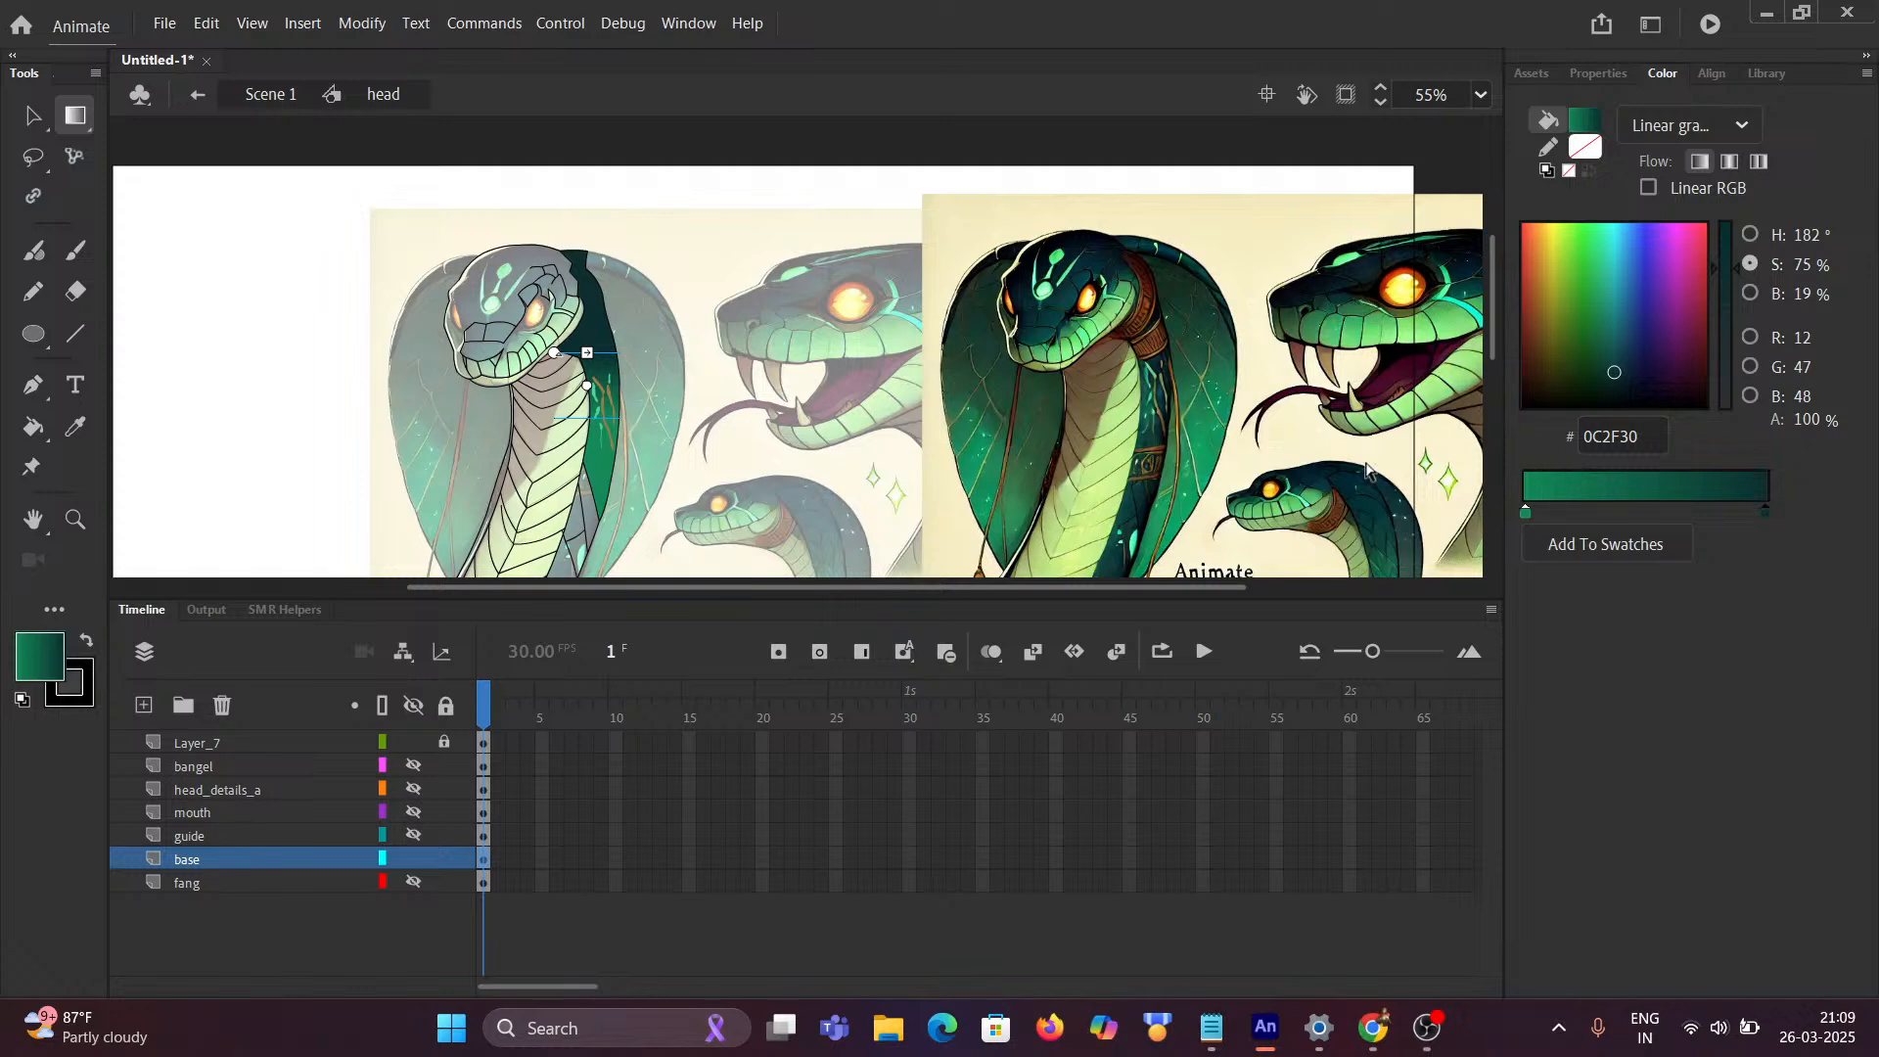
Step: Sample the green 0E634B between the neck markings in the full-colour reference and copy its hex code
scroll(1200, 431, up, 4)
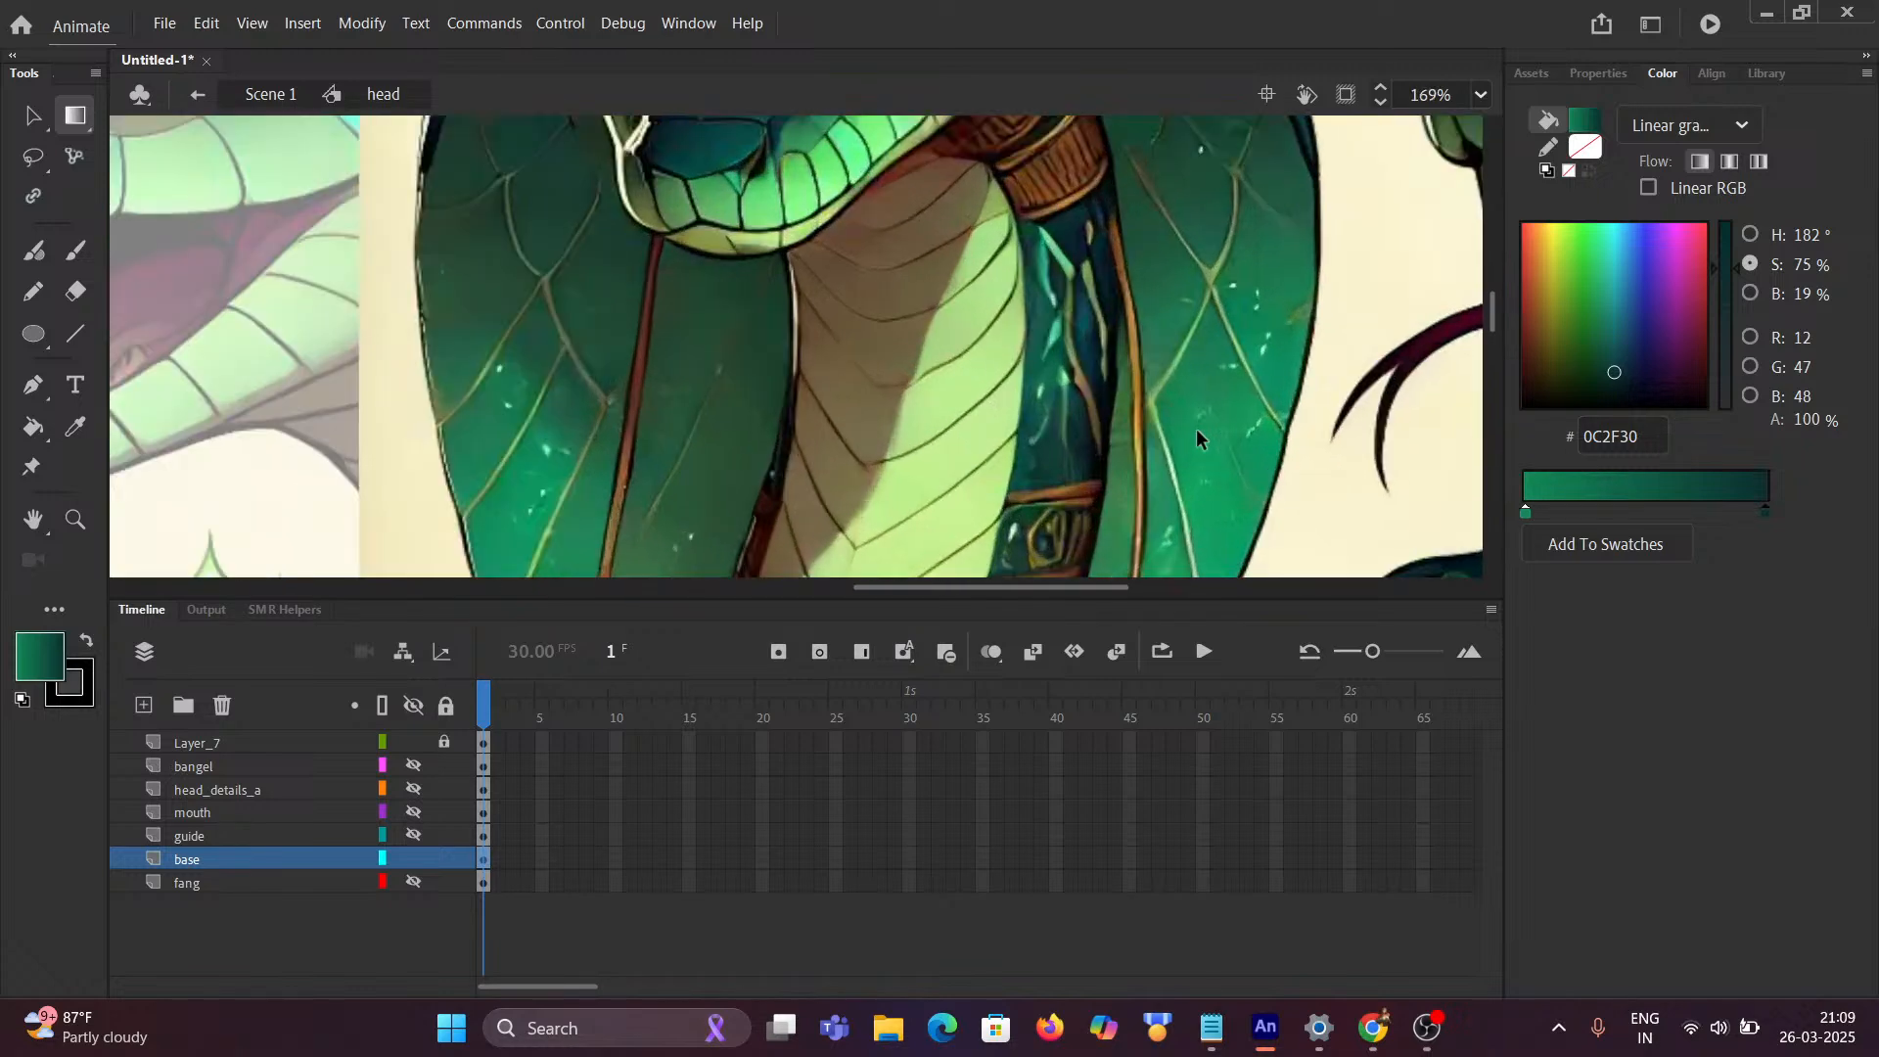
scroll(1196, 428, up, 1)
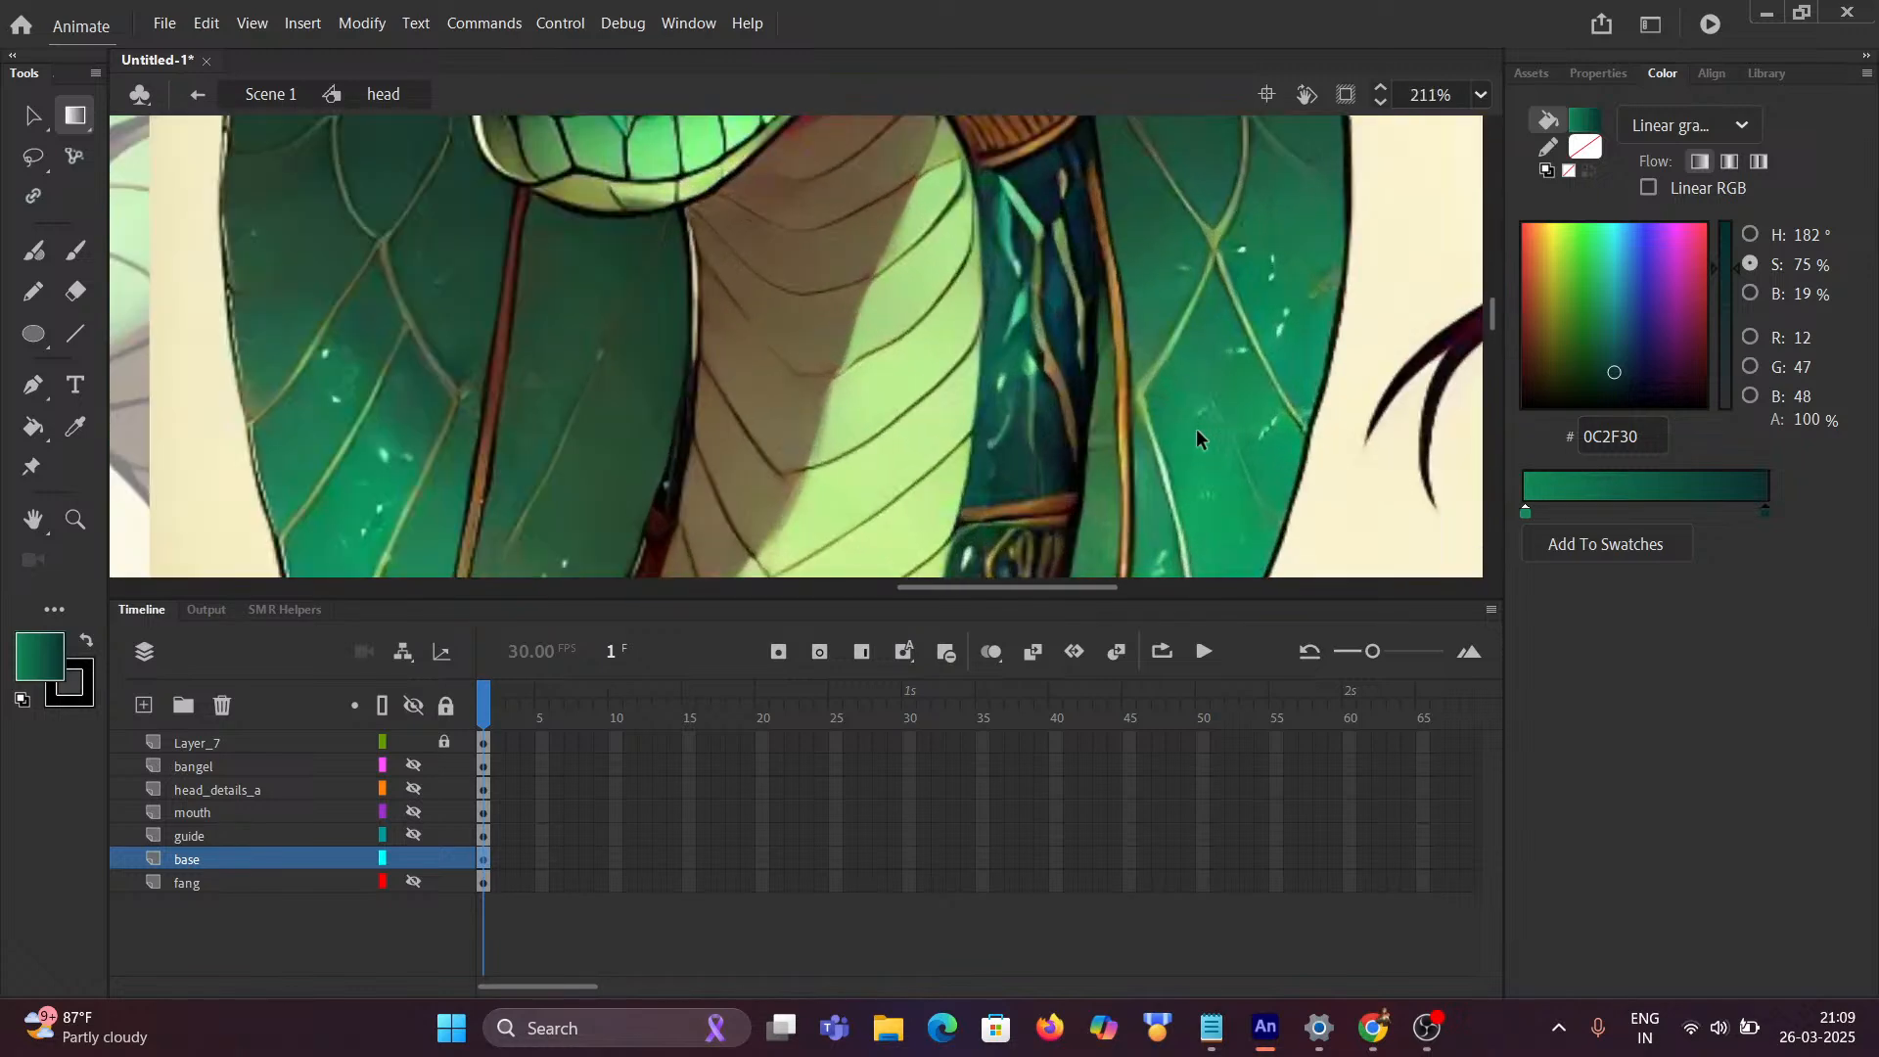
click(29, 115)
click(977, 352)
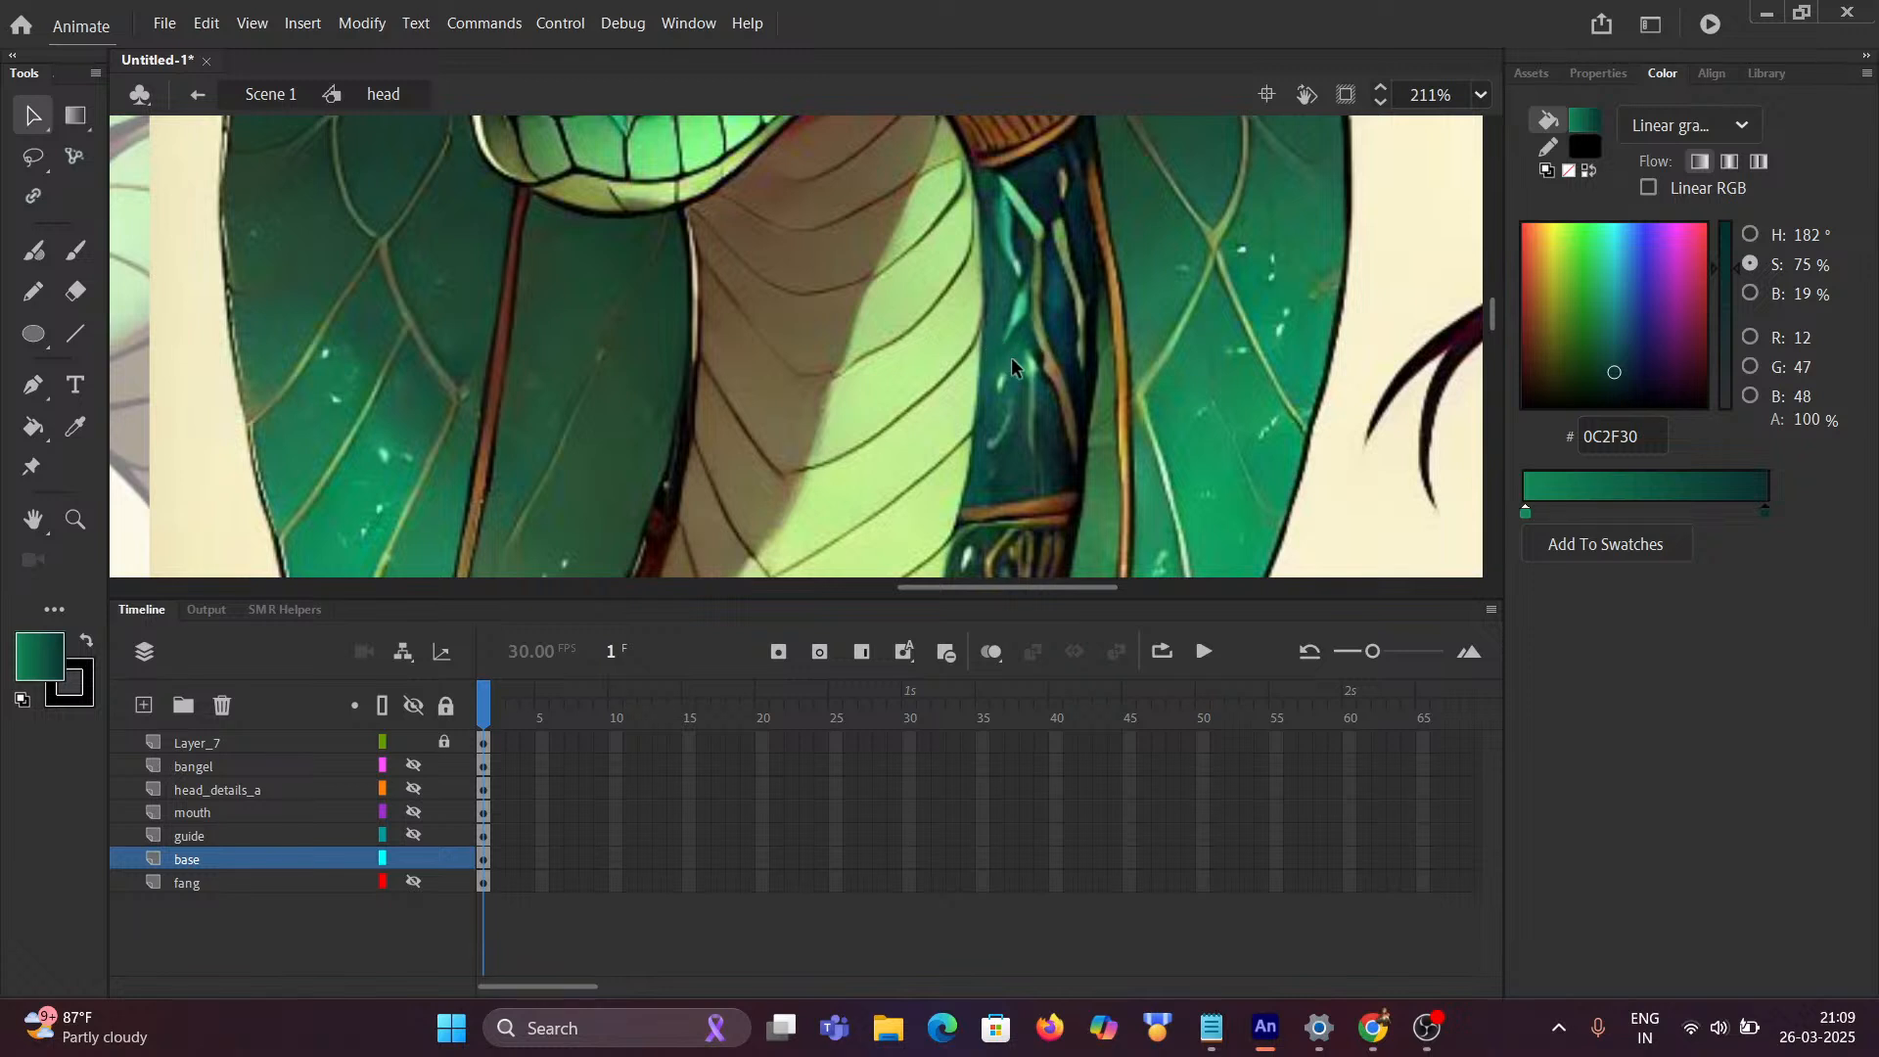
key(i)
click(1018, 358)
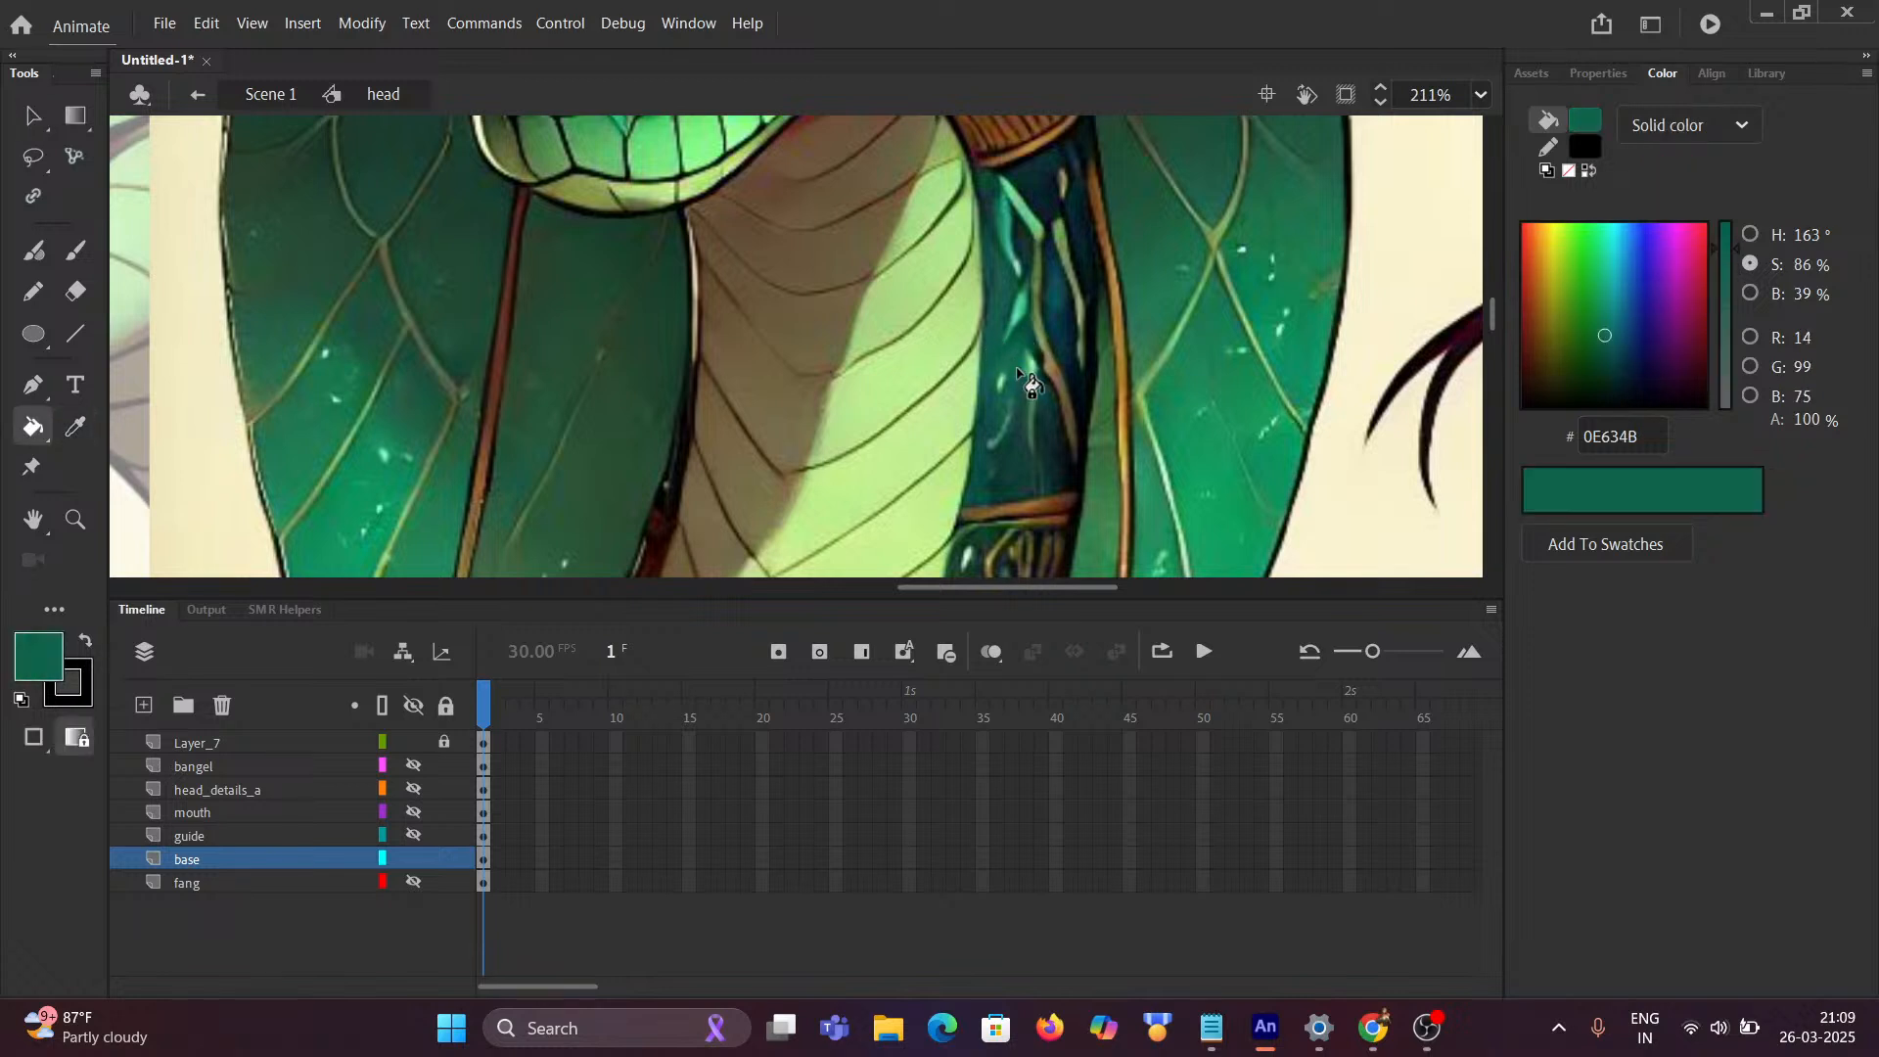
click(1651, 430)
key(ctrl+c)
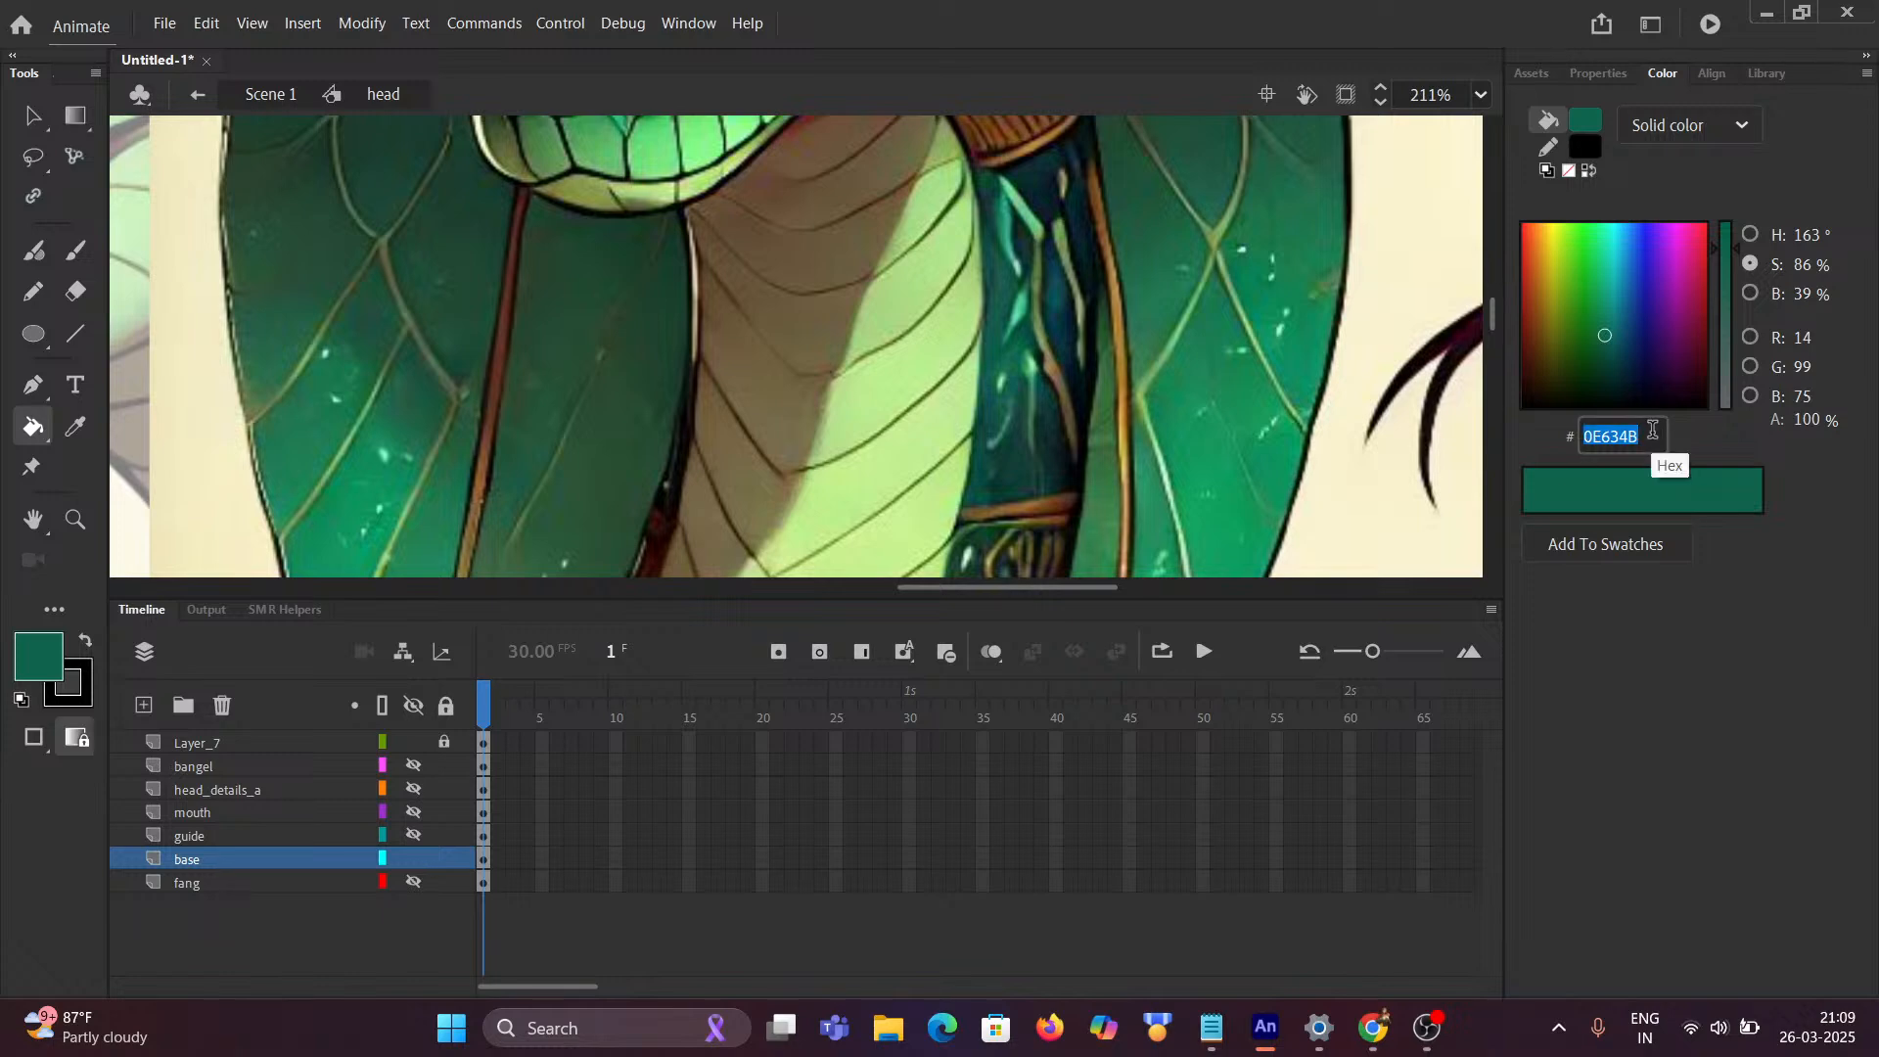
scroll(529, 274, down, 4)
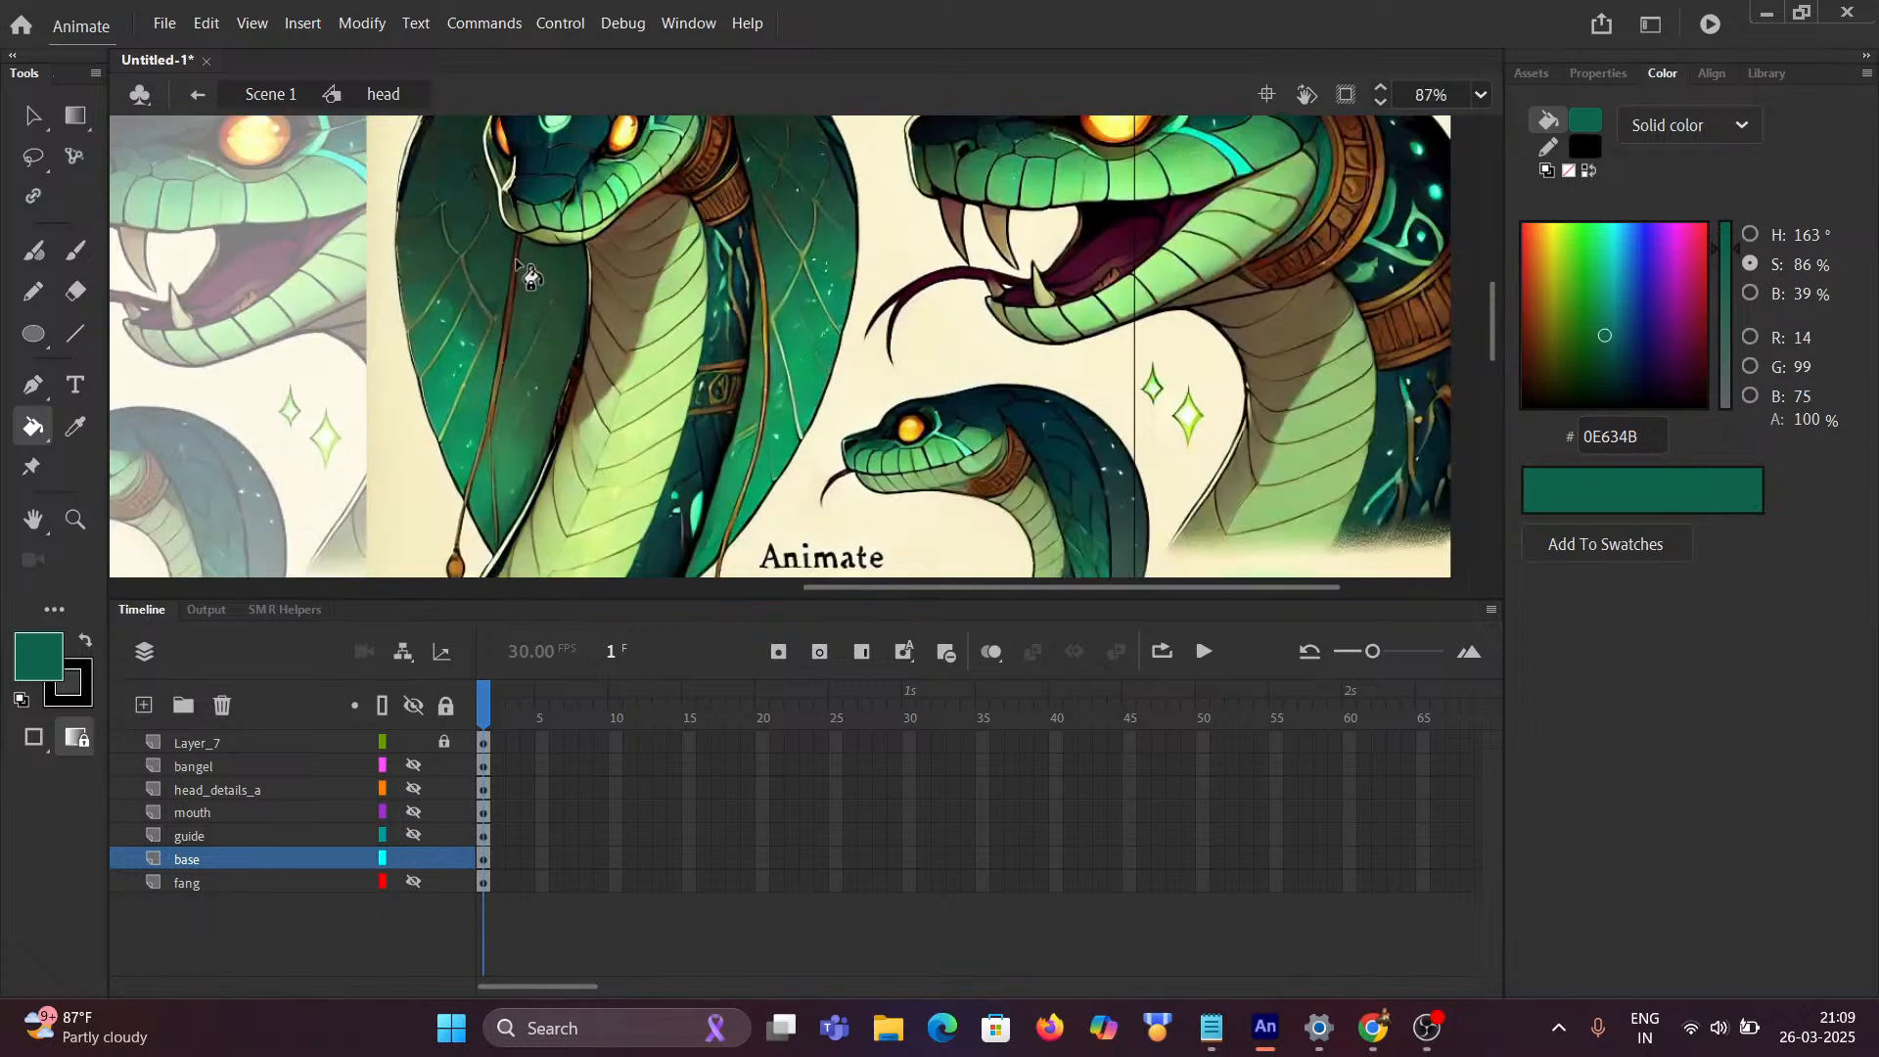
scroll(528, 274, down, 3)
scroll(472, 273, up, 4)
scroll(470, 284, down, 2)
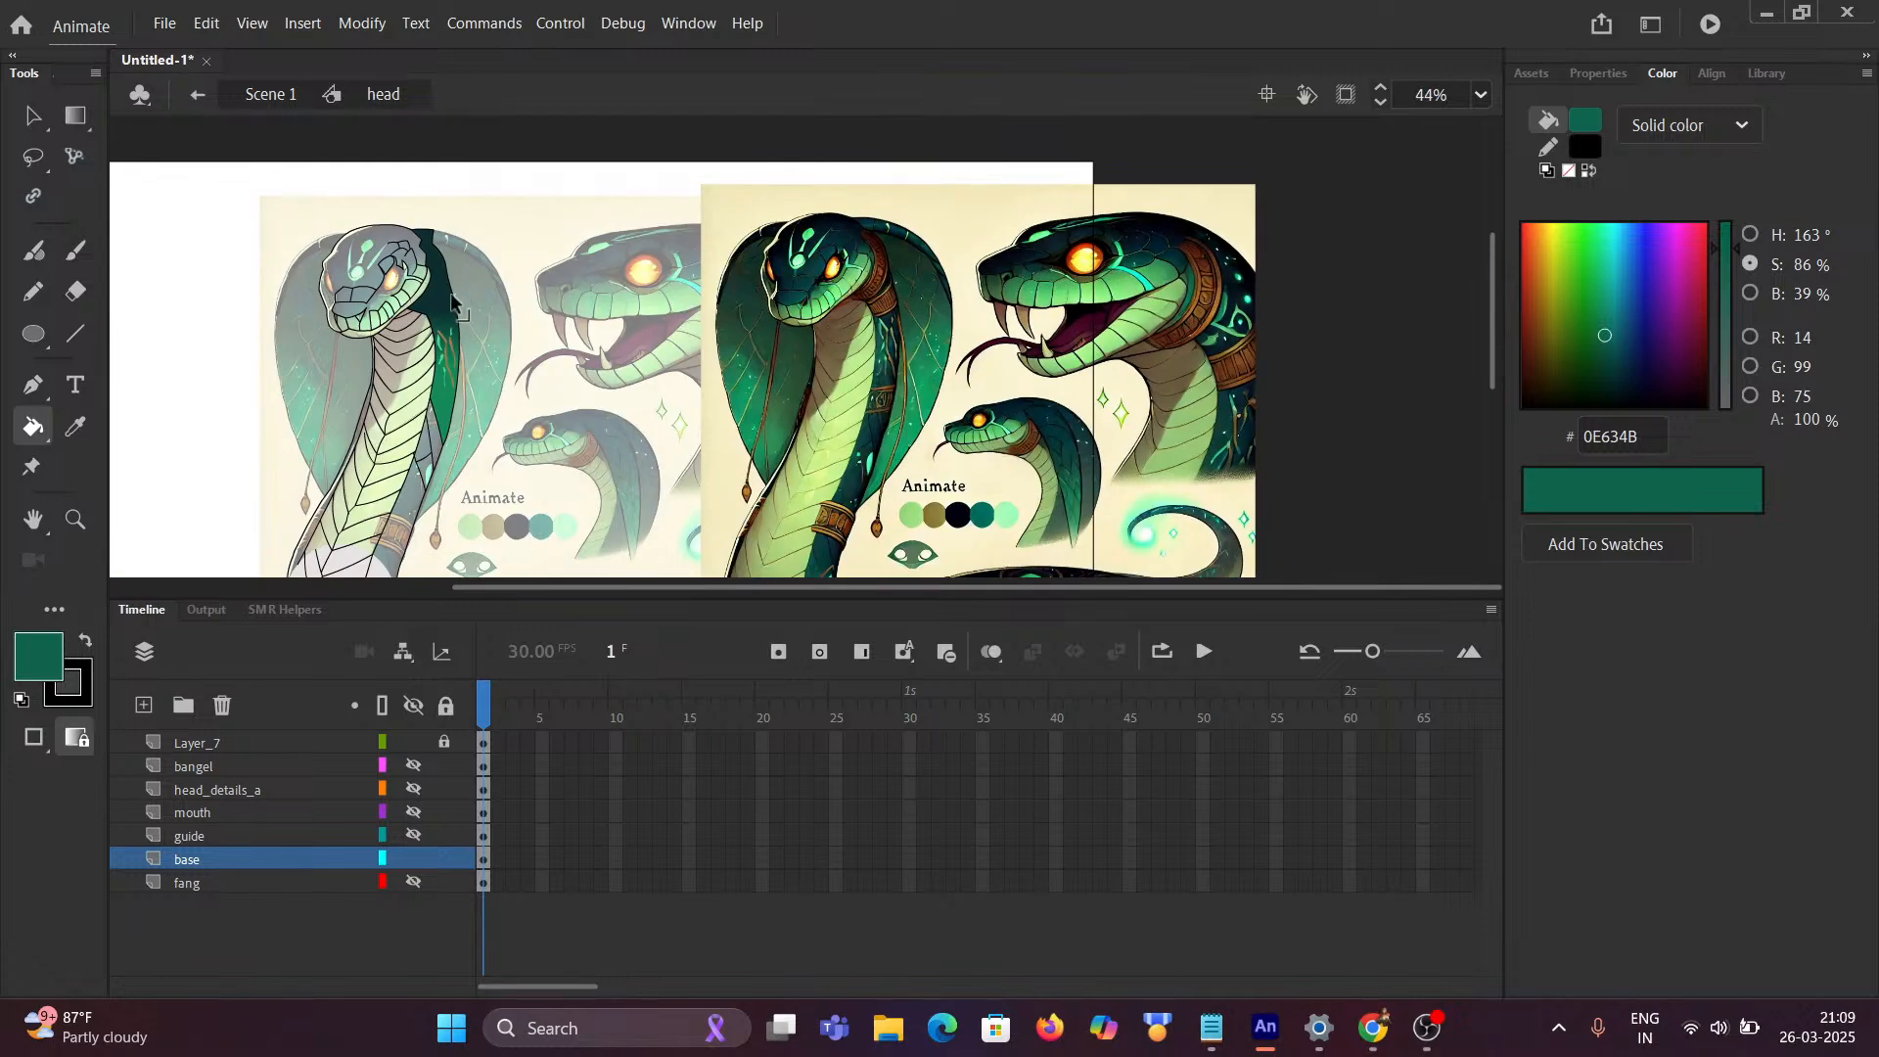
Step: Set the green end of the traced neck fill's linear gradient to the copied colour 0E634B
scroll(455, 323, up, 5)
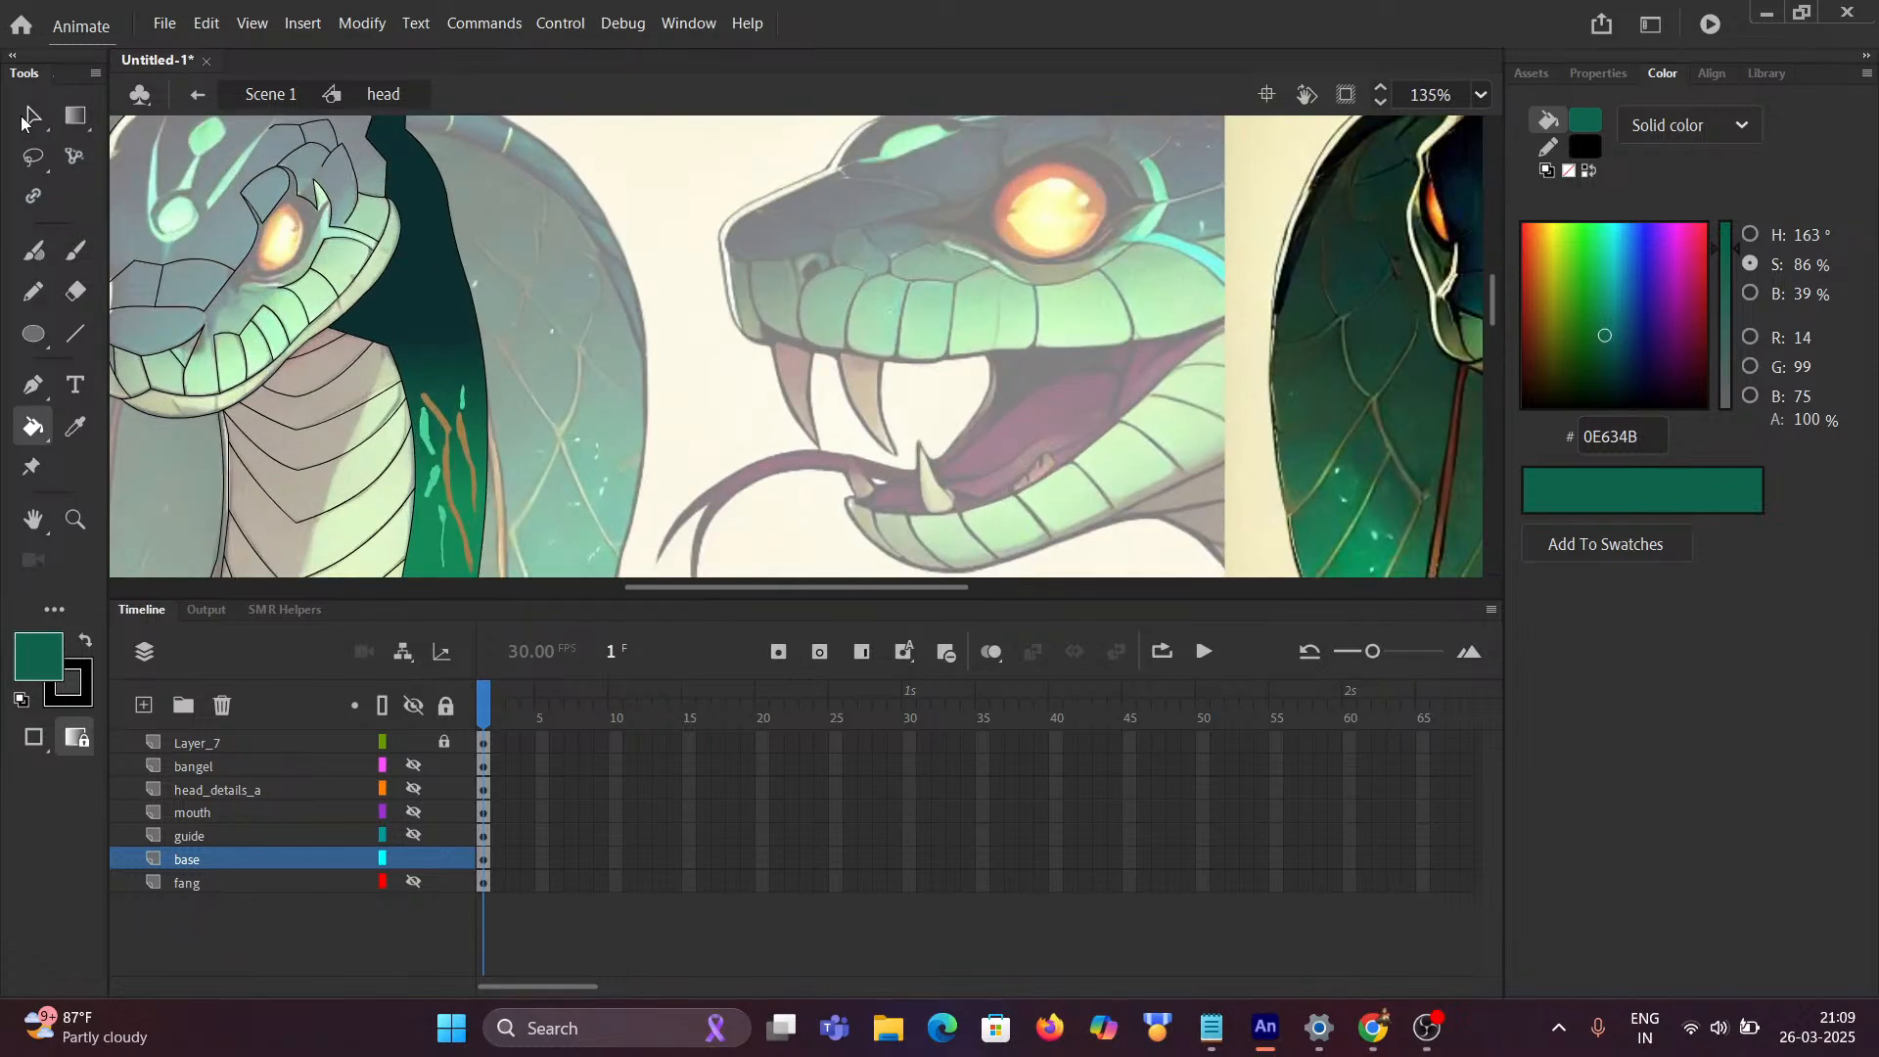
key(v)
click(455, 347)
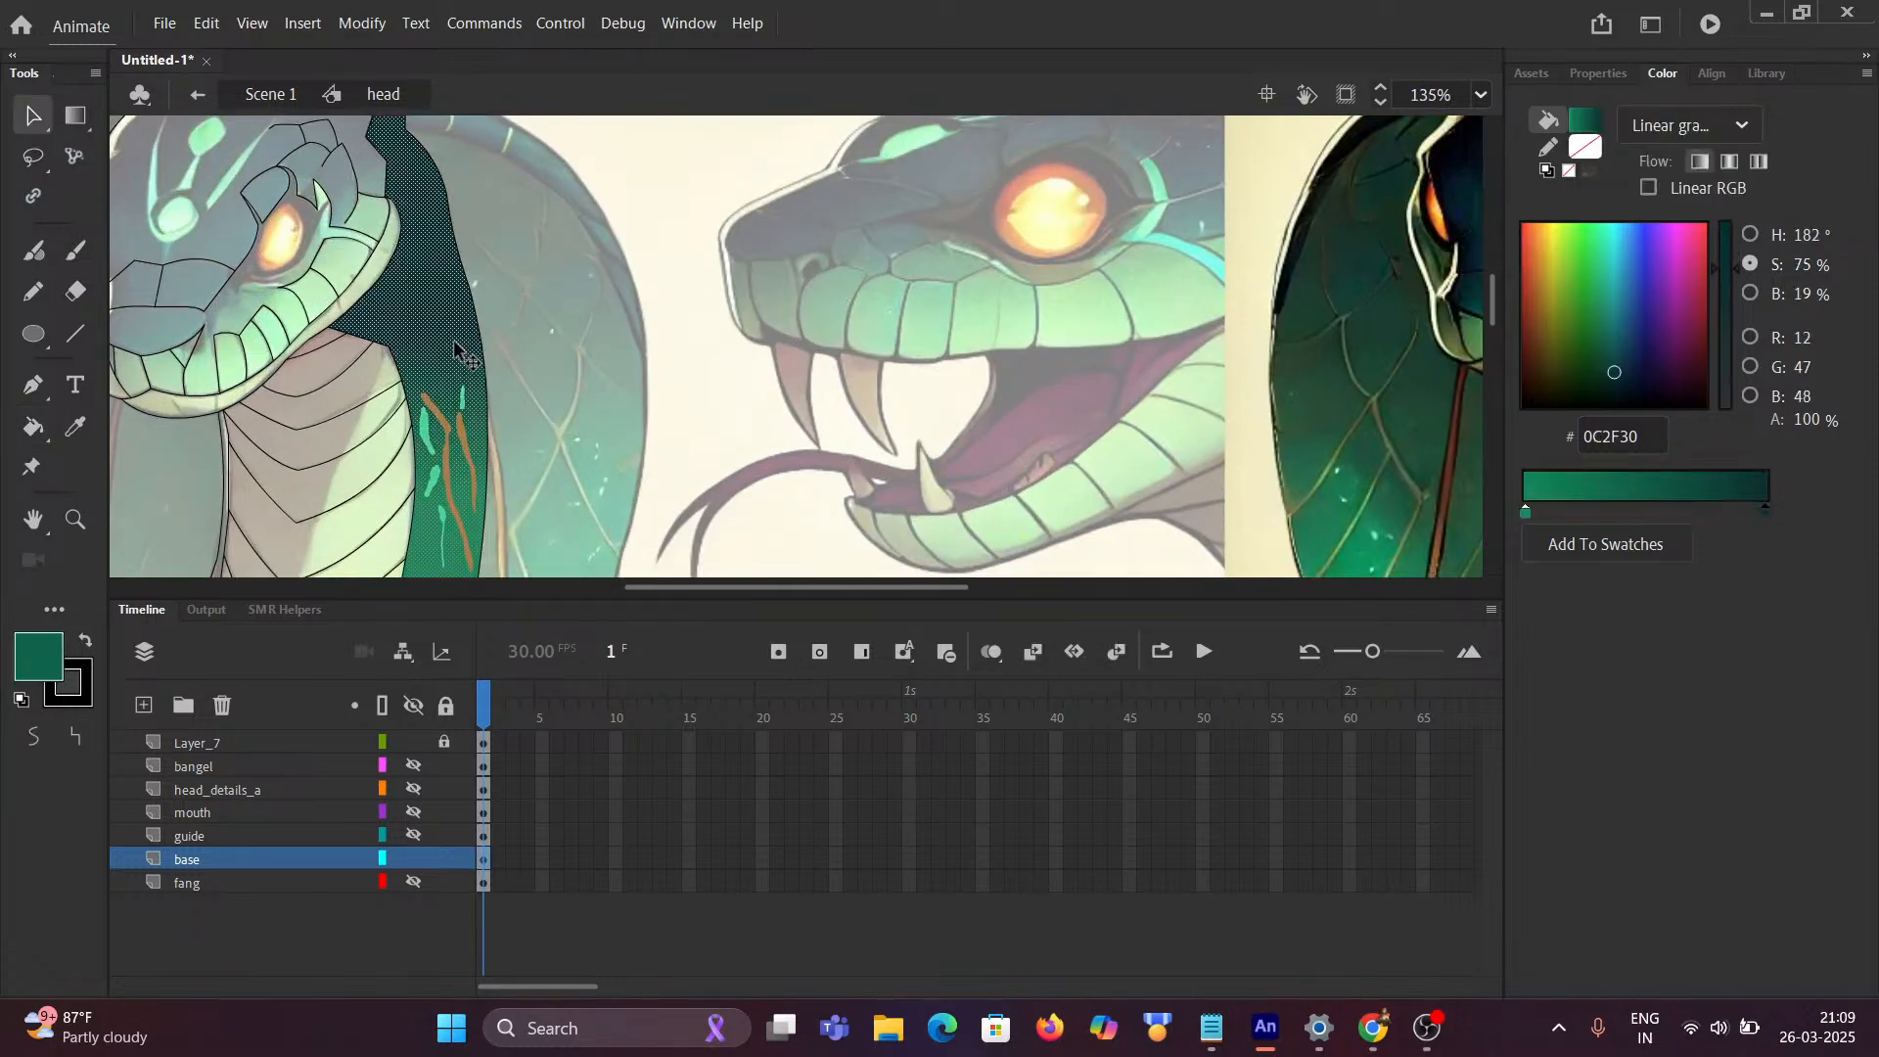
click(1527, 510)
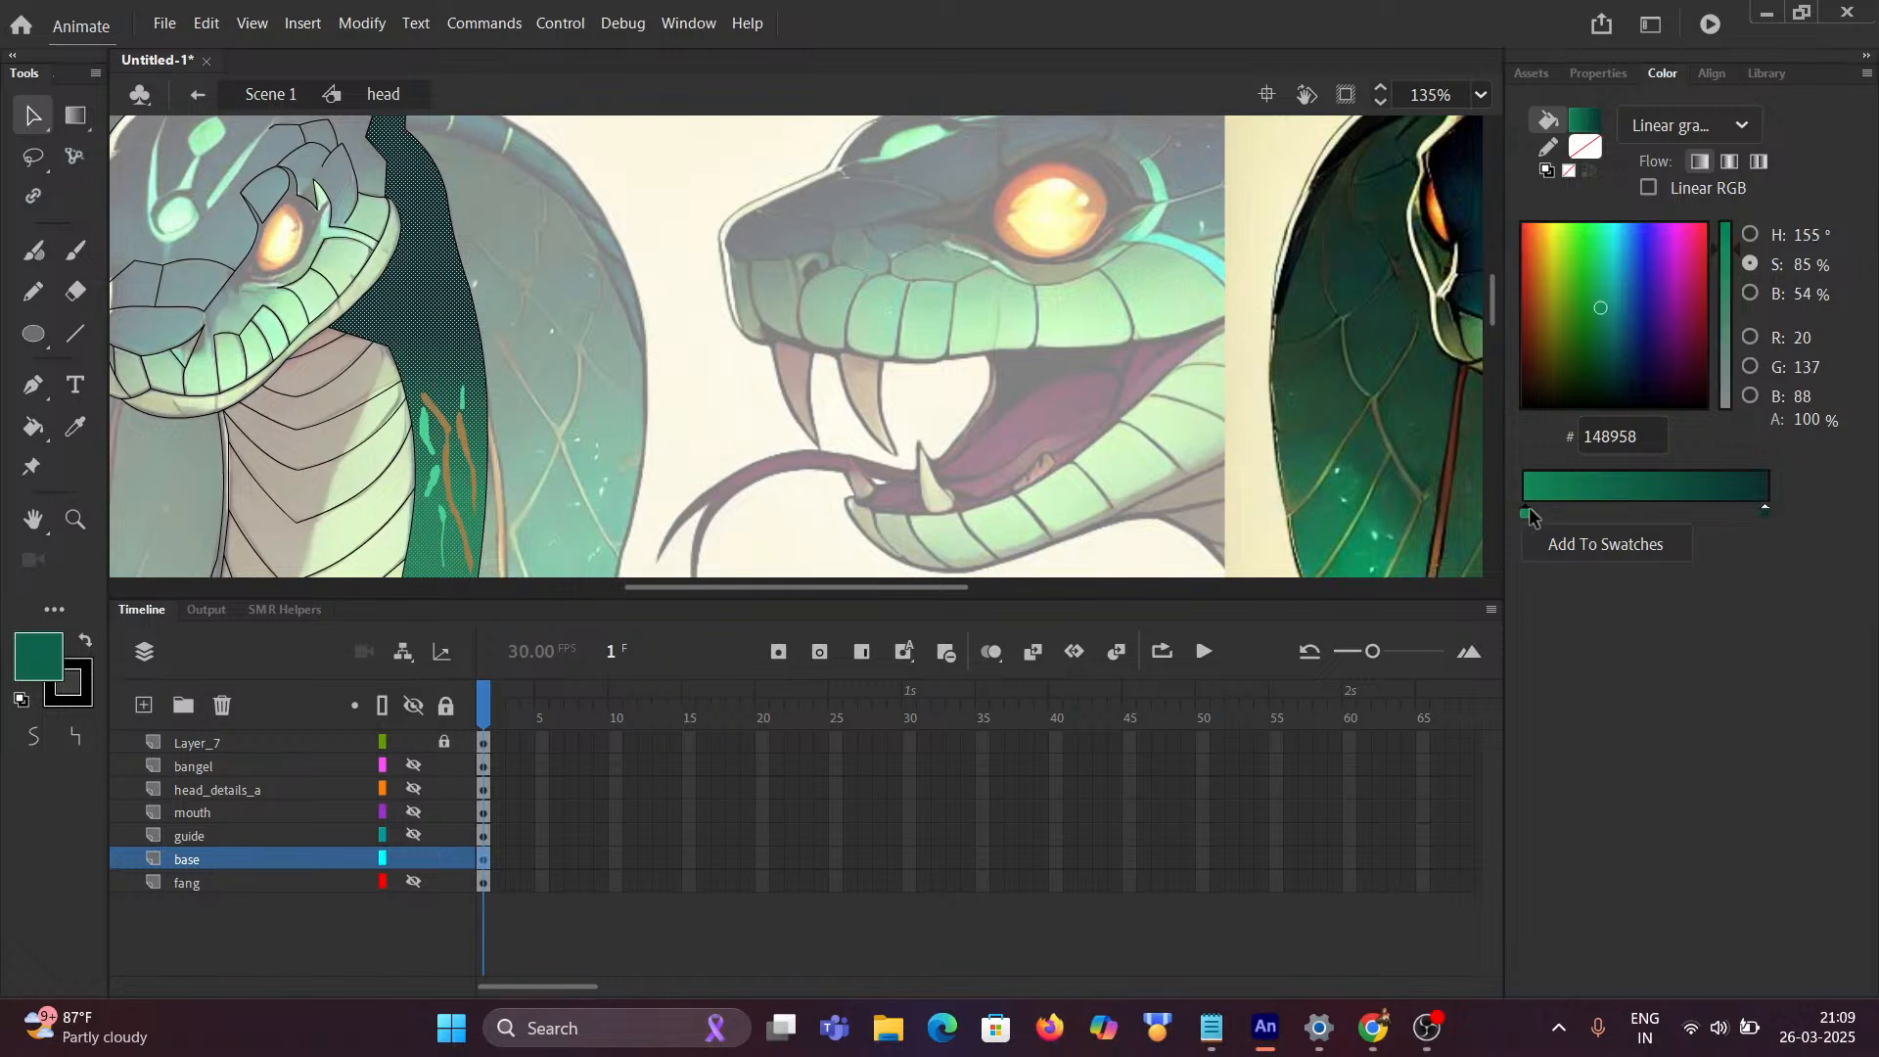
click(1636, 437)
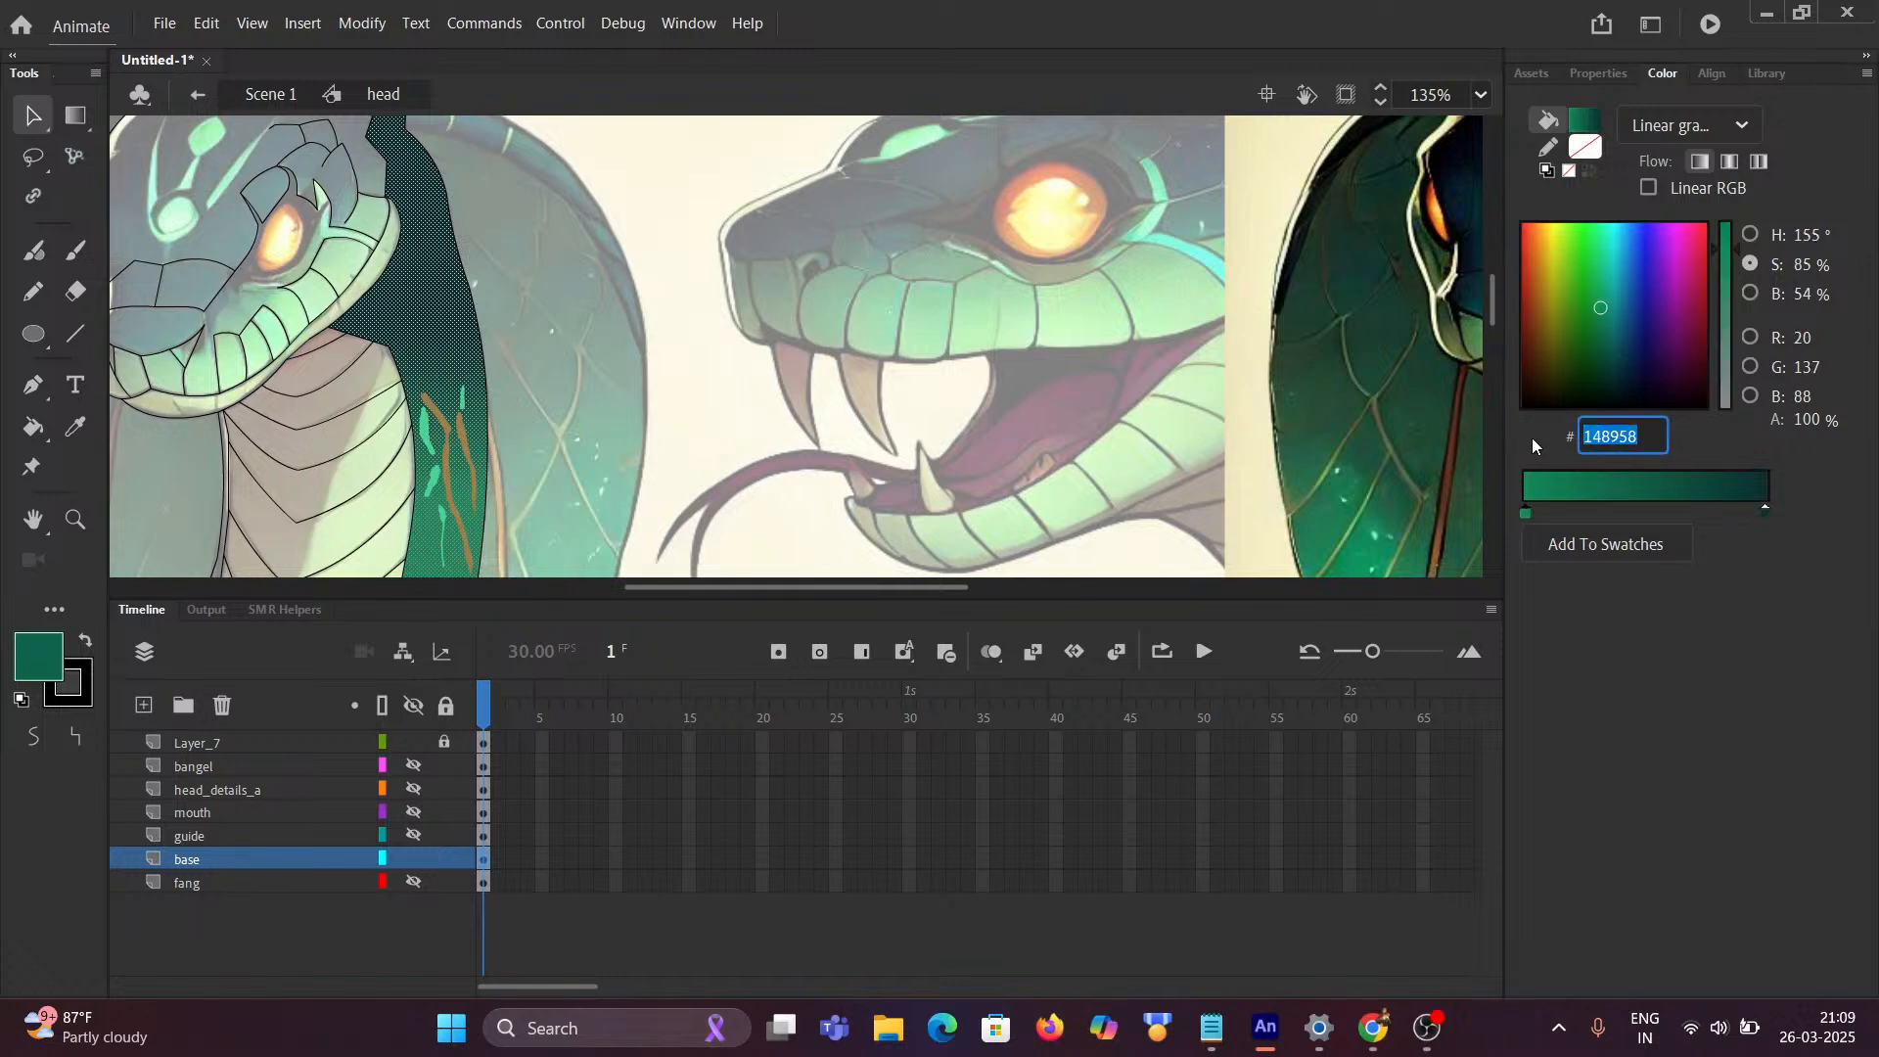
key(ctrl+v)
click(1712, 673)
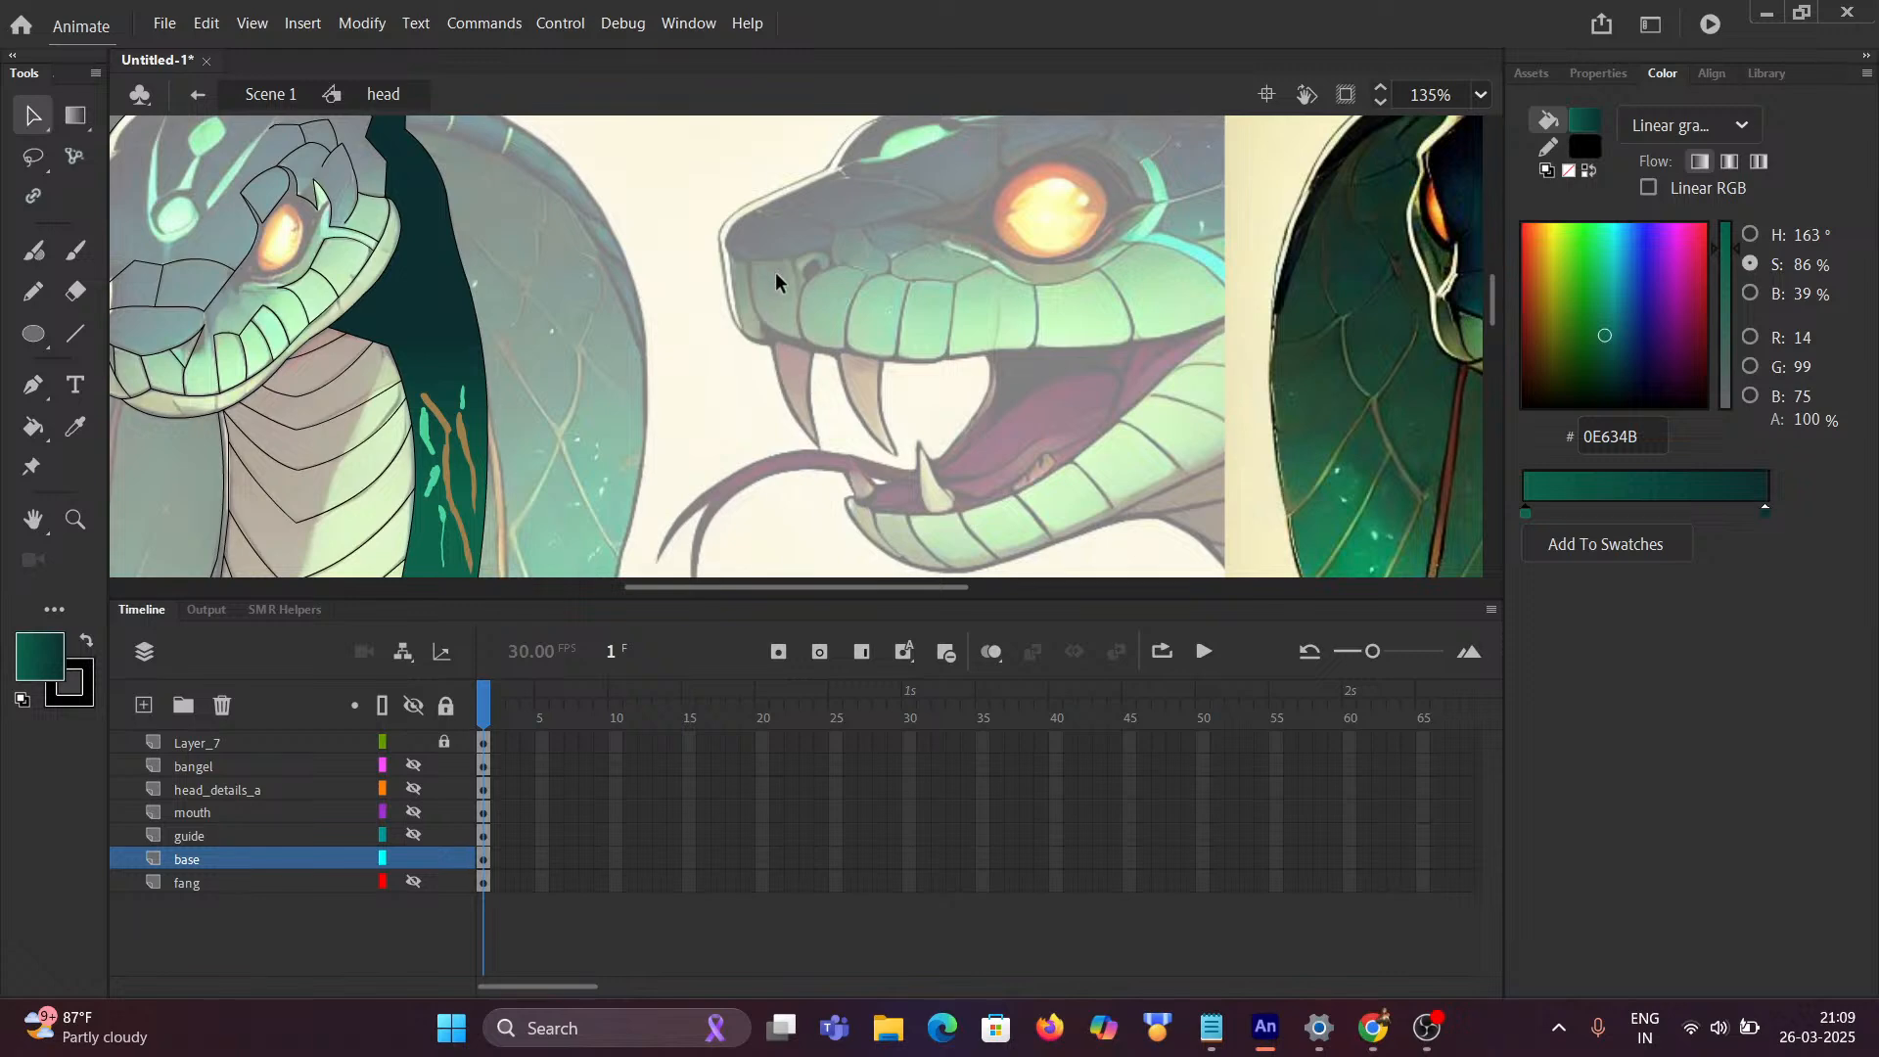
Step: Fill the remaining lower sections along the back of the traced neck with the teal-to-green gradient using Paint Bucket
scroll(775, 272, down, 3)
scroll(664, 349, up, 2)
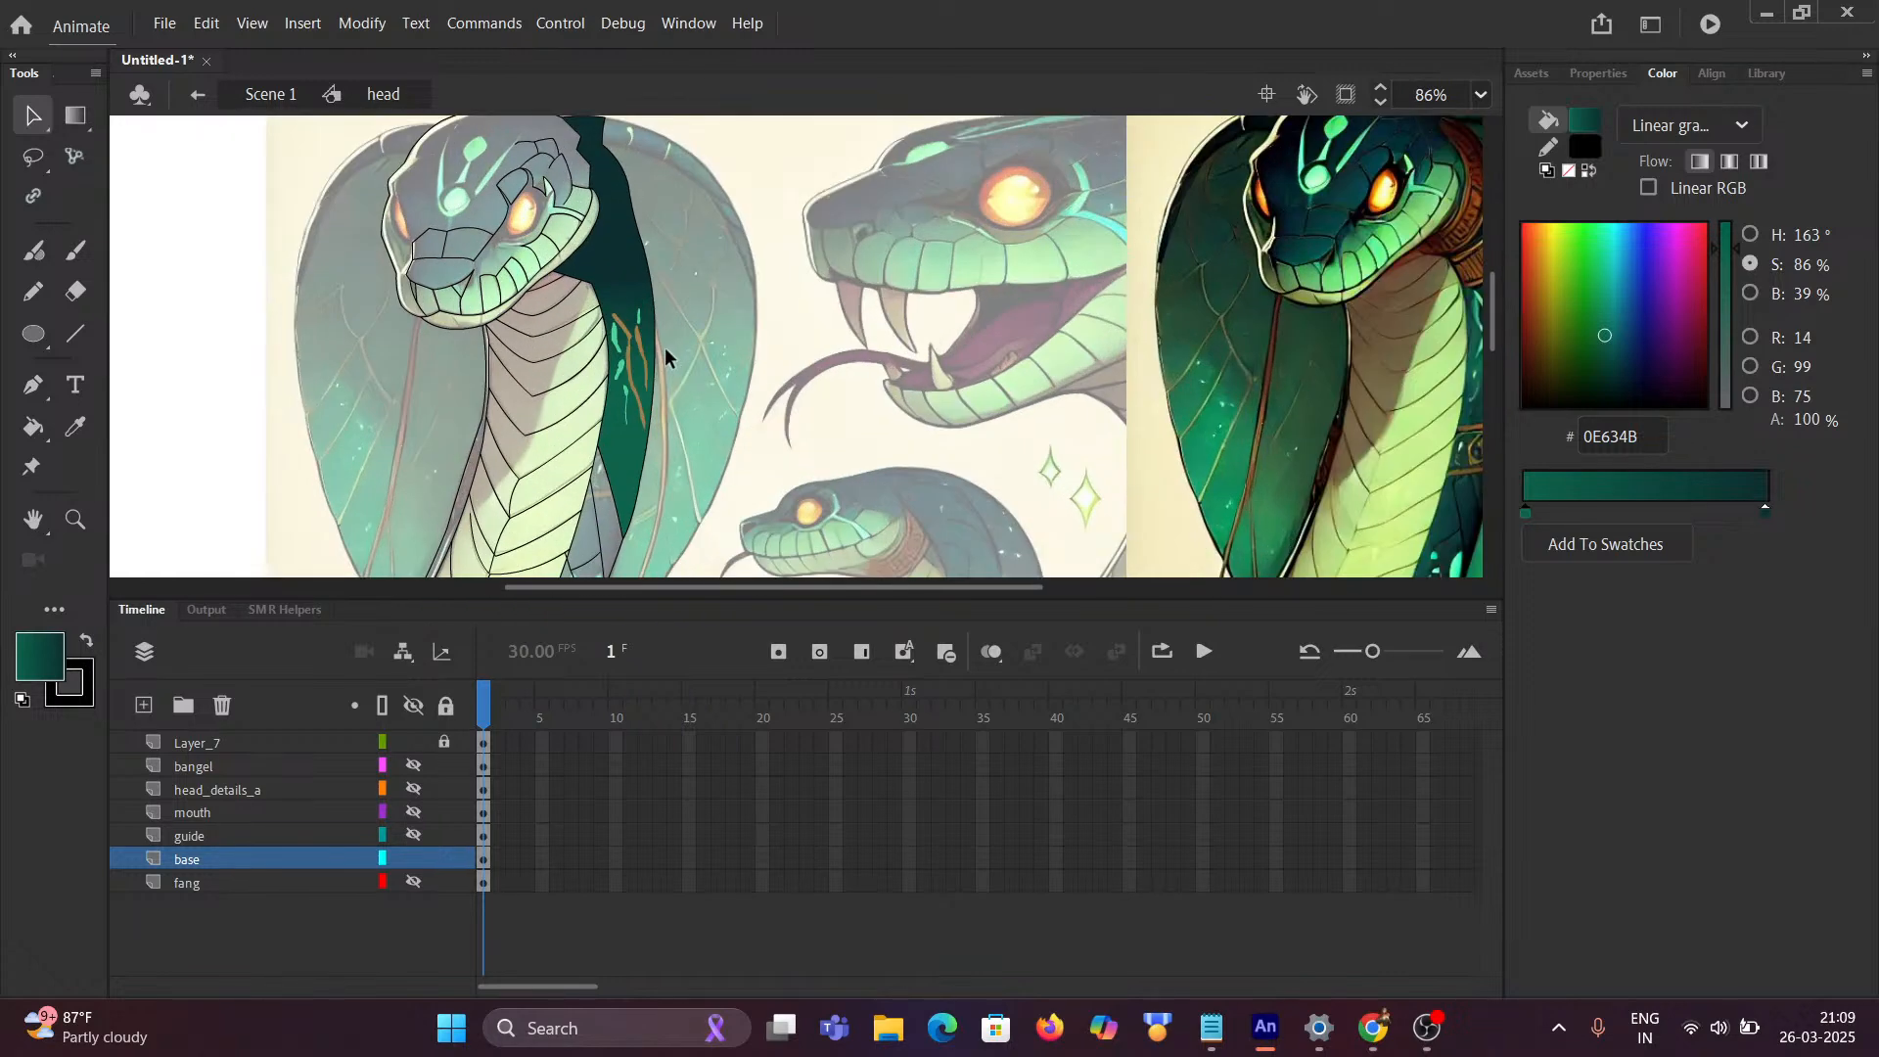
drag(738, 374, 648, 237)
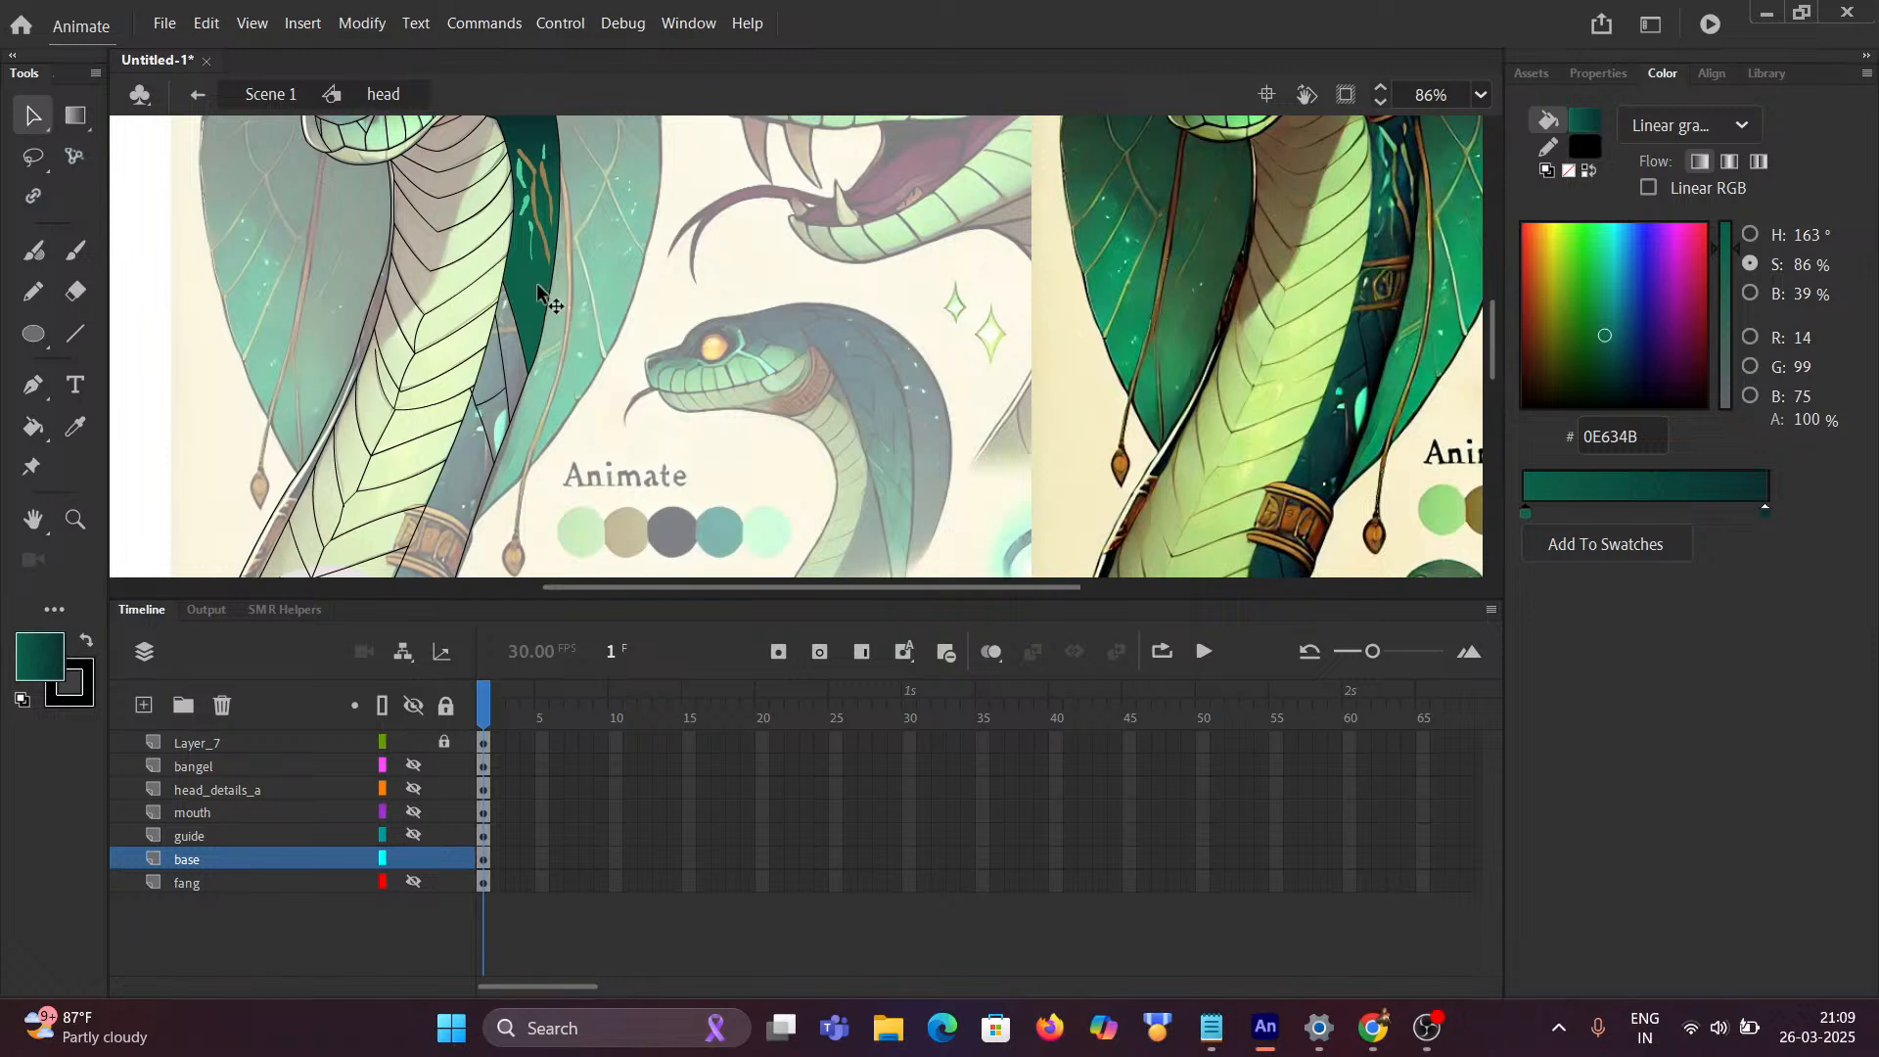
key(i)
key(k)
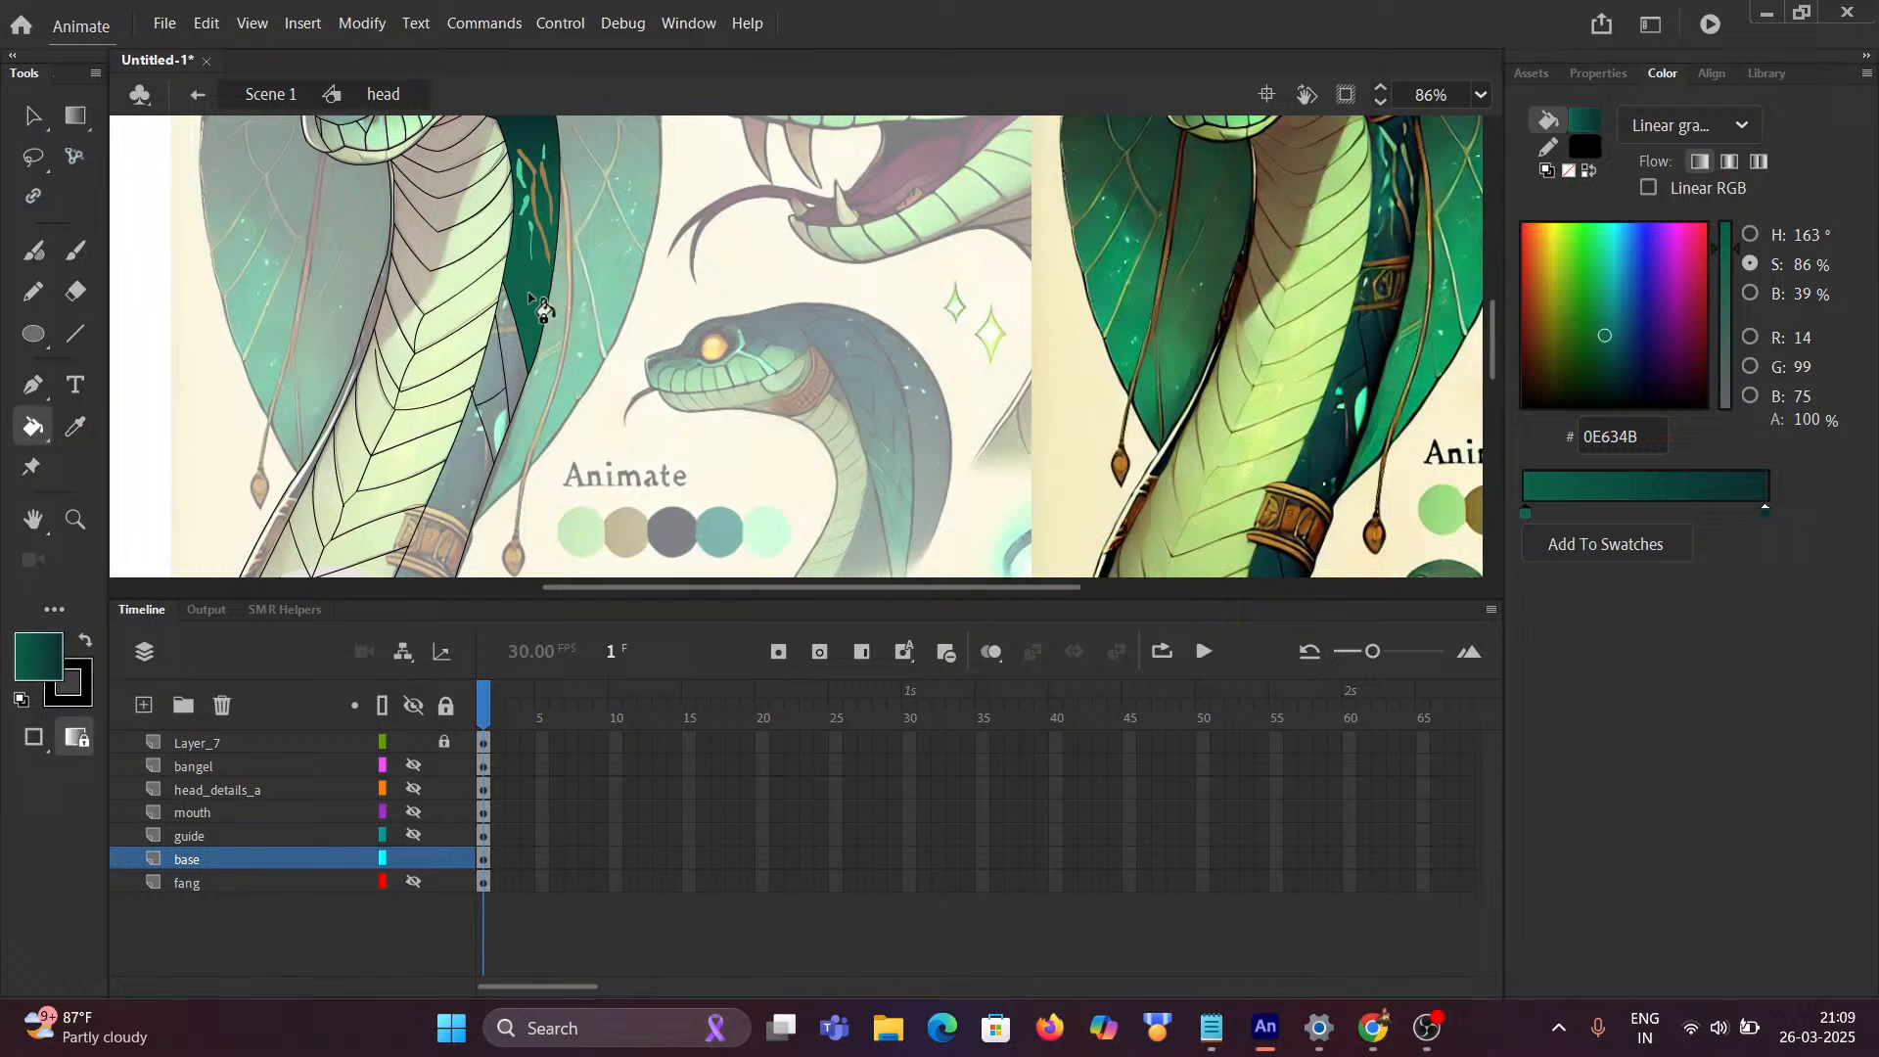
click(513, 396)
click(499, 421)
click(491, 455)
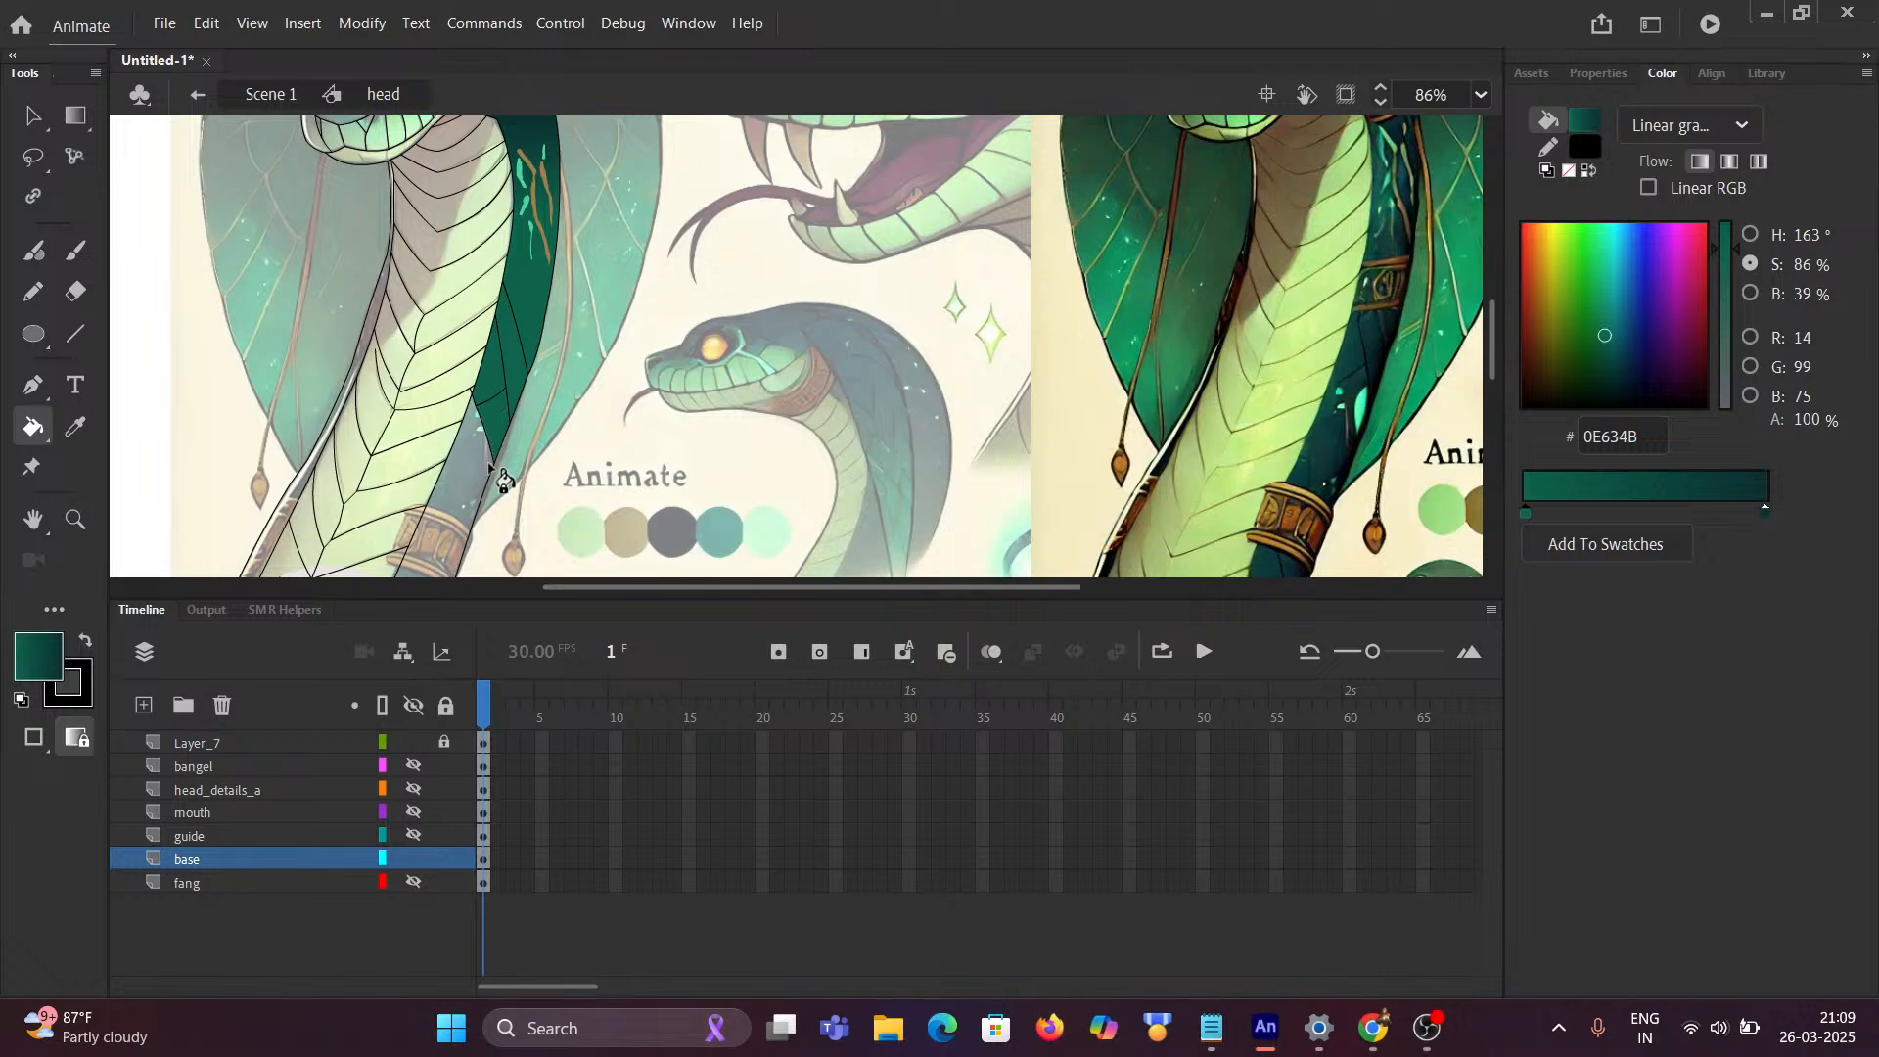
click(472, 494)
scroll(517, 496, down, 3)
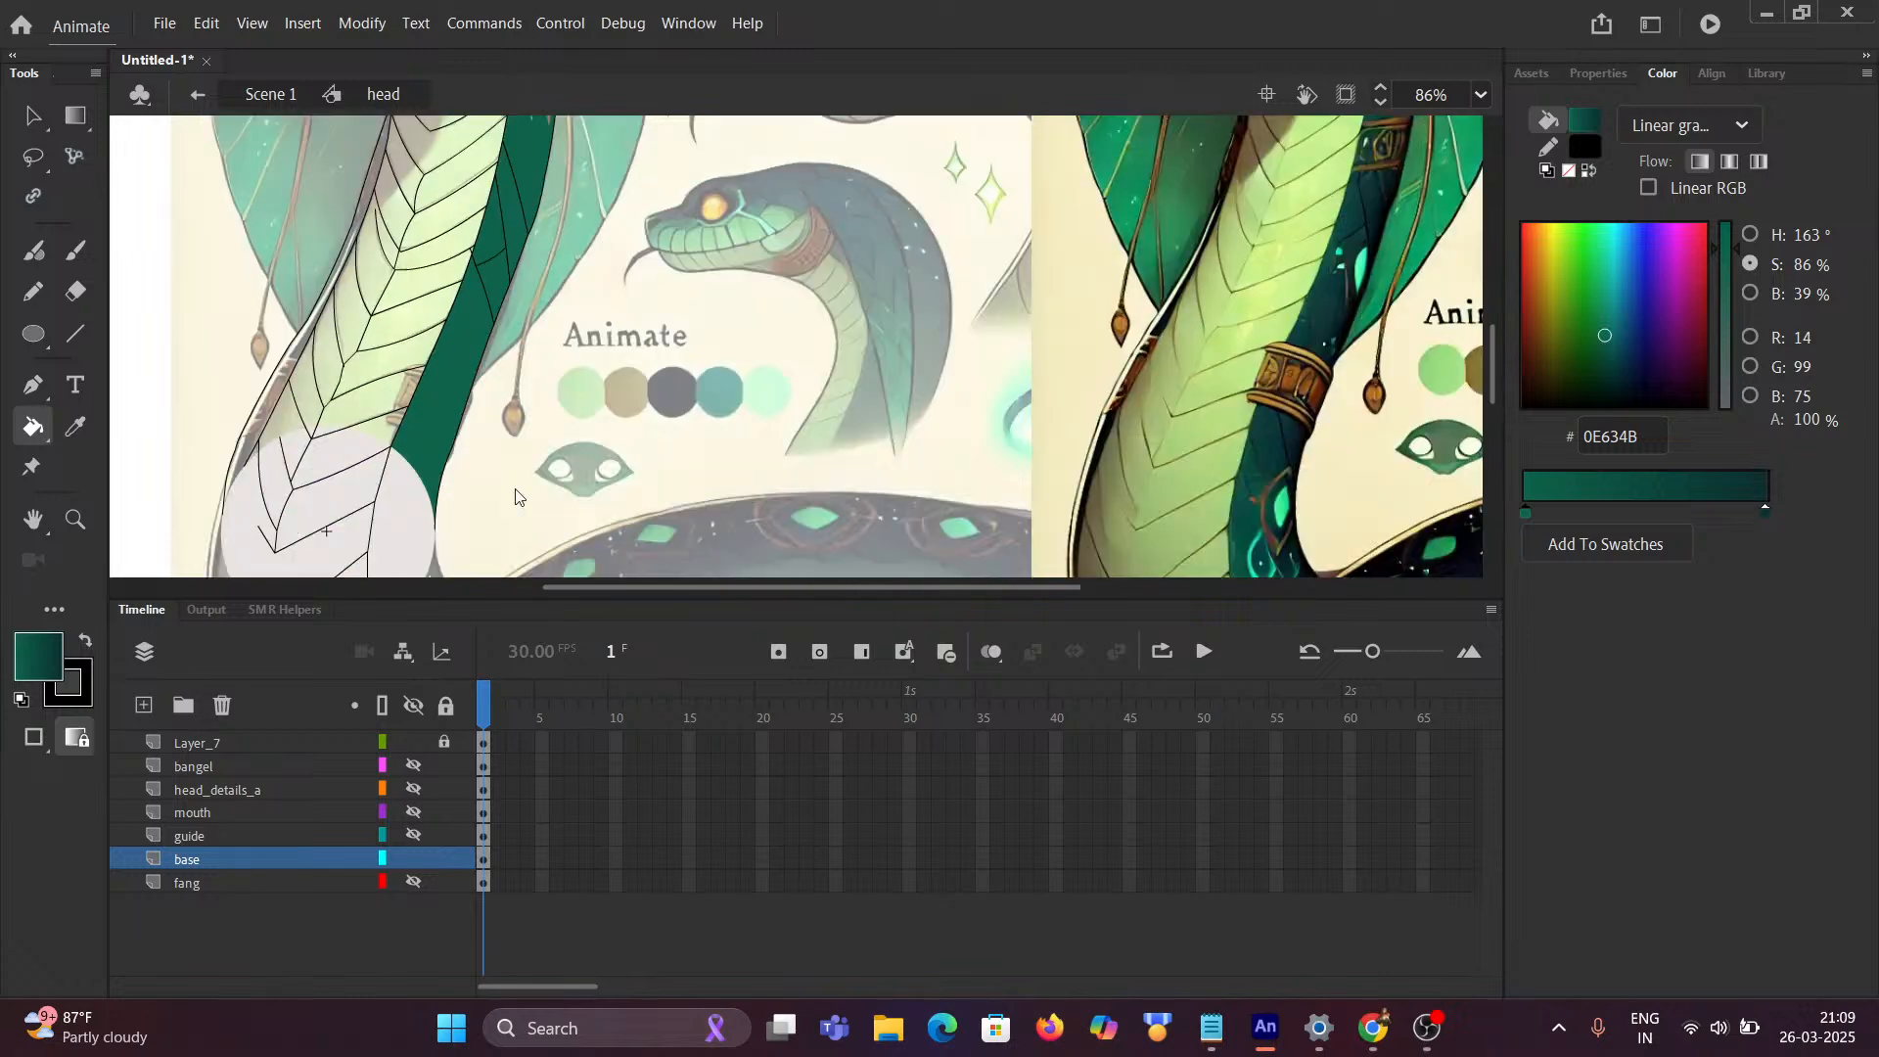
scroll(516, 496, down, 3)
click(413, 386)
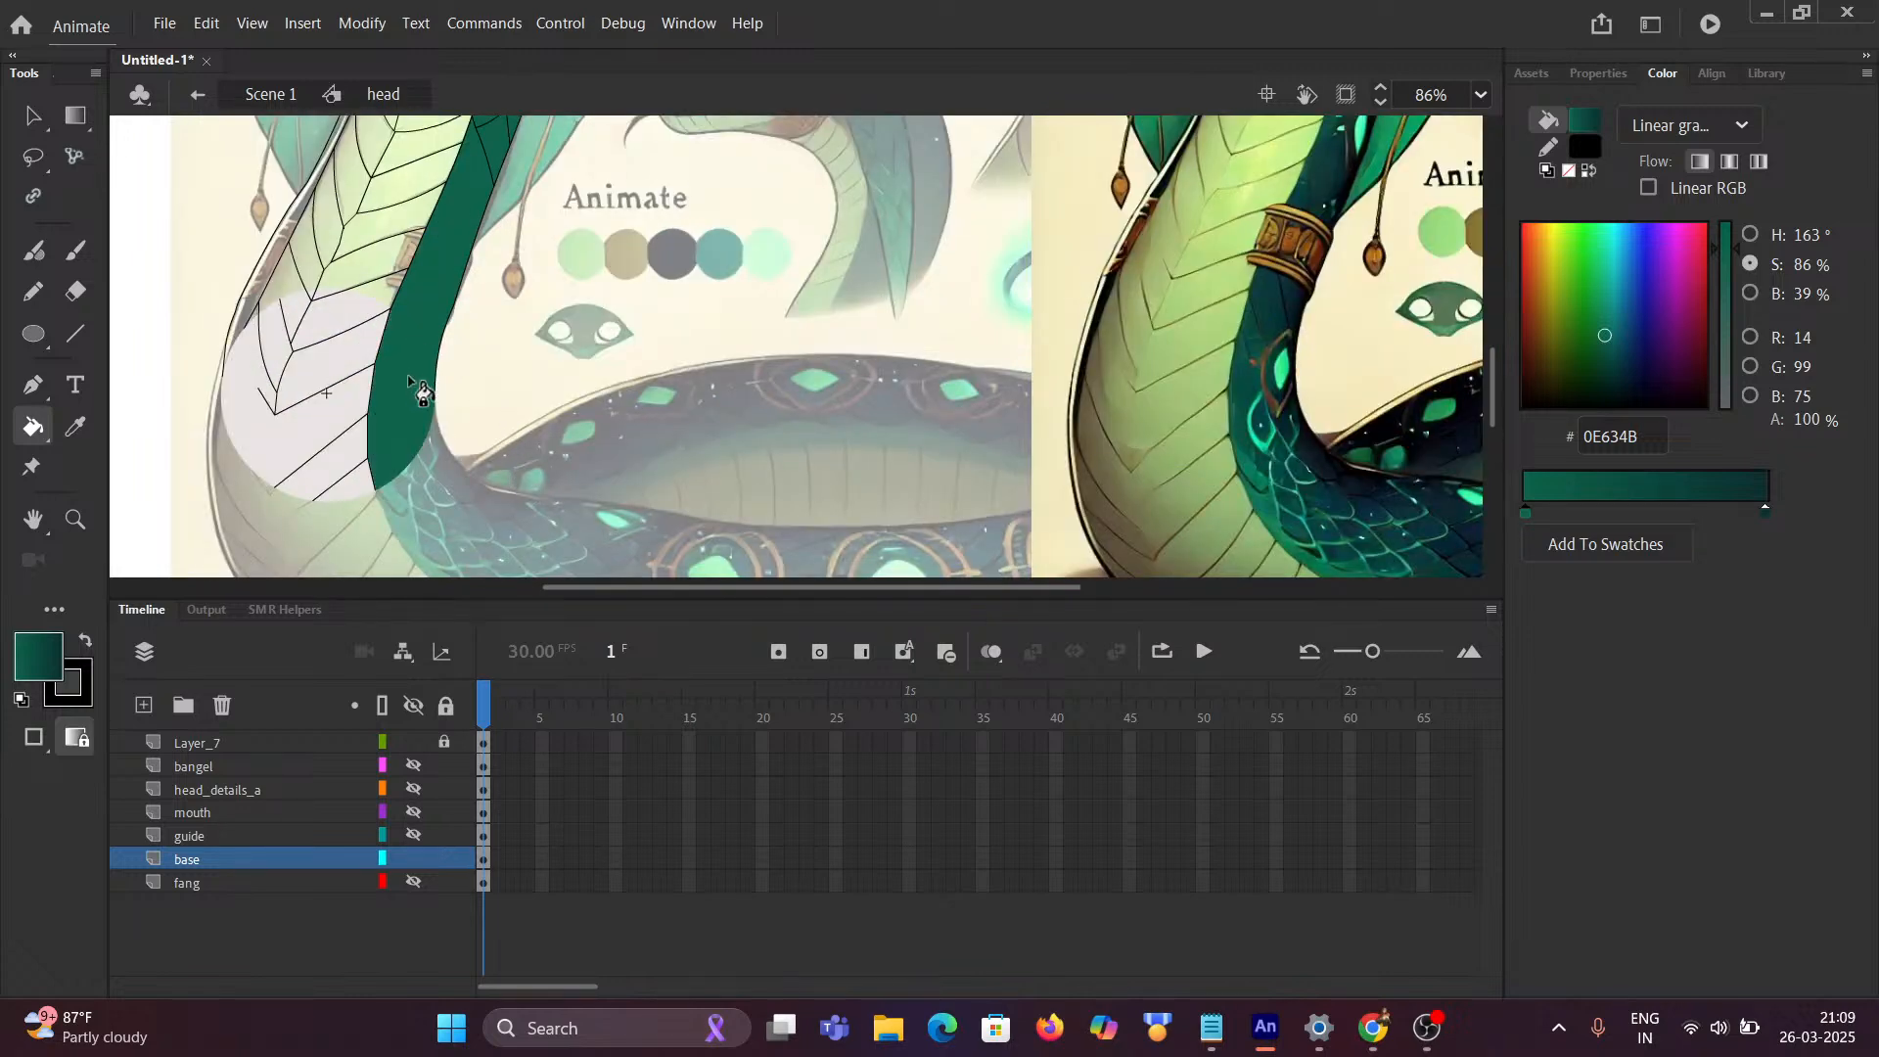
scroll(462, 411, down, 3)
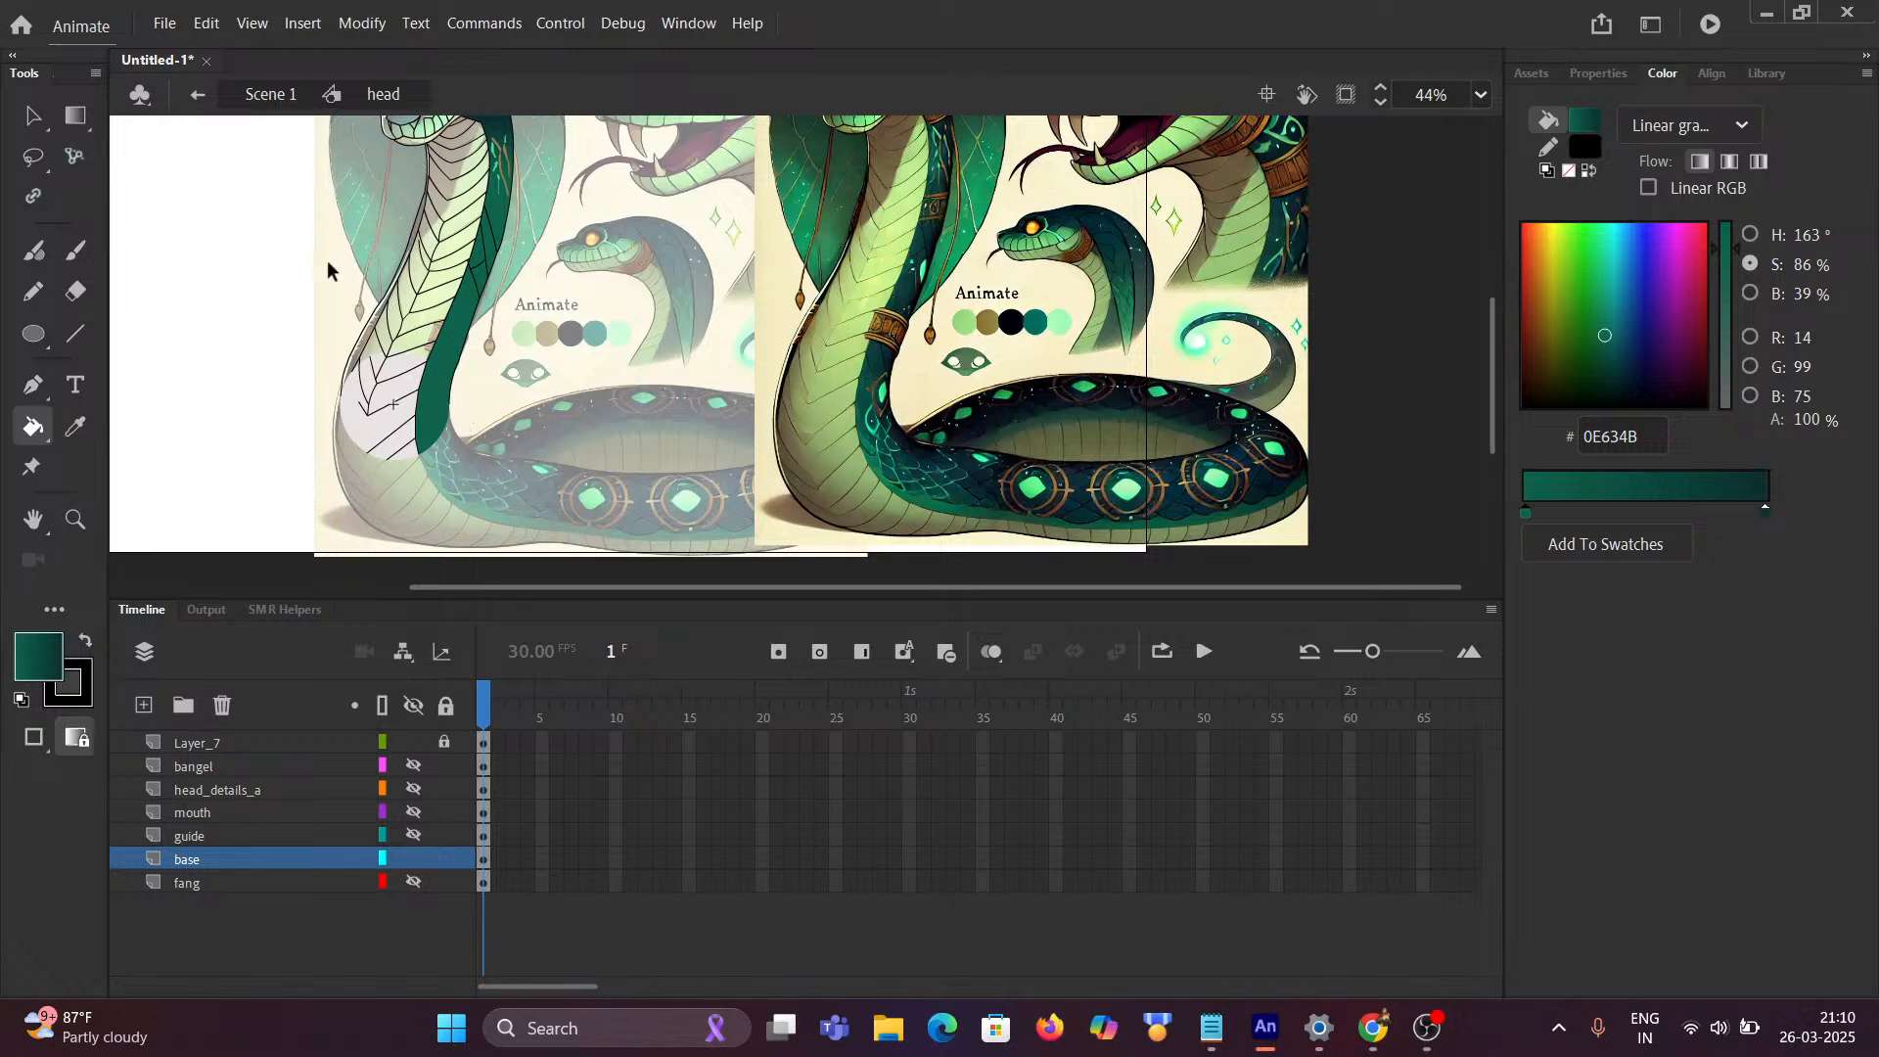
Step: Sample light green C6F391 from the belly in the full-colour reference and fill the middle belly scales of the traced neck
scroll(327, 260, up, 3)
drag(387, 258, 220, 479)
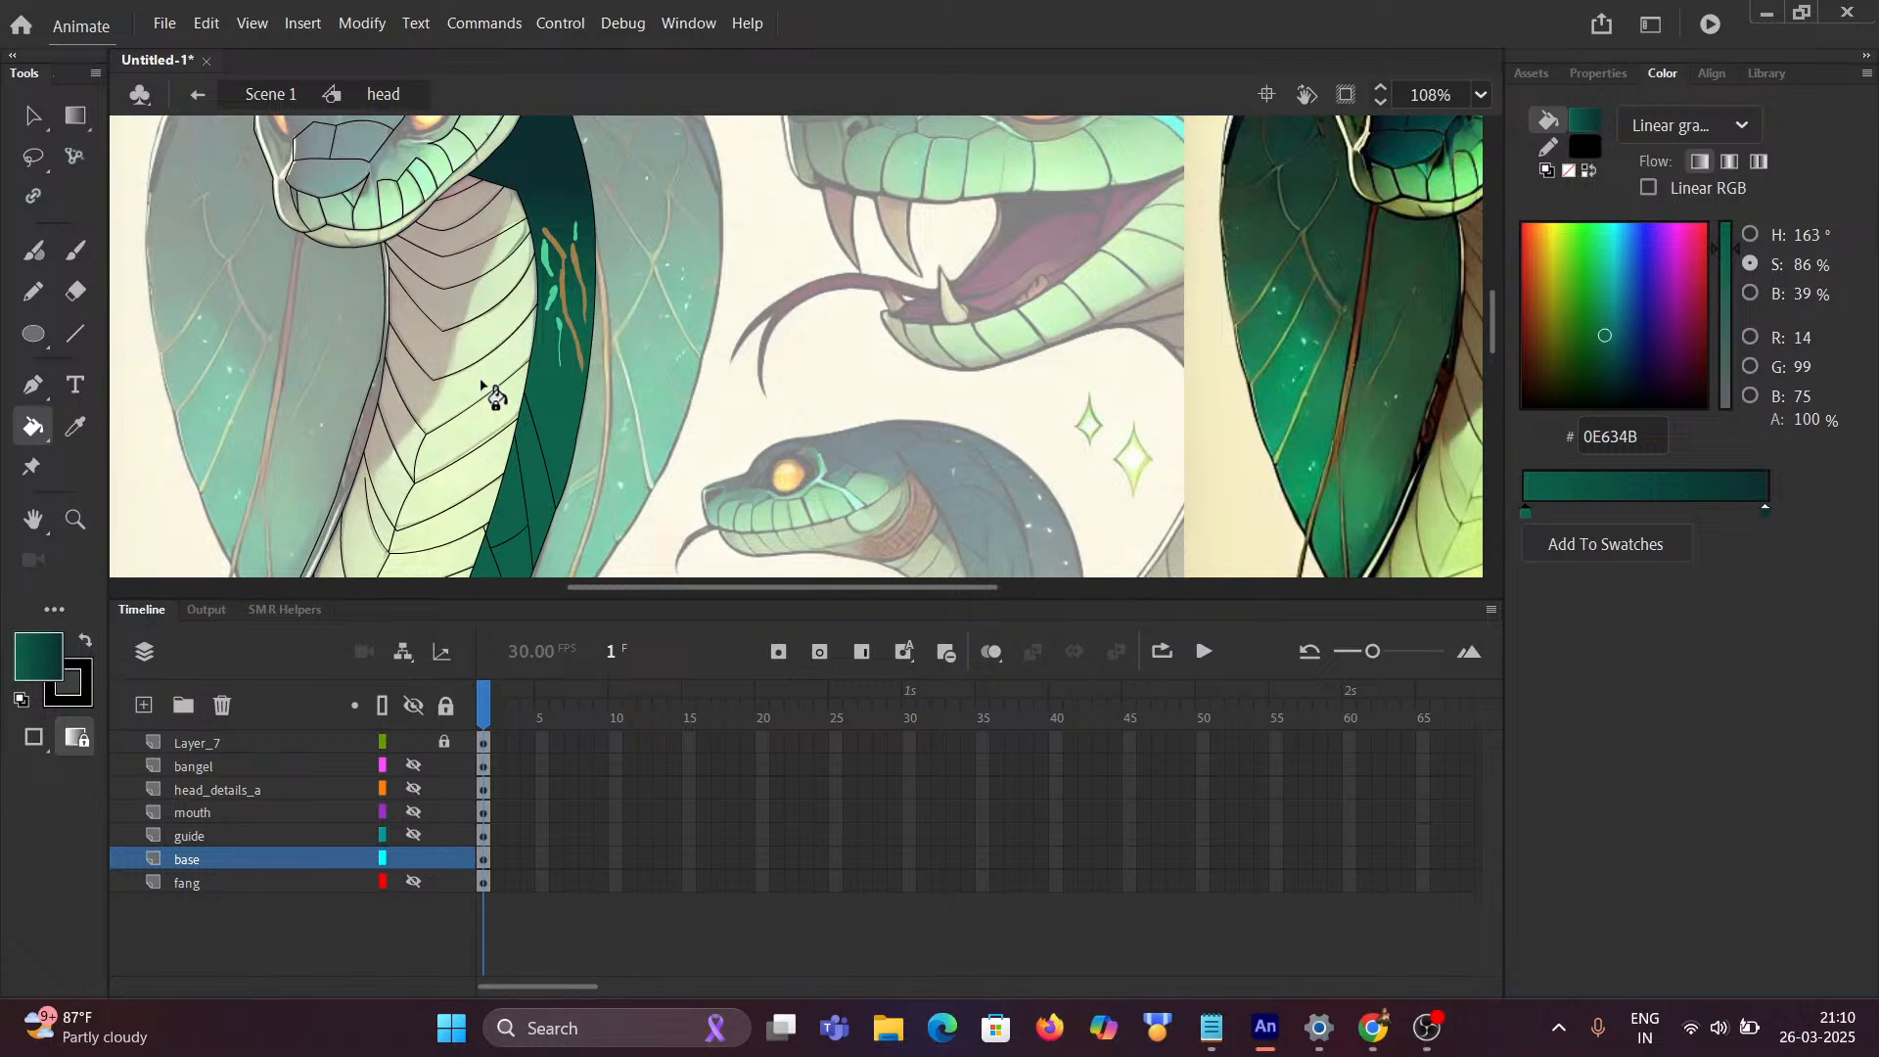
scroll(957, 372, down, 3)
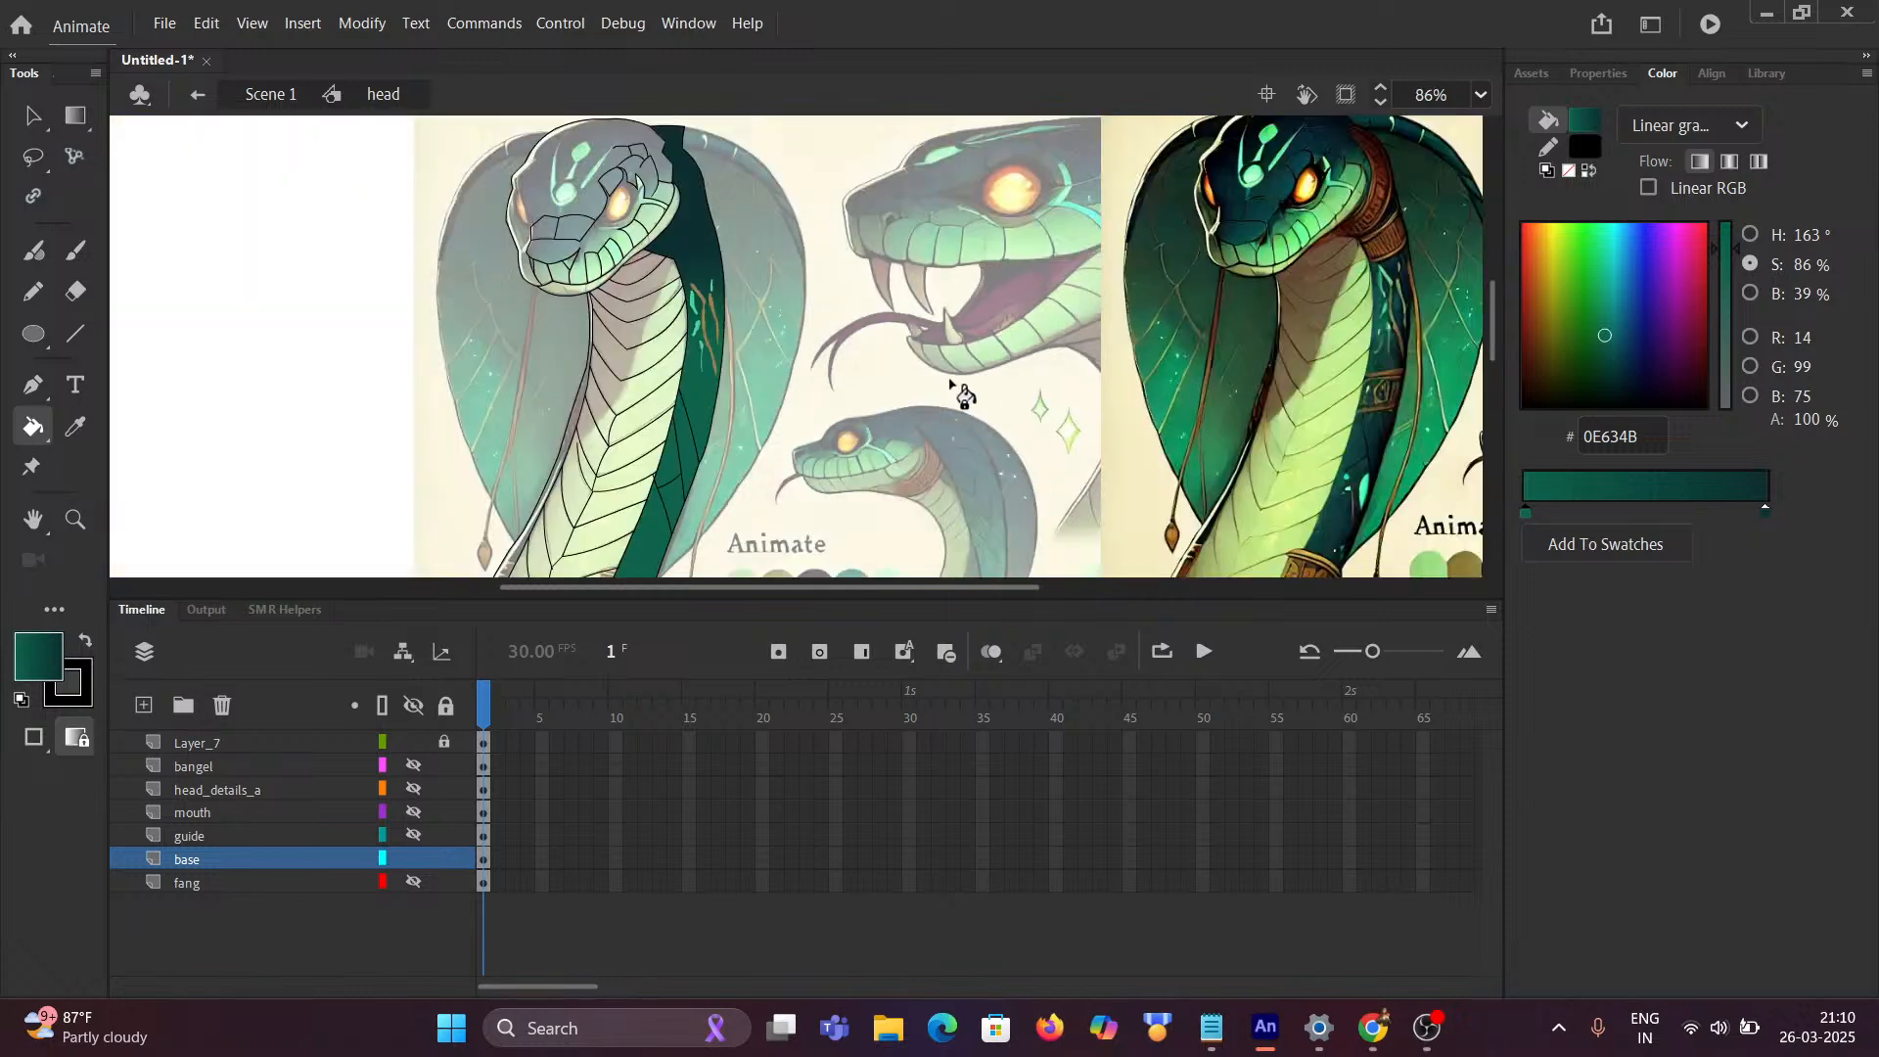
scroll(1221, 404, up, 5)
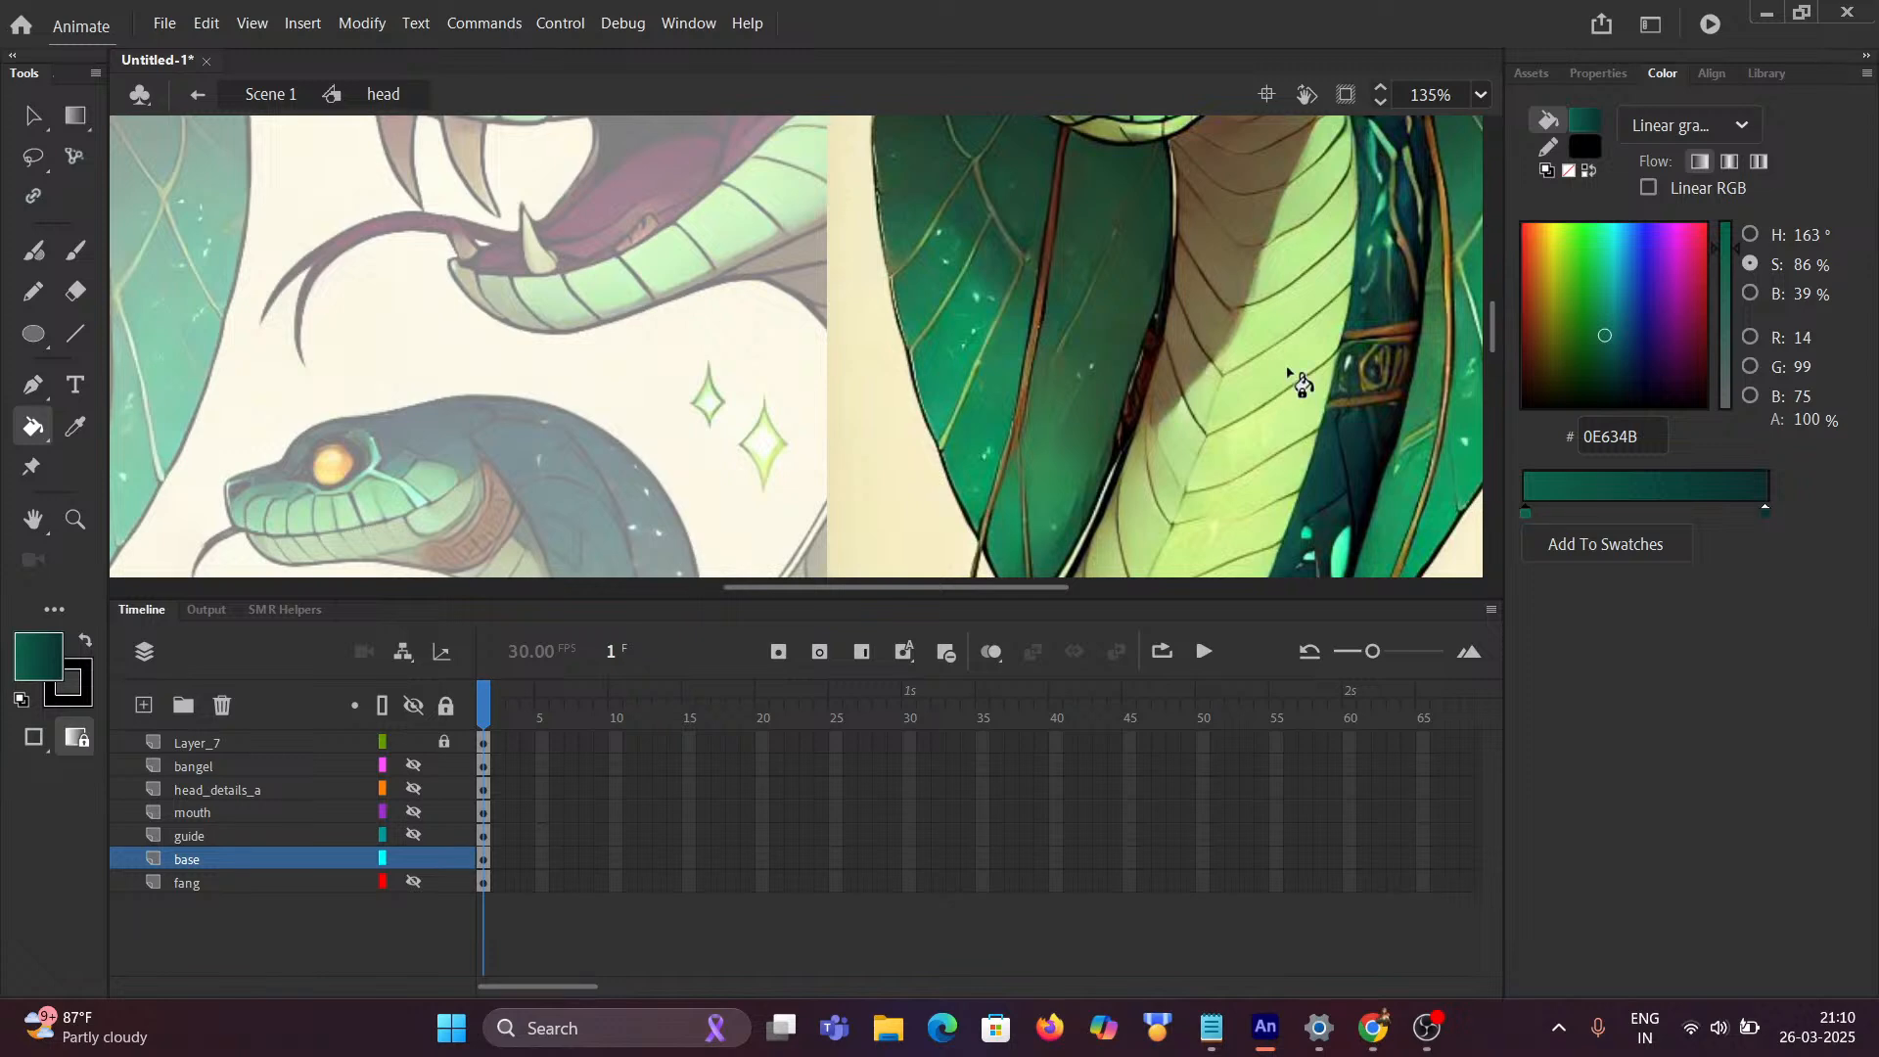
alt+click(1298, 382)
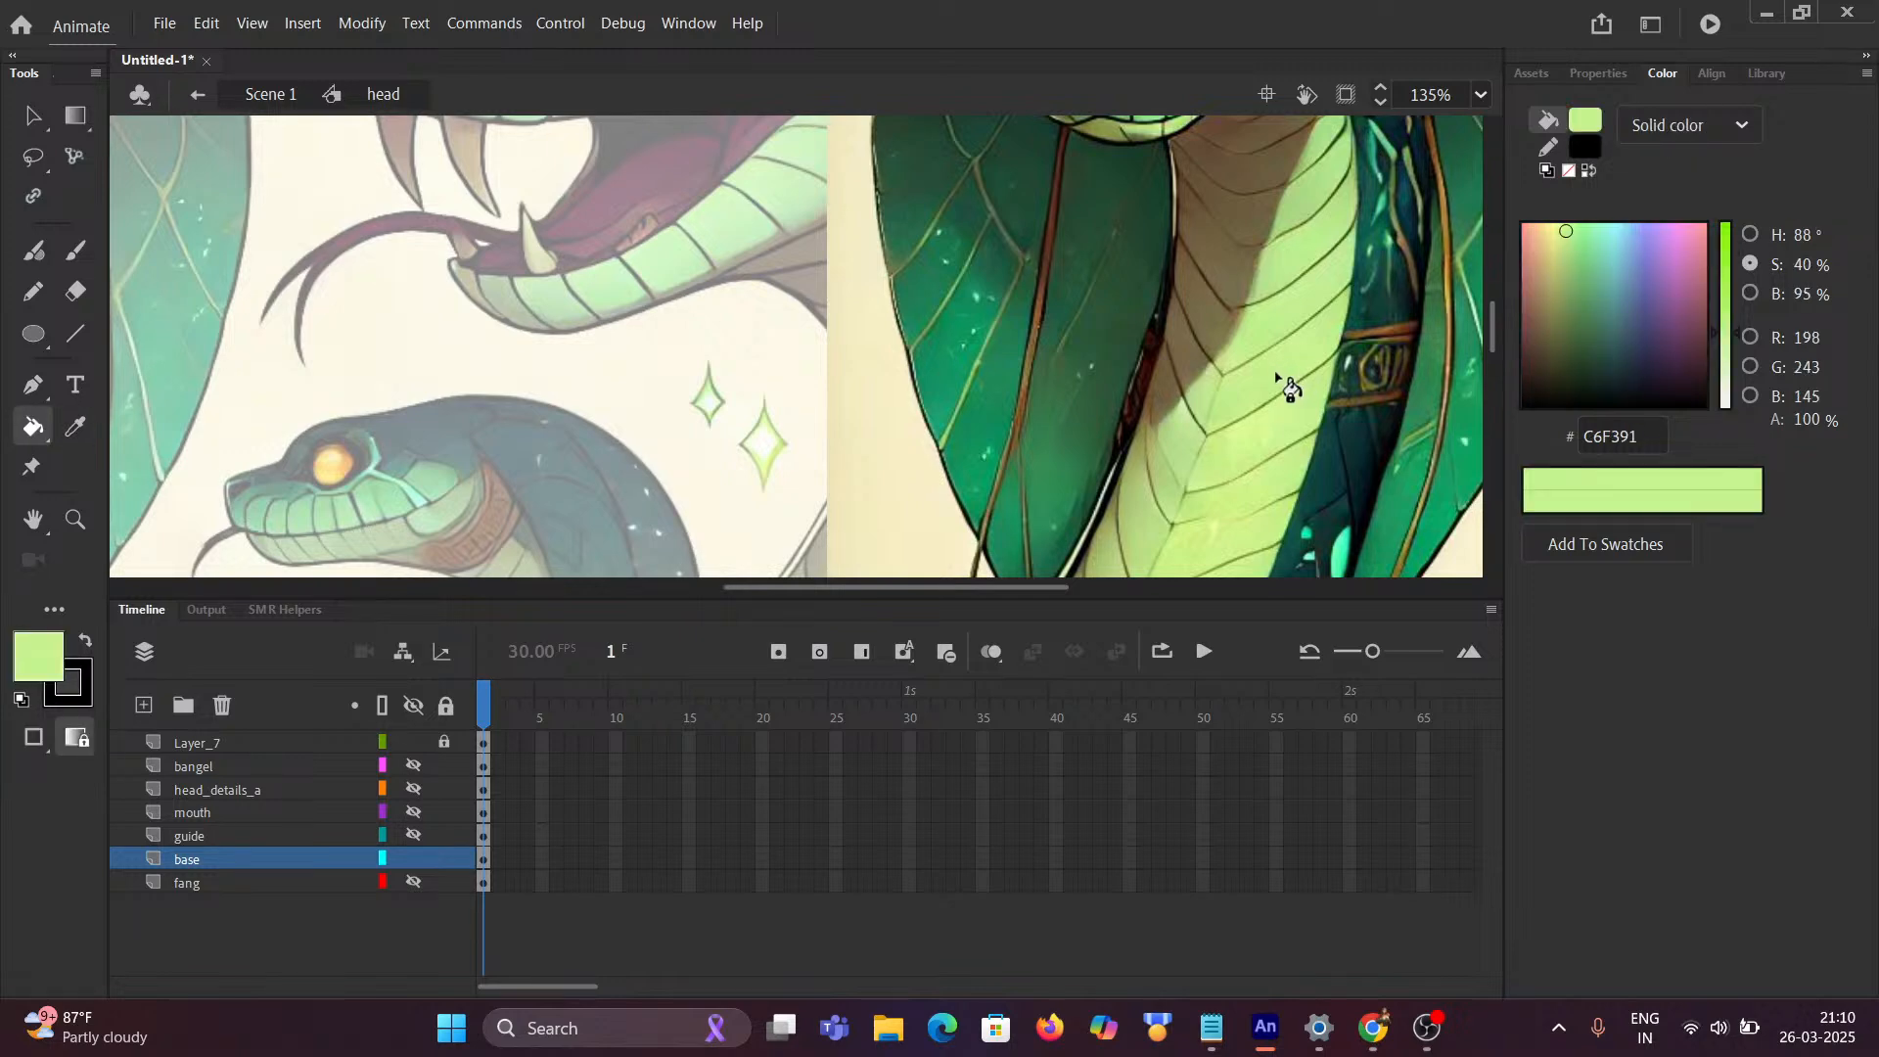
scroll(1215, 396, down, 2)
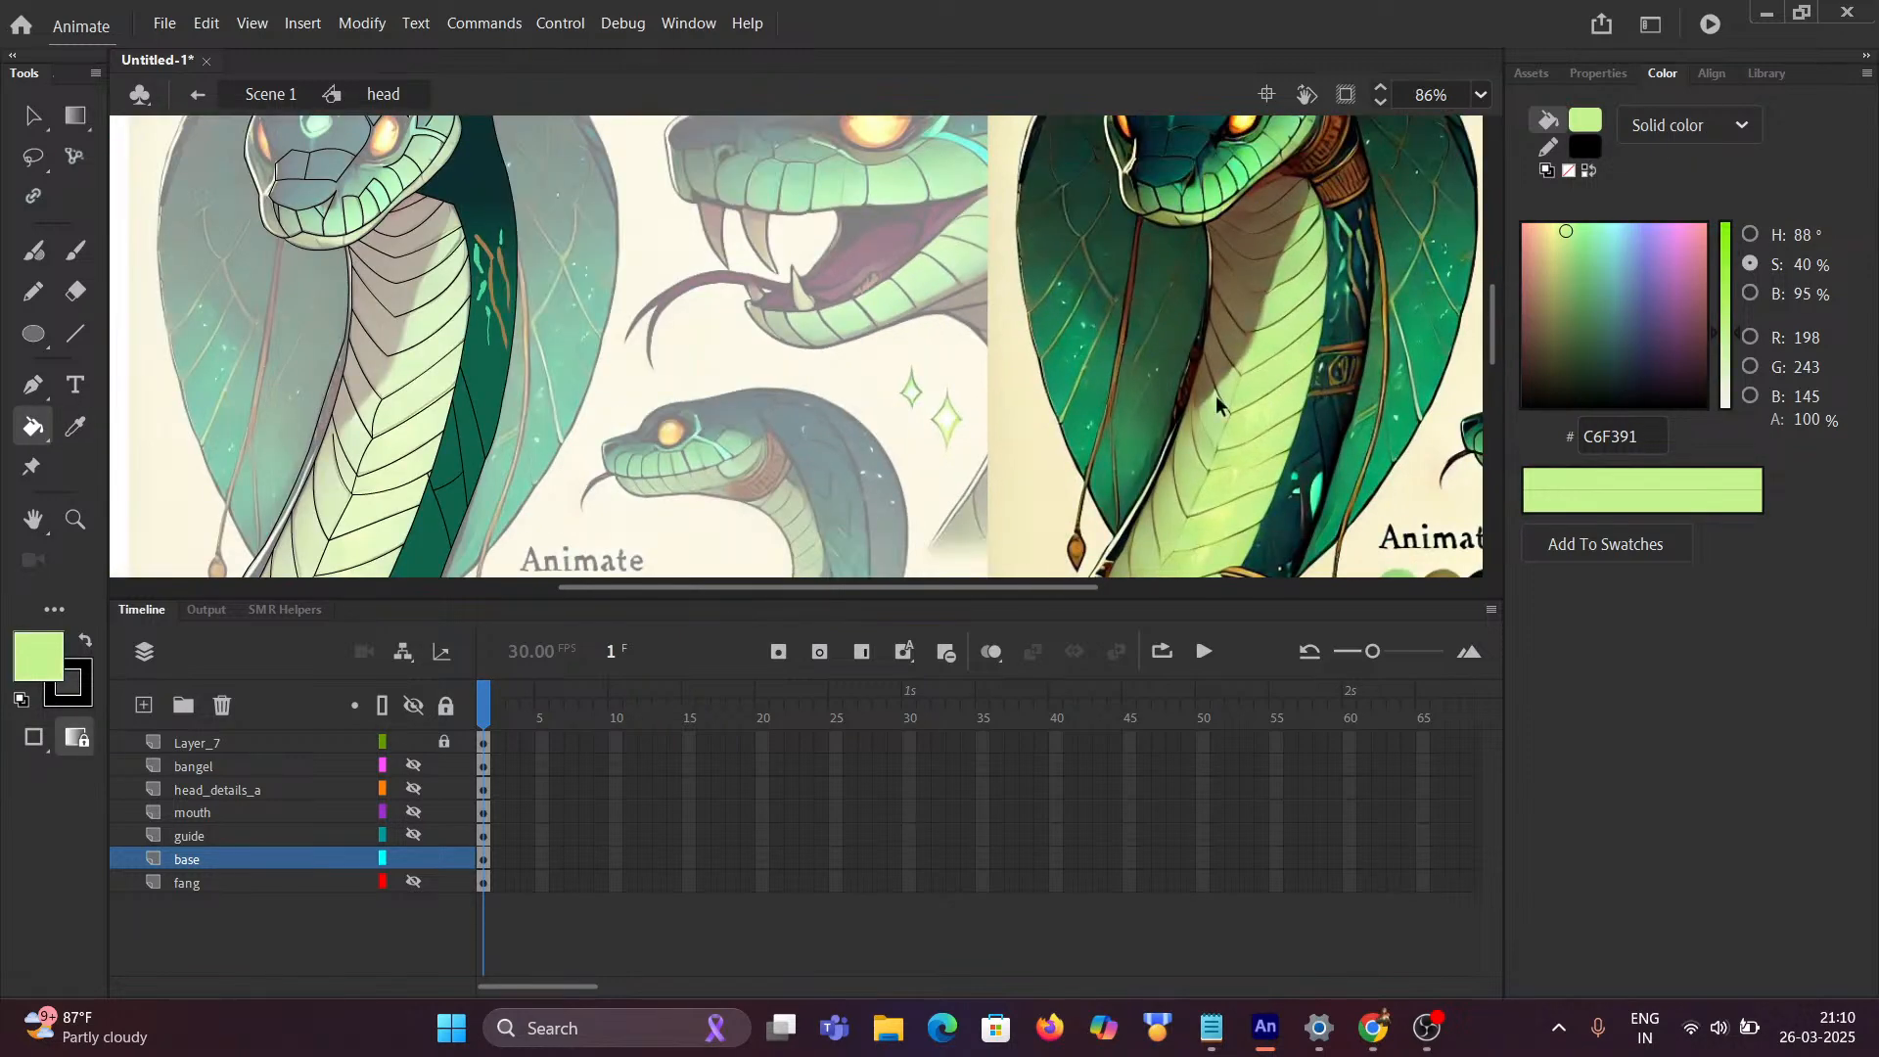
click(407, 381)
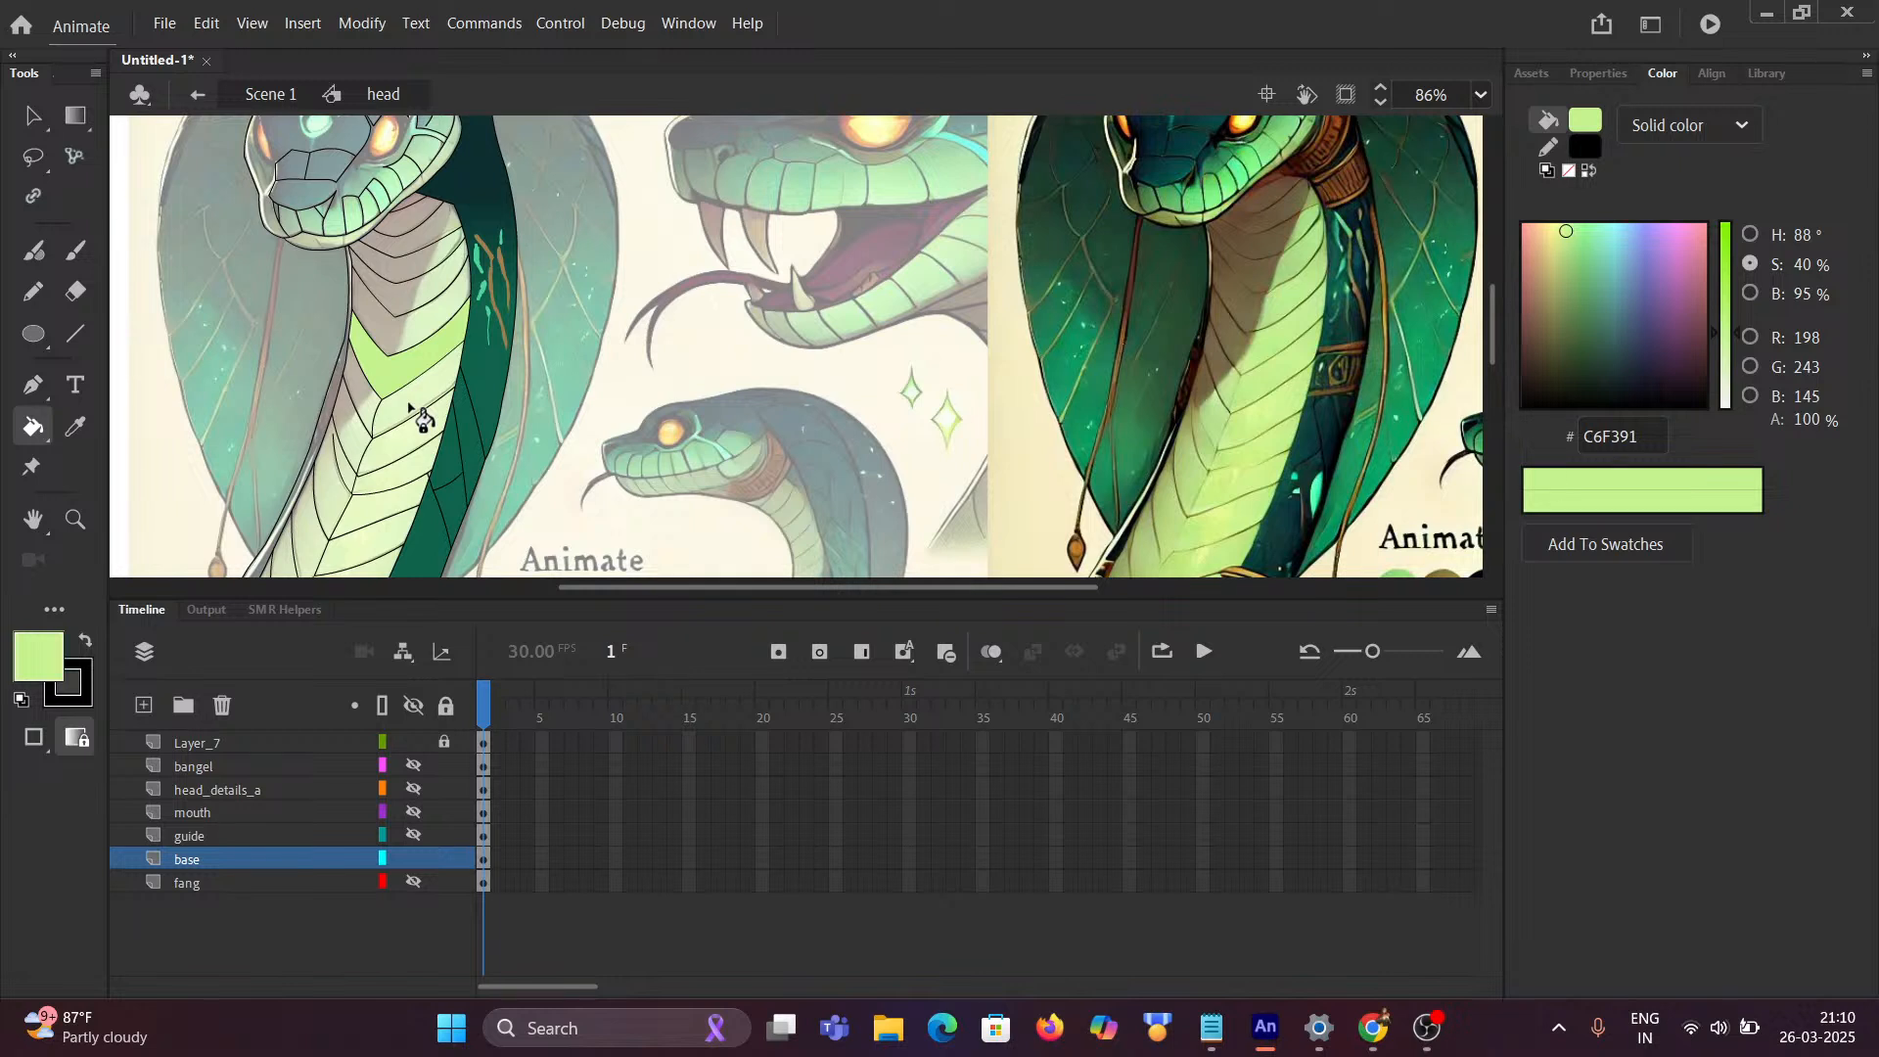
click(410, 405)
click(397, 450)
click(382, 499)
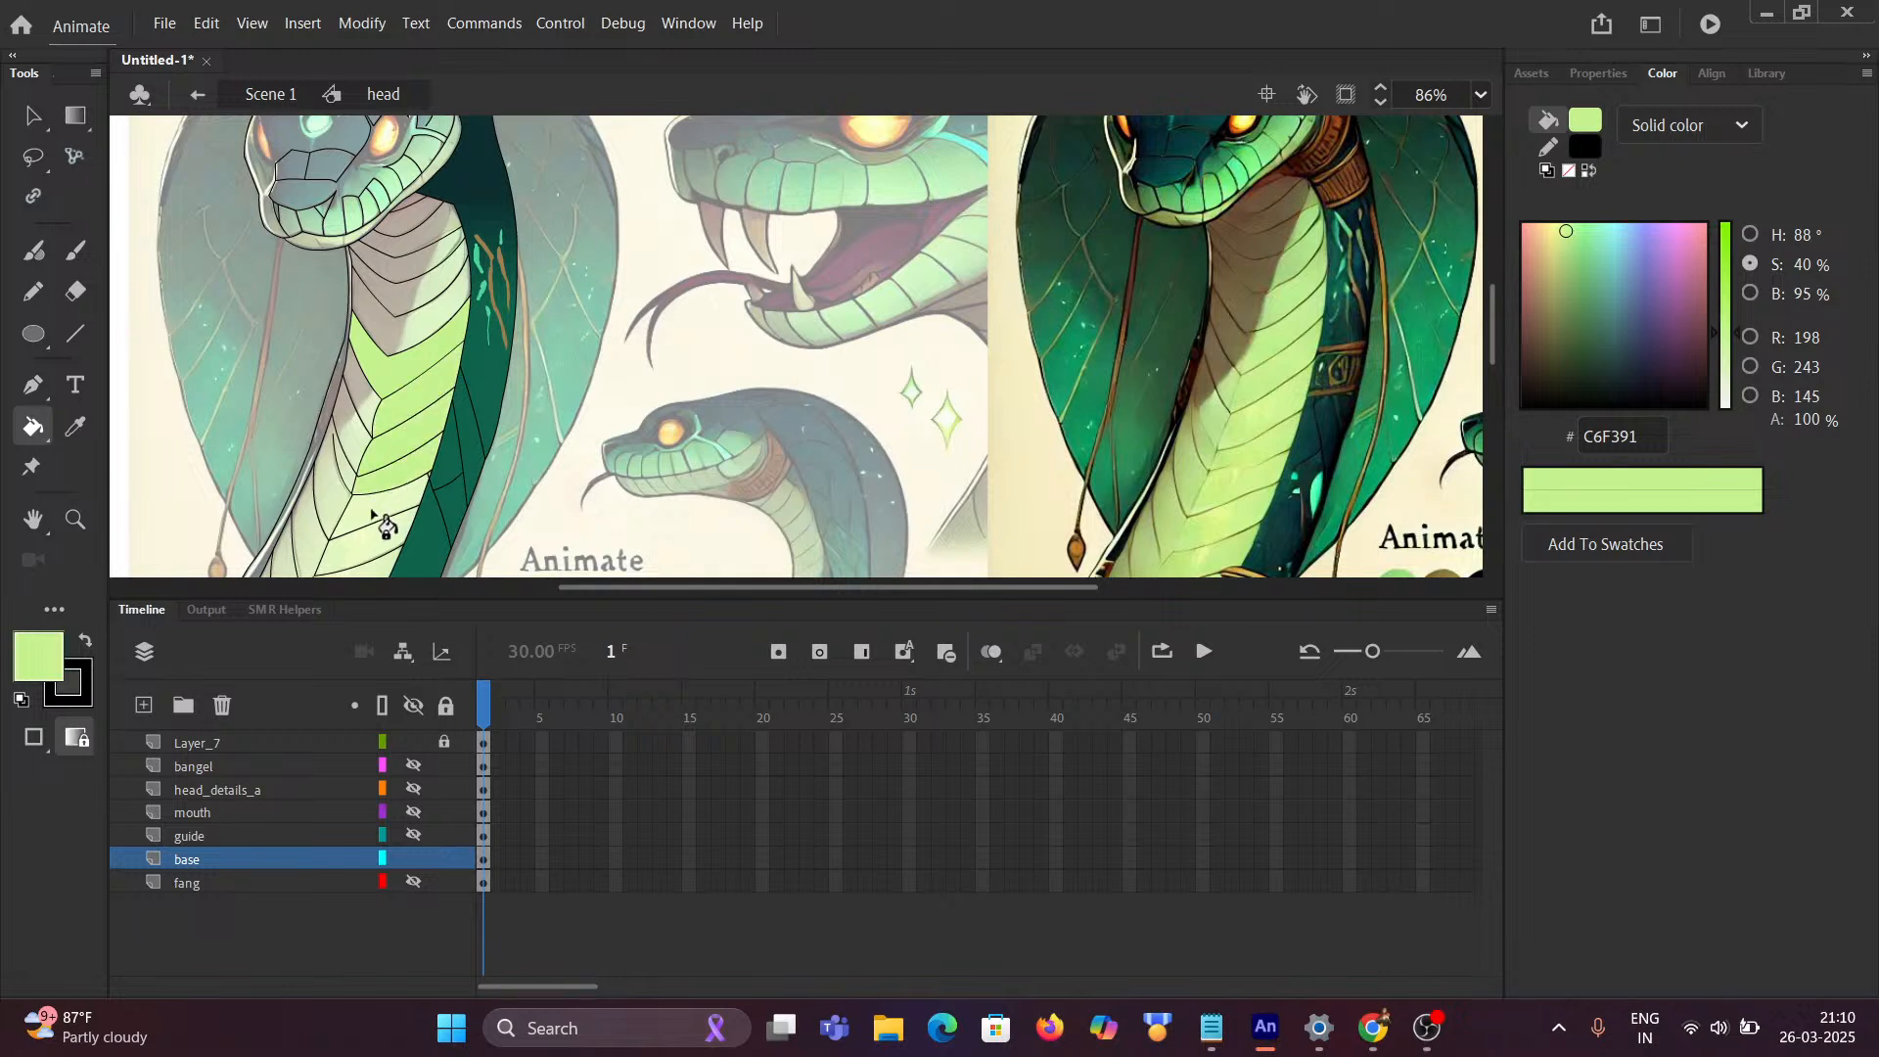
click(372, 512)
Step: Fill the lower belly scales down to the rounded base of the neck with light green C6F391
drag(373, 513, 441, 354)
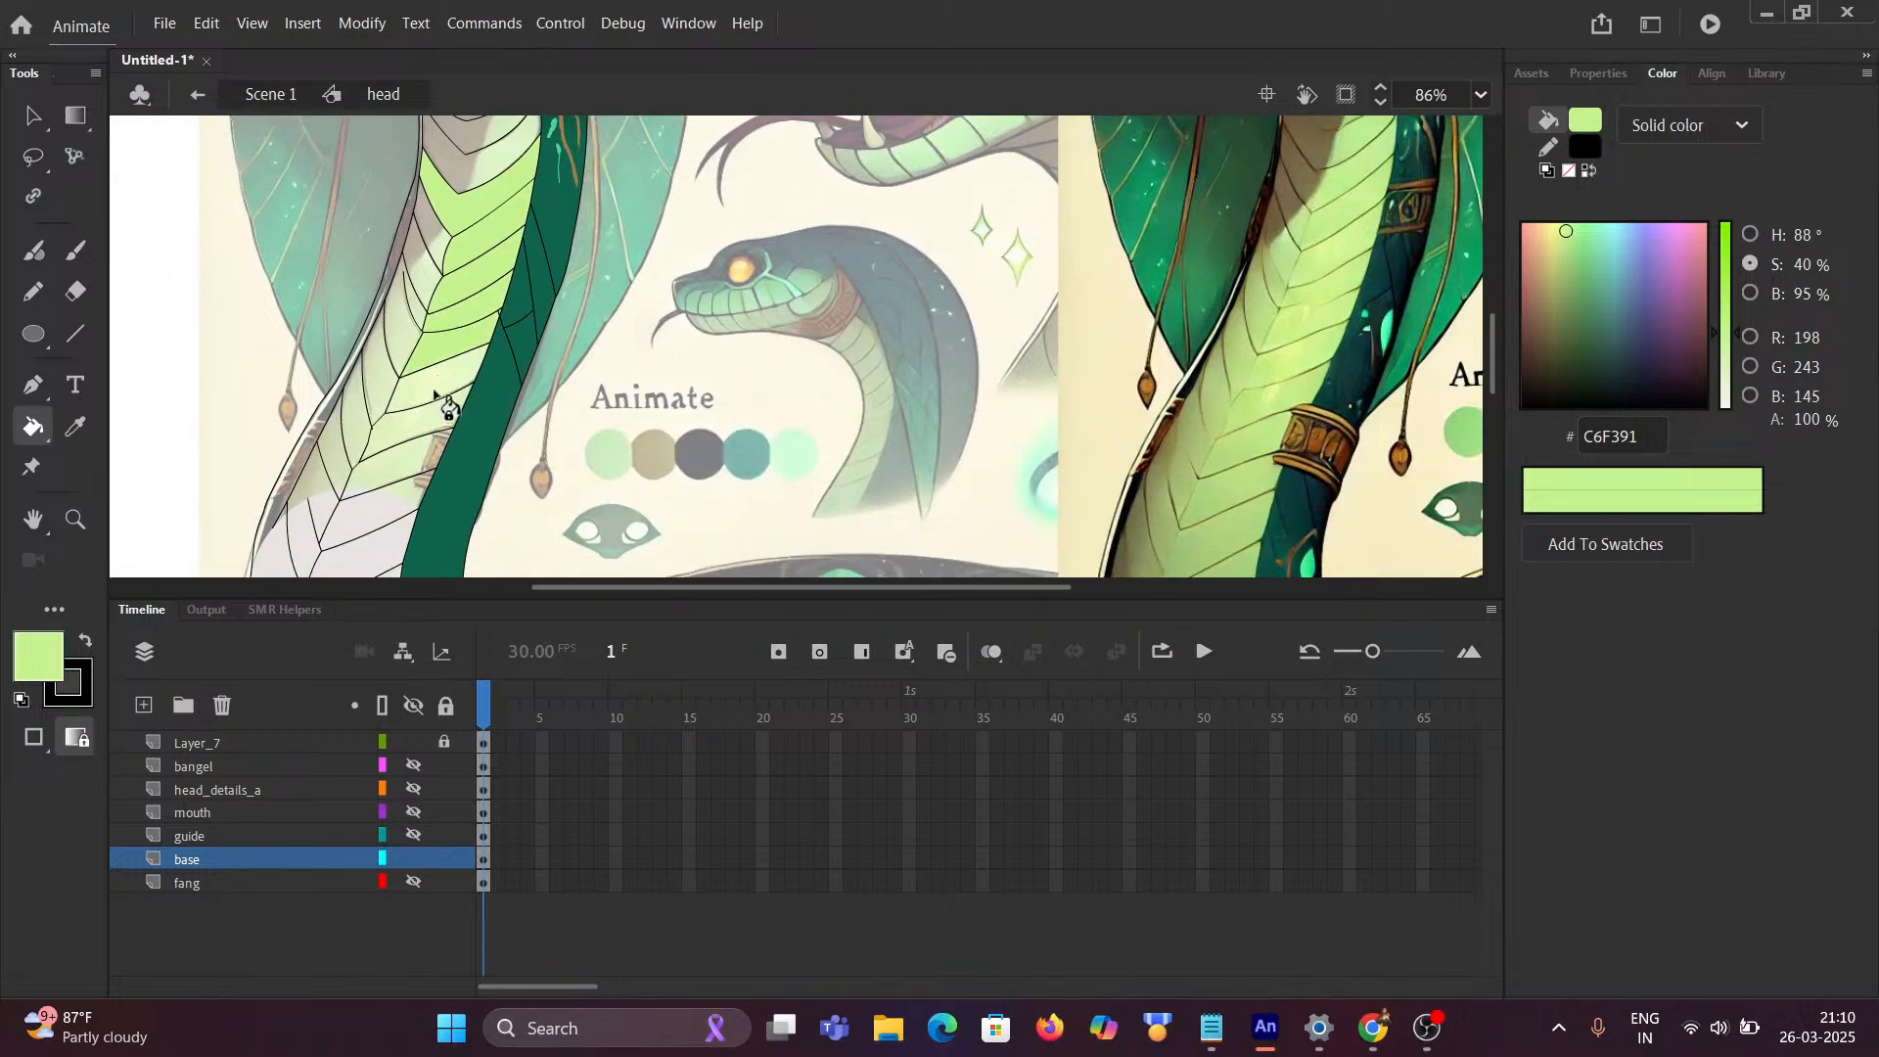
click(434, 395)
click(403, 445)
click(397, 478)
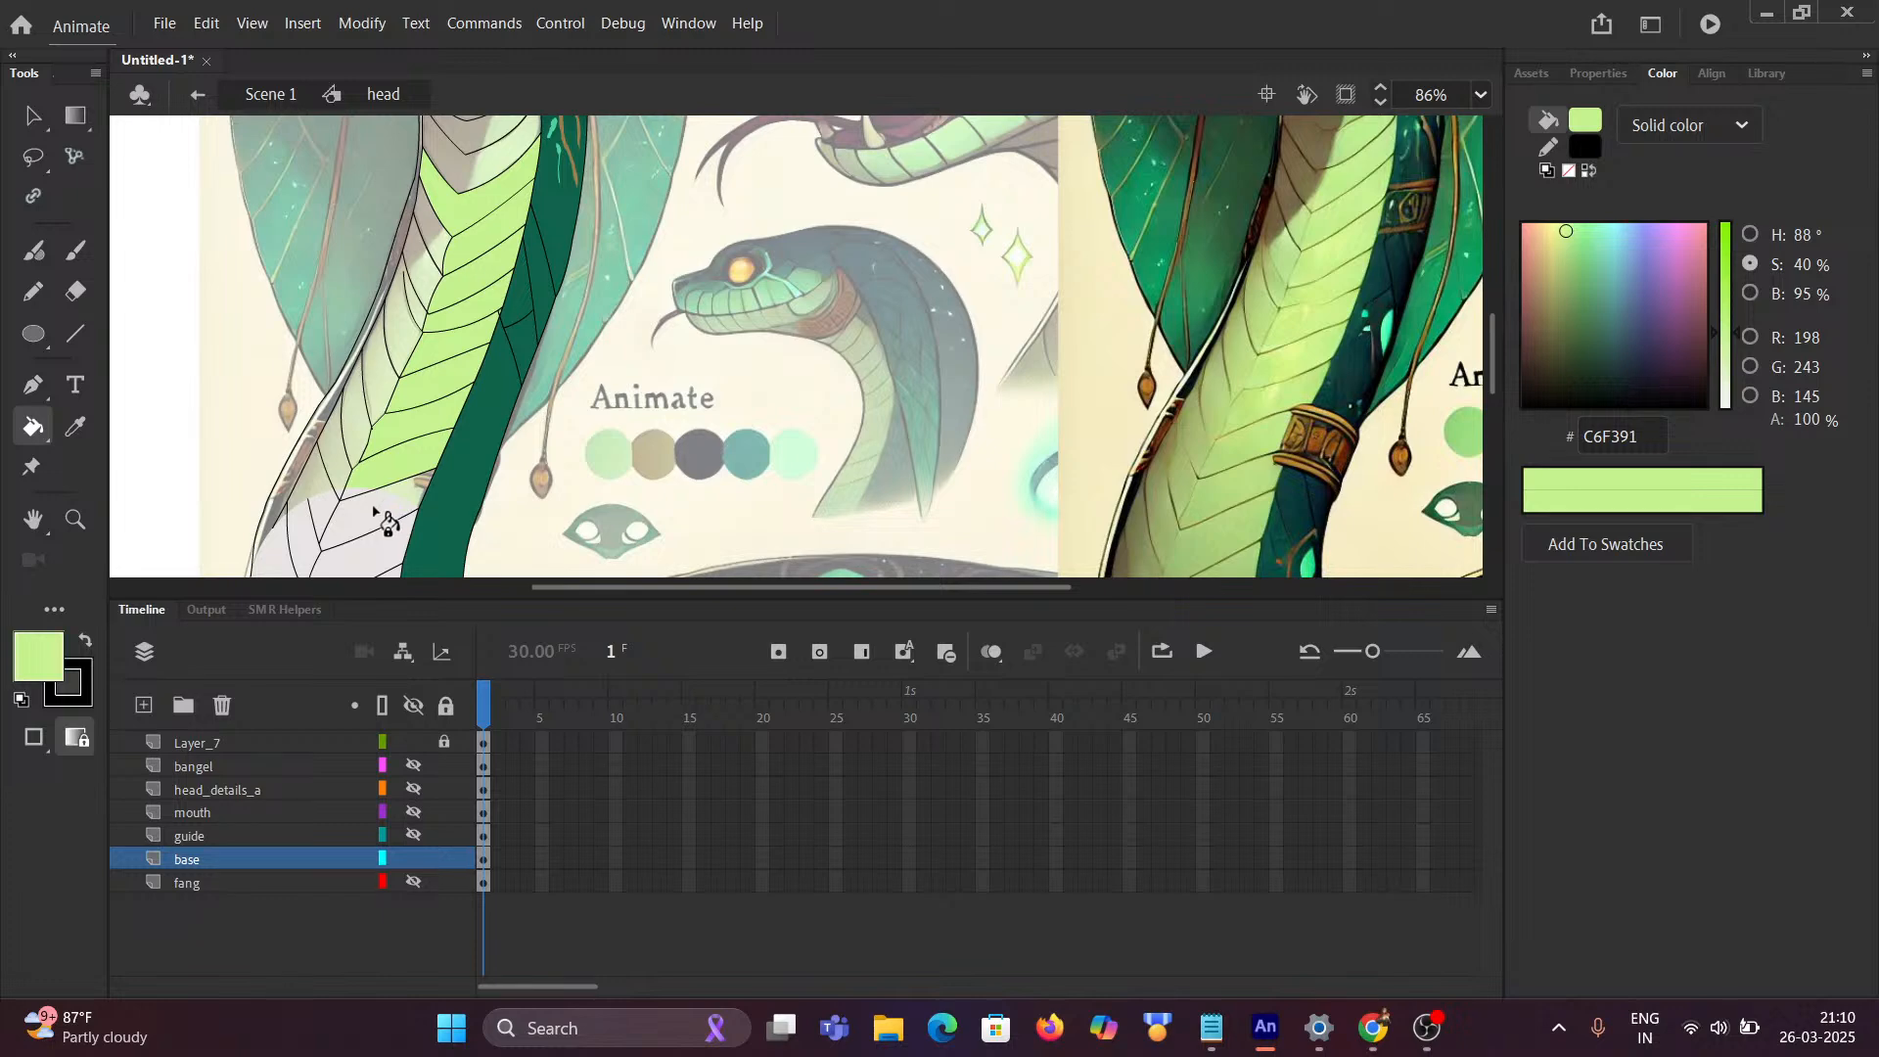
drag(400, 510, 397, 385)
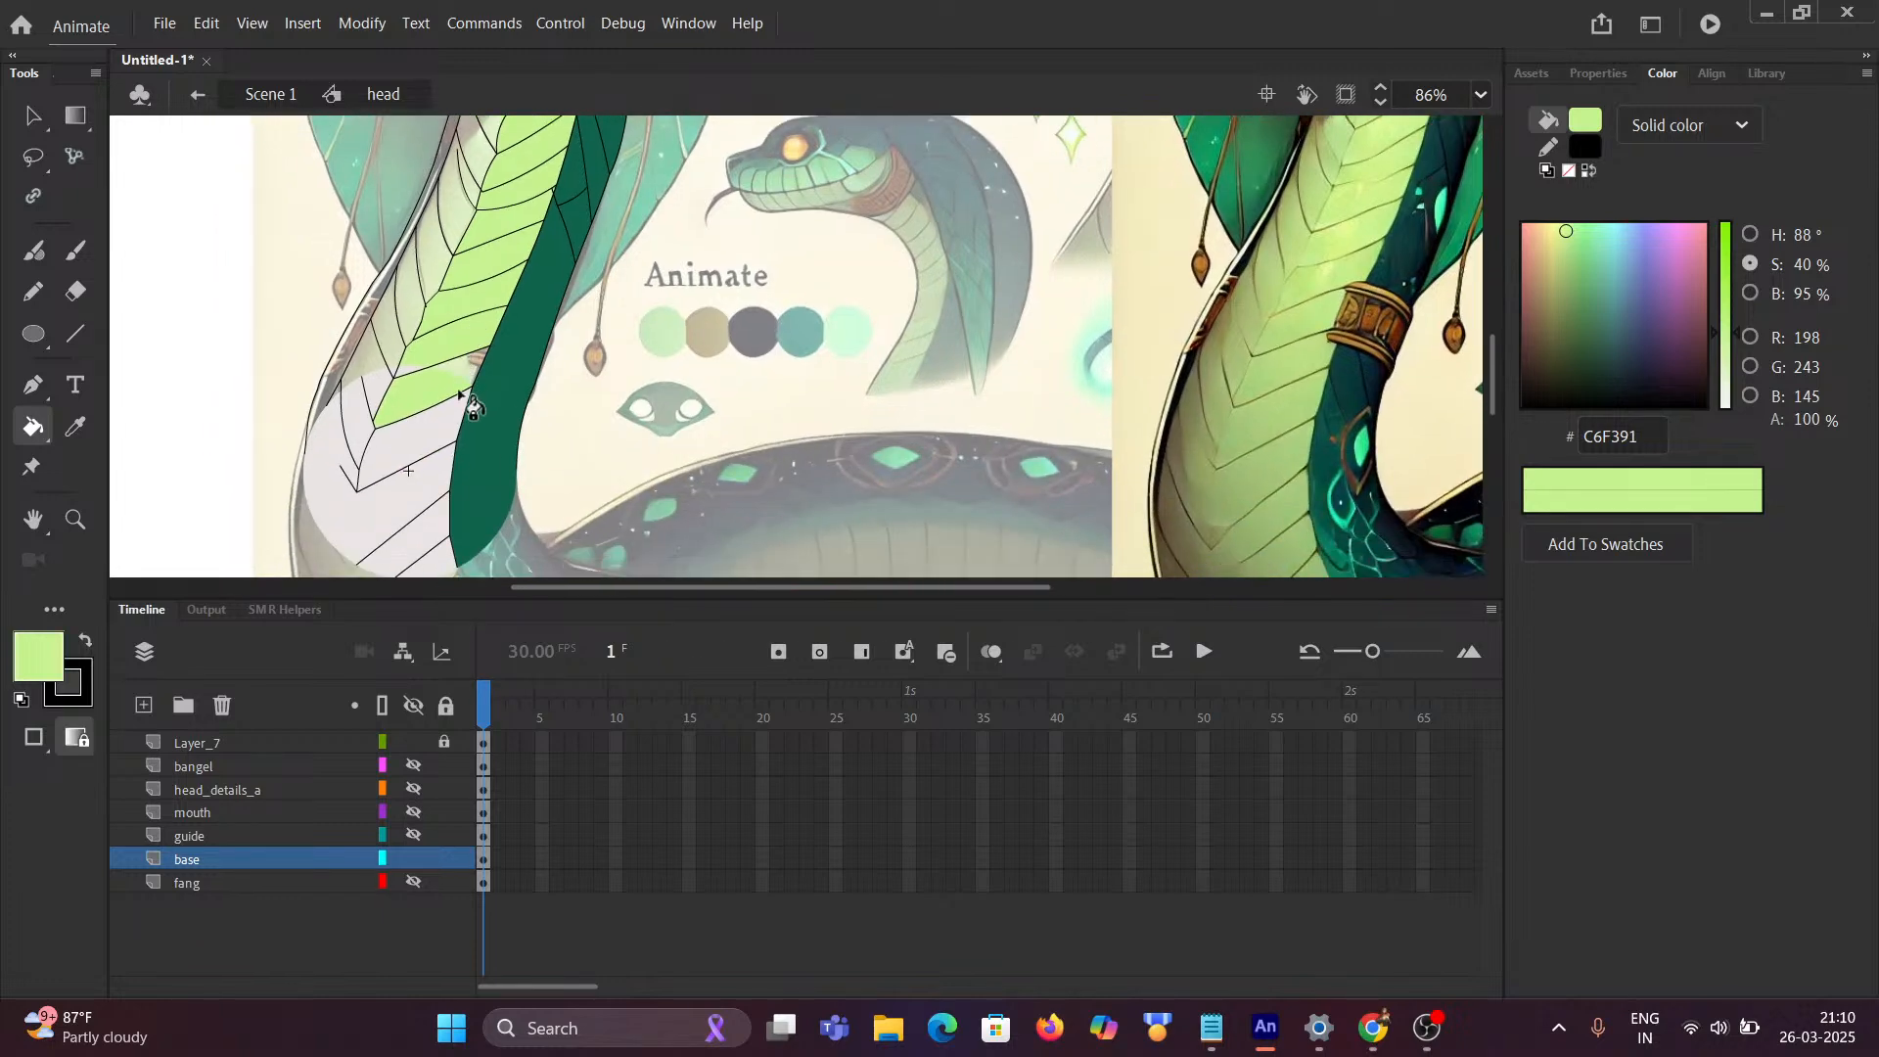
scroll(455, 372, up, 3)
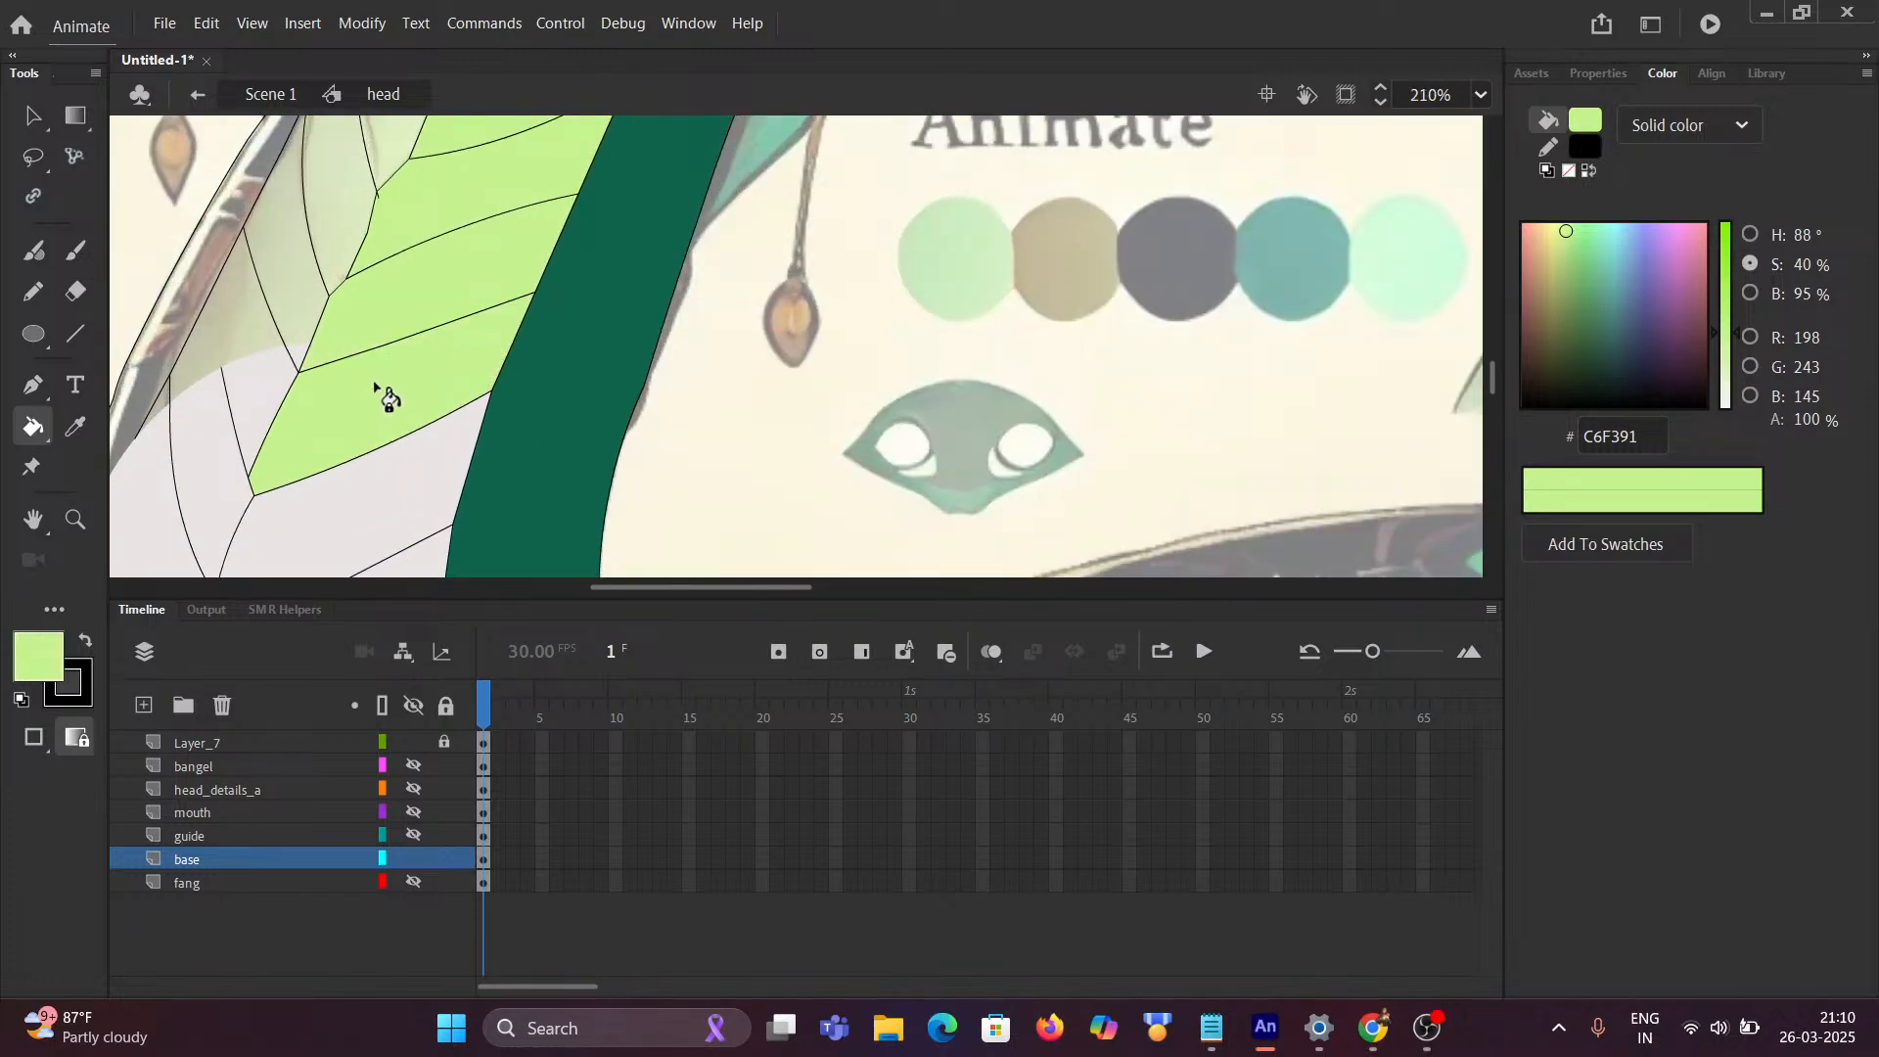
scroll(378, 387, down, 2)
drag(358, 470, 407, 257)
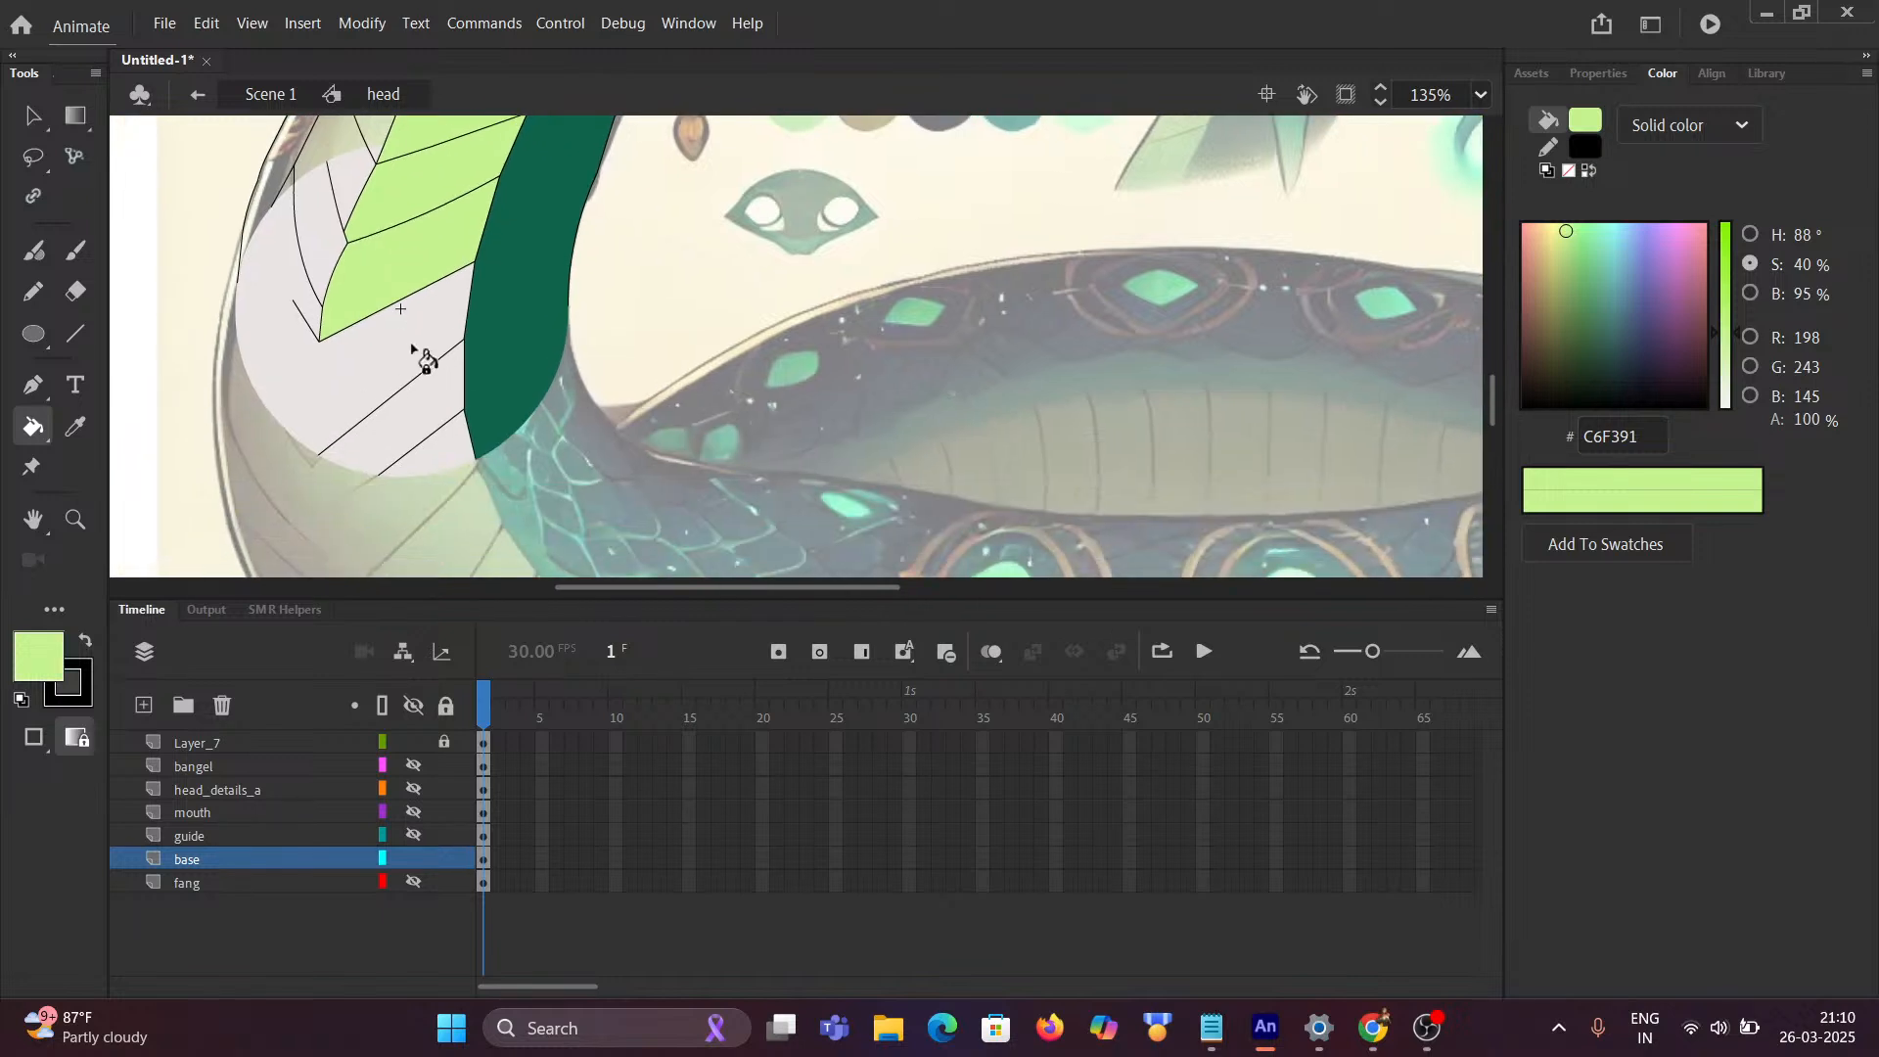
click(415, 352)
click(401, 442)
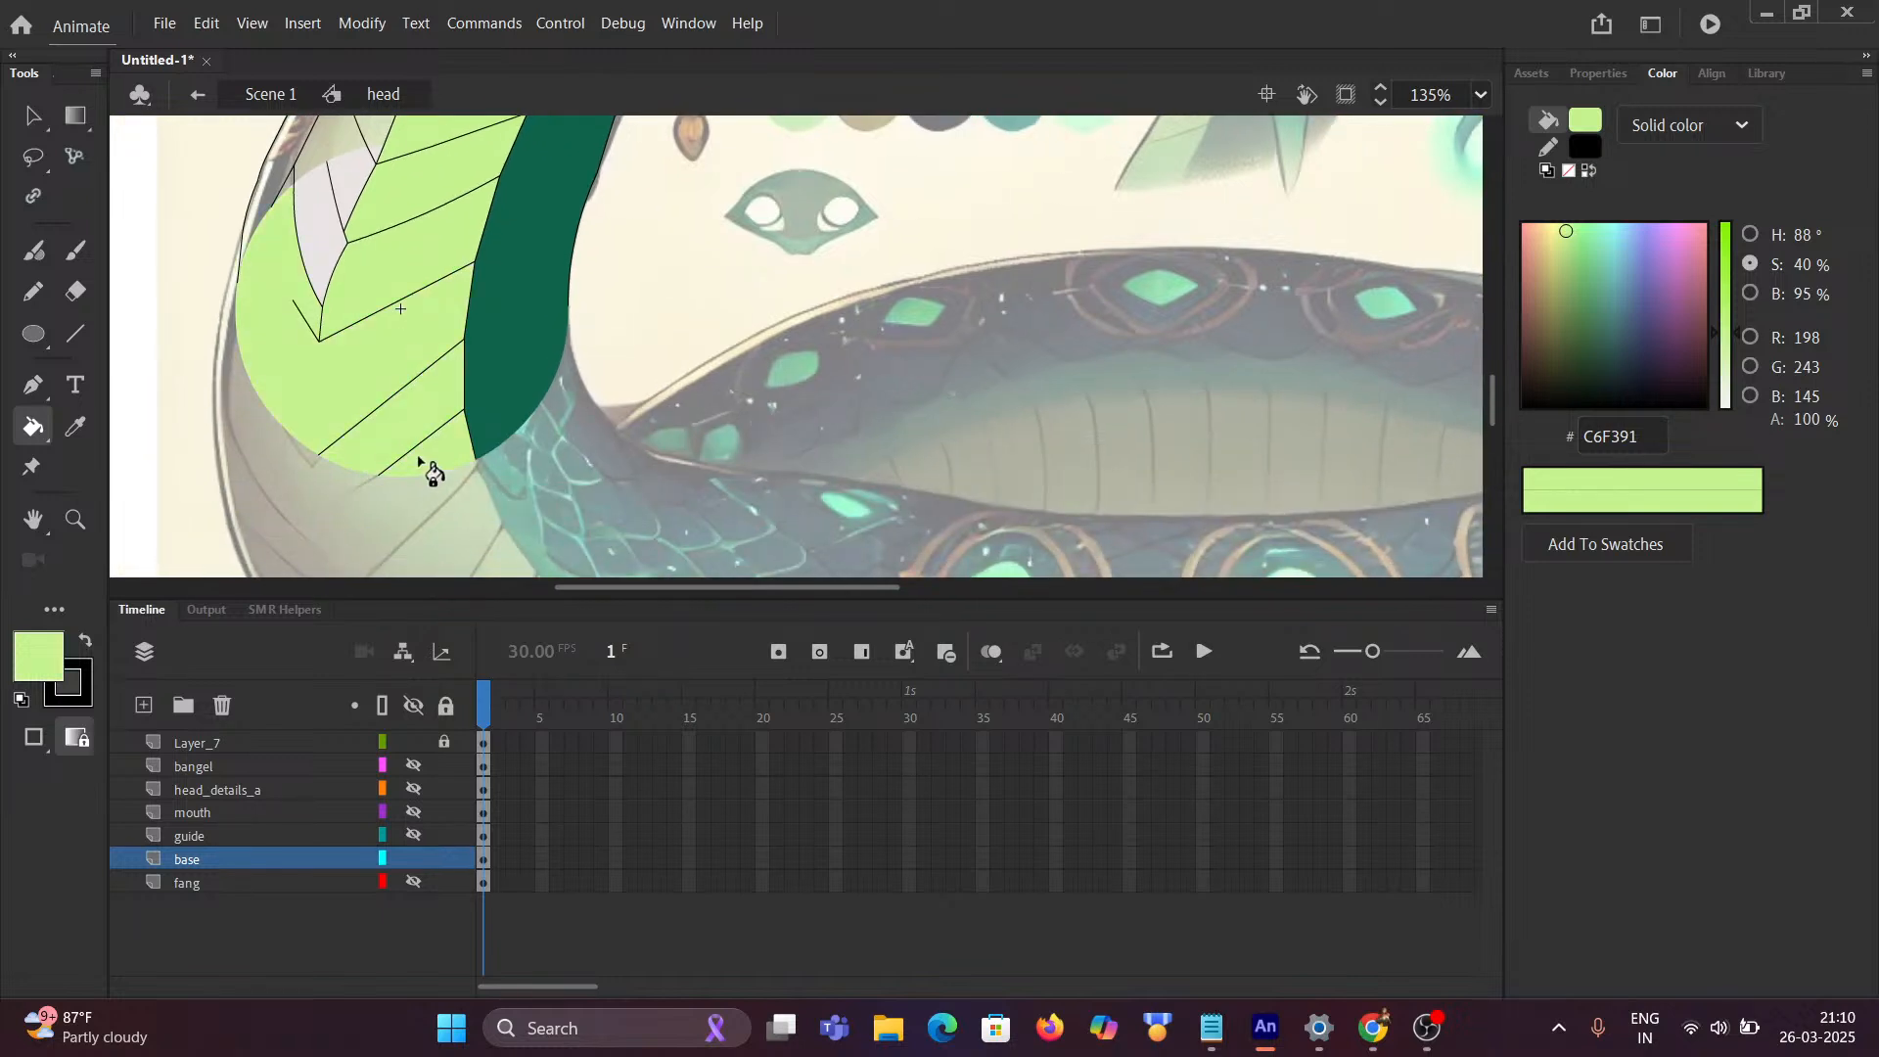
scroll(366, 472, down, 2)
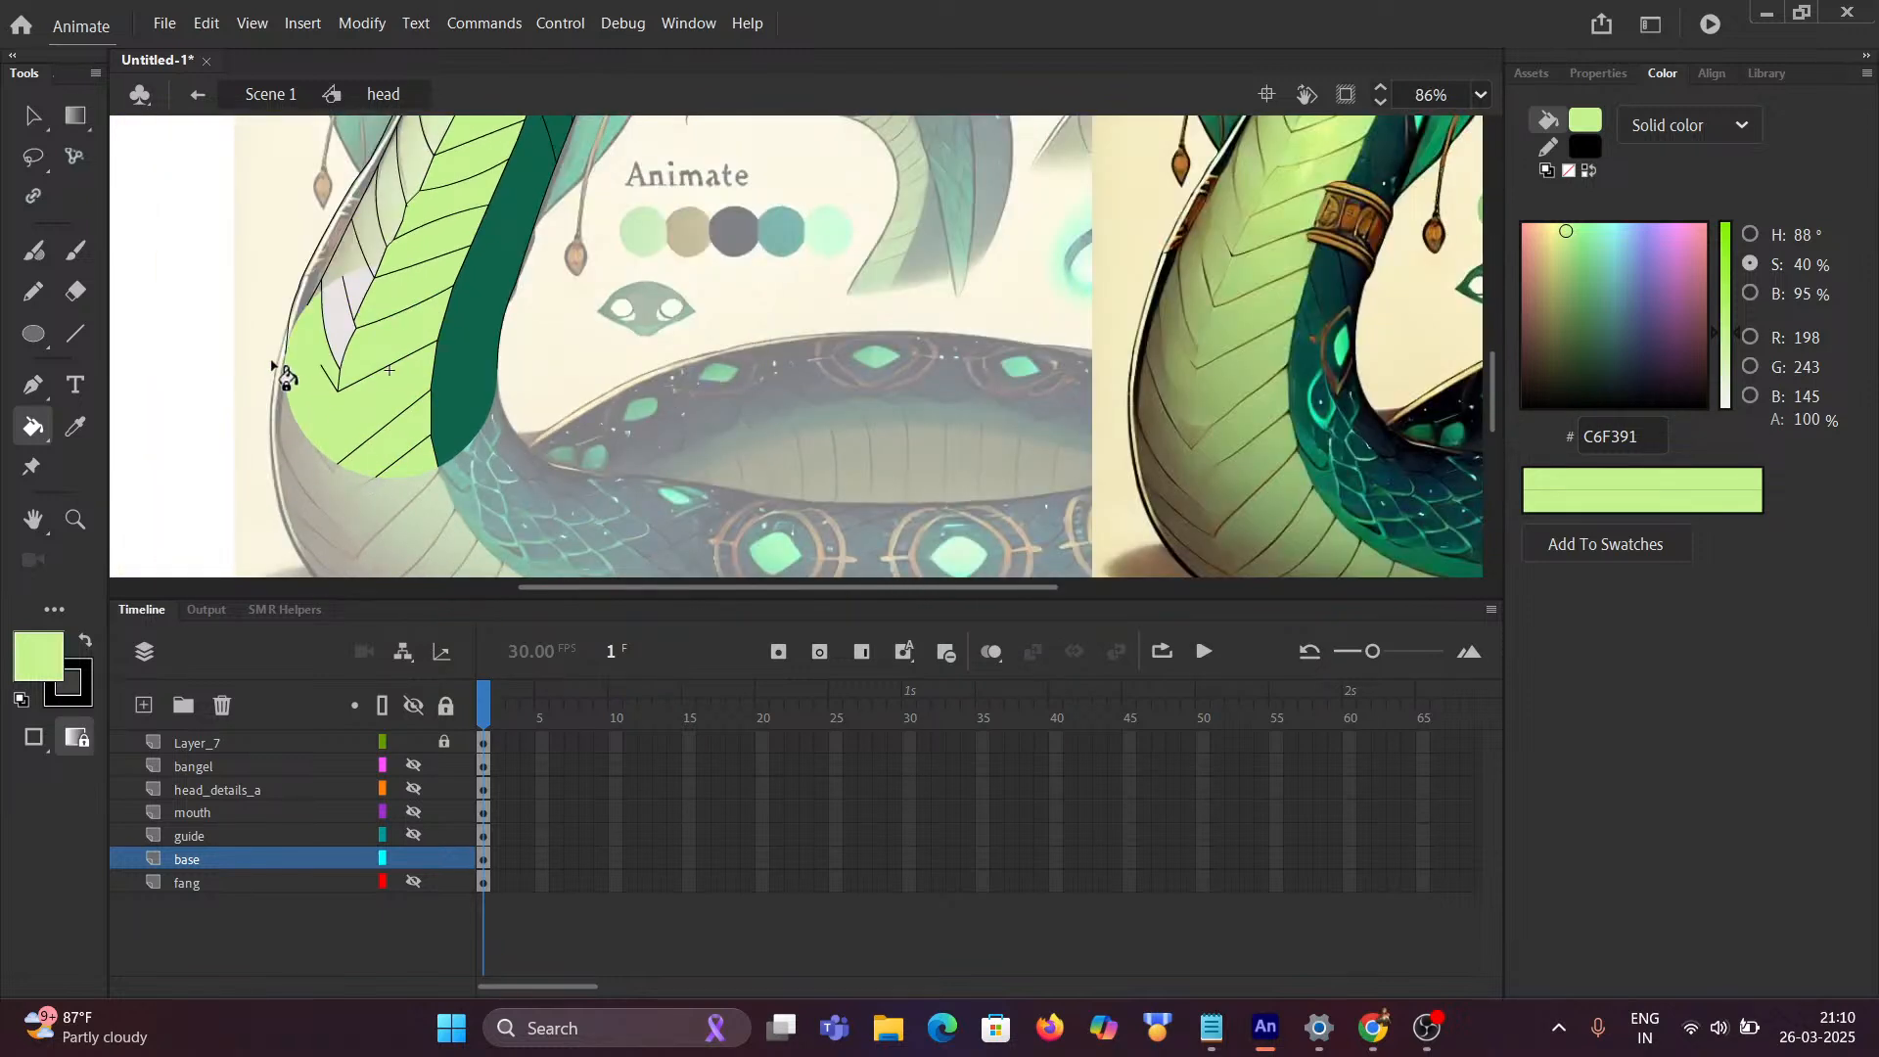
Step: Fill the remaining narrow scales along the outer edge of the belly with light green C6F391
drag(281, 372, 388, 506)
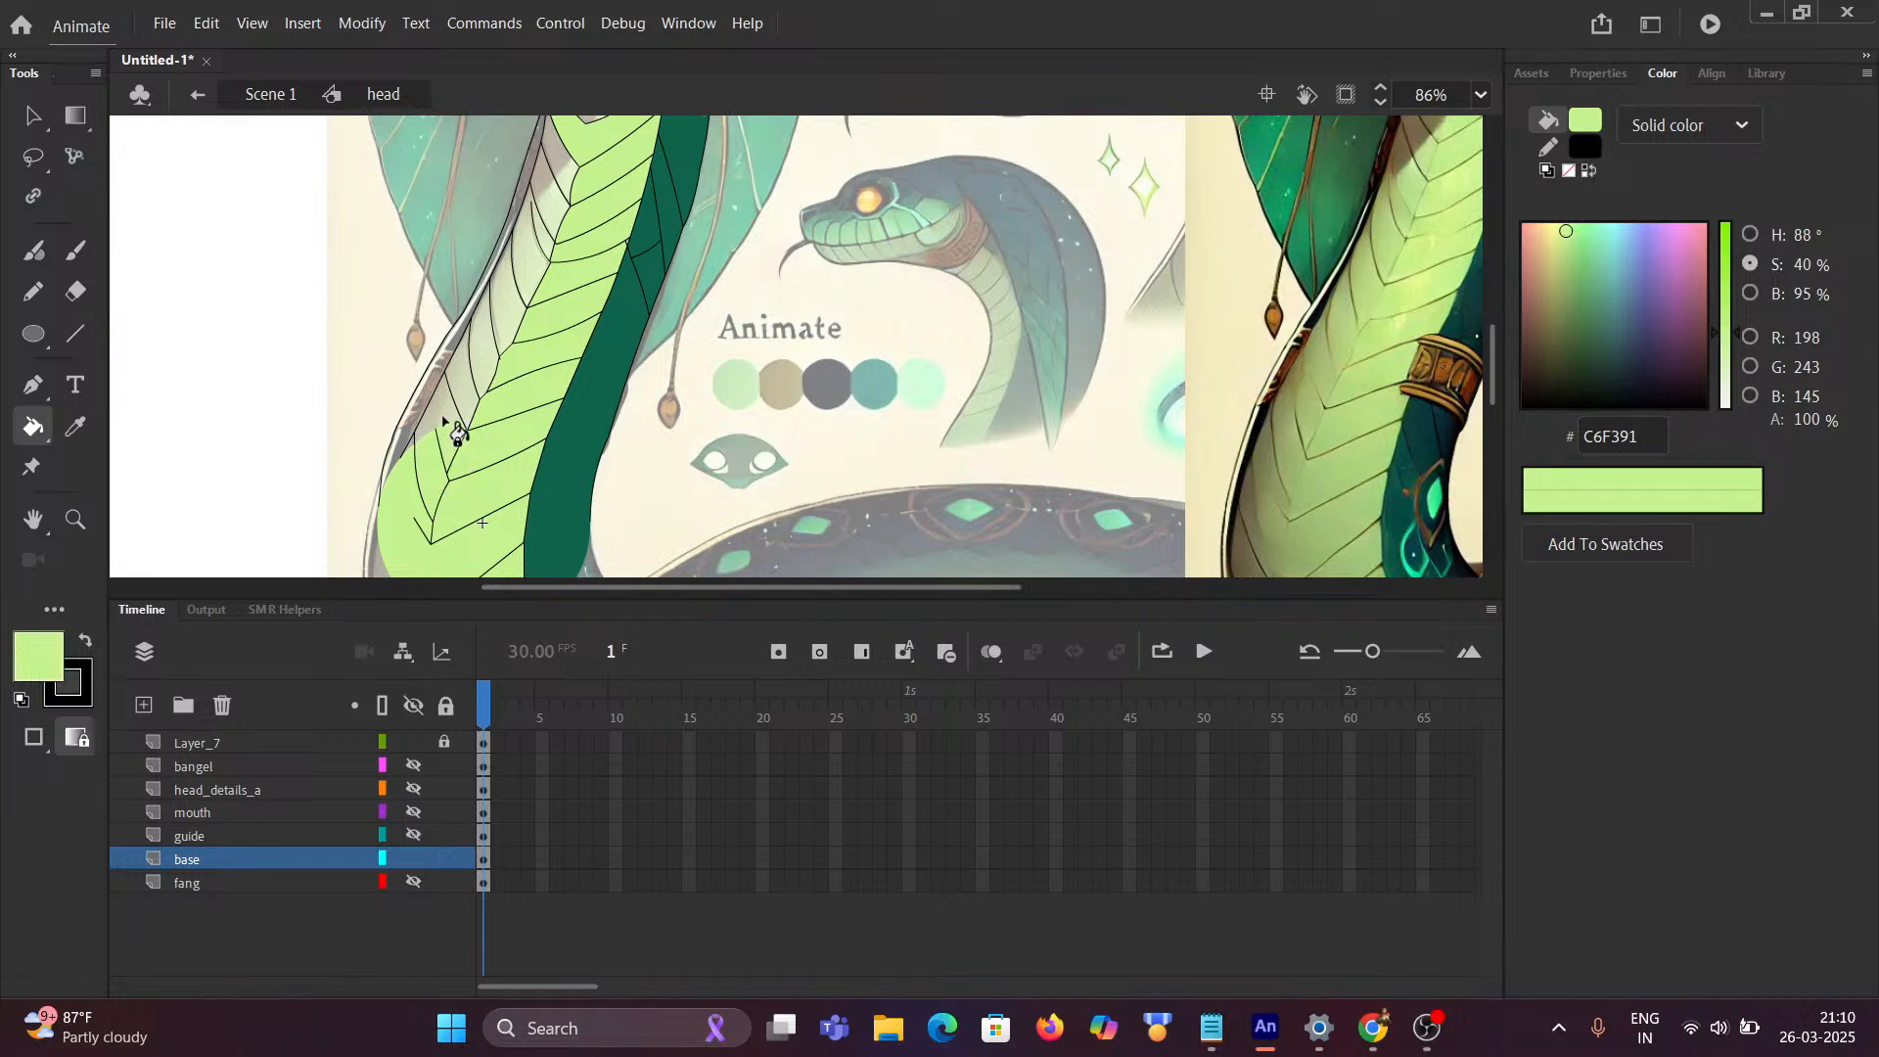
scroll(449, 436, up, 3)
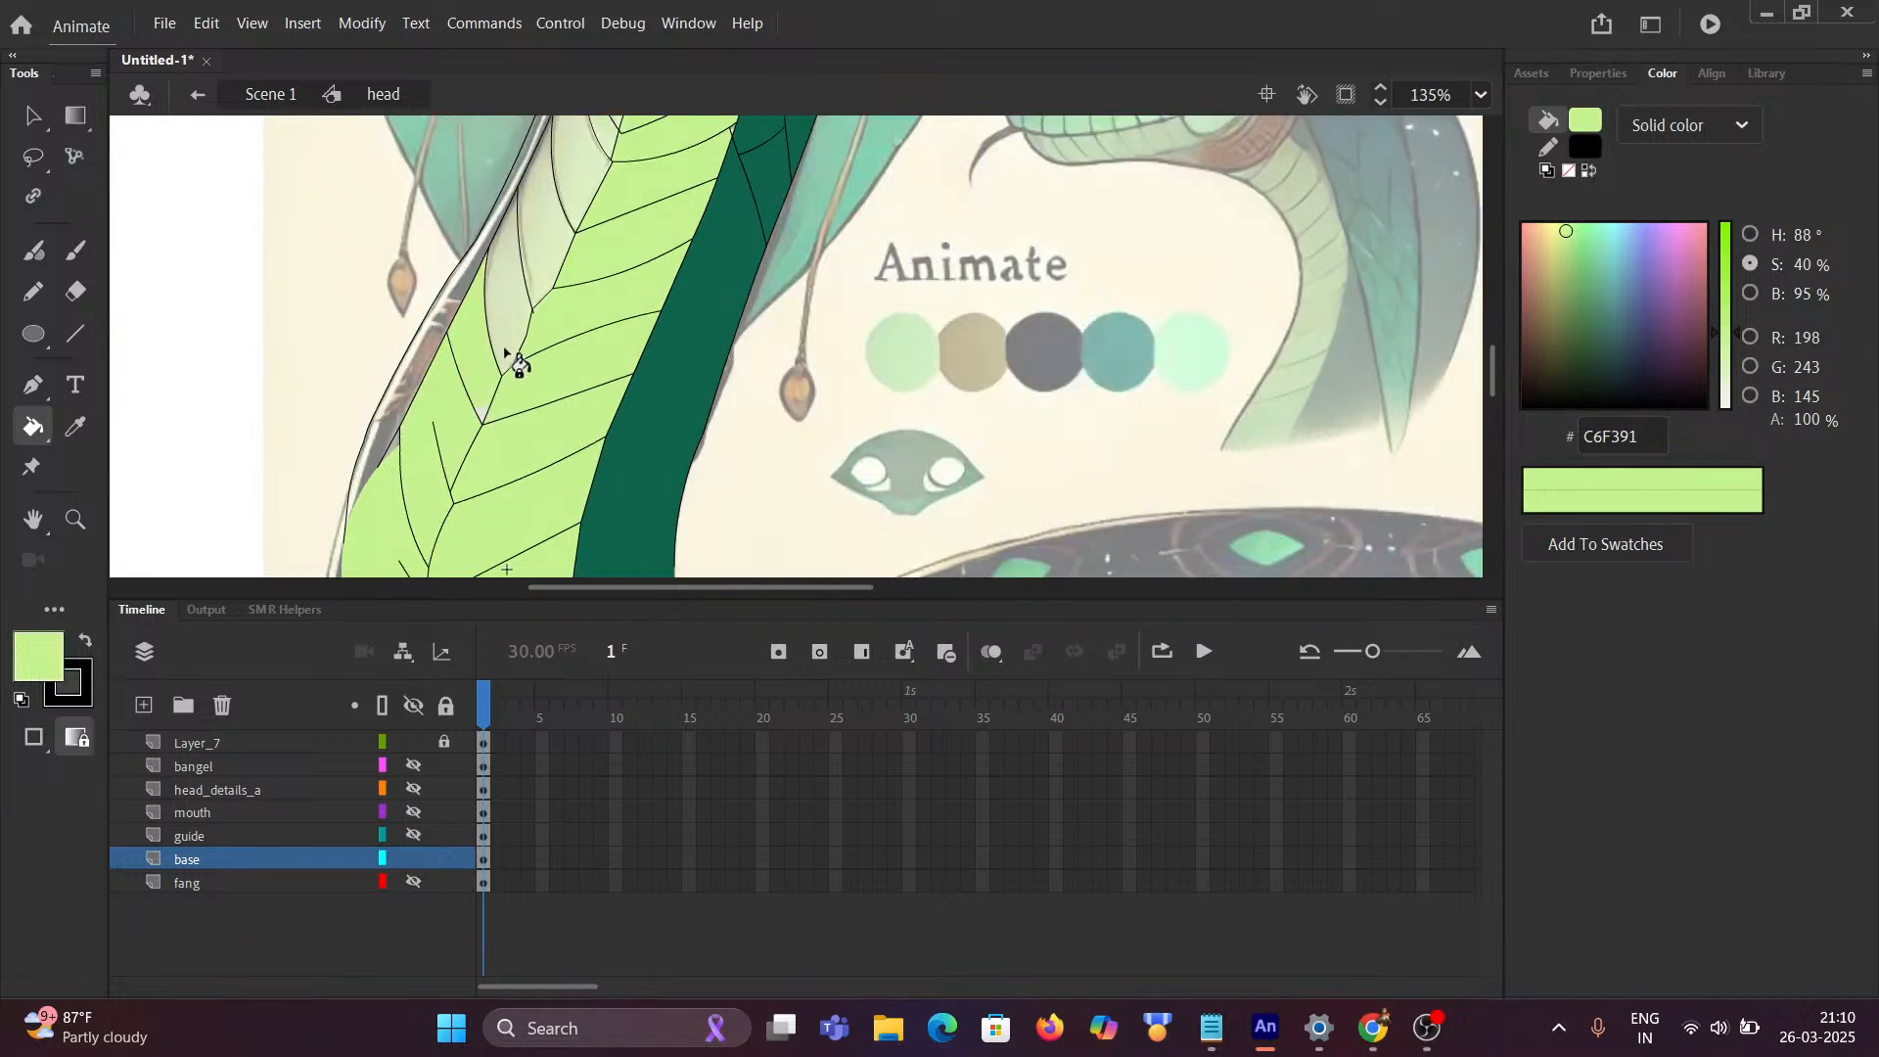
drag(490, 408, 423, 551)
click(489, 452)
click(553, 377)
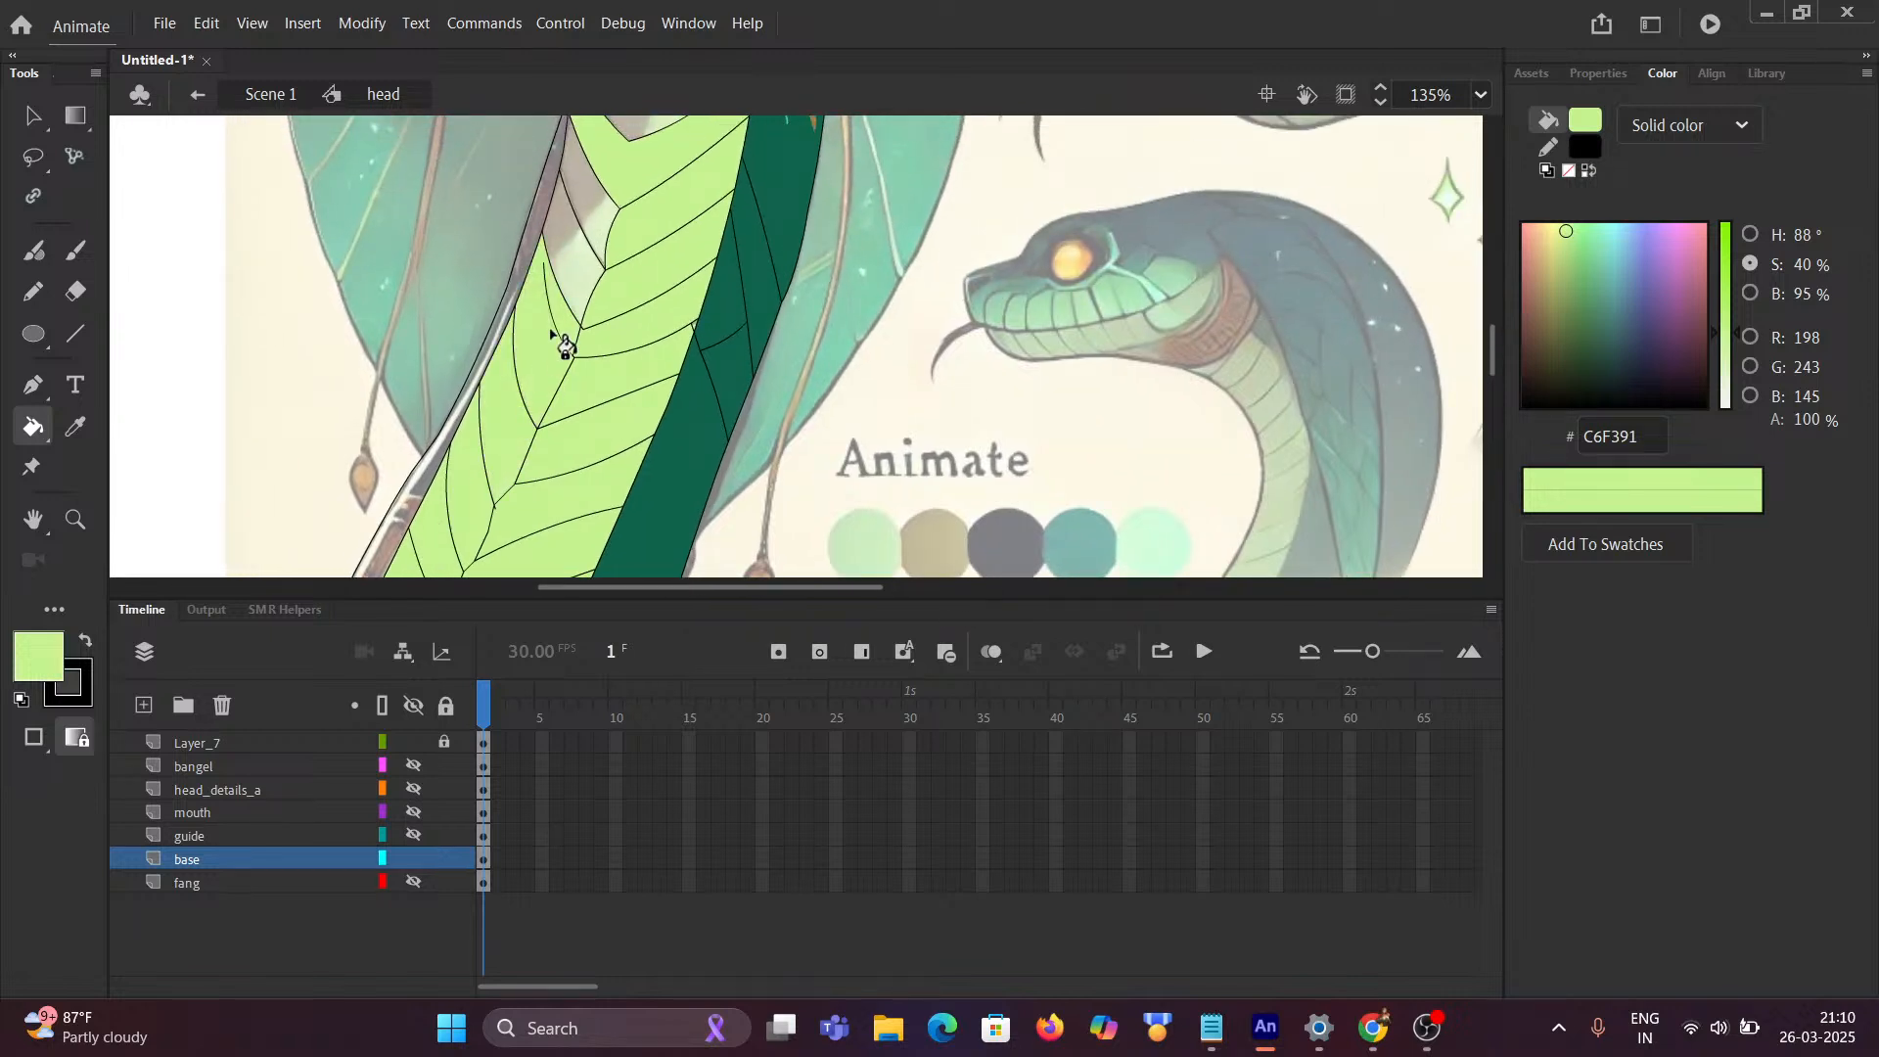
click(578, 233)
click(586, 210)
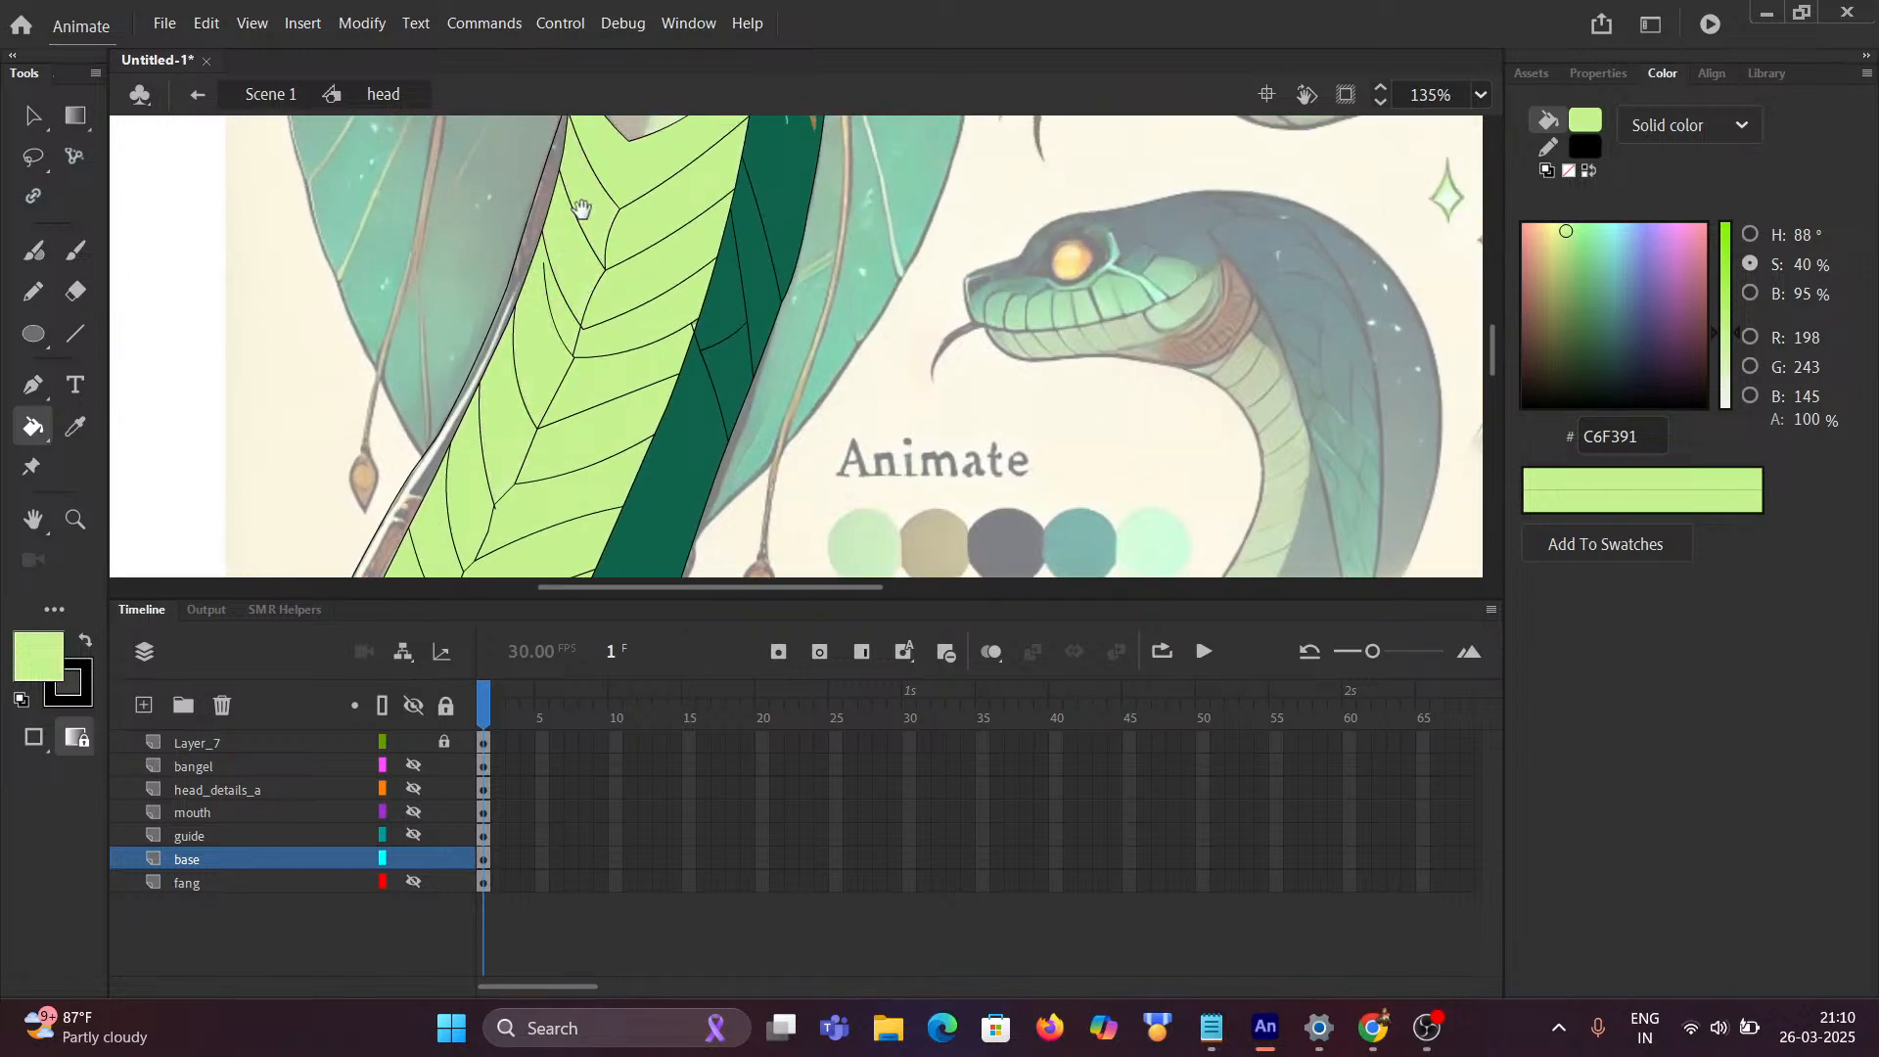
Step: Fill the unfilled upper throat scales below the cobra's jaw with light green C6F391
drag(582, 207, 531, 453)
click(568, 338)
click(609, 283)
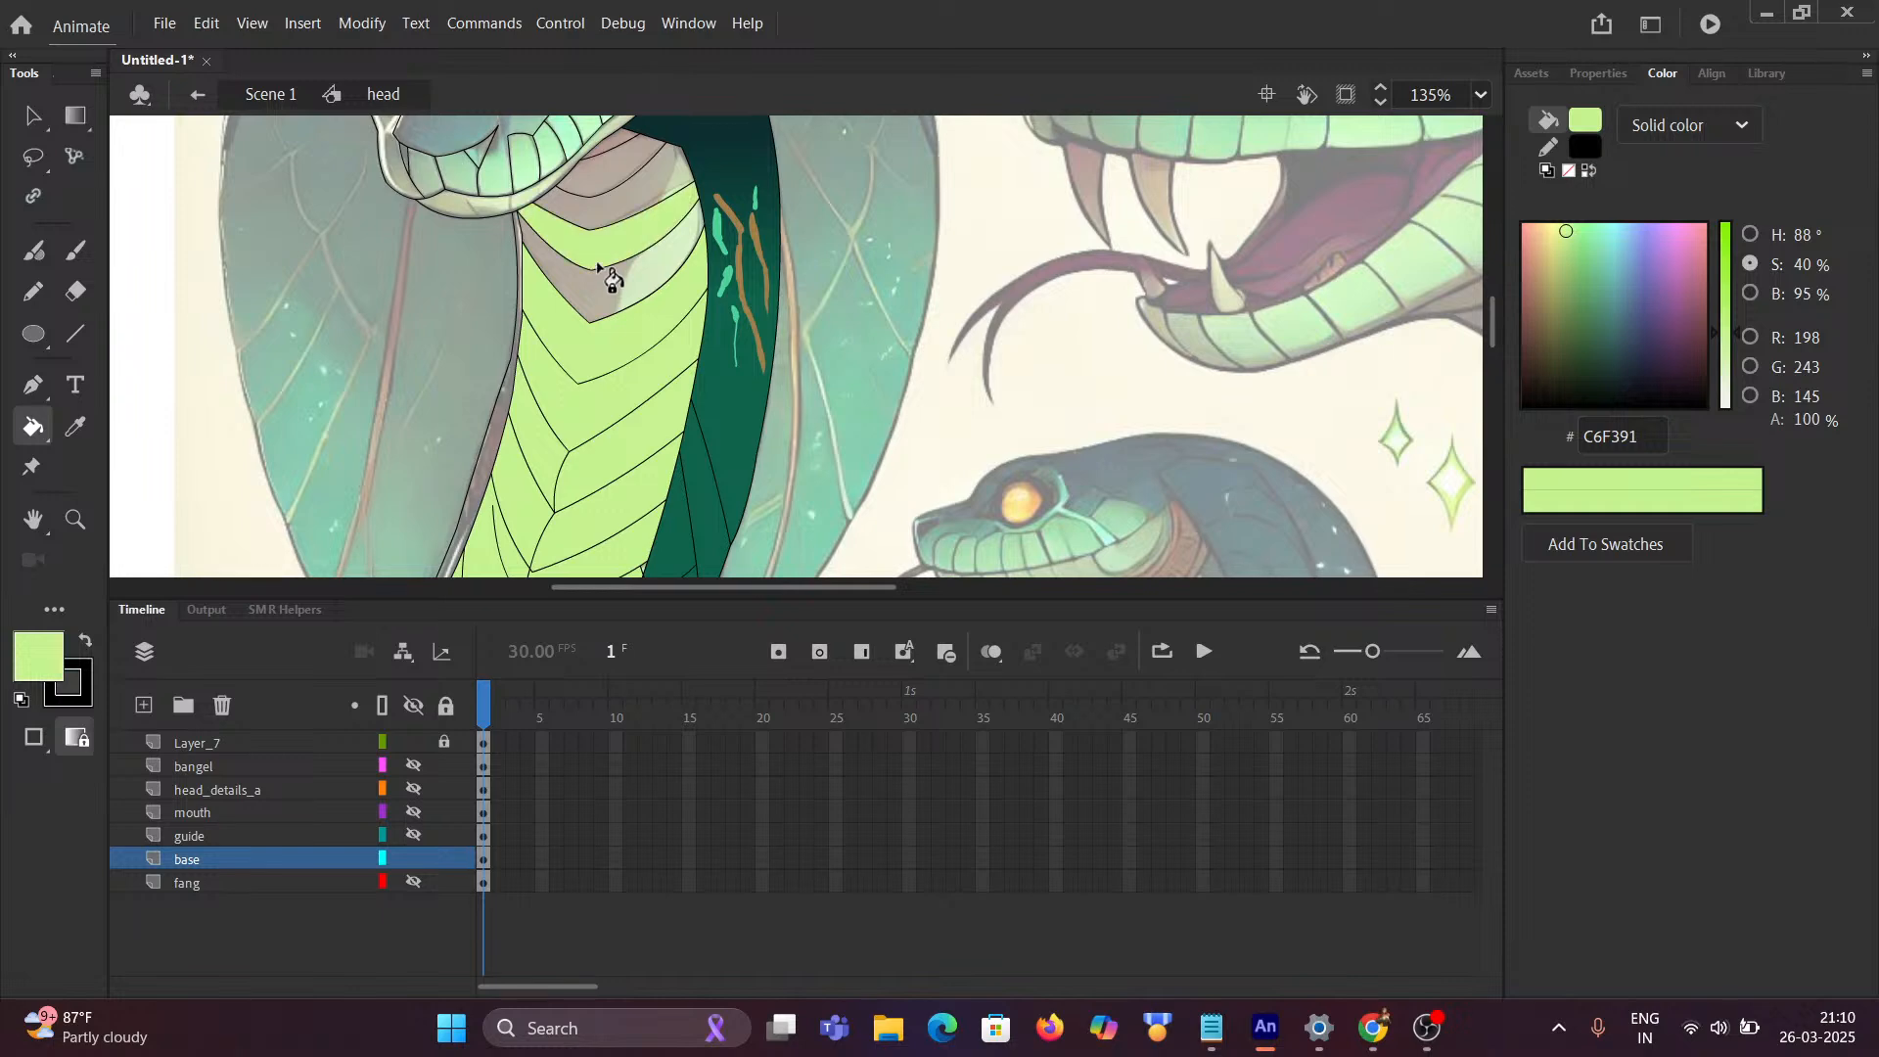
click(593, 244)
click(591, 217)
click(593, 181)
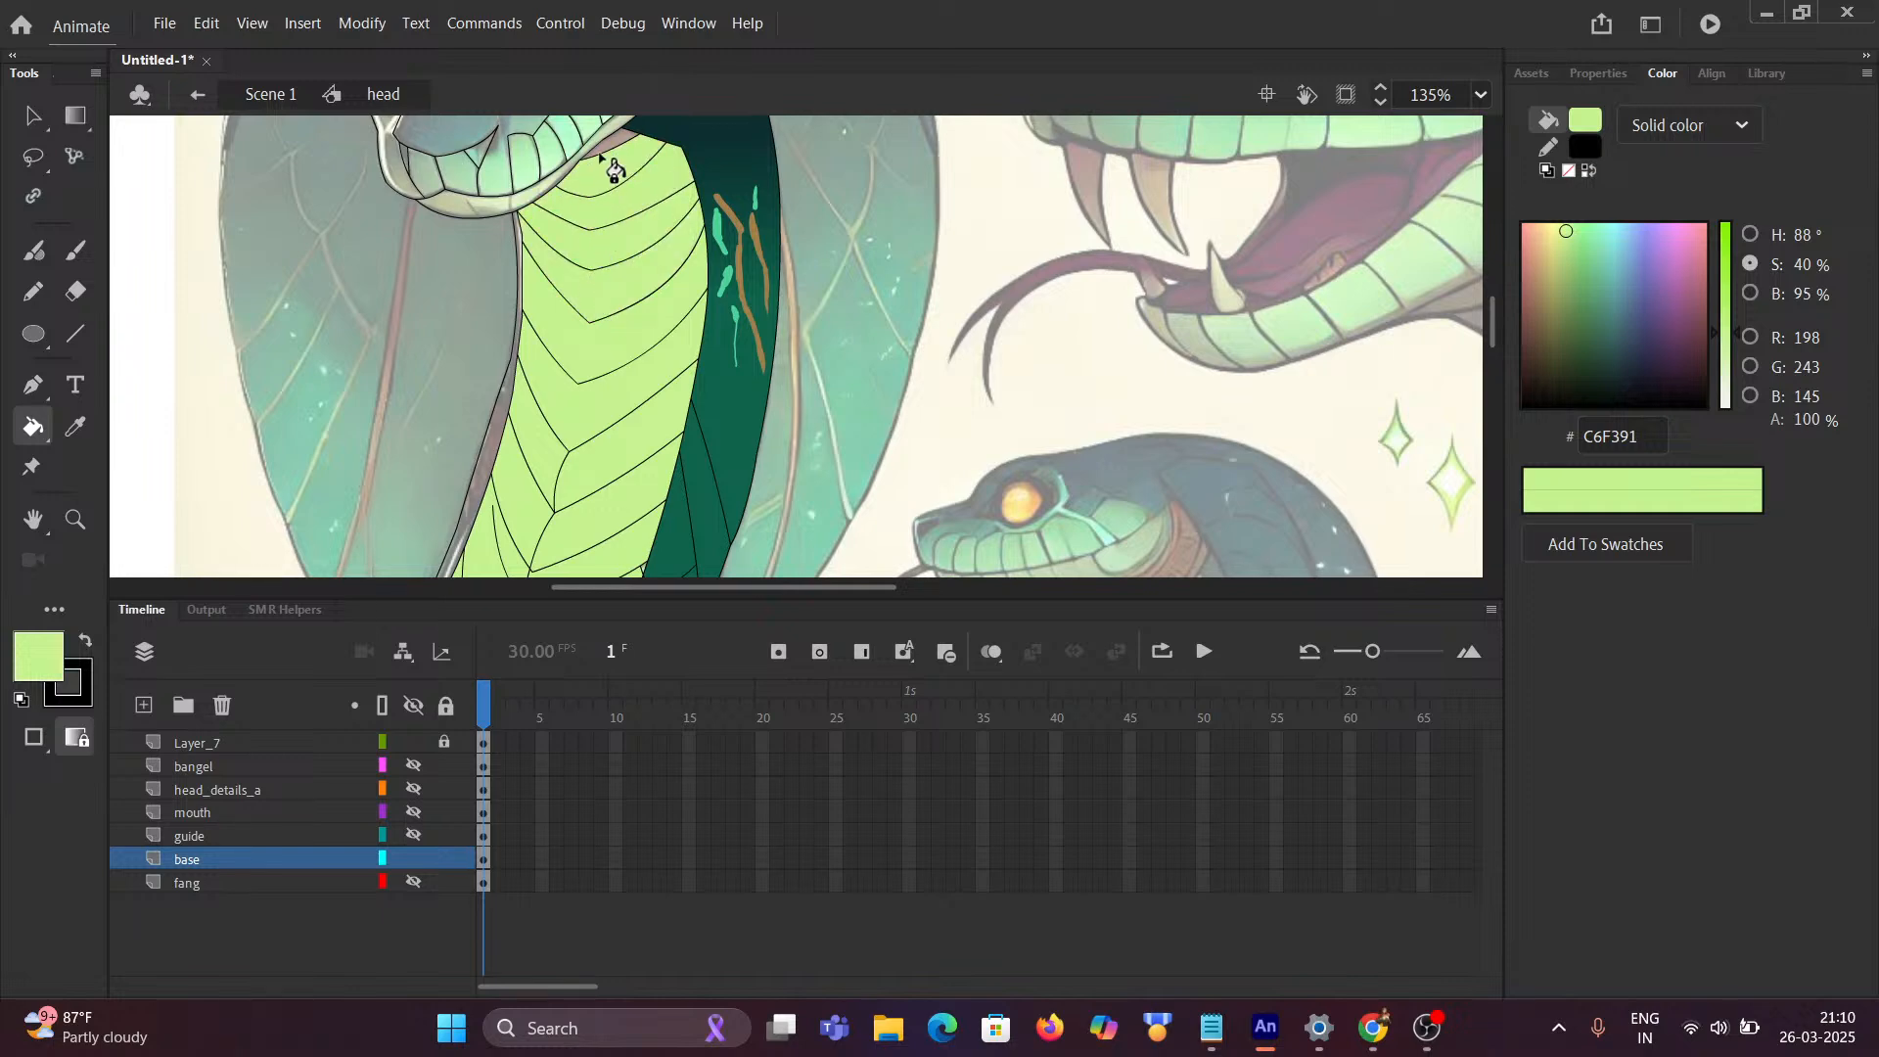
click(597, 151)
scroll(592, 217, down, 3)
scroll(605, 227, down, 5)
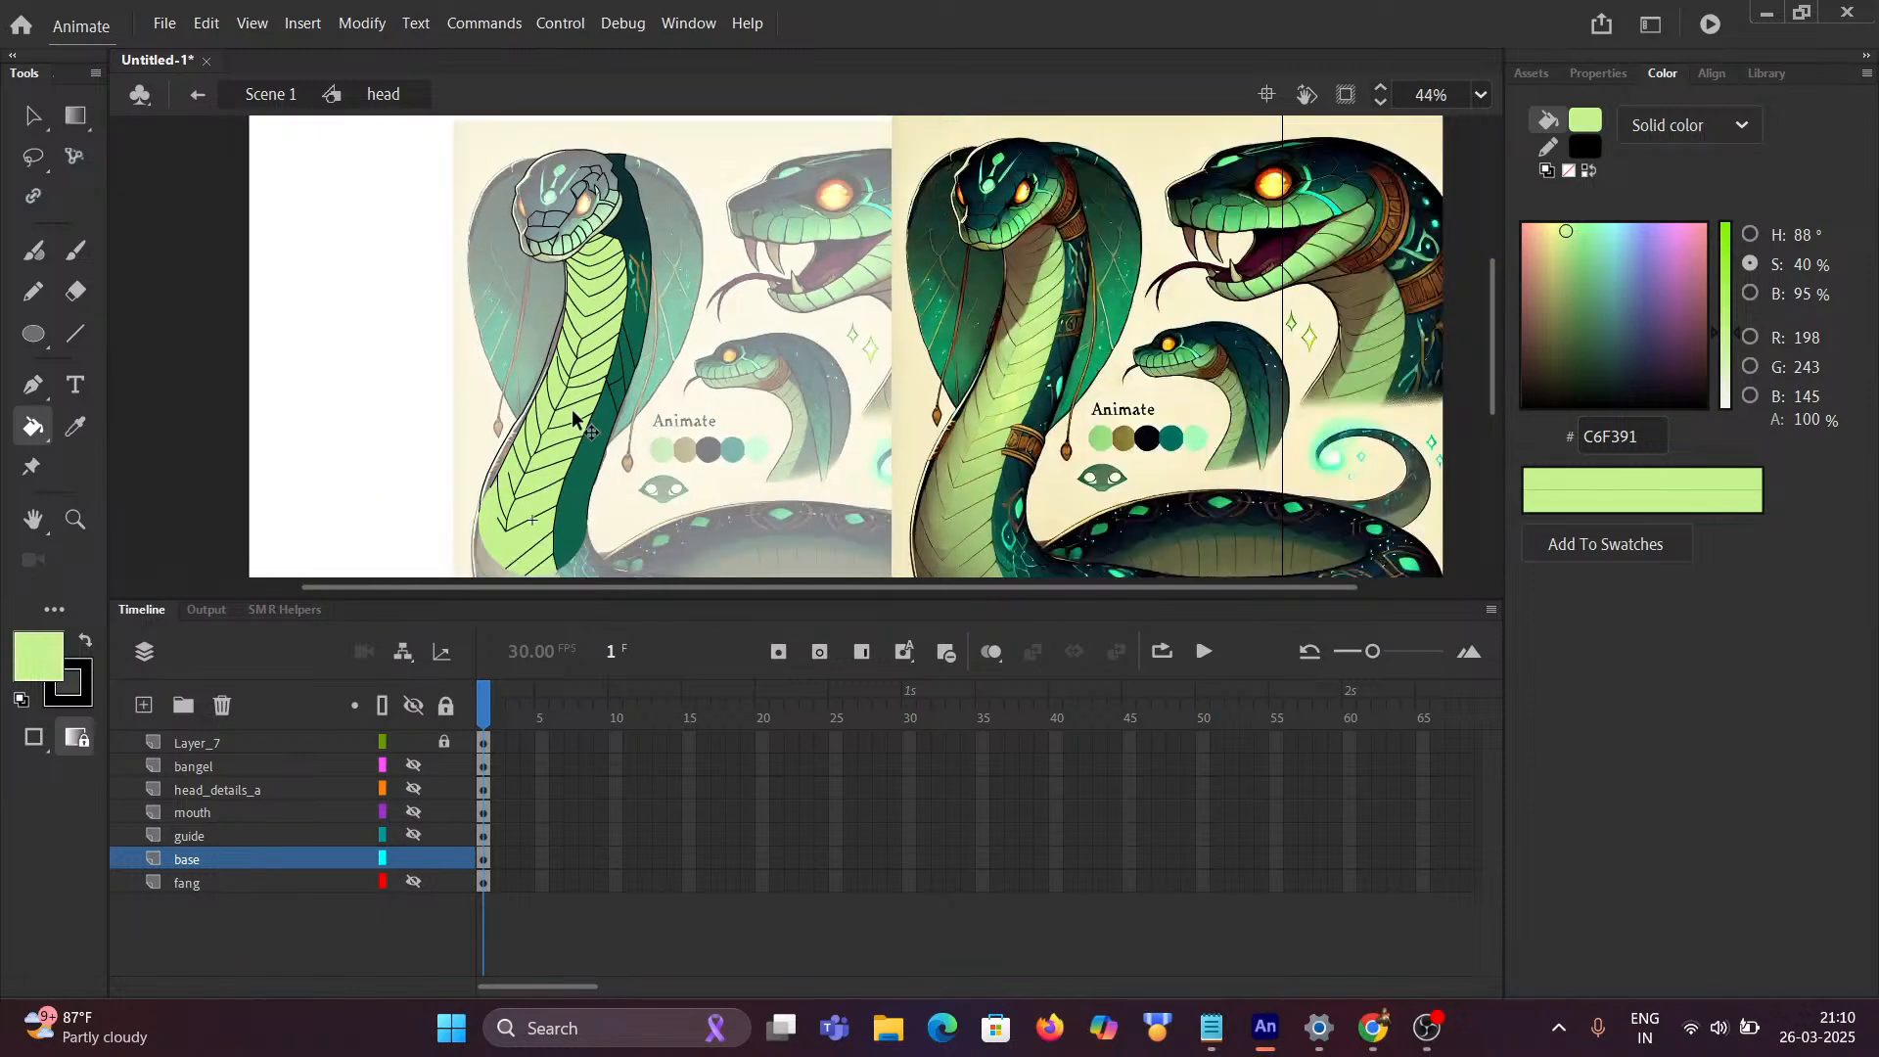
scroll(548, 444, up, 3)
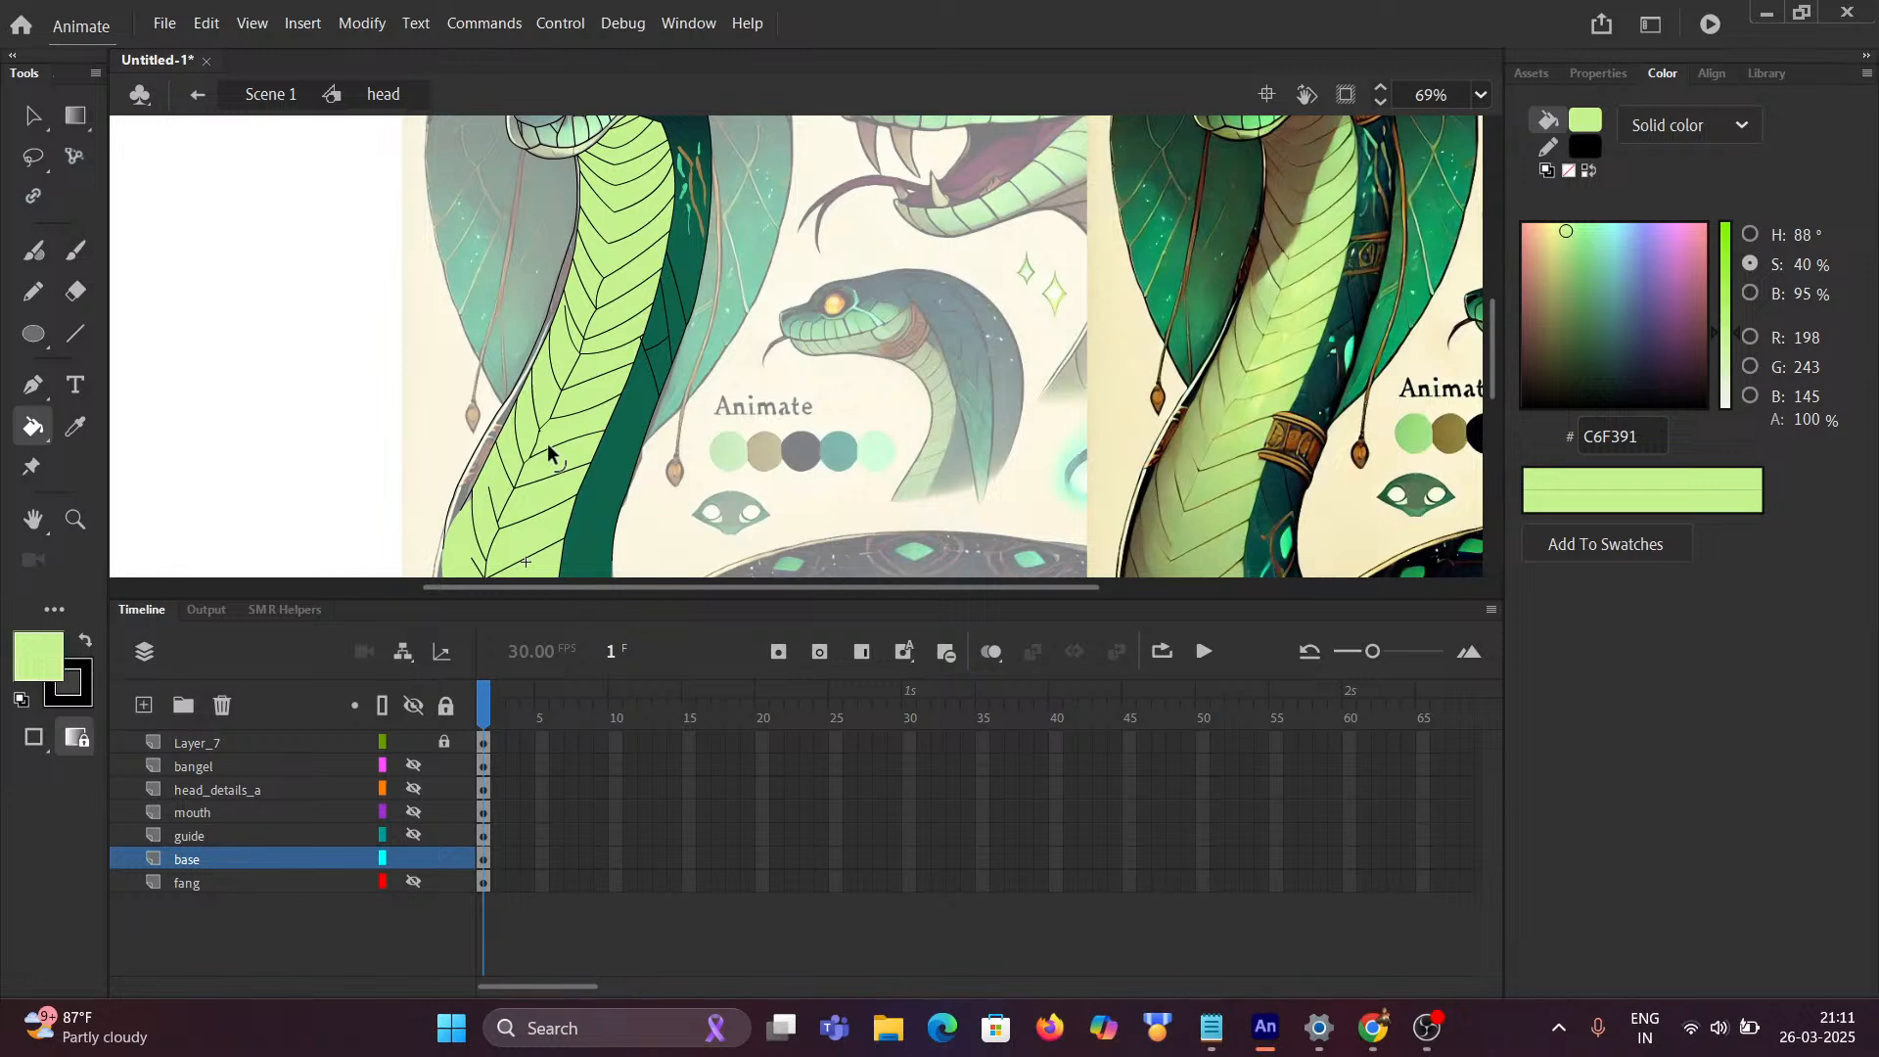
scroll(1323, 421, up, 4)
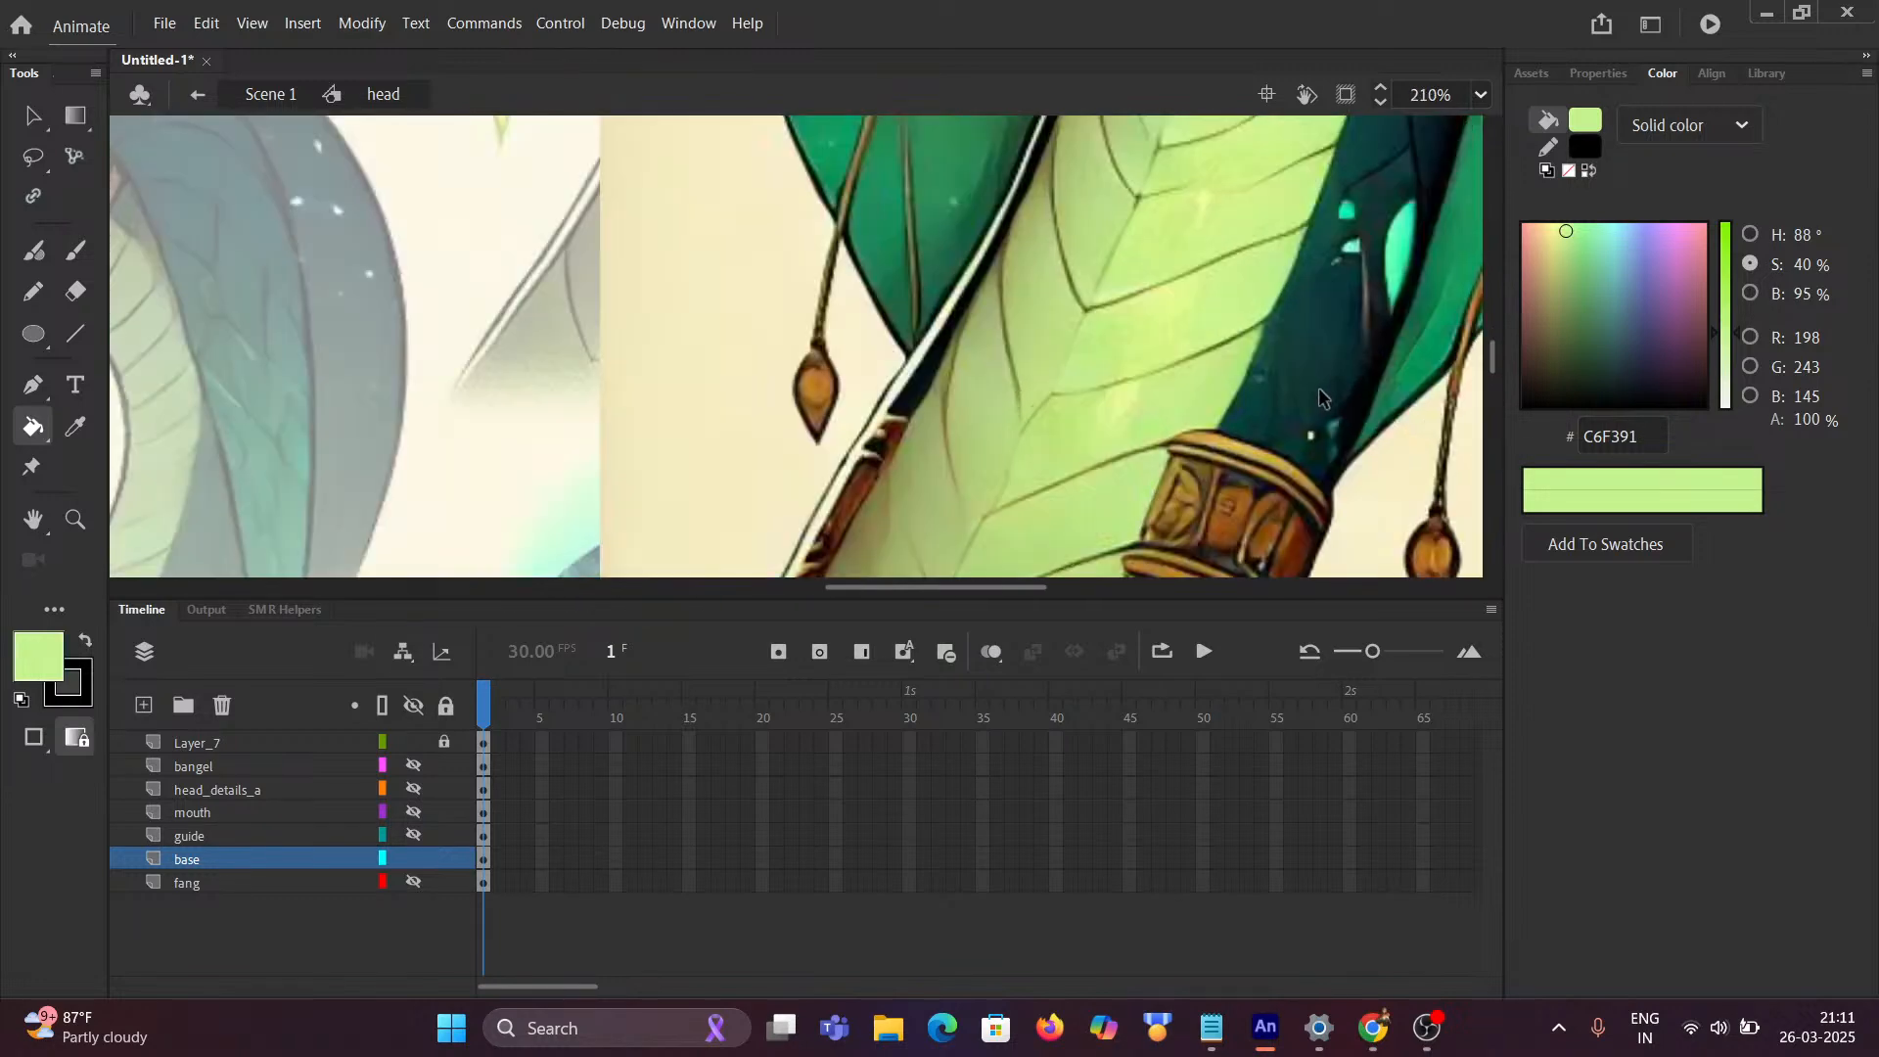
Step: Sample the teal-green gradient starting at 0E634B from the neck's back and fill the narrow strip along the neck's opposite edge
scroll(729, 385, down, 4)
scroll(367, 367, up, 4)
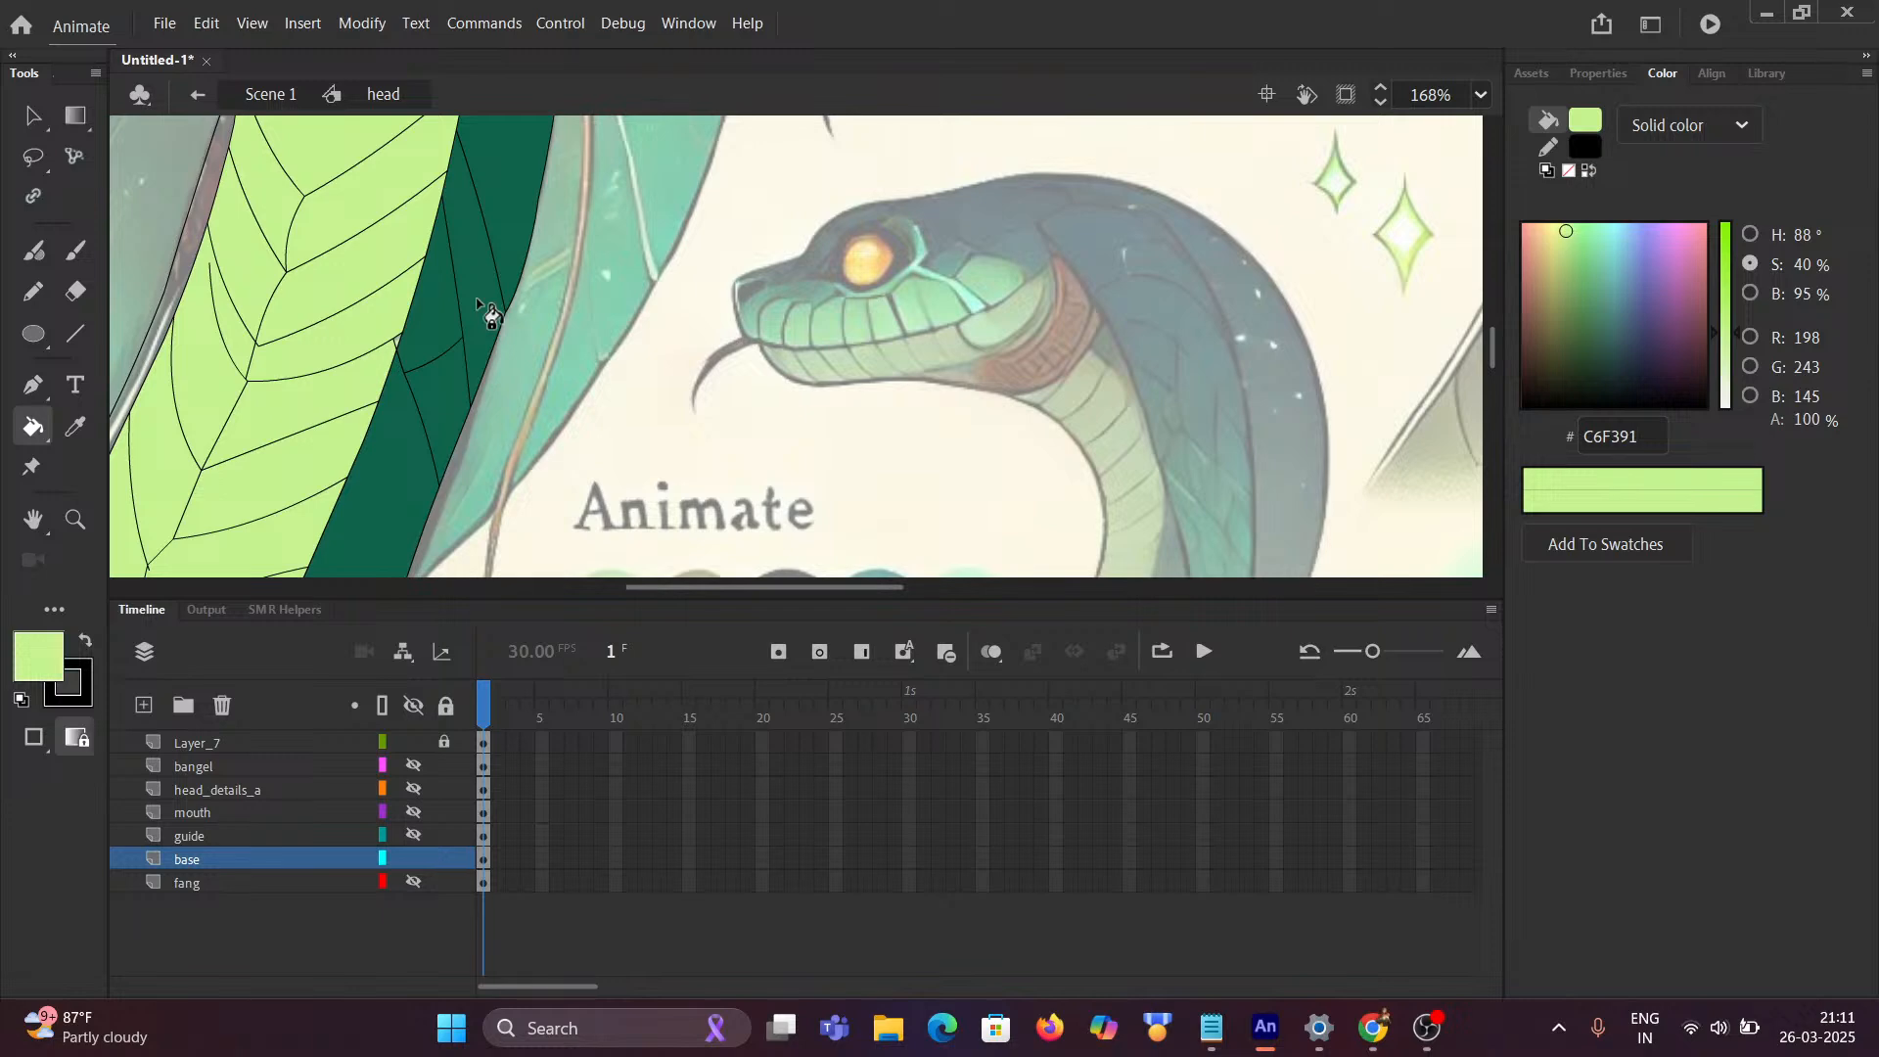
key(i)
click(485, 294)
scroll(475, 328, down, 4)
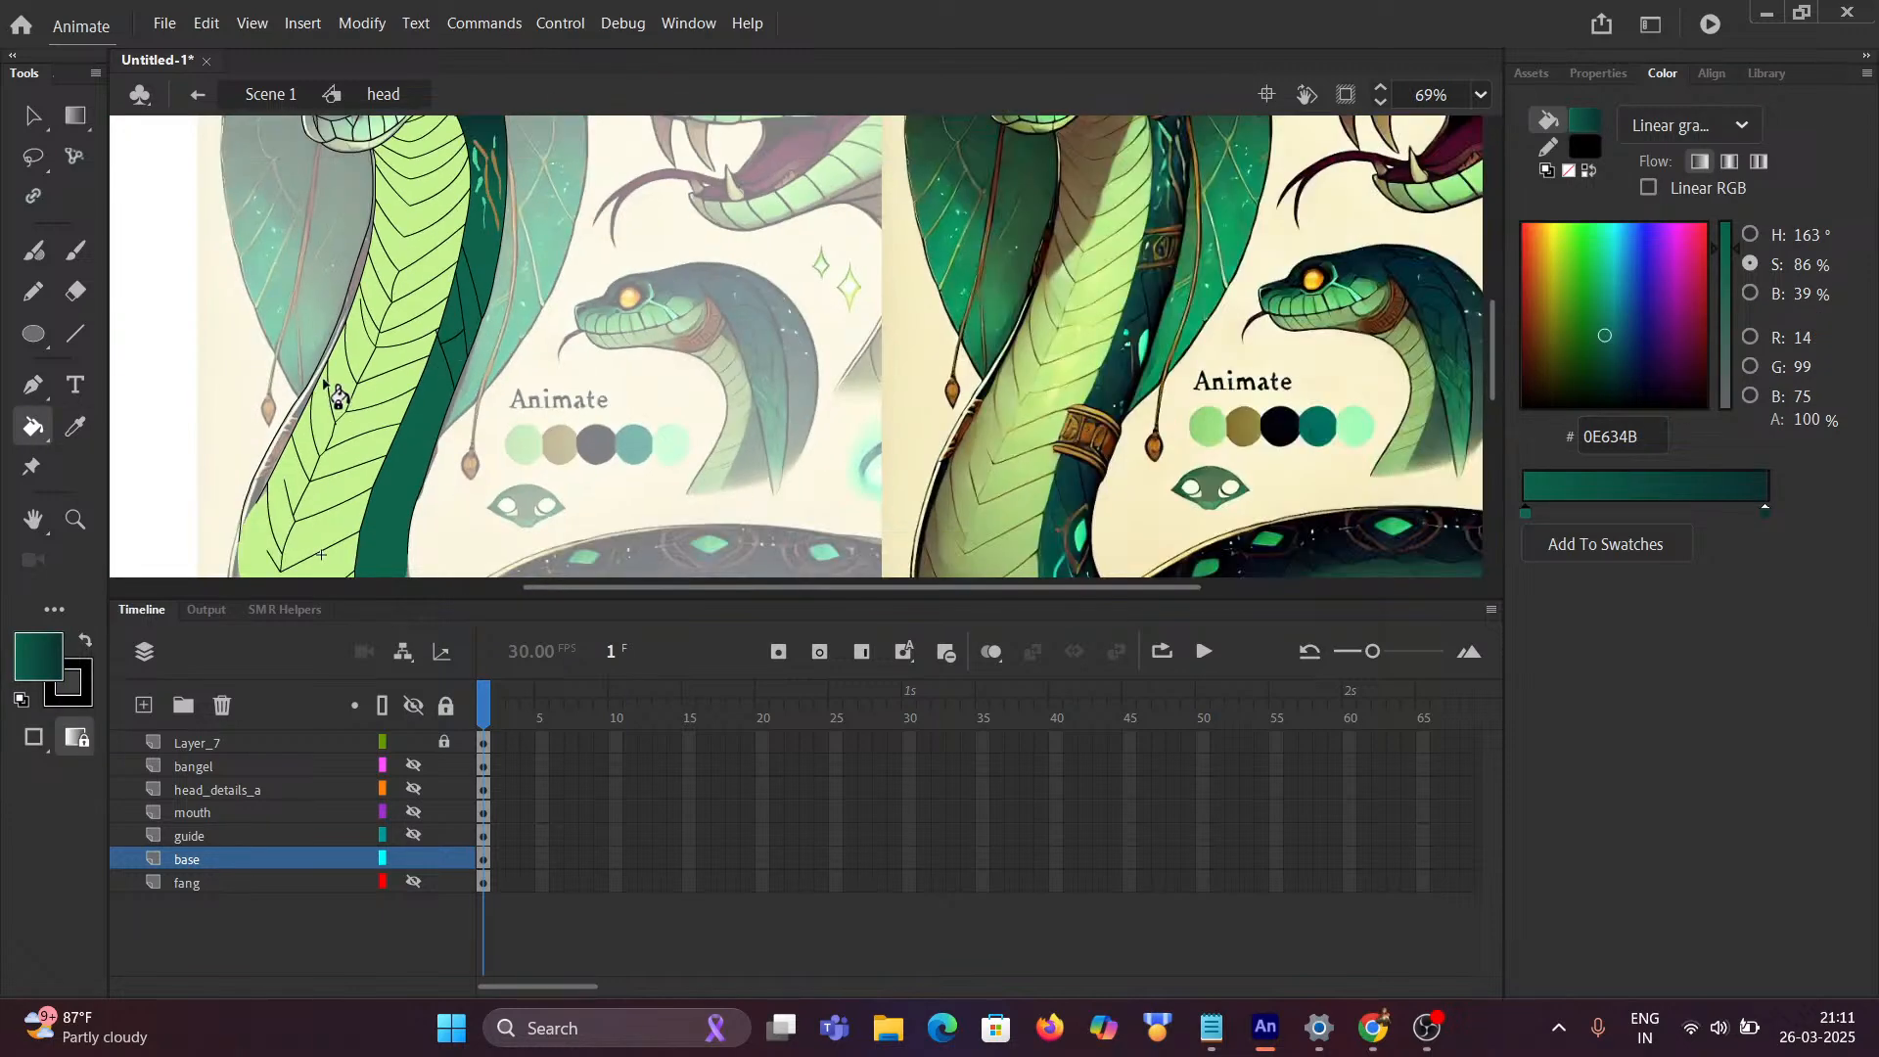
scroll(734, 356, up, 5)
click(685, 381)
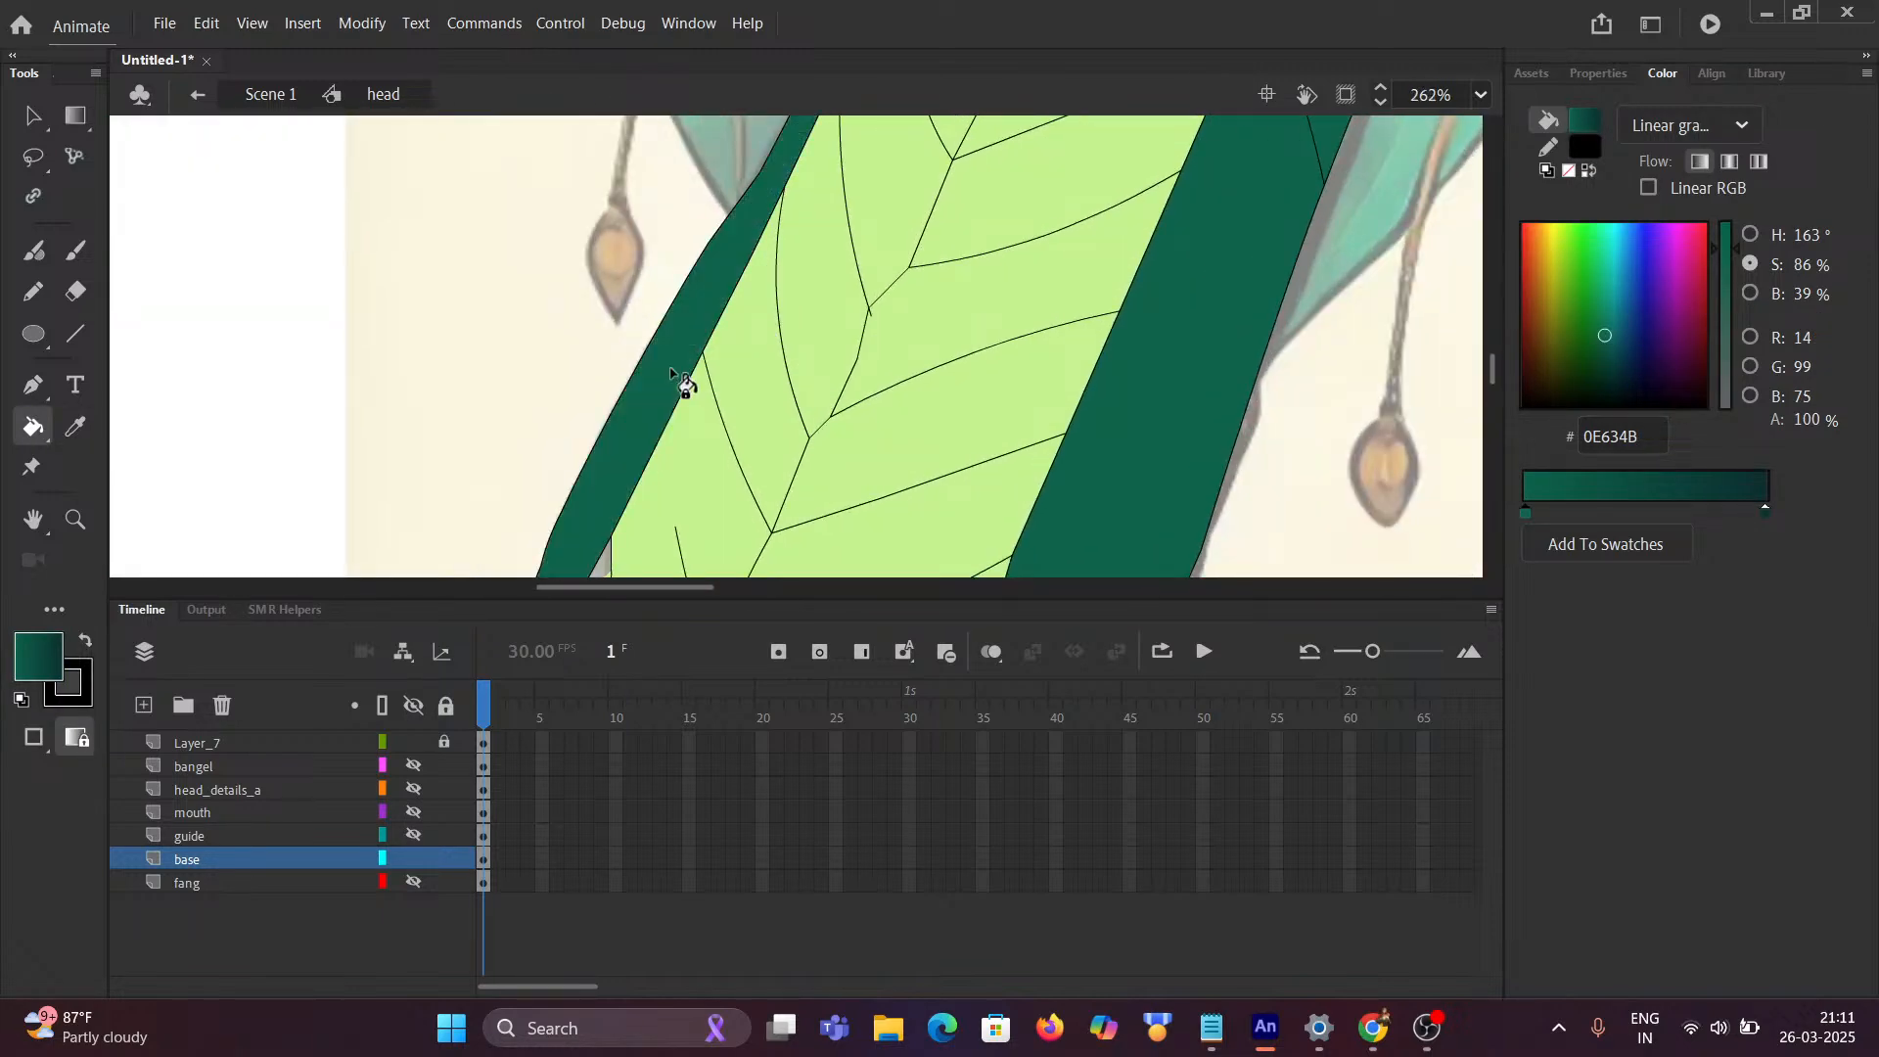
Step: Try to fill the small gap between the narrow dark strip and the lower belly scales with the teal-green gradient
scroll(685, 382, down, 5)
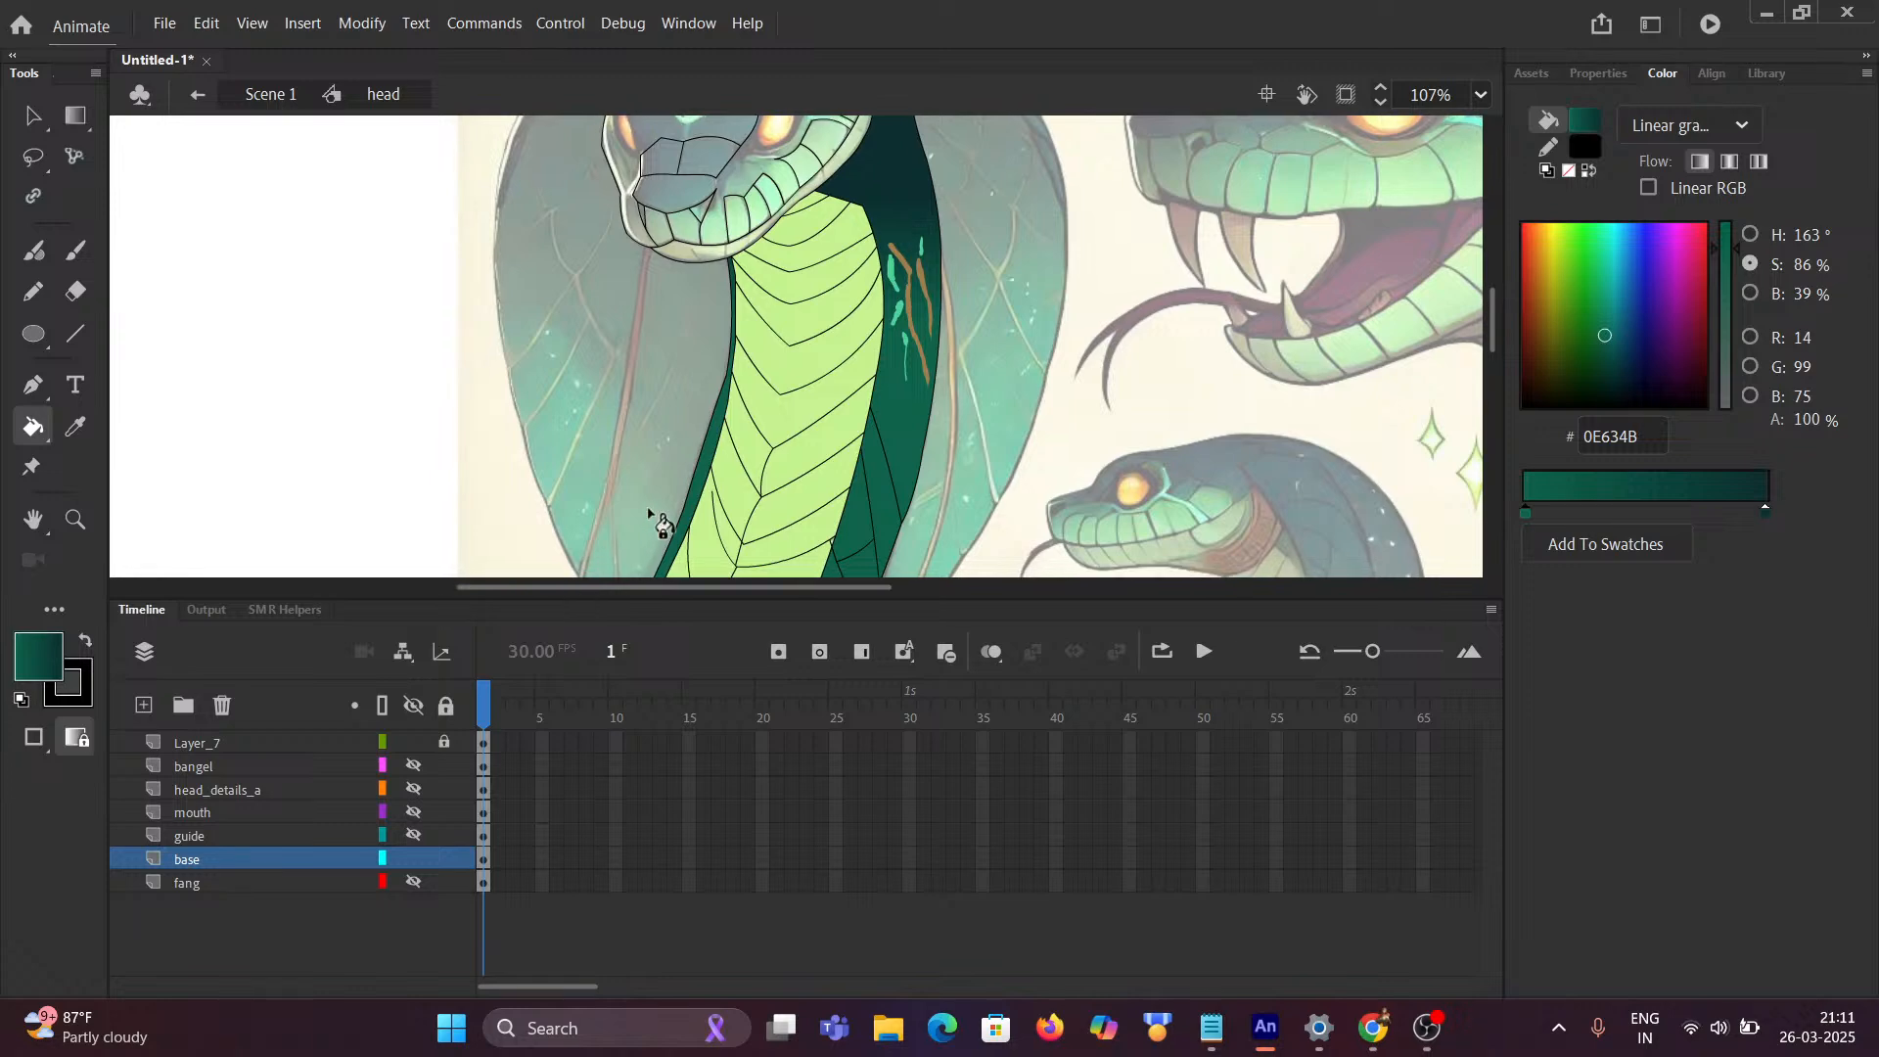
scroll(684, 460, up, 4)
scroll(684, 460, down, 5)
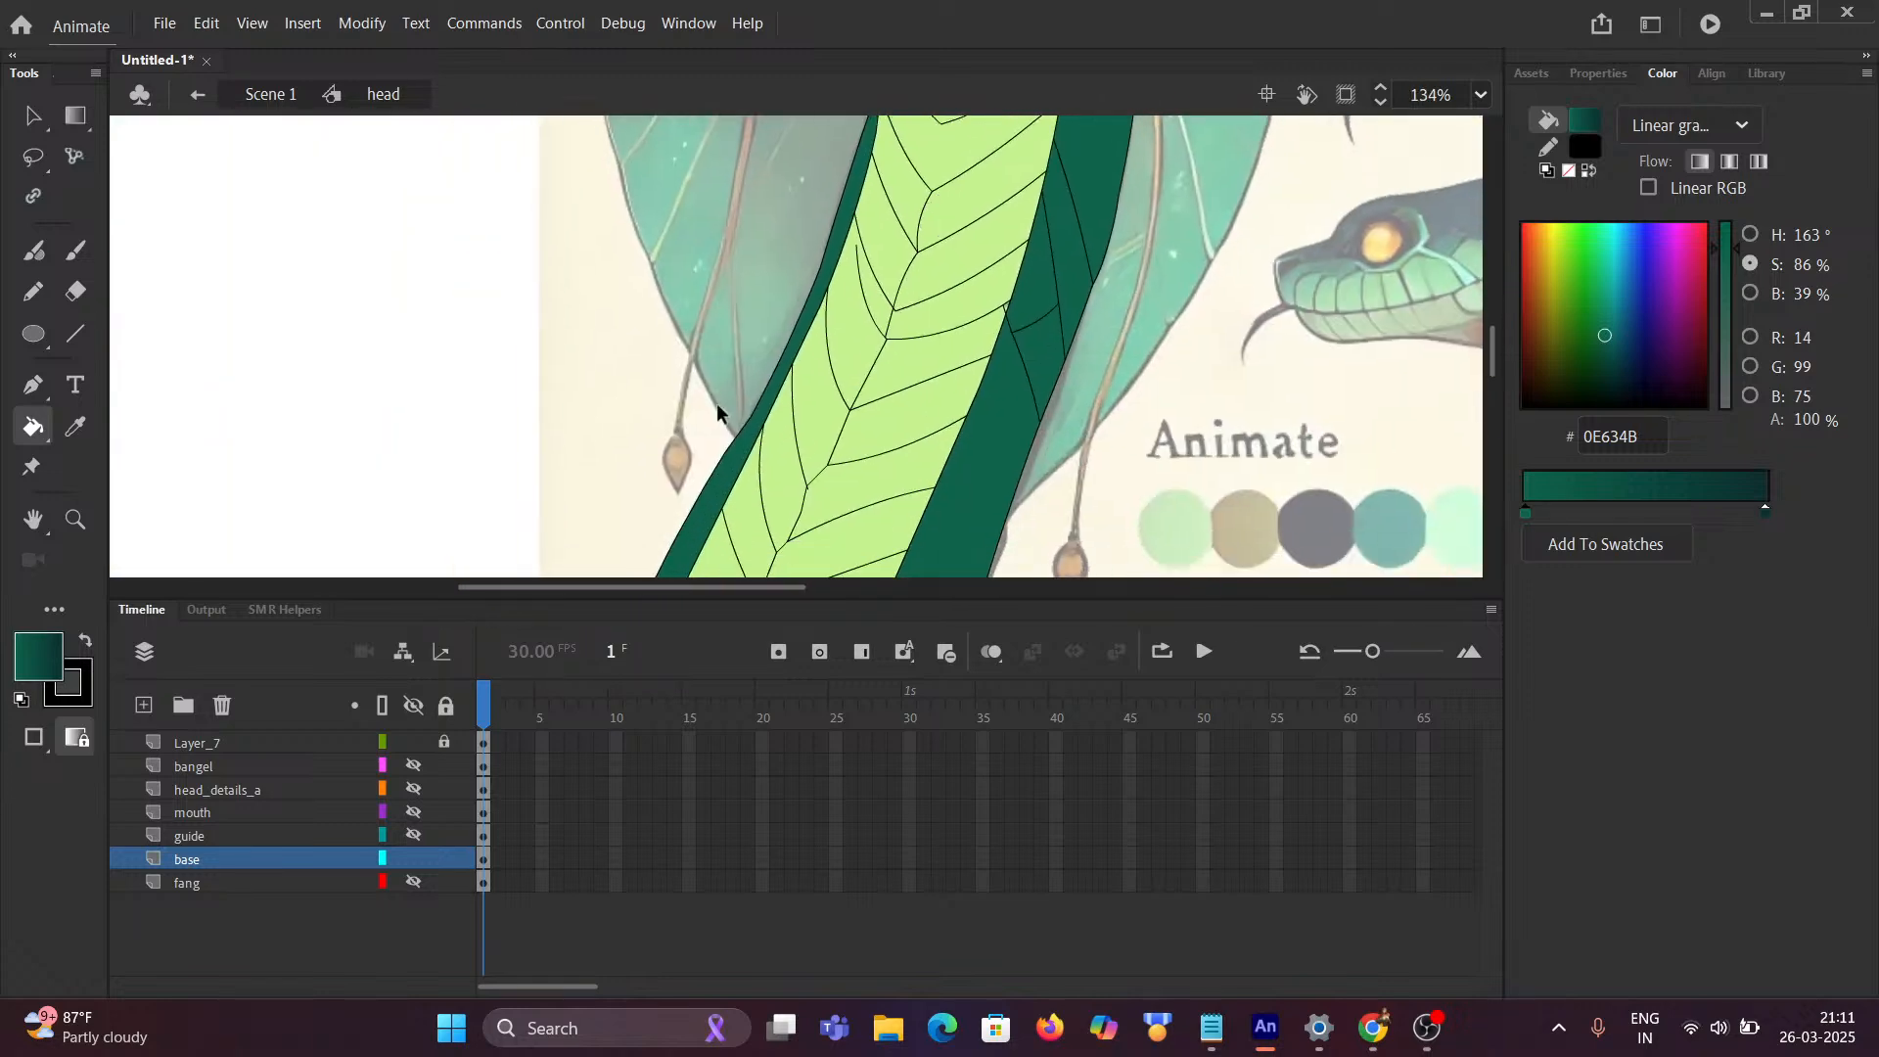
scroll(718, 414, up, 4)
scroll(734, 450, down, 8)
drag(767, 485, 889, 308)
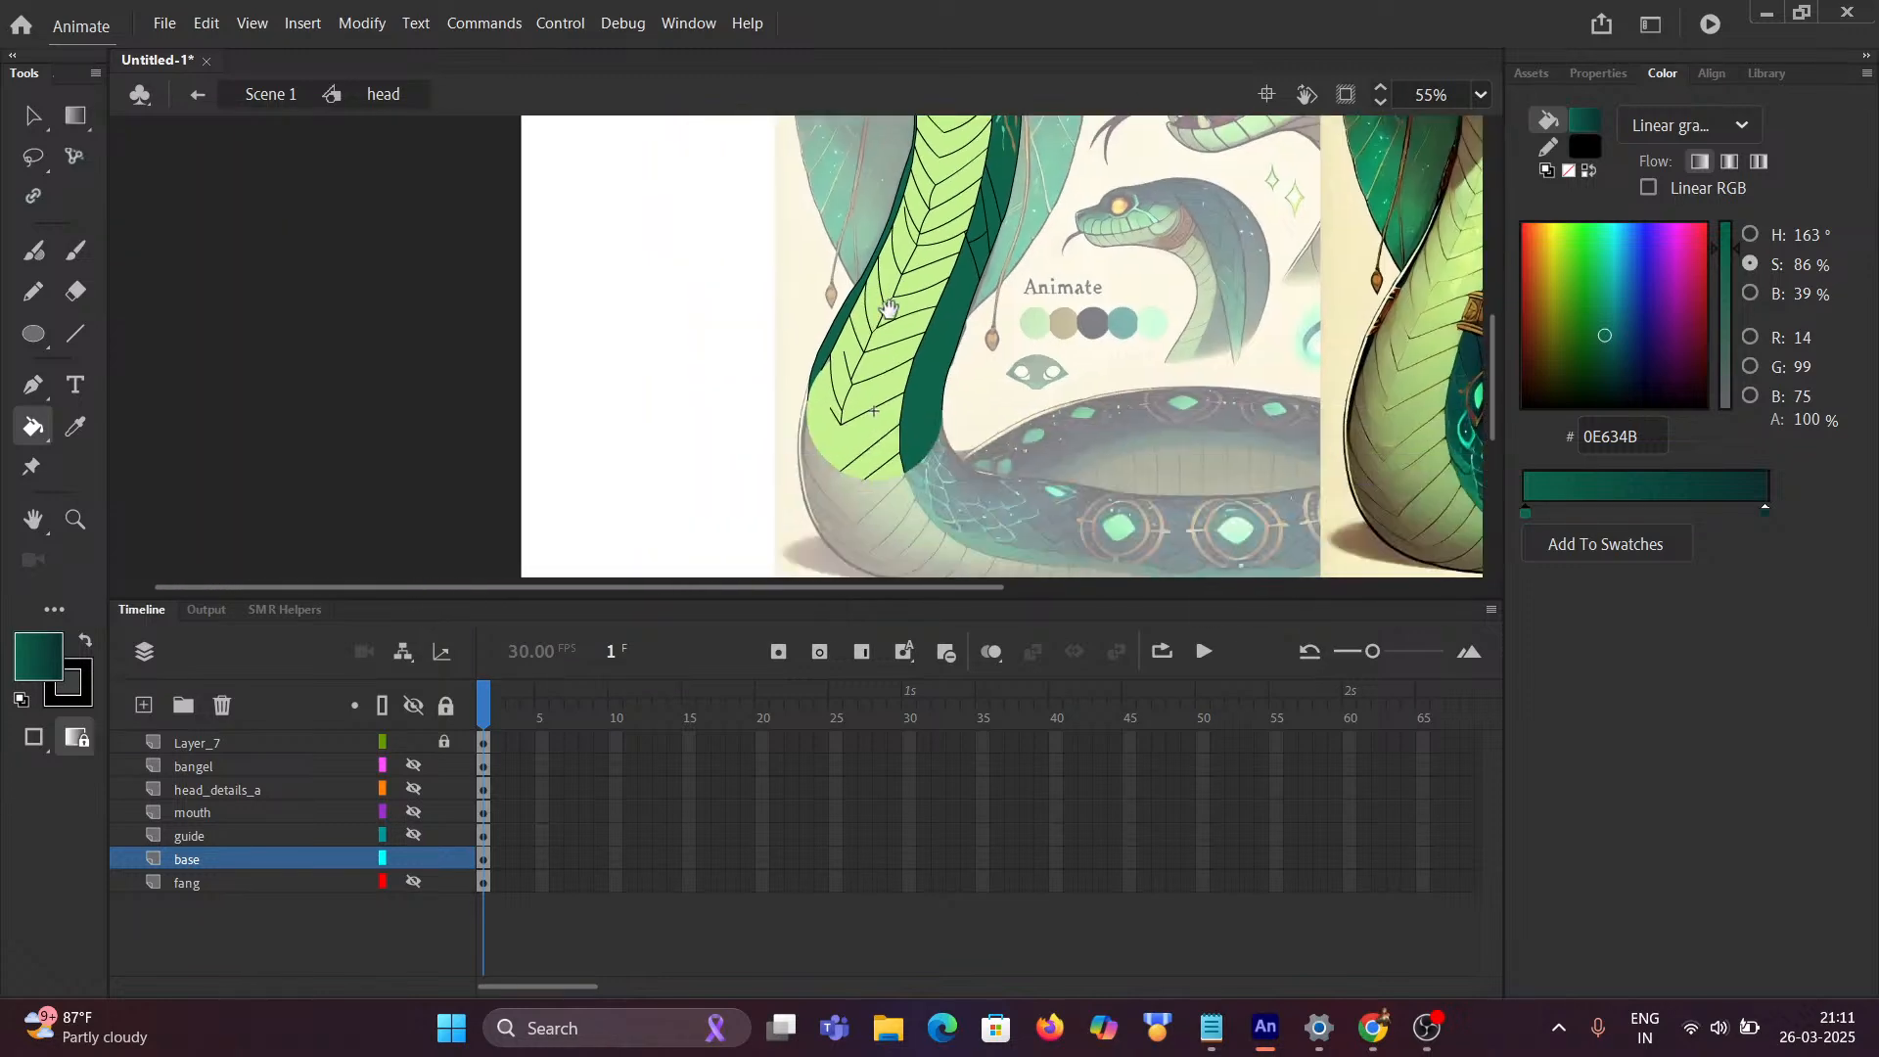
scroll(877, 327, up, 11)
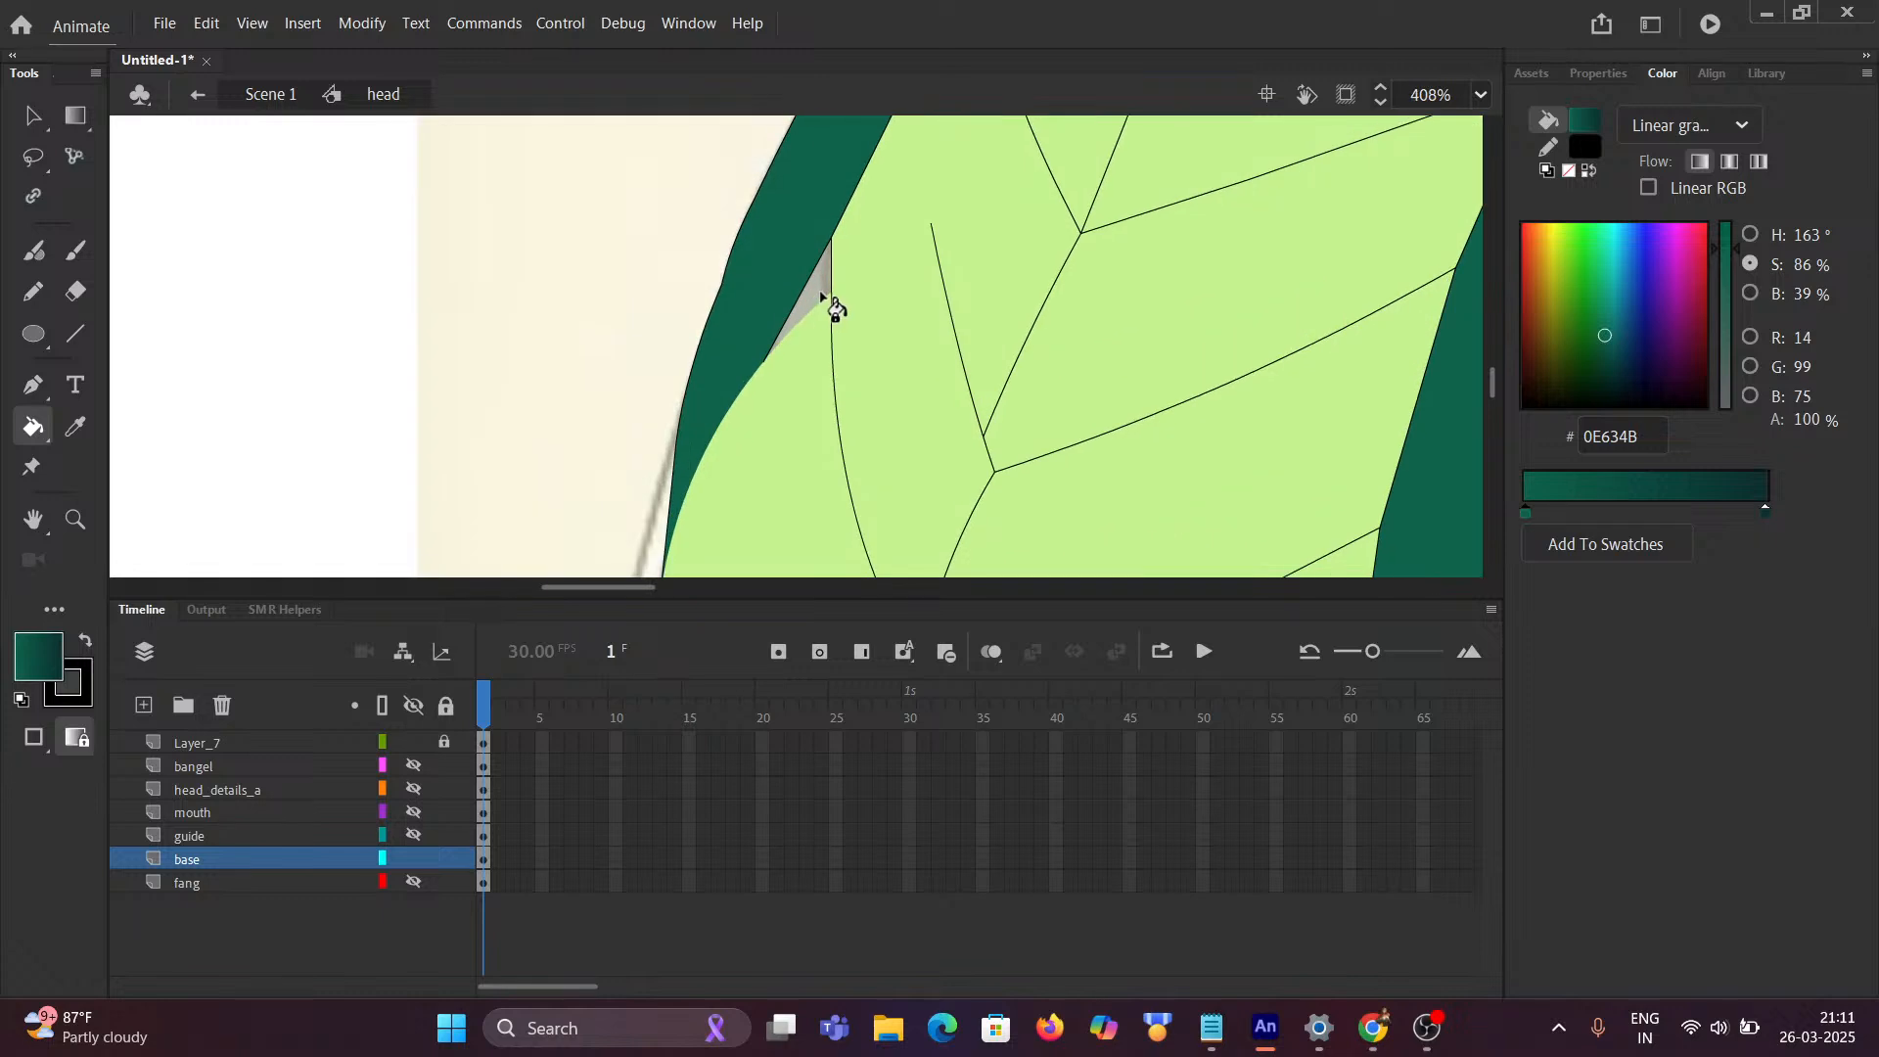
click(822, 298)
scroll(861, 318, down, 5)
scroll(848, 309, up, 10)
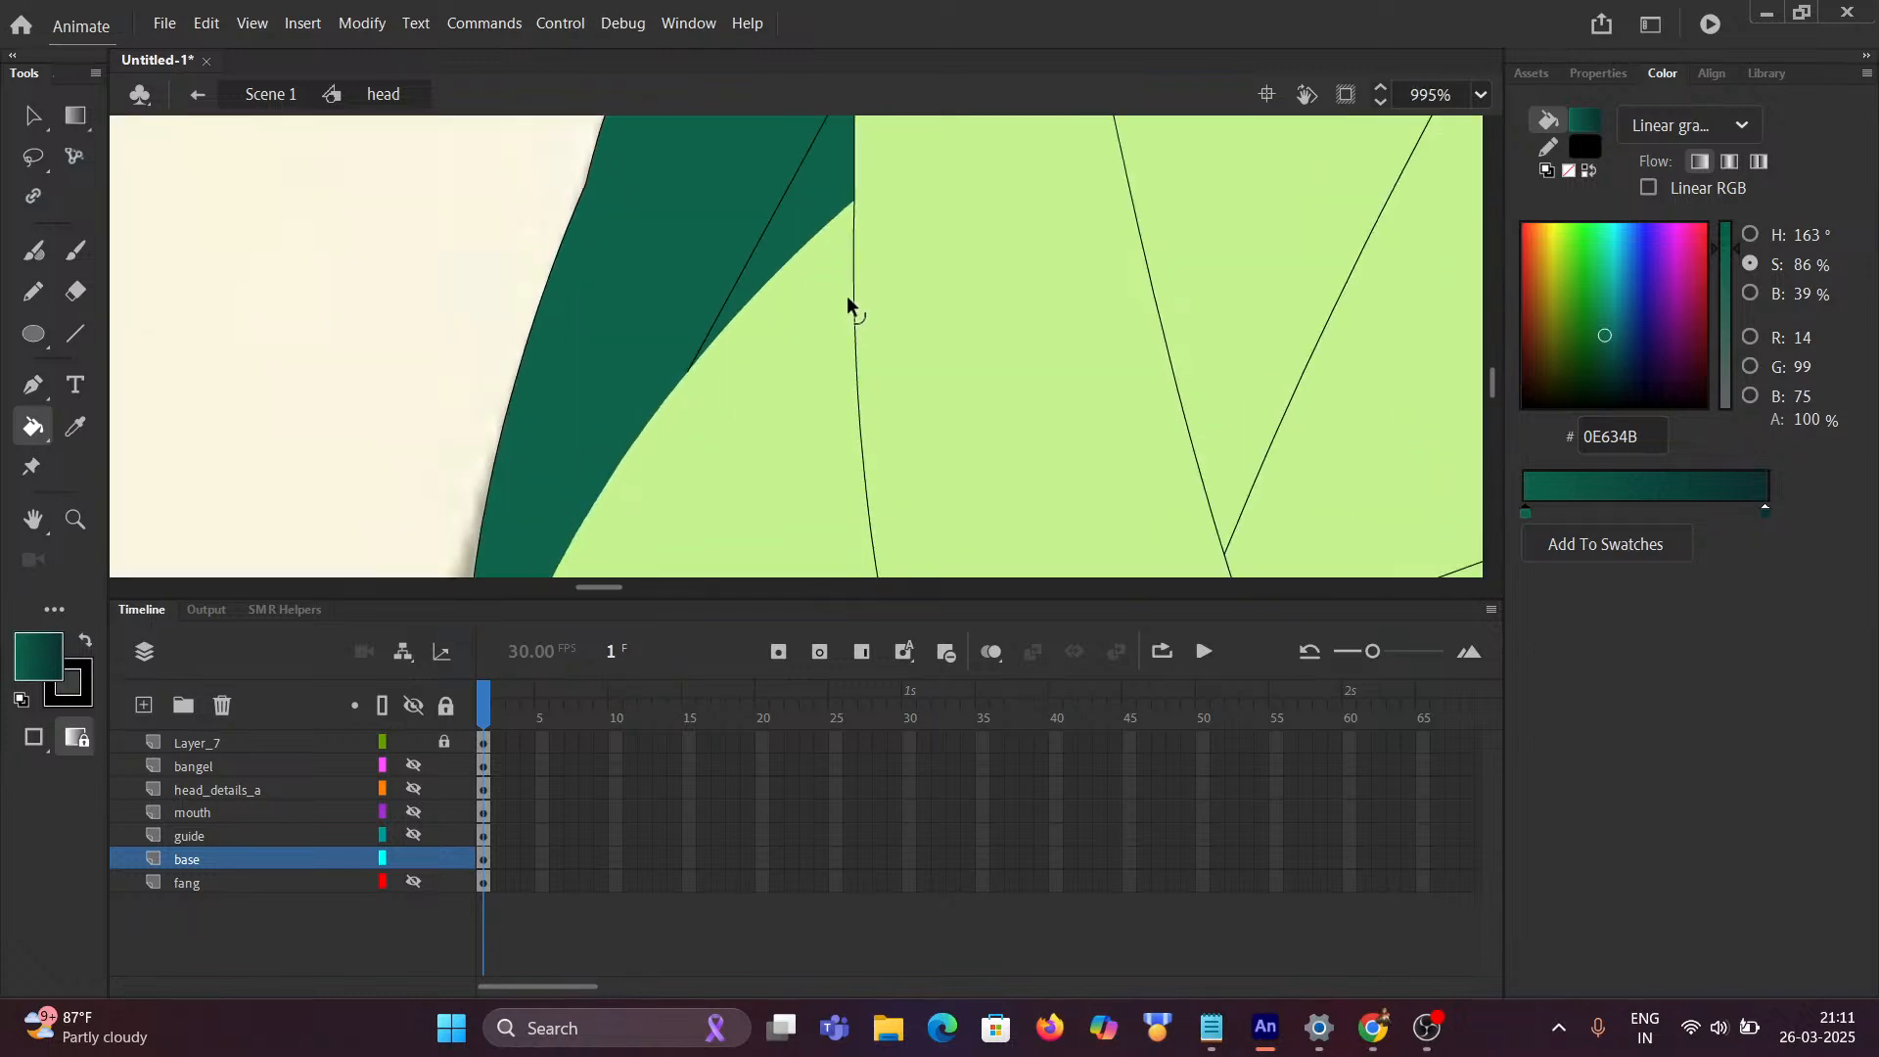
key(ctrl+z)
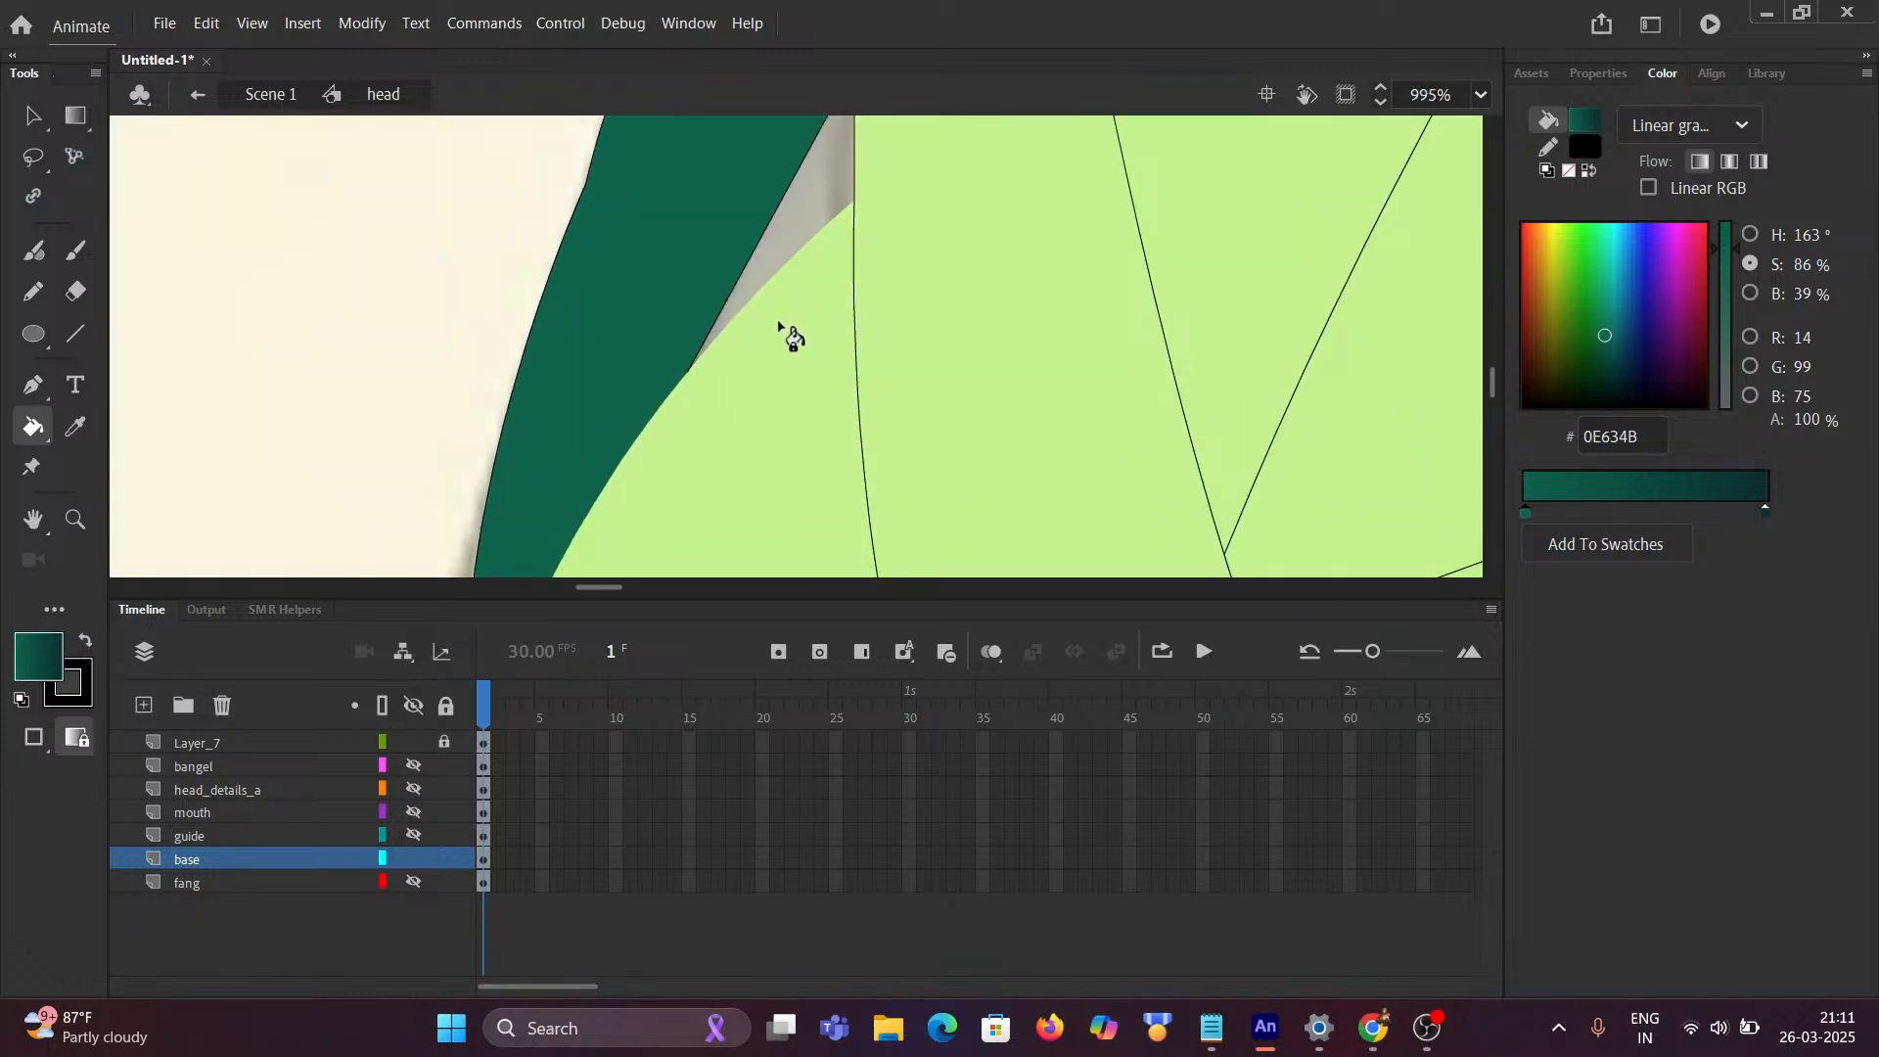
Step: Sample light green C6F391 from the adjacent belly scale and fill the small gap beside the narrow dark strip
key(i)
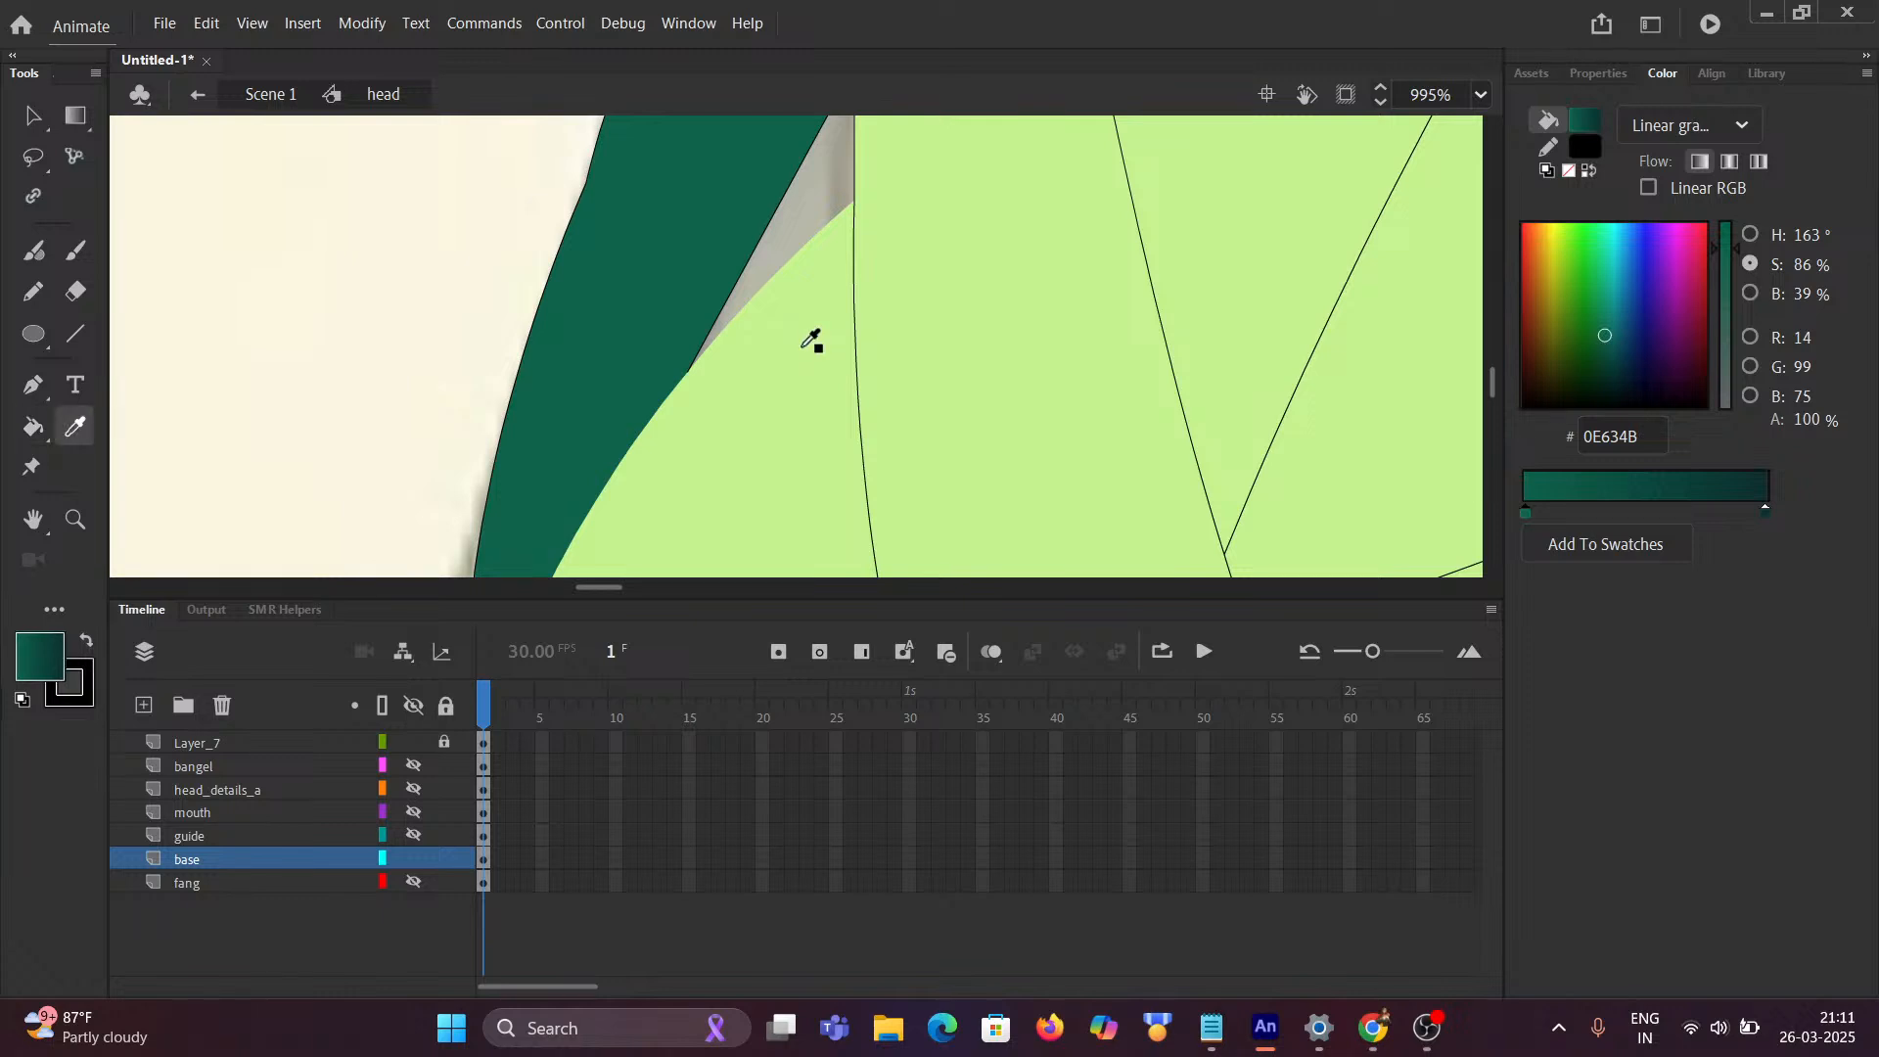
click(810, 344)
click(800, 227)
scroll(818, 268, down, 5)
scroll(818, 268, down, 8)
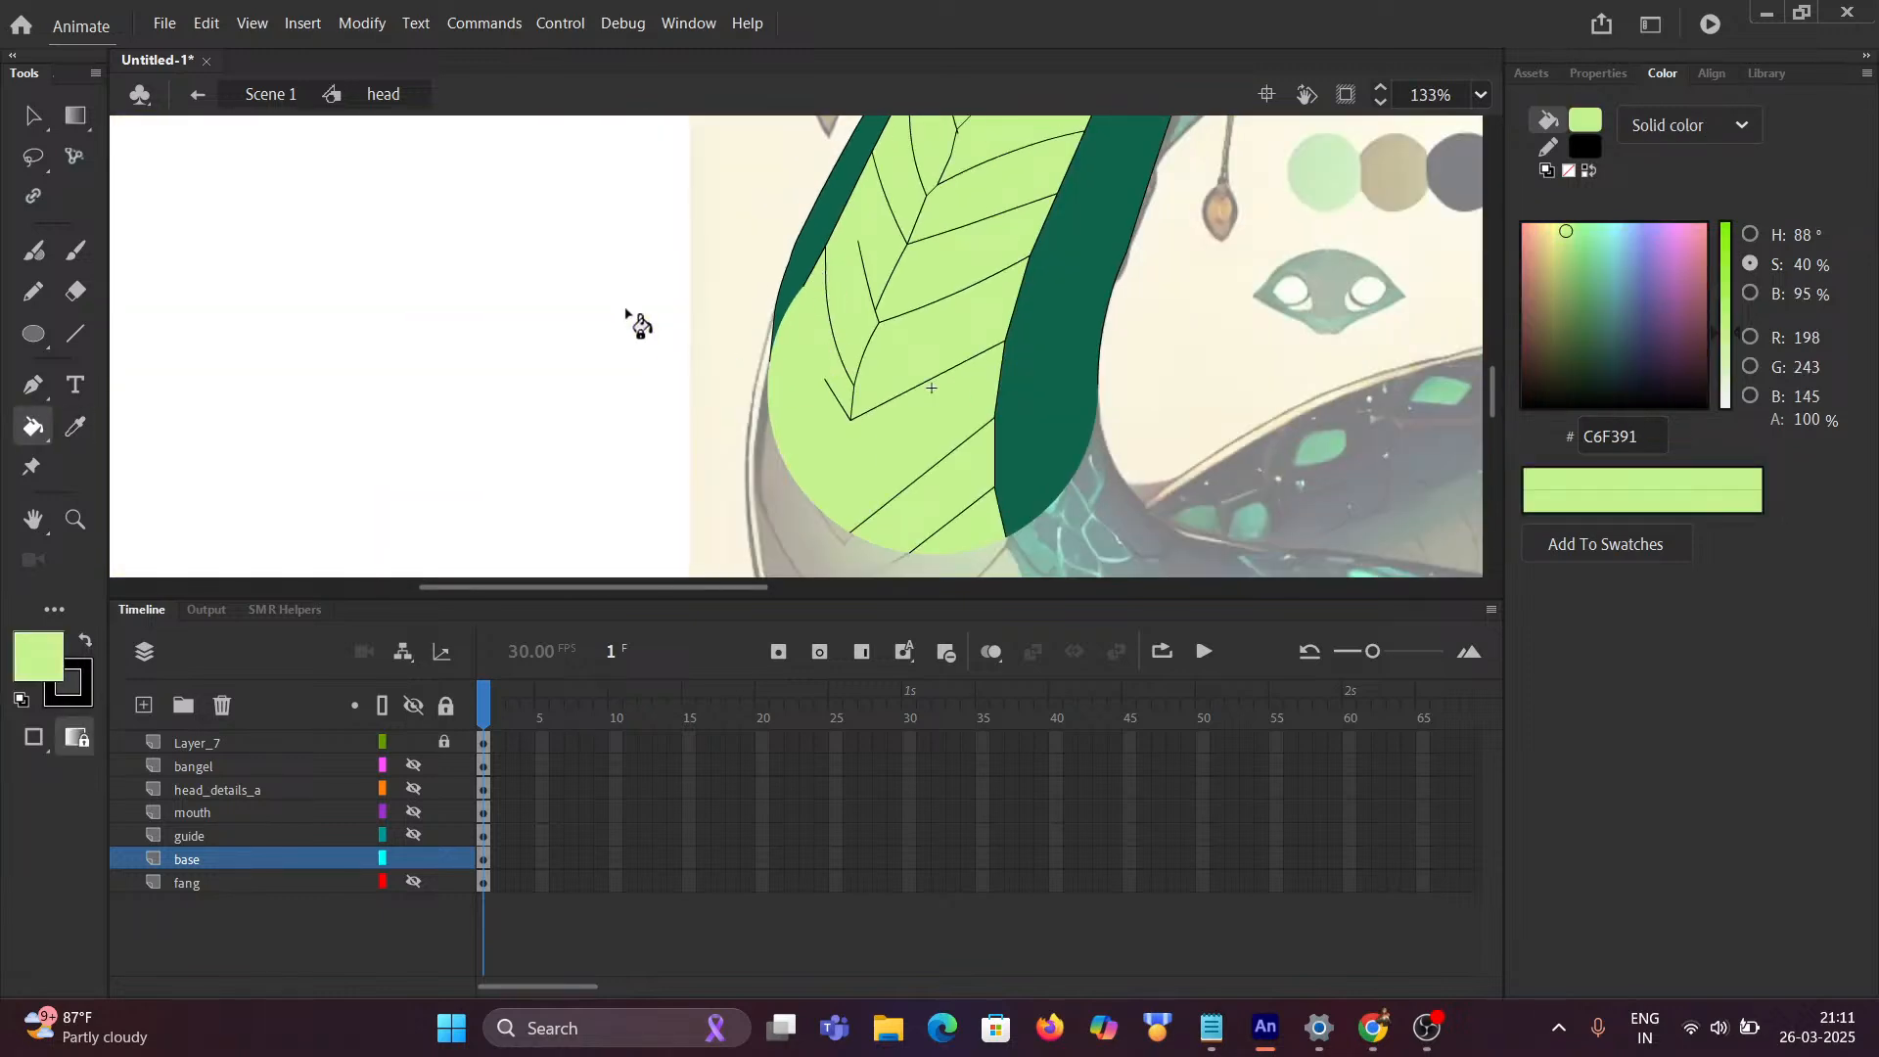
Step: Show the fang layer to check the hood behind the neck, and hide the layer again
drag(636, 315, 640, 379)
scroll(759, 285, up, 3)
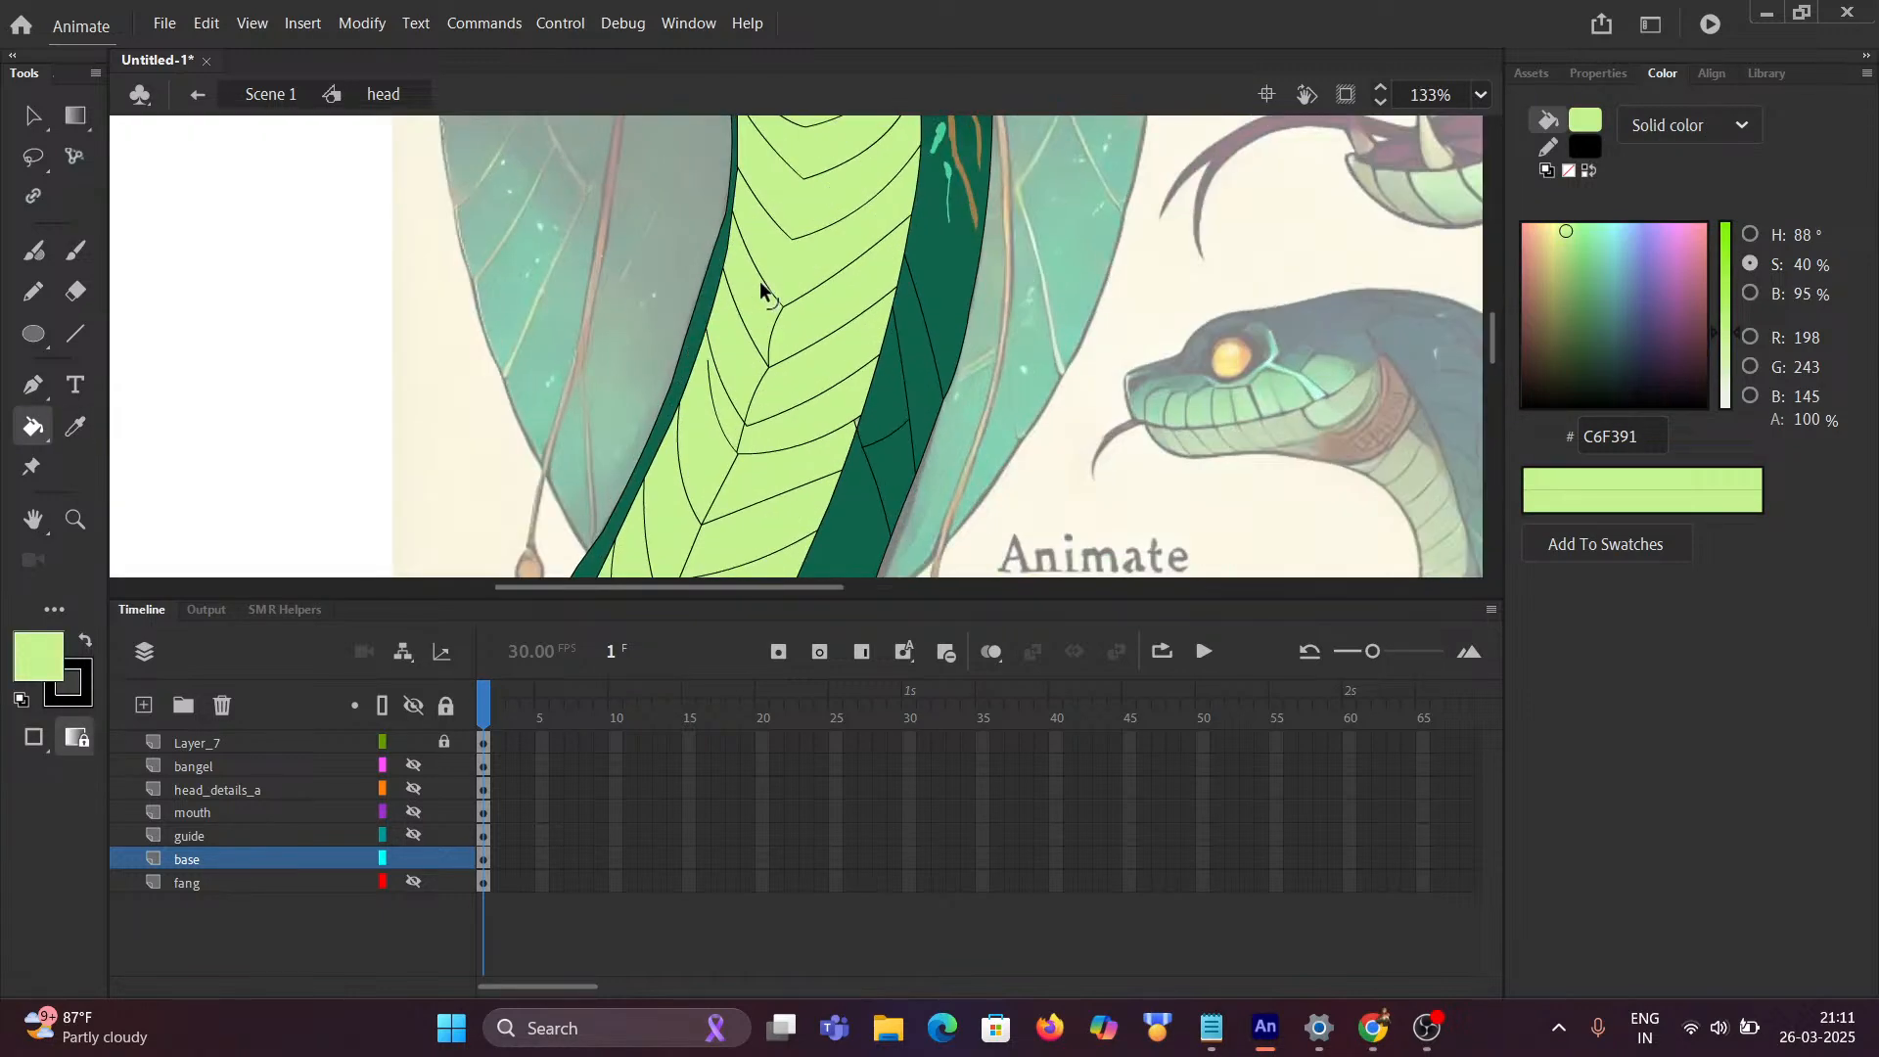
scroll(763, 289, down, 3)
drag(593, 200, 590, 302)
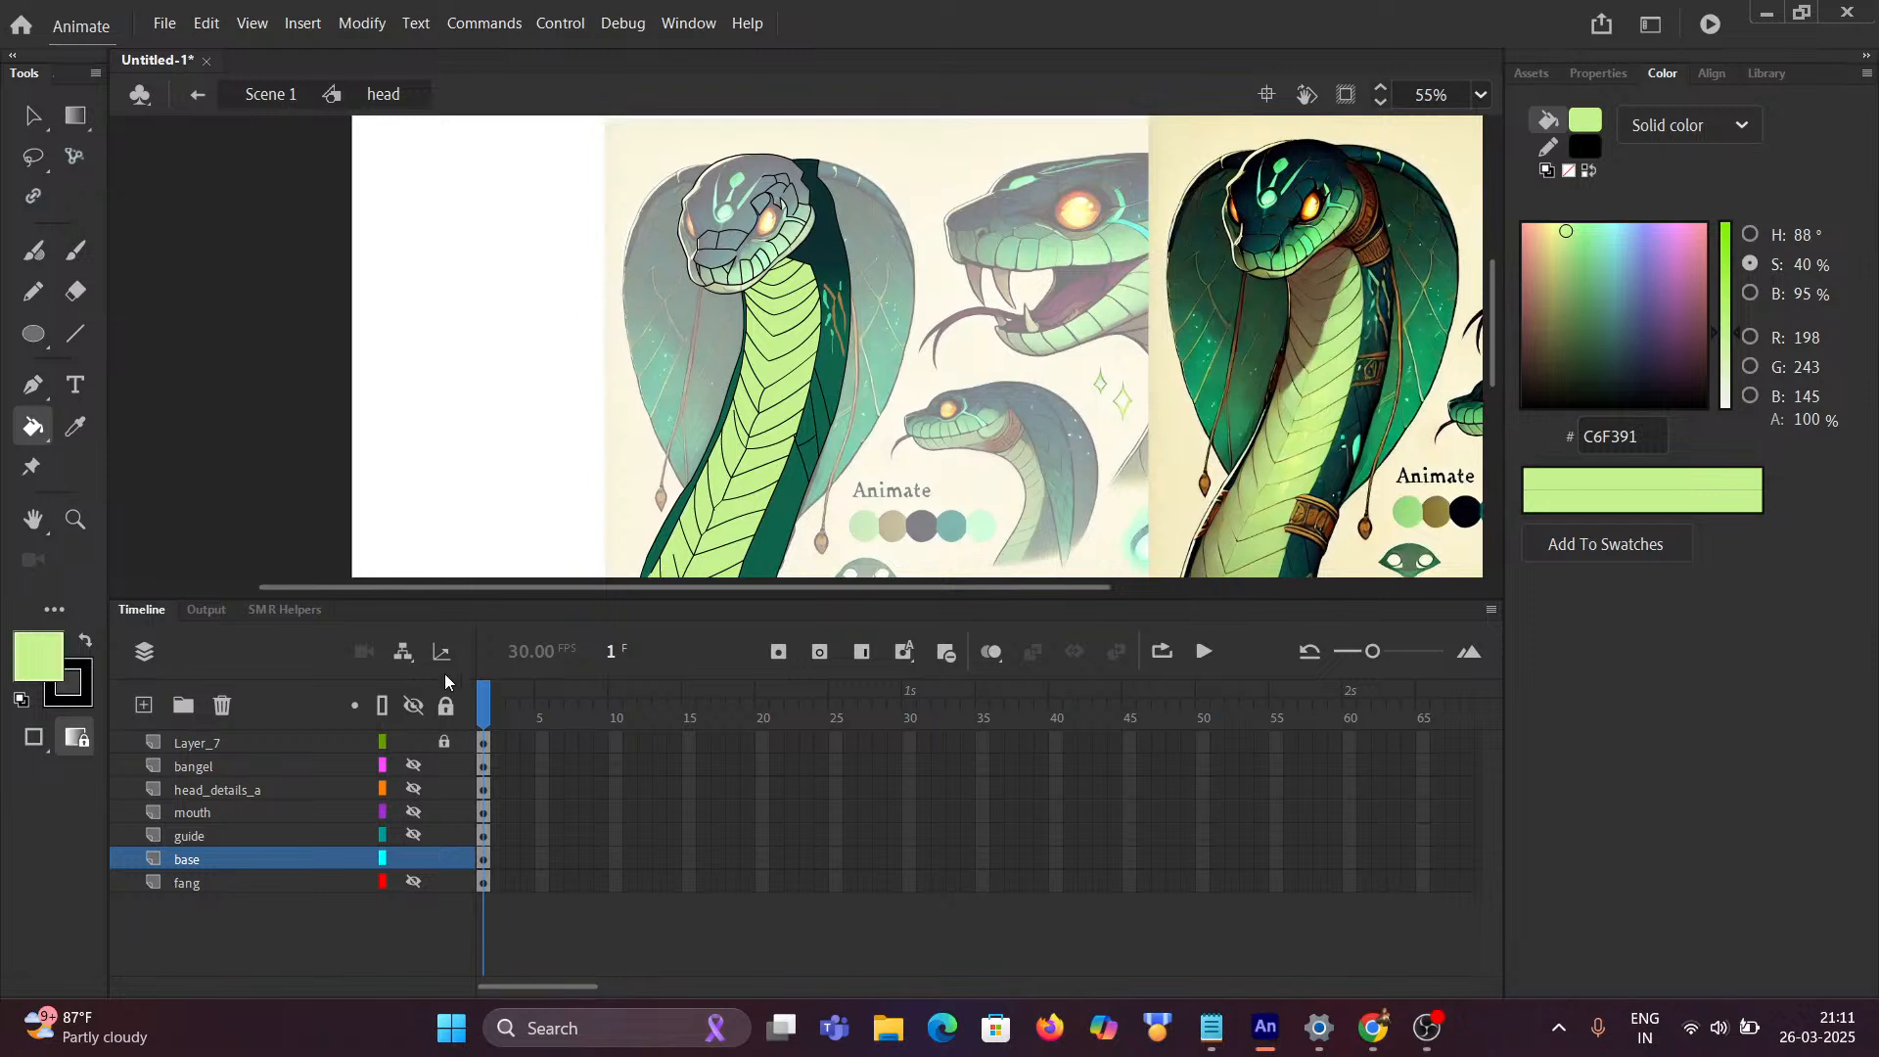
click(412, 883)
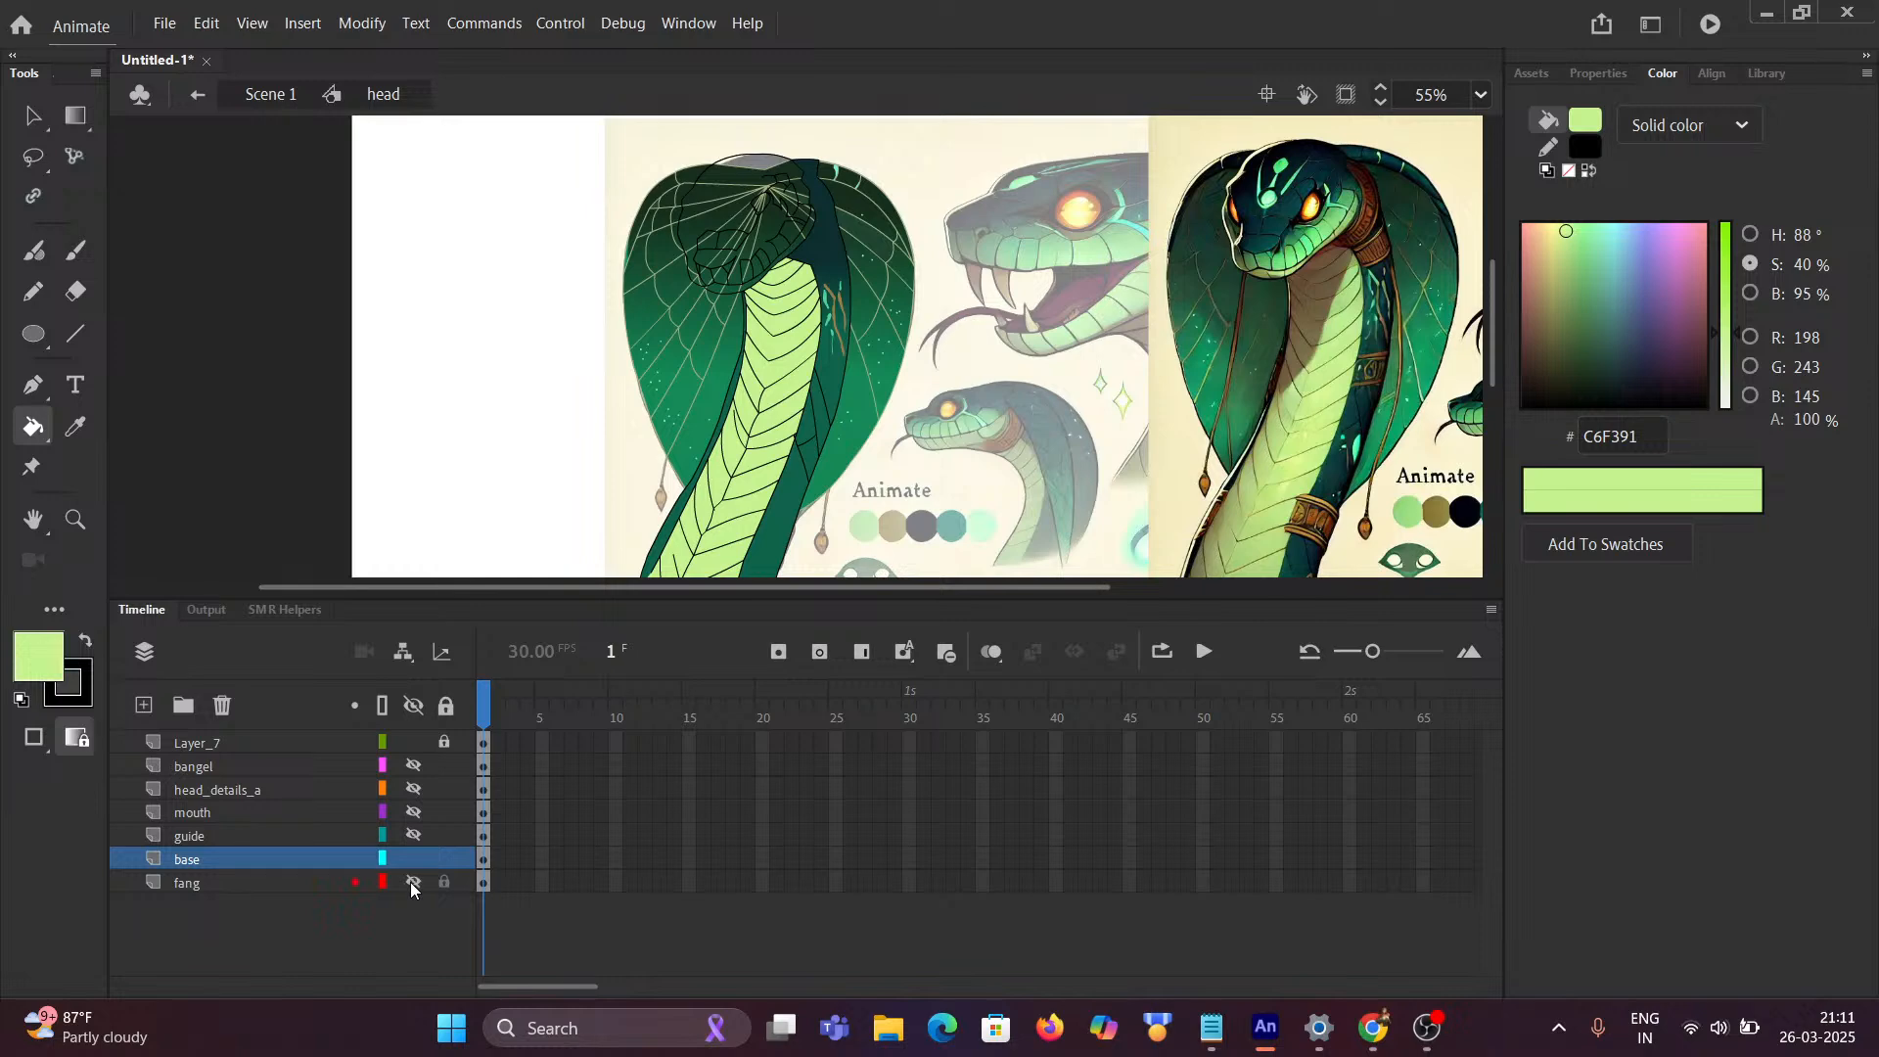
click(411, 883)
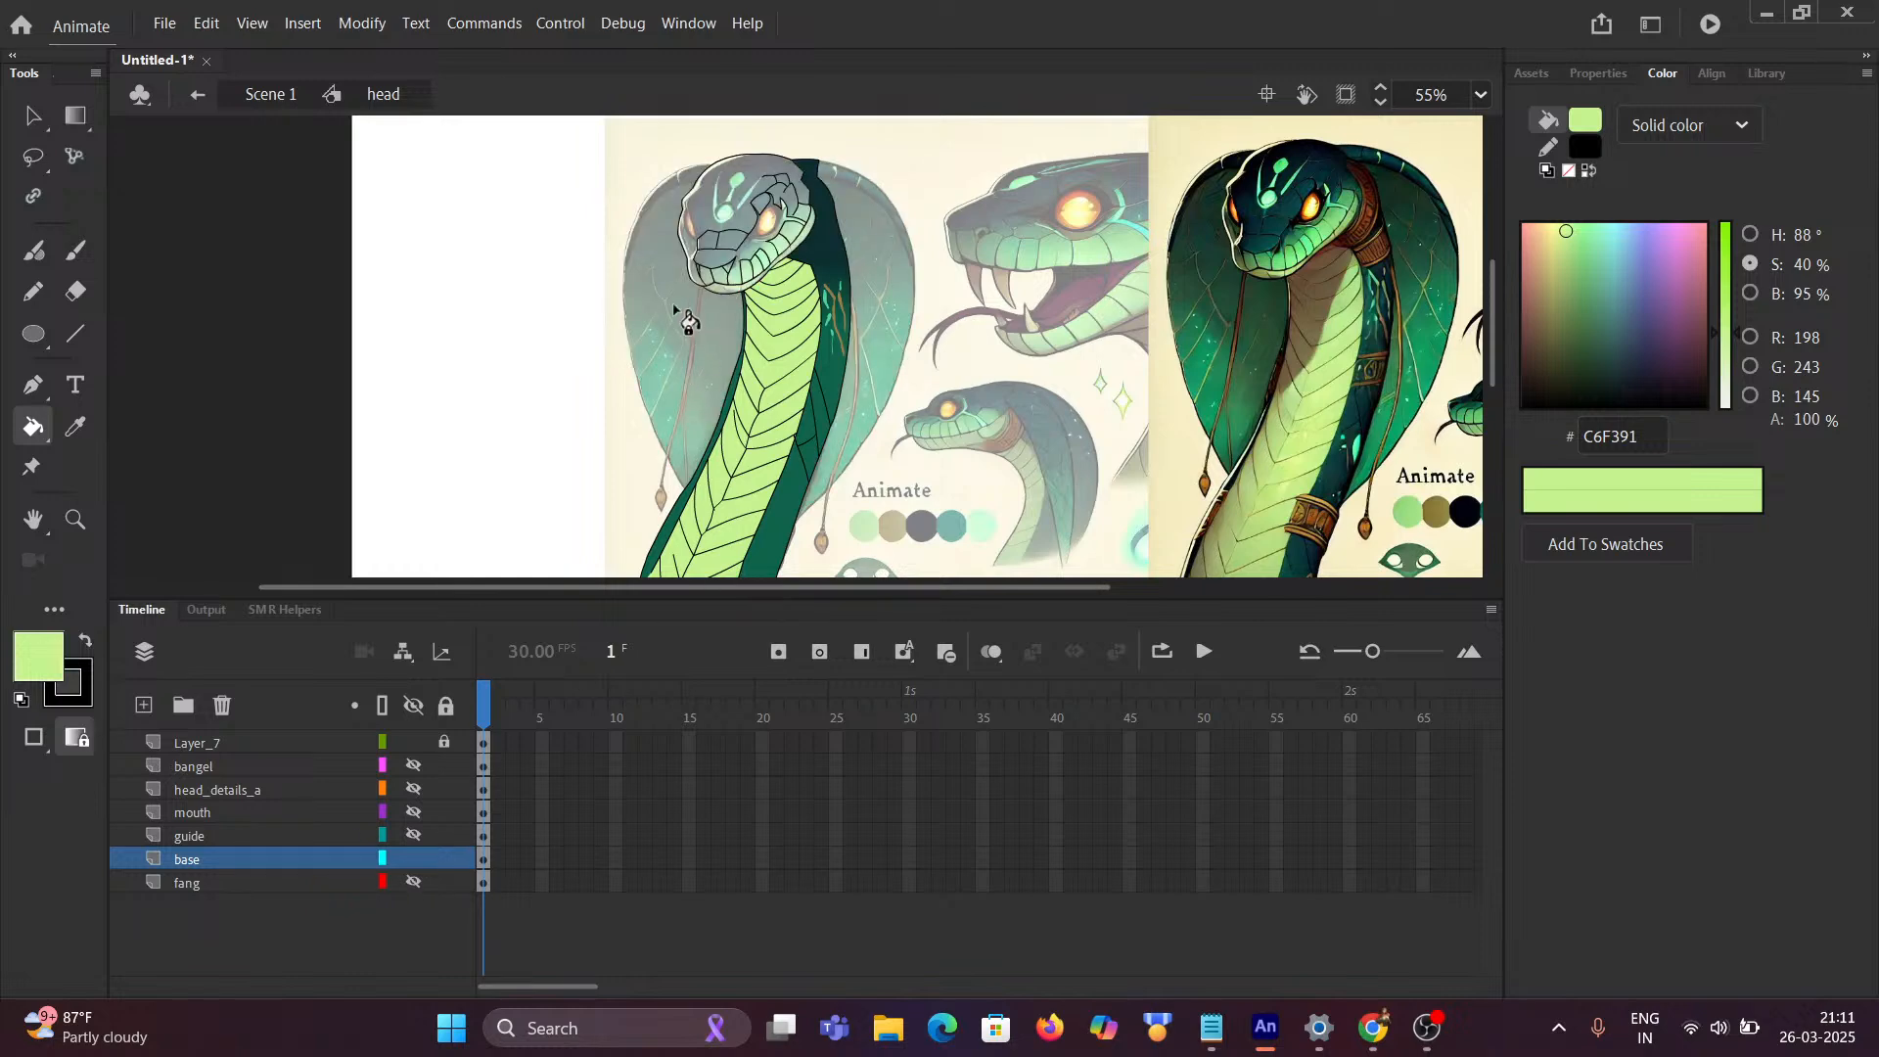
Step: Sample green 88F785 from an upper-lip scale in the full-colour reference and fill the matching traced scale below the eye
scroll(685, 323, up, 6)
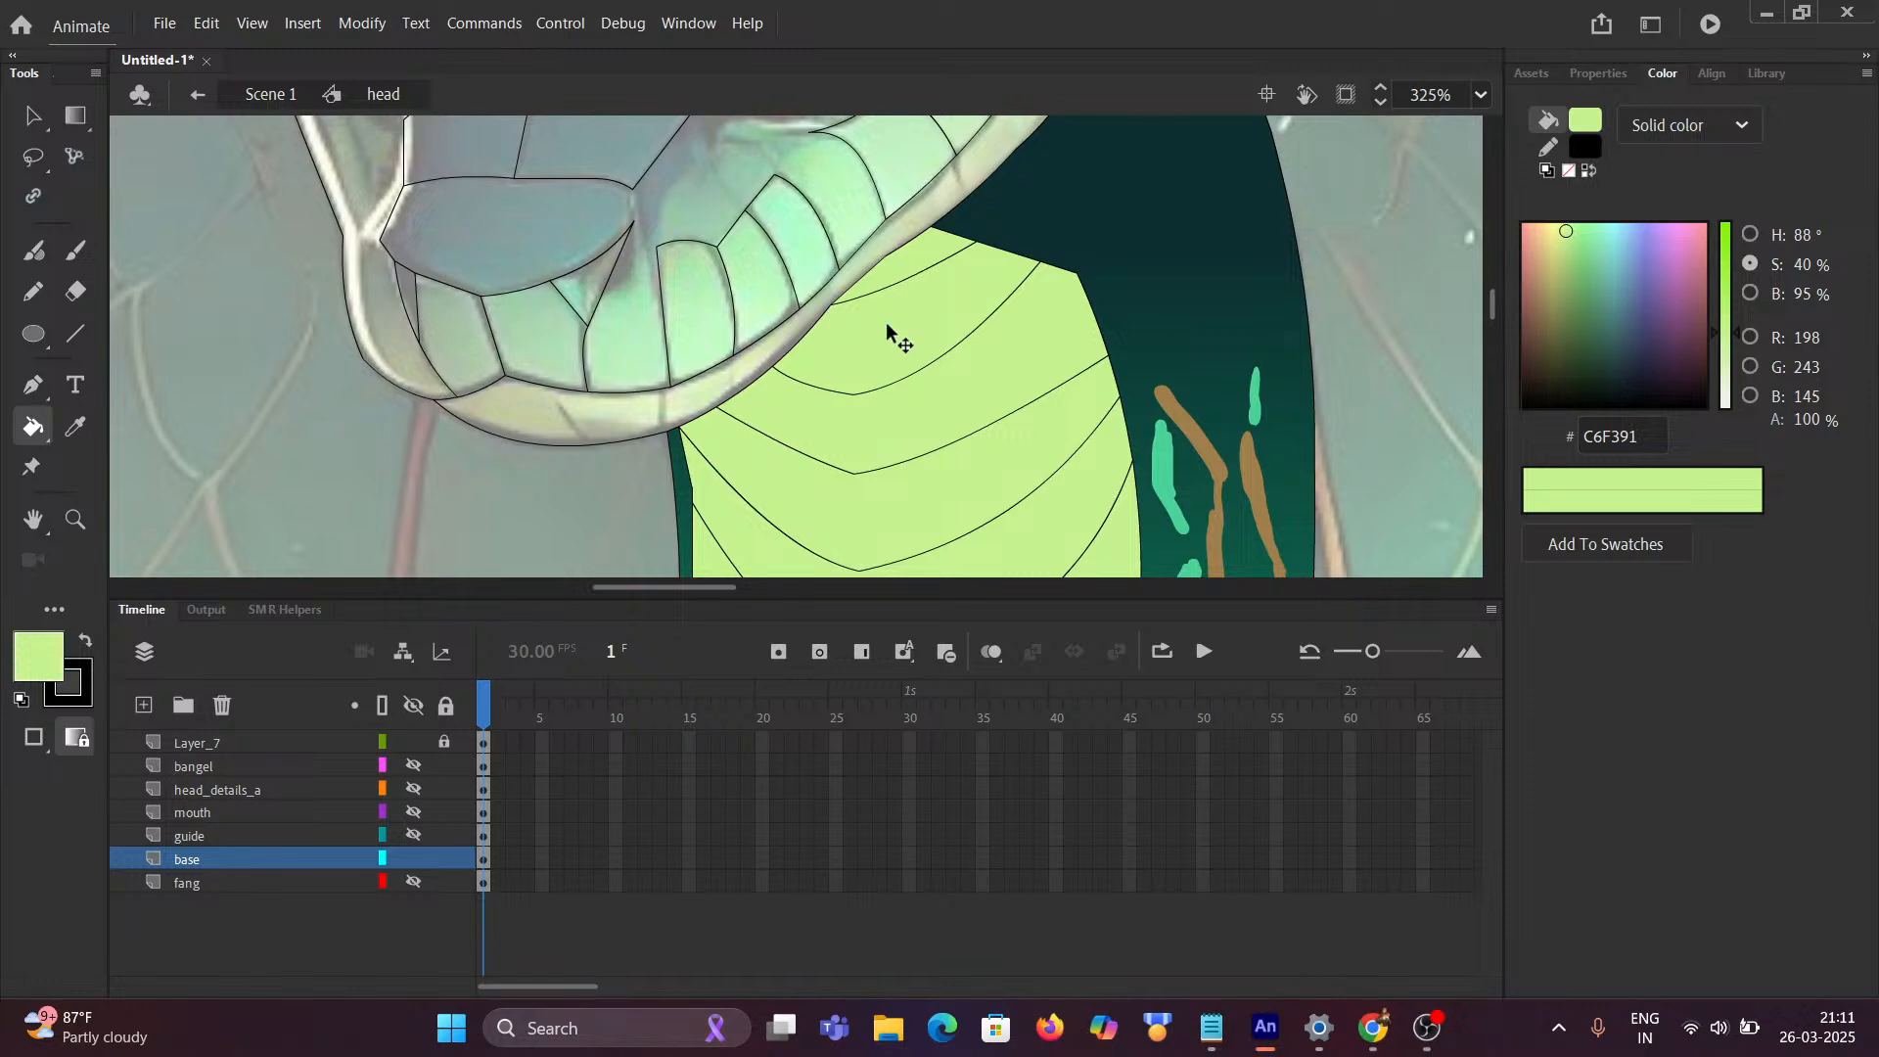
scroll(893, 323, down, 6)
drag(1246, 378, 646, 304)
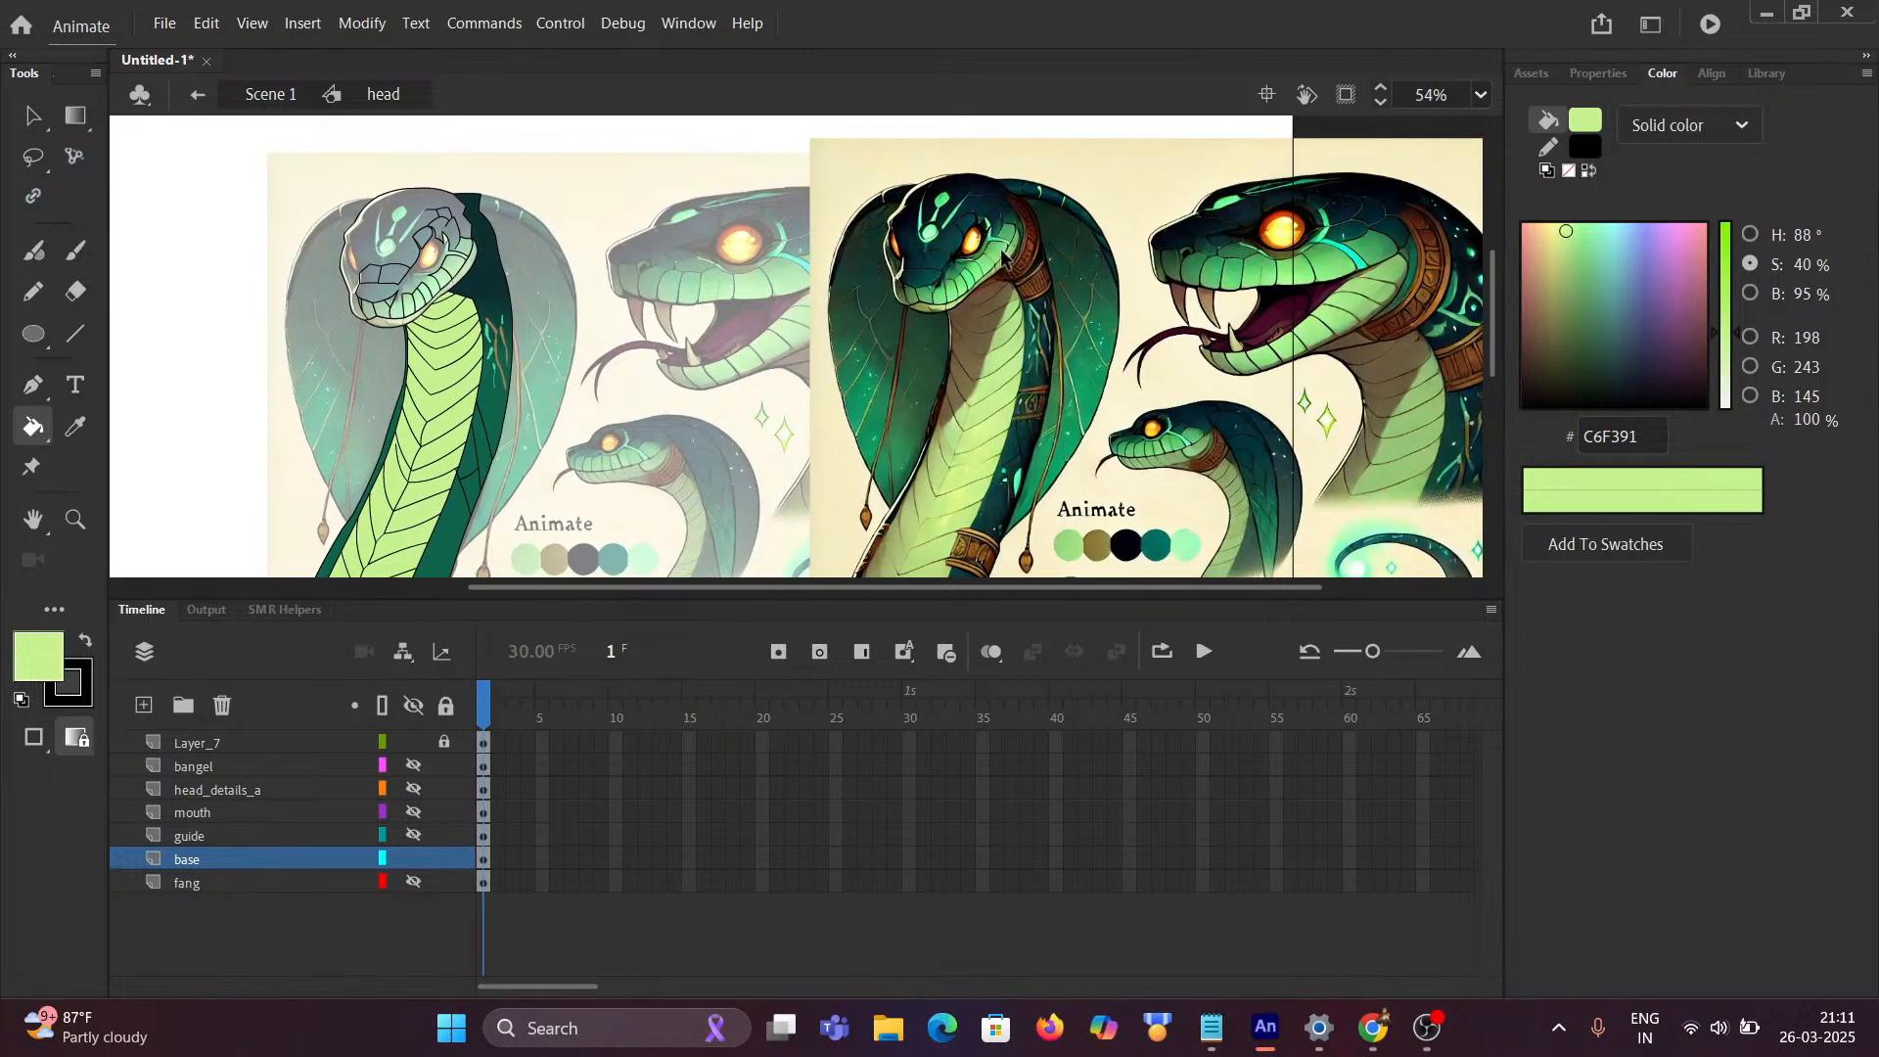
scroll(971, 284, up, 6)
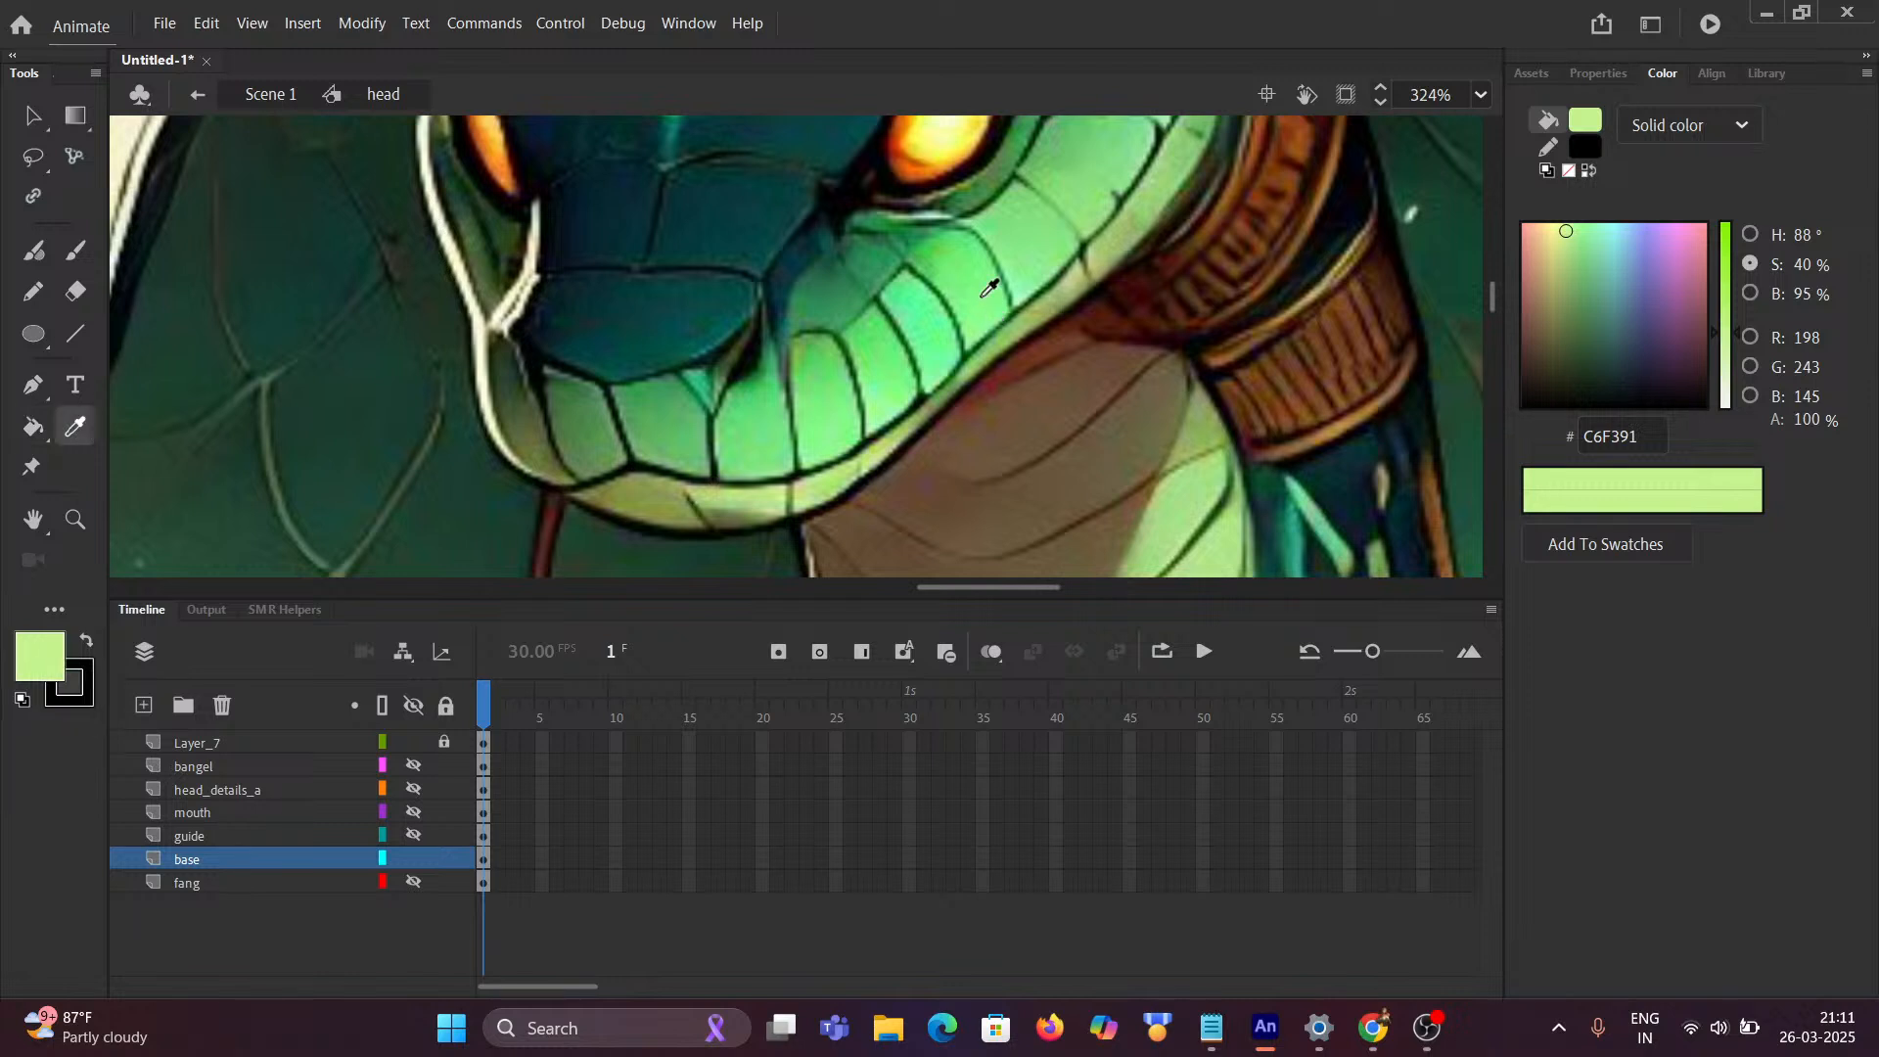
alt+click(981, 300)
scroll(983, 301, down, 4)
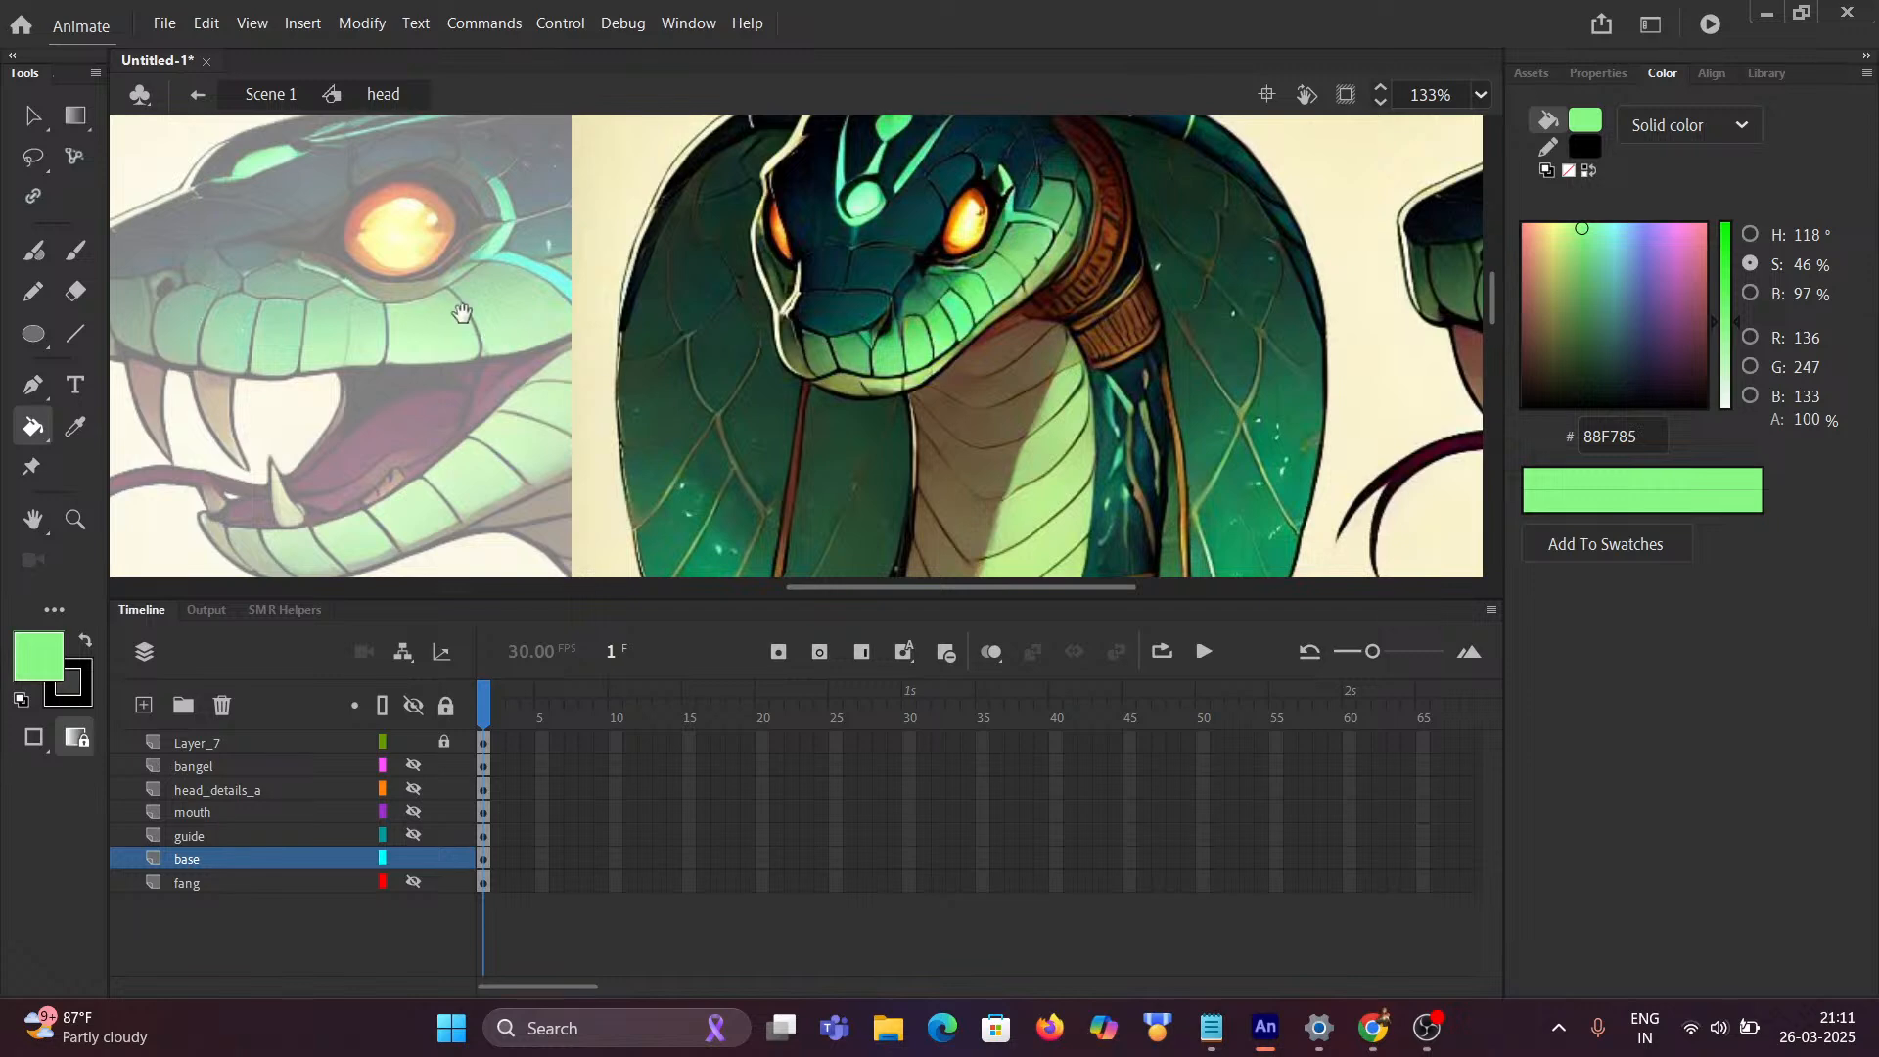
drag(461, 313, 758, 361)
scroll(722, 365, up, 5)
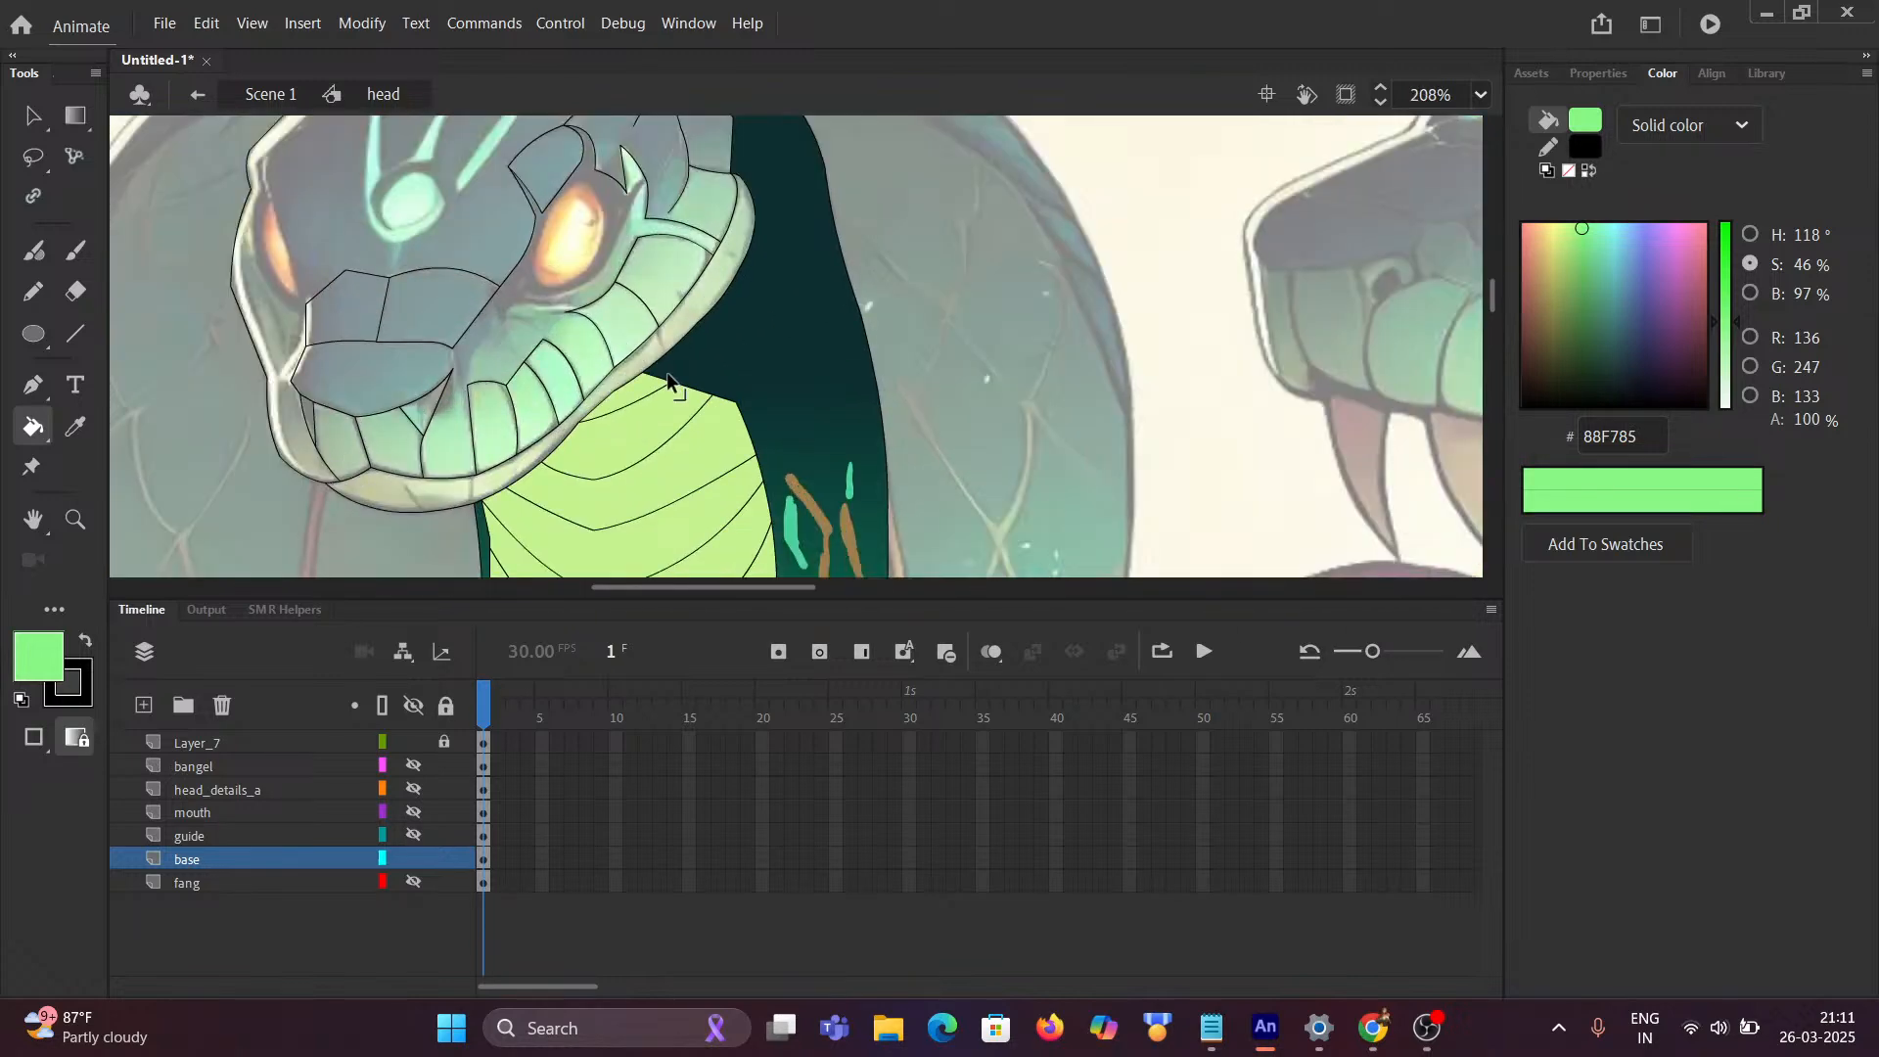
click(591, 301)
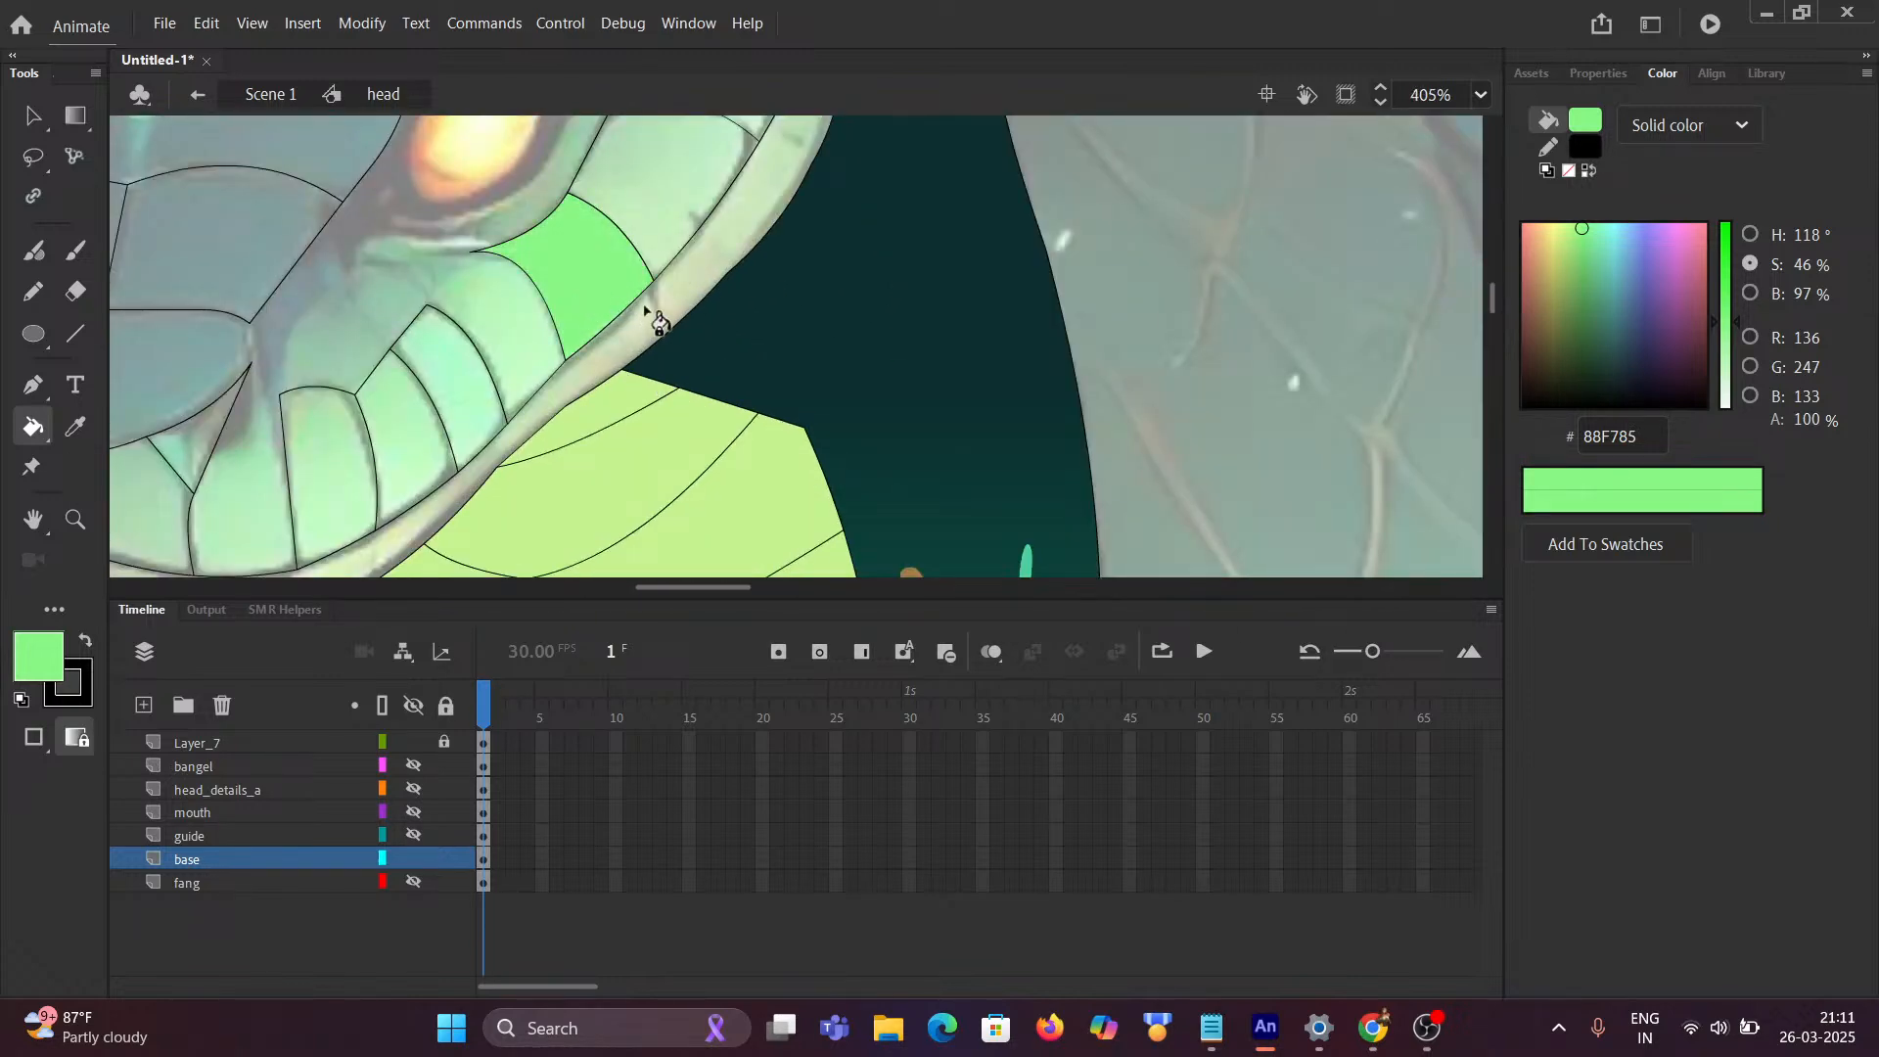
Step: Examine the colour shading of the lip scales in the full-colour reference and compare it with the filled traced scale
scroll(822, 370, down, 5)
scroll(1032, 354, down, 1)
scroll(1114, 366, up, 2)
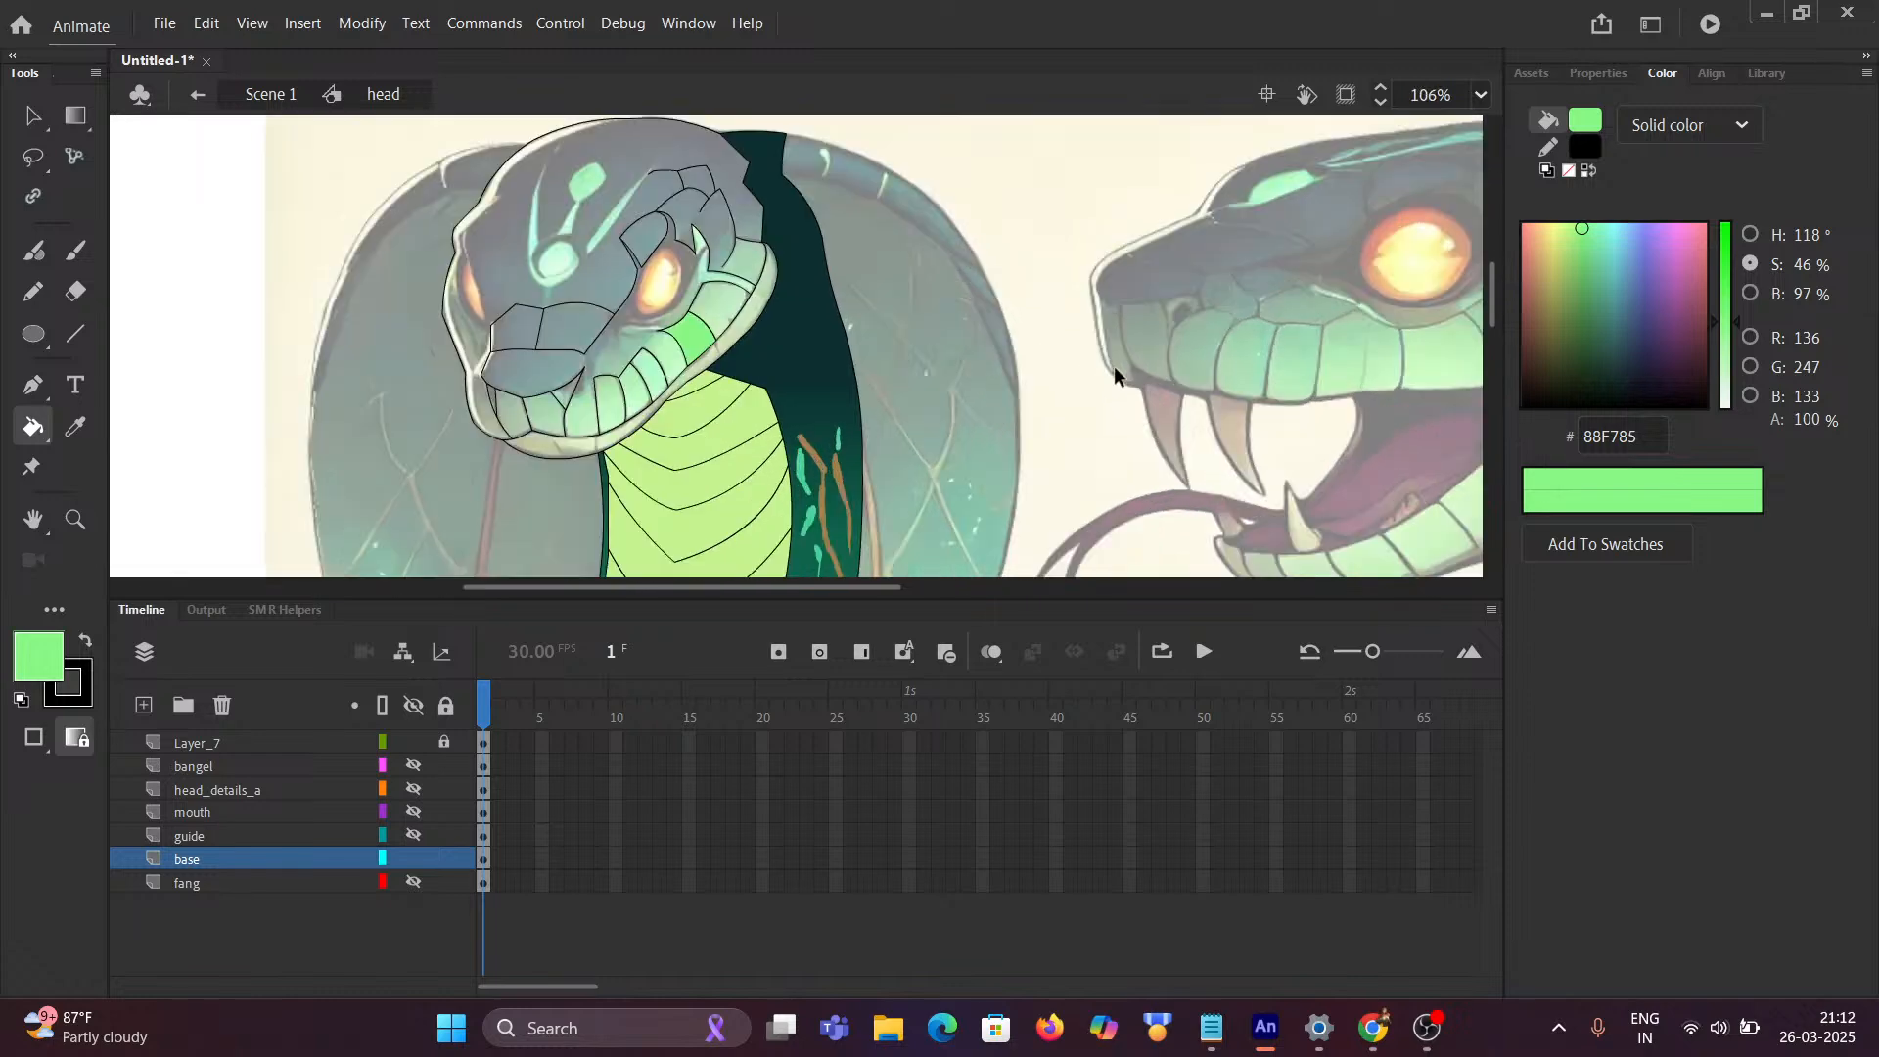
drag(1054, 385, 407, 348)
drag(864, 368, 495, 344)
scroll(803, 274, up, 5)
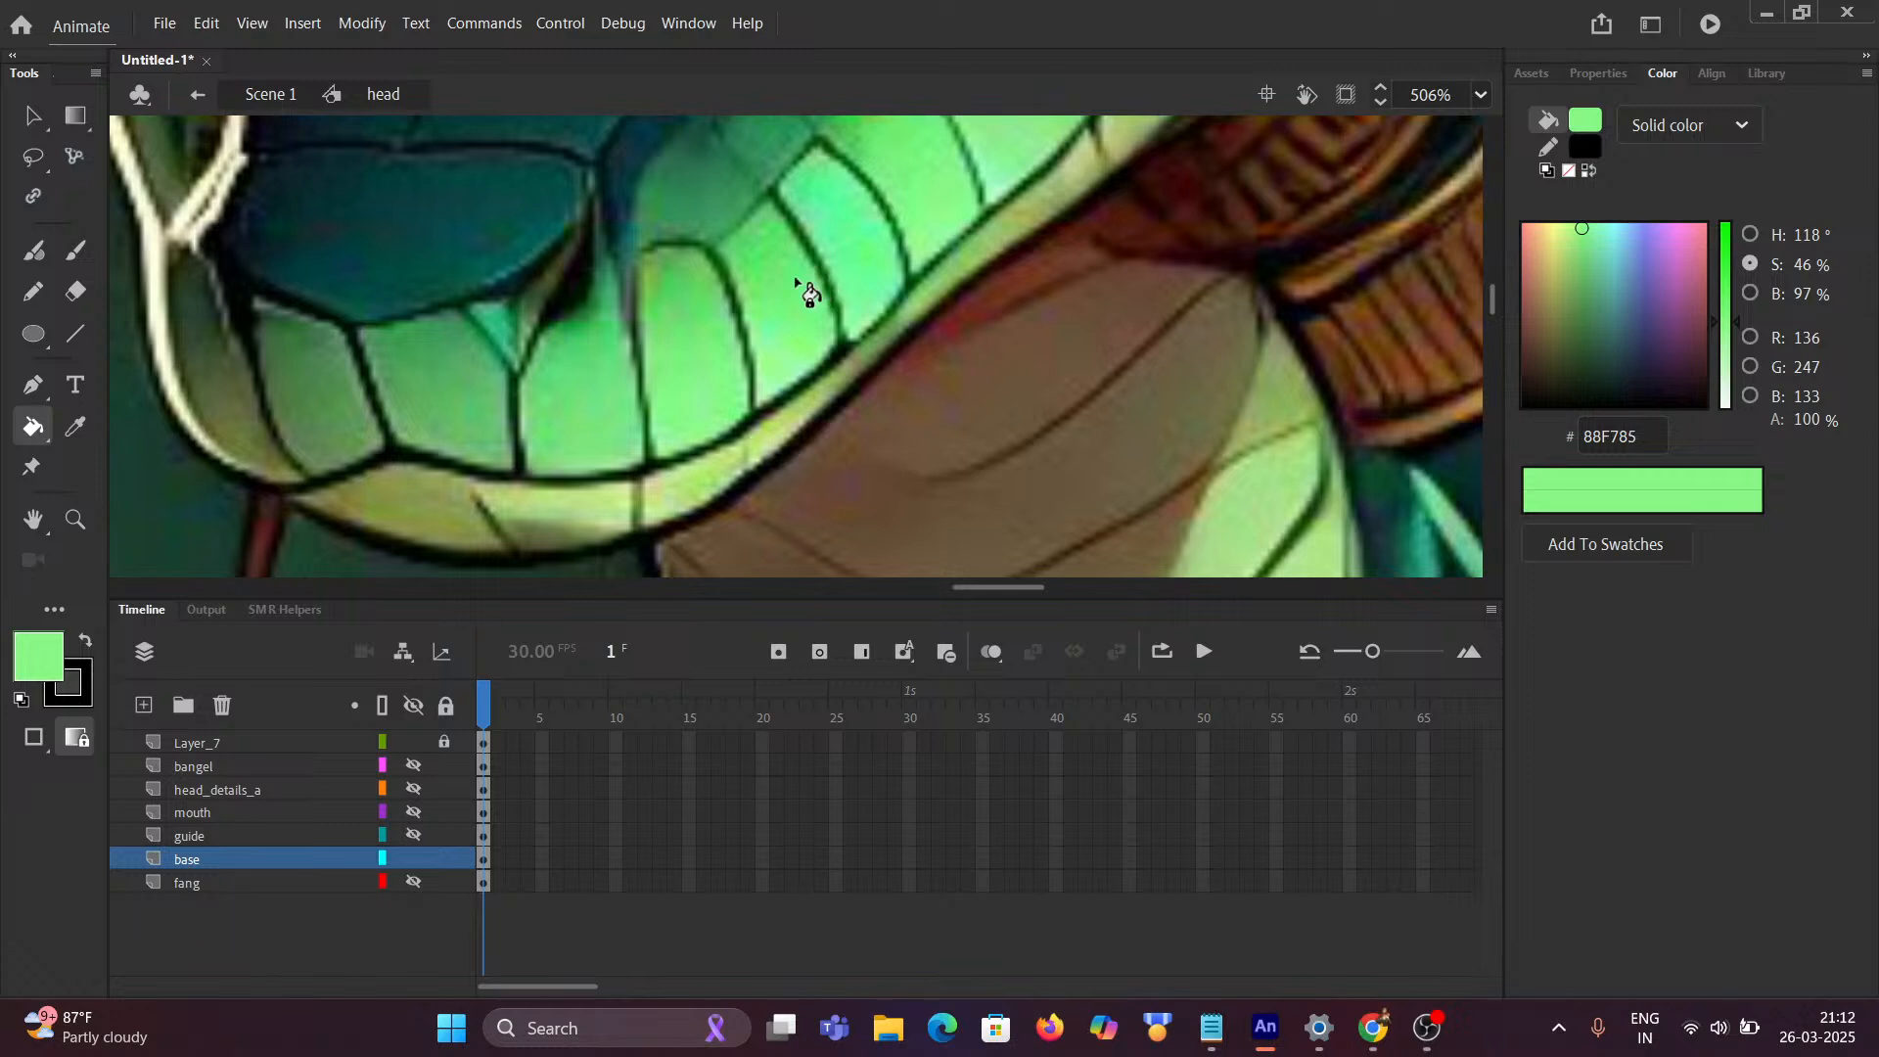
scroll(801, 284, down, 2)
scroll(783, 289, up, 3)
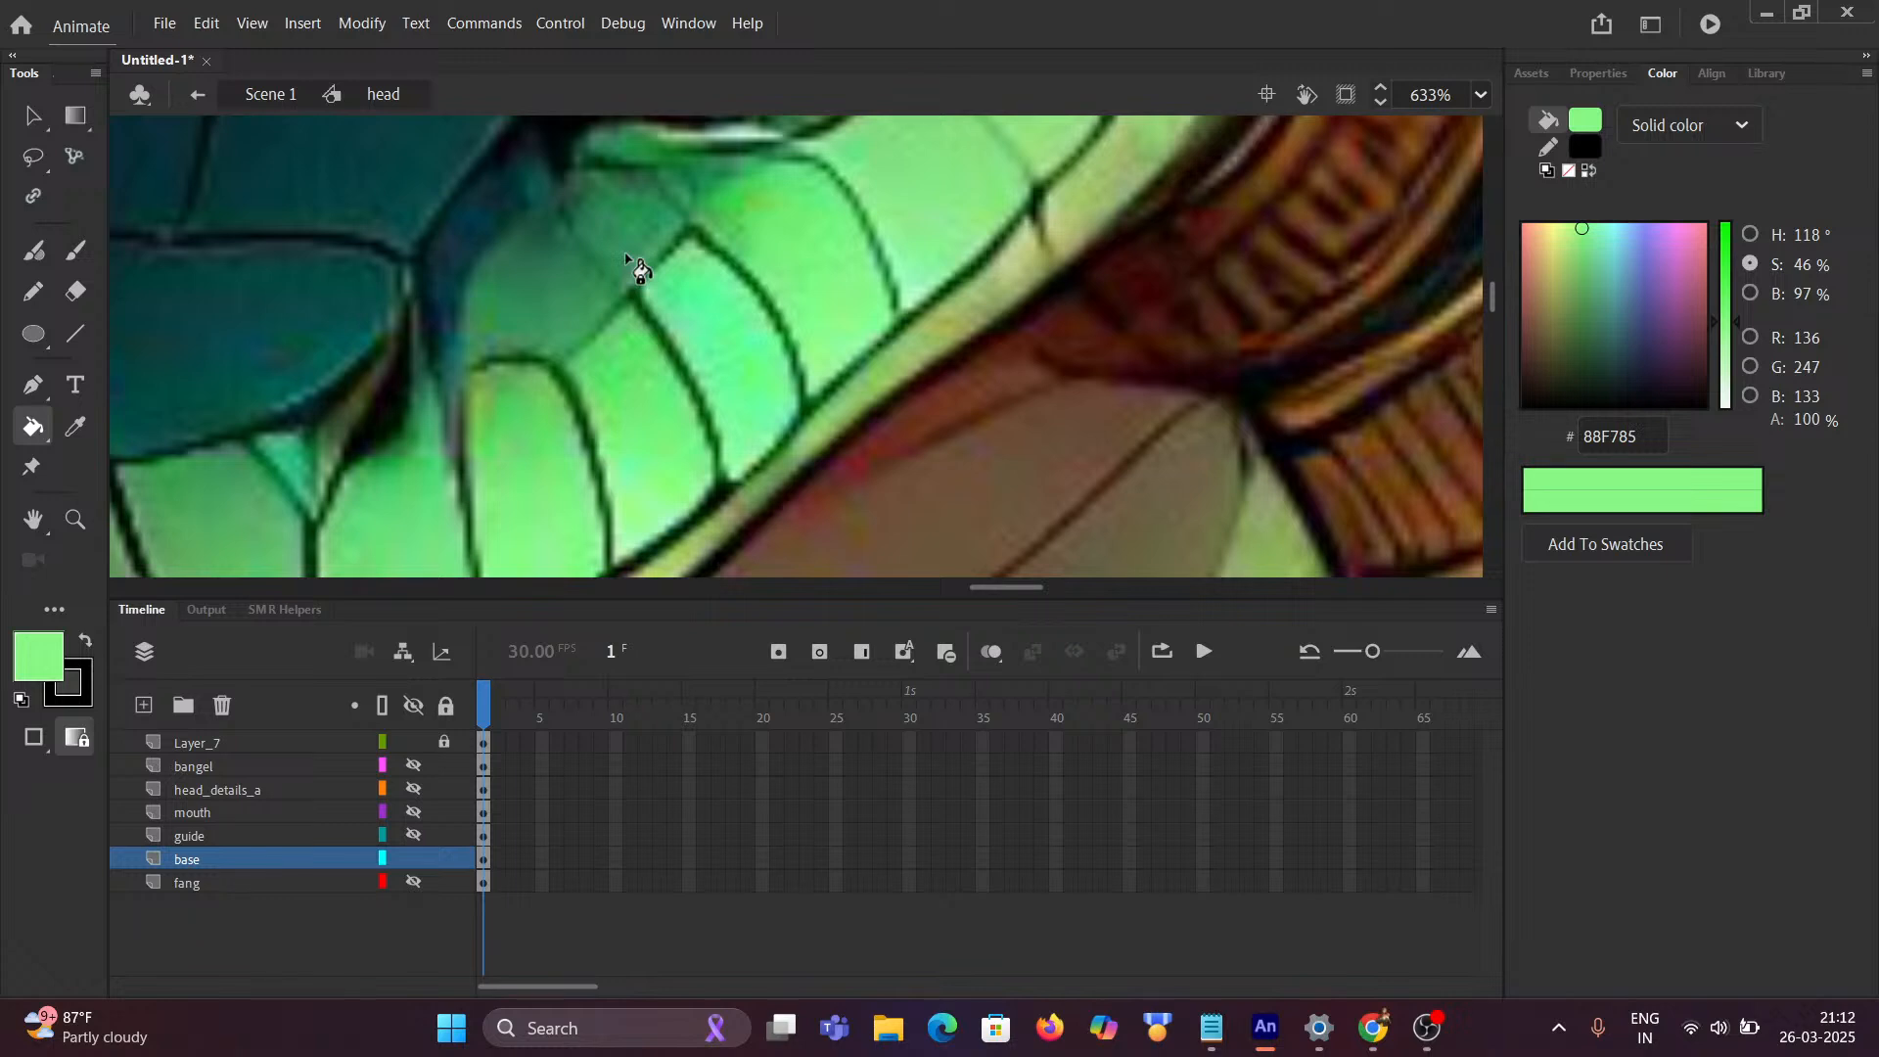
scroll(685, 323, down, 5)
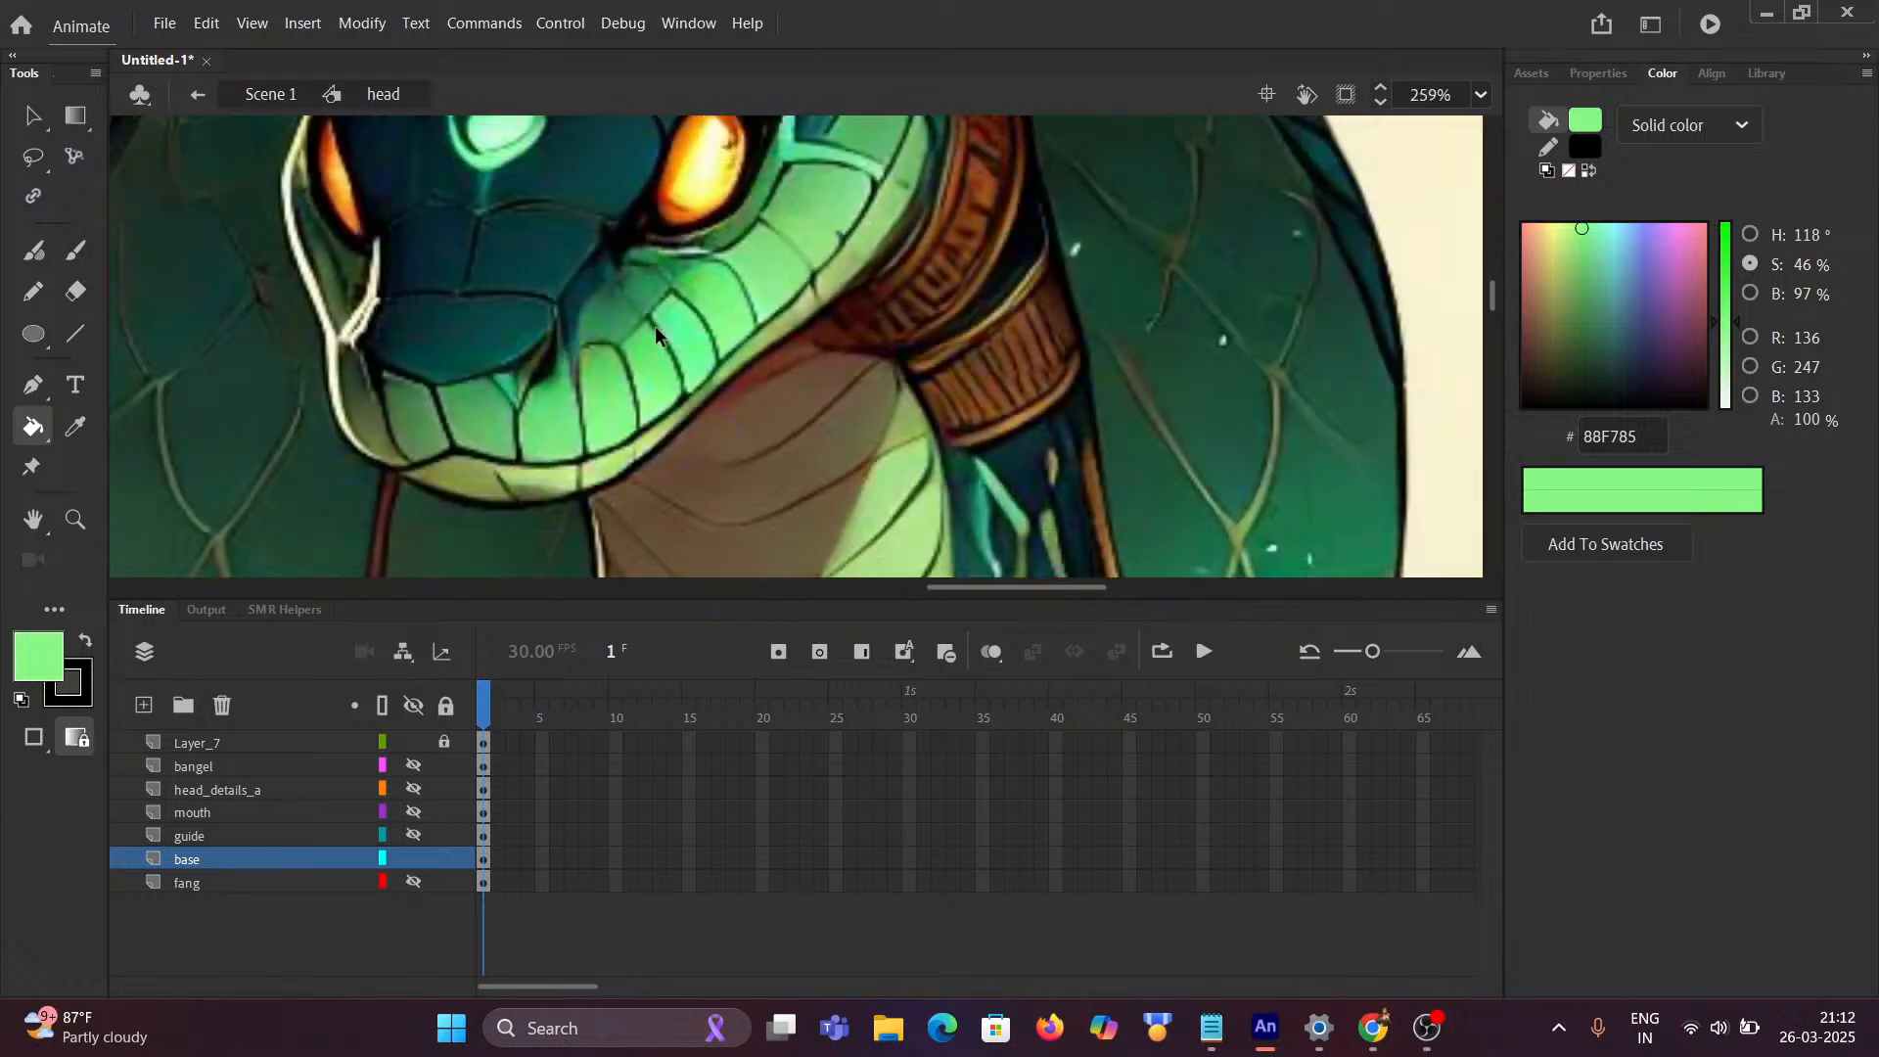
drag(344, 345, 1132, 335)
drag(651, 315, 1090, 290)
scroll(672, 301, up, 3)
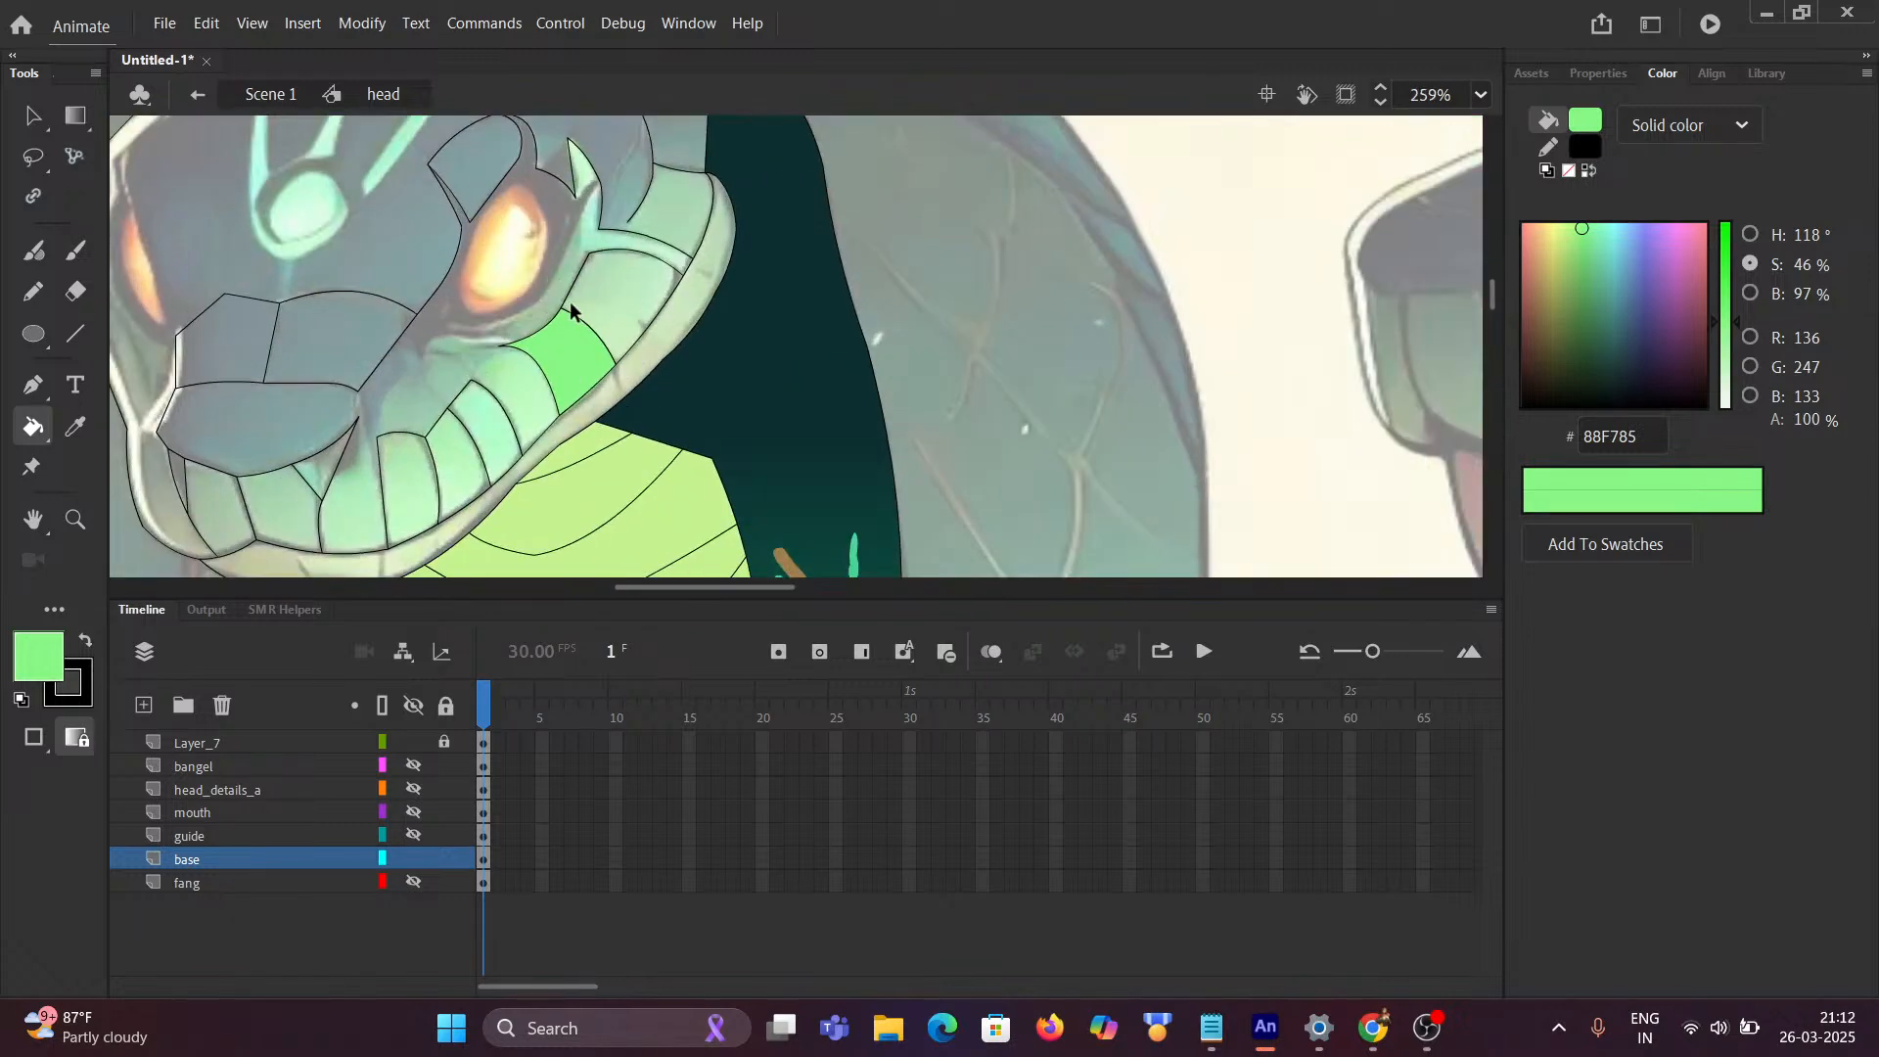
Step: Change the fill of the green lip scale below the eye from a solid colour to a linear gradient
click(32, 119)
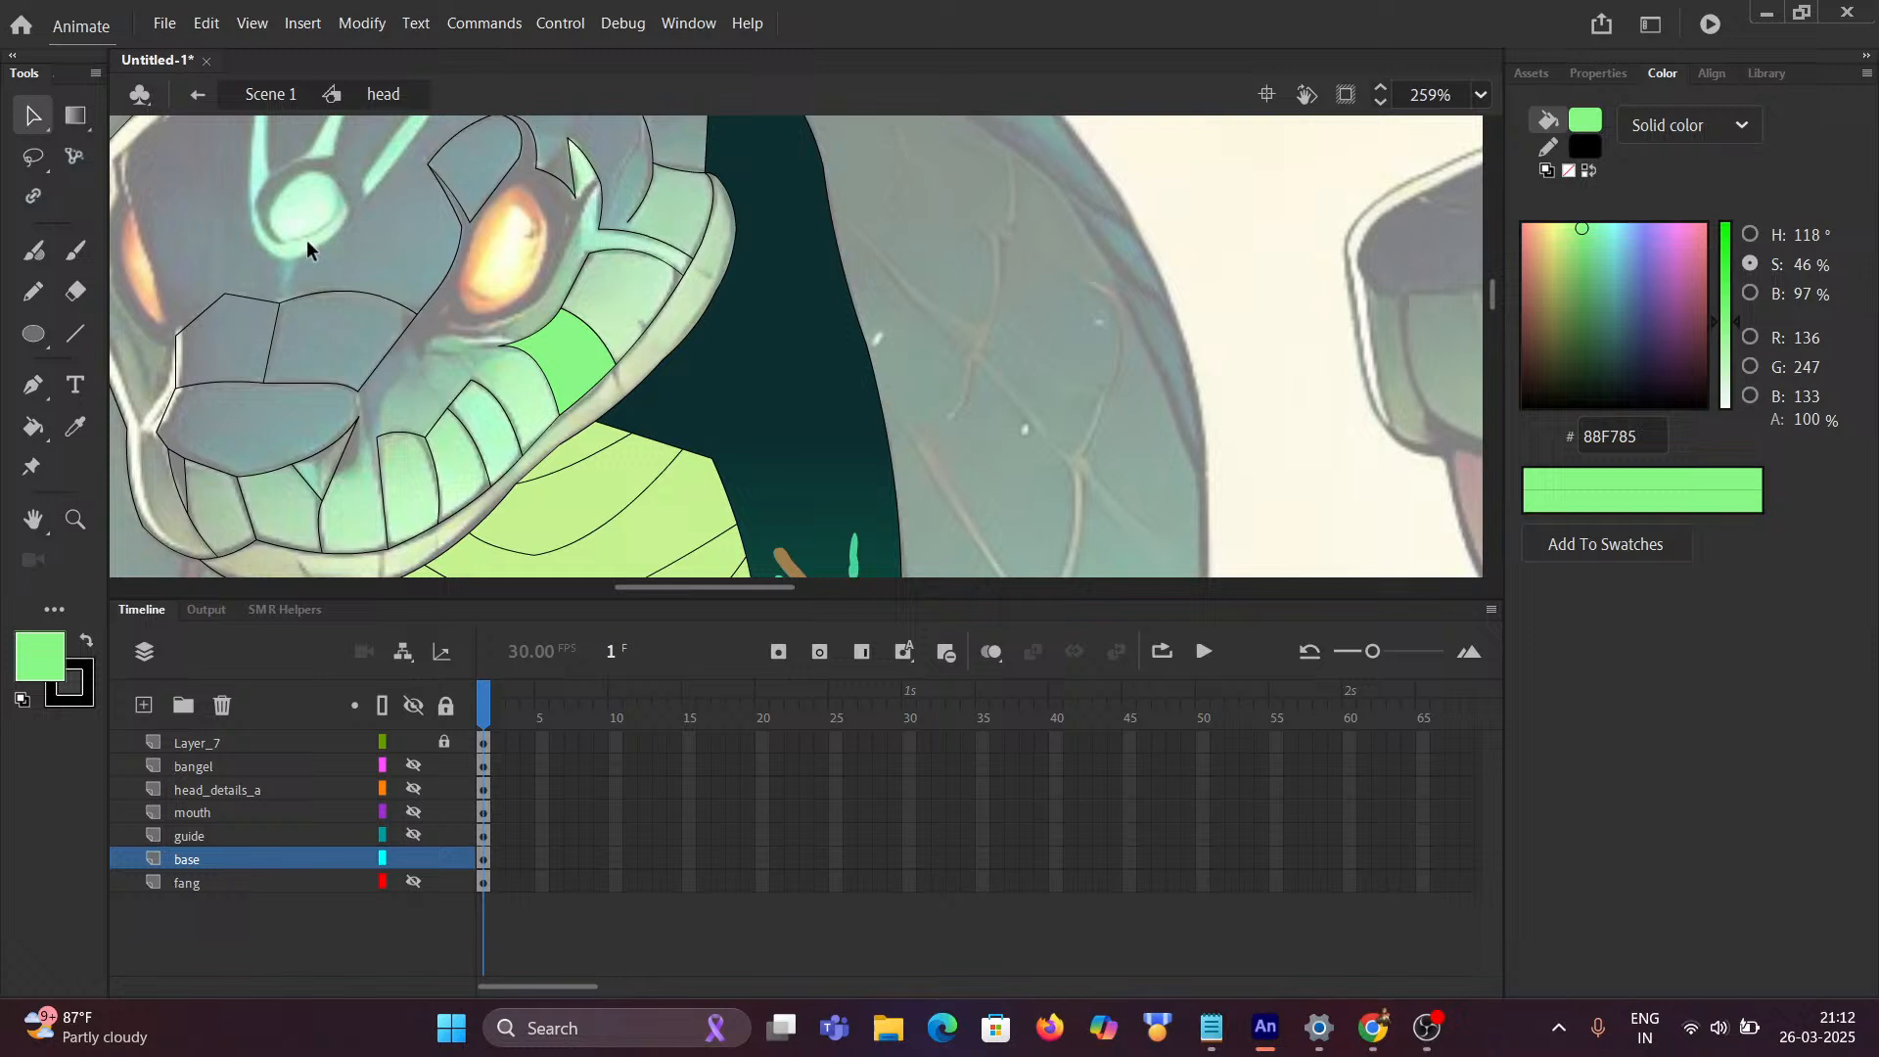
click(575, 378)
click(1709, 138)
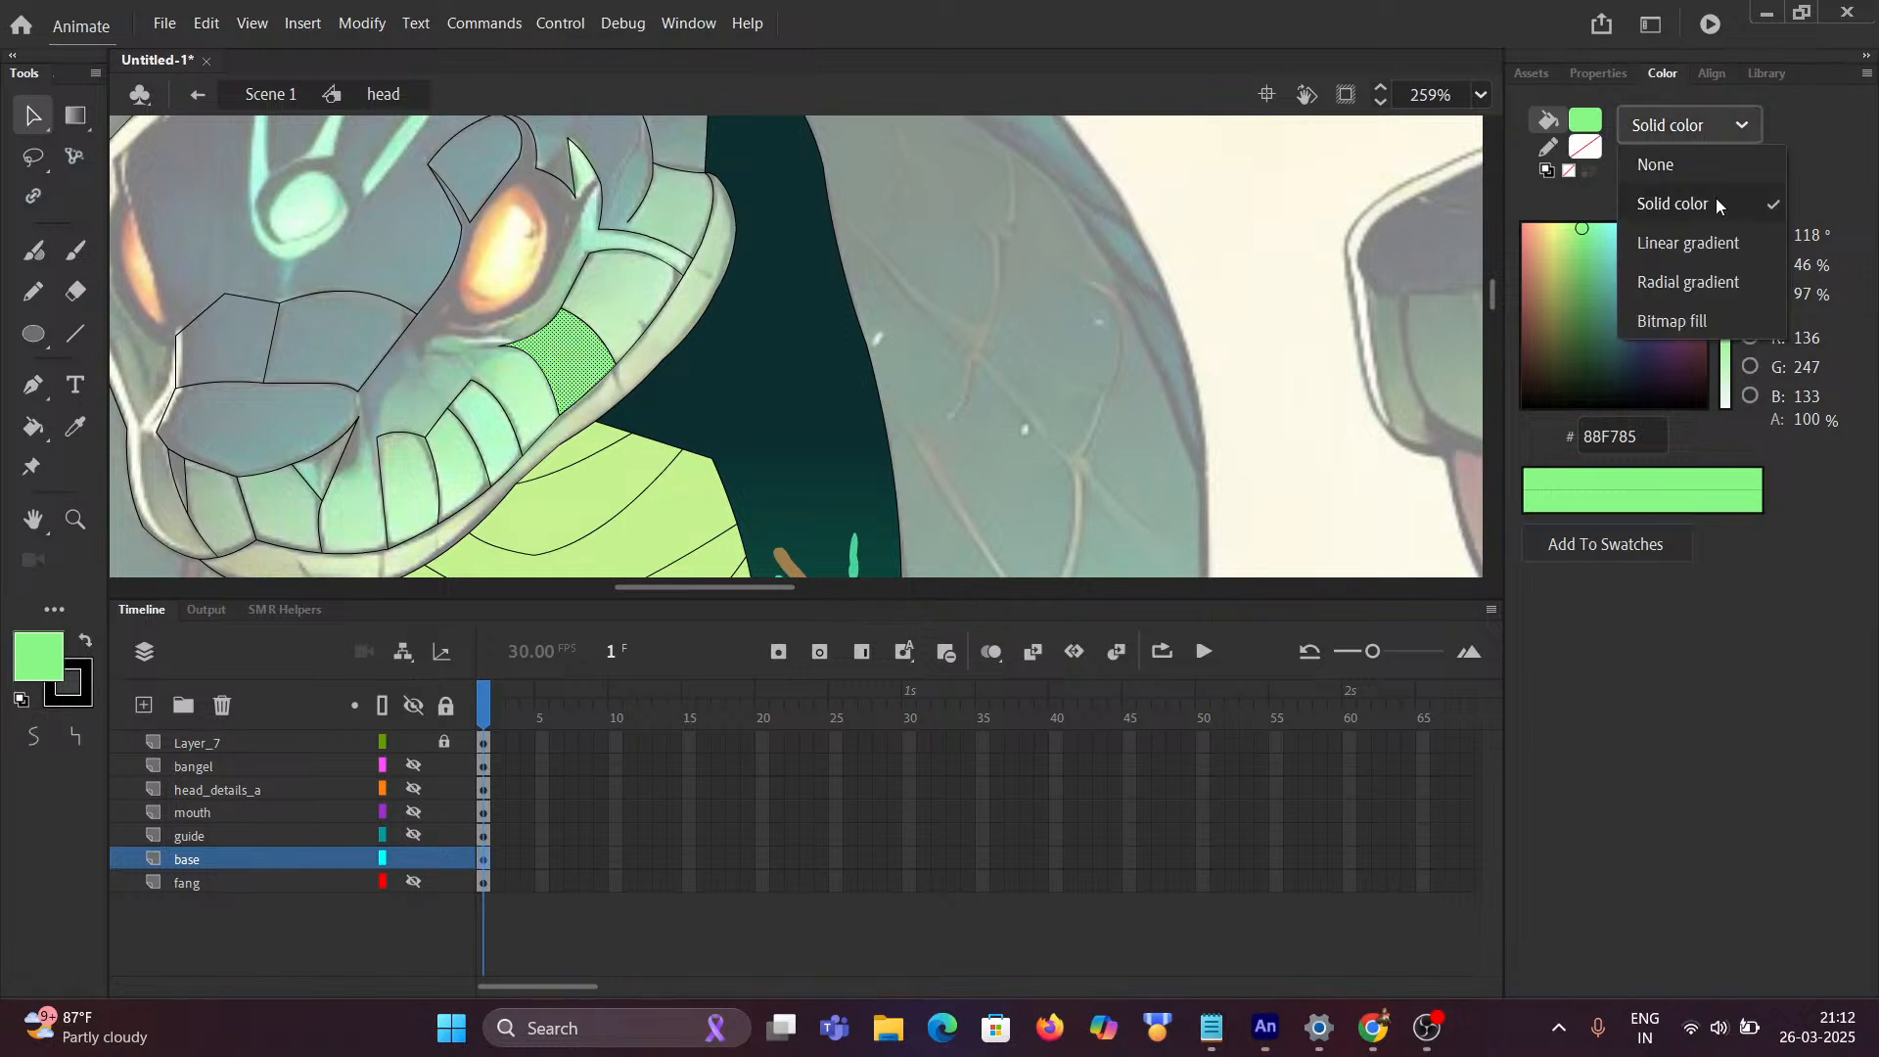
click(1691, 242)
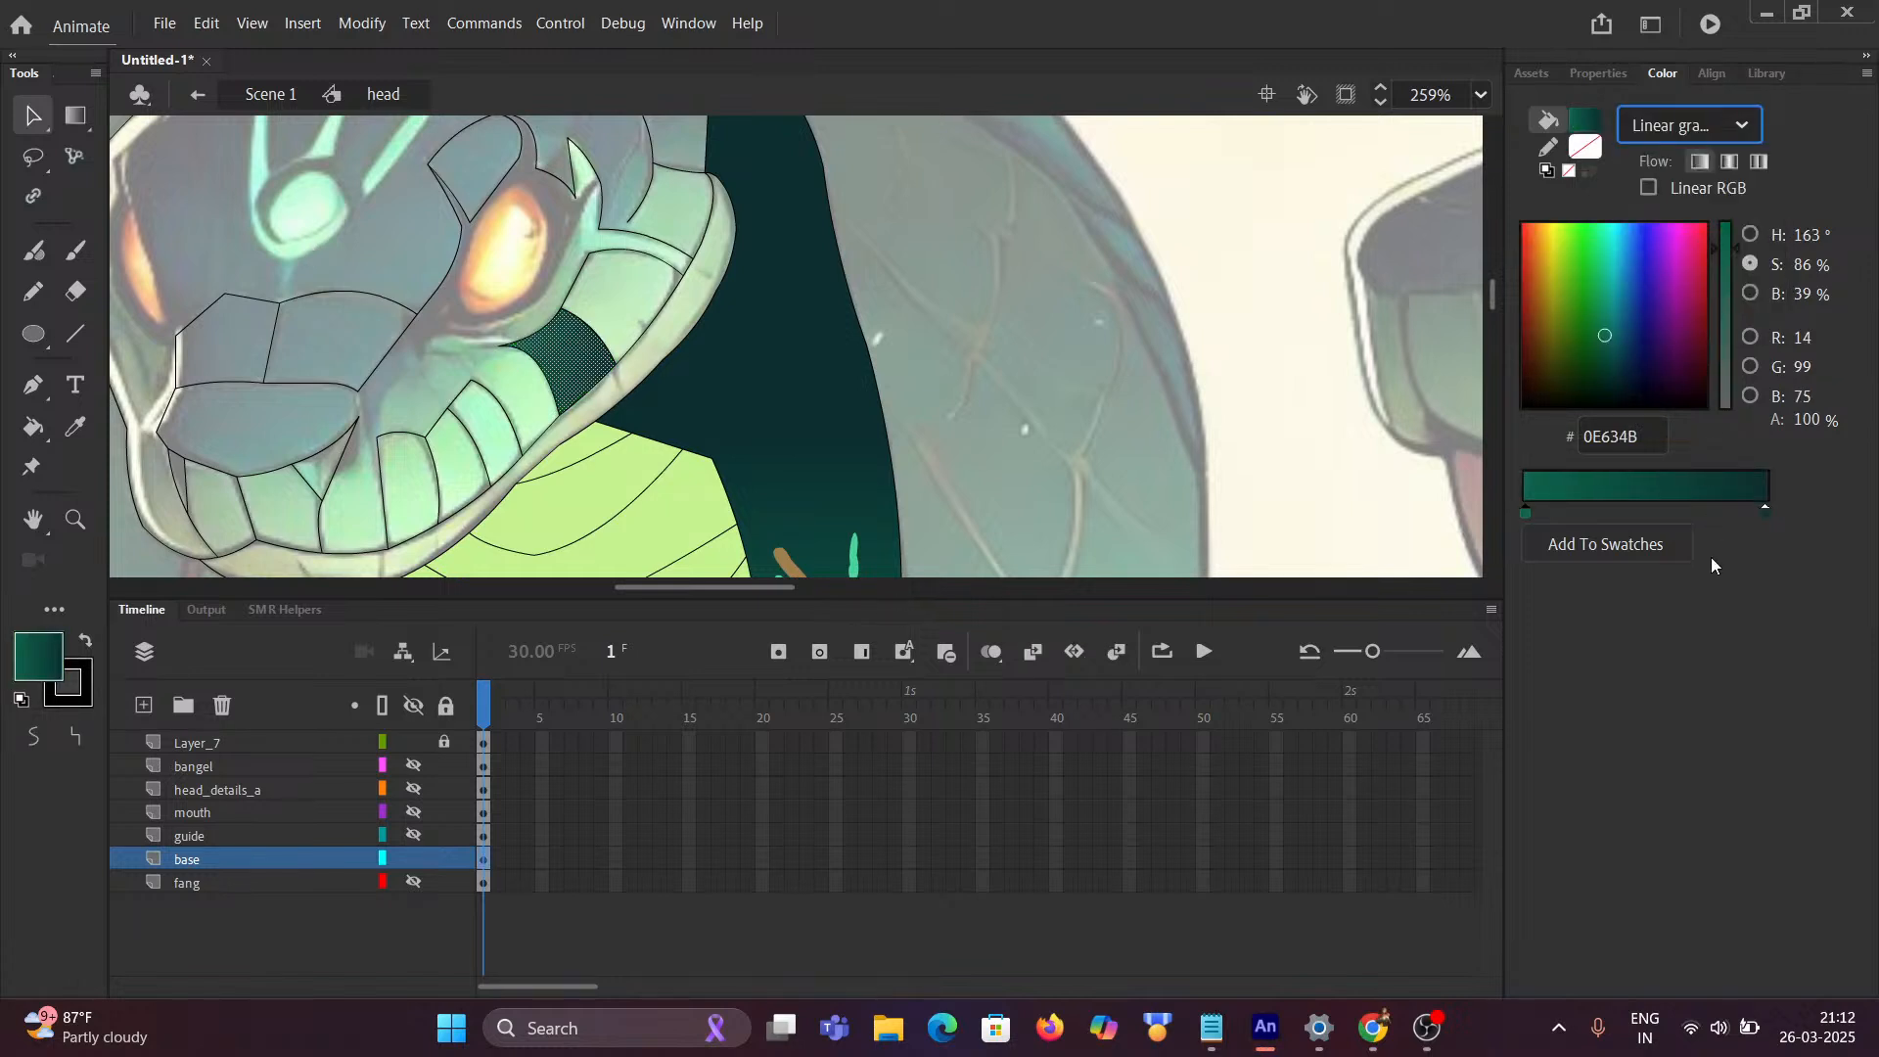
click(1235, 204)
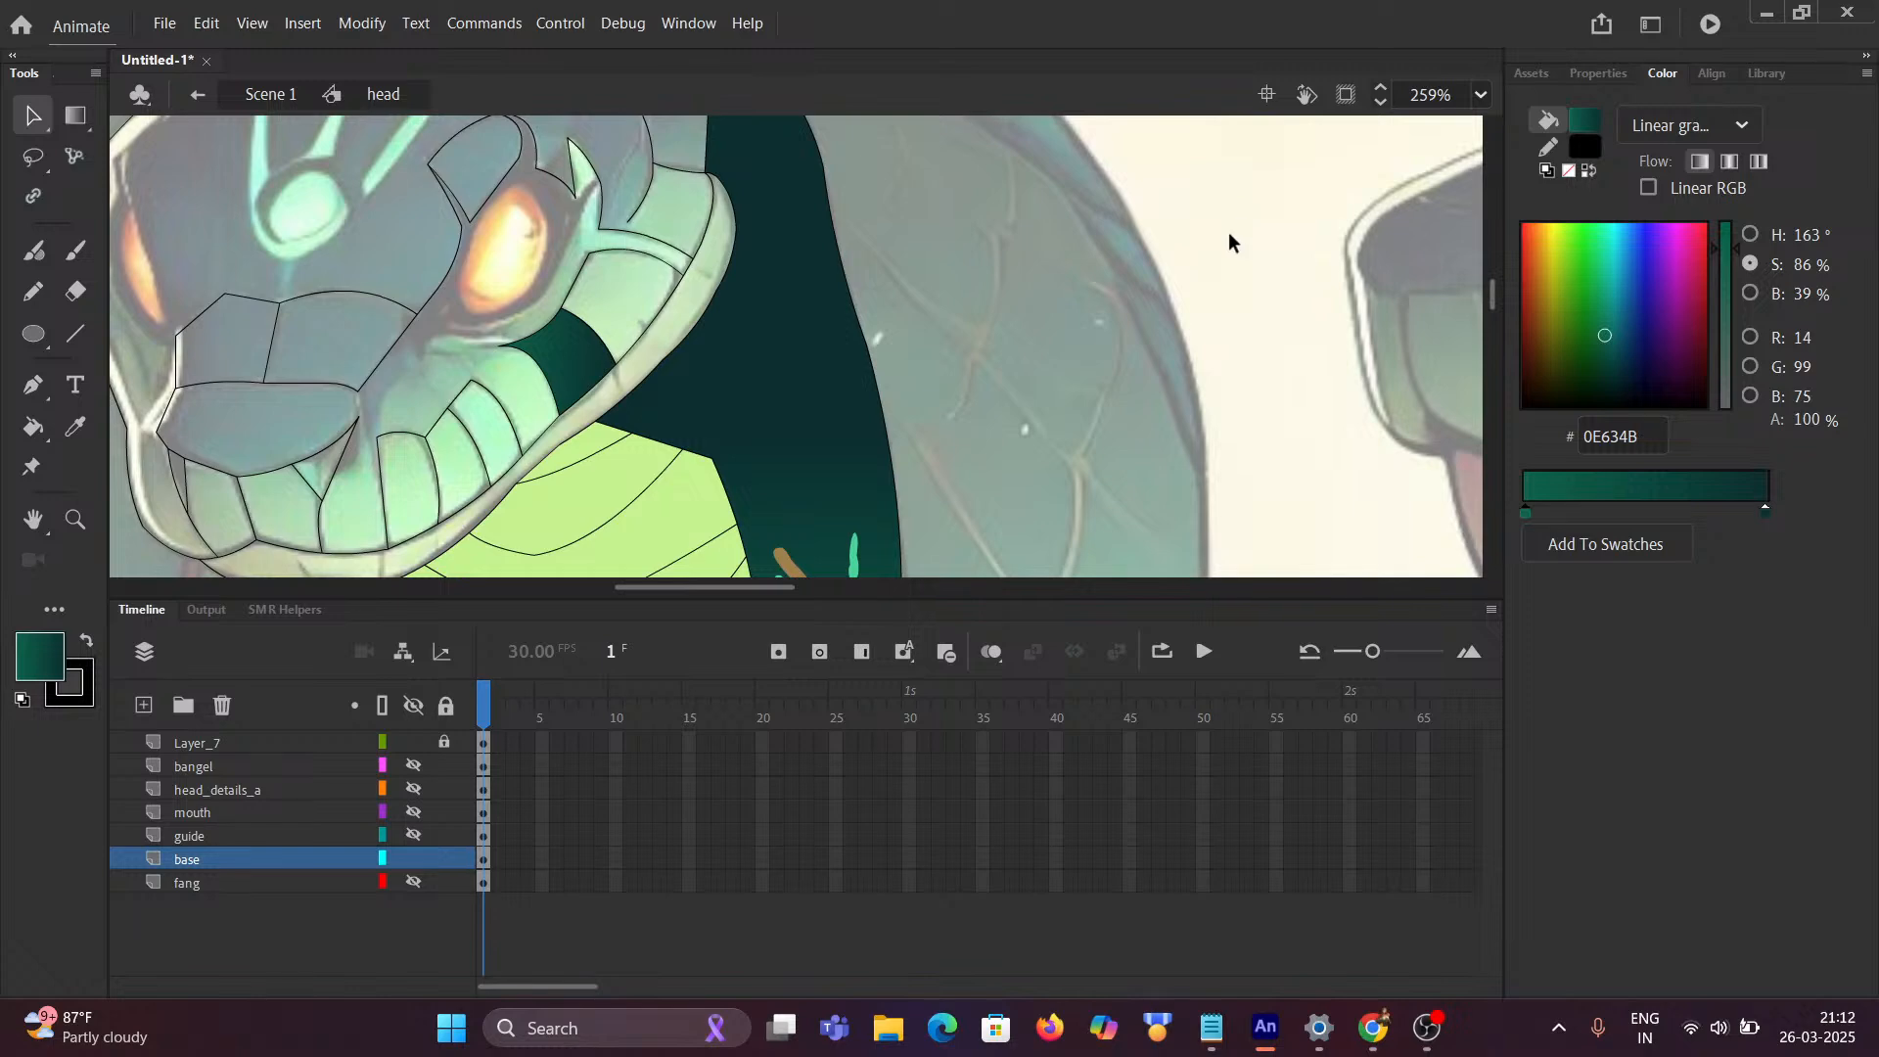
Step: Sample light green 8BEE8D from a lip scale in the full-colour reference and copy its hex value
scroll(1225, 261, down, 2)
drag(1231, 273, 841, 170)
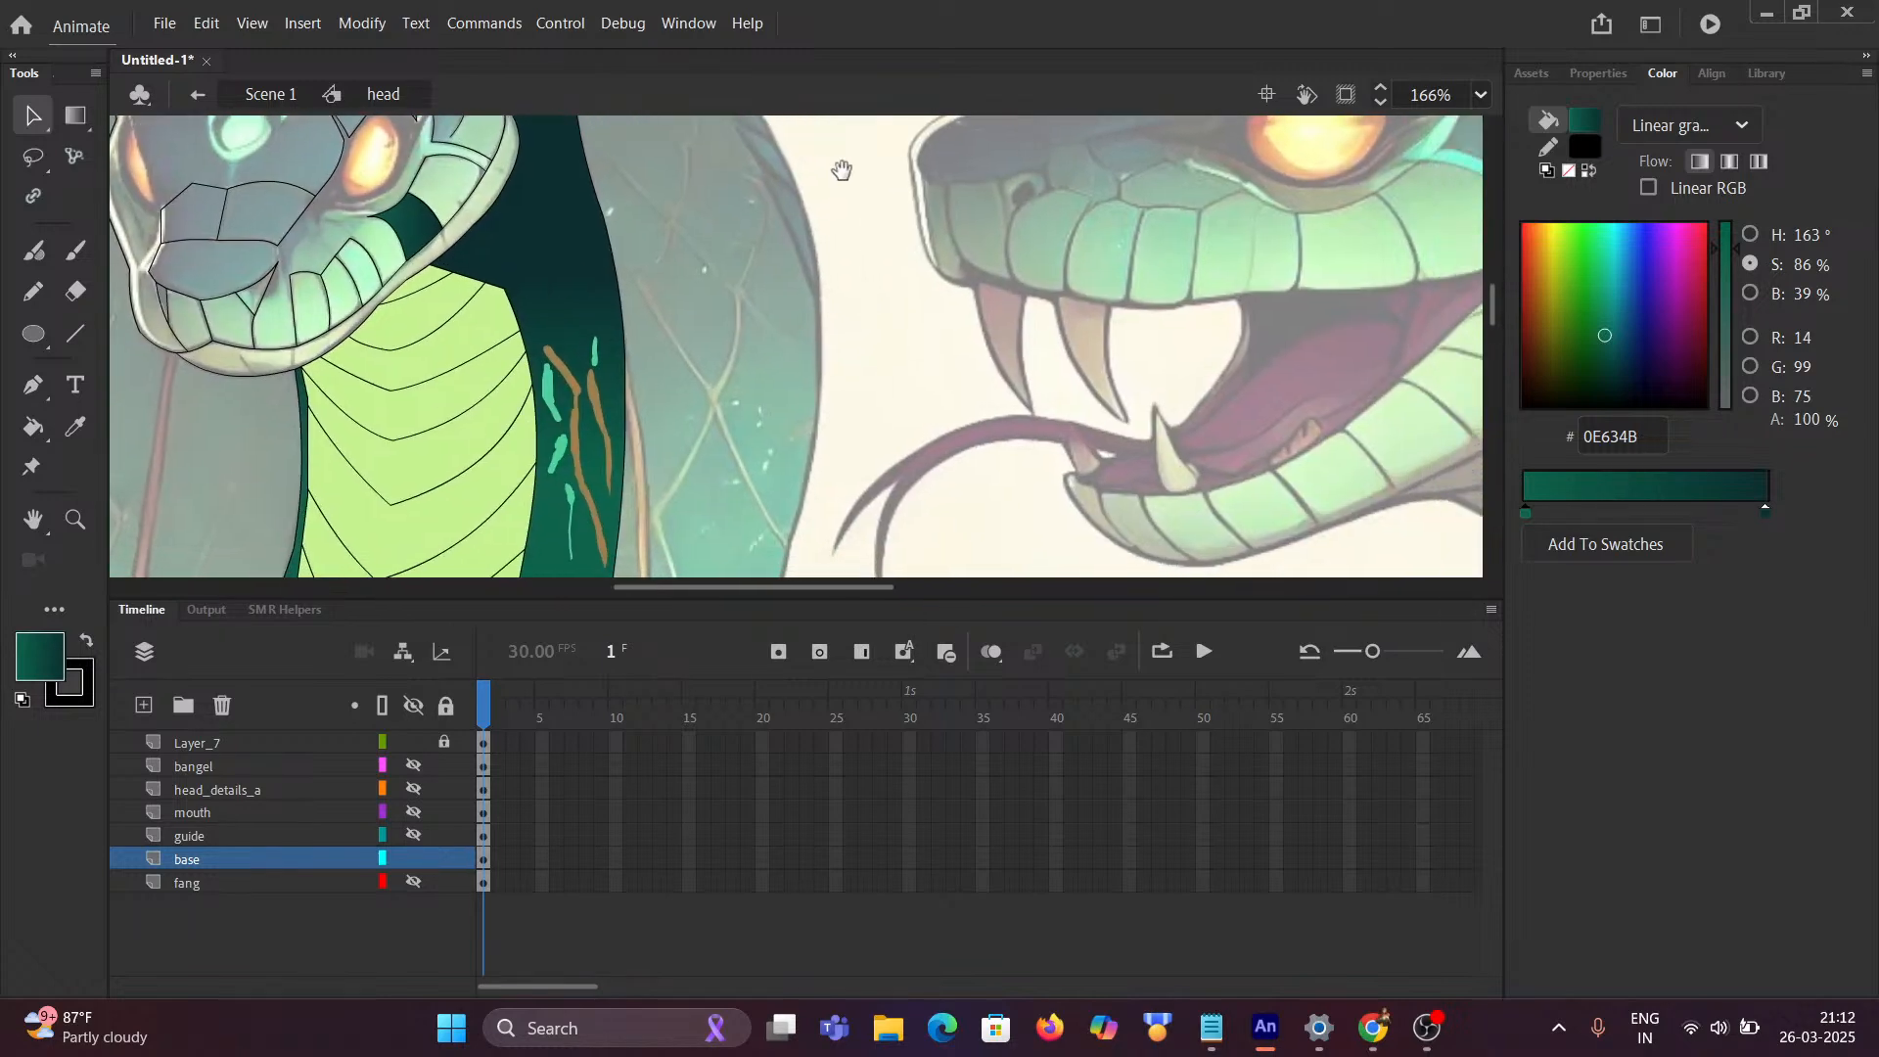
scroll(831, 235, right, 10)
scroll(1182, 194, up, 5)
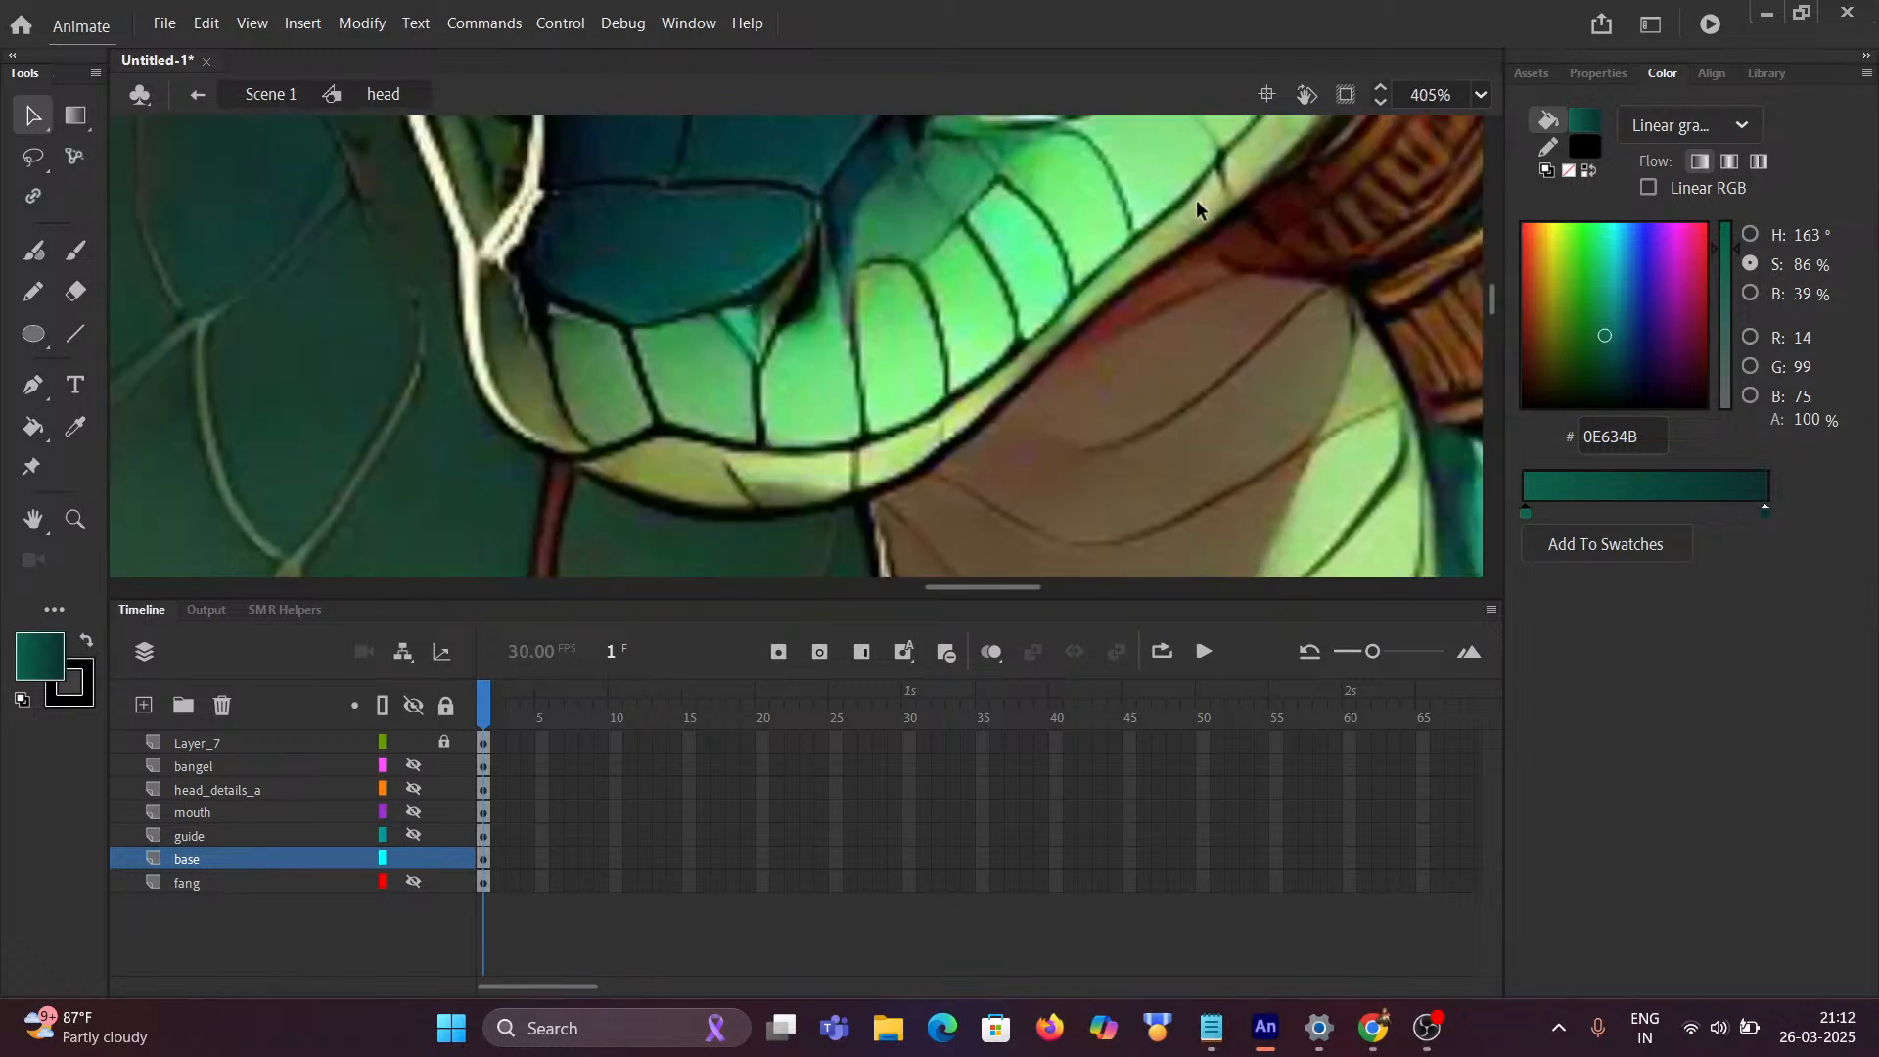
scroll(1196, 200, up, 5)
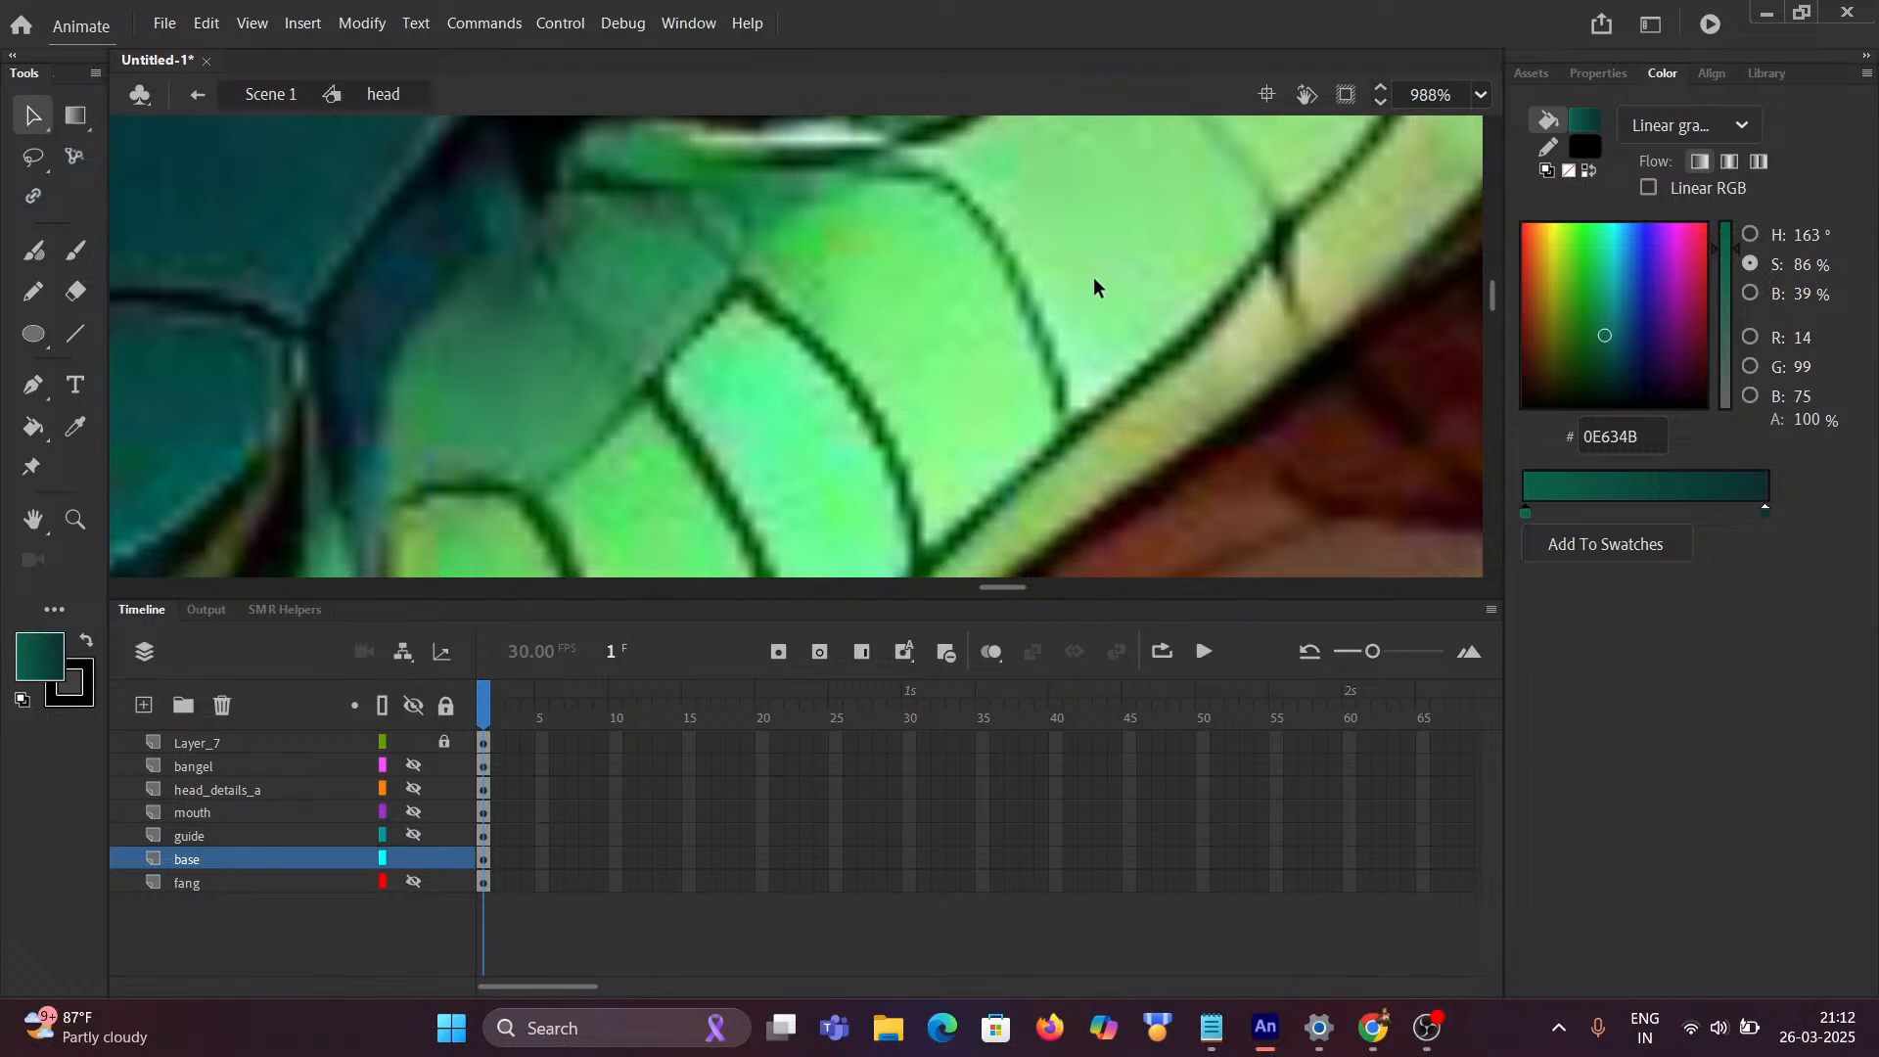
key(i)
click(1116, 282)
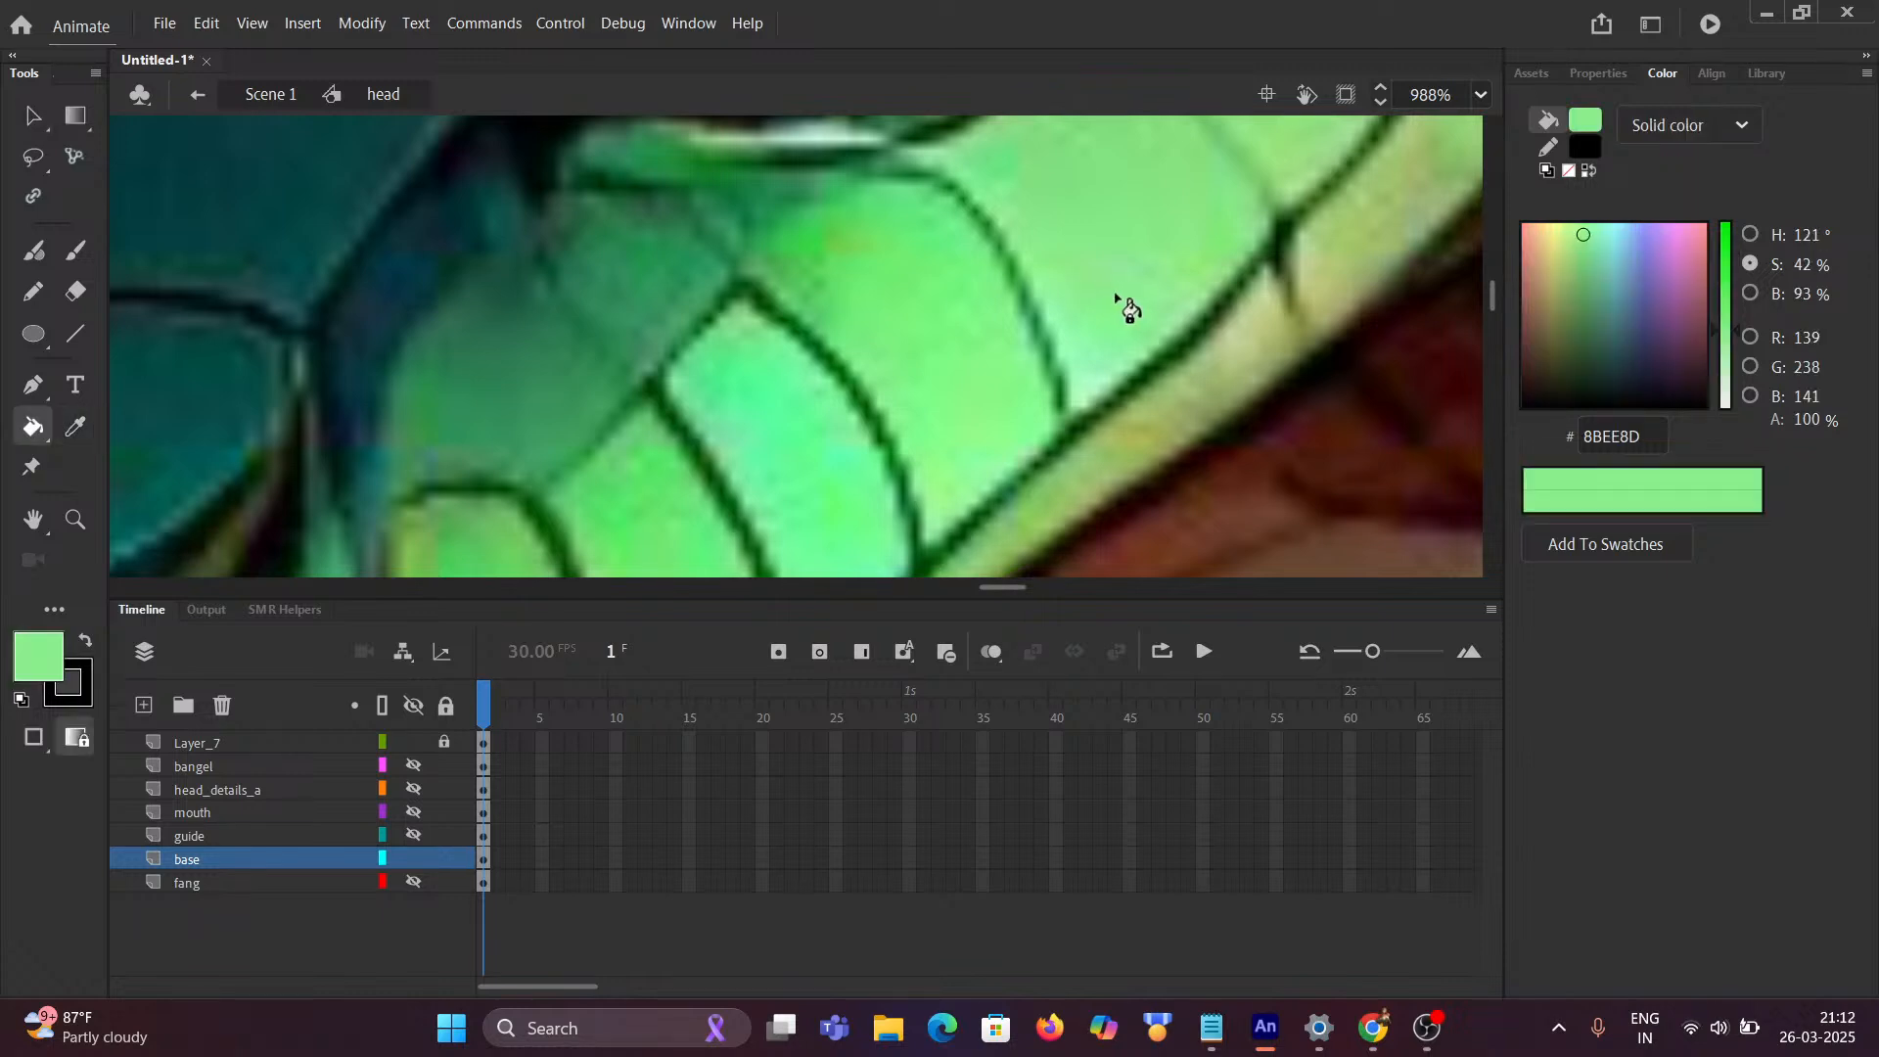
click(1625, 438)
key(ctrl+c)
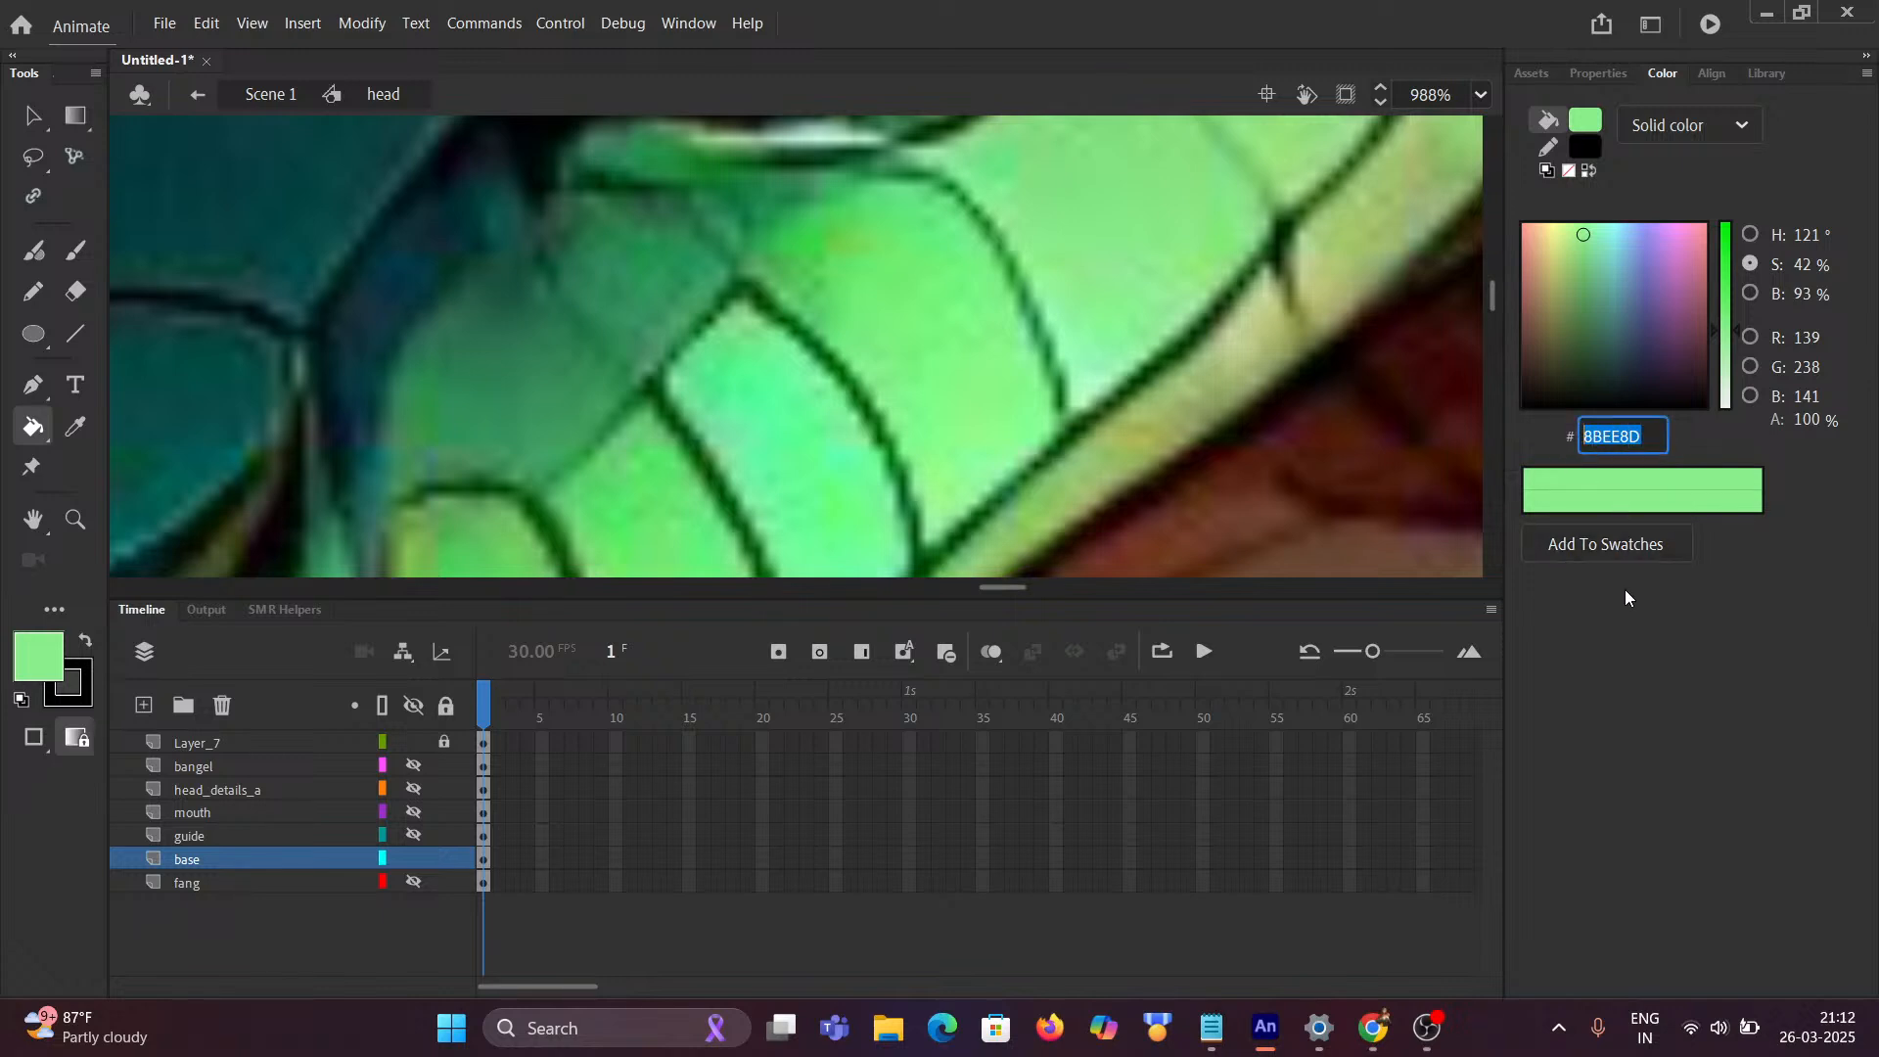
Step: Try to fill the traced lip scale below the eye with solid light green 8BEE8D
click(1681, 608)
scroll(1157, 357, down, 5)
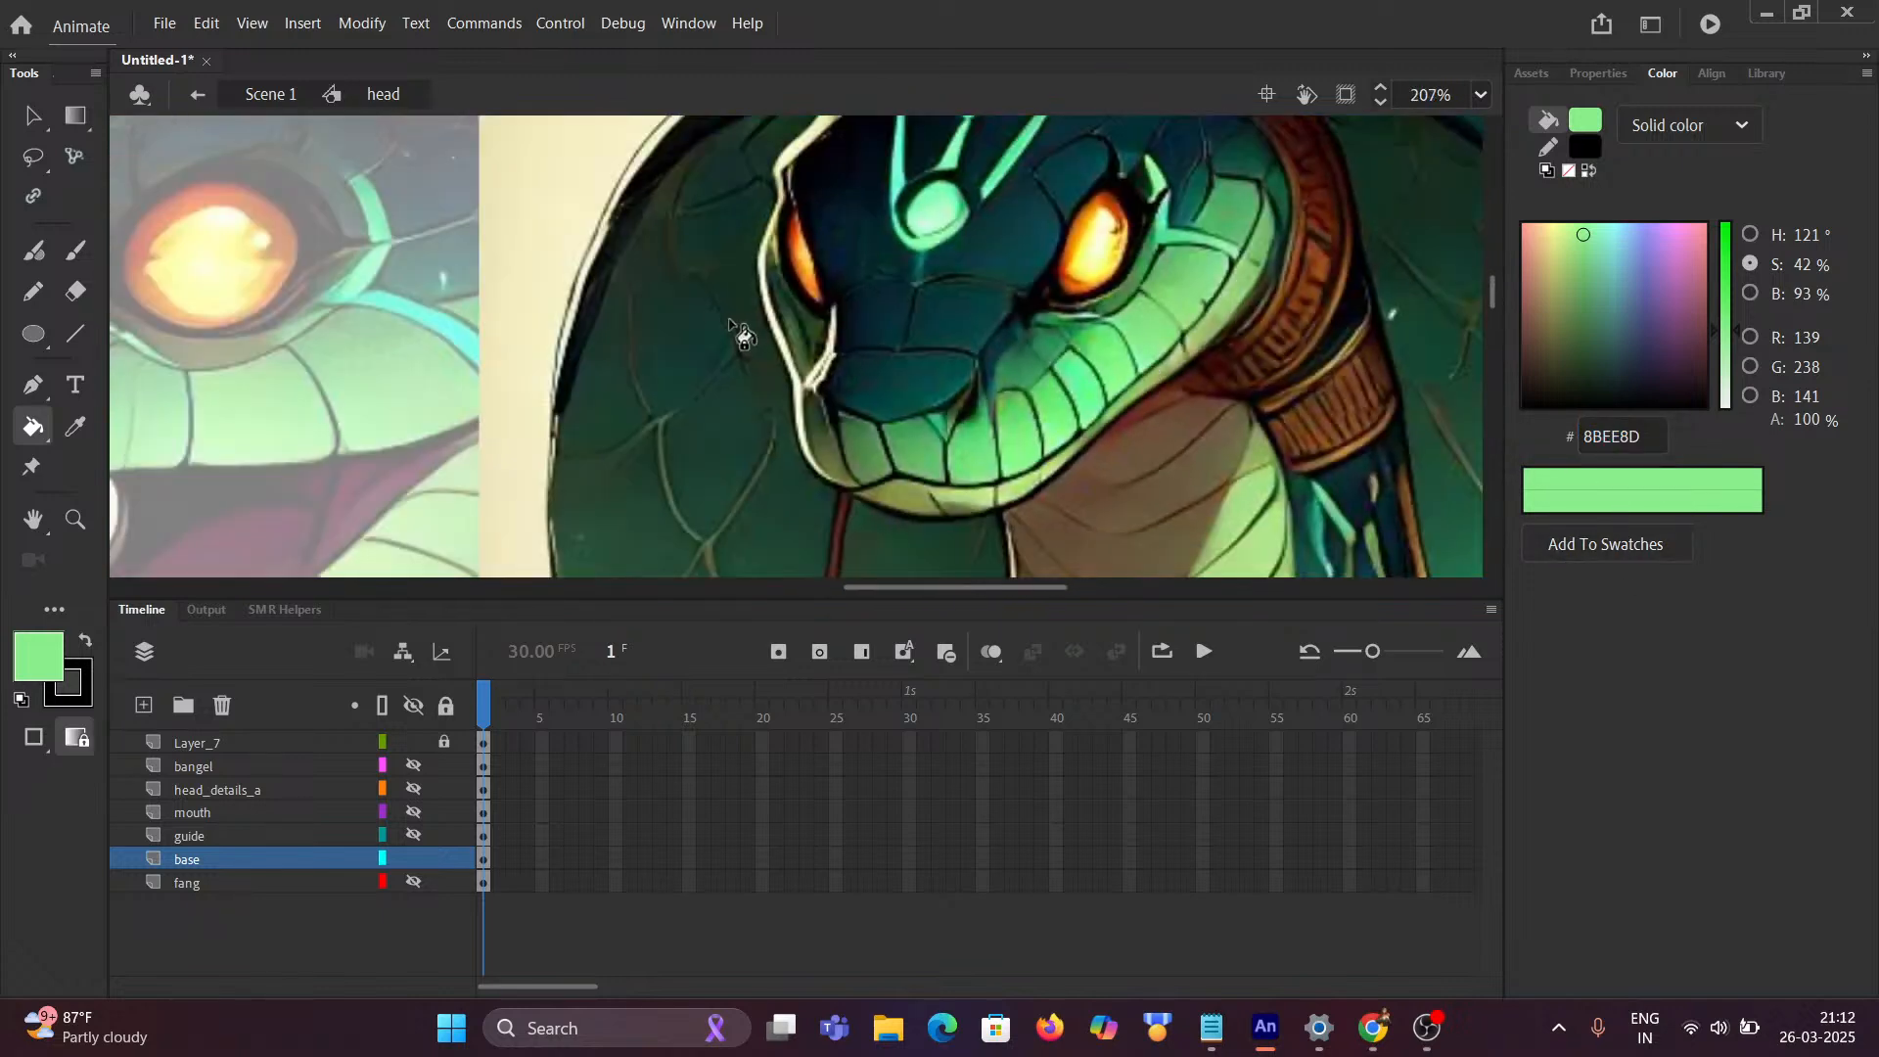
drag(690, 331, 1469, 373)
mouse_move(719, 367)
mouse_down()
mouse_move(1371, 227)
mouse_move(1136, 276)
mouse_up()
scroll(578, 298, up, 3)
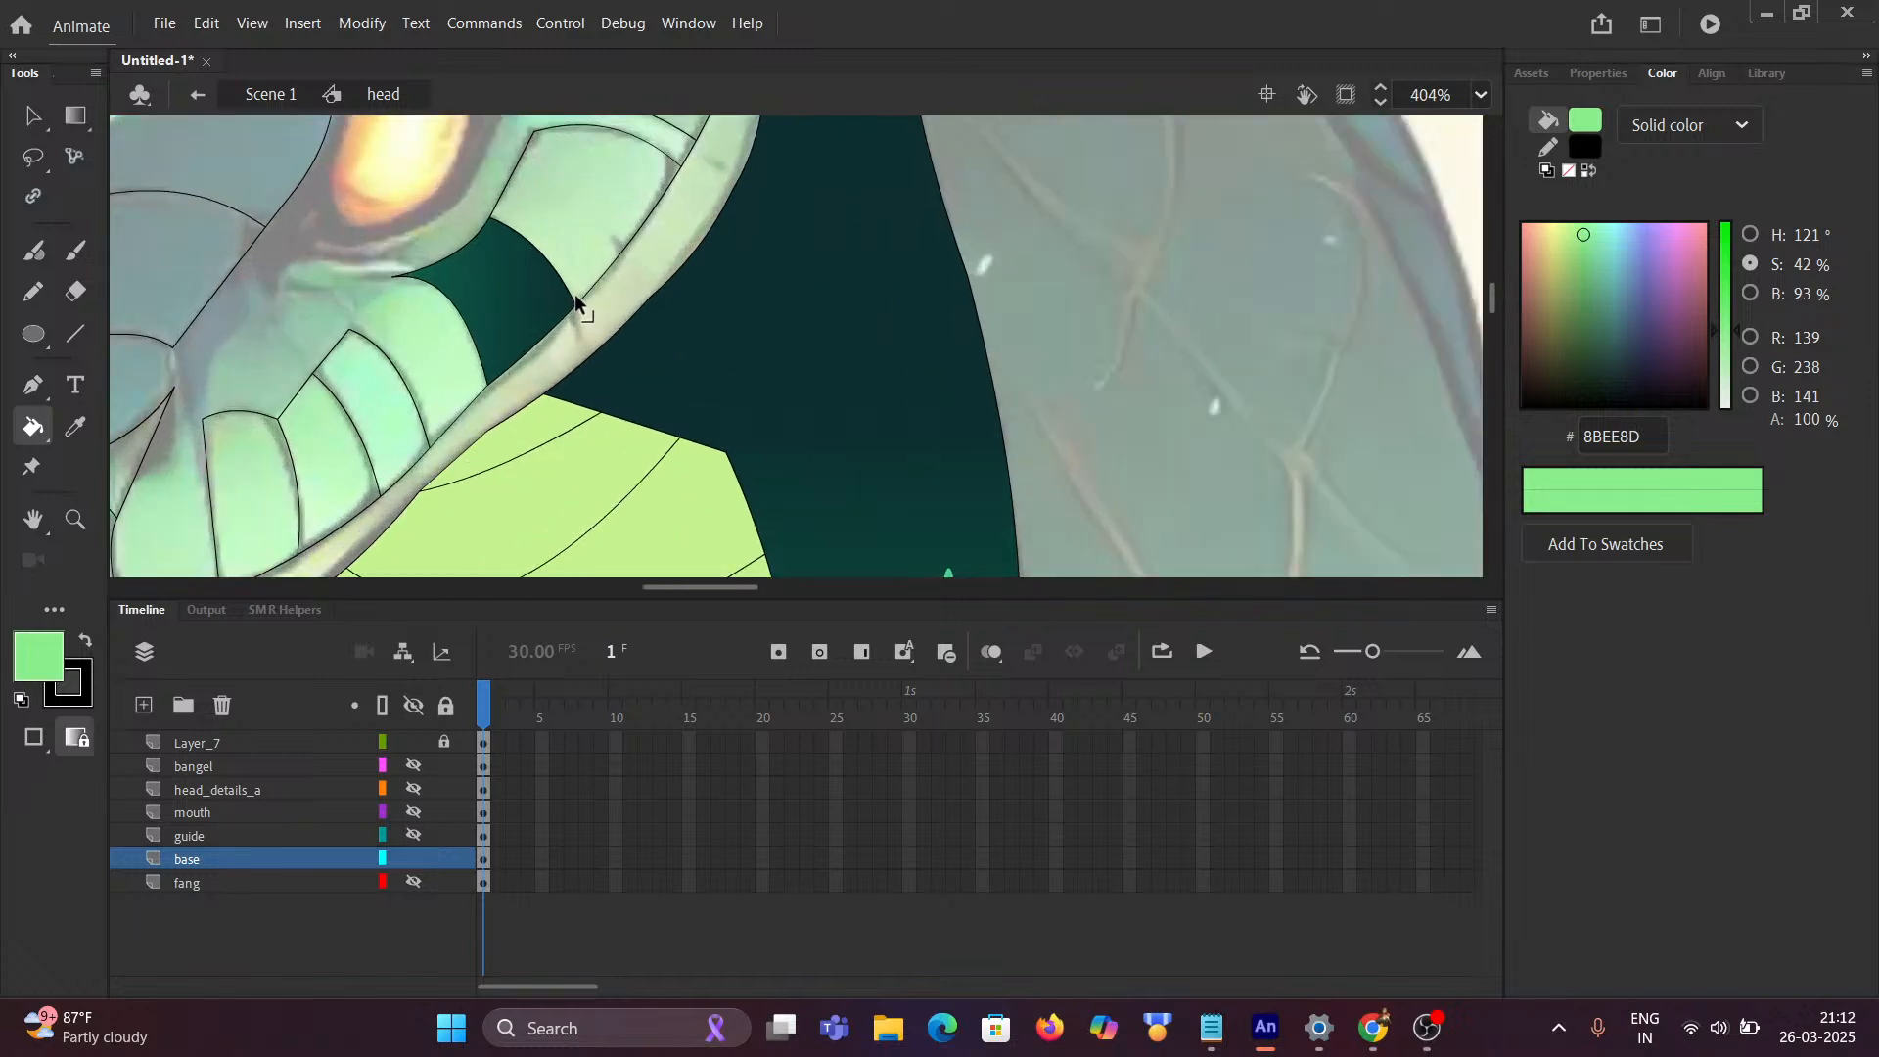
scroll(575, 296, up, 1)
click(495, 299)
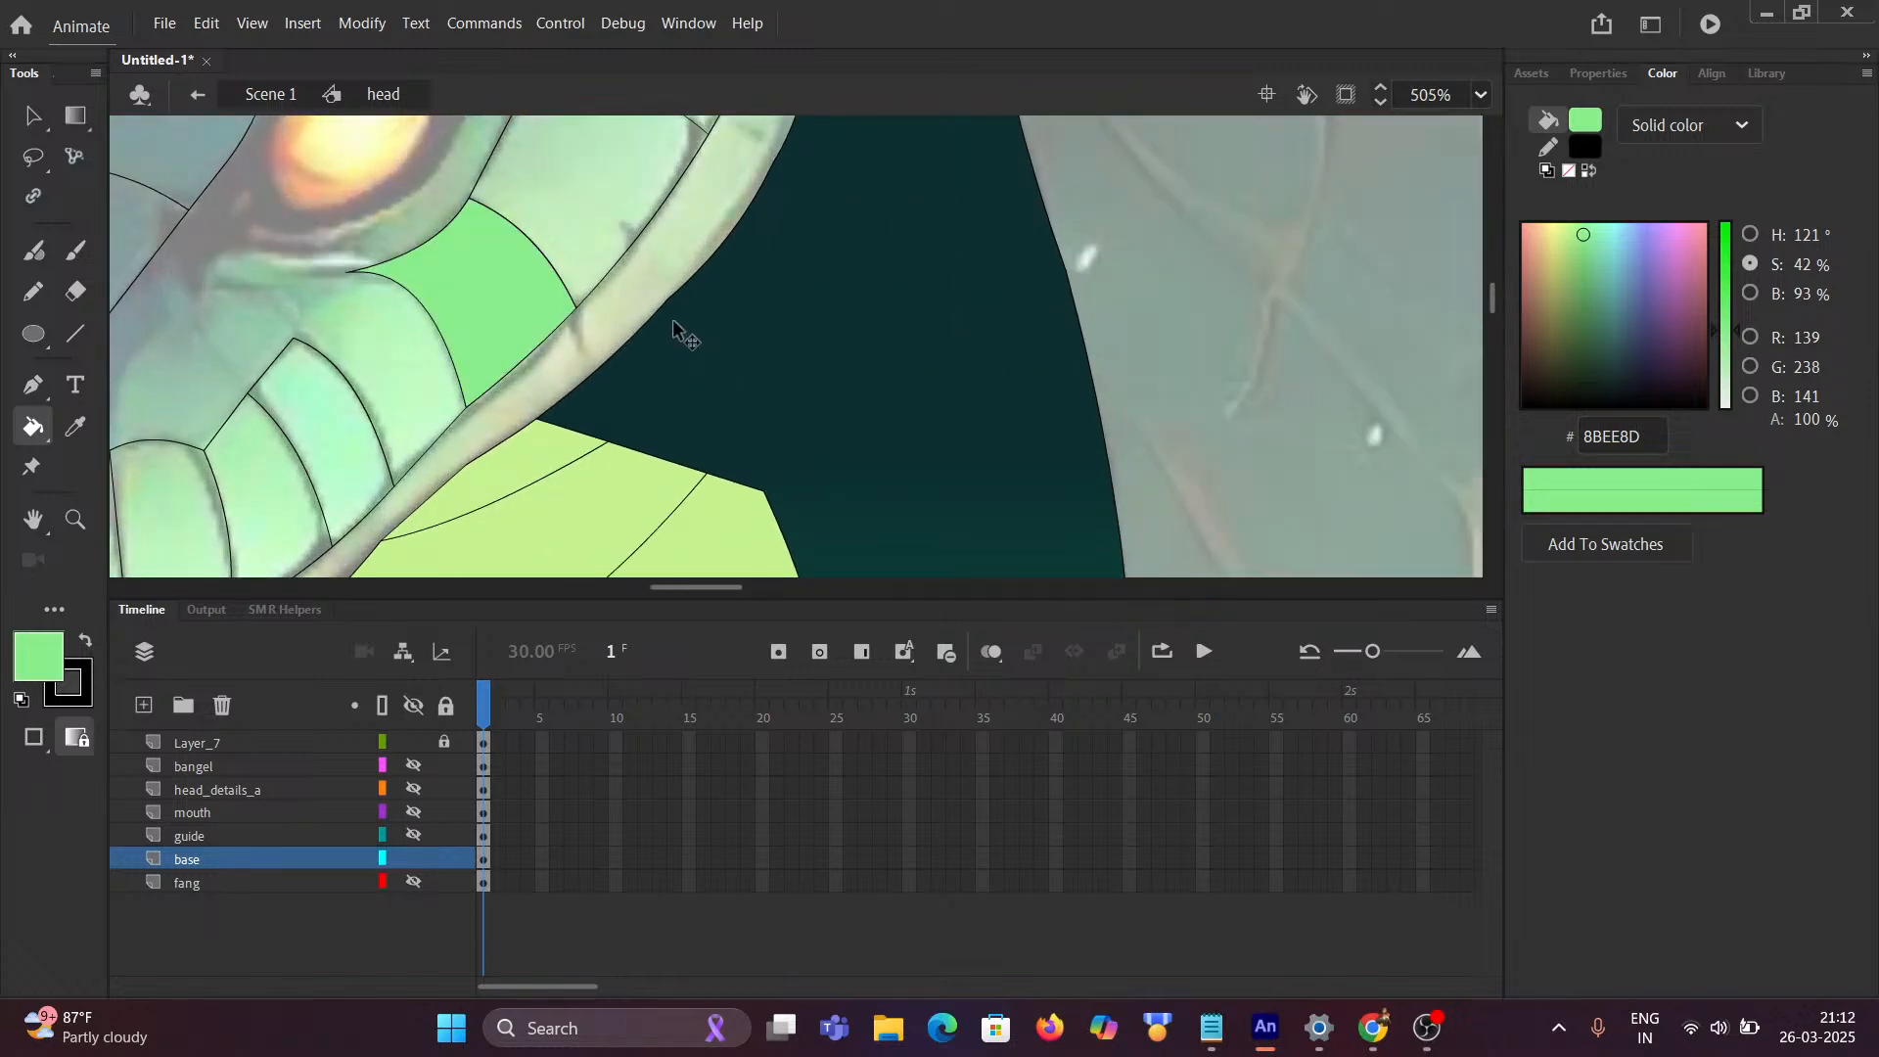
key(ctrl+z)
Step: Set the dark teal end stop of the linear gradient on the lip scale below the eye to 8BEE8D
click(32, 115)
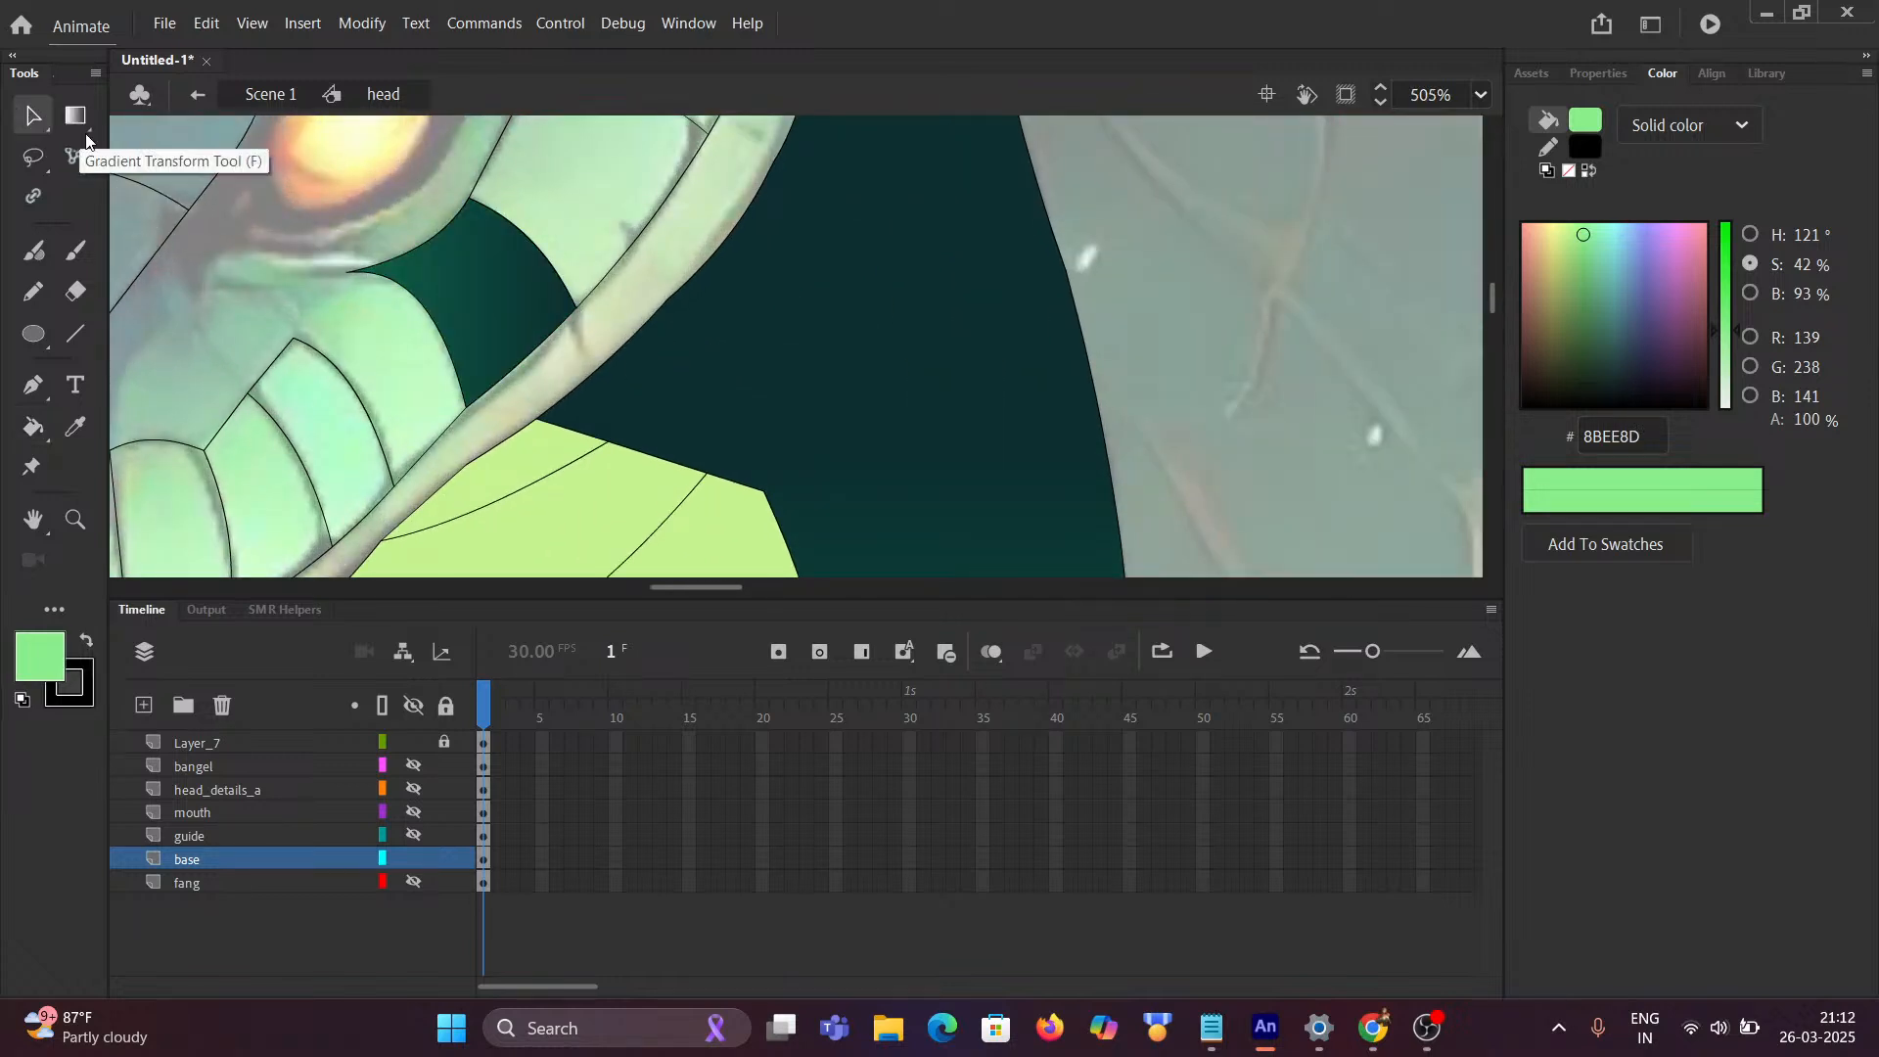
click(518, 312)
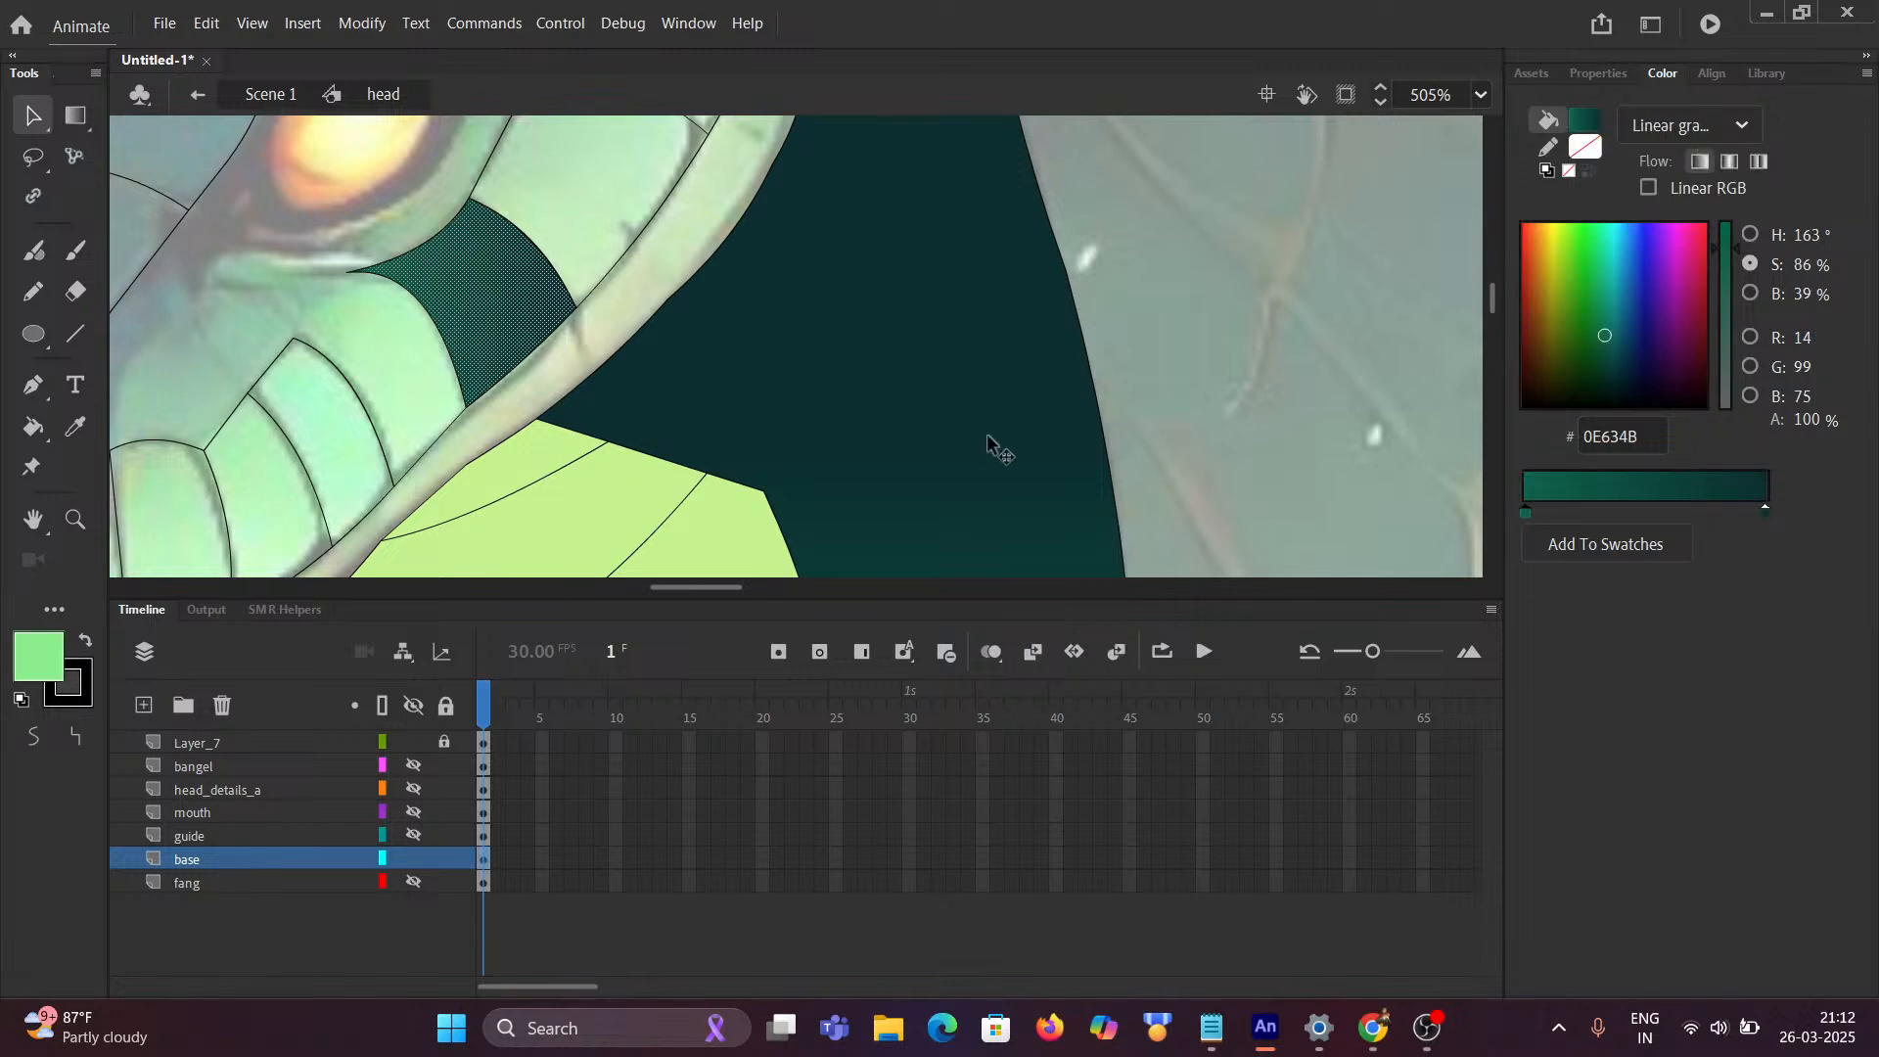
click(1768, 509)
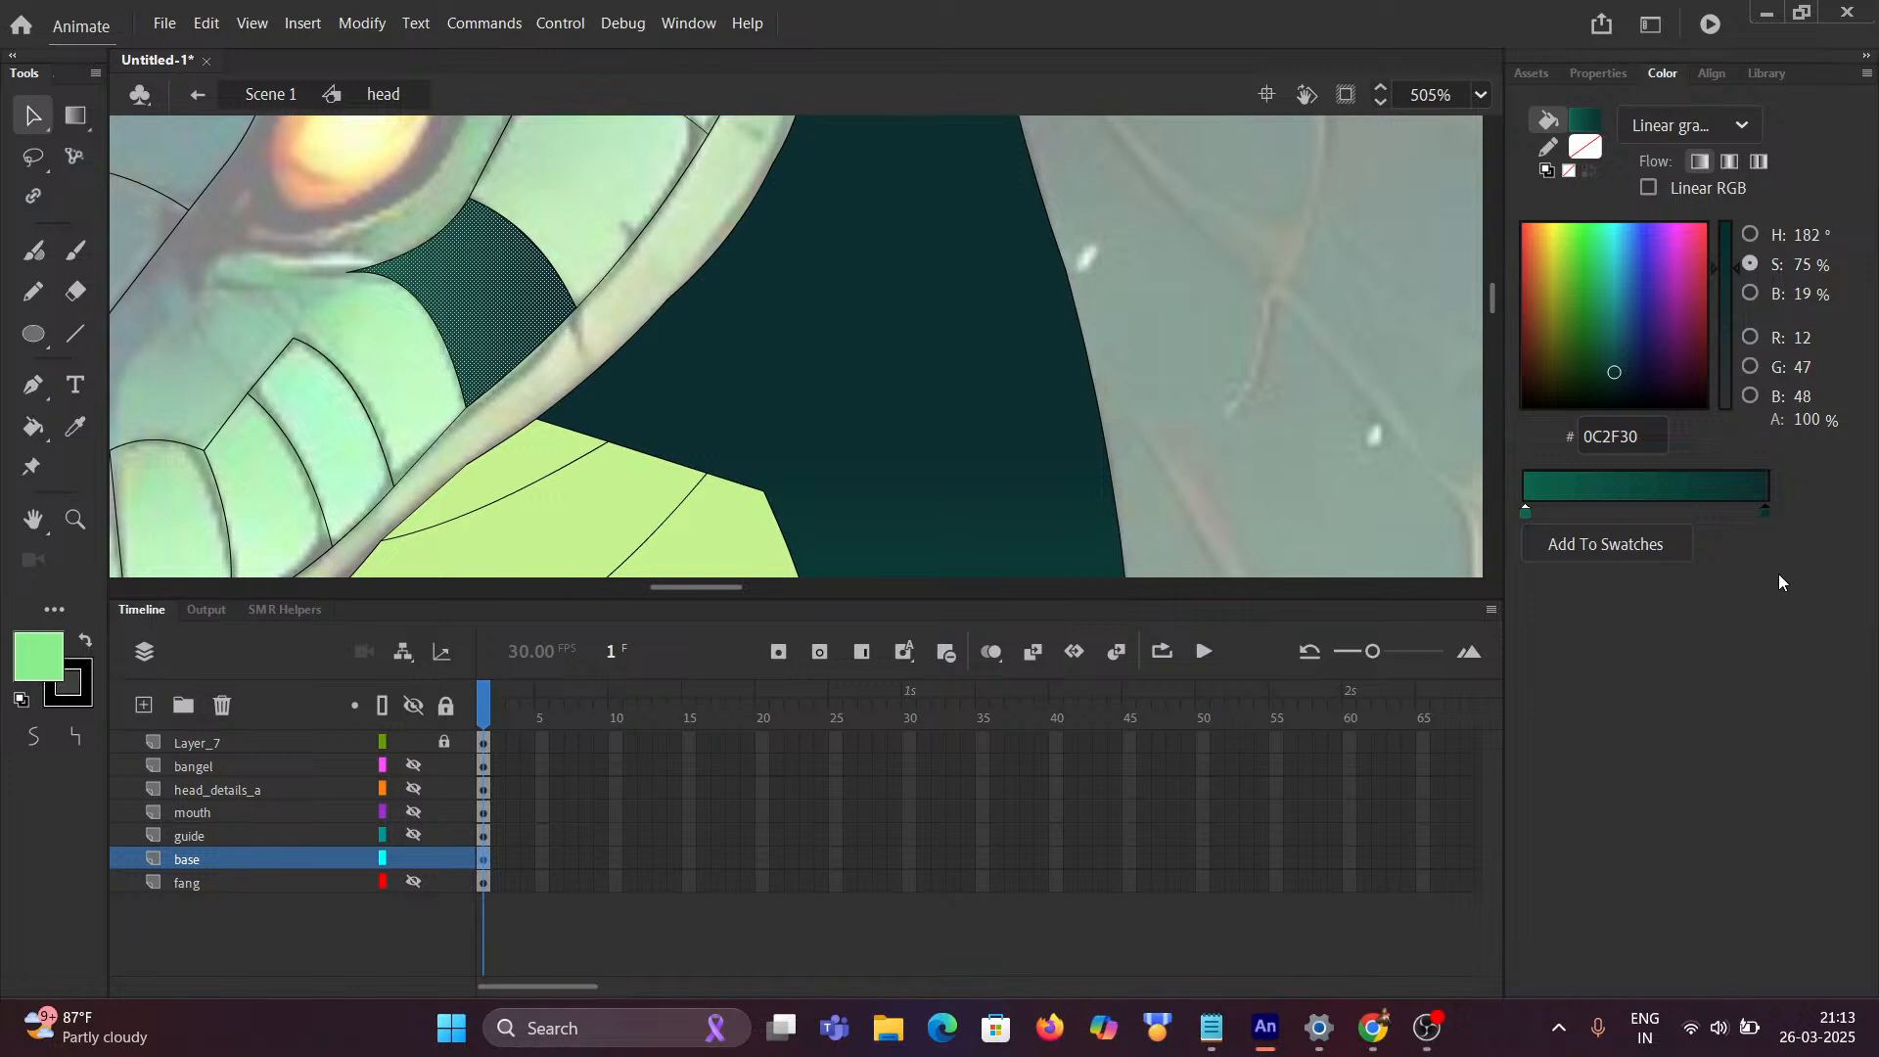
click(1652, 449)
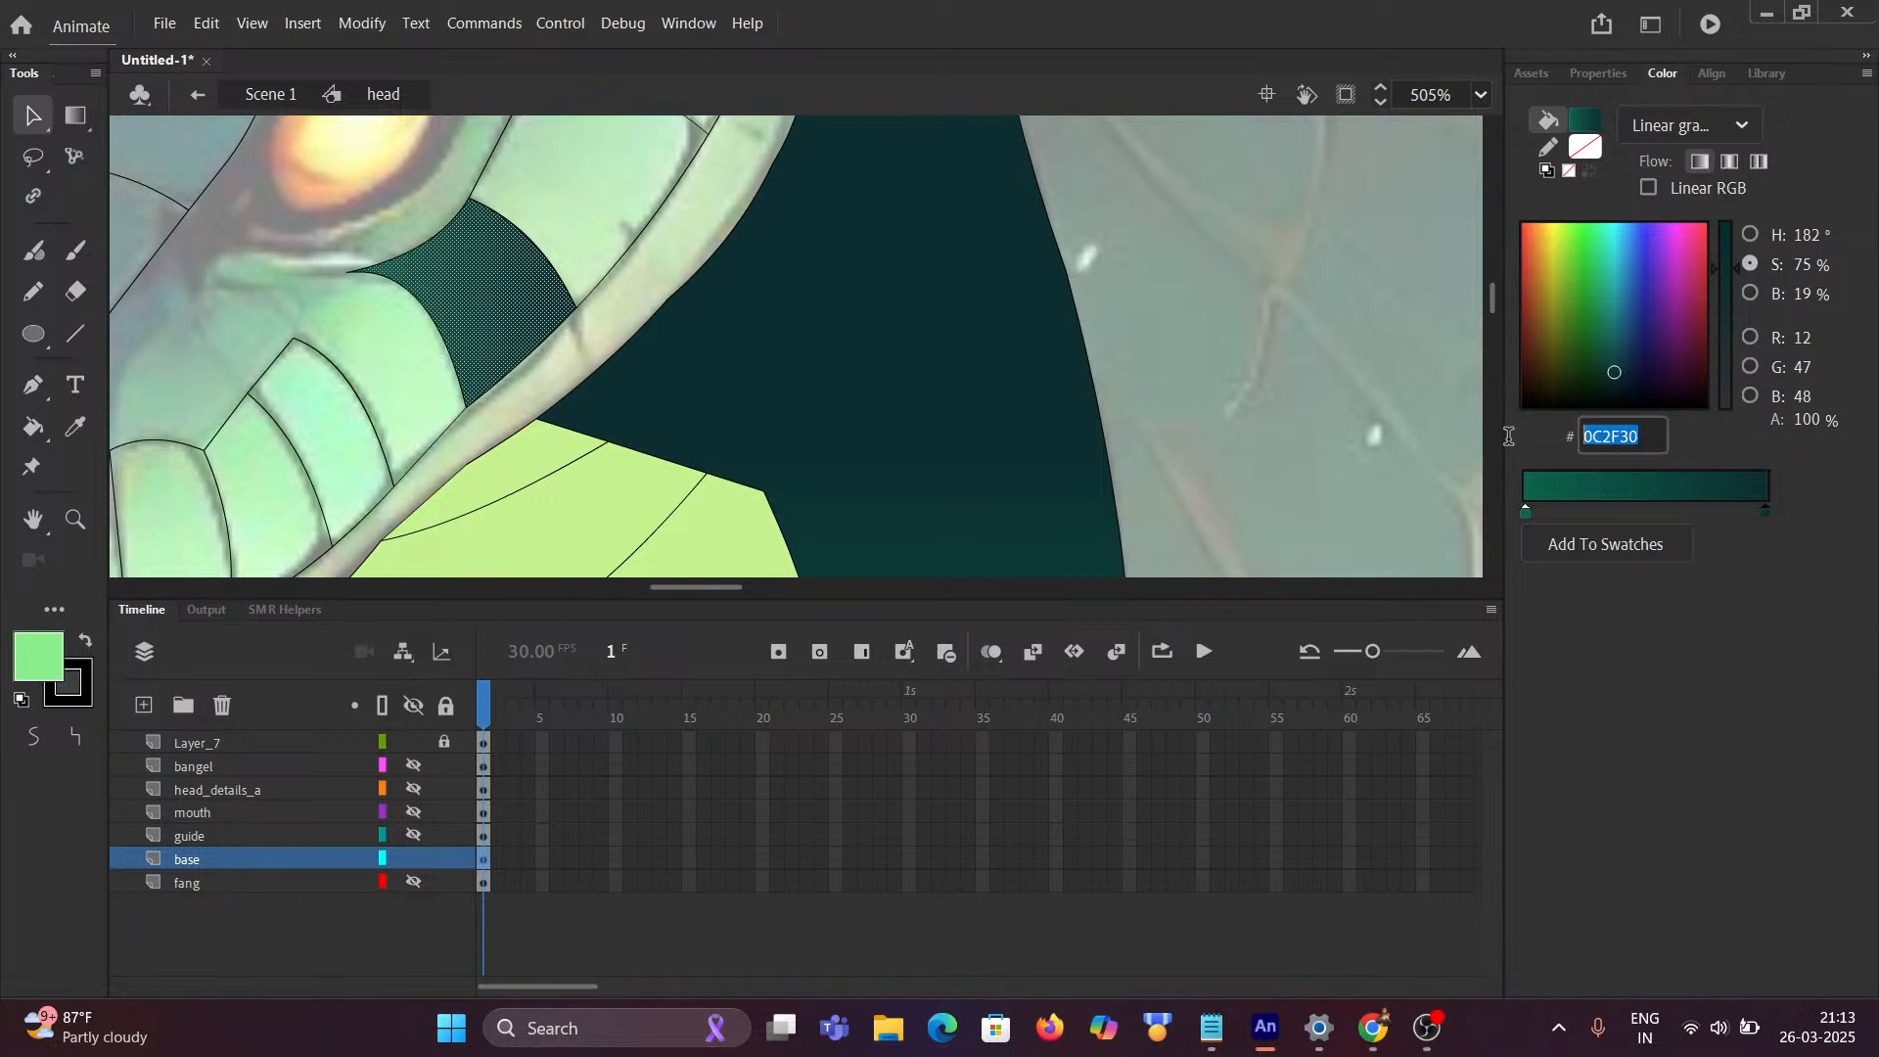
key(ctrl+v)
click(1685, 629)
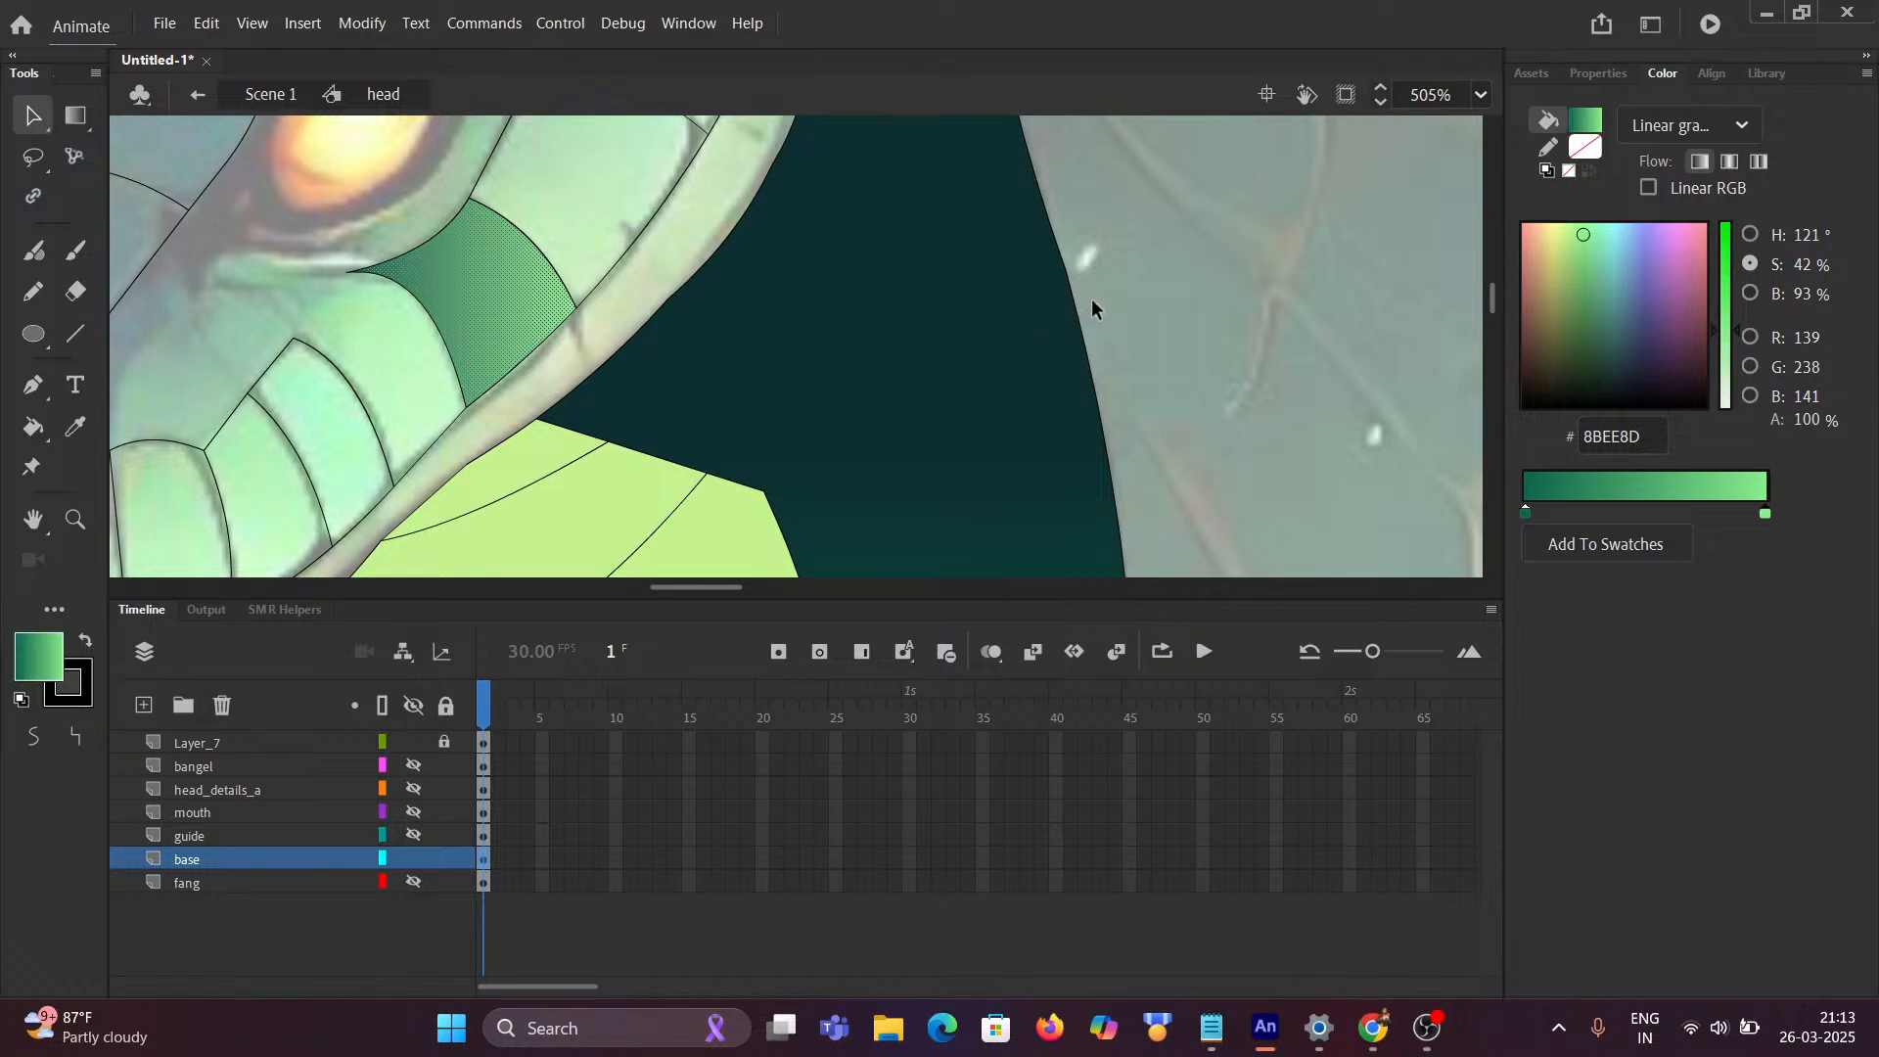
Step: Rotate the scale's gradient diagonally, following the full-colour reference, so it runs from dark green near the eye to light green at the lip edge
scroll(1090, 298, down, 6)
scroll(1096, 303, up, 4)
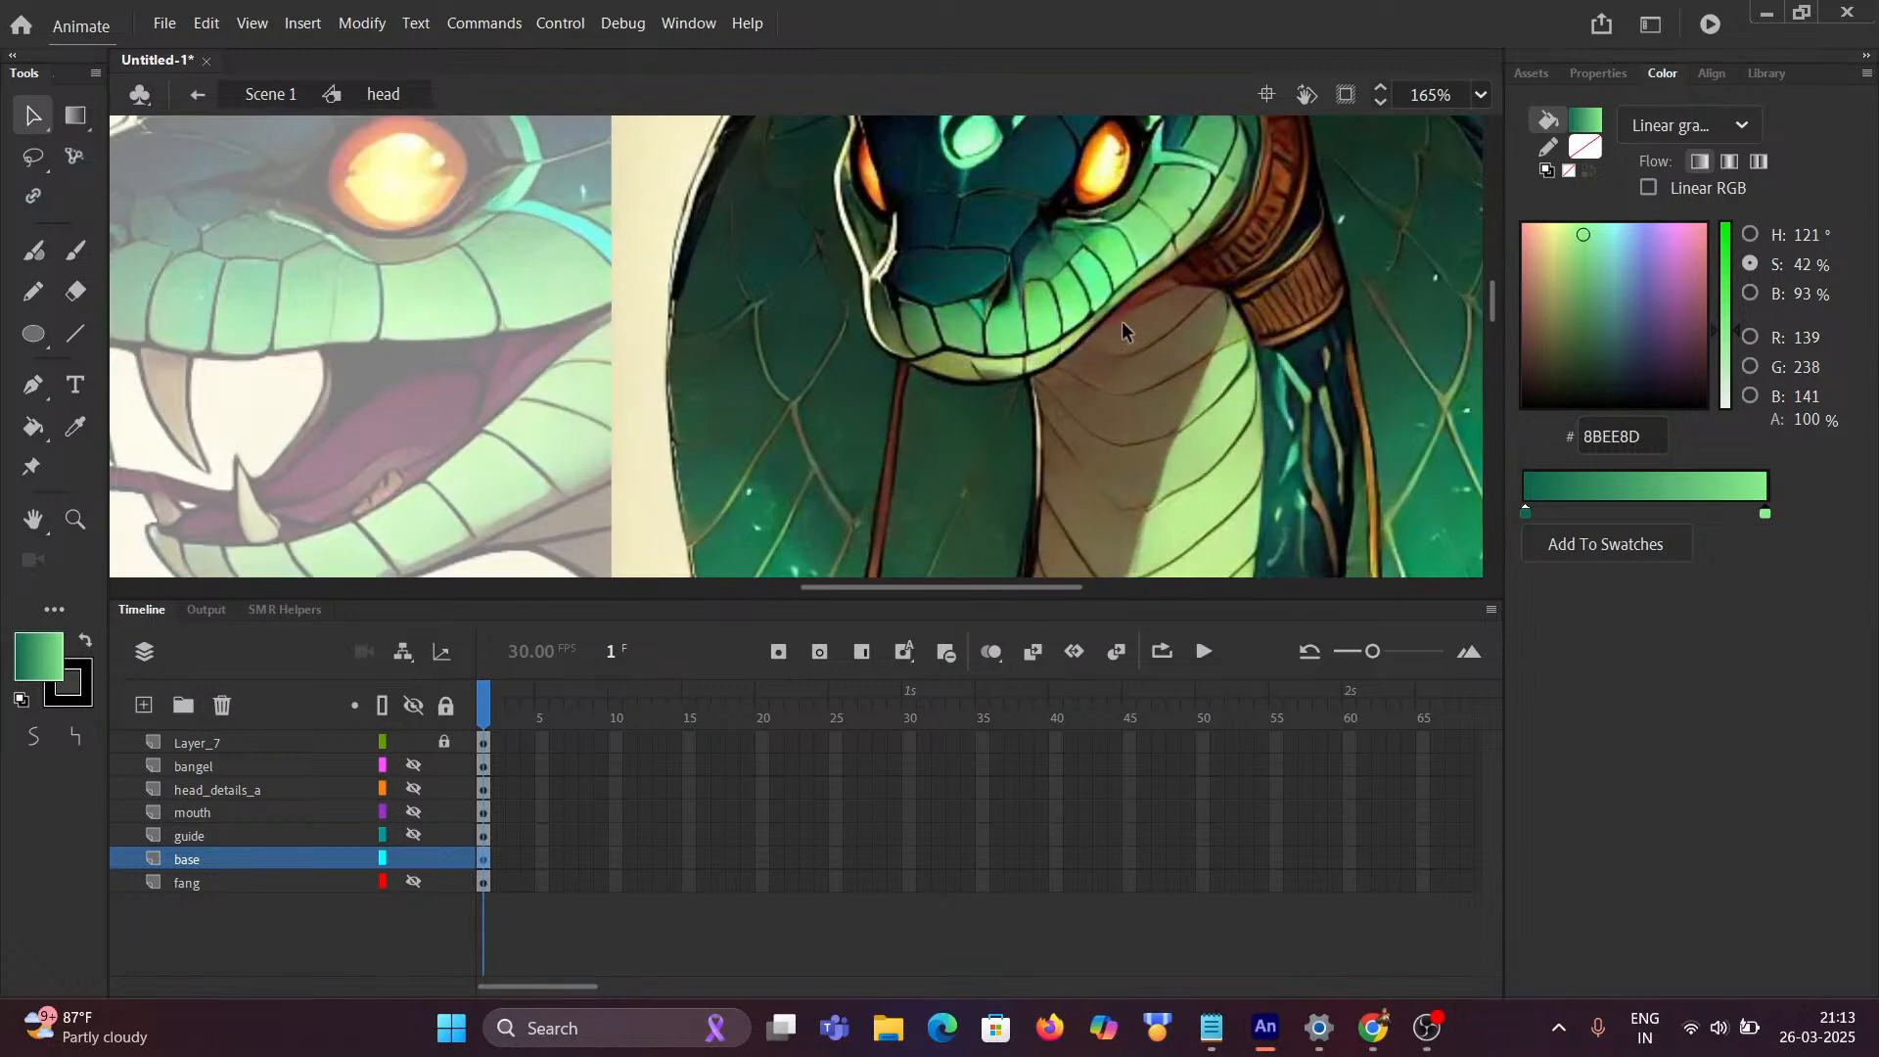
scroll(1140, 269, up, 2)
scroll(1137, 237, down, 4)
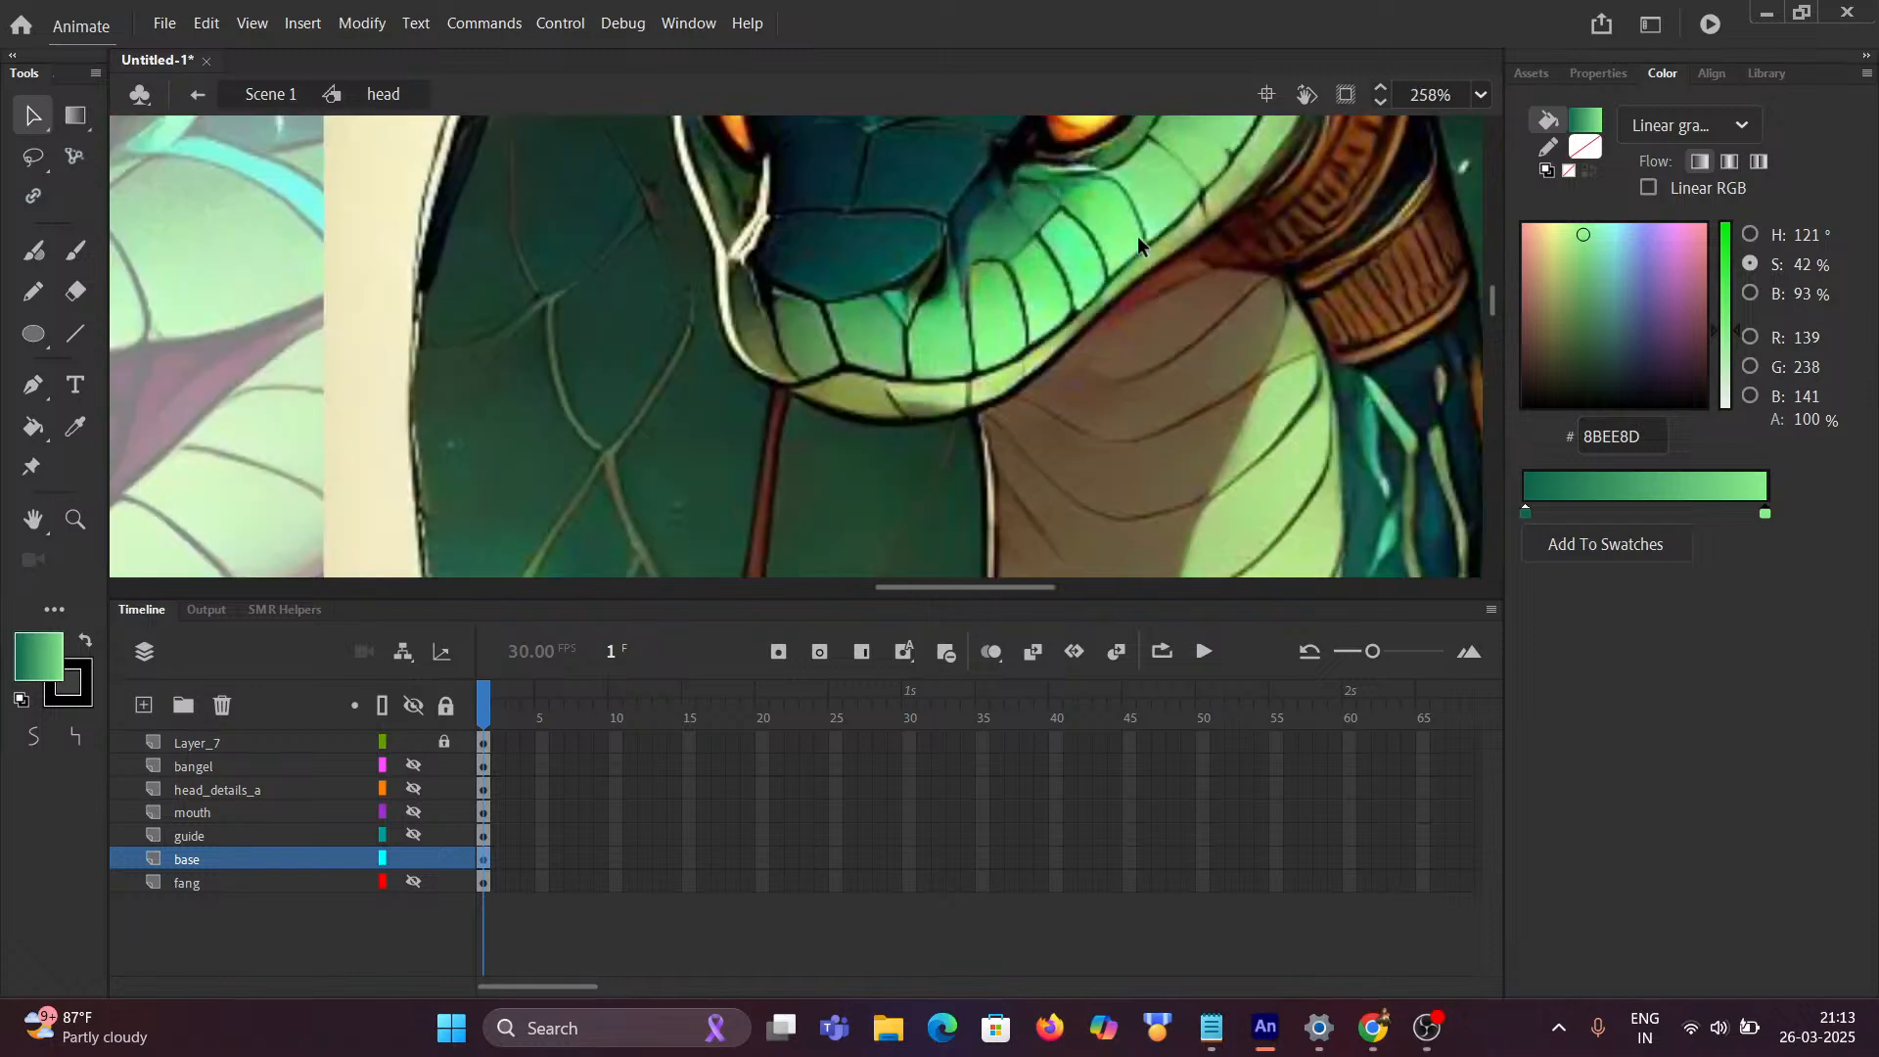
drag(464, 297, 1298, 335)
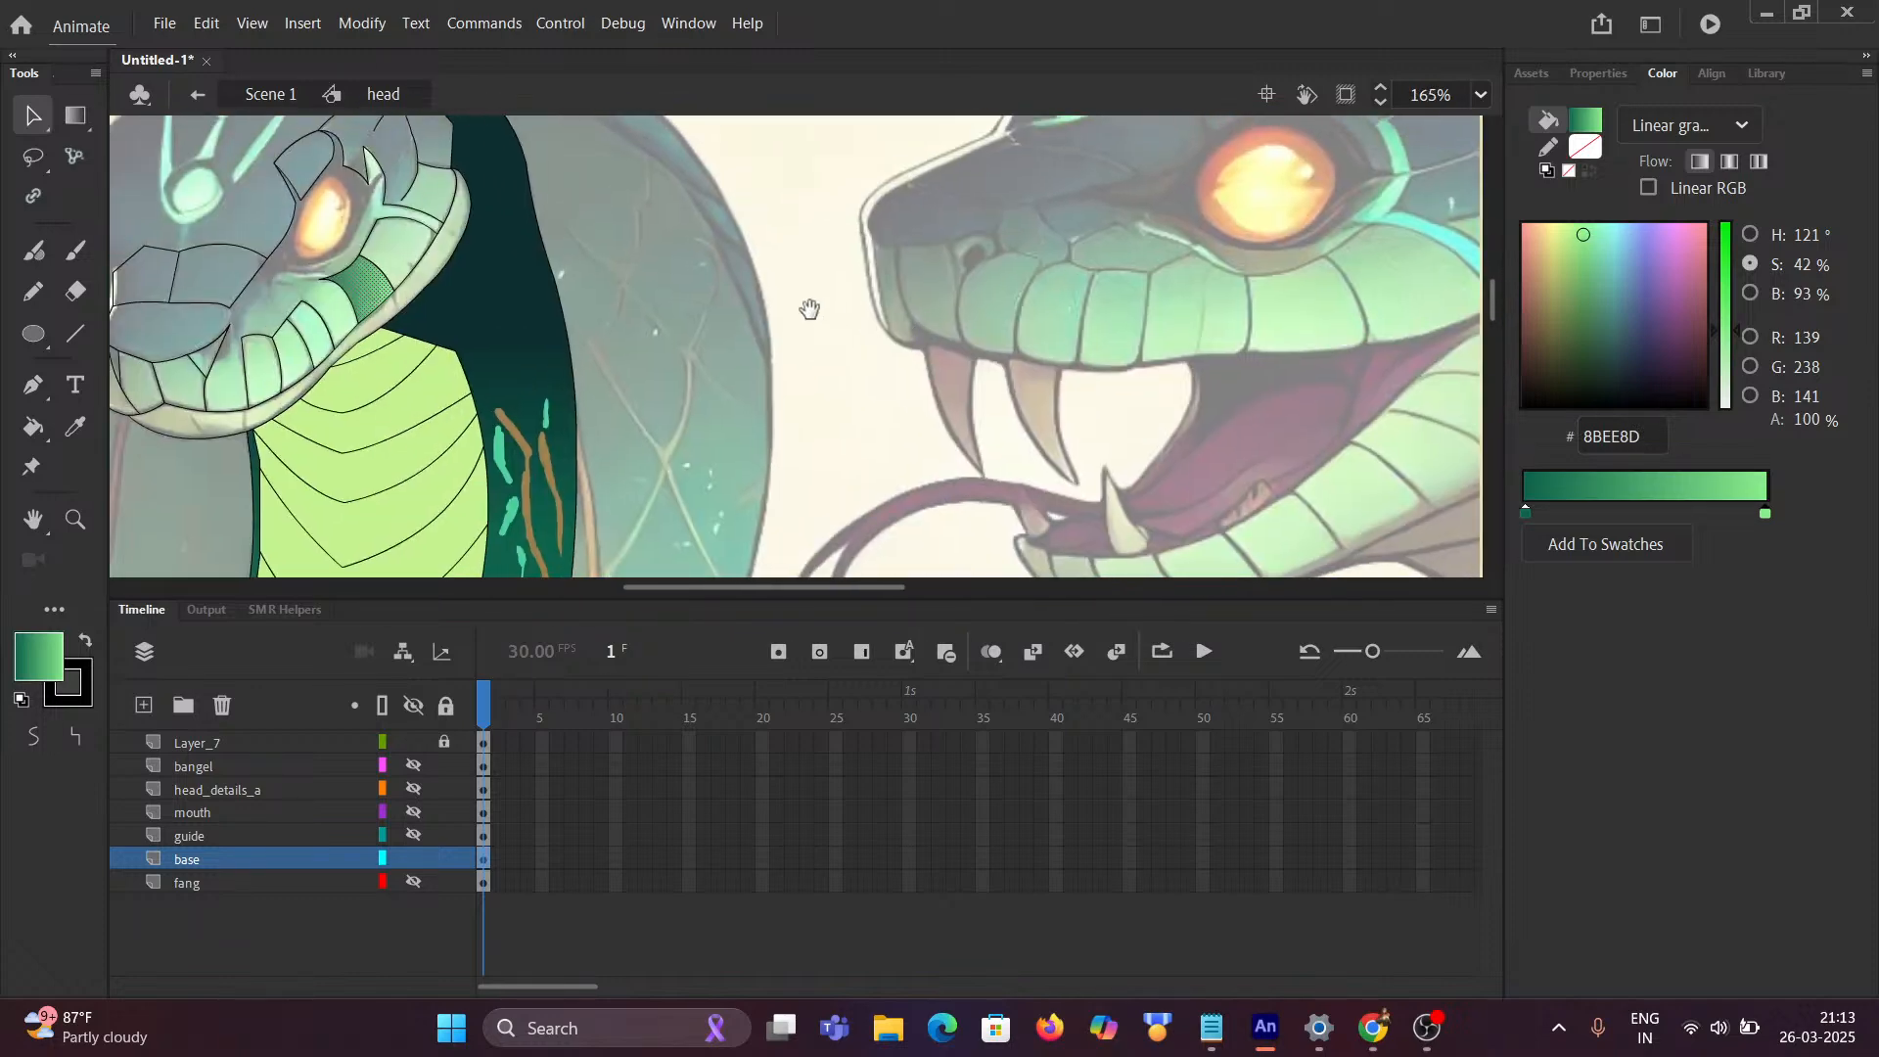
drag(382, 269, 793, 327)
scroll(783, 331, up, 4)
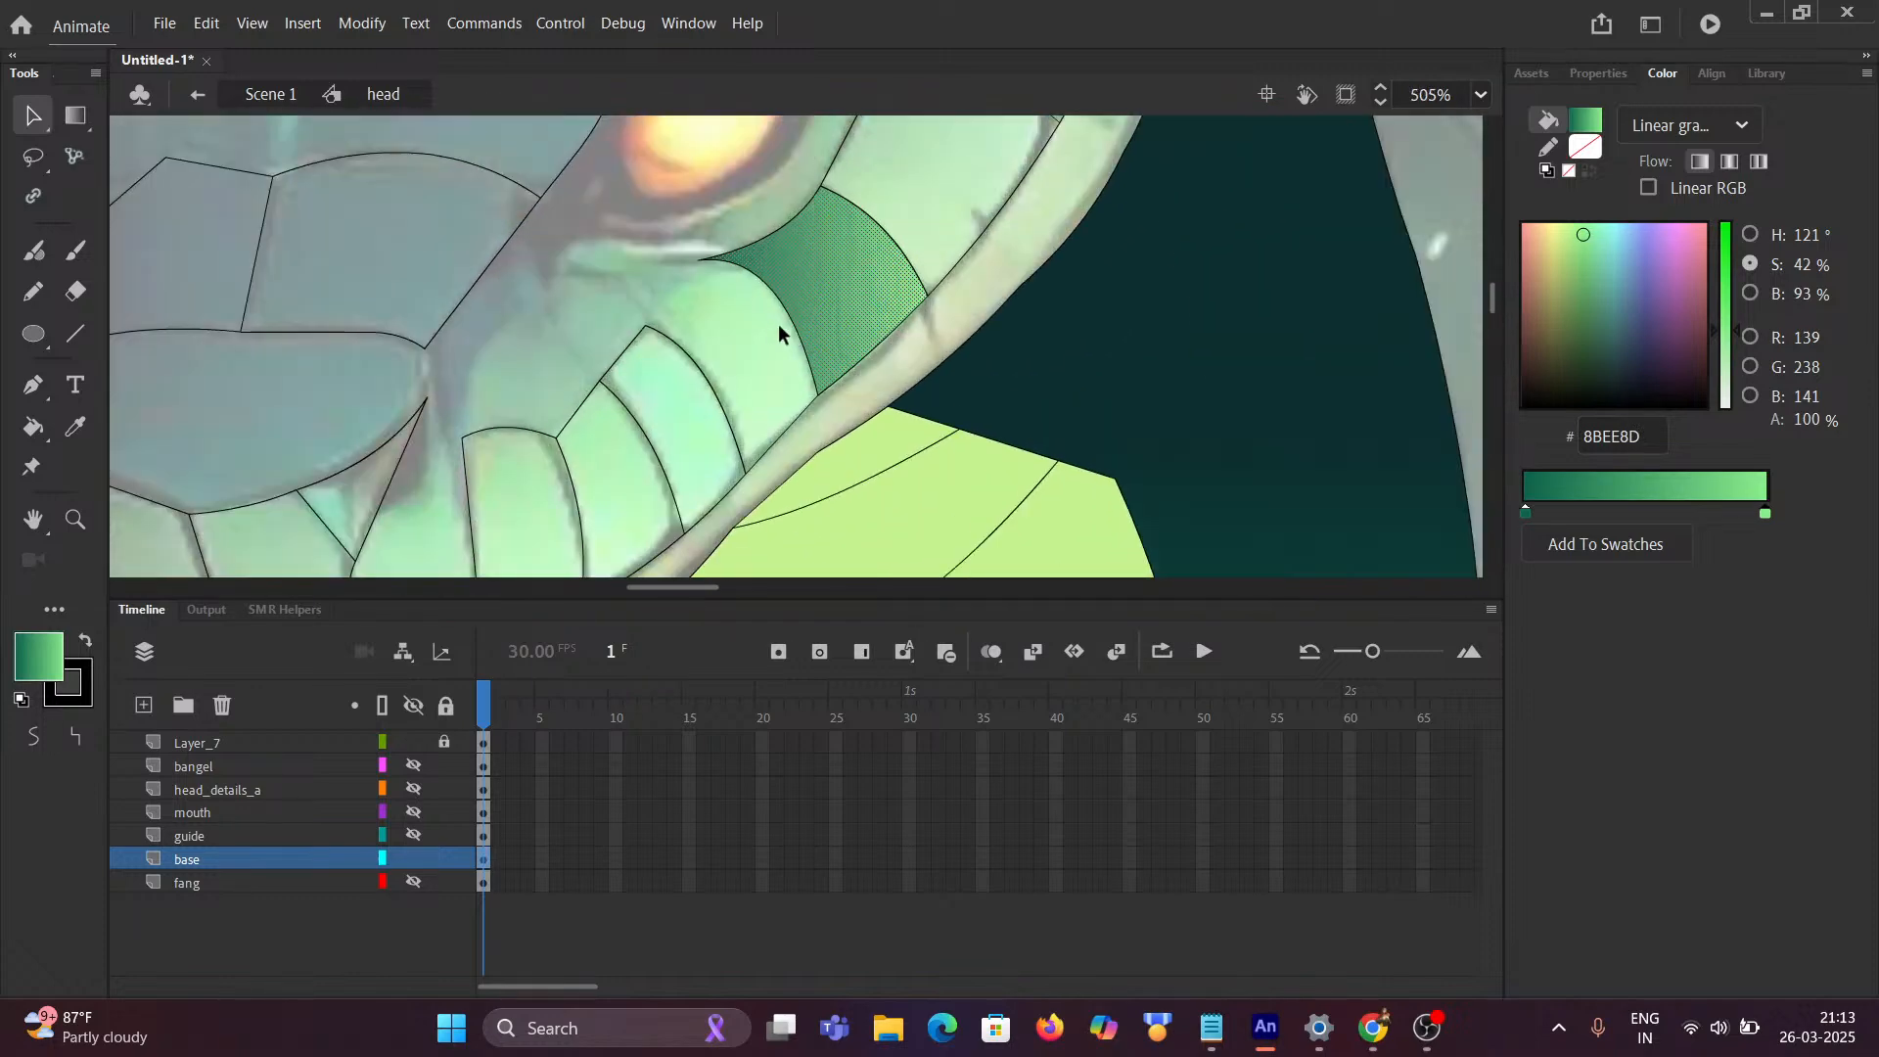
click(69, 119)
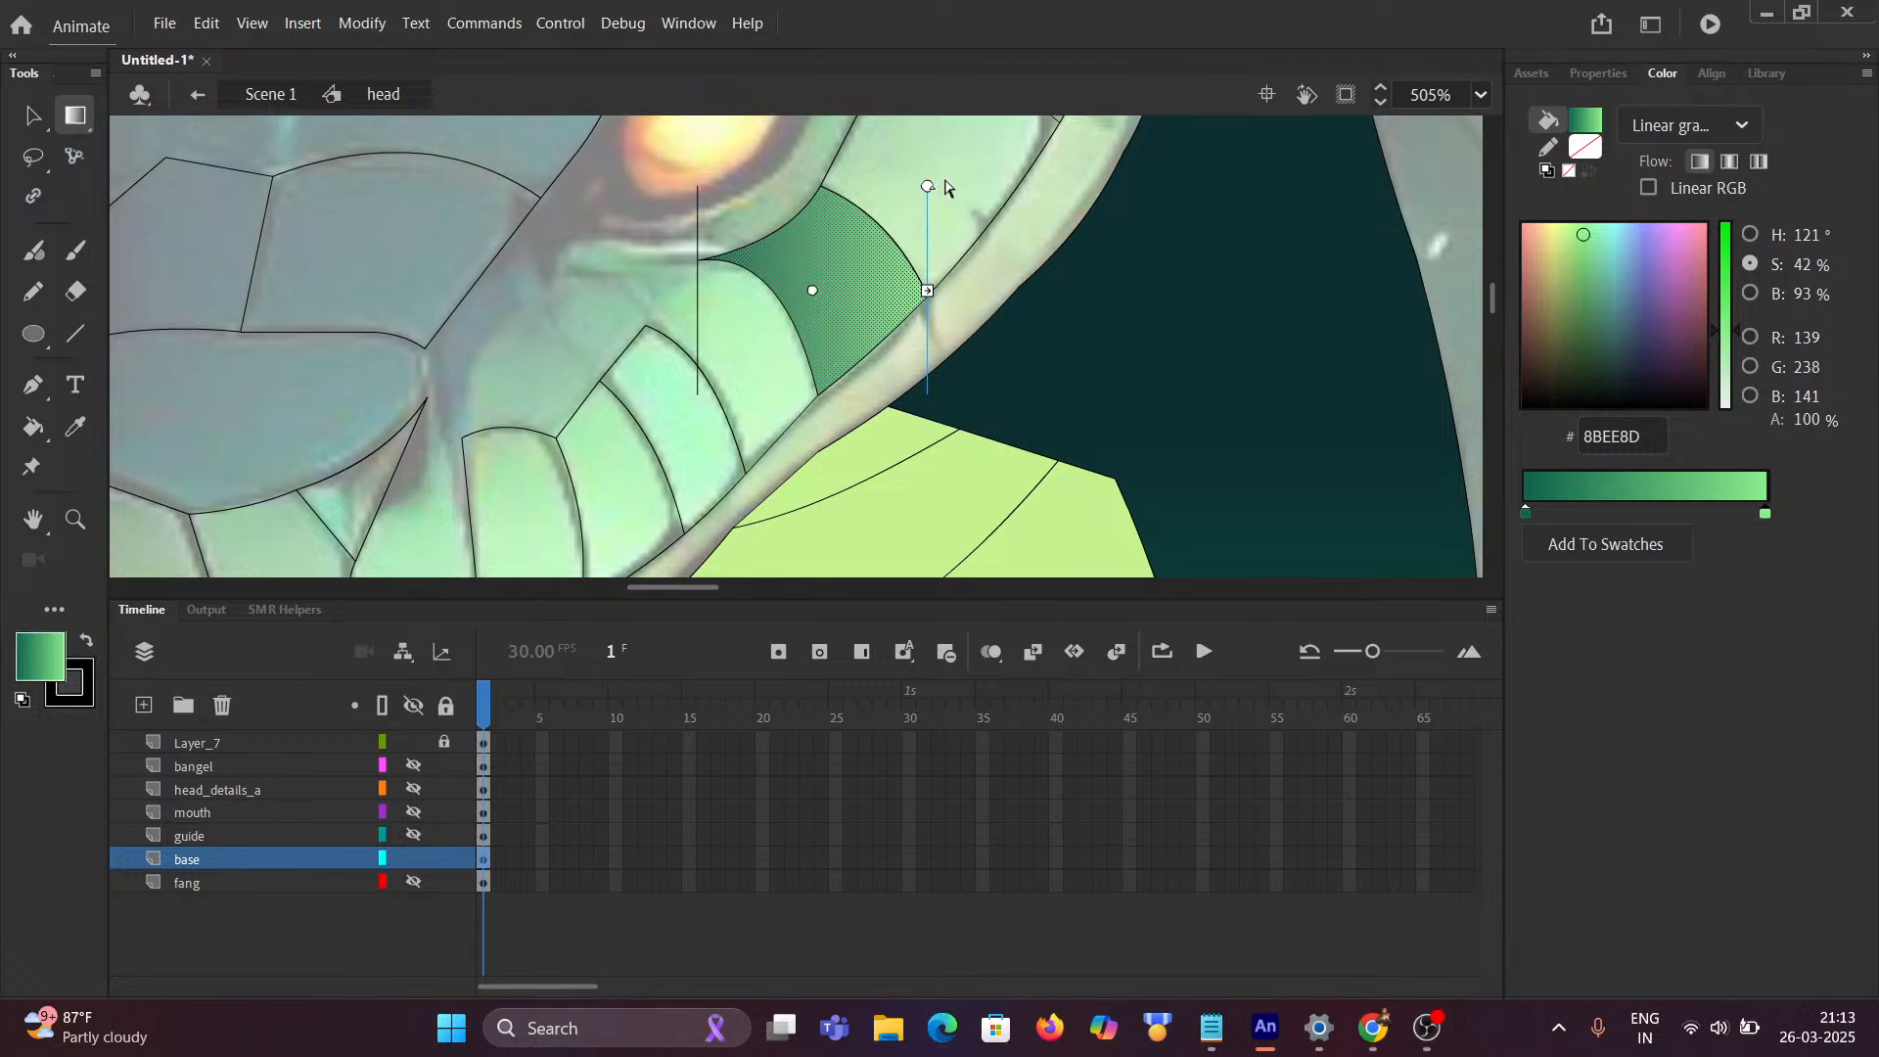
mouse_move(927, 186)
mouse_down()
mouse_move(970, 364)
mouse_move(967, 297)
mouse_move(965, 336)
mouse_move(915, 285)
mouse_move(533, 197)
mouse_move(440, 271)
mouse_move(872, 260)
mouse_move(960, 305)
mouse_up()
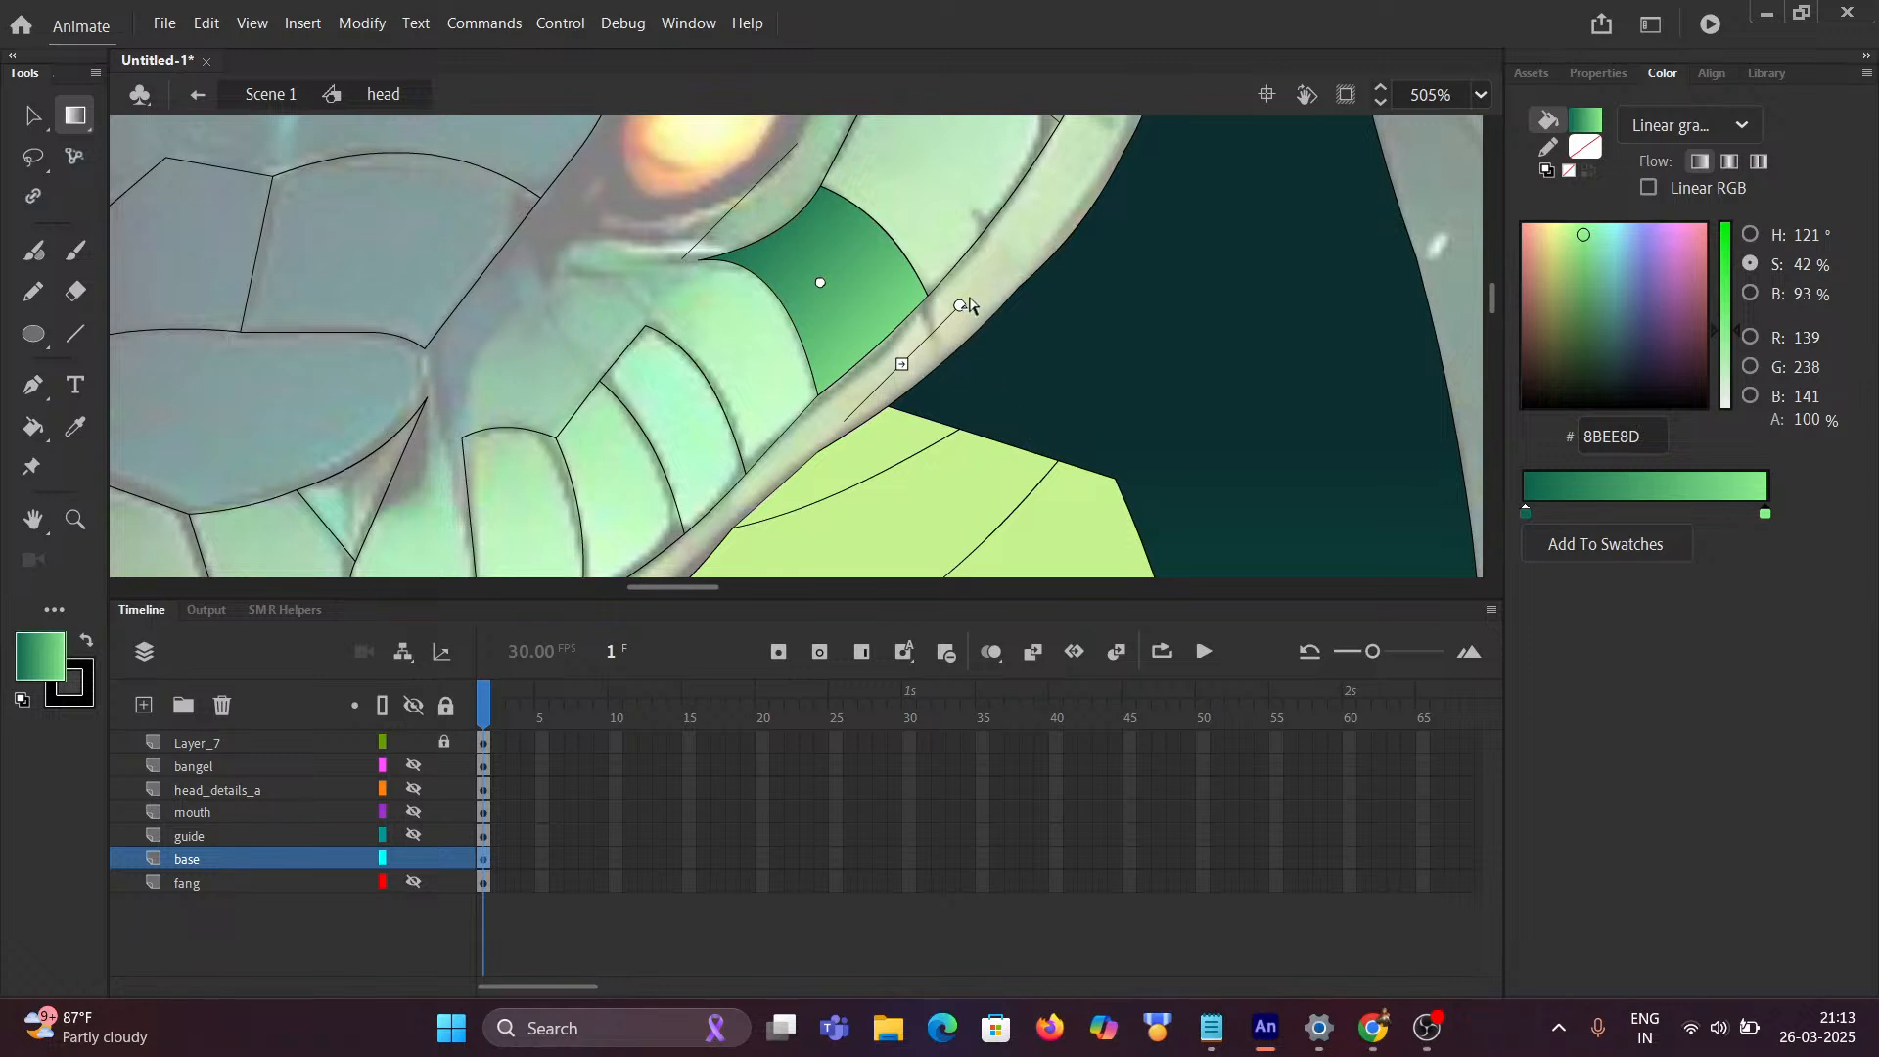
drag(960, 305, 1081, 370)
scroll(936, 418, down, 2)
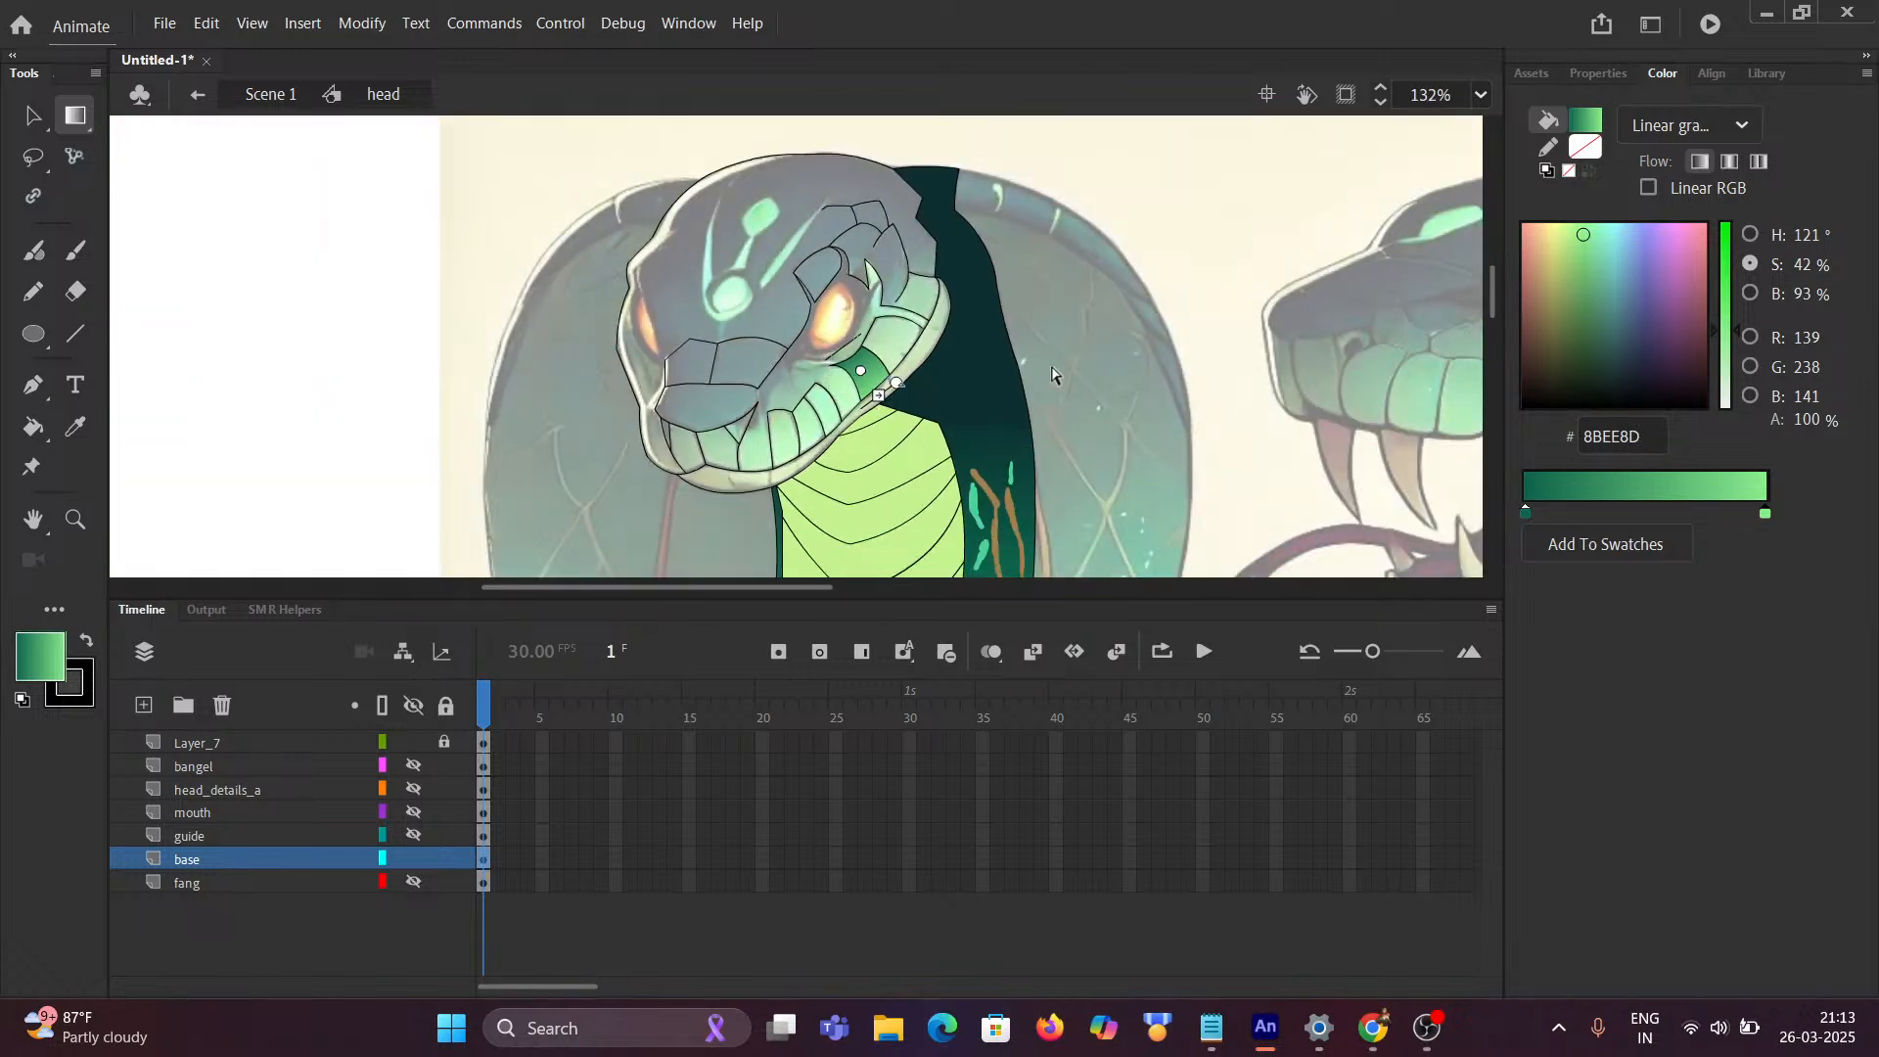
Step: Draw the missing scale outline from the lip-scale corner up to the front of the lower eye edge and bend it into a curve
click(28, 116)
scroll(880, 450, up, 2)
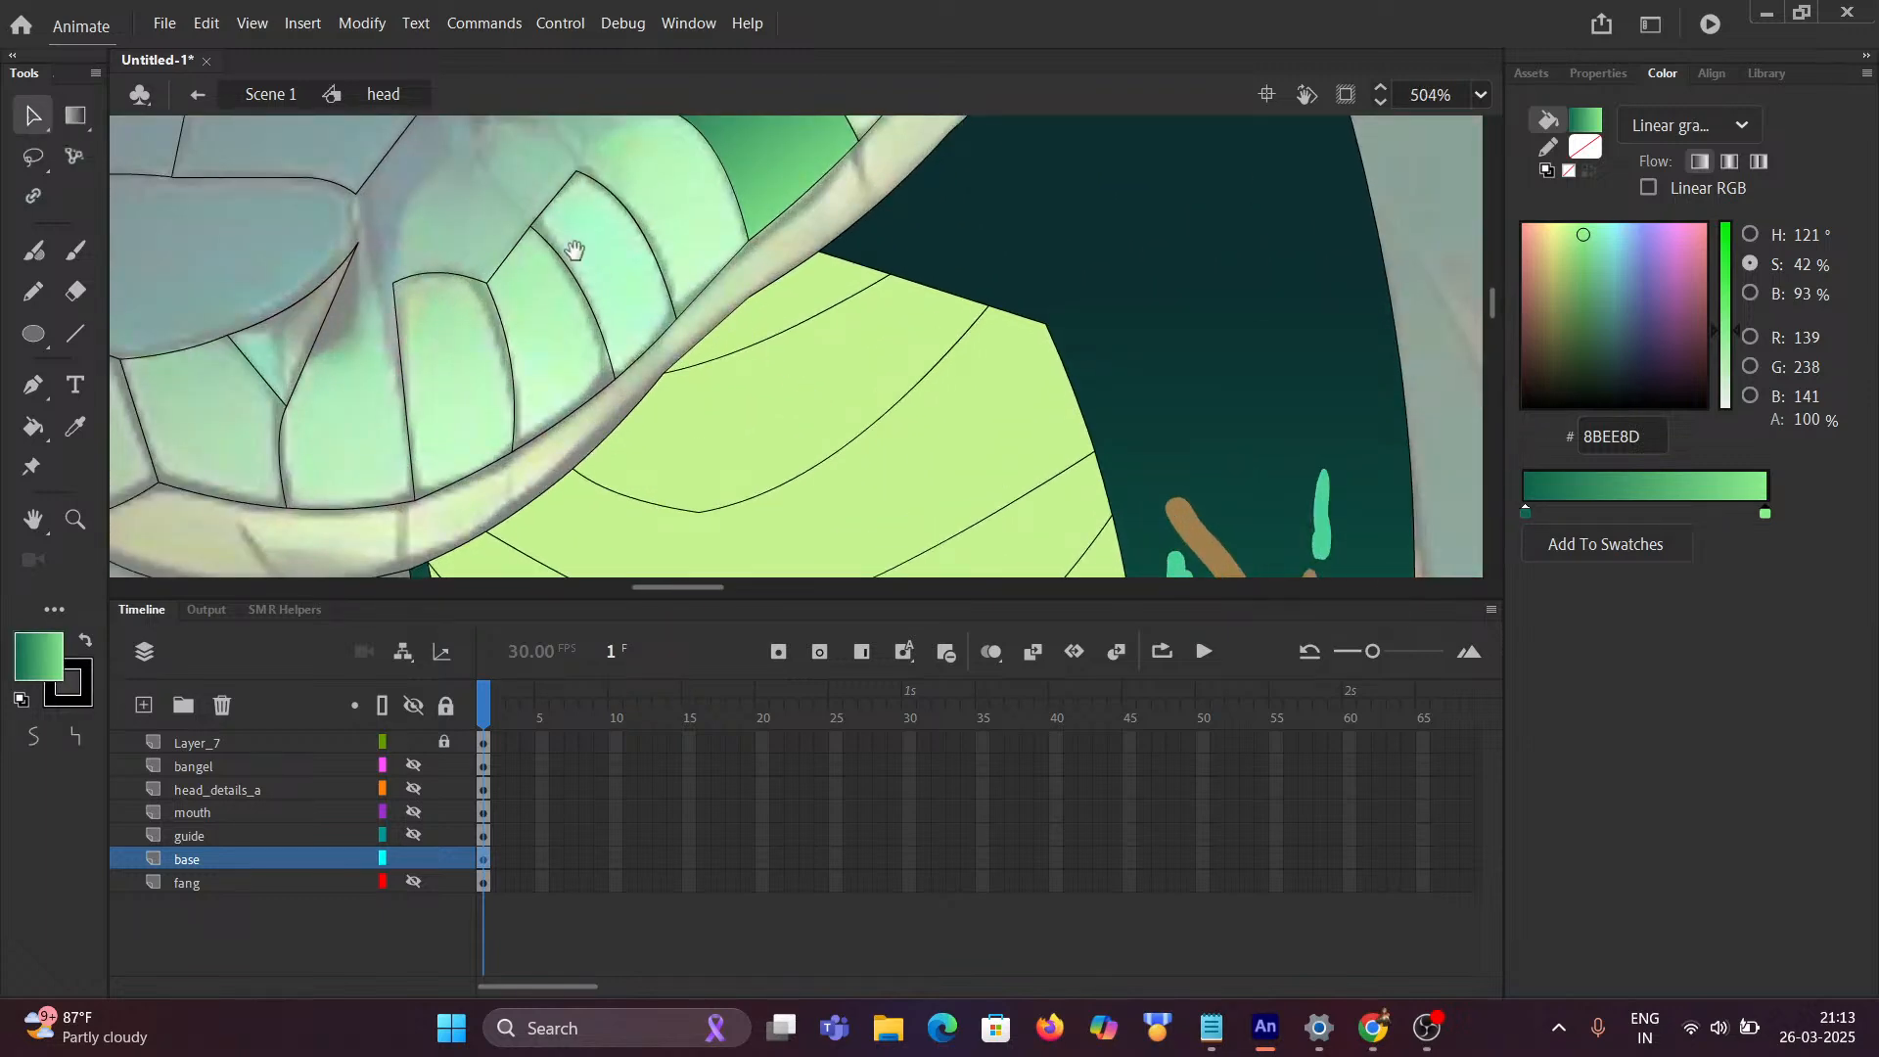
drag(575, 250, 646, 500)
key(n)
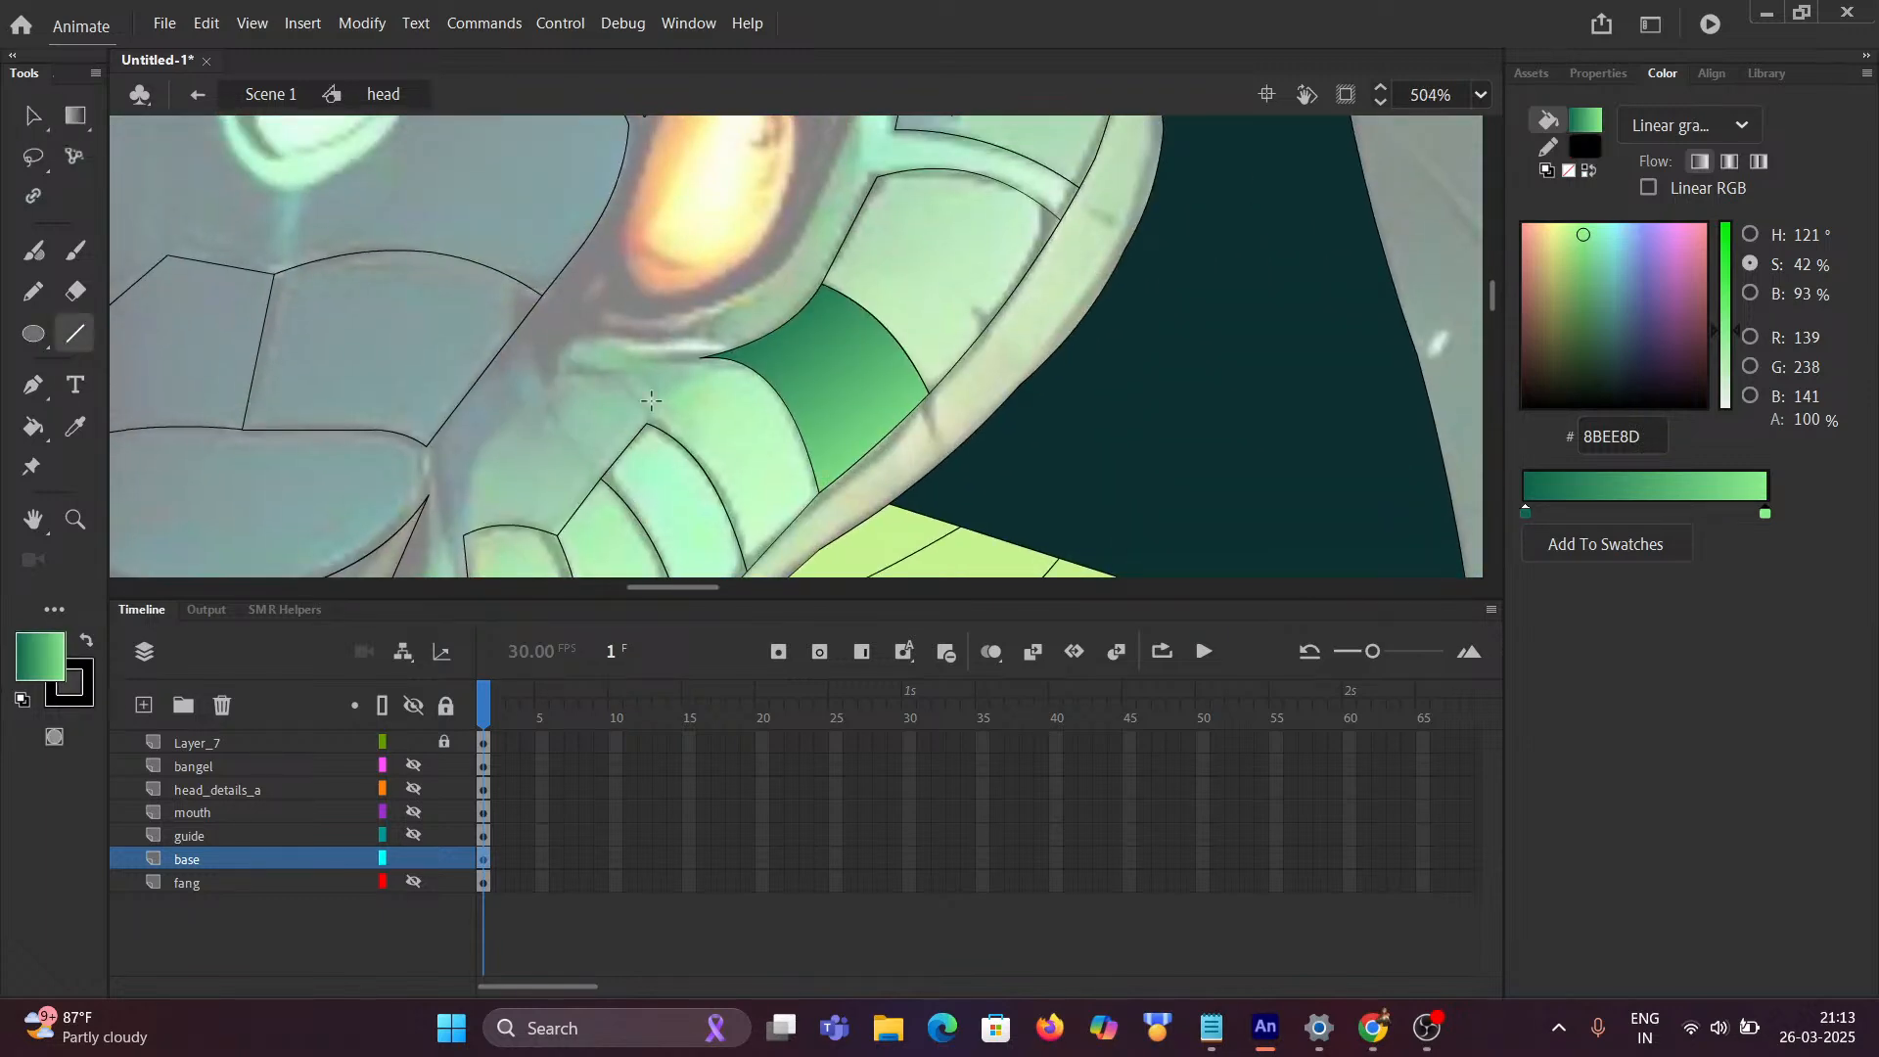
mouse_move(649, 427)
mouse_down()
mouse_move(579, 366)
mouse_move(559, 372)
mouse_move(701, 358)
mouse_move(635, 355)
mouse_up()
scroll(675, 362, up, 2)
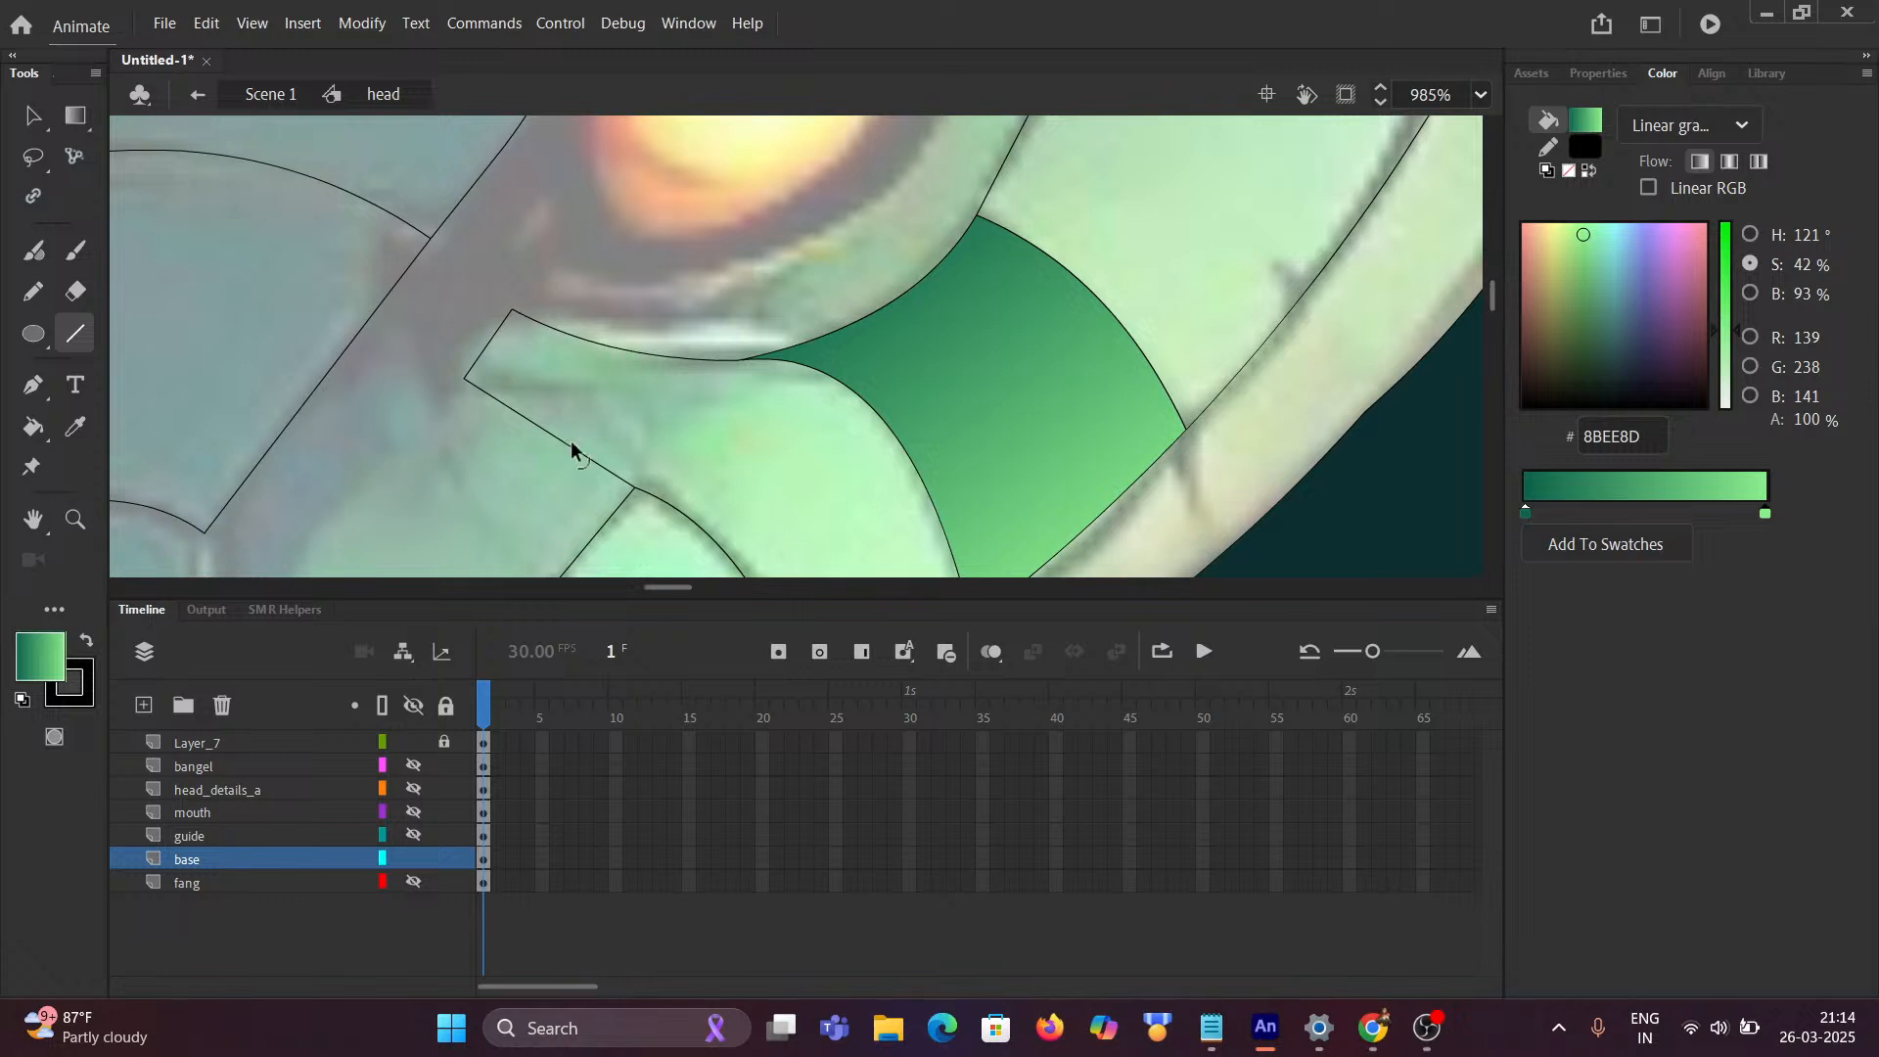
drag(566, 450, 577, 416)
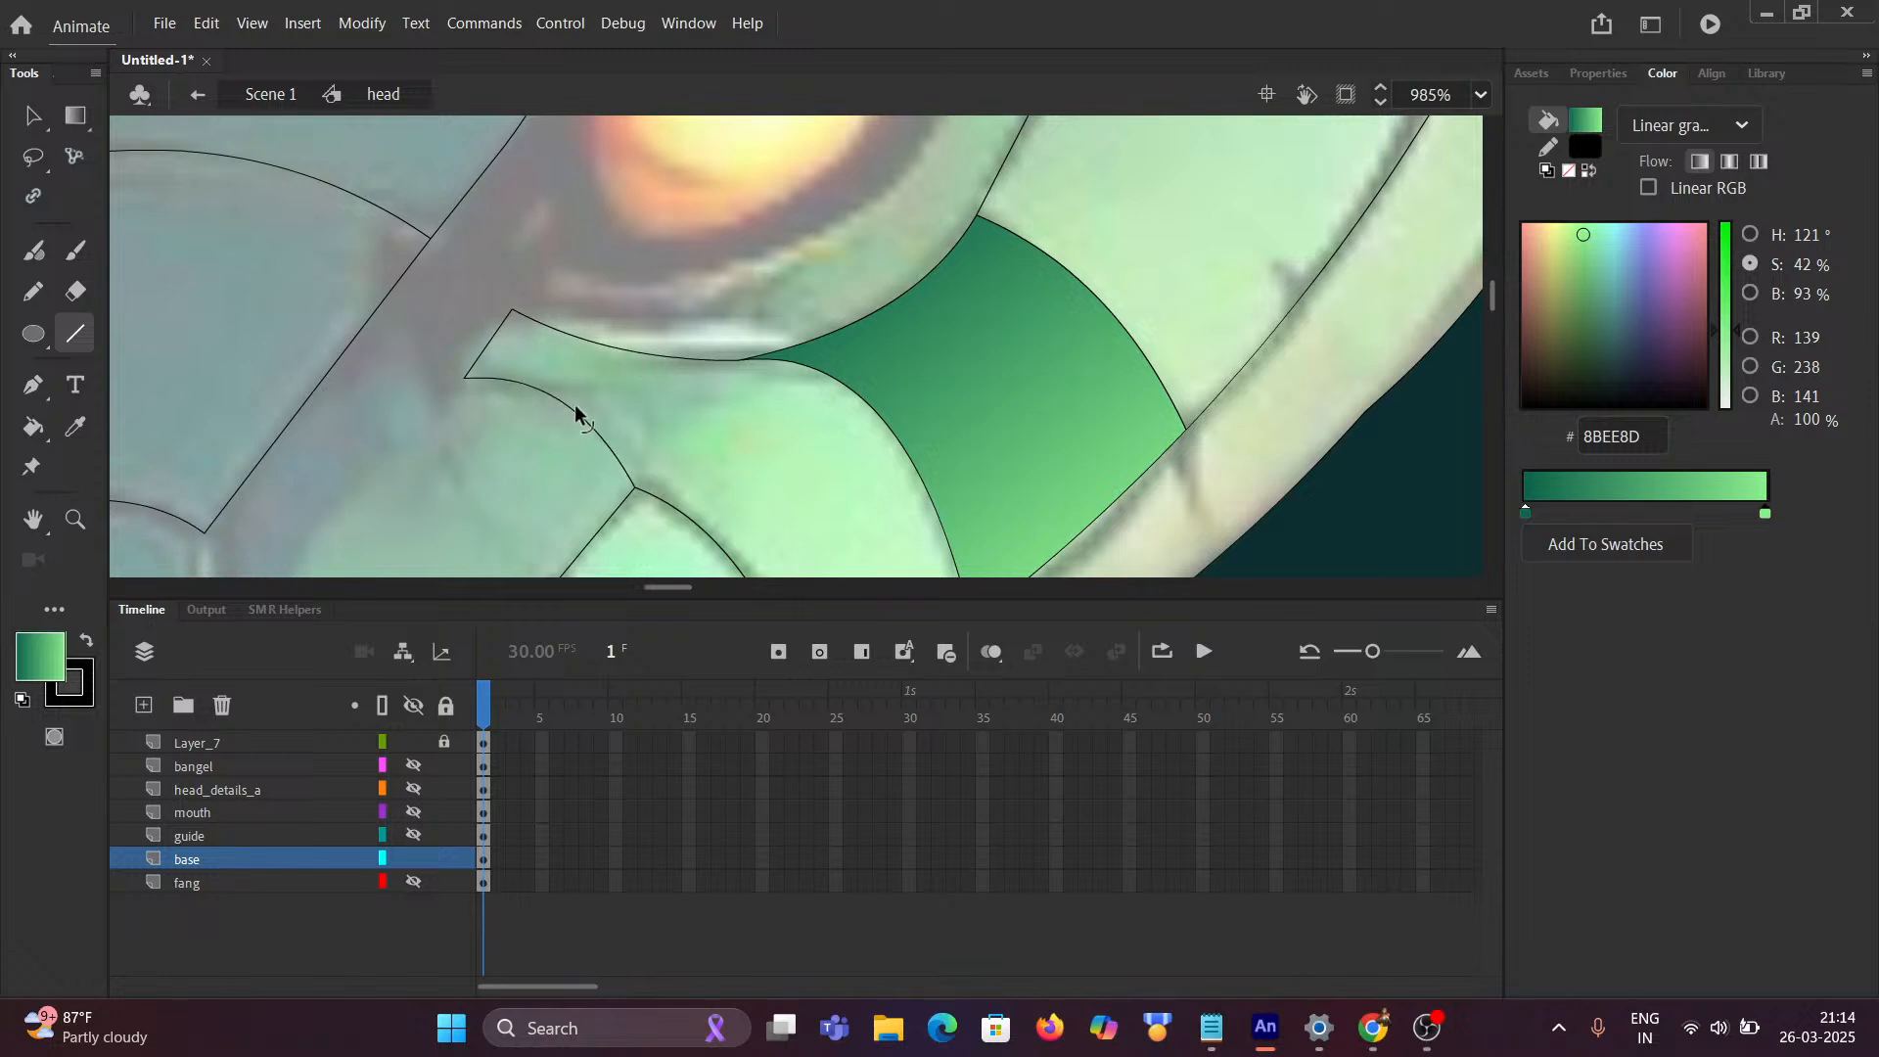
scroll(485, 386, down, 10)
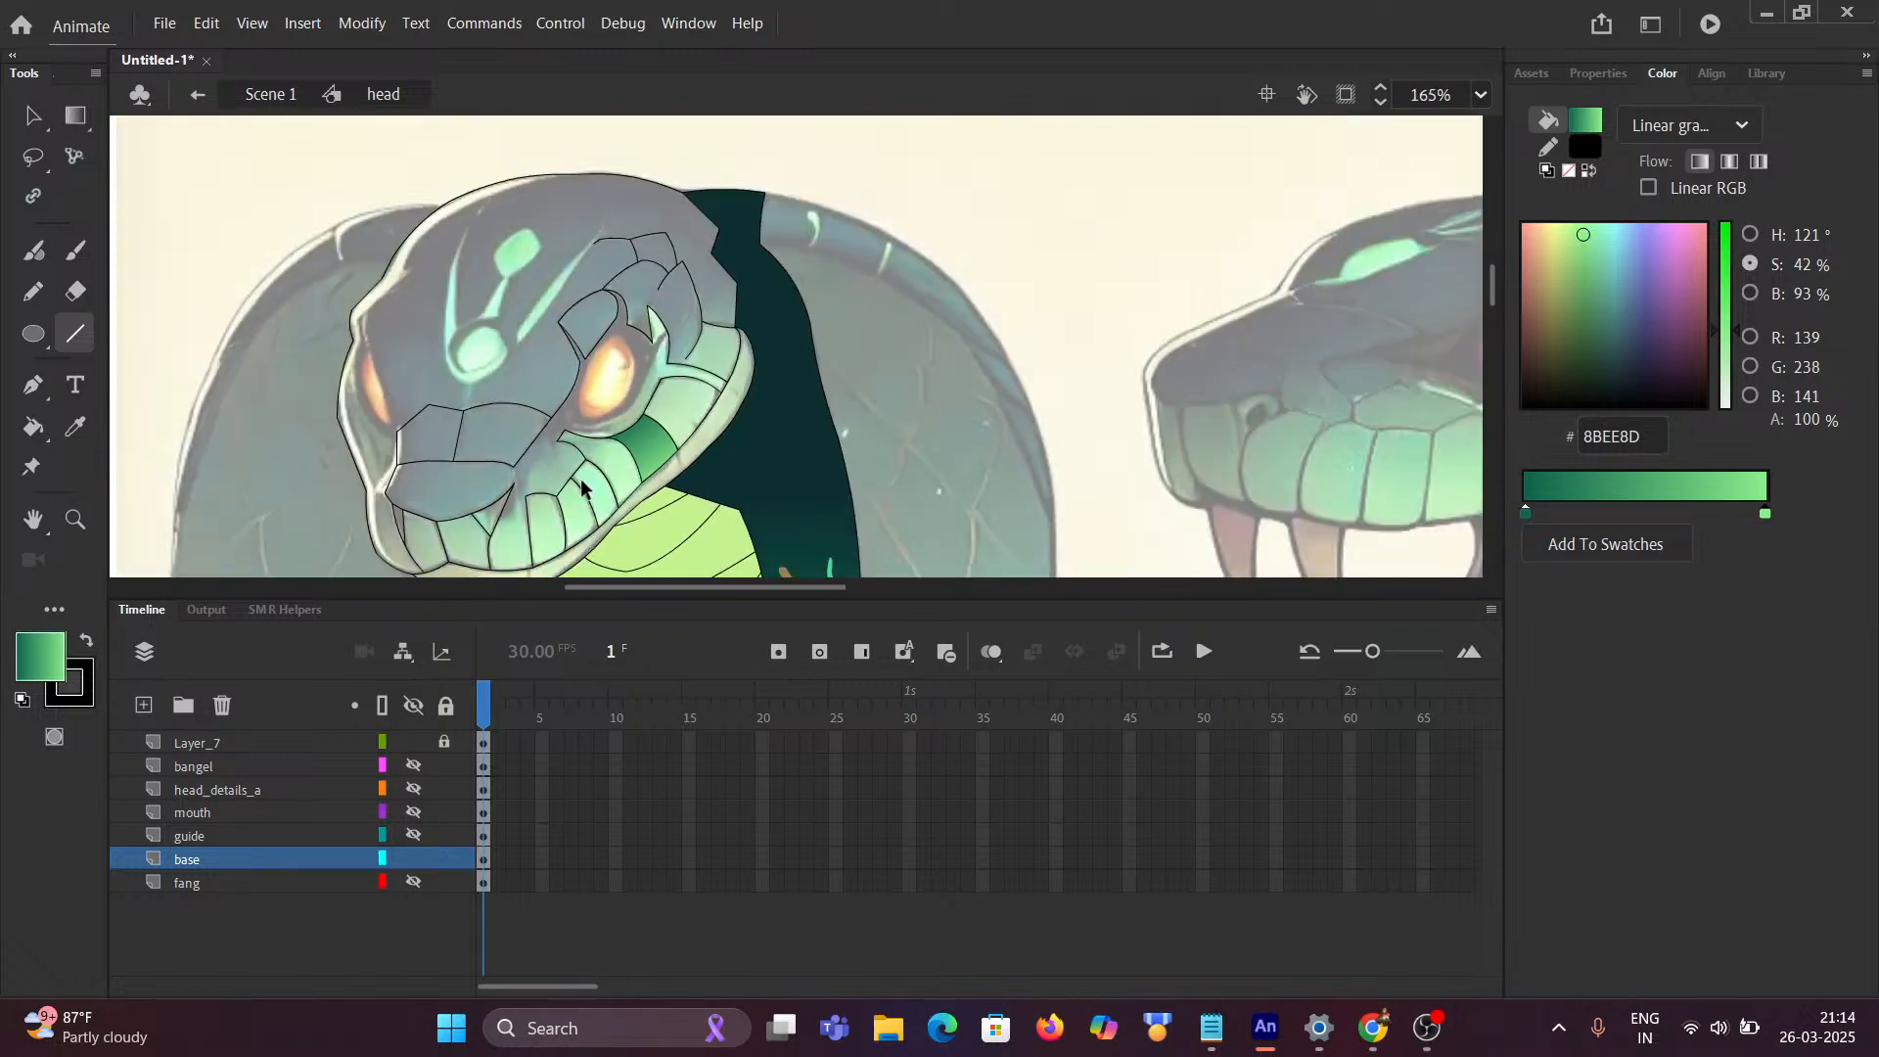
Step: Outline the front side of the small scale beside the snout with curved lines, joining the lip scales to the outline below the eye
scroll(581, 494, up, 7)
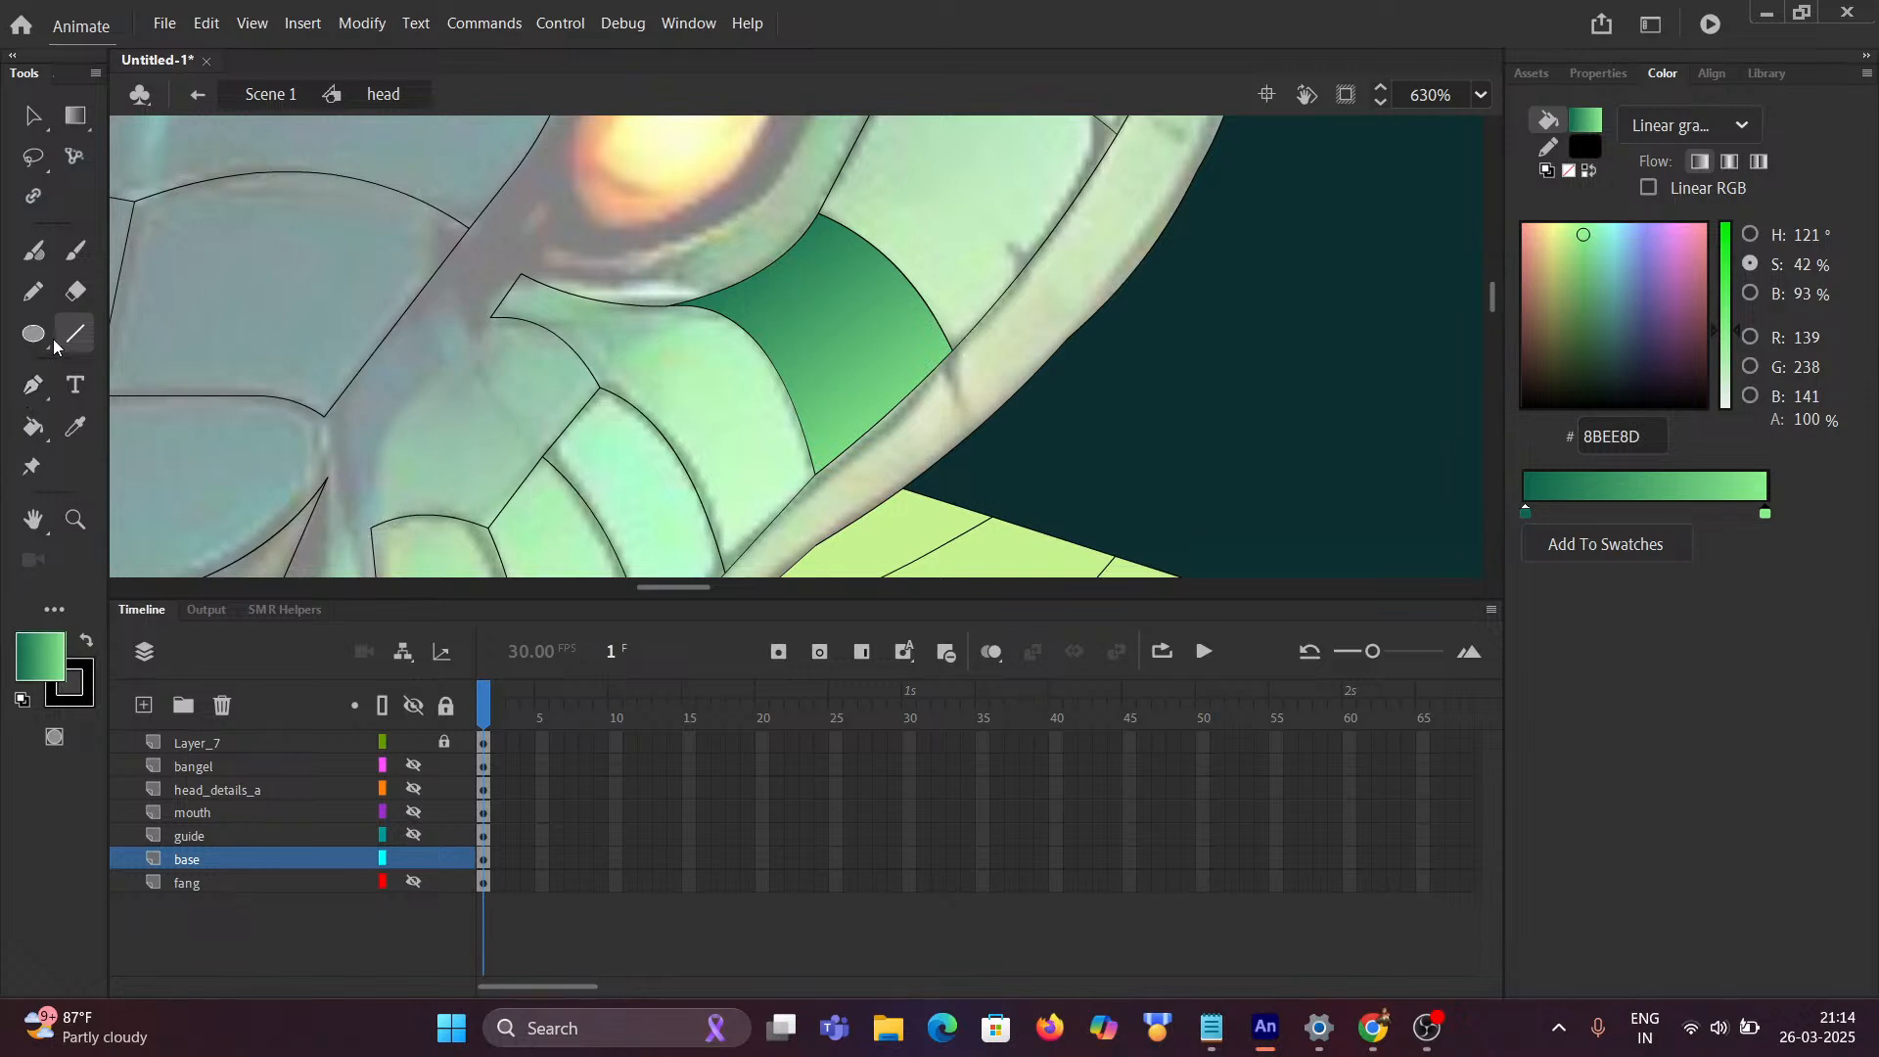
mouse_move(369, 526)
mouse_down()
mouse_move(385, 423)
mouse_move(439, 369)
mouse_up()
drag(417, 433, 384, 428)
drag(452, 352, 494, 317)
scroll(540, 442, down, 5)
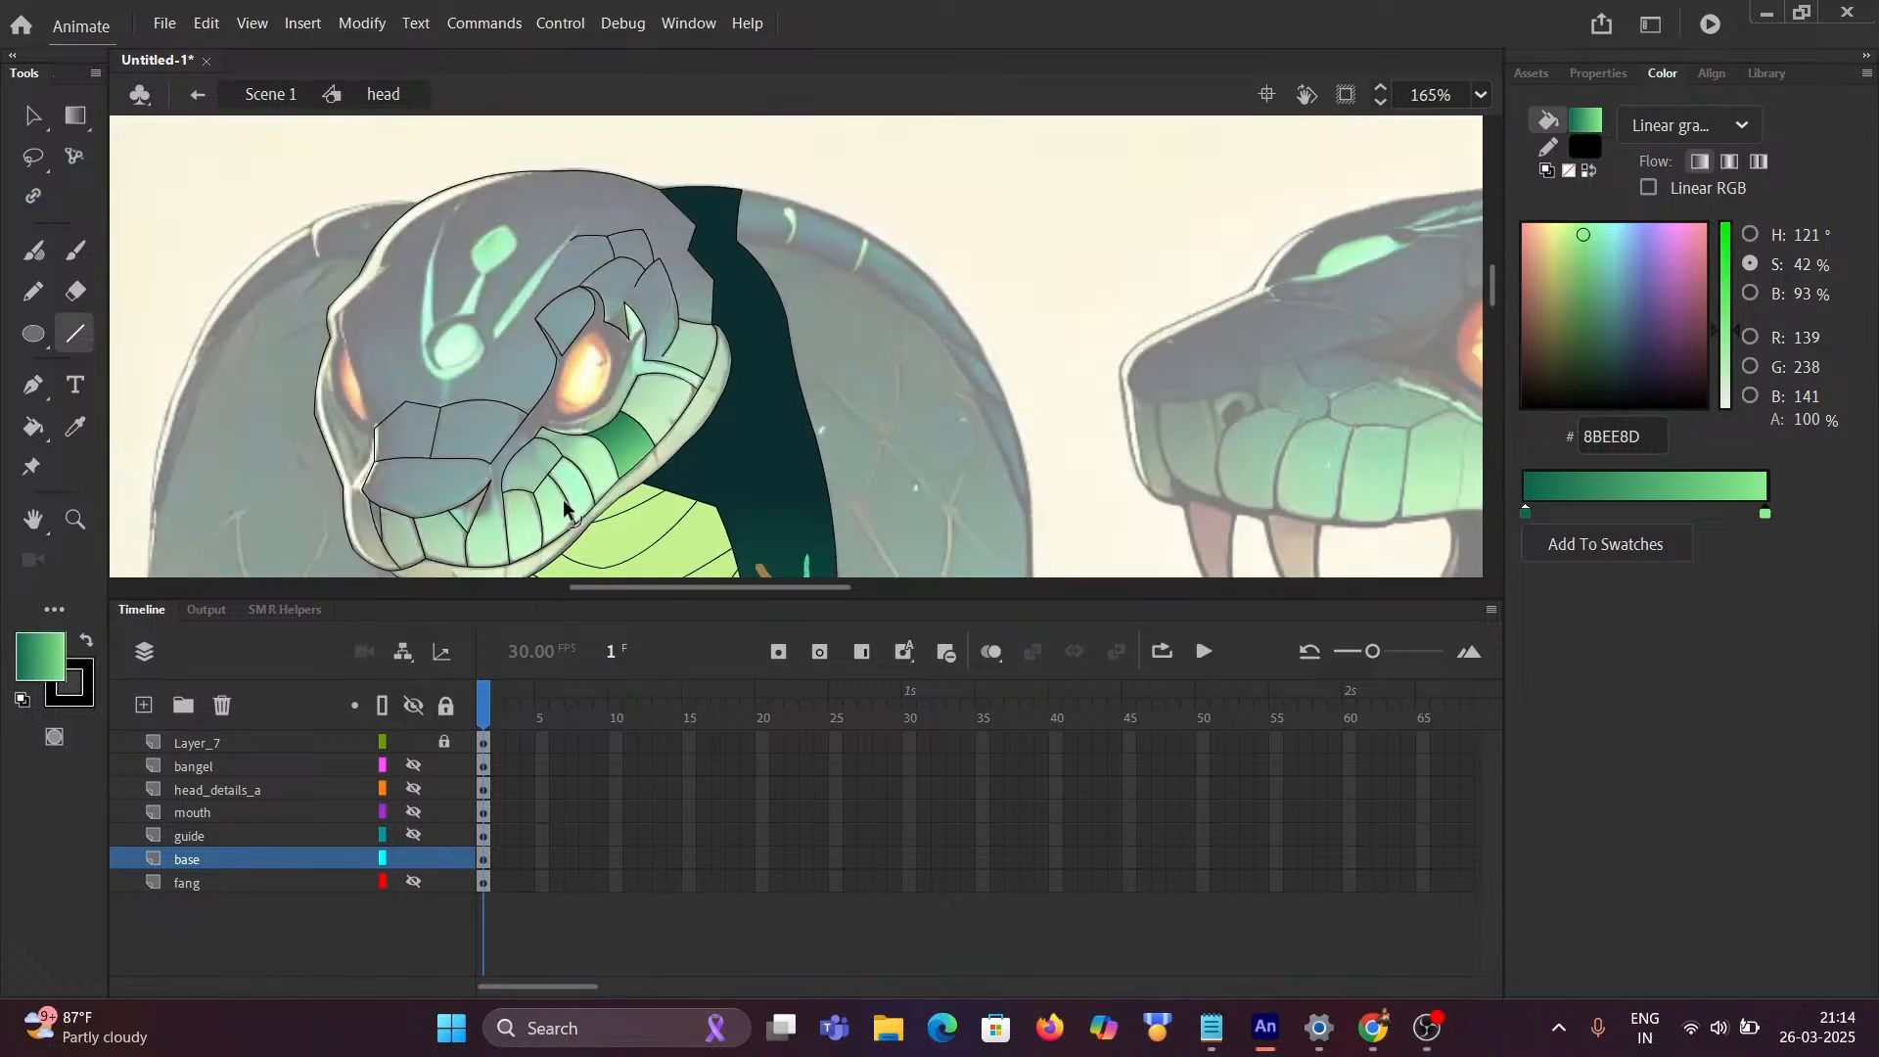
Step: Sample the green gradient from the scale below the eye and fill the next four lip scales toward the snout, undoing any spilled fill
drag(640, 499, 788, 399)
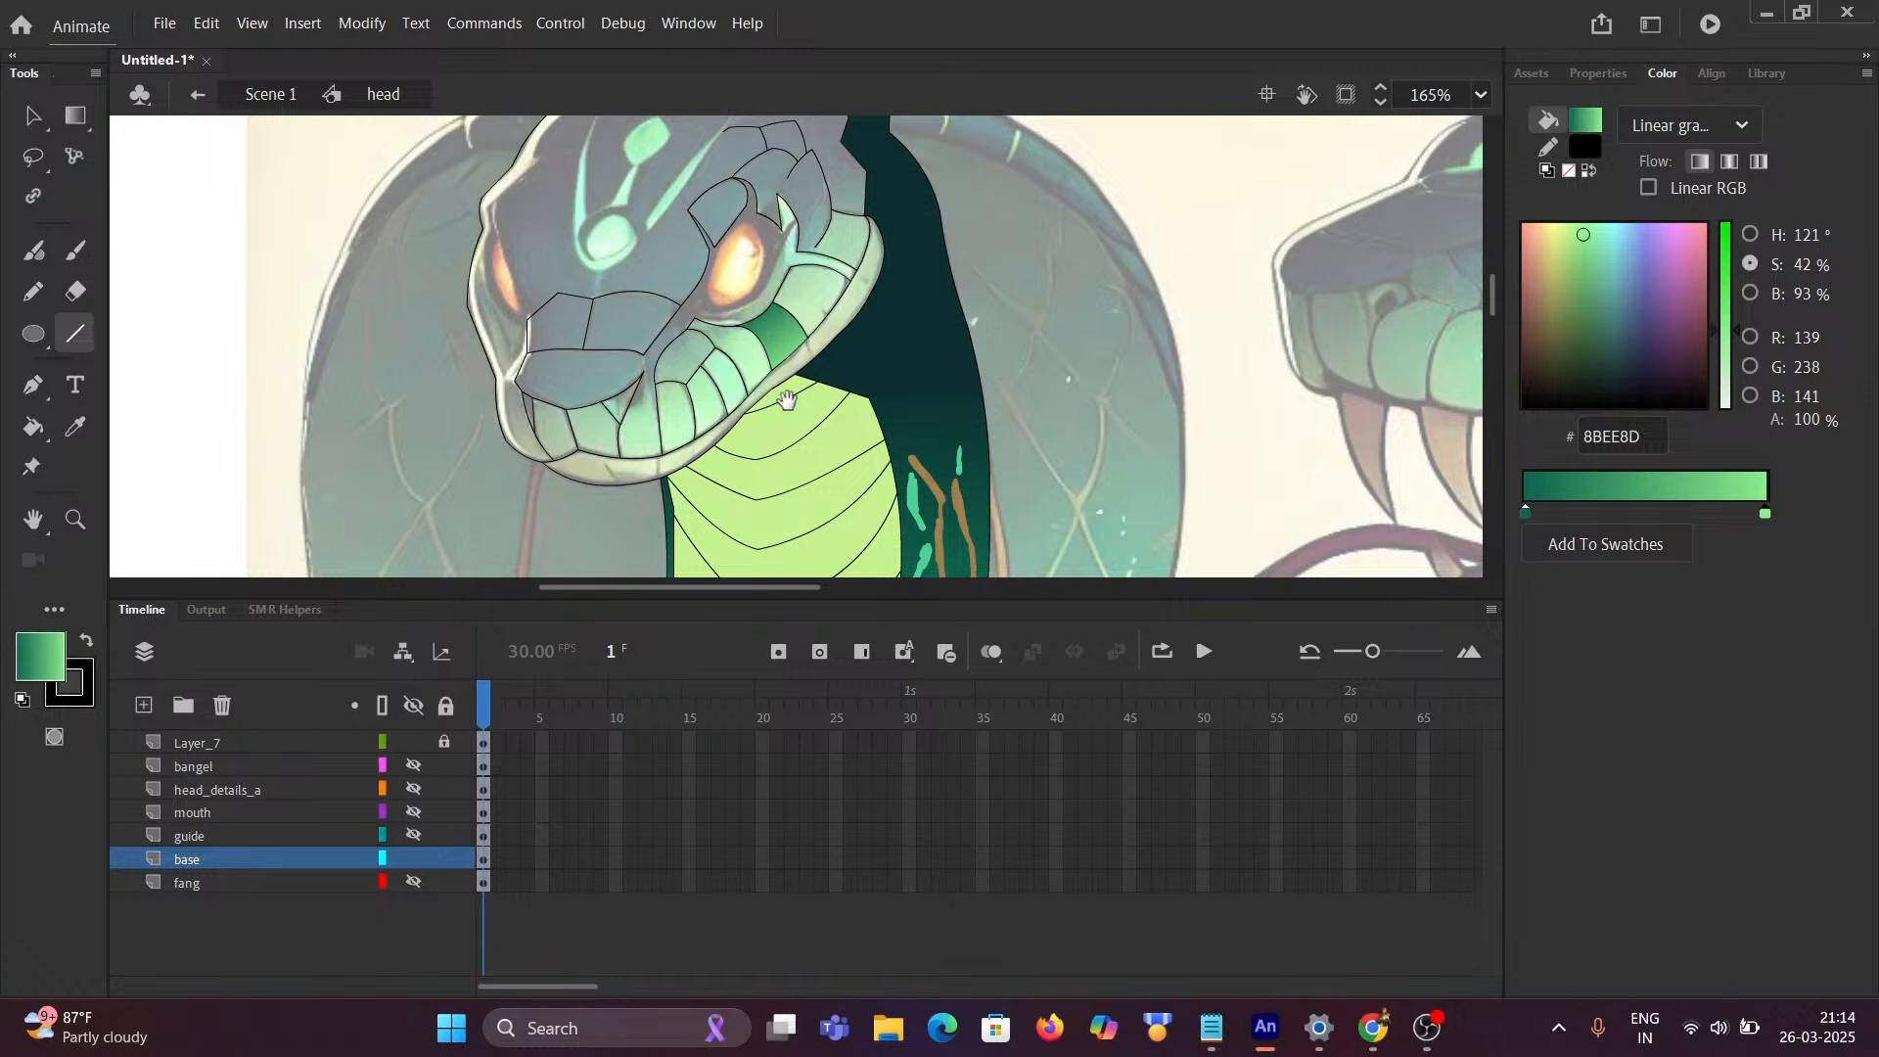
scroll(719, 438, up, 2)
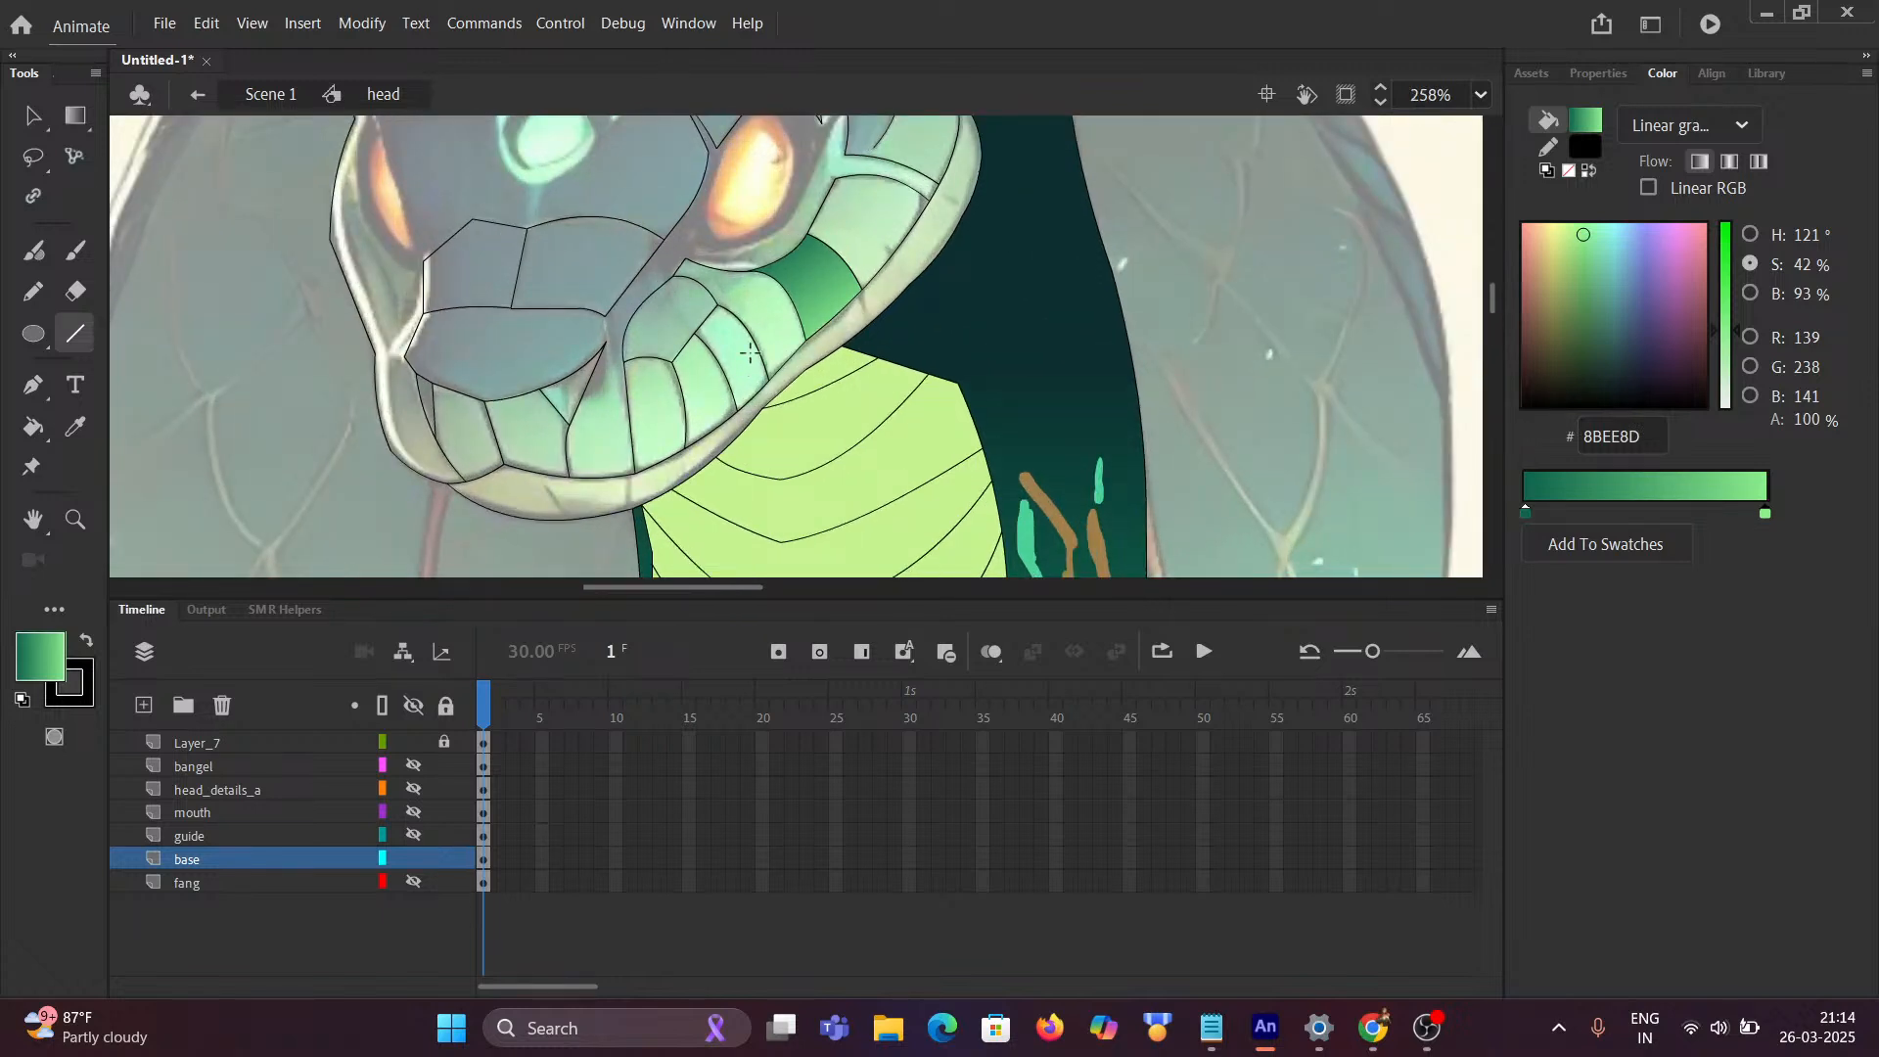
key(i)
click(827, 288)
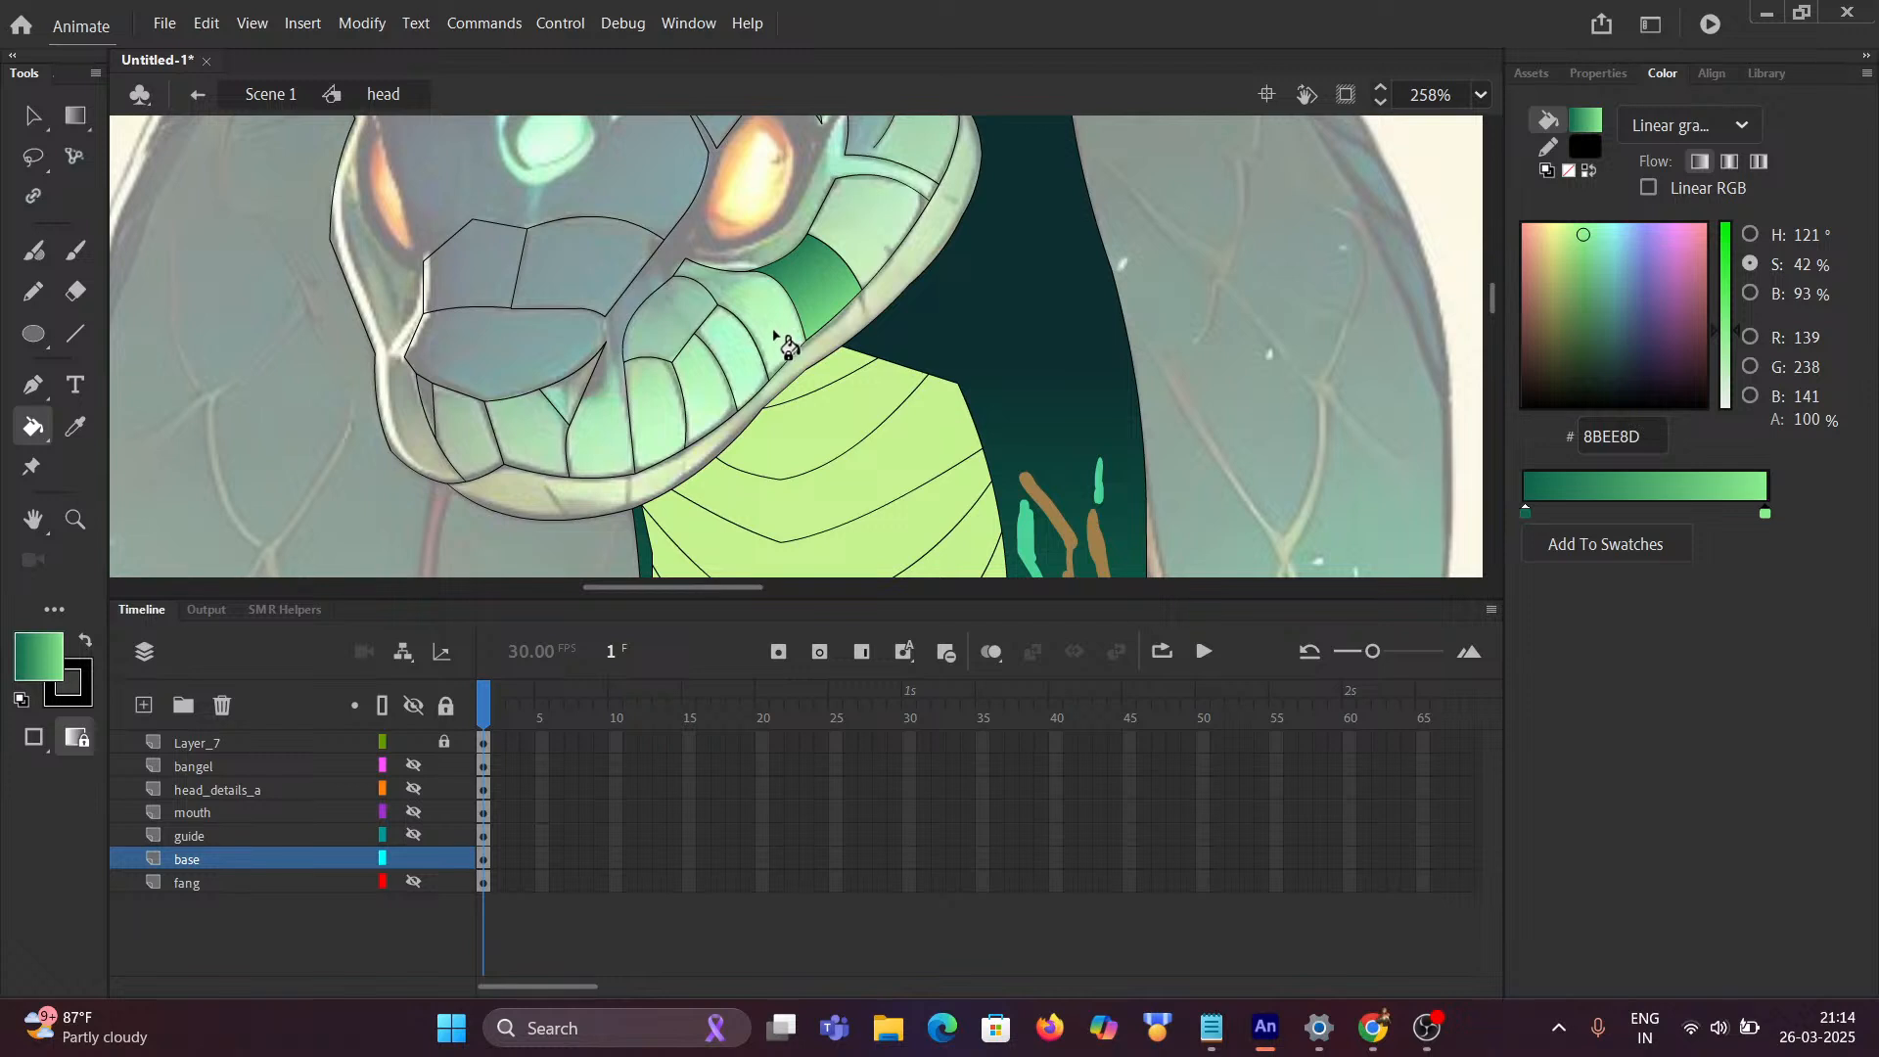
click(776, 335)
click(746, 377)
click(700, 403)
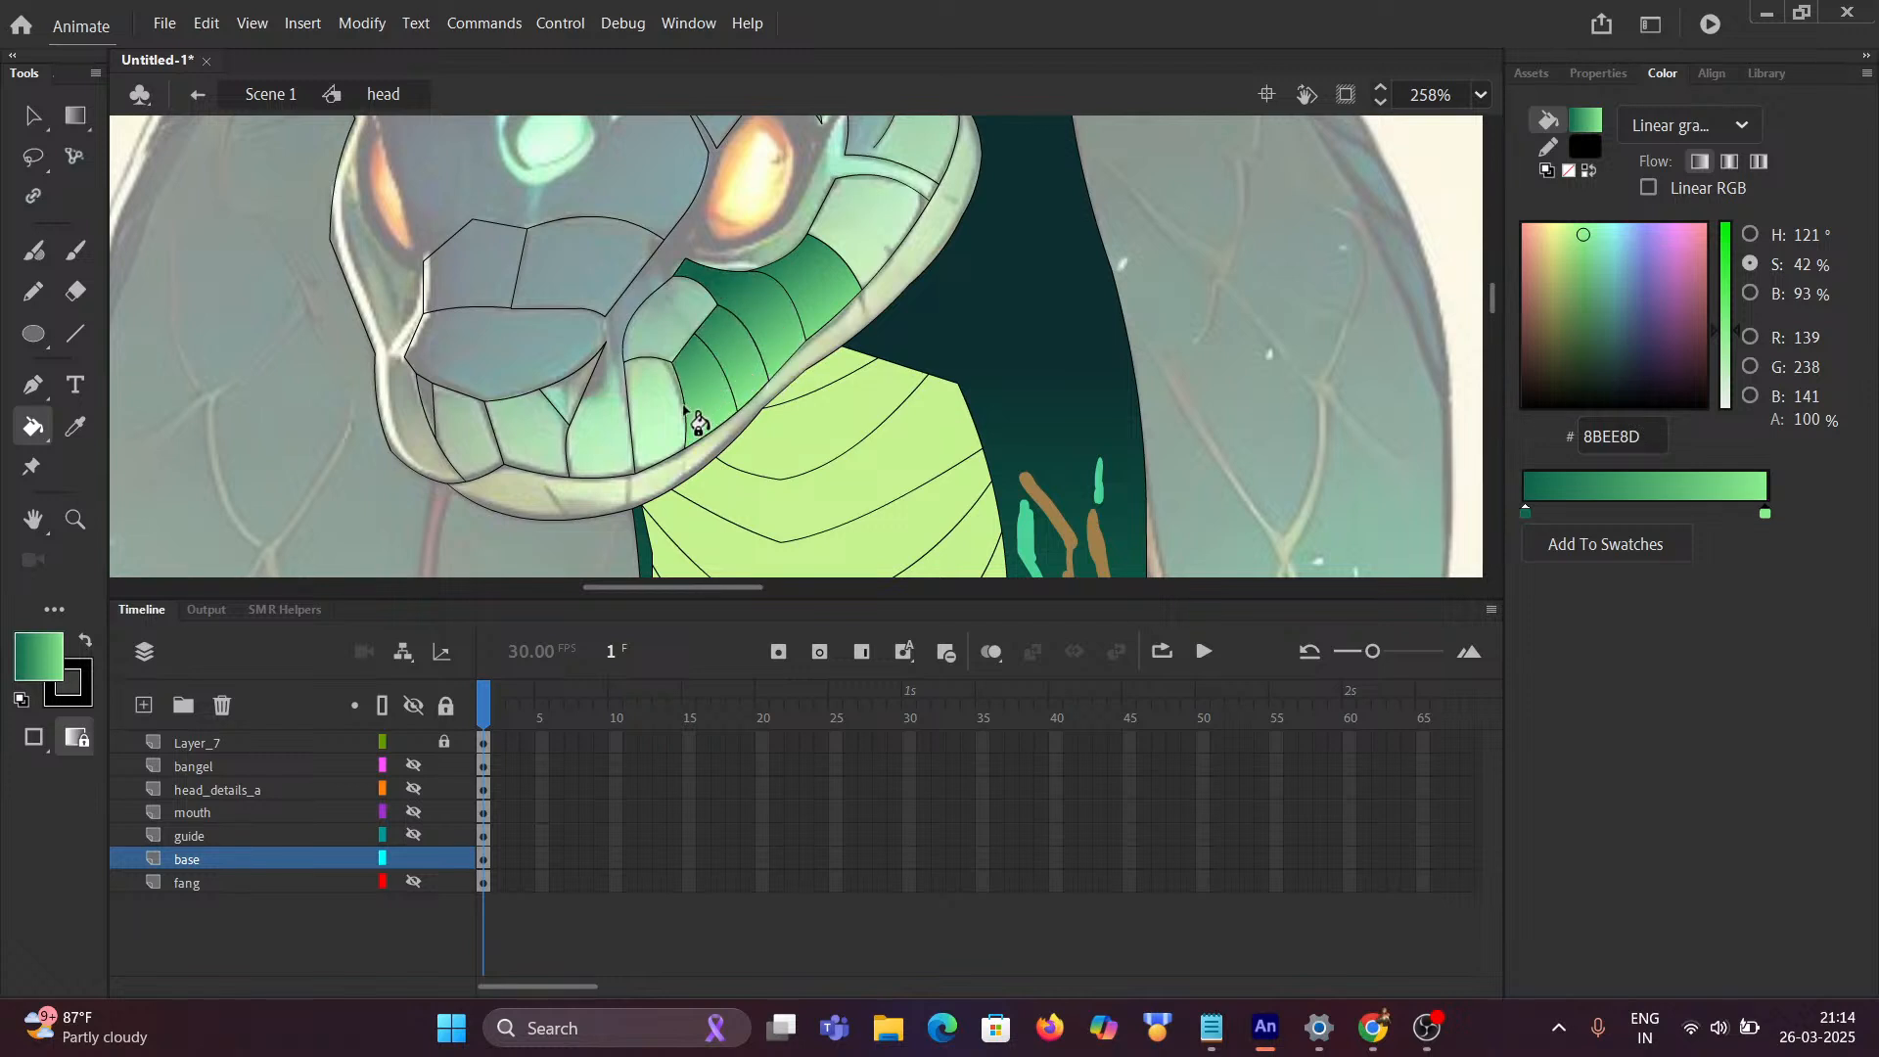
click(668, 419)
click(605, 442)
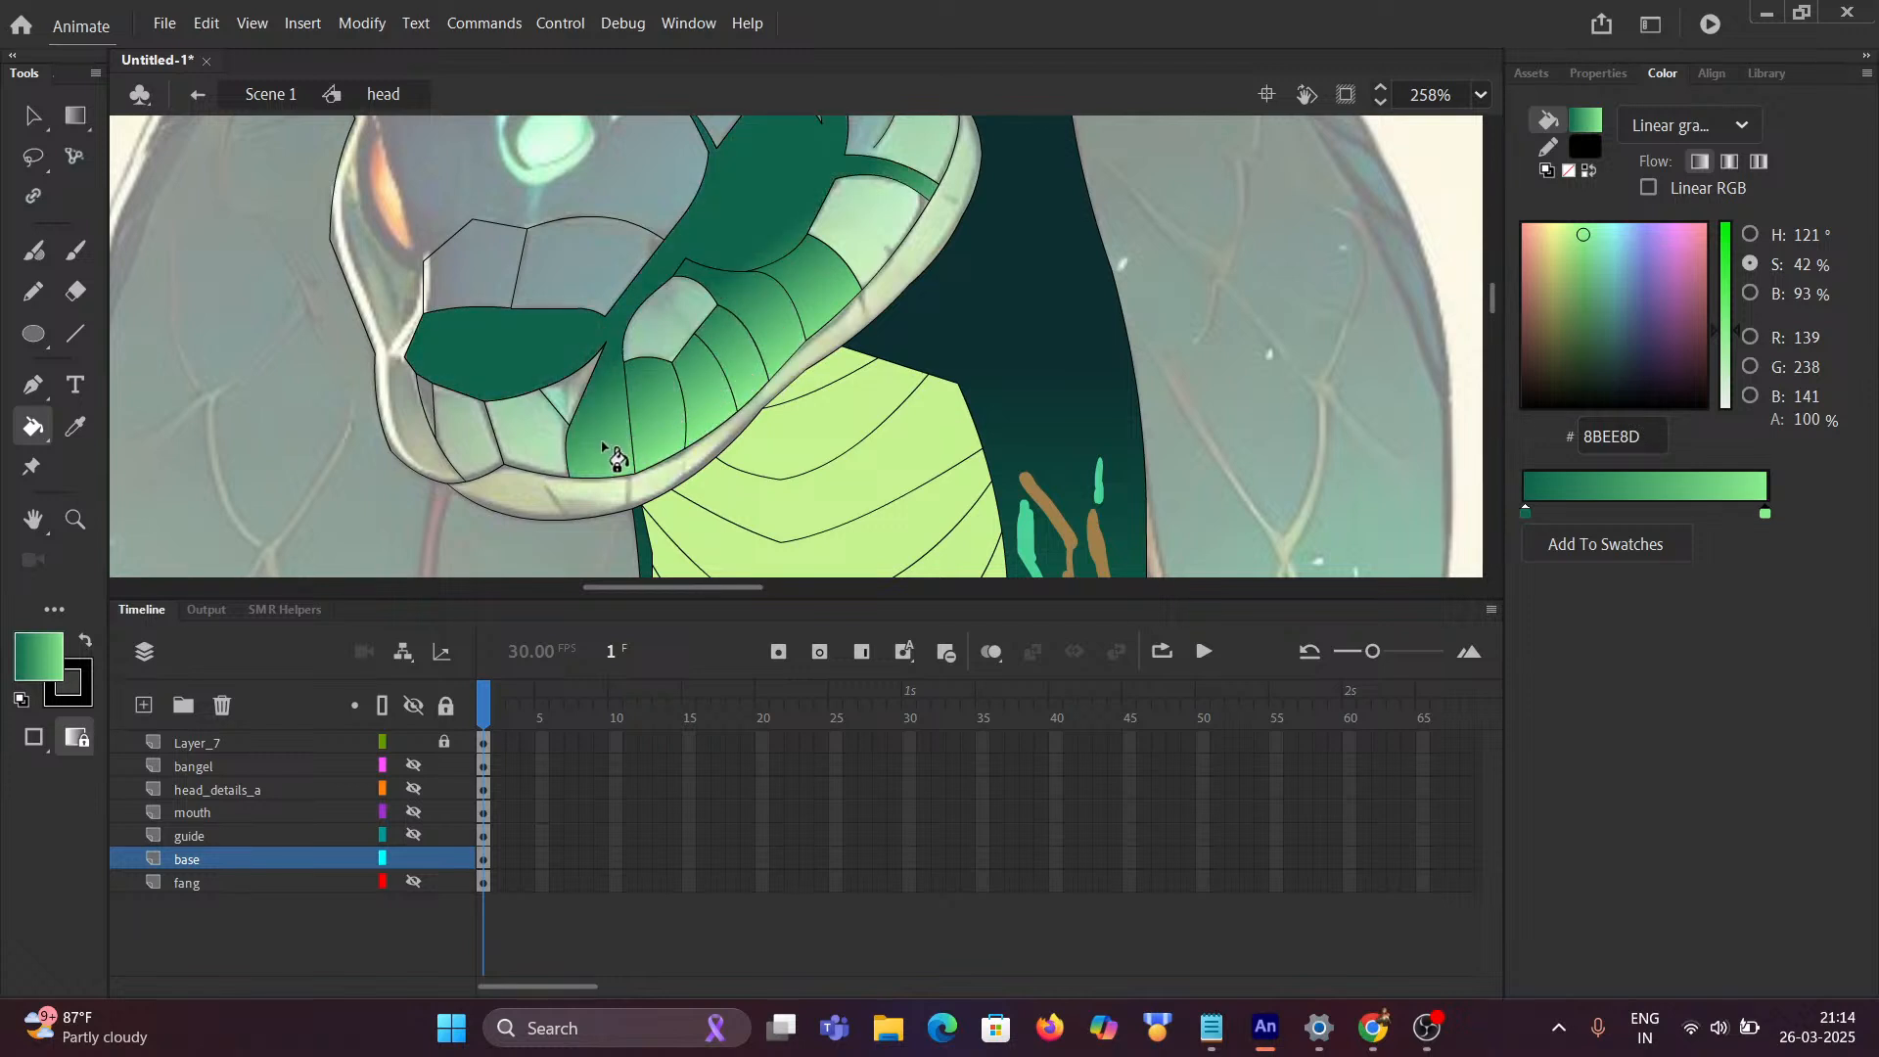
key(ctrl+z)
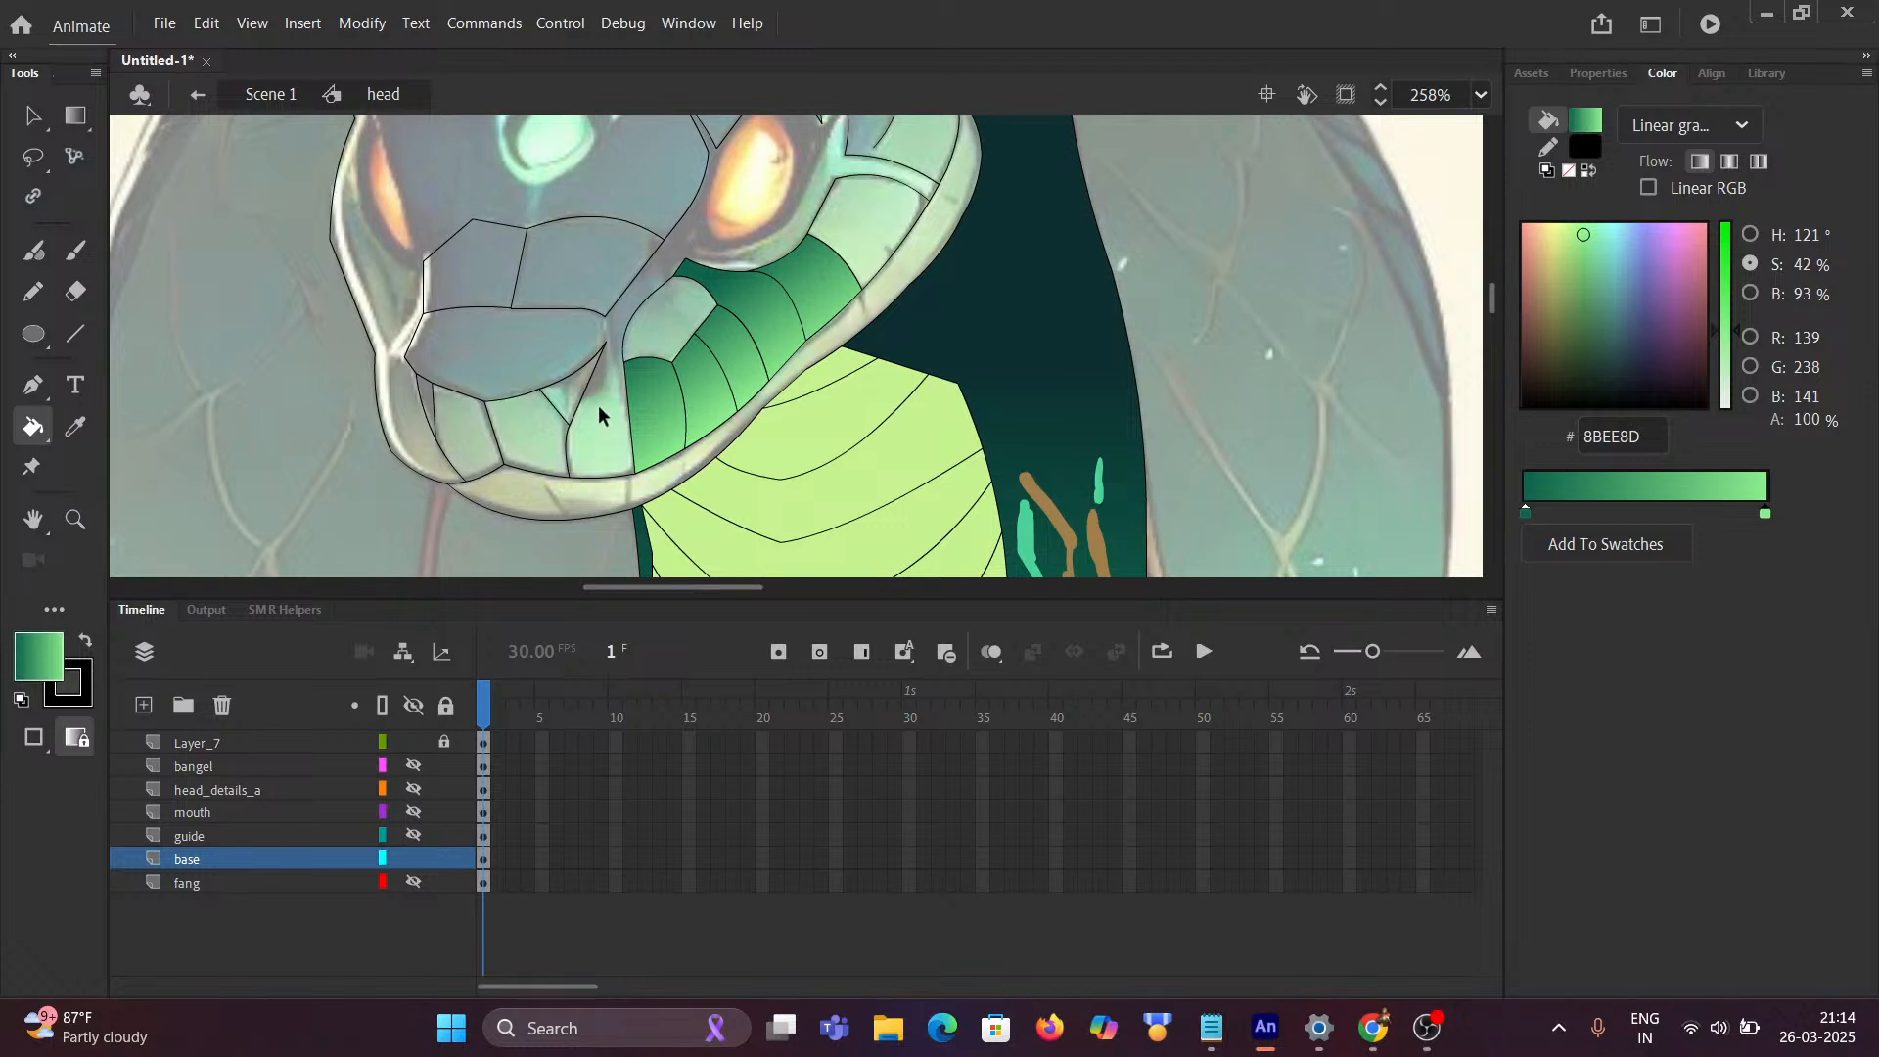
Step: Close the gap above the open front lip scale with a line from its rear edge up to the nose's corner
scroll(599, 416, up, 3)
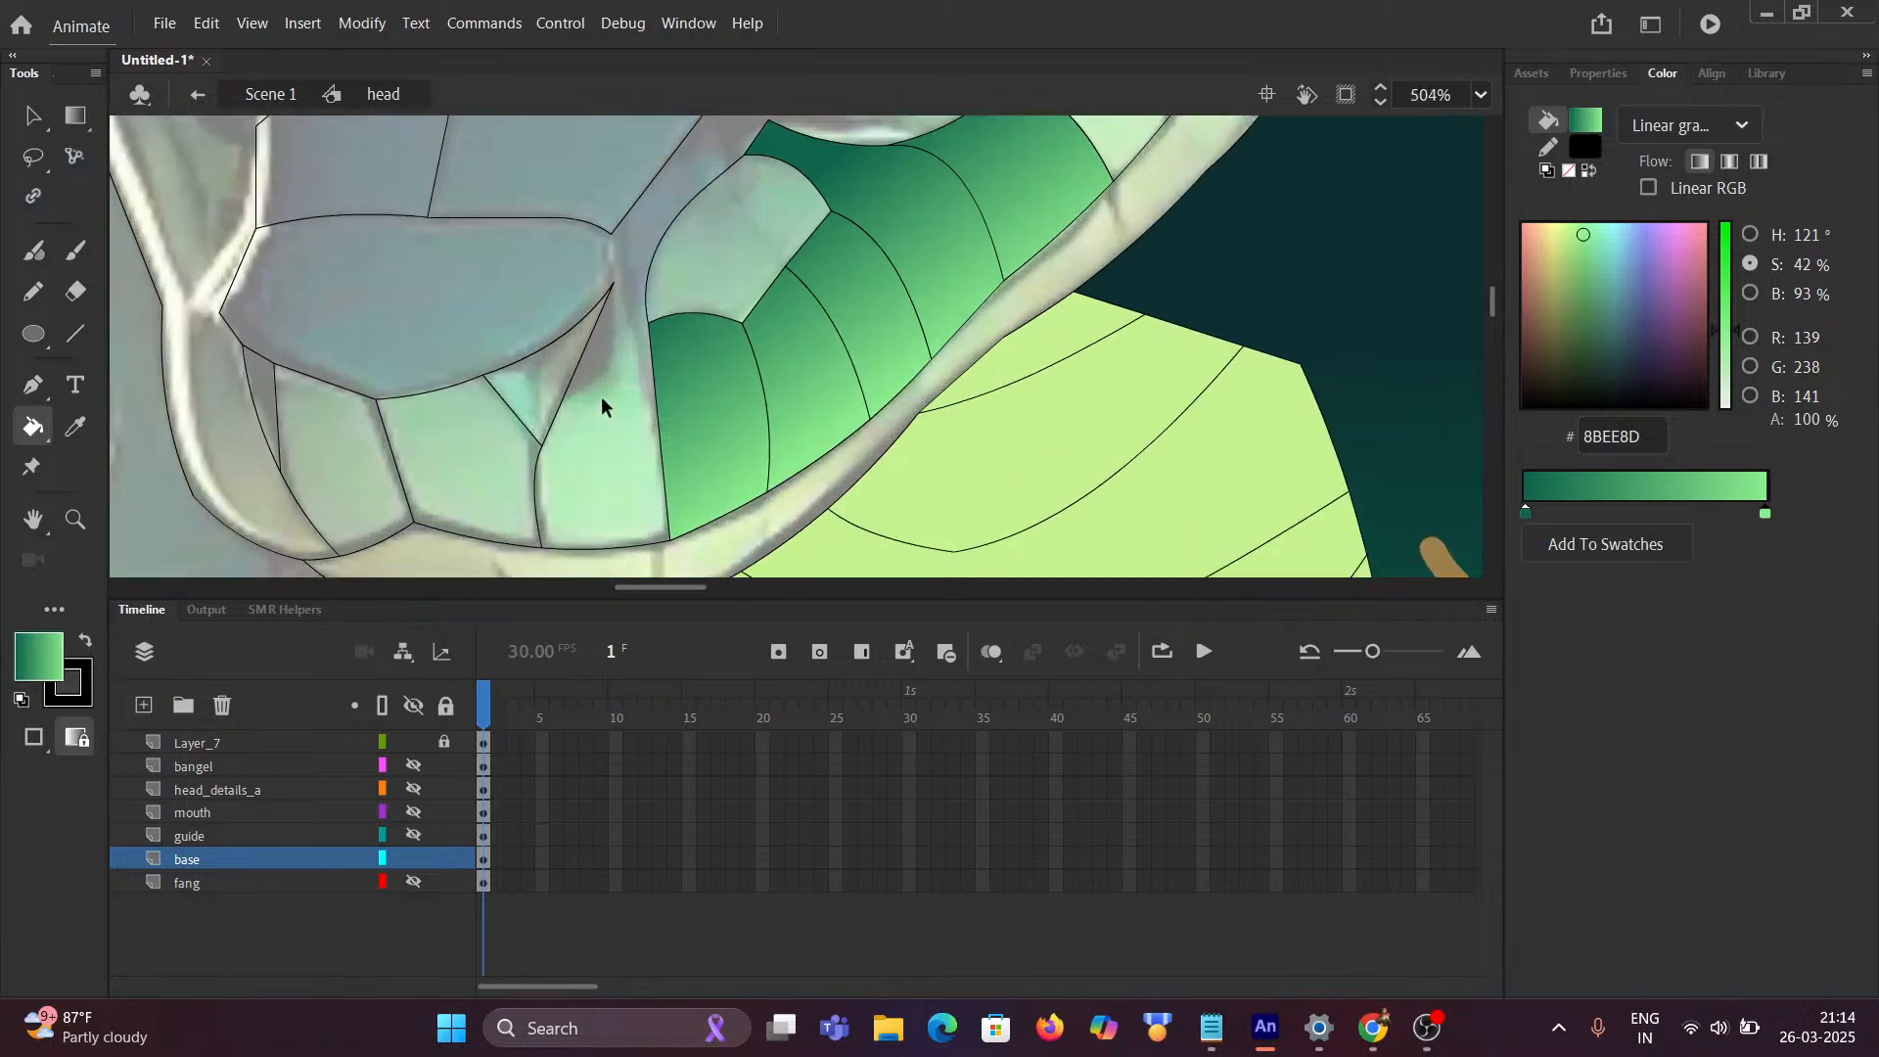
click(77, 335)
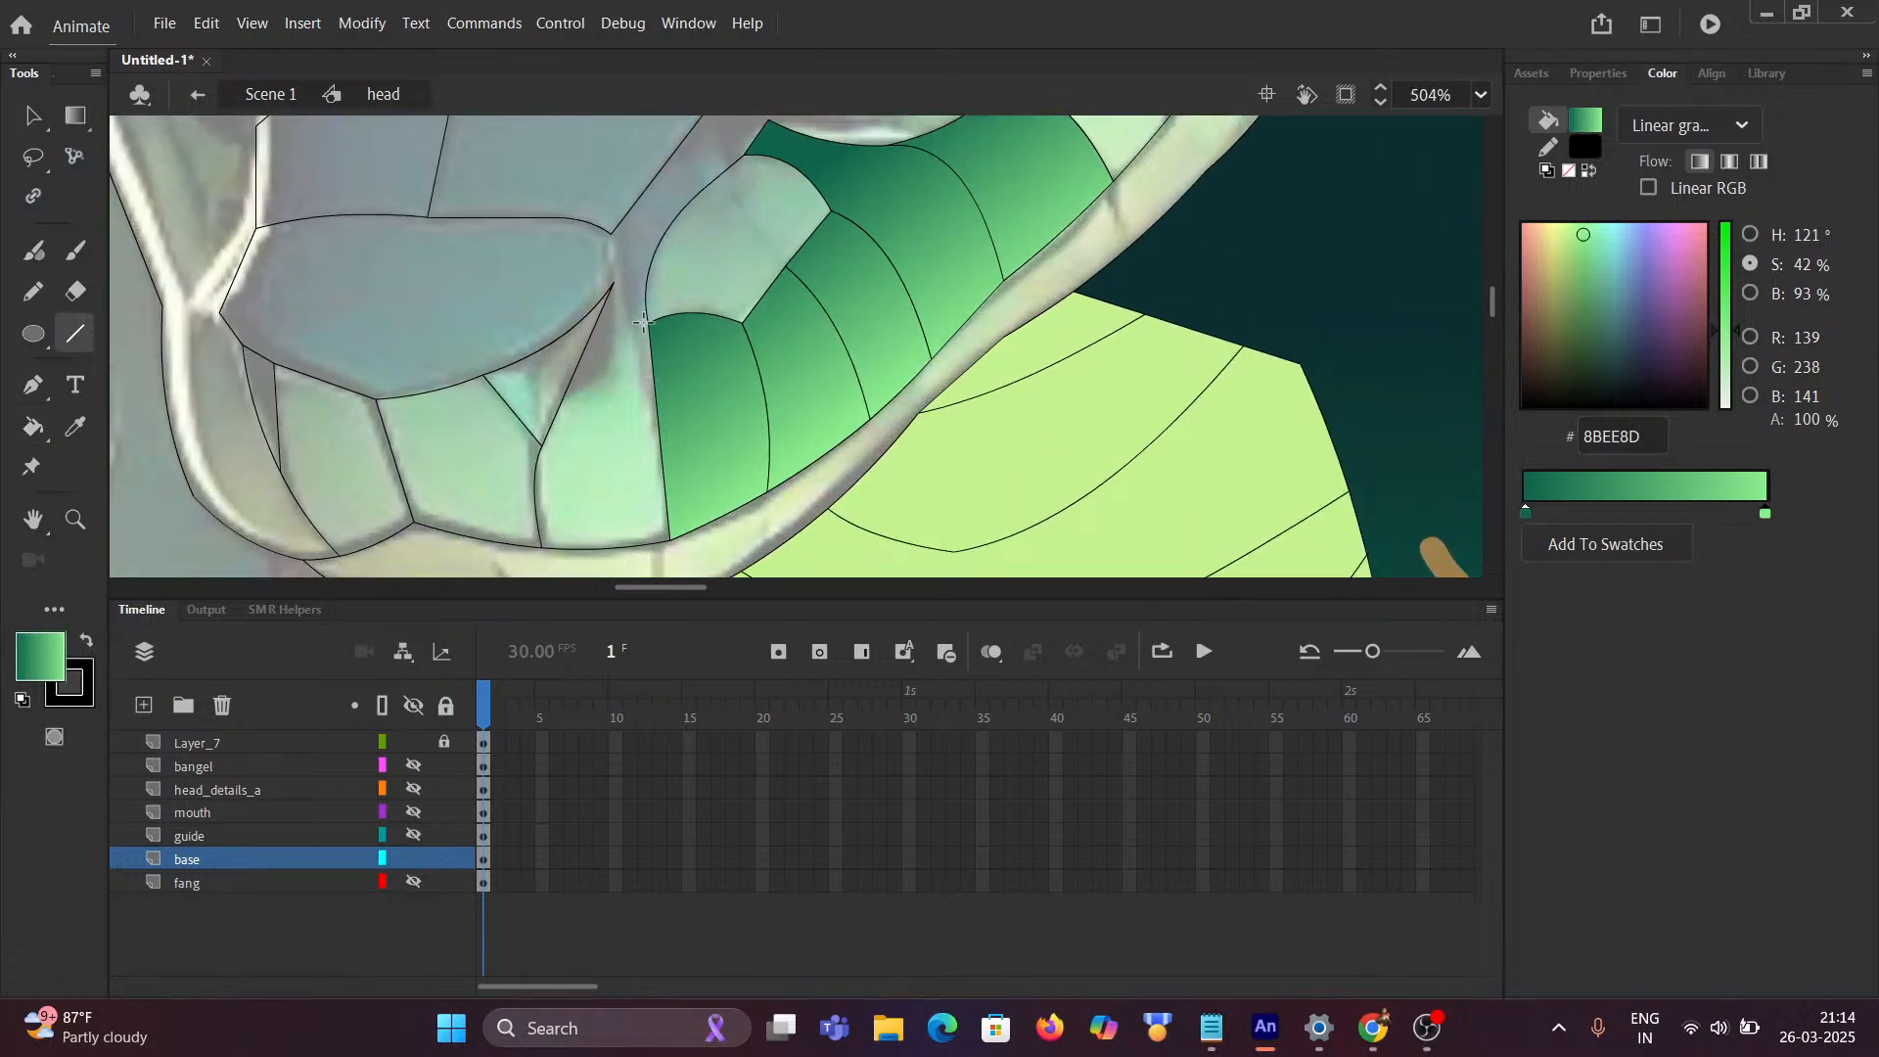
drag(639, 361, 615, 233)
Step: Fill the three front lip scales beneath the nose with the sampled green gradient and undo the fill that spills over the head
click(33, 428)
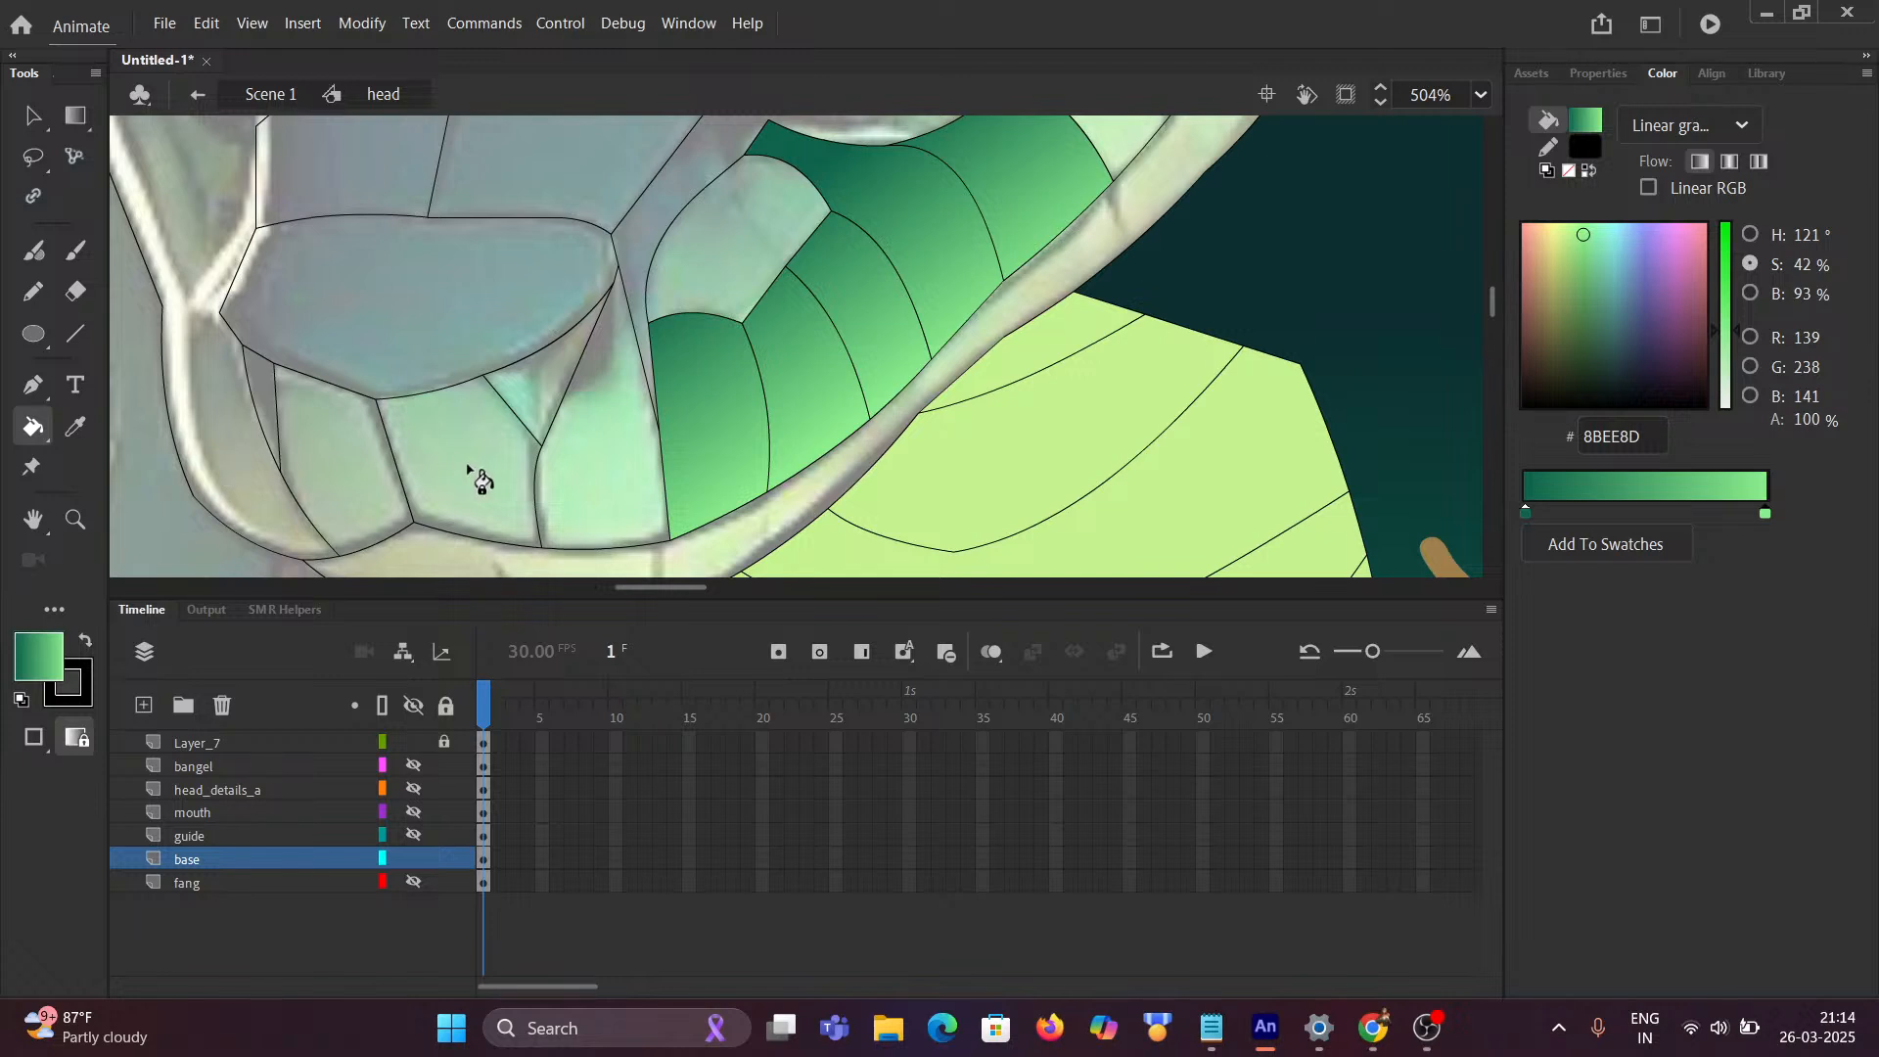
click(585, 474)
click(484, 480)
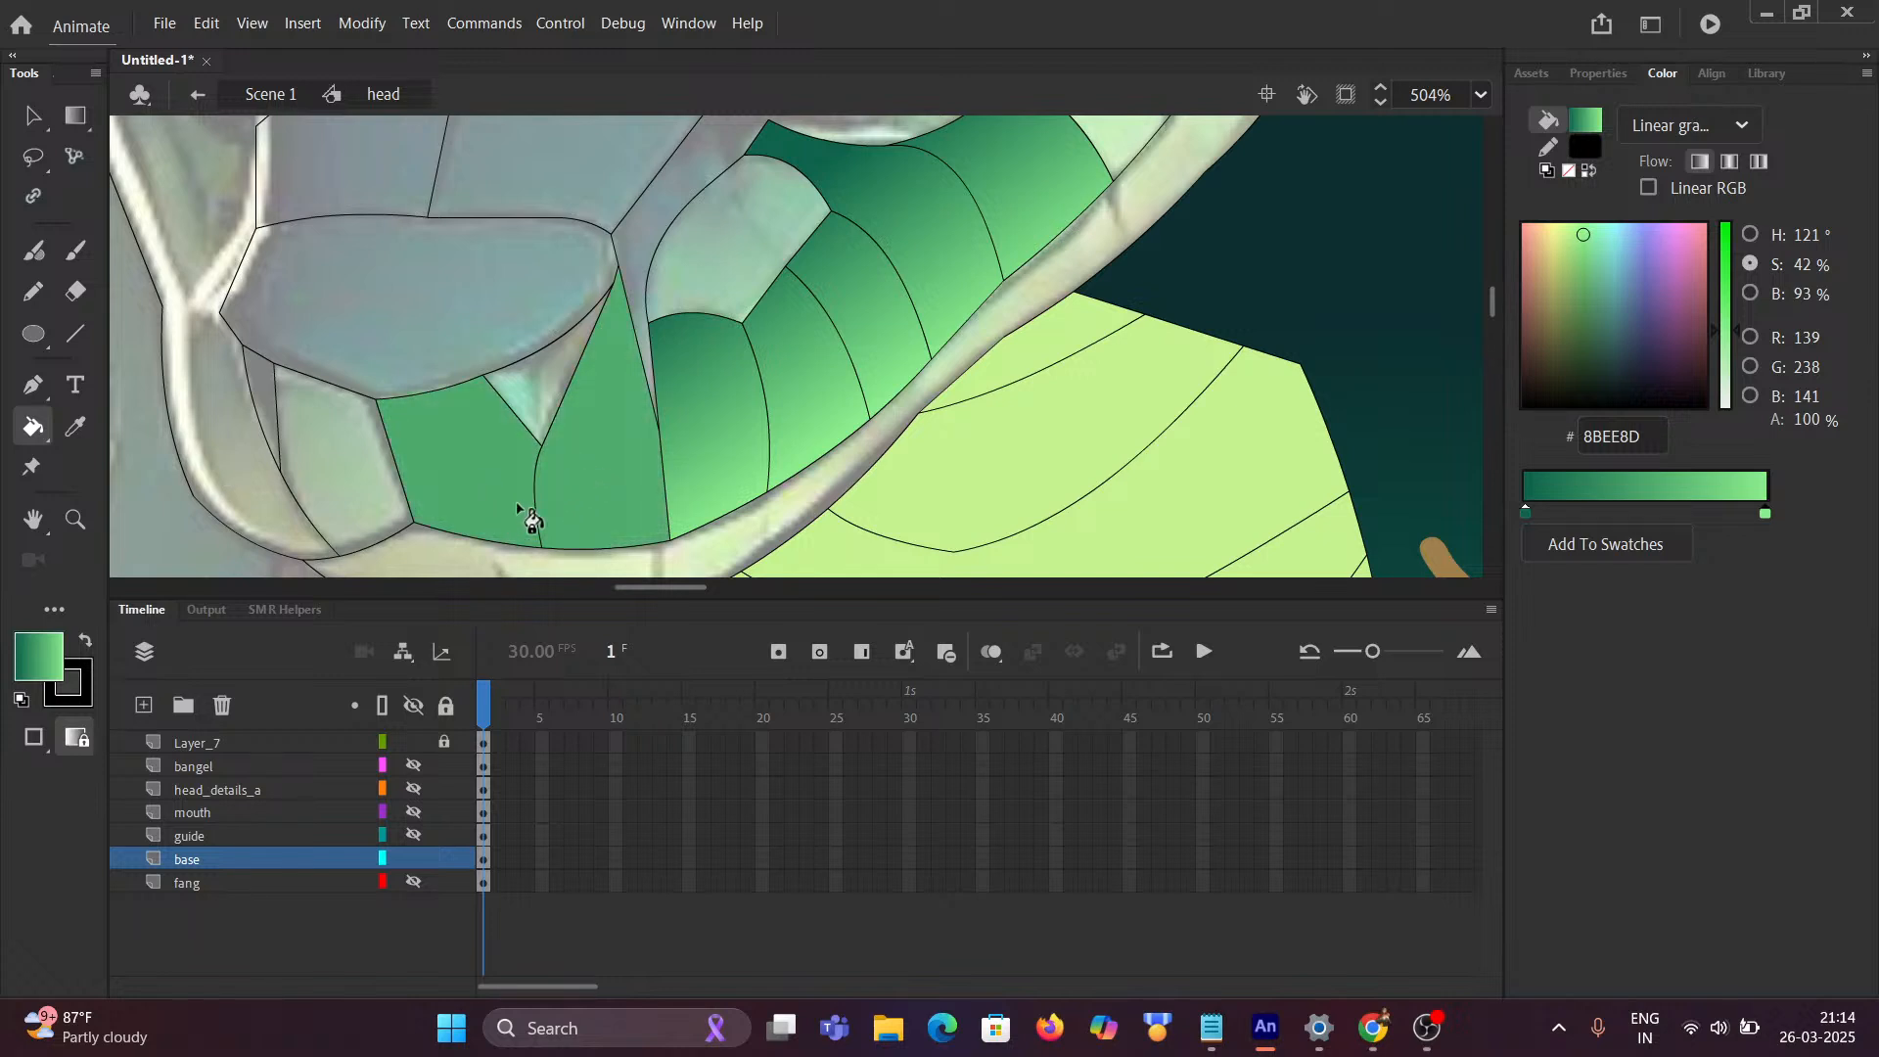
scroll(558, 480, down, 3)
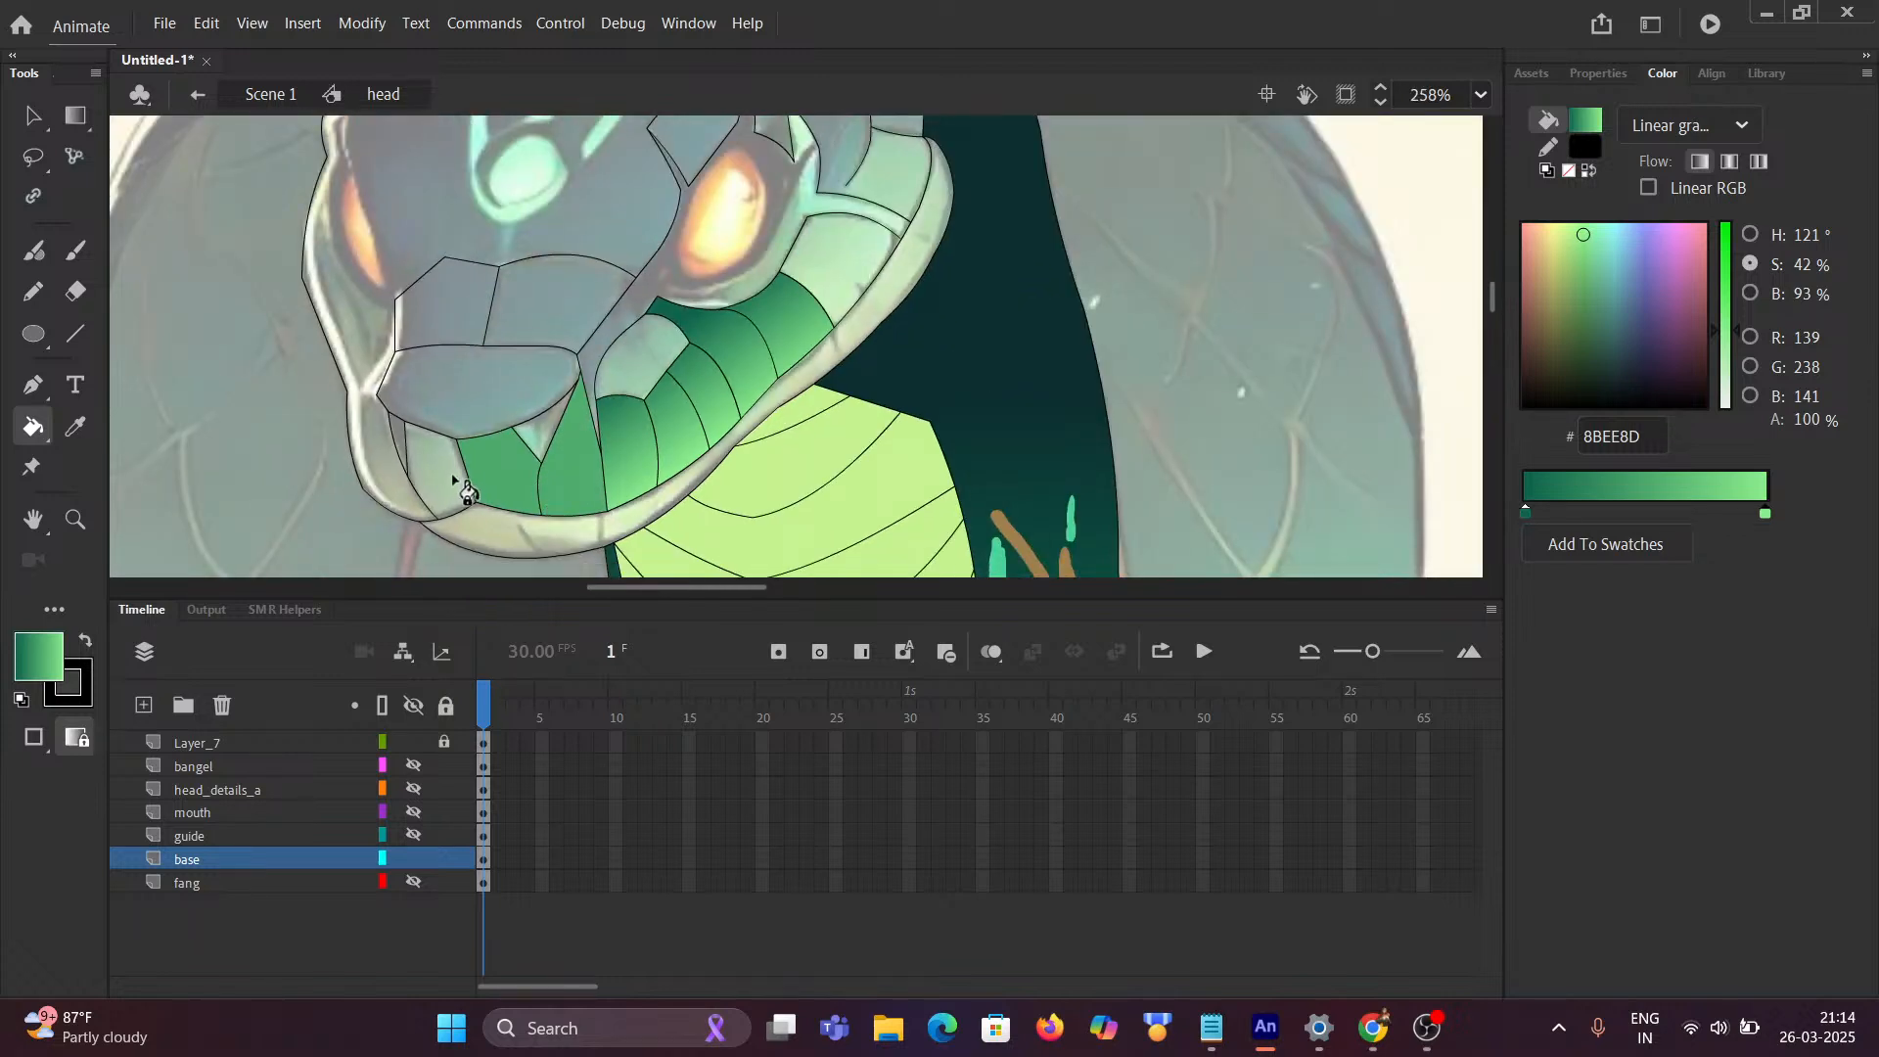
click(435, 501)
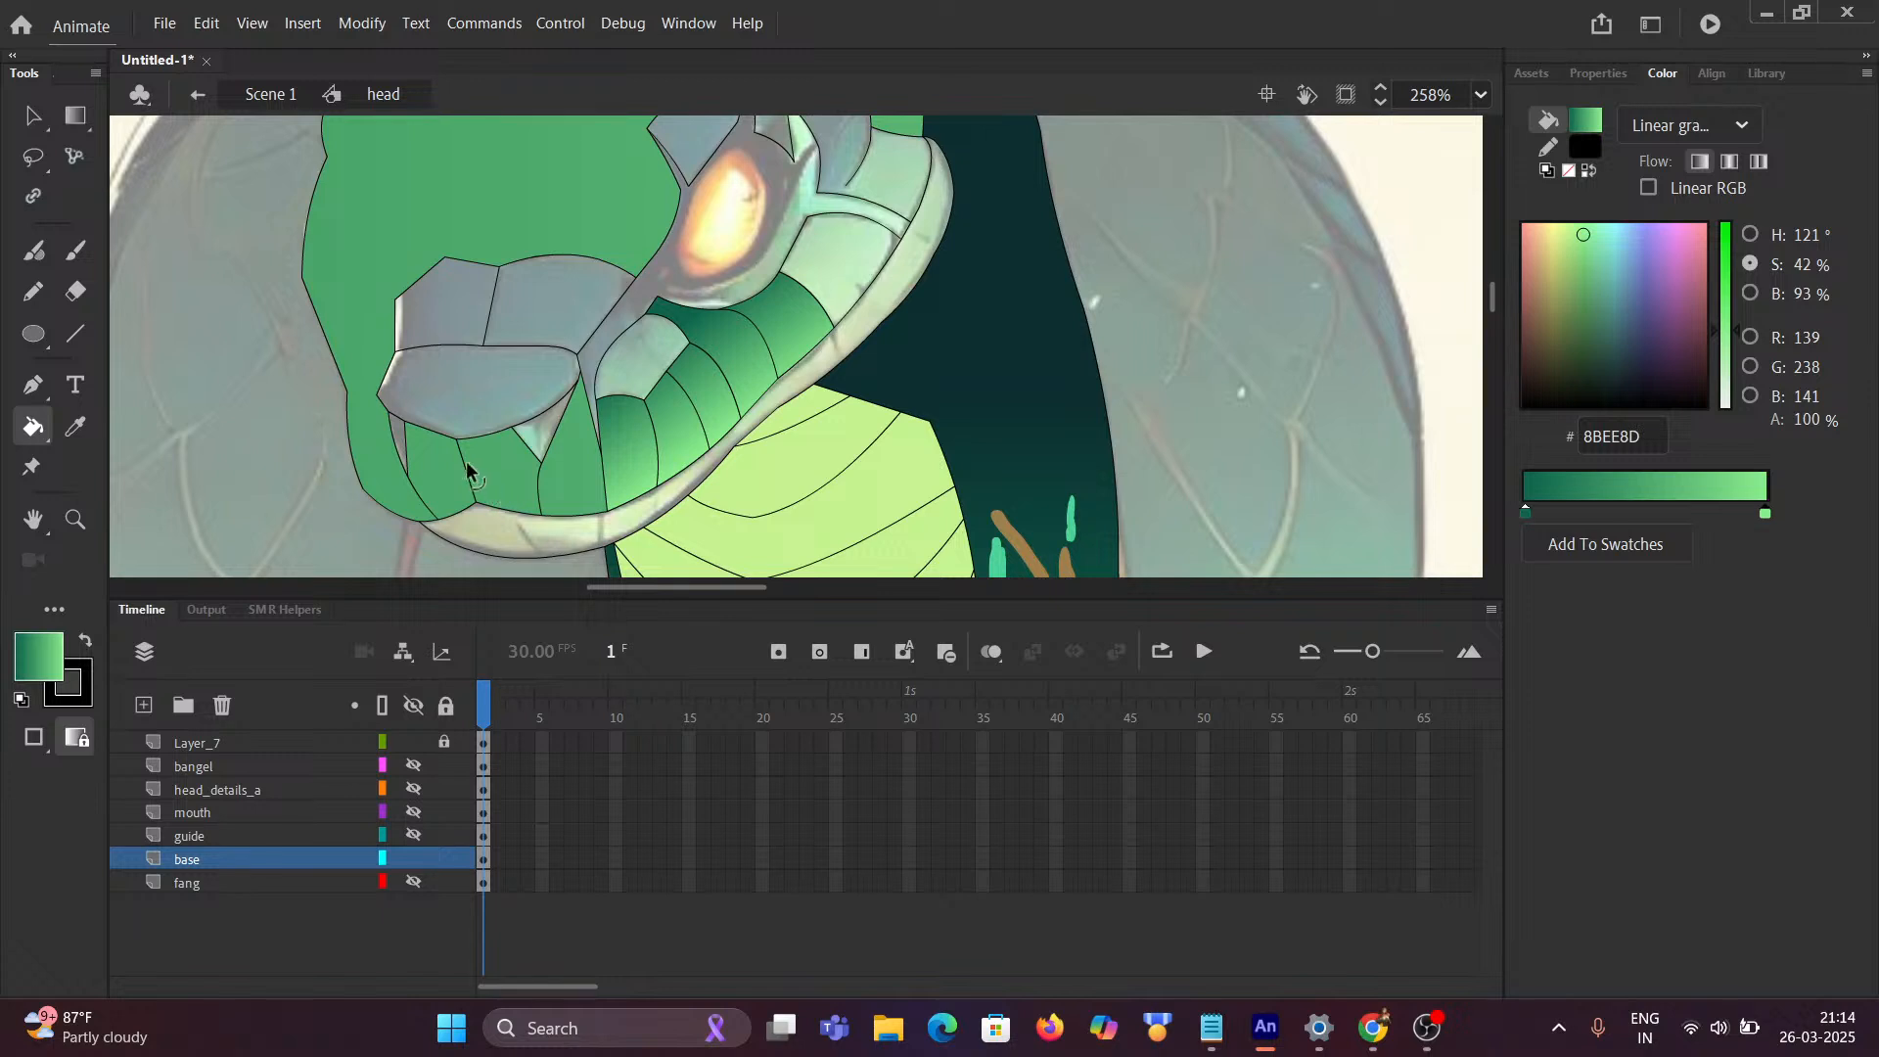
key(ctrl+z)
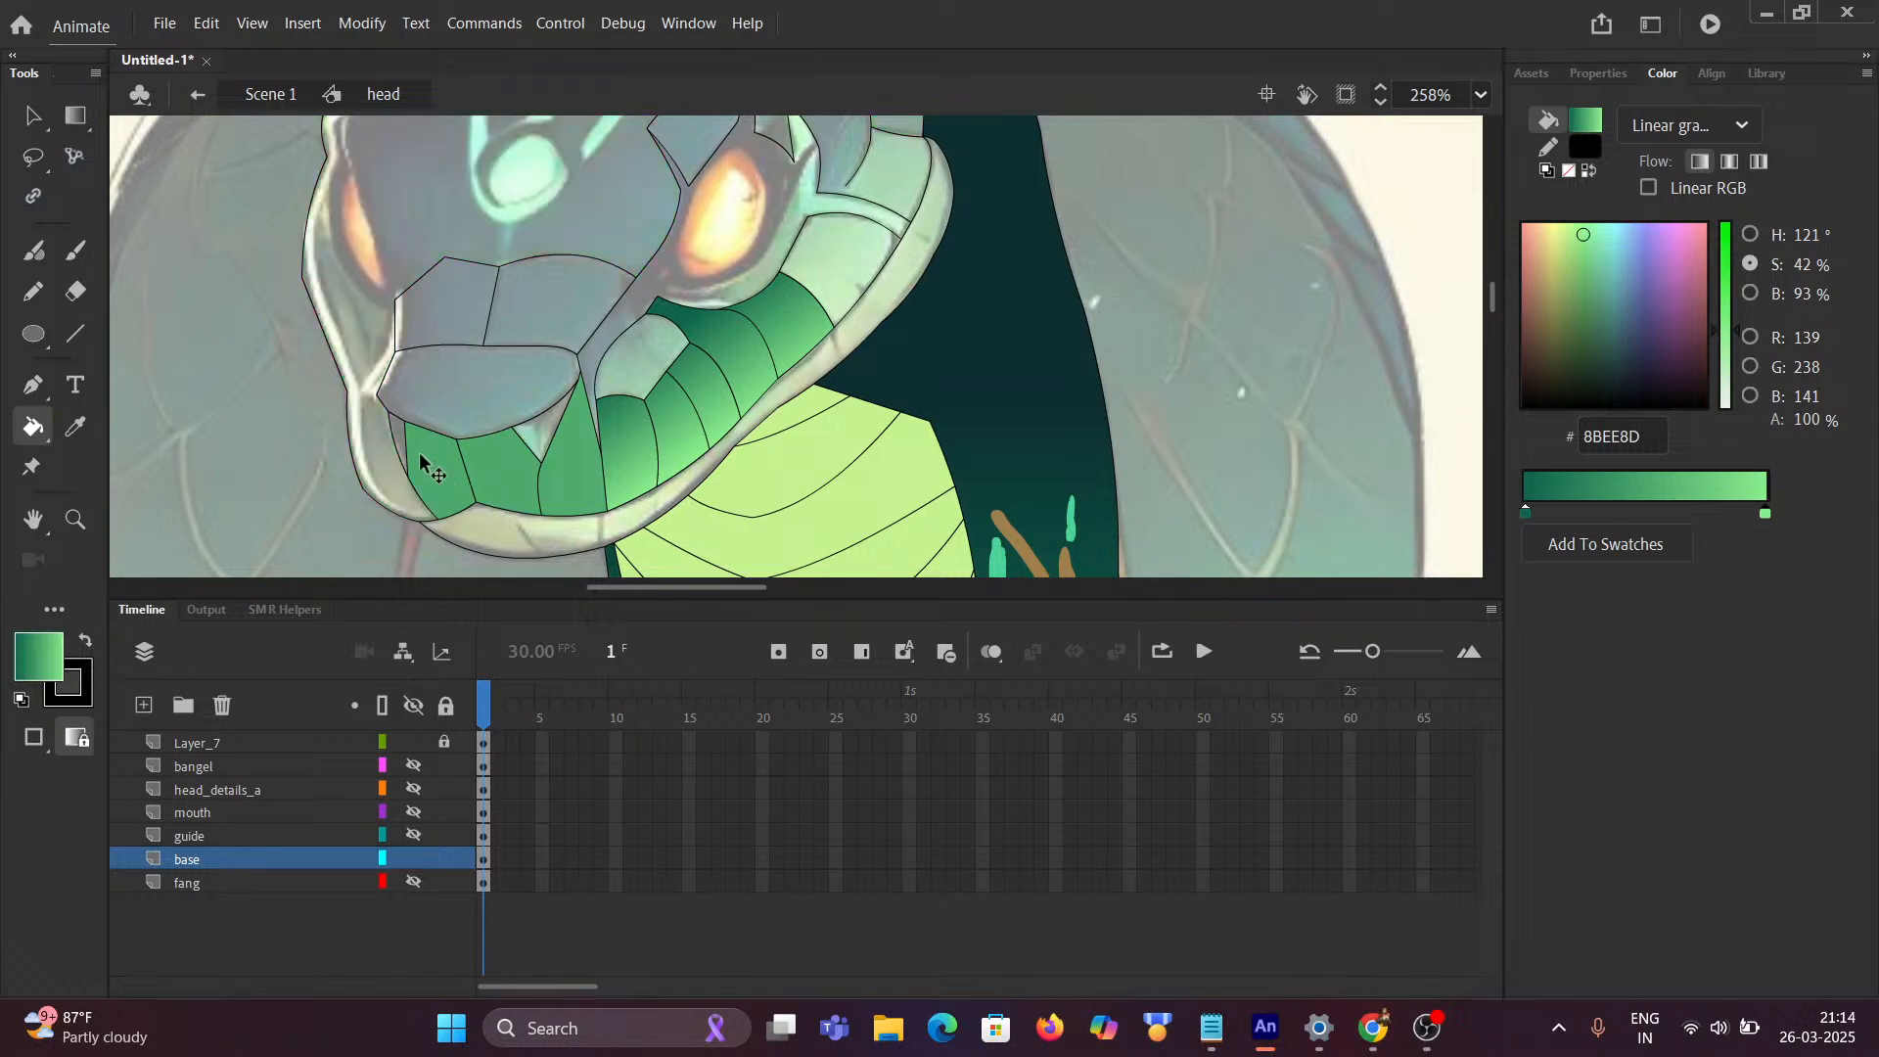
Step: Close the gap between the nose's corner and the head outline with a line and fill the frontmost lip scale with the green gradient
scroll(401, 460, up, 4)
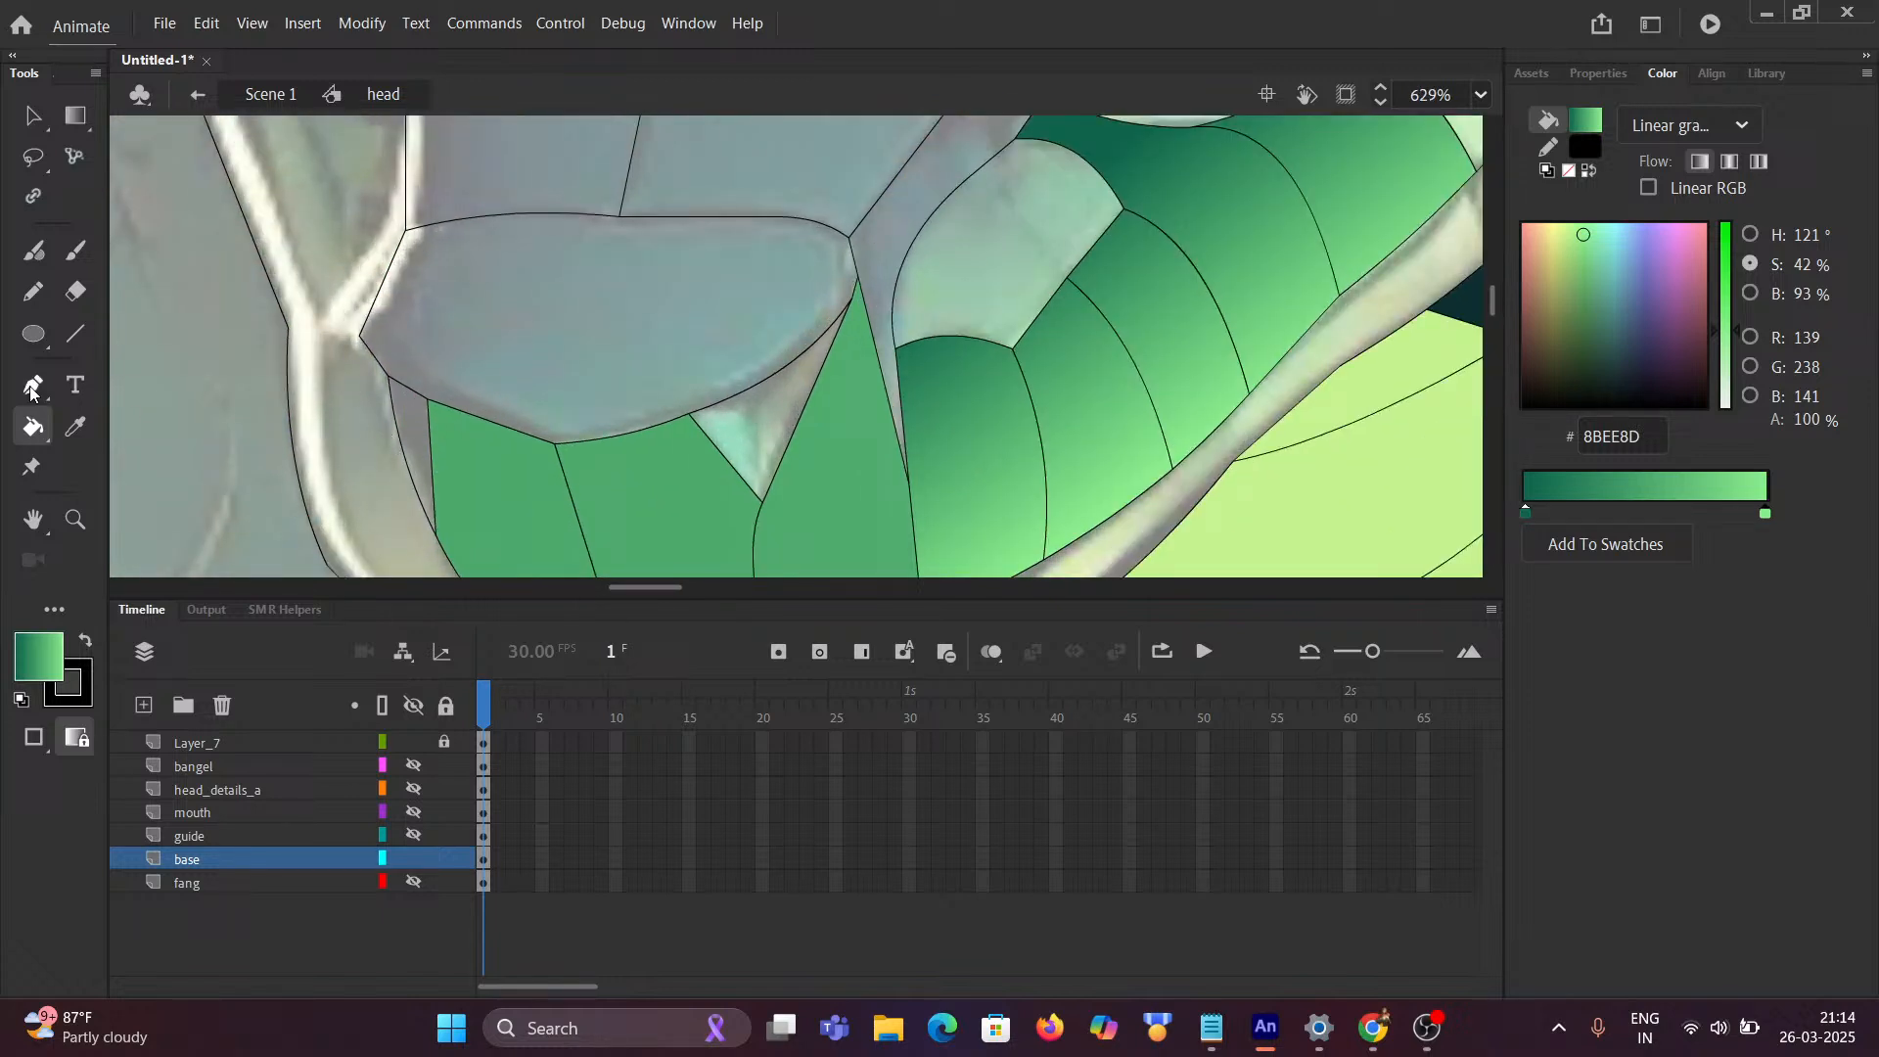
click(75, 333)
drag(358, 339, 282, 315)
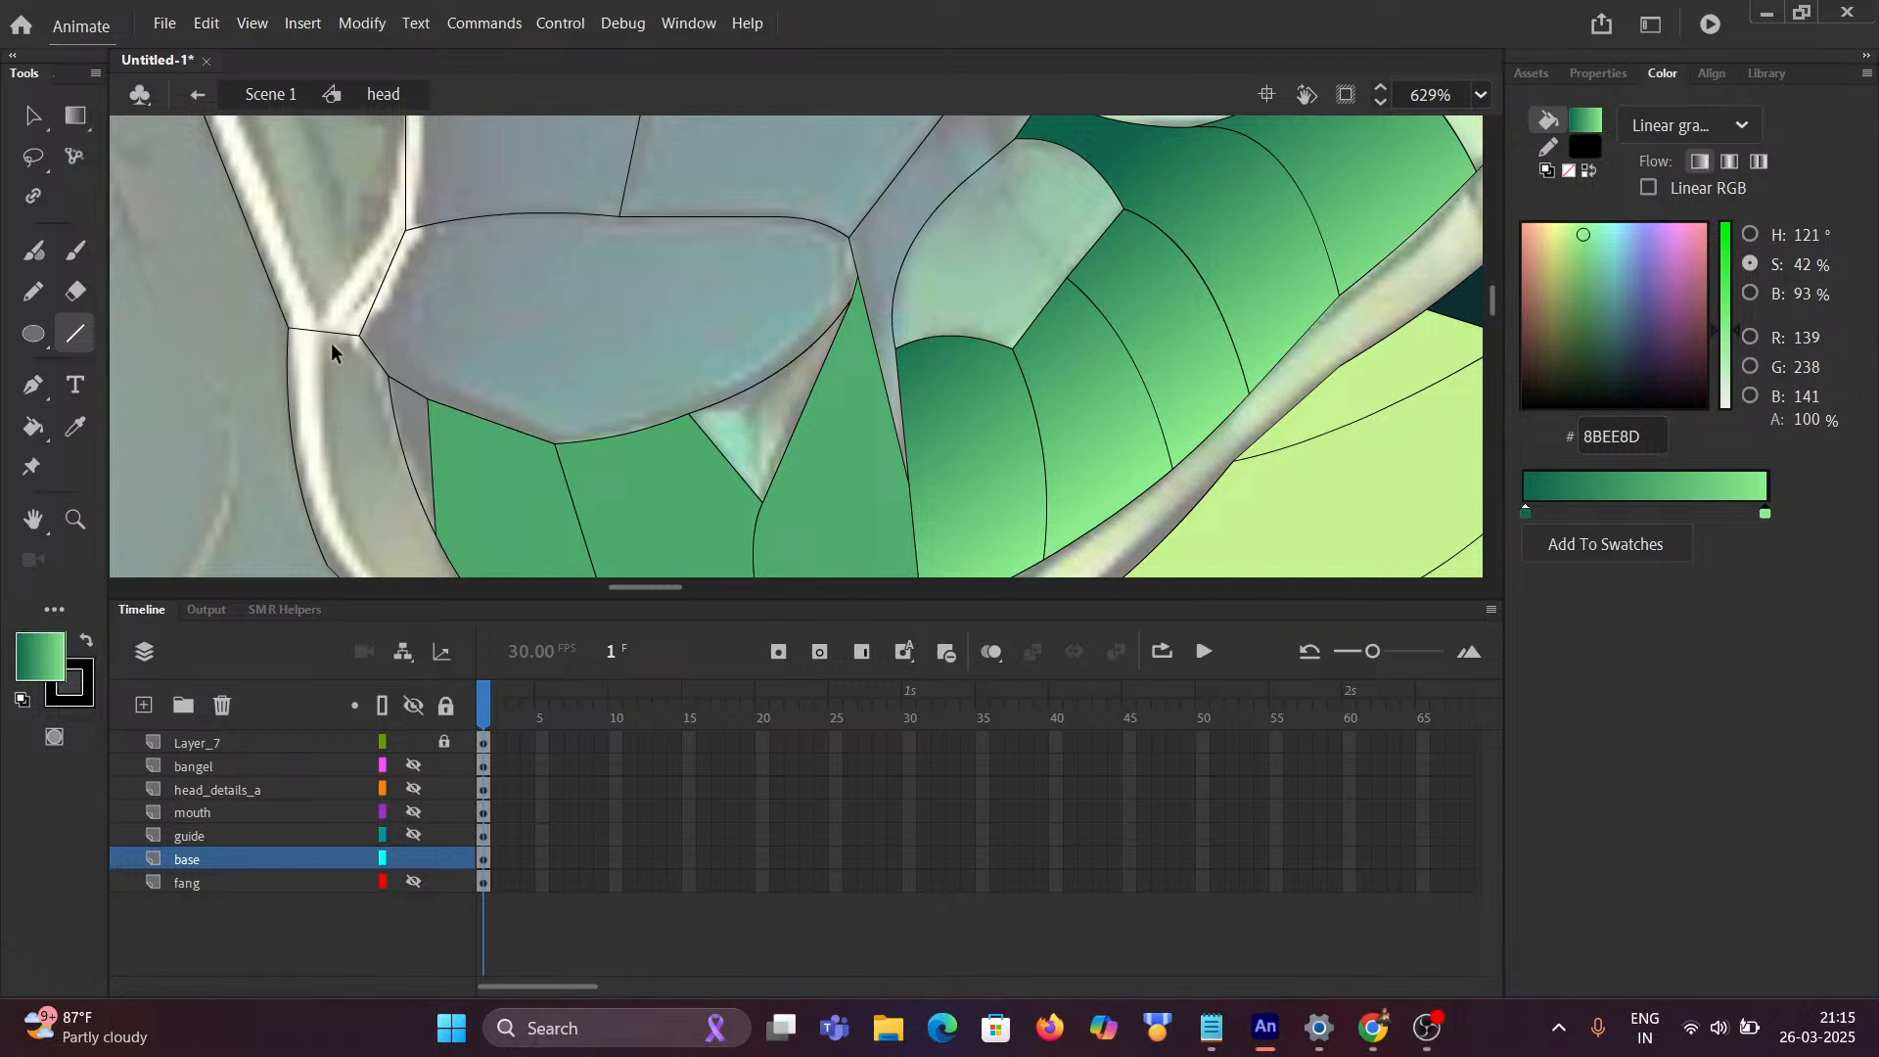
scroll(358, 497, down, 5)
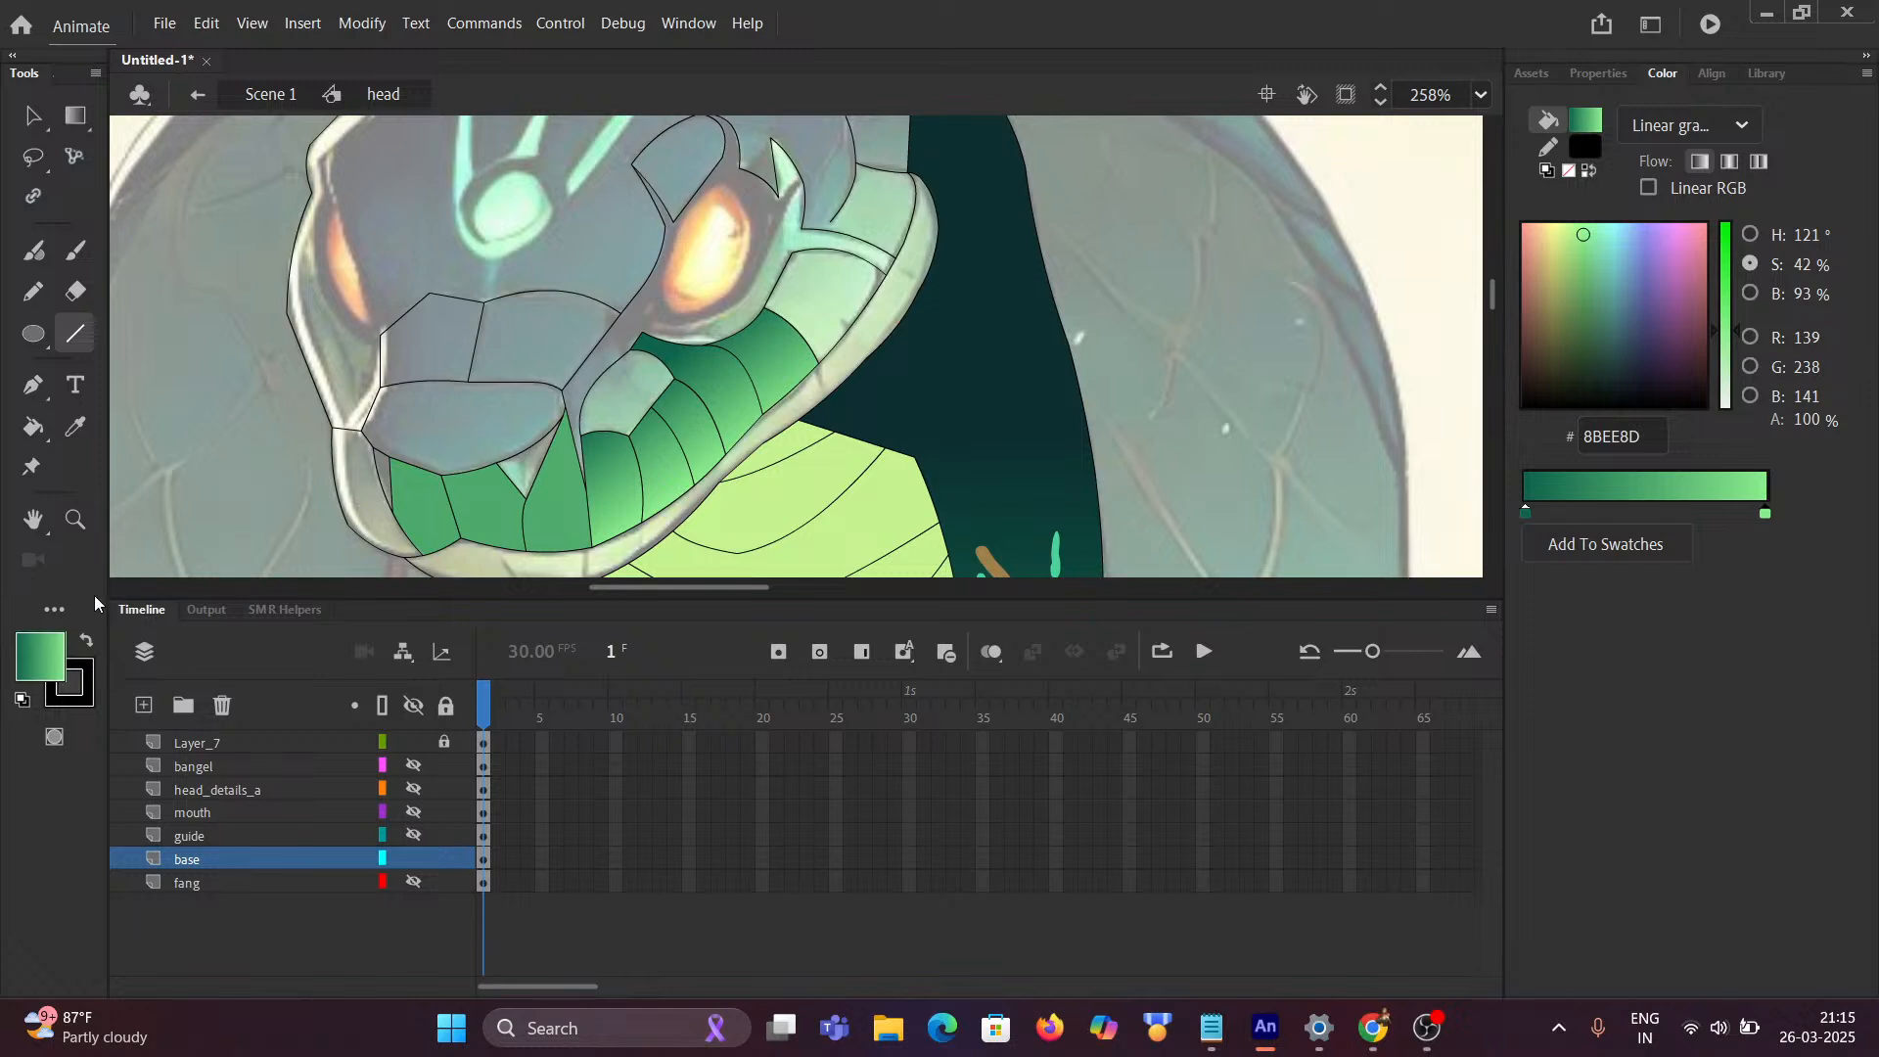
click(33, 427)
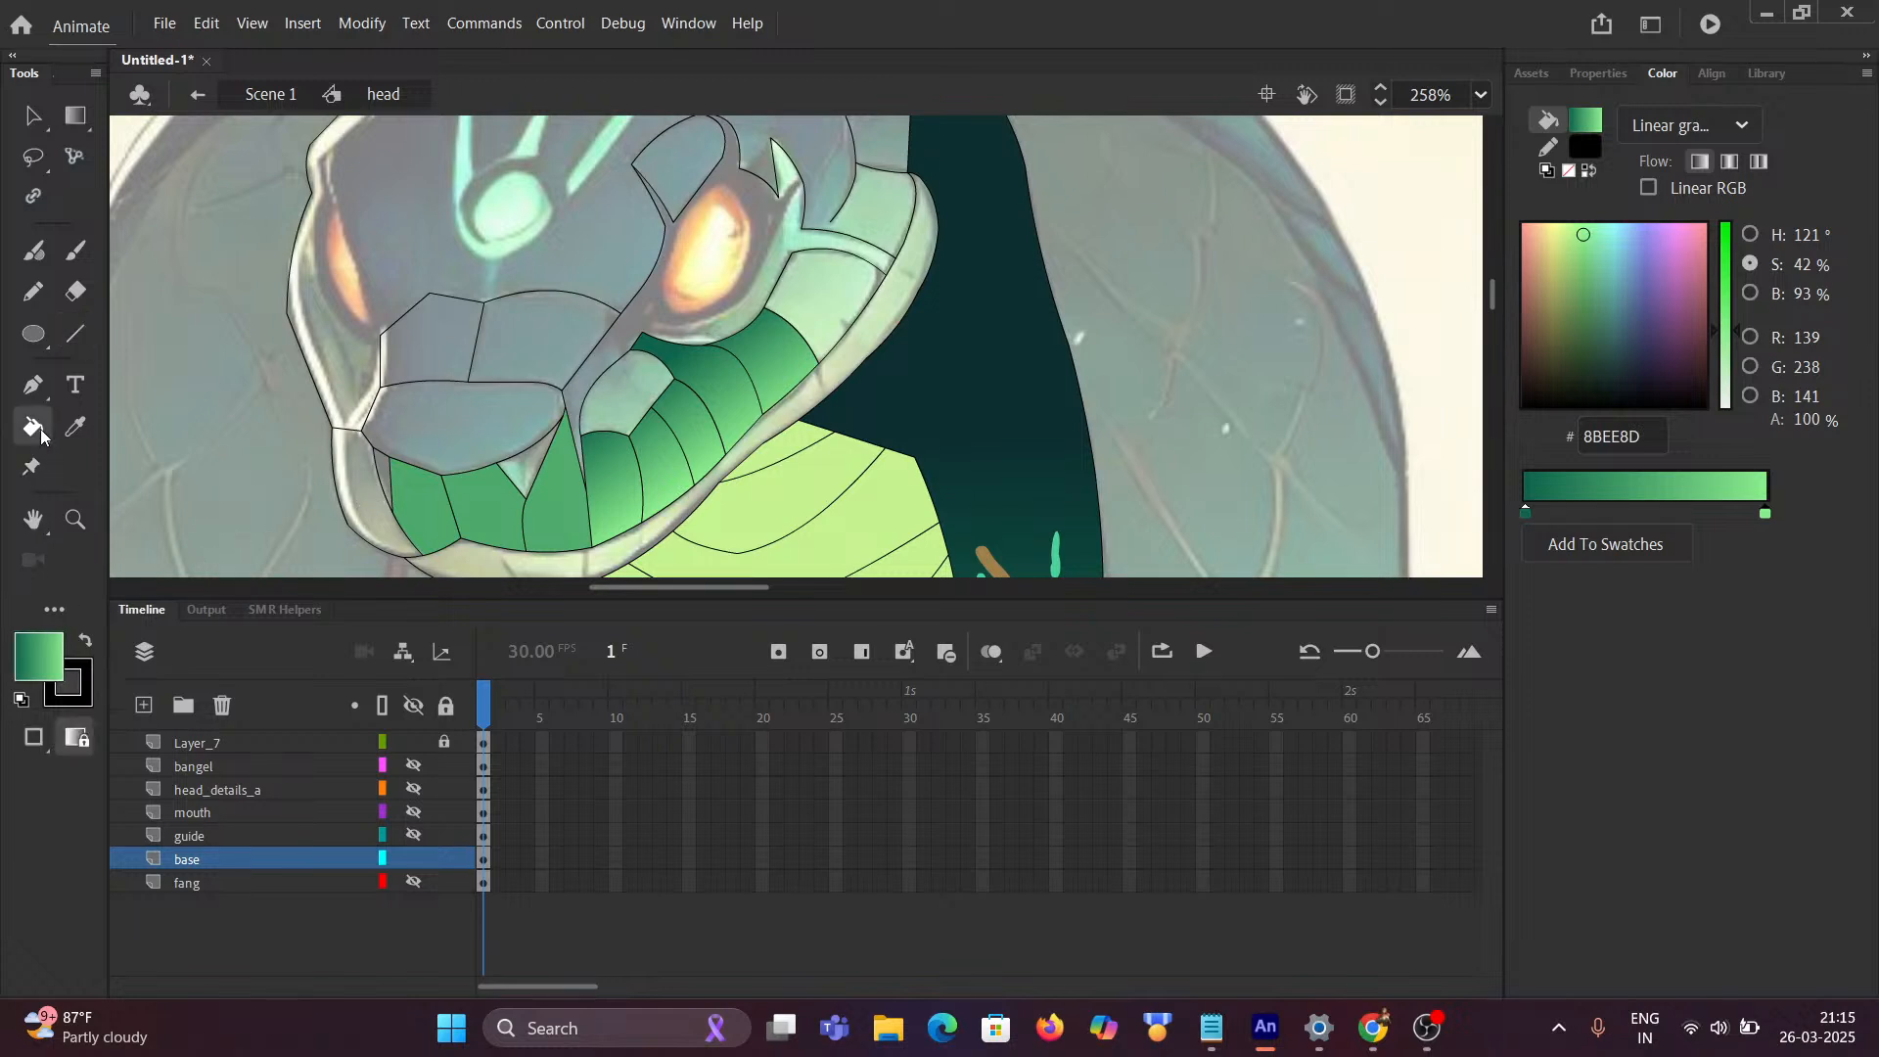
click(372, 518)
Step: Compare the coloured lip scales and head with the full-colour cobra in the reference artwork
scroll(479, 544, down, 1)
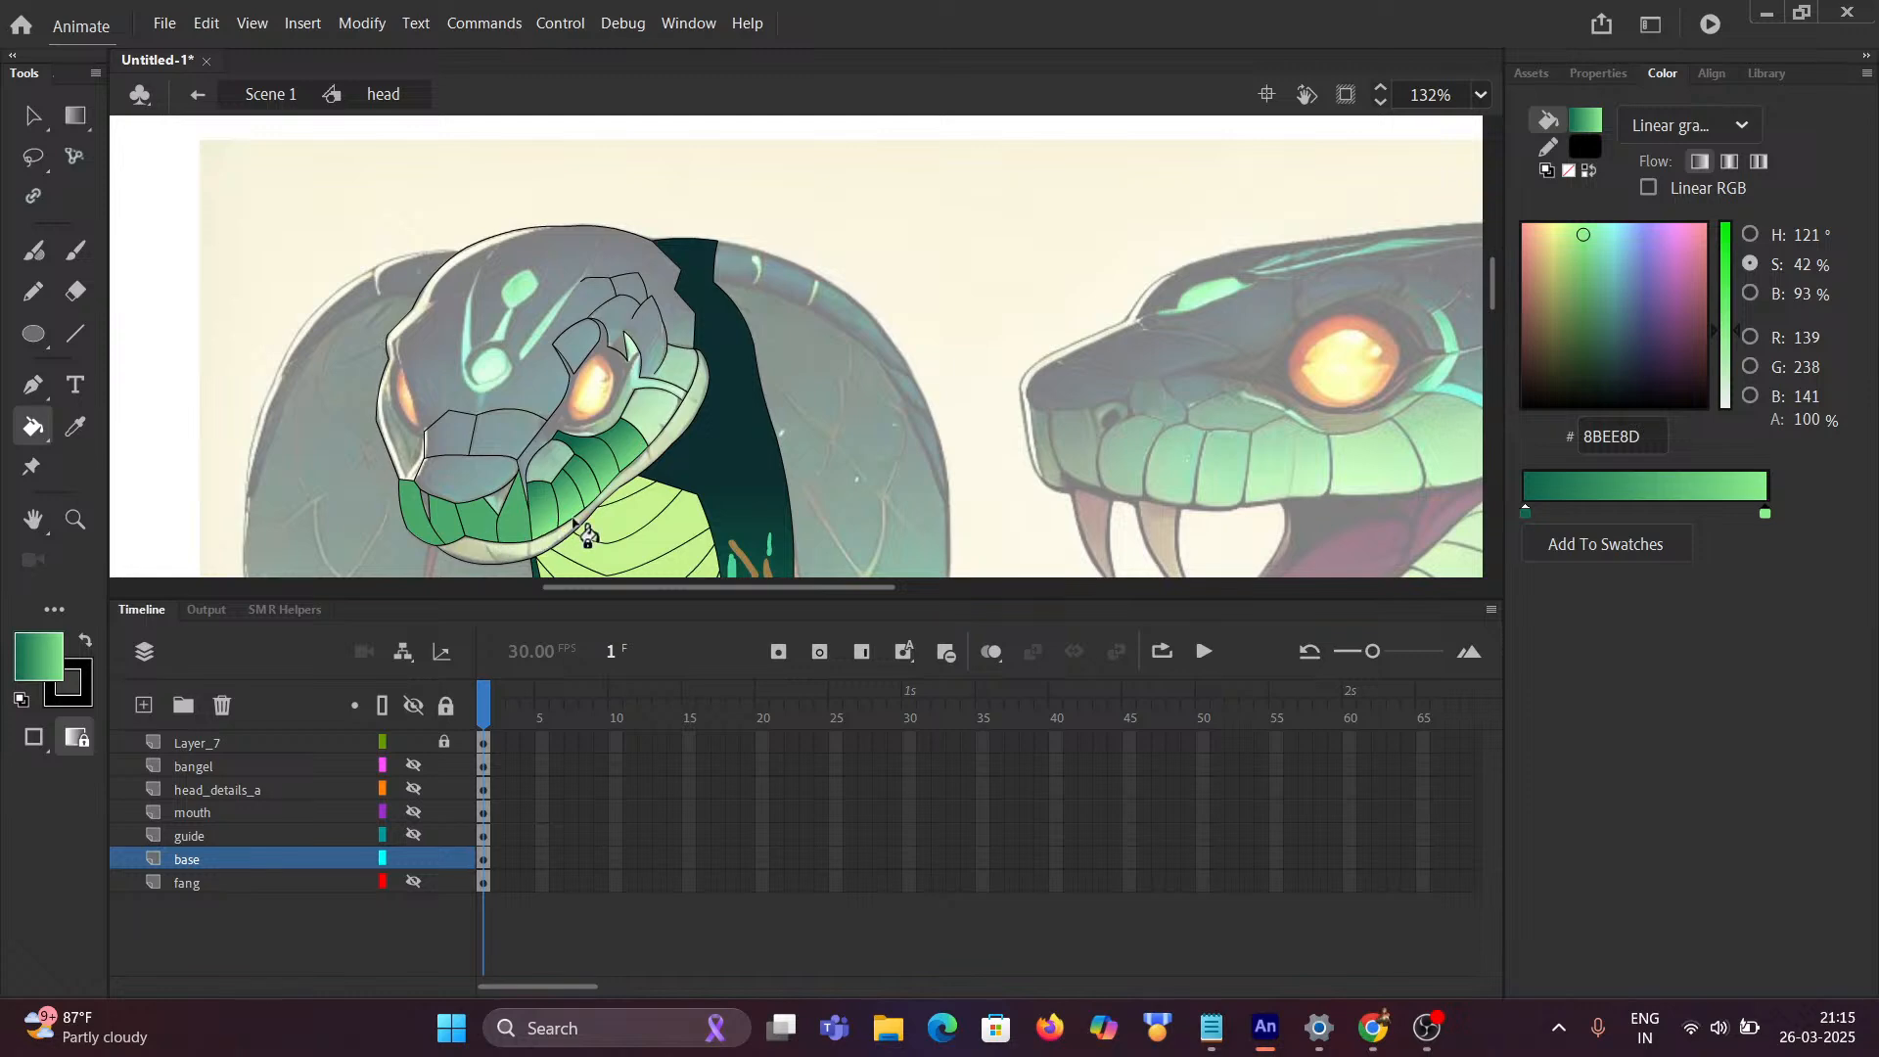
scroll(646, 514, down, 3)
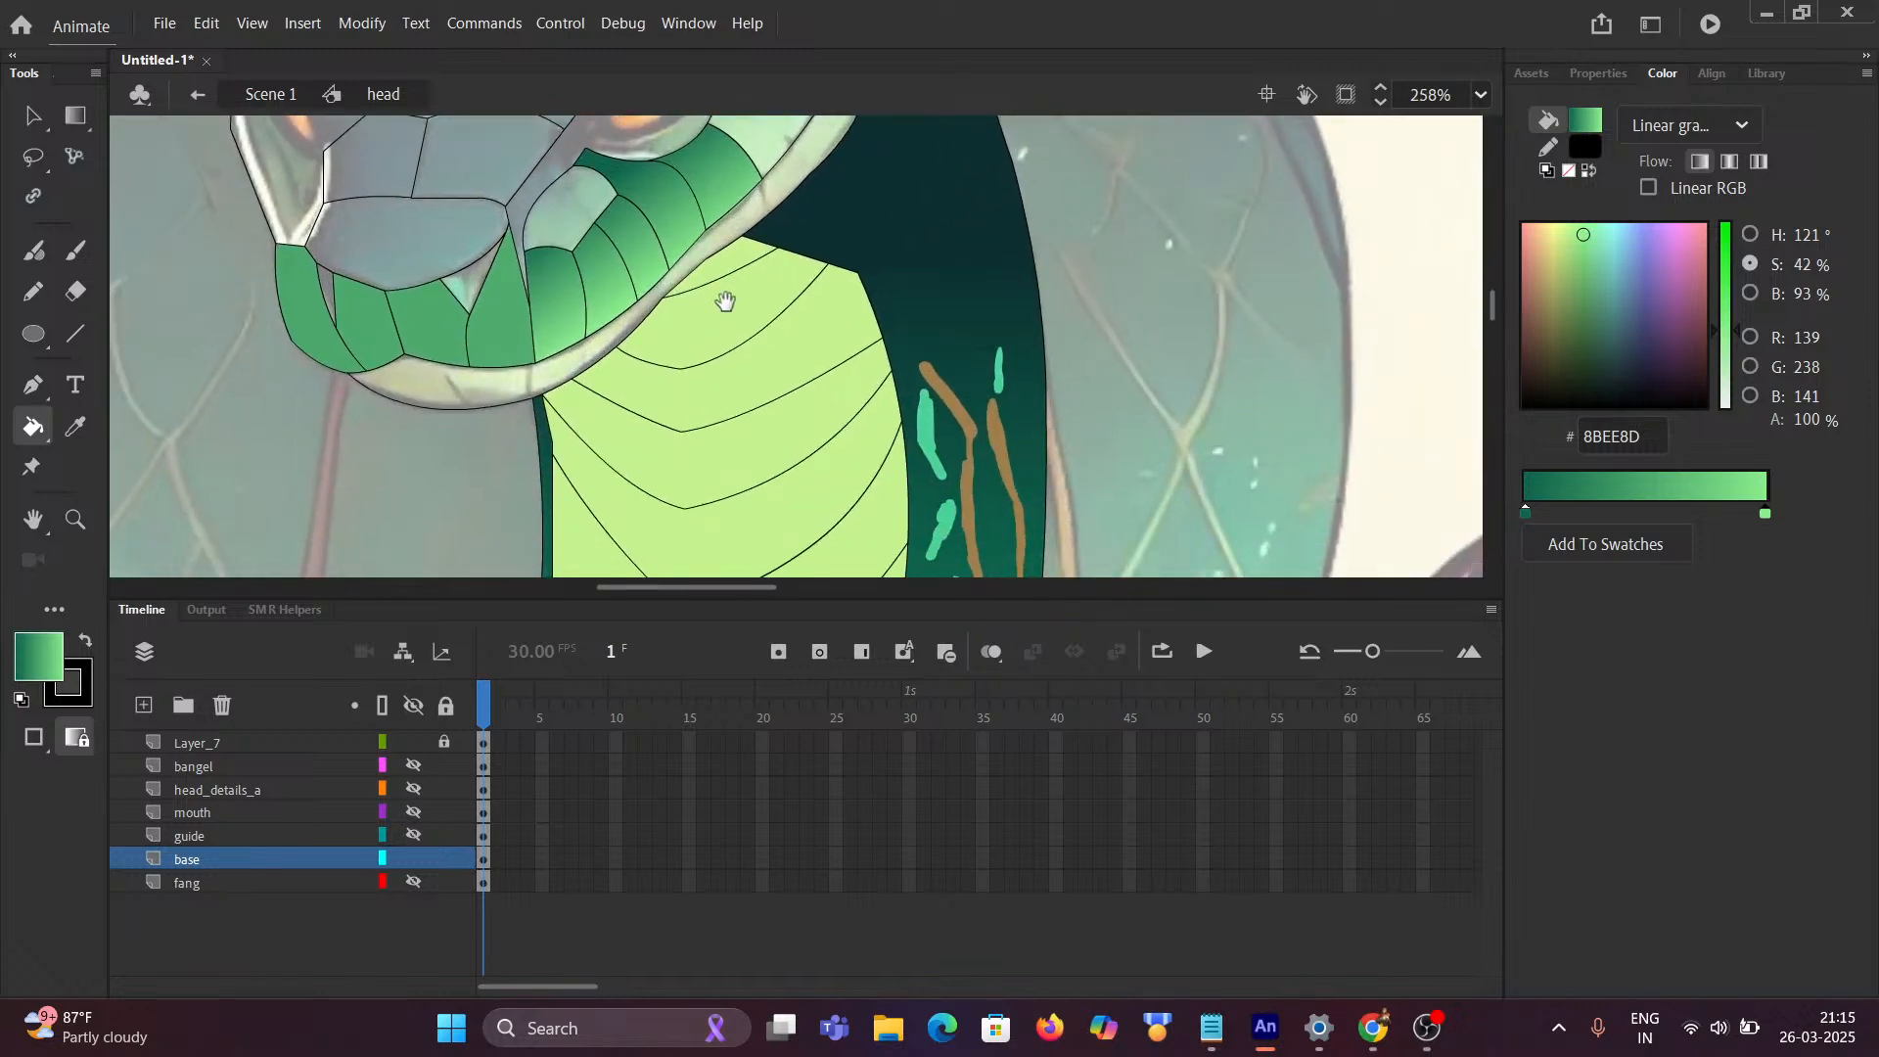
scroll(707, 311, down, 2)
scroll(734, 227, up, 1)
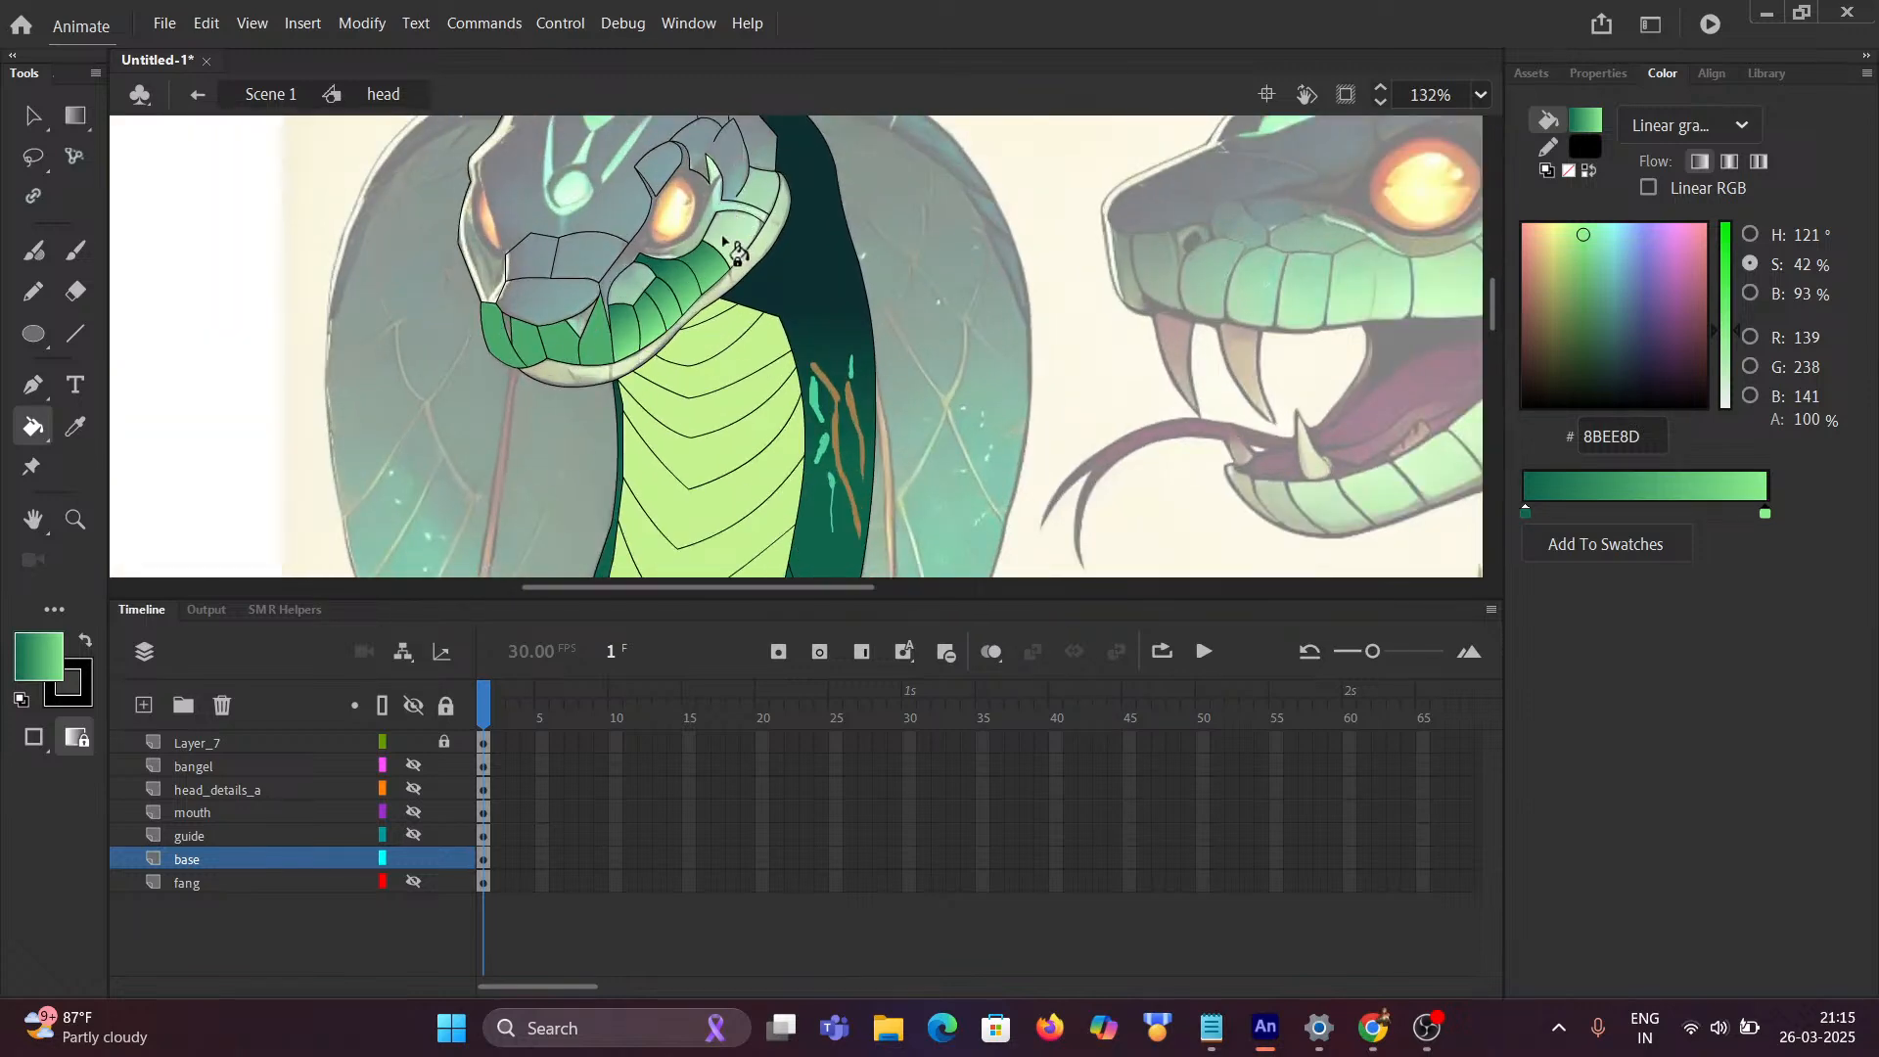
scroll(1036, 333, down, 4)
drag(1204, 326, 772, 432)
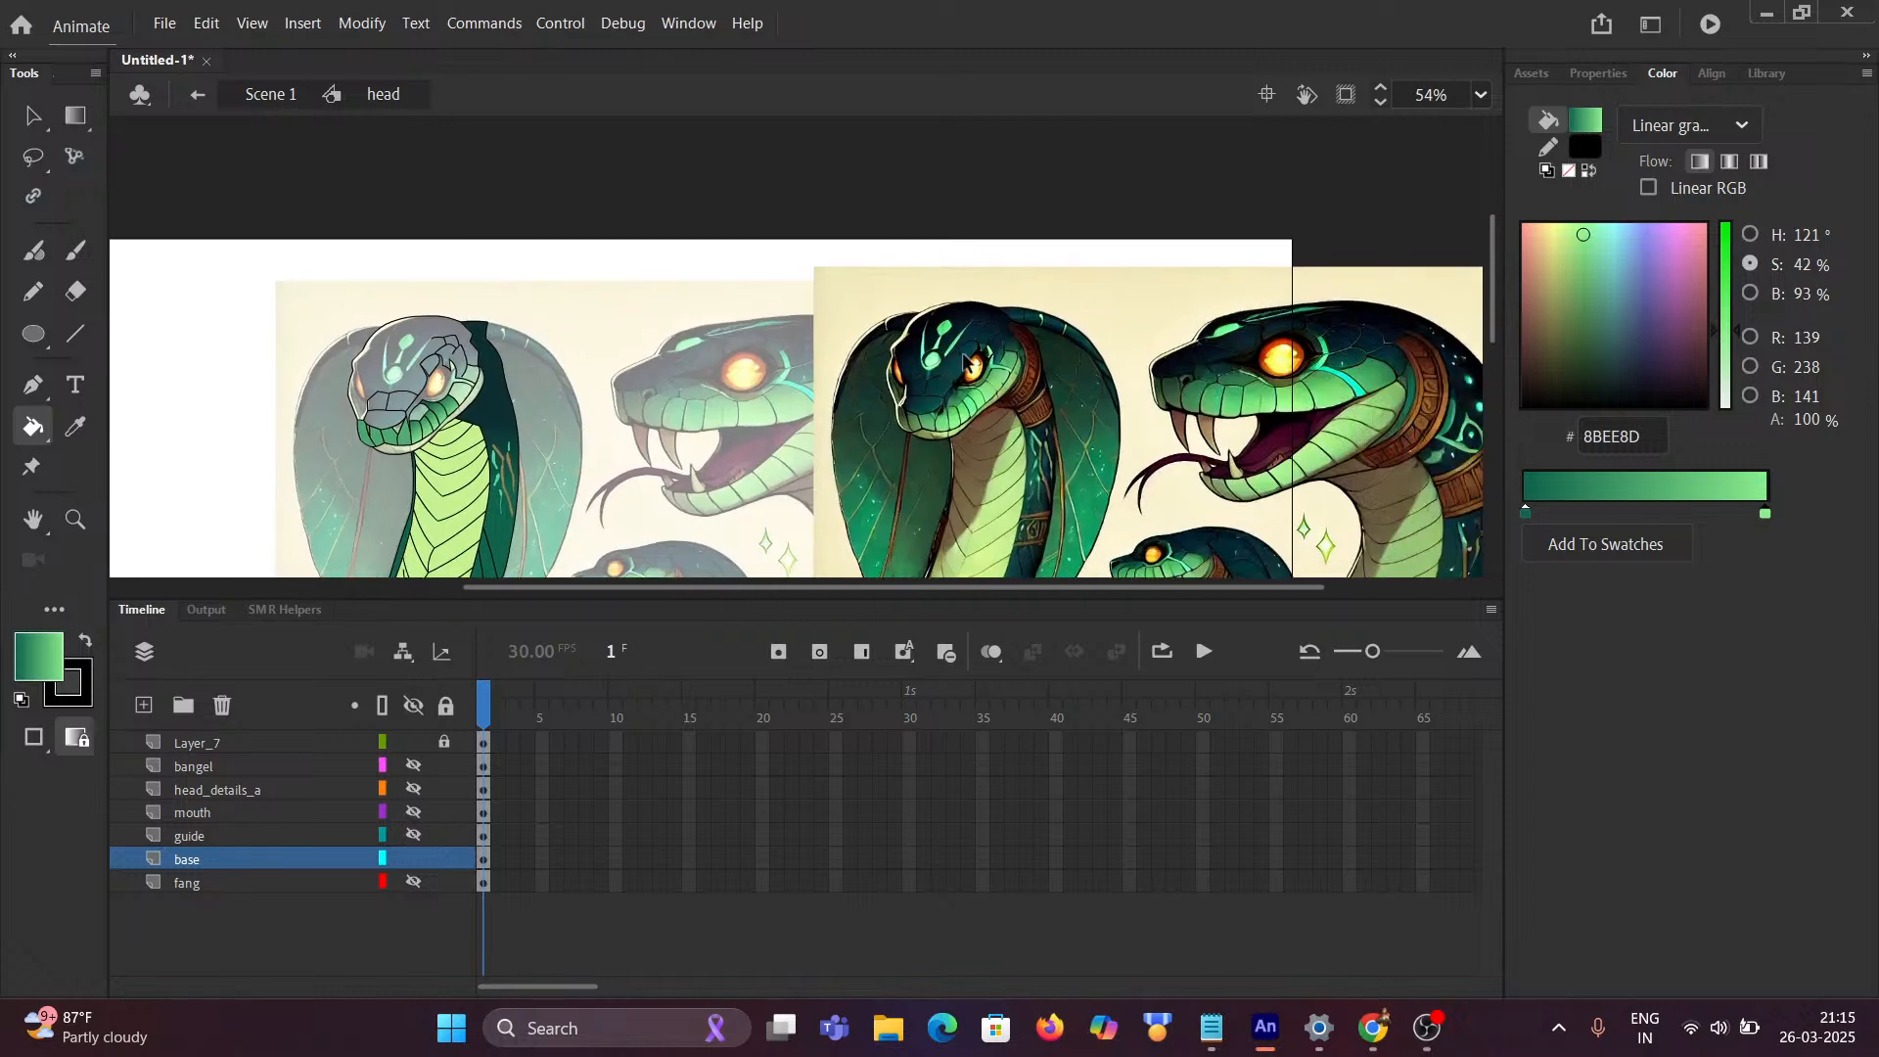
scroll(967, 362, up, 7)
scroll(967, 416, up, 2)
scroll(886, 401, down, 7)
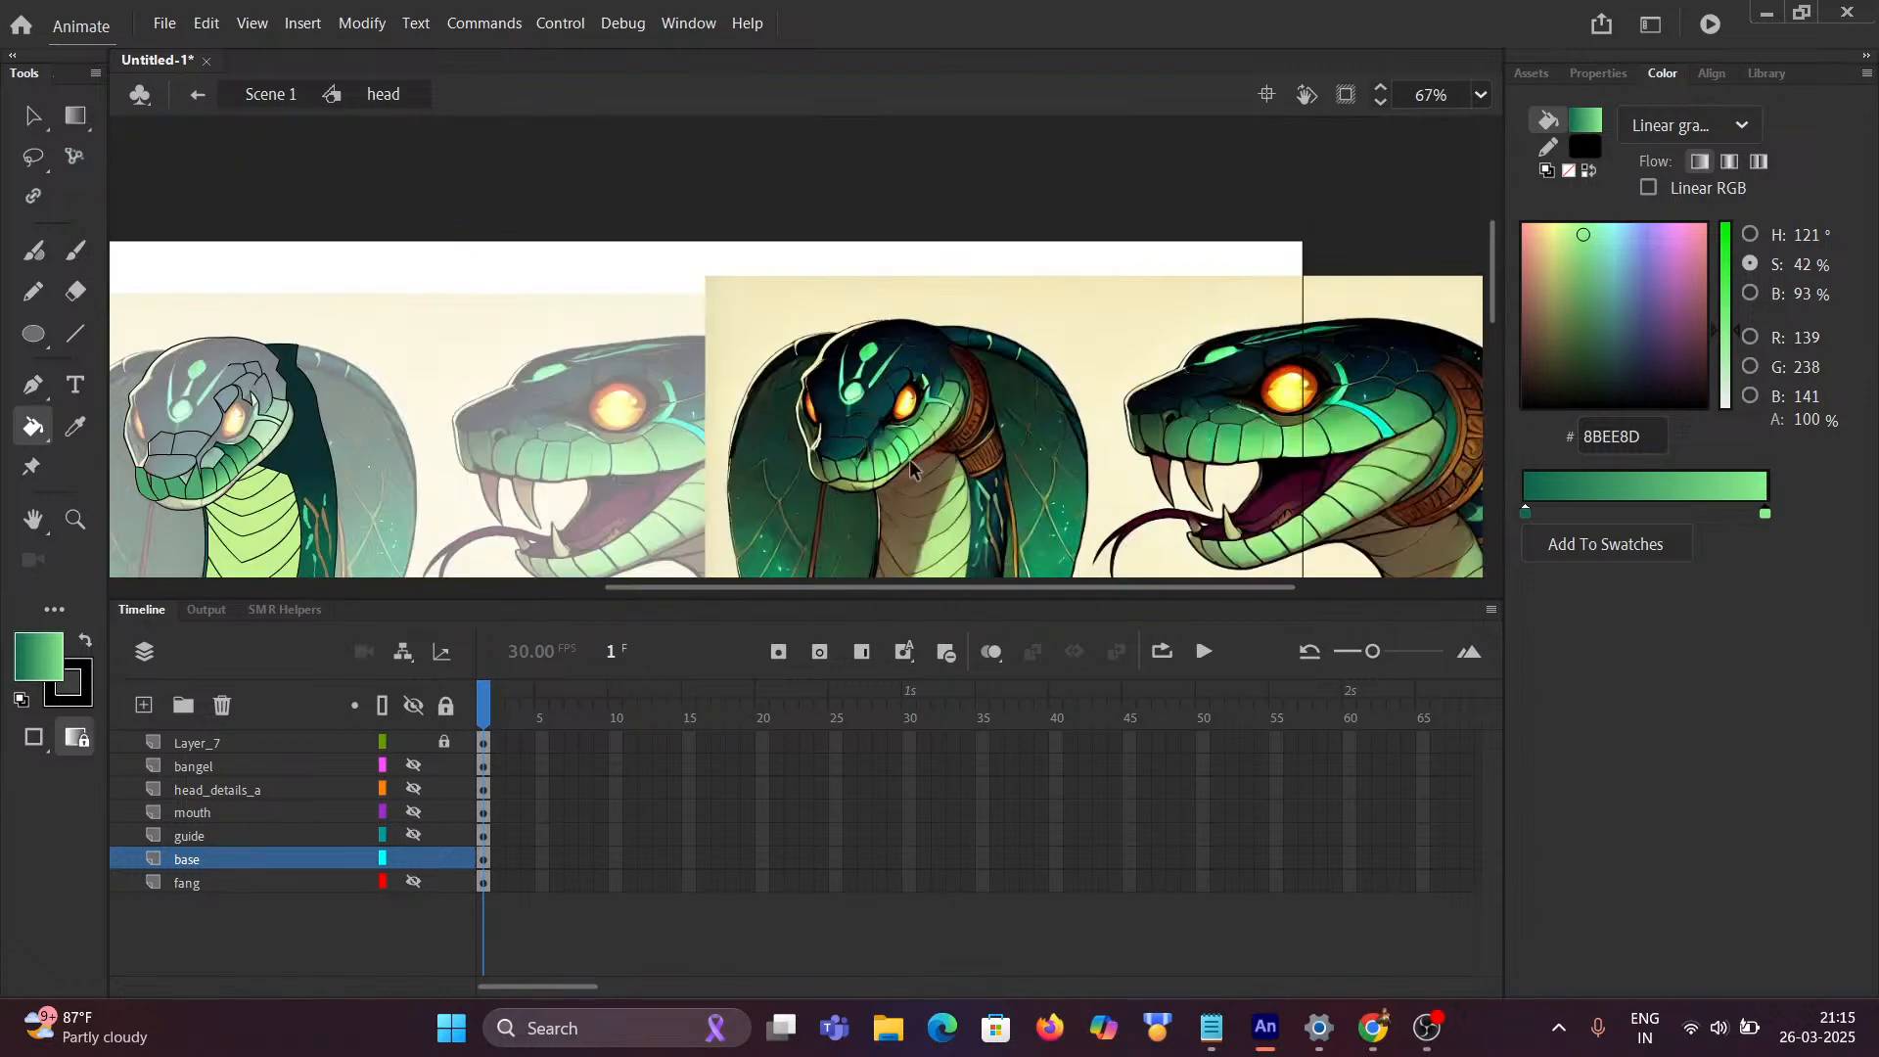
scroll(897, 510, up, 1)
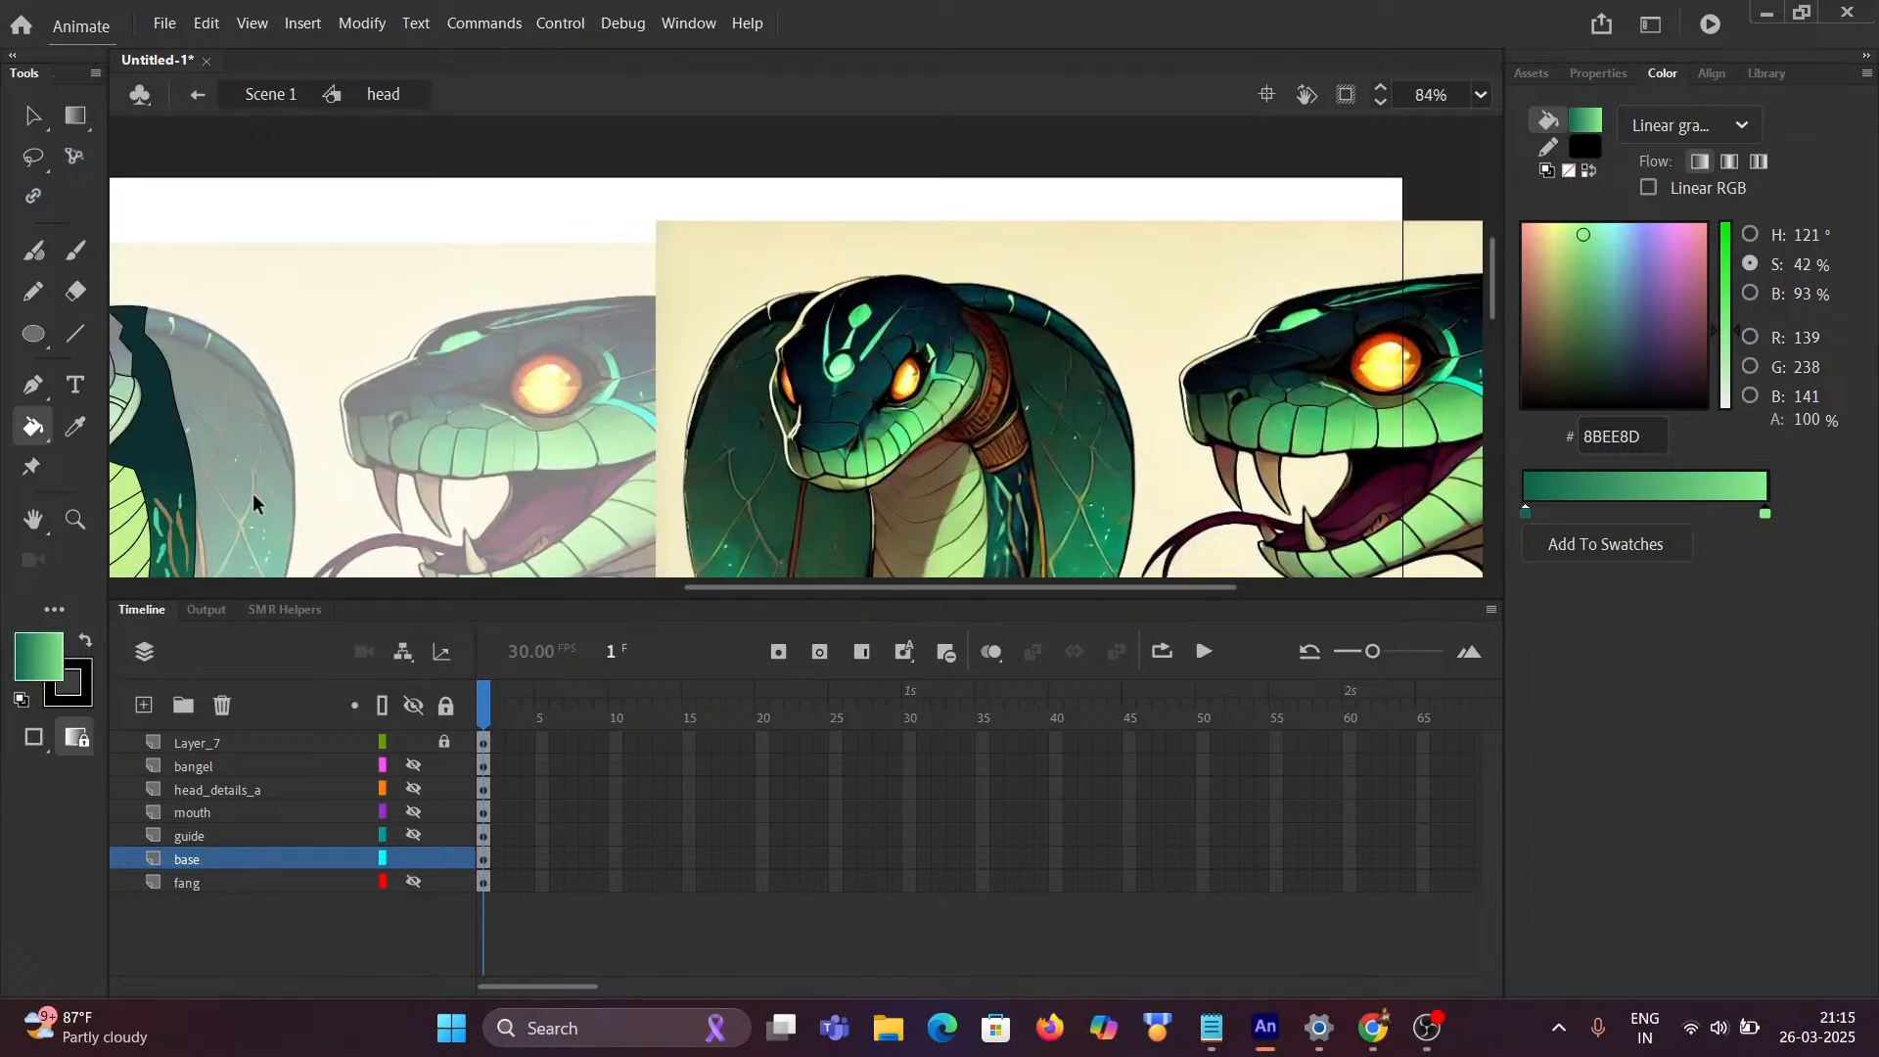
scroll(198, 476, up, 3)
drag(279, 443, 844, 407)
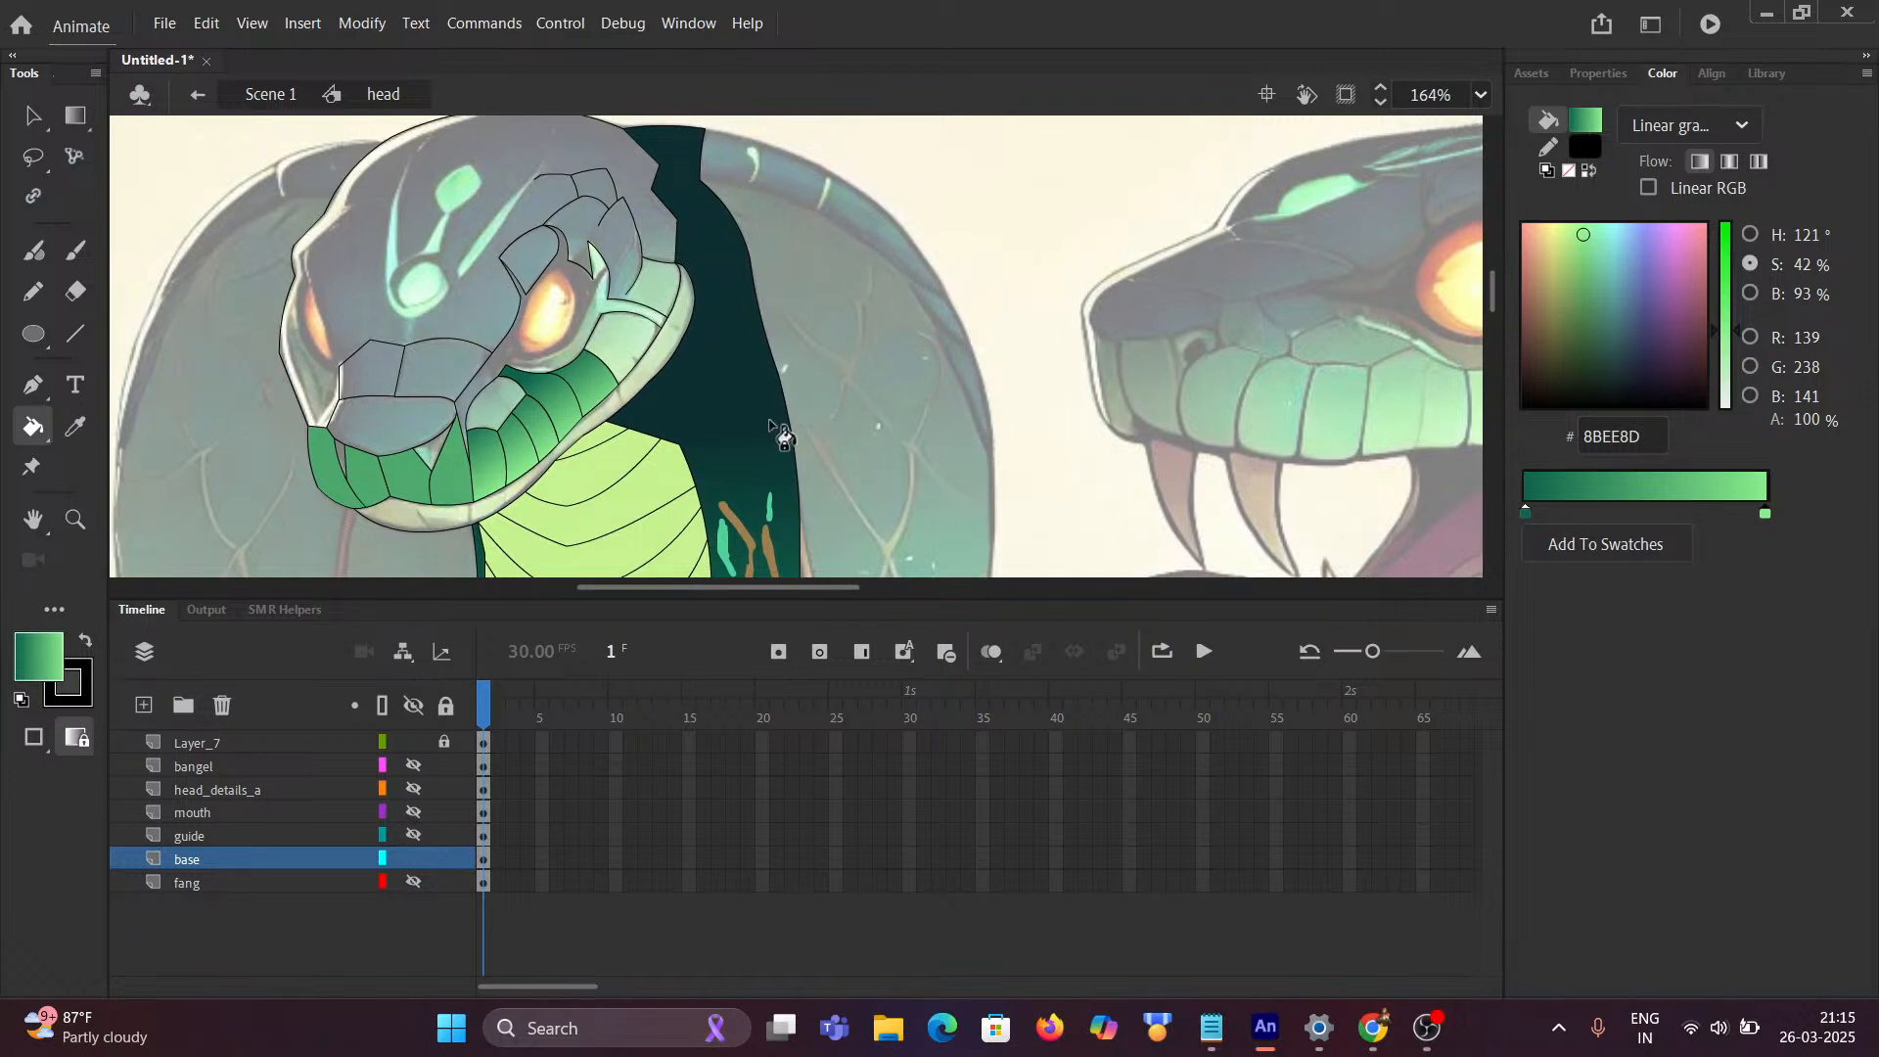
Step: Sample the dark teal gradient from the cobra's neck and try it on the three scales on top of the snout
alt+click(752, 419)
click(421, 388)
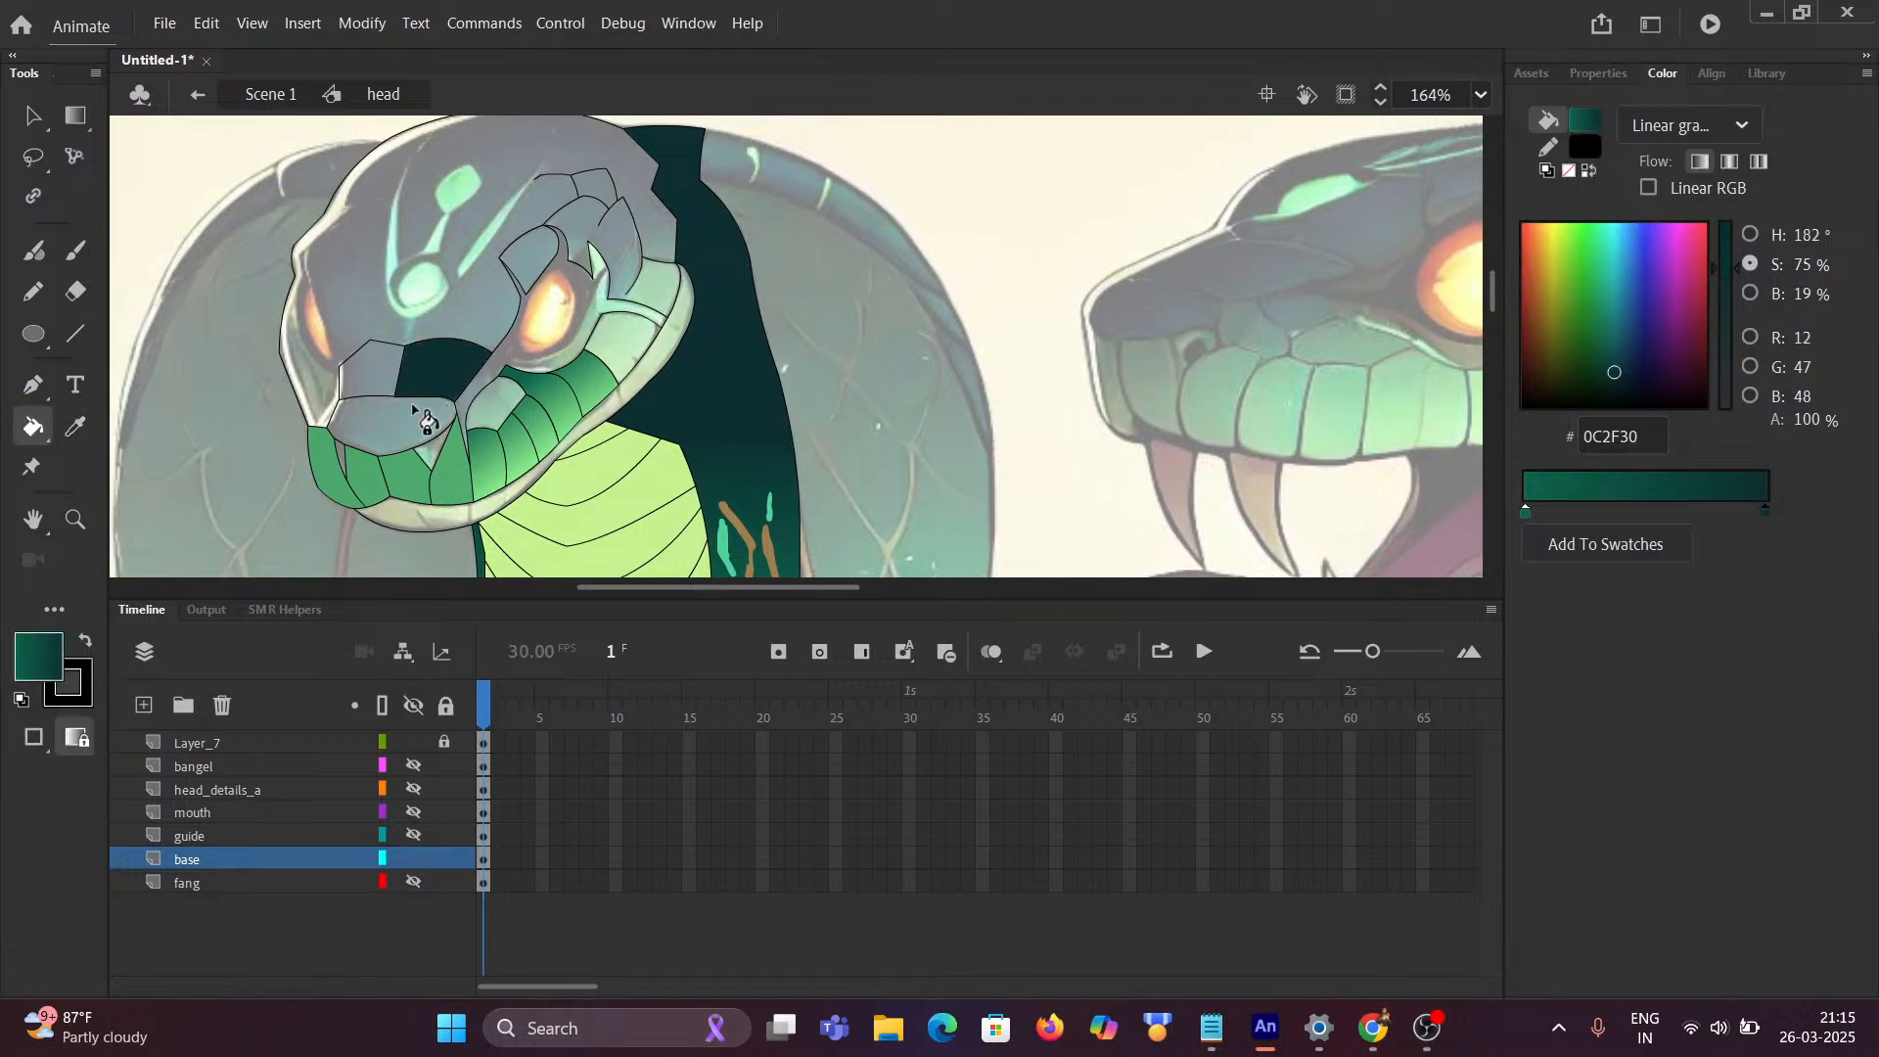
click(416, 423)
click(384, 387)
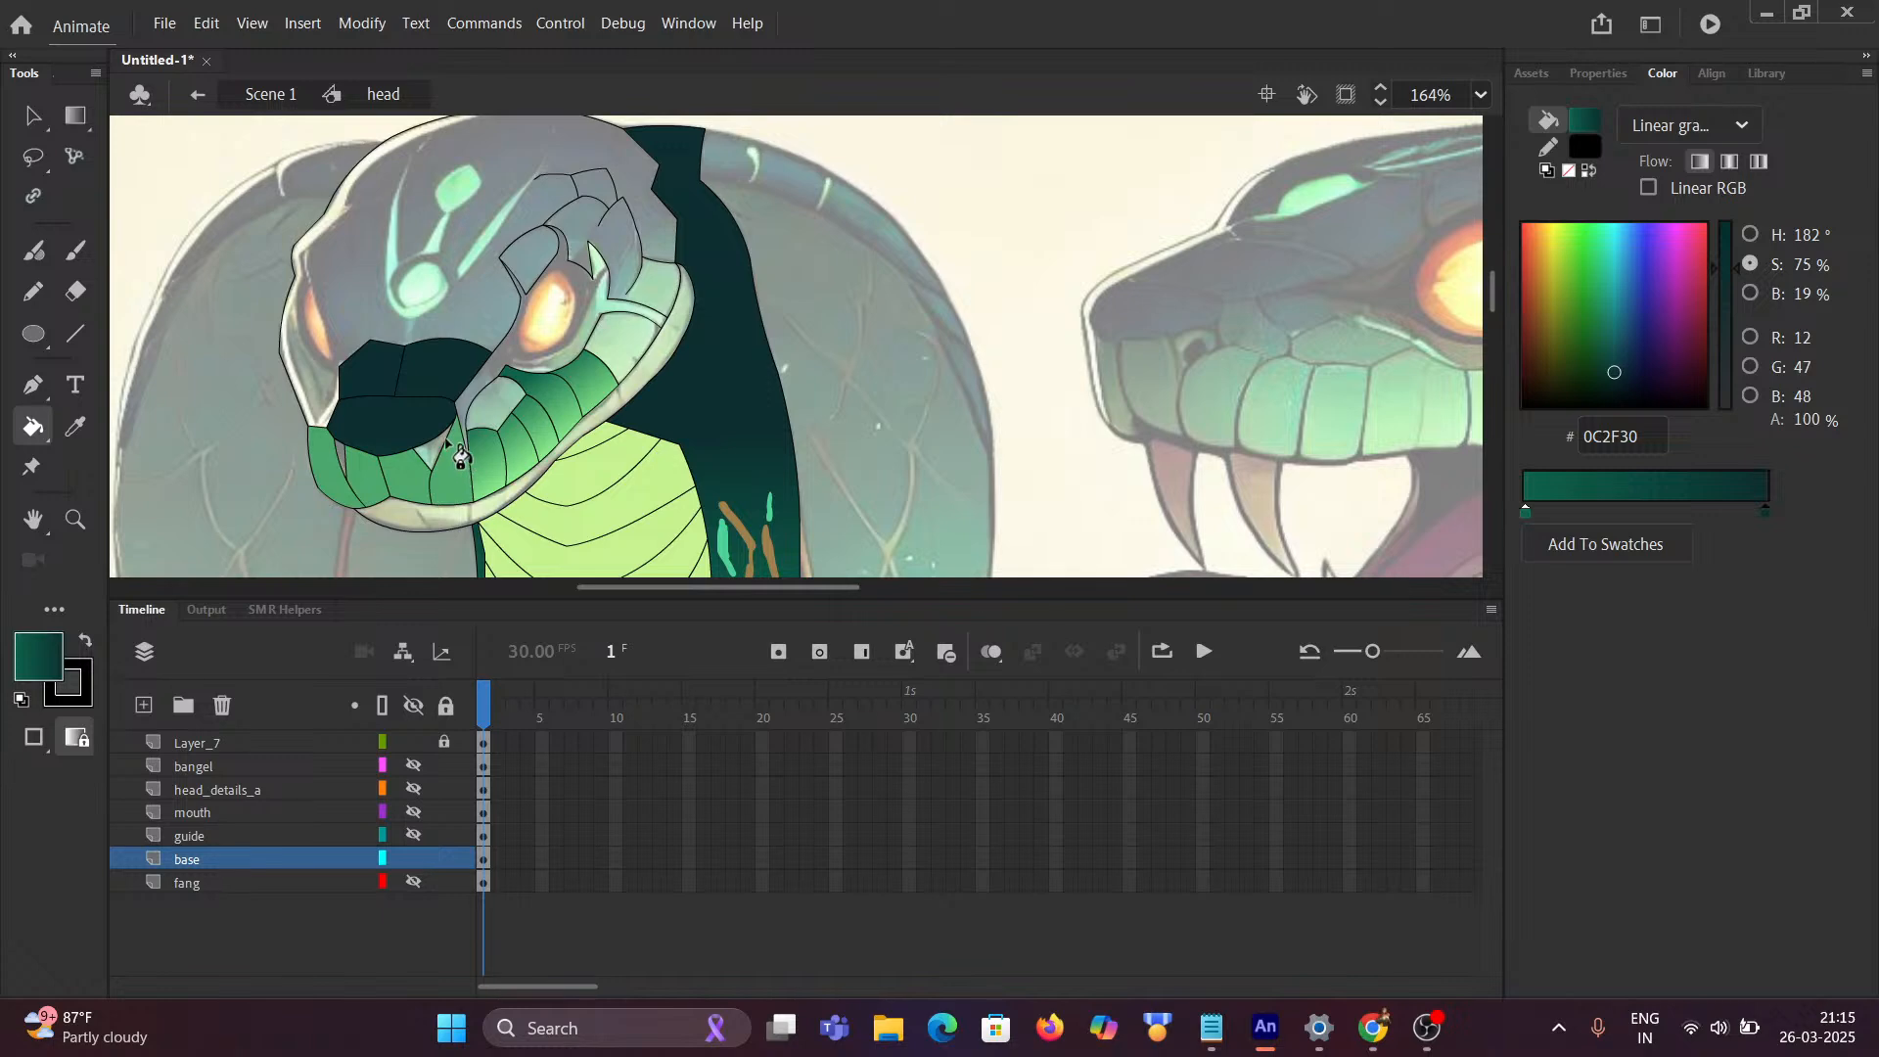
Step: Compare the snout colour with the reference artwork and undo the last two dark teal fills
scroll(562, 431, down, 4)
scroll(949, 414, up, 6)
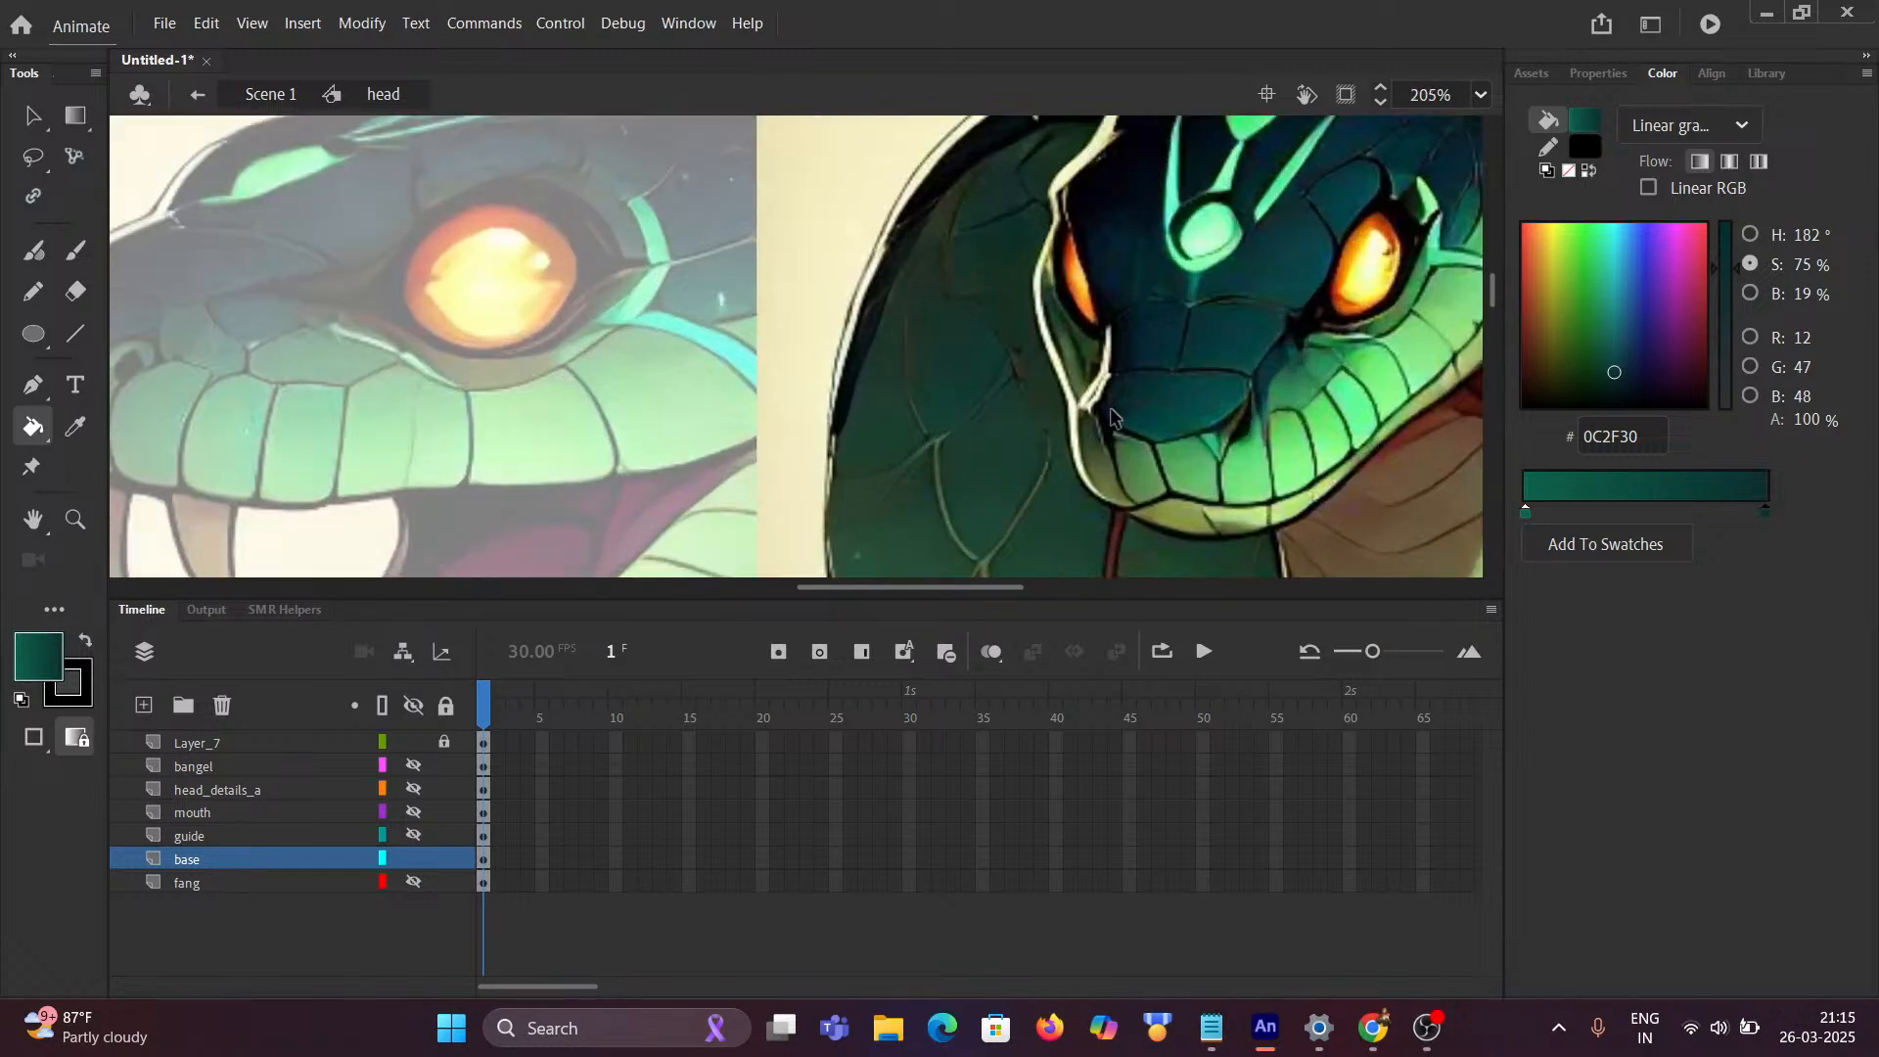
scroll(477, 458, down, 4)
scroll(260, 445, up, 2)
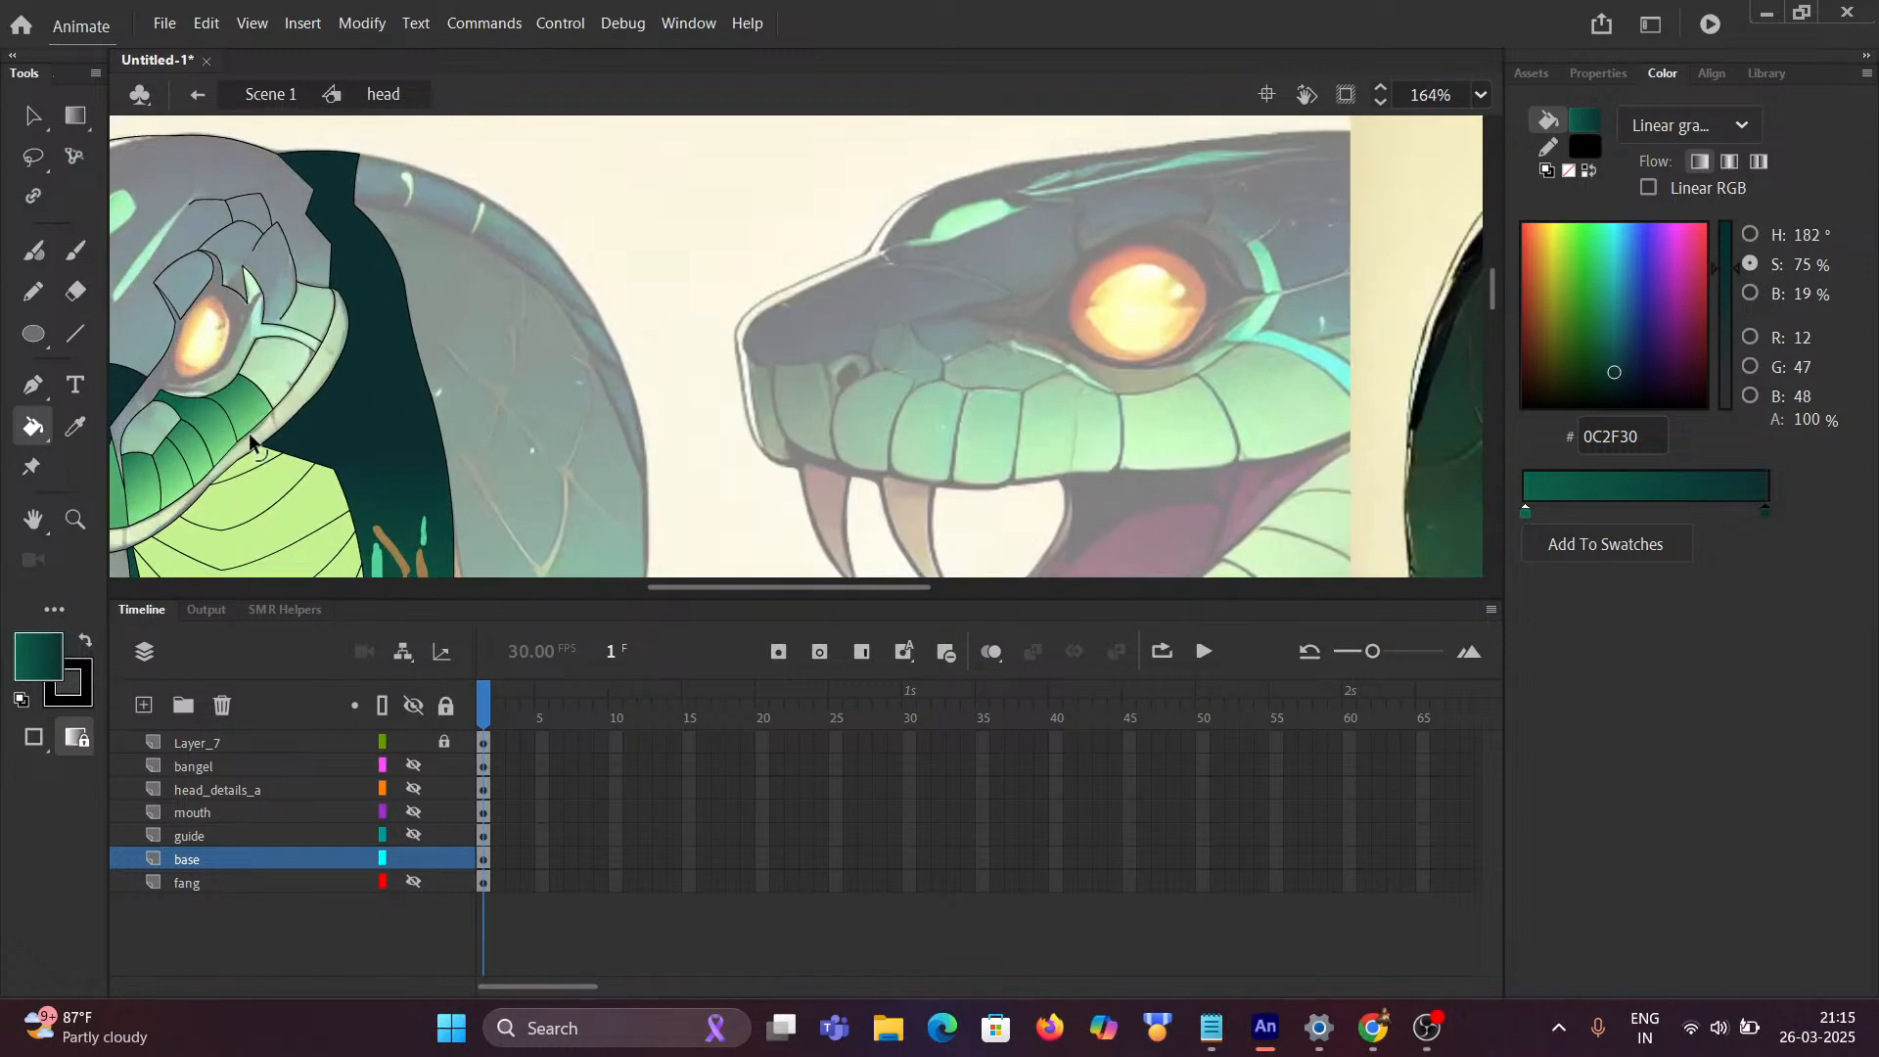
scroll(308, 455, up, 1)
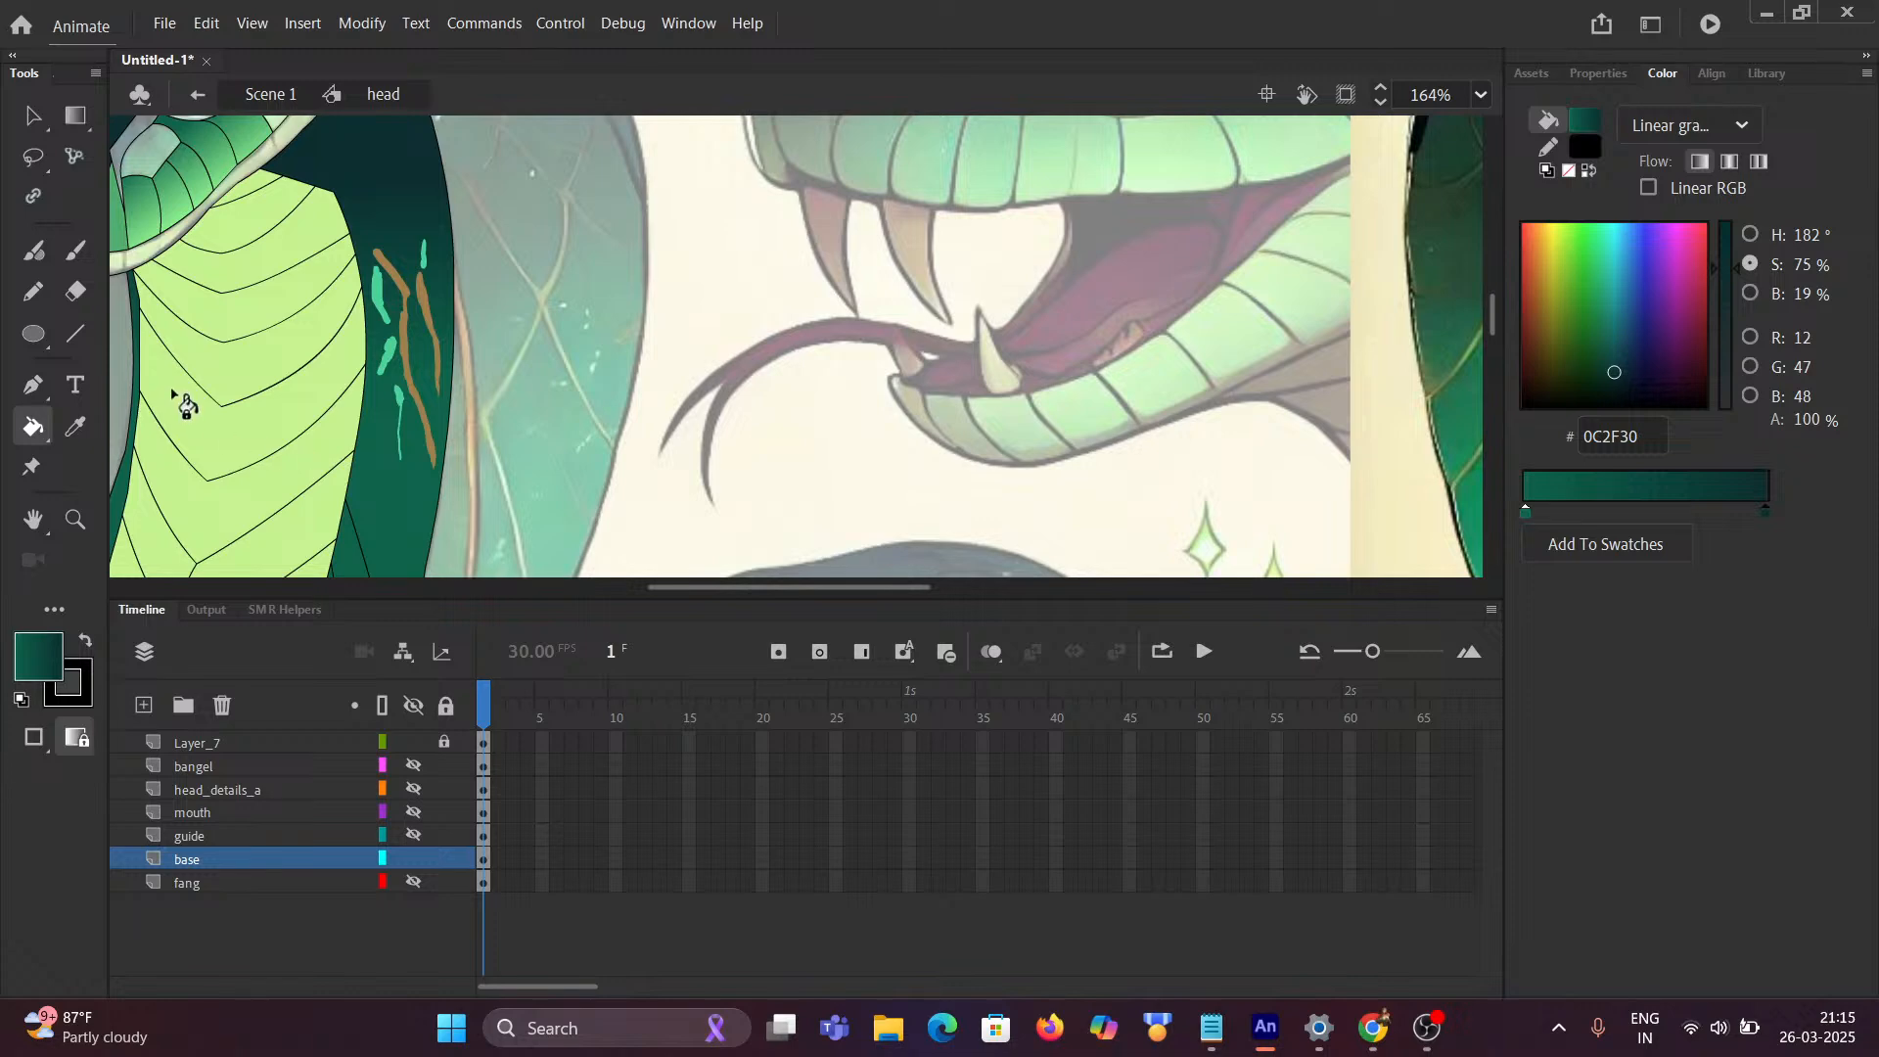
scroll(197, 398, up, 1)
scroll(239, 391, down, 3)
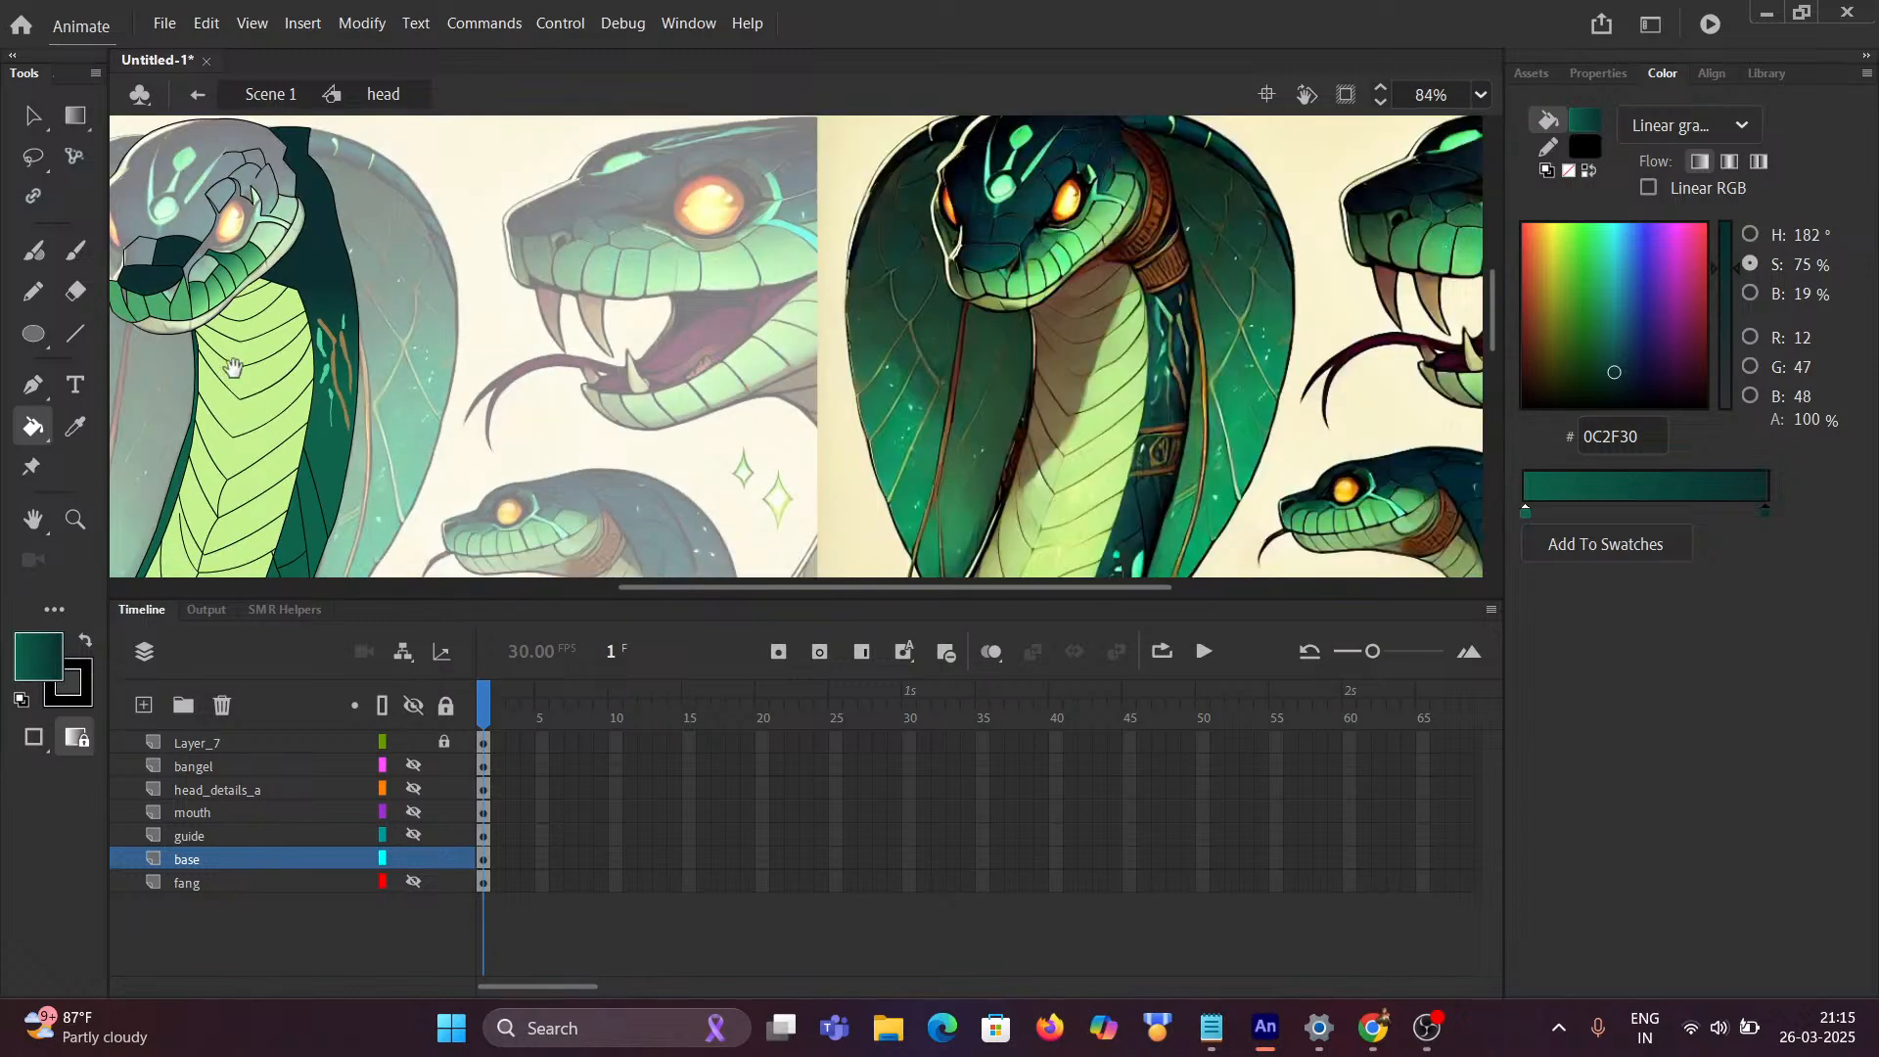
scroll(240, 387, up, 5)
key(ctrl+z)
key(ctrl+z)
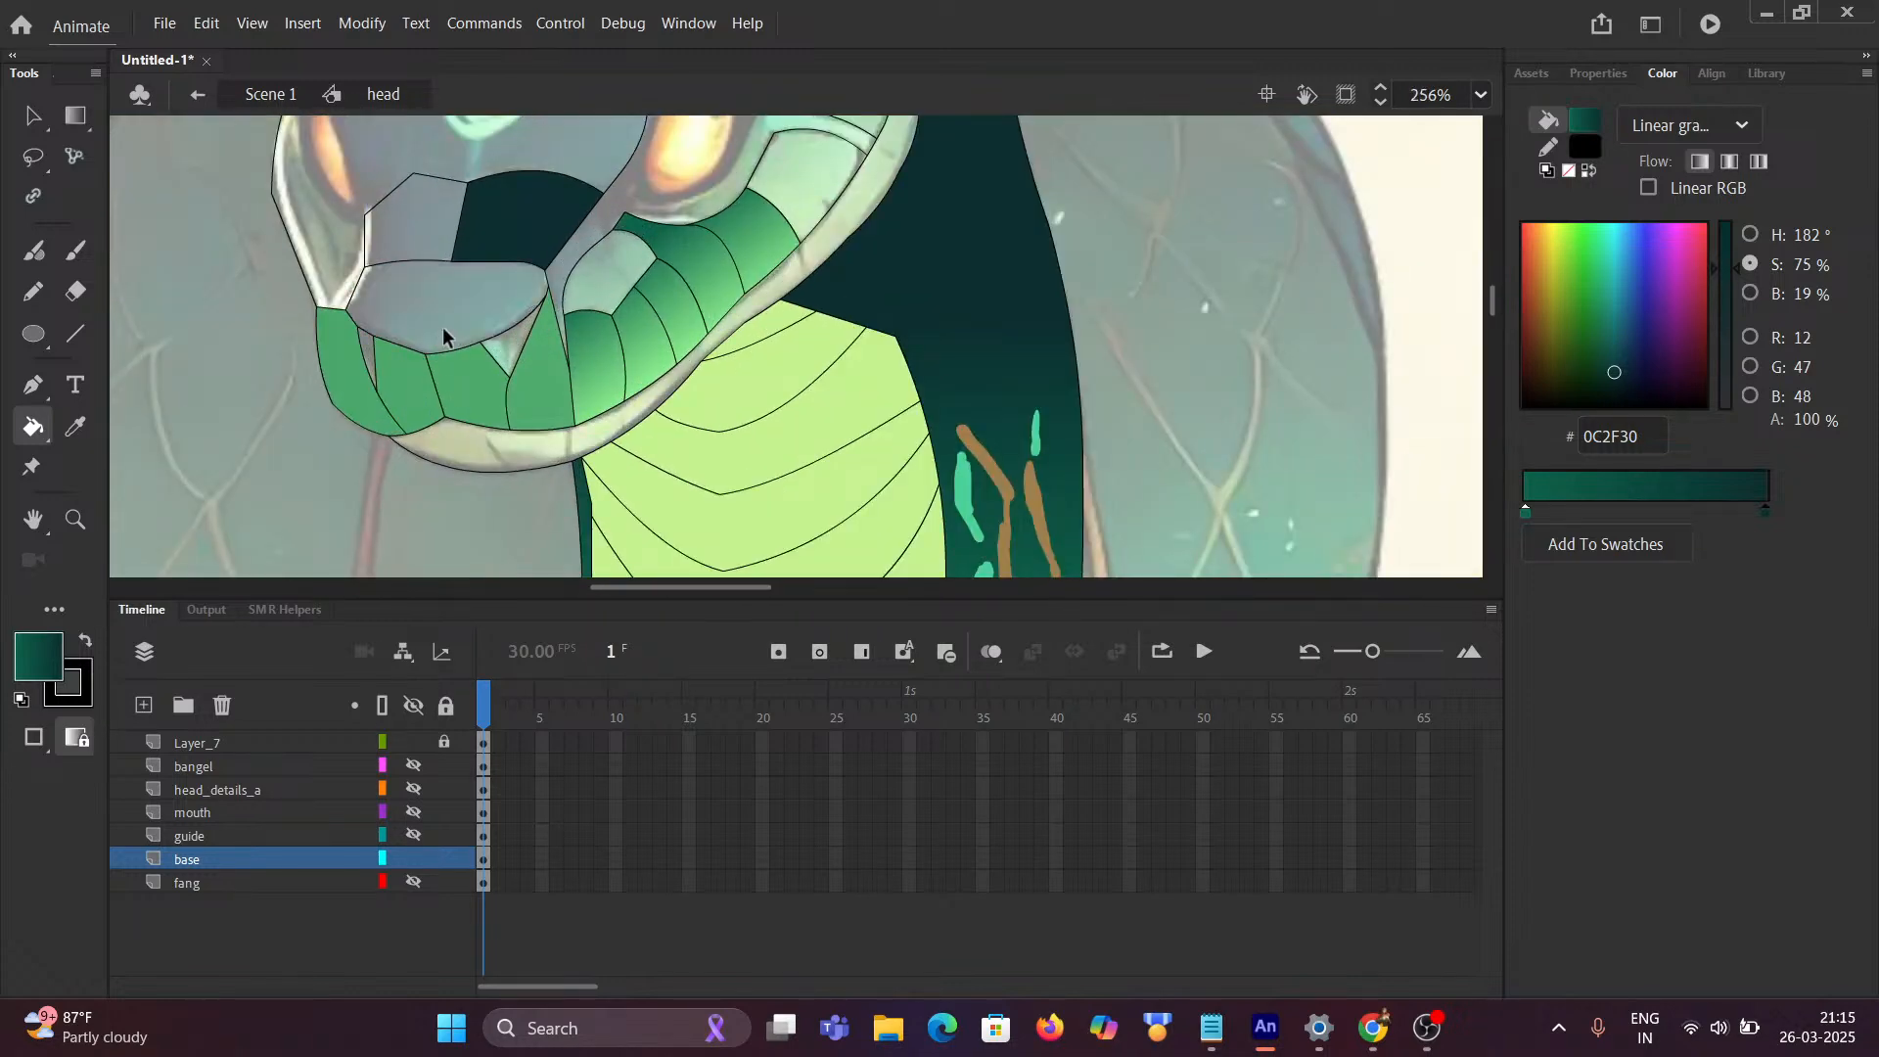
Step: Show the fang layer and sample the dark green gradient from the cobra's hood as the fill
scroll(779, 427, down, 3)
drag(835, 473, 533, 252)
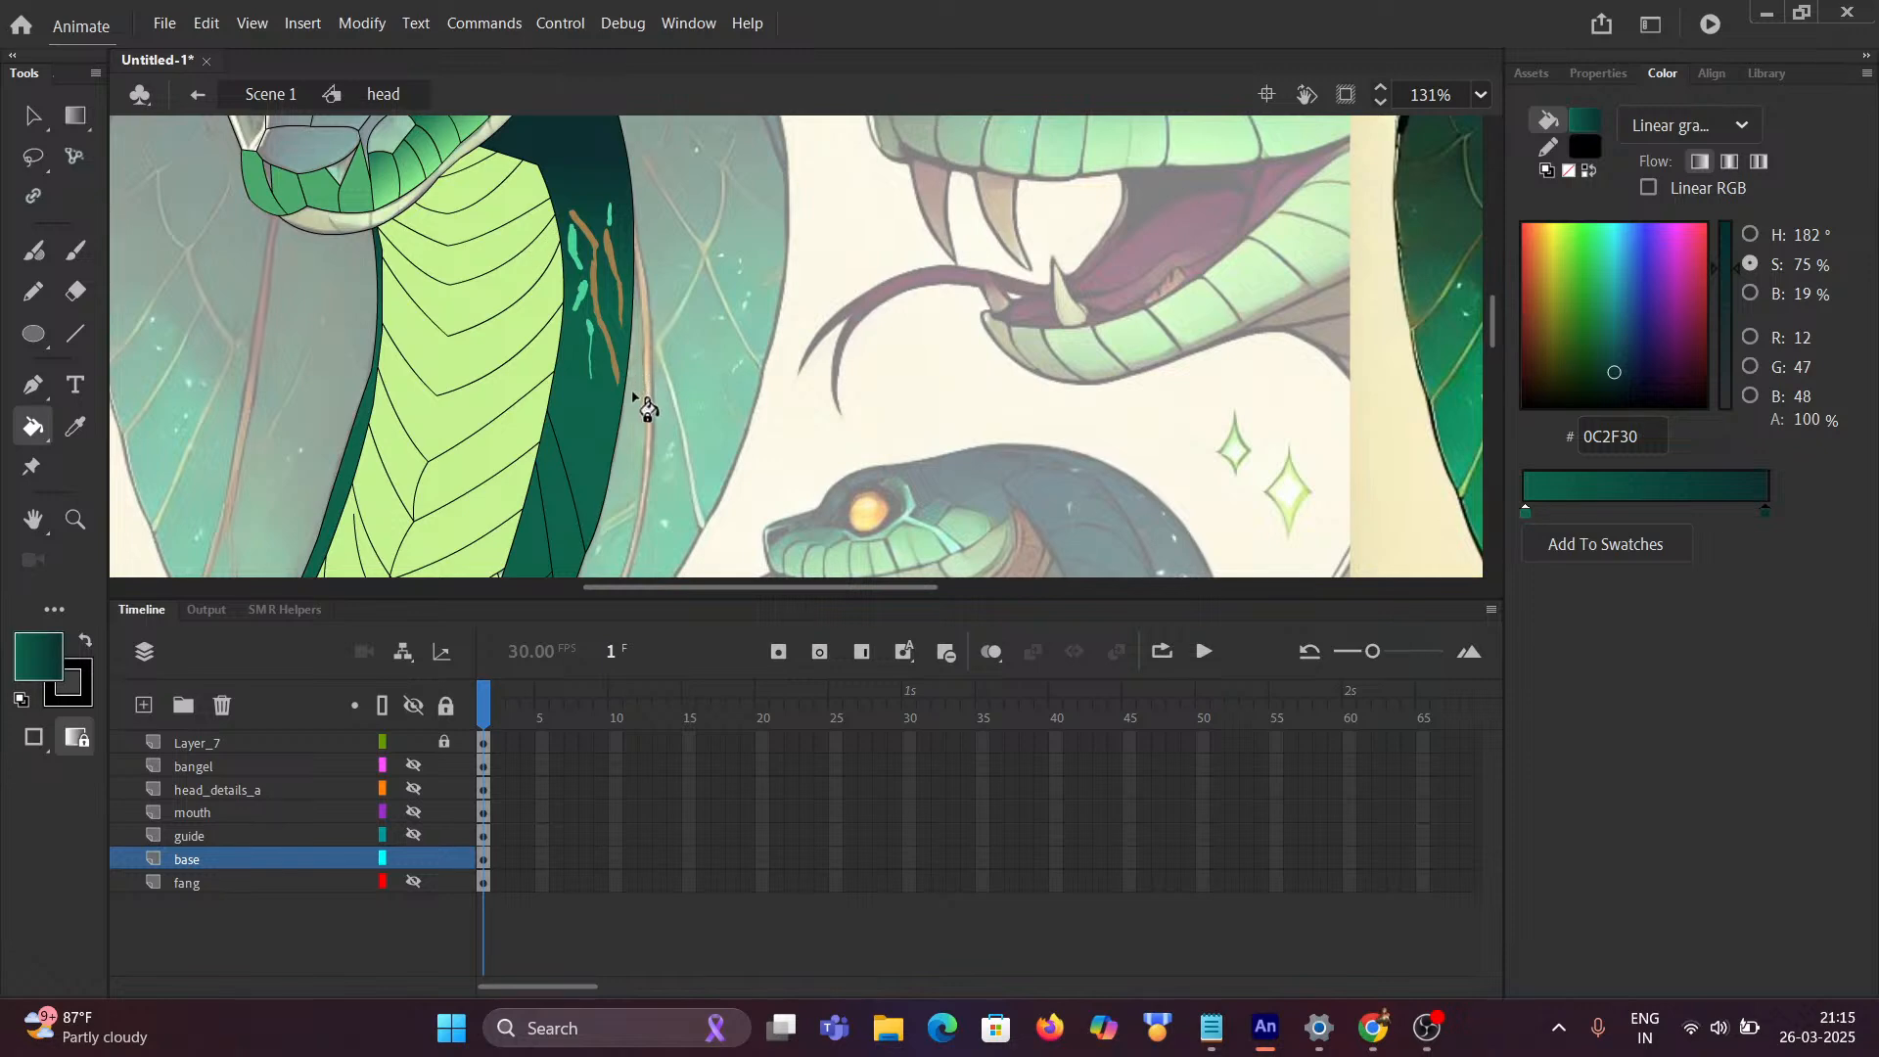
scroll(1018, 293, down, 2)
drag(1018, 293, 685, 294)
scroll(932, 371, up, 2)
scroll(932, 371, down, 4)
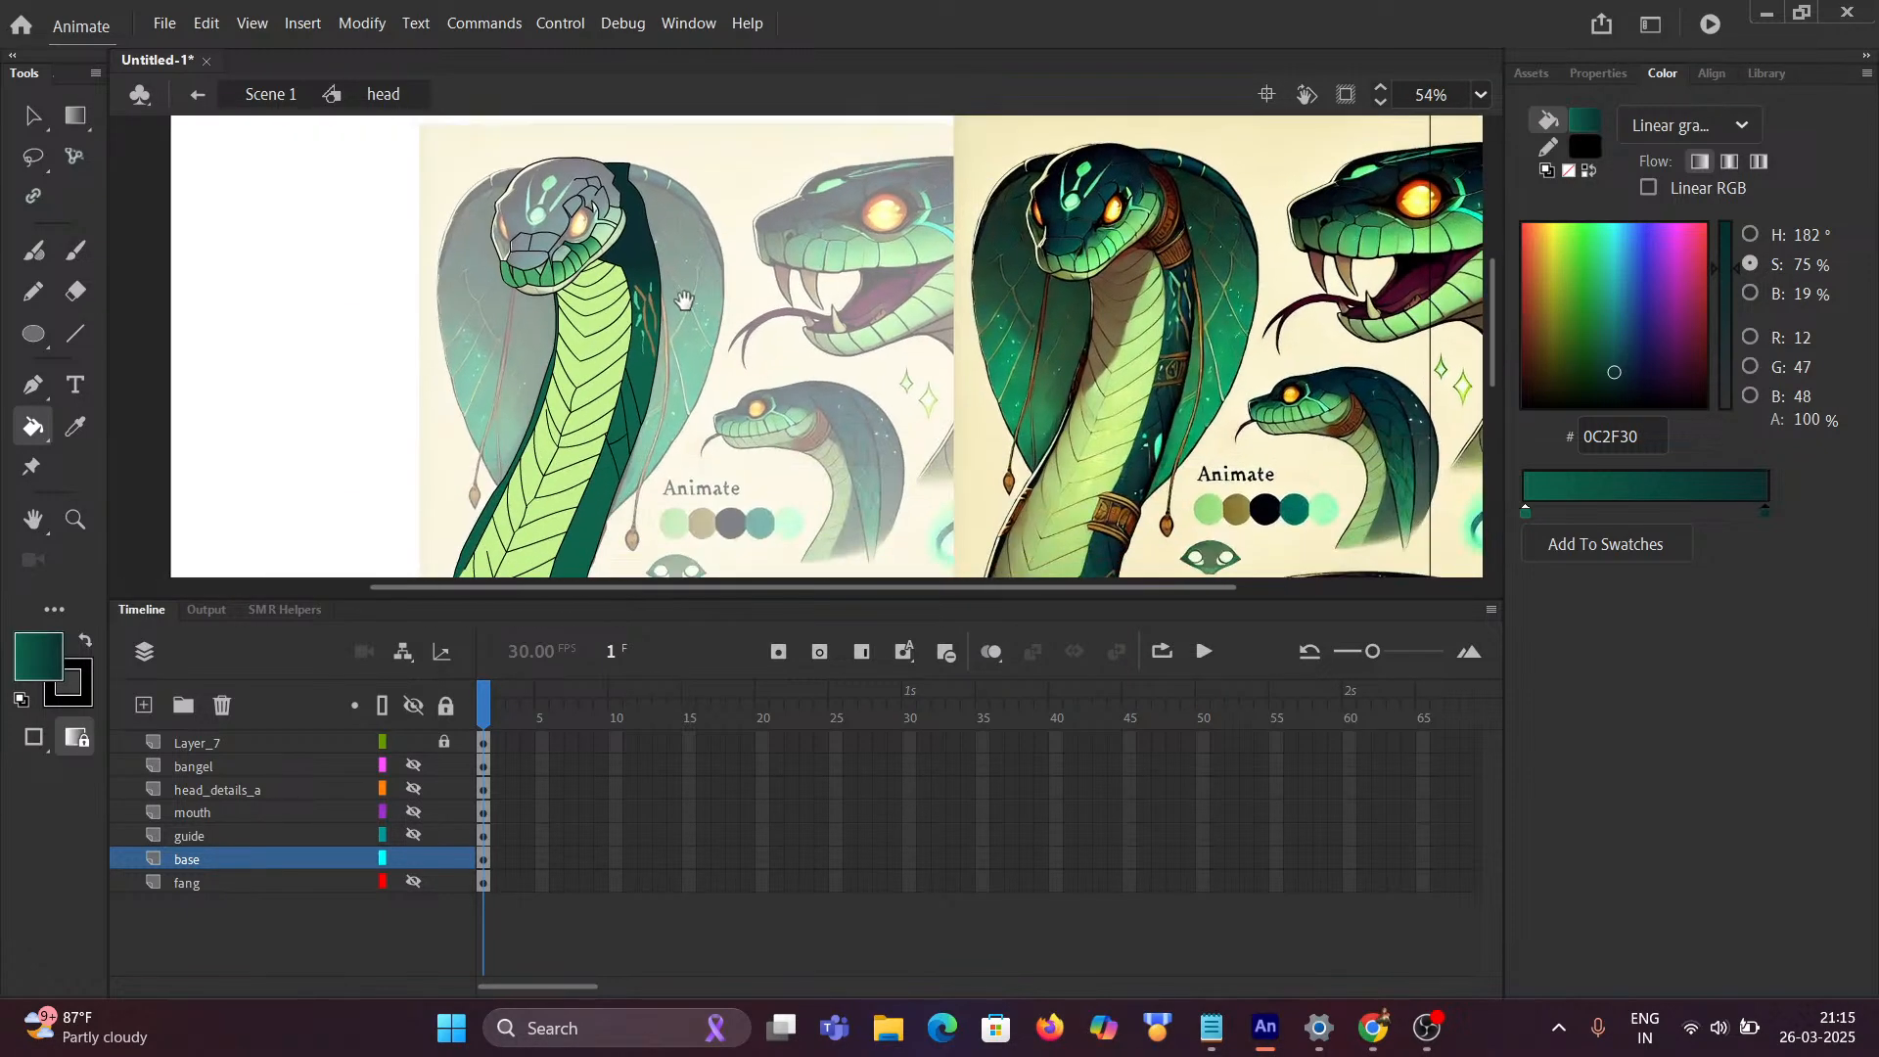
click(412, 891)
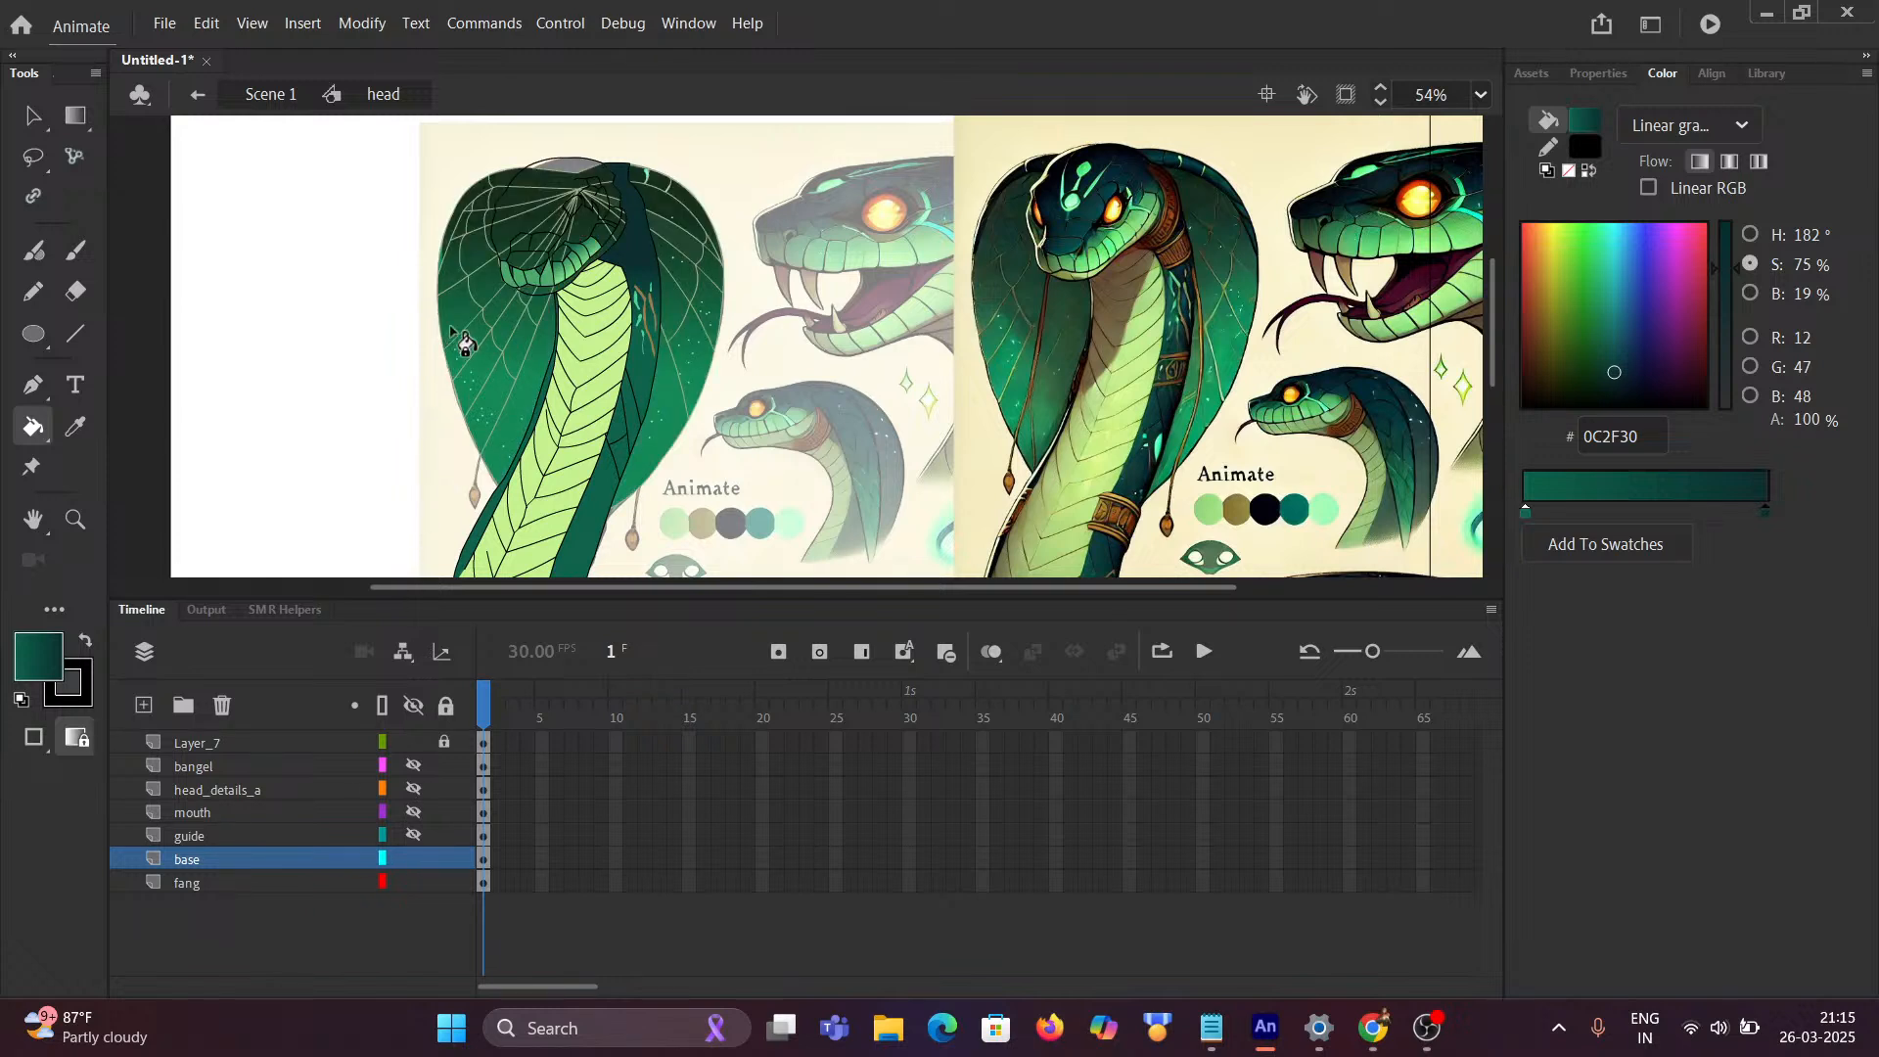
click(455, 311)
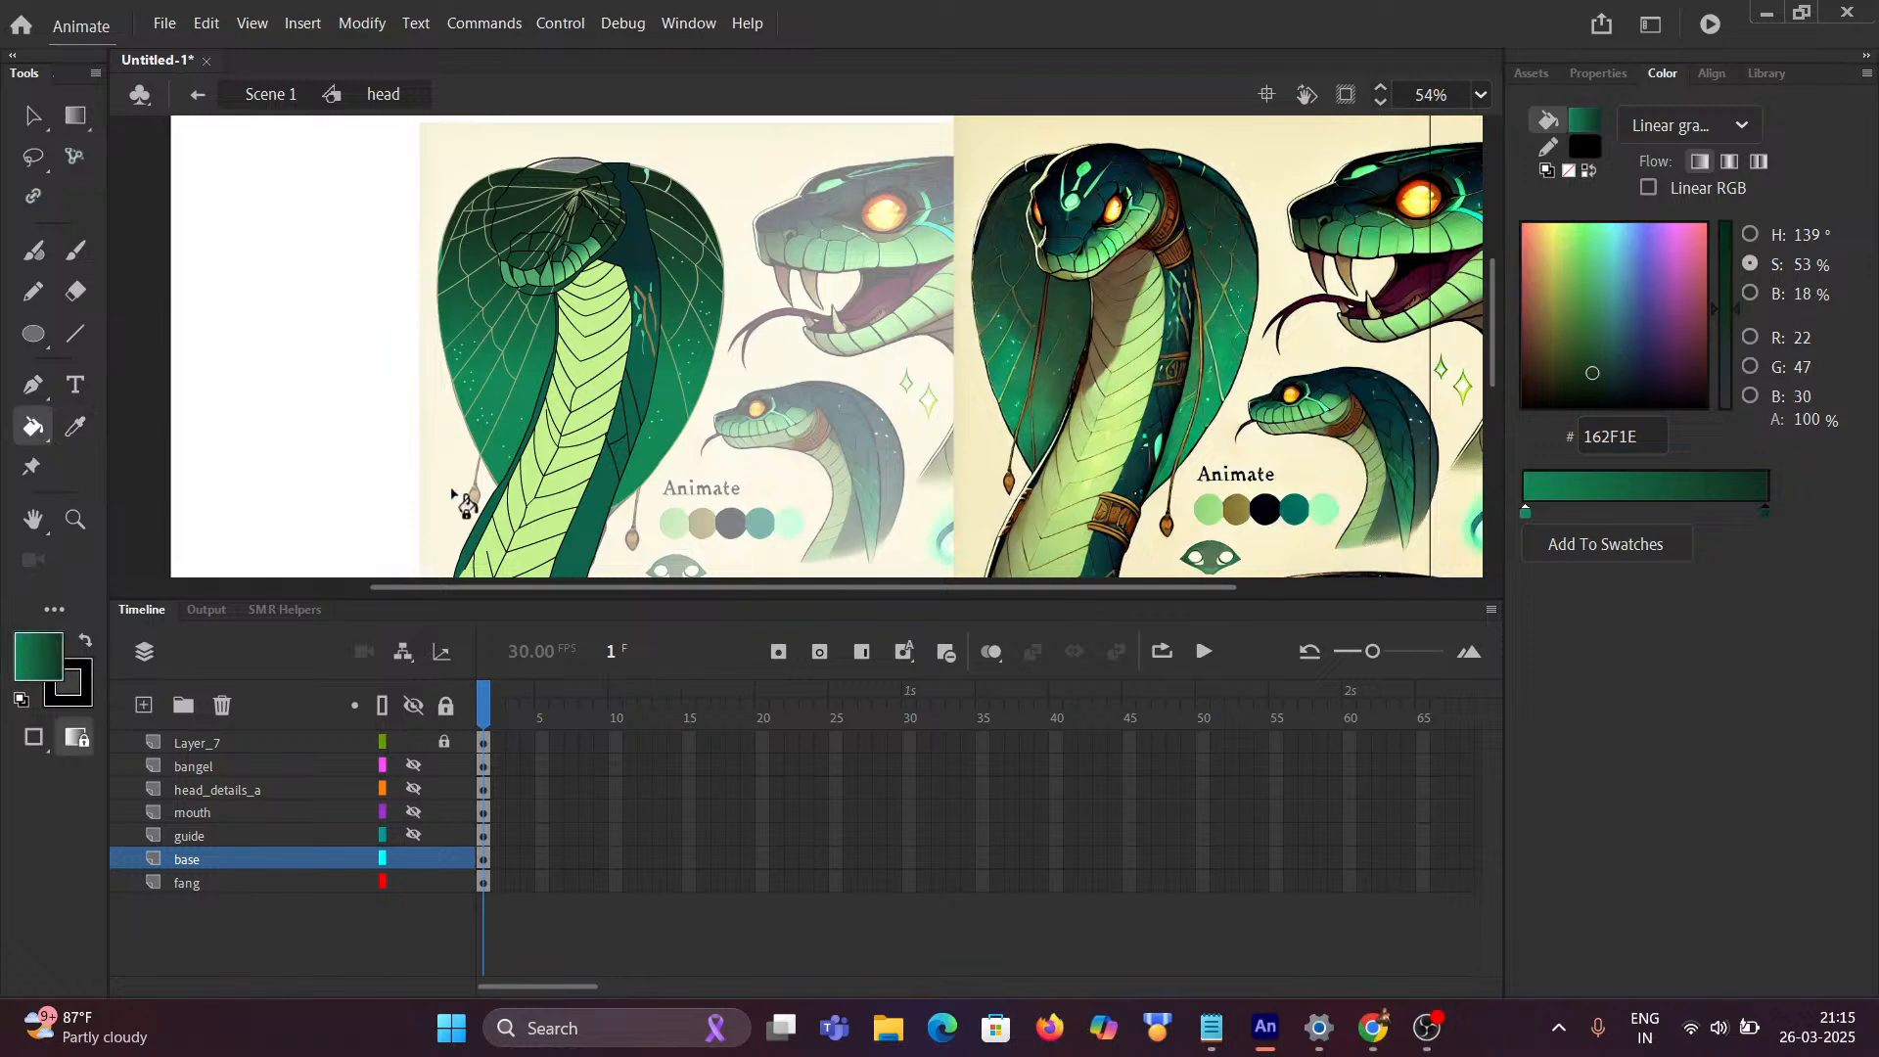
Step: Check the hood with the base layer temporarily hidden, and hide the fang layer
click(413, 859)
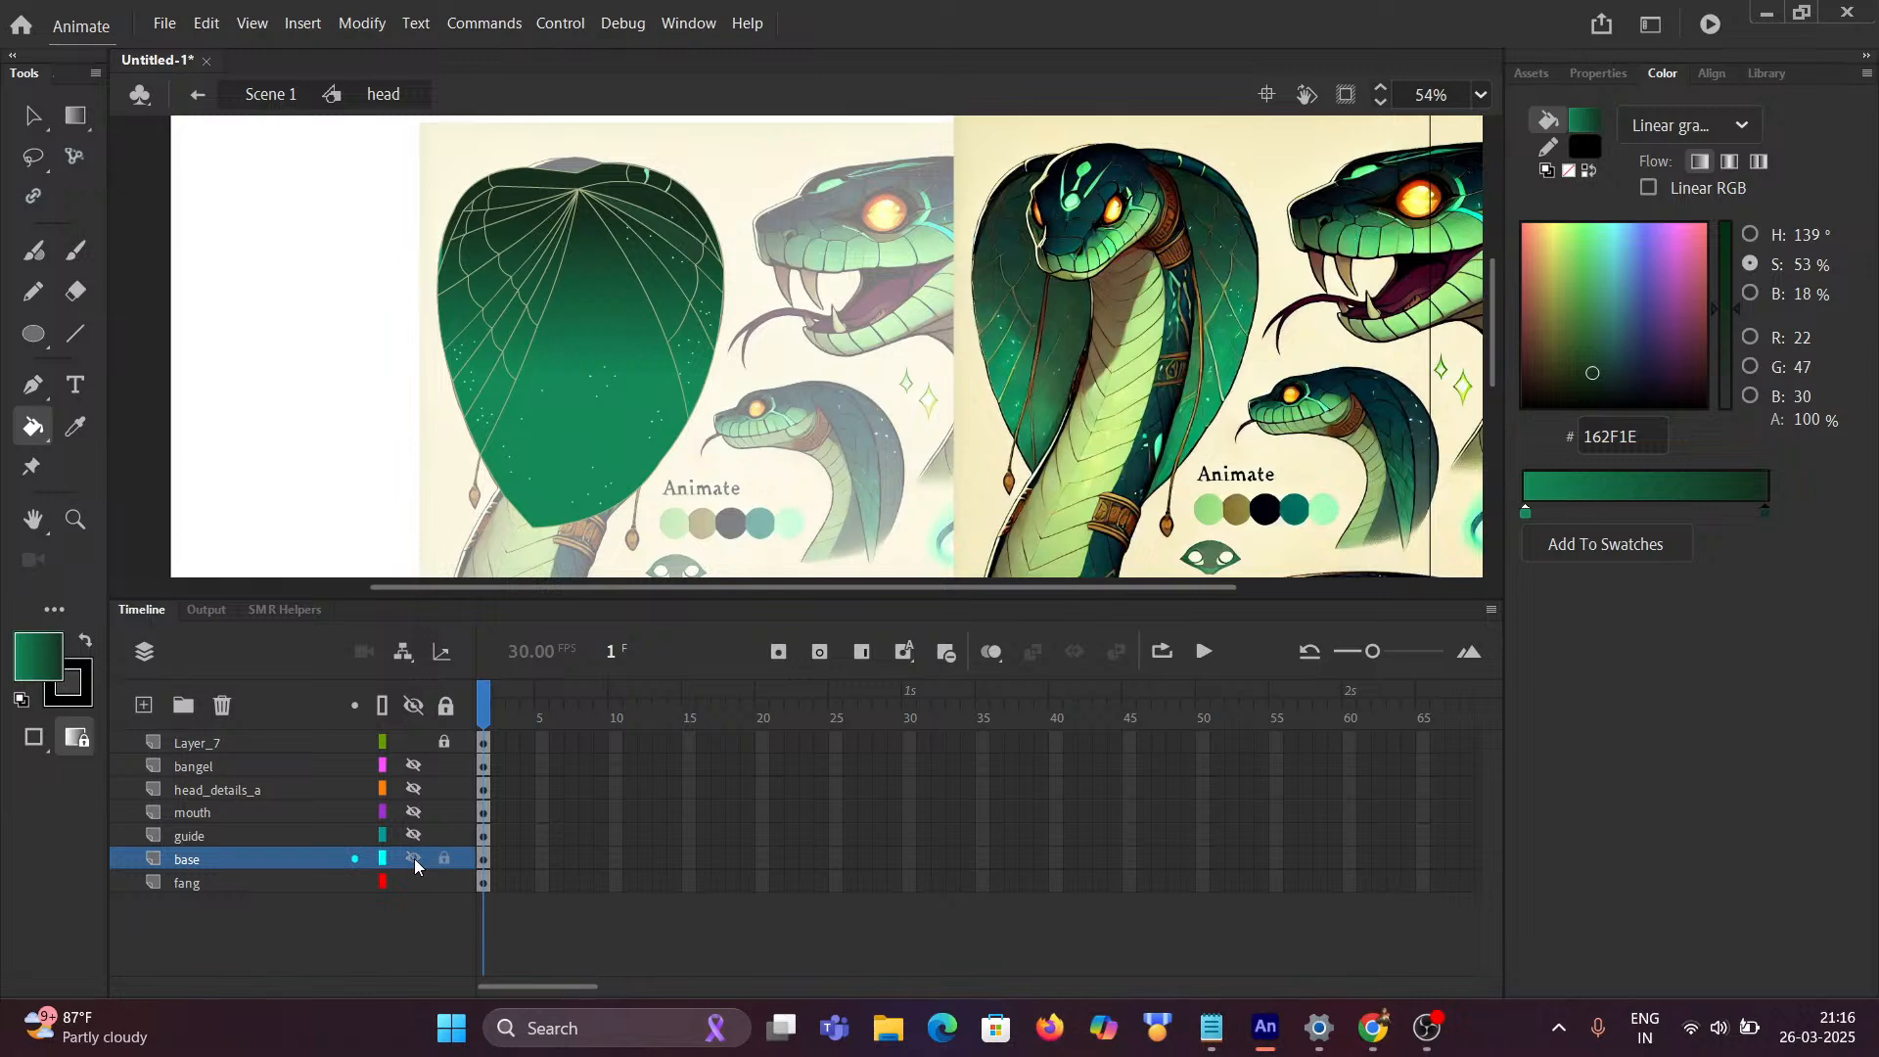
click(414, 859)
click(414, 883)
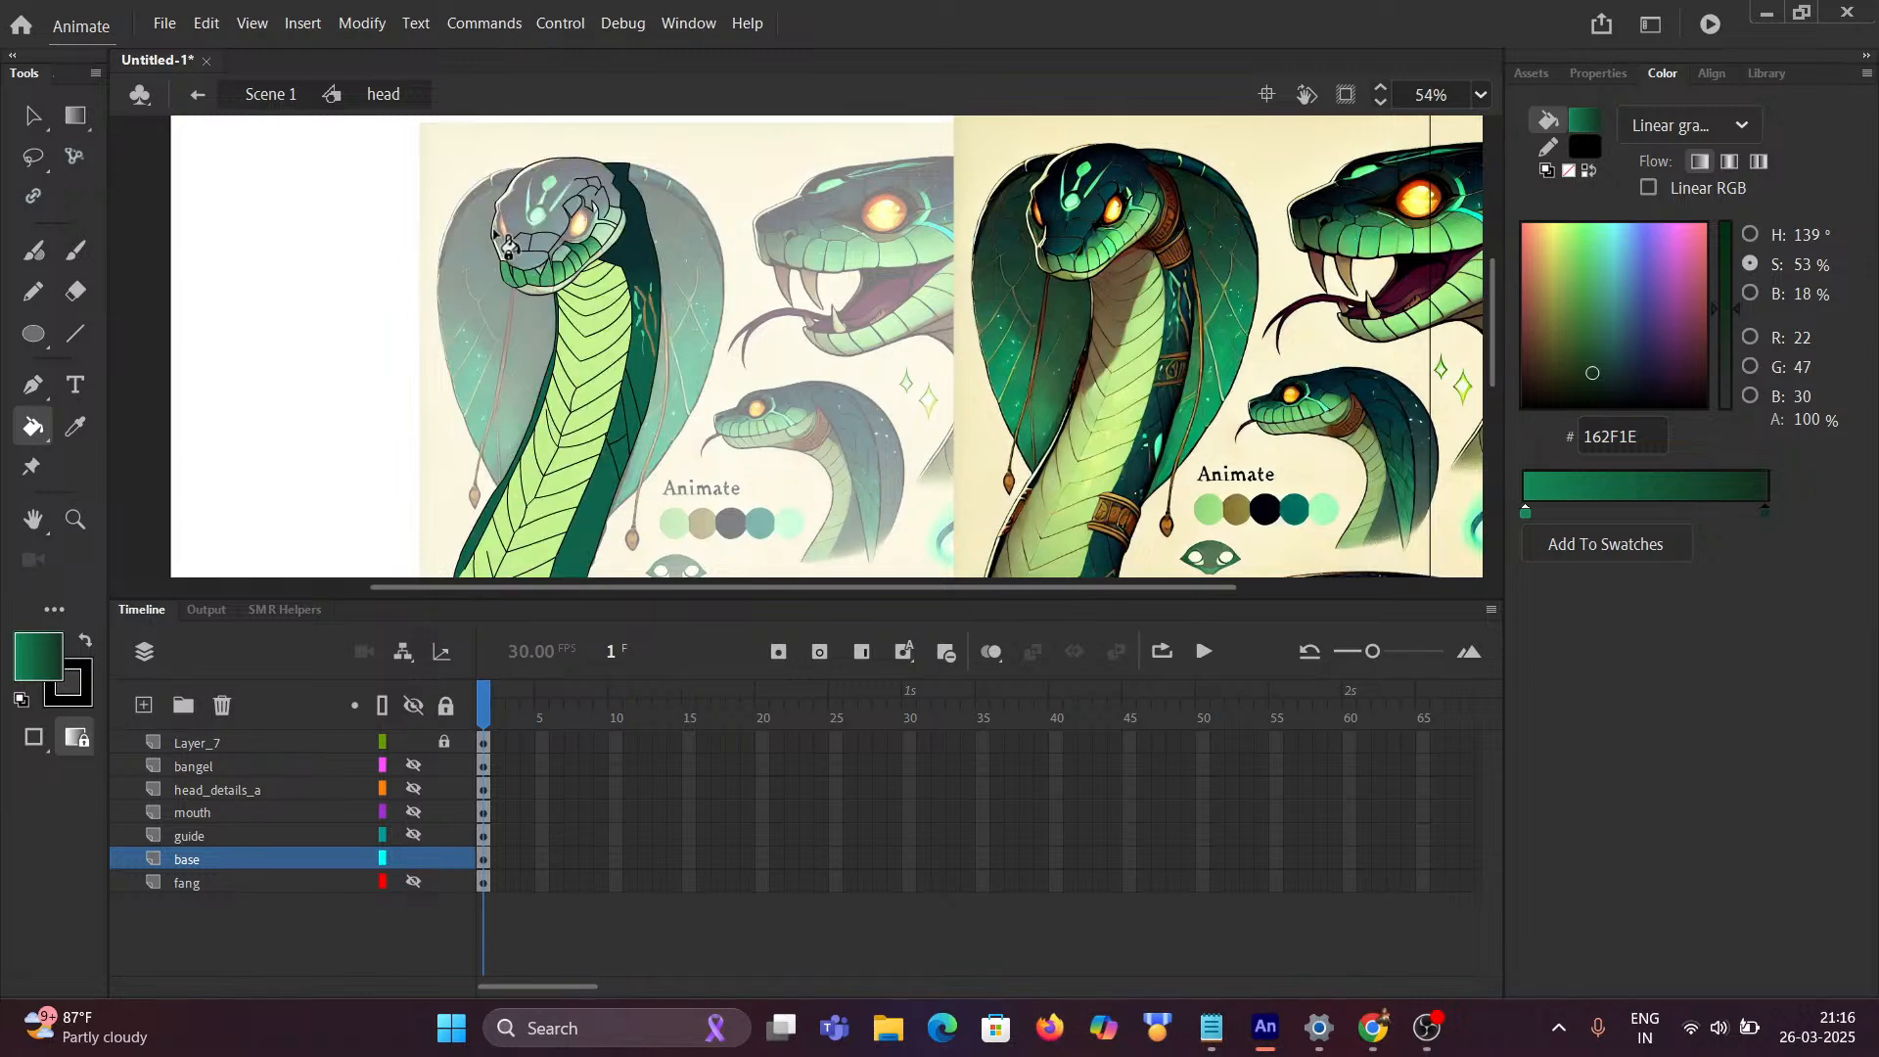
Step: Fill the three scales on top of the snout with the dark green gradient sampled from the hood
scroll(543, 298, up, 5)
click(667, 295)
click(671, 272)
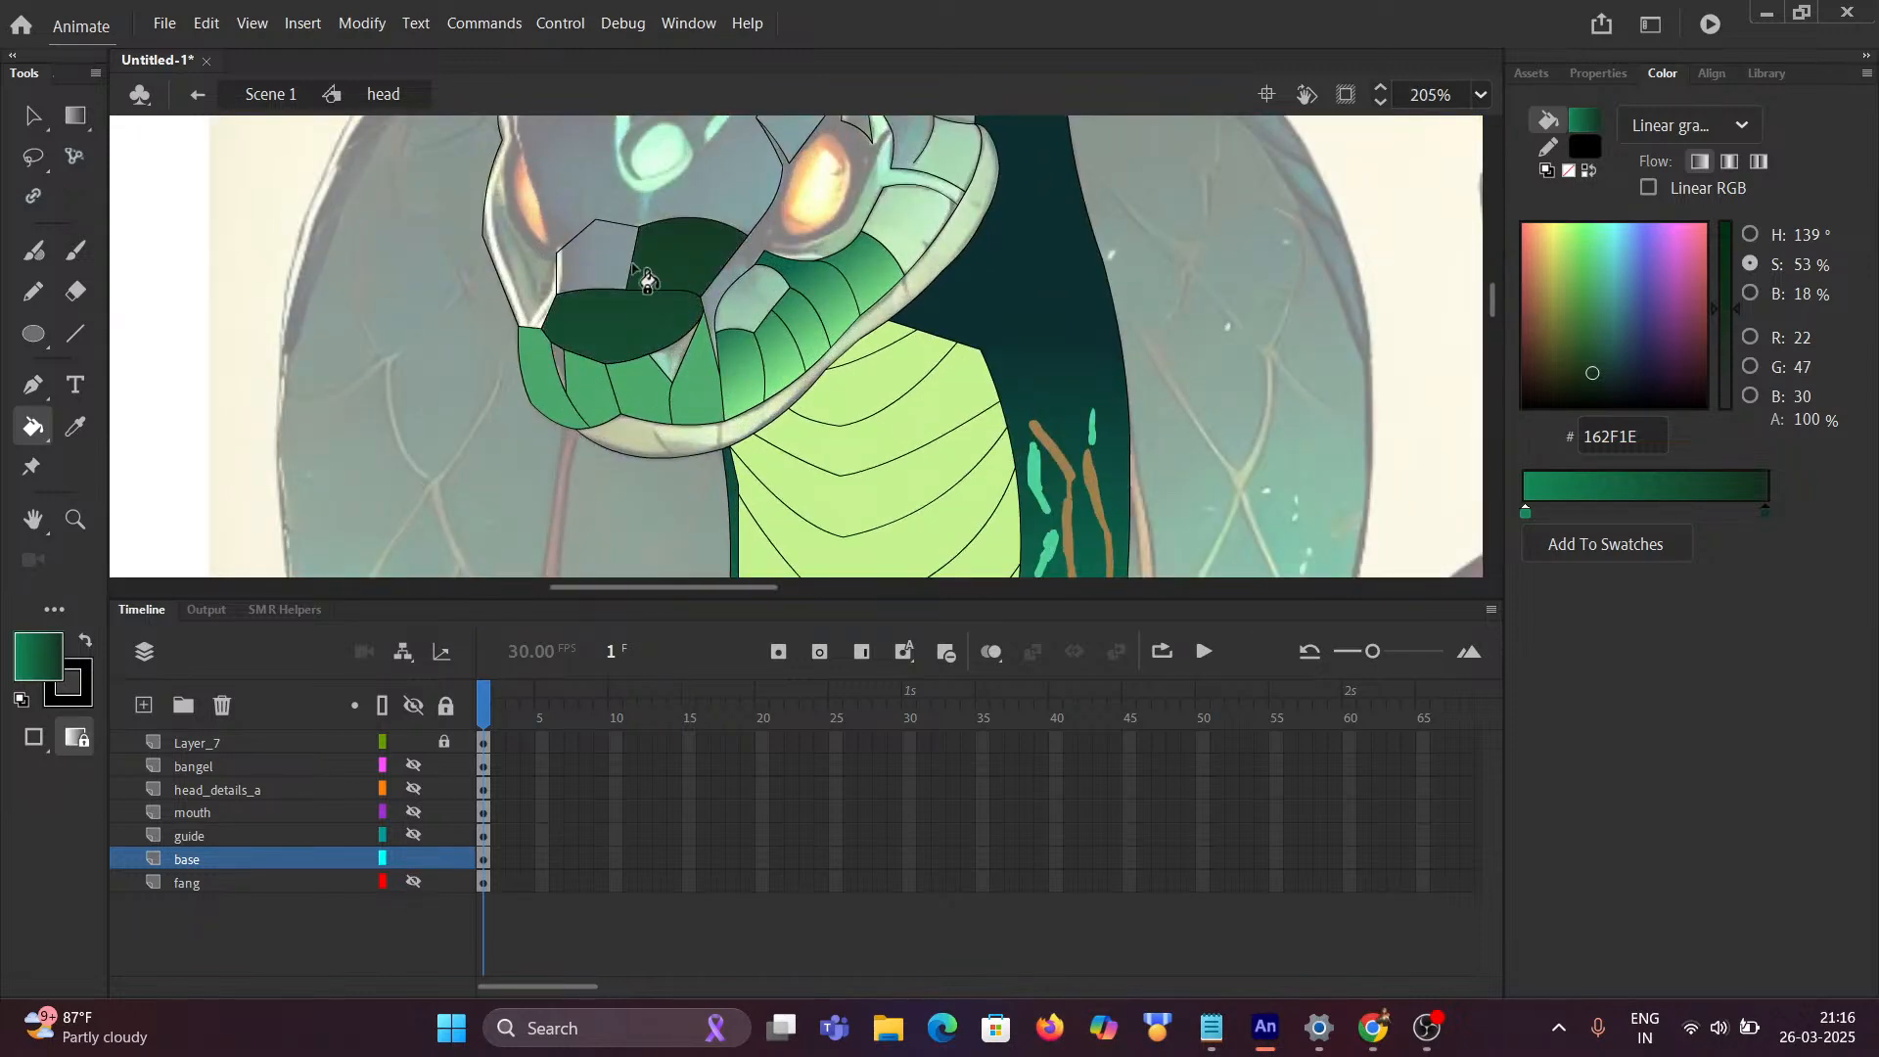
click(617, 260)
Step: Try the dark green gradient on the main head area and undo the fill
drag(554, 254, 630, 571)
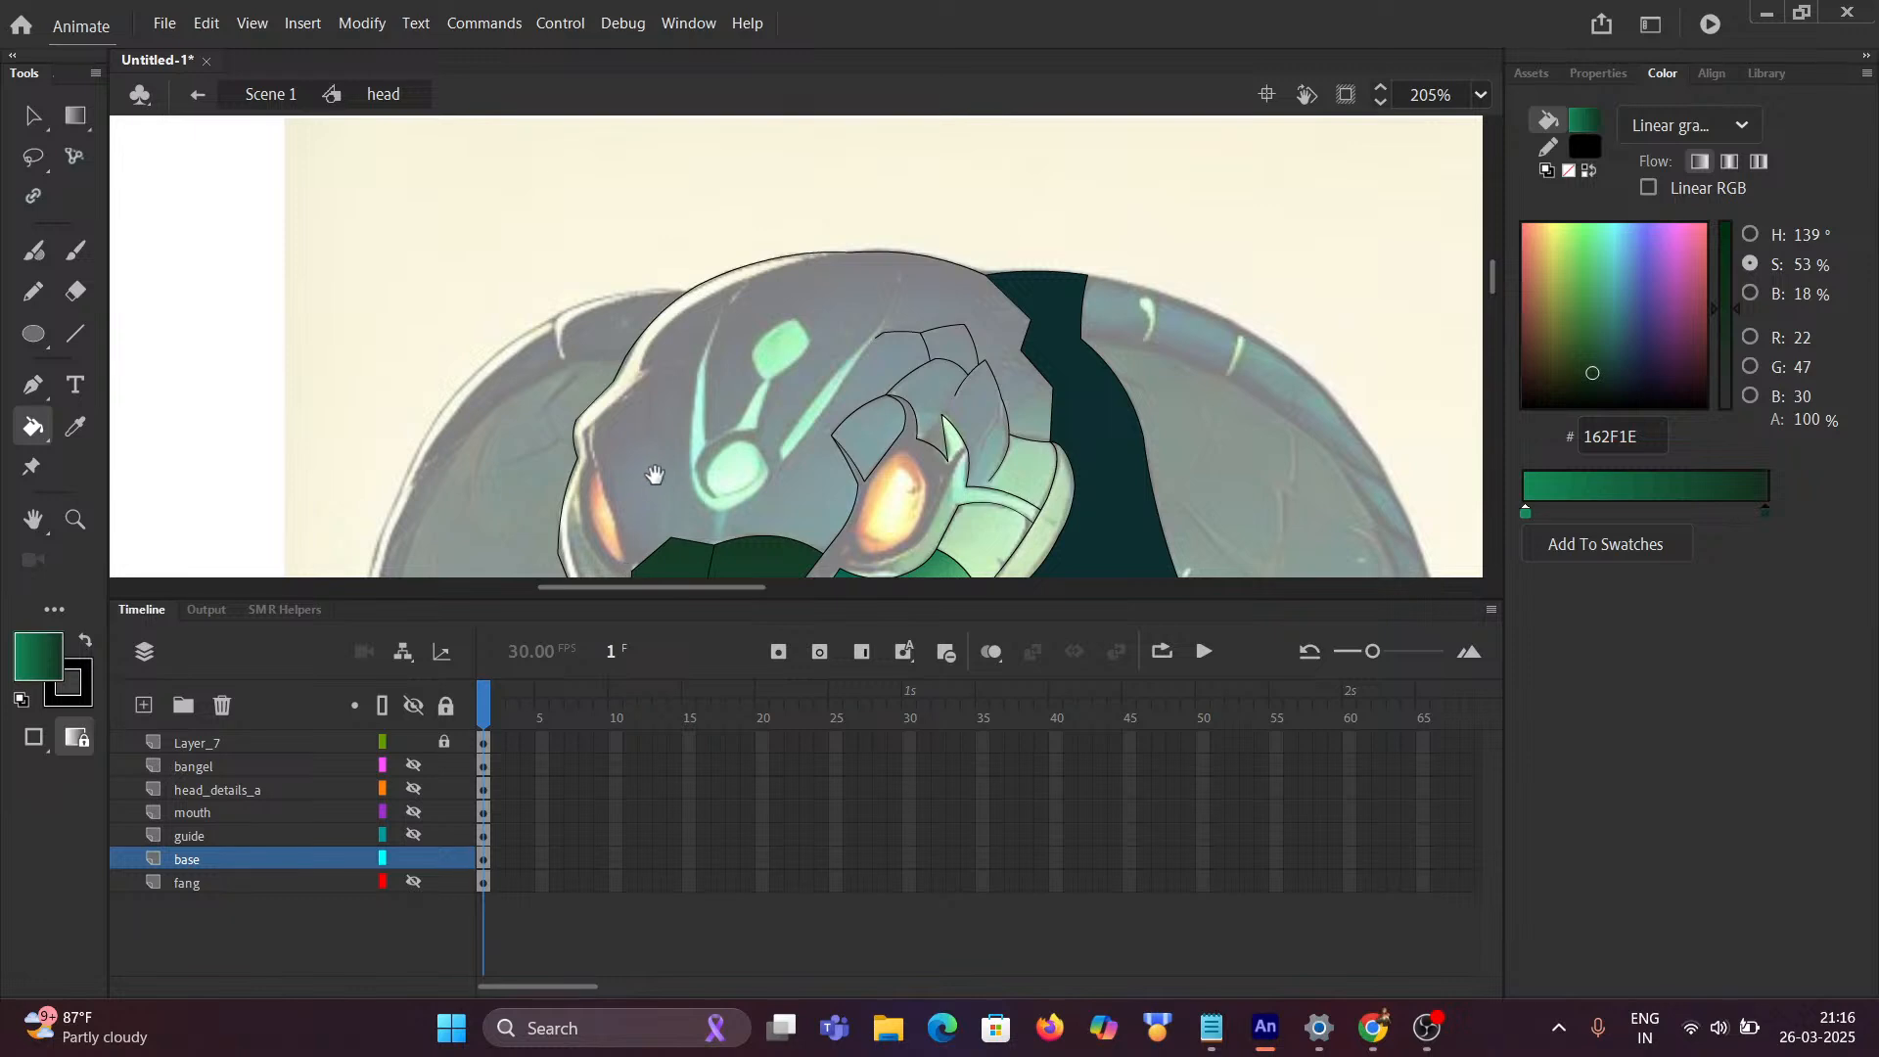
click(654, 489)
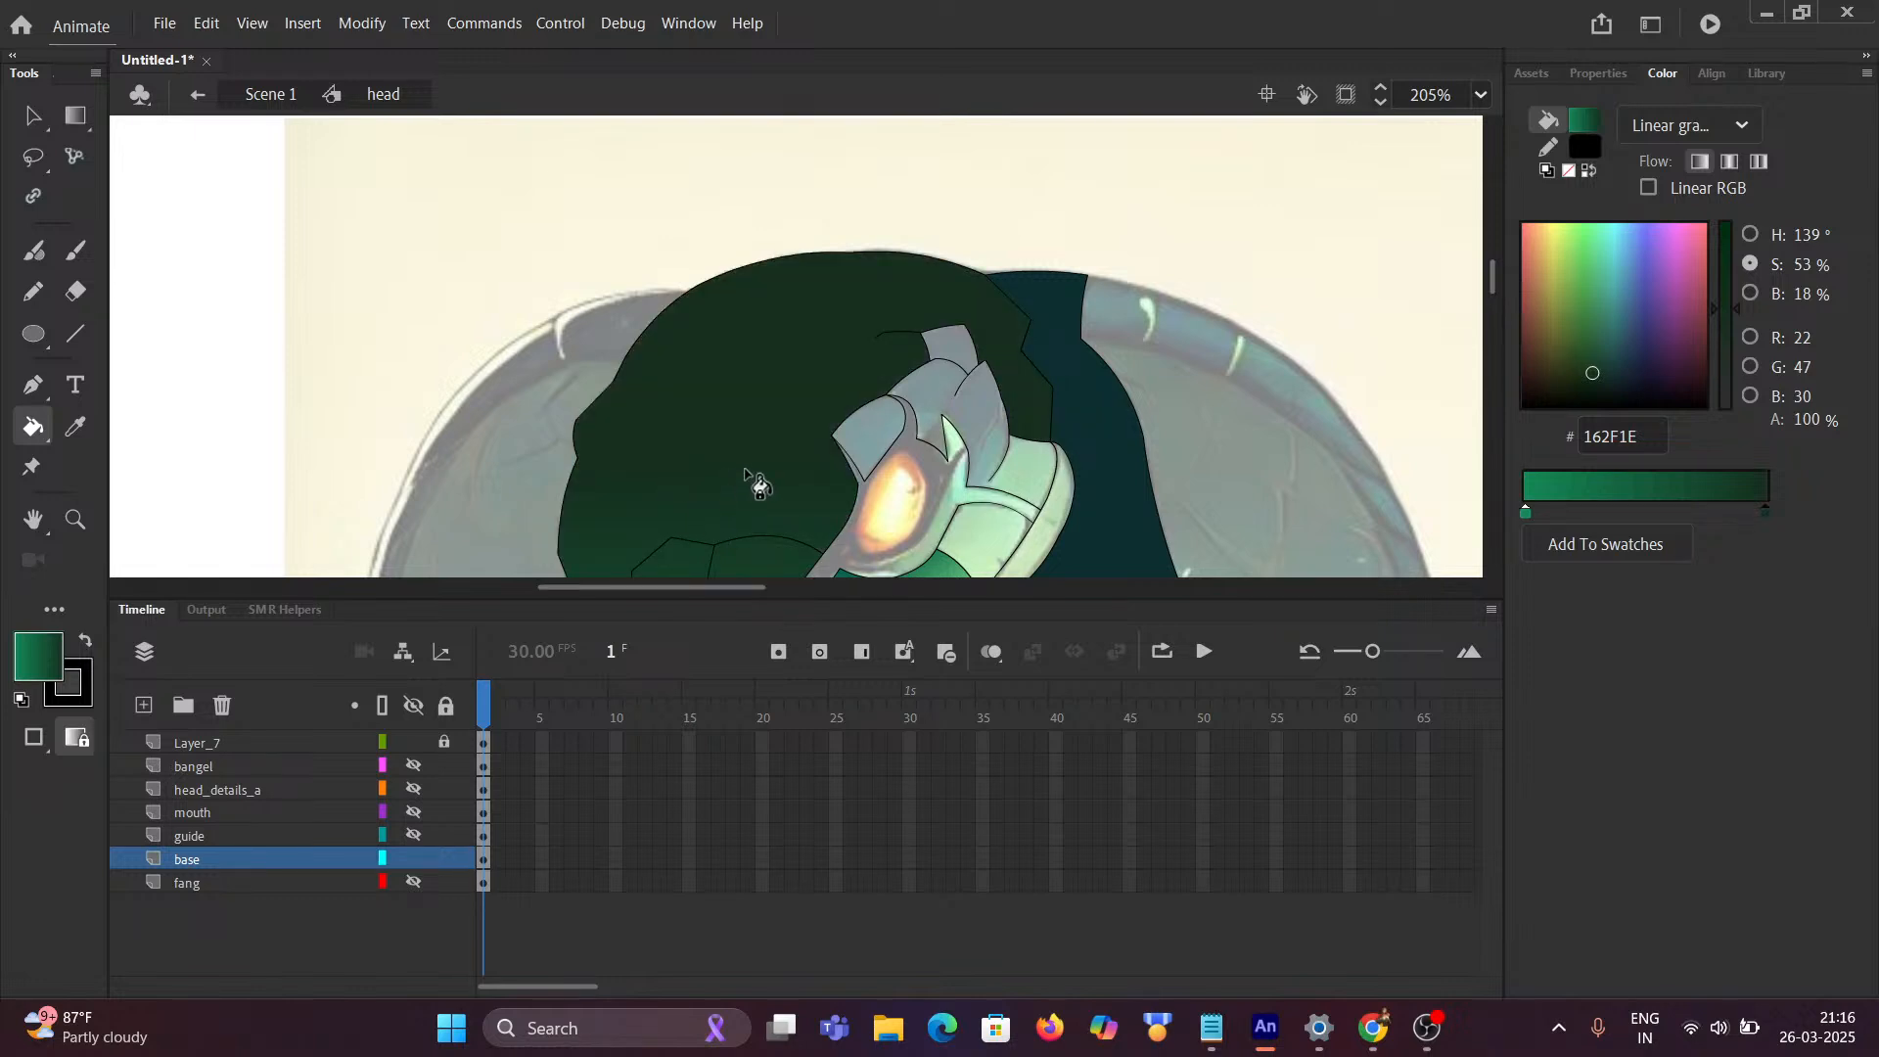
scroll(734, 491, down, 2)
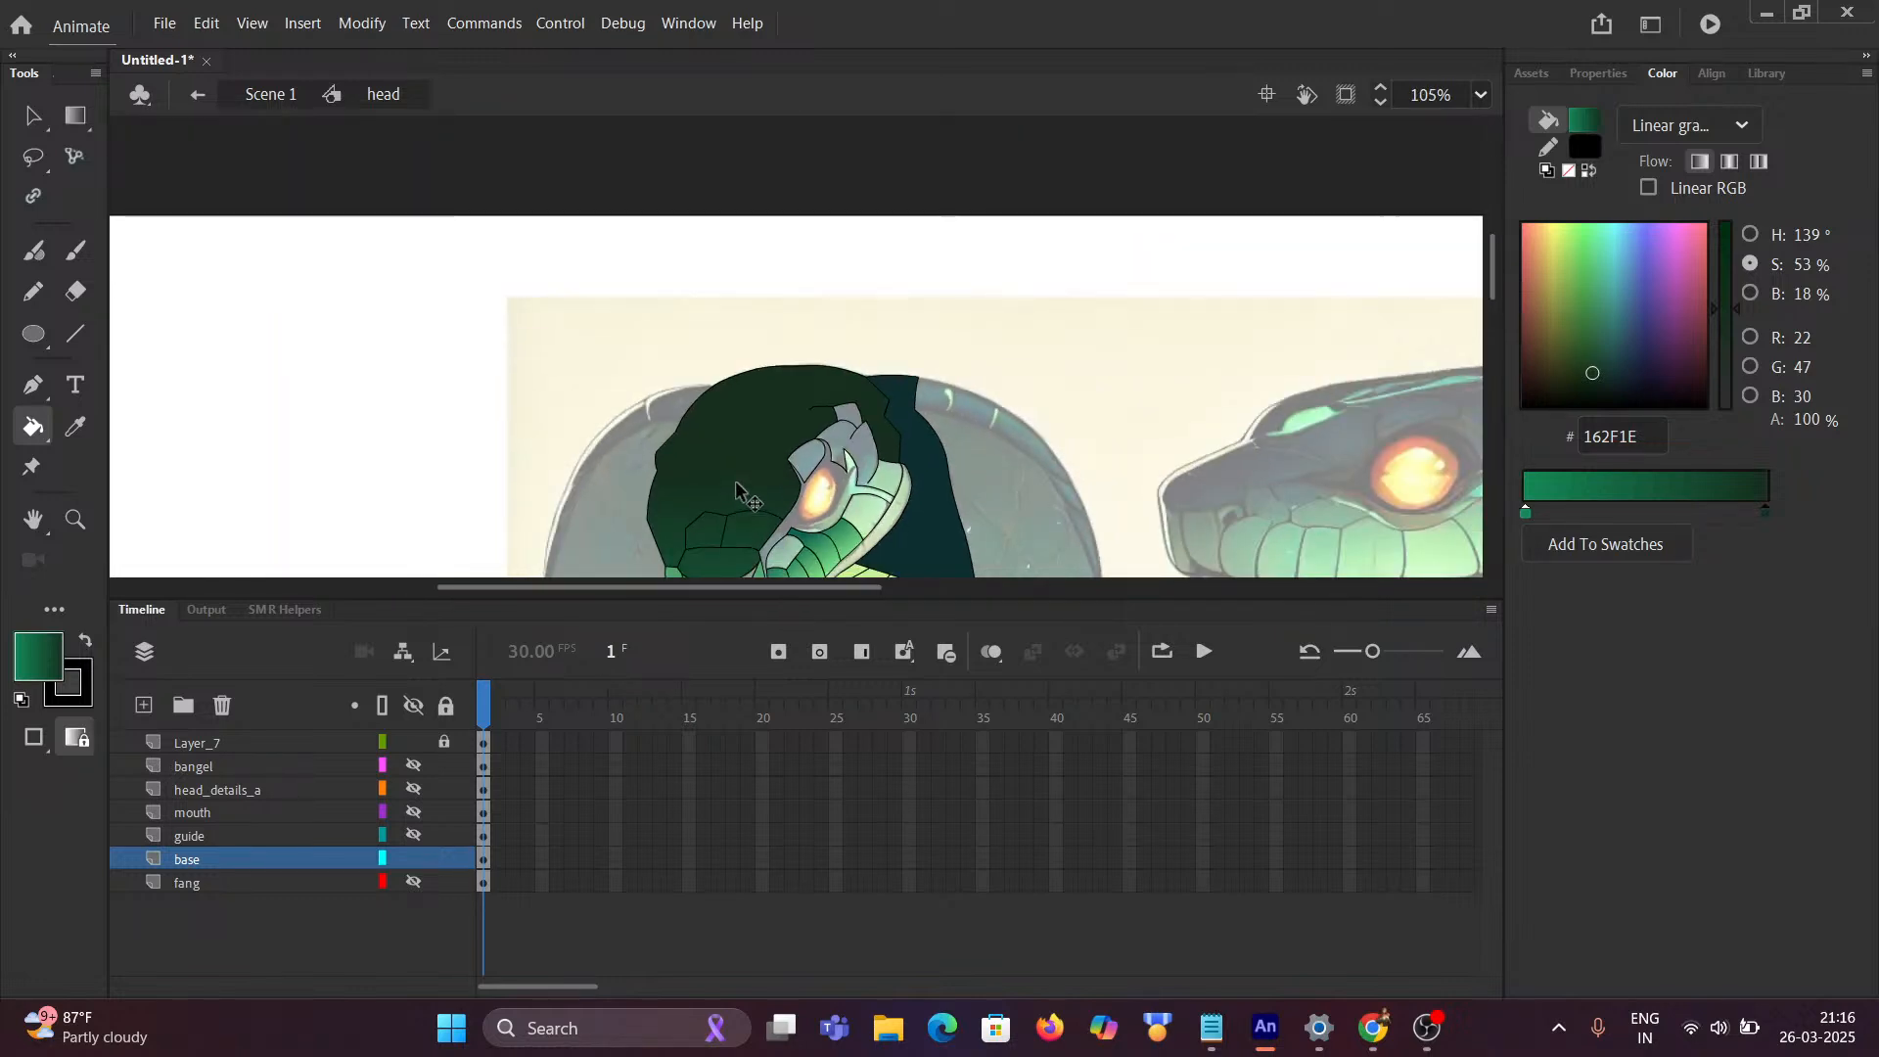
key(ctrl+z)
Step: Fill the main head area and the brow scales above and behind the eye with the dark green gradient
scroll(734, 494, up, 3)
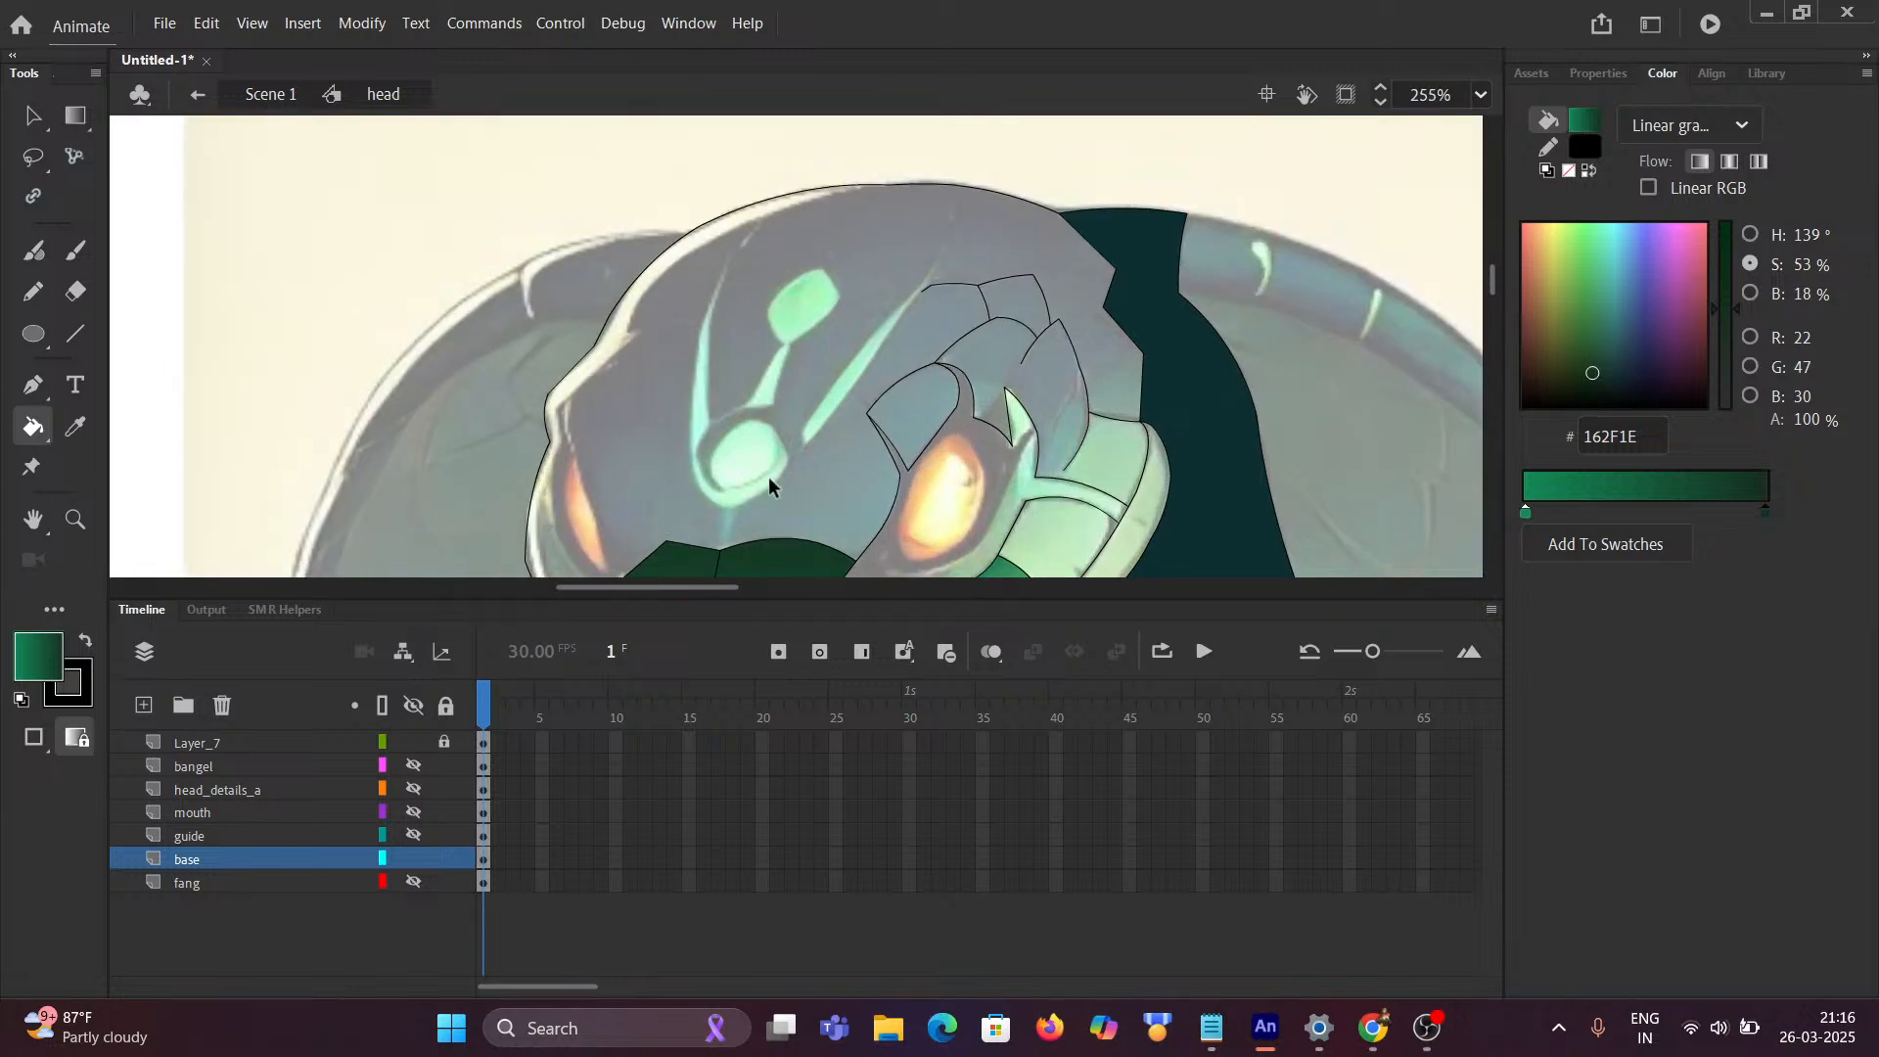
click(837, 491)
click(894, 431)
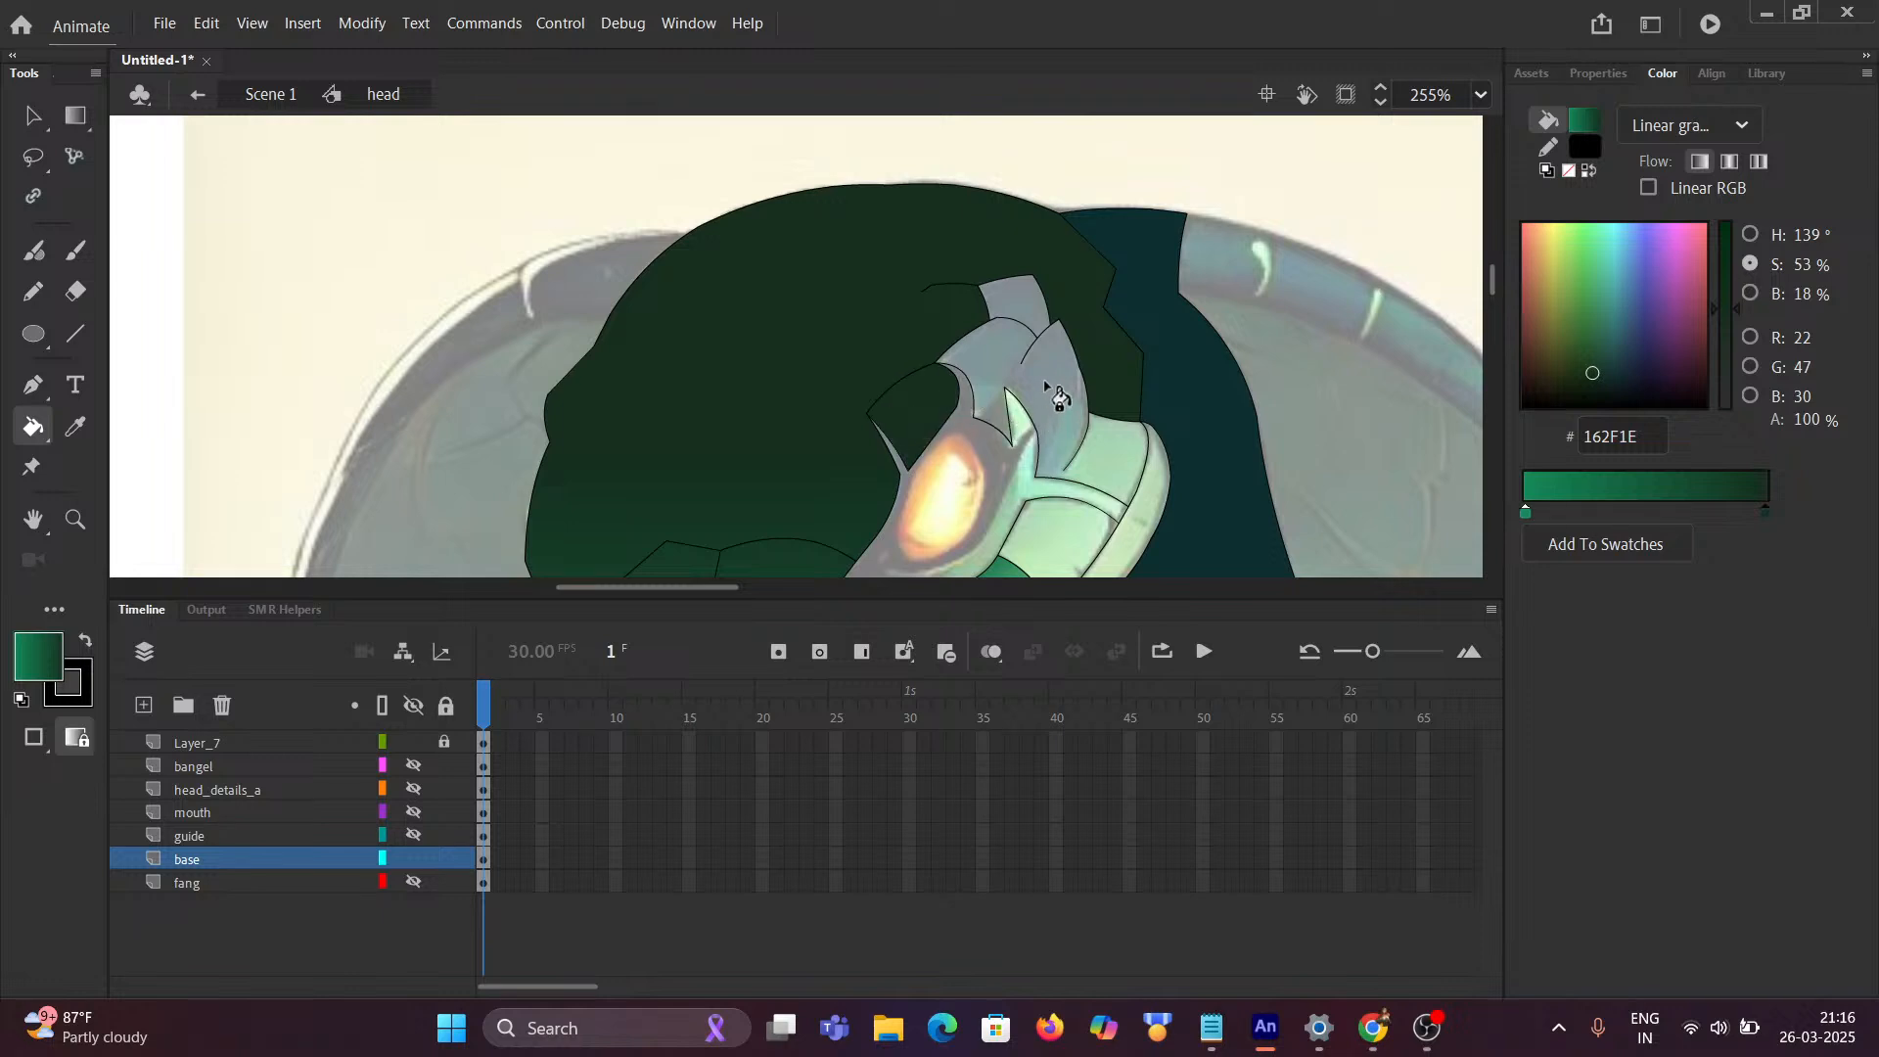
scroll(1076, 461, up, 5)
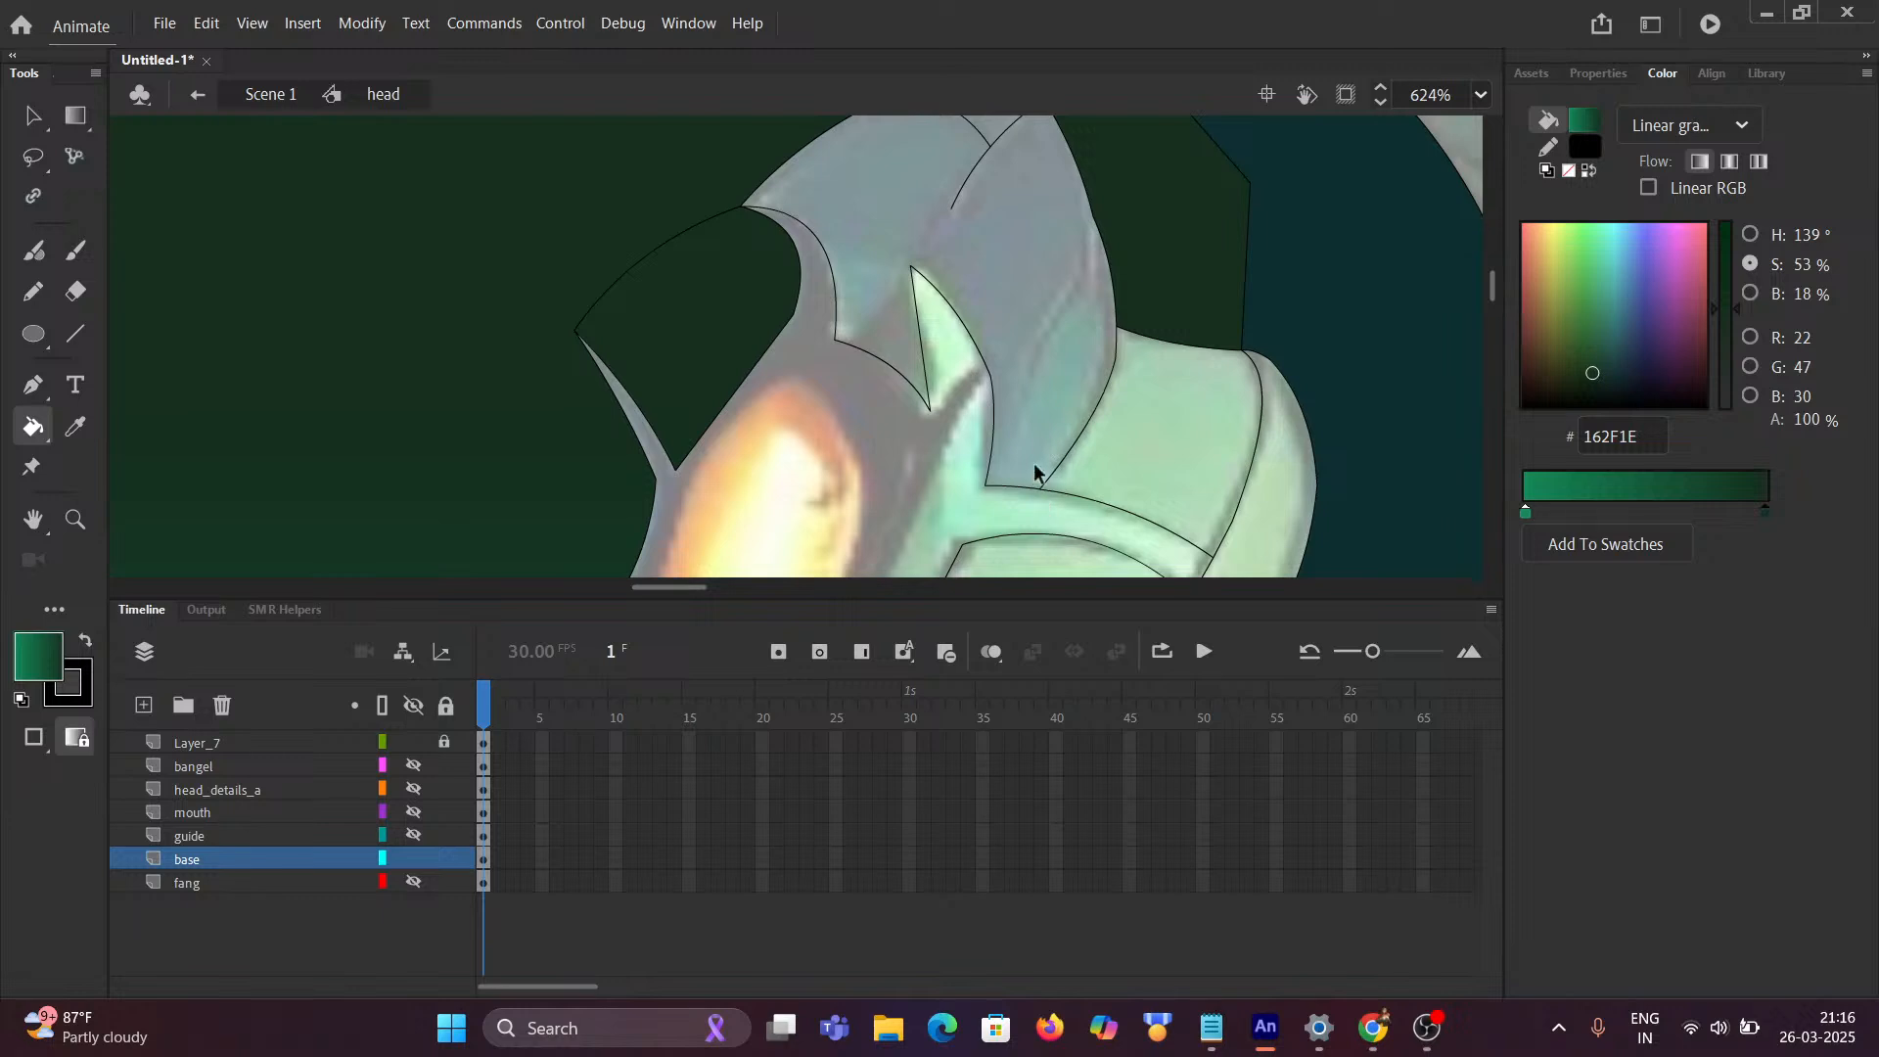
click(1002, 313)
scroll(1008, 406, down, 3)
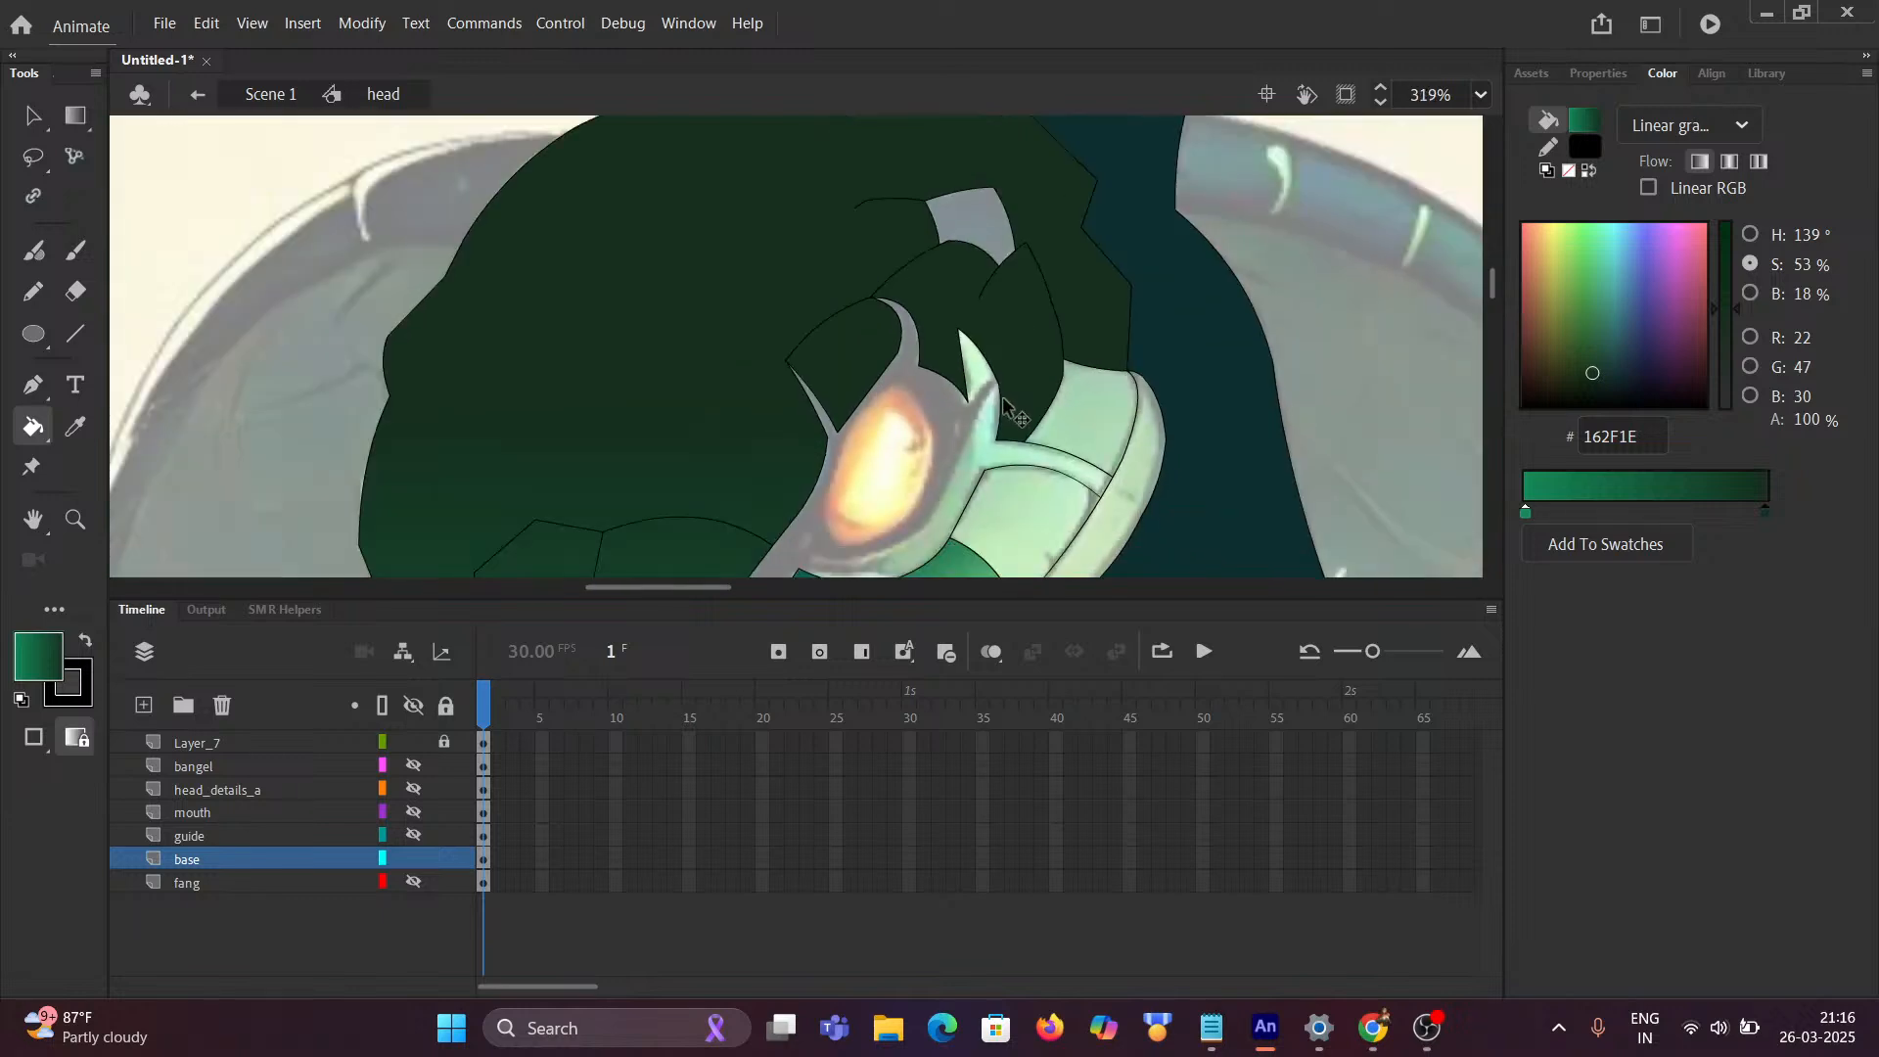
scroll(1002, 399, down, 3)
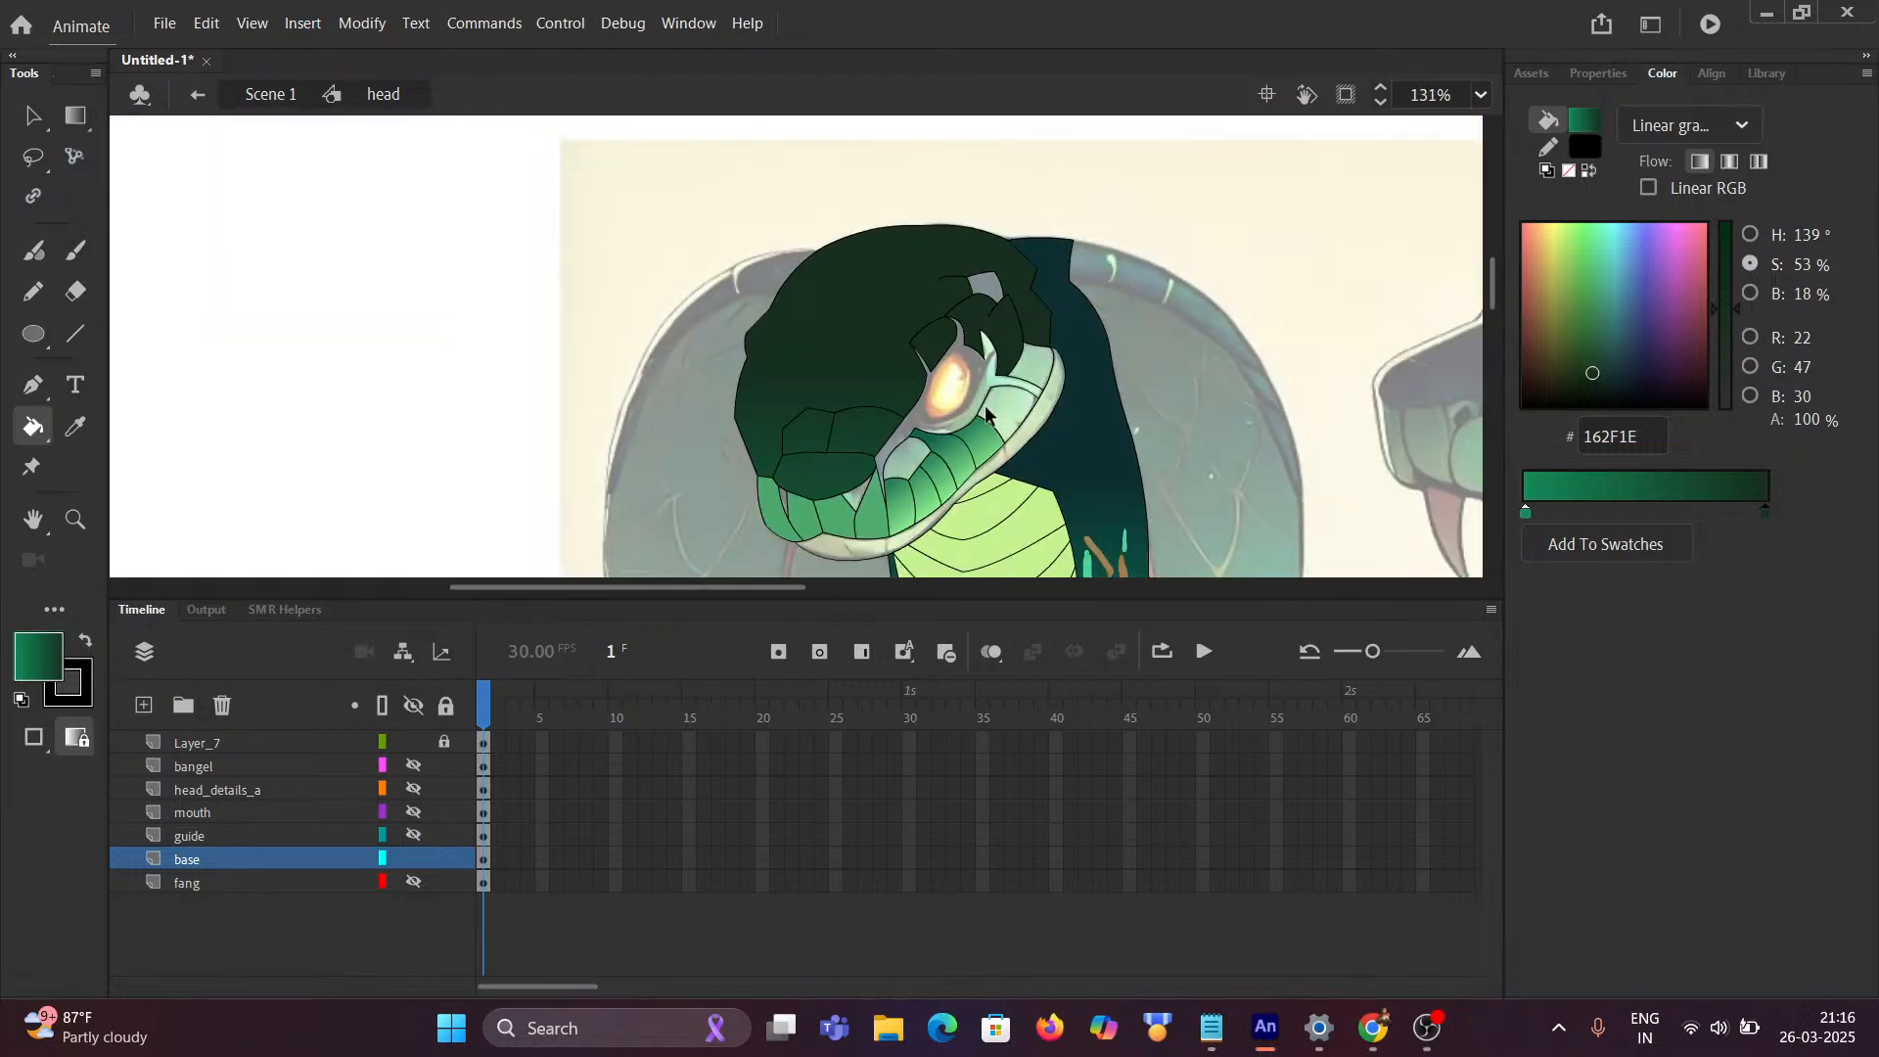
click(993, 294)
scroll(1014, 391, up, 3)
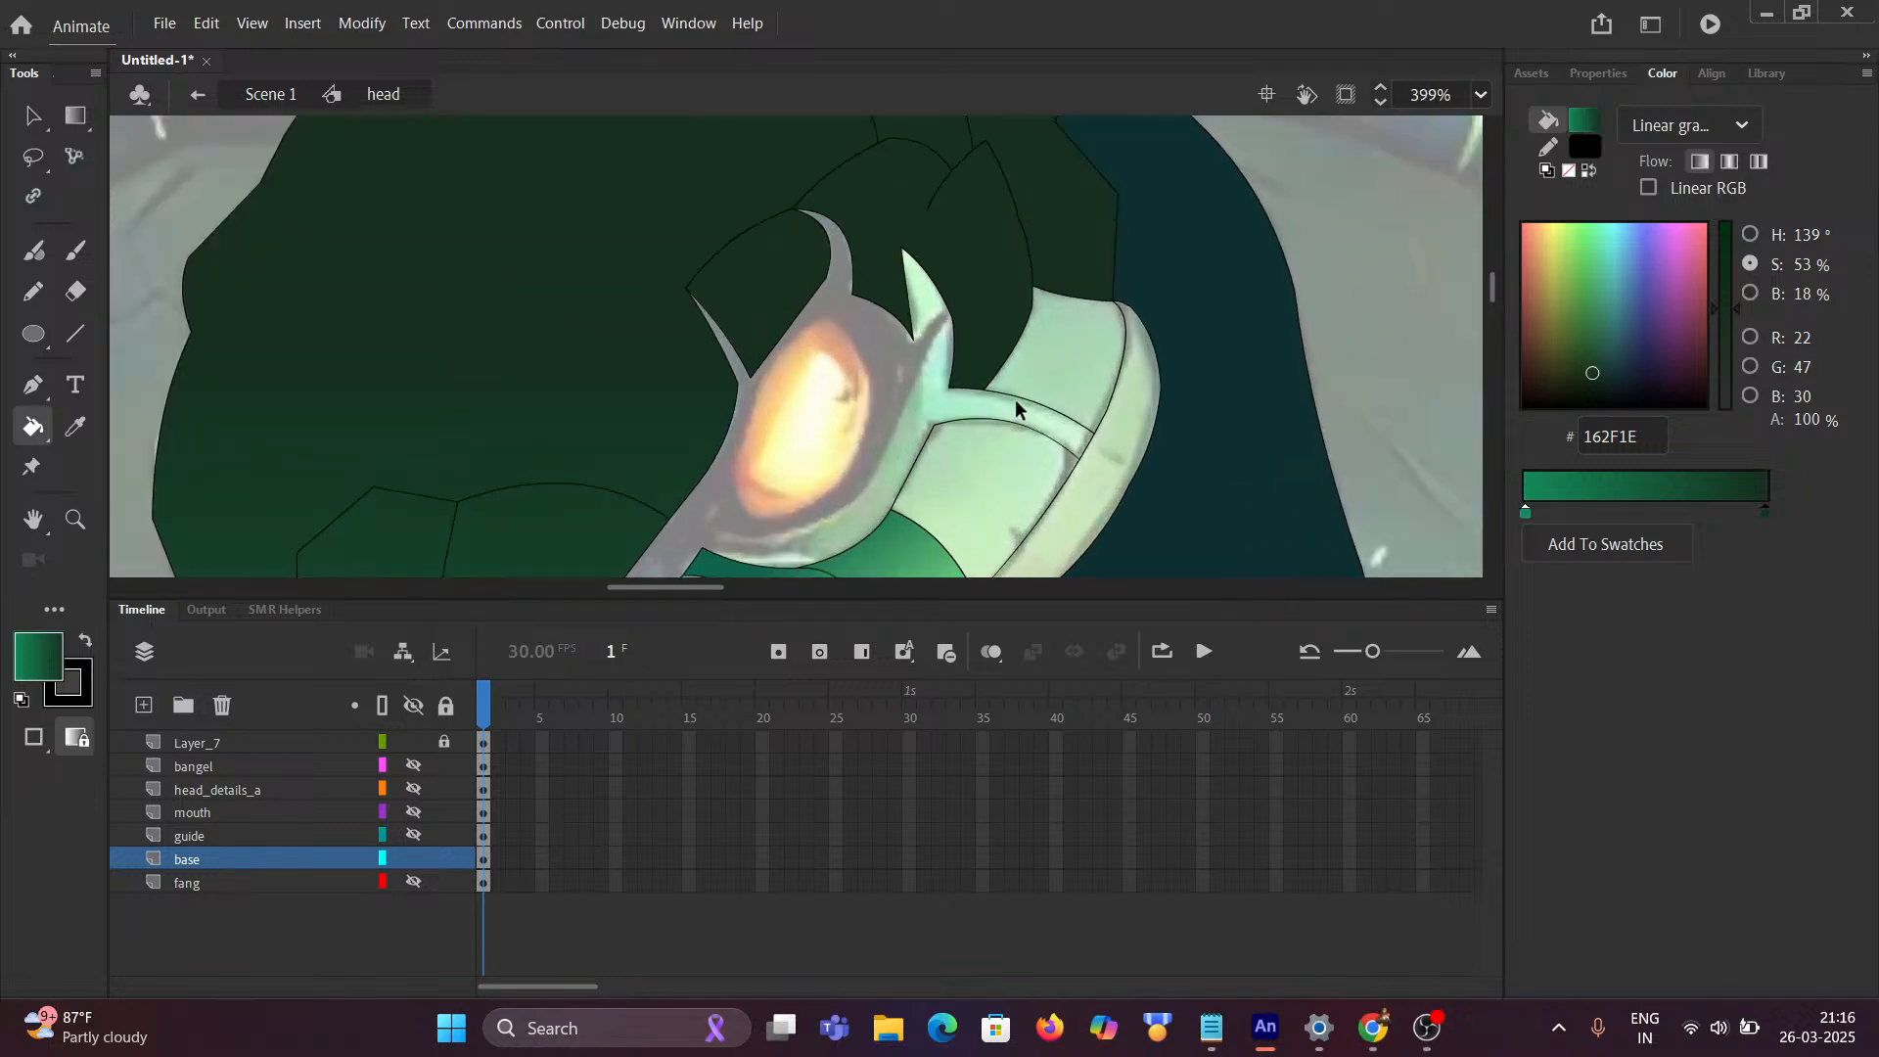
scroll(1013, 400, down, 2)
scroll(1022, 445, up, 3)
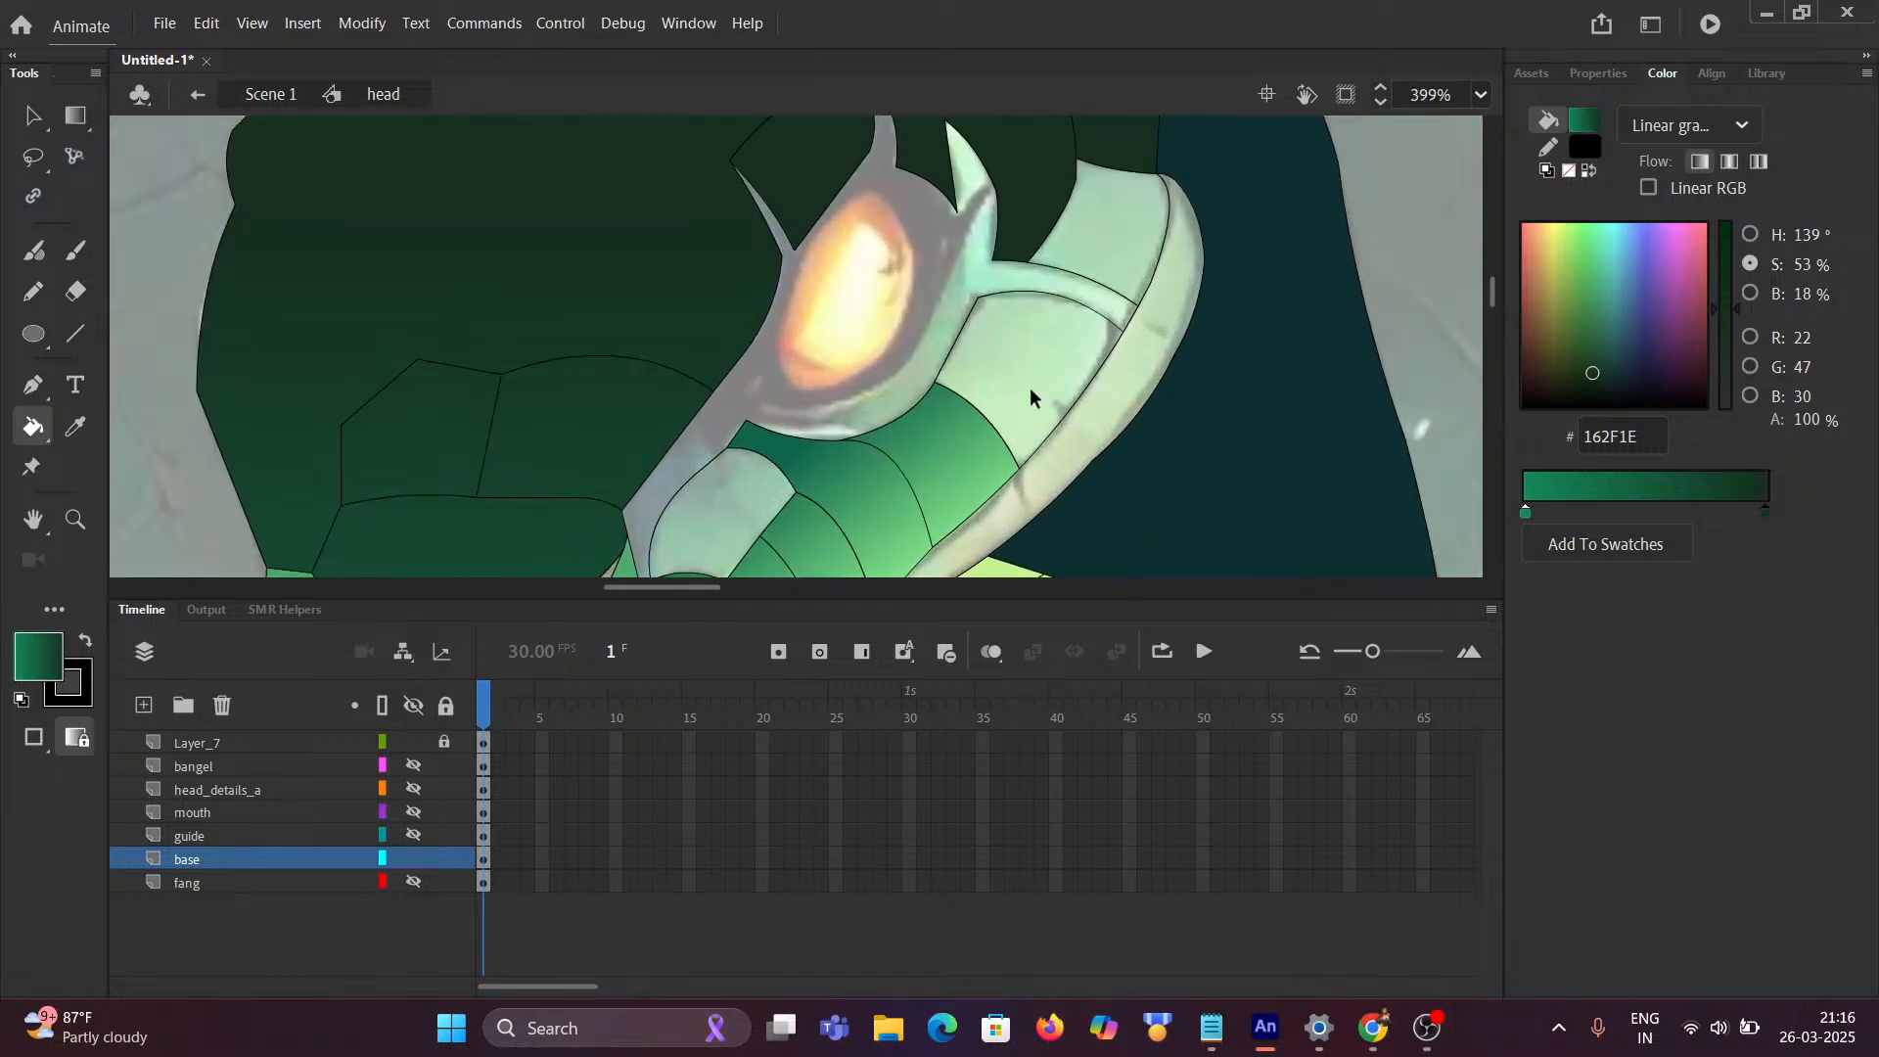
Step: Fill the large cheek scale below and behind the eye with the light green gradient sampled from the neighbouring lip scale
scroll(1121, 396, down, 5)
scroll(880, 392, left, 3)
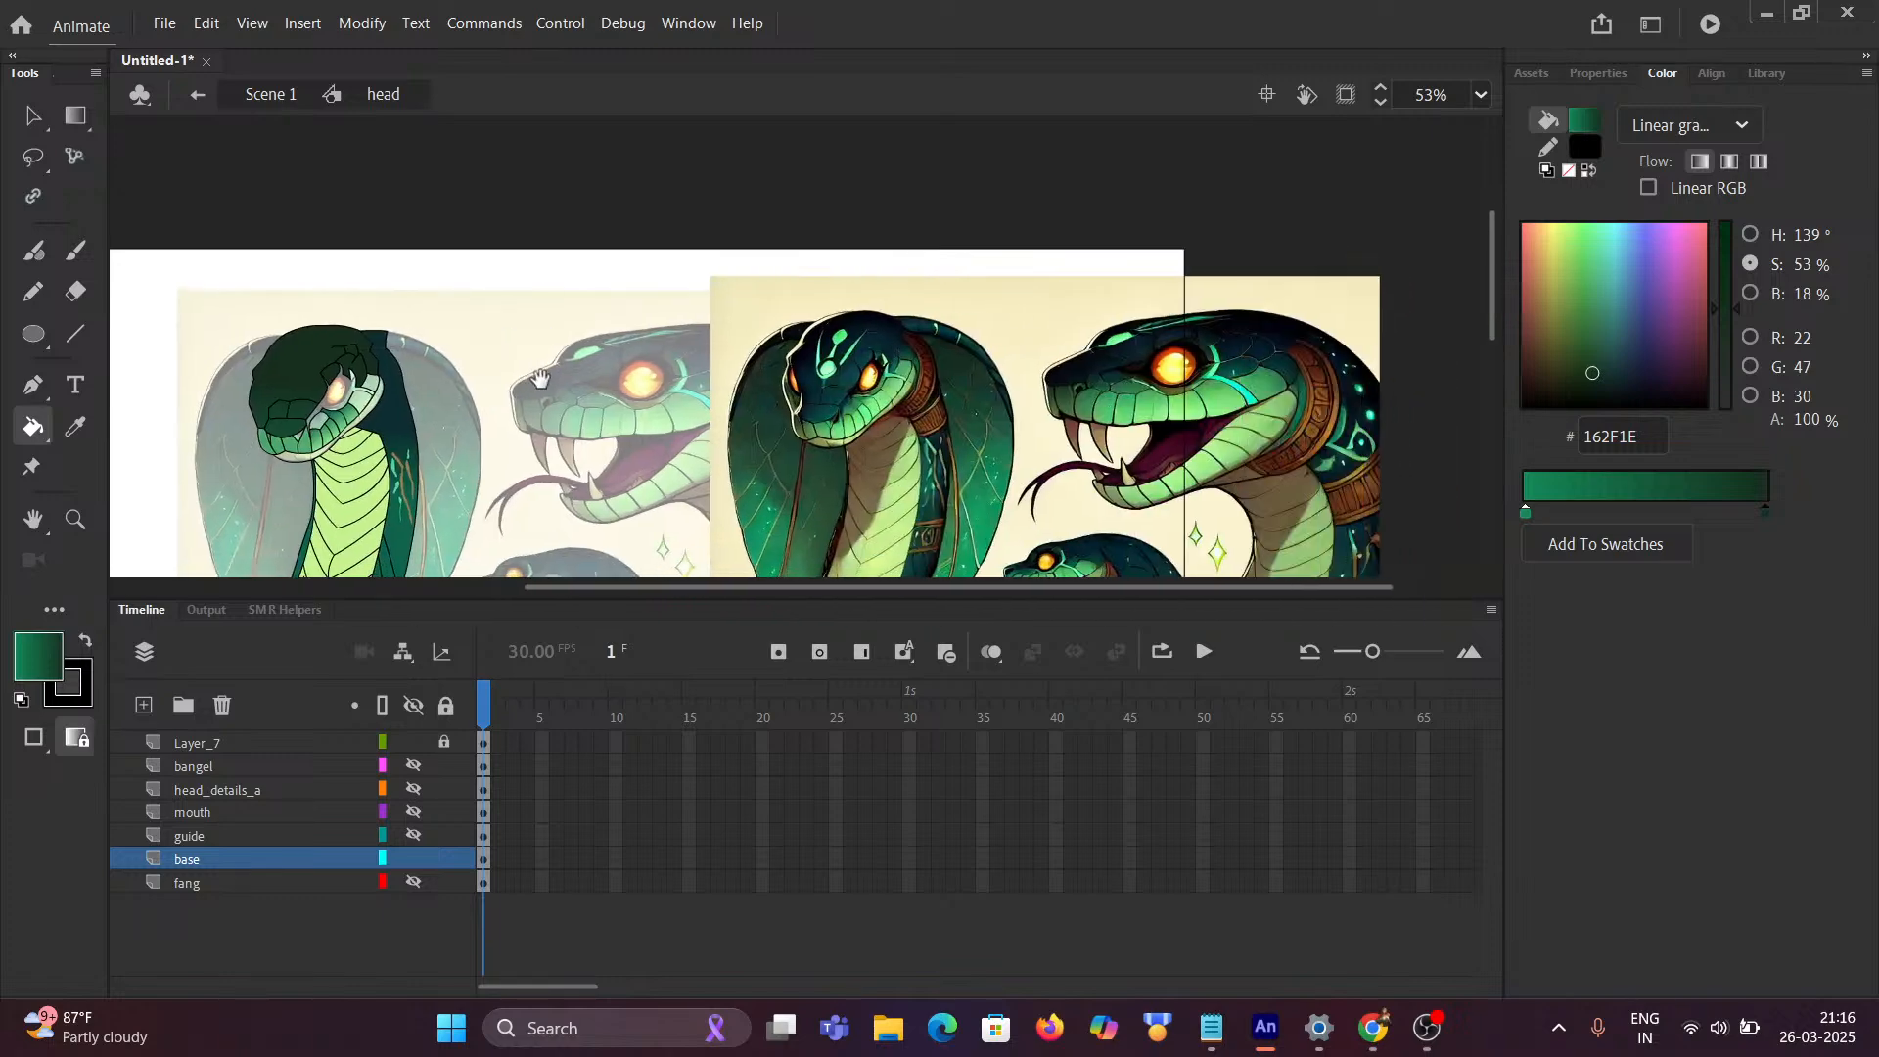
scroll(859, 386, down, 1)
scroll(959, 402, up, 5)
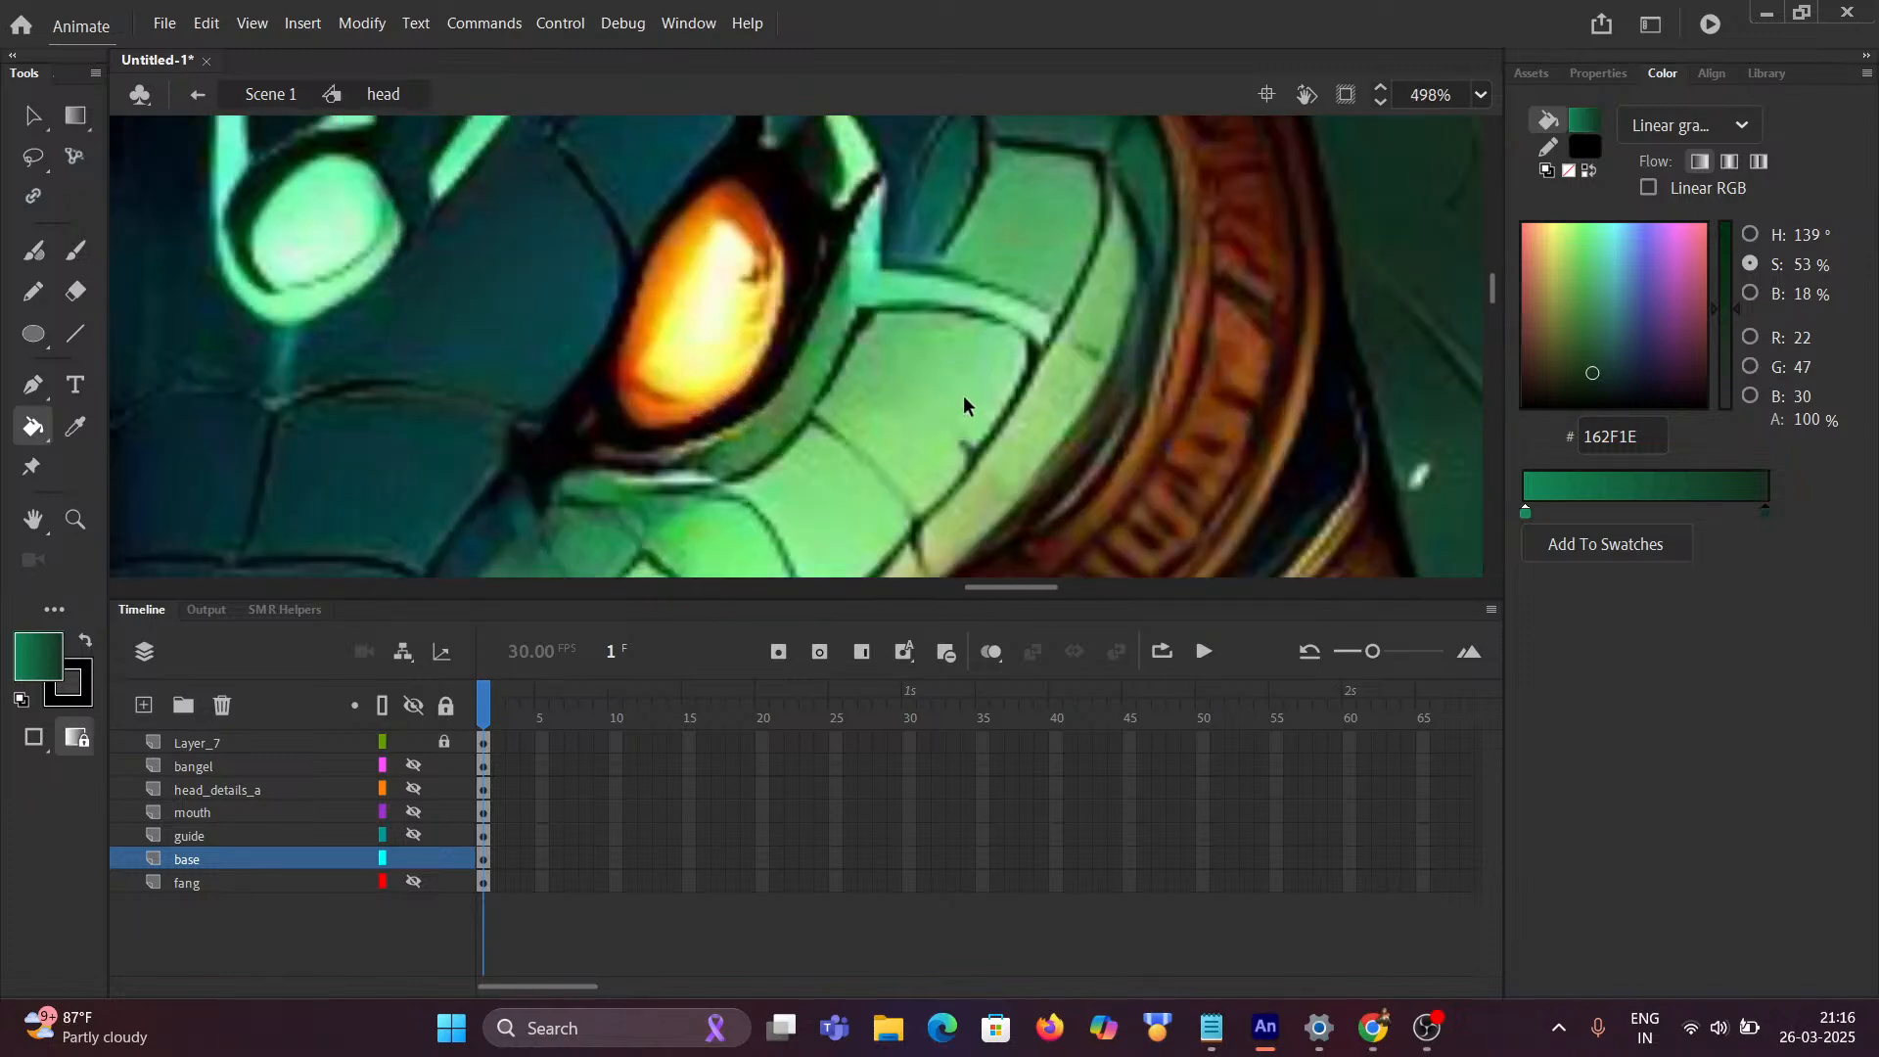
scroll(963, 401, down, 3)
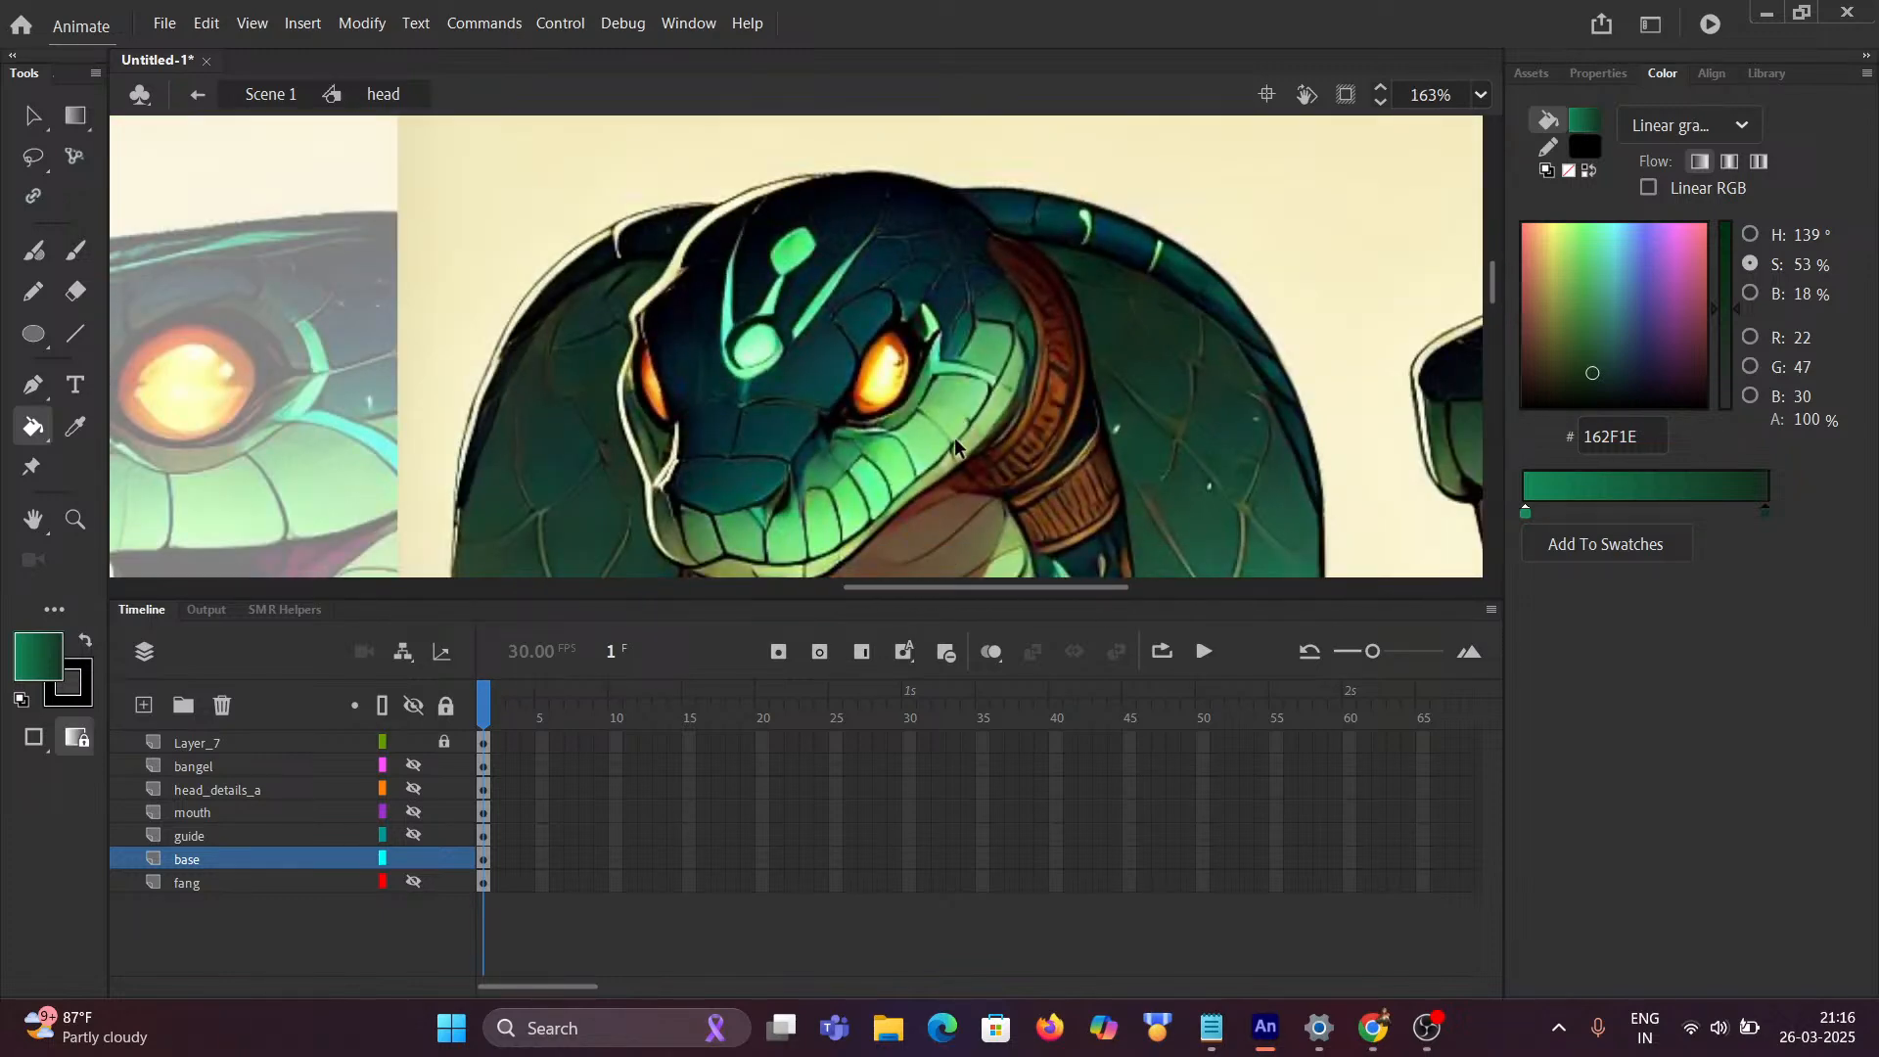
scroll(454, 407, down, 2)
drag(392, 401, 766, 376)
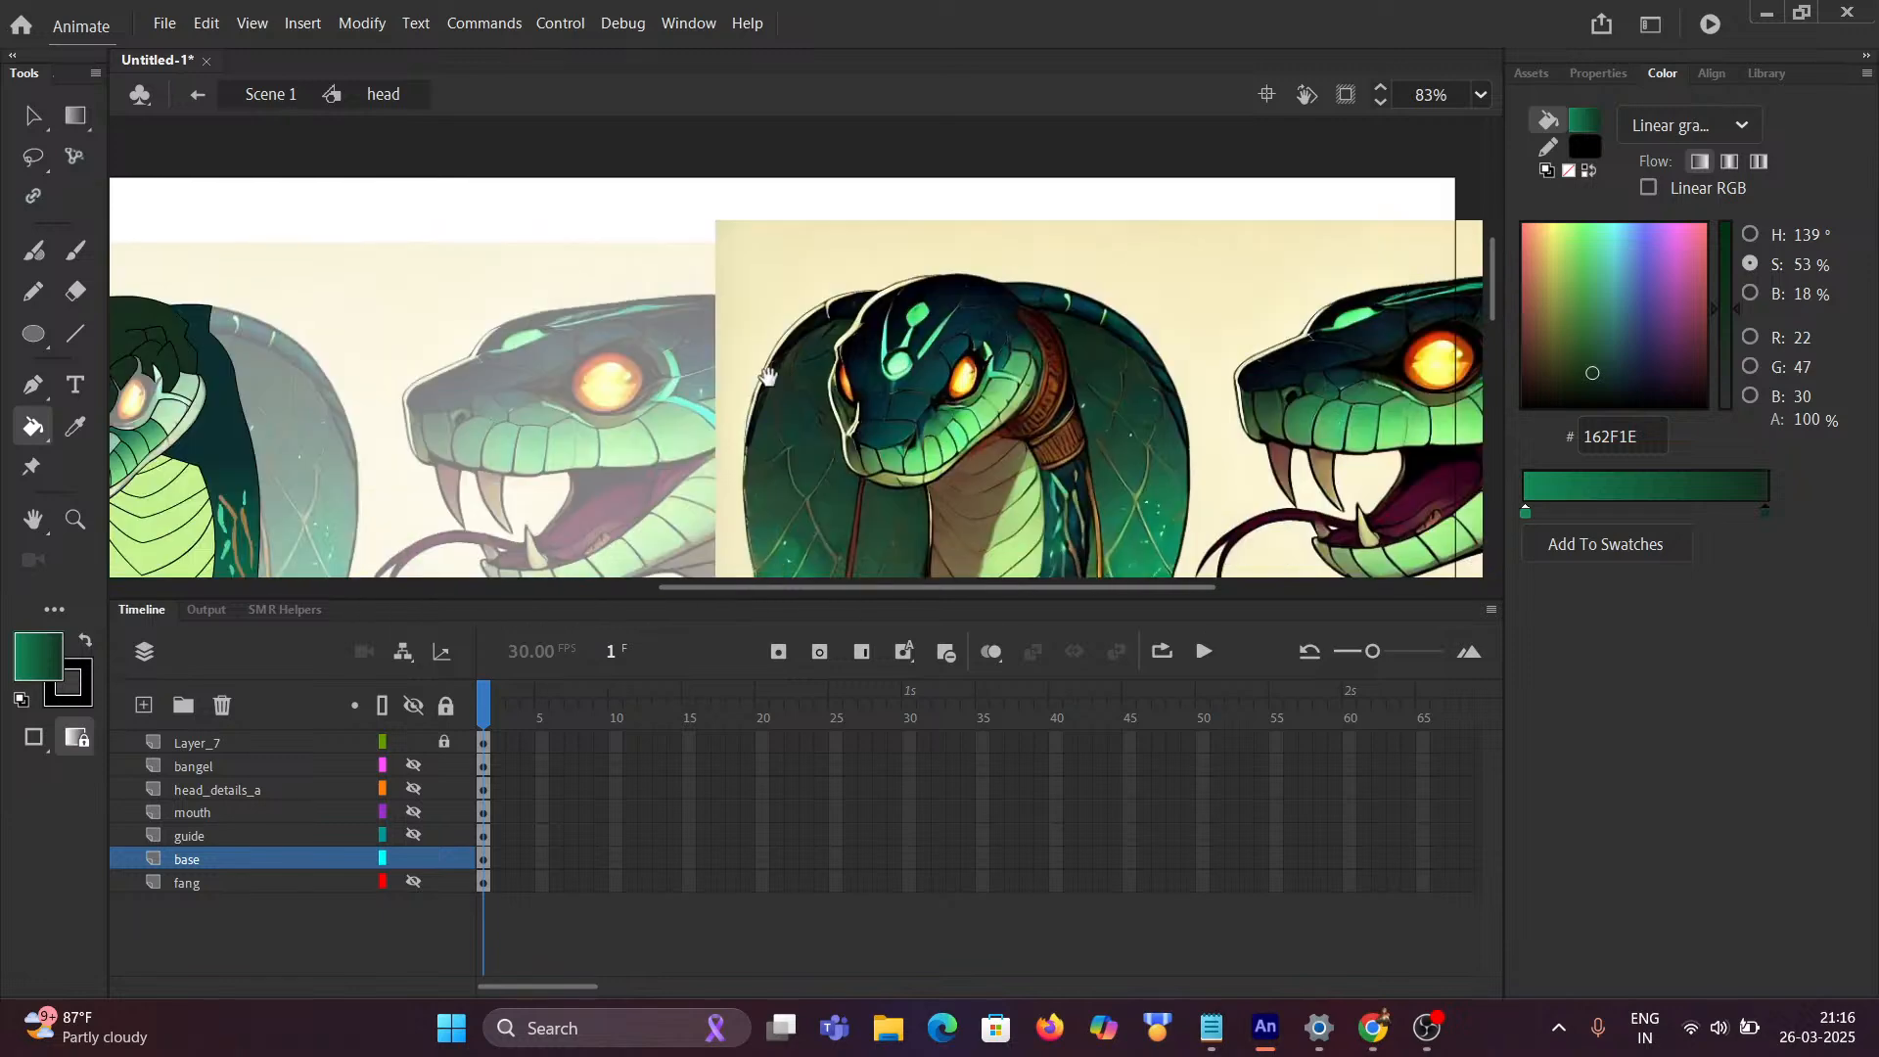
scroll(1024, 360, up, 5)
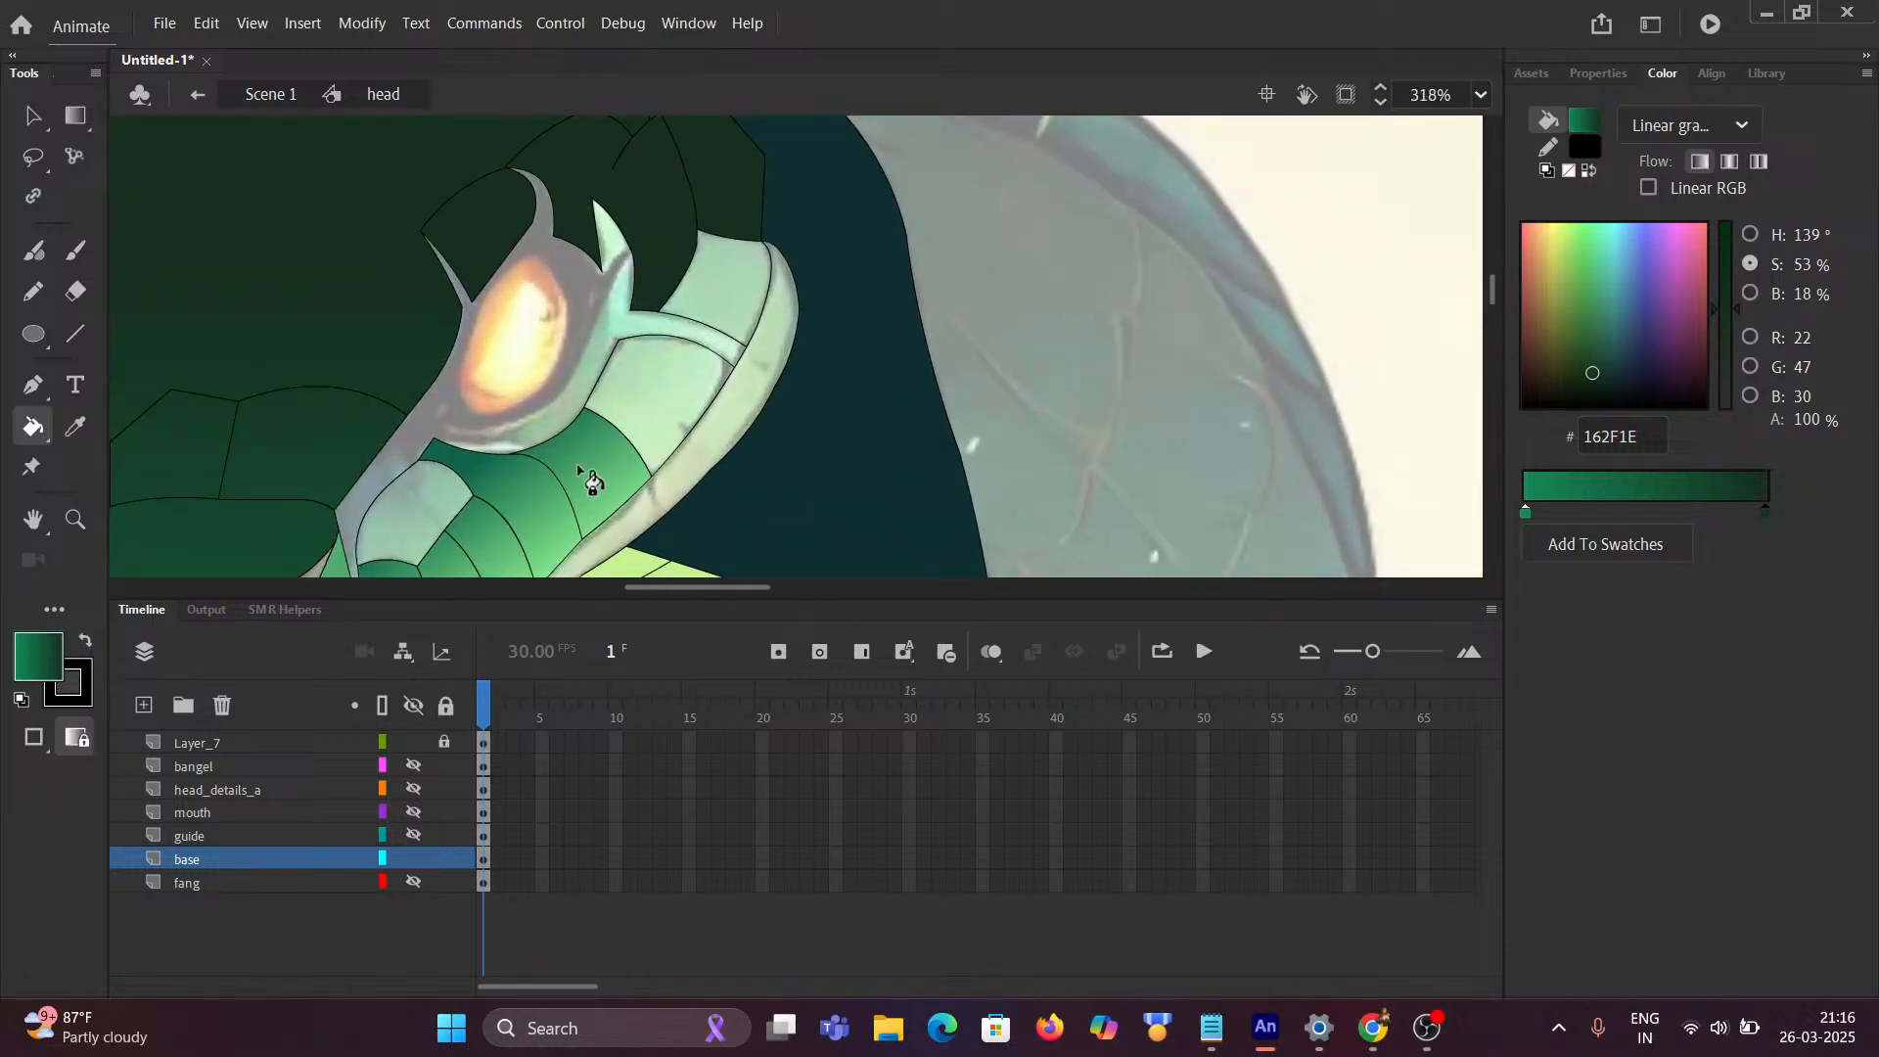
key(i)
click(602, 450)
click(679, 407)
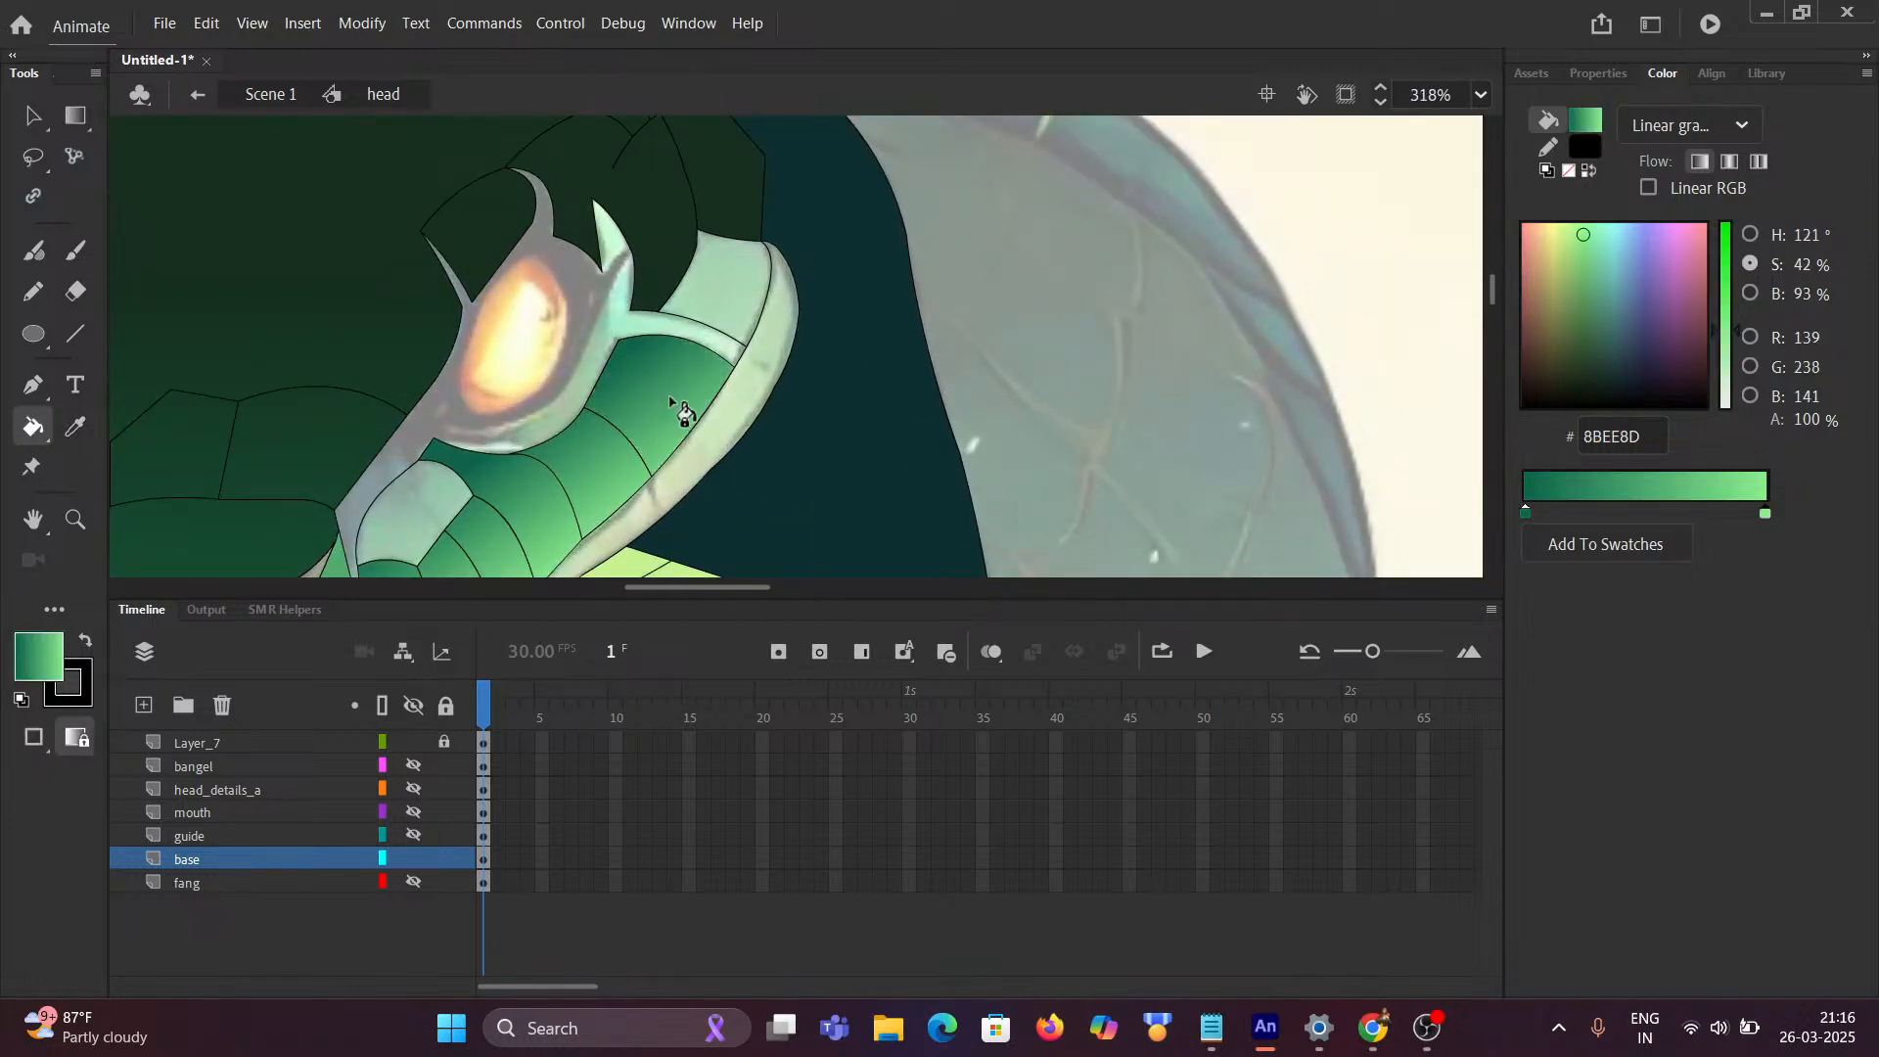
Step: Try the light green gradient on the area around the eye and undo the fill
click(714, 345)
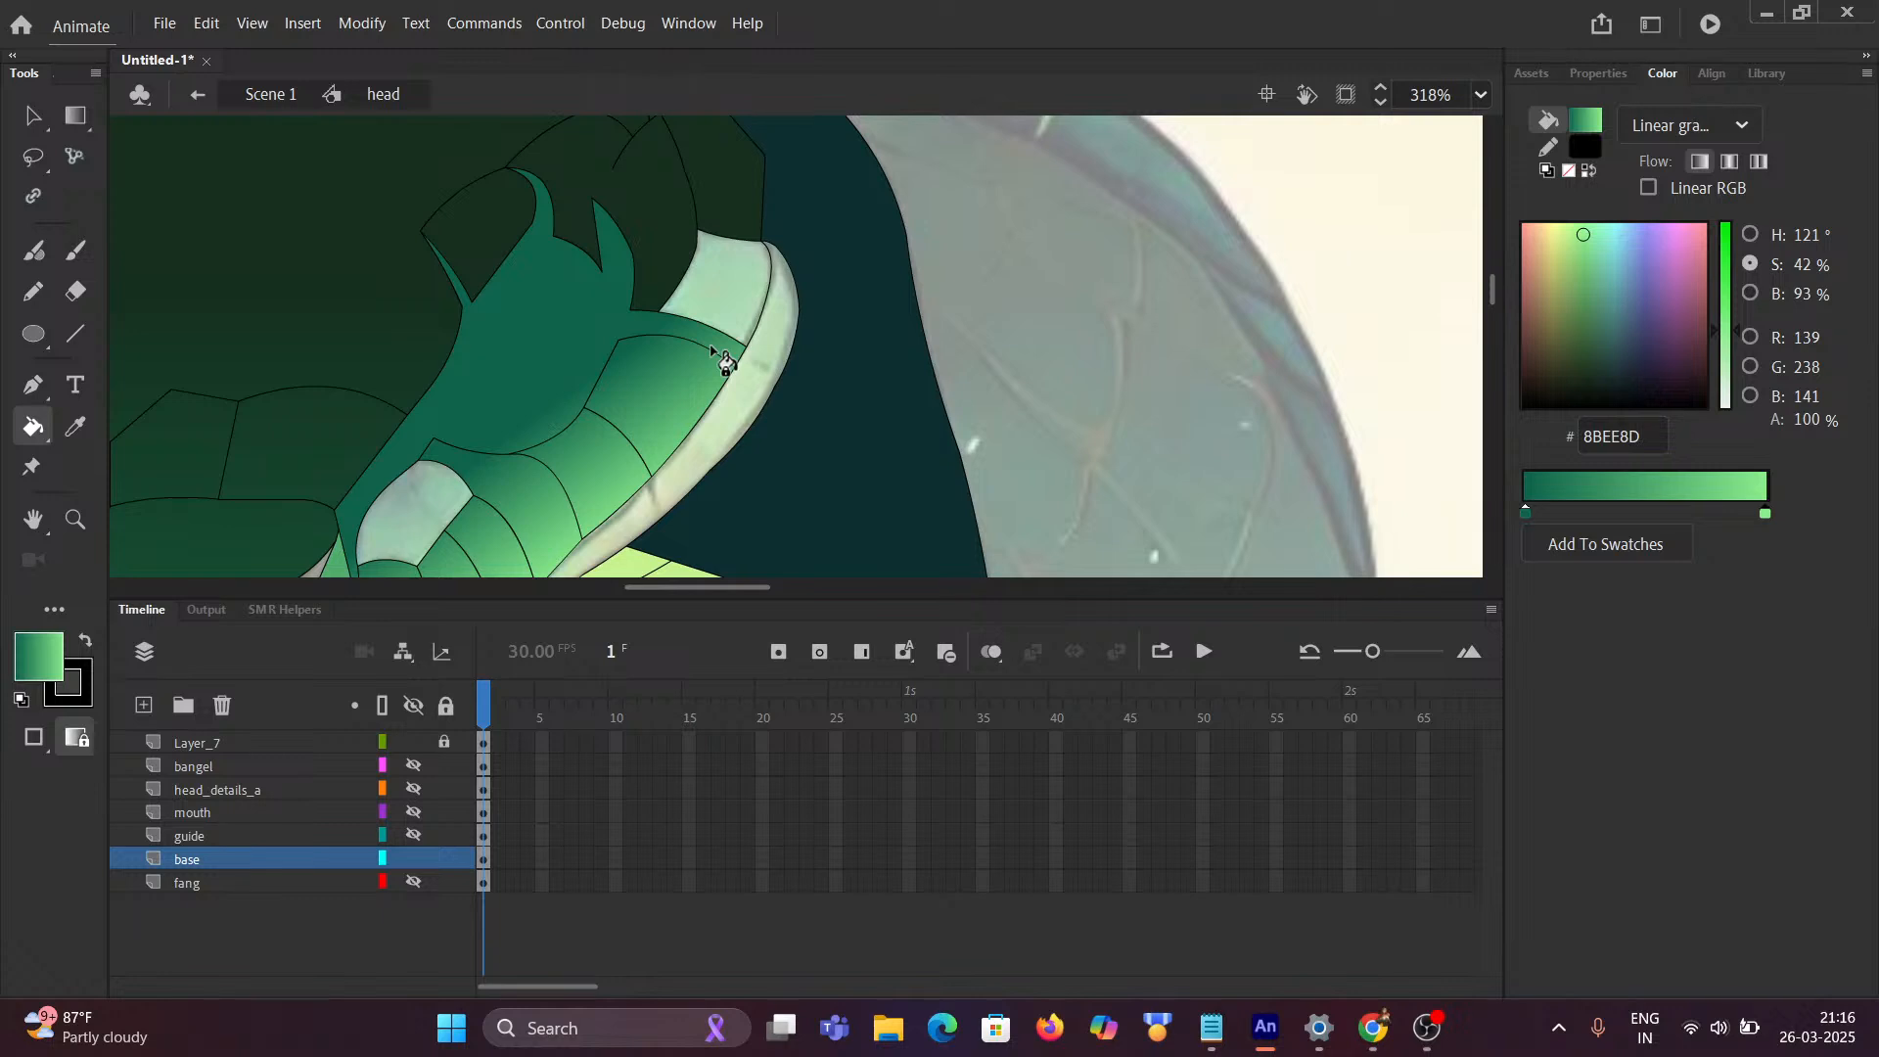
scroll(688, 393, down, 4)
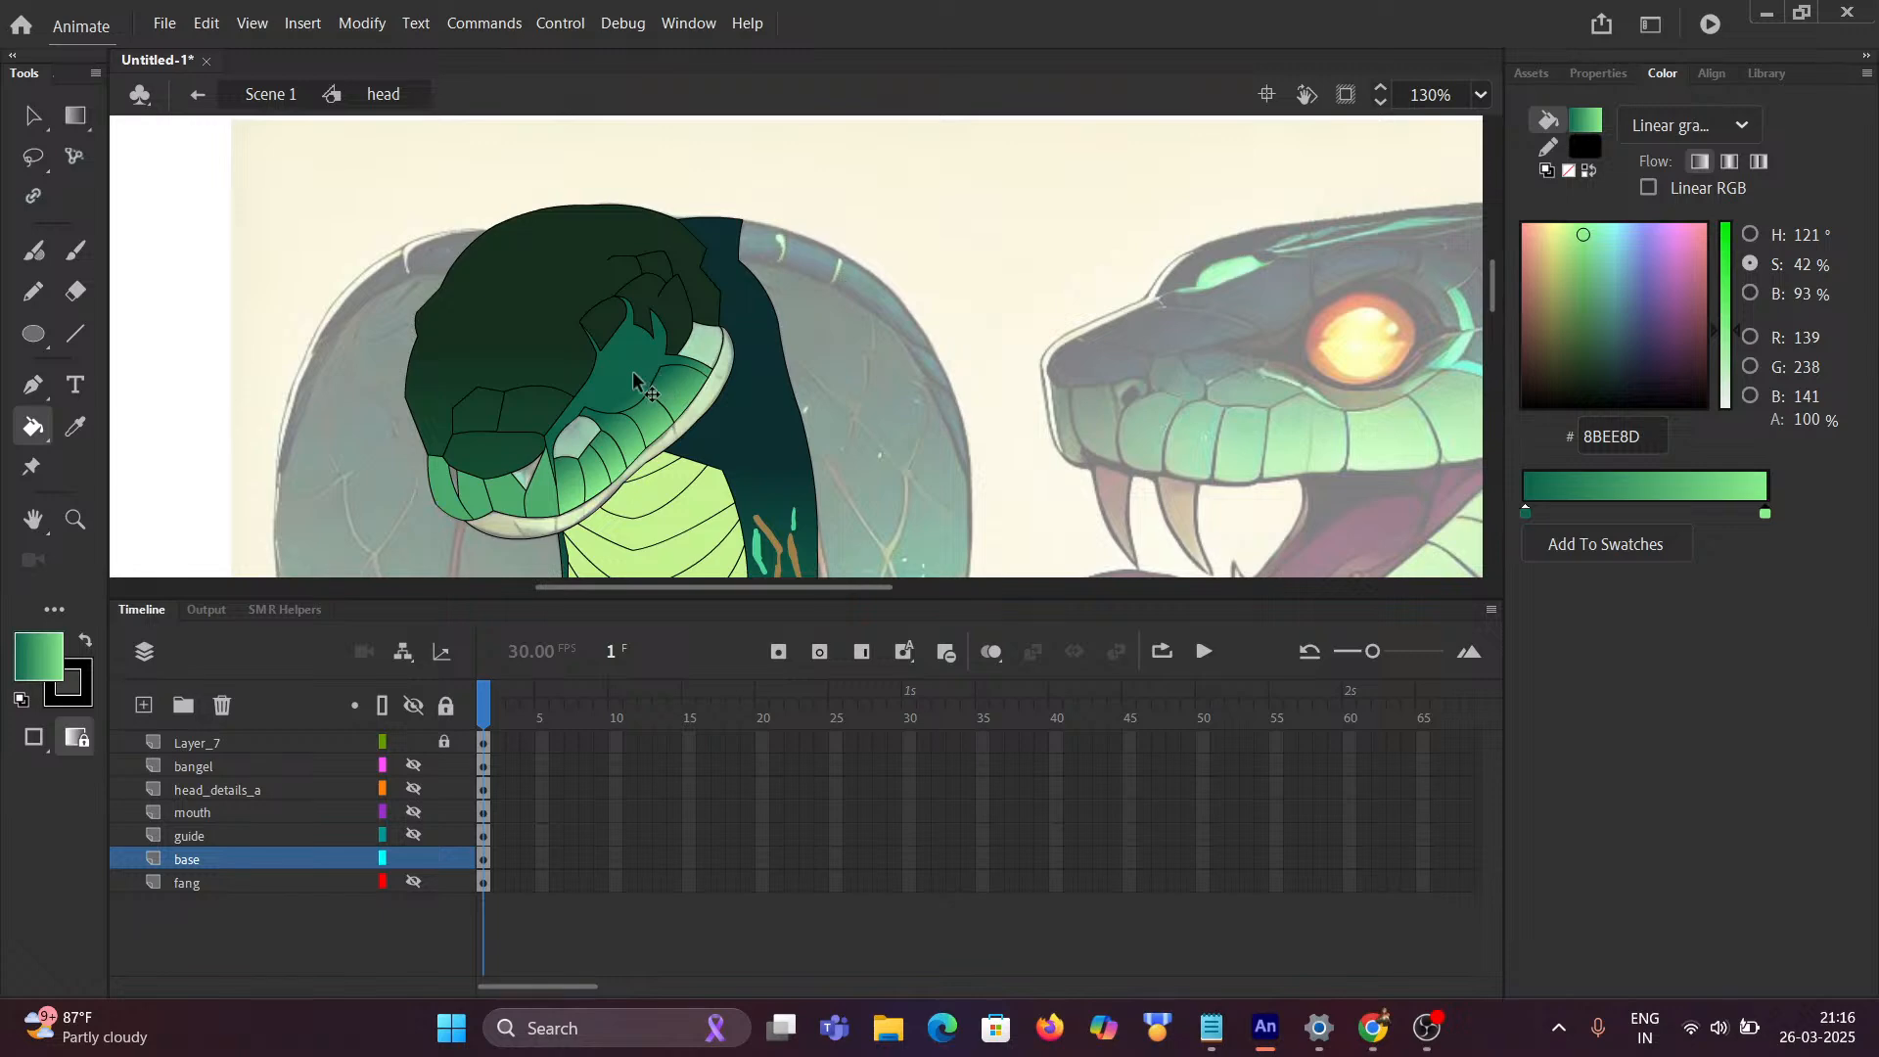
key(ctrl+z)
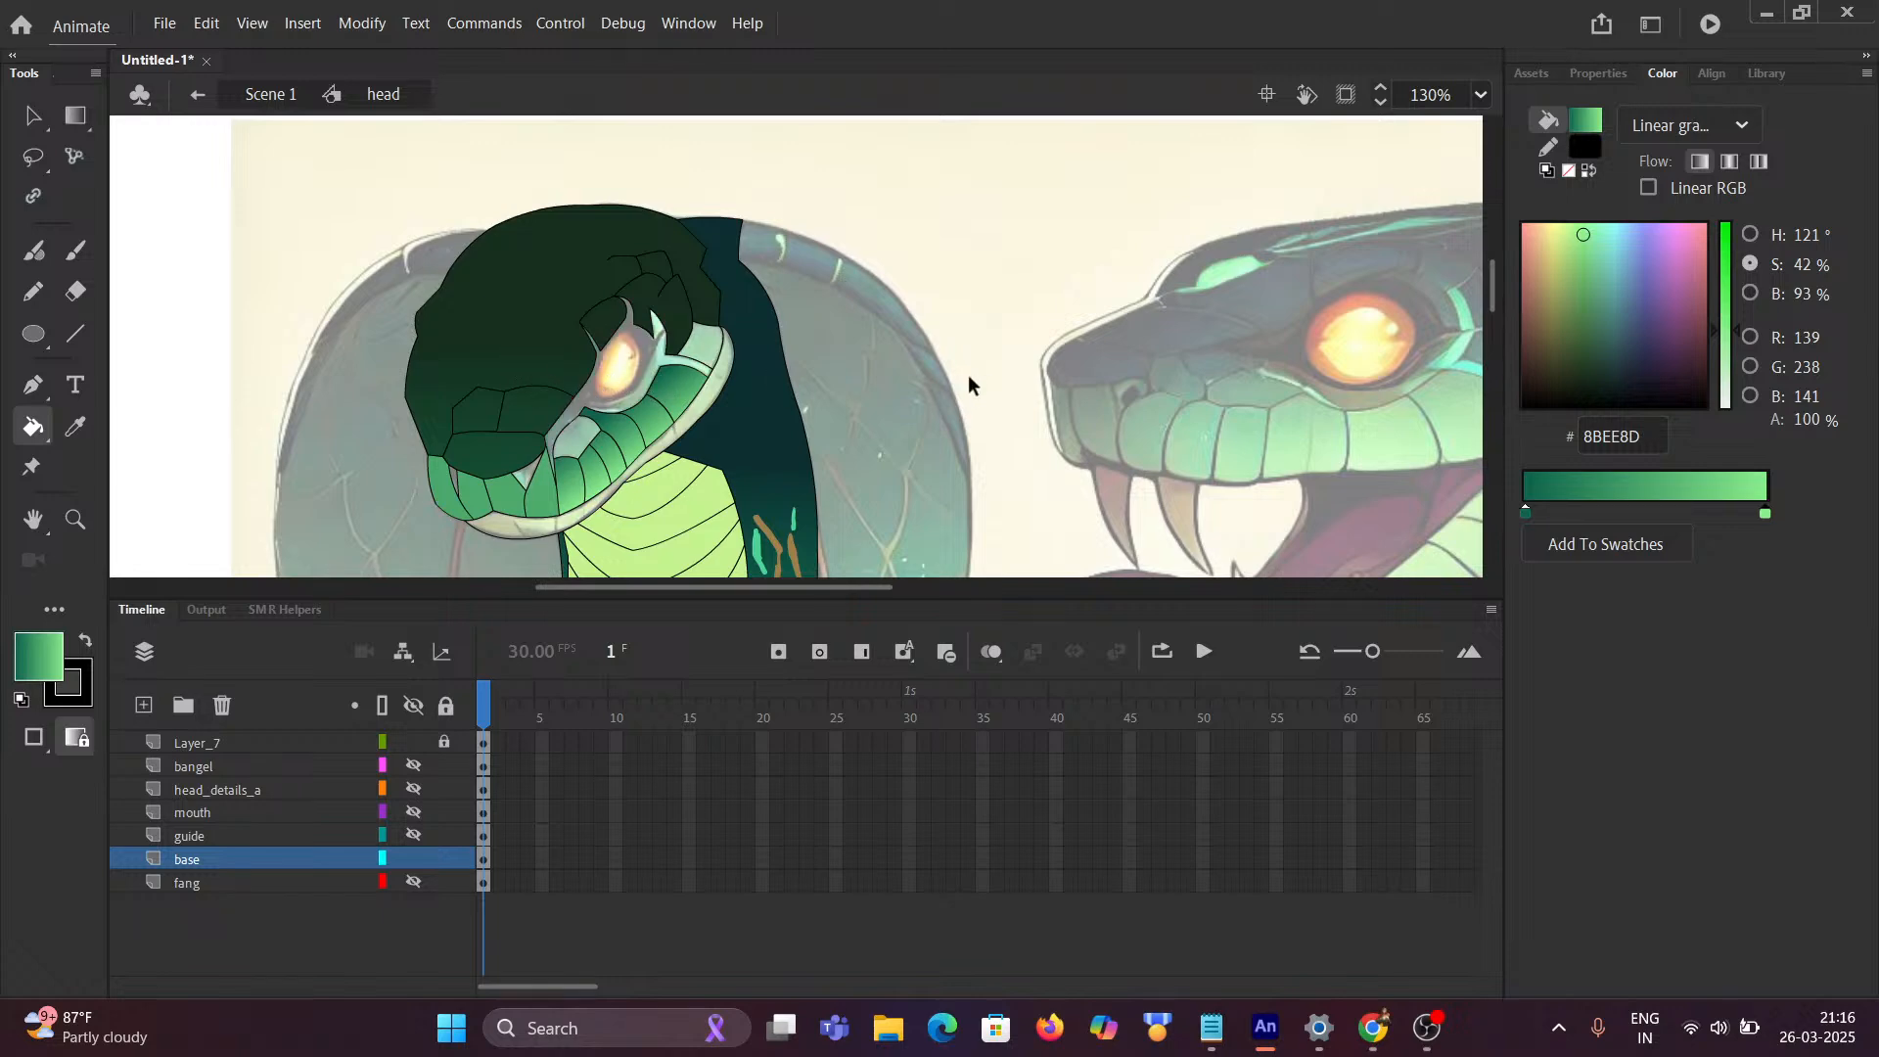
scroll(969, 380, down, 4)
scroll(790, 343, up, 5)
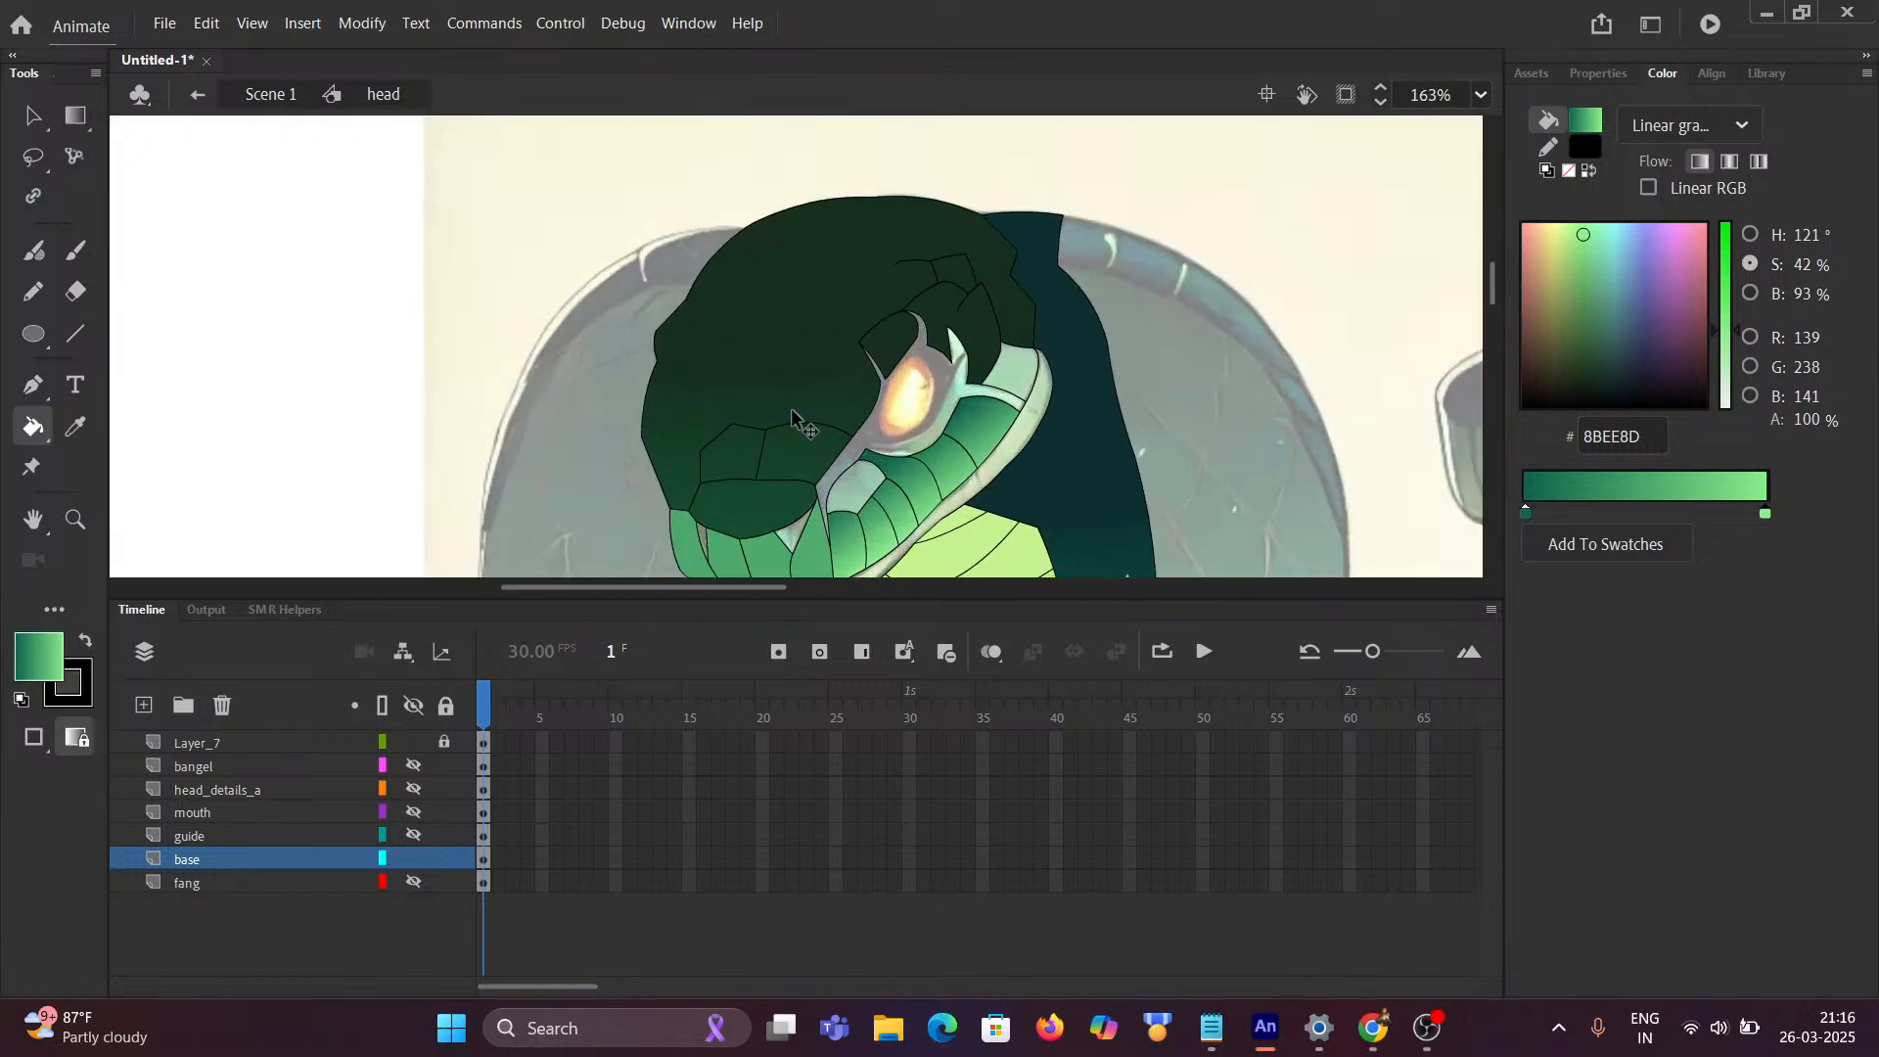
Step: Fill the eye surround, the rearmost cheek scale and the blank scale beside the snout with the light green gradient
click(965, 438)
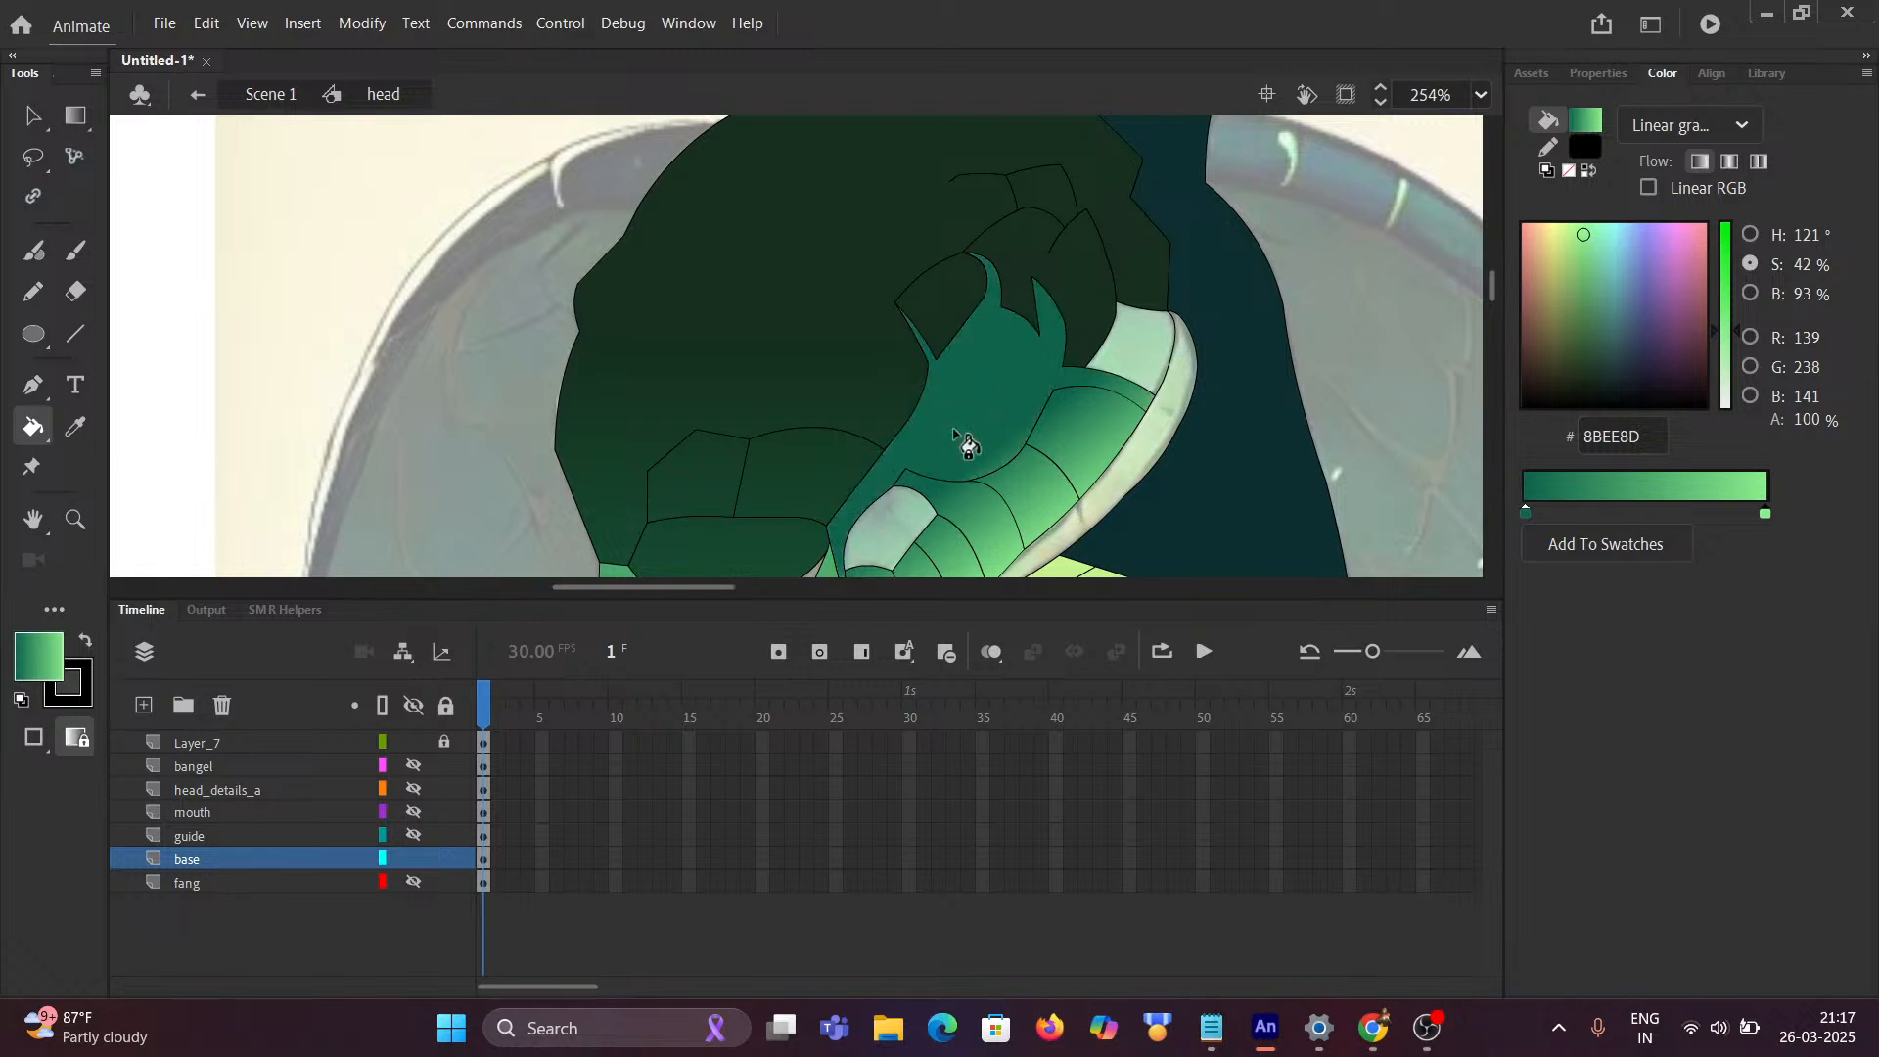
scroll(993, 510, down, 3)
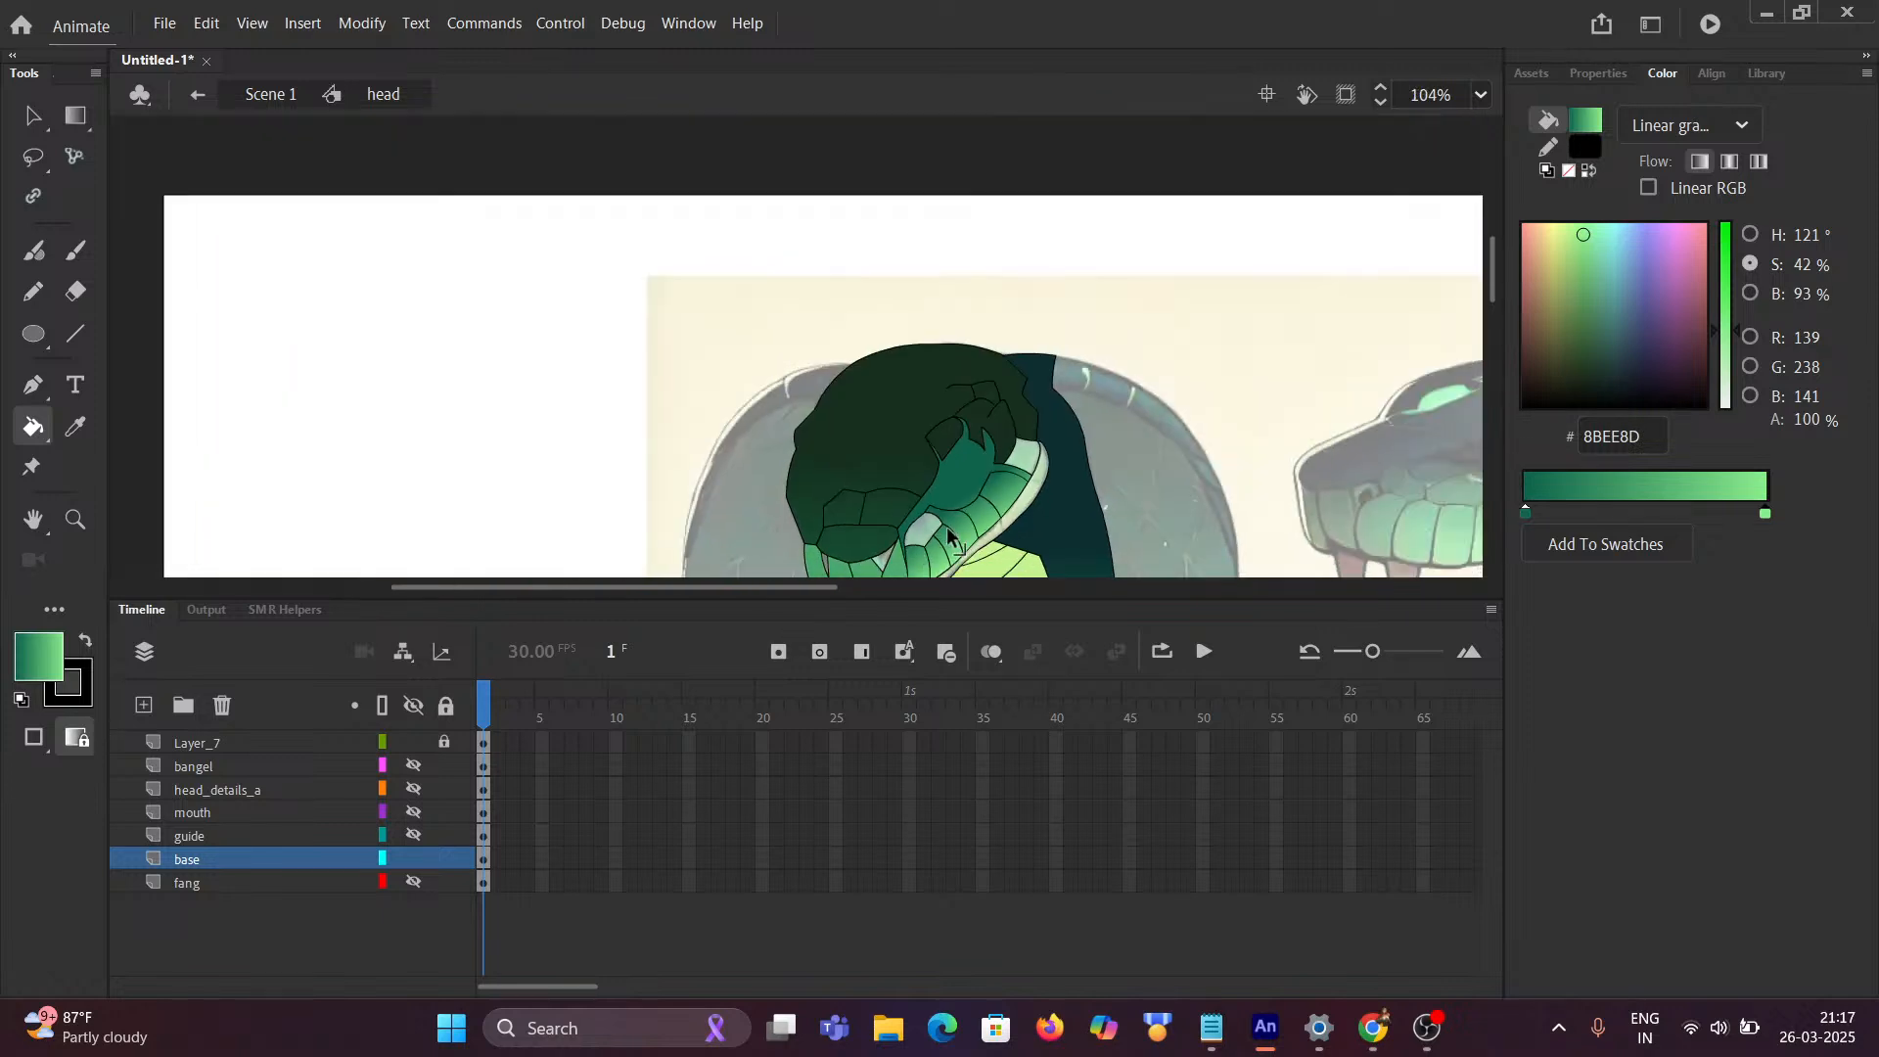
scroll(1052, 483, up, 5)
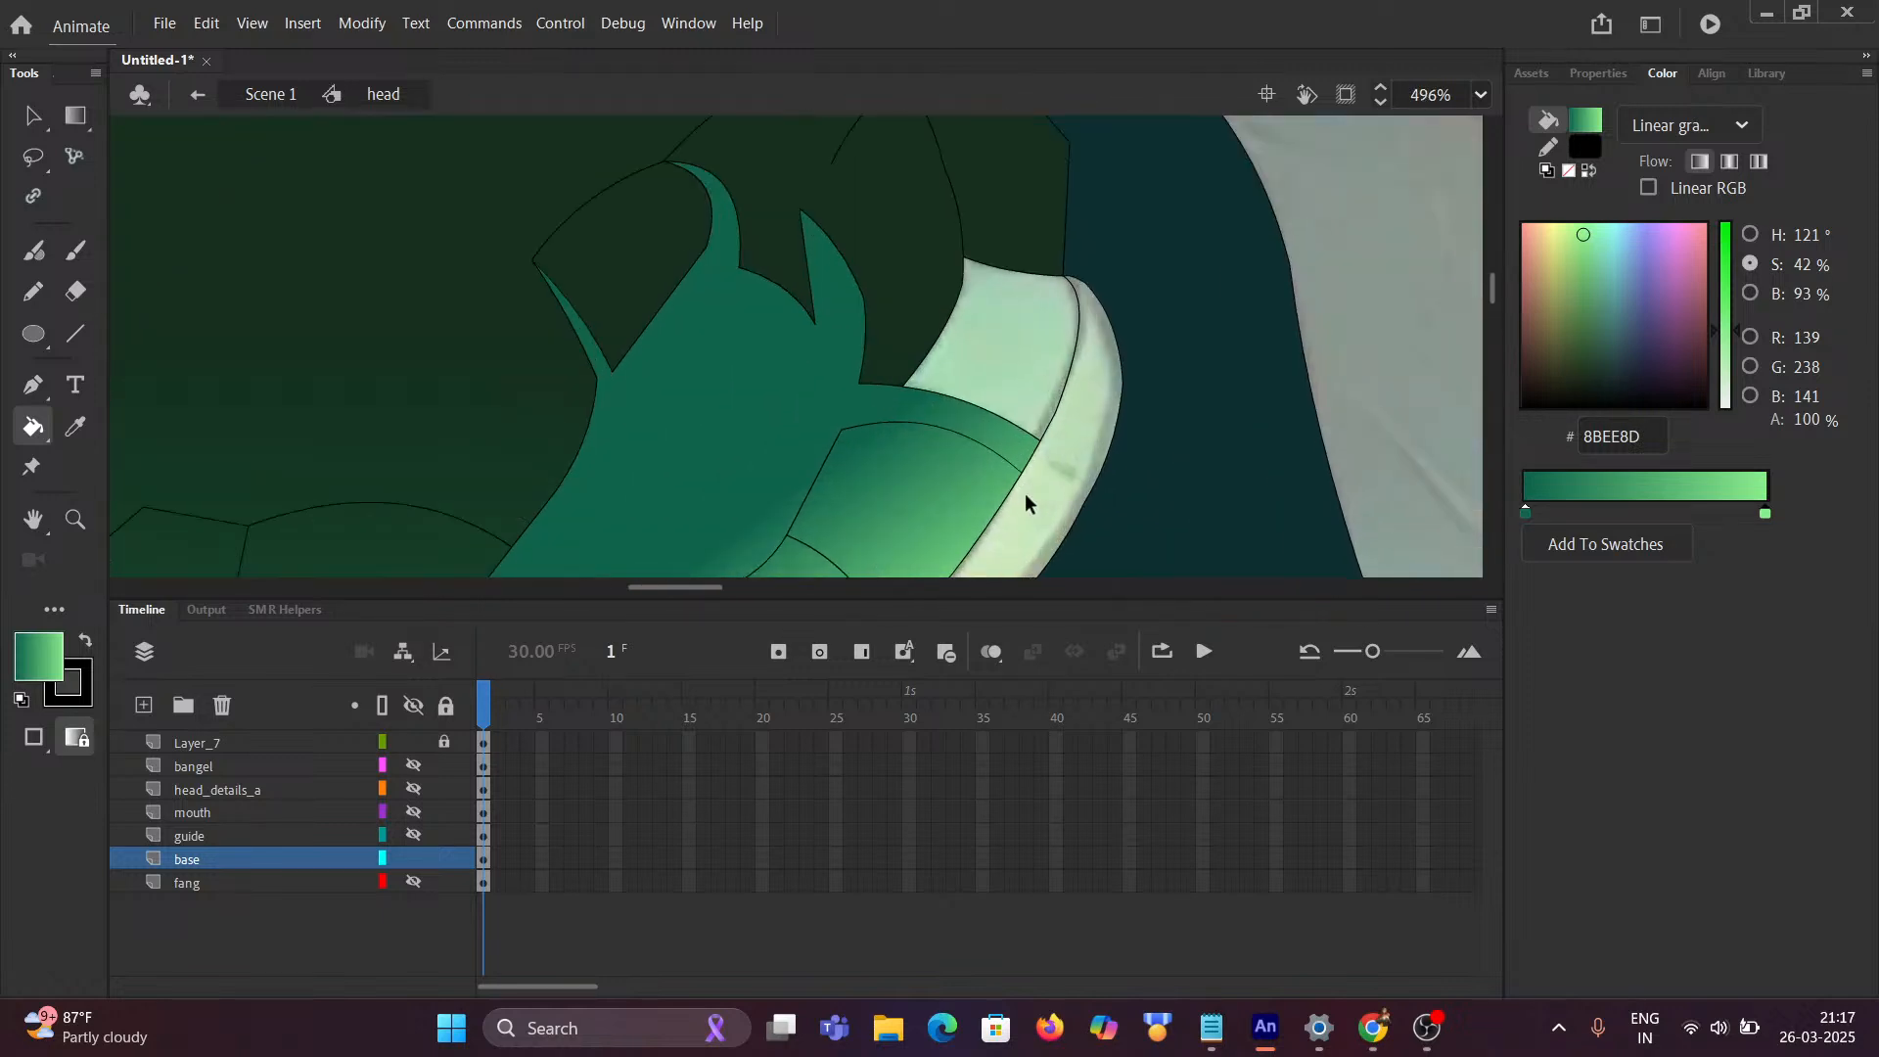
click(1016, 422)
scroll(1016, 425, down, 3)
scroll(1028, 529, down, 3)
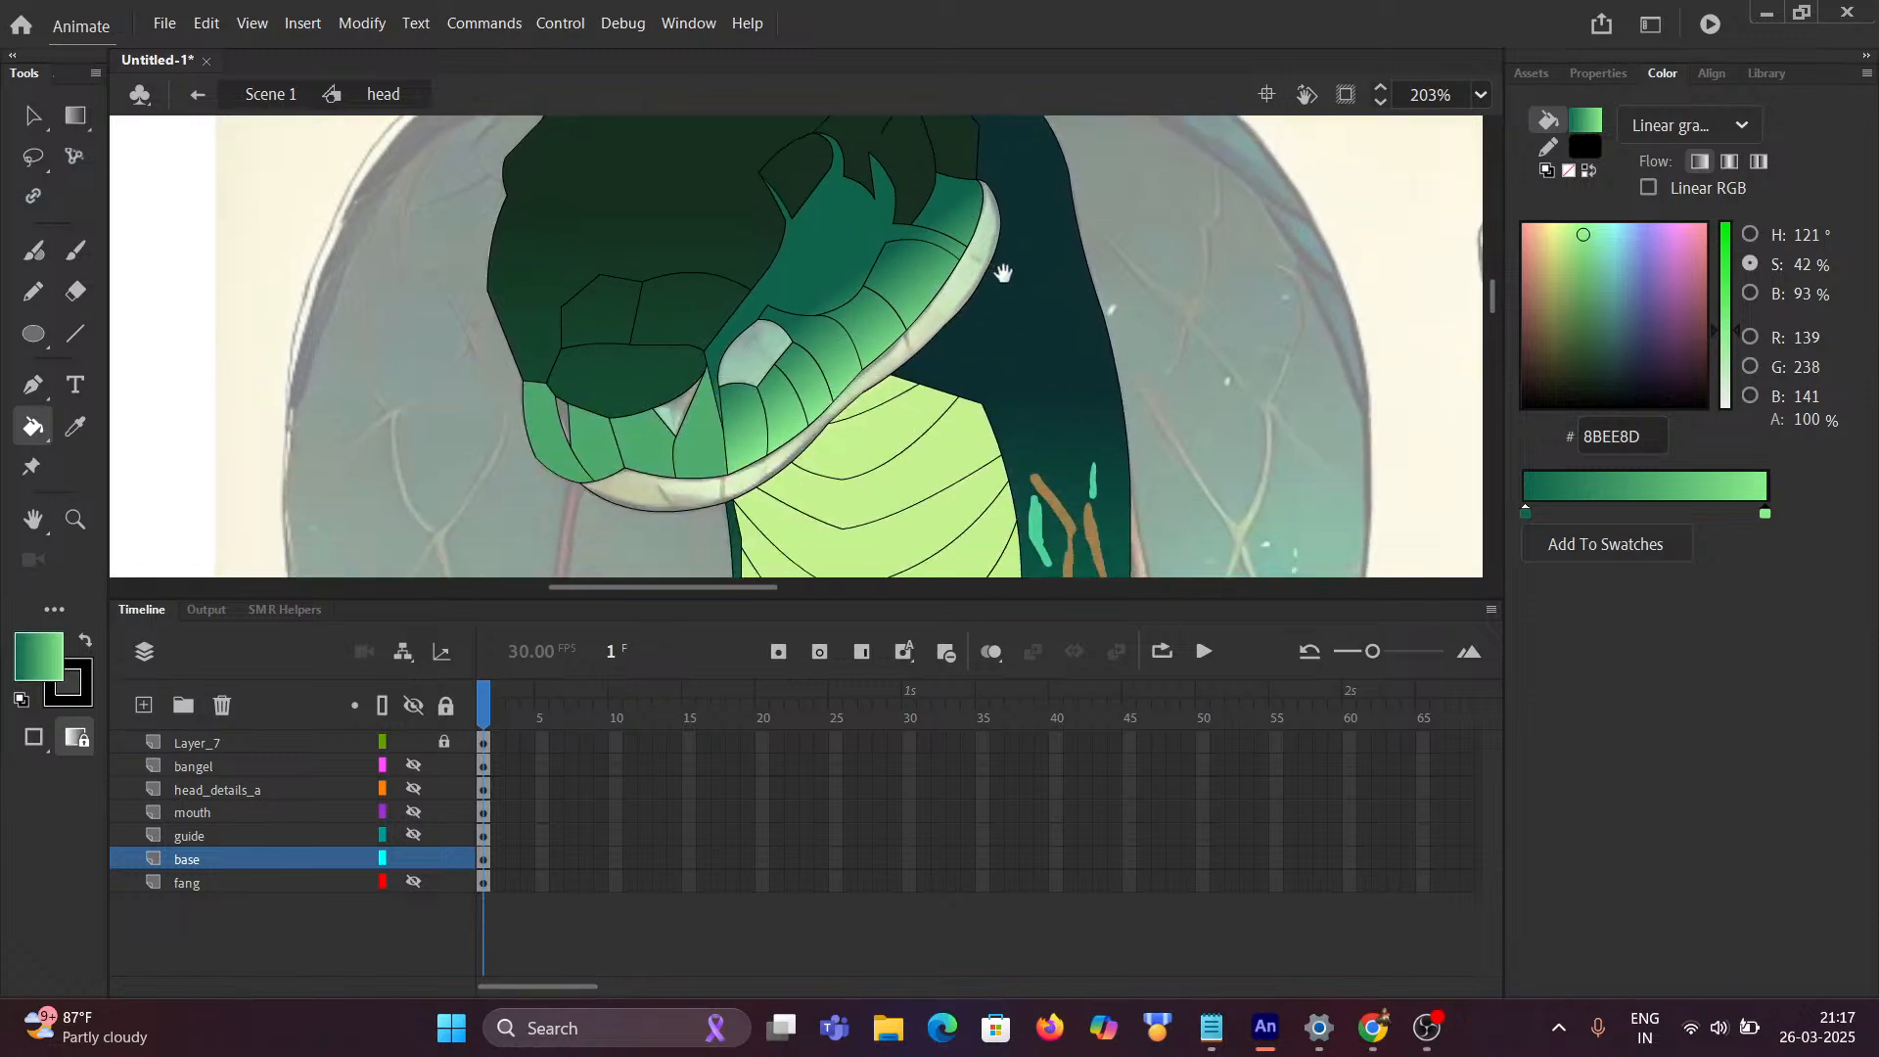
click(778, 313)
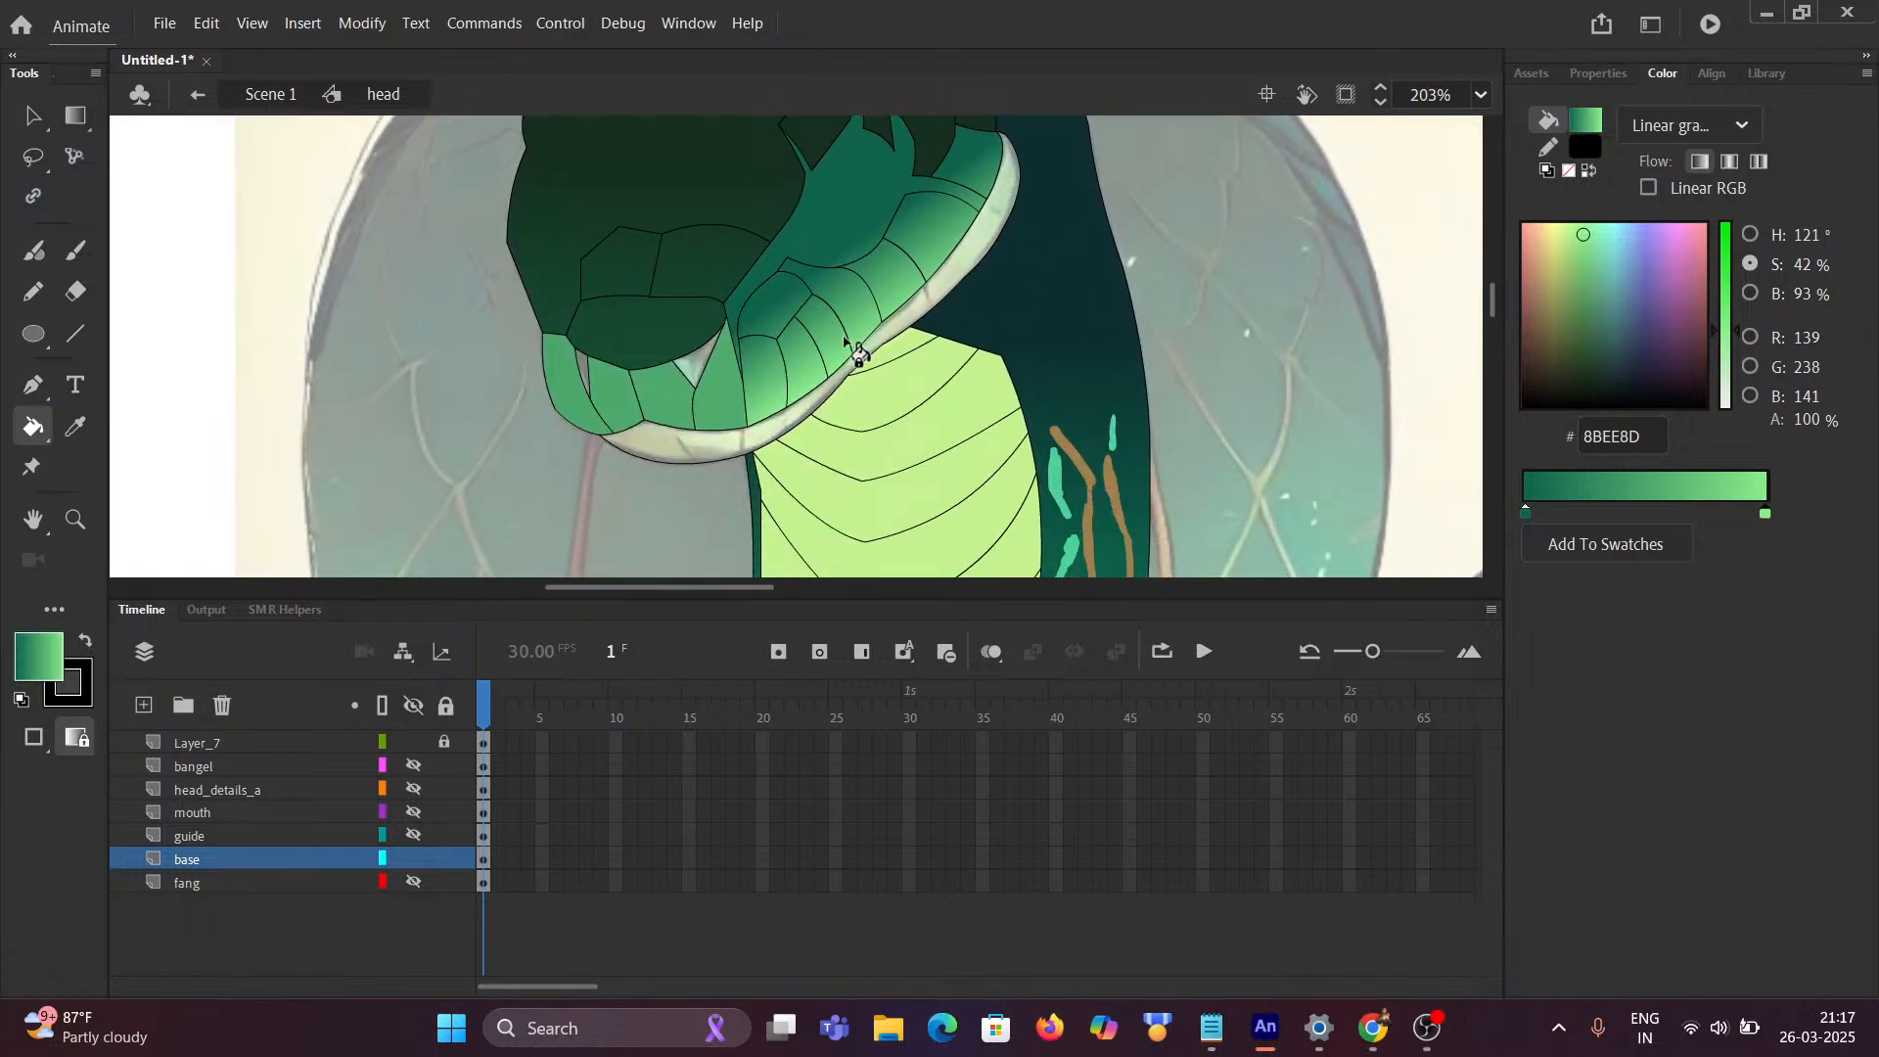
Step: Sample the near-black colour 030806 from the dark outline beside the snout in the reference artwork
scroll(778, 384, down, 3)
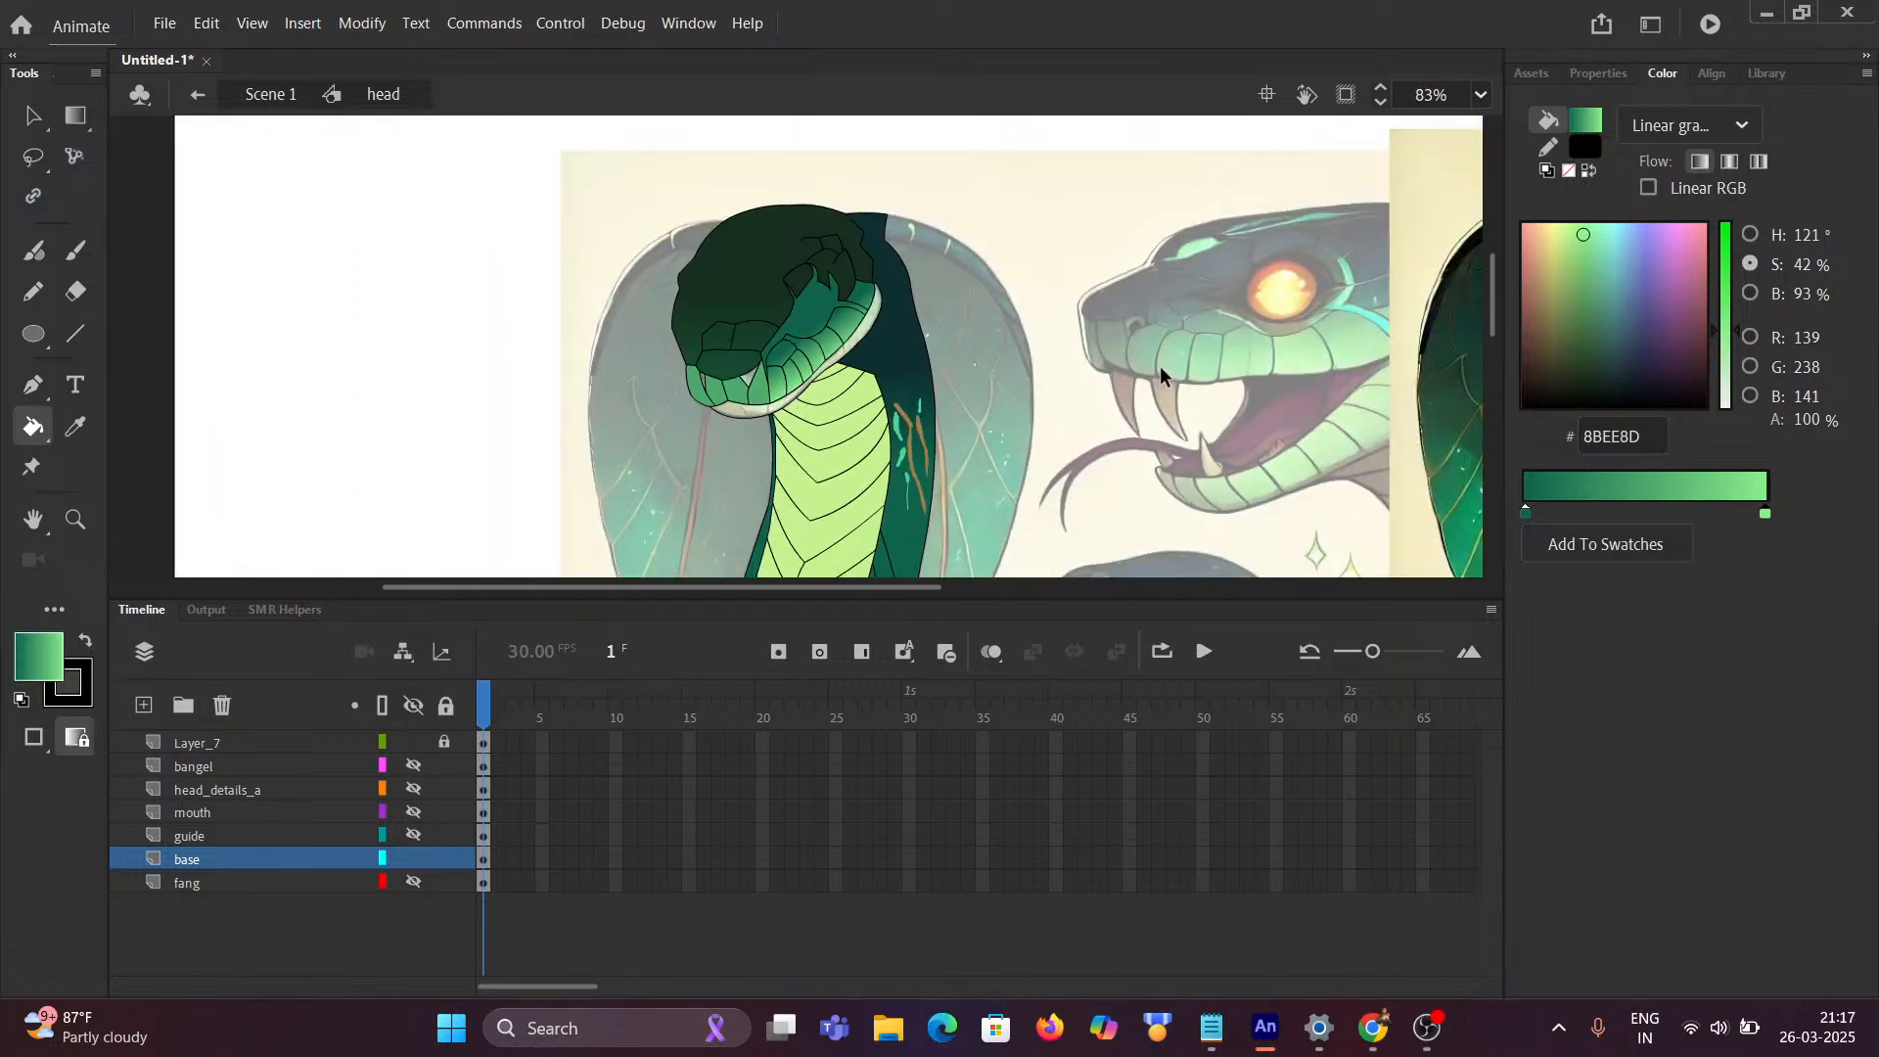
scroll(1161, 368, down, 3)
scroll(1263, 394, up, 5)
scroll(977, 348, down, 3)
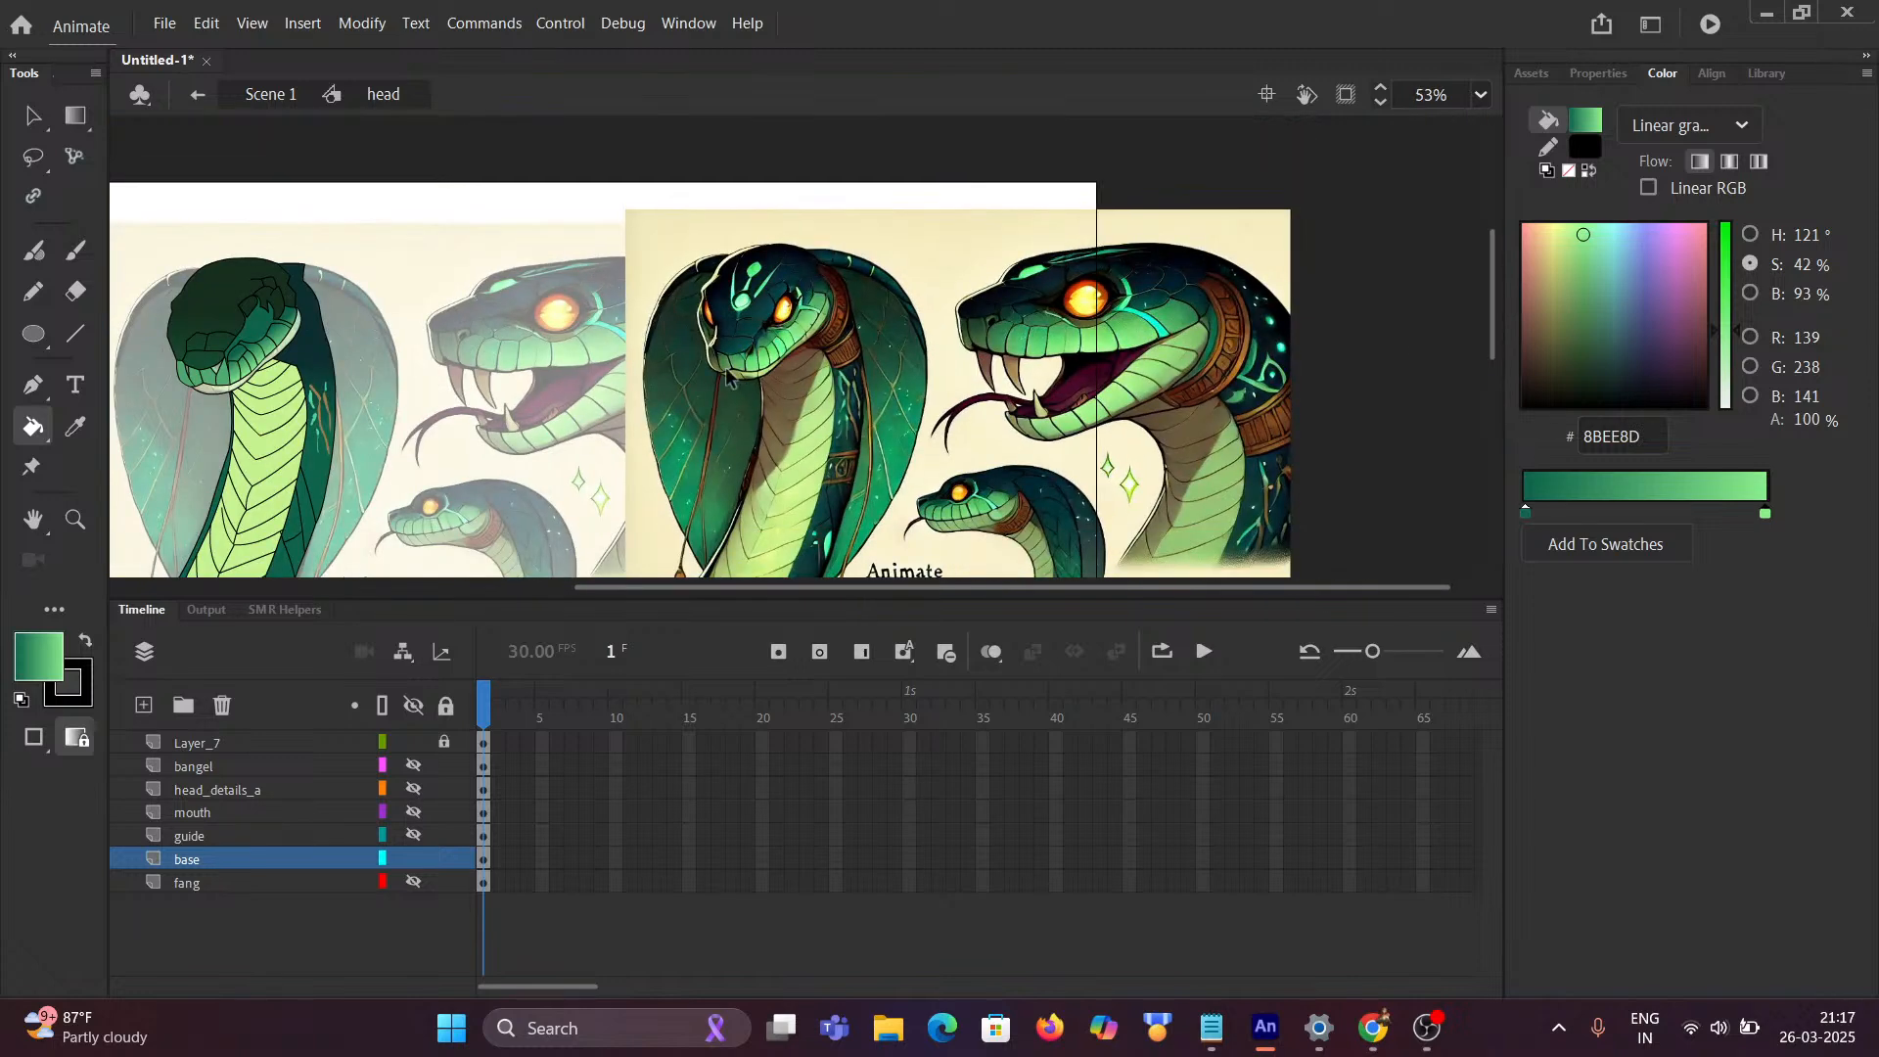
scroll(729, 380, up, 10)
scroll(890, 259, down, 3)
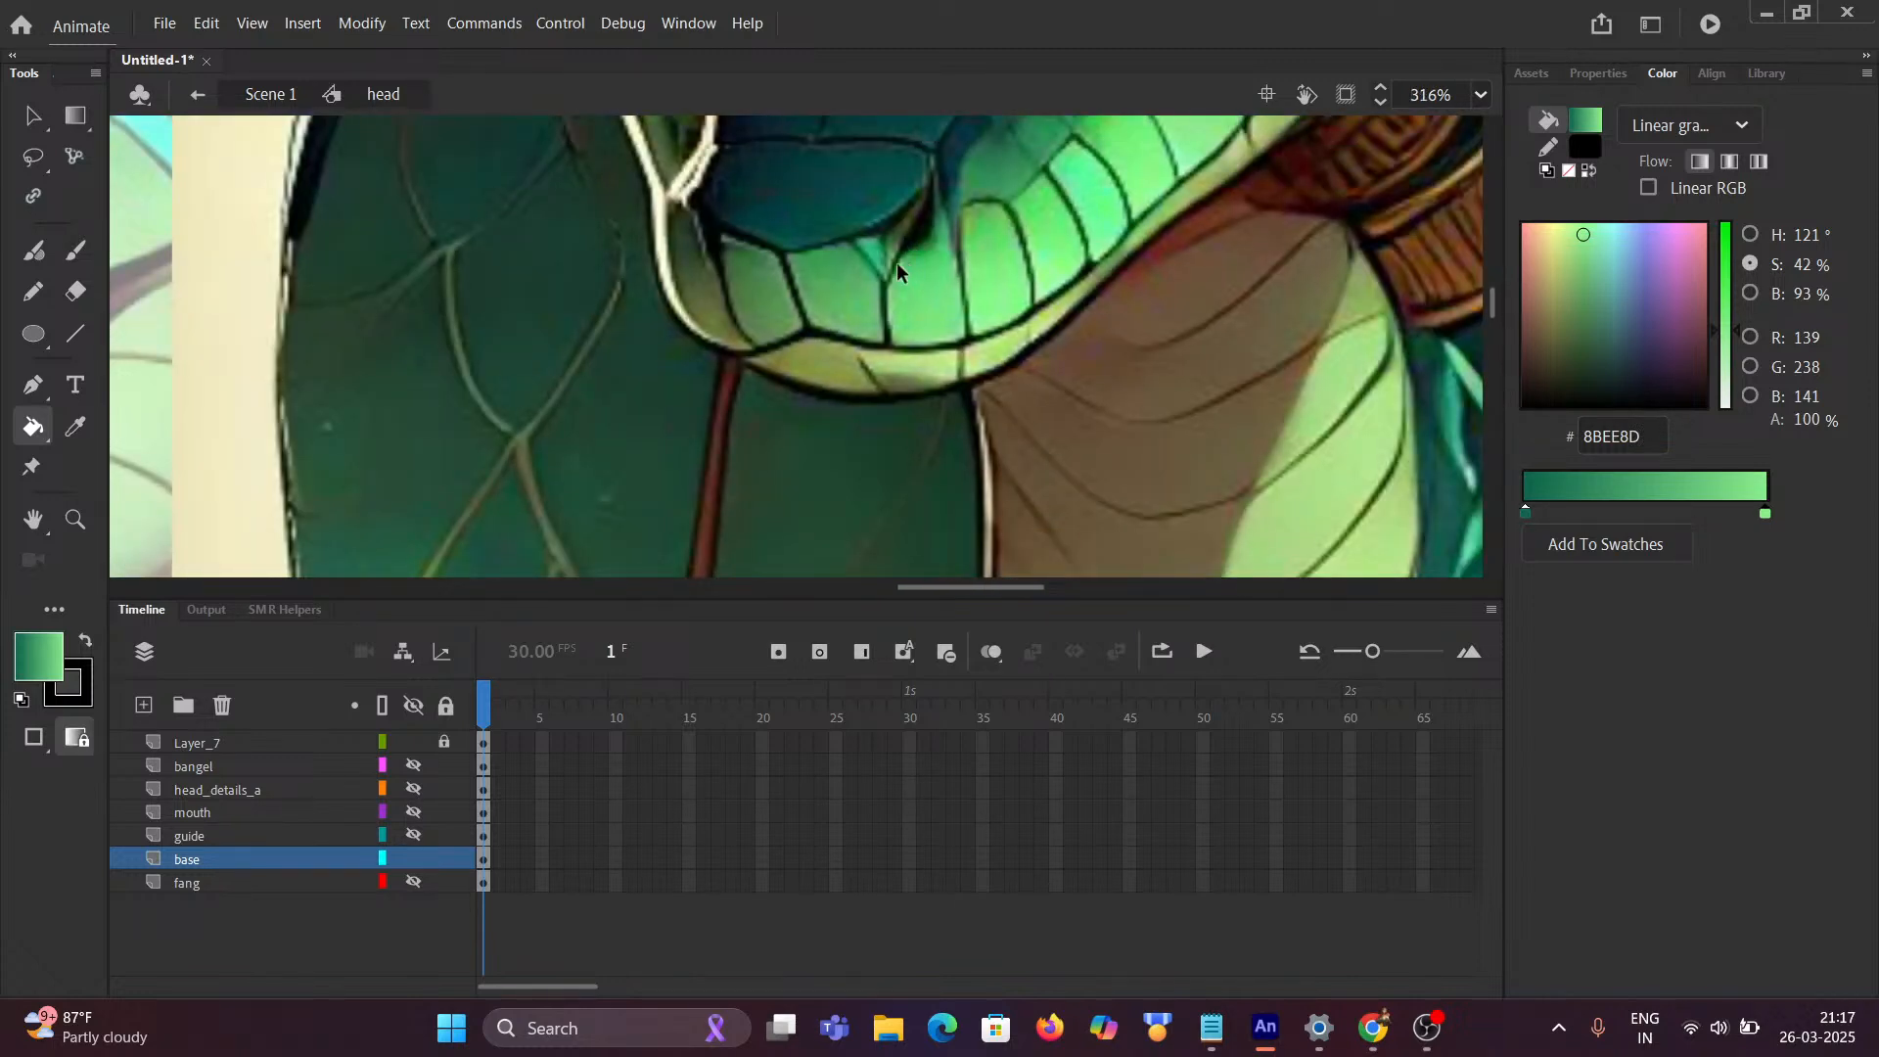
key(i)
click(717, 259)
scroll(703, 291, down, 2)
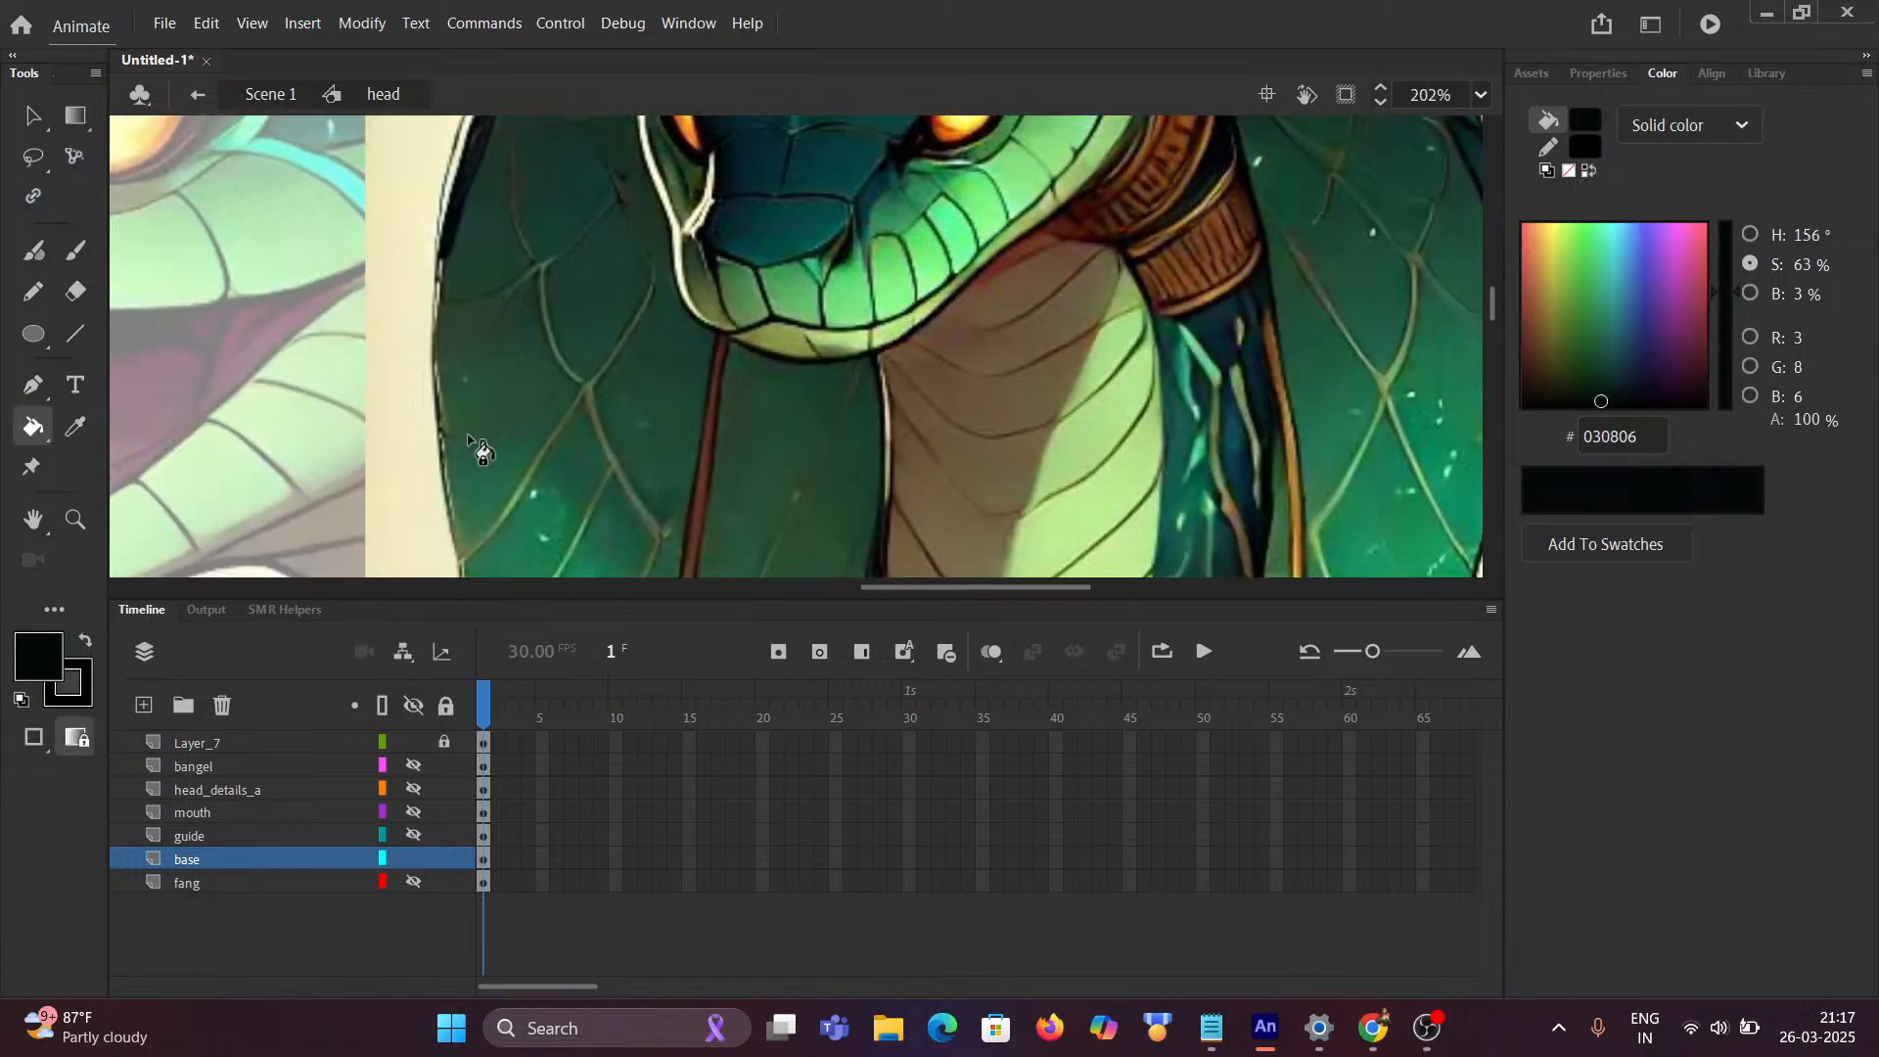
Step: Fill both nostril gaps under the snout with the near-black colour 030806
drag(468, 441, 1275, 272)
scroll(624, 319, down, 4)
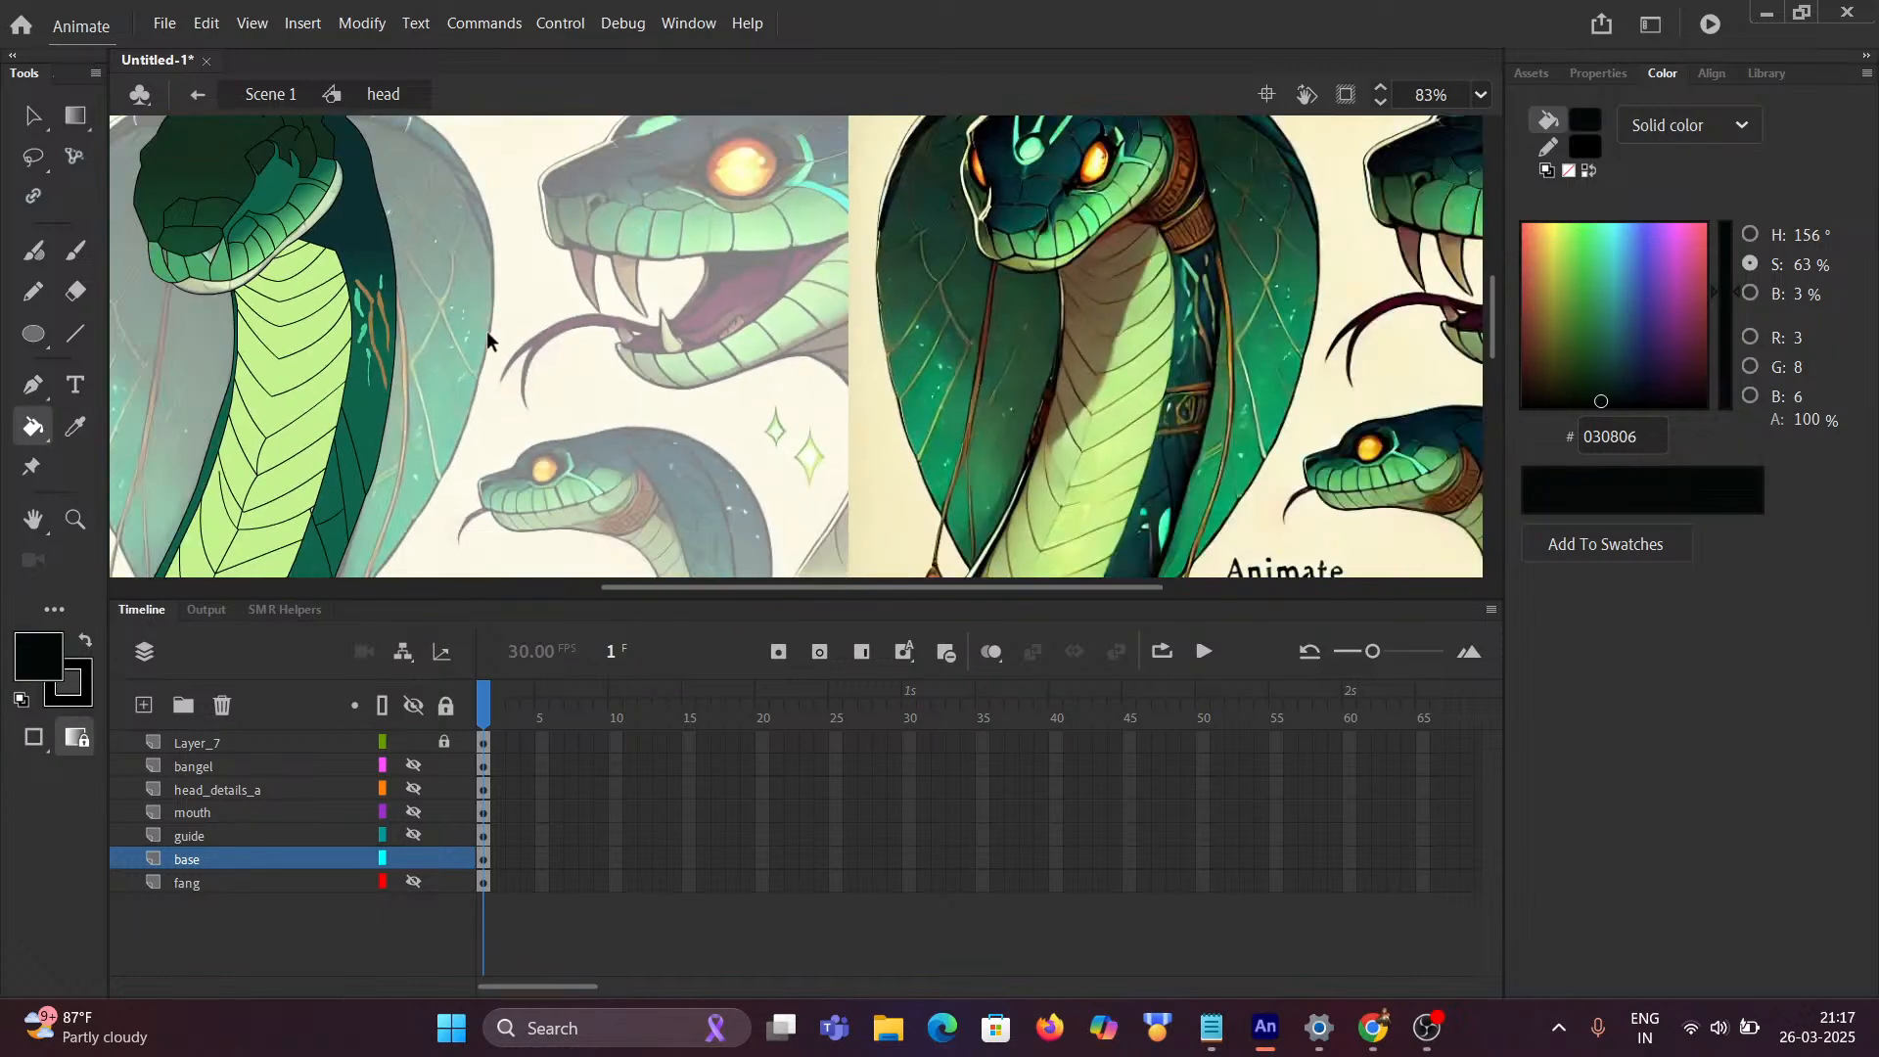
scroll(460, 318, up, 5)
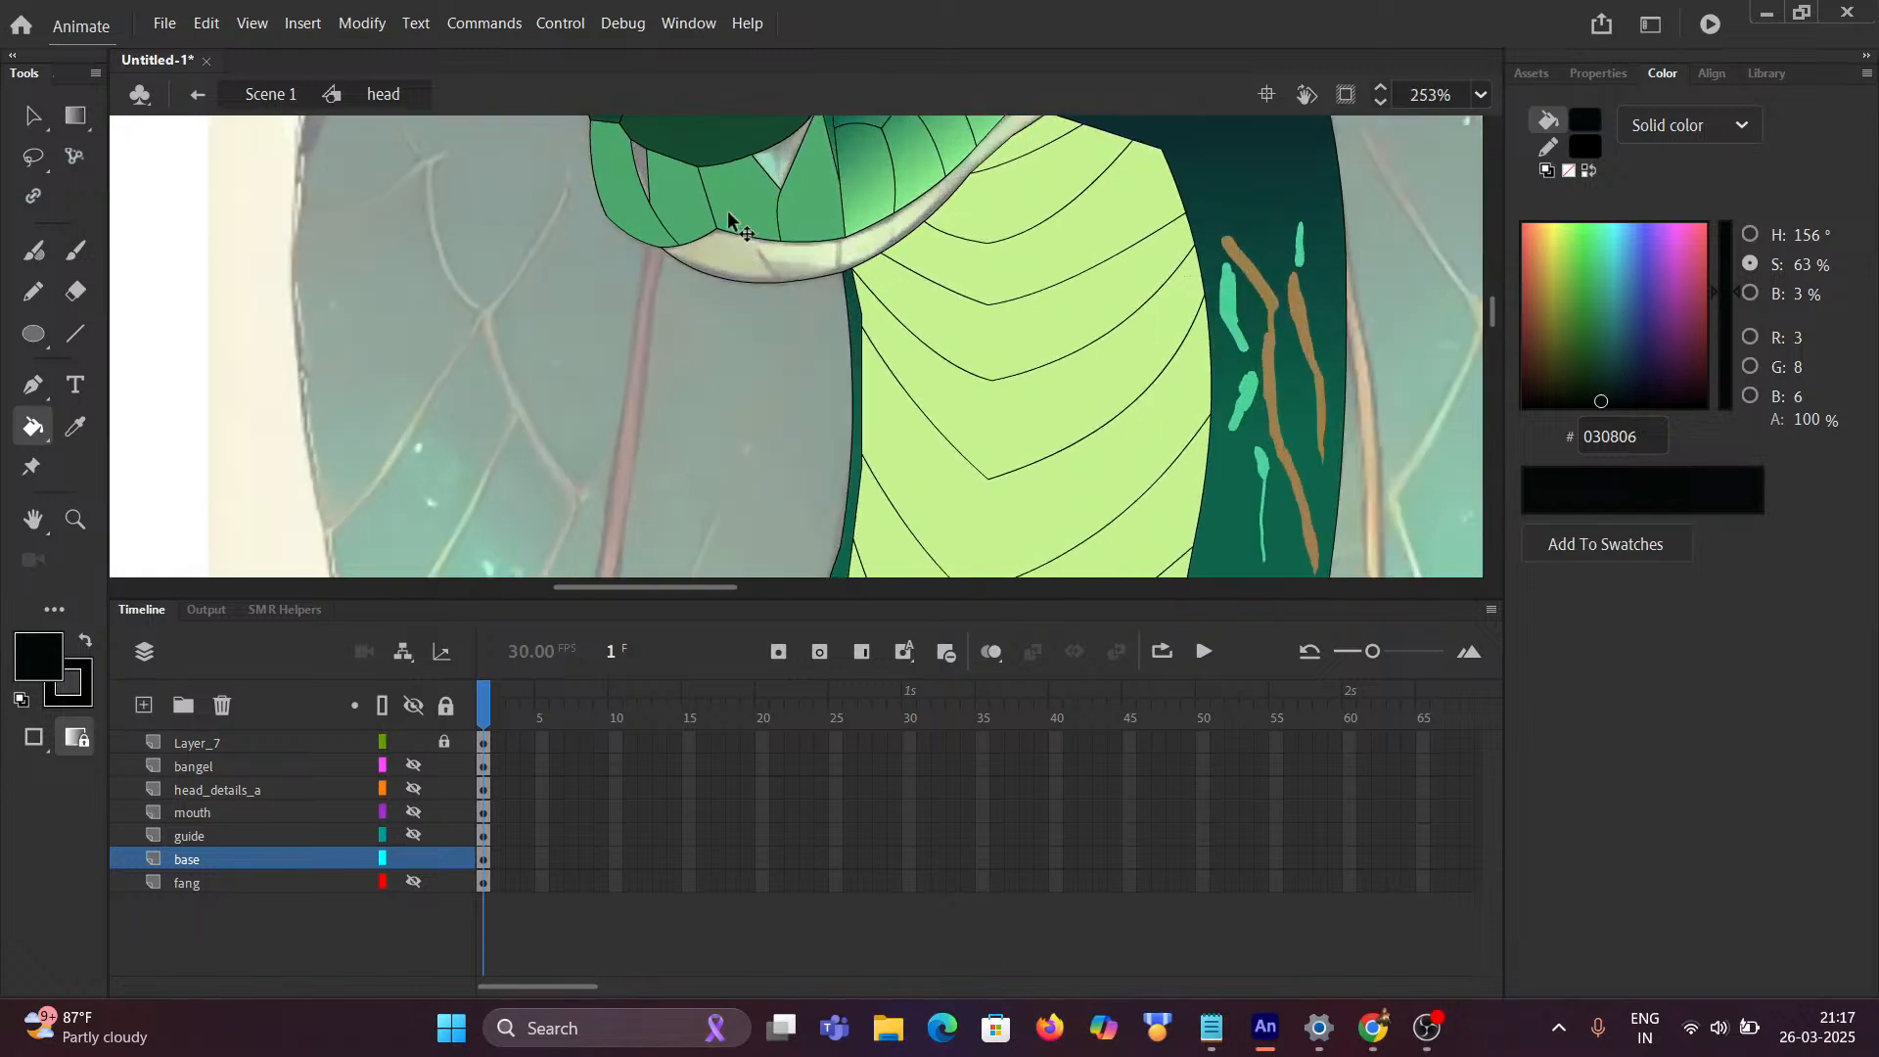
scroll(654, 178, down, 3)
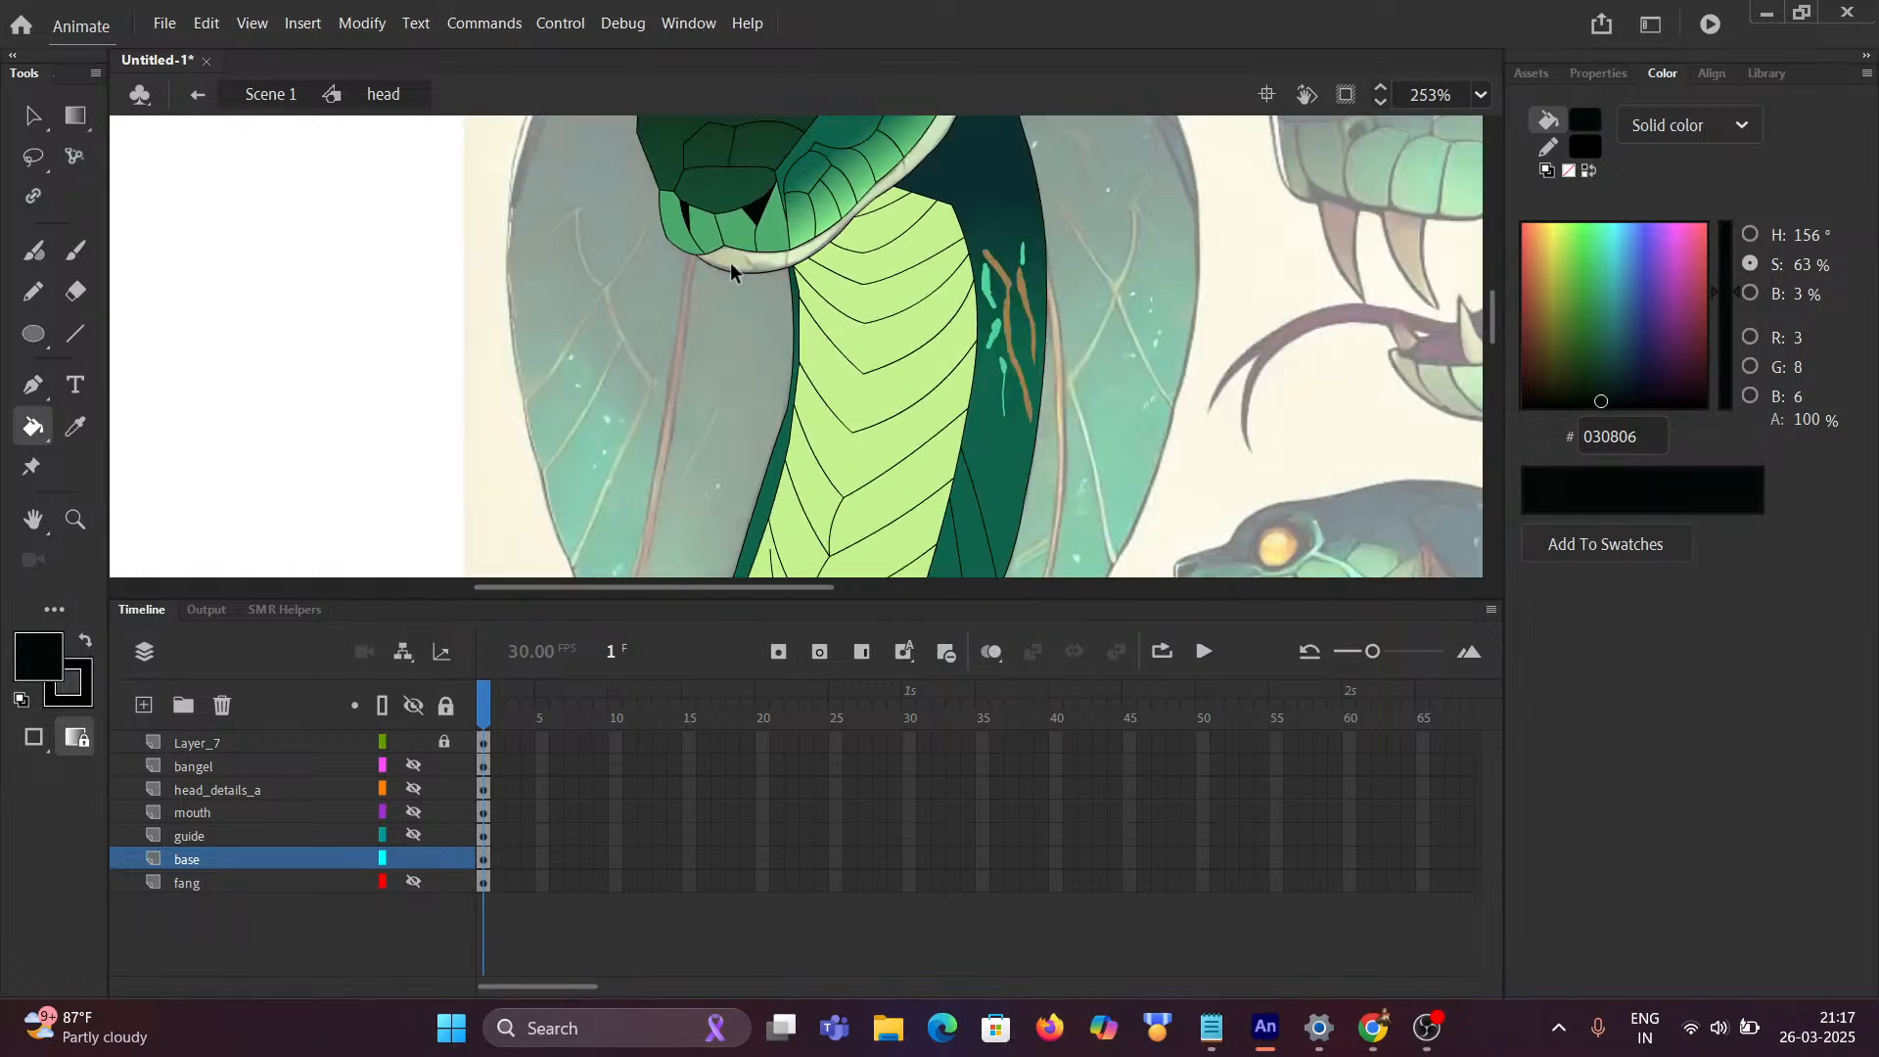
scroll(851, 419, down, 2)
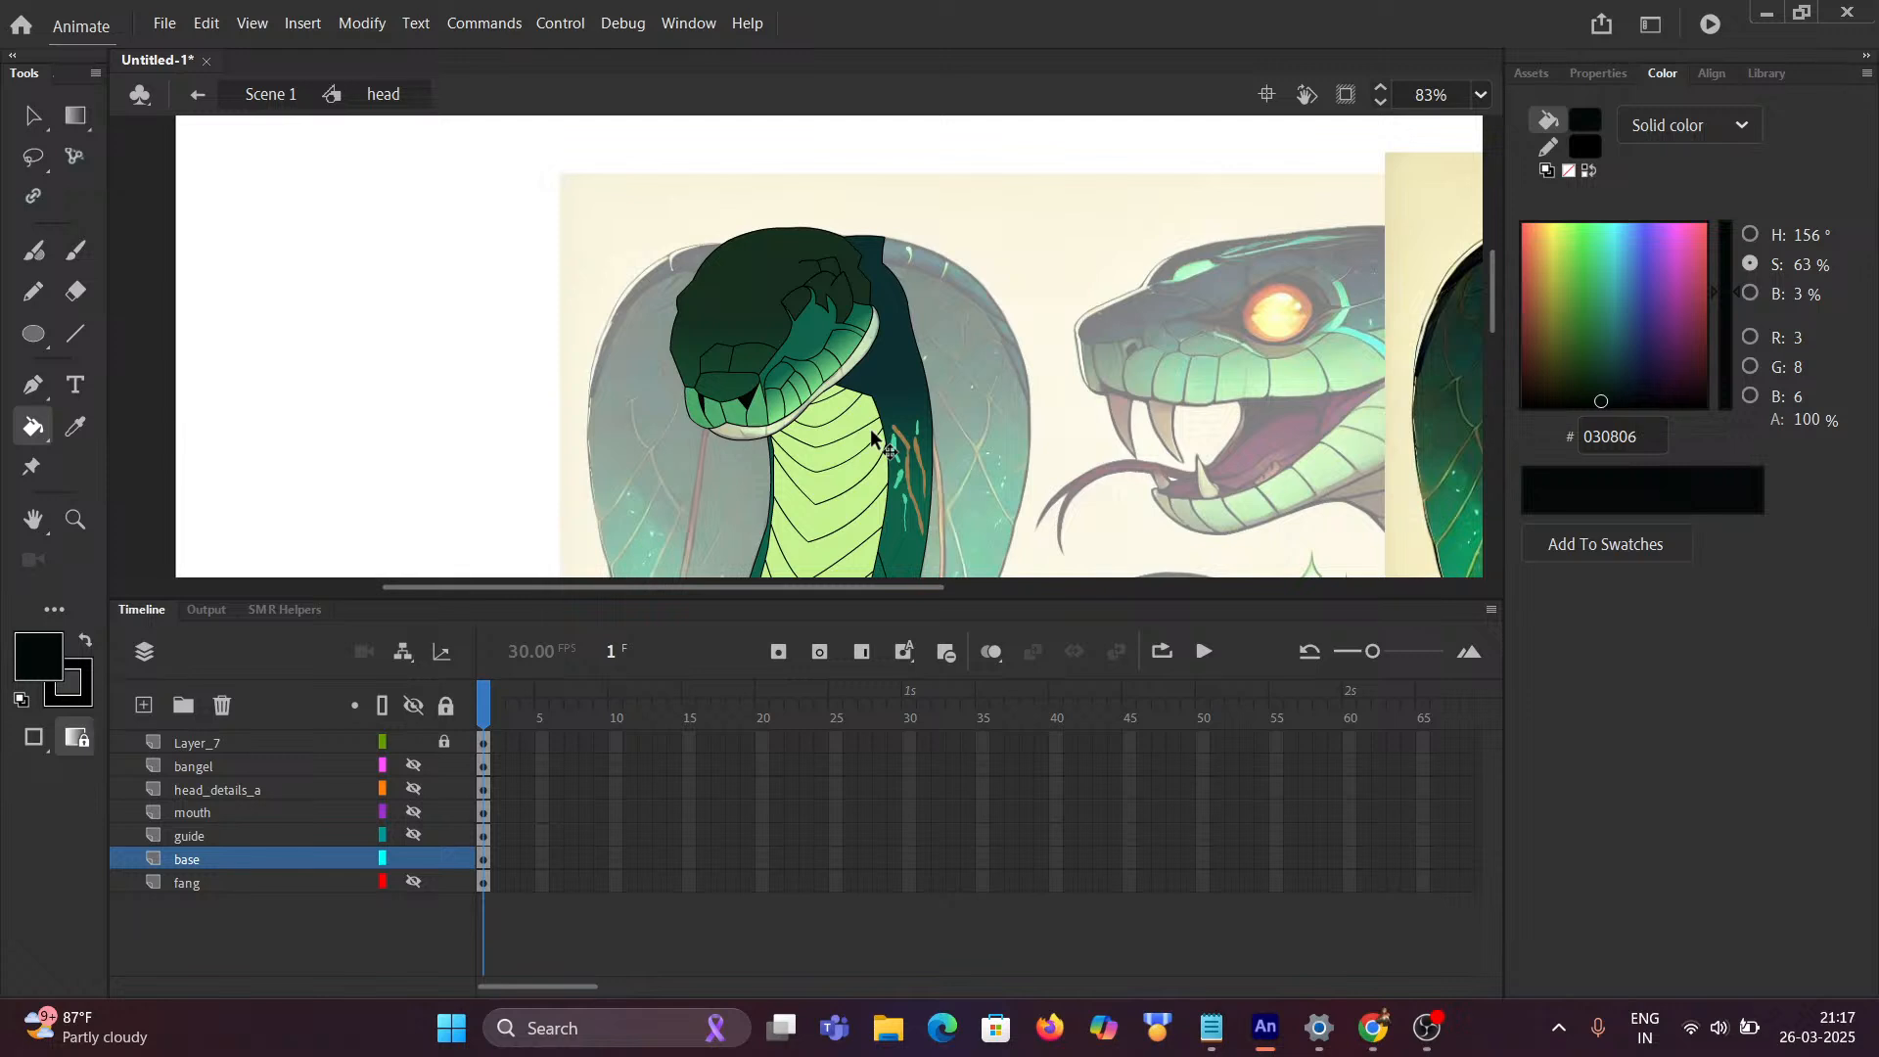
scroll(872, 436, up, 2)
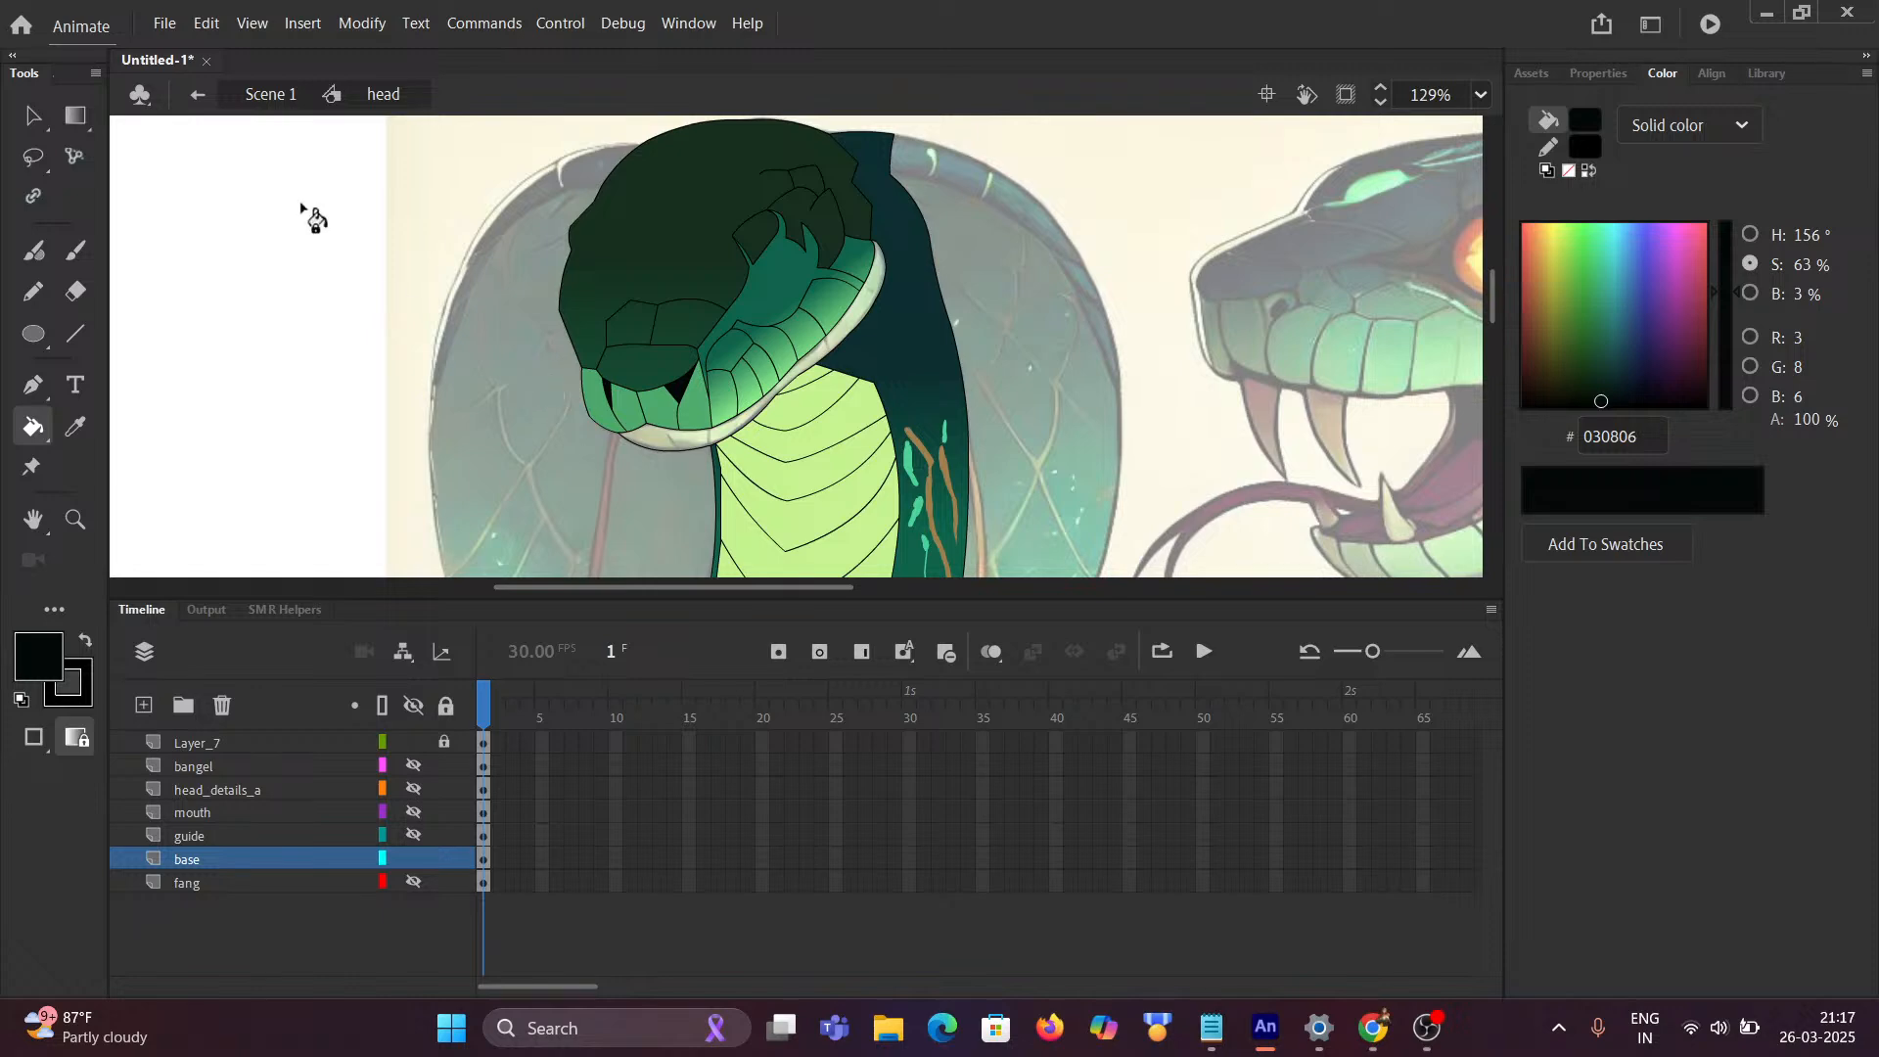
Step: Return to Scene 1 and hide the BG layer to check the coloured head against the hood
click(257, 94)
scroll(444, 429, down, 9)
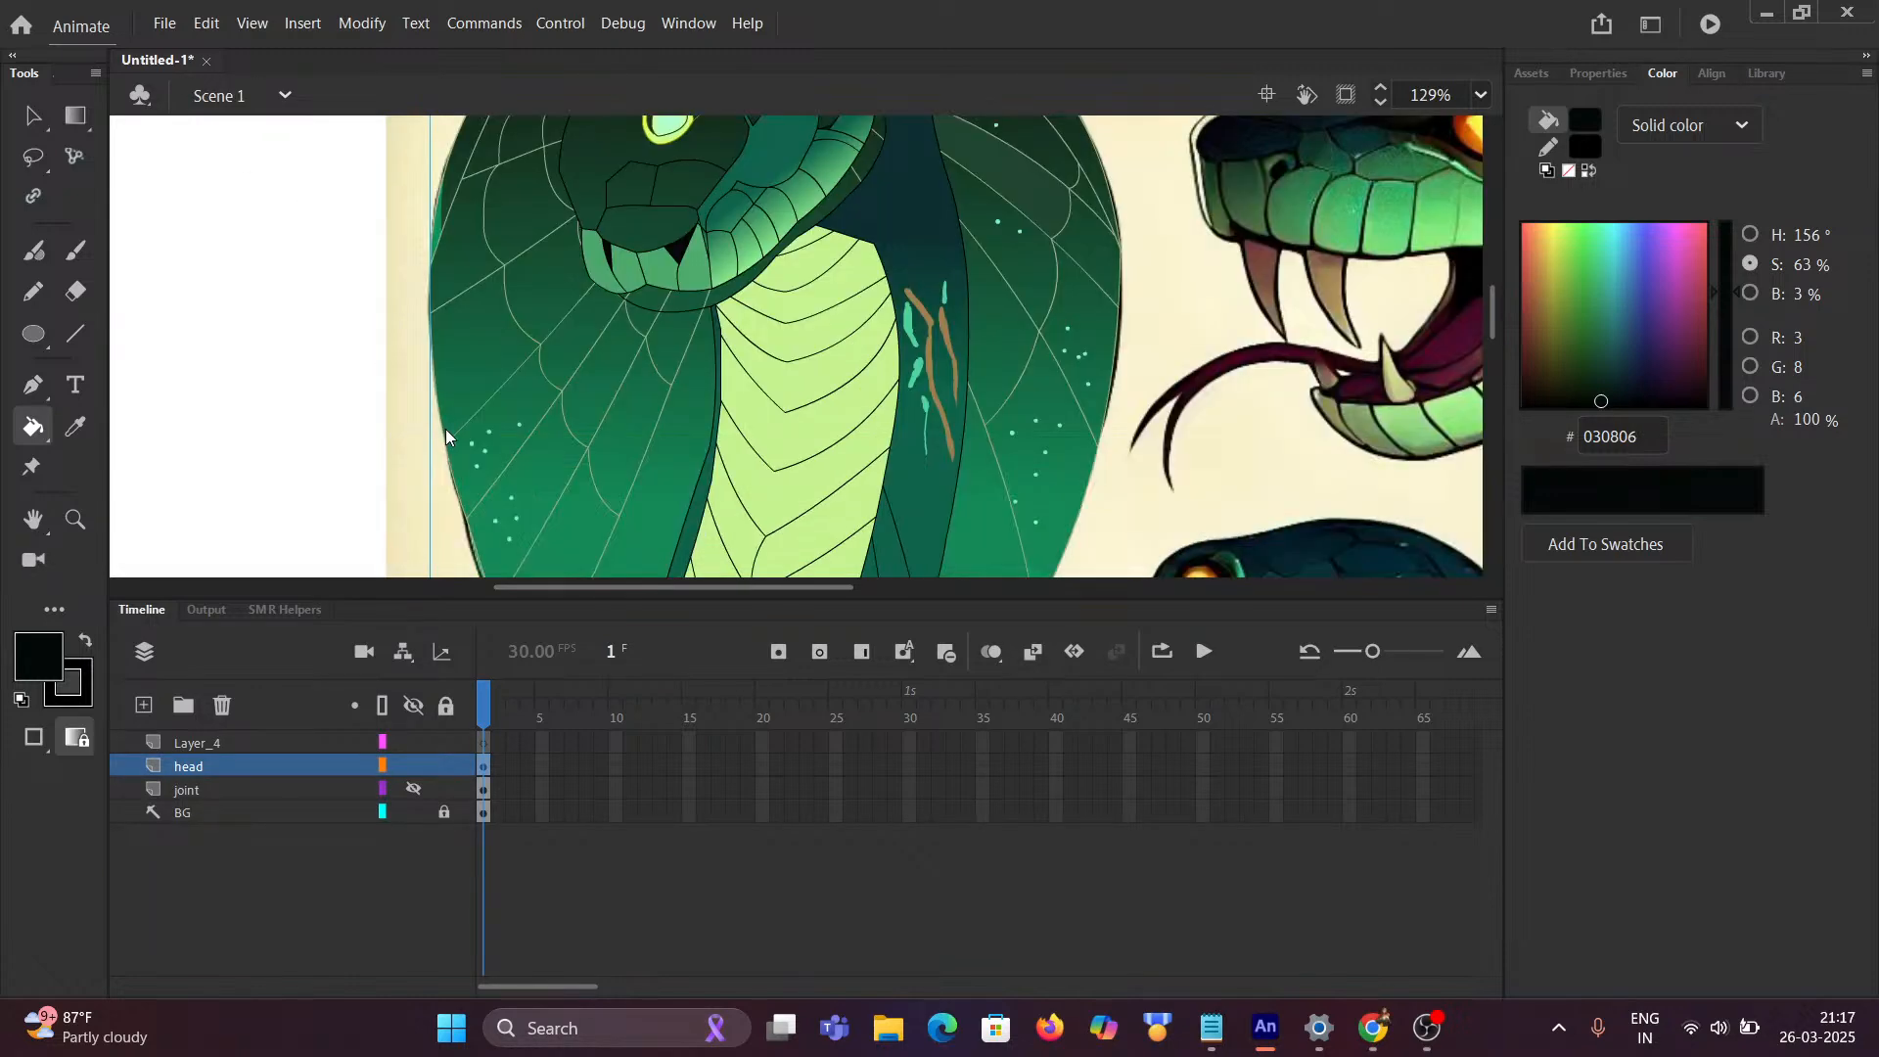
scroll(479, 503, up, 6)
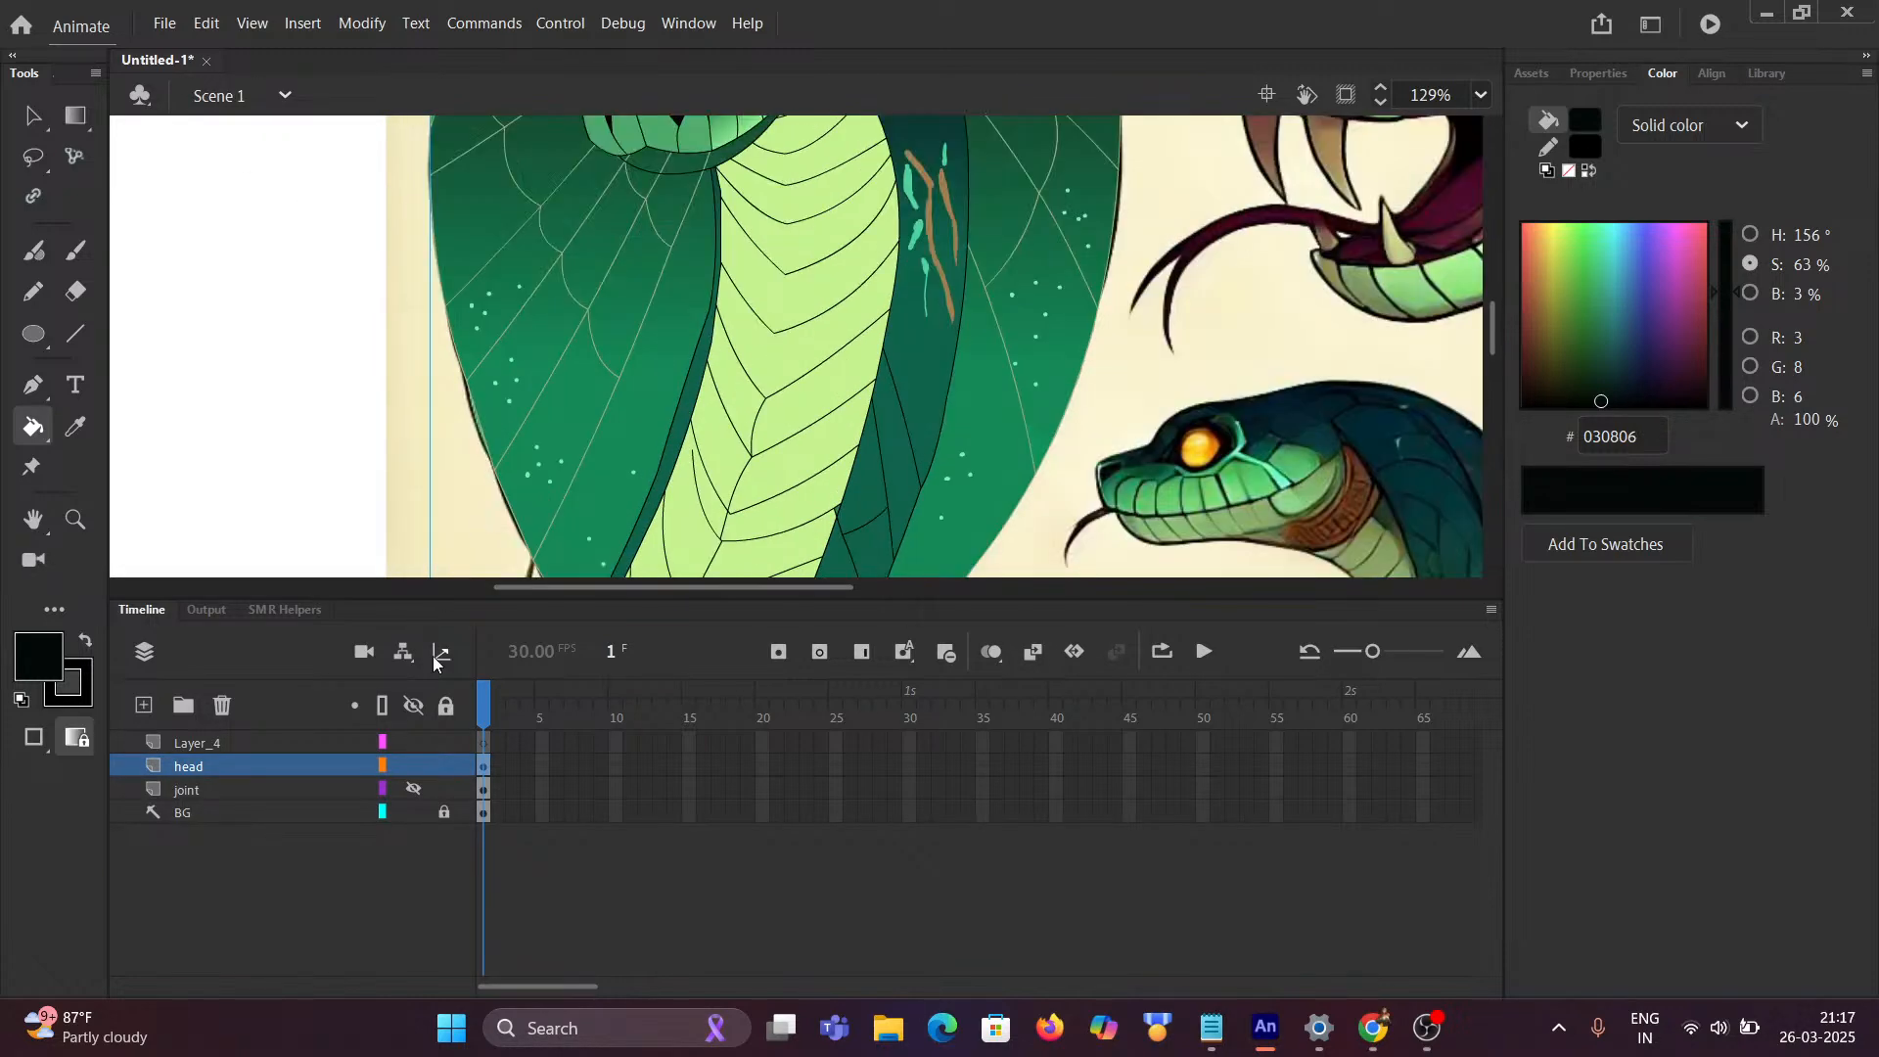
click(413, 812)
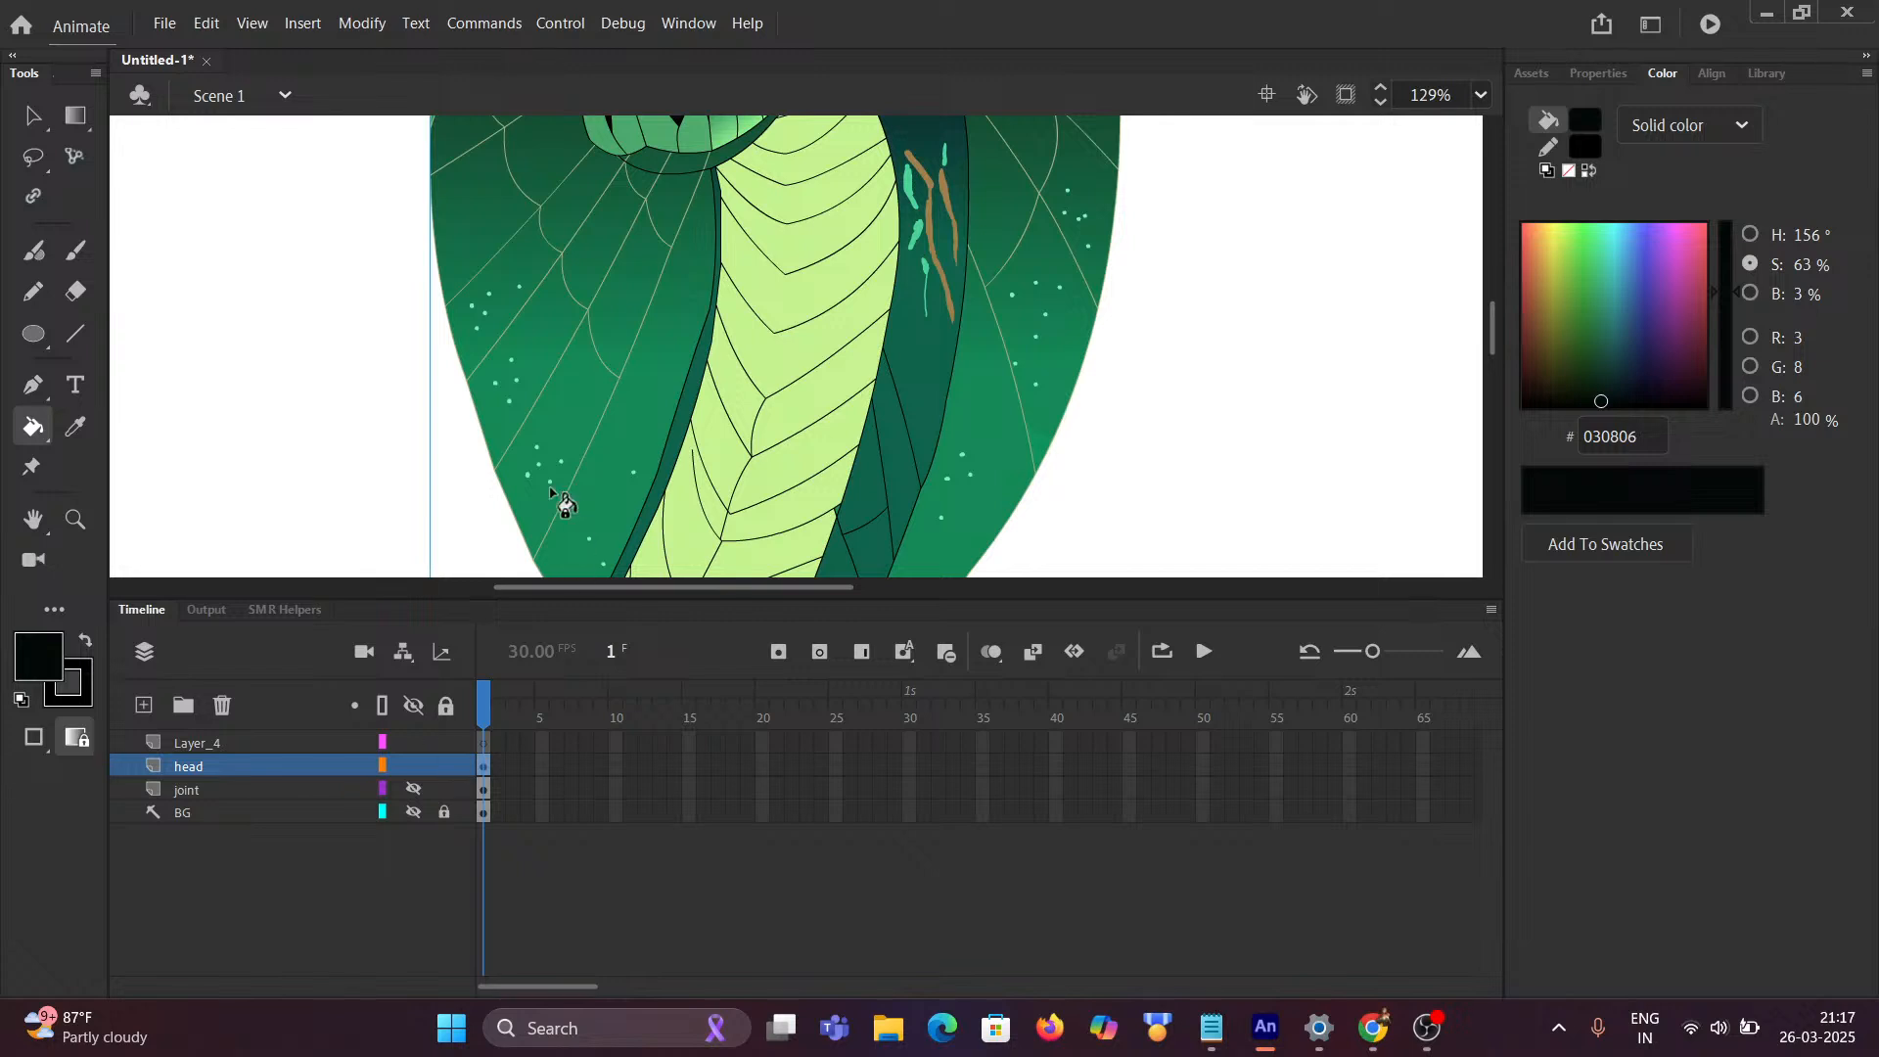
scroll(719, 257, down, 3)
scroll(720, 257, down, 2)
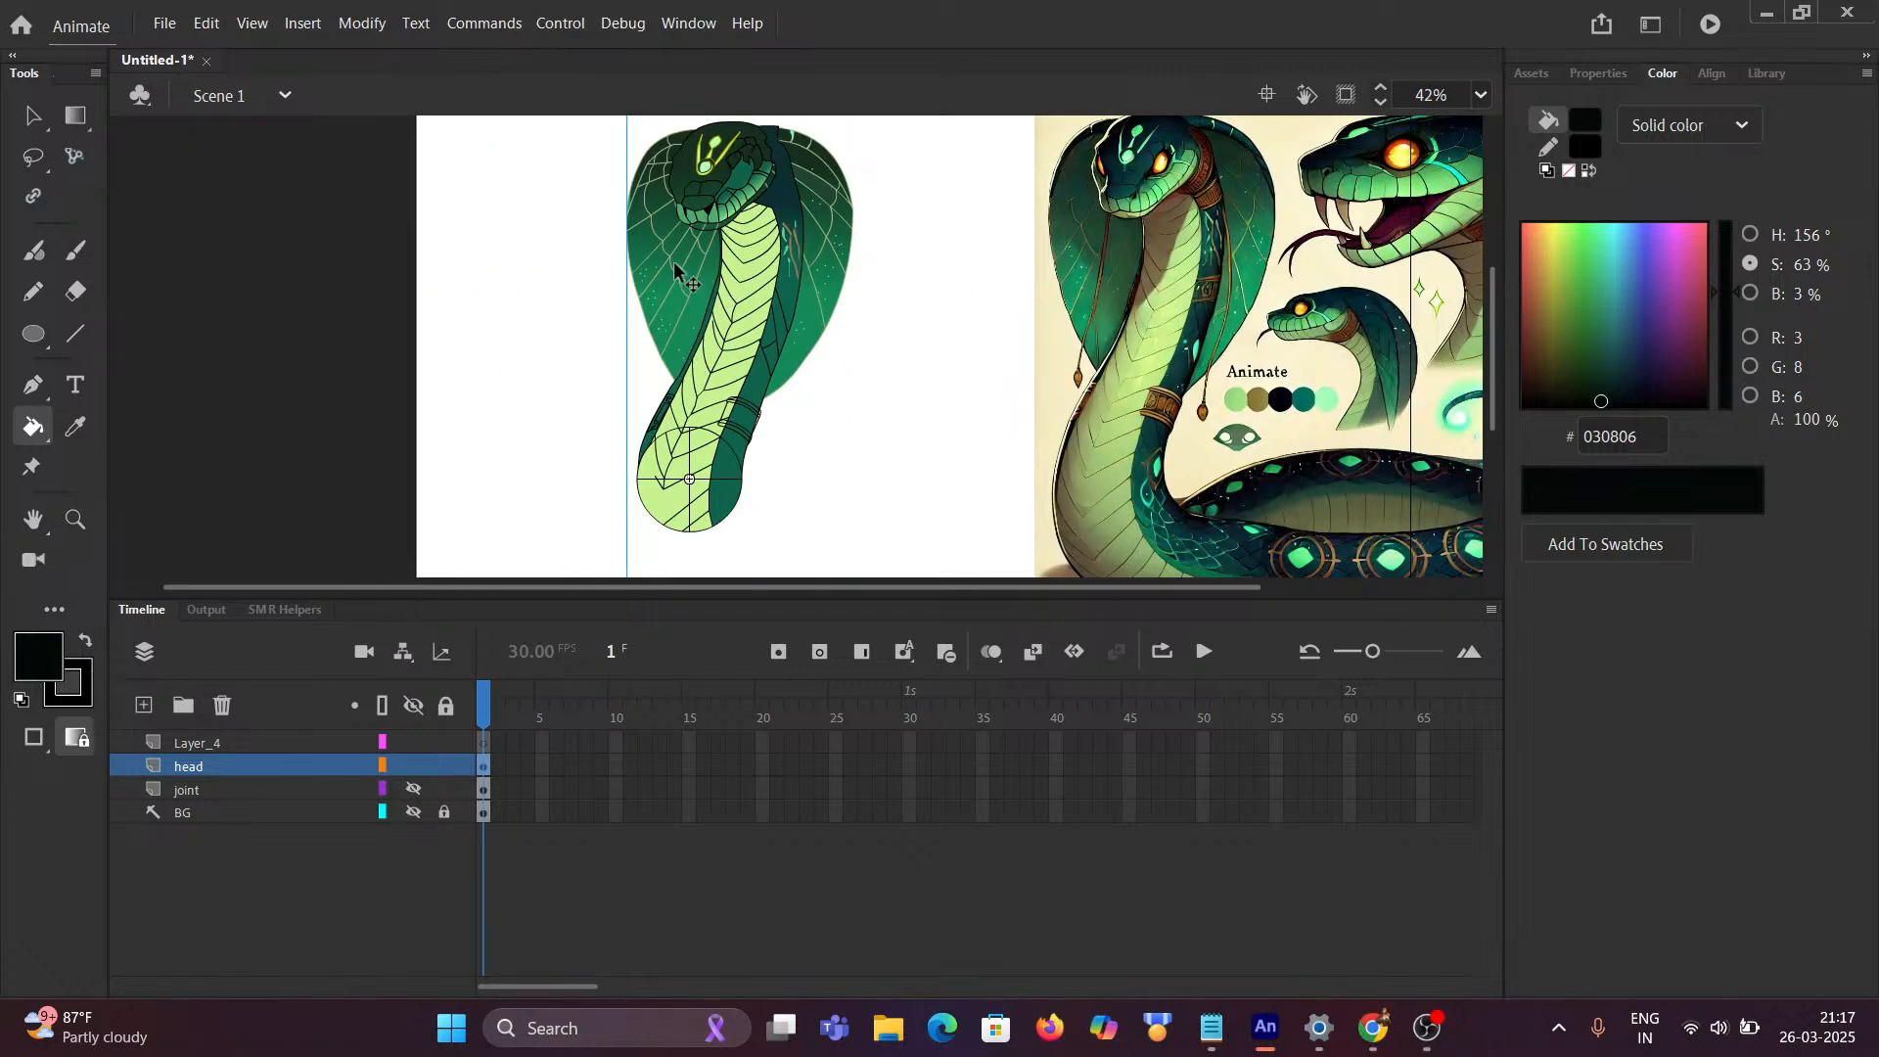
scroll(673, 261, up, 1)
scroll(705, 364, up, 6)
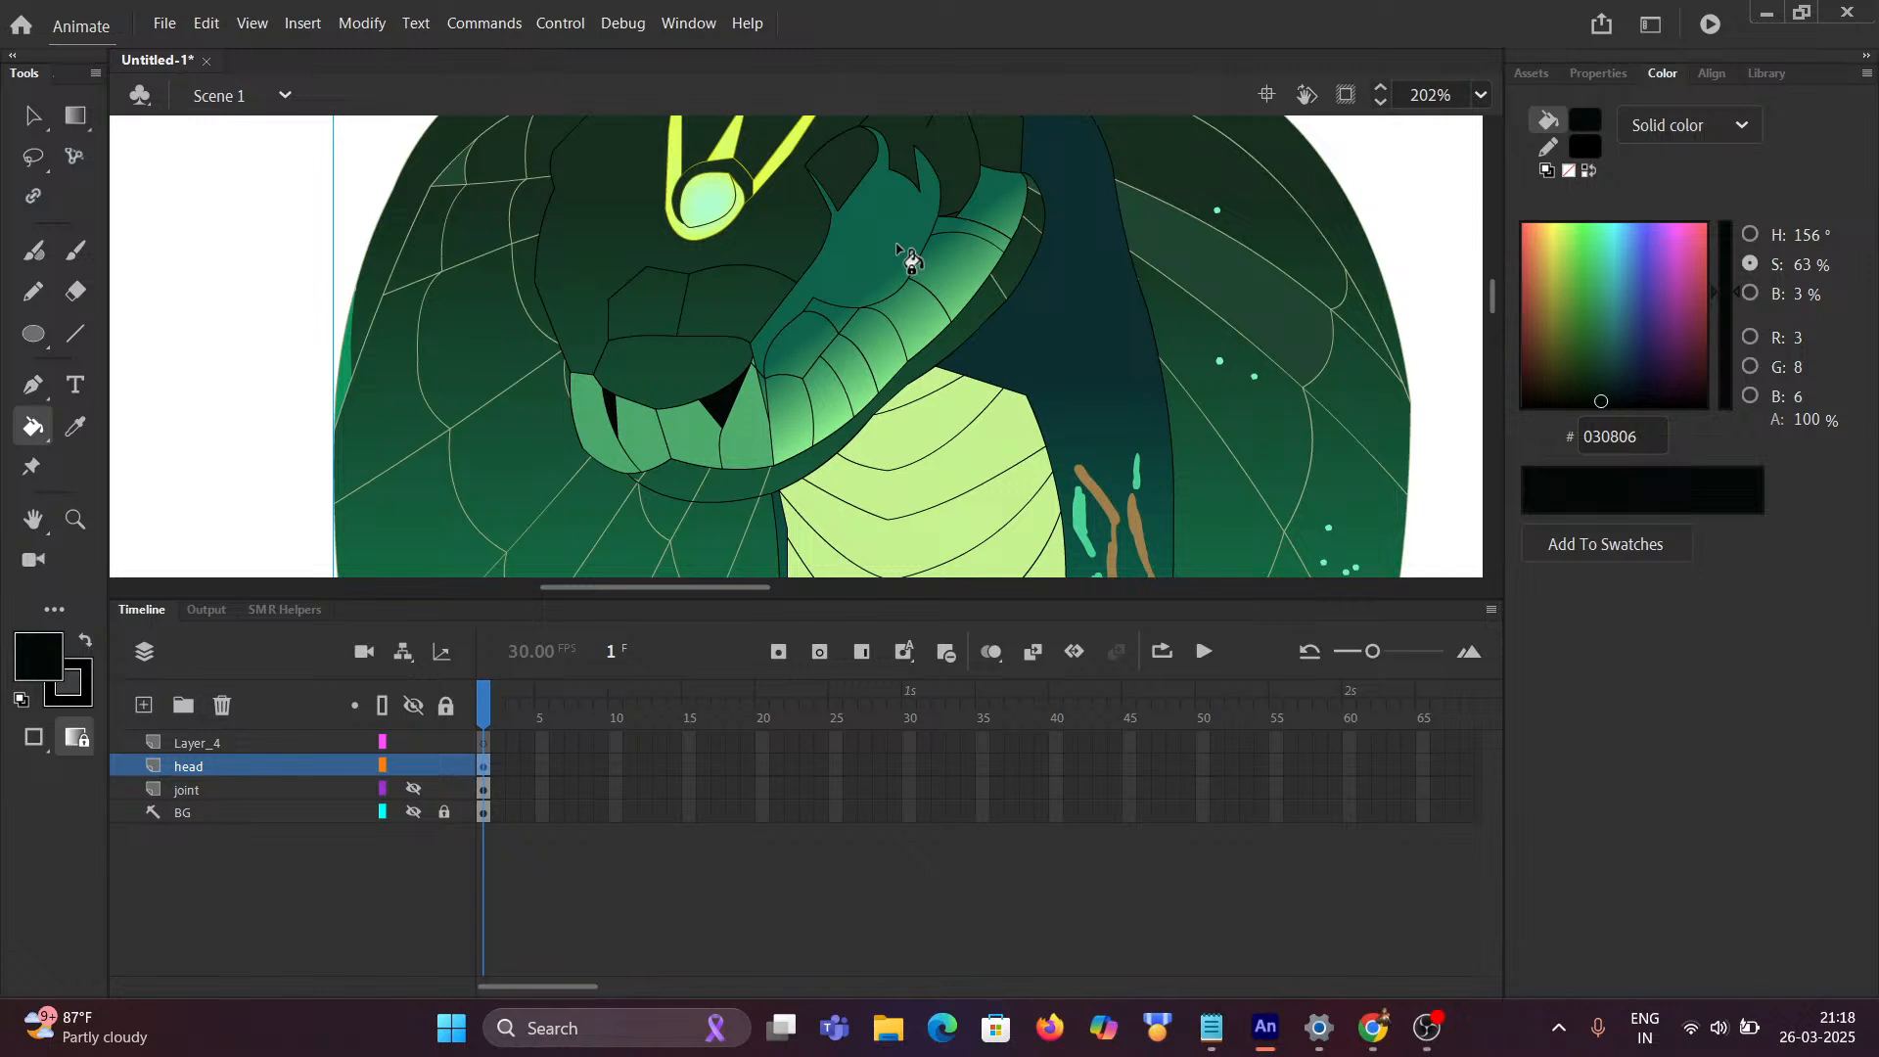
scroll(910, 259, down, 3)
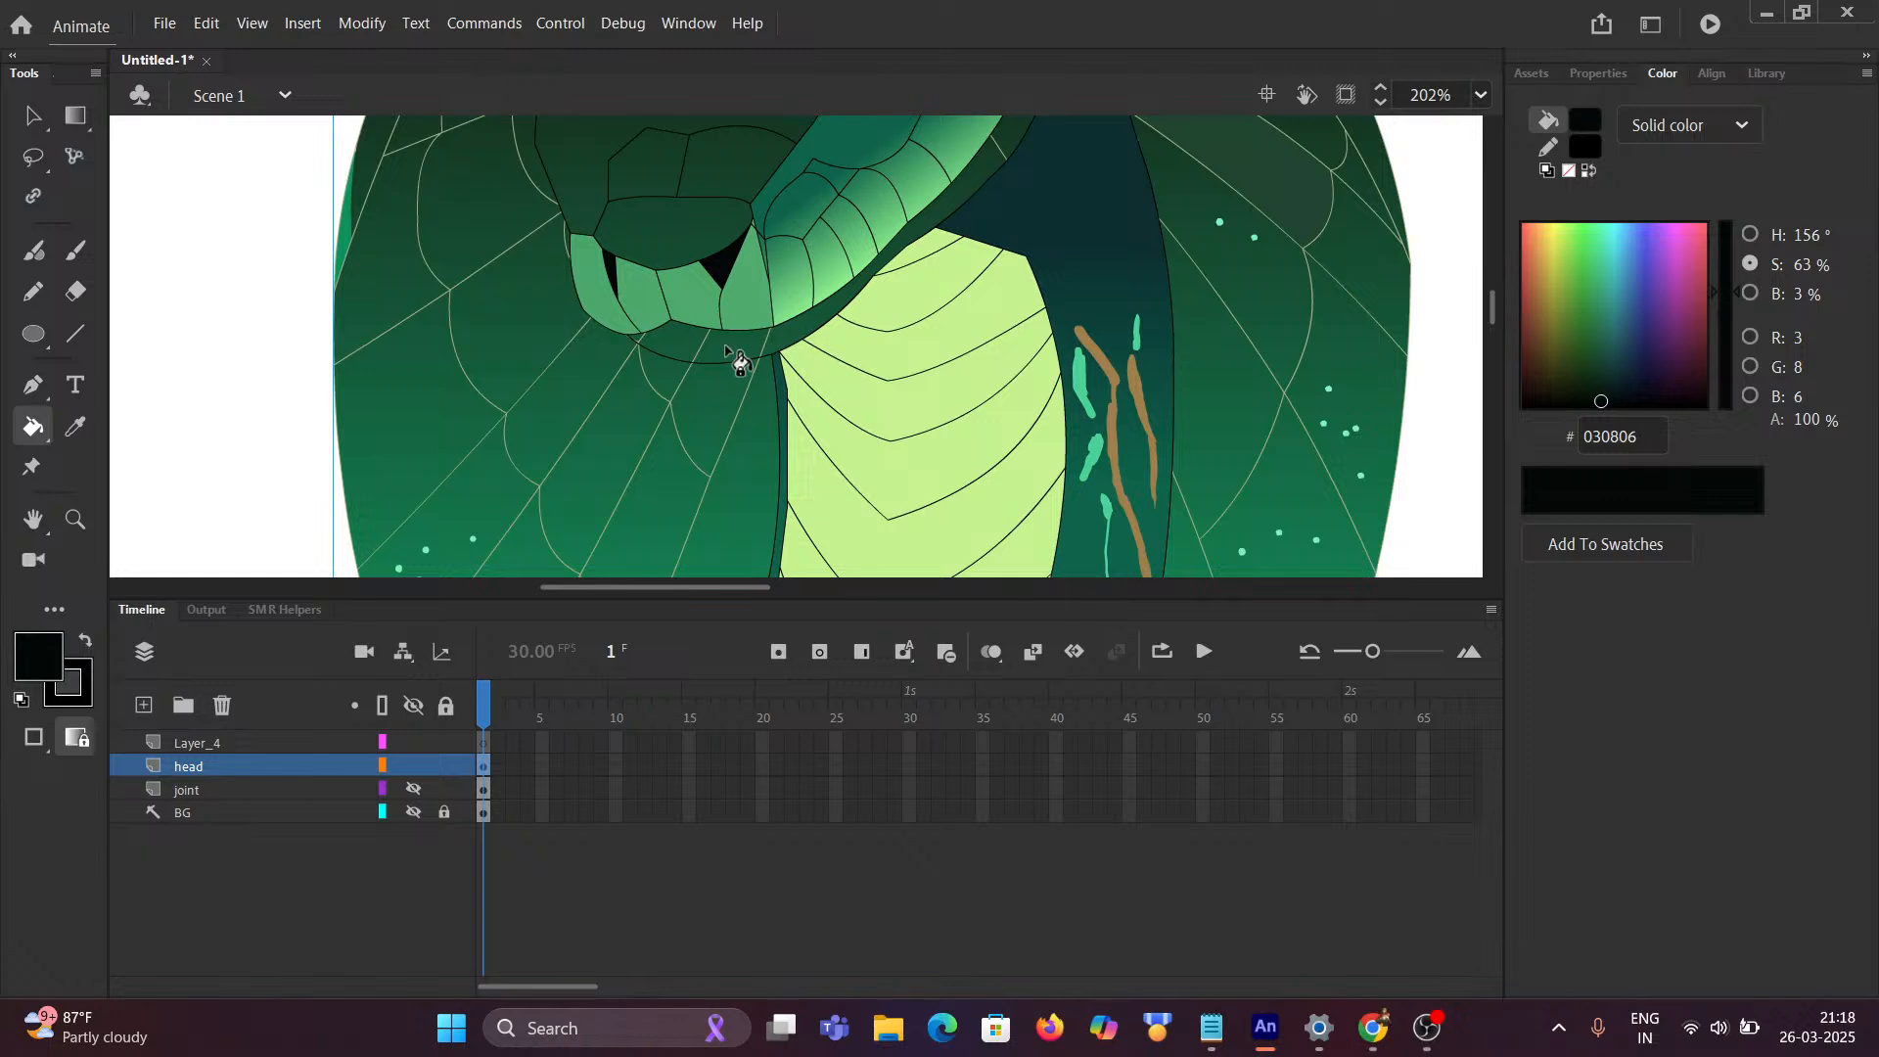
scroll(780, 278, up, 3)
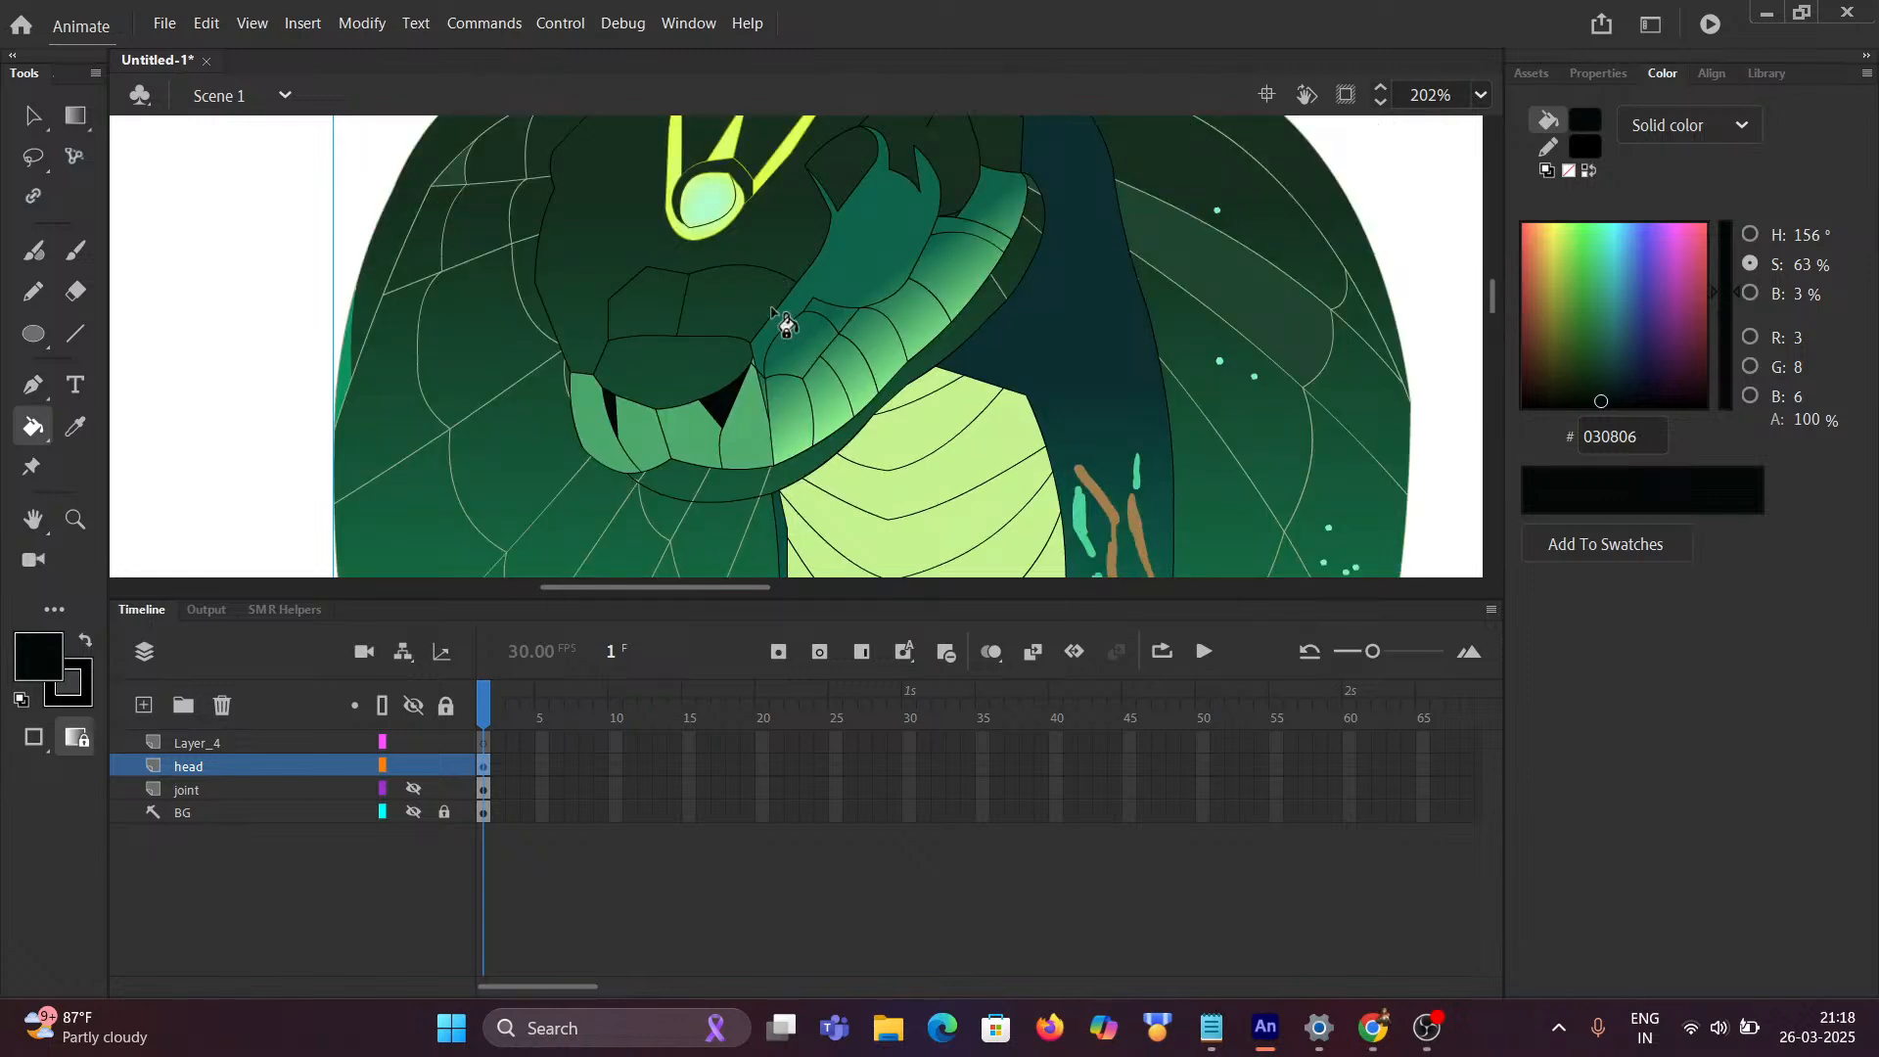
Step: Open the head symbol for editing again and compare its base colours with the reference artwork
click(28, 117)
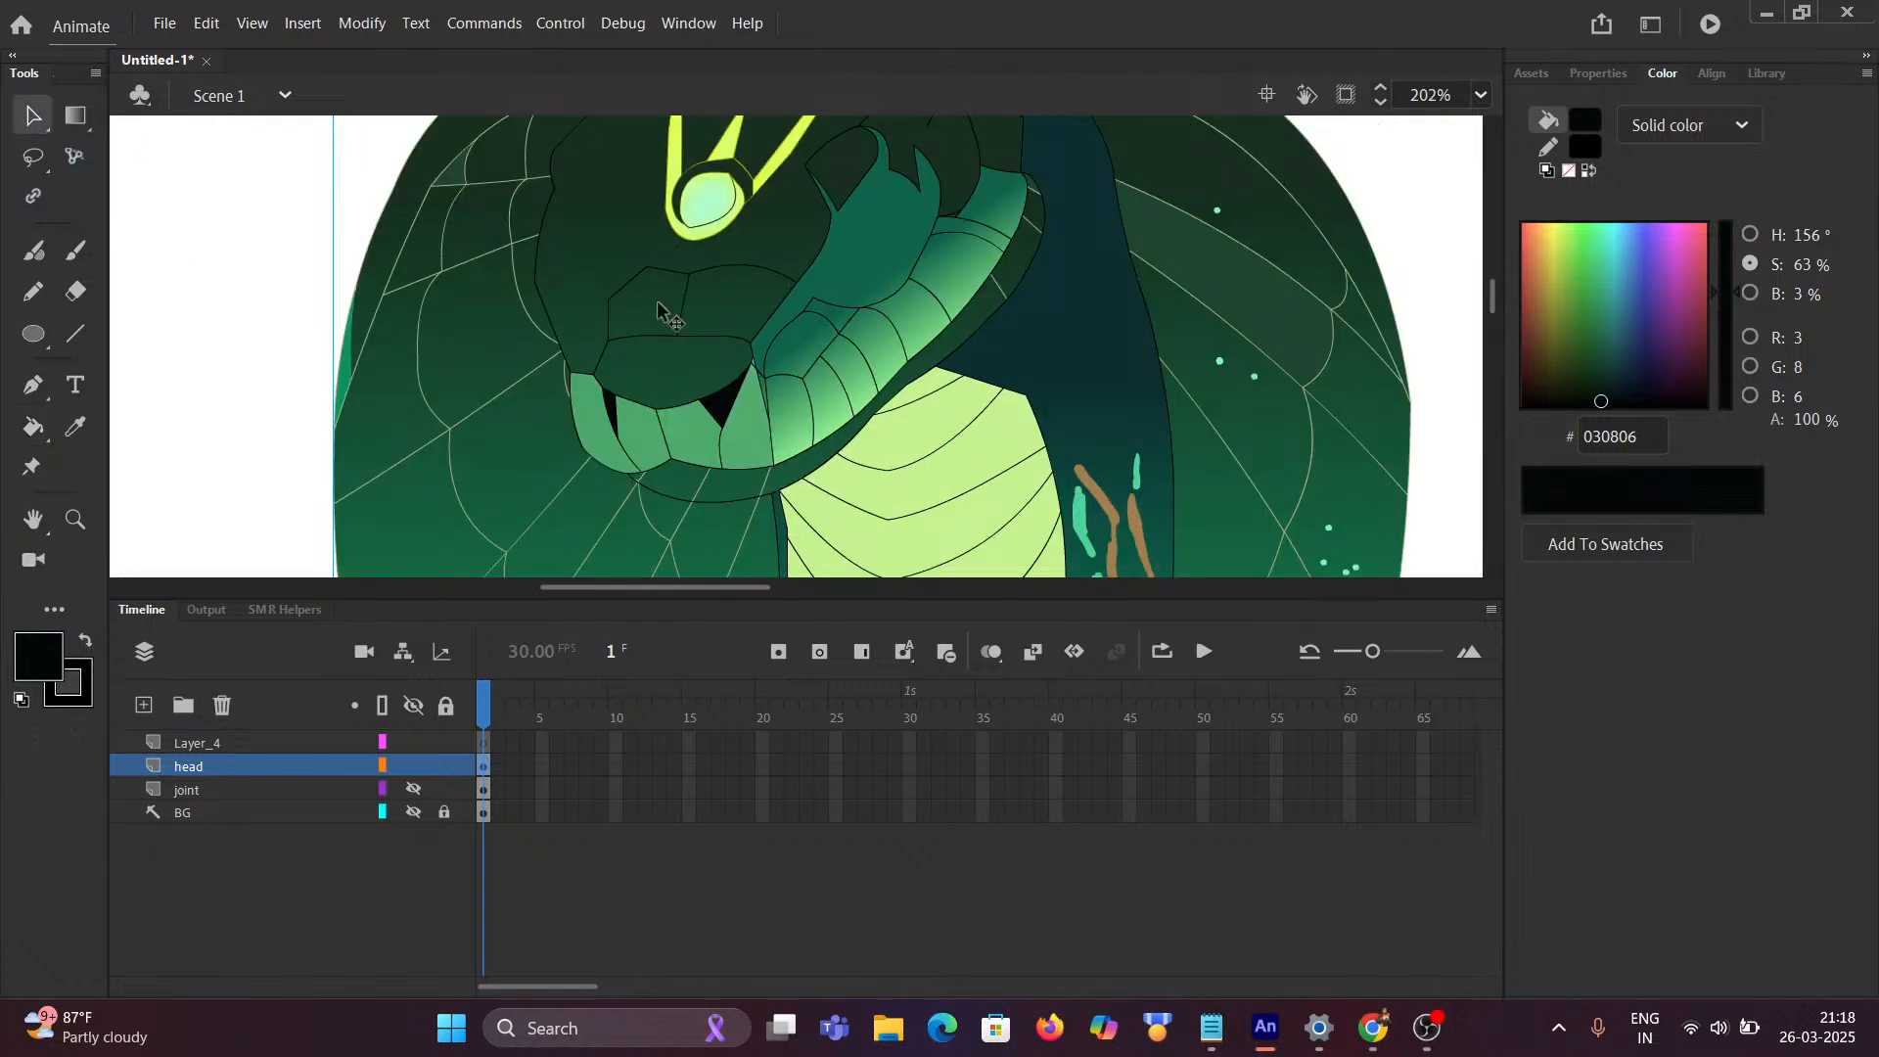
double_click(683, 304)
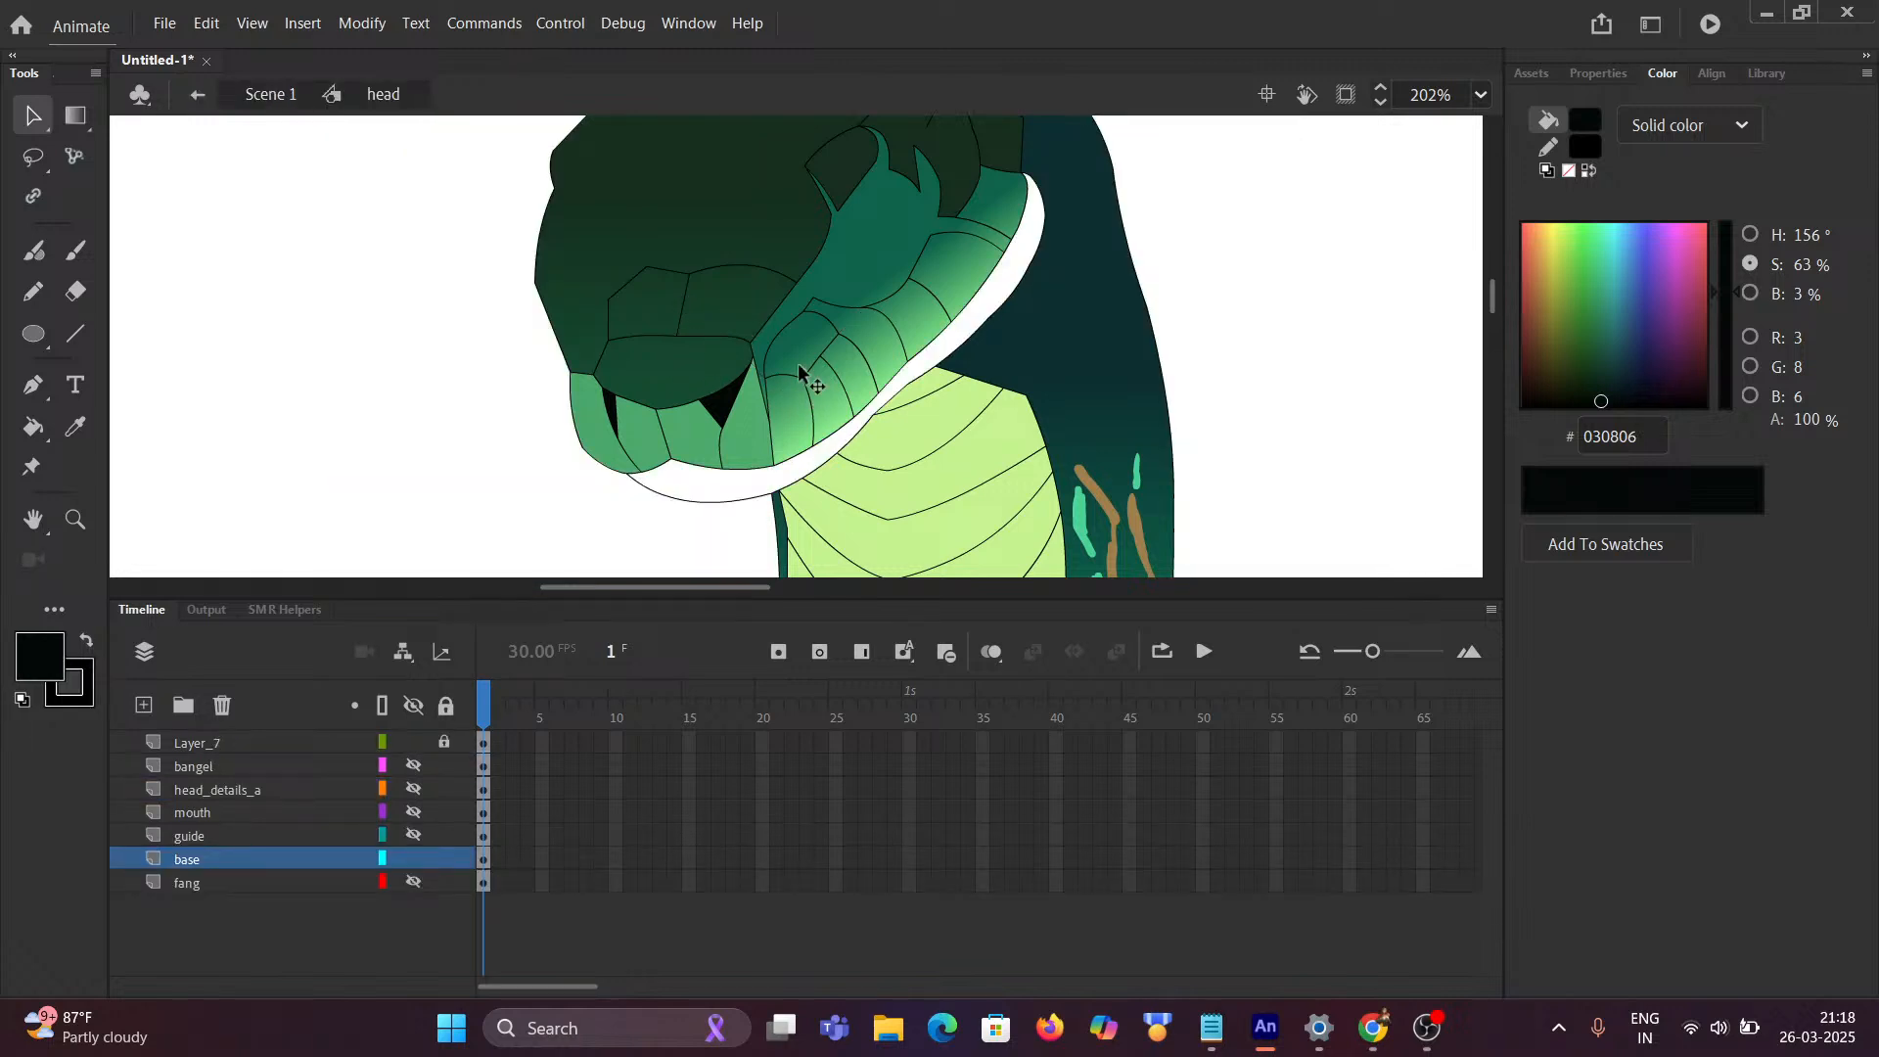
scroll(820, 377, down, 3)
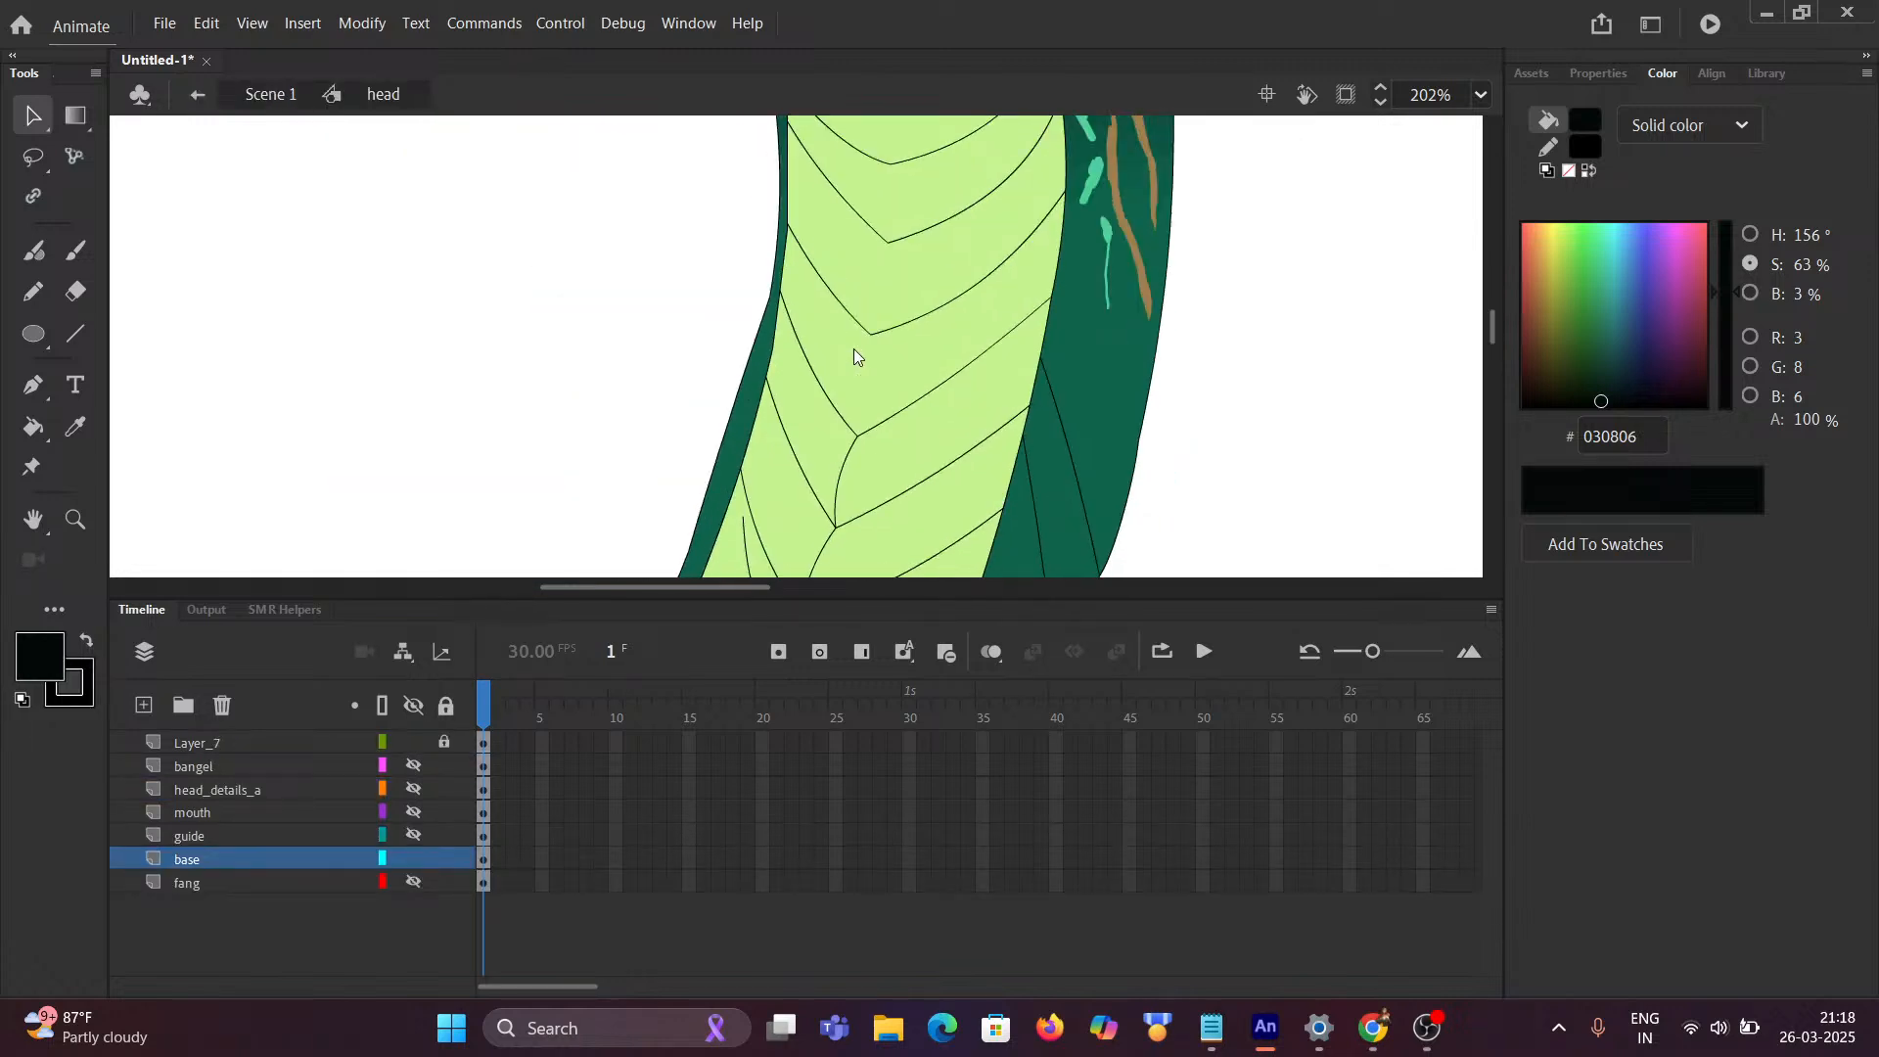
scroll(849, 367, up, 2)
scroll(853, 355, down, 3)
scroll(854, 355, down, 2)
drag(1018, 321, 516, 312)
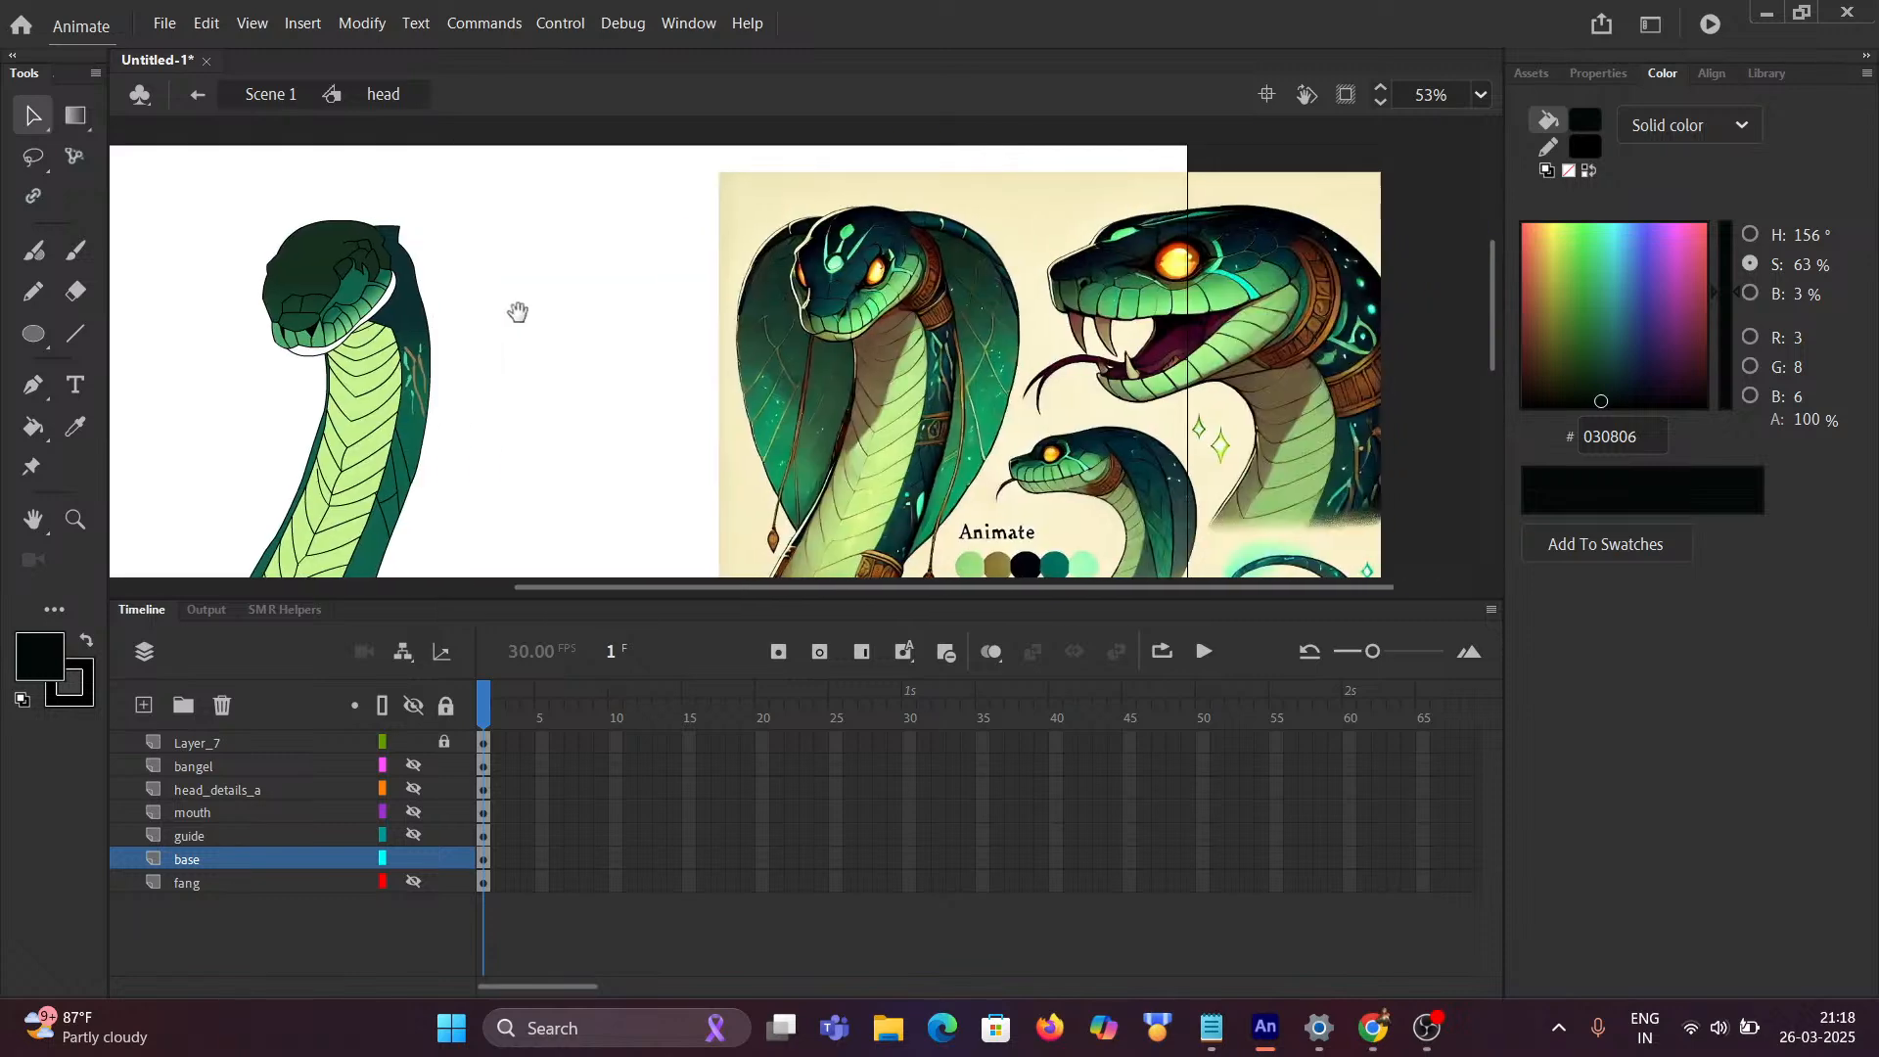
Step: Sample the light green B7DF7F from the thin lower-jaw strip beneath the scales in the front-facing reference head
scroll(867, 358, up, 7)
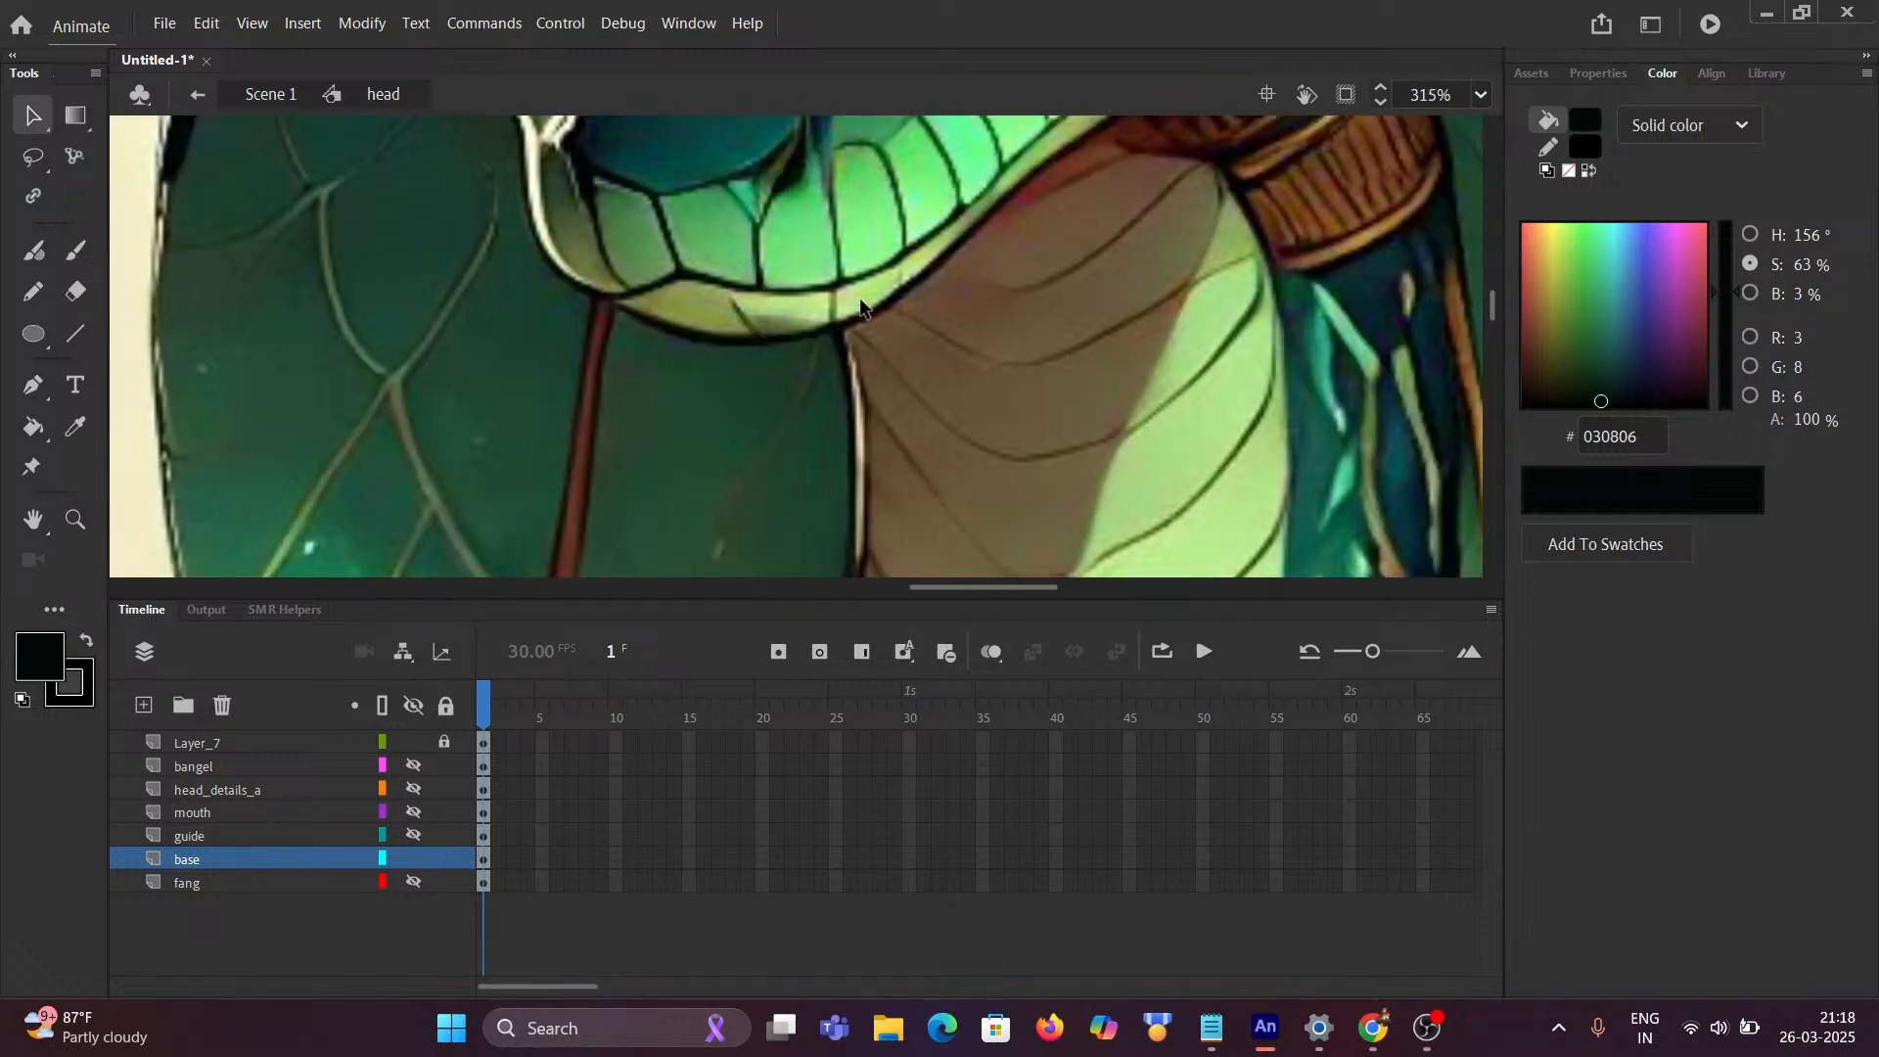
key(i)
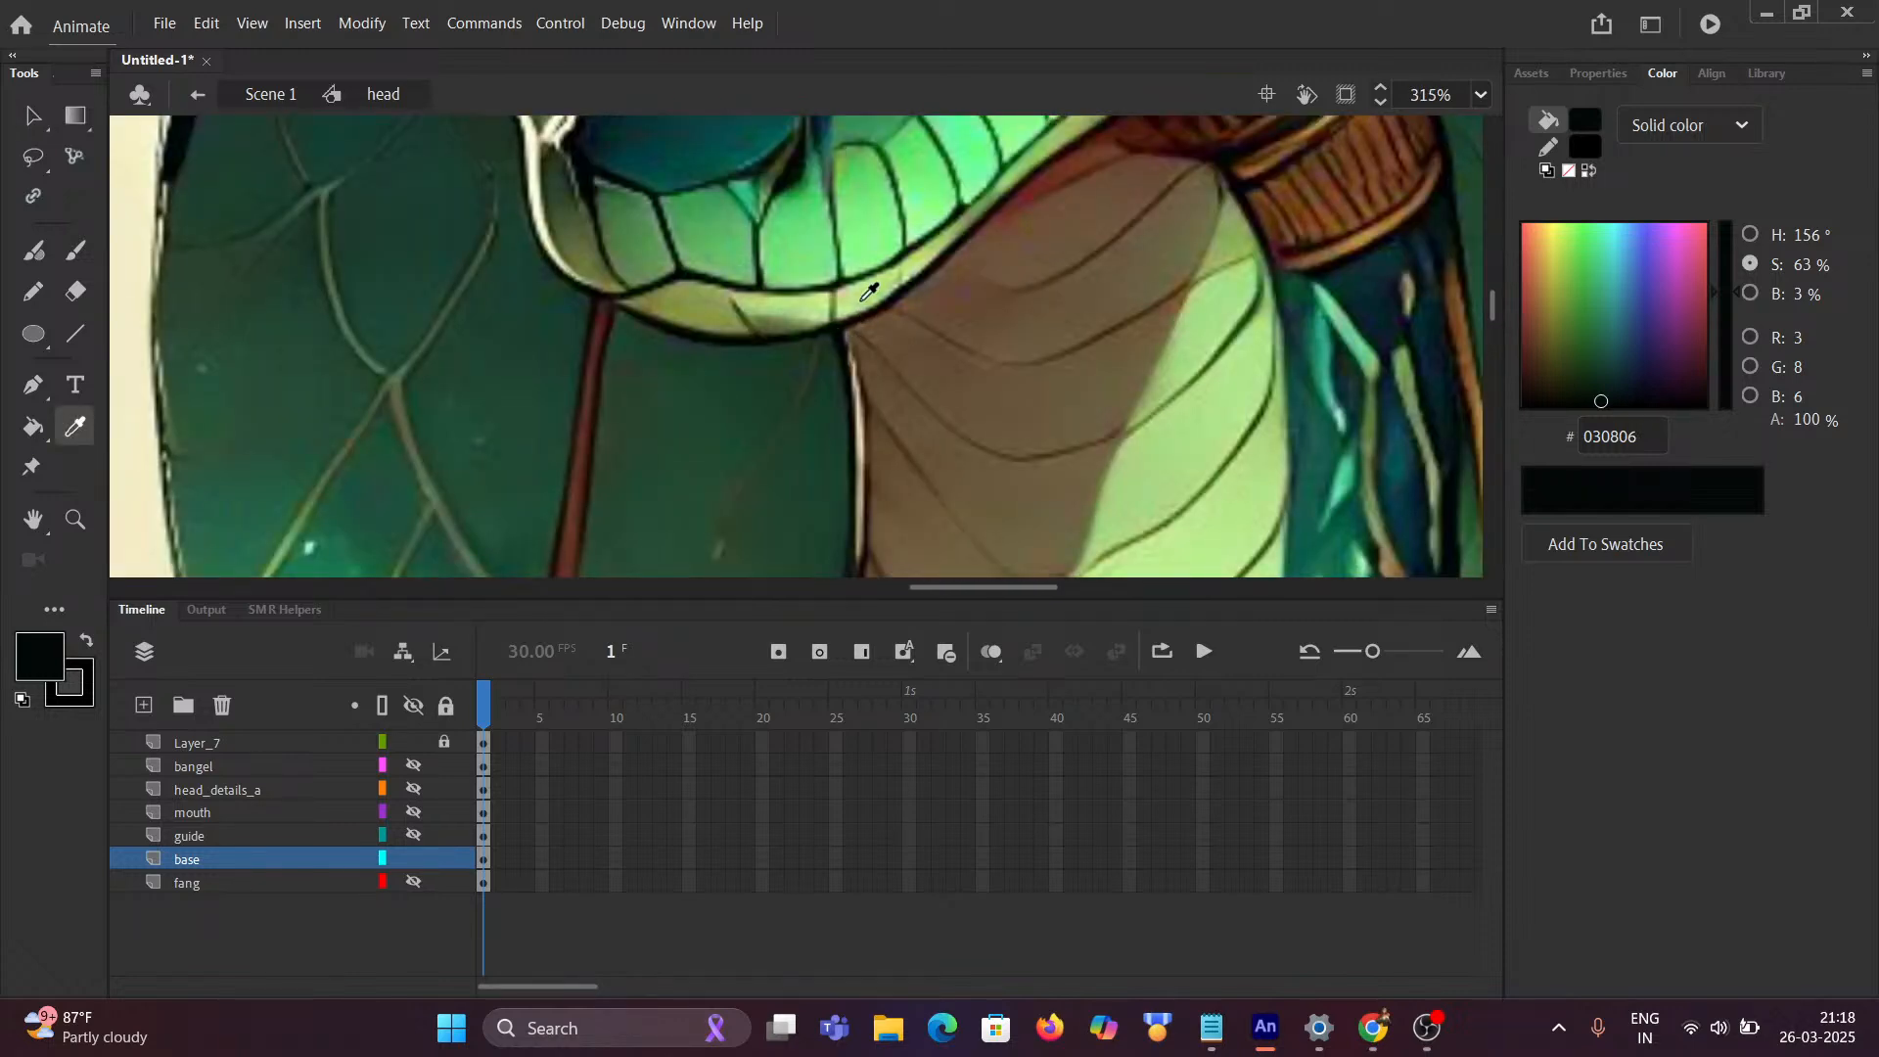
click(862, 298)
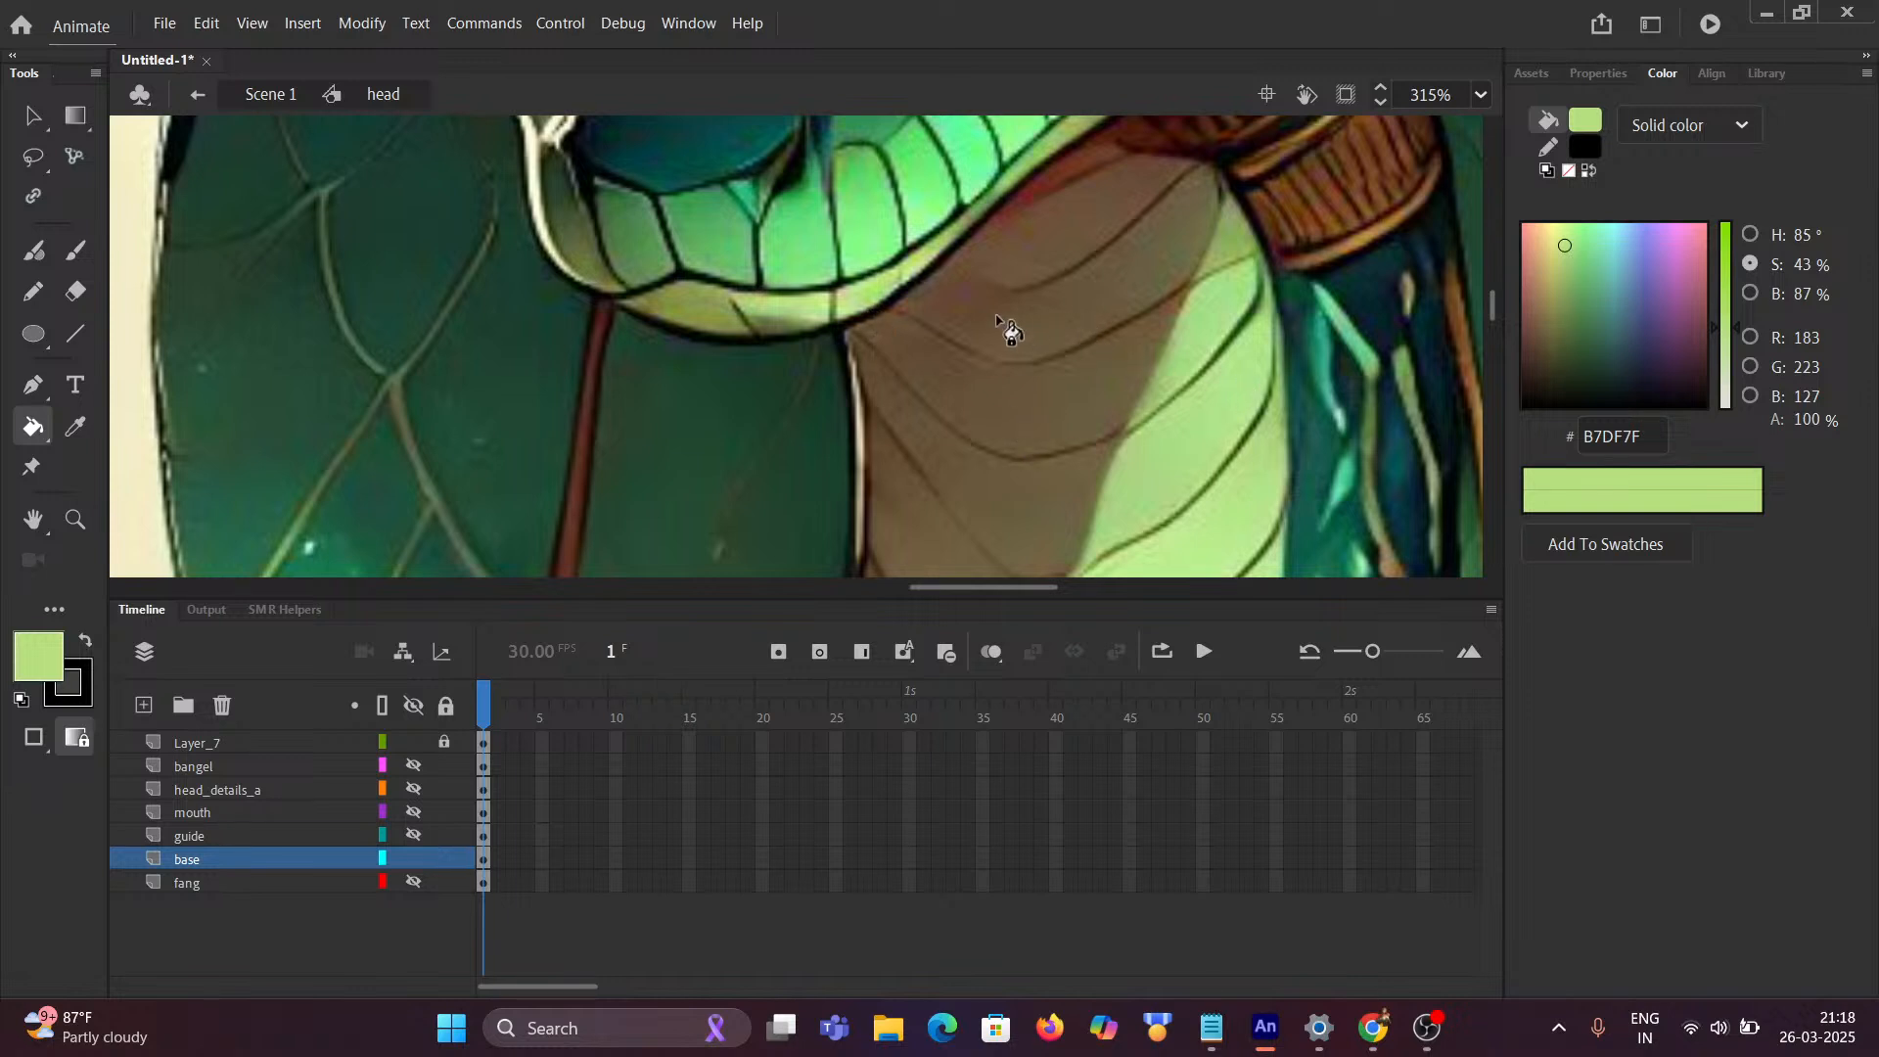
Step: Fill the white lower-jaw strip beneath the drawn head's scales with light green B7DF7F and compare it with the reference
scroll(1015, 327, down, 3)
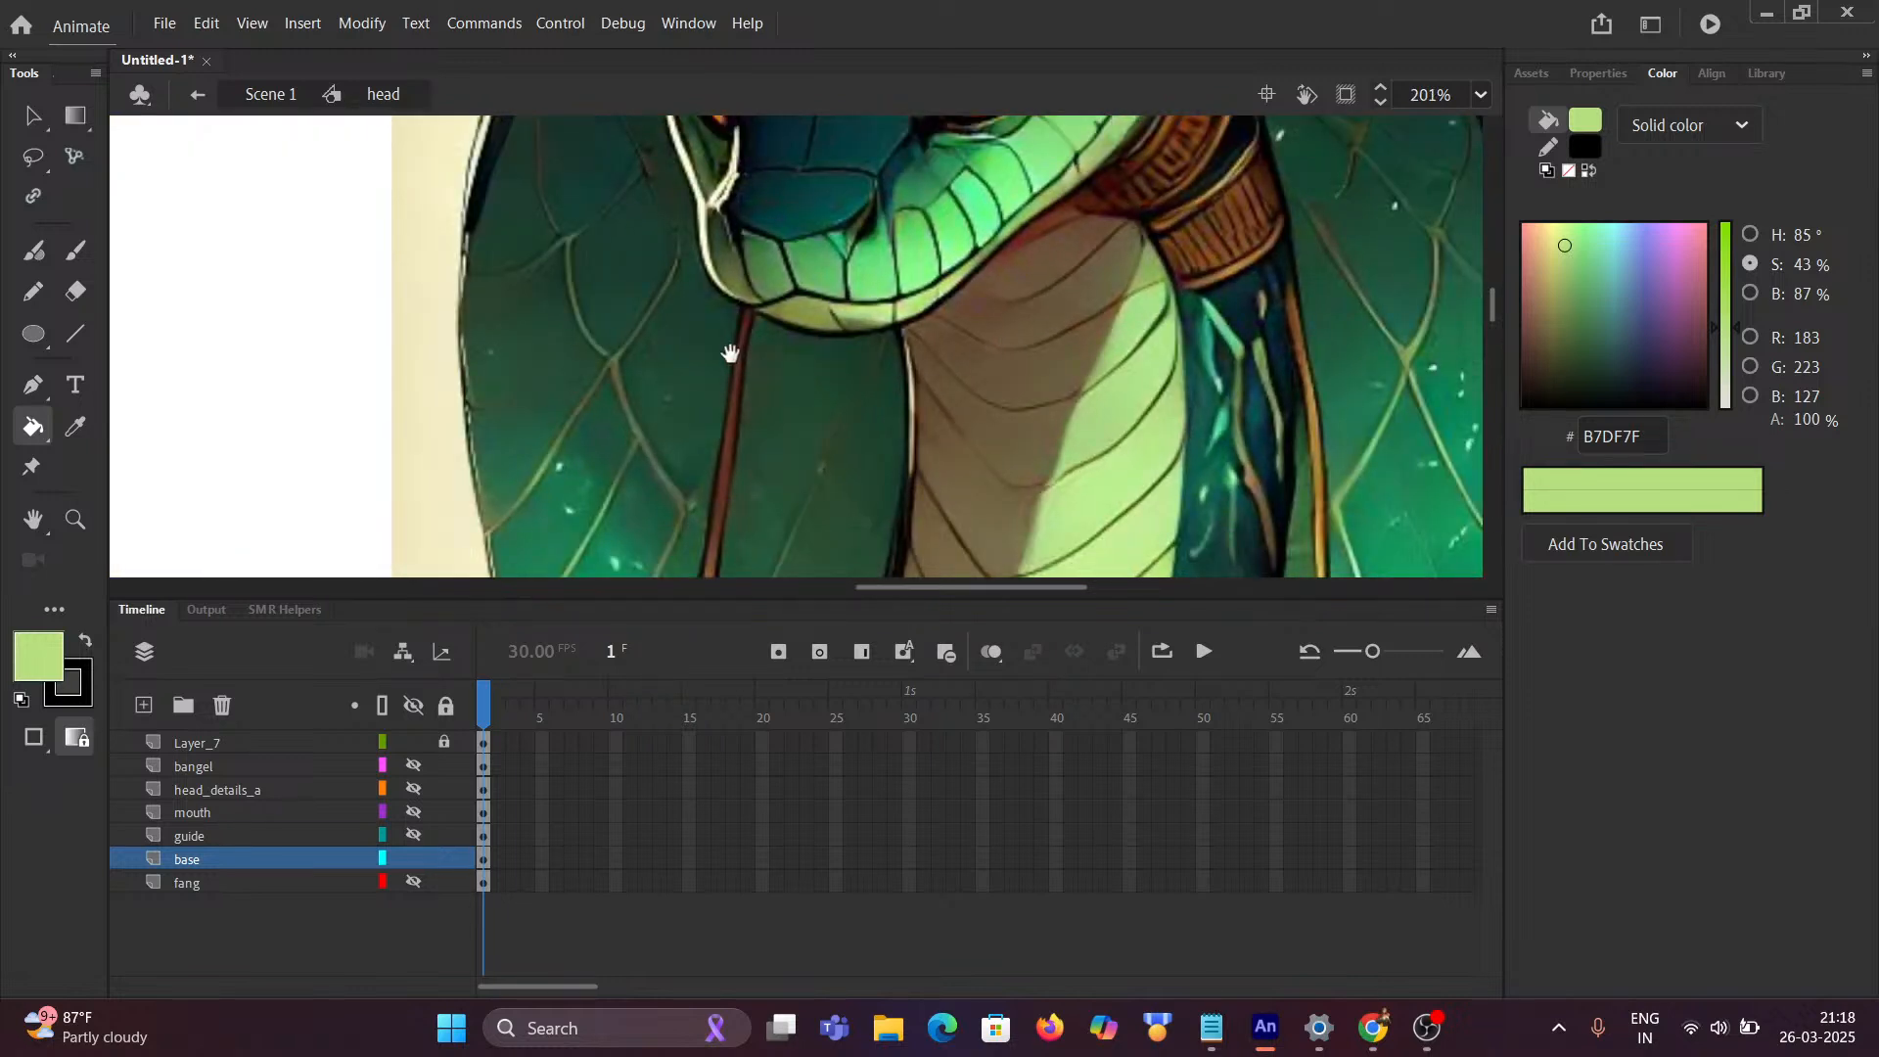
scroll(730, 353, left, 10)
scroll(859, 267, down, 3)
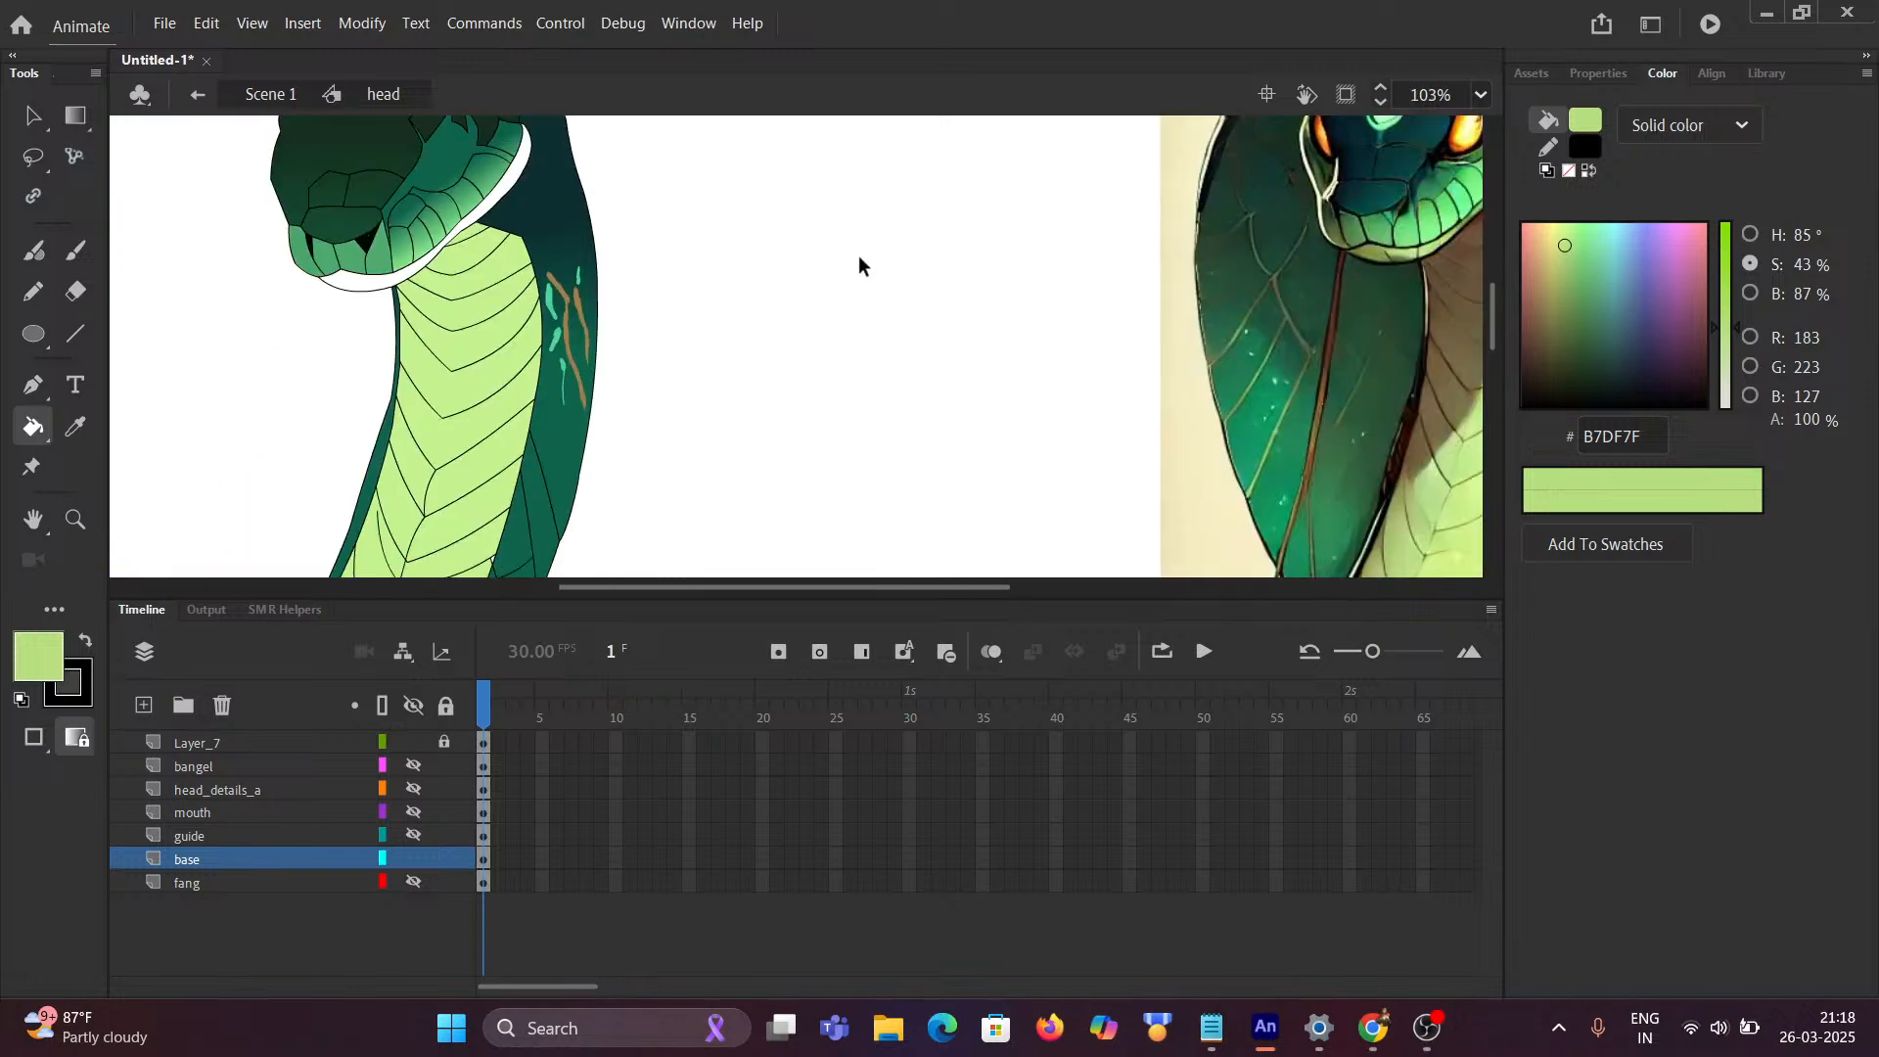
scroll(859, 264, up, 3)
click(834, 282)
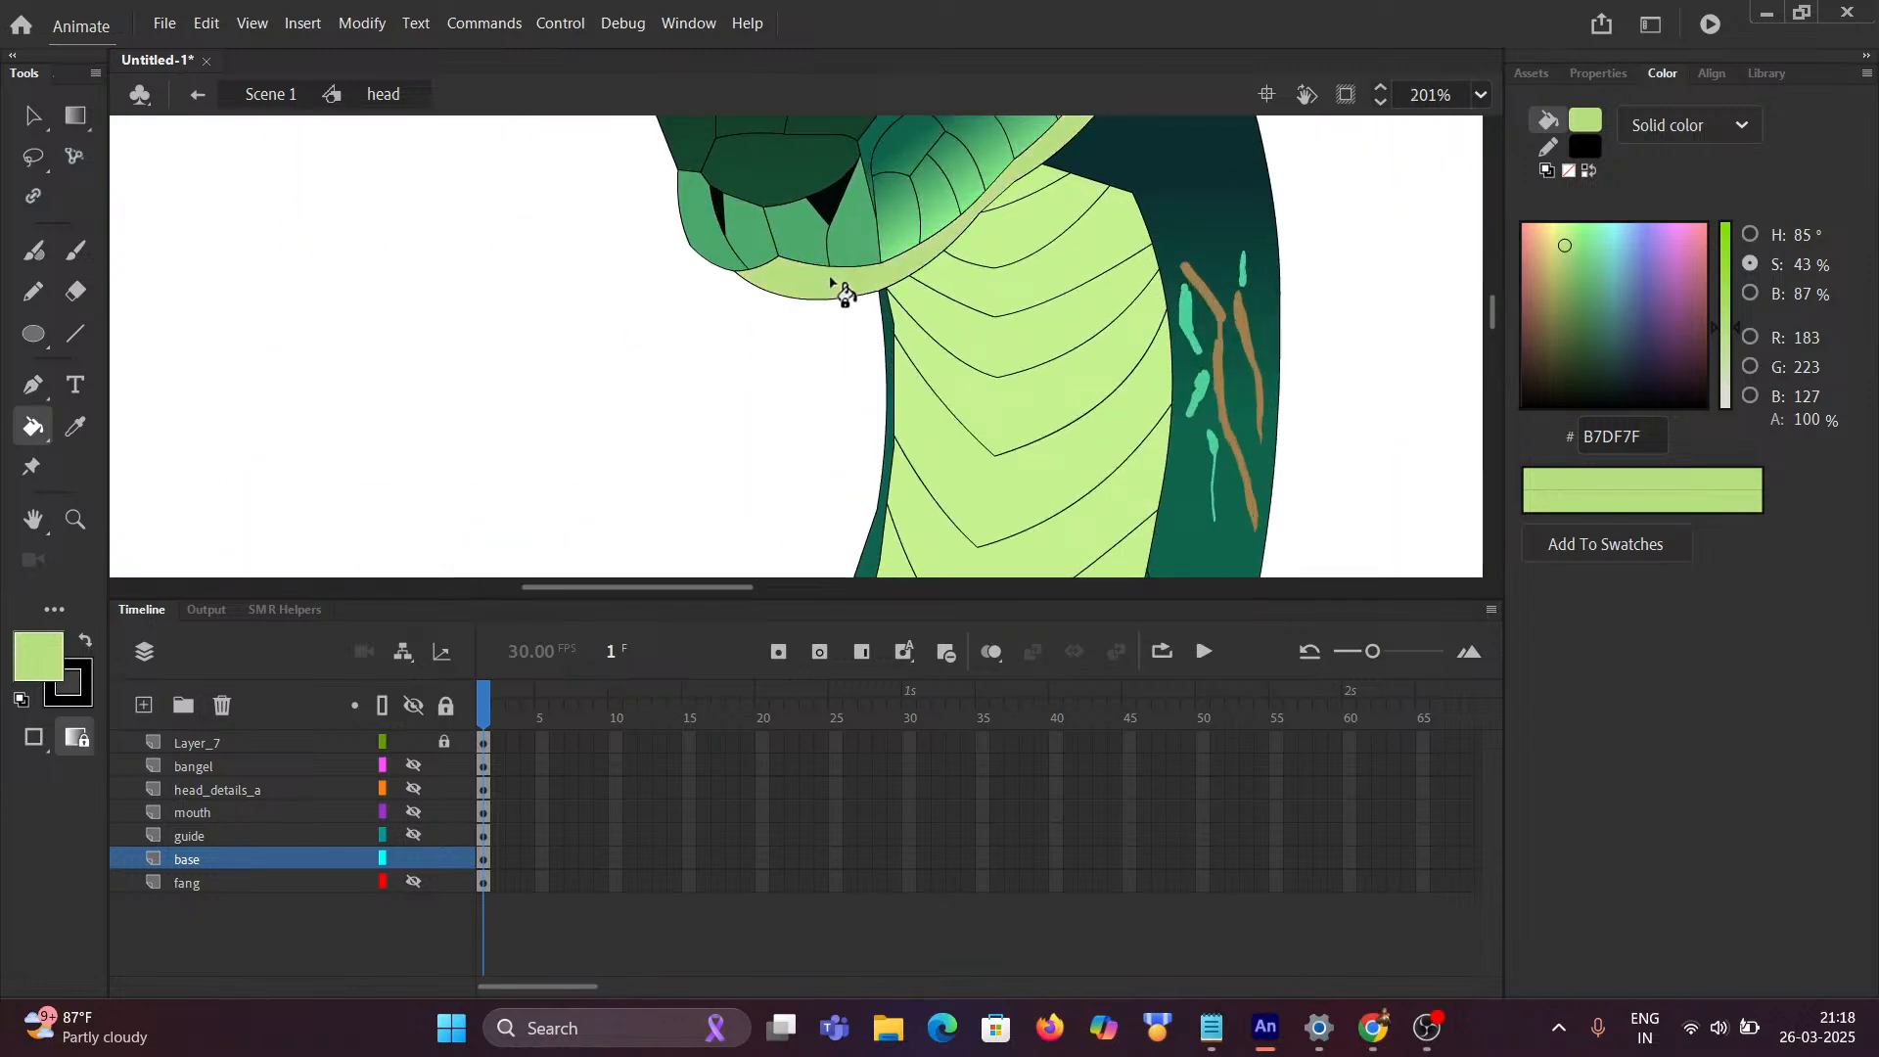
scroll(1098, 271, down, 2)
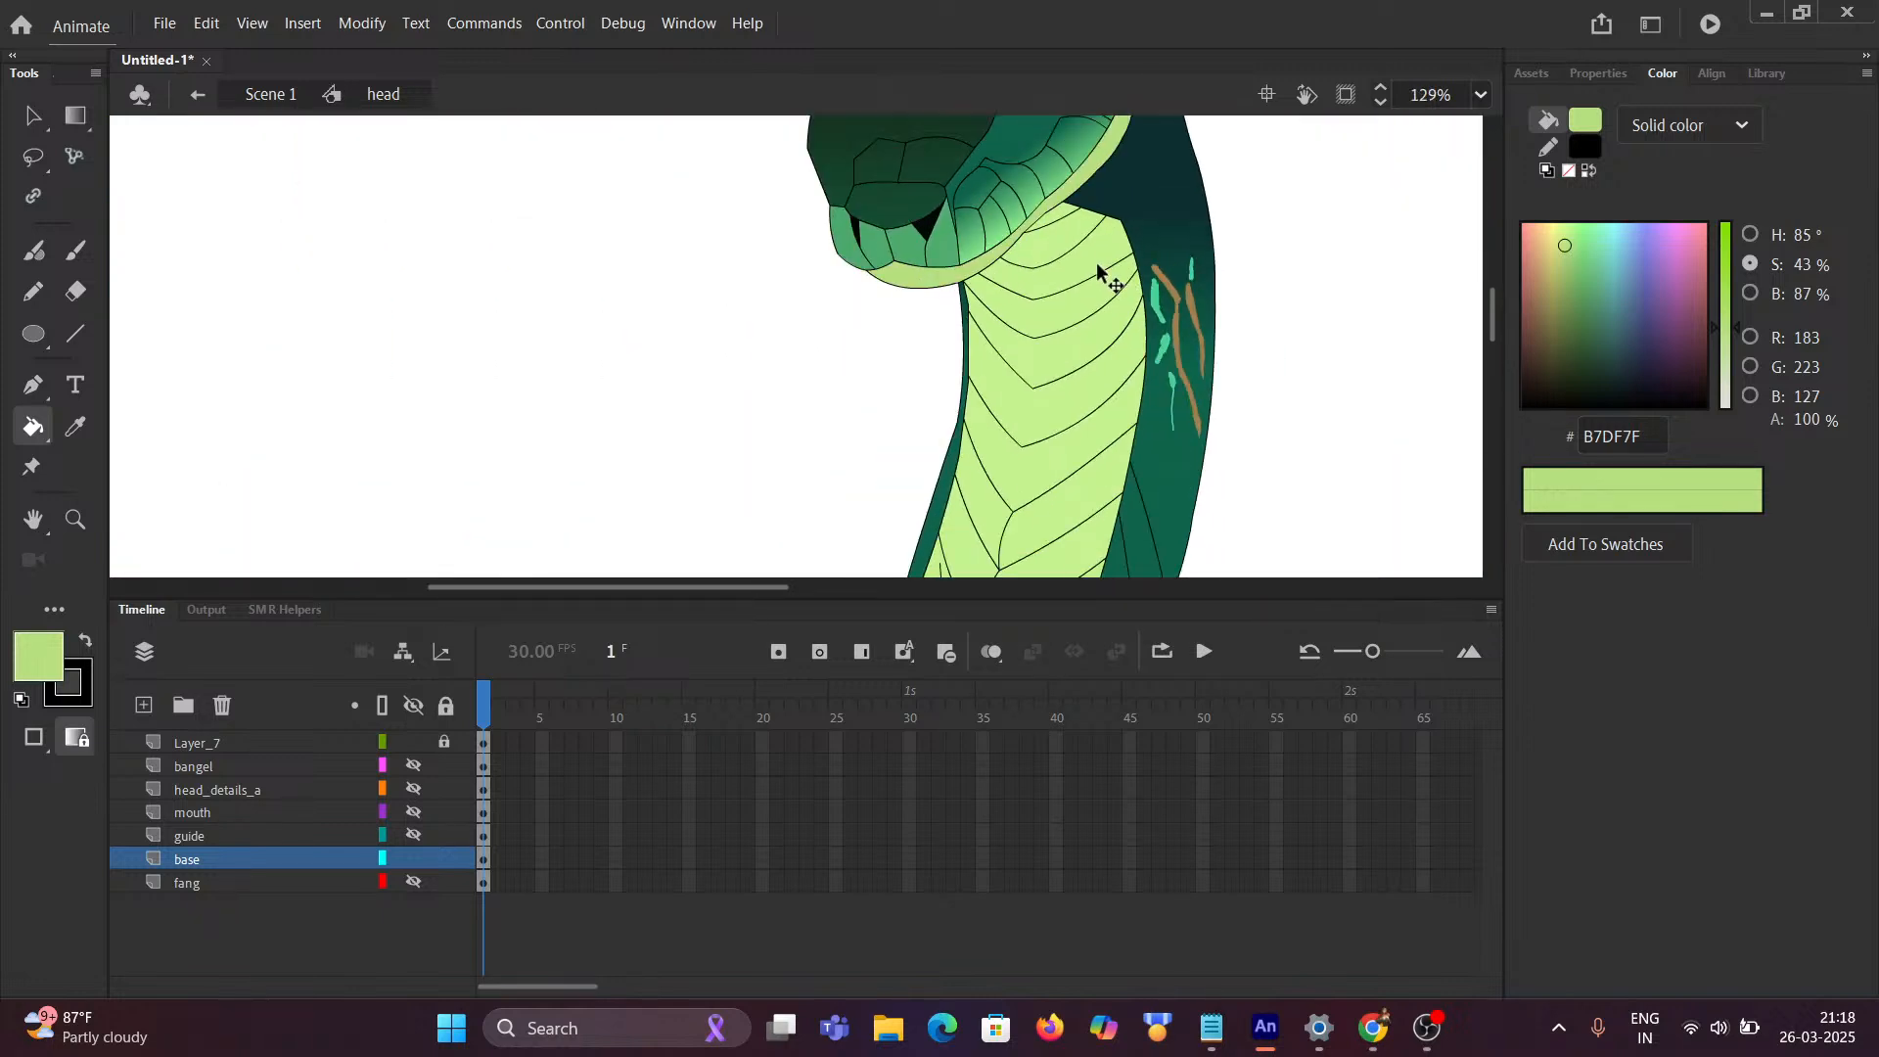
scroll(621, 323, right, 15)
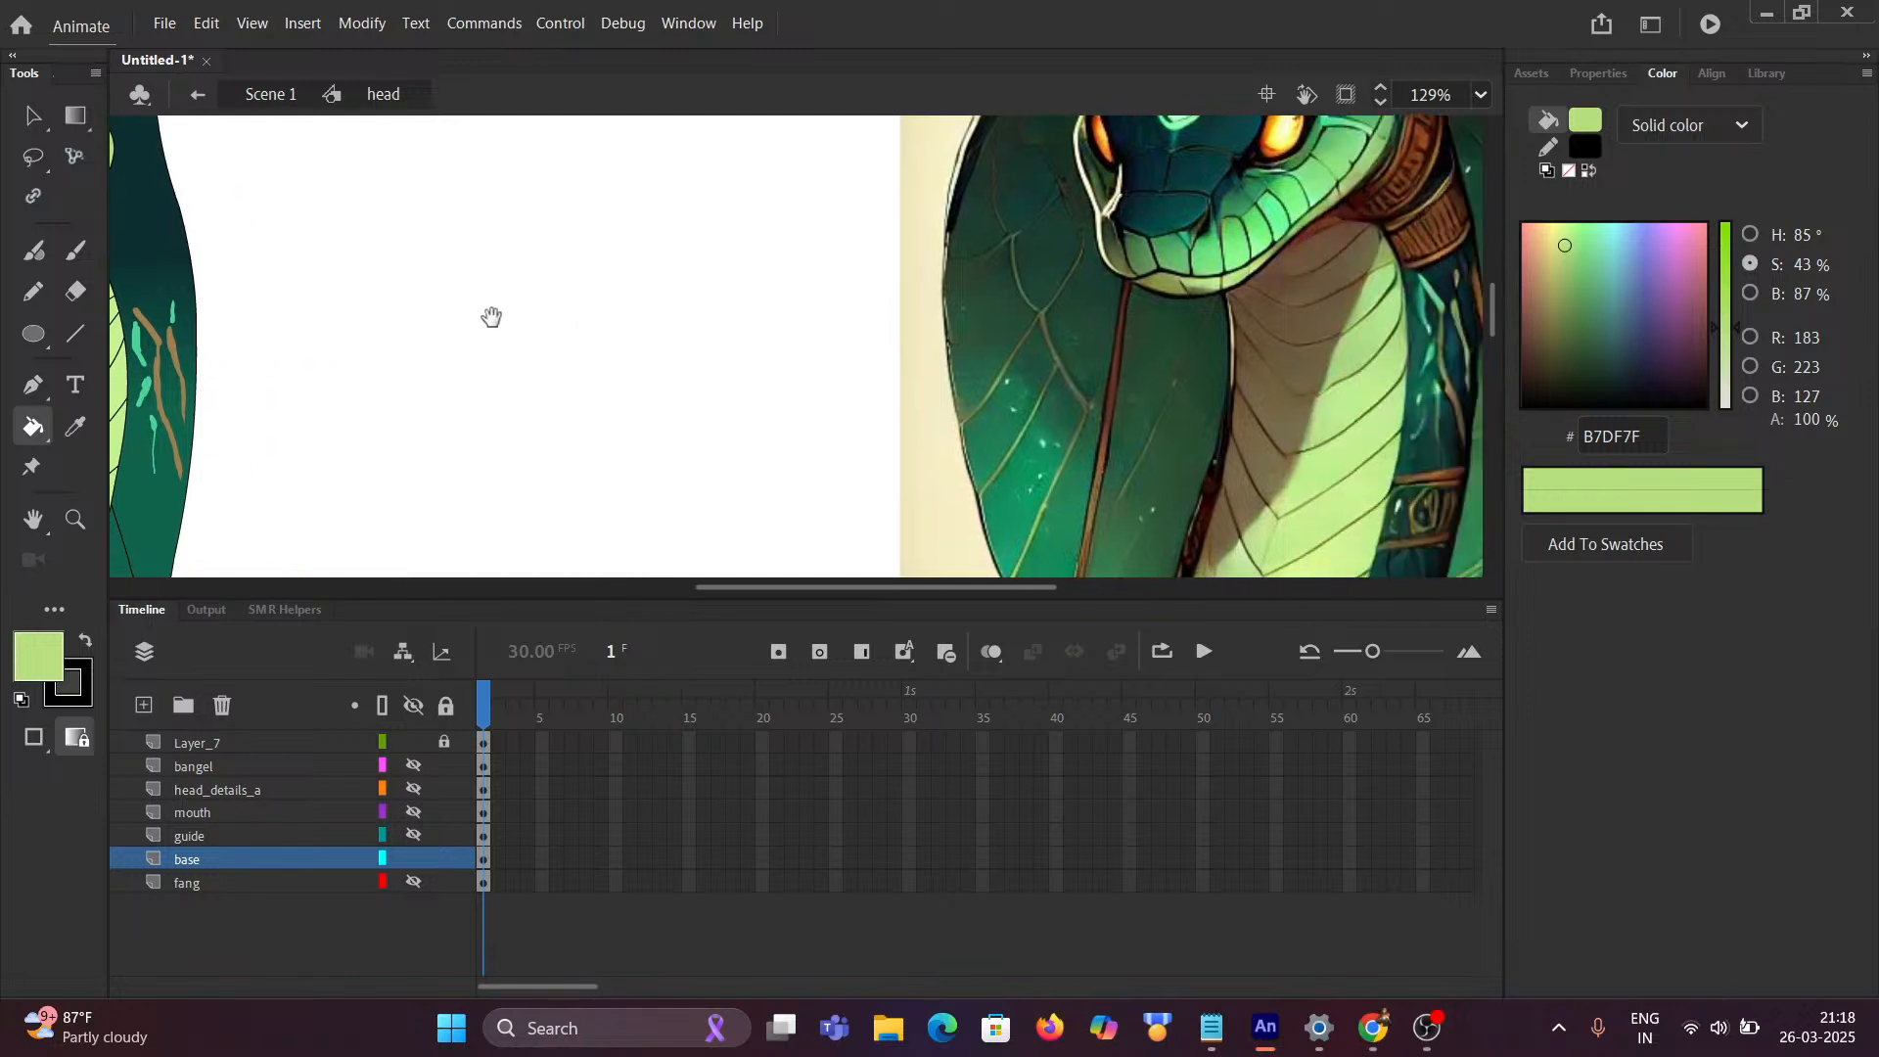
Step: Sample the dark olive shadow colour 5E6541 from the underside of the reference snake's lower jaw as the fill colour
drag(612, 306, 608, 244)
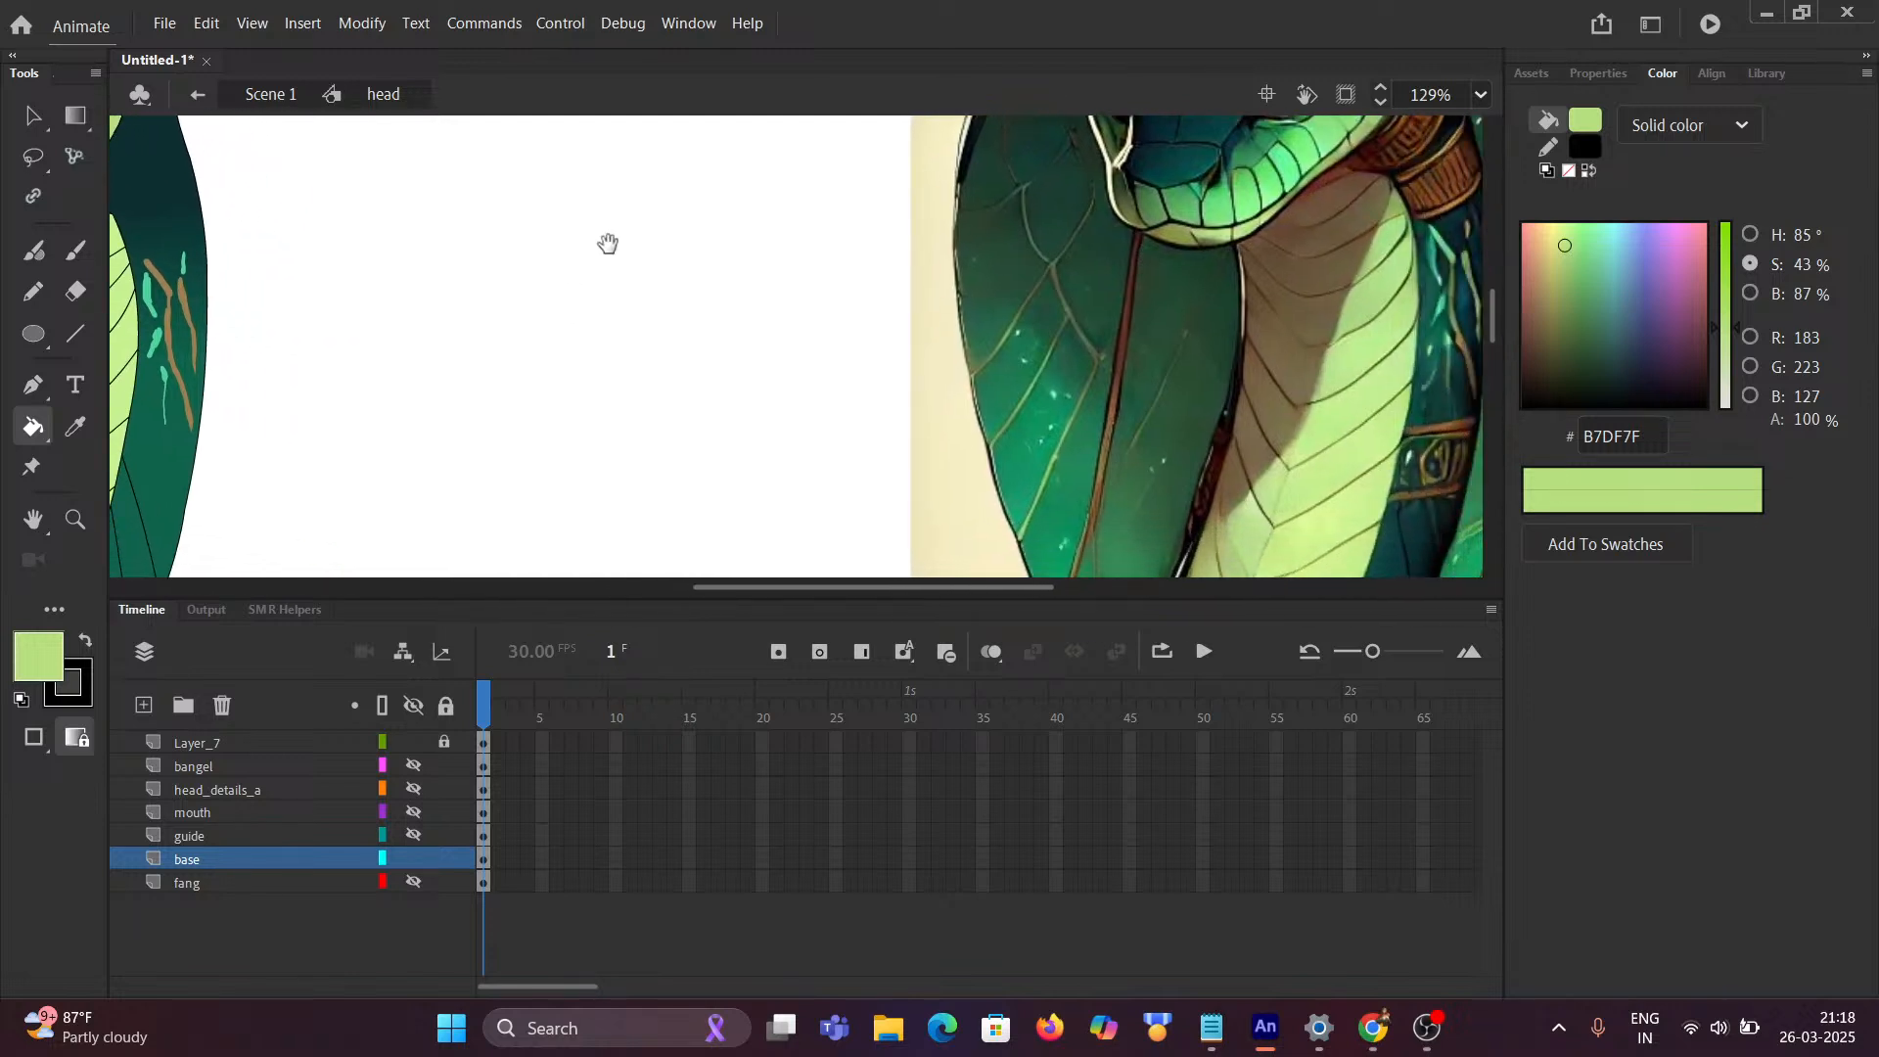
scroll(1211, 255, up, 10)
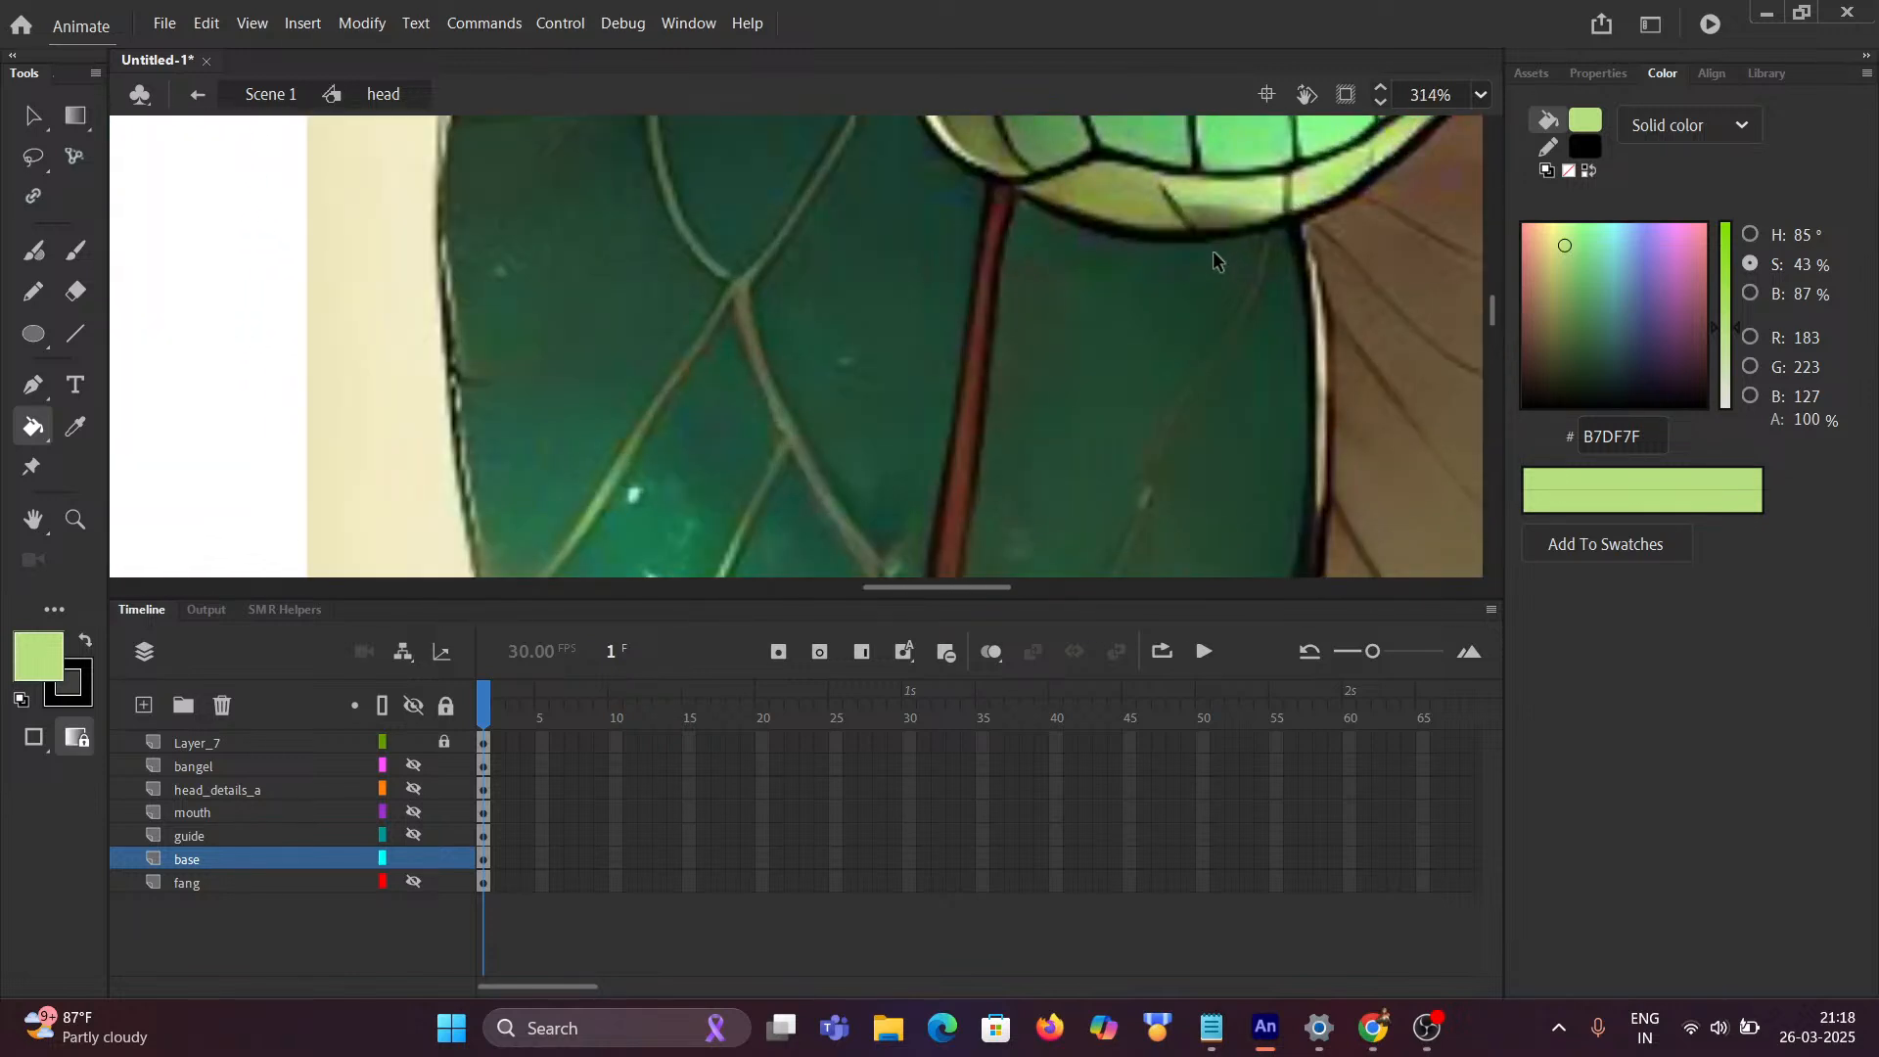
drag(1192, 293, 1065, 395)
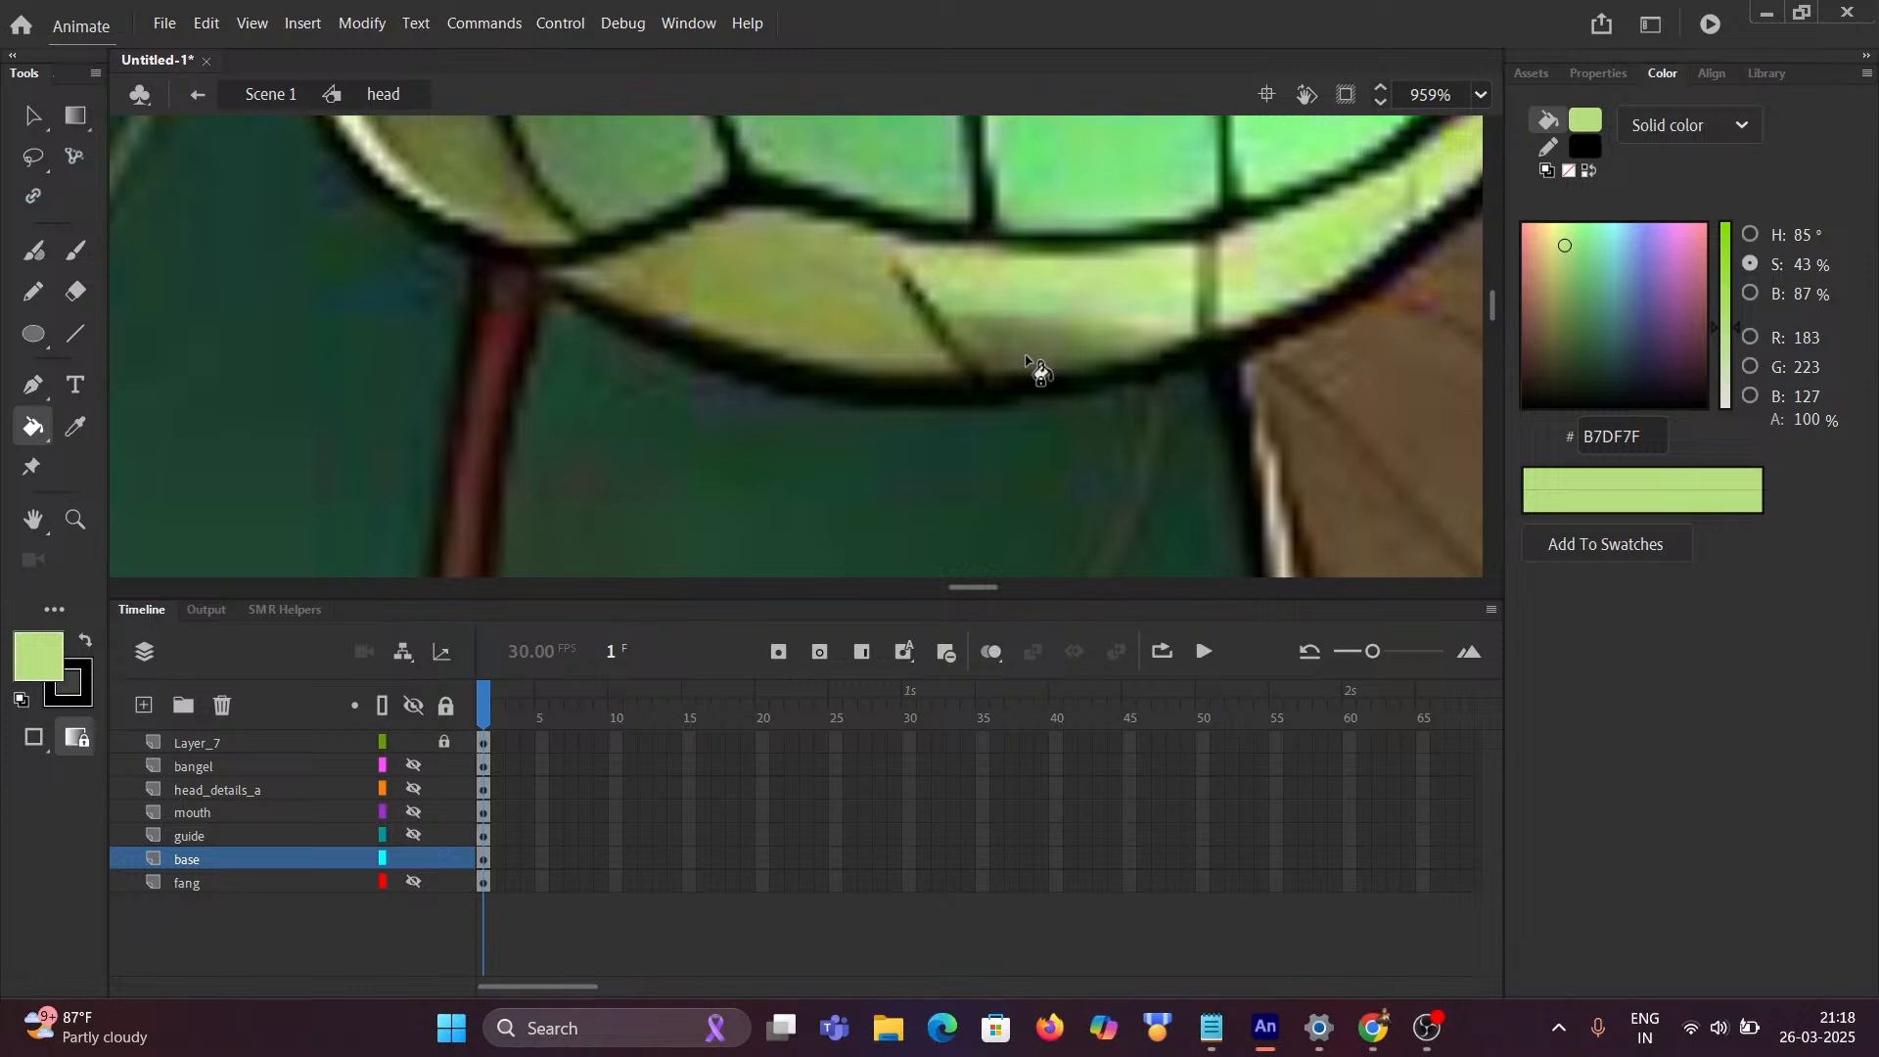
key(i)
click(1043, 370)
scroll(1054, 374, down, 2)
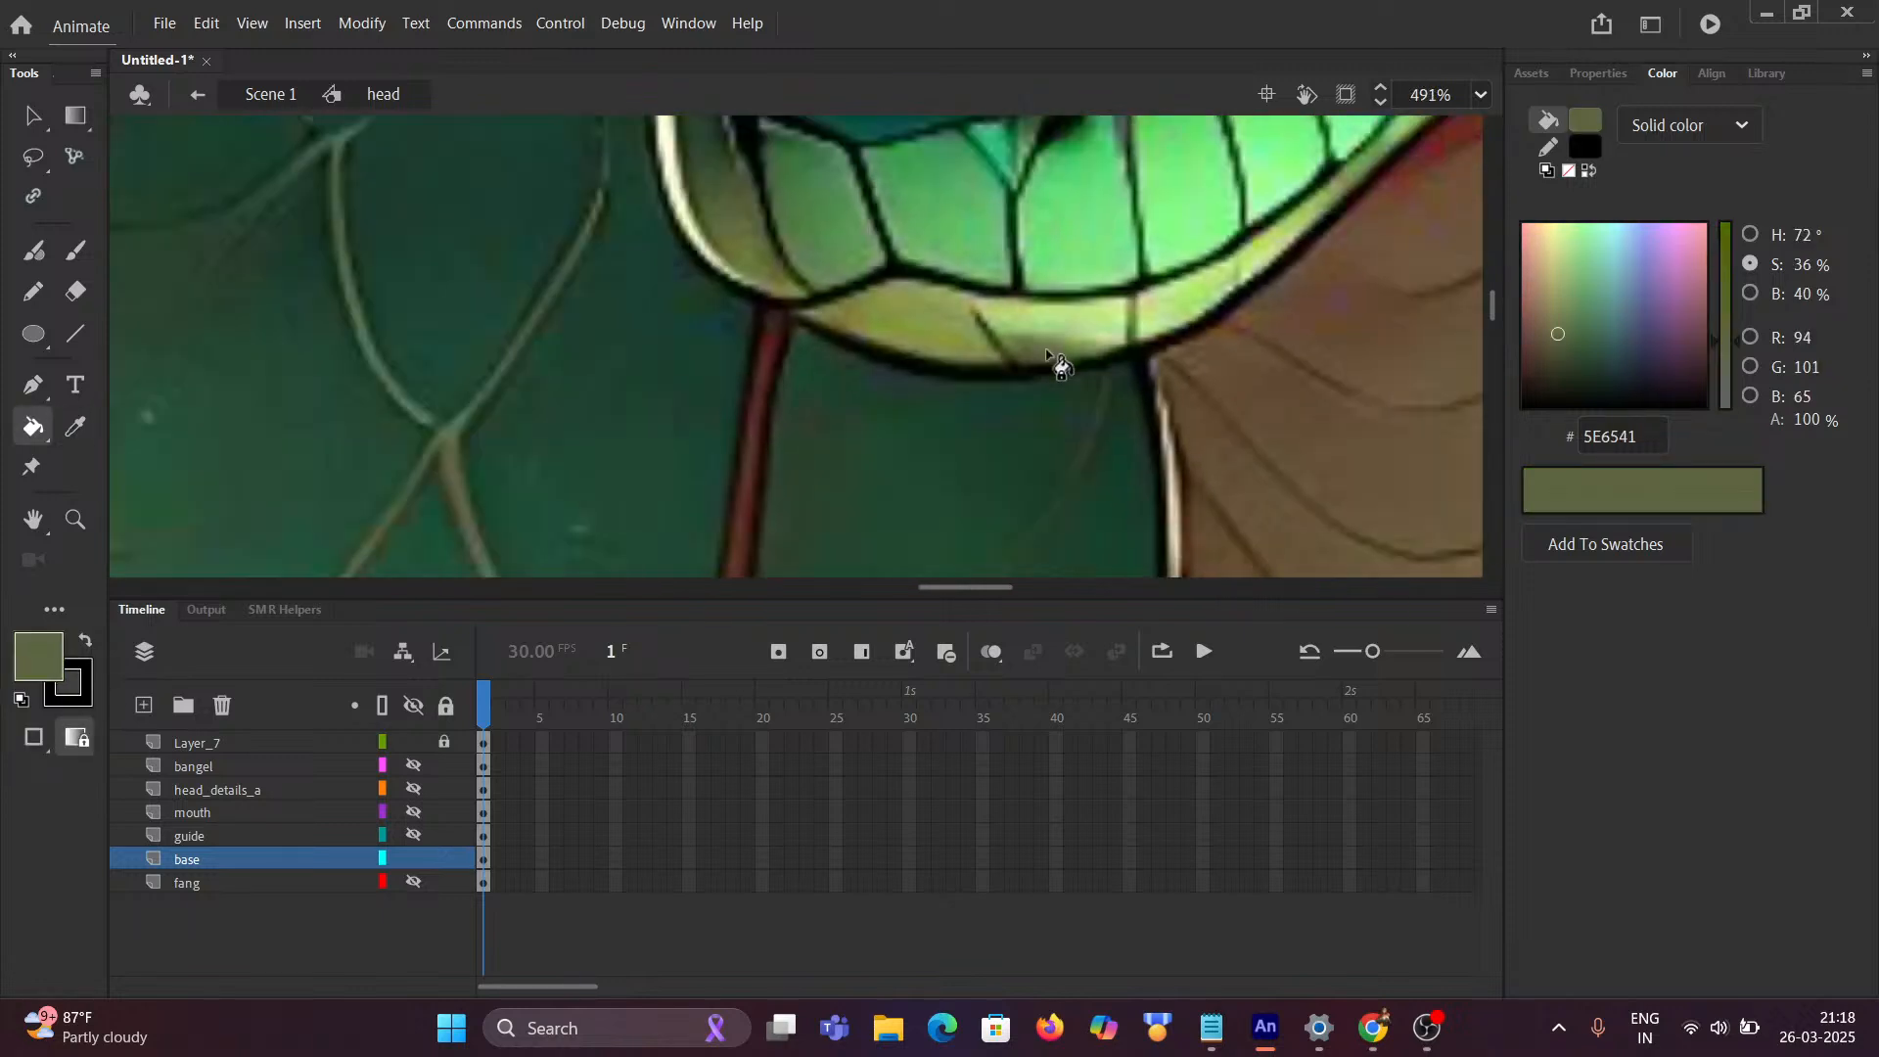
Step: Compare the drawn snake's lower jaw with the shading and crease lines on the reference snake's lower jaw
drag(858, 376, 1253, 256)
mouse_move(838, 261)
mouse_down()
mouse_move(1161, 314)
mouse_move(1526, 270)
mouse_up()
drag(911, 284, 1428, 273)
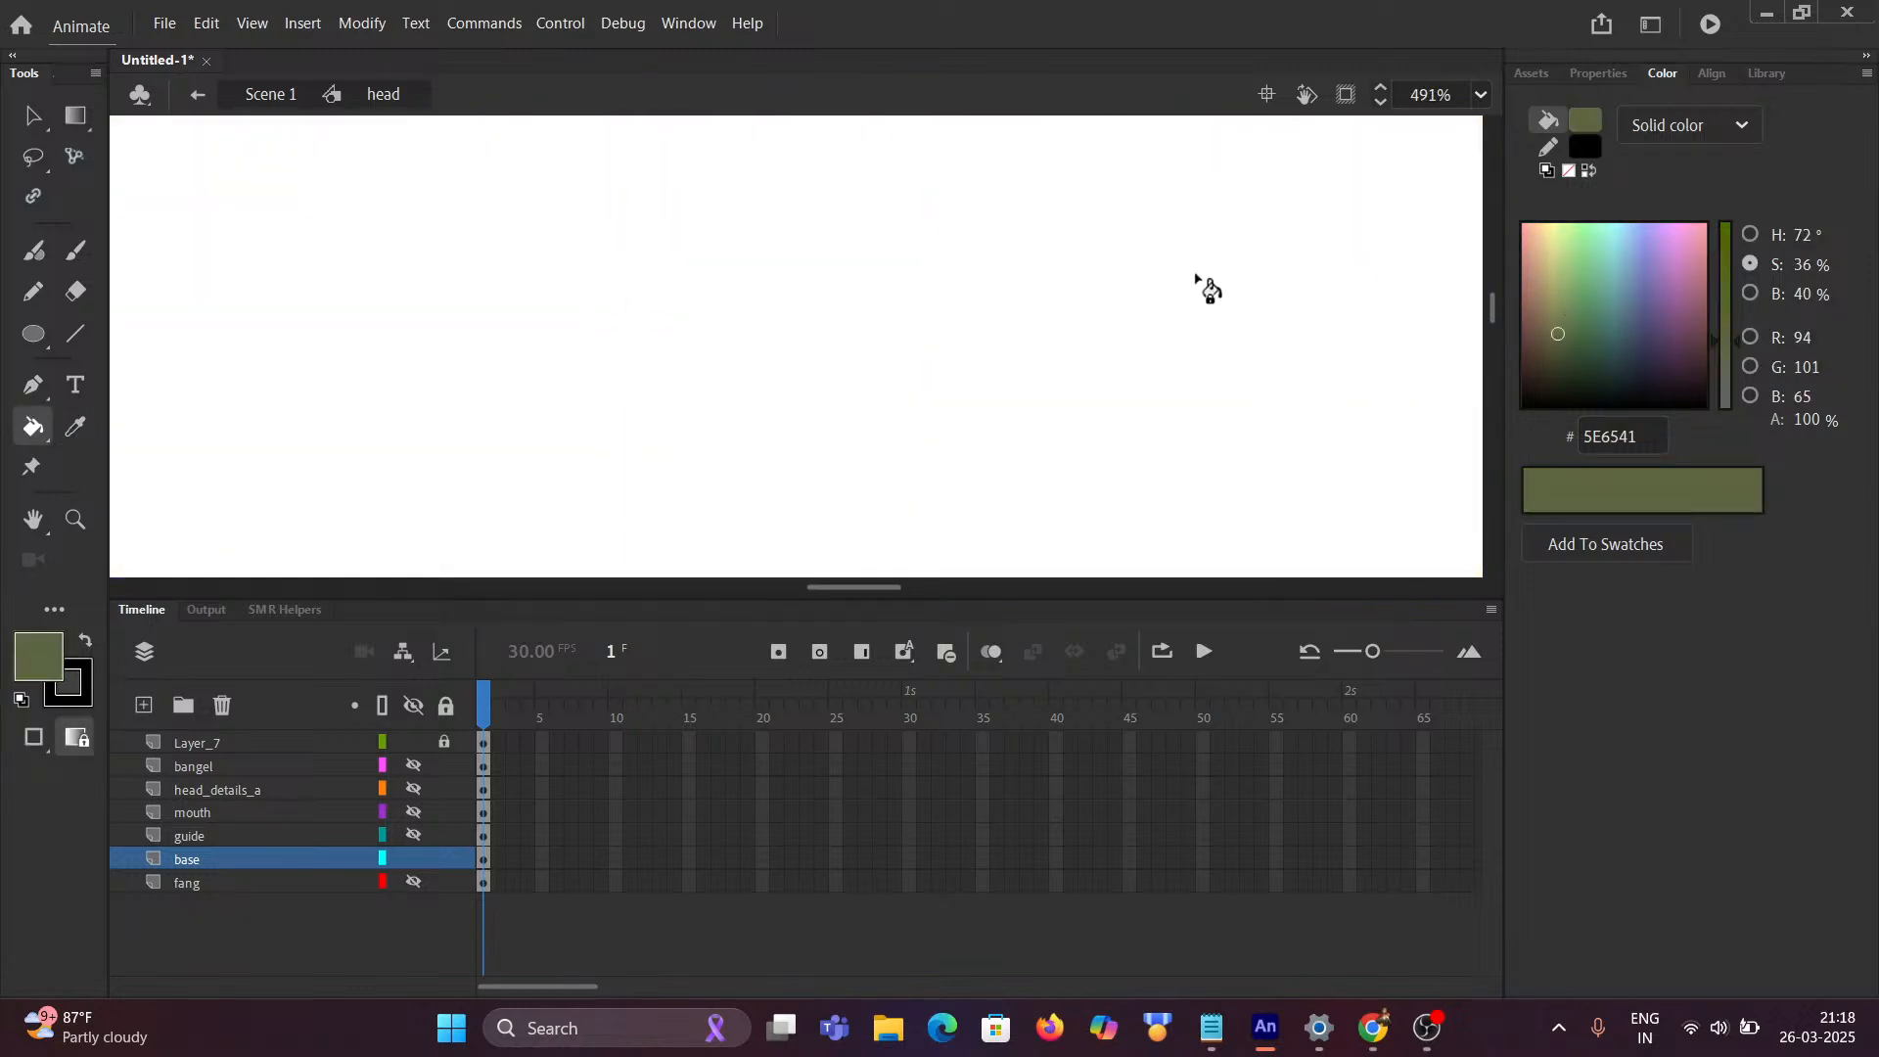
scroll(1205, 284, down, 4)
scroll(1230, 284, down, 1)
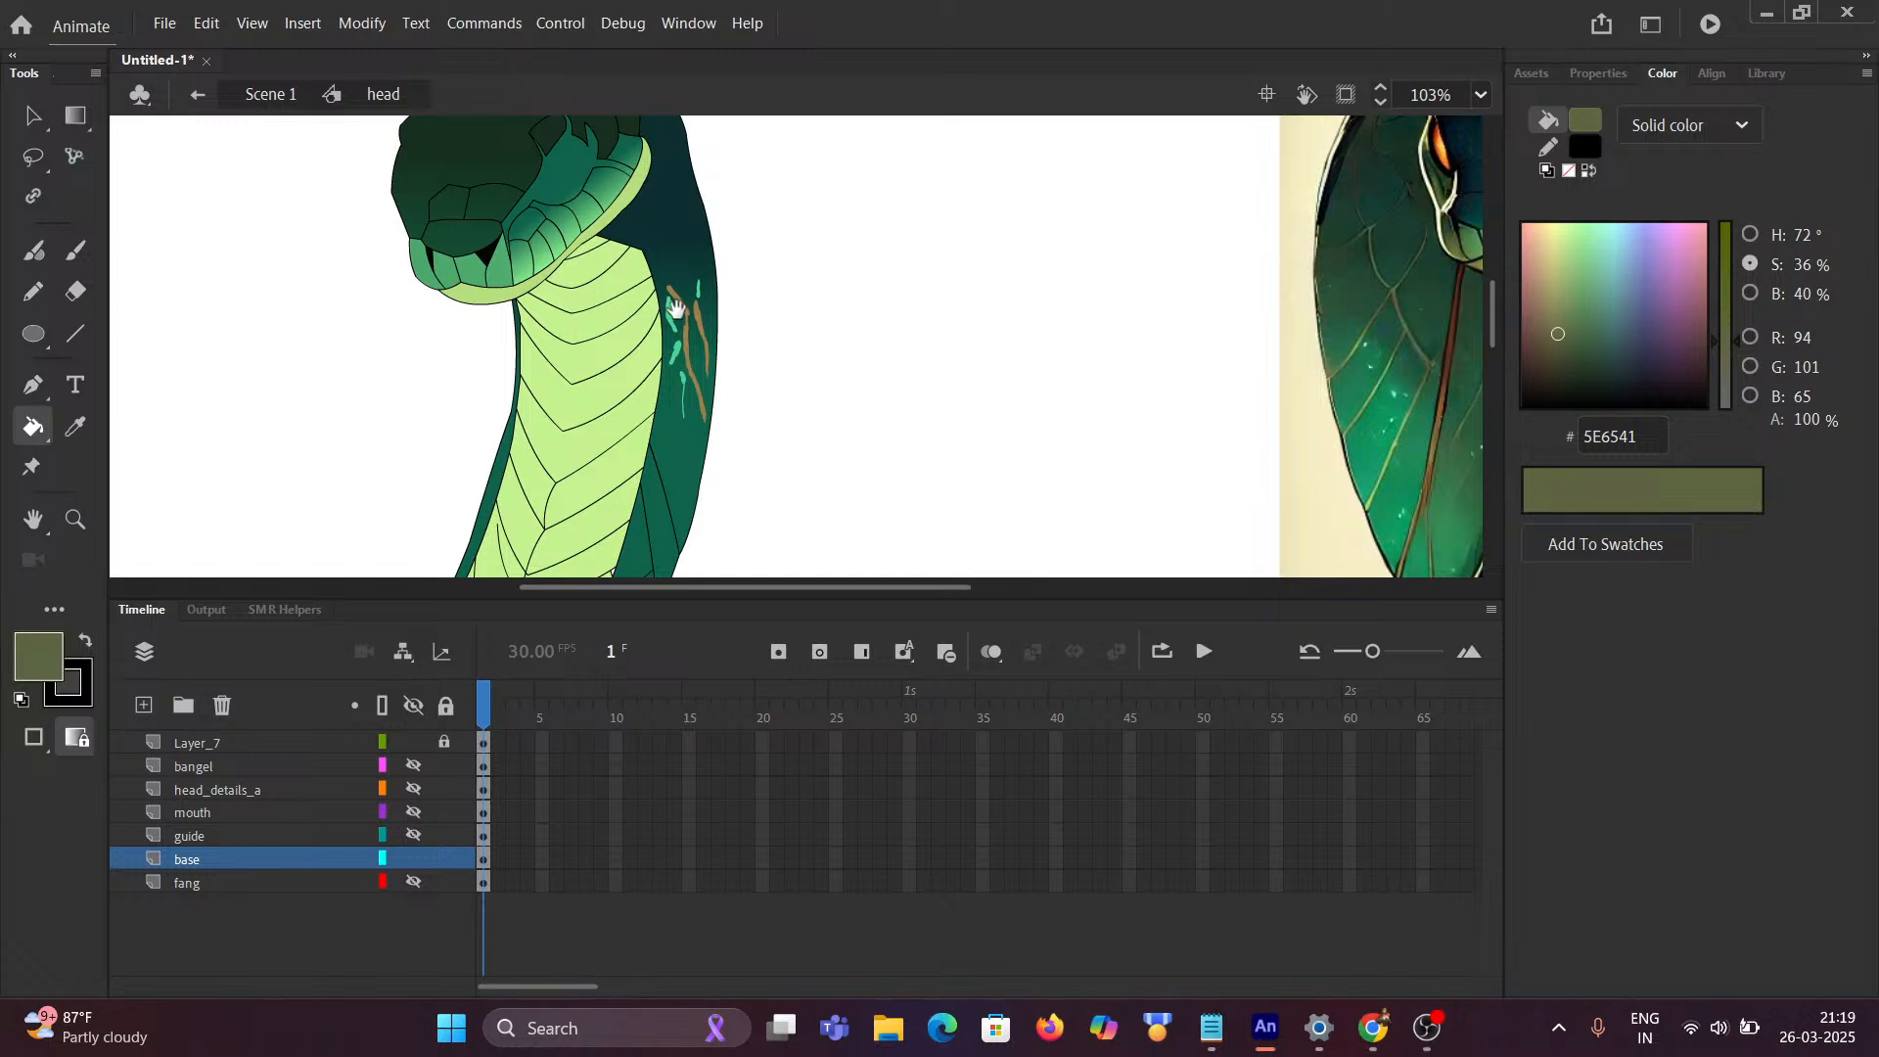
drag(1158, 239, 549, 268)
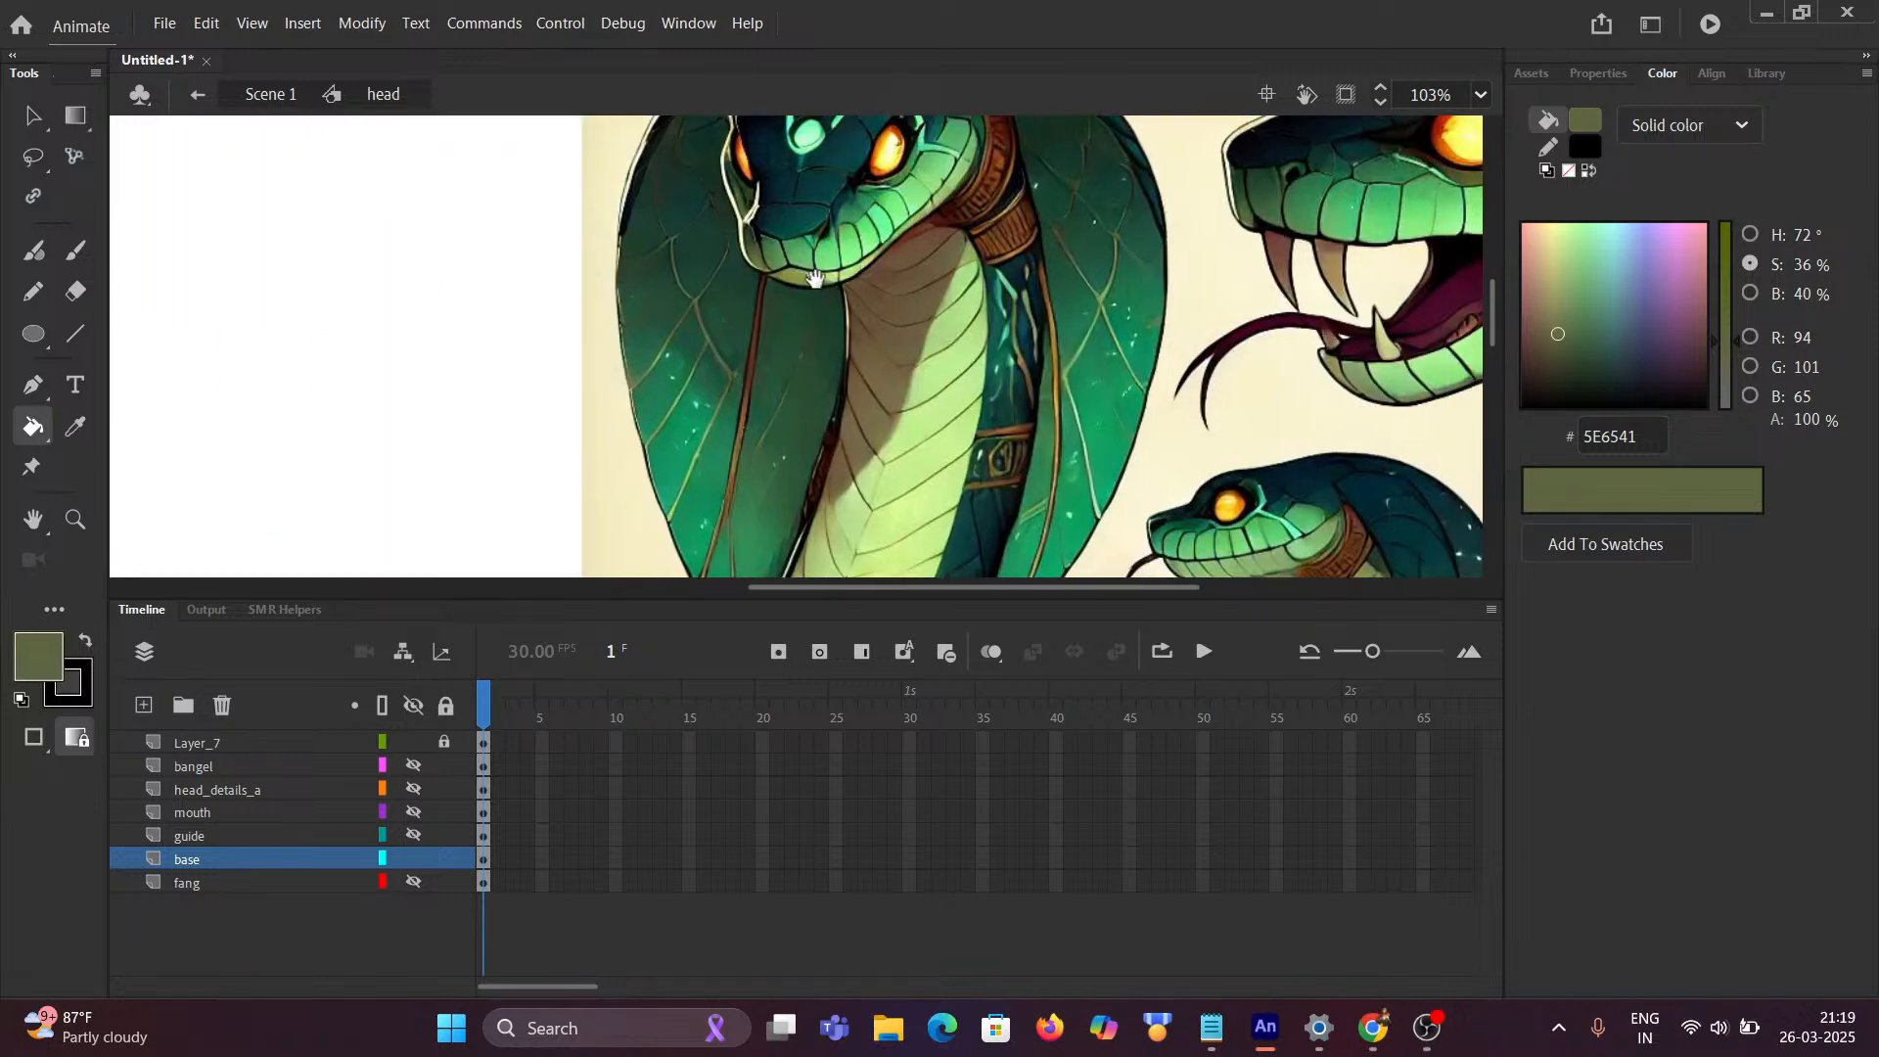
scroll(822, 309, up, 4)
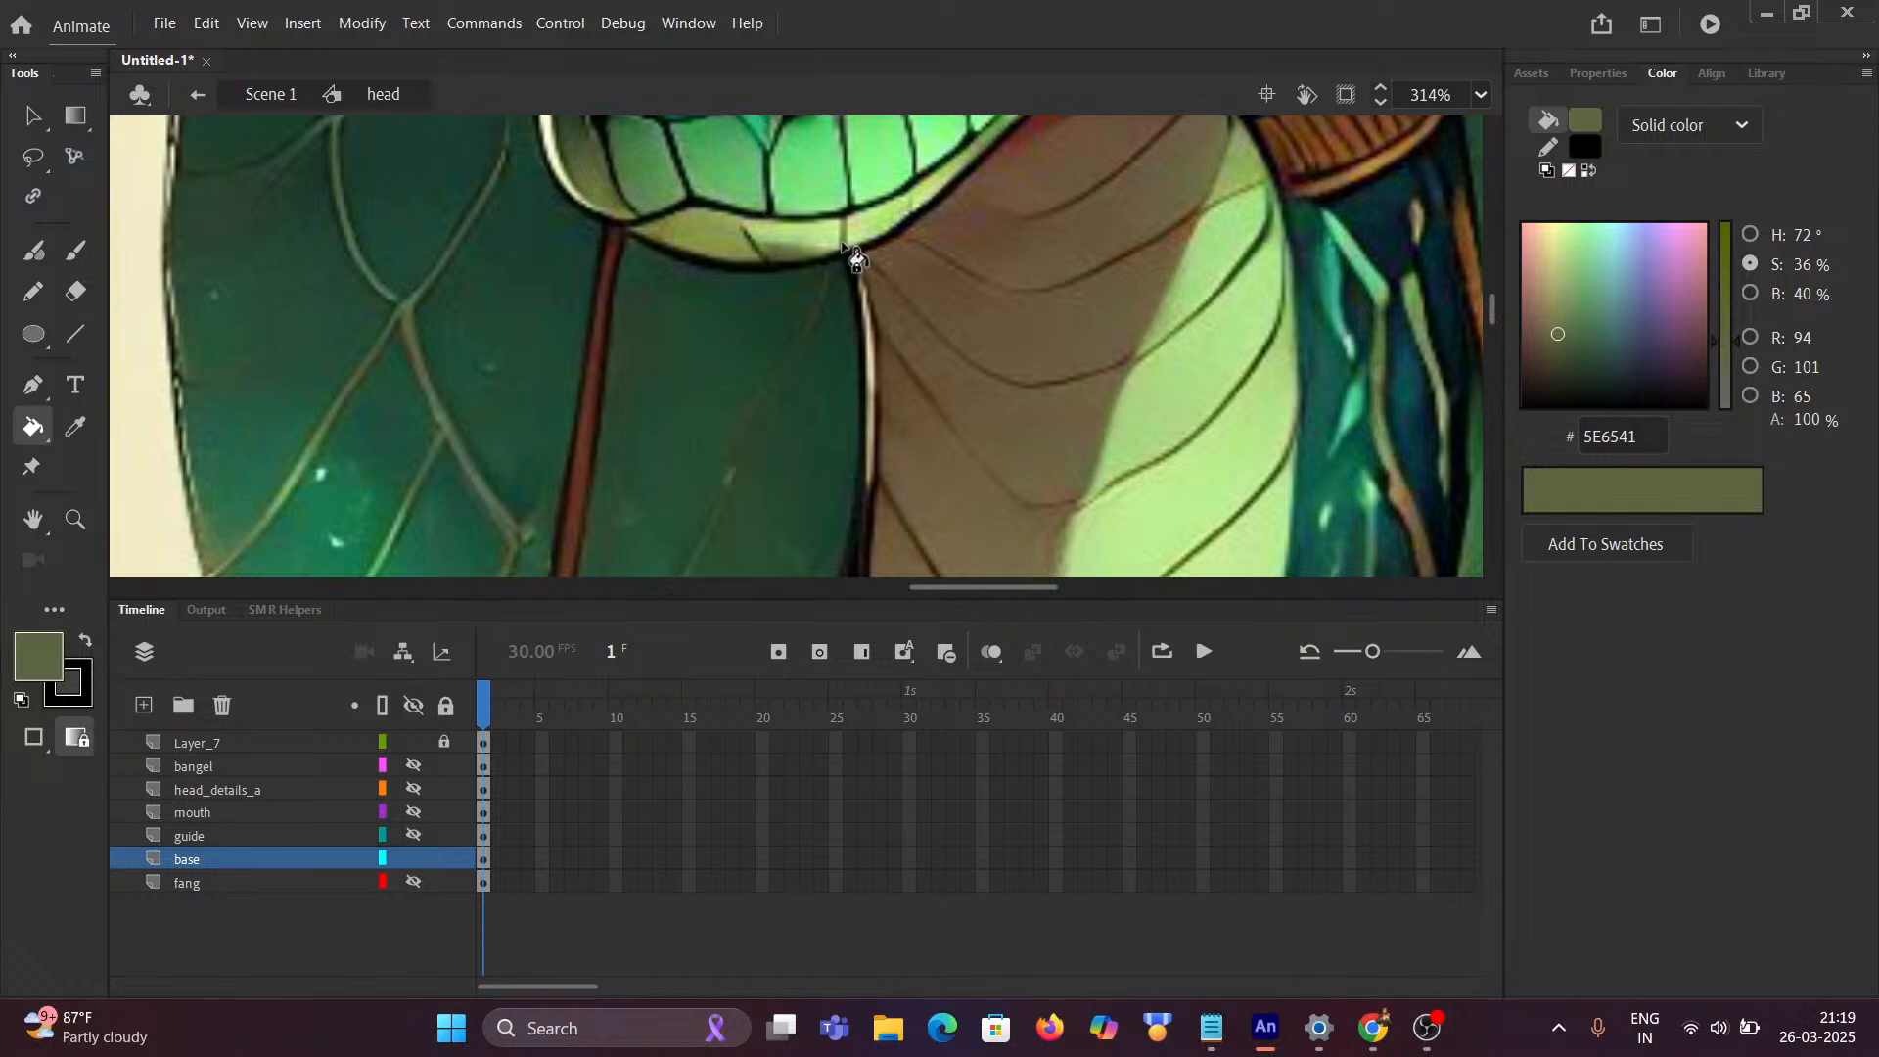
scroll(841, 244, down, 2)
scroll(380, 341, left, 15)
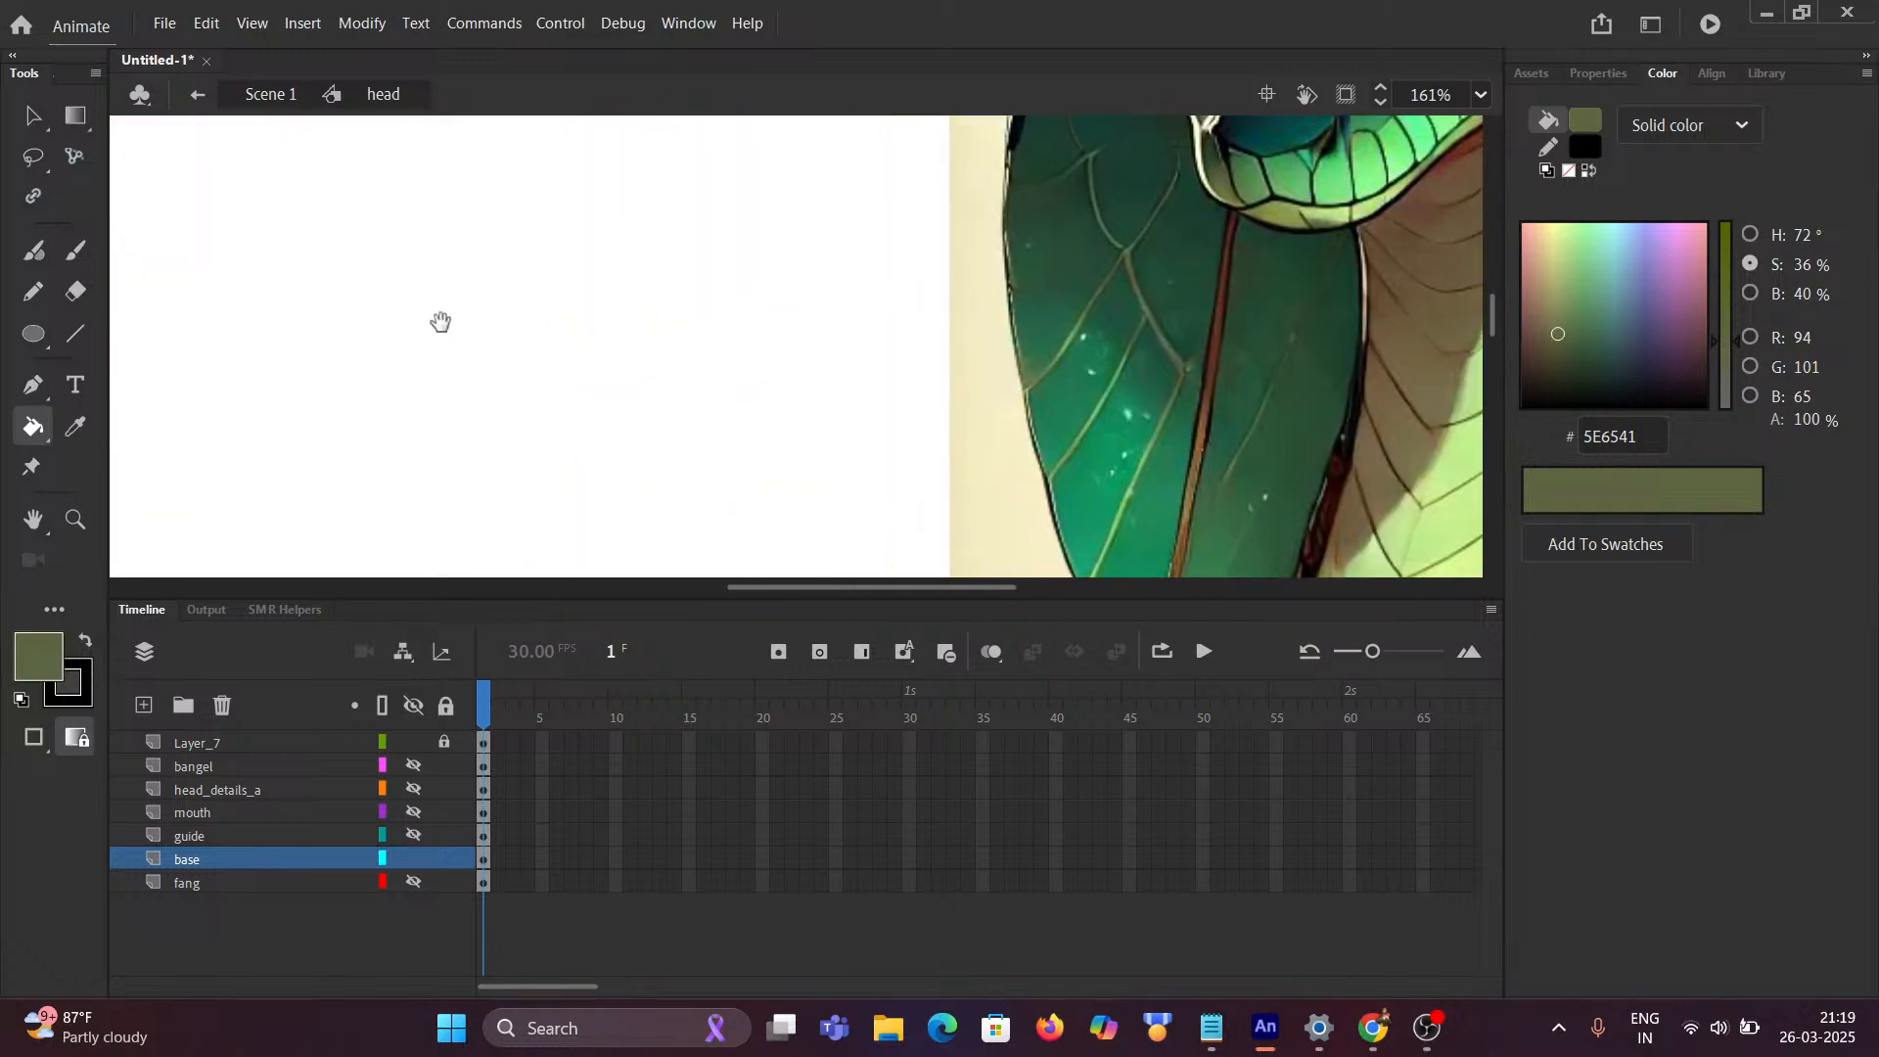
scroll(646, 267, up, 3)
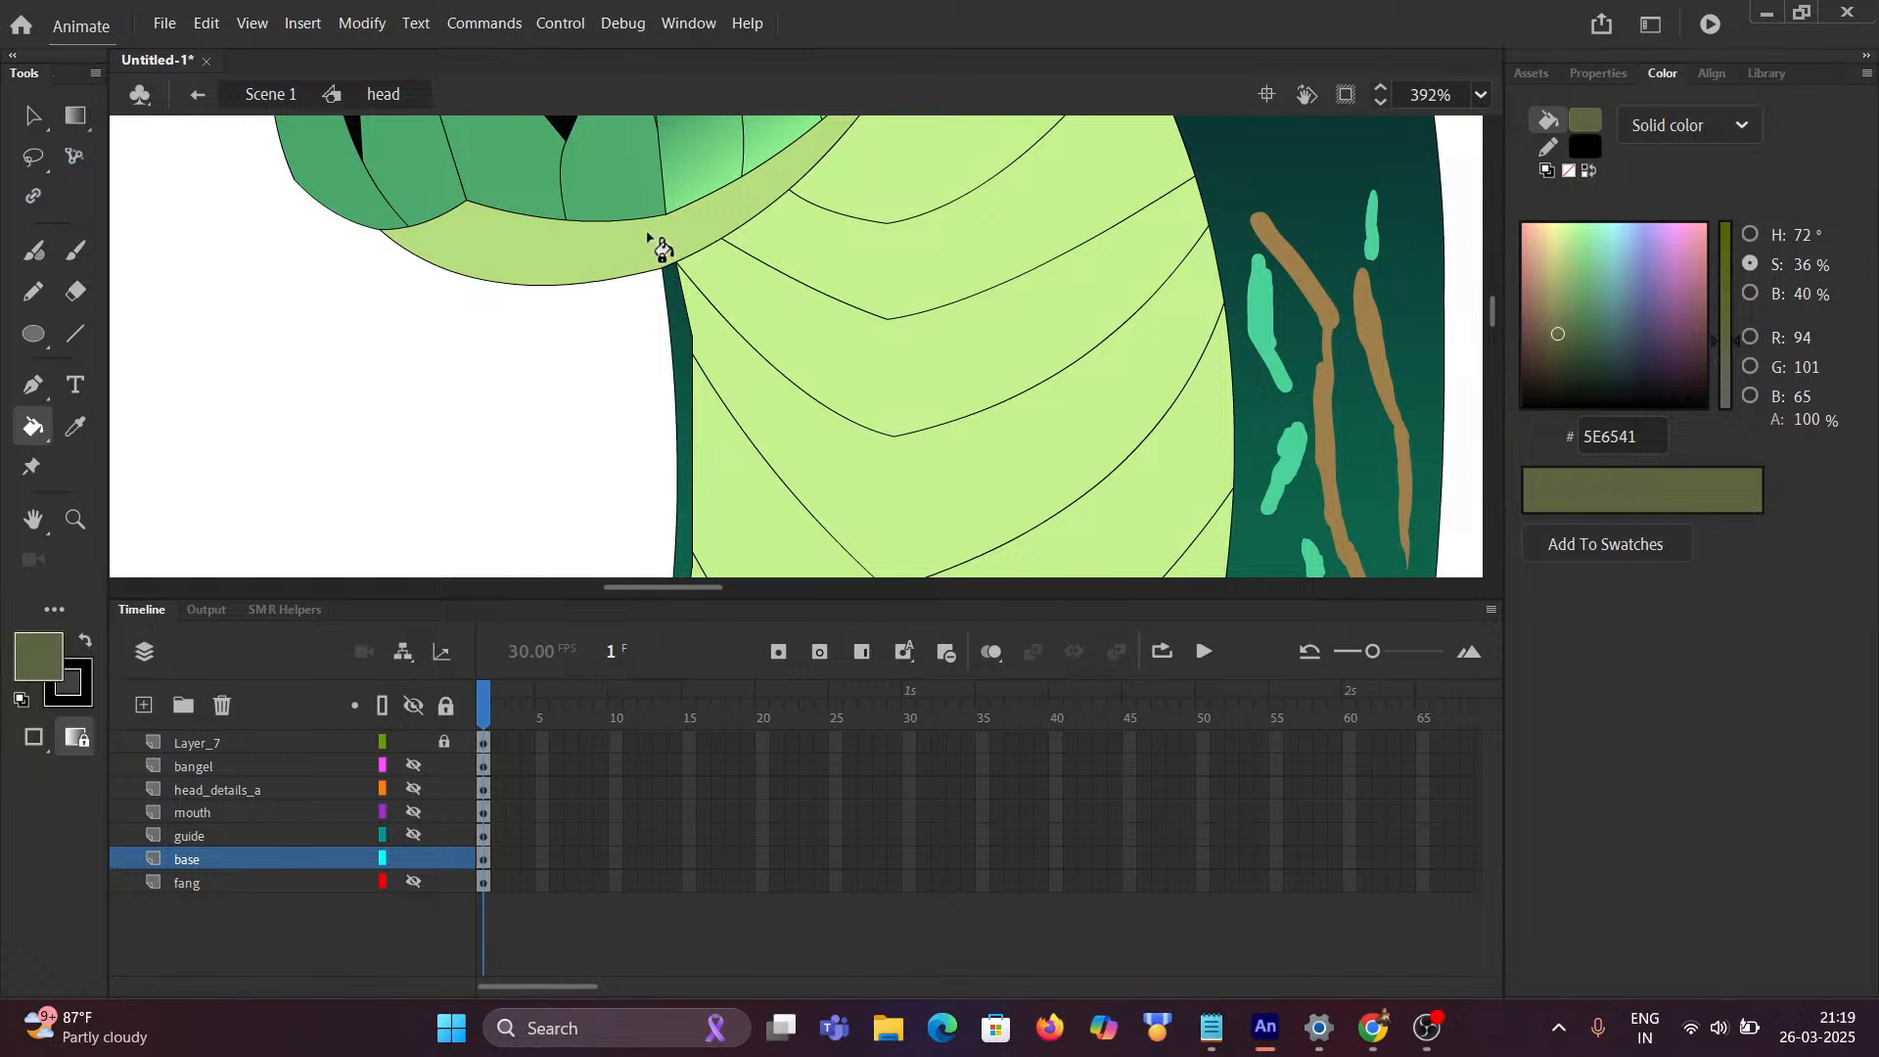
scroll(661, 284, up, 1)
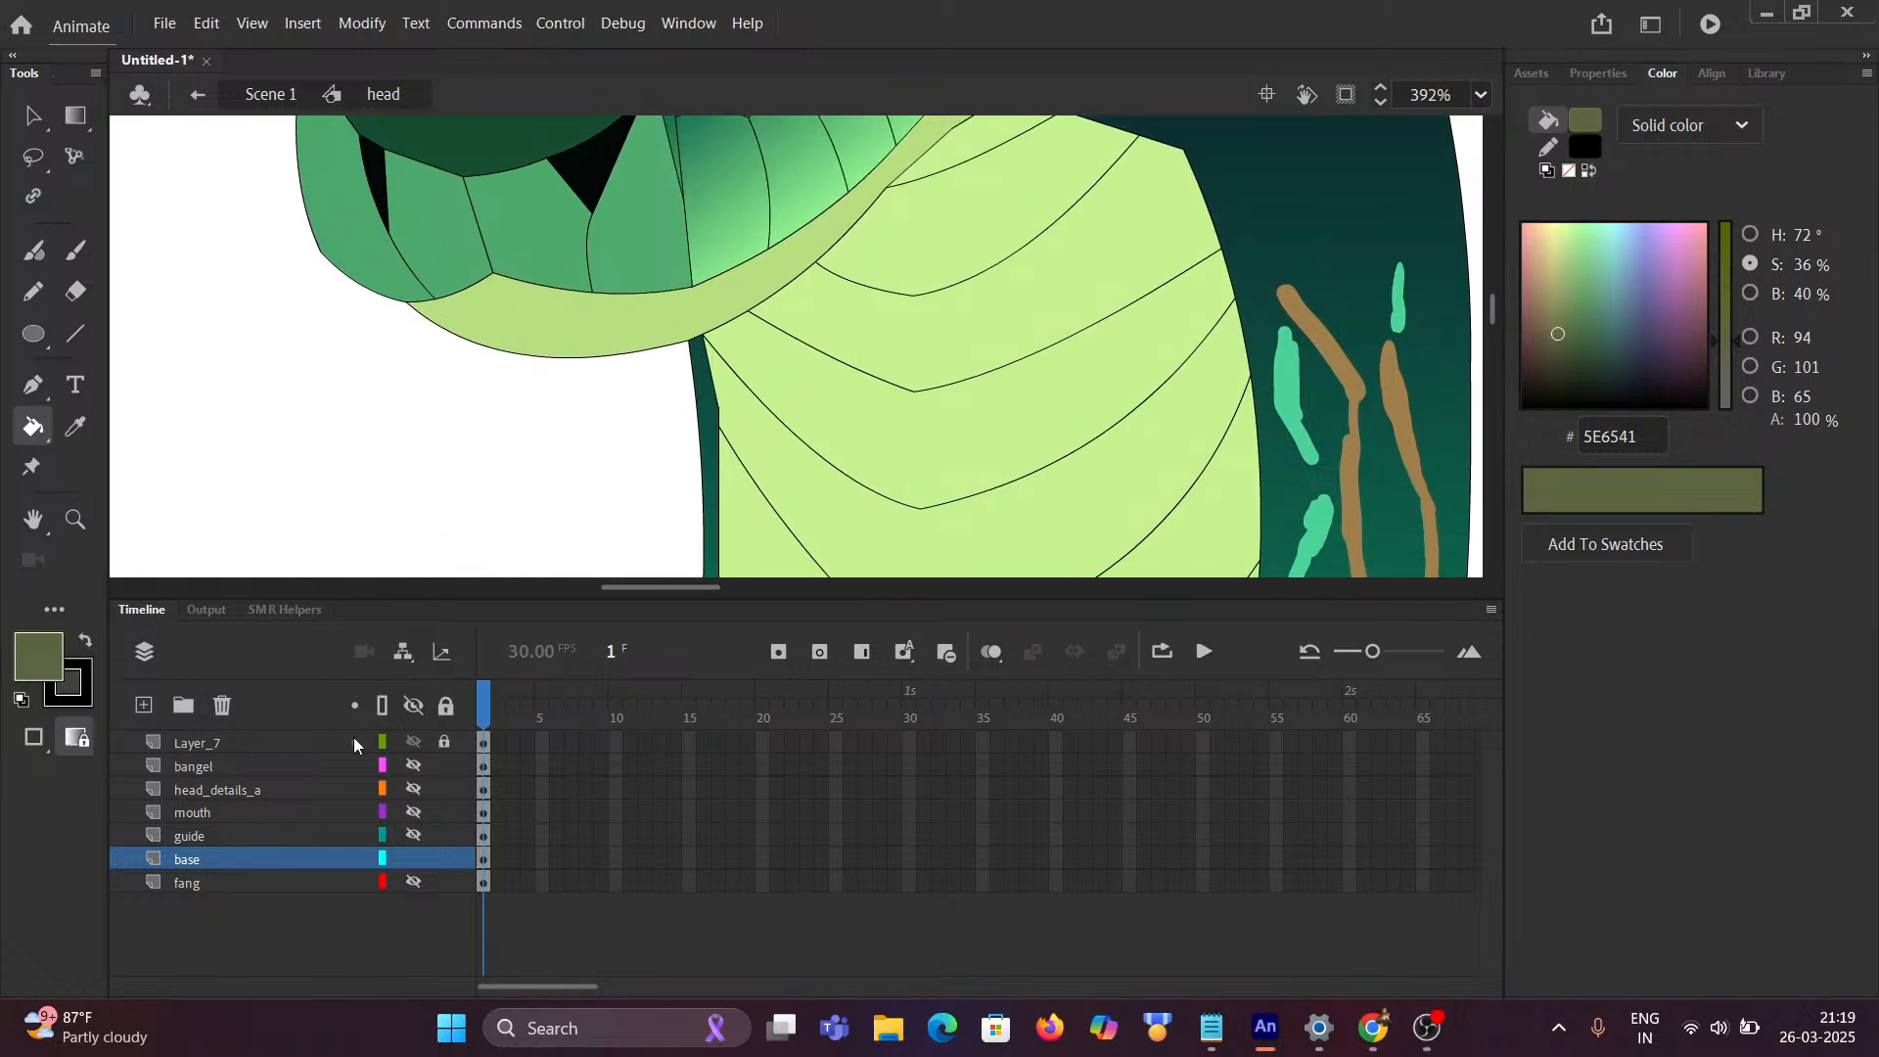
Step: Show the base layer as outlines and reopen the head symbol in place over the reference image for drawing lines
click(382, 866)
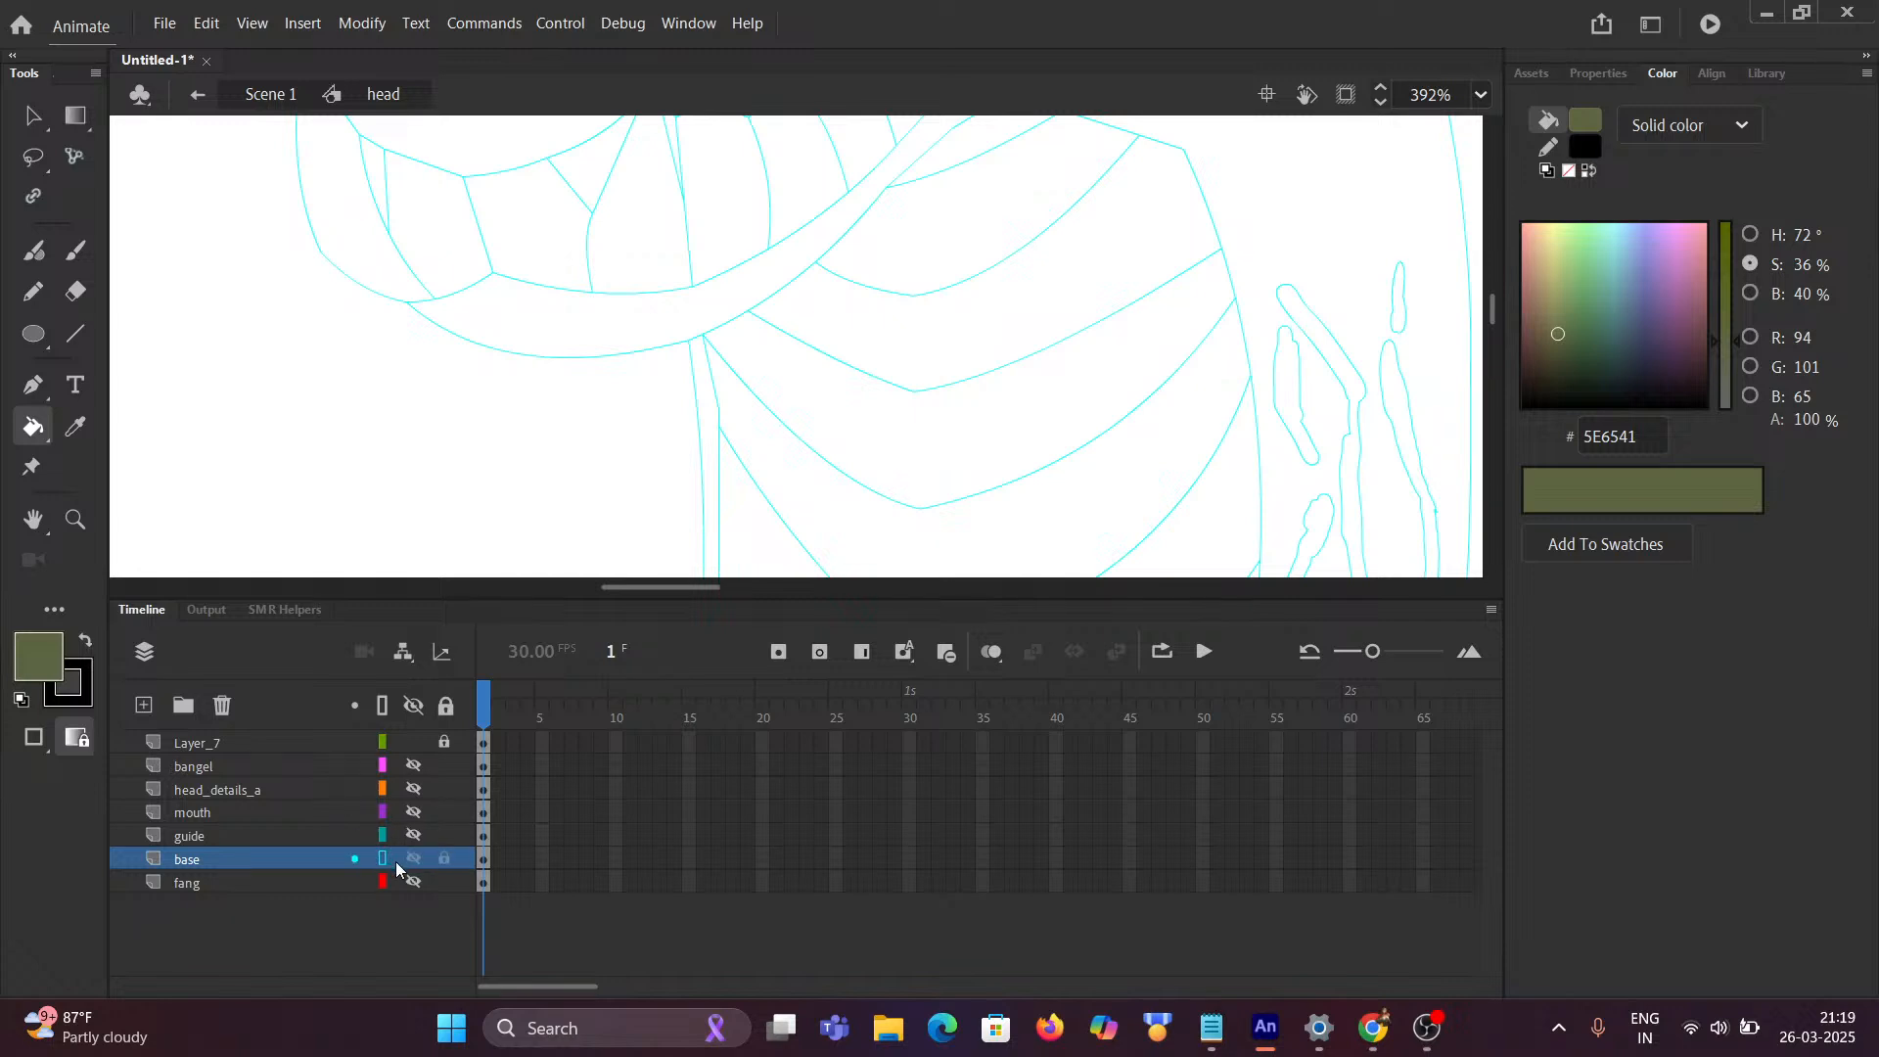
click(266, 94)
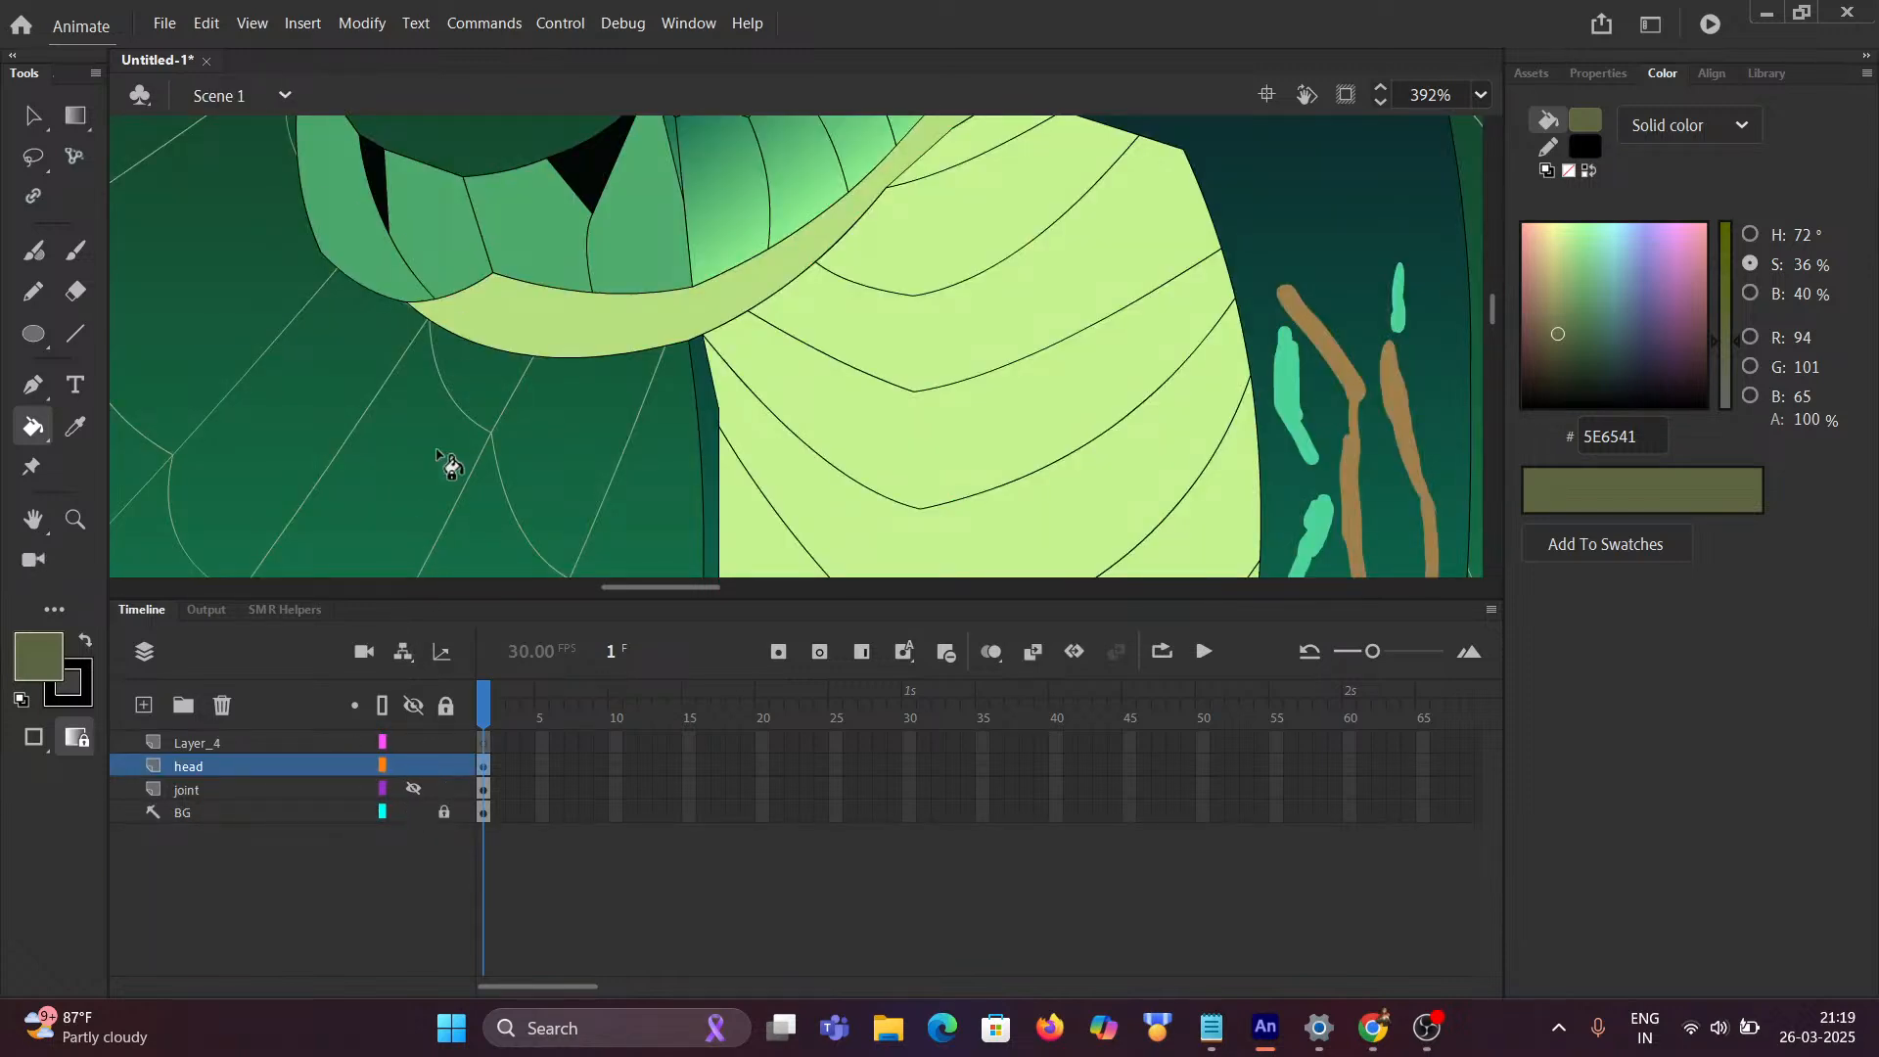
click(35, 119)
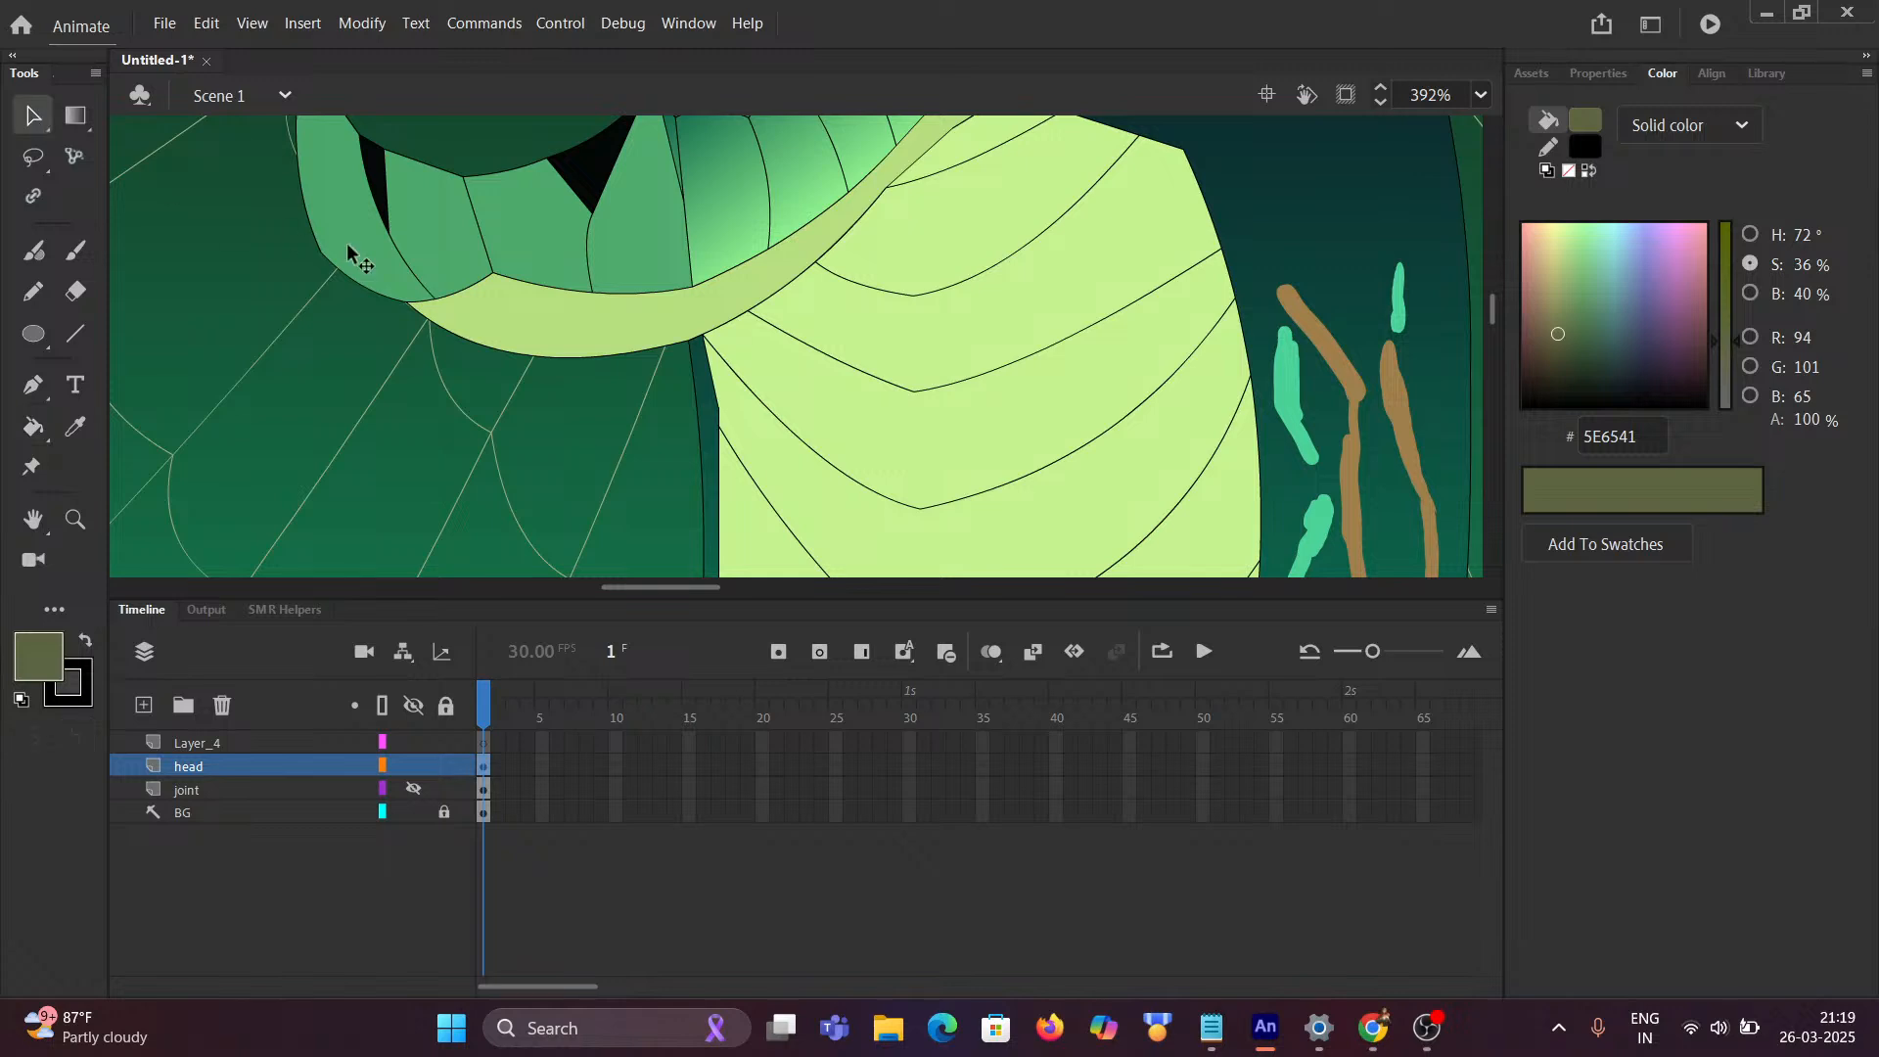
double_click(515, 303)
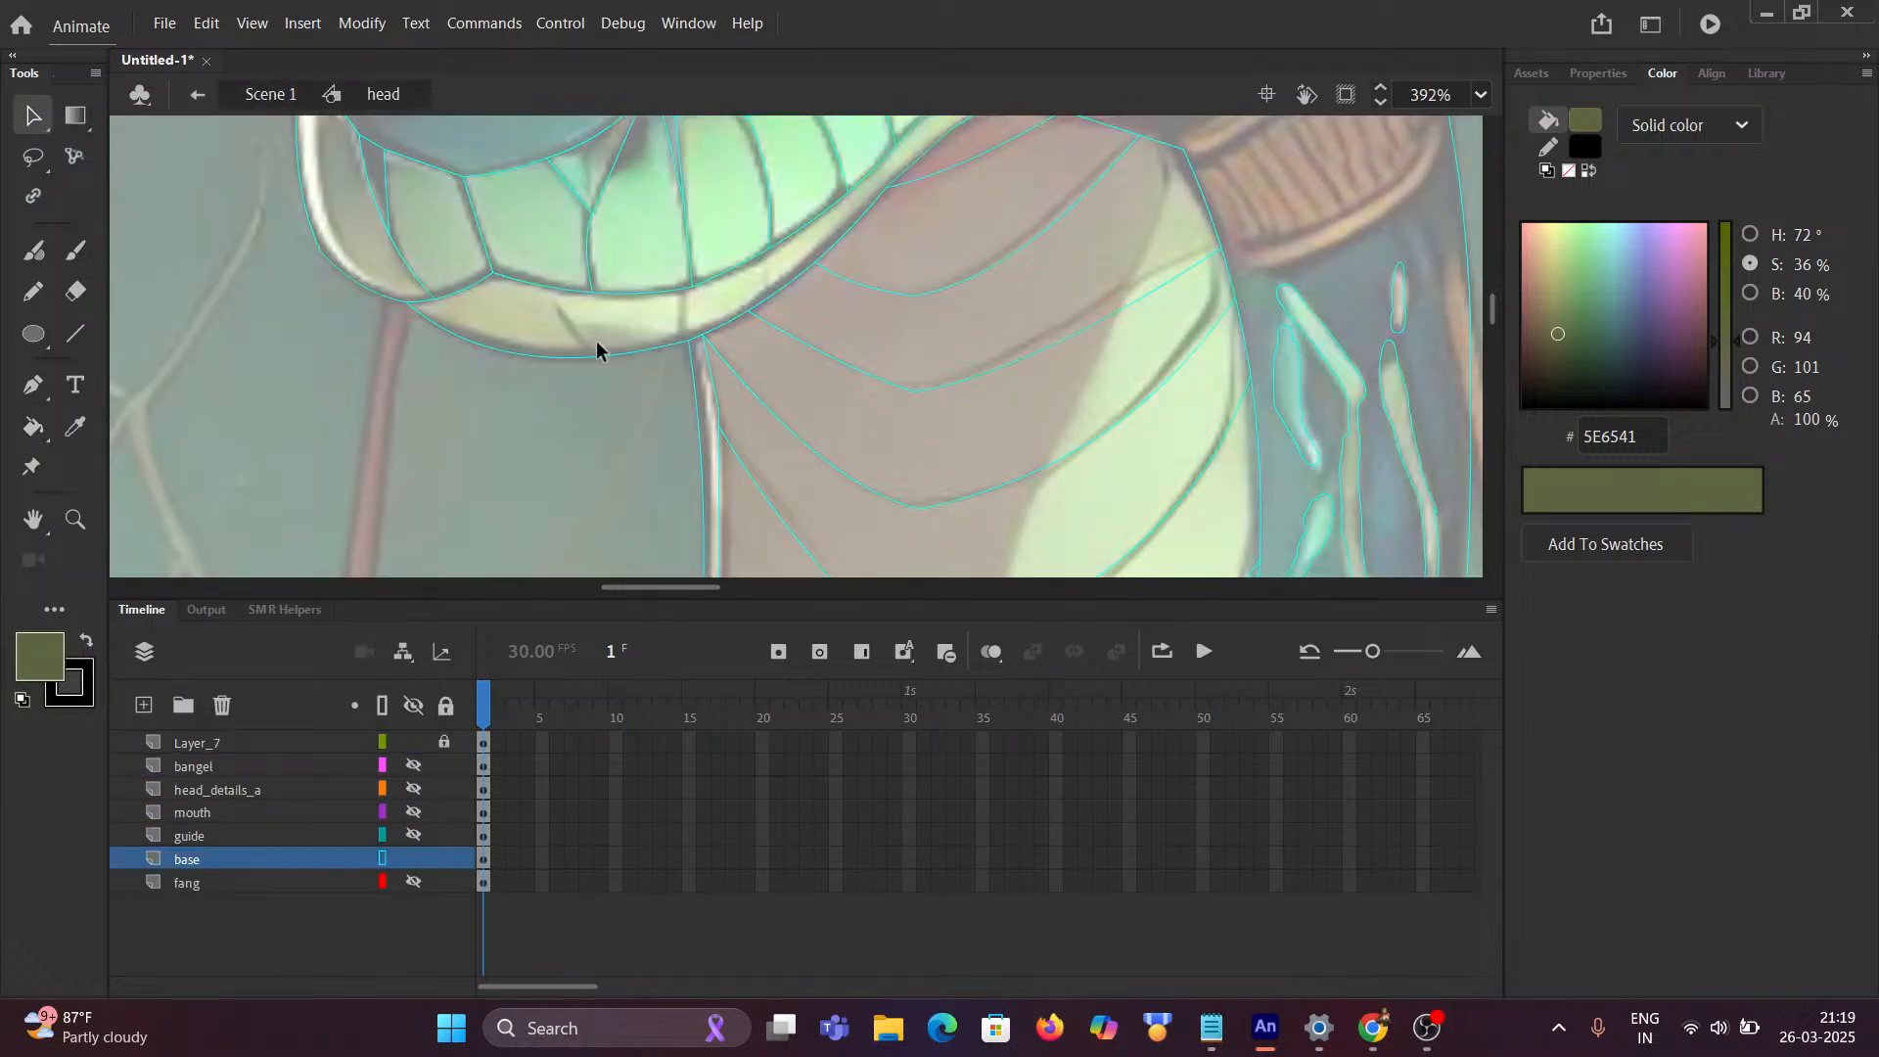
click(72, 333)
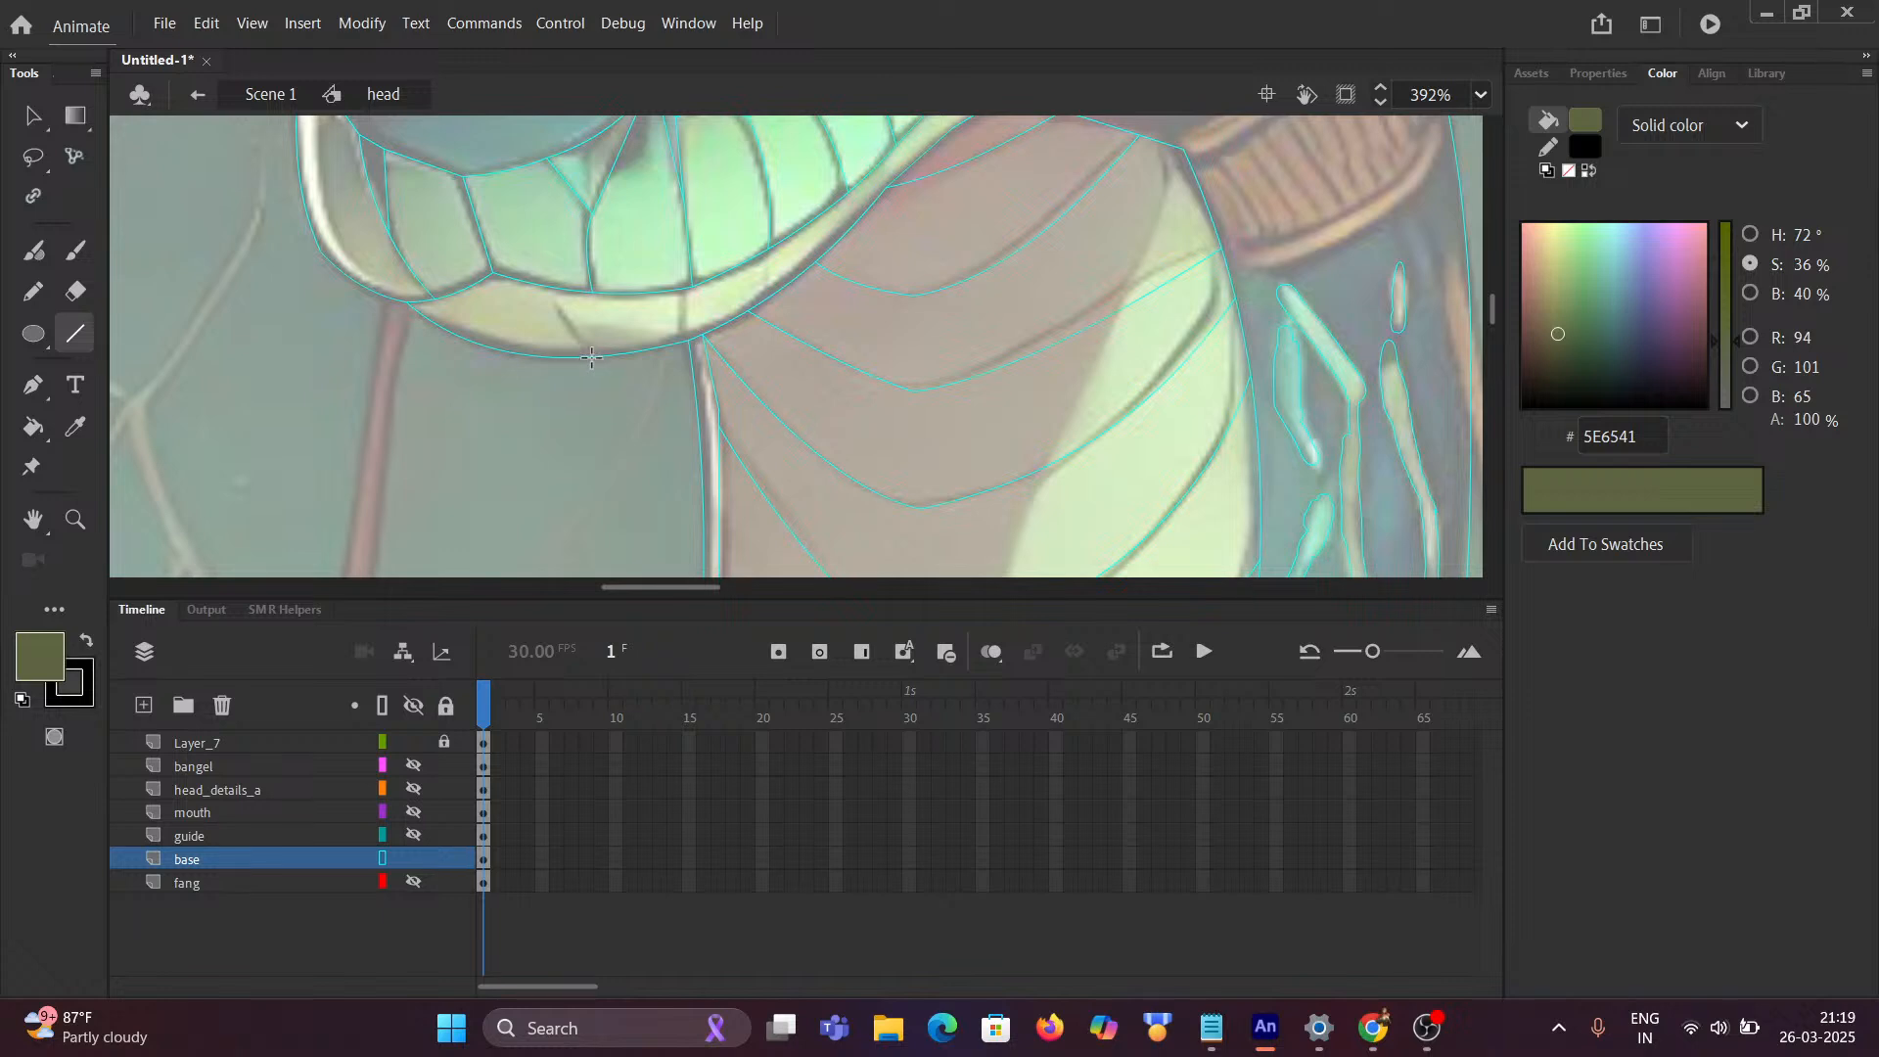
Step: Draw three short crease lines across the lower jaw band following the reference, redoing the middle one
drag(591, 357, 560, 309)
drag(689, 339, 684, 294)
scroll(695, 338, up, 2)
scroll(694, 345, up, 1)
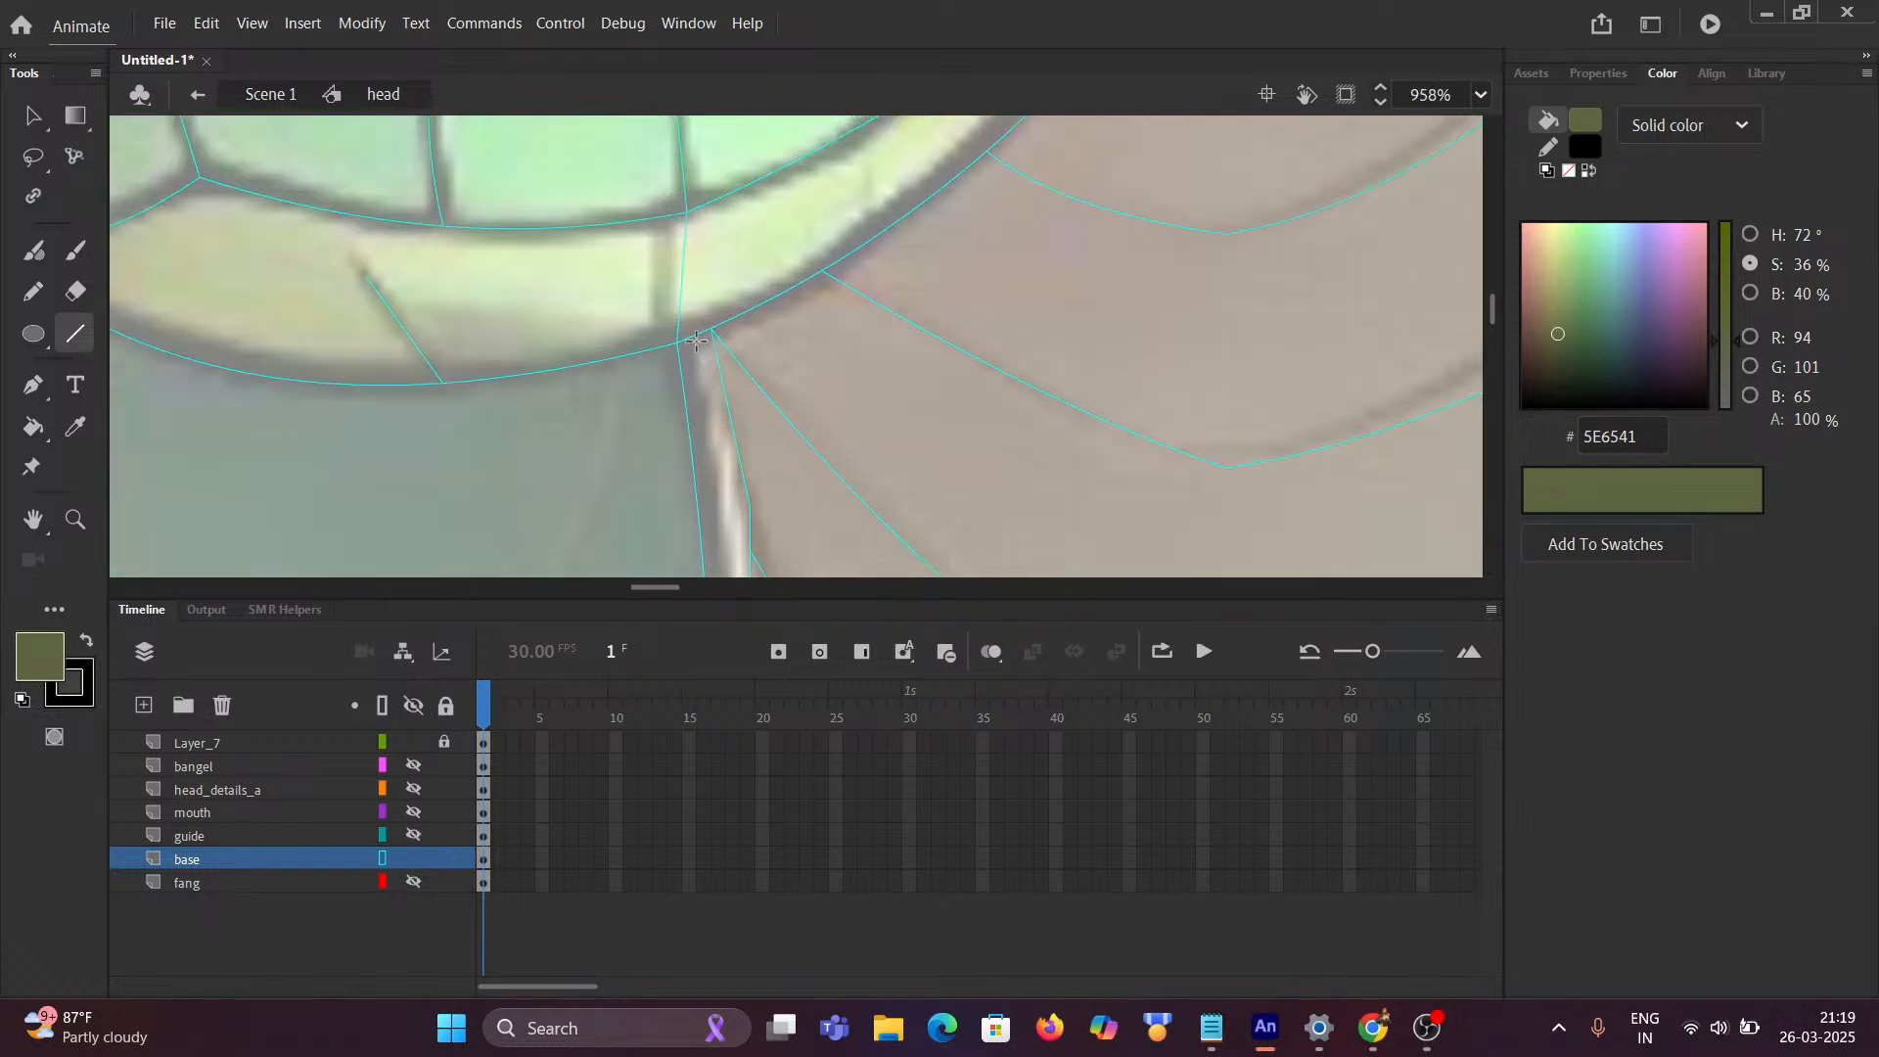
key(ctrl+z)
mouse_move(654, 338)
mouse_down()
mouse_move(664, 227)
mouse_move(669, 271)
mouse_up()
drag(413, 332, 404, 345)
drag(869, 240, 870, 179)
scroll(869, 178, down, 10)
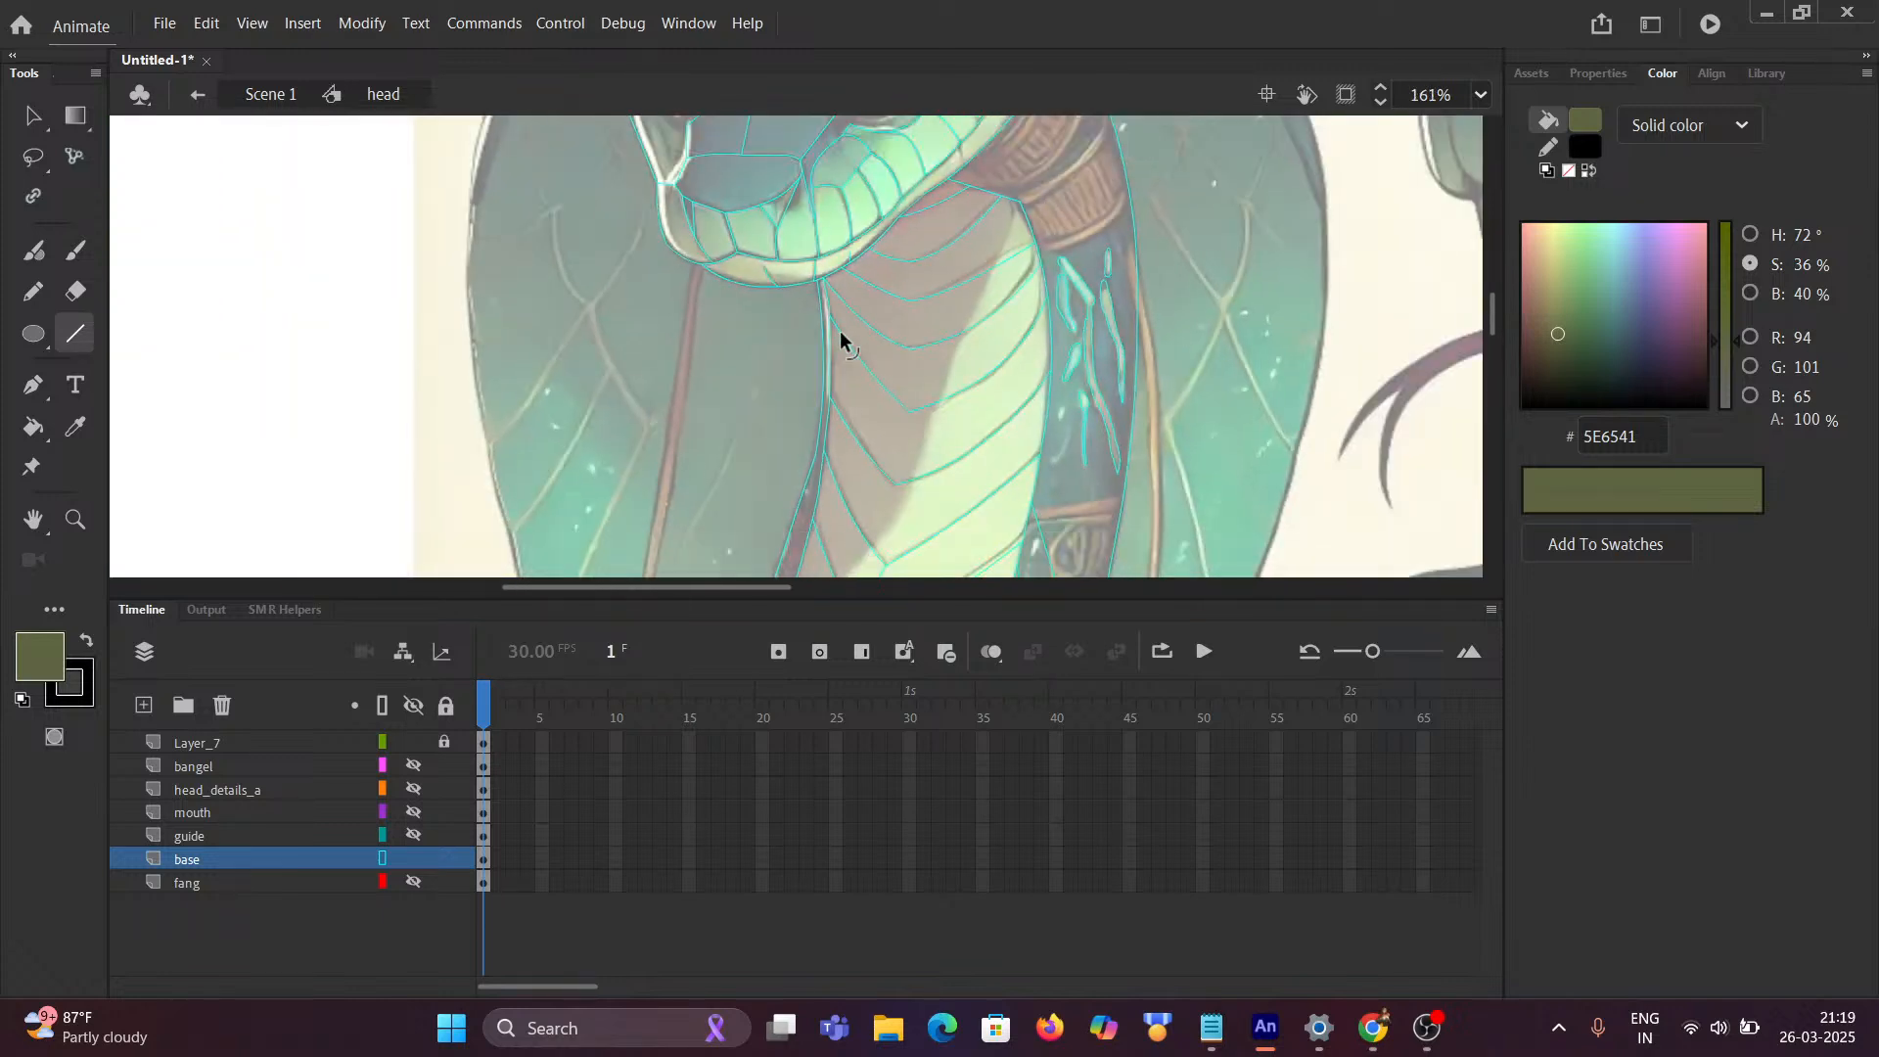
Step: Turn off outline display for the base layer, make all hidden layers of the head symbol visible and deselect the artwork
click(382, 859)
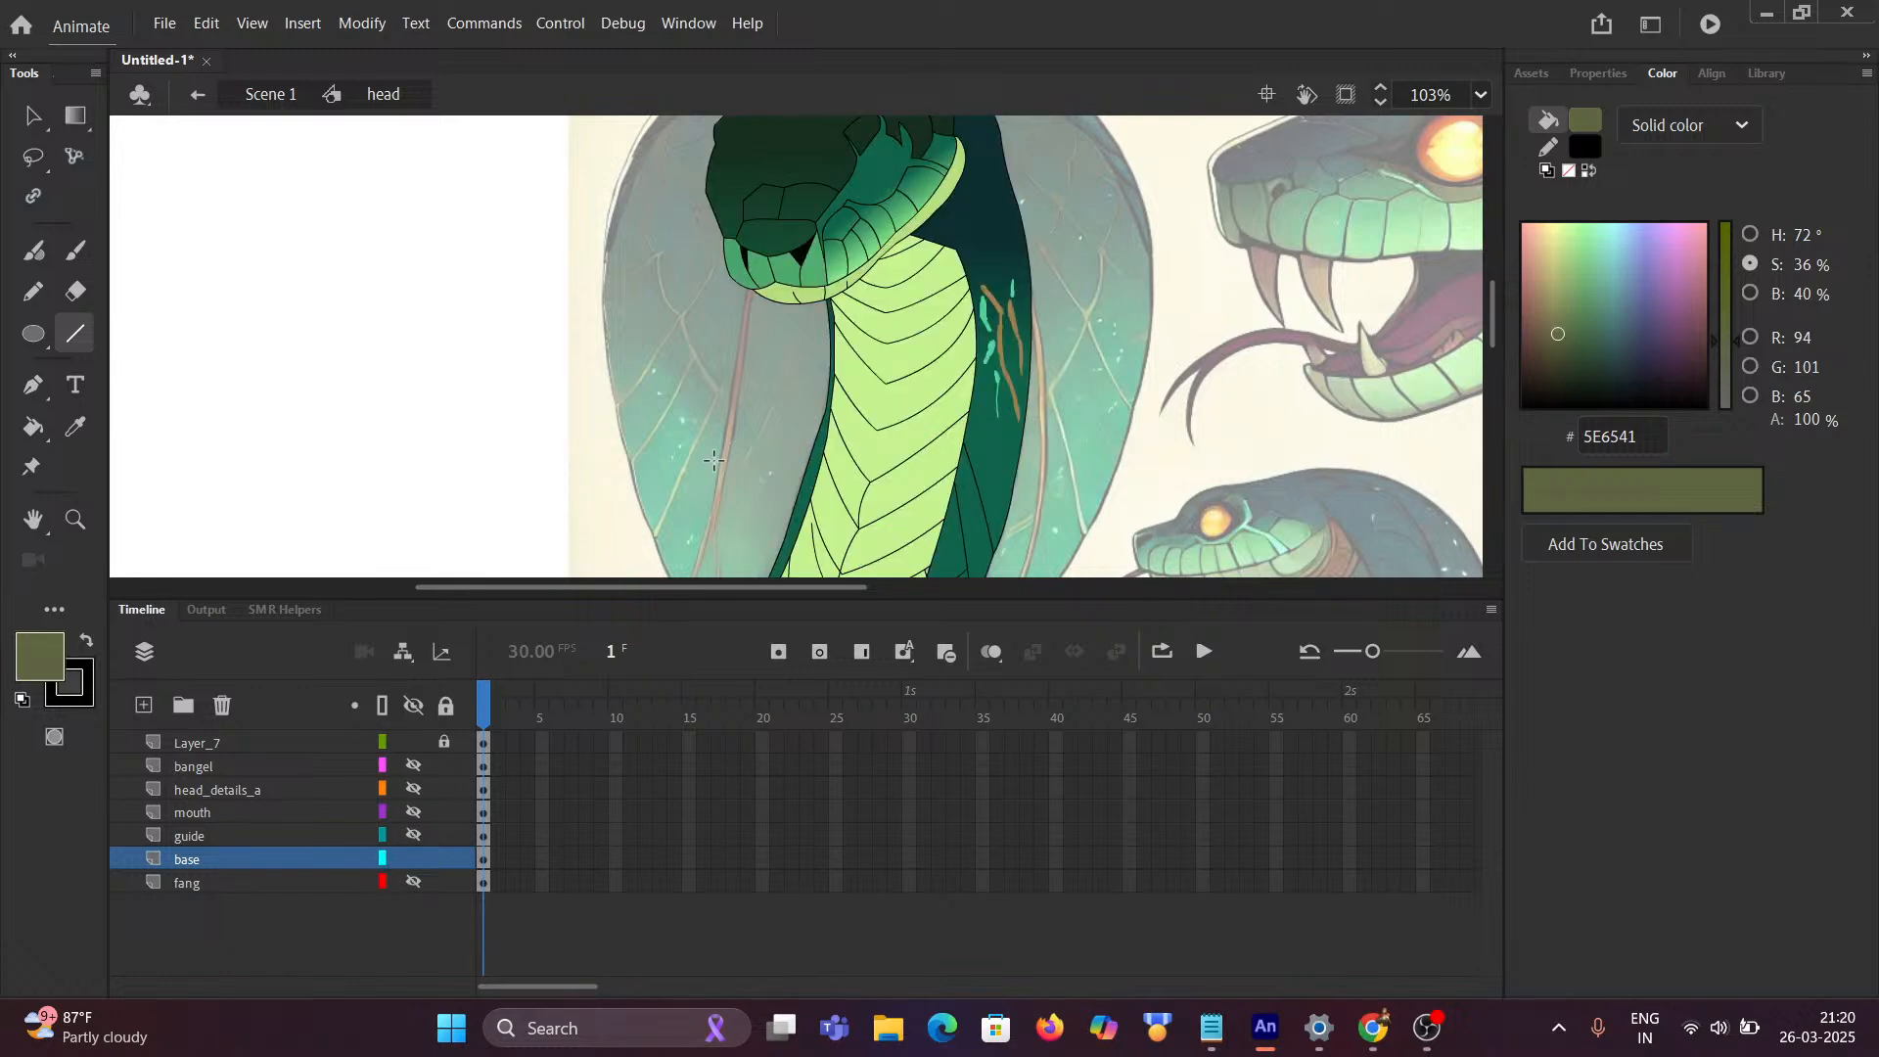
scroll(836, 296, up, 5)
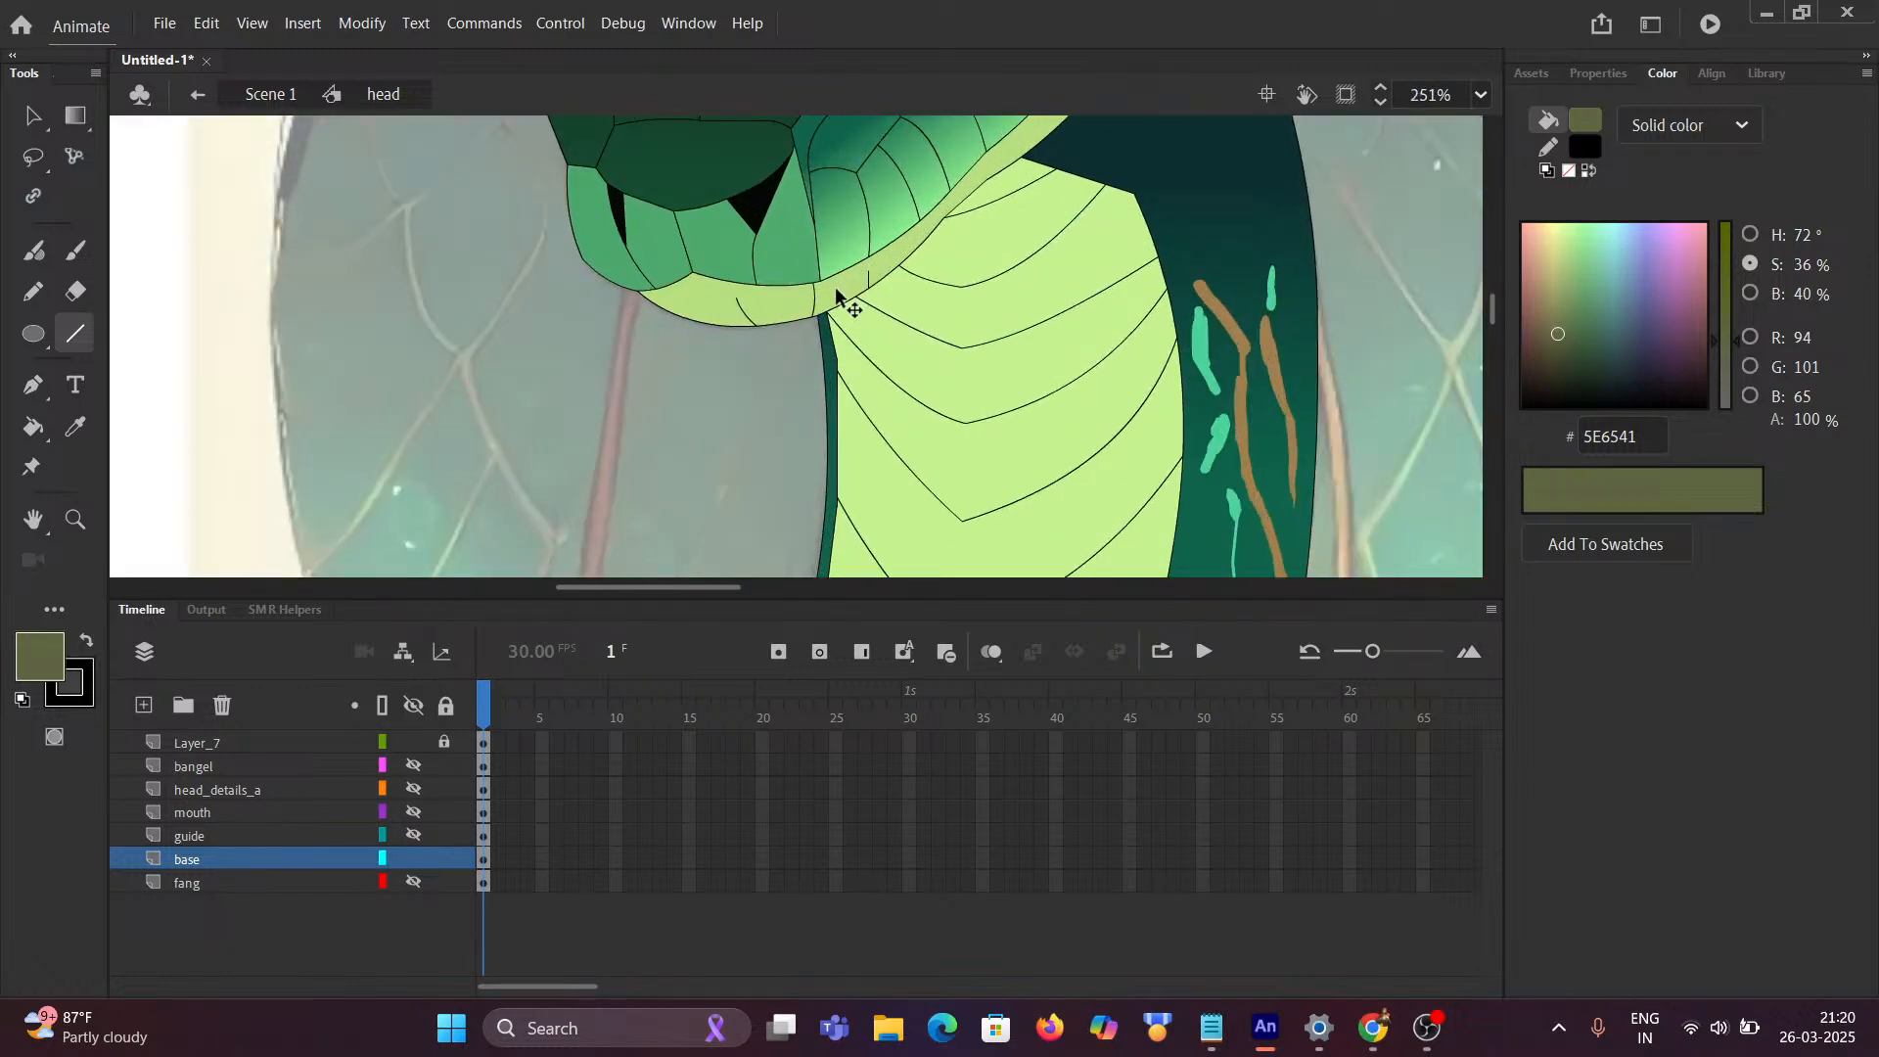
scroll(837, 295, down, 5)
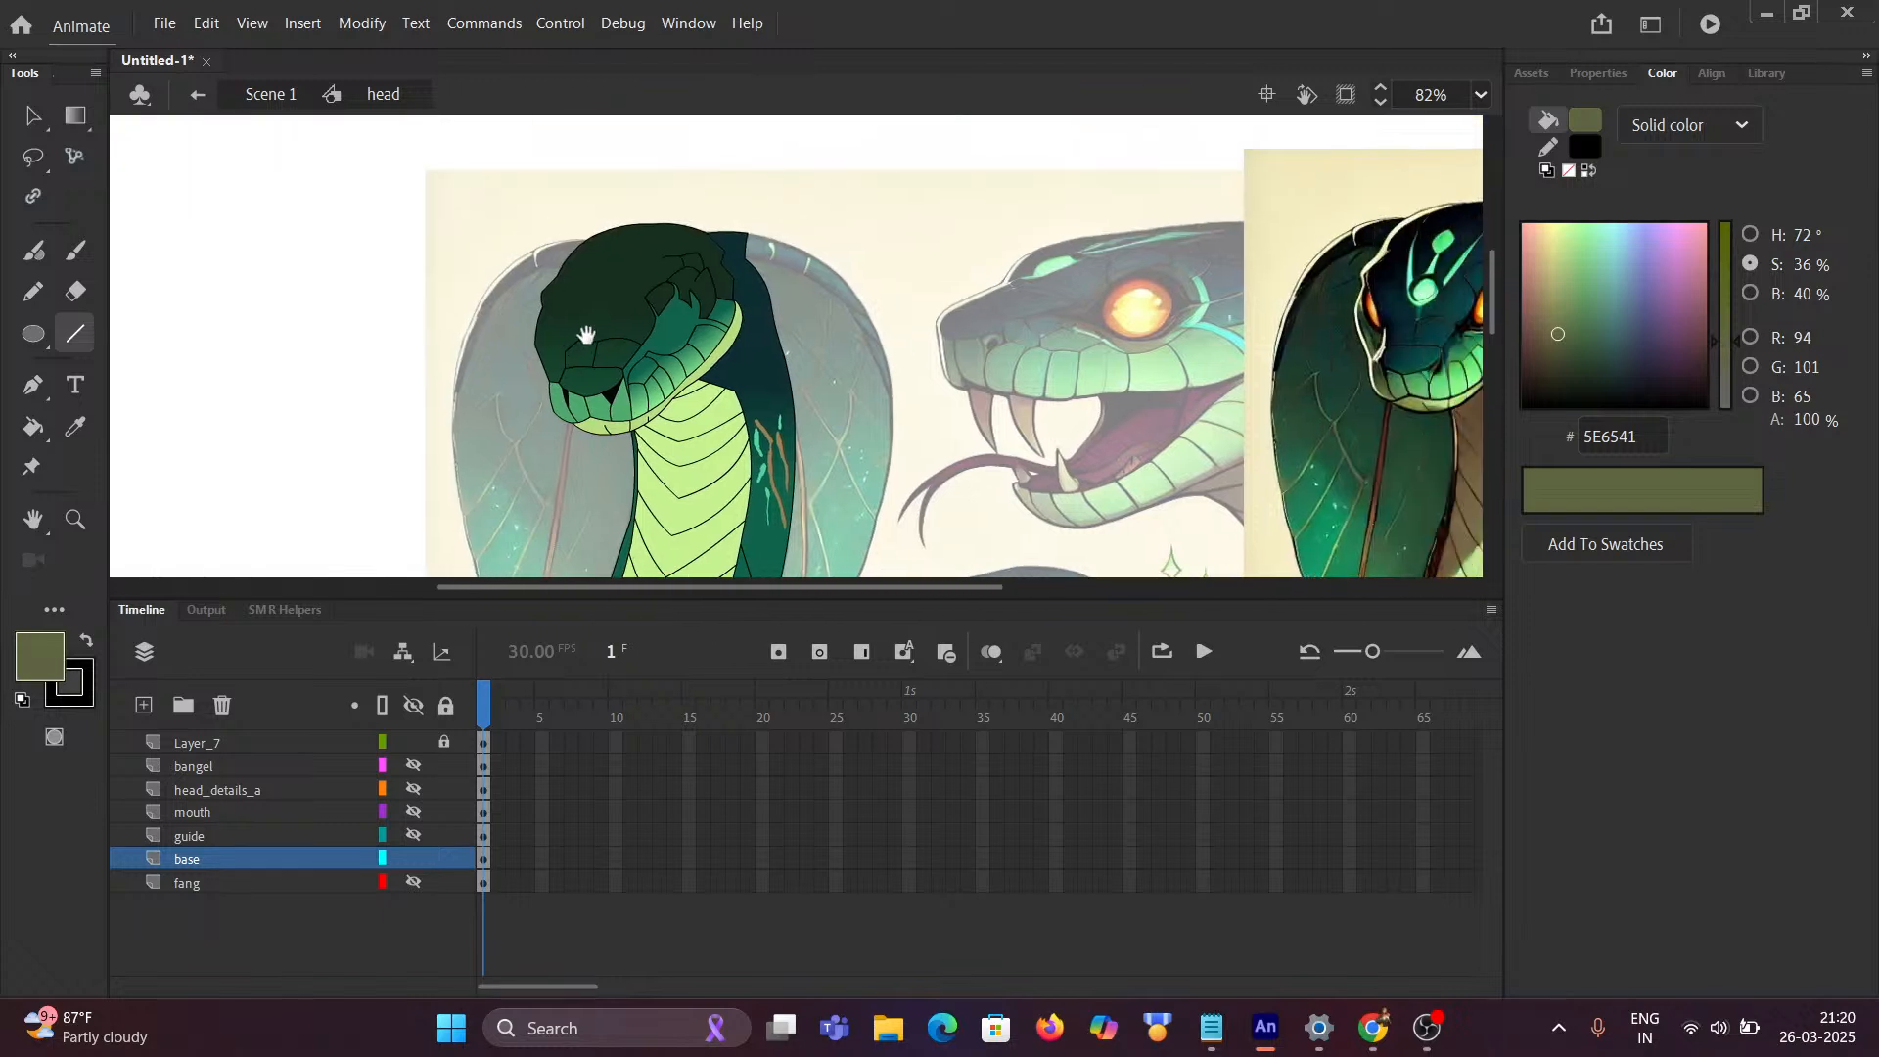
drag(586, 336, 565, 344)
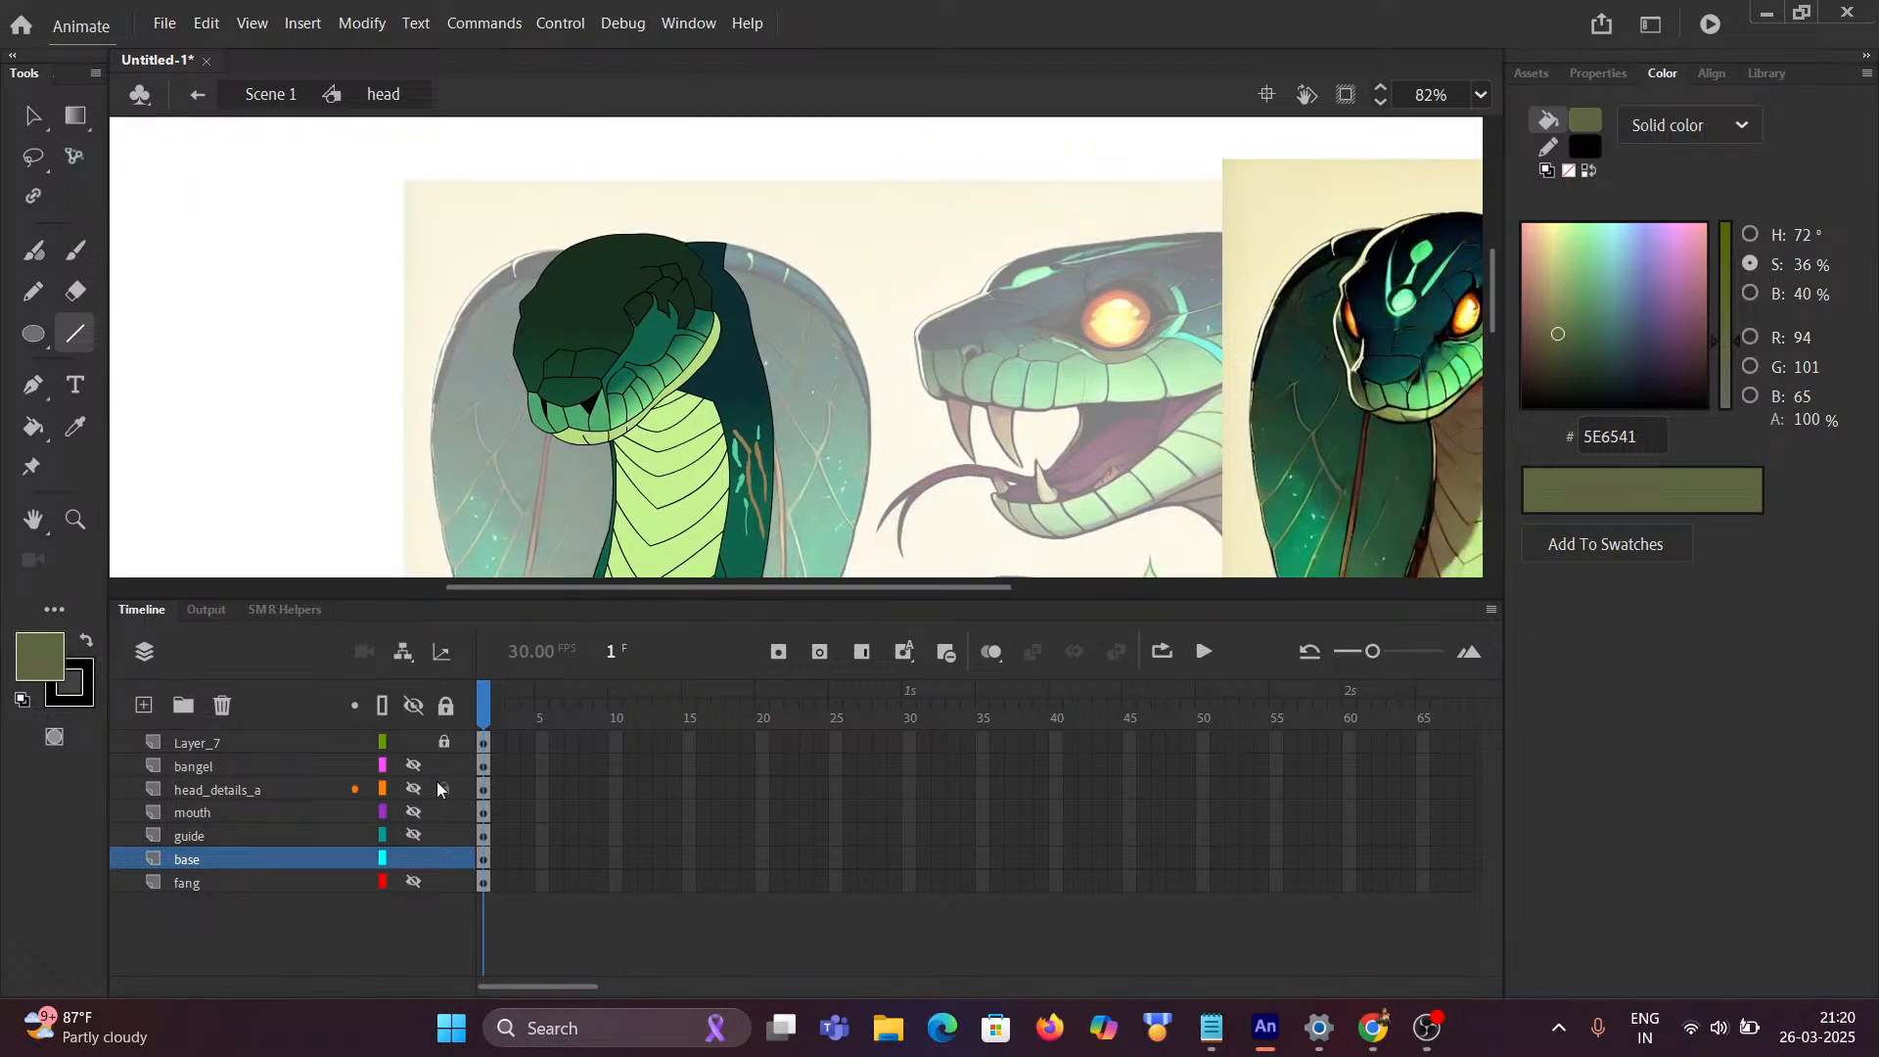
click(410, 708)
click(410, 707)
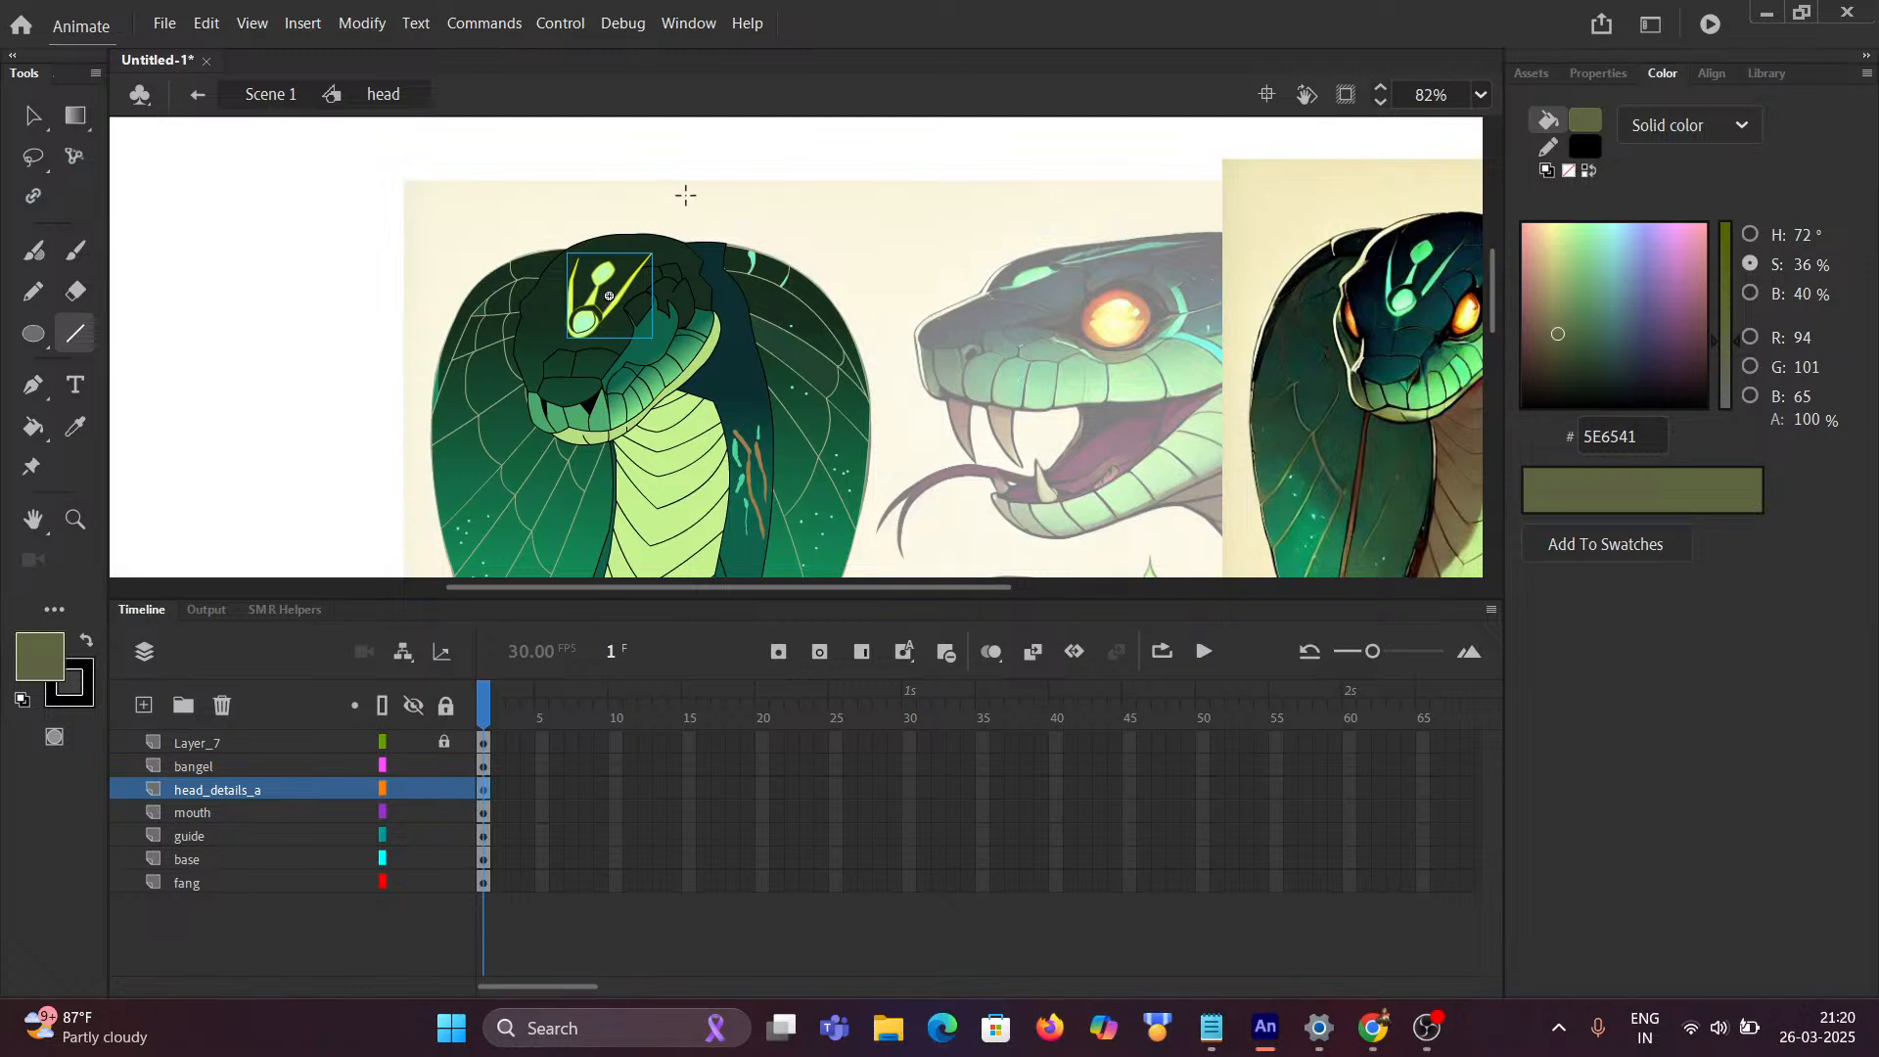
click(33, 118)
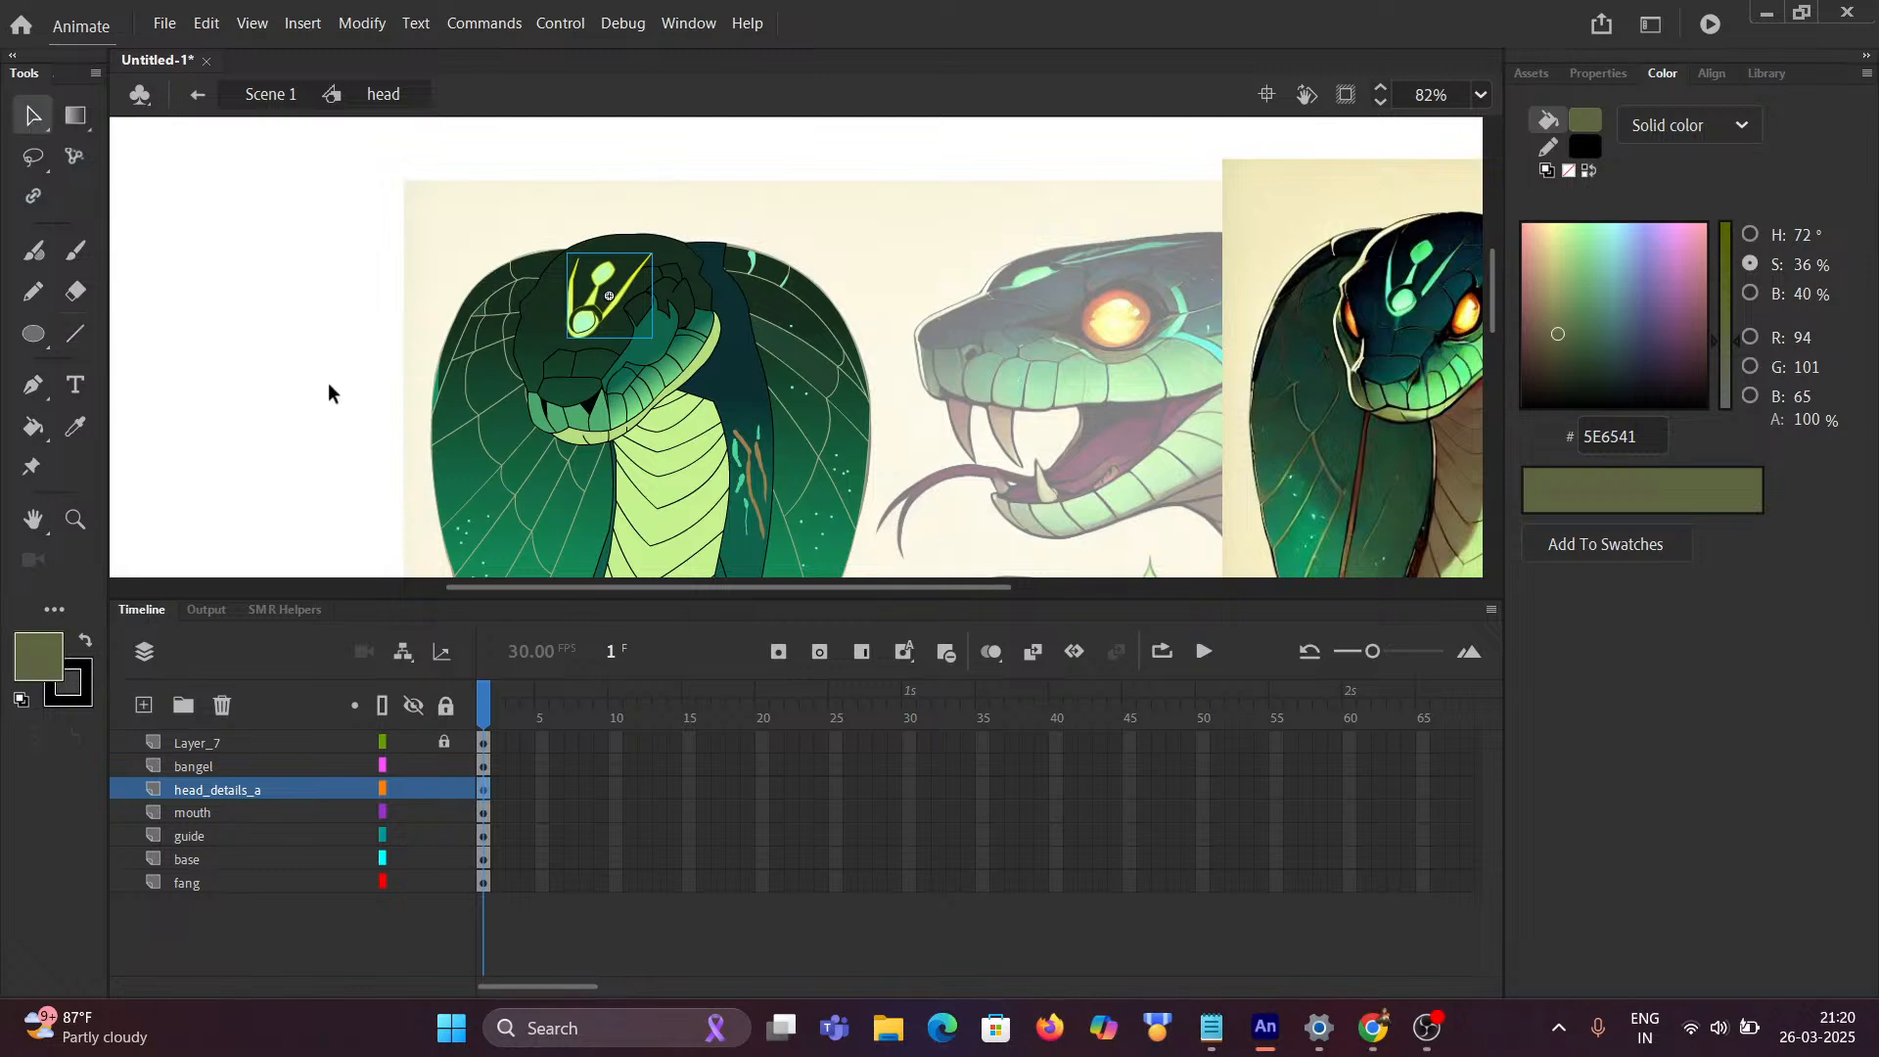
click(329, 386)
Step: Check the full head and neck against the reference and return to Scene 1
scroll(374, 433, down, 2)
scroll(440, 492, up, 1)
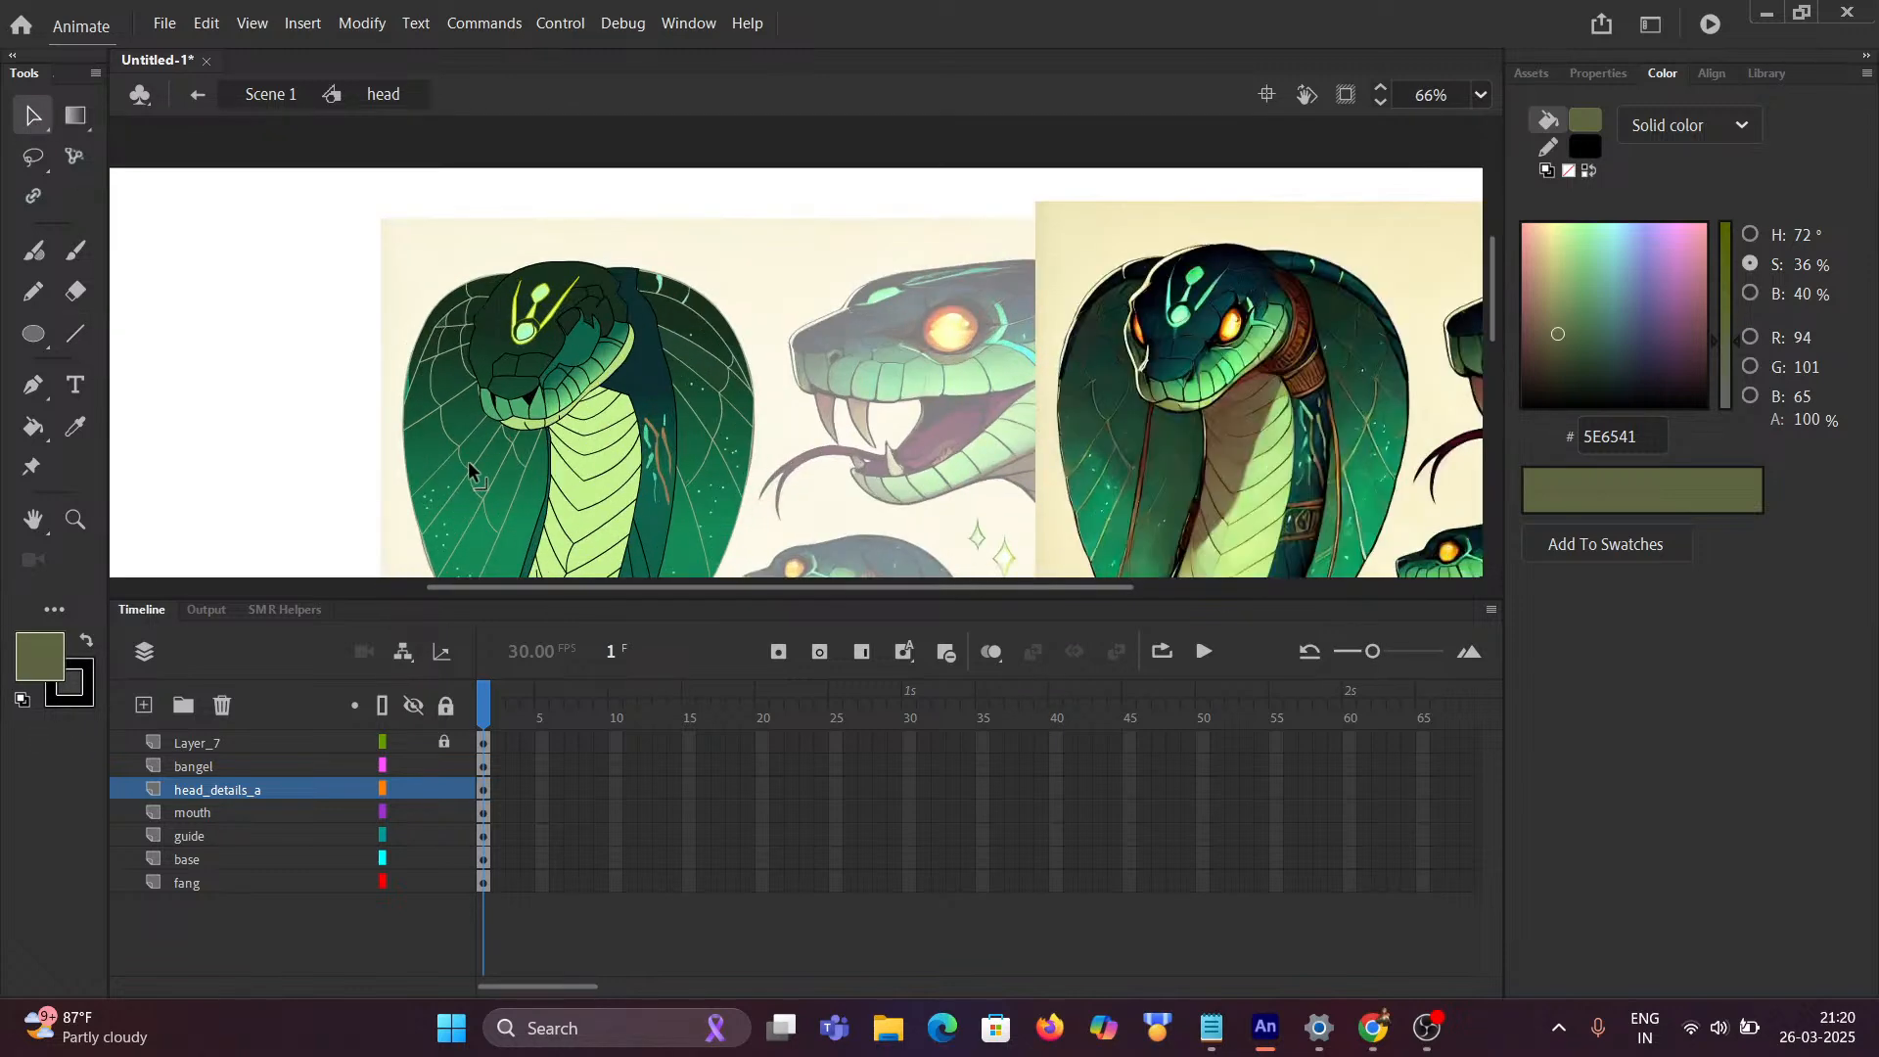
scroll(468, 461, up, 1)
scroll(516, 452, down, 2)
drag(552, 506, 557, 290)
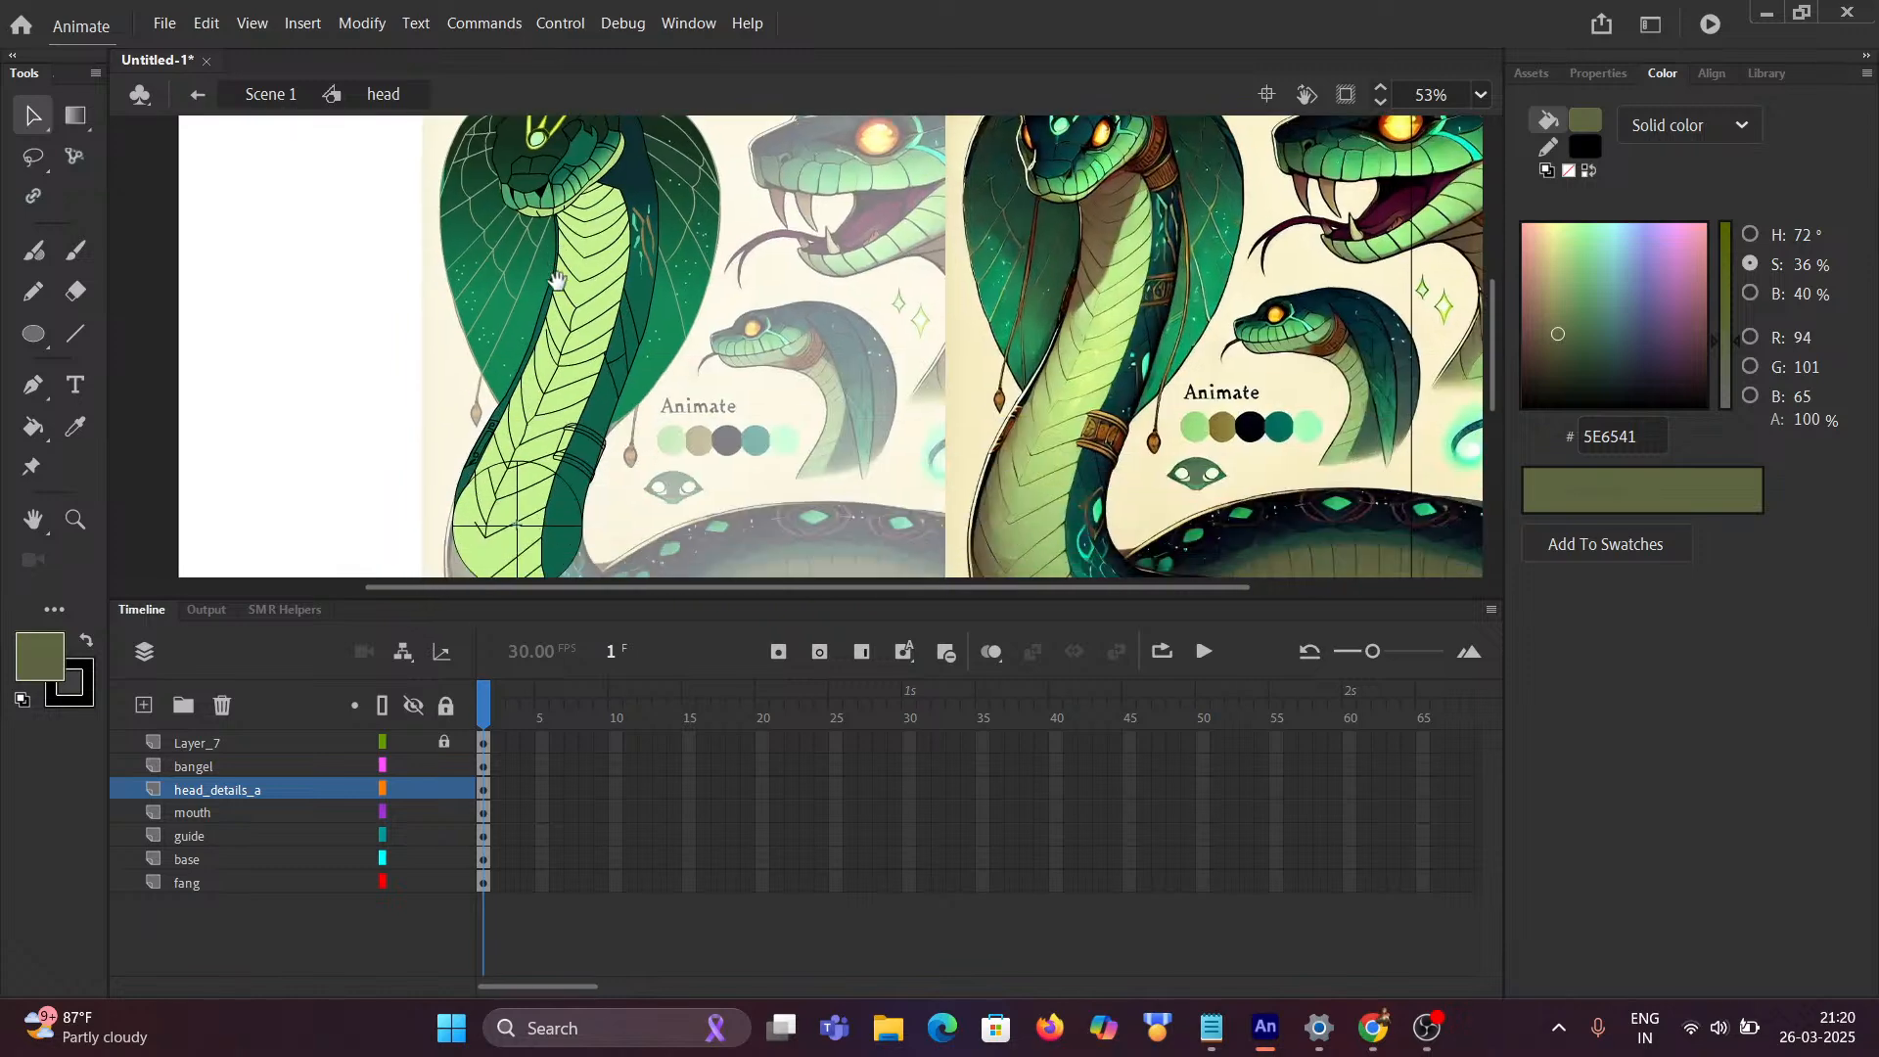
drag(533, 459, 497, 433)
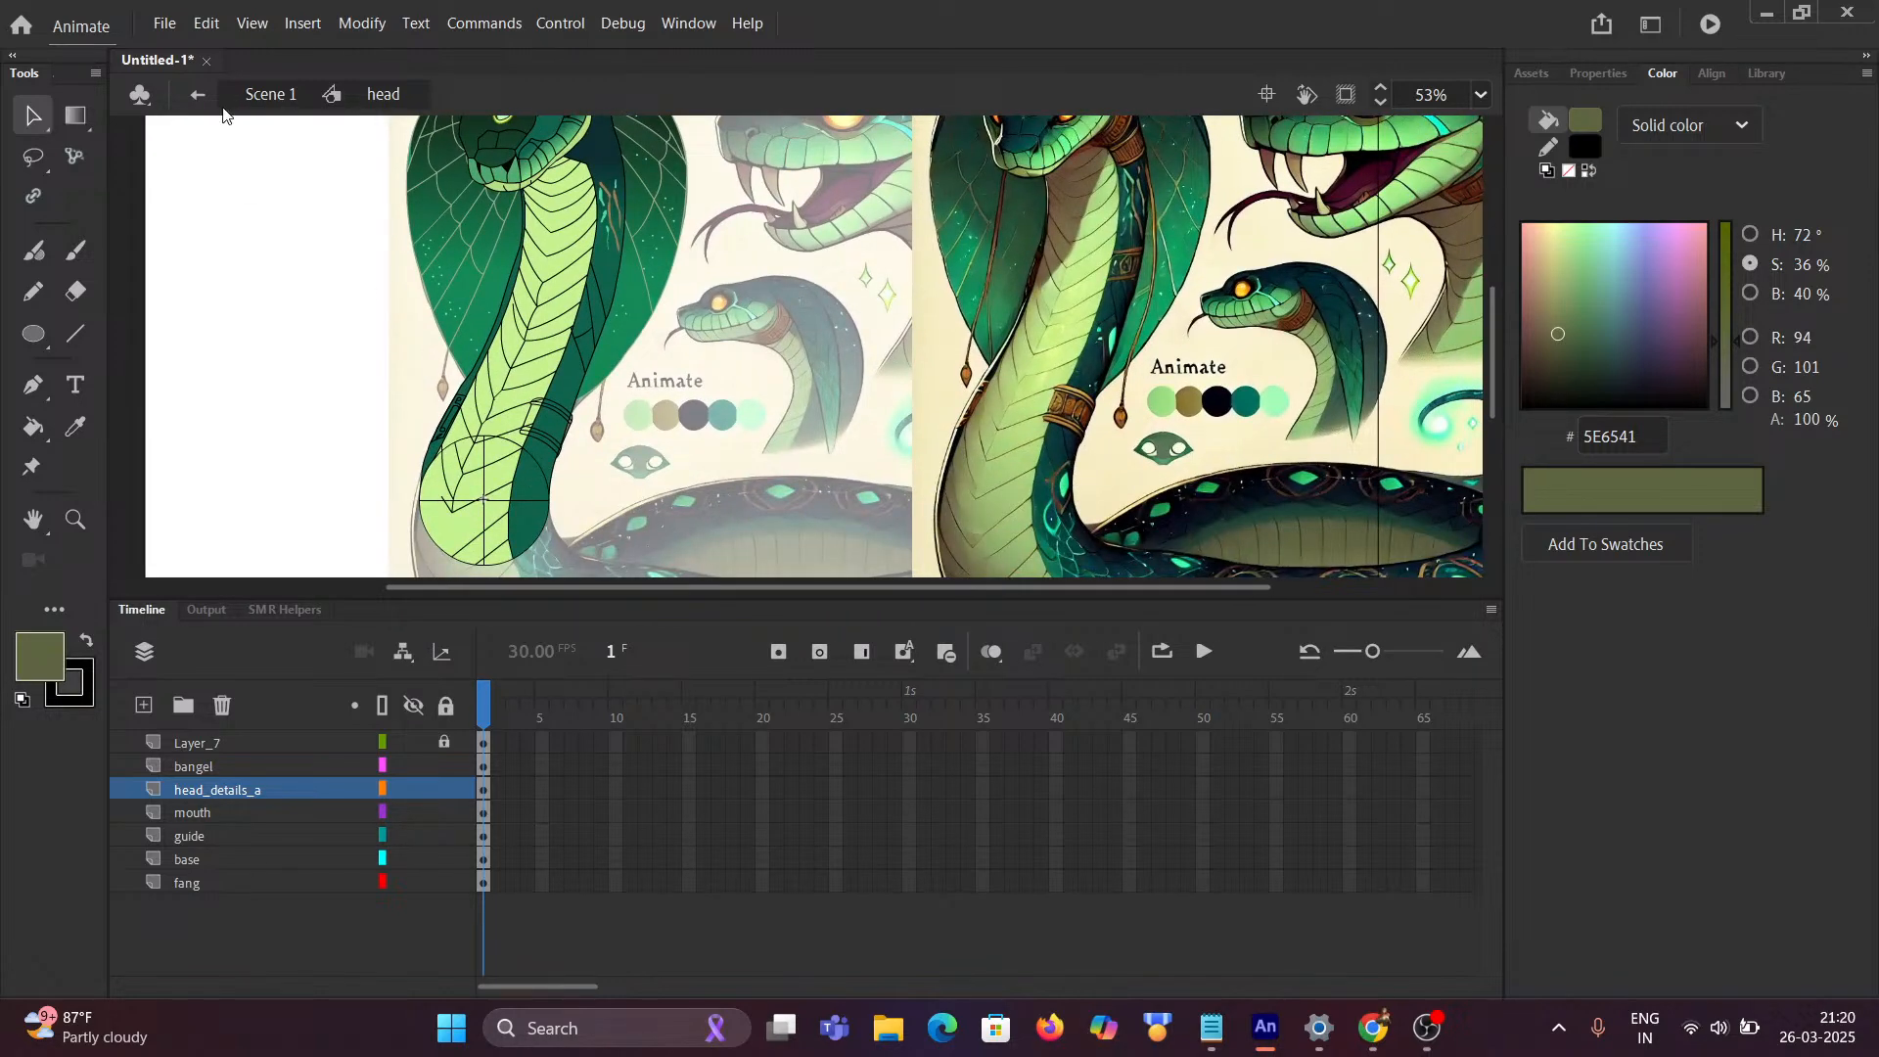
click(262, 94)
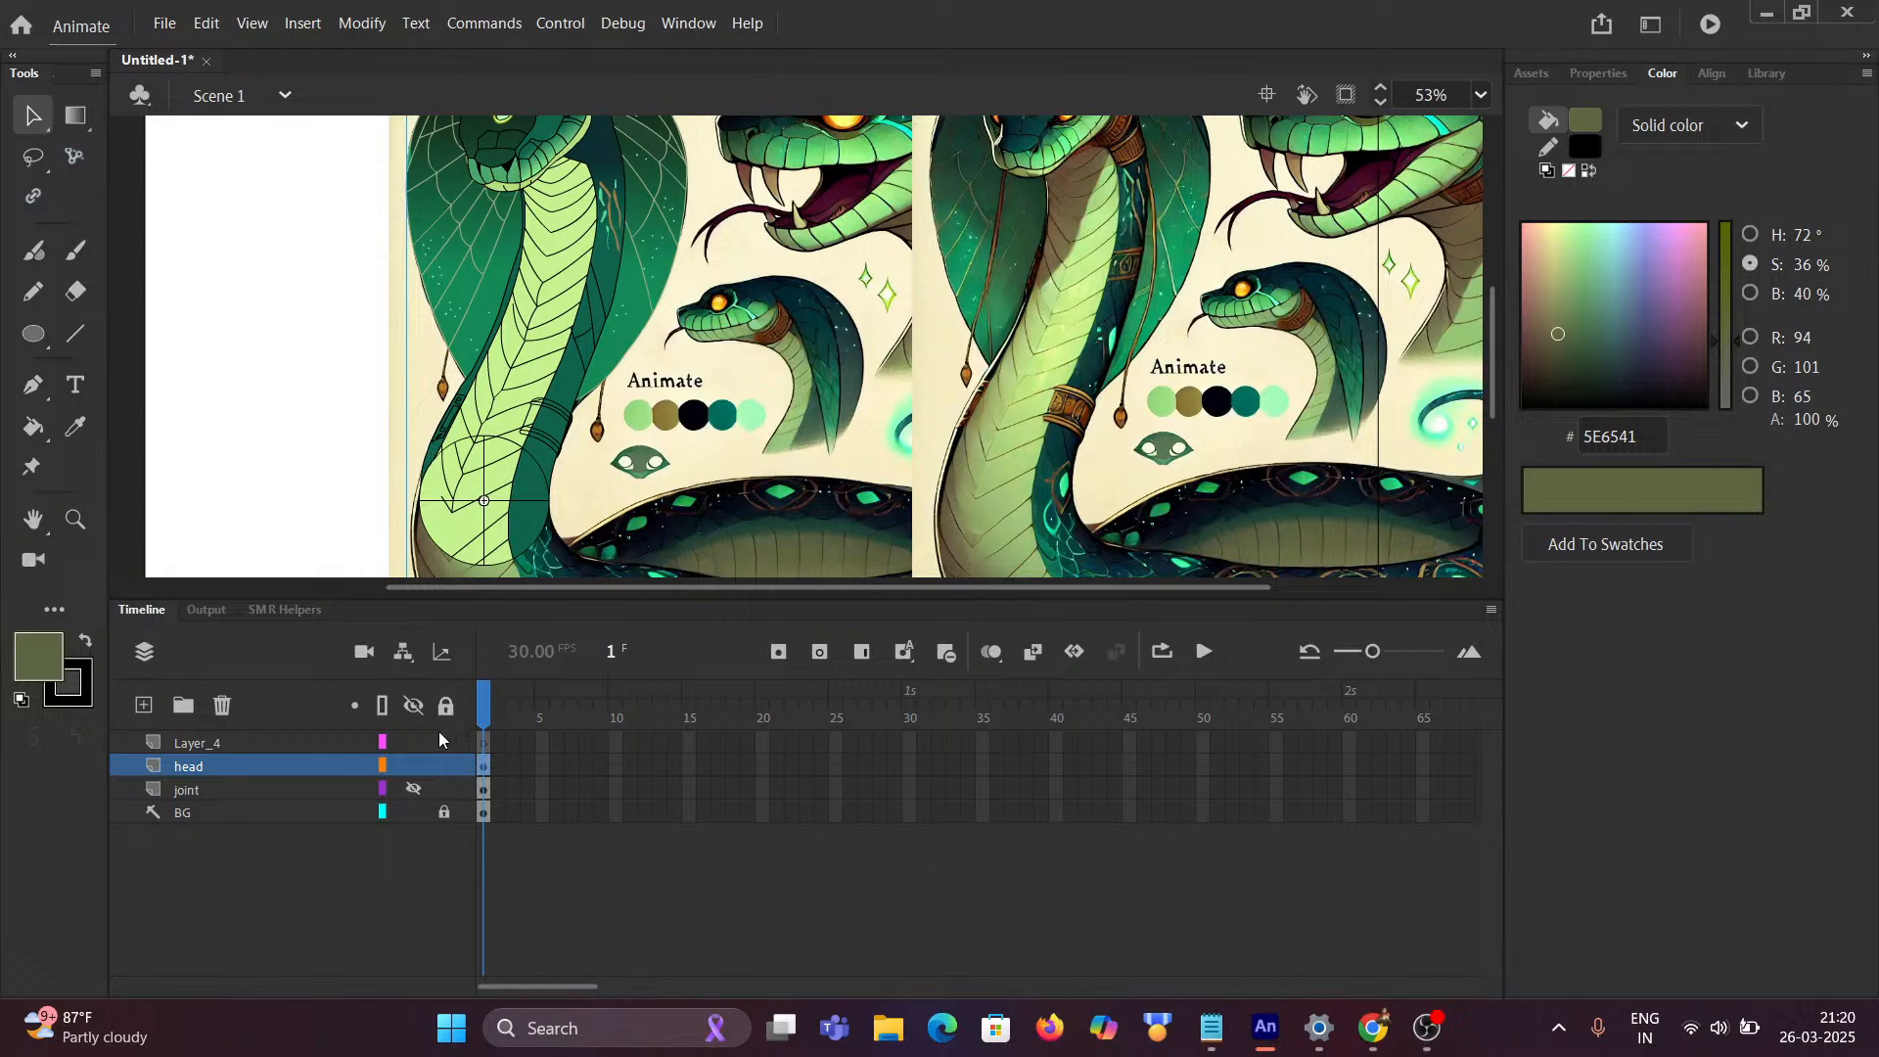
Step: Inspect the snake artwork with the BG layer hidden and show that layer again
click(414, 813)
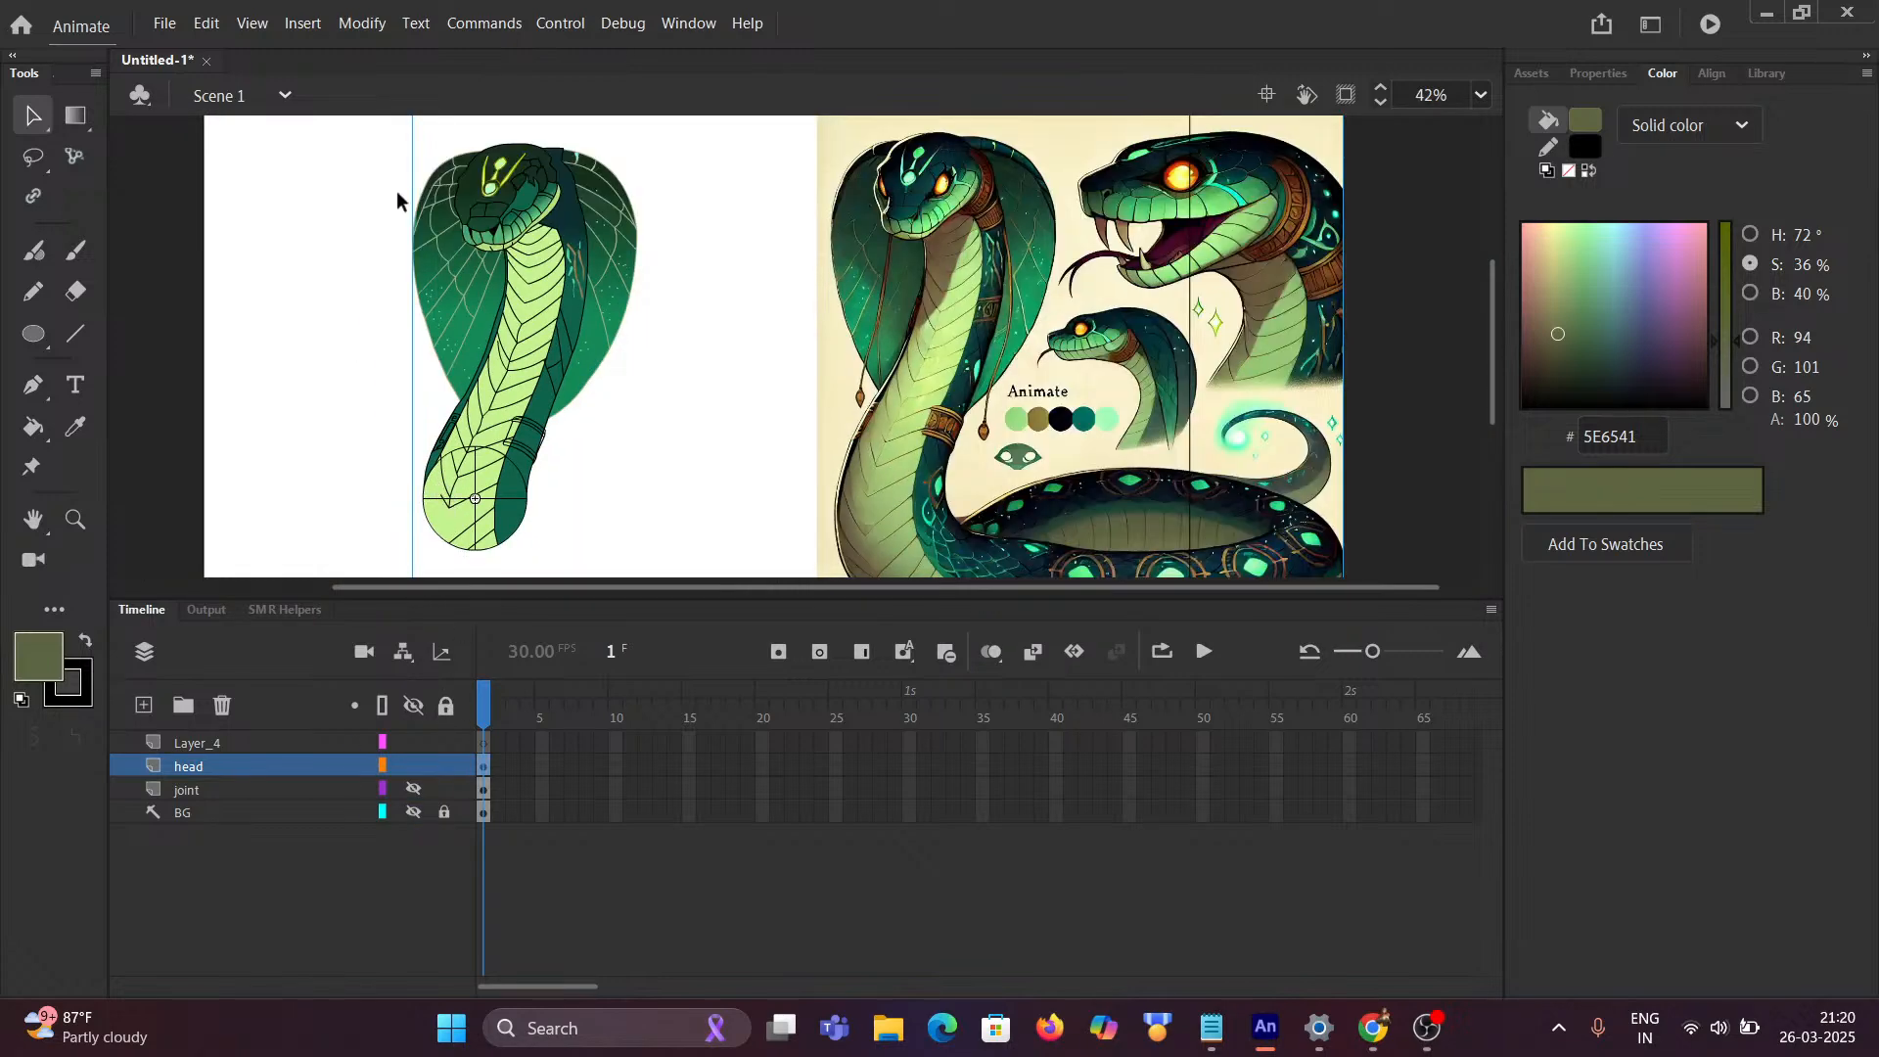
scroll(396, 191, up, 5)
scroll(470, 245, up, 2)
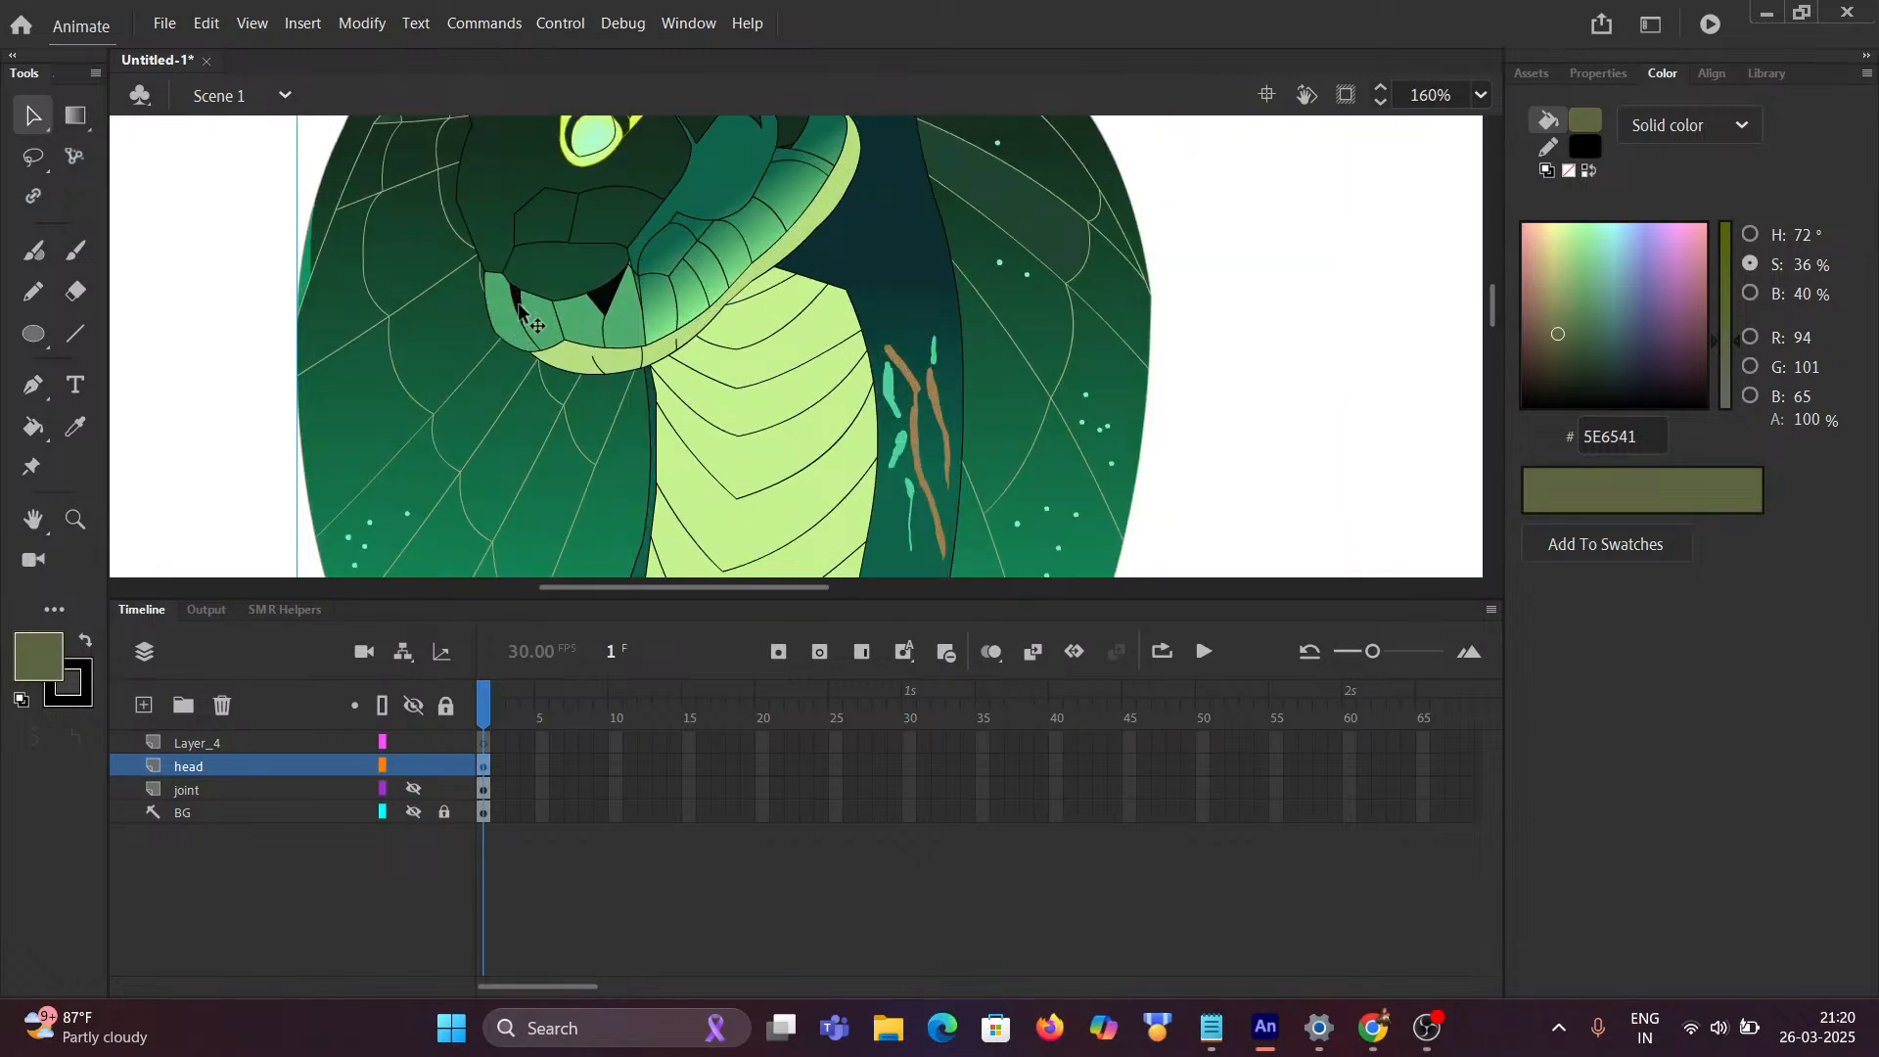
scroll(523, 328, down, 4)
scroll(524, 333, down, 3)
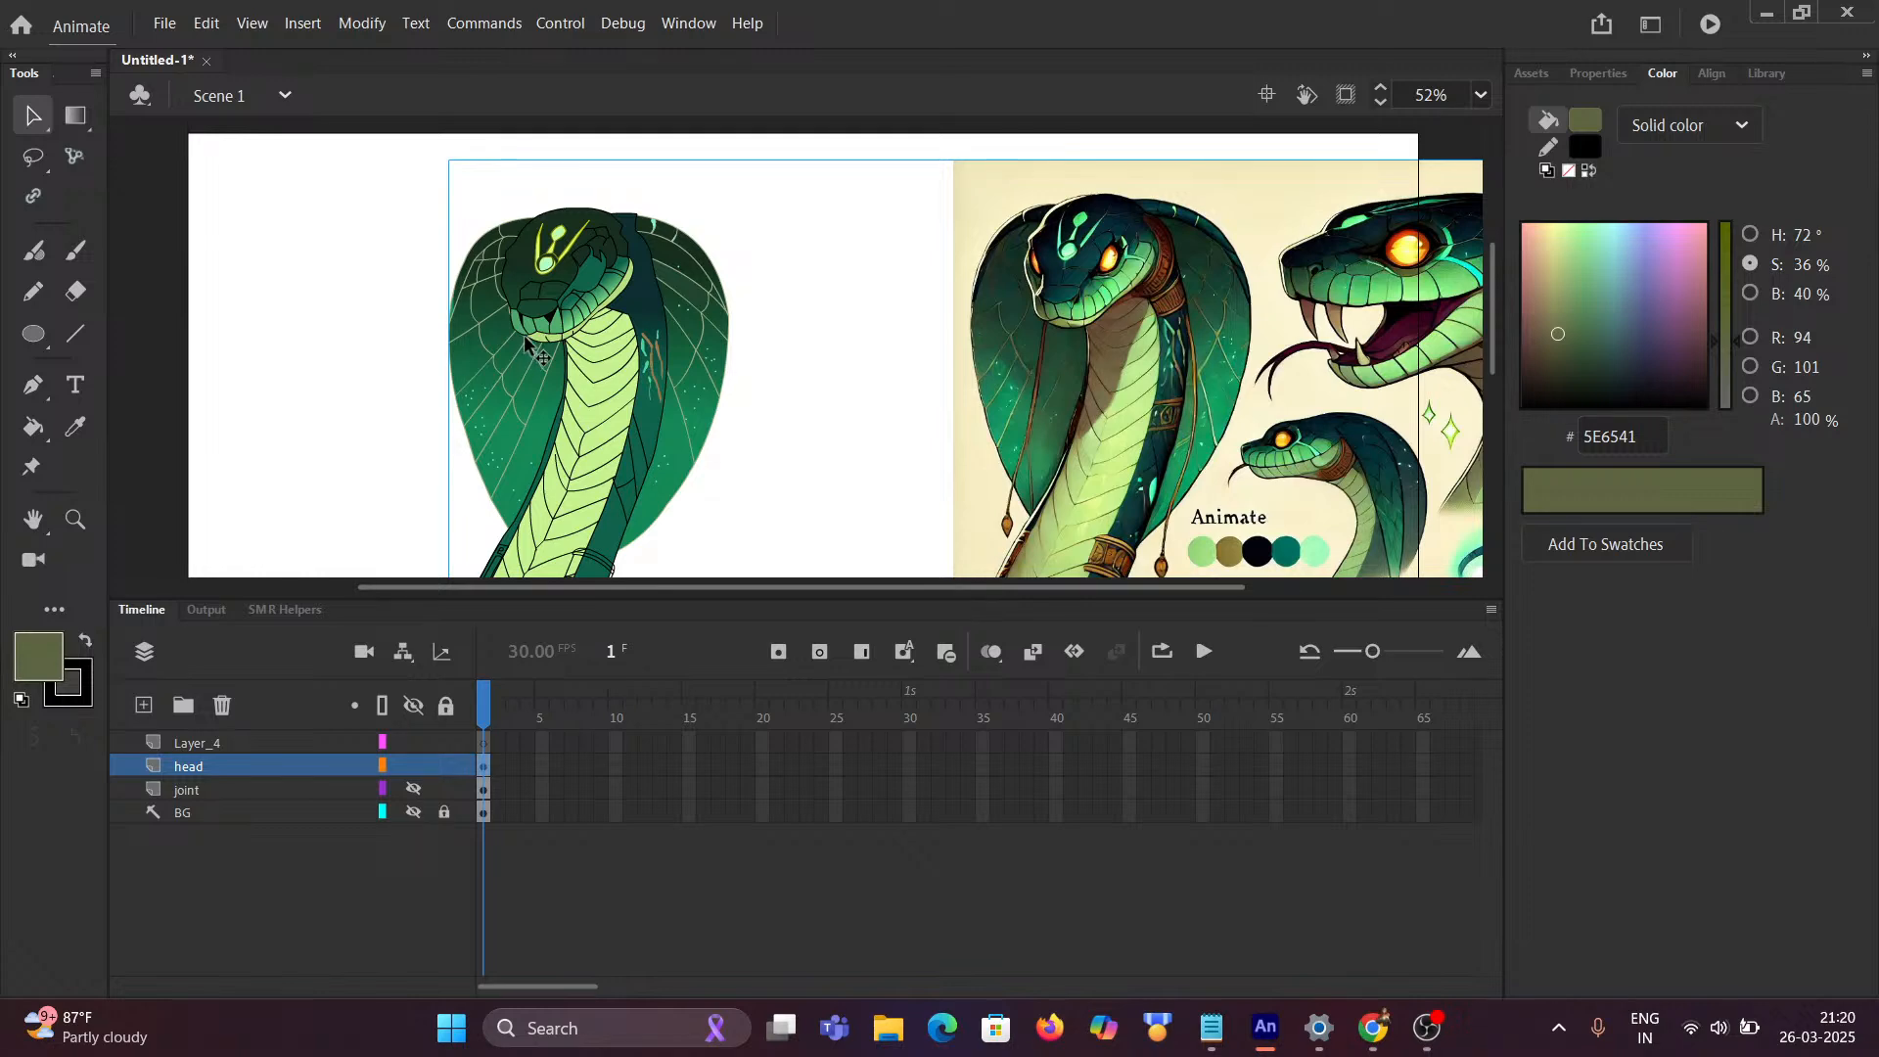
scroll(528, 343, up, 4)
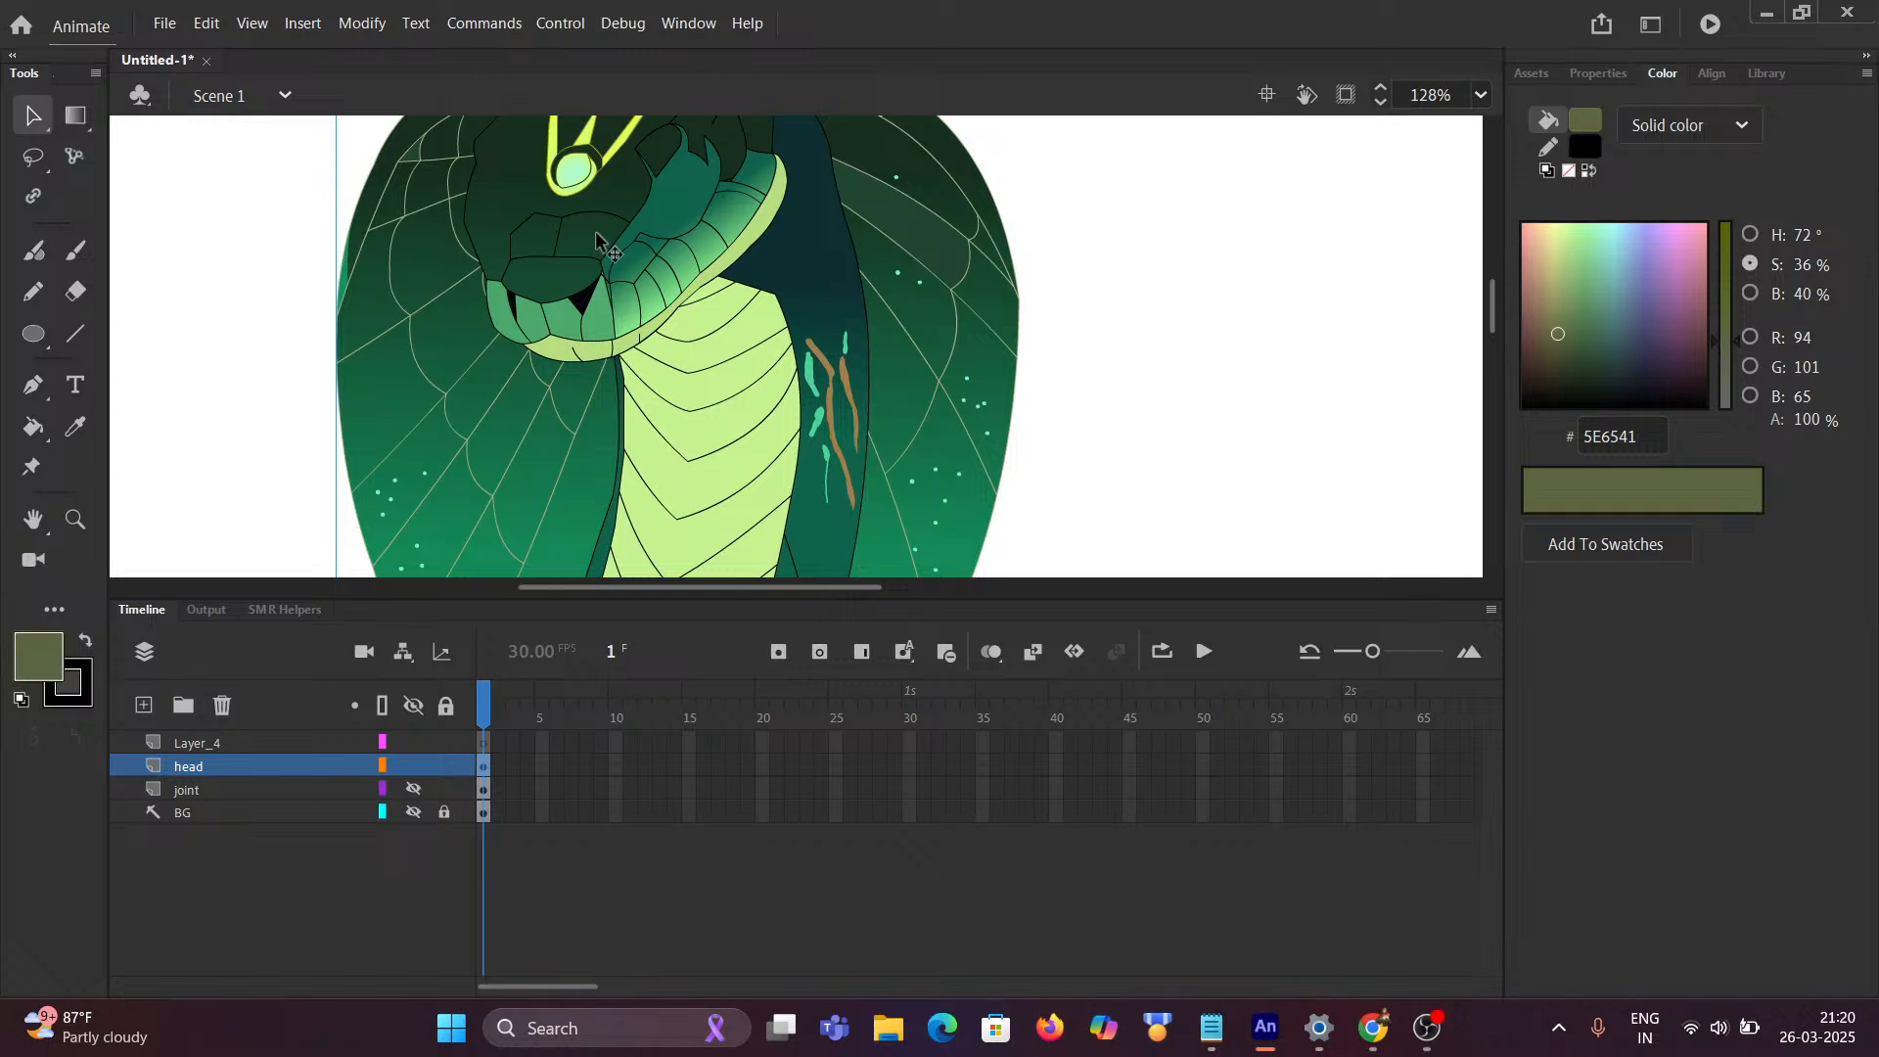
click(413, 812)
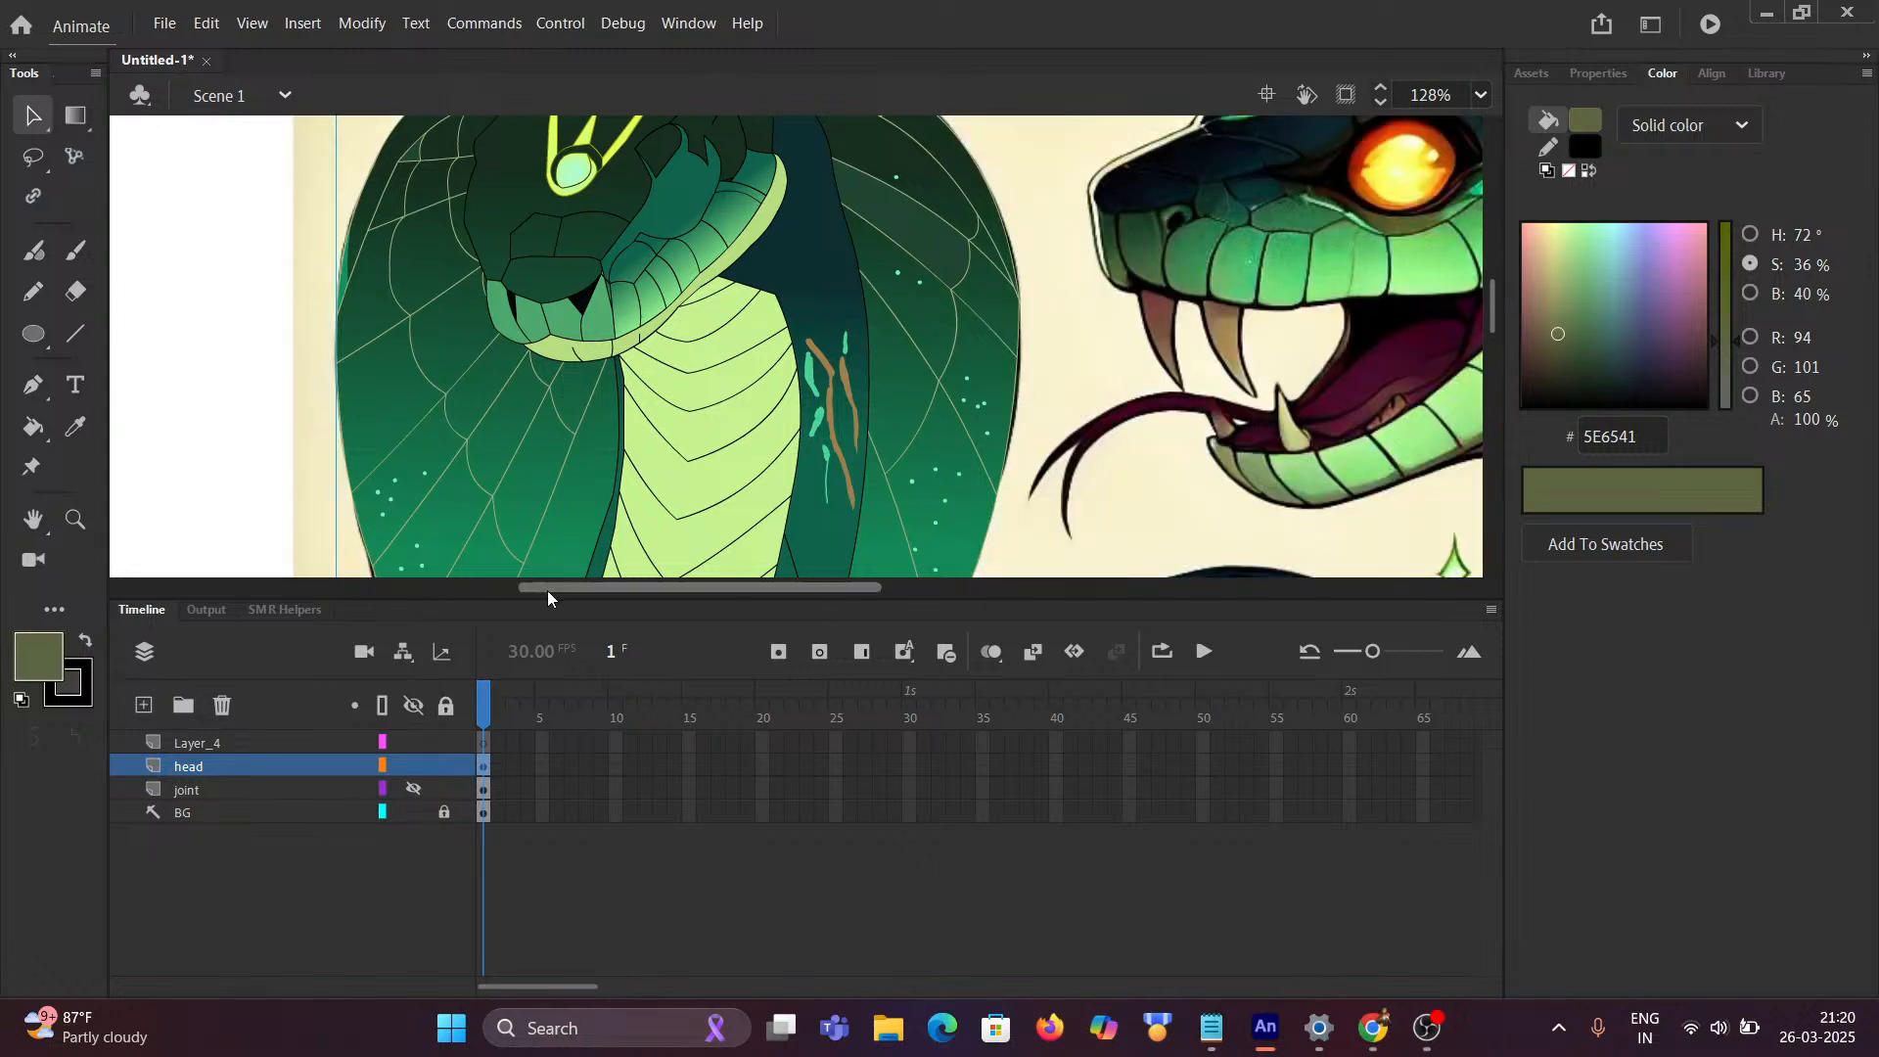
scroll(585, 318, down, 2)
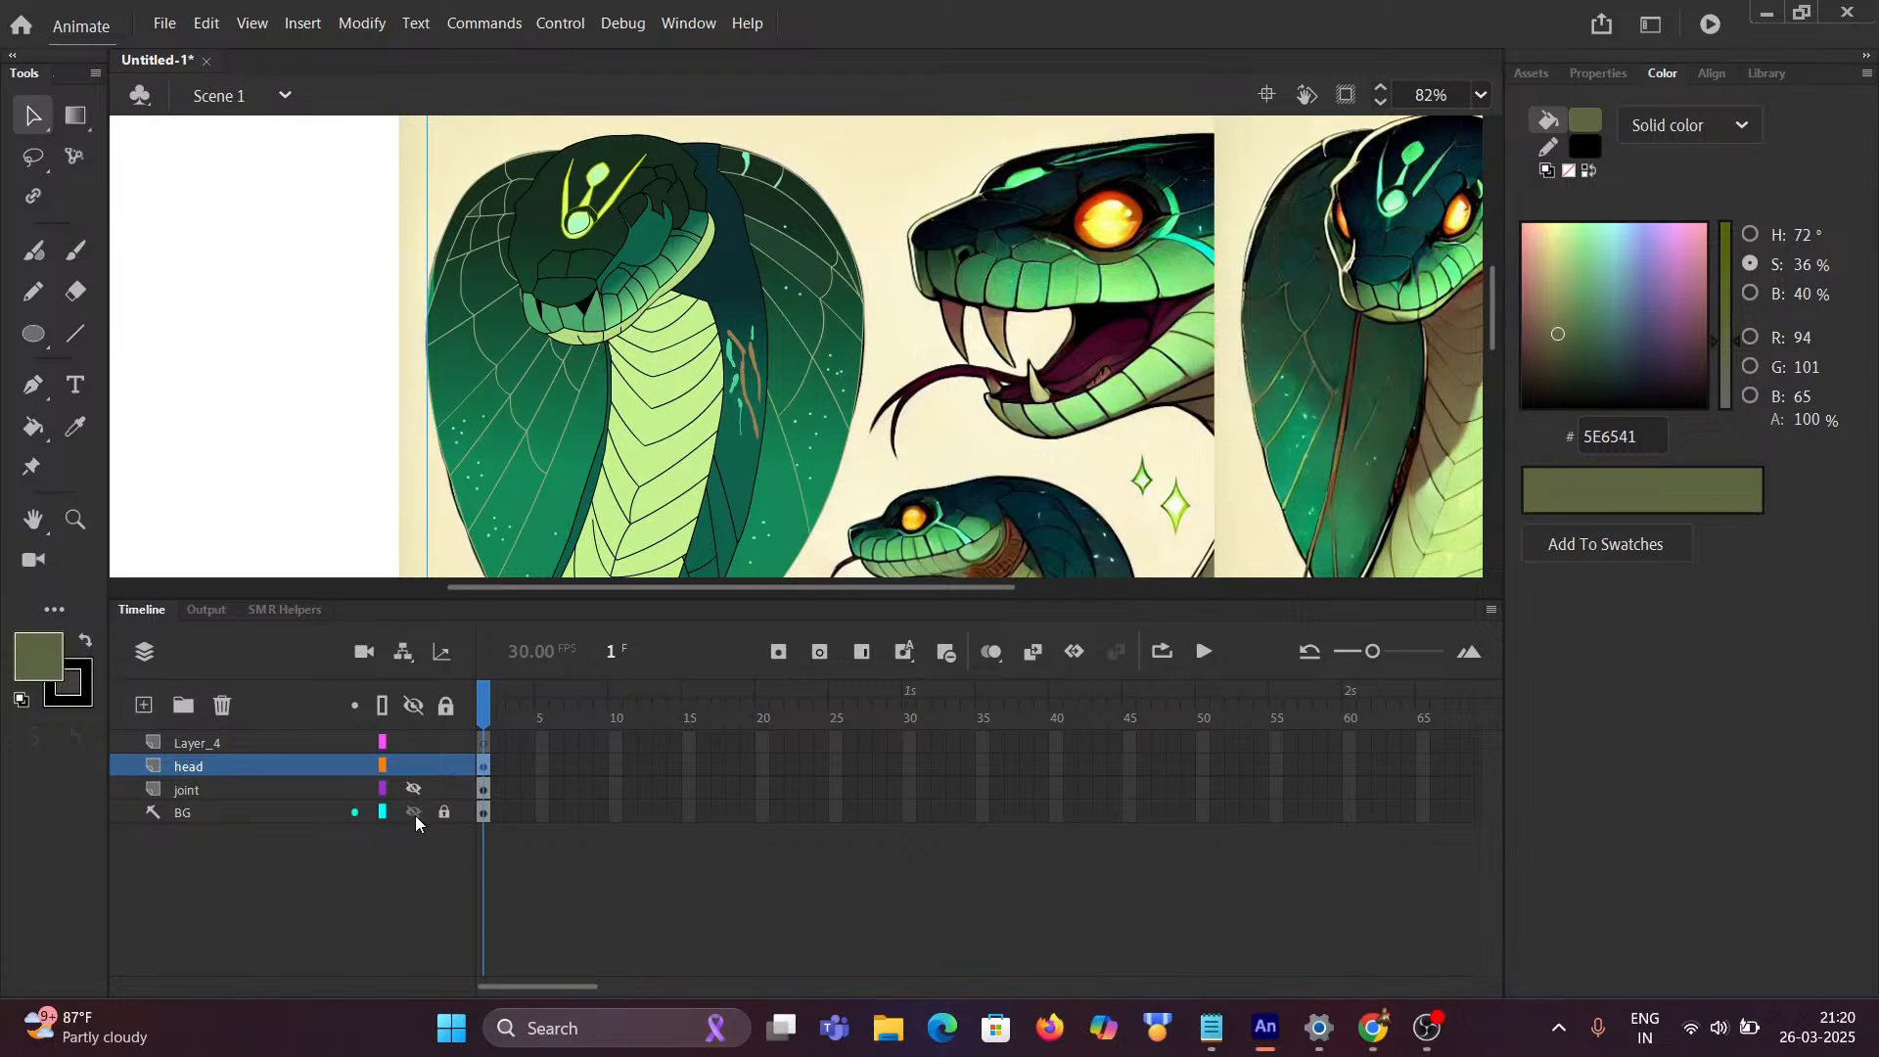
scroll(520, 366, down, 1)
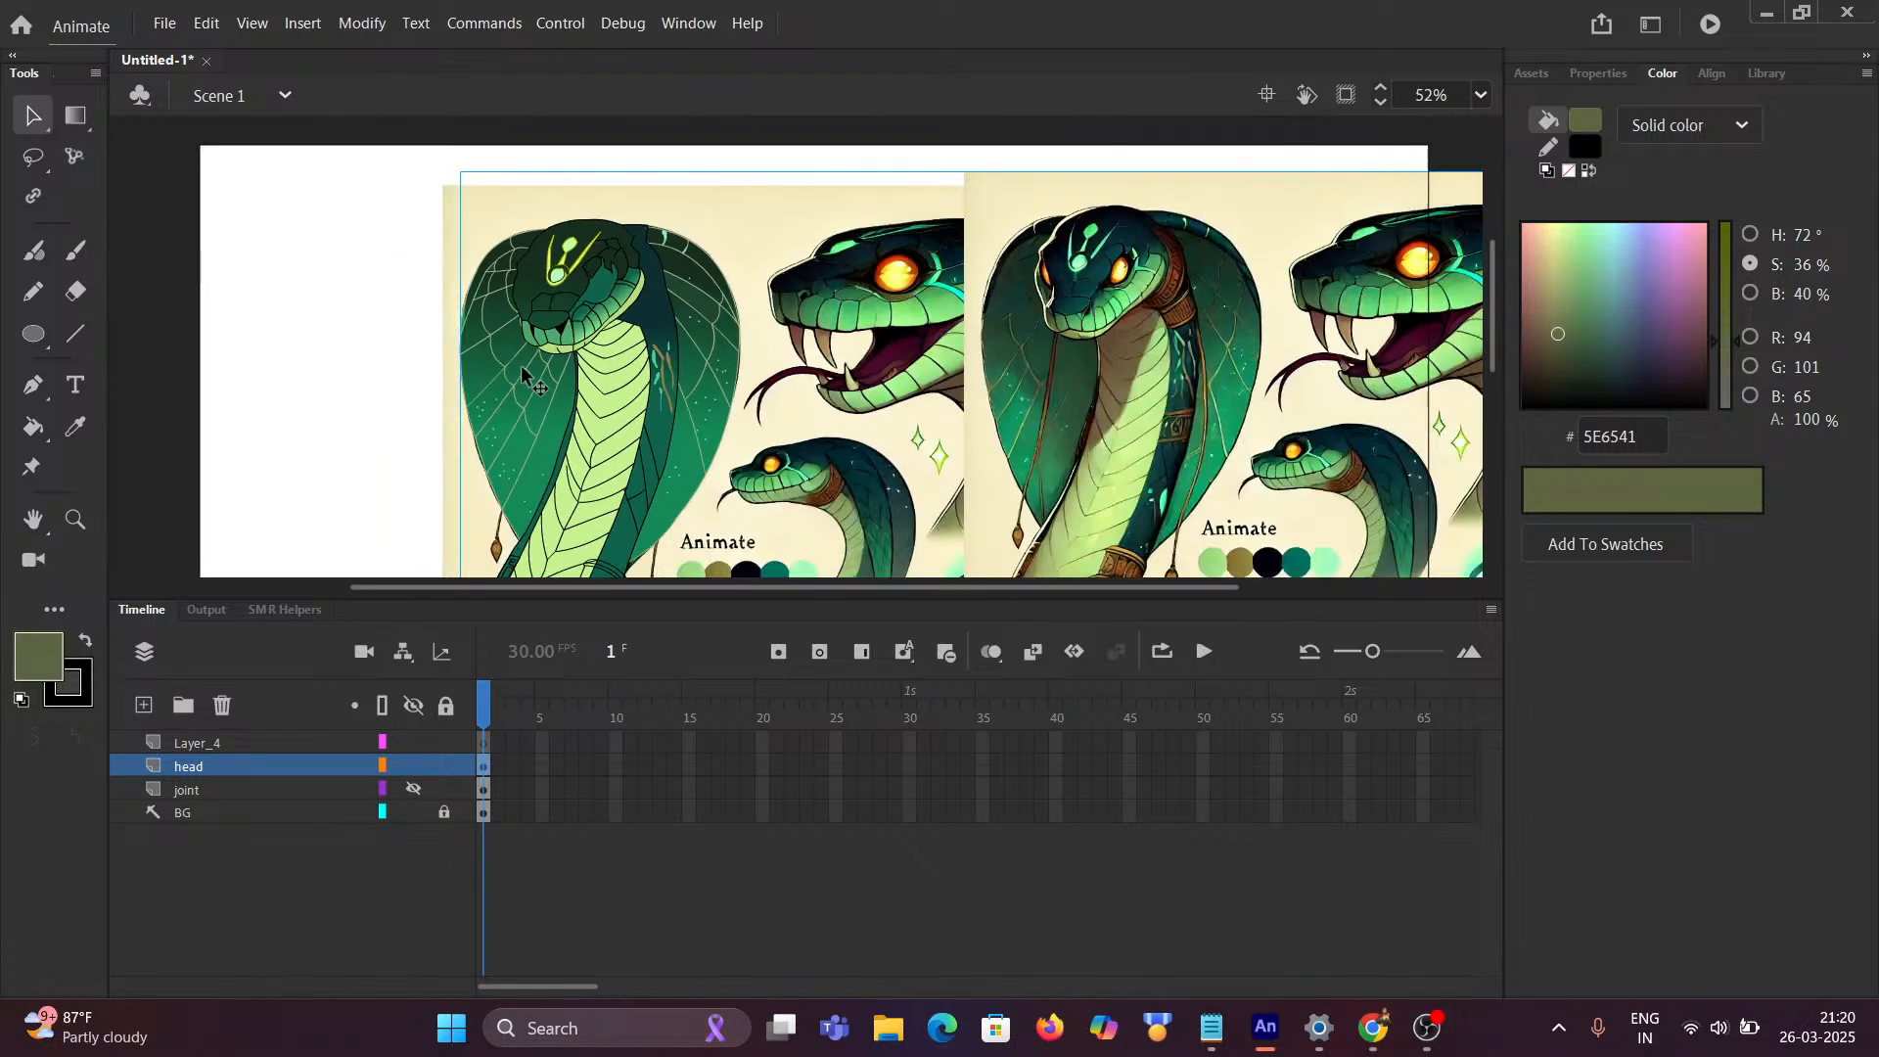
Step: Open the cobra's head symbol for editing and hide all of its layers to expose the reference
double_click(582, 337)
scroll(624, 452, up, 1)
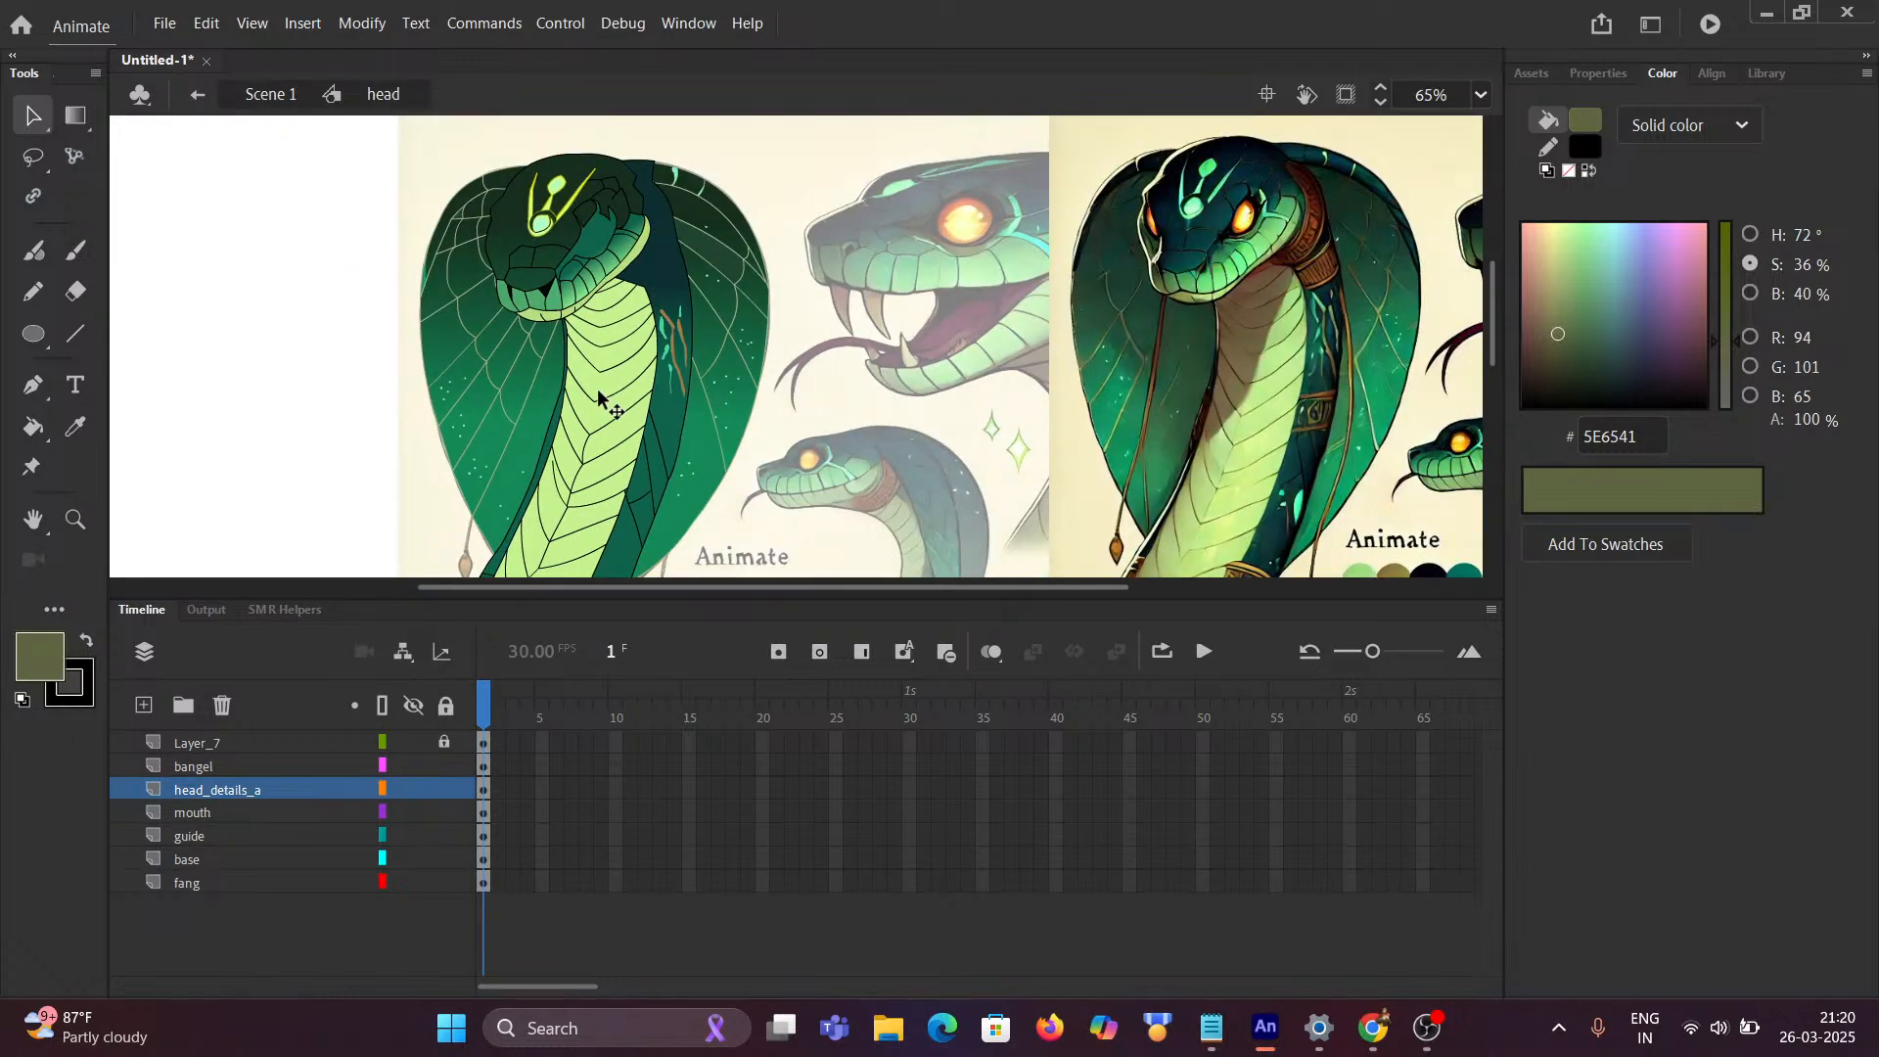
click(415, 708)
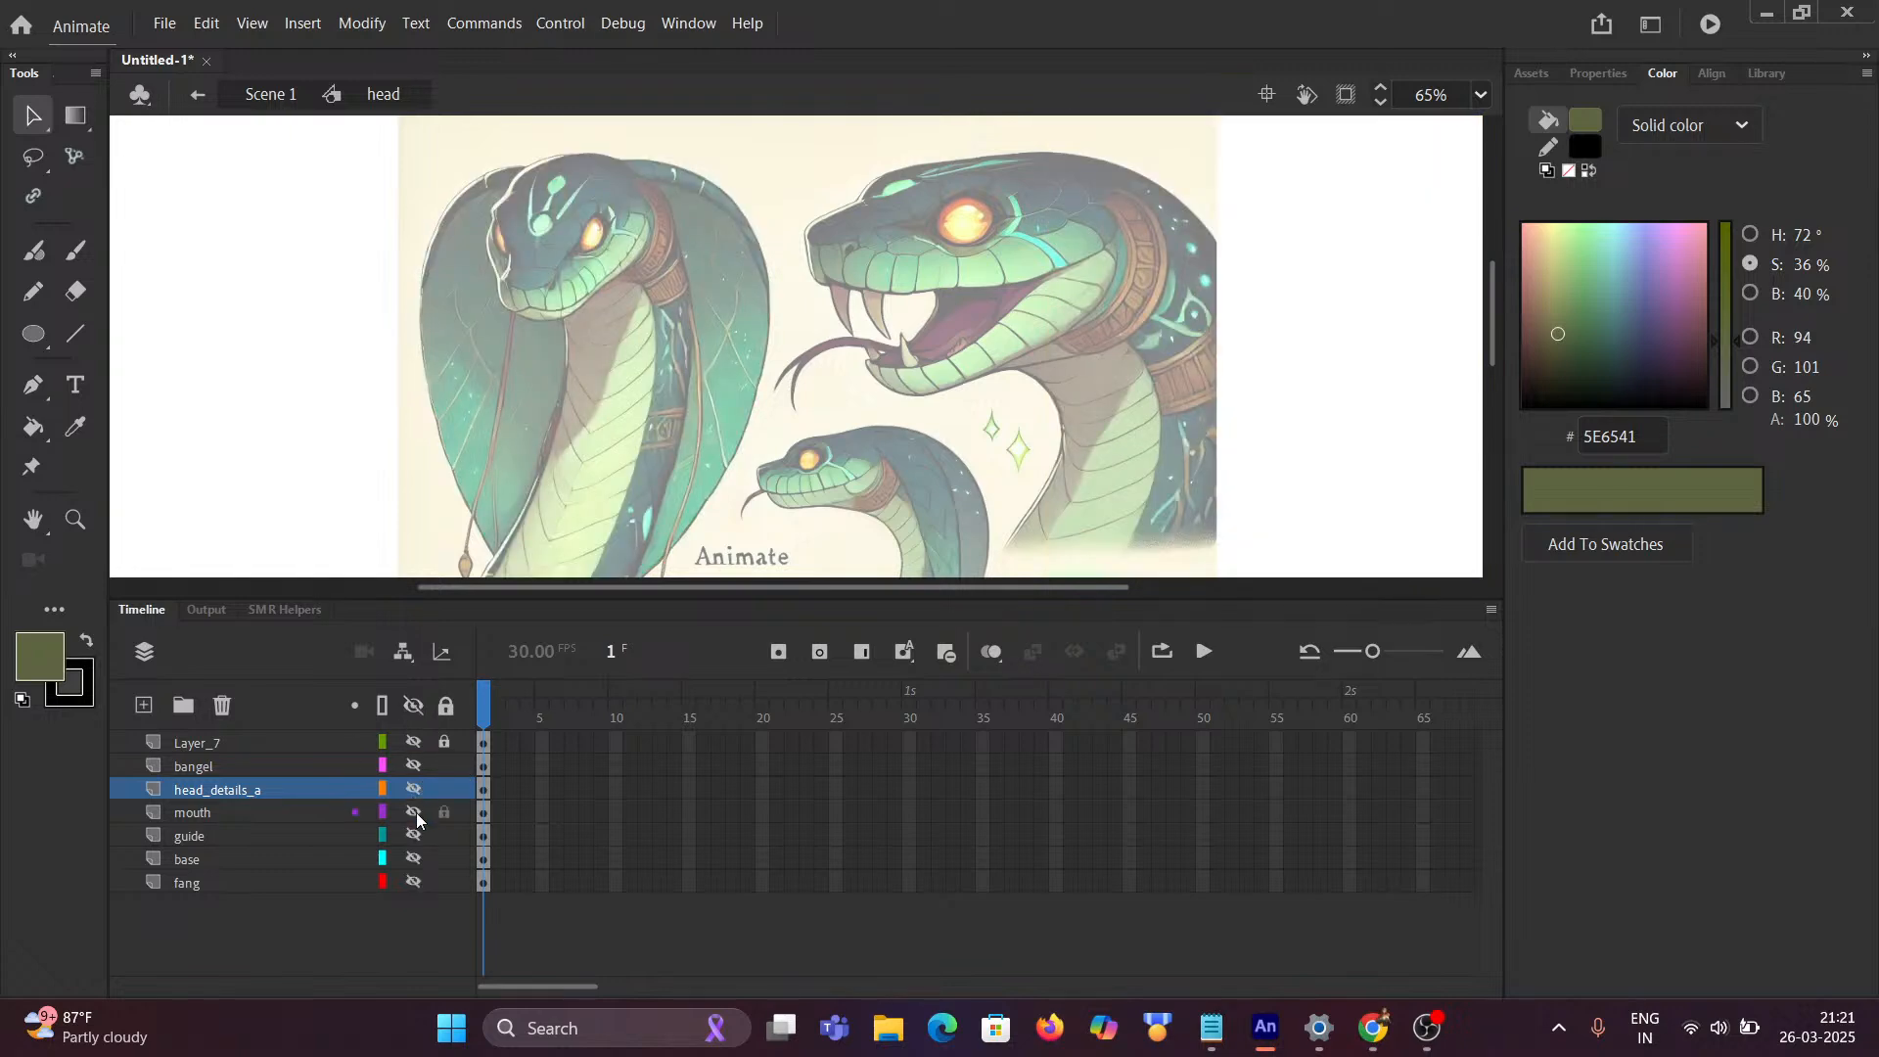
scroll(571, 232, up, 6)
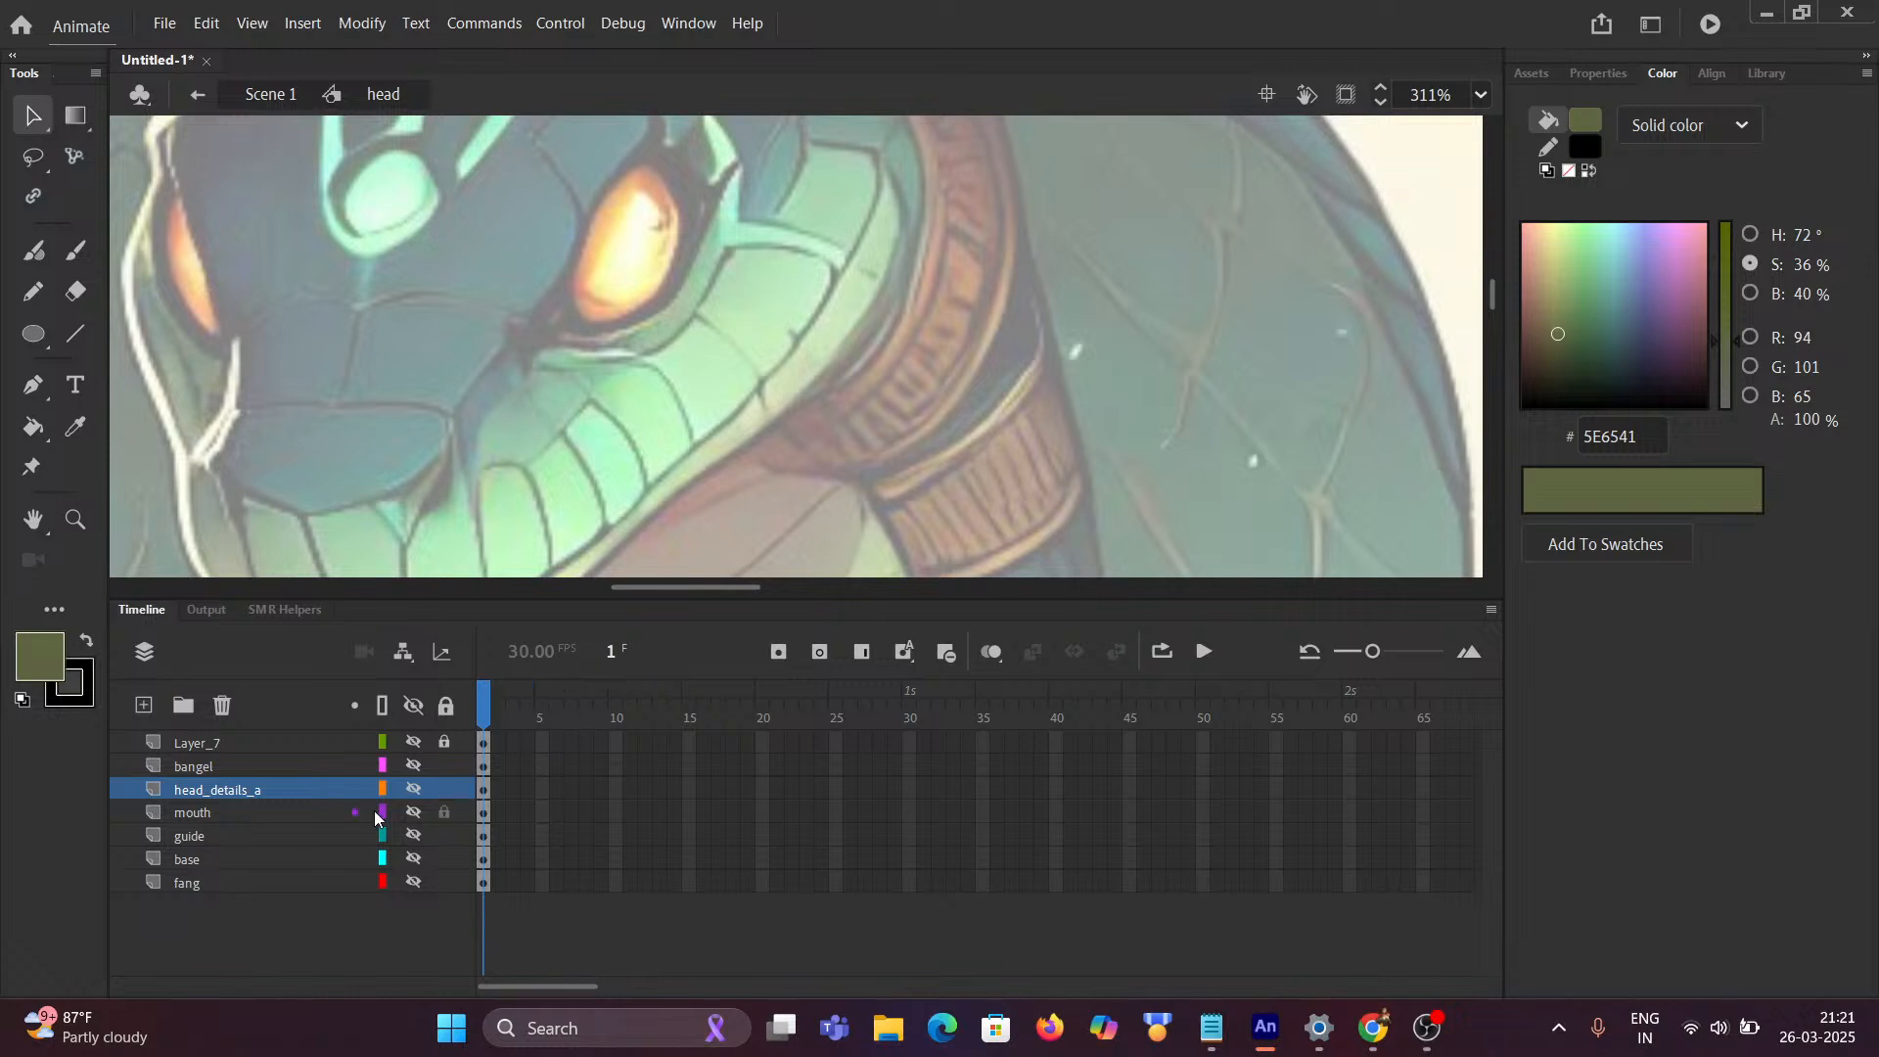
Step: Add a new layer above Layer_7 and name it L_eye
click(223, 748)
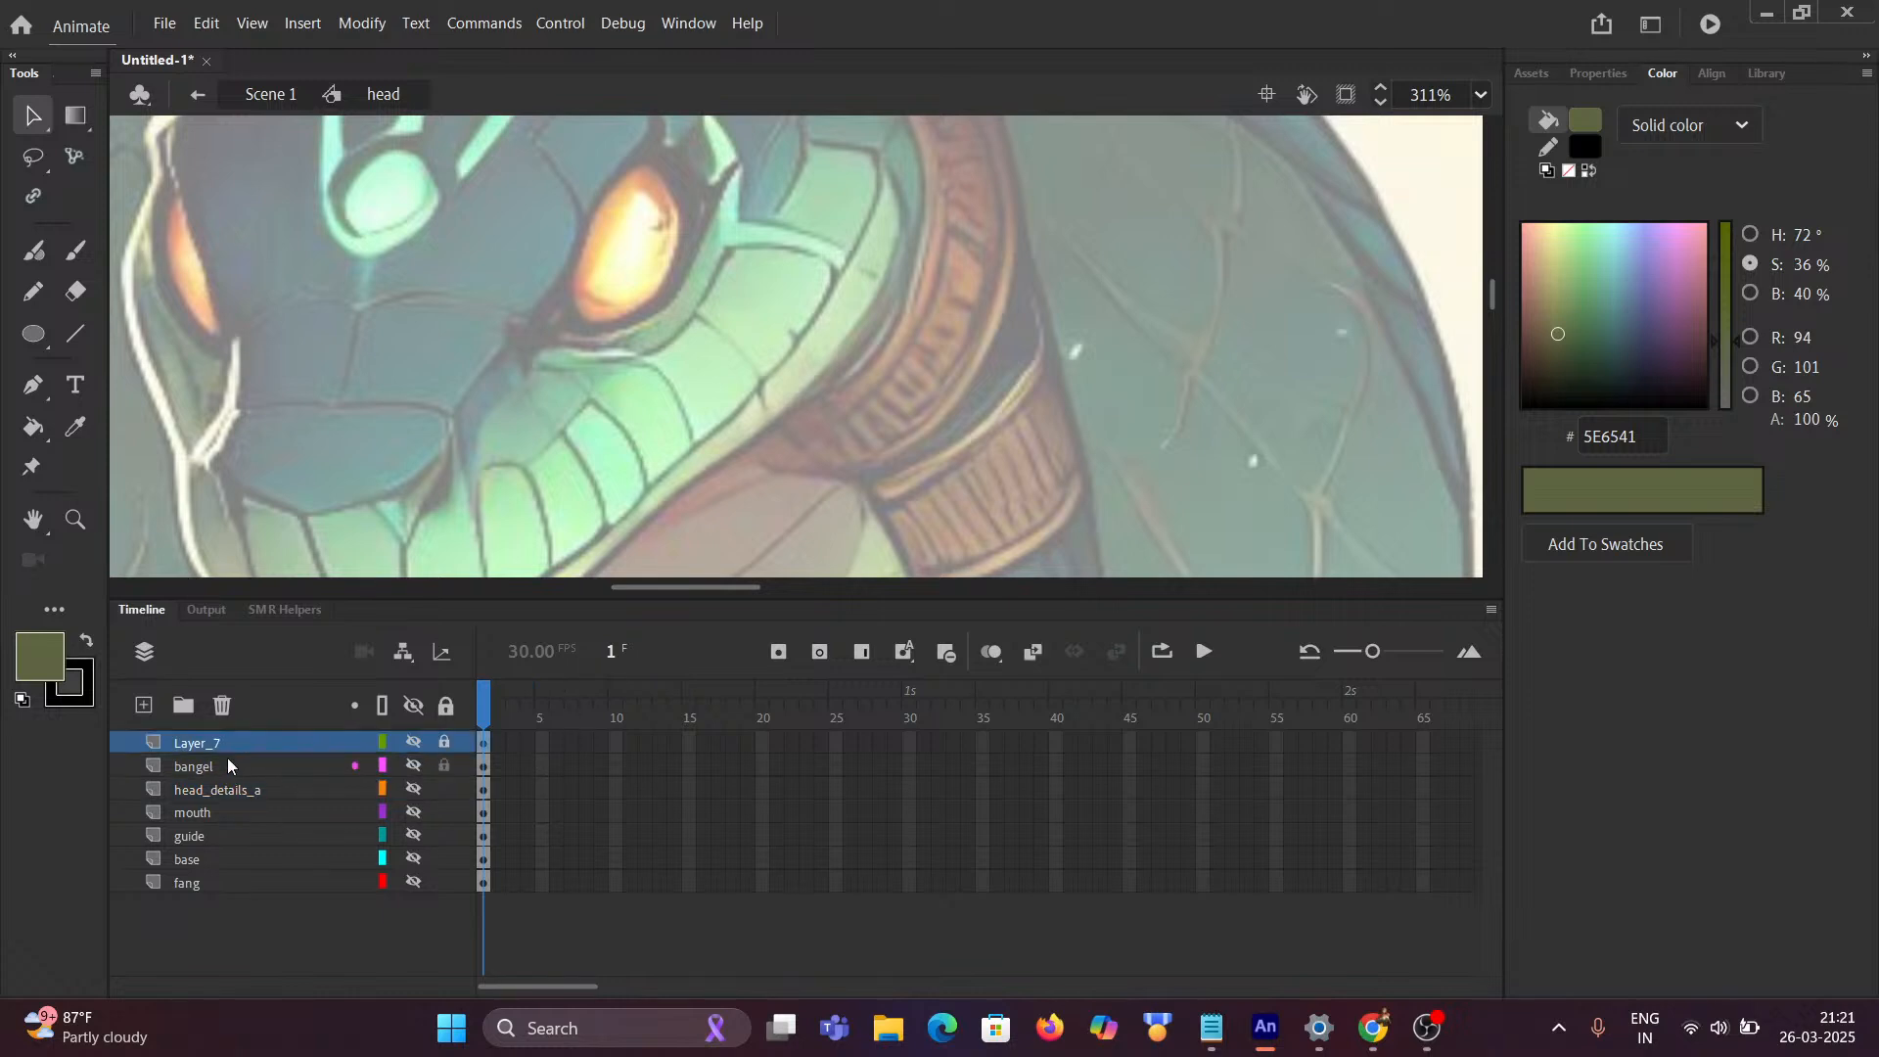
click(144, 706)
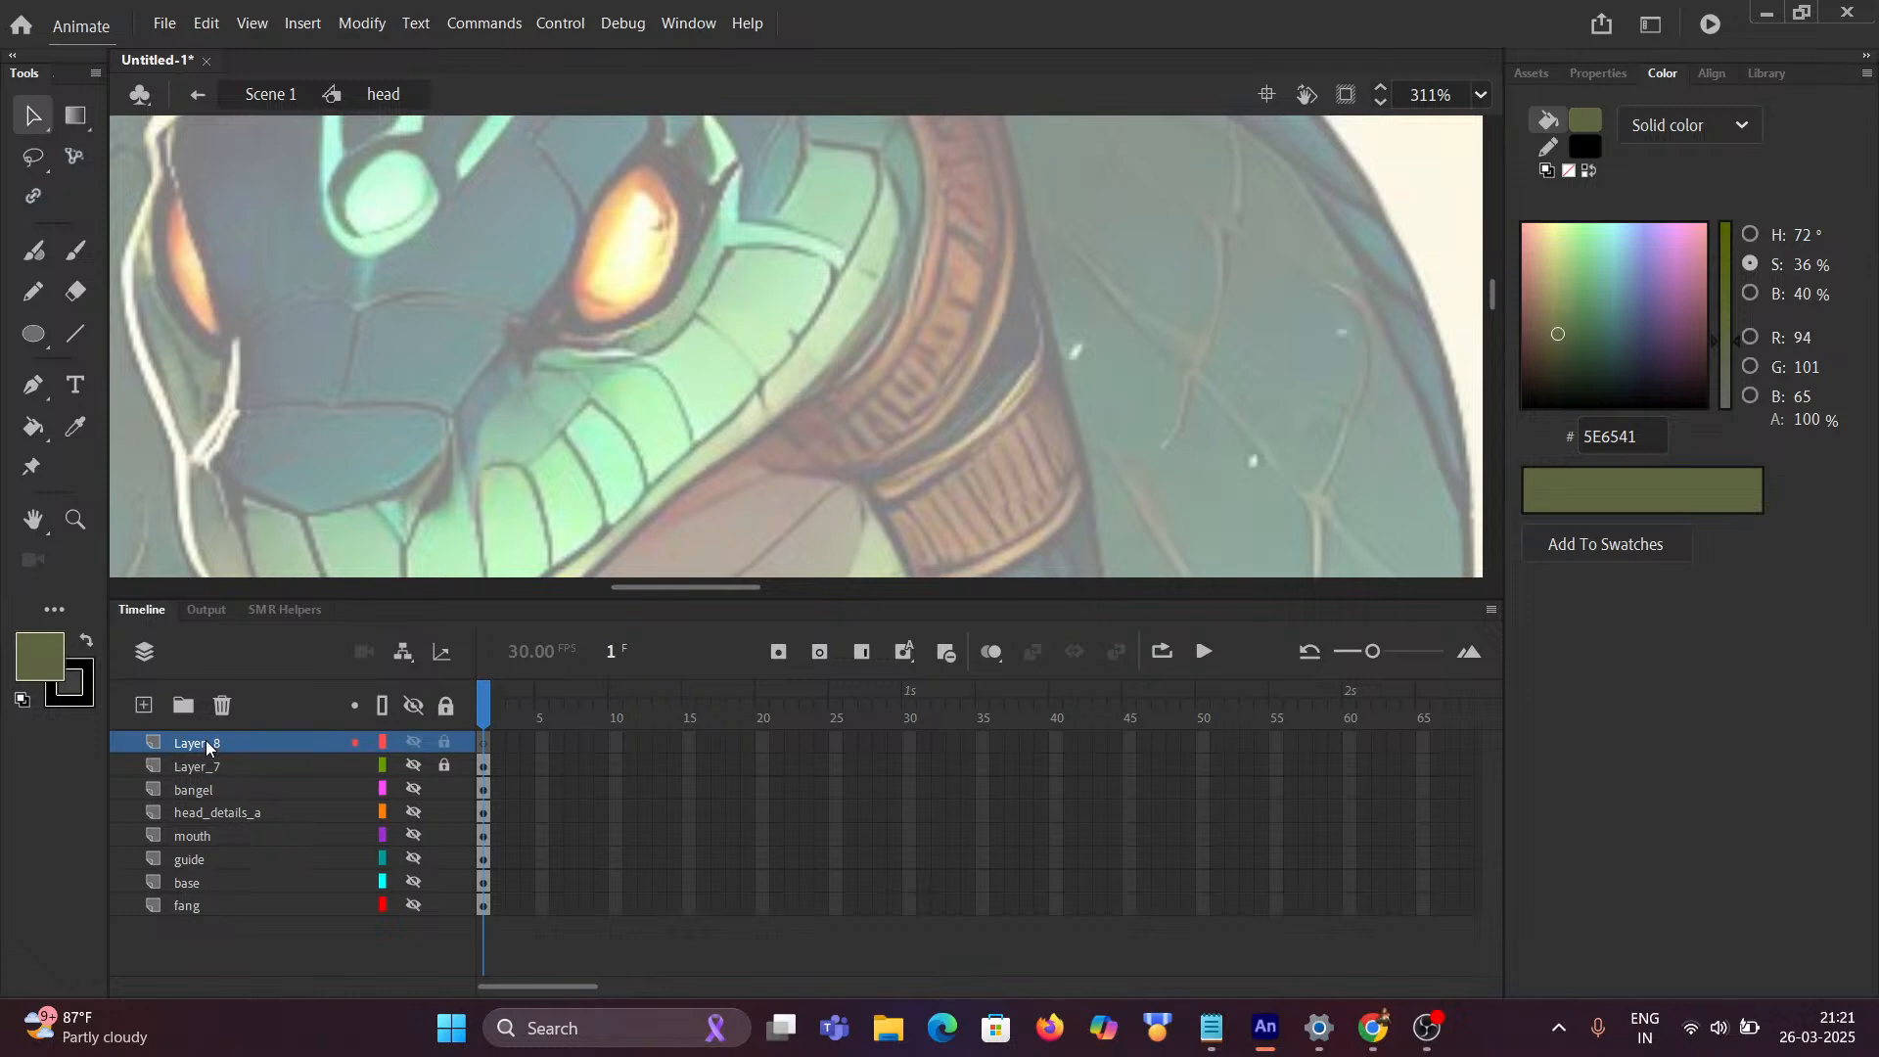
double_click(207, 746)
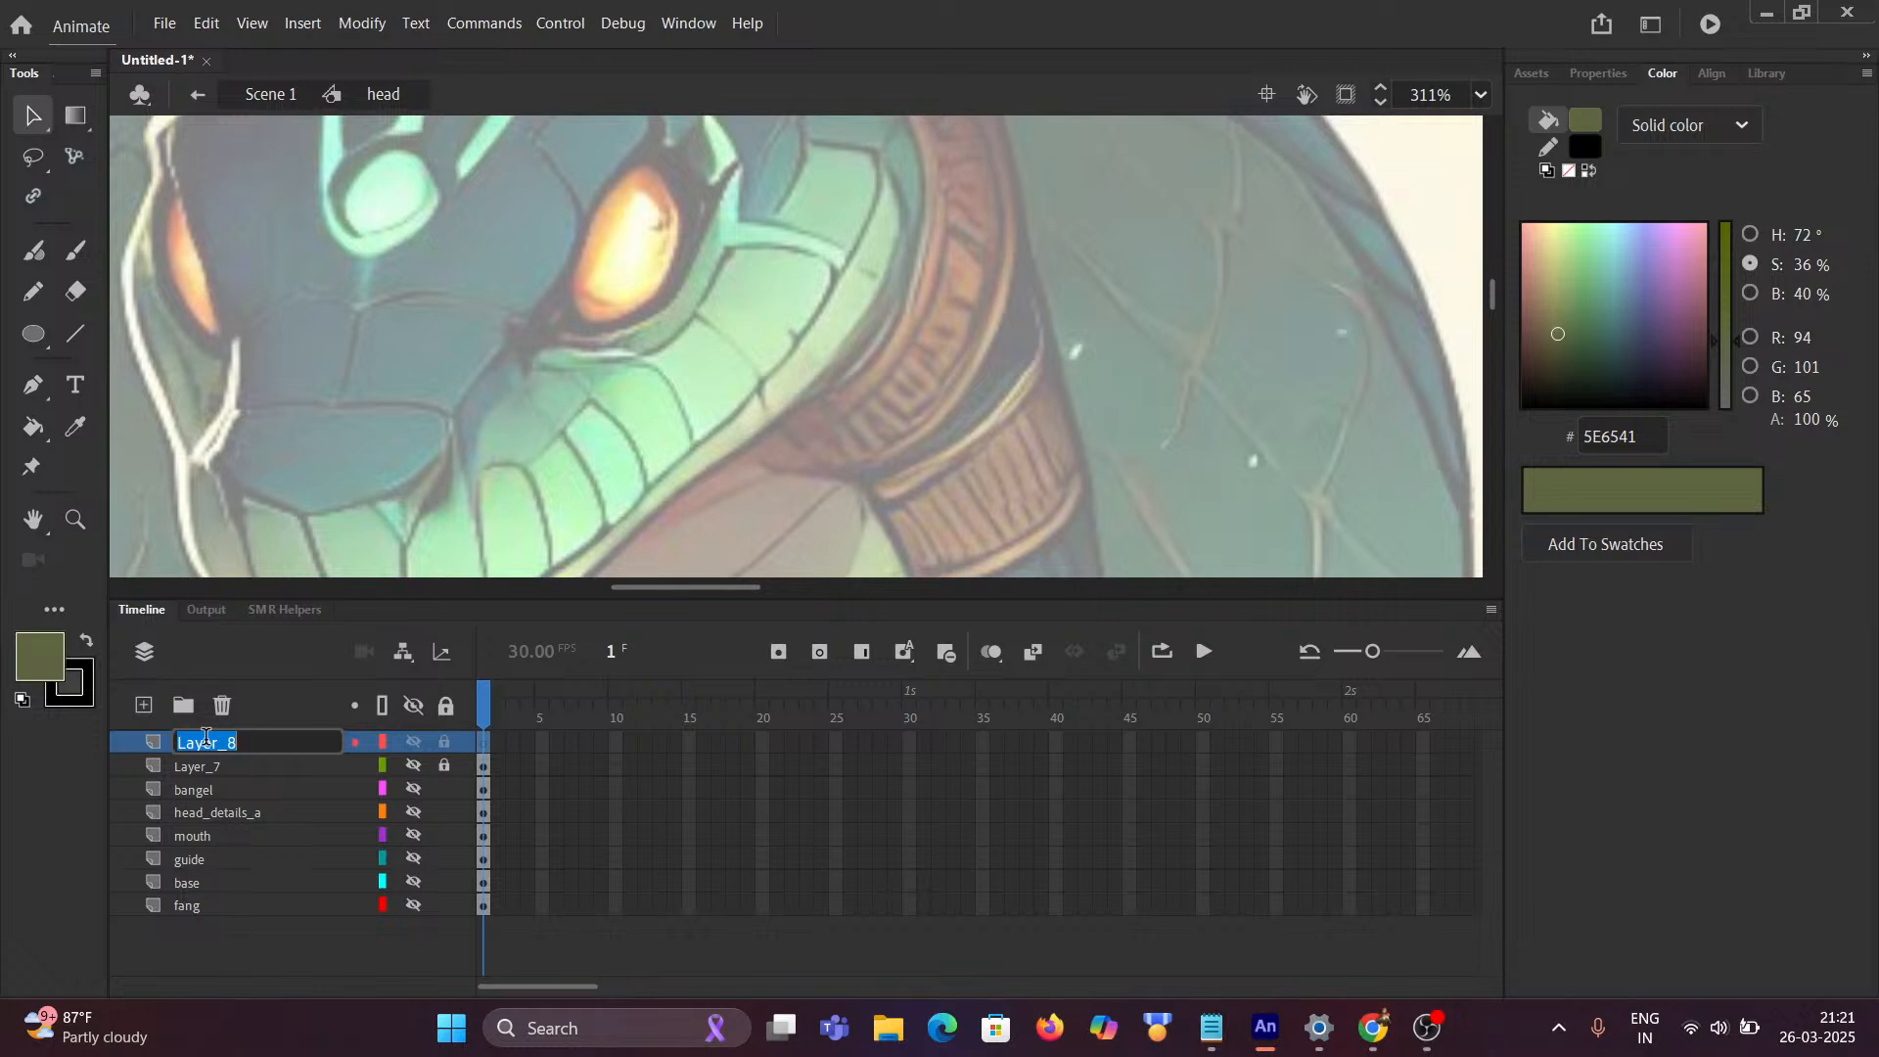
text(eye)
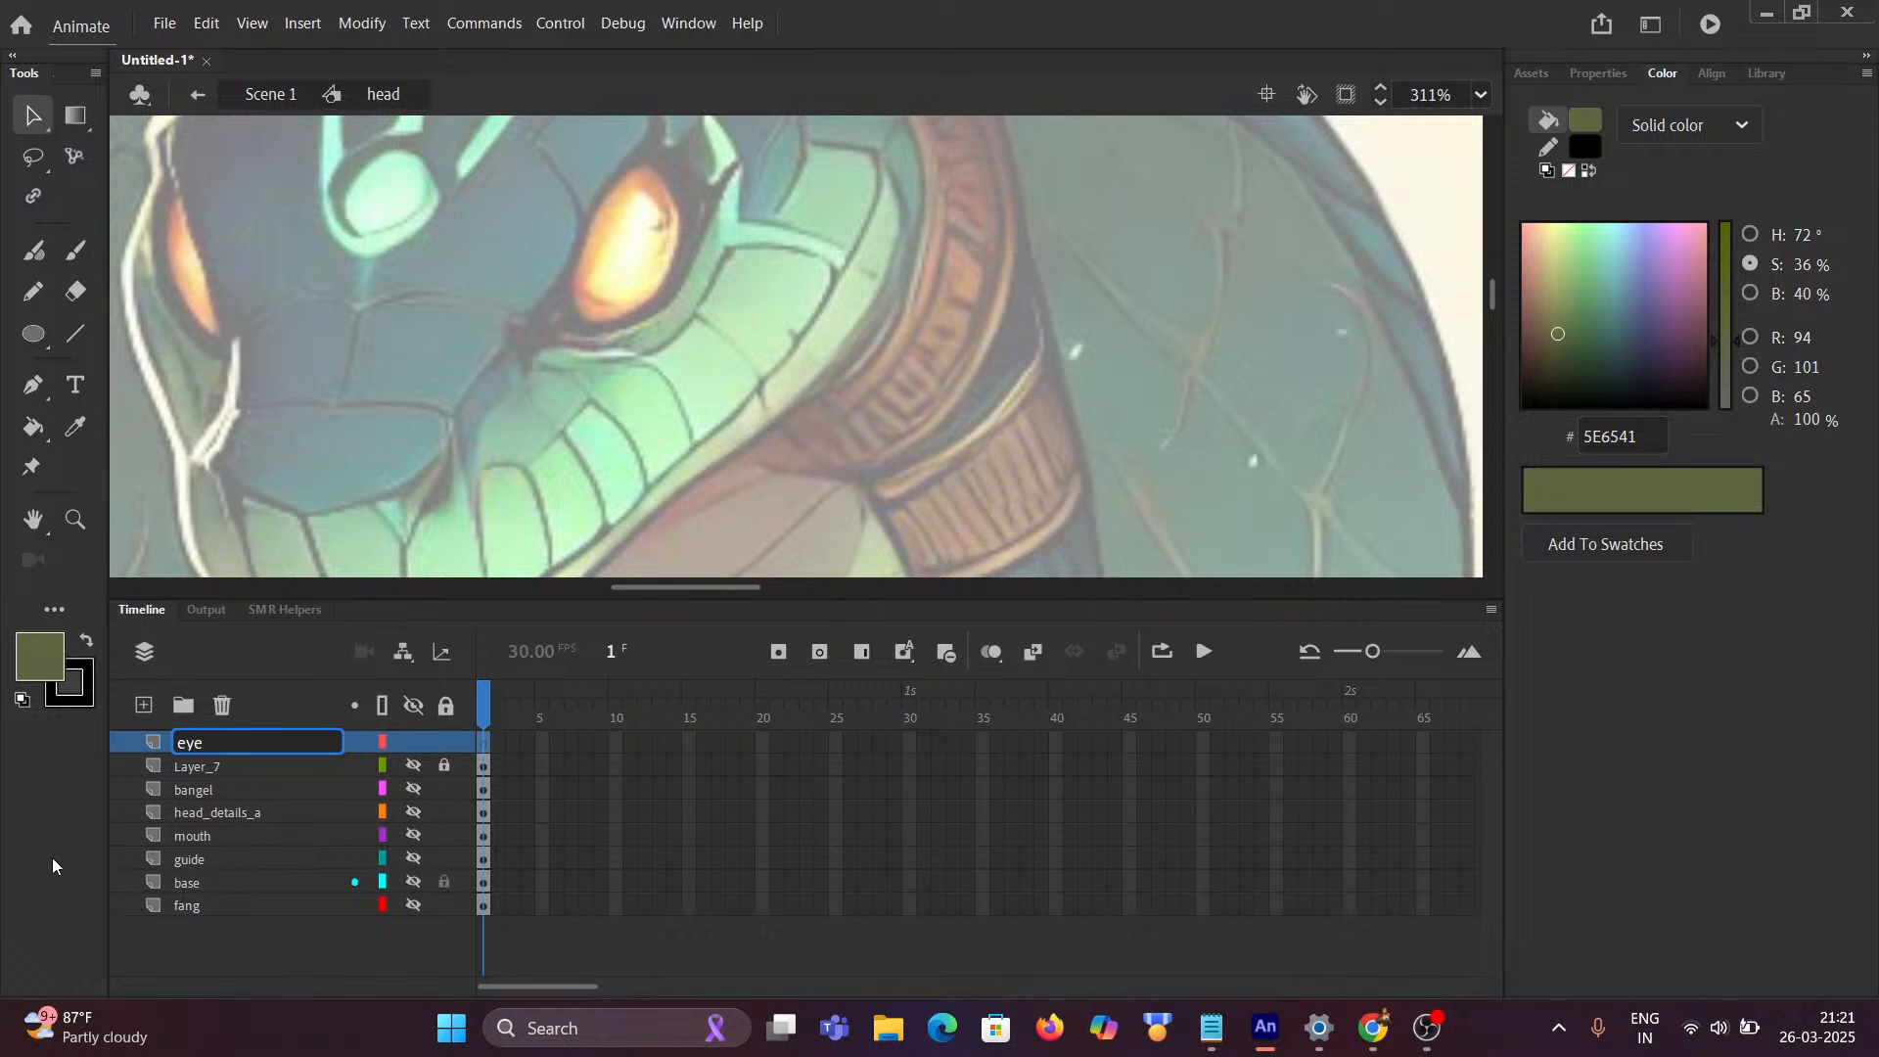
key(Return)
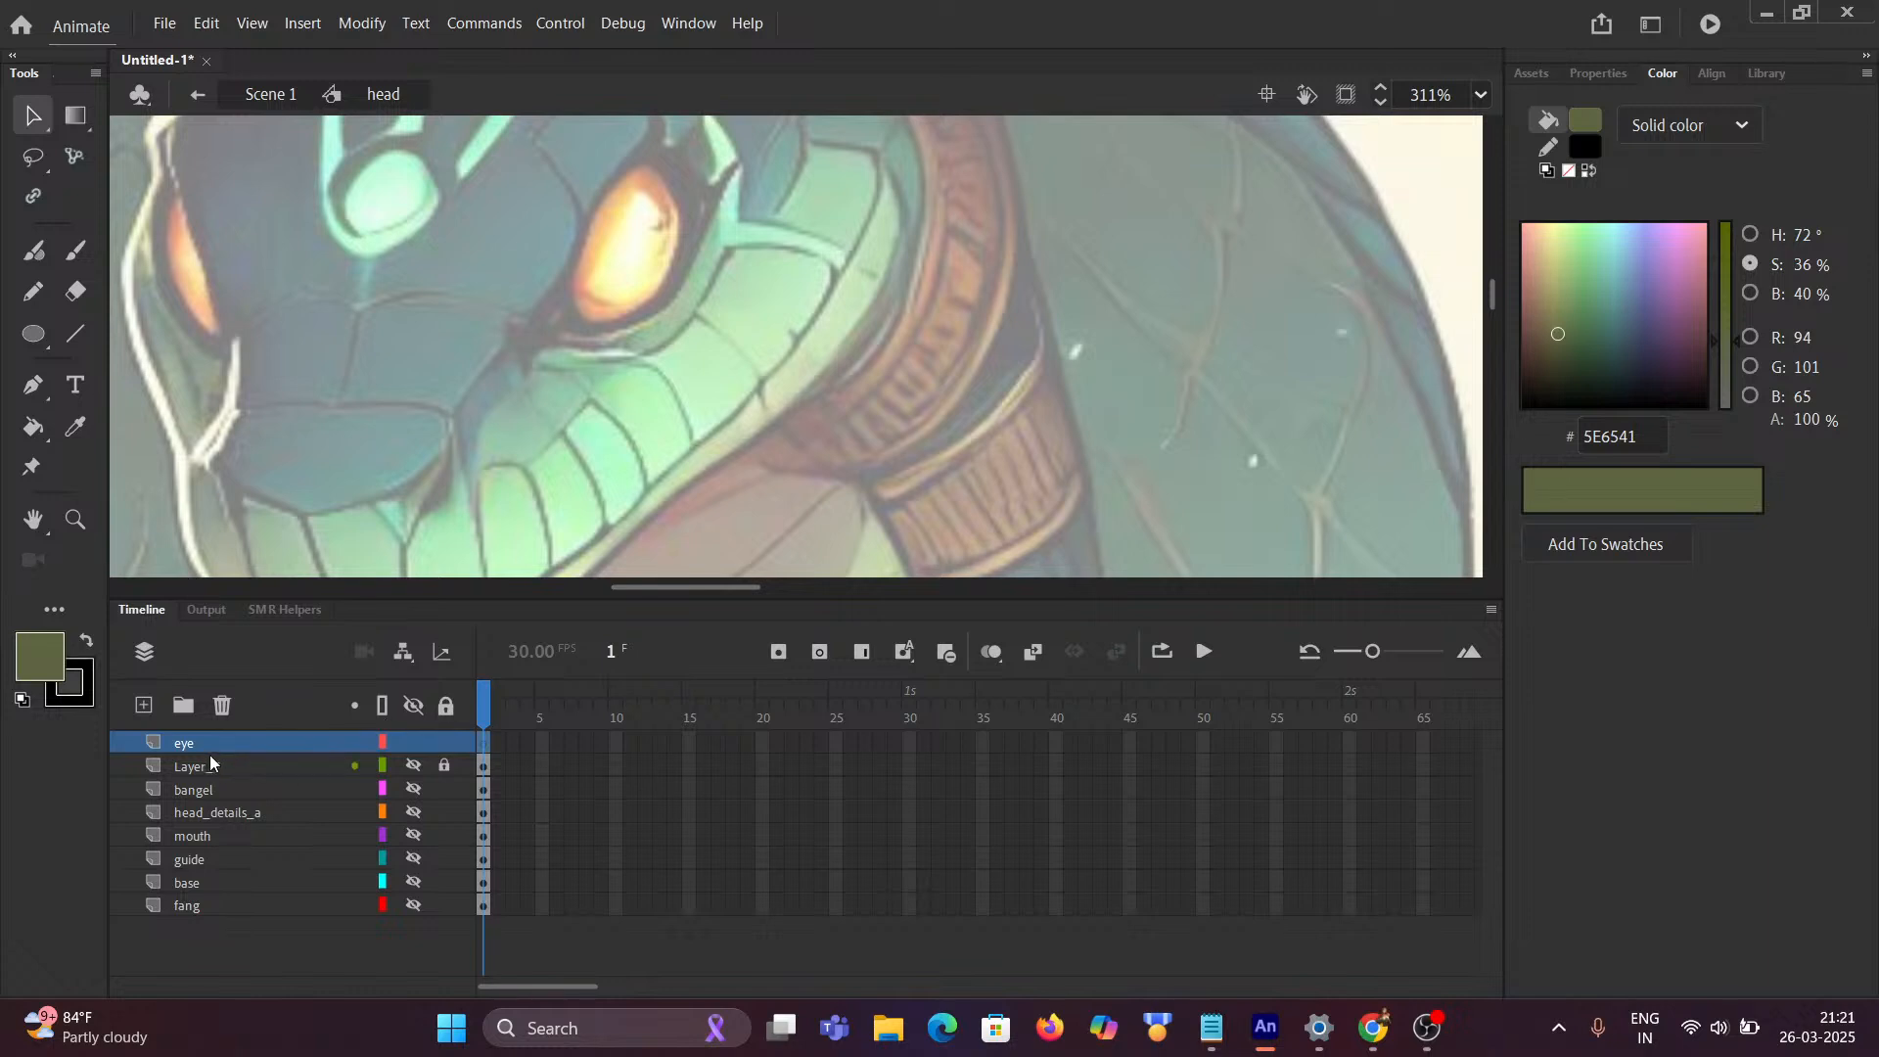
double_click(185, 744)
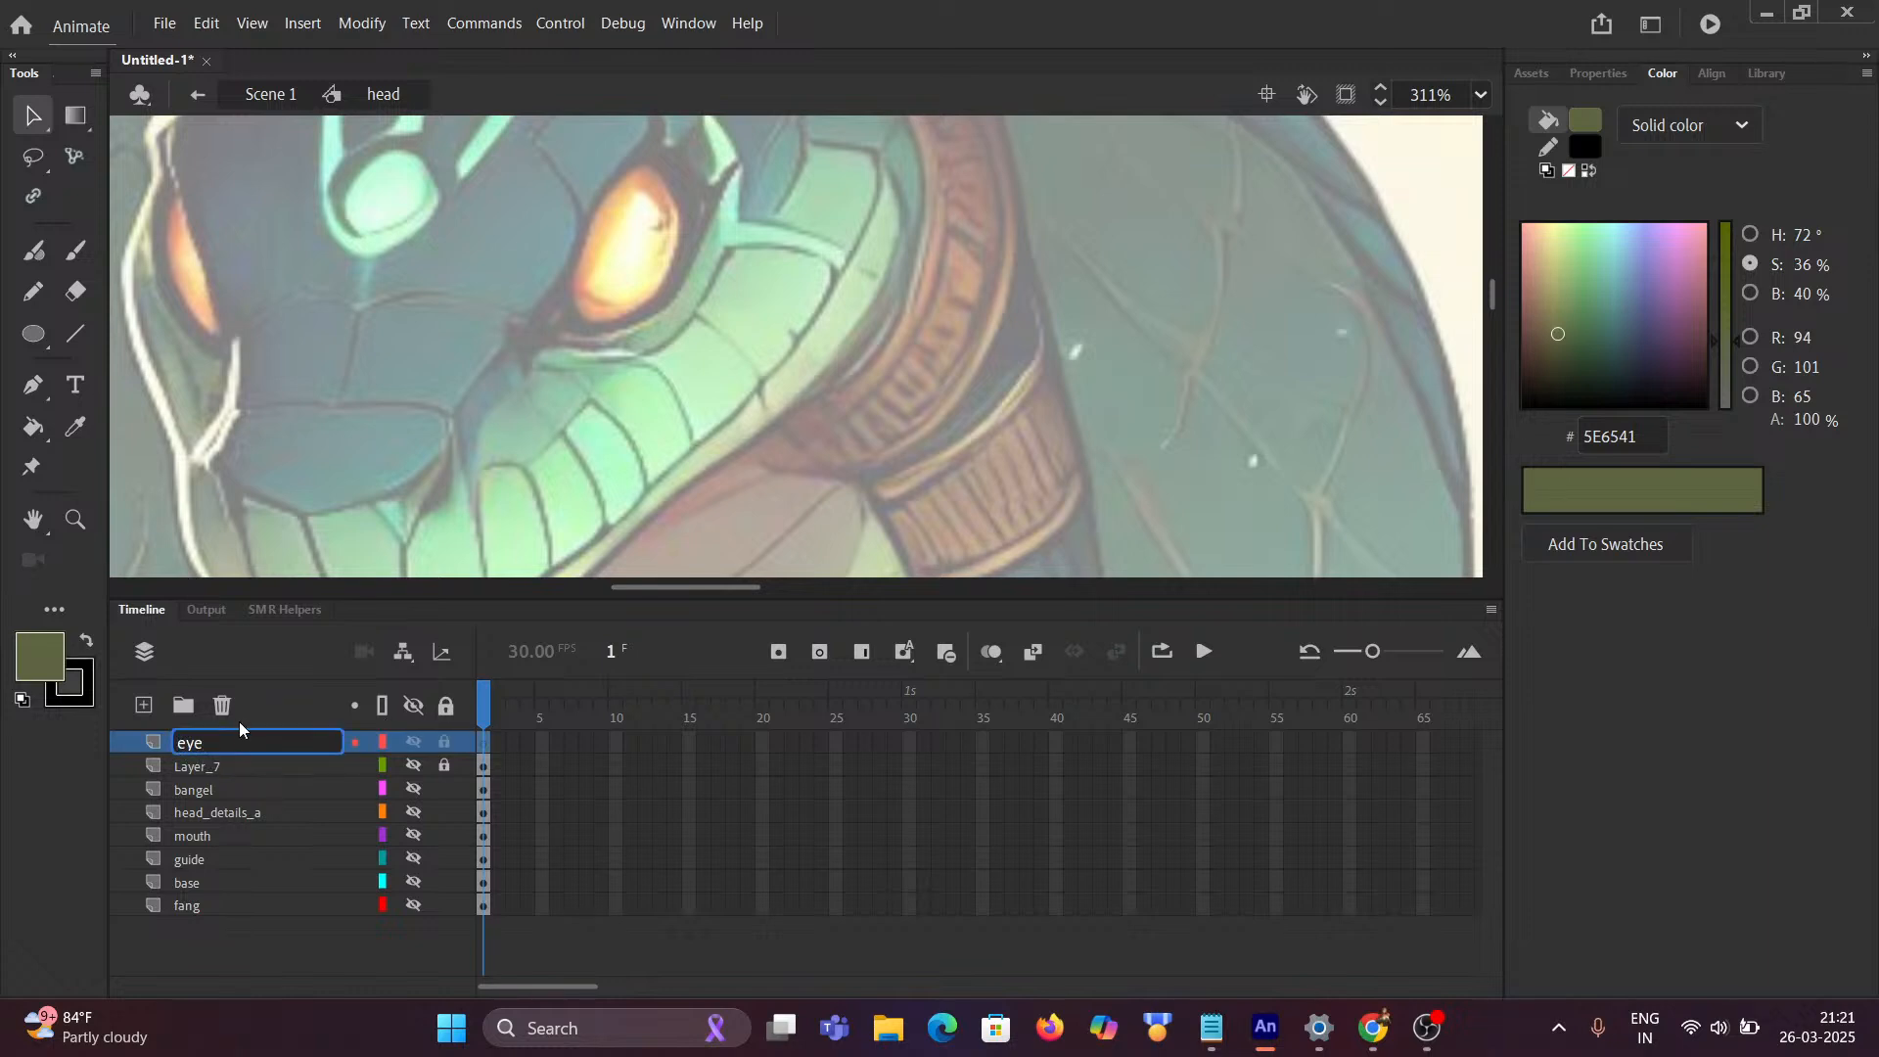
text(L_)
key(Return)
Step: Draw the outline of the cobra's larger glowing eye with two curved lines meeting at pointed ends, following the reference
scroll(692, 230, down, 3)
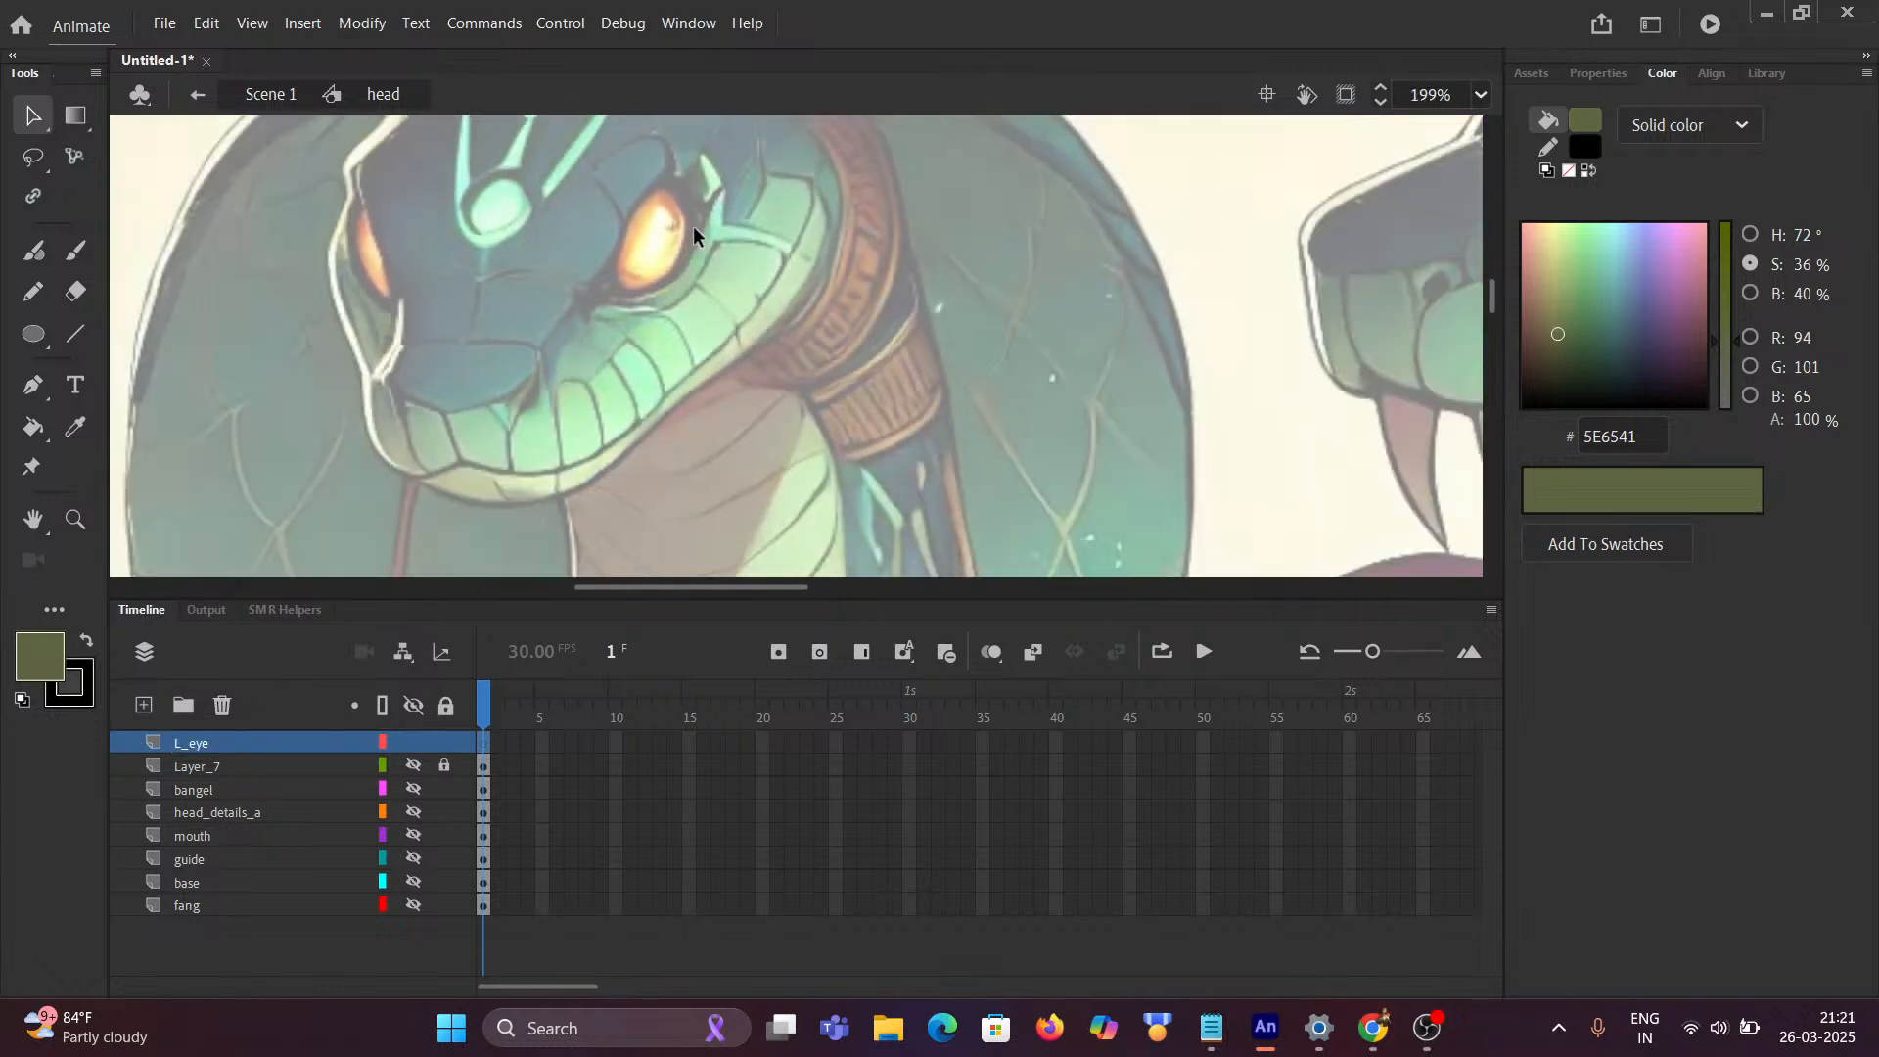
drag(615, 236, 482, 304)
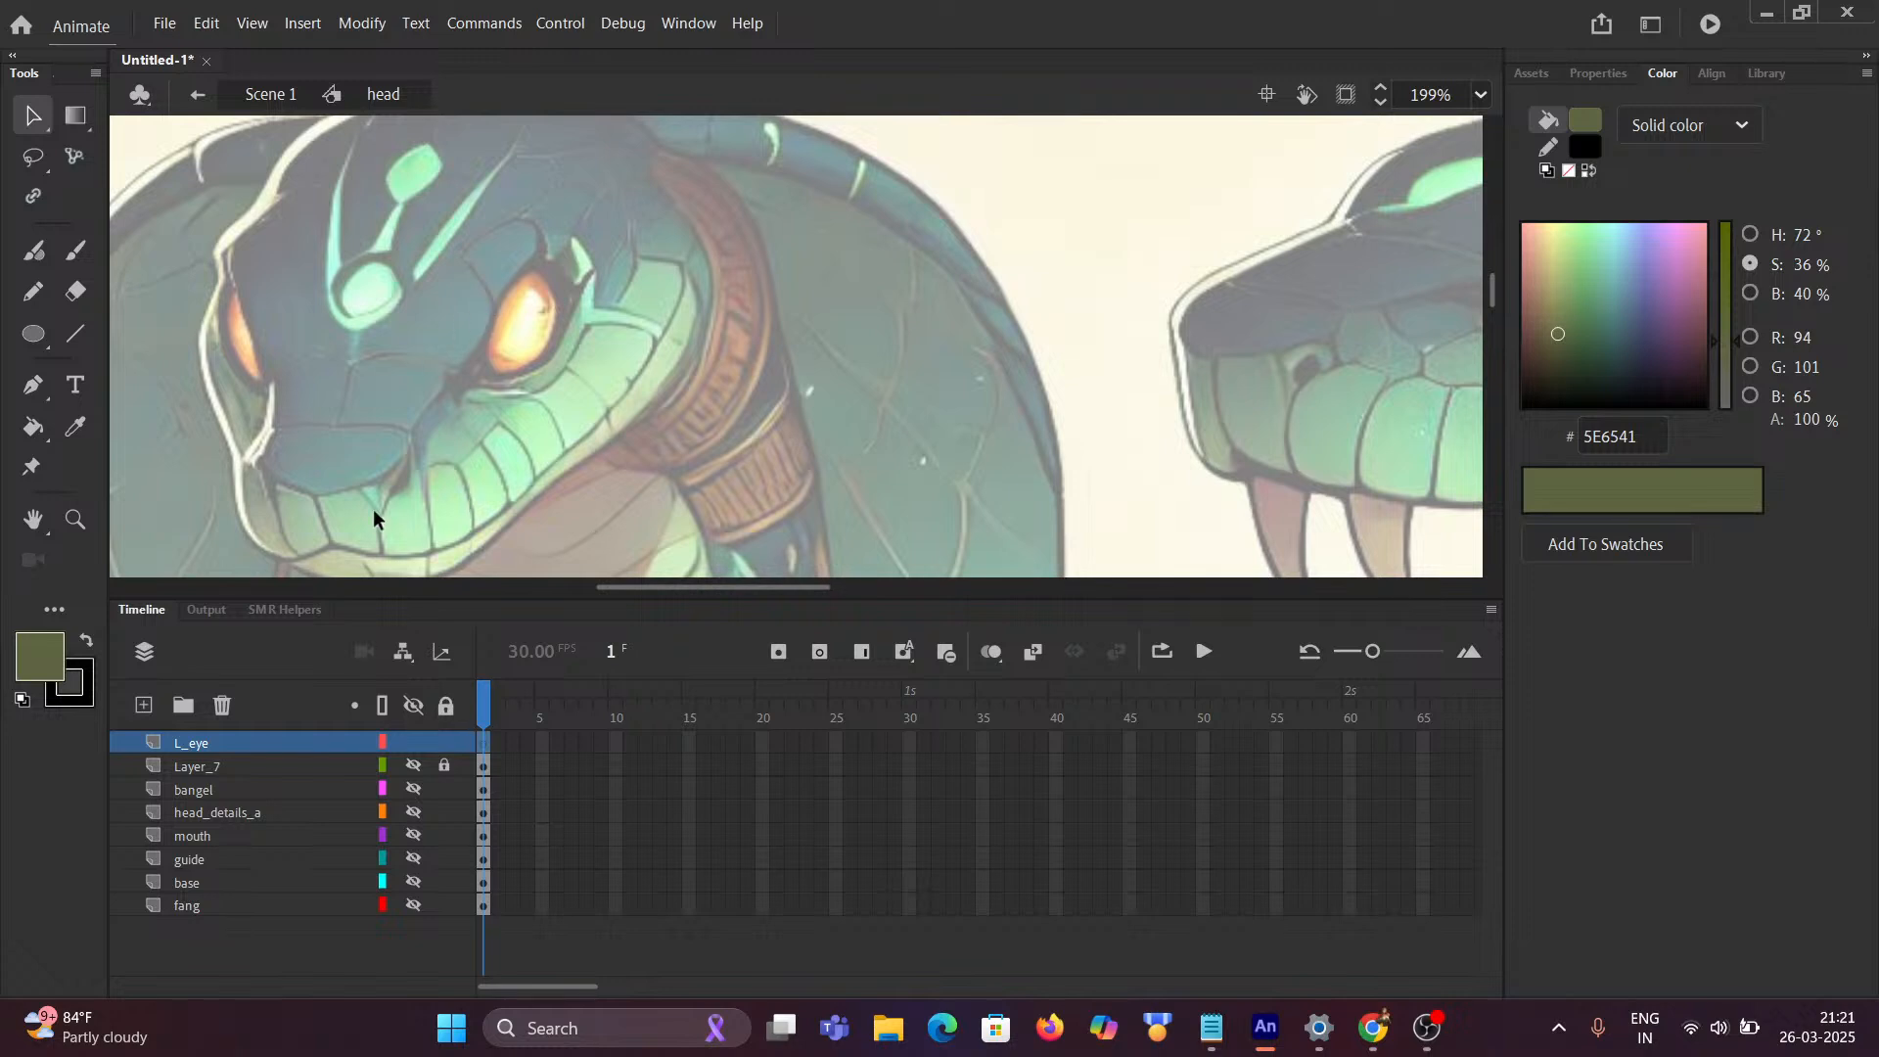
click(73, 337)
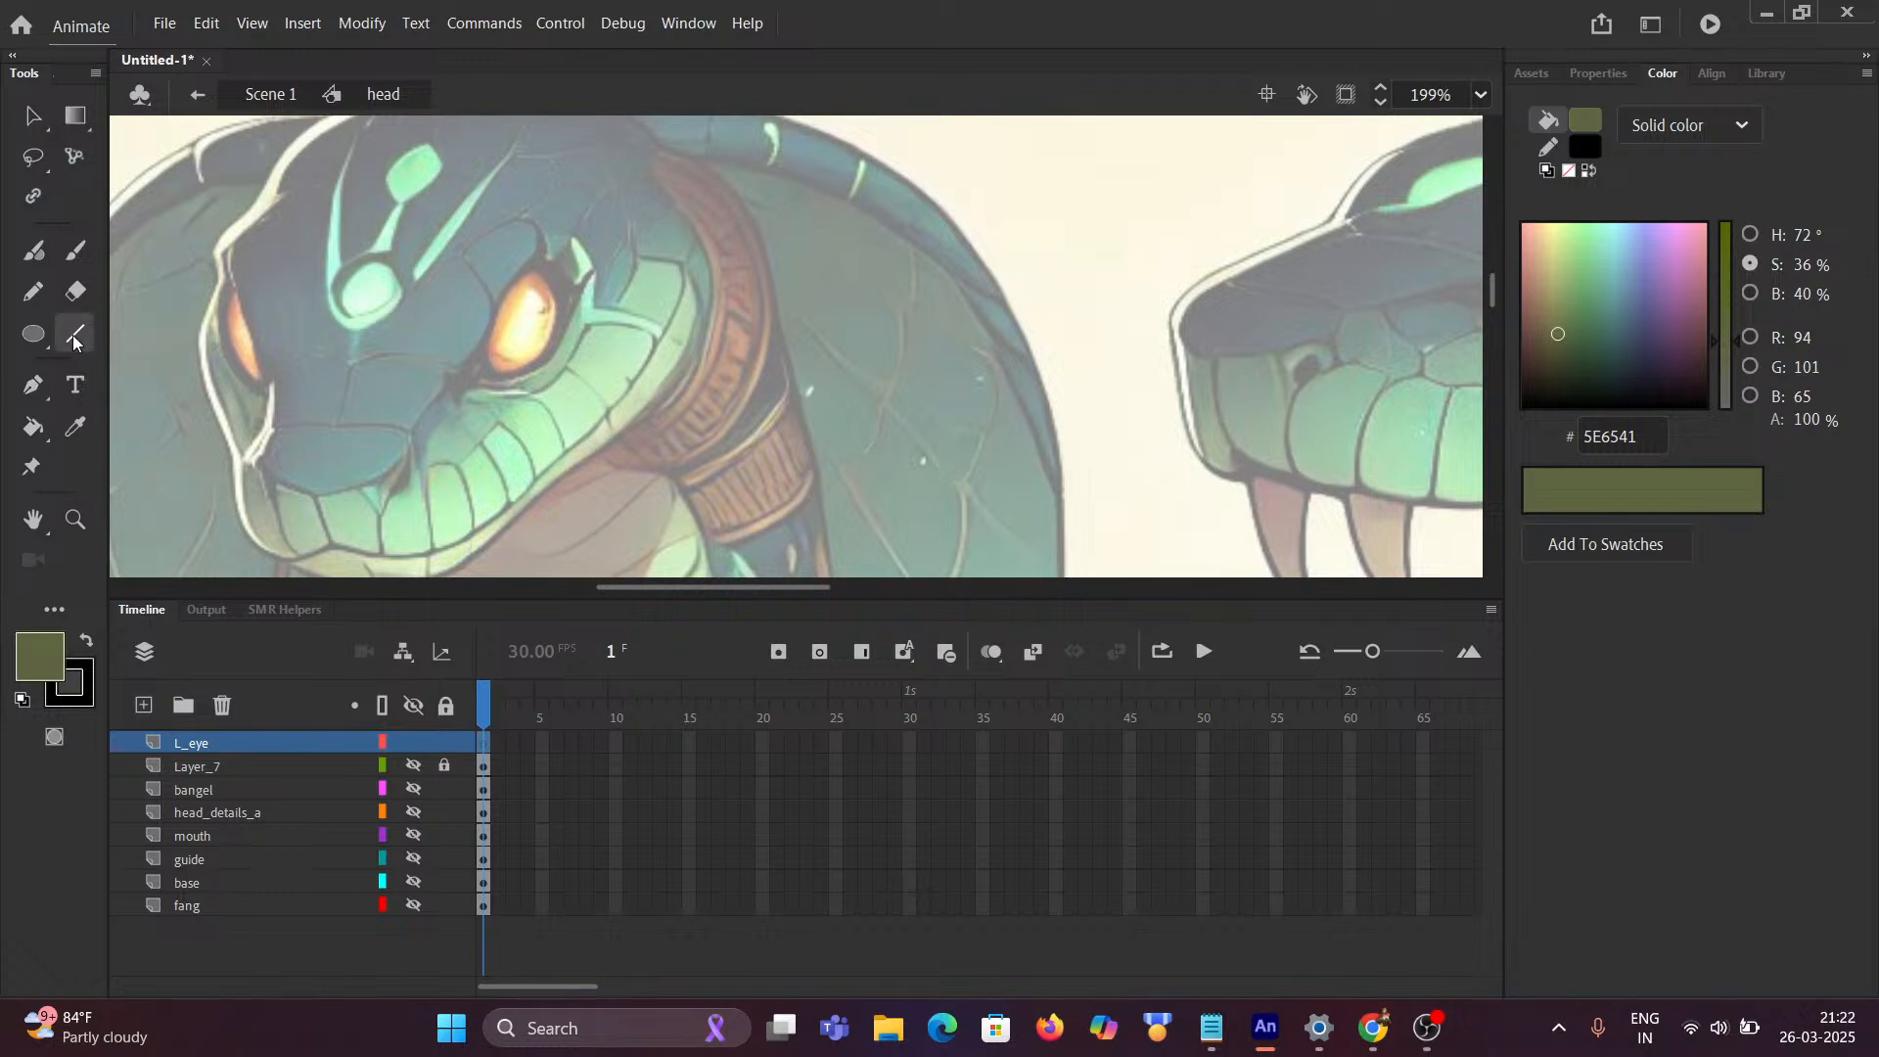
scroll(508, 333, up, 5)
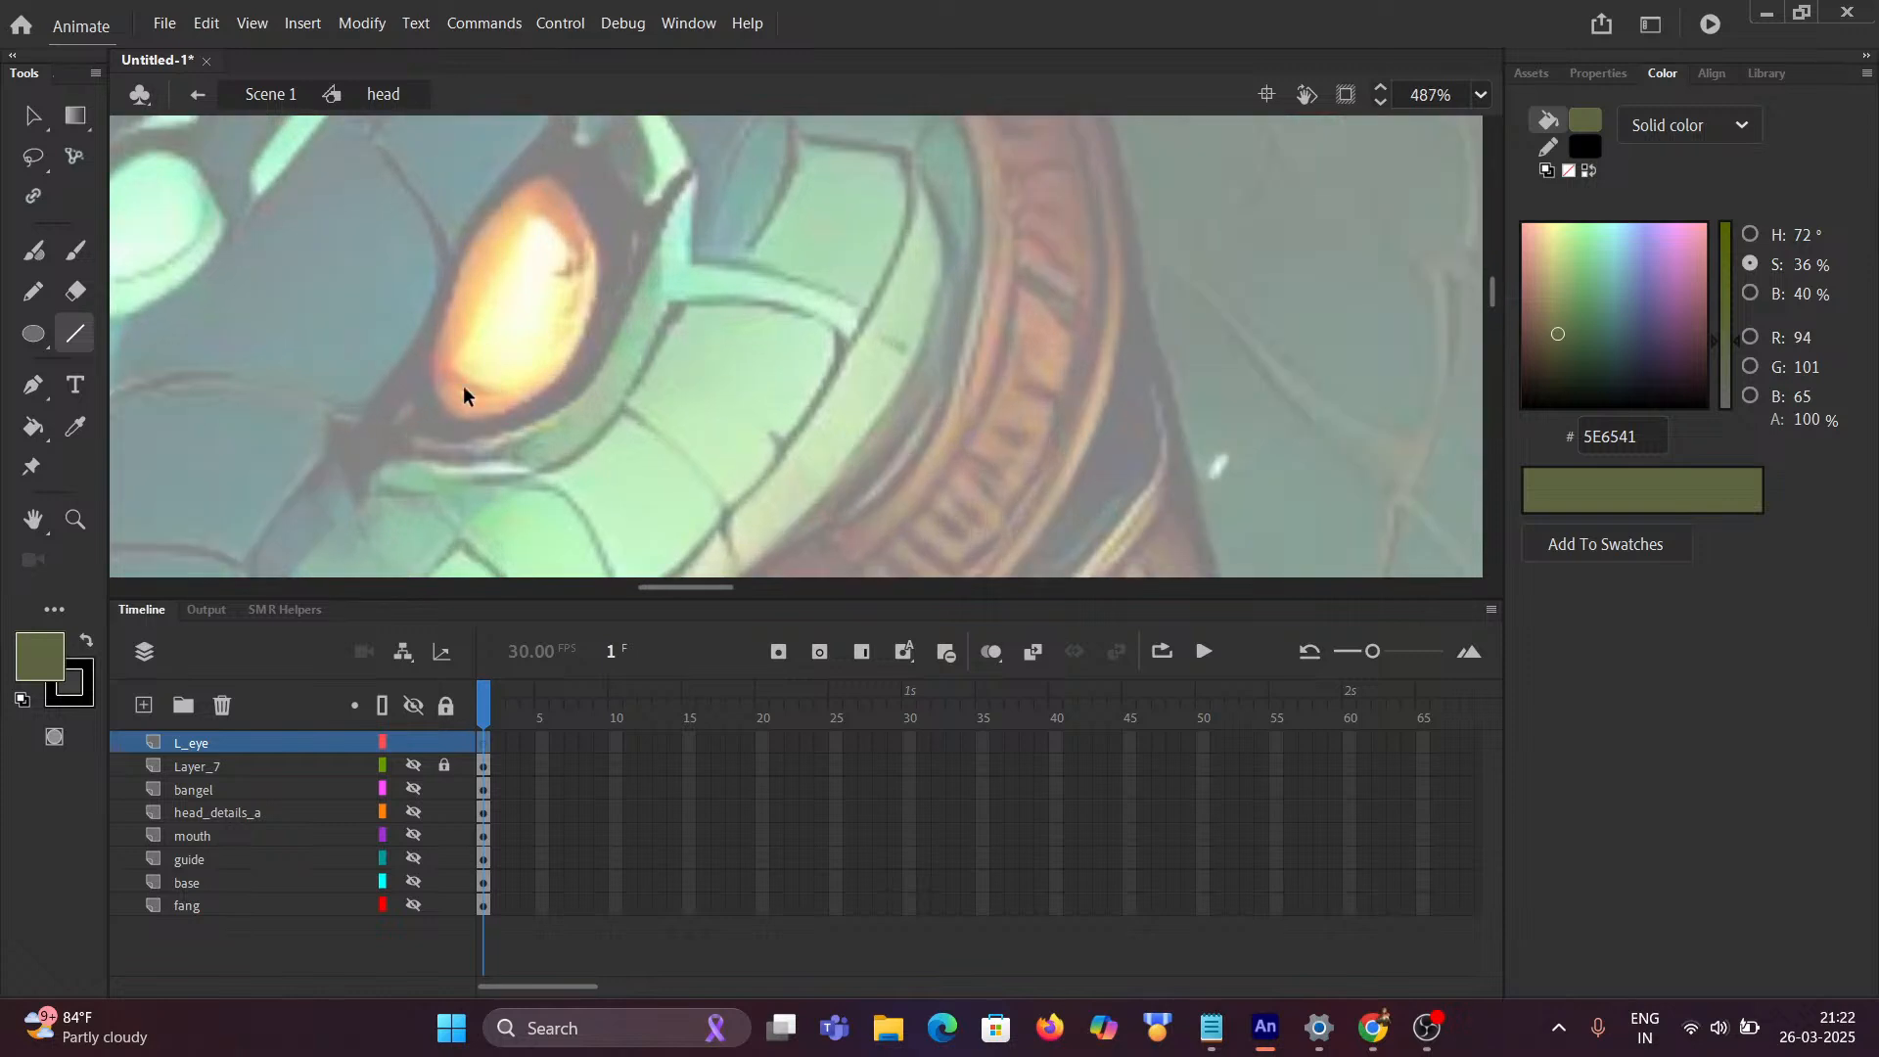
drag(445, 419, 560, 156)
drag(508, 291, 461, 281)
mouse_move(559, 157)
mouse_down()
mouse_move(609, 291)
mouse_move(599, 352)
mouse_move(524, 416)
mouse_move(443, 427)
mouse_up()
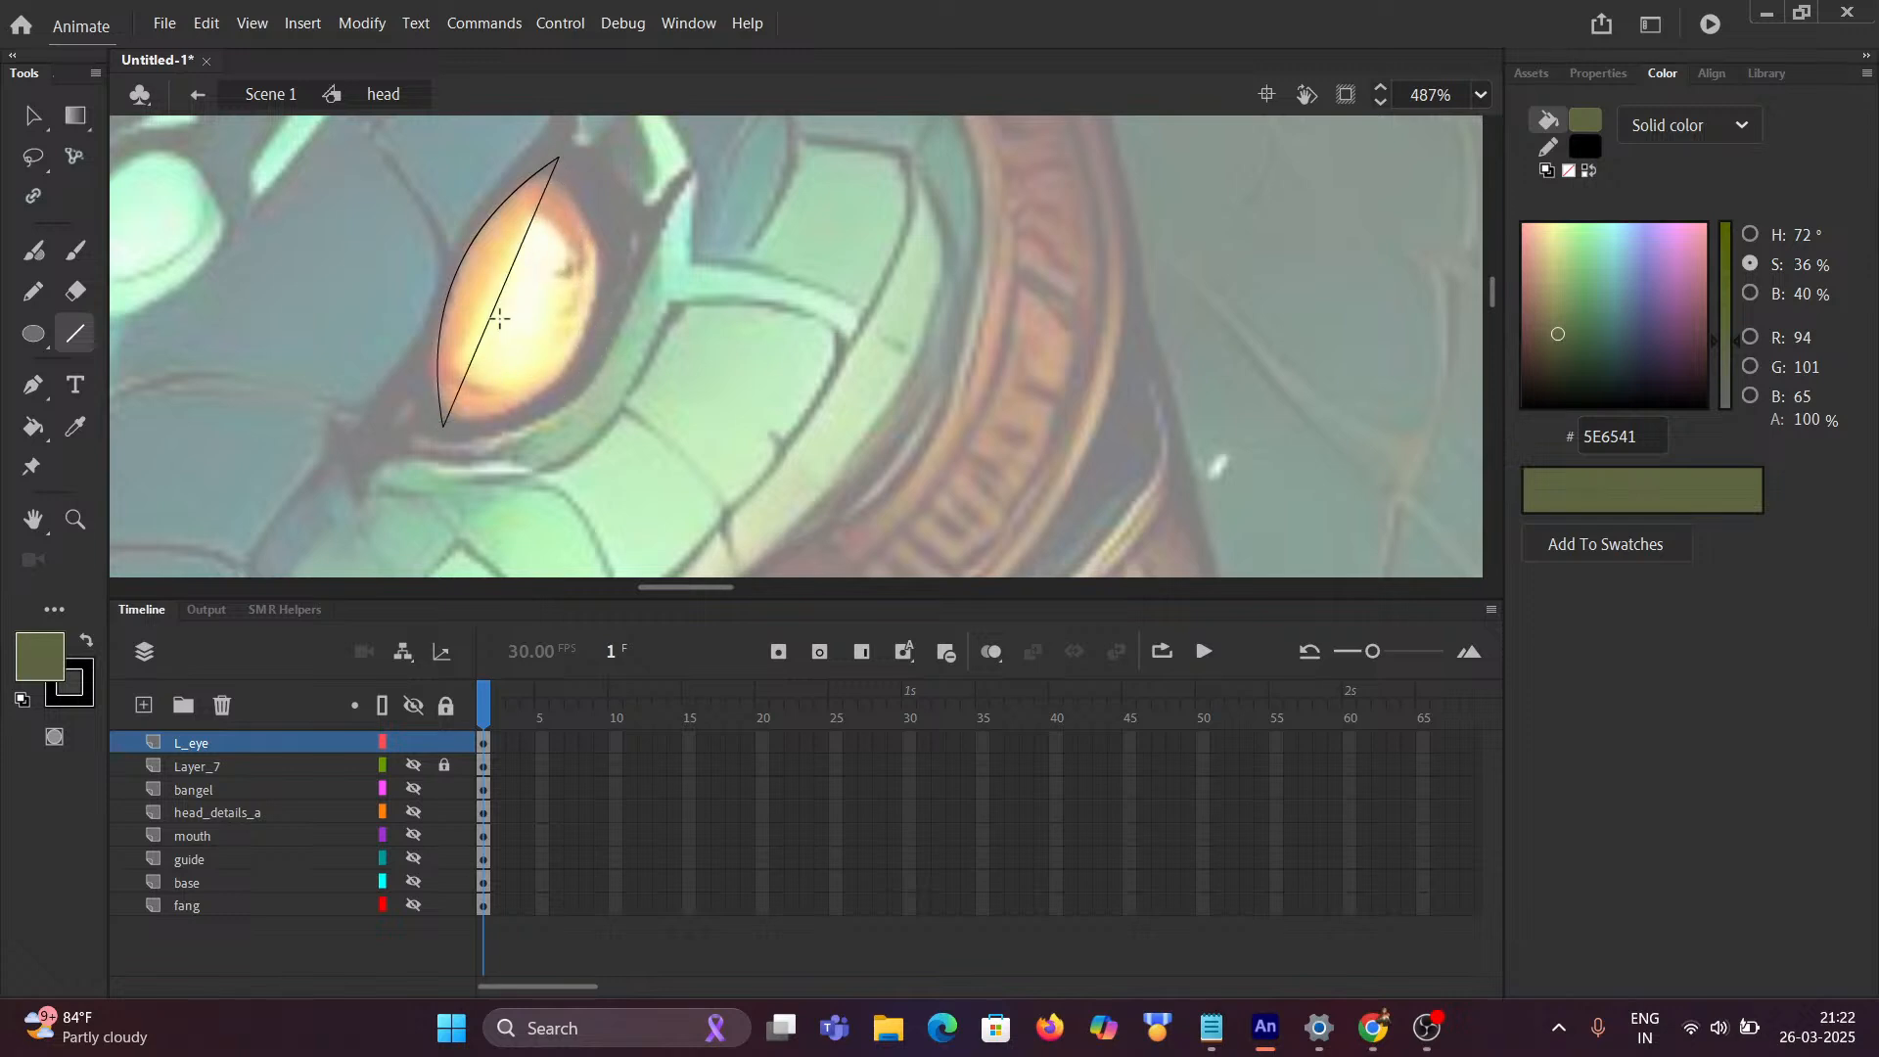
drag(495, 315, 584, 368)
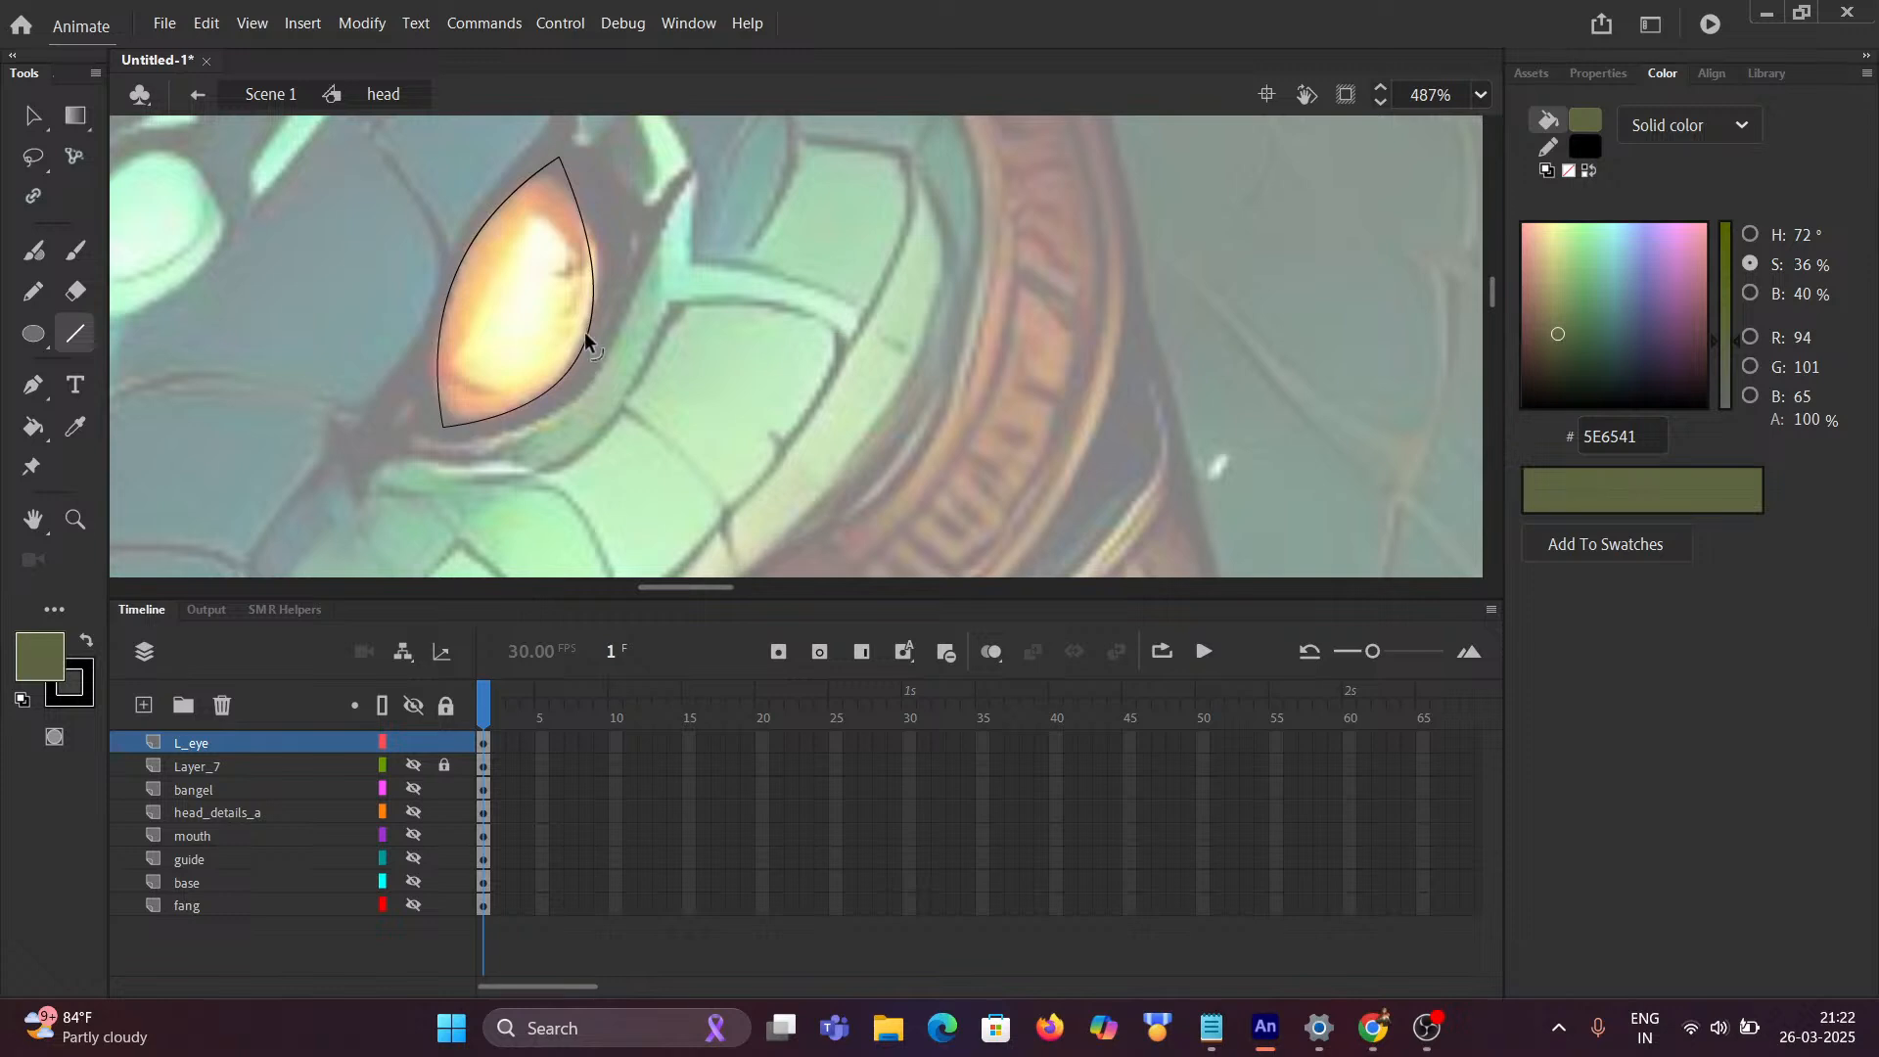
drag(591, 262, 597, 254)
drag(444, 423, 445, 411)
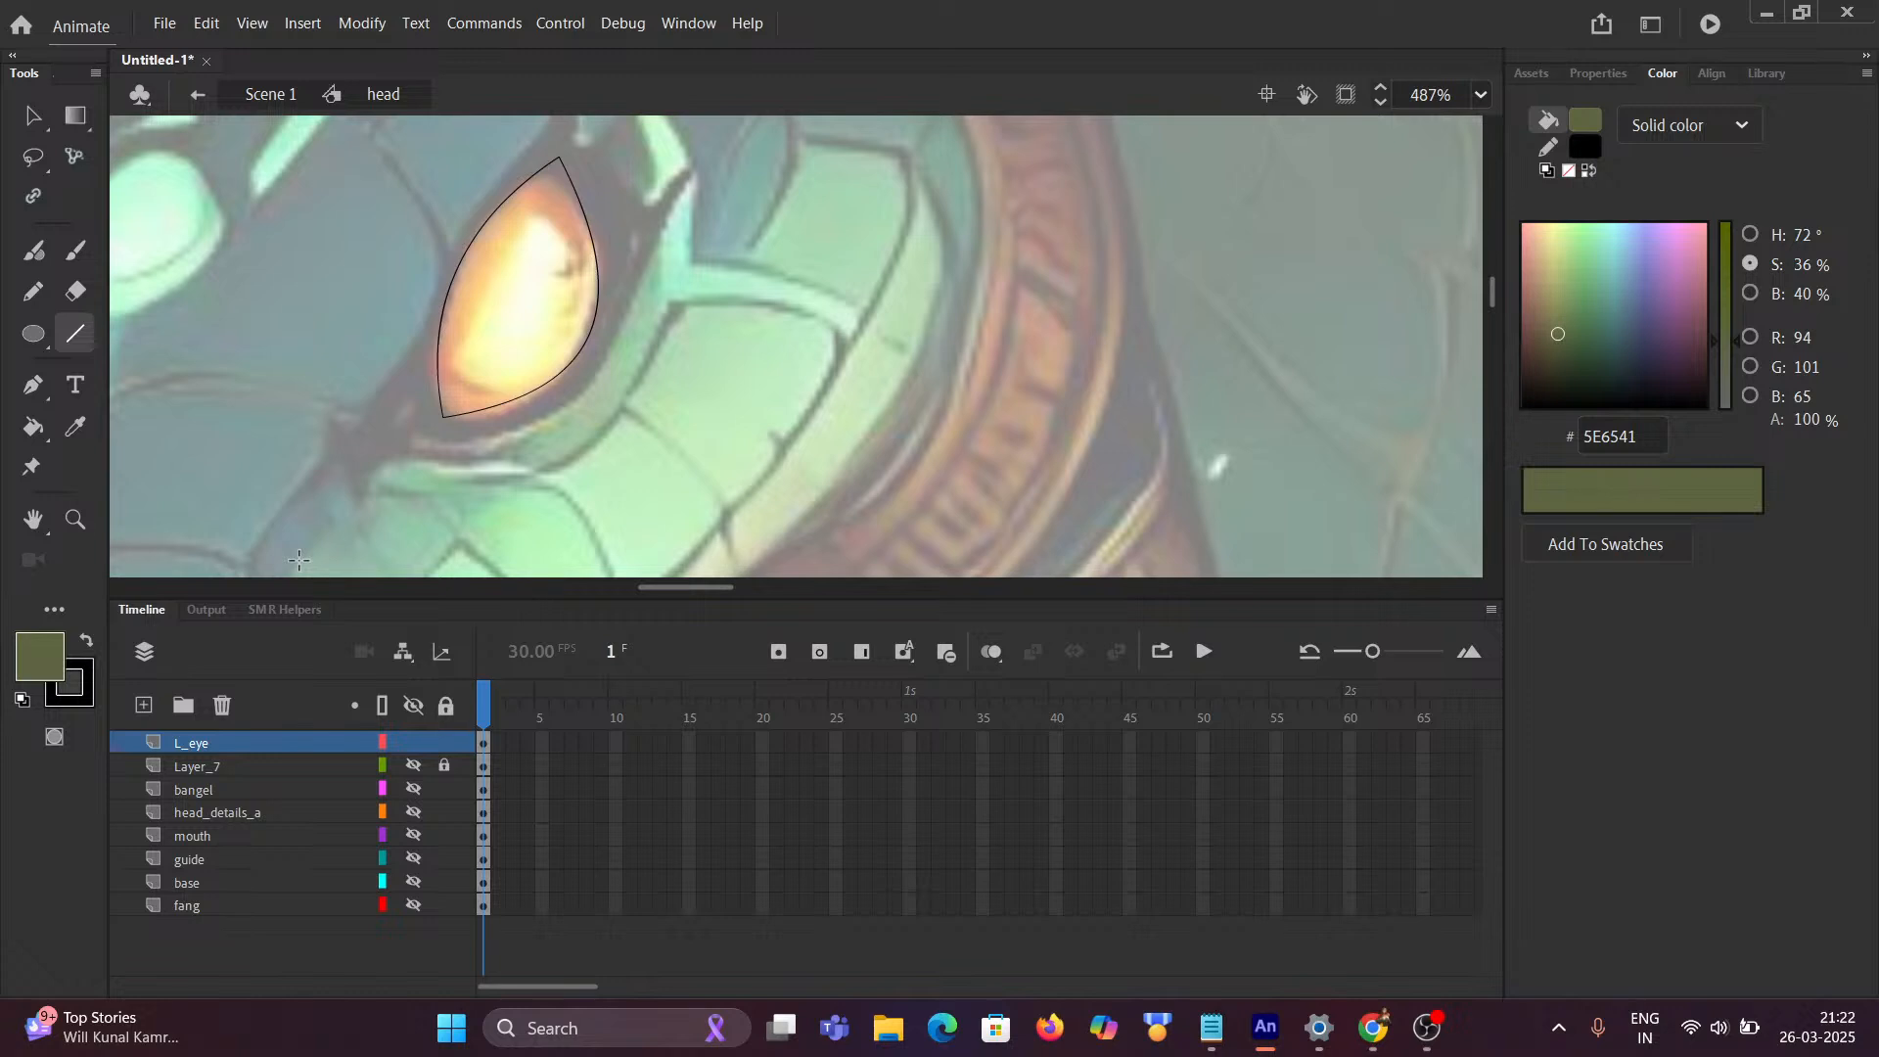
Step: Convert the eye outline to a Graphic symbol named L_eye
double_click(203, 744)
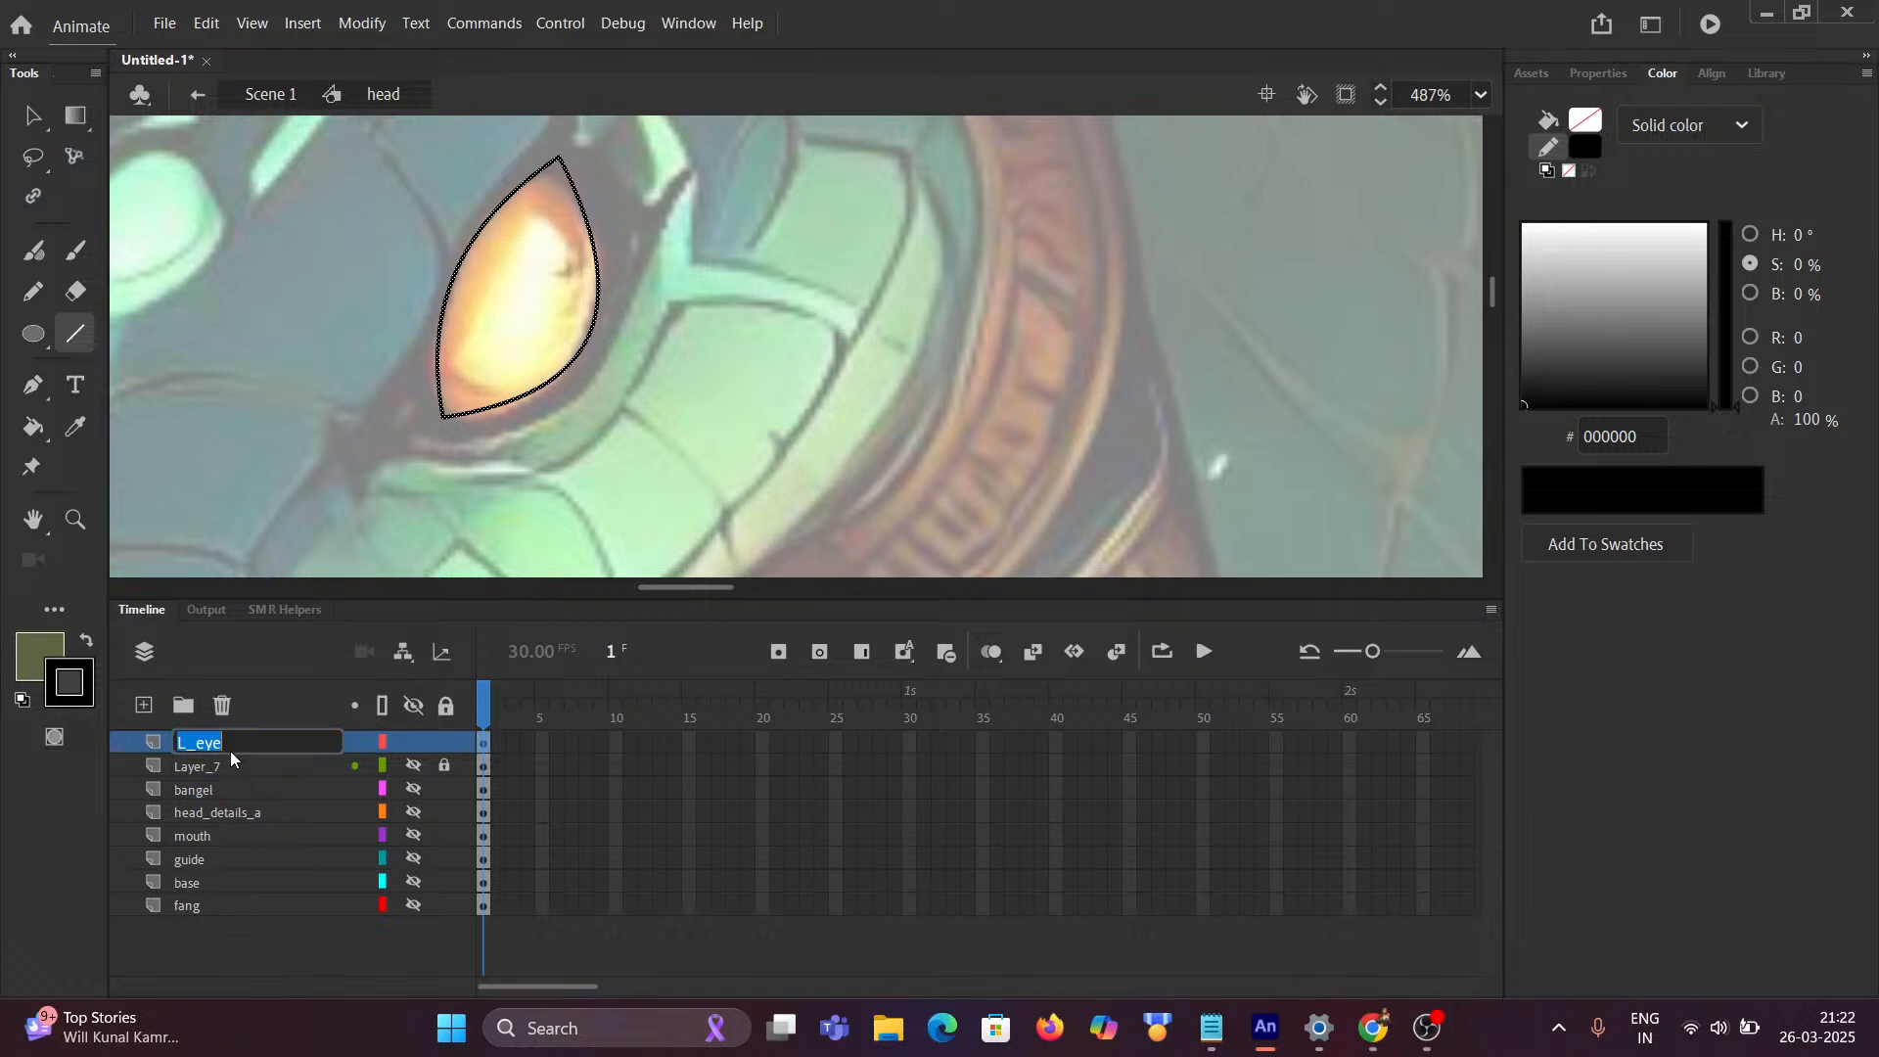
key(Return)
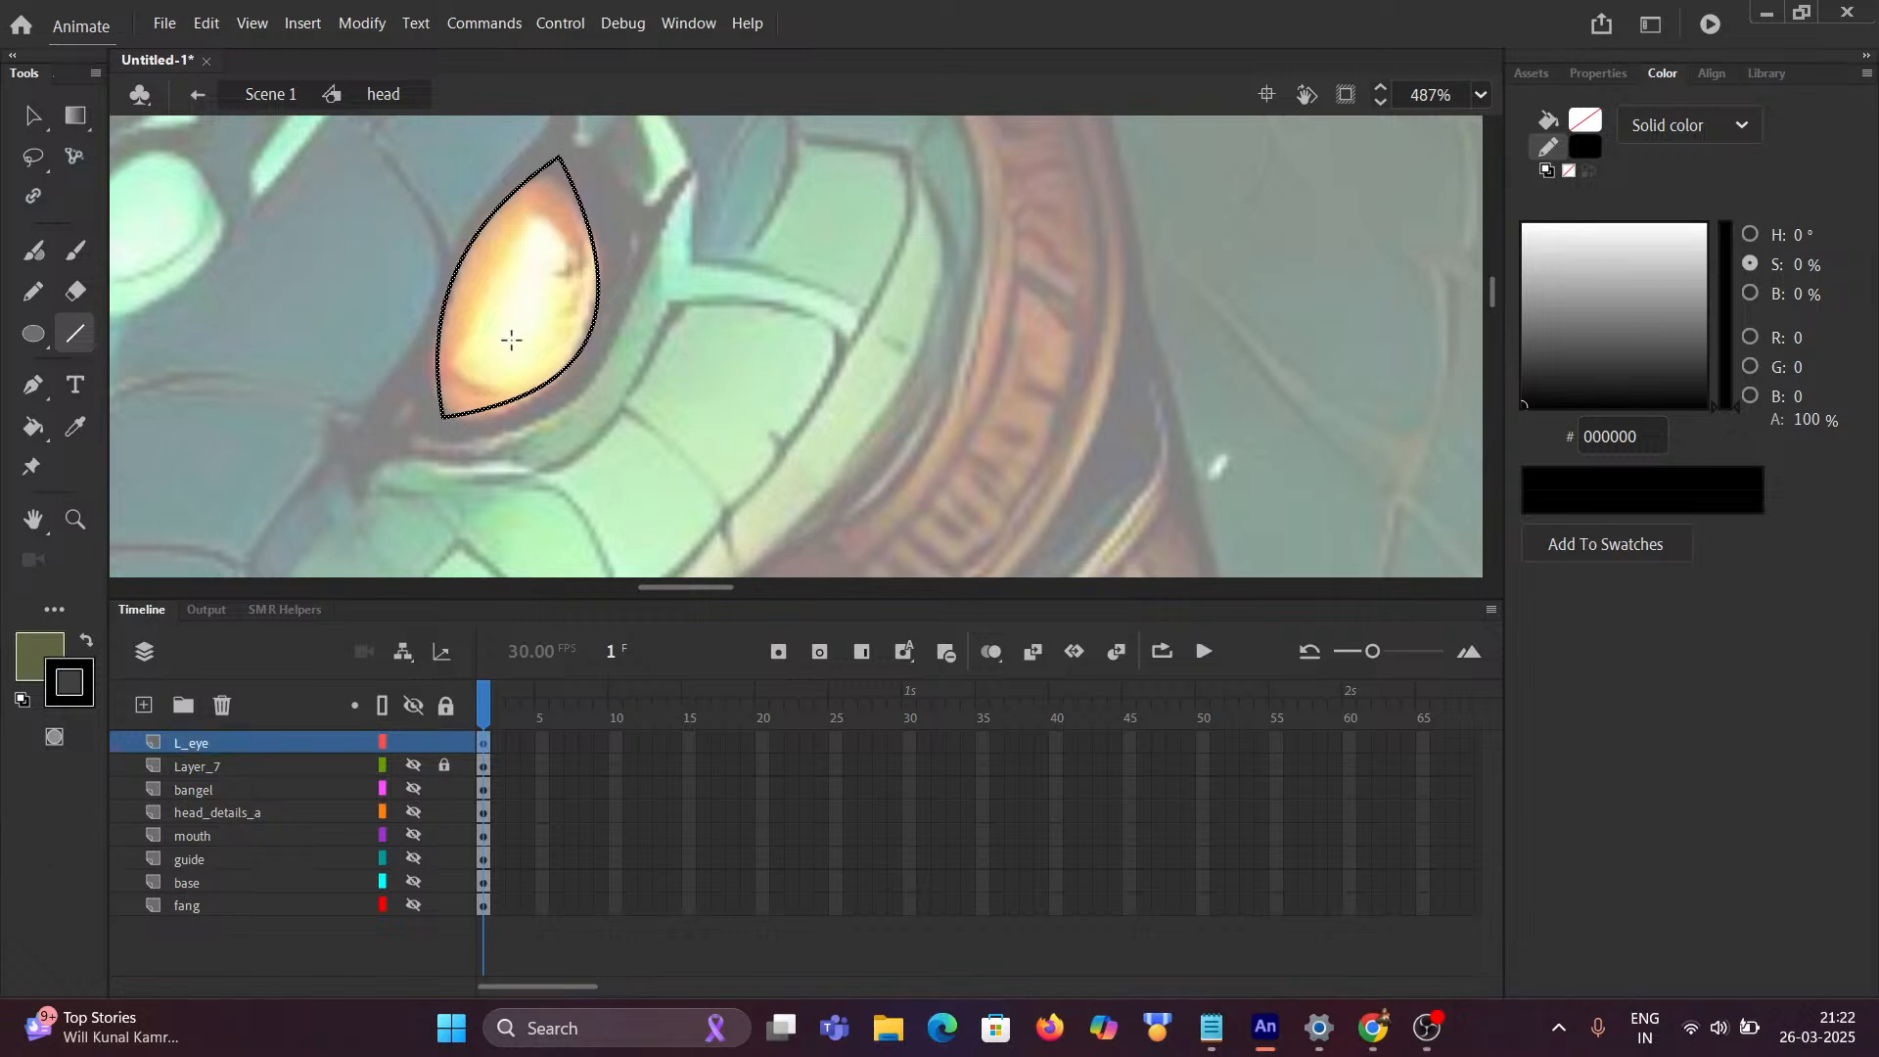
key(F8)
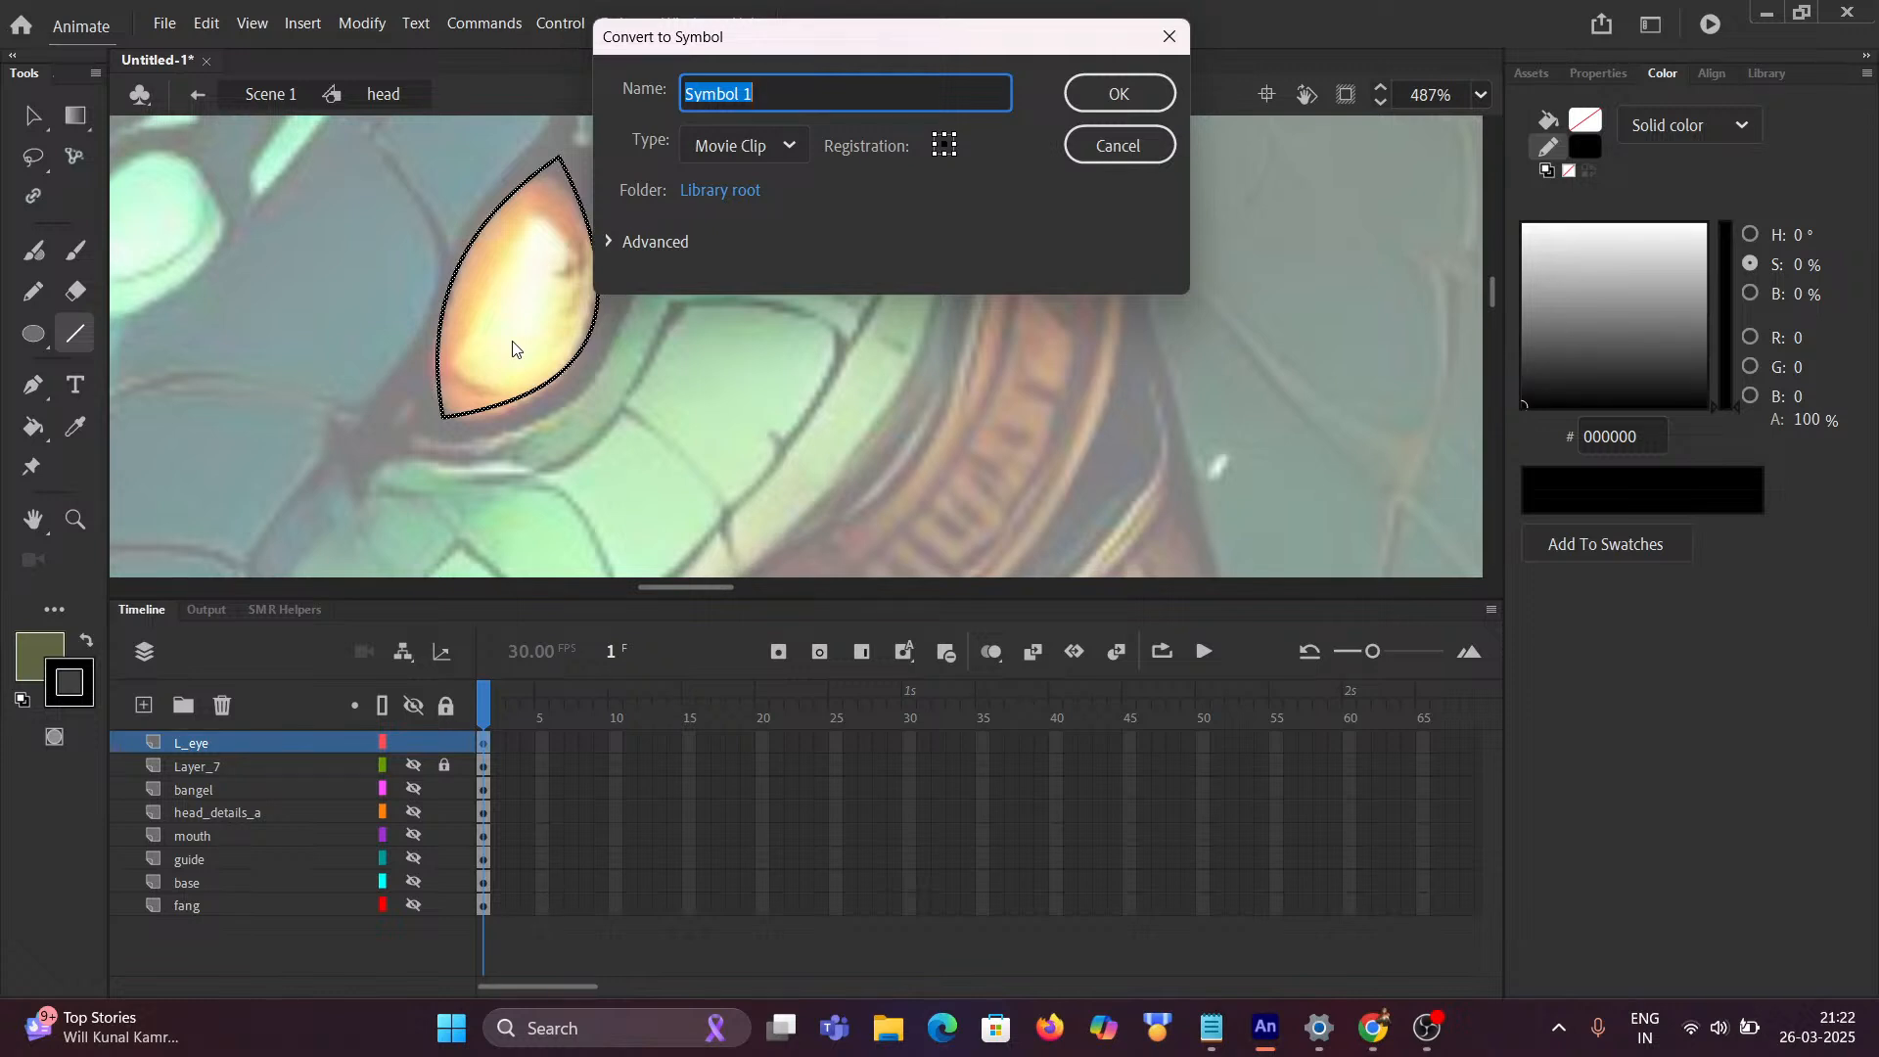
text(L_eye)
click(794, 145)
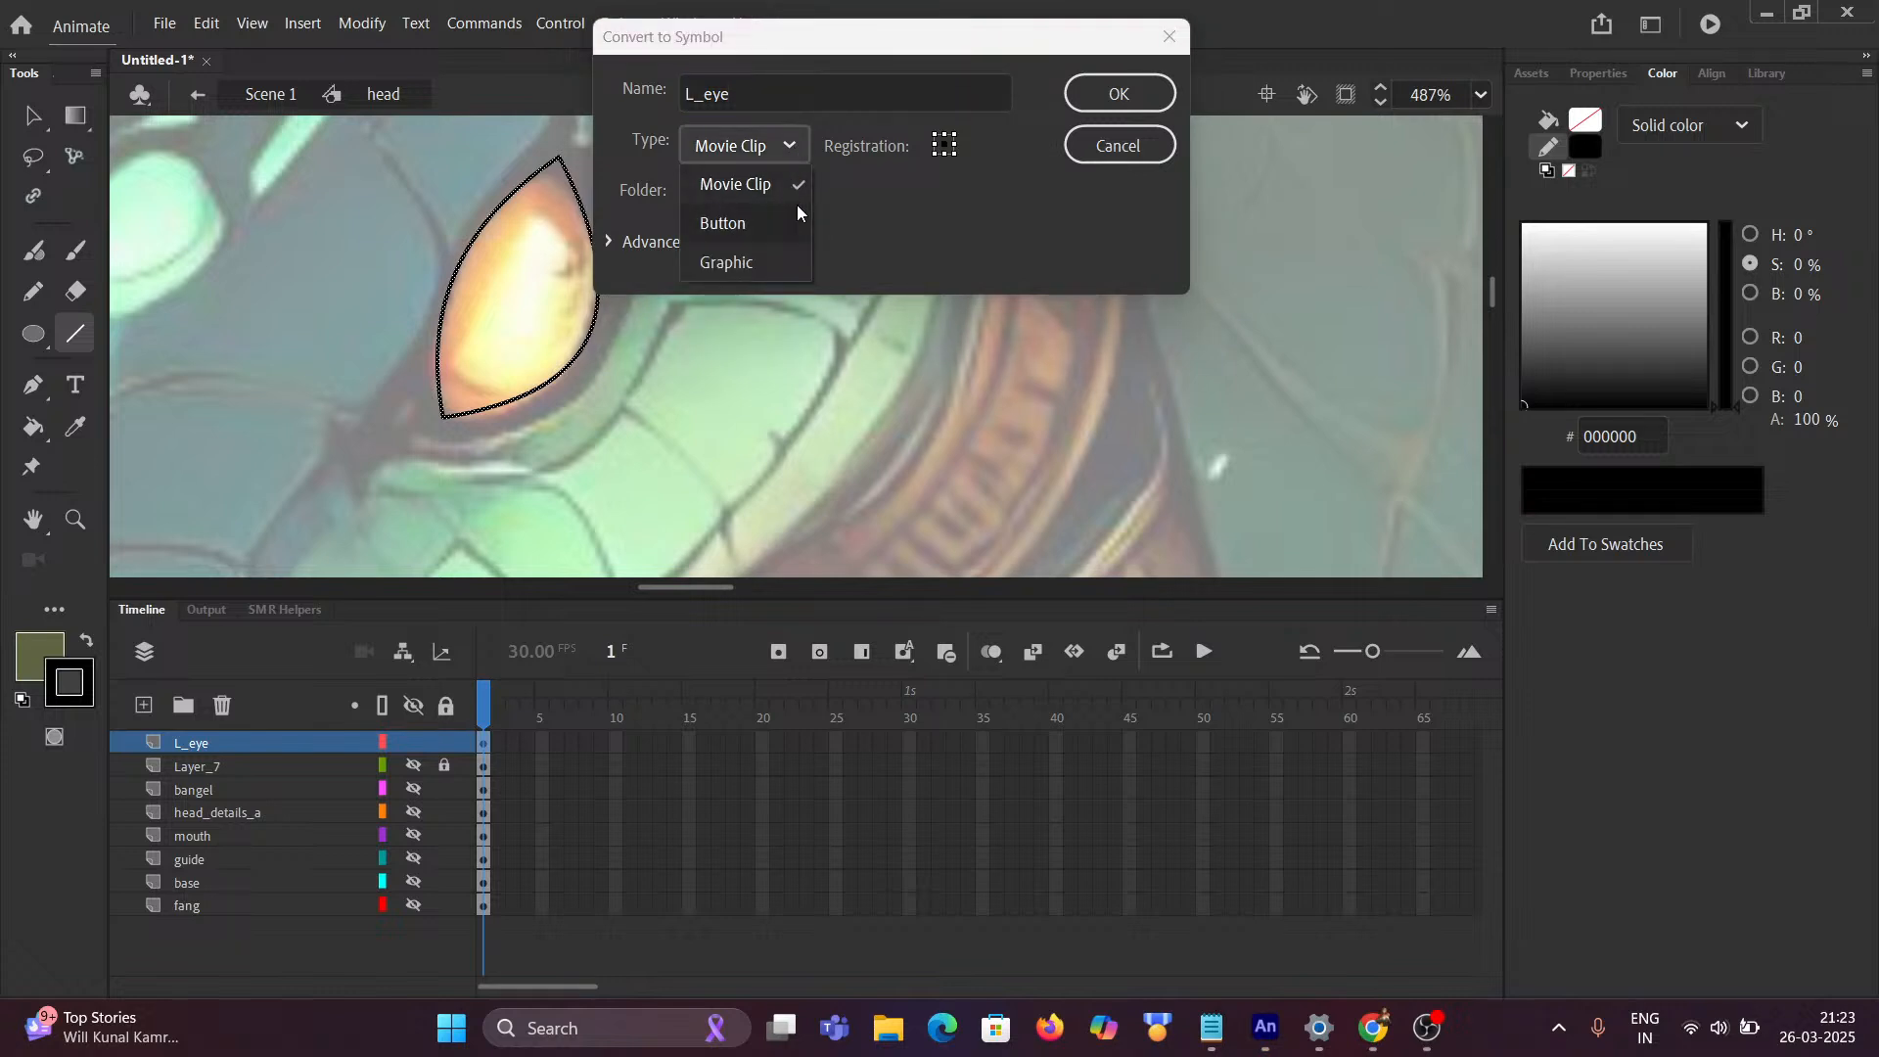
click(848, 203)
click(796, 150)
click(744, 264)
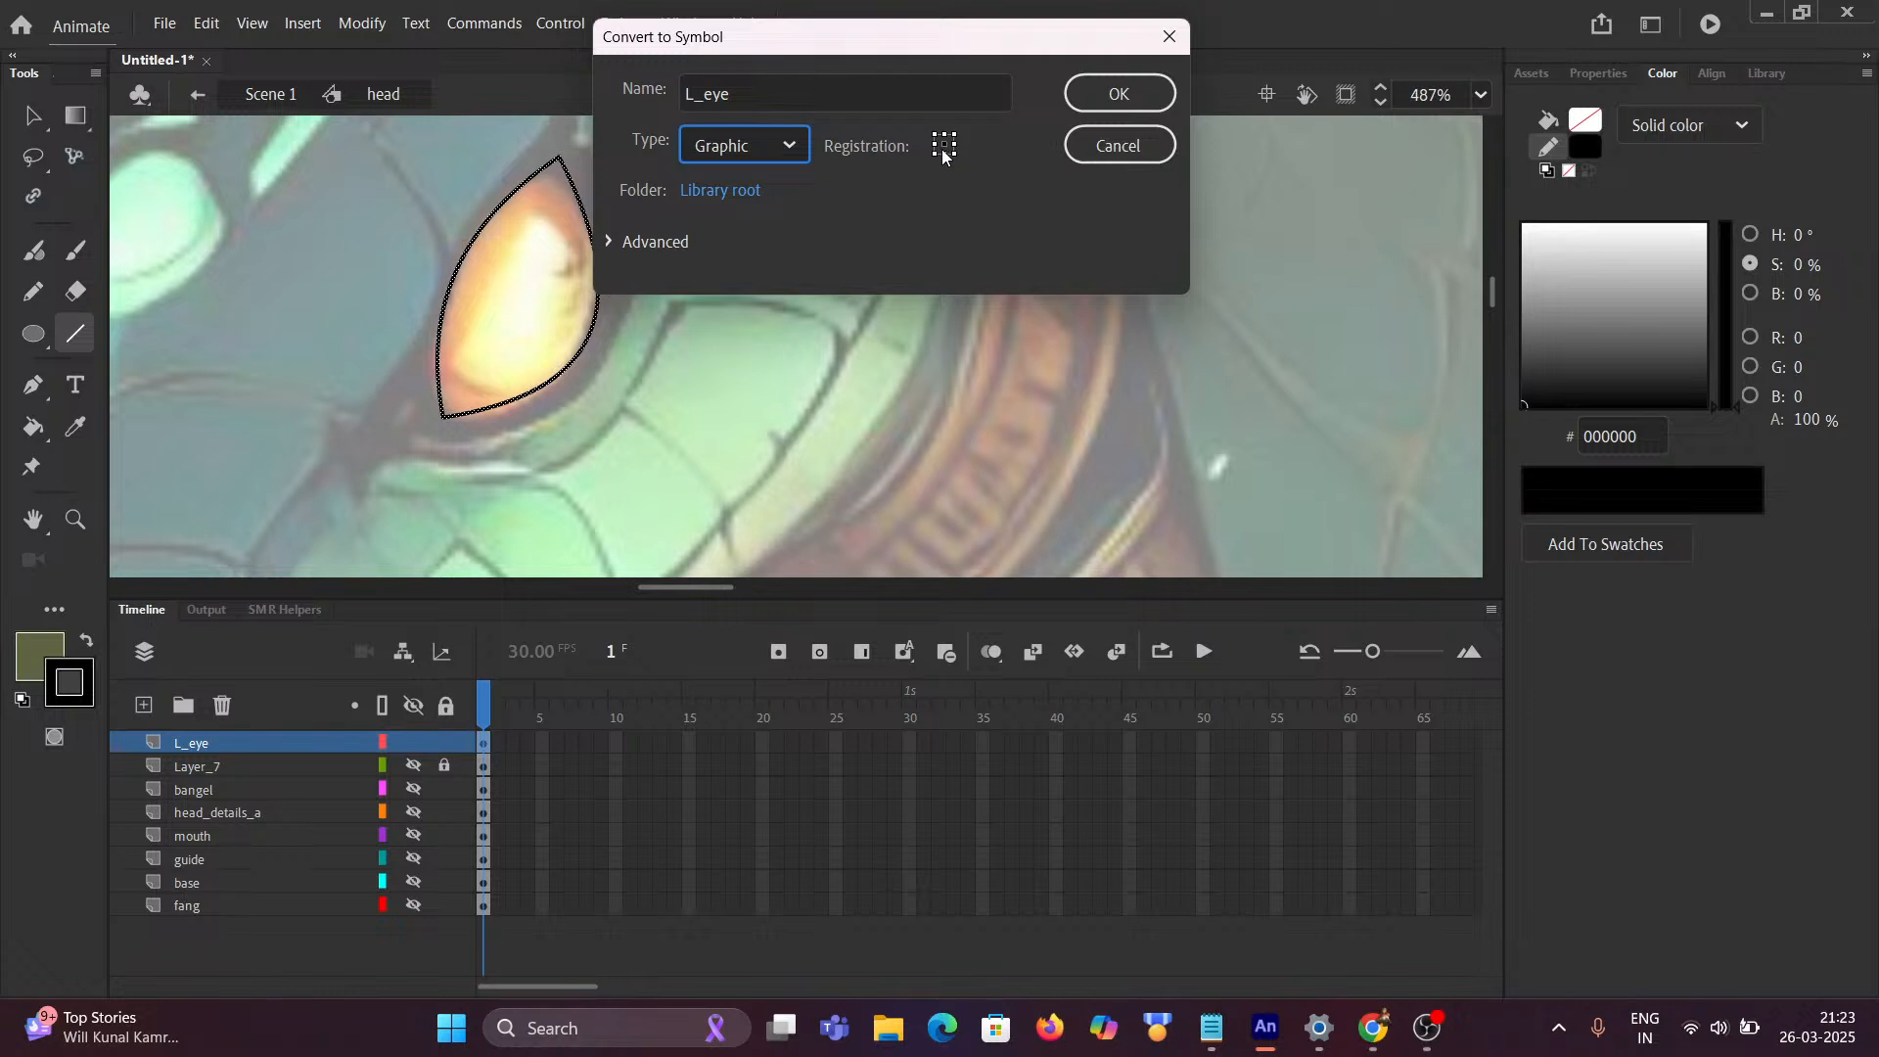
click(1098, 98)
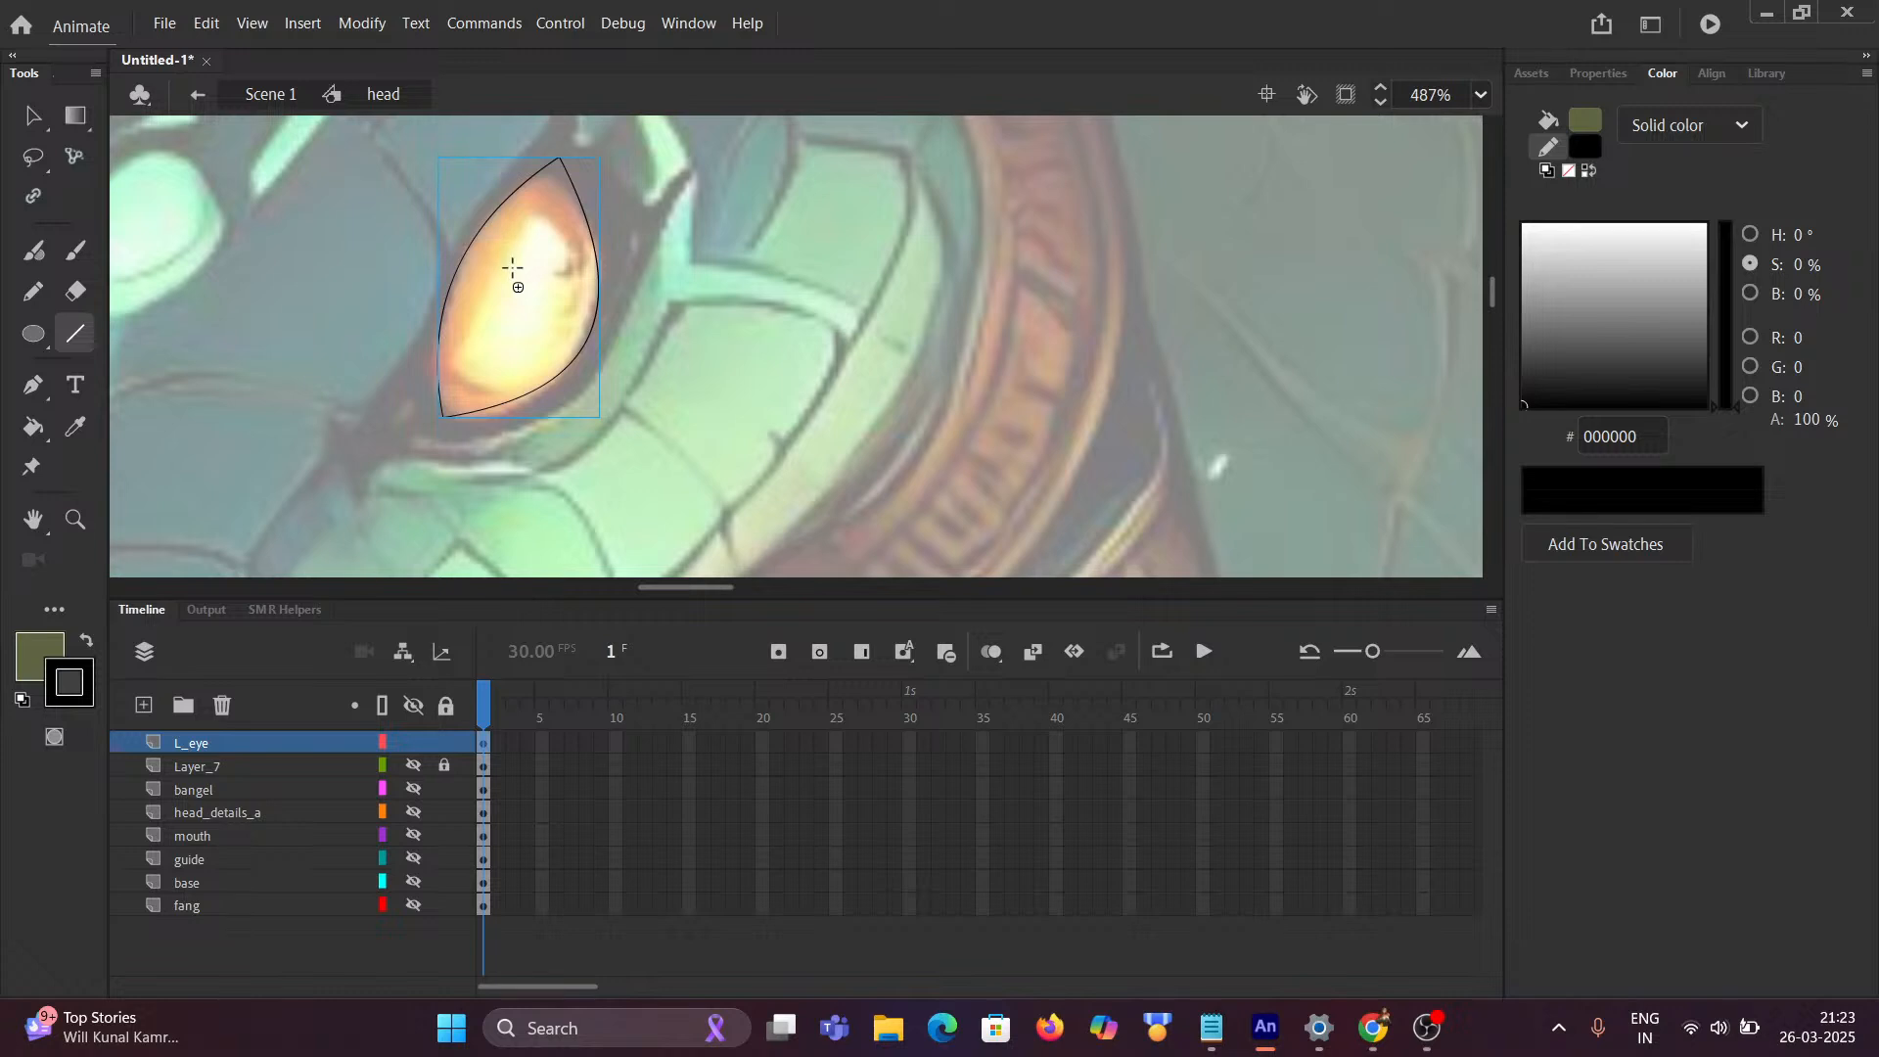
Step: Open the L_eye symbol for editing, add a new layer above Layer_1 and hide Layer_1
click(27, 117)
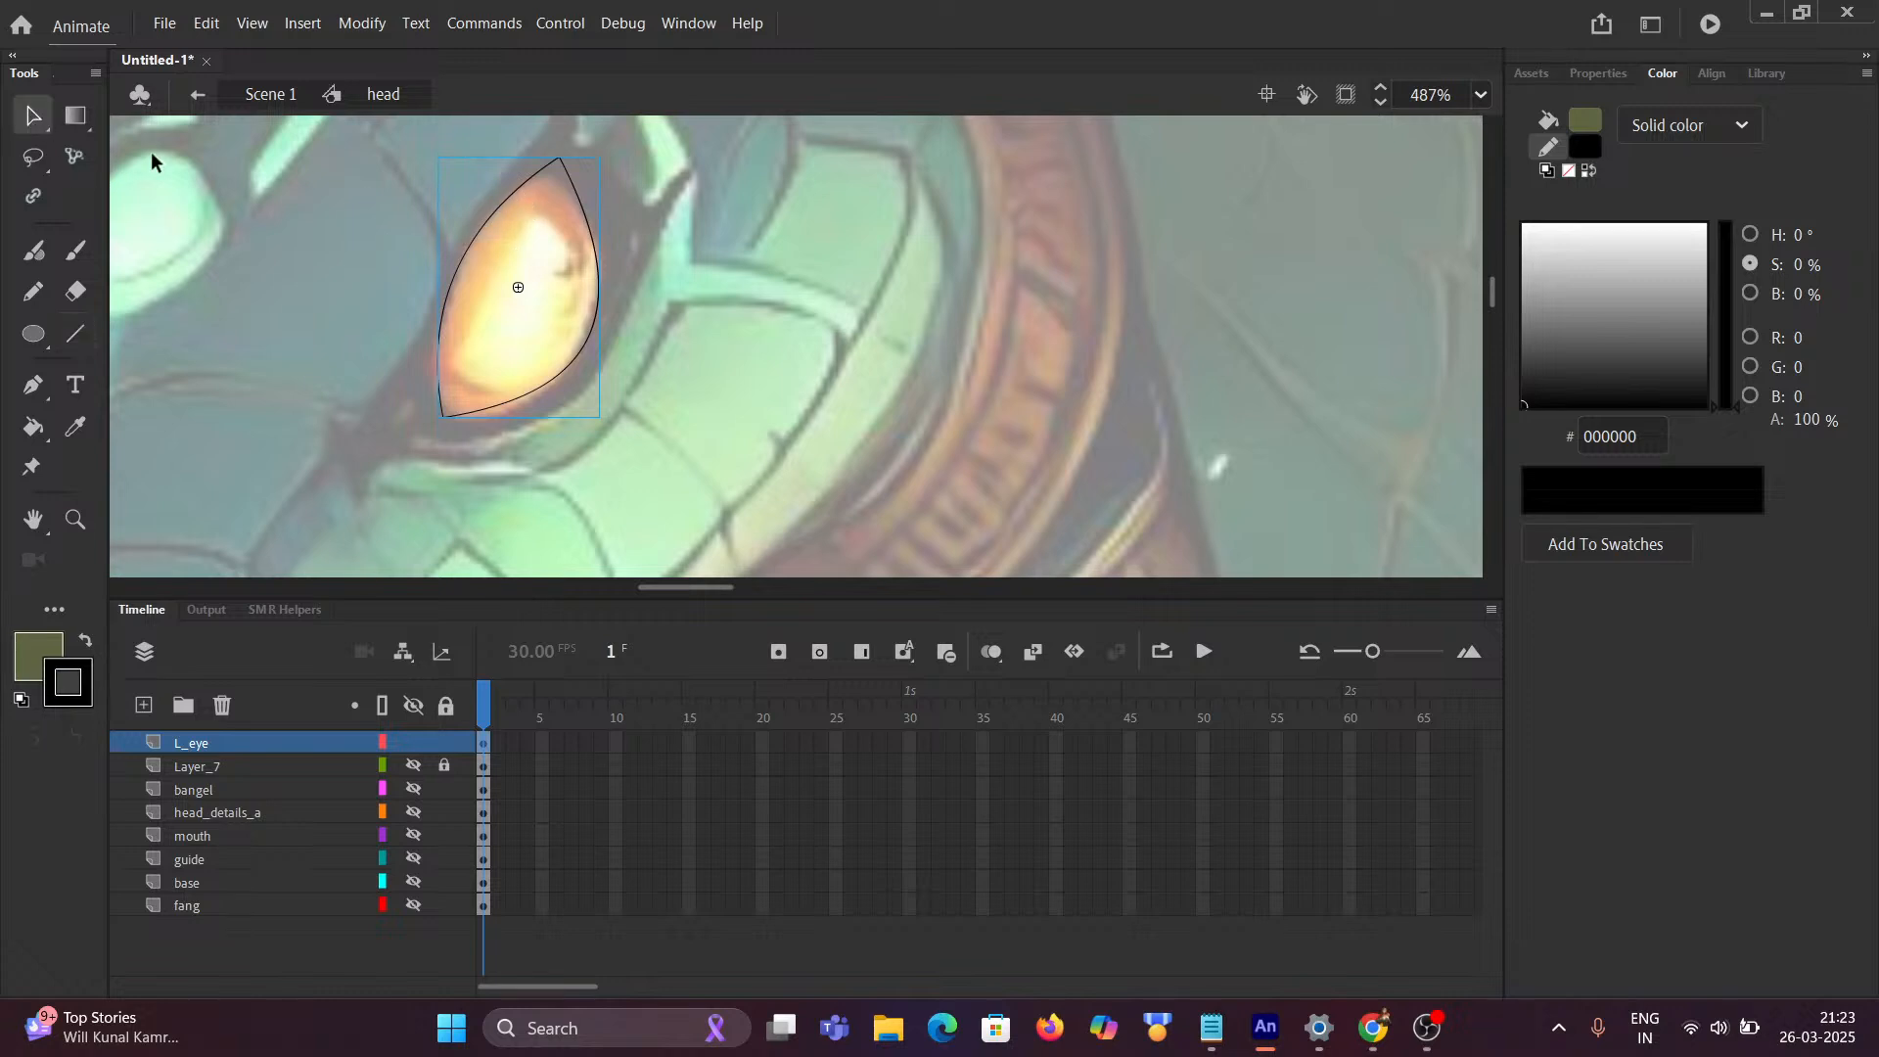
double_click(482, 234)
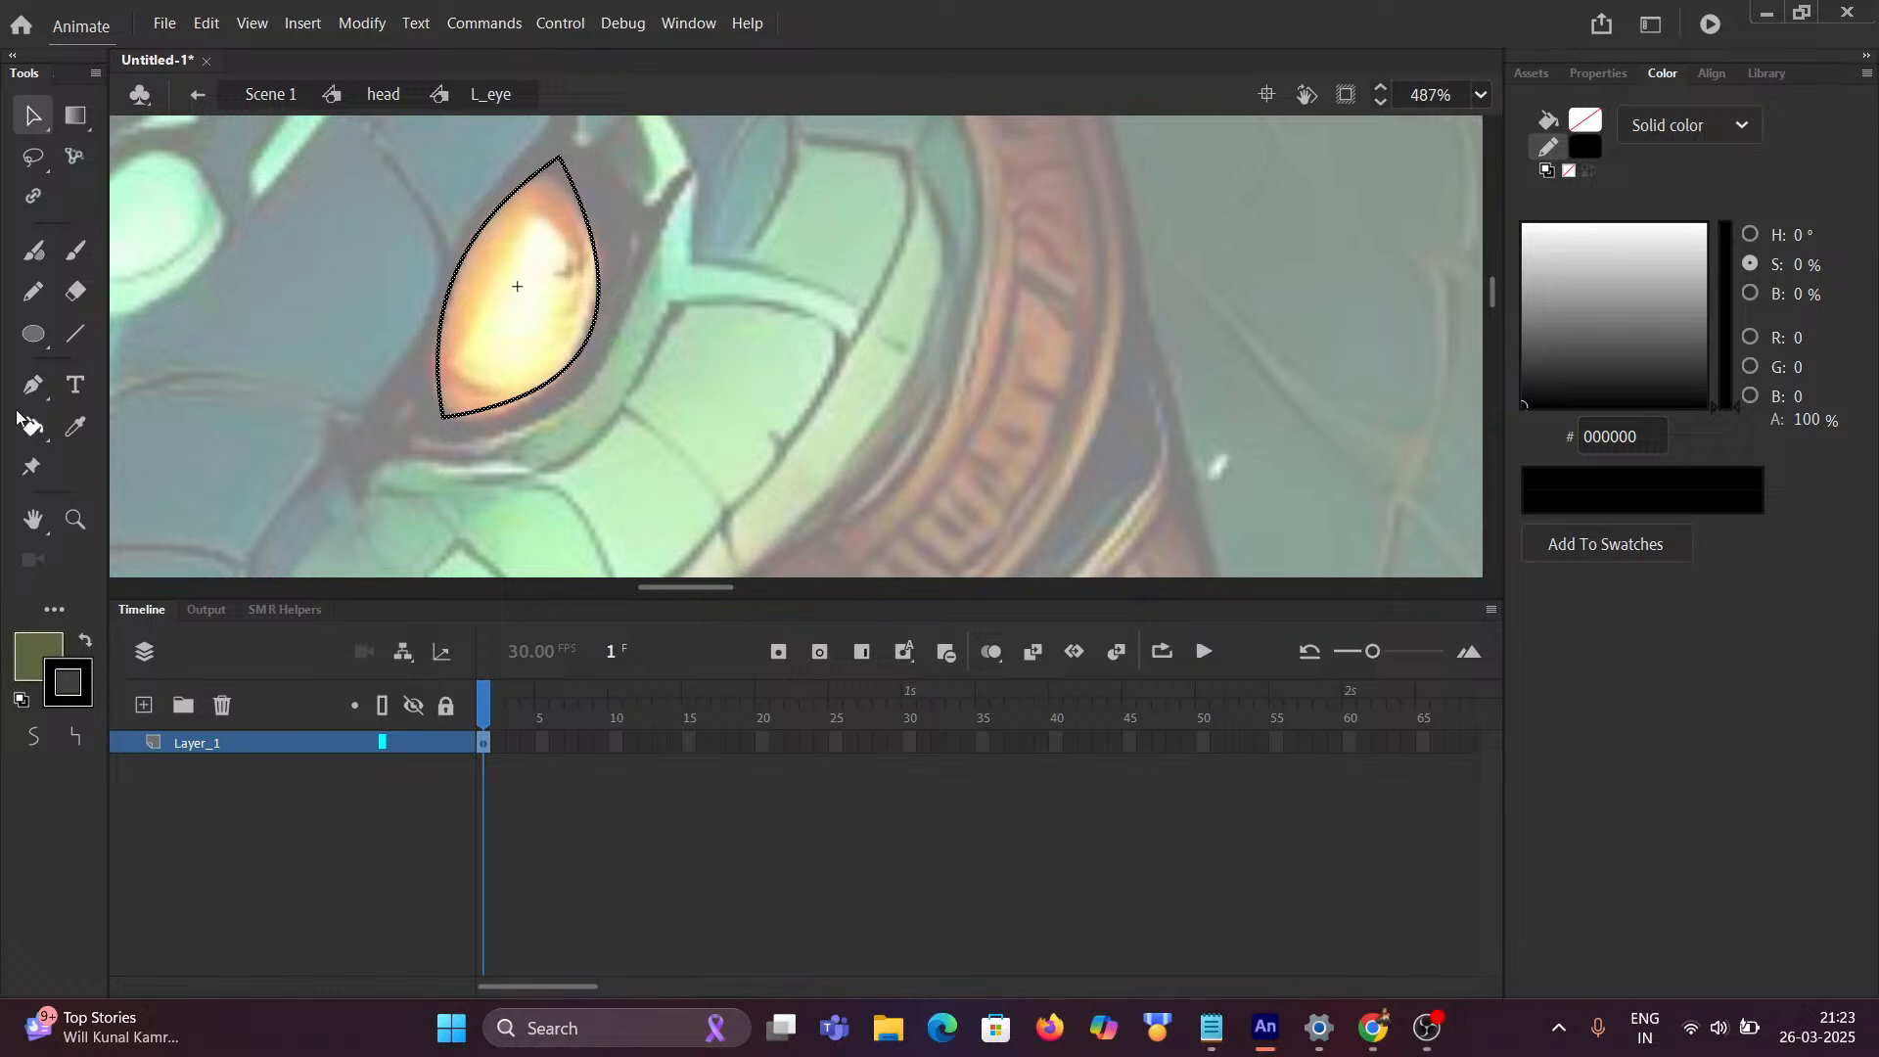
click(73, 338)
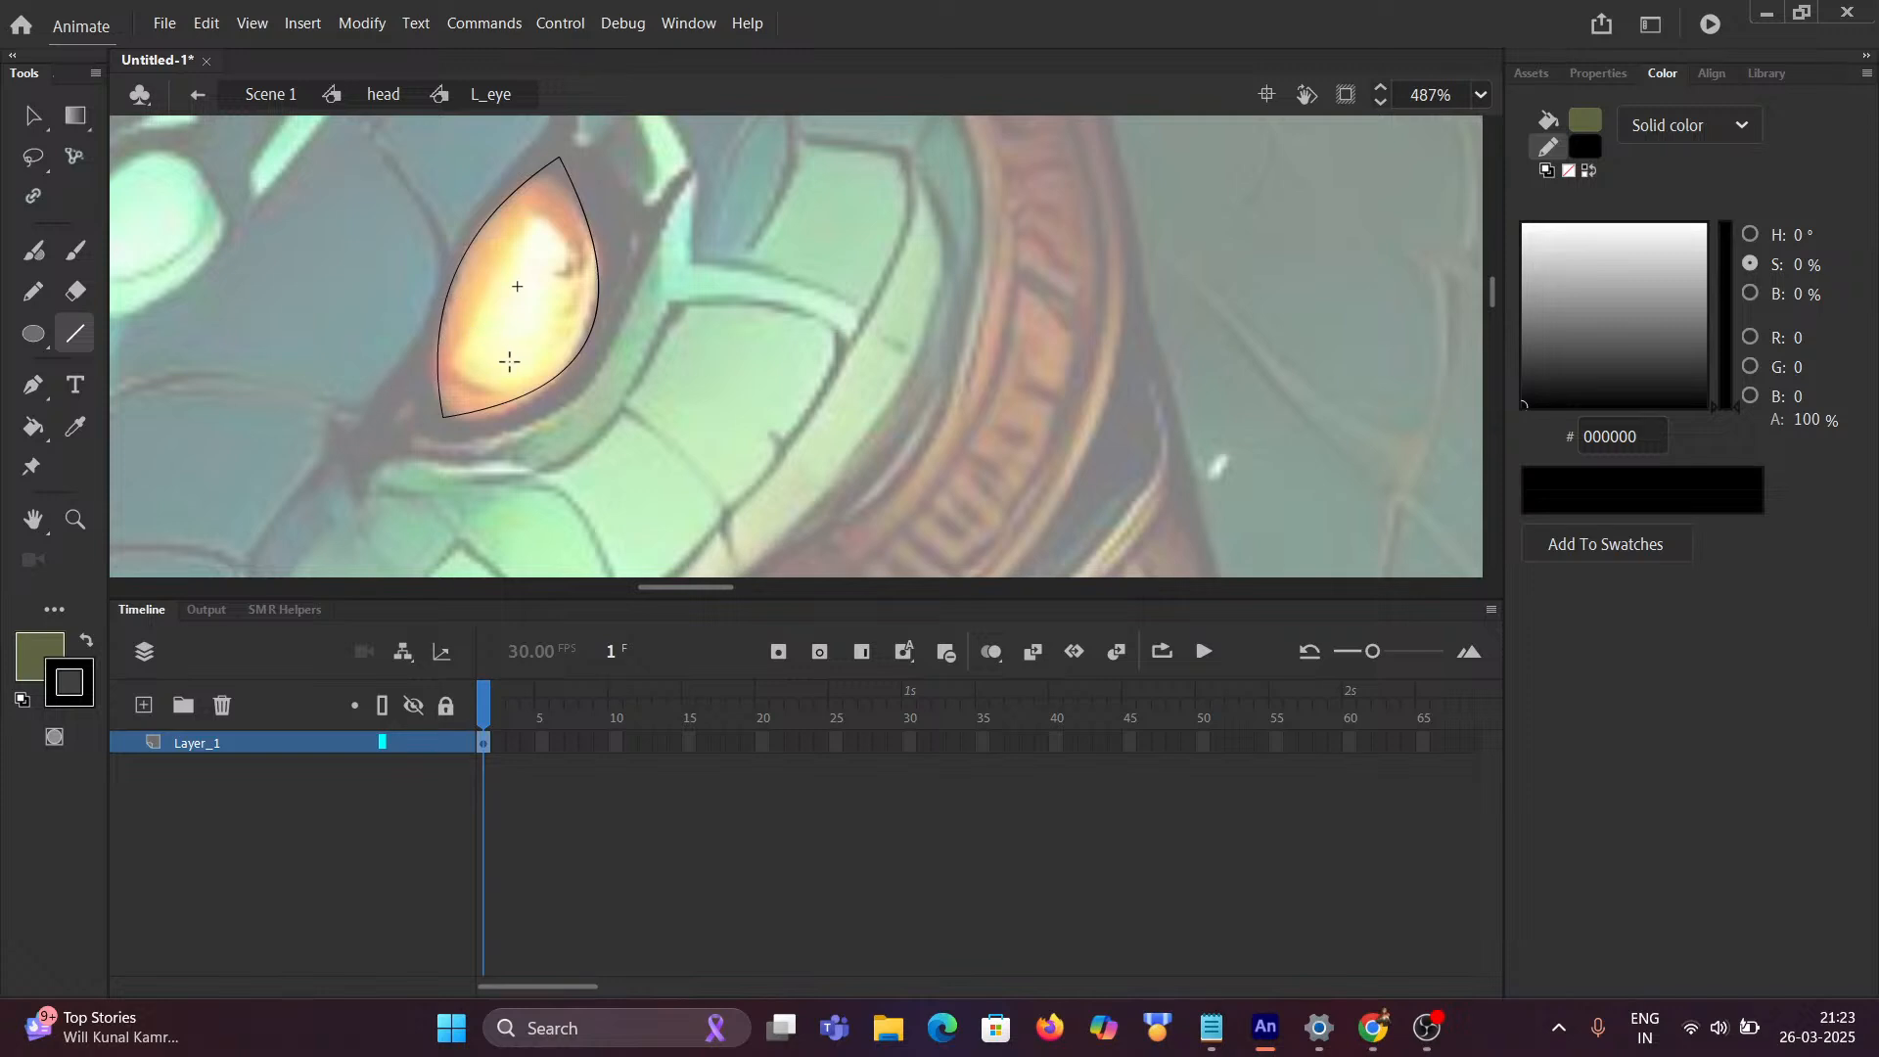
click(144, 705)
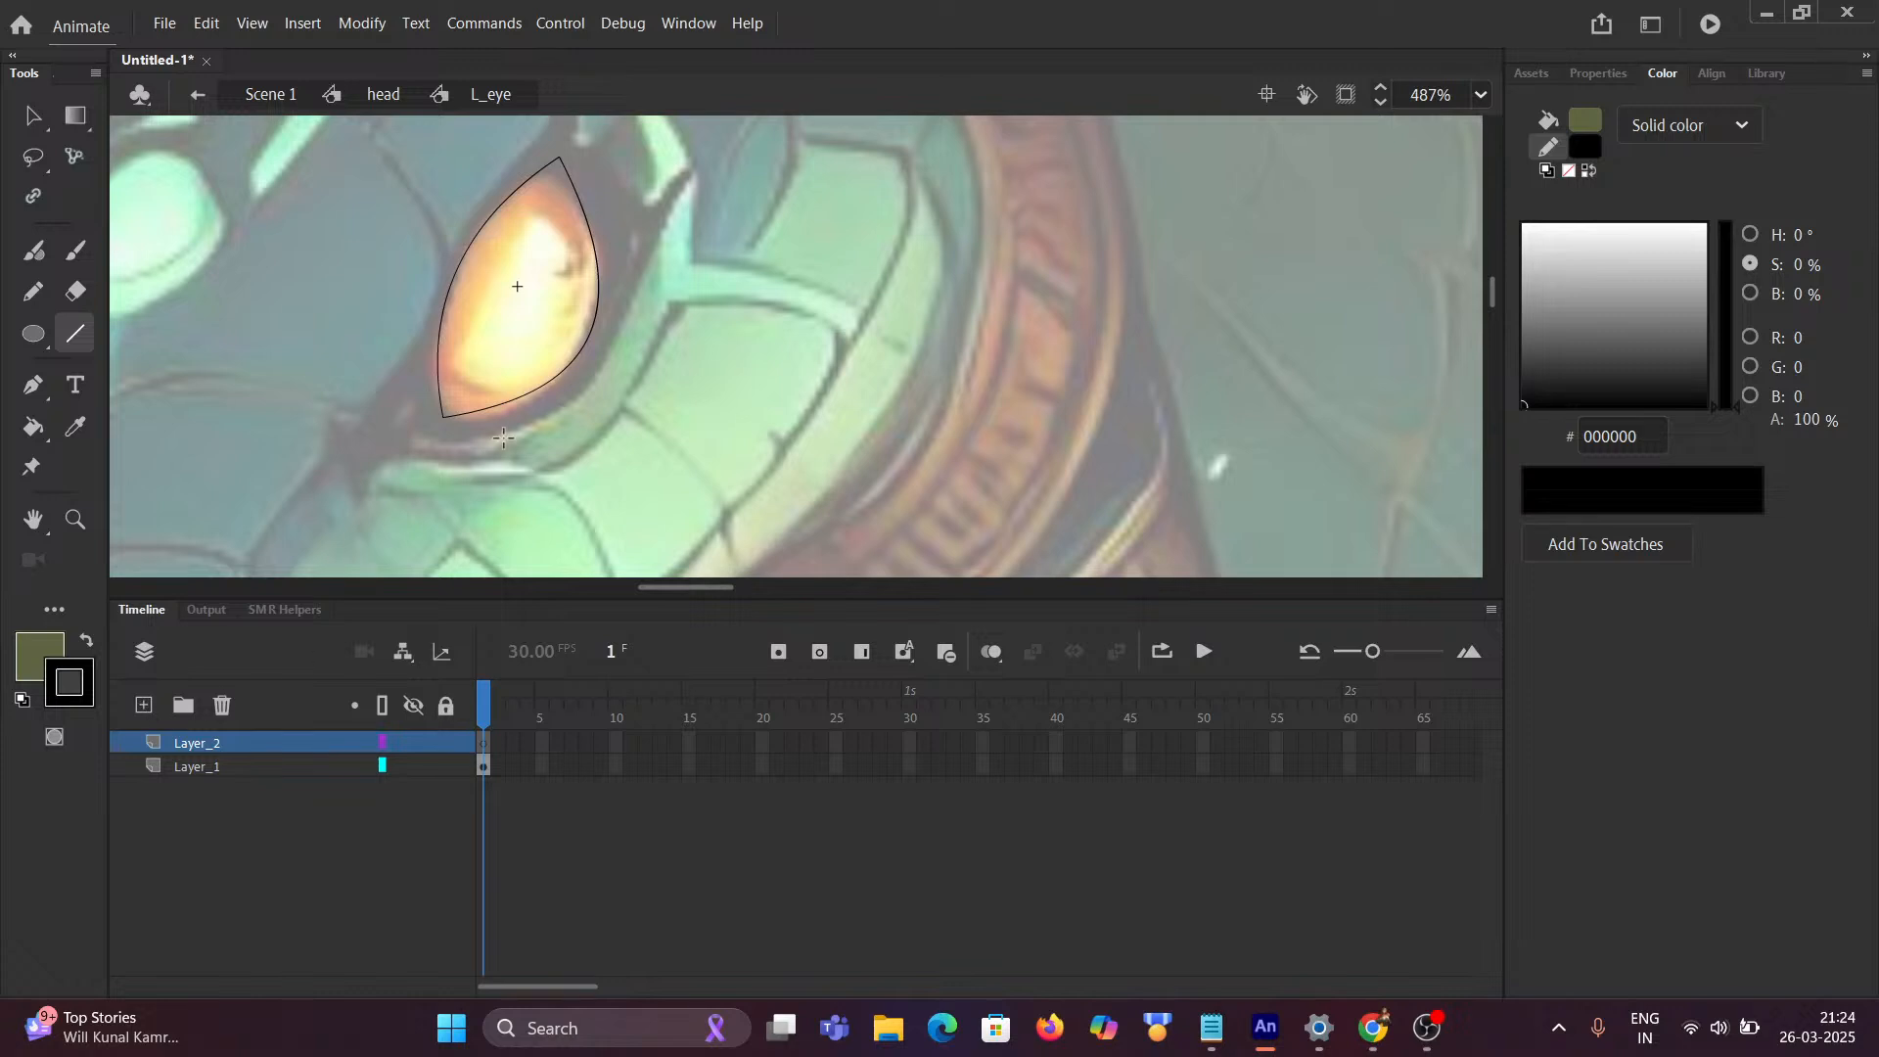
click(412, 768)
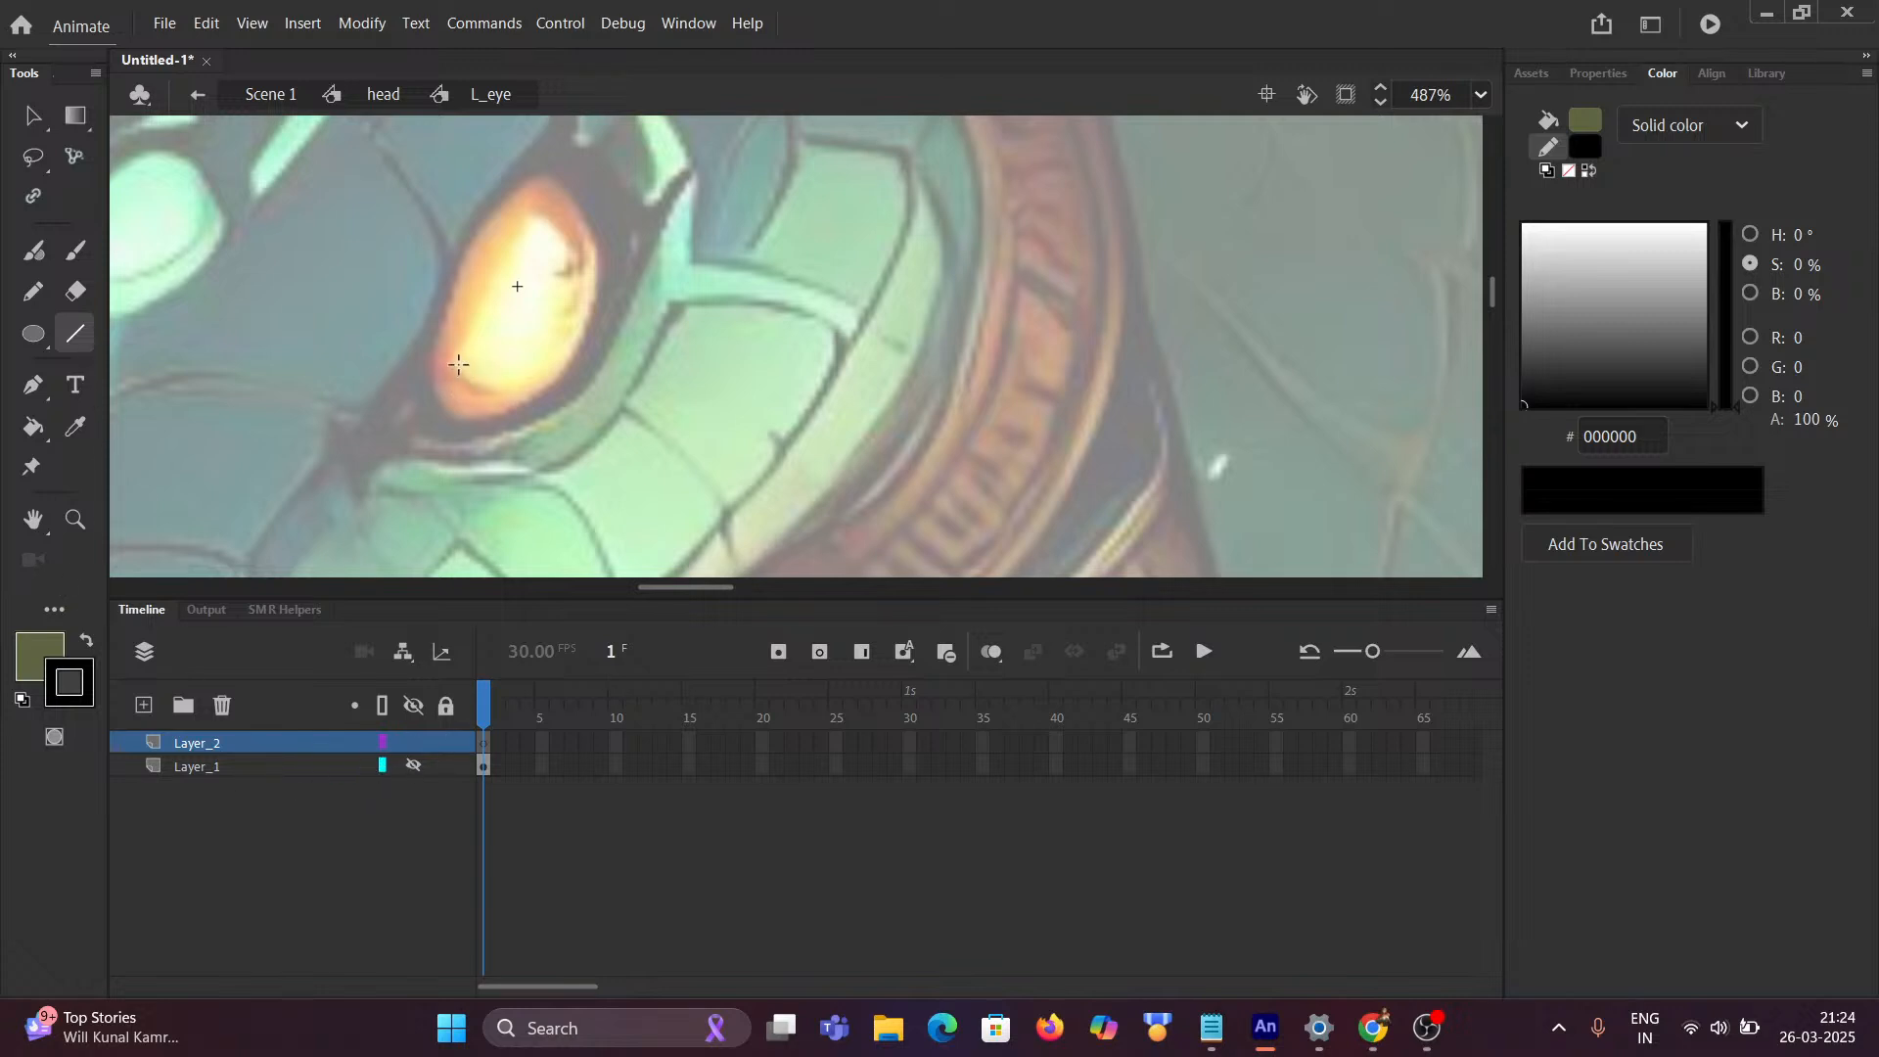
Step: Draw the curved outer edge of the bright inner area of the eye on Layer_2, following the reference
drag(460, 367, 564, 243)
key(ctrl+z)
drag(494, 299, 567, 333)
key(ctrl+z)
drag(531, 220, 536, 213)
drag(461, 364, 452, 370)
drag(491, 294, 572, 344)
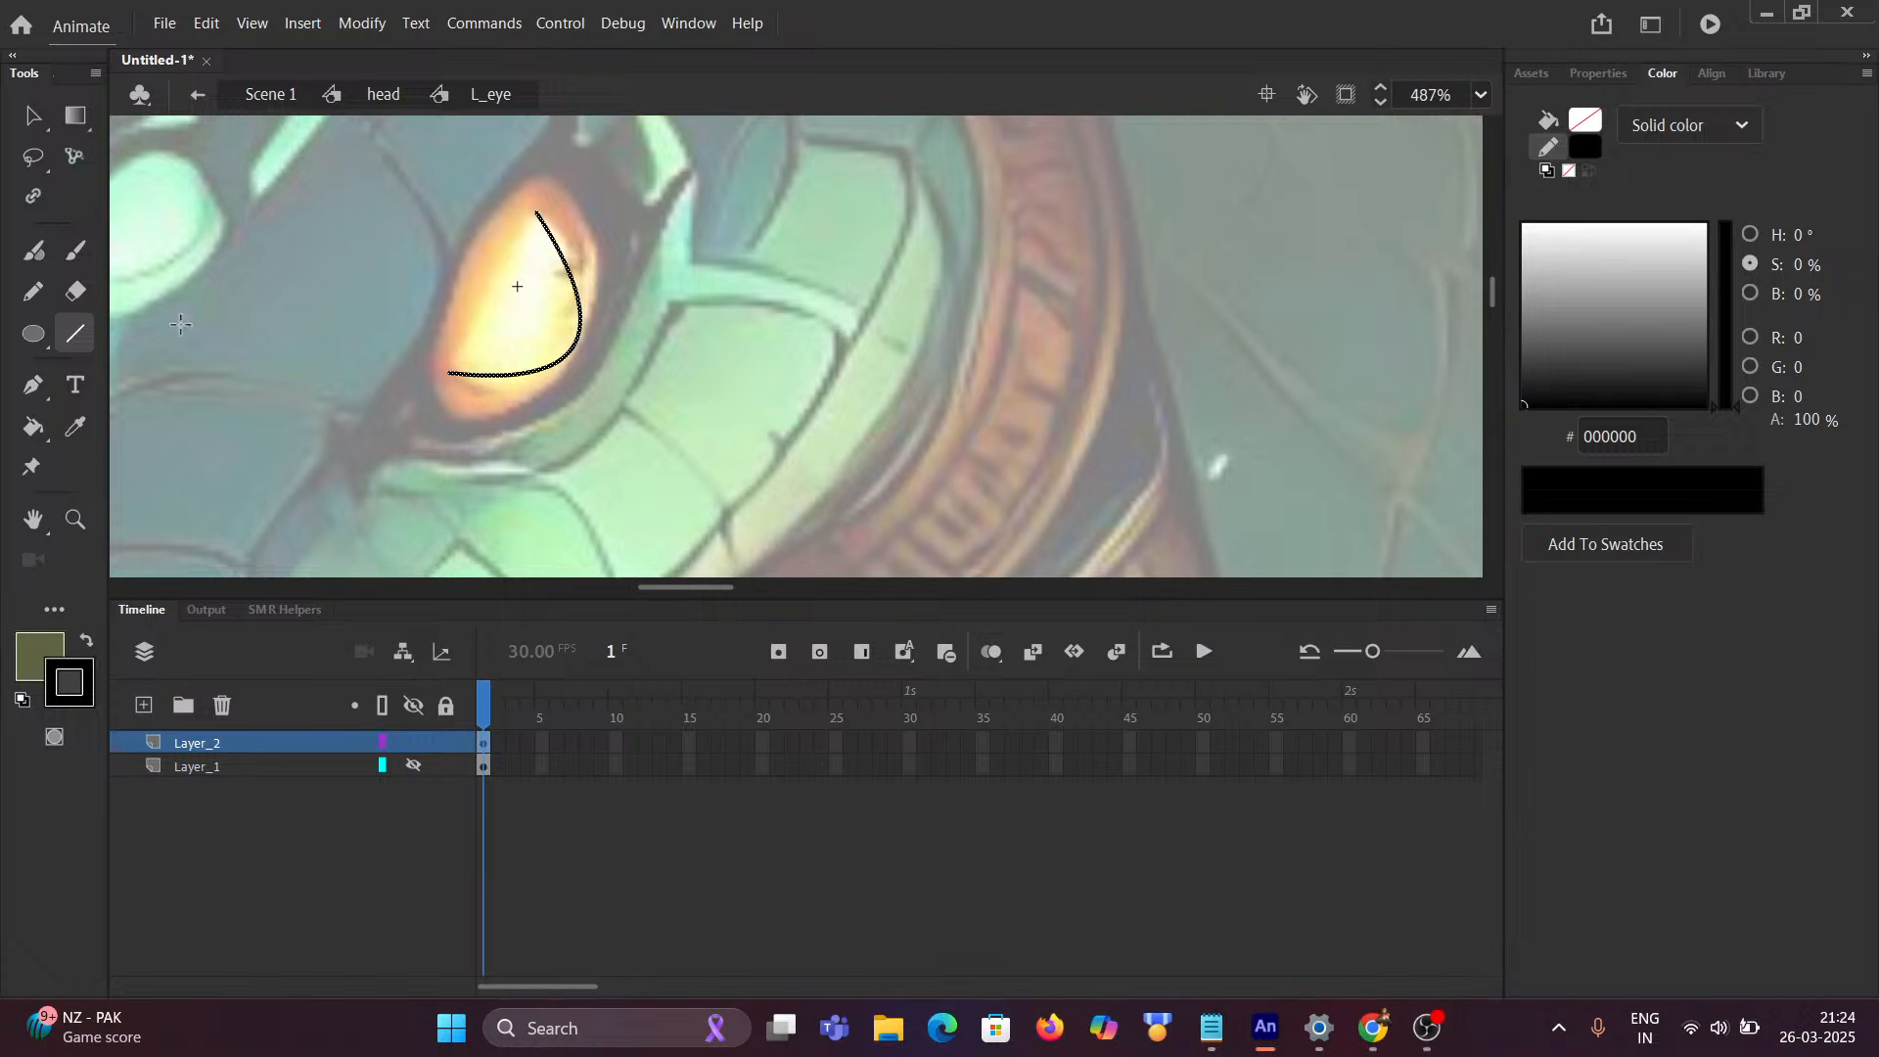
Step: Close the inner eye shape with a line between the curve's ends and refine its curvature to fit the bright area
mouse_move(449, 373)
mouse_down()
mouse_move(536, 212)
mouse_move(468, 240)
mouse_up()
scroll(503, 327, up, 5)
mouse_move(502, 444)
mouse_down()
mouse_move(479, 473)
mouse_move(489, 450)
mouse_up()
scroll(495, 442, down, 3)
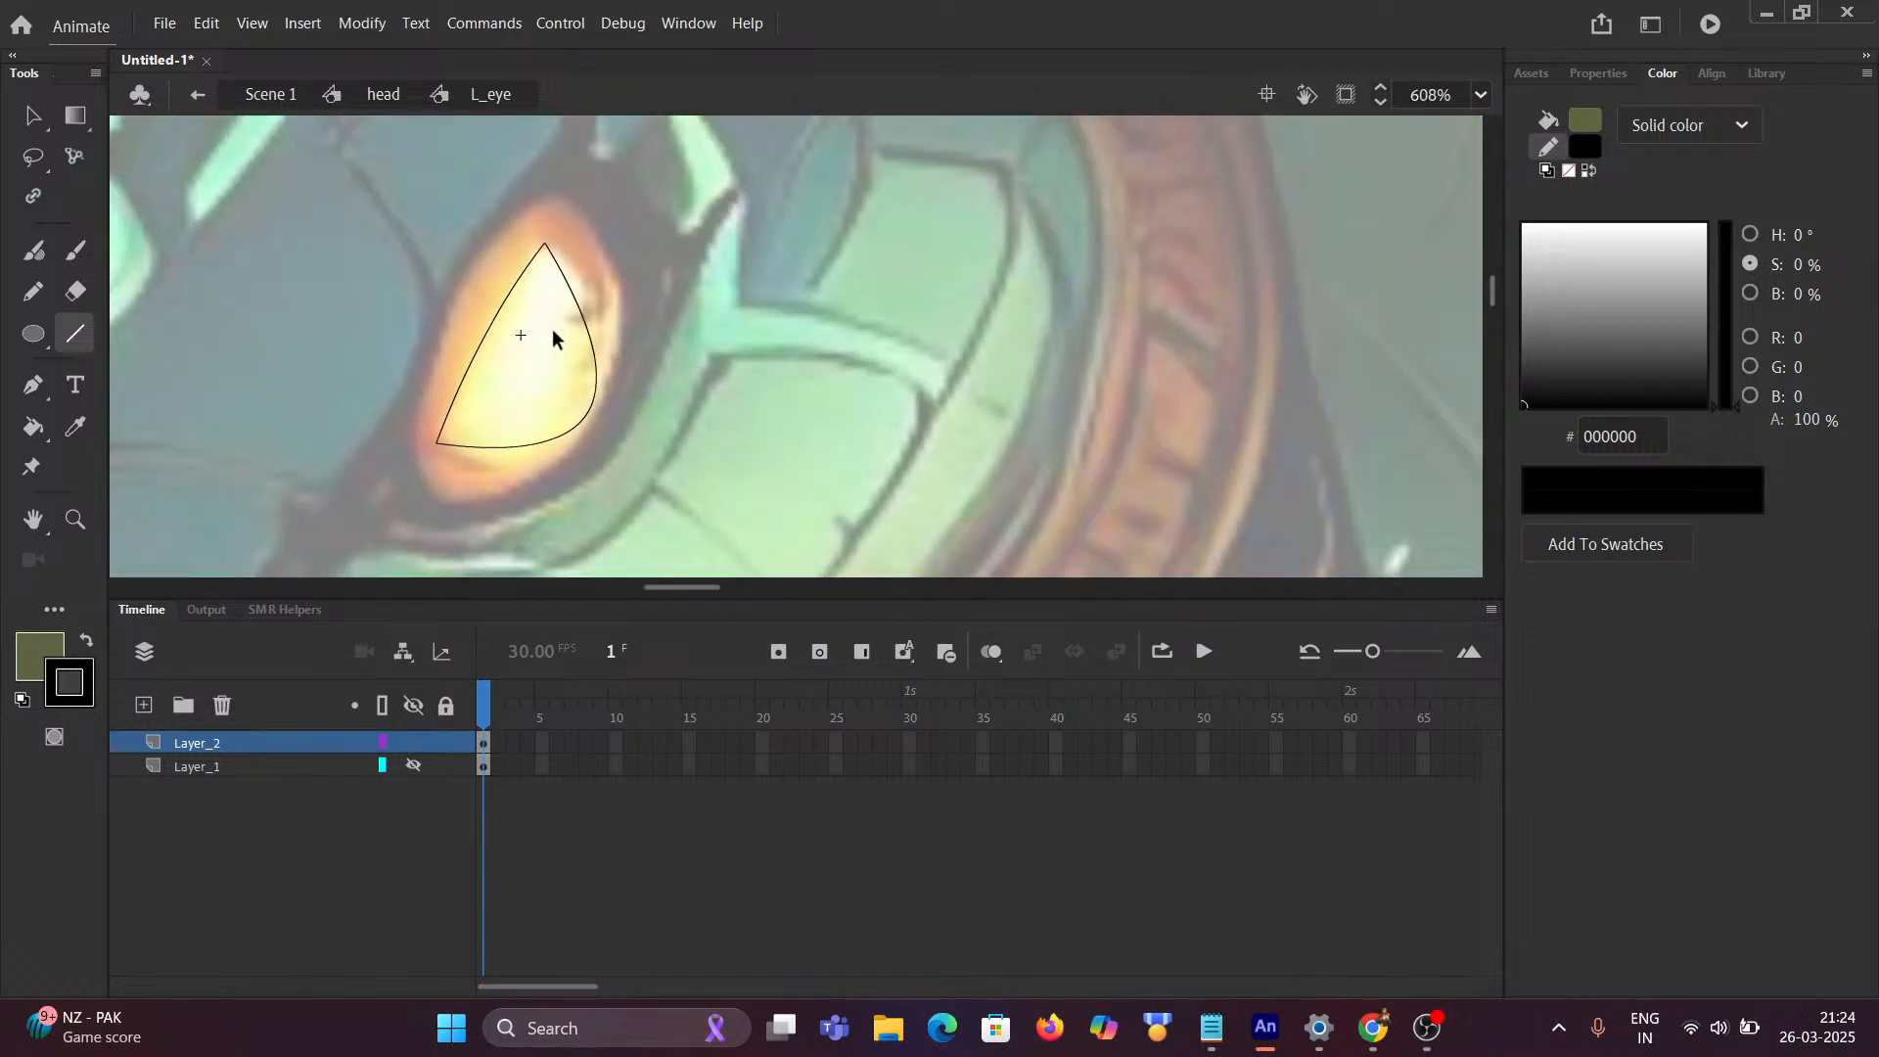
drag(579, 300, 579, 288)
drag(584, 411, 576, 411)
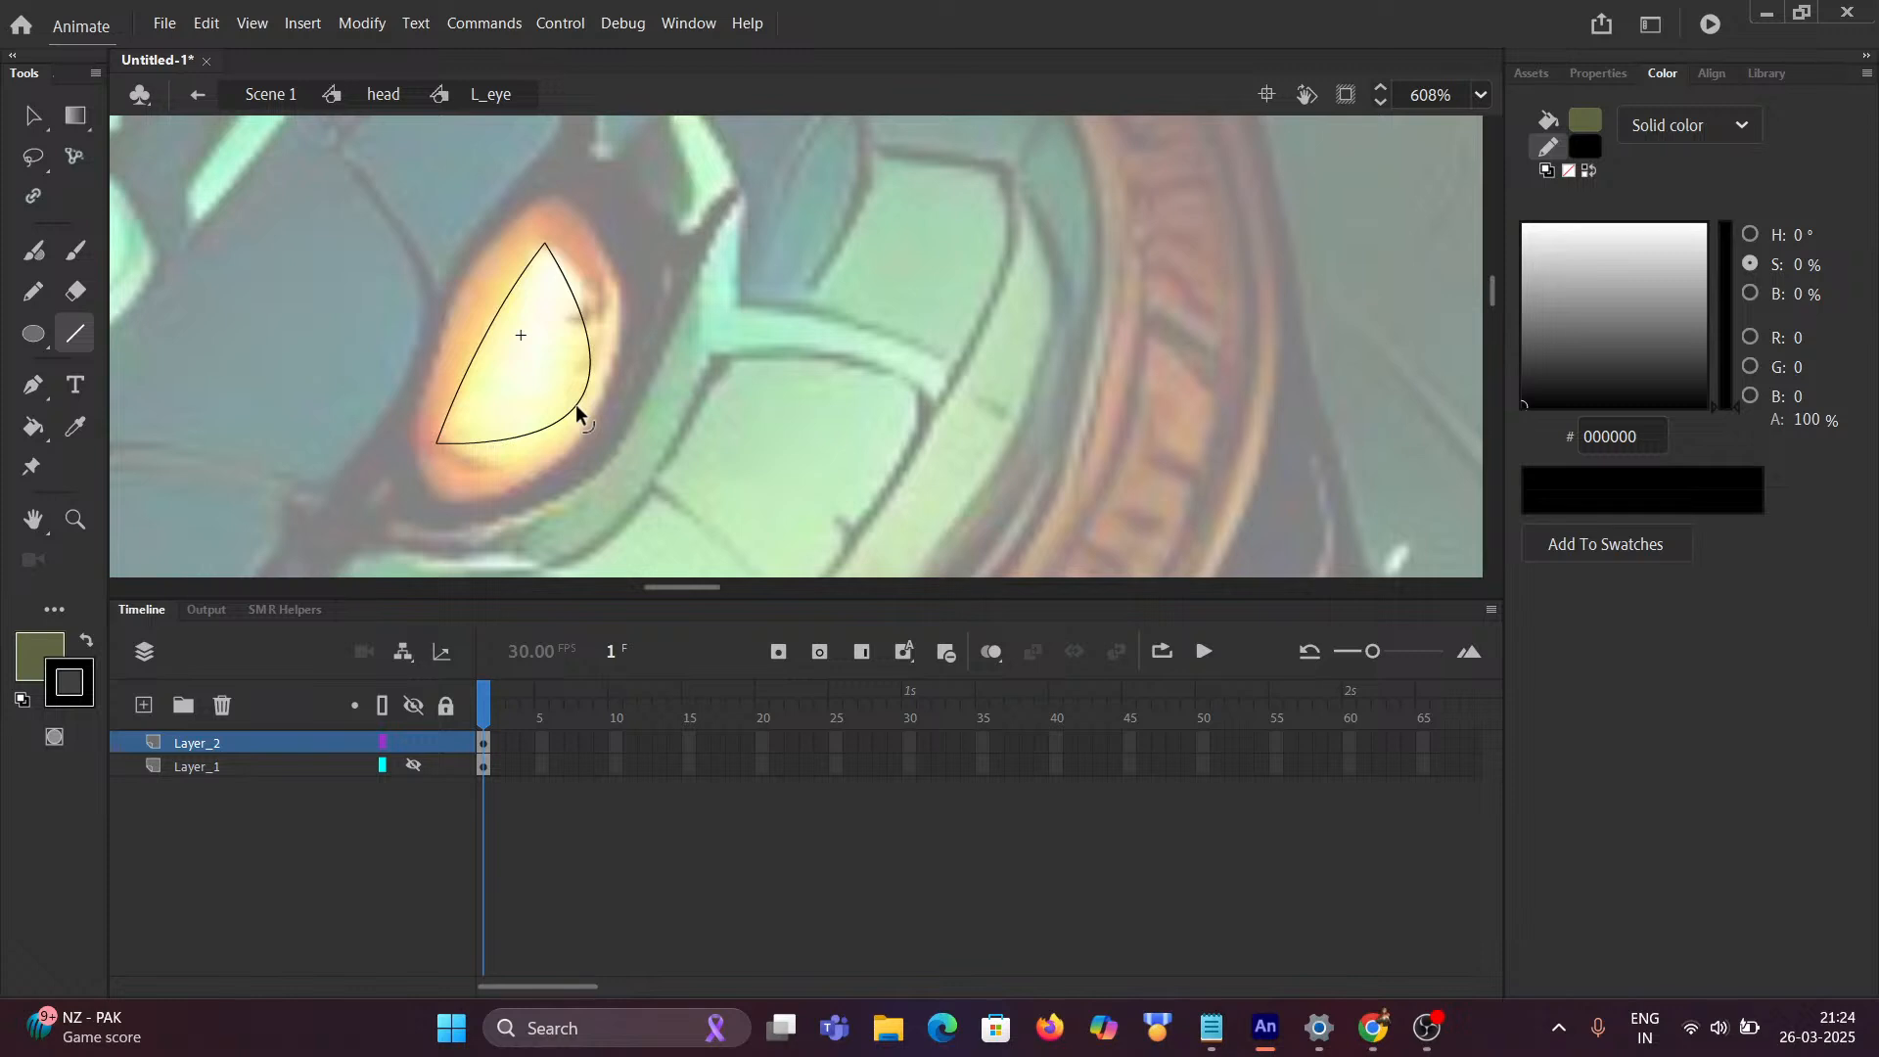
scroll(514, 362, down, 3)
scroll(520, 372, up, 5)
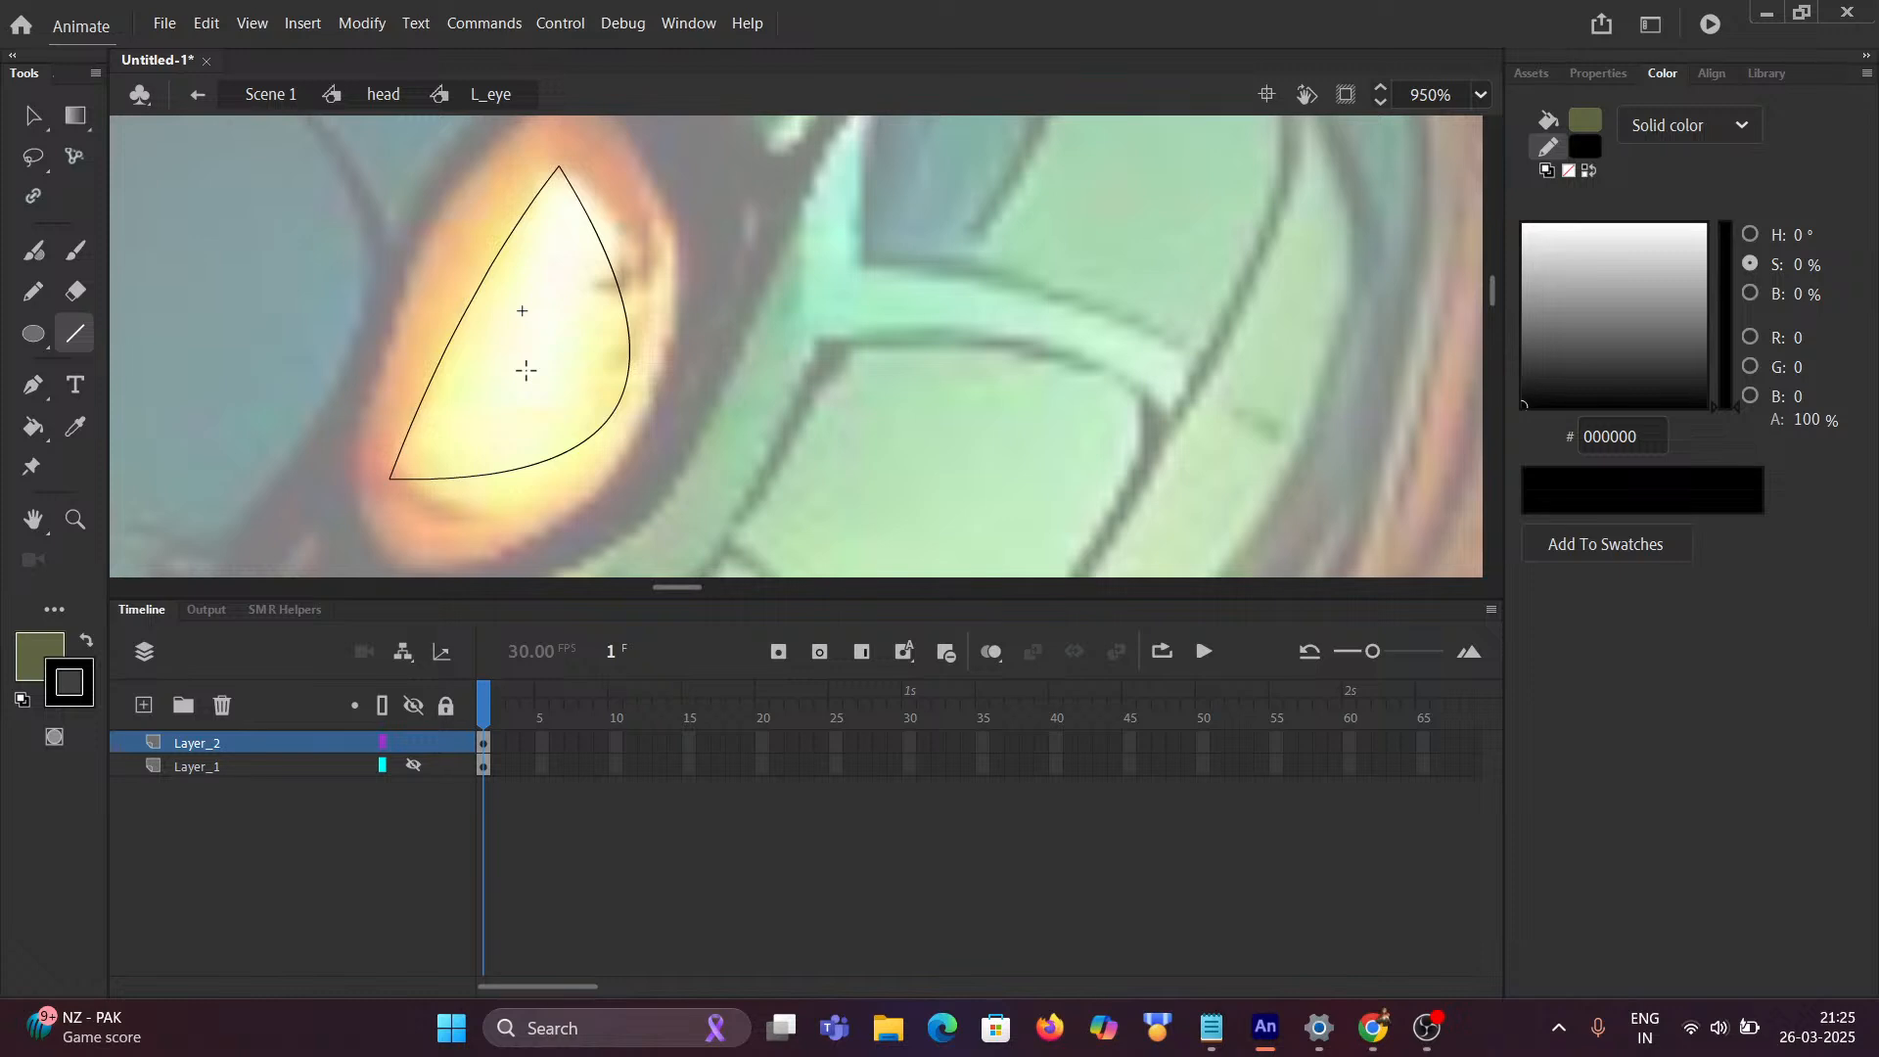
Step: Rename Layer_1 as base and make it visible again
click(220, 765)
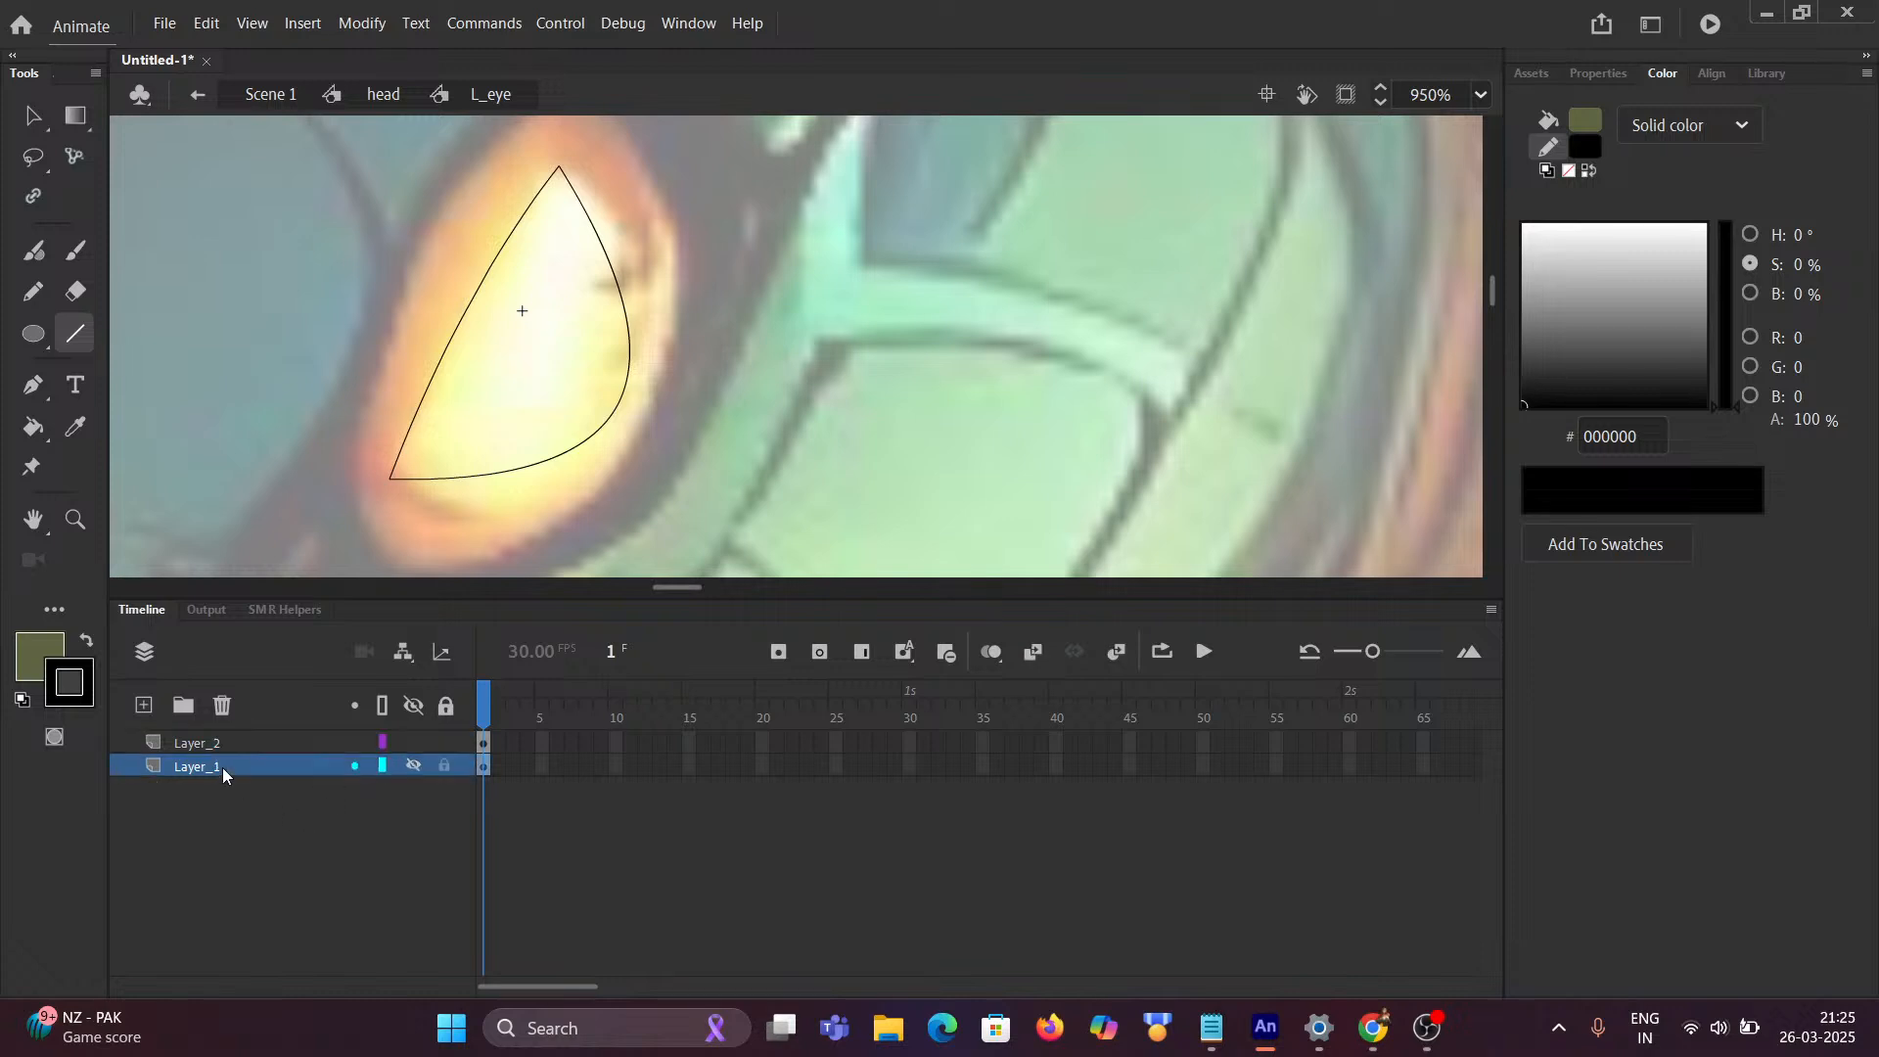
double_click(220, 763)
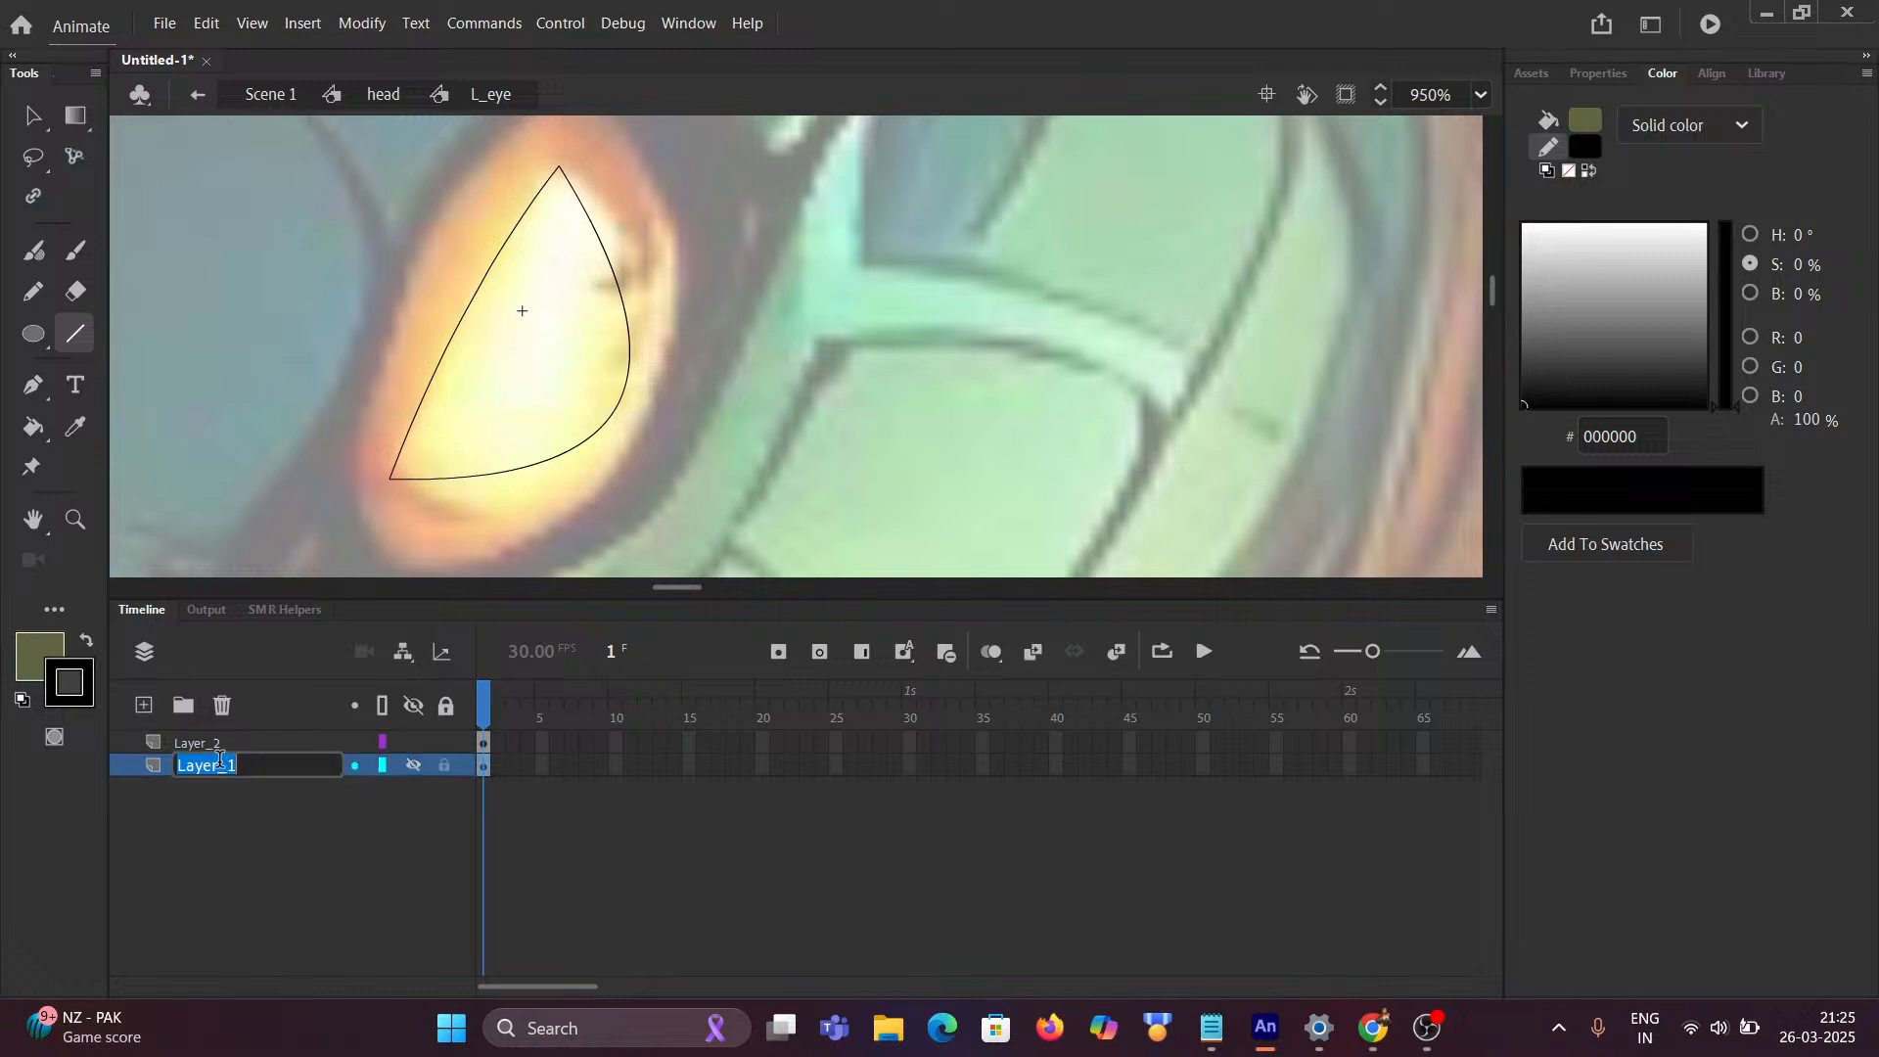
text(base)
click(301, 922)
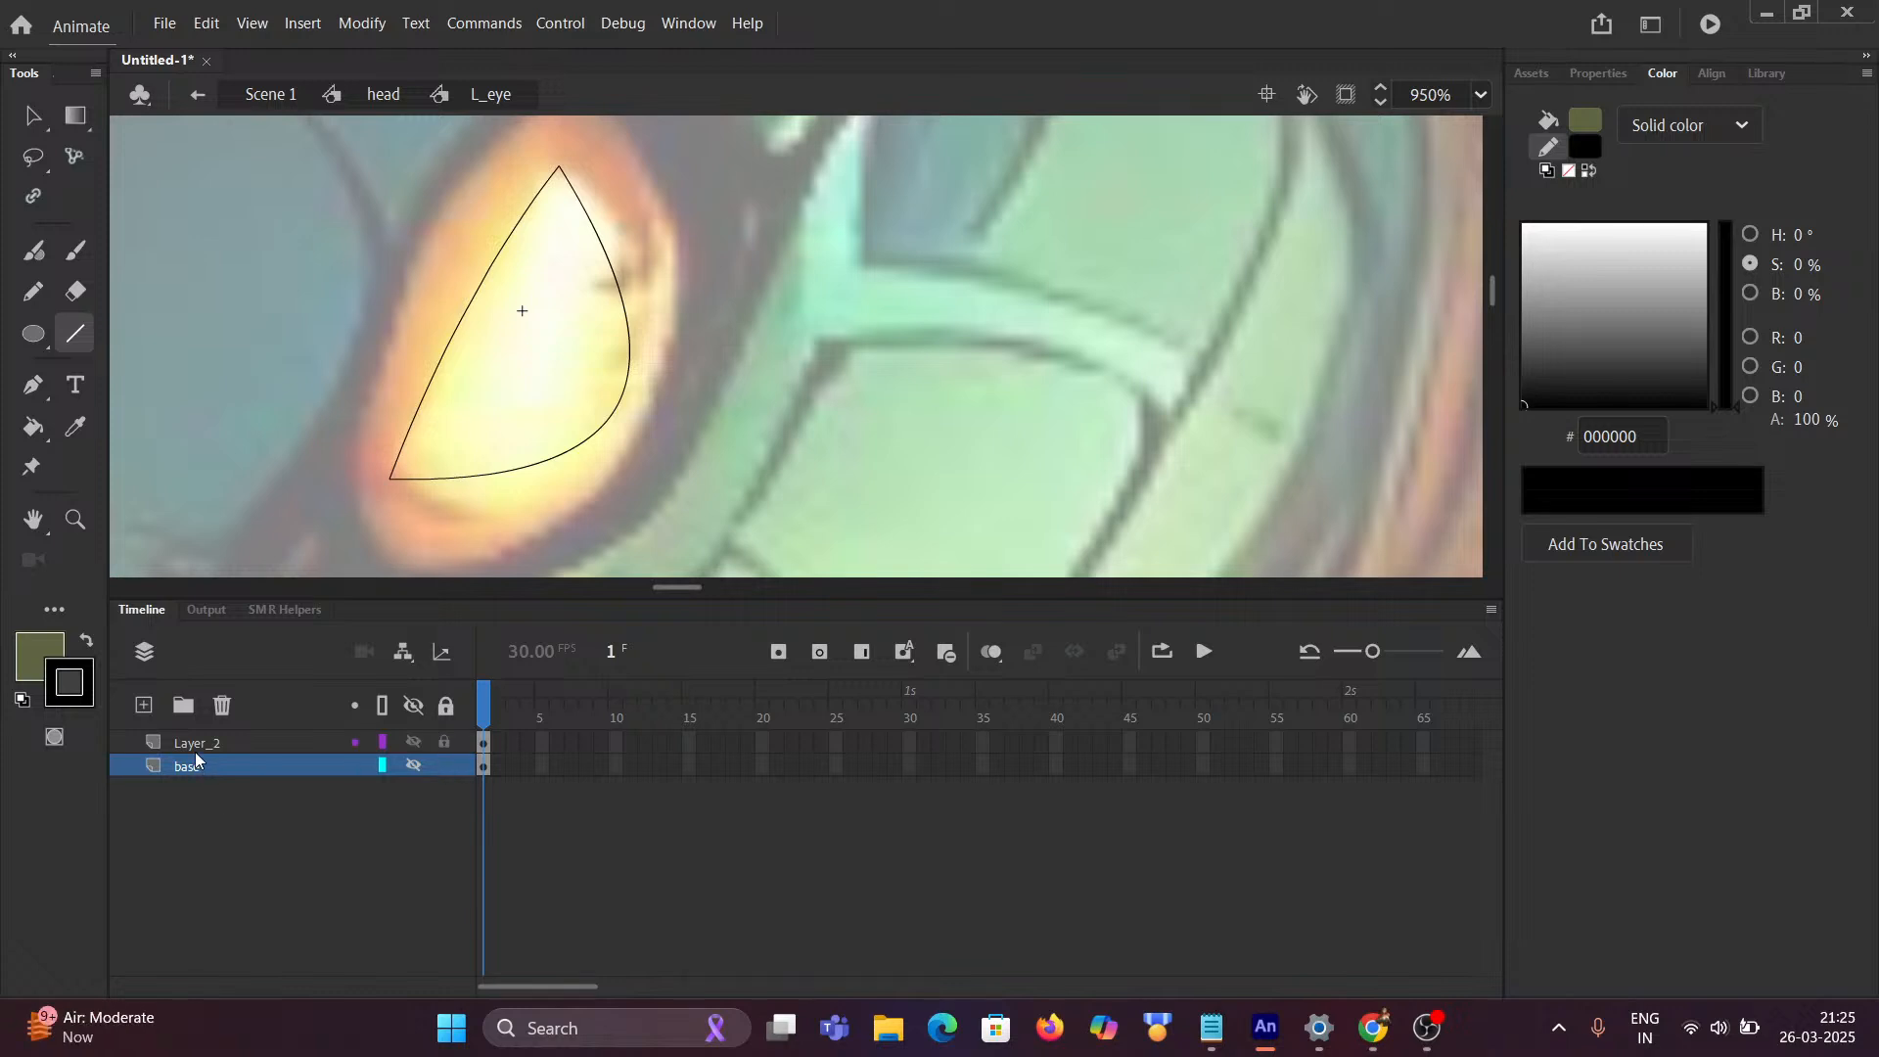
click(411, 766)
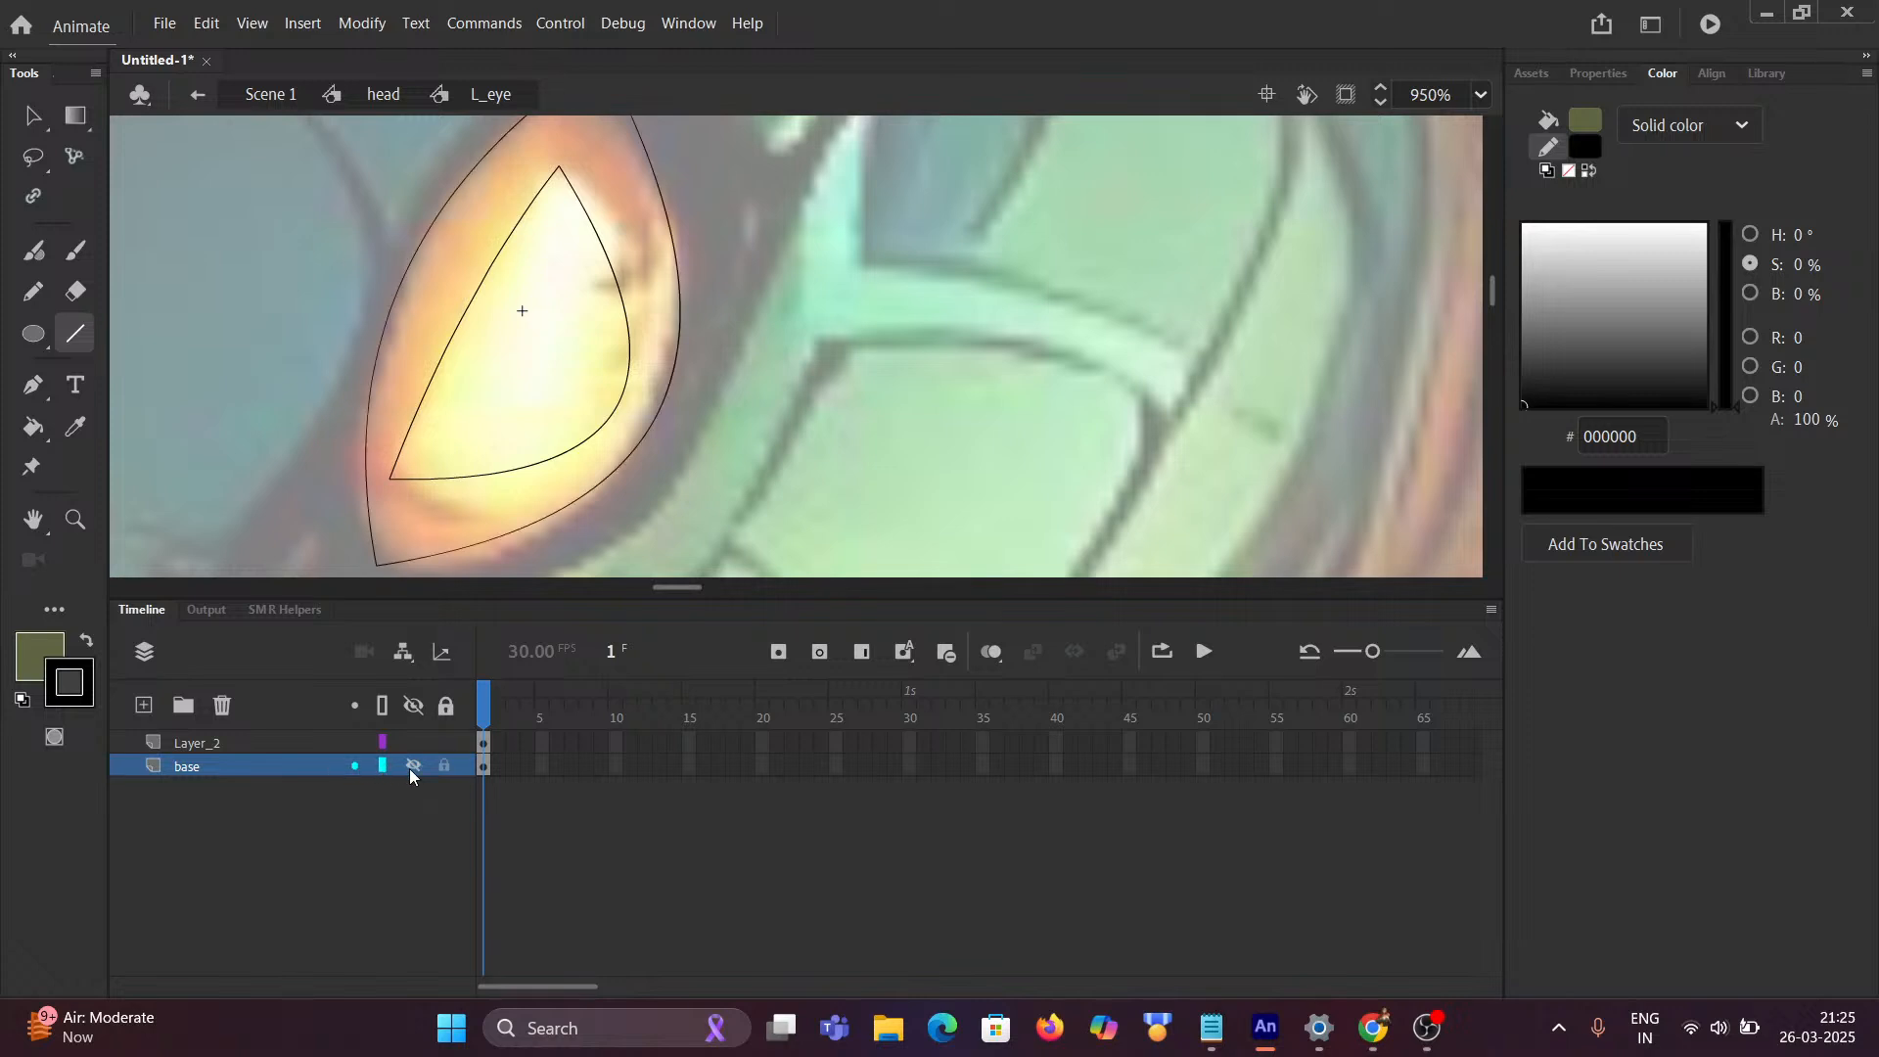
Step: Hide the base layer and bow the inner eye outline's left edge slightly outward to follow the bright area
click(411, 766)
click(411, 766)
click(411, 767)
click(411, 766)
click(411, 767)
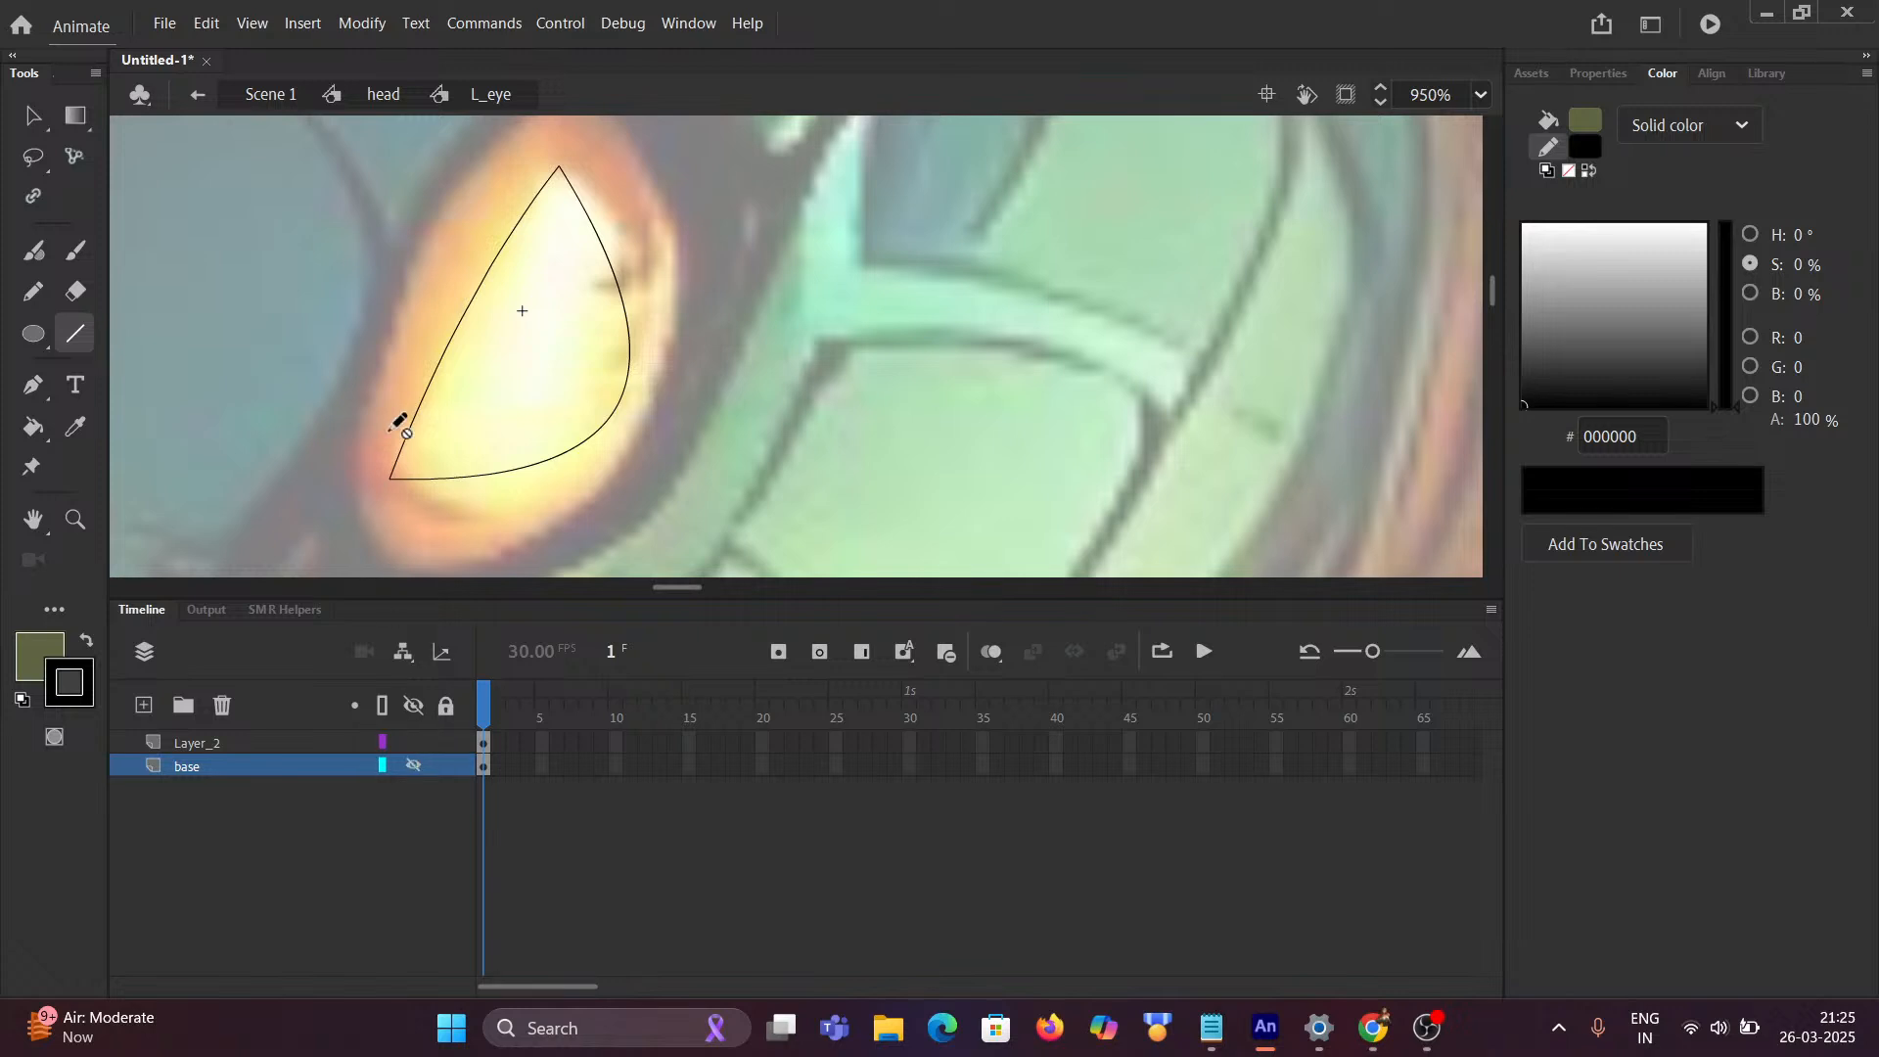
click(37, 115)
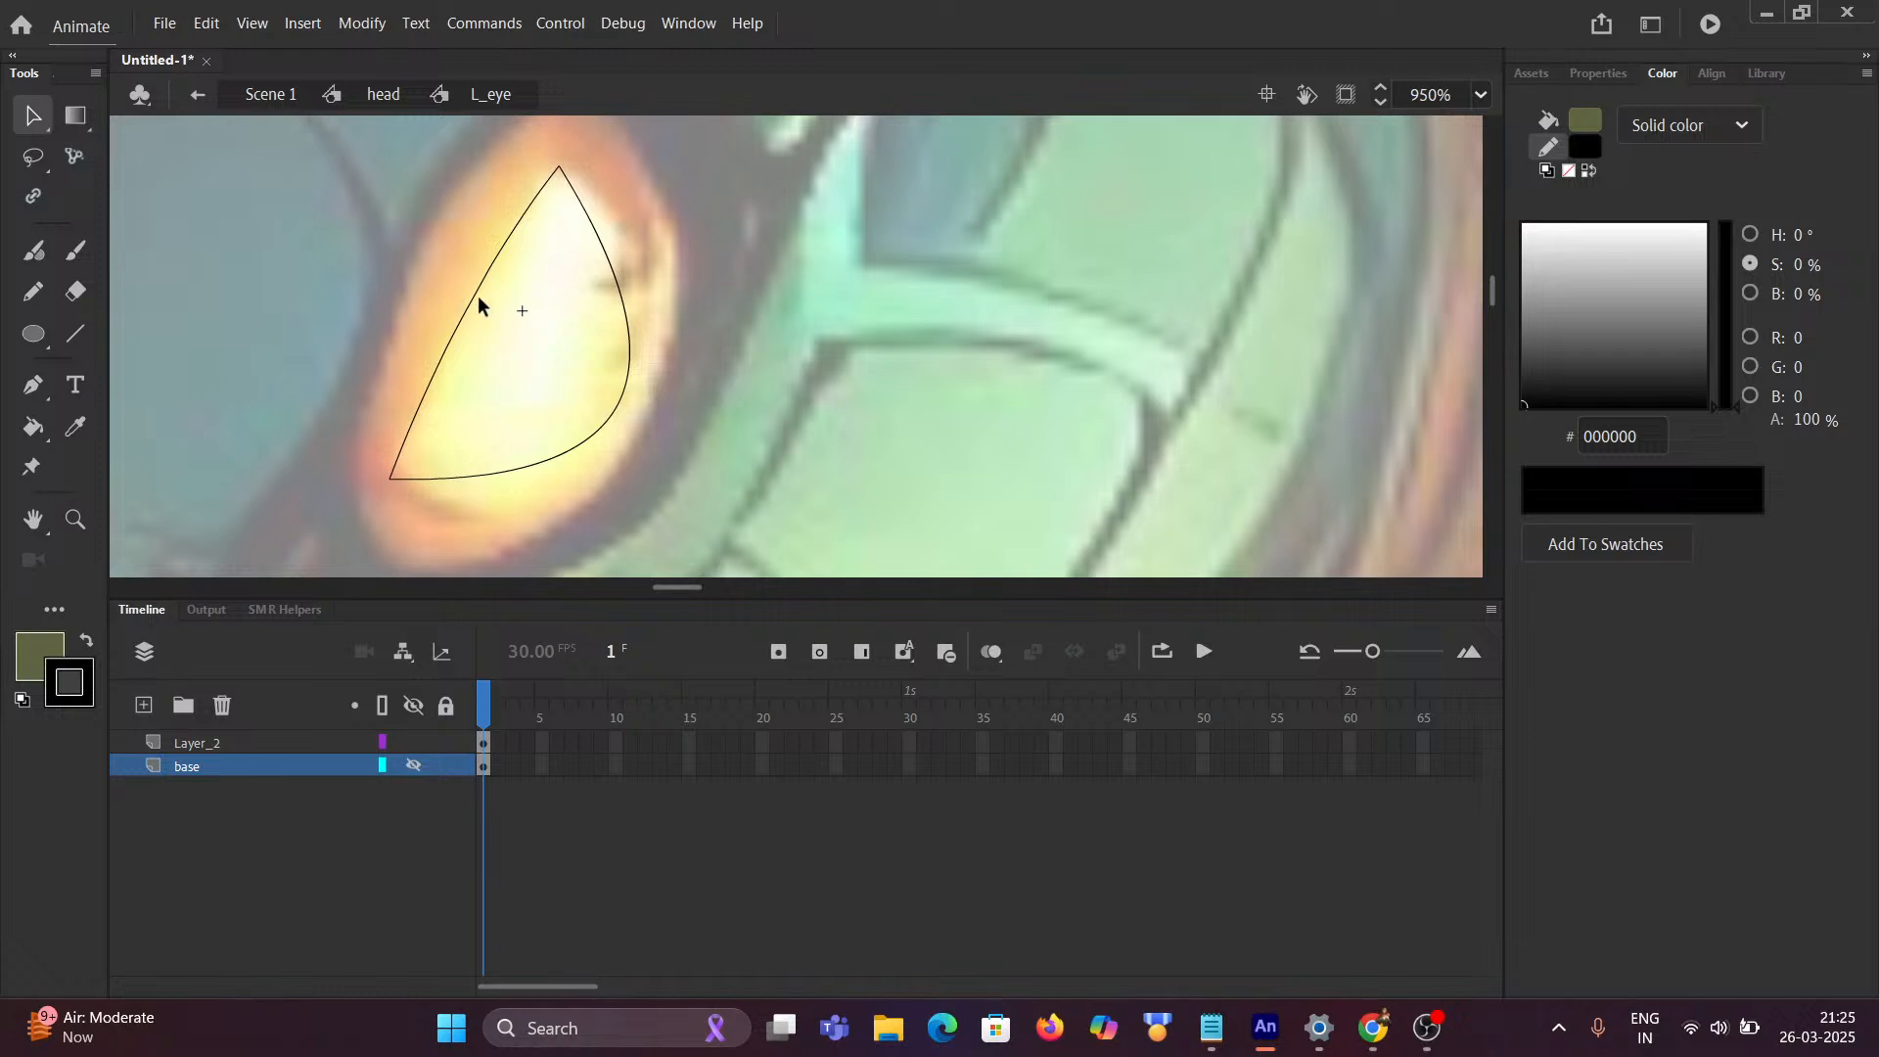
drag(472, 294, 467, 289)
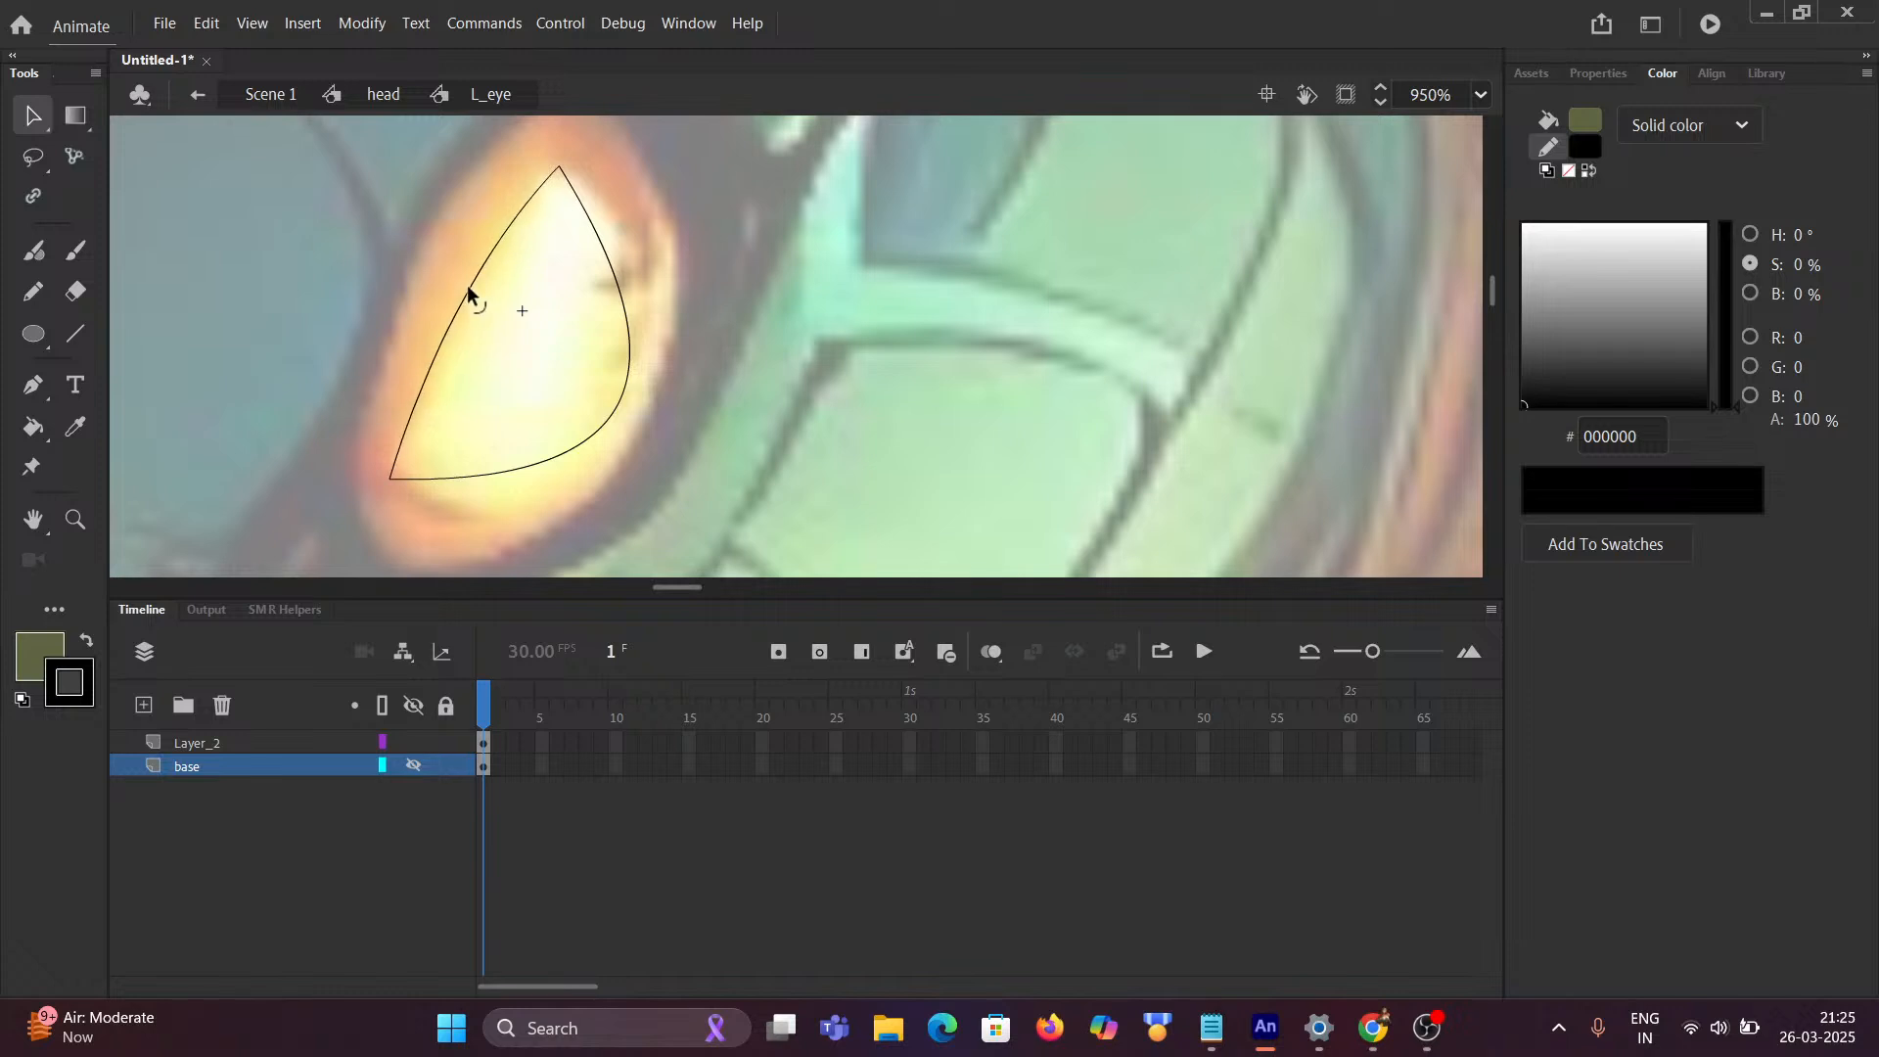
drag(605, 245, 613, 219)
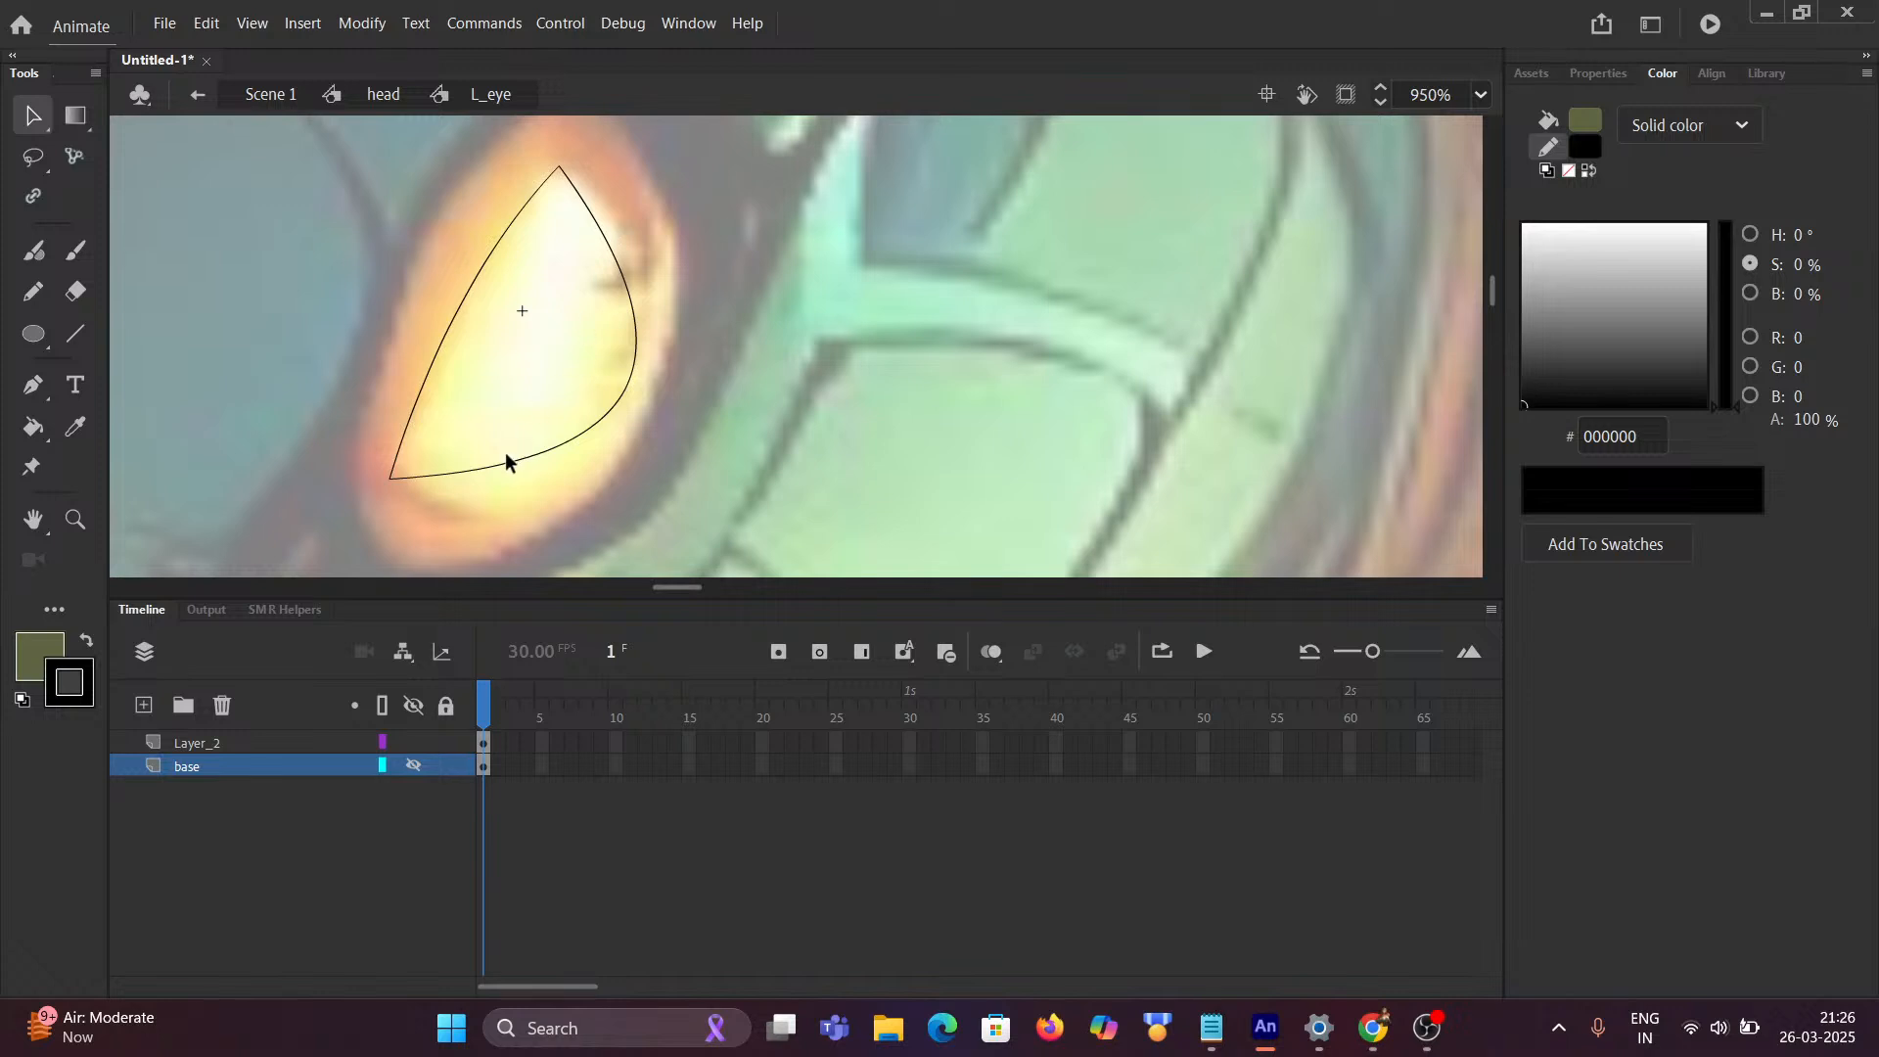
drag(505, 455, 485, 509)
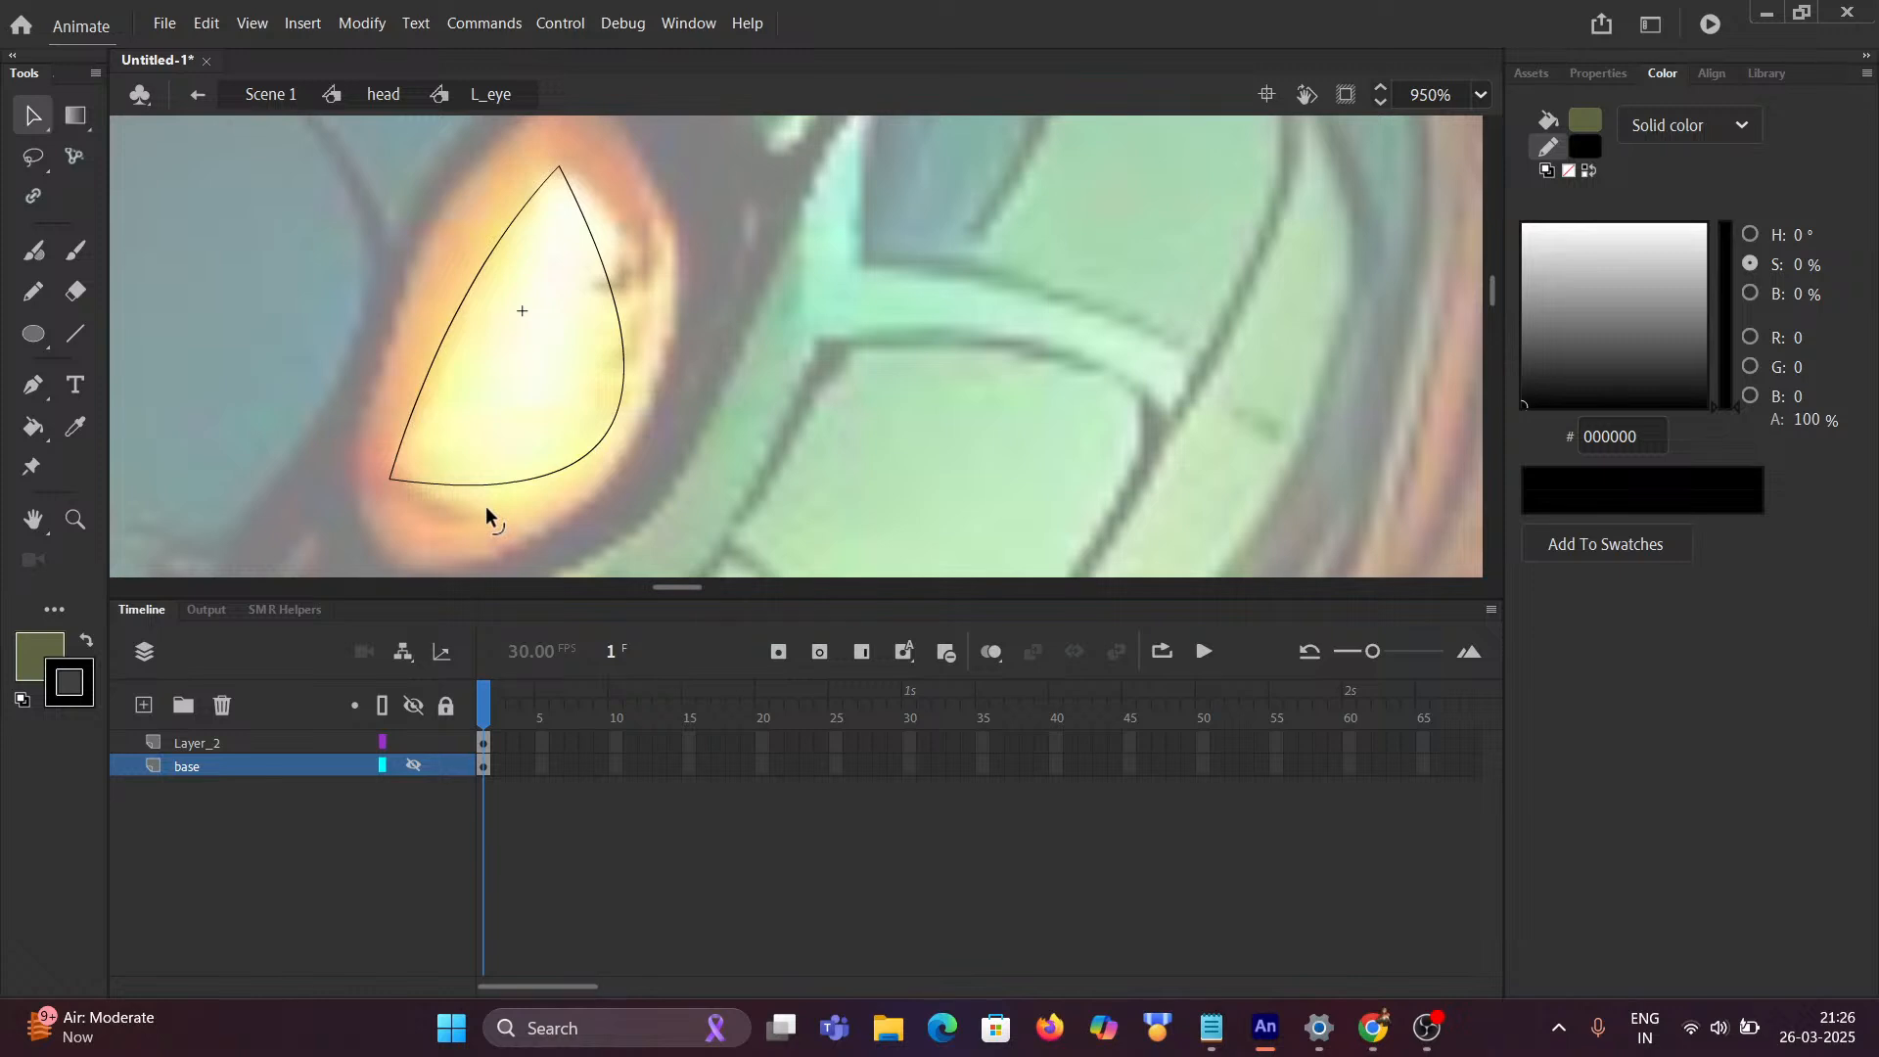
drag(485, 507, 486, 481)
Step: Replace the inner eye outline's right and lower edge with four connected lines, curved to follow the bright area of the reference
click(489, 481)
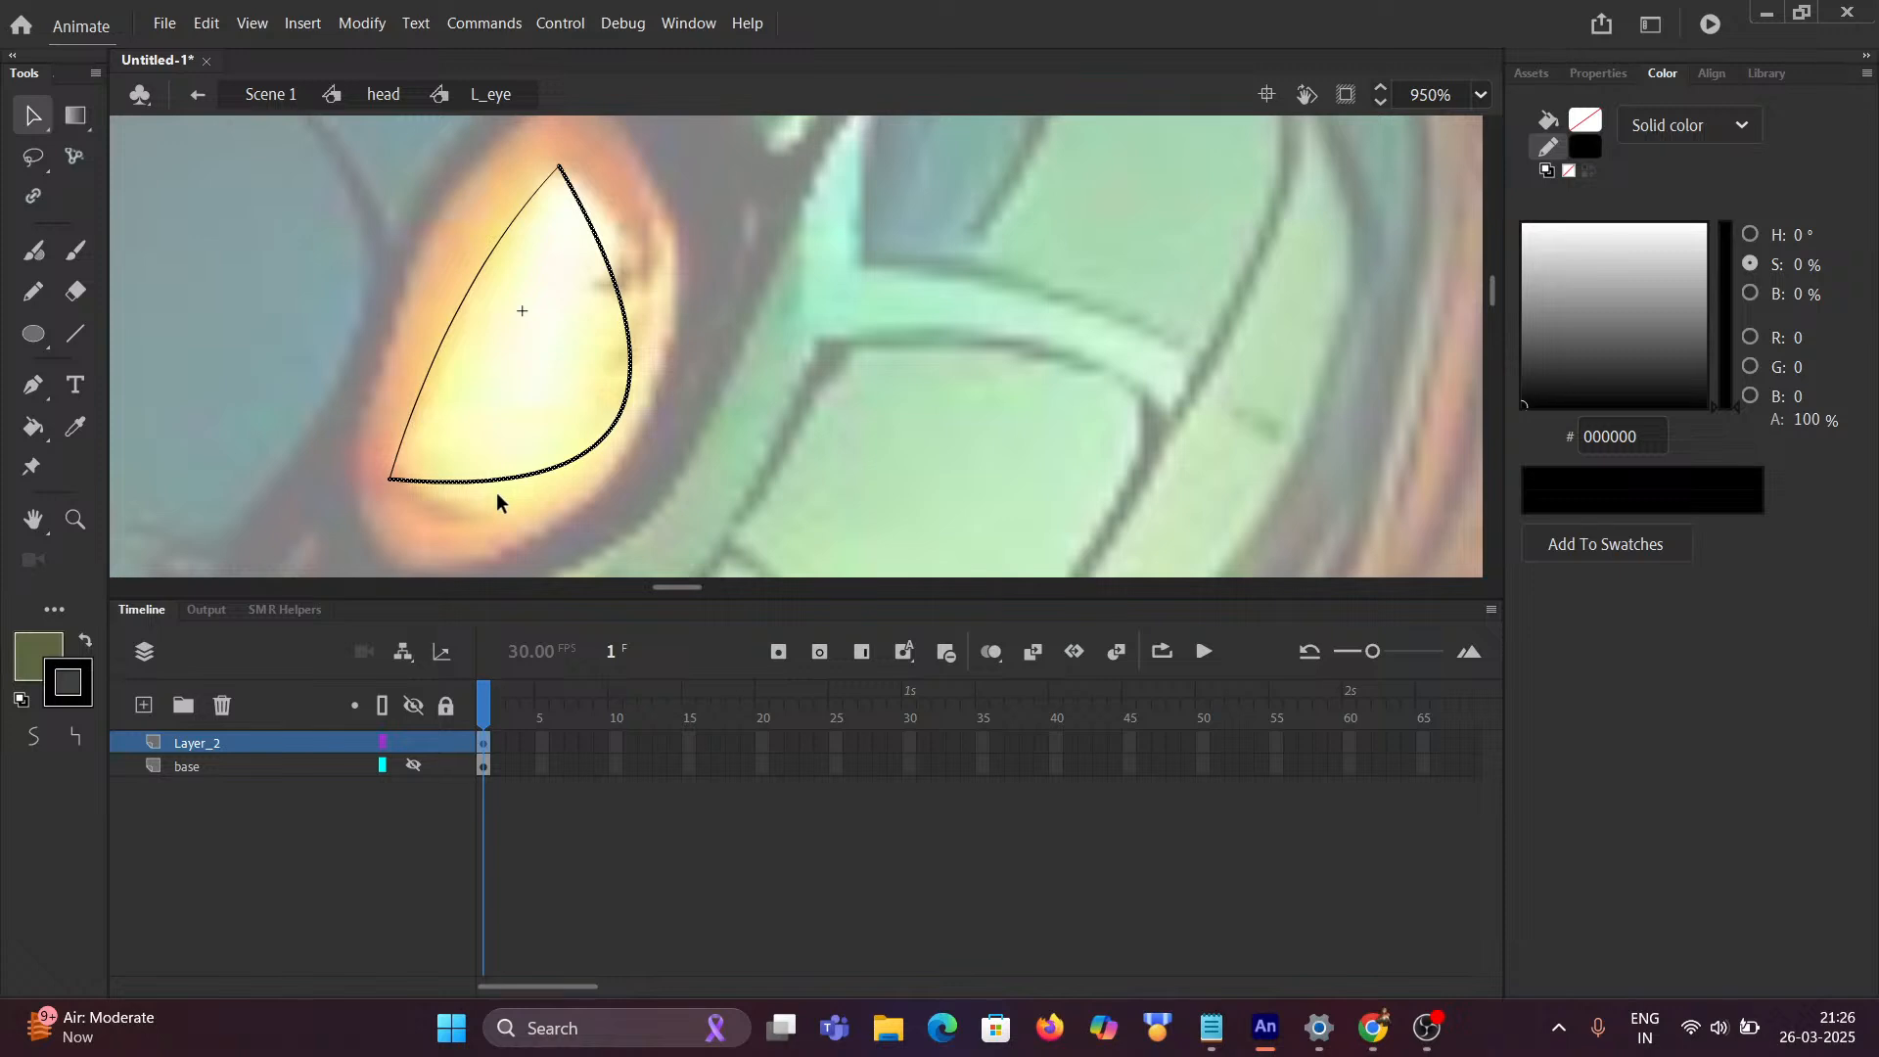
key(Delete)
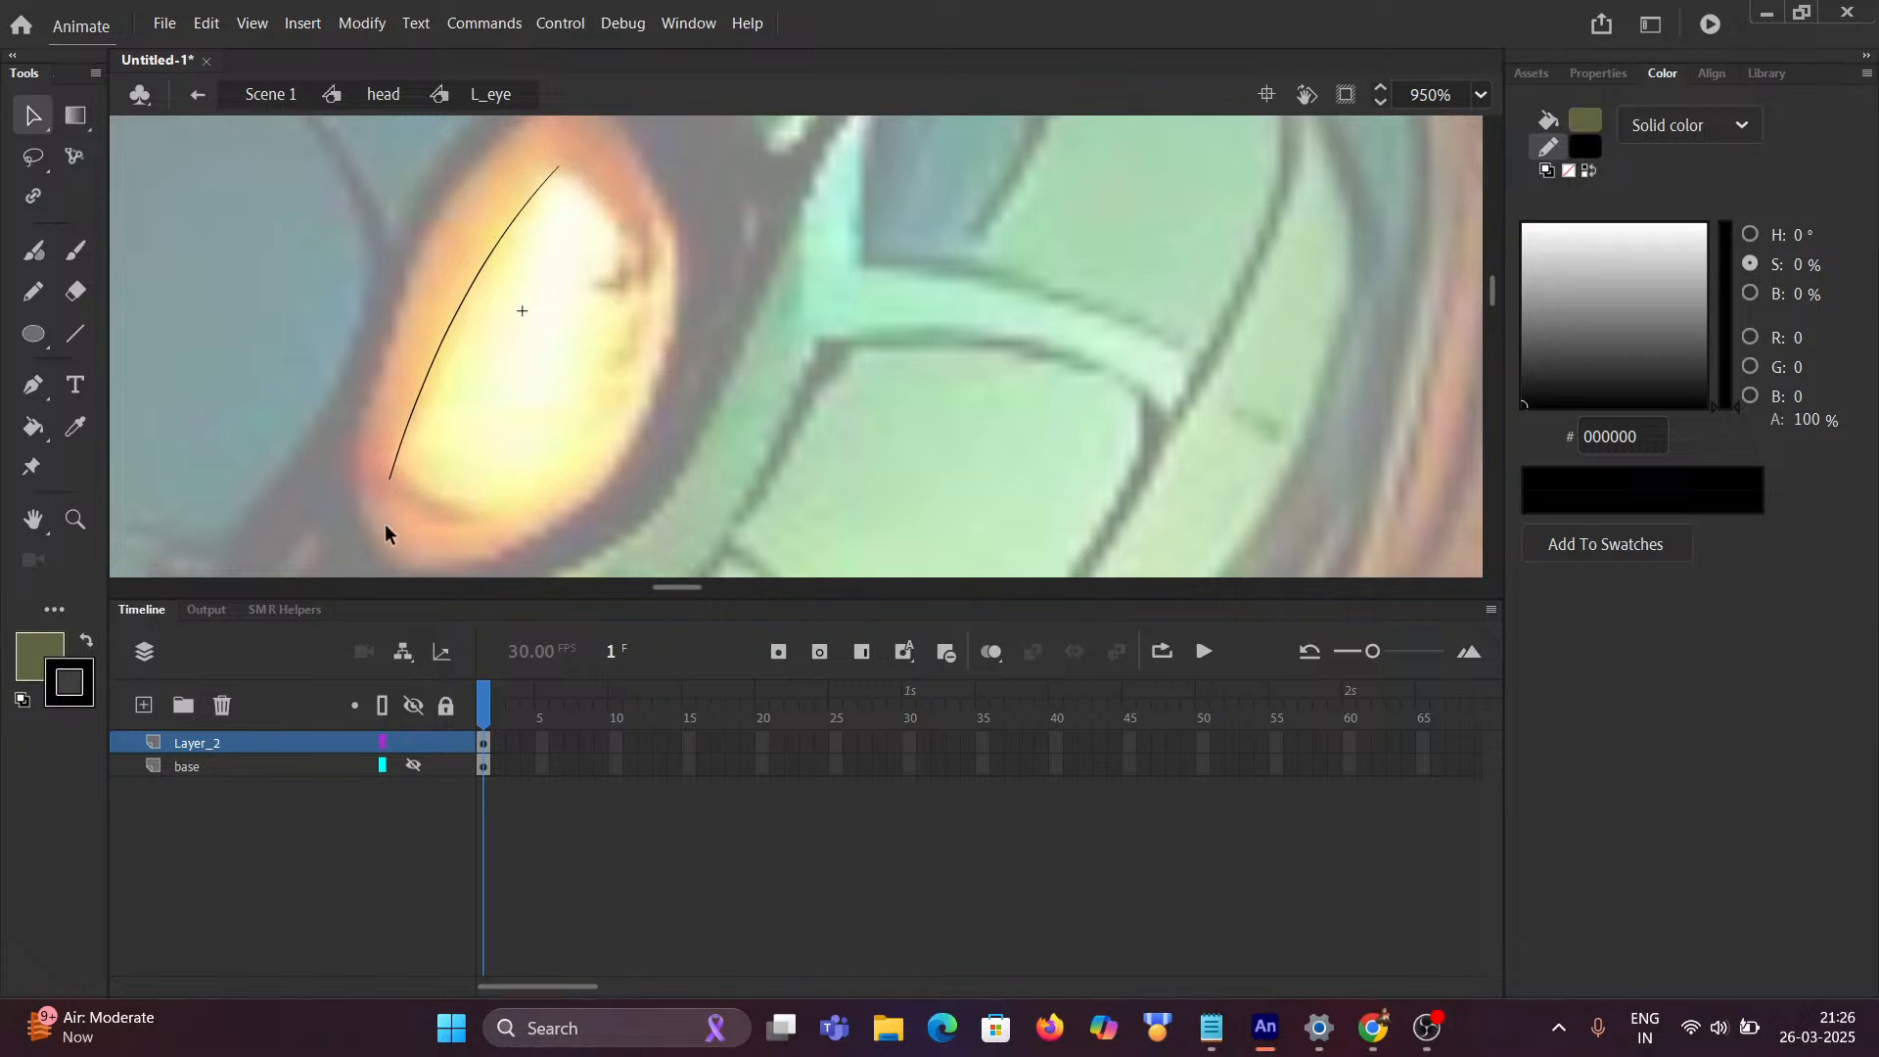
click(75, 333)
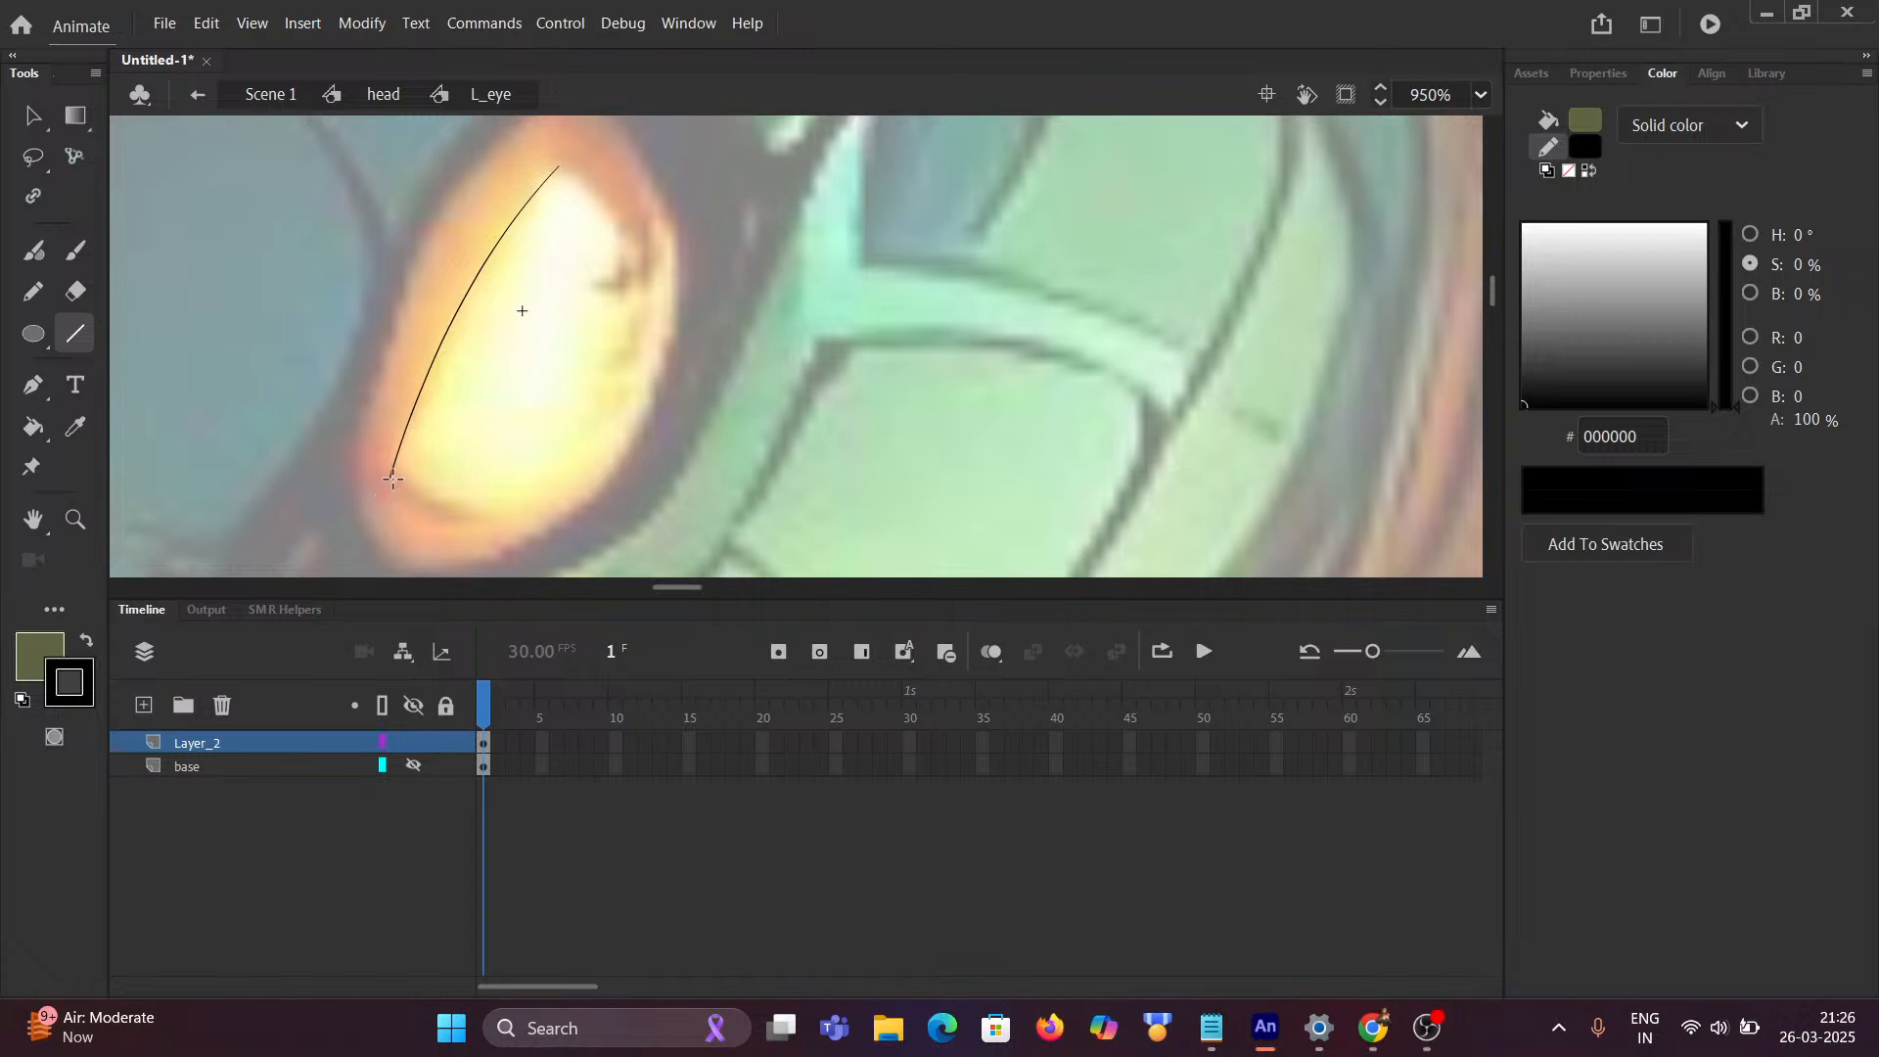
mouse_move(390, 478)
mouse_down()
mouse_move(475, 524)
mouse_move(525, 514)
mouse_move(629, 388)
mouse_move(643, 263)
mouse_move(560, 167)
mouse_up()
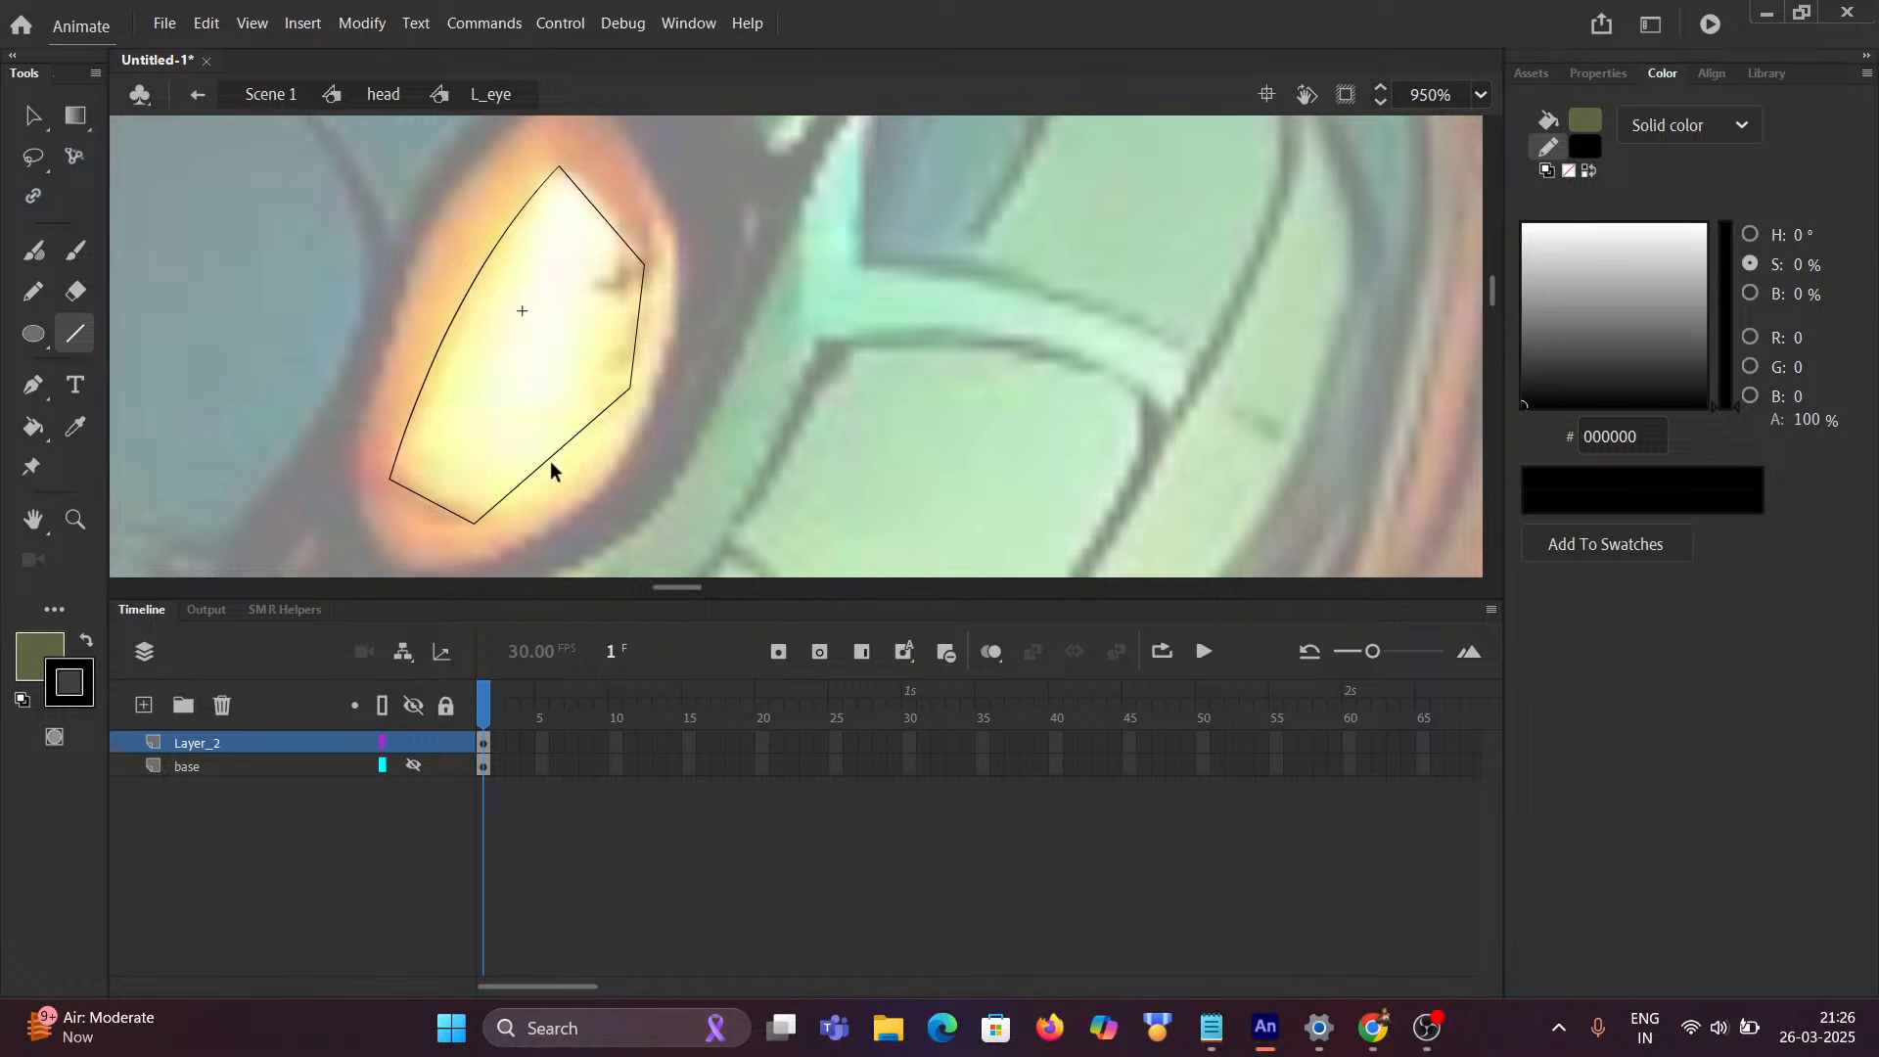
drag(550, 461, 550, 476)
drag(441, 508, 431, 524)
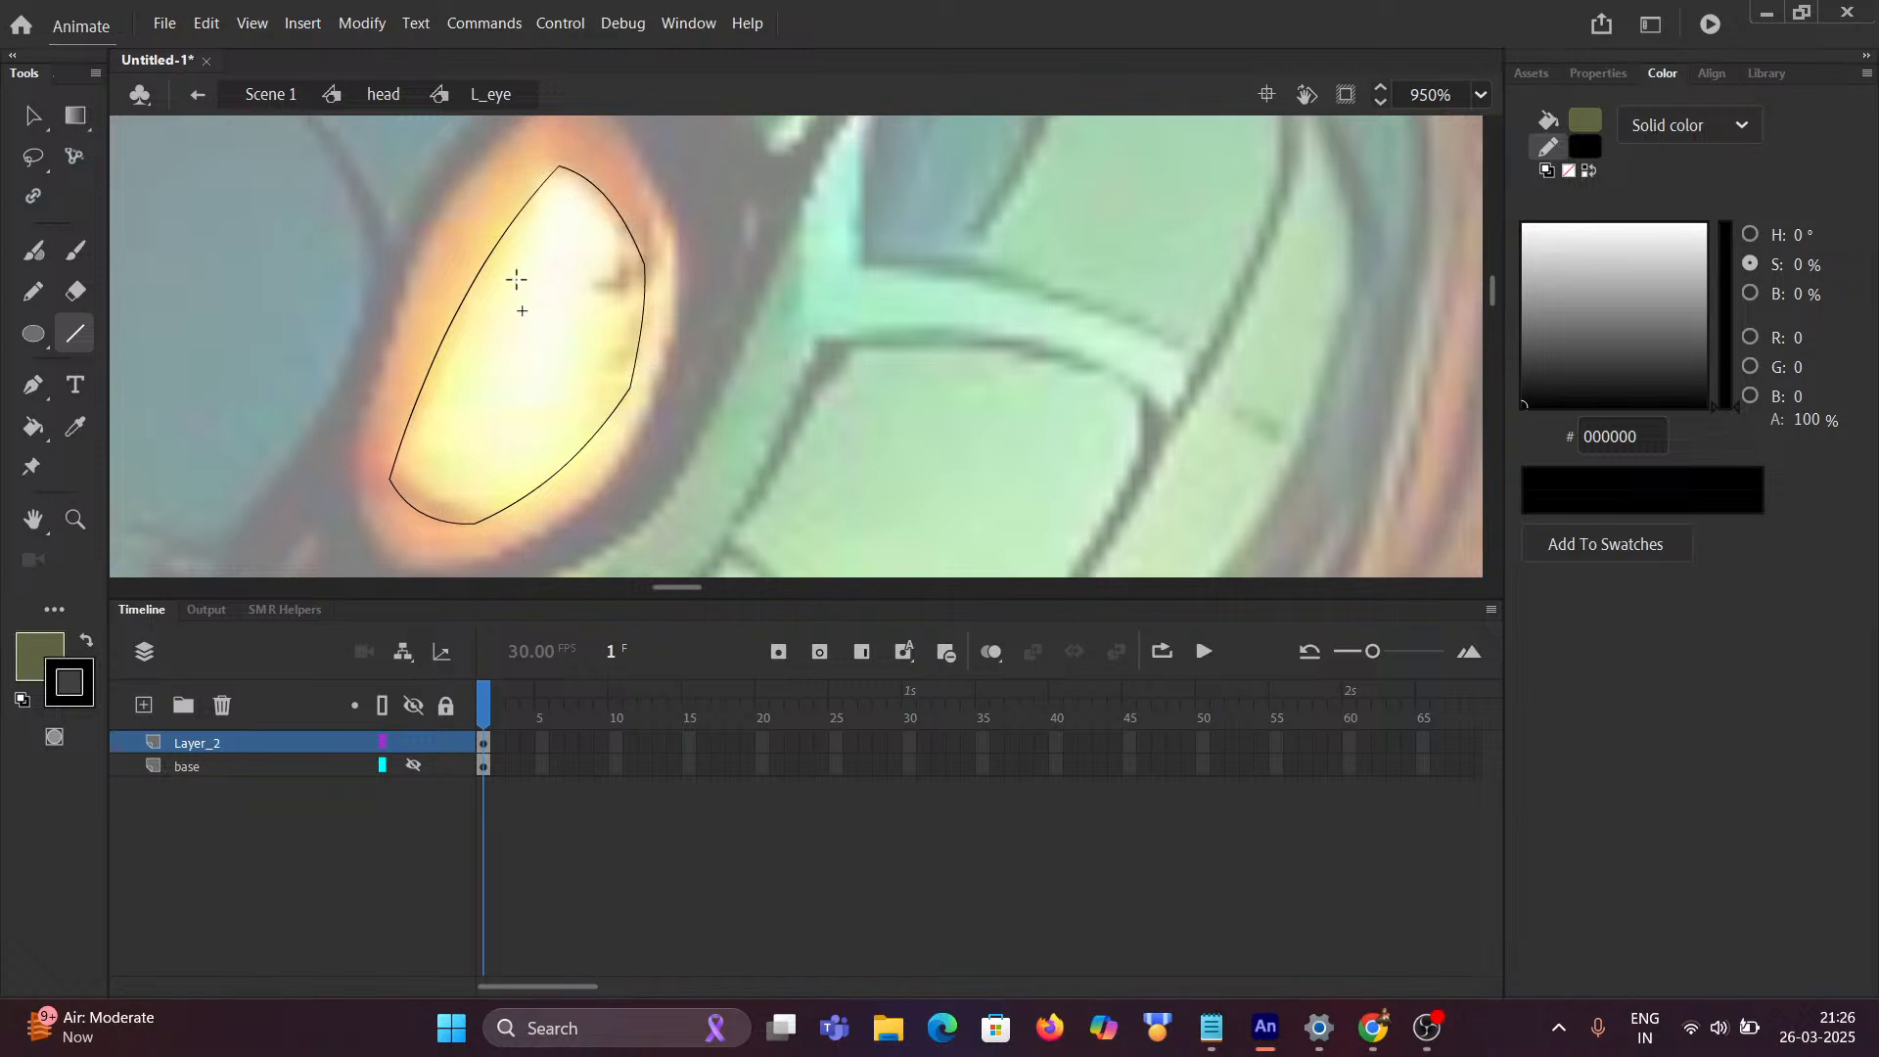
Step: Rename Layer_2 as eye_ball
scroll(513, 289, down, 3)
scroll(496, 372, up, 2)
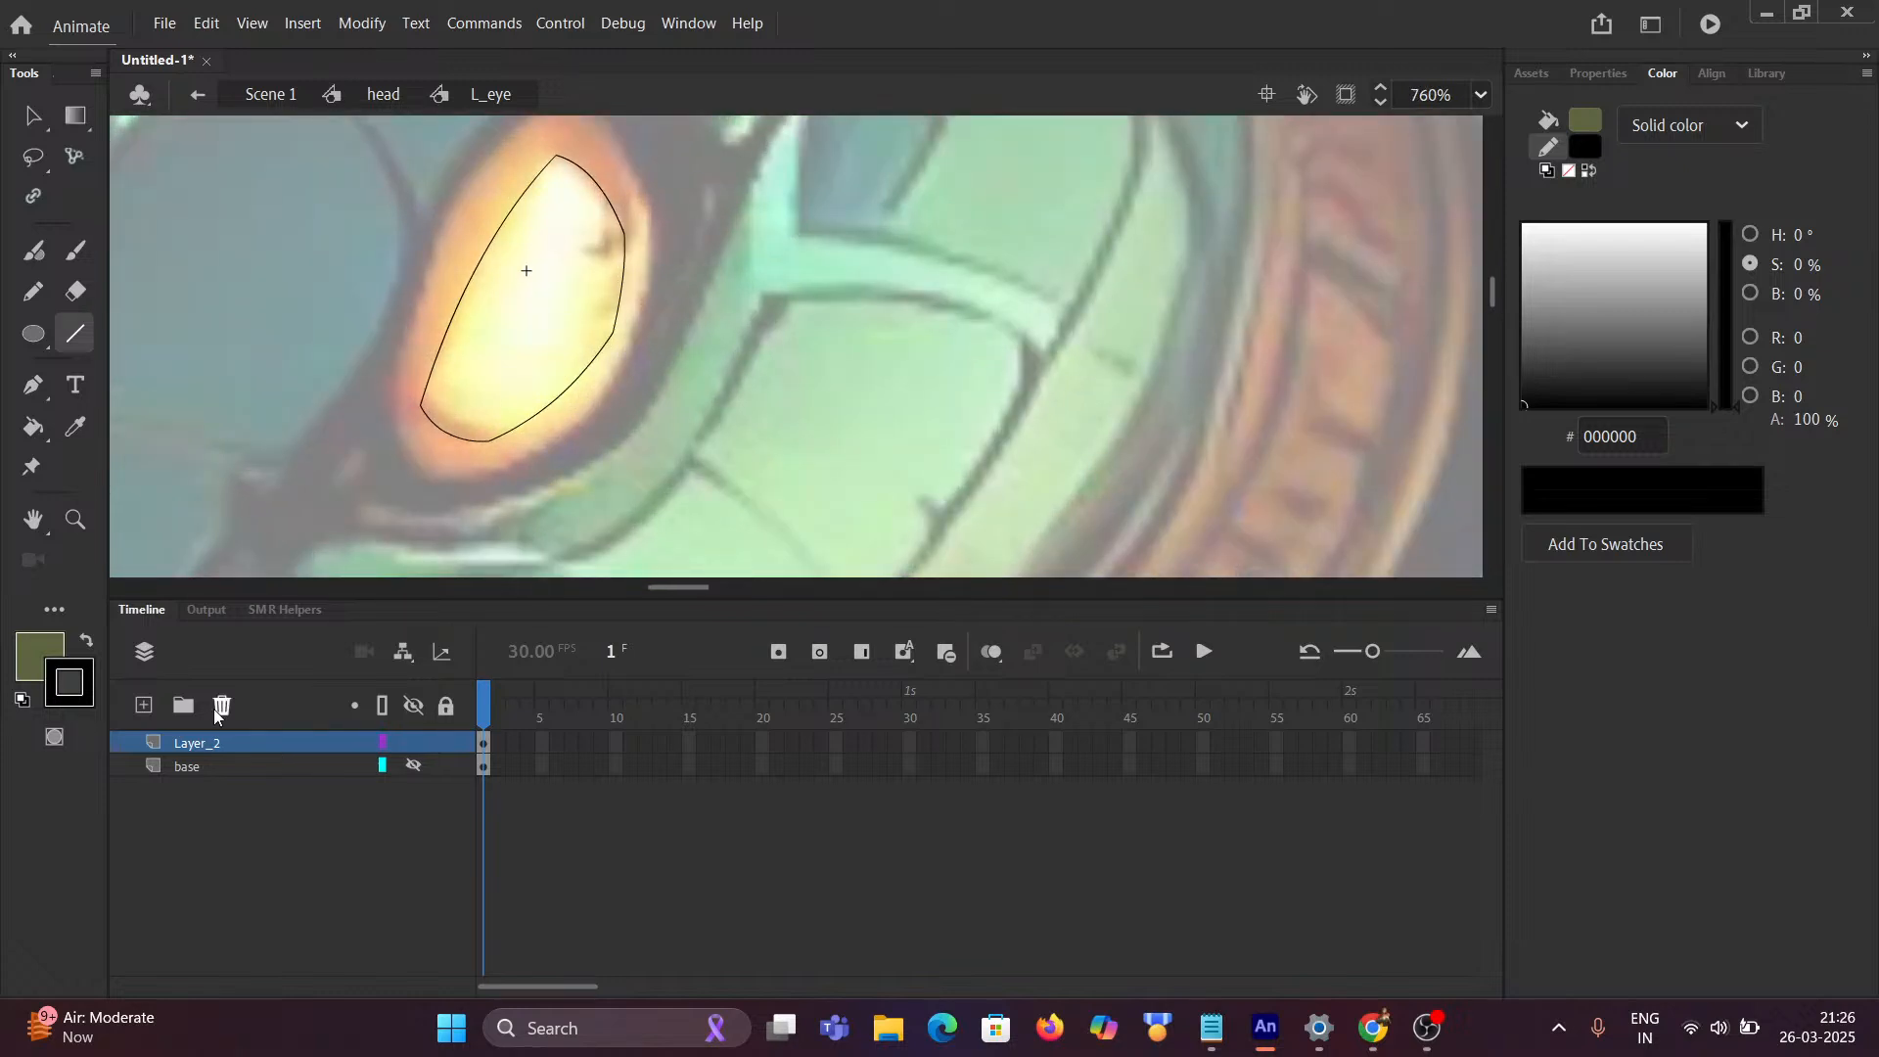
click(209, 745)
double_click(209, 743)
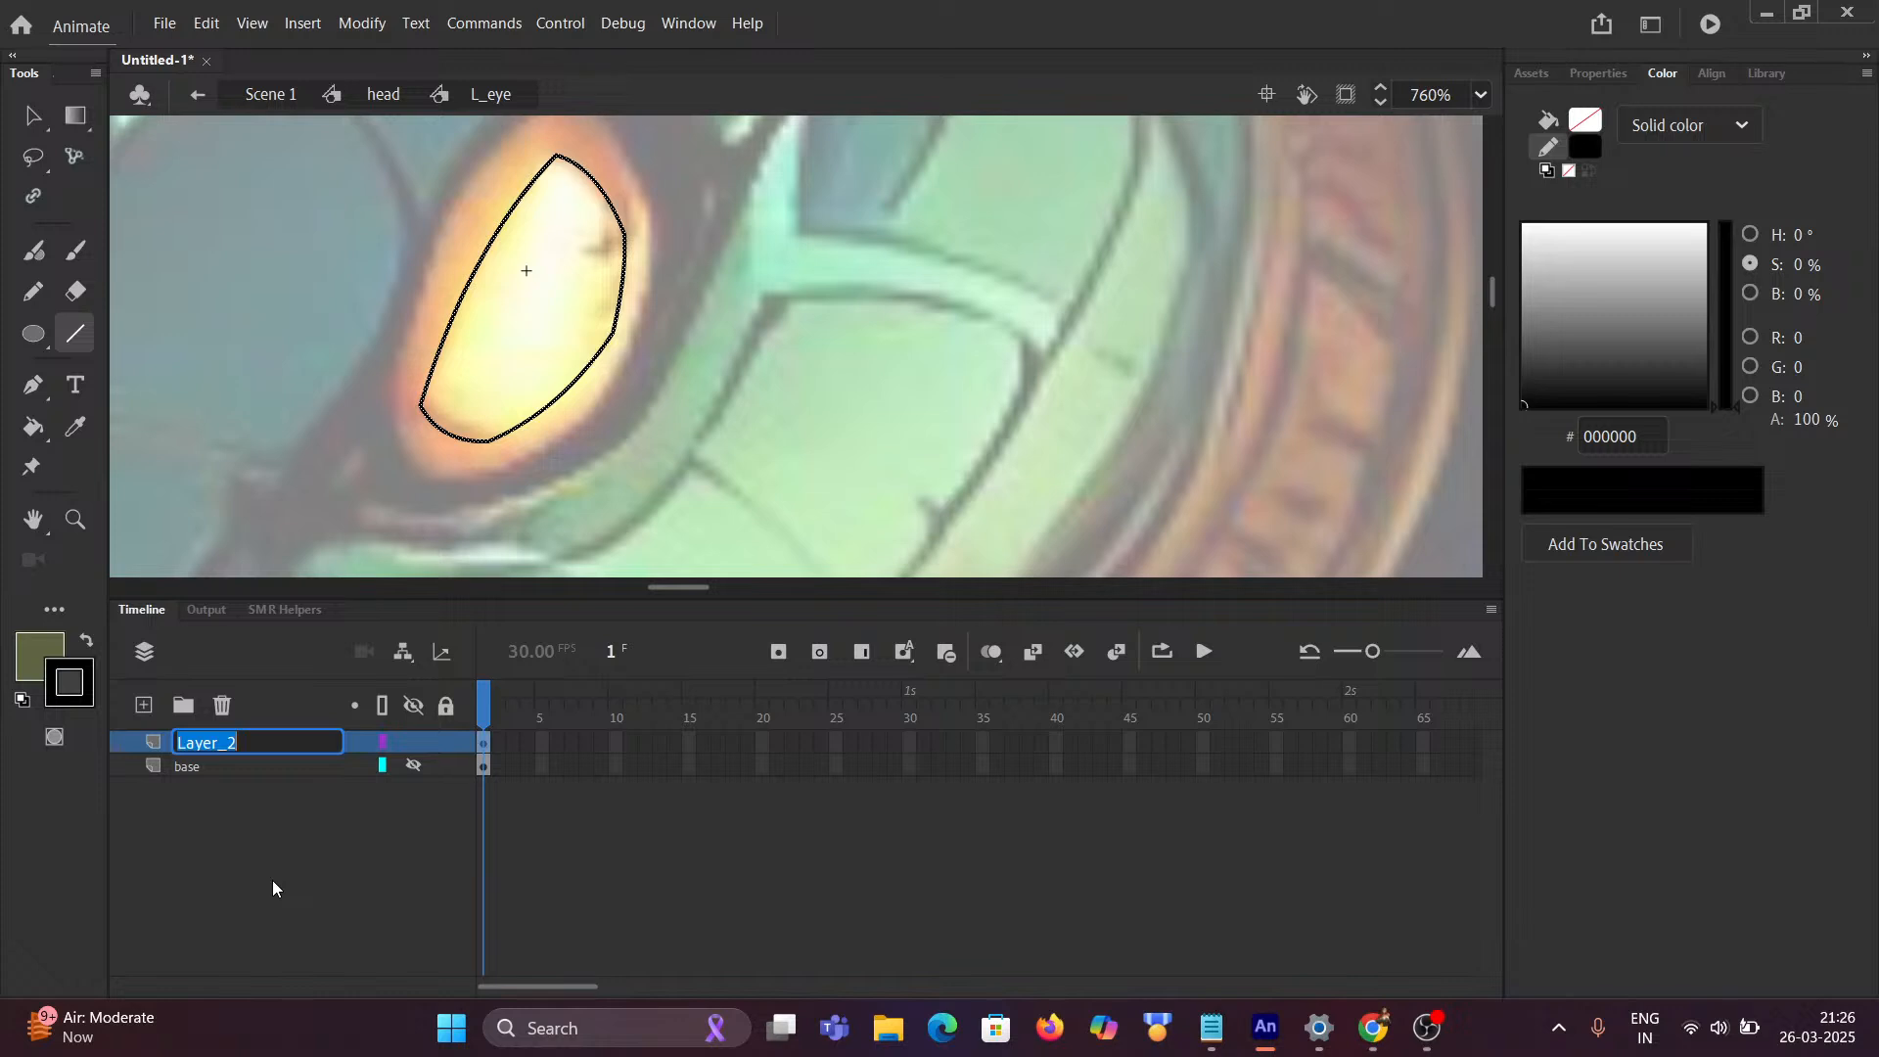
key(BackSpace)
text(eyeb)
key(BackSpace)
text(_bal)
text(l)
click(266, 965)
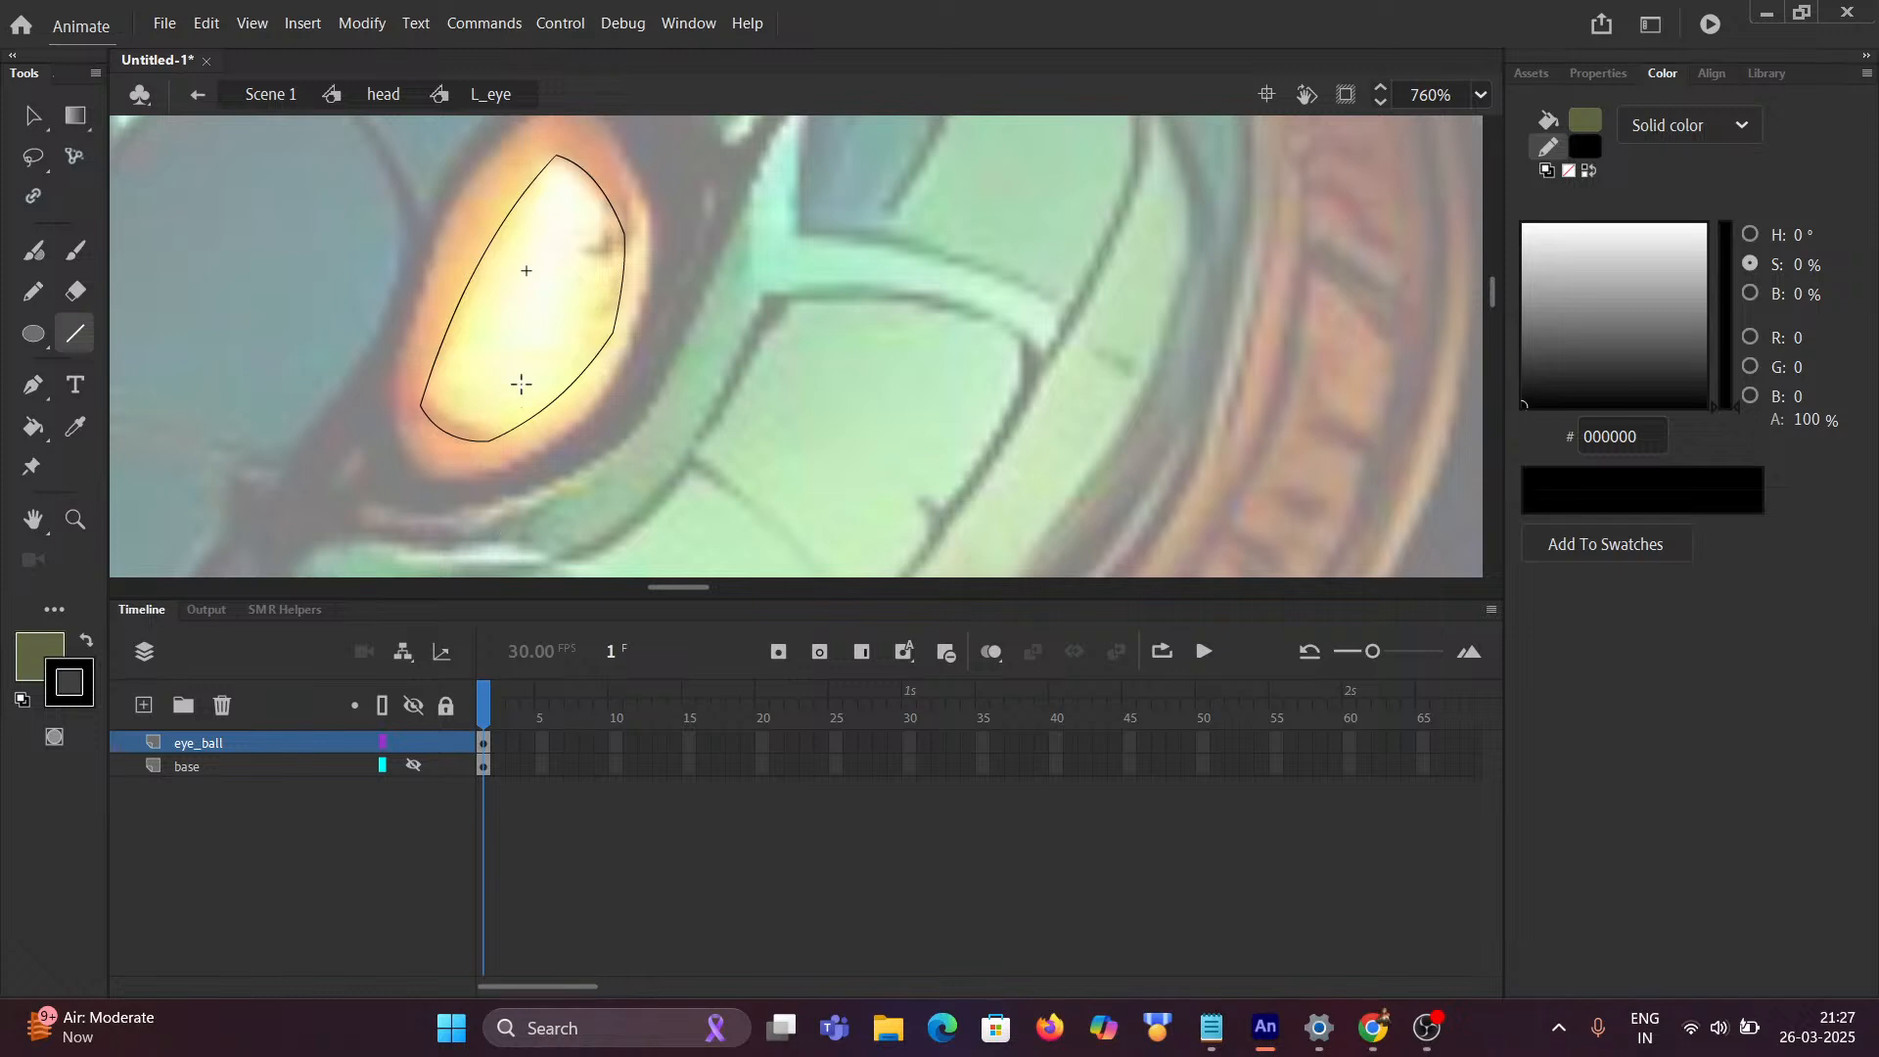
Step: Return to the head symbol, show Layer_7 and sample pale yellow F7FFCE from the reference eye's bright centre as fill colour
click(383, 94)
scroll(637, 327, down, 2)
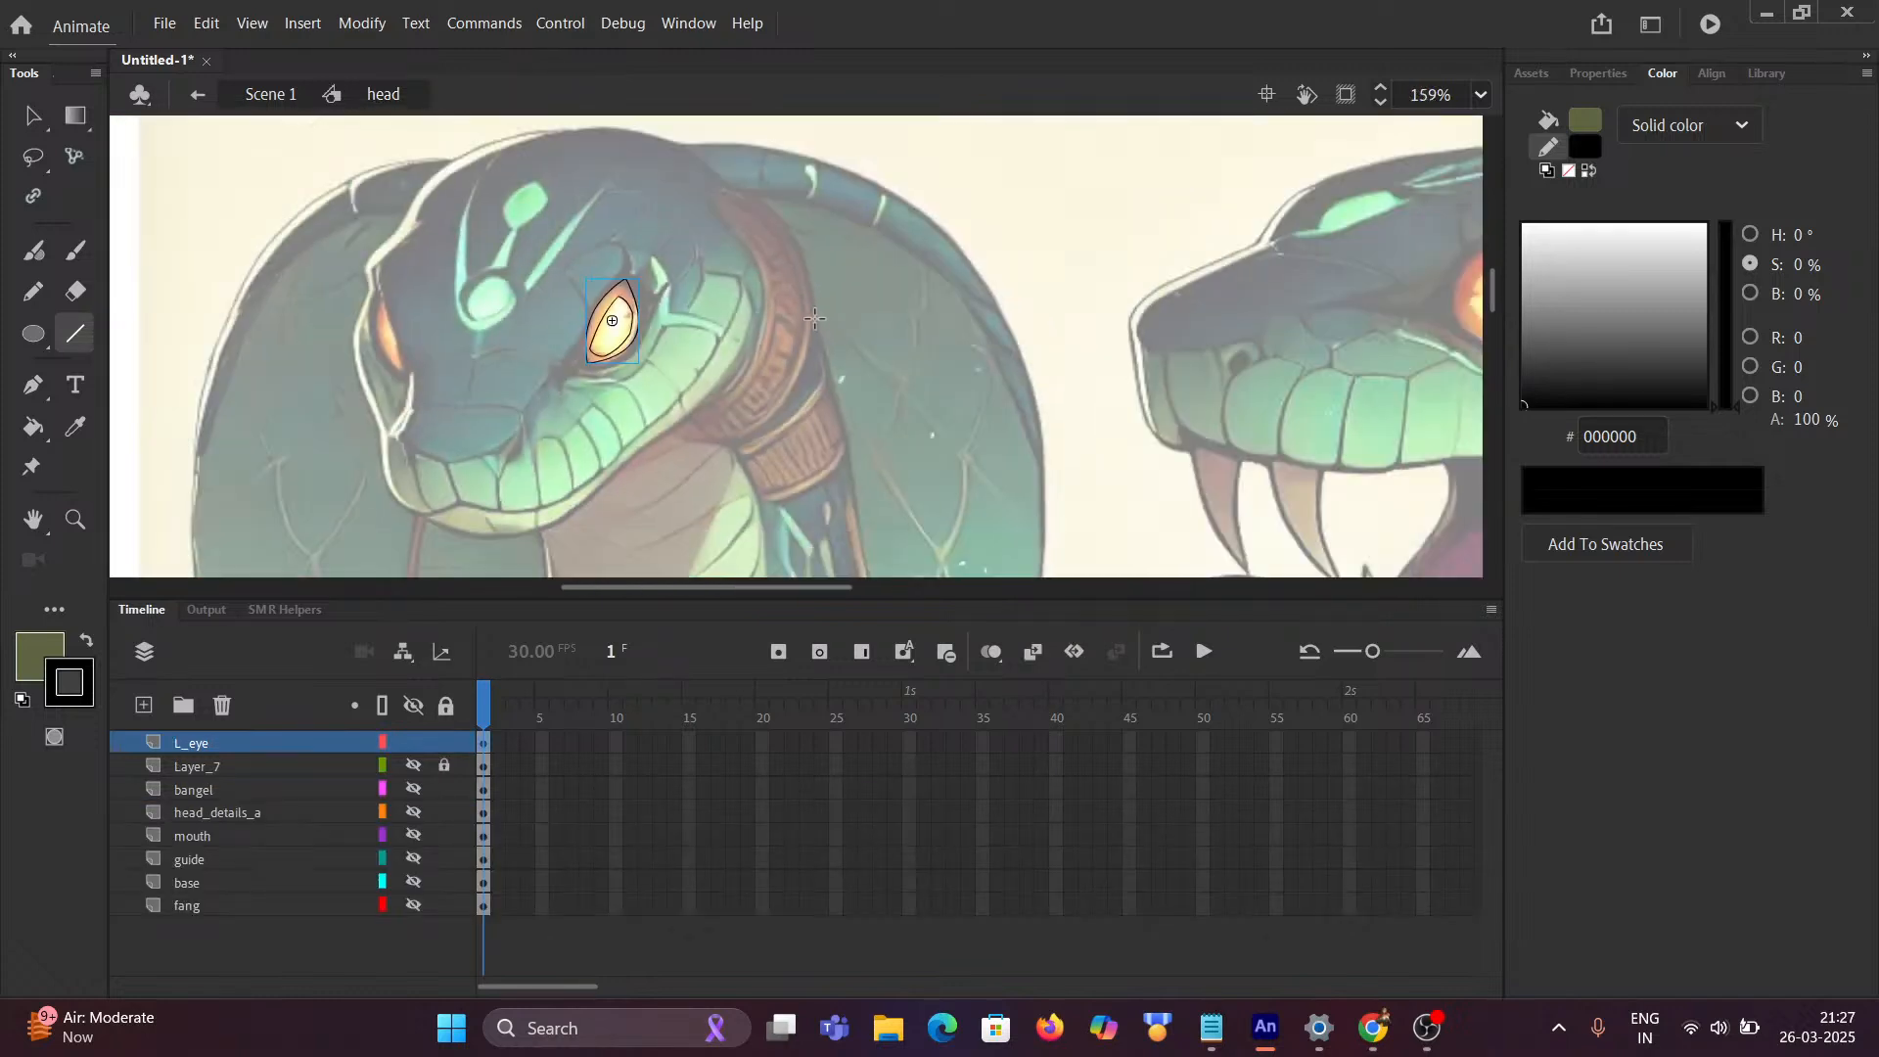
drag(813, 308, 426, 308)
drag(751, 294, 525, 270)
scroll(524, 270, down, 2)
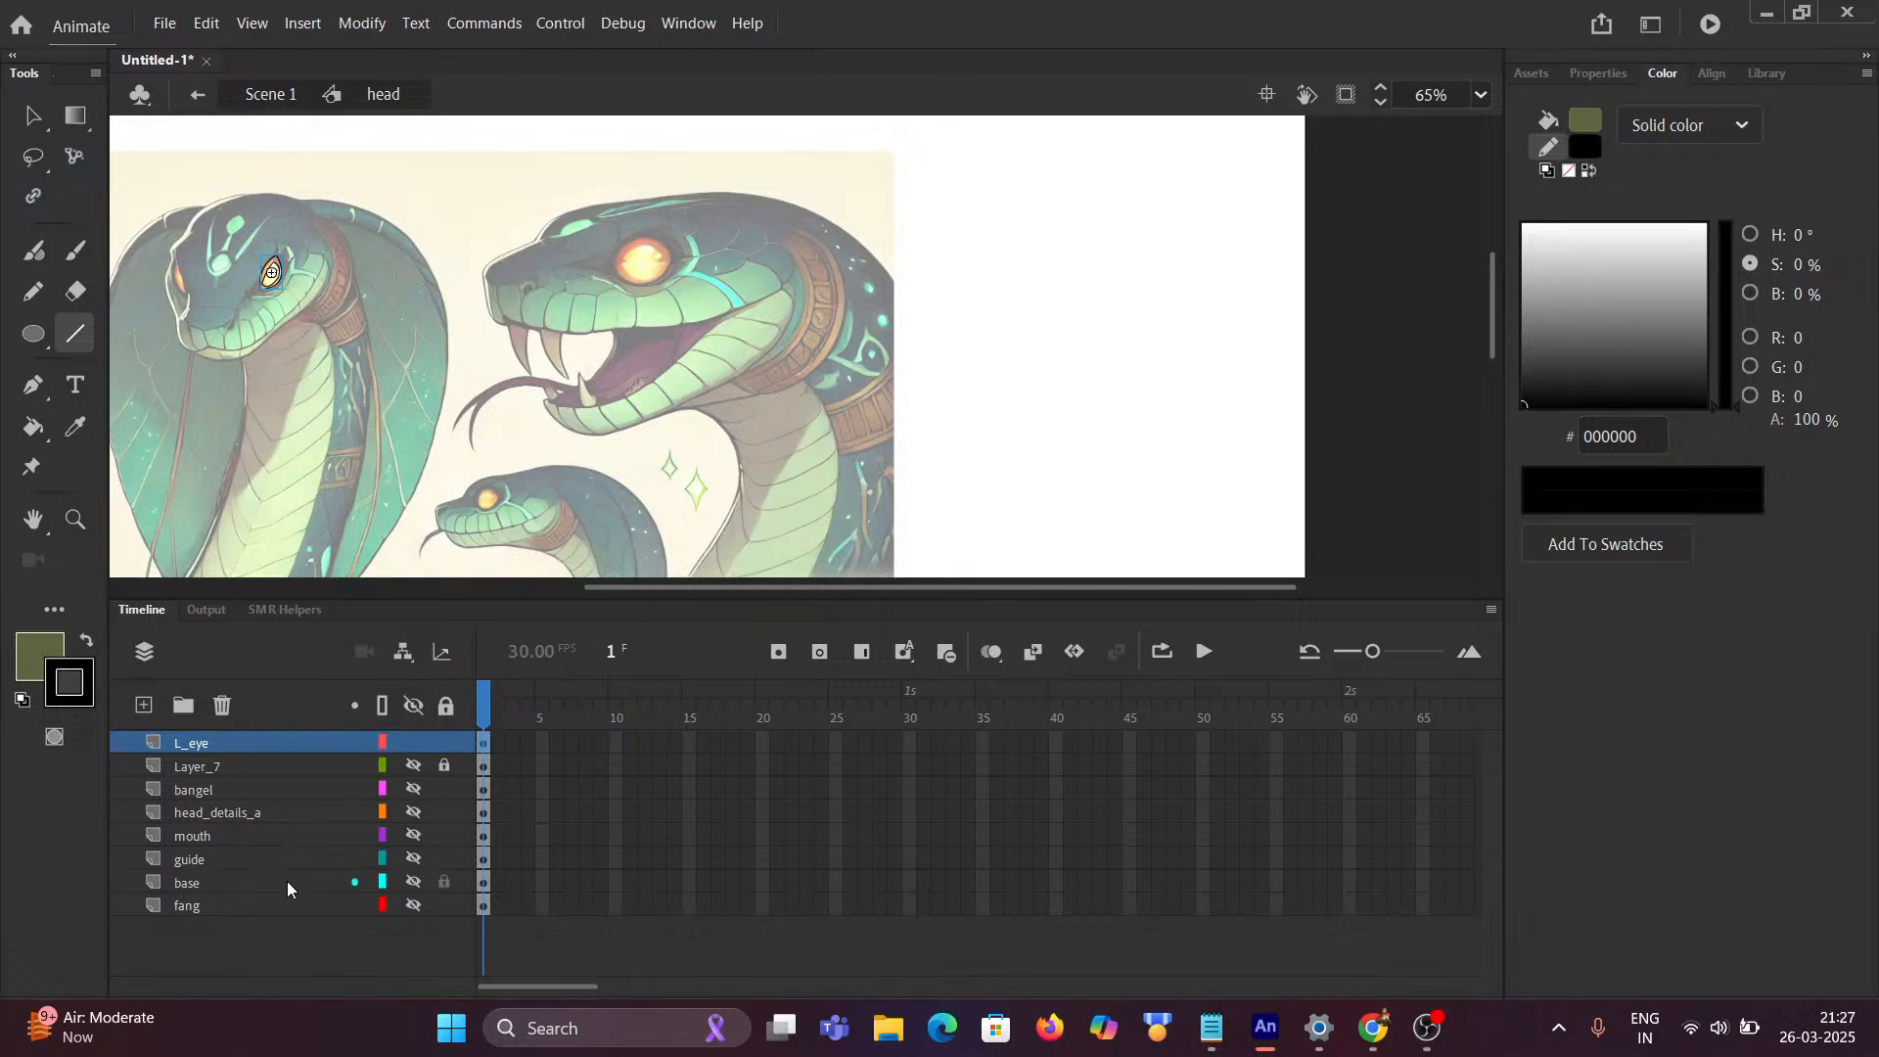
click(412, 766)
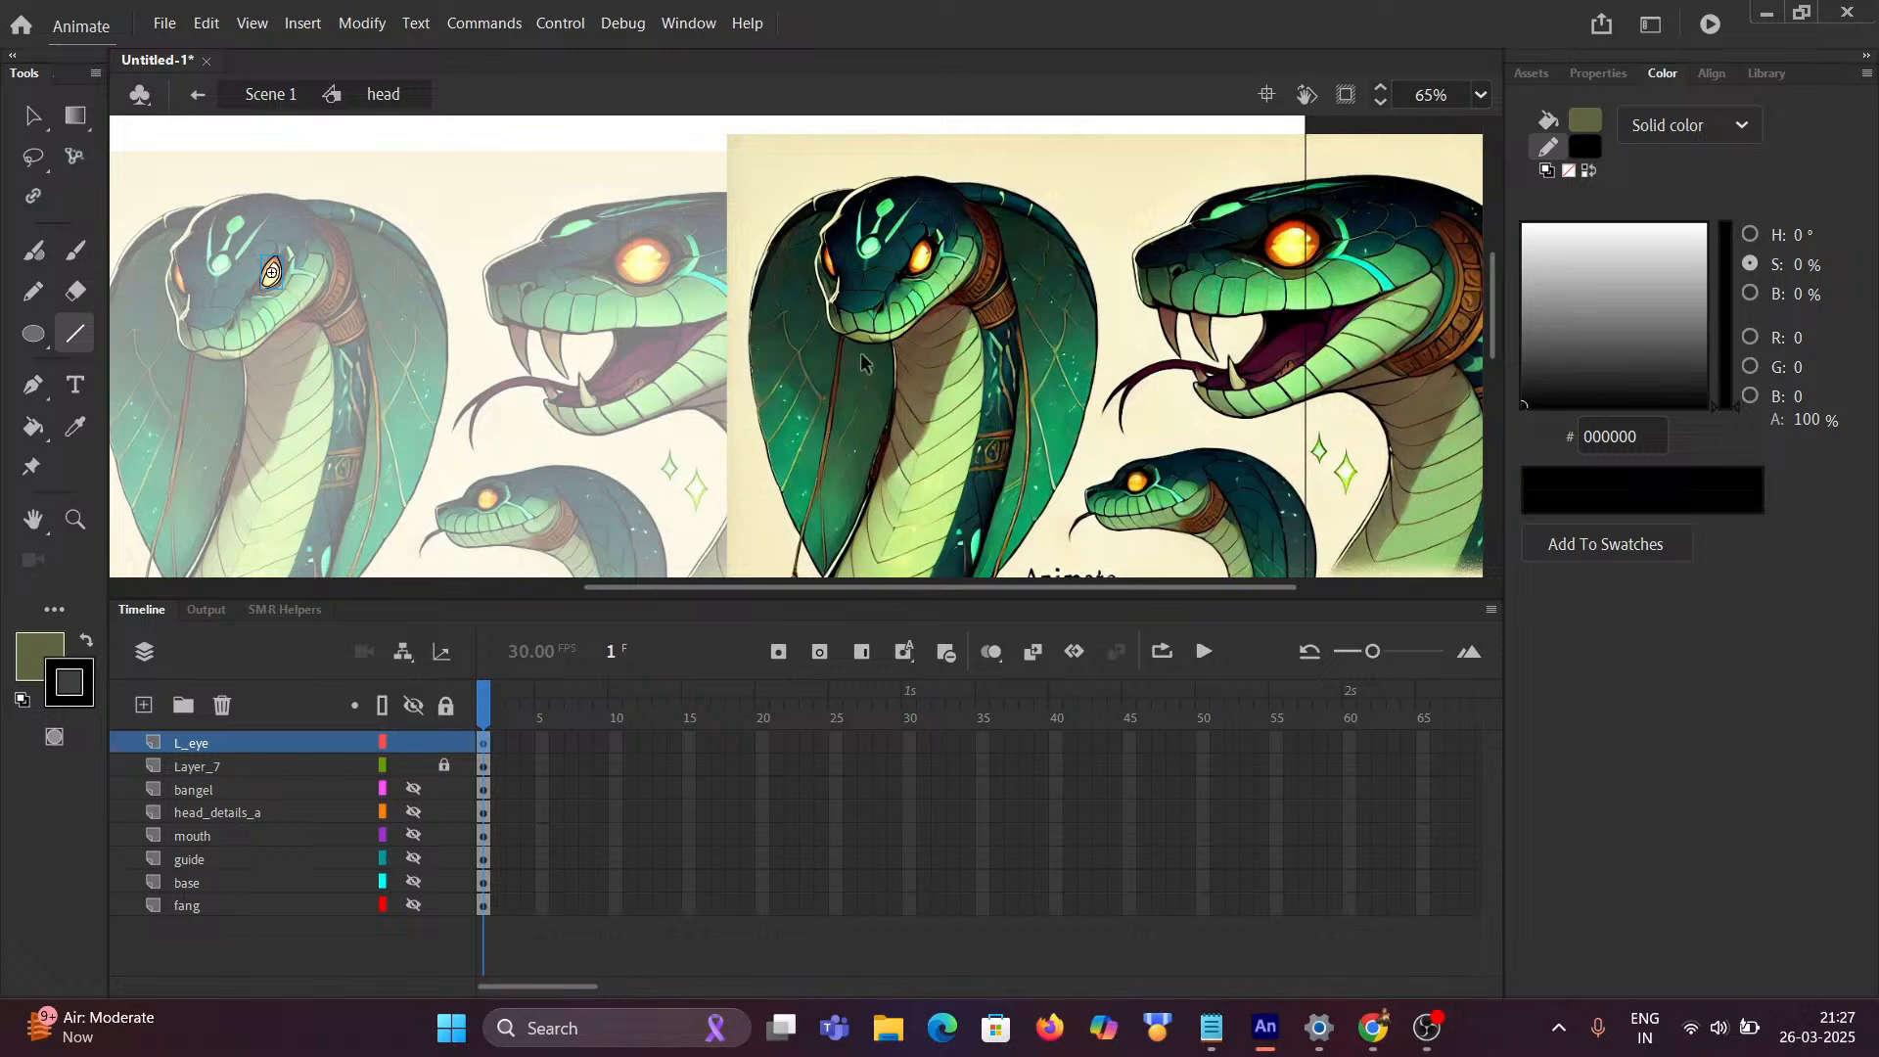
scroll(924, 284, up, 10)
scroll(861, 249, up, 3)
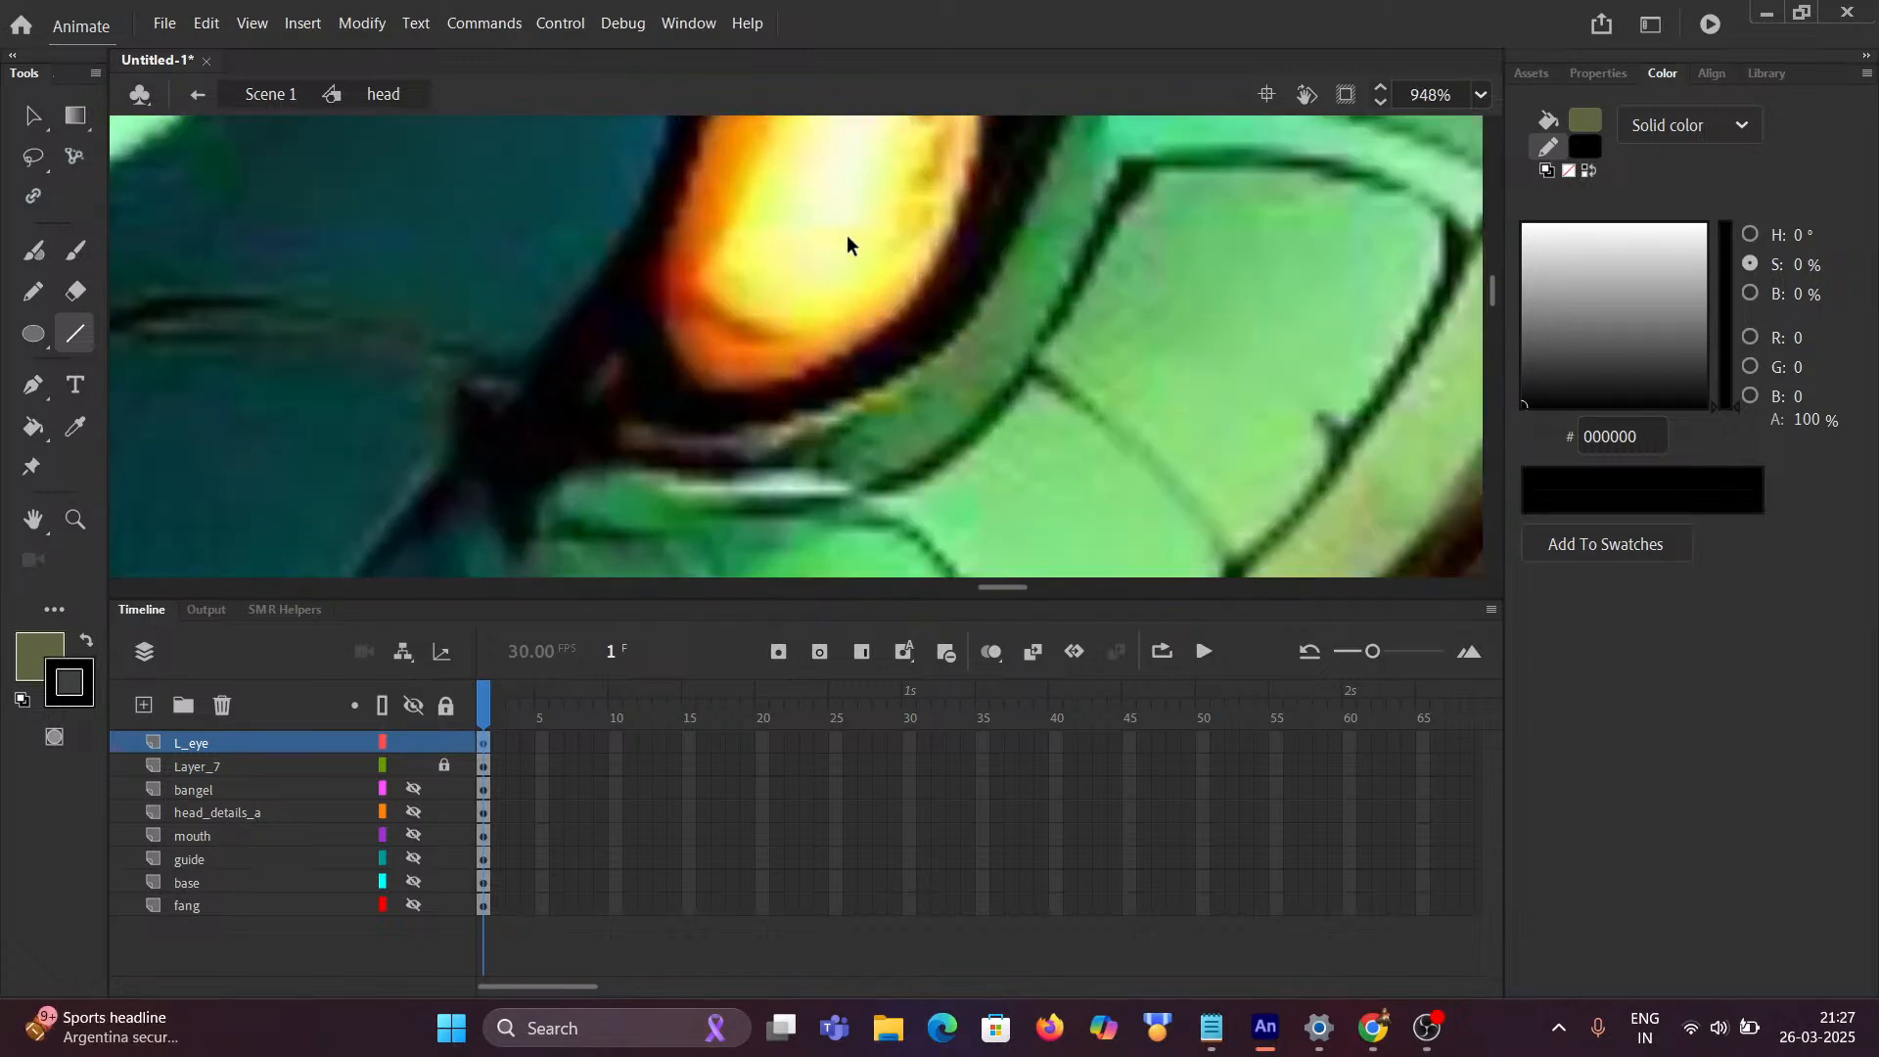
key(i)
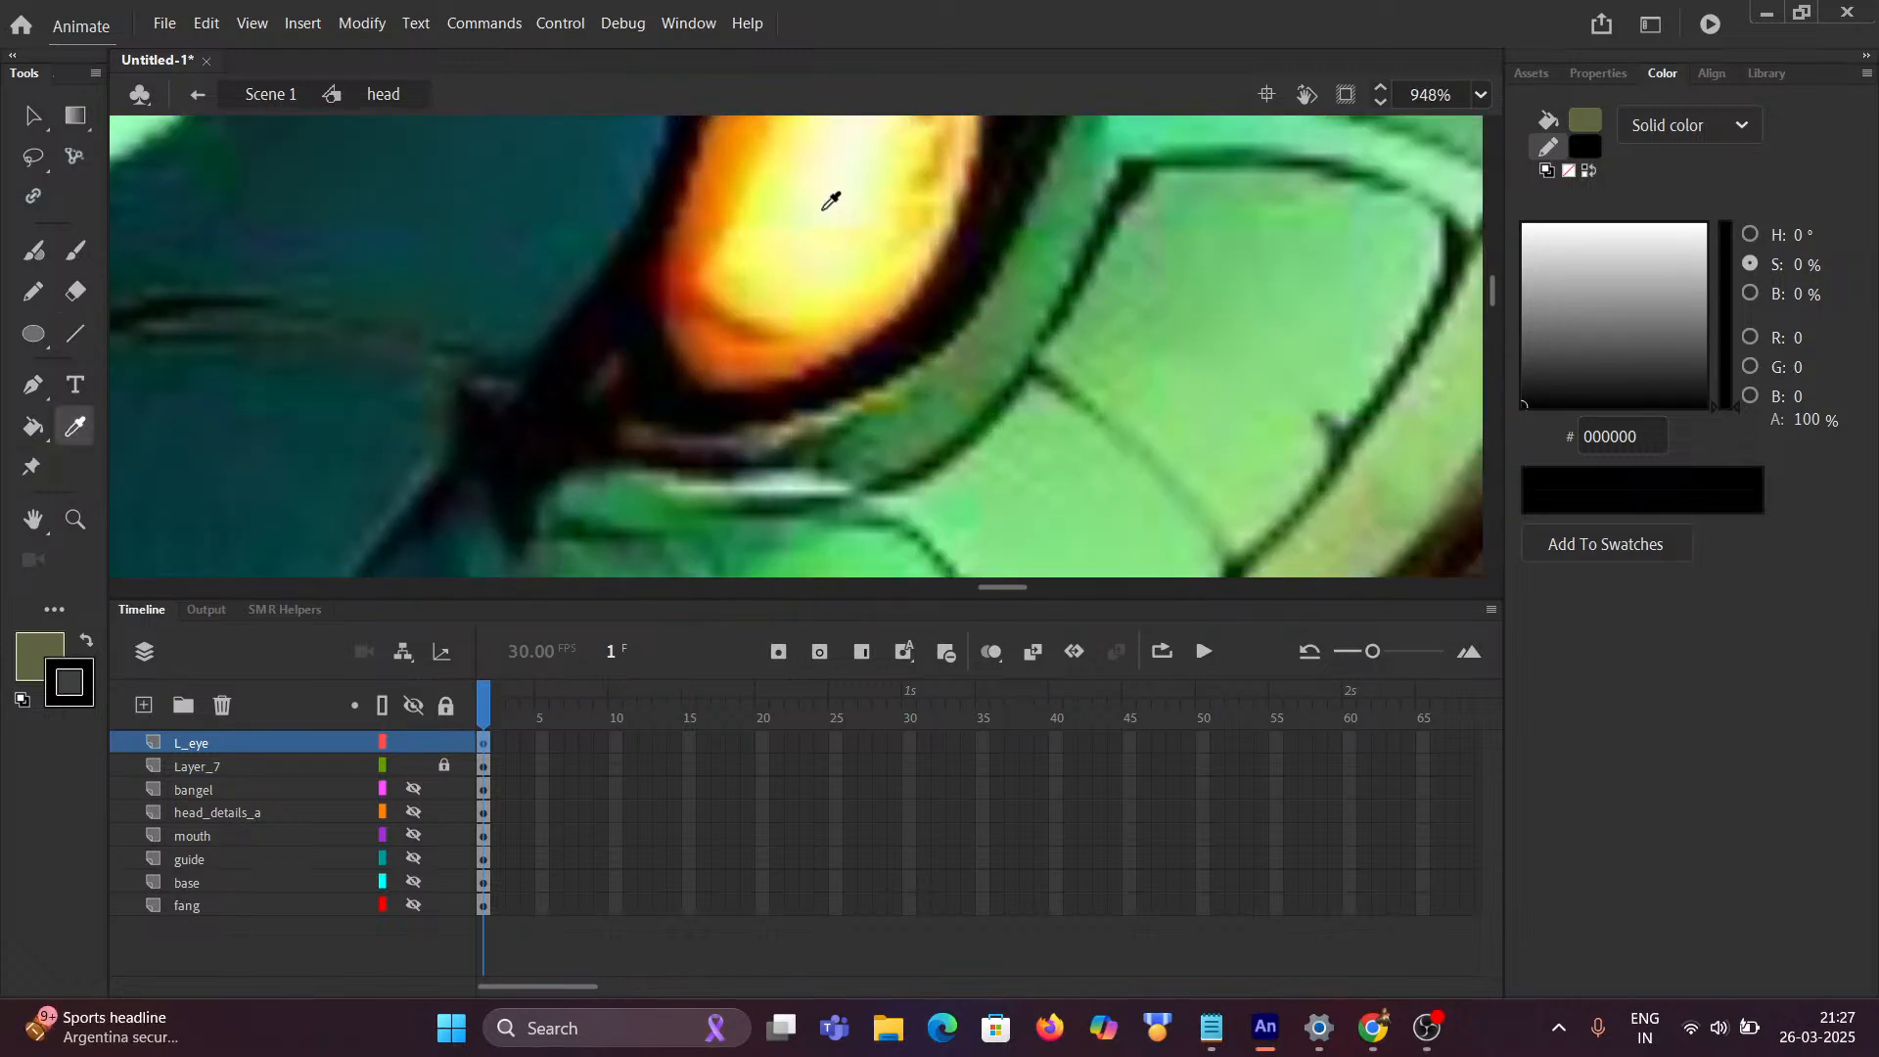
click(814, 219)
Step: Open the L_eye symbol for editing and fill the inner eye shape with the sampled pale yellow F7FFCE
scroll(813, 221, down, 7)
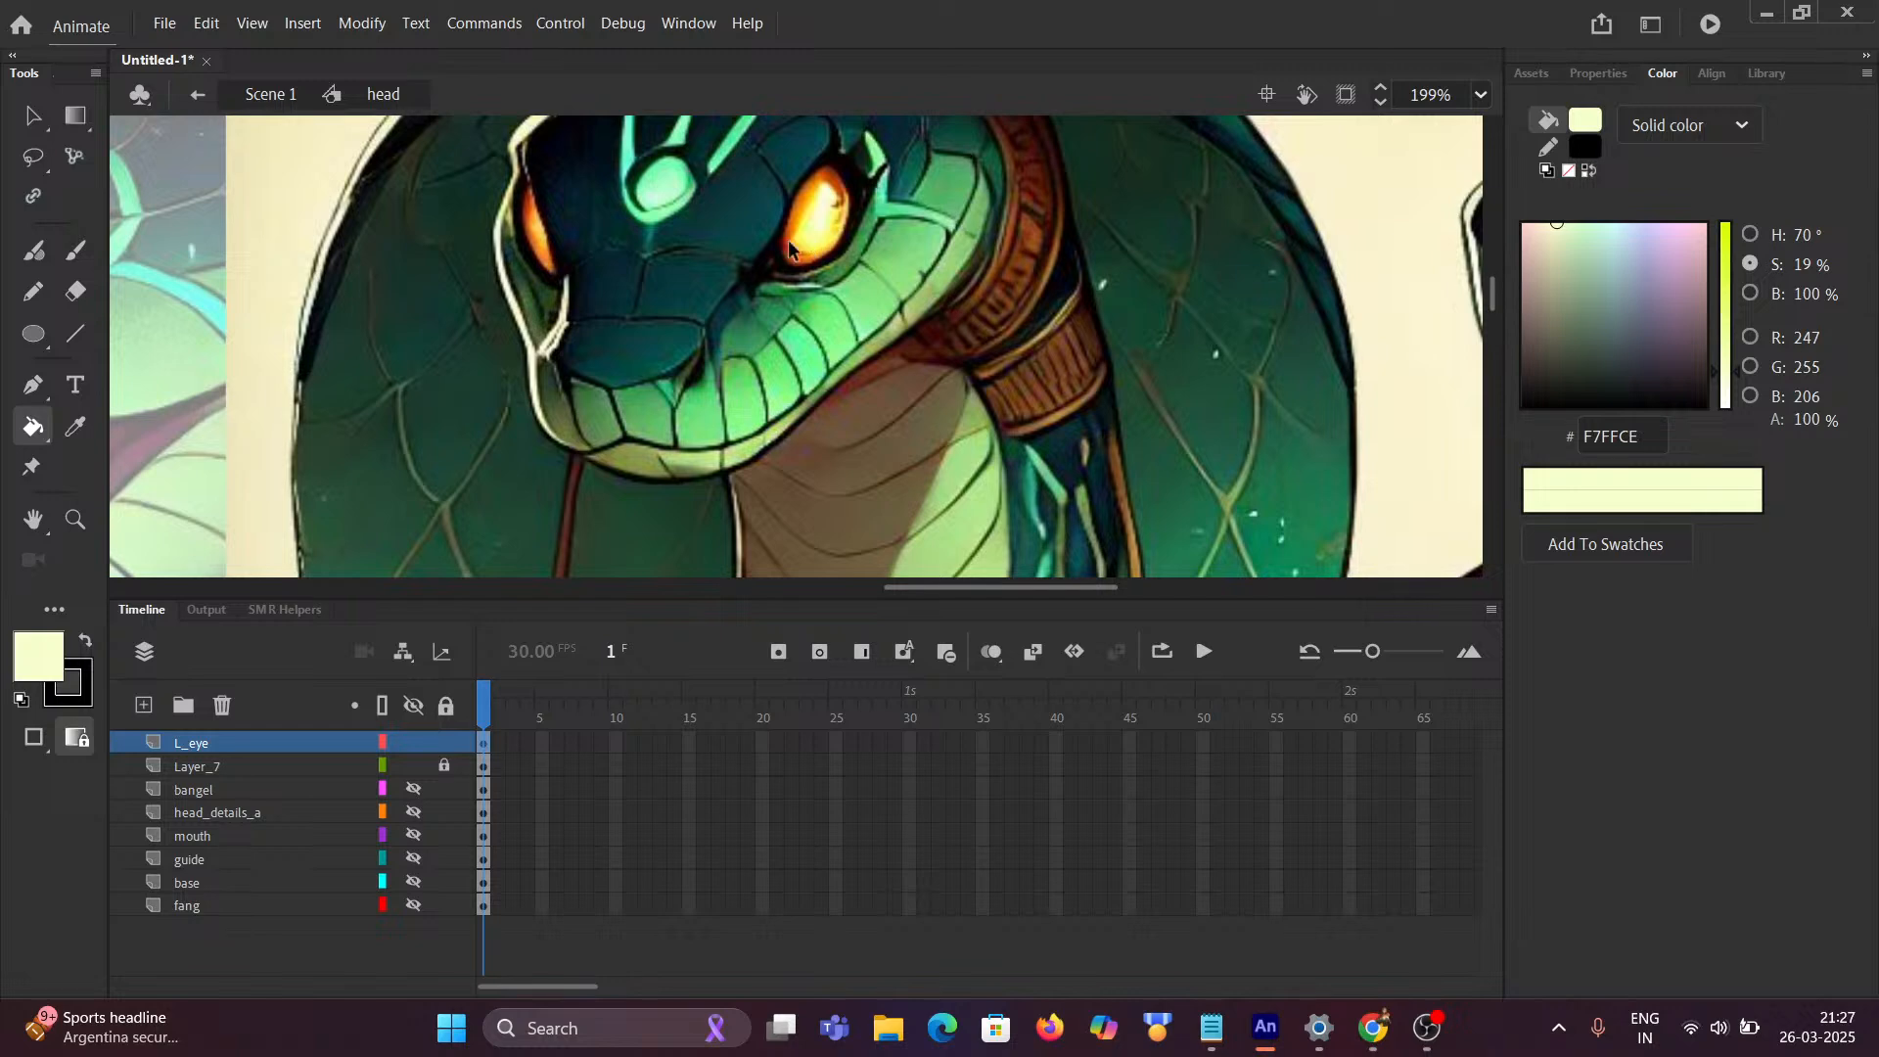
drag(408, 314, 931, 304)
drag(546, 306, 1096, 311)
drag(488, 405, 978, 382)
drag(538, 364, 795, 361)
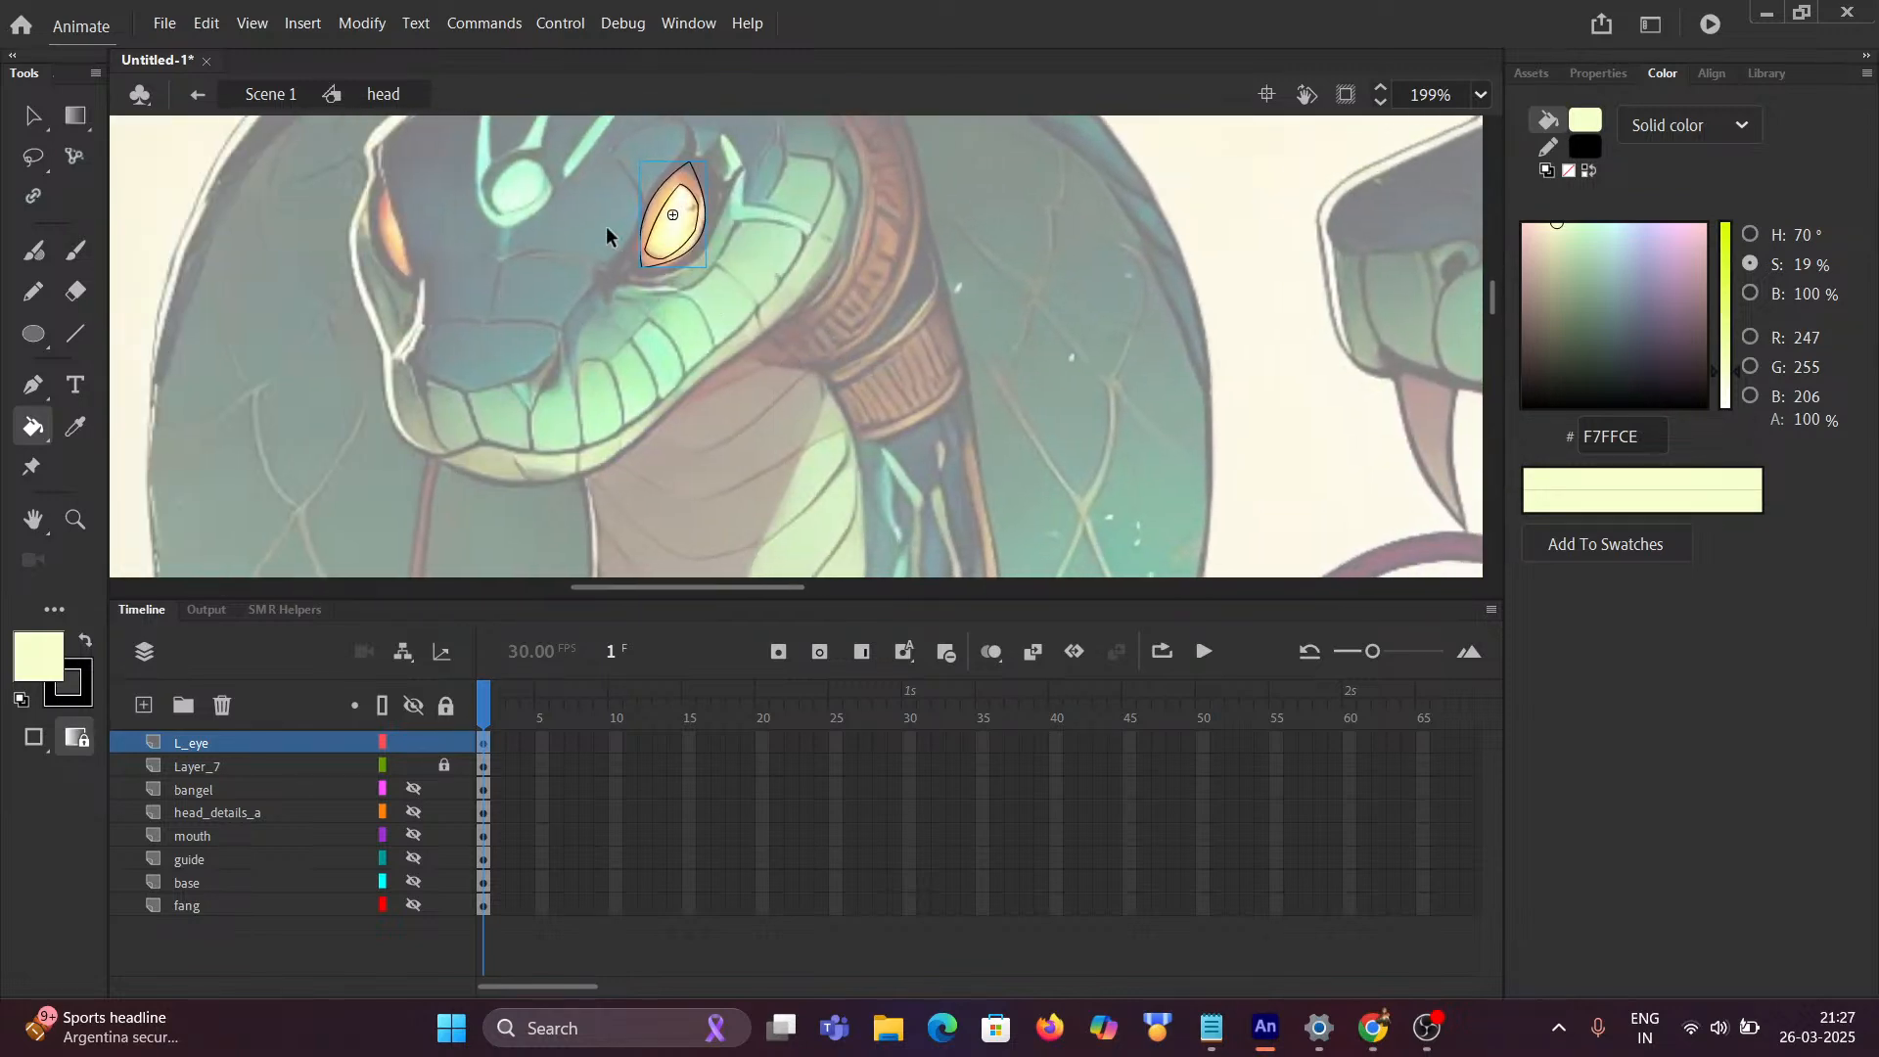
scroll(608, 227, up, 6)
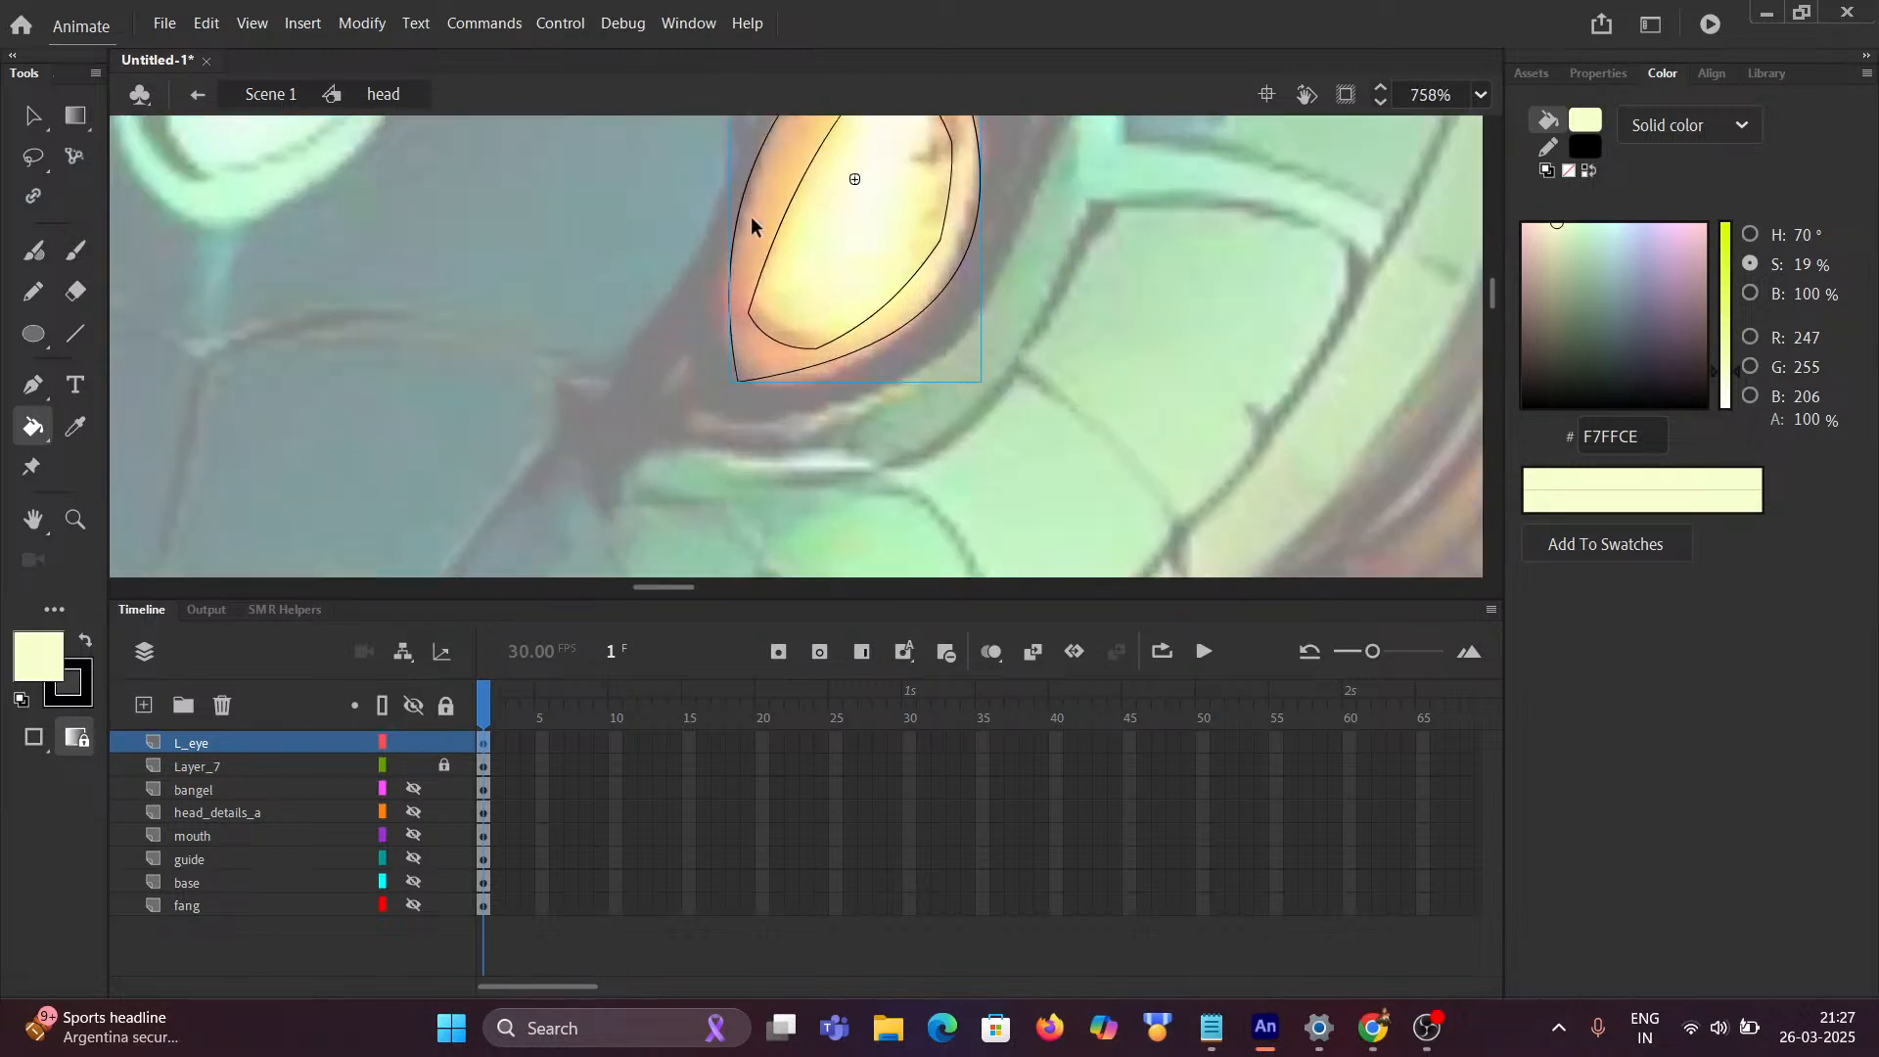
click(28, 116)
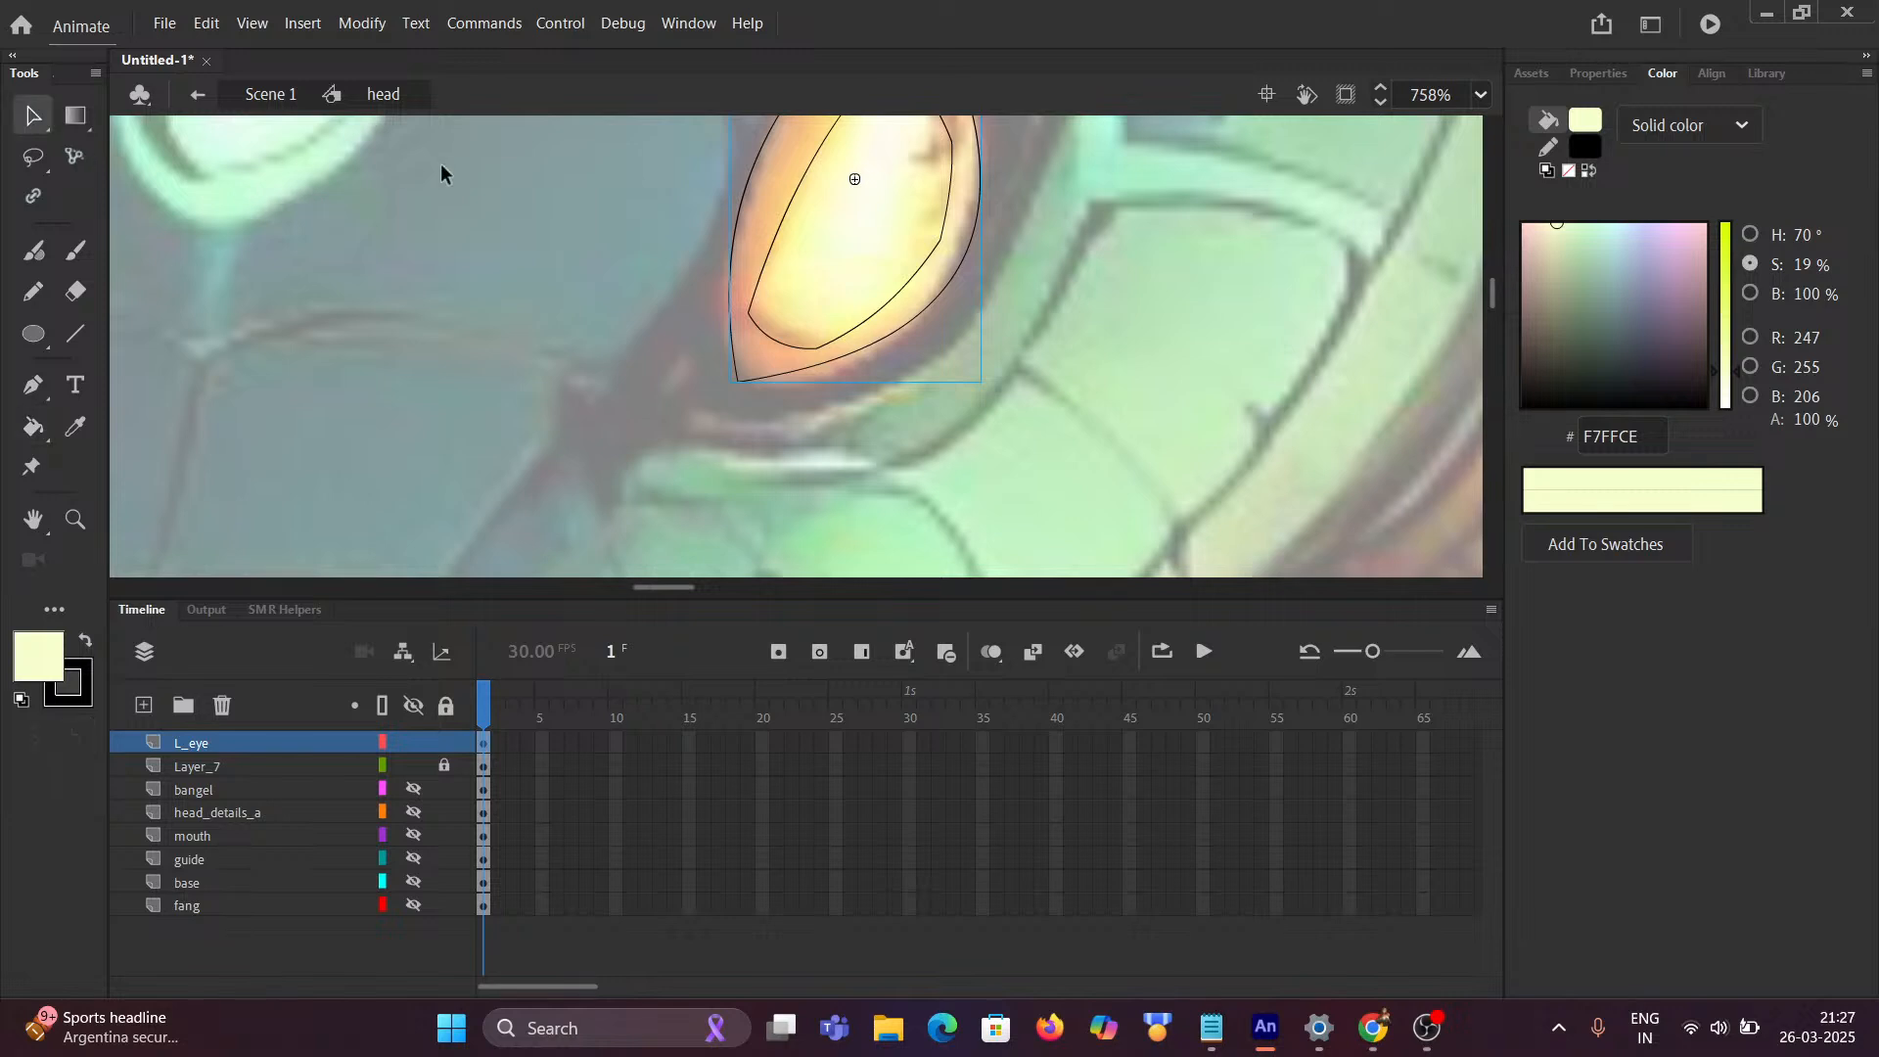
double_click(789, 195)
scroll(856, 218, up, 1)
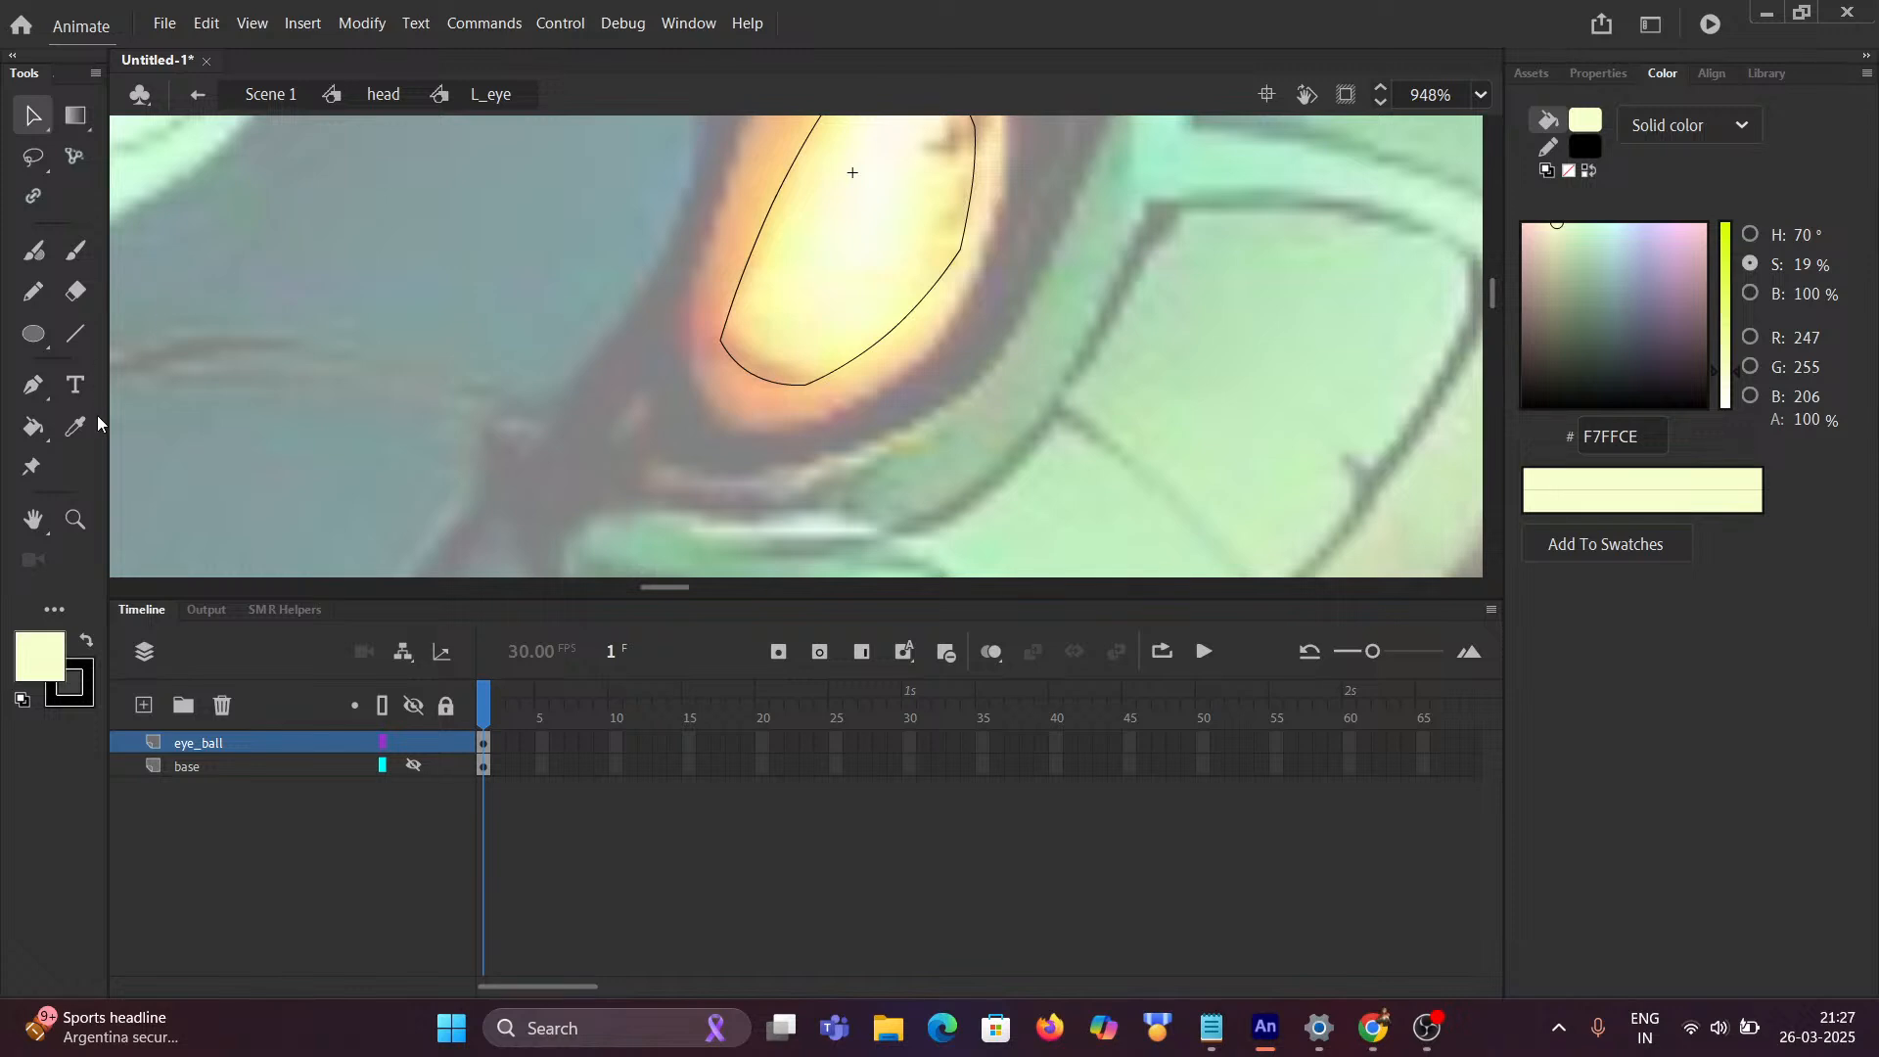
click(35, 427)
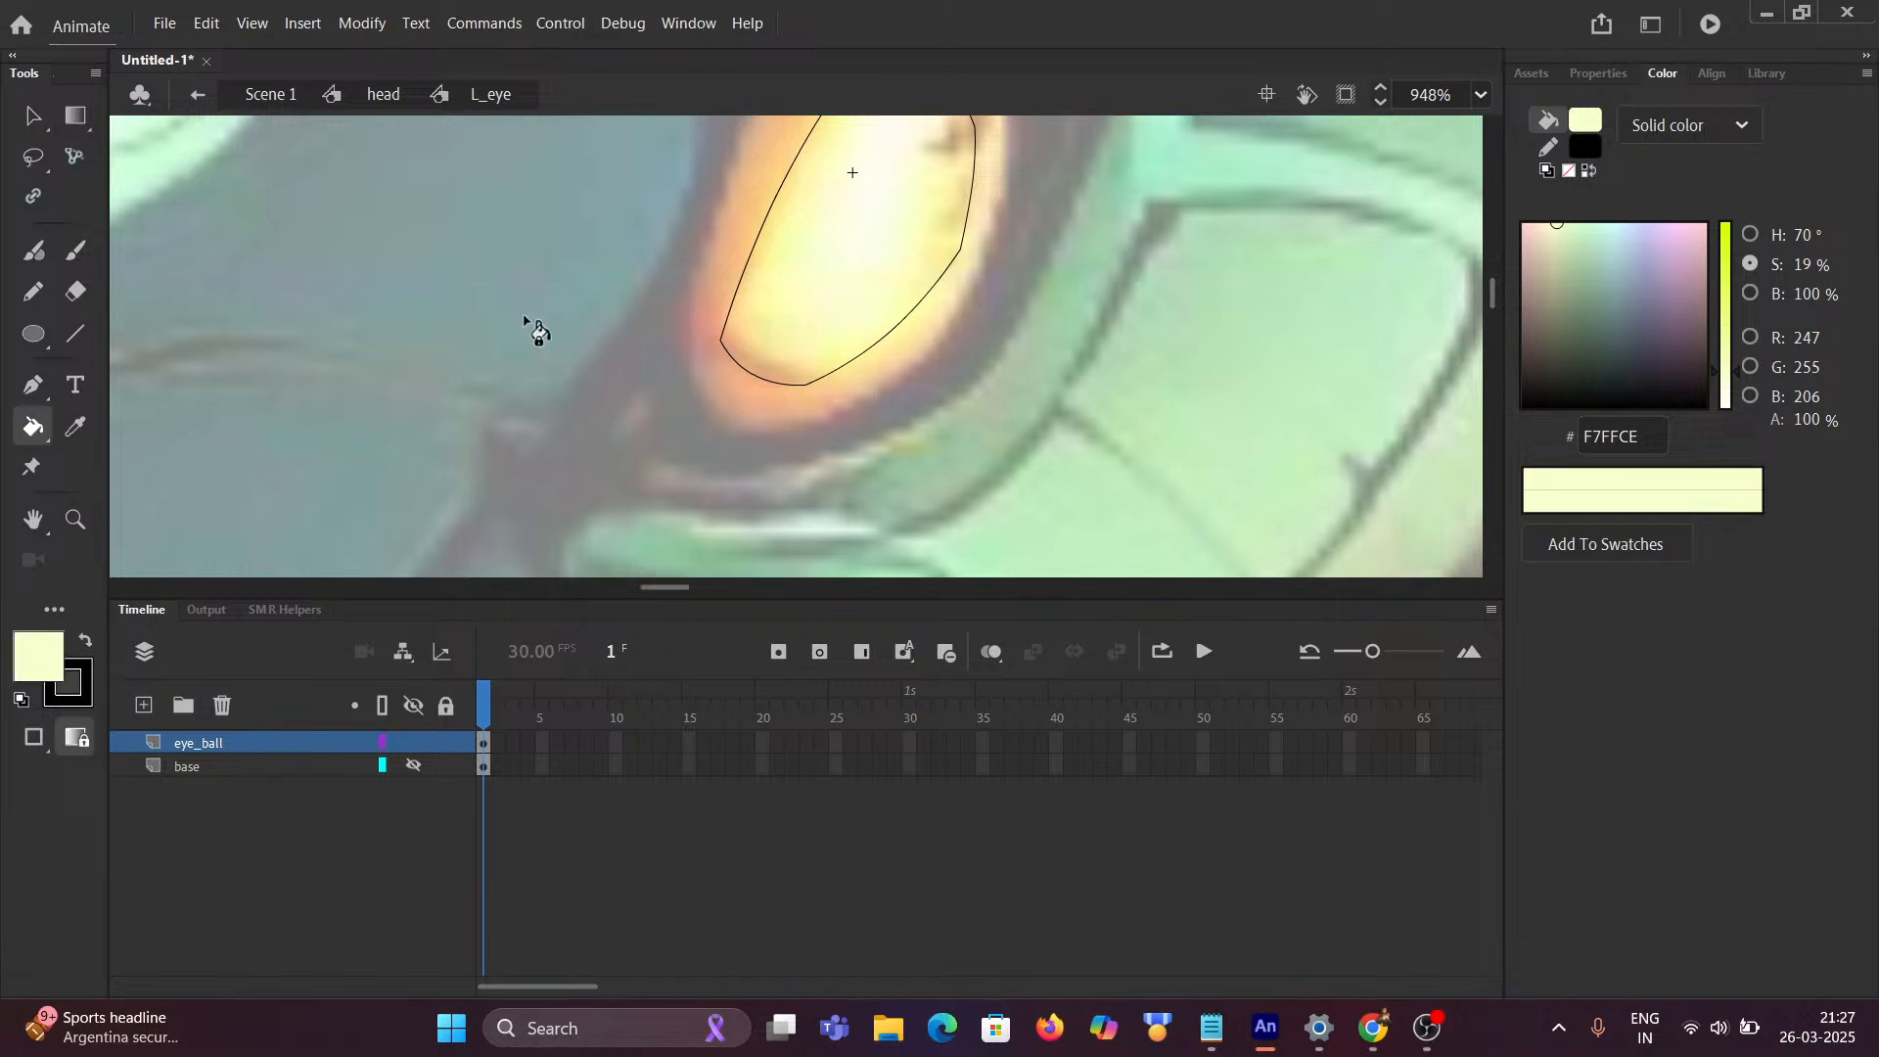
click(822, 292)
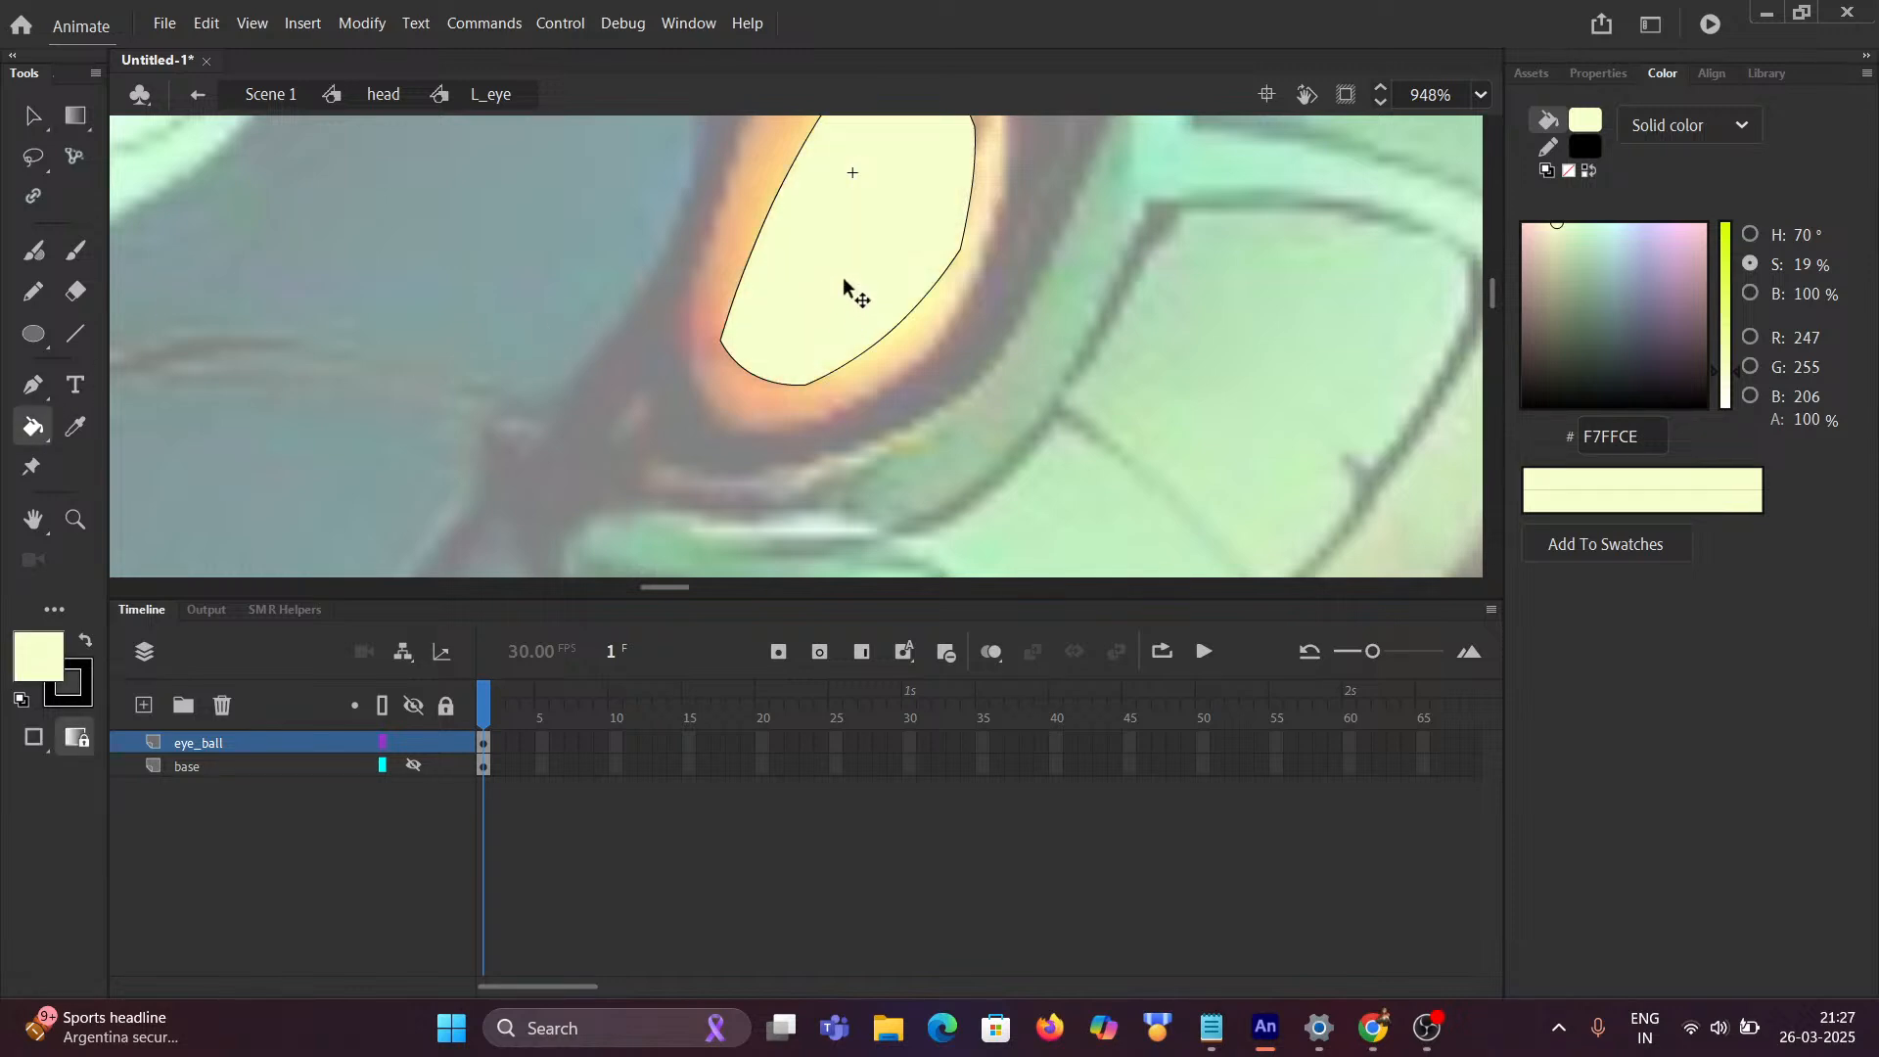
Step: Return to the head symbol and sample orange EB8506 from the left rim of the vivid reference eye as fill colour
scroll(844, 286, down, 5)
scroll(889, 255, down, 2)
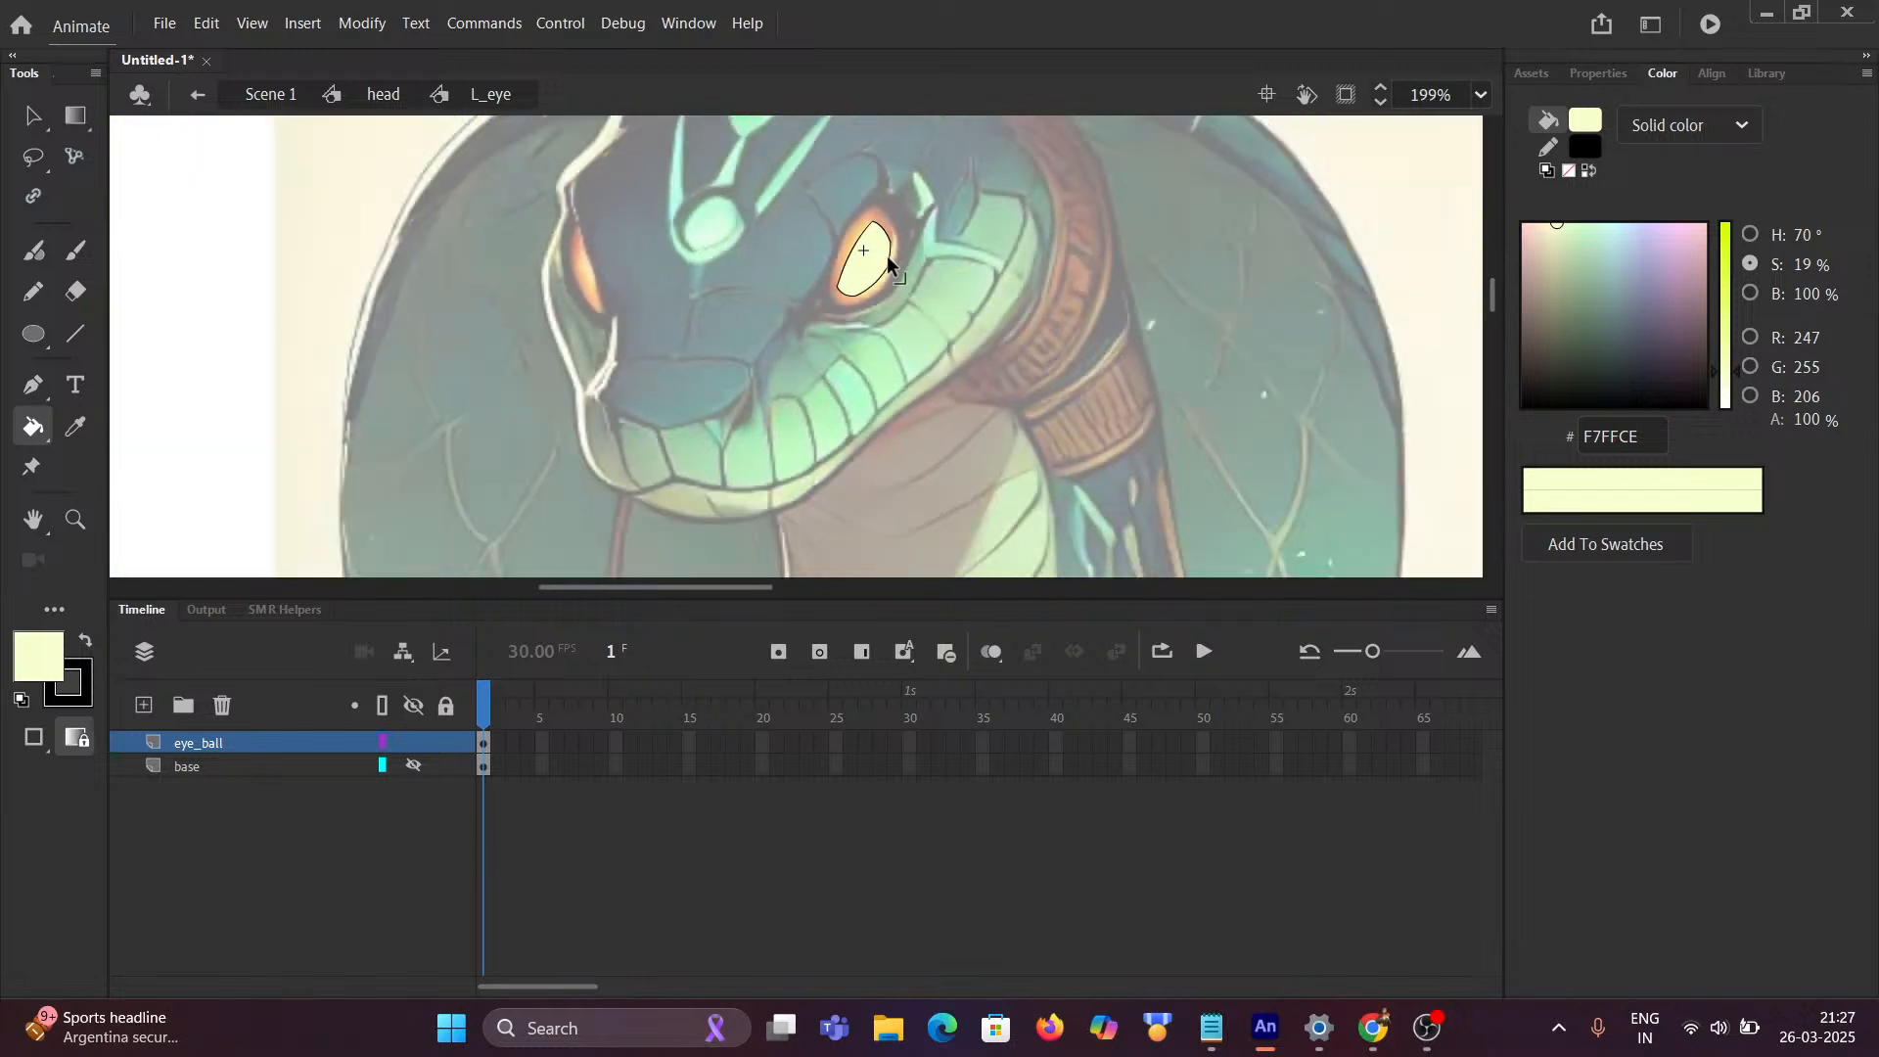
scroll(886, 256, up, 6)
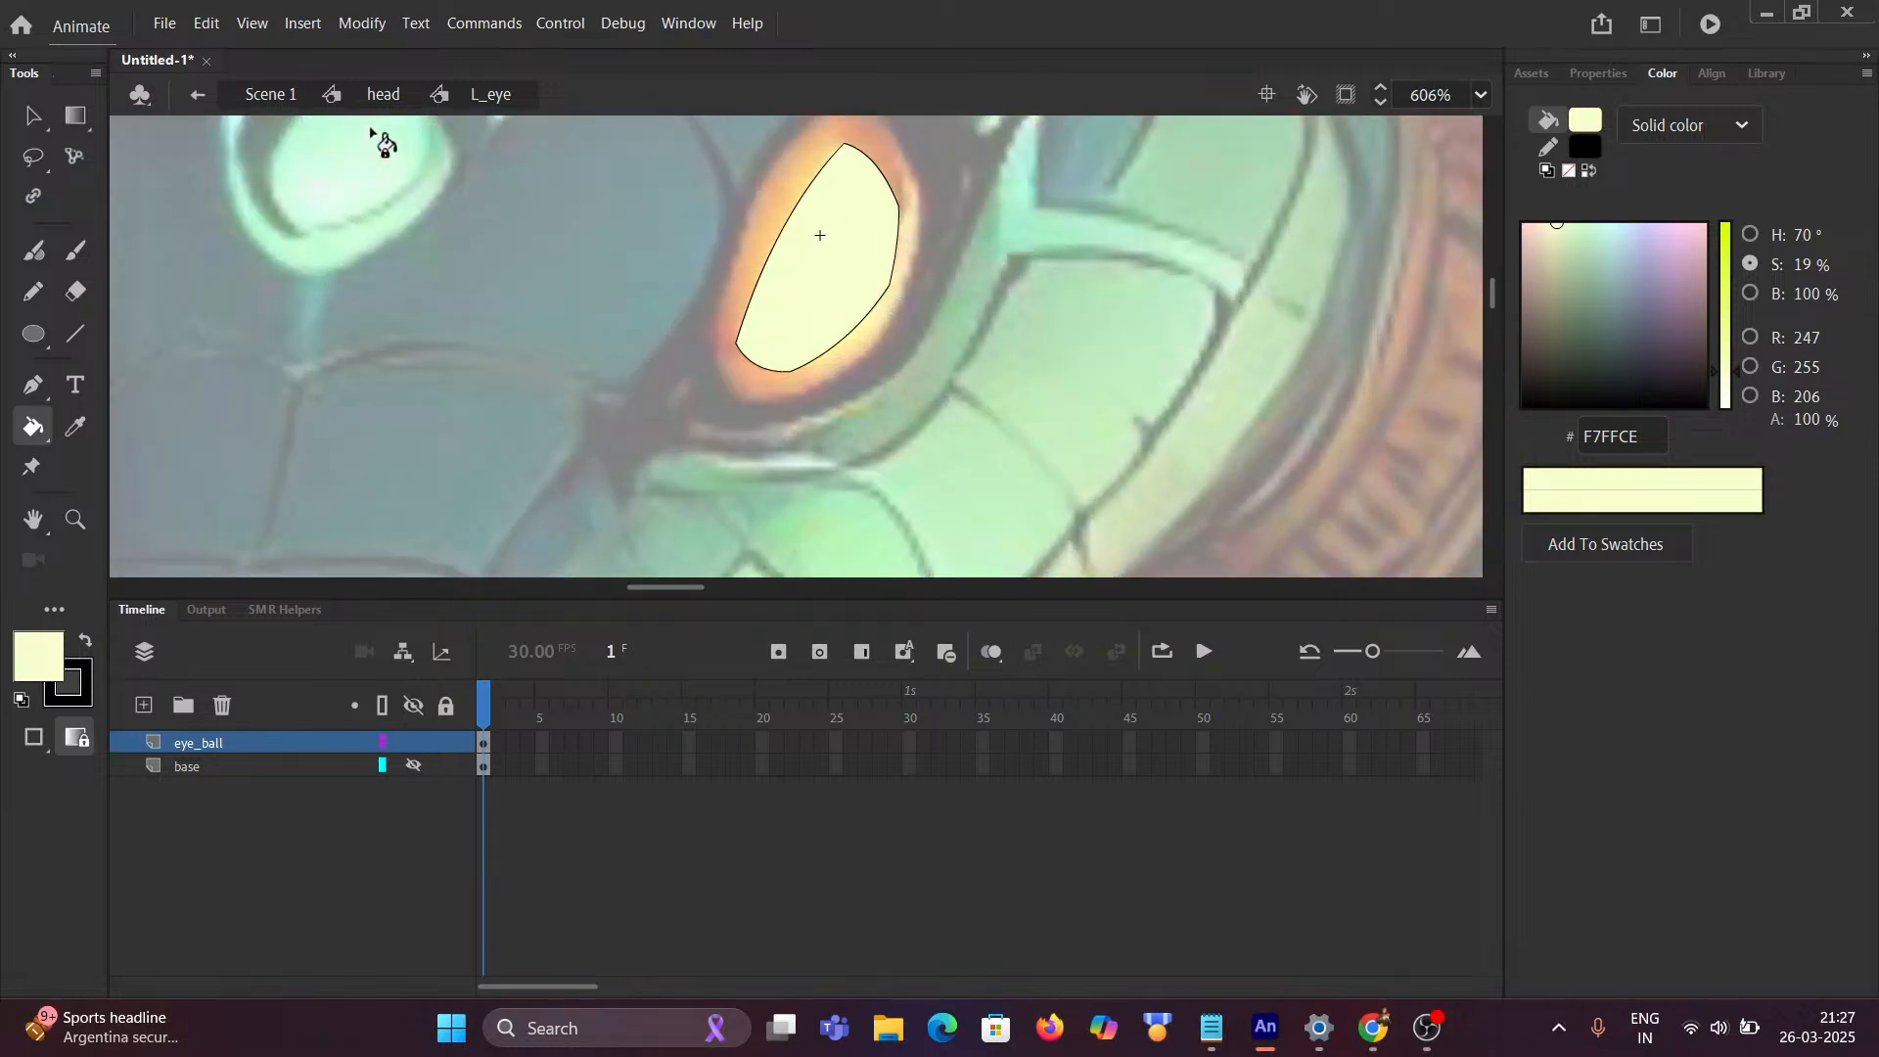
click(381, 94)
scroll(640, 225, down, 4)
scroll(640, 225, down, 2)
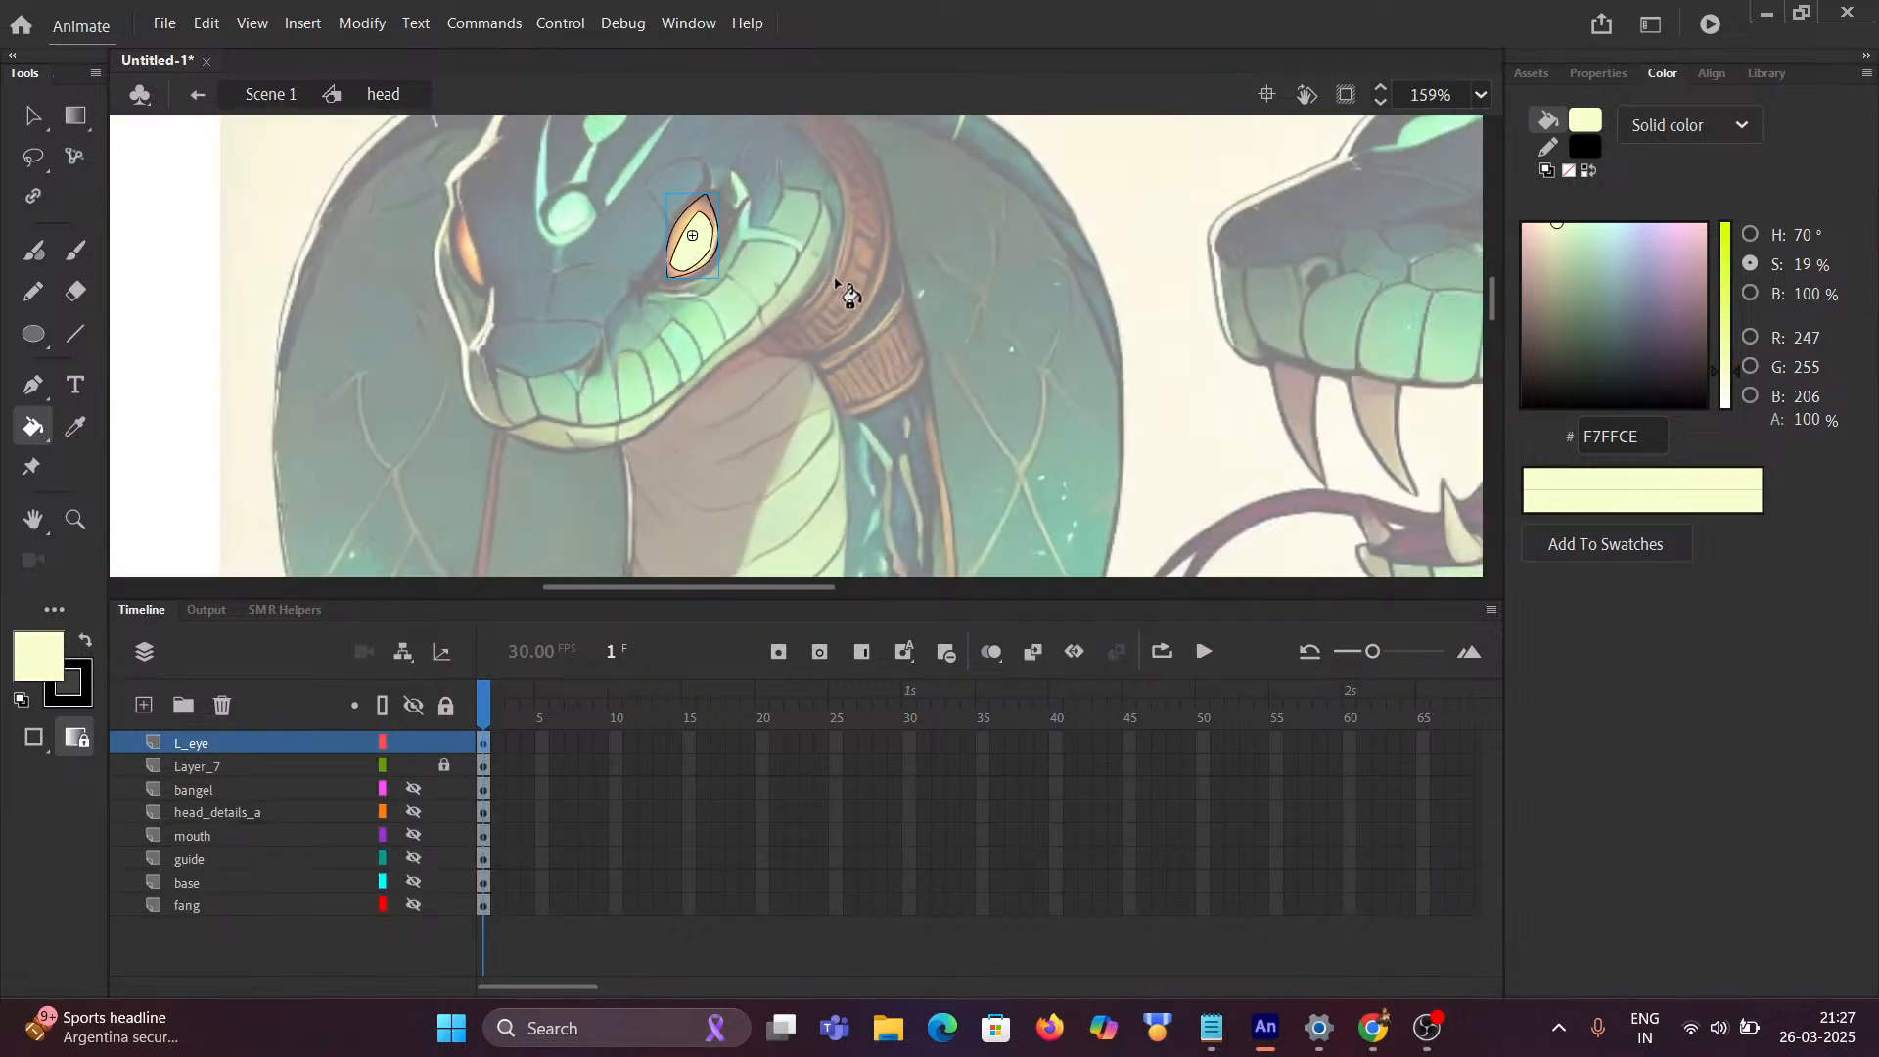
drag(1021, 268, 467, 236)
drag(835, 242, 459, 281)
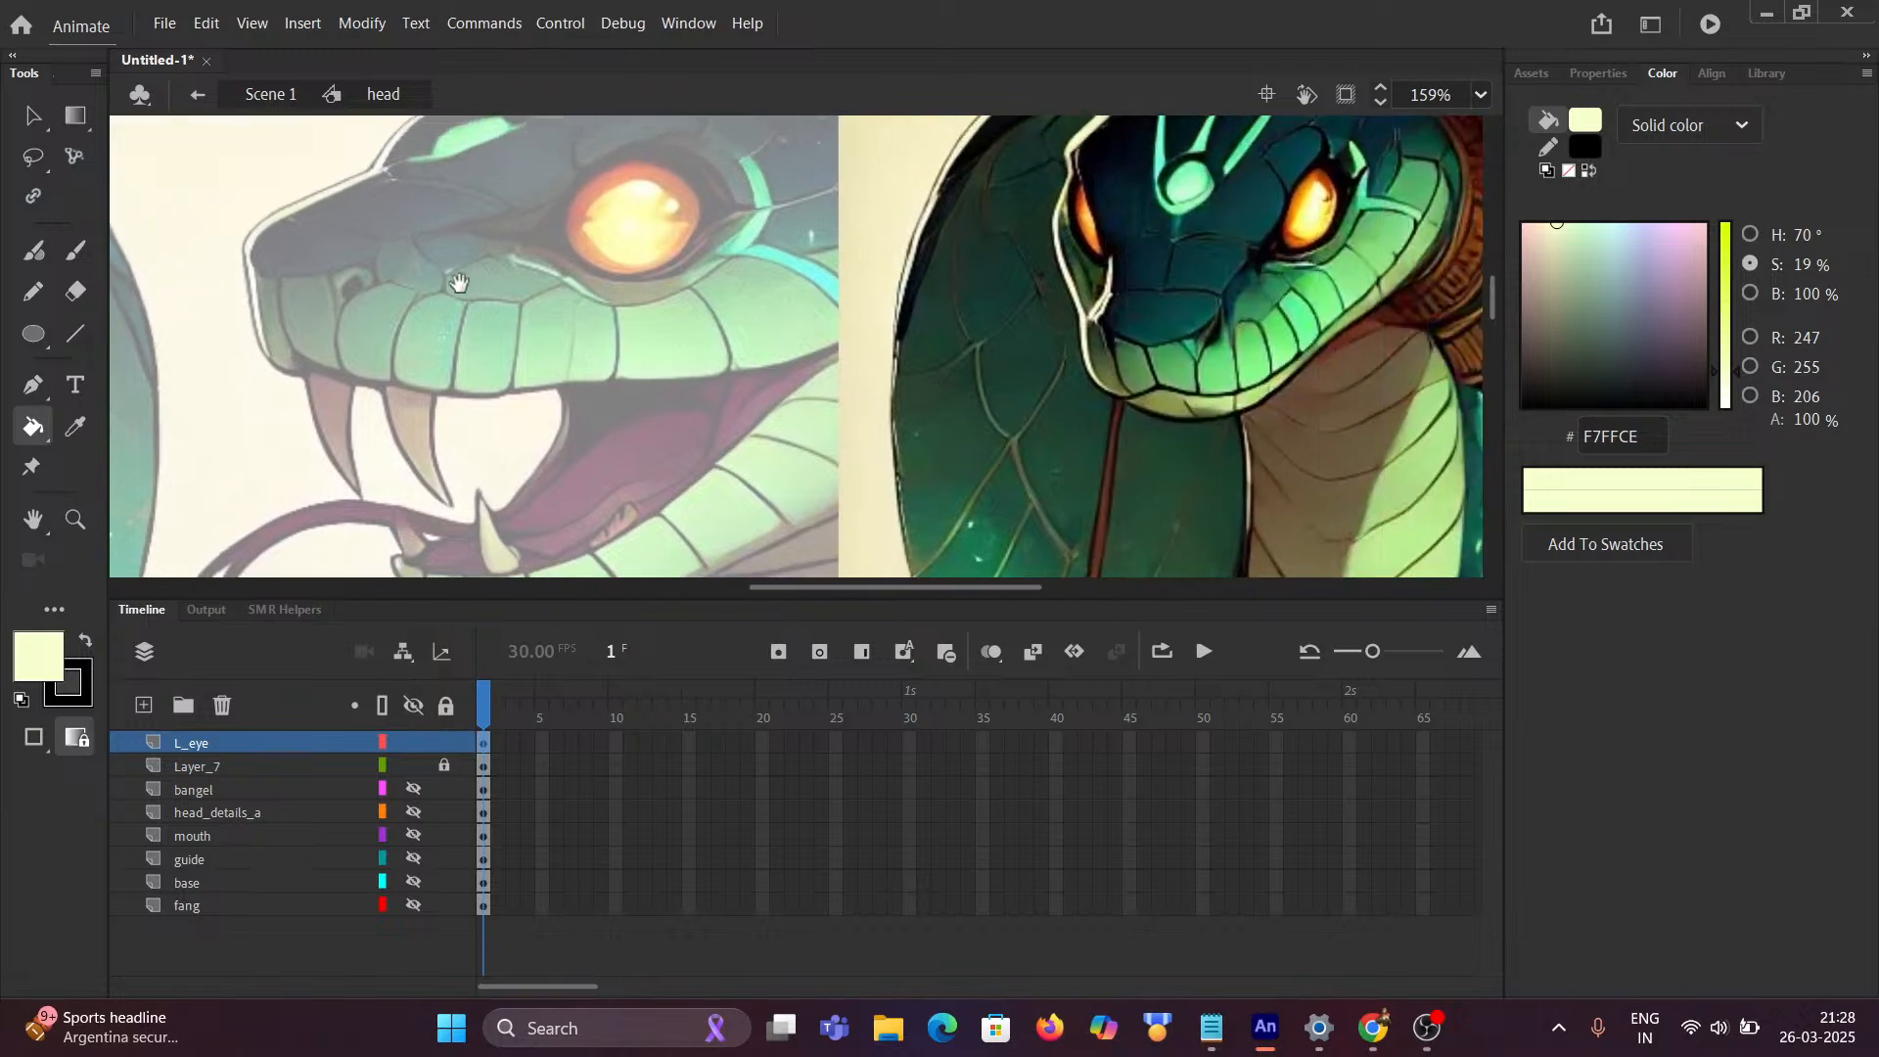
drag(990, 225, 498, 241)
scroll(716, 232, up, 4)
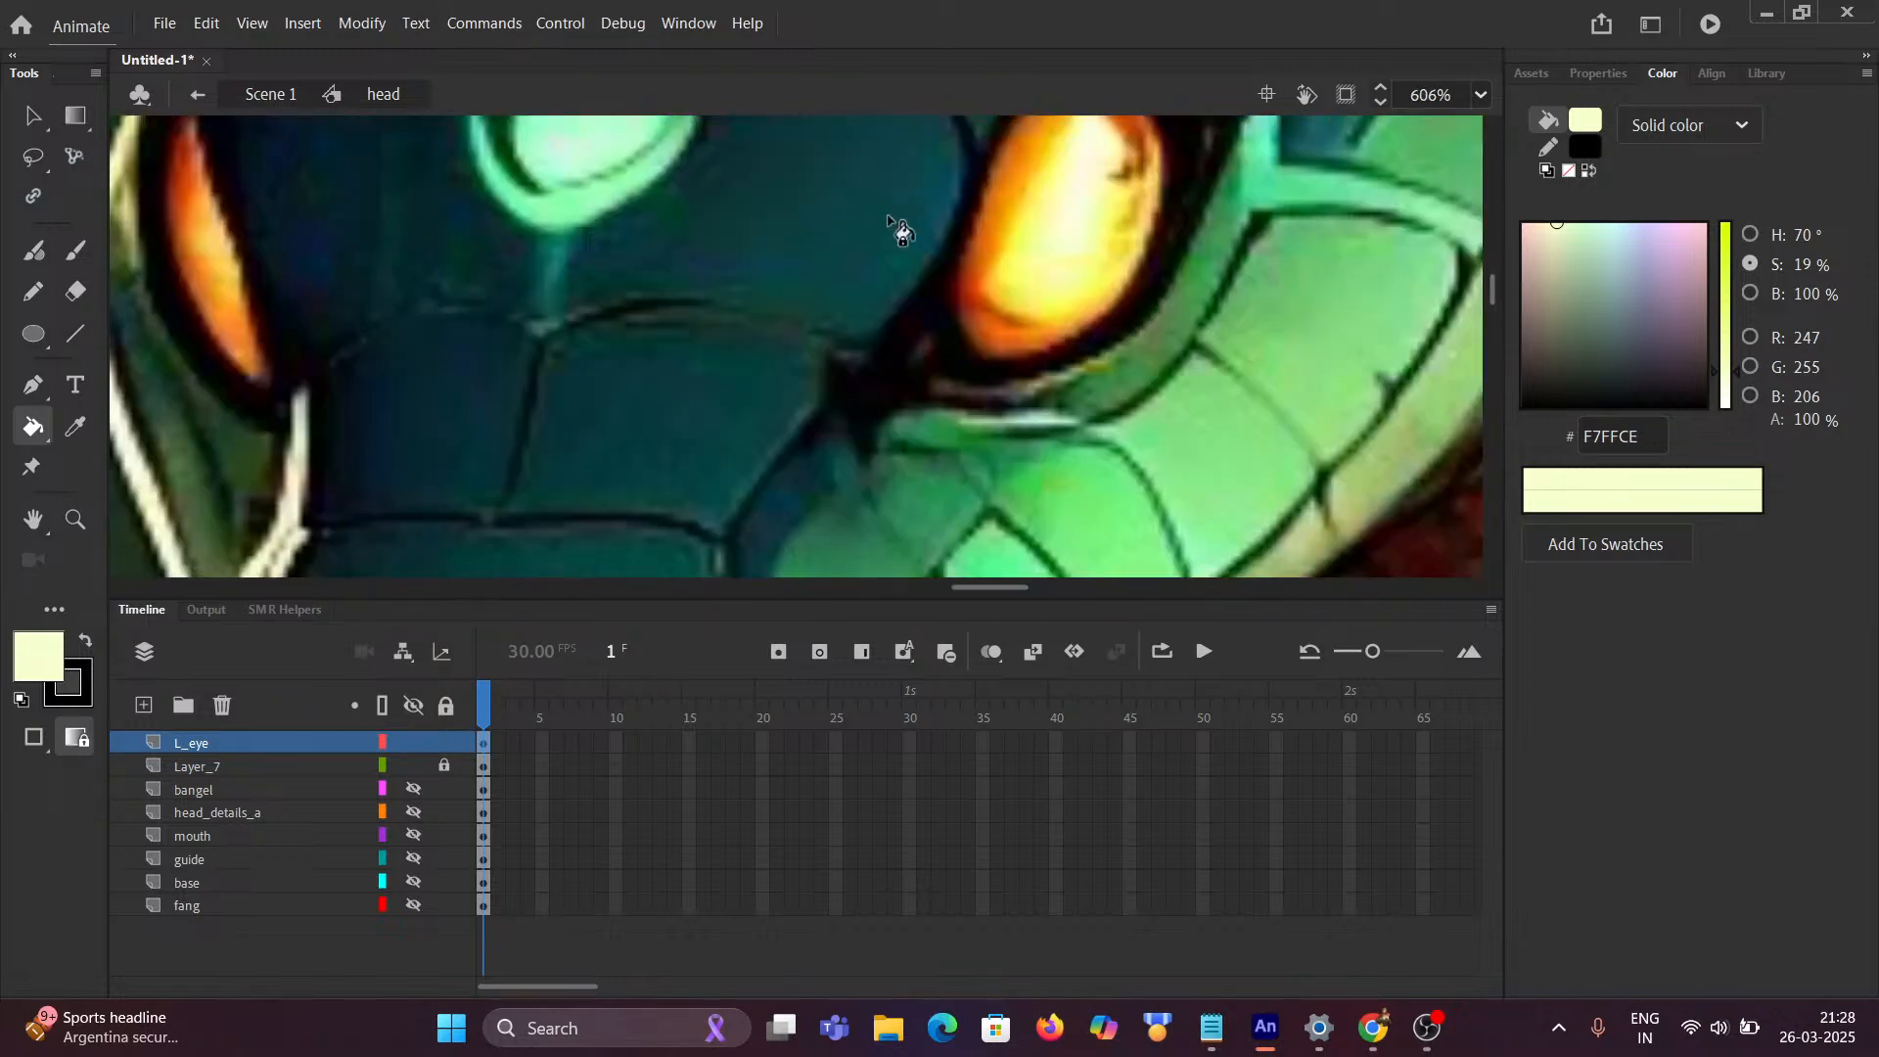
scroll(903, 231, up, 3)
scroll(600, 273, up, 3)
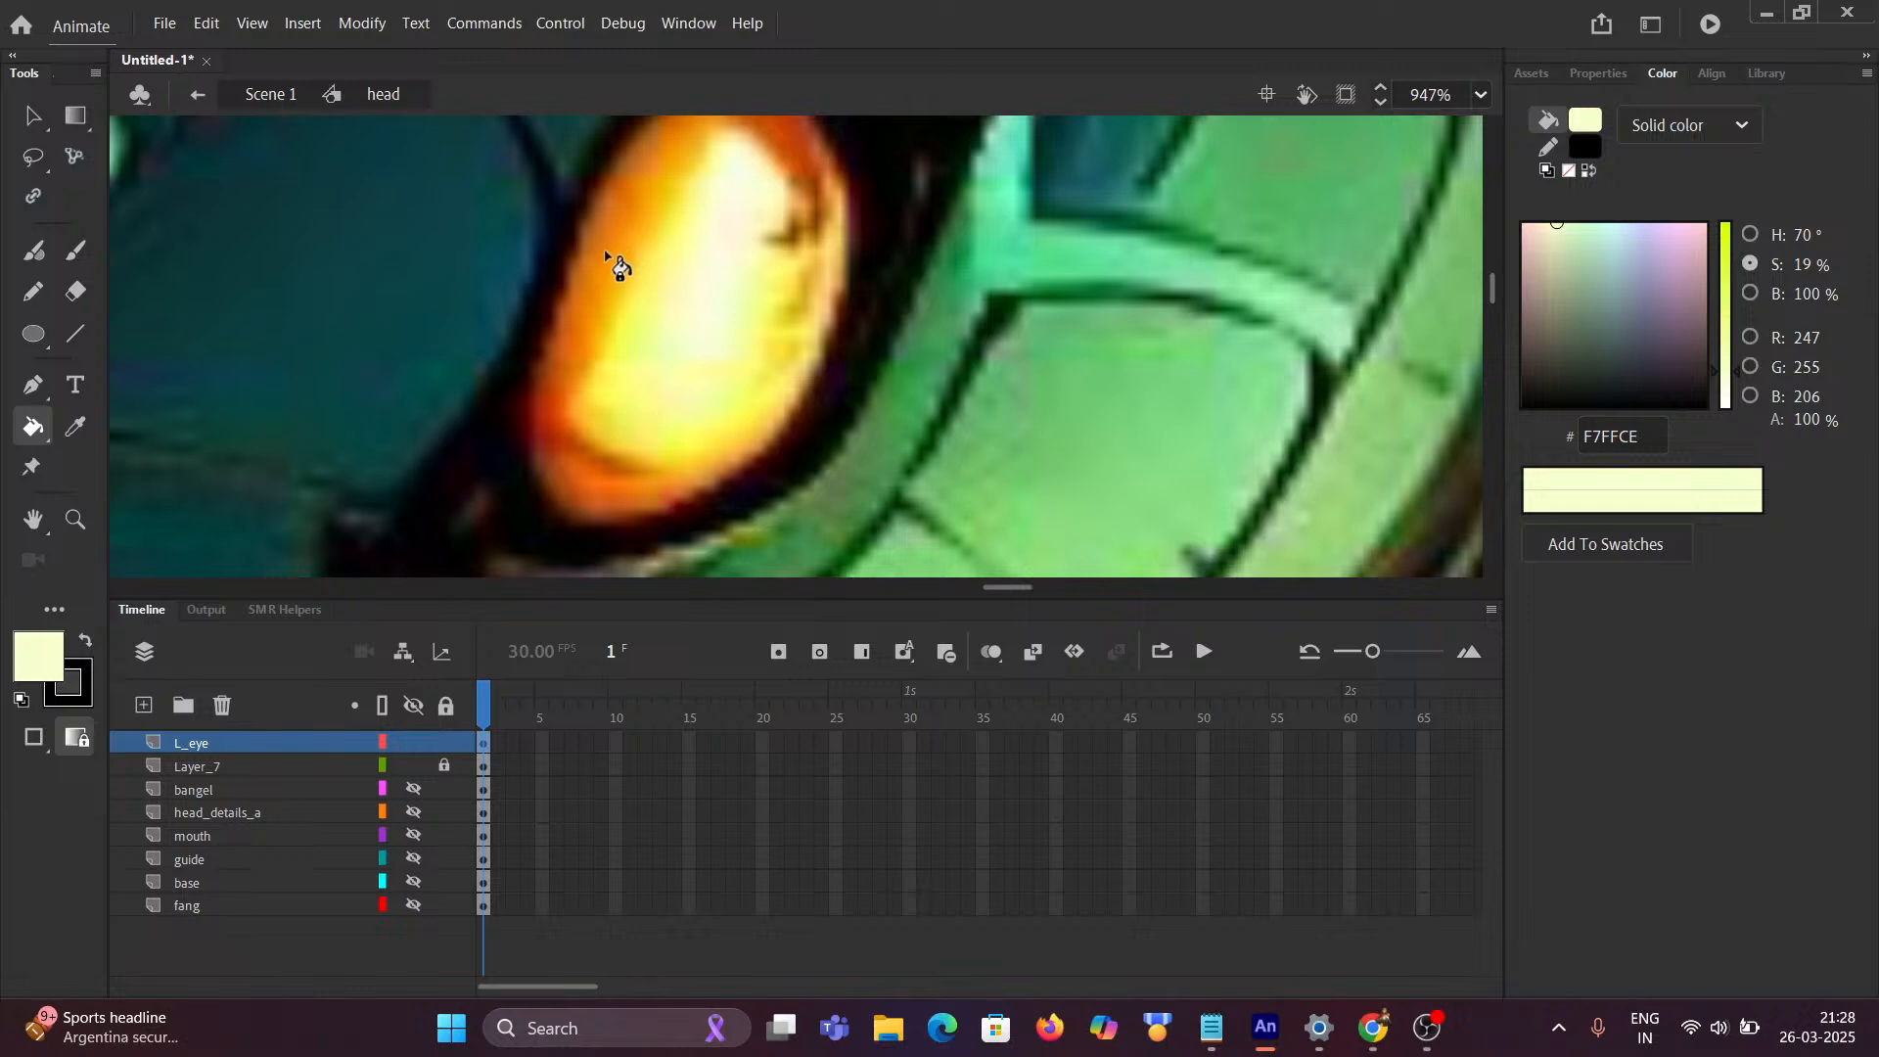
key(i)
click(593, 274)
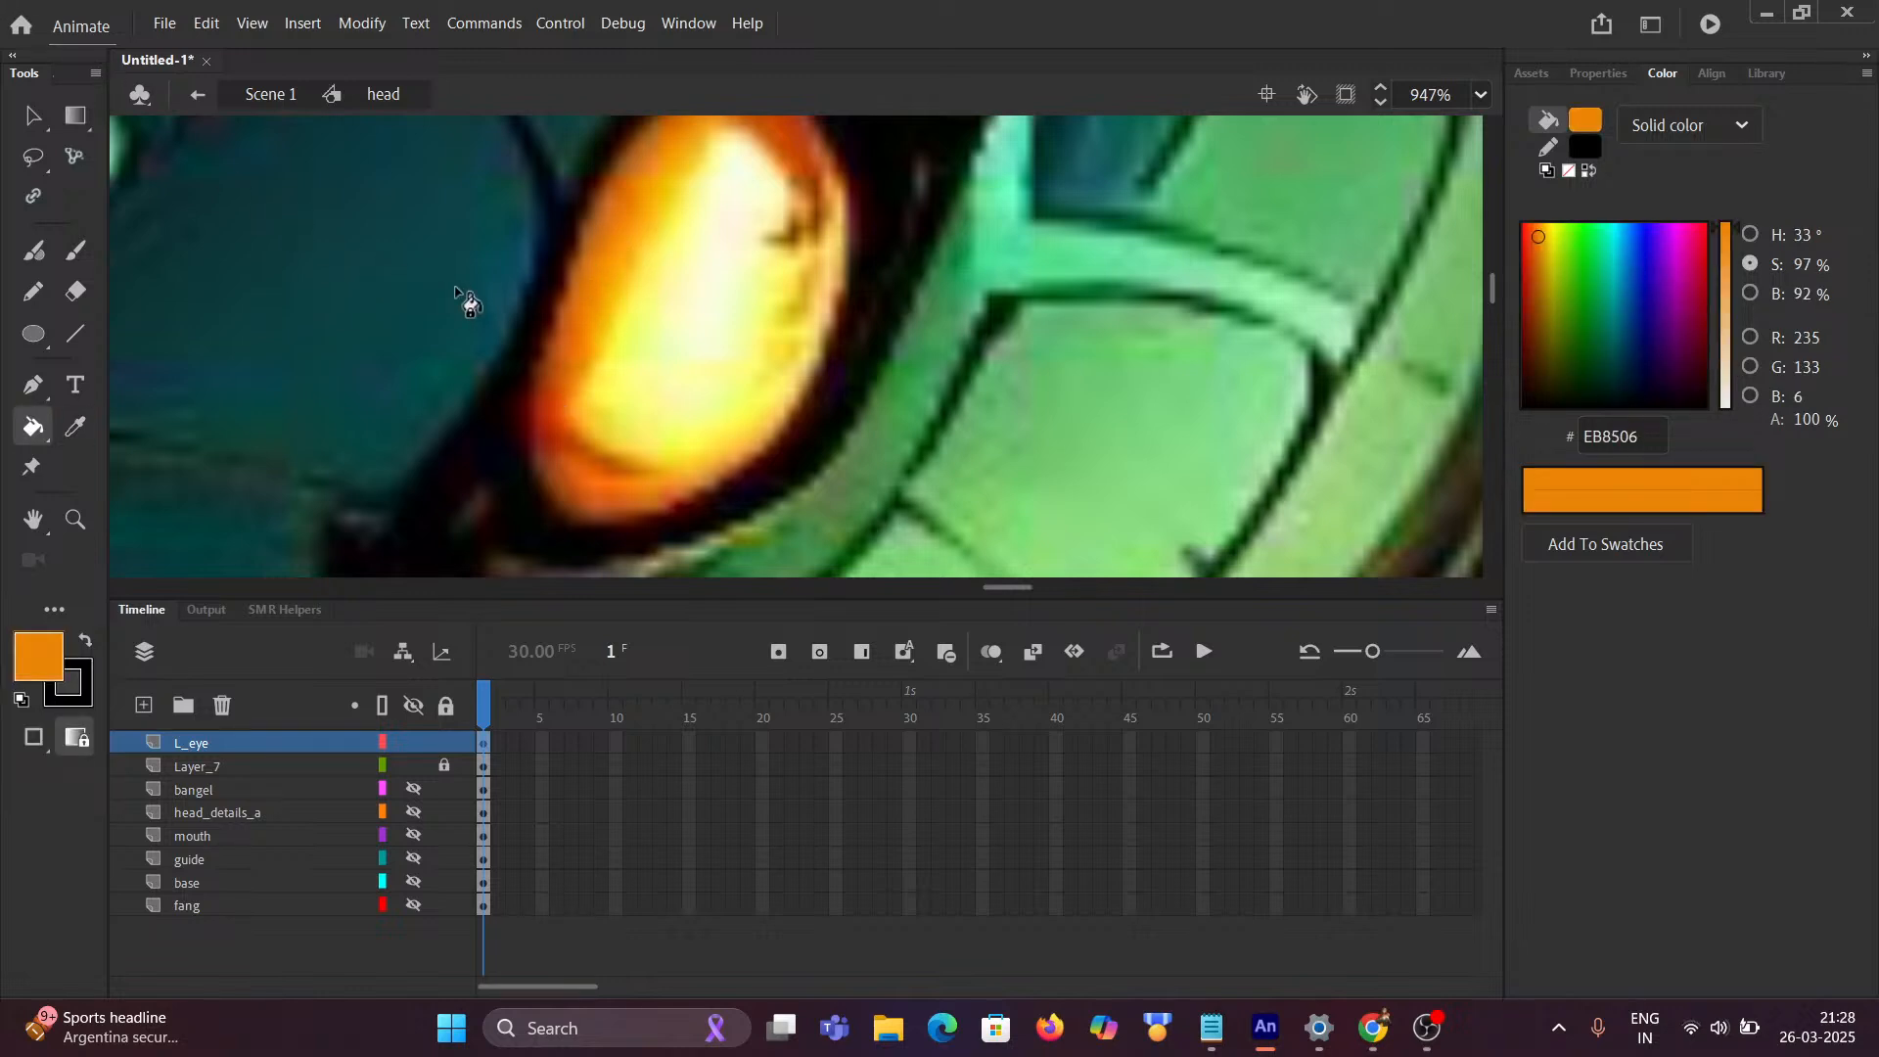
Step: Sample dark red B62907 from the reference eye's lower rim, and replace it with orange EE8800 from the left rim
key(i)
click(540, 406)
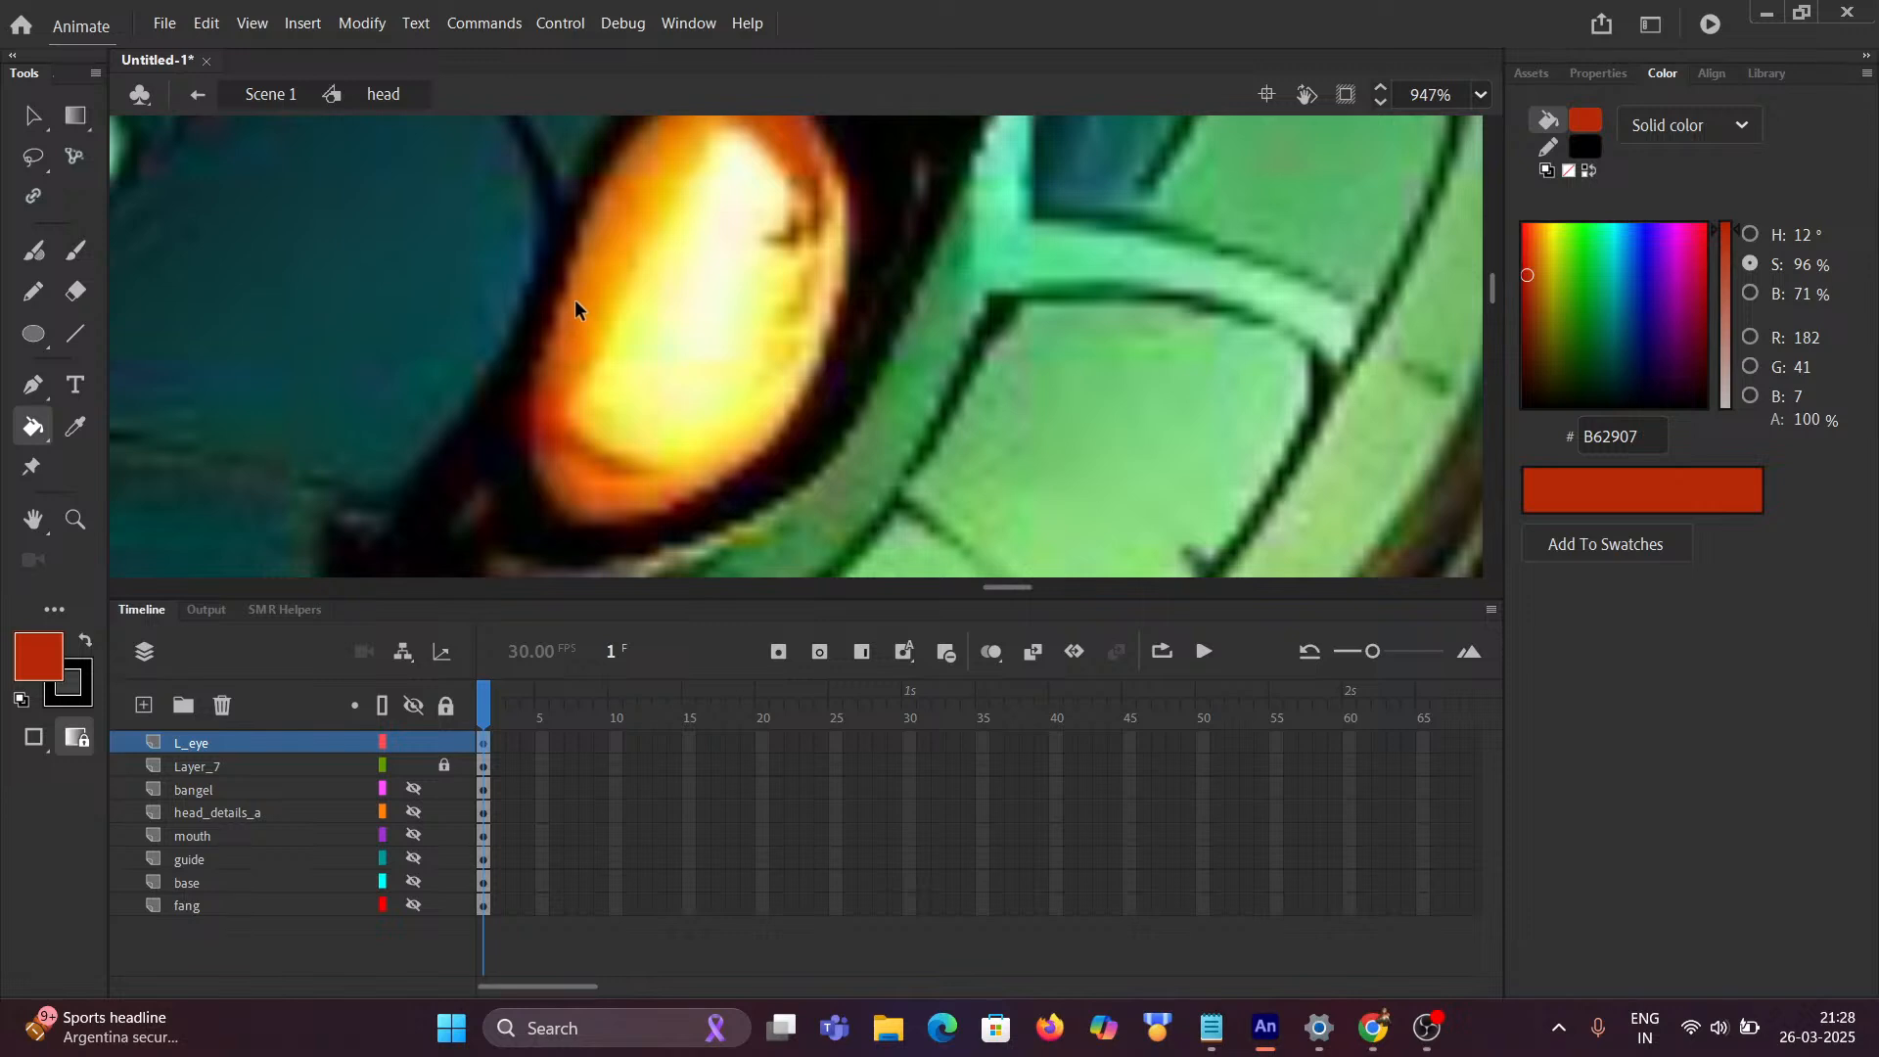
key(i)
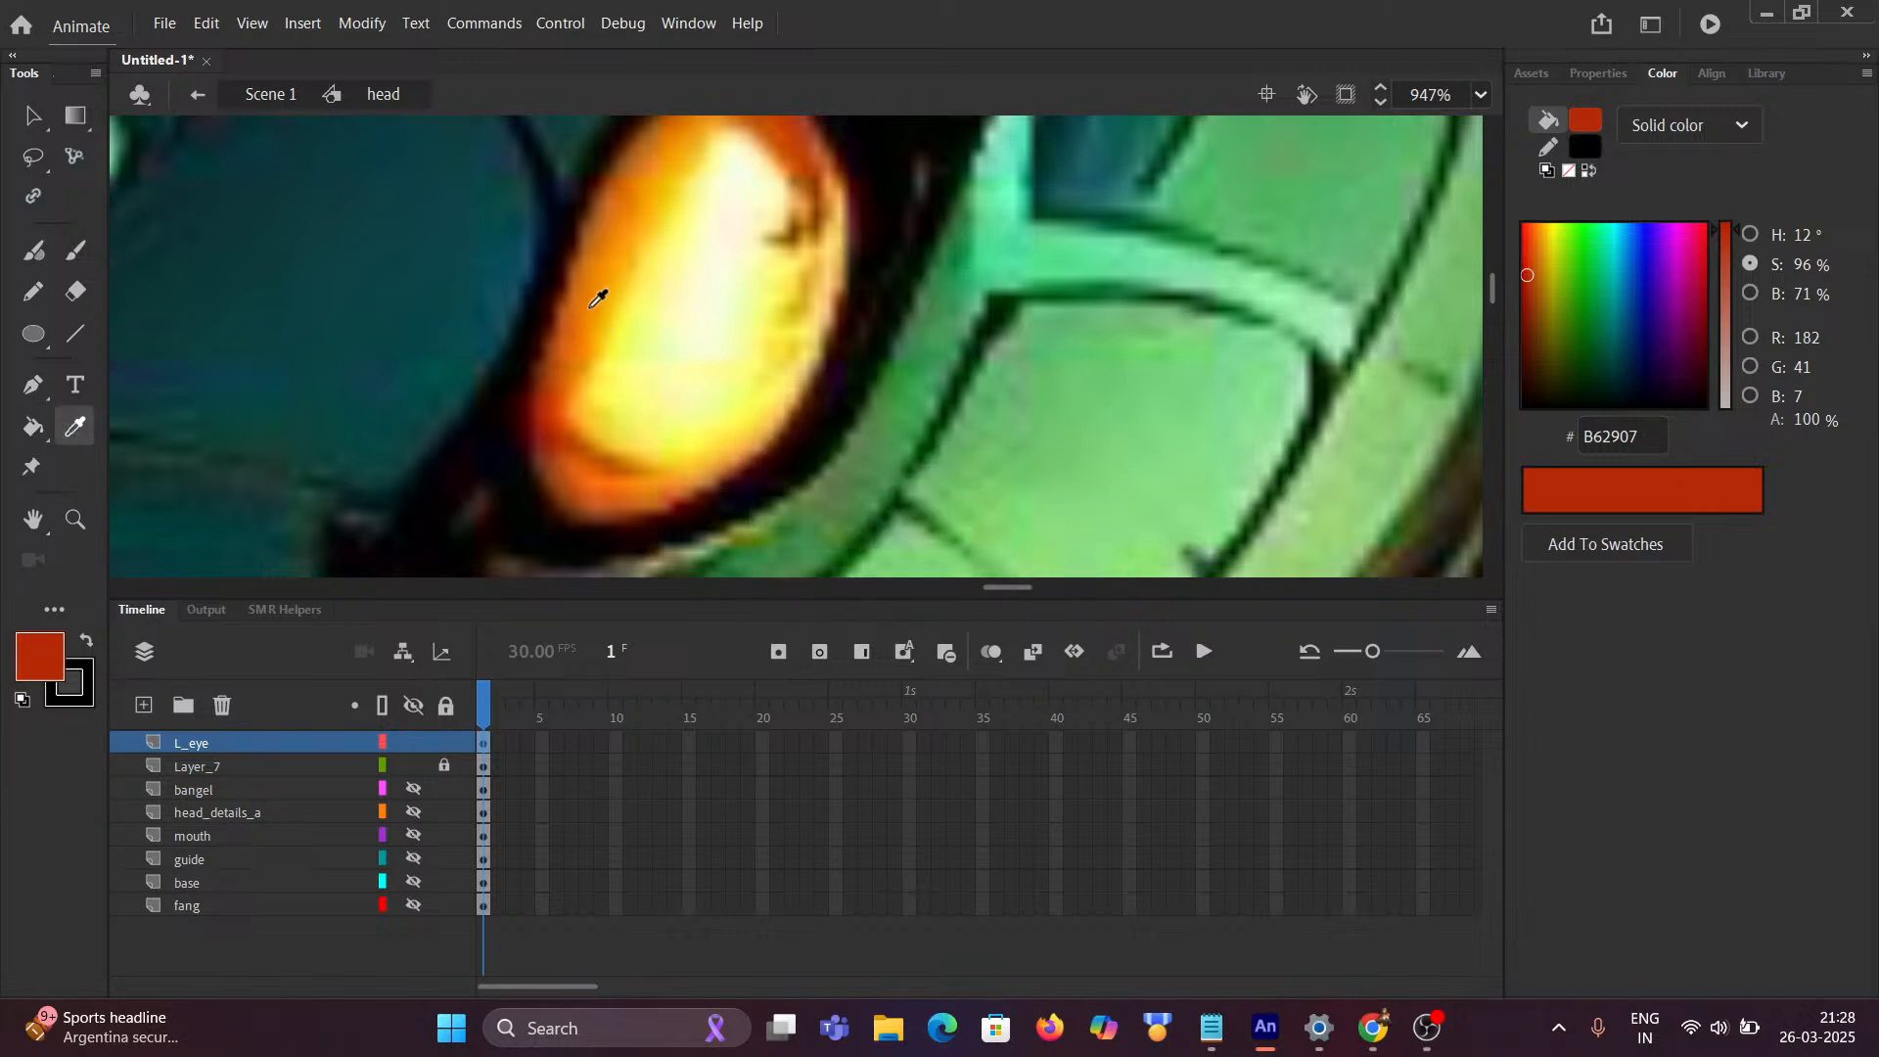
click(598, 298)
scroll(578, 307, down, 3)
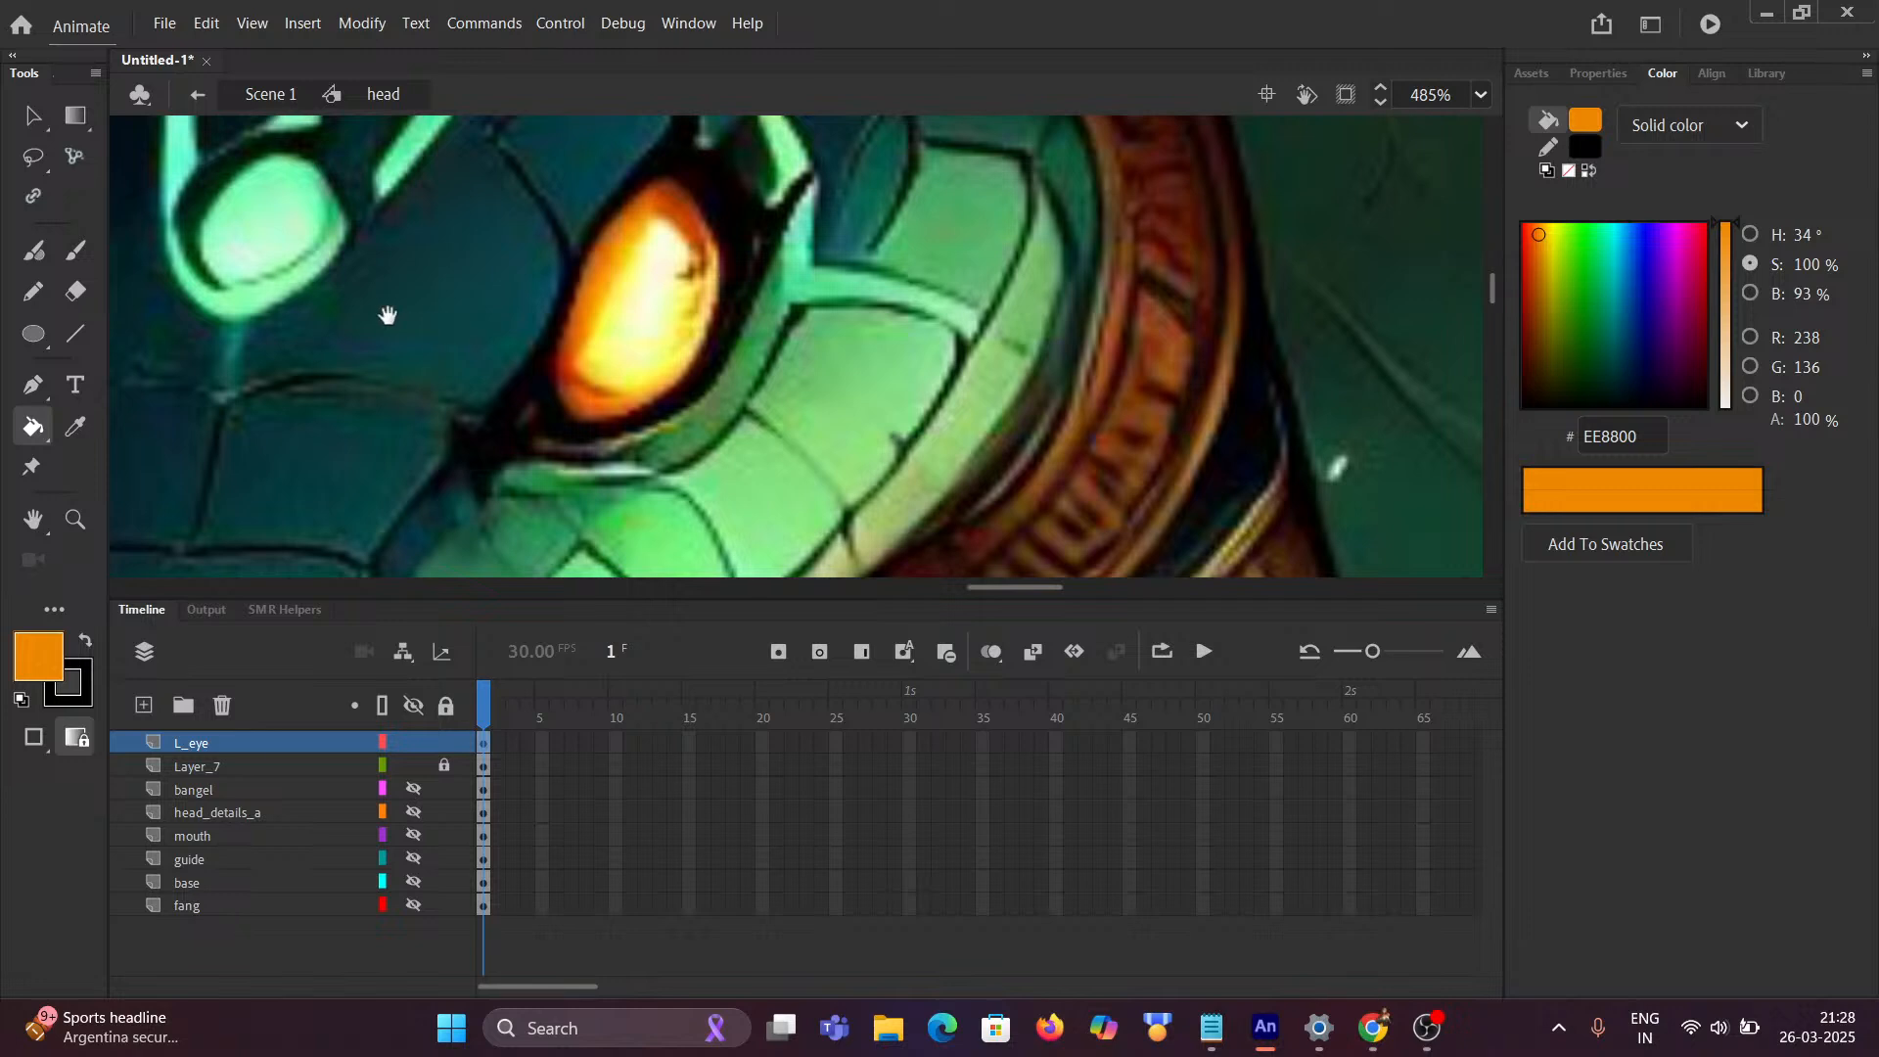
Step: Open the L_eye symbol from the head artwork for editing and show its hidden base layer
drag(388, 315, 812, 338)
drag(484, 348, 979, 357)
drag(499, 340, 1061, 365)
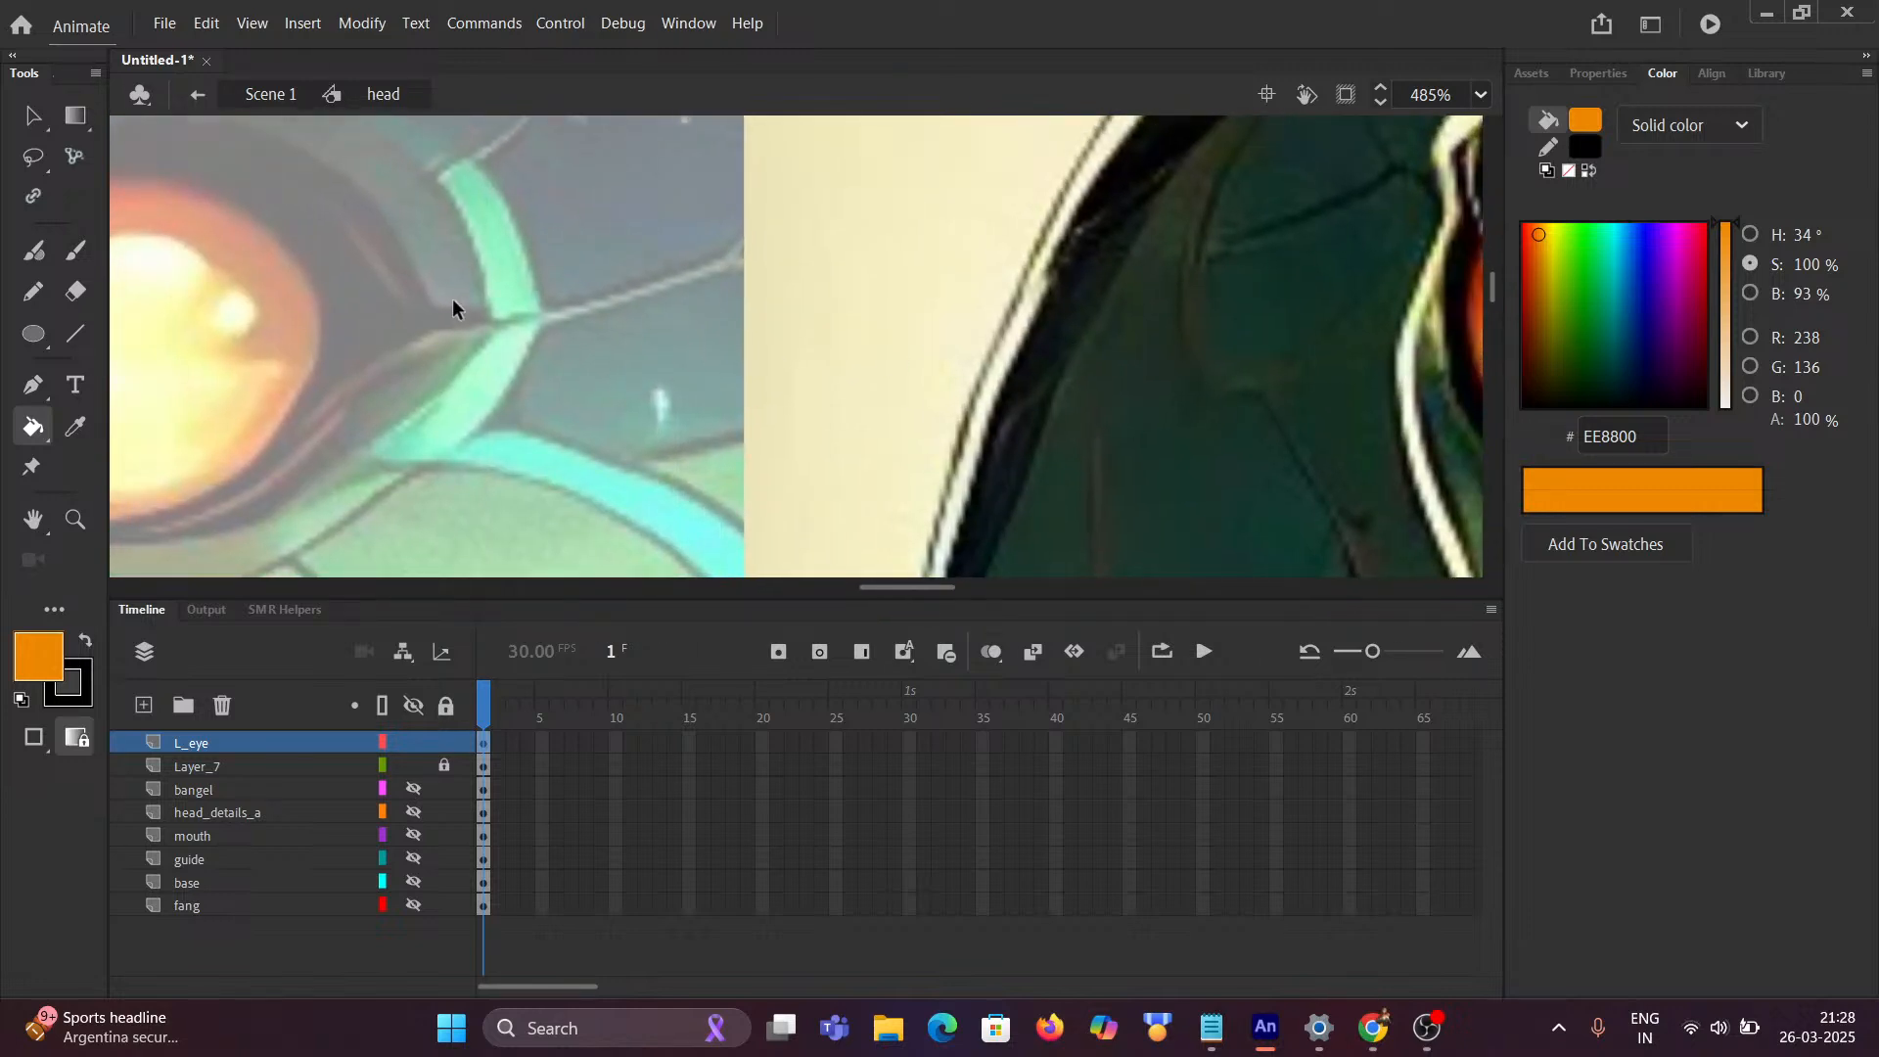
scroll(452, 300, down, 5)
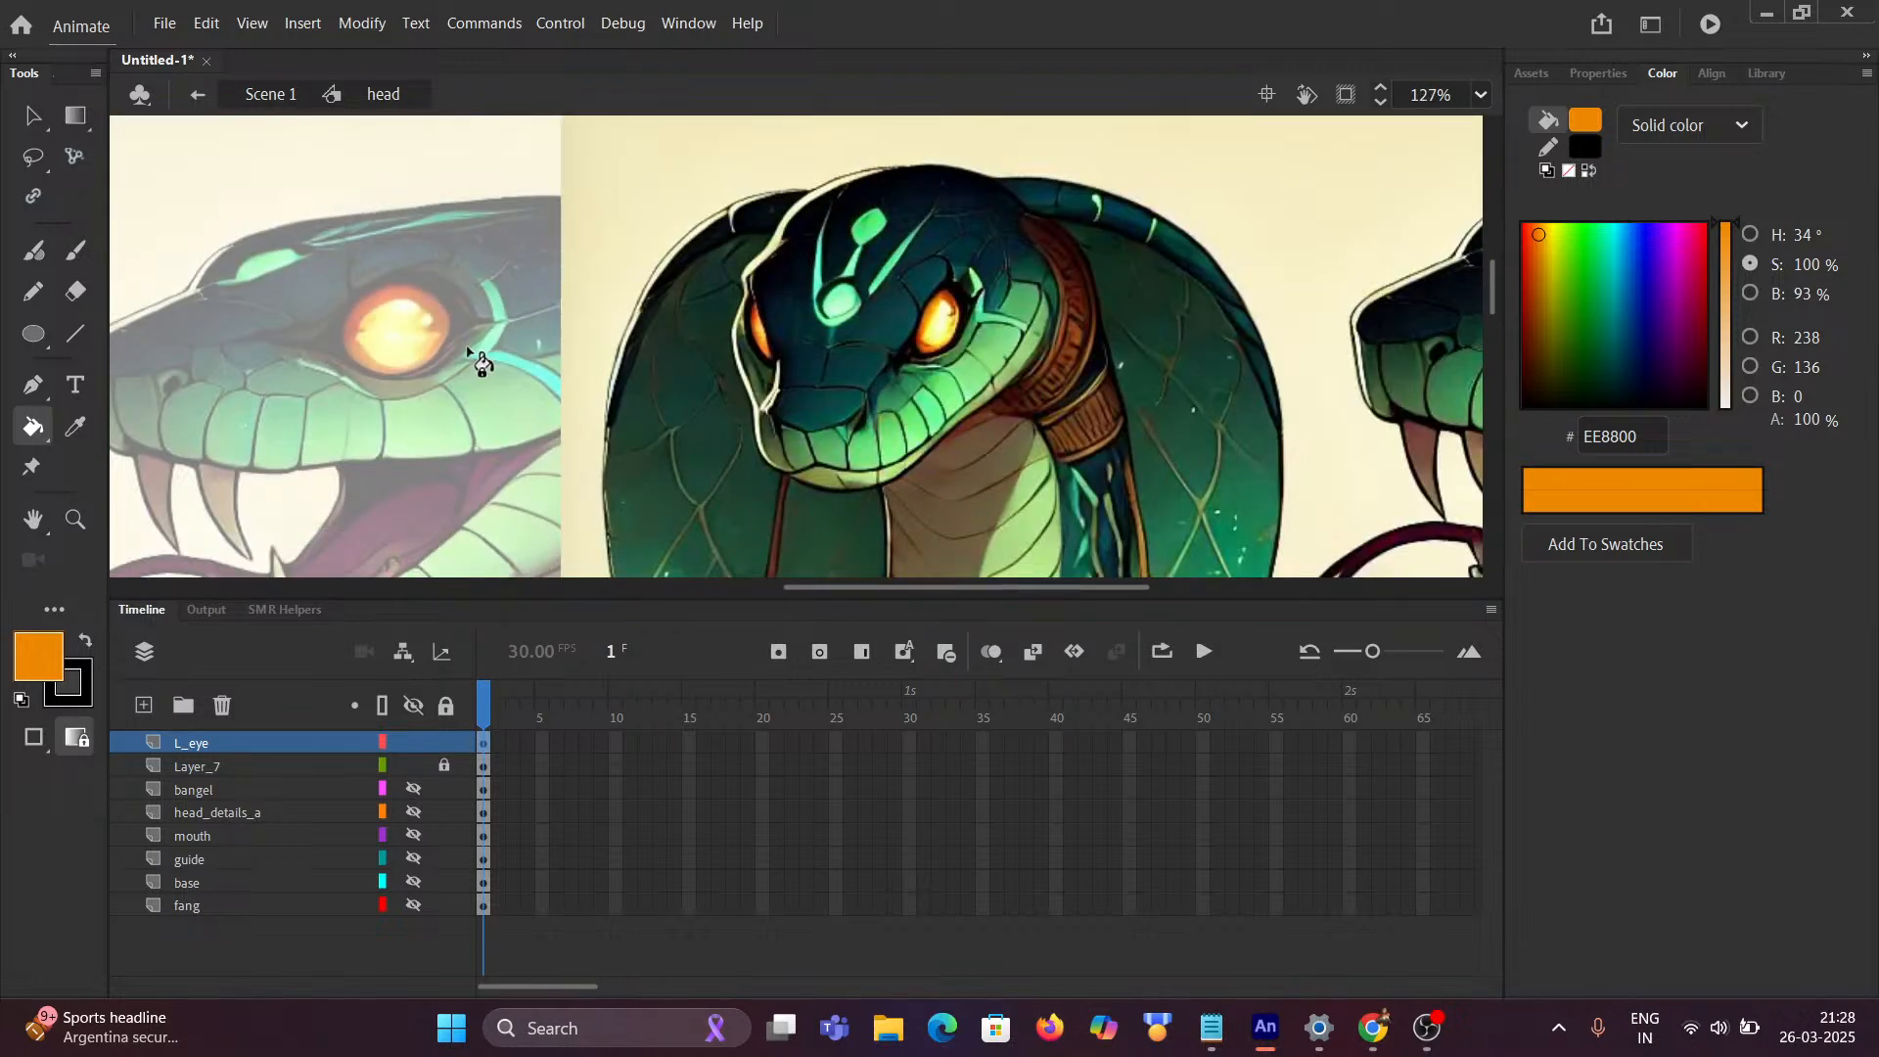
drag(478, 362, 898, 355)
drag(396, 357, 834, 319)
scroll(537, 327, up, 6)
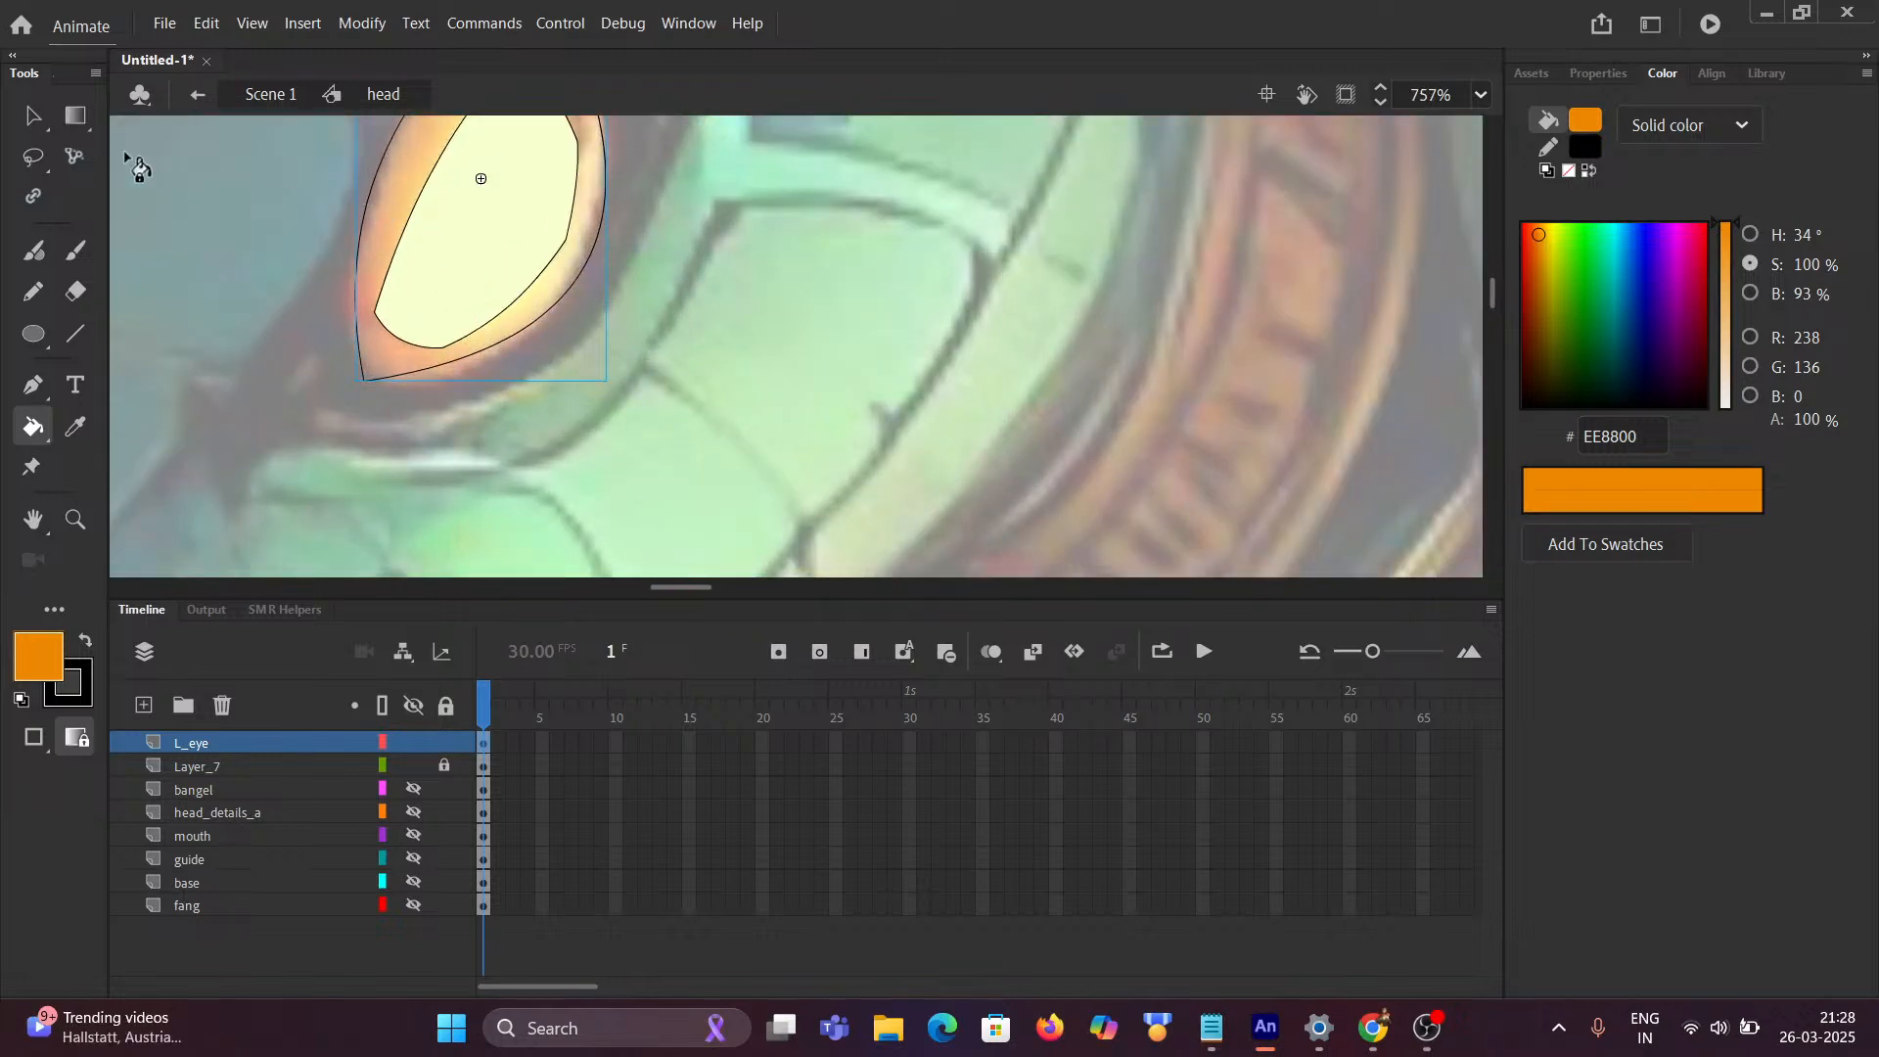
click(32, 117)
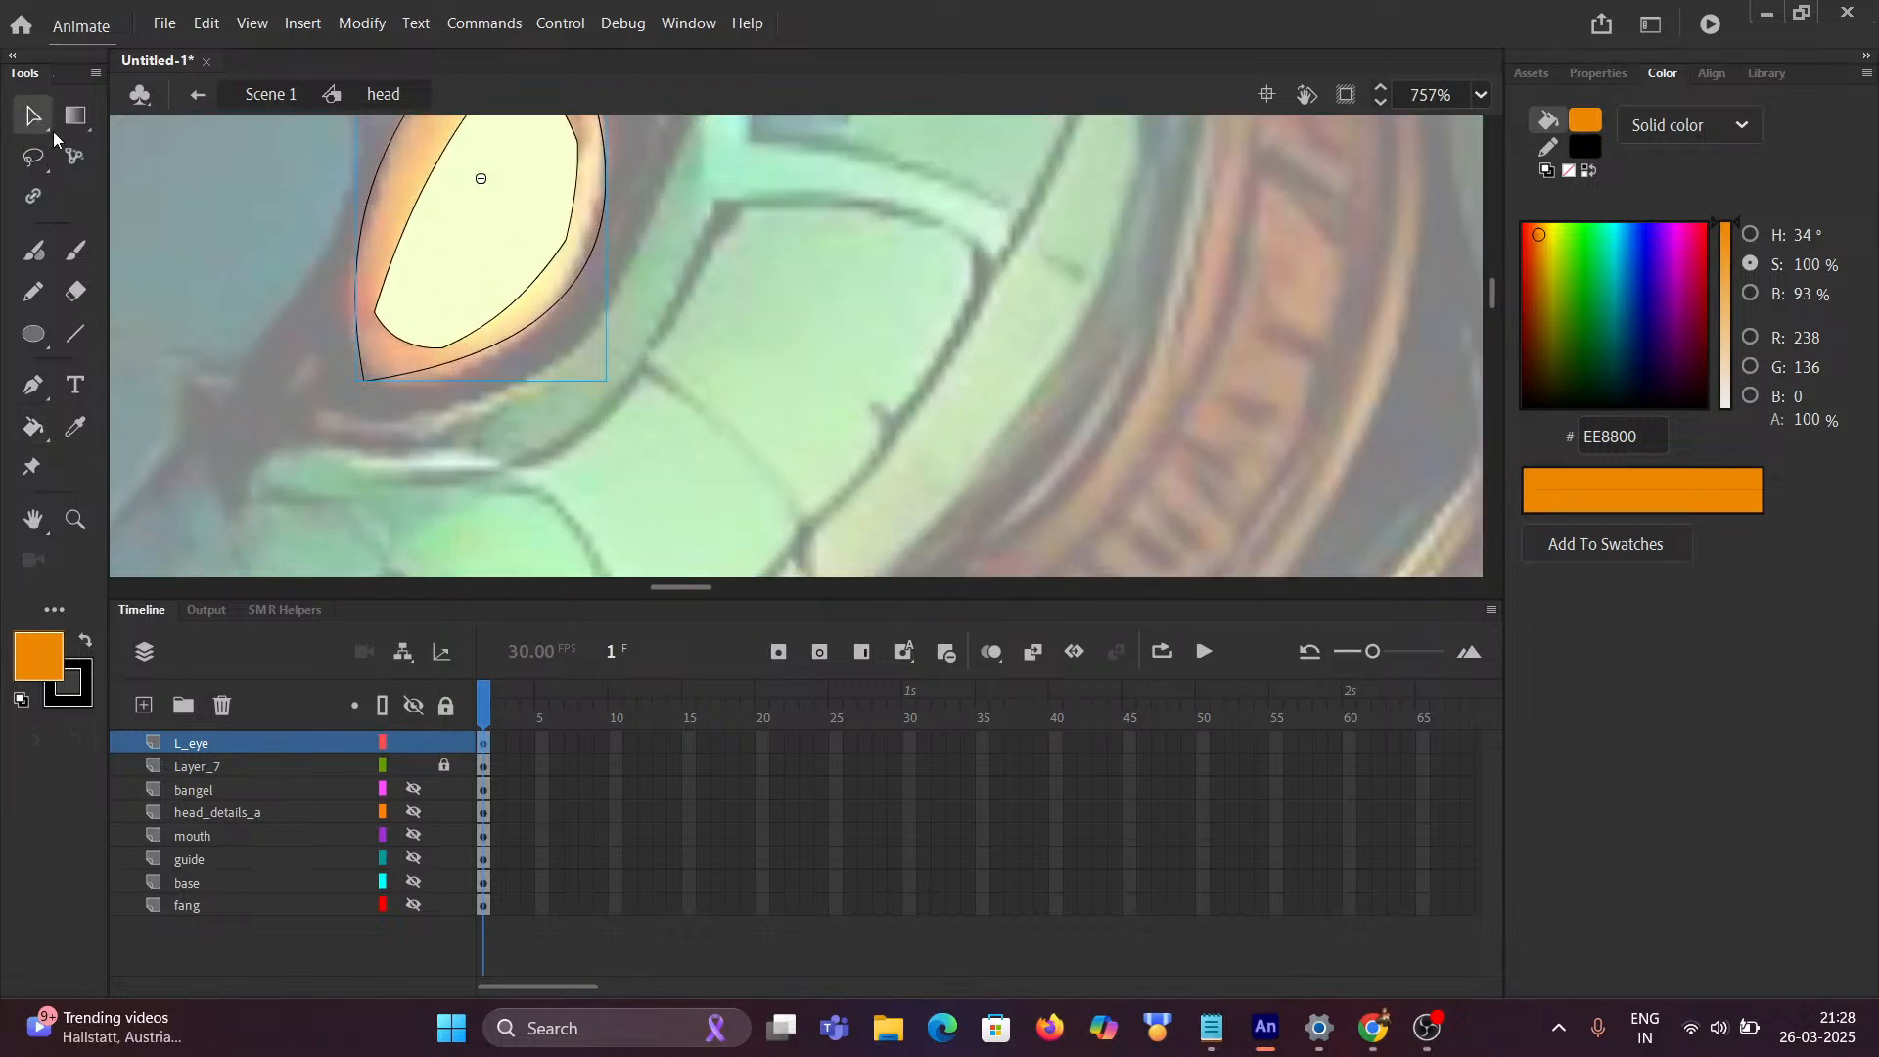
double_click(382, 169)
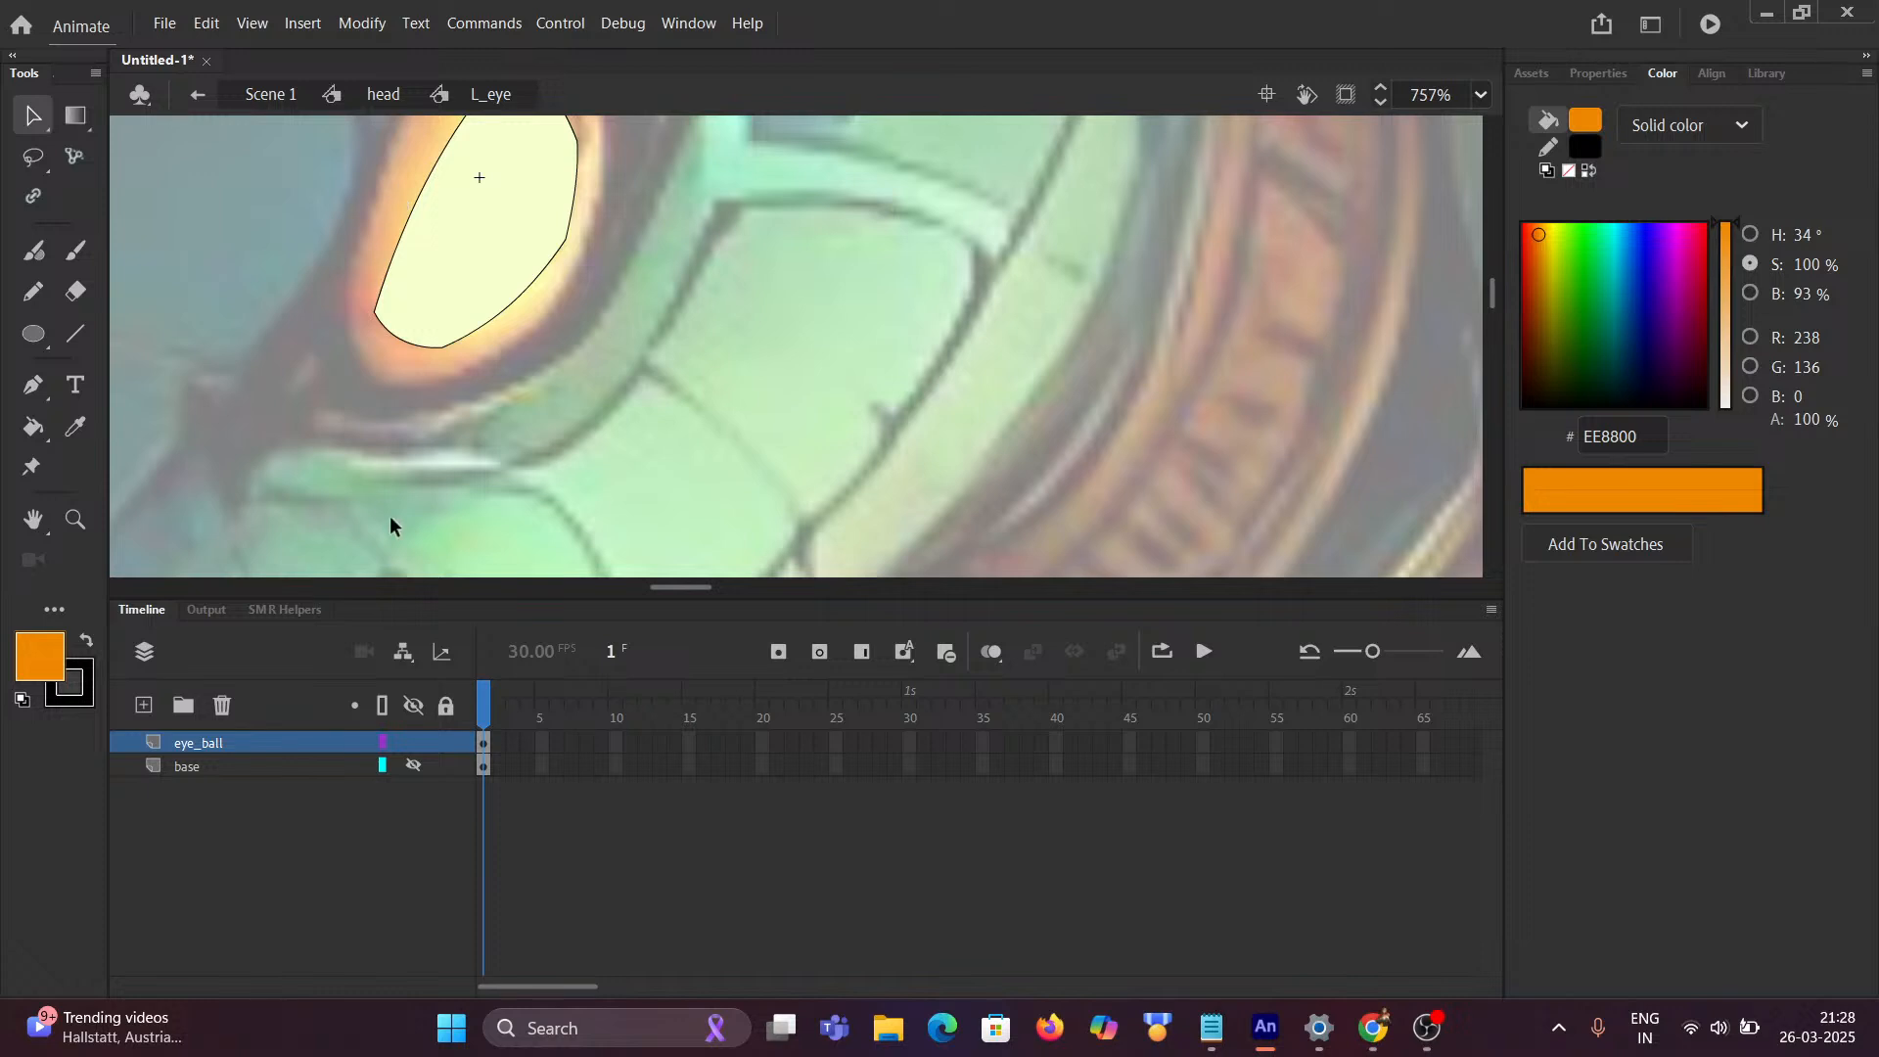
click(413, 765)
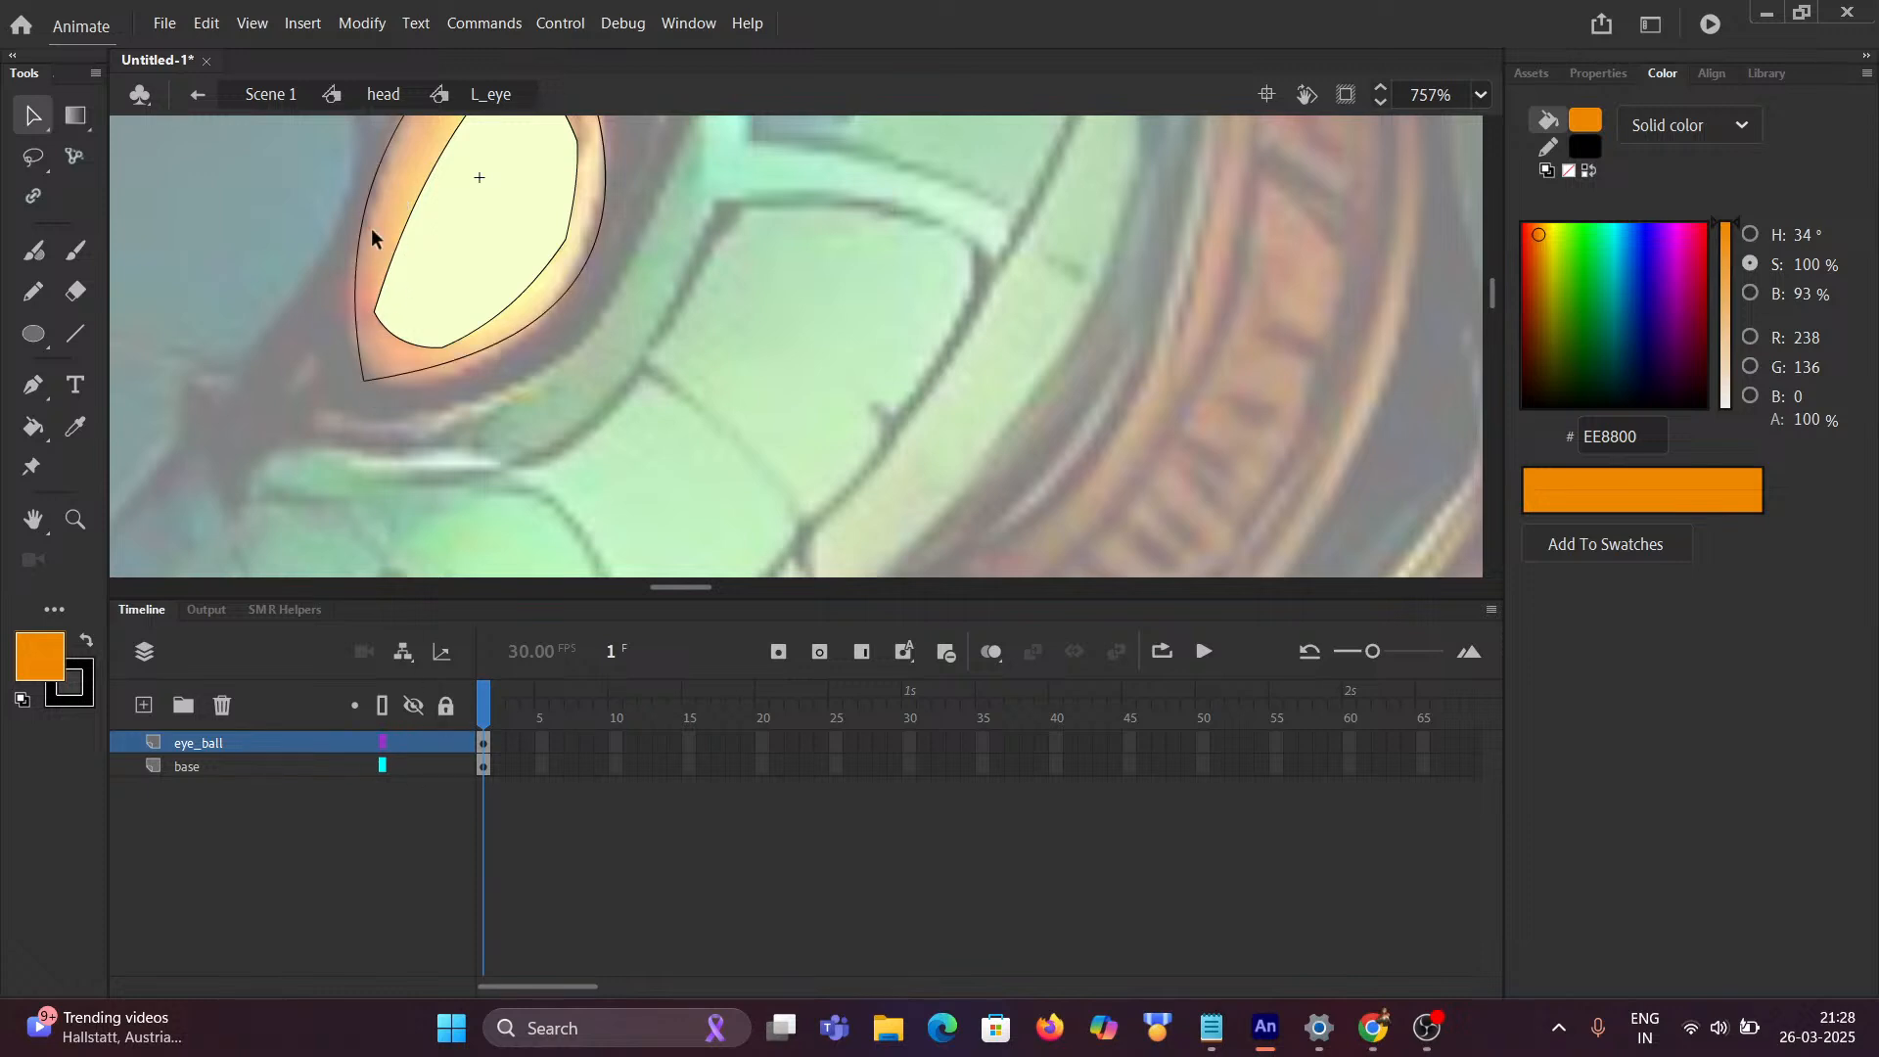
Step: Fill the outer eye shape on the base layer with orange EE8800
click(33, 428)
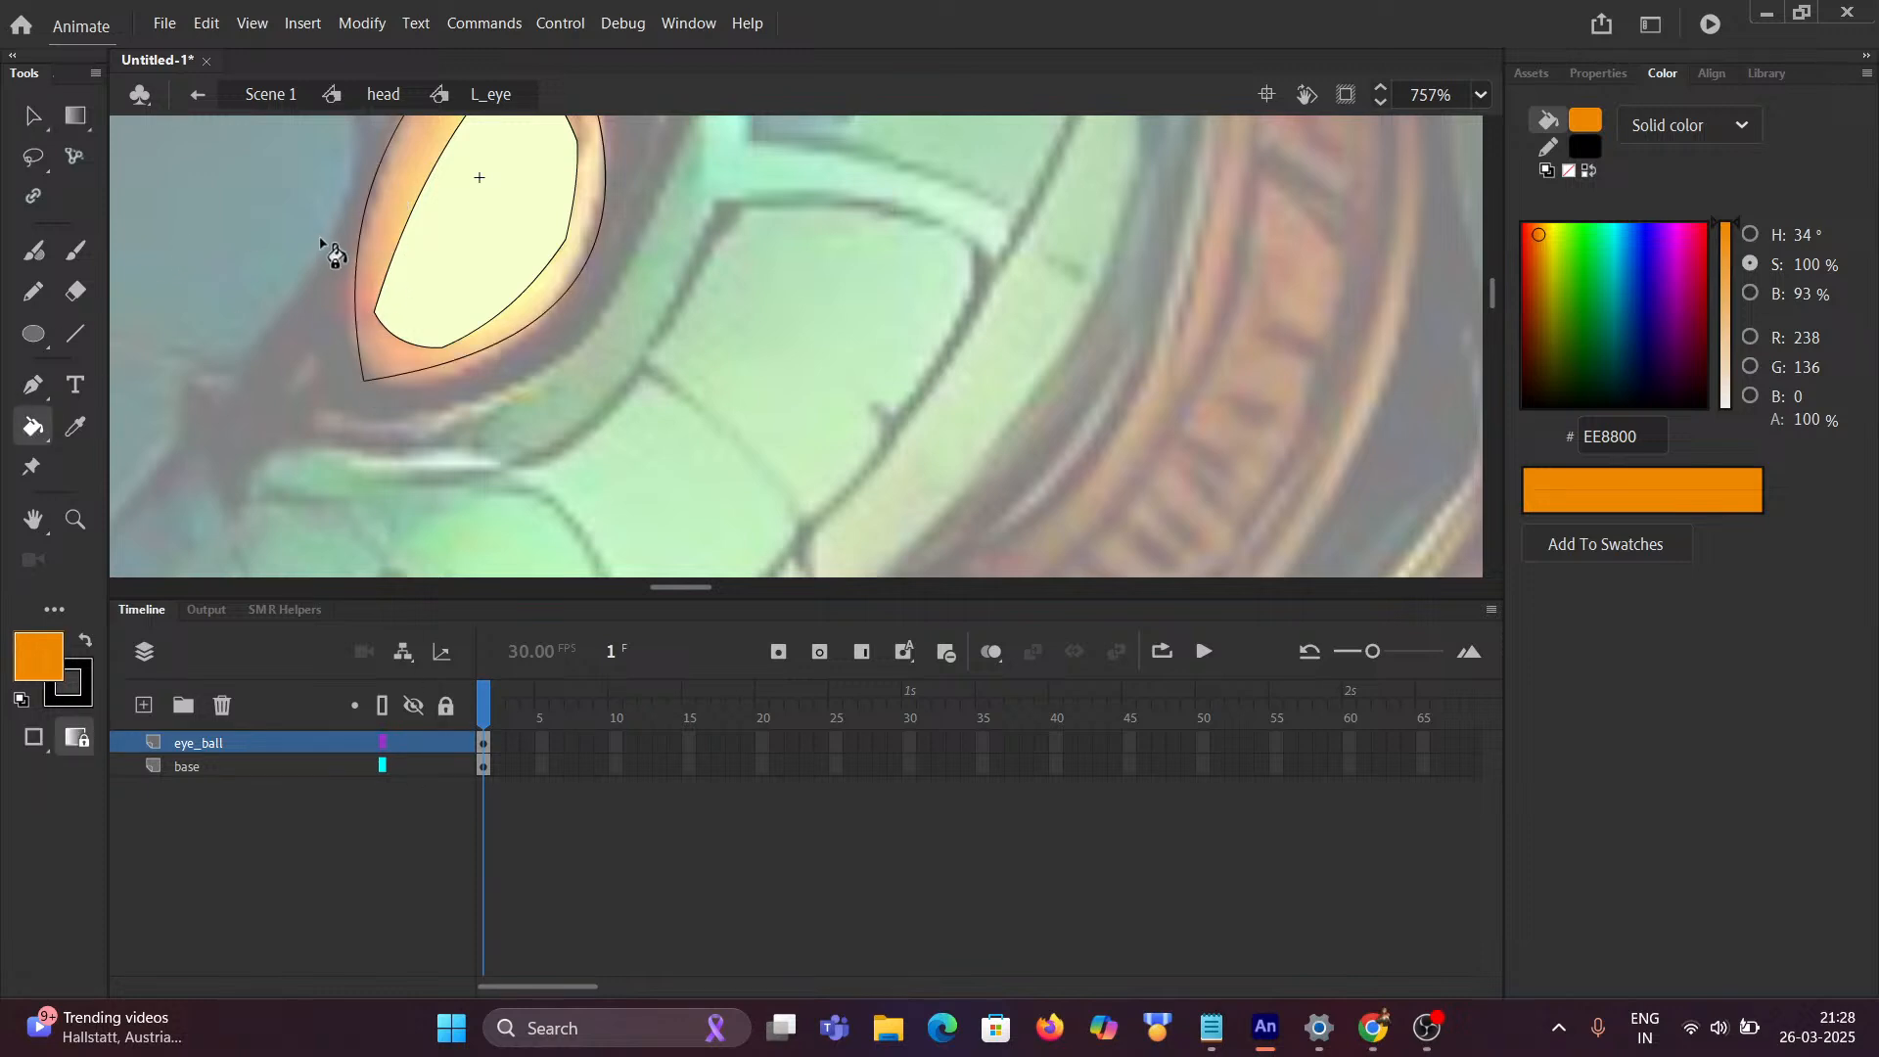
click(393, 224)
scroll(514, 370, down, 5)
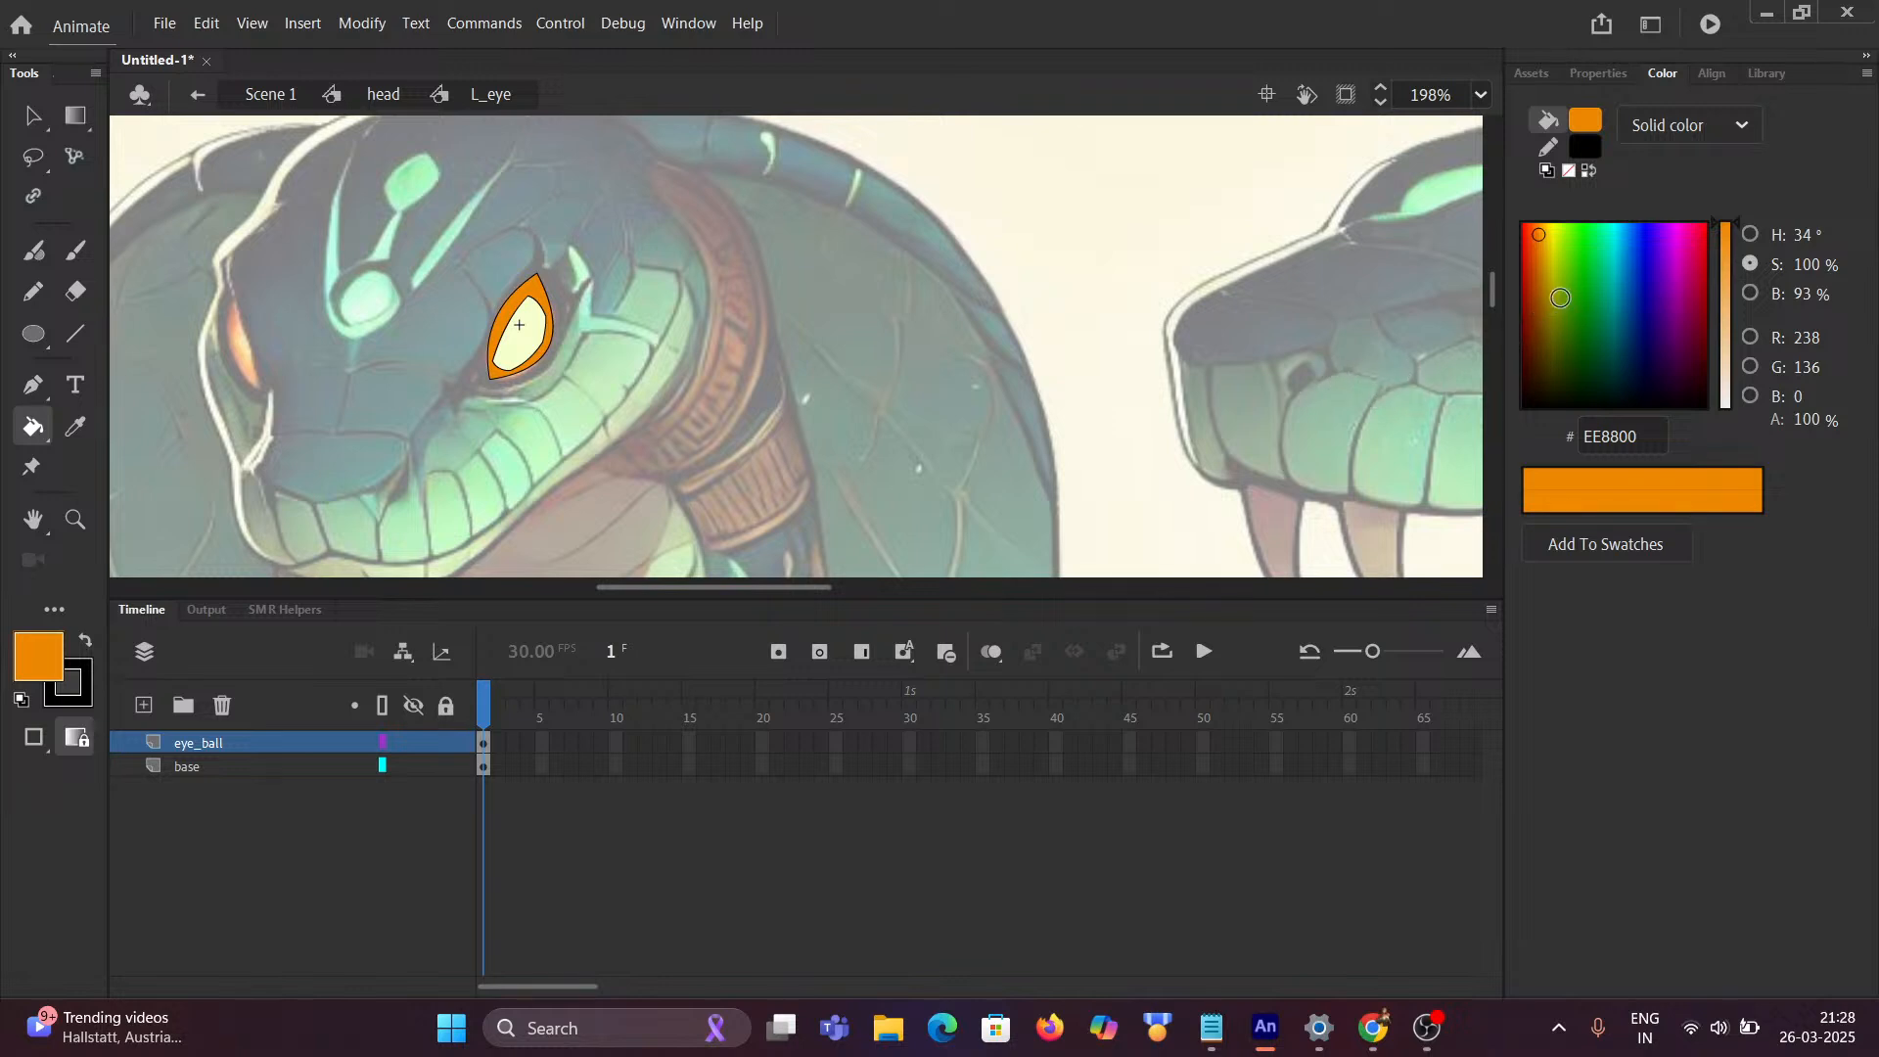
Step: Change the outer eye shape's fill to a radial gradient and set its outer colour stop to EE8800
click(1724, 127)
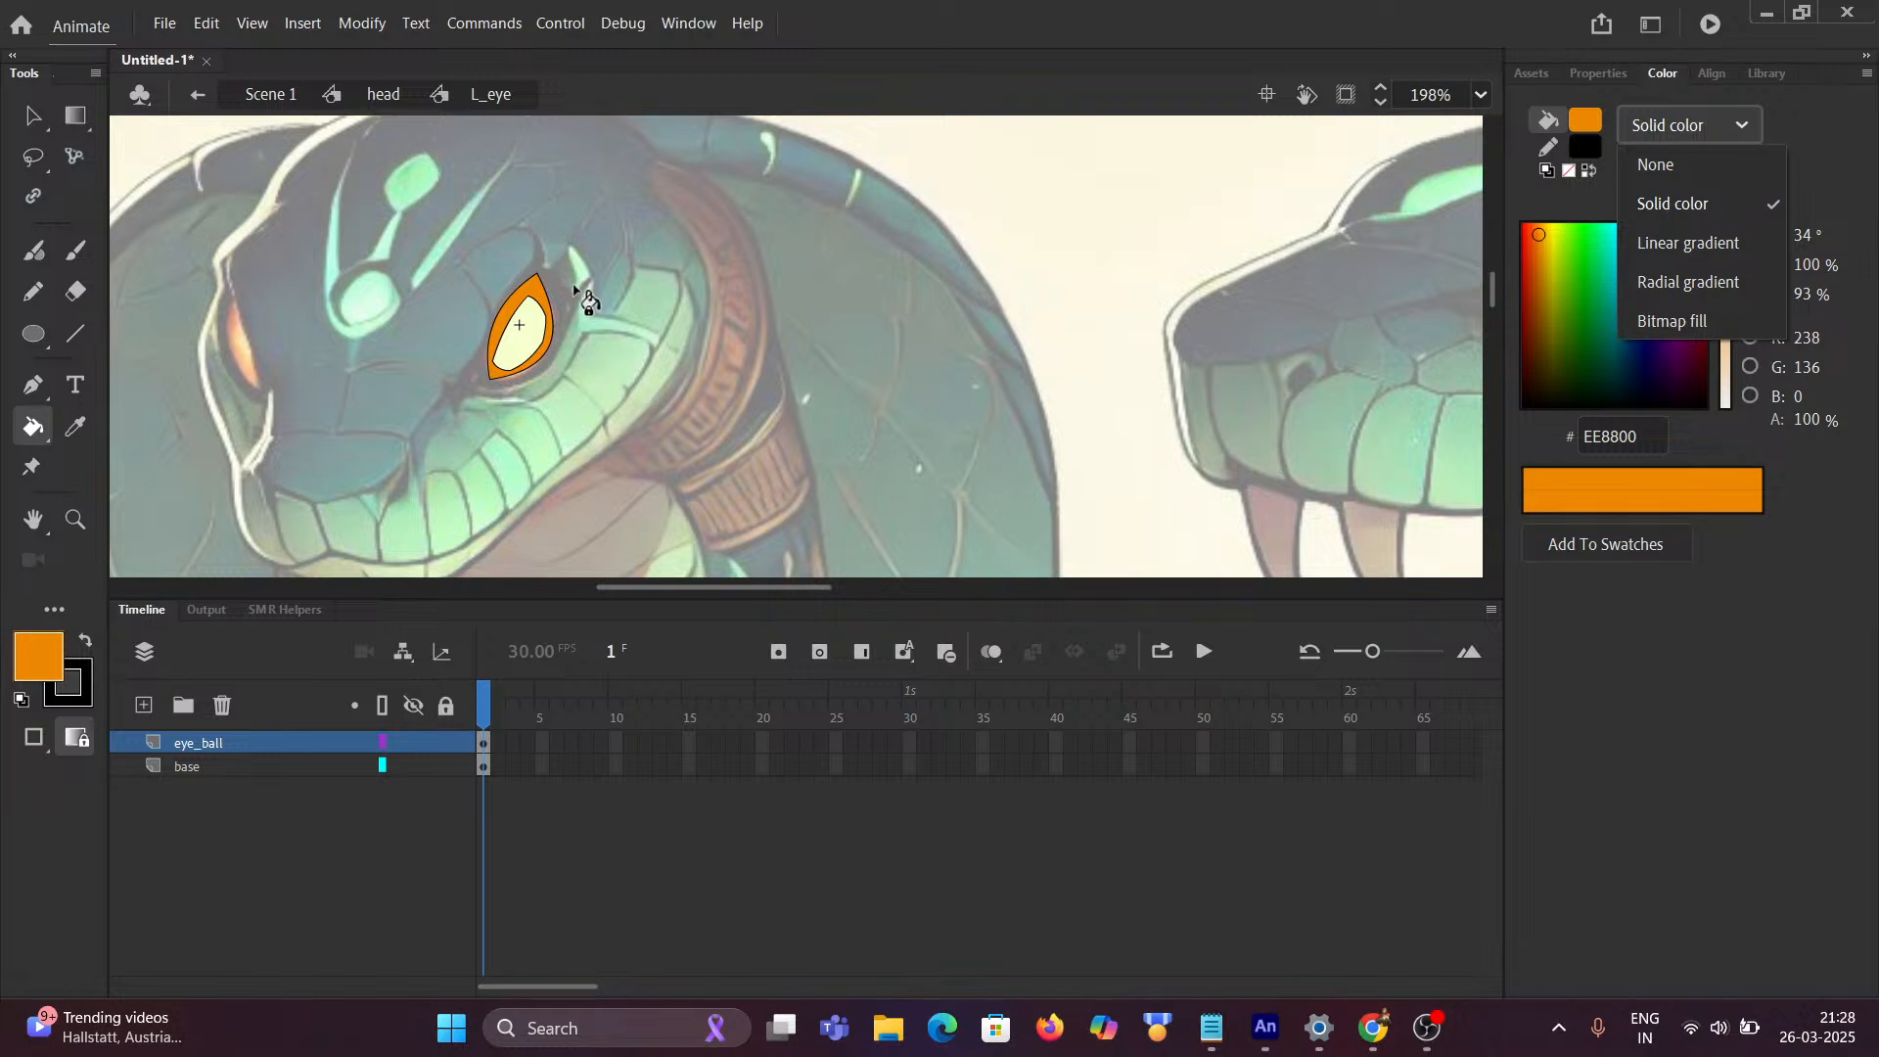
click(31, 109)
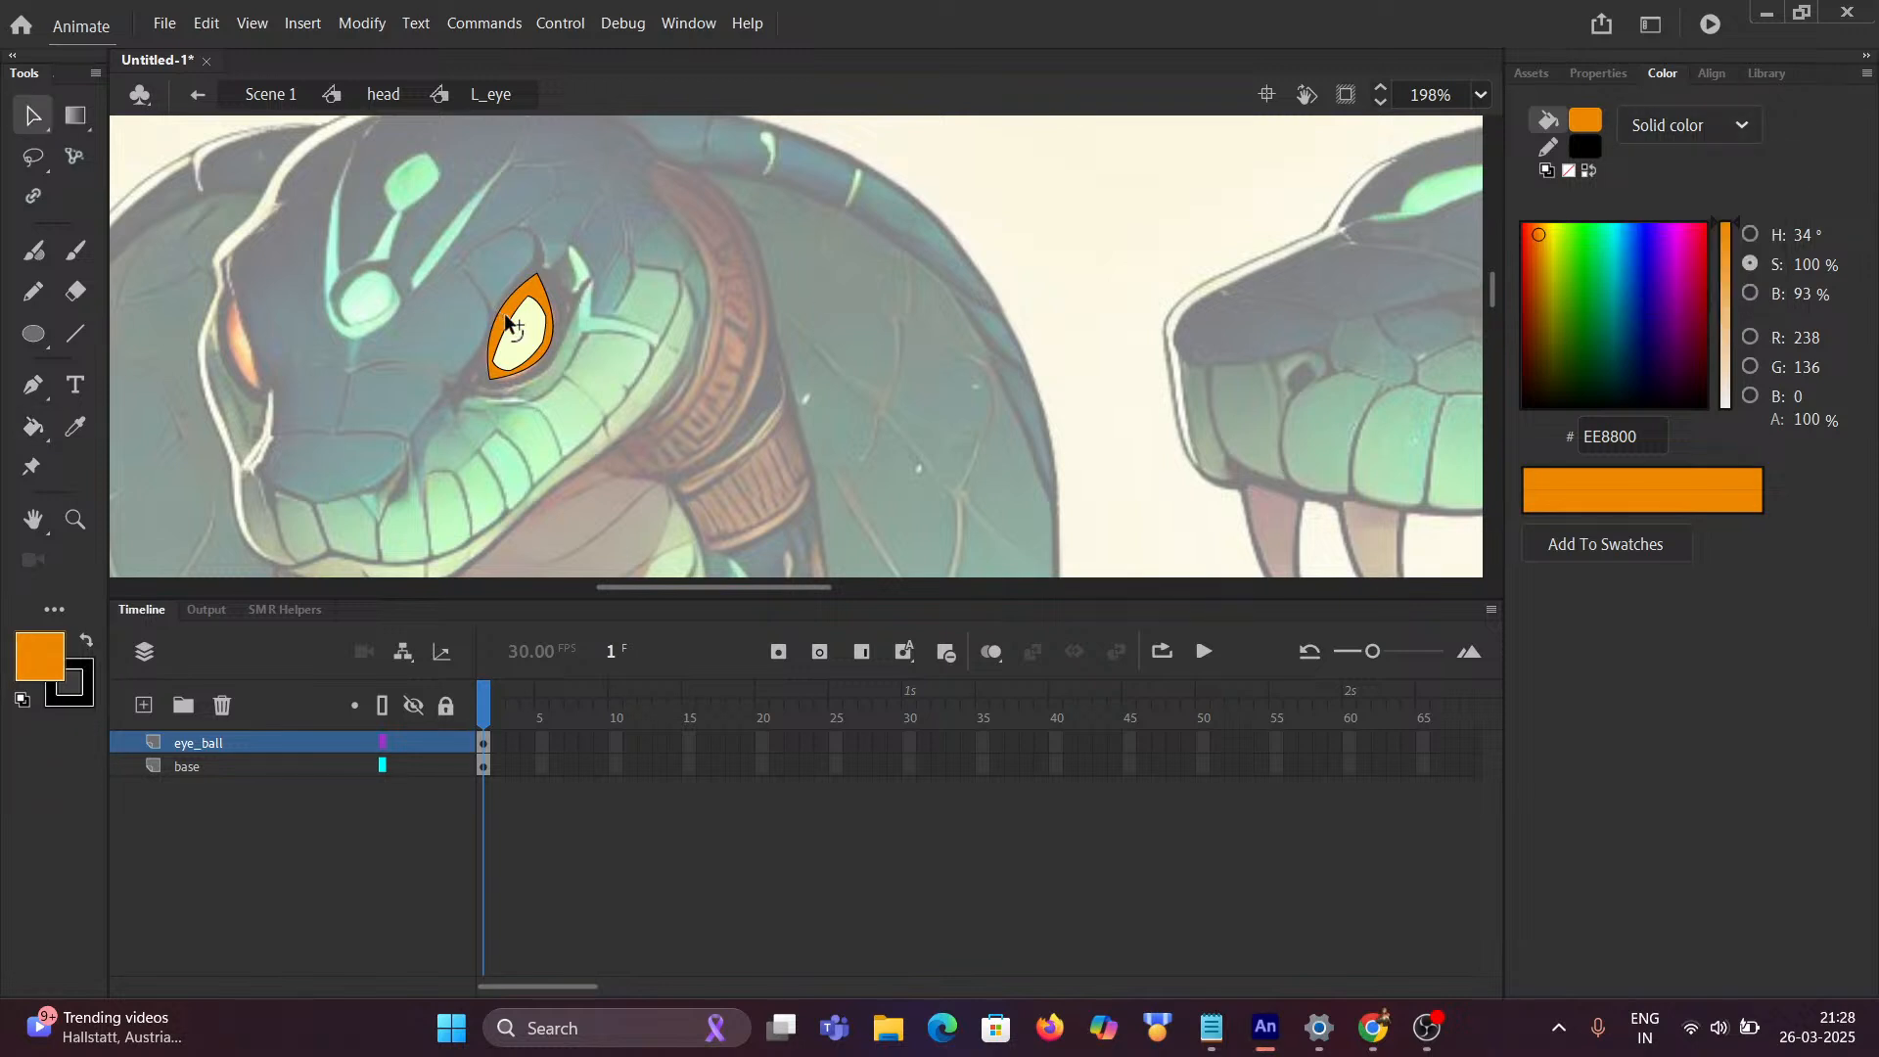
click(508, 323)
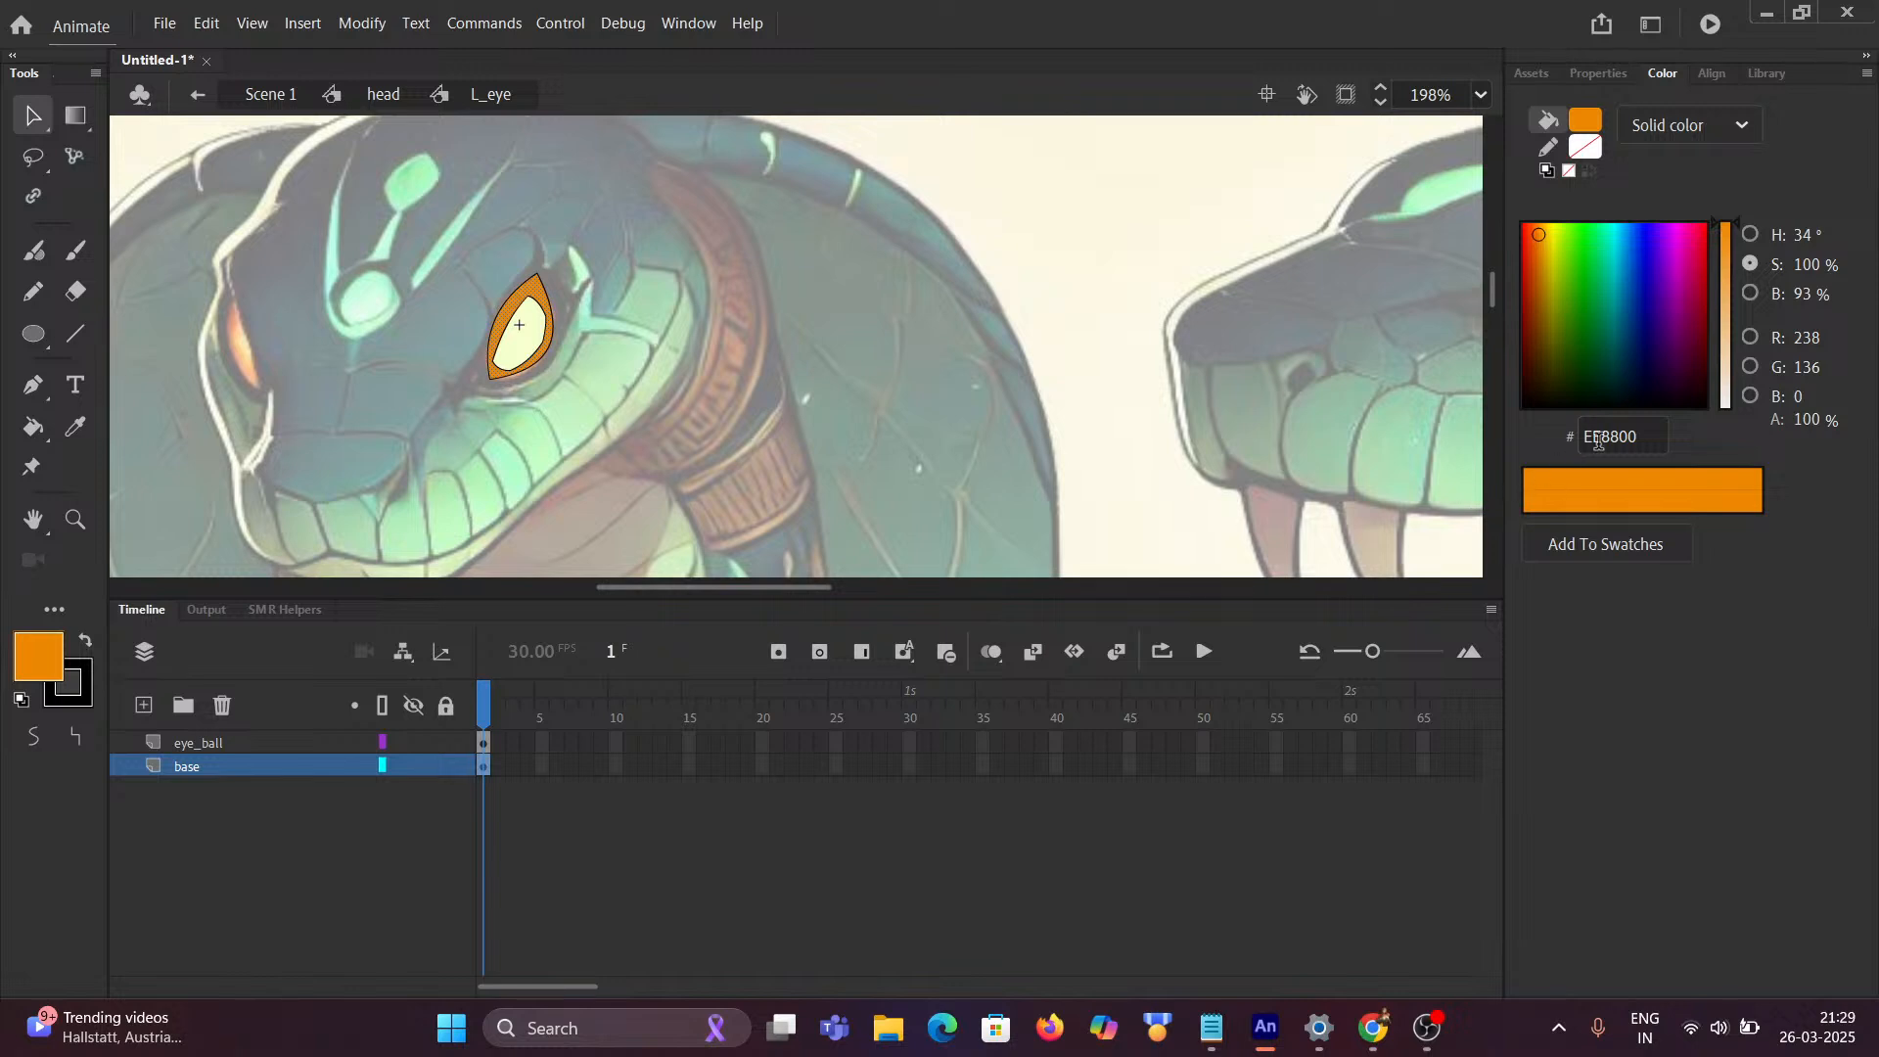
click(1641, 438)
key(ctrl+c)
click(1711, 116)
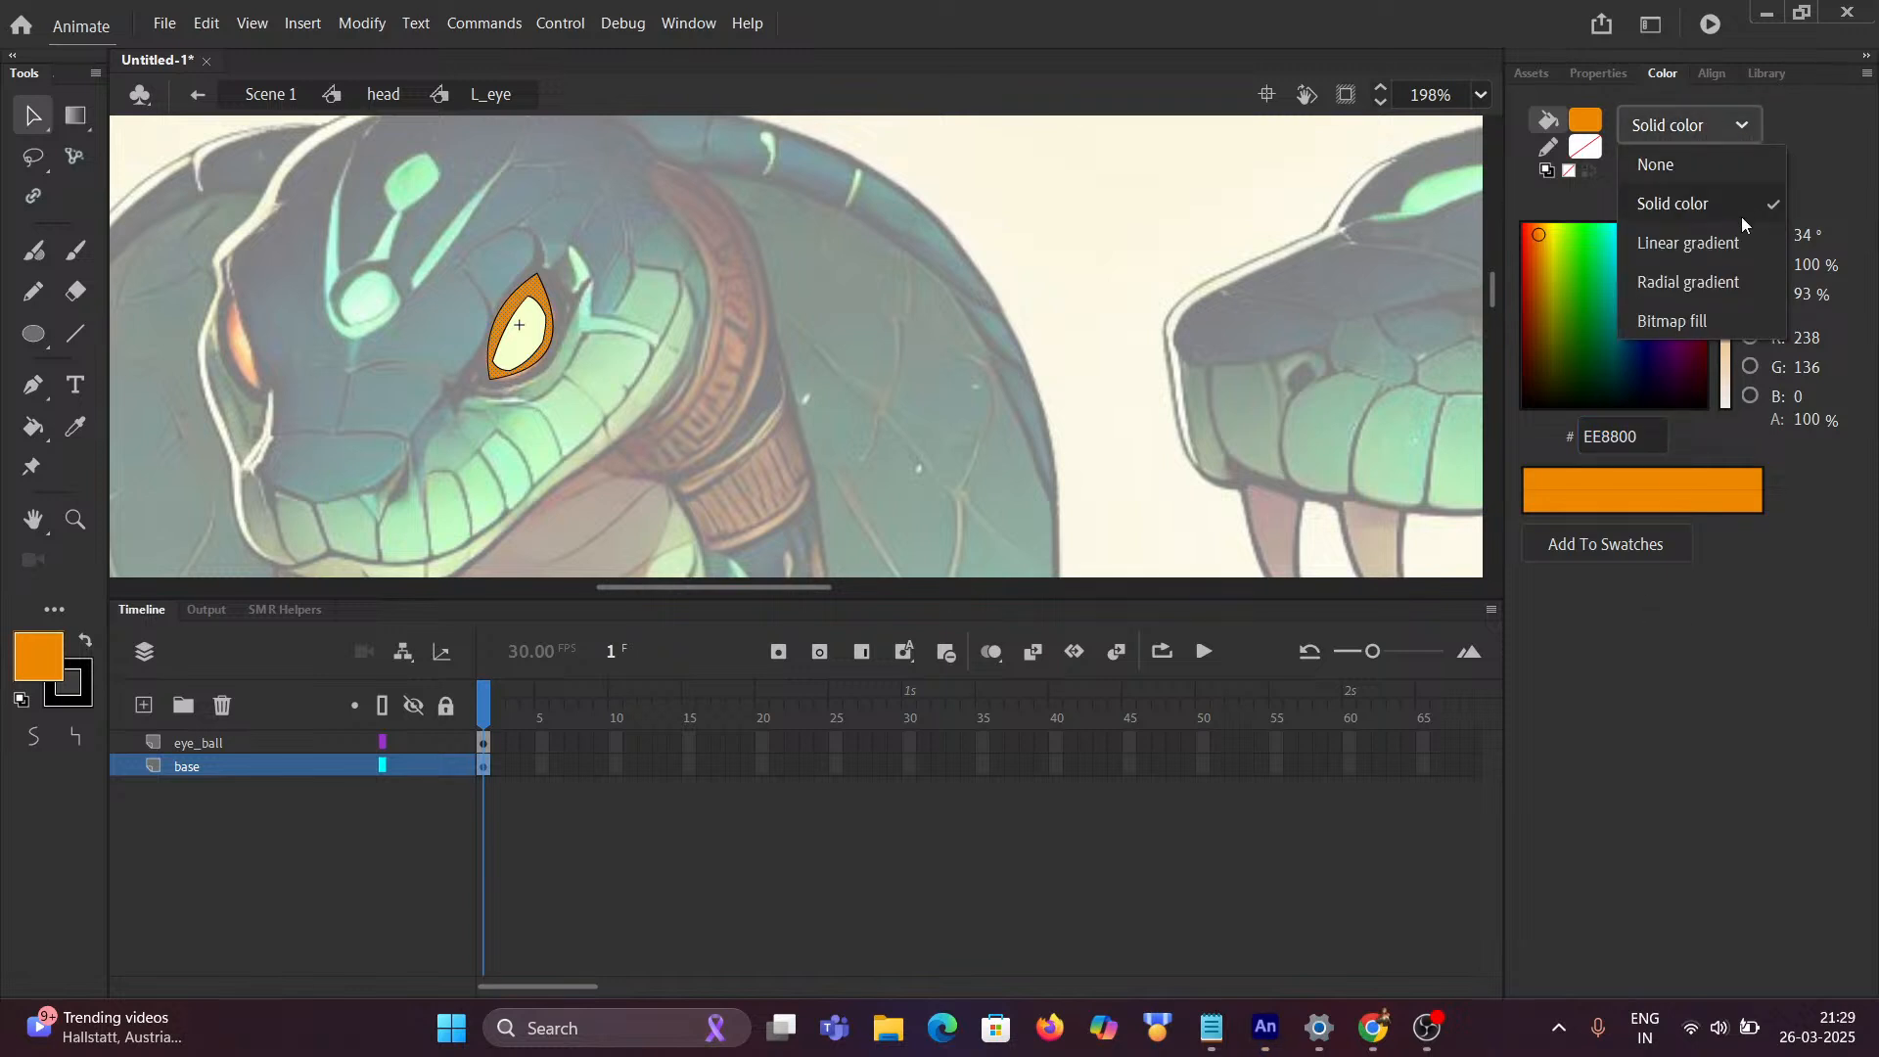
click(1705, 281)
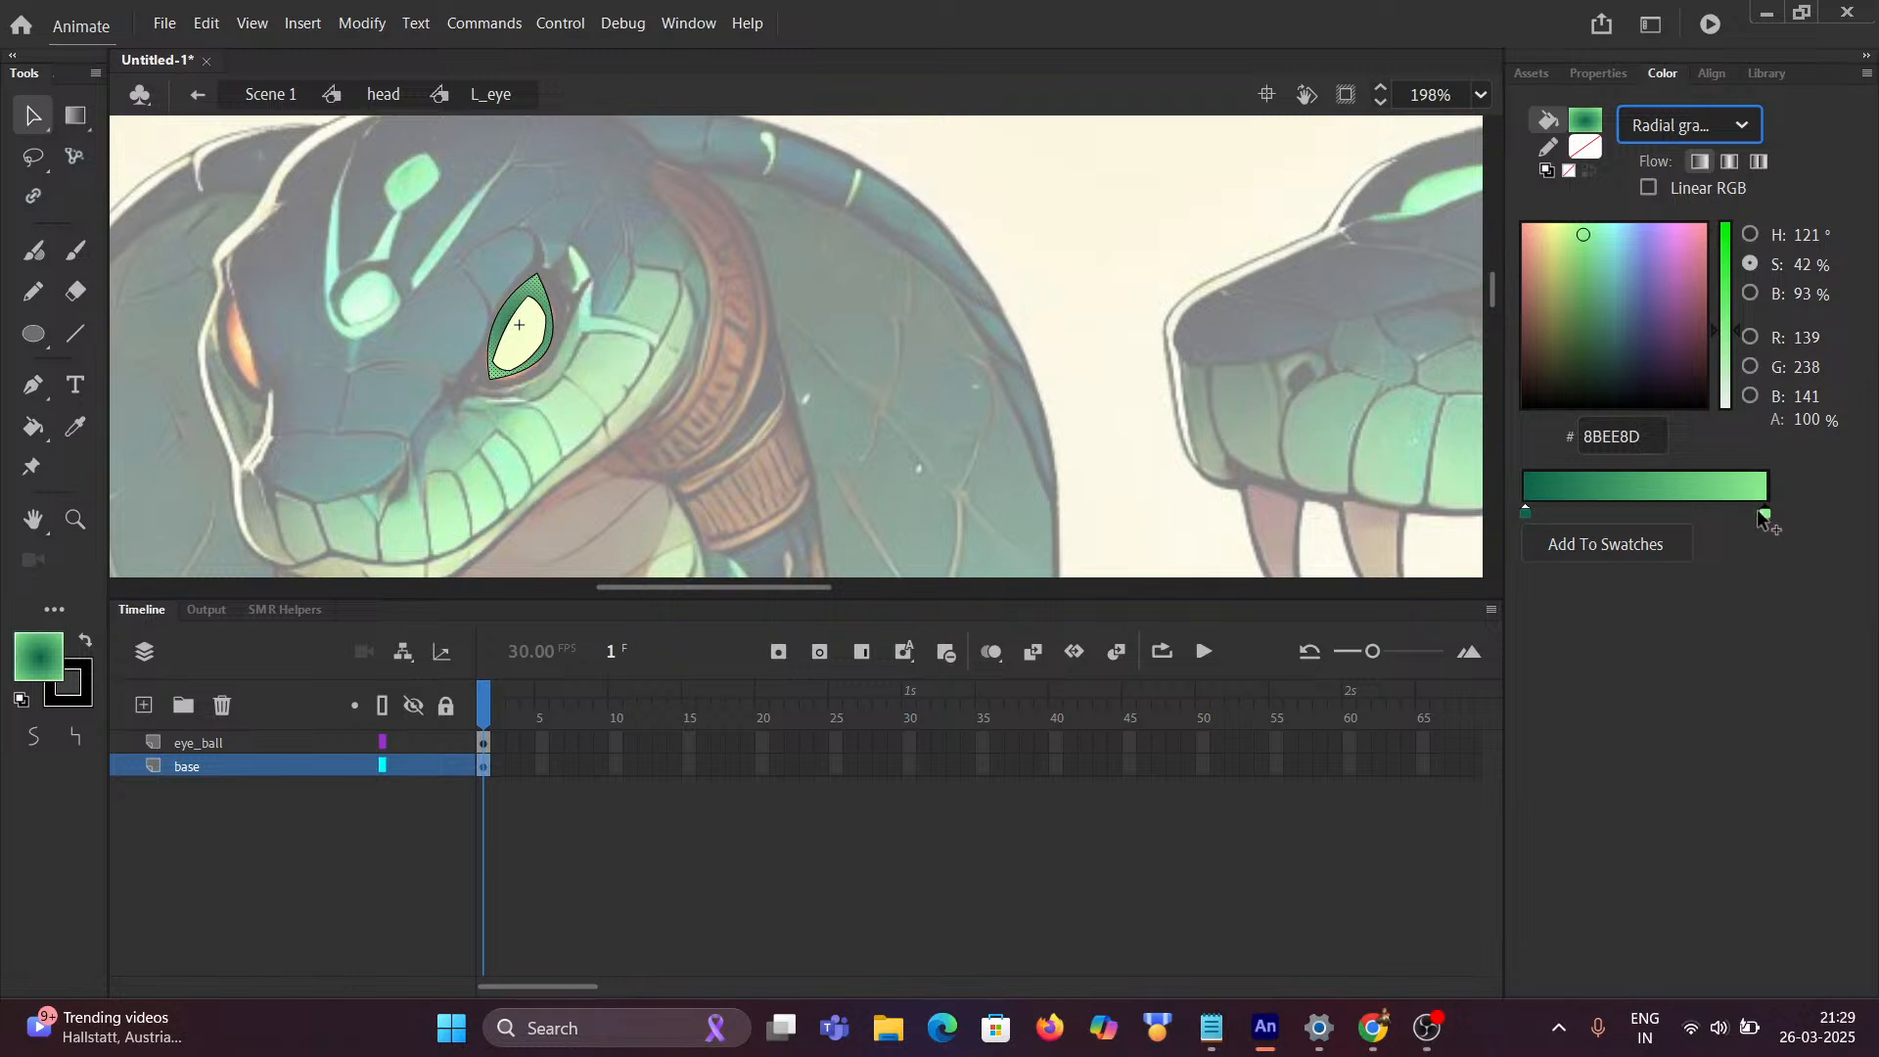
click(1652, 436)
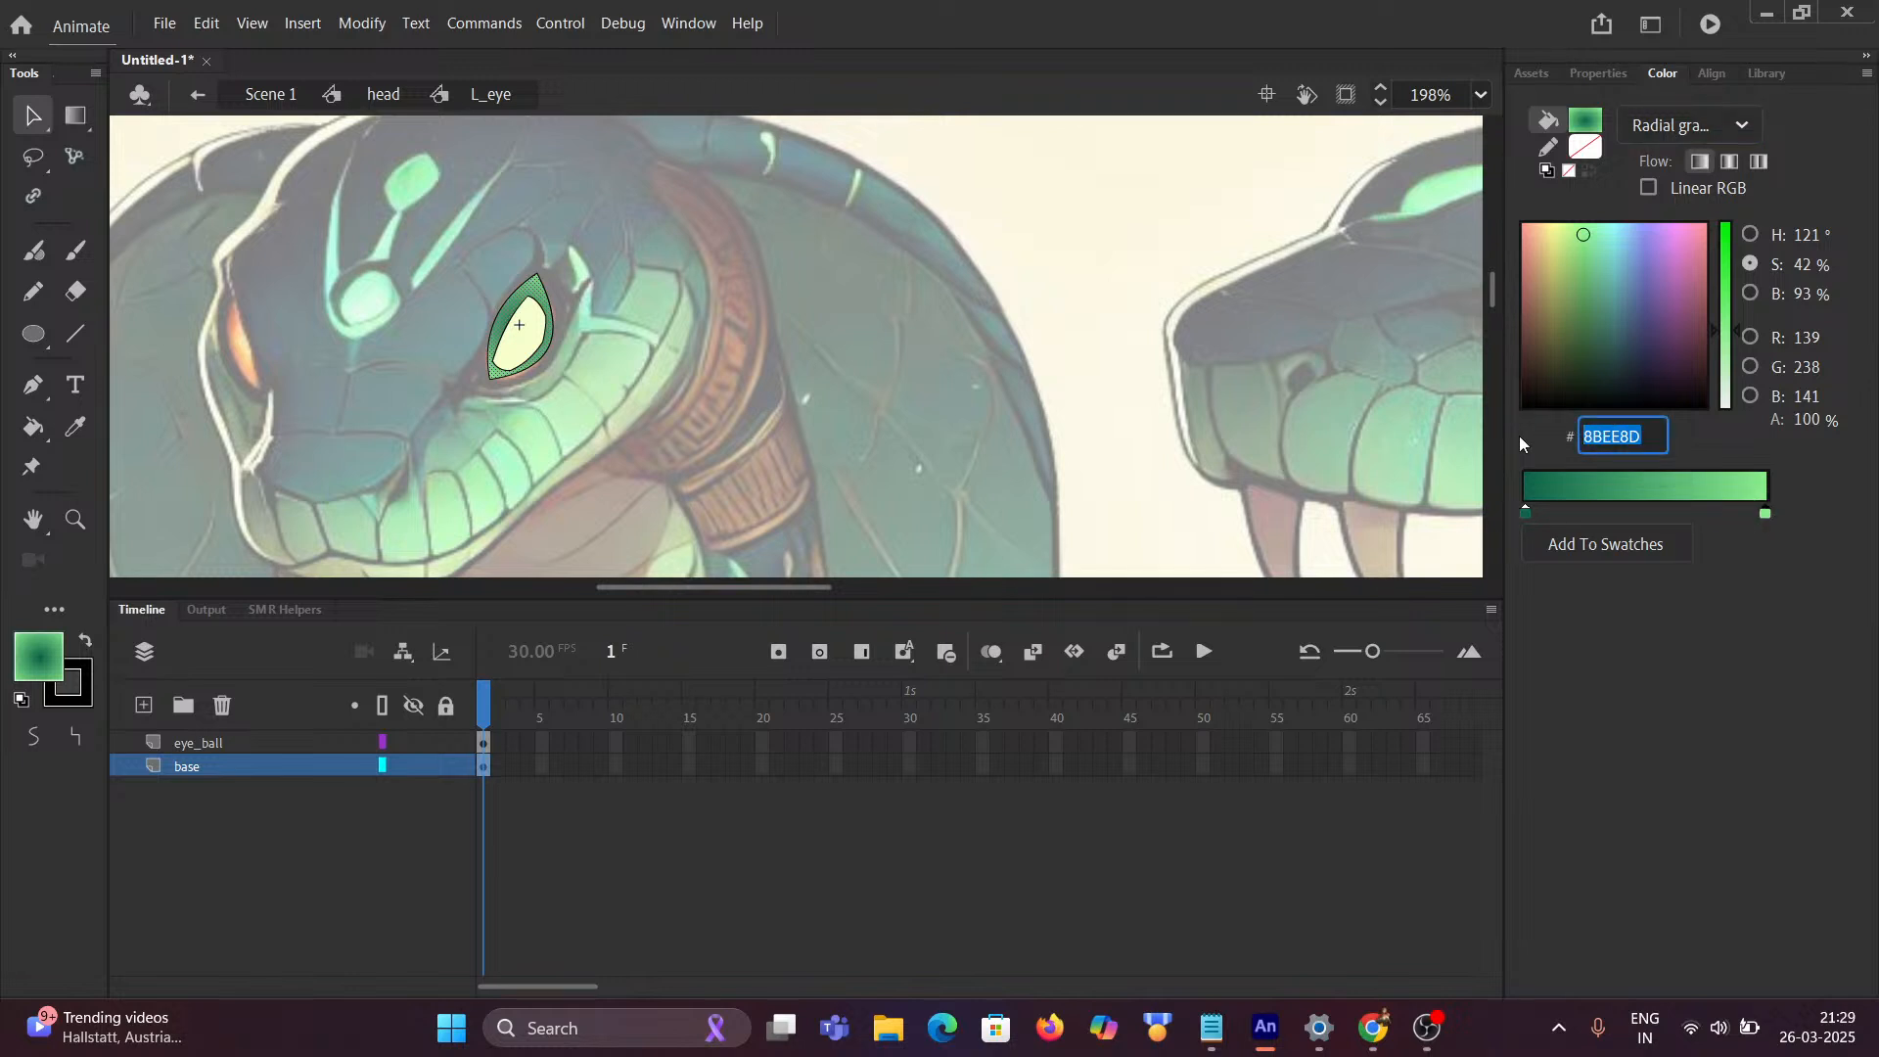
text(EE8800)
key(Return)
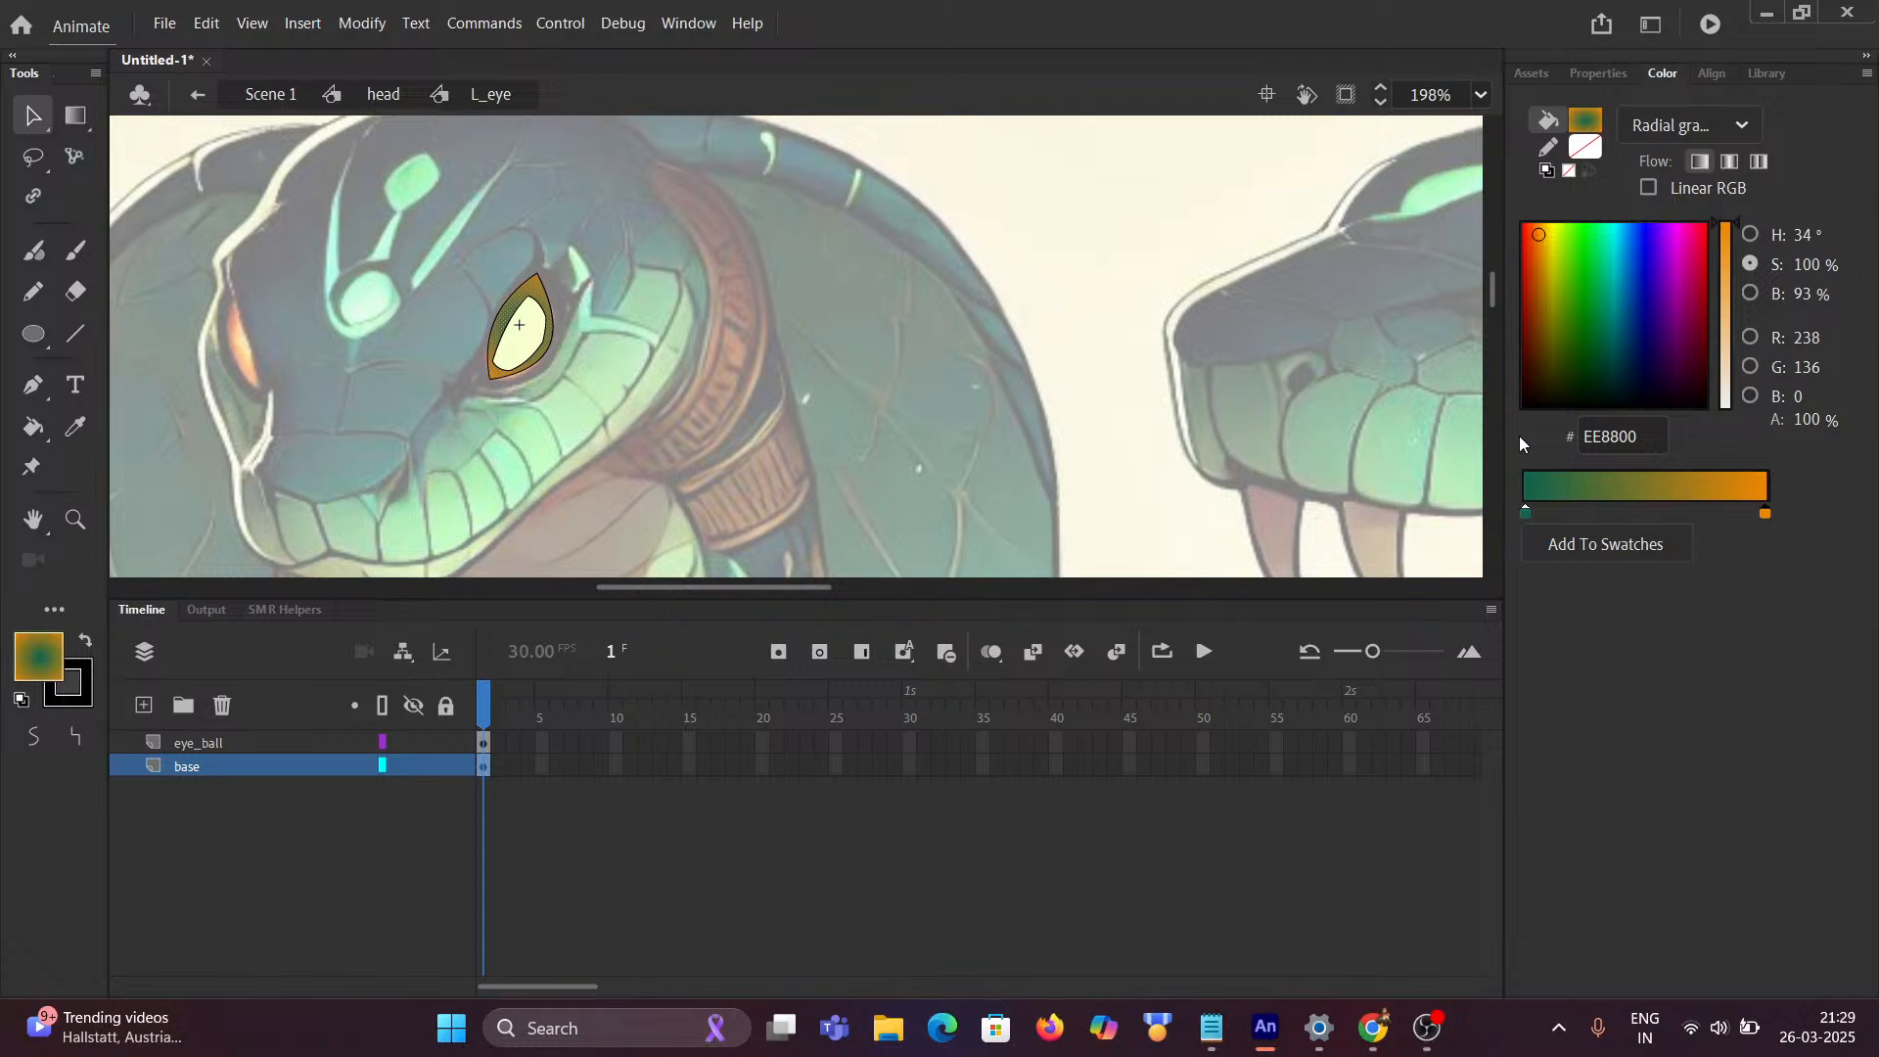
Step: Try sampling the inner eye's pale yellow F7FFCE while the outer gradient shape is selected, and undo each change
scroll(652, 339, up, 6)
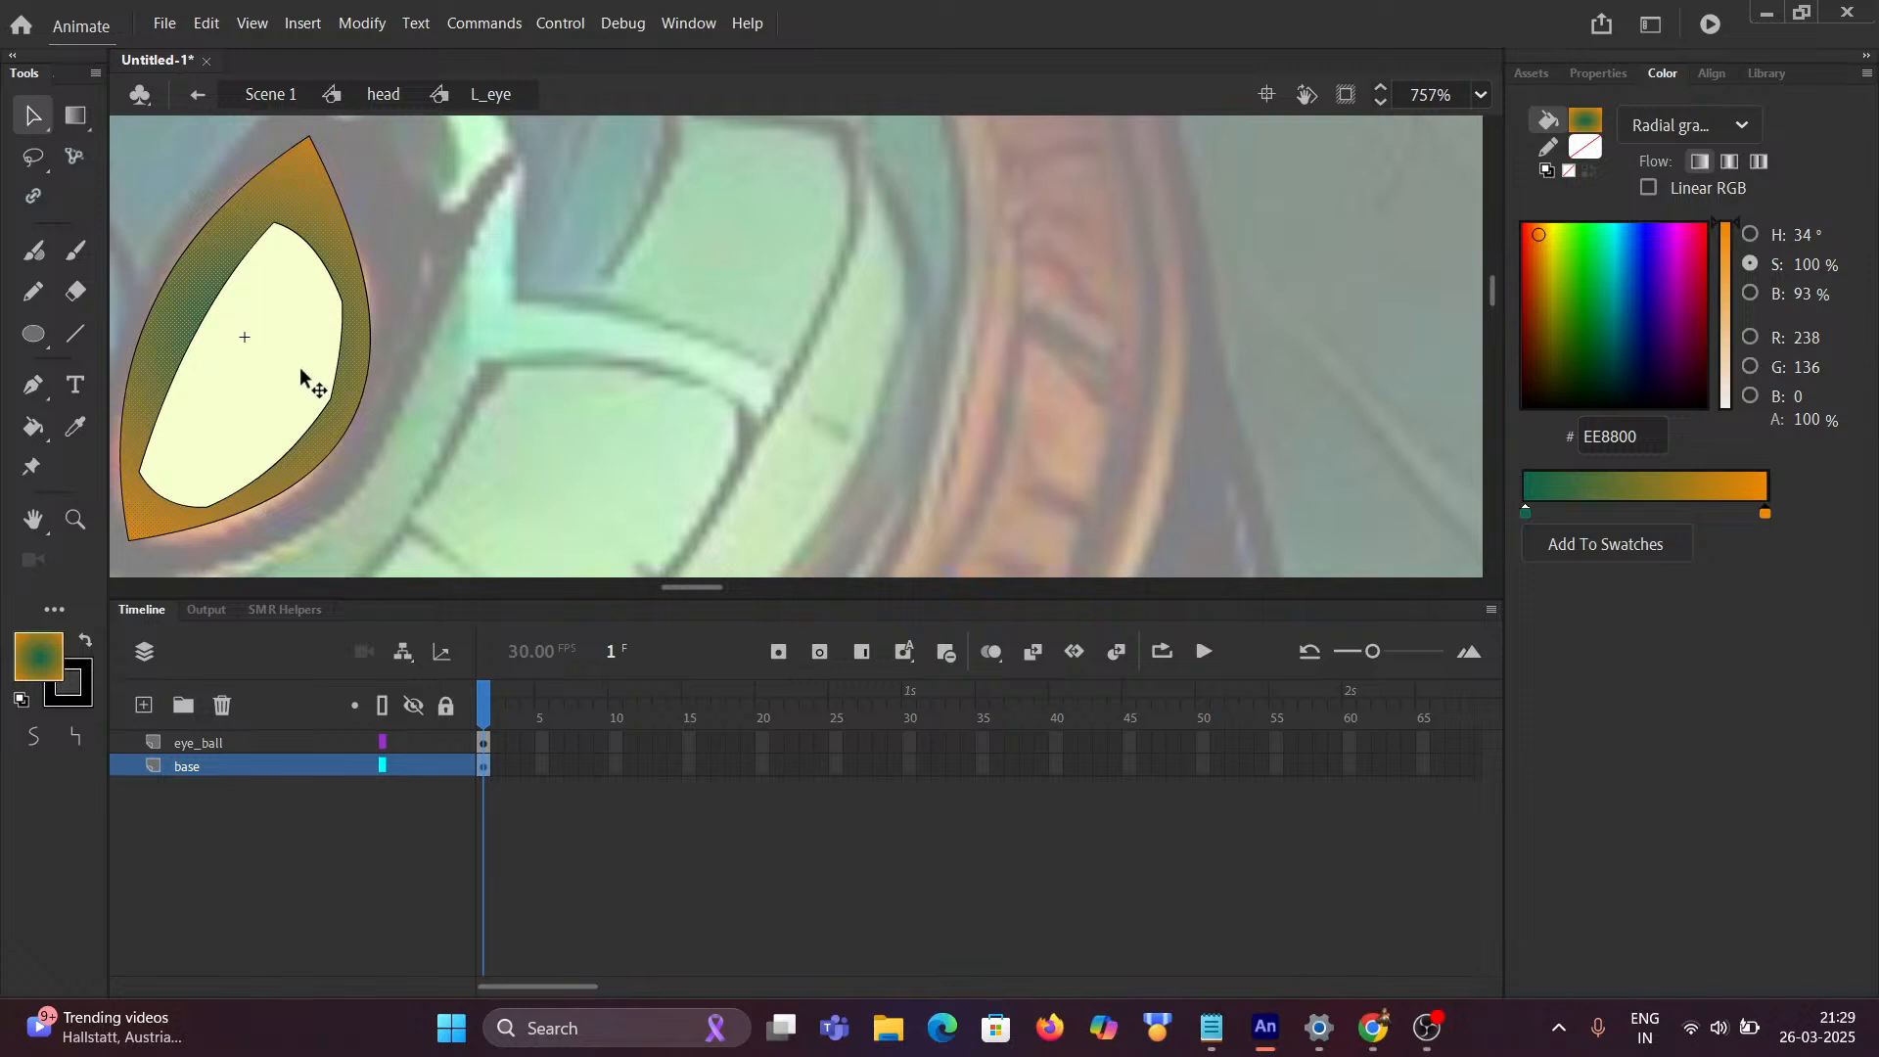
key(i)
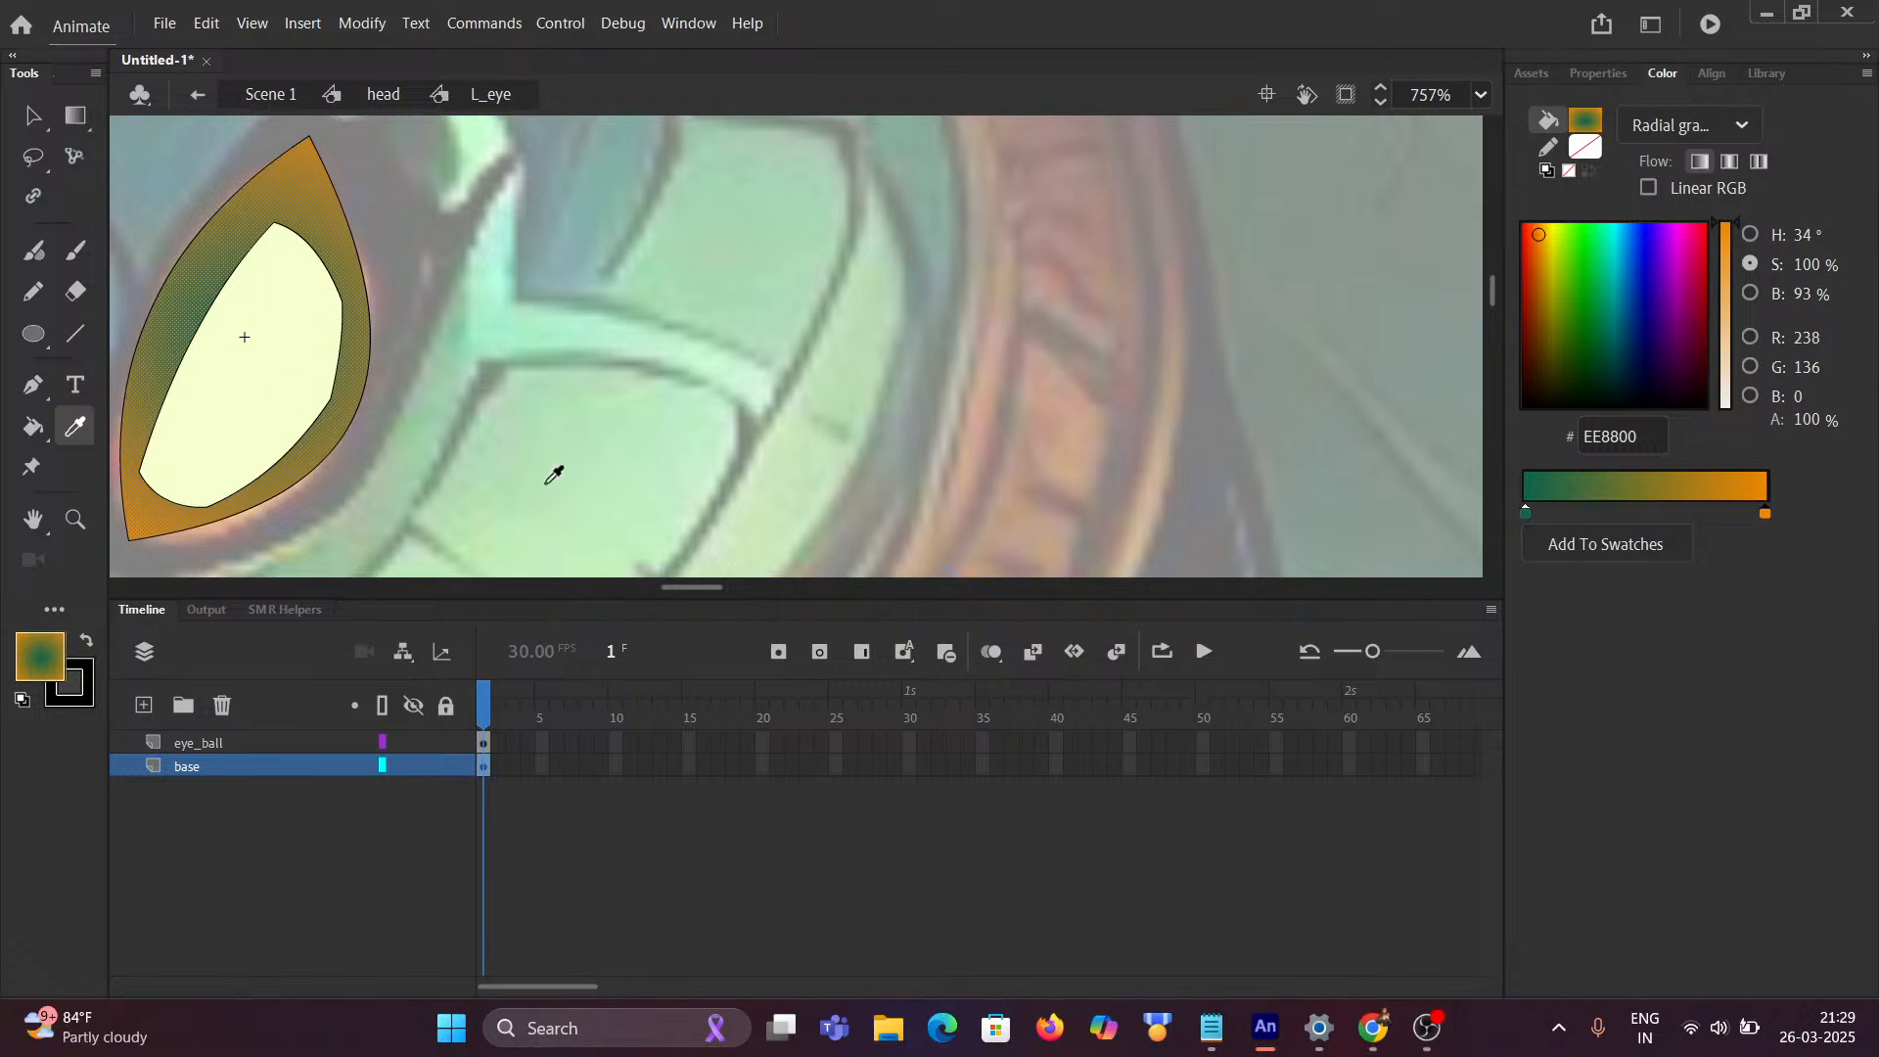
click(257, 415)
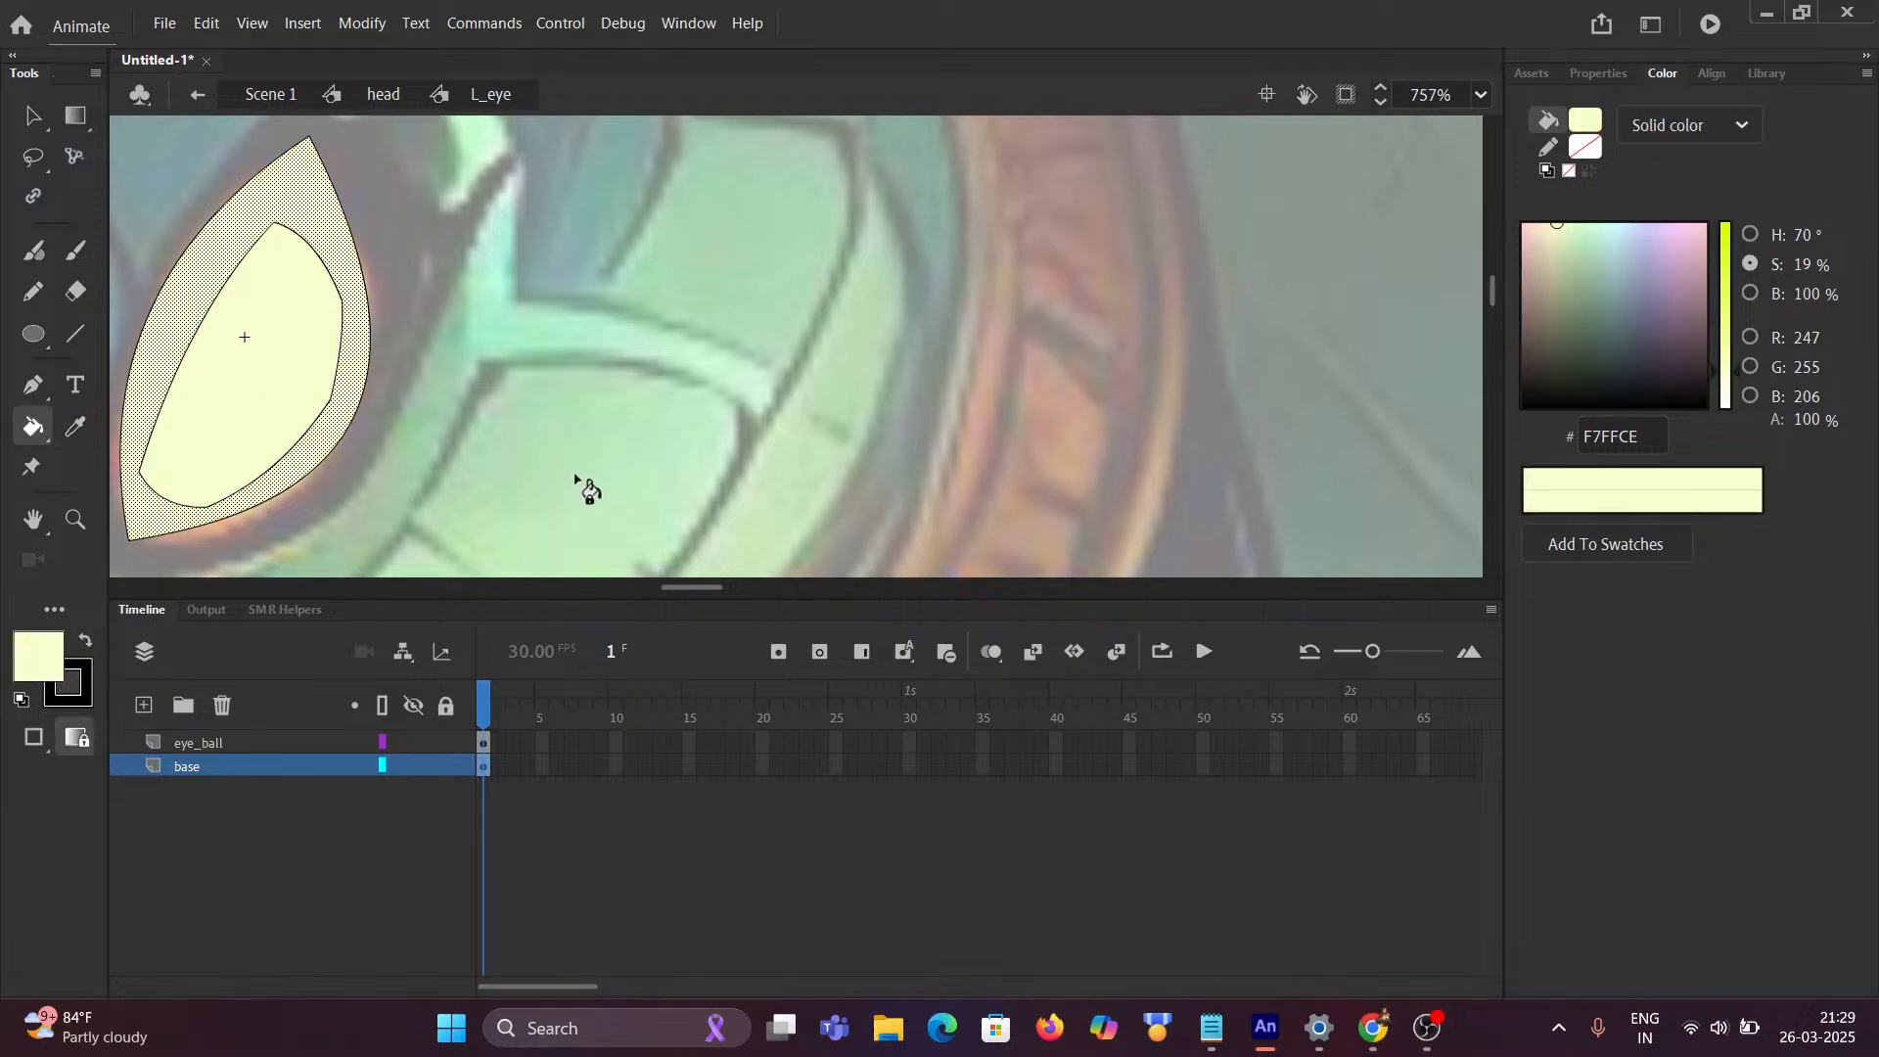
key(ctrl+z)
click(33, 116)
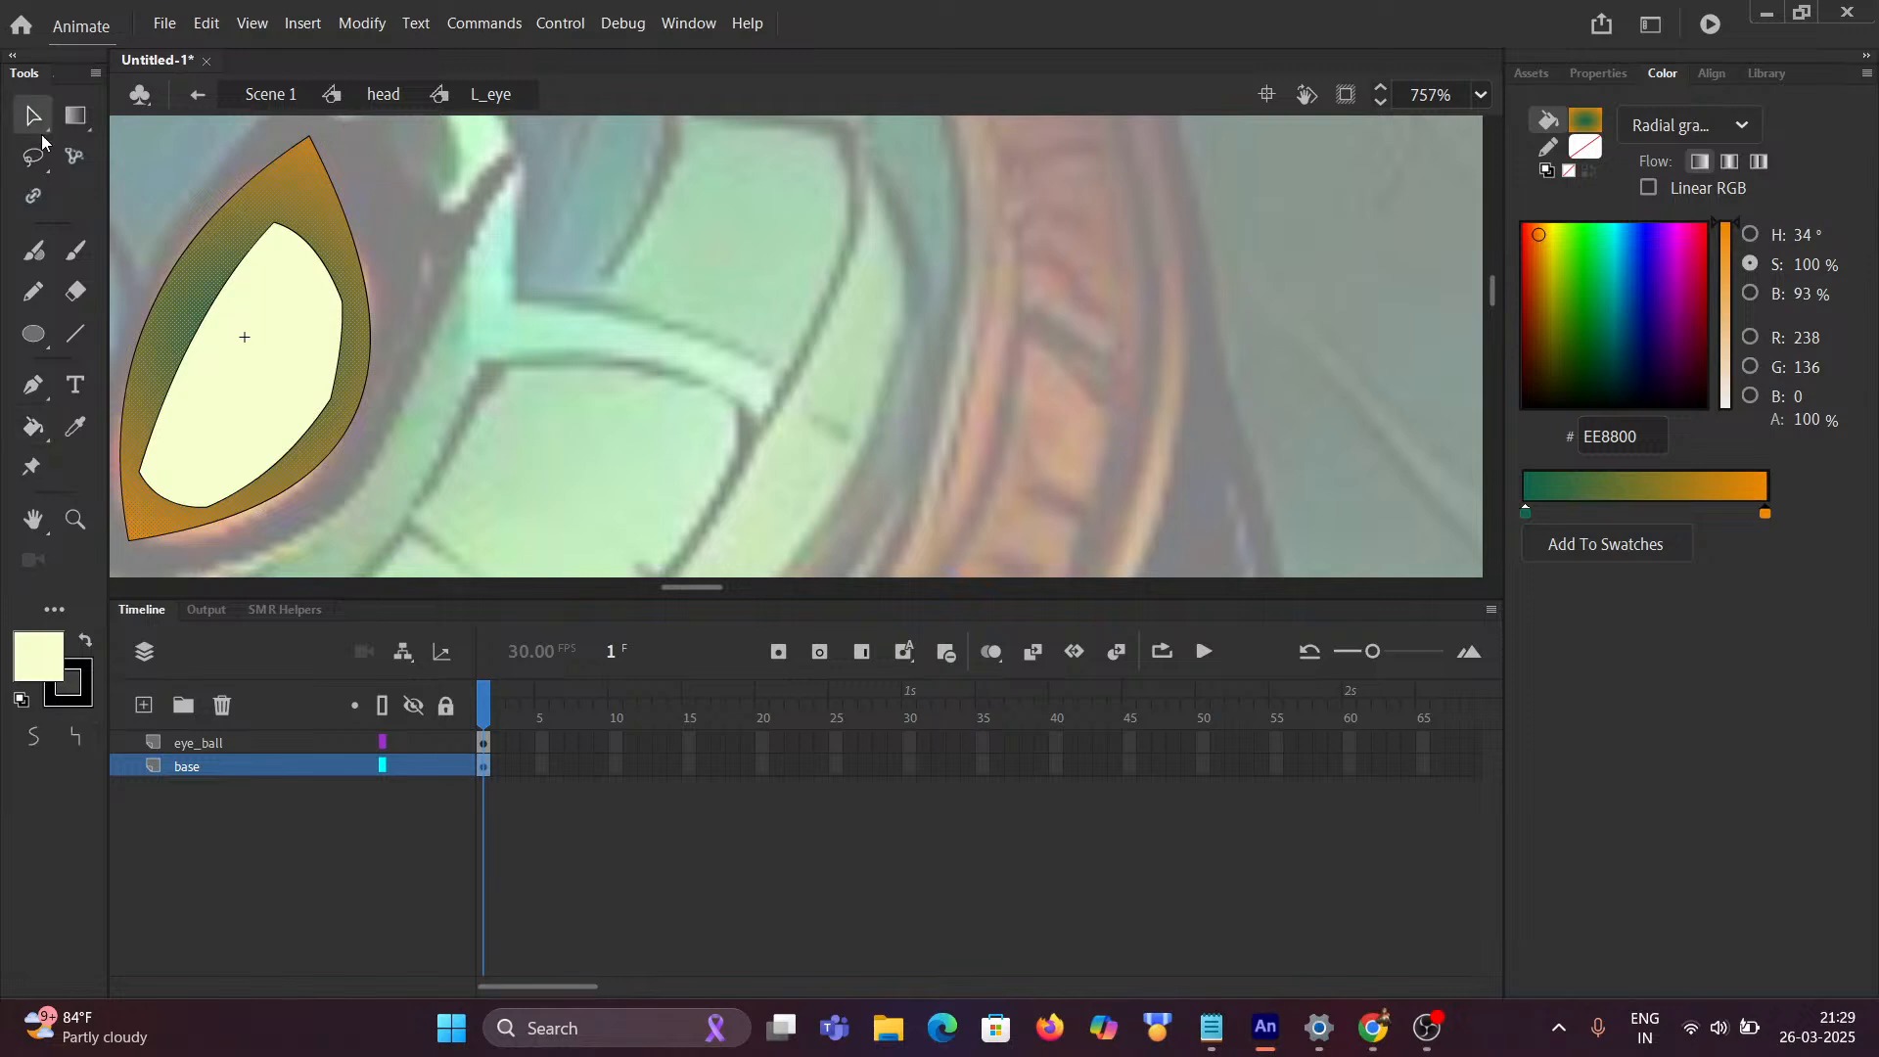
key(i)
click(270, 382)
click(343, 419)
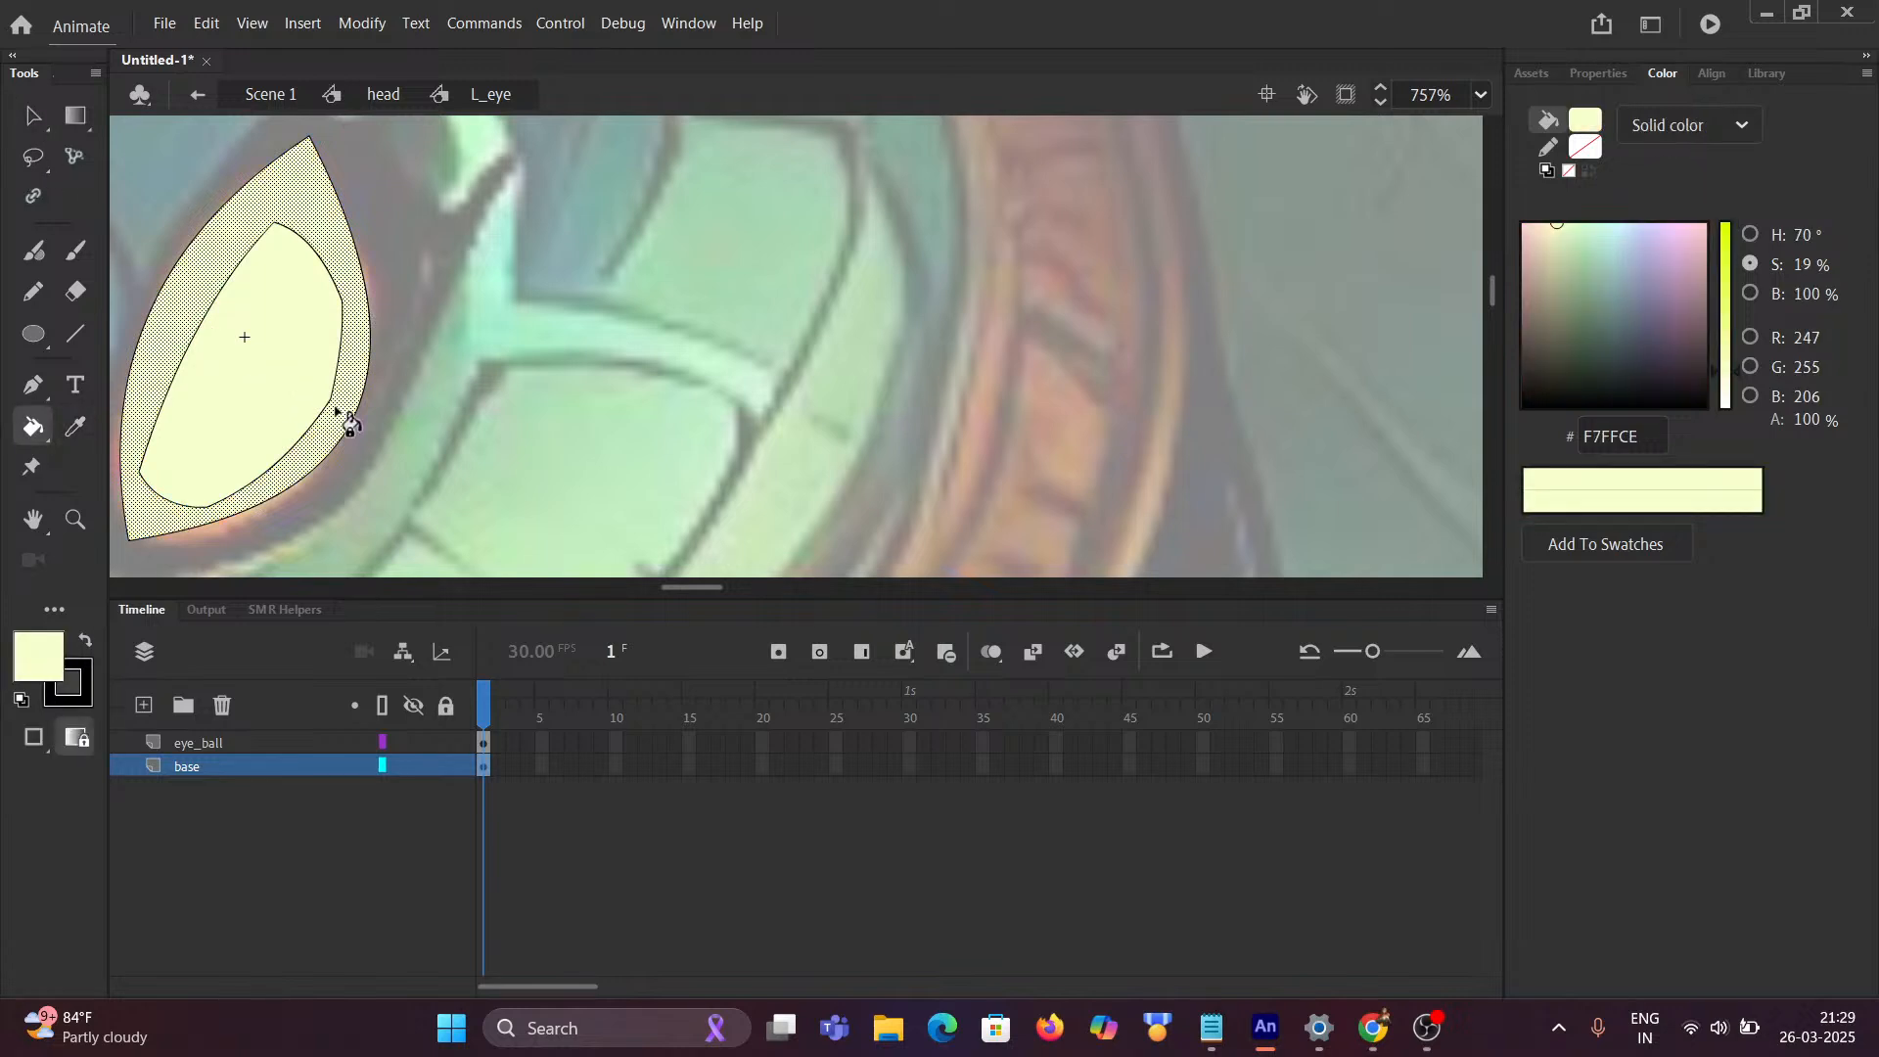
key(ctrl+z)
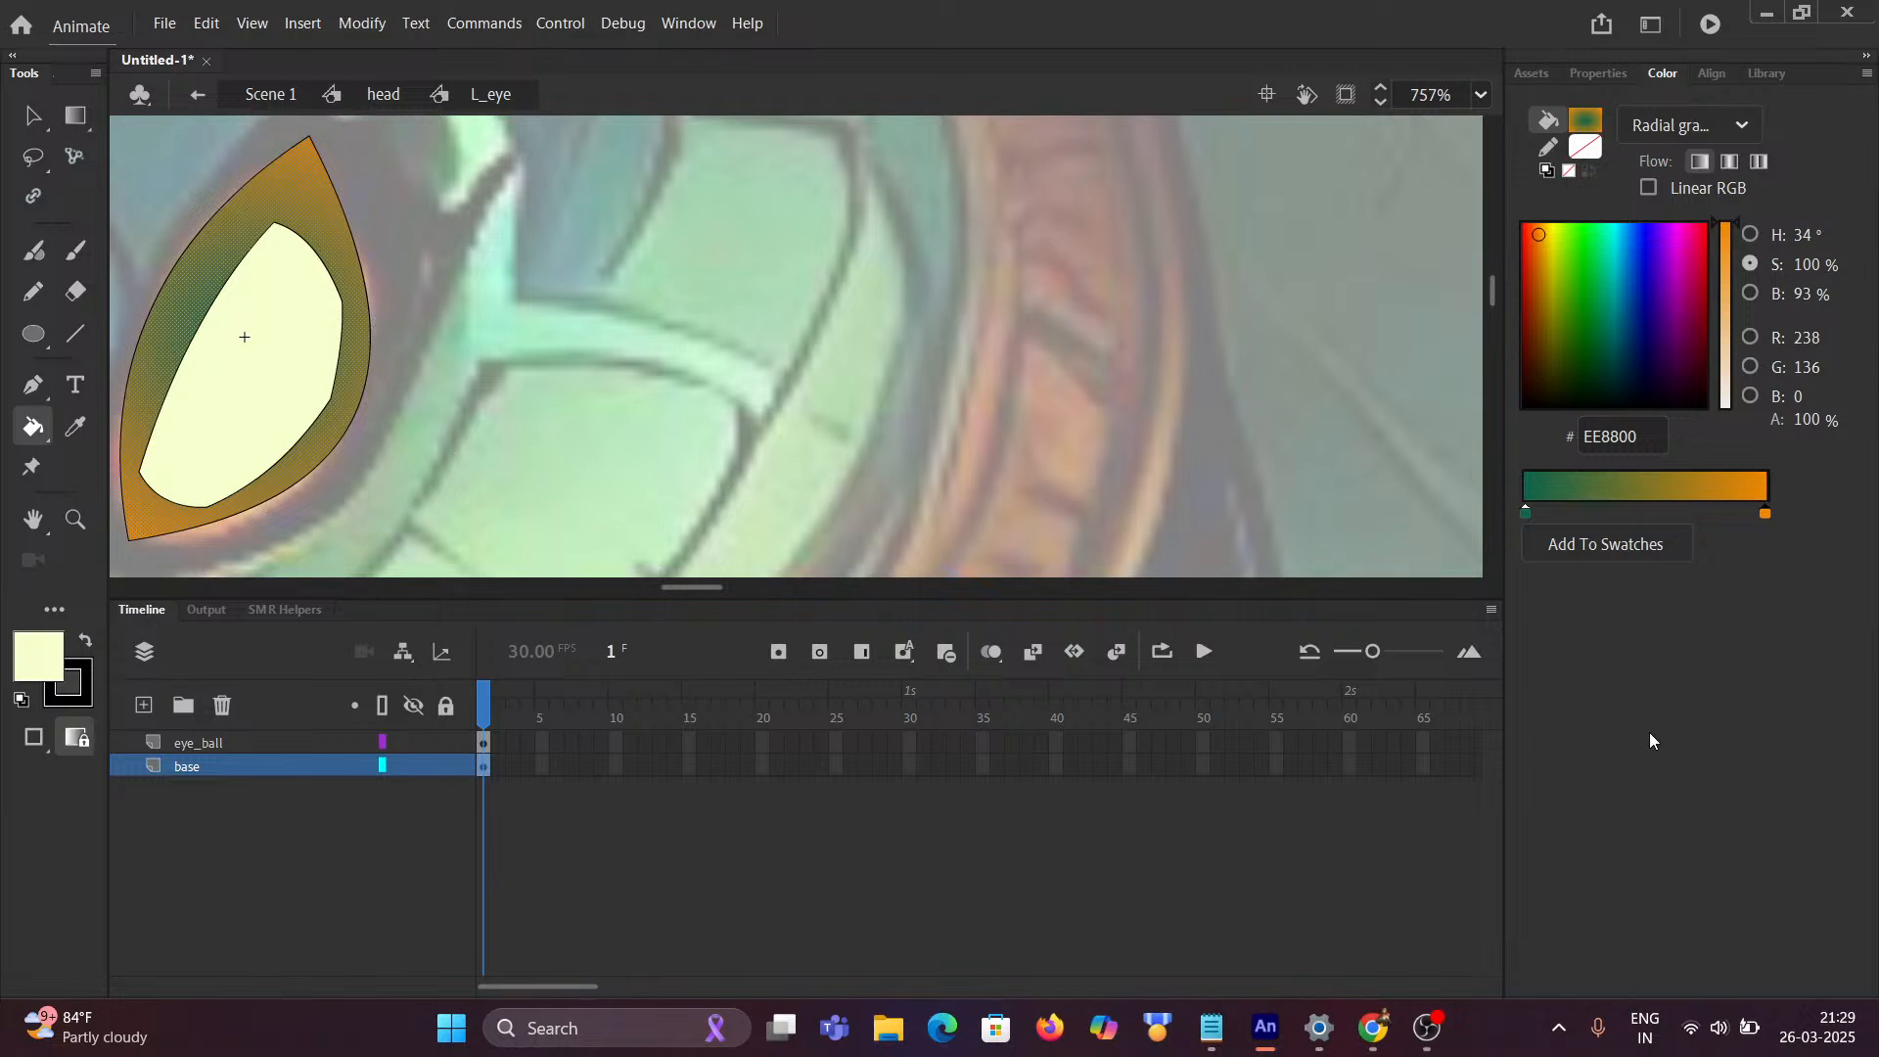
Step: Try pasting the copied colour EE8800 into the gradient's inner stop, and undo it
click(1525, 512)
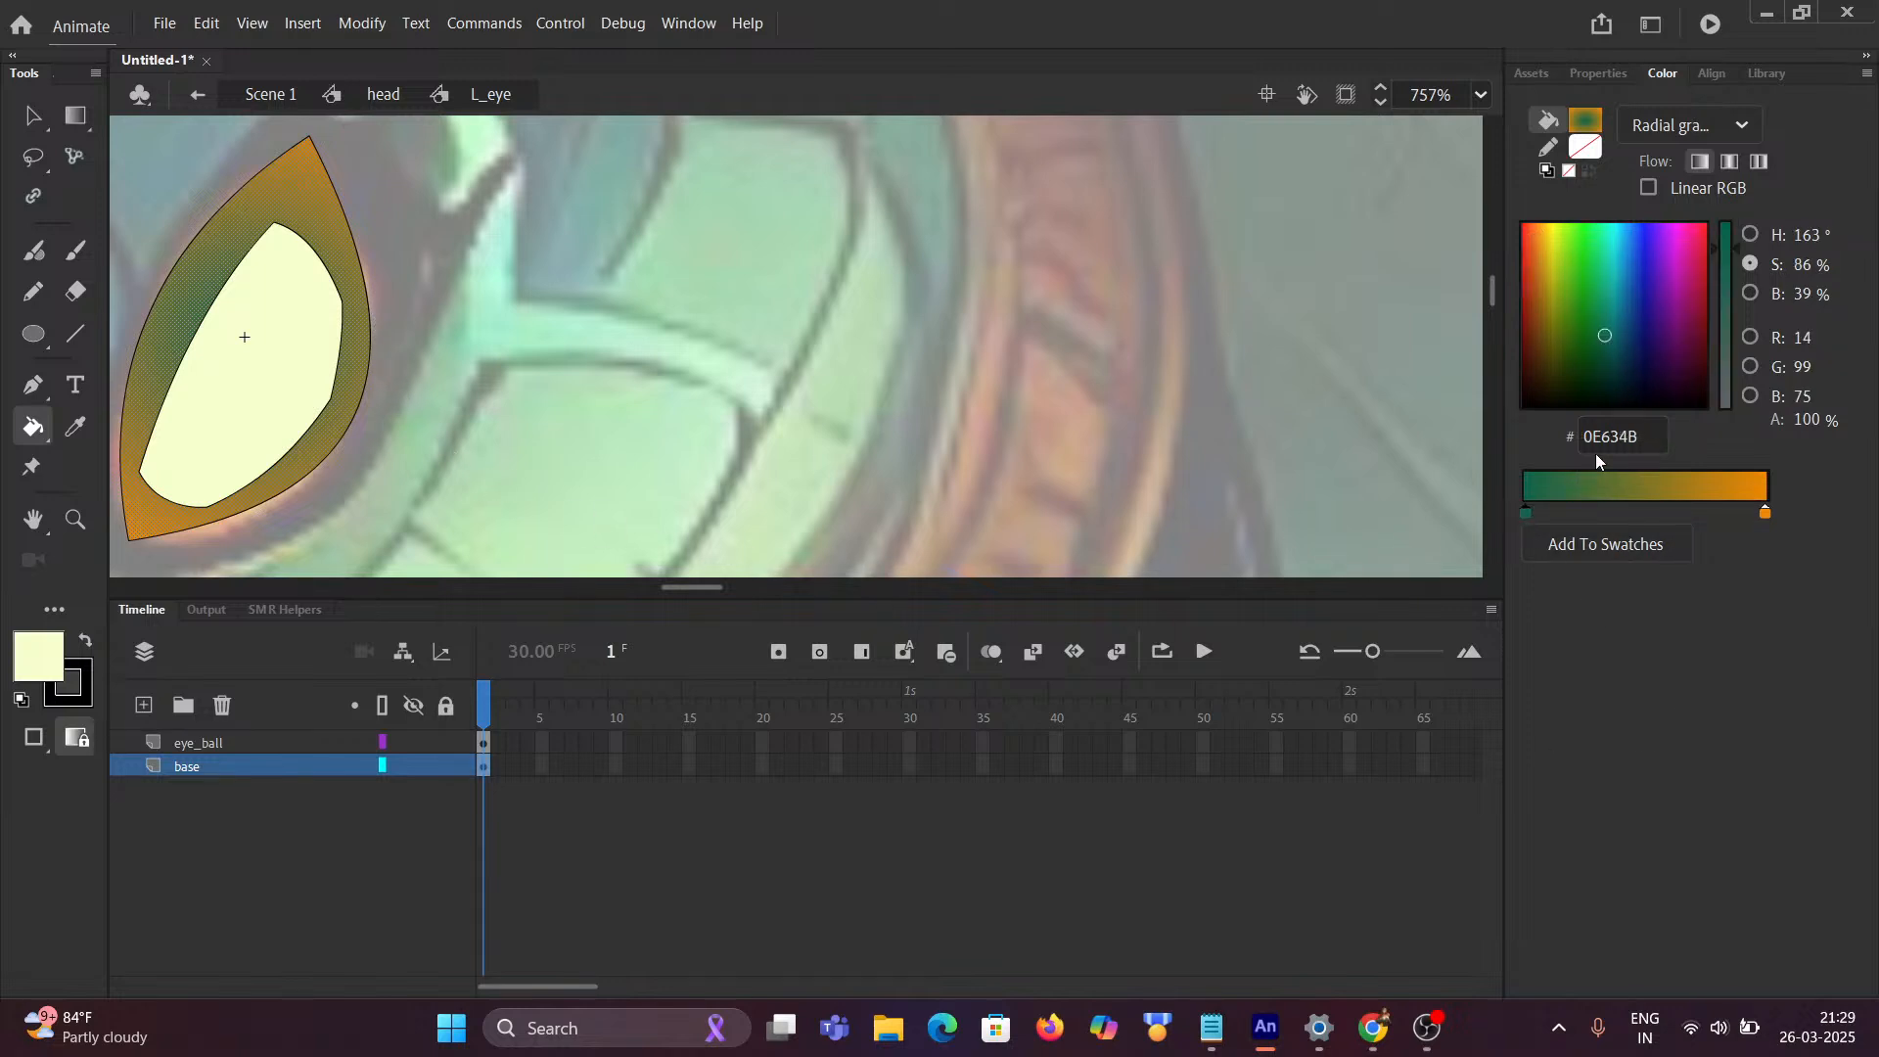
click(1624, 437)
key(ctrl+v)
key(Return)
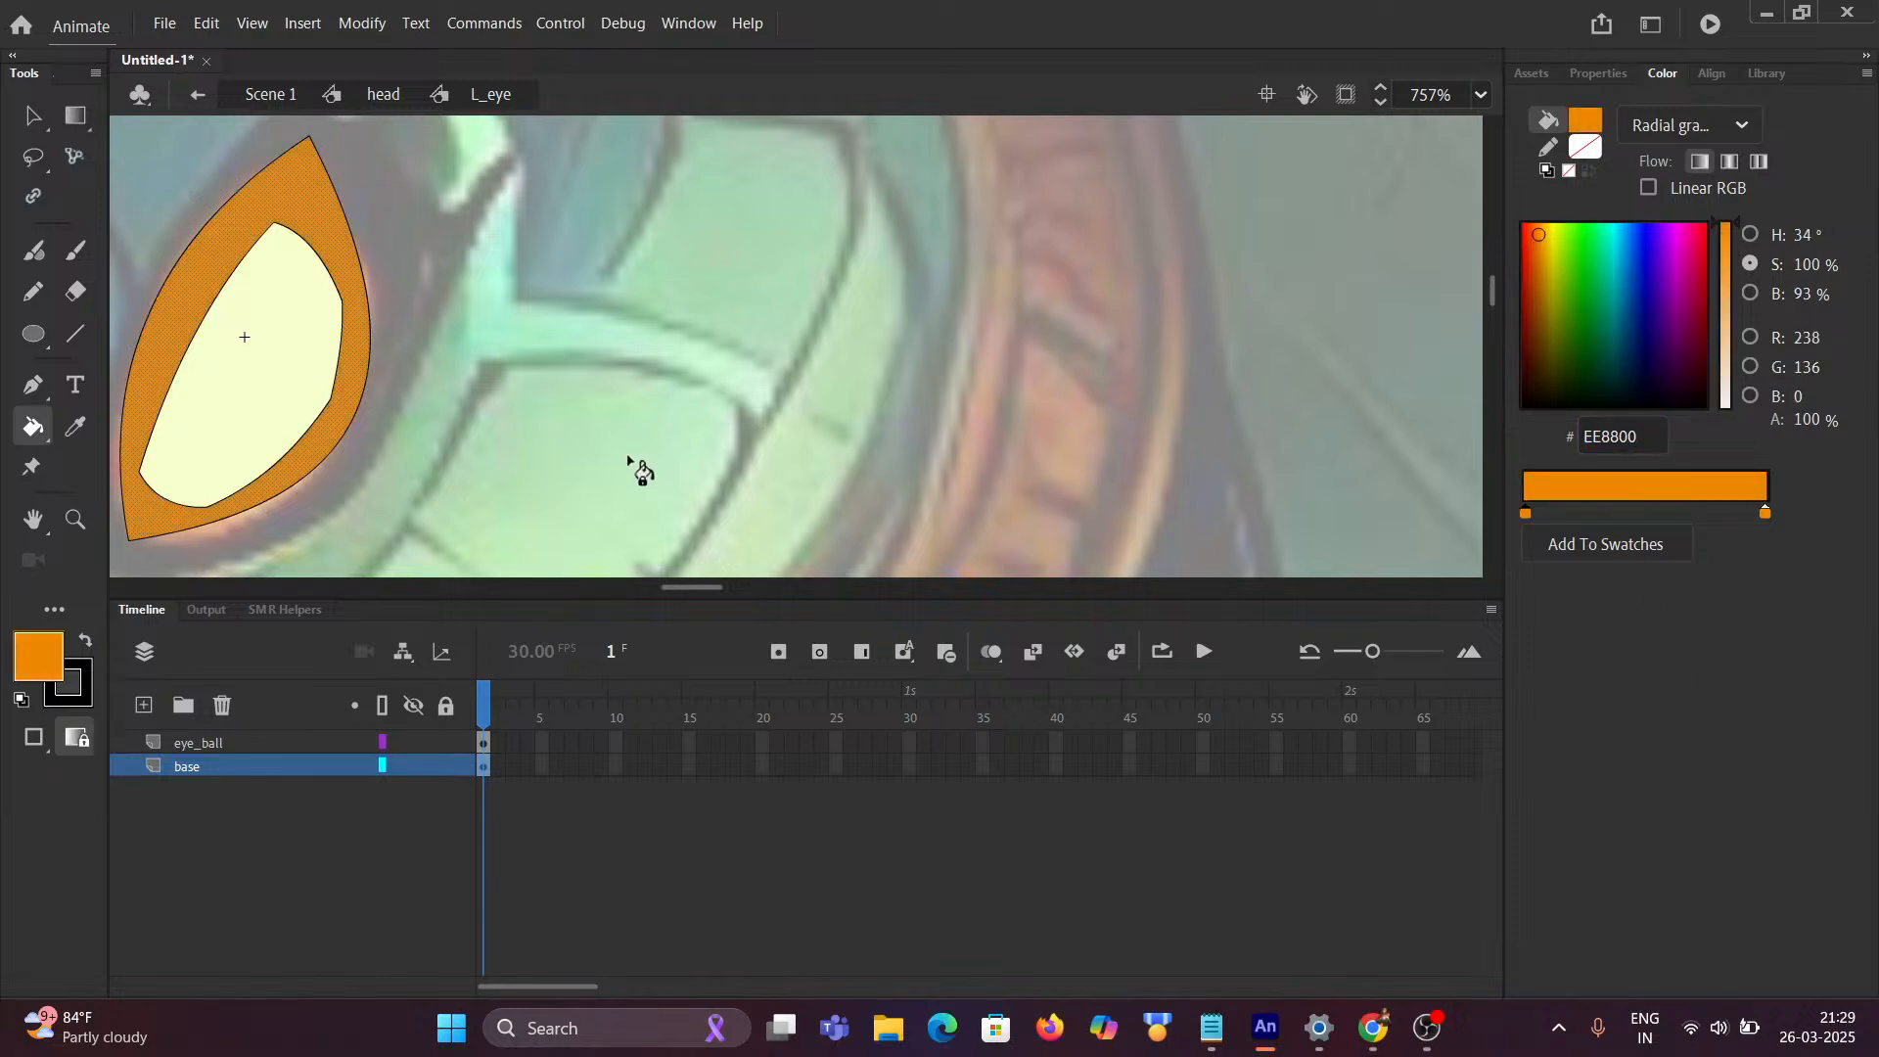
key(ctrl+z)
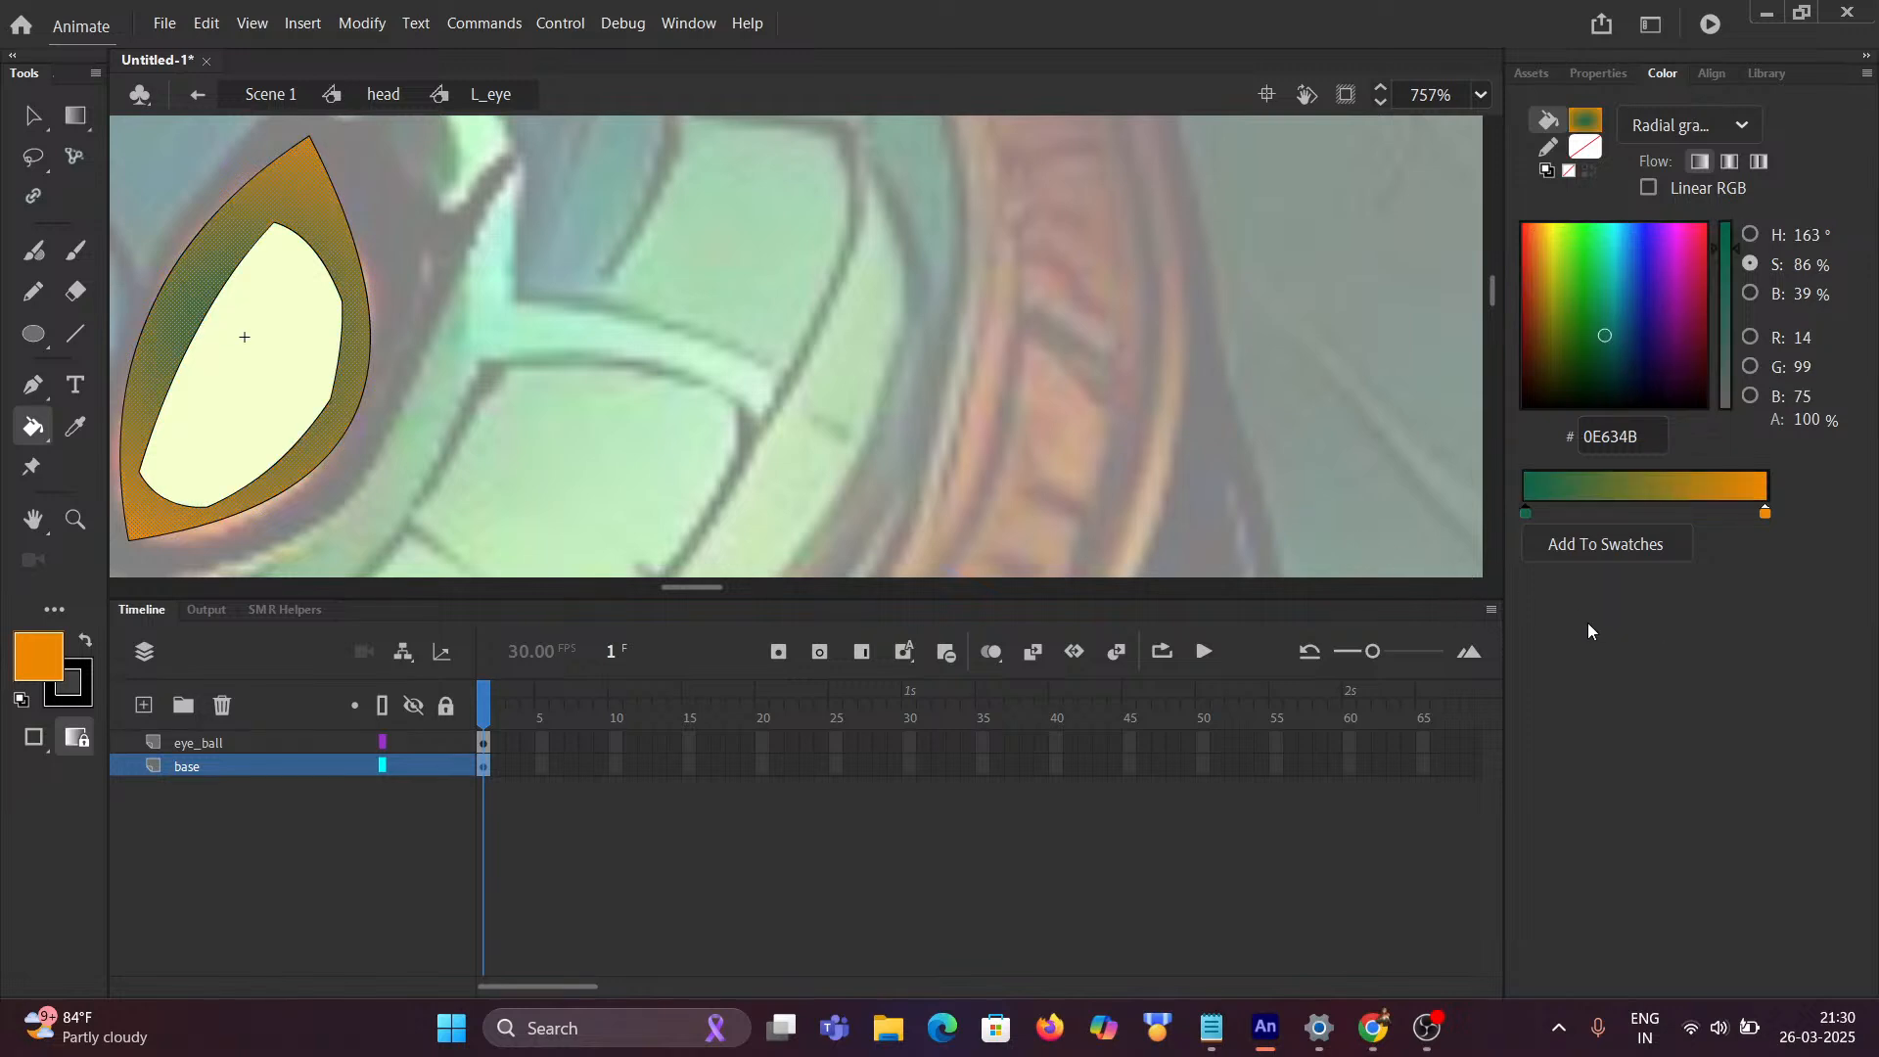
Step: Retry the sampled pale yellow F7FFCE and EE8800 in turn on the selected outer eye shape, undoing both
key(i)
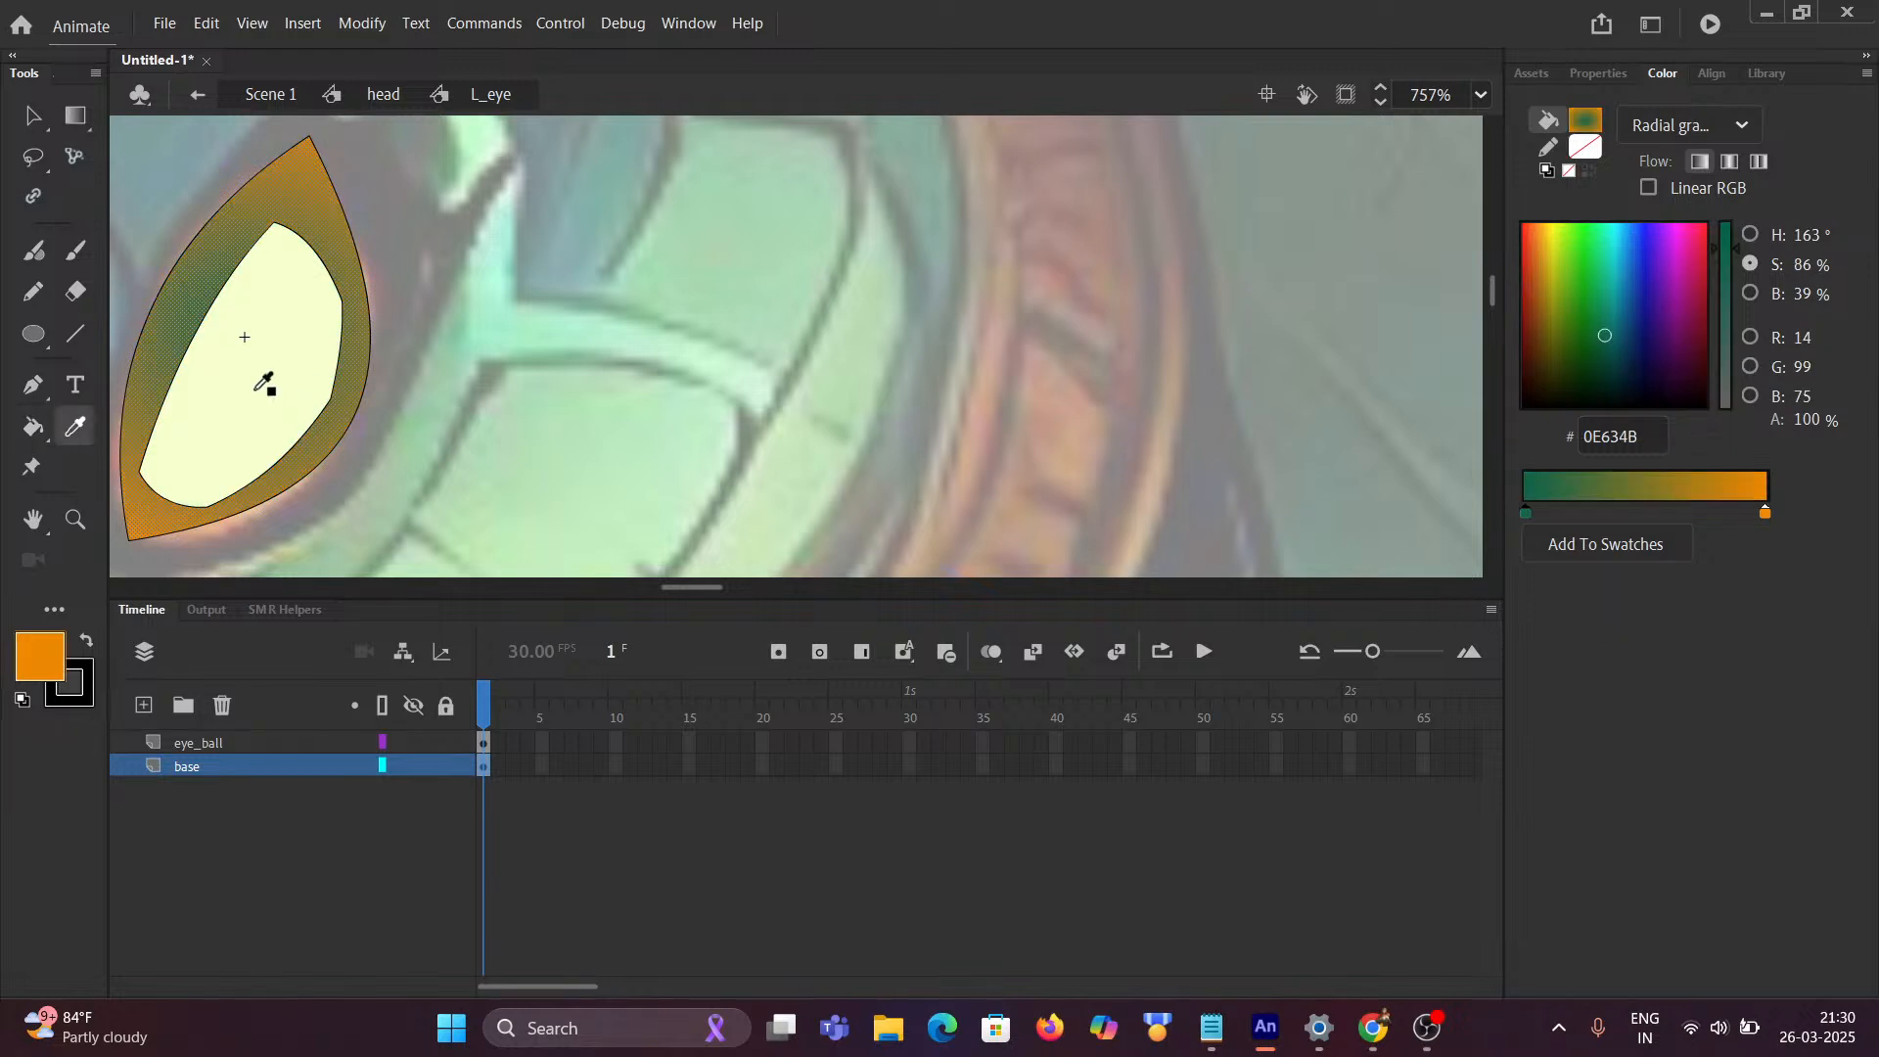
click(258, 389)
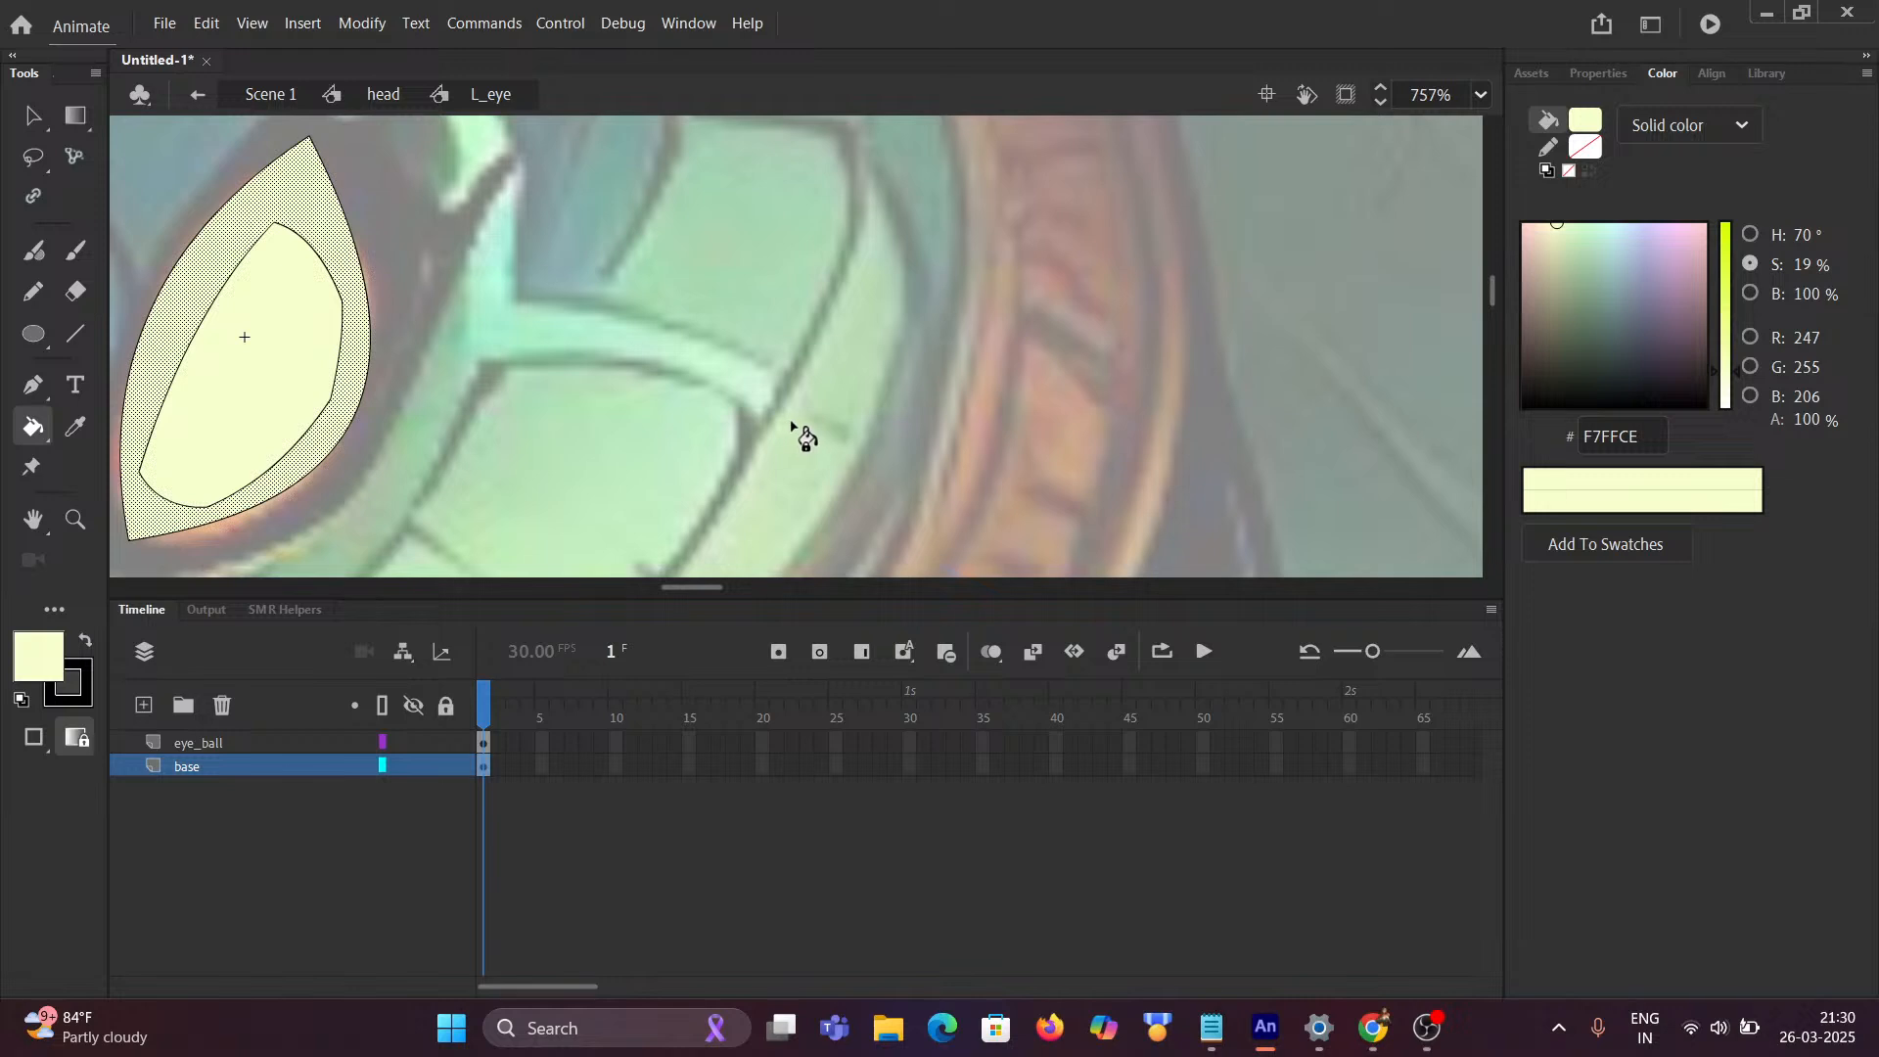
key(ctrl+z)
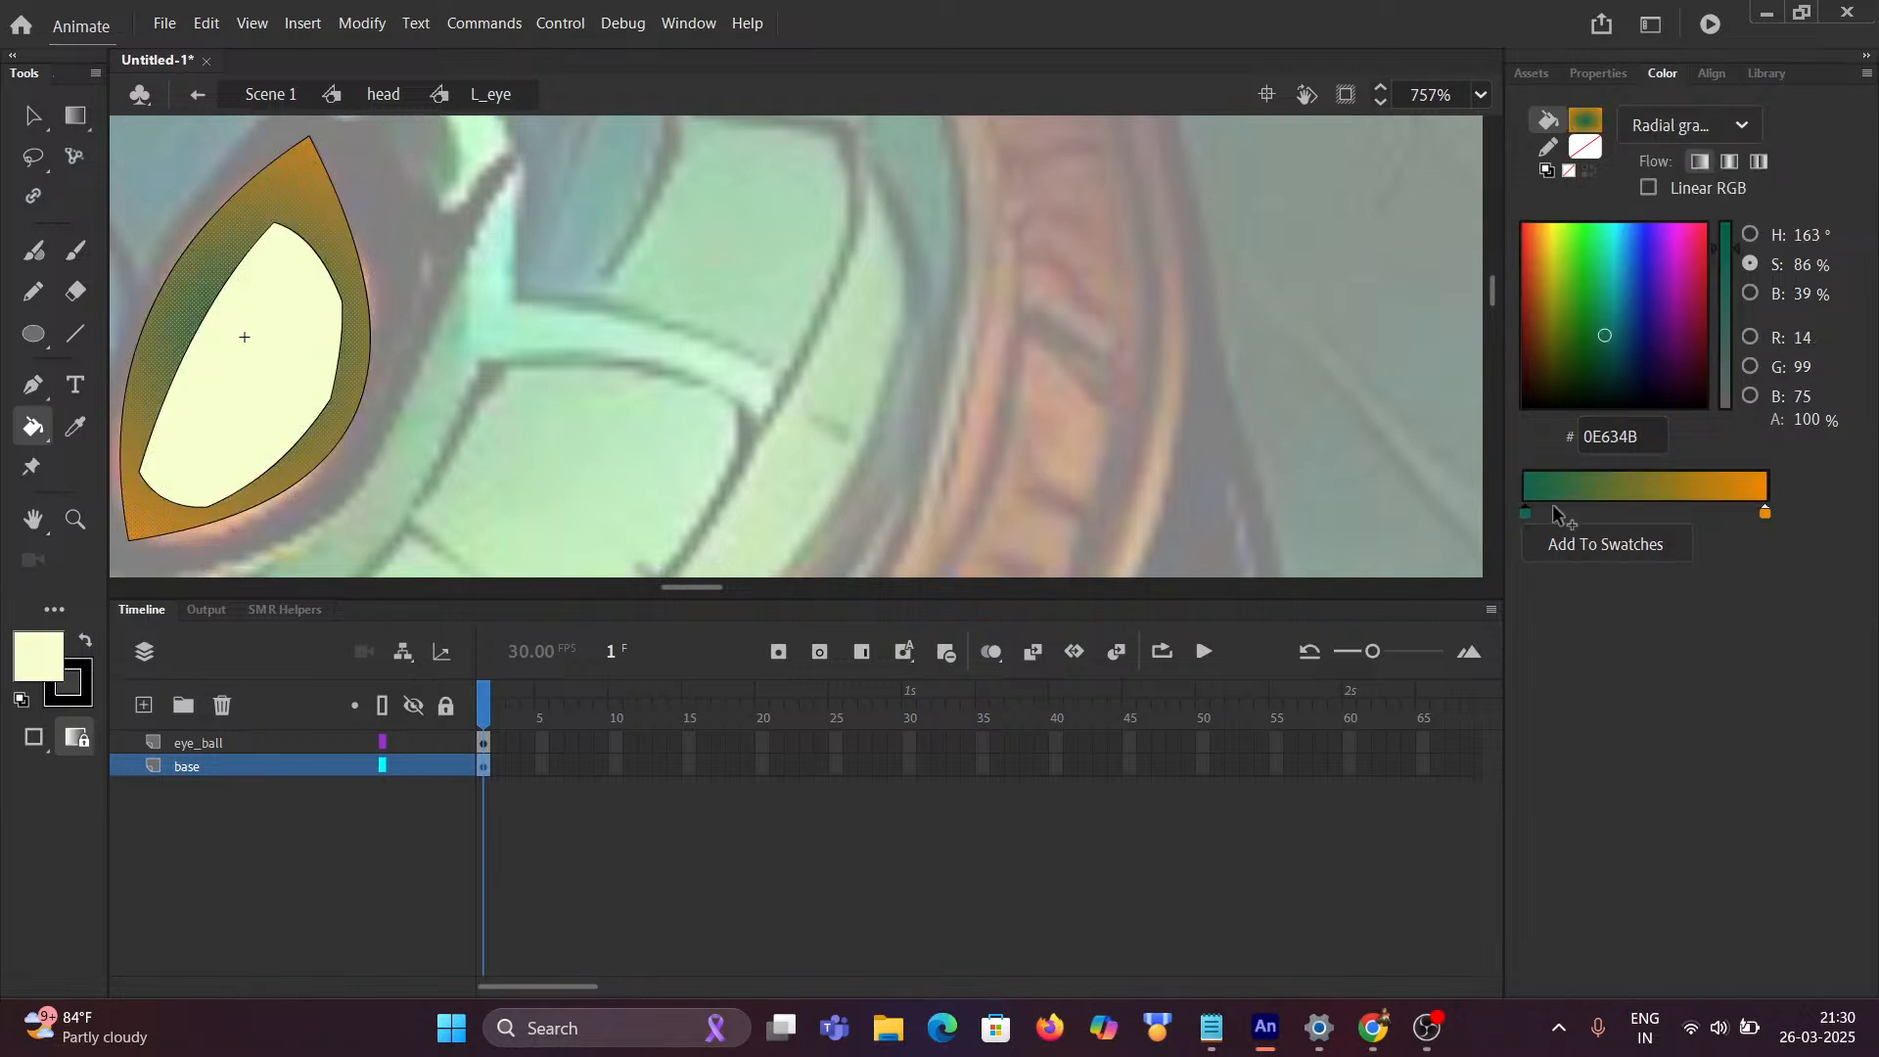
click(1629, 437)
text(EE8800)
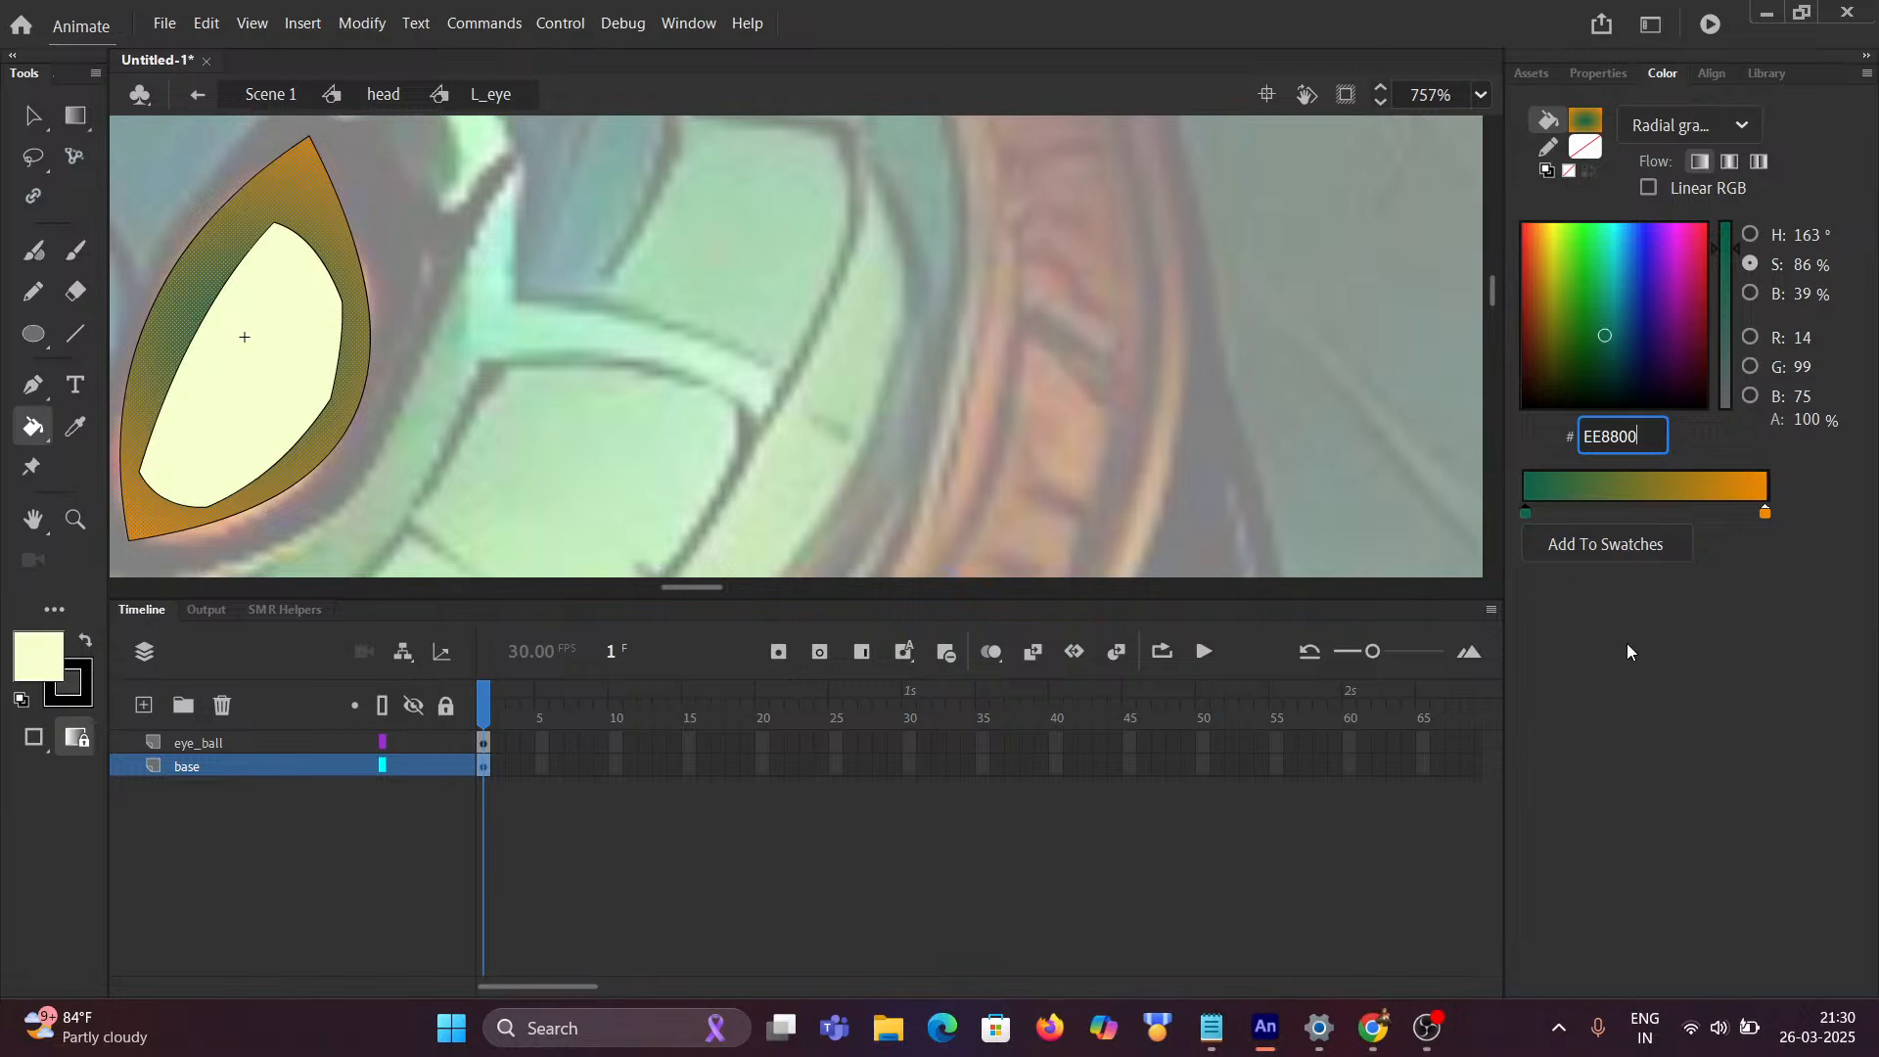
key(Return)
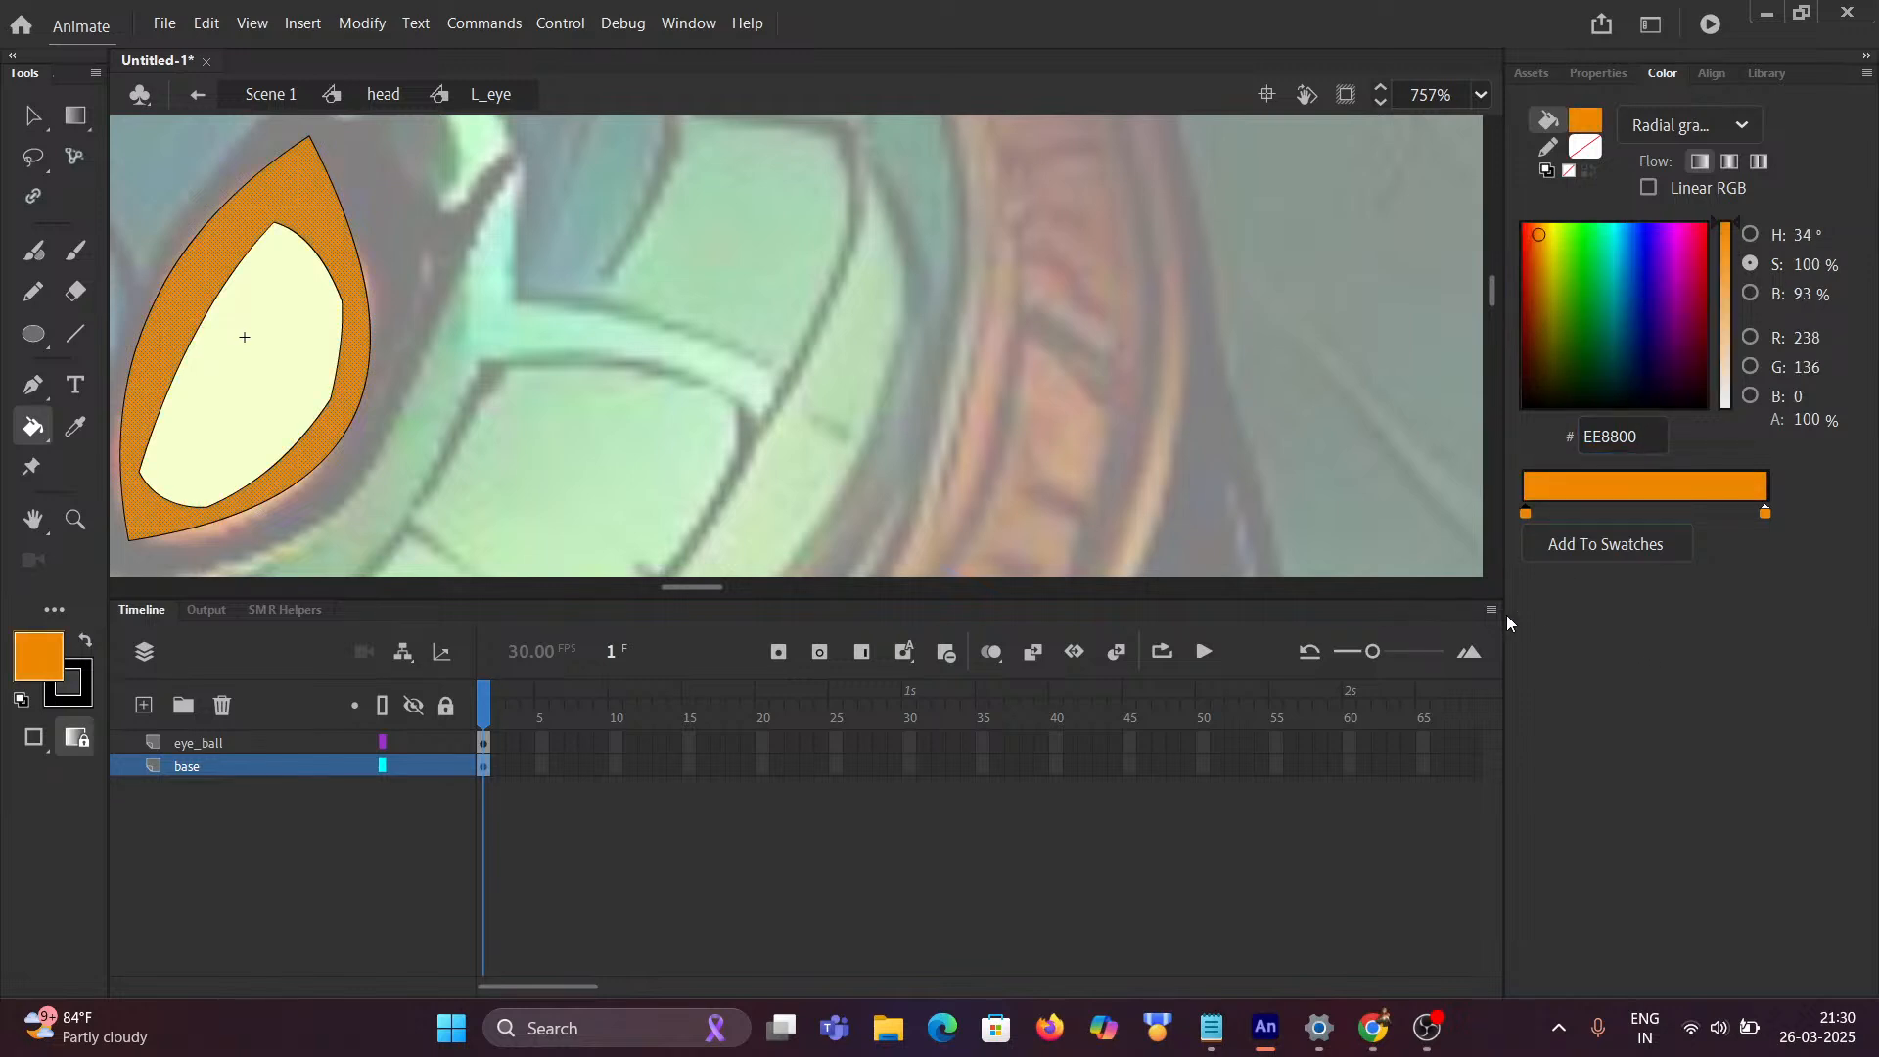
key(ctrl+z)
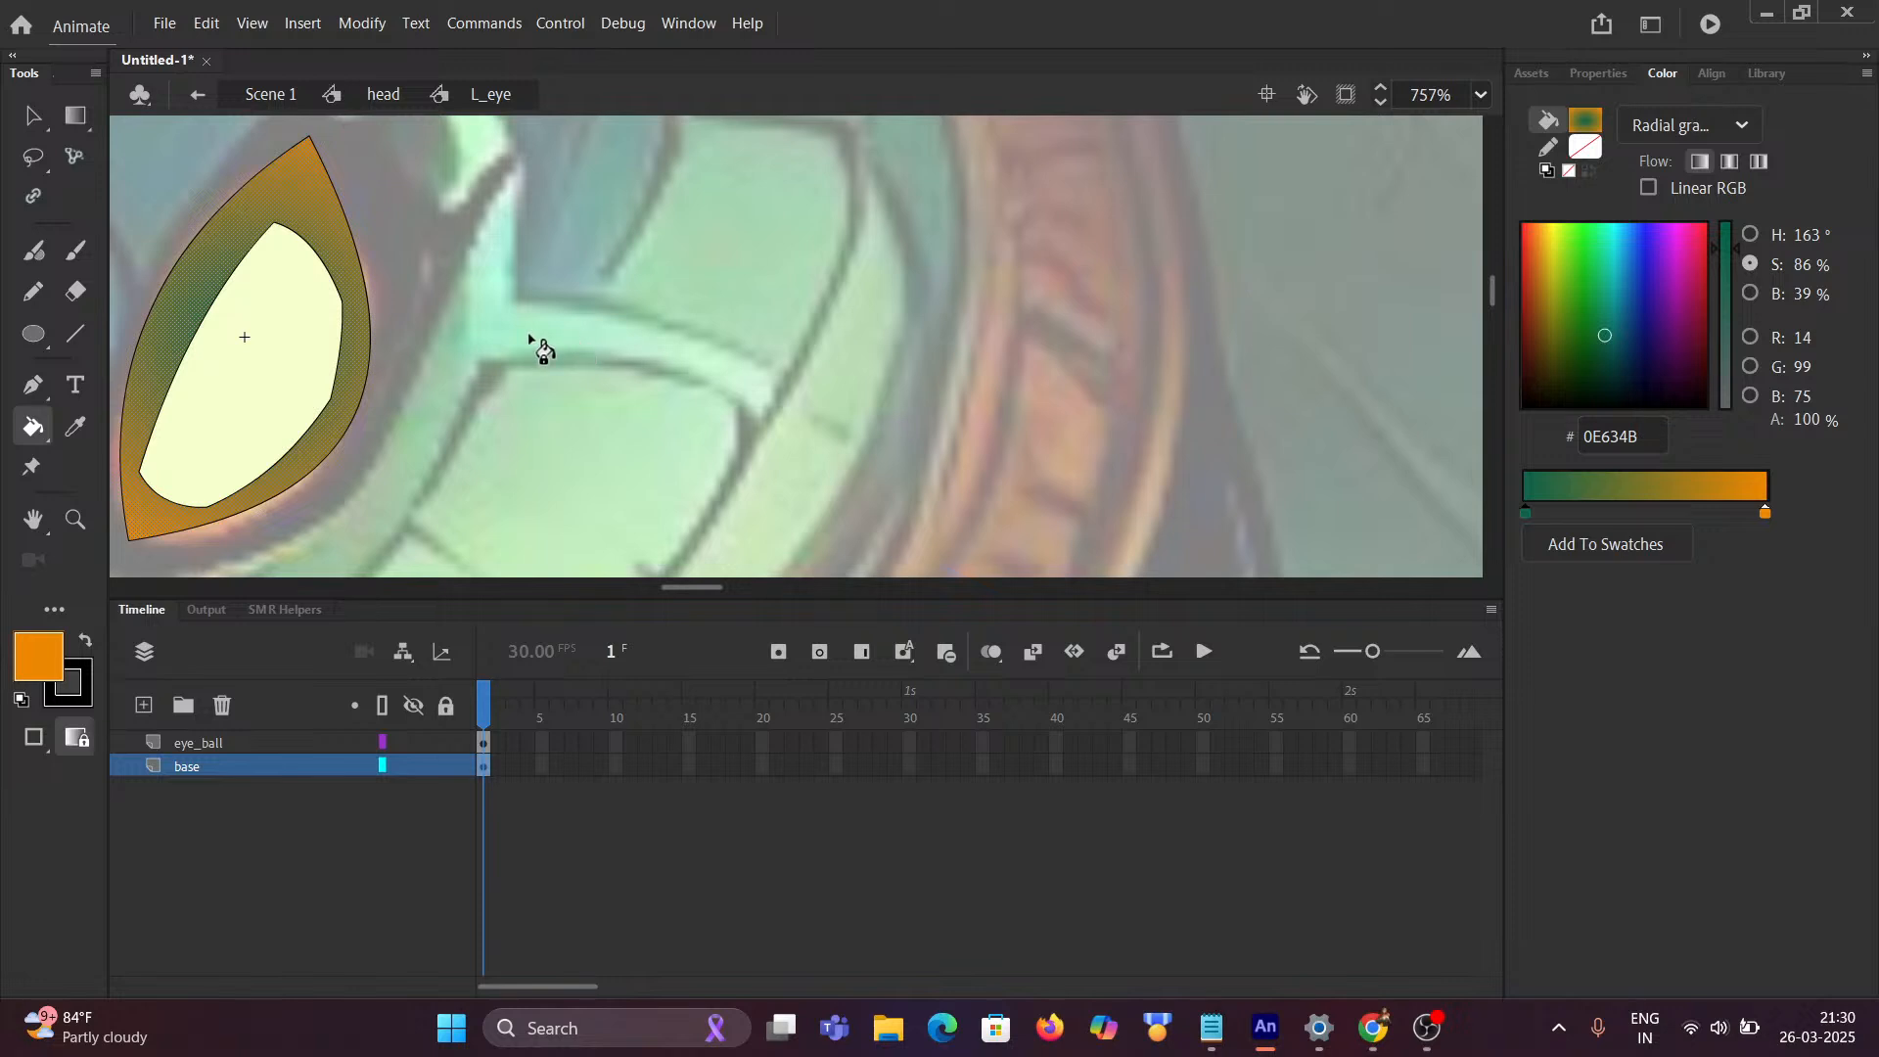
Step: Deselect the outer eye shape and sample pale yellow F7FFCE from the inner eye as the current fill colour
key(v)
click(594, 290)
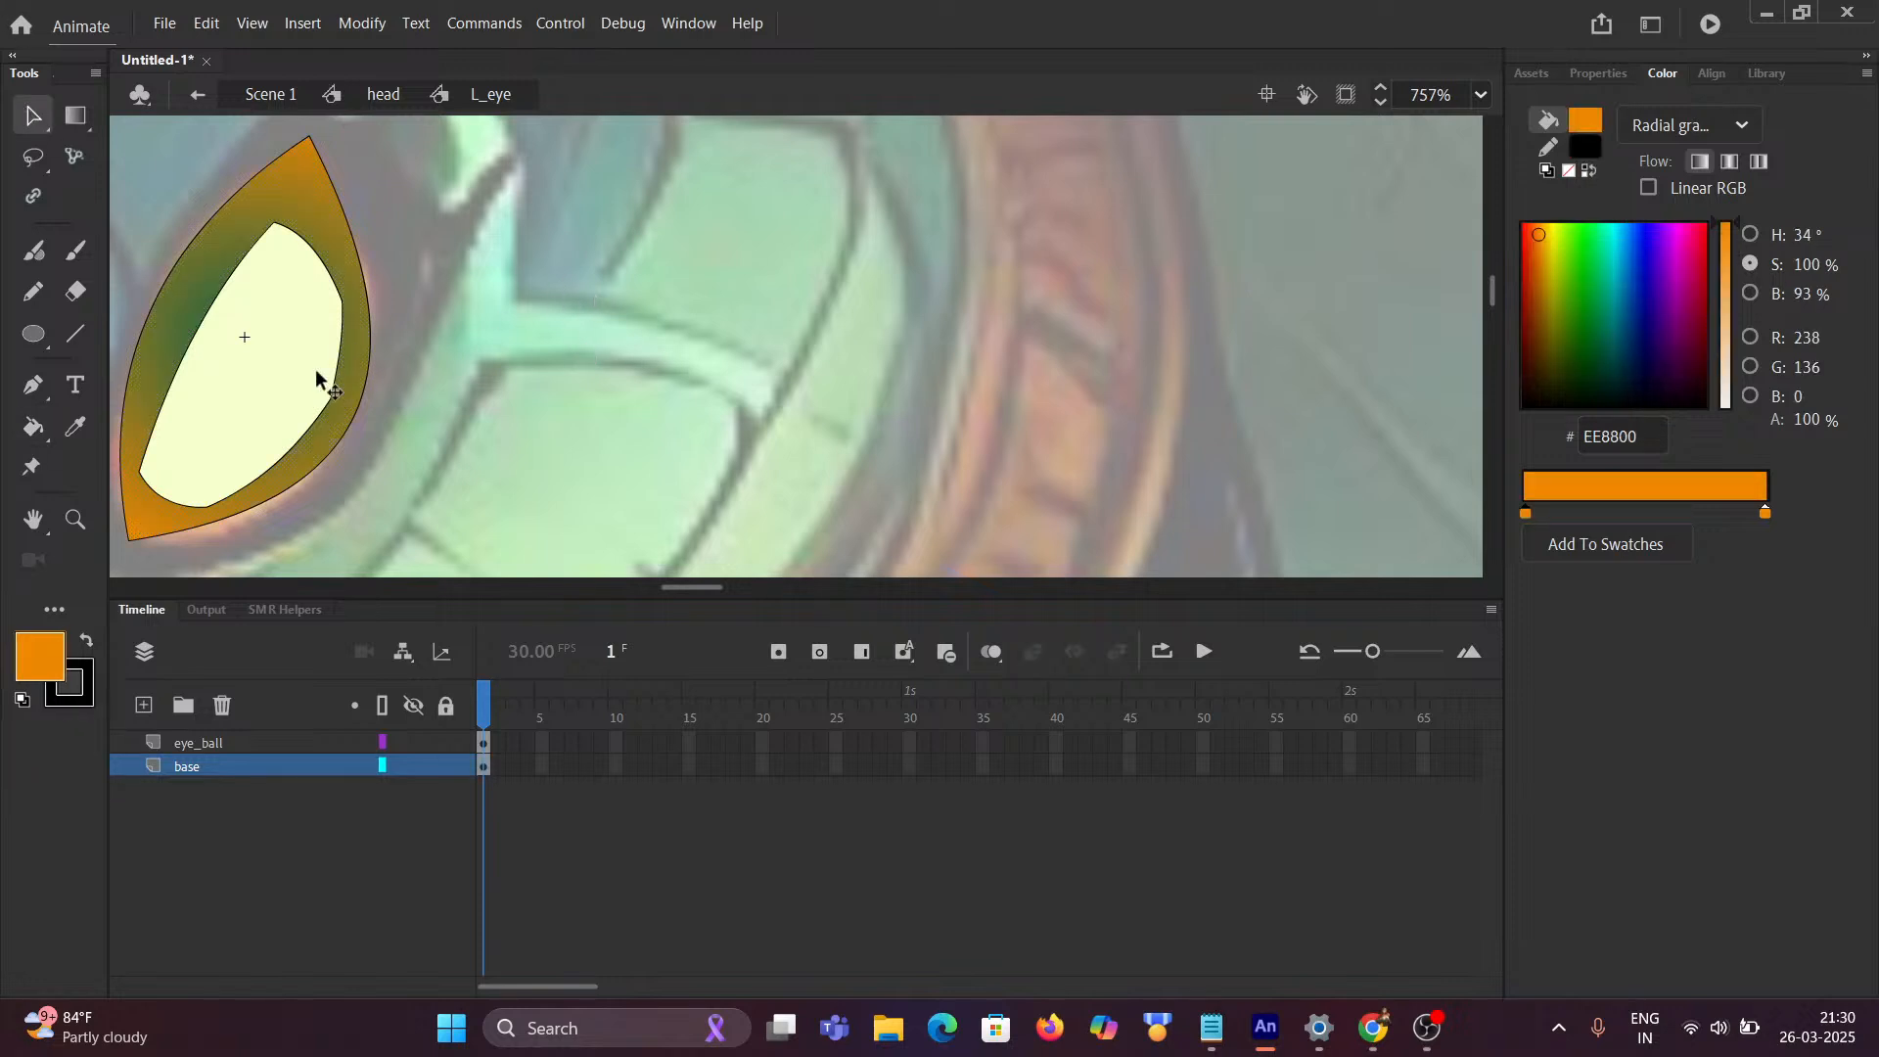
key(i)
click(273, 378)
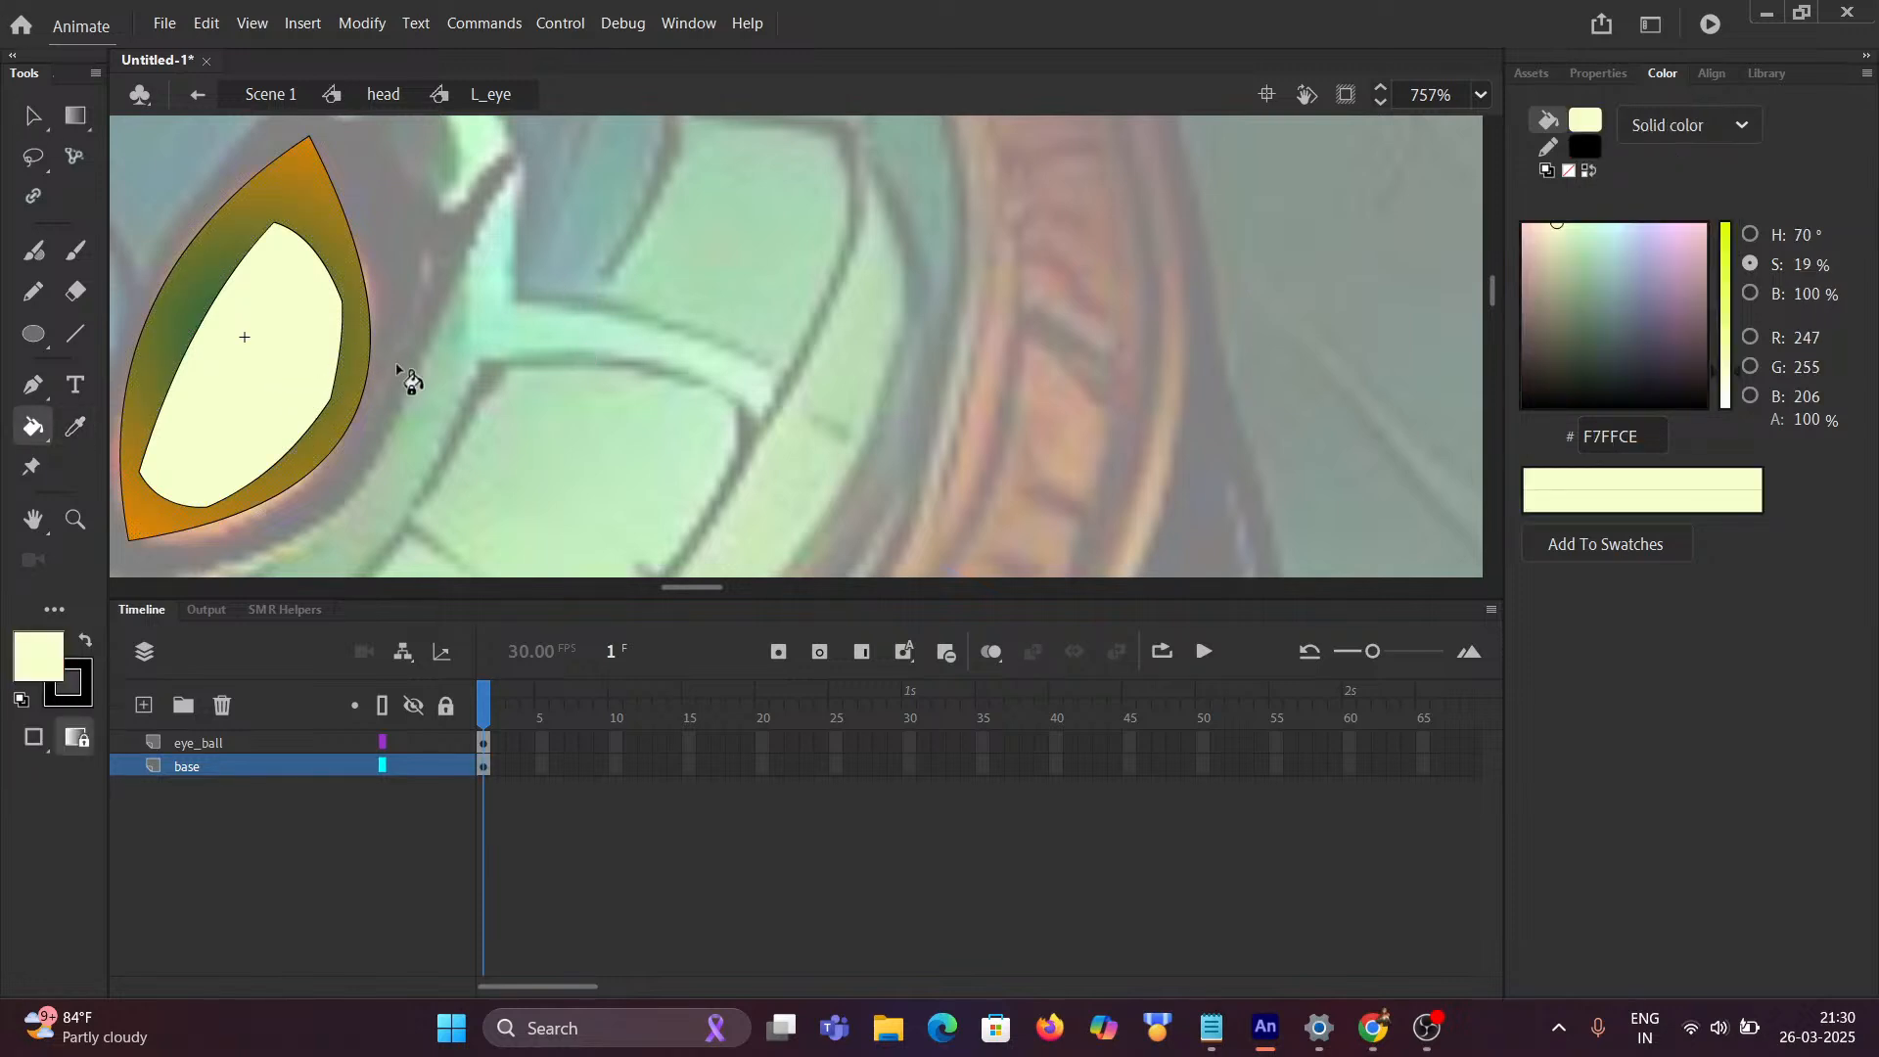
click(32, 114)
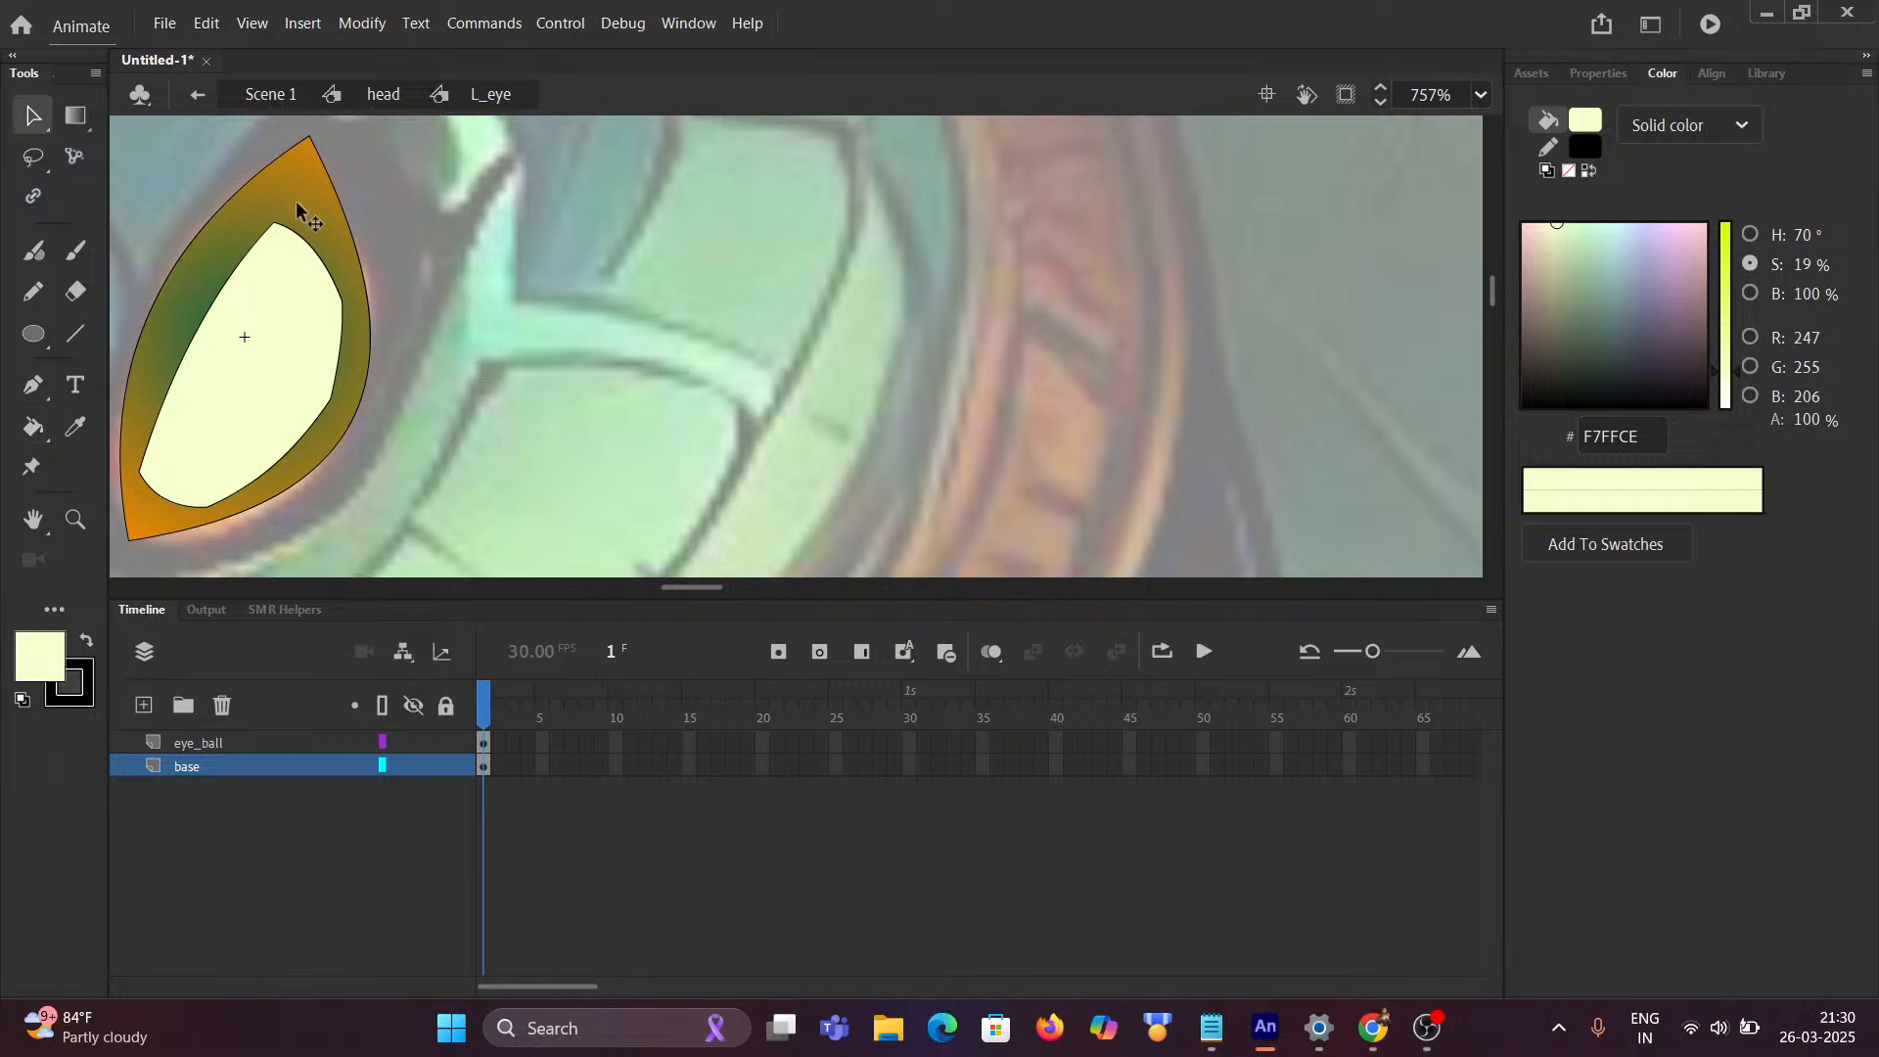
click(303, 207)
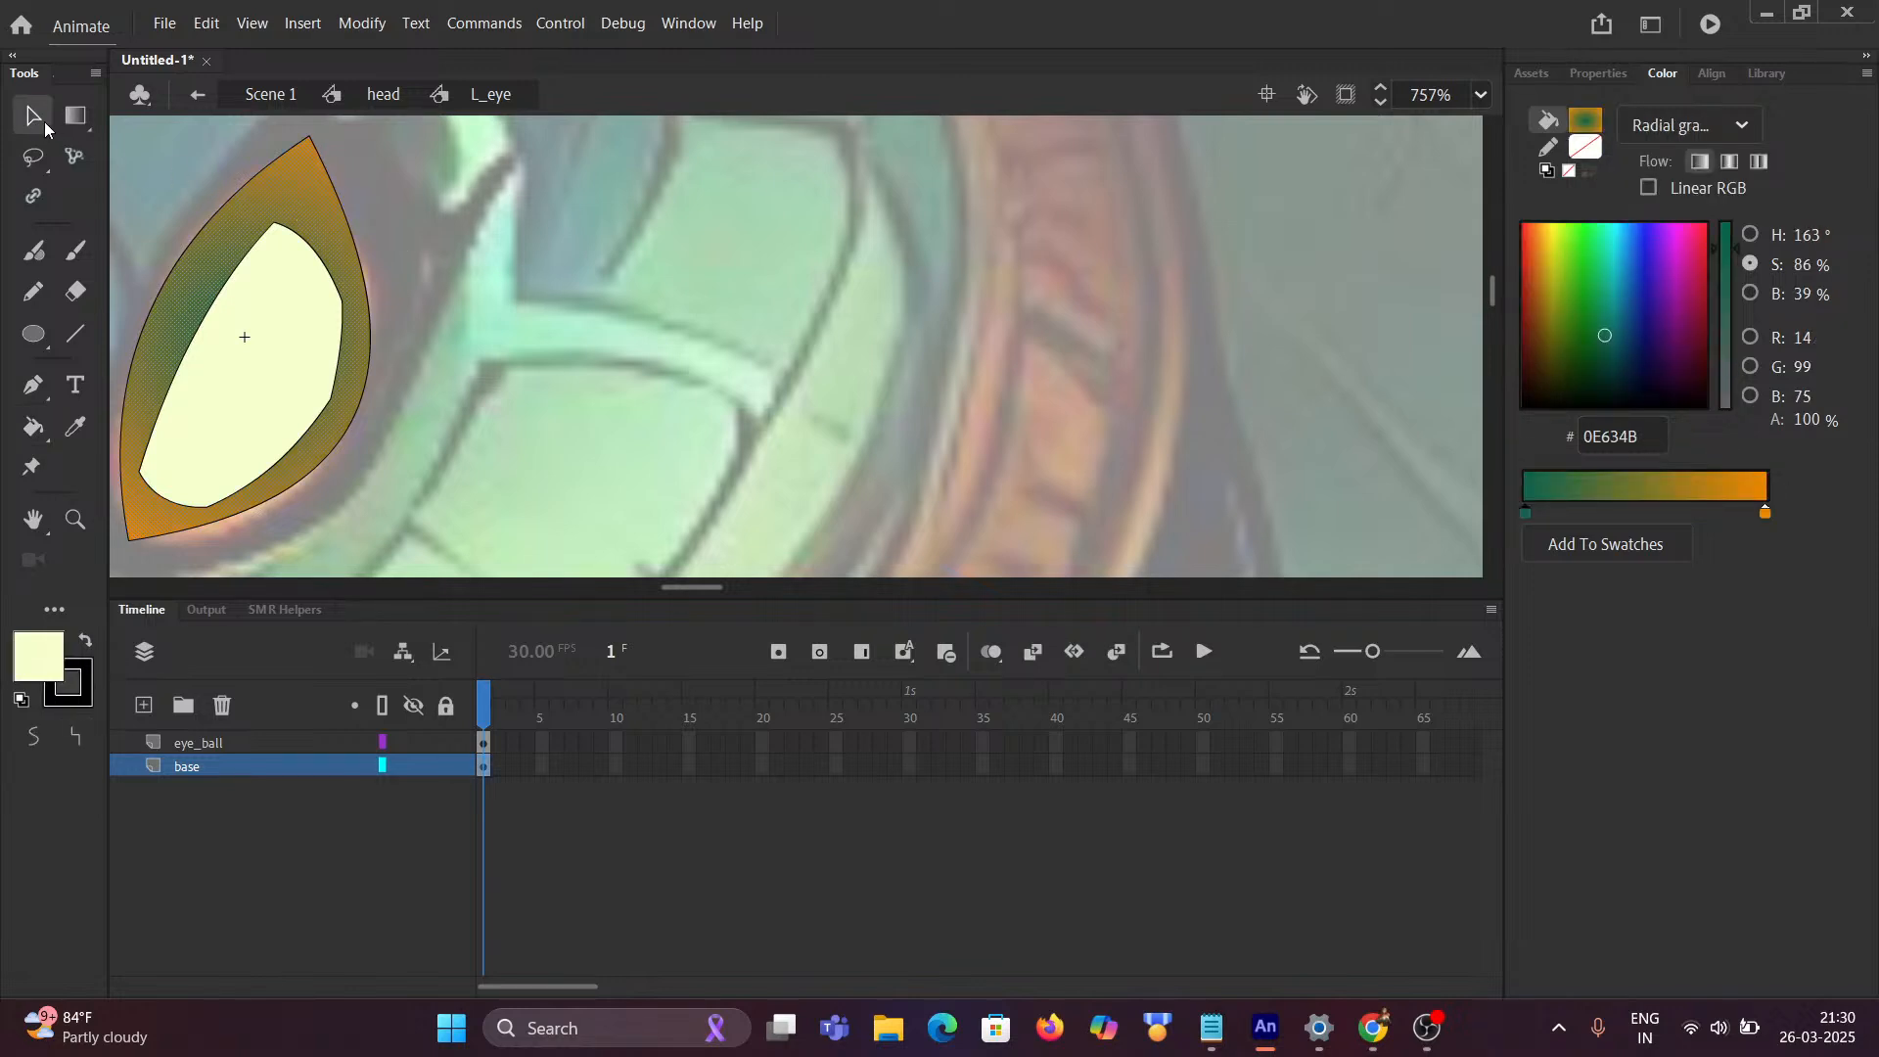
click(644, 338)
key(k)
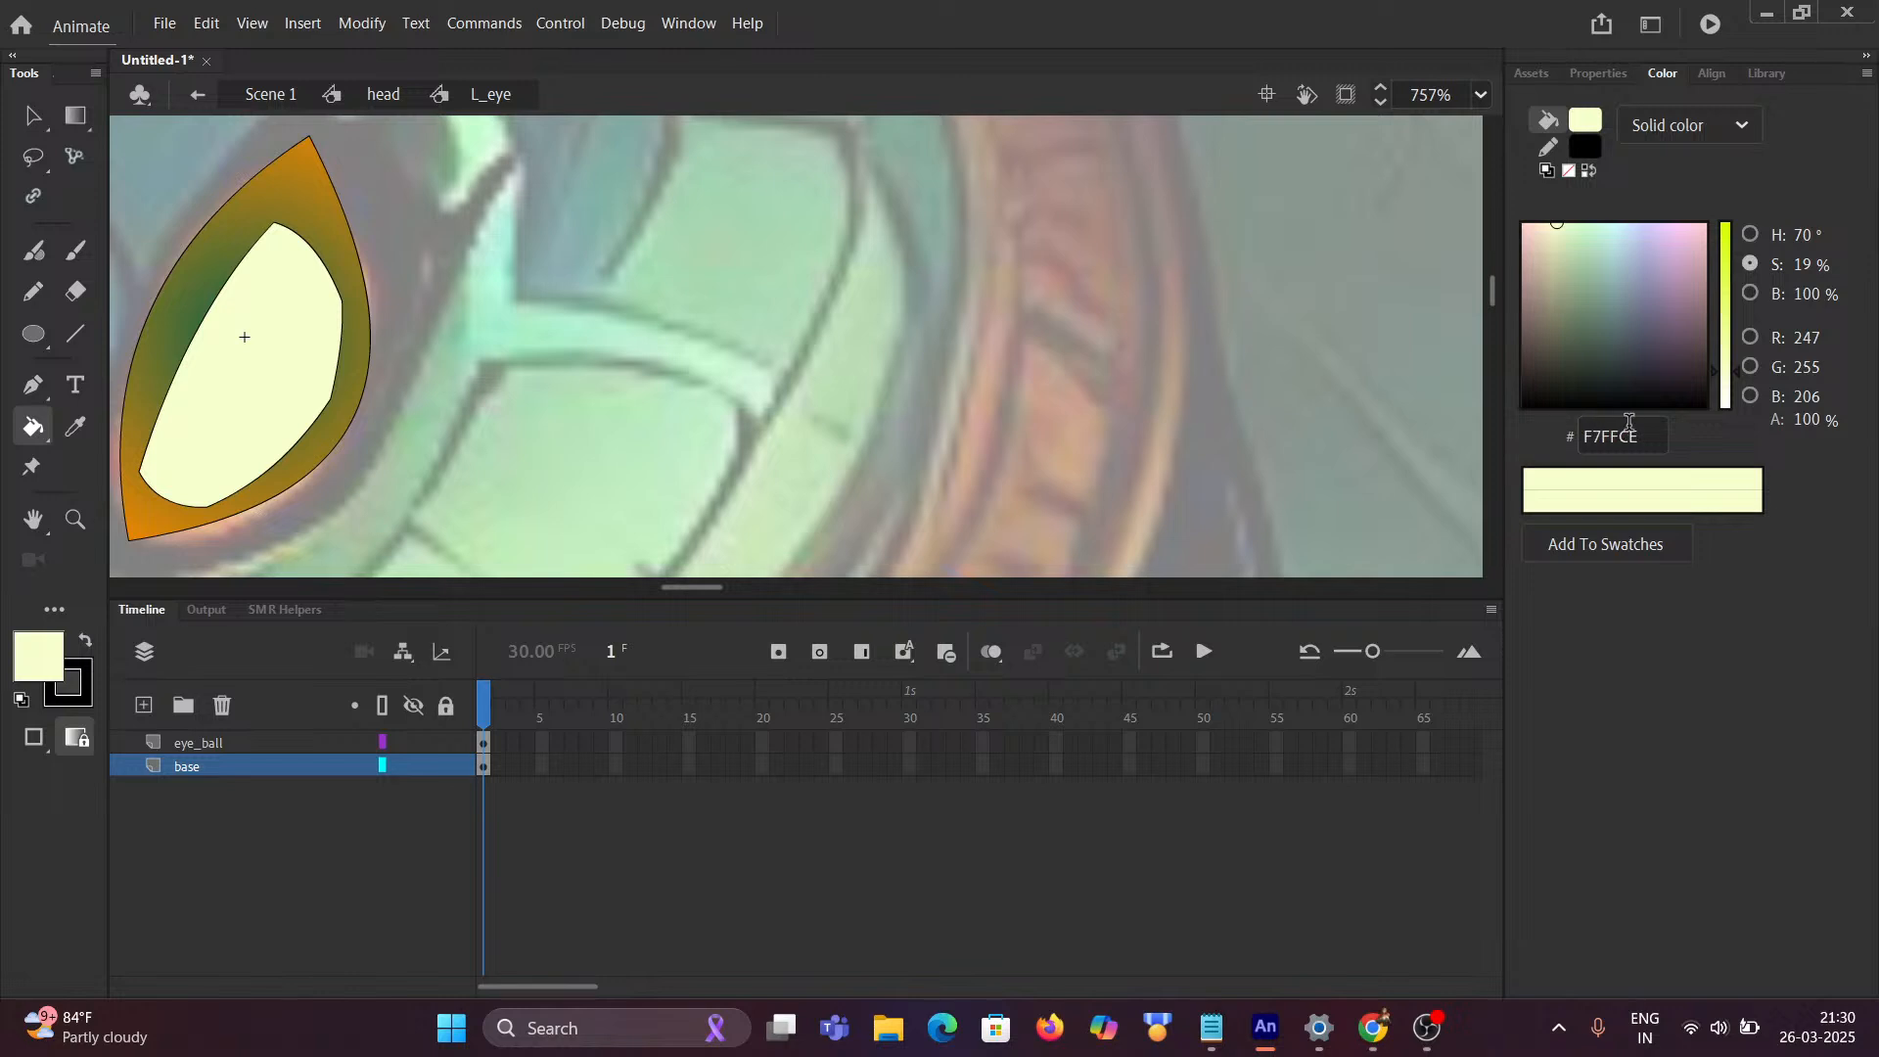
Step: Copy the colour code F7FFCE and try filling the outer eye shape with that solid colour, undoing the fill
drag(1640, 434, 1537, 442)
key(ctrl+c)
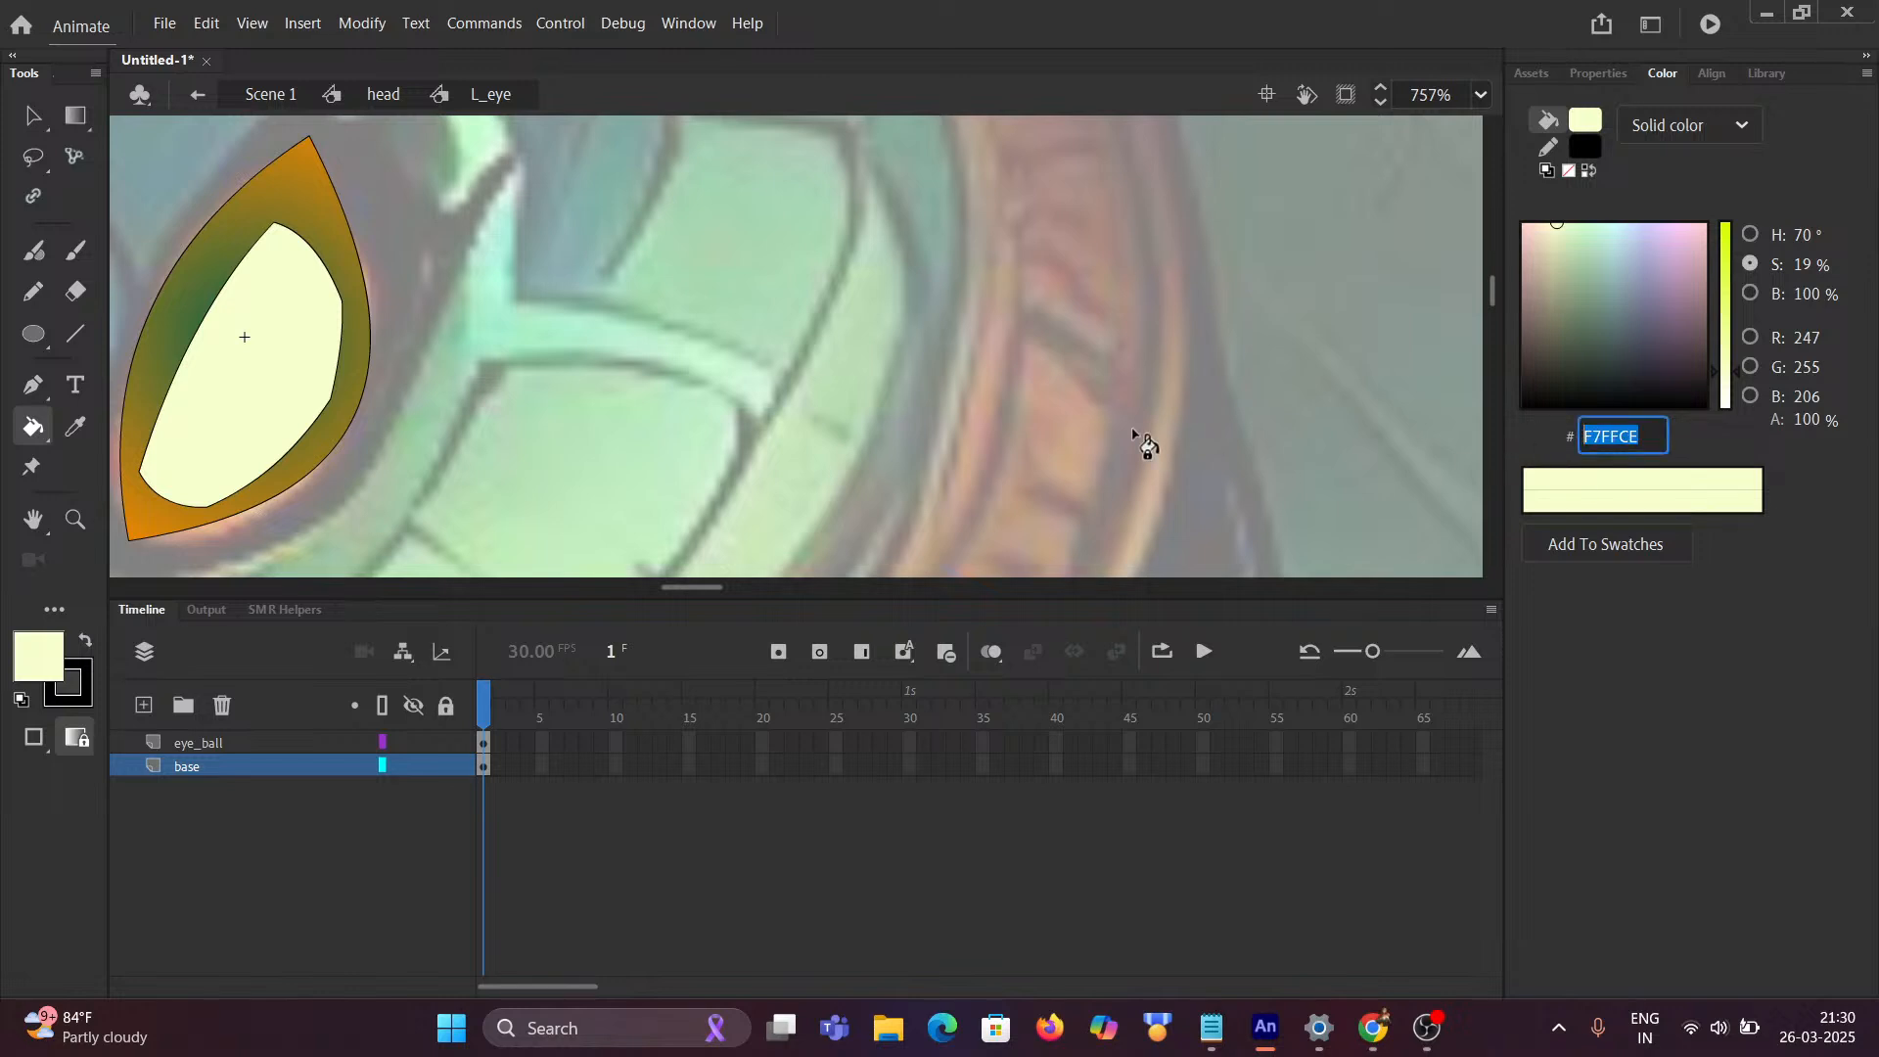
click(292, 211)
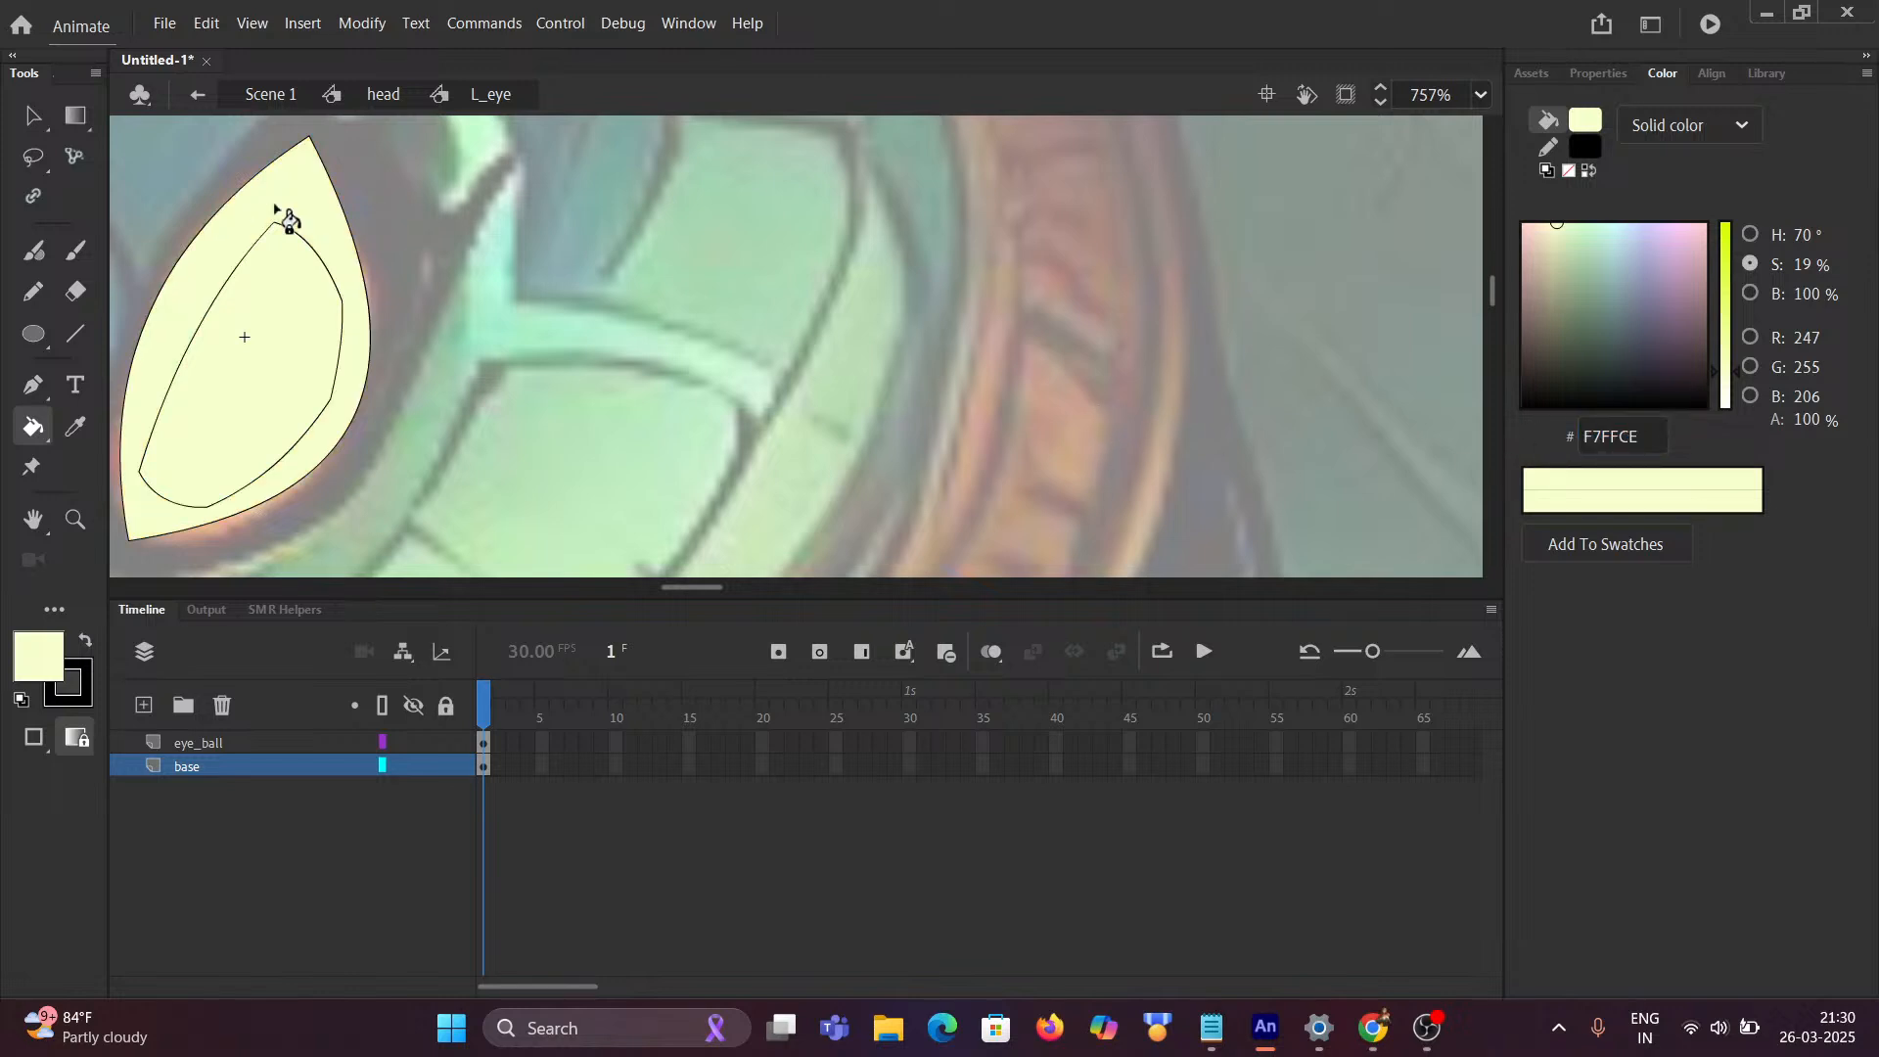
key(ctrl+z)
Step: Set the inner stop of the outer eye shape's radial gradient to the copied pale yellow F7FFCE
click(33, 115)
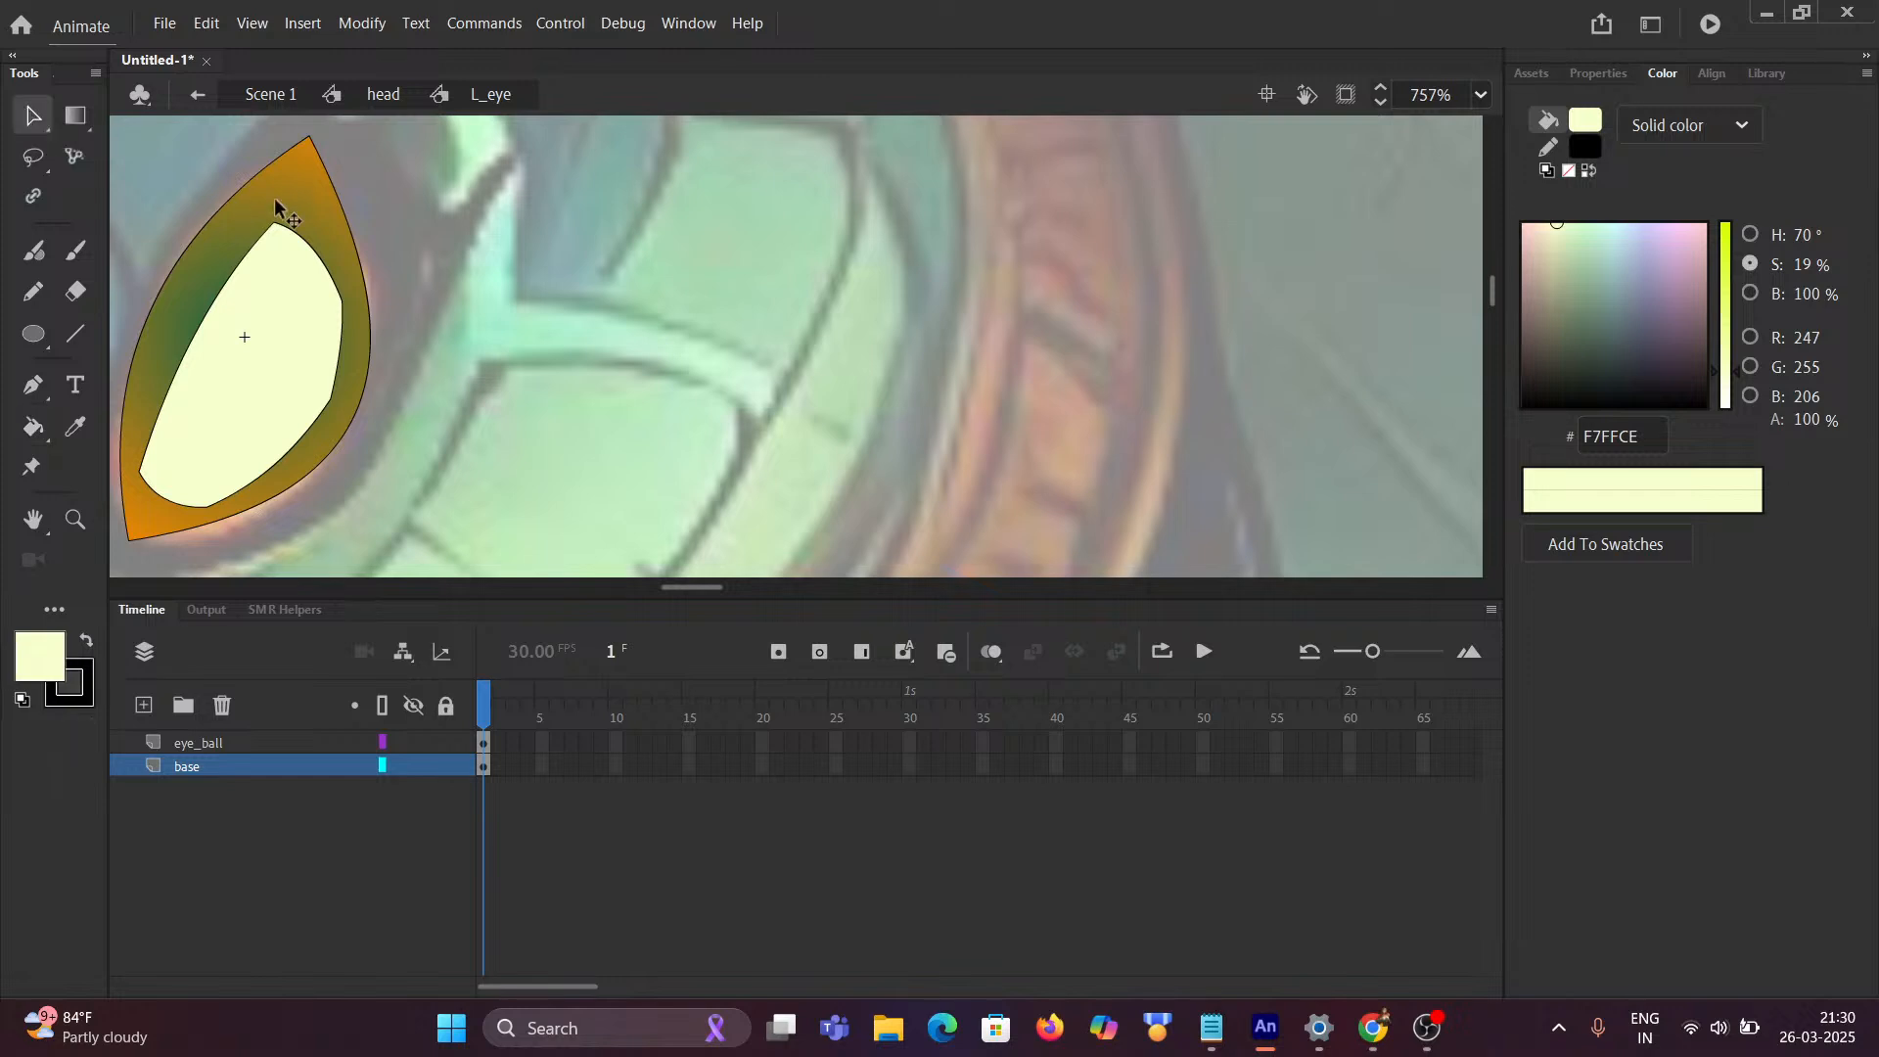
click(287, 209)
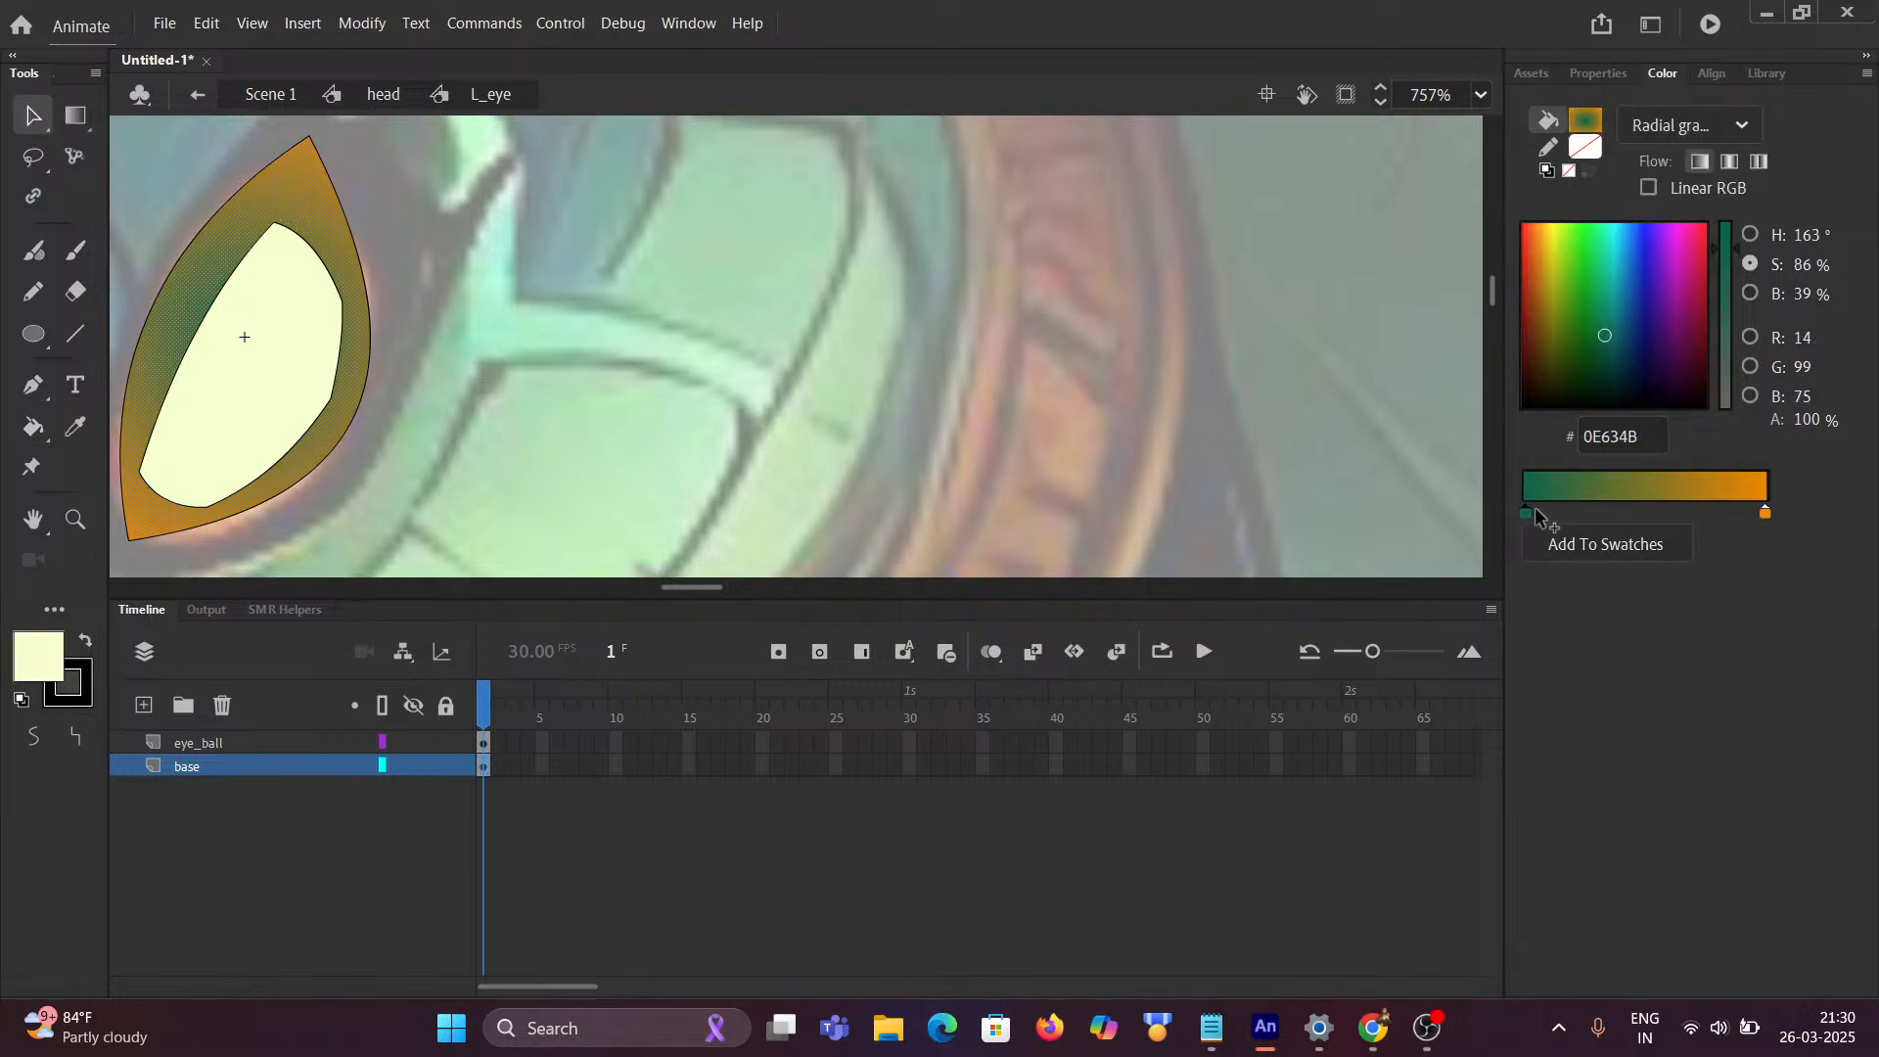
click(1652, 436)
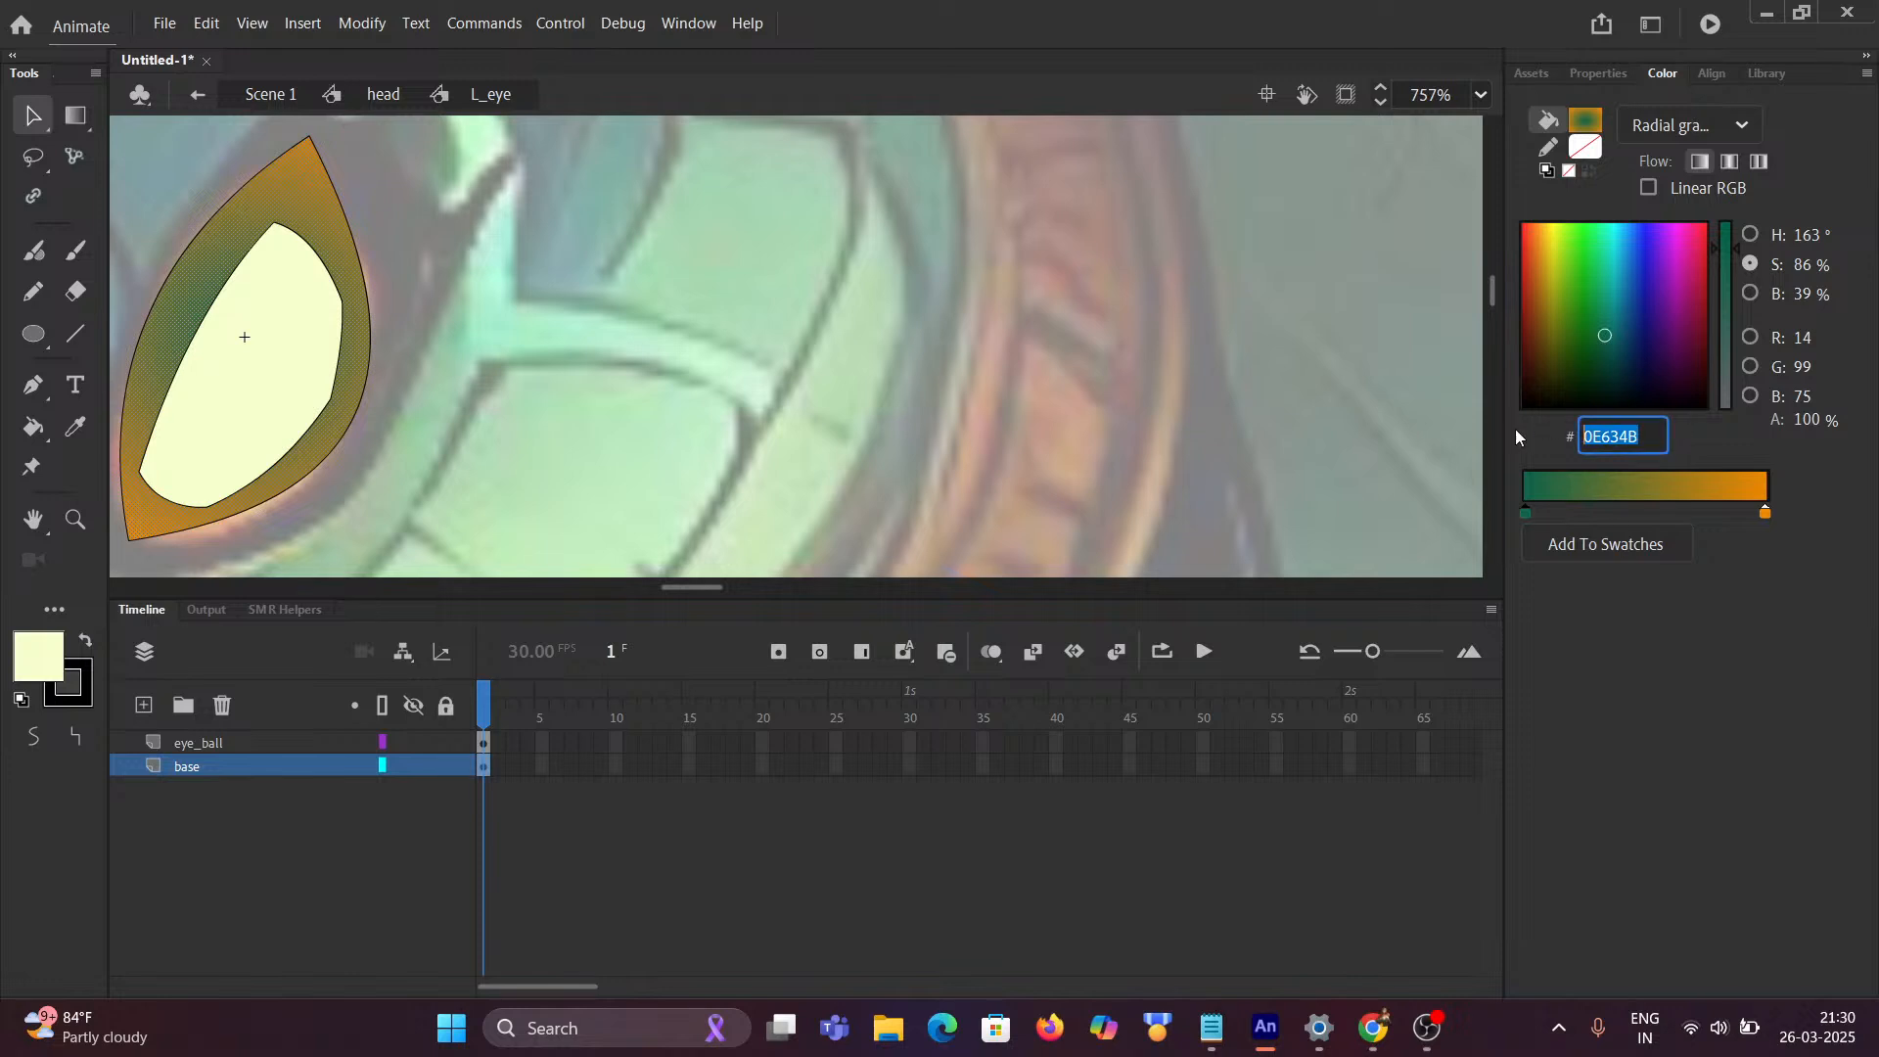
key(ctrl+v)
click(1659, 660)
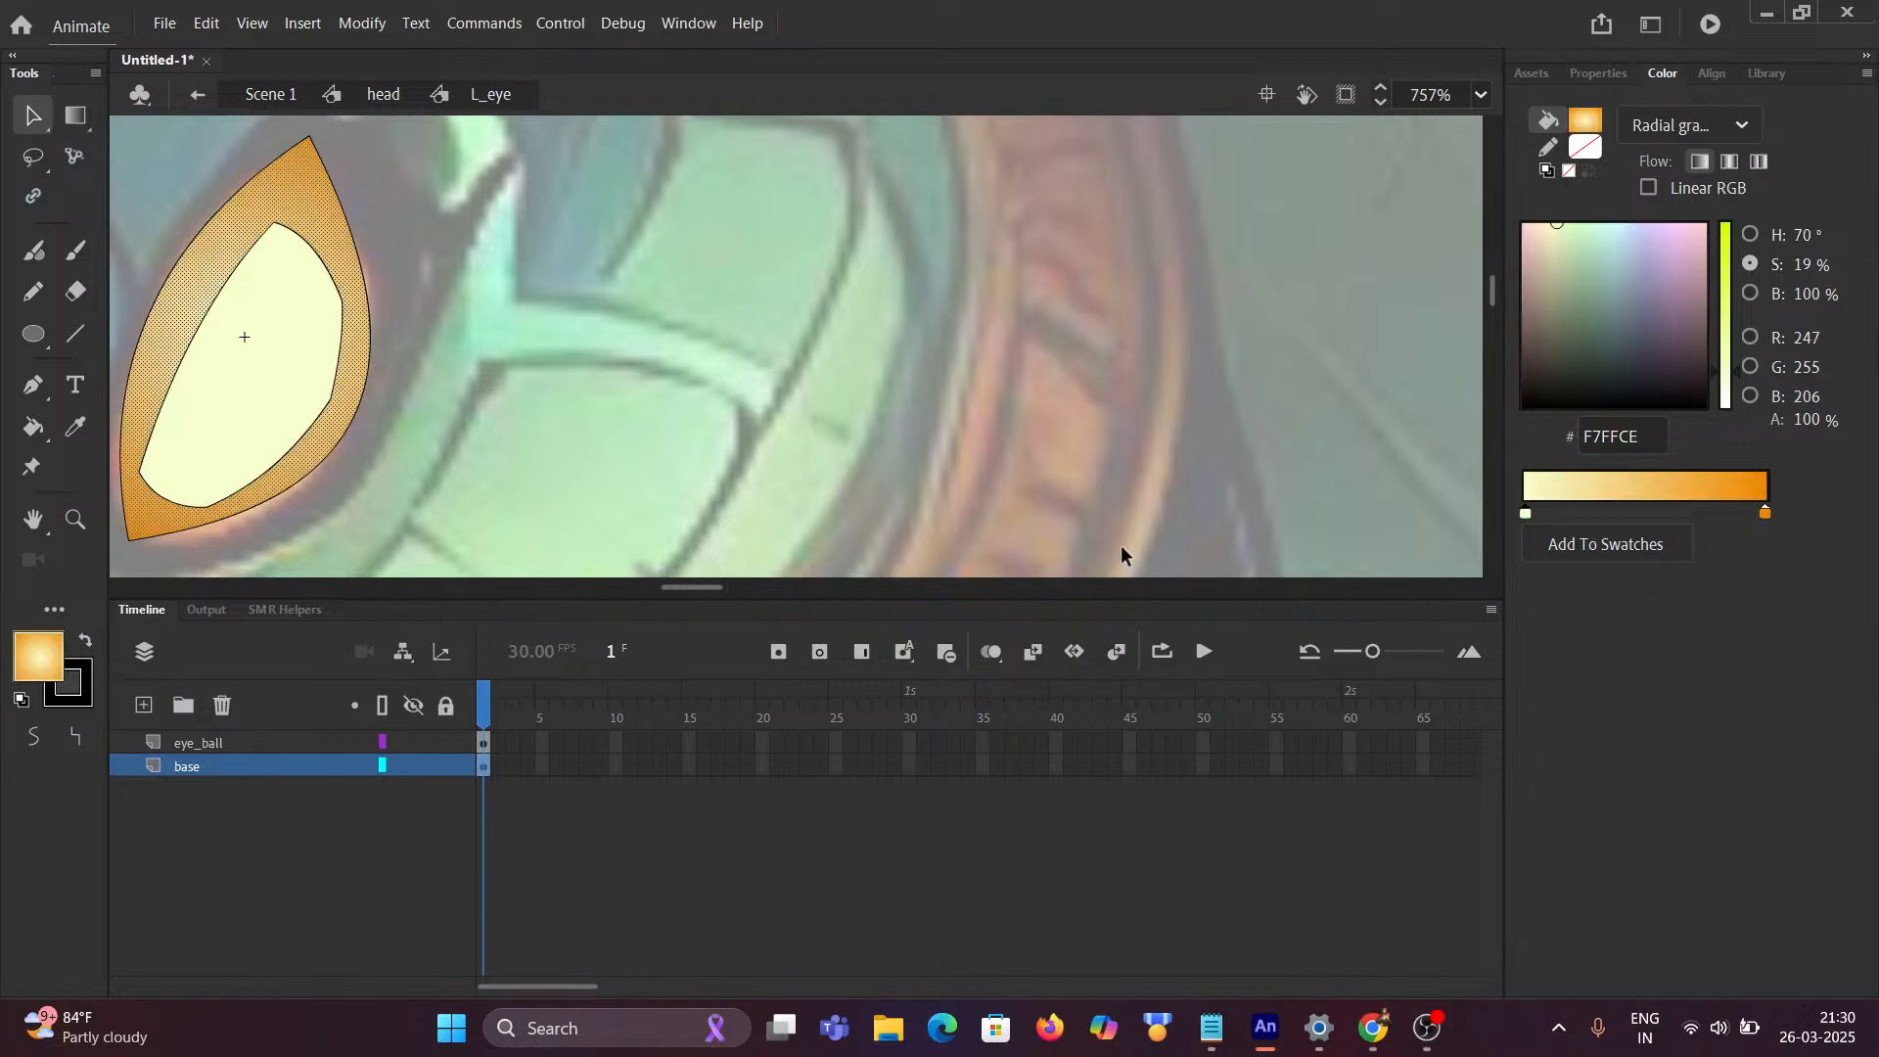
Step: Compare the gradient-filled eye with the glowing eyes in the reference artwork at several magnifications
scroll(650, 342, down, 10)
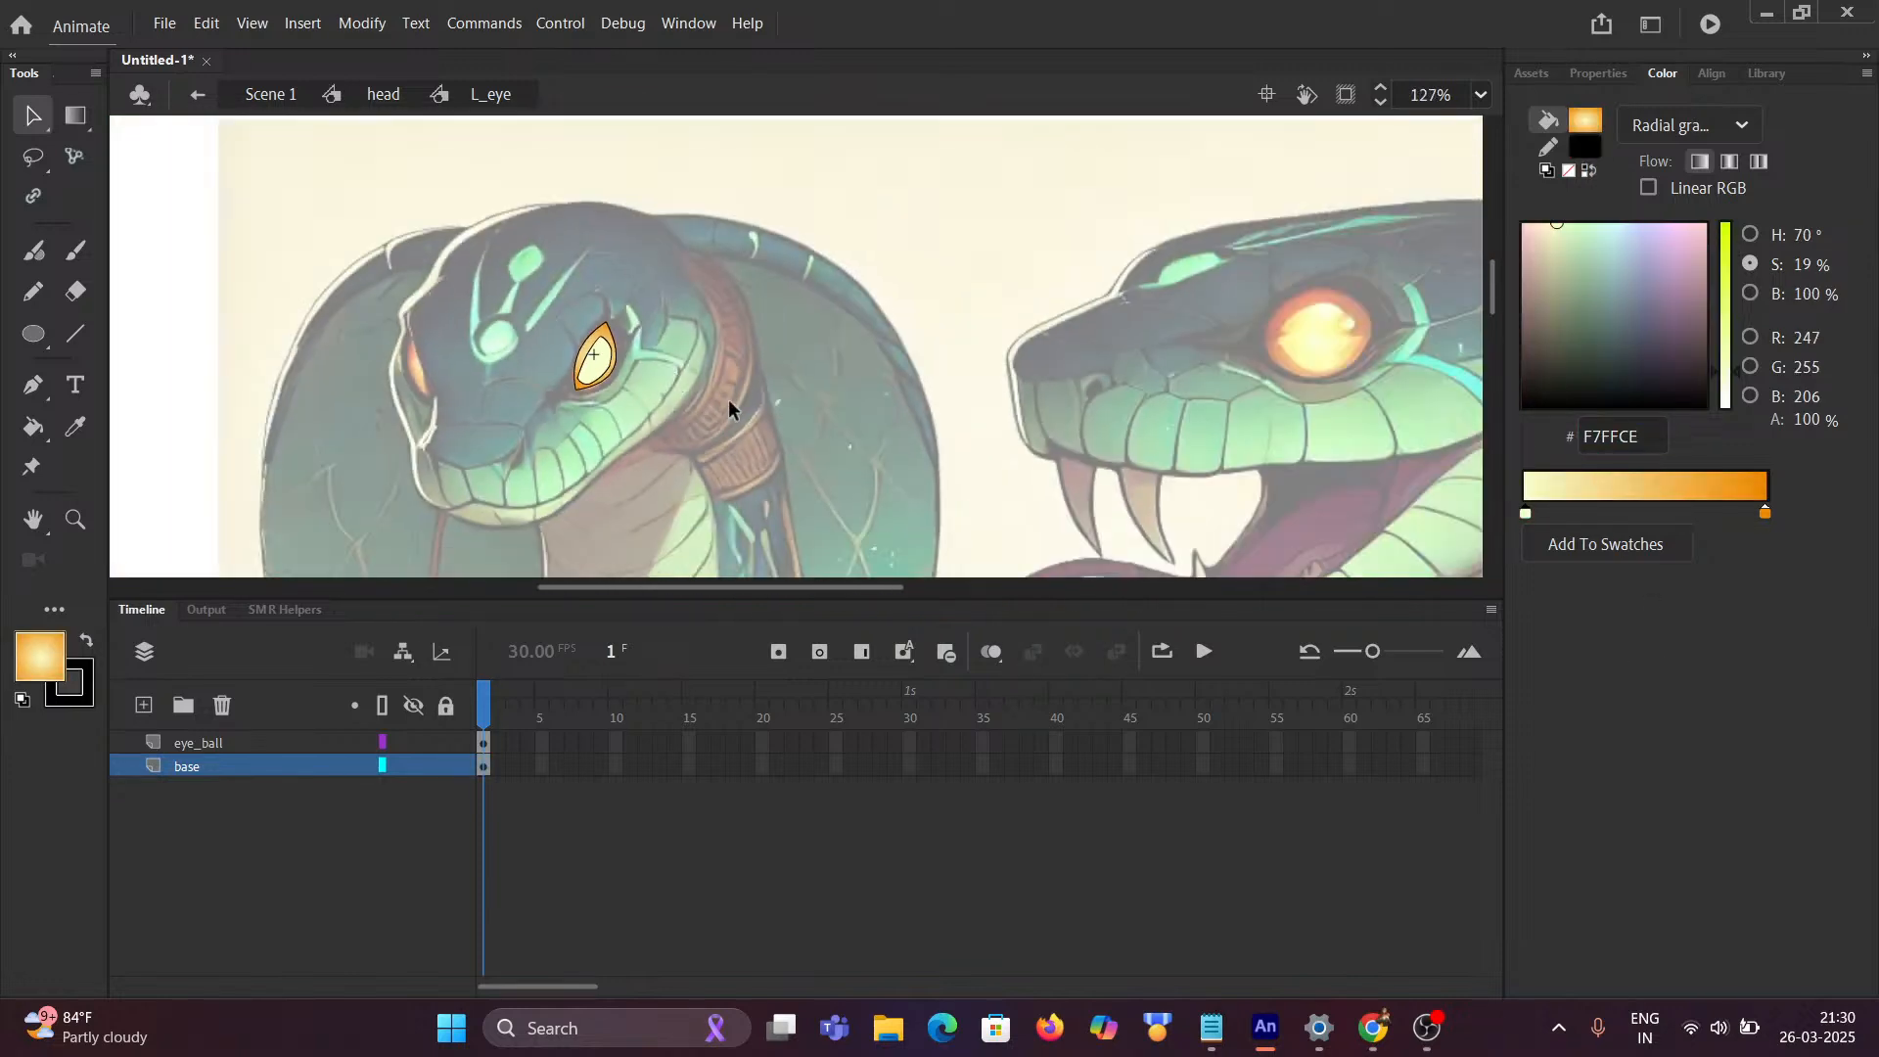
scroll(679, 345, up, 5)
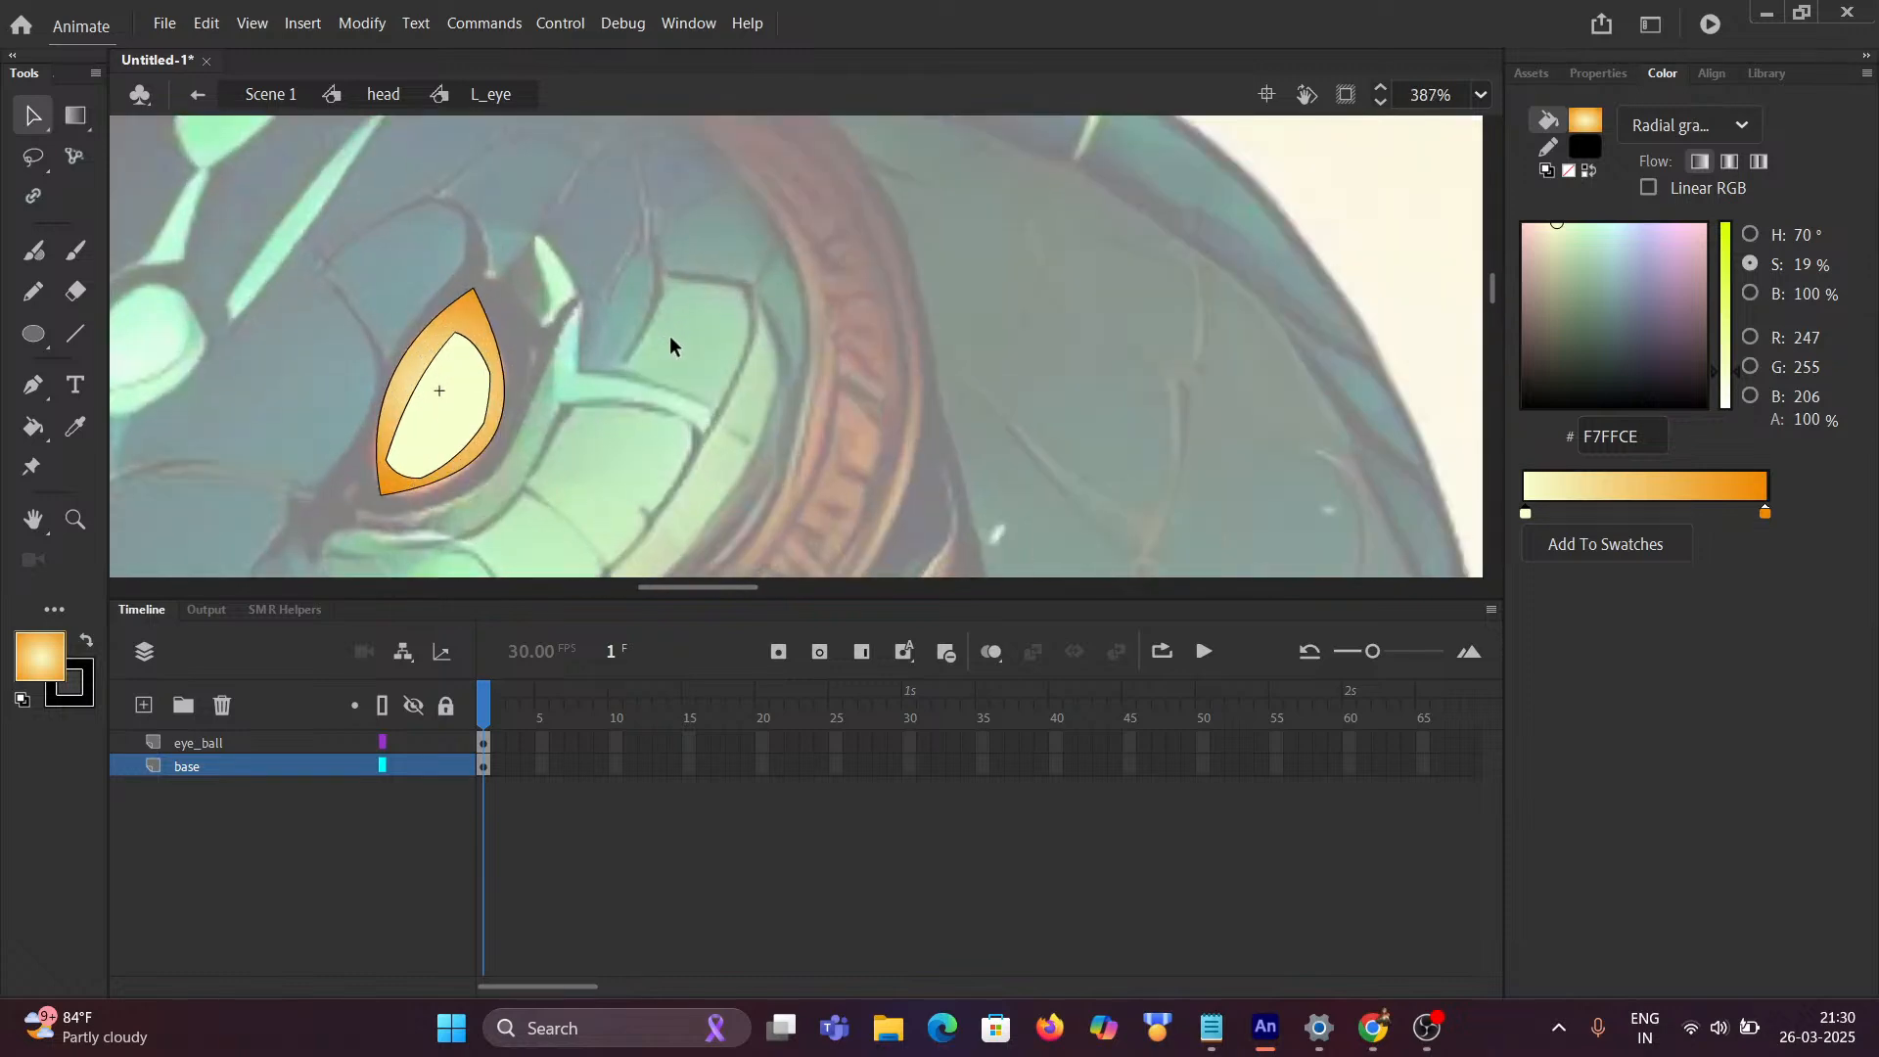
scroll(617, 366, down, 5)
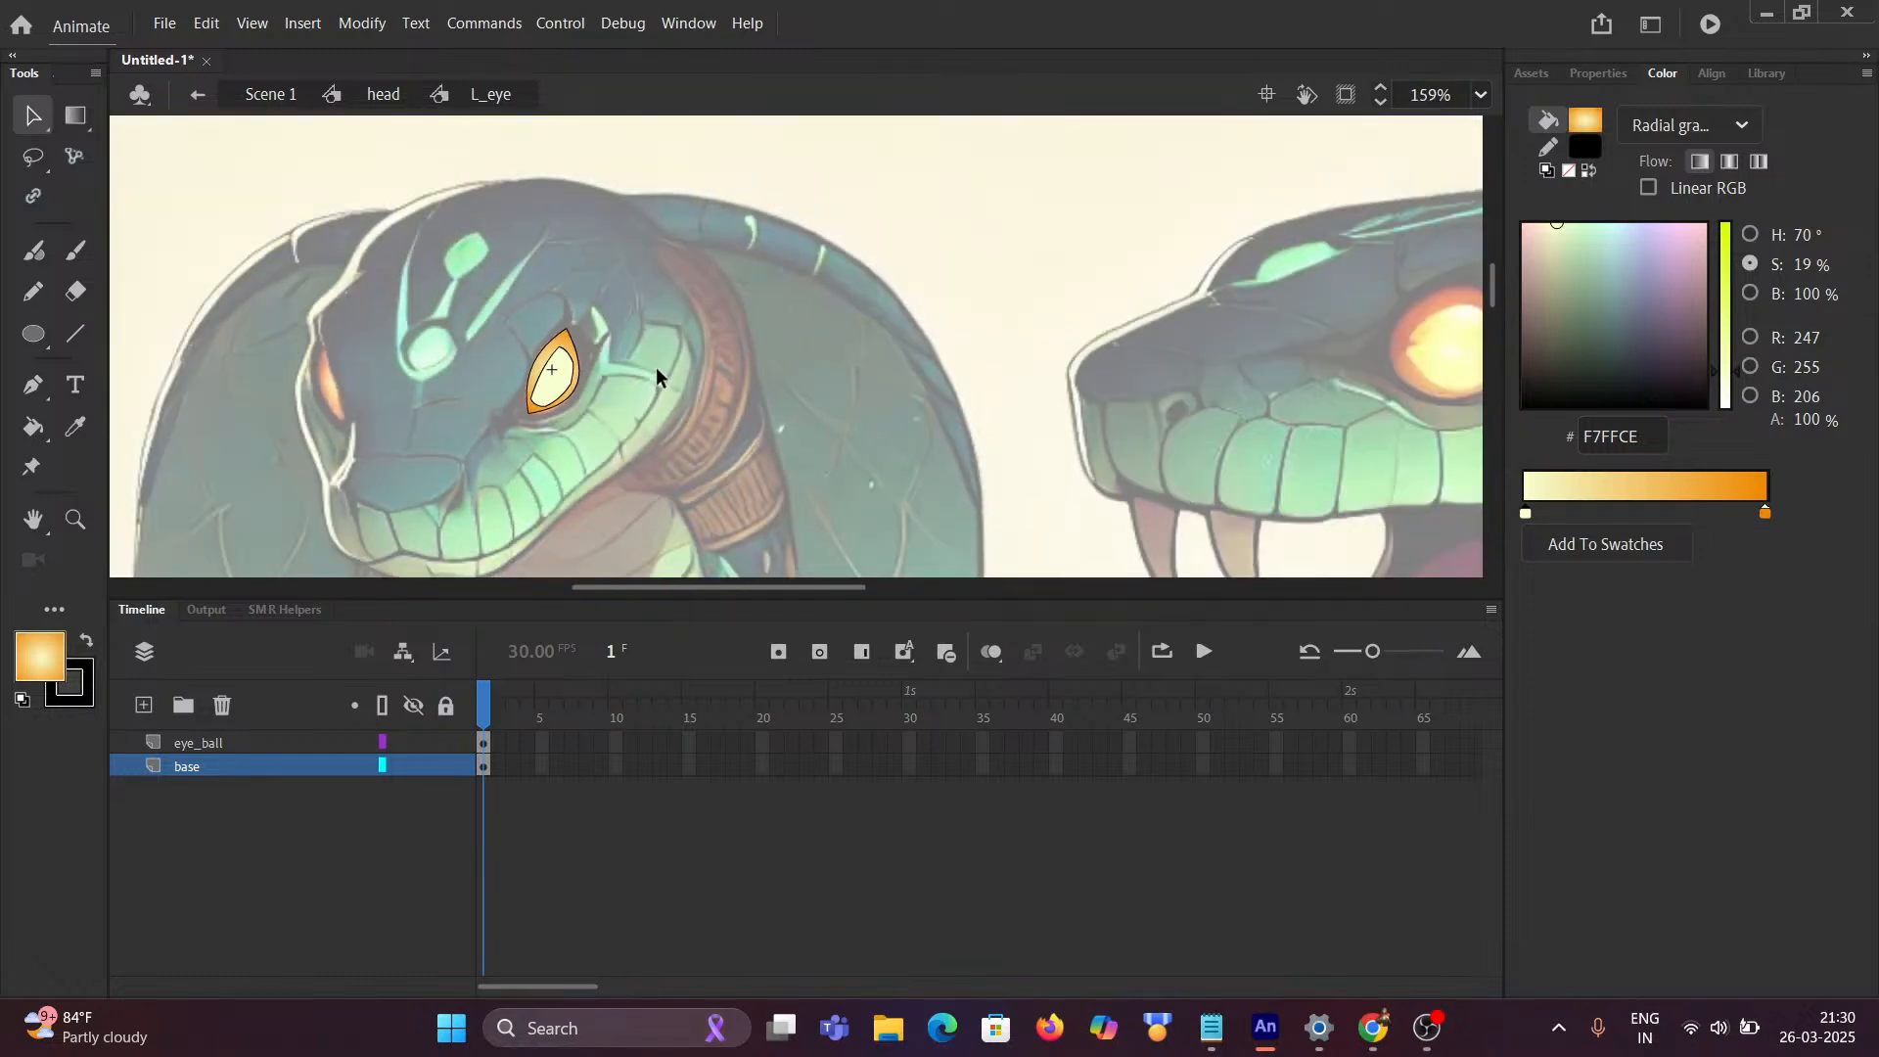
scroll(655, 364, up, 6)
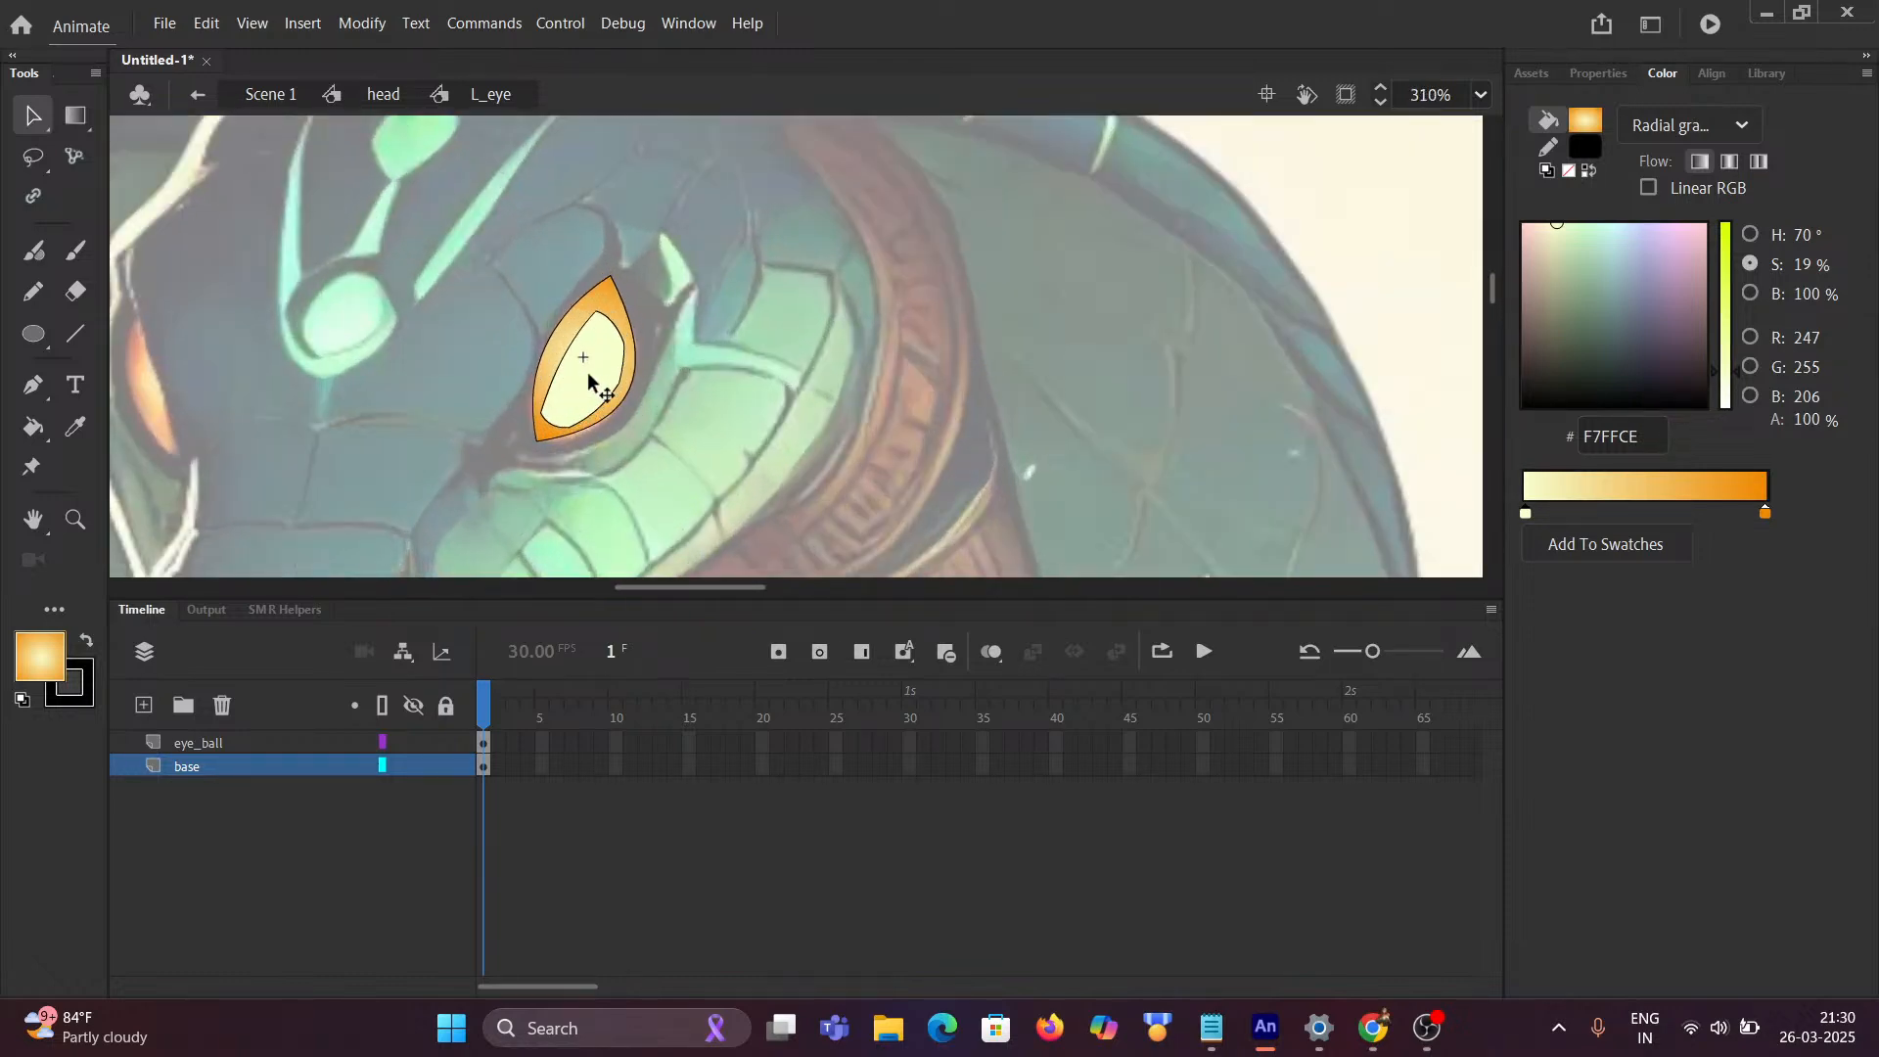
scroll(662, 373, down, 4)
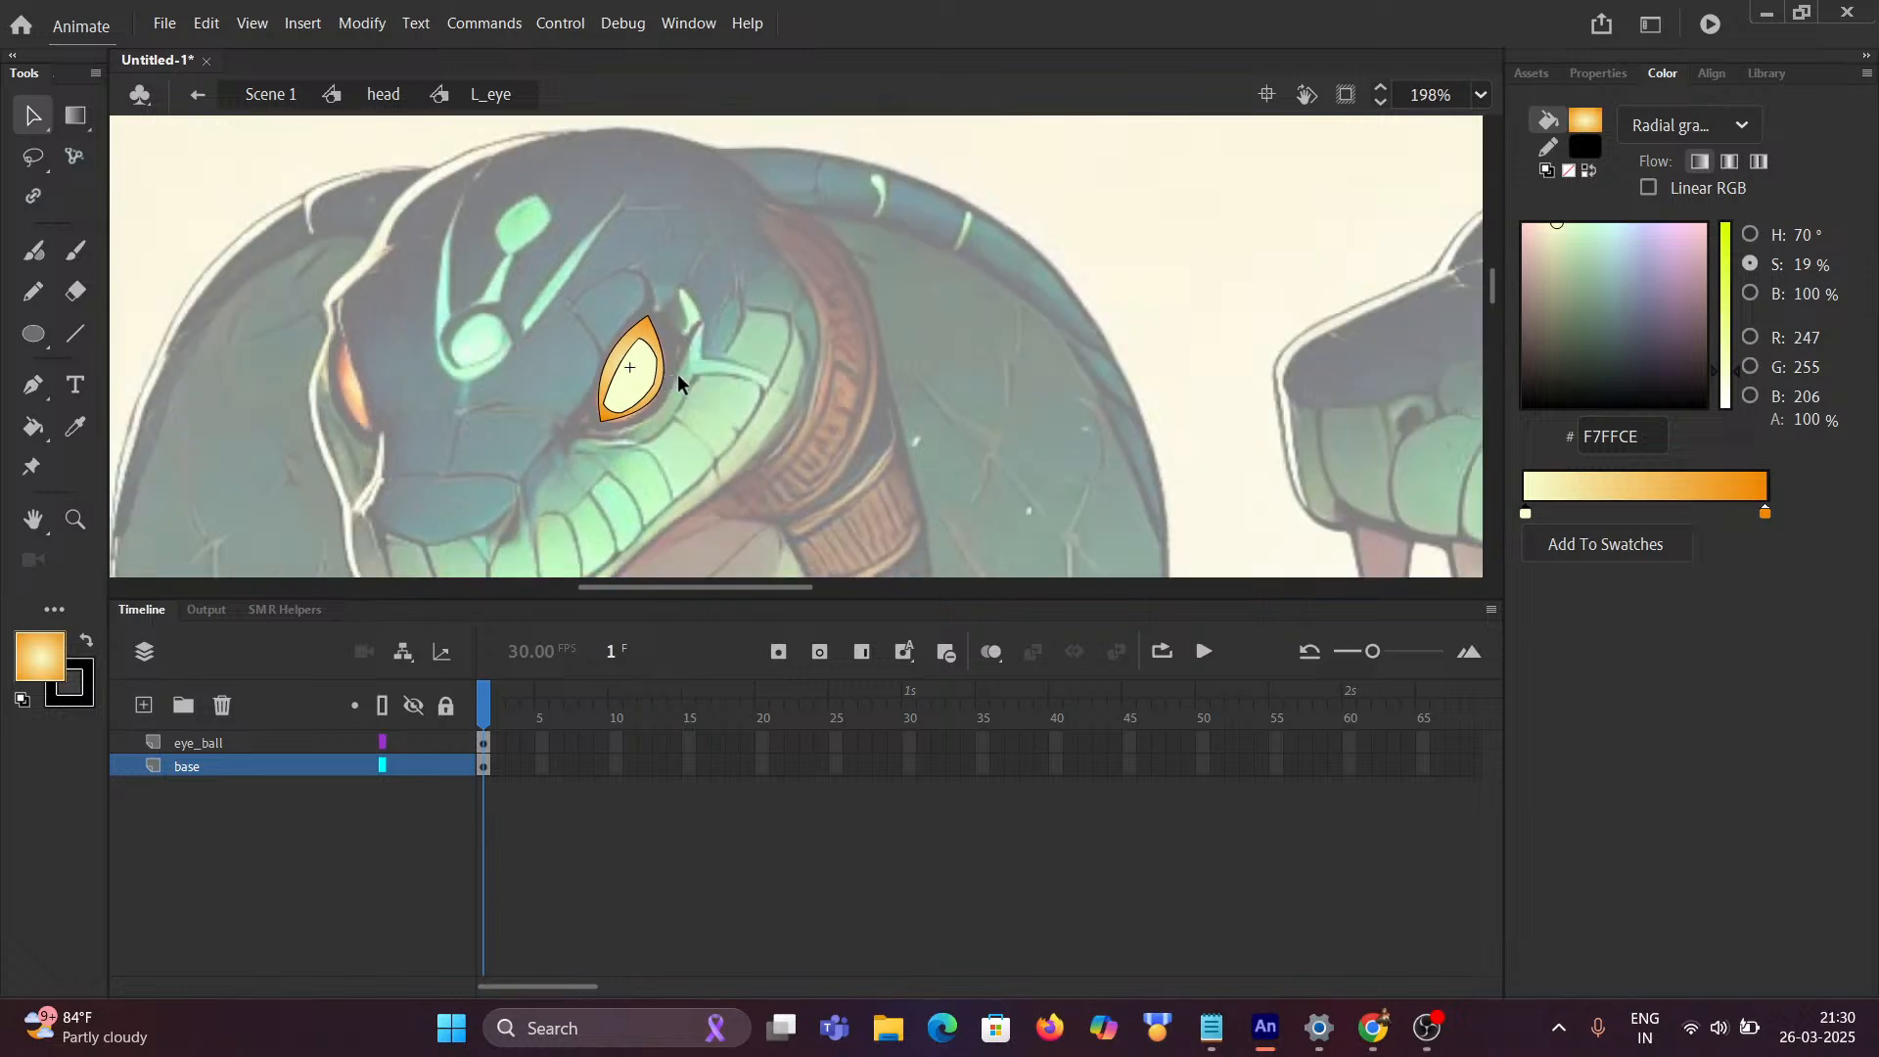
drag(993, 364, 566, 365)
drag(723, 357, 554, 395)
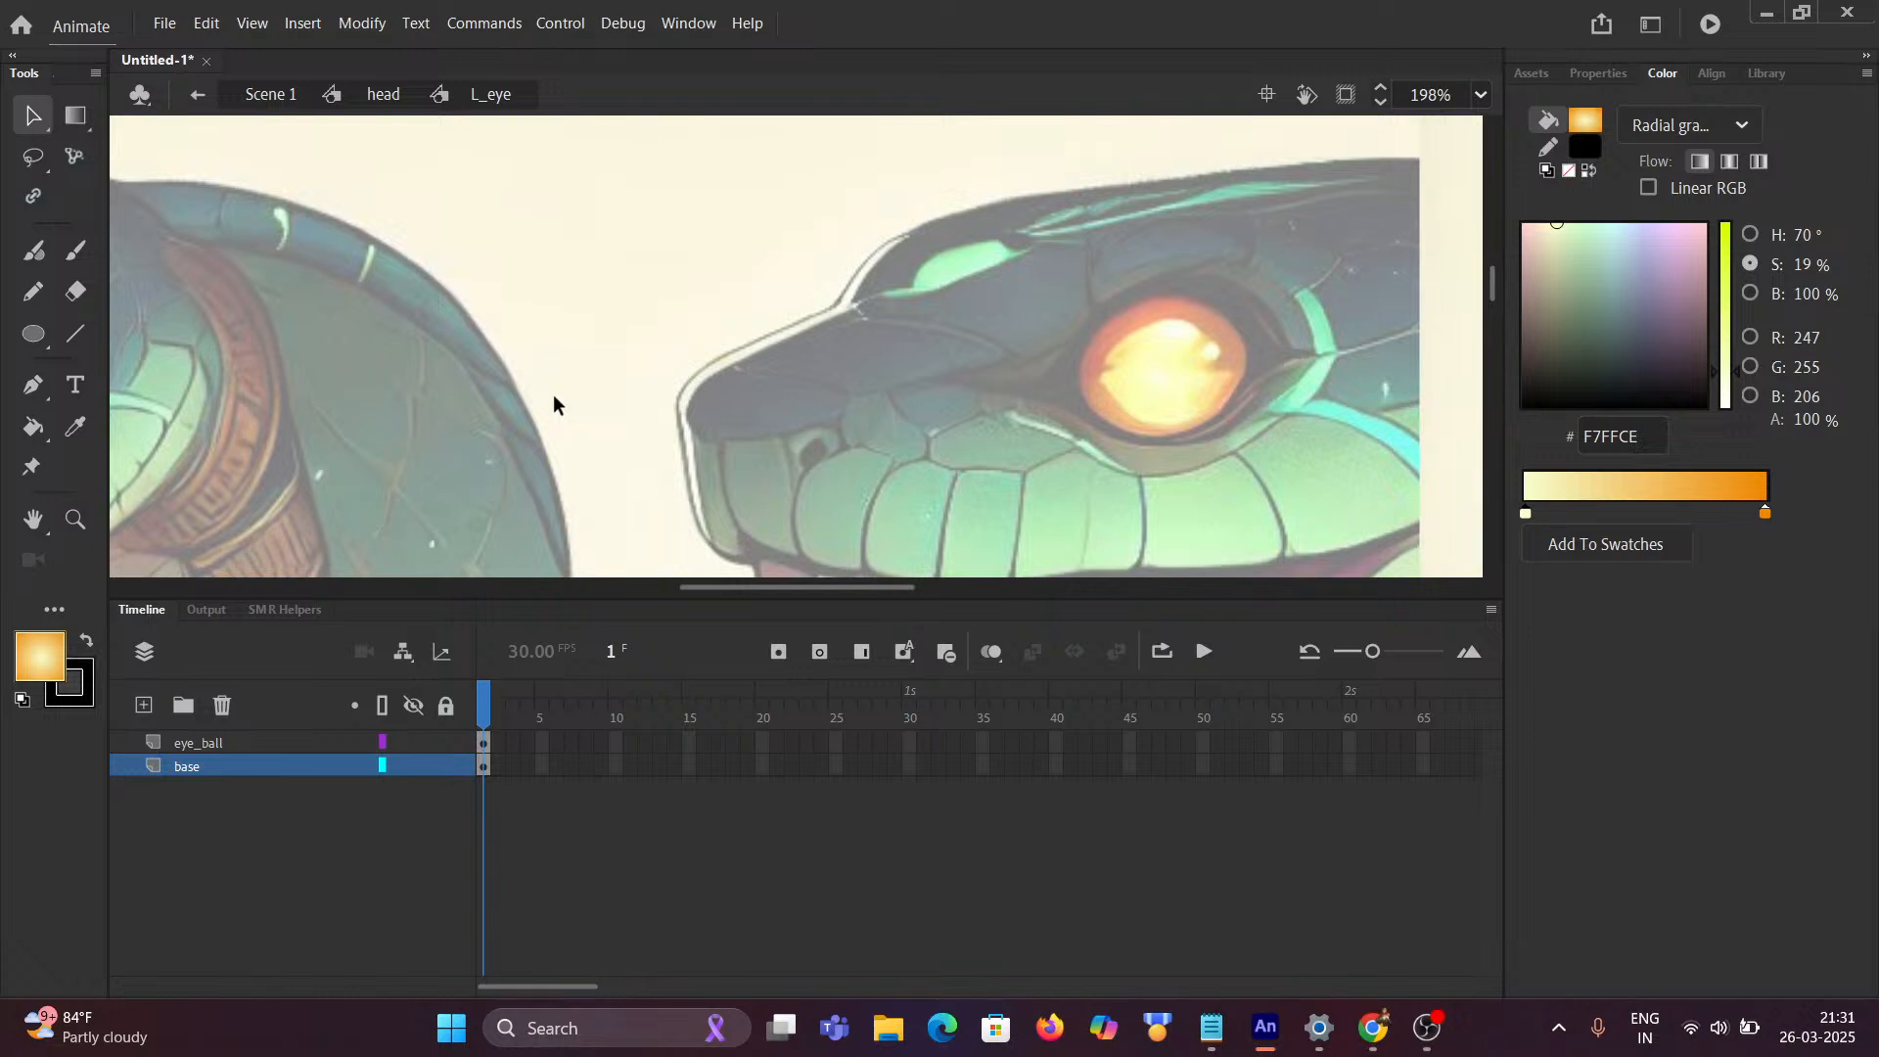
scroll(397, 442, down, 3)
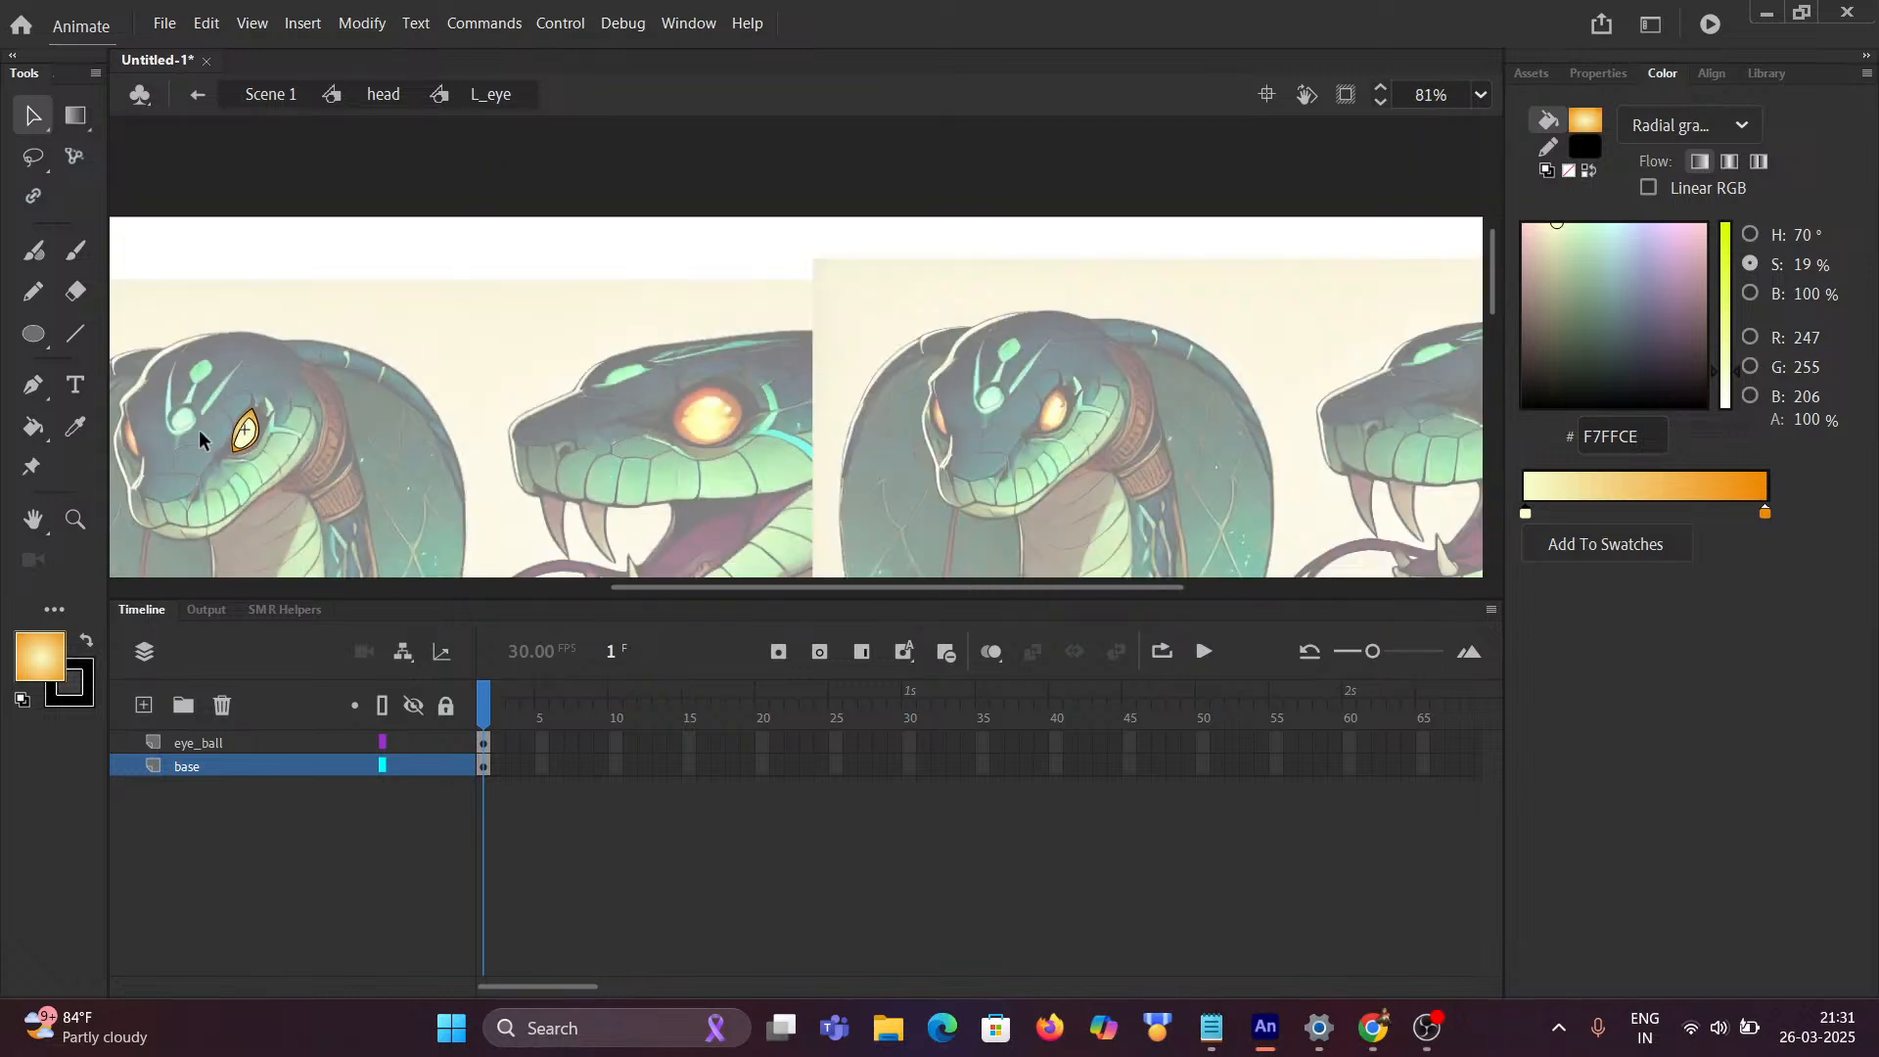
scroll(198, 431, up, 5)
drag(376, 437, 446, 294)
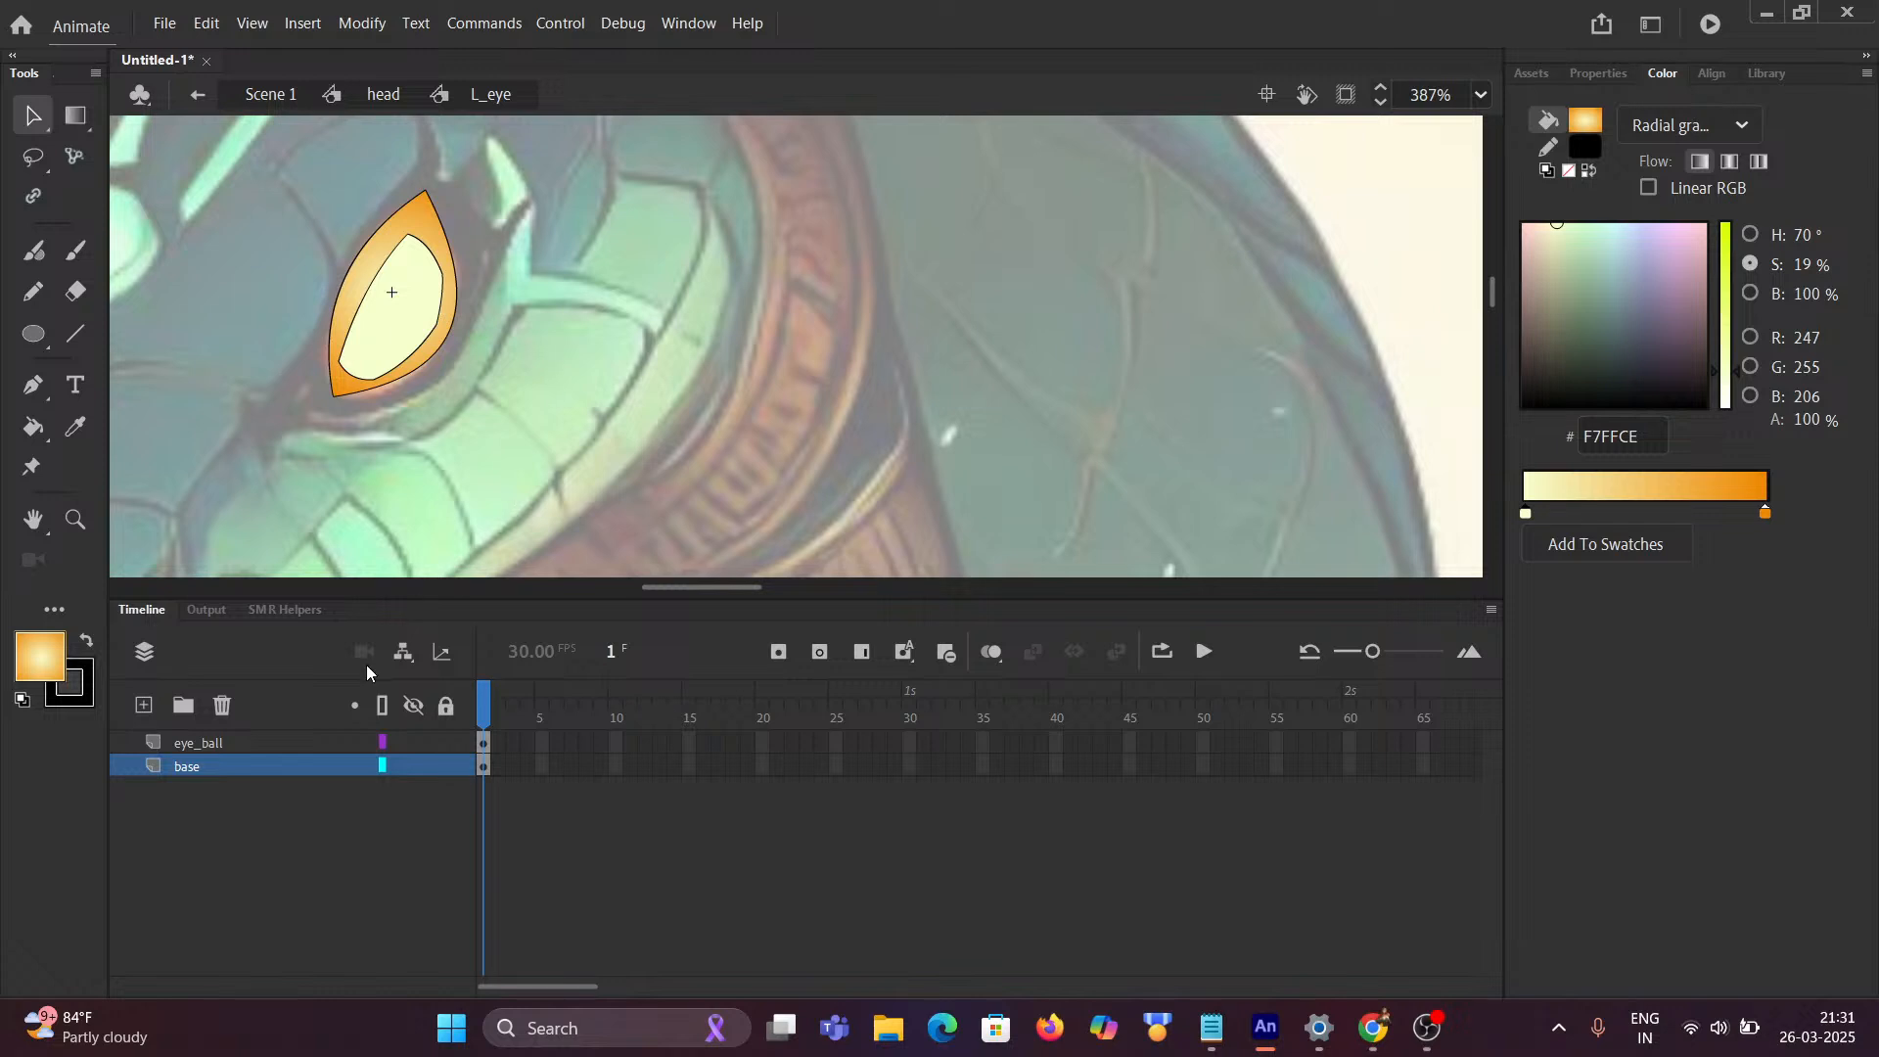
Step: Add a new layer above eye_ball and name it eye_blink
click(243, 742)
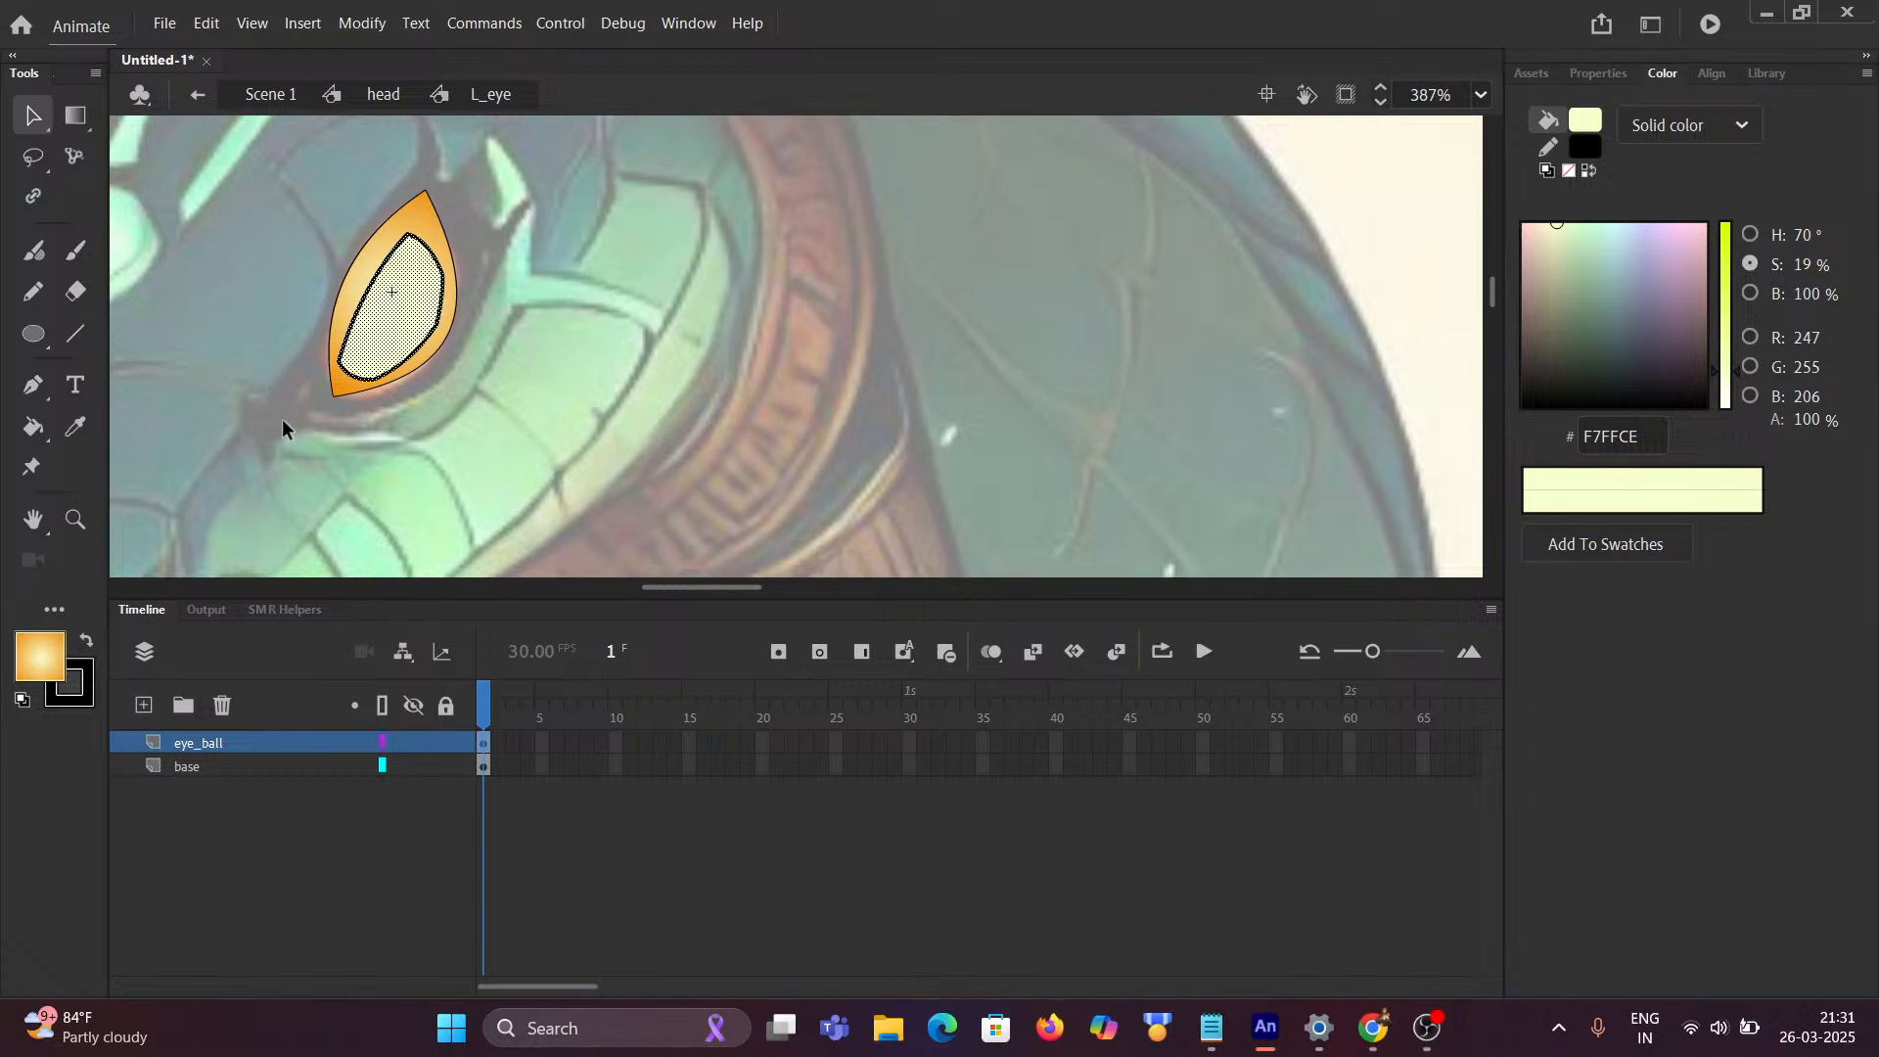
click(142, 706)
double_click(199, 744)
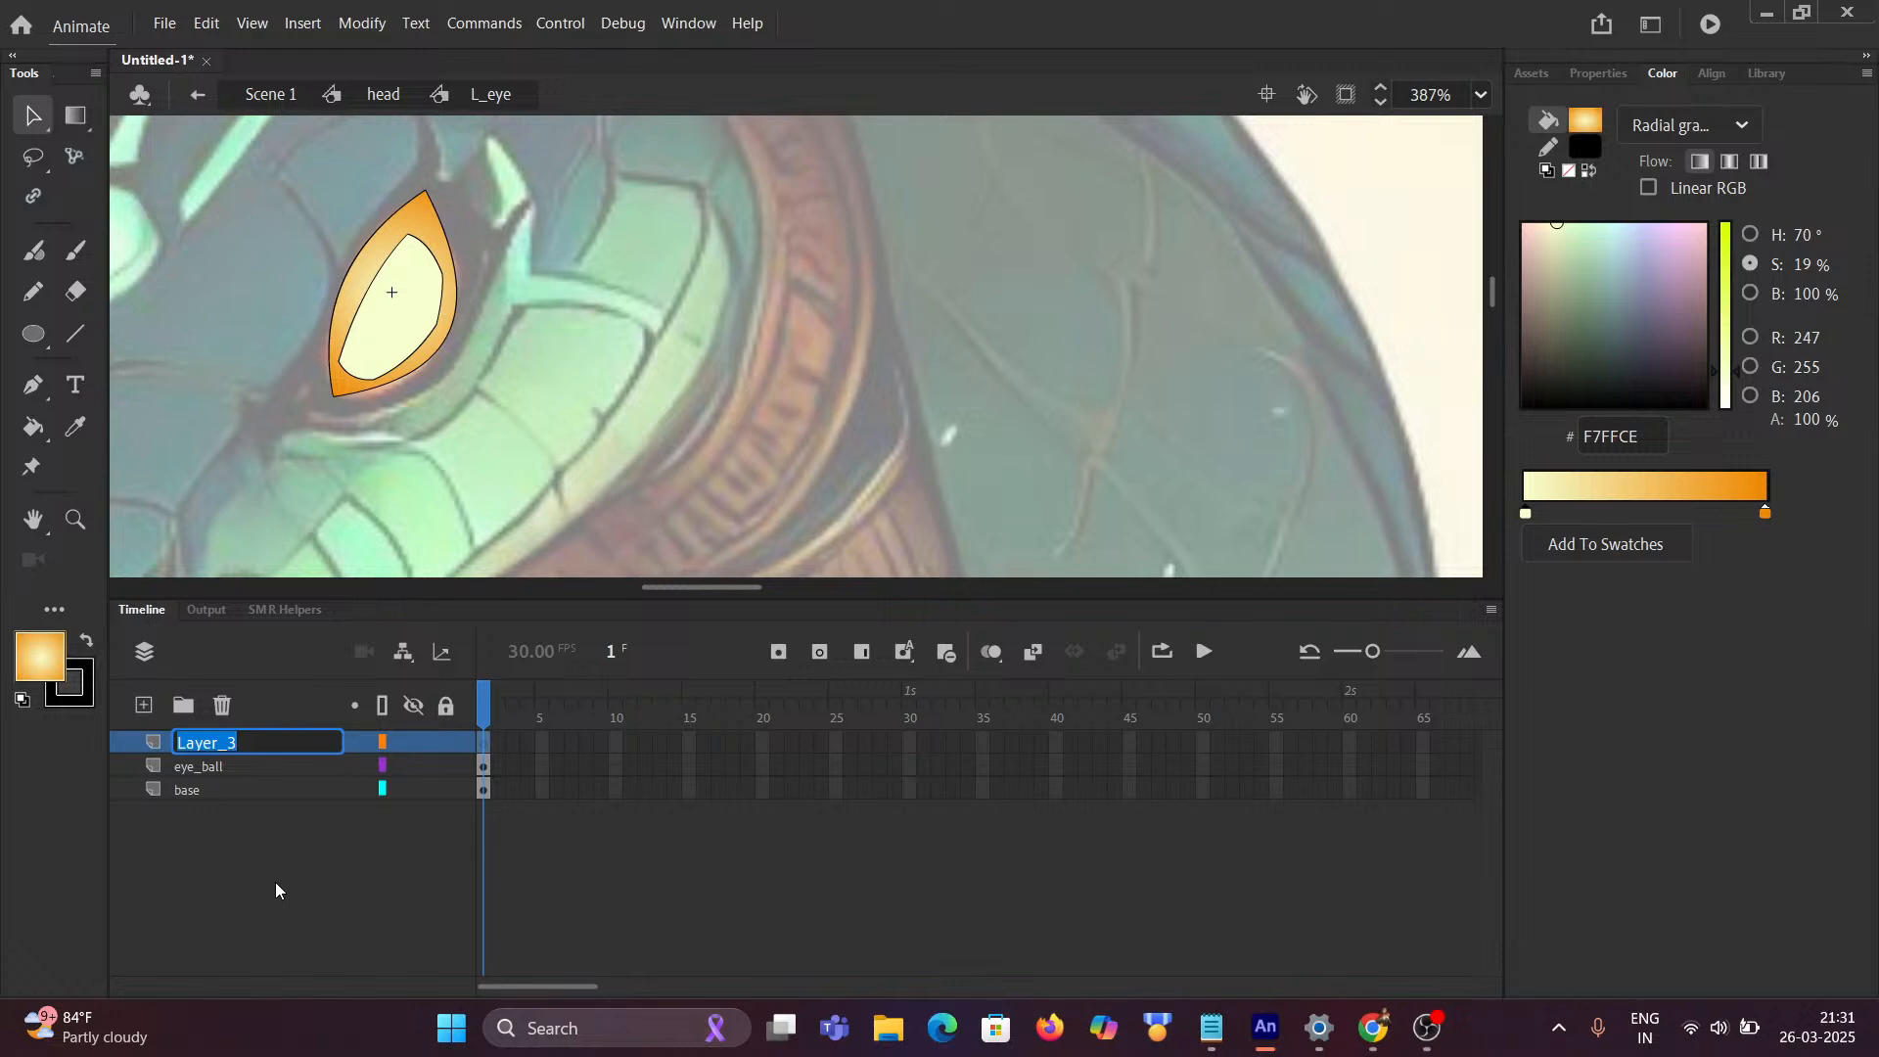
key(BackSpace)
text(eye)
text( b)
key(BackSpace)
key(BackSpace)
key(BackSpace)
text(blink)
click(281, 927)
click(1063, 570)
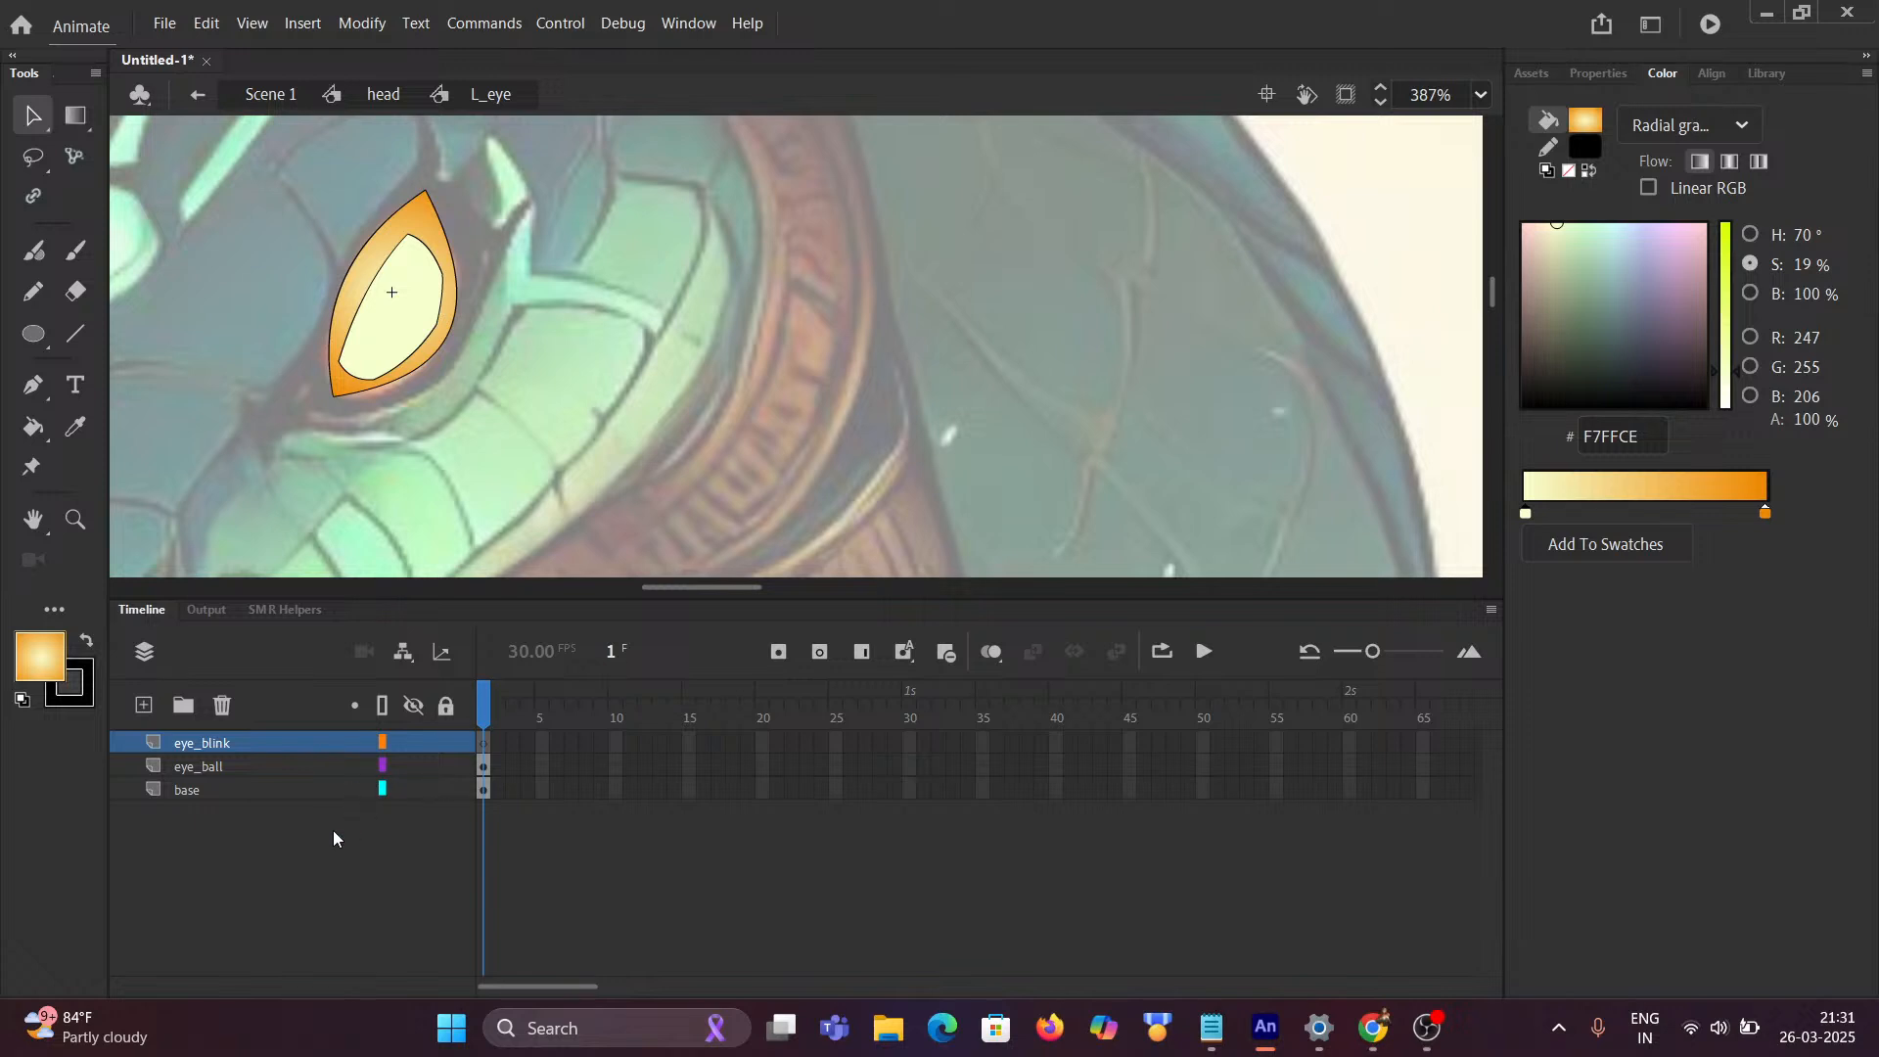
Step: Hide the eye_ball and base layers and draw the eyelid's outer edge as a line curved around the eye's upper left side
click(413, 765)
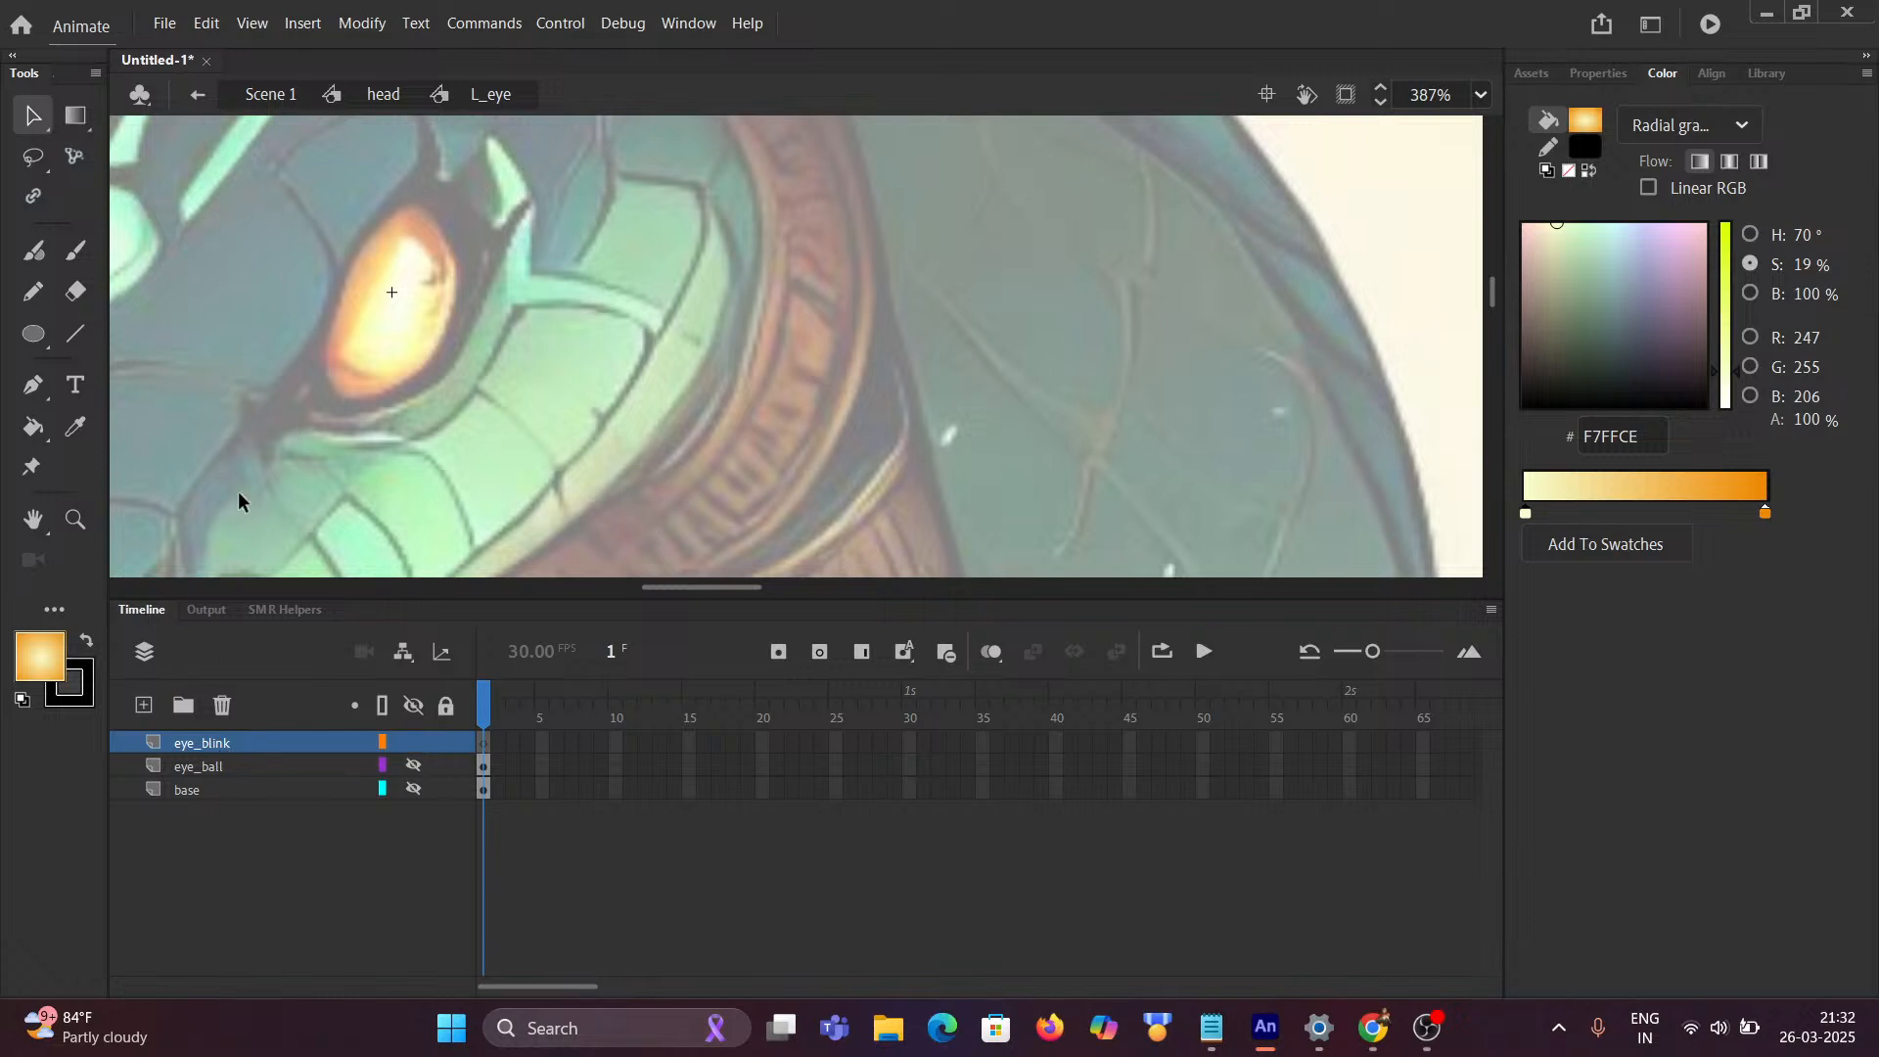
click(75, 334)
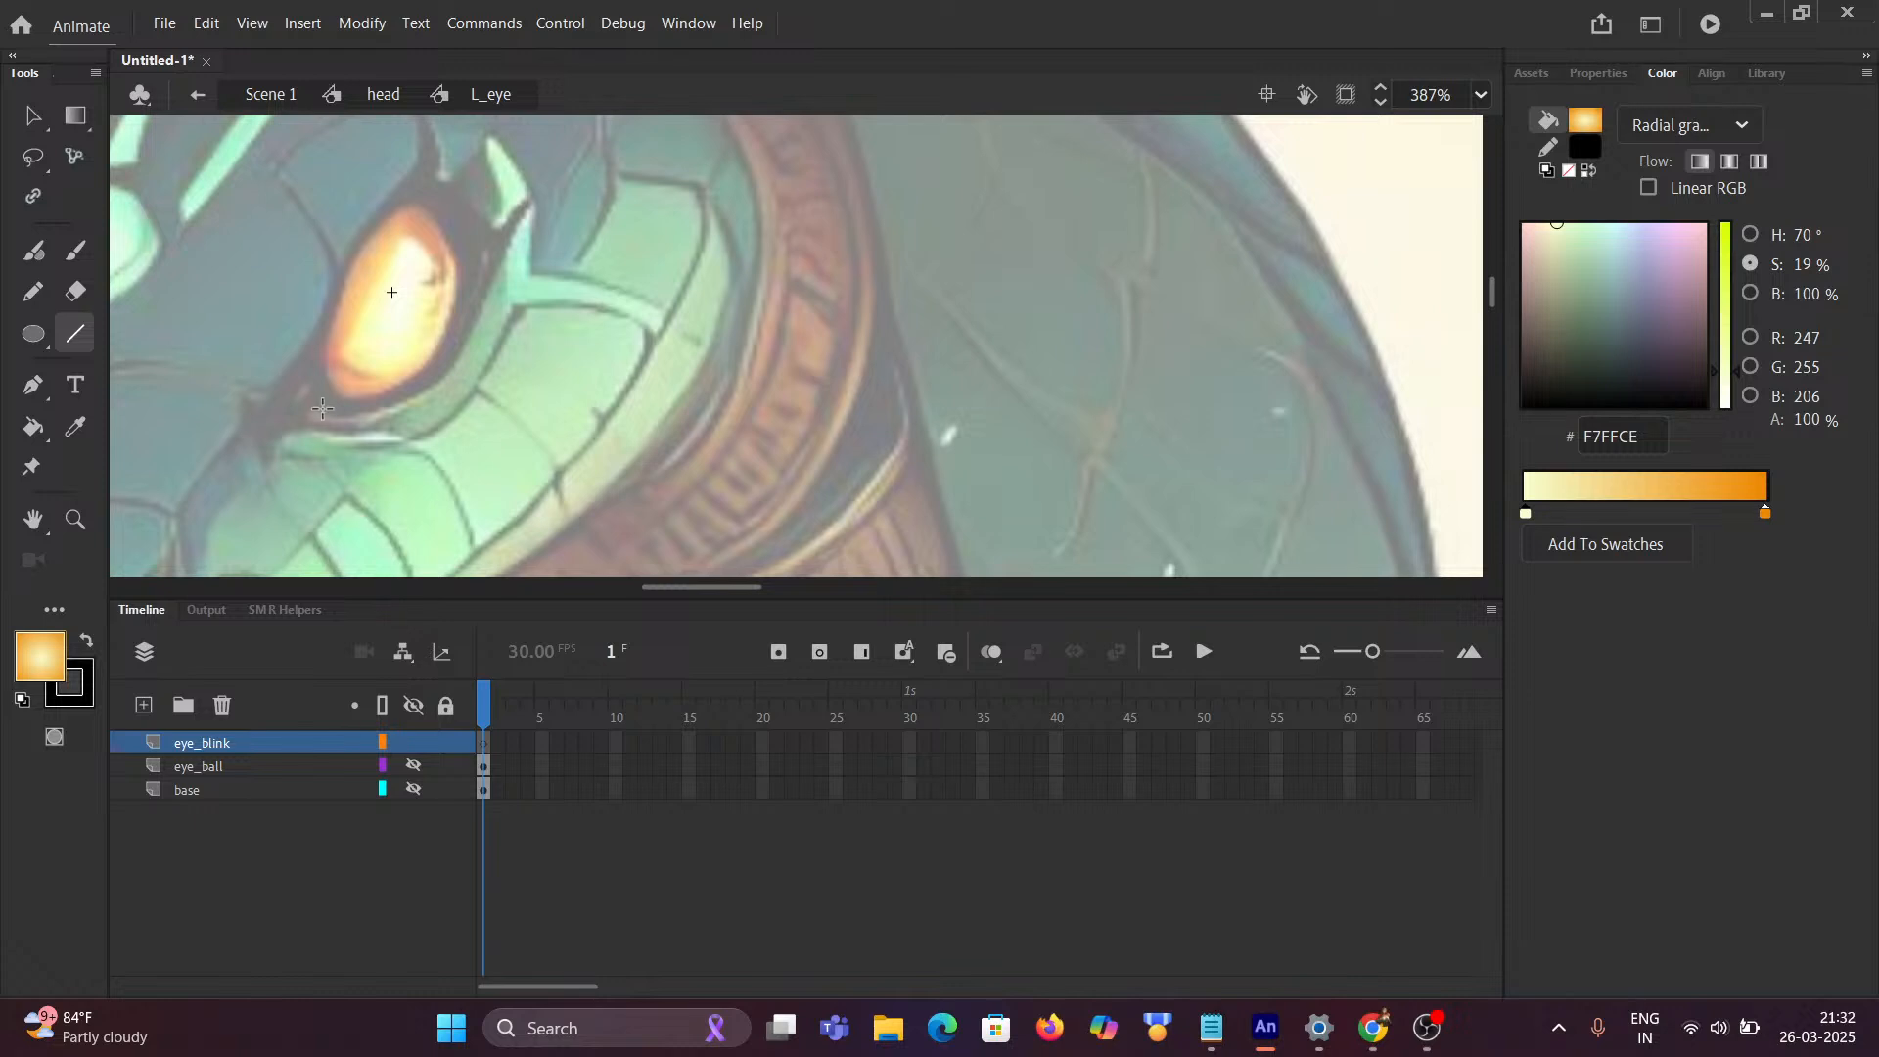
drag(323, 409, 467, 190)
drag(391, 305, 341, 251)
drag(335, 261, 331, 253)
Step: Draw a second line between the eyelid's ends and bend it along the eye's upper edge to close the crescent
drag(320, 410, 460, 188)
scroll(392, 293, up, 5)
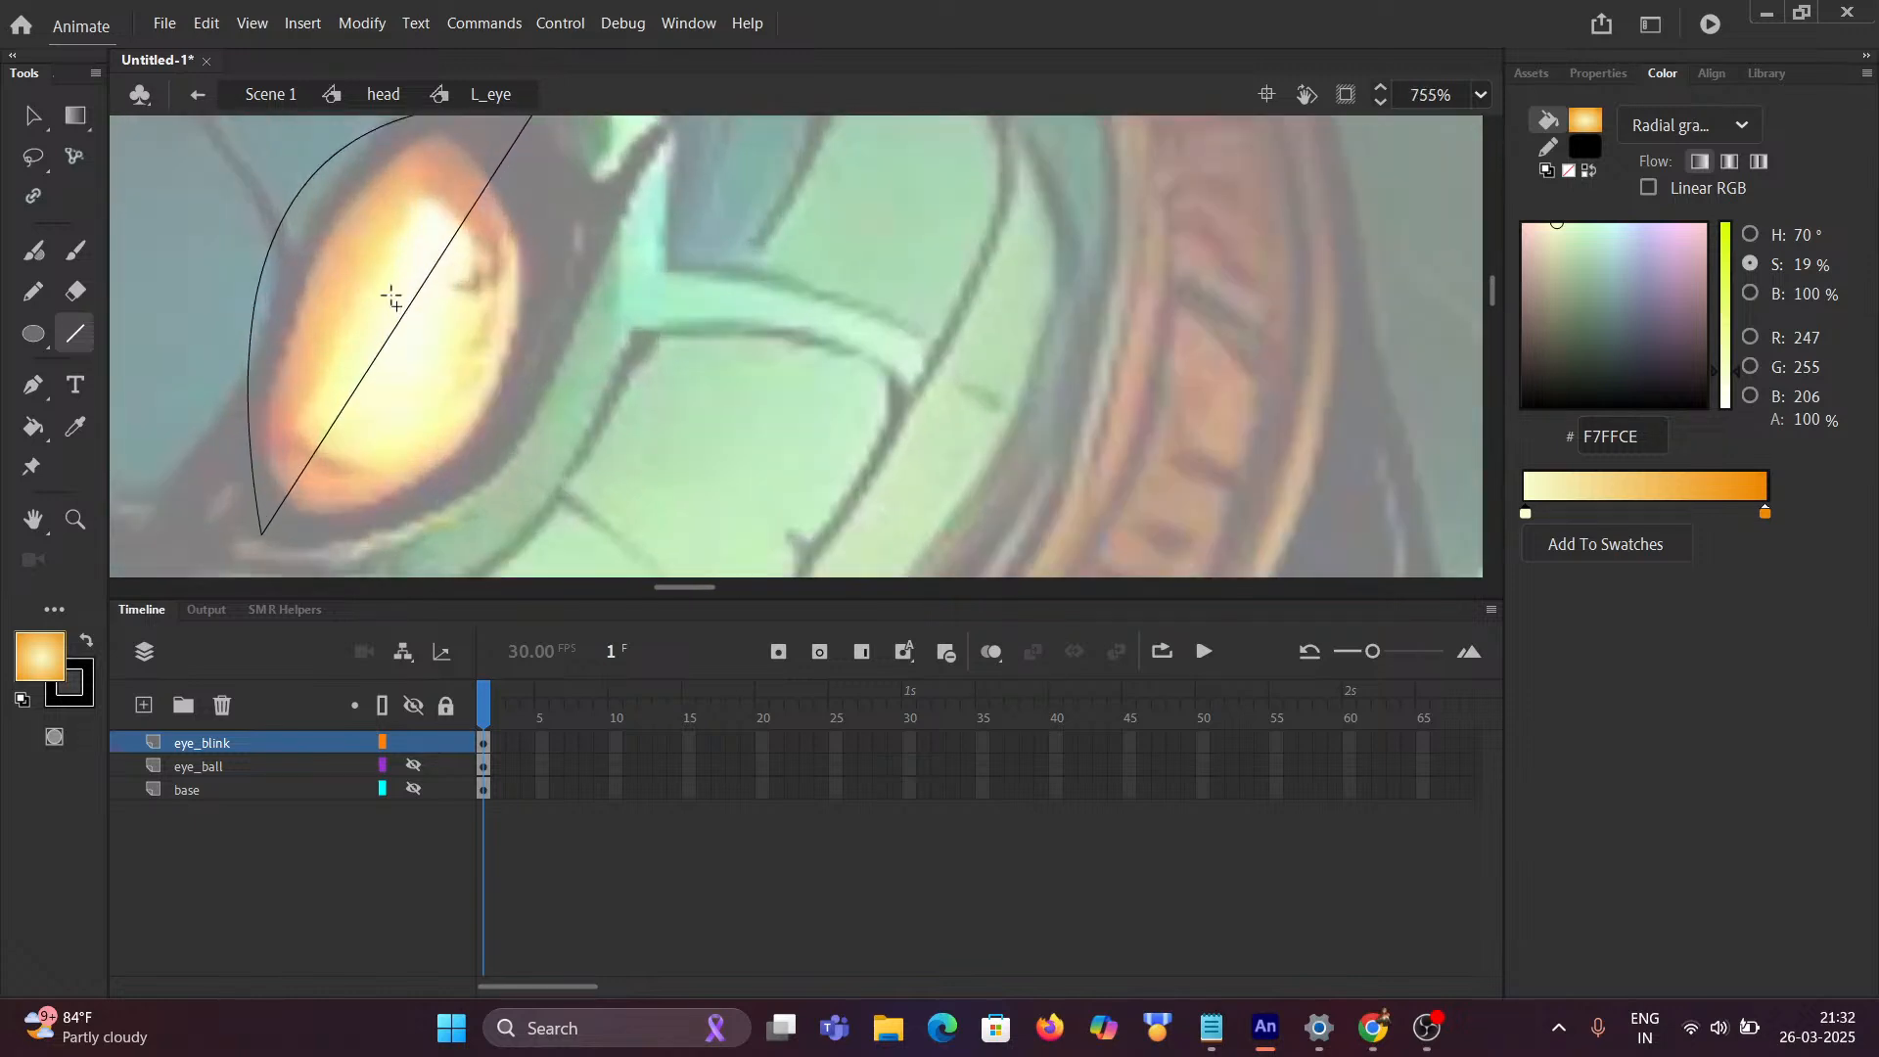
drag(404, 311, 326, 236)
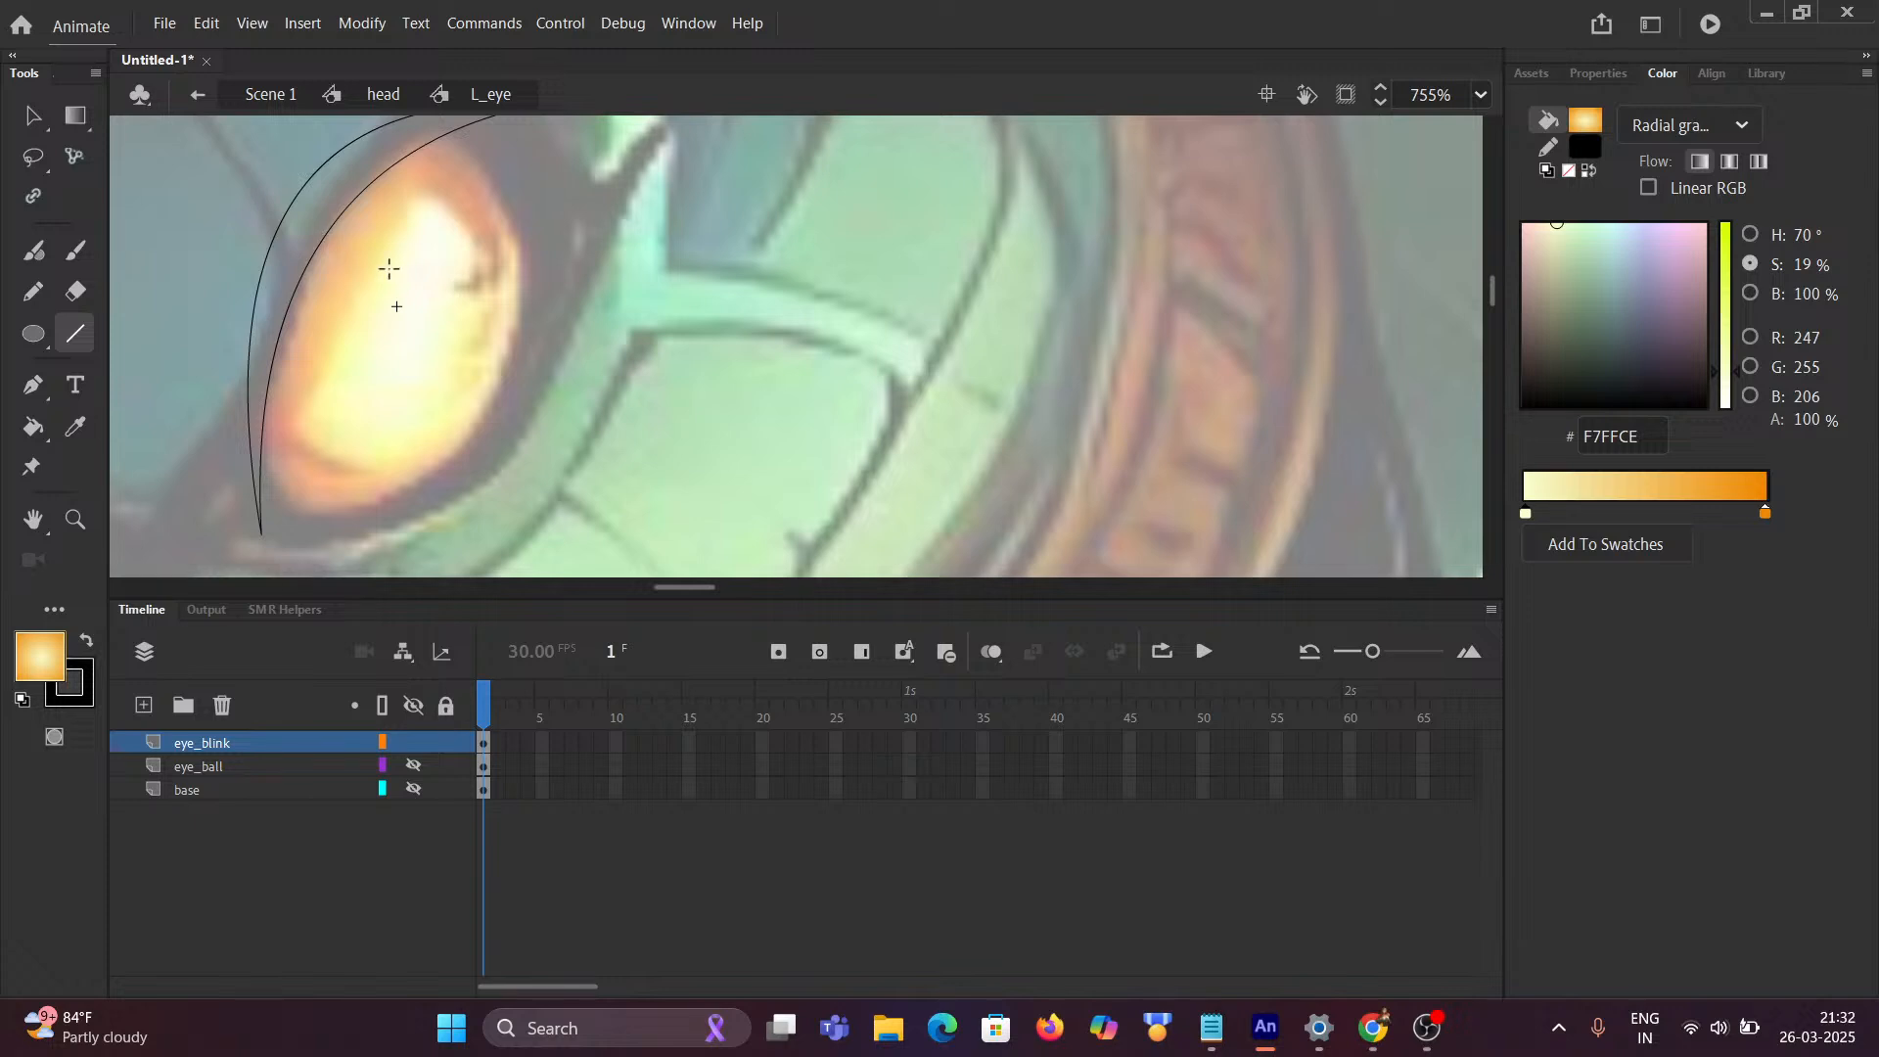
Step: Return to the head symbol and sample the near-black 060100 from the reference eye's dark rim as fill colour
scroll(429, 307, down, 5)
scroll(428, 306, down, 2)
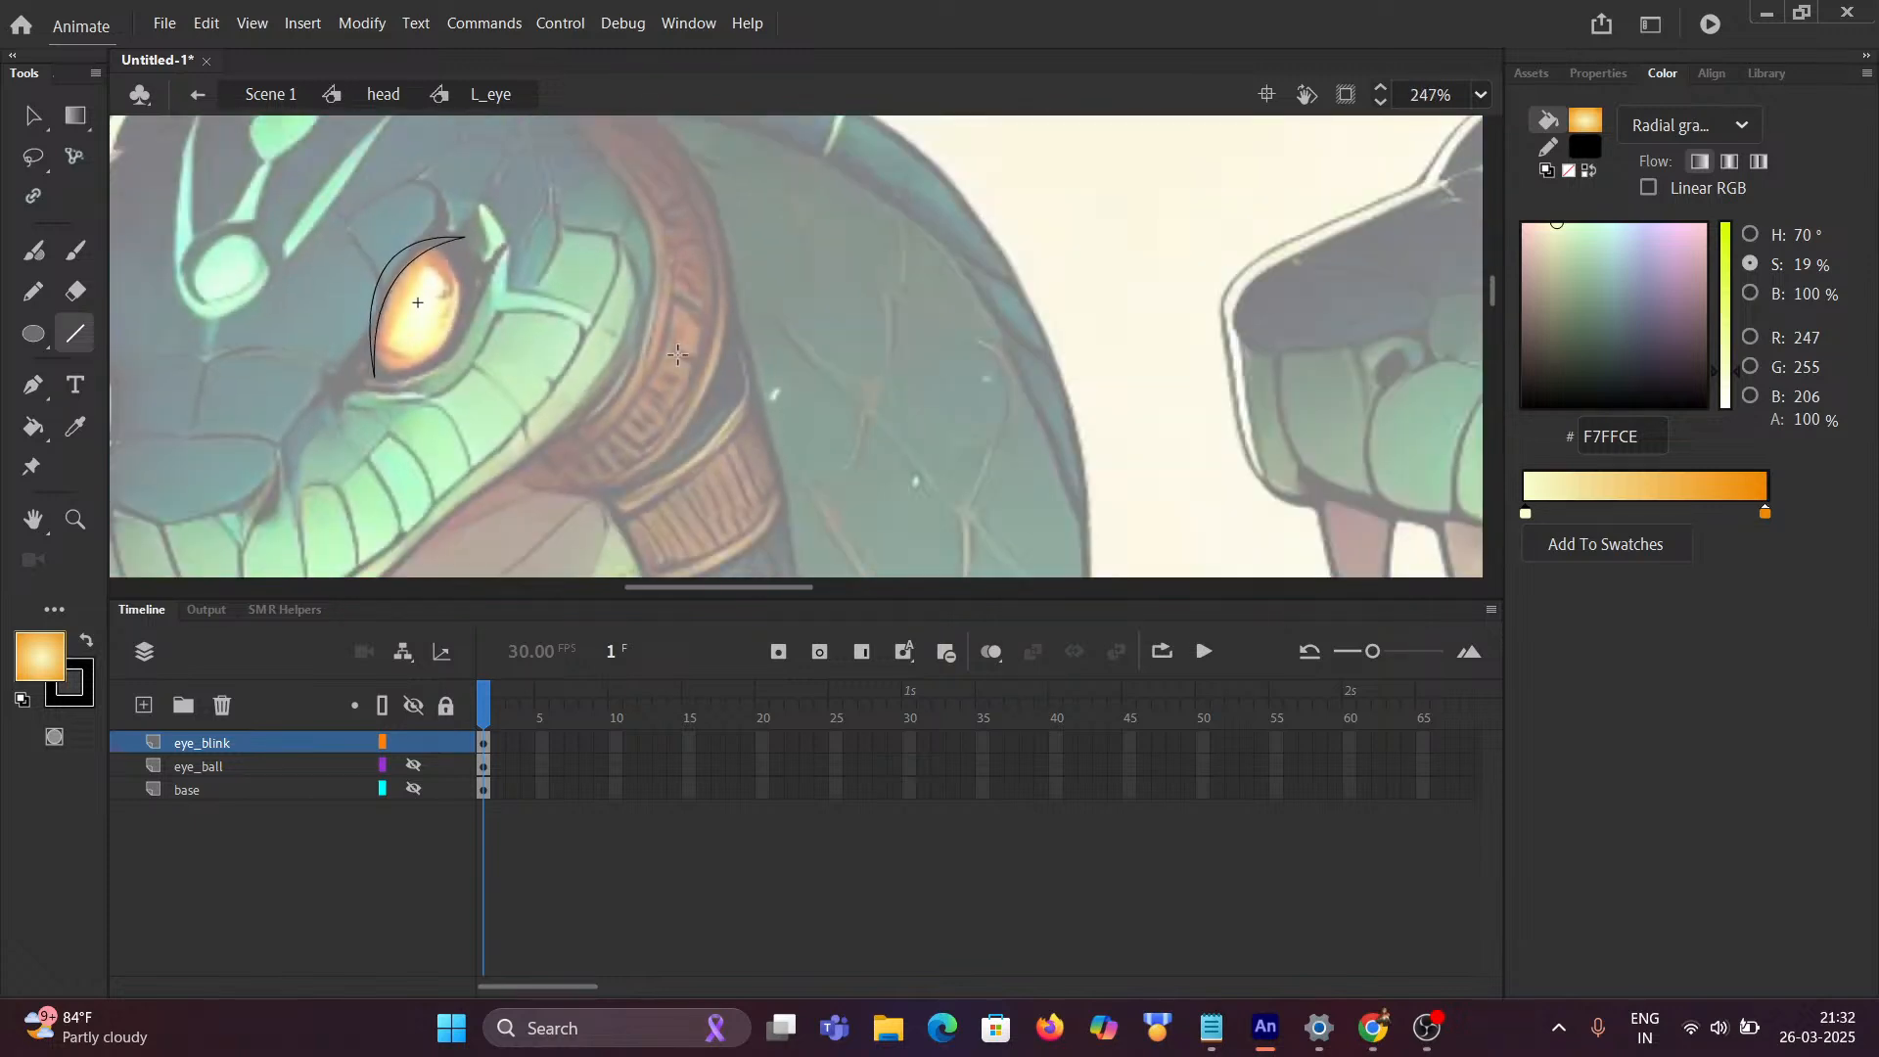
drag(678, 355, 144, 300)
drag(916, 256, 649, 306)
scroll(650, 305, down, 2)
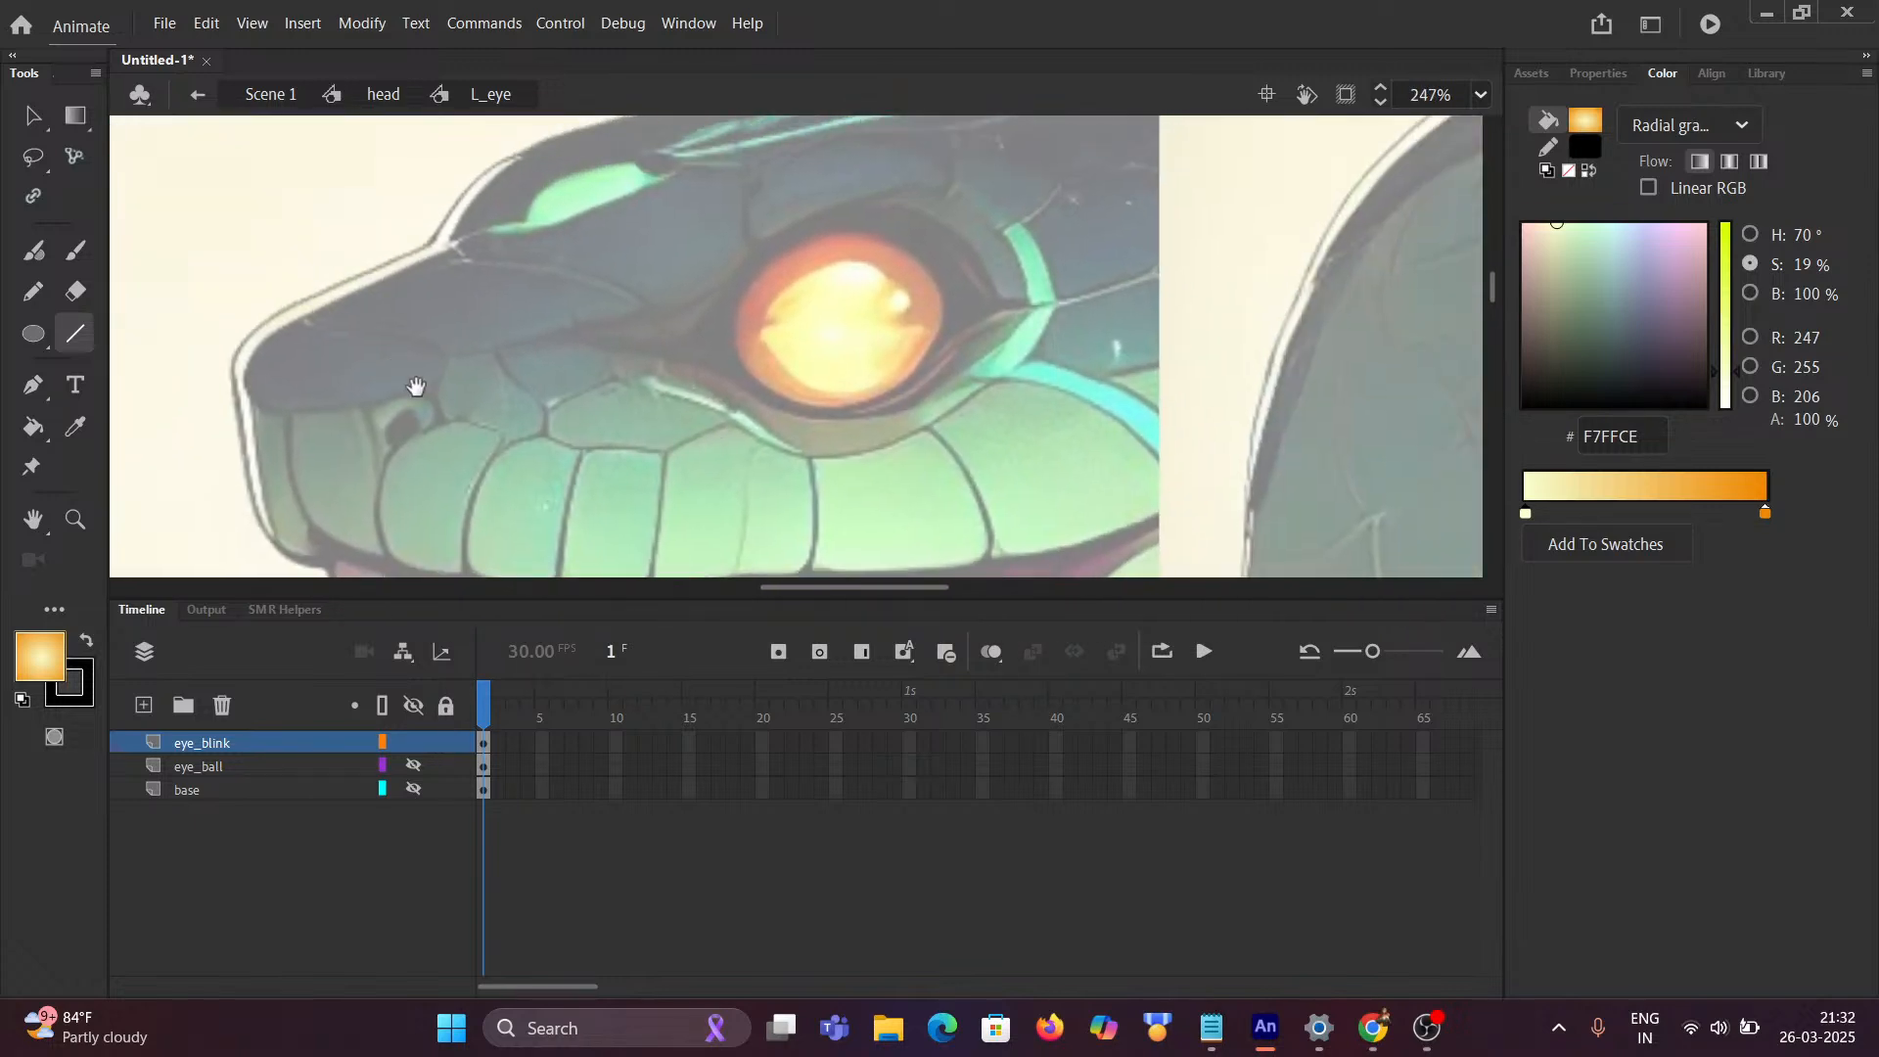
scroll(675, 343, down, 3)
drag(848, 382, 393, 349)
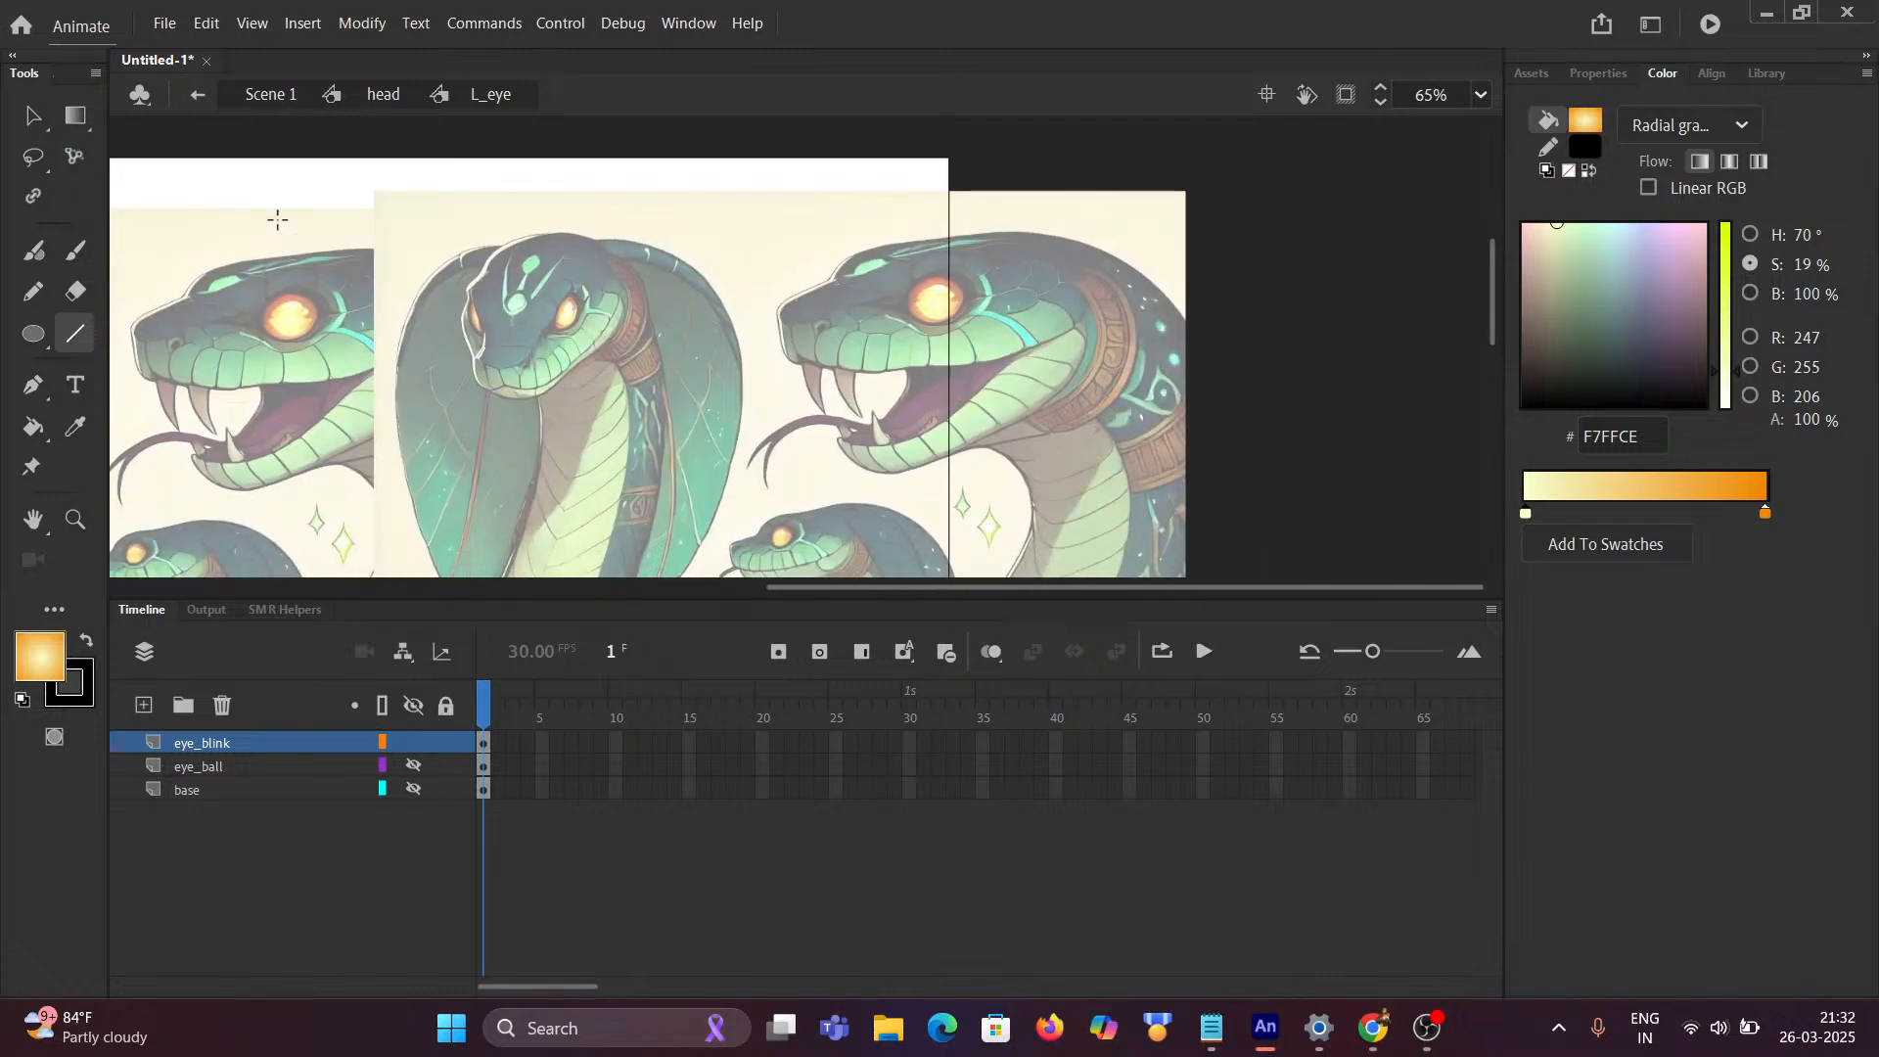
click(354, 98)
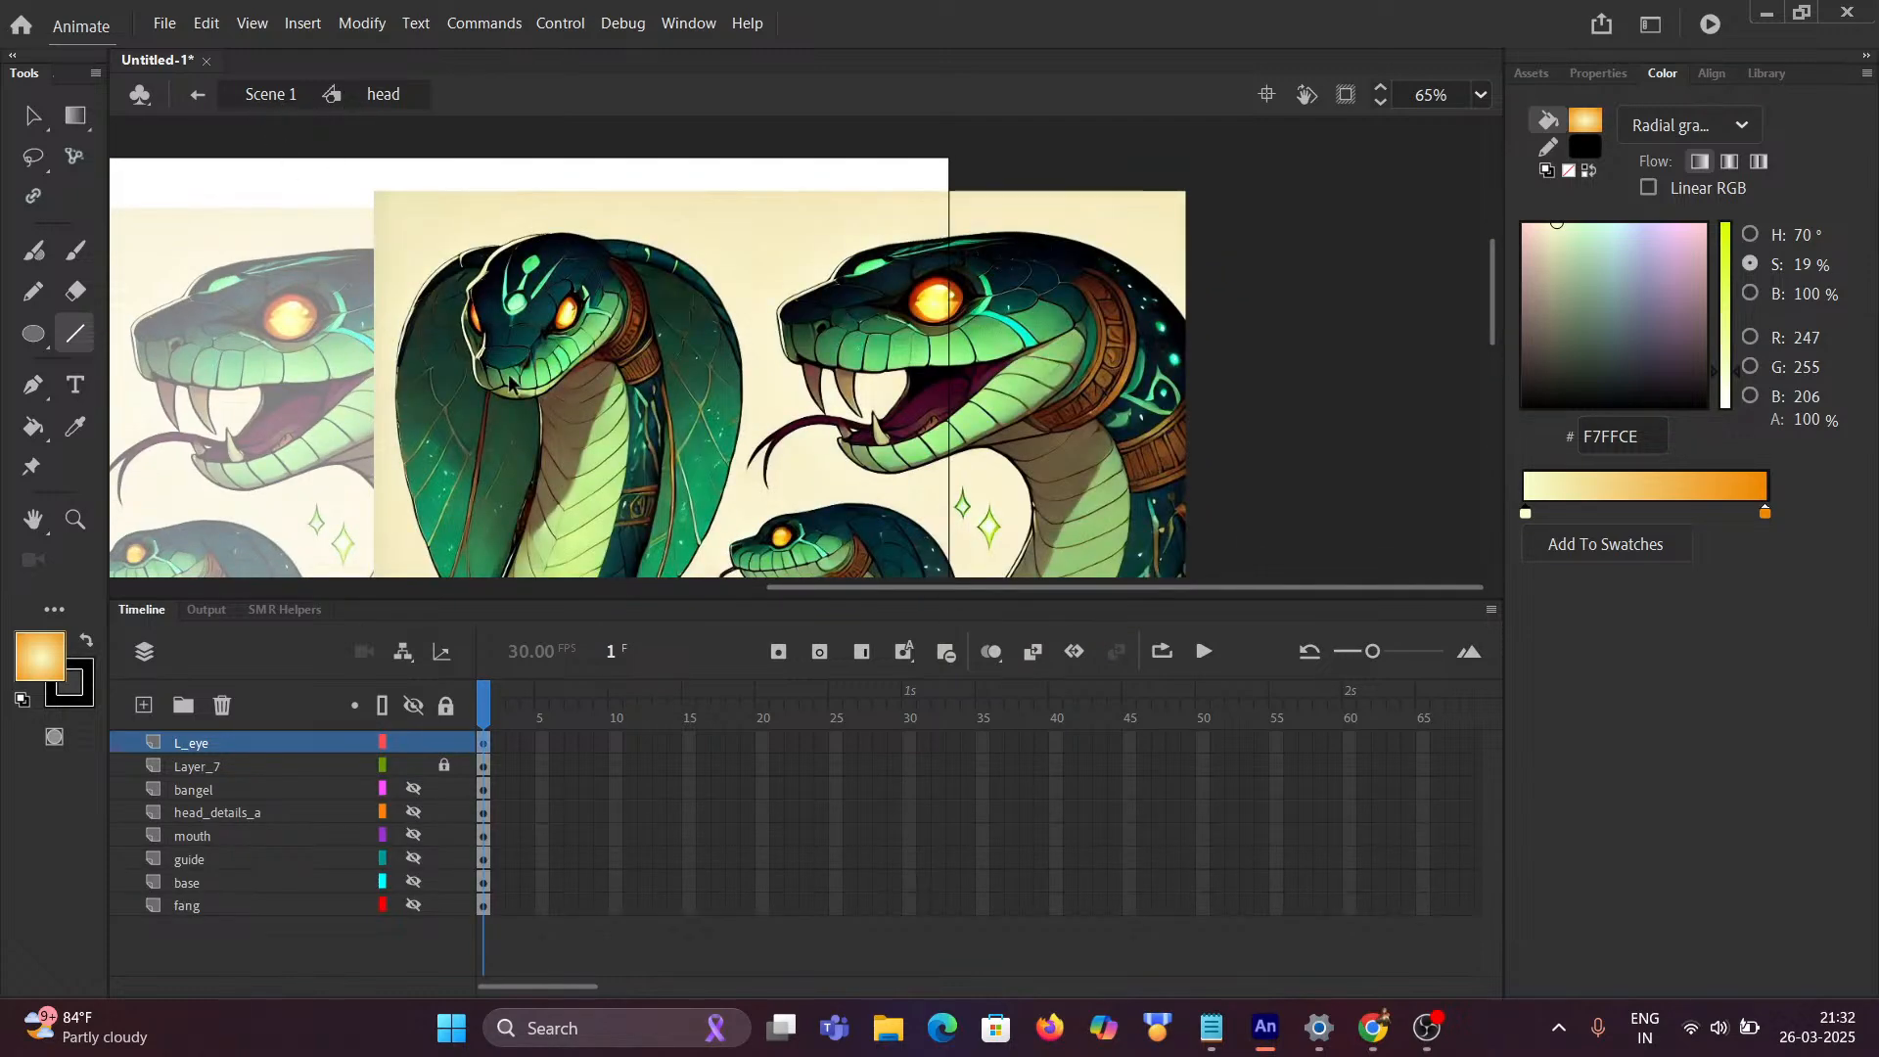
scroll(597, 308, up, 4)
scroll(430, 387, up, 4)
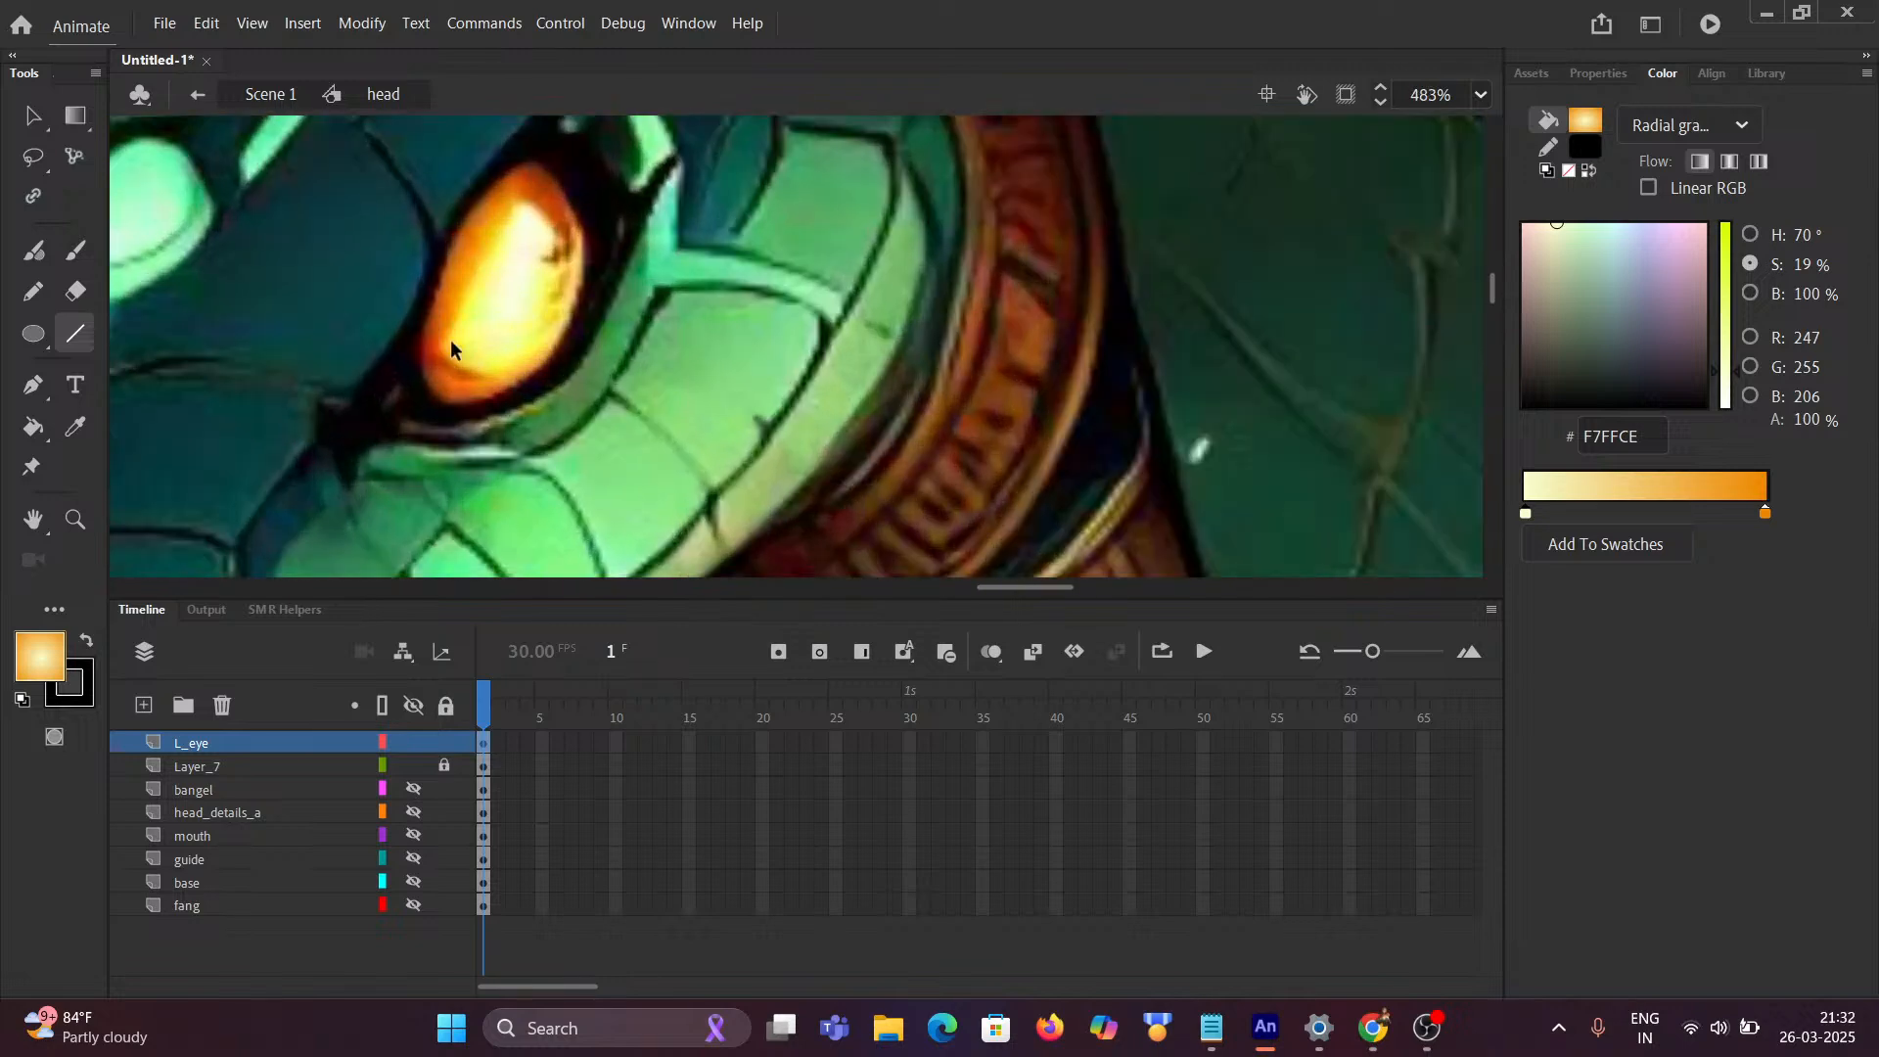
click(599, 181)
scroll(600, 201, down, 5)
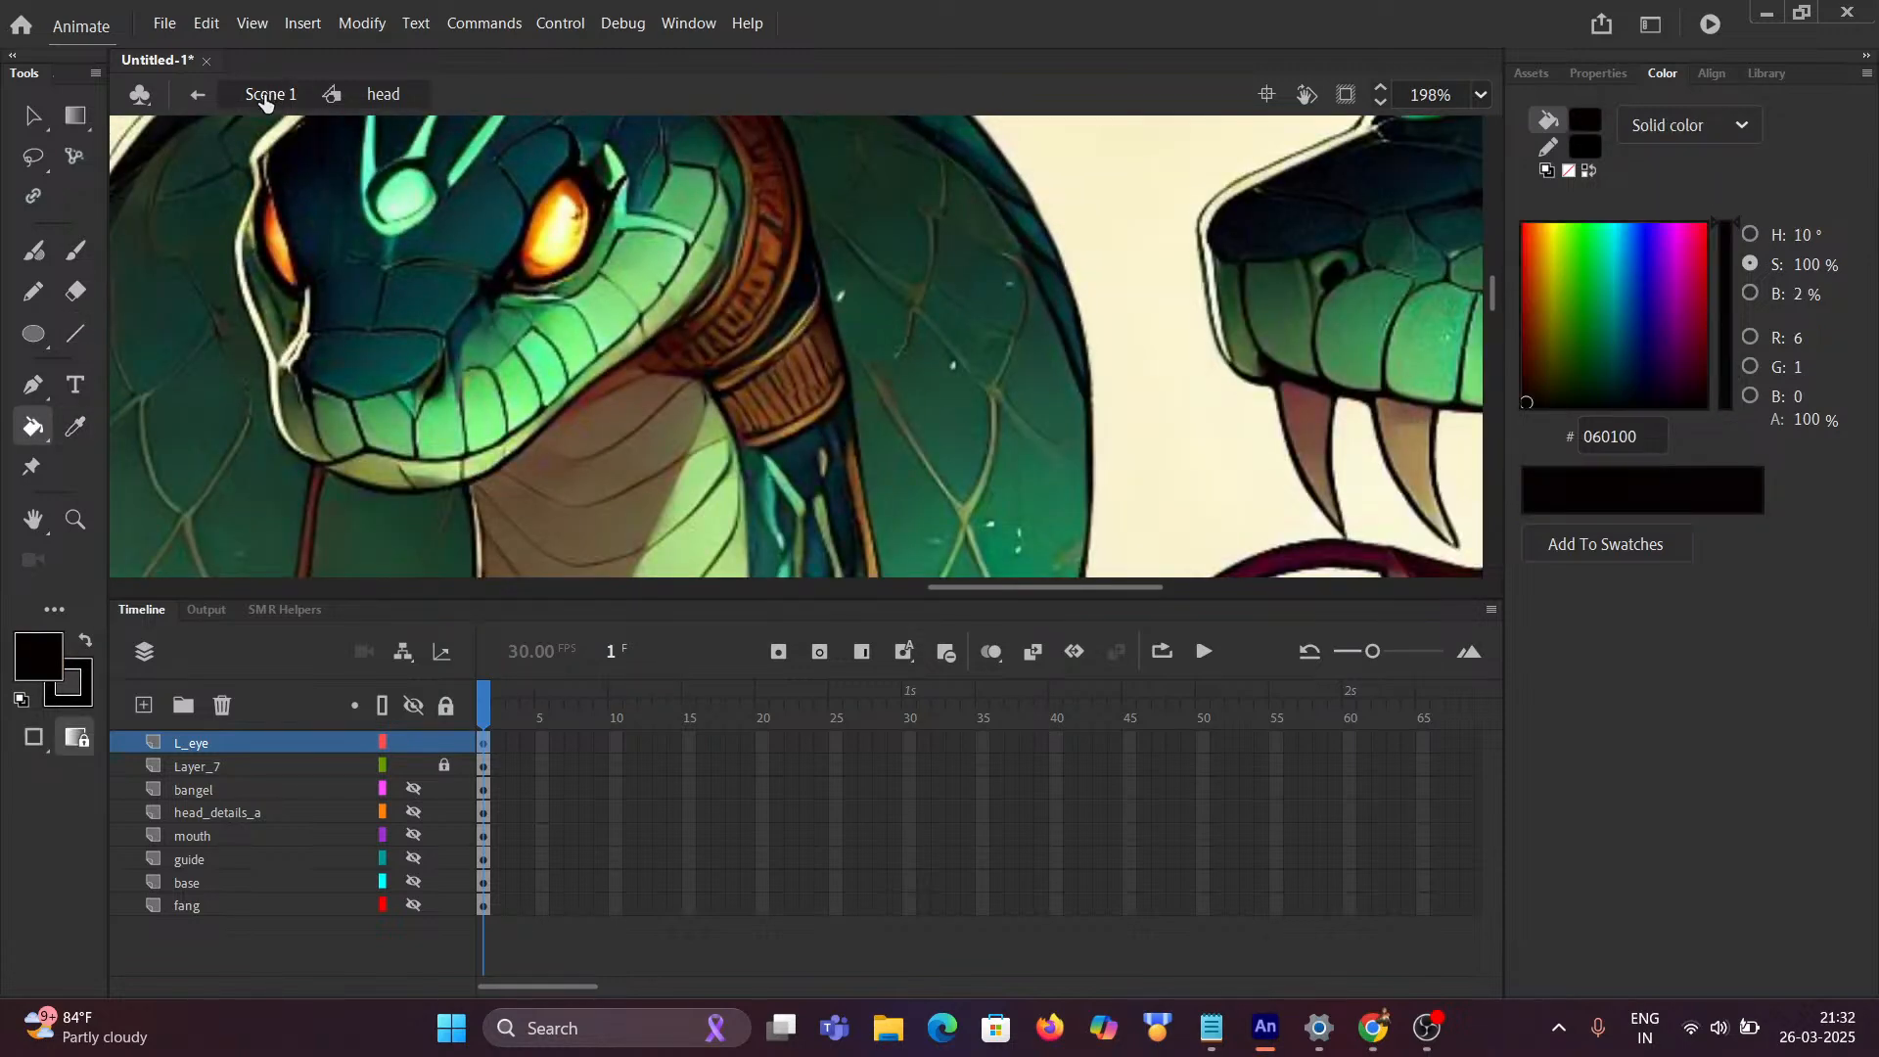
Step: Reopen the L_eye symbol and fill the crescent eyelid on the eye_blink layer with 060100
drag(245, 401, 764, 408)
scroll(764, 408, up, 5)
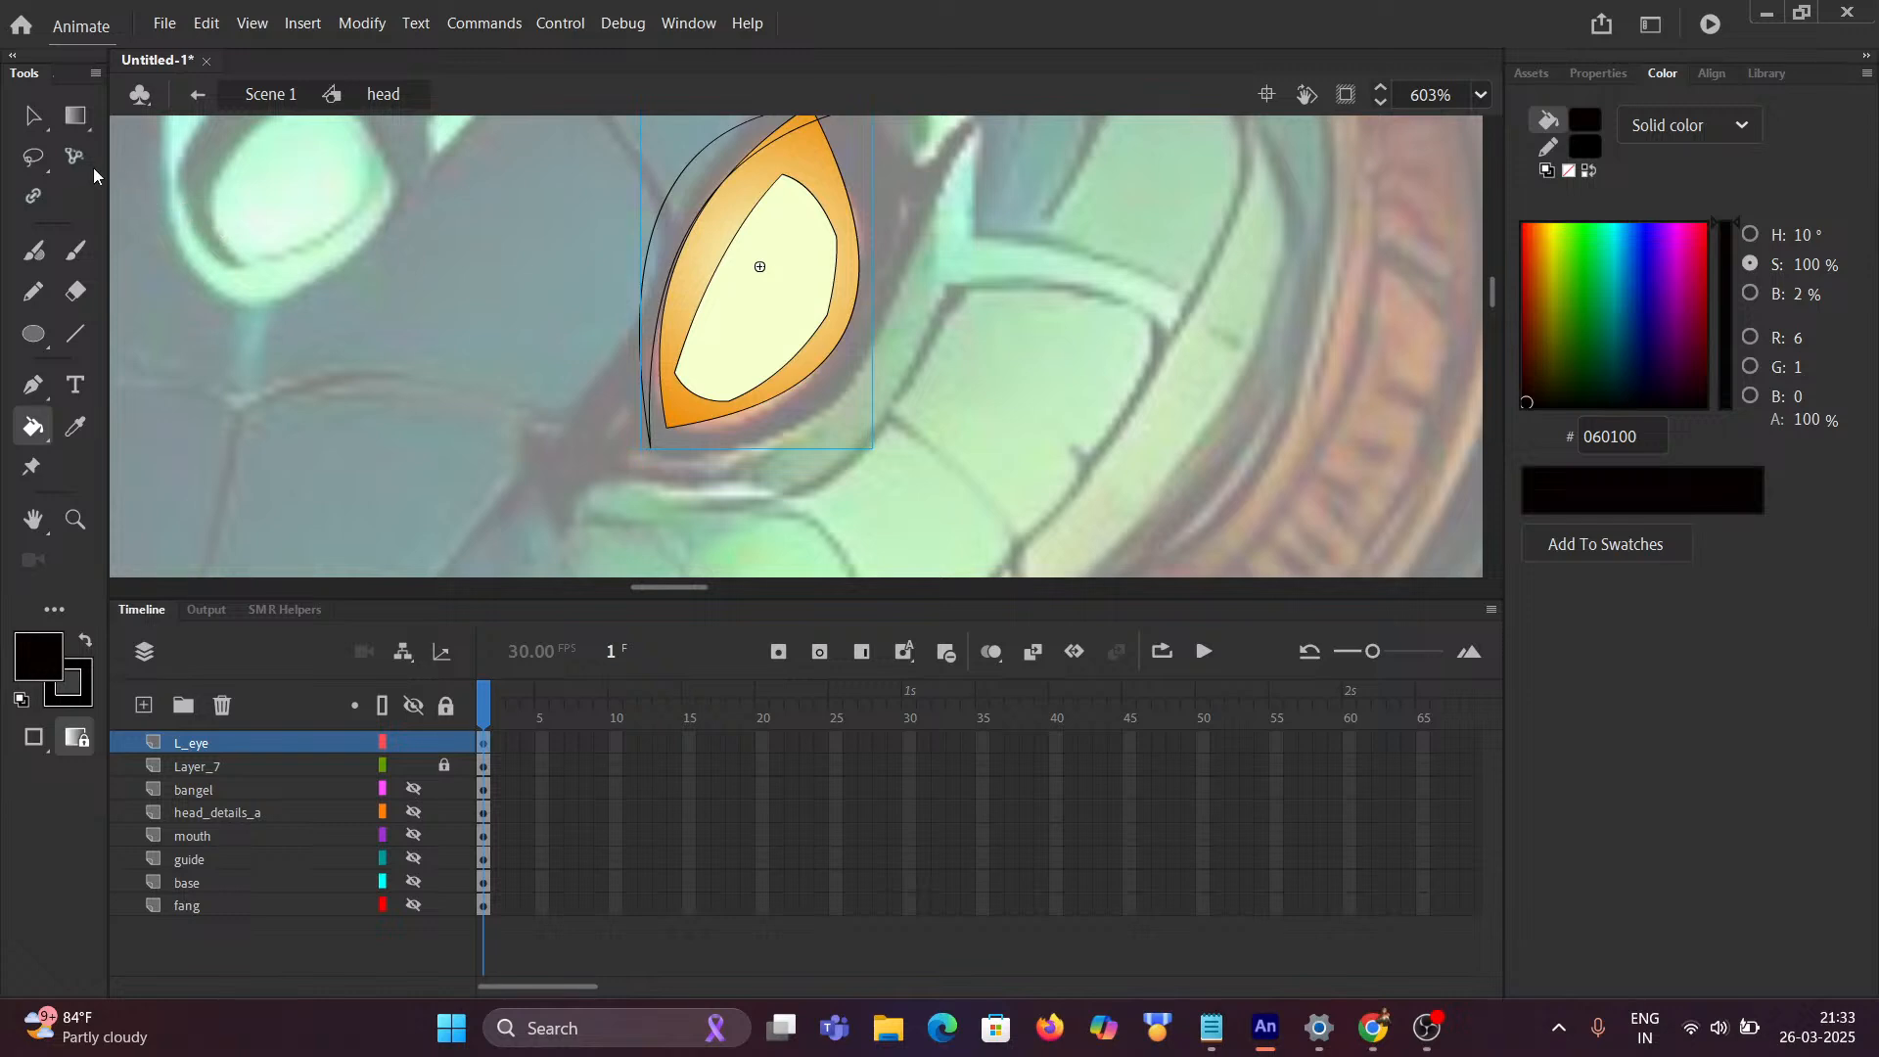
click(32, 115)
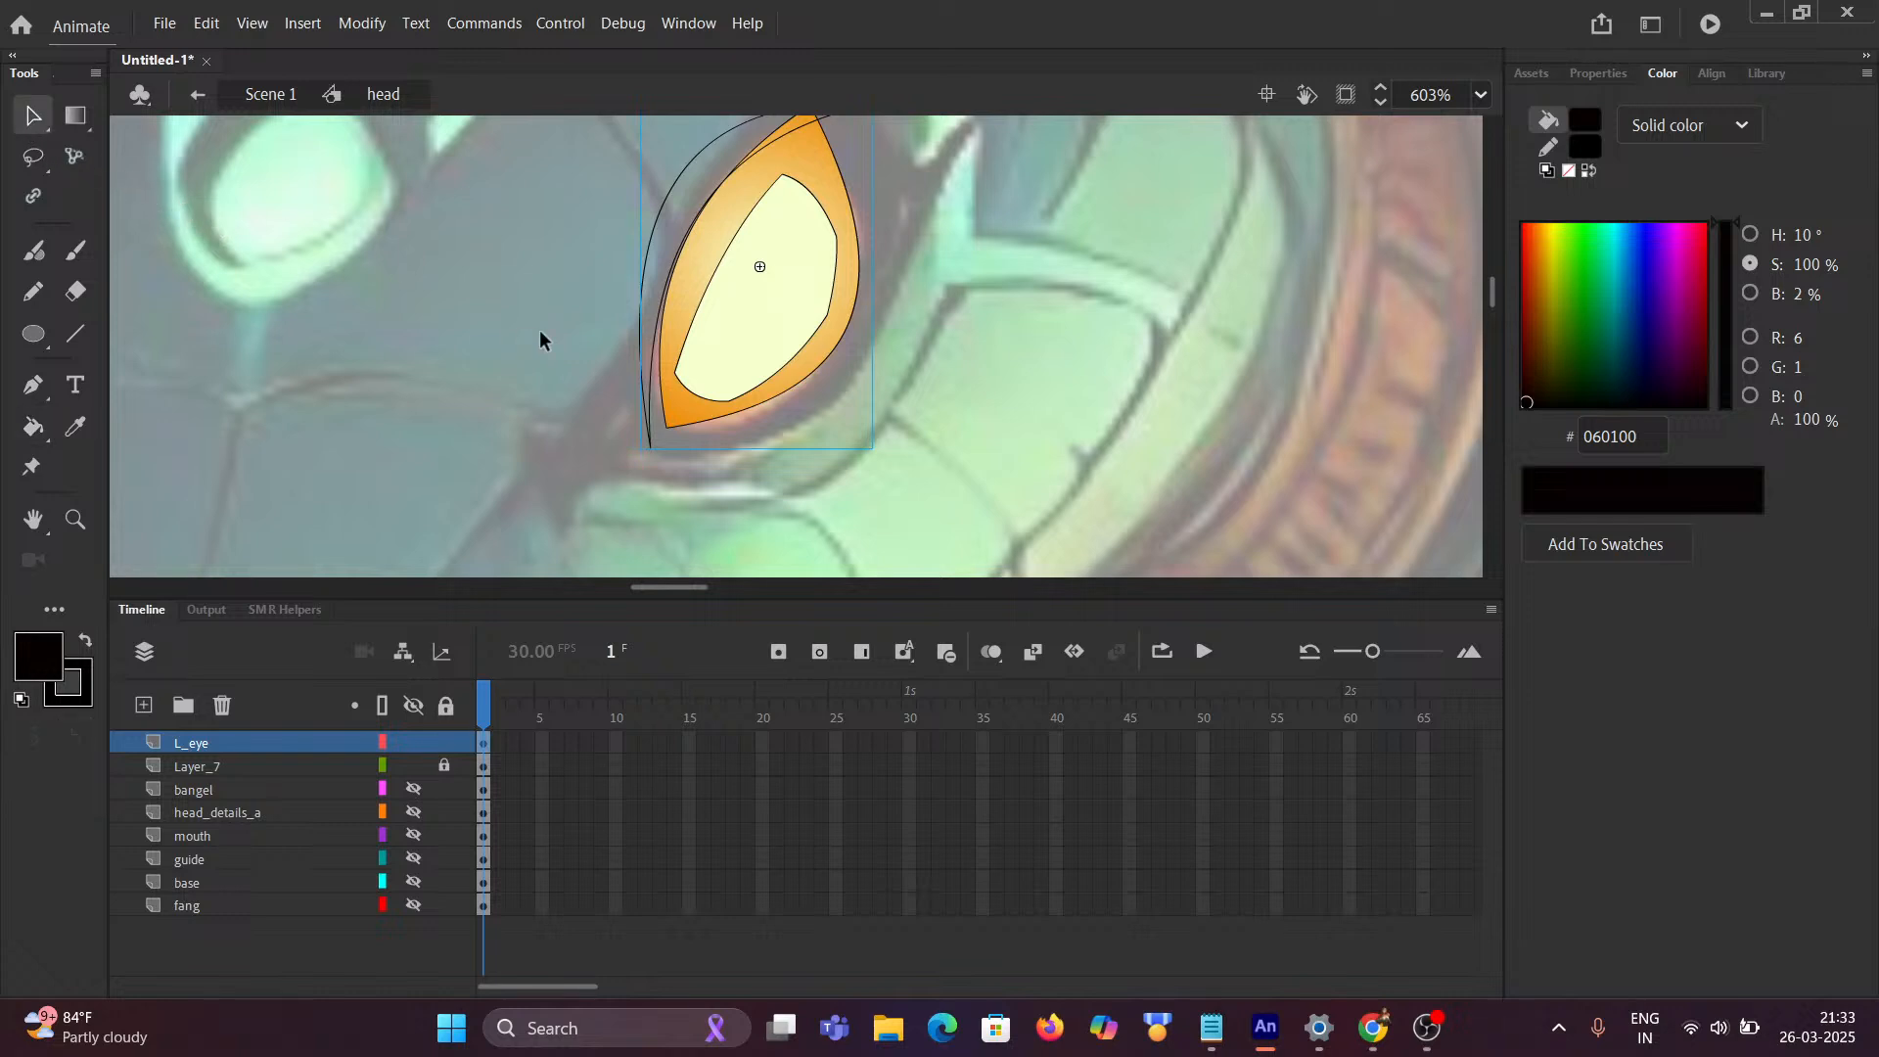
double_click(696, 309)
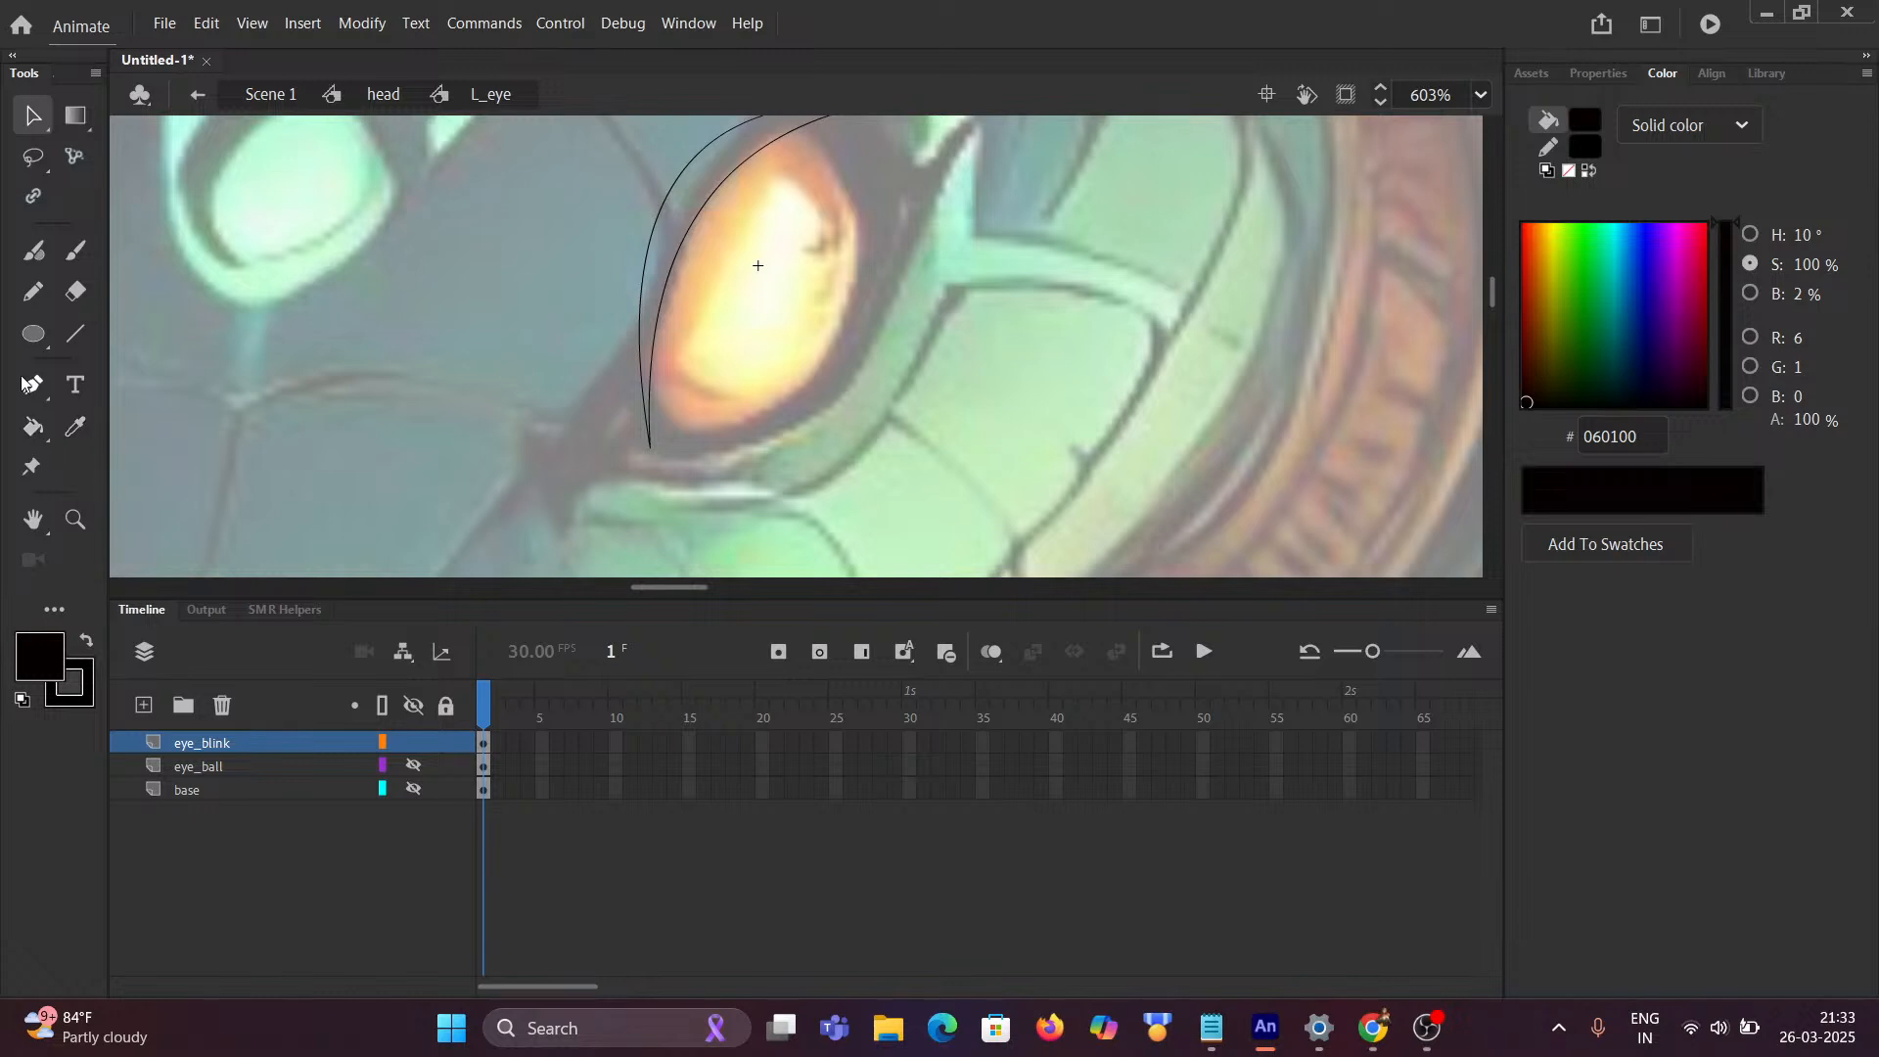
click(32, 427)
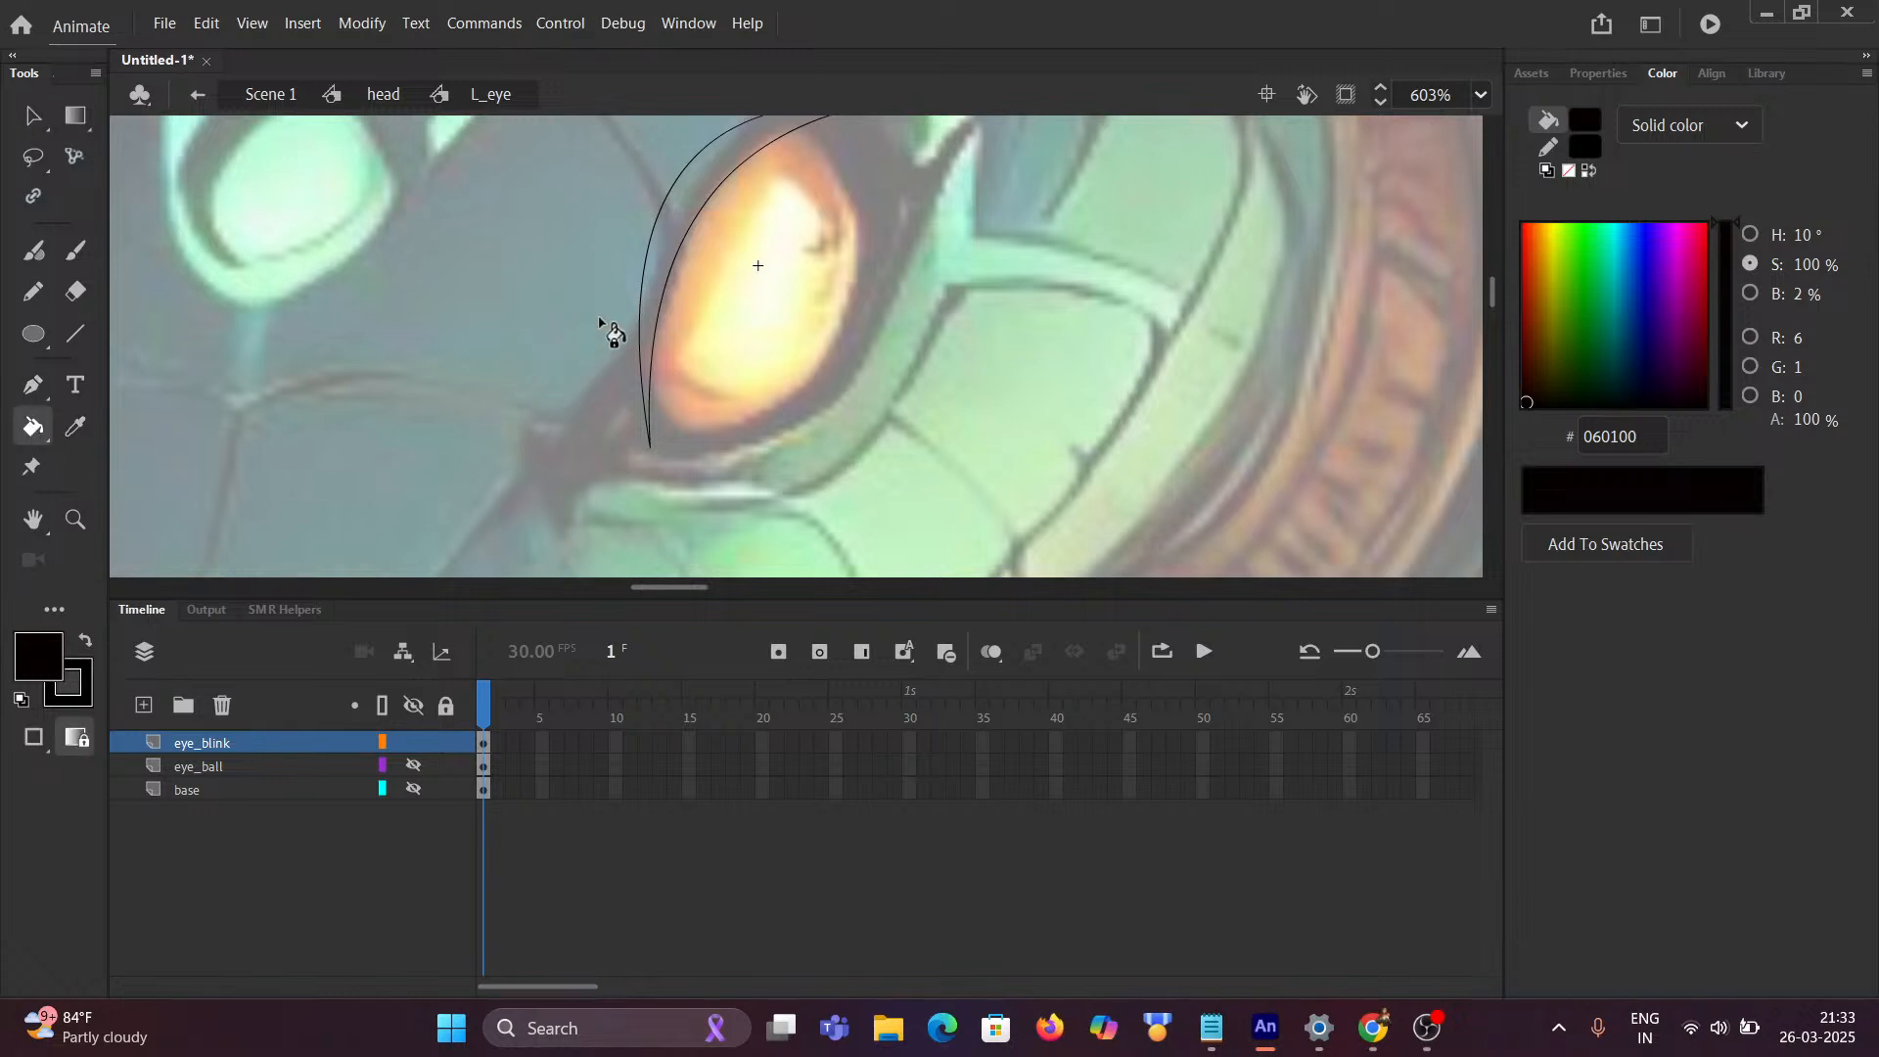
click(669, 271)
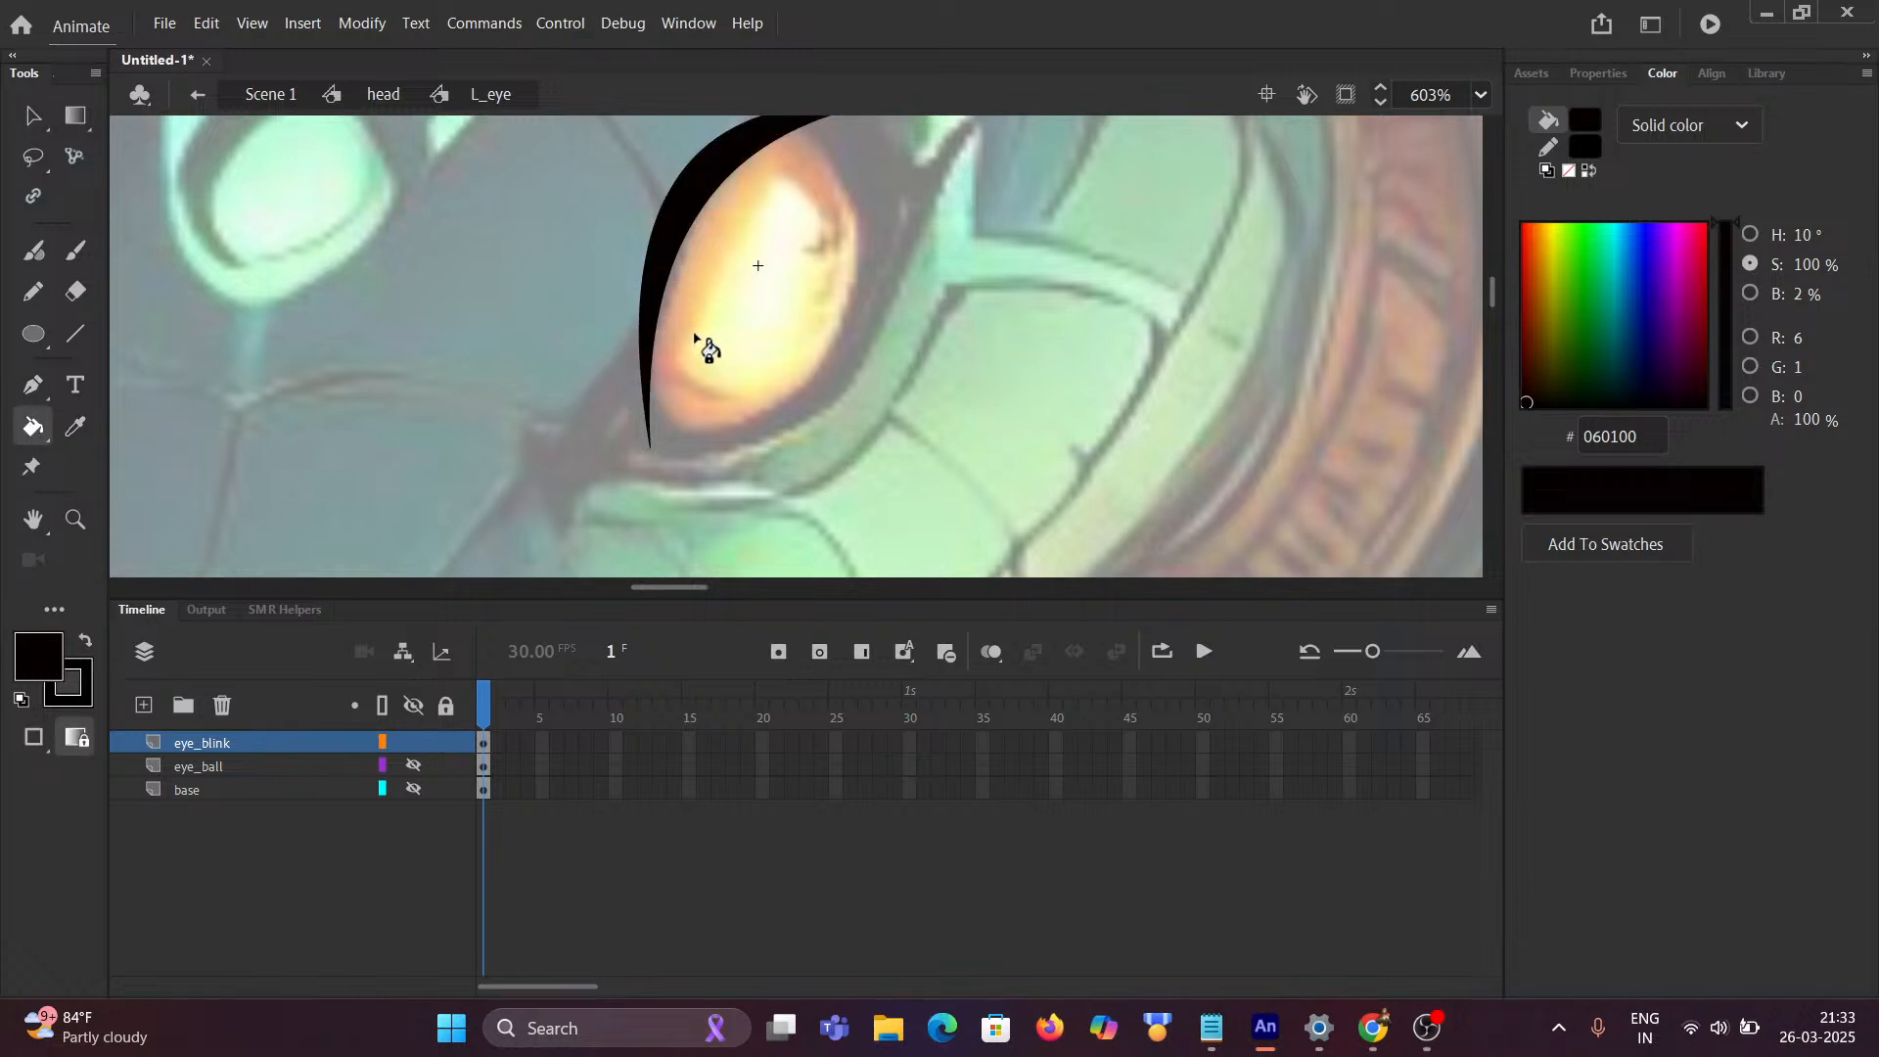
scroll(704, 332, down, 3)
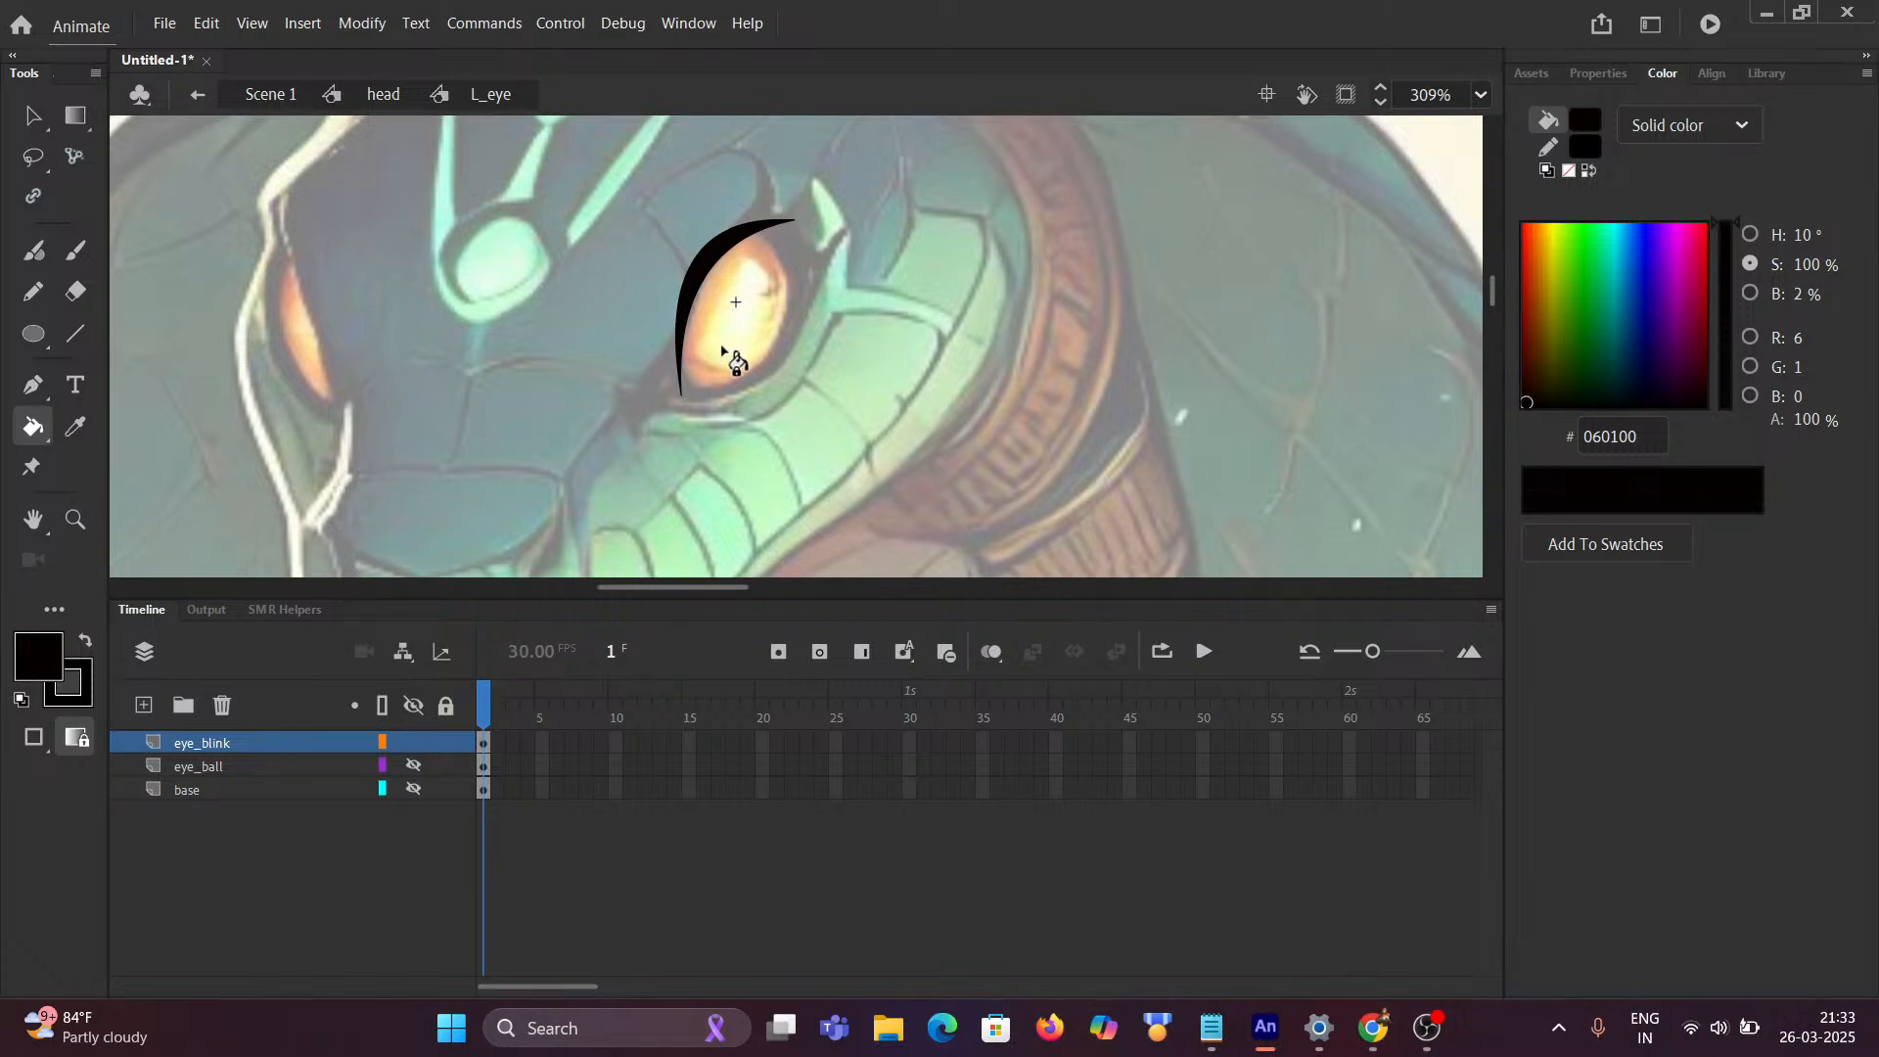
Step: Extend the eye_blink, eye_ball and base layers to frame 30
click(29, 115)
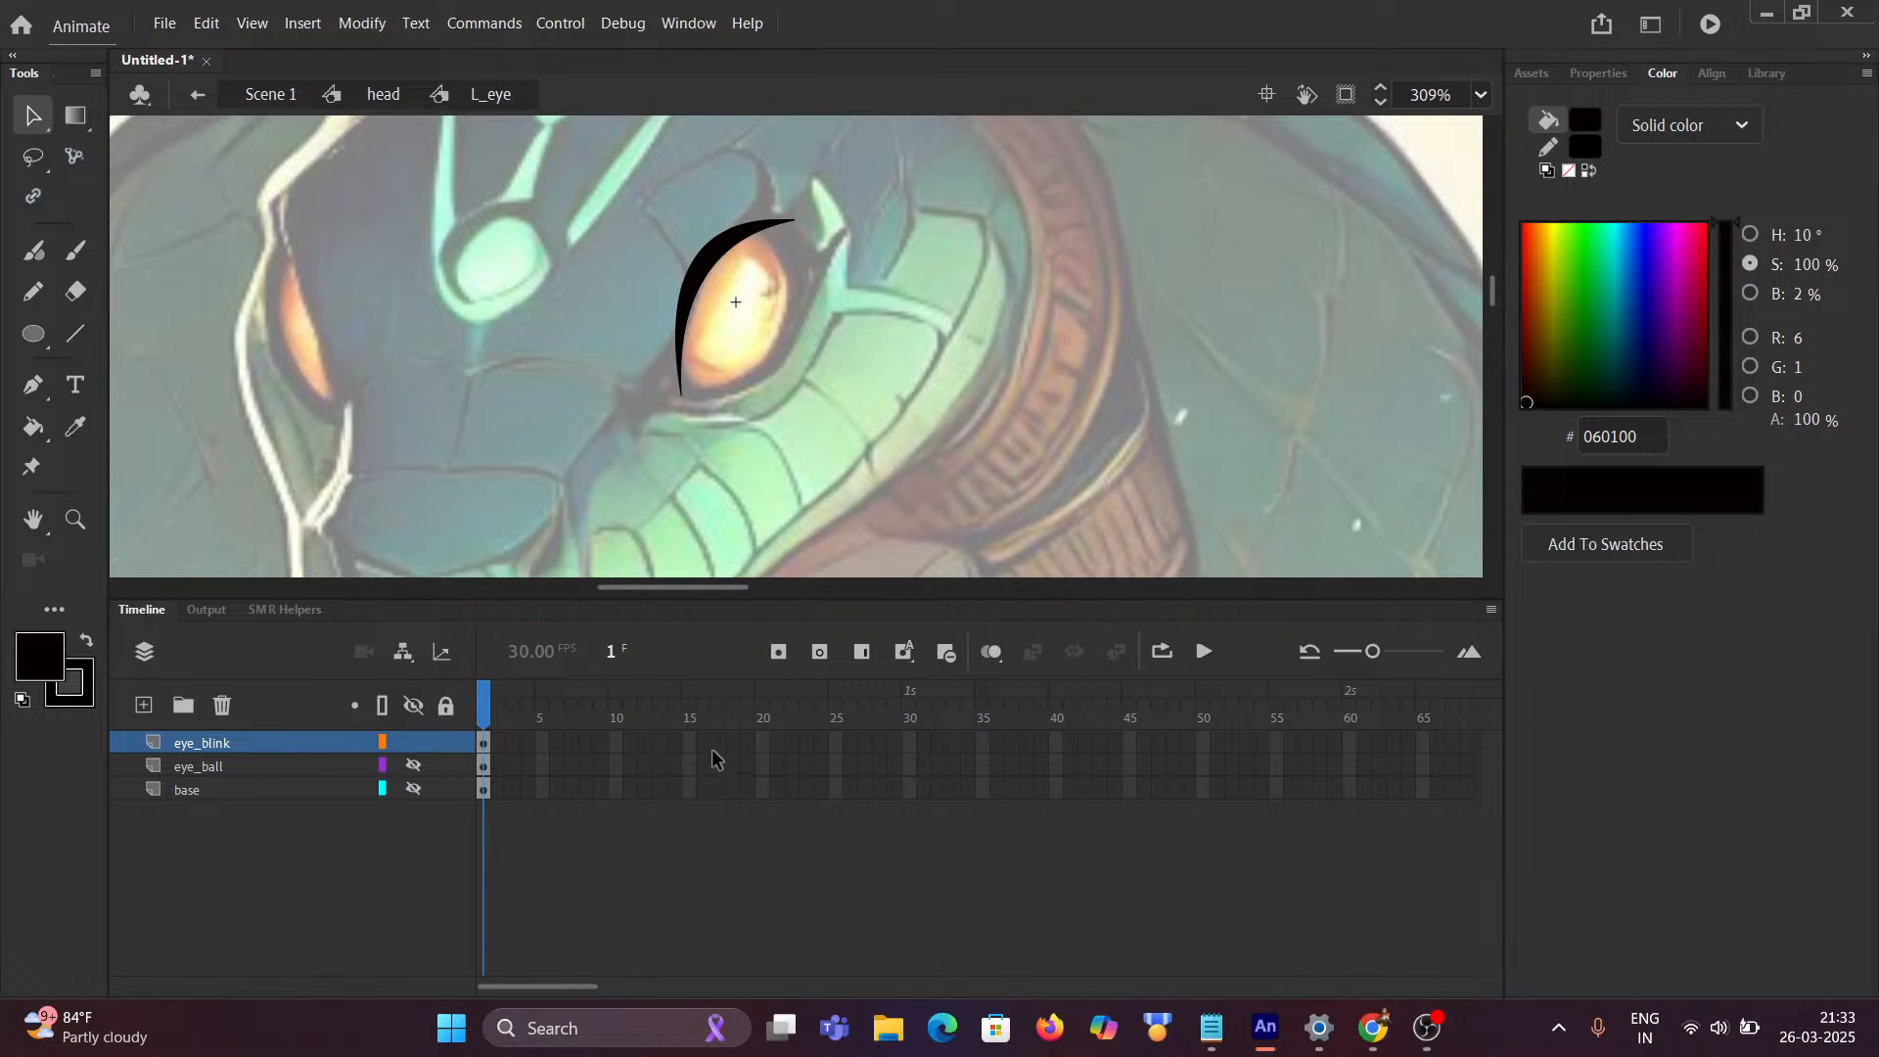
click(910, 741)
drag(908, 746, 906, 796)
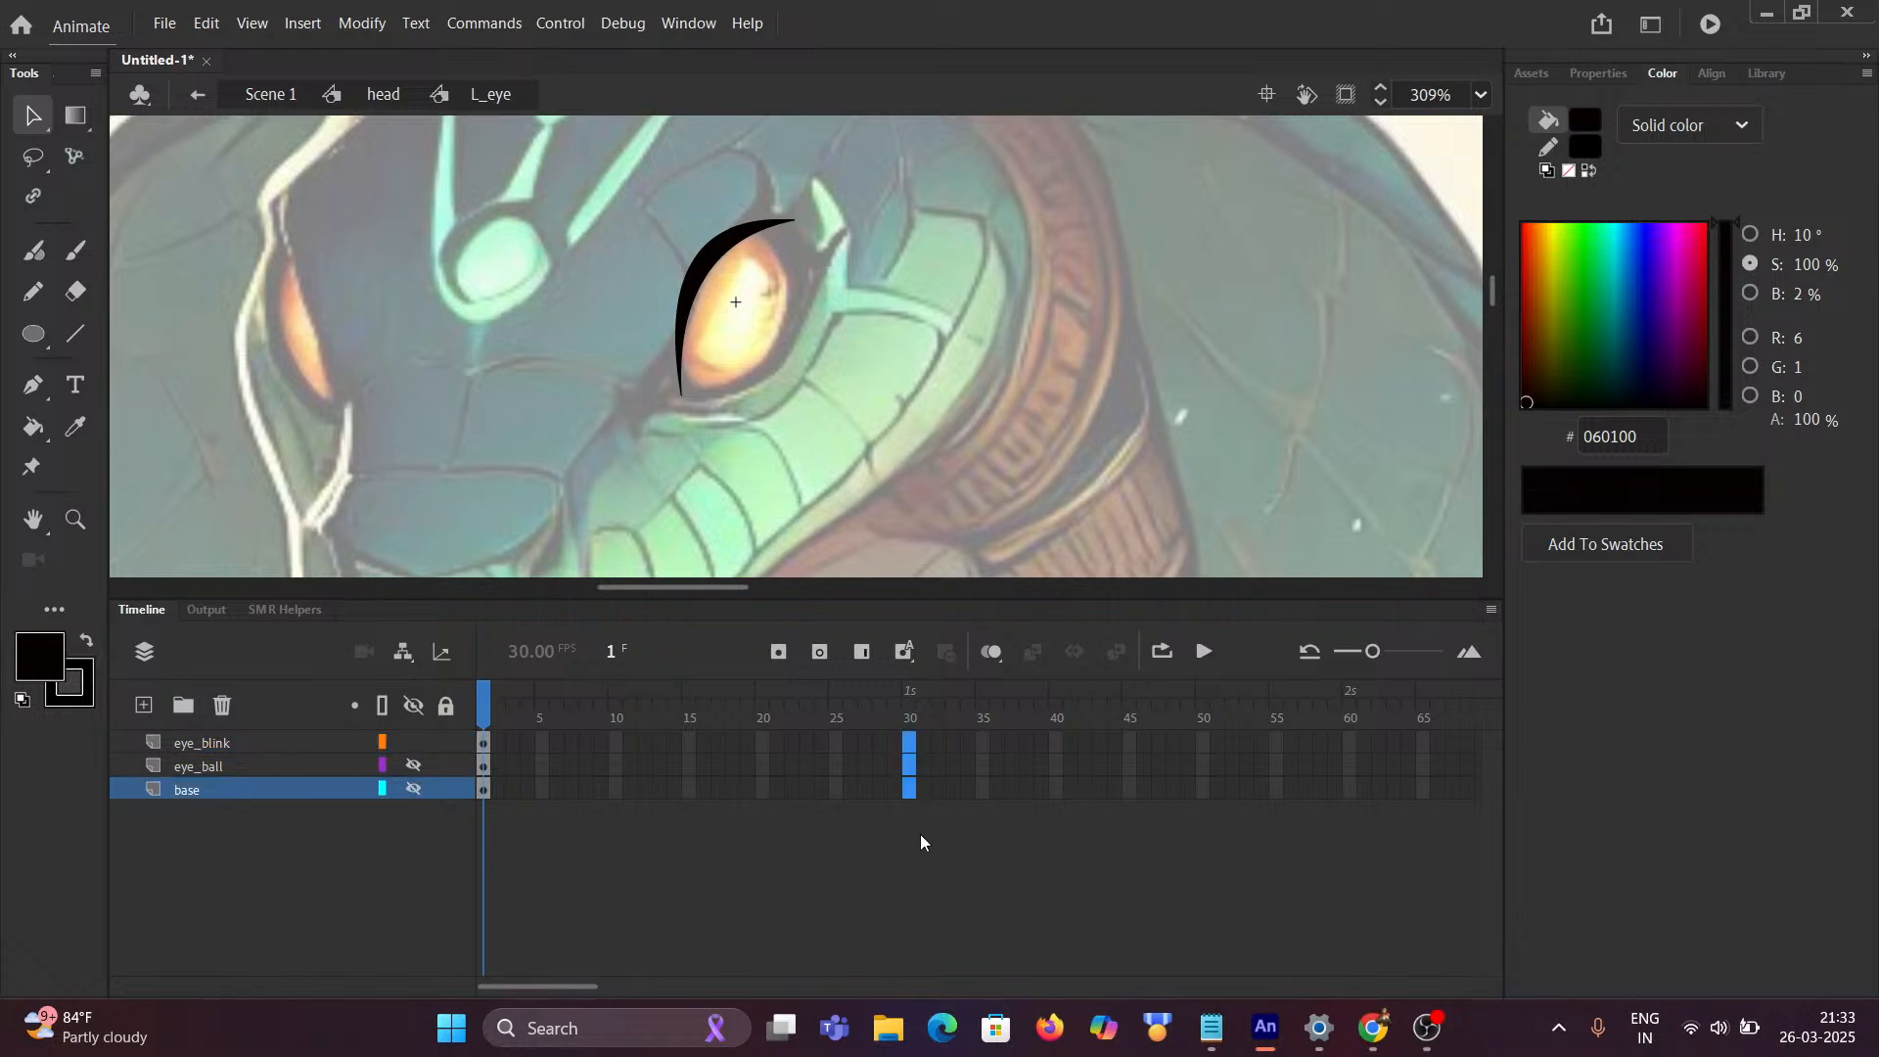
key(F5)
Step: Insert a keyframe at frame 12 on the eye_blink layer
drag(903, 709, 660, 727)
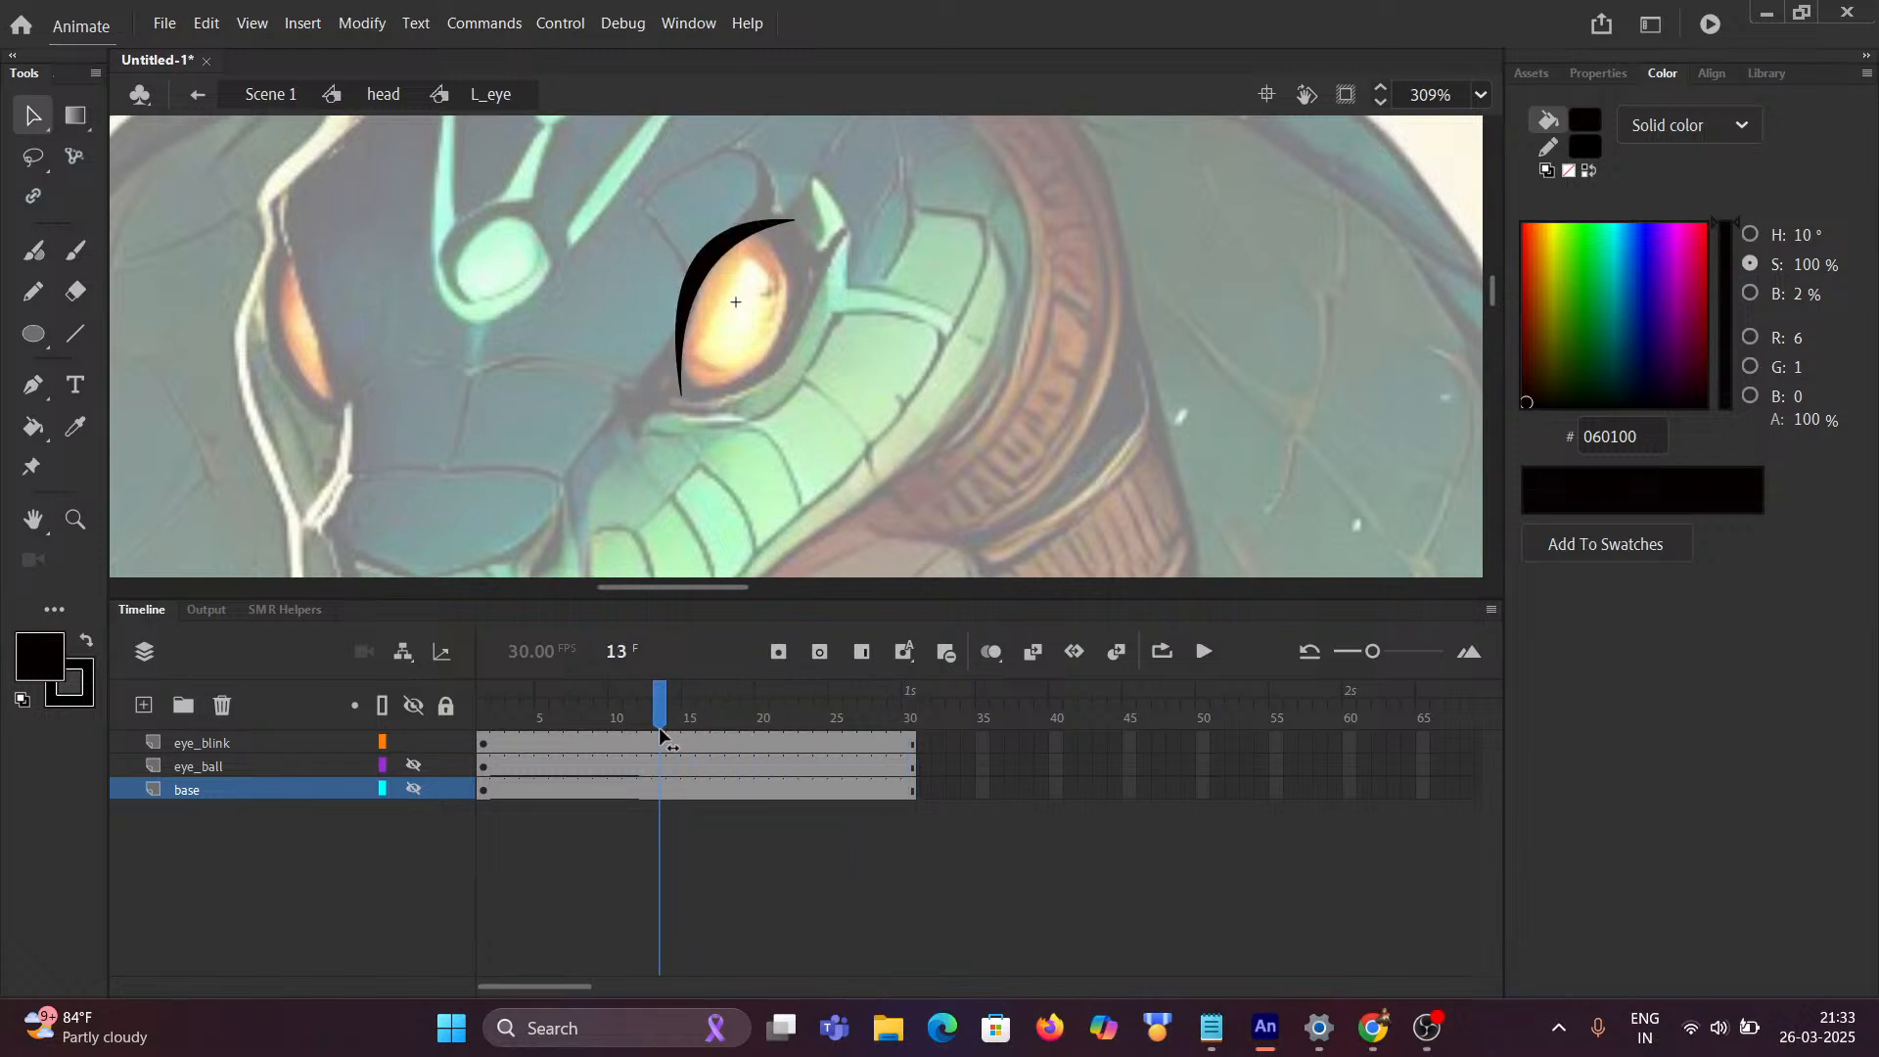
drag(658, 726, 617, 761)
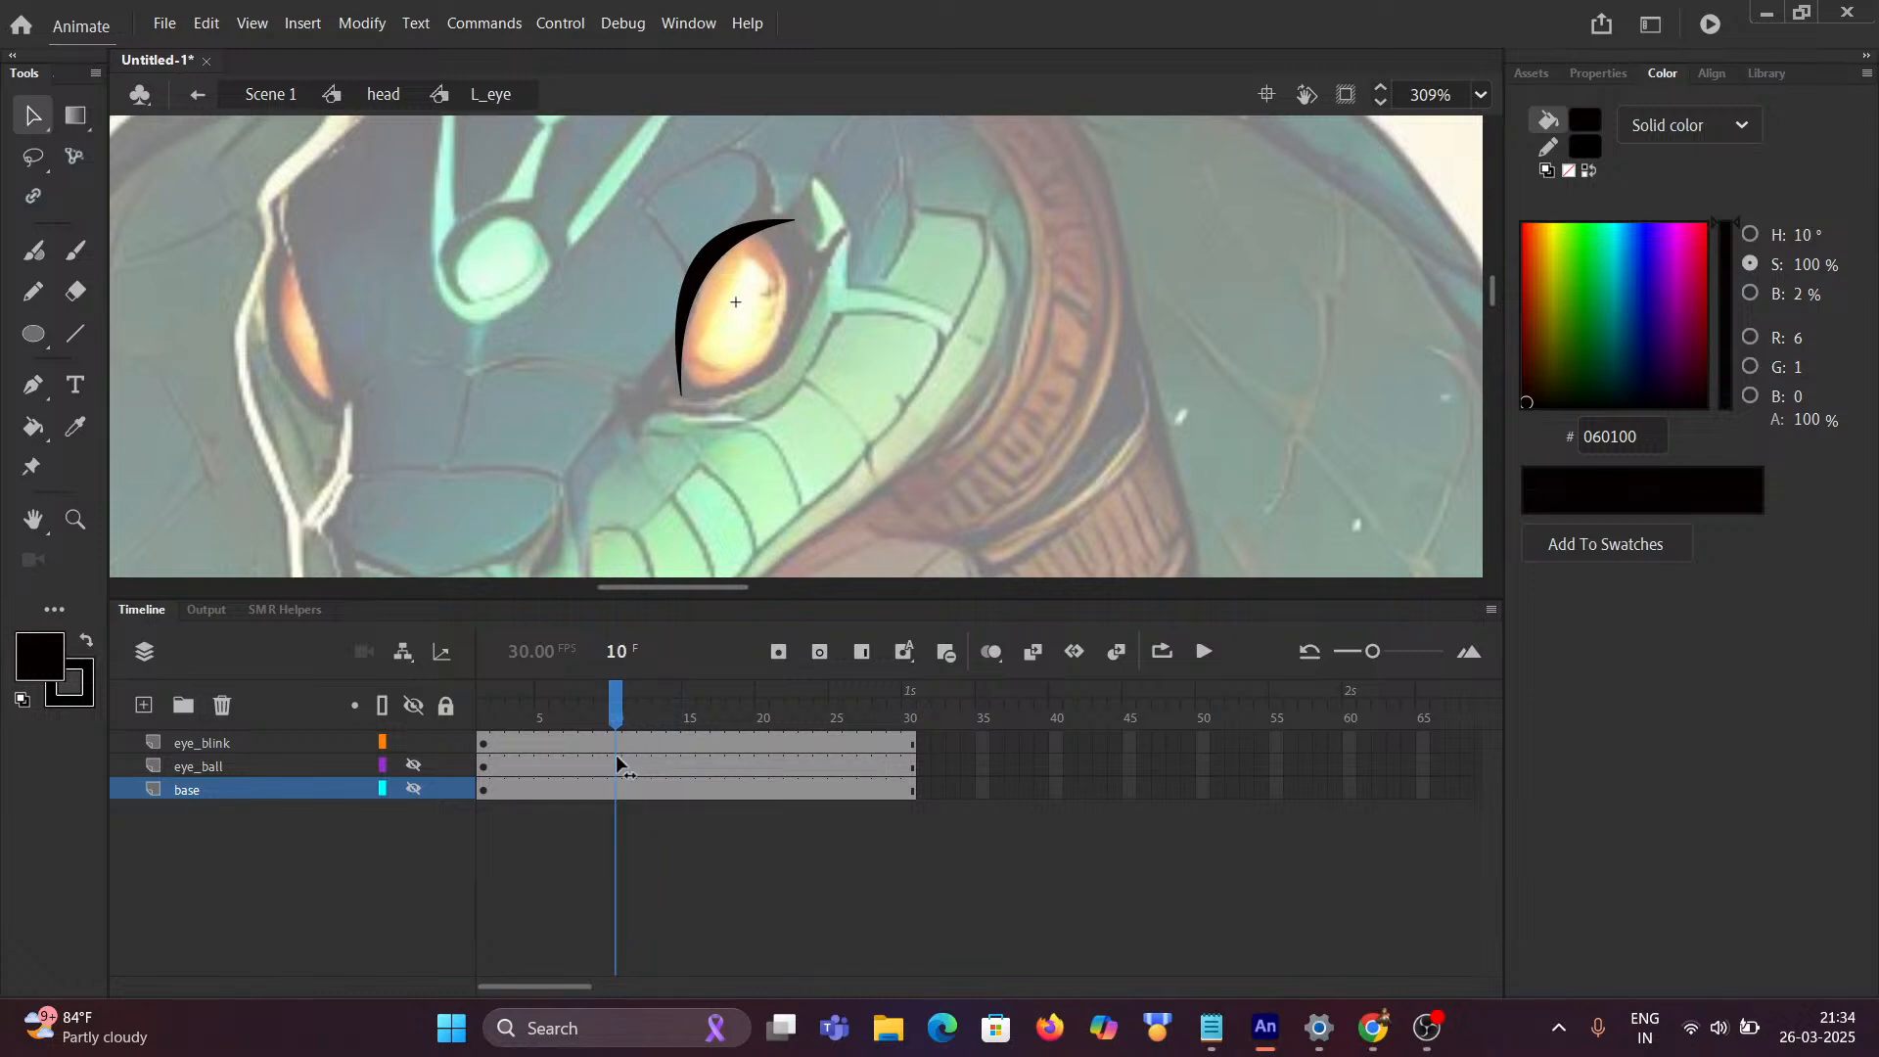
drag(616, 758, 642, 758)
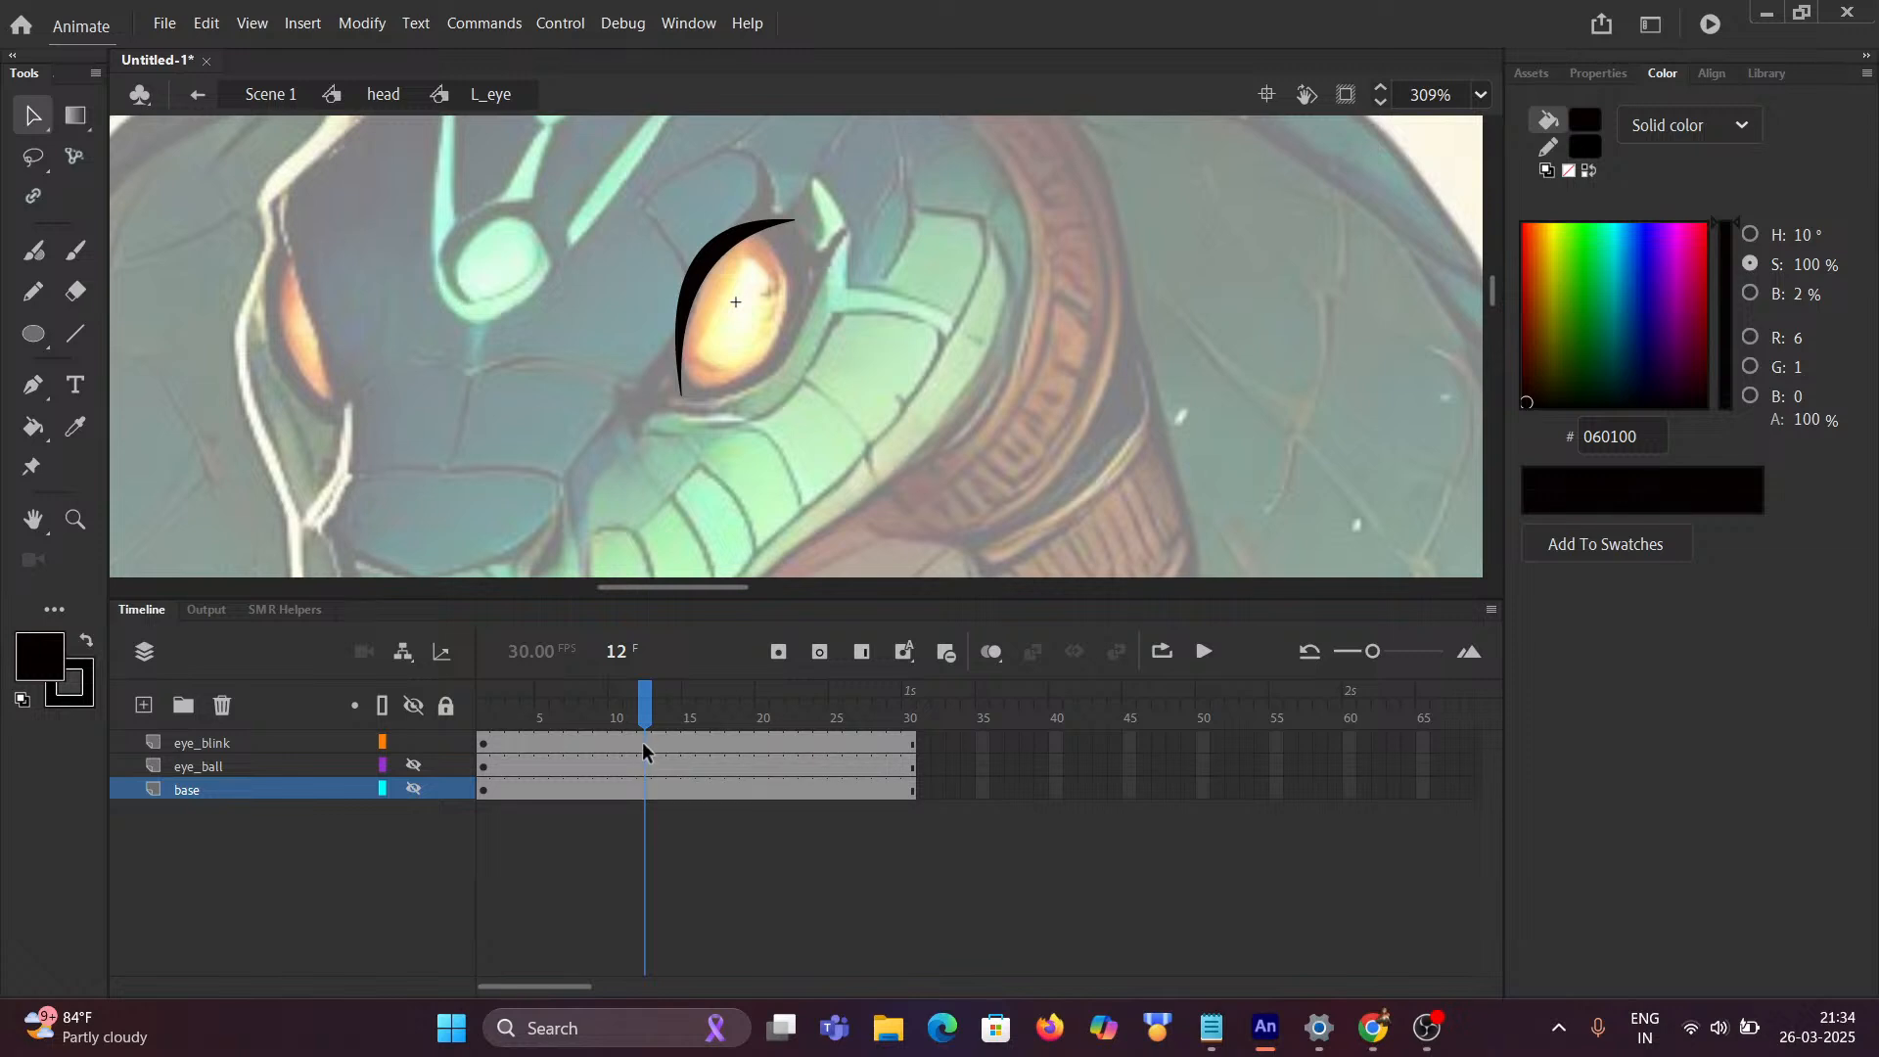
click(643, 744)
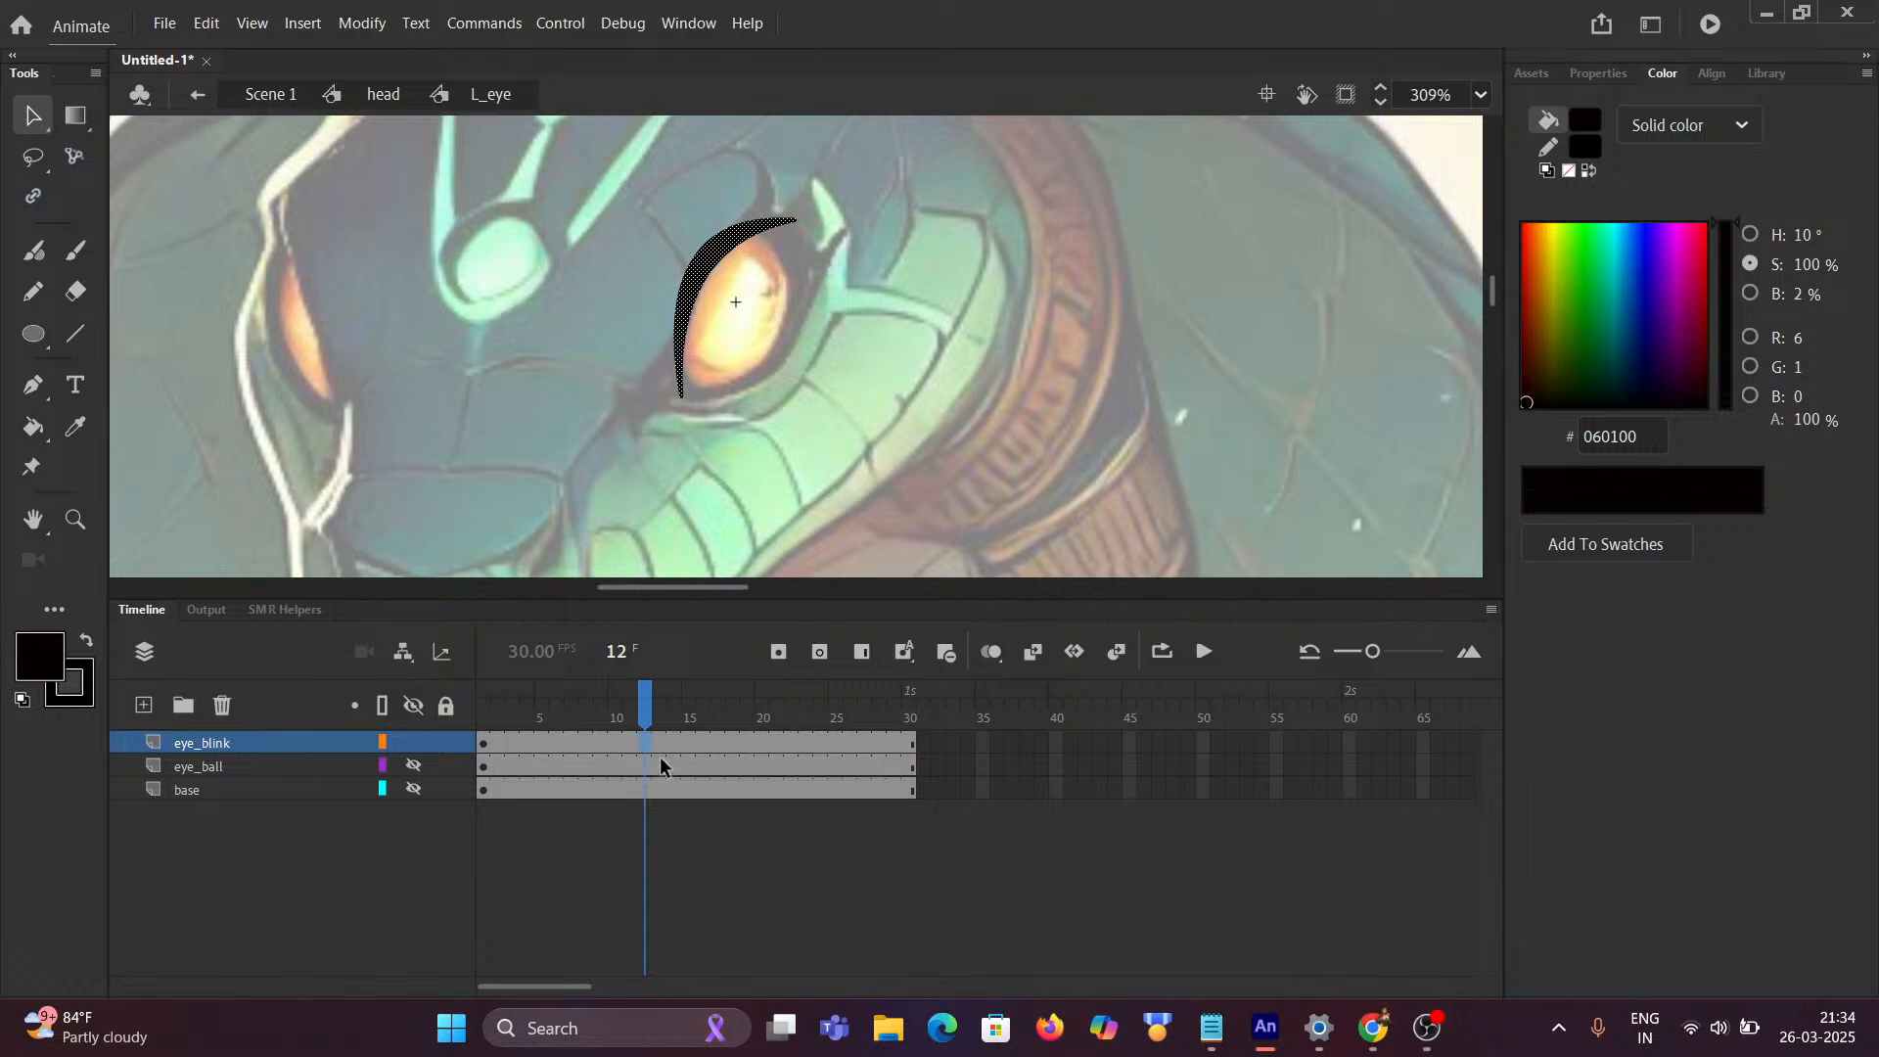
click(669, 829)
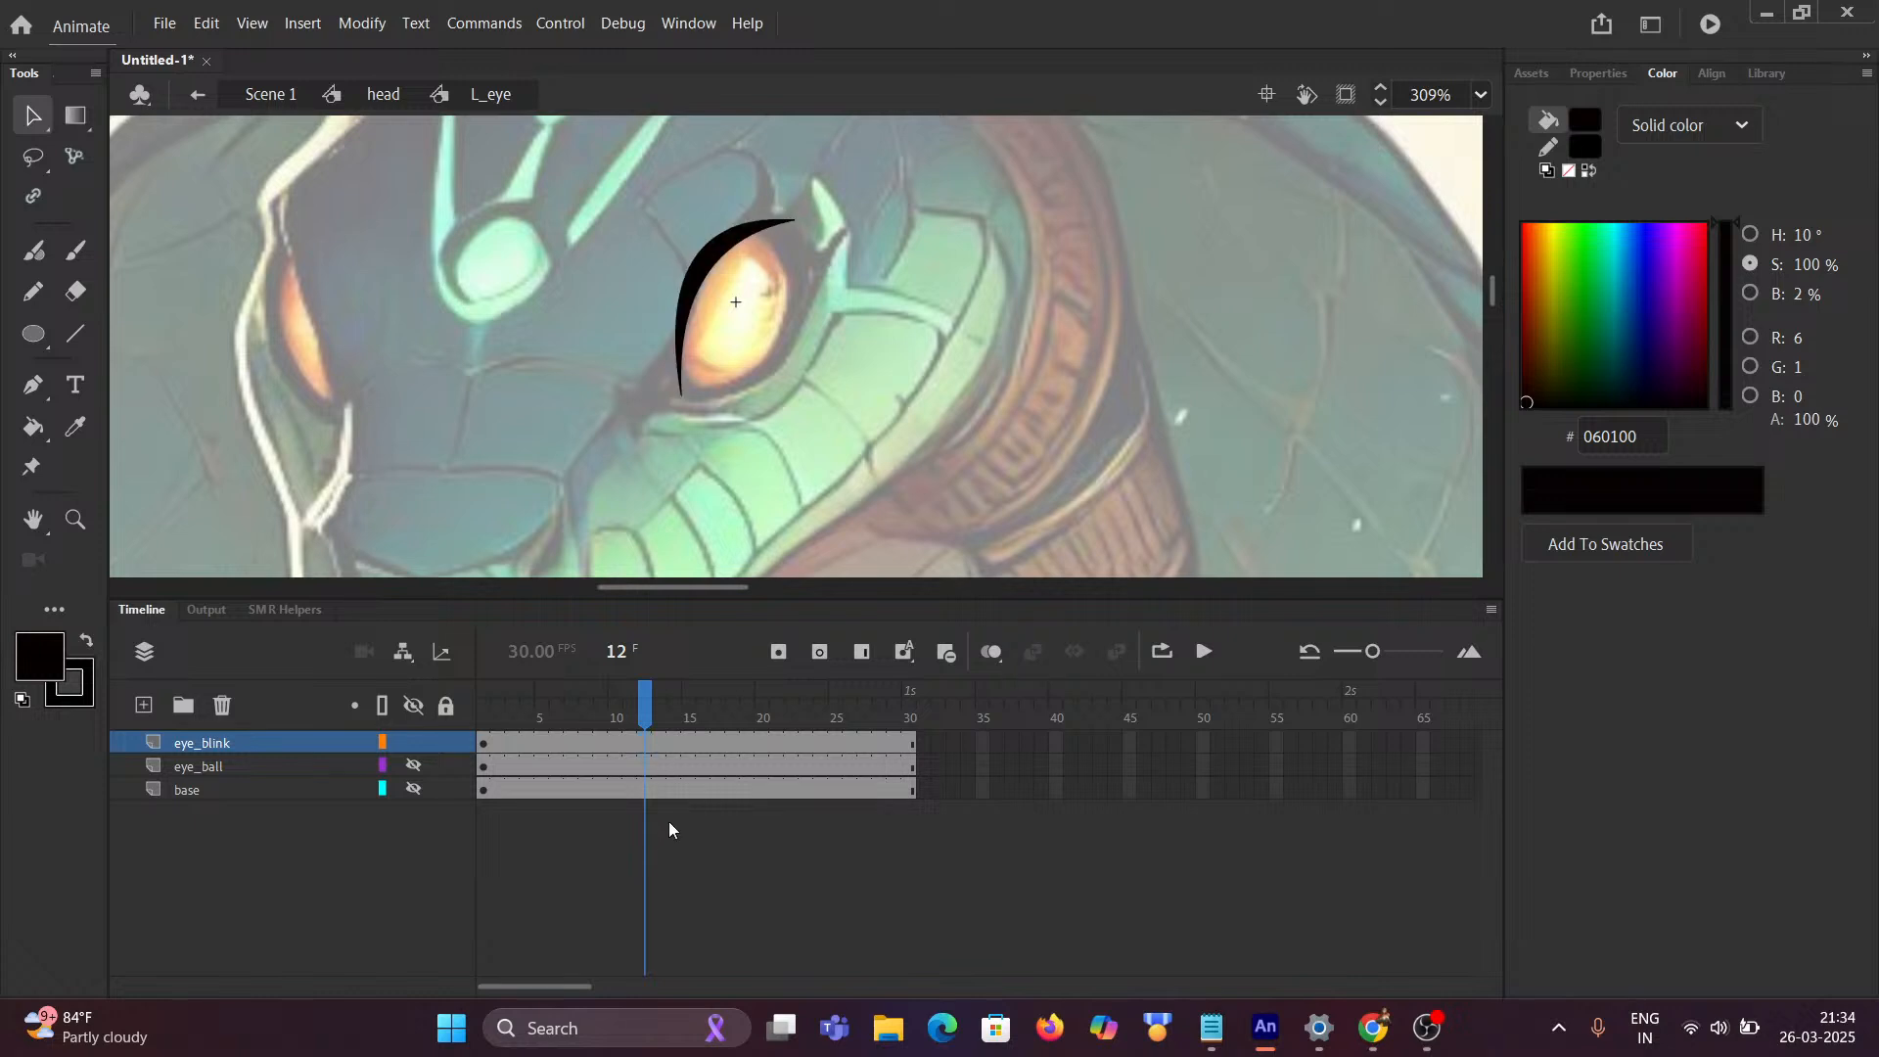
click(638, 745)
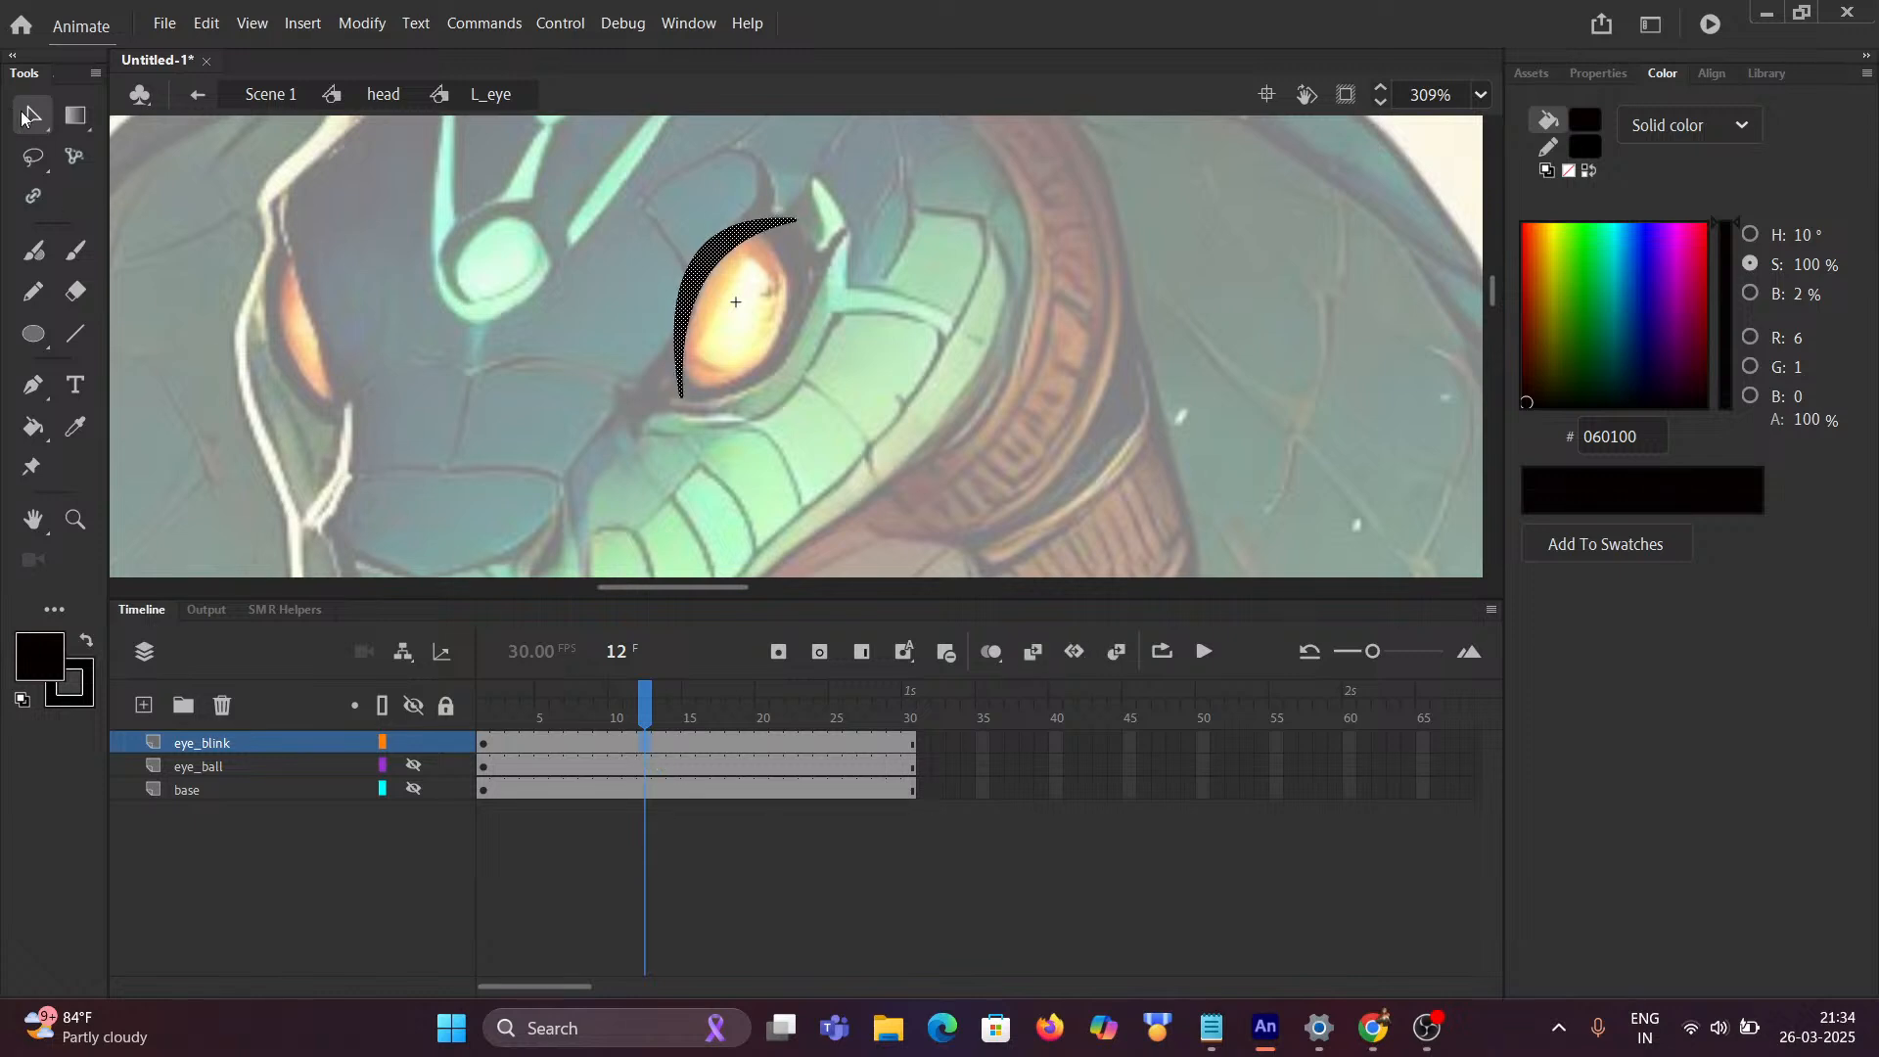
click(595, 409)
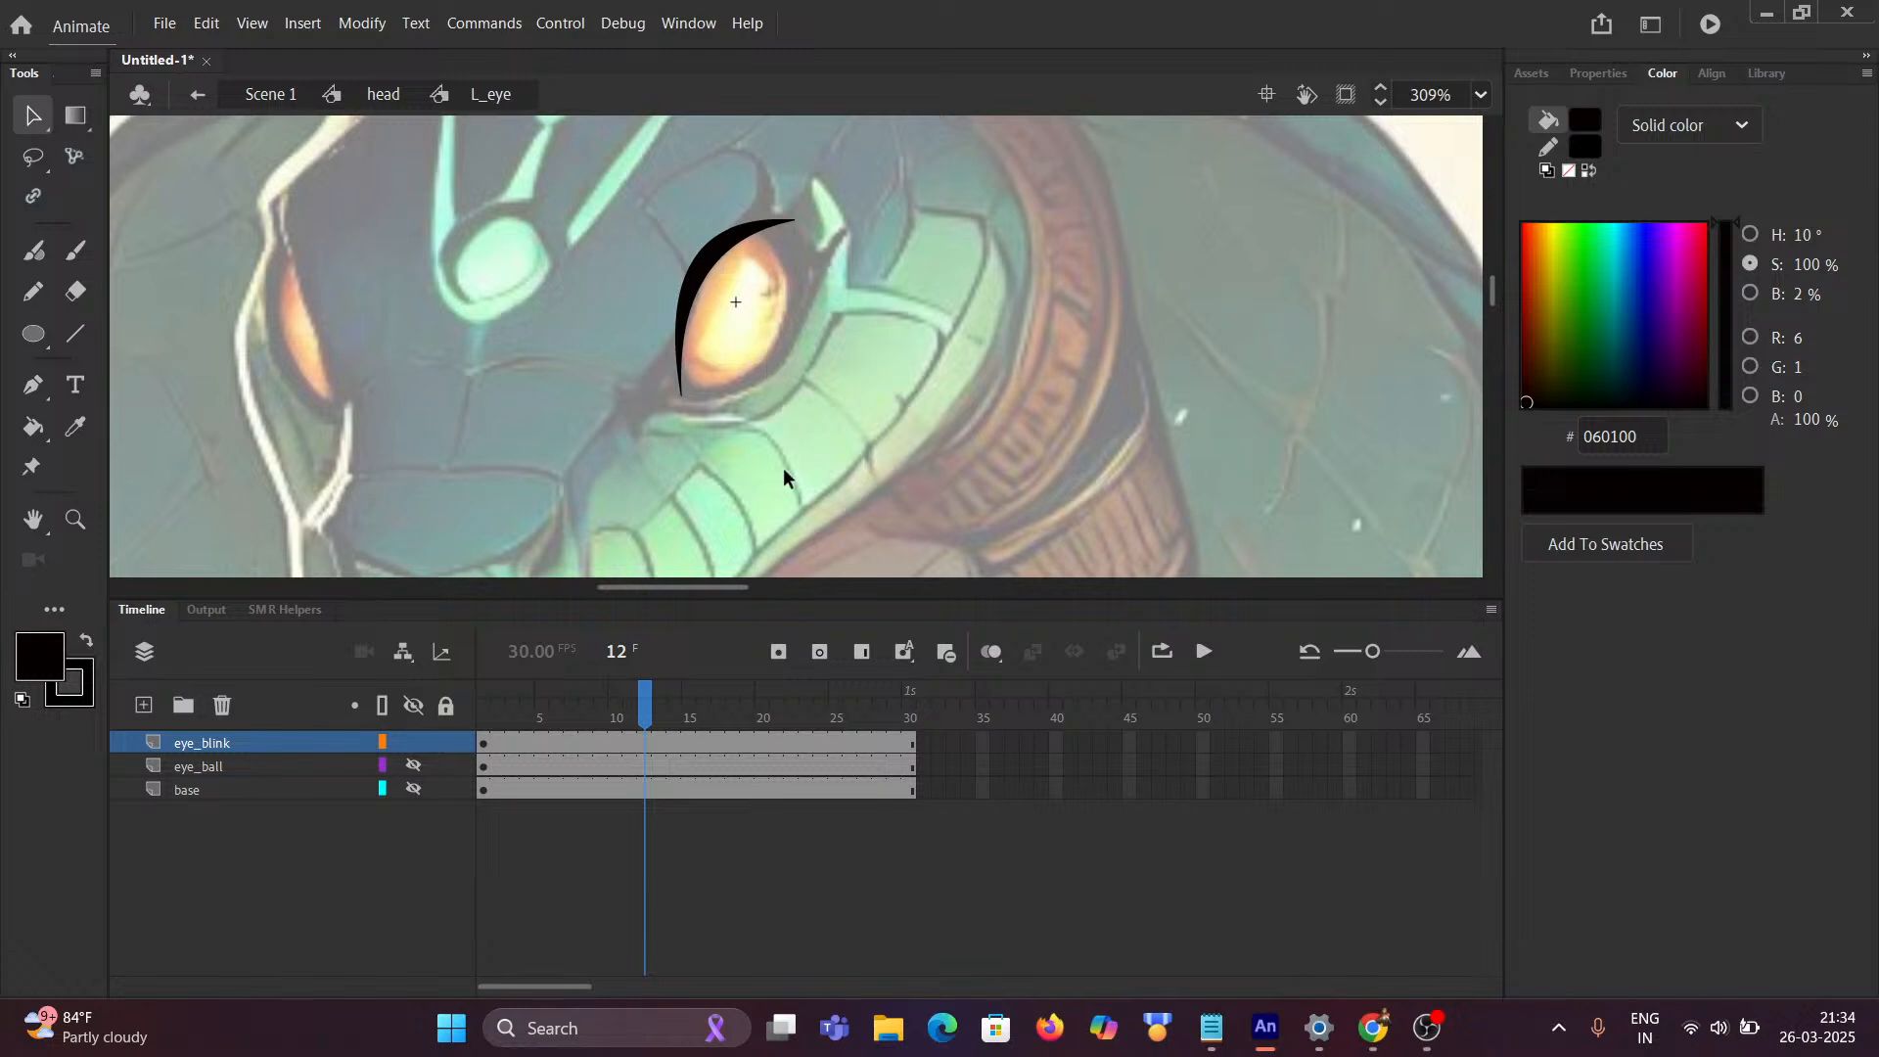
click(646, 746)
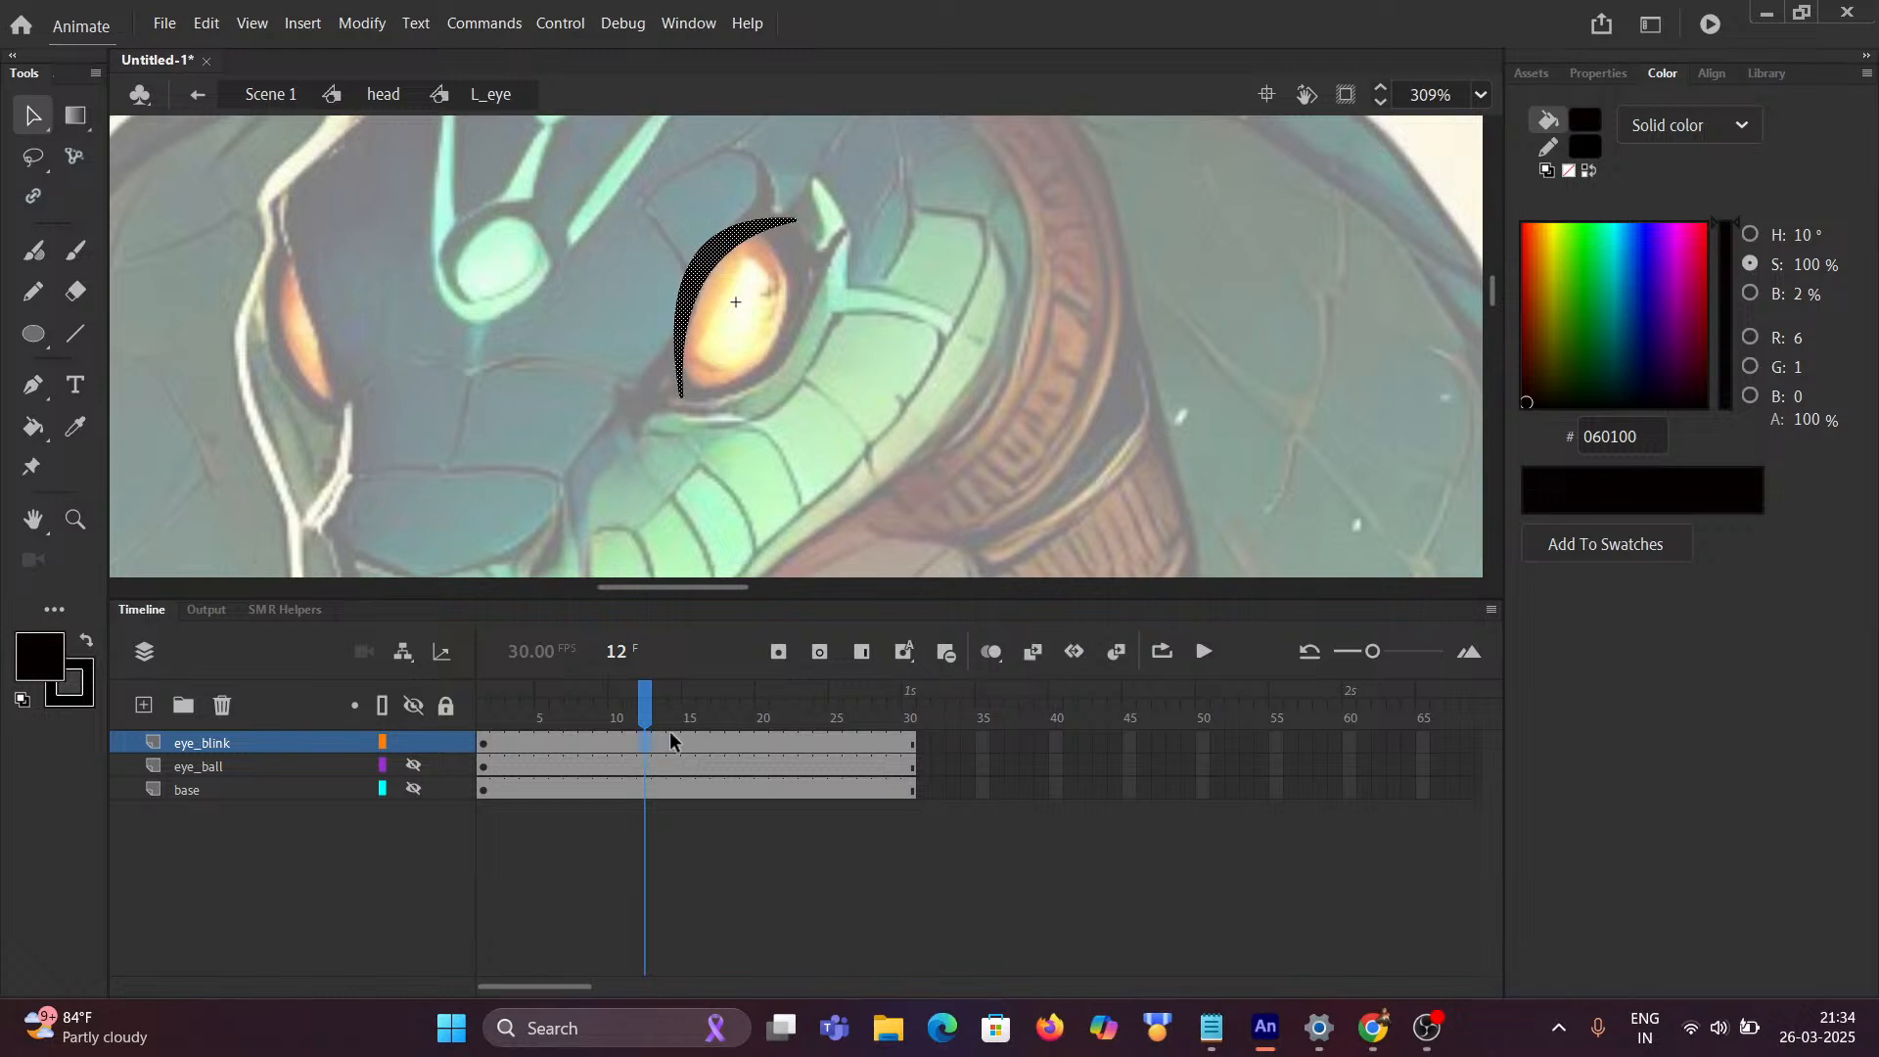
click(778, 658)
click(604, 357)
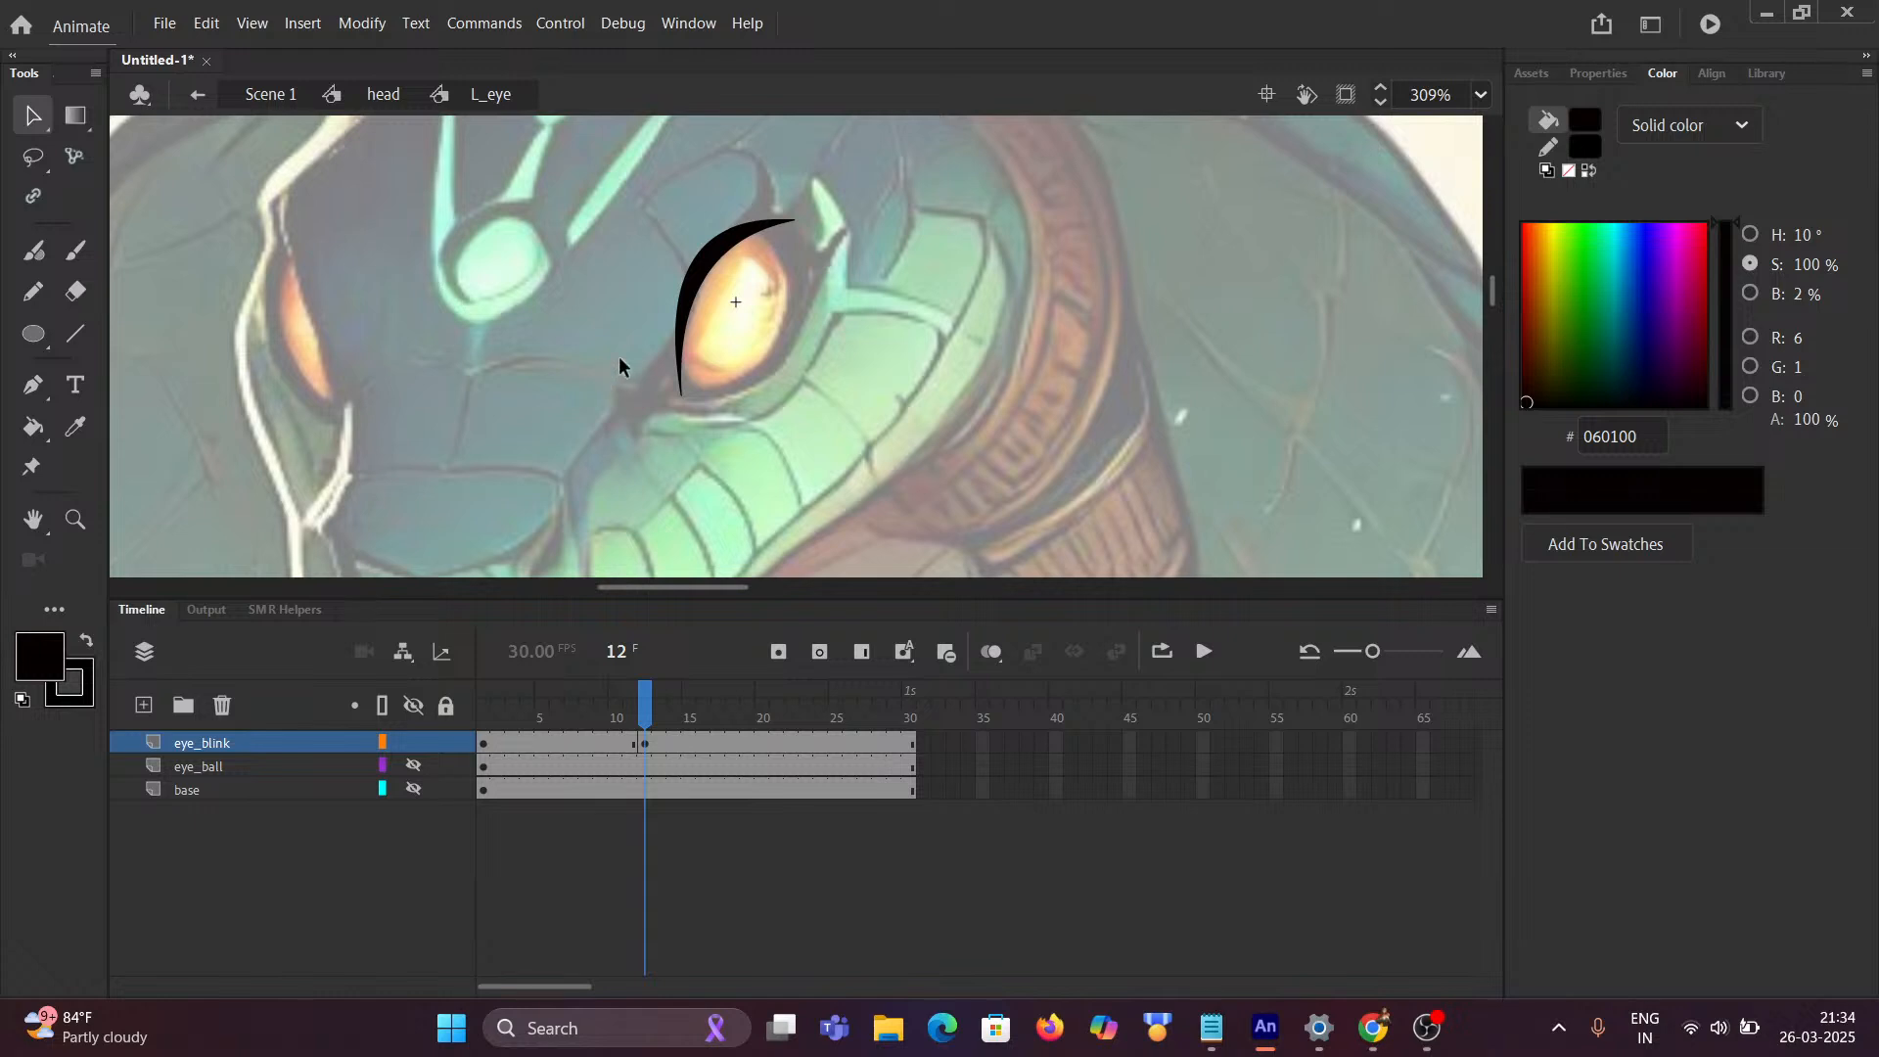
Step: Insert another keyframe at frame 18 on the eye_blink layer
drag(649, 691, 736, 685)
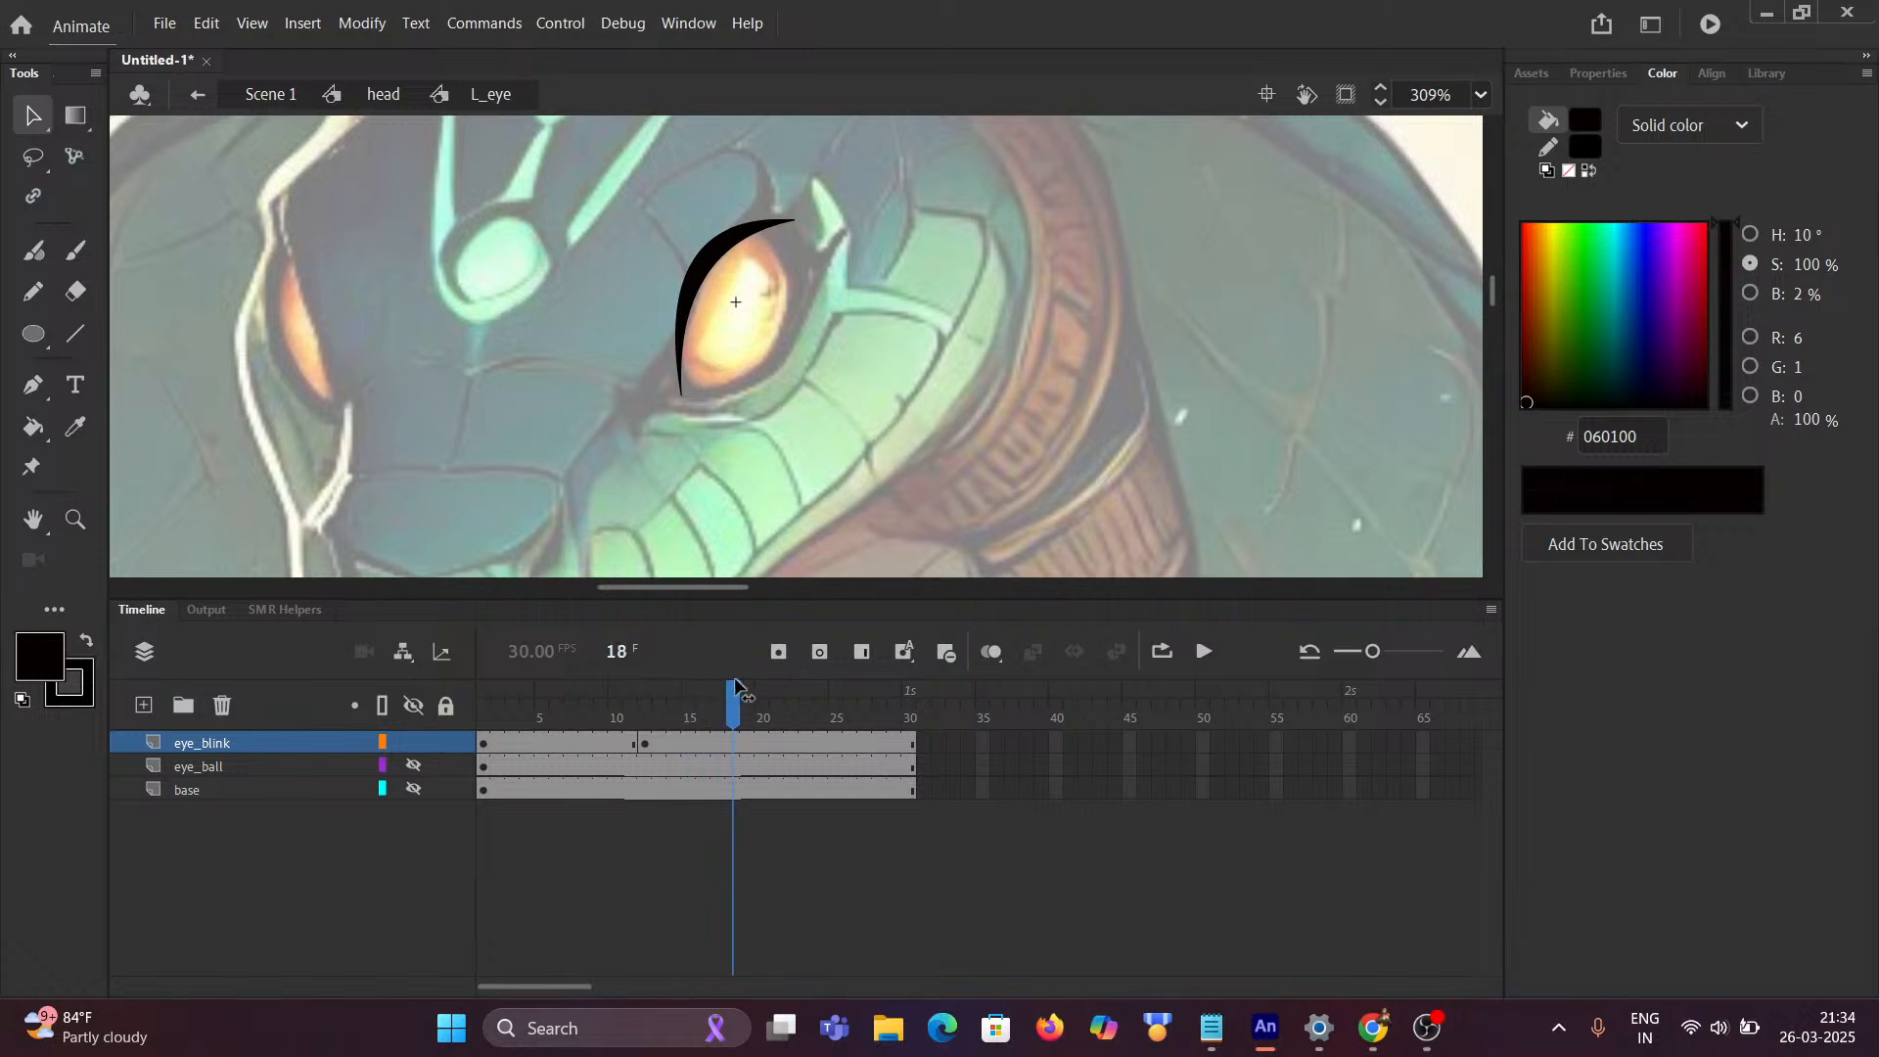
click(736, 742)
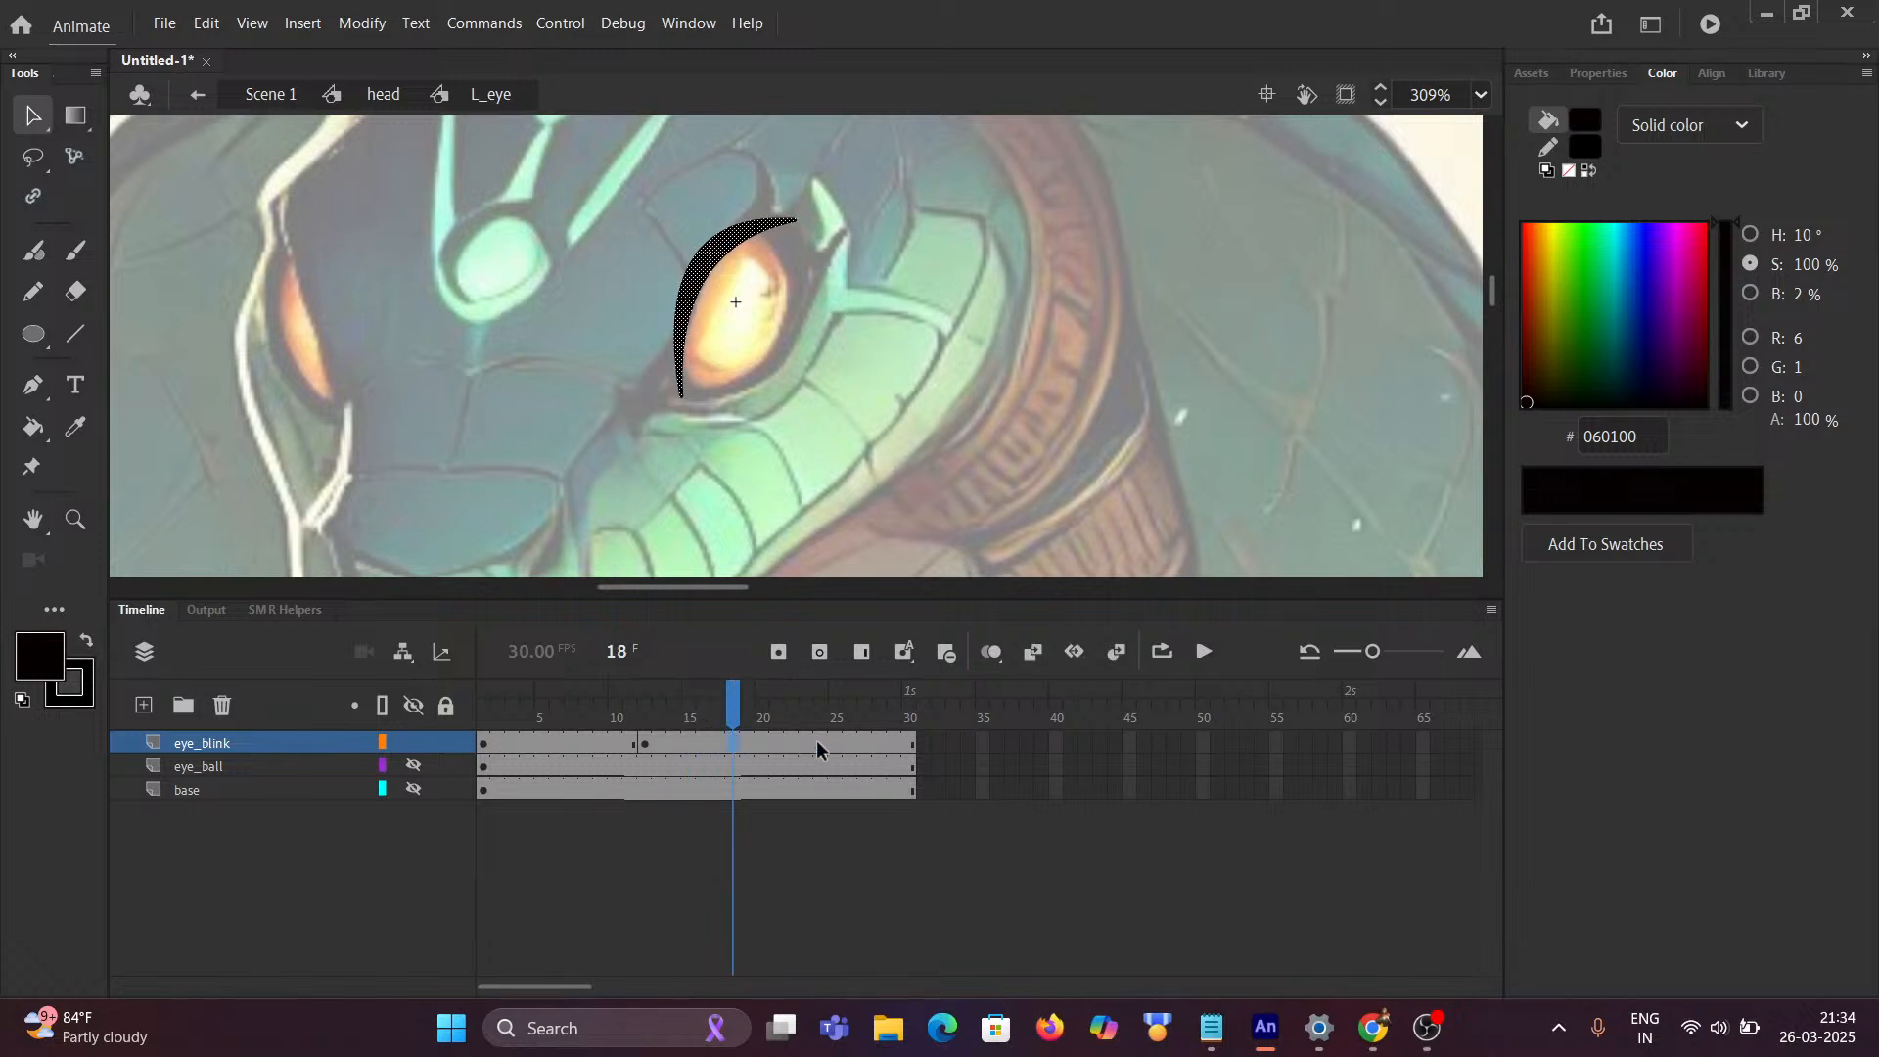
click(781, 653)
Step: At frame 12, bend the eyelid's inner edge out to the eye's lower right rim so the black shape covers the whole eye
drag(738, 687, 651, 695)
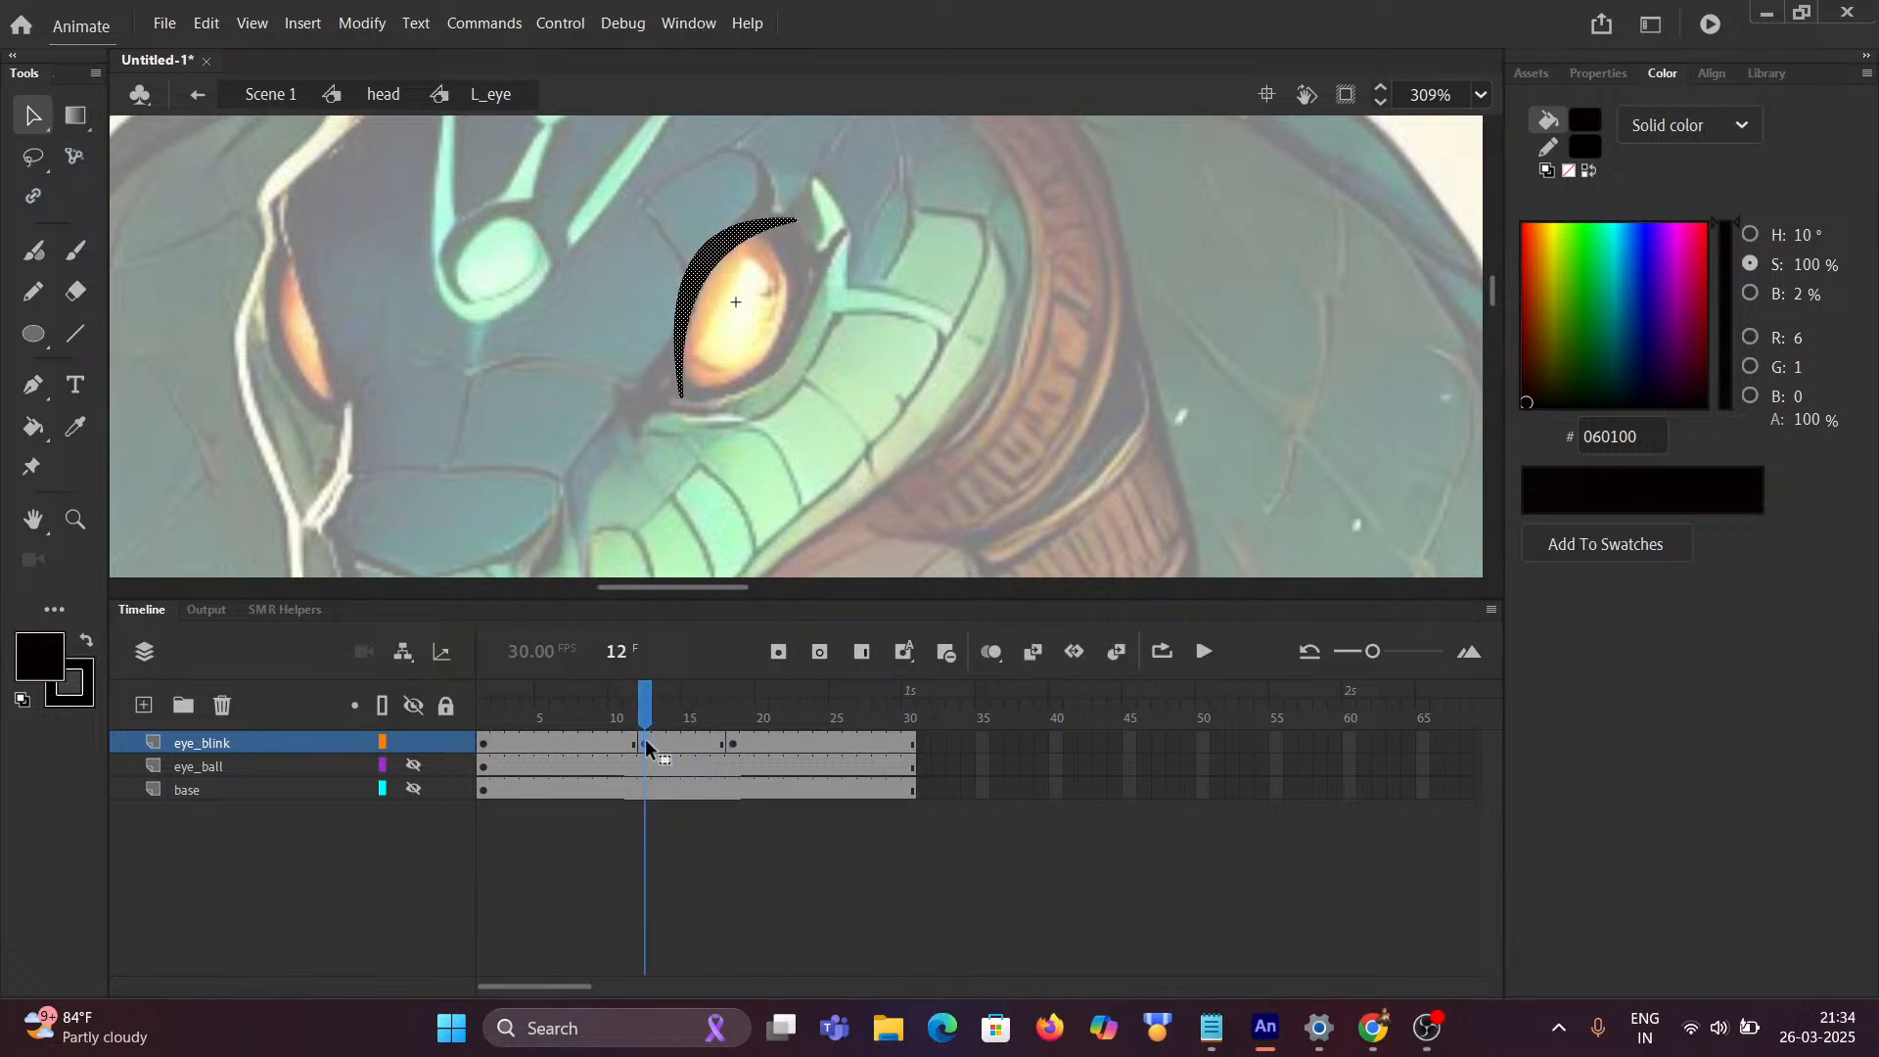
click(454, 326)
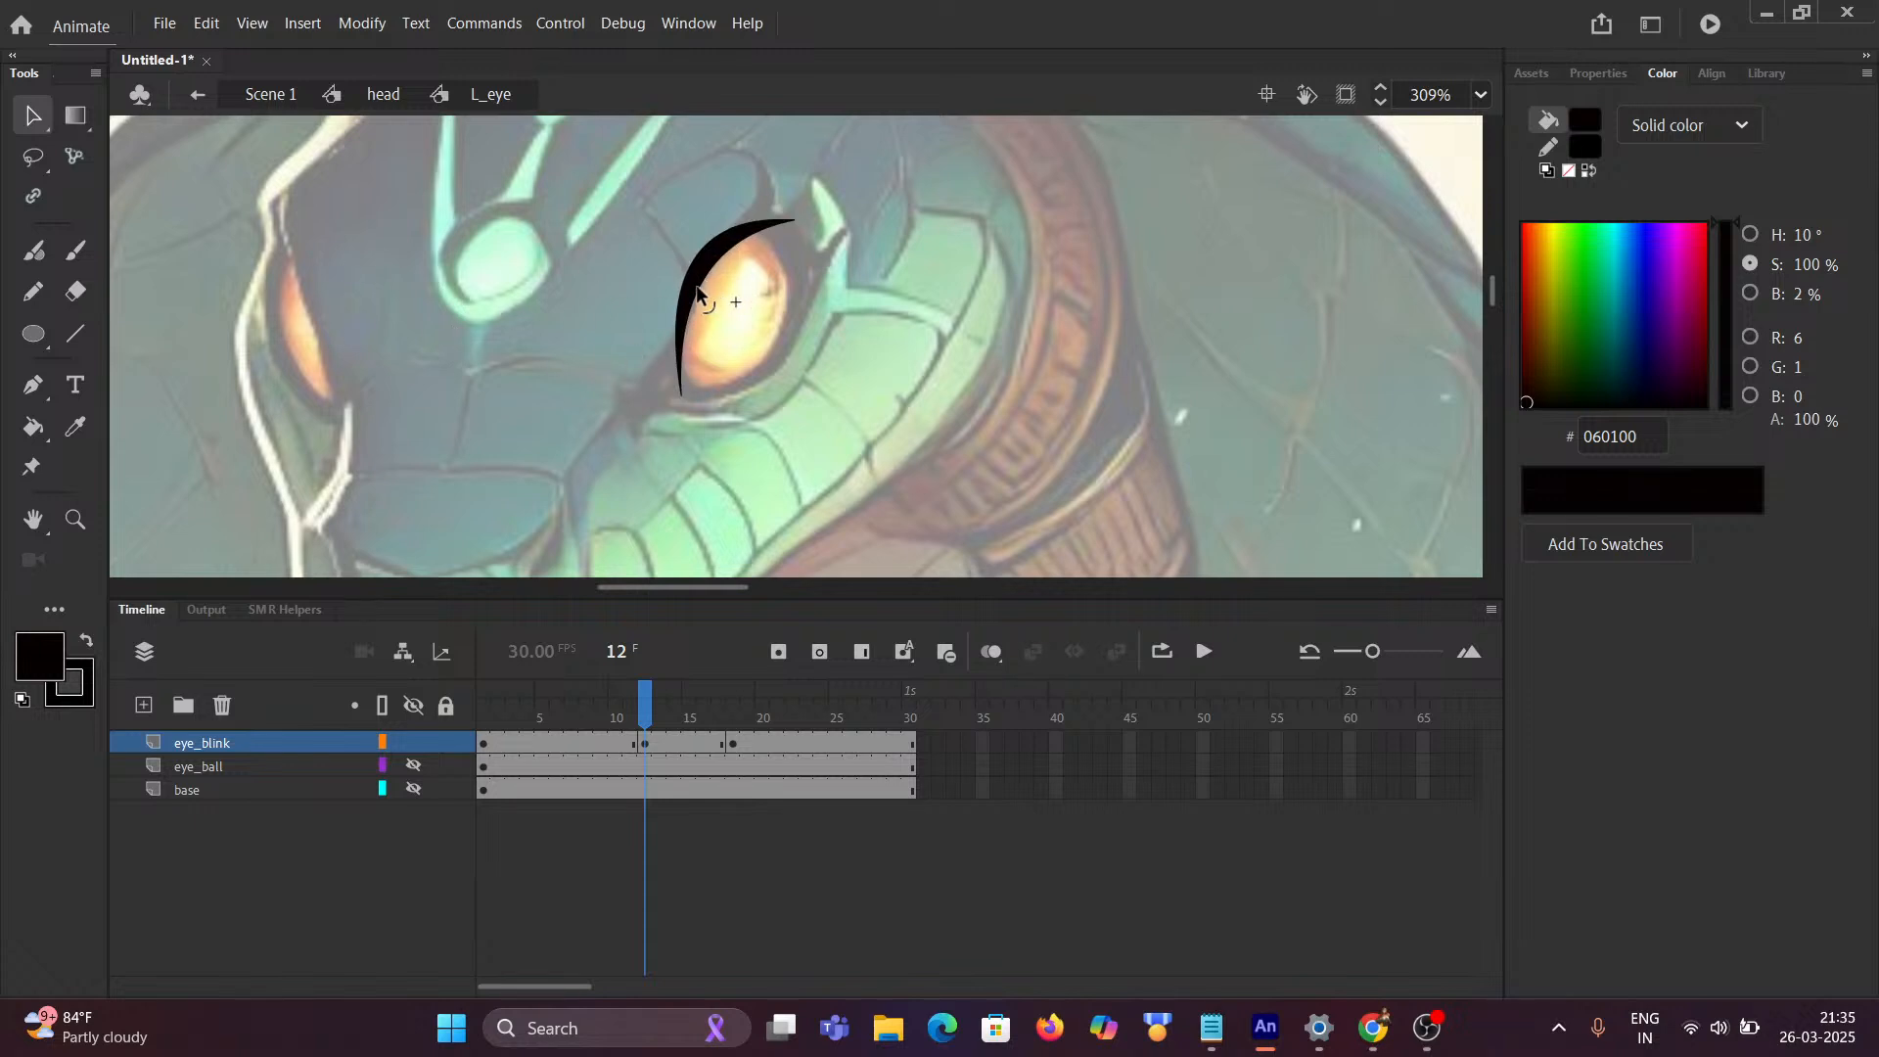
drag(697, 285, 794, 362)
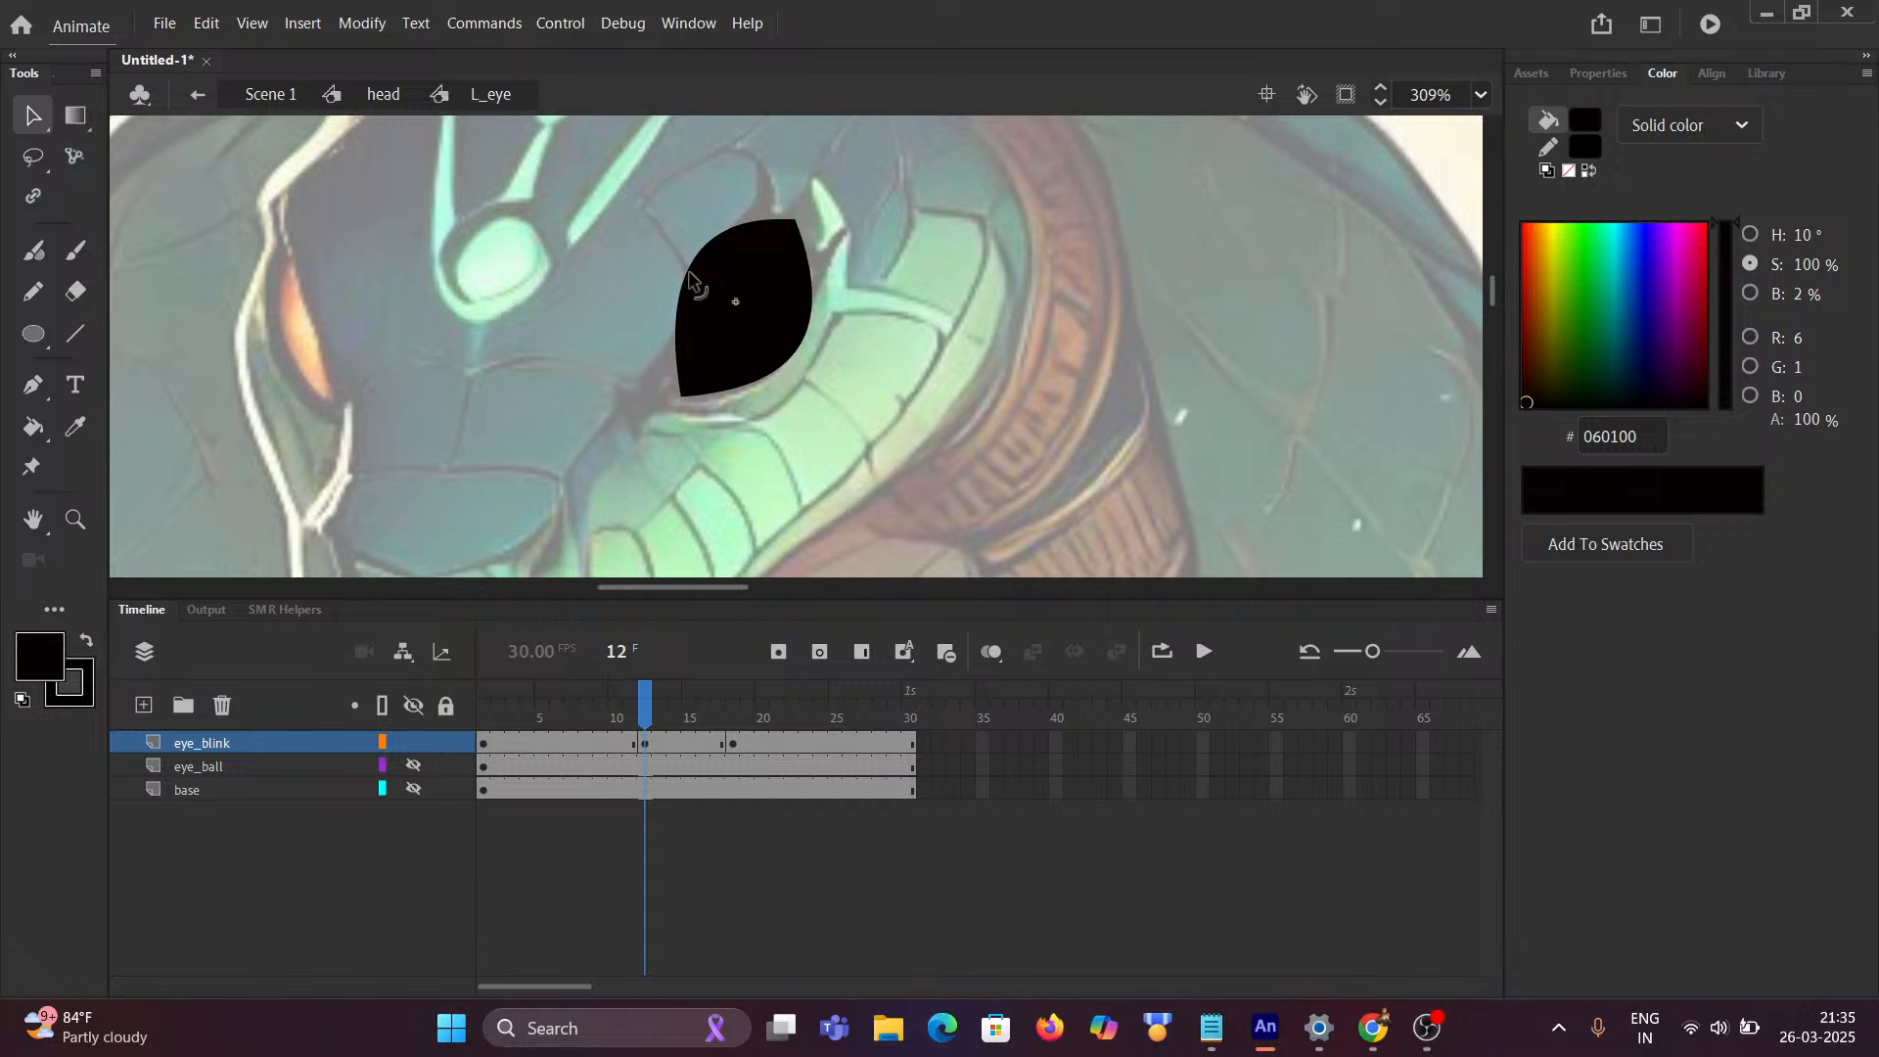
mouse_move(689, 278)
mouse_down()
mouse_move(768, 345)
mouse_move(697, 299)
mouse_up()
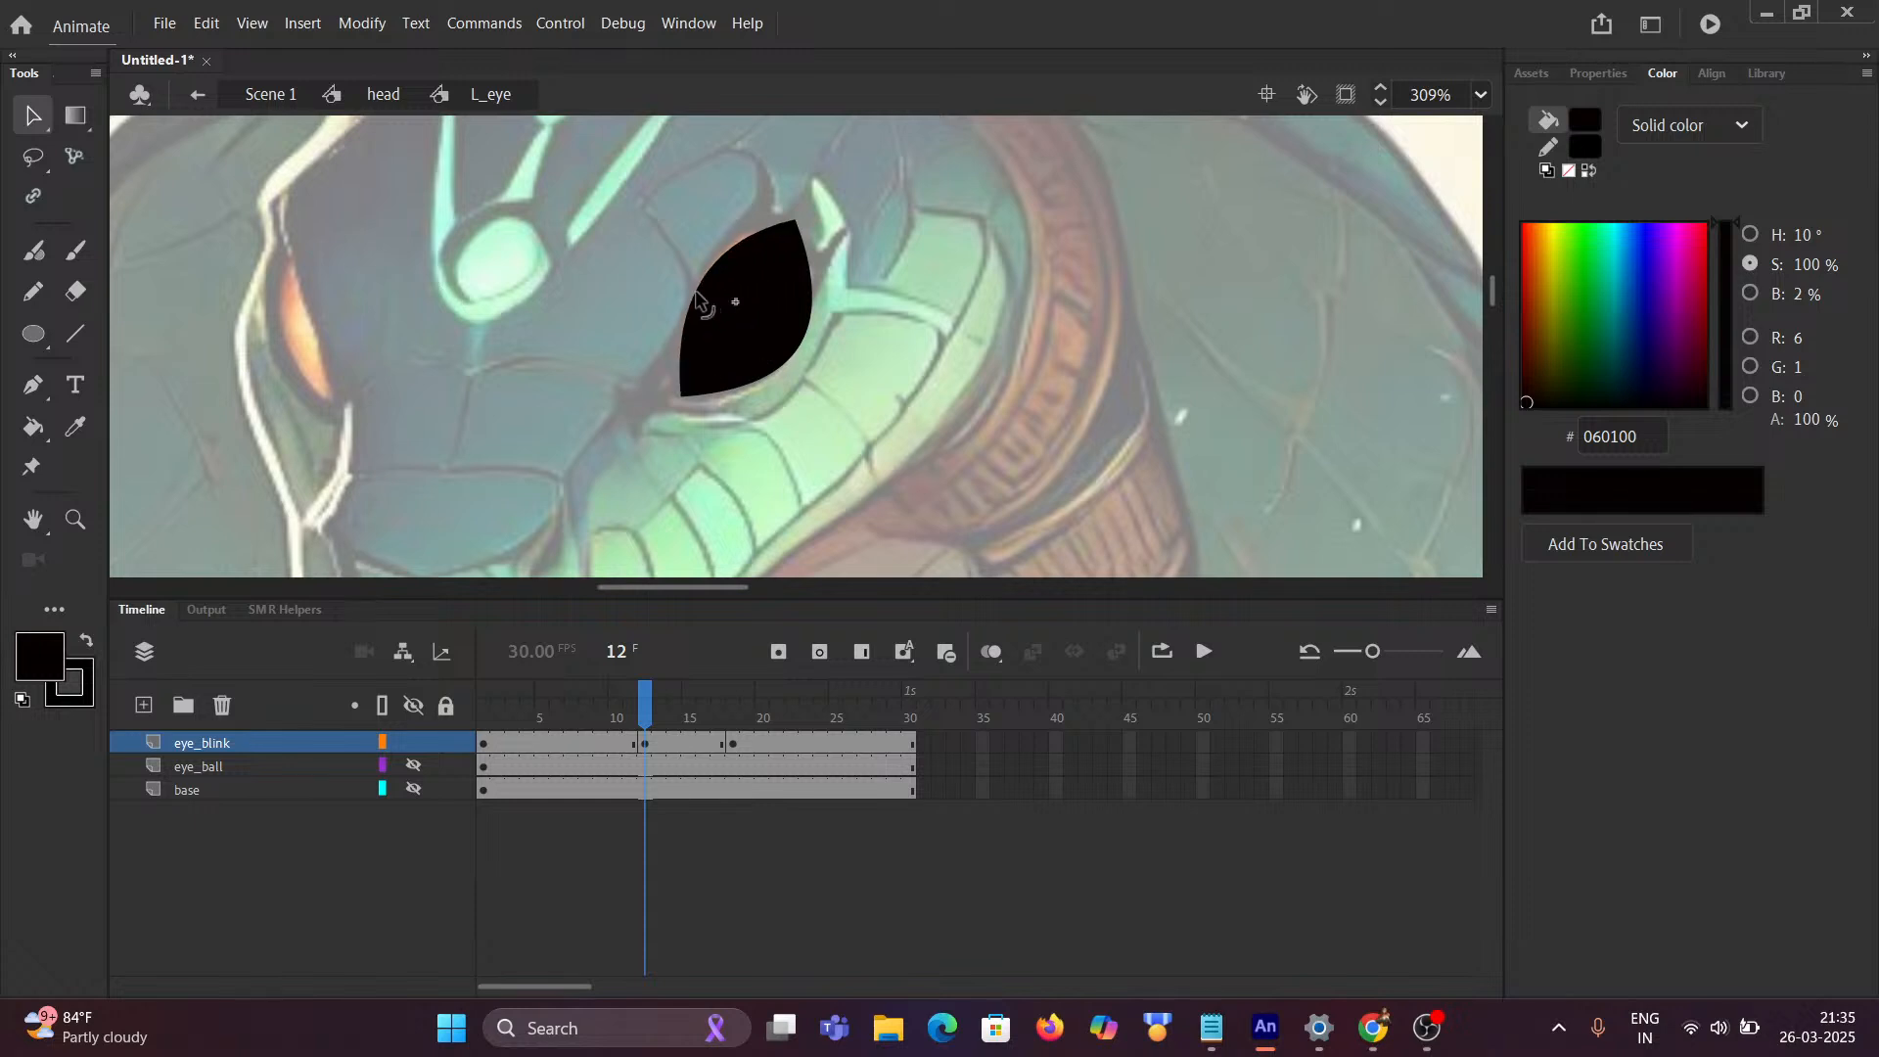
key(ctrl+z)
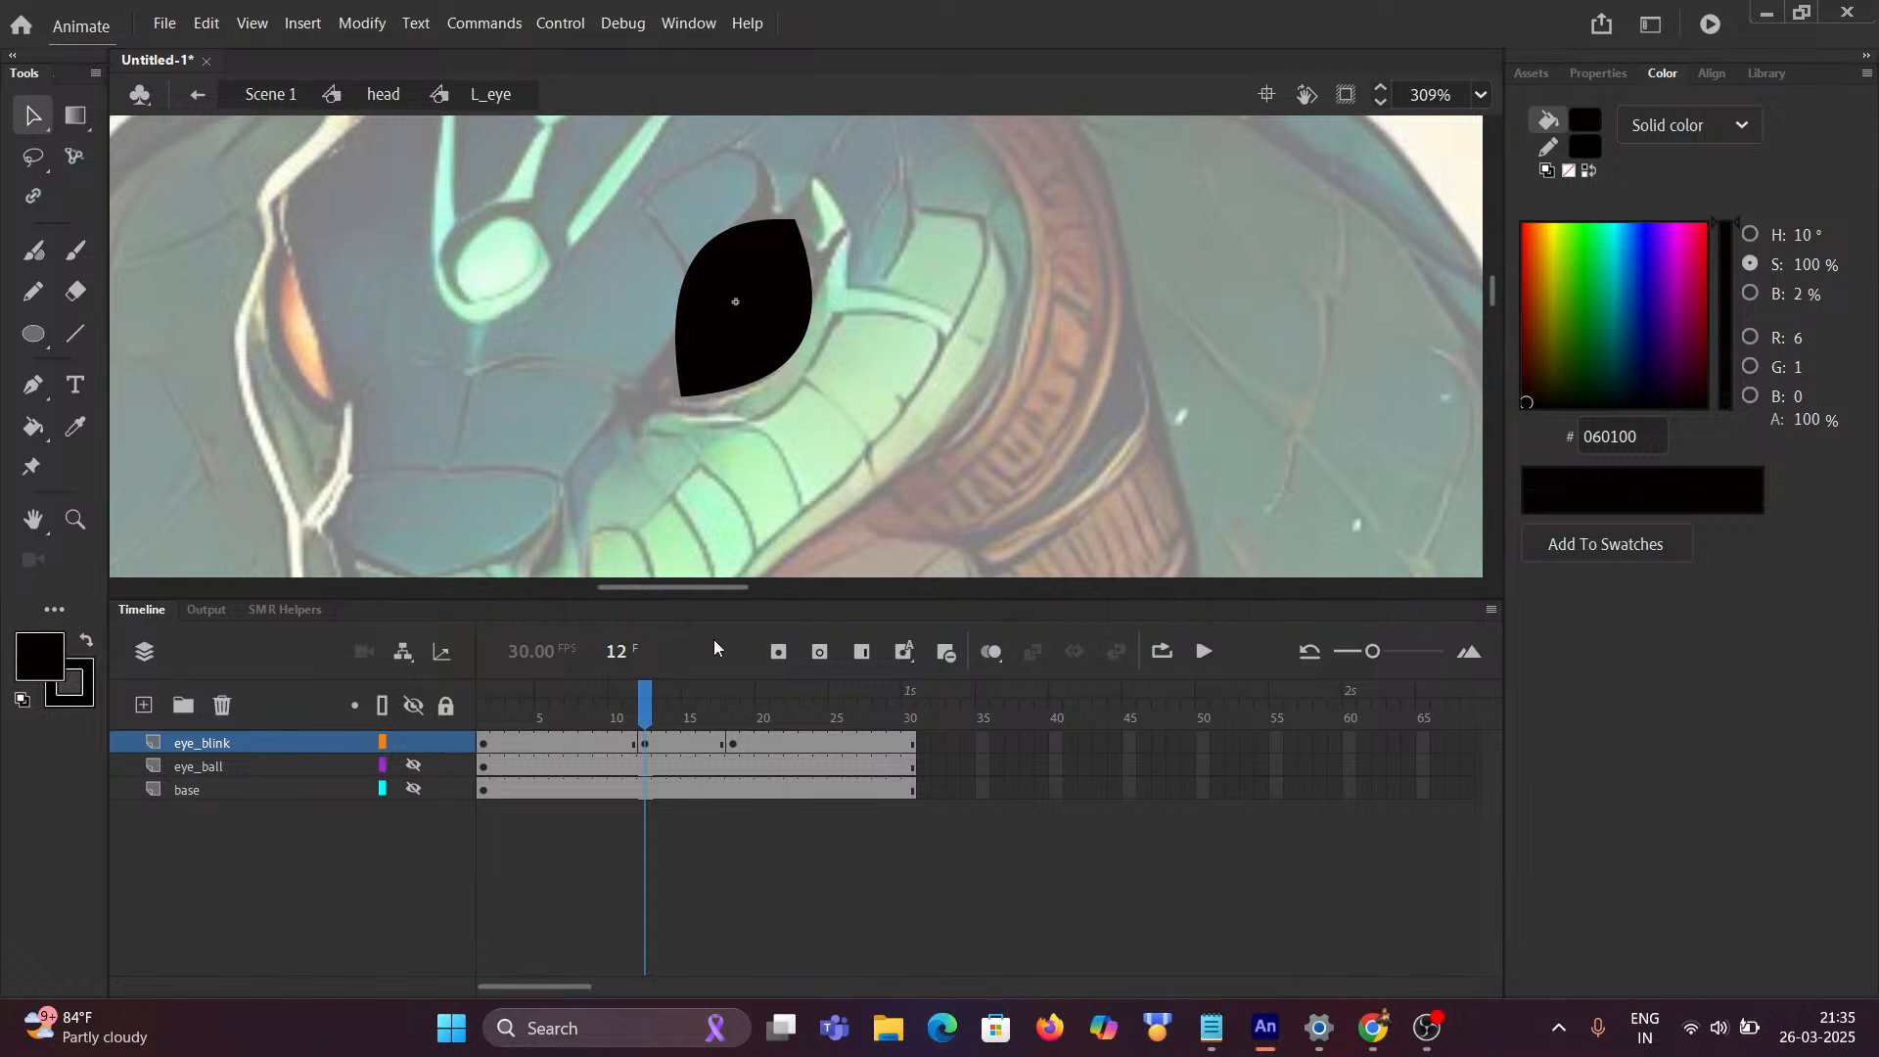
Step: On eye_blink, copy the closed-eyelid keyframe from frame 12 onto frame 18 and the open-eyelid keyframe from frame 1 onto frame 30
click(647, 744)
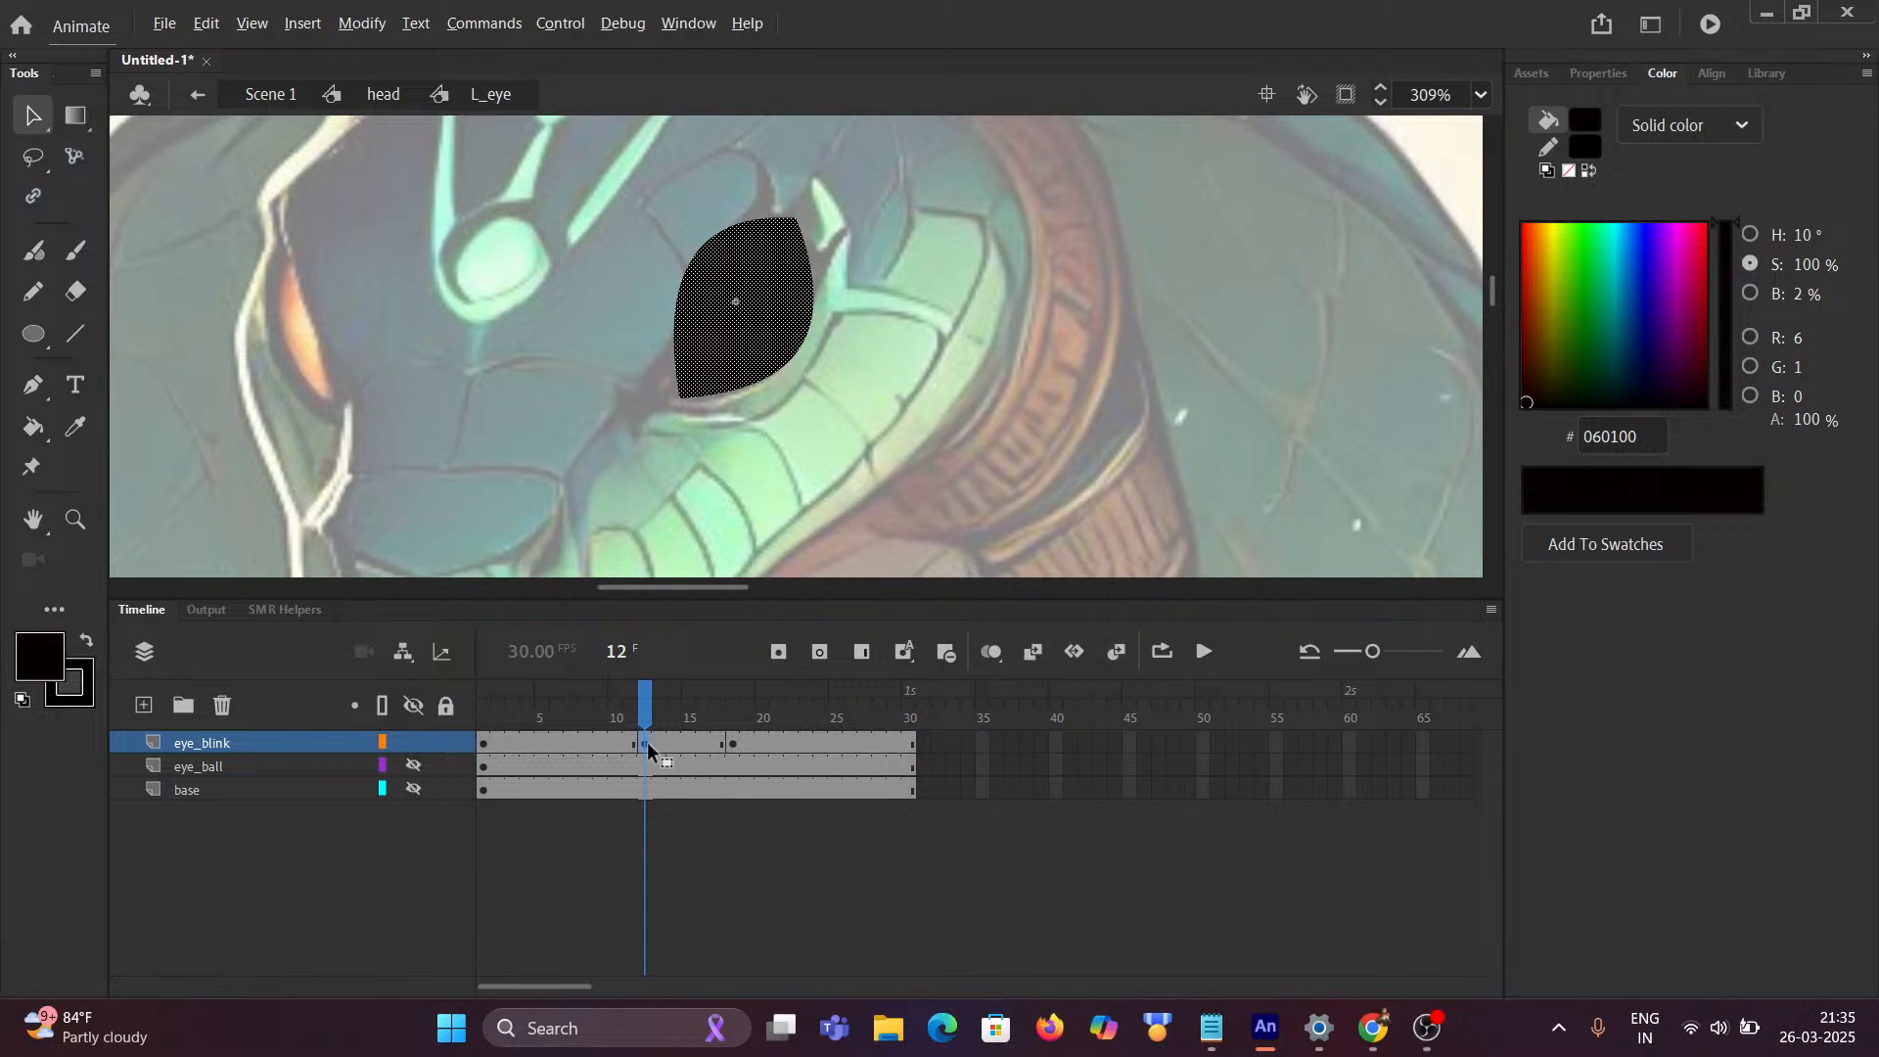
click(731, 745)
drag(734, 697, 484, 703)
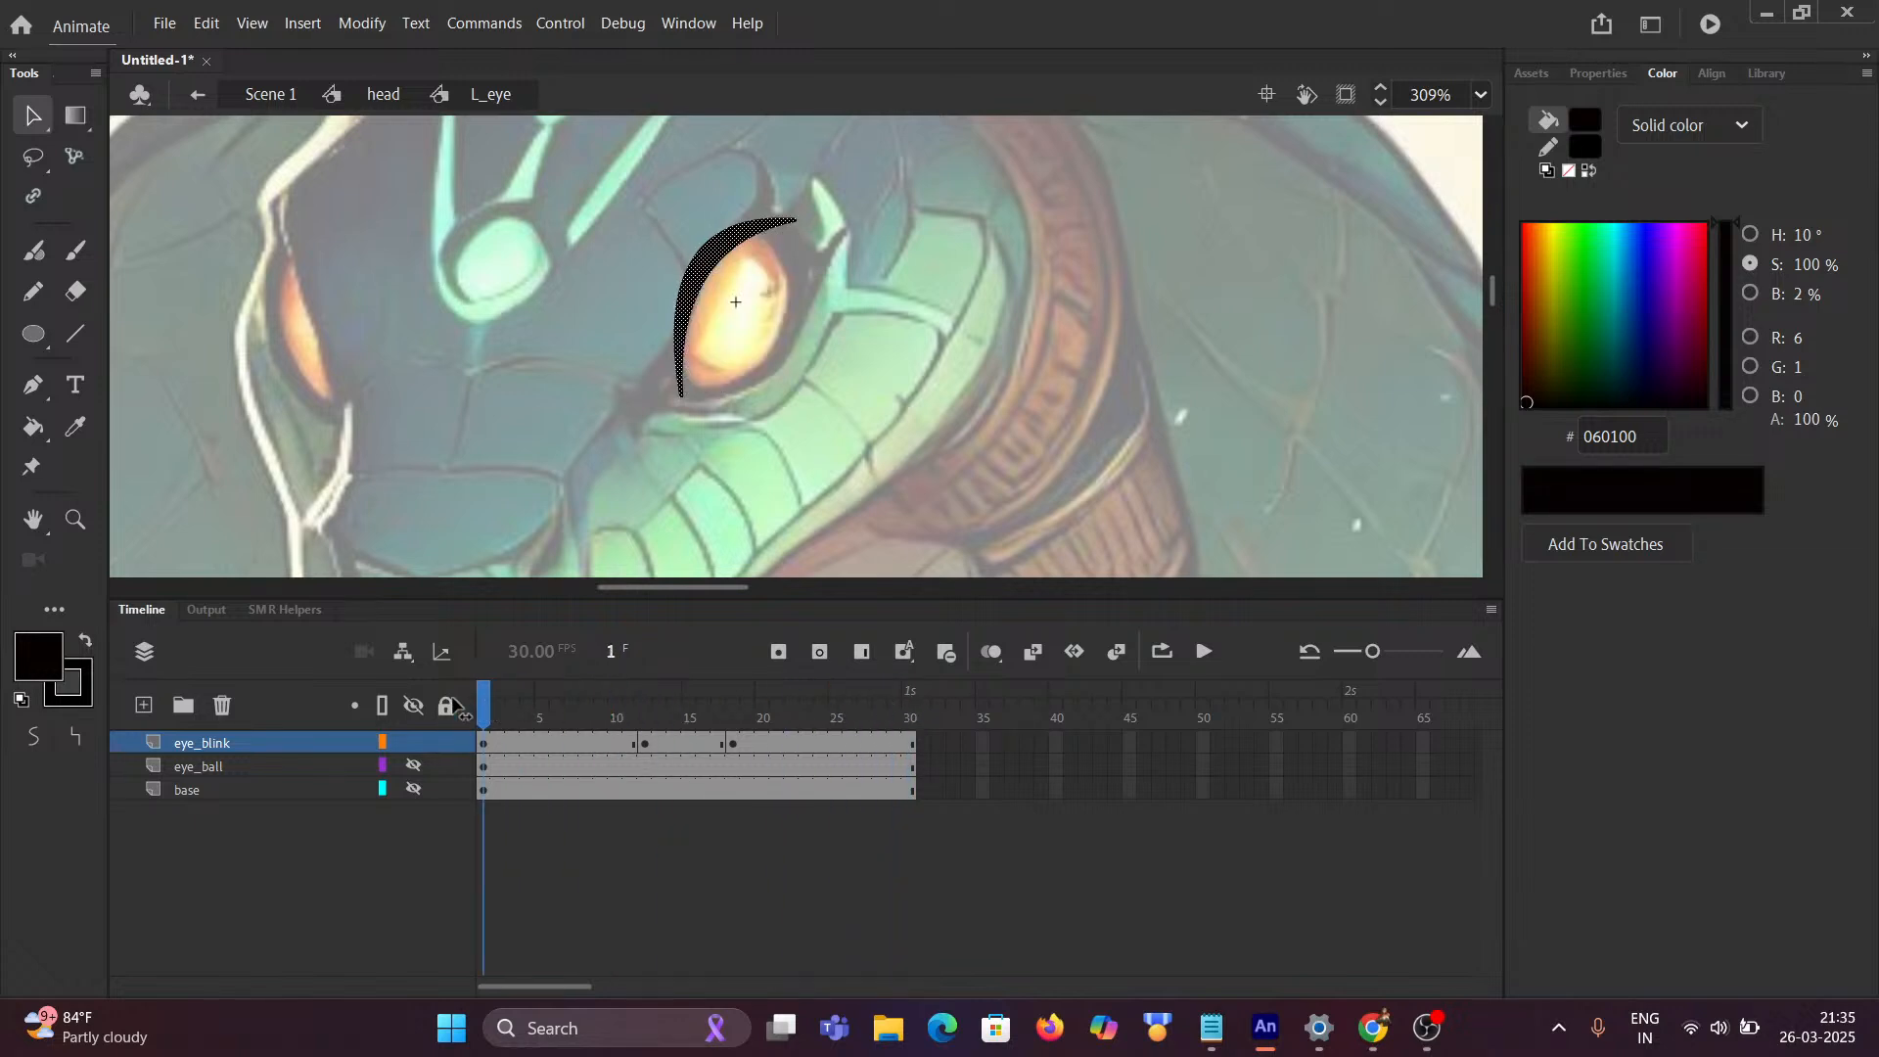
click(481, 746)
drag(484, 746, 773, 742)
drag(901, 743, 668, 729)
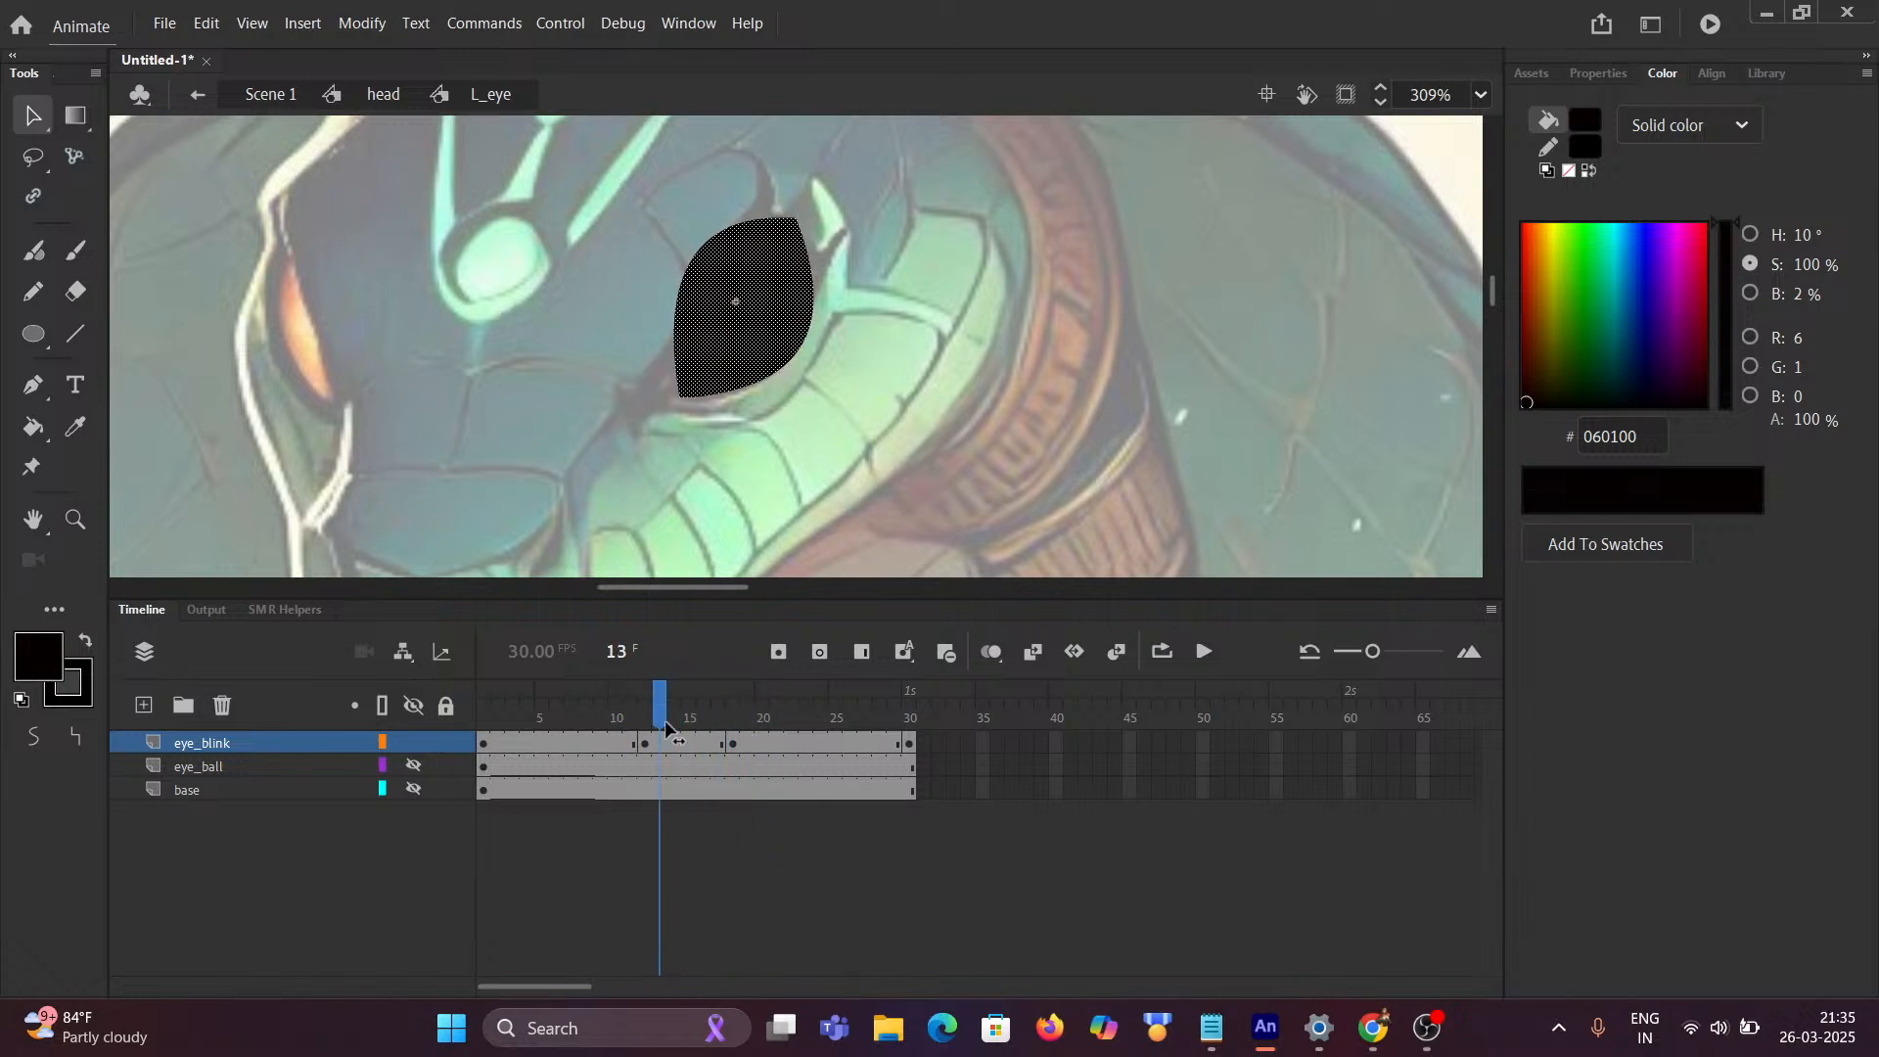
click(561, 380)
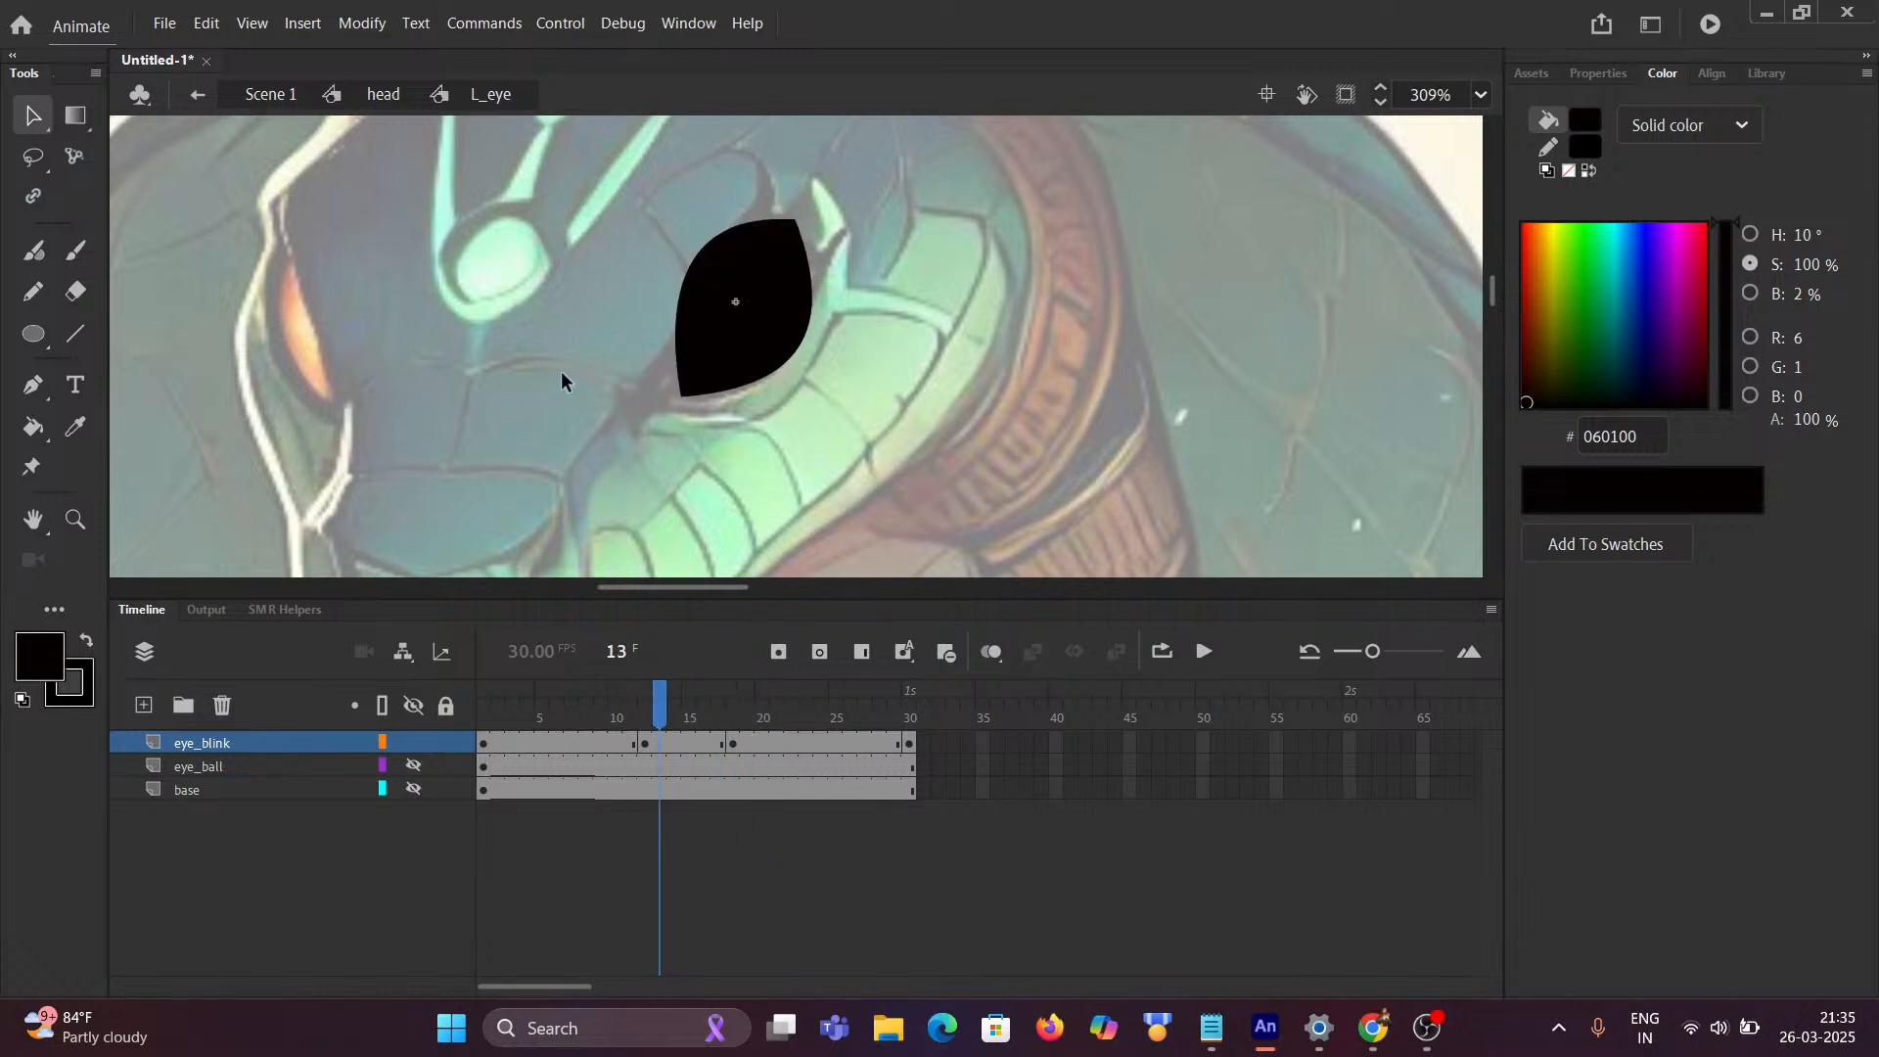
drag(656, 696, 554, 691)
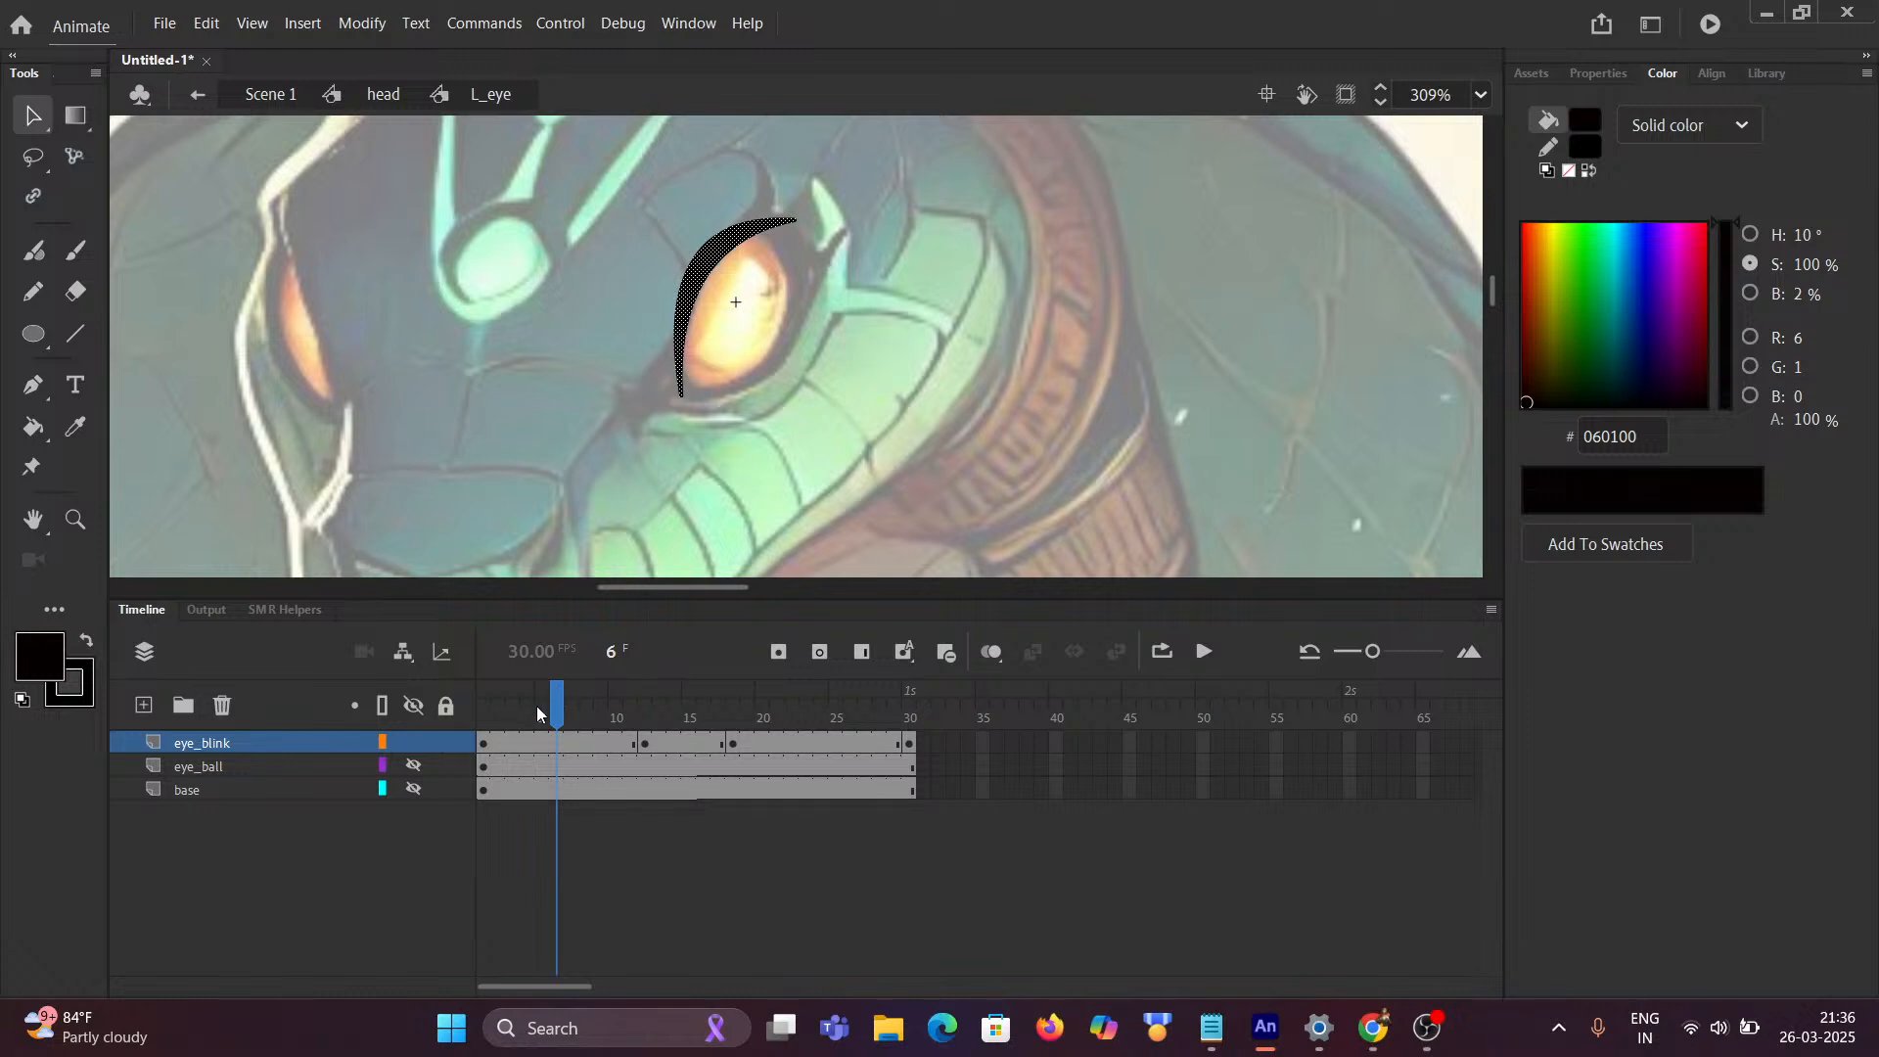
click(580, 407)
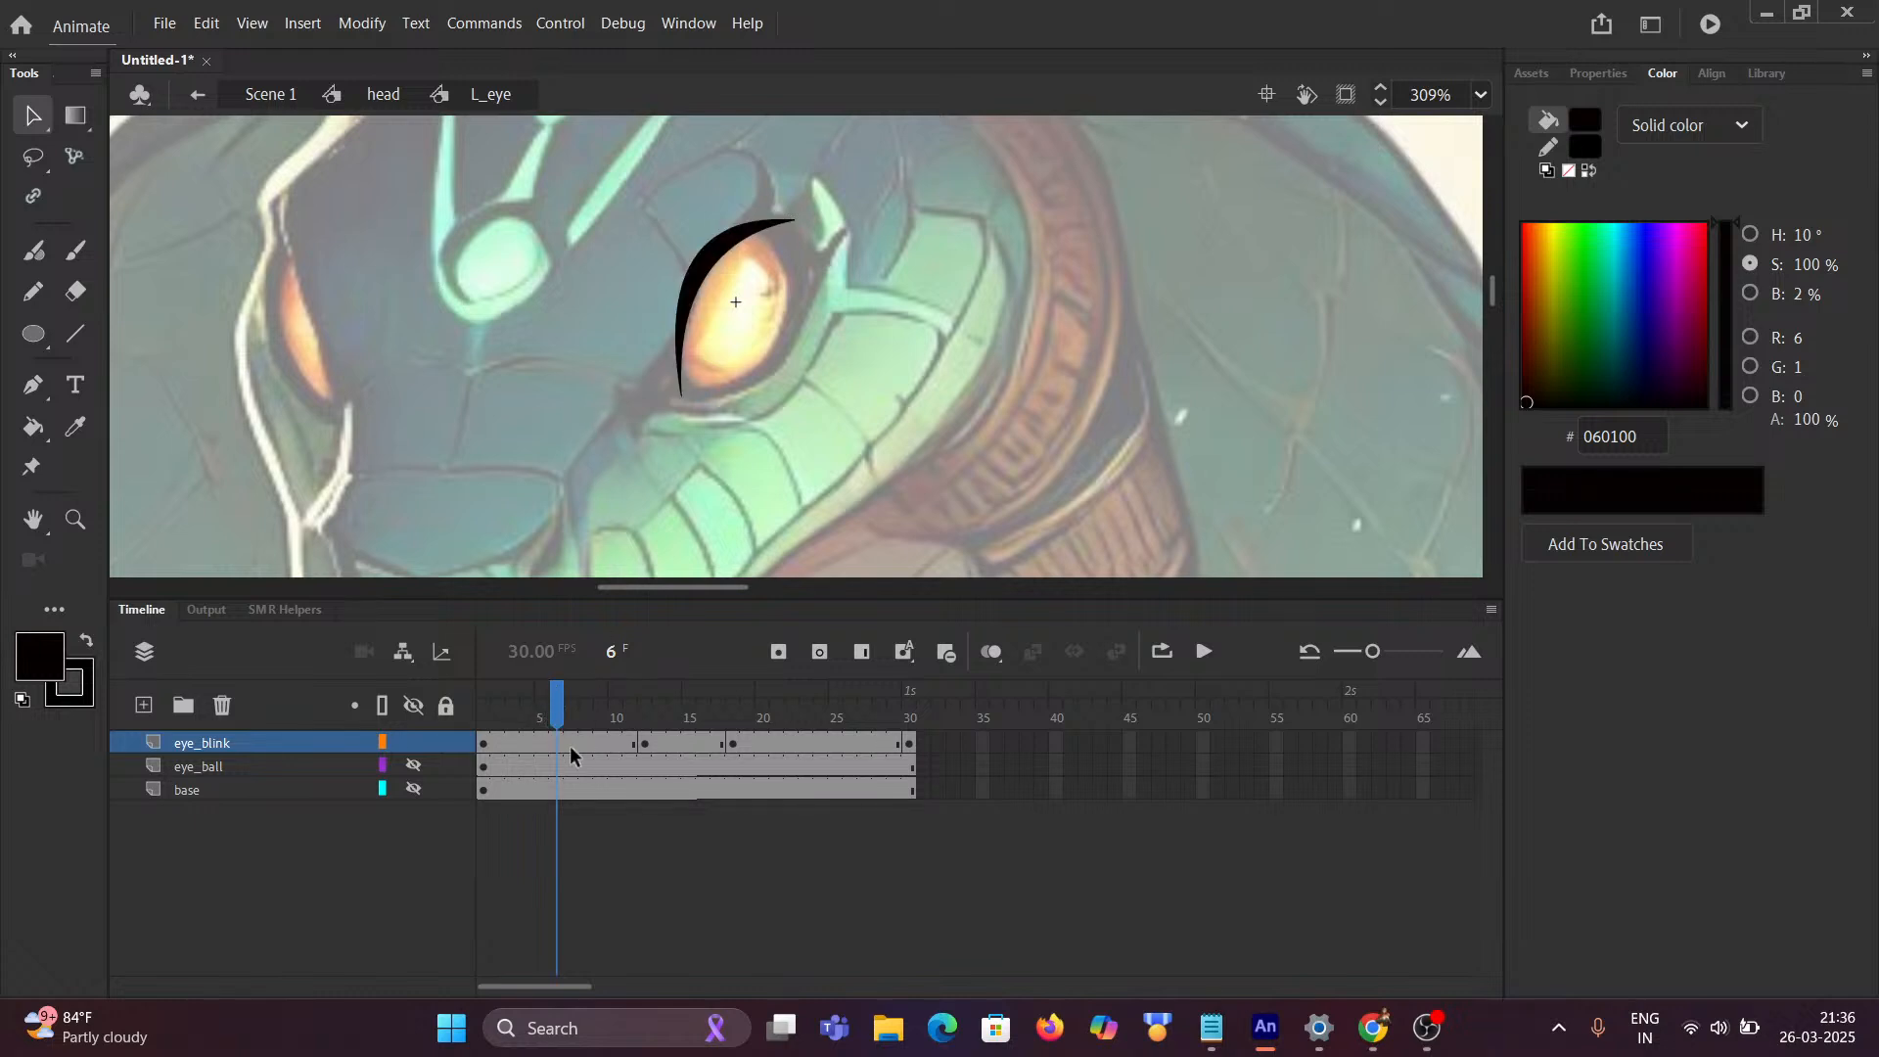
drag(554, 691, 460, 713)
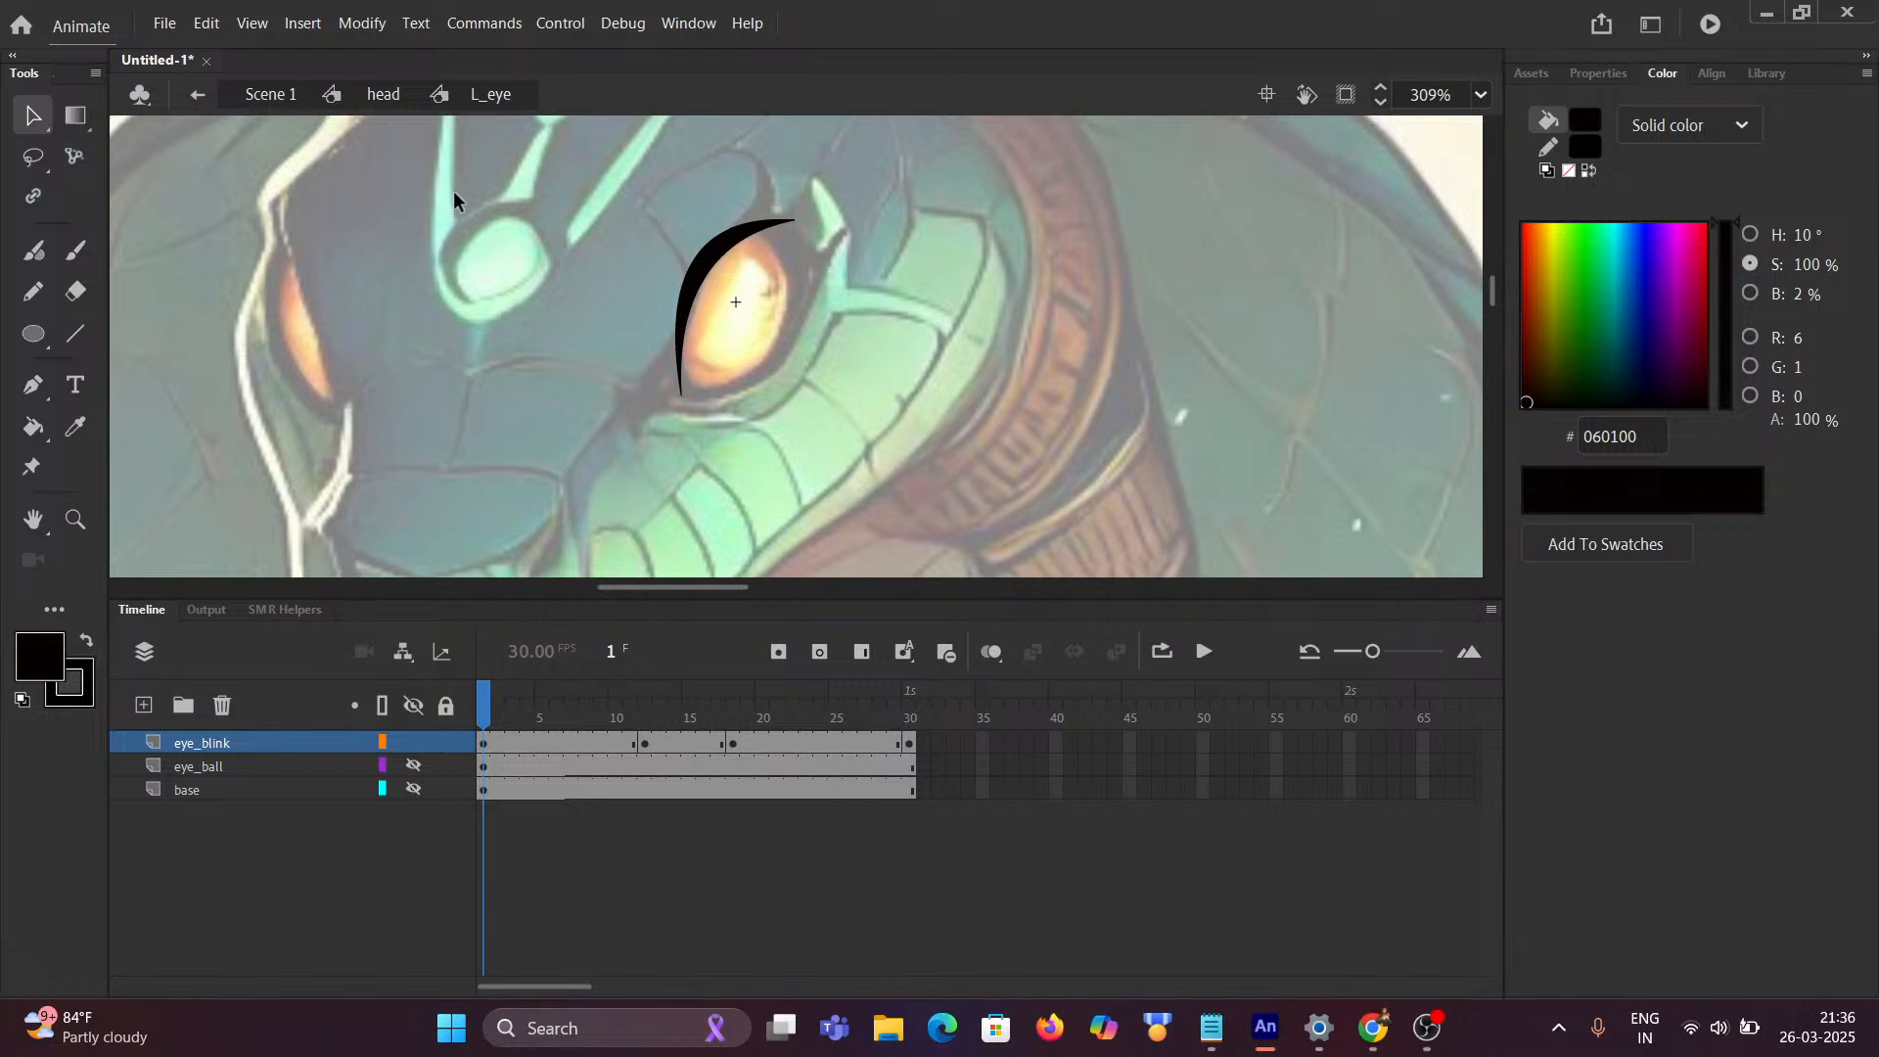
click(257, 24)
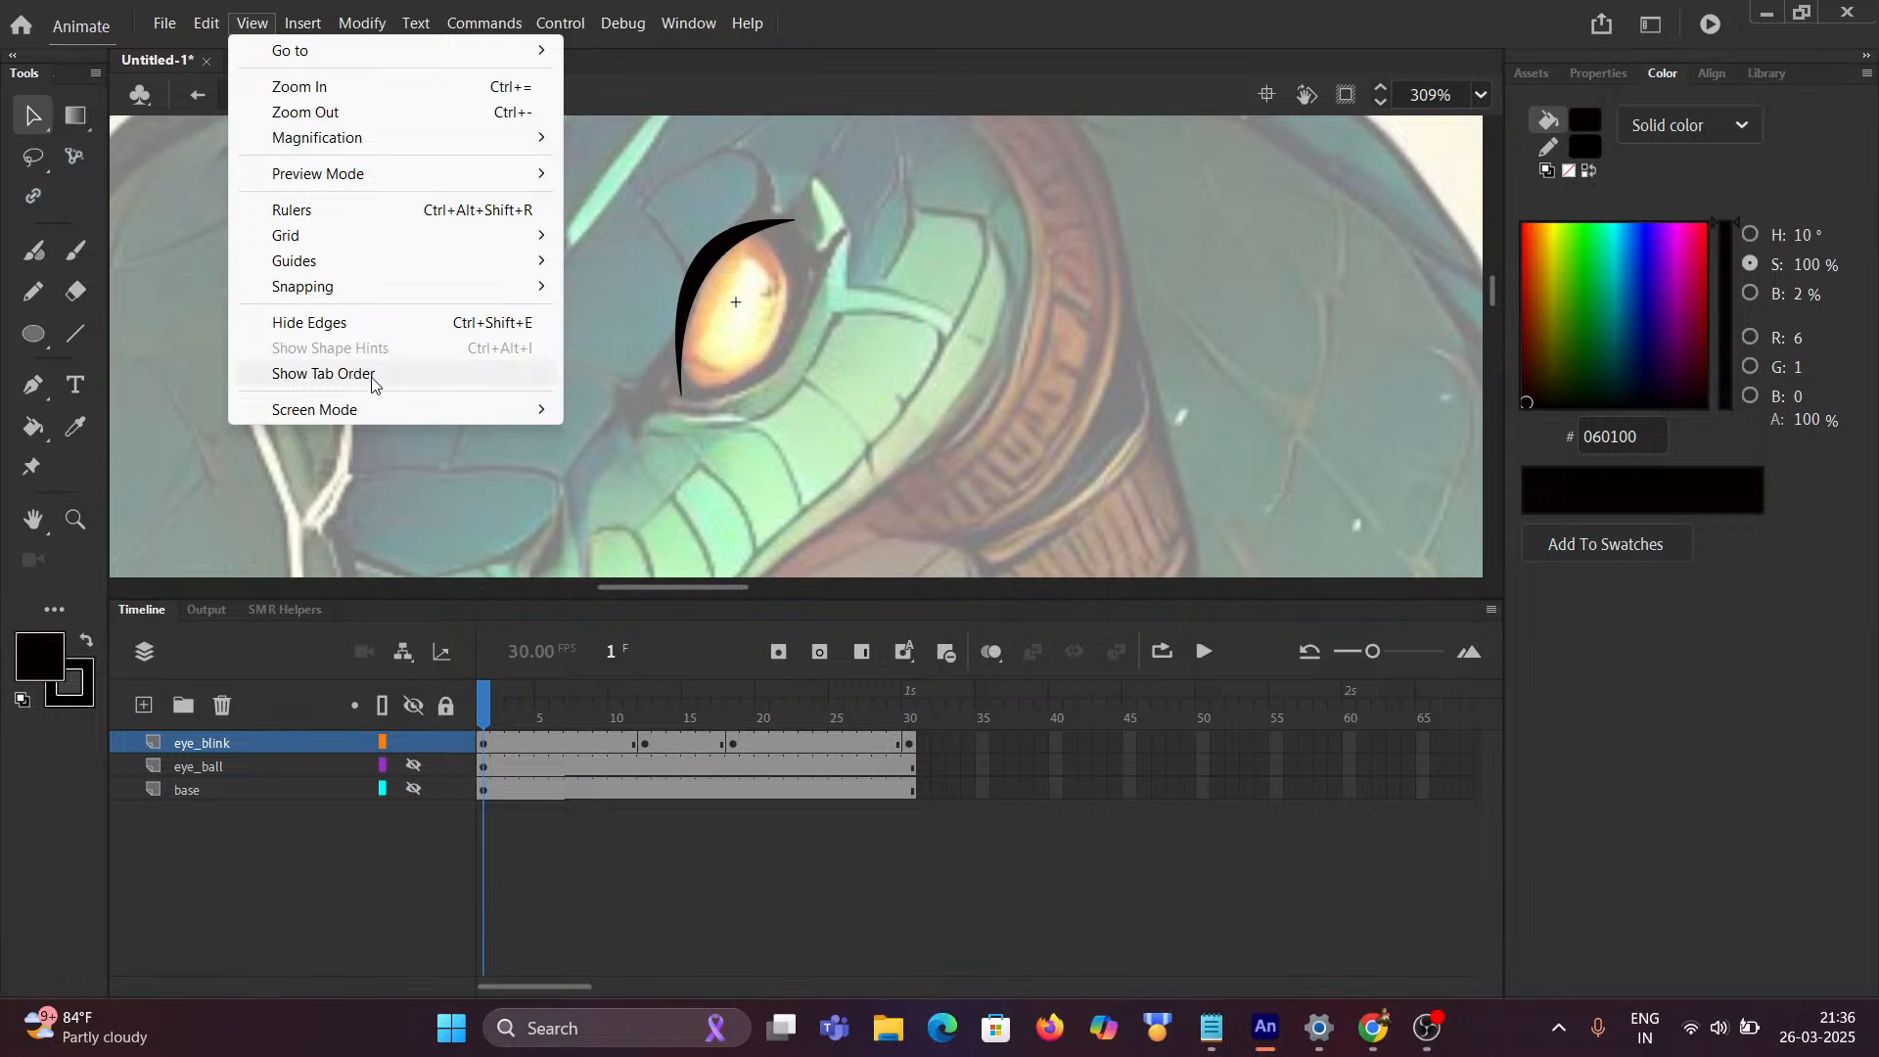
mouse_move(374, 260)
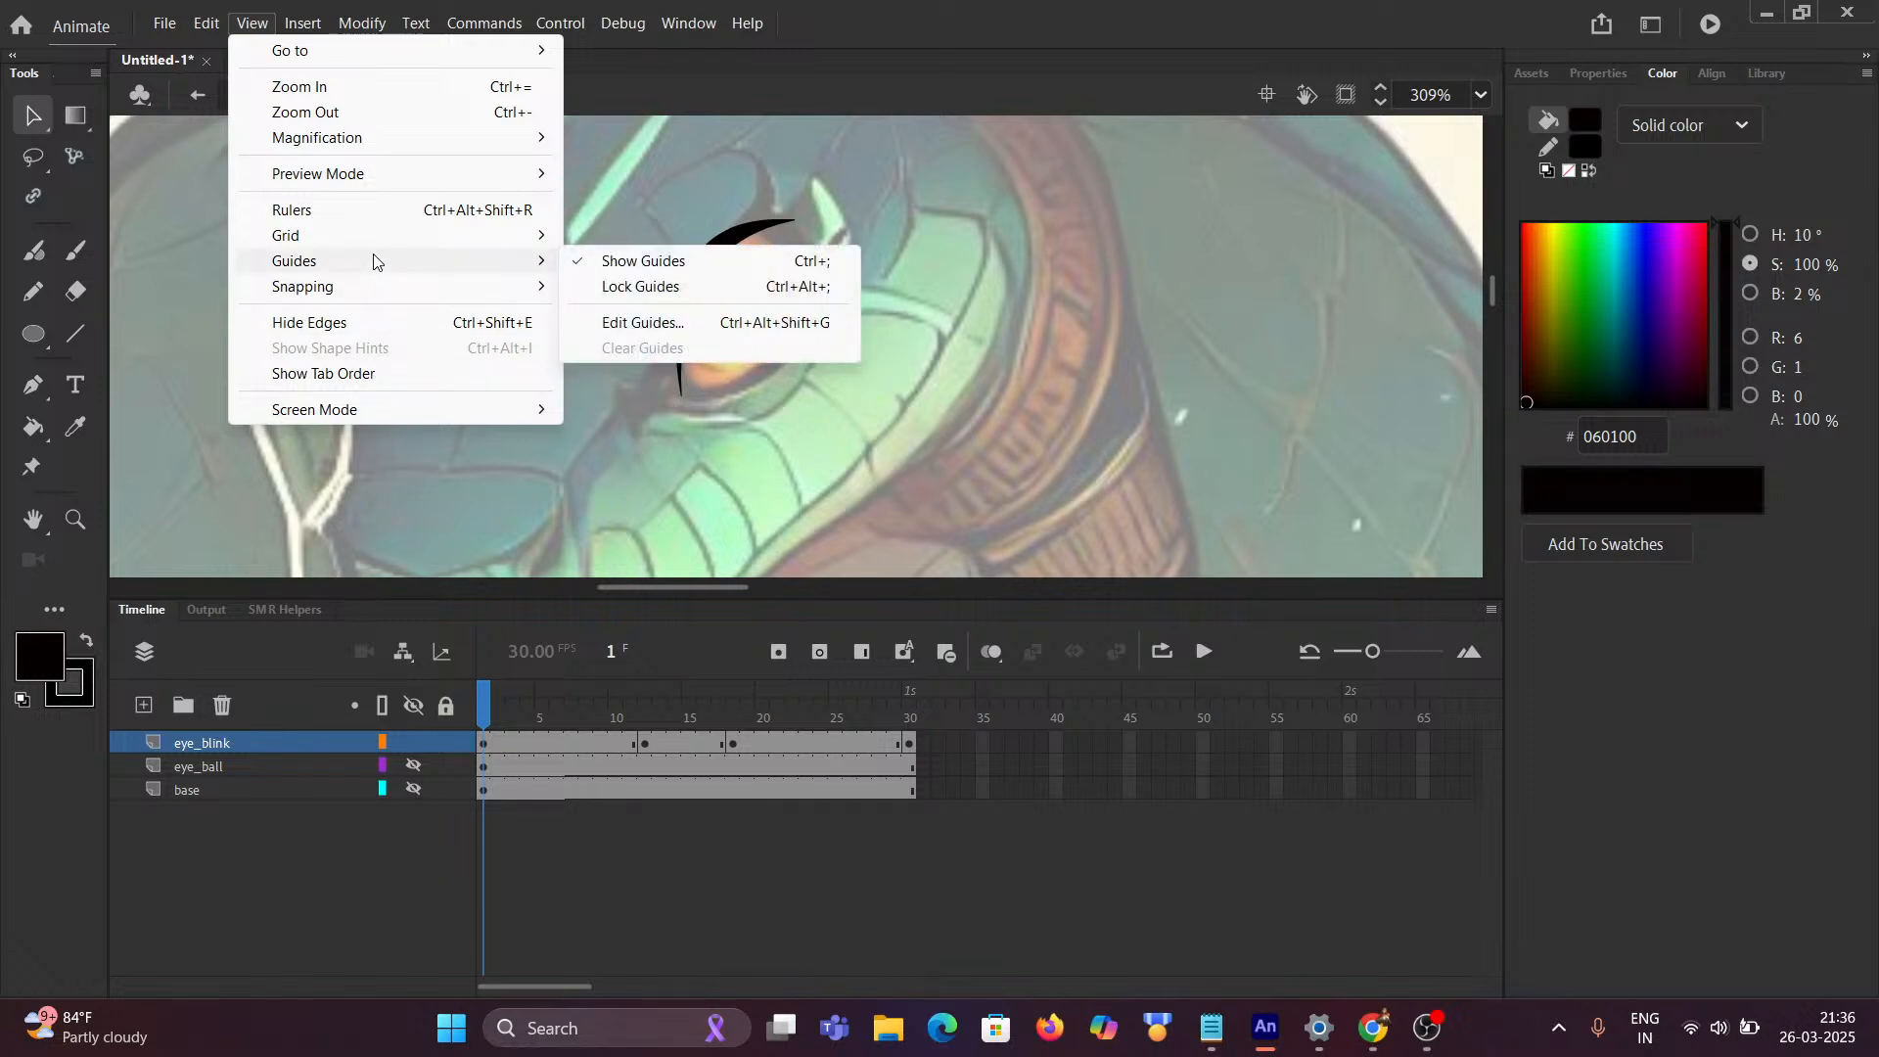
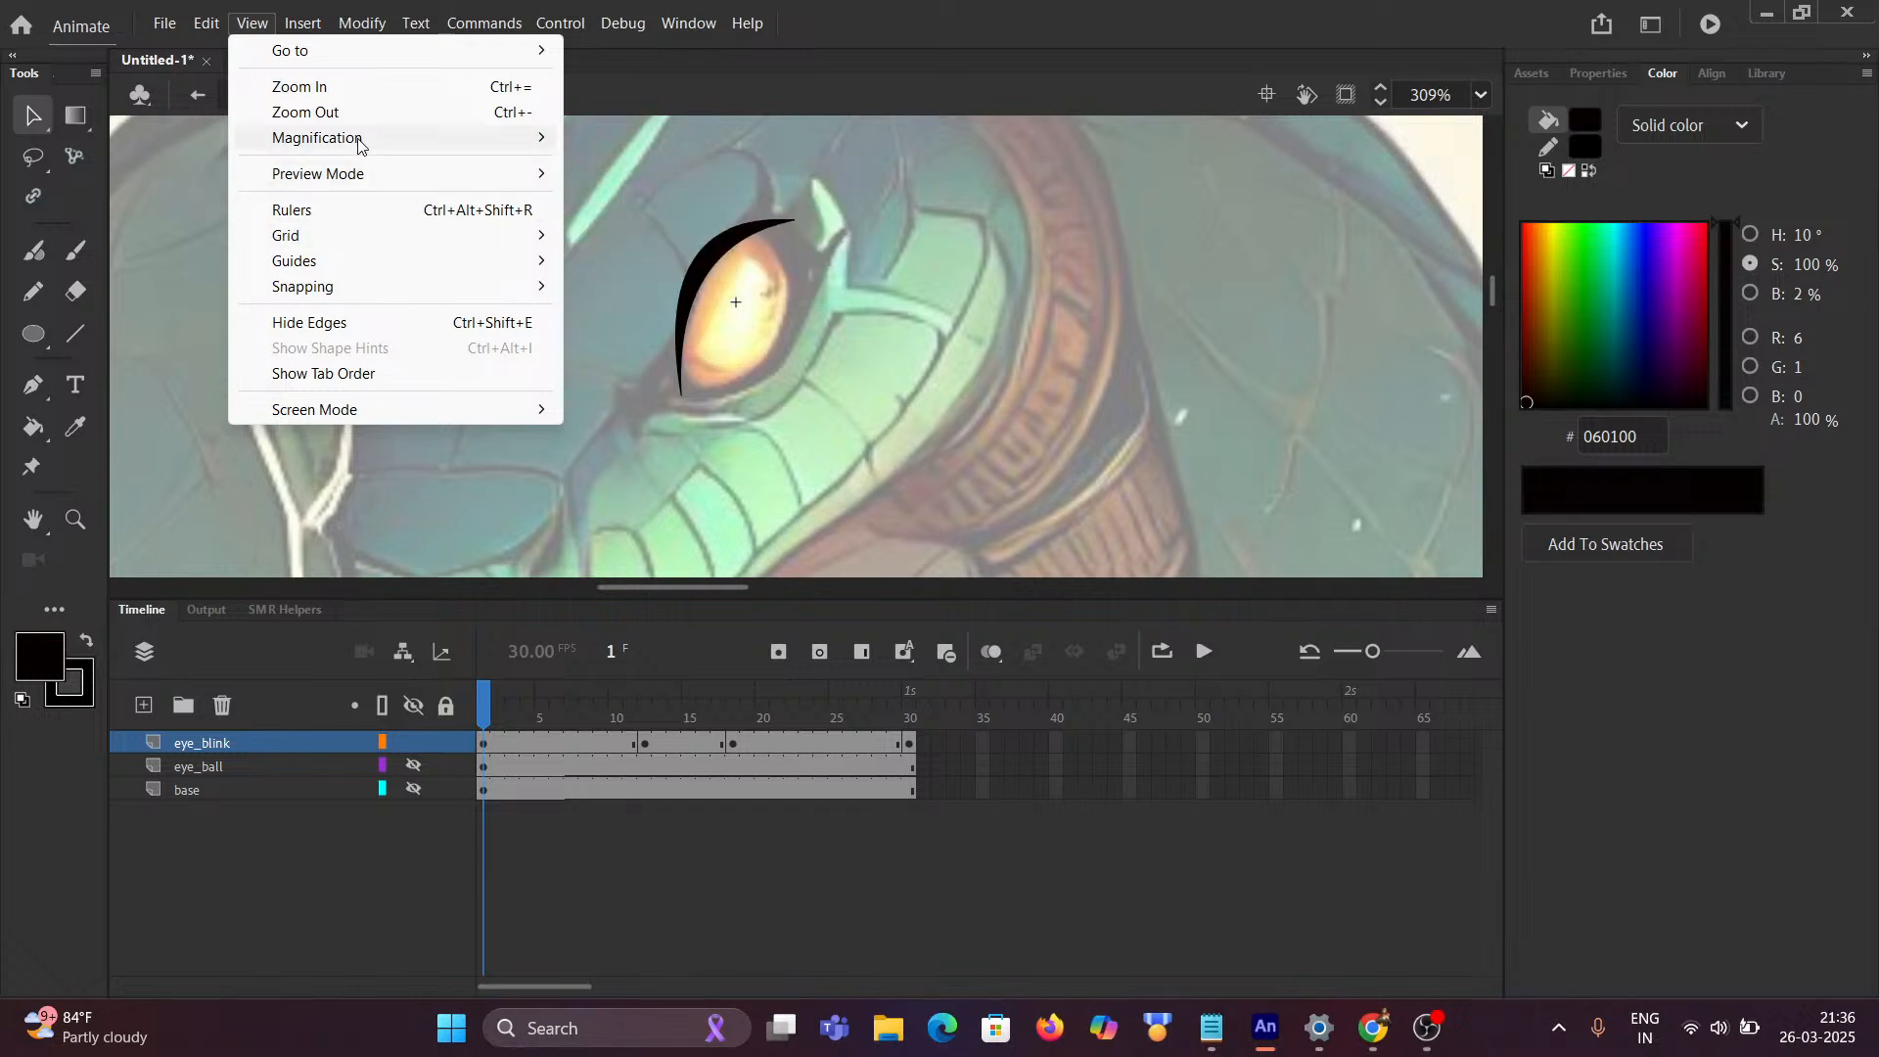
mouse_move(356, 51)
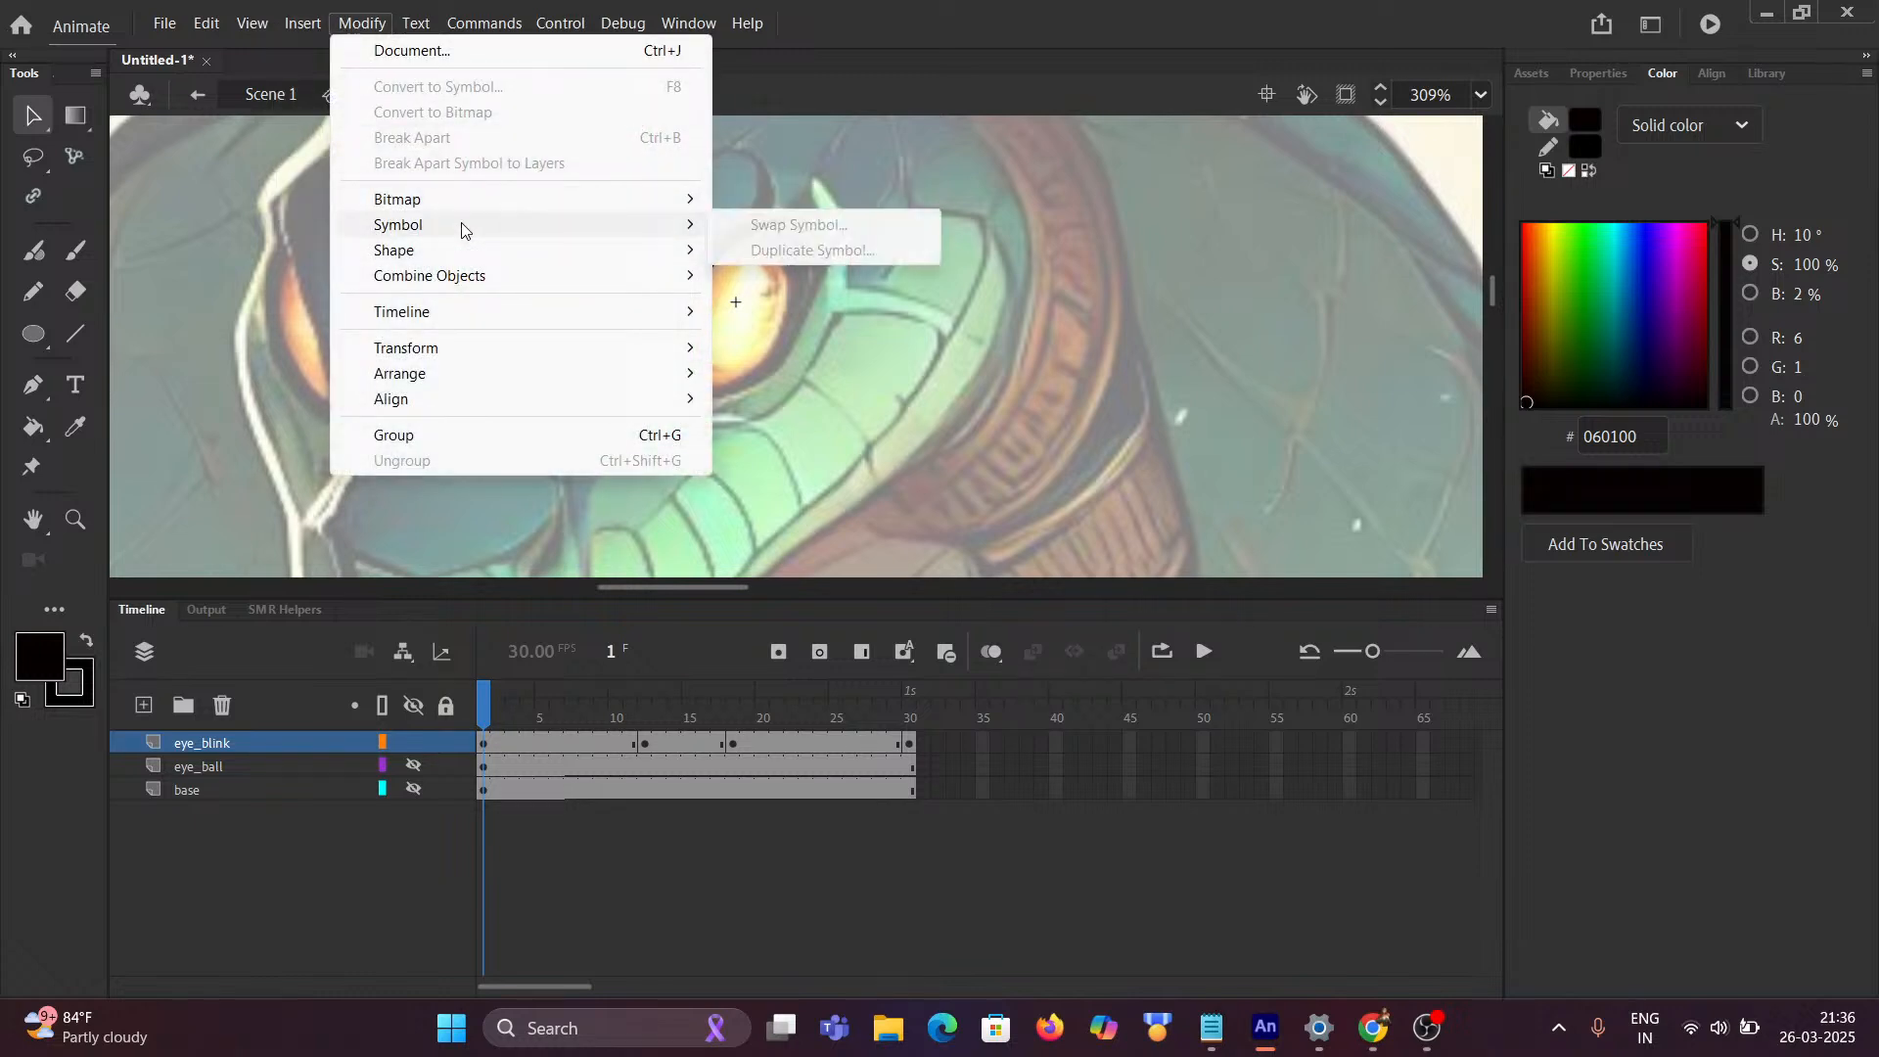
mouse_move(470, 260)
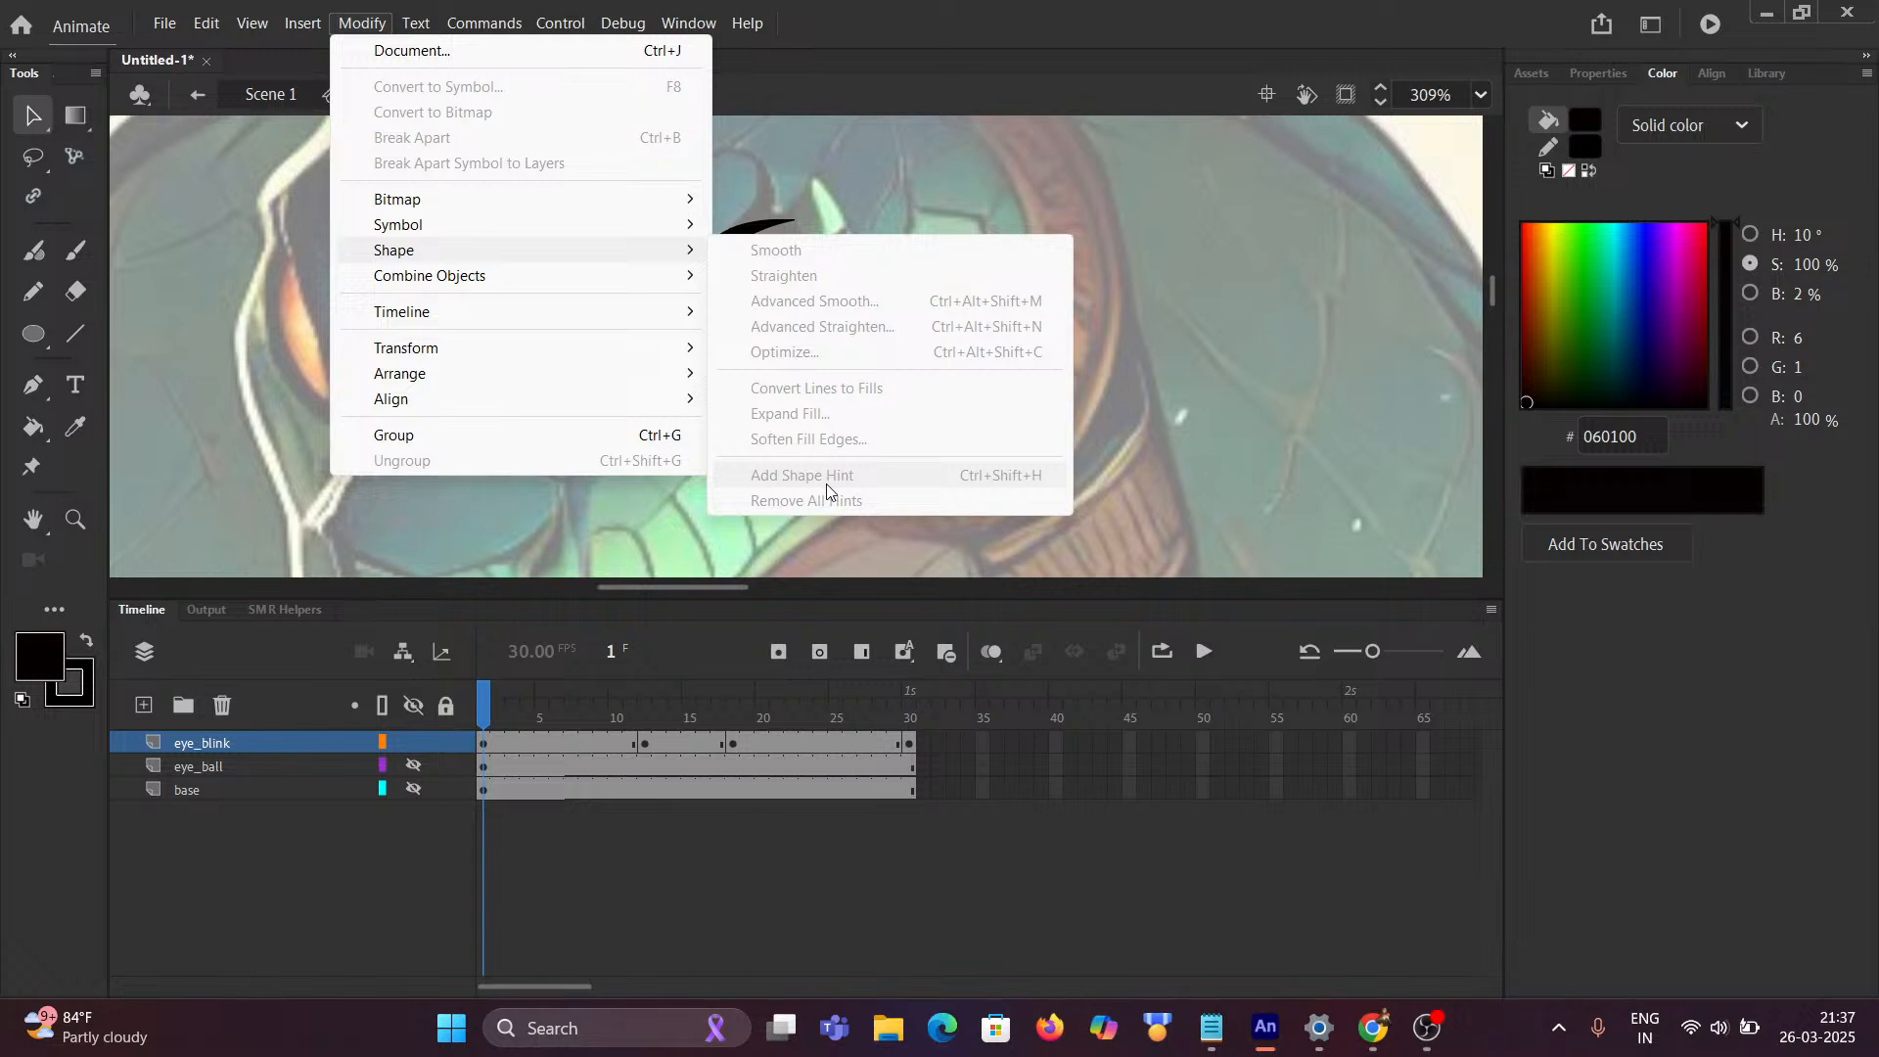
Step: Create shape tweens on the eye_blink layer between frames 1 and 12 and between frames 18 and 30
click(545, 750)
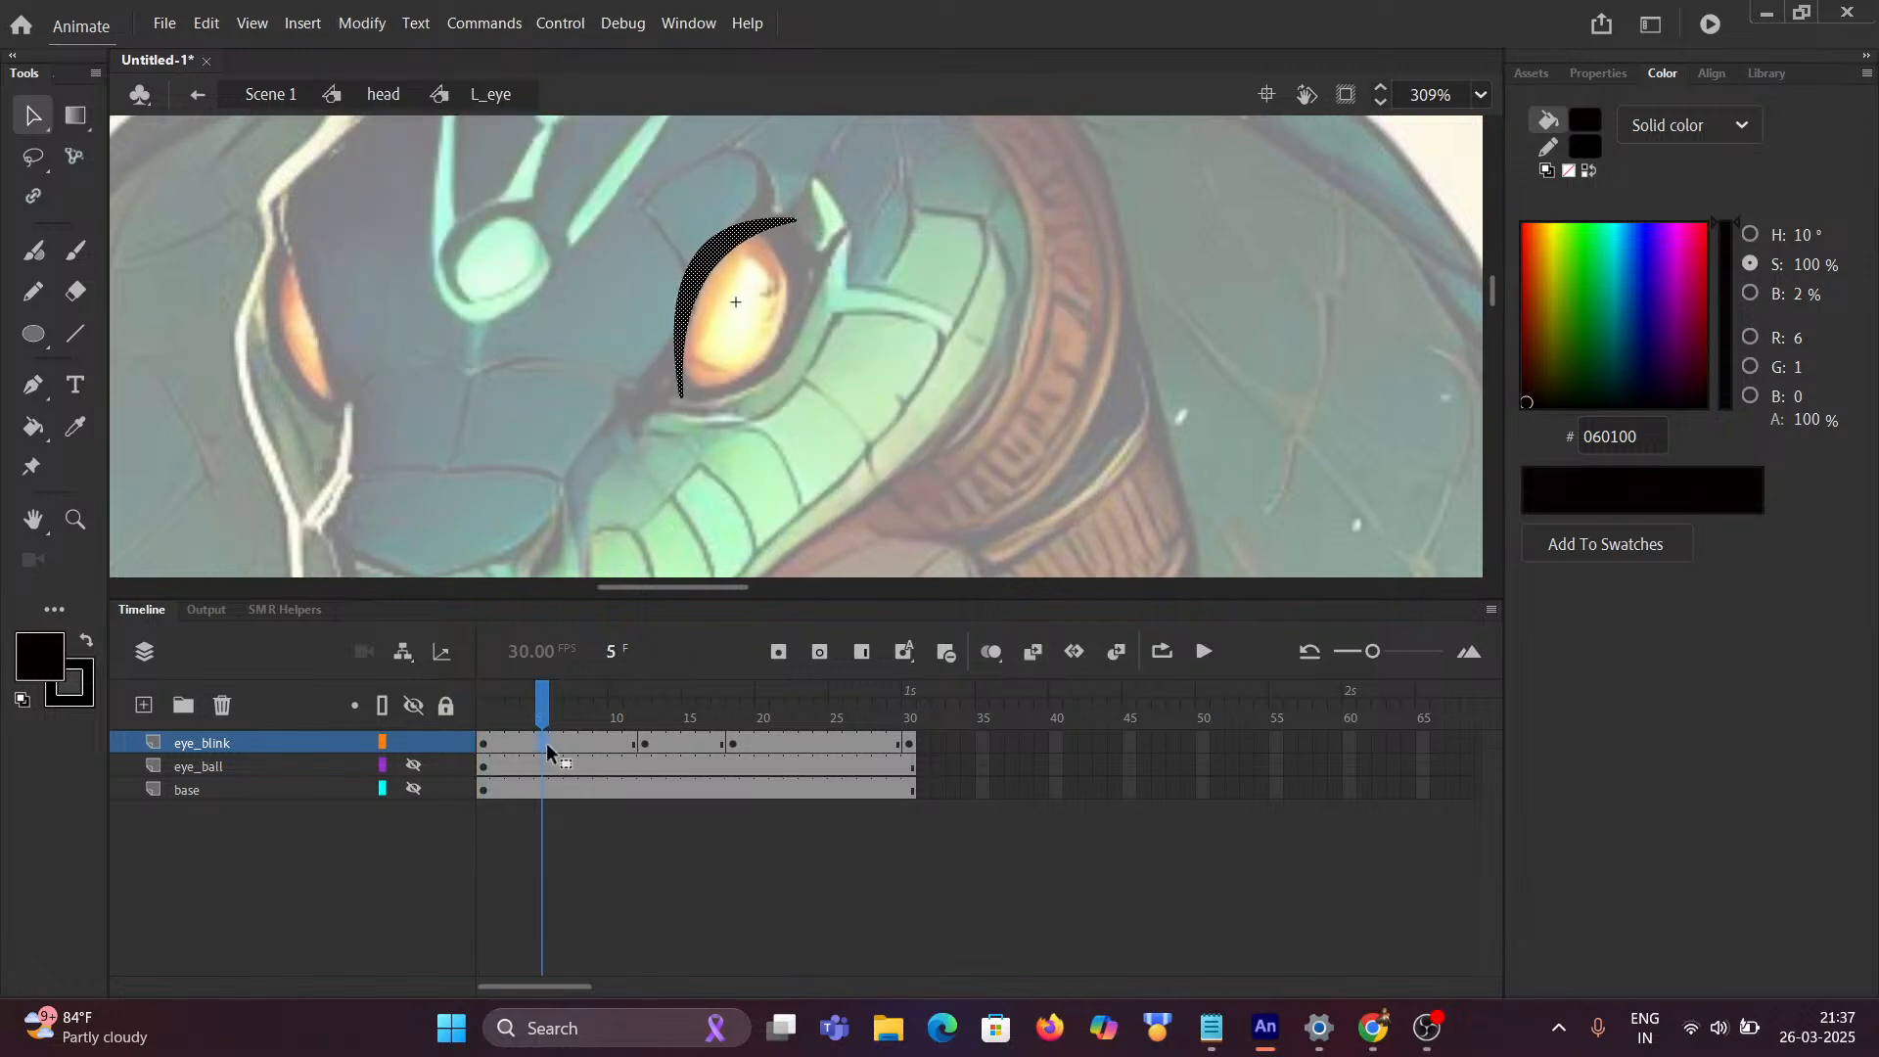
right_click(549, 750)
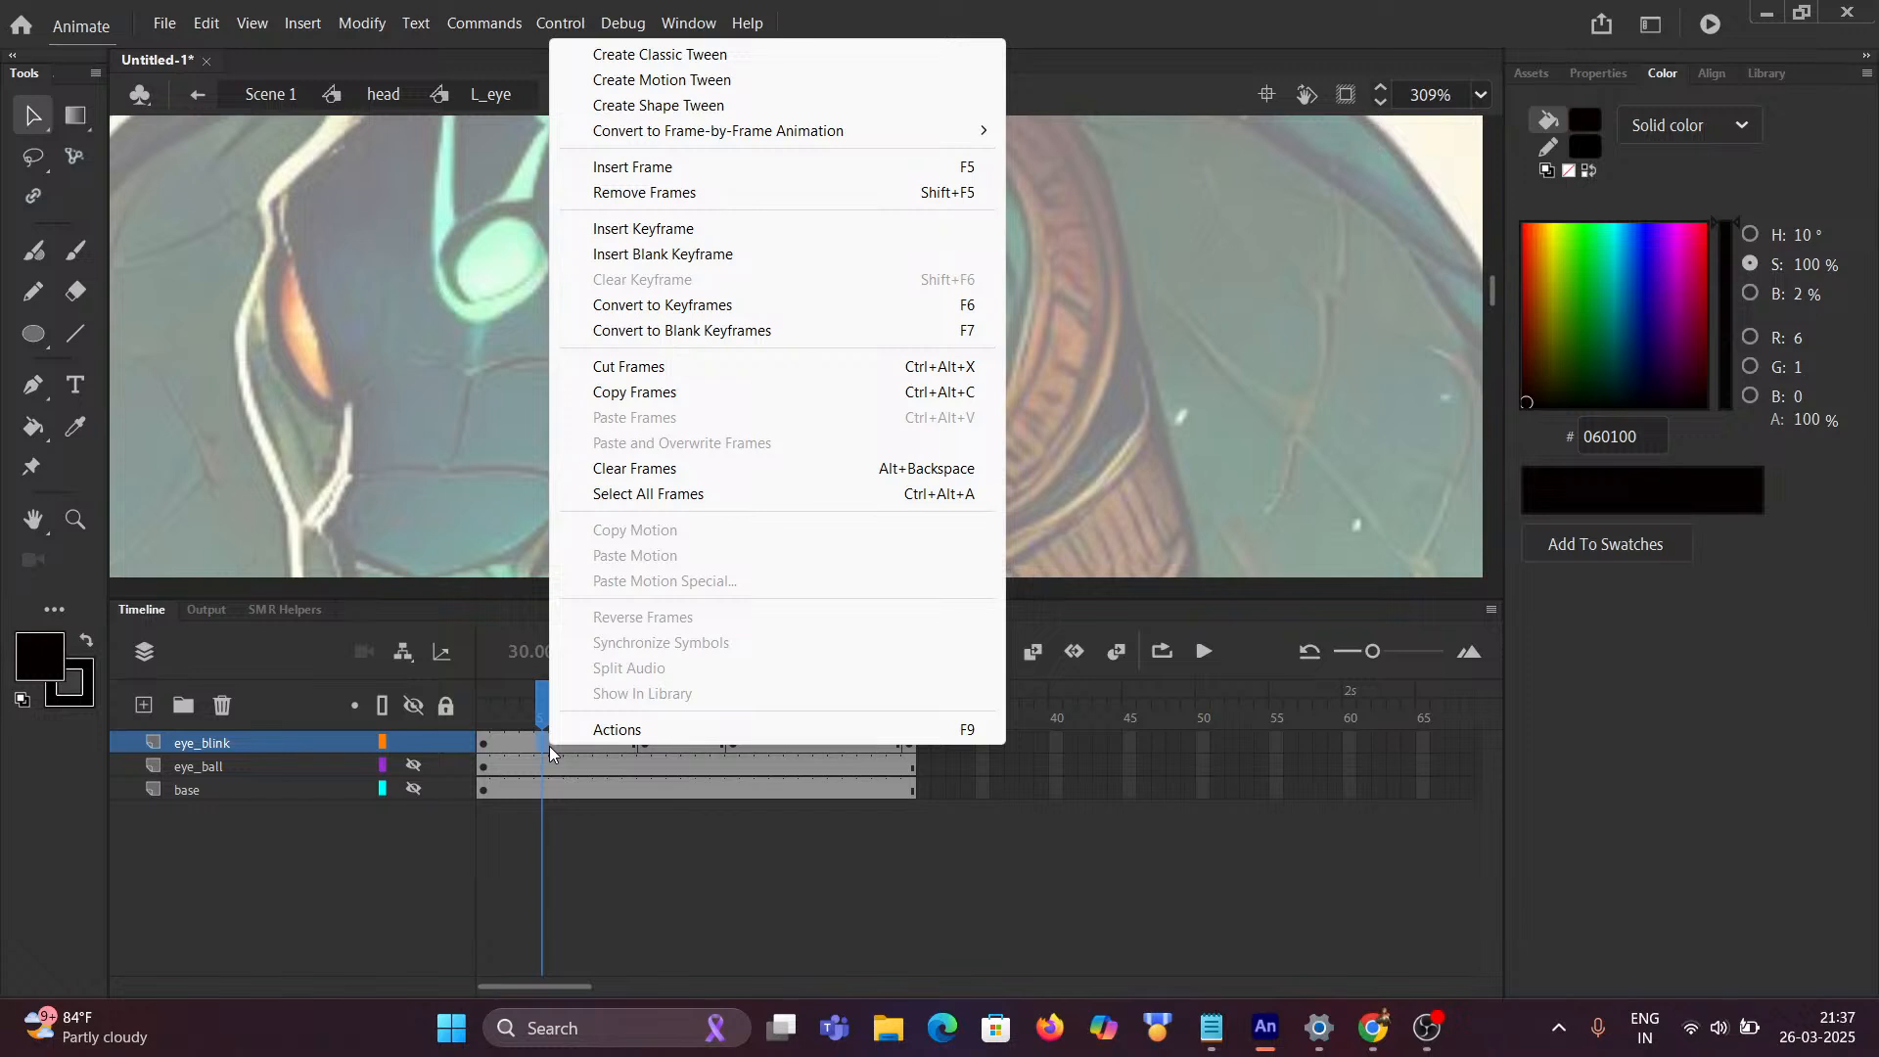
click(675, 105)
drag(546, 700, 762, 729)
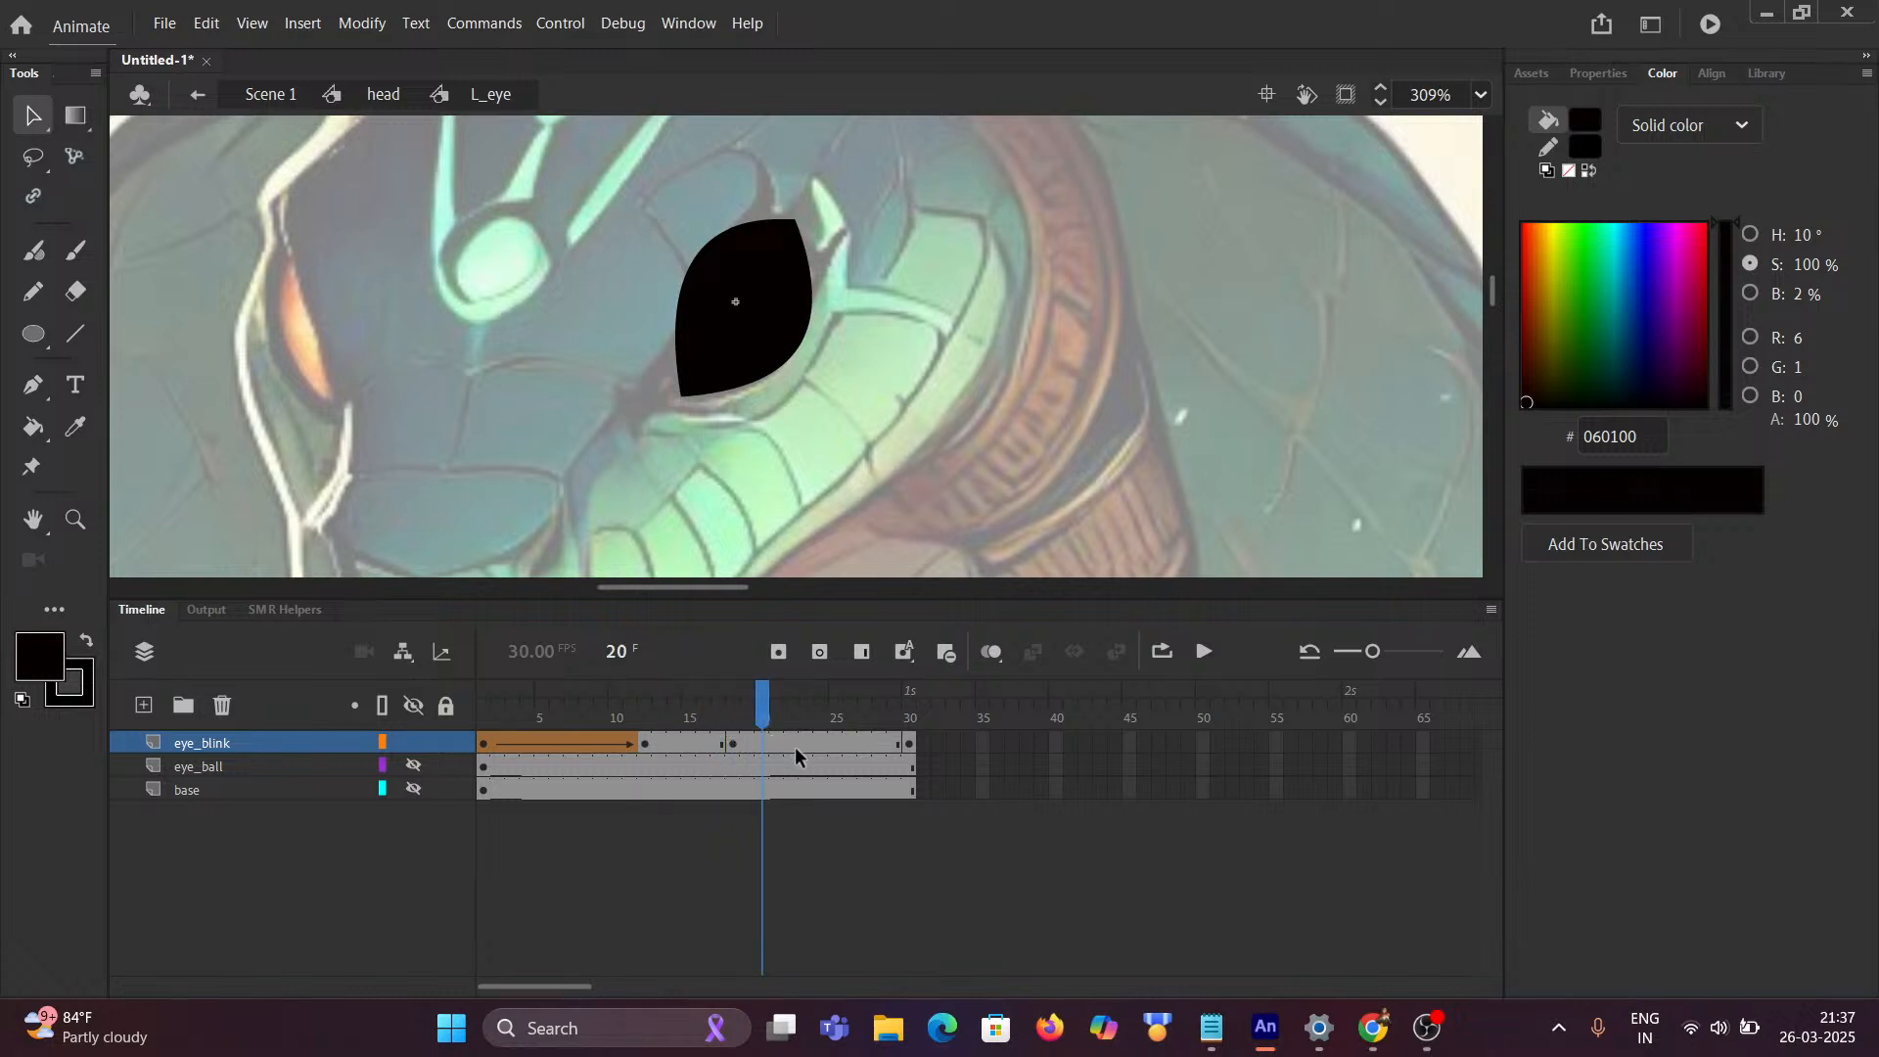
right_click(798, 749)
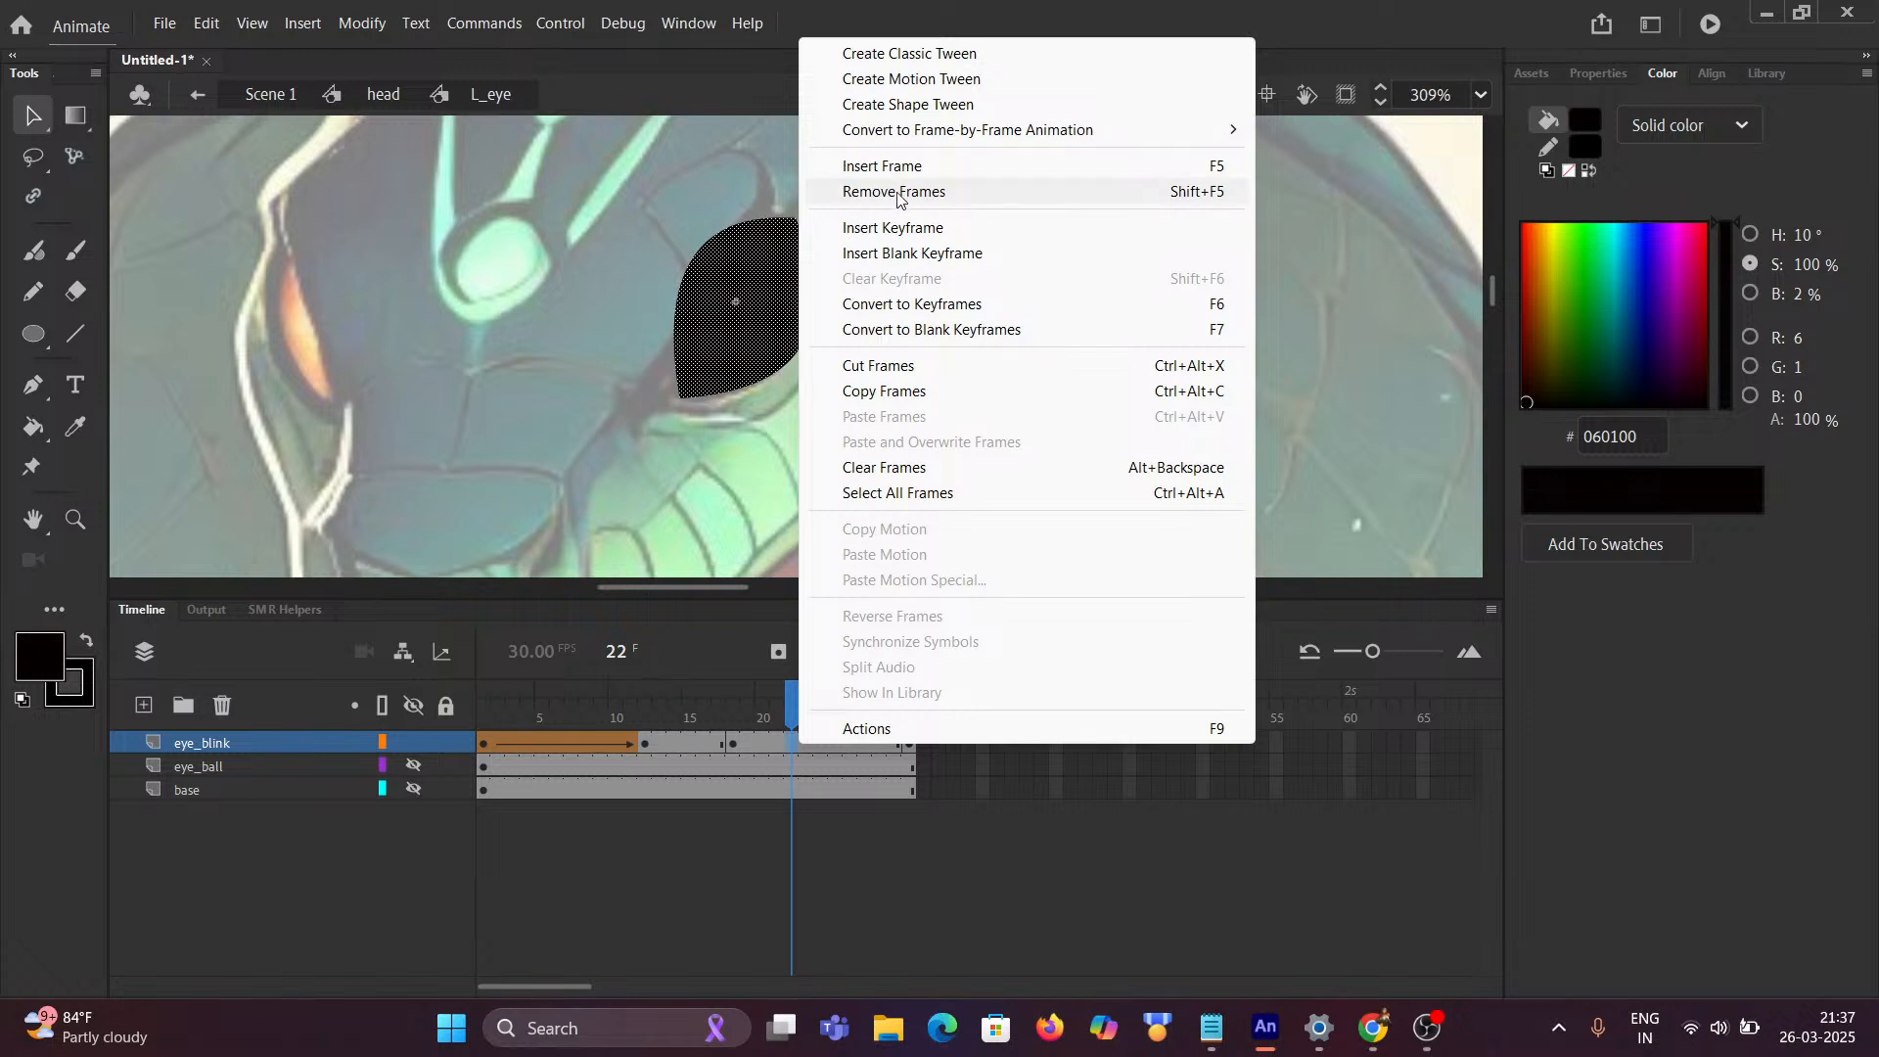
click(908, 105)
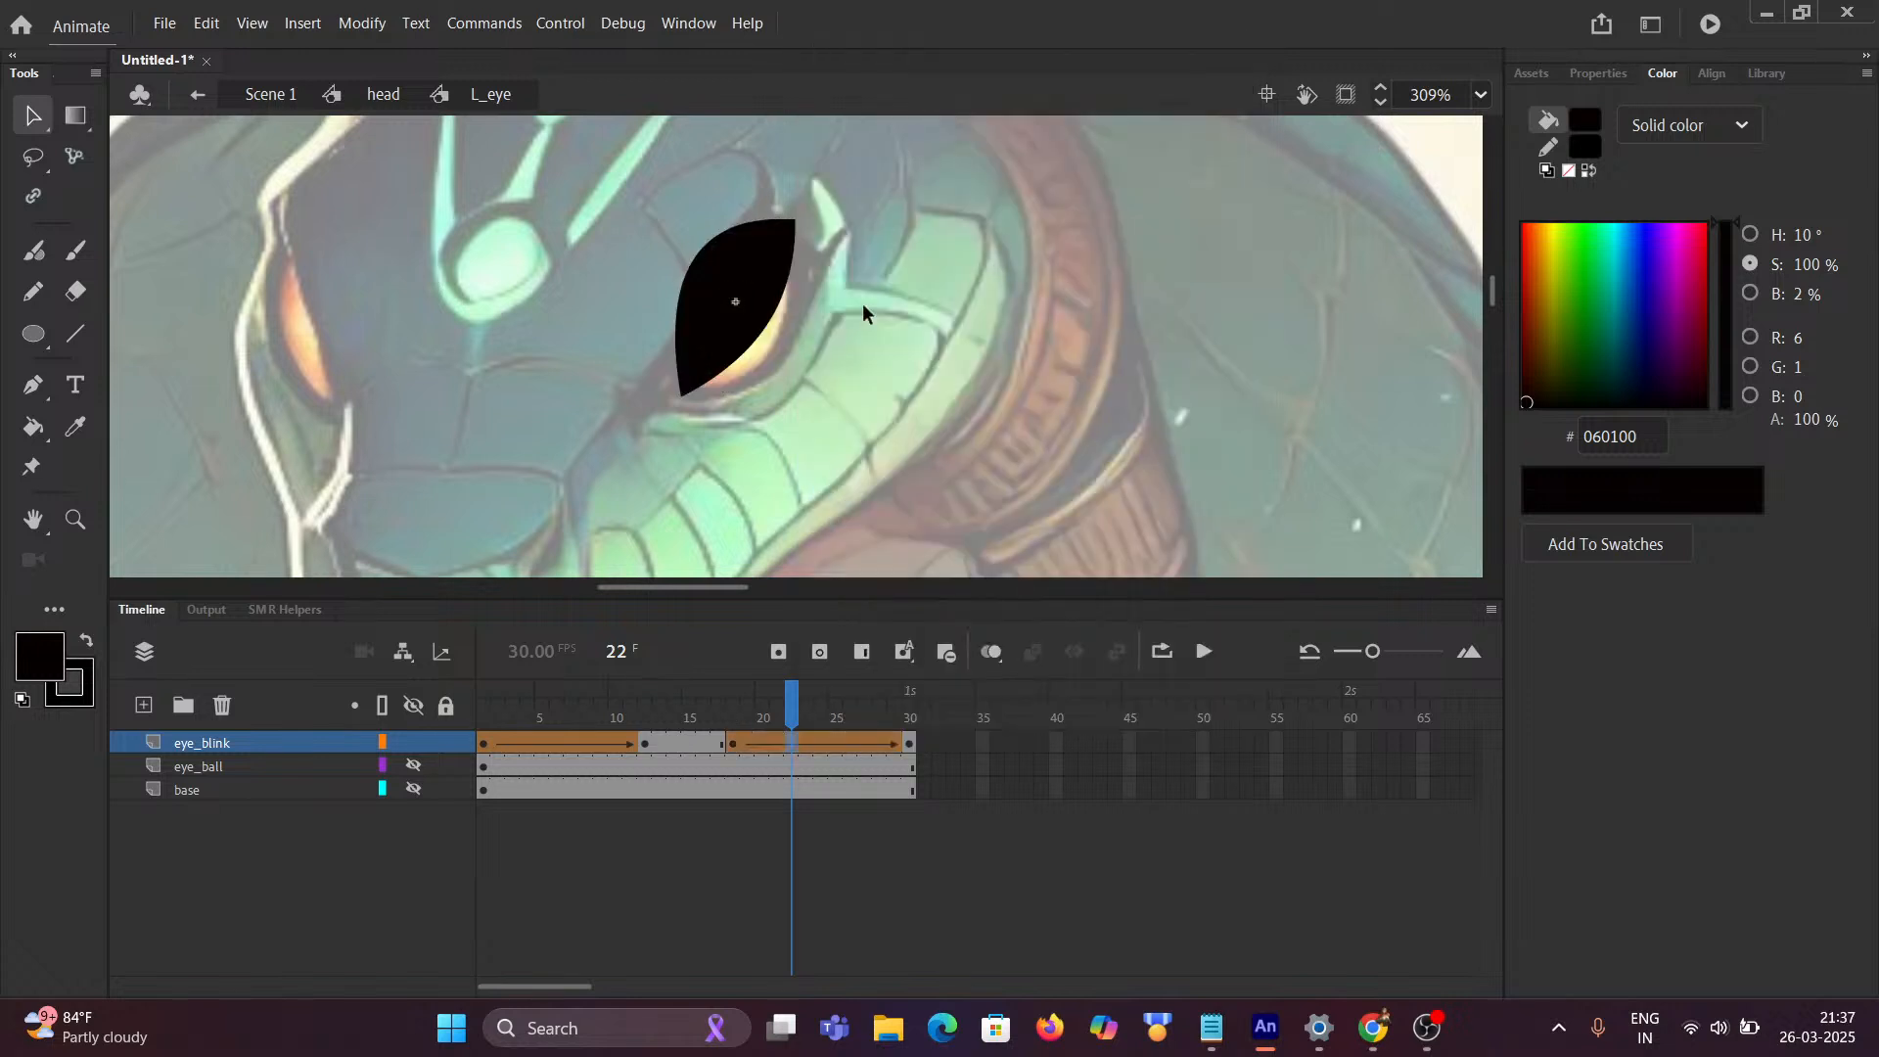
Step: Scrub and play the L_eye timeline to check the eyelid's blink from frame 1 to frame 30
drag(796, 701, 382, 722)
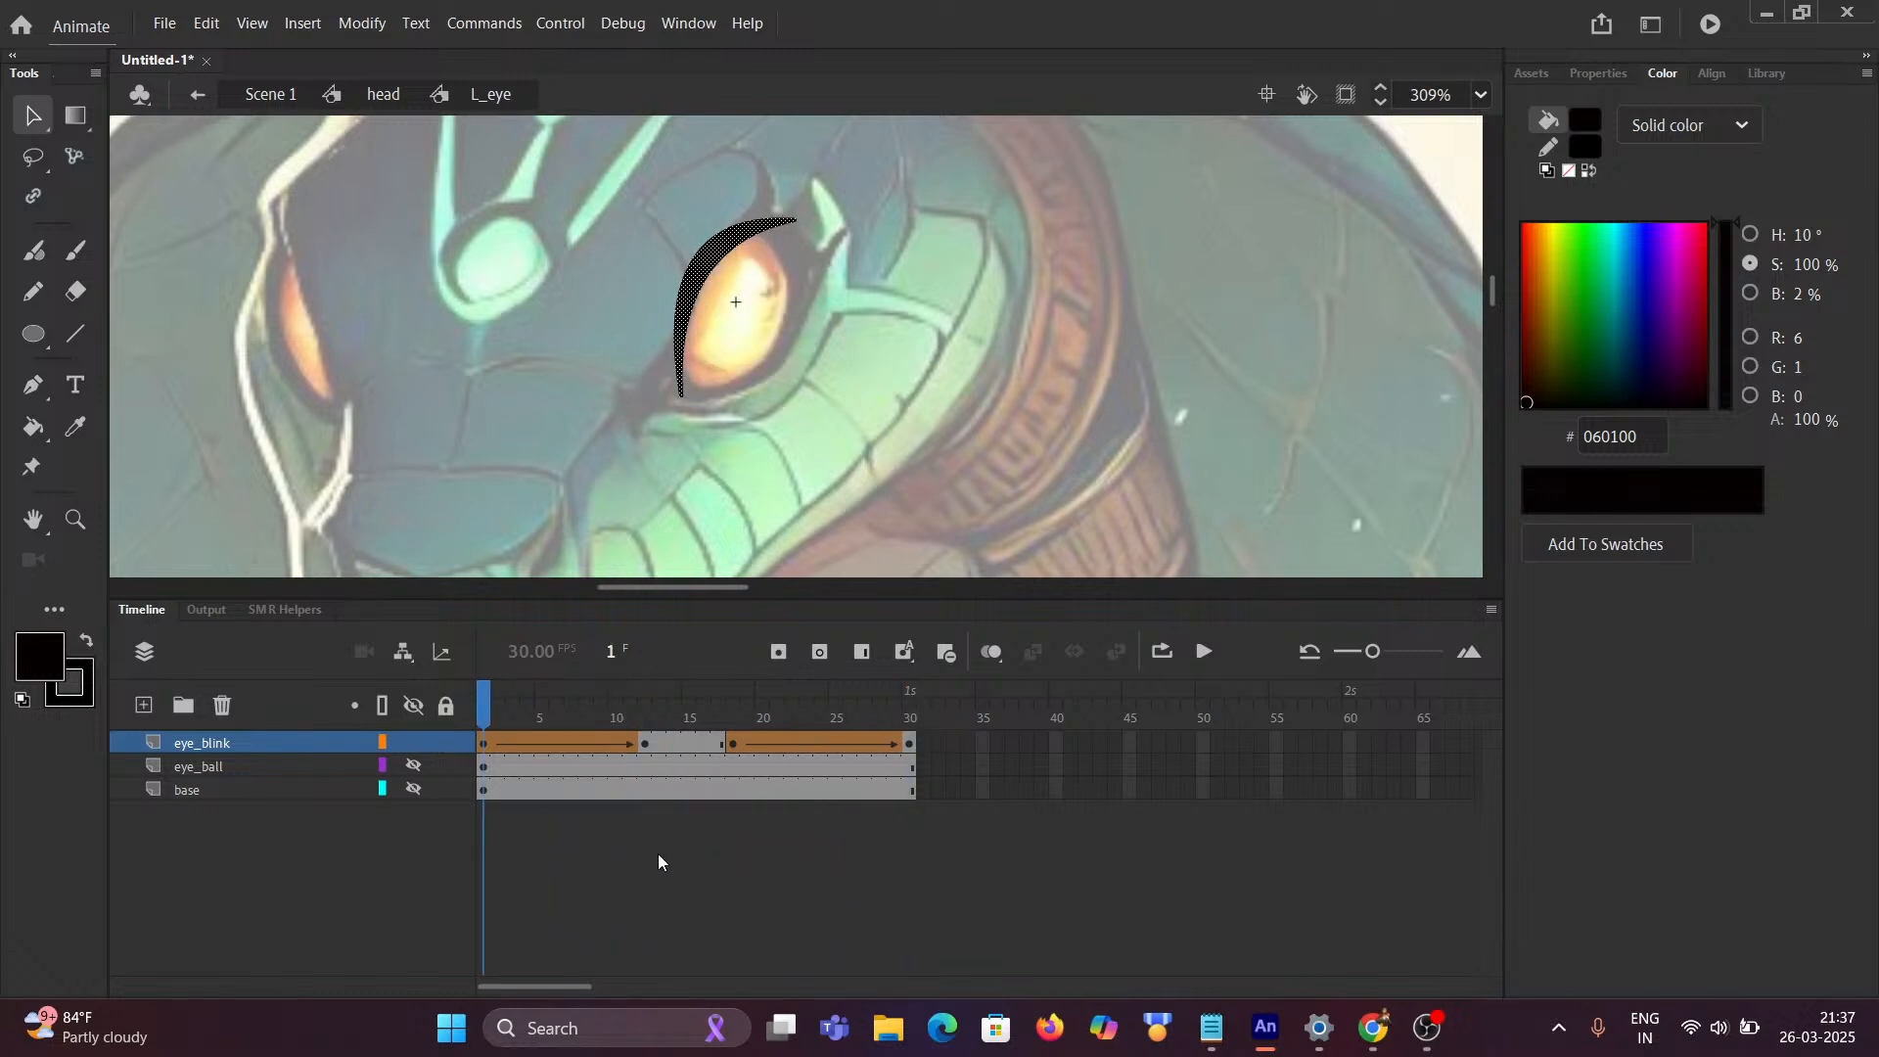
drag(496, 709, 675, 716)
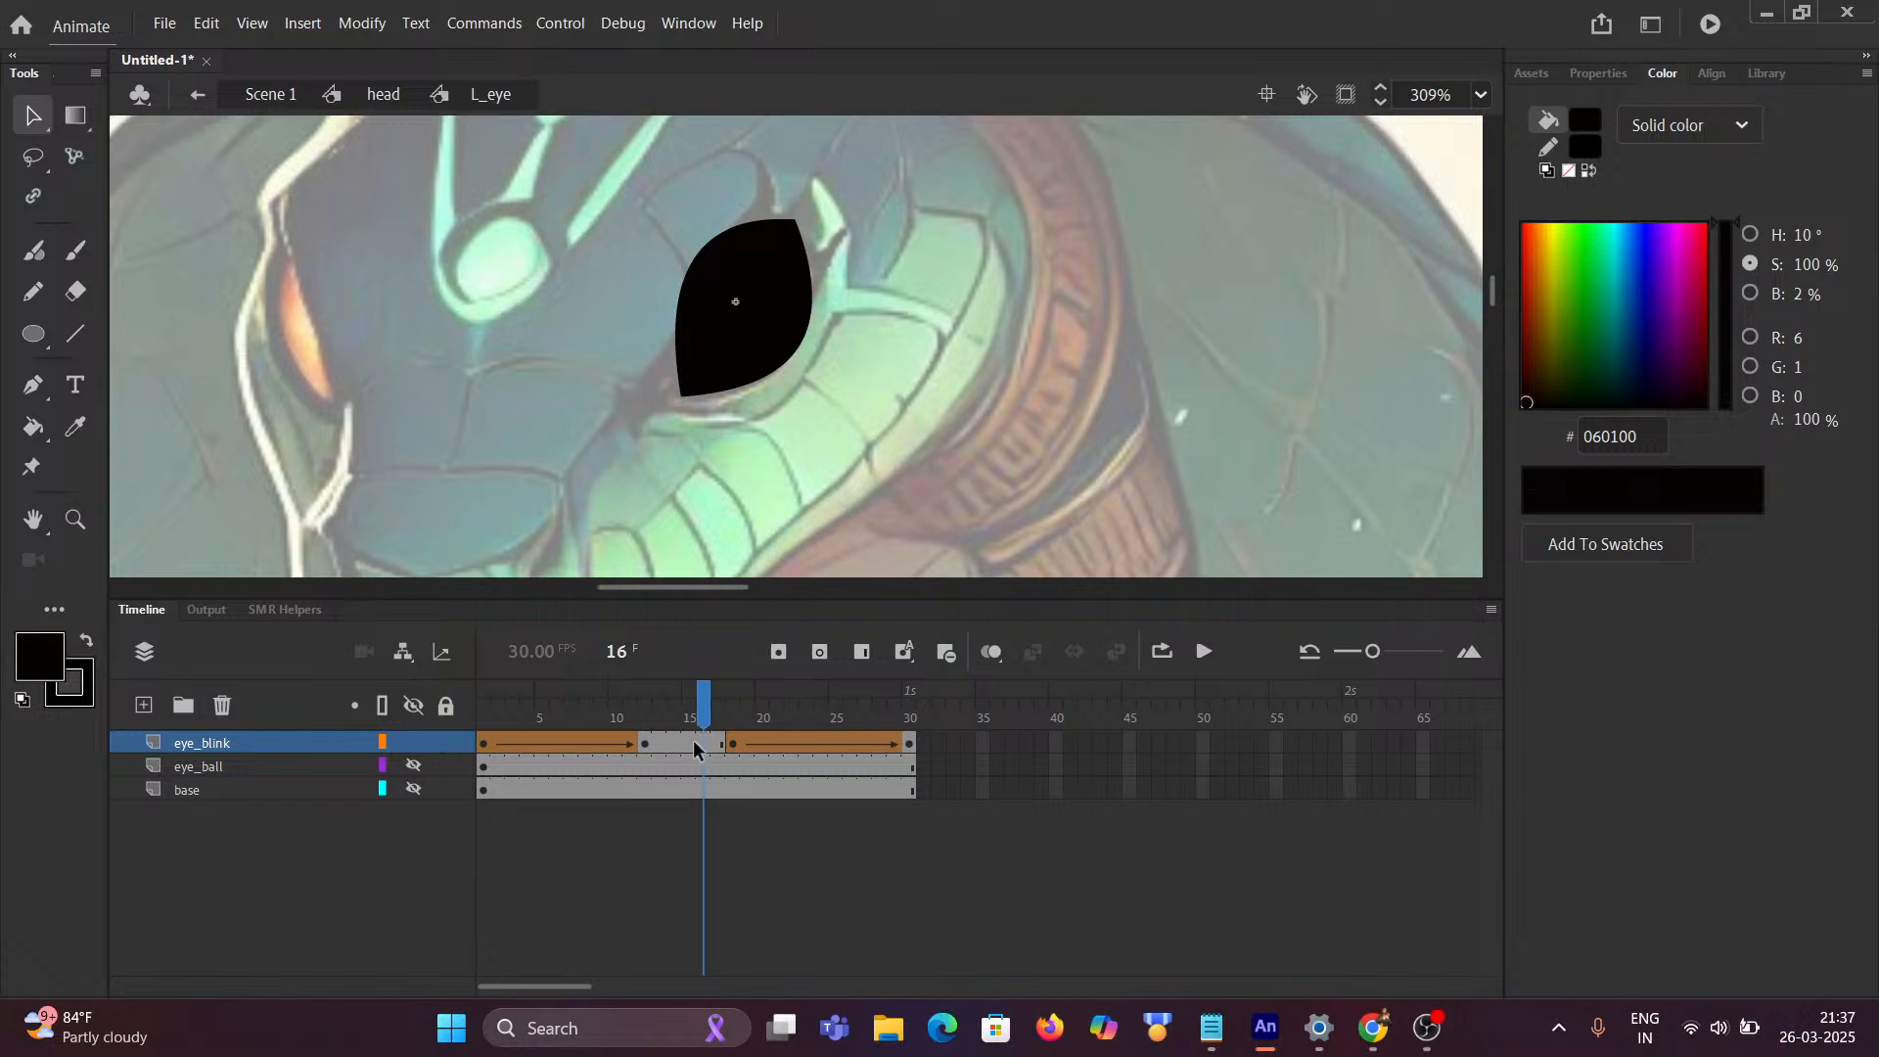
click(691, 744)
click(703, 895)
mouse_move(690, 711)
mouse_down()
mouse_move(490, 712)
mouse_move(912, 721)
mouse_move(533, 787)
mouse_move(804, 773)
mouse_move(671, 803)
mouse_move(752, 791)
mouse_move(732, 794)
mouse_up()
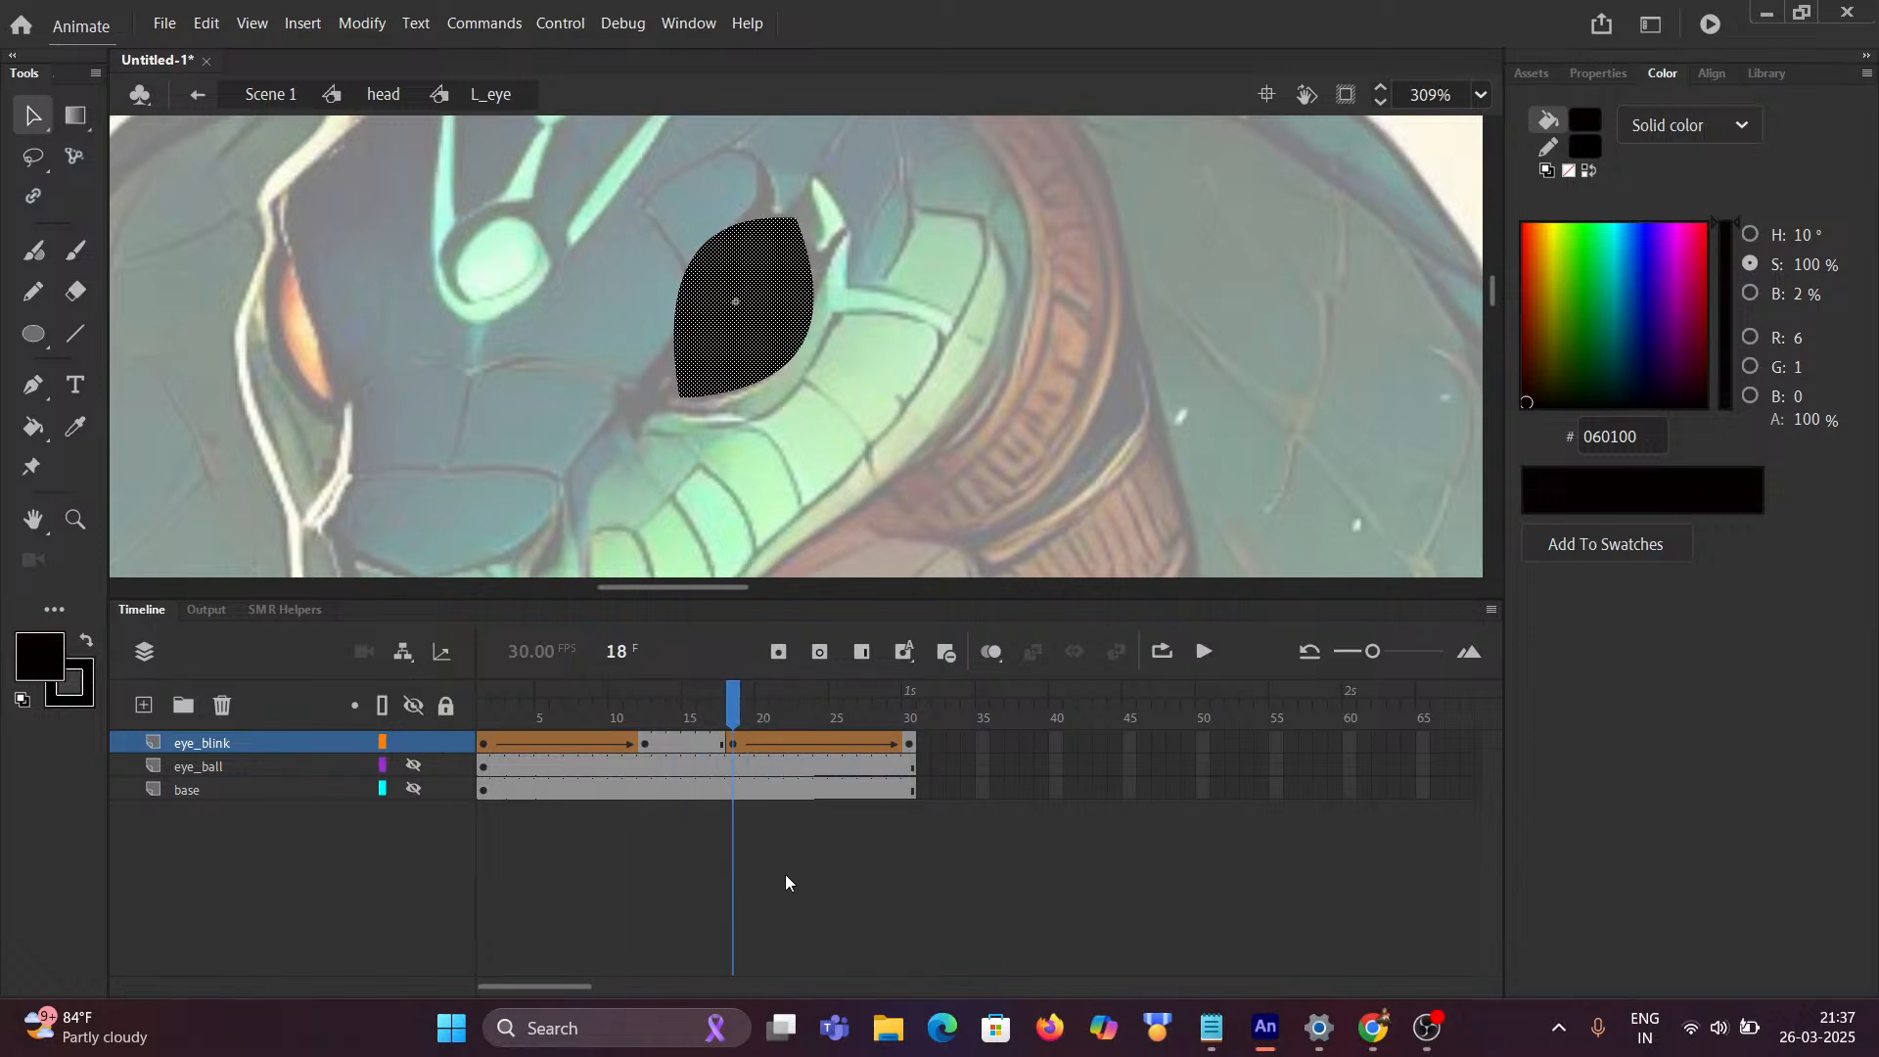
click(742, 527)
drag(743, 690, 483, 705)
key(Return)
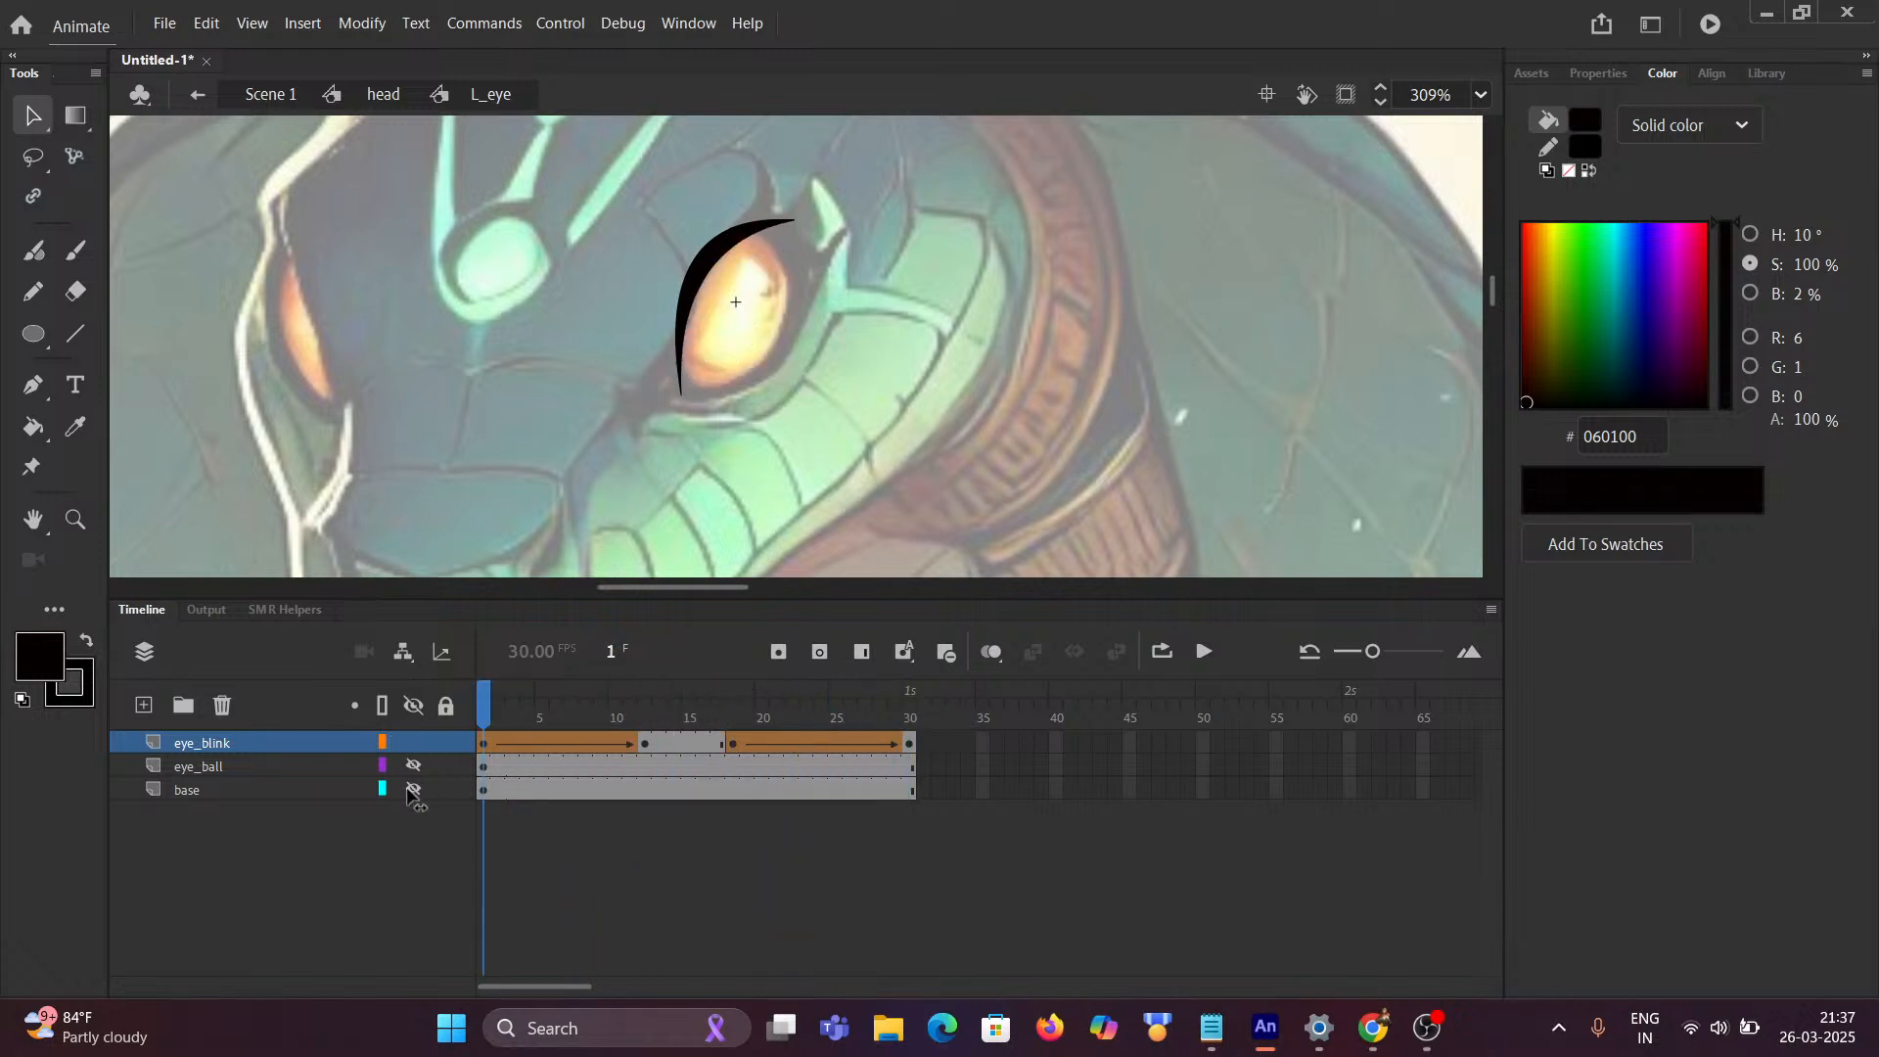
click(1204, 653)
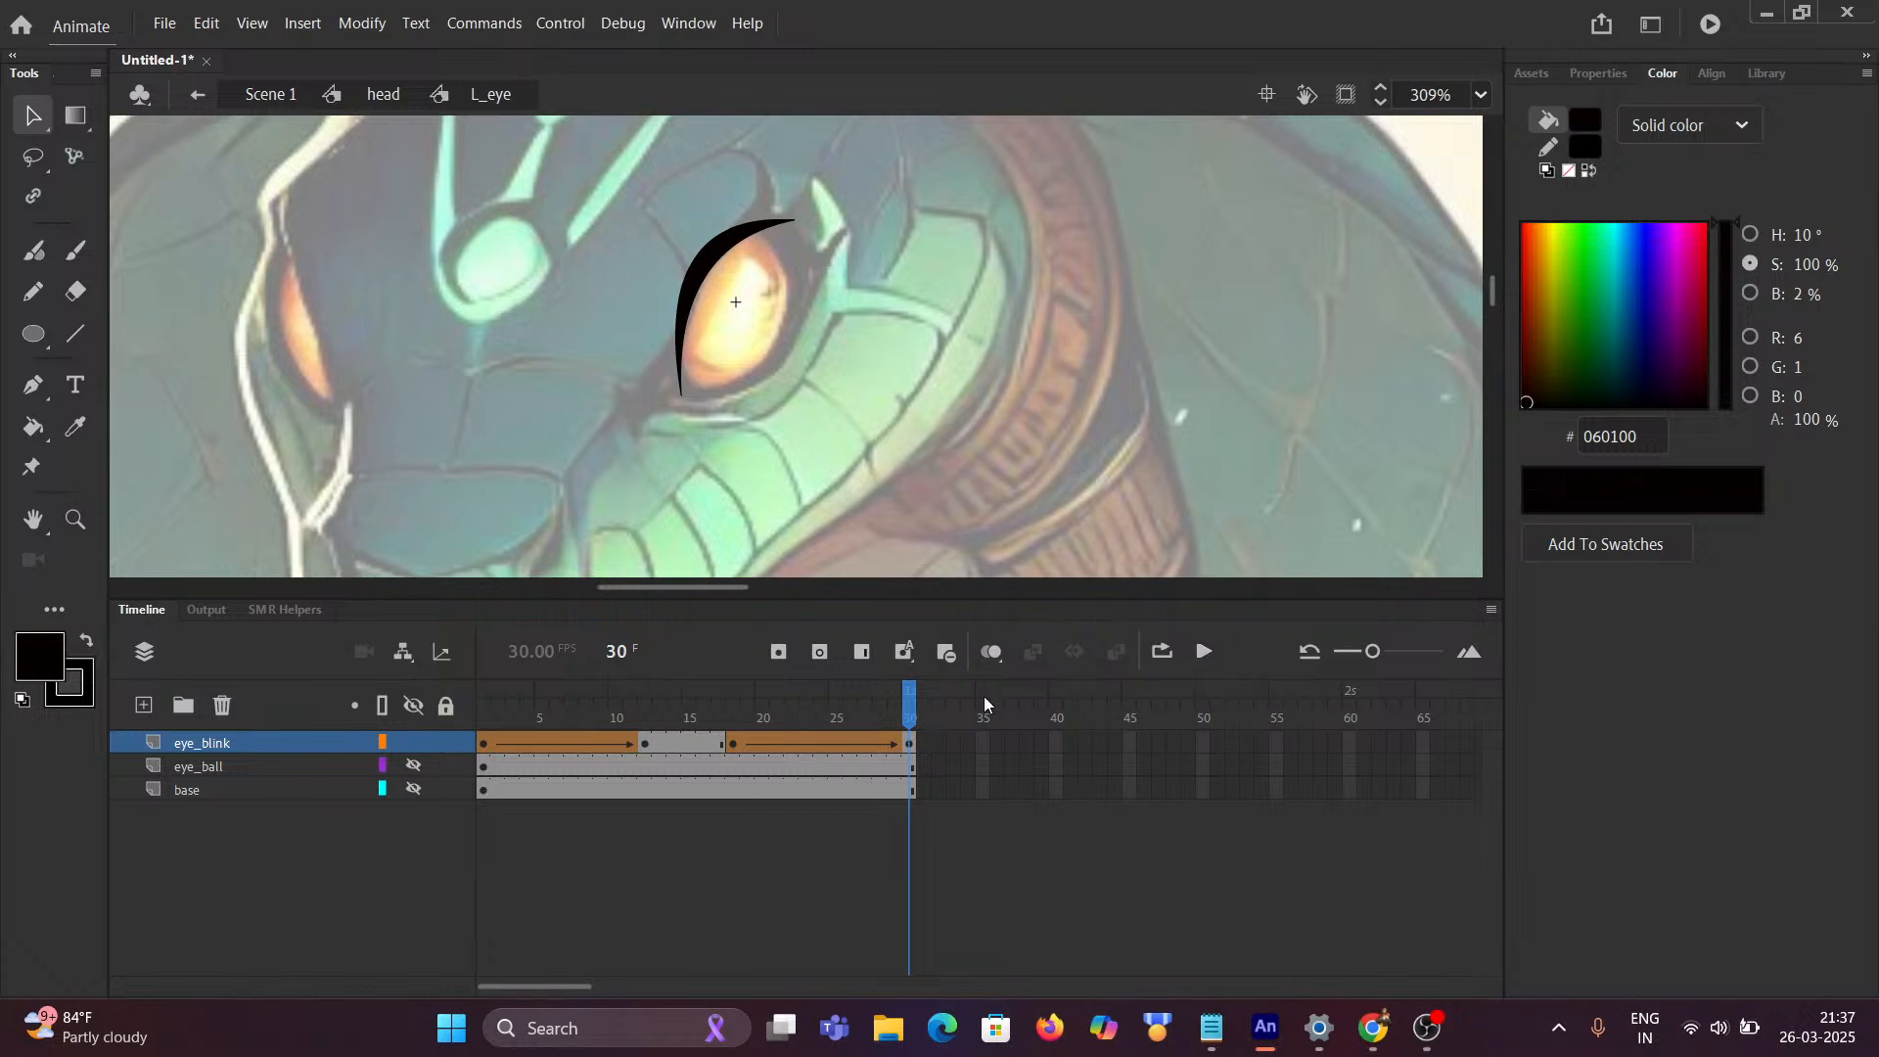
Step: Make the eye_ball and base layers visible again beneath the eyelid
click(414, 767)
click(413, 788)
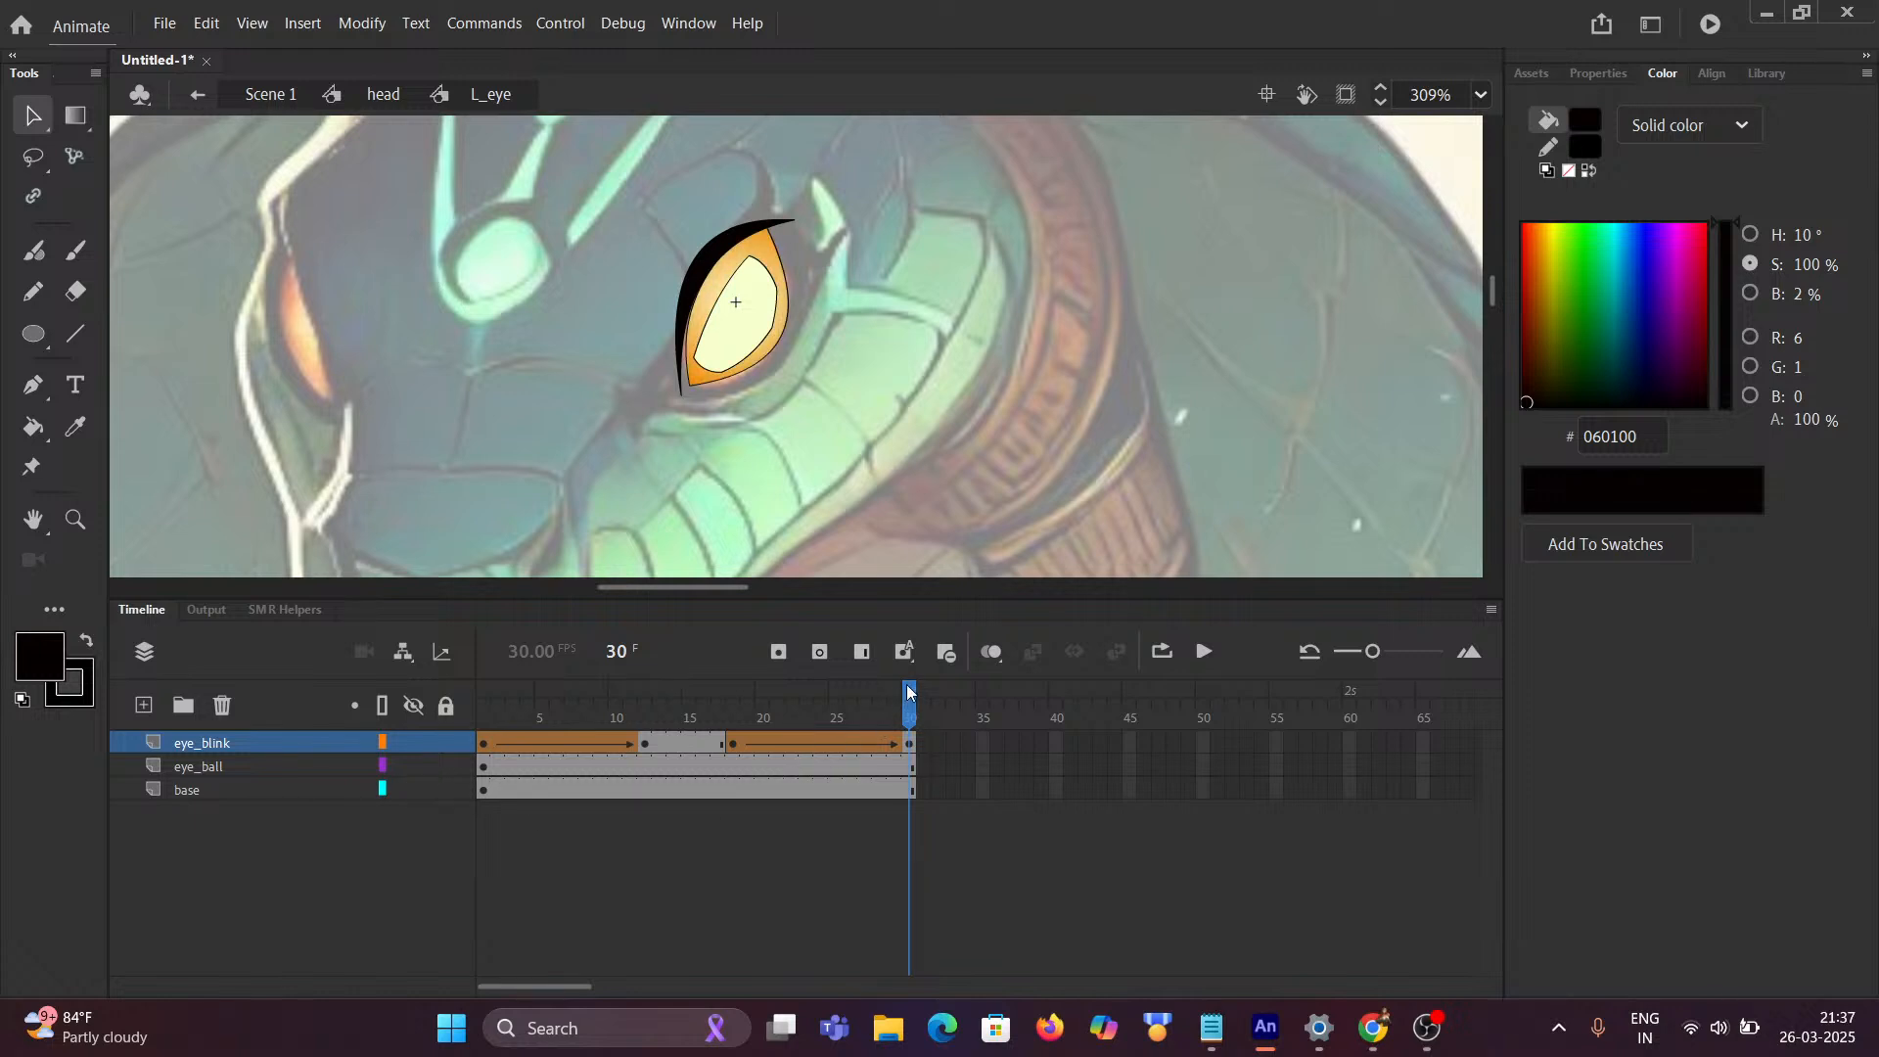
mouse_move(908, 692)
mouse_down()
mouse_move(529, 704)
mouse_move(913, 712)
mouse_up()
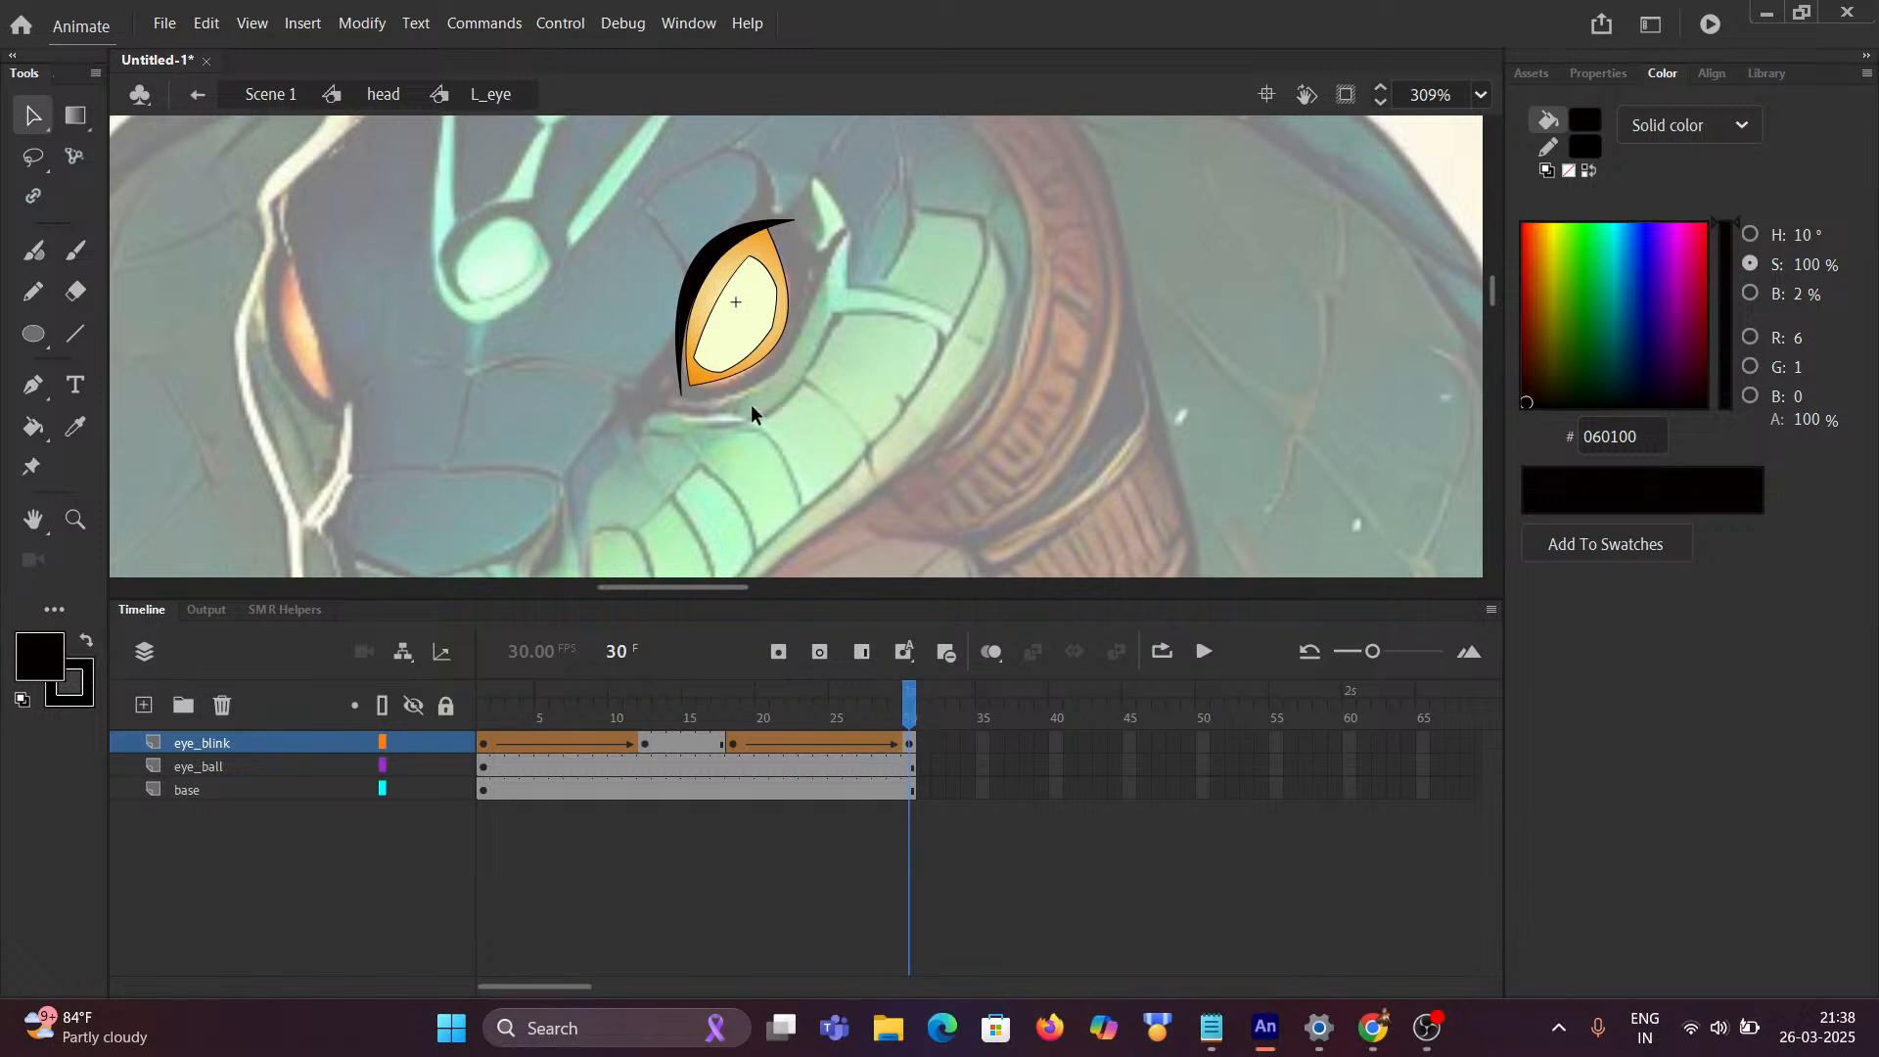
Step: Convert the pale yellow eyeball shape and its outline on the eye_ball layer into a Movie Clip symbol named eye_ball
scroll(750, 395, up, 5)
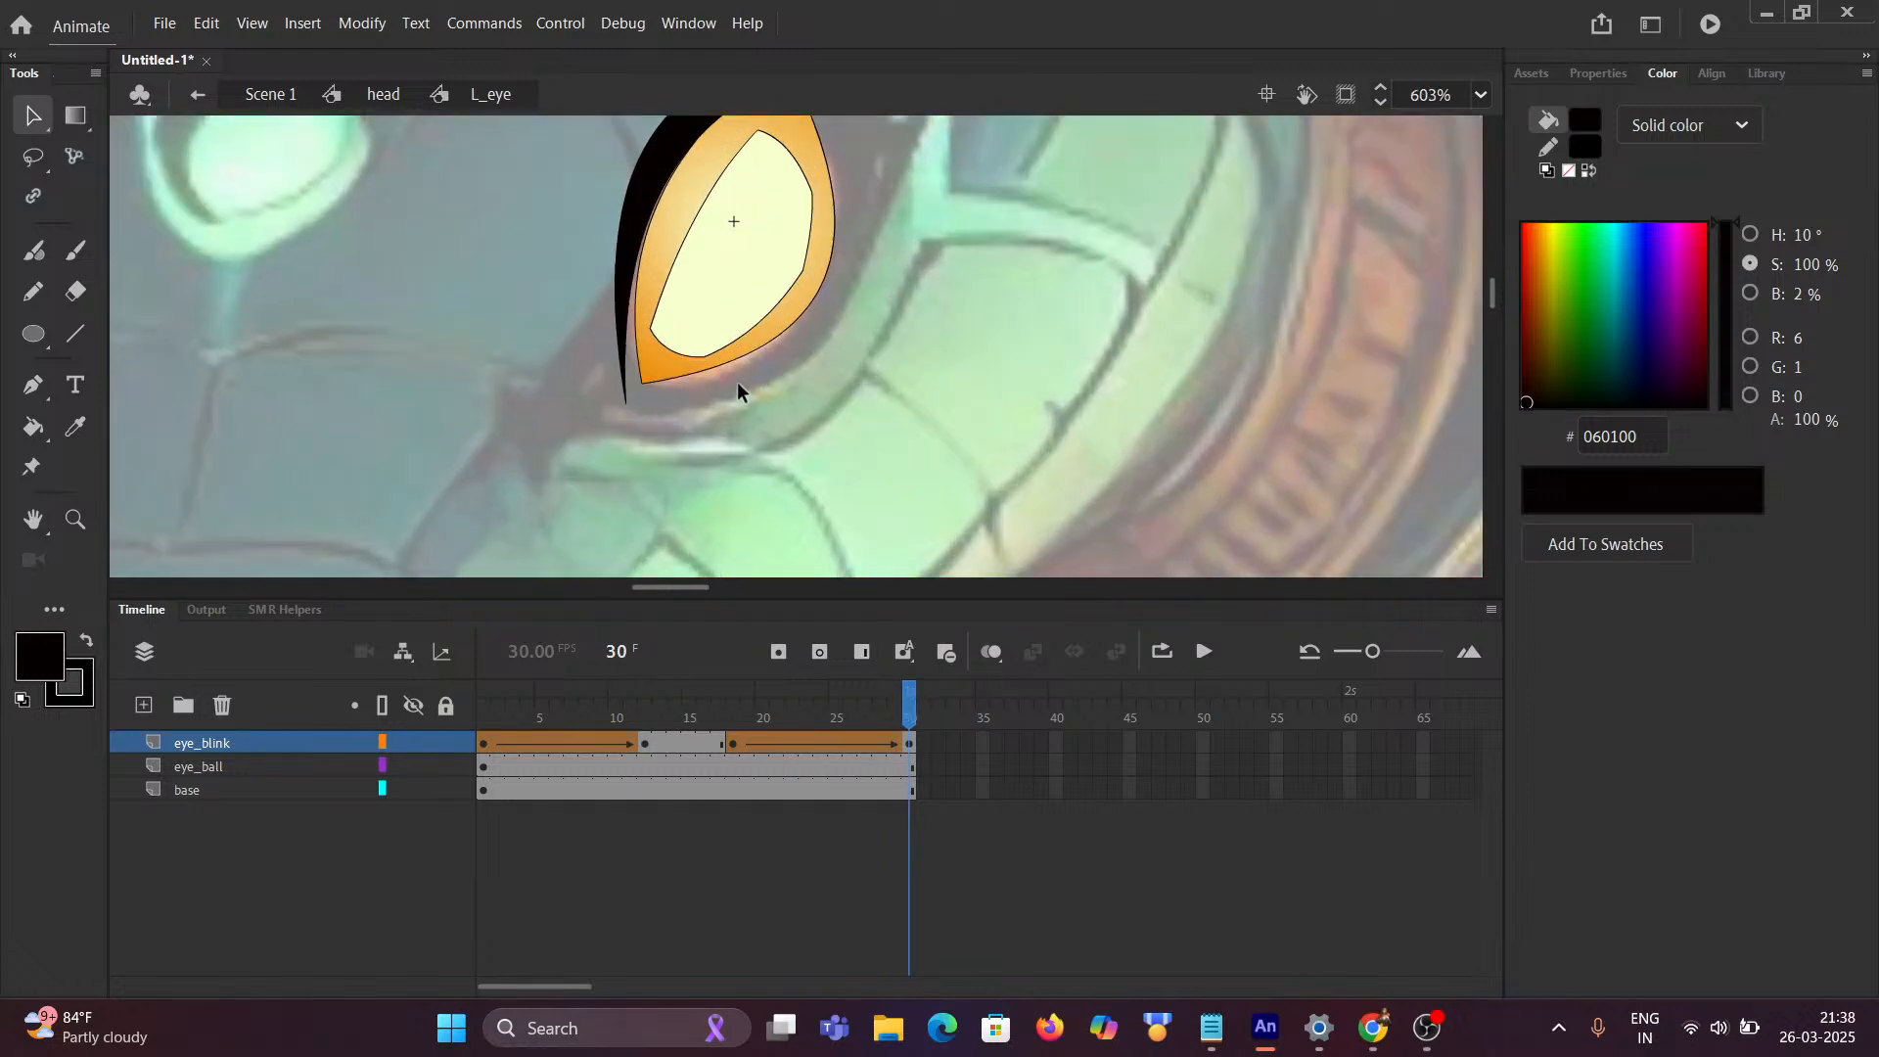
click(693, 251)
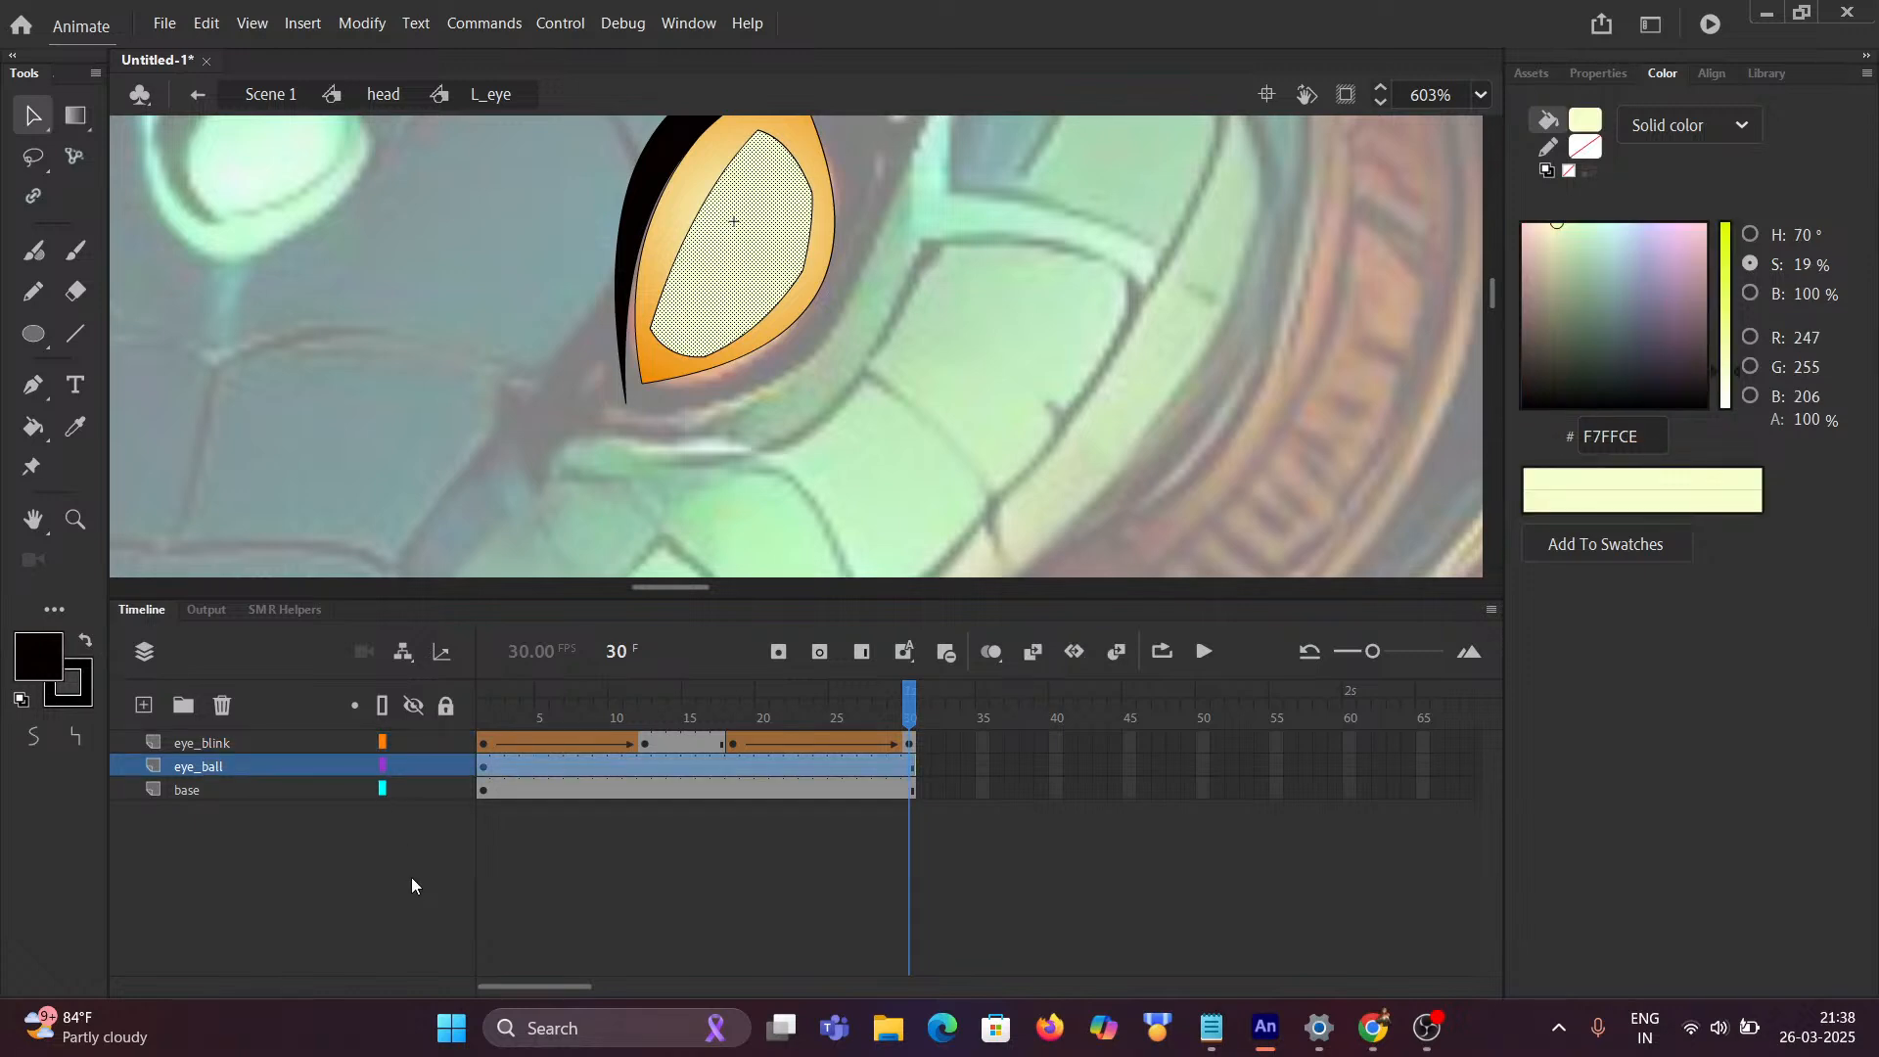
click(244, 771)
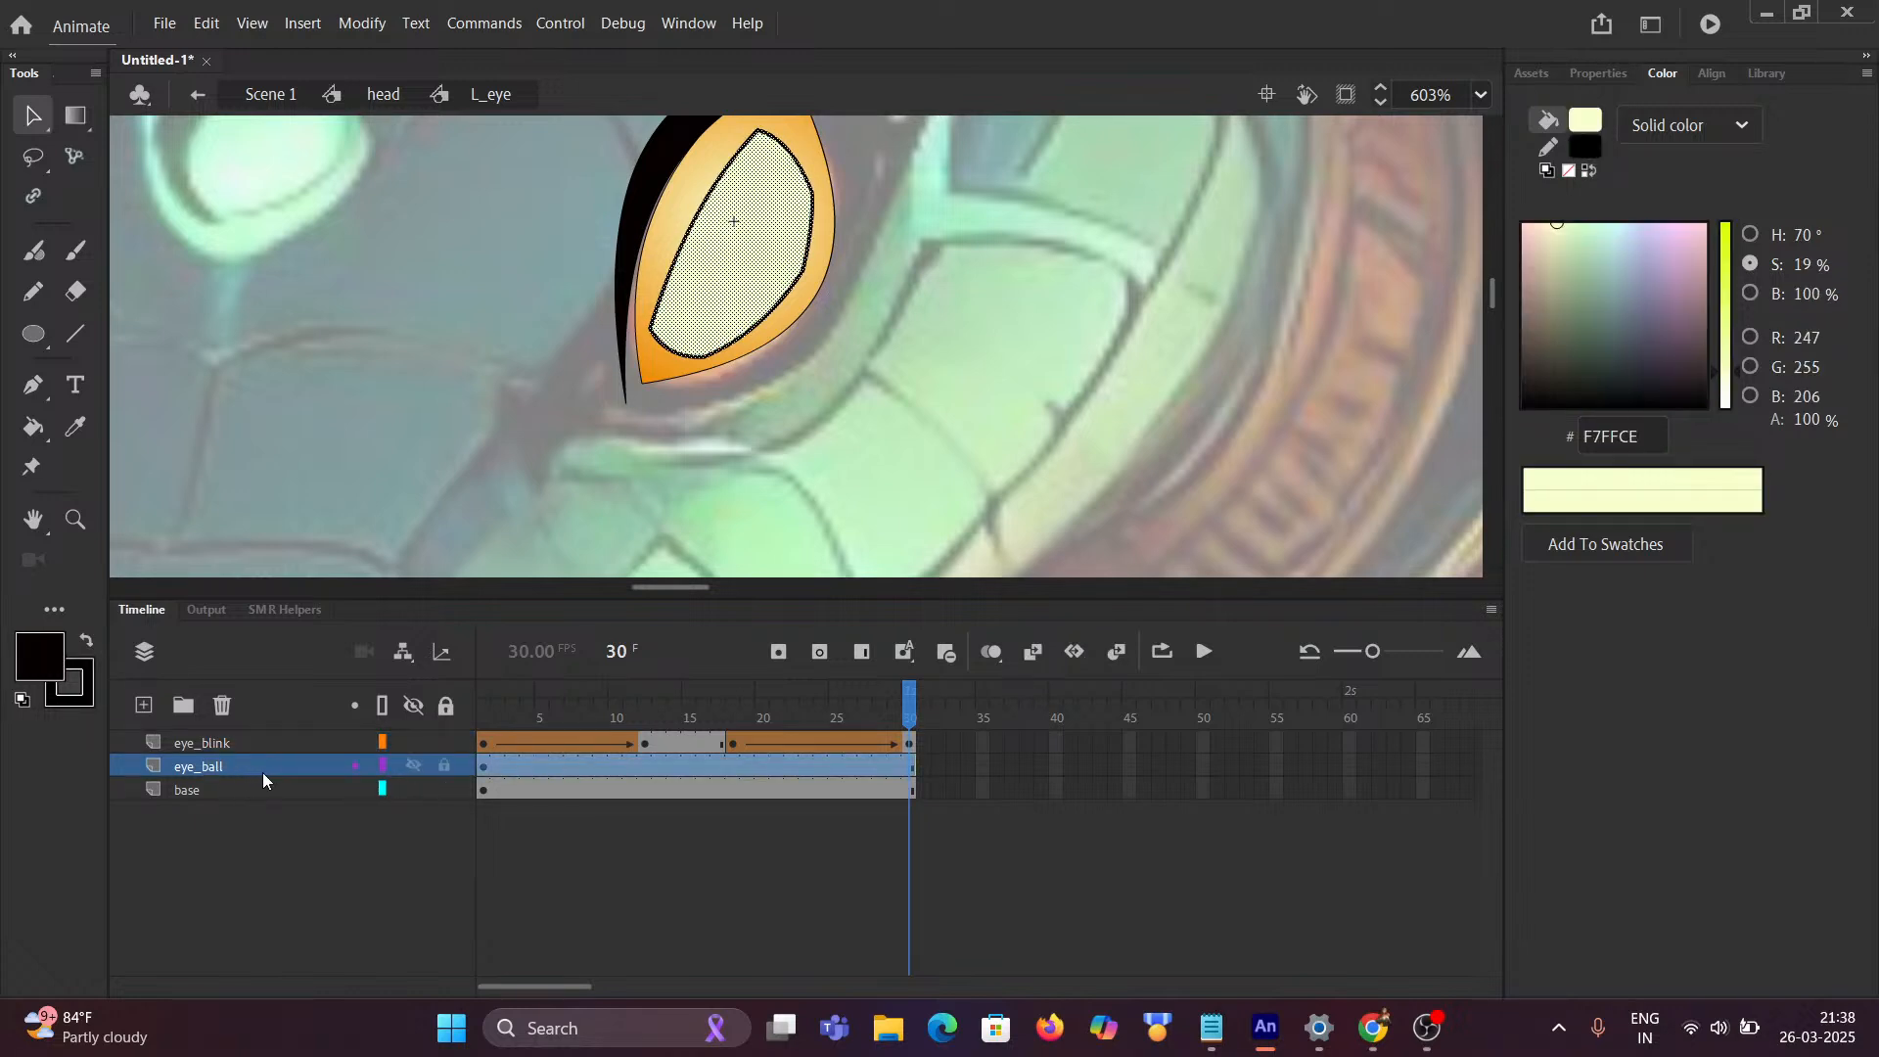
double_click(203, 767)
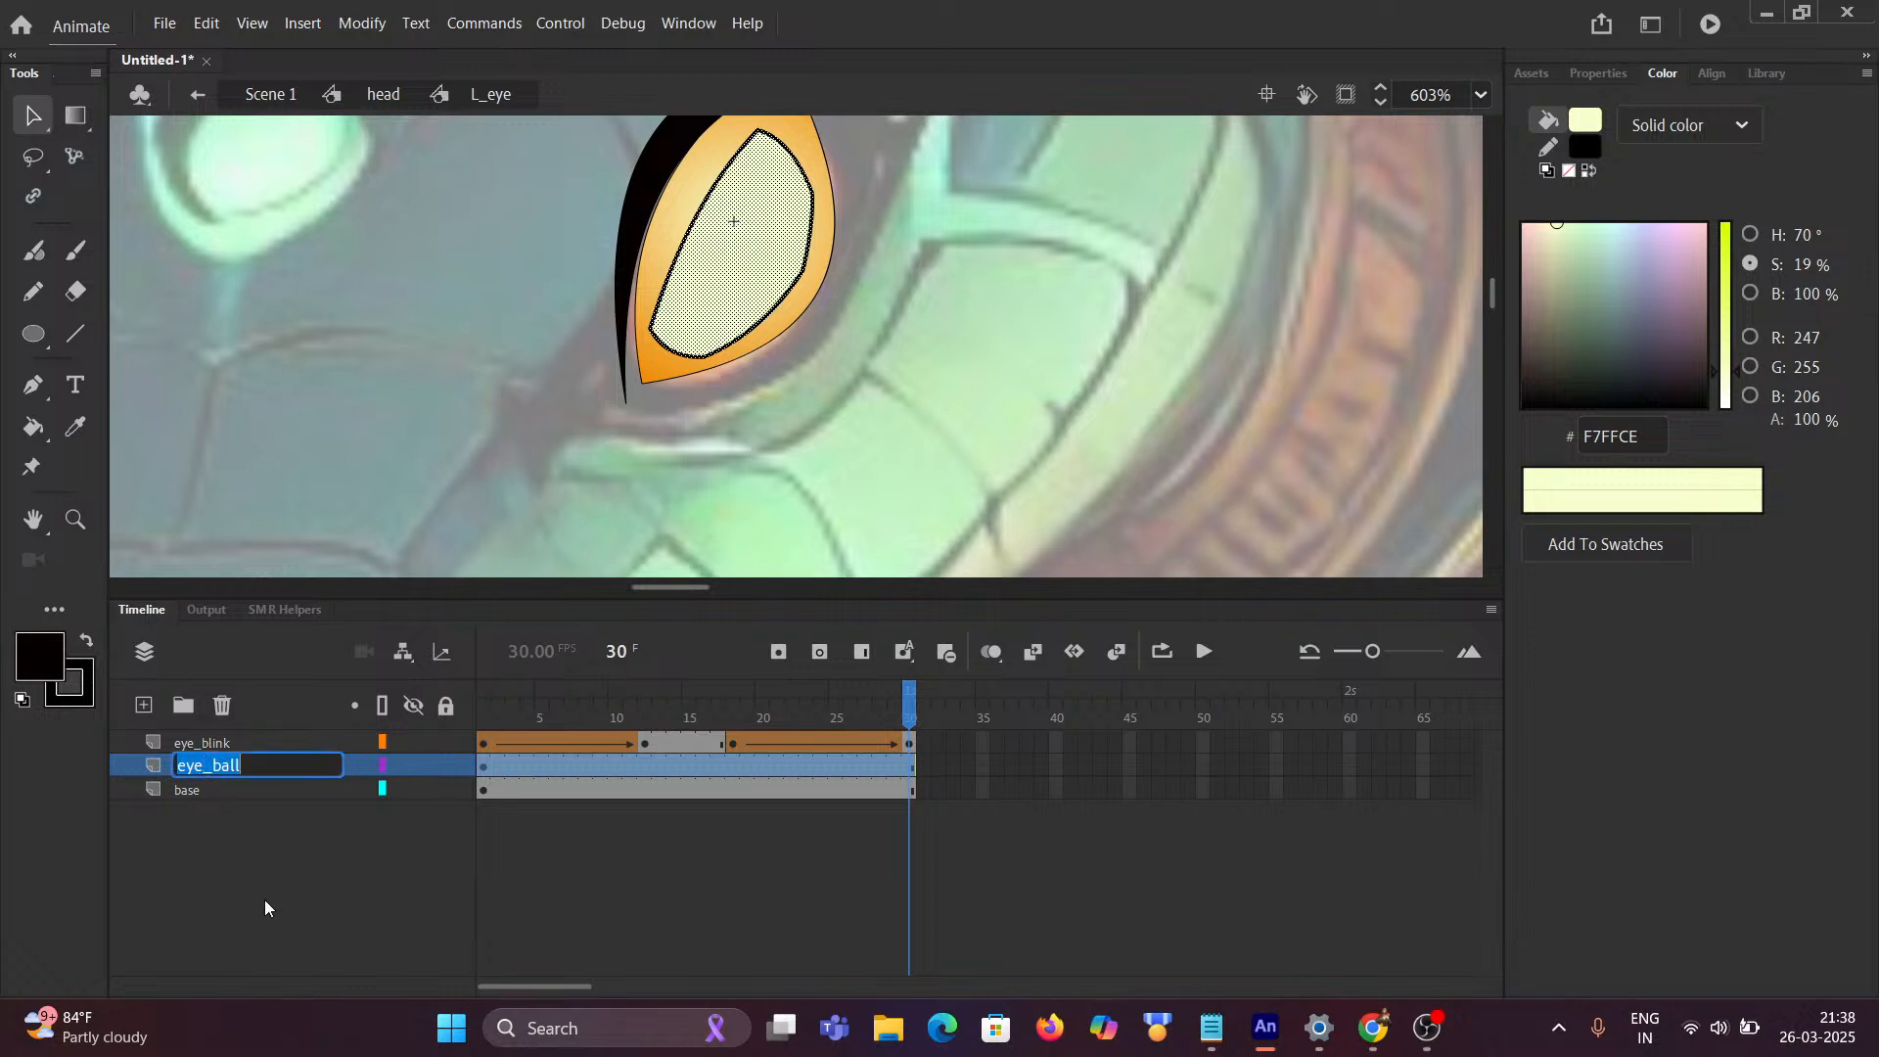
click(309, 967)
click(243, 767)
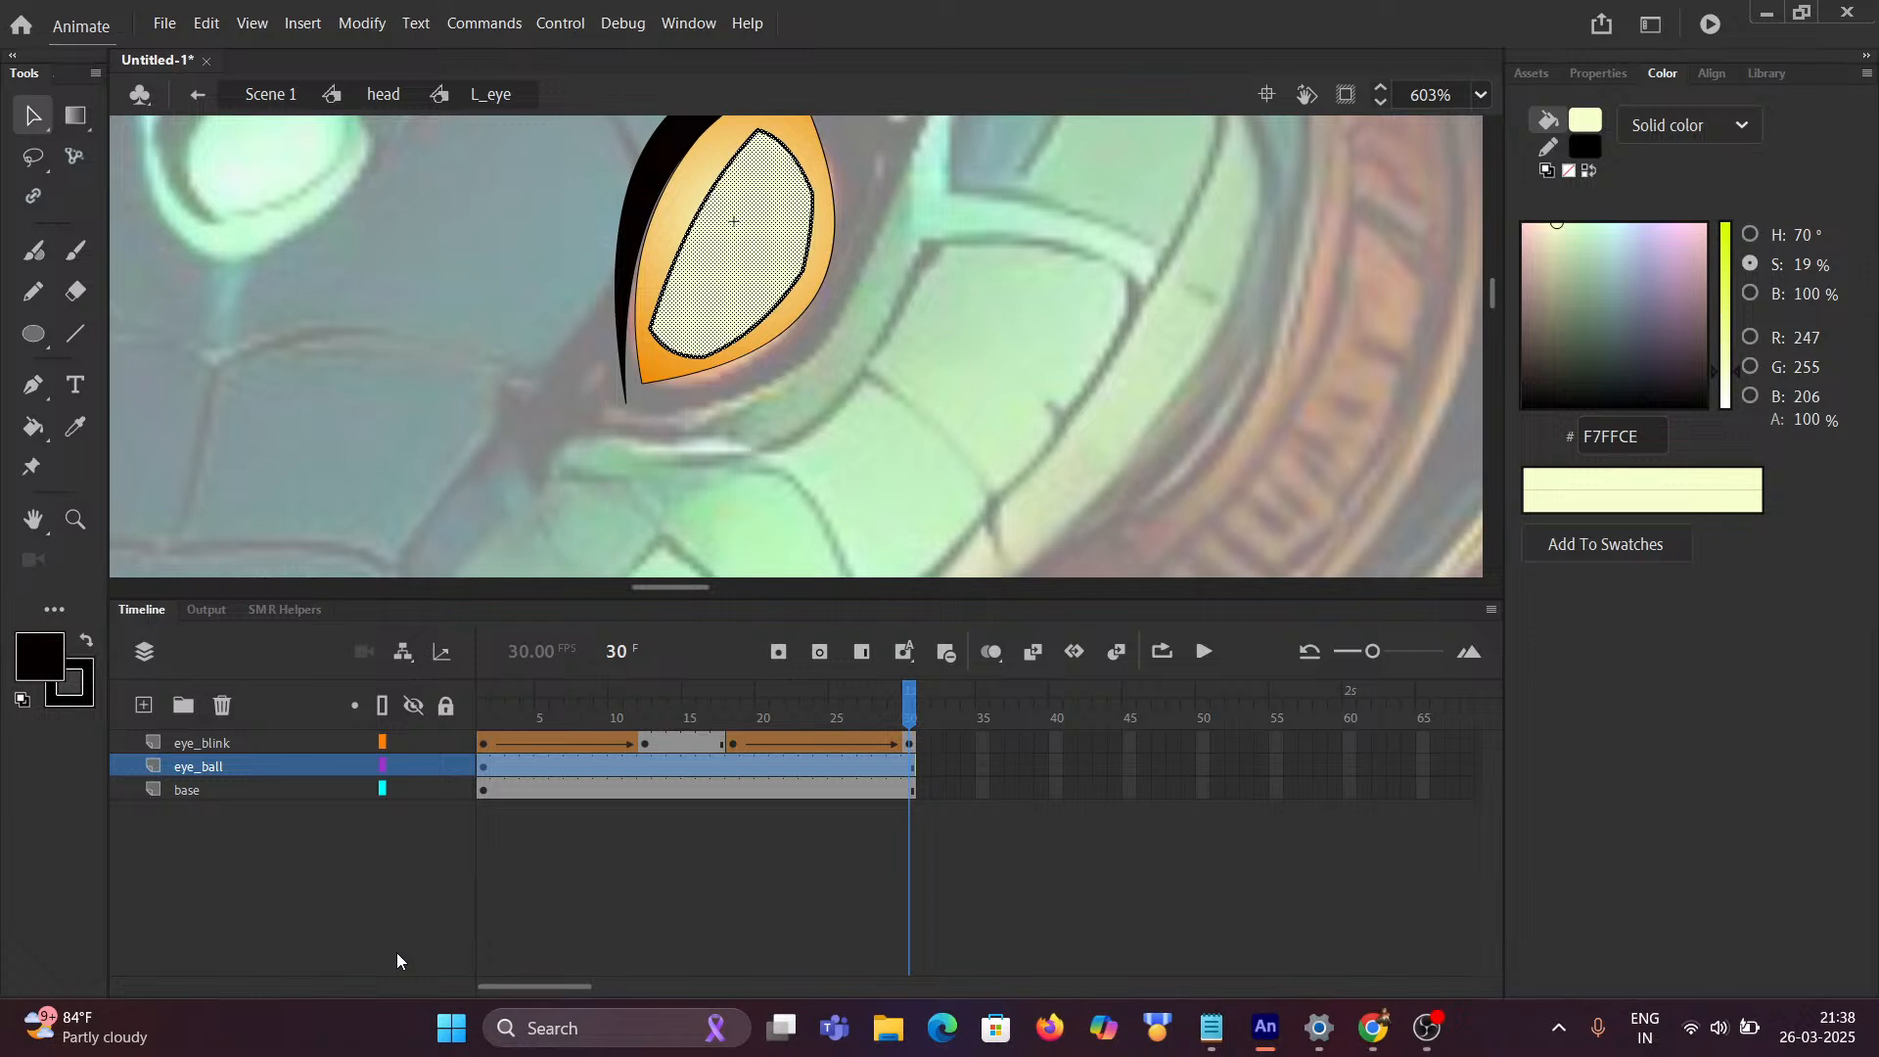
key(F8)
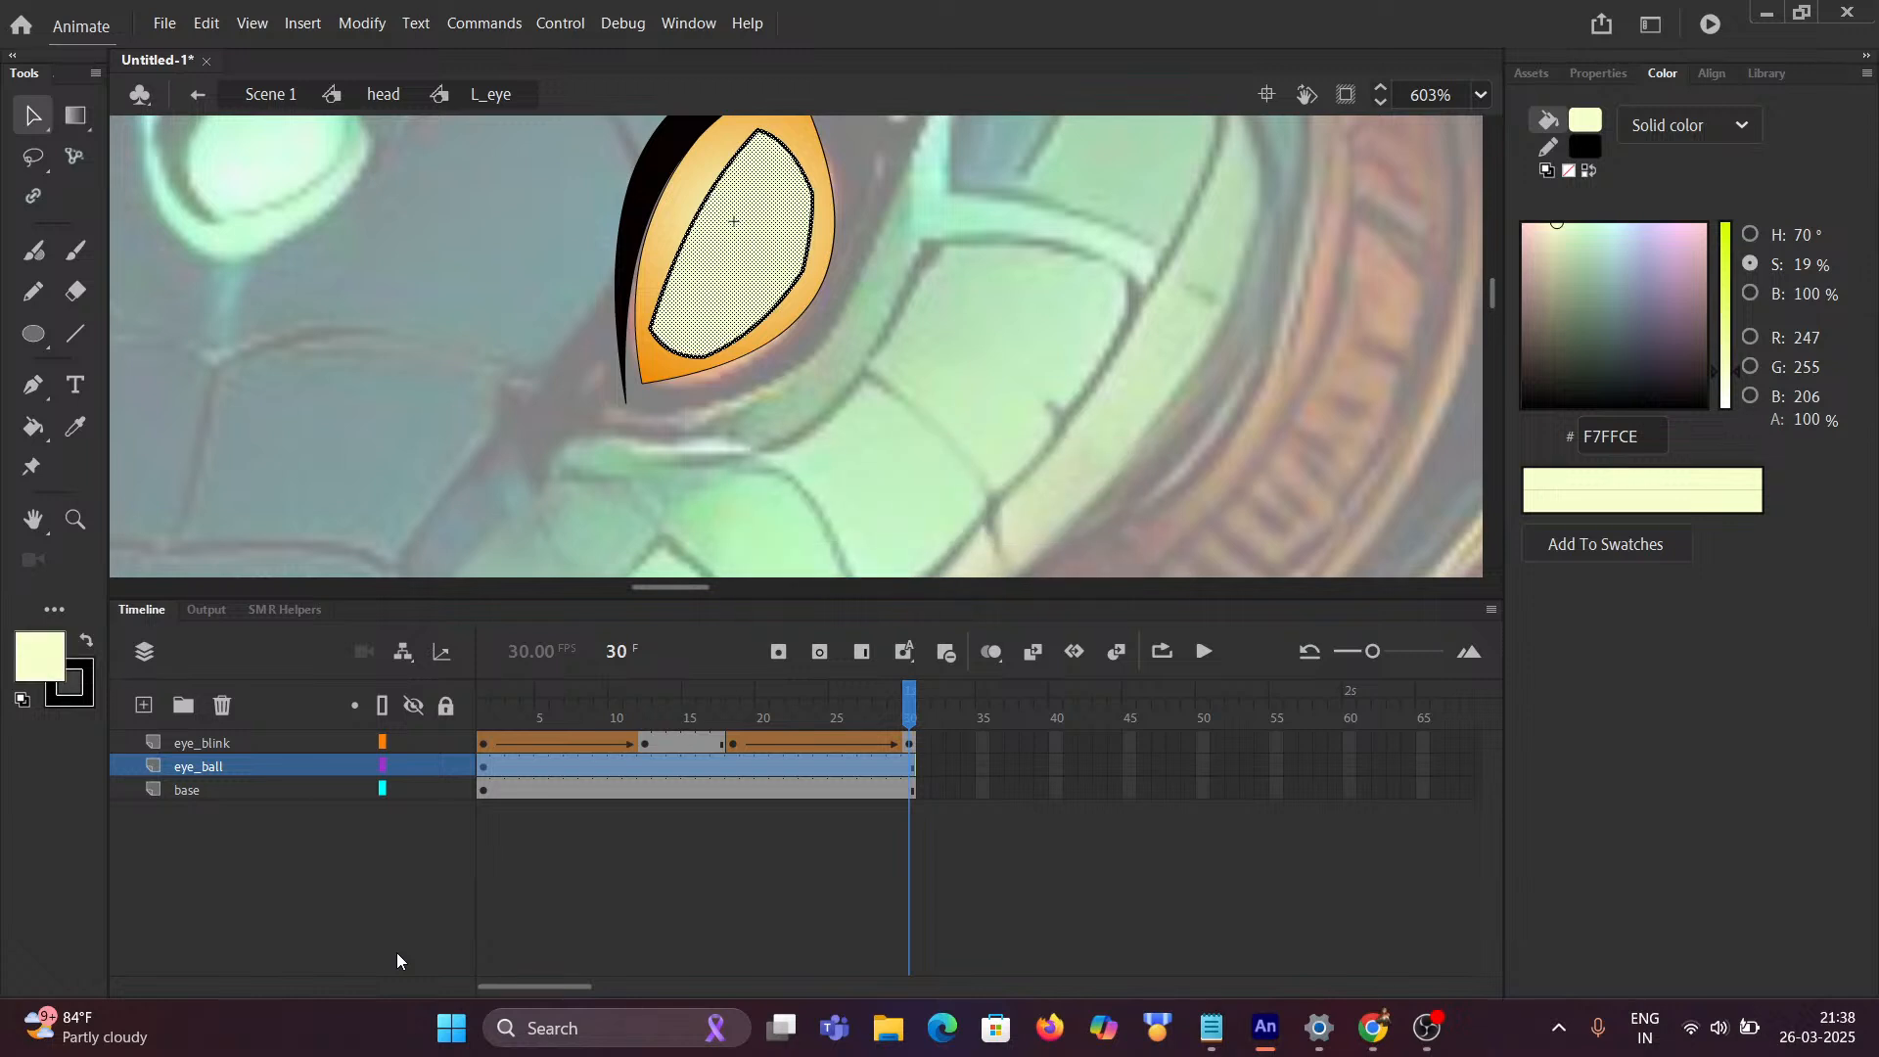
key(F8)
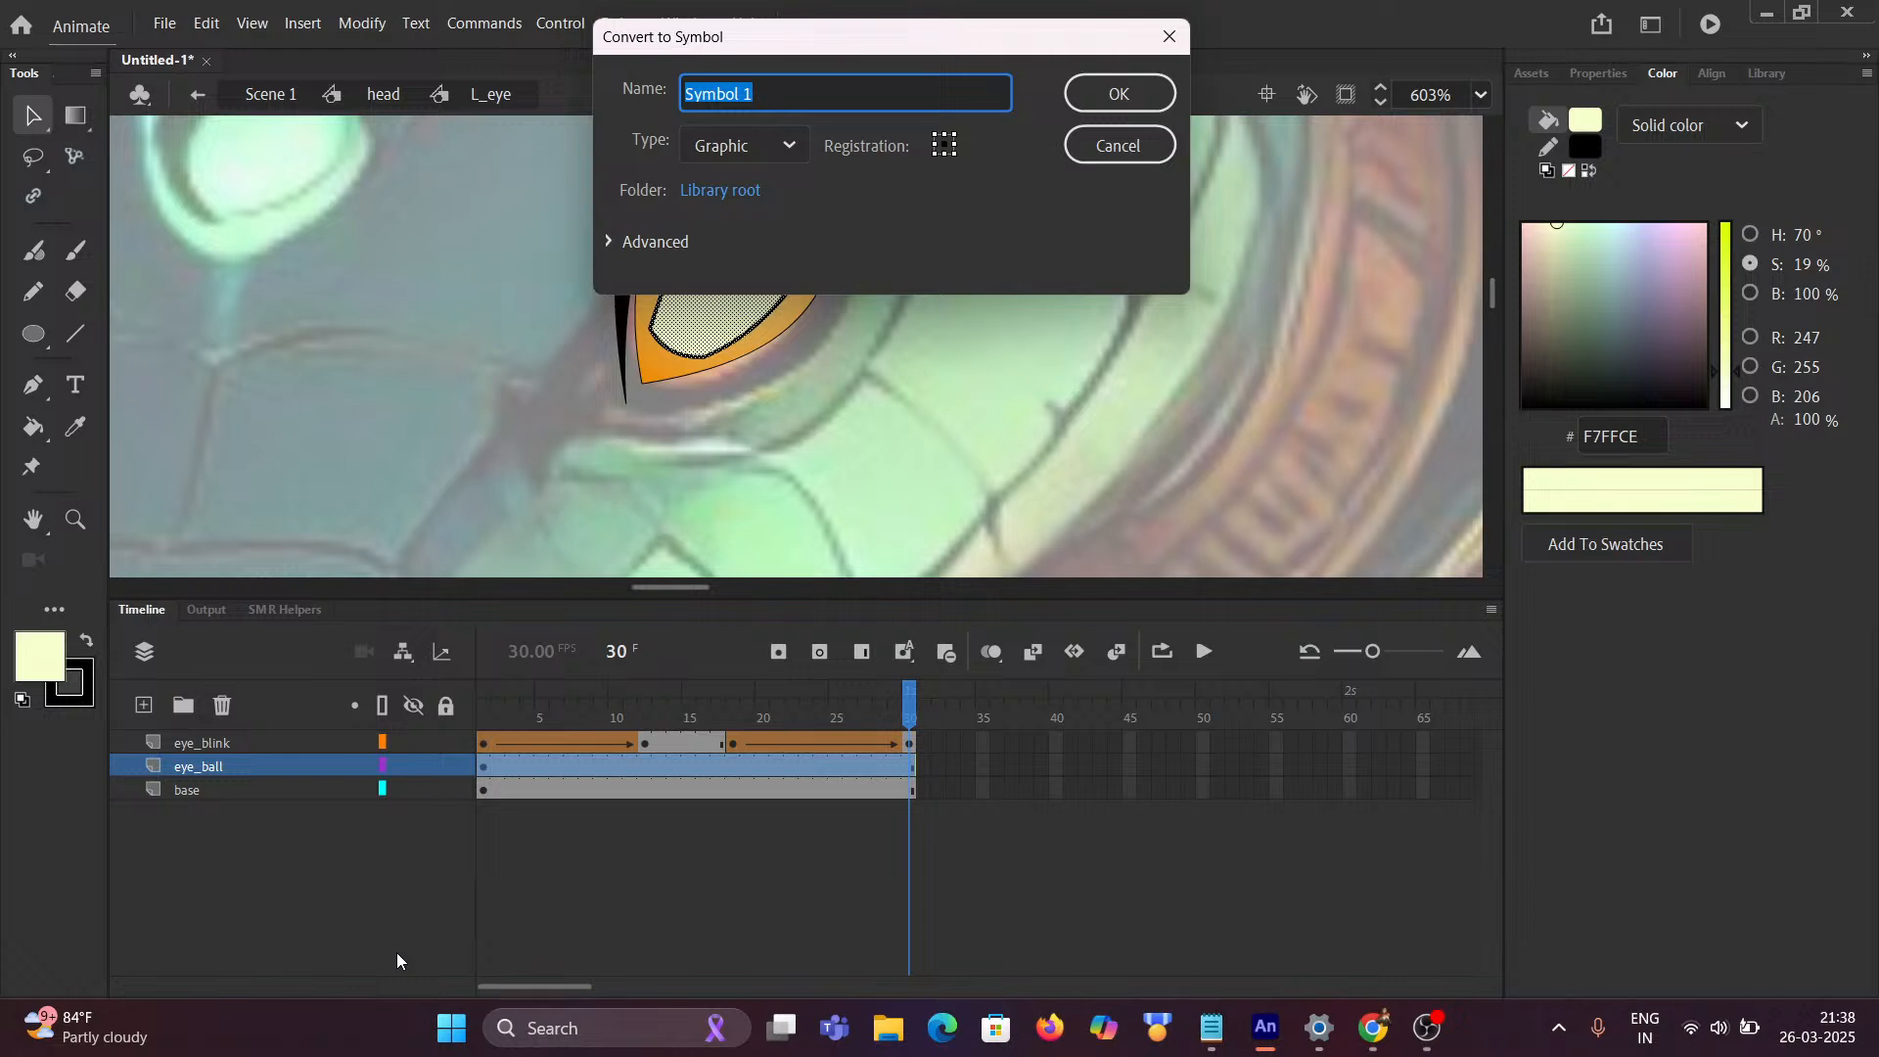
text(eye_ball)
click(736, 157)
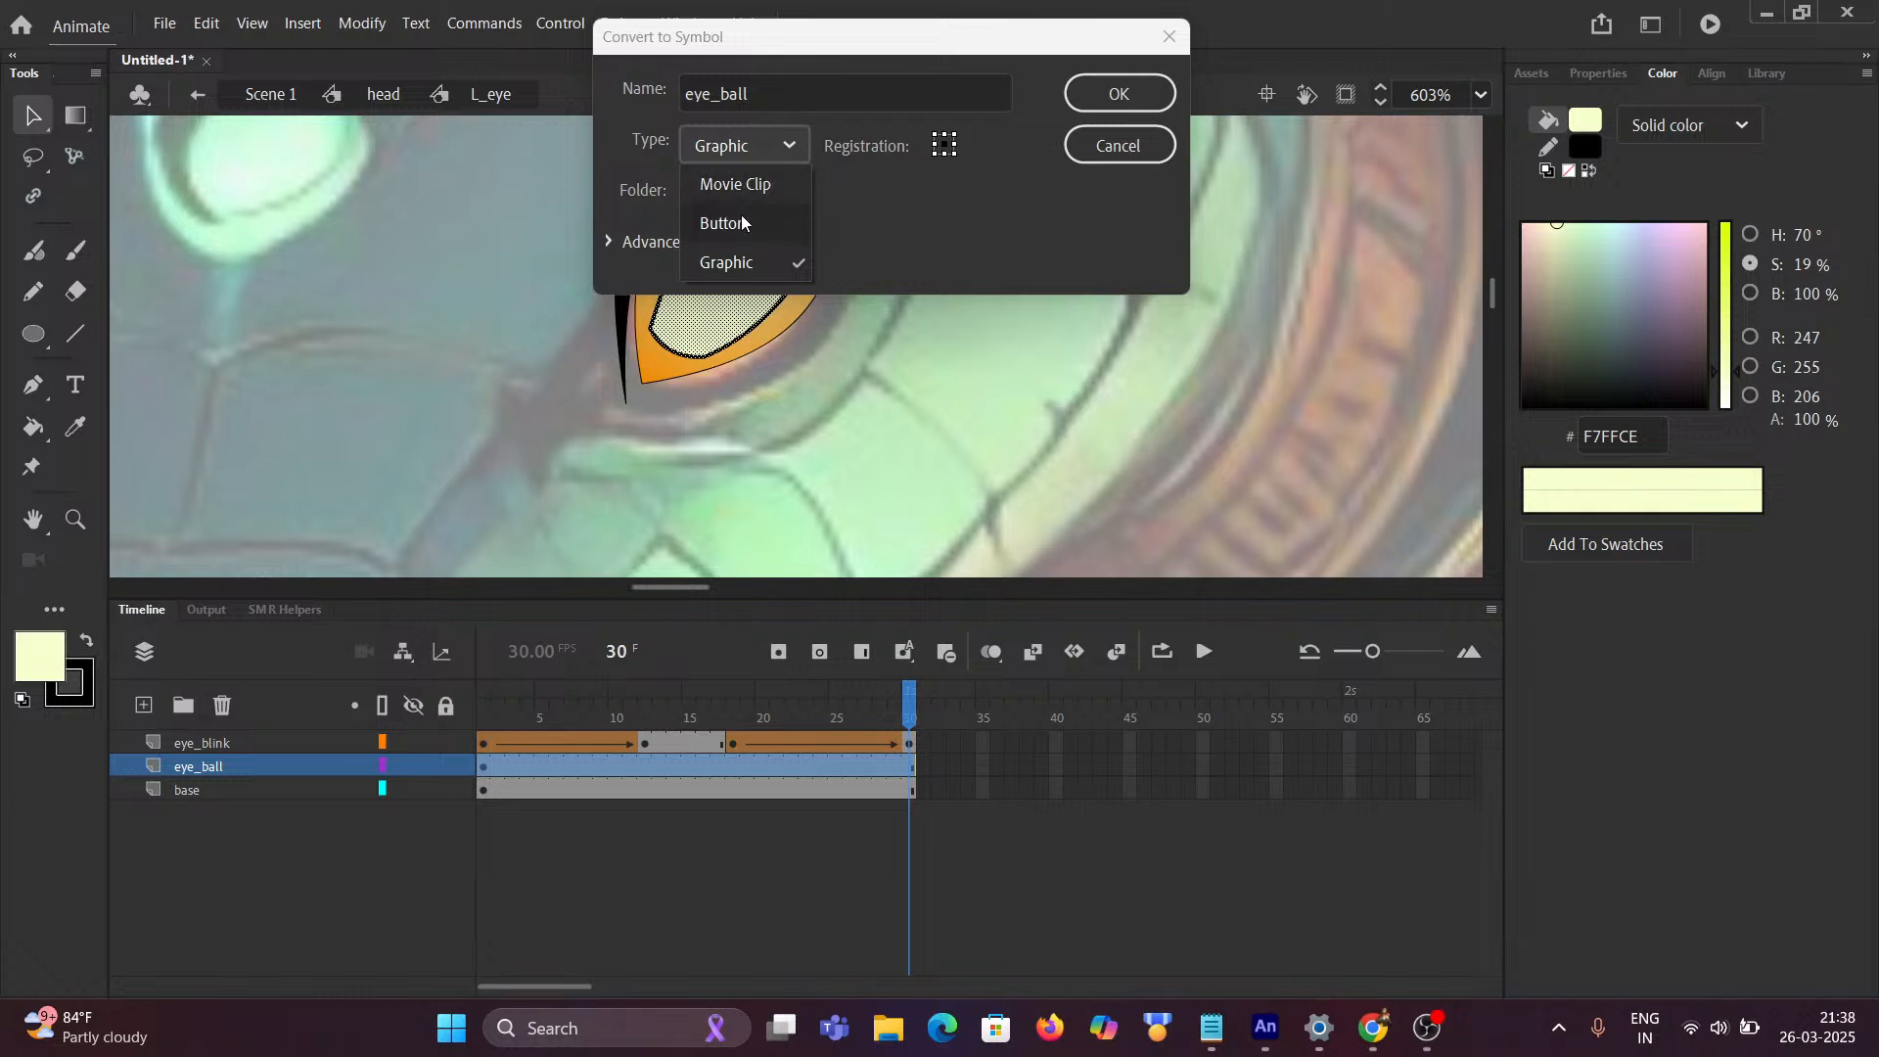
click(746, 199)
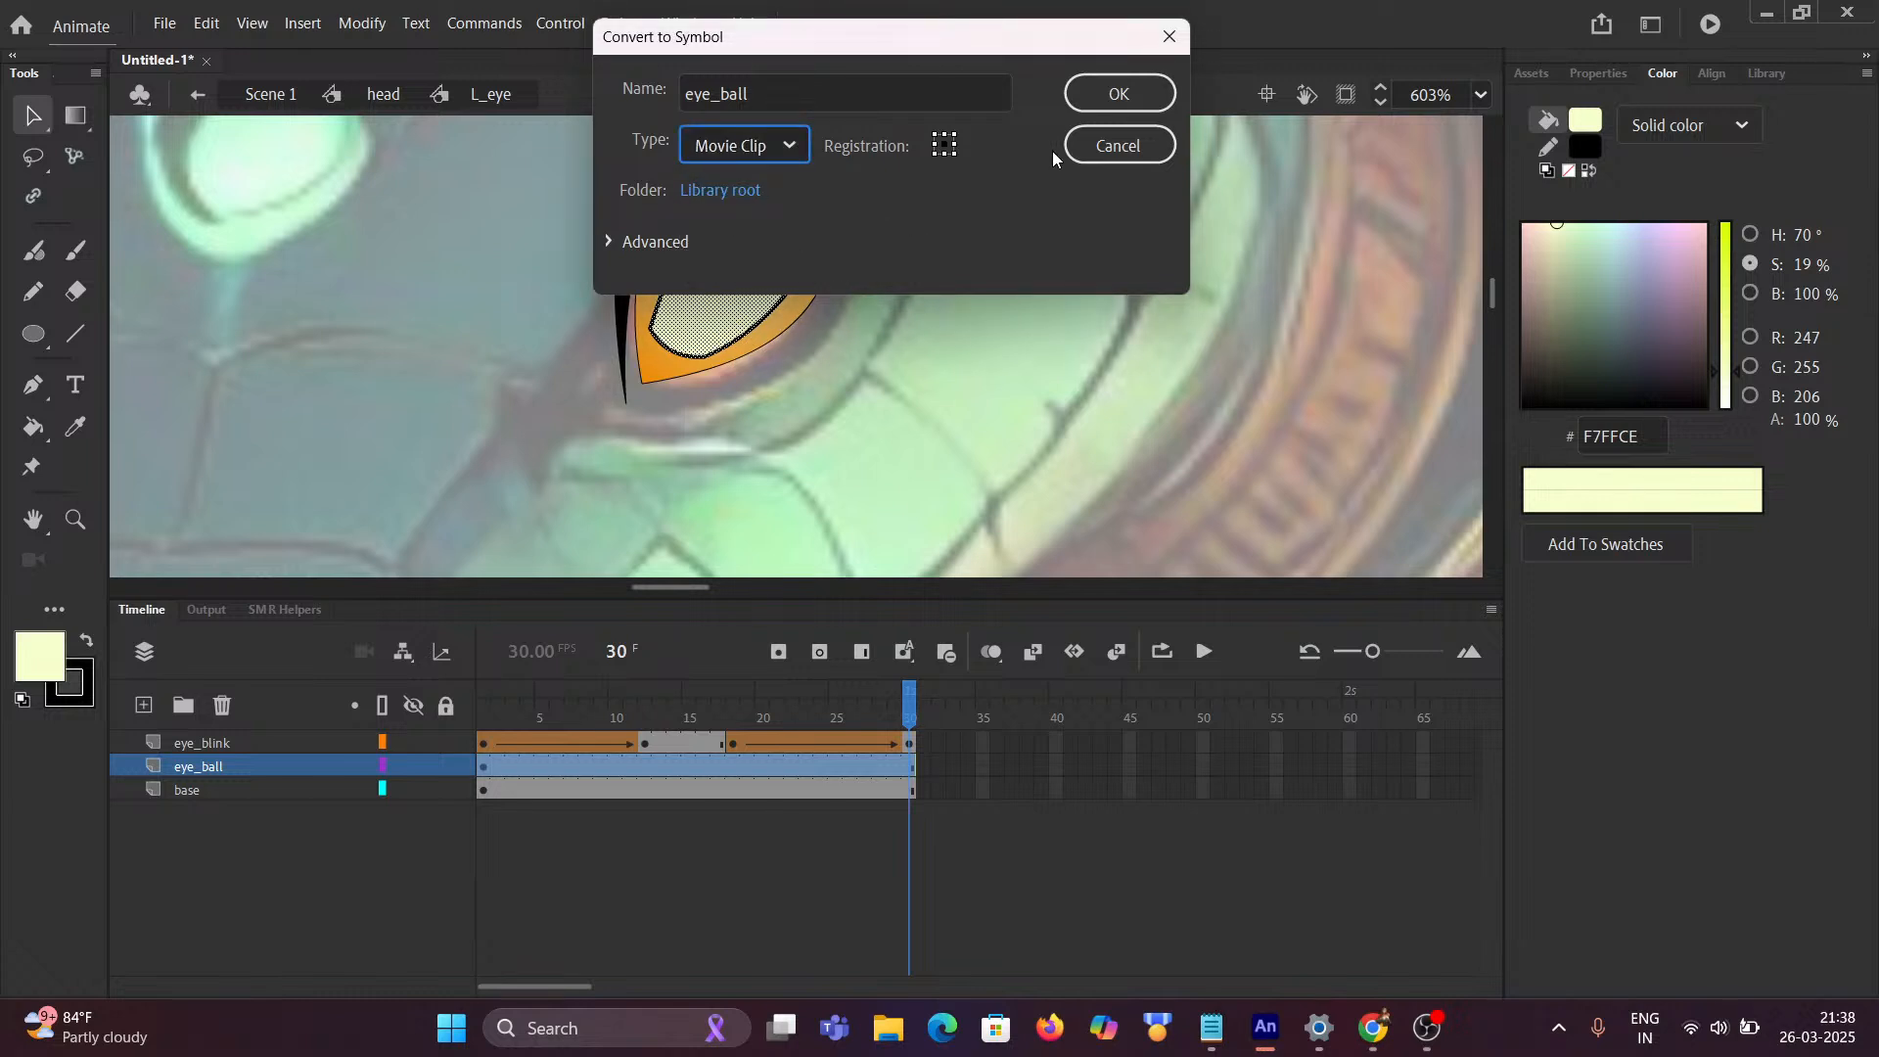
click(1089, 108)
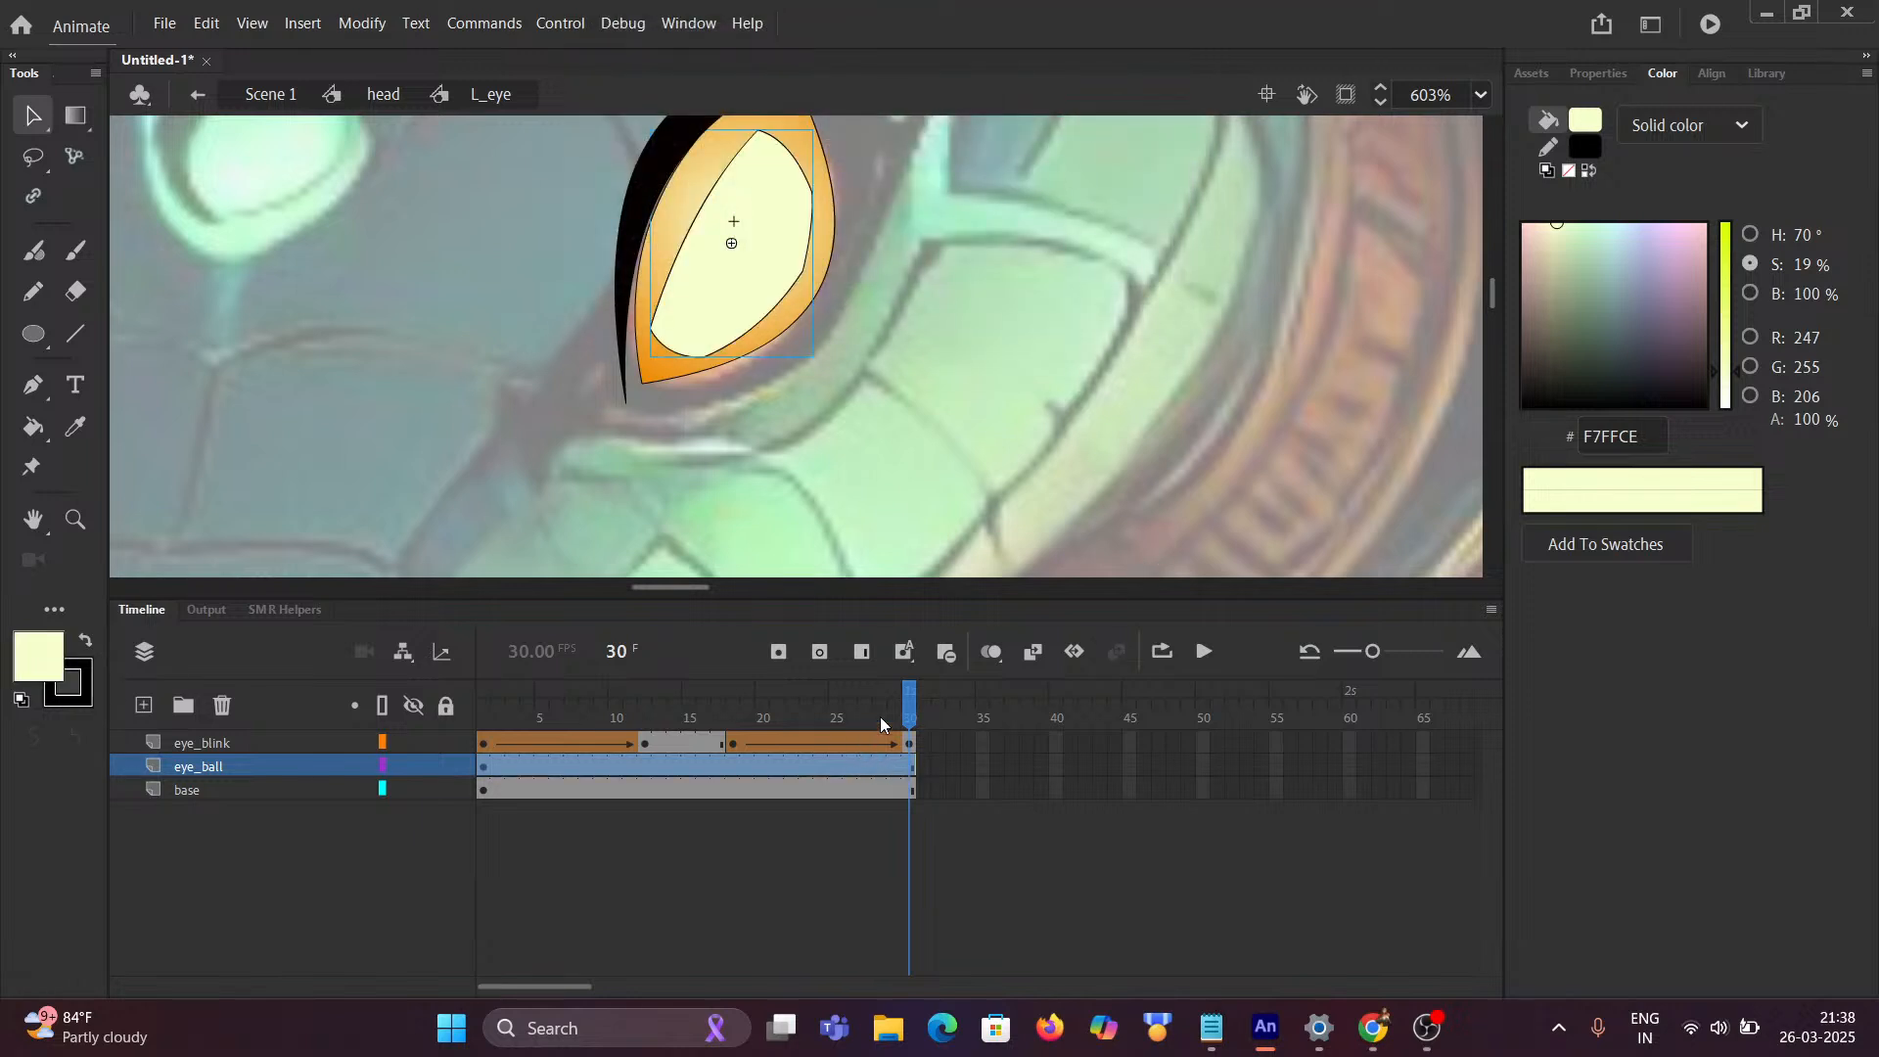
Step: Go back to frame 1, look inside the eye_ball symbol, and return to L_eye
drag(889, 719, 416, 710)
key(Return)
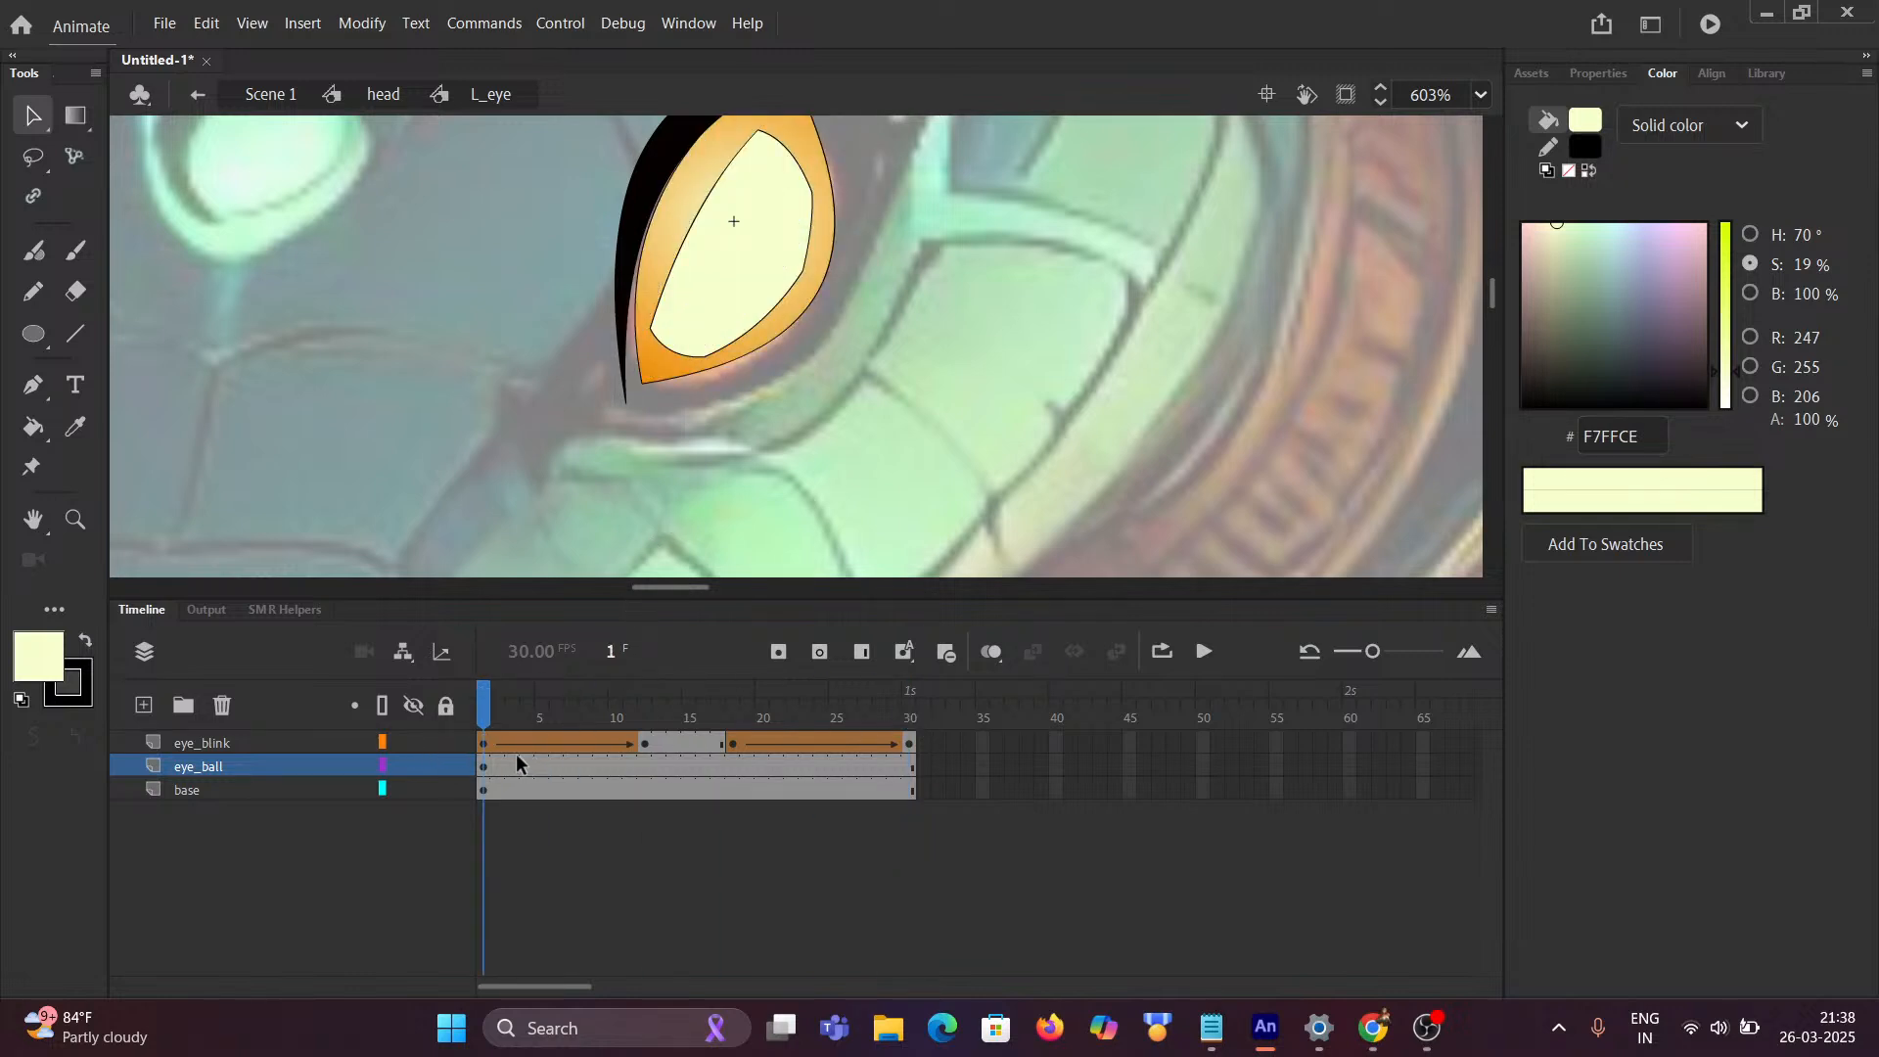
double_click(713, 294)
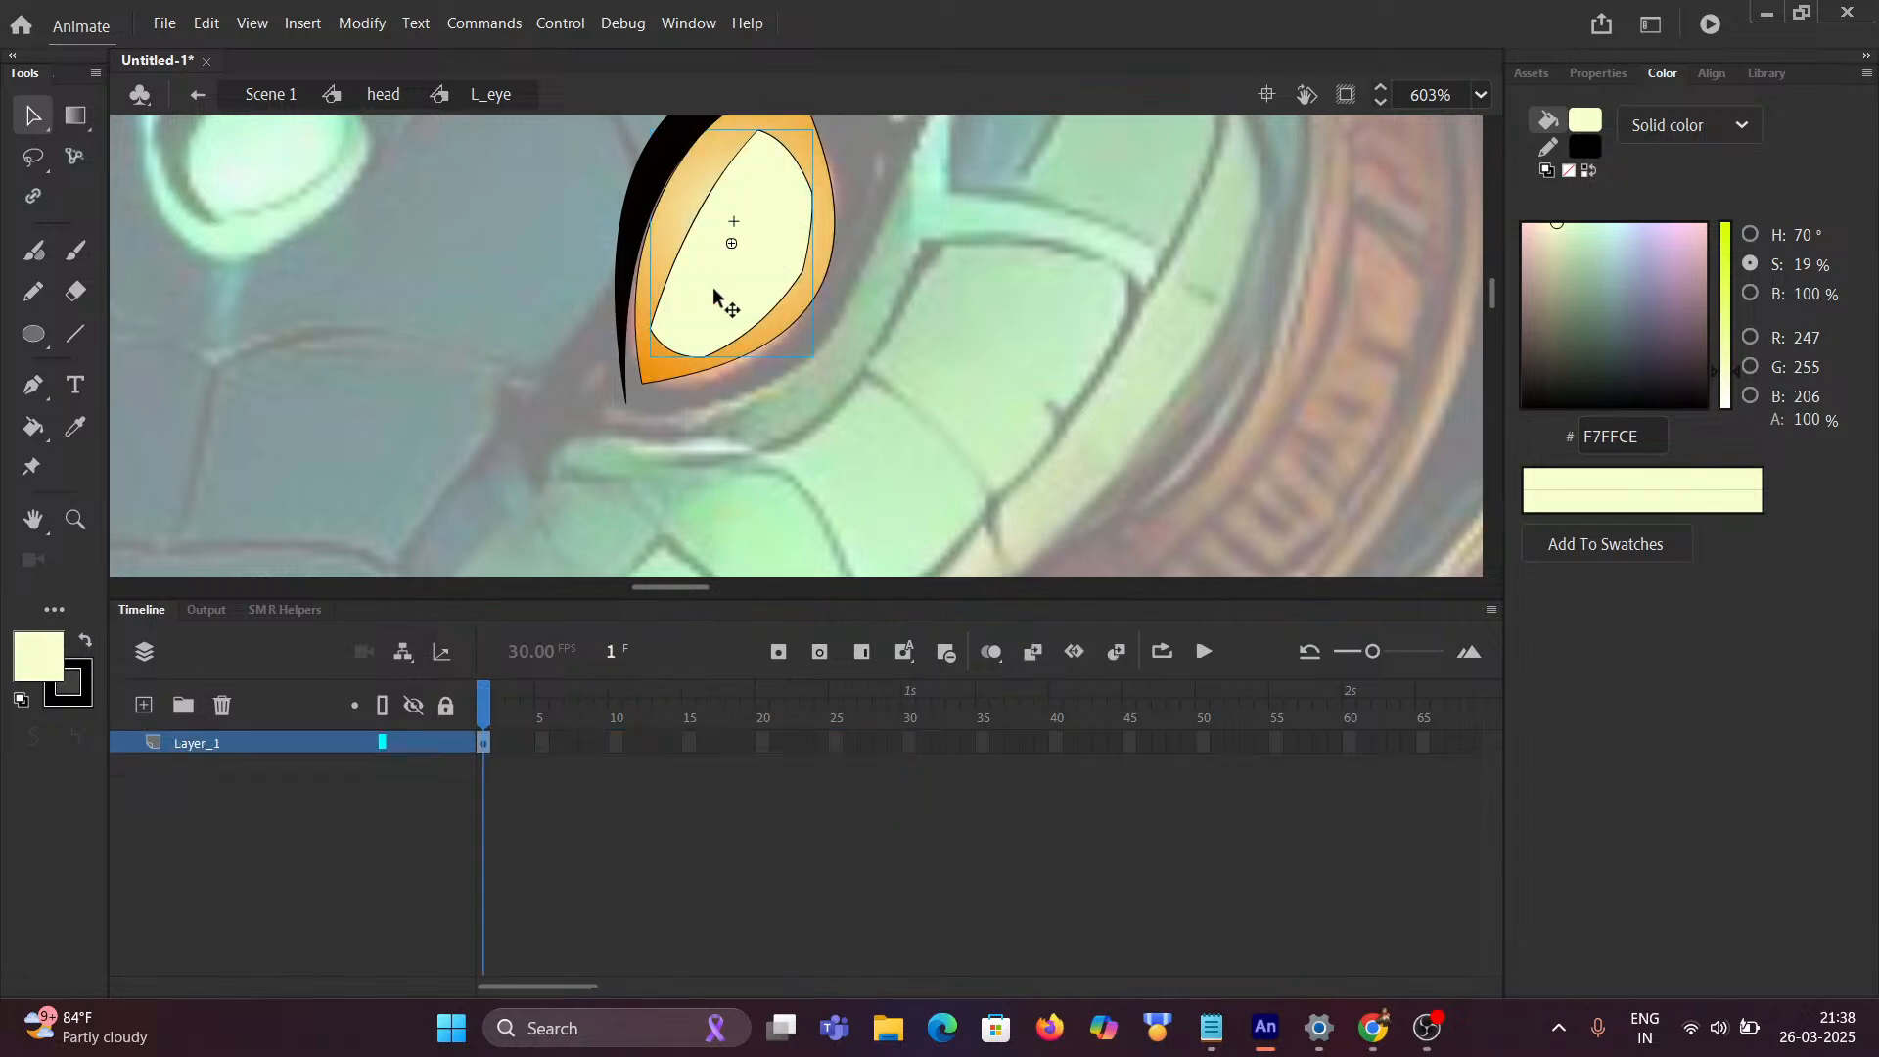
double_click(714, 293)
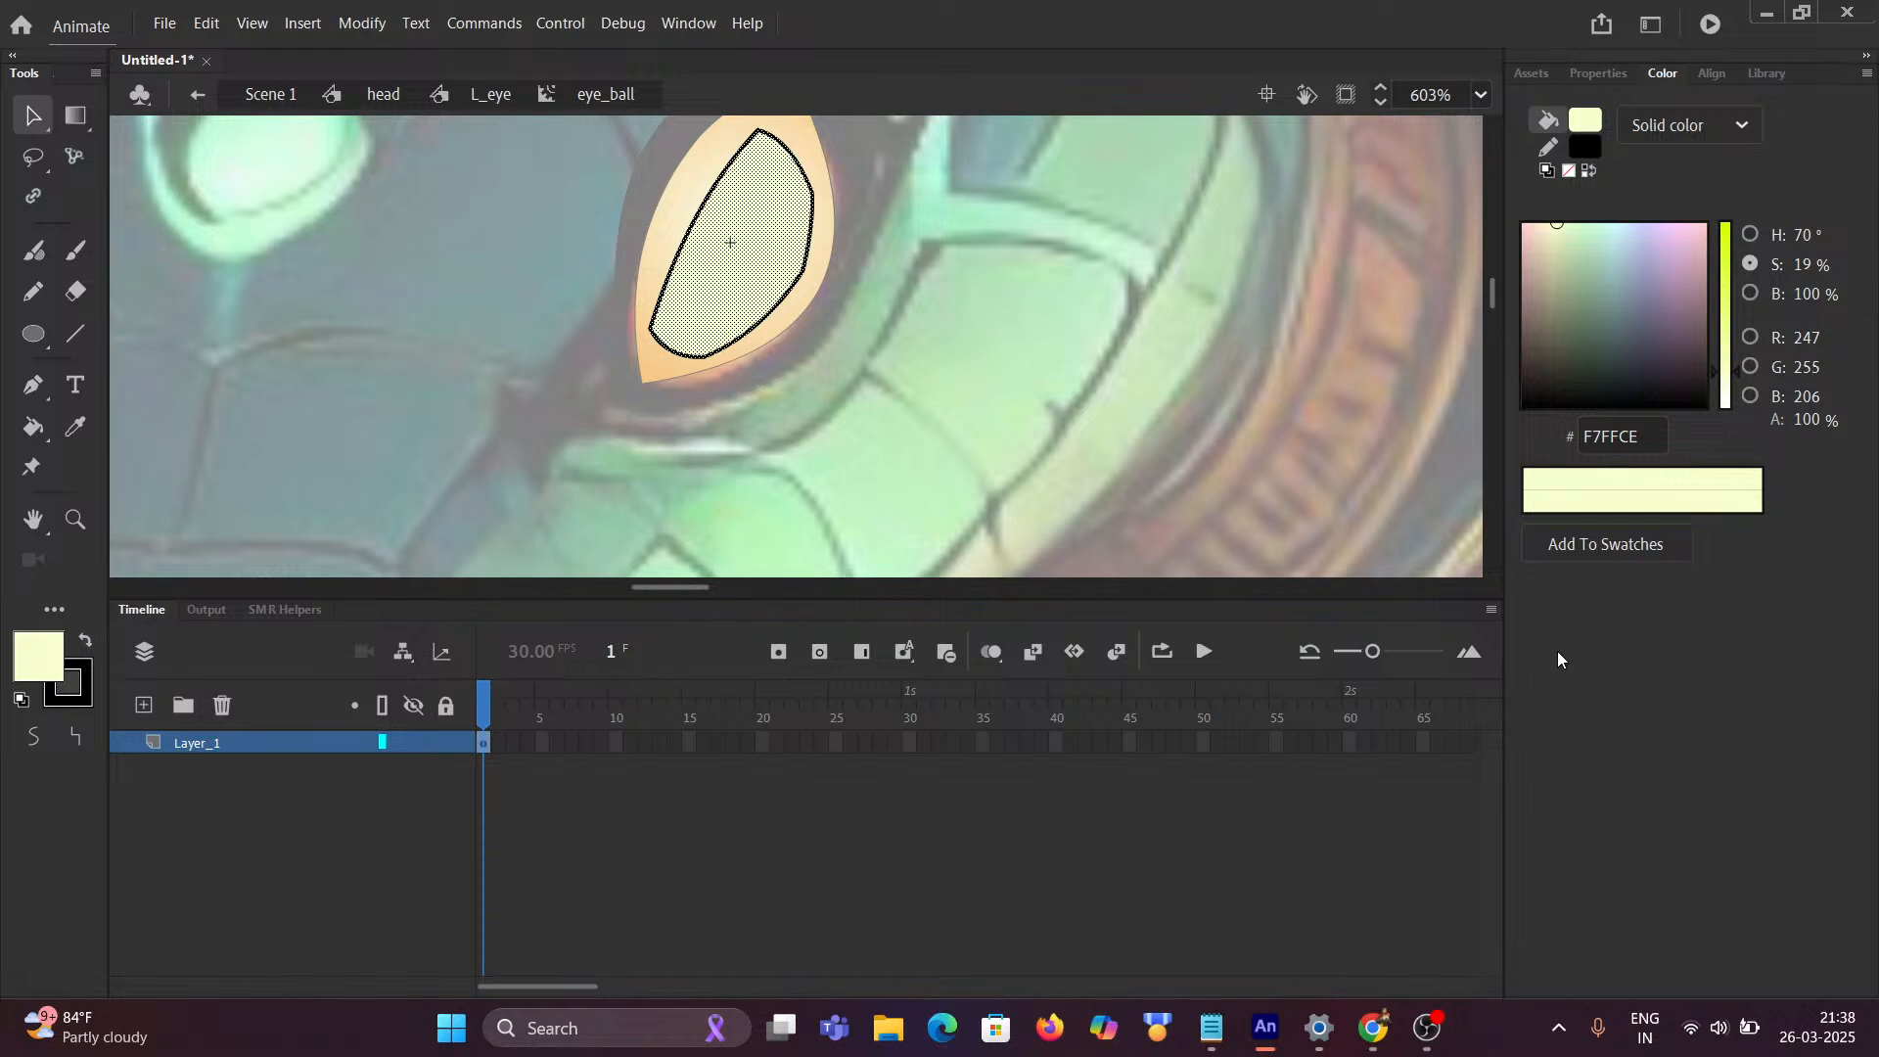
click(484, 98)
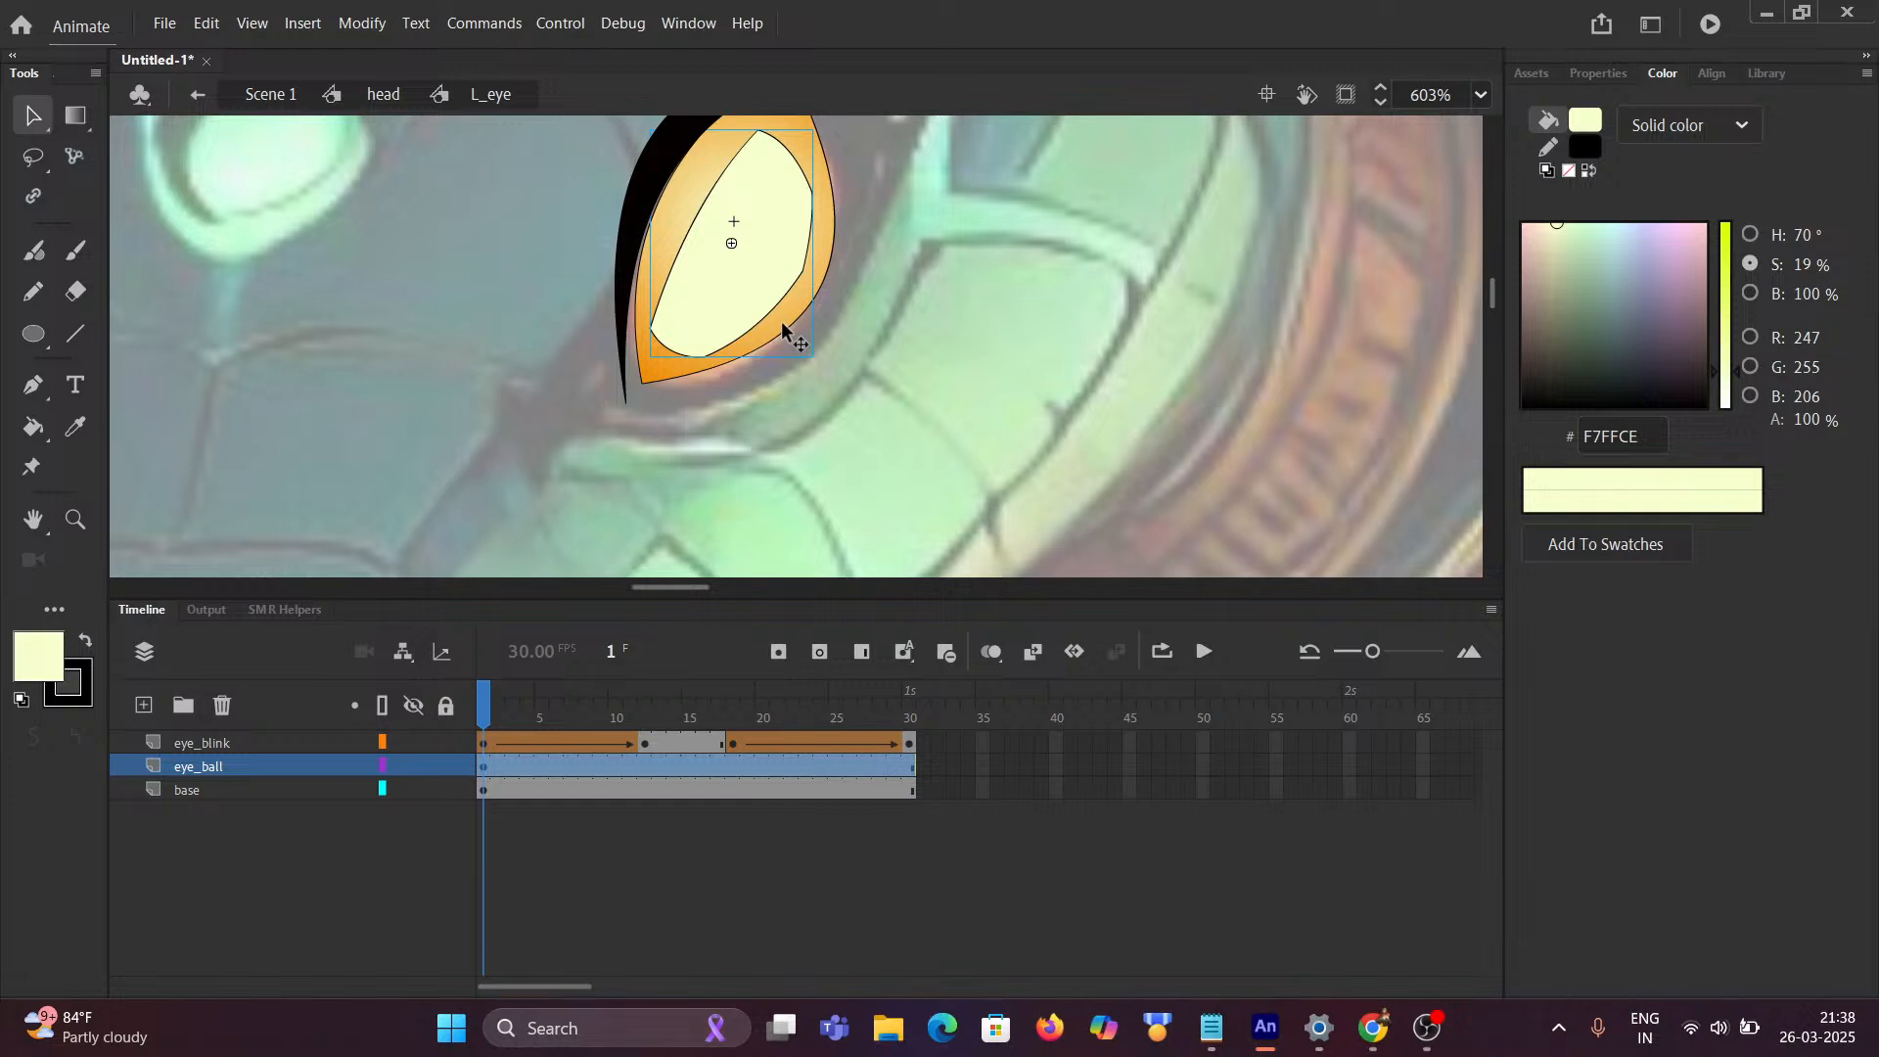
Step: Add a Gradient Glow filter to the eye_ball instance
click(1535, 75)
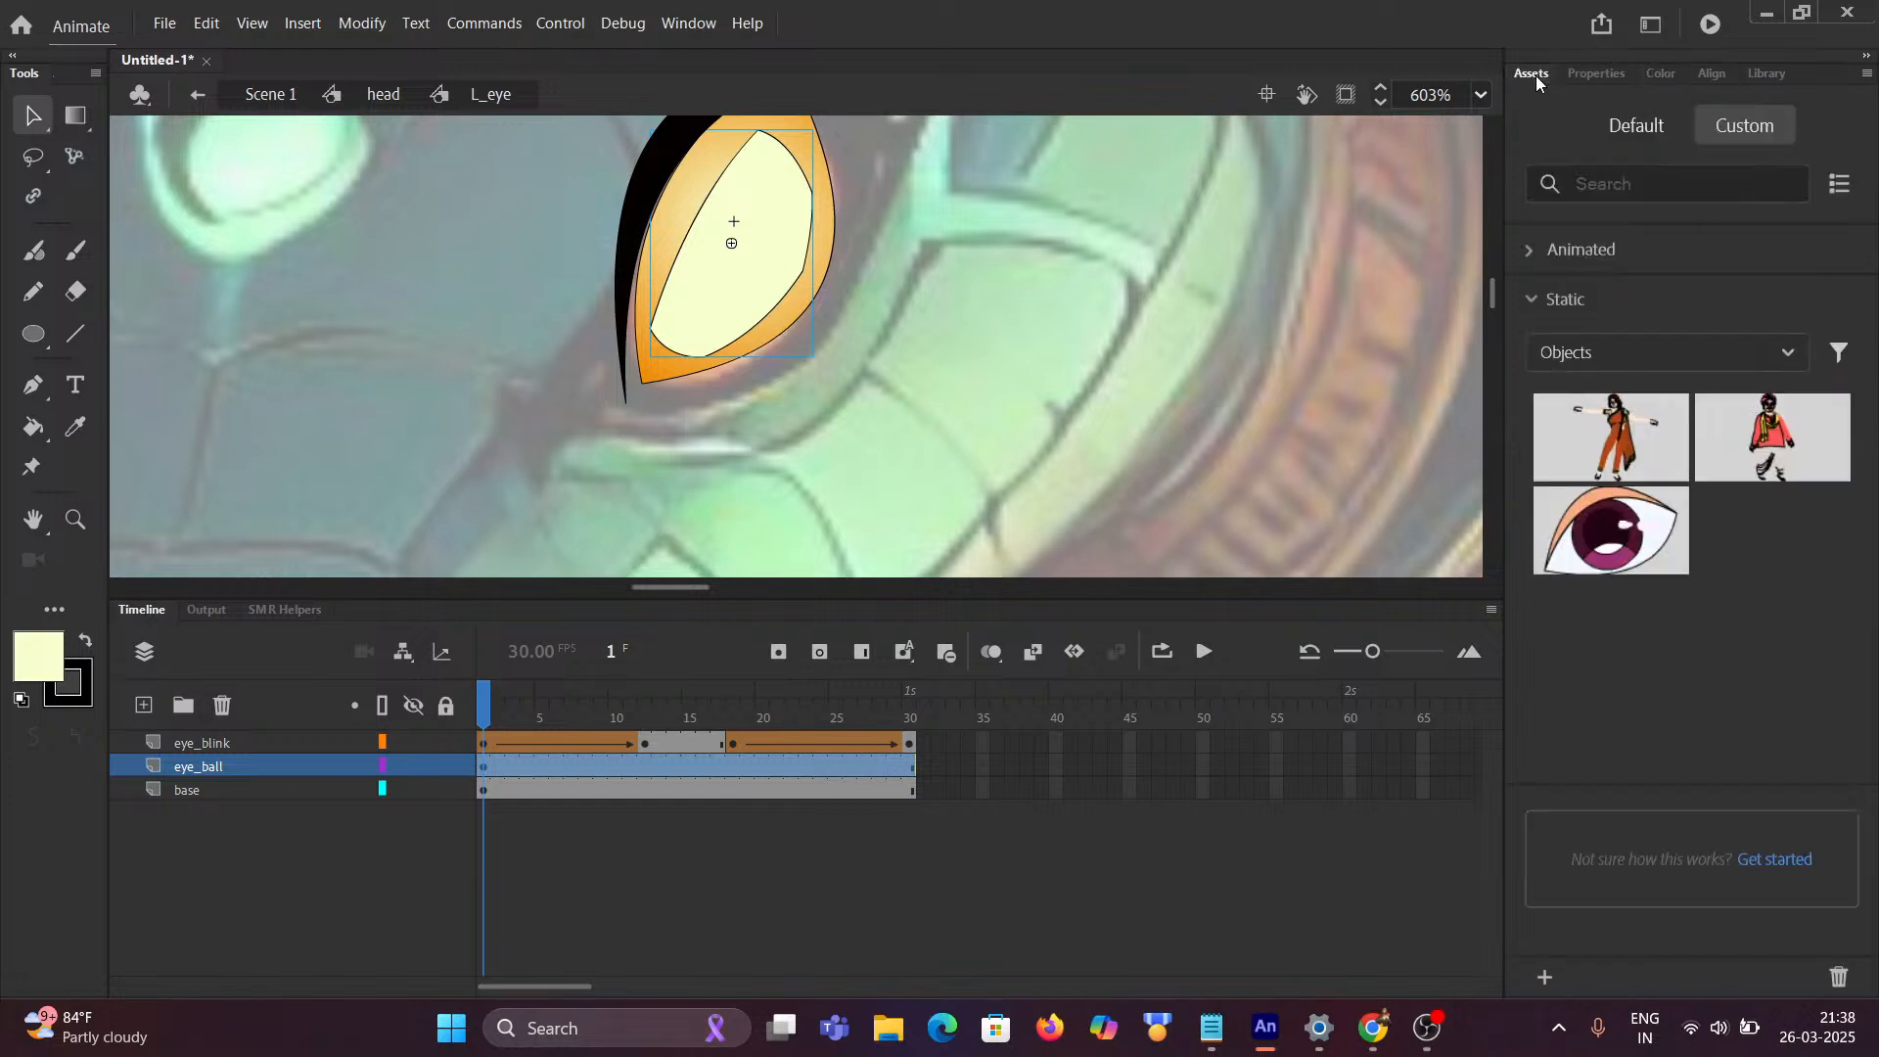
click(1574, 76)
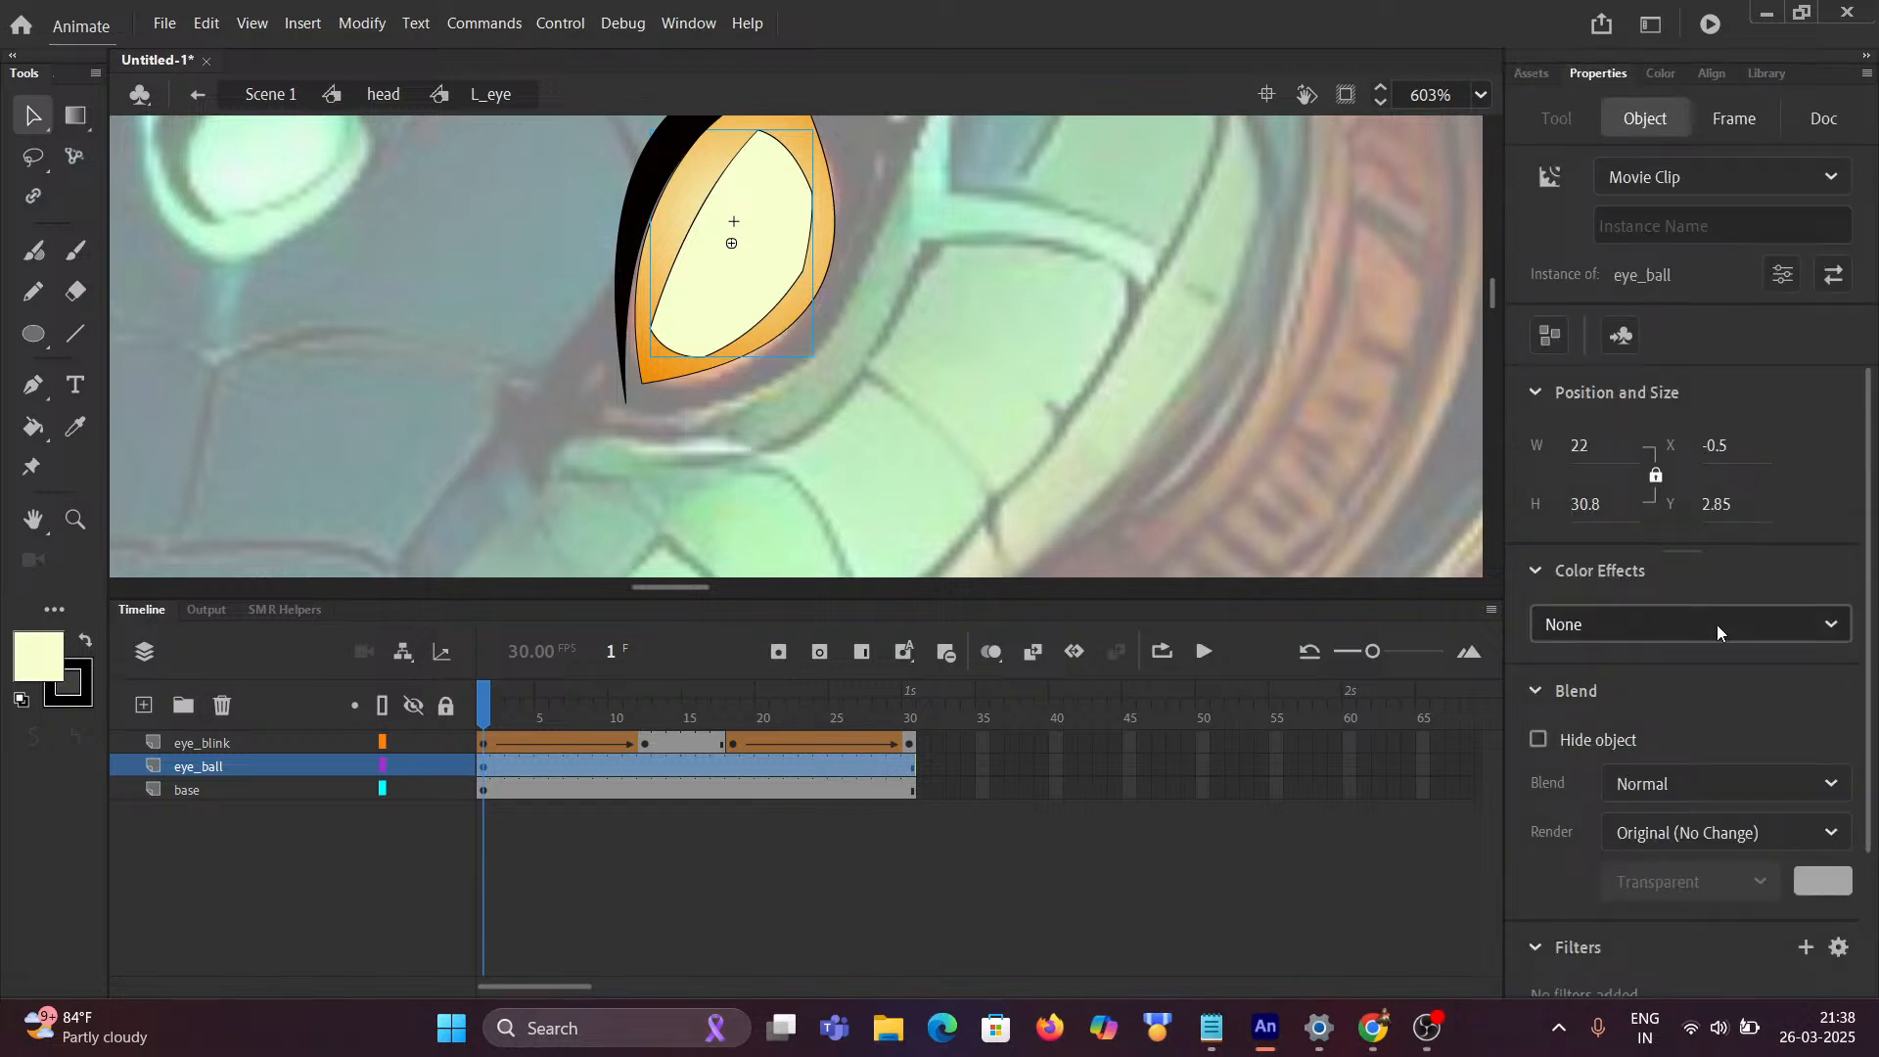
scroll(1716, 624, down, 2)
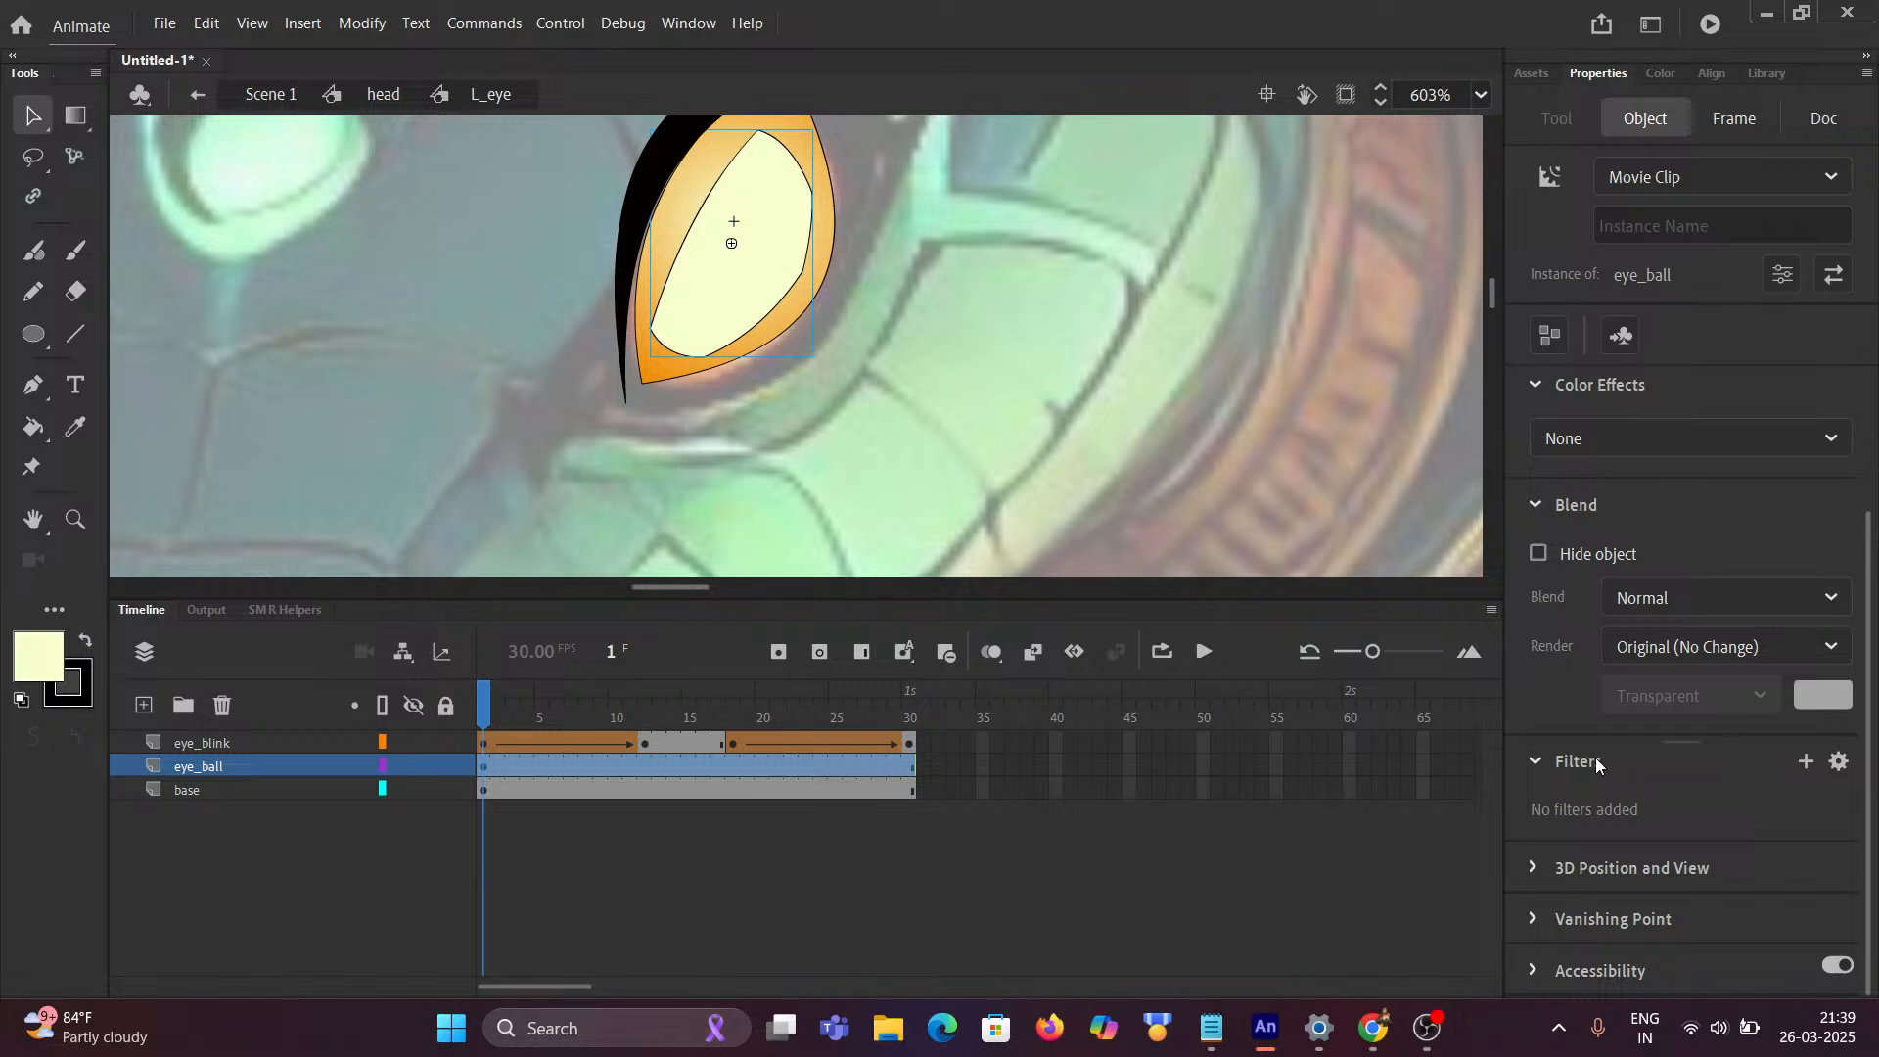
click(1806, 763)
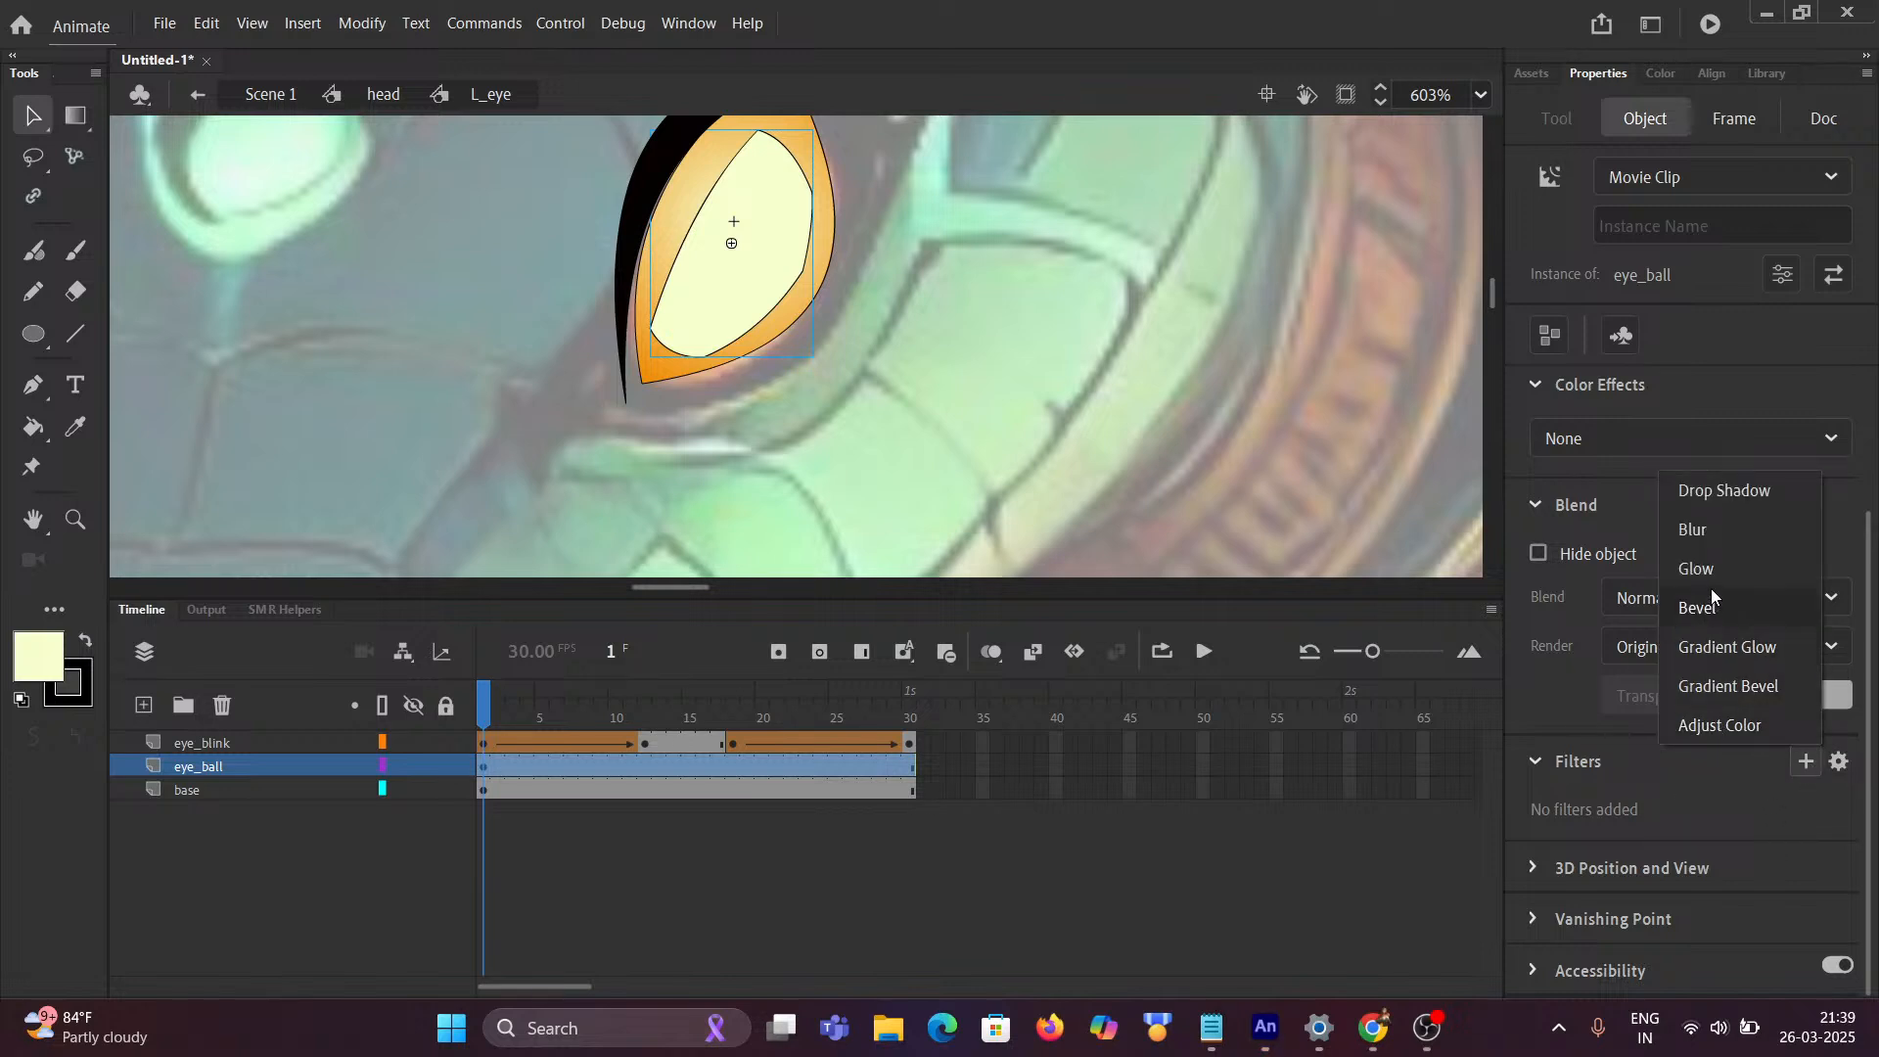
click(1728, 648)
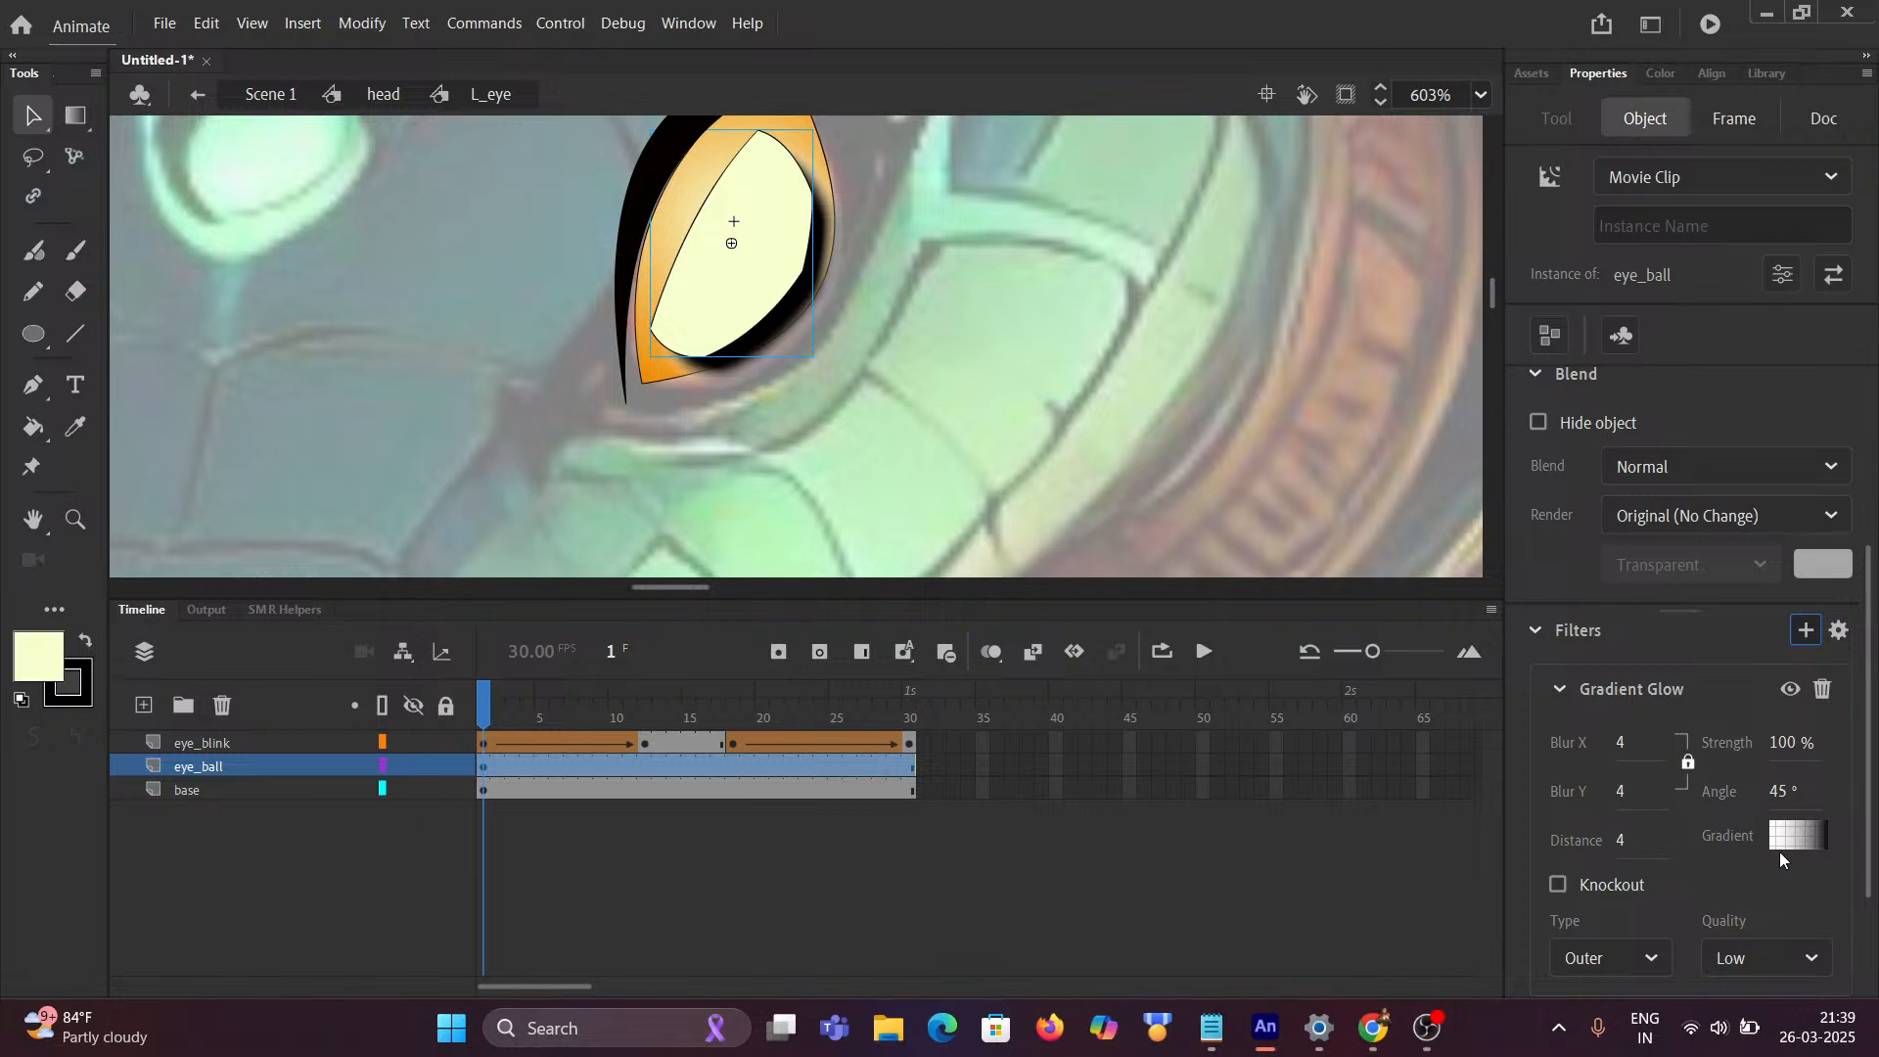
Step: Change the Gradient Glow's opaque end colour to bright yellow
scroll(1793, 908, down, 2)
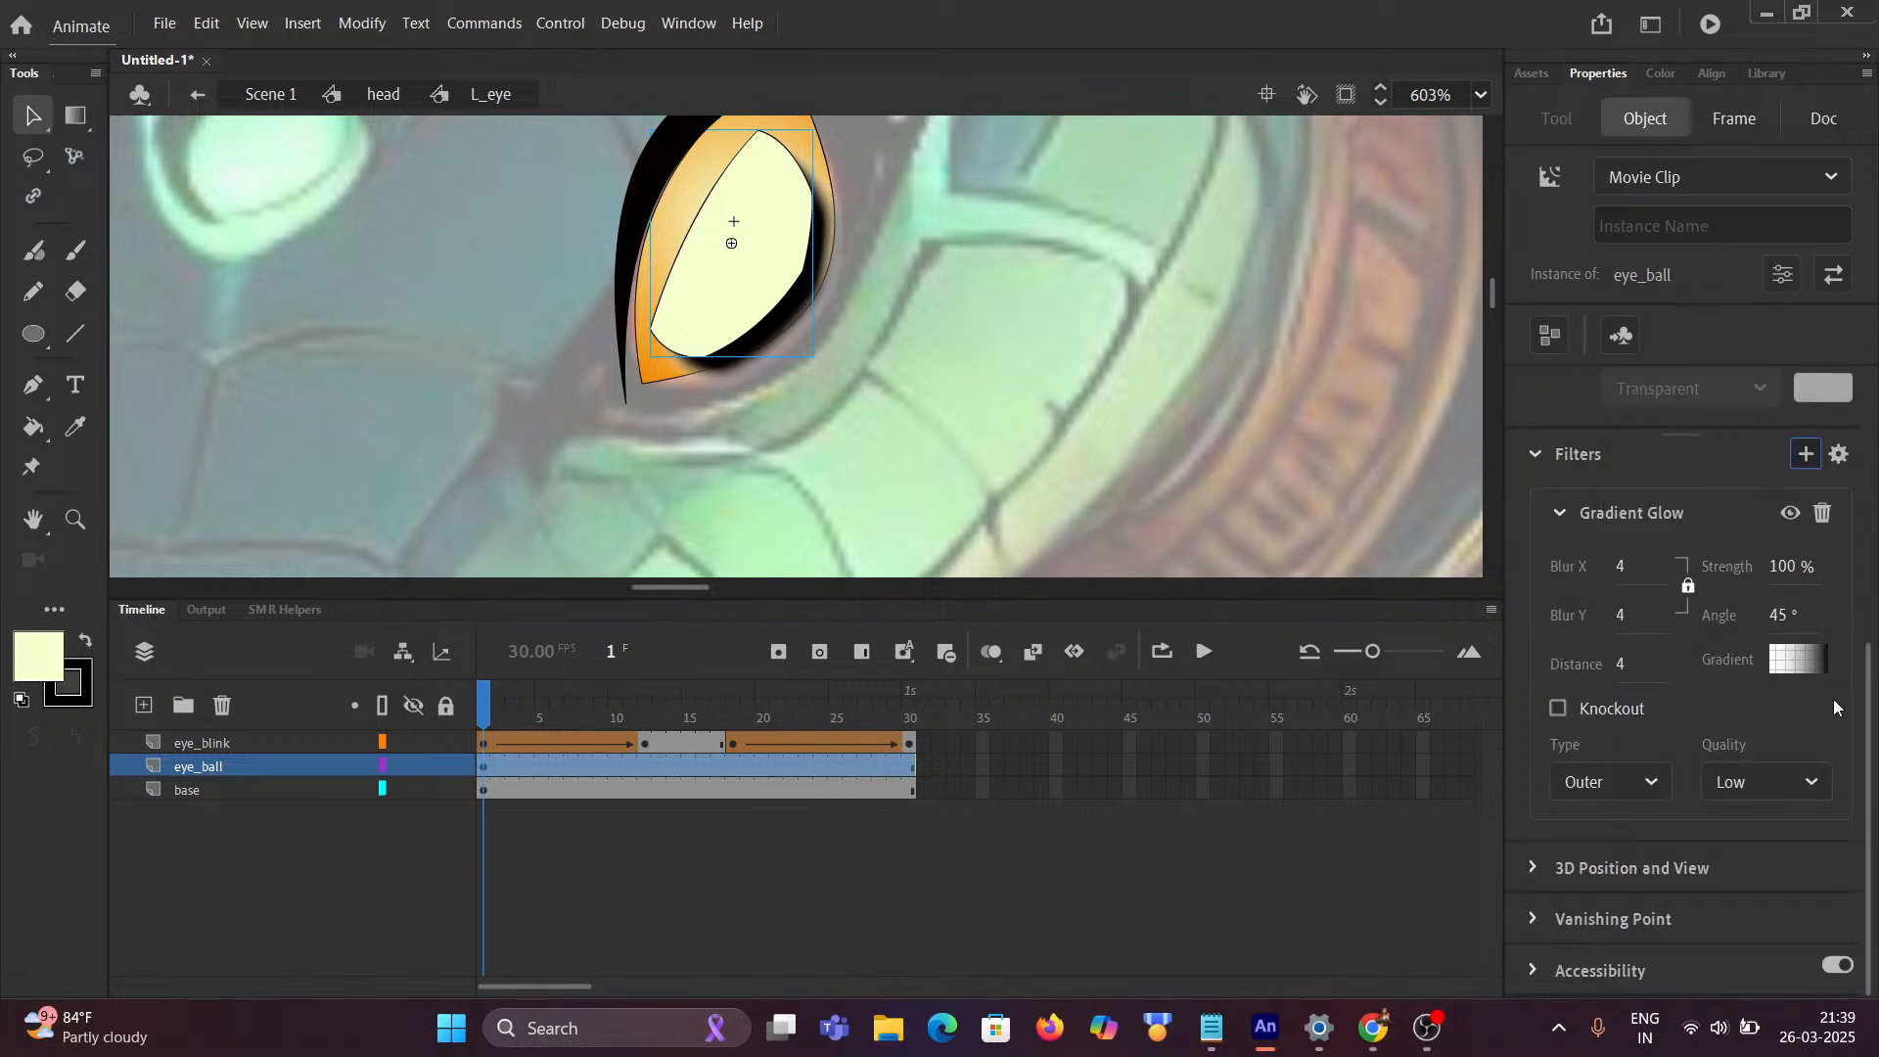
click(1818, 662)
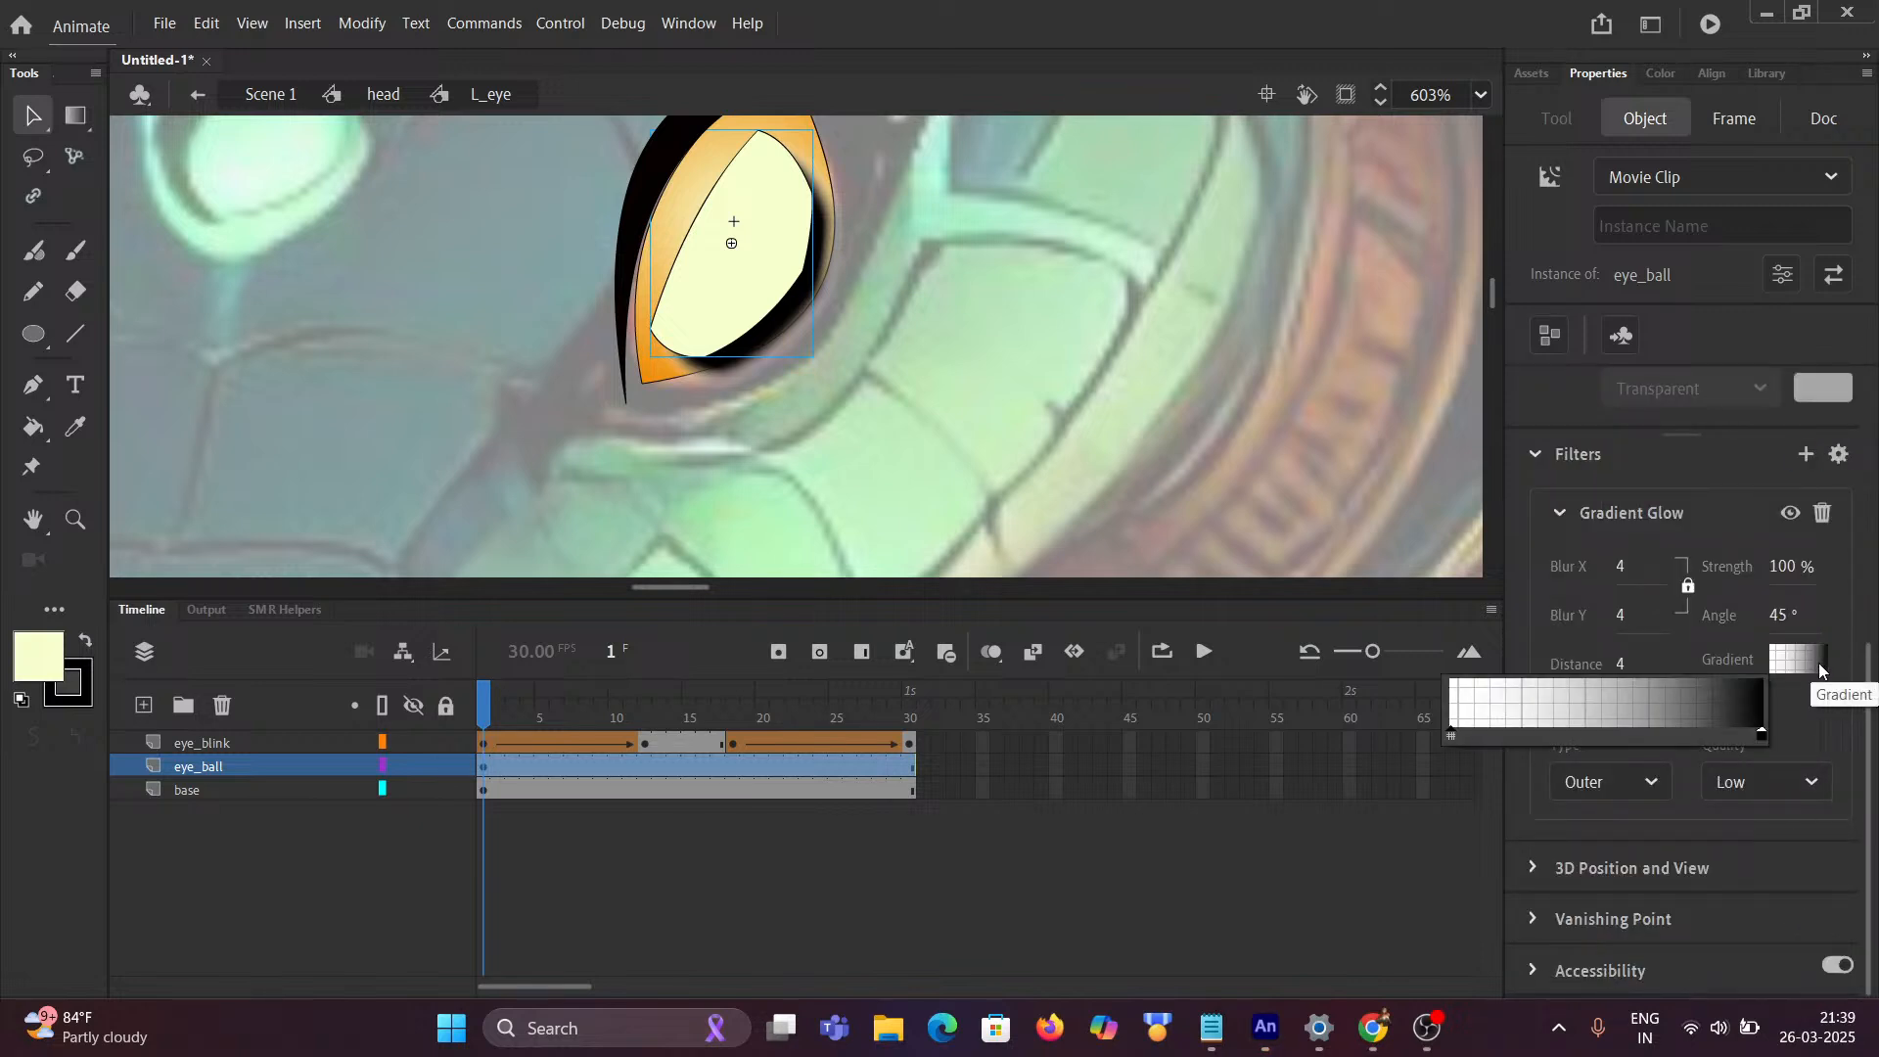
click(1762, 735)
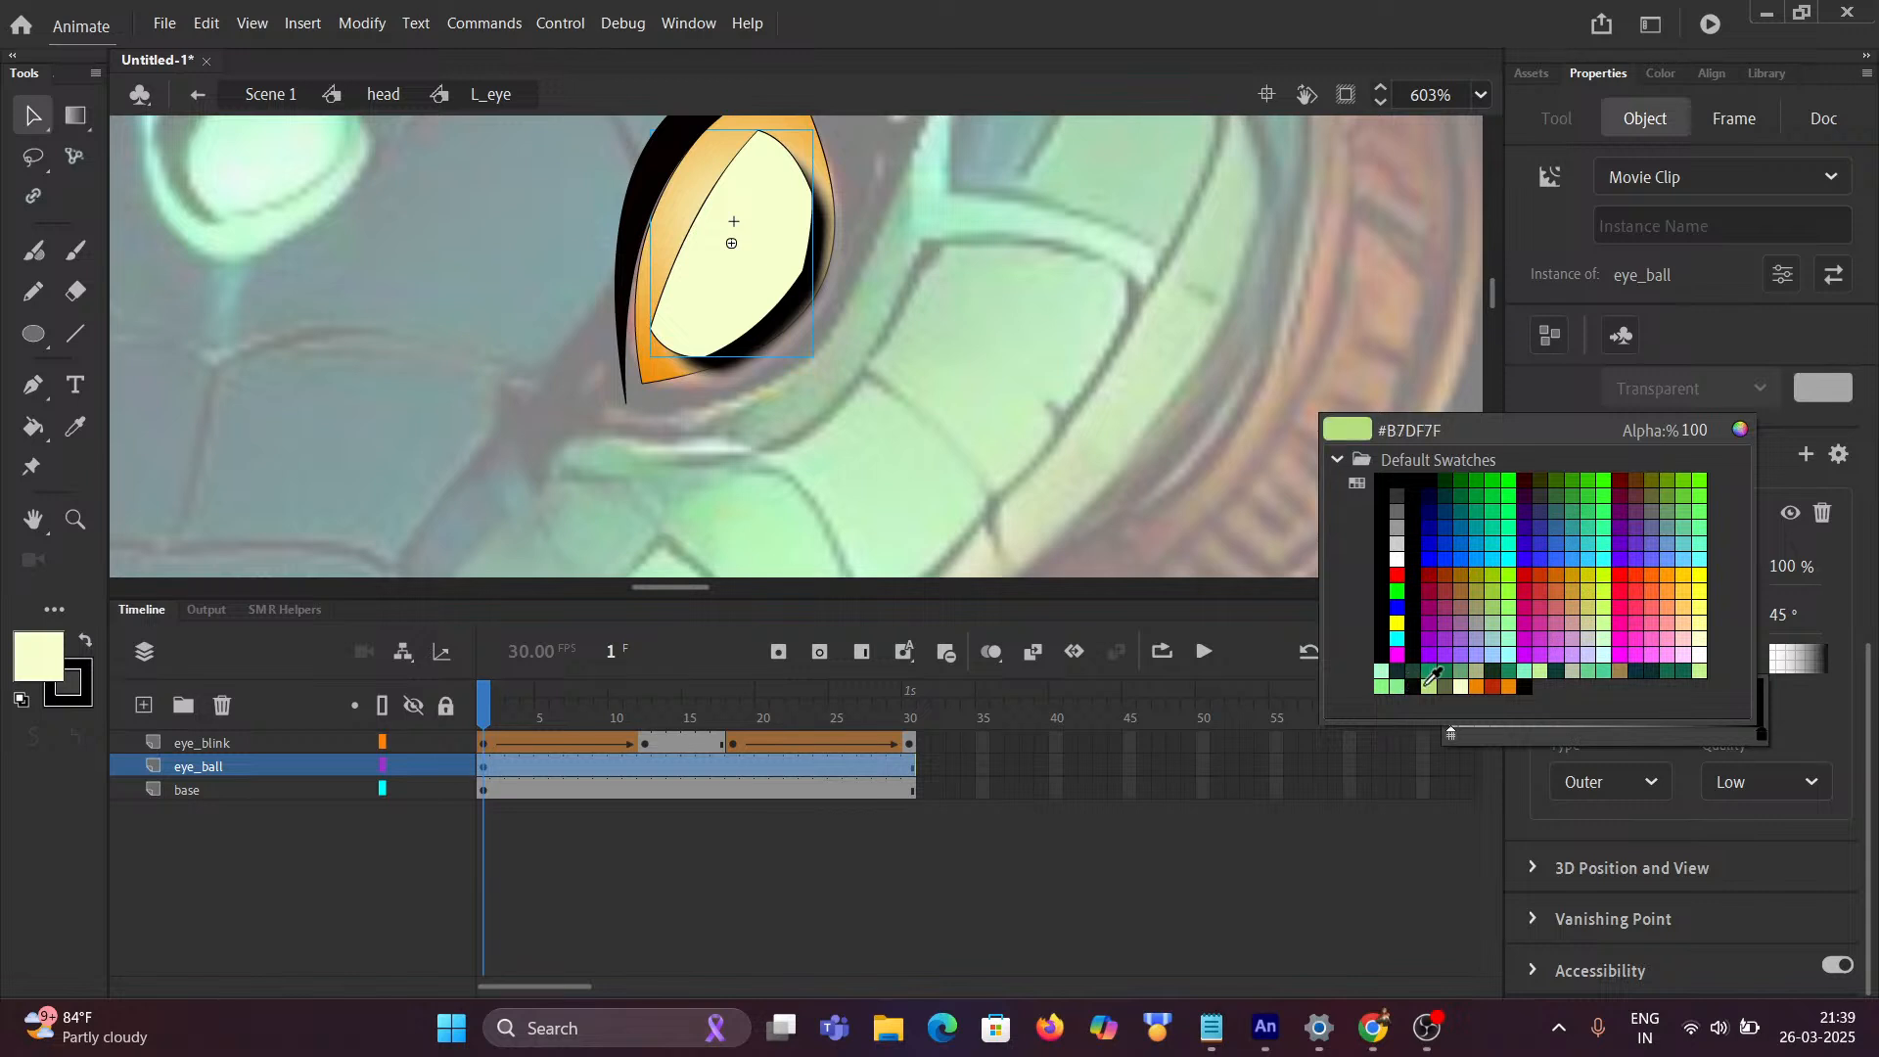
click(1398, 625)
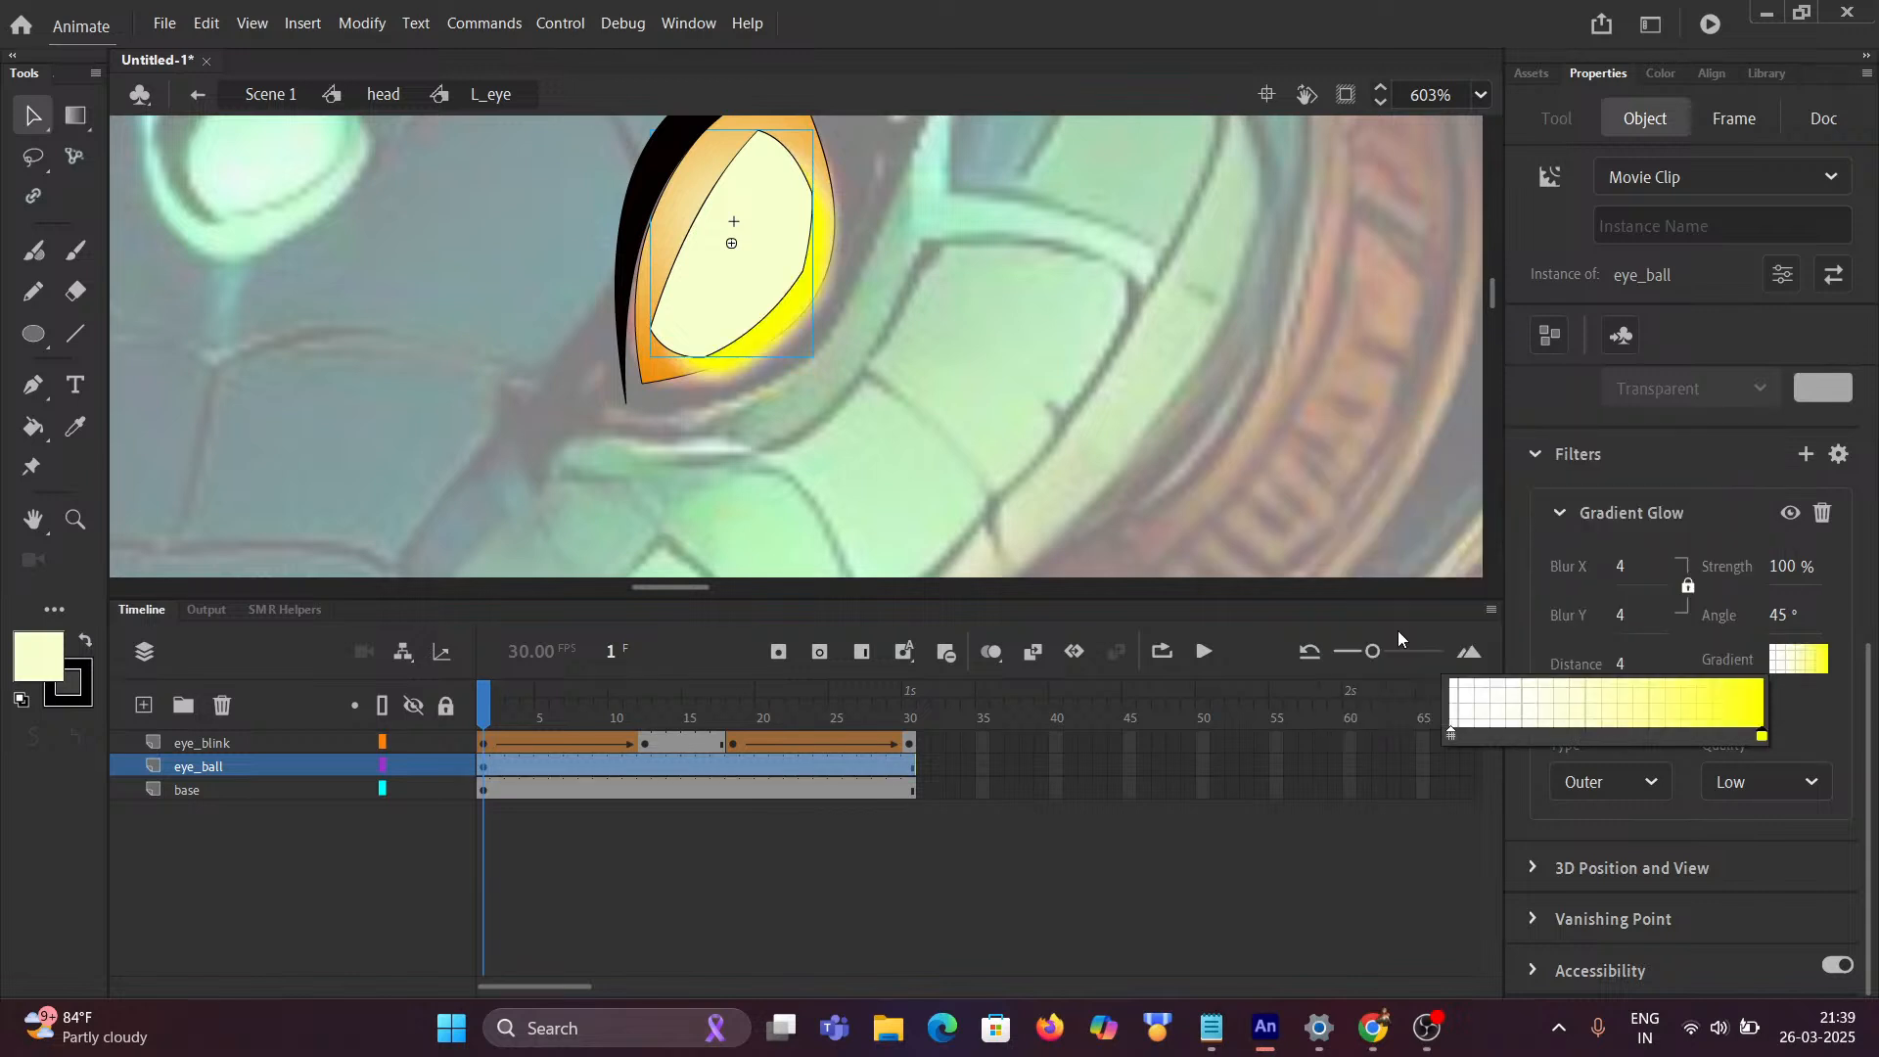
click(1807, 719)
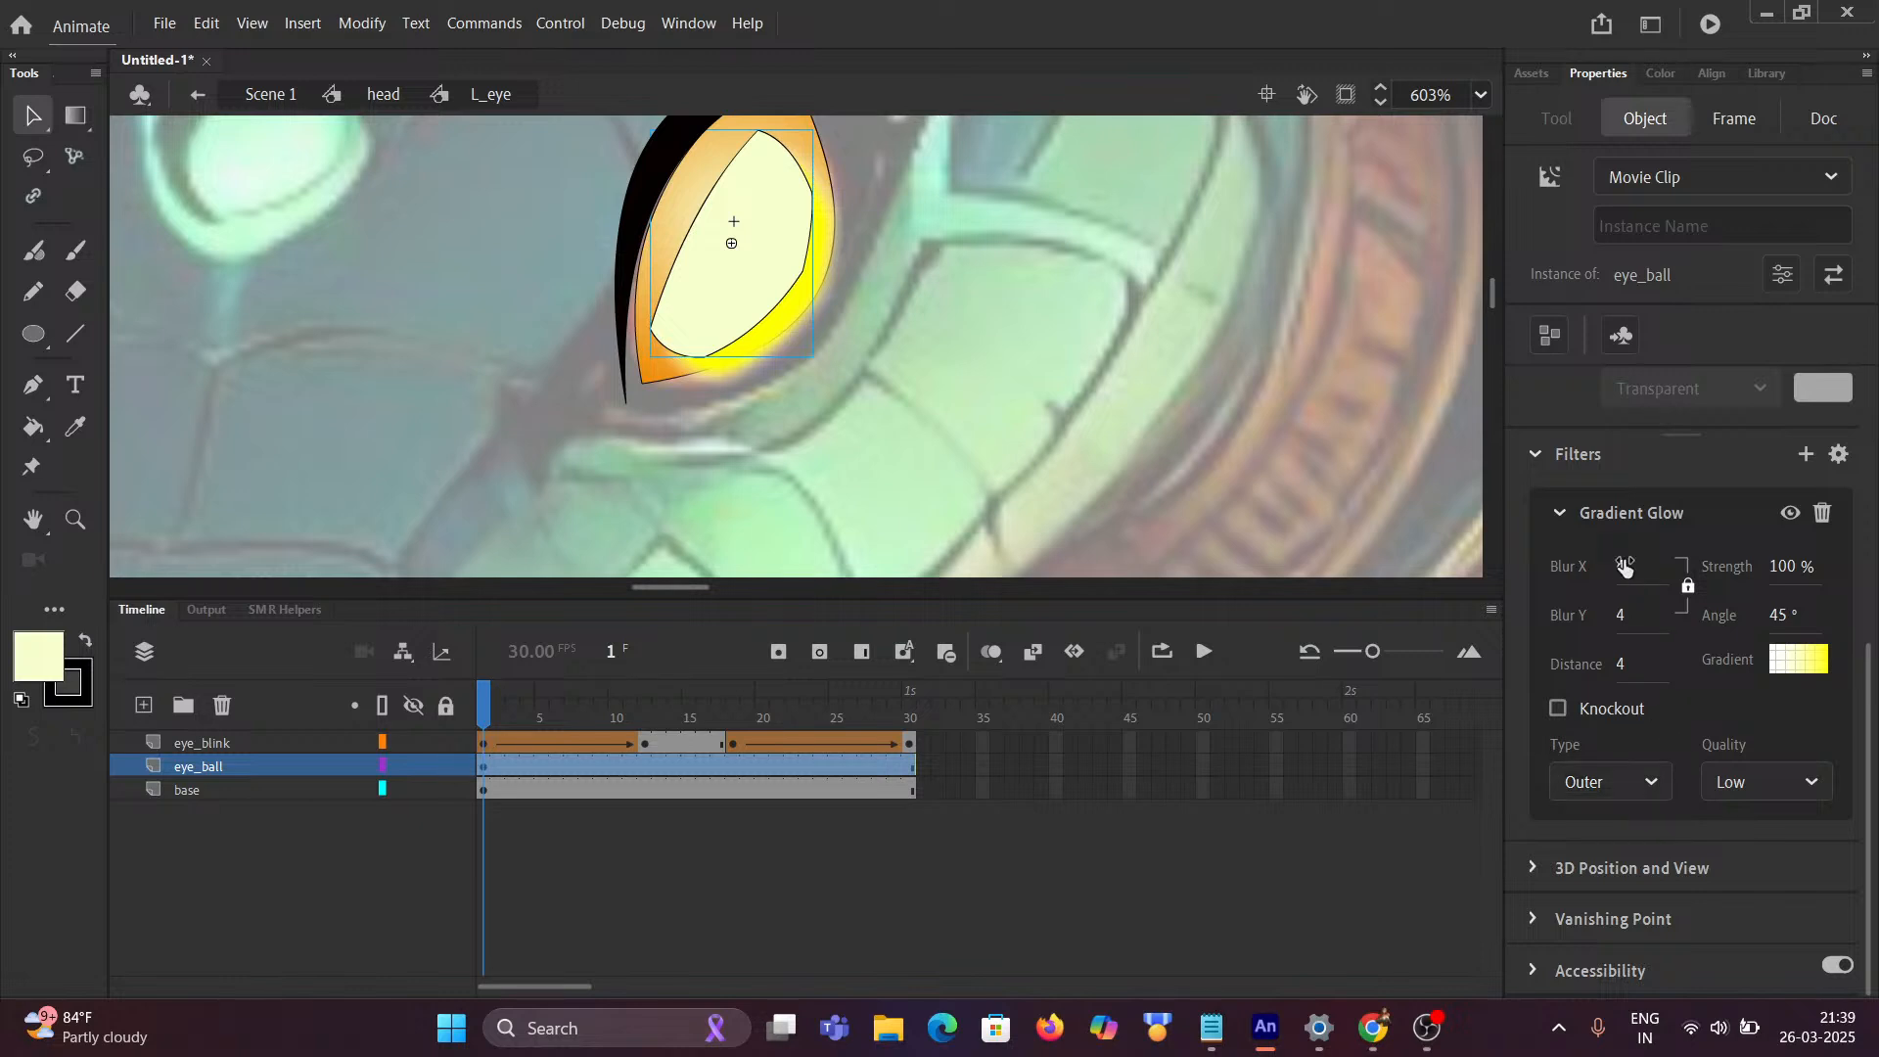
Step: Set the Gradient Glow's Blur X and Blur Y to 10, and collapse the filter's settings
drag(1618, 575, 1623, 568)
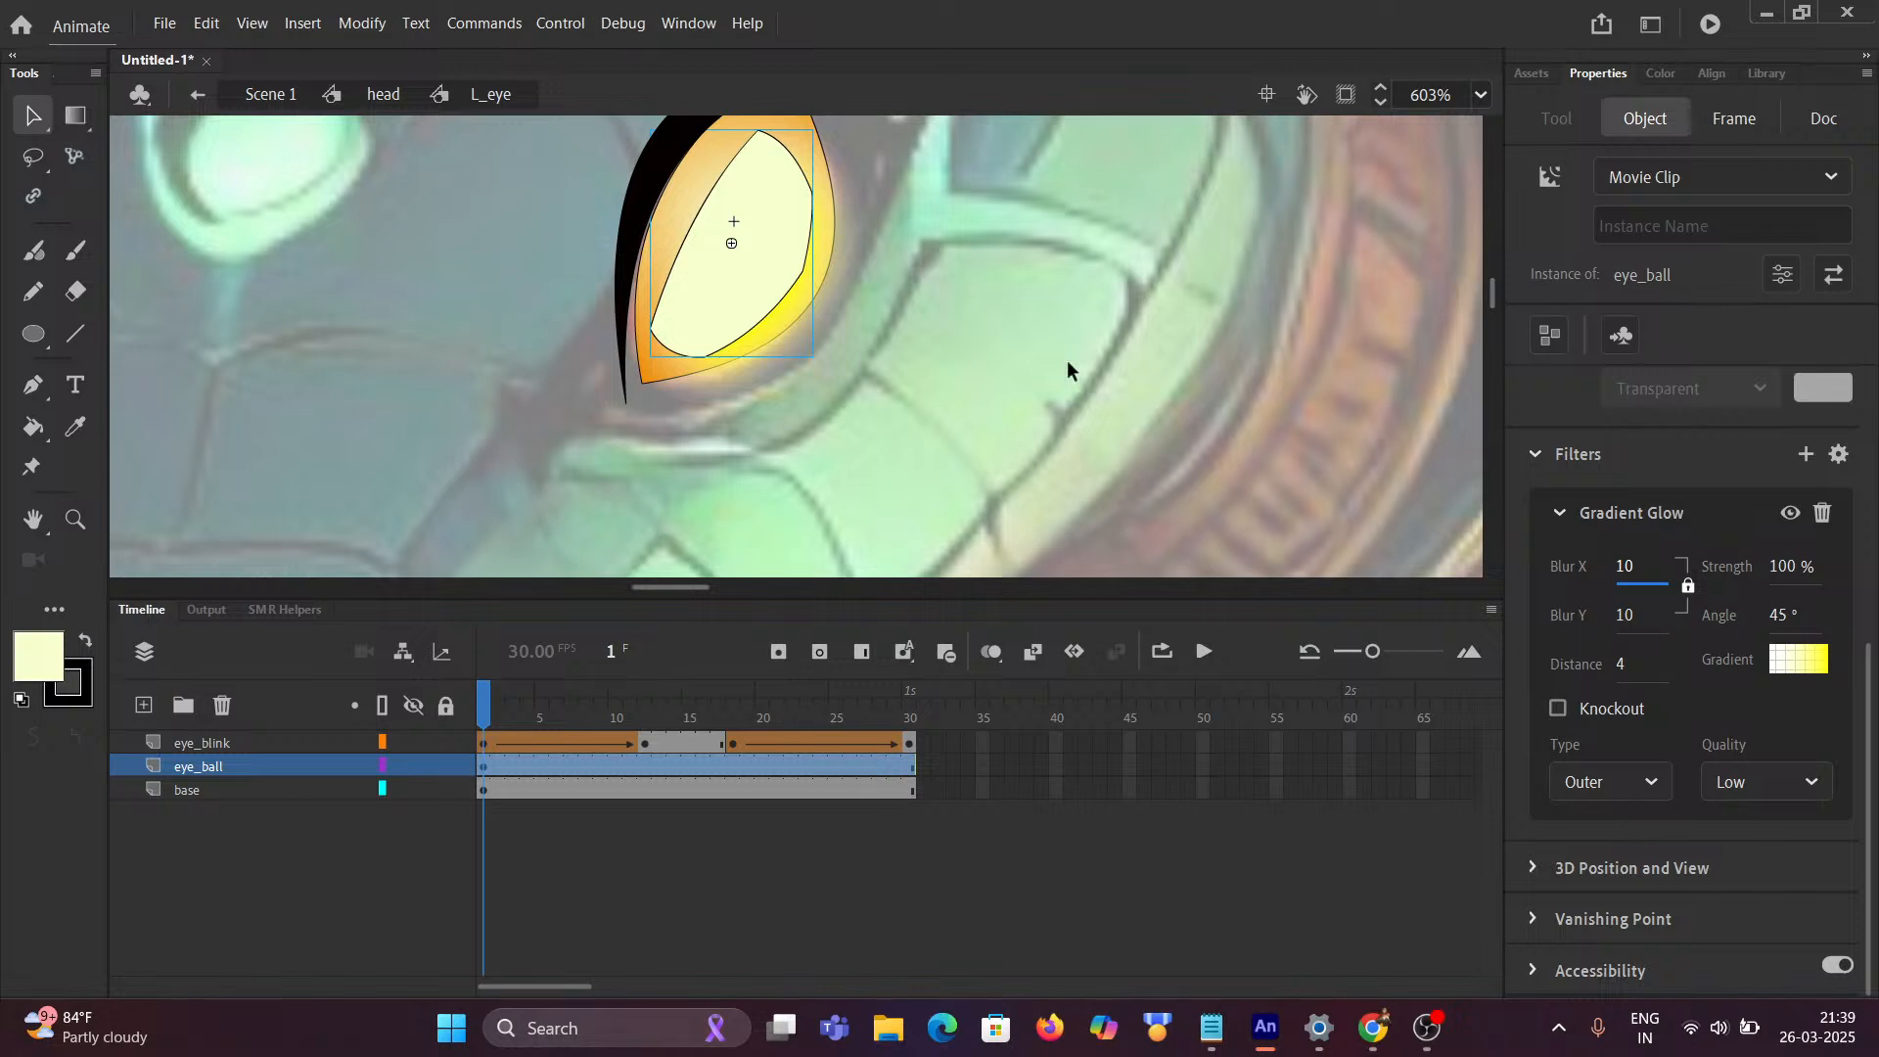
scroll(877, 331, down, 5)
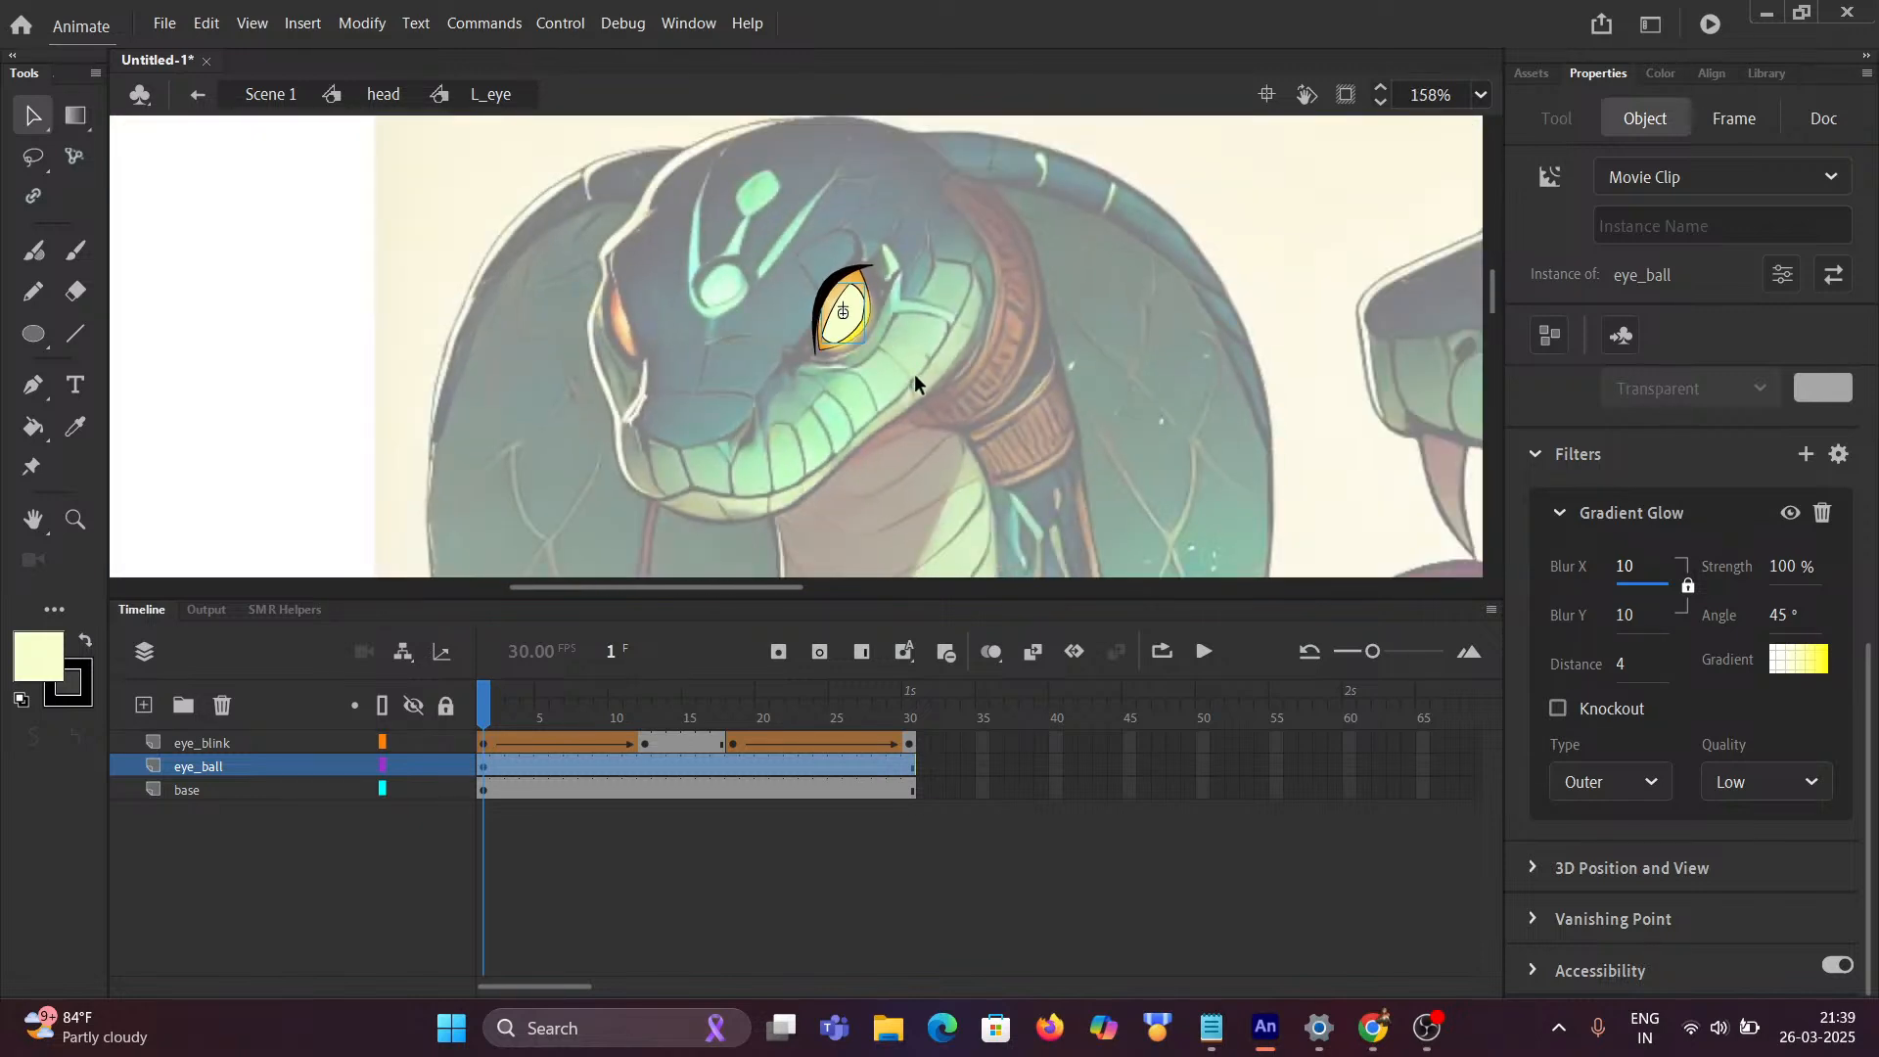
scroll(891, 342, up, 2)
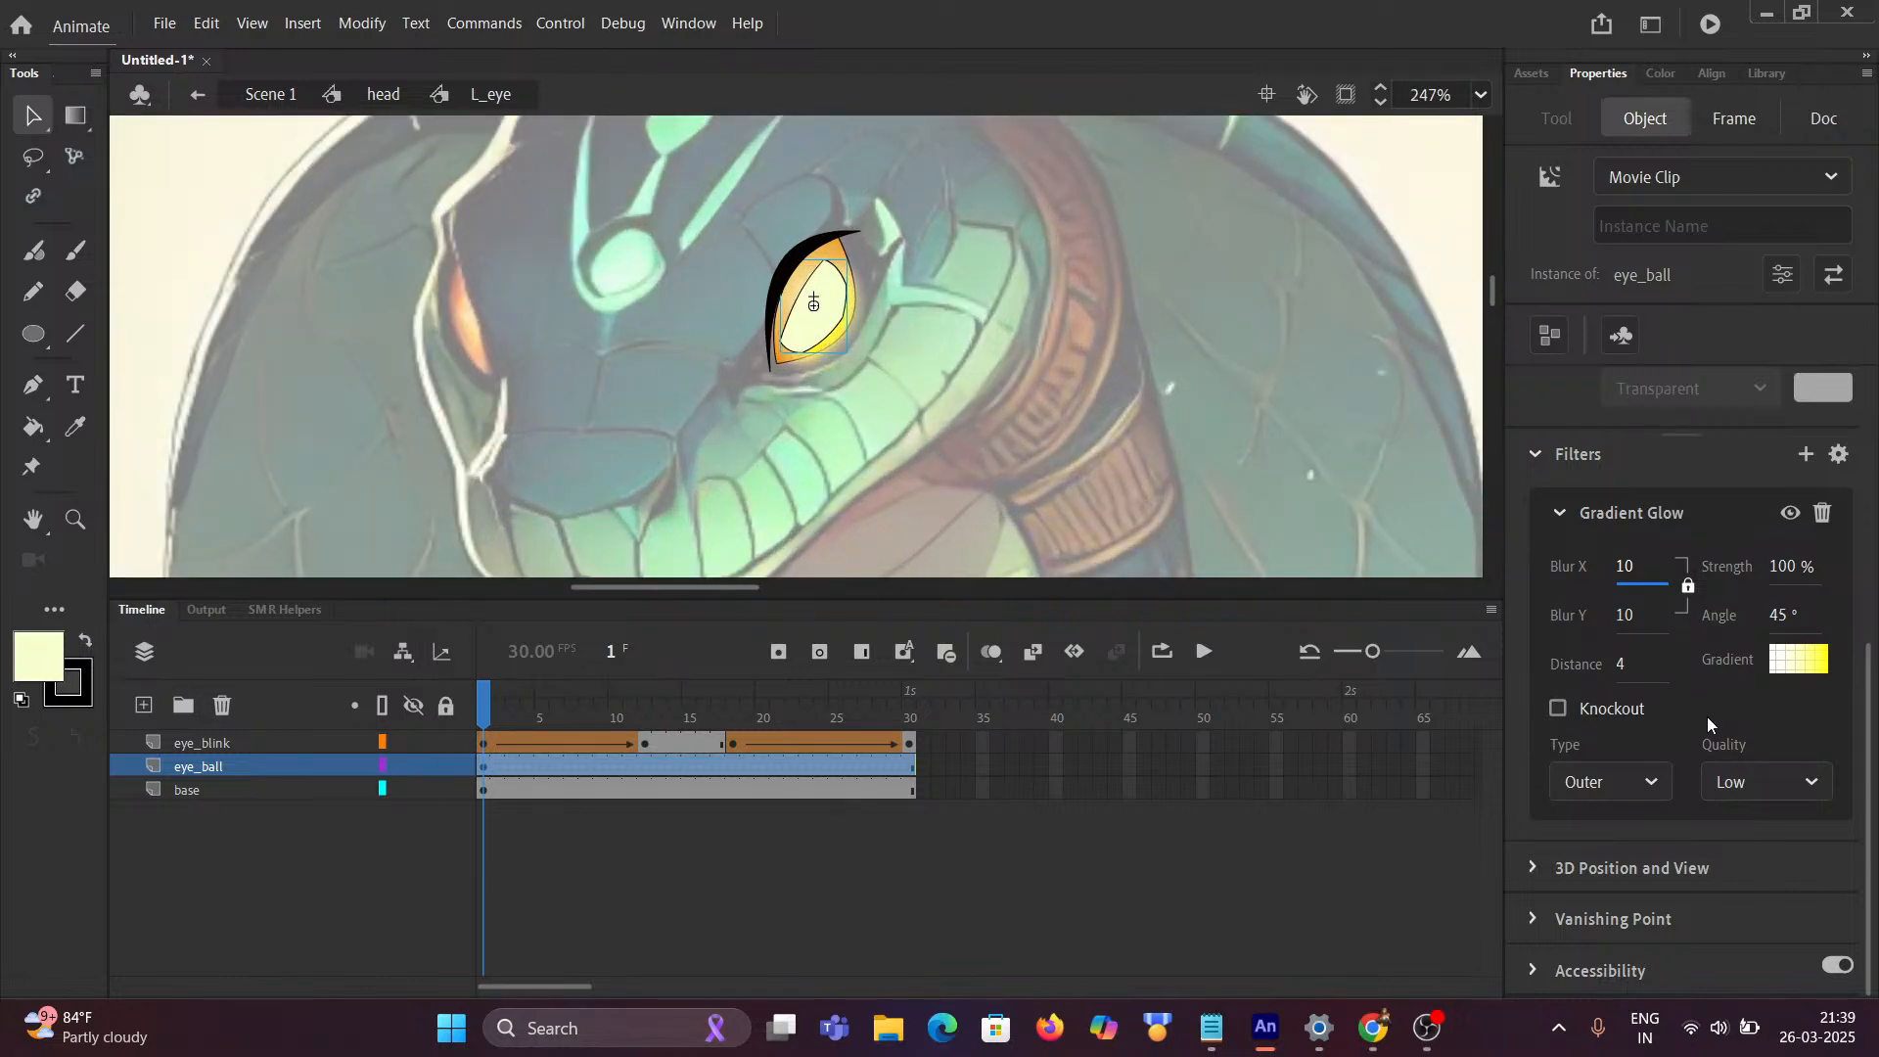
click(1566, 513)
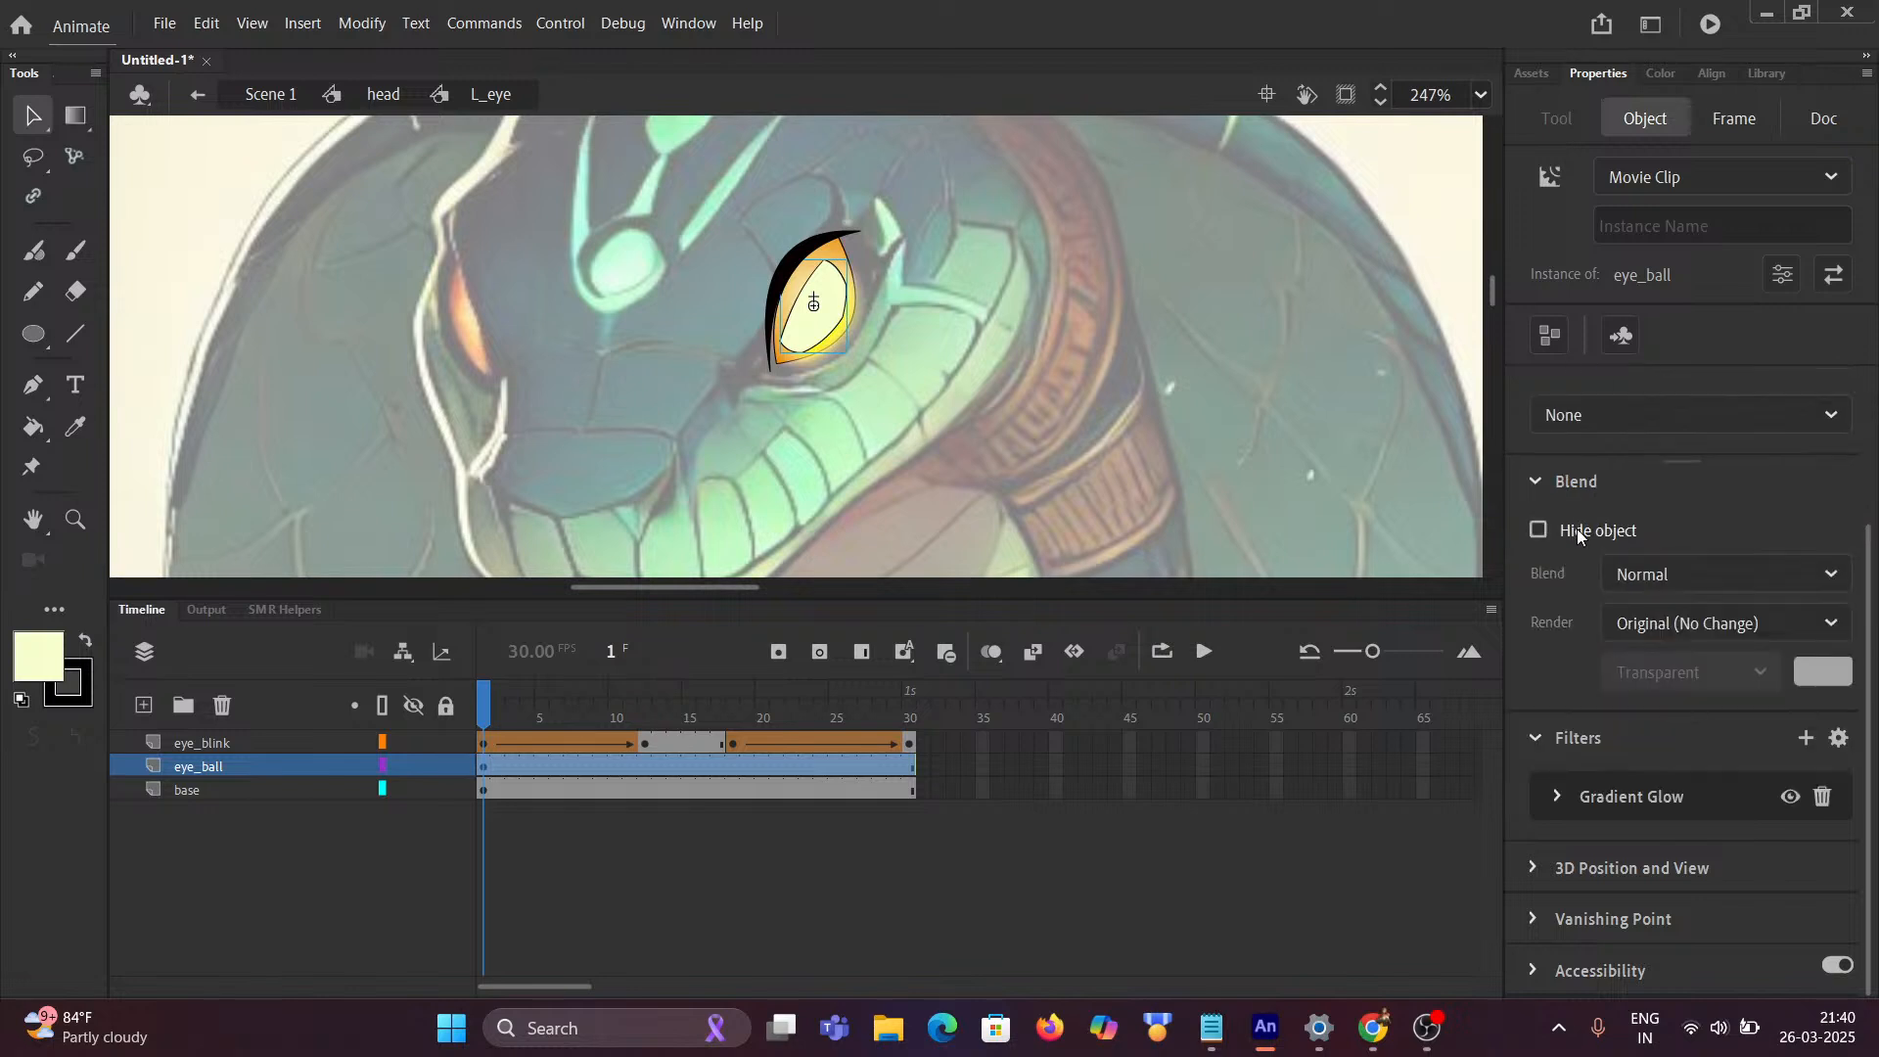
Step: Add a Glow filter to the eye_ball instance and enable its Inner glow option
click(1805, 740)
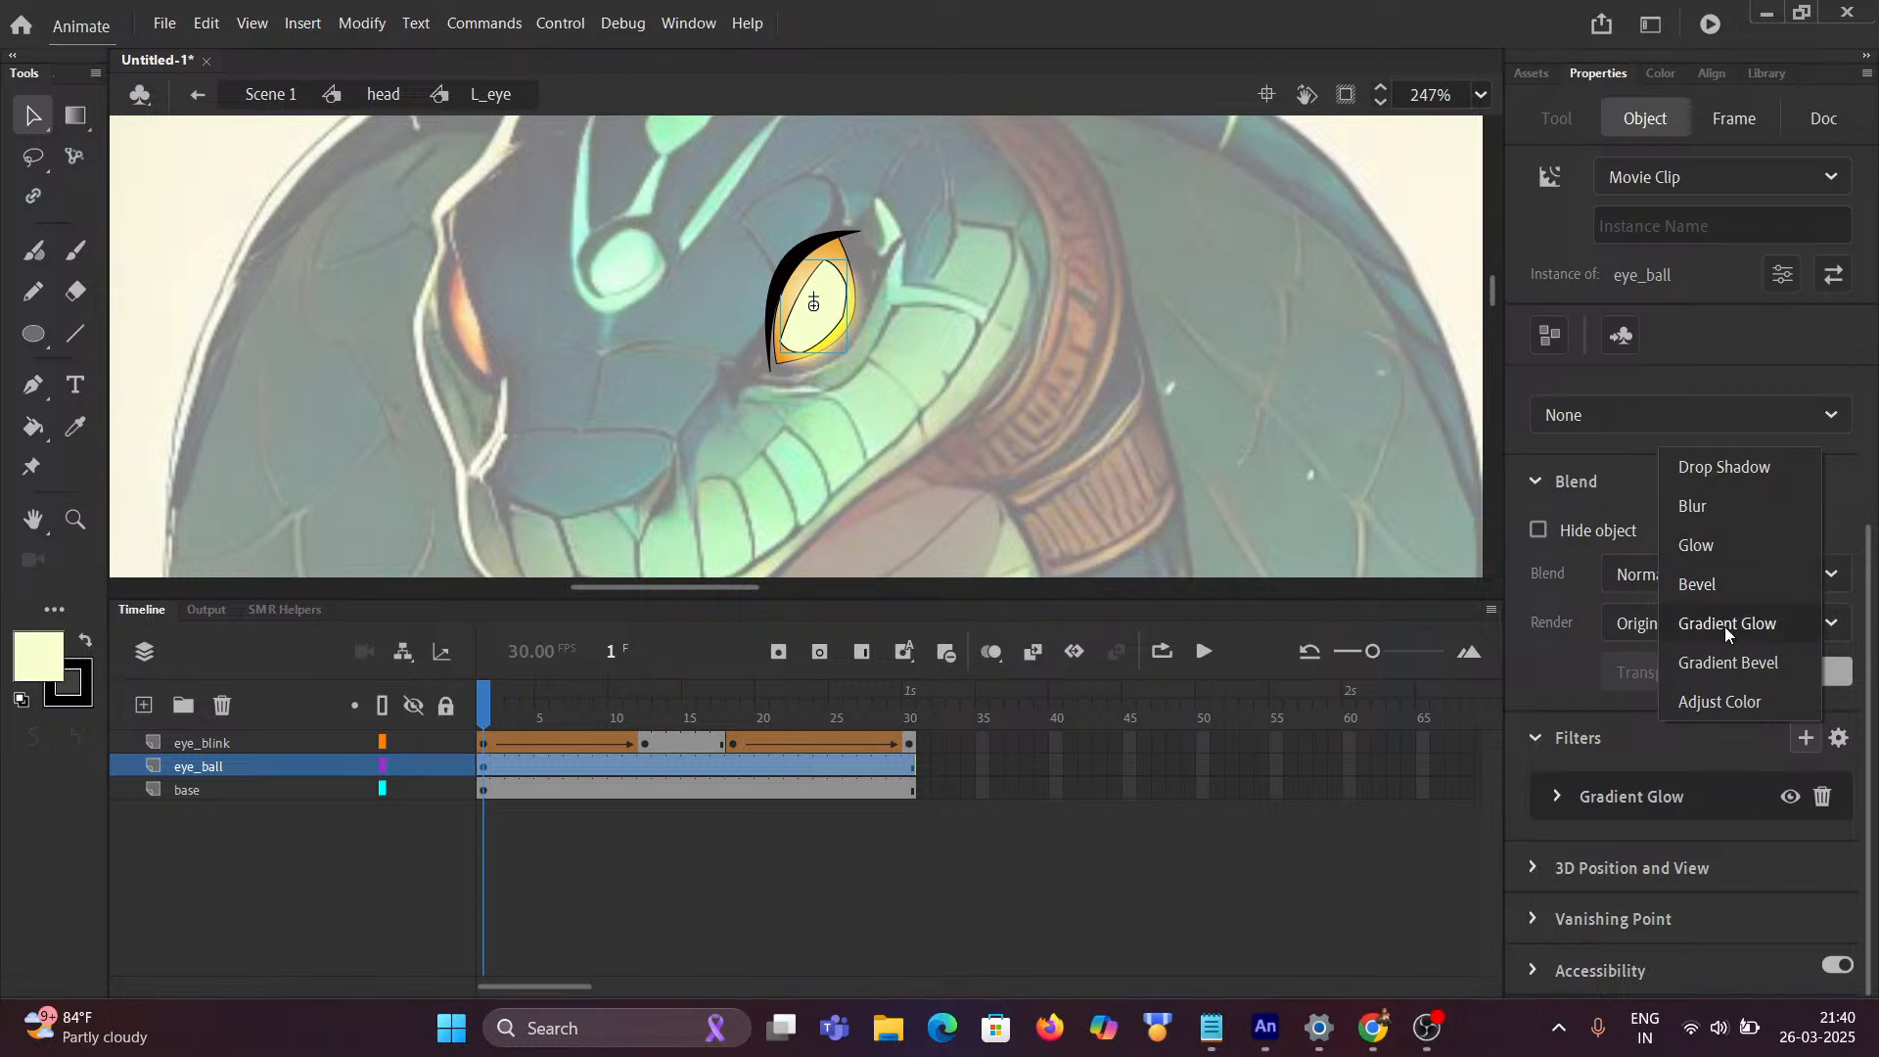
click(1713, 553)
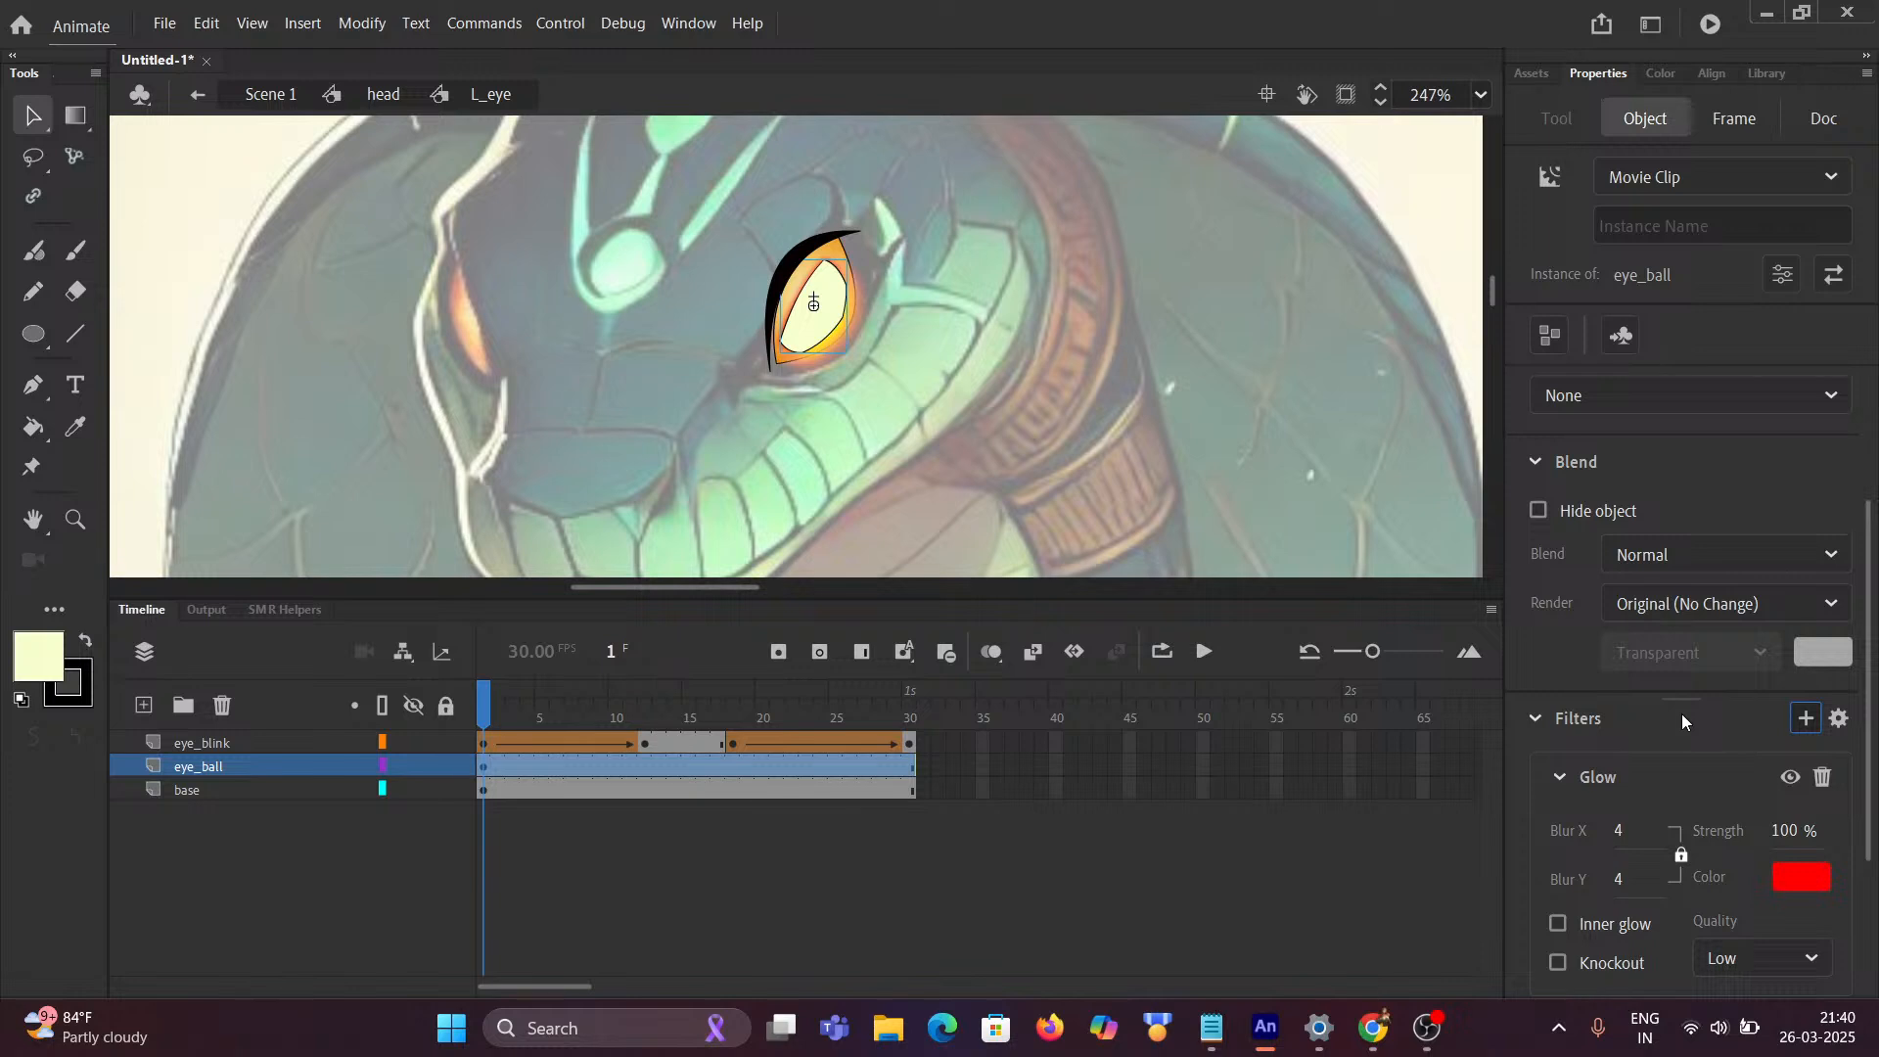
scroll(1720, 804, down, 5)
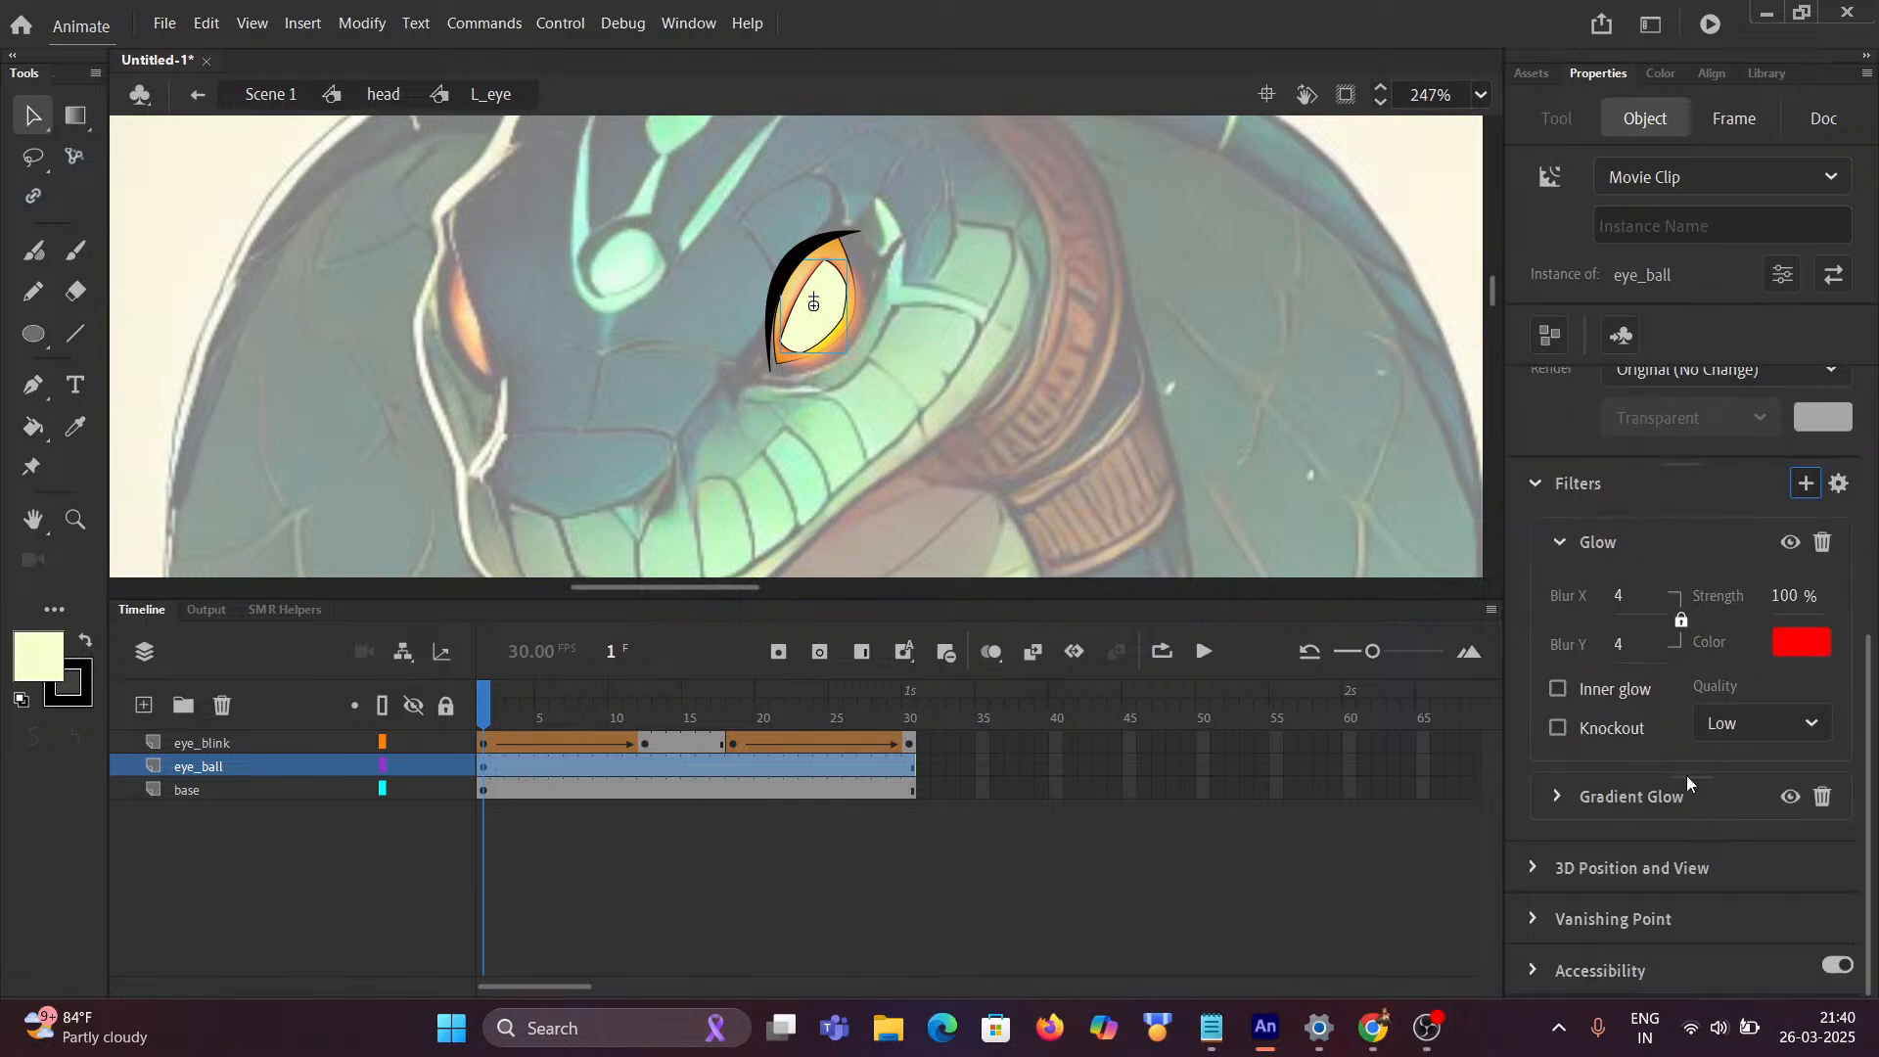
click(1559, 690)
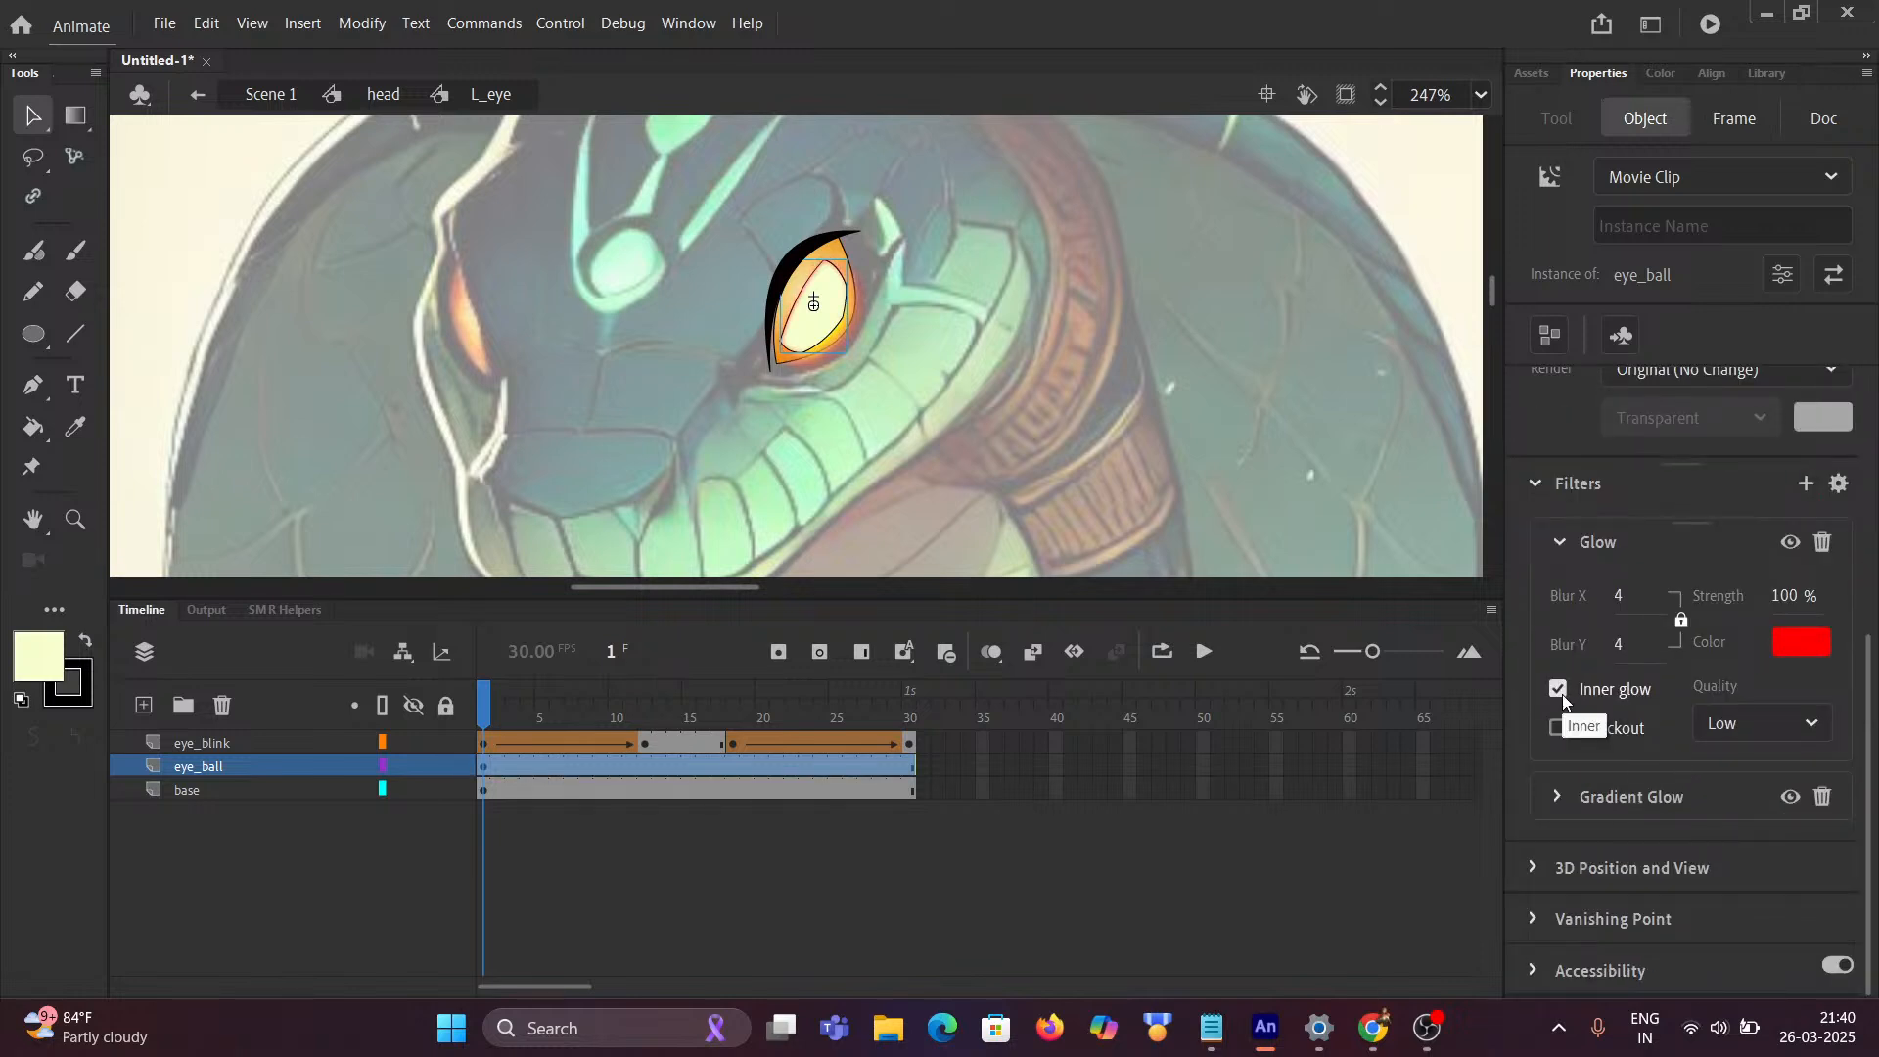
Step: Set the Glow filter's colour to bright yellow and its quality to High, and deselect the eyeball
click(1803, 641)
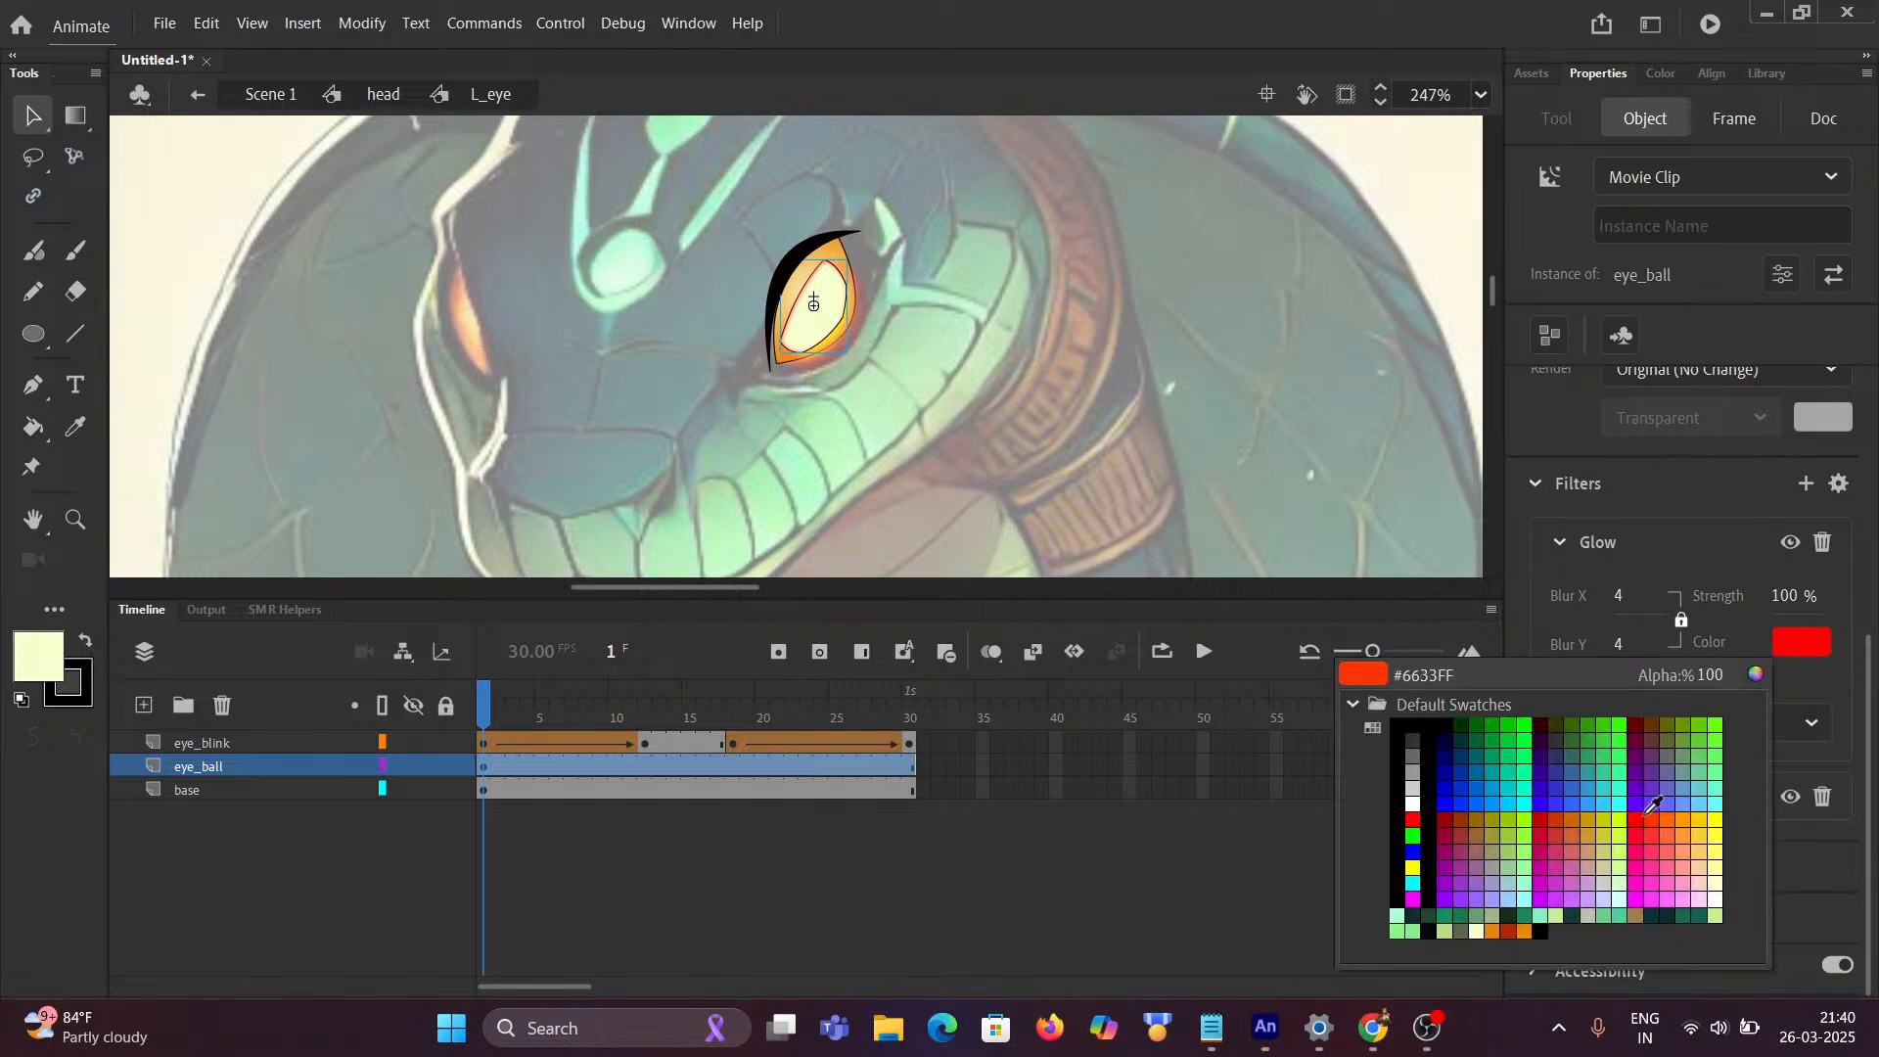
click(1412, 866)
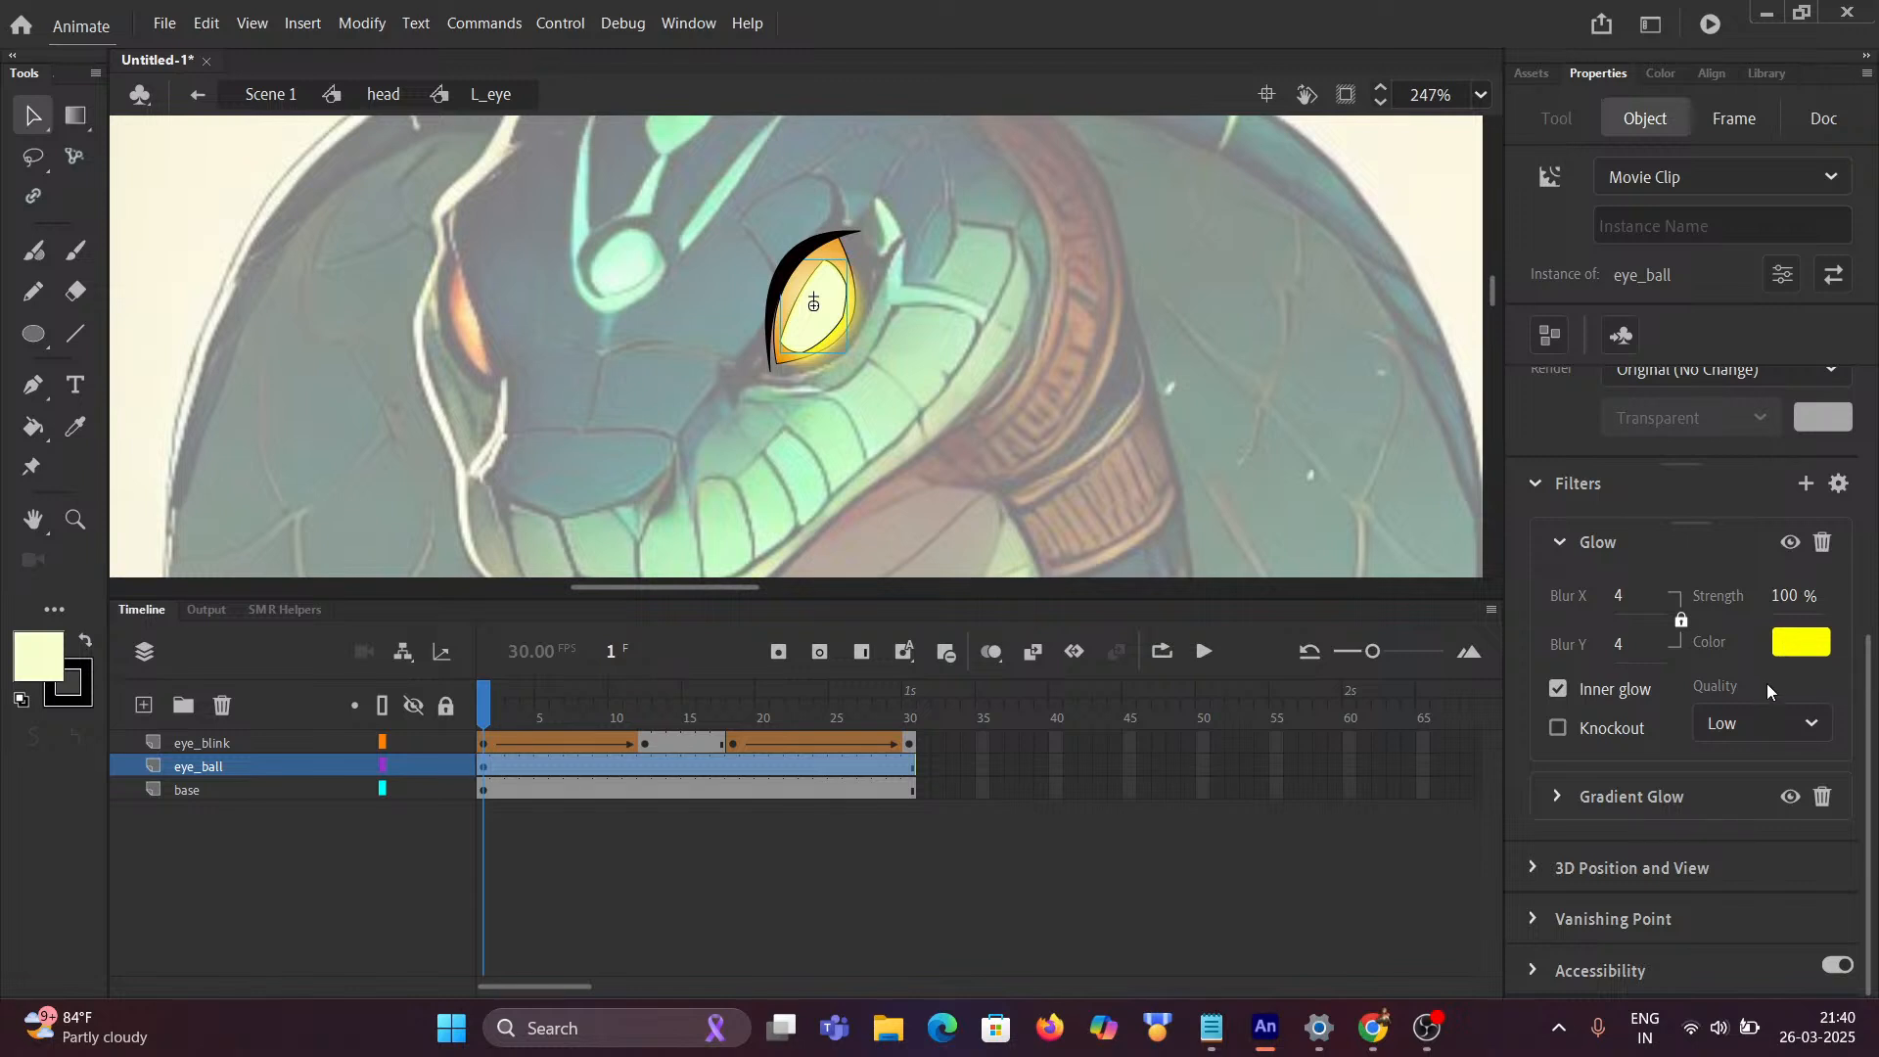
click(1756, 719)
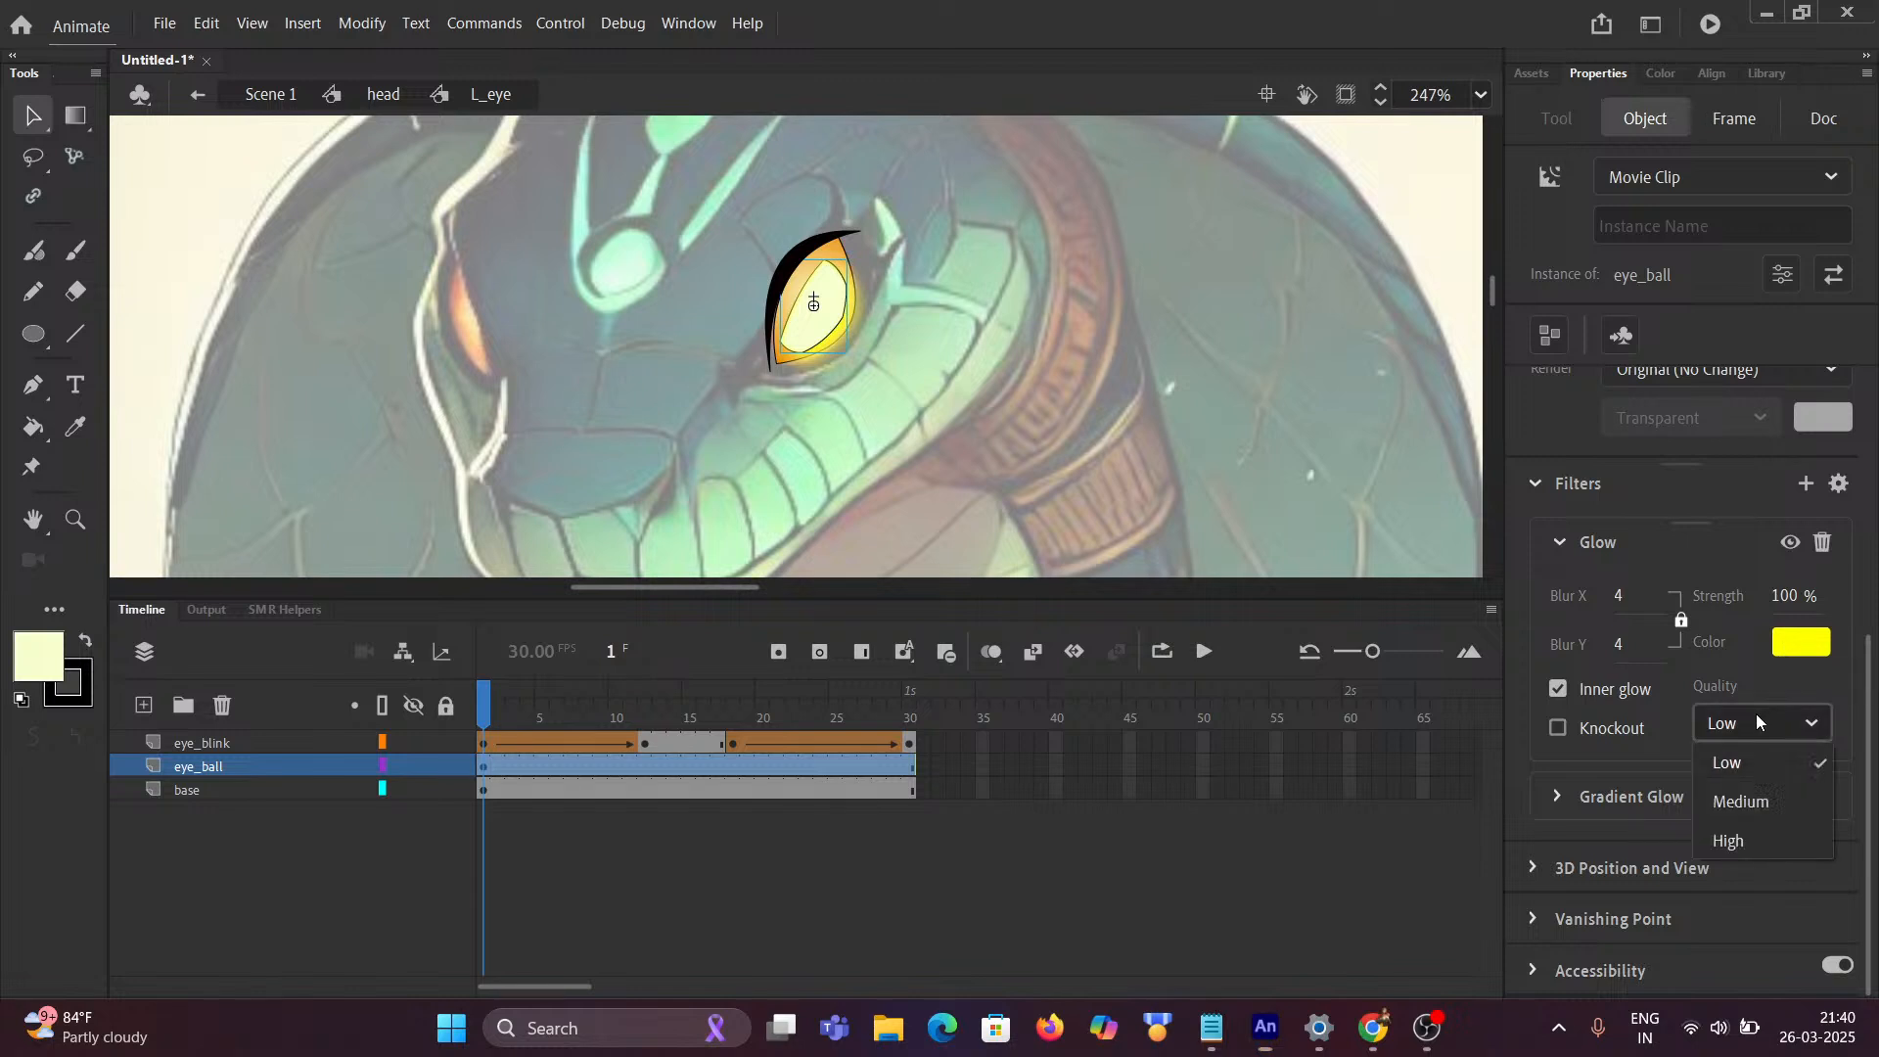
click(1740, 838)
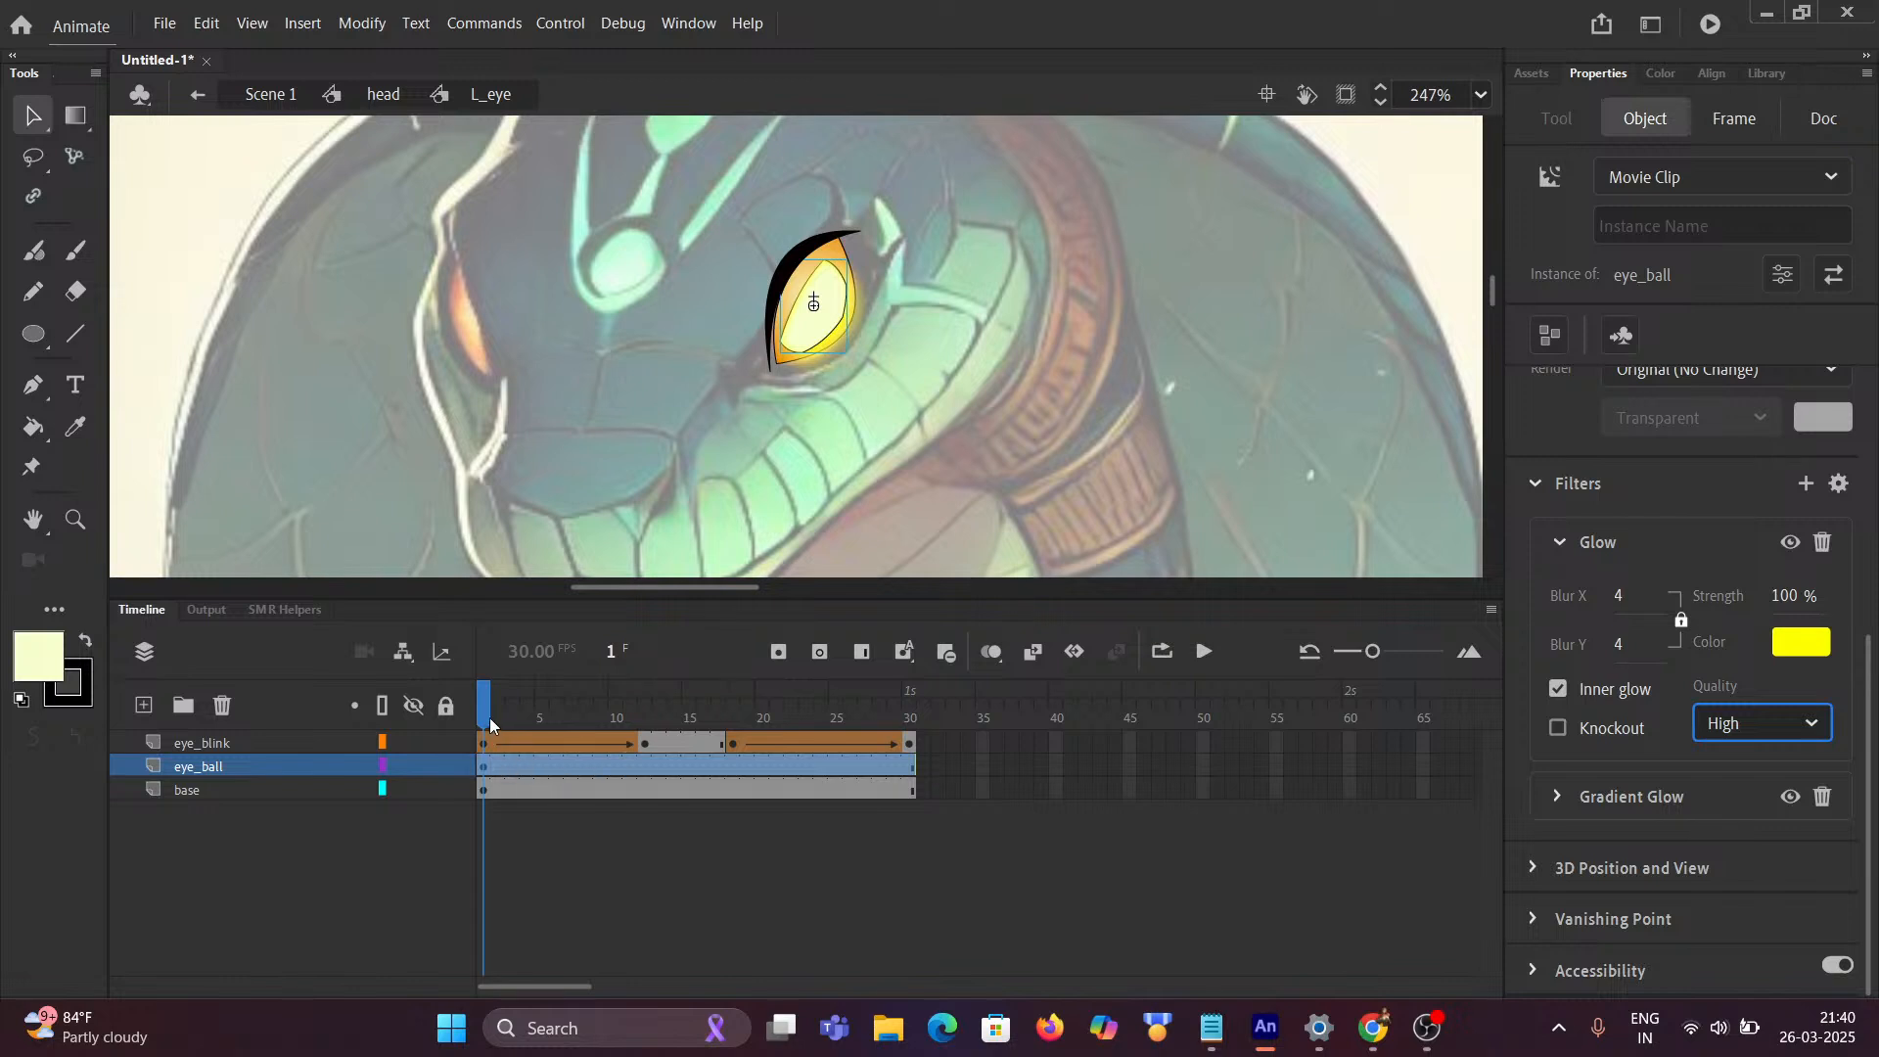
mouse_move(489, 718)
mouse_down()
mouse_move(916, 758)
mouse_move(483, 753)
mouse_up()
click(696, 395)
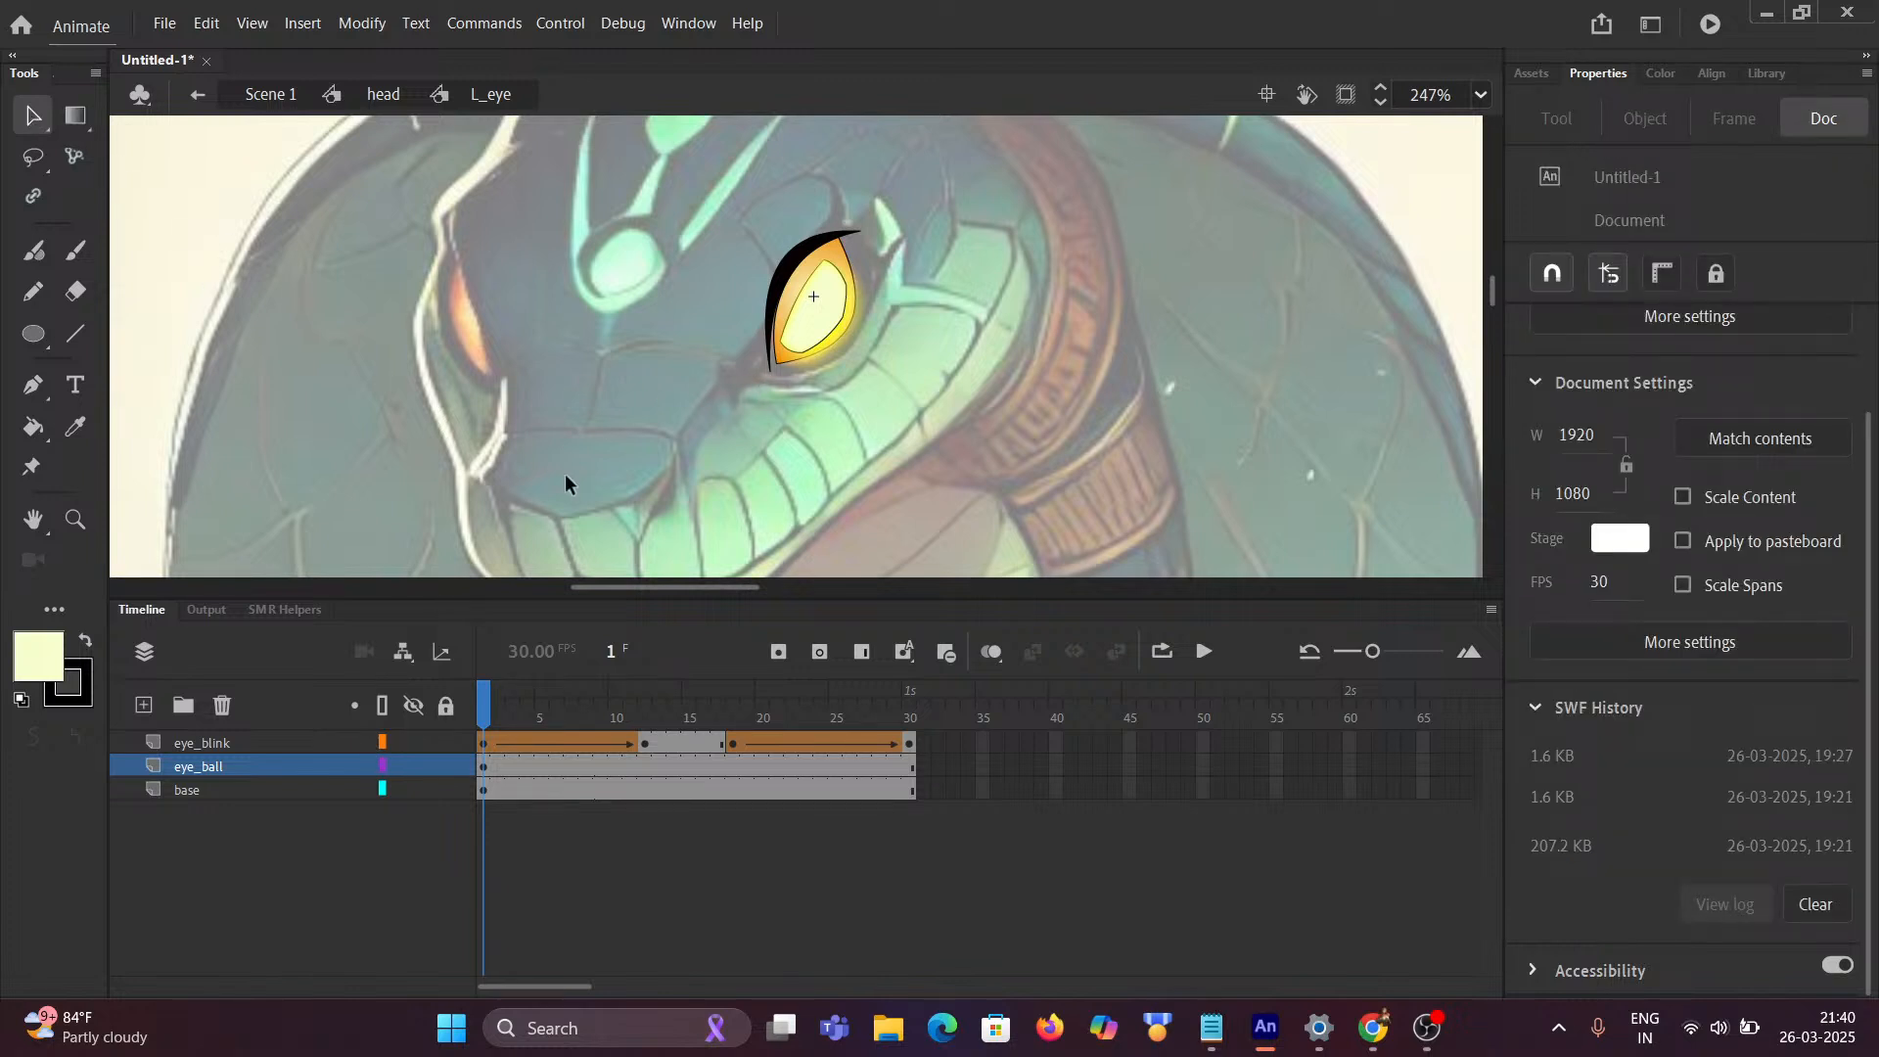
Step: Delete the black outline around the shape inside the eye_ball symbol and return to L_eye
double_click(802, 334)
scroll(801, 334, up, 1)
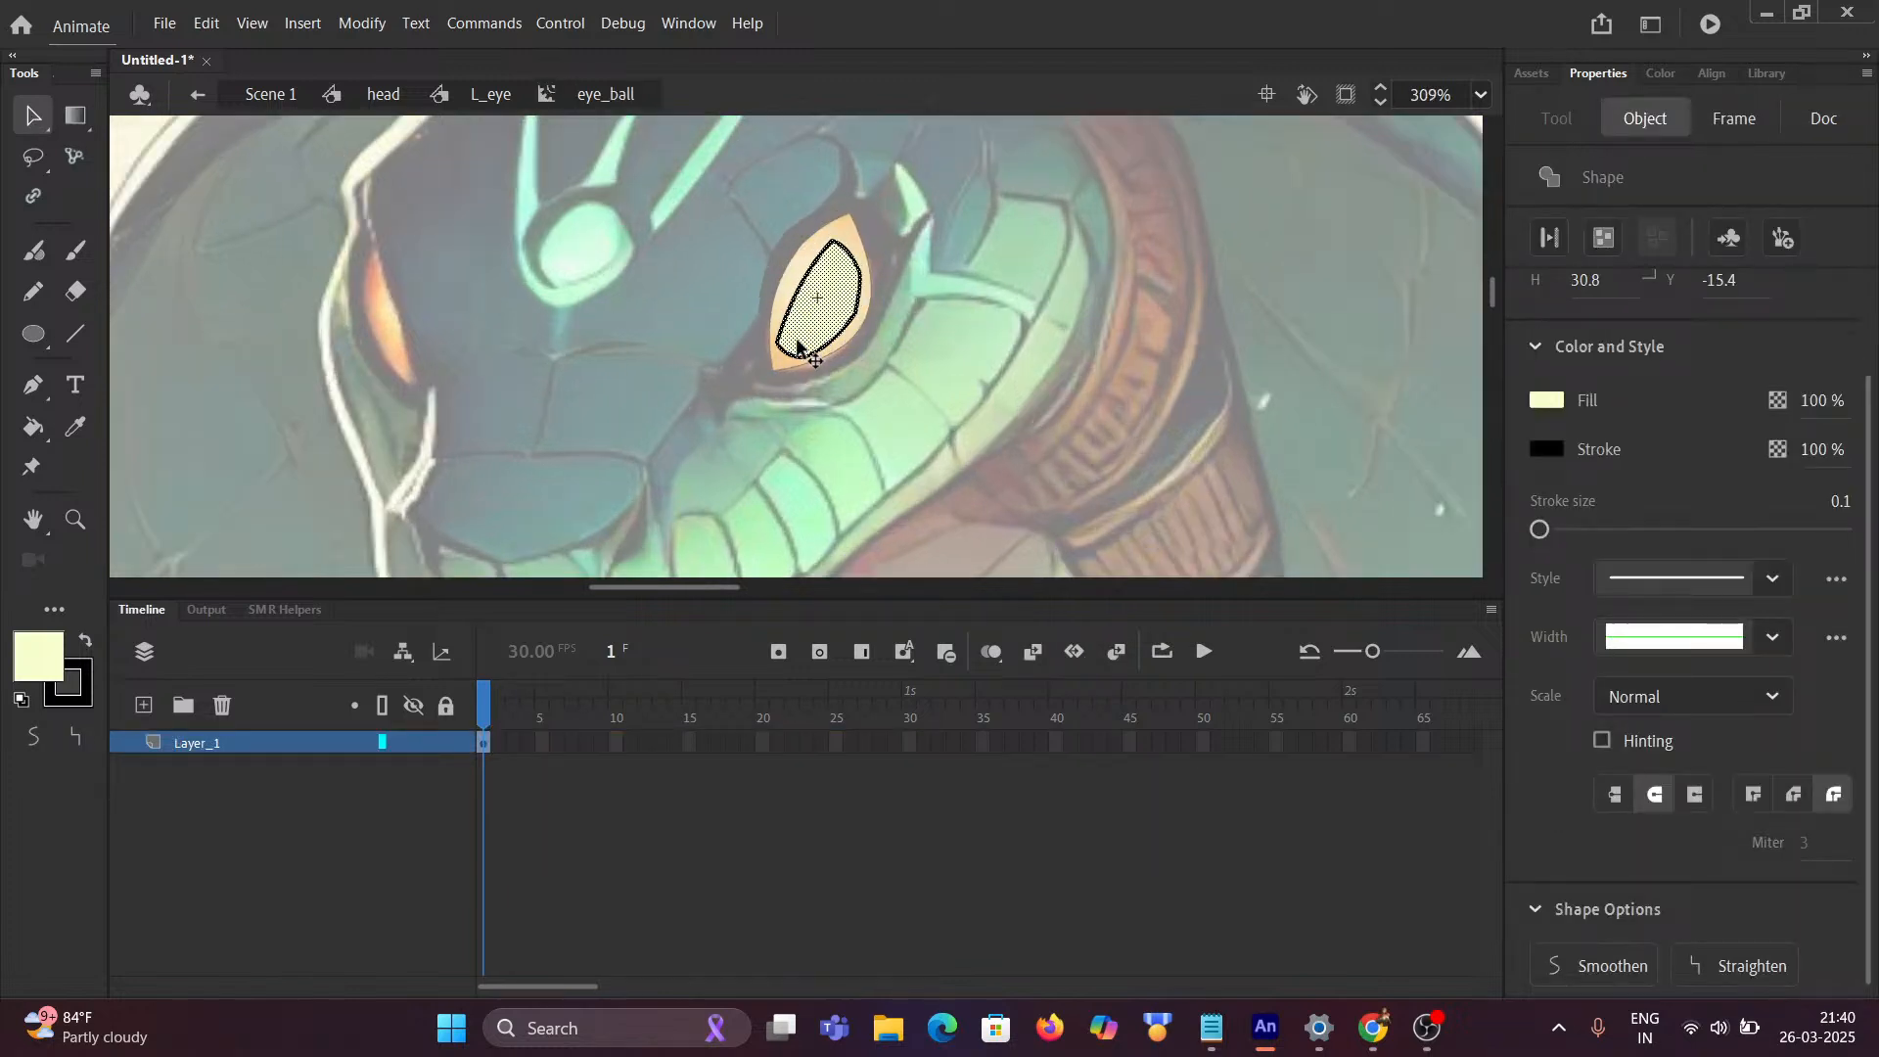
scroll(797, 345, up, 2)
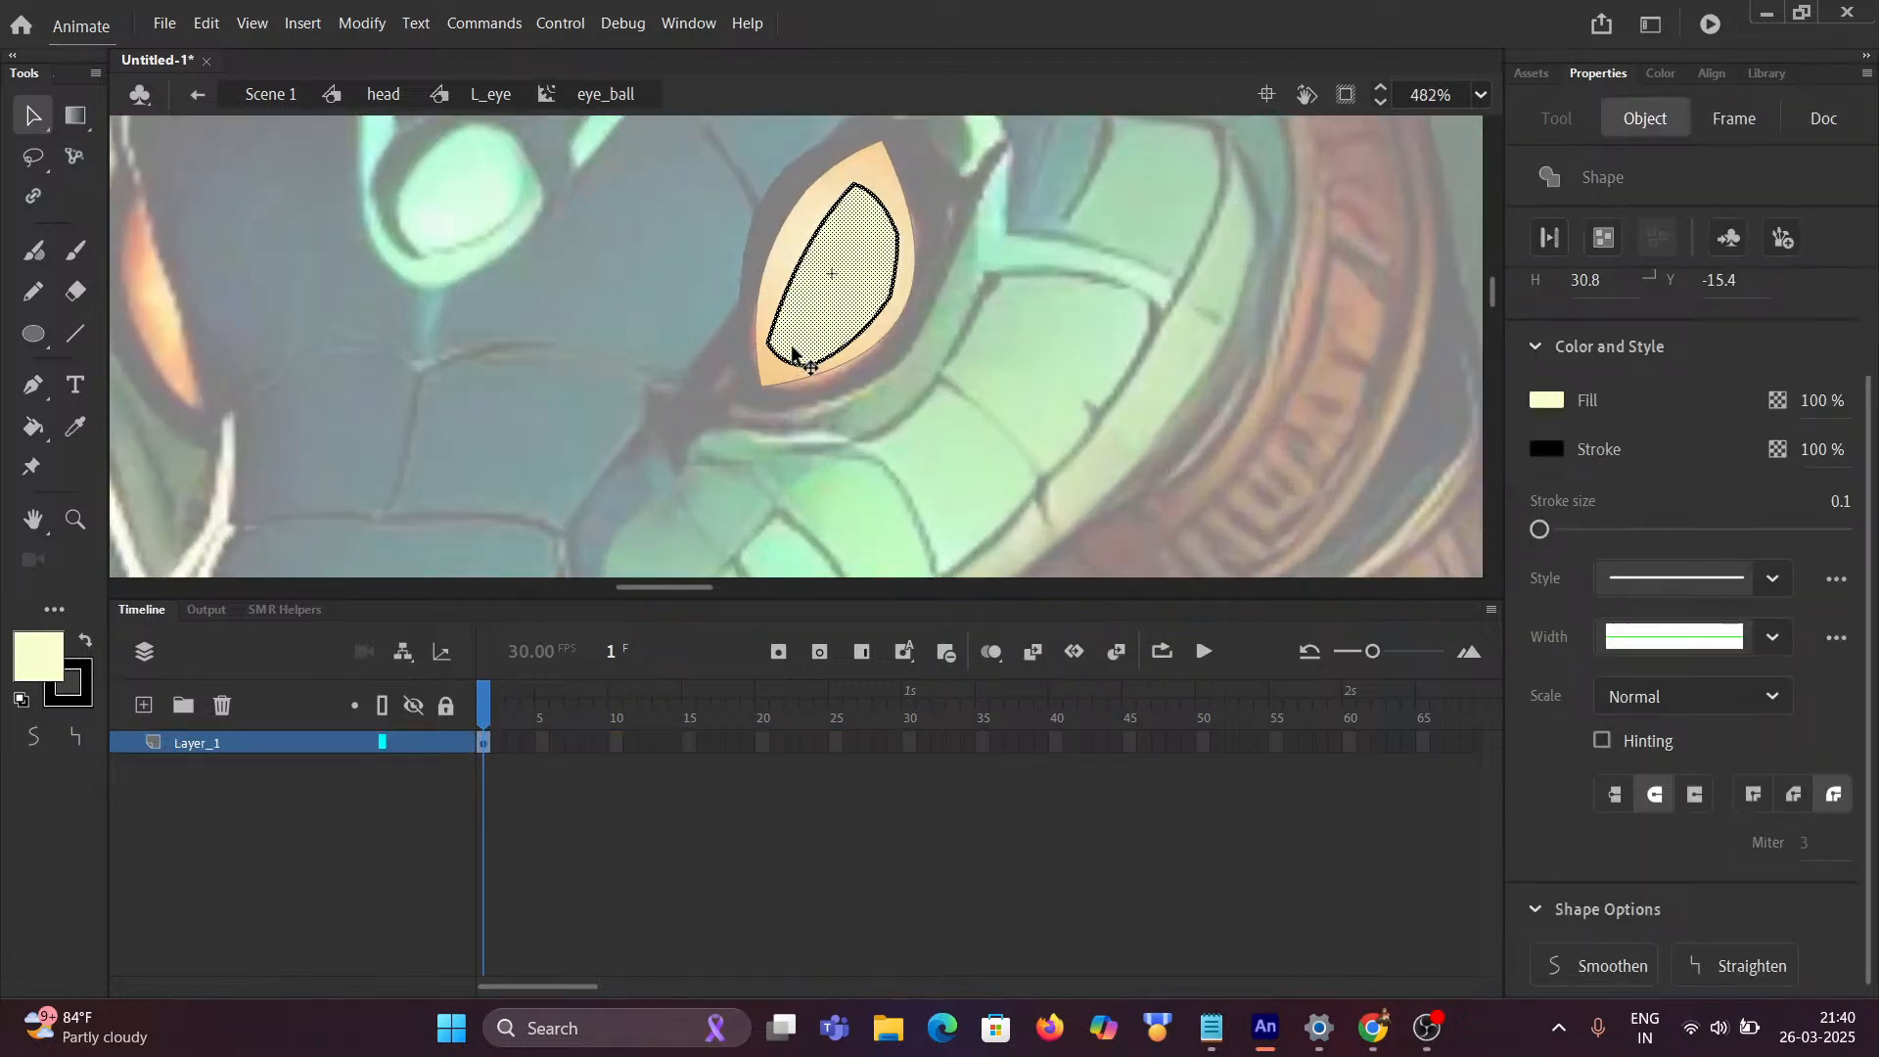
click(20, 120)
click(854, 409)
double_click(841, 346)
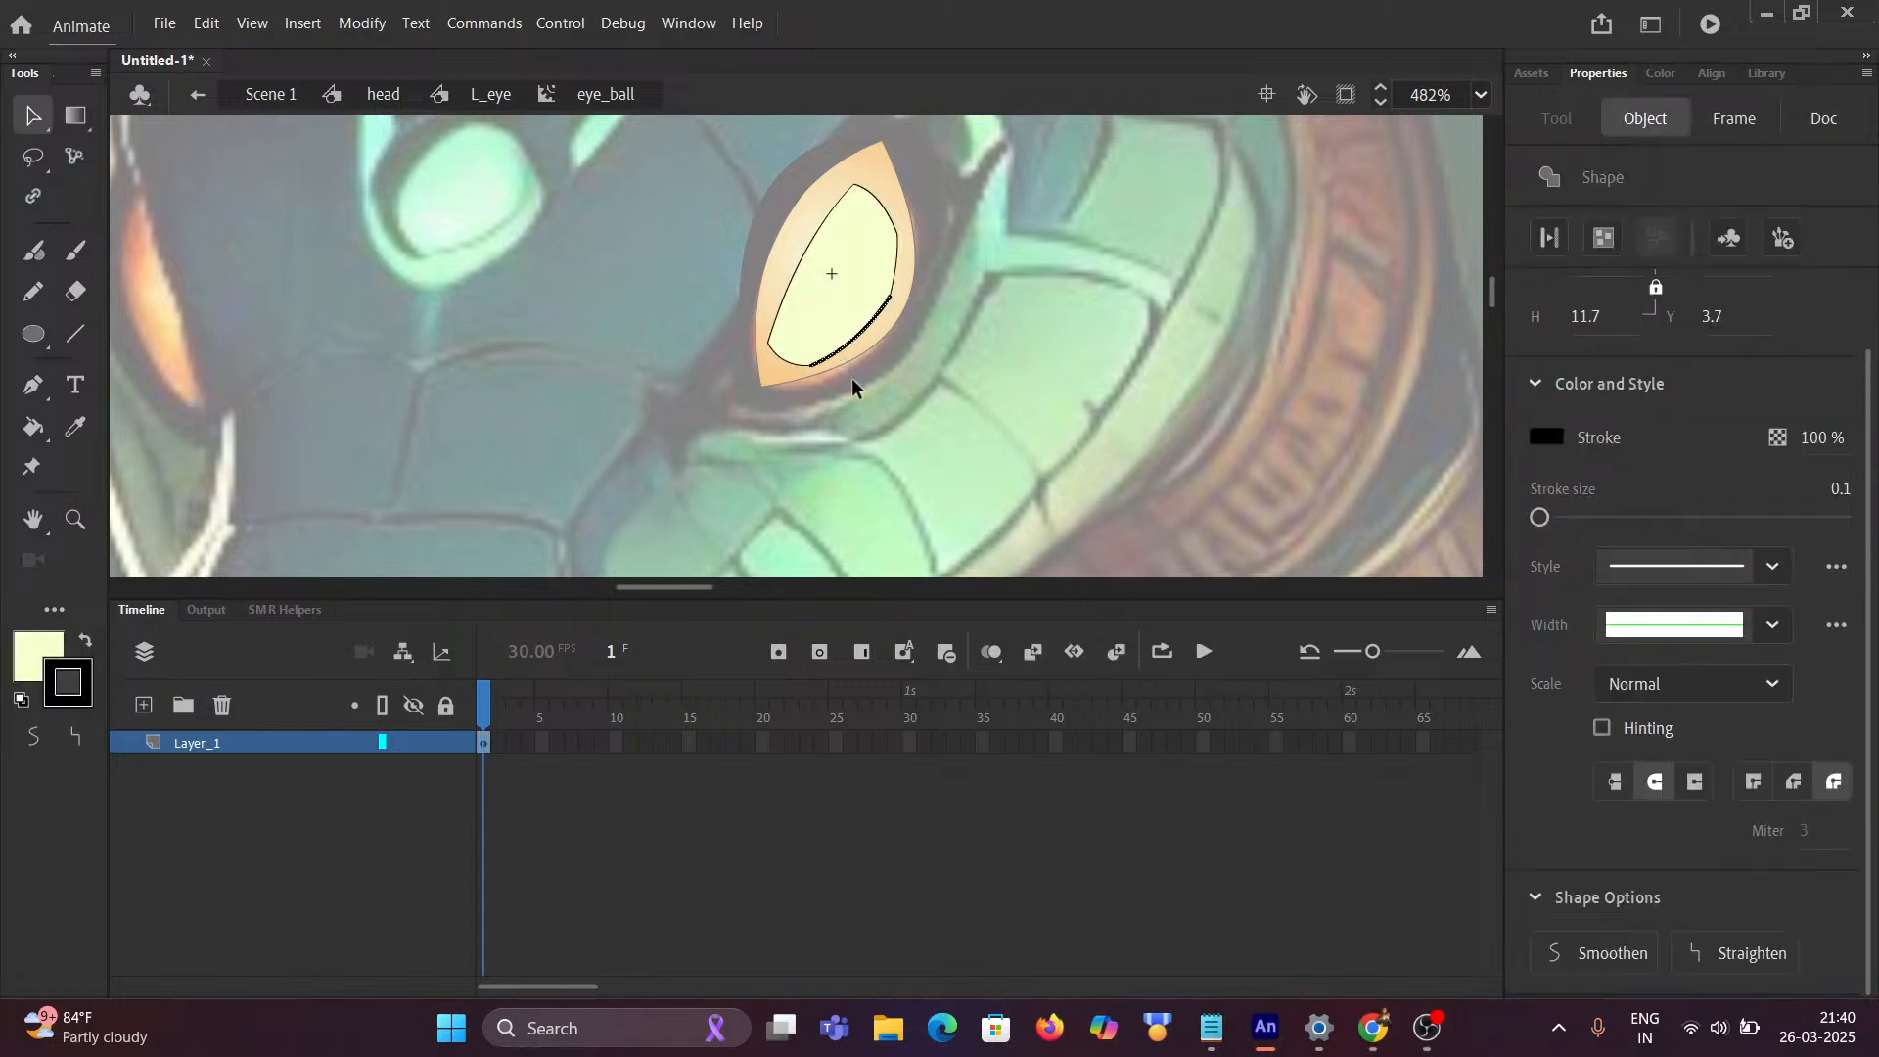
click(895, 443)
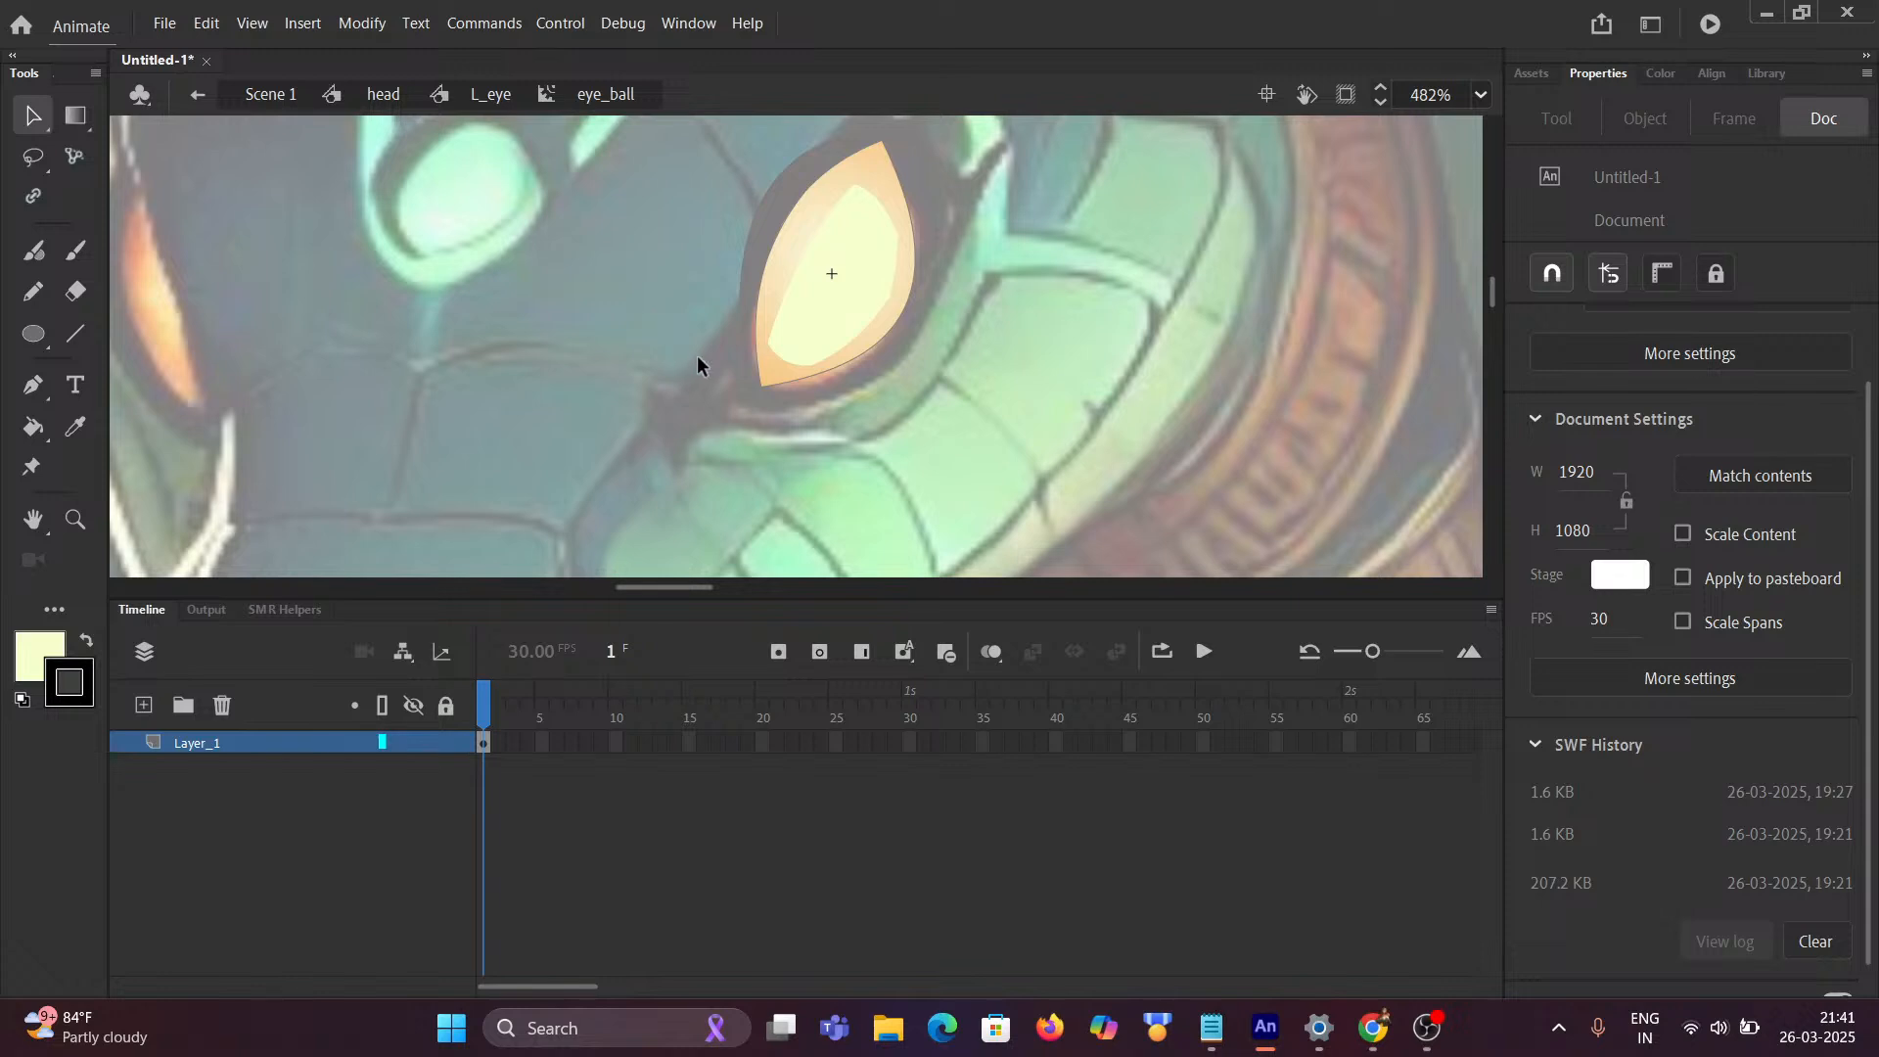
click(476, 98)
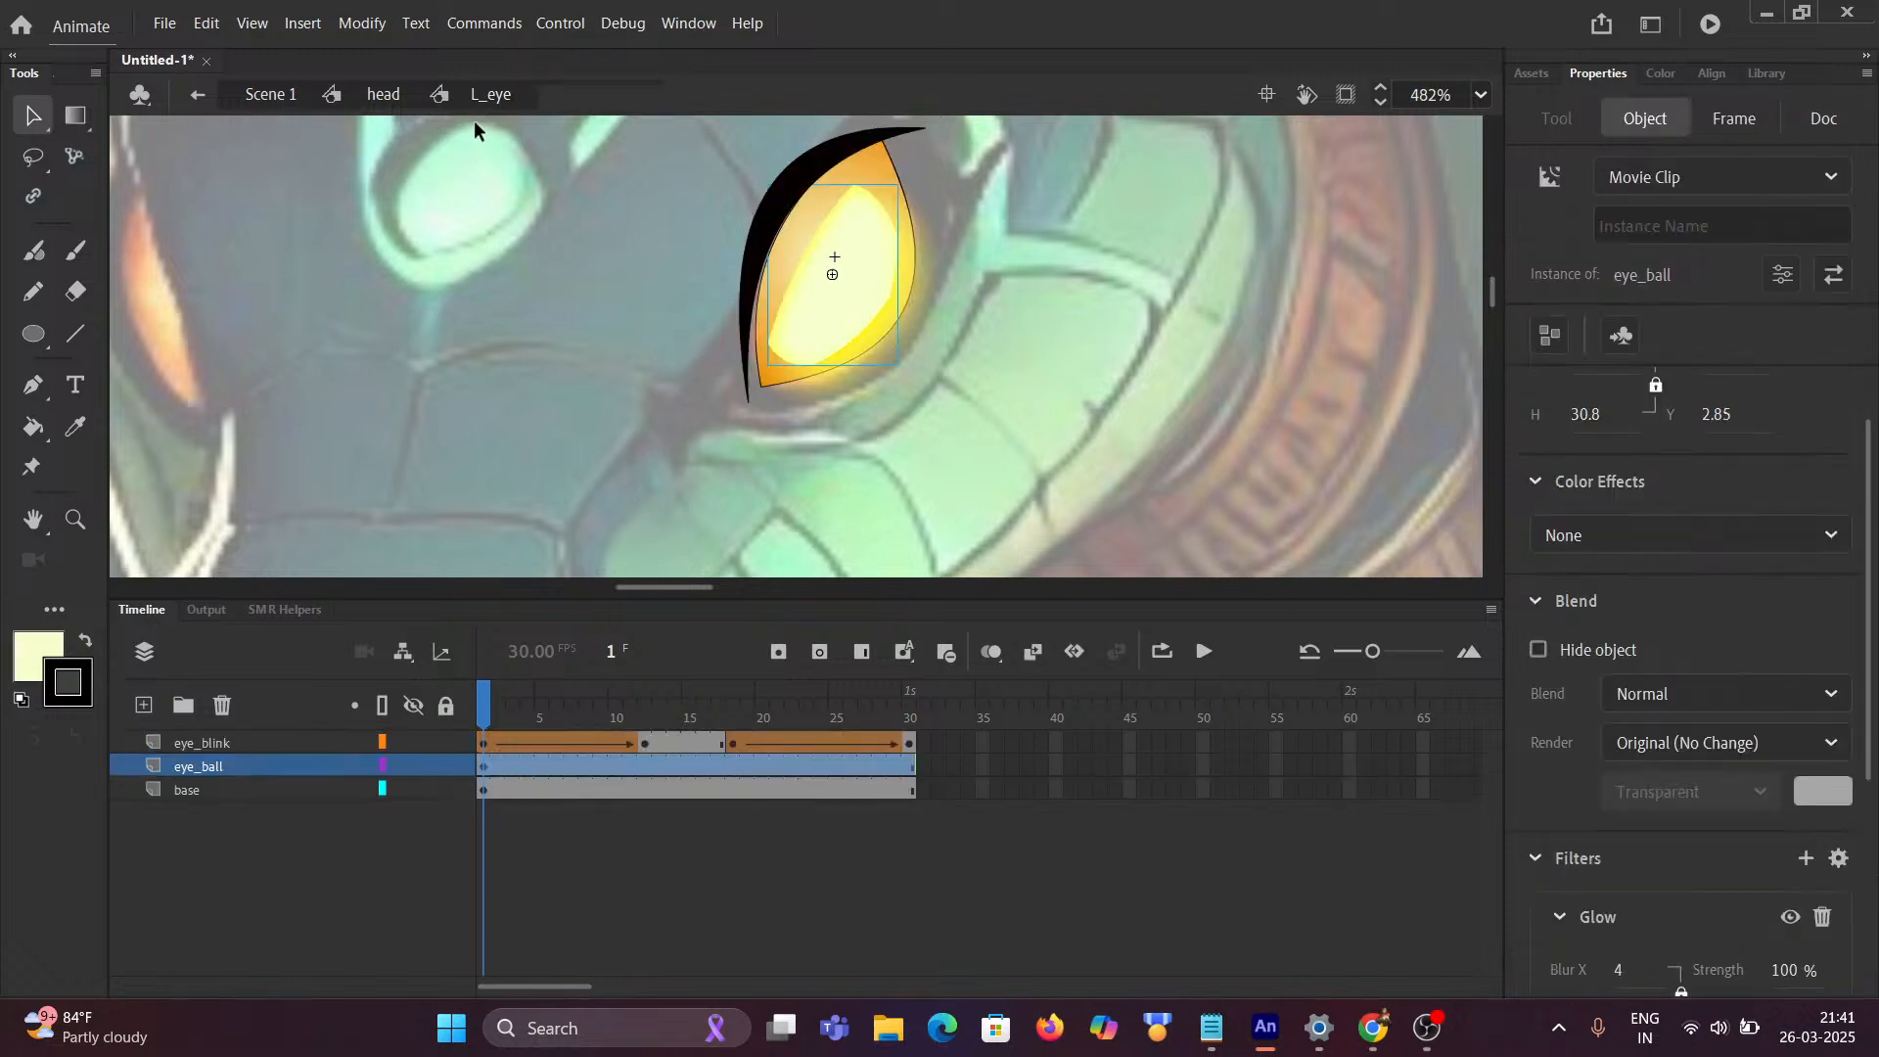
Step: Scrub through the eye's blink between frames 1 and 30 and play the animation to check it
scroll(450, 317, down, 5)
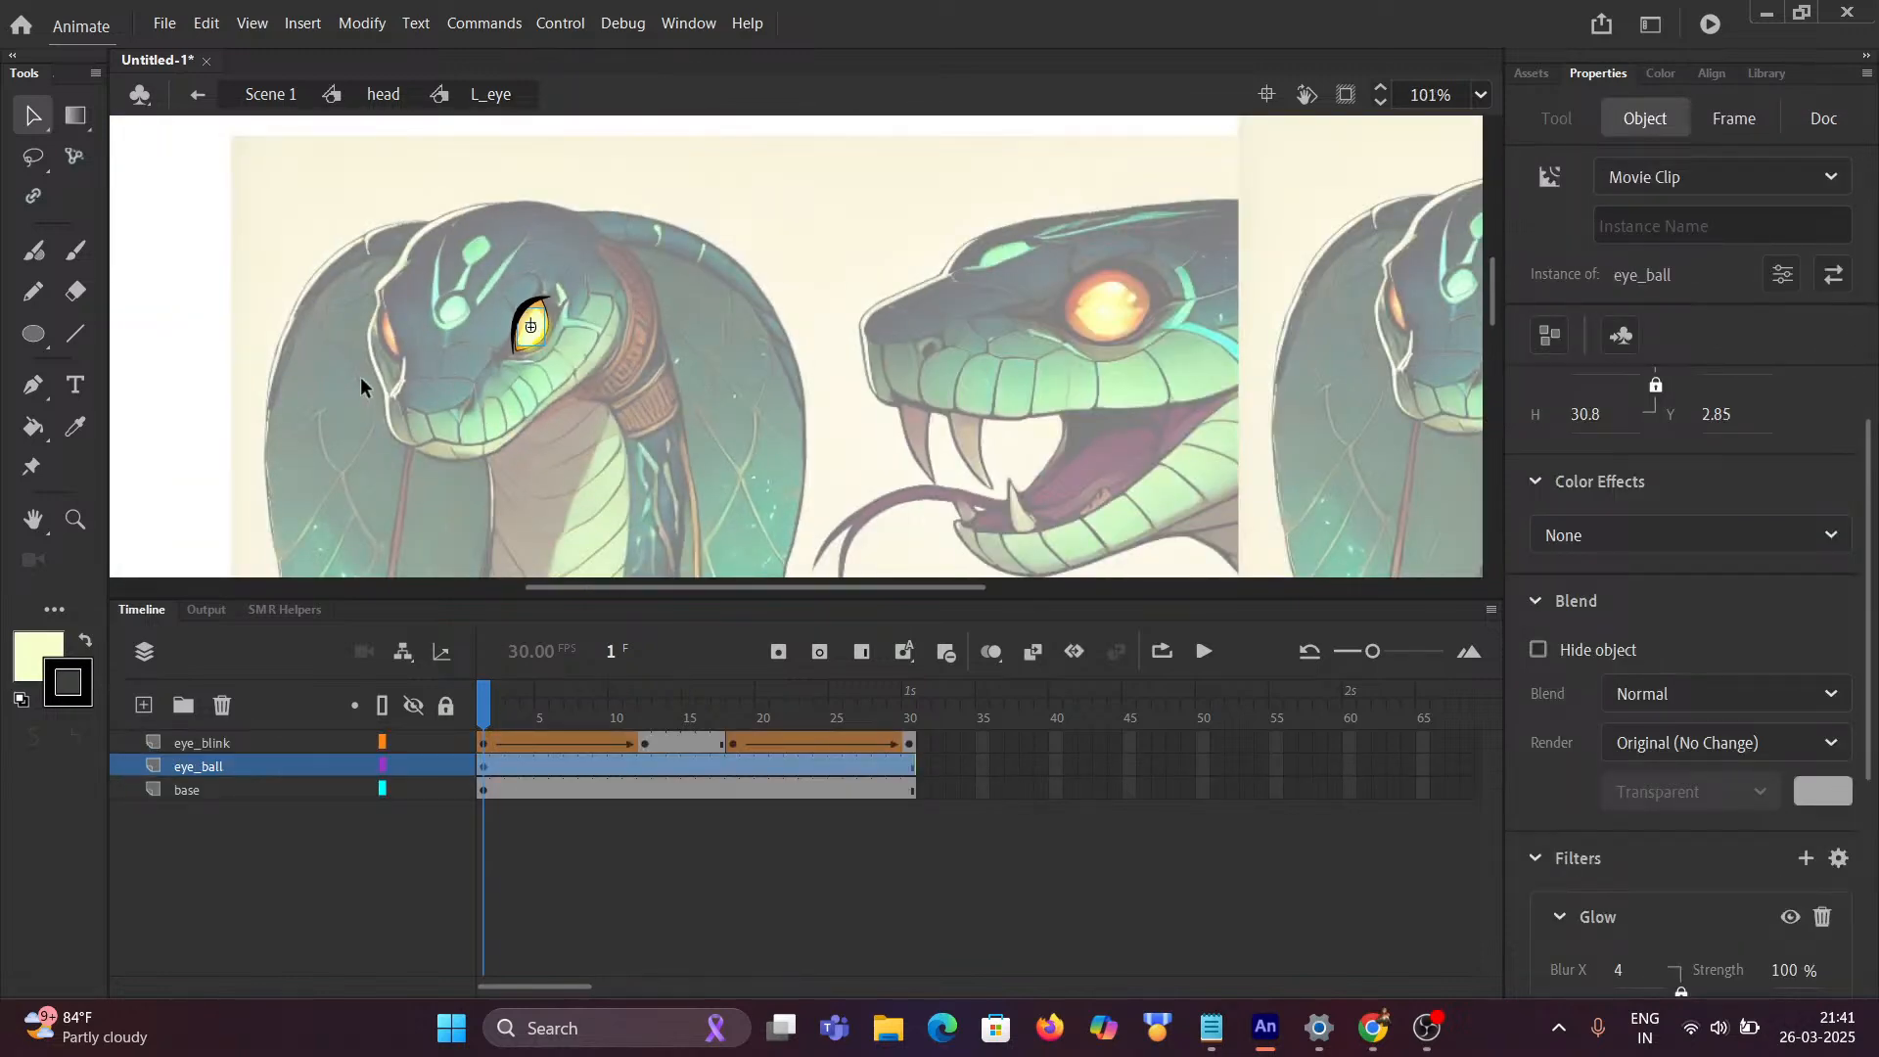
scroll(360, 378, up, 3)
drag(496, 697, 910, 732)
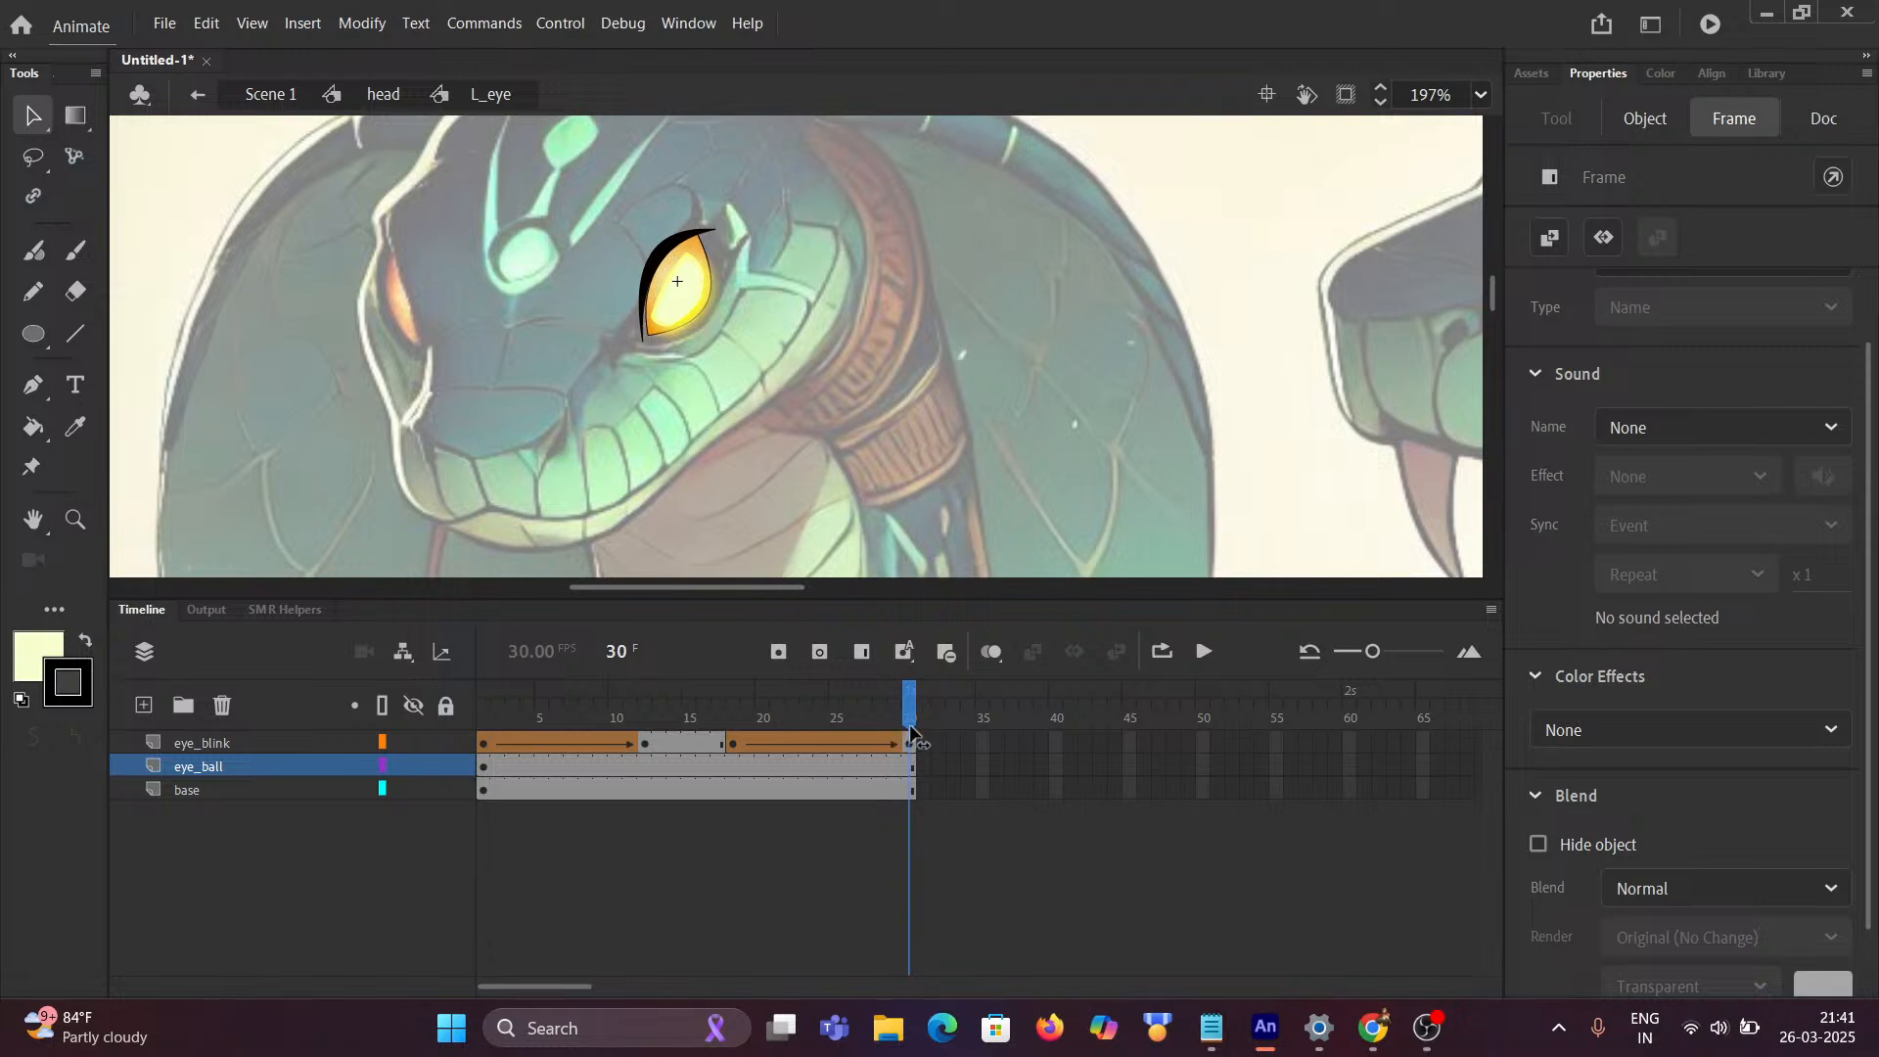
click(902, 720)
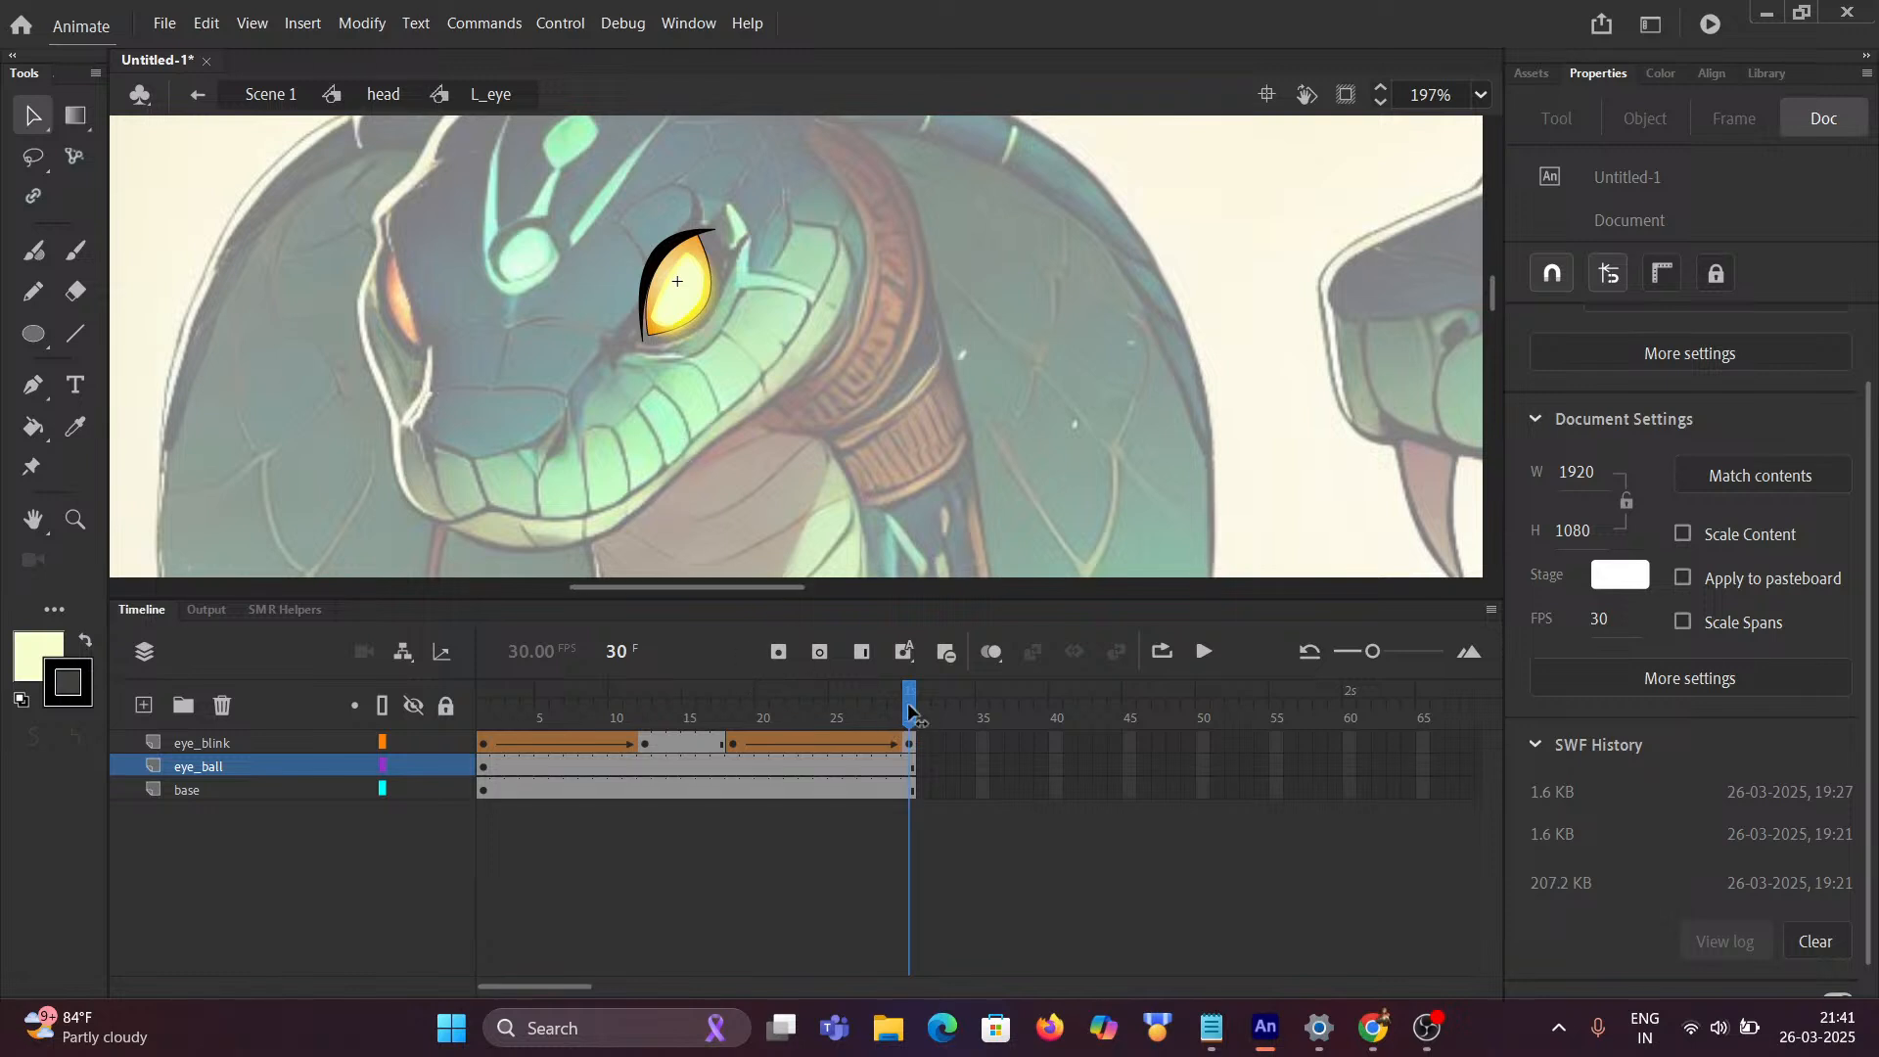
drag(908, 707, 494, 638)
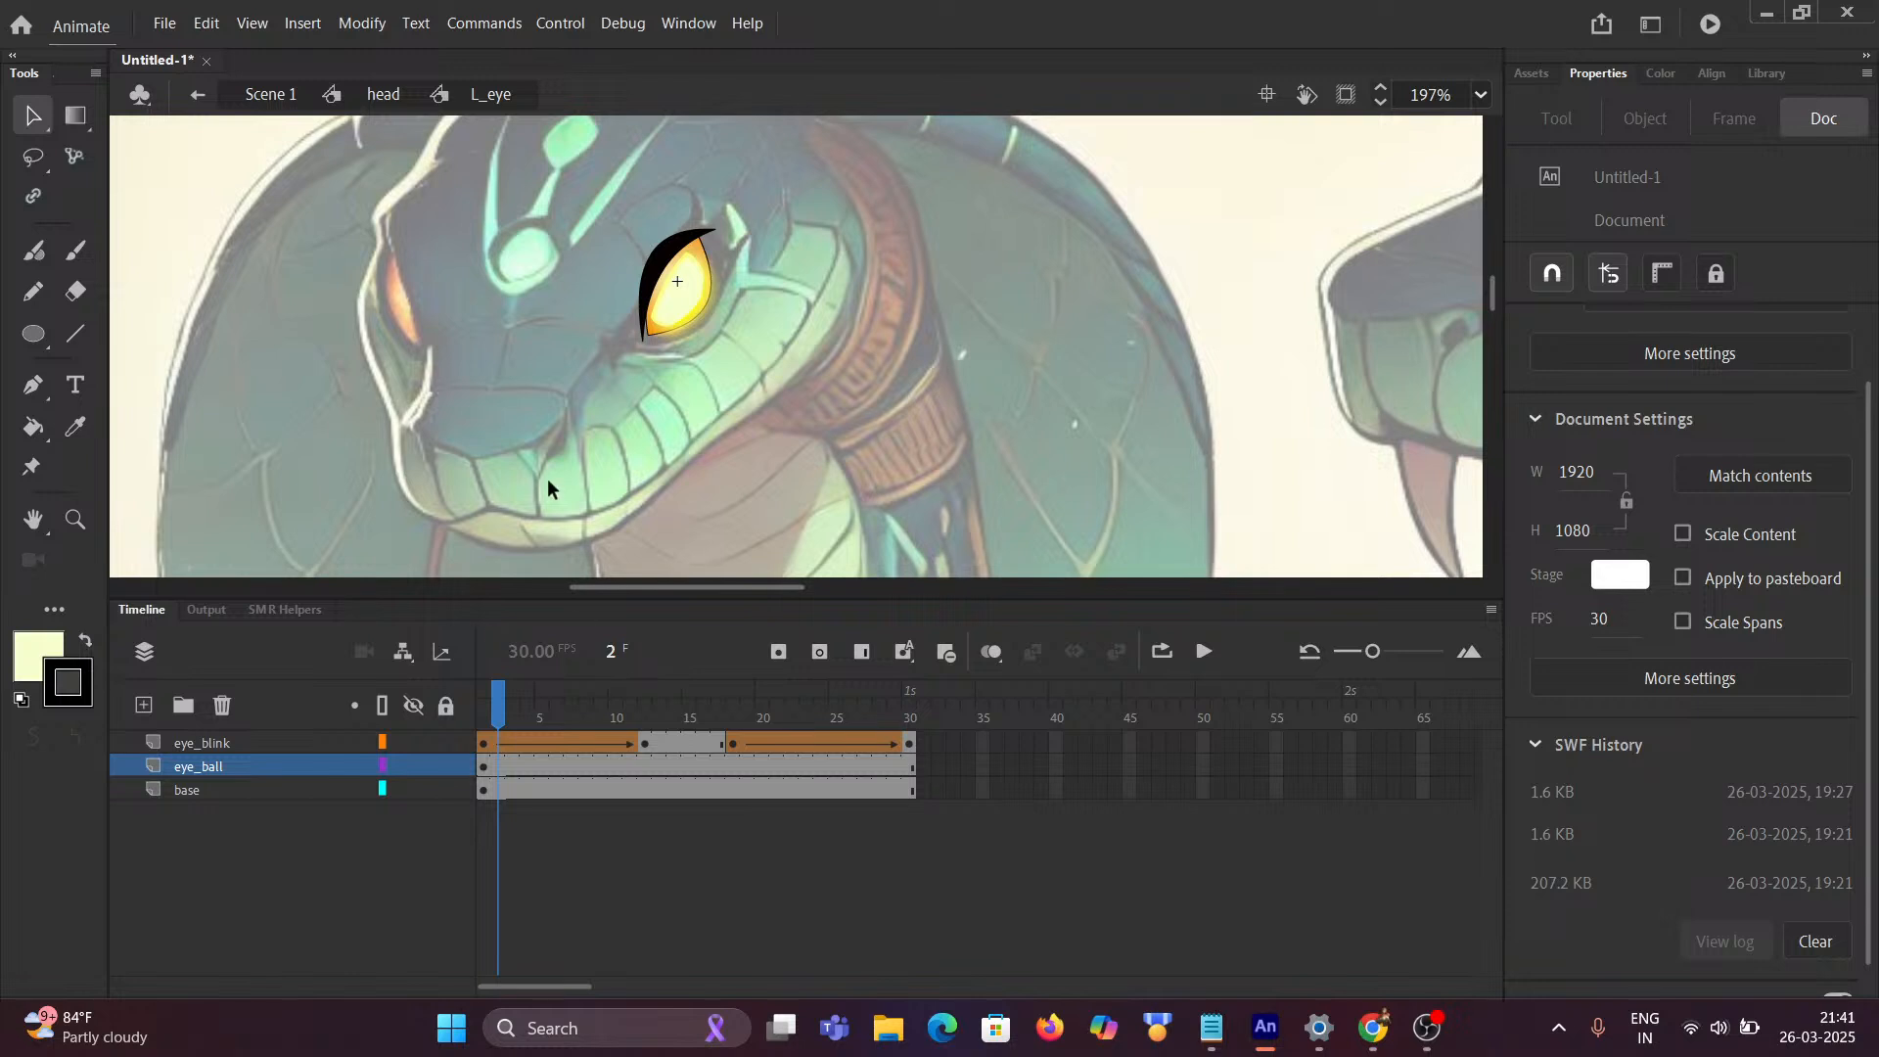
click(1202, 654)
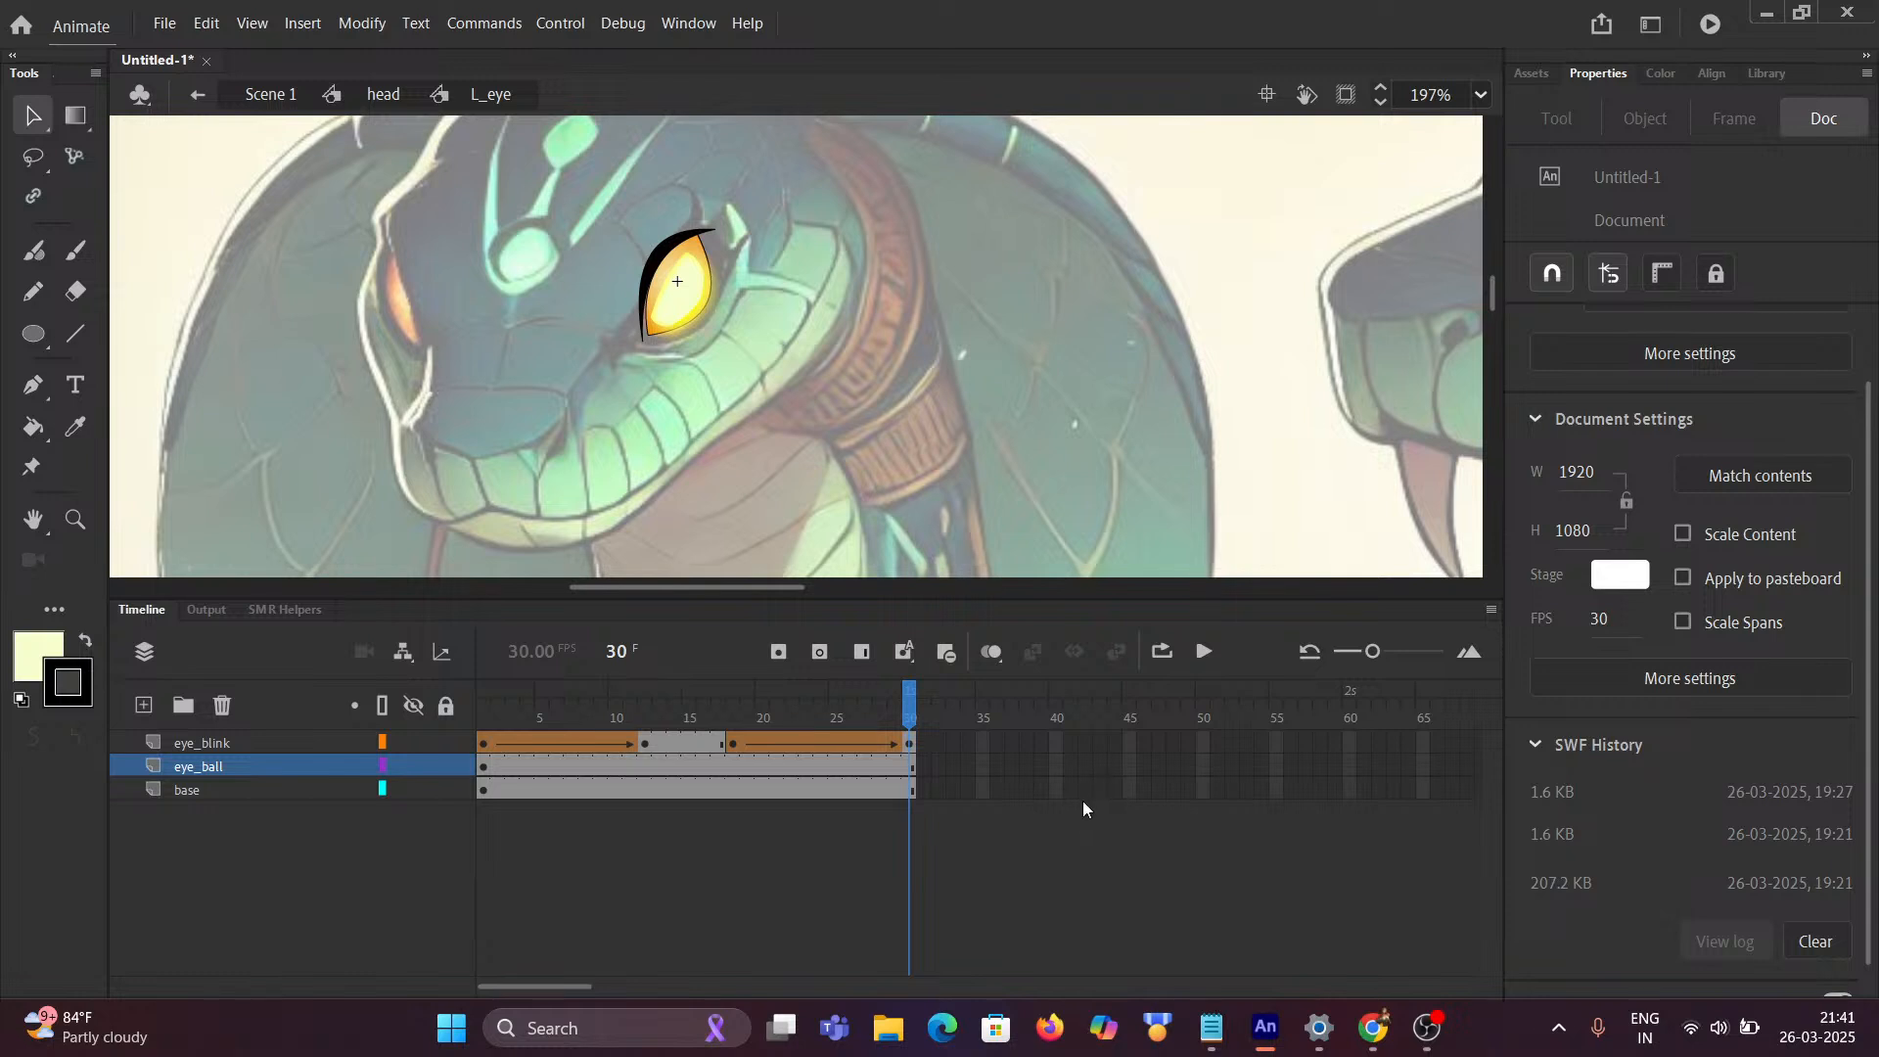
Step: Extend the eye_blink, eye_ball and base layers to frame 90 by inserting frames after frame 30
click(927, 745)
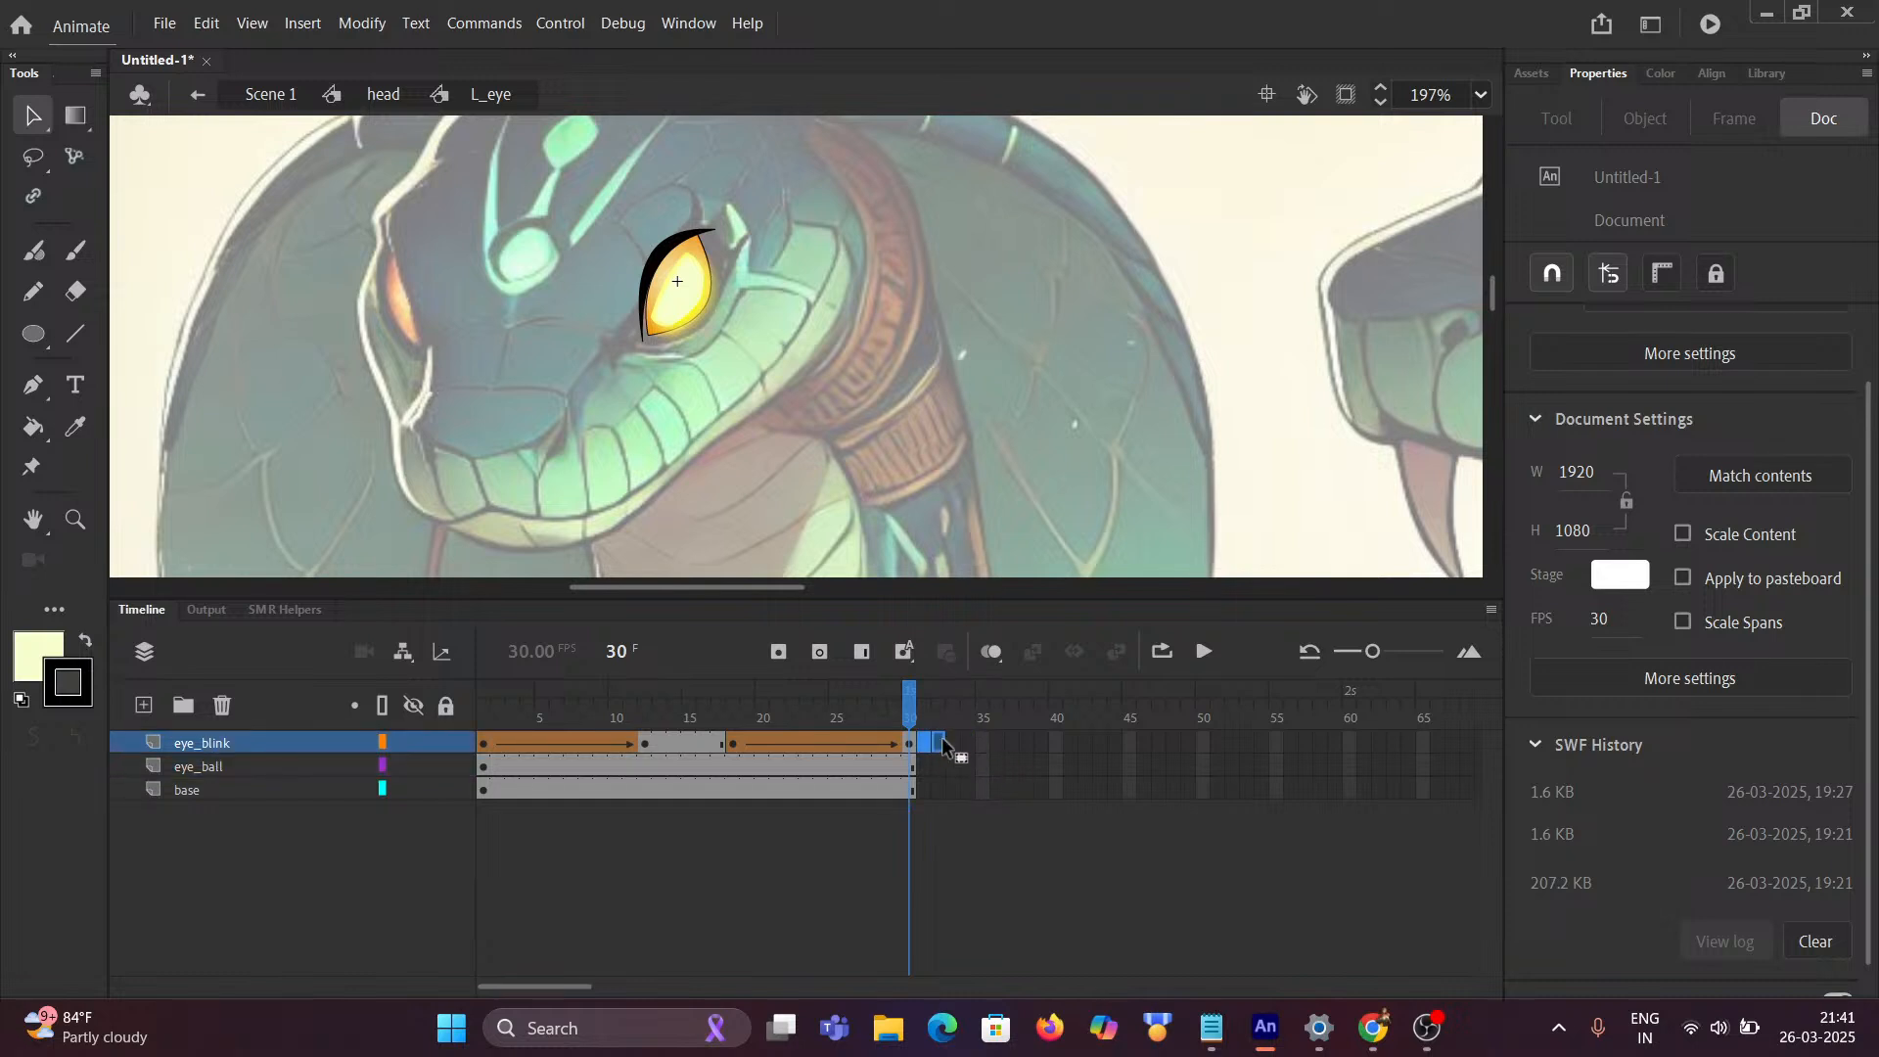
click(937, 745)
key(ctrl+z)
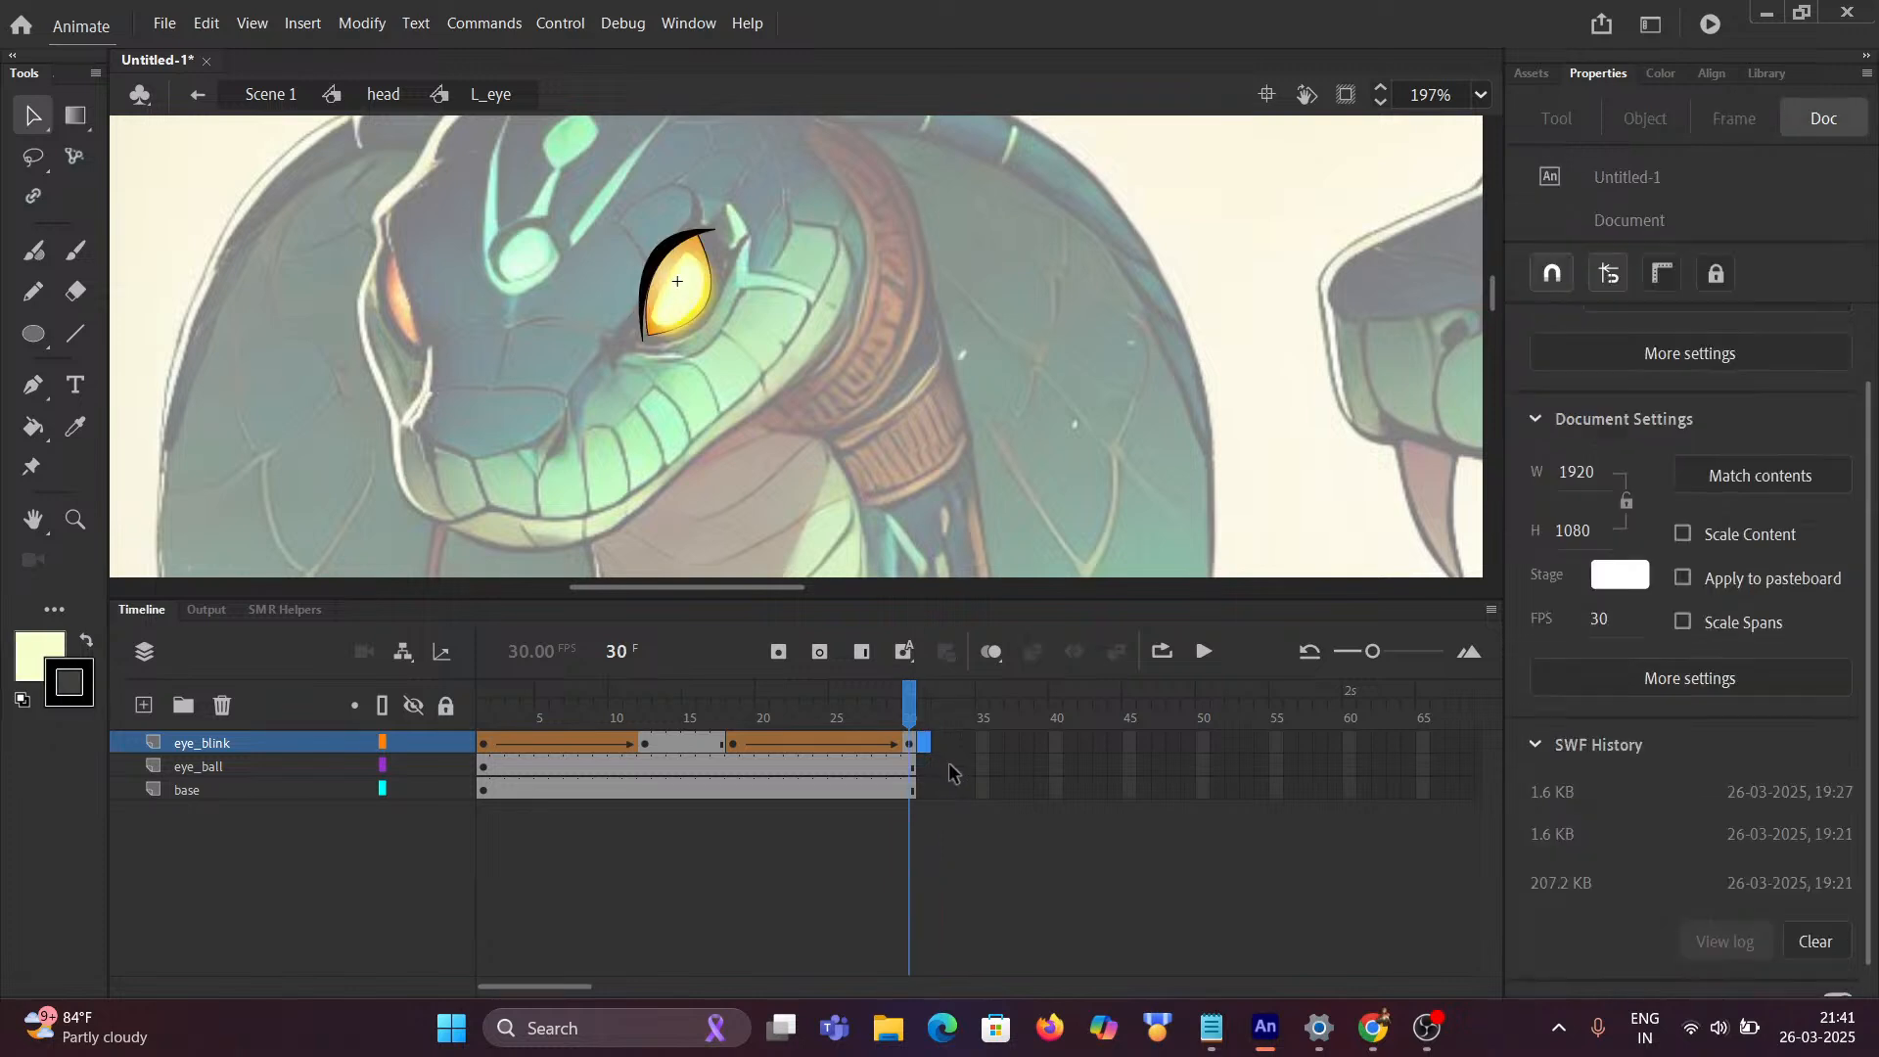
drag(924, 743, 1345, 822)
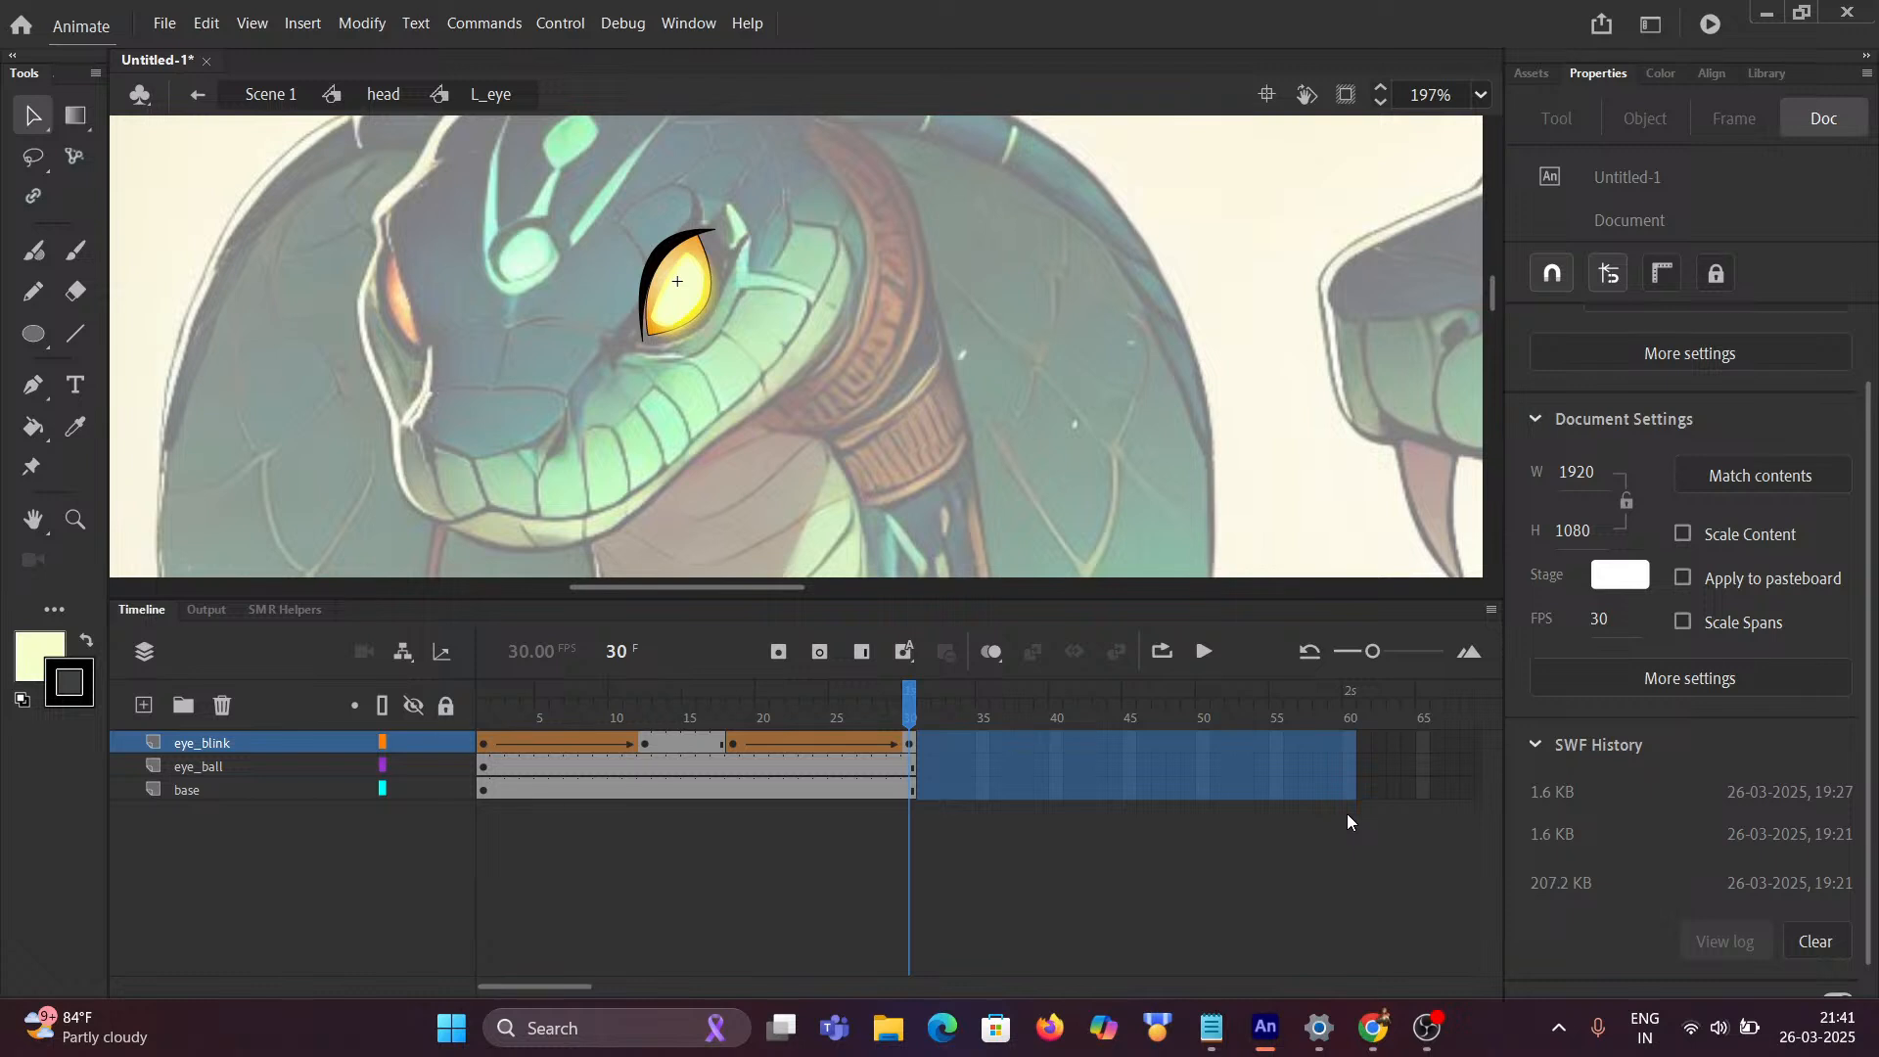
drag(1347, 813, 1346, 813)
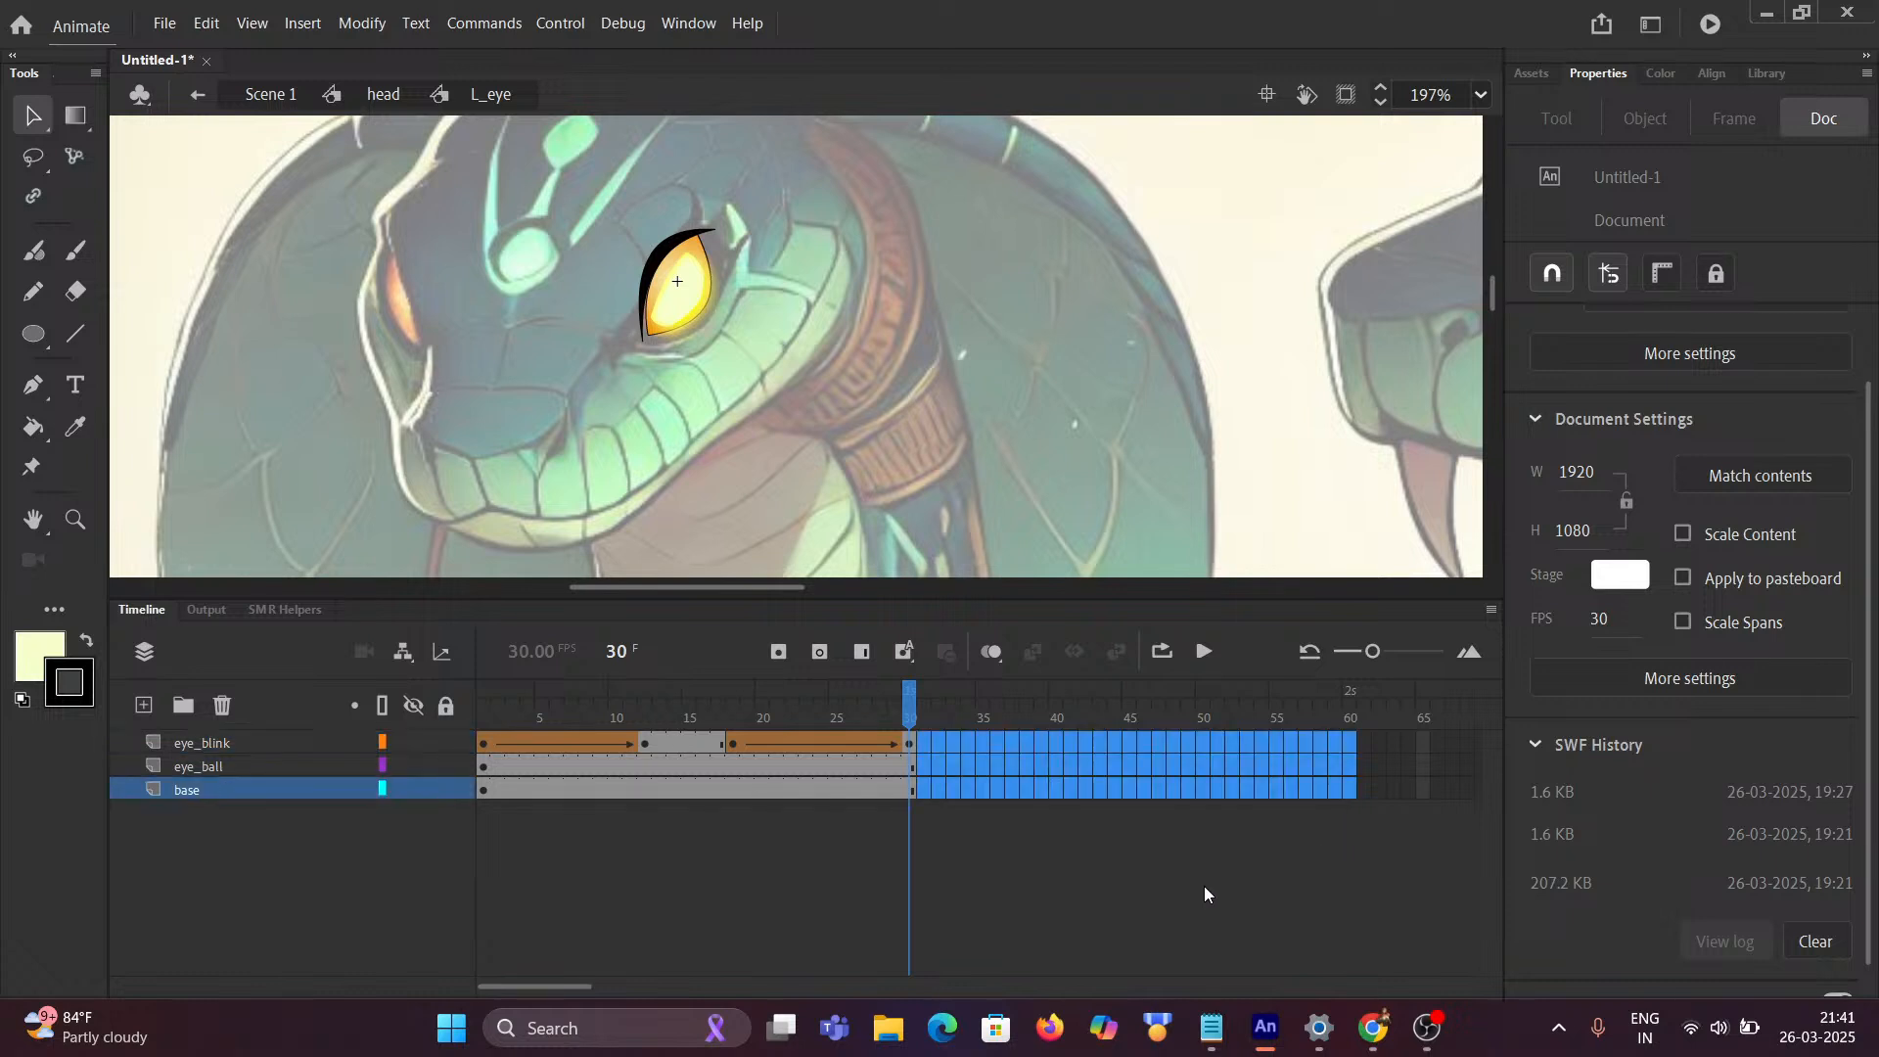
drag(585, 986, 649, 987)
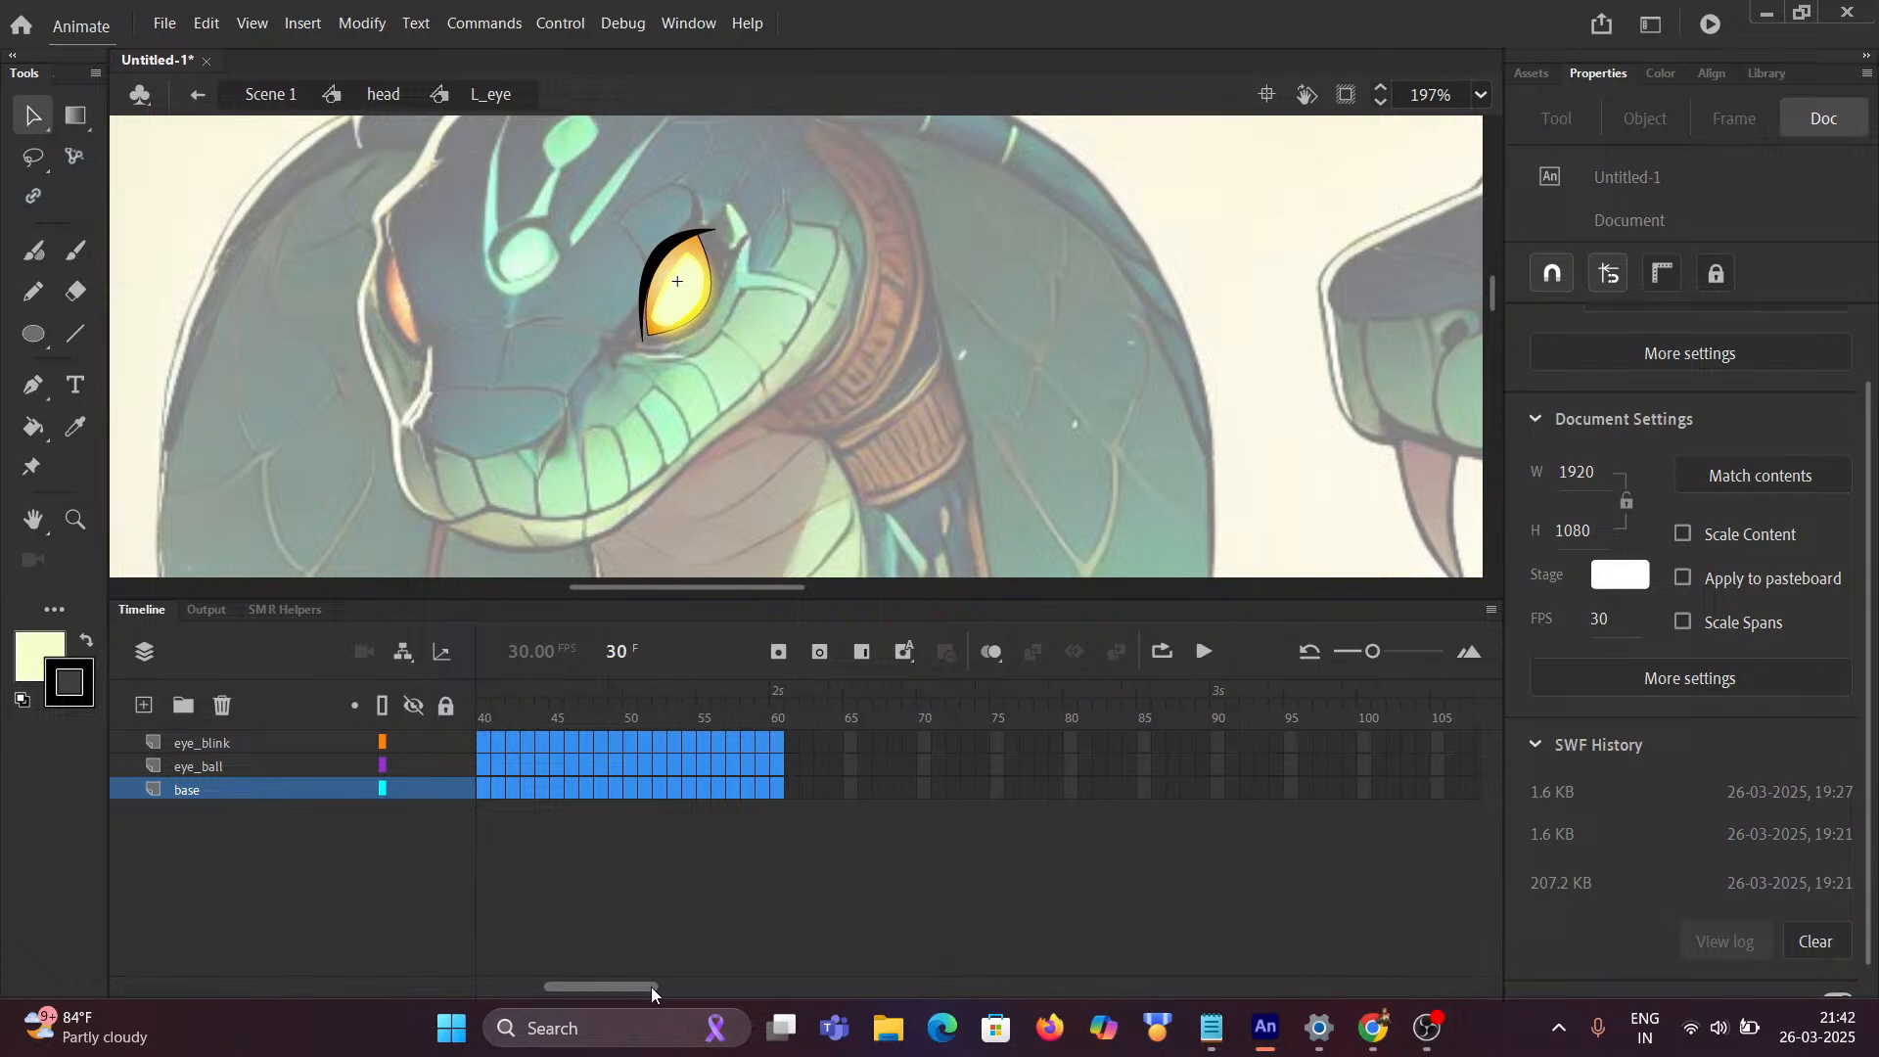
click(1217, 743)
drag(1221, 783, 918, 784)
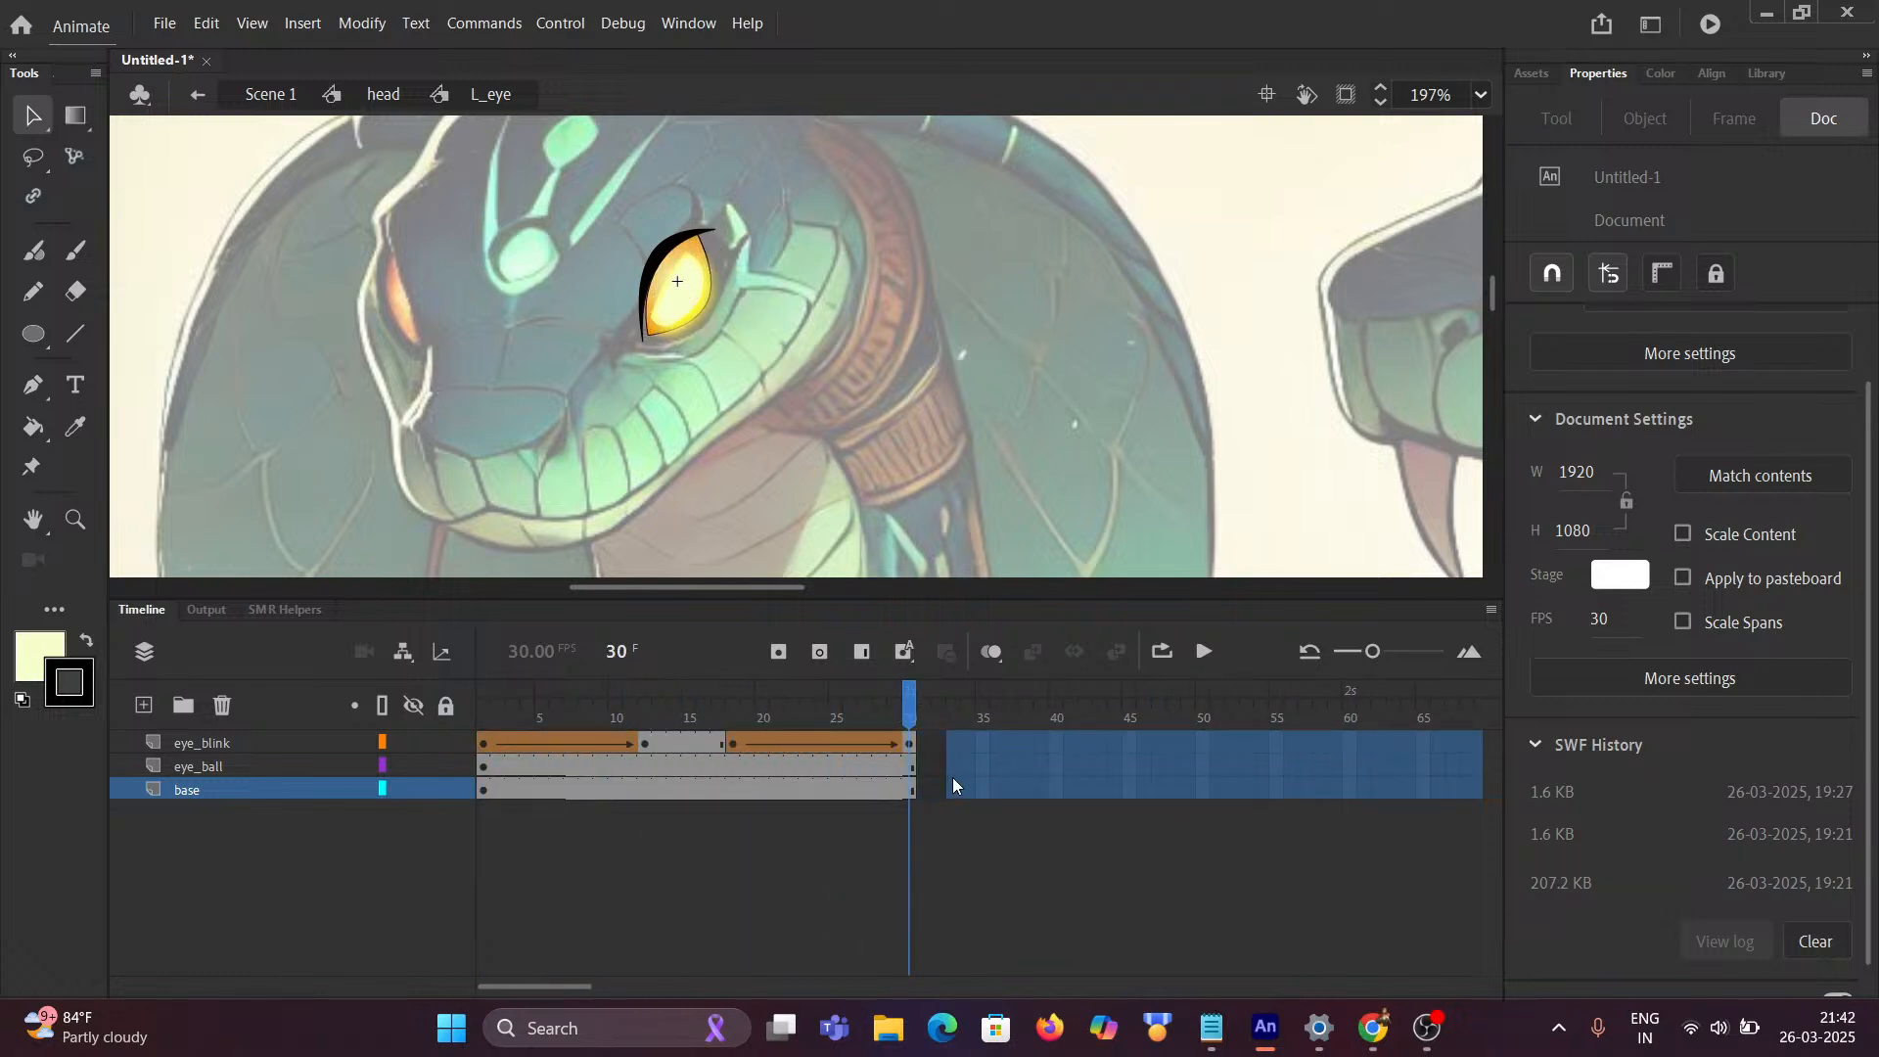
drag(930, 781, 928, 781)
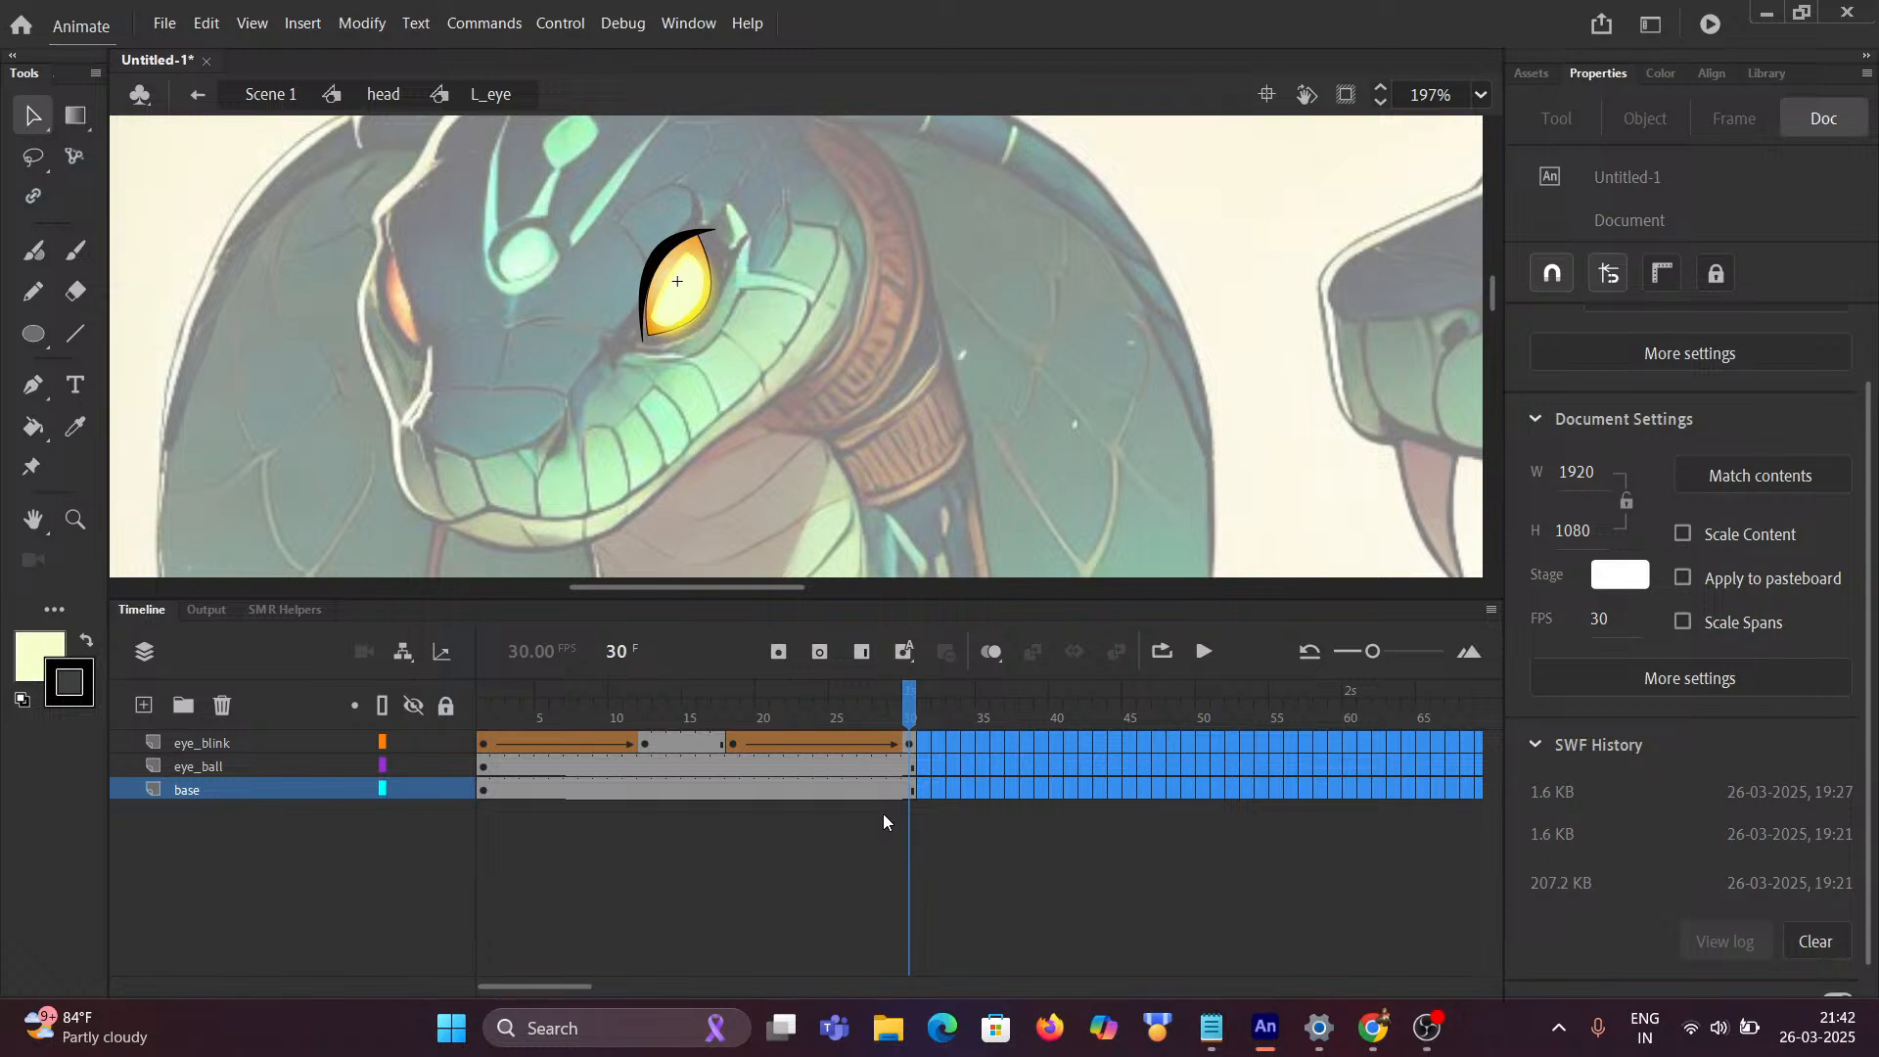
key(F5)
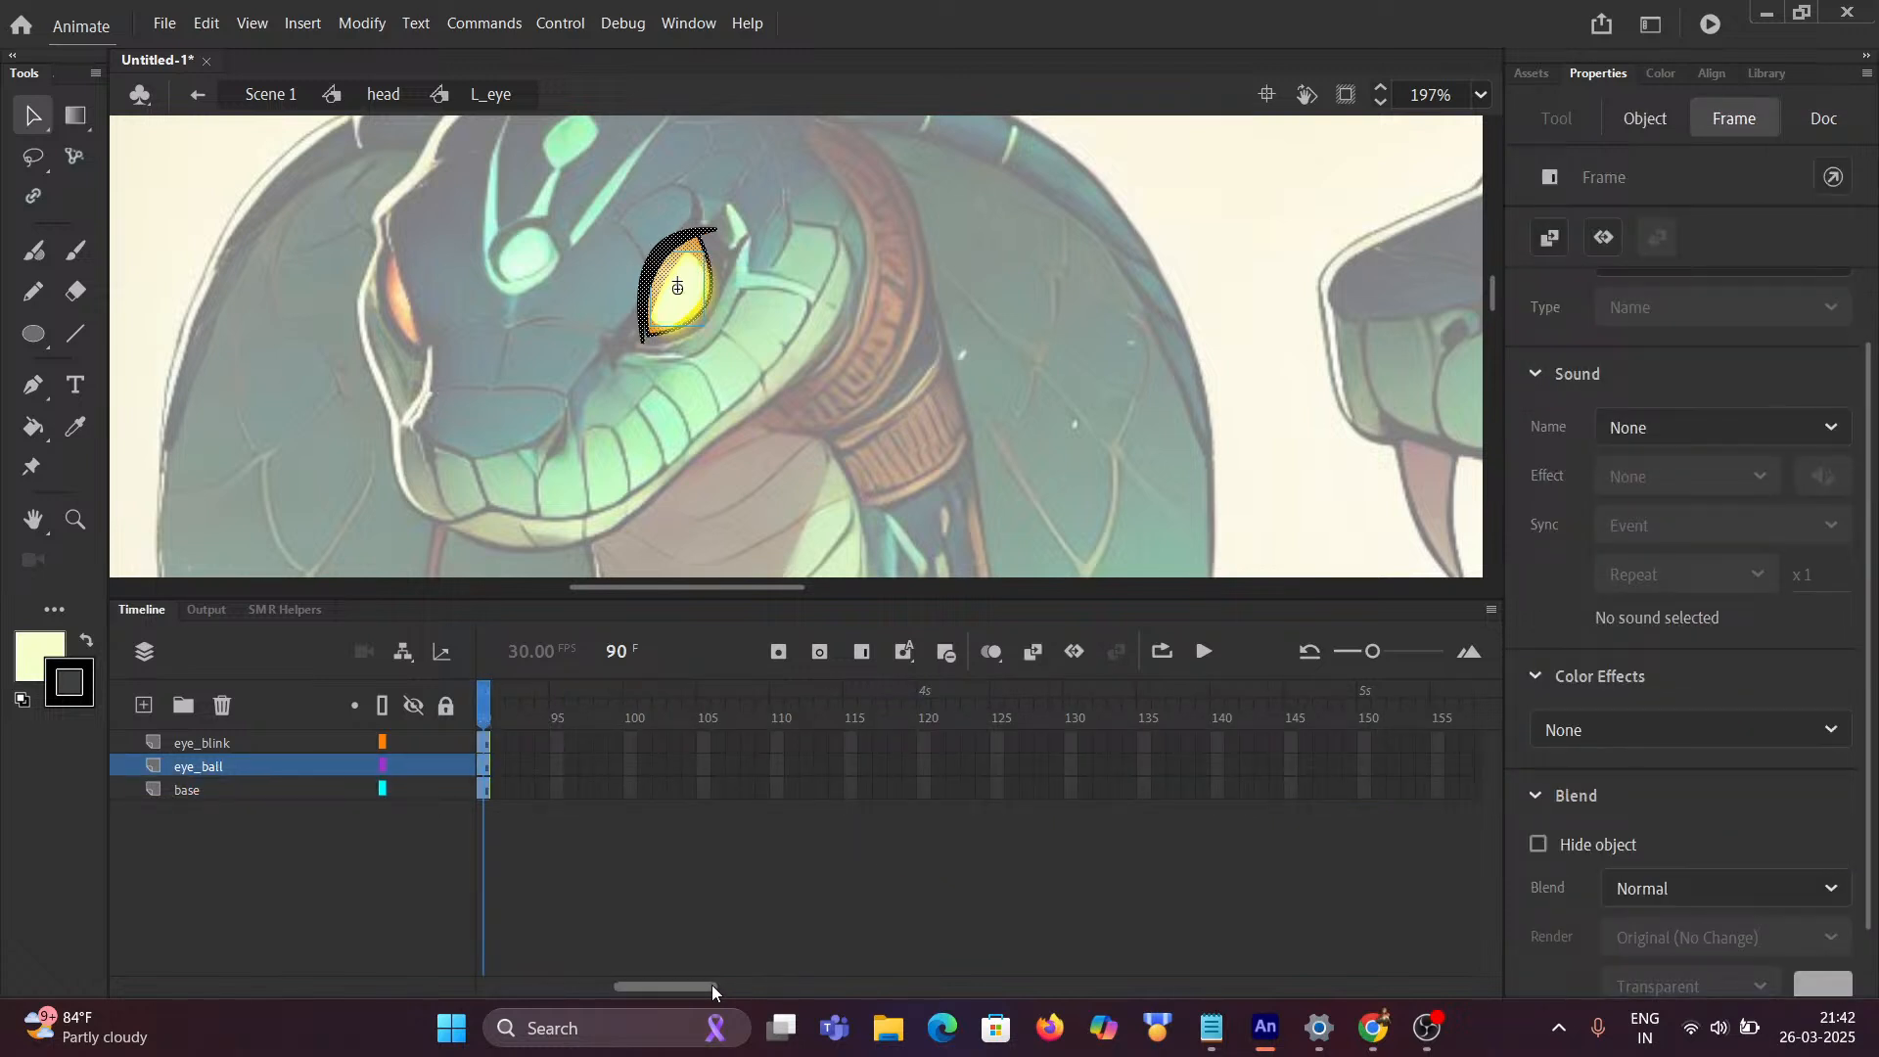
drag(712, 985, 576, 984)
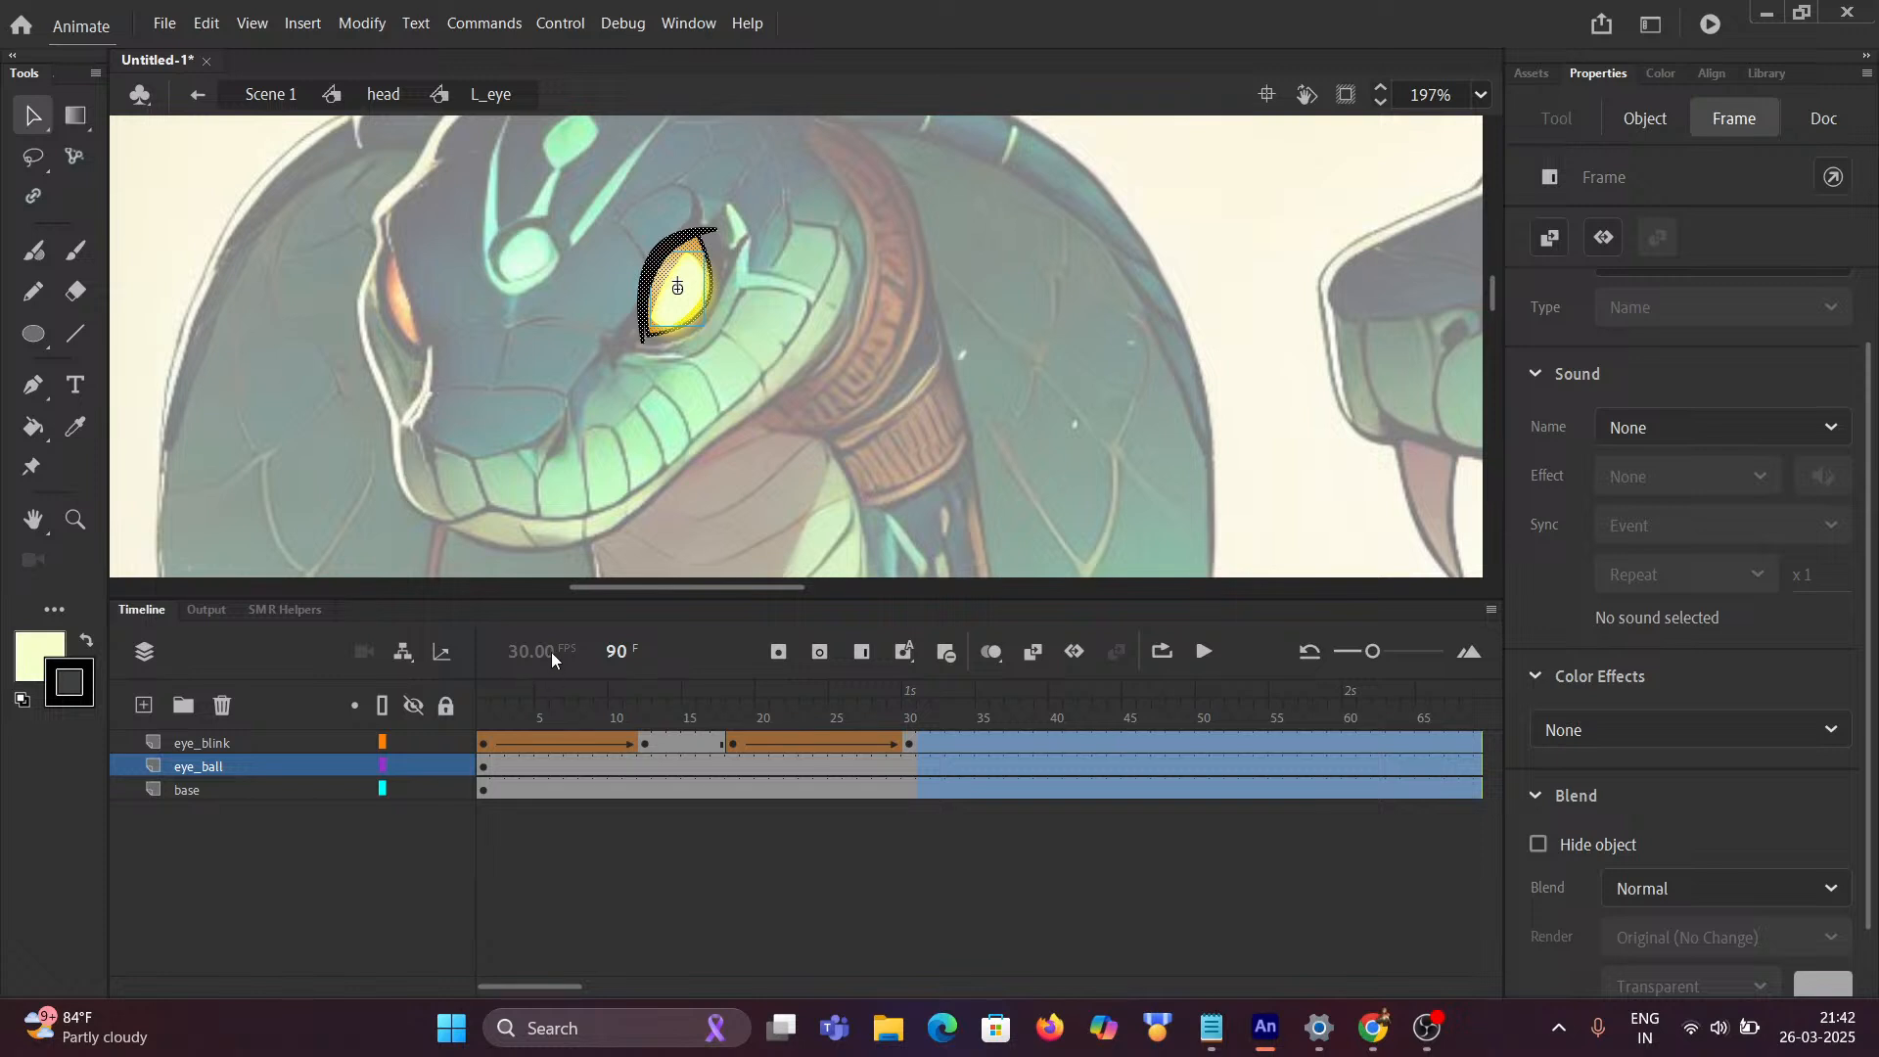
Step: Preview the blink in a loop over frames 1 to 90, return to frame 1 and turn looping off
drag(537, 773, 259, 749)
click(260, 743)
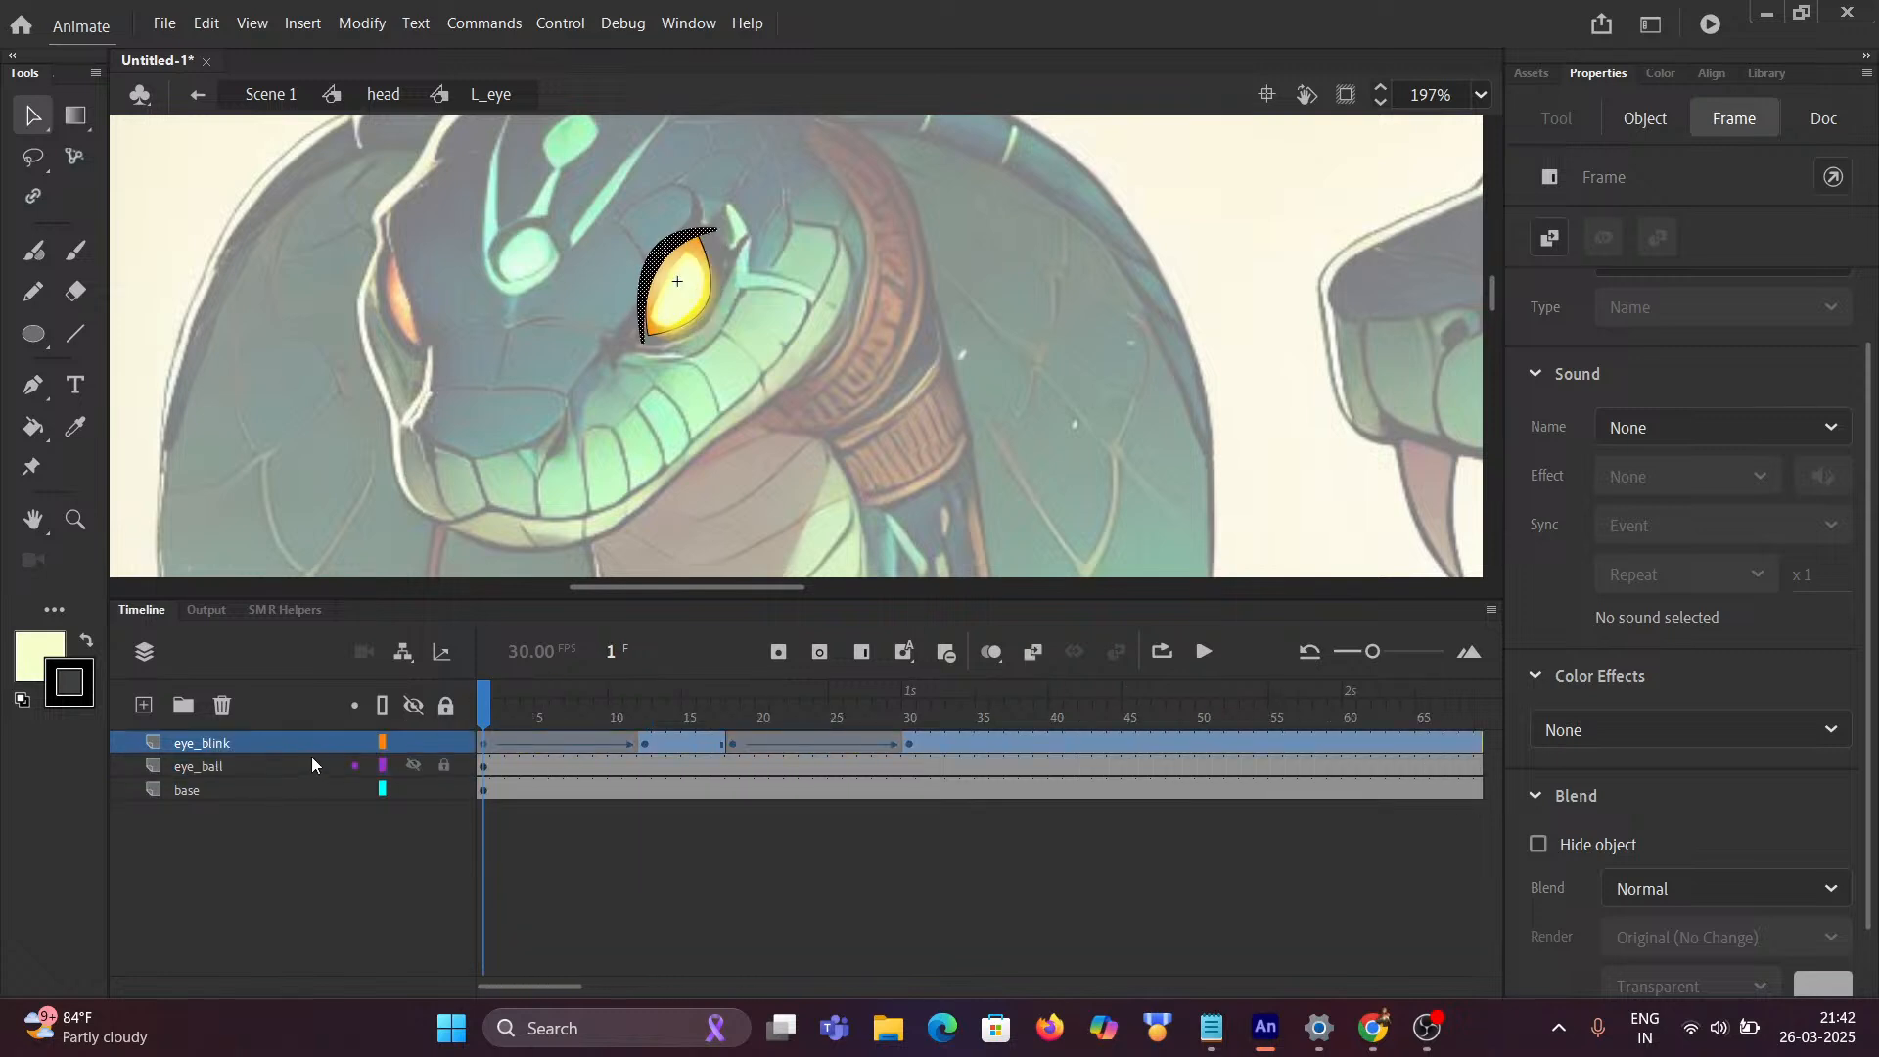
click(1163, 652)
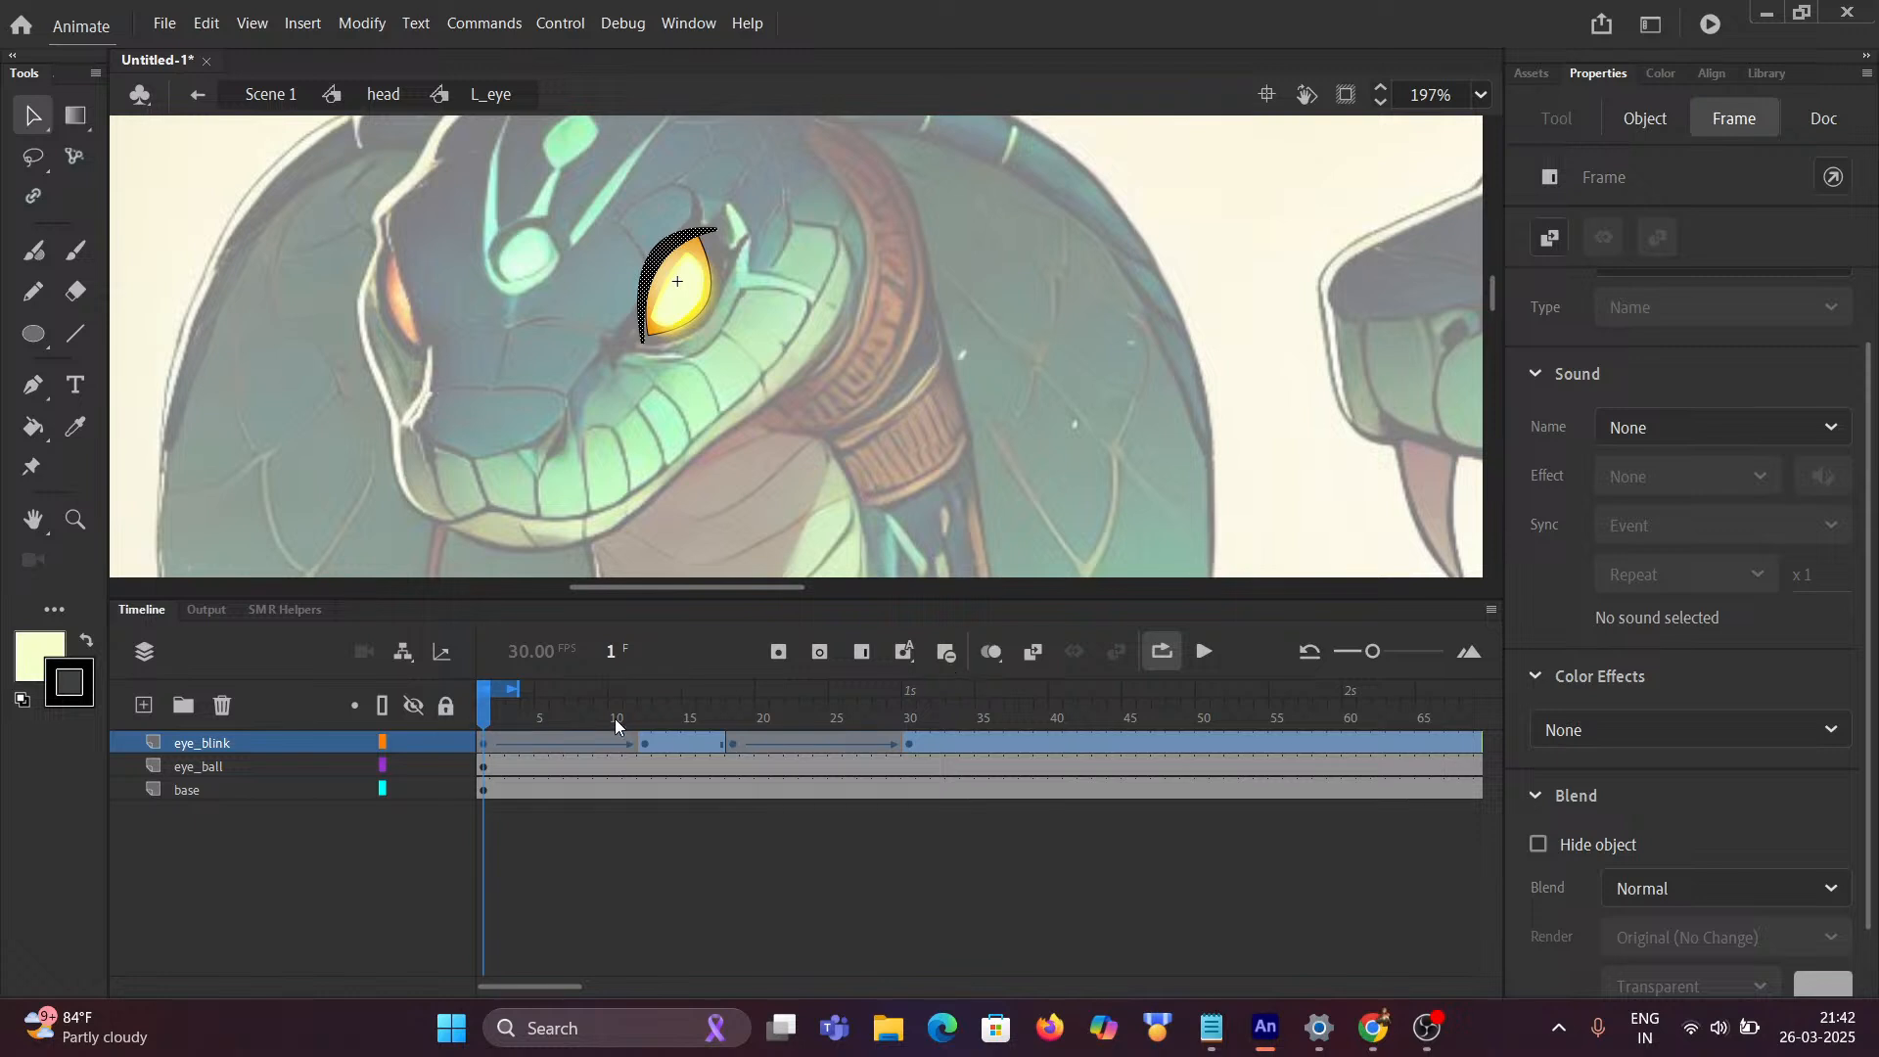
mouse_move(514, 690)
mouse_down()
mouse_move(1527, 760)
mouse_move(1472, 715)
mouse_move(1451, 724)
mouse_up()
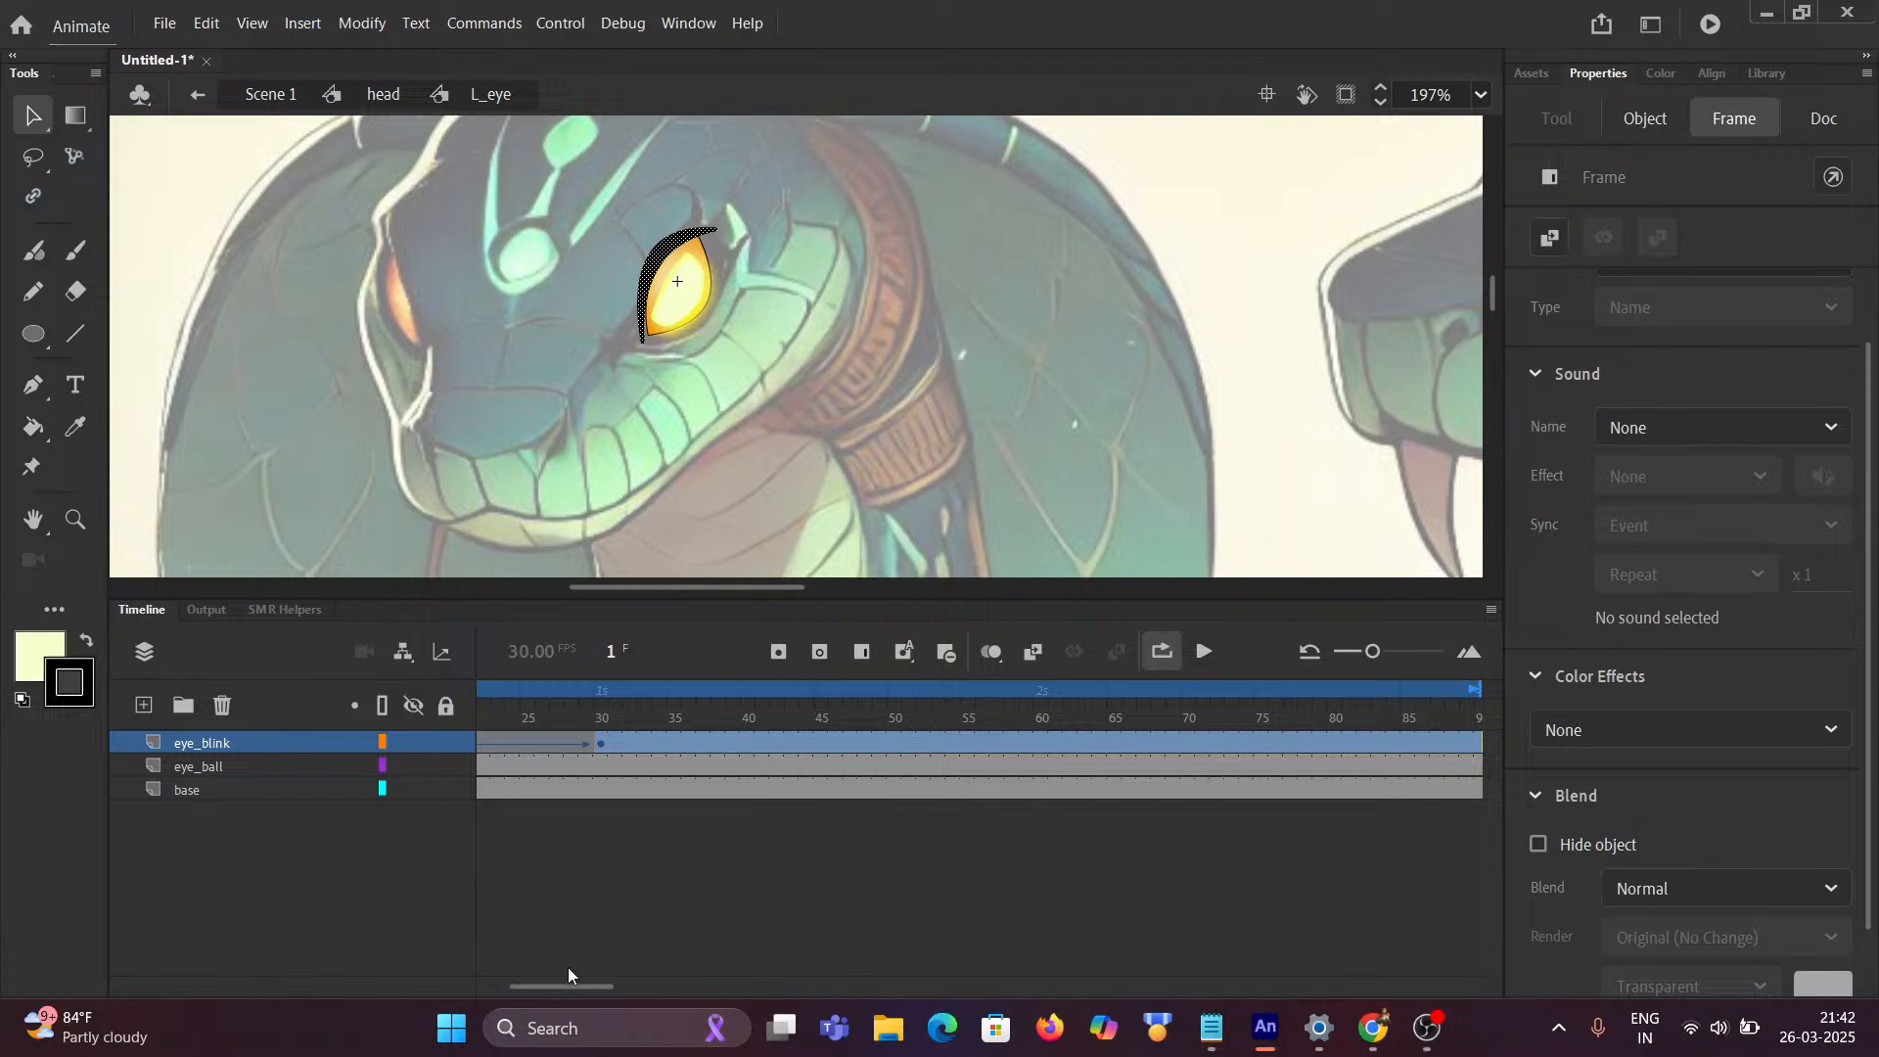
drag(536, 988, 498, 937)
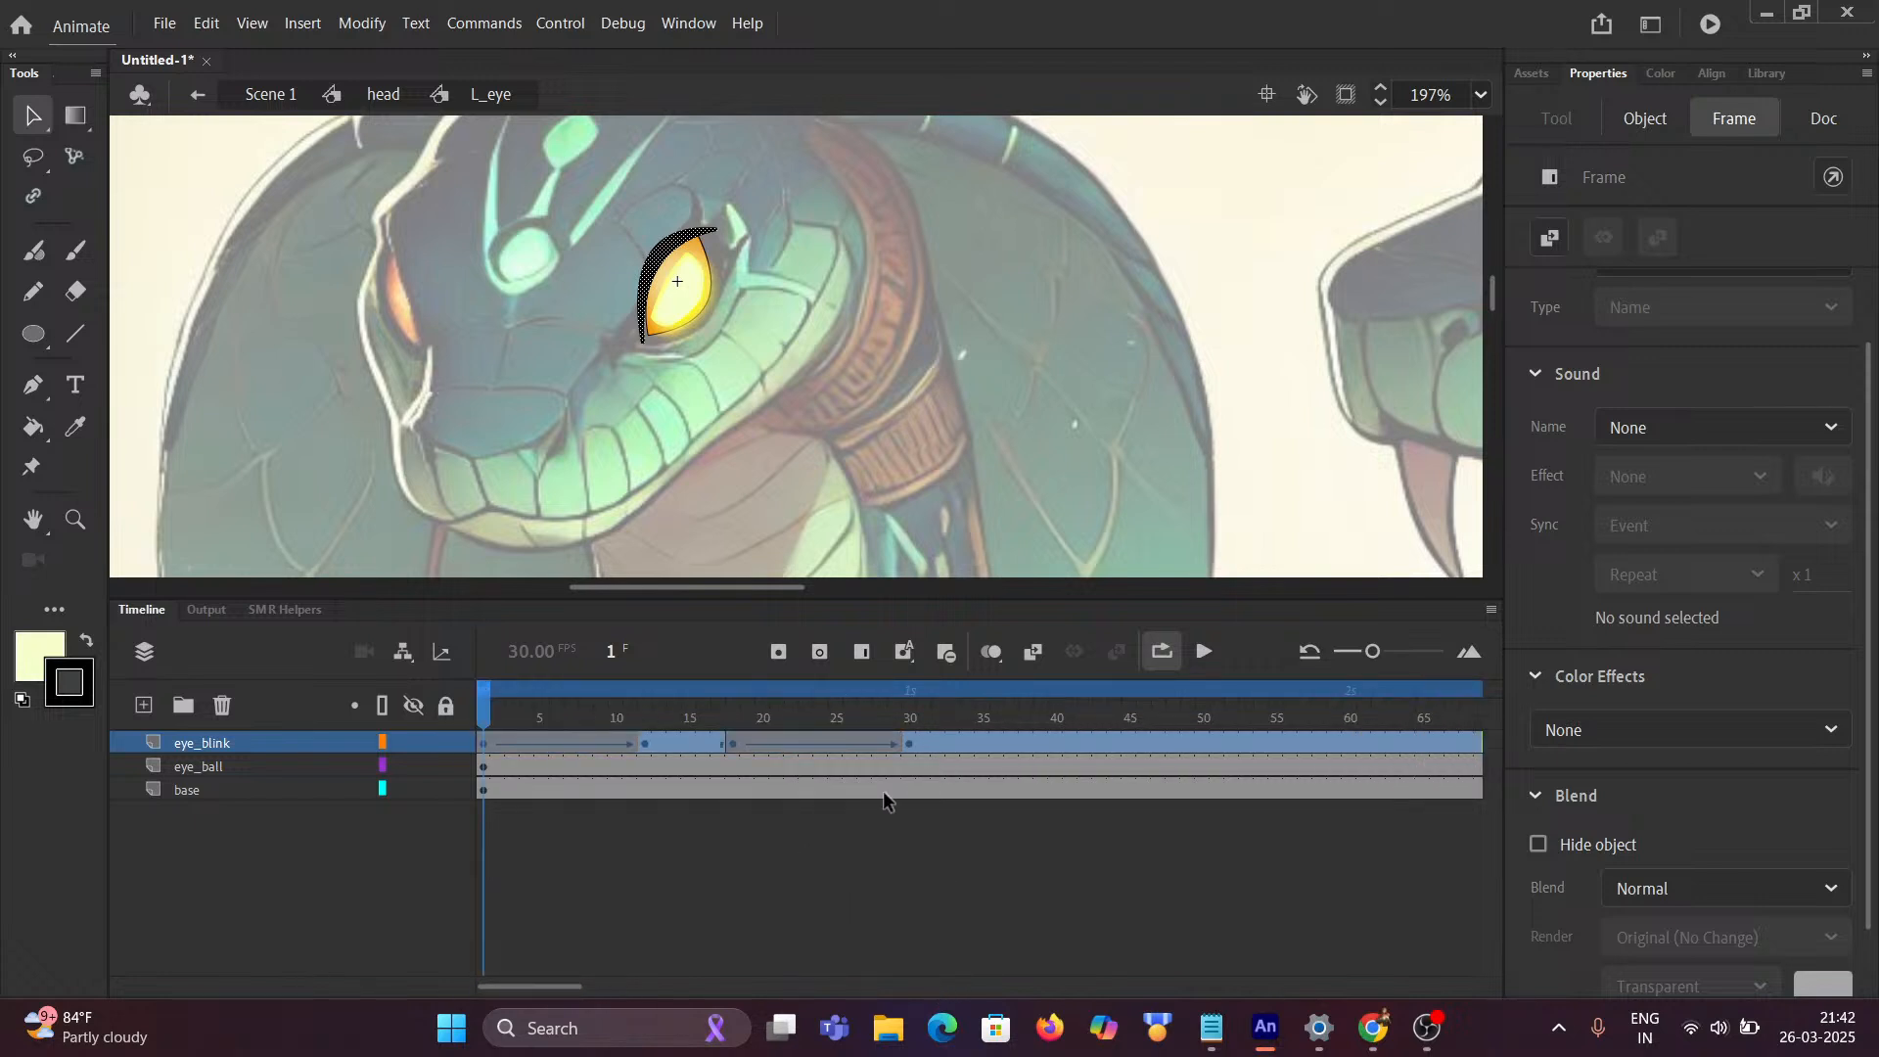
click(1204, 651)
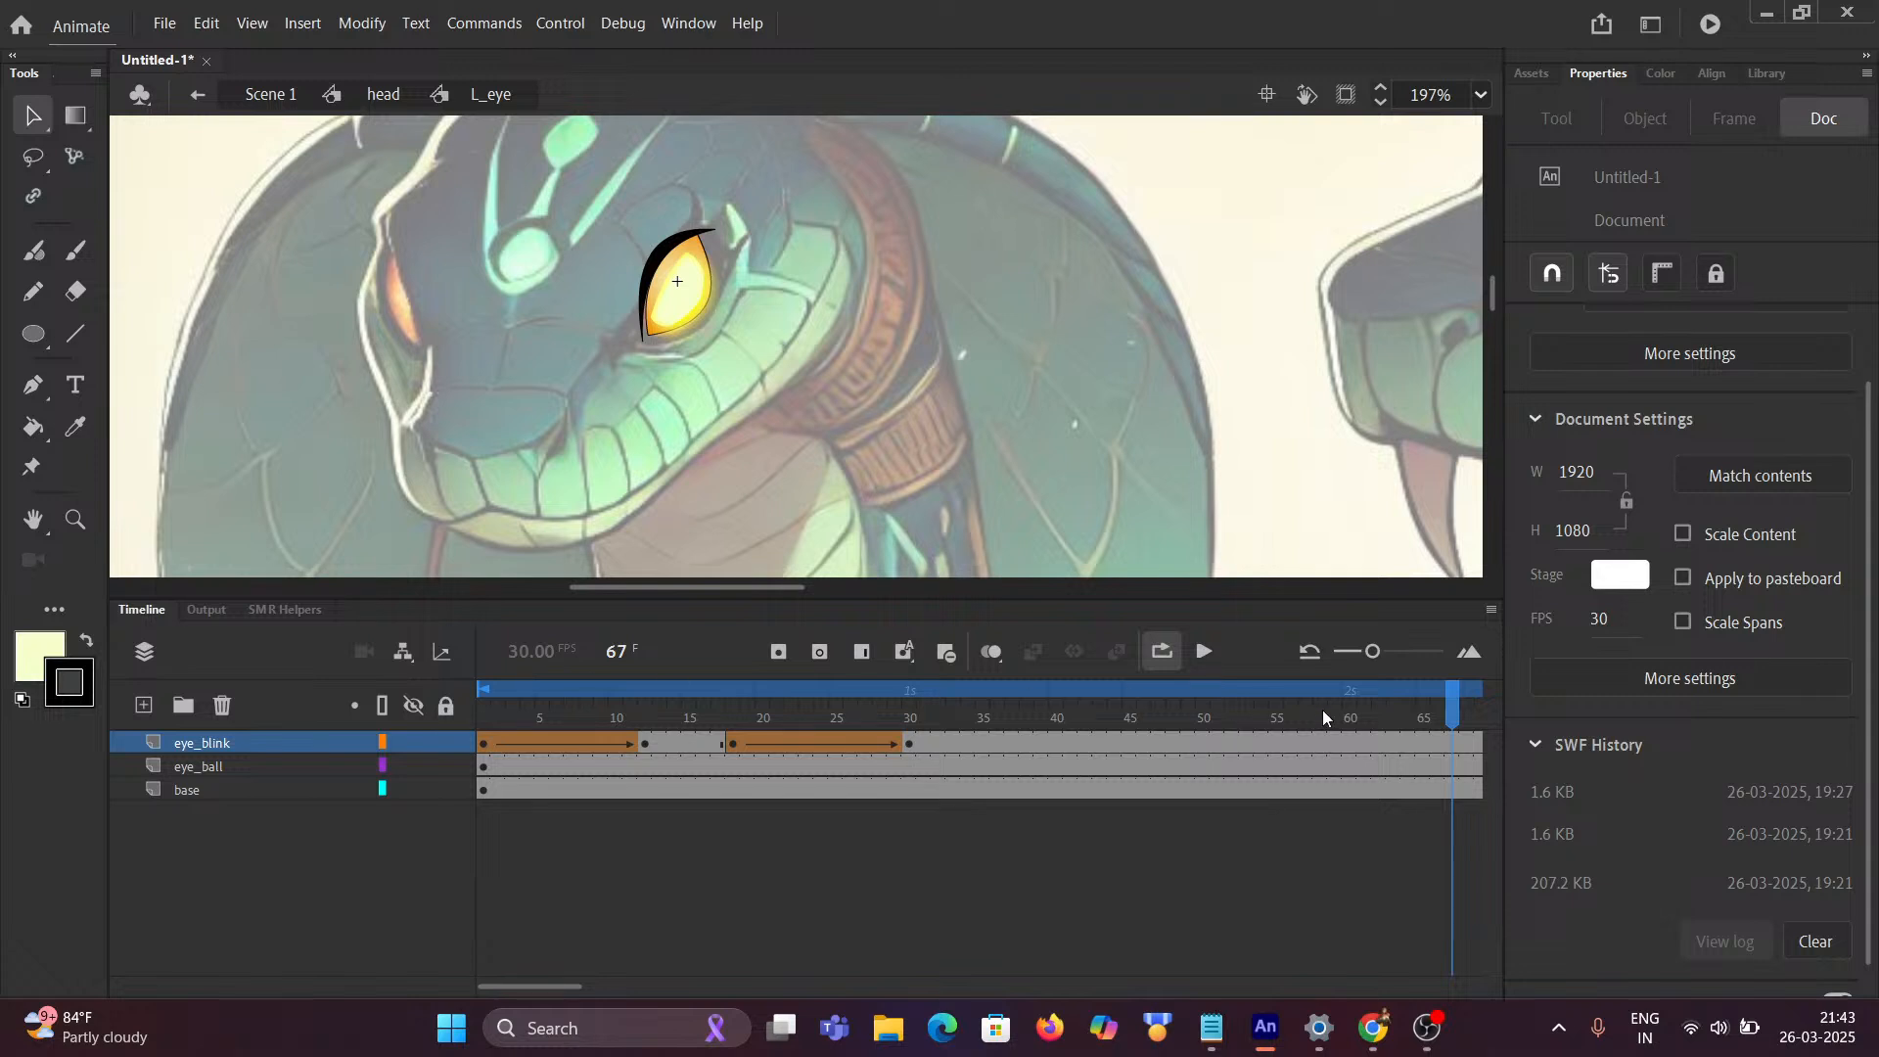
drag(1449, 714, 347, 685)
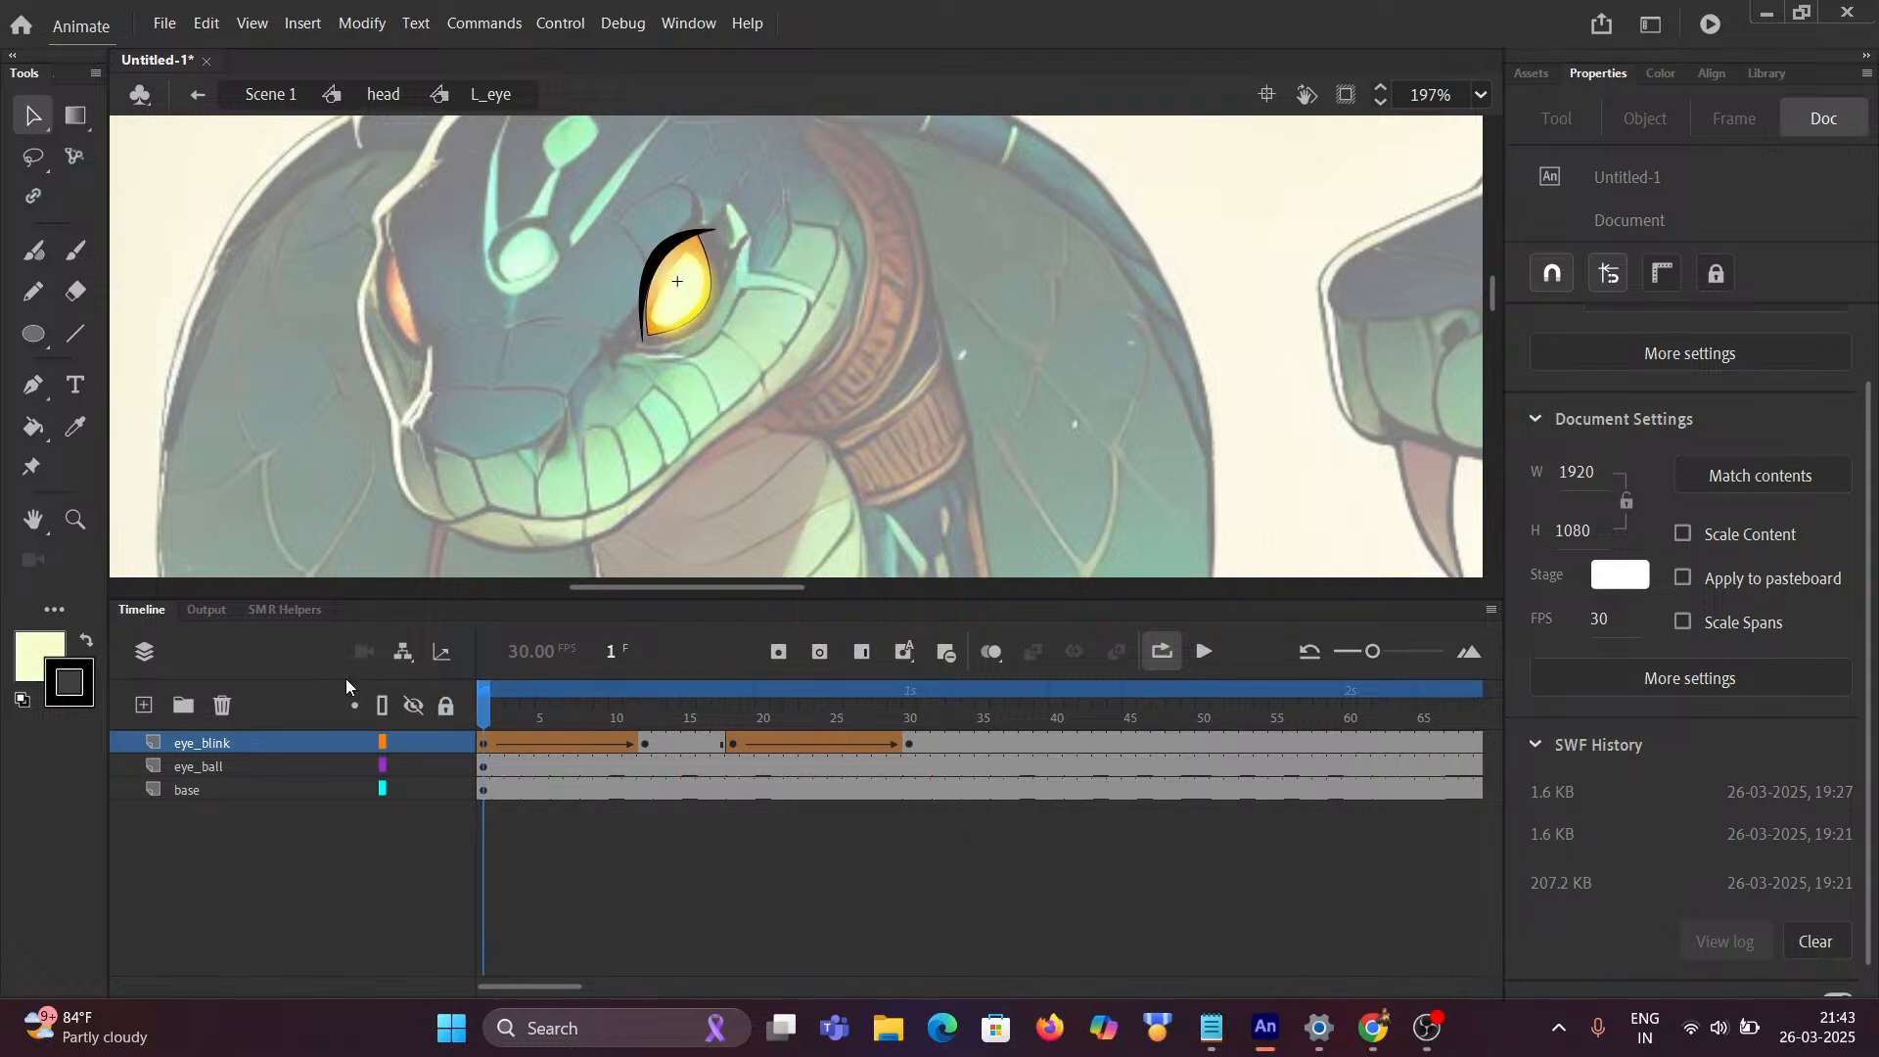
click(1159, 653)
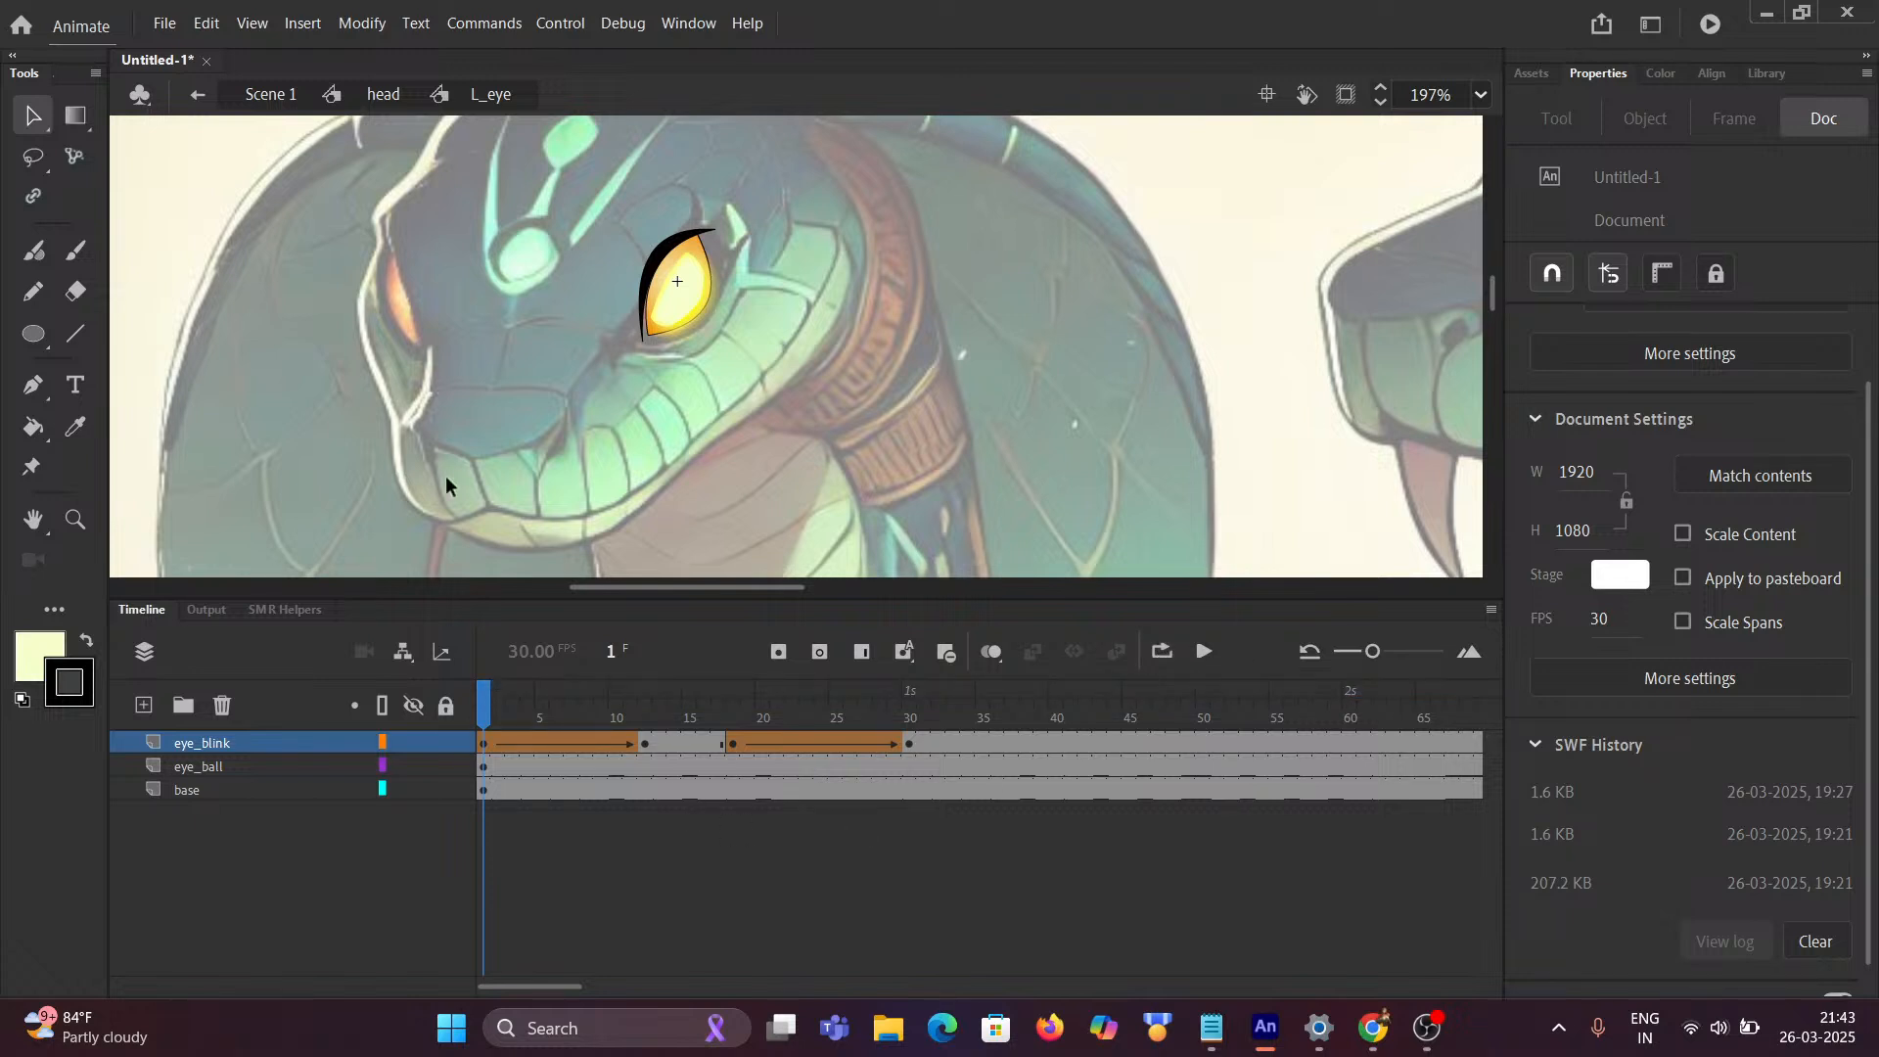
Step: Return to the head symbol, show all its hidden layers, and extend every layer to frame 90 before going back to frame 1
click(383, 94)
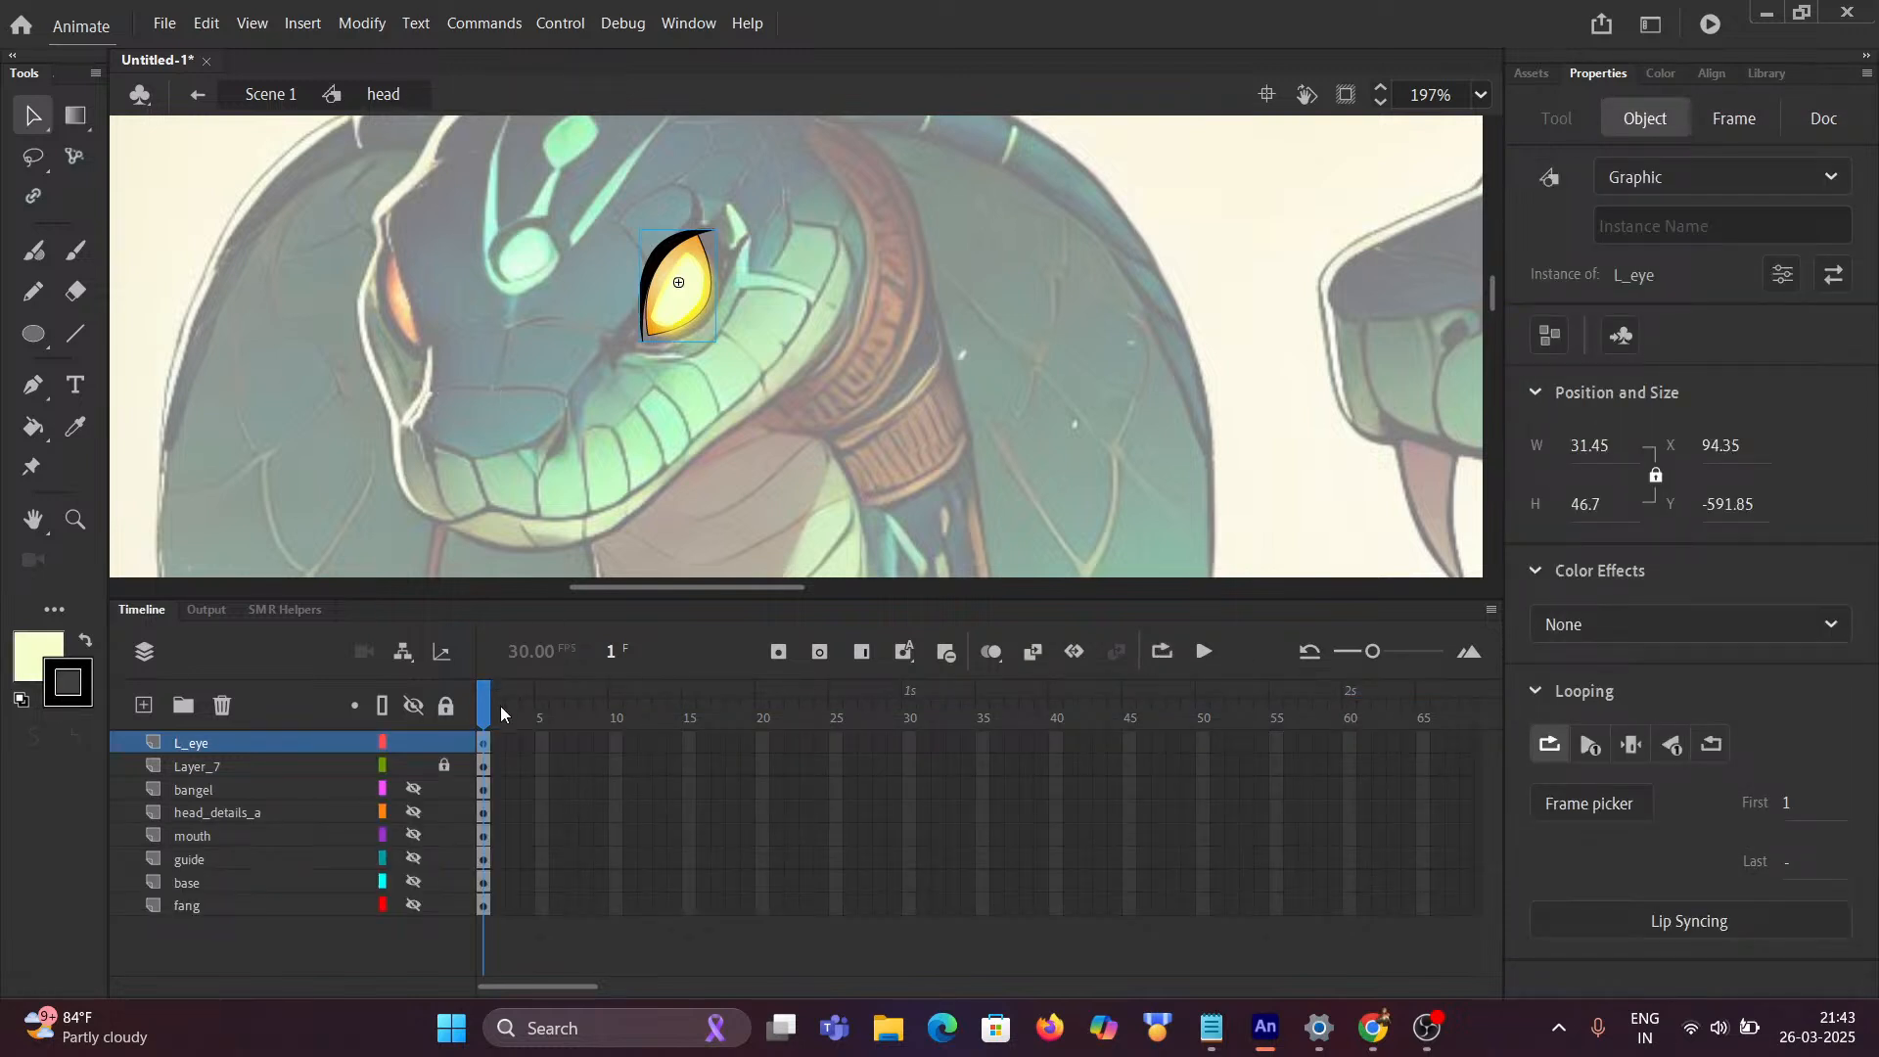
click(413, 705)
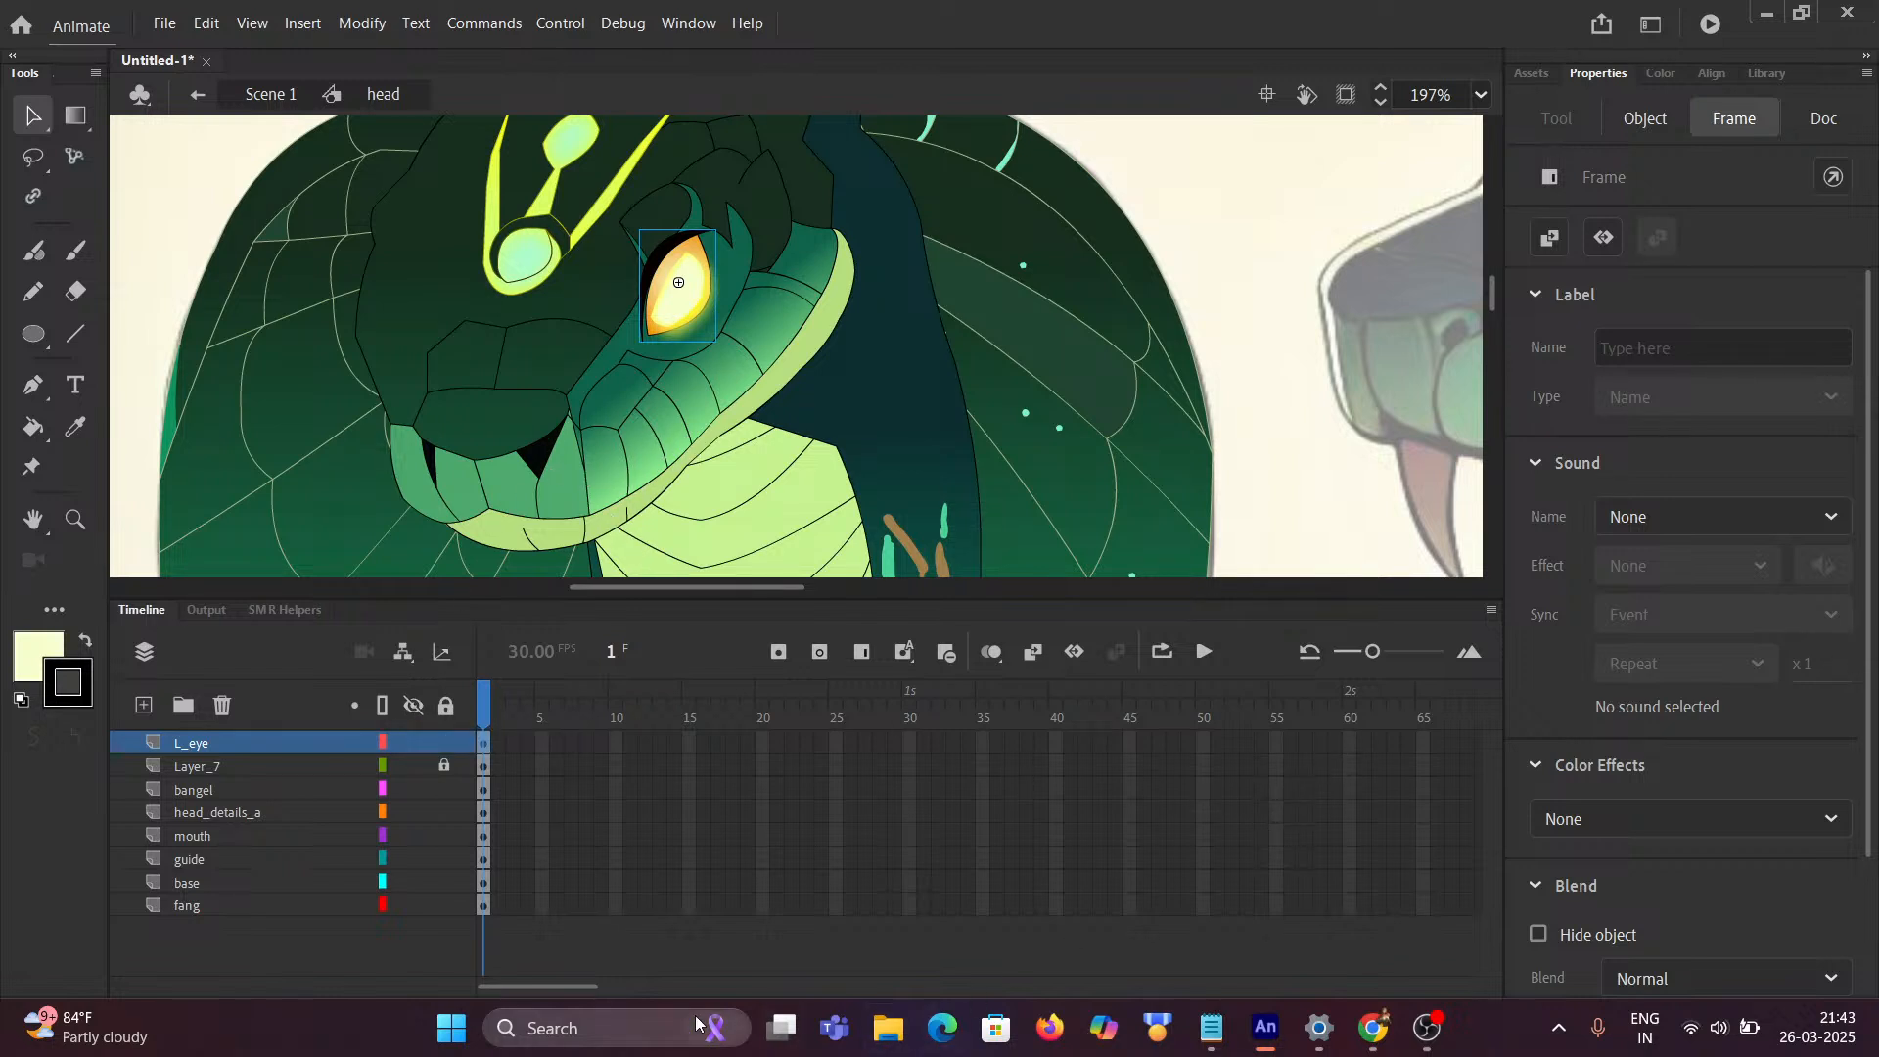
drag(575, 986, 652, 1002)
click(1159, 713)
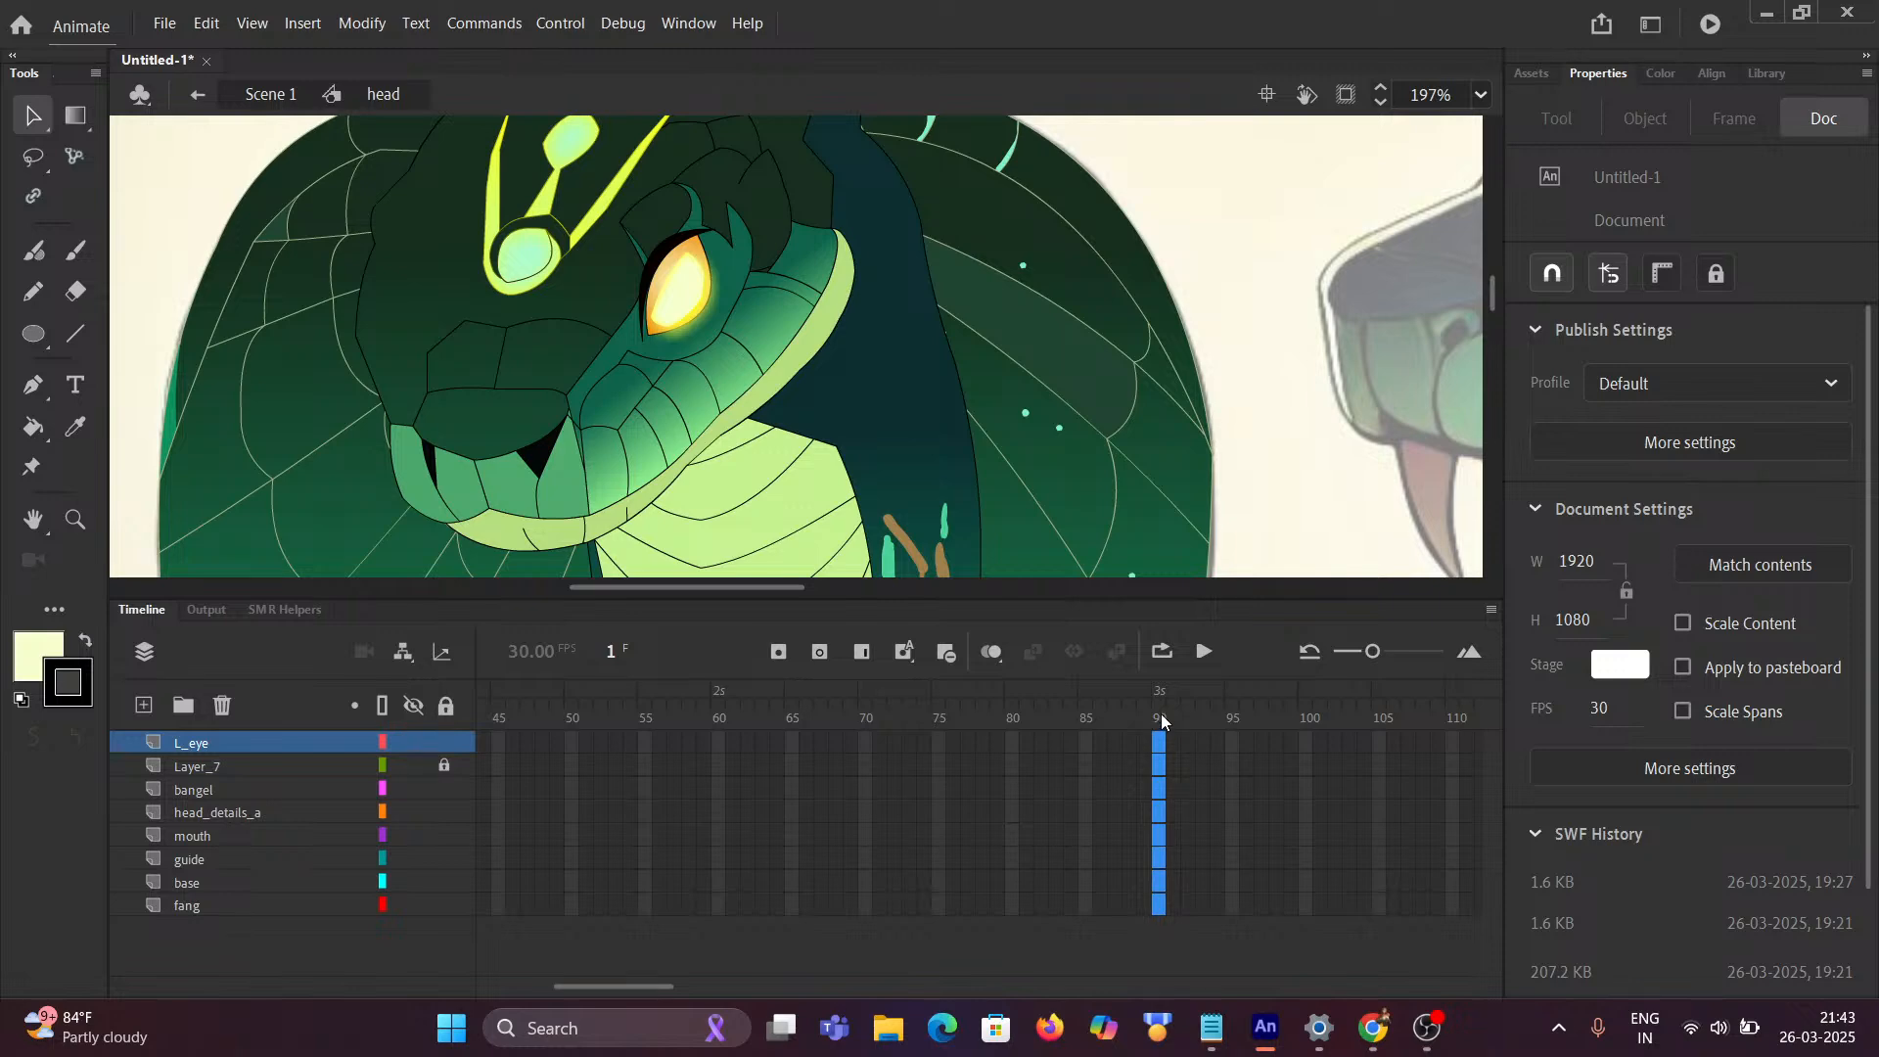
key(ctrl+a)
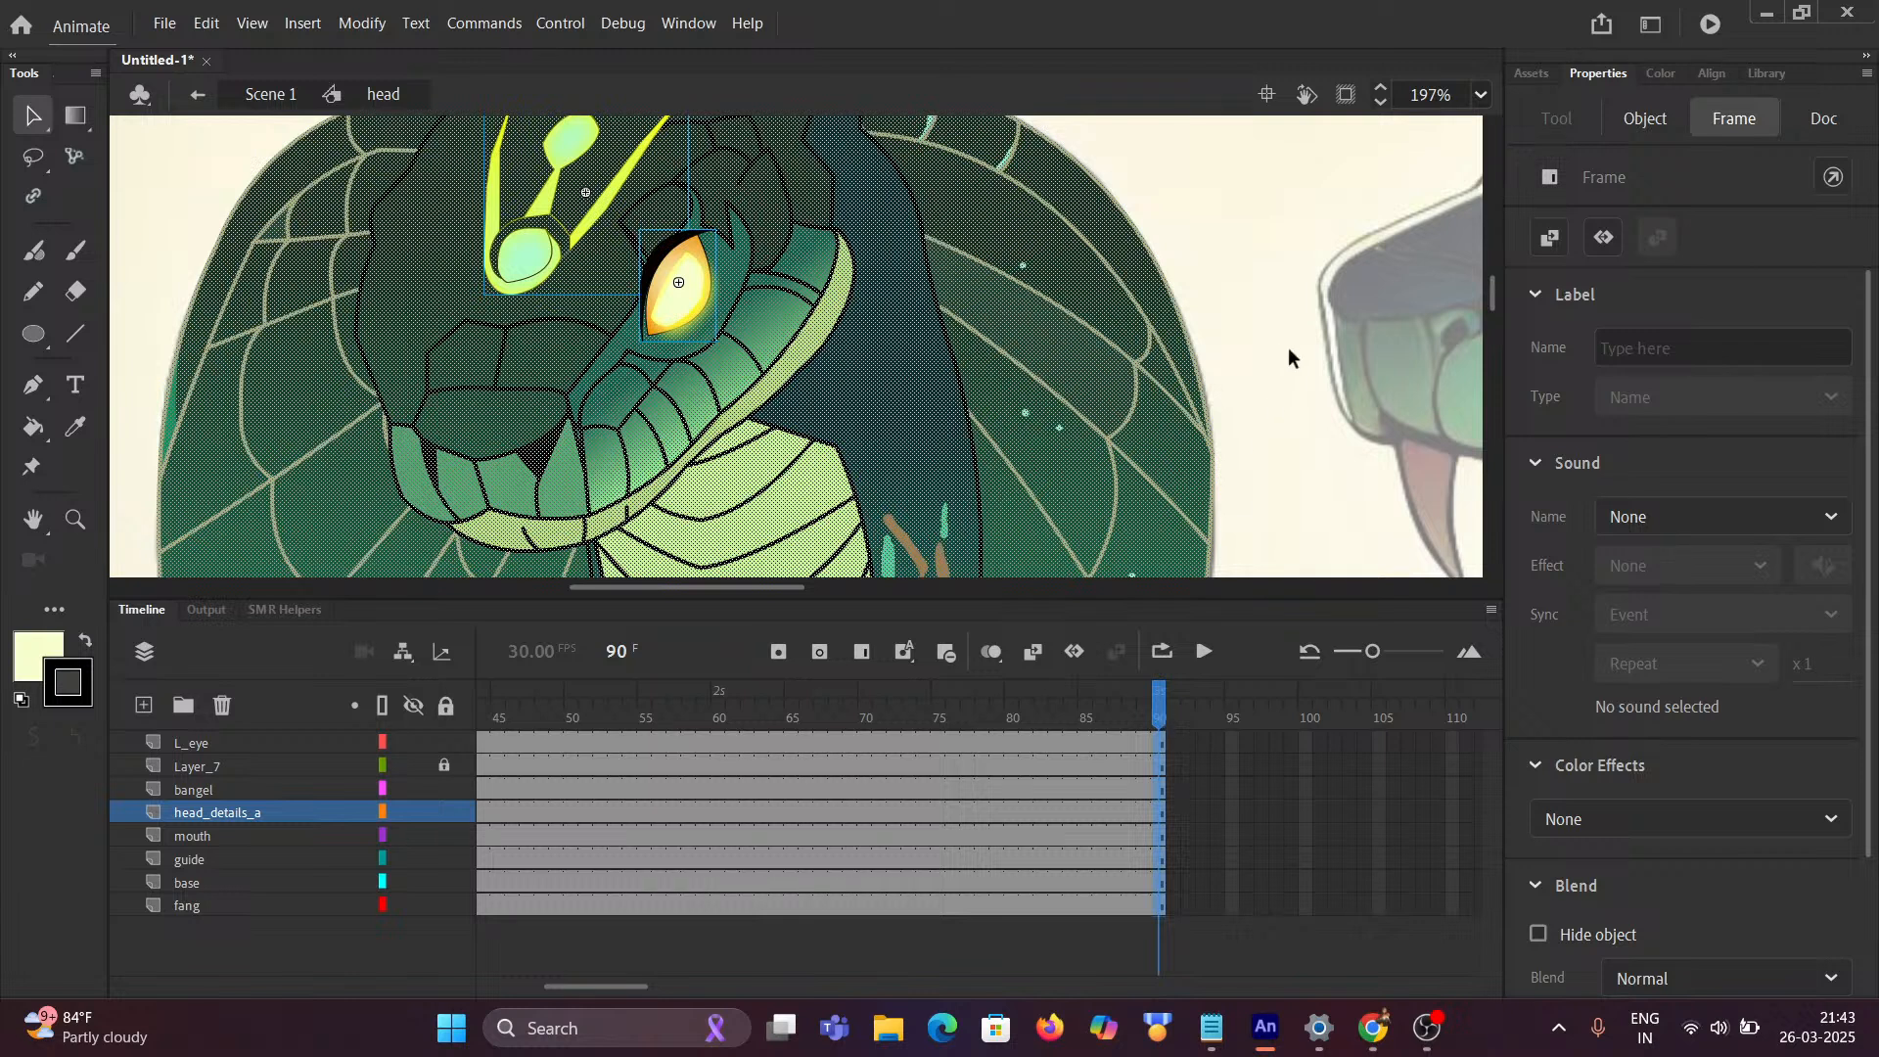
click(1248, 481)
drag(1145, 718, 411, 706)
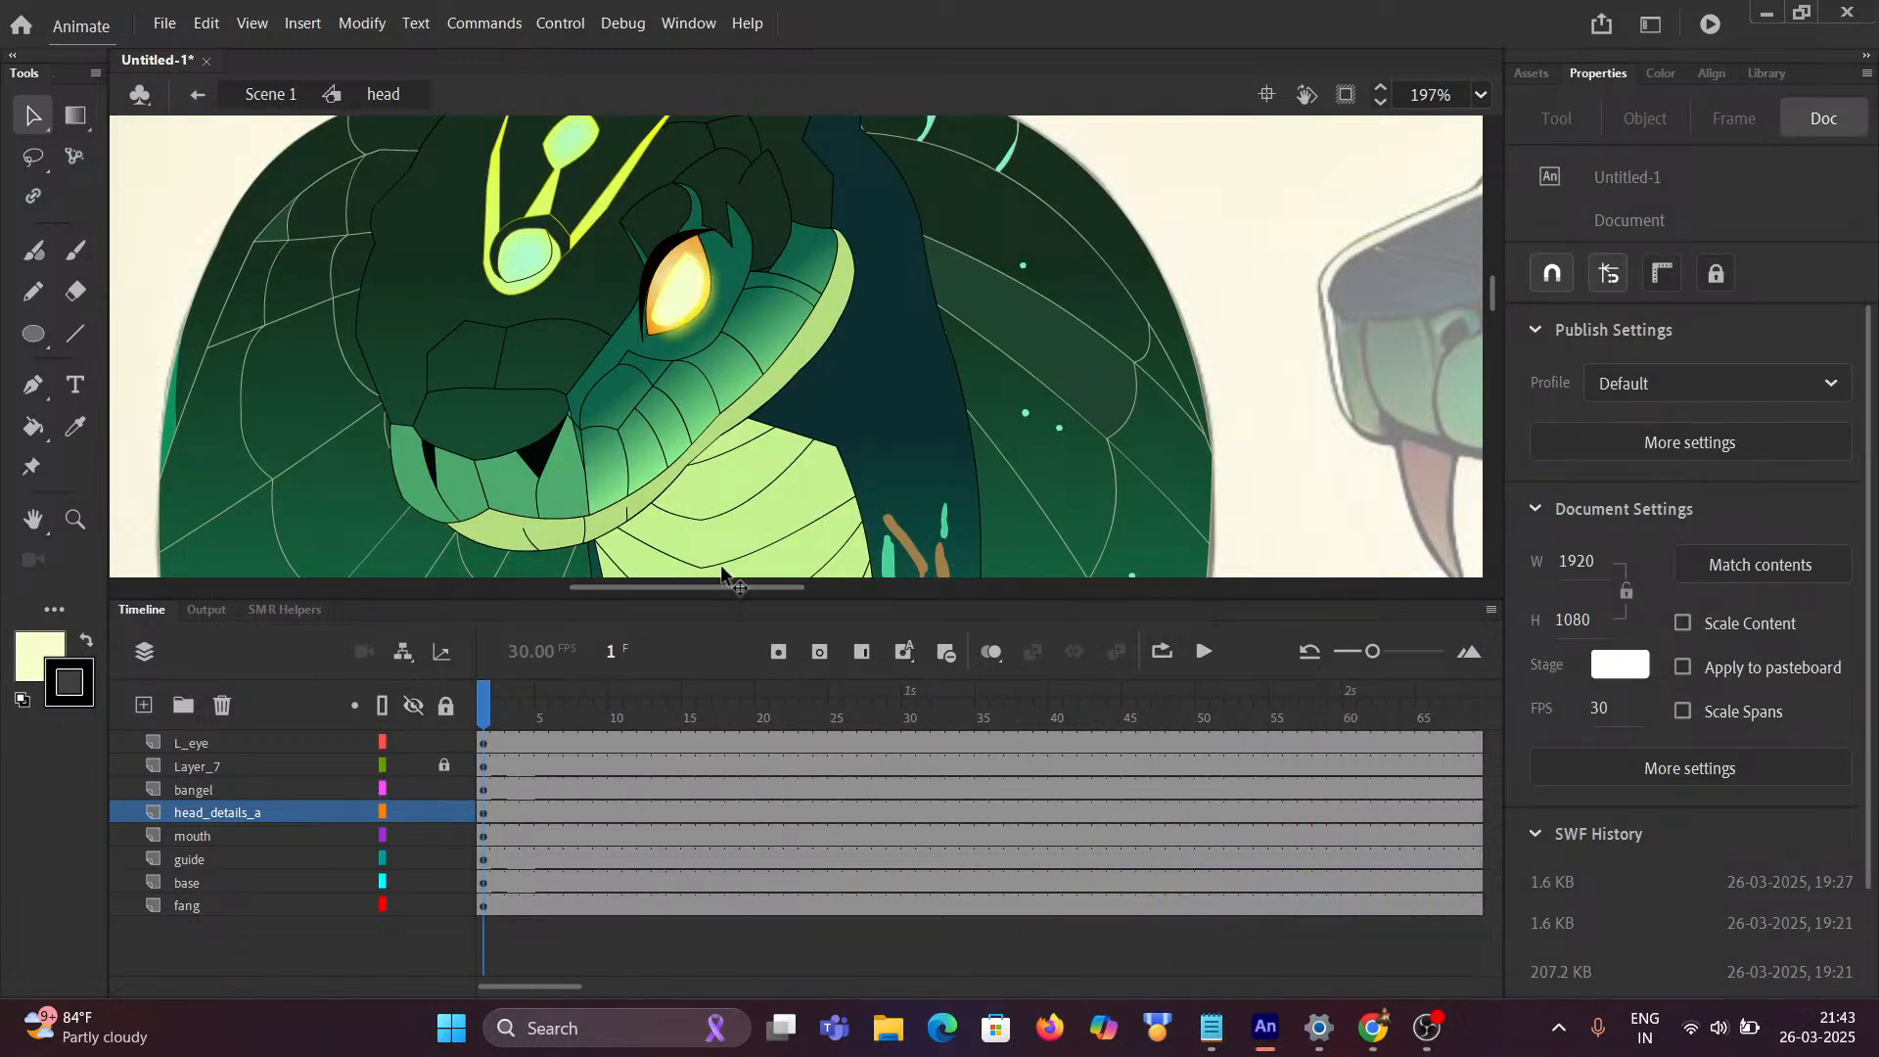
Step: Go back to Scene 1, extend all its layers to frame 90 by inserting frames, and return to frame 1
scroll(924, 401, down, 3)
scroll(947, 419, up, 1)
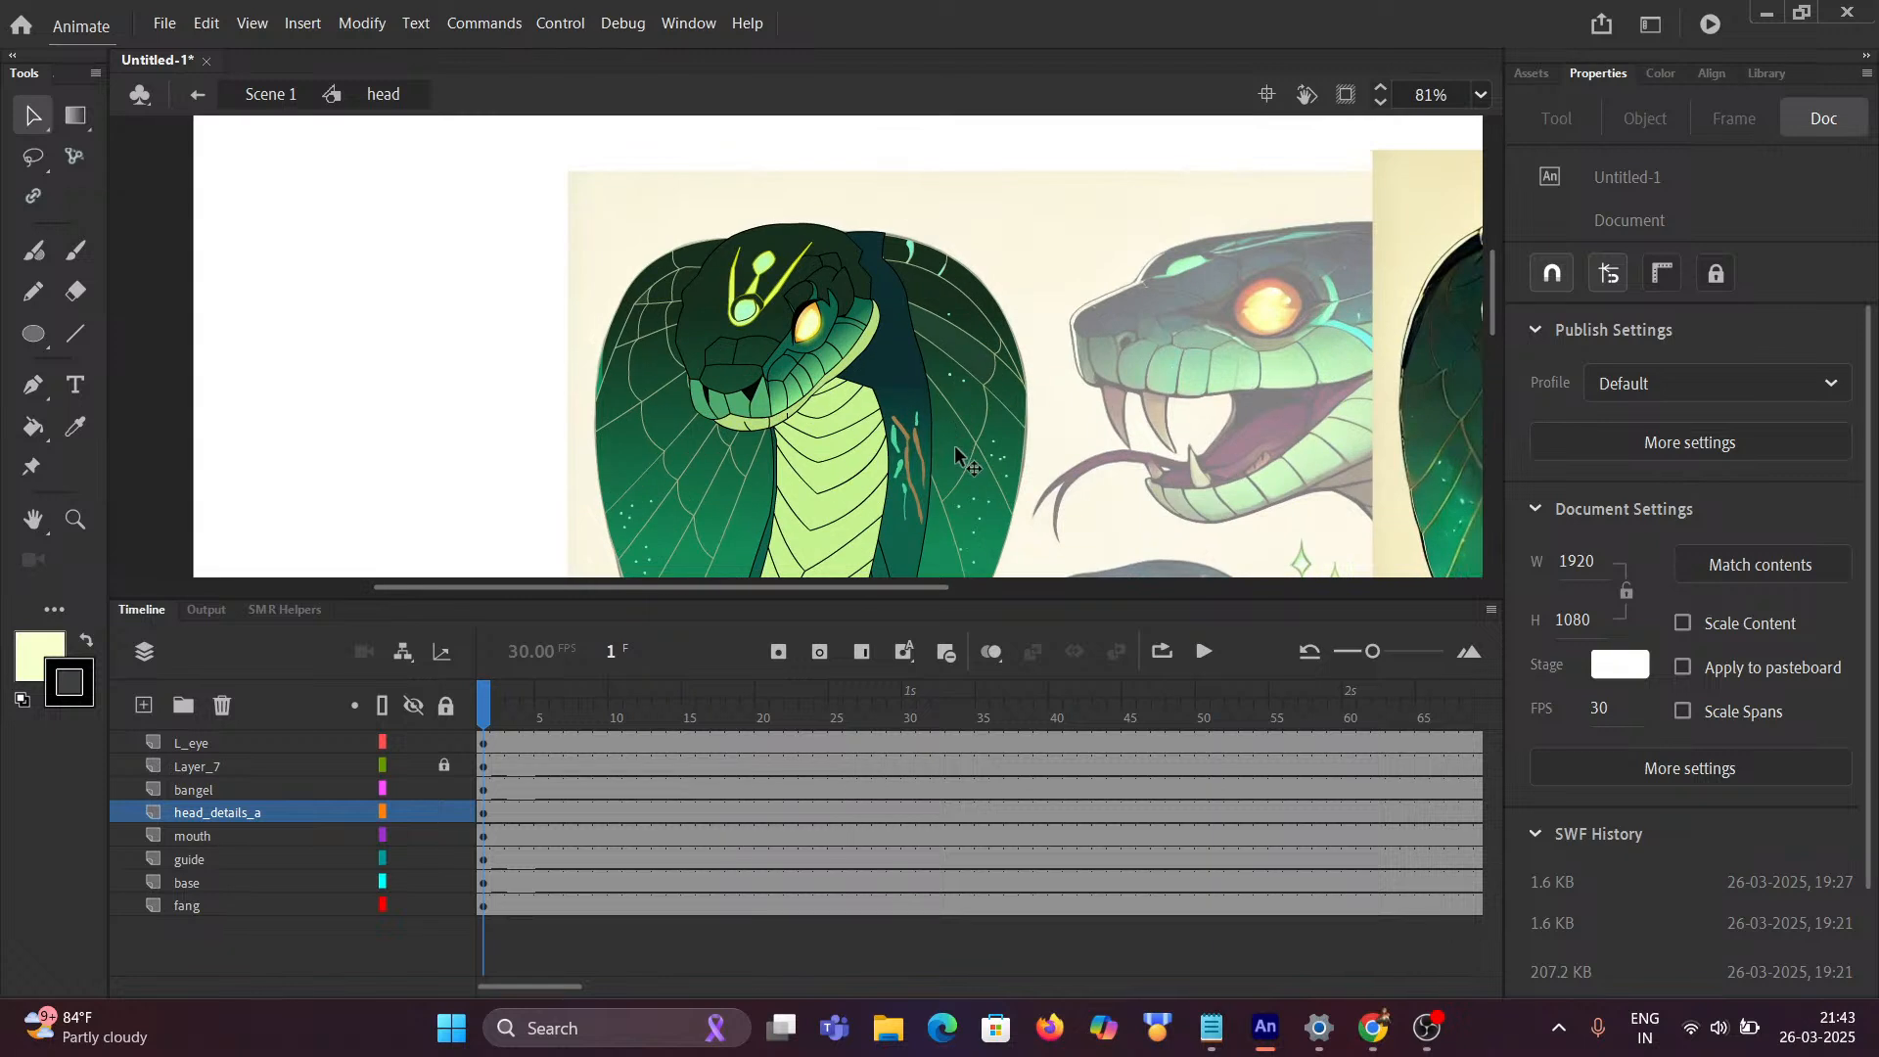
click(269, 95)
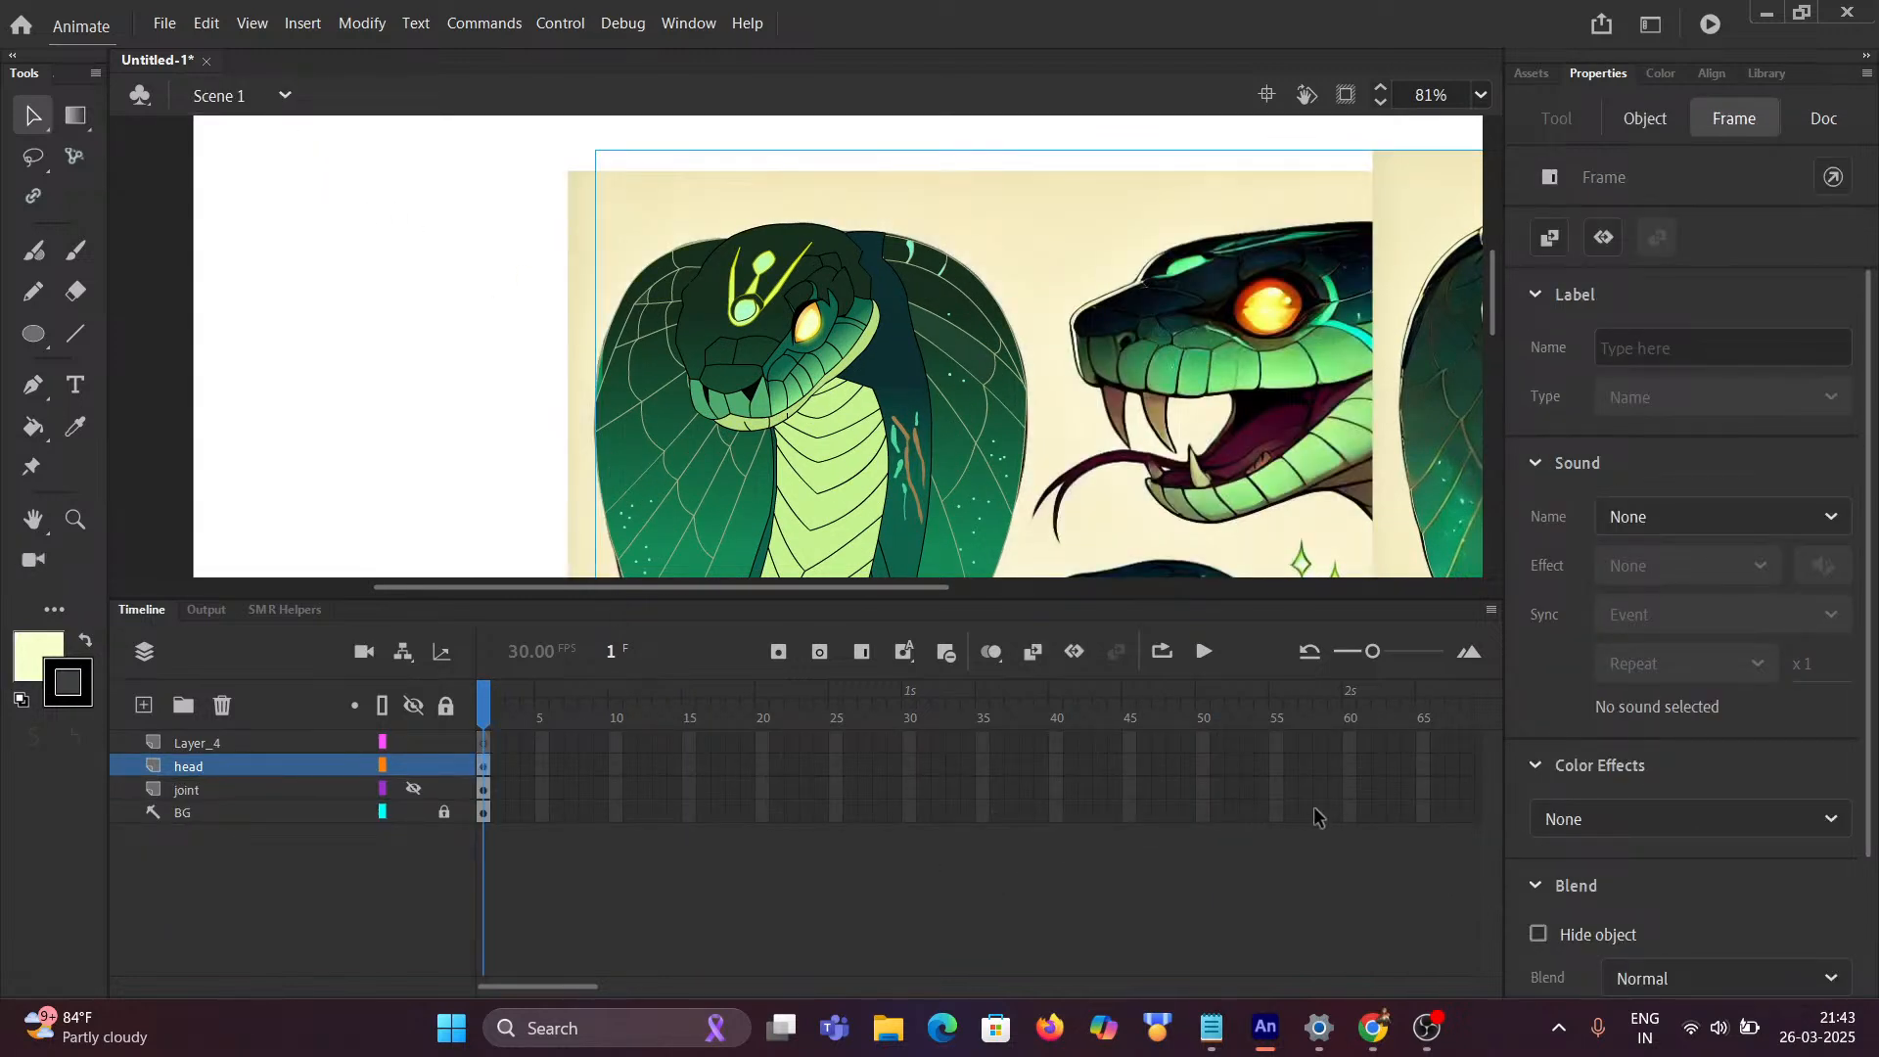
drag(541, 987, 649, 984)
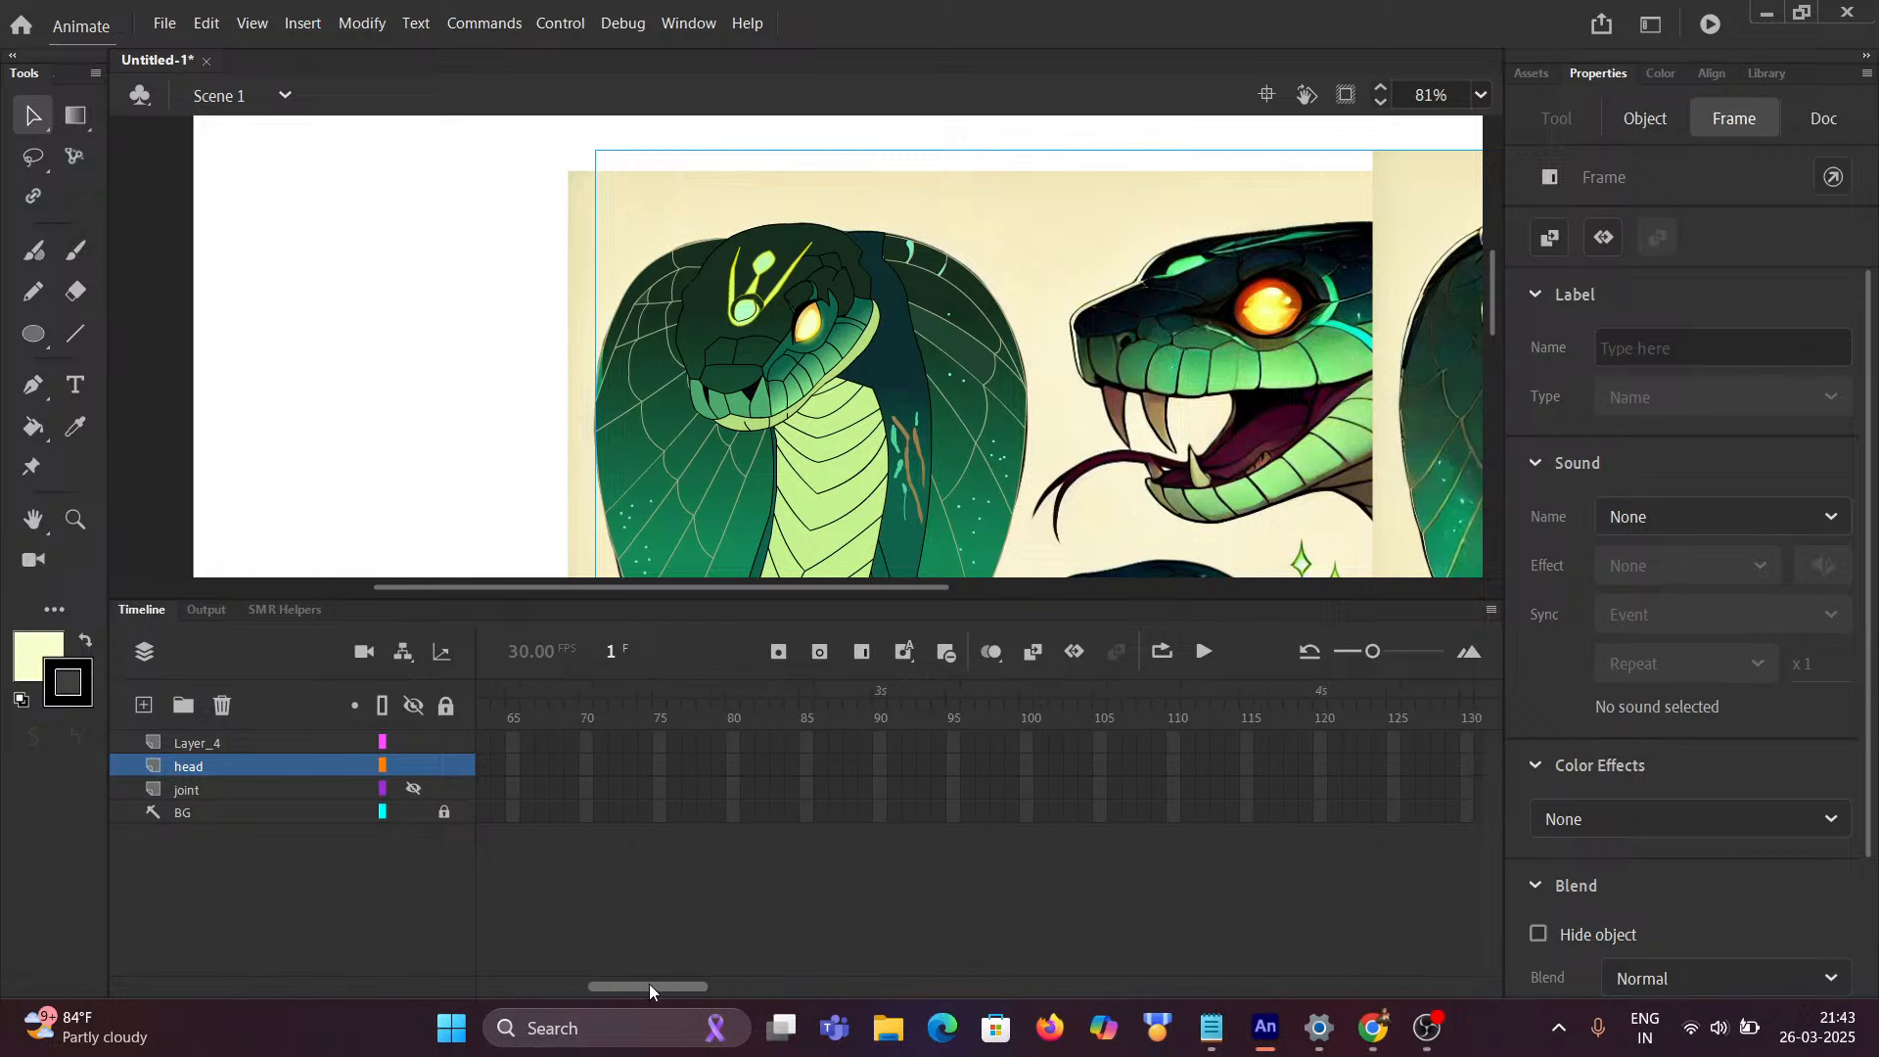
click(880, 740)
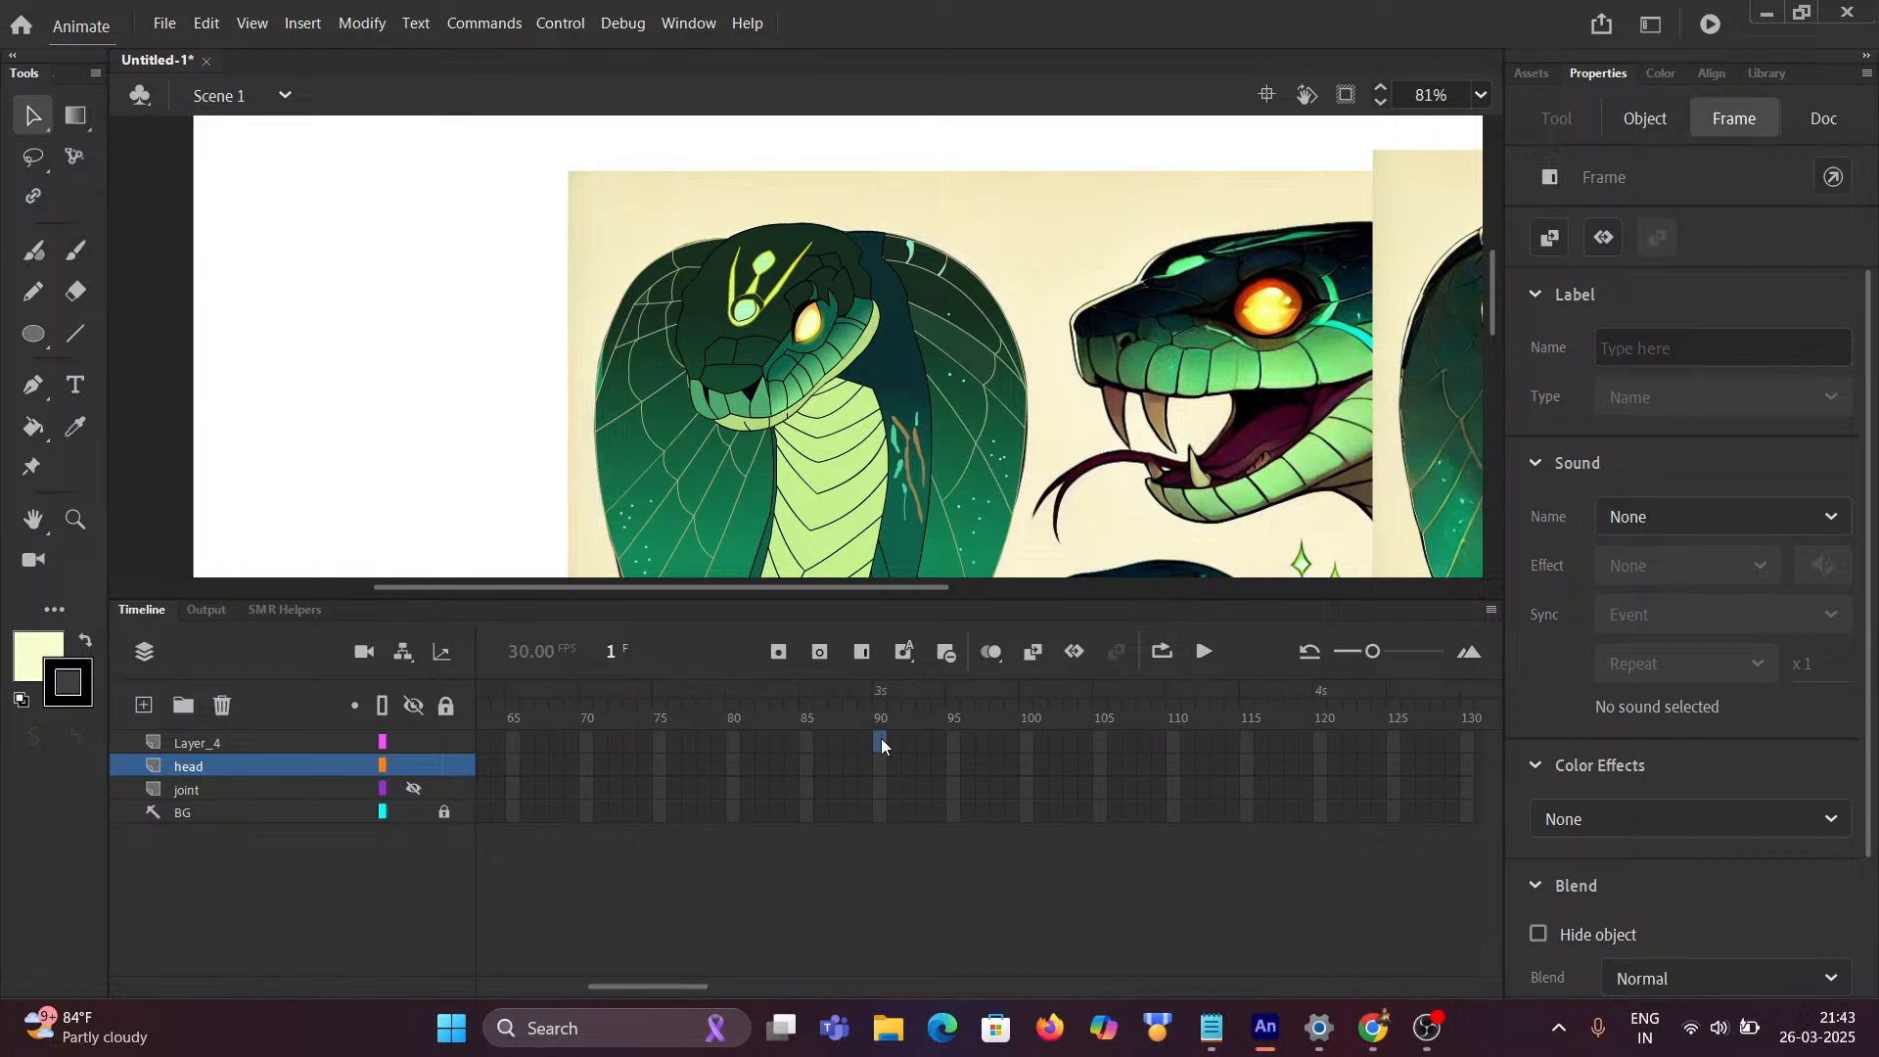
drag(881, 814, 878, 812)
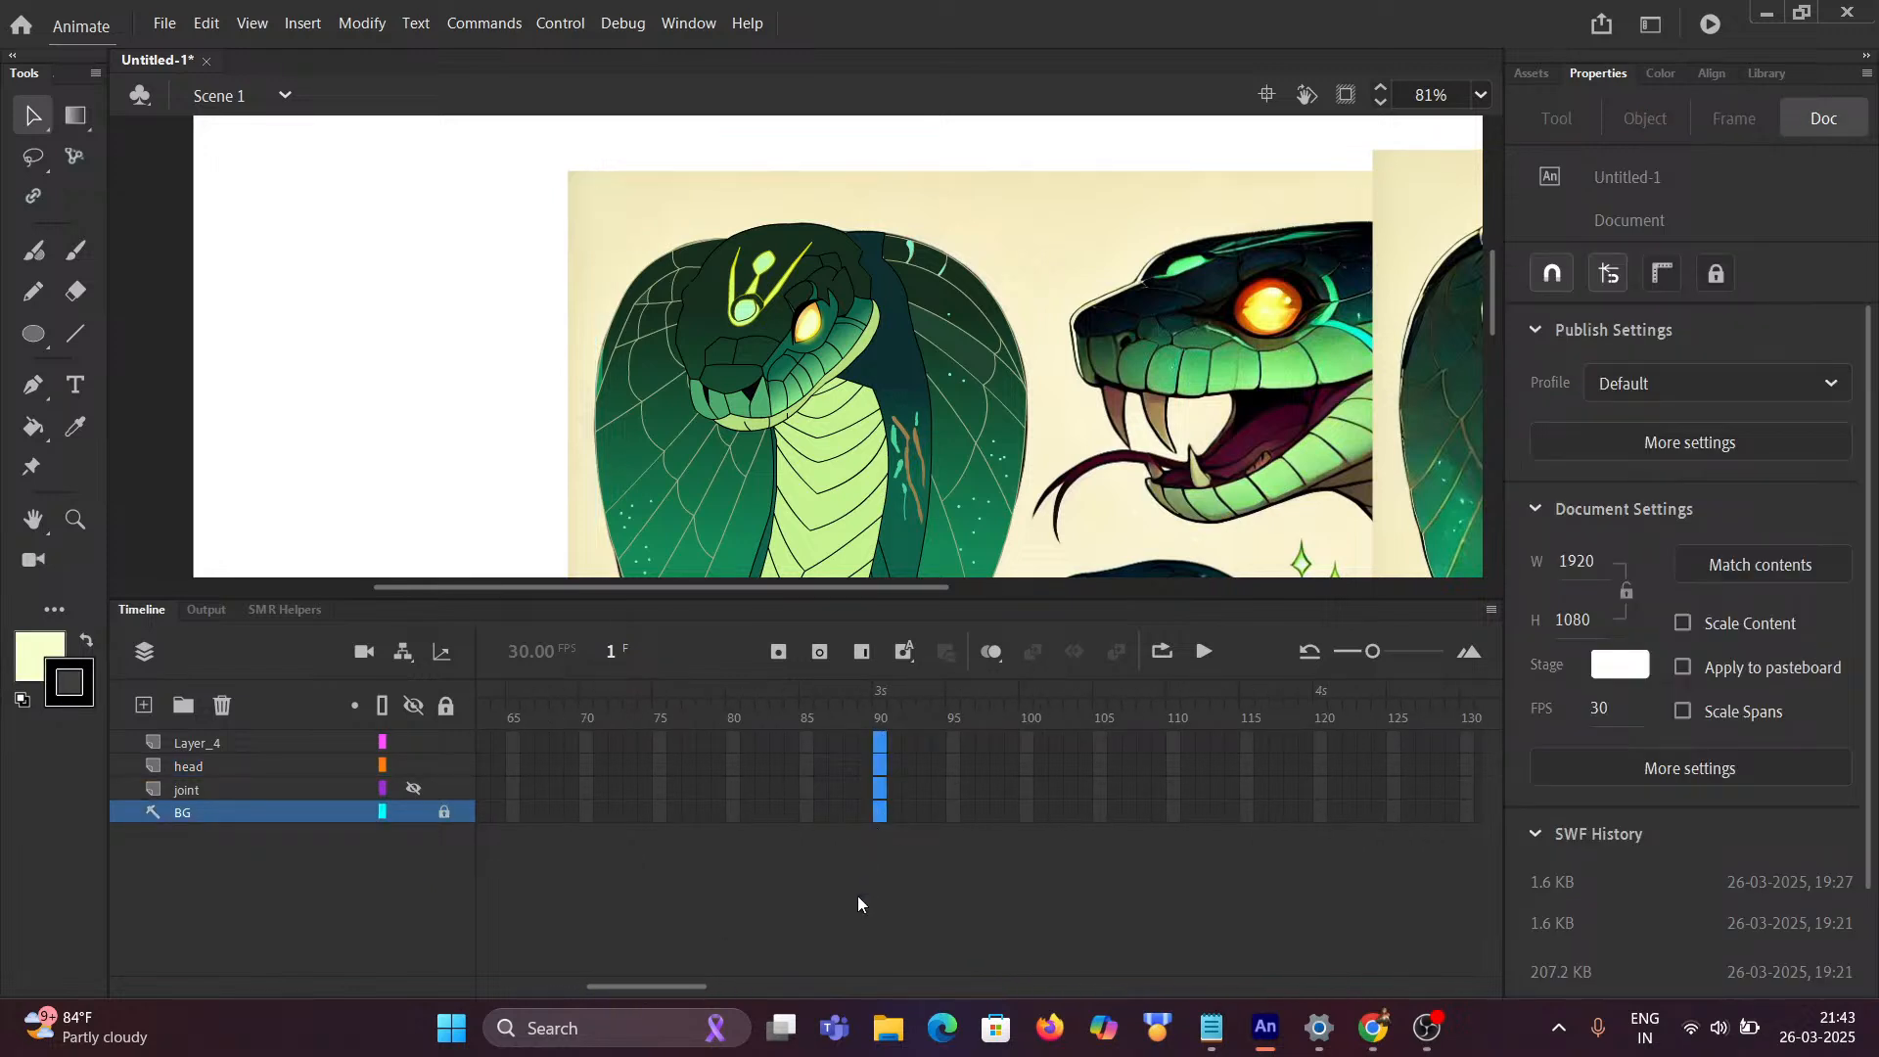
key(F5)
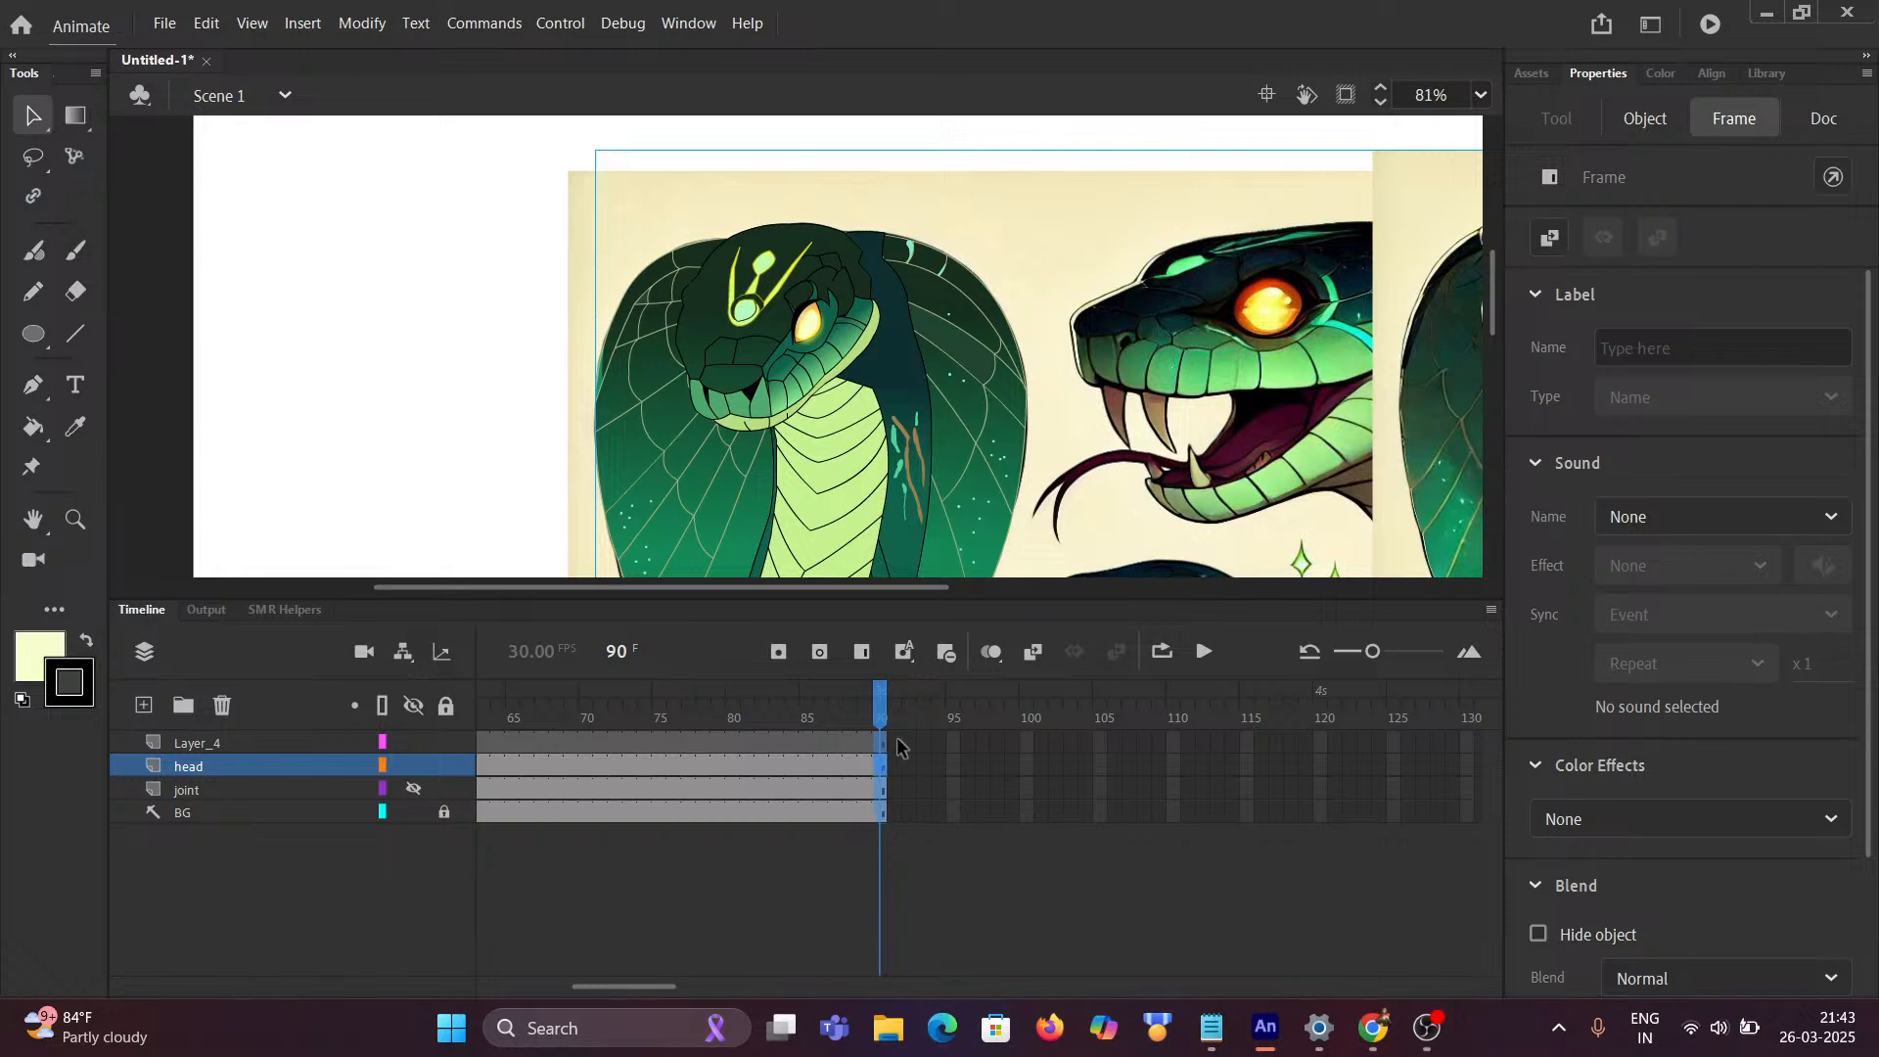
drag(880, 716, 290, 754)
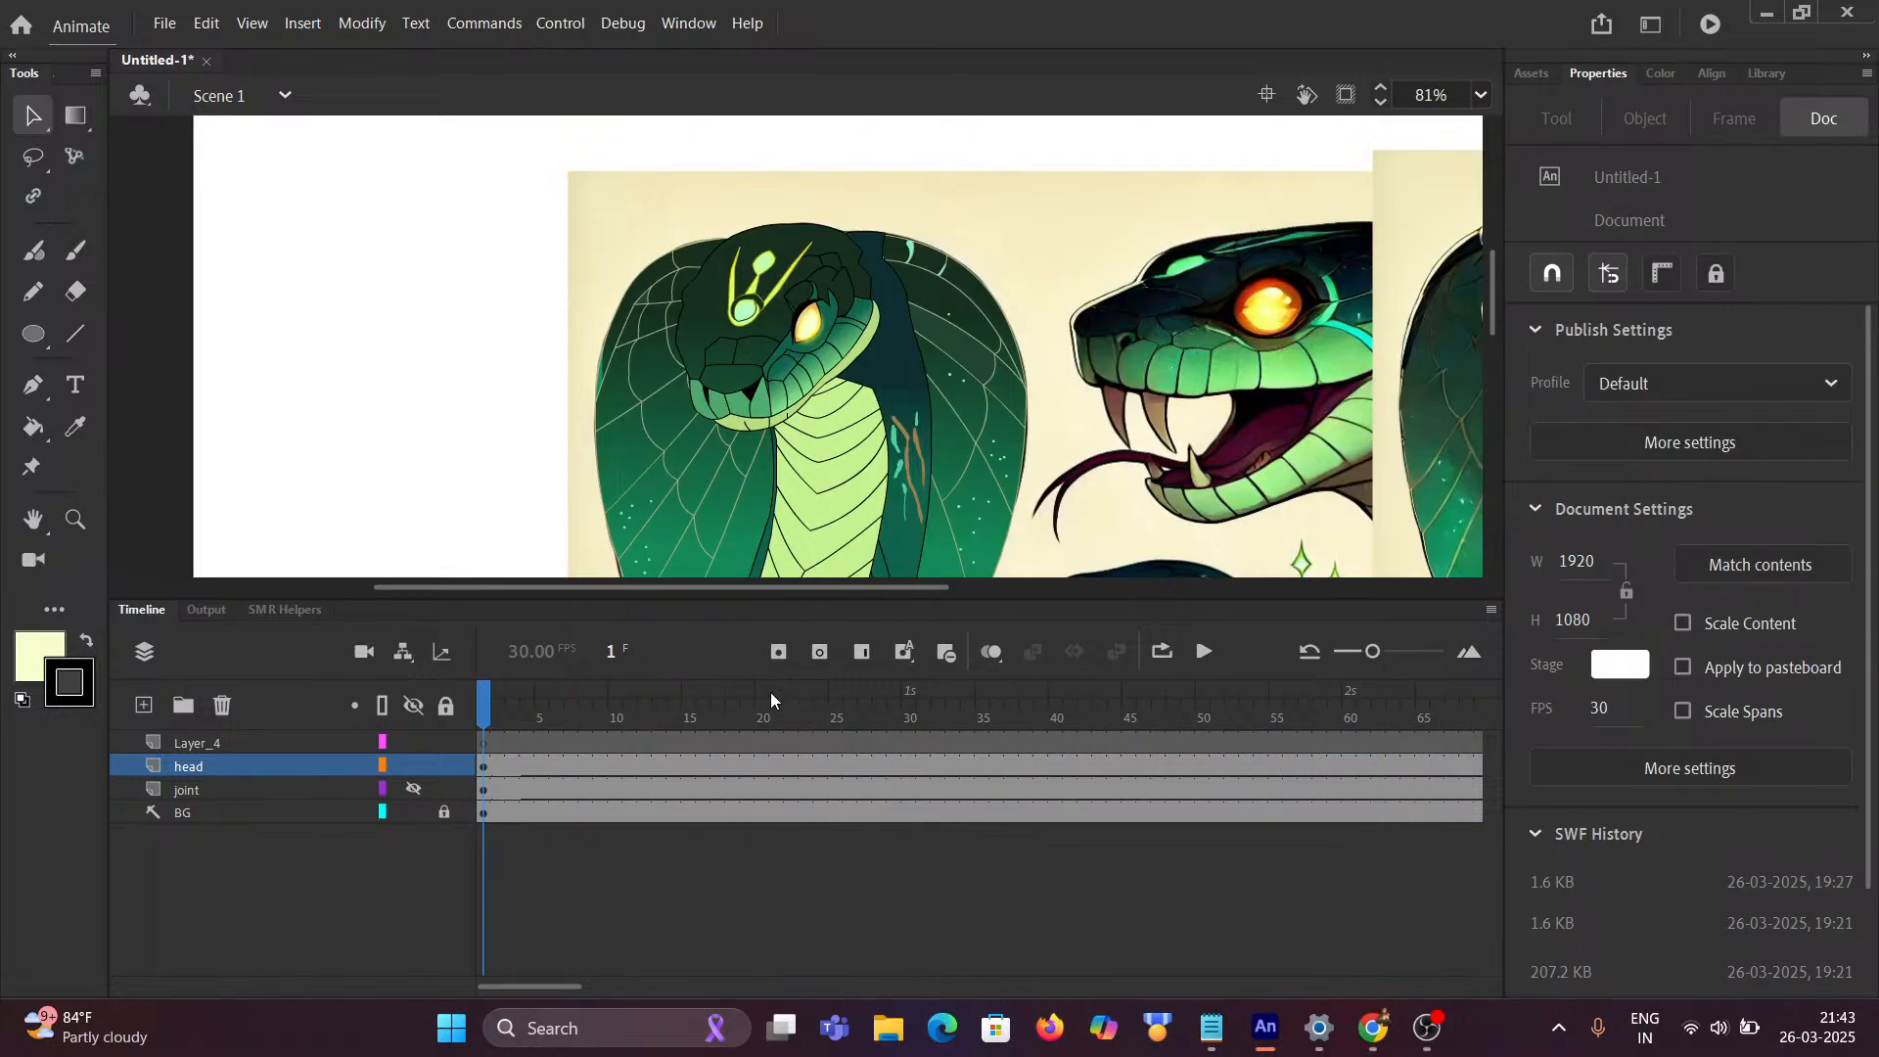
Step: Hide the BG layer in Scene 1 and view the drawn cobra on the blank stage
click(409, 813)
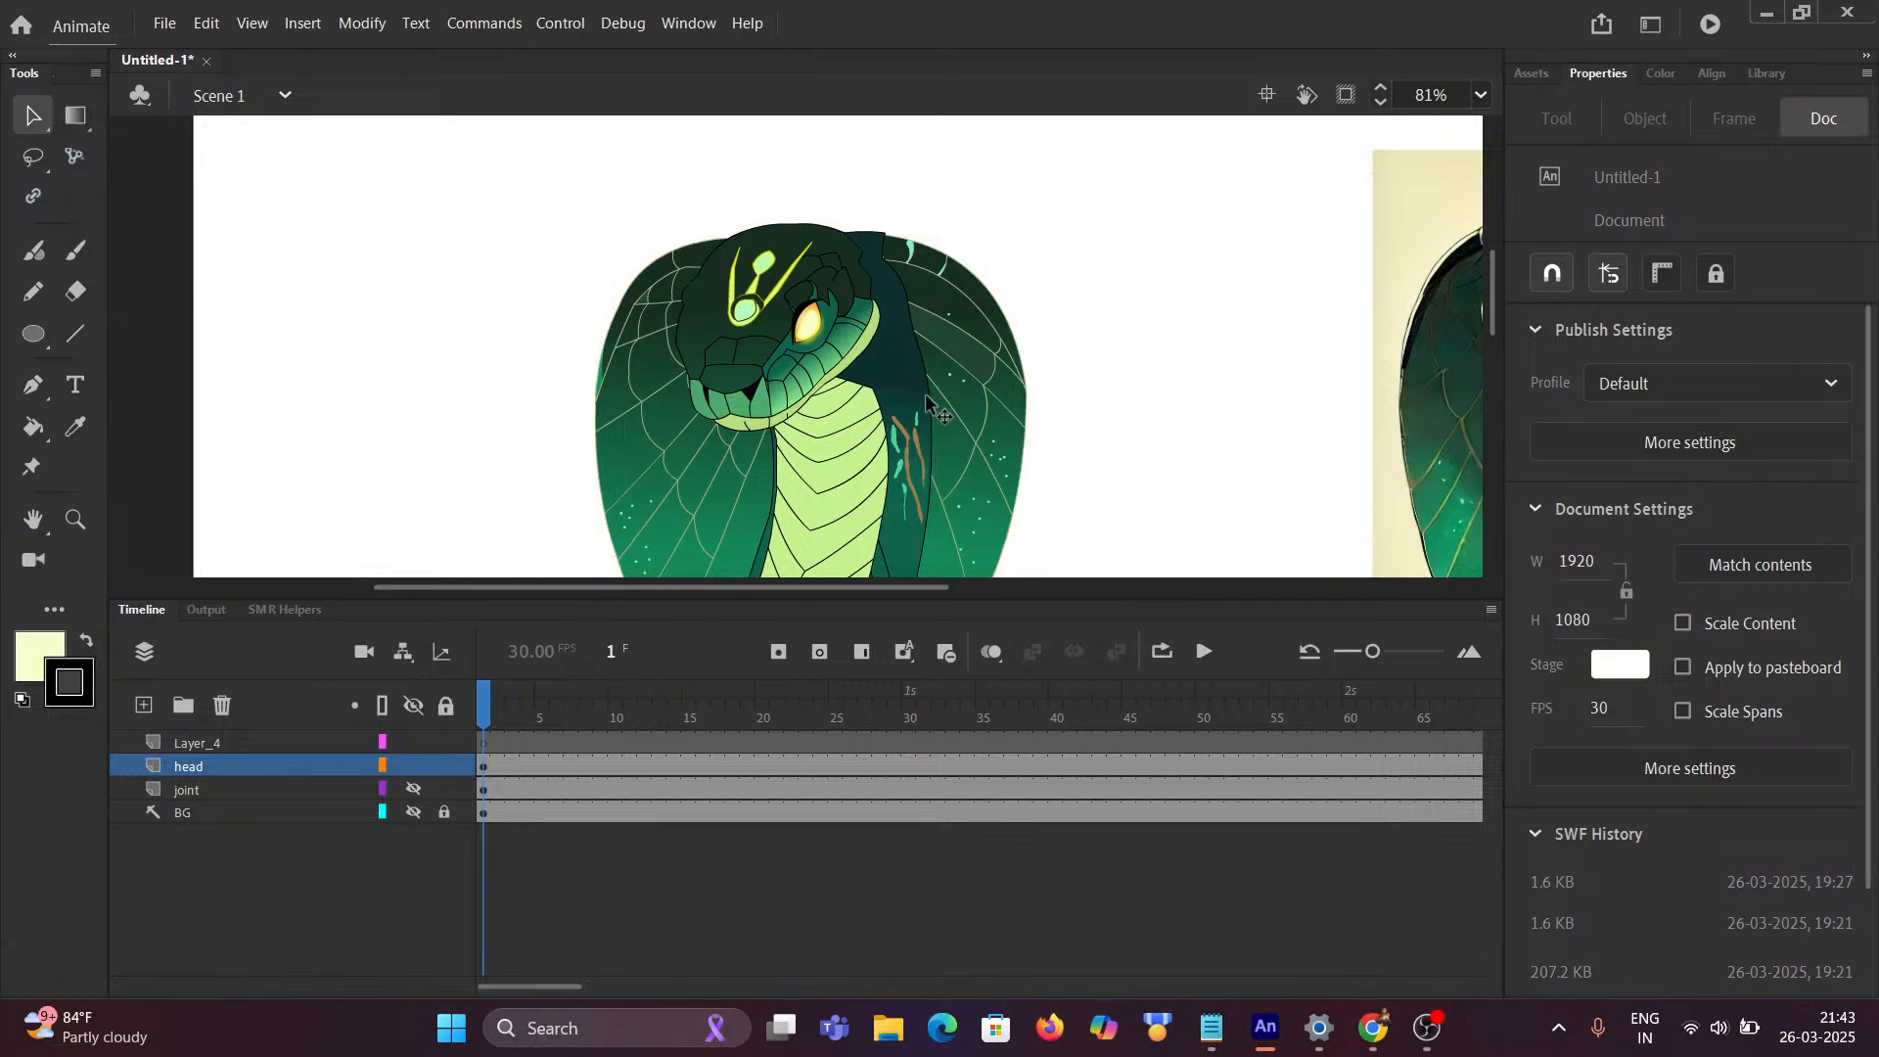
scroll(929, 399, down, 3)
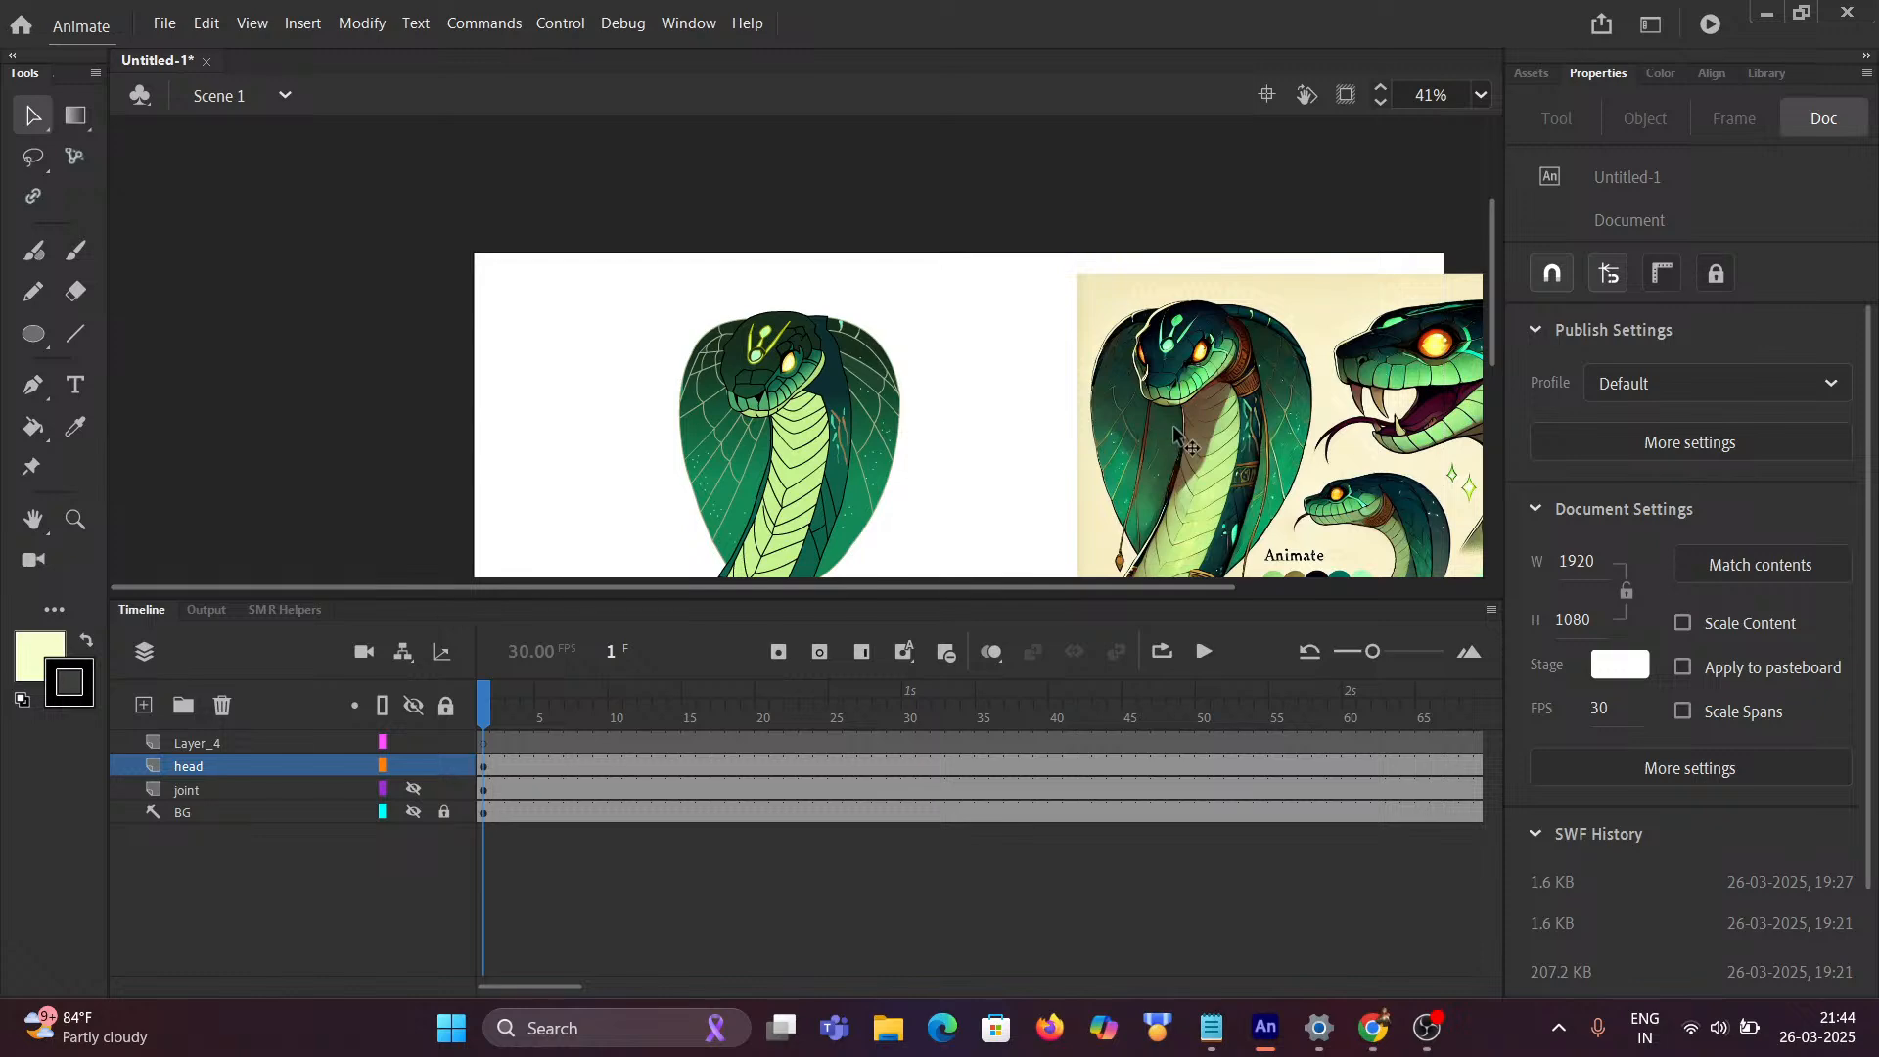
scroll(827, 445, right, 2)
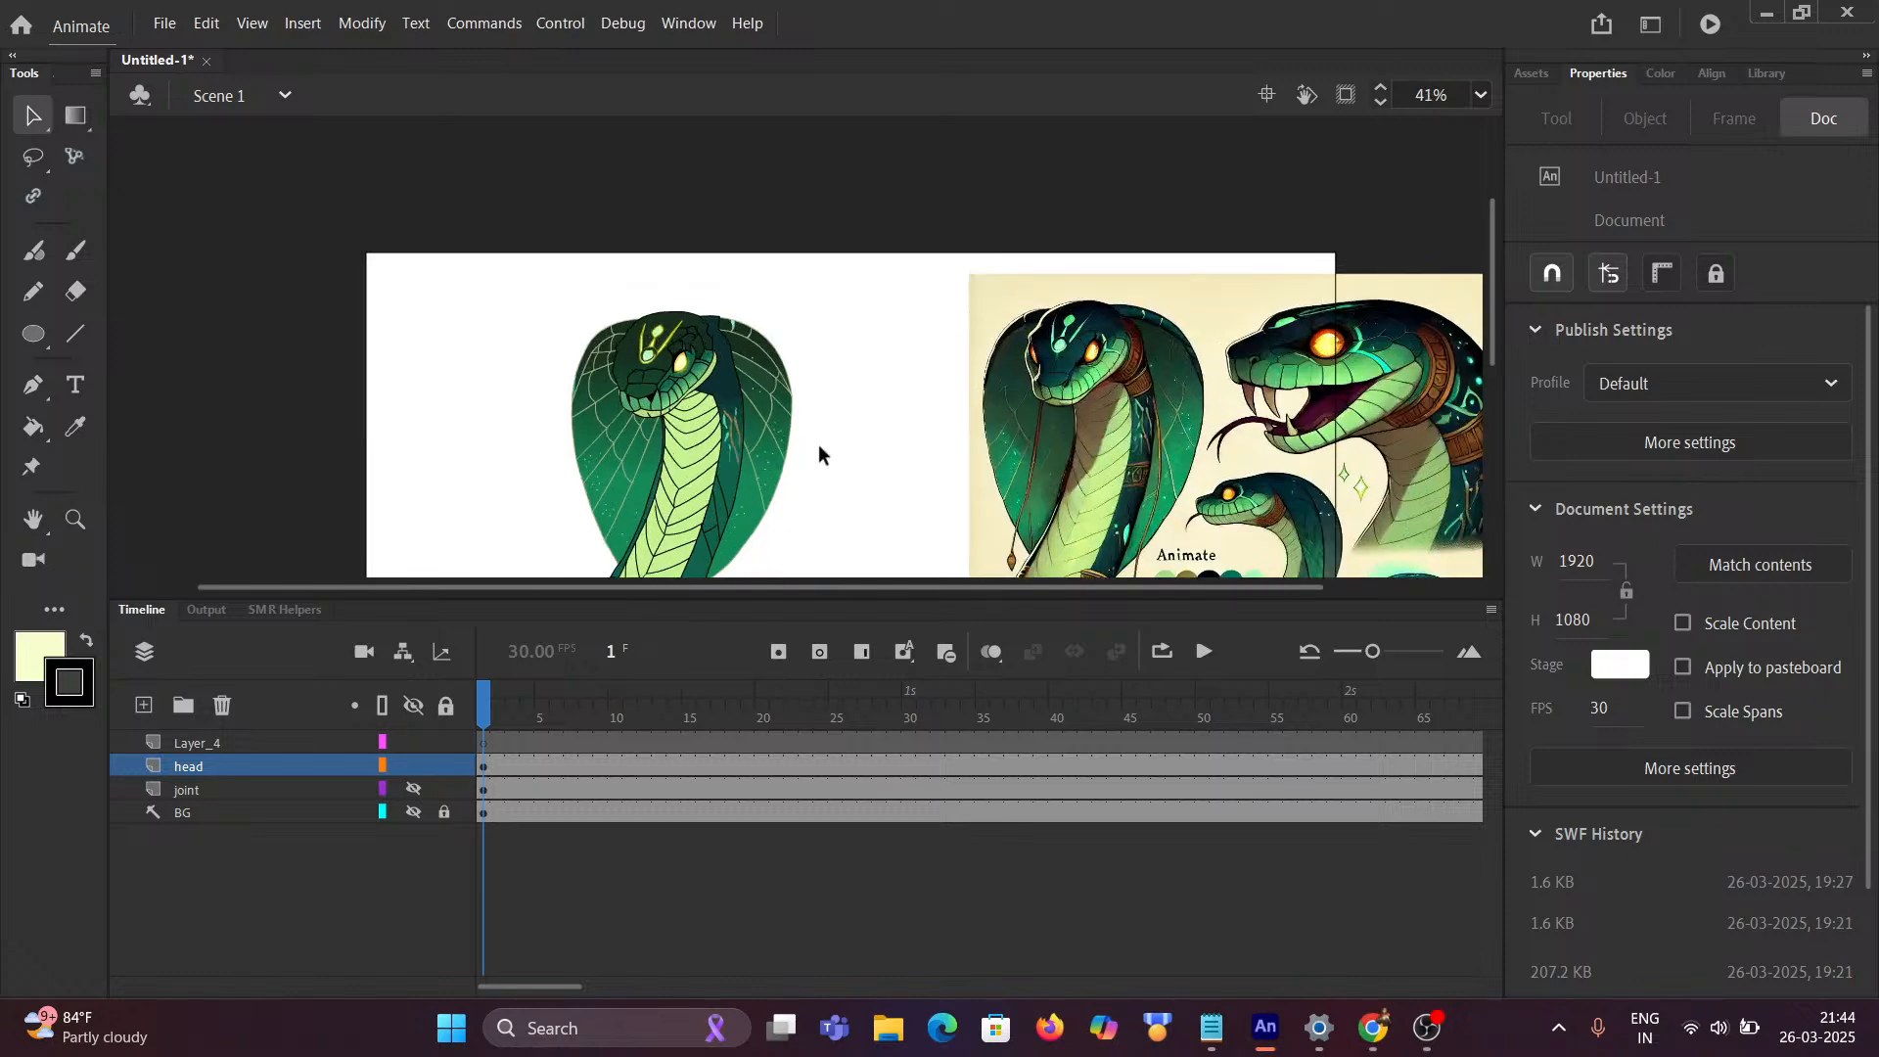
scroll(818, 447, up, 2)
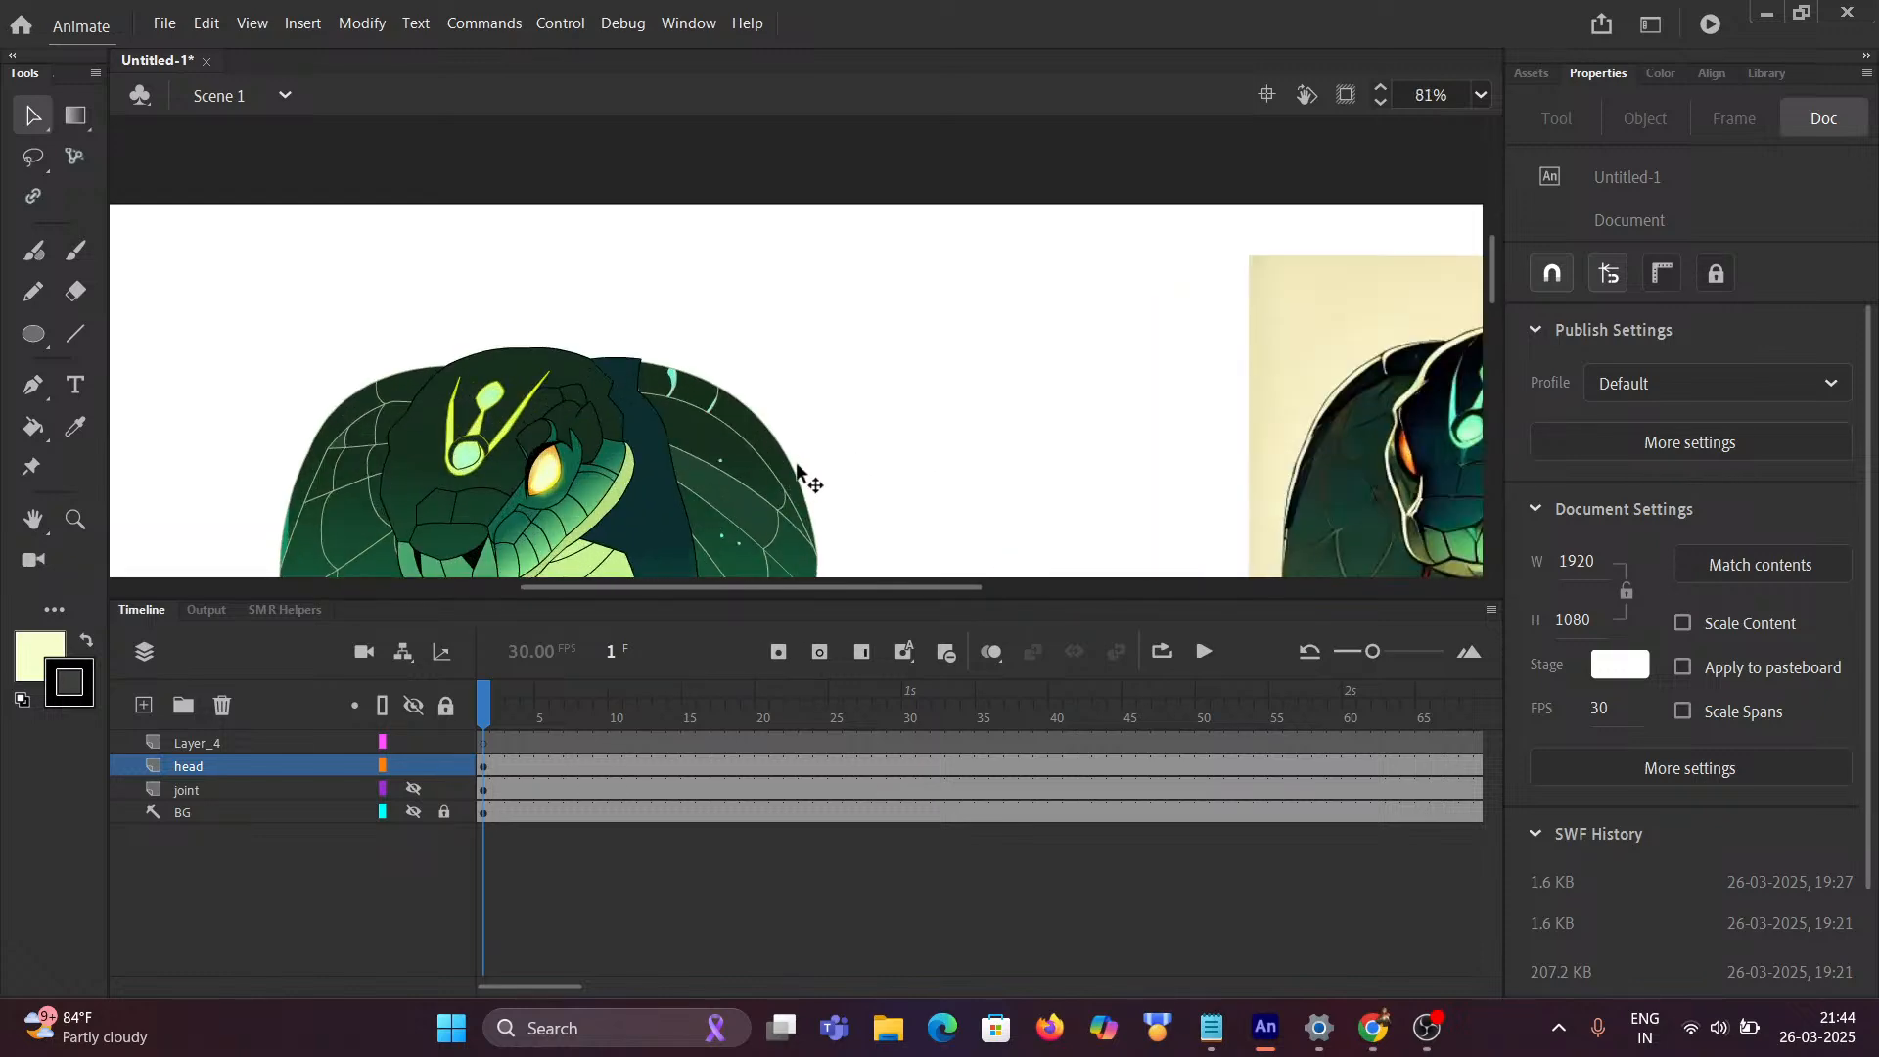
key(space)
drag(849, 460, 1060, 197)
drag(966, 294, 1104, 317)
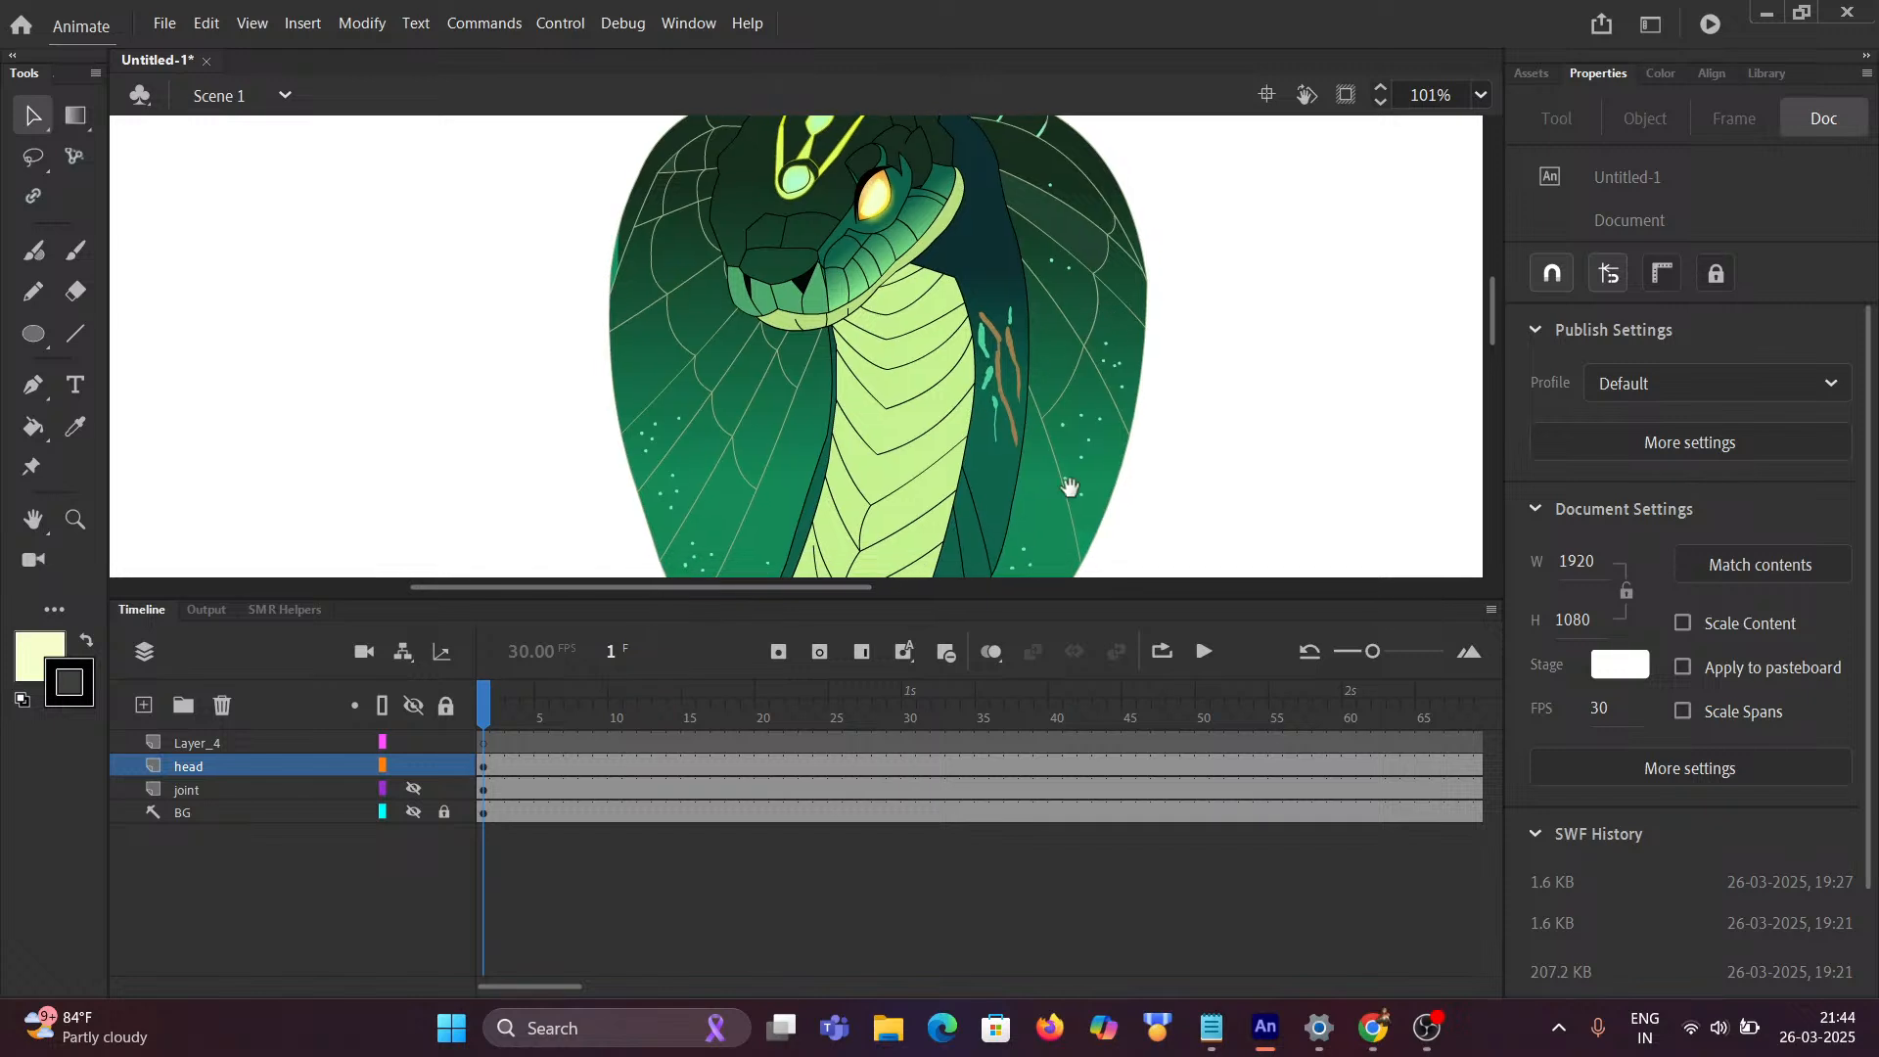
Step: Play the Scene 1 animation once, preview it in a loop over frames 1 to 90, and turn looping off
click(1204, 652)
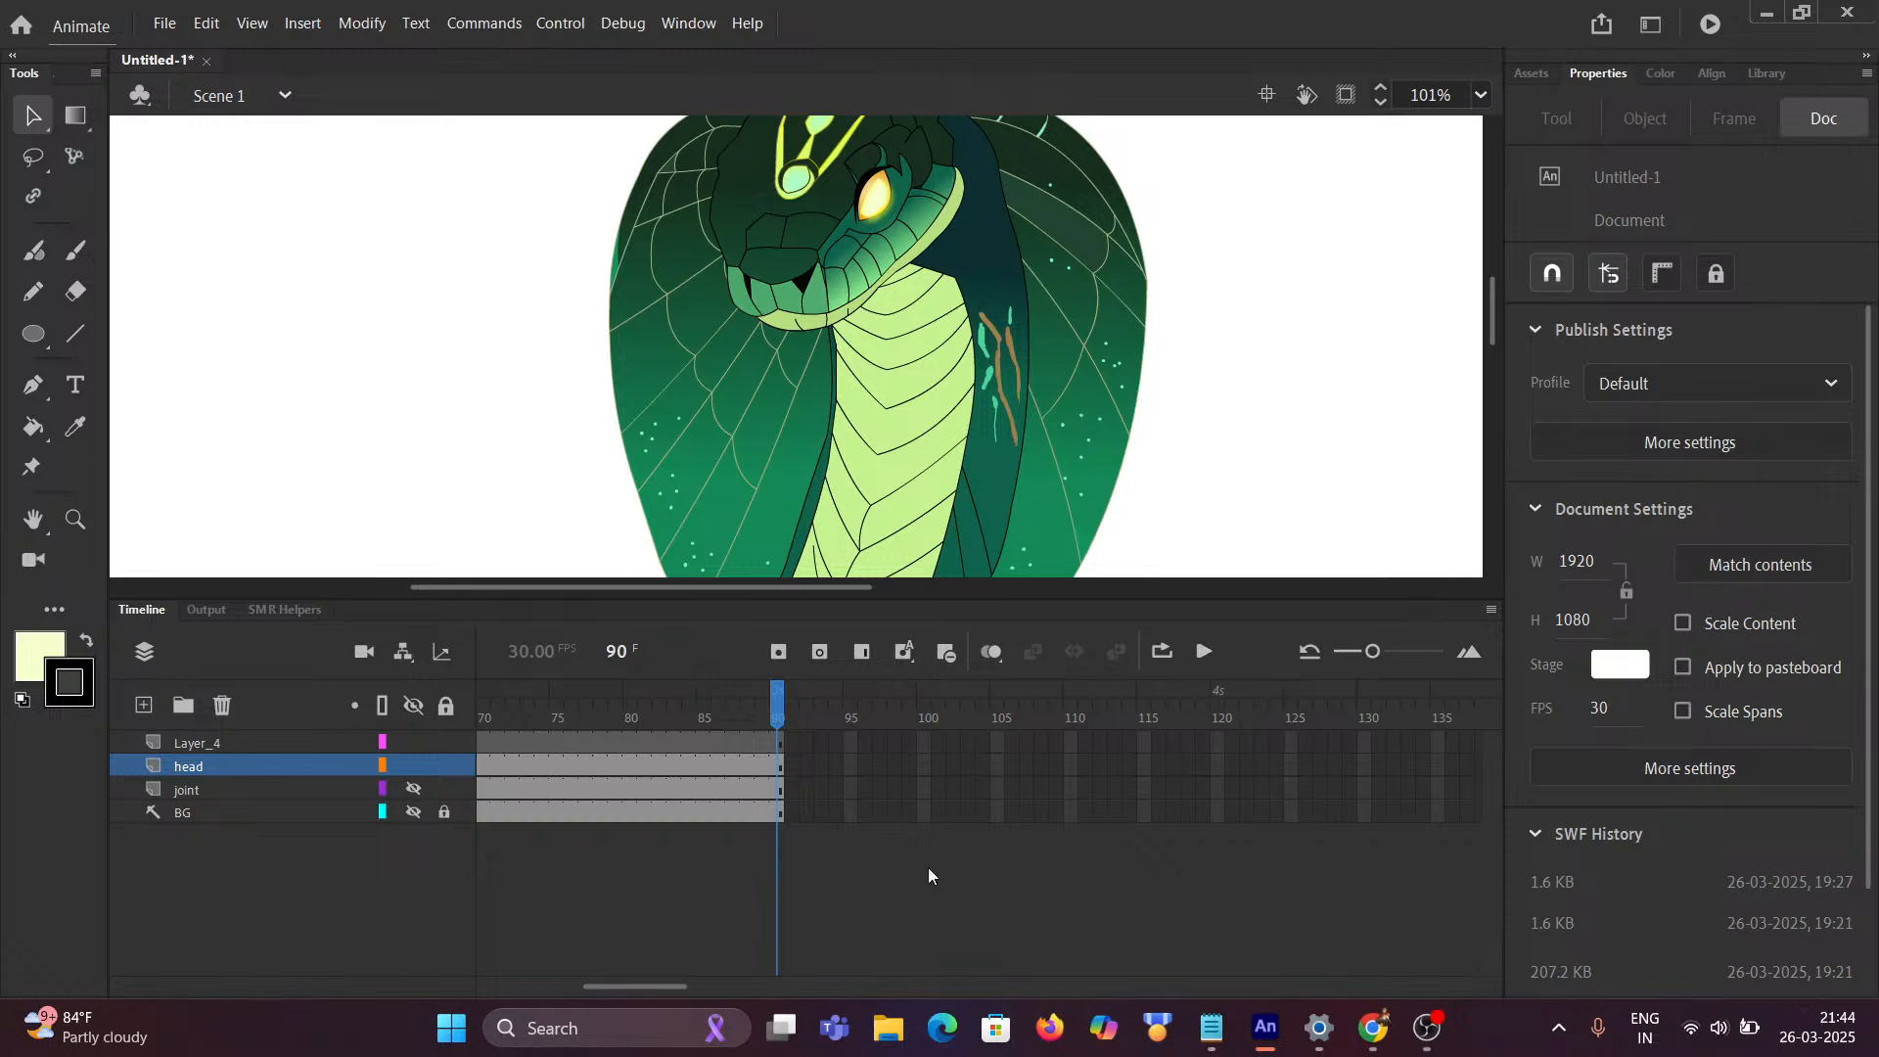
drag(779, 721, 162, 704)
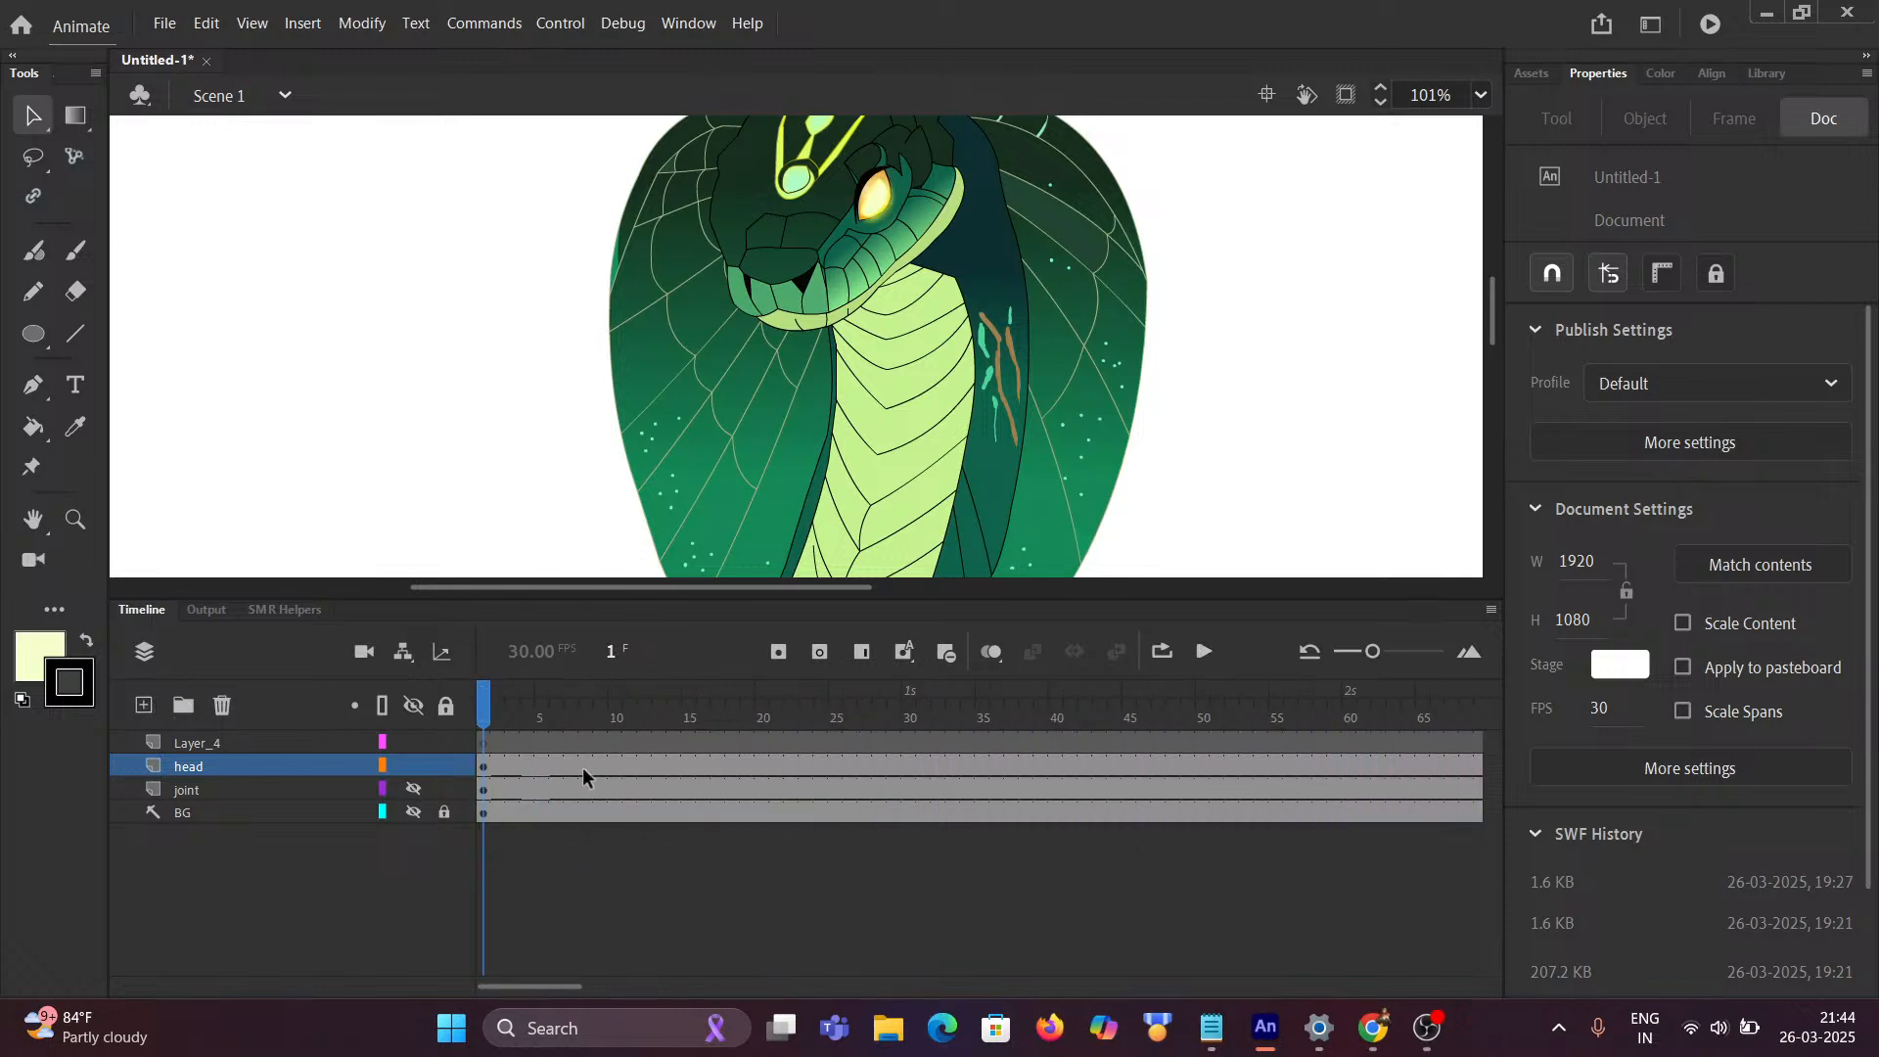
click(1162, 653)
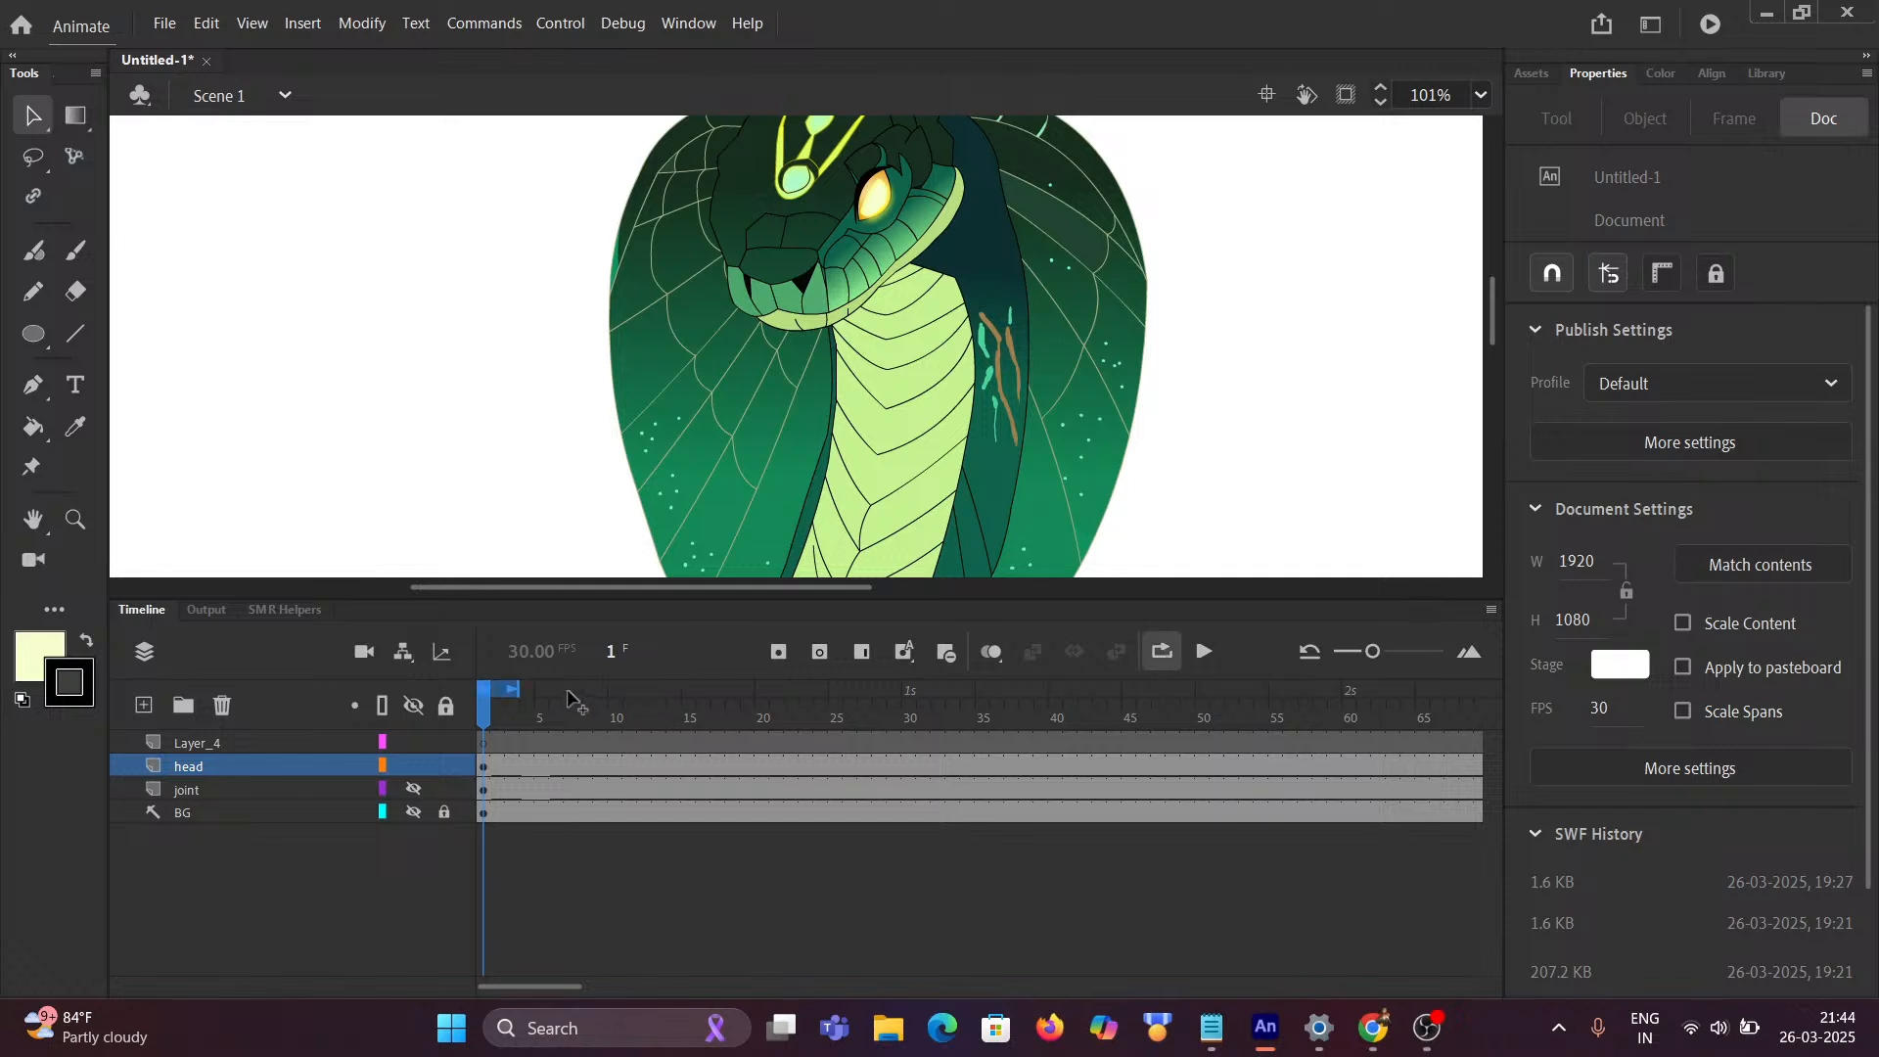
drag(514, 688, 1608, 769)
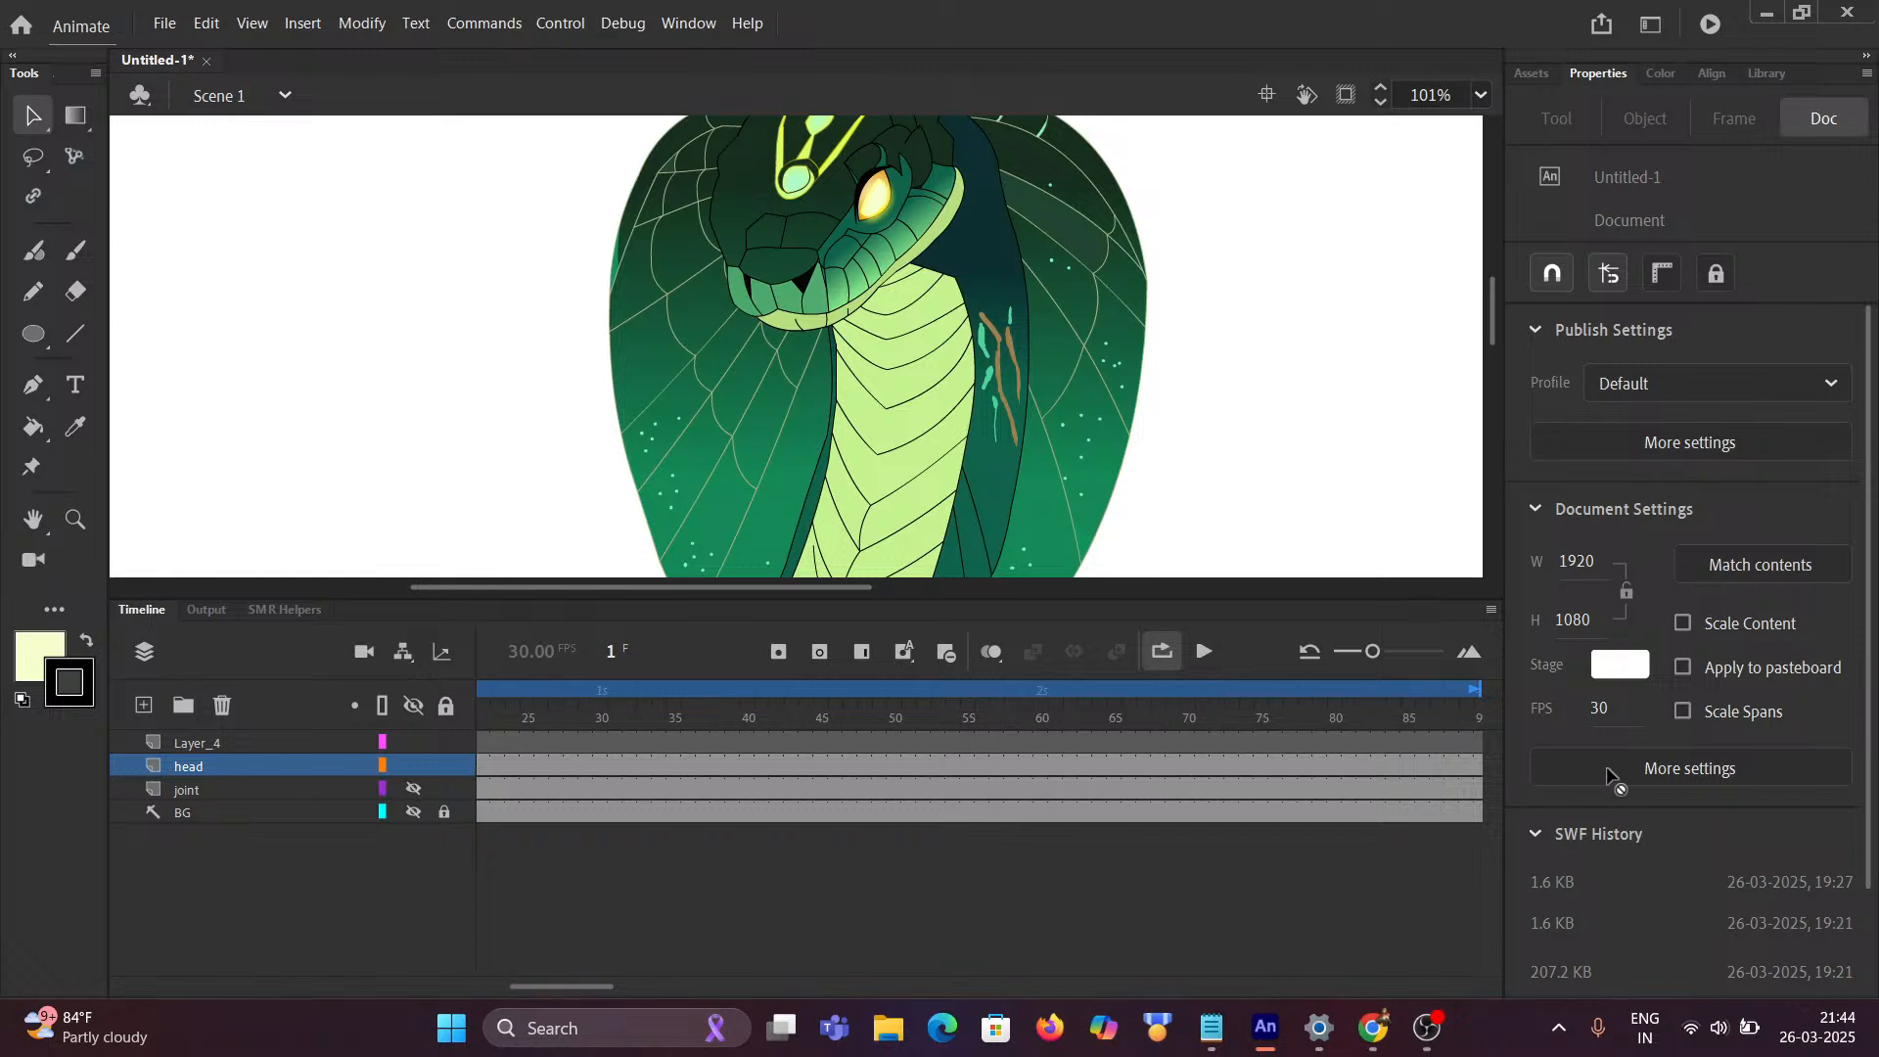
click(1204, 651)
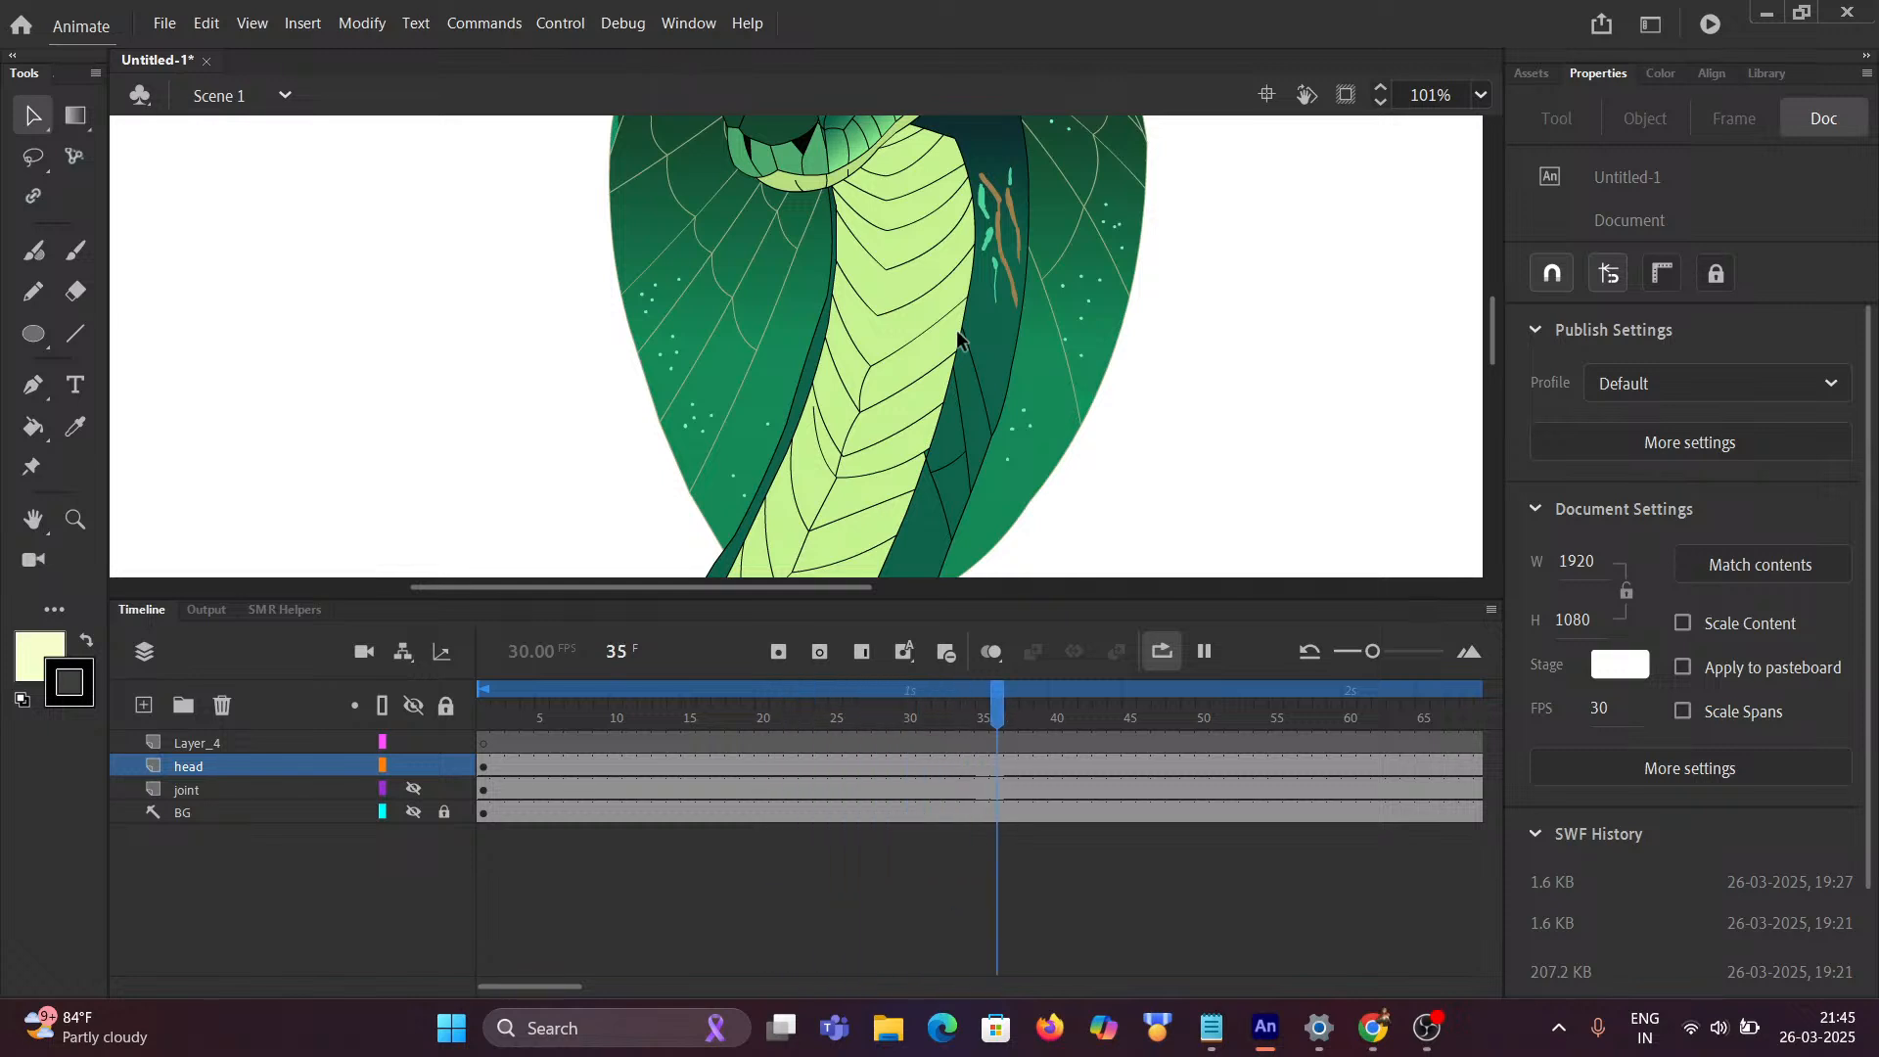
click(1161, 651)
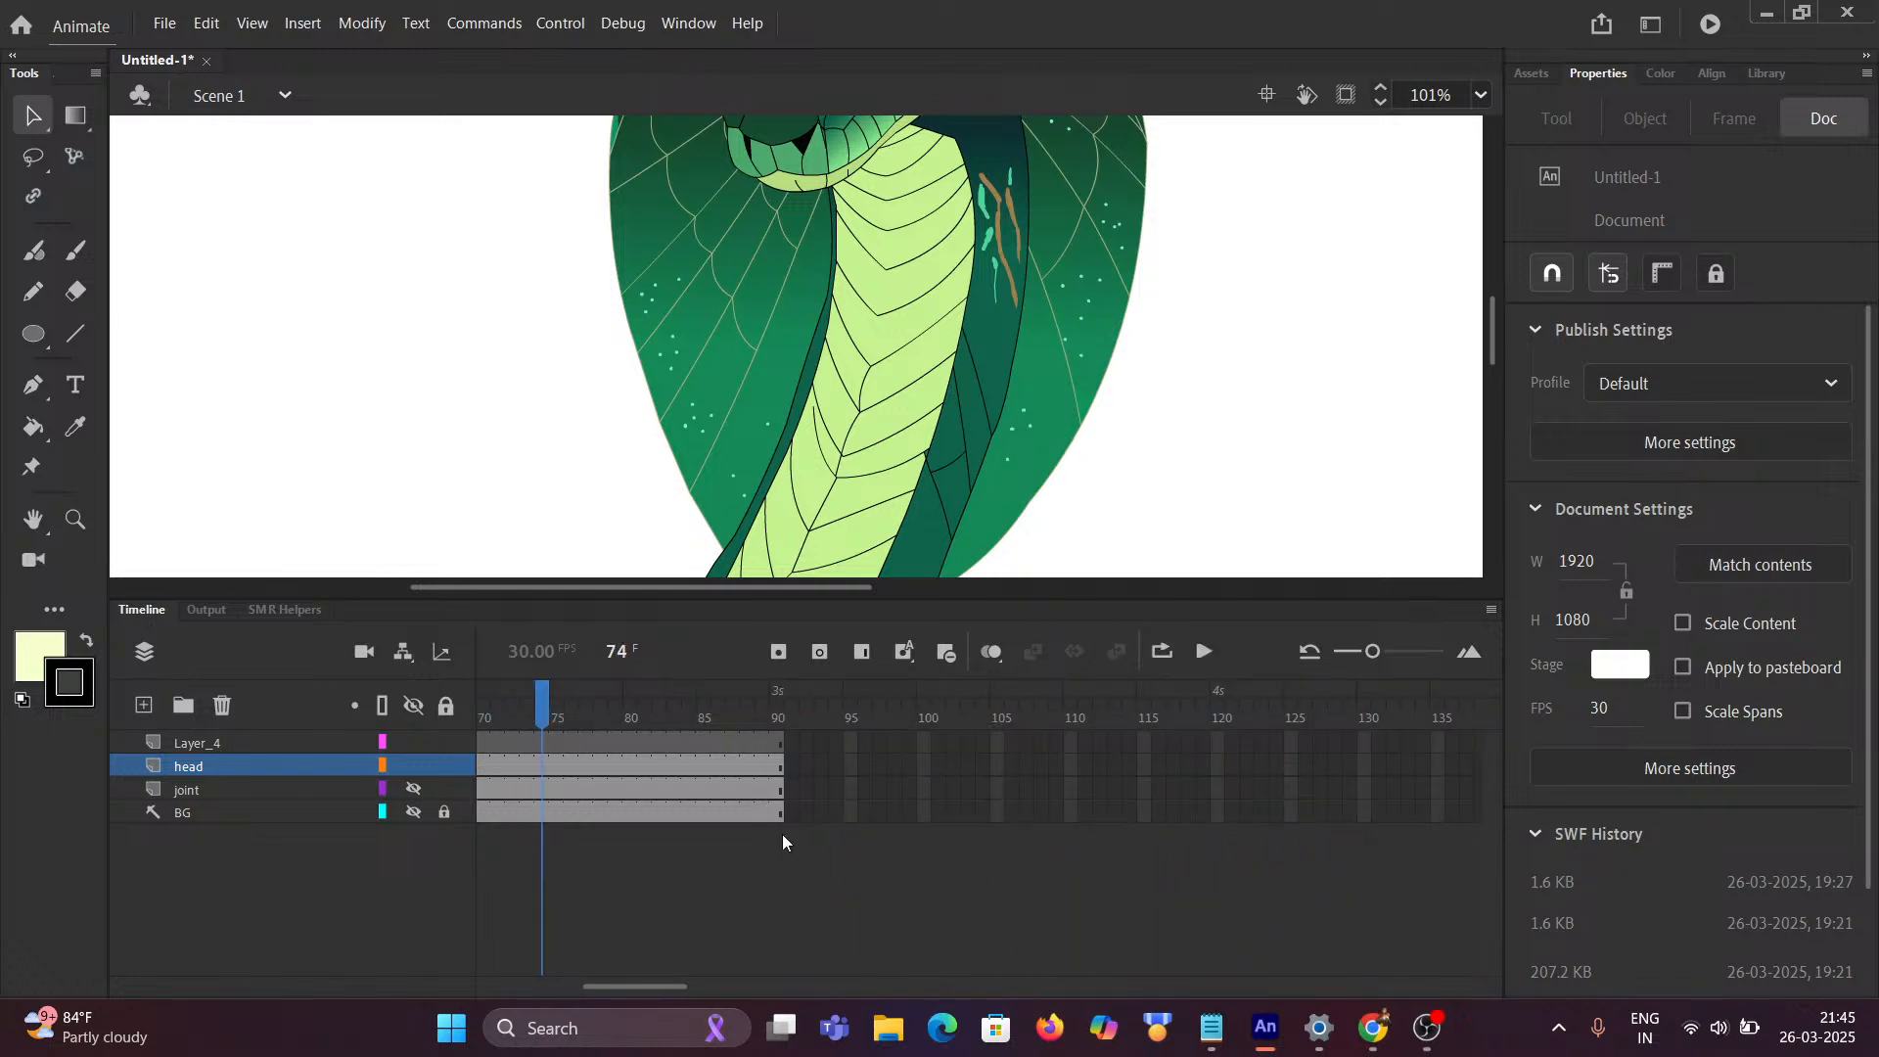
drag(652, 987, 474, 936)
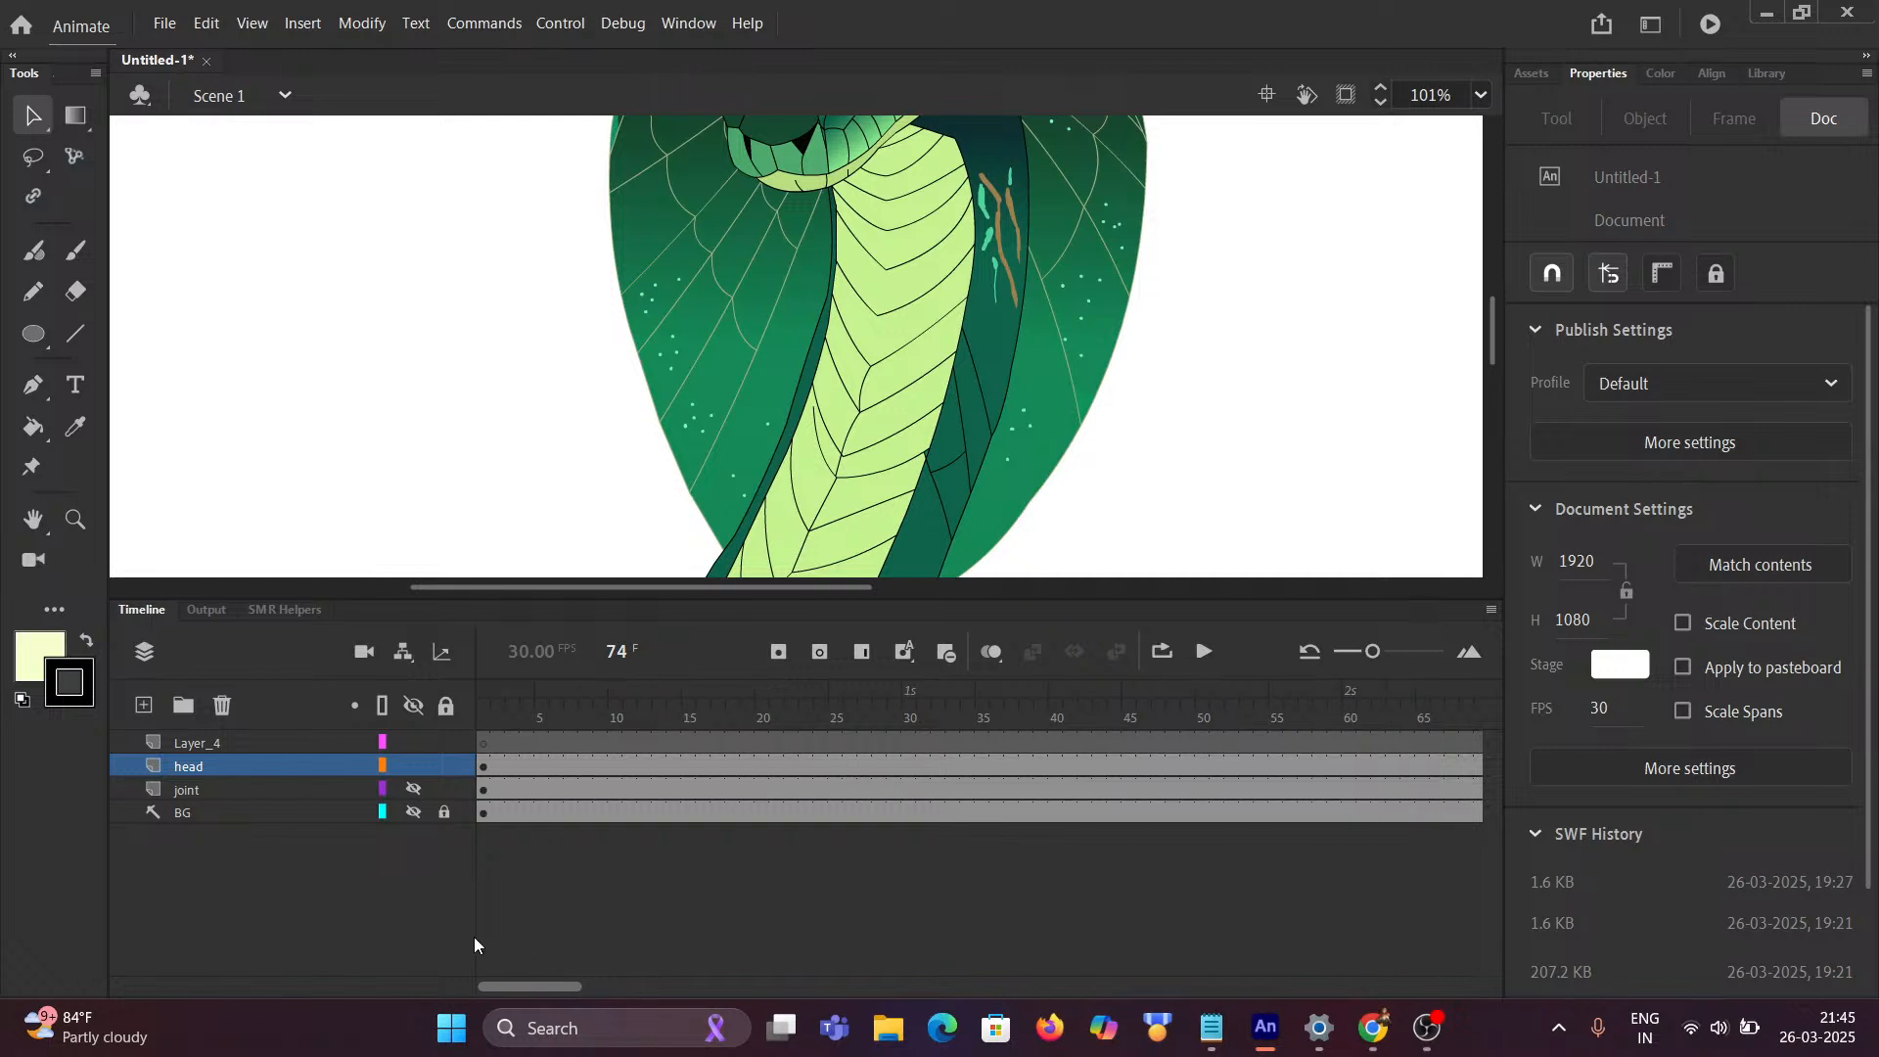
scroll(744, 196, up, 3)
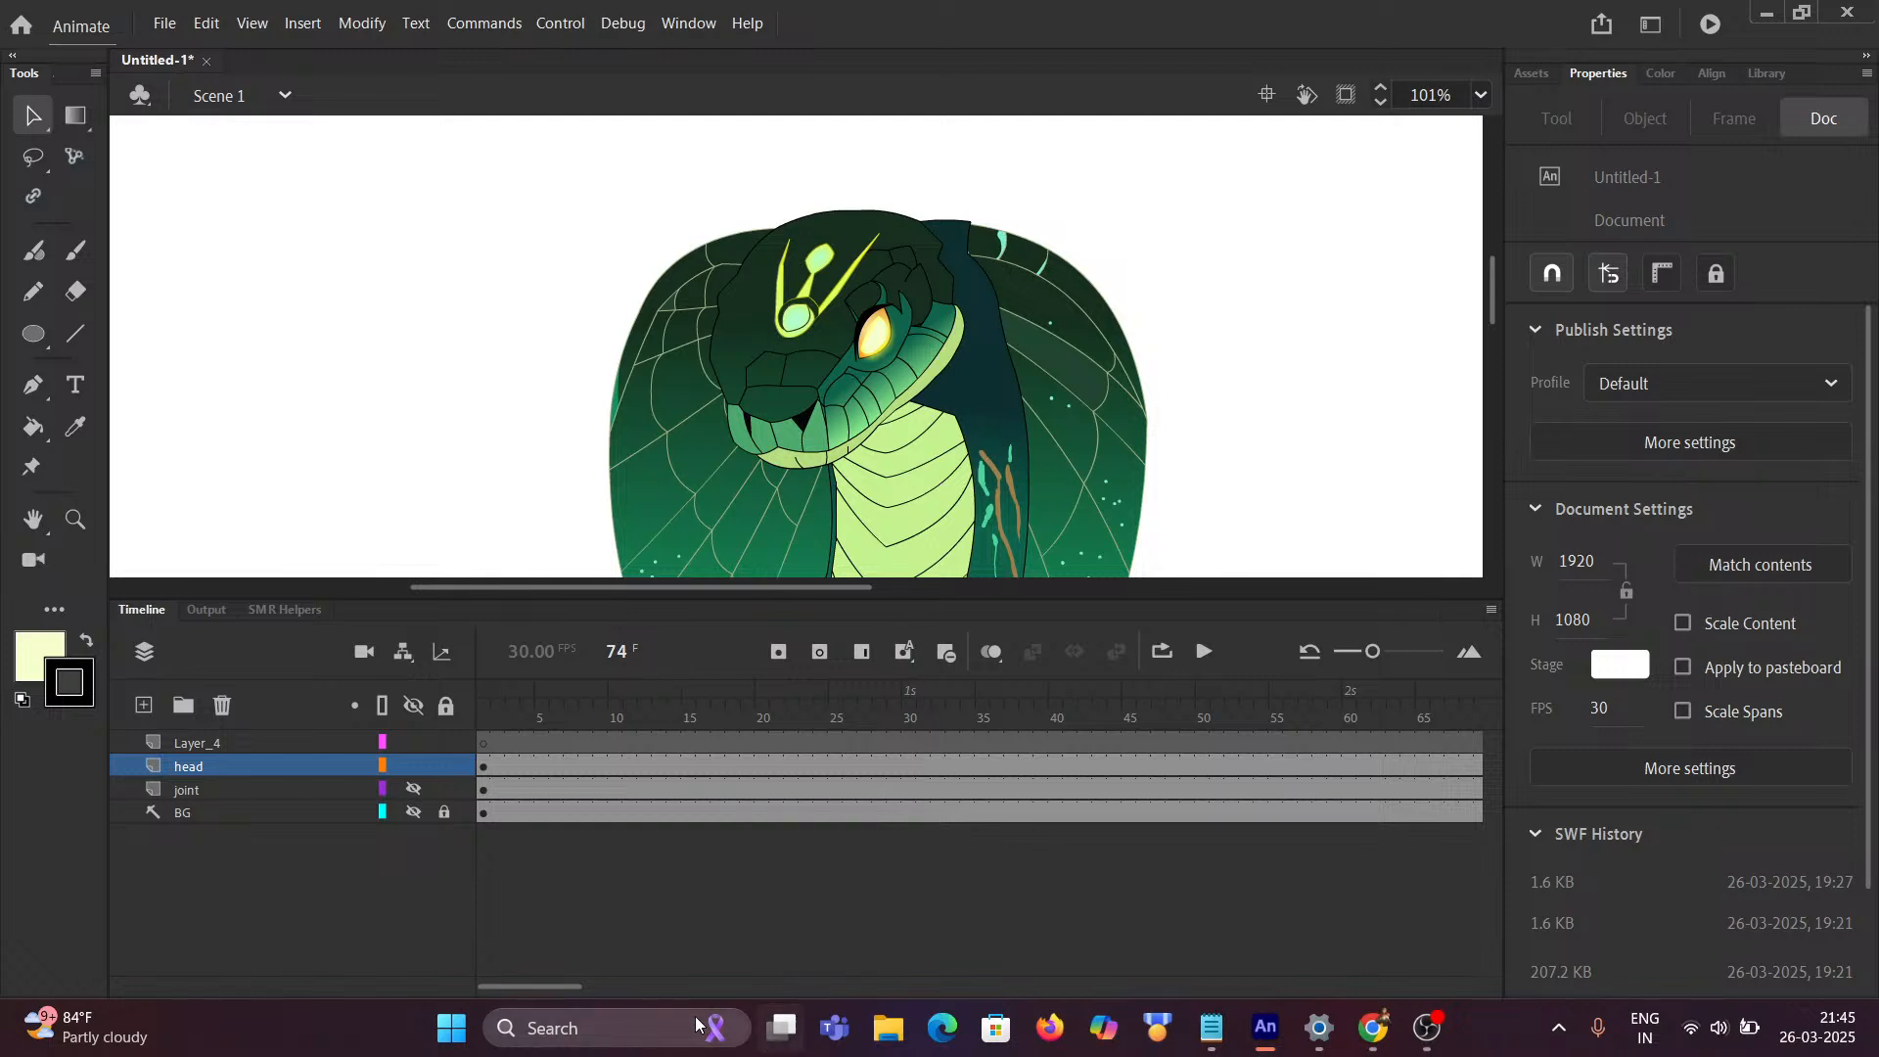
Step: Remove frames 2 to 90 from all Scene 1 layers, leaving only frame 1
drag(540, 990, 634, 988)
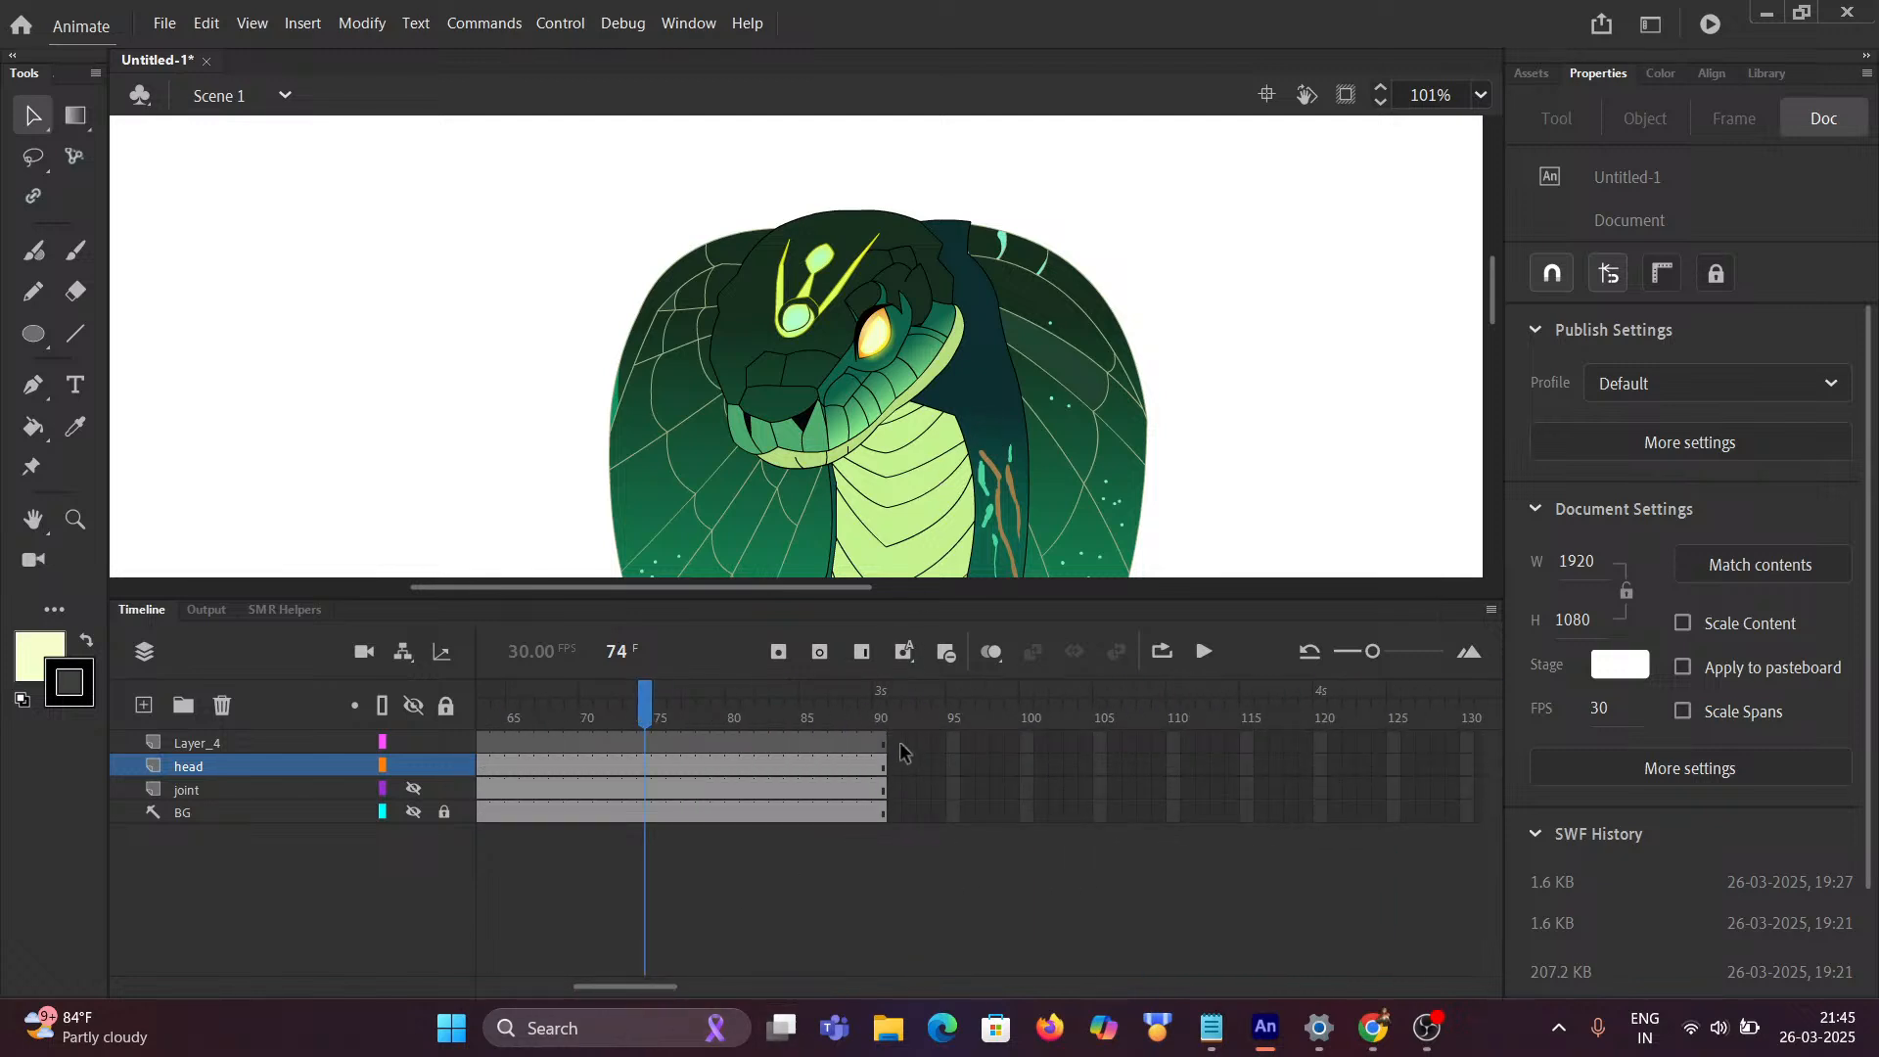
drag(901, 749, 493, 837)
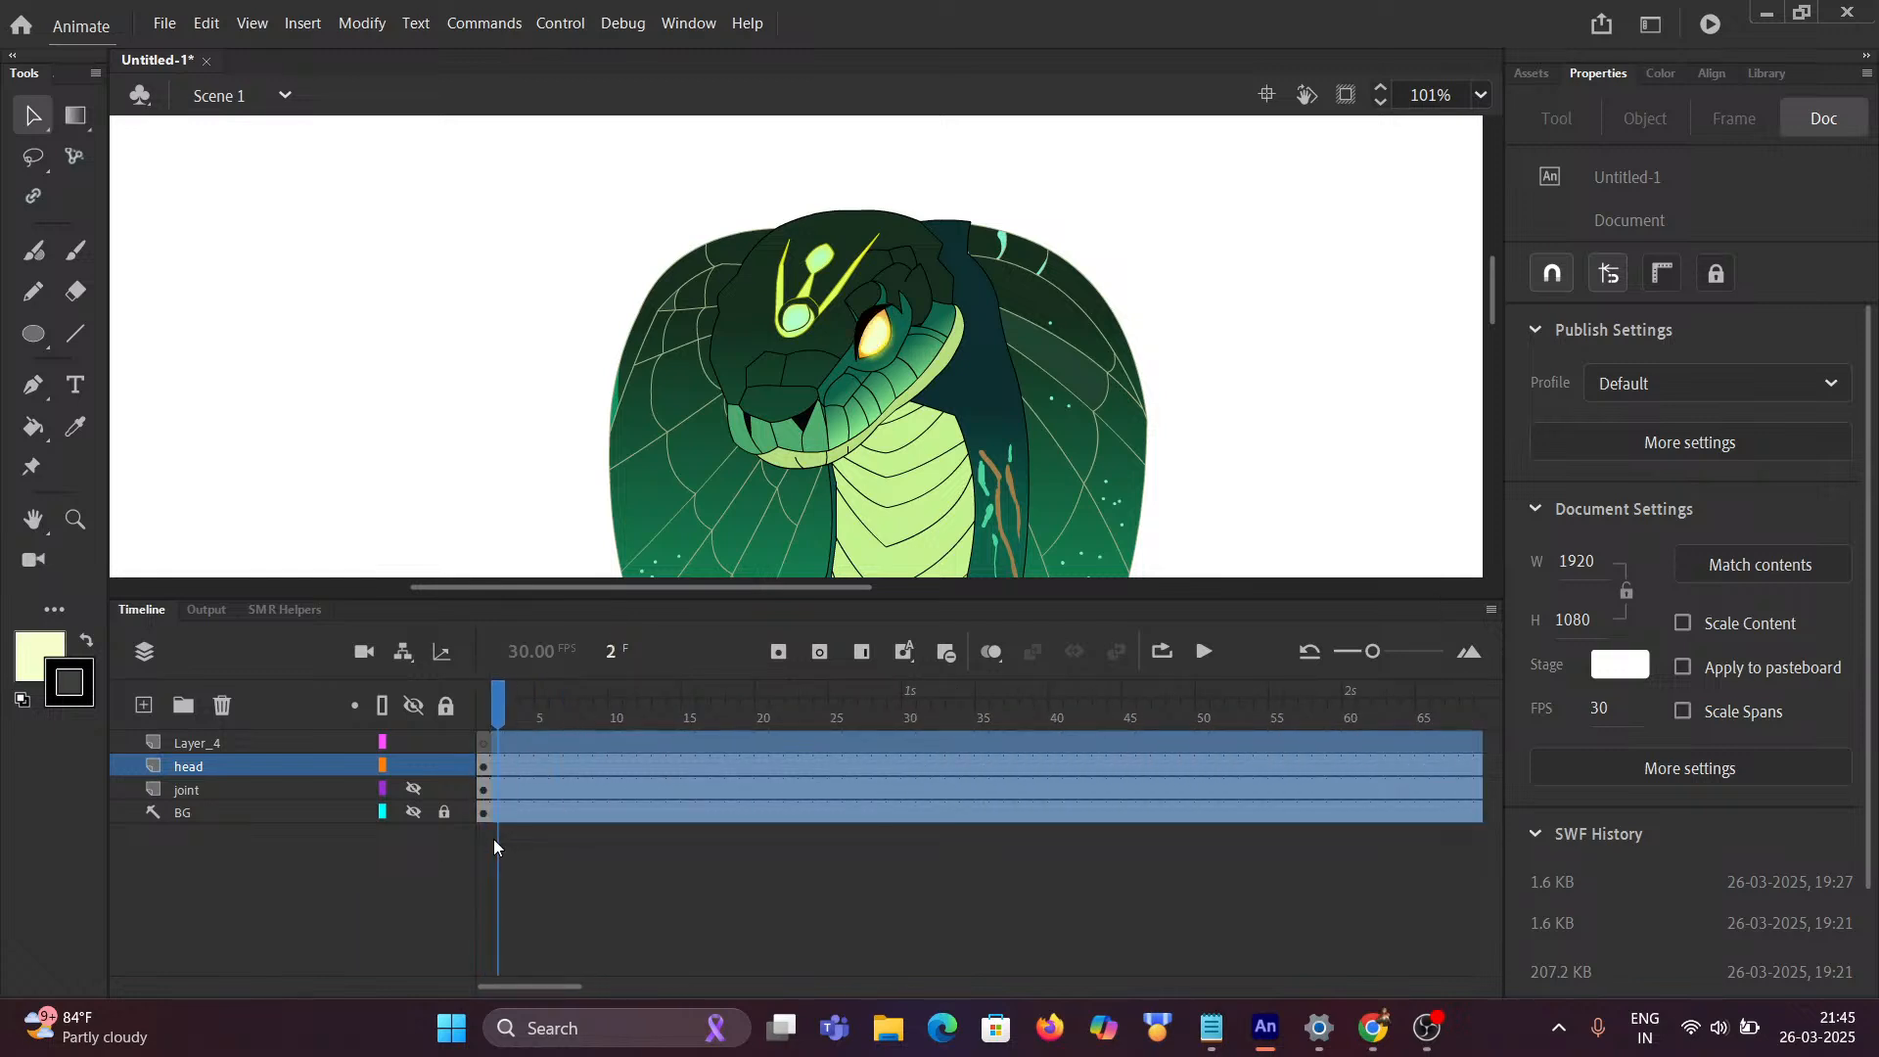
click(602, 843)
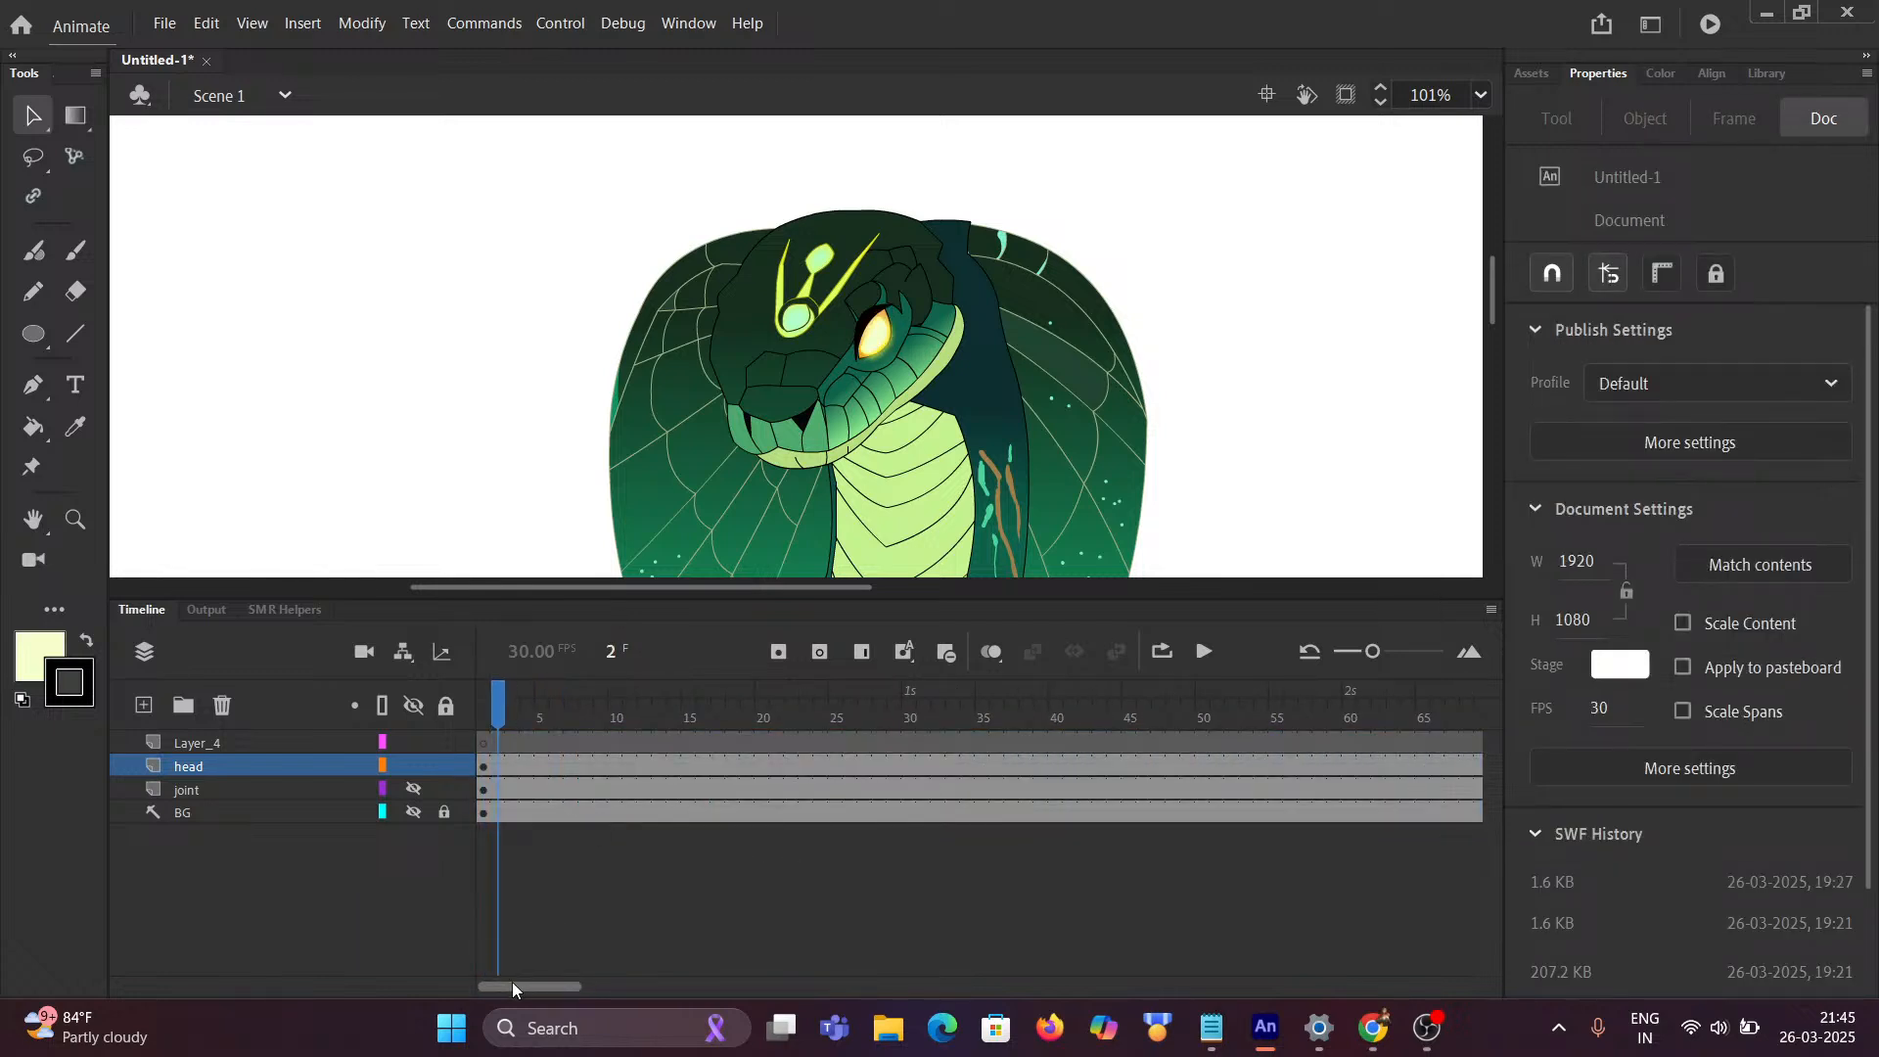
drag(513, 983, 638, 969)
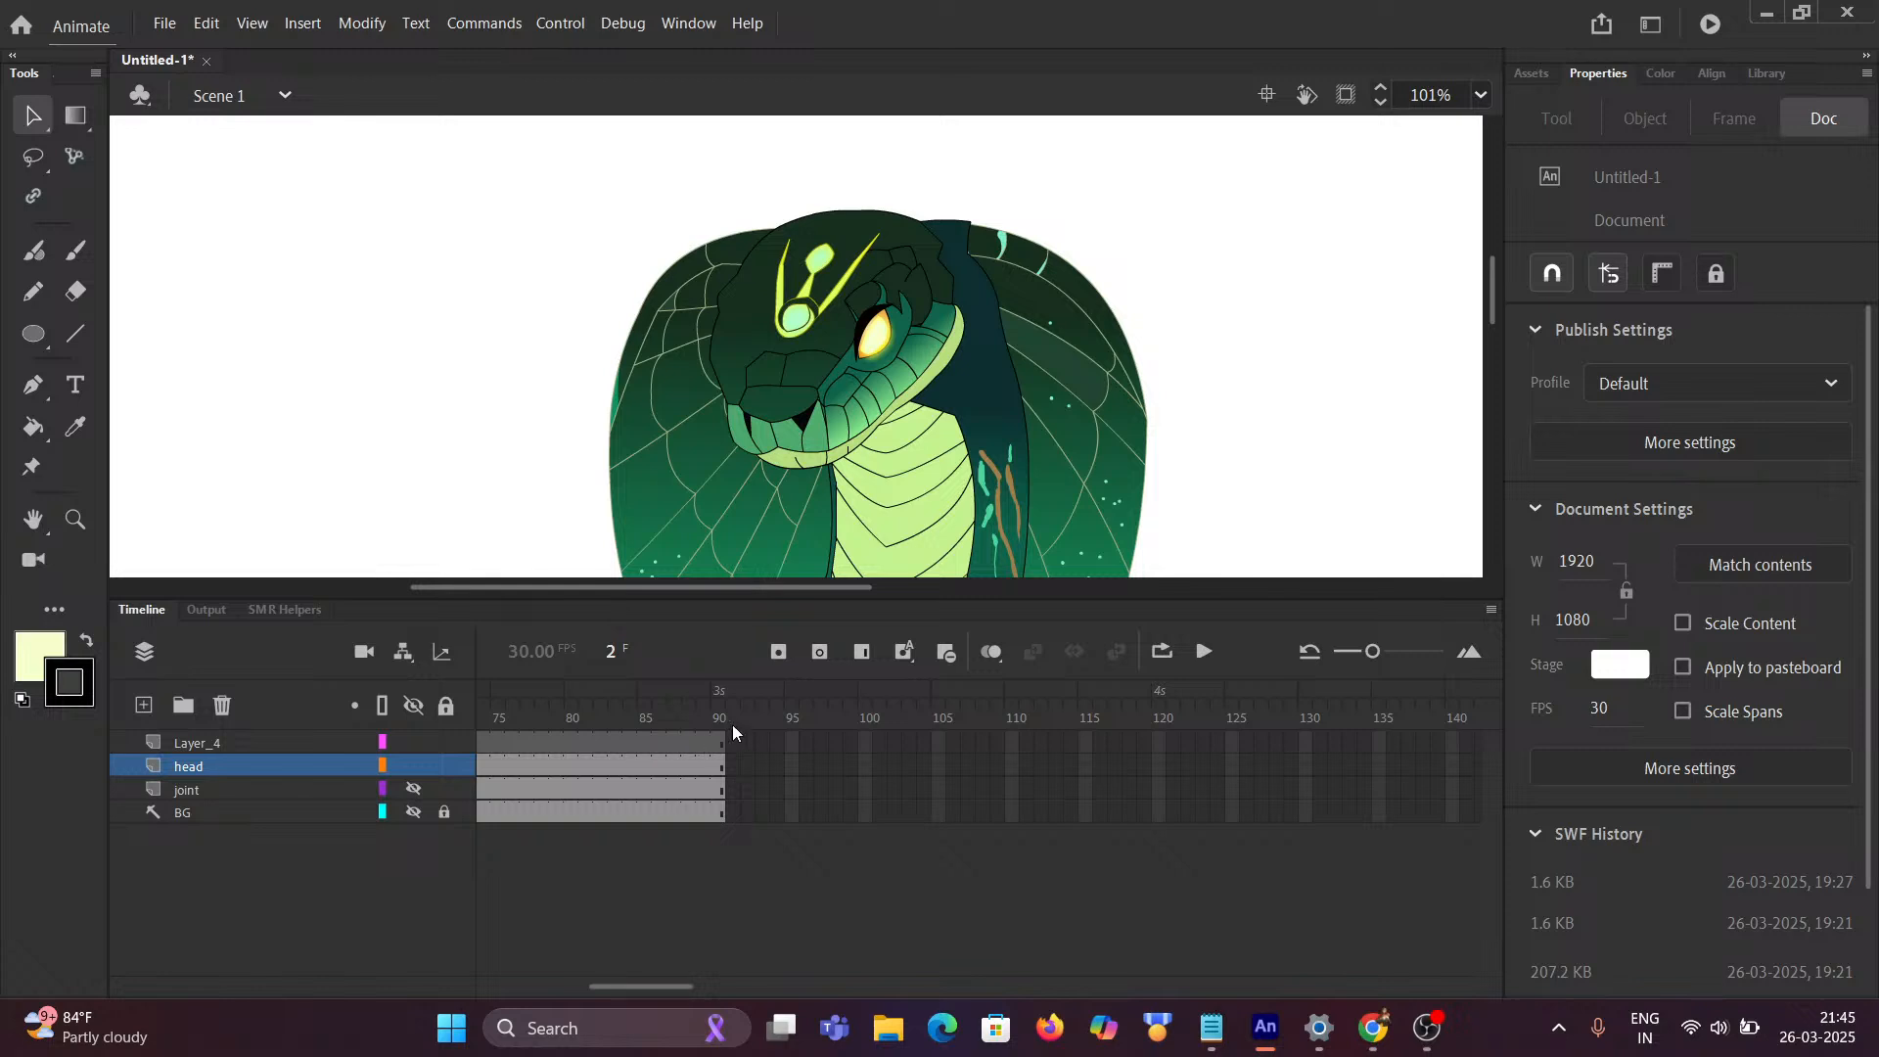
drag(716, 741, 495, 812)
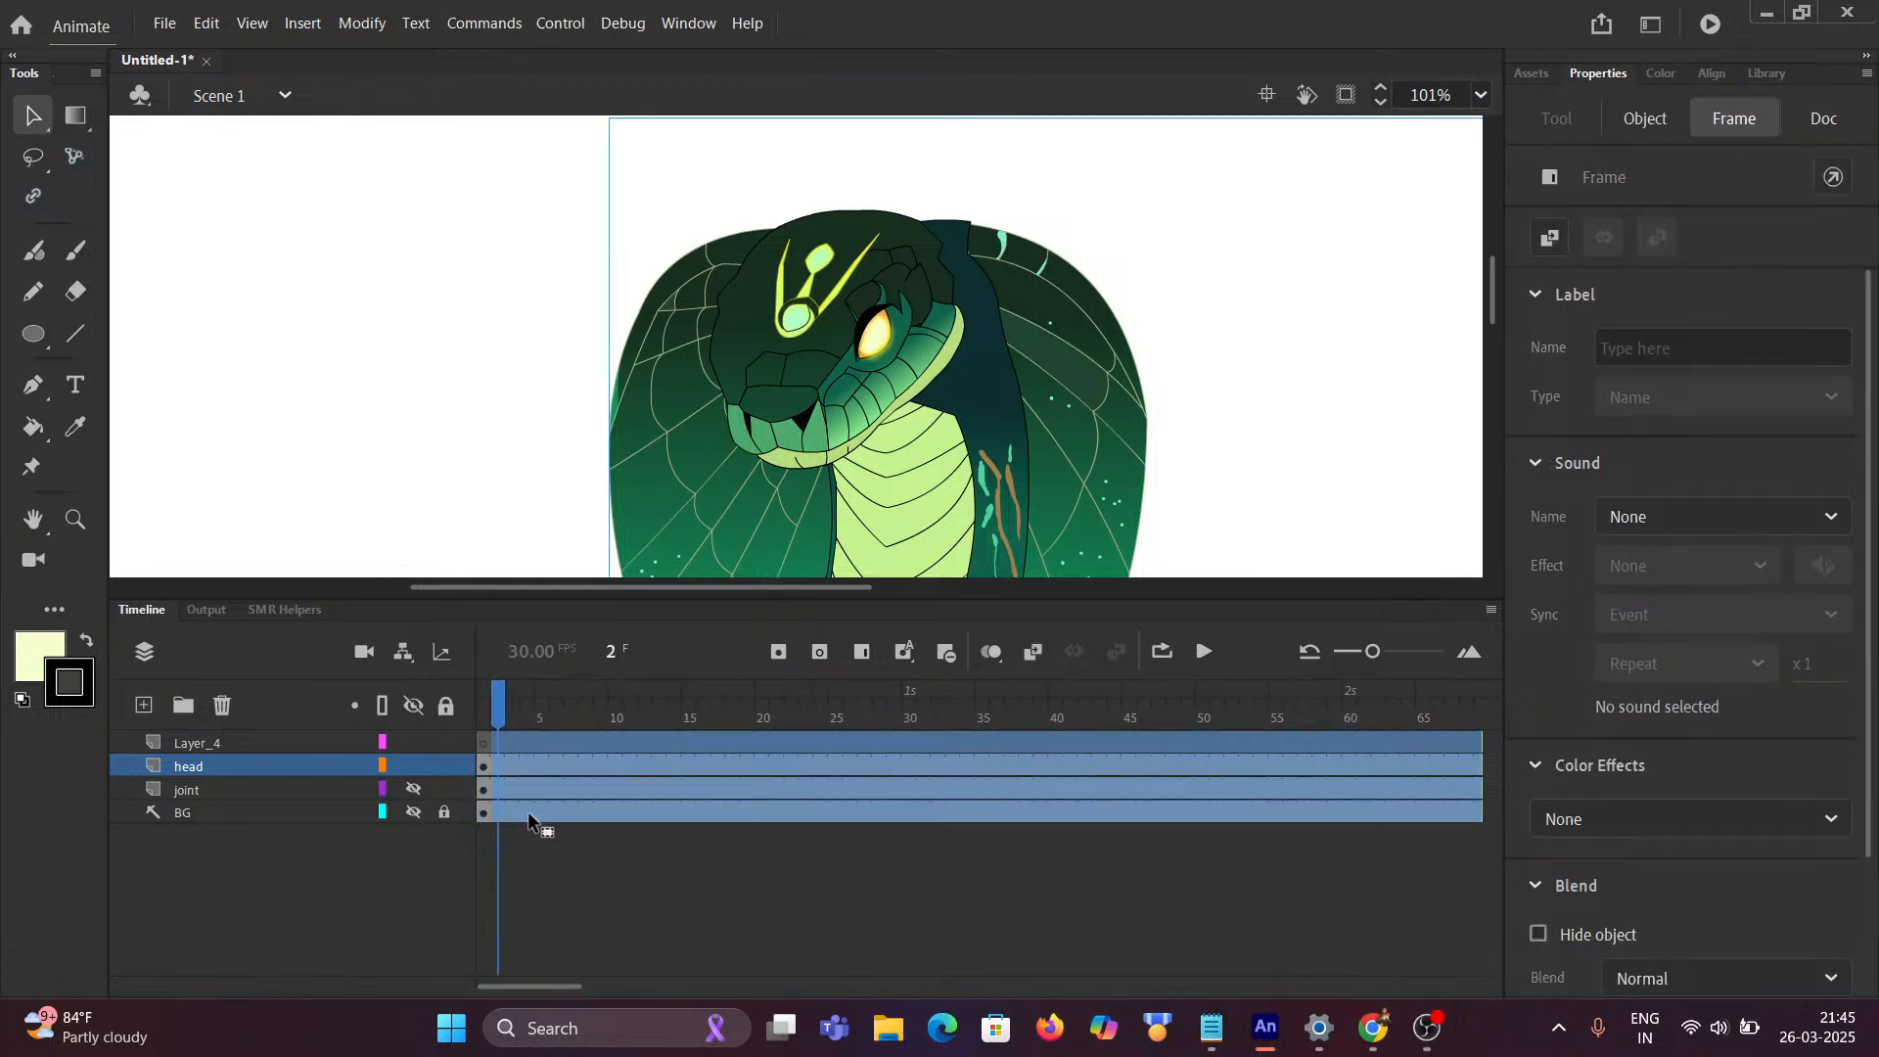
right_click(556, 742)
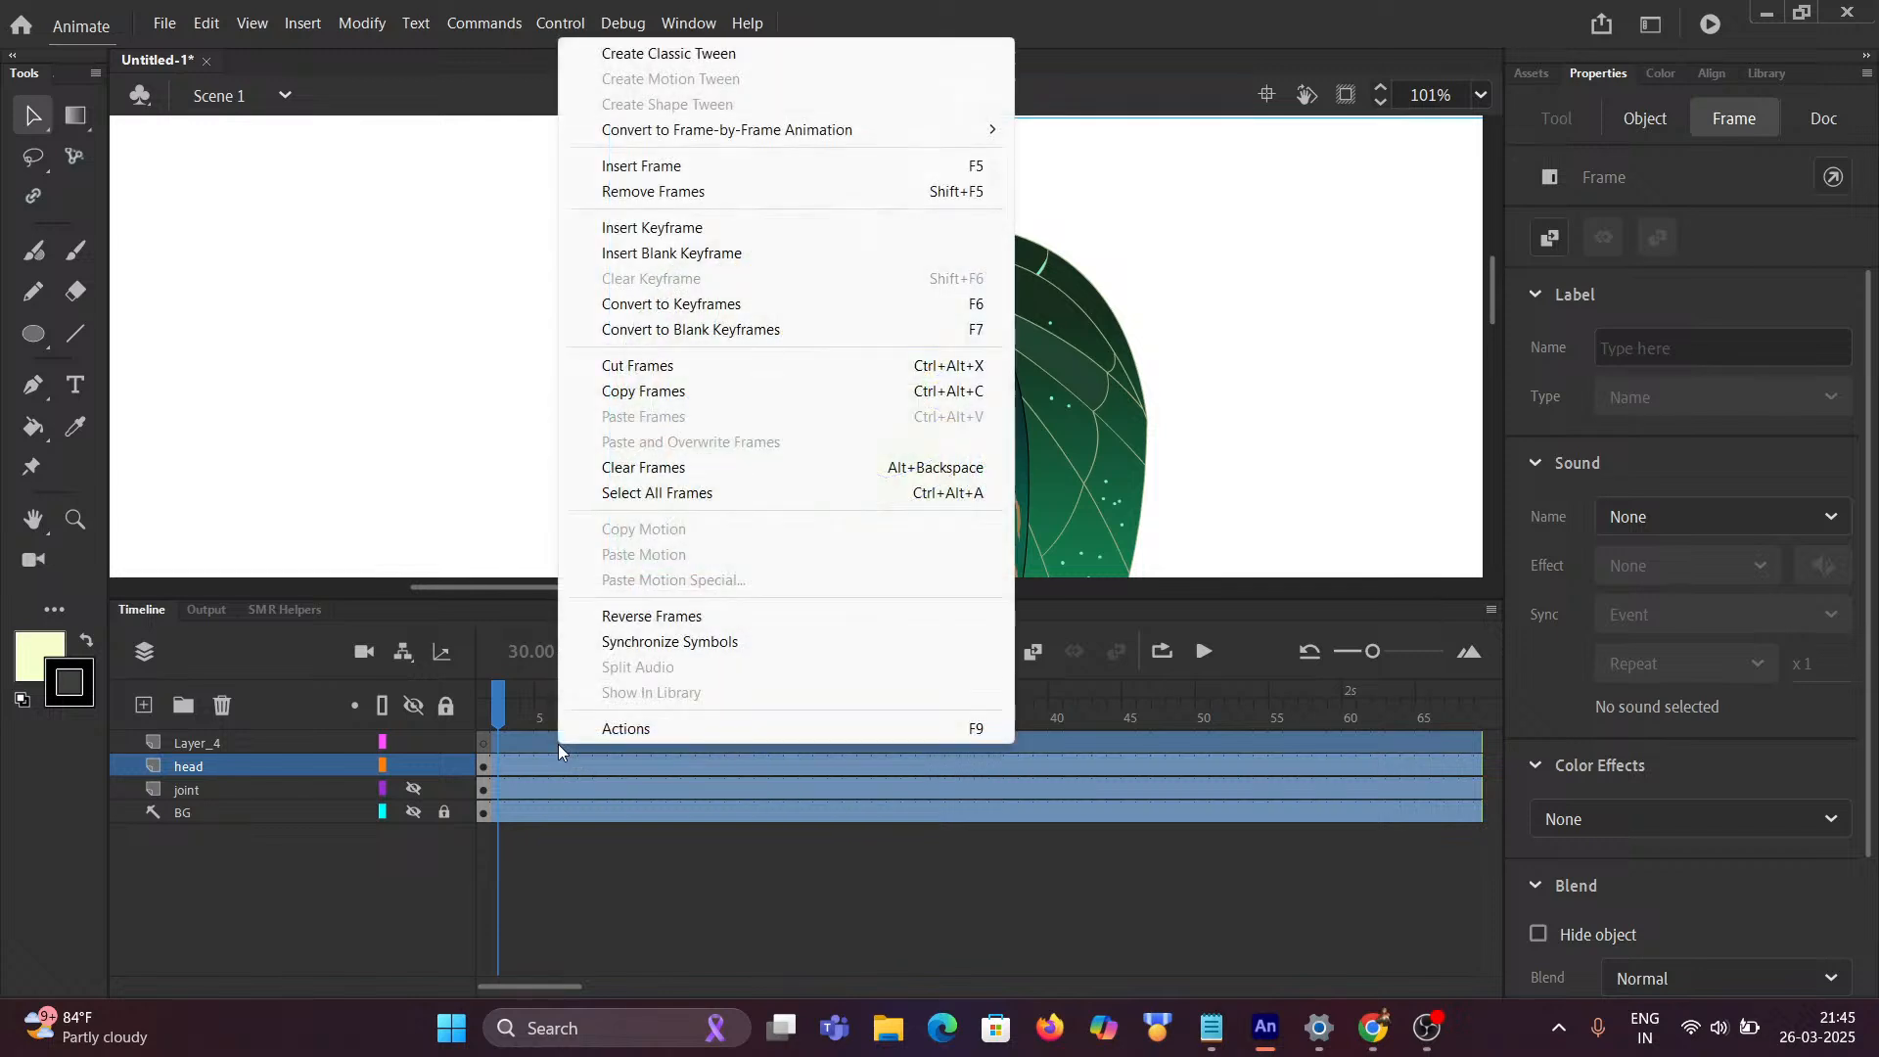
click(704, 195)
click(631, 812)
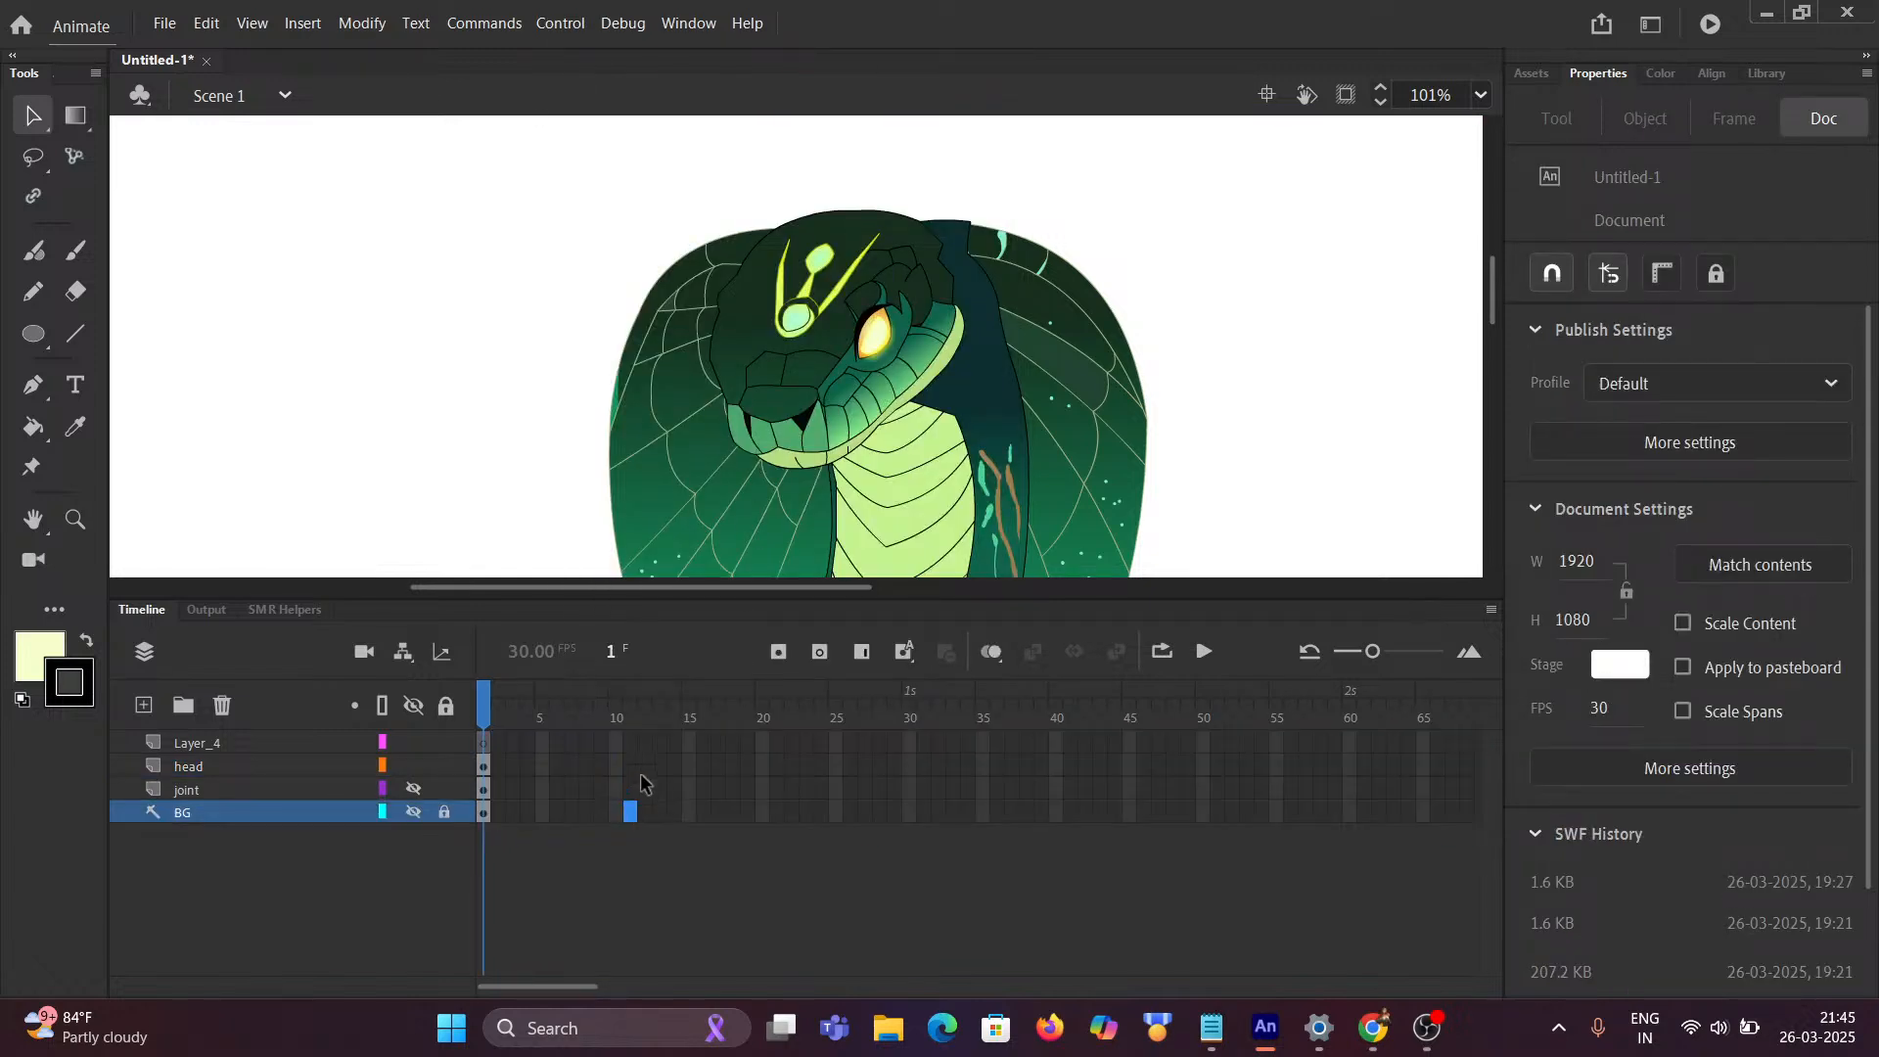
Step: Open the head symbol and remove frames 2 to 90 from all its layers, keeping only frame 1
click(479, 699)
scroll(737, 367, down, 5)
scroll(739, 387, up, 5)
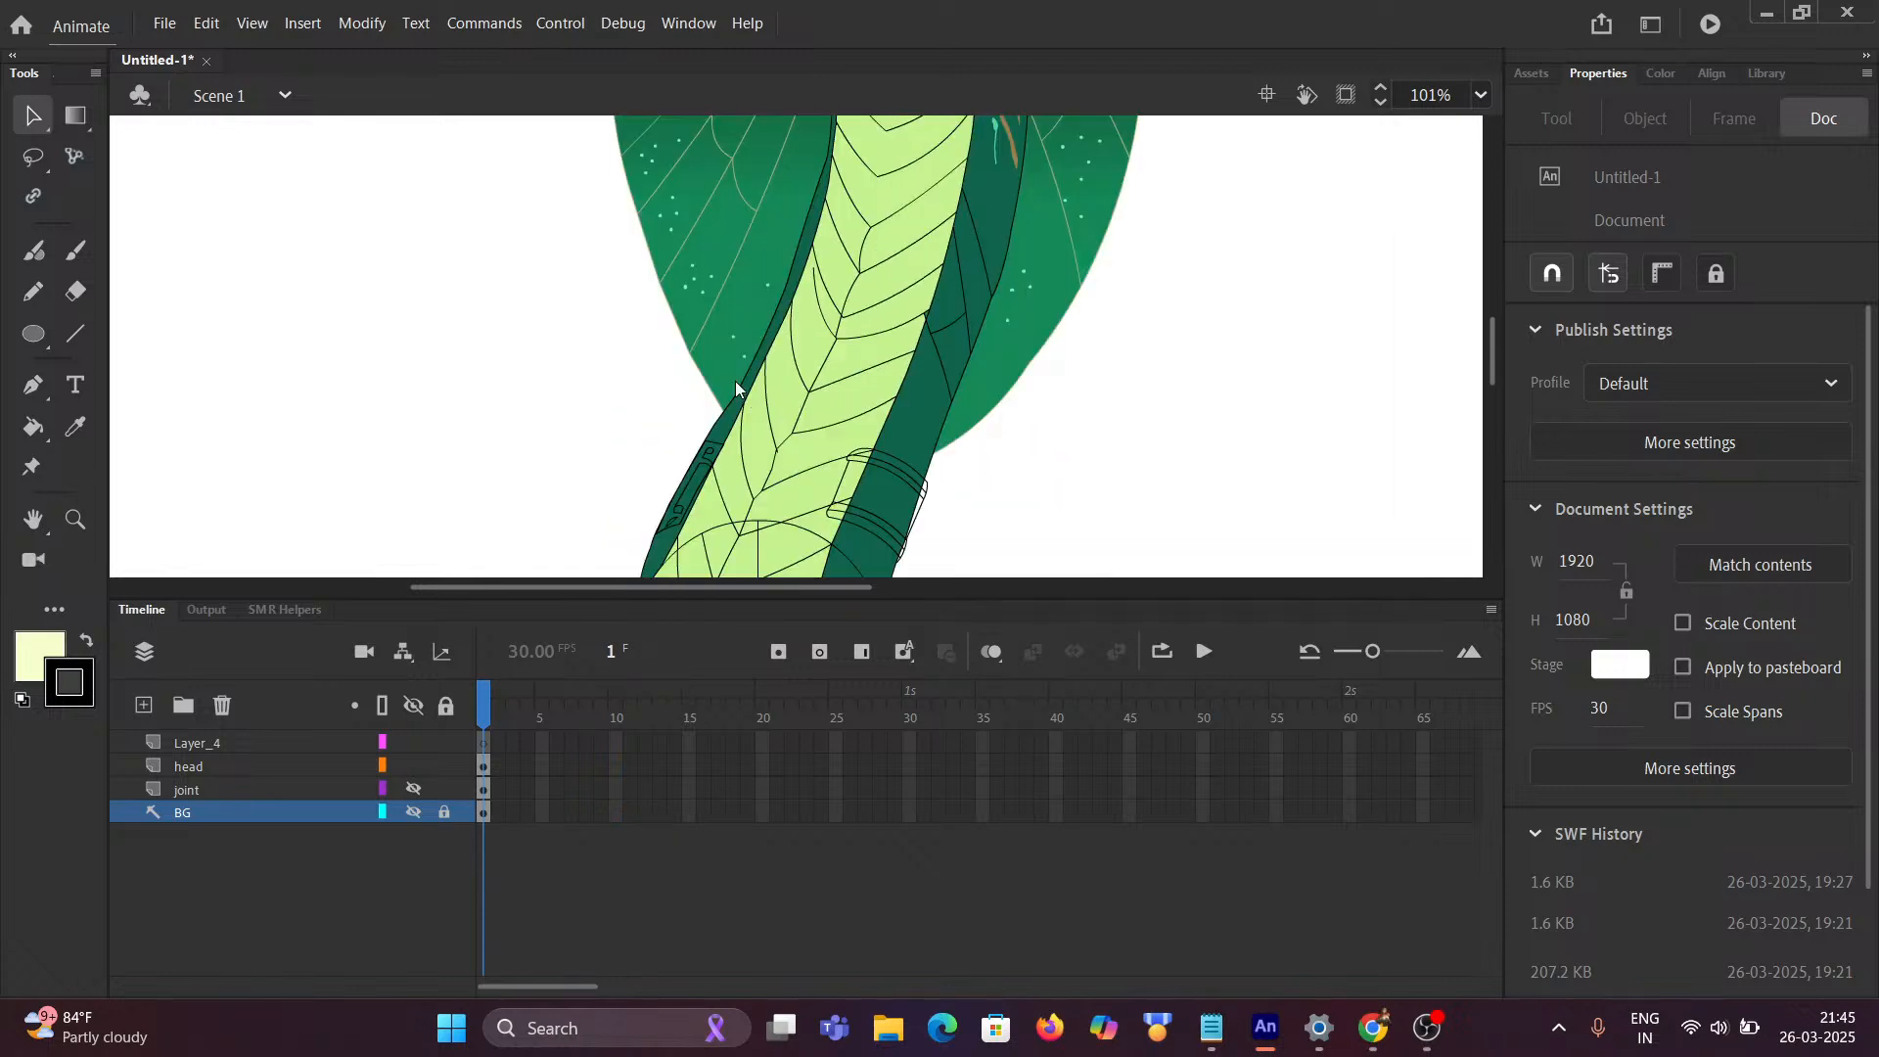
click(830, 311)
double_click(830, 312)
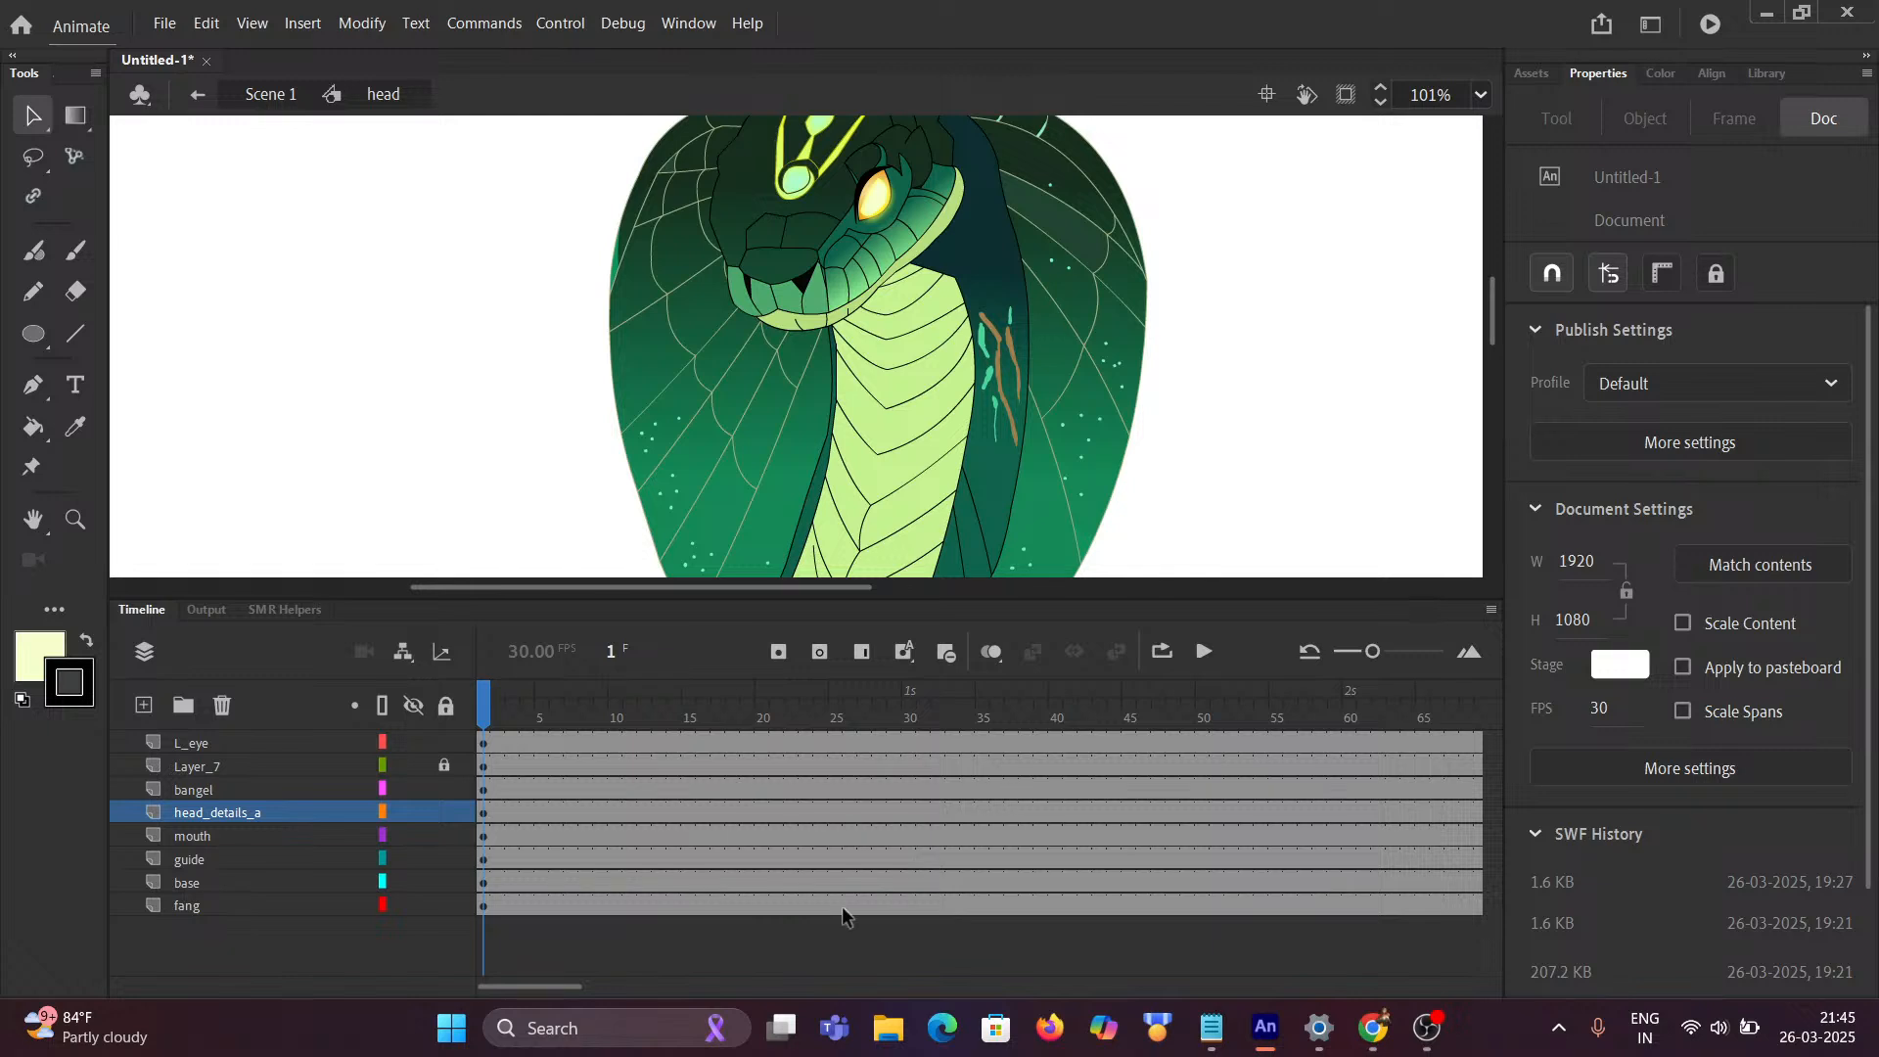
drag(506, 988, 567, 983)
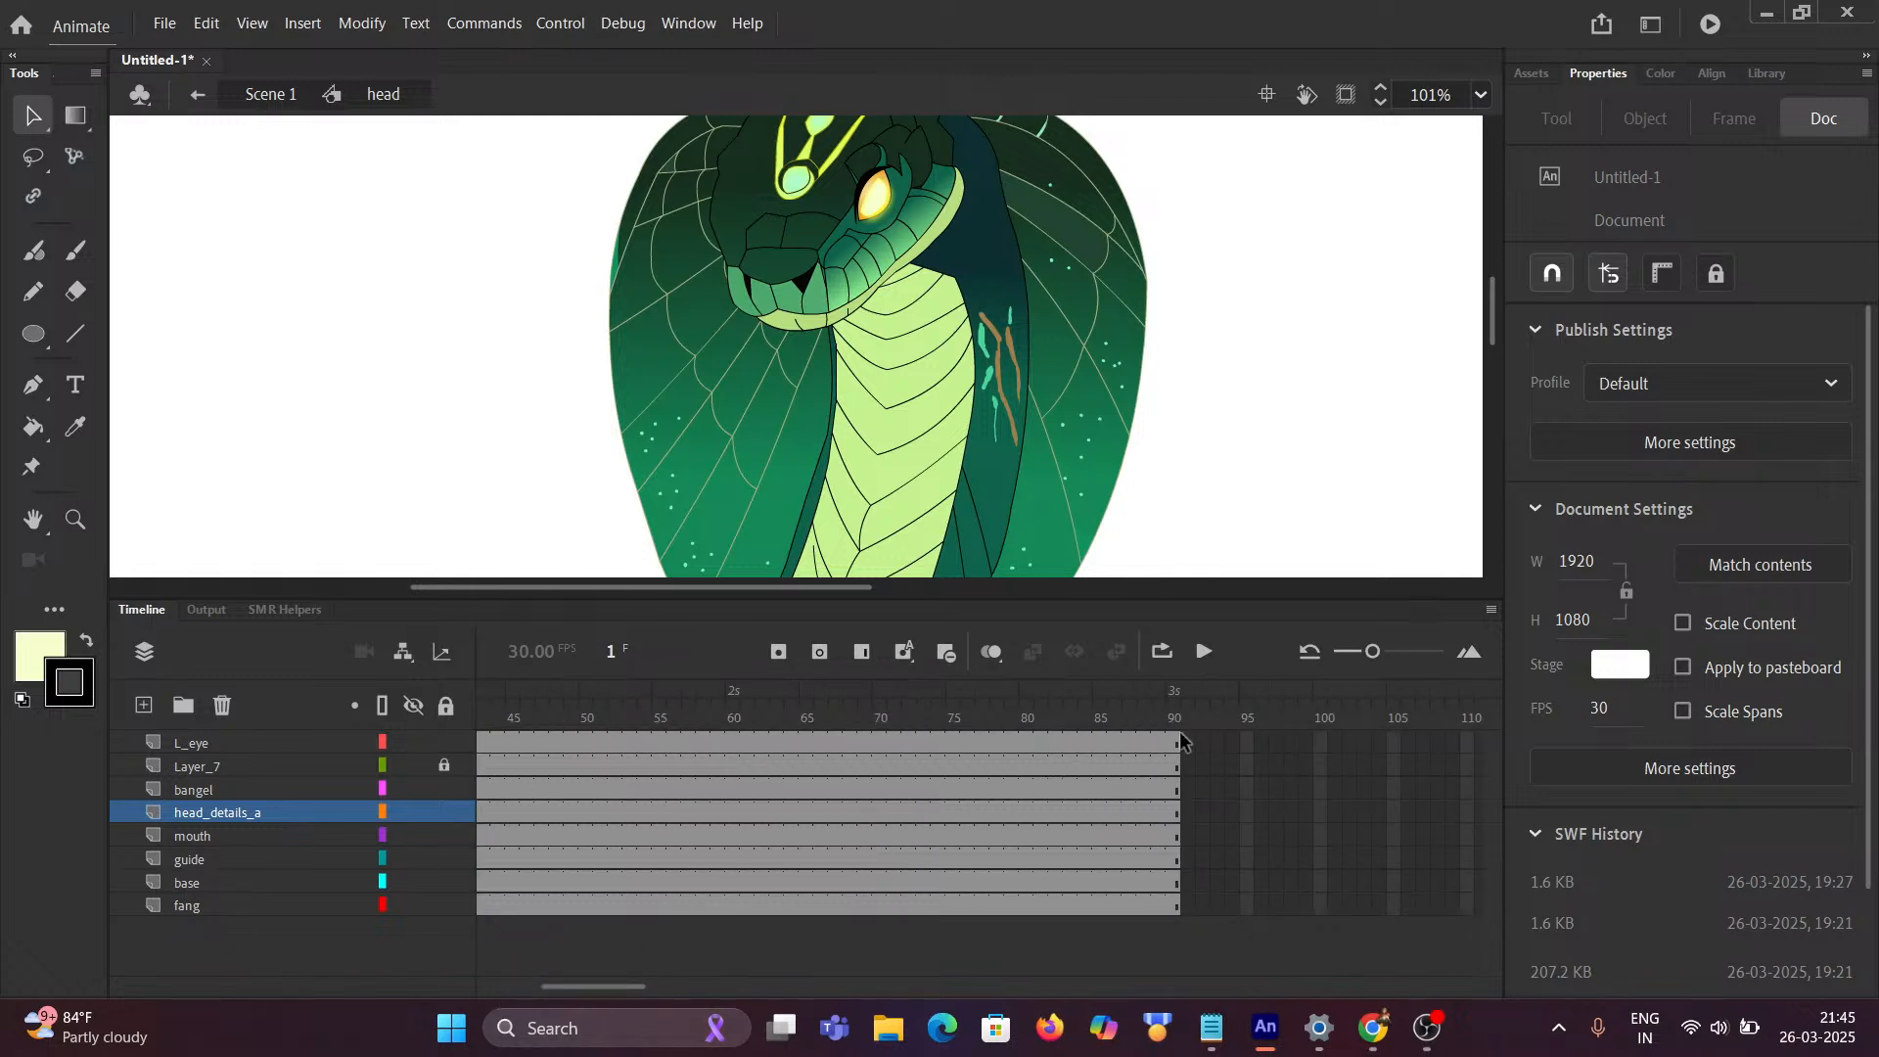
mouse_move(1181, 742)
mouse_down()
mouse_move(726, 879)
mouse_move(569, 896)
mouse_move(428, 963)
mouse_move(502, 919)
mouse_up()
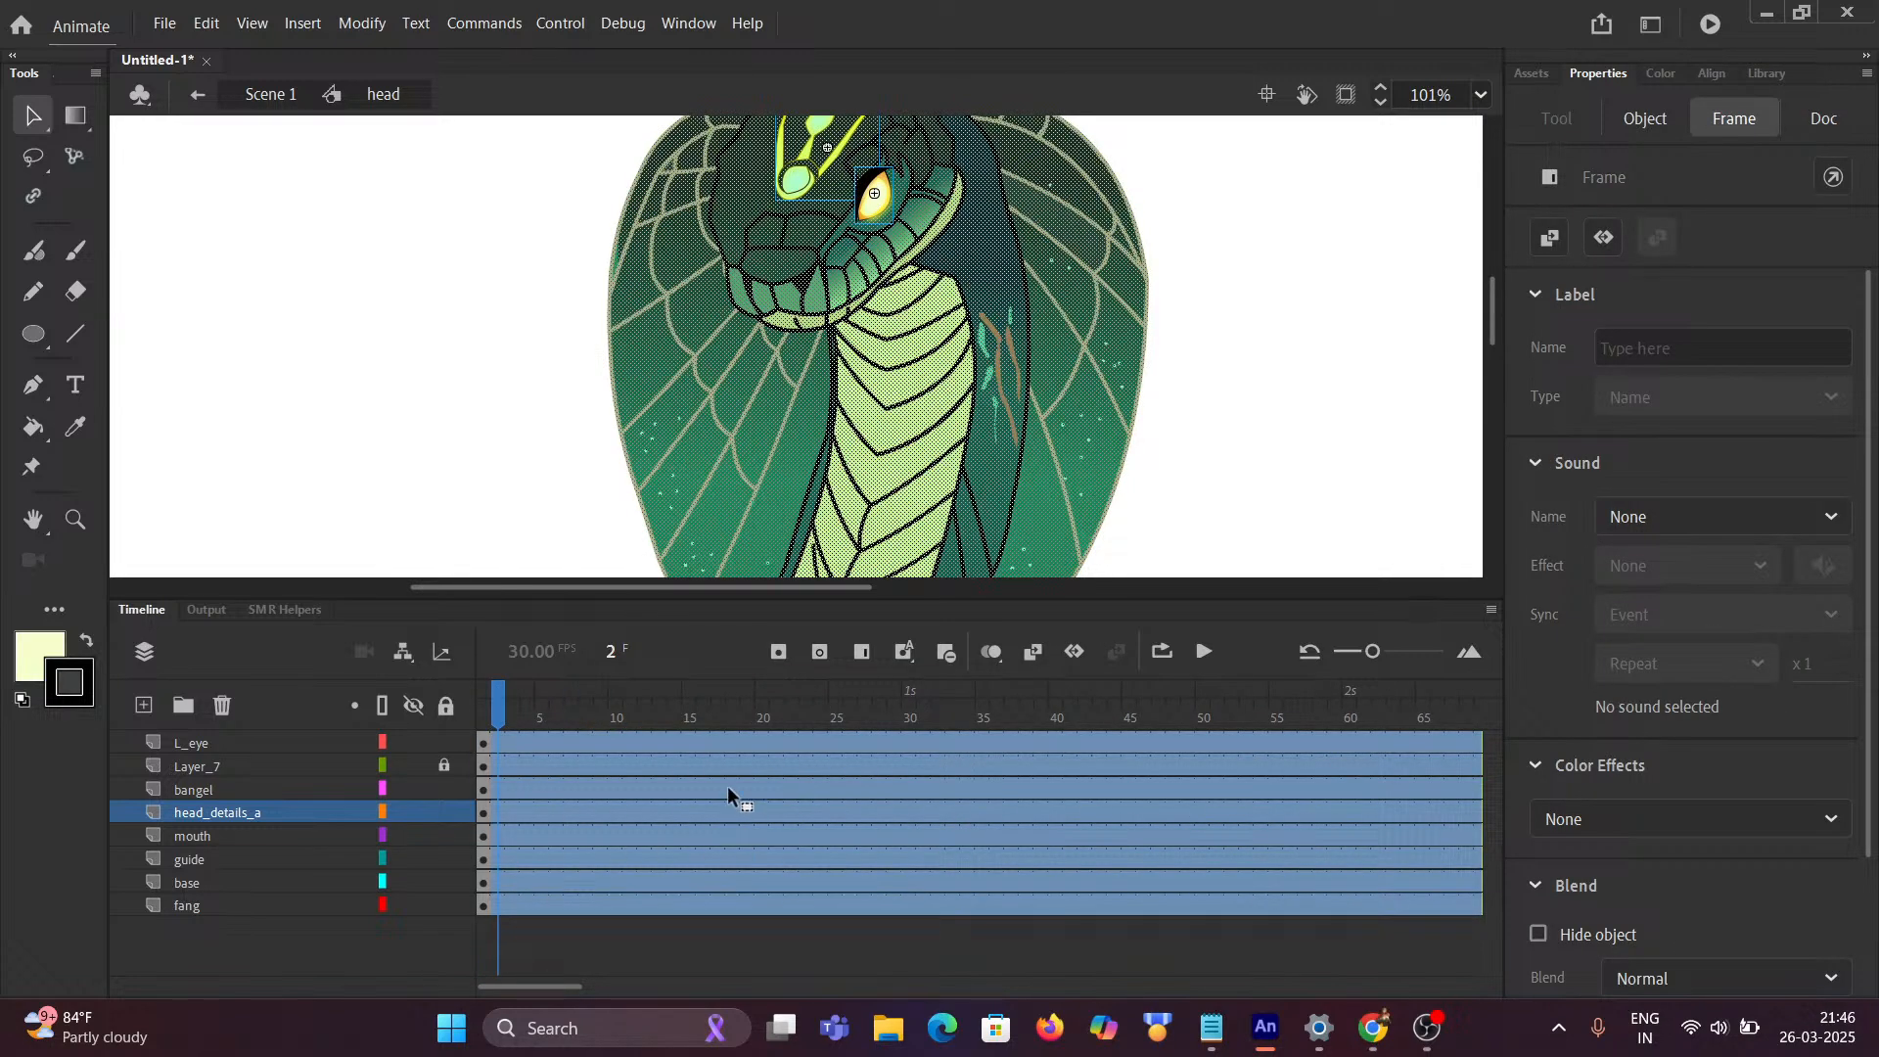
right_click(699, 742)
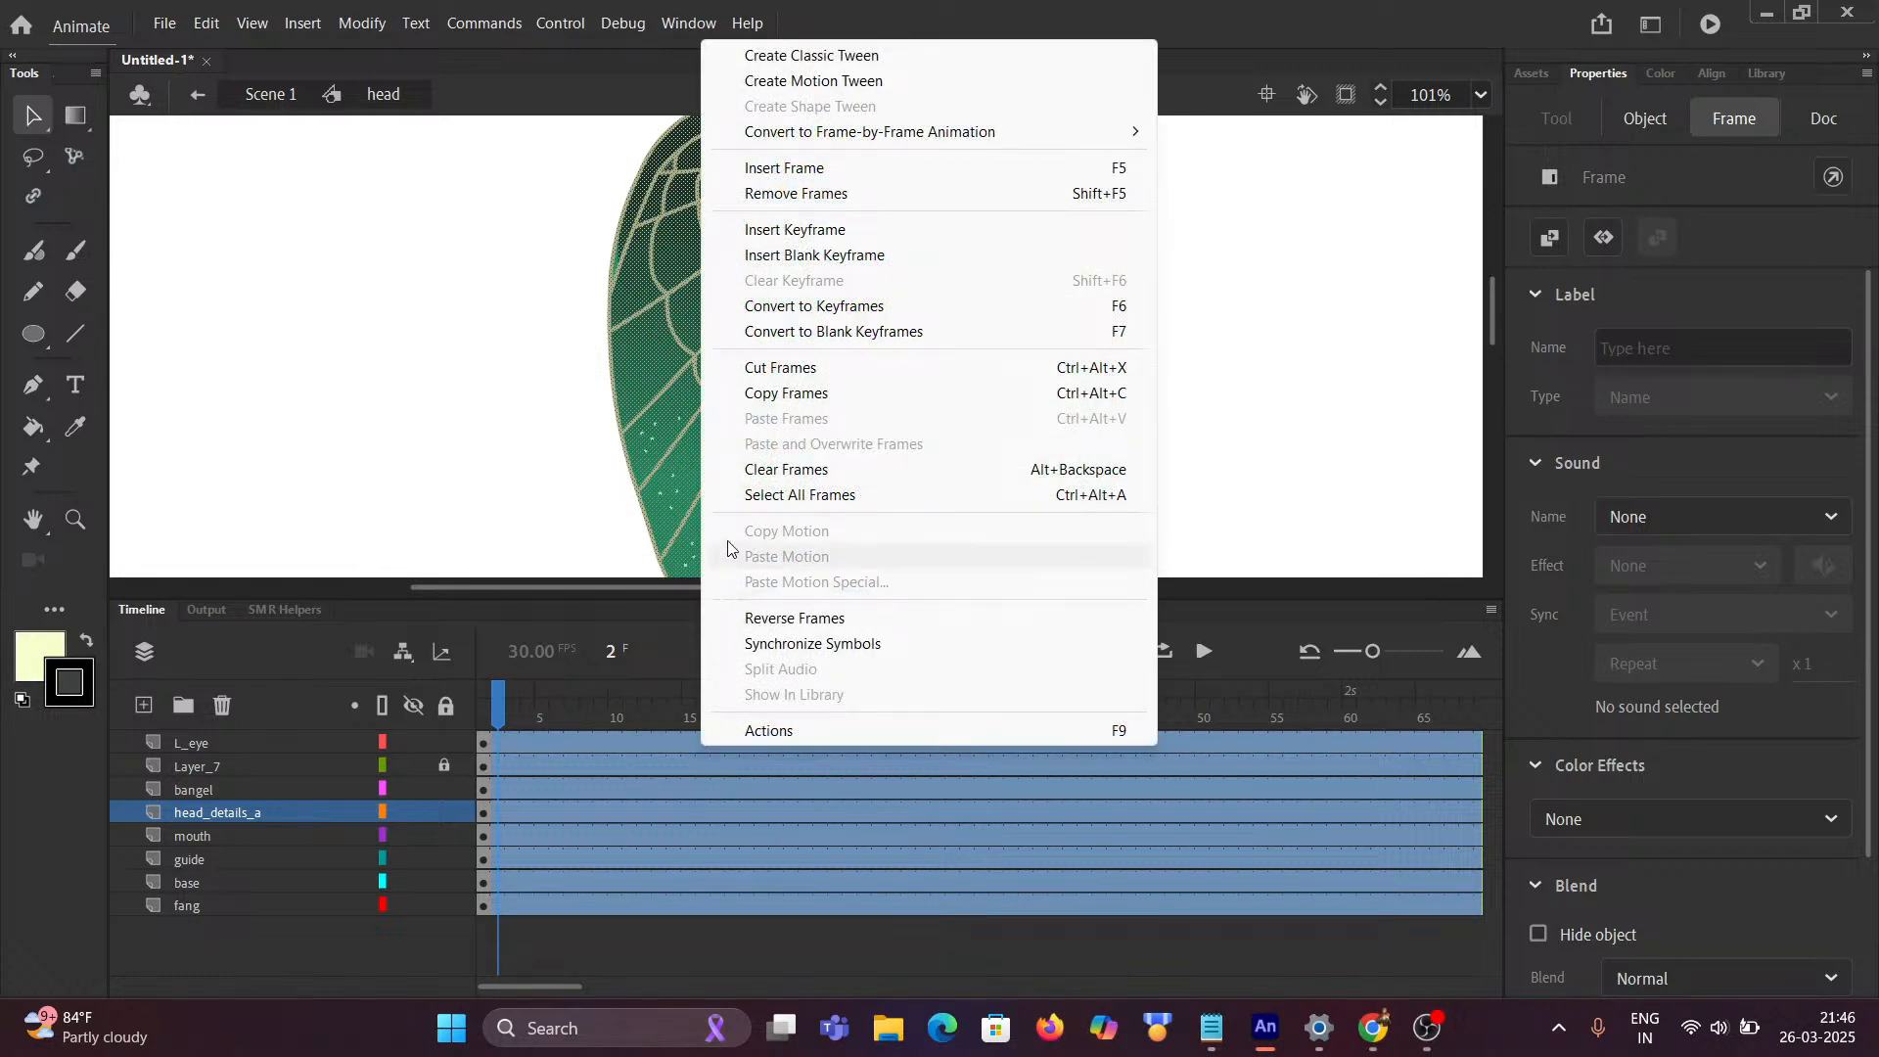
click(825, 194)
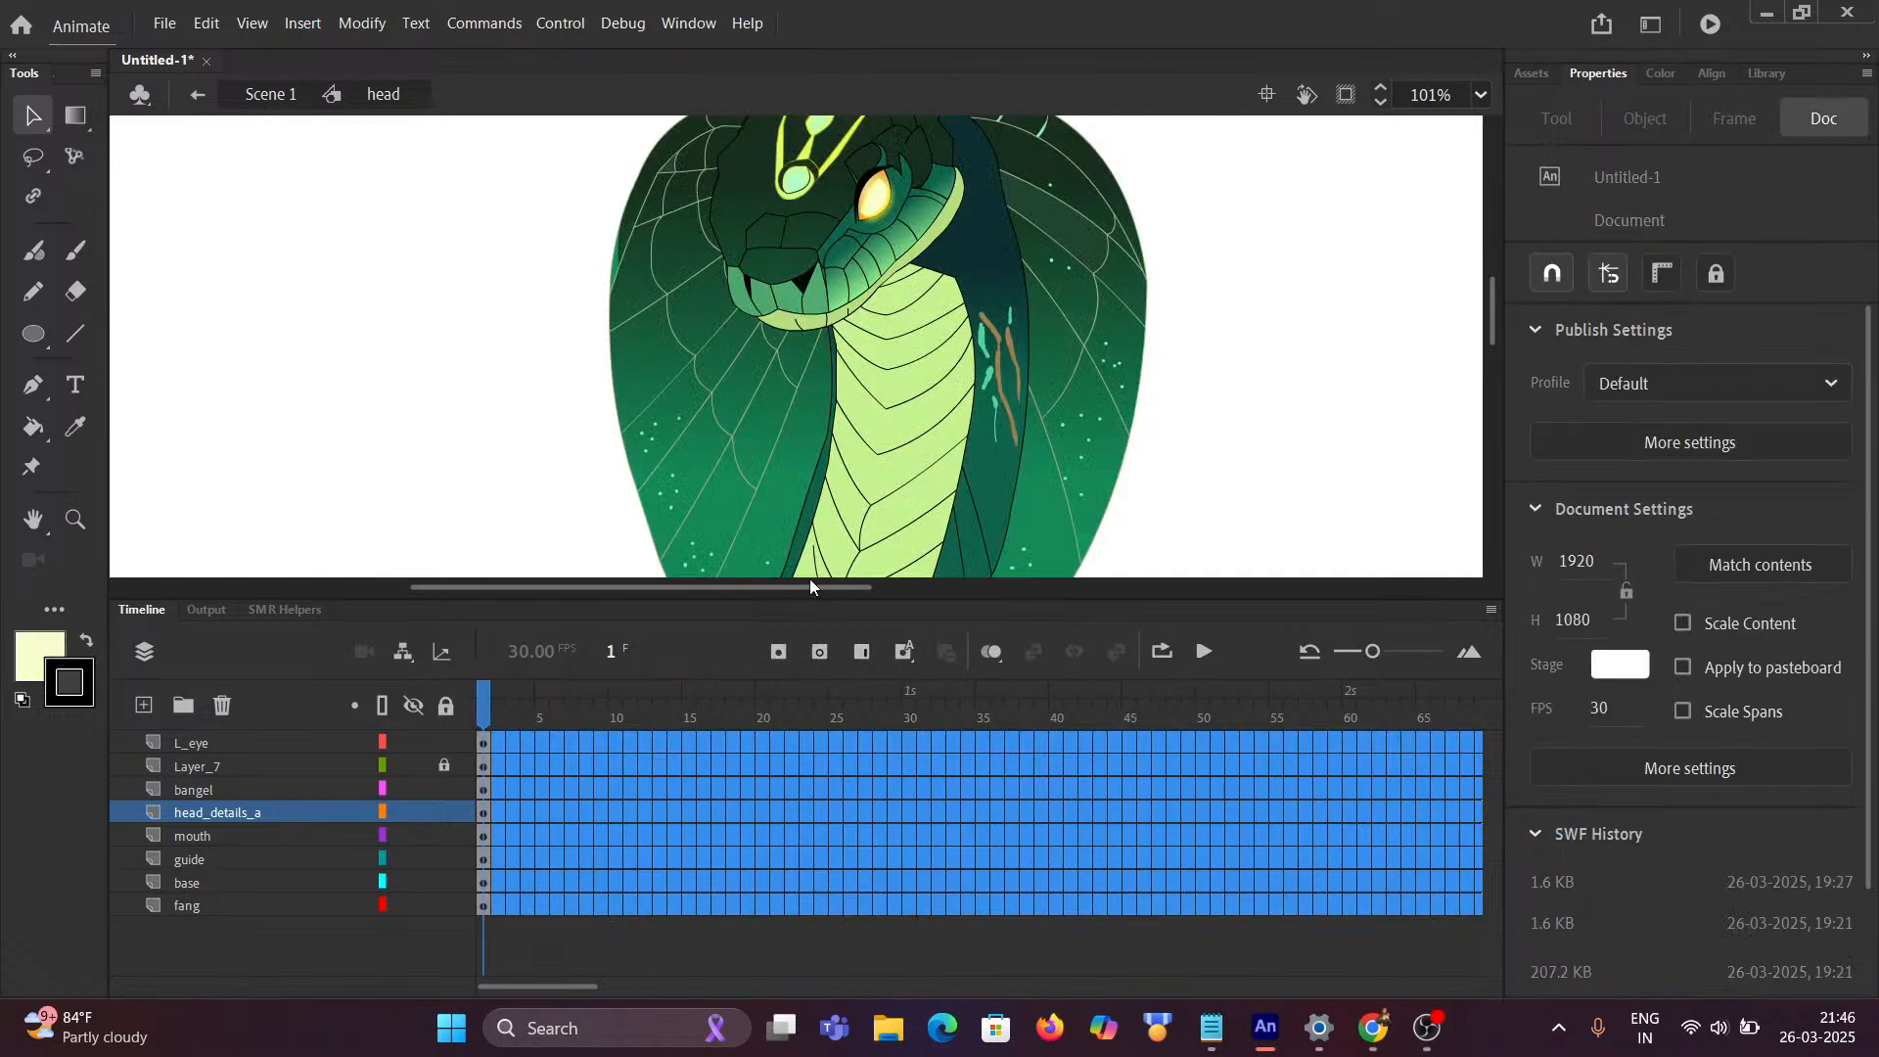
click(616, 768)
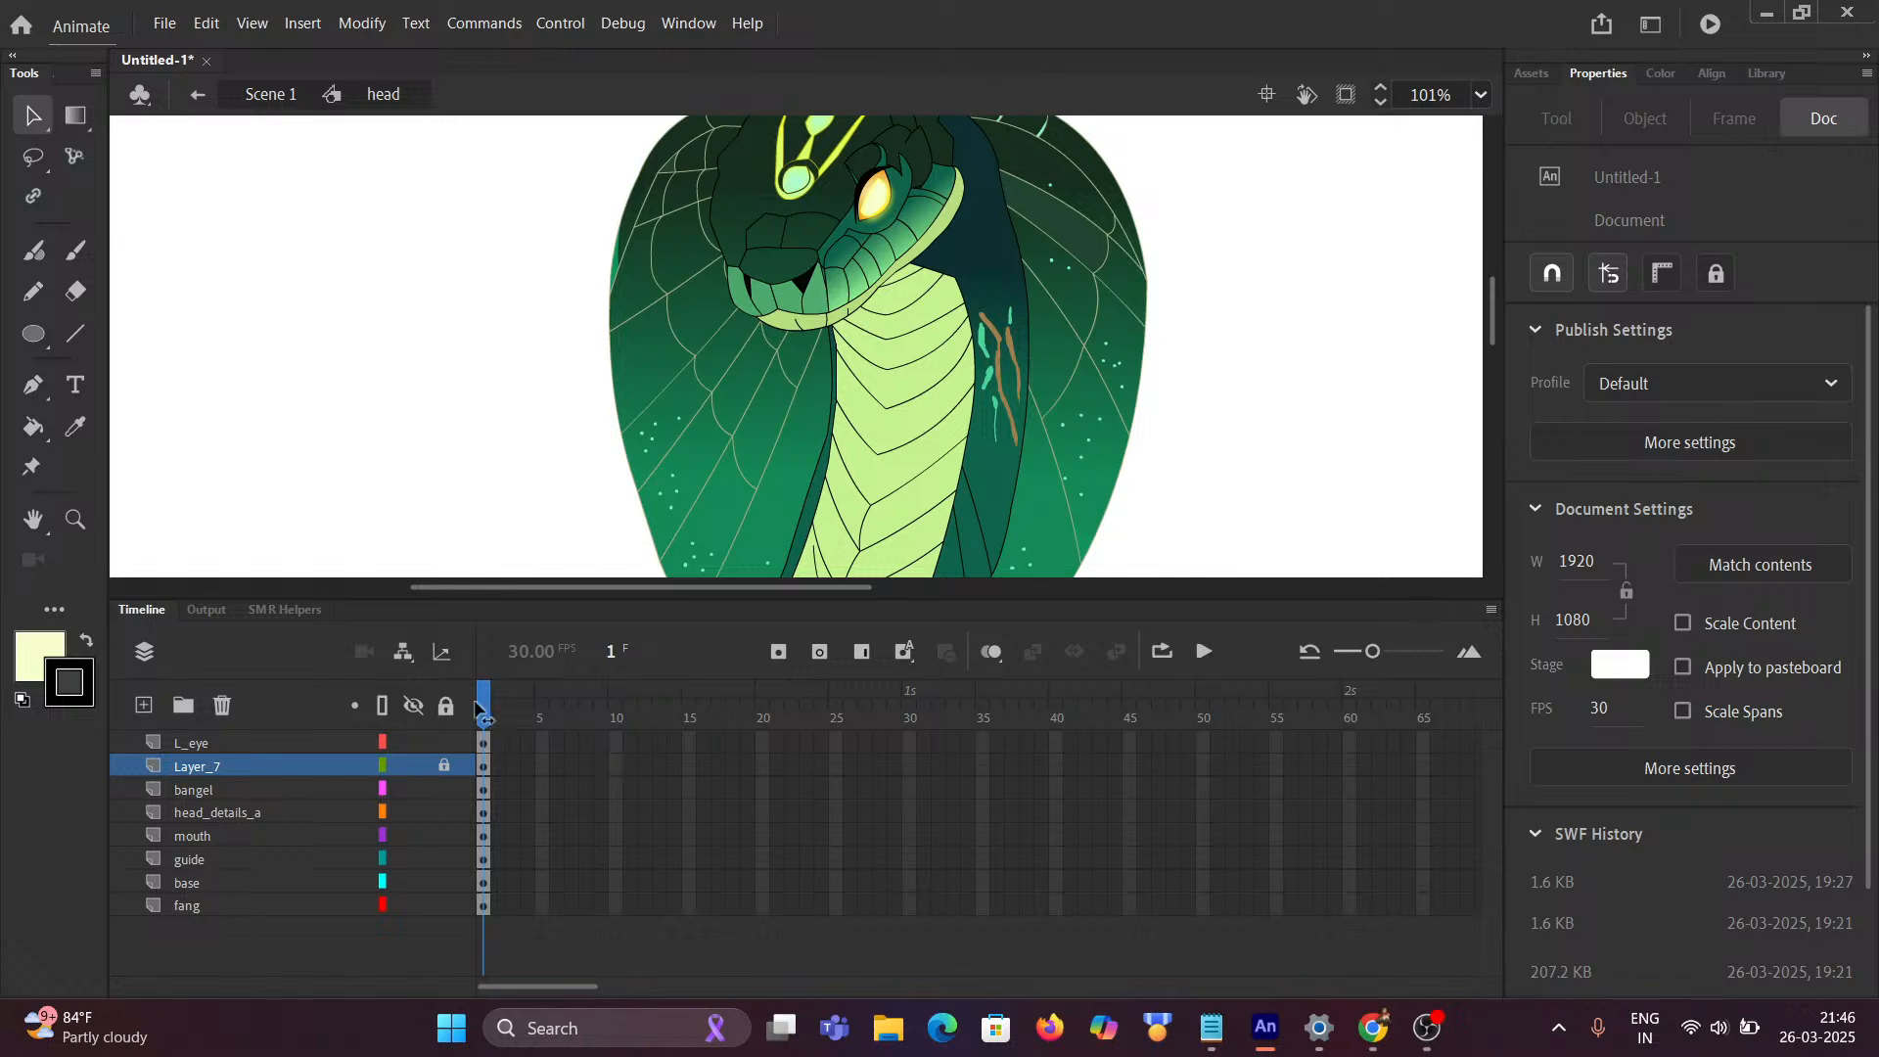
Step: Show the BG layer in Scene 1, reopen the head symbol and examine the drawn head against the reference artwork
click(783, 269)
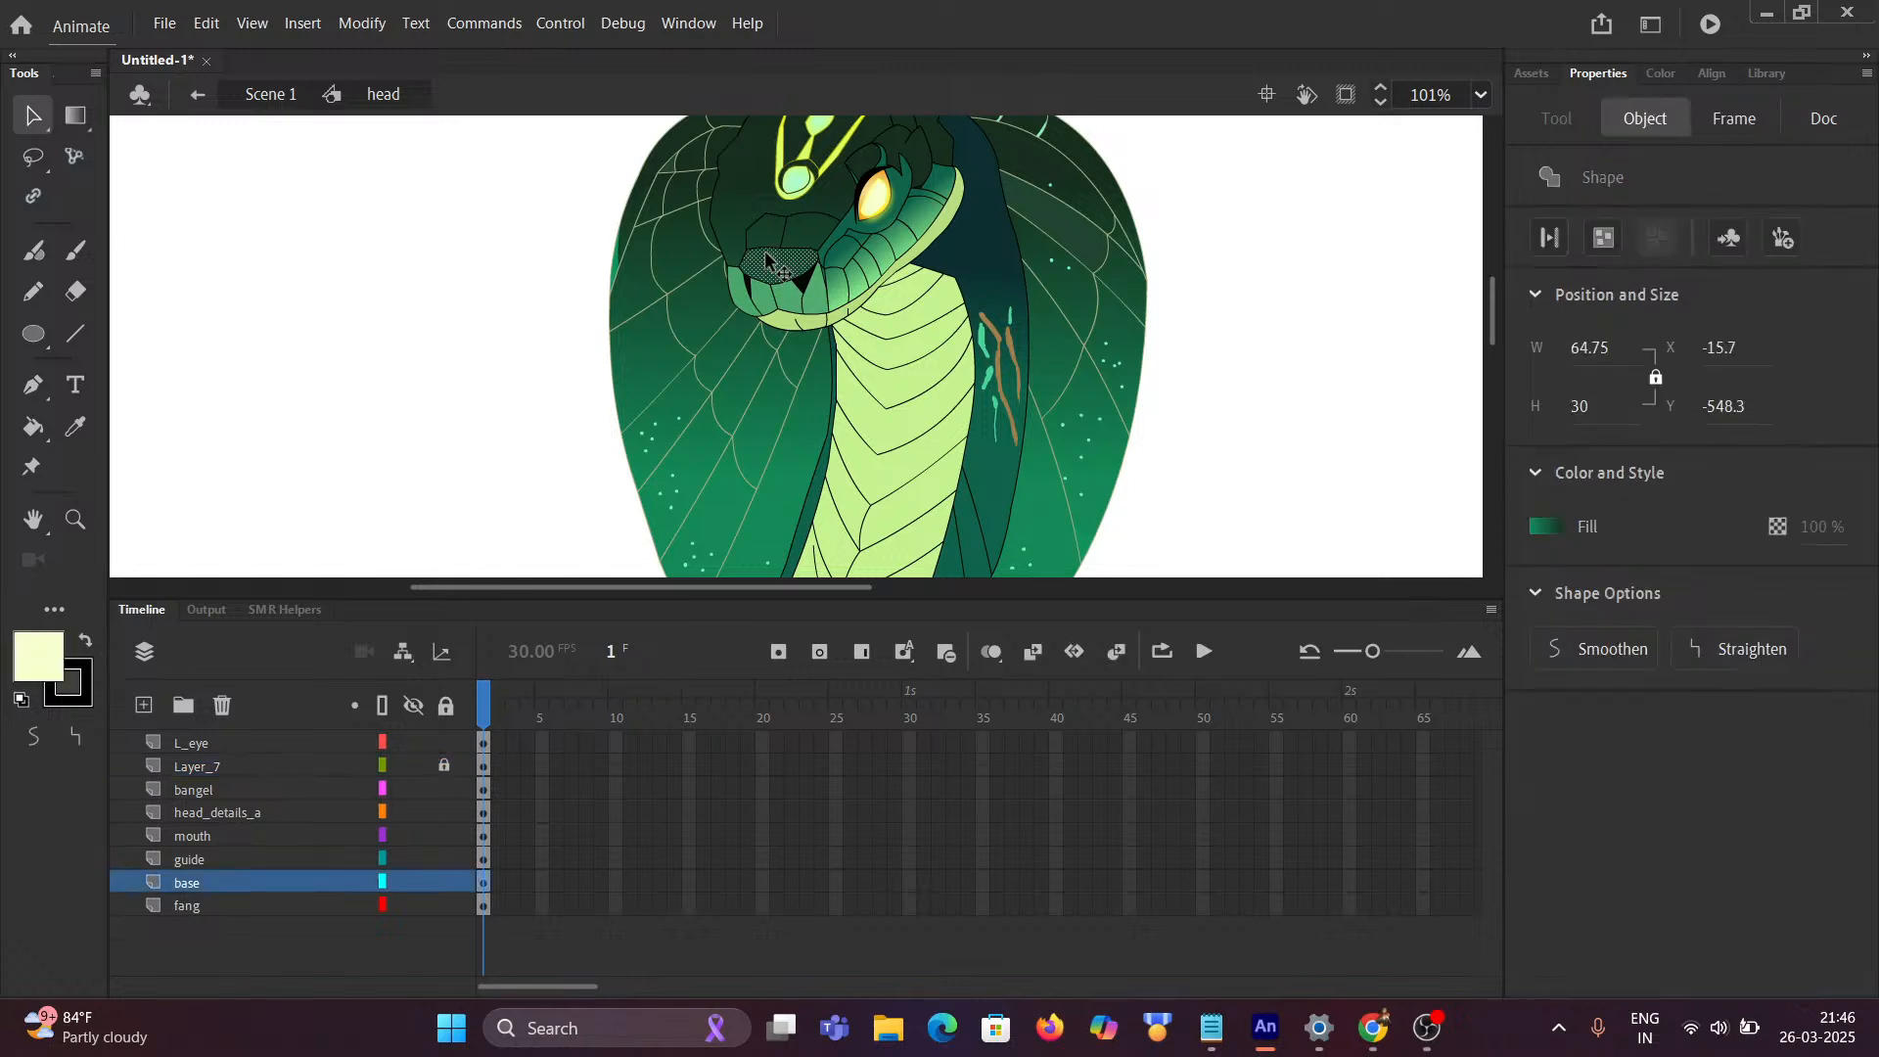
click(308, 196)
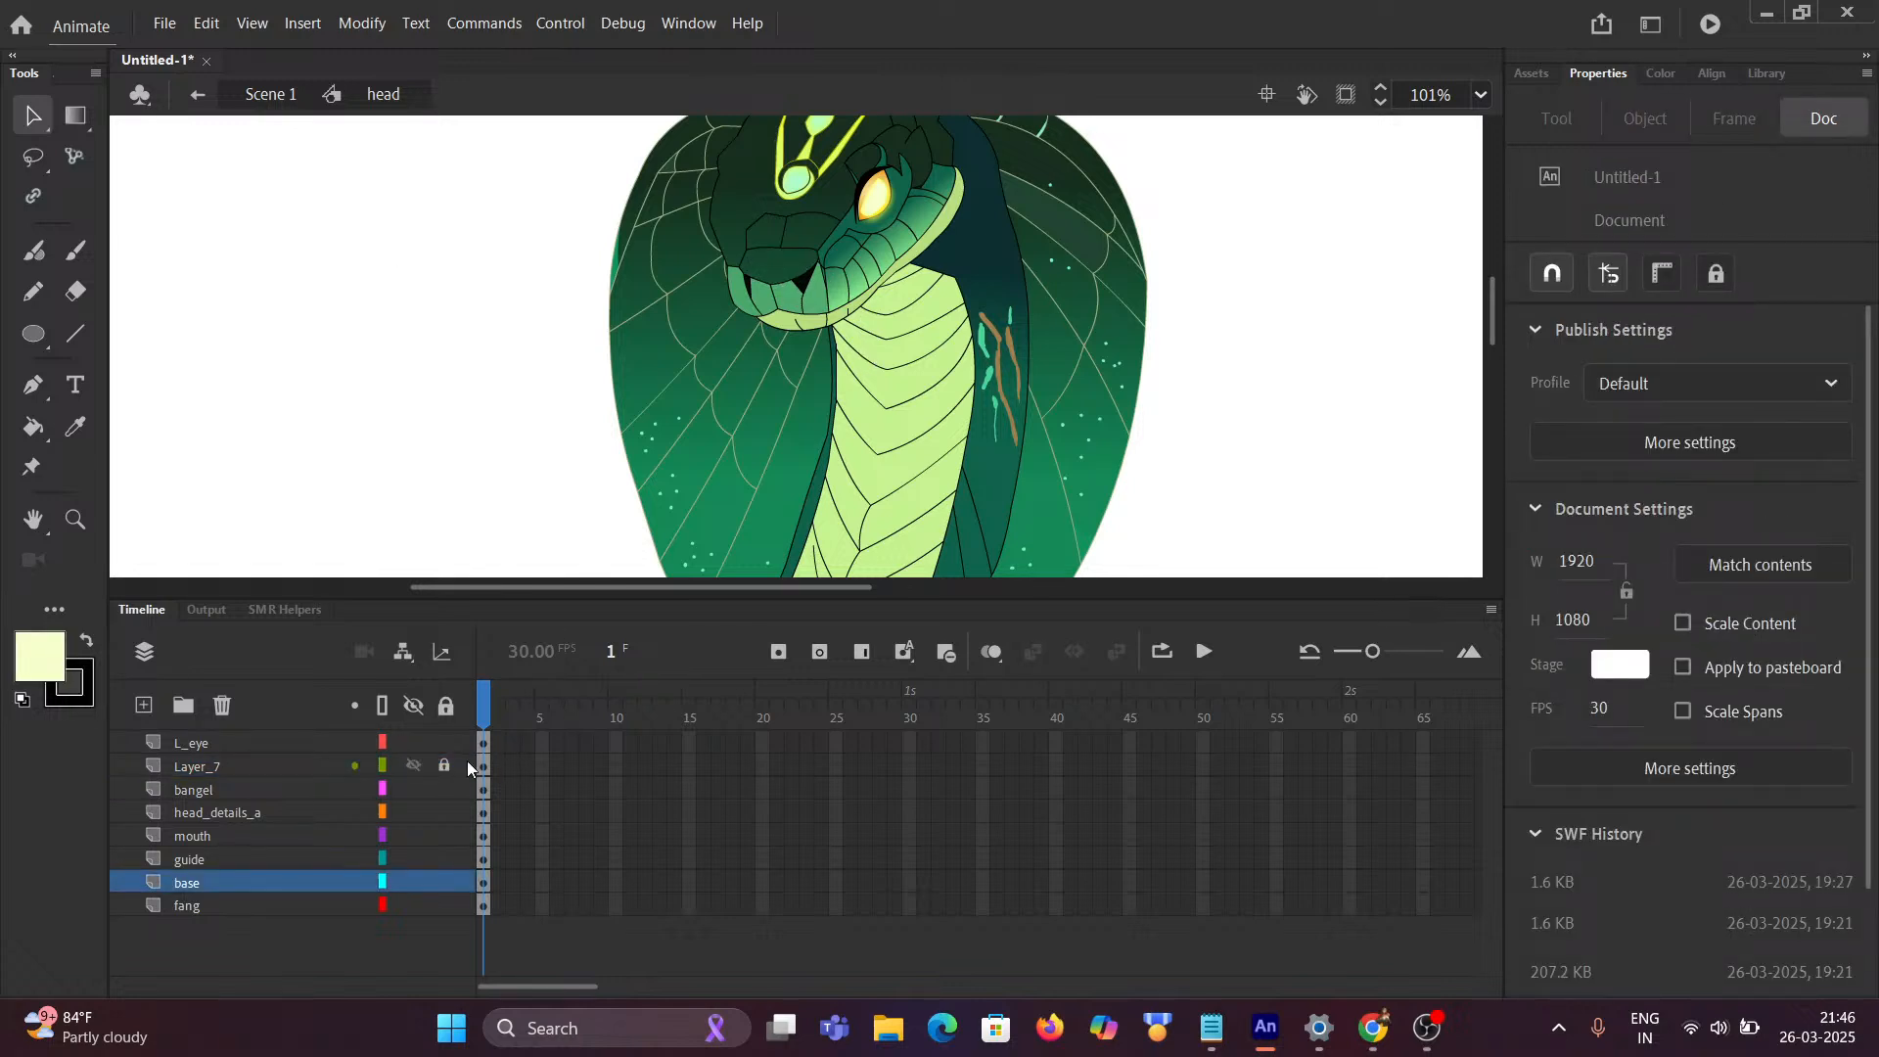
click(219, 749)
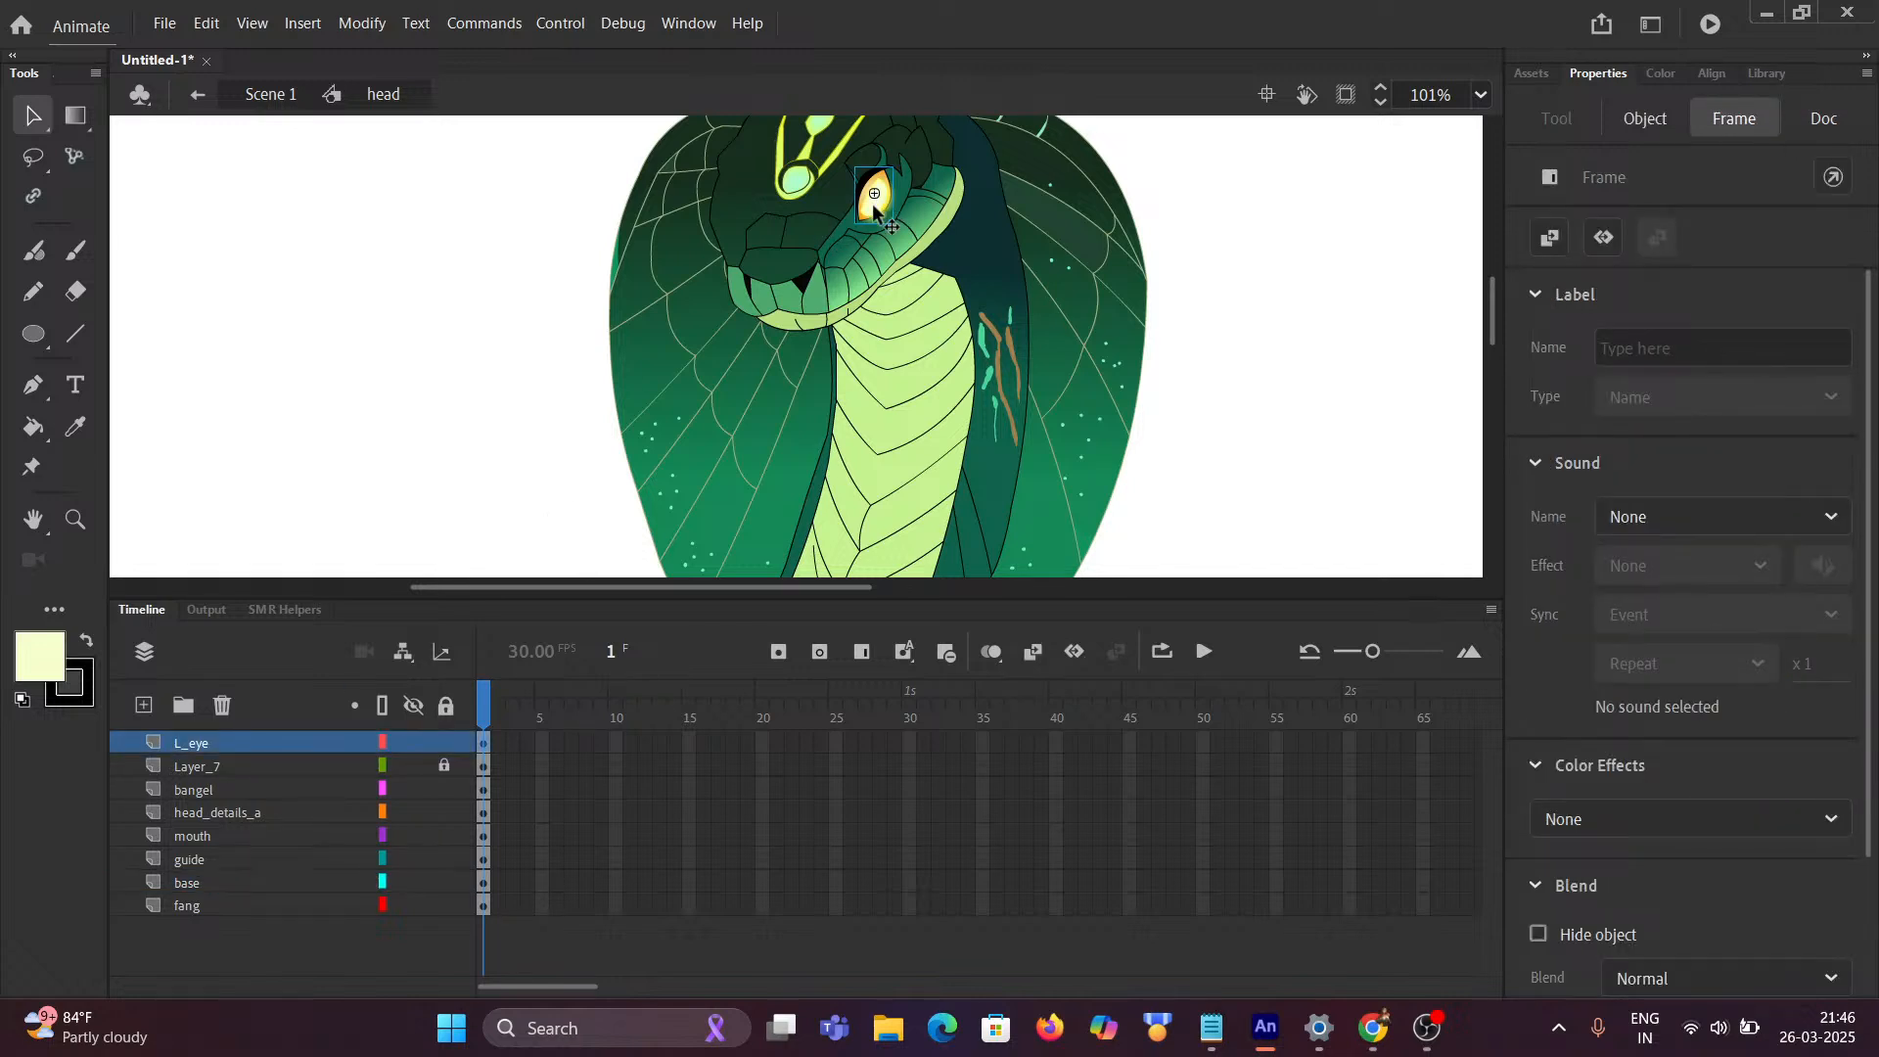
click(271, 95)
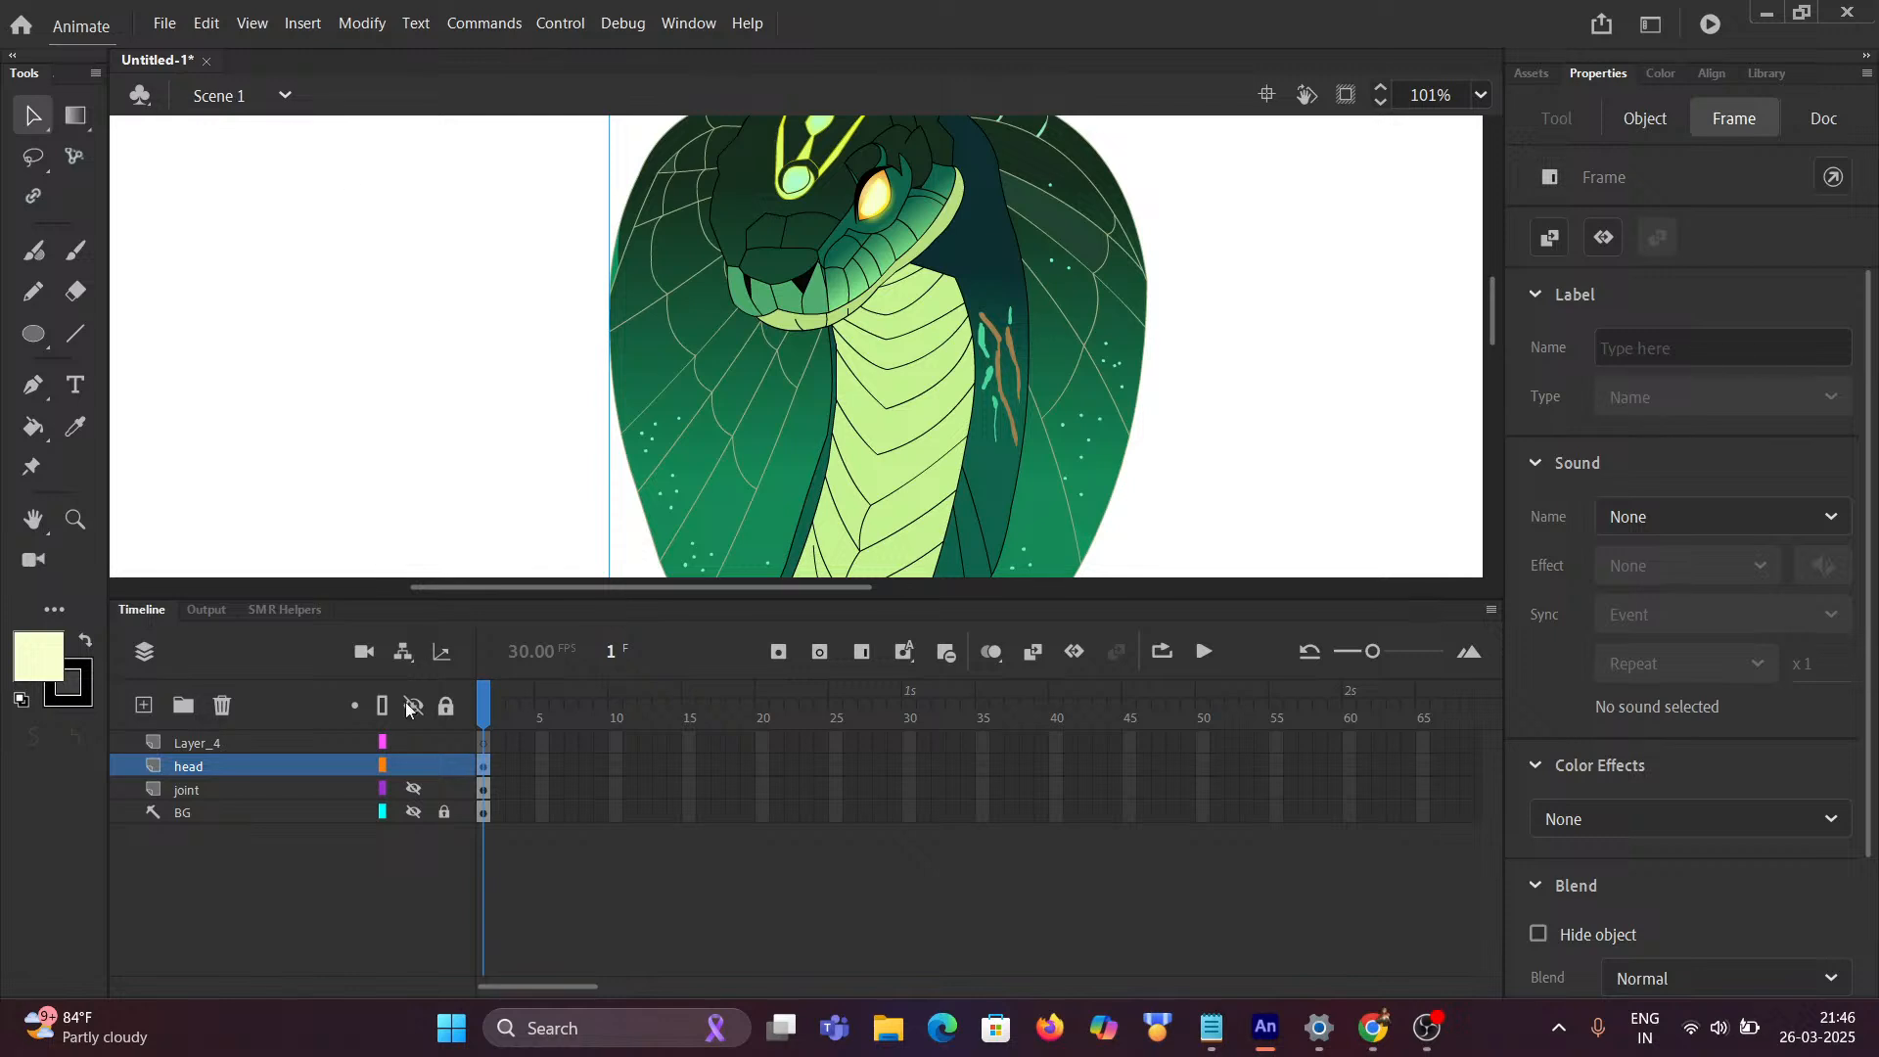
click(414, 813)
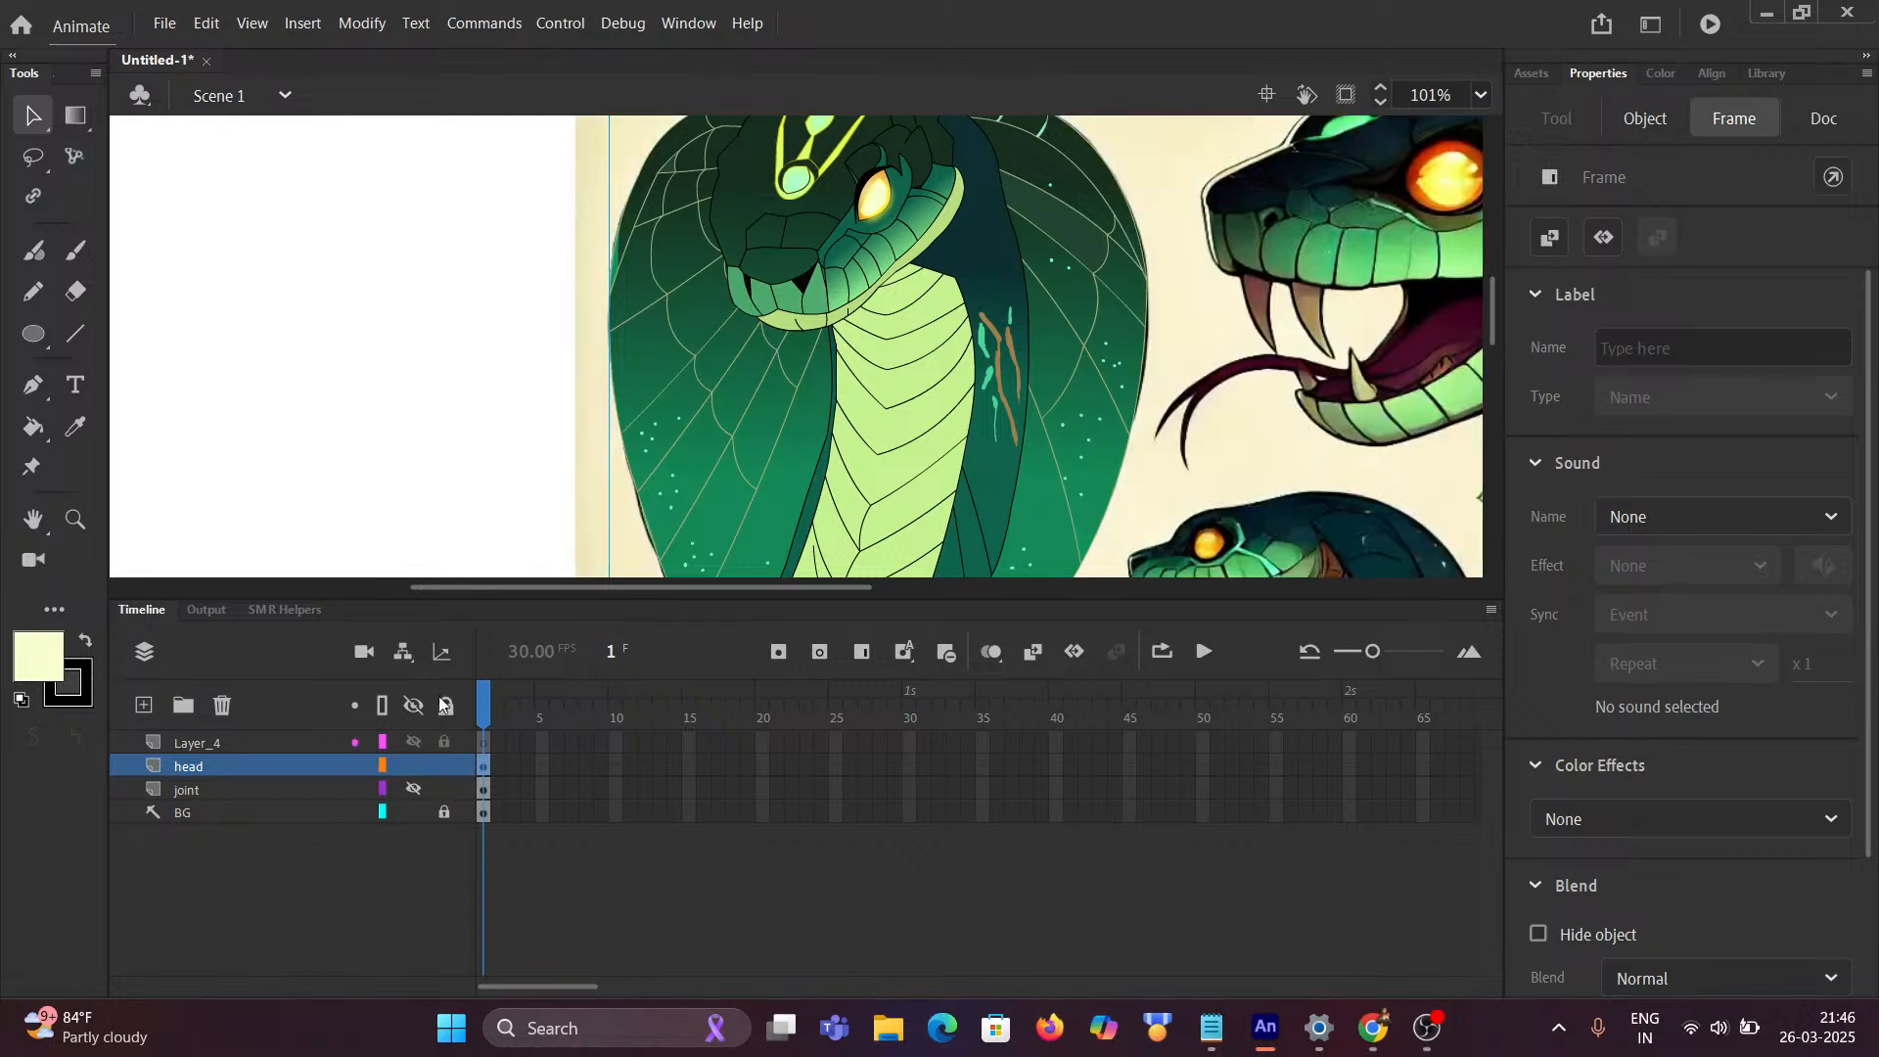
double_click(780, 293)
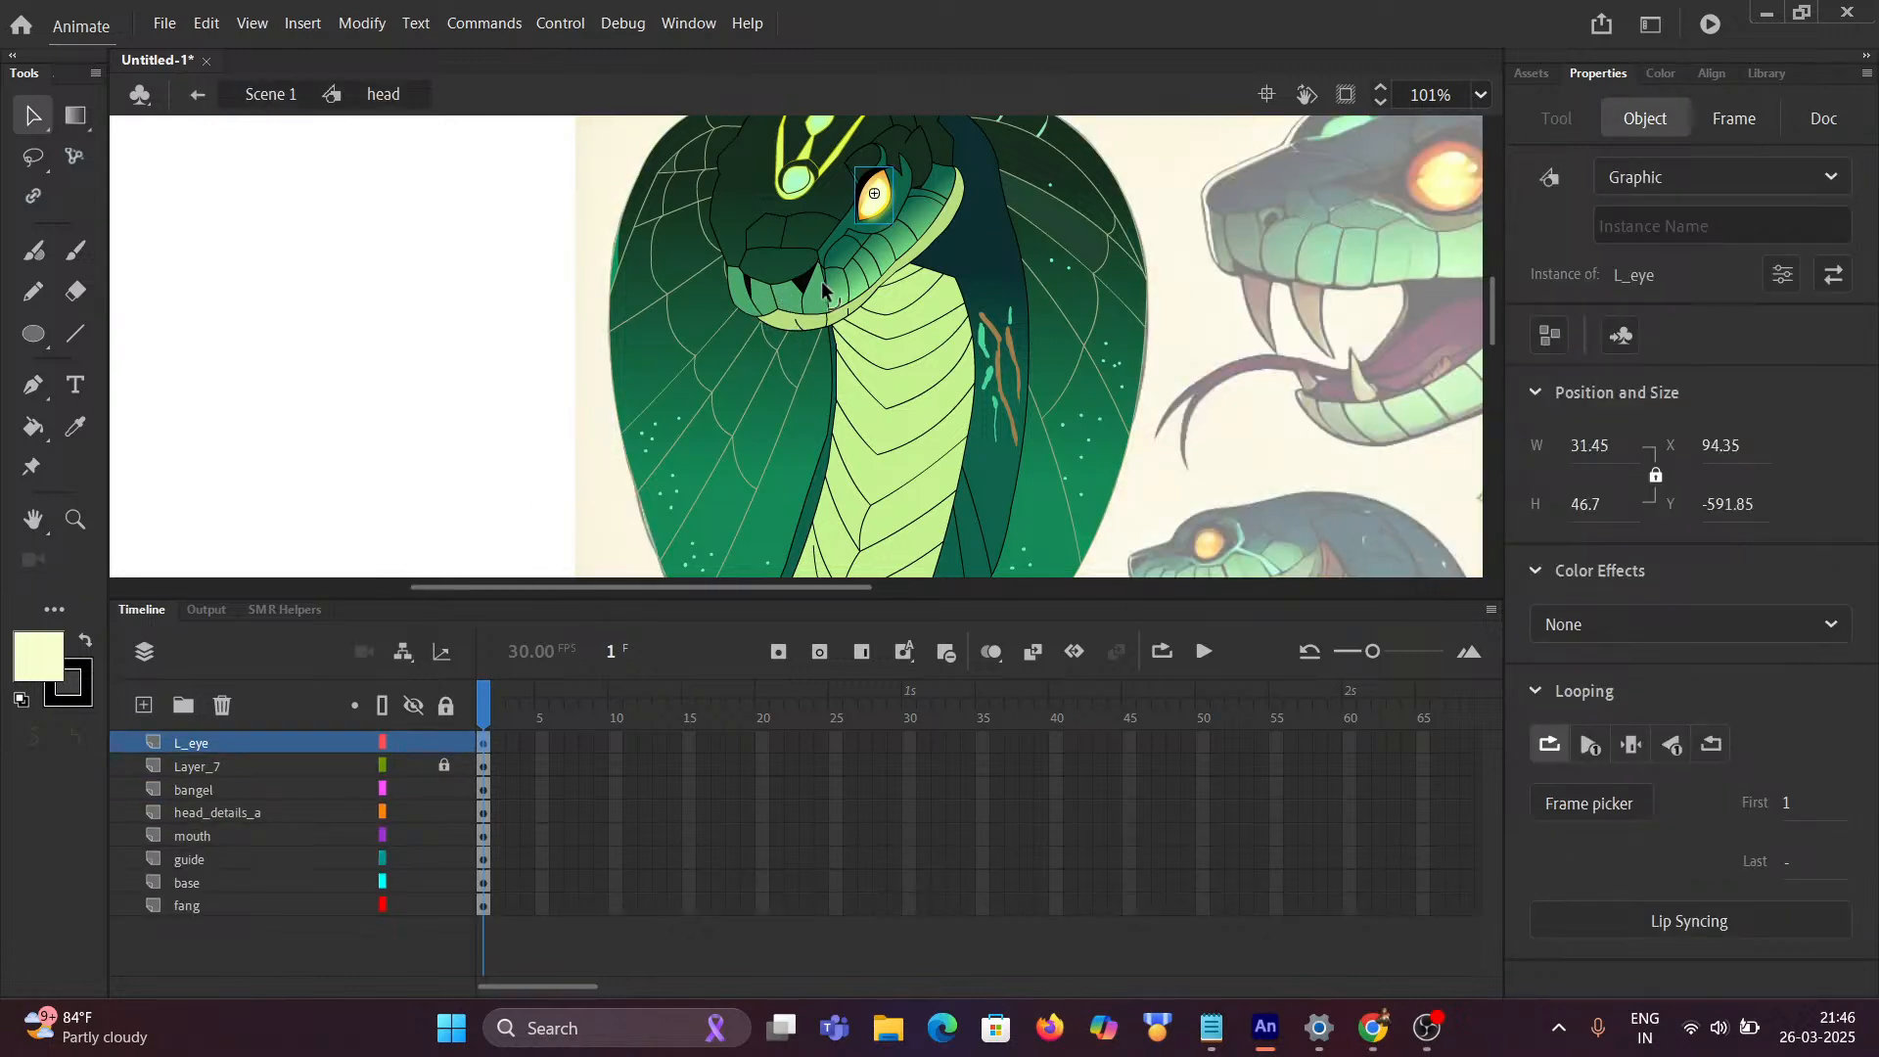
scroll(817, 269, up, 4)
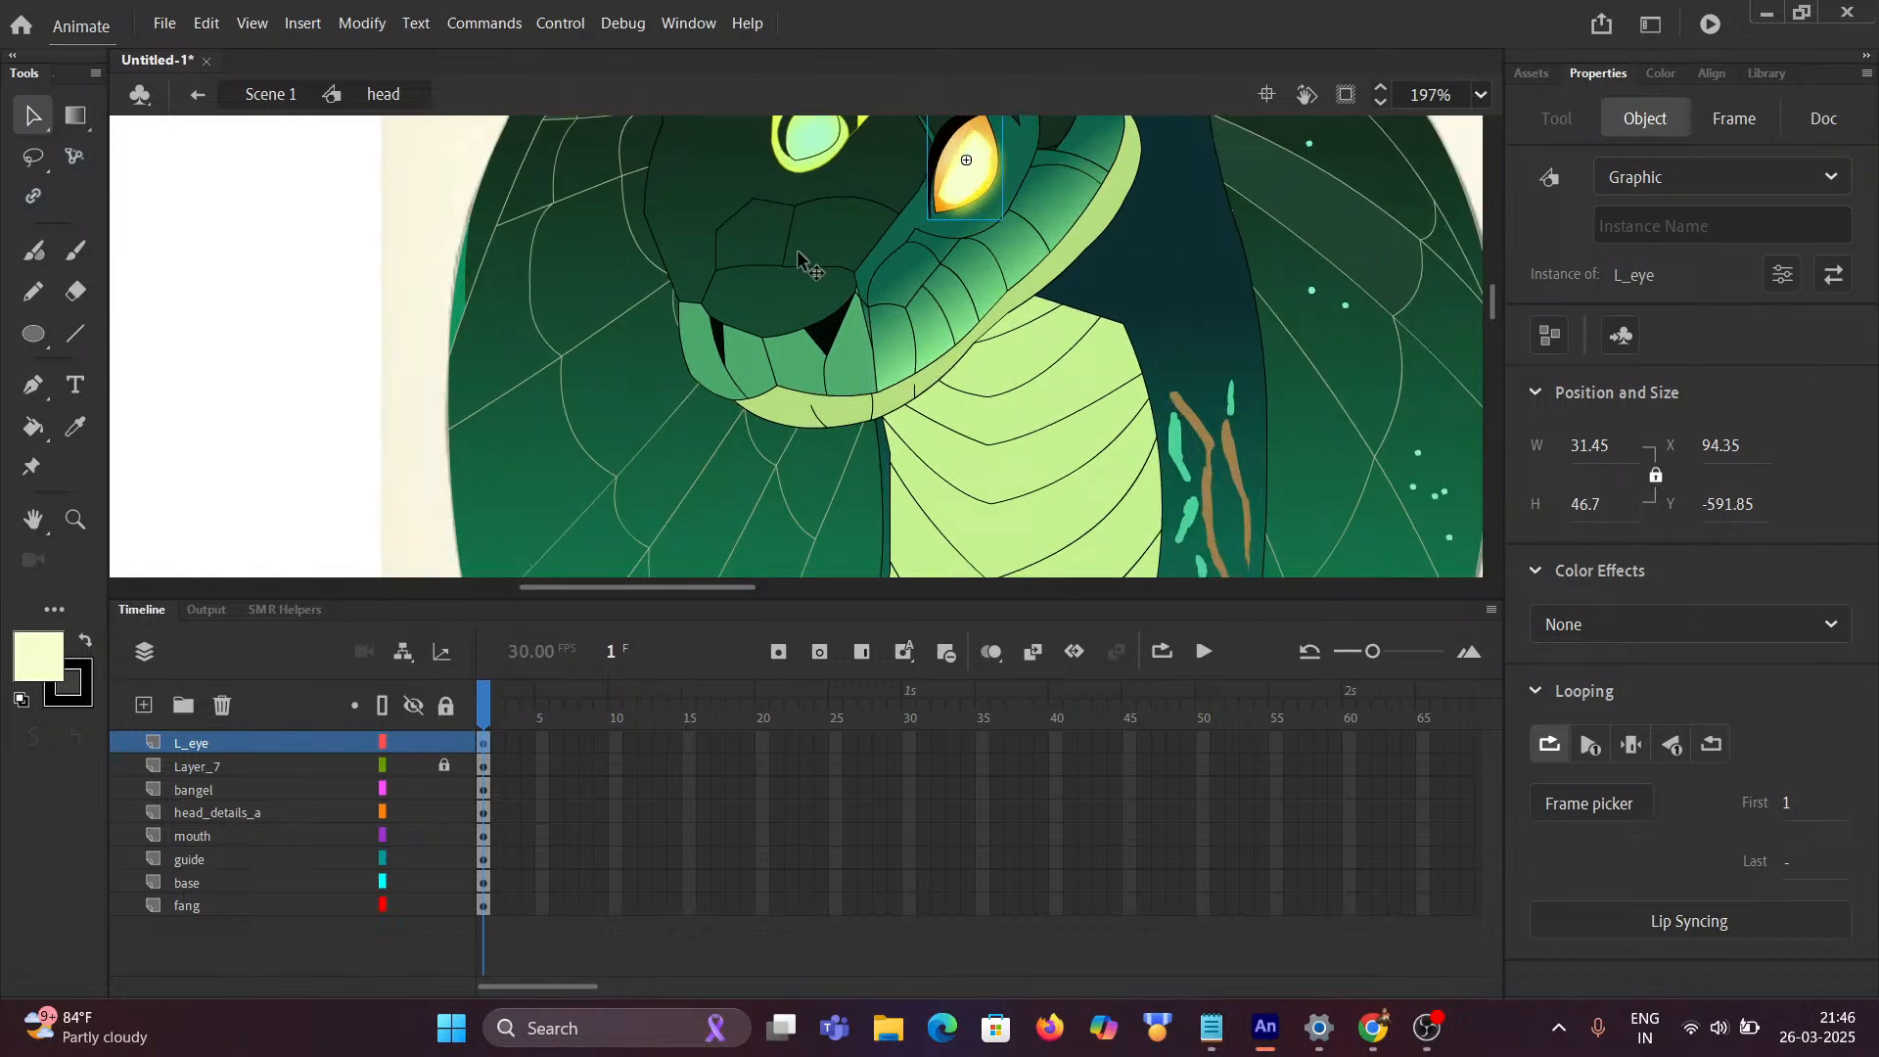
scroll(797, 251, down, 4)
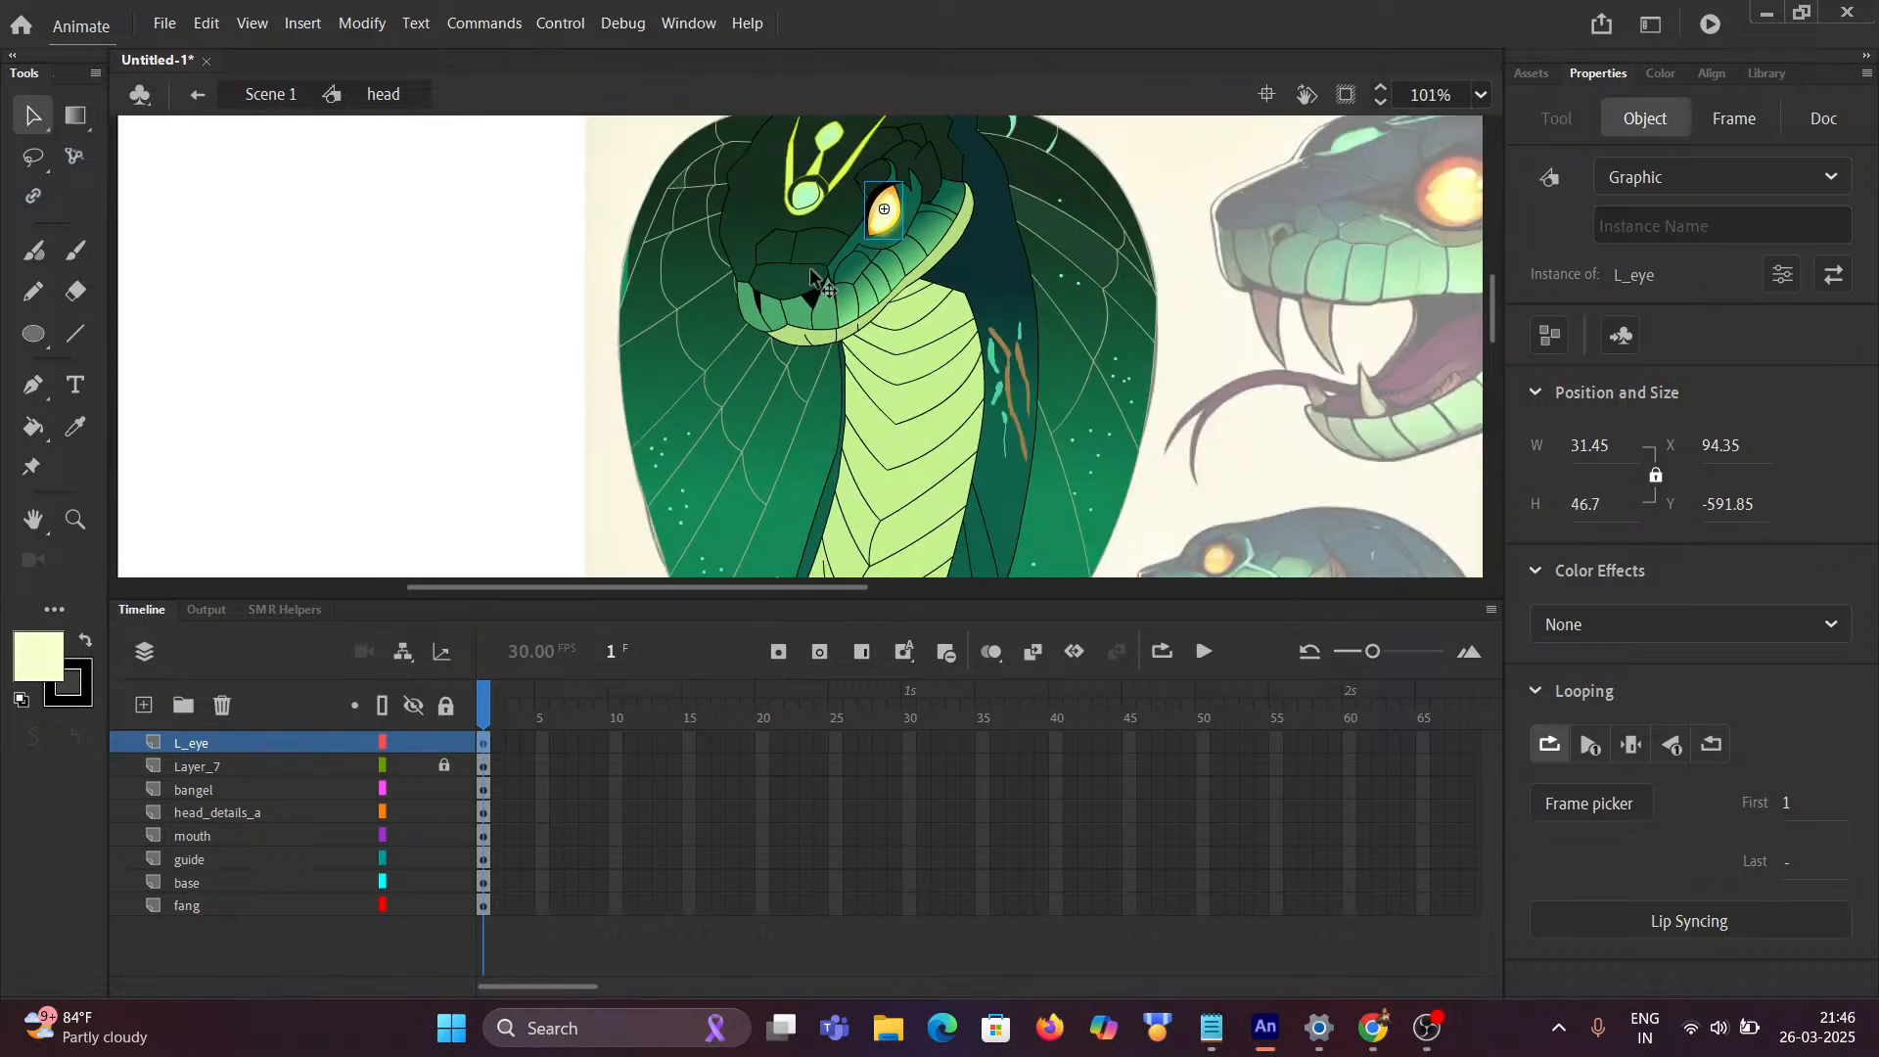
scroll(812, 277, up, 2)
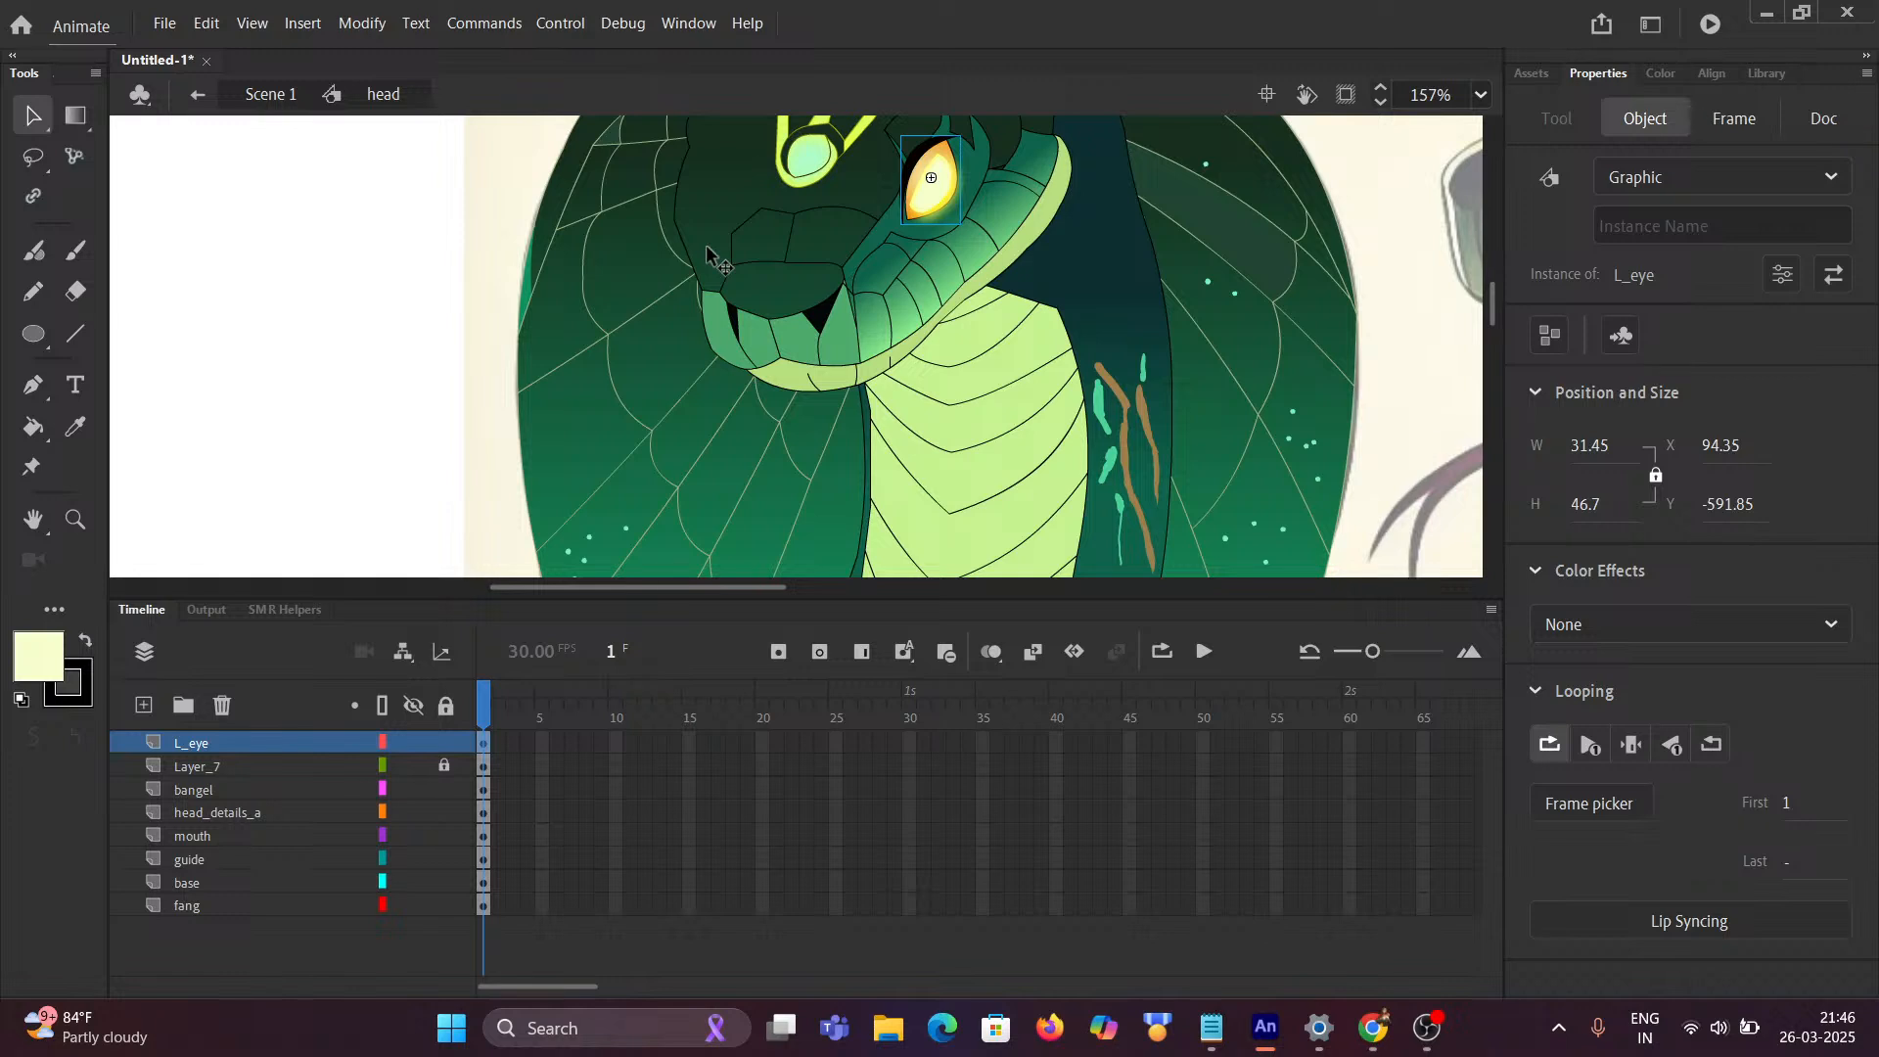
scroll(924, 308, down, 4)
scroll(931, 350, up, 2)
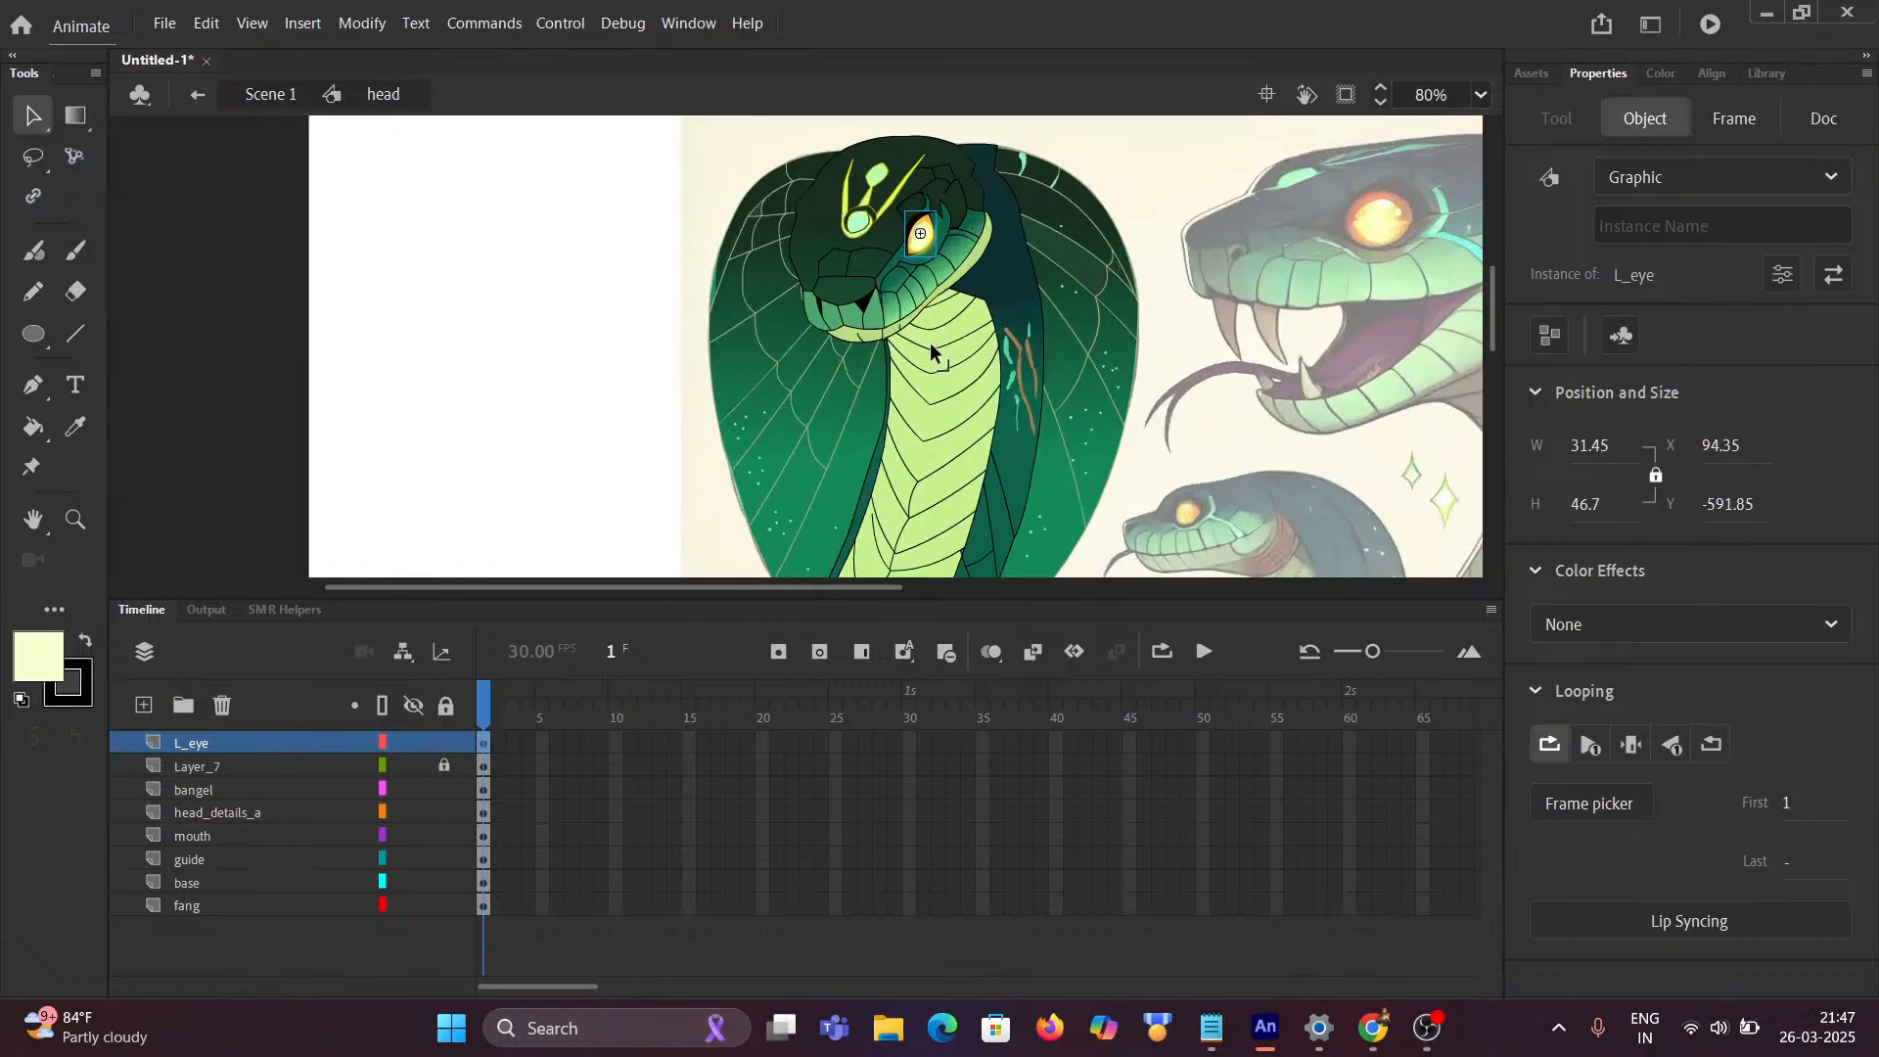
Step: Hide the BG layer in Scene 1, reopen the head symbol and inspect the drawn head on the blank stage
click(270, 94)
scroll(851, 387, down, 2)
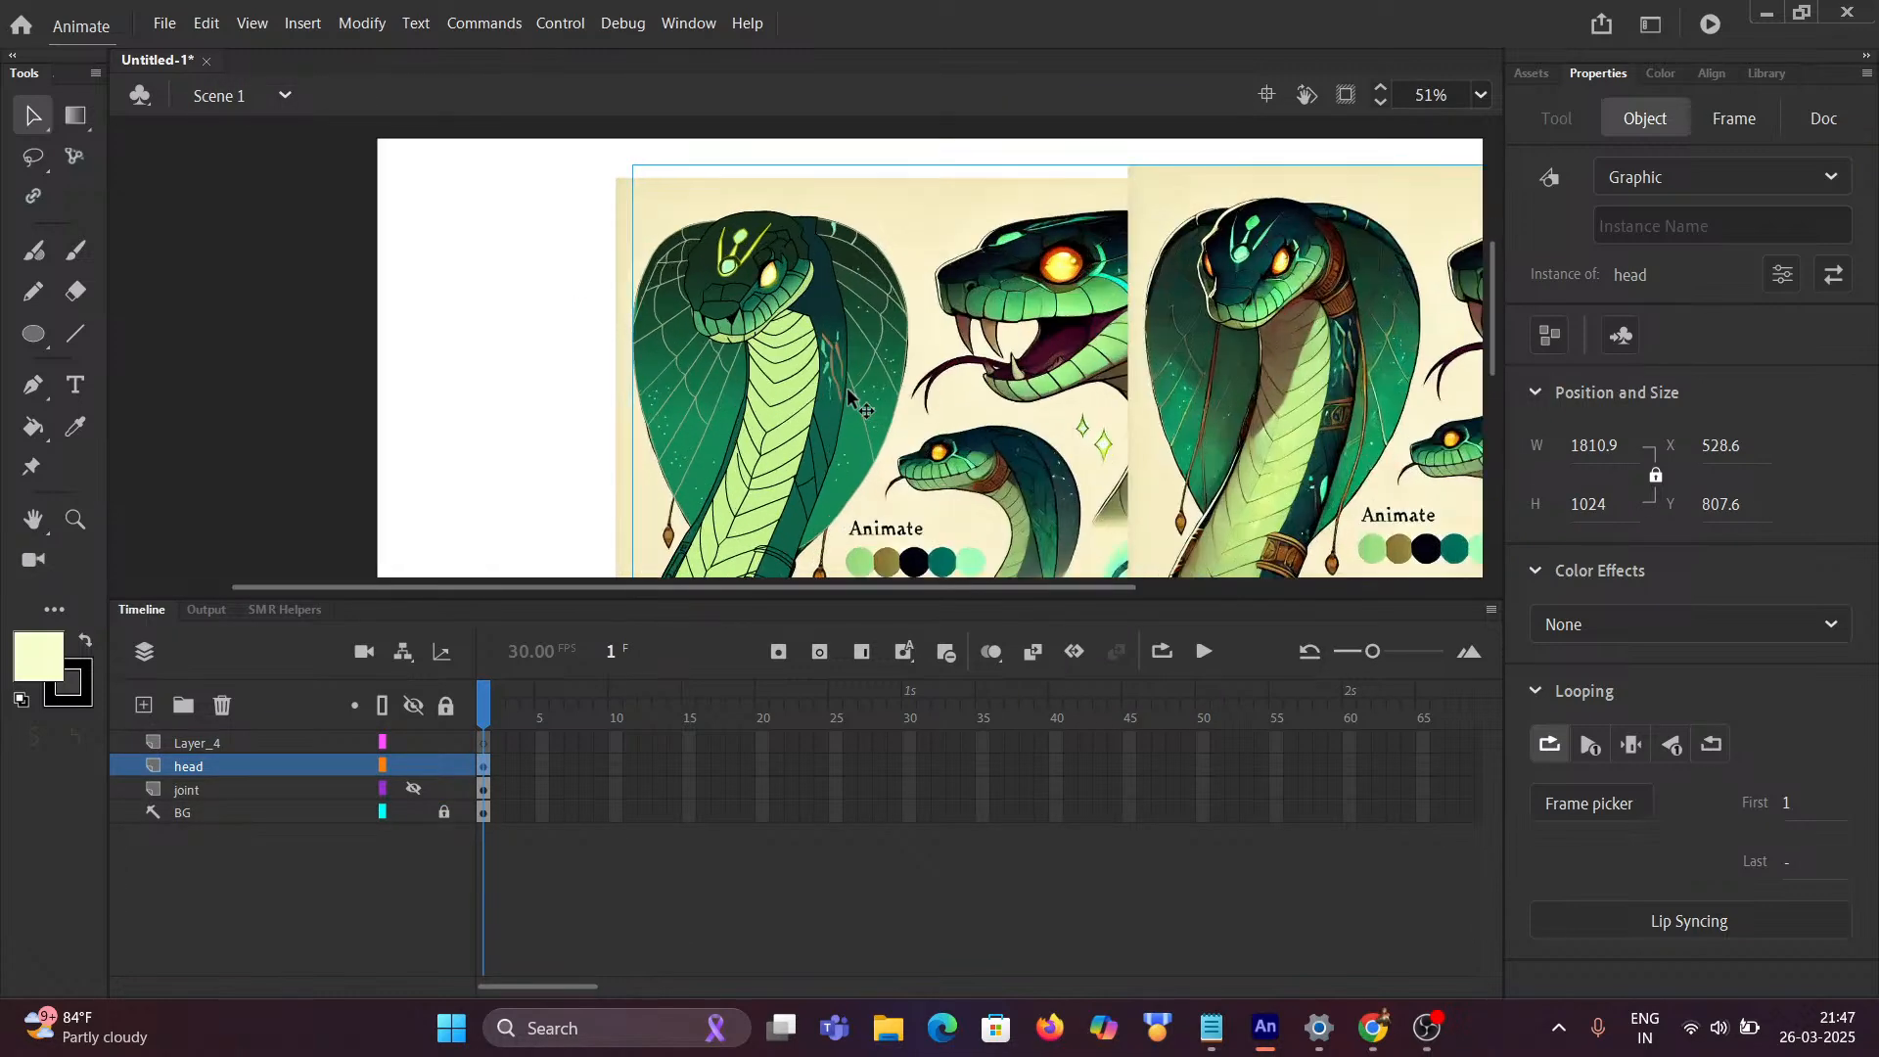
scroll(847, 394, up, 1)
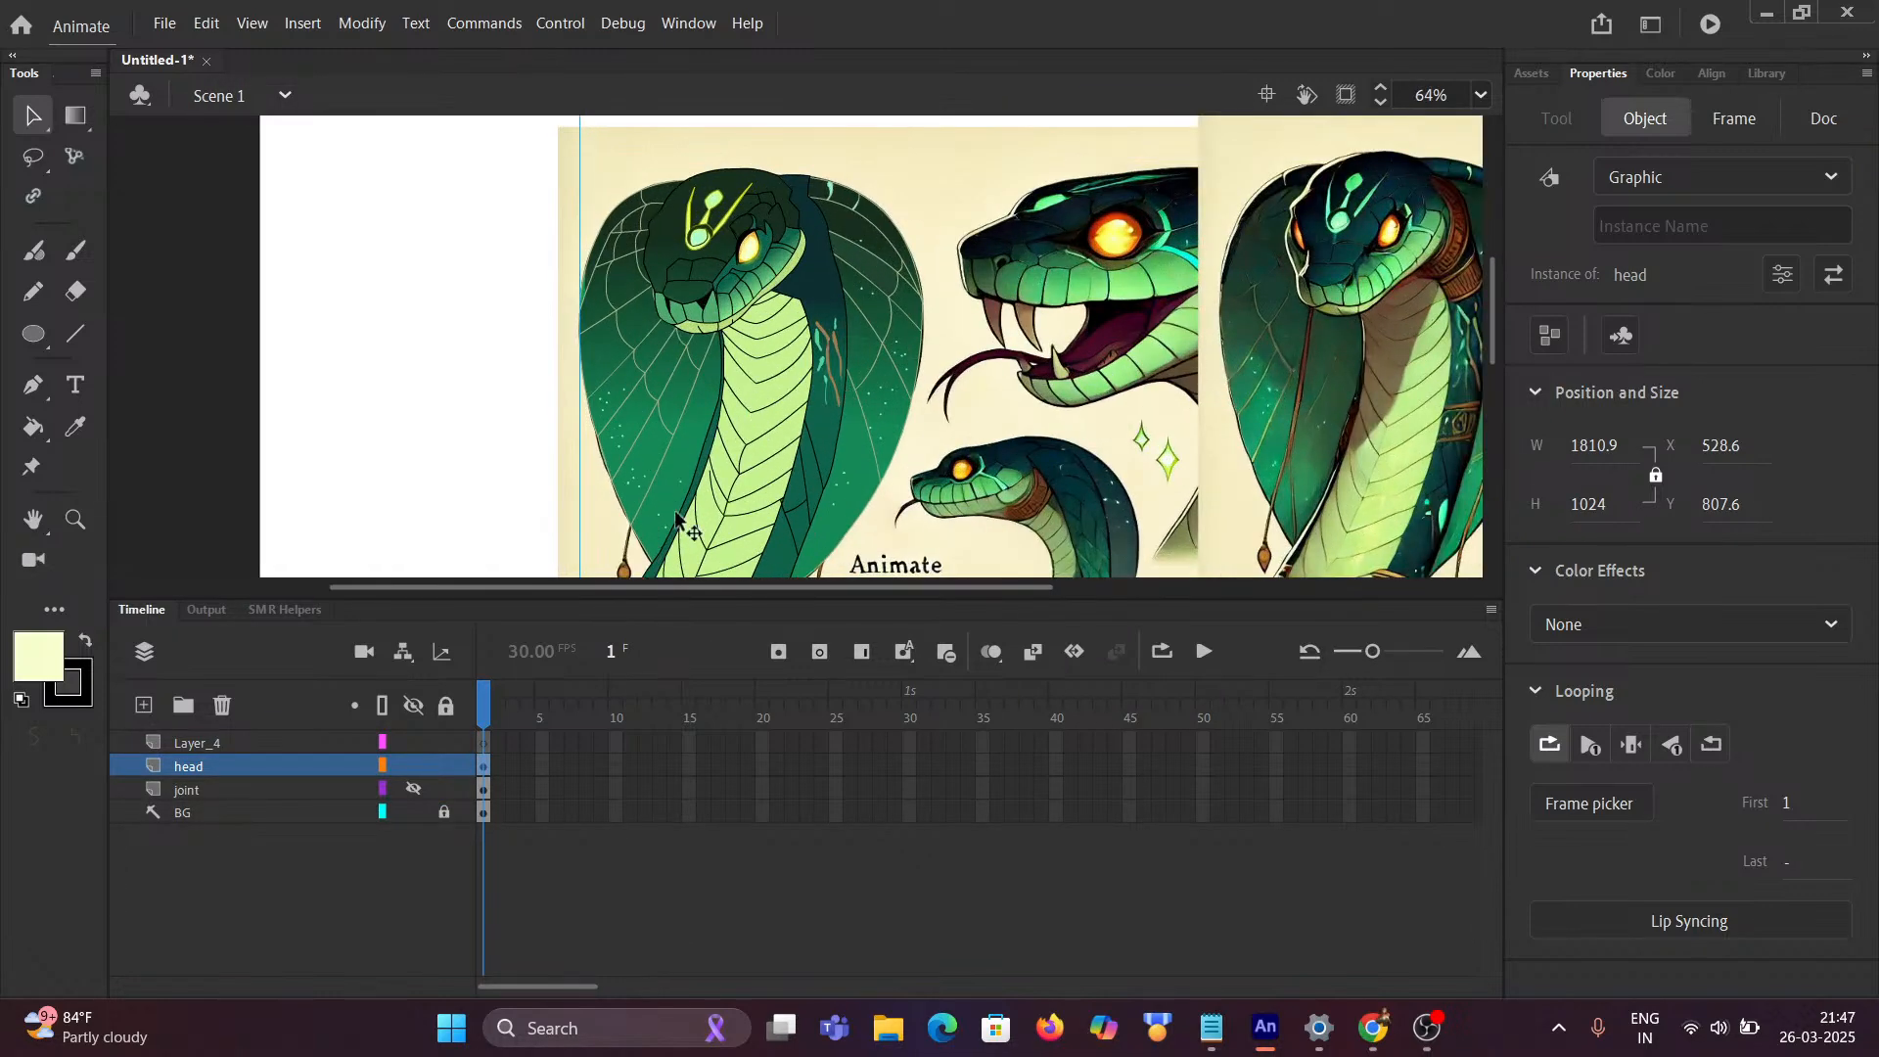
click(411, 812)
scroll(685, 401, up, 2)
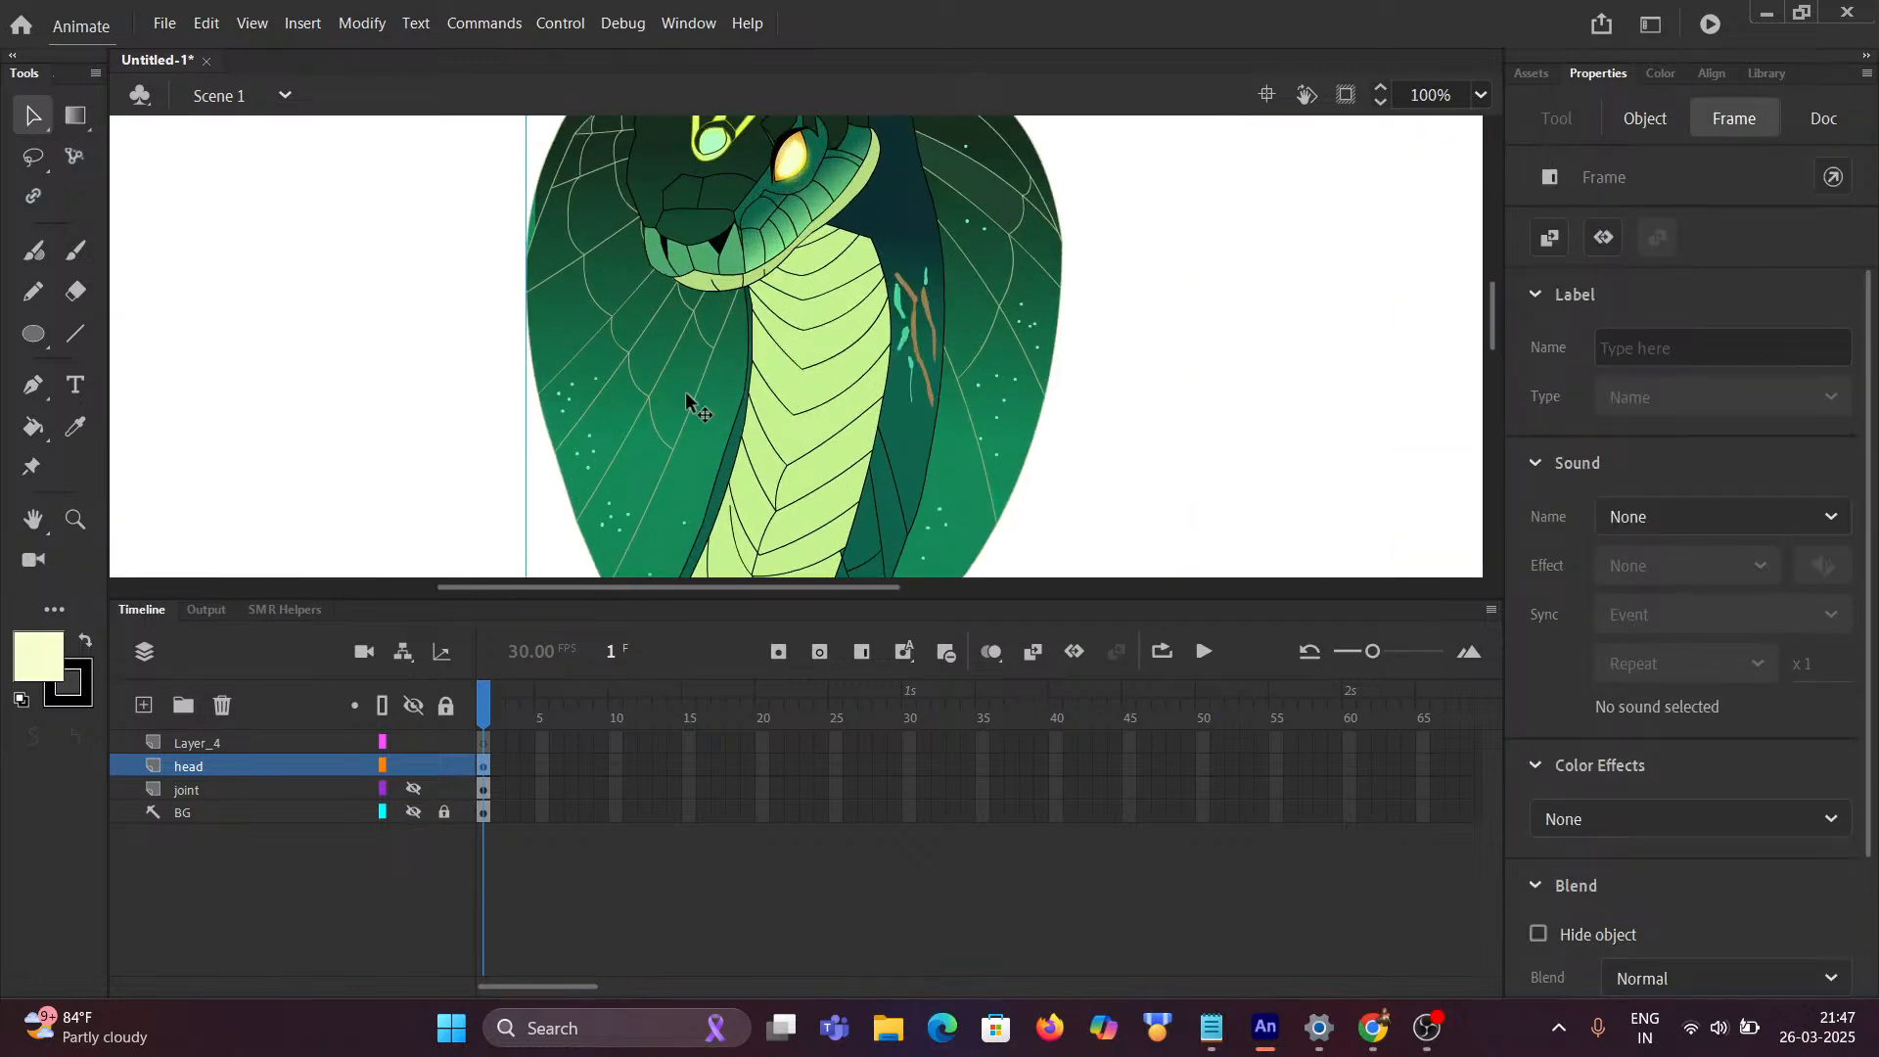
double_click(802, 252)
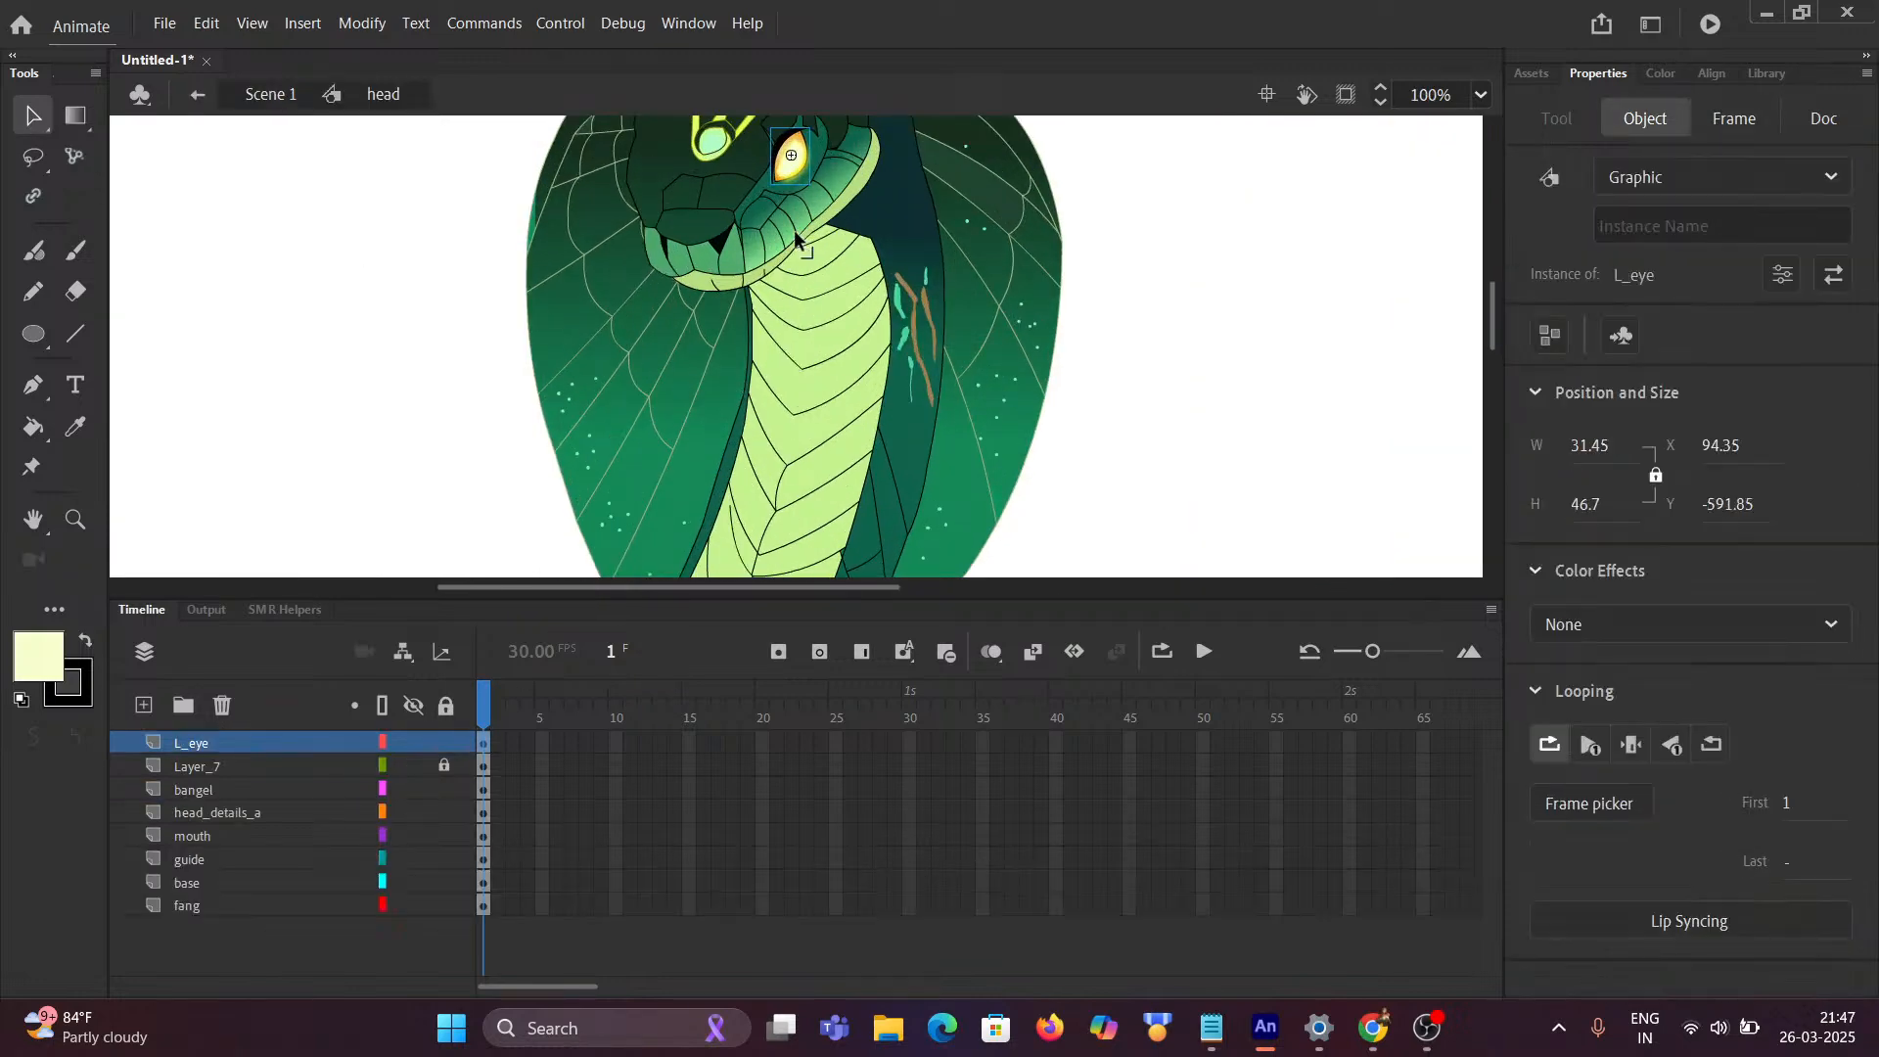
scroll(770, 200, up, 2)
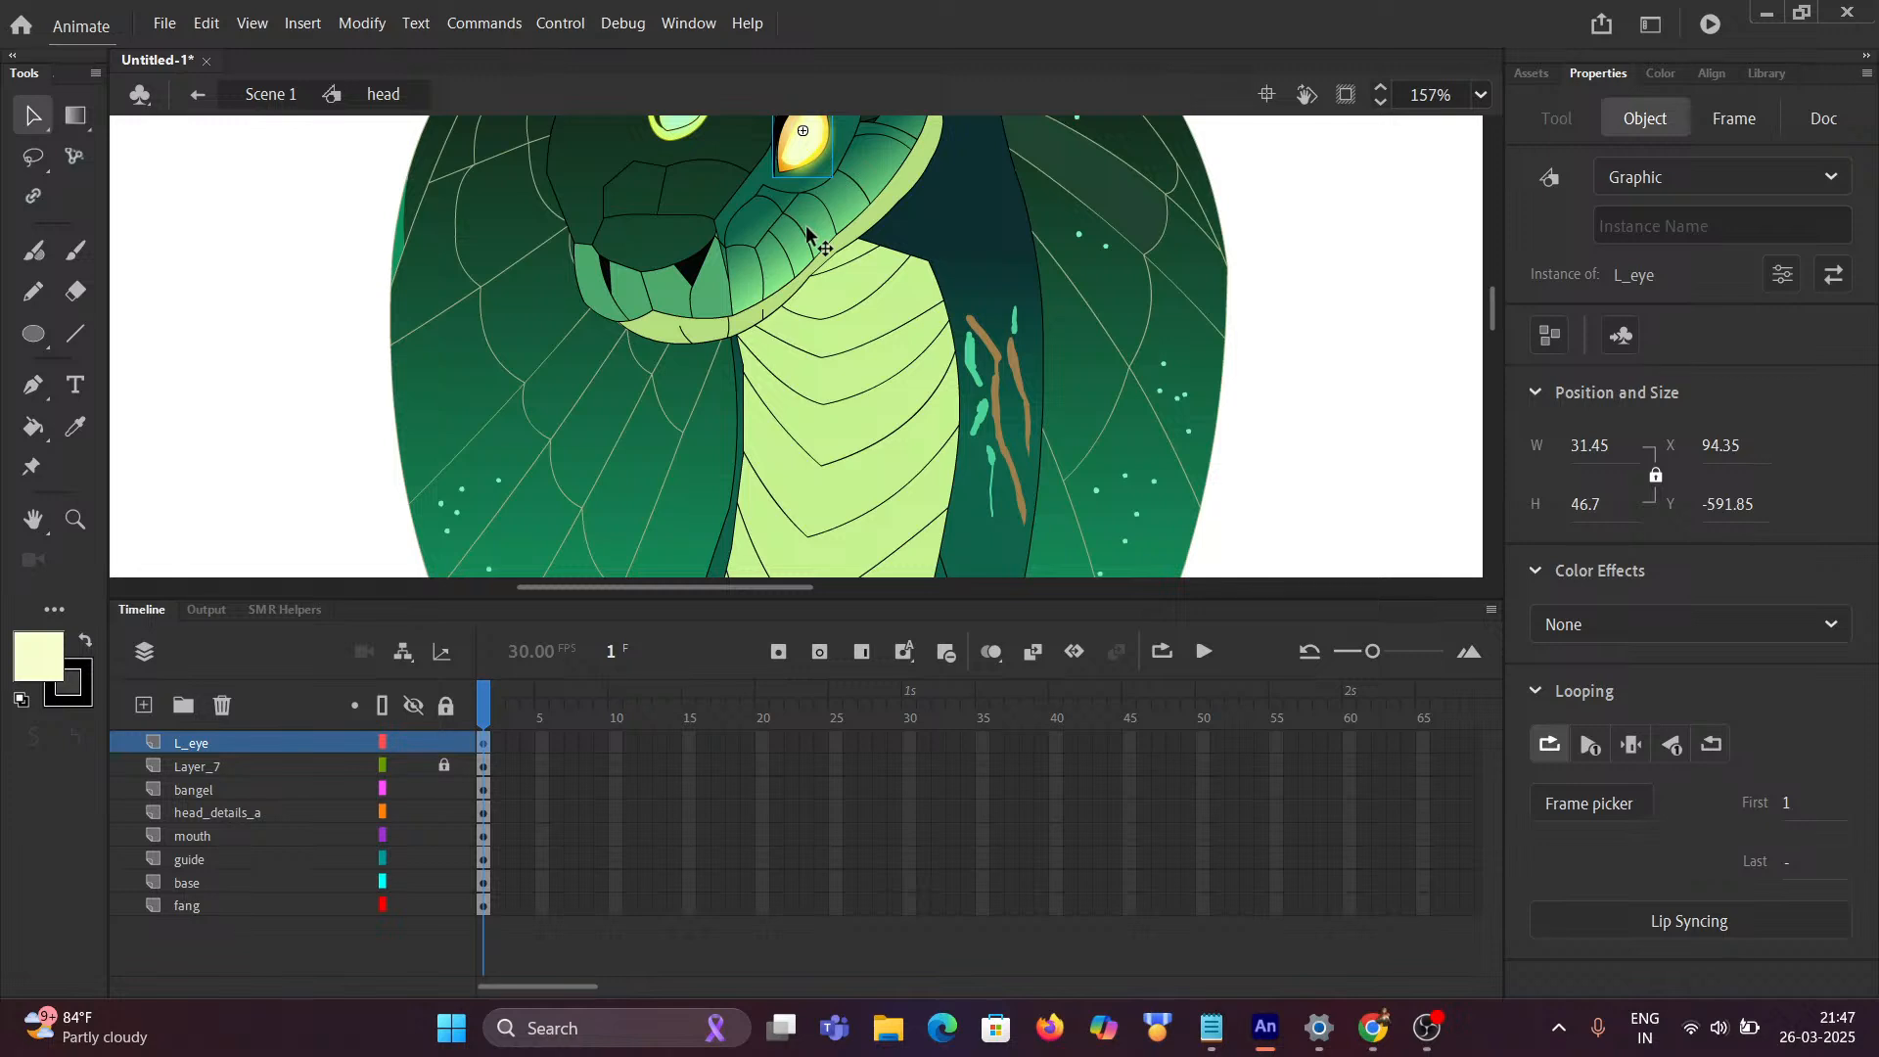
scroll(802, 302, down, 2)
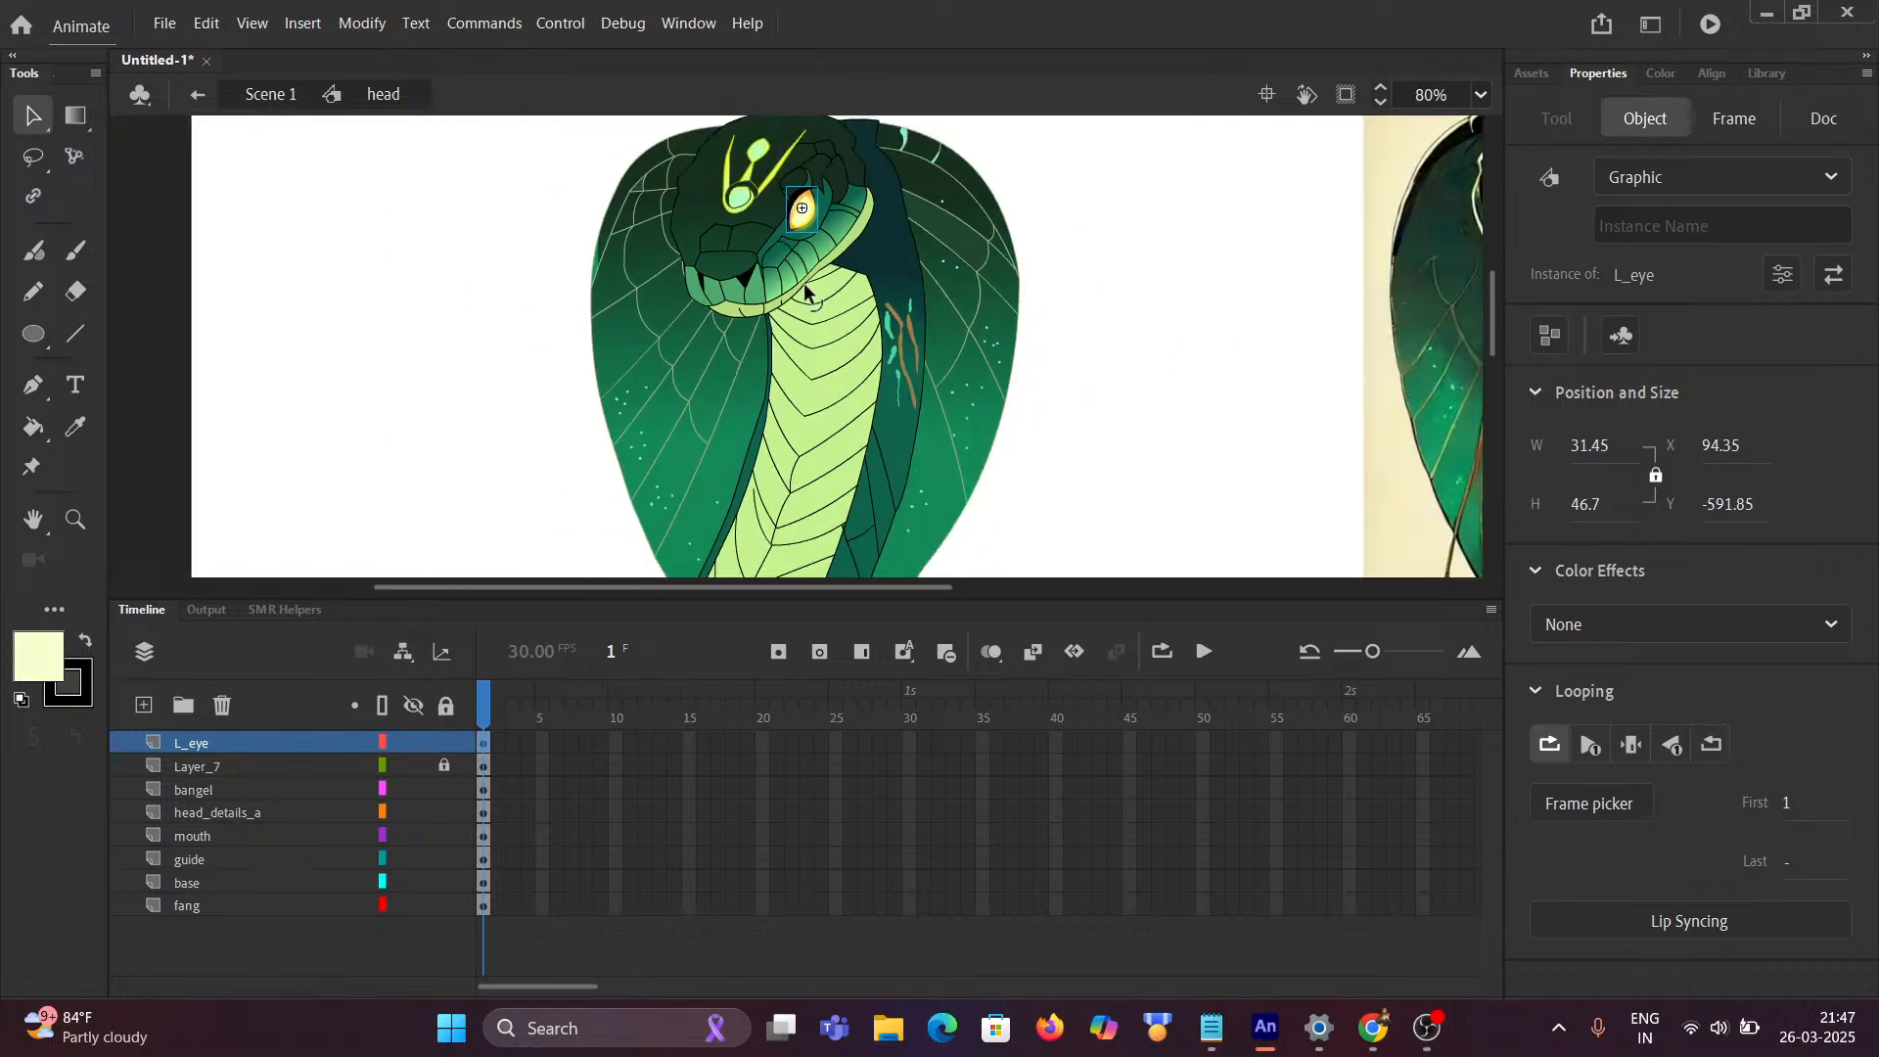
scroll(802, 301, up, 1)
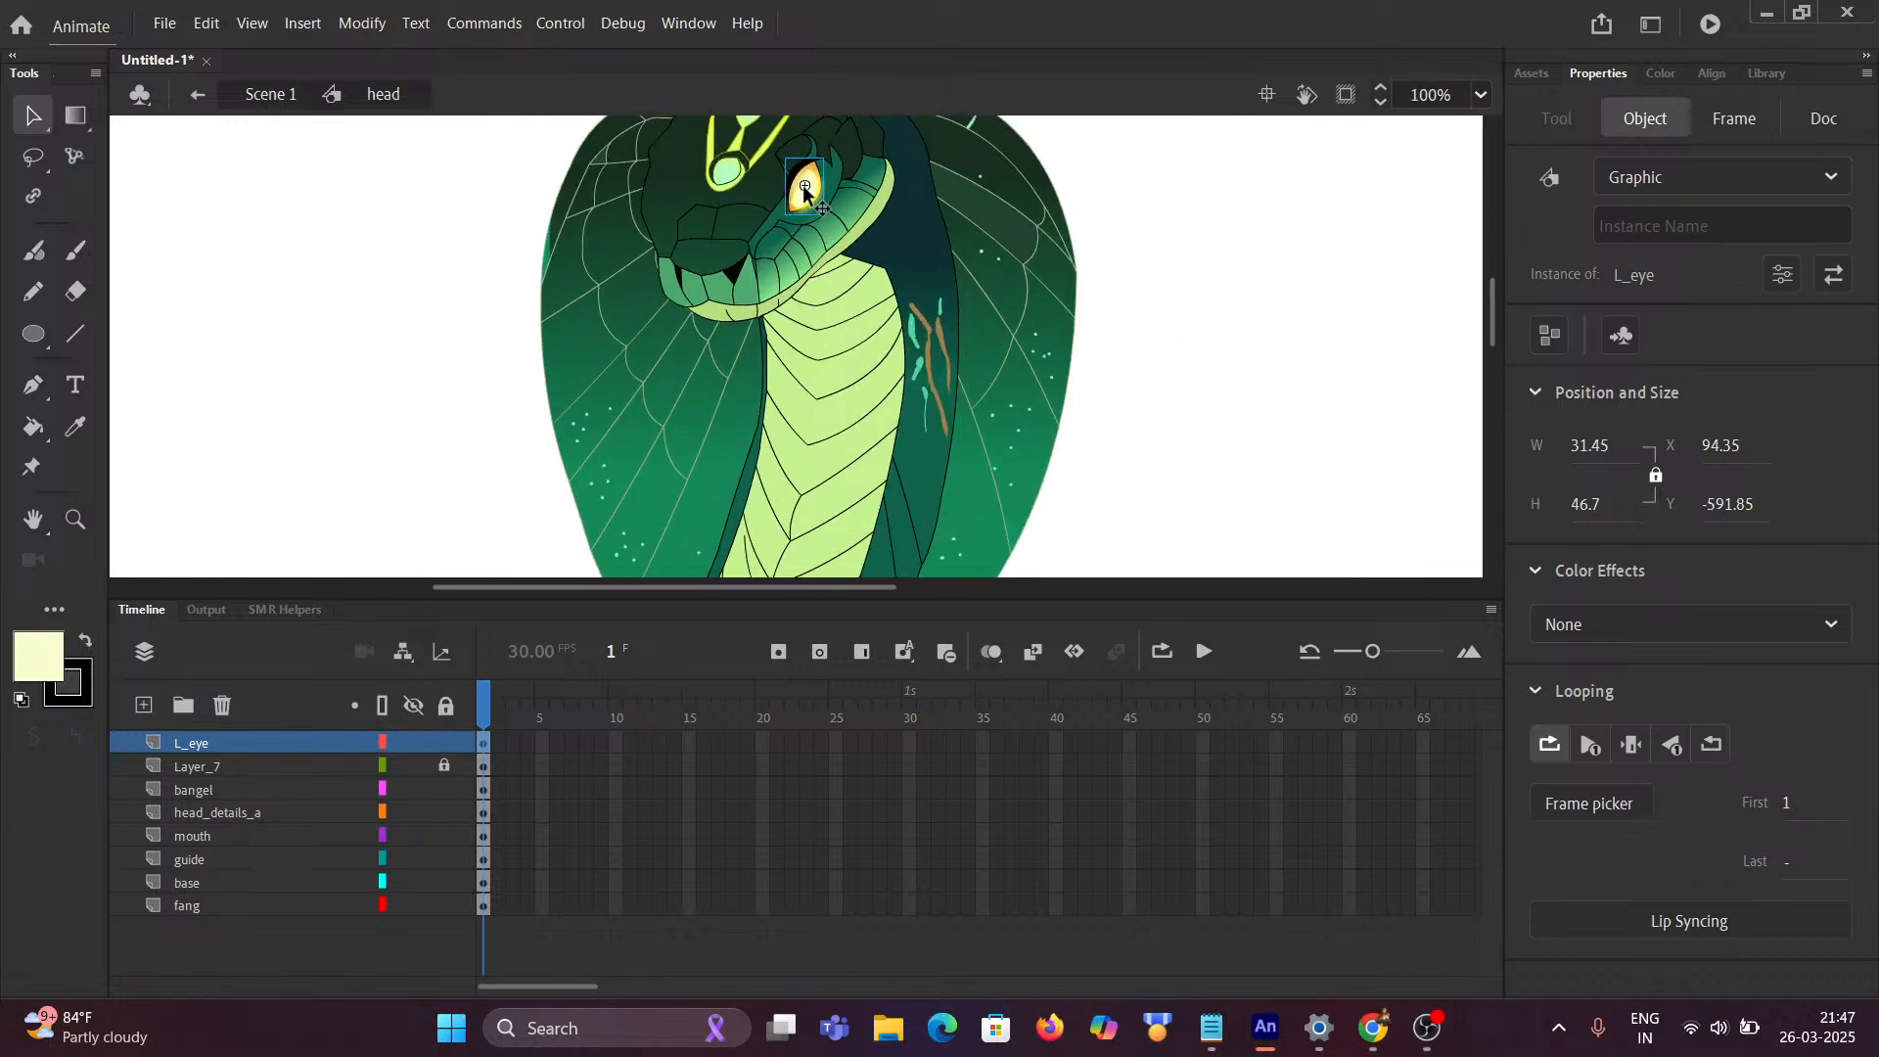
Step: Open the L_eye symbol, scrub its blink animation from frame 1 to 90 and back, and return to the head symbol
double_click(804, 189)
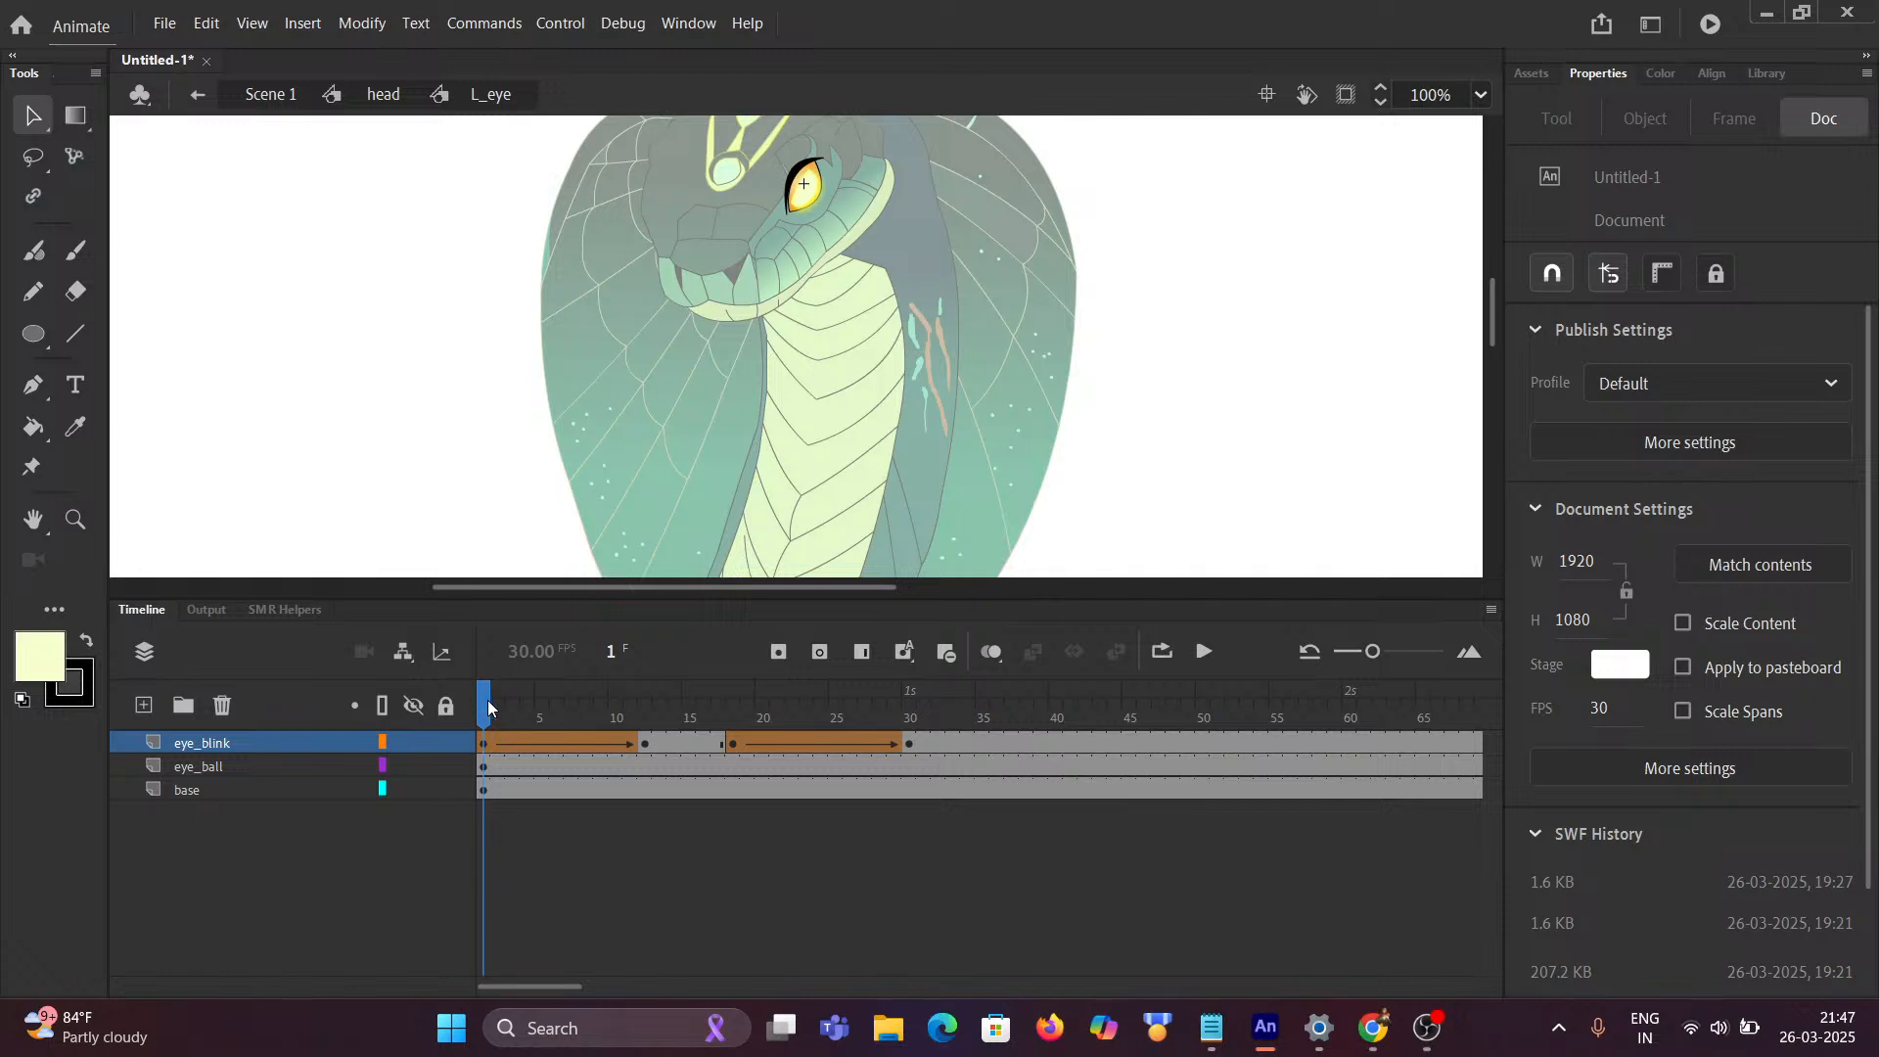
drag(487, 701, 1574, 869)
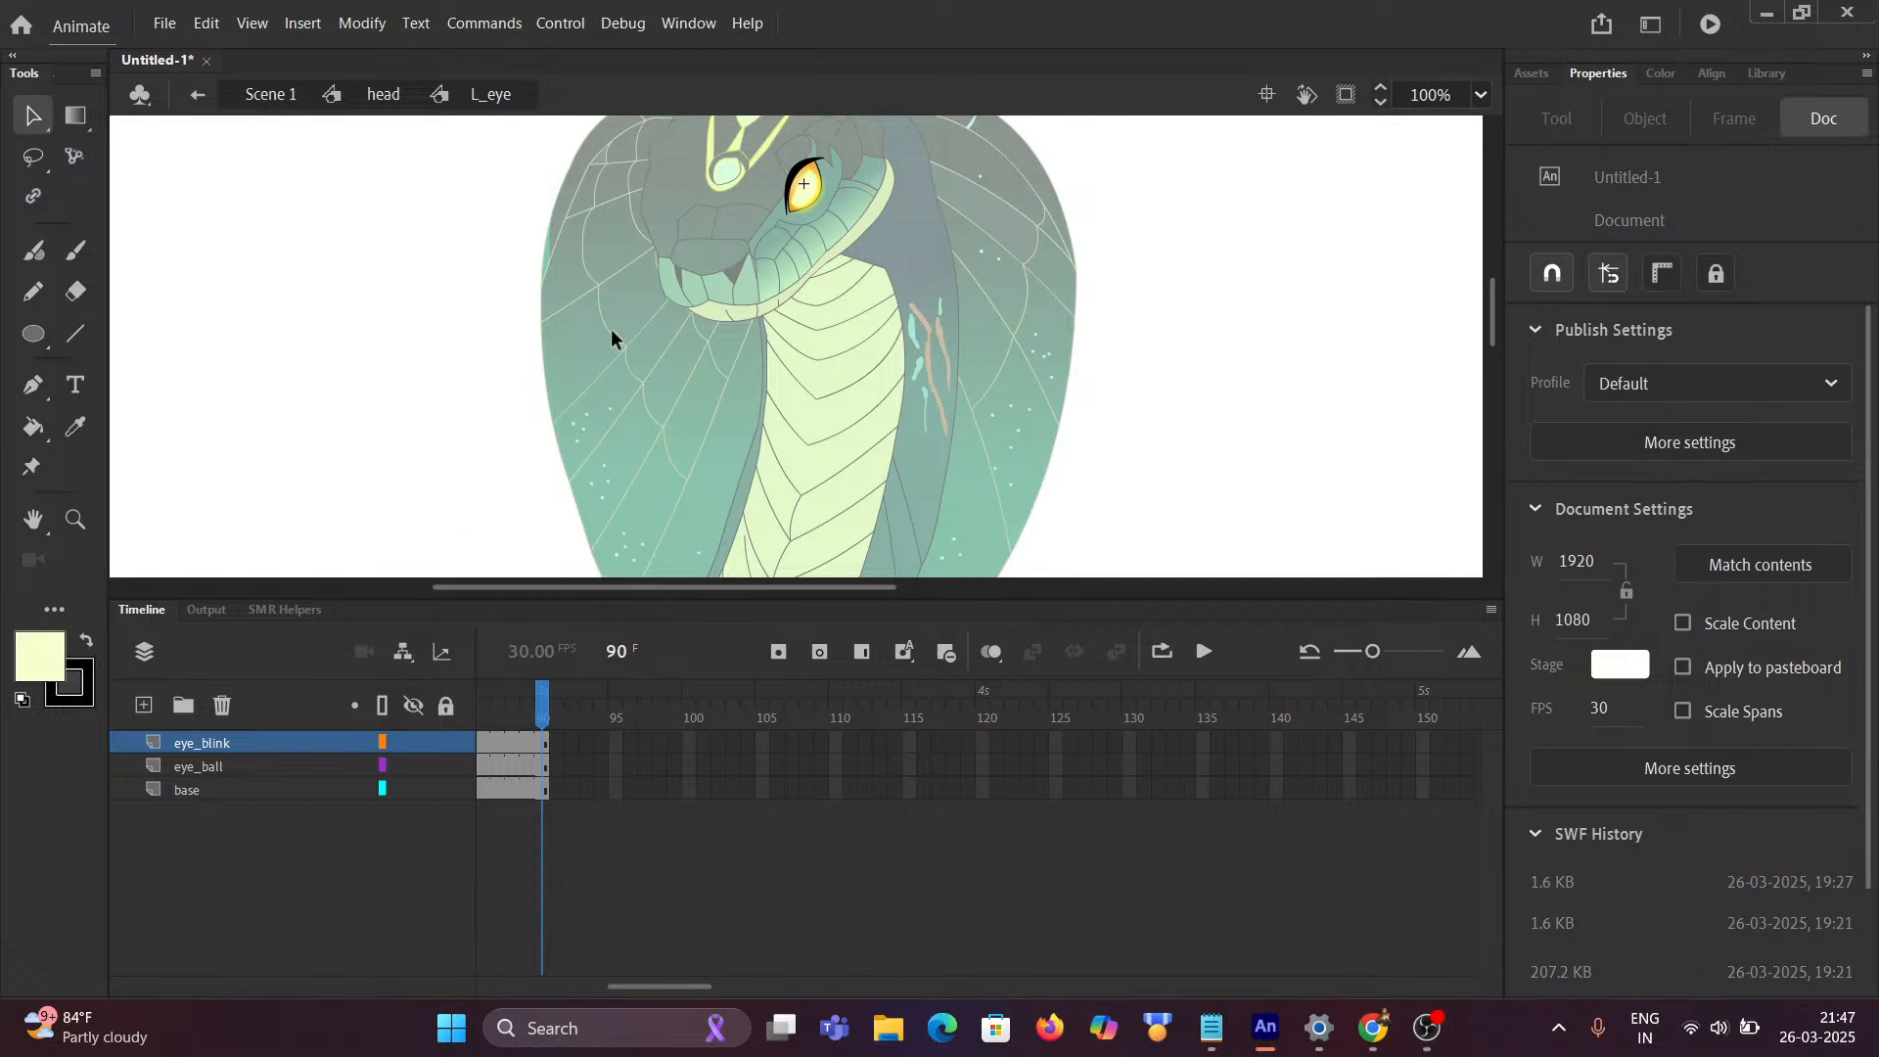
drag(543, 701, 124, 700)
click(382, 100)
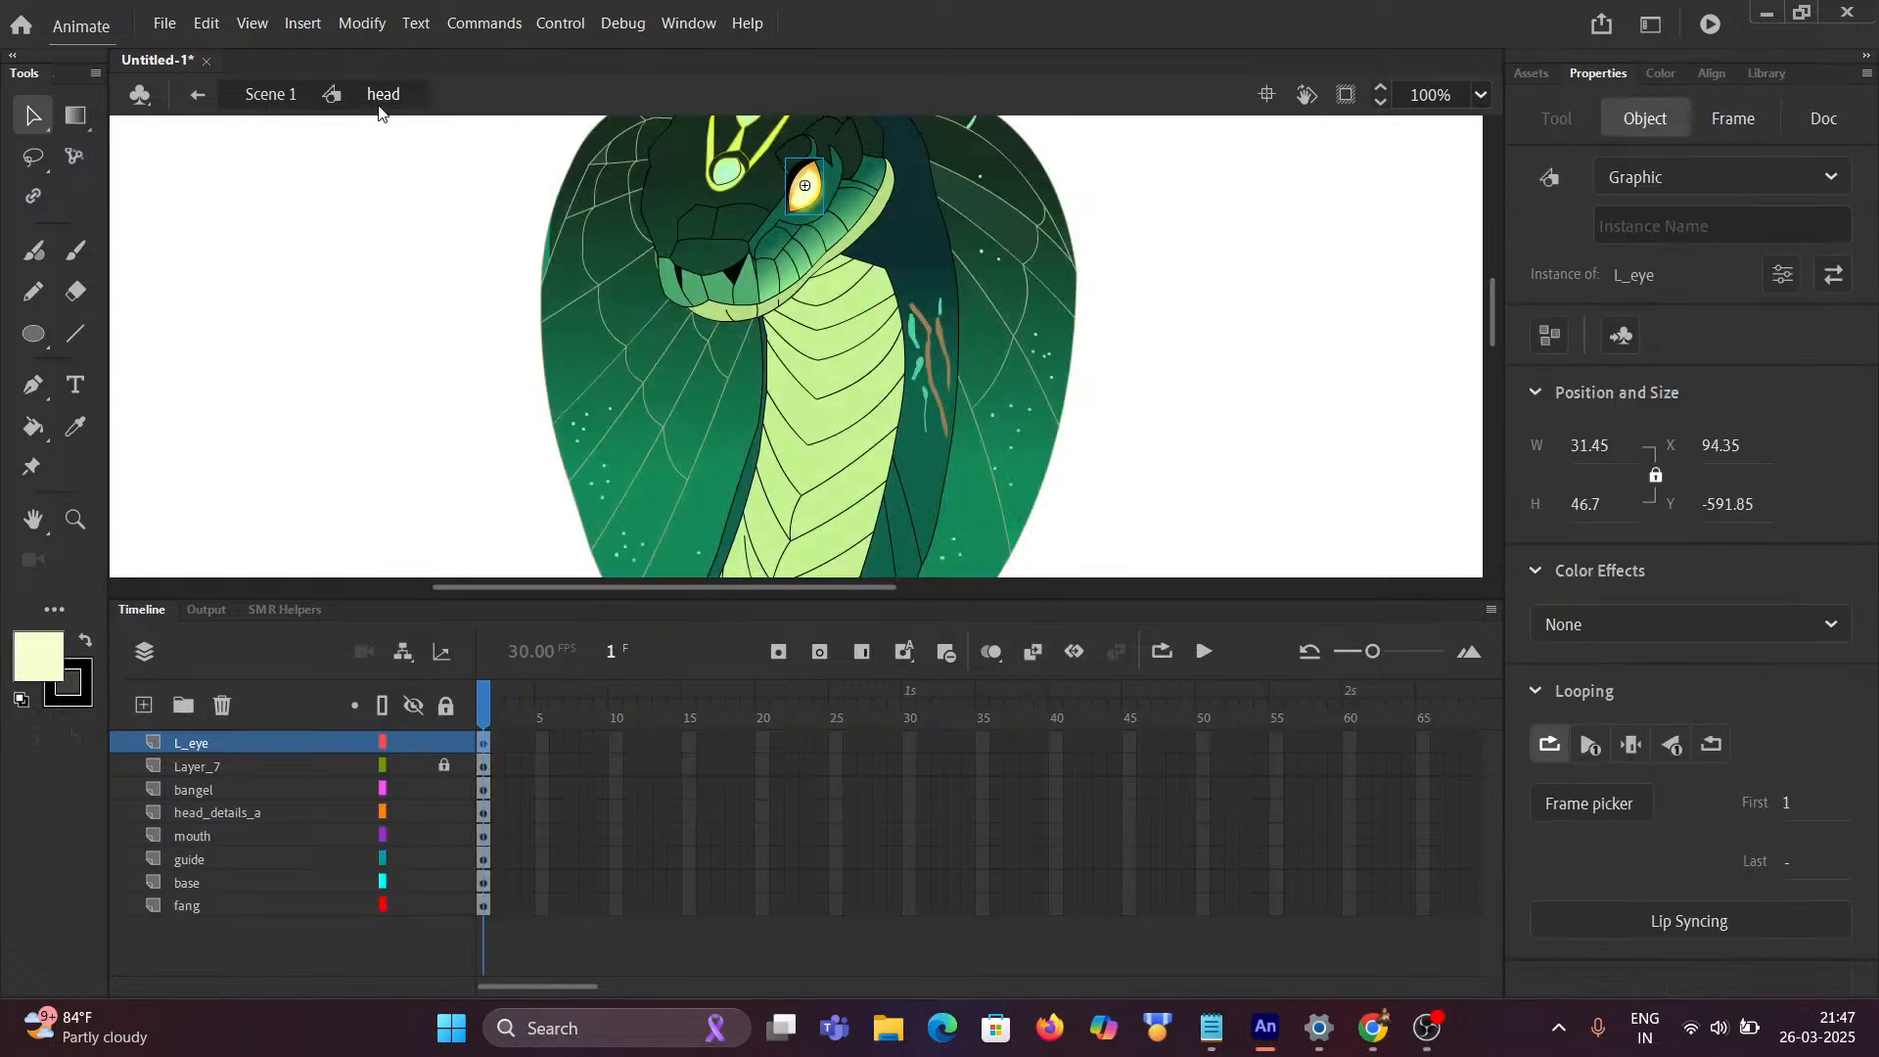
Step: Return to Scene 1, turn the BG layer's visibility back on, and open the head symbol for editing
scroll(679, 243, up, 3)
drag(610, 206, 622, 423)
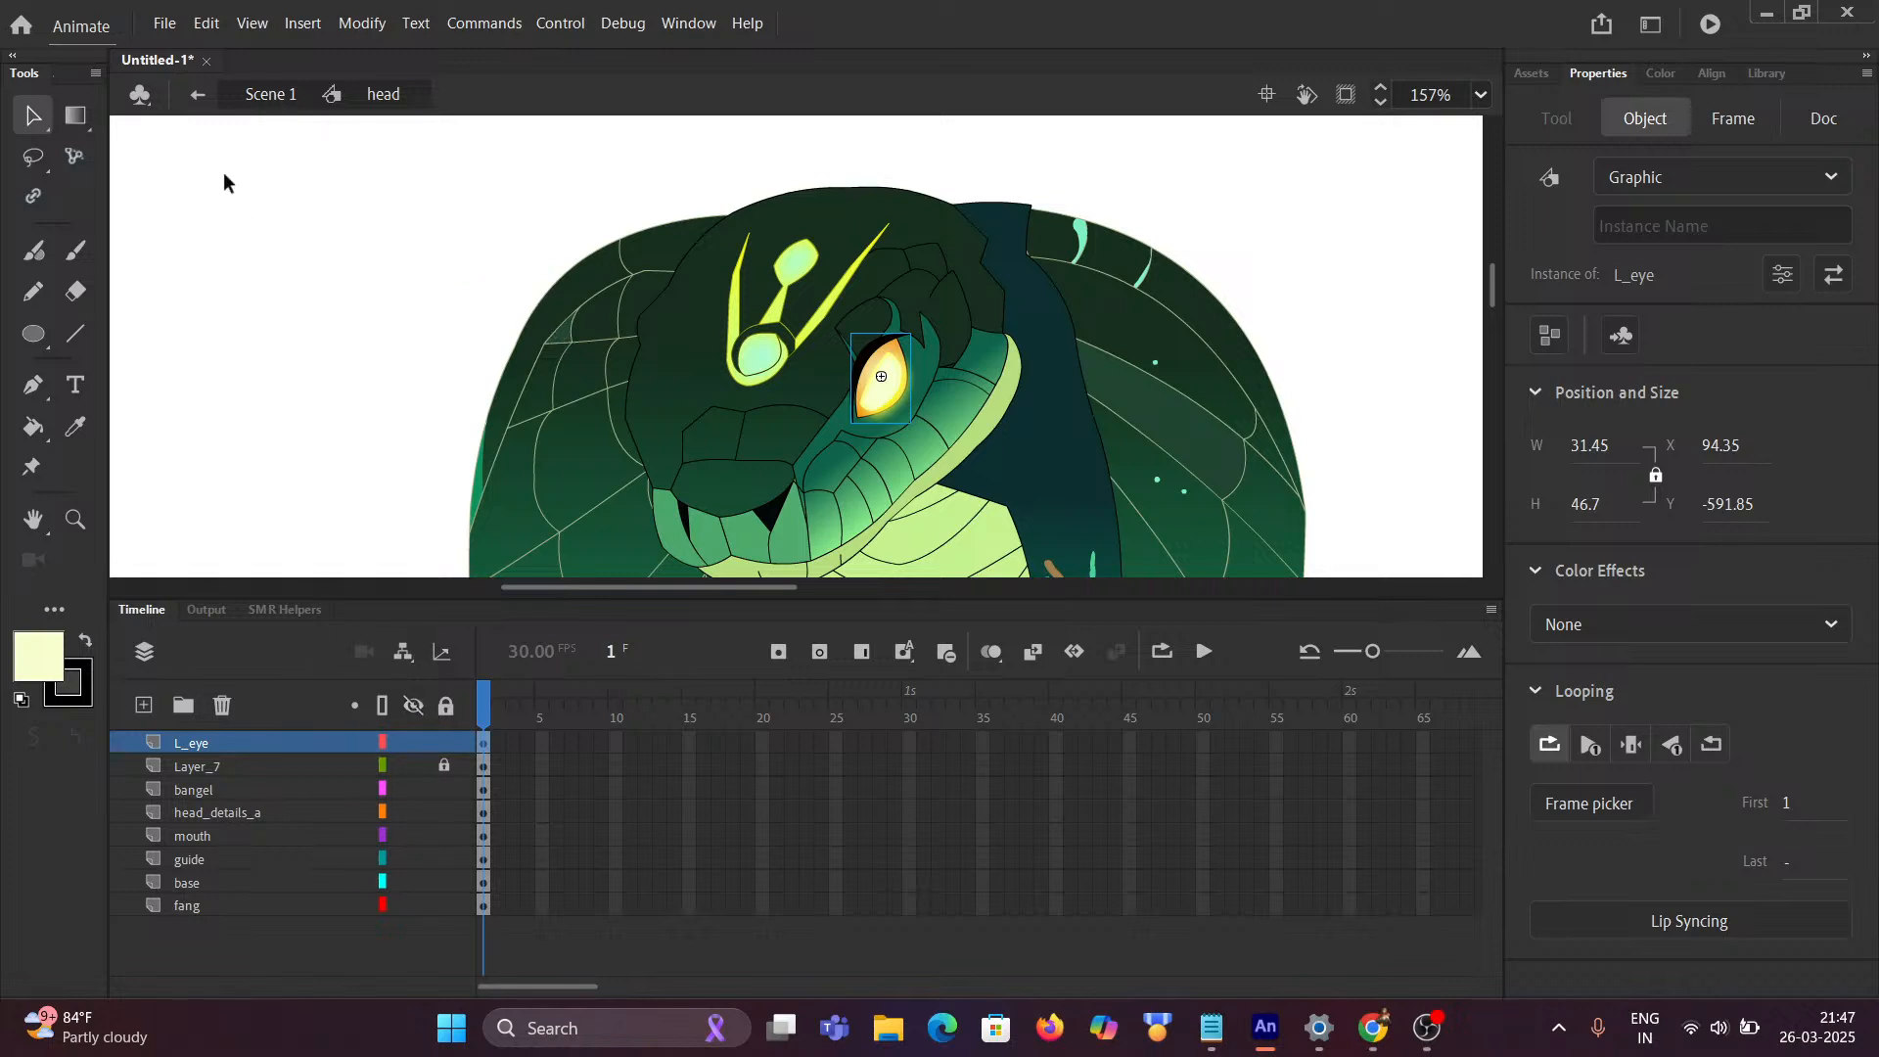
click(259, 95)
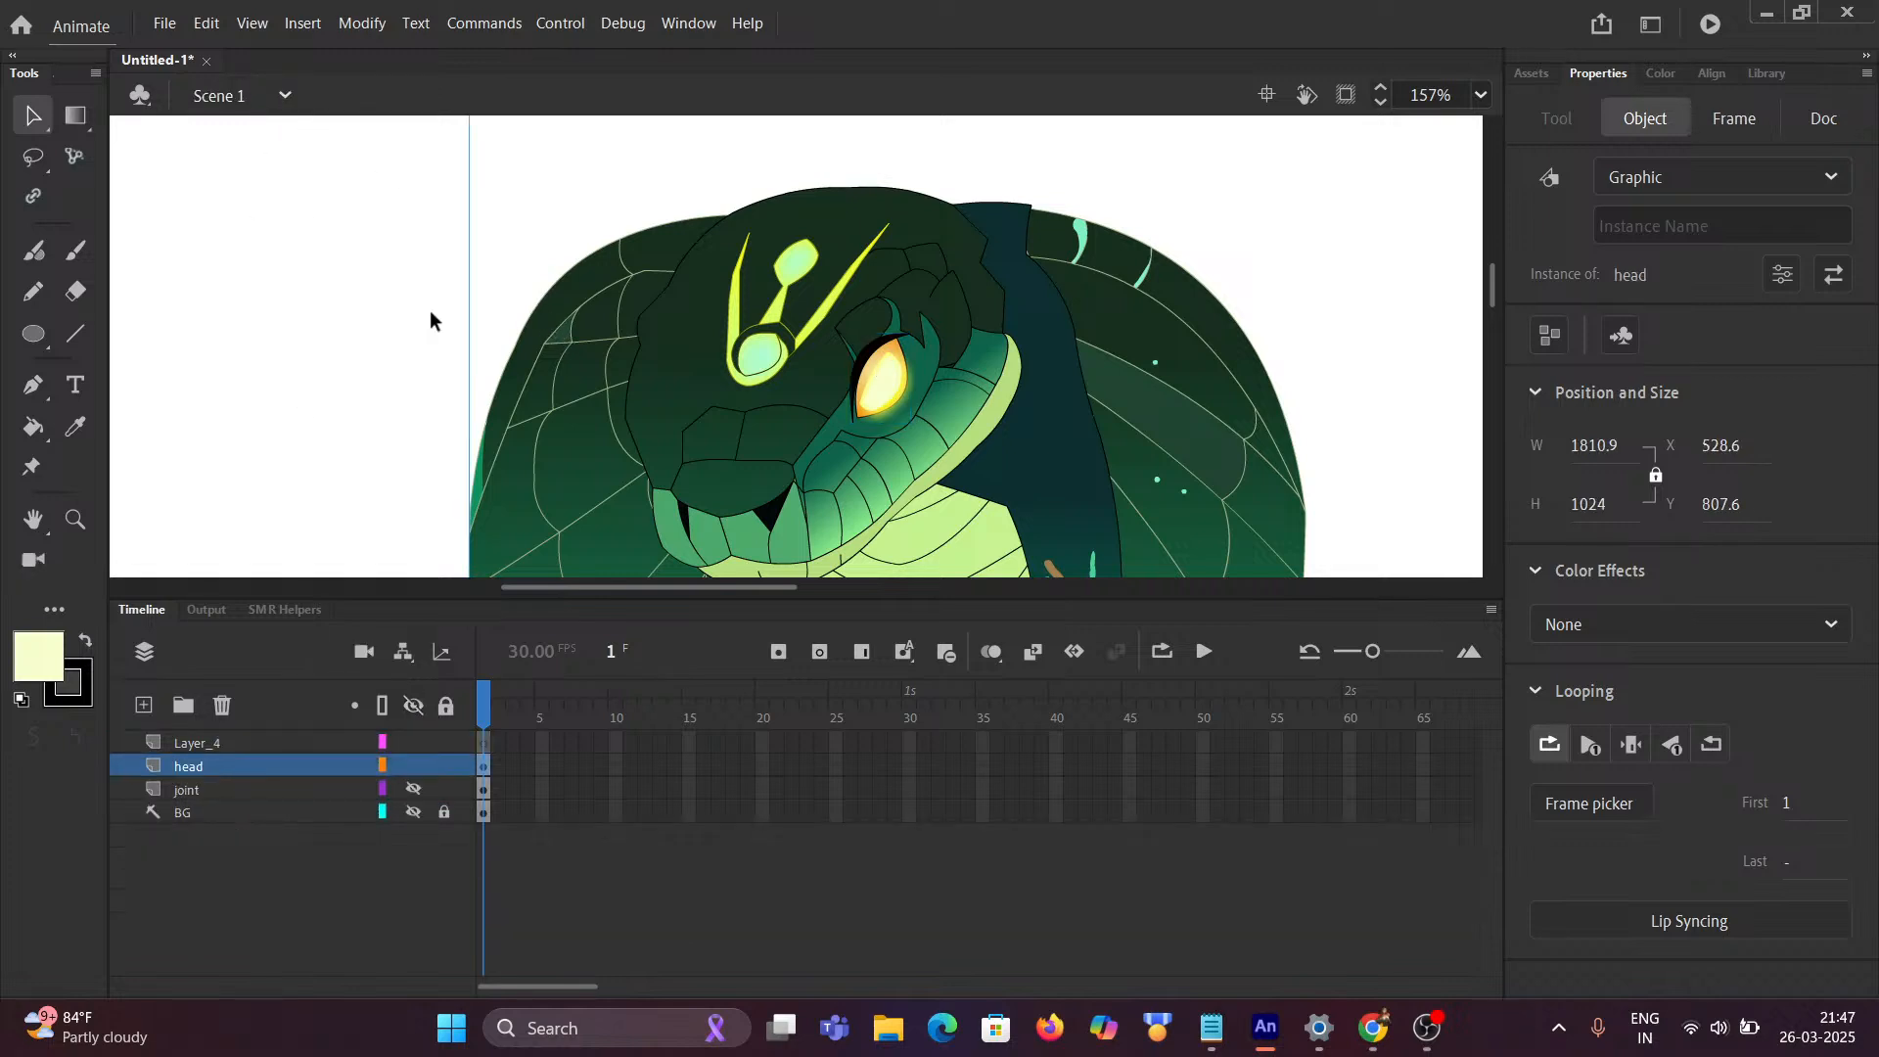
click(414, 812)
scroll(662, 421, down, 3)
double_click(673, 422)
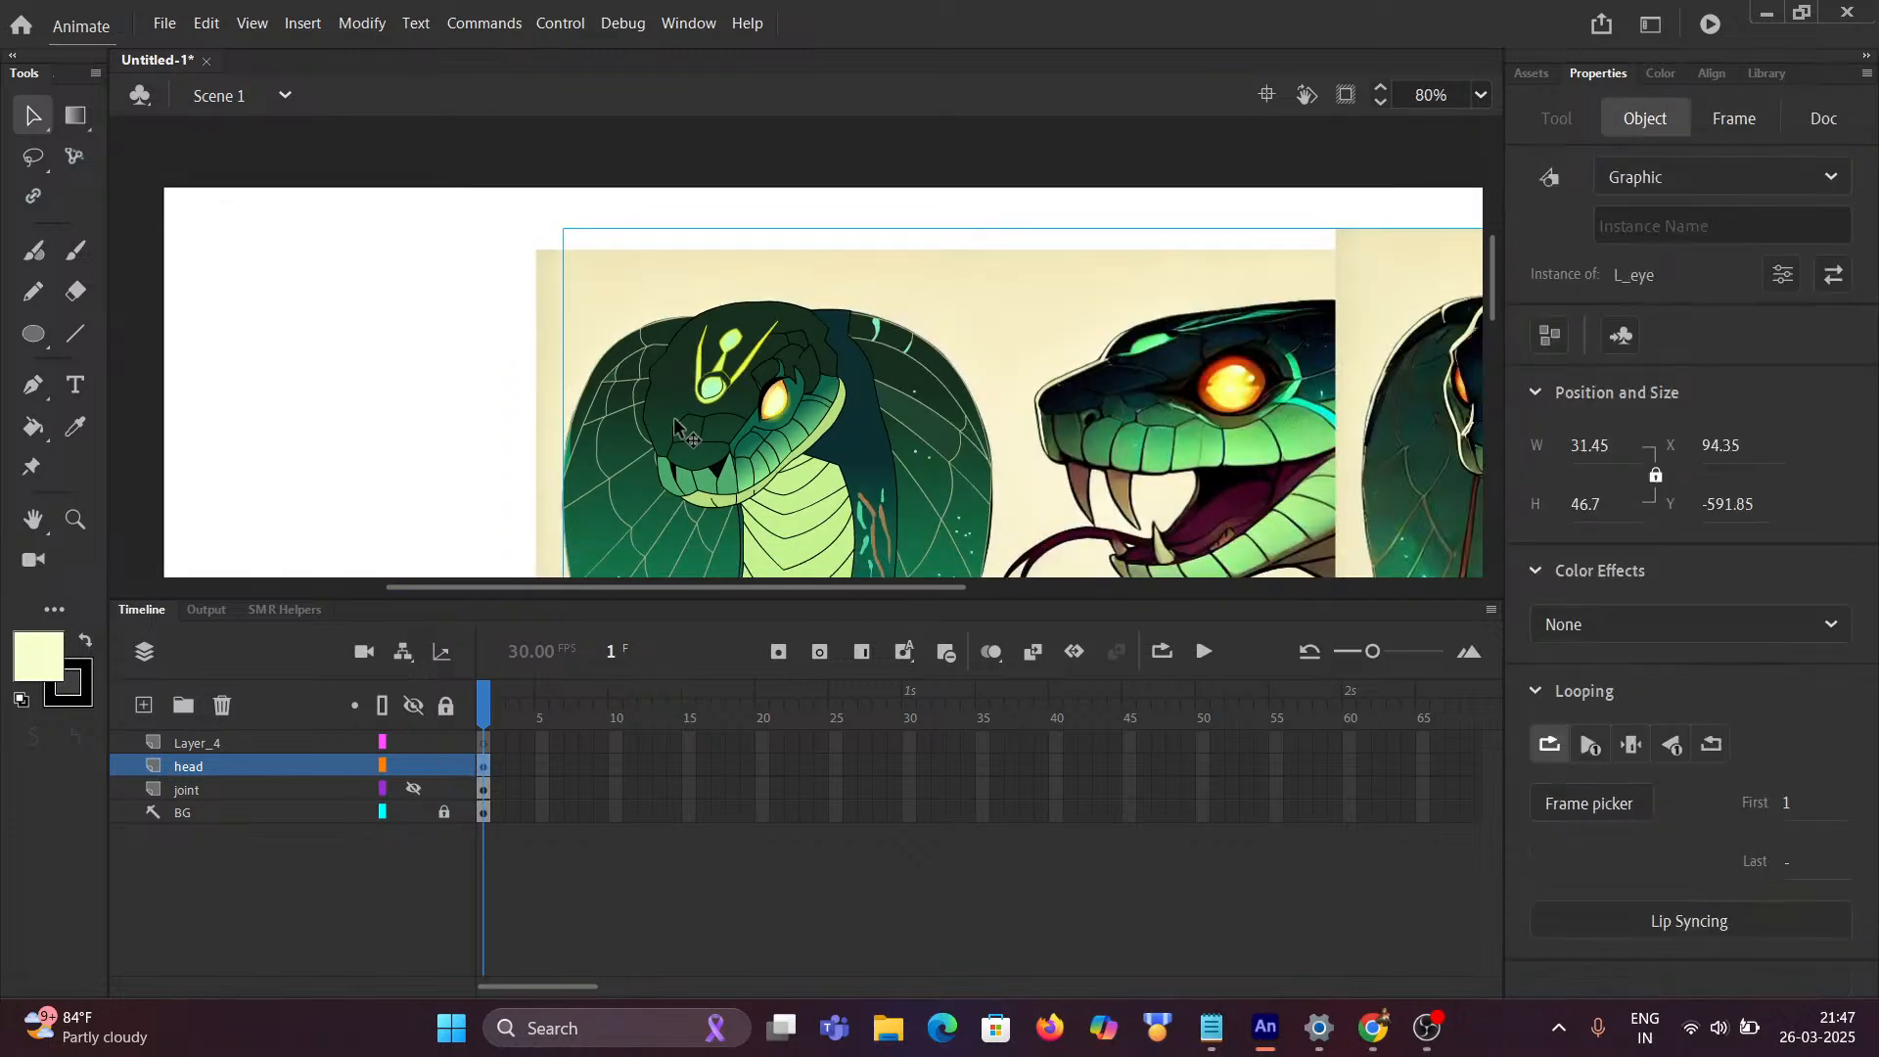
scroll(682, 443, up, 4)
scroll(601, 476, down, 4)
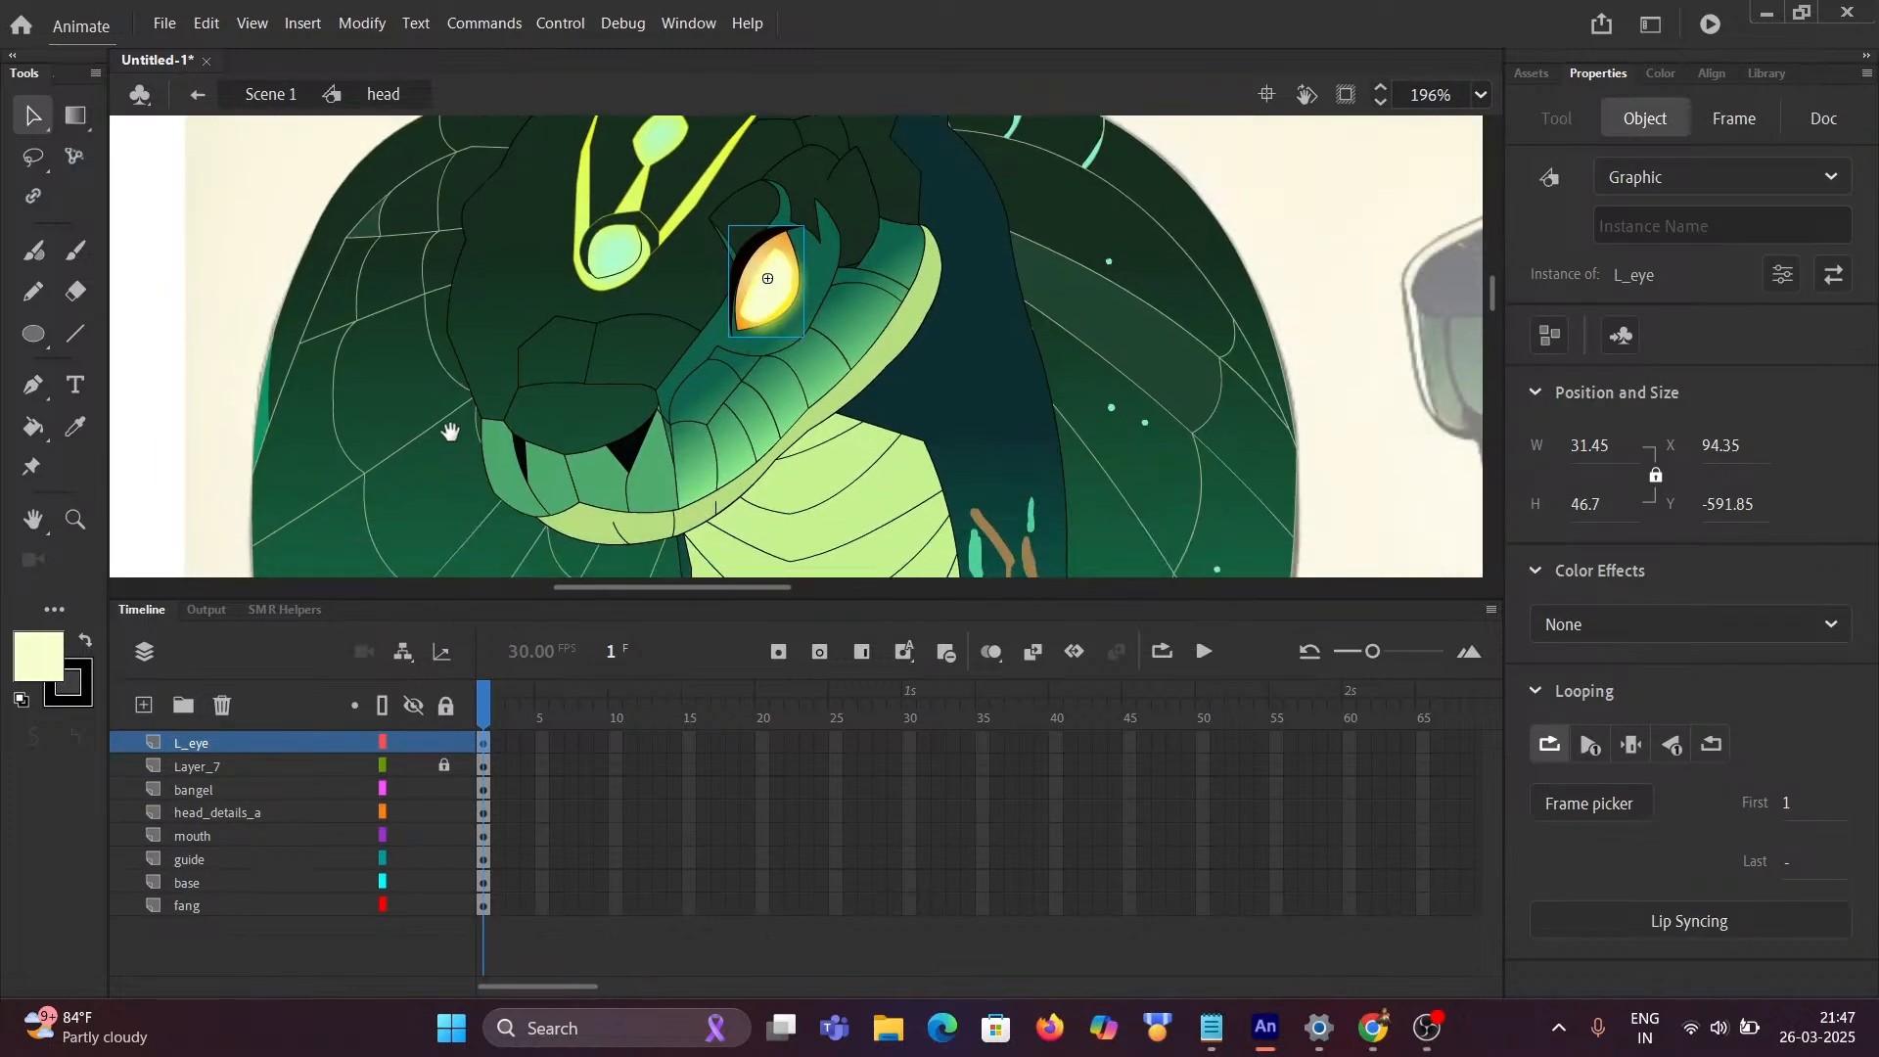
scroll(572, 426, down, 4)
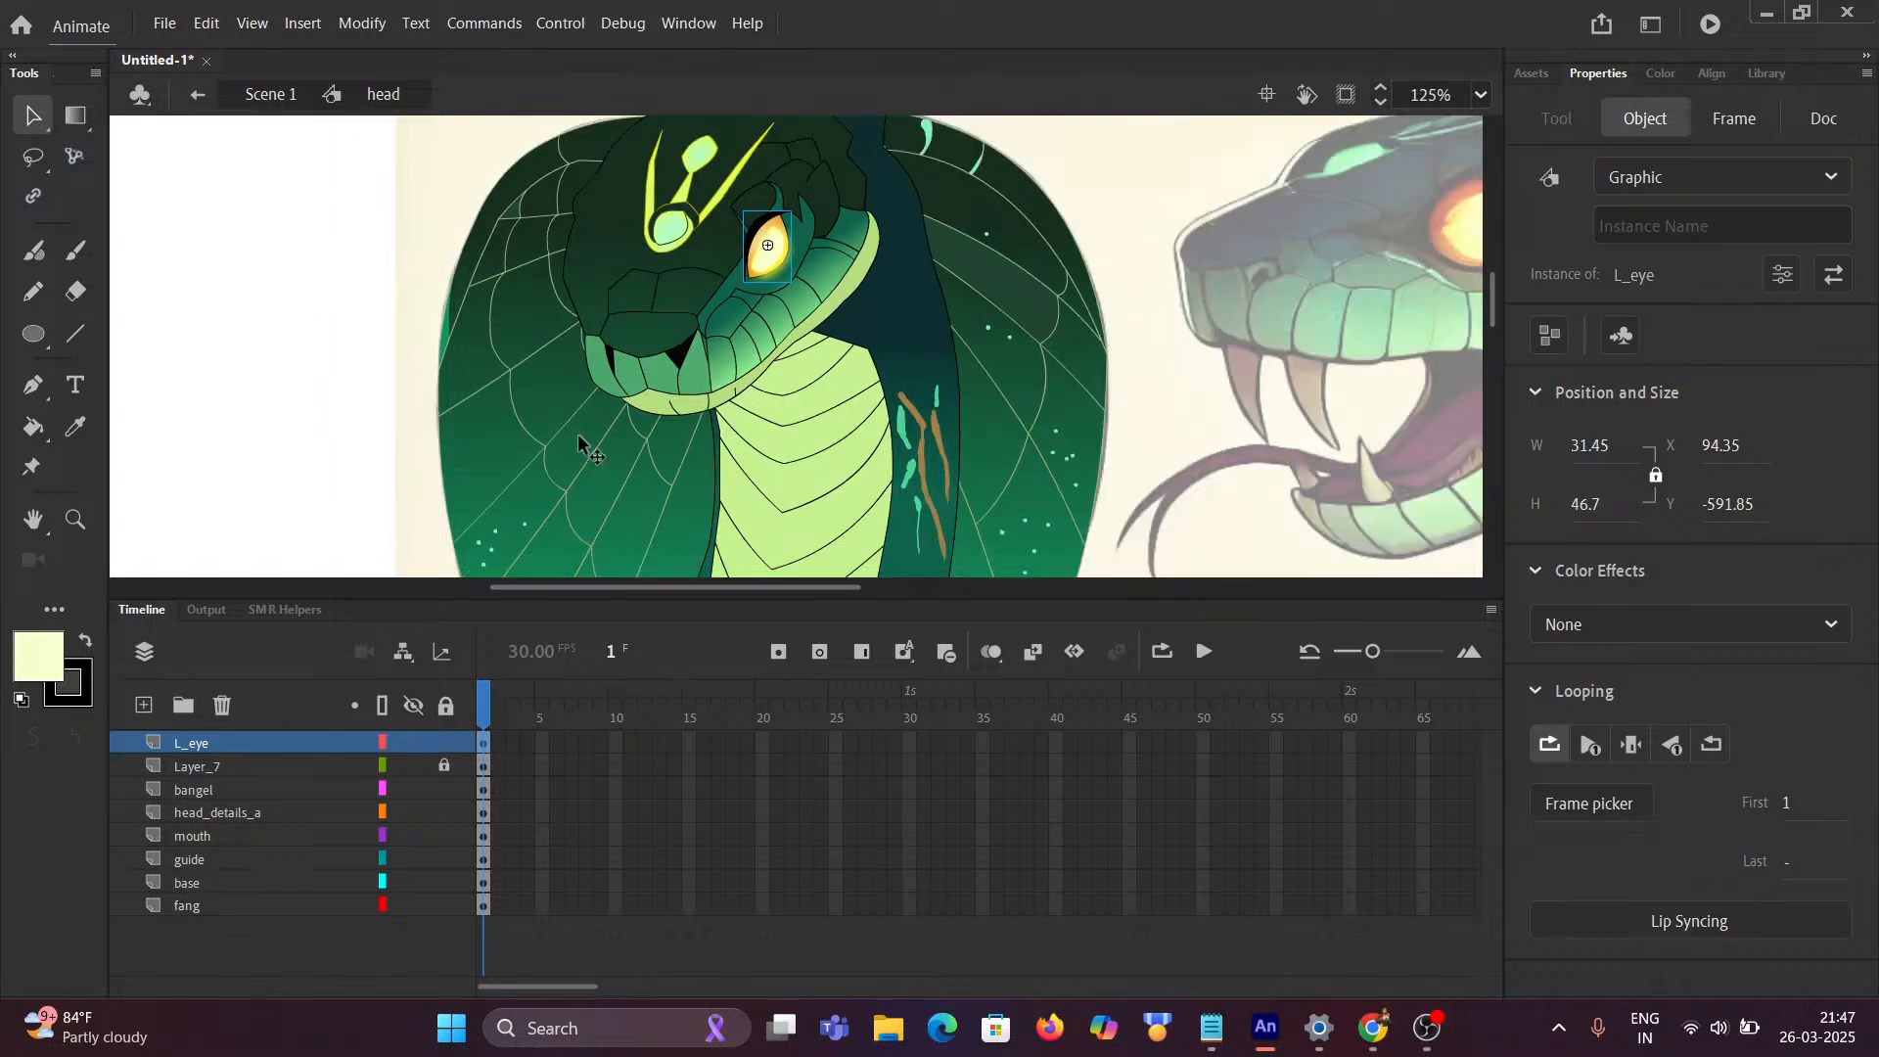
scroll(625, 442, down, 3)
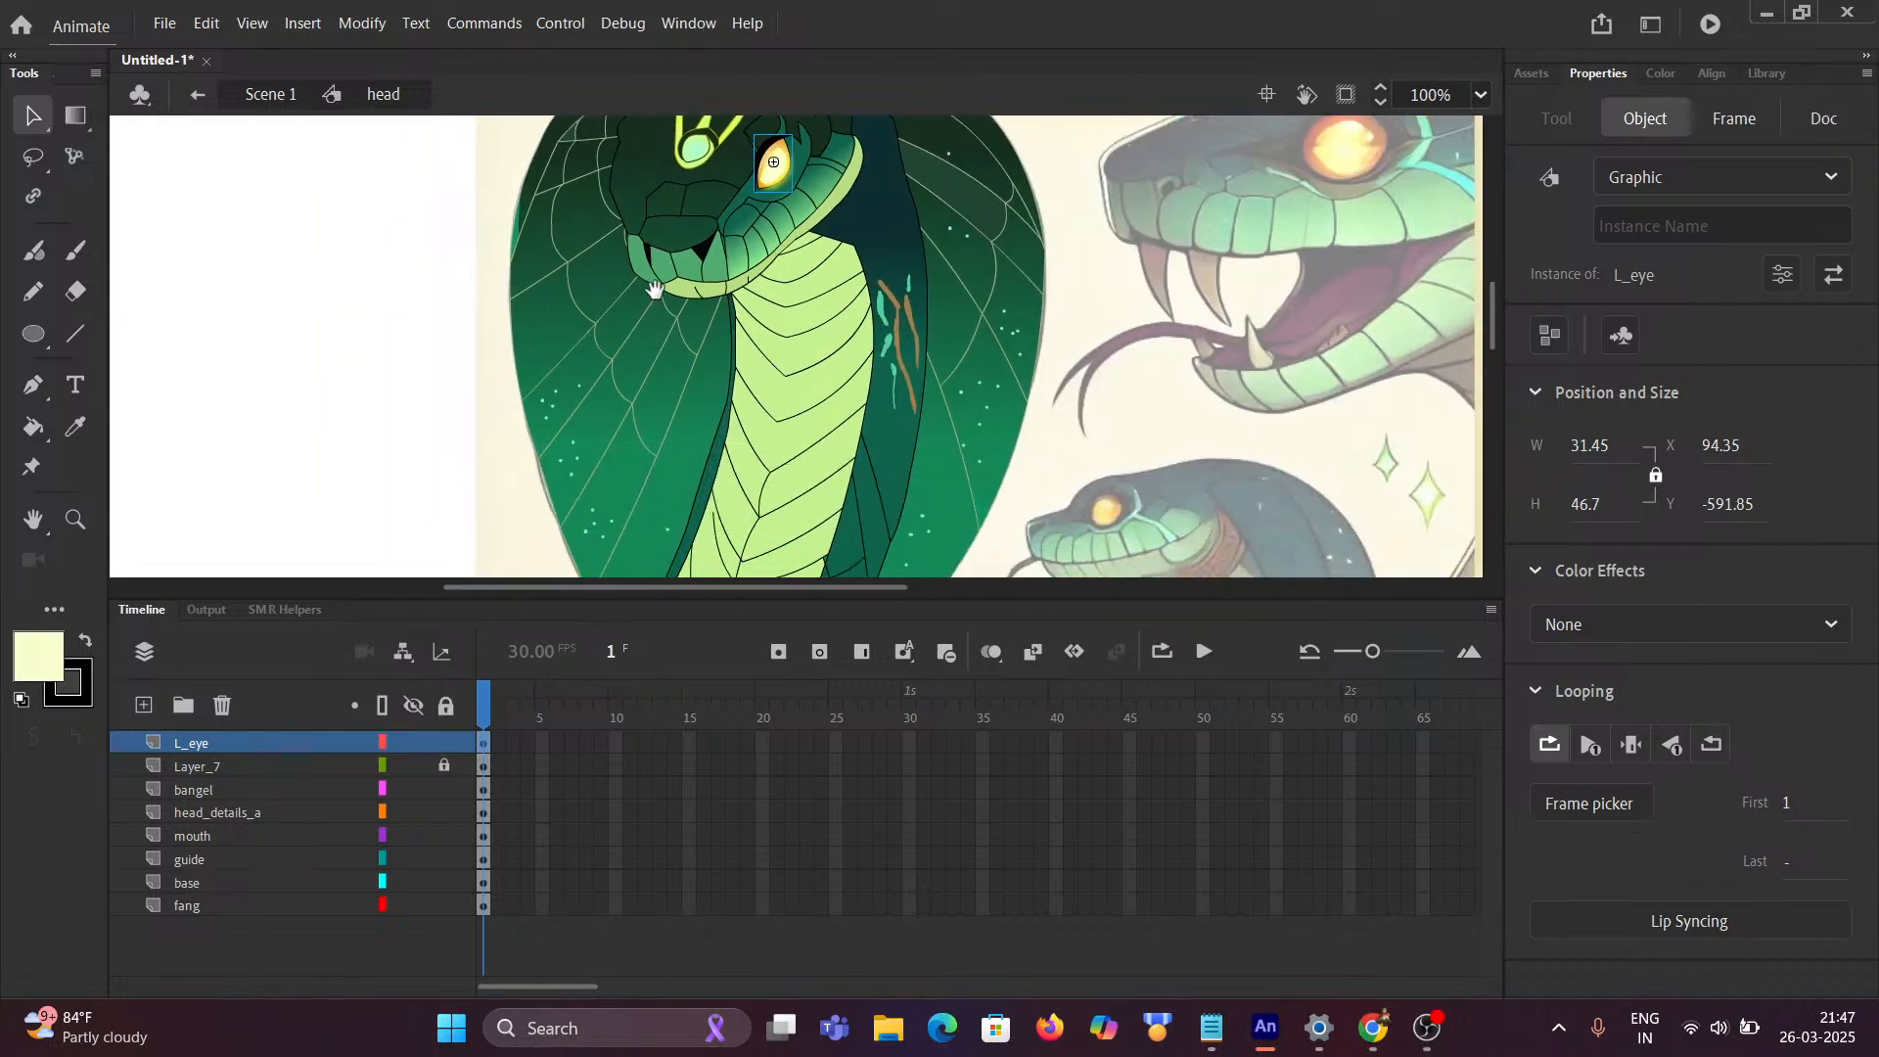
scroll(658, 411, down, 1)
click(683, 311)
drag(682, 309, 711, 272)
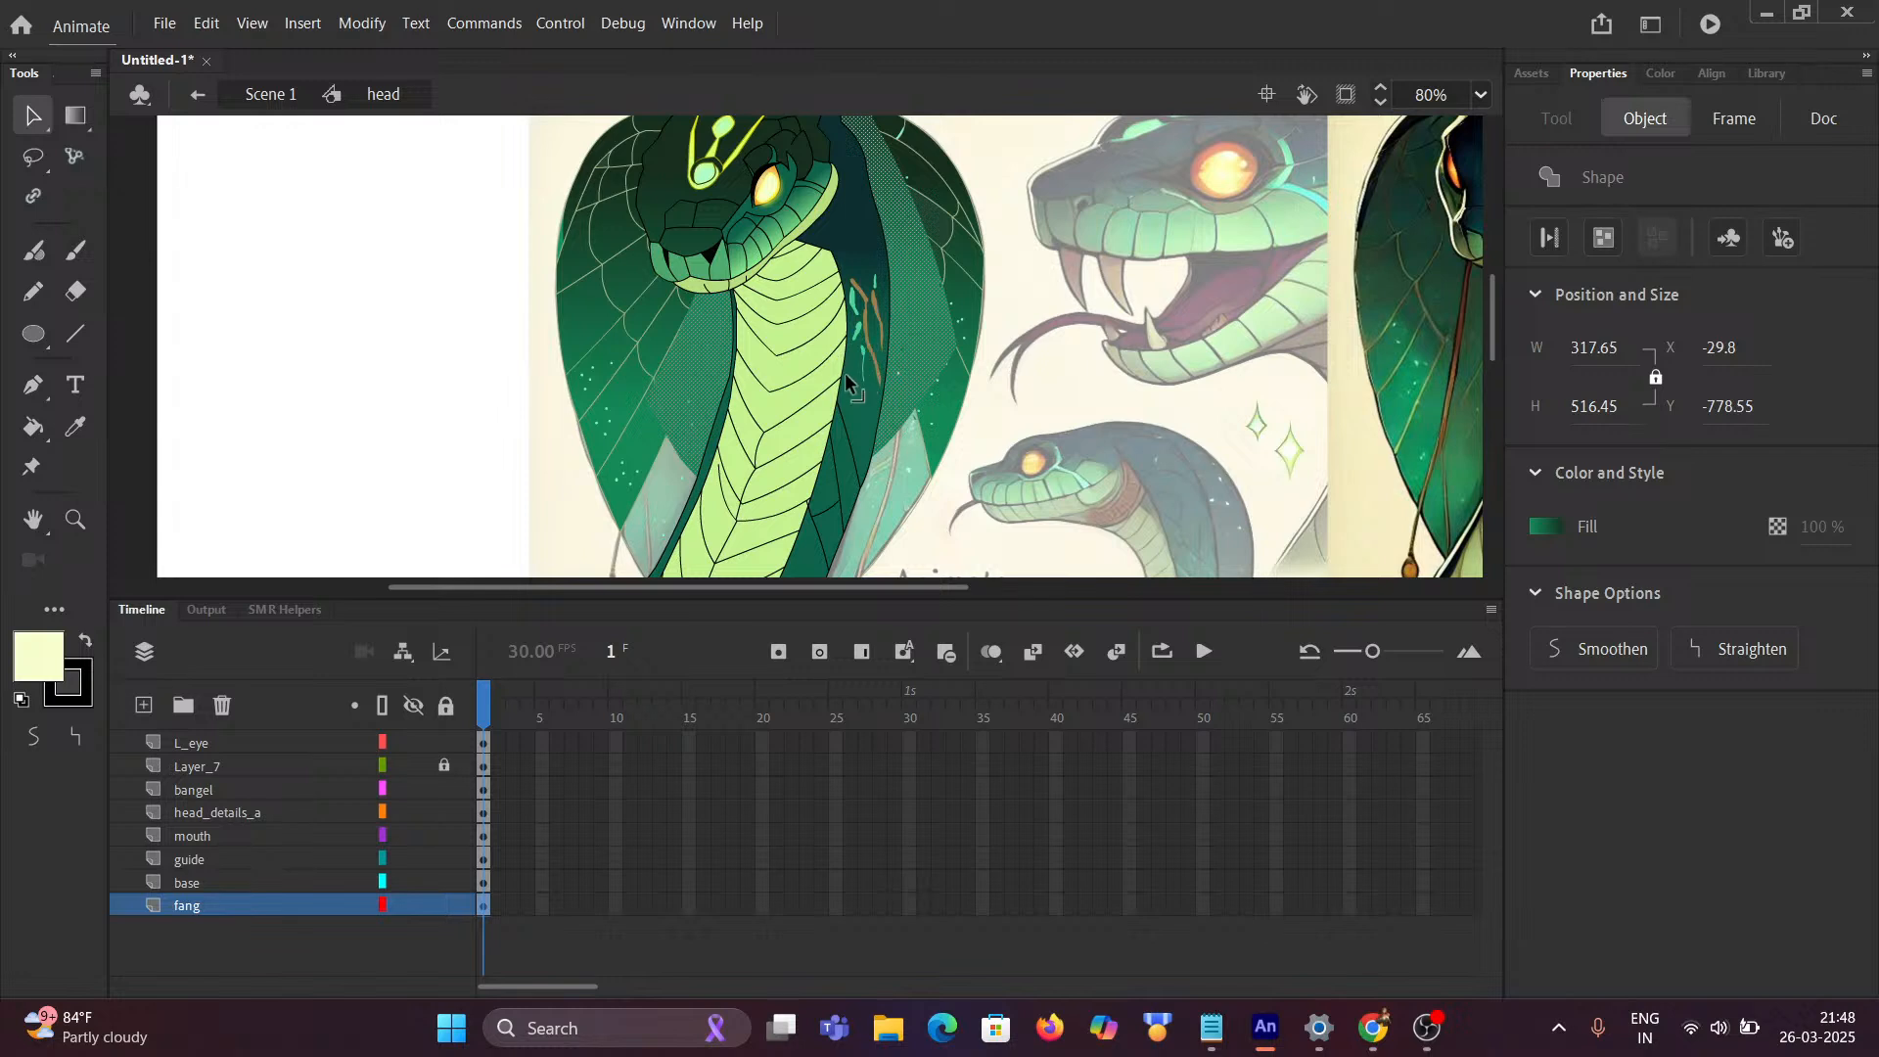
key(ctrl+z)
click(333, 268)
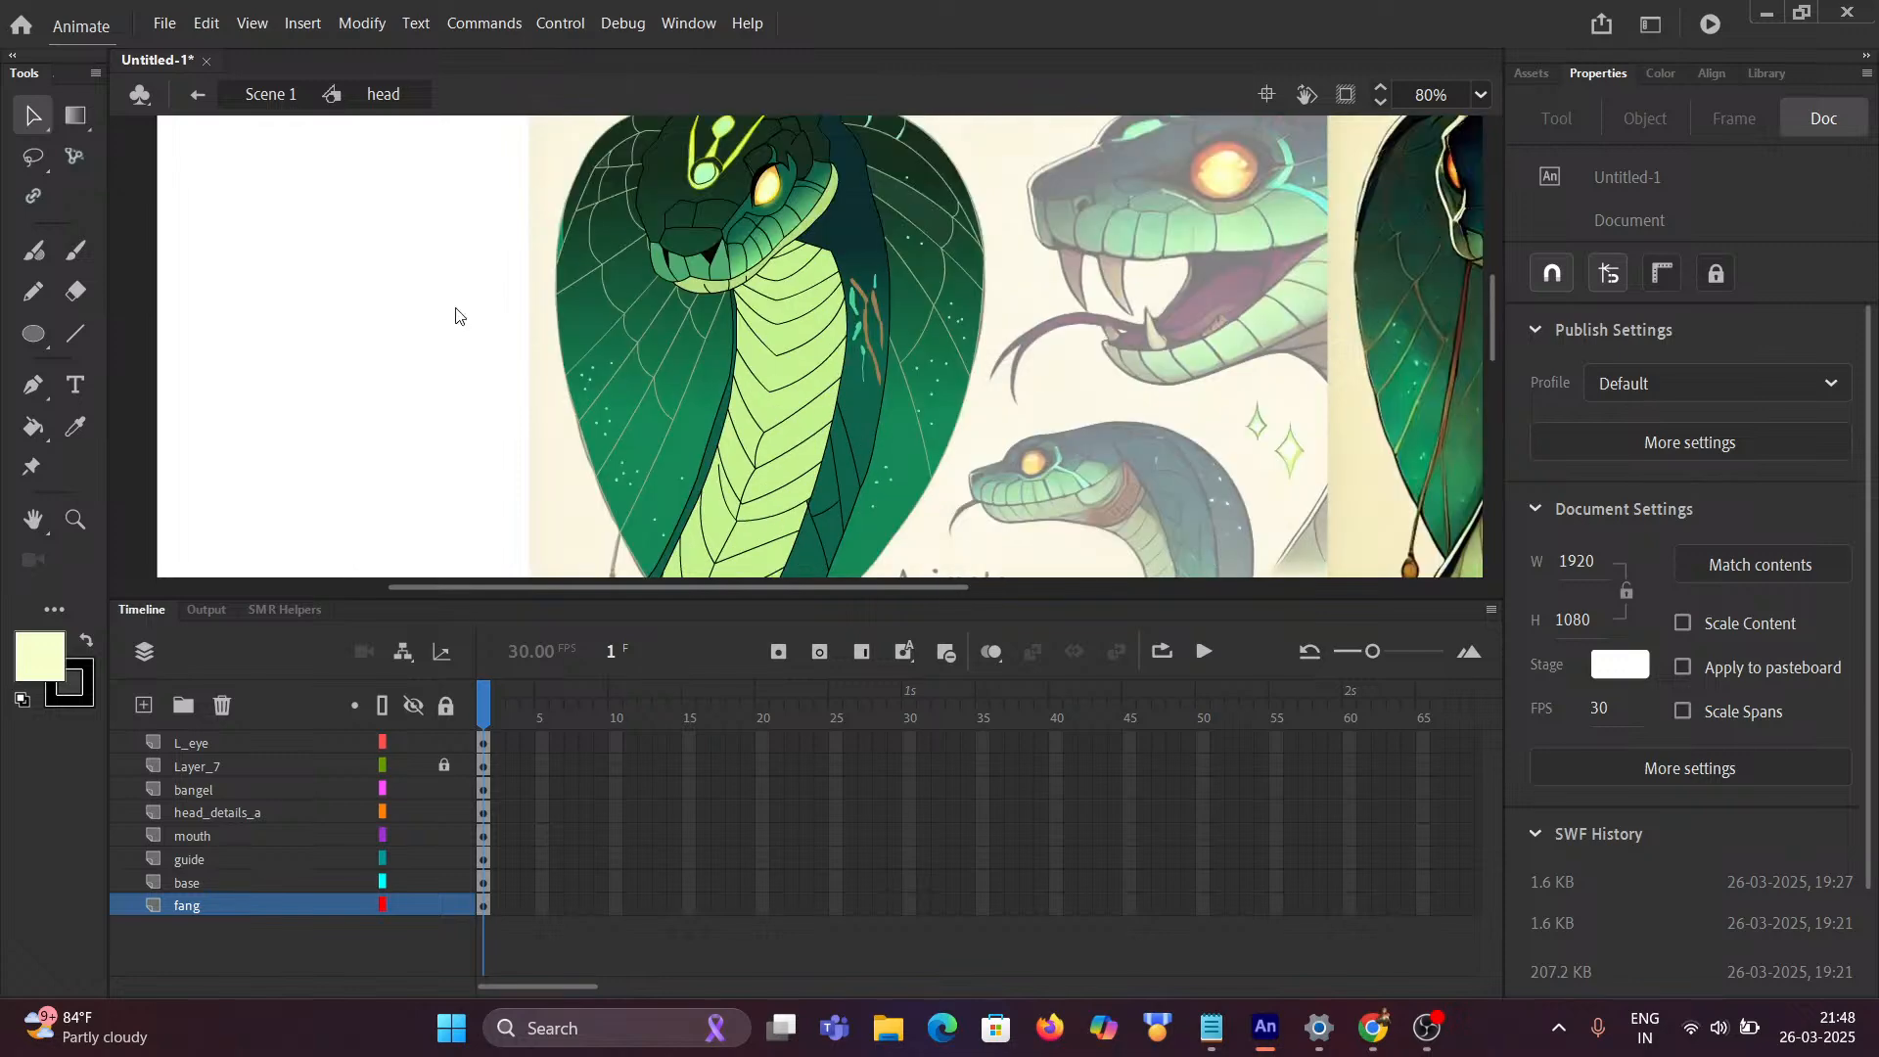
Step: Hide all the layers inside the head symbol to expose the reference artwork around the cobra's undrawn eye
click(418, 705)
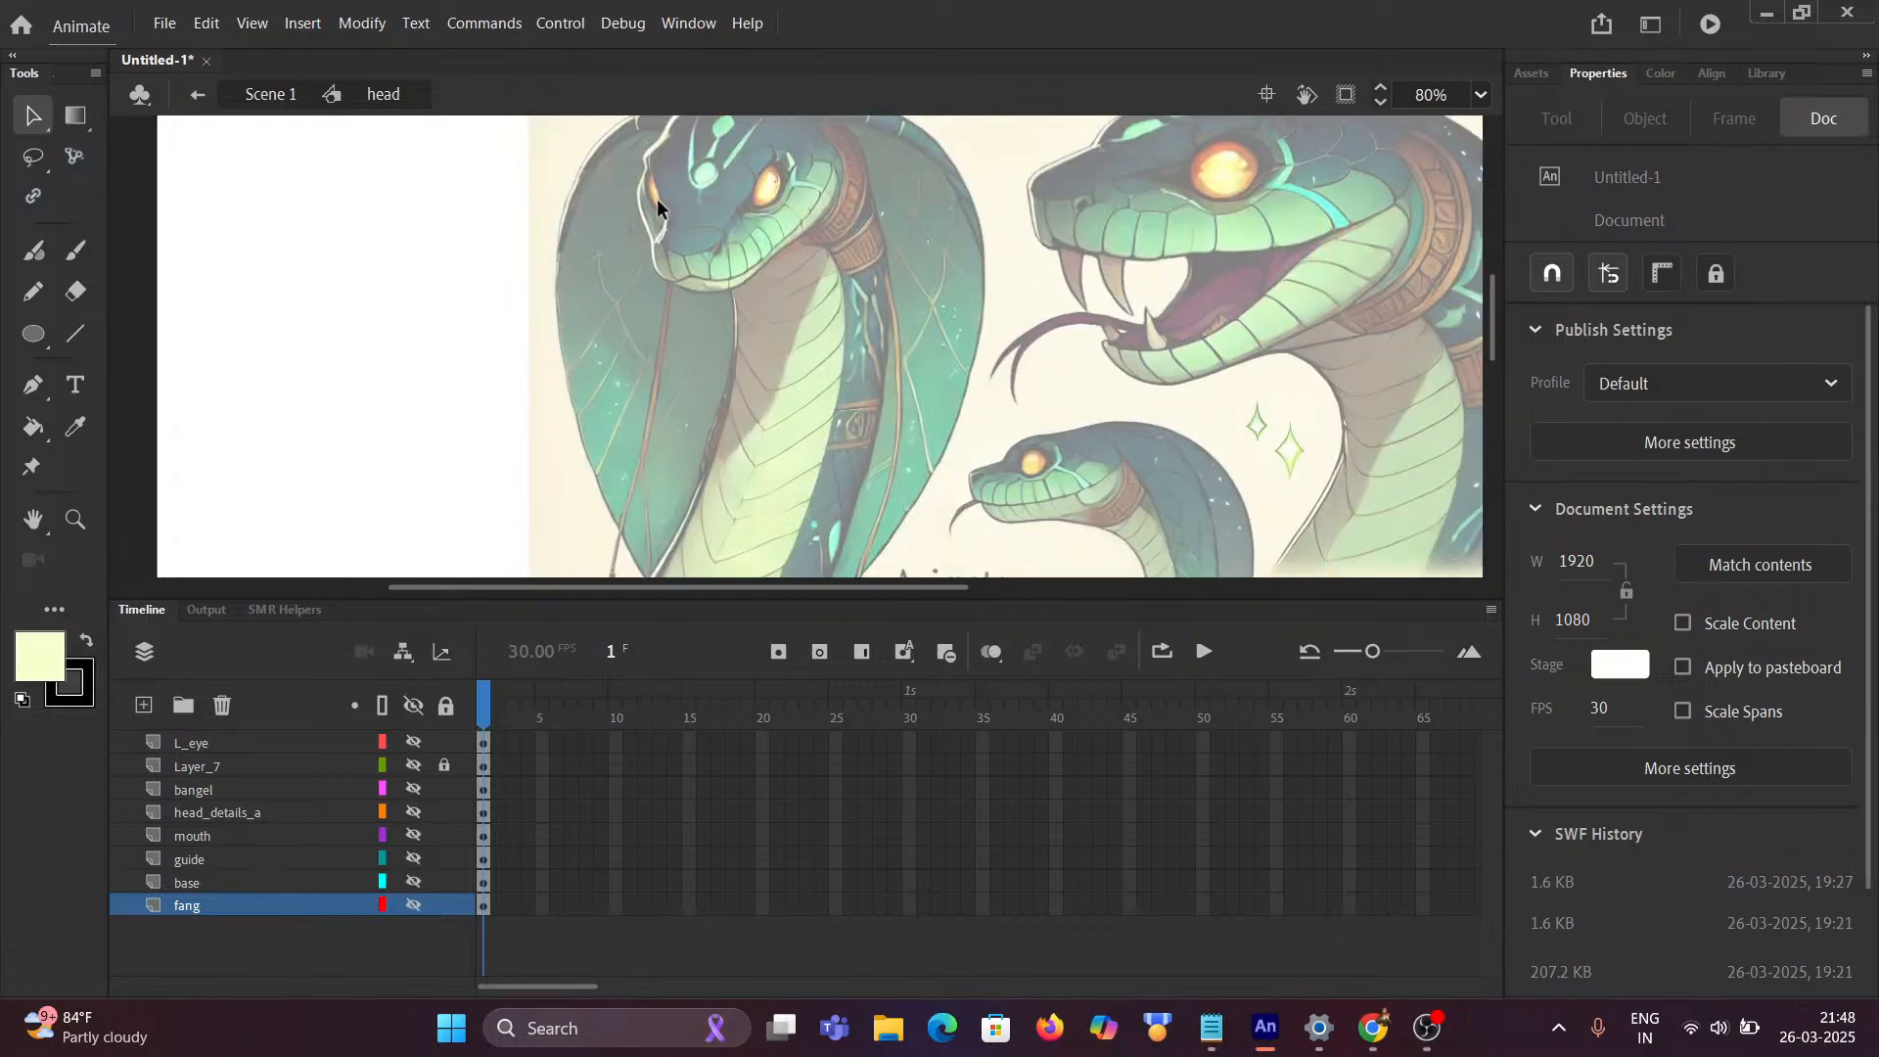
scroll(630, 207, up, 4)
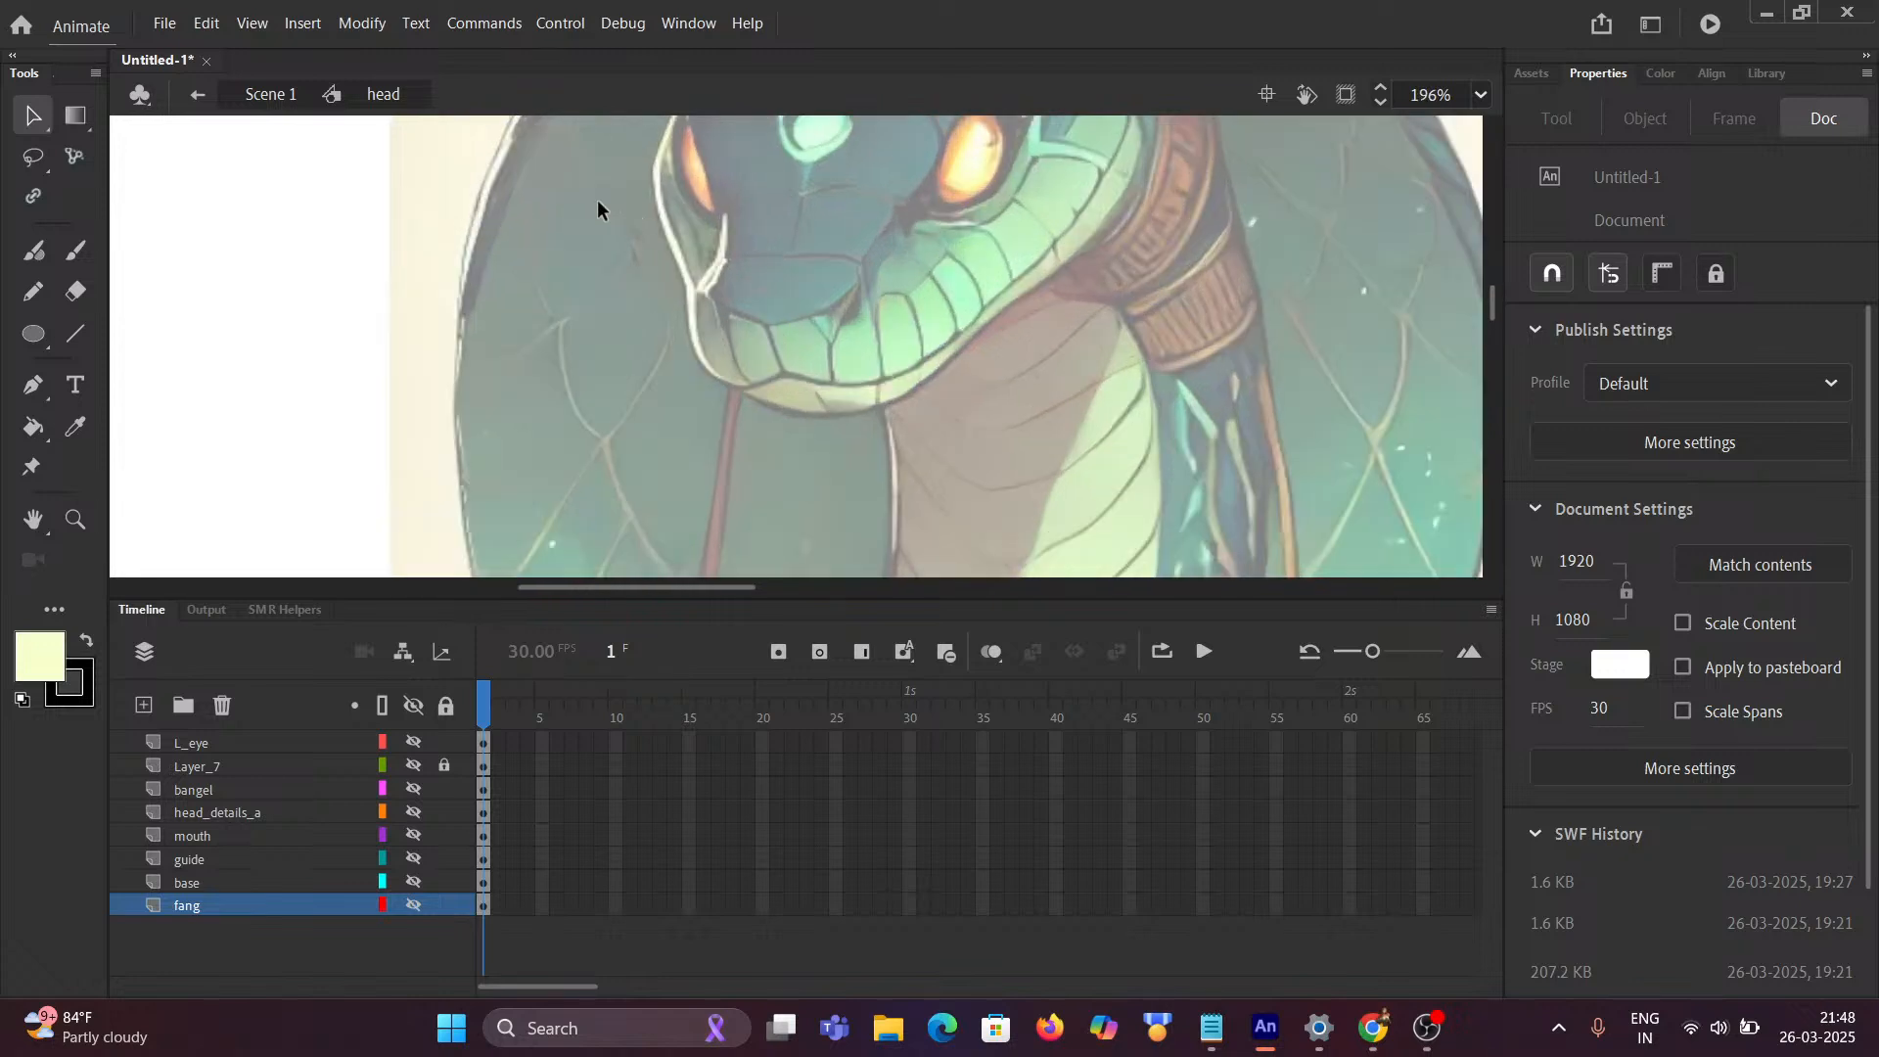
drag(546, 200, 517, 346)
scroll(706, 326, up, 3)
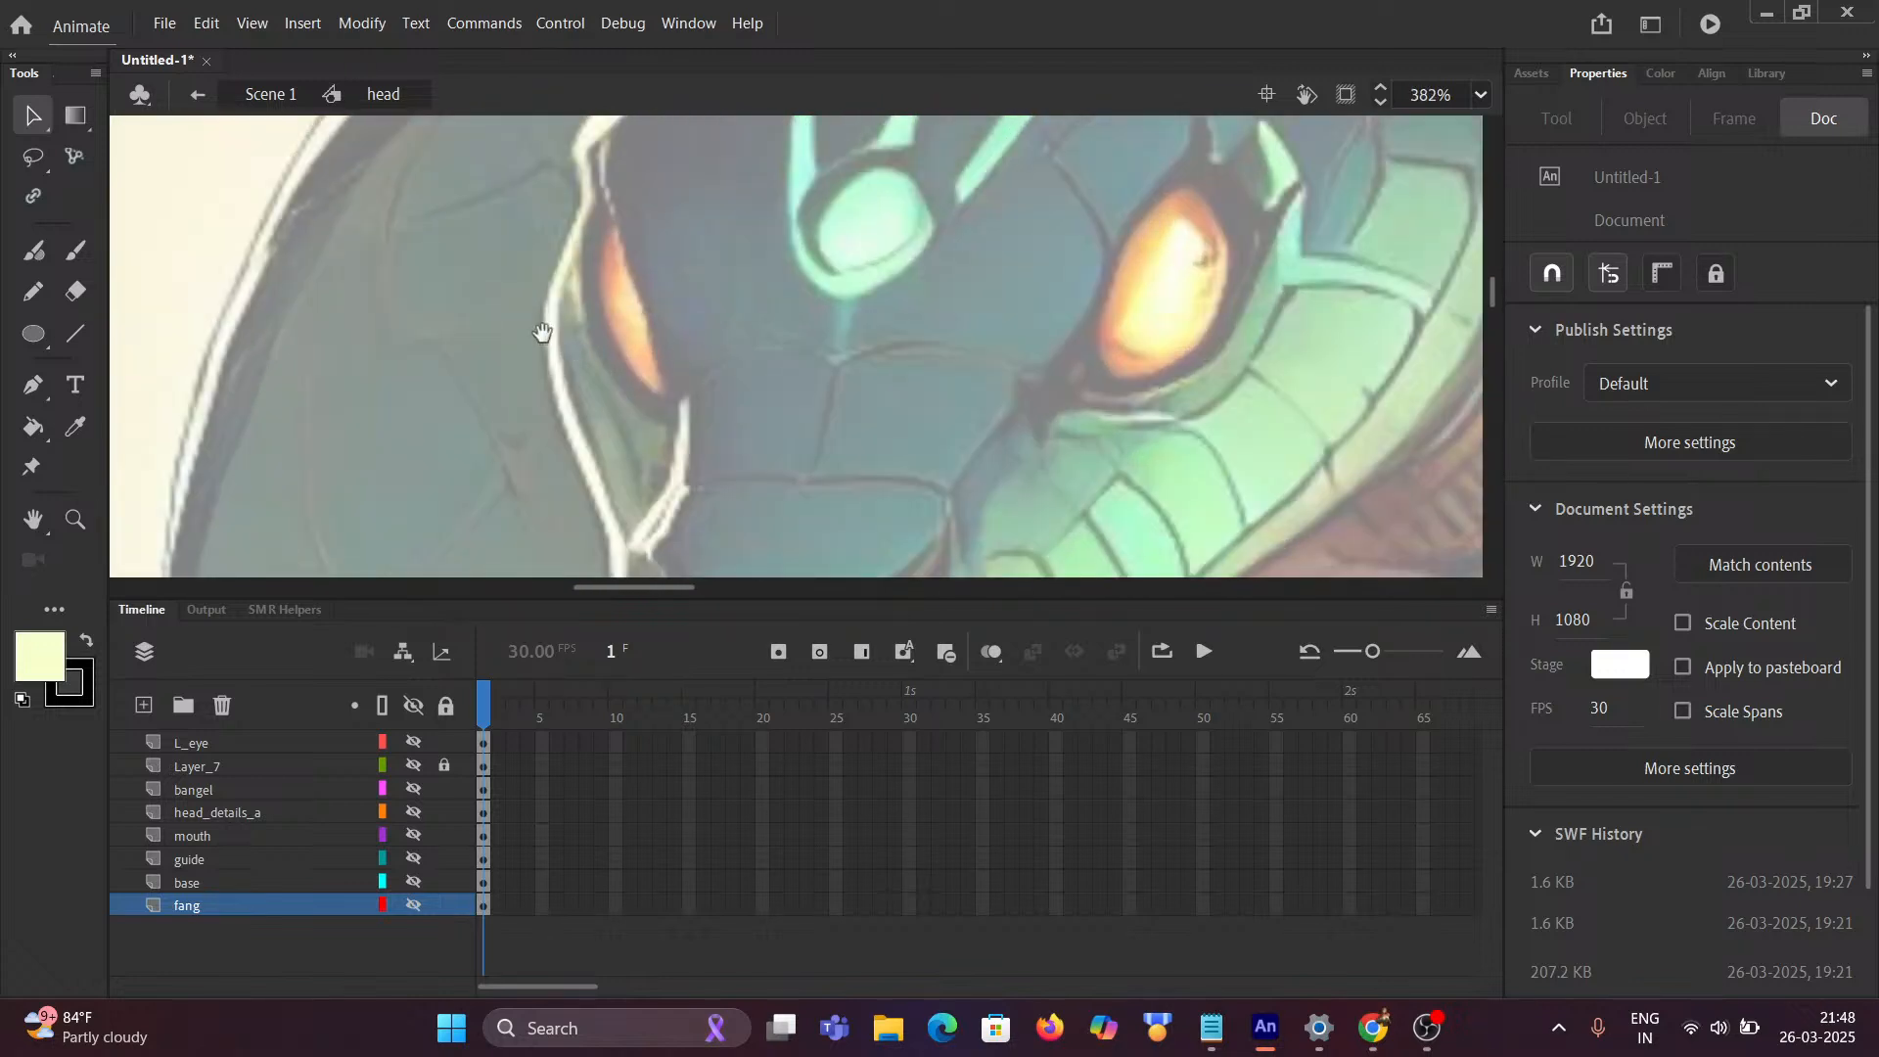
scroll(776, 364, up, 3)
scroll(805, 350, down, 3)
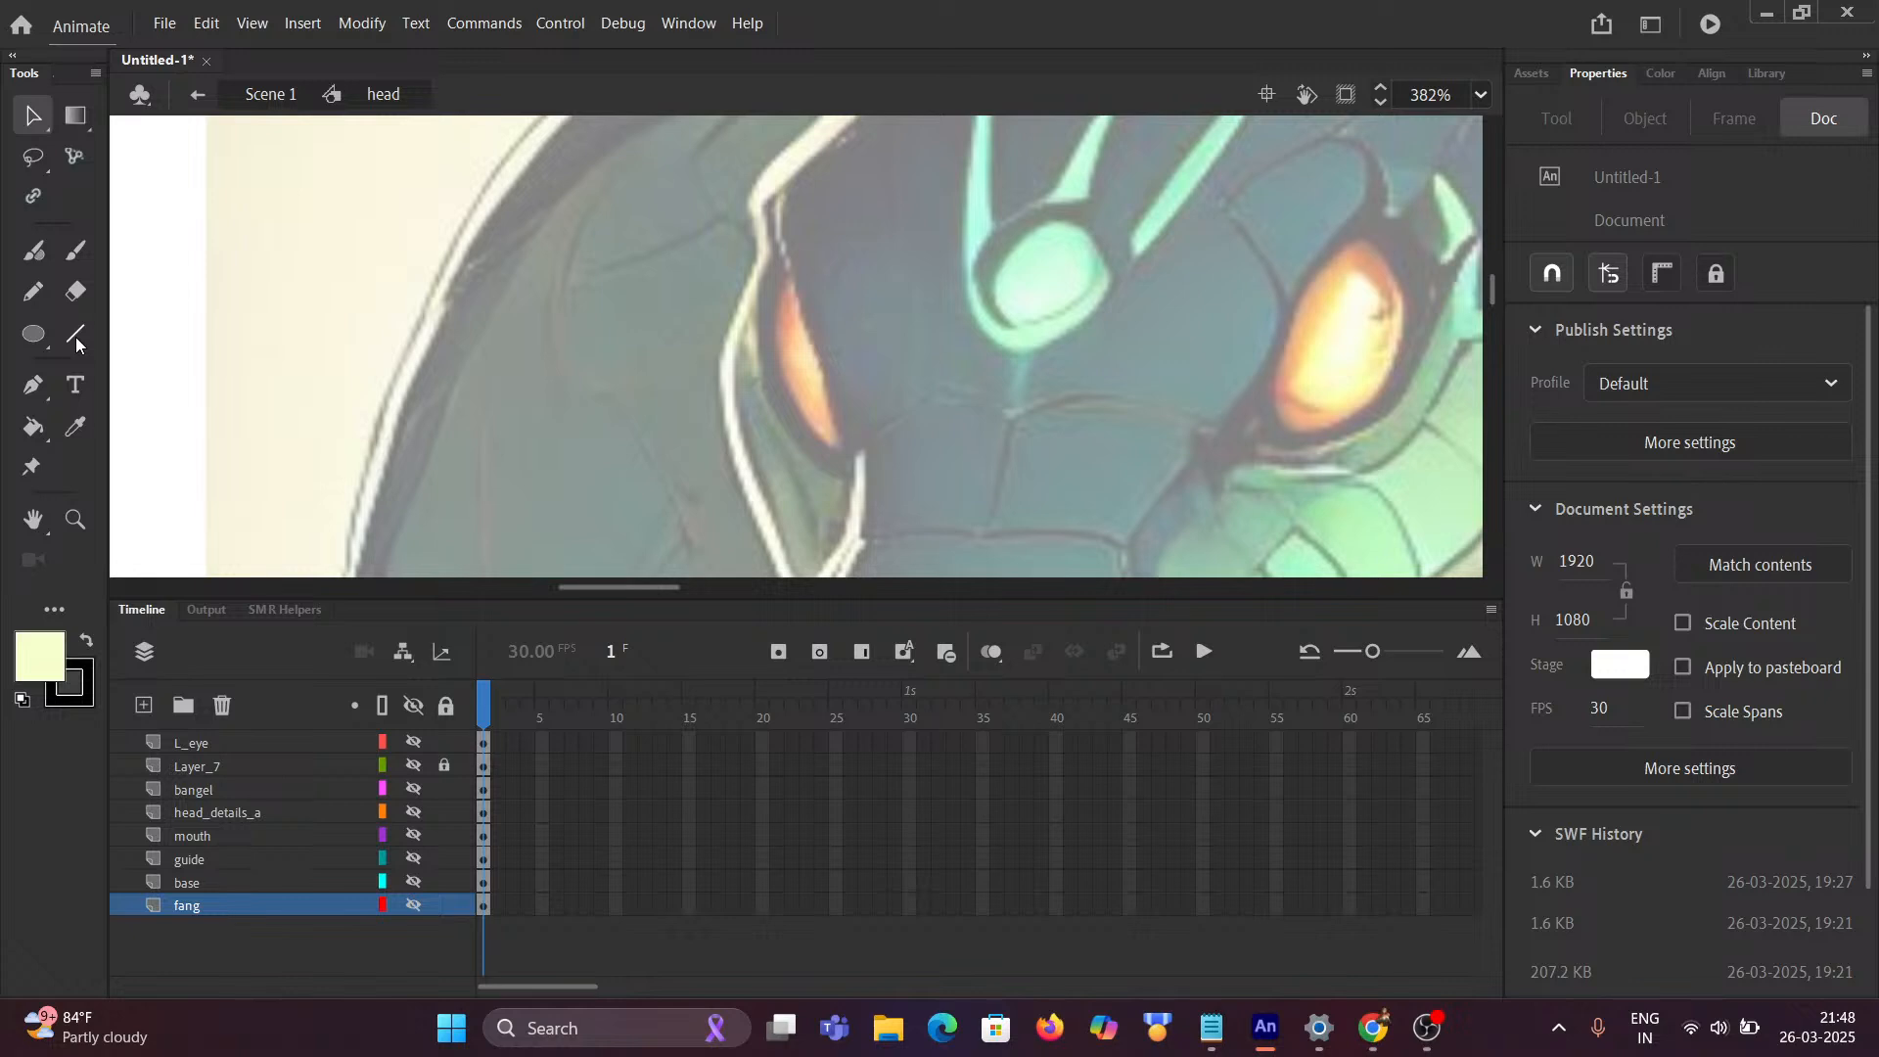
Step: Add a new layer above L_eye in the head symbol and name it R_eye
click(196, 743)
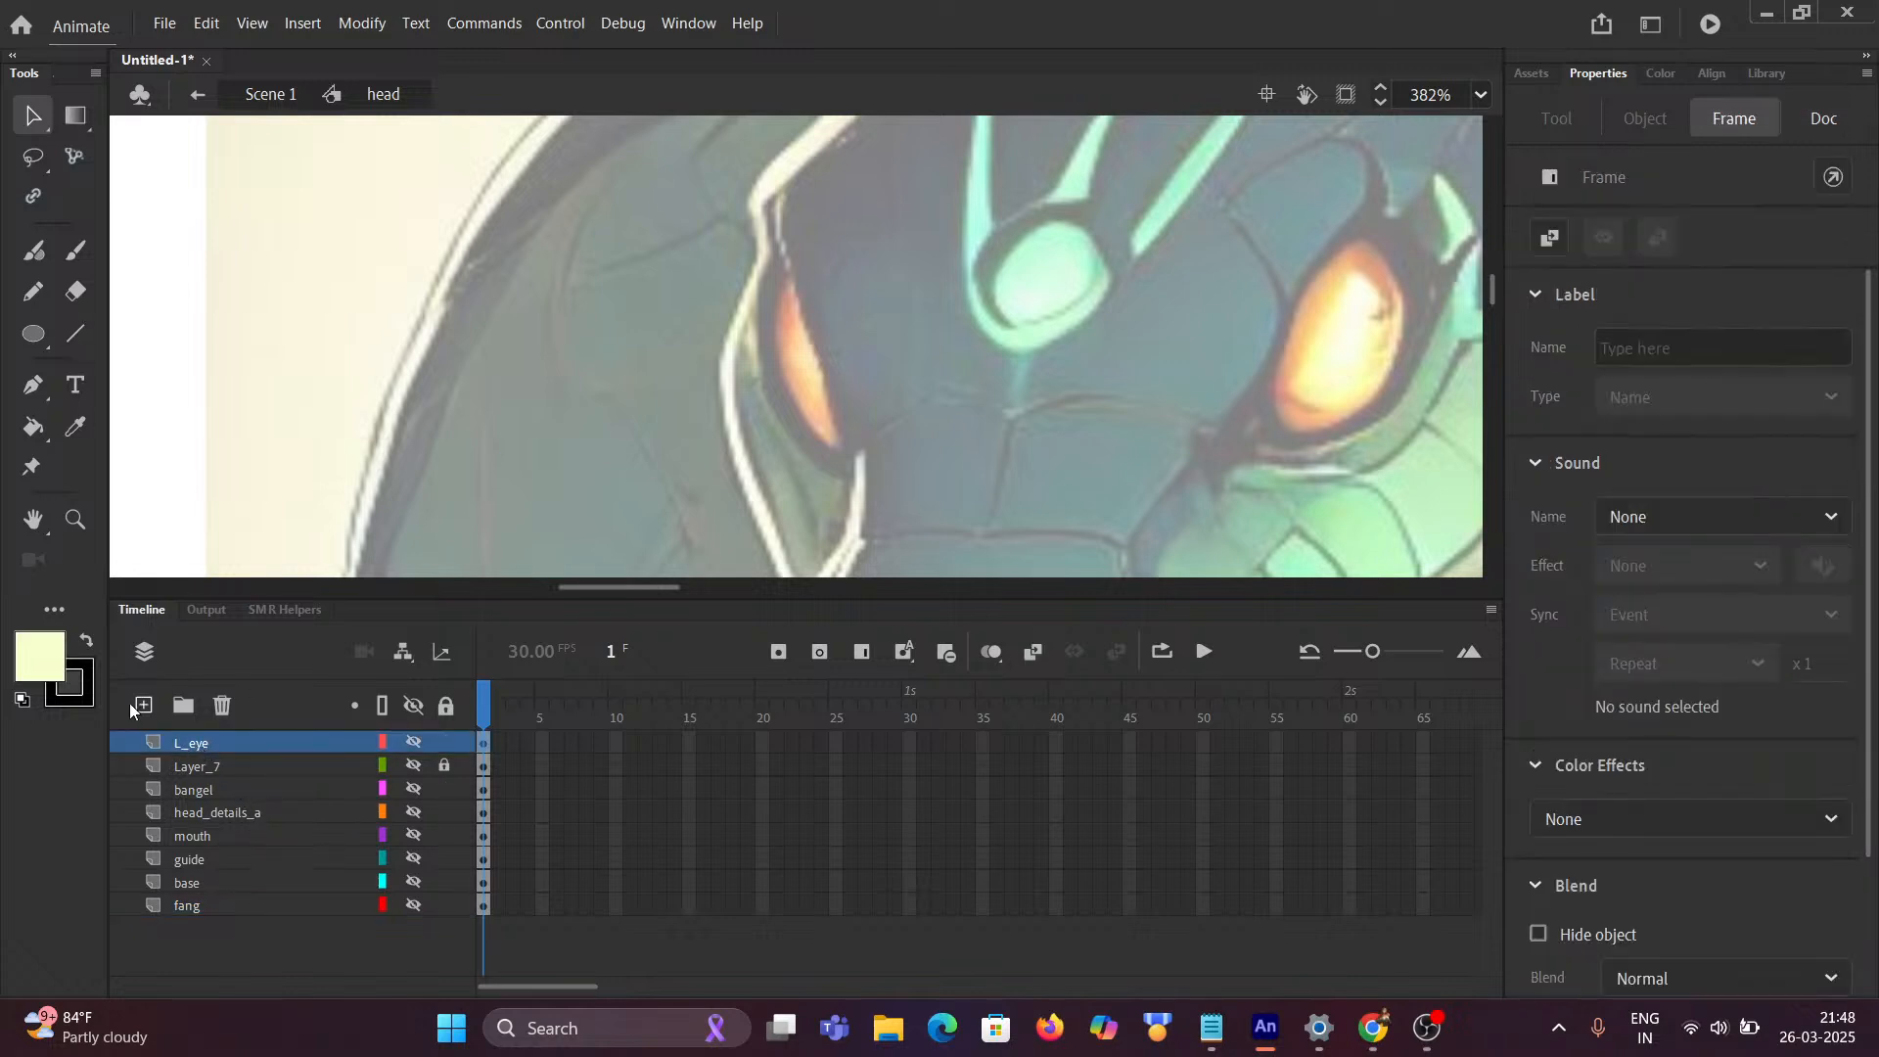
click(142, 705)
click(195, 746)
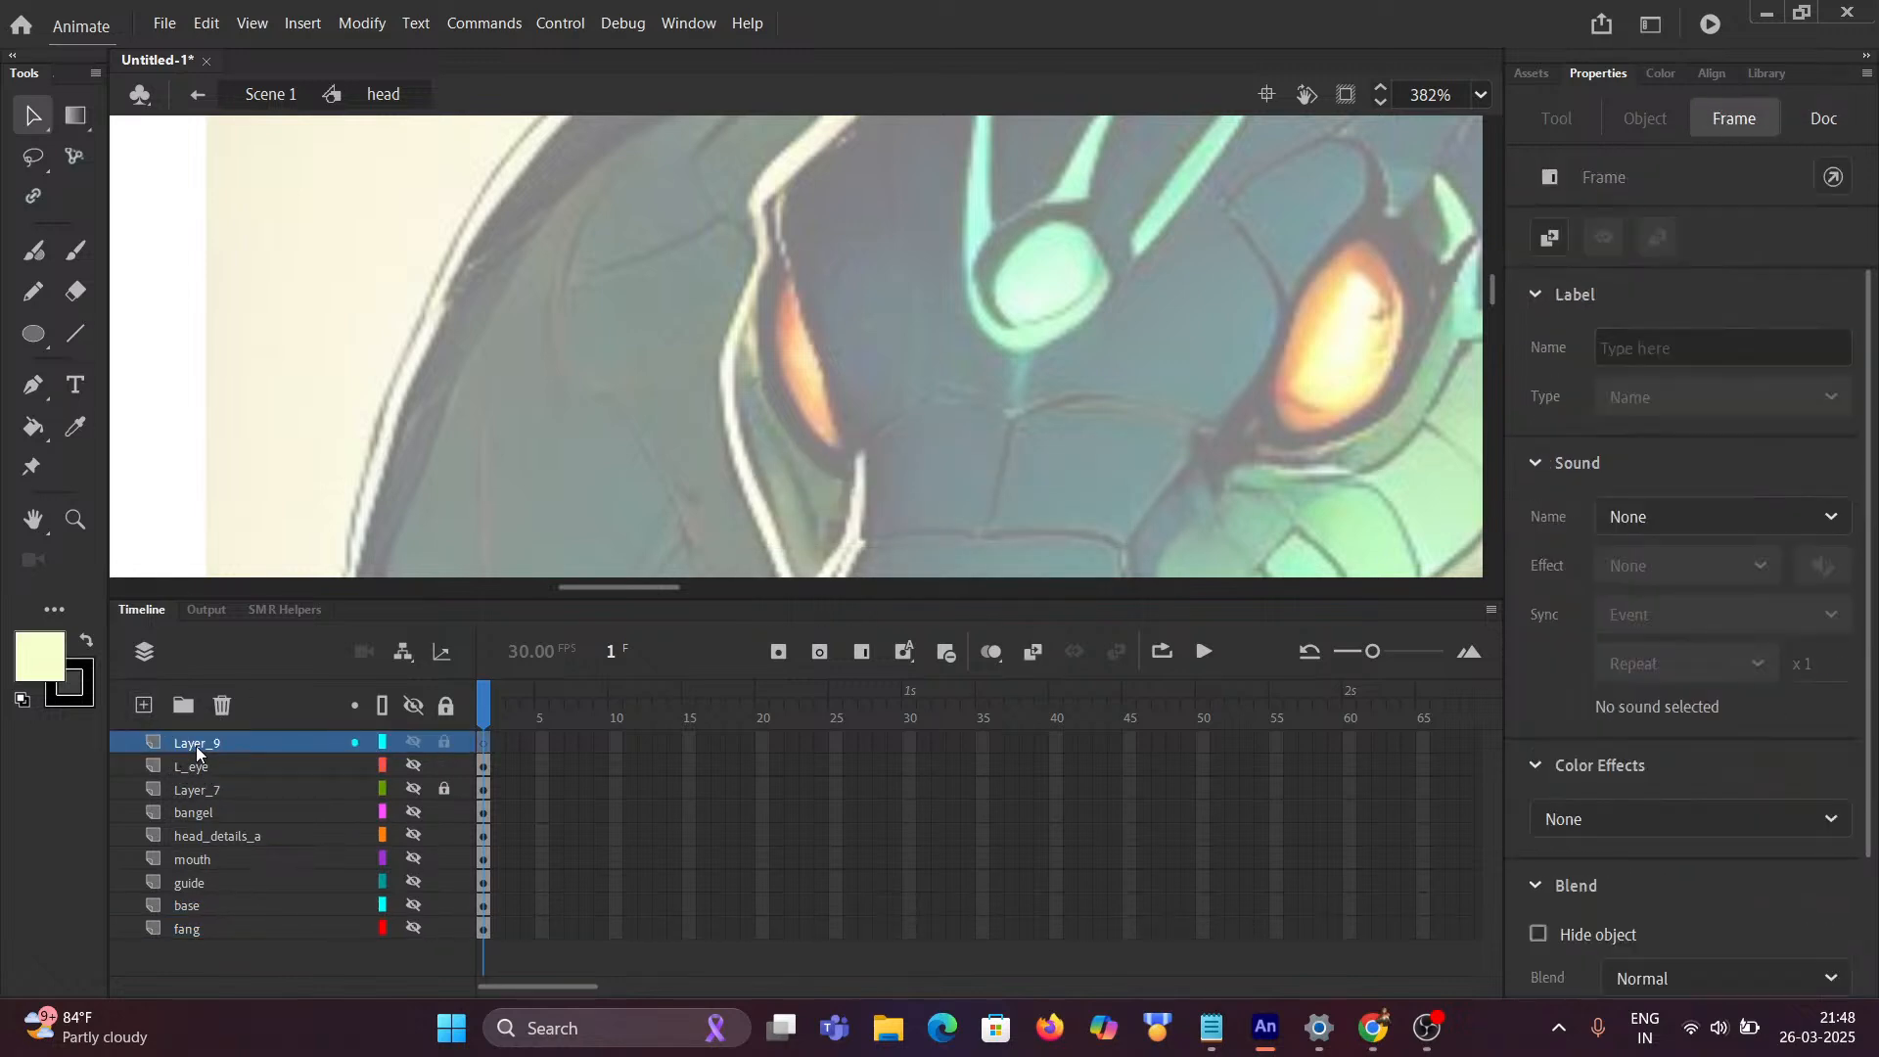
double_click(196, 746)
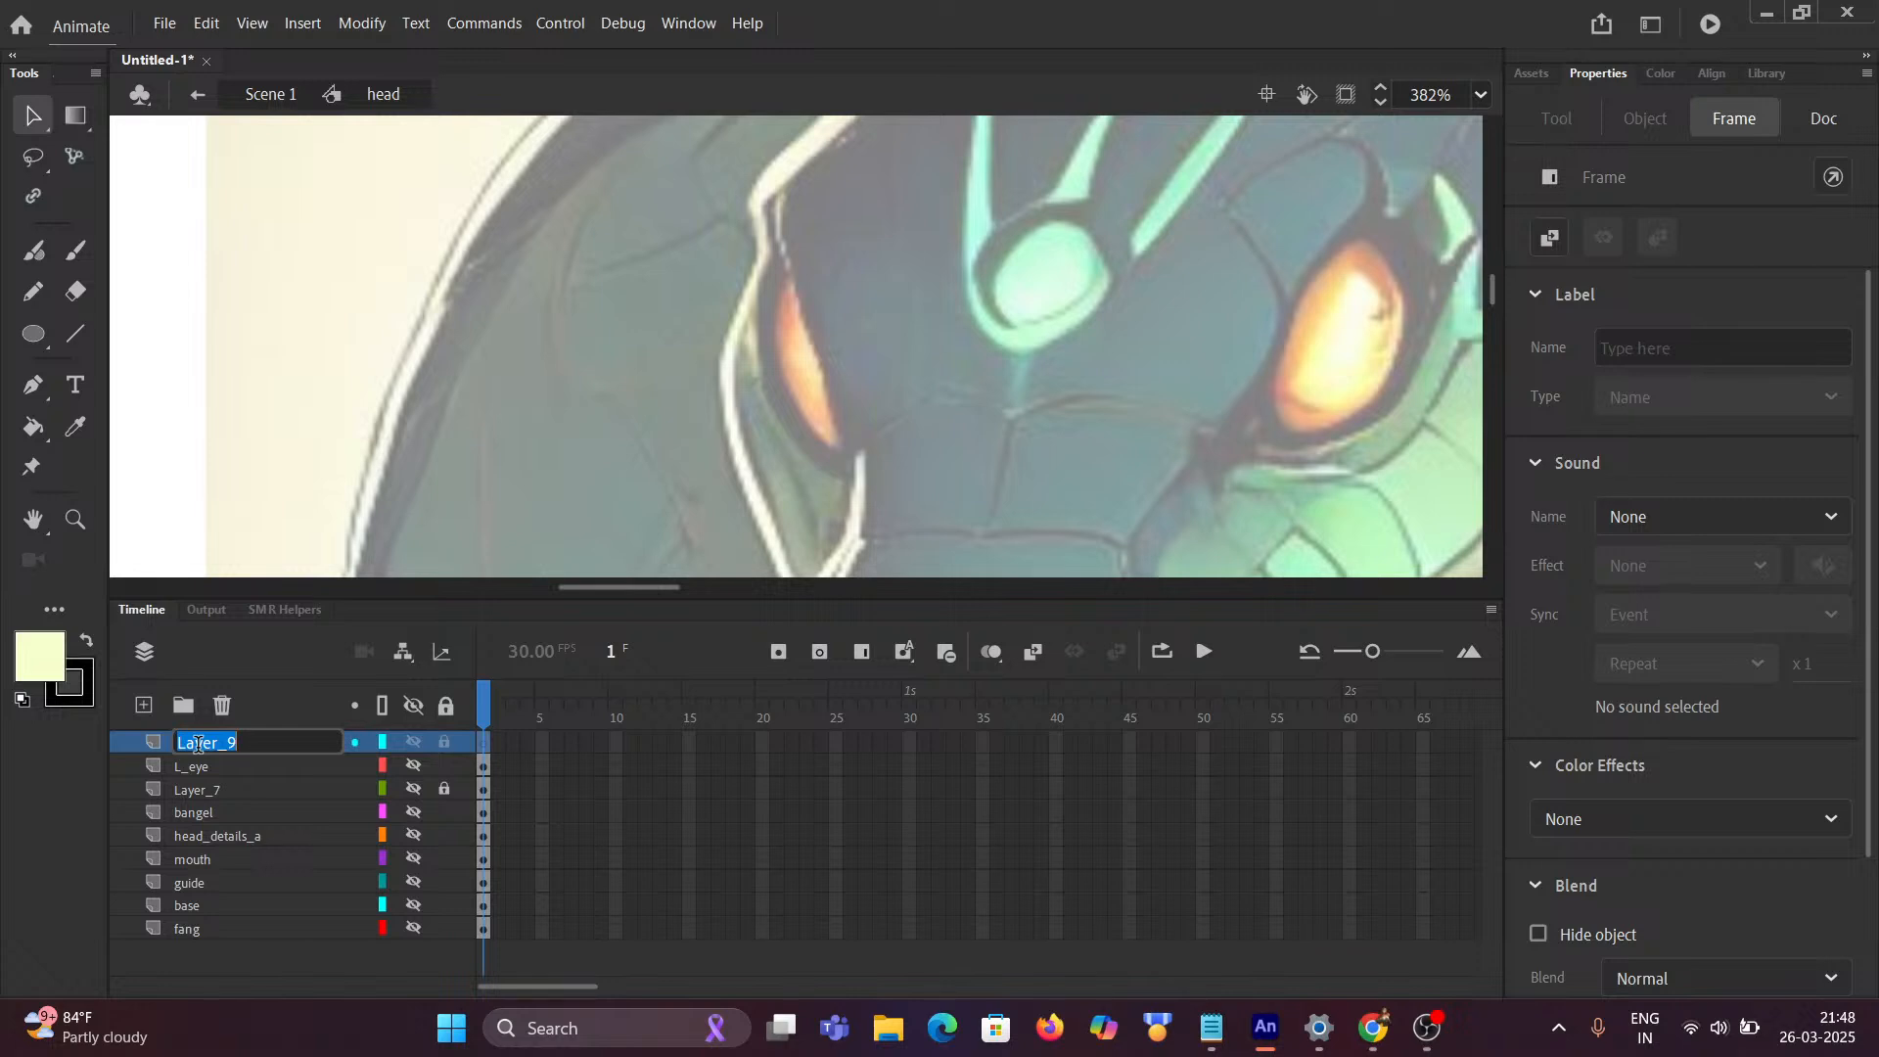
text(R_eye)
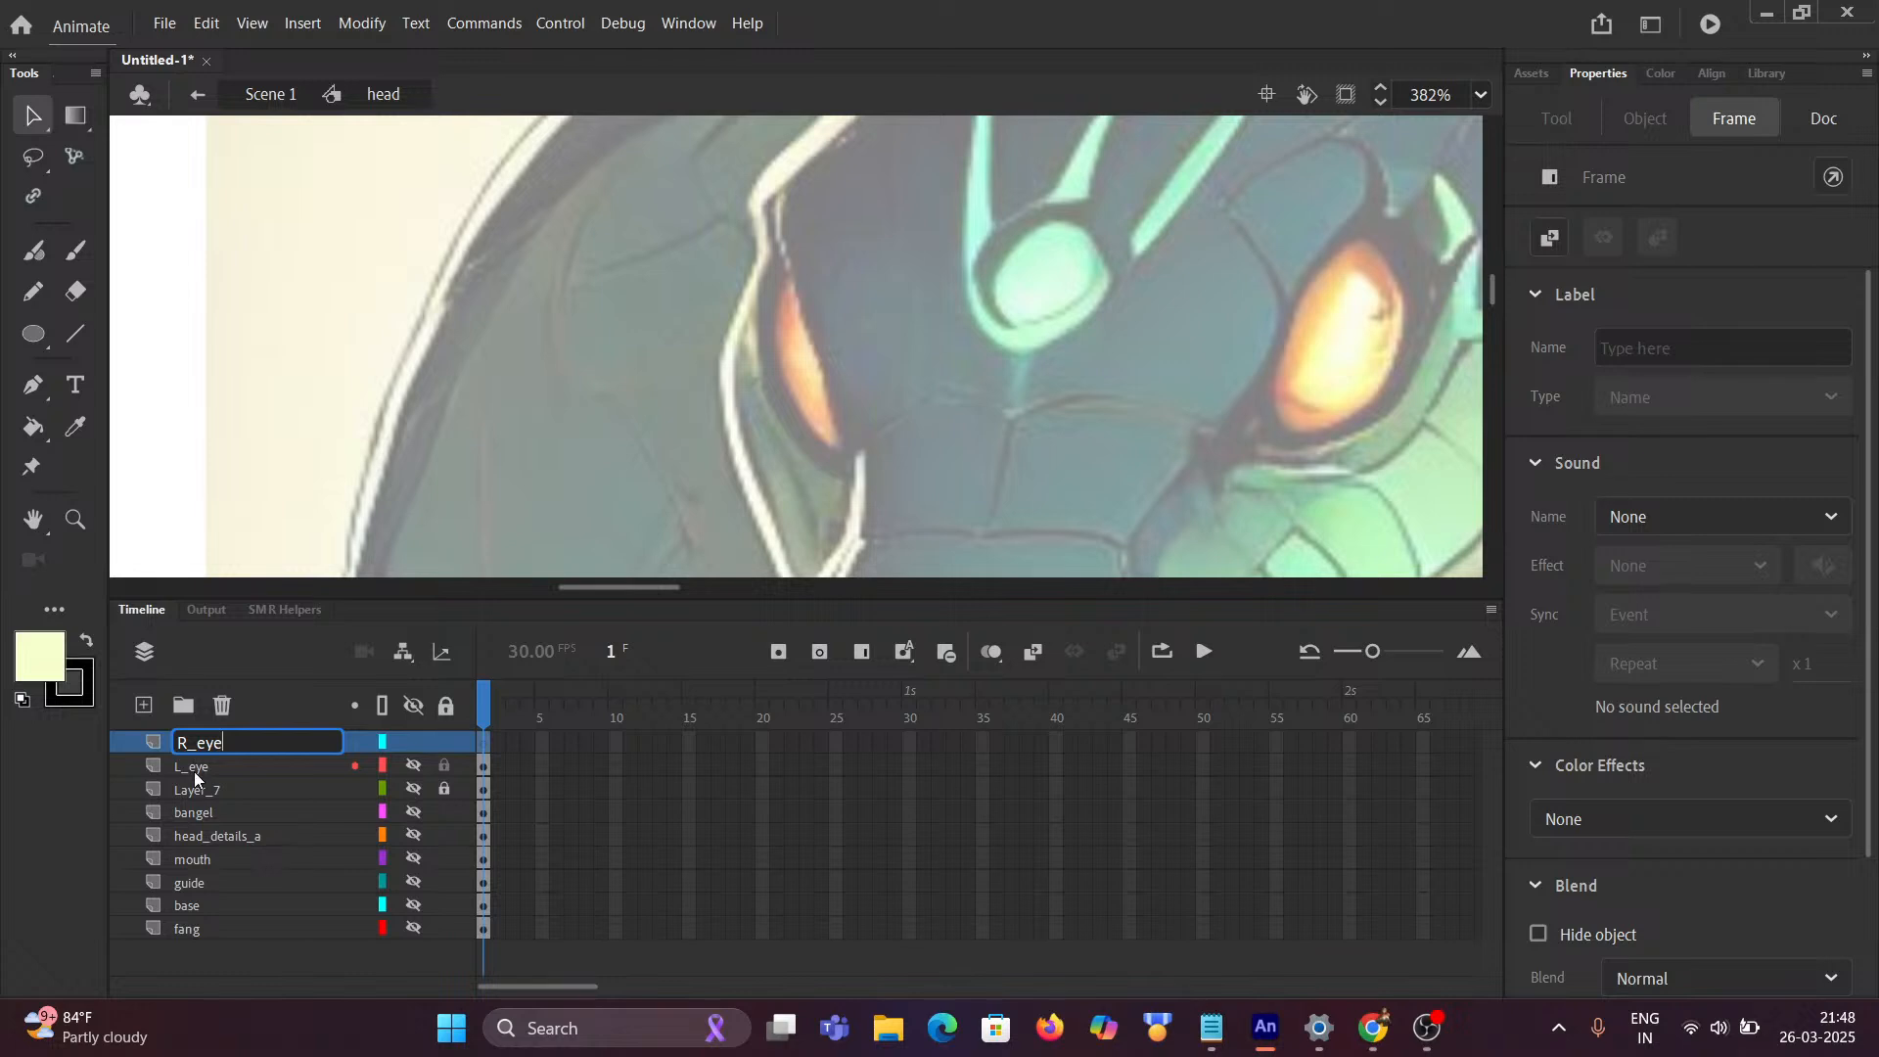
click(56, 826)
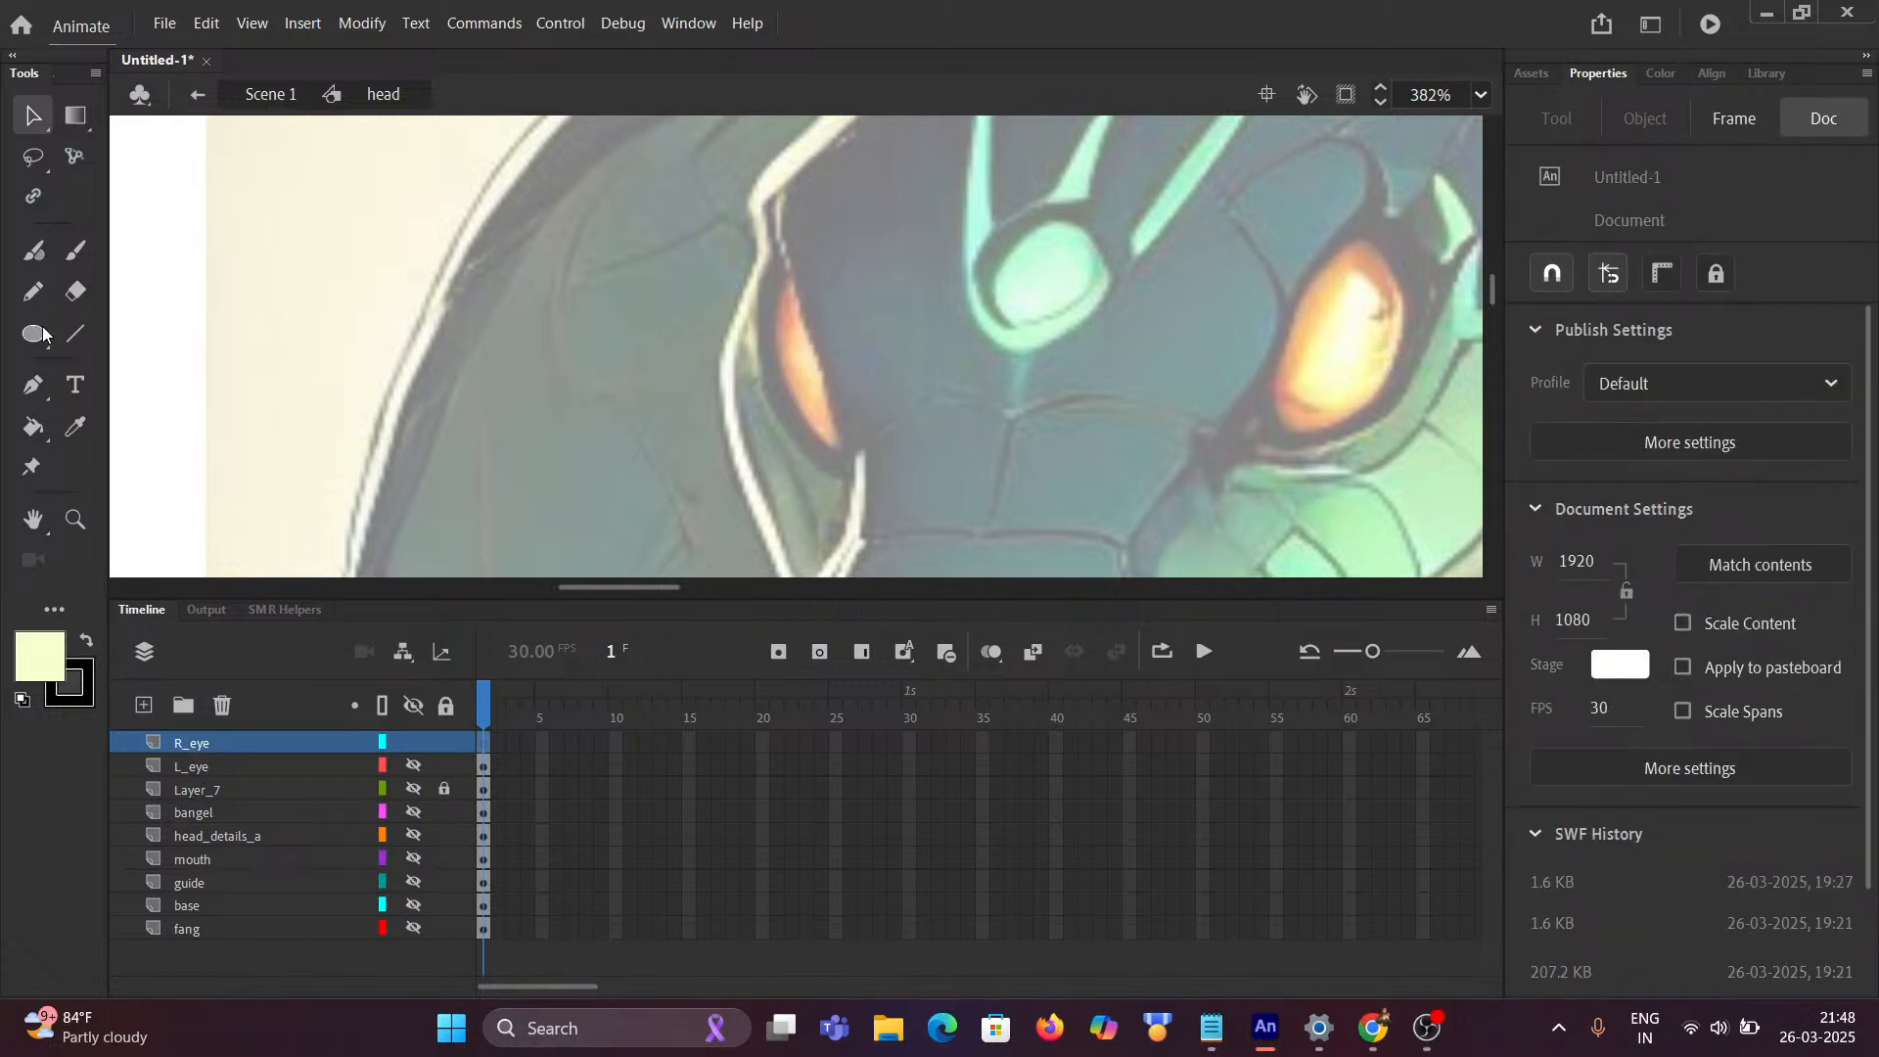
click(75, 334)
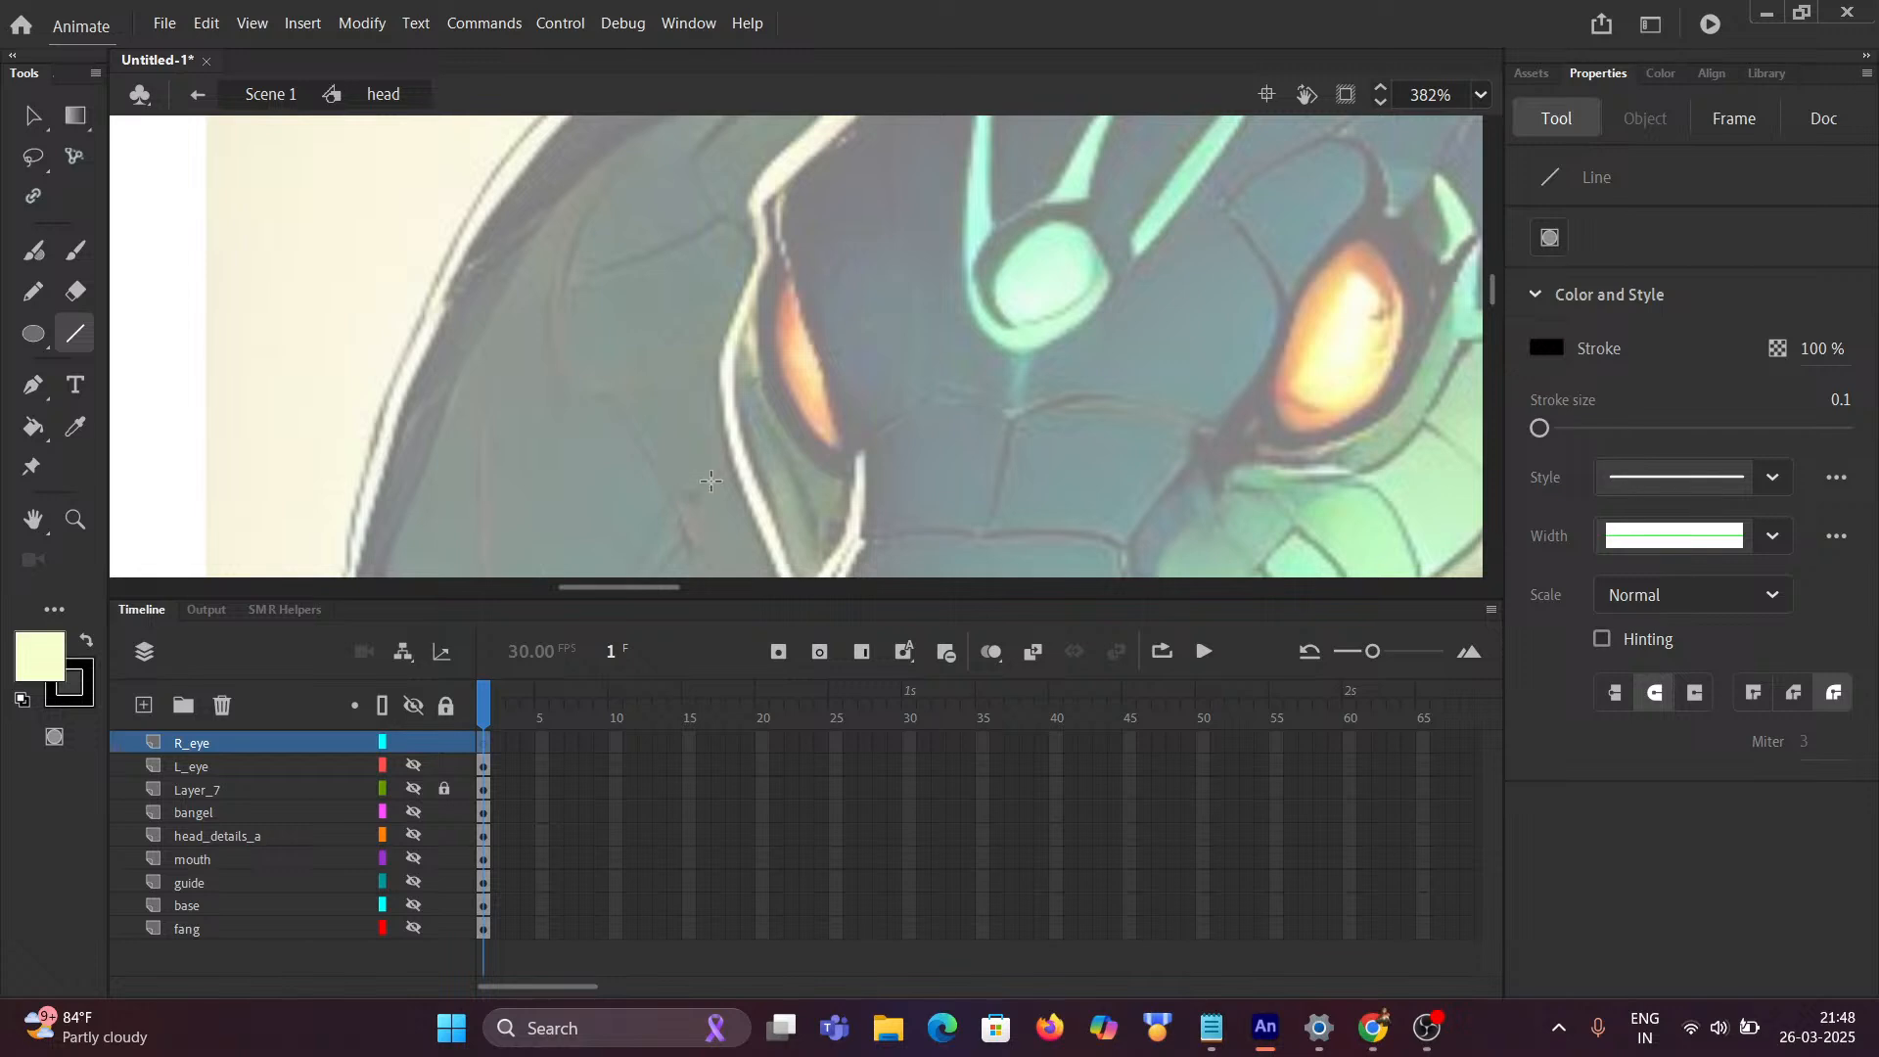
mouse_move(852, 466)
mouse_down()
mouse_move(778, 240)
mouse_move(773, 376)
mouse_move(818, 455)
mouse_move(780, 396)
mouse_up()
key(ctrl+z)
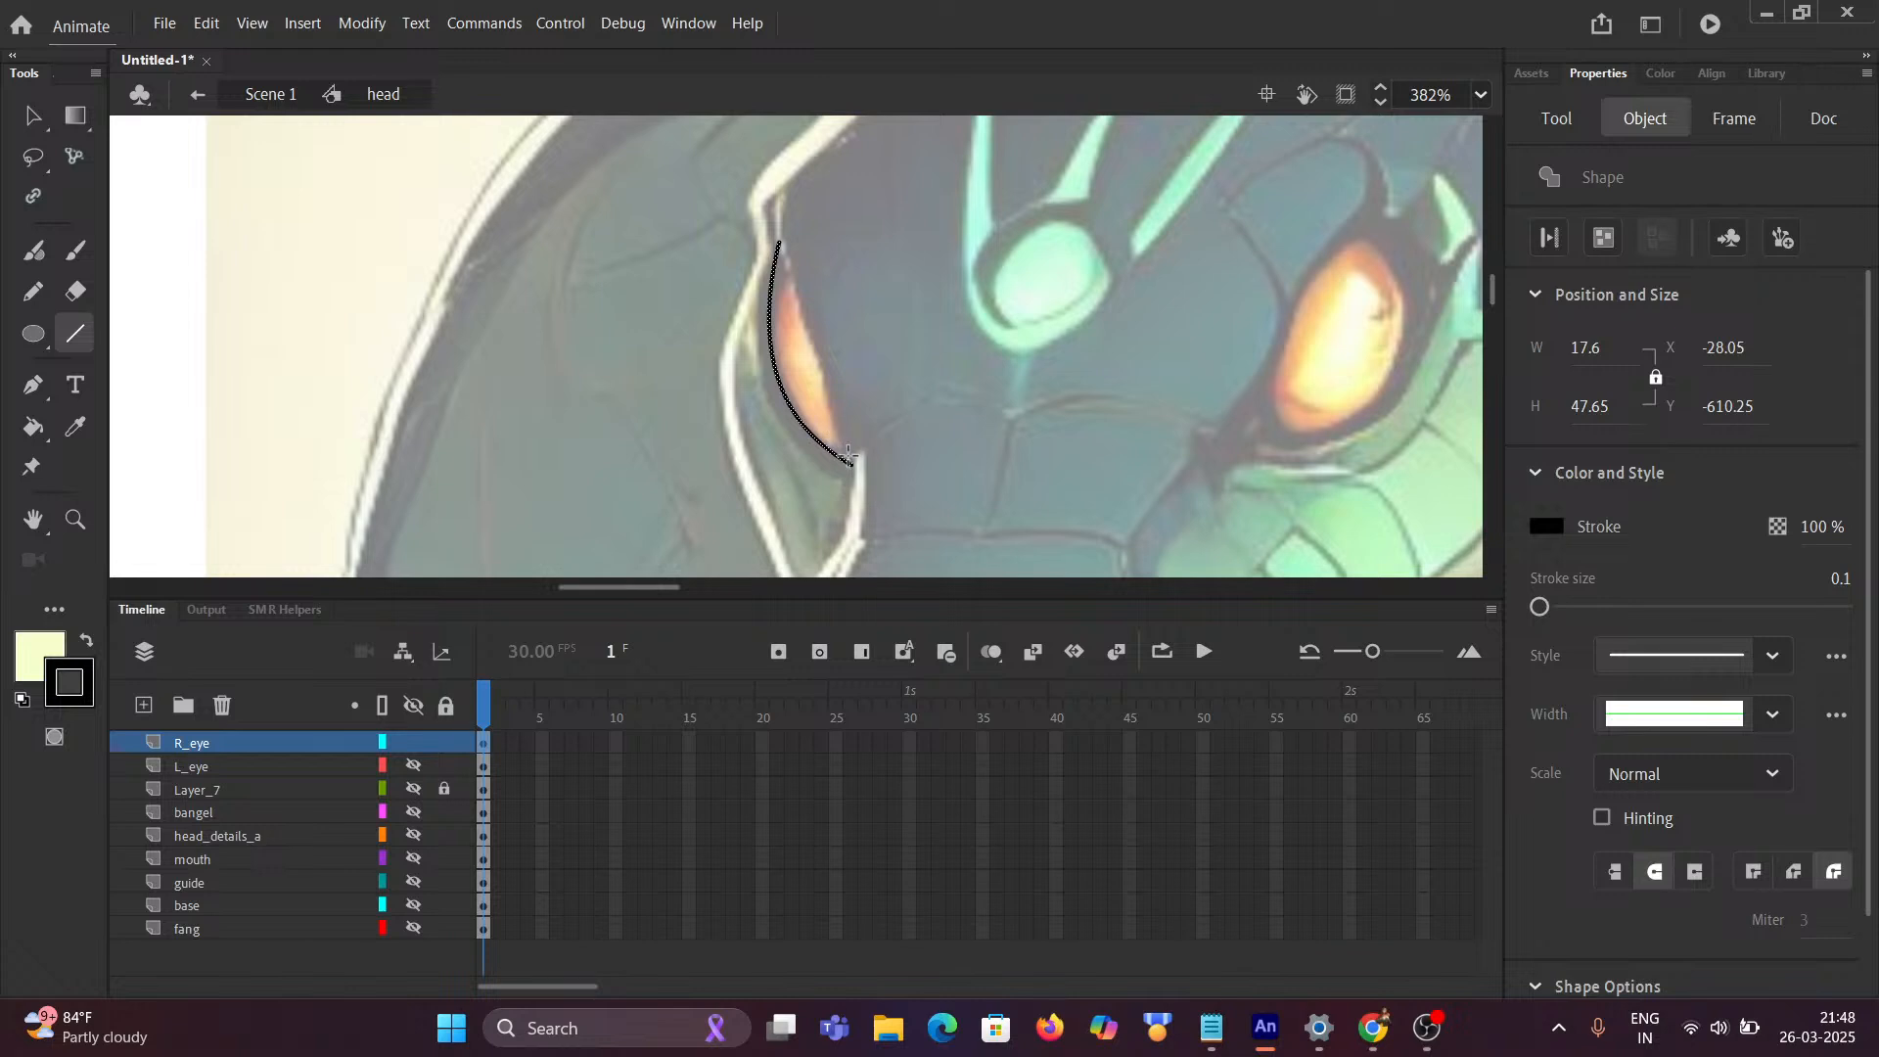
drag(852, 457, 778, 244)
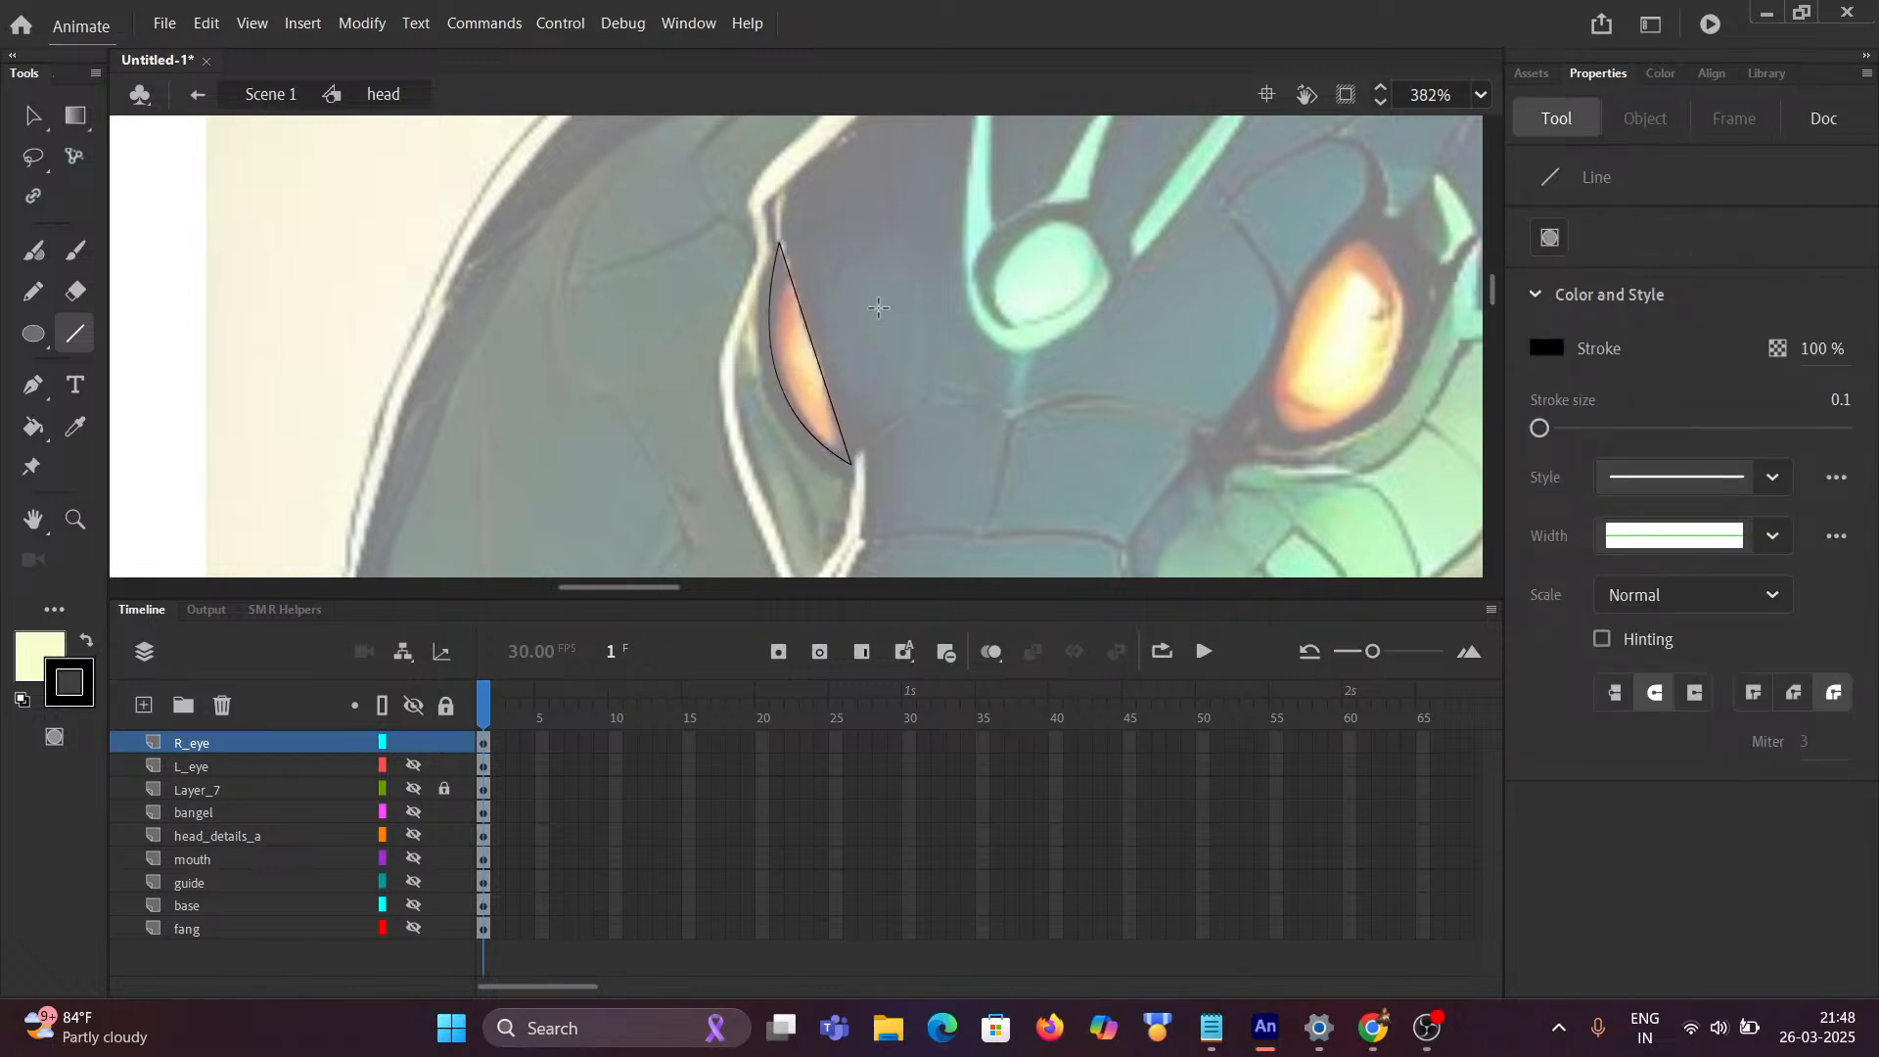
scroll(802, 404, up, 2)
scroll(803, 411, up, 2)
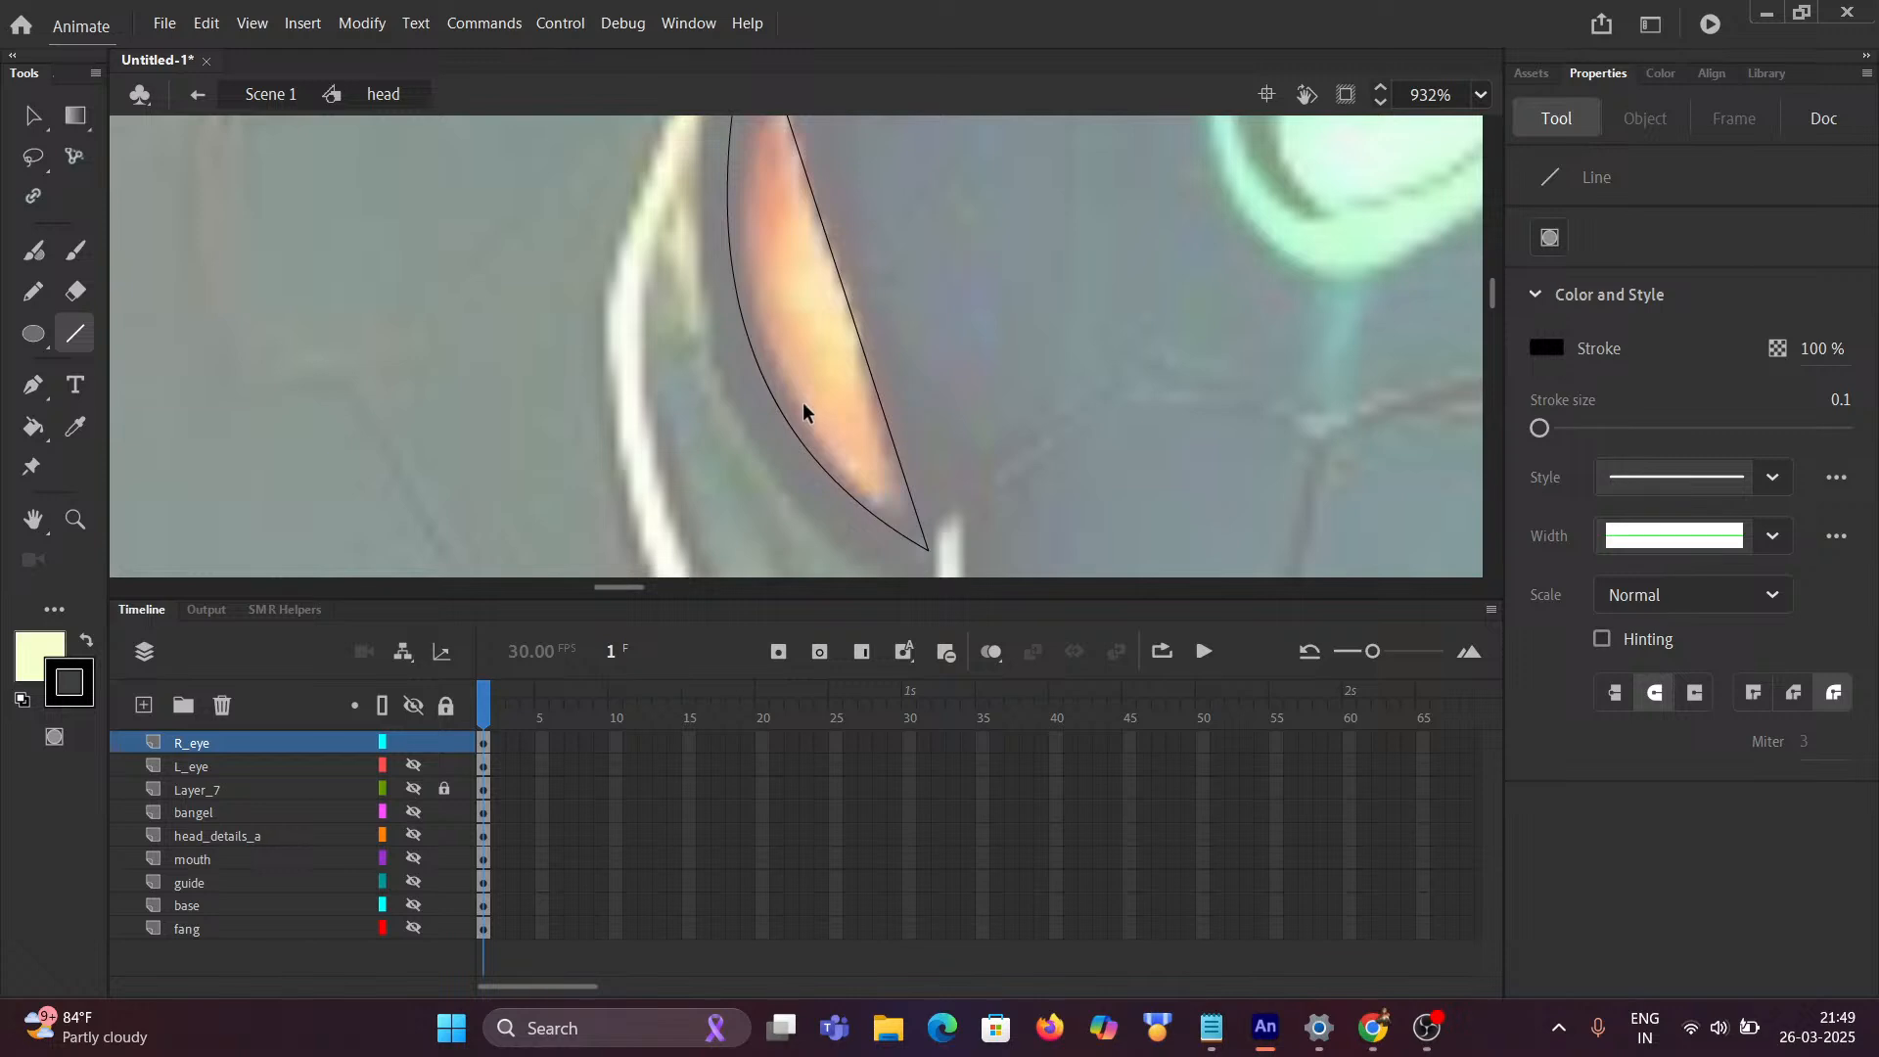
scroll(802, 403, down, 4)
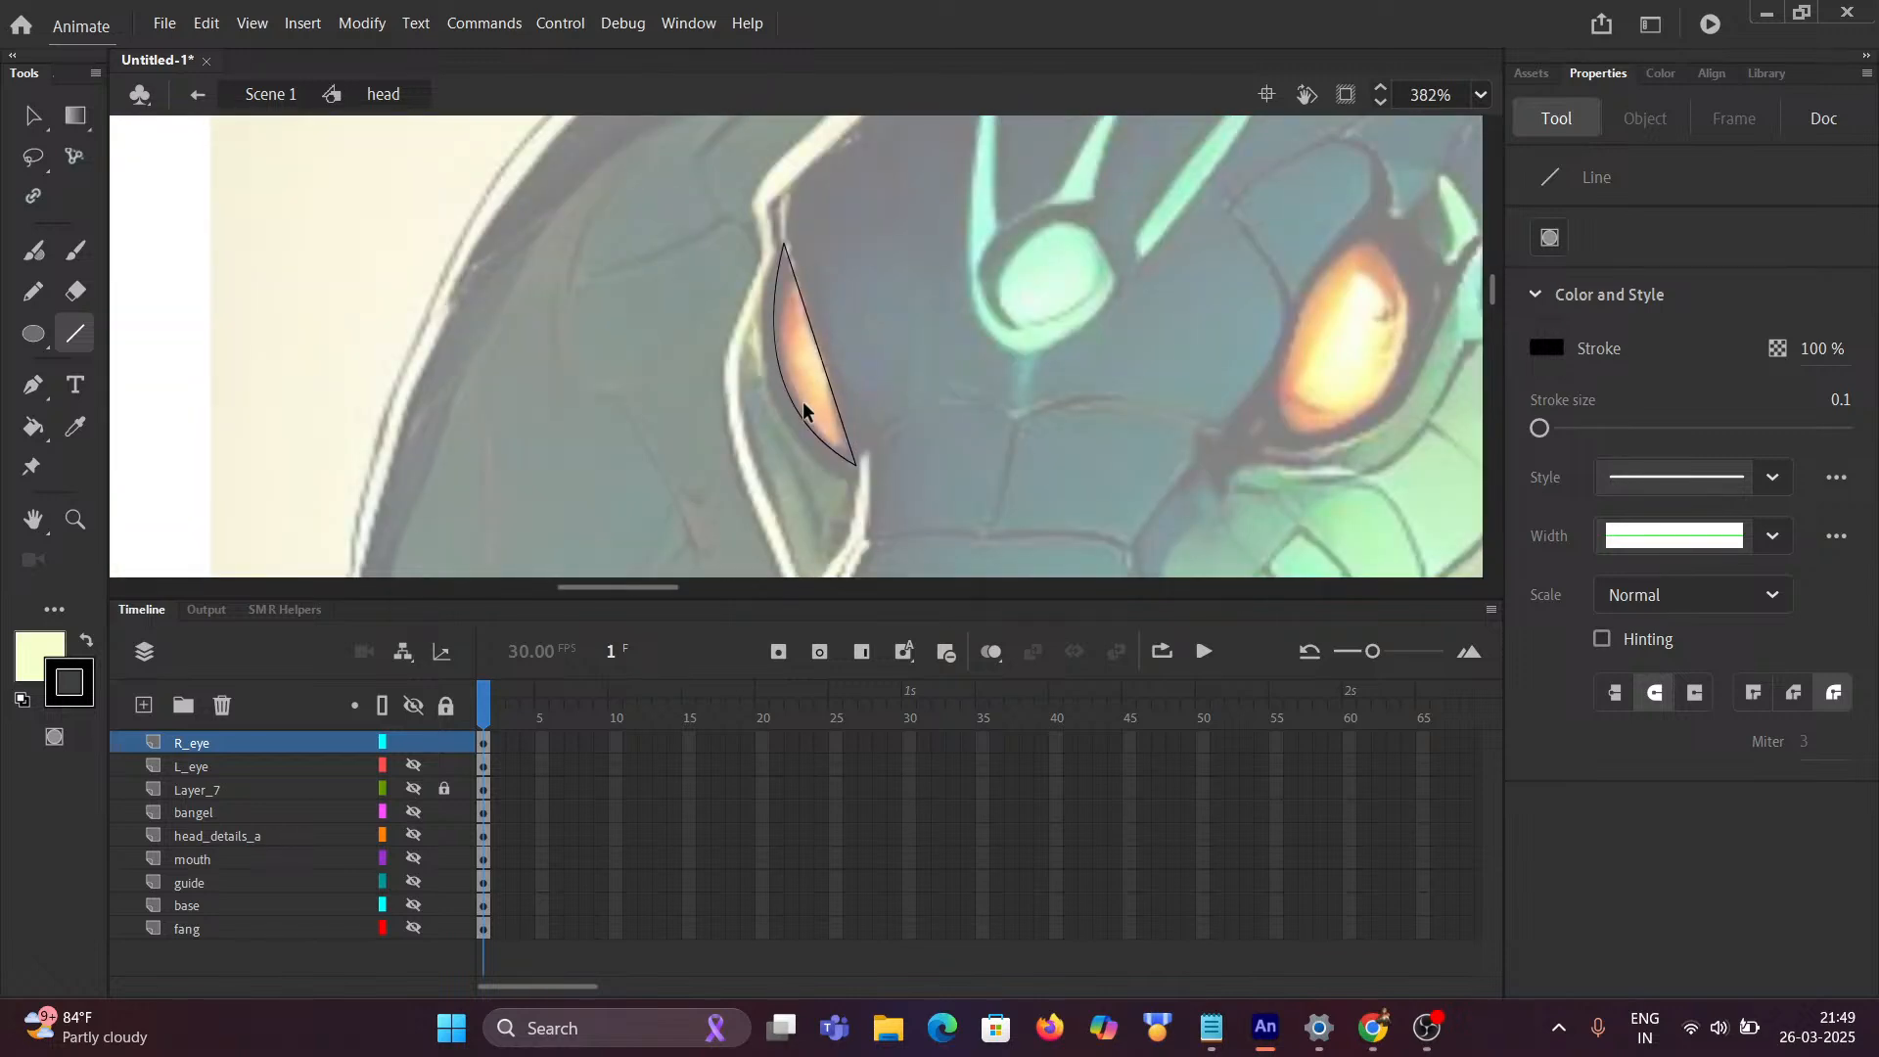
scroll(802, 401, up, 4)
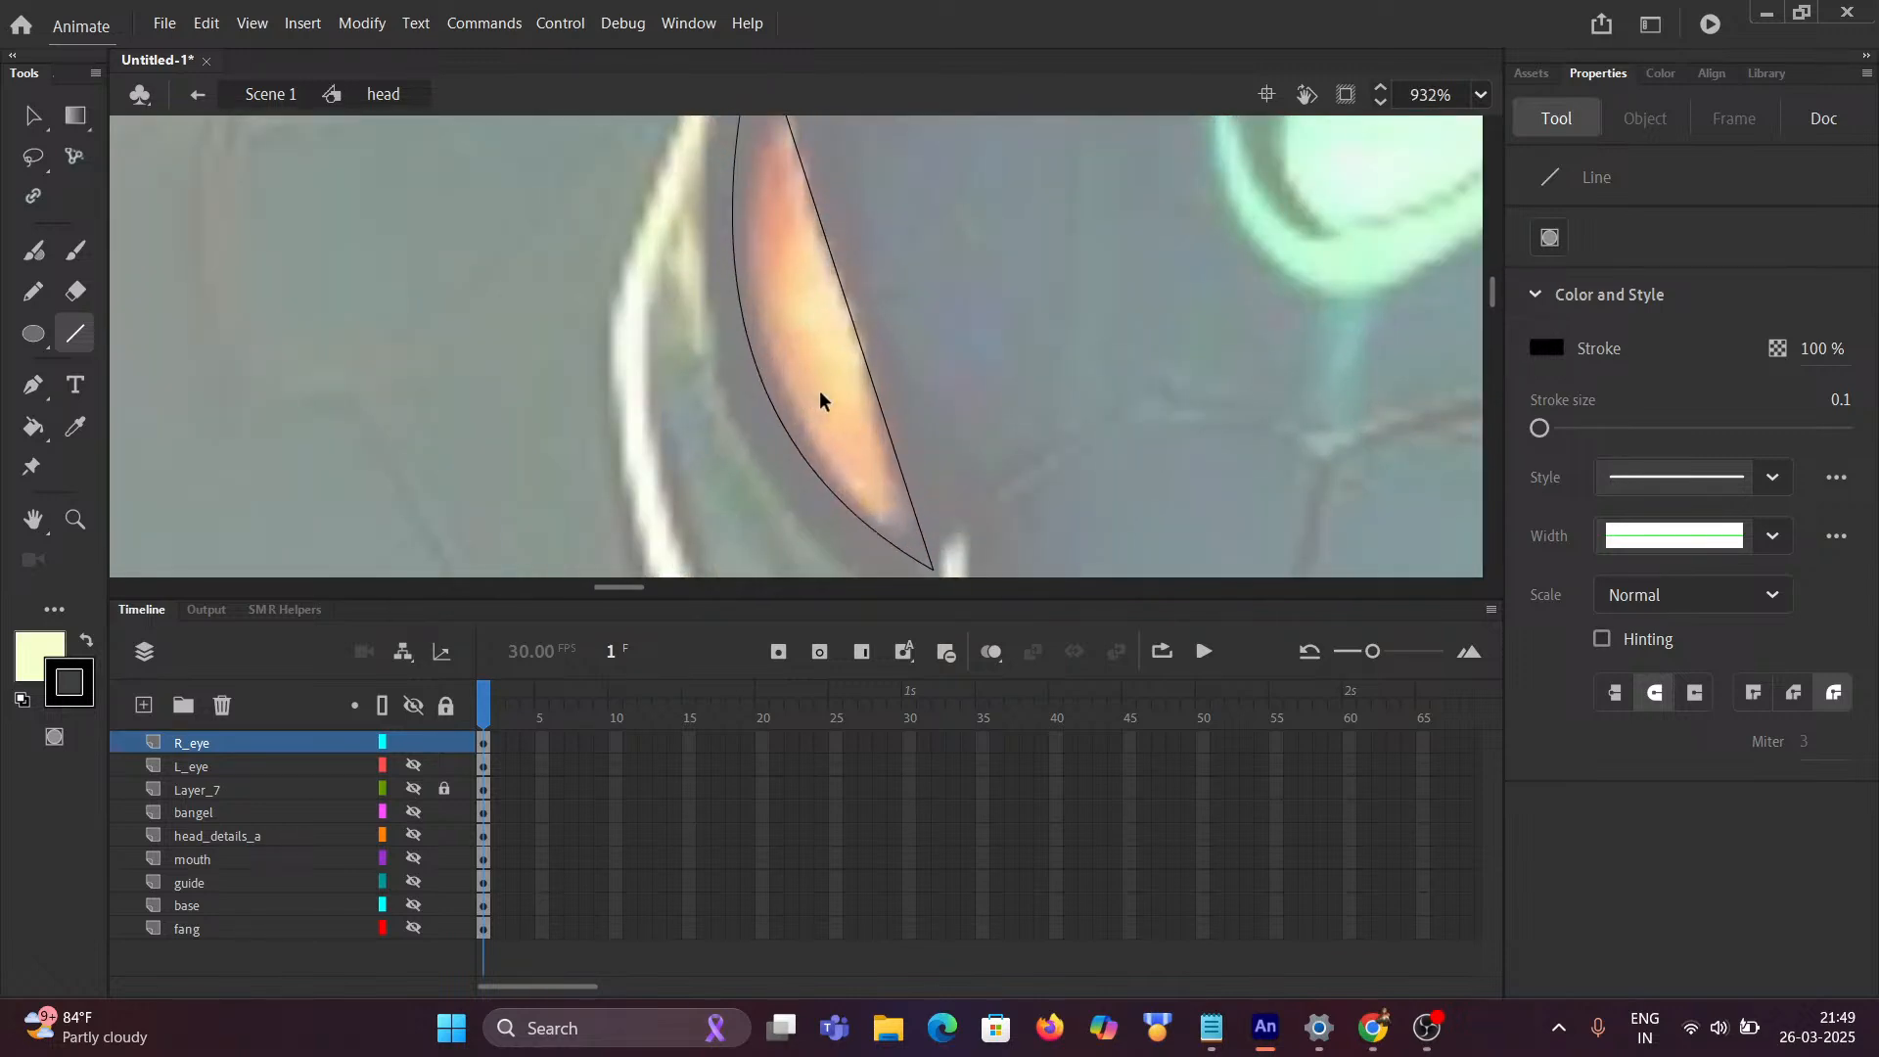
scroll(825, 402, down, 4)
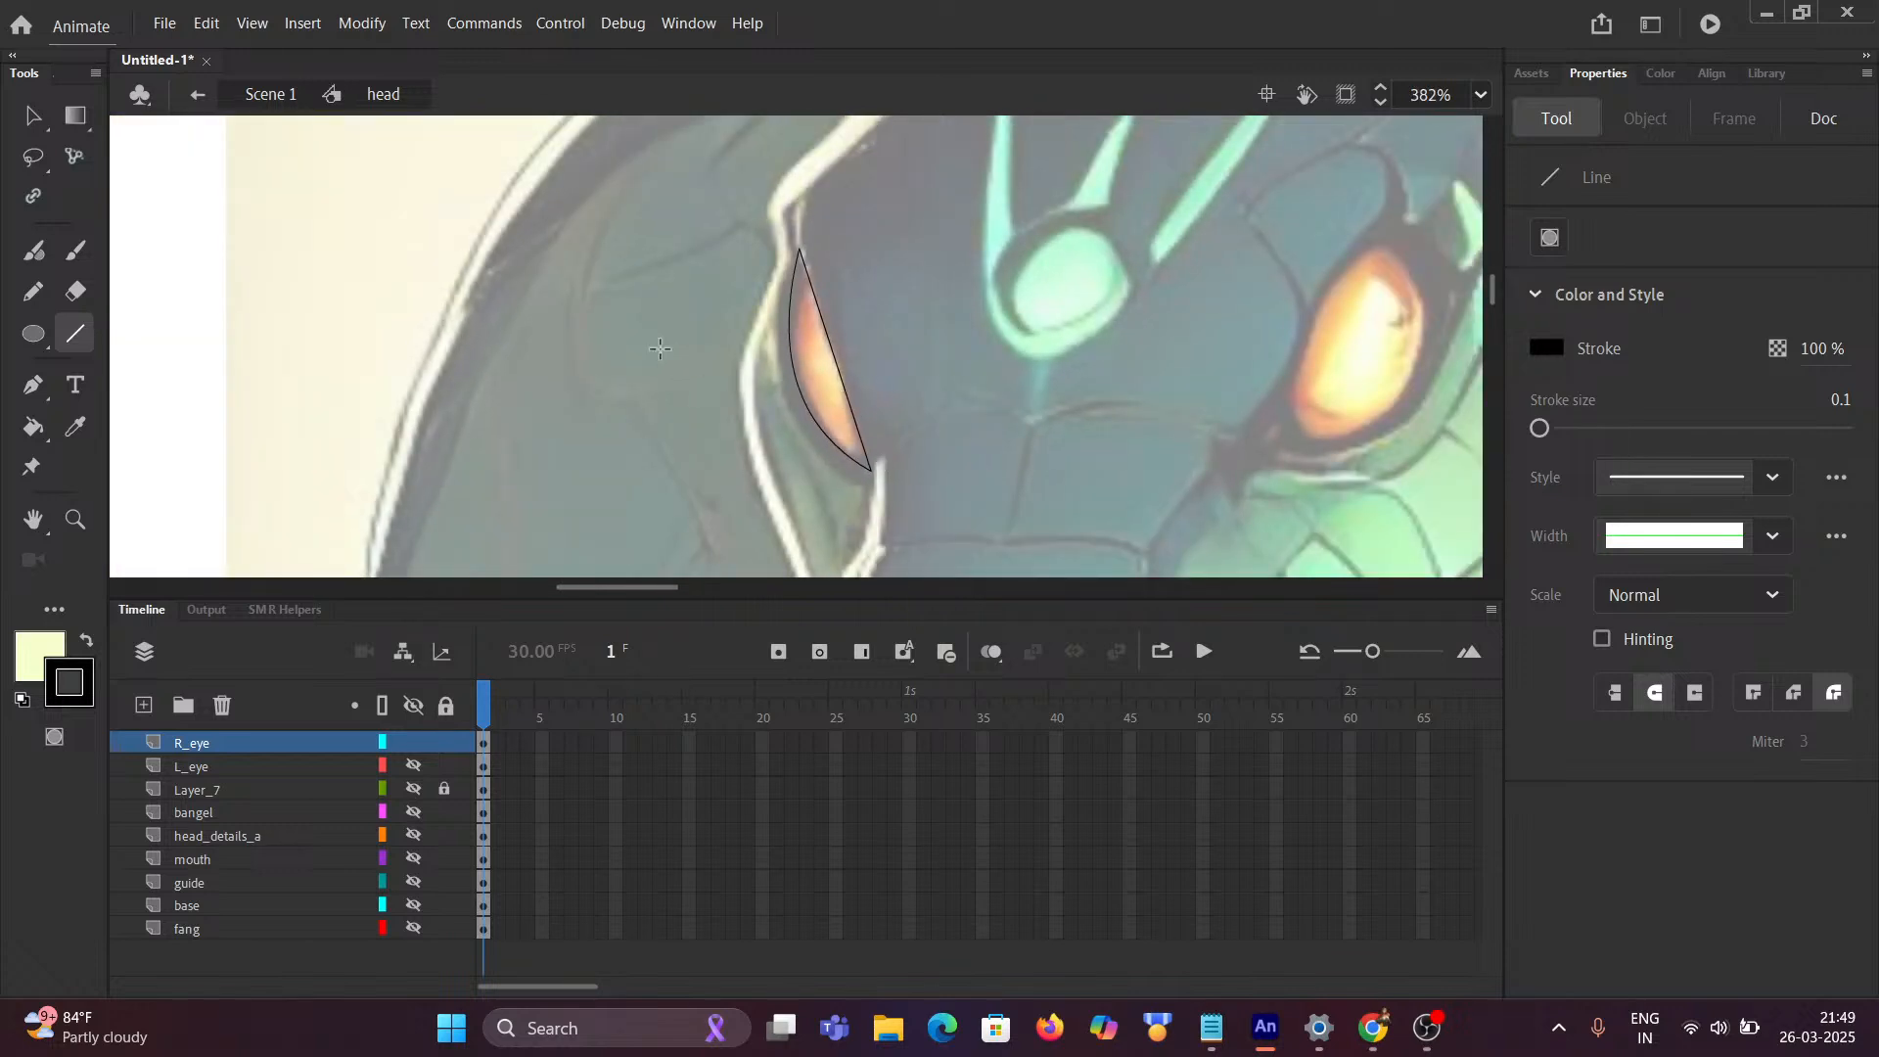
key(ctrl+z)
key(ctrl+z)
Step: Trace the reference's narrow orange eye on the R_eye layer with a curved outer line and straight inner line, about 13 by 39 px
drag(857, 456, 811, 274)
drag(826, 352, 798, 373)
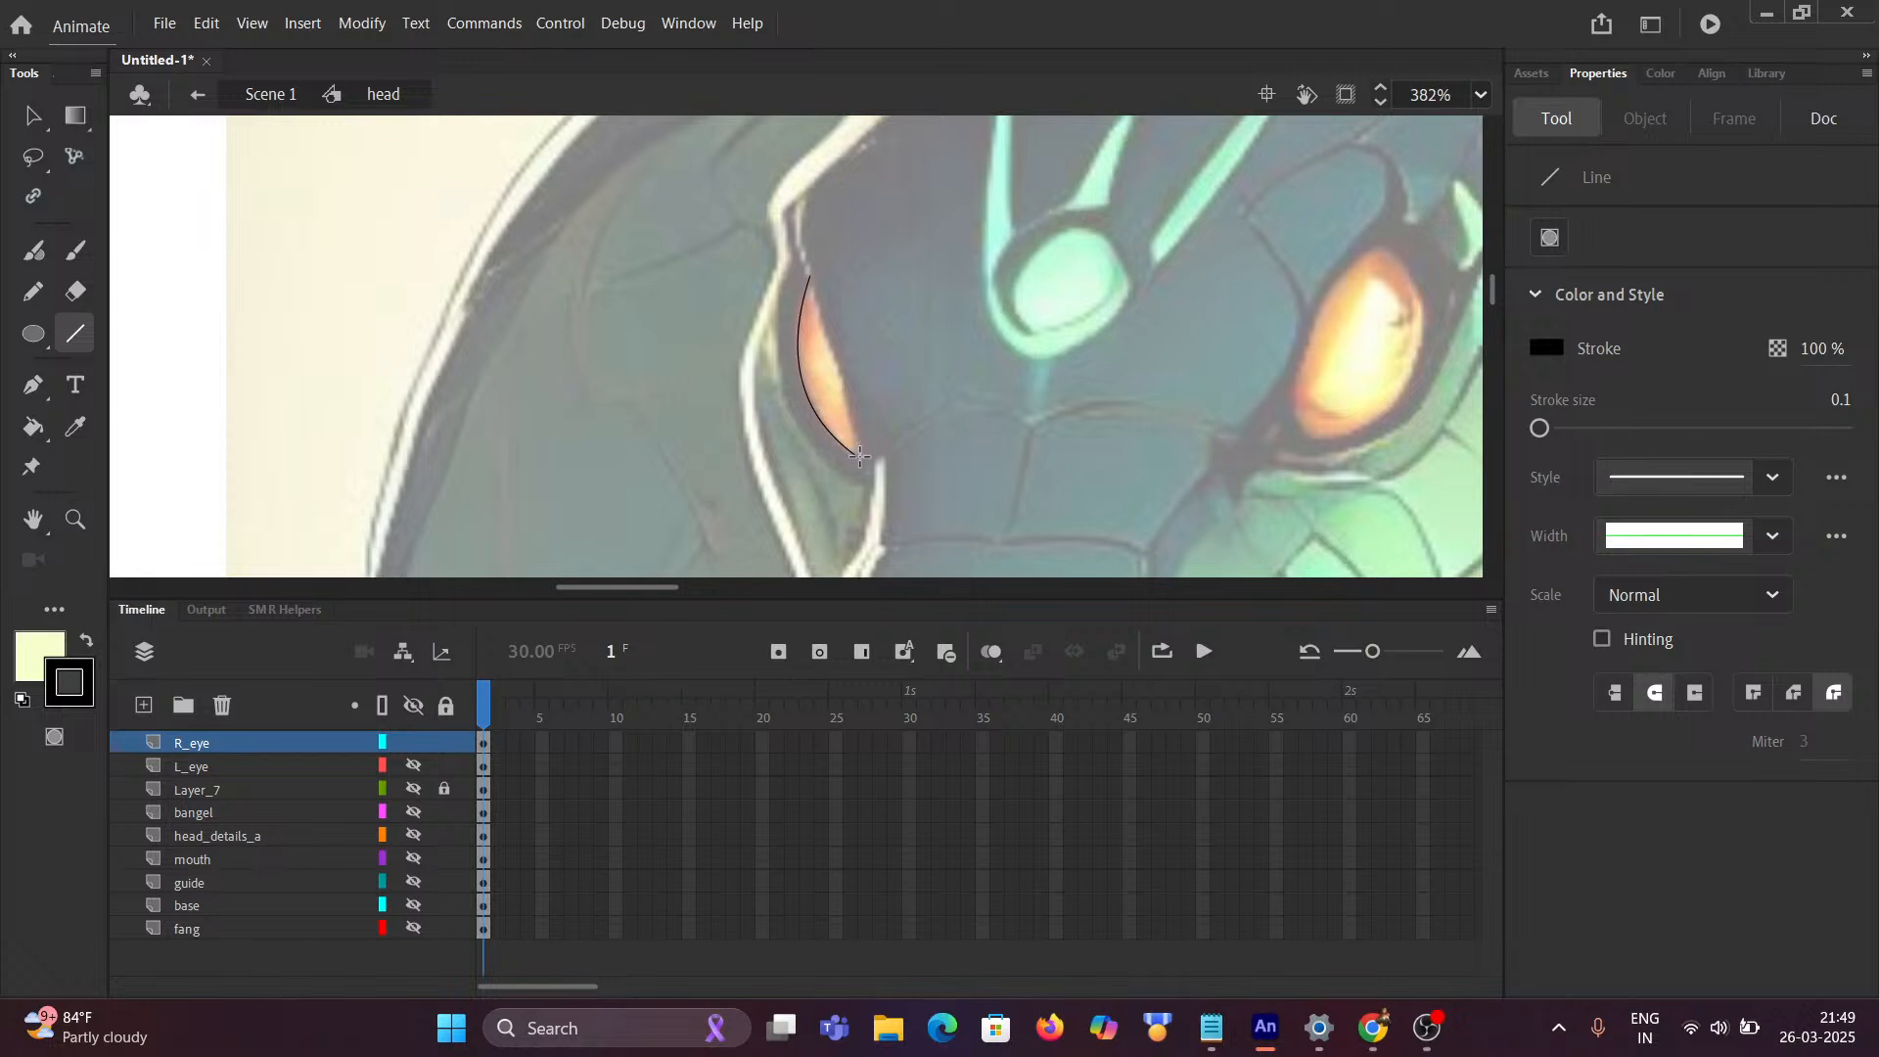
drag(858, 456, 810, 278)
scroll(827, 369, up, 3)
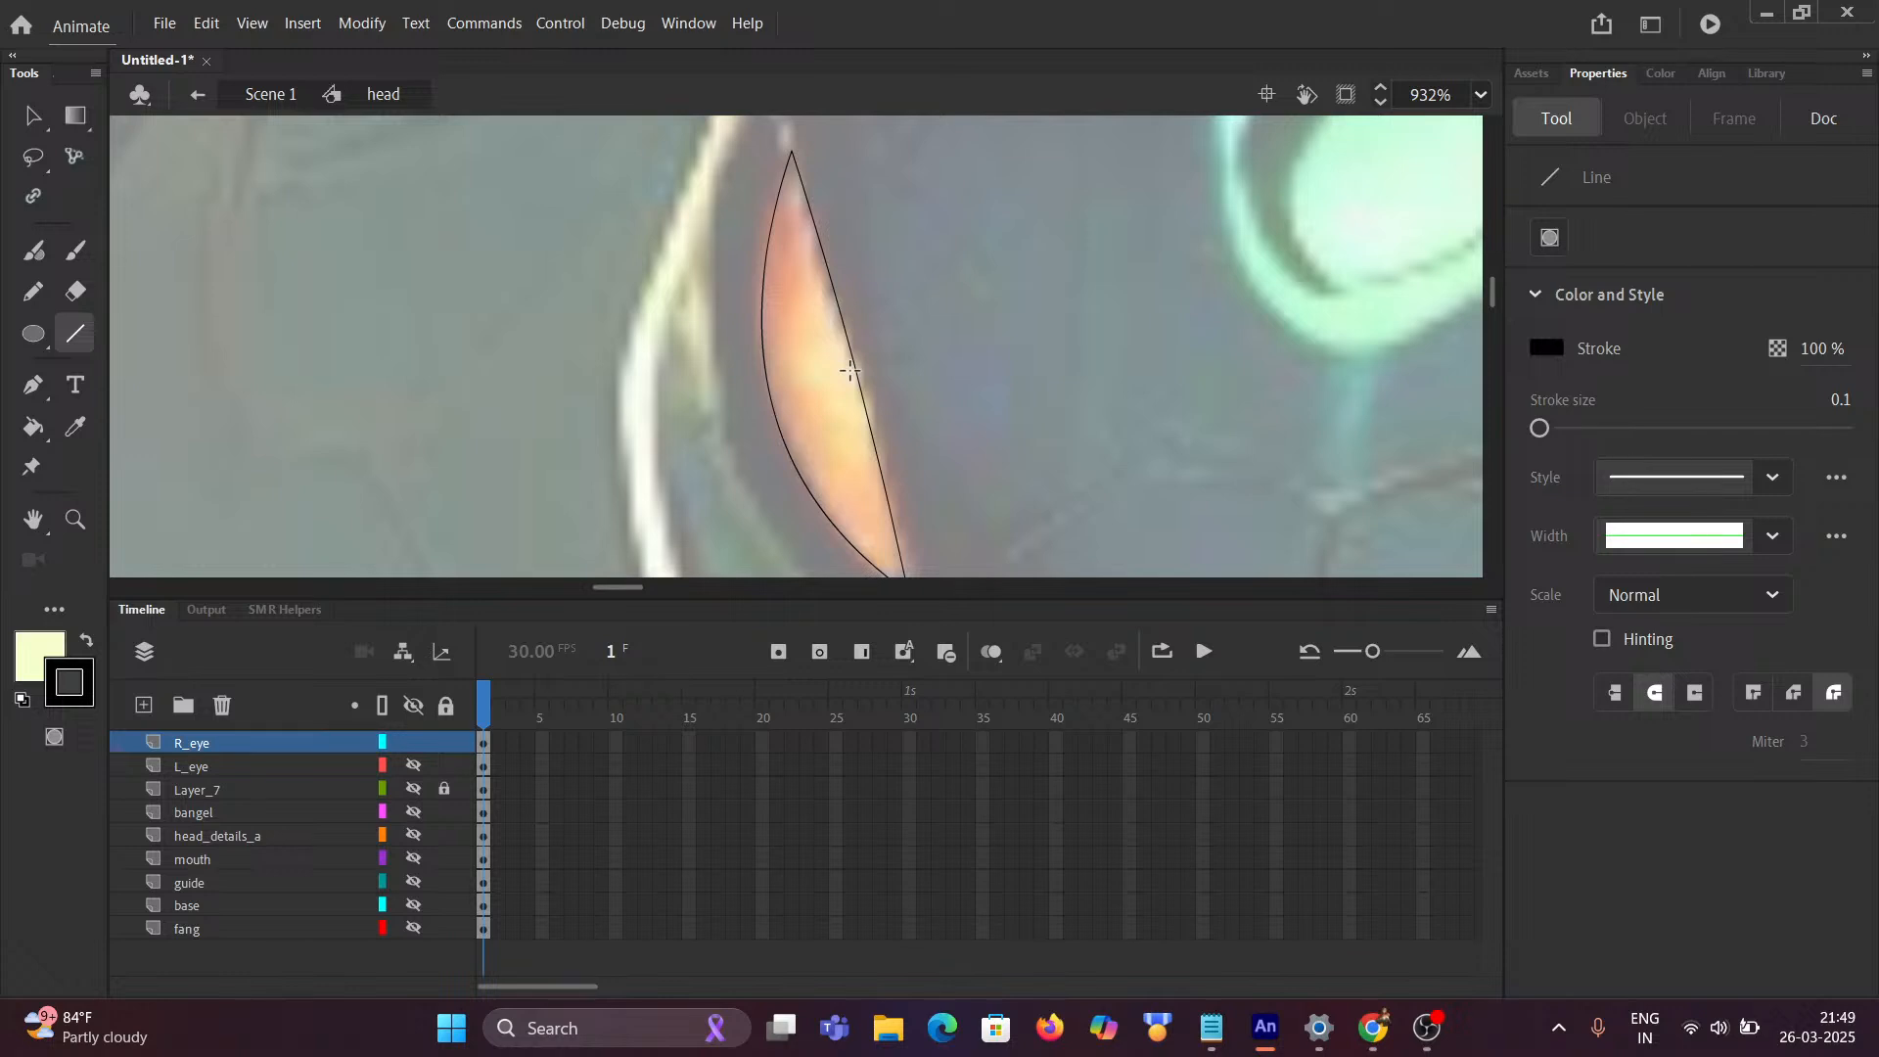
scroll(850, 370, down, 6)
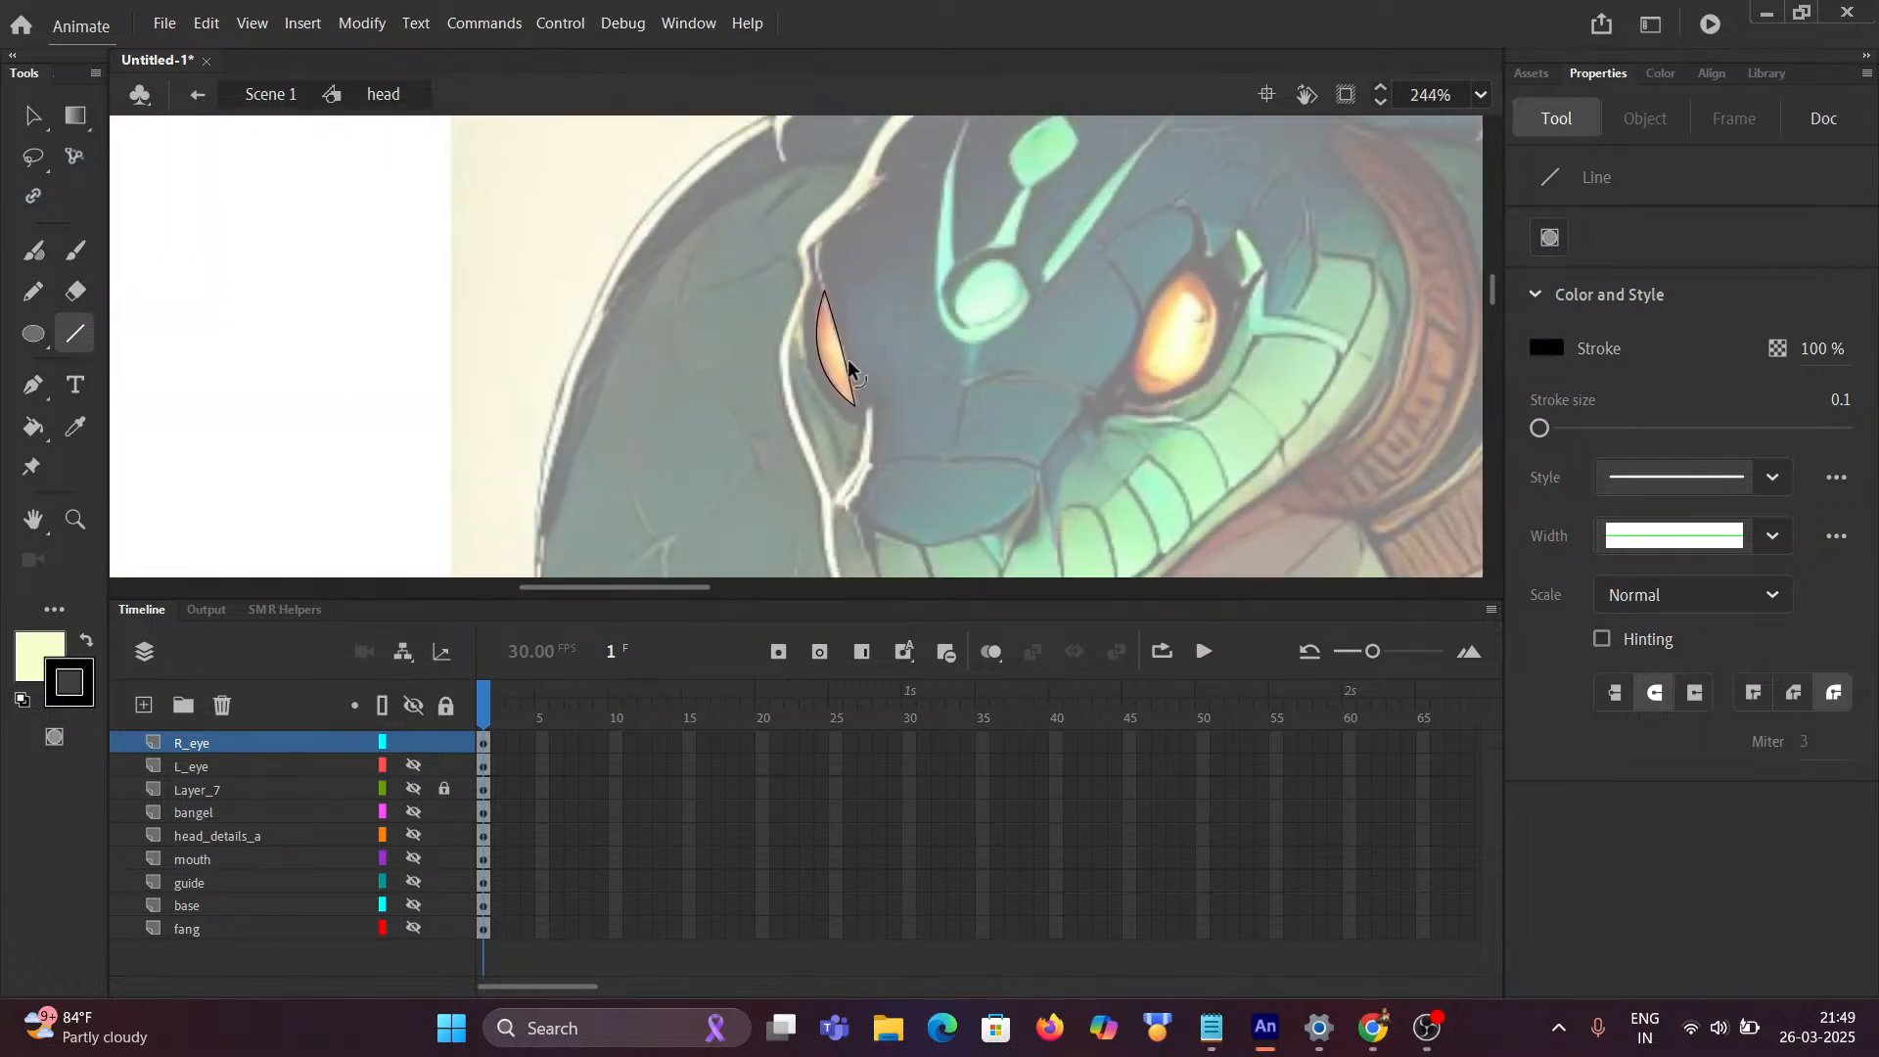
scroll(848, 370, up, 3)
scroll(885, 369, down, 3)
mouse_move(907, 402)
mouse_down()
mouse_move(1007, 418)
mouse_move(892, 370)
mouse_up()
scroll(967, 399, up, 4)
scroll(786, 382, up, 3)
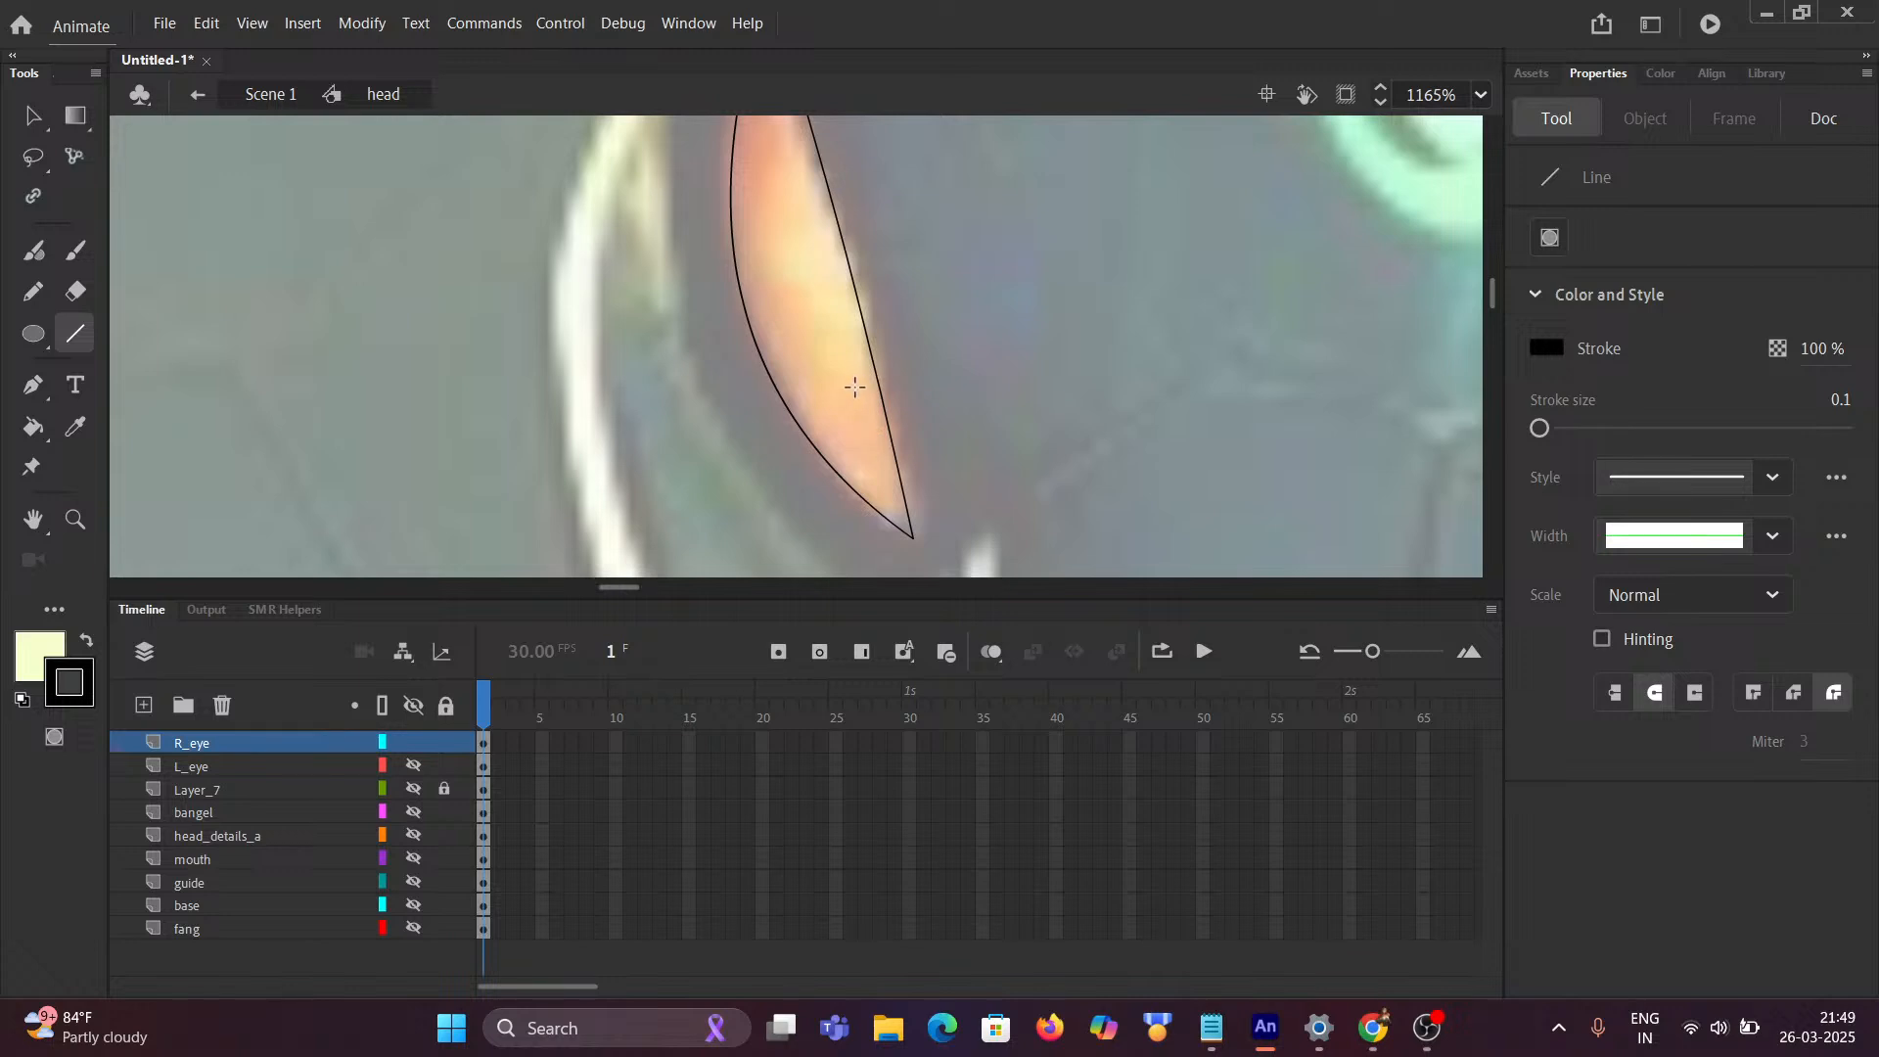
Step: Convert the narrow eye outline on the R_eye layer to a Graphic symbol named R_eye
double_click(190, 741)
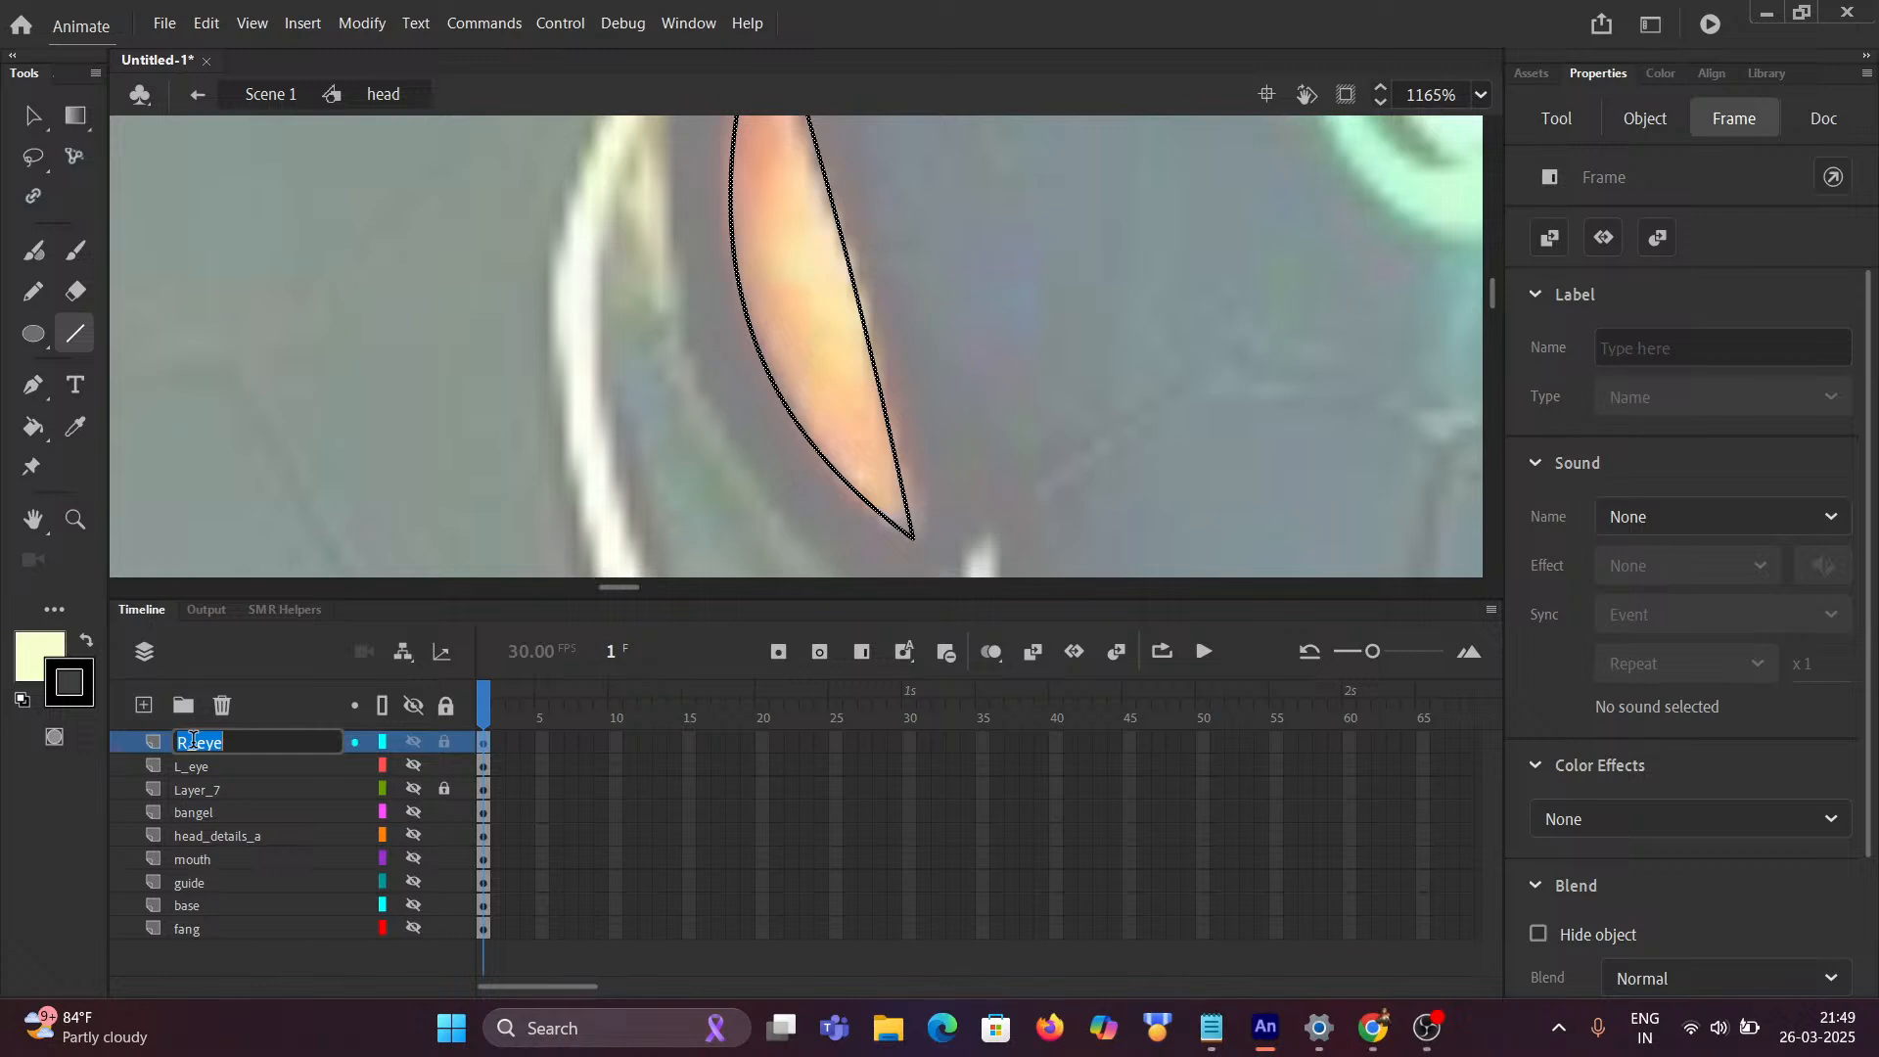
key(Return)
click(196, 744)
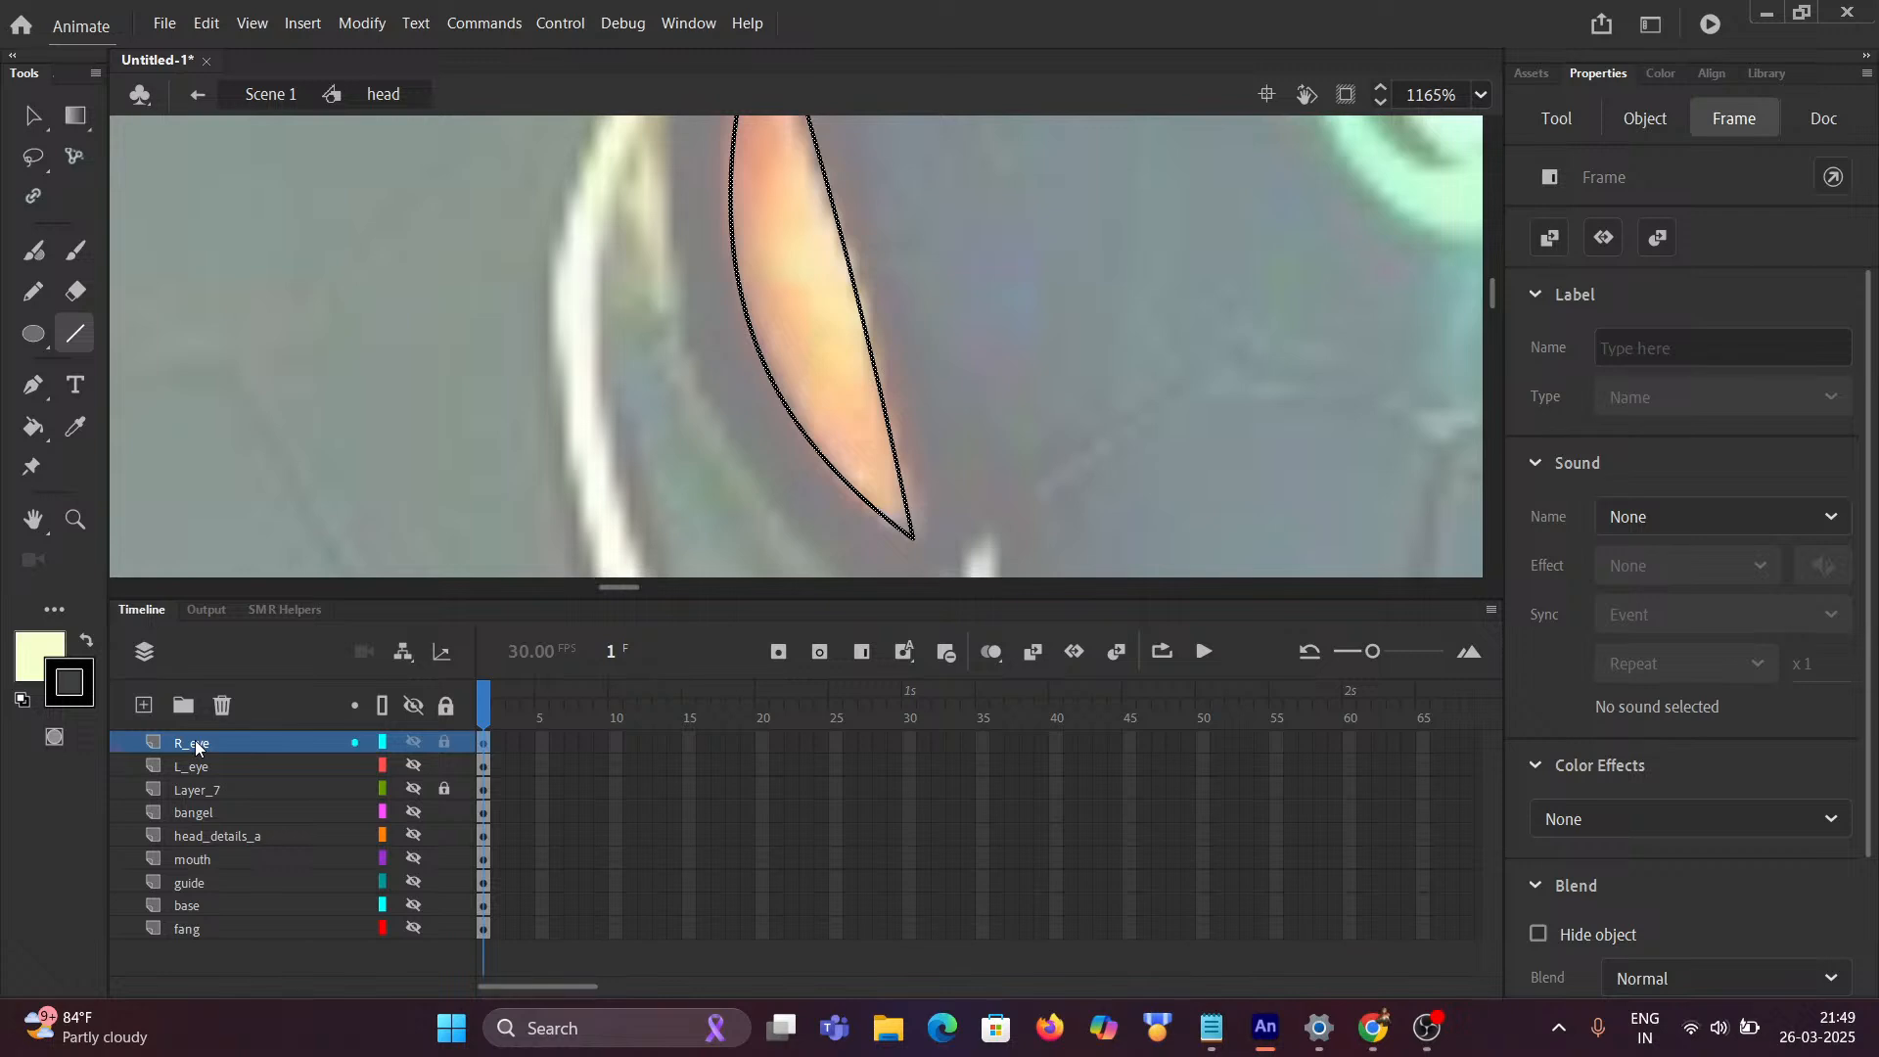
key(F8)
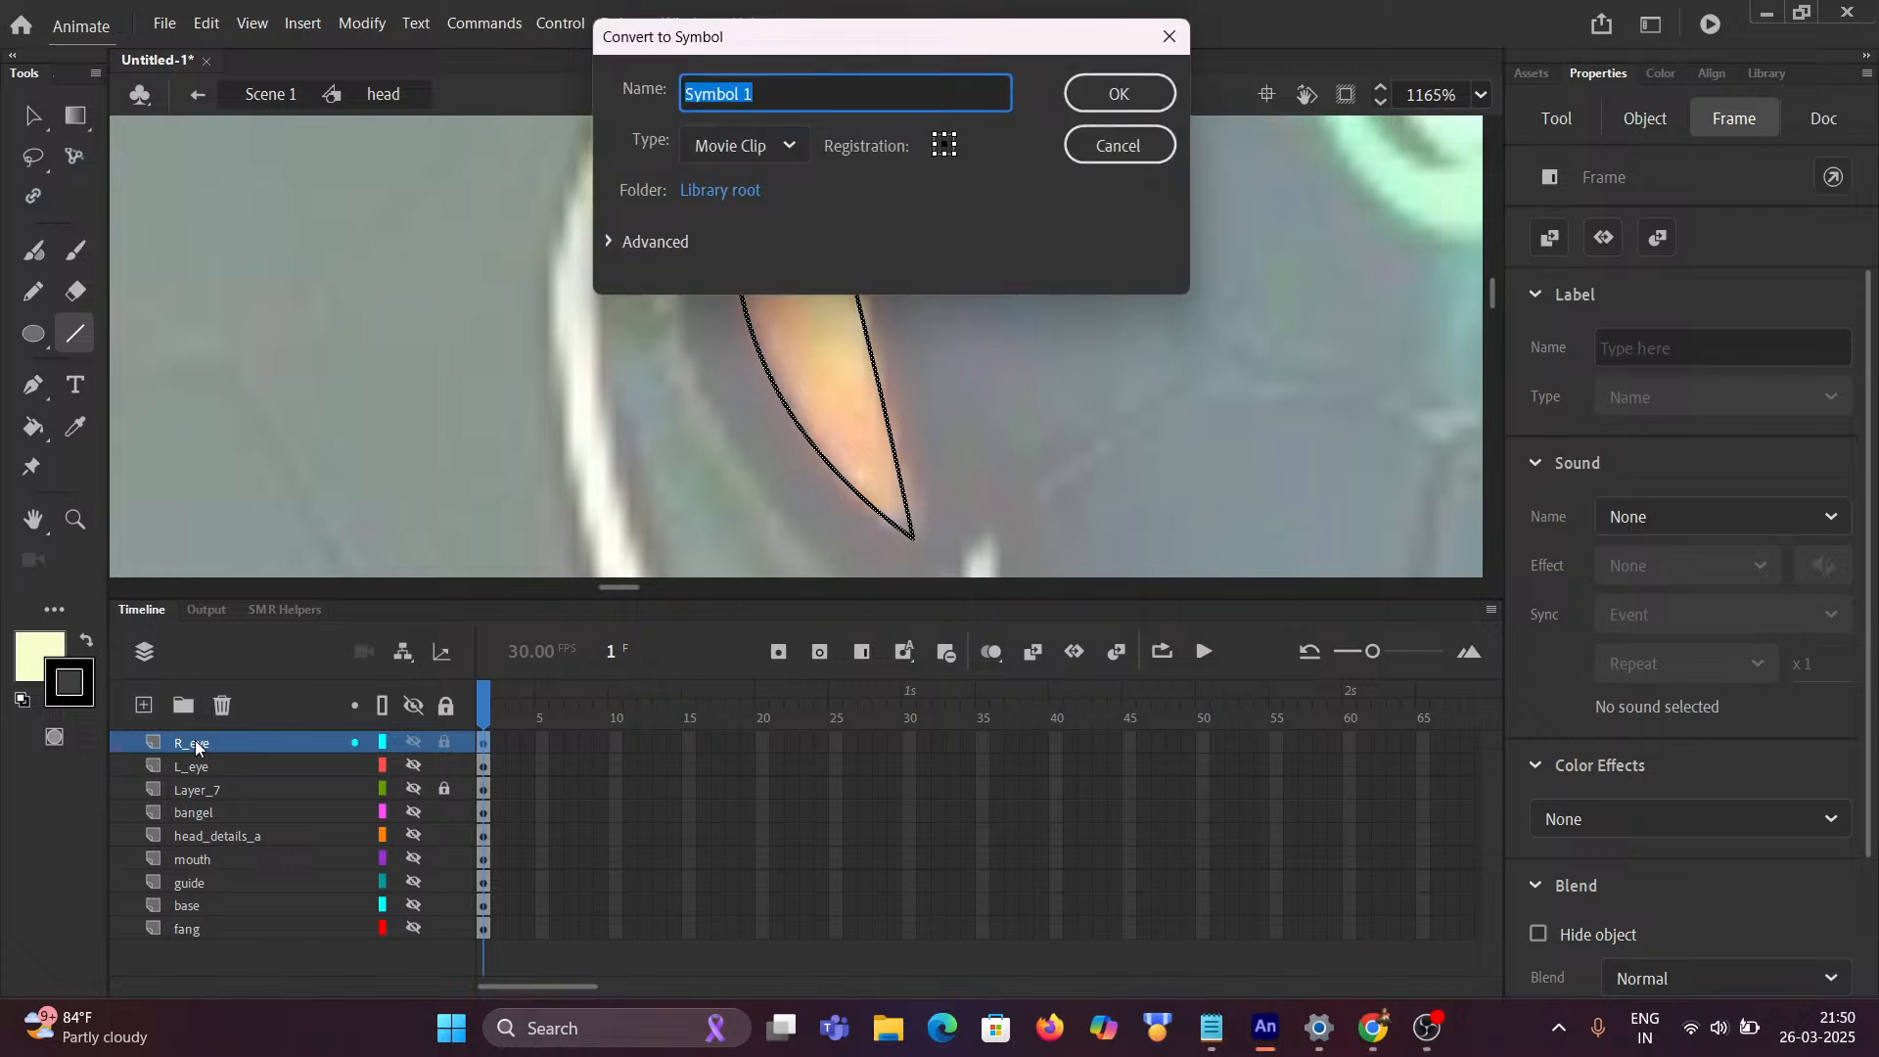
text(R_eye)
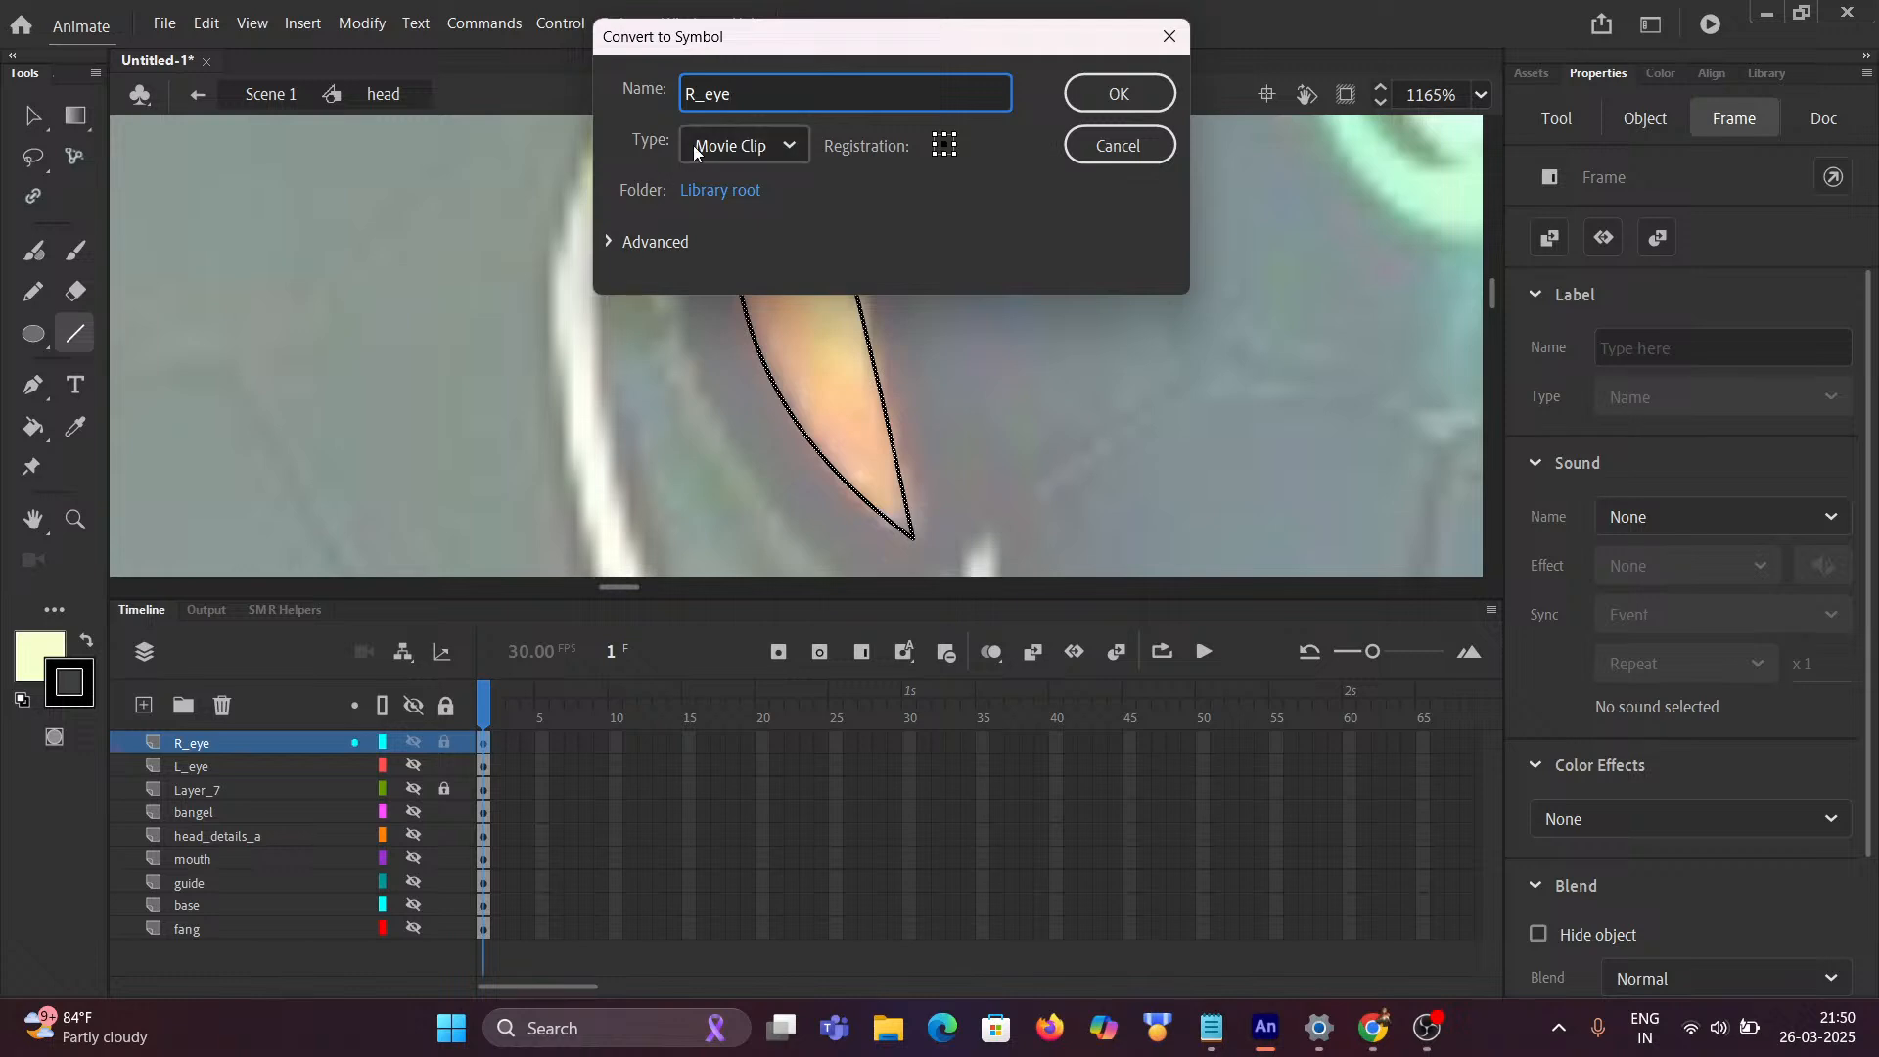
click(732, 147)
click(750, 265)
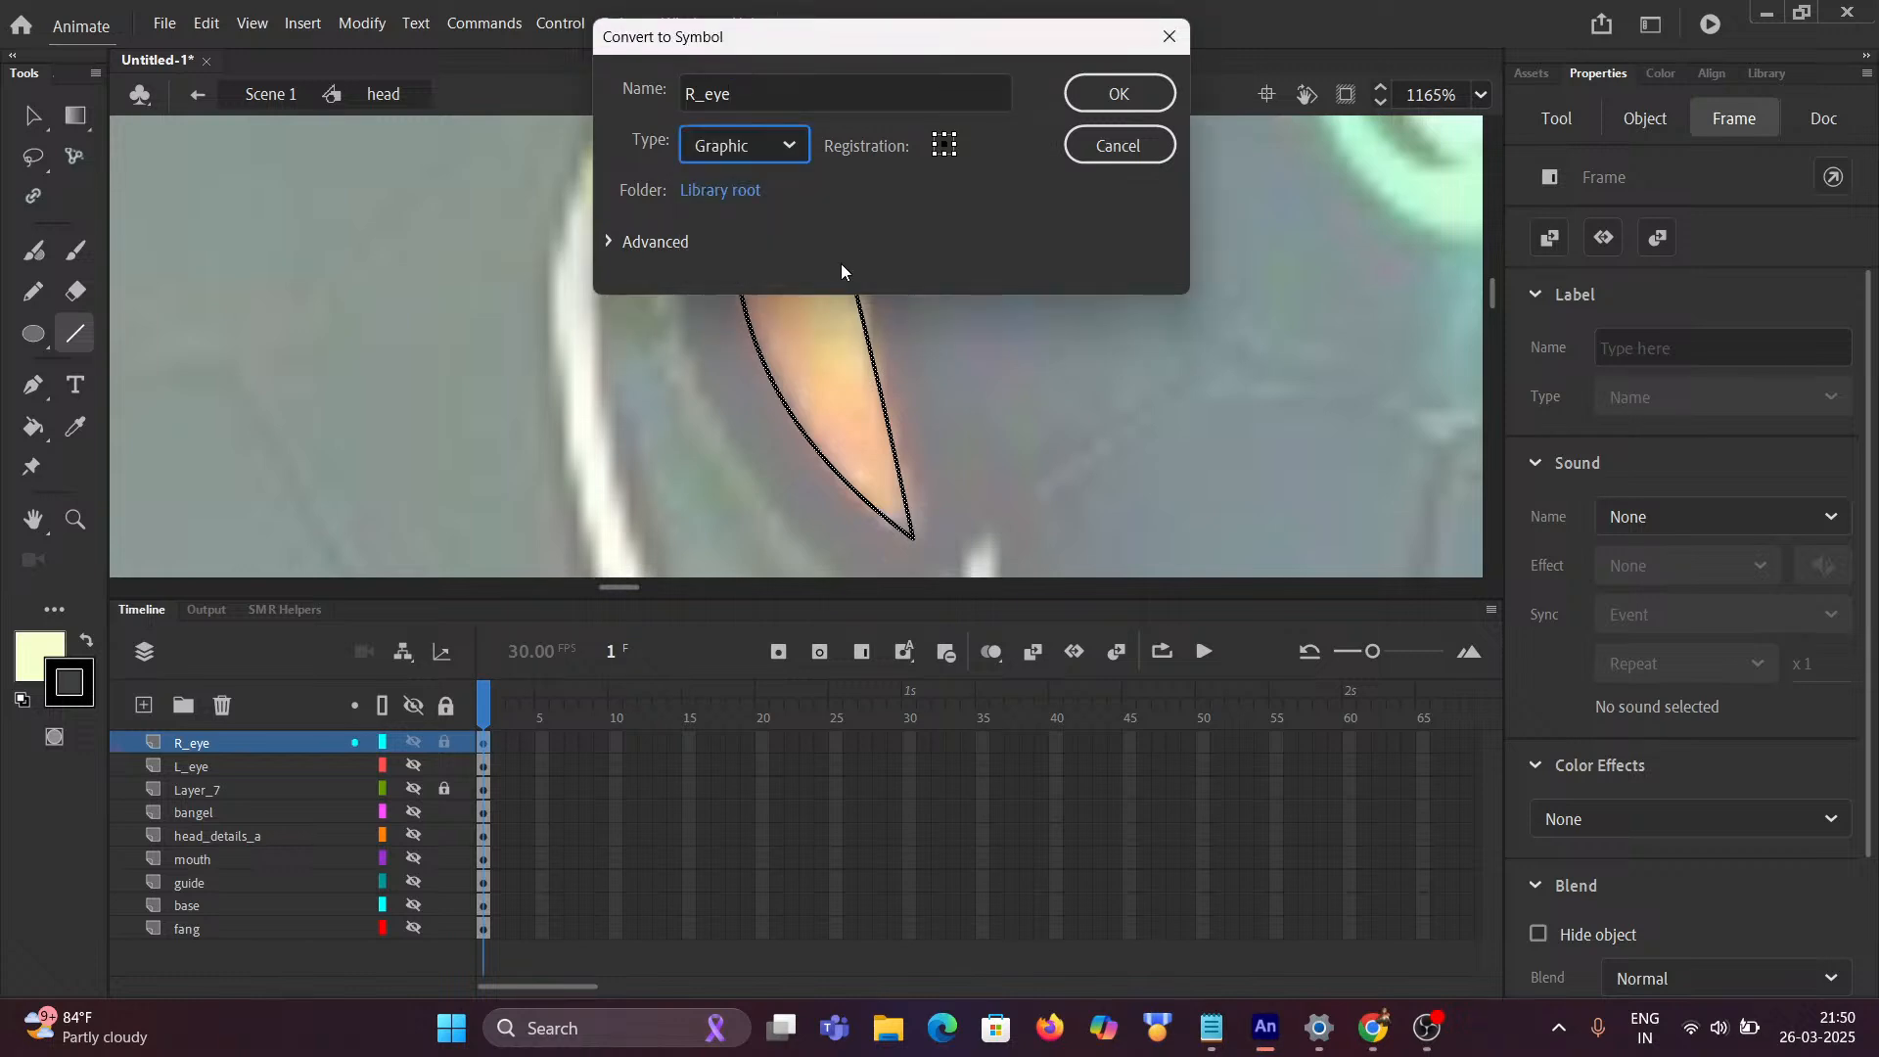
click(1095, 94)
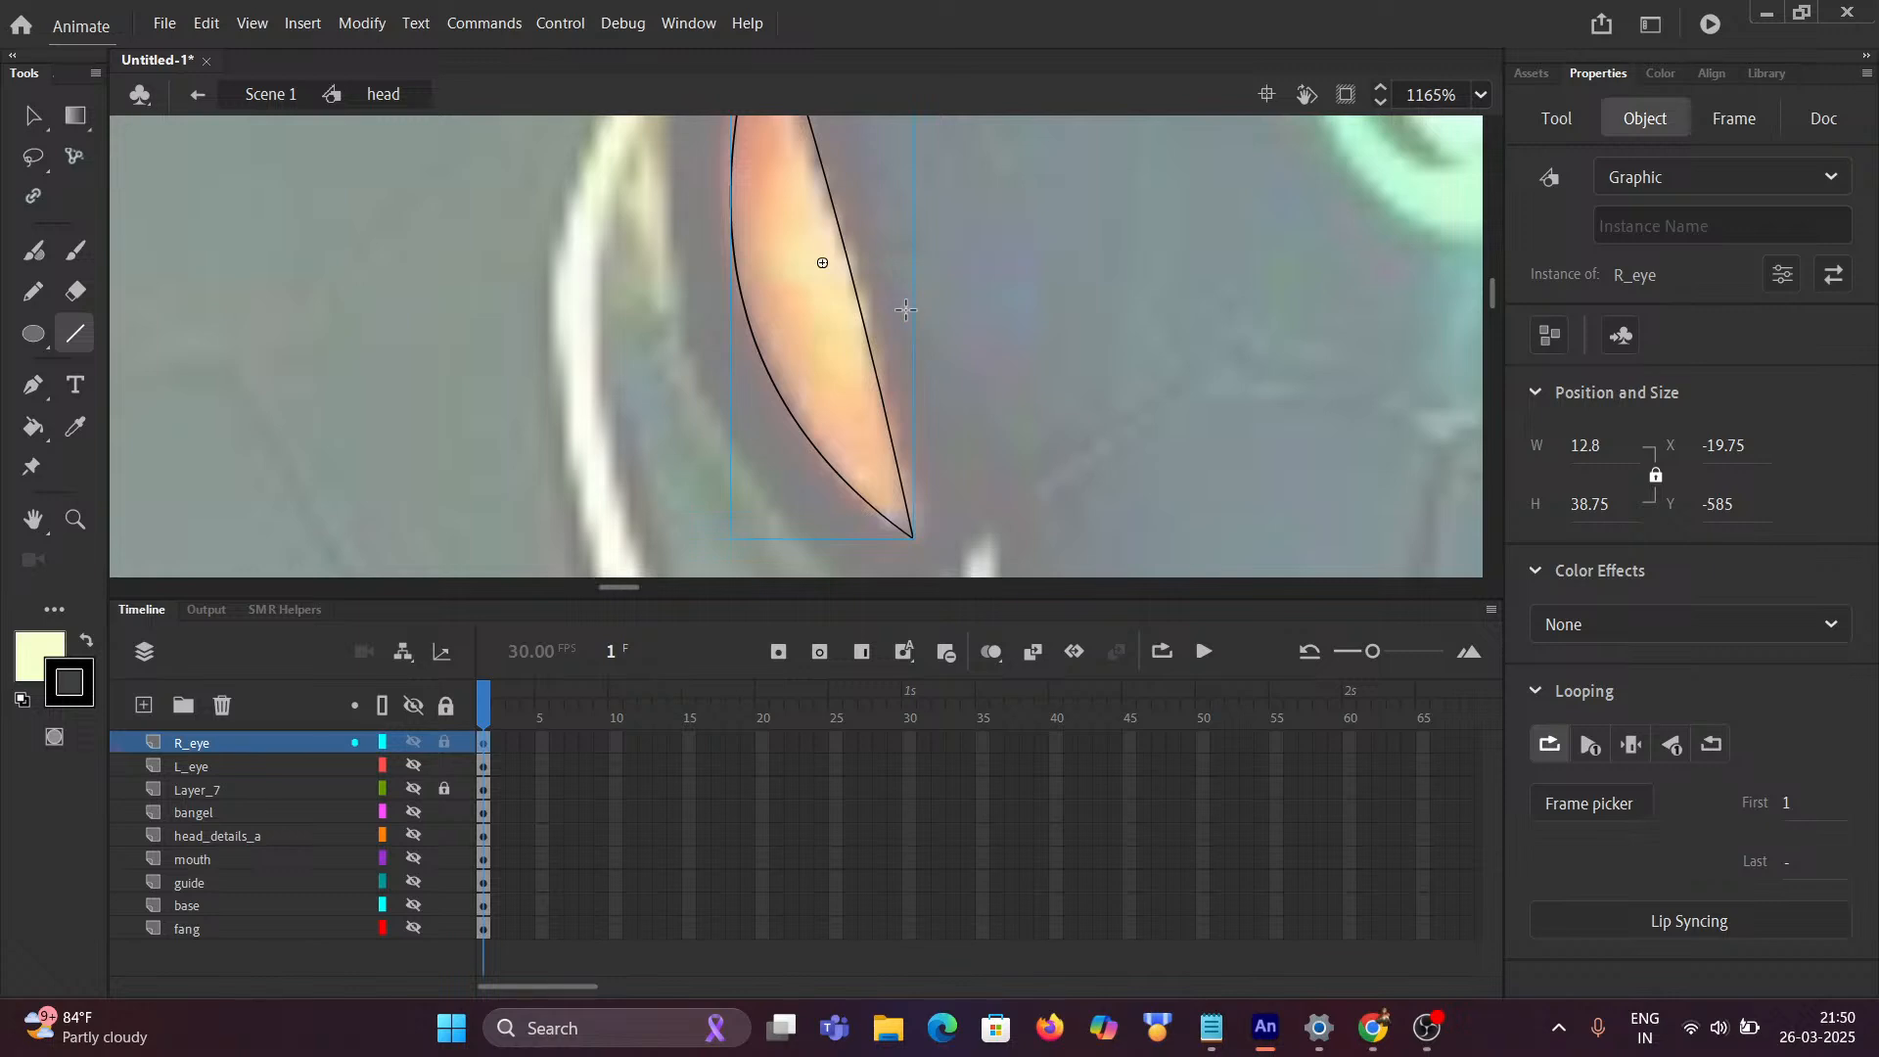
Step: Rename the layer inside the R_eye symbol as base and return to the head symbol
scroll(915, 283, down, 2)
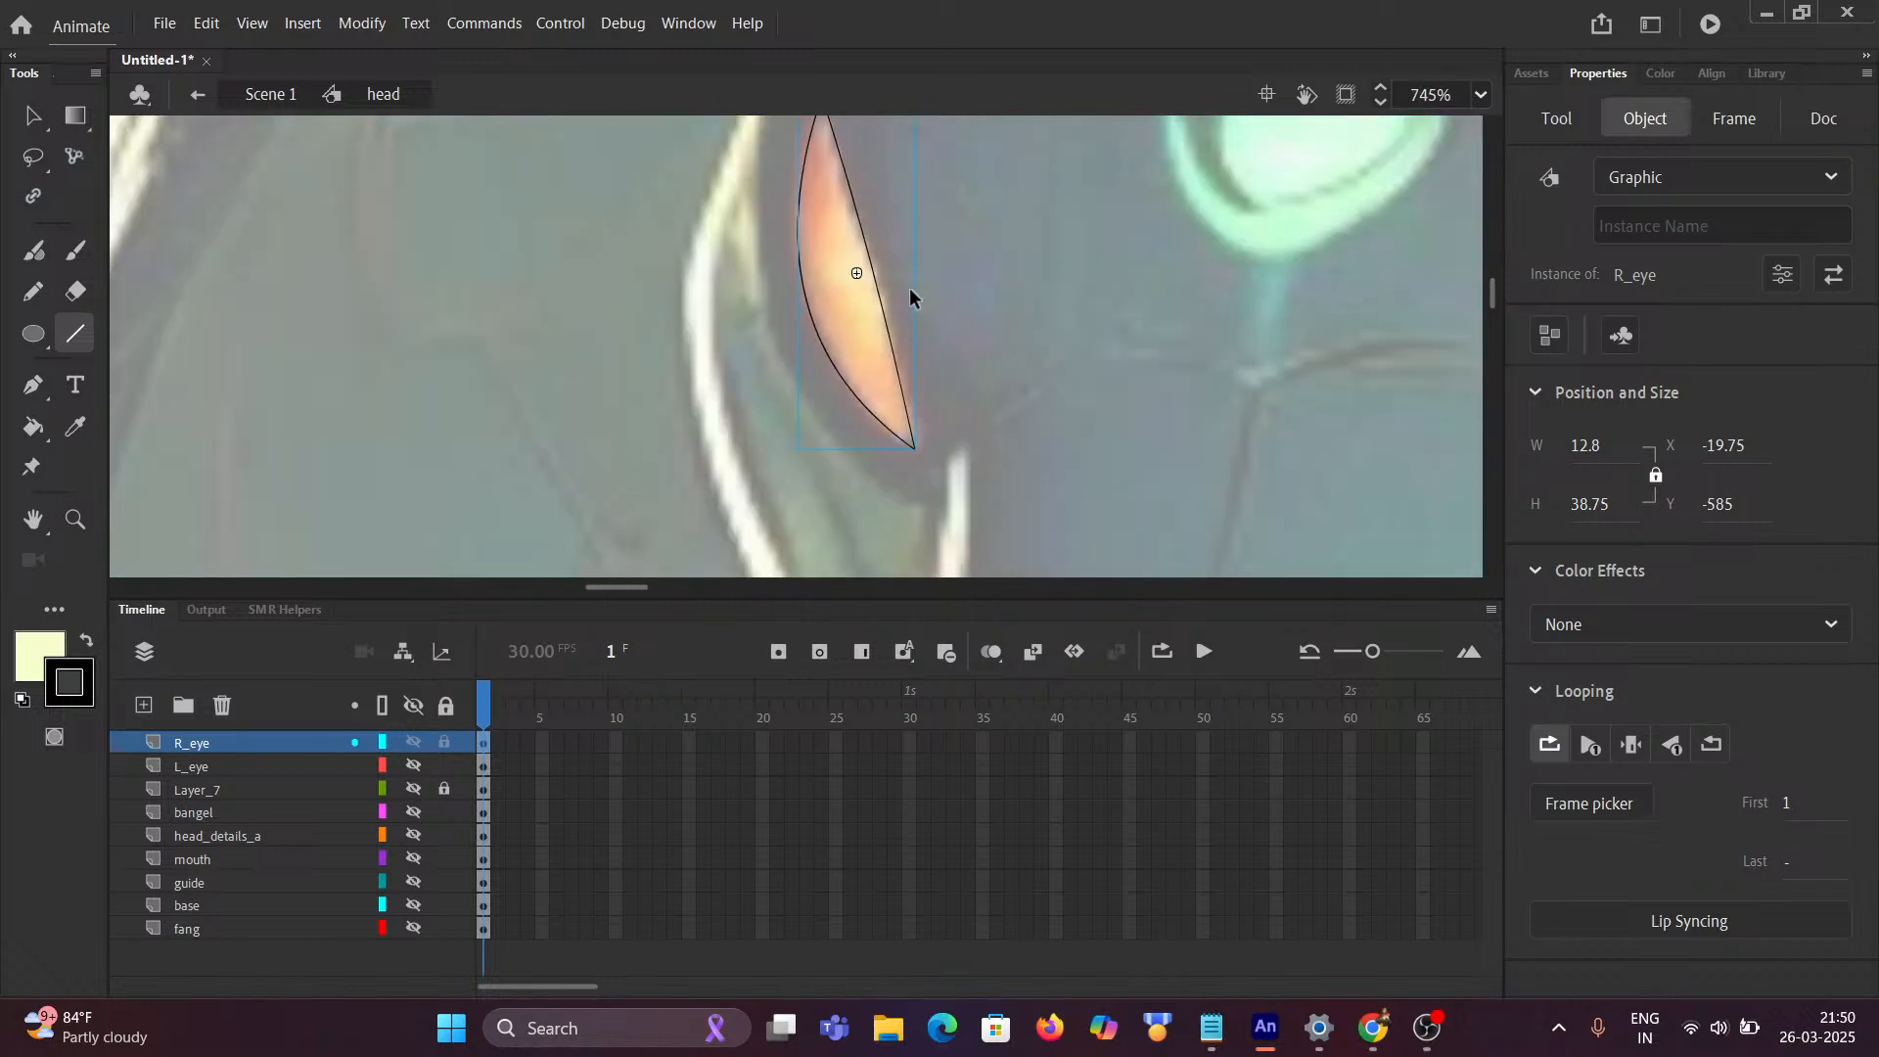
scroll(883, 315, up, 2)
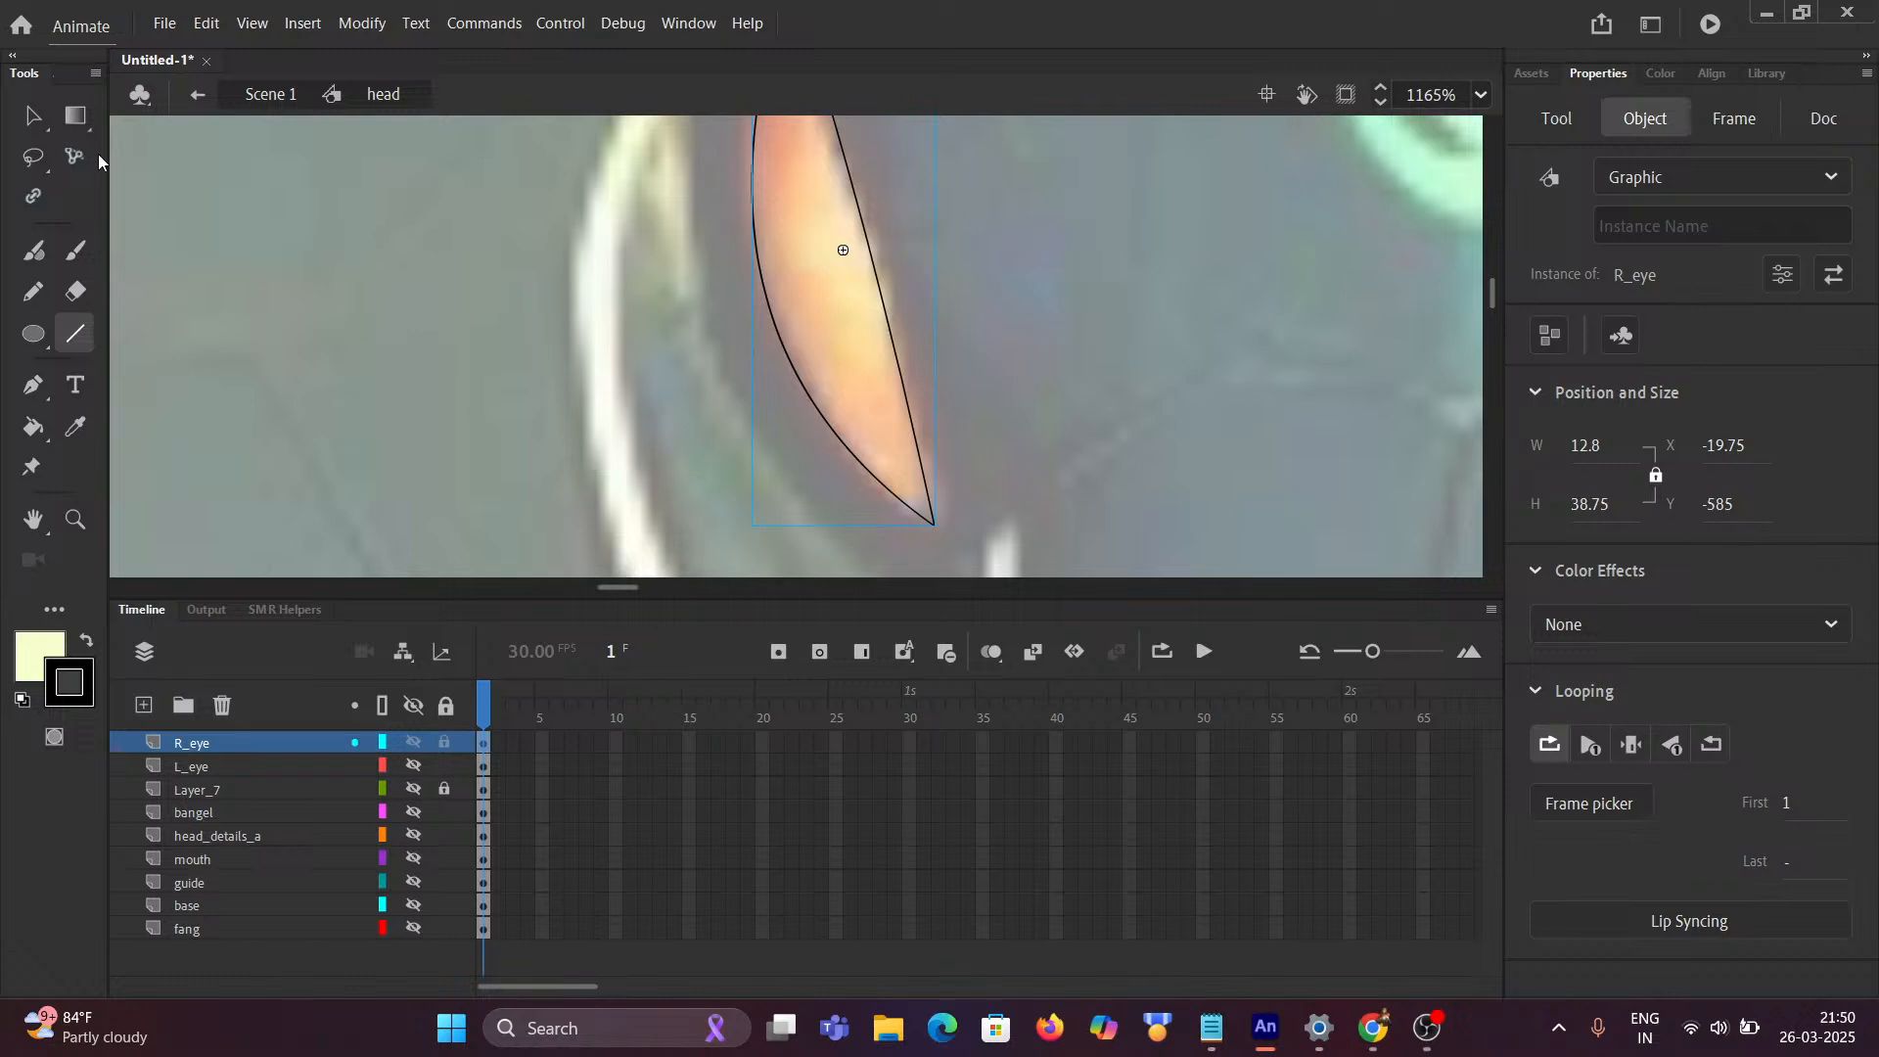
click(31, 116)
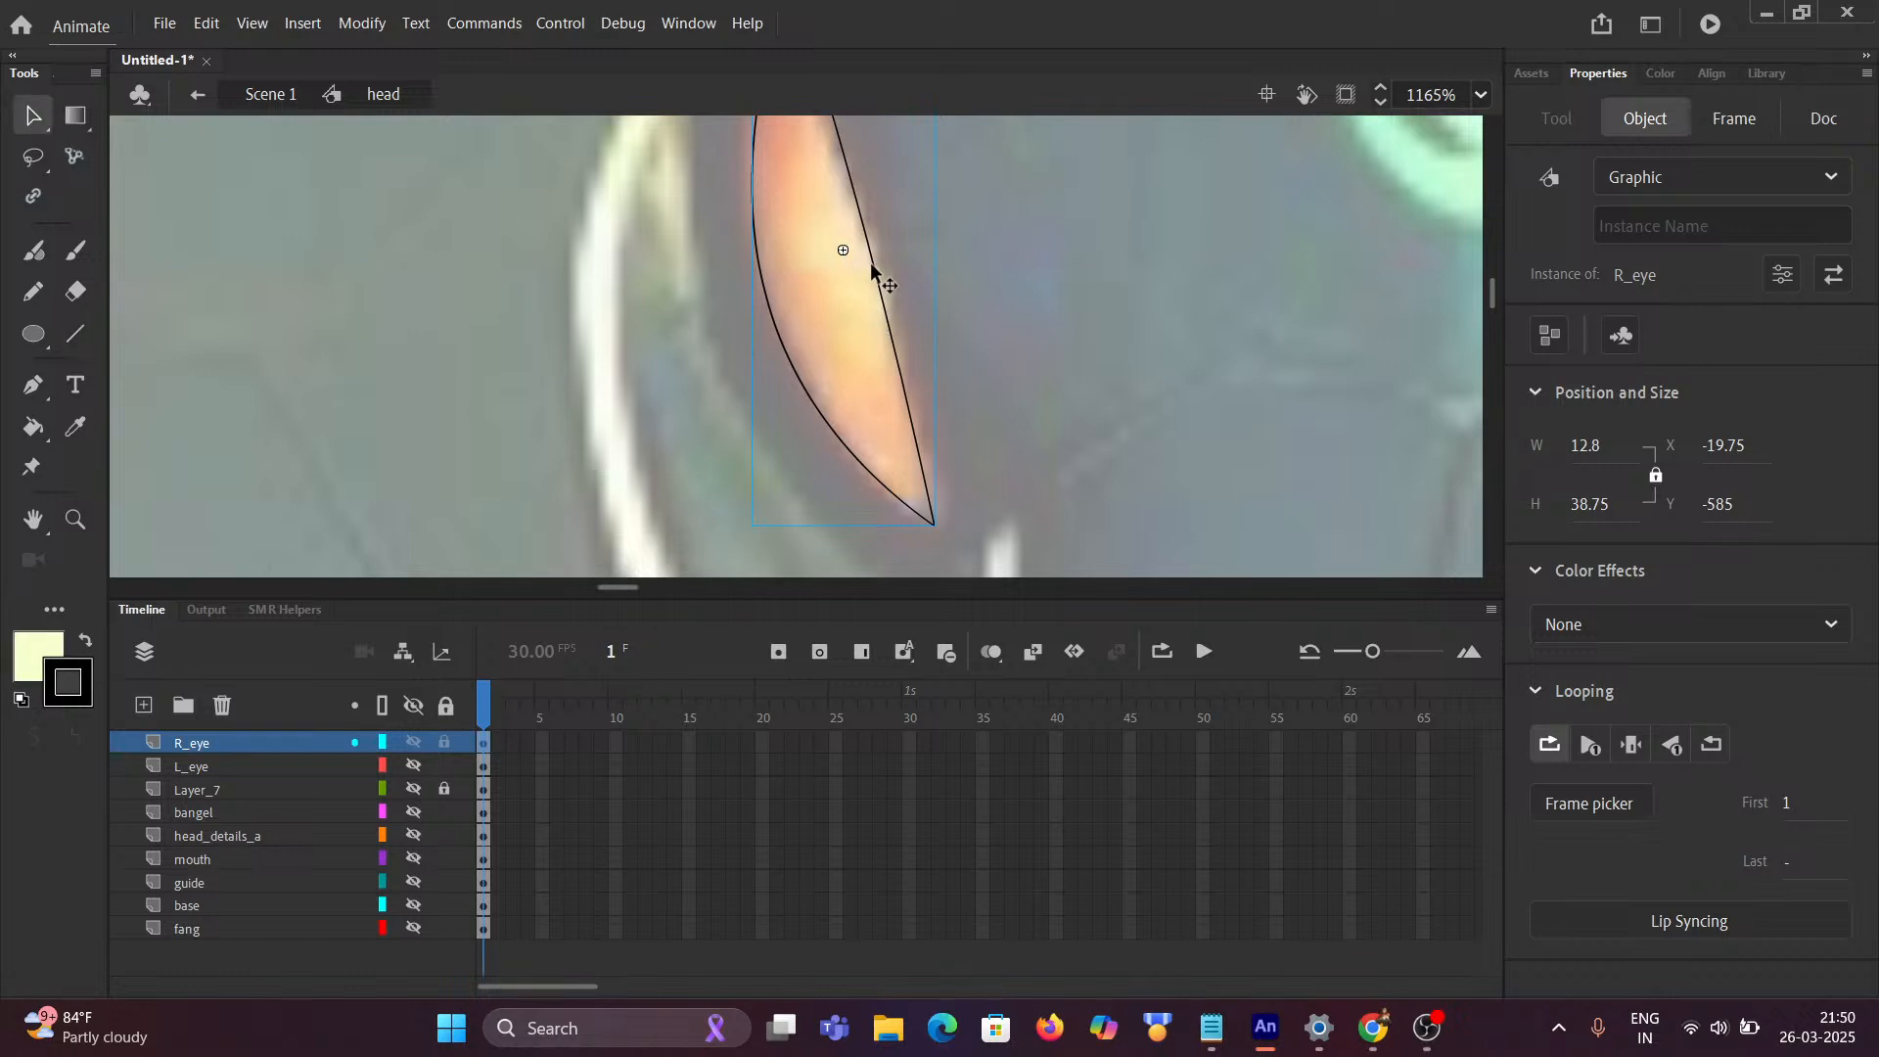
double_click(871, 262)
click(204, 746)
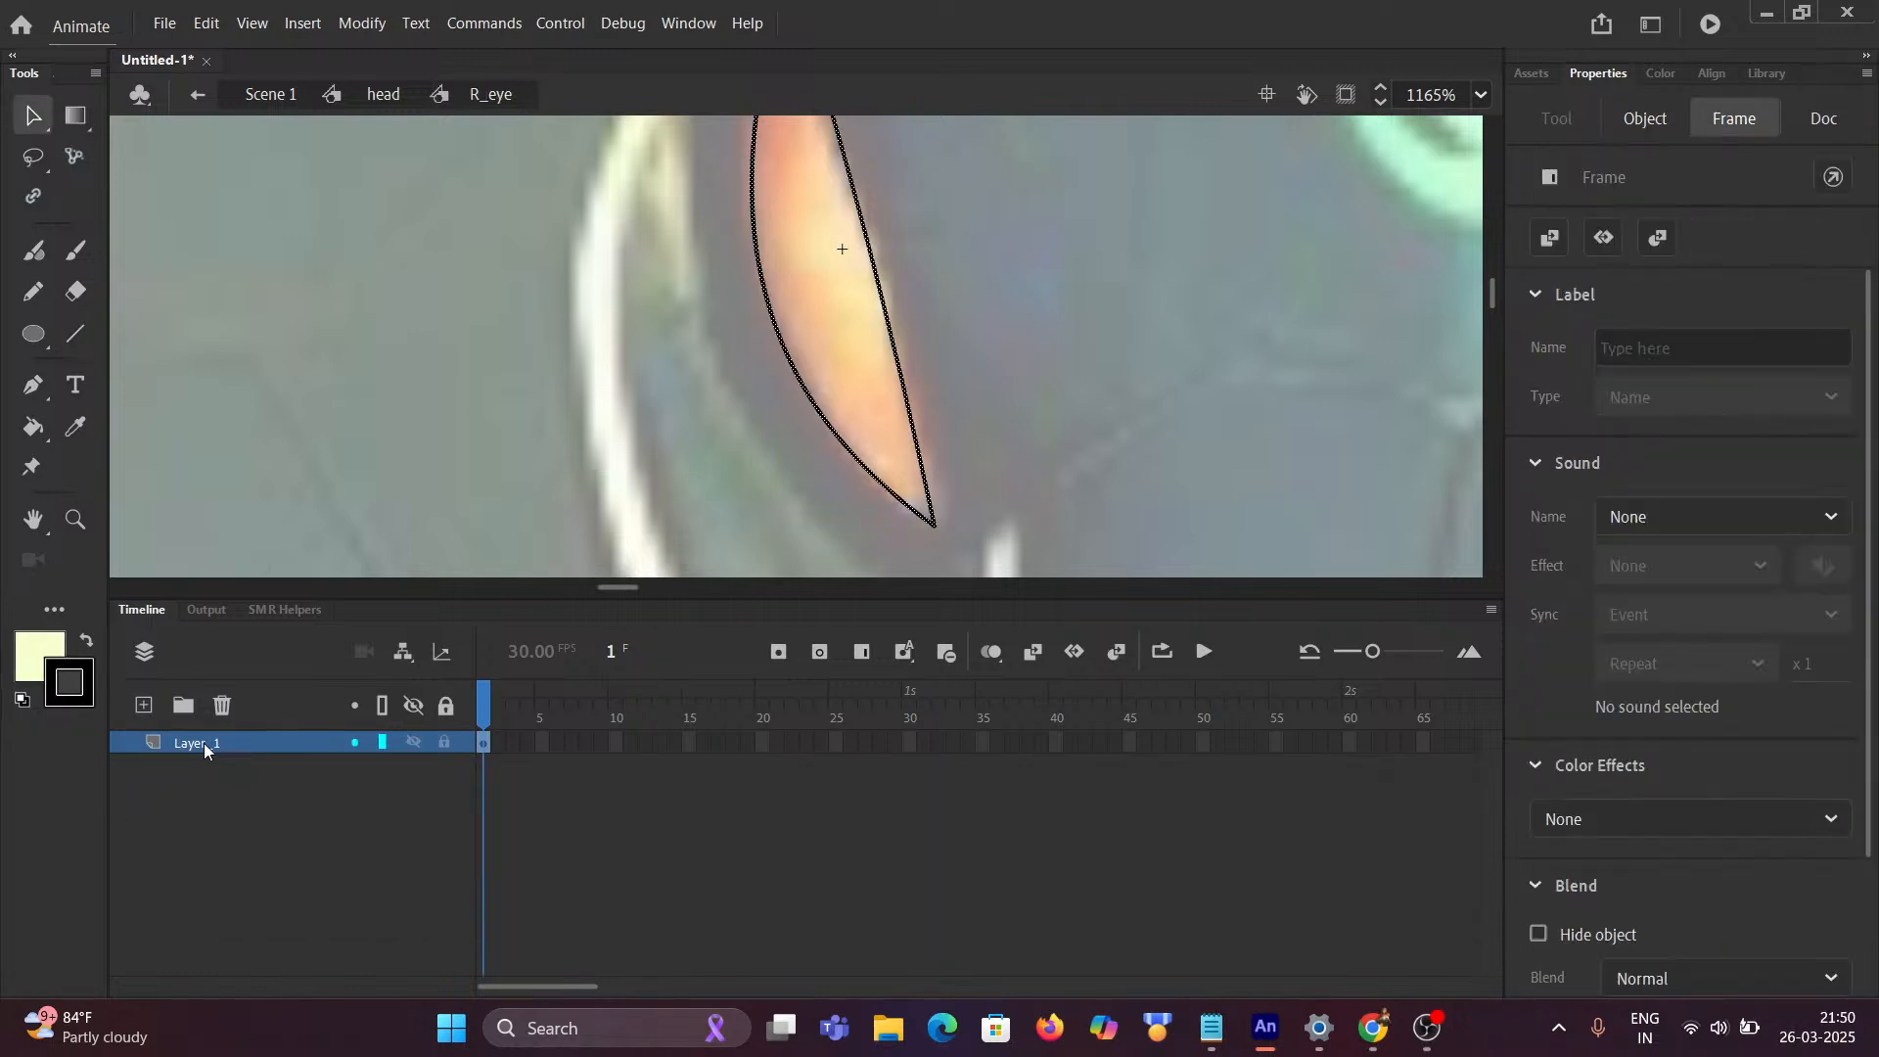
double_click(204, 747)
text(base)
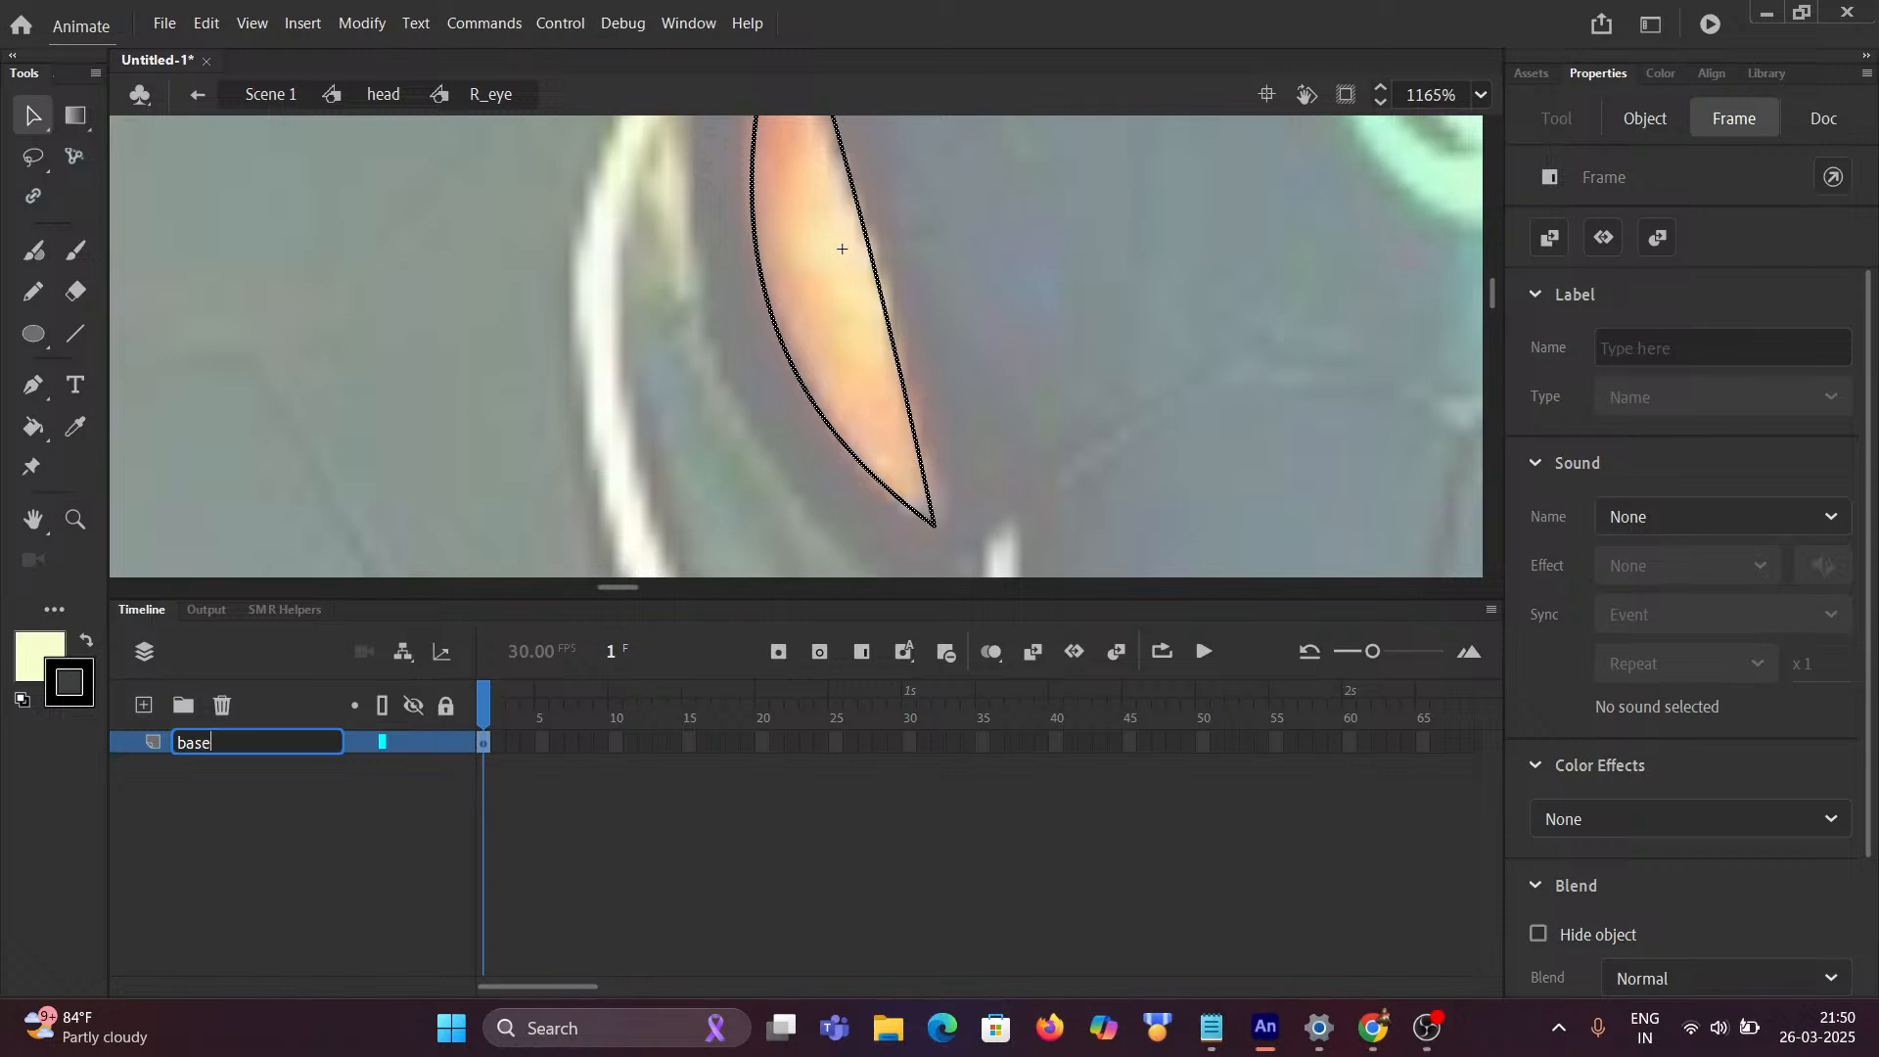
key(Return)
click(526, 560)
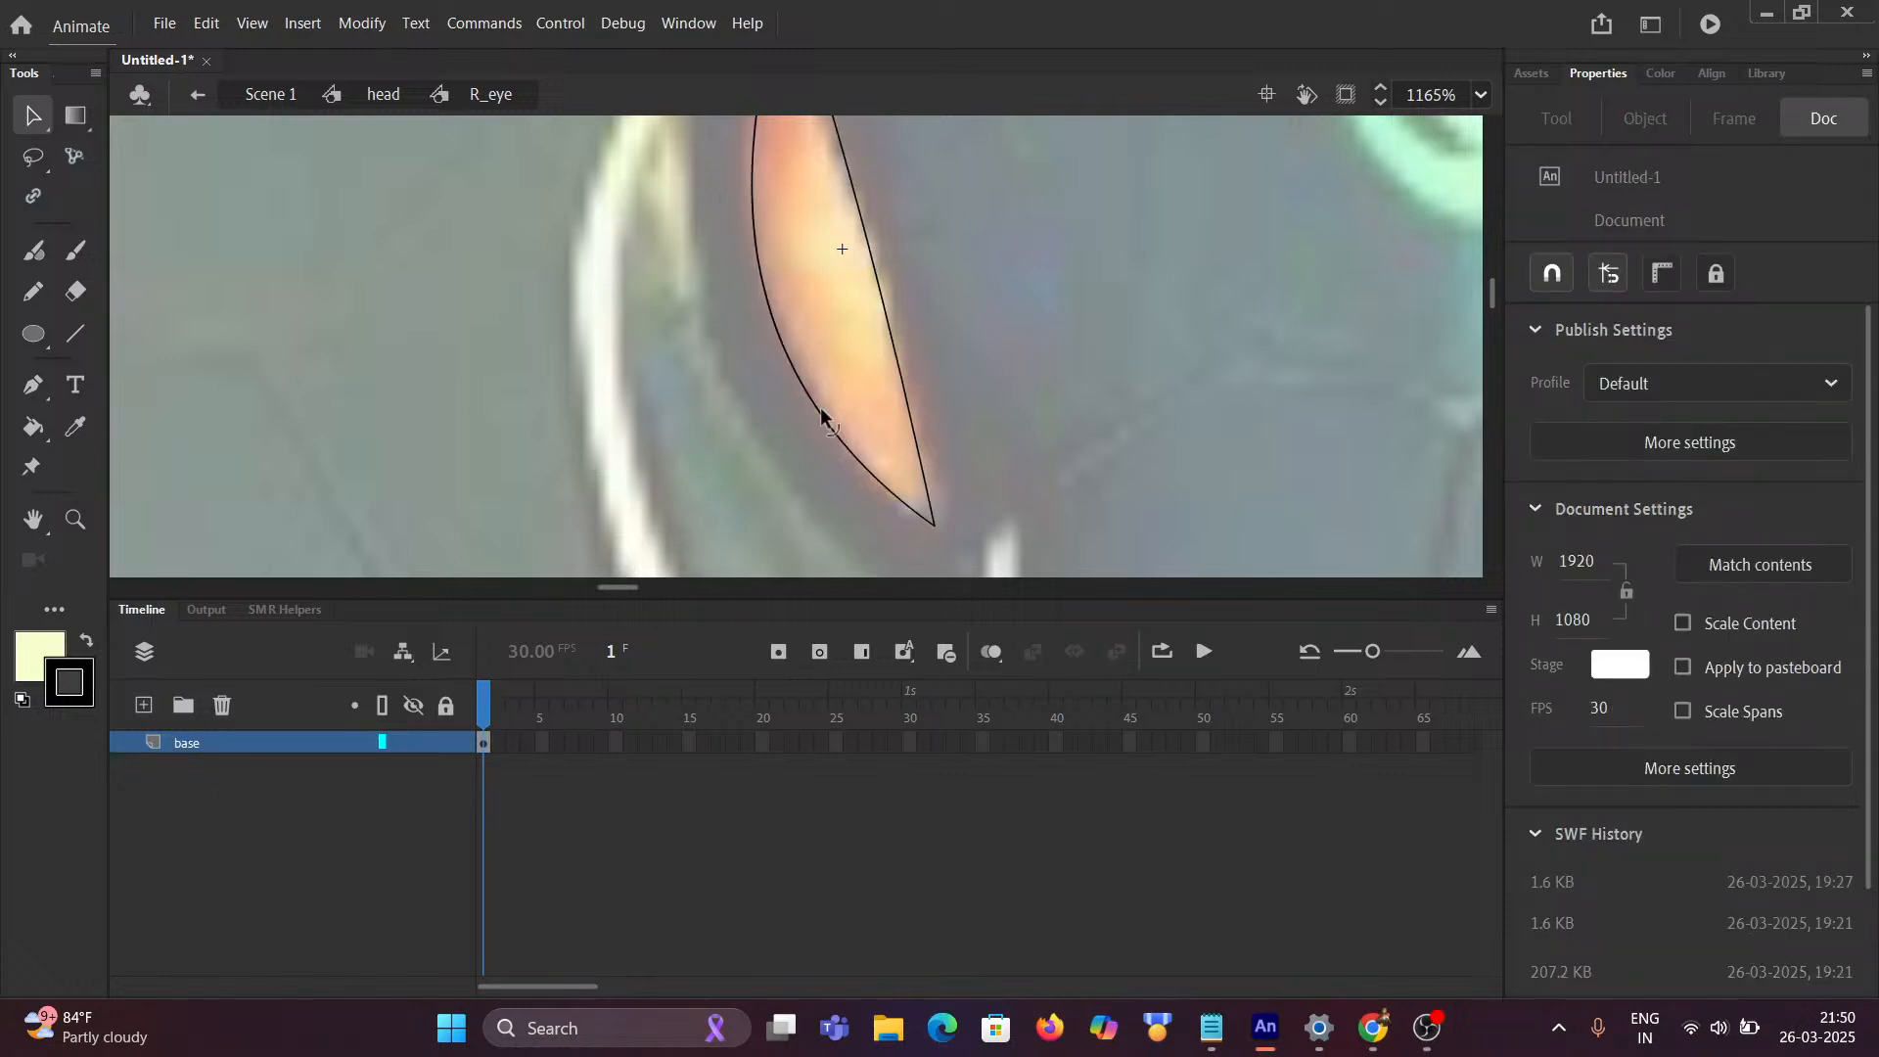
scroll(943, 370, down, 3)
scroll(943, 370, down, 3)
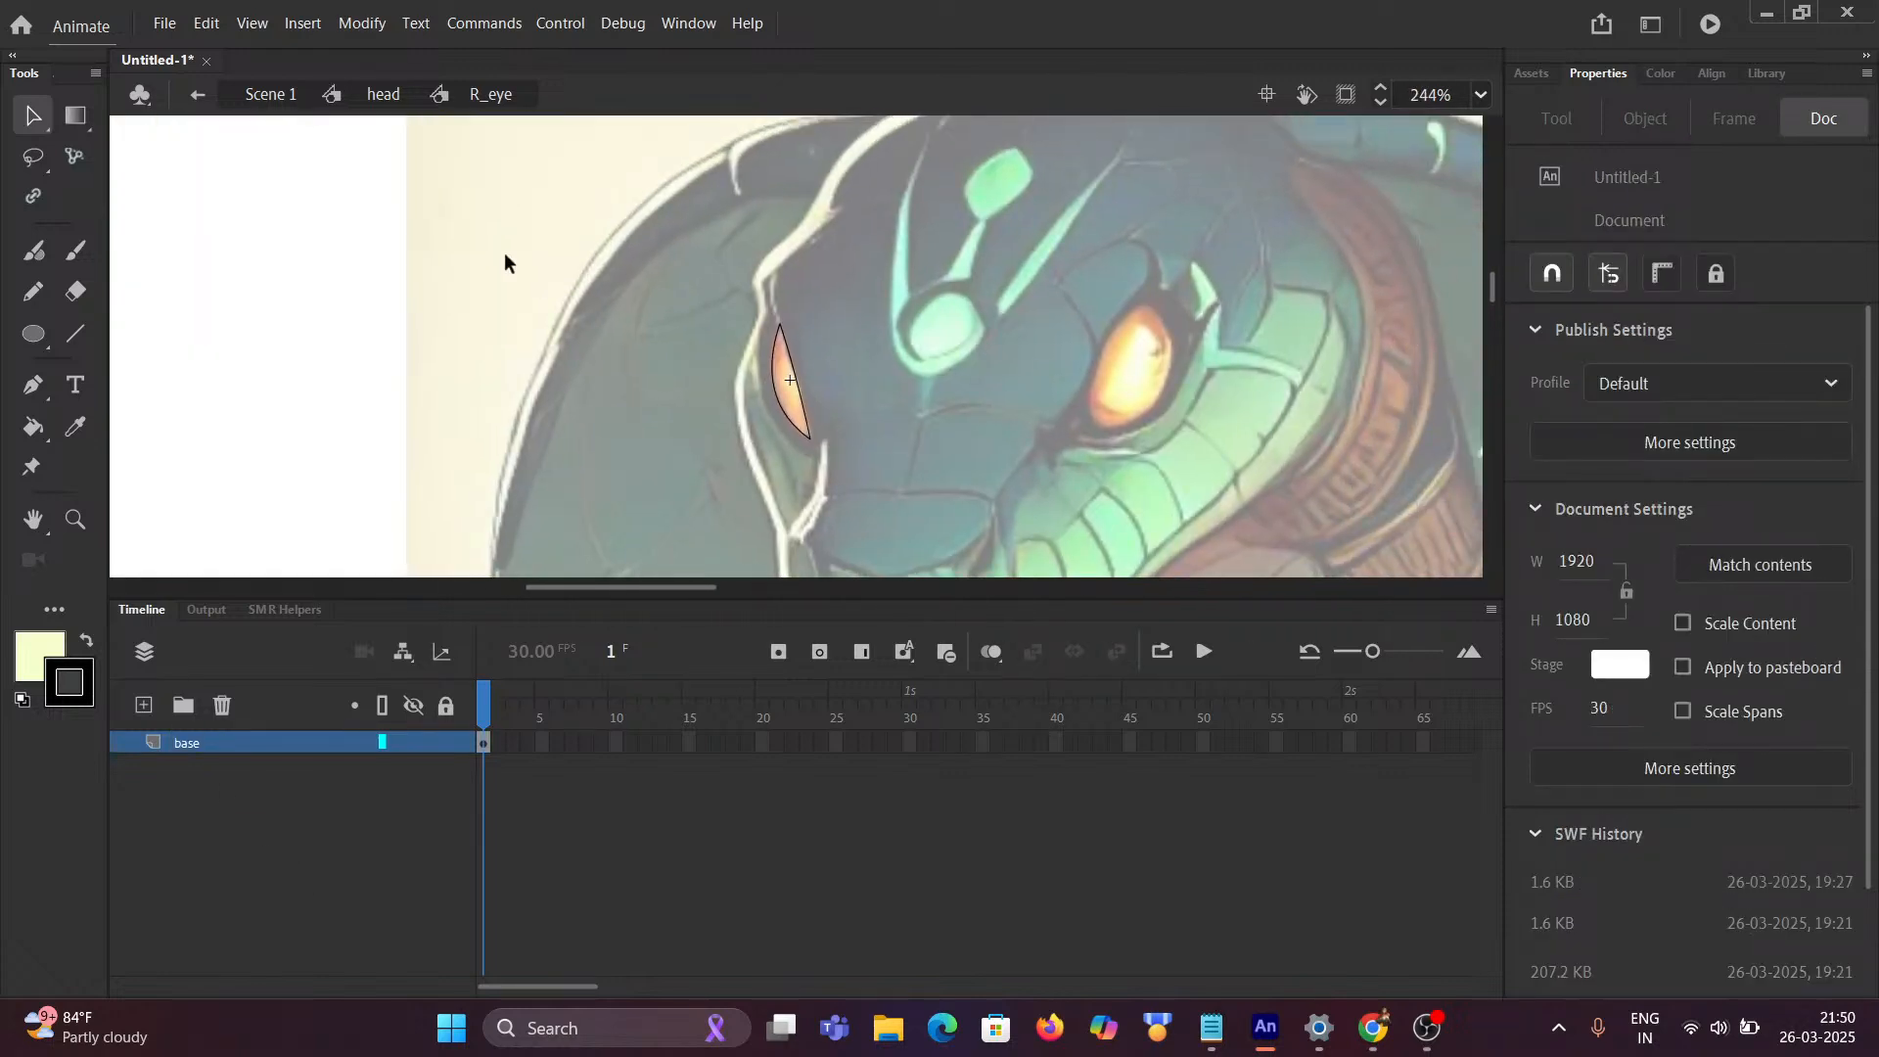
click(383, 94)
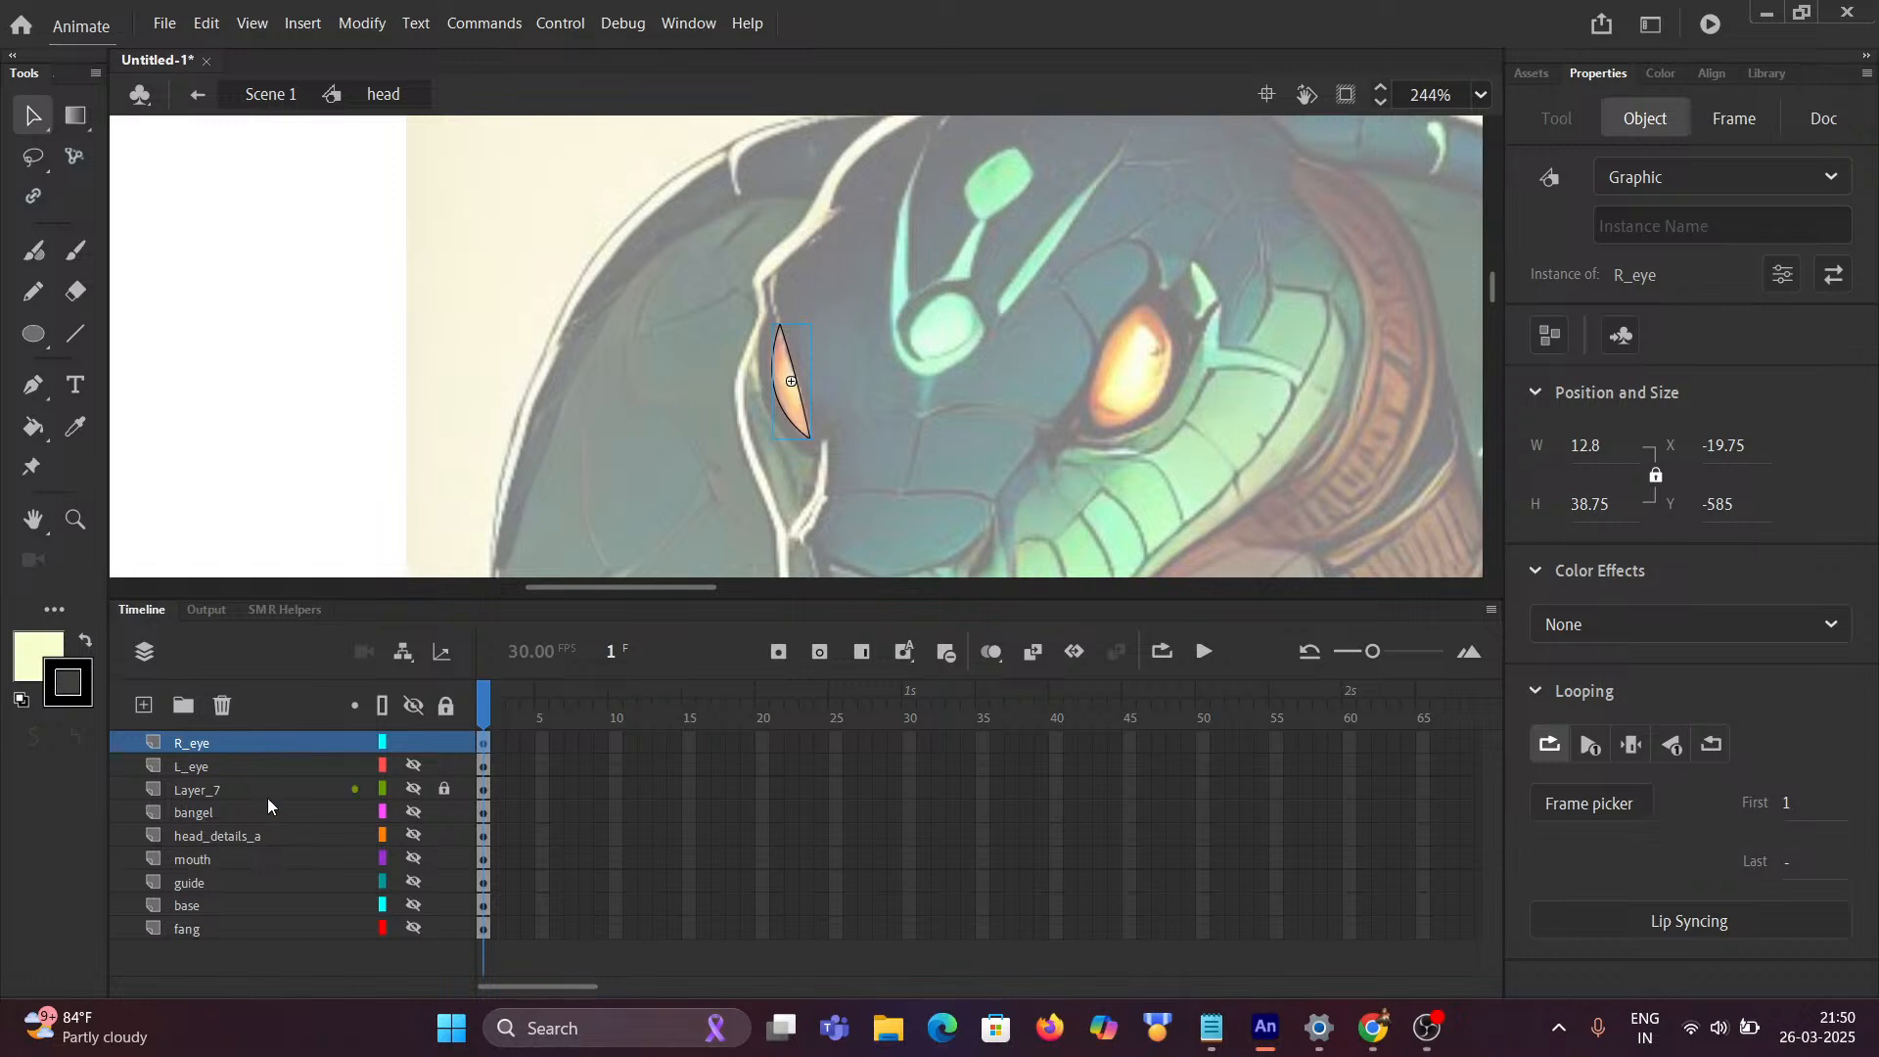
Step: Unhide the L_eye layer and open the finished glowing eye's symbol for editing
click(415, 766)
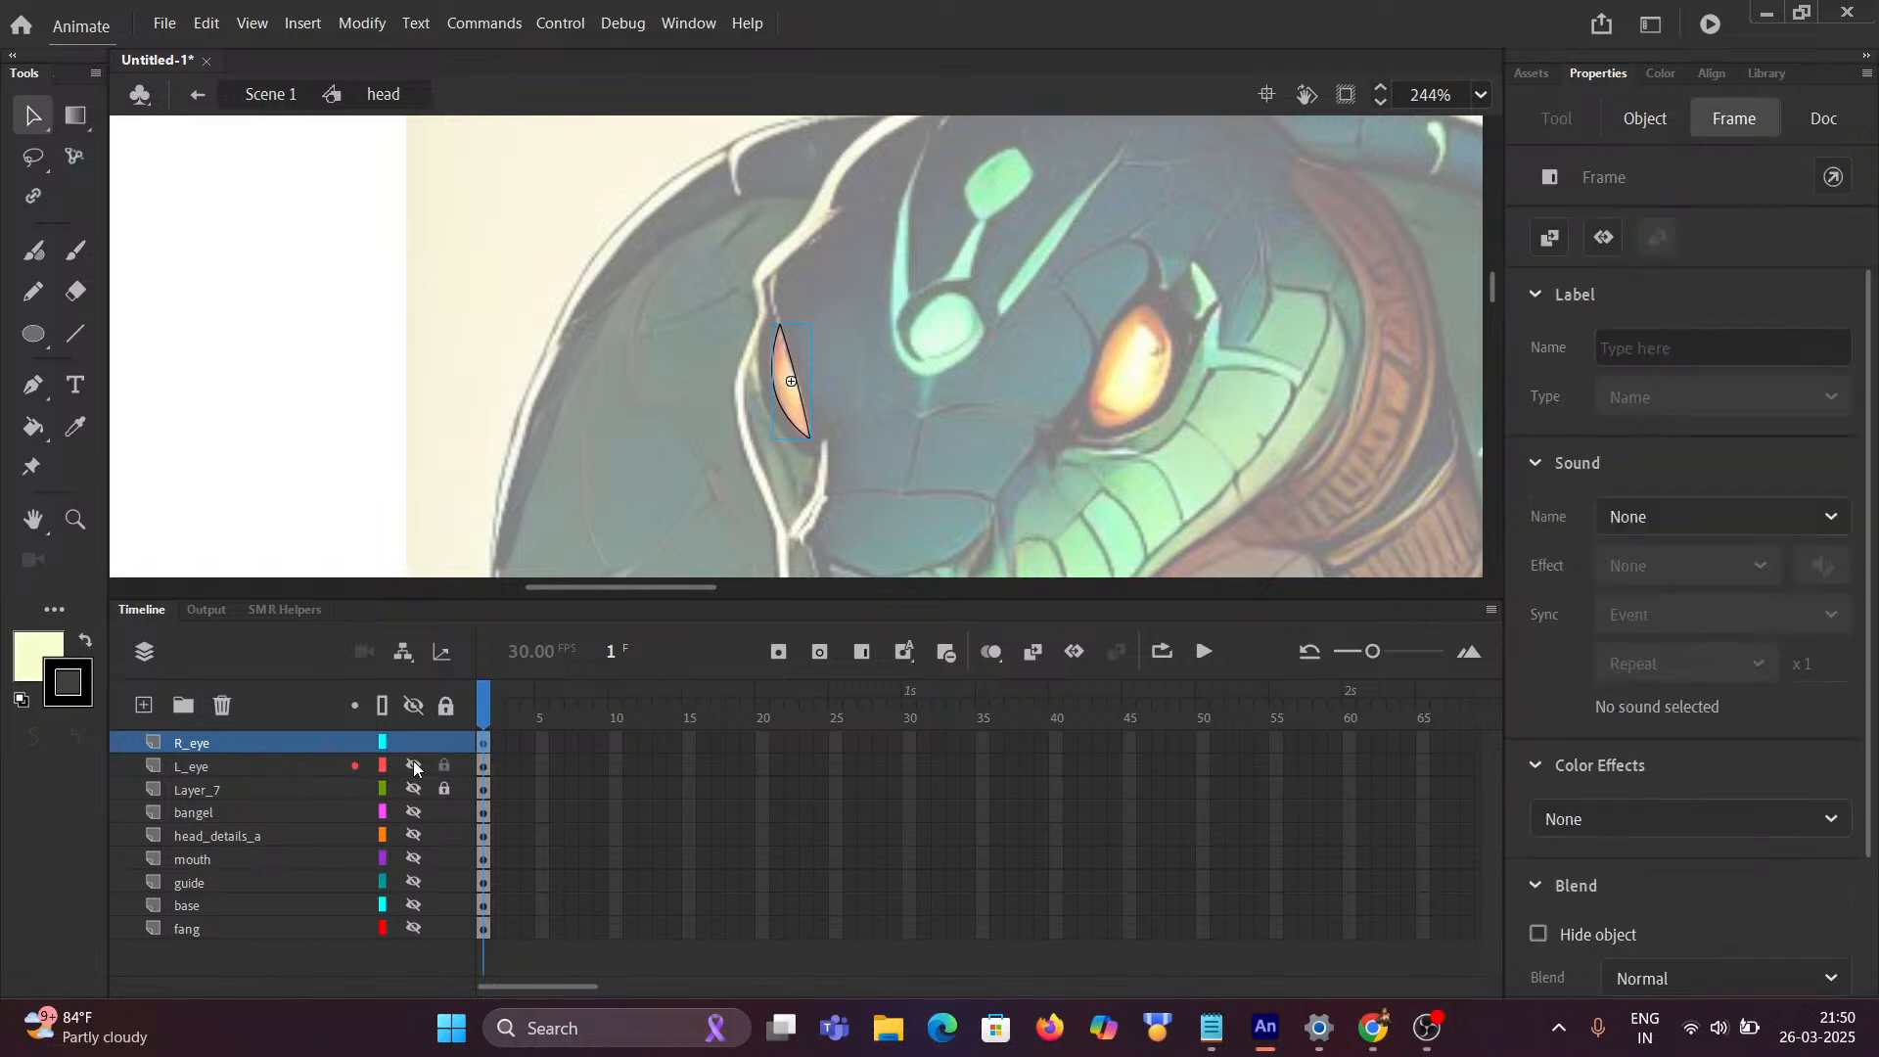
scroll(1157, 392, up, 3)
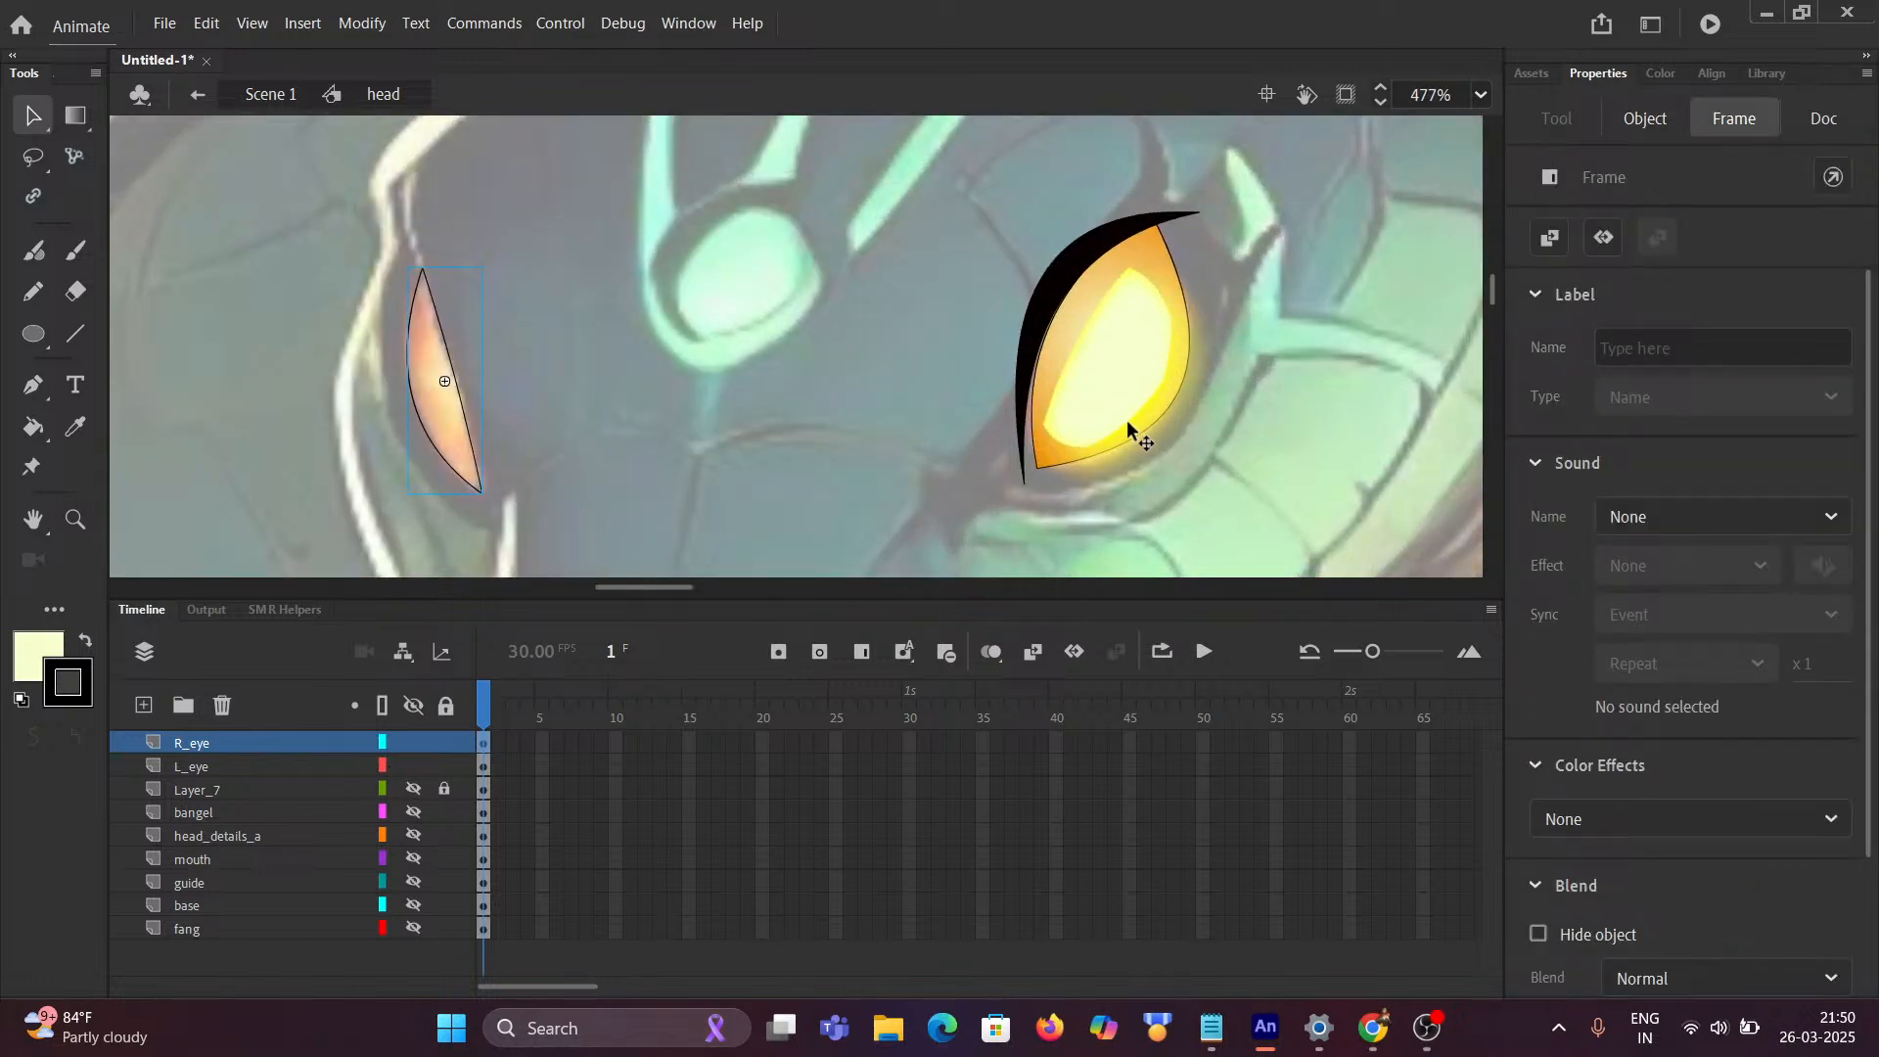
double_click(1068, 347)
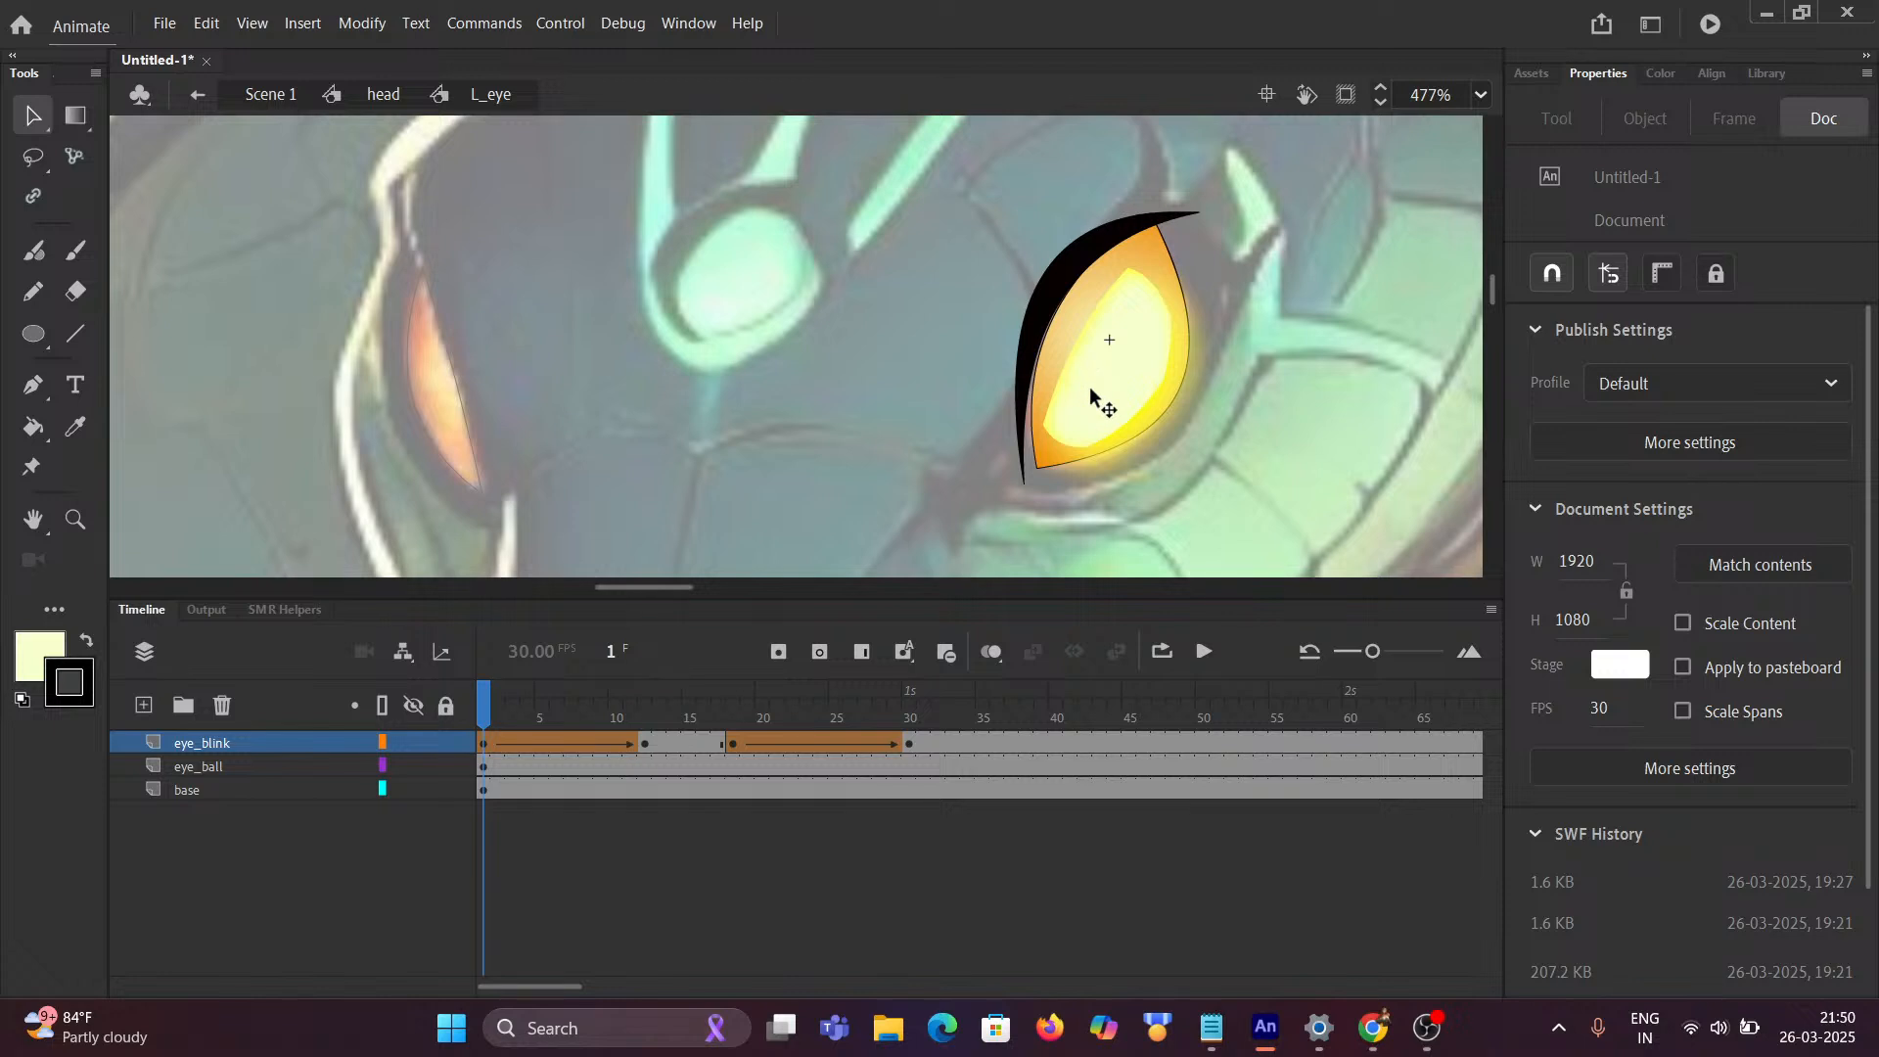
scroll(1094, 395, up, 1)
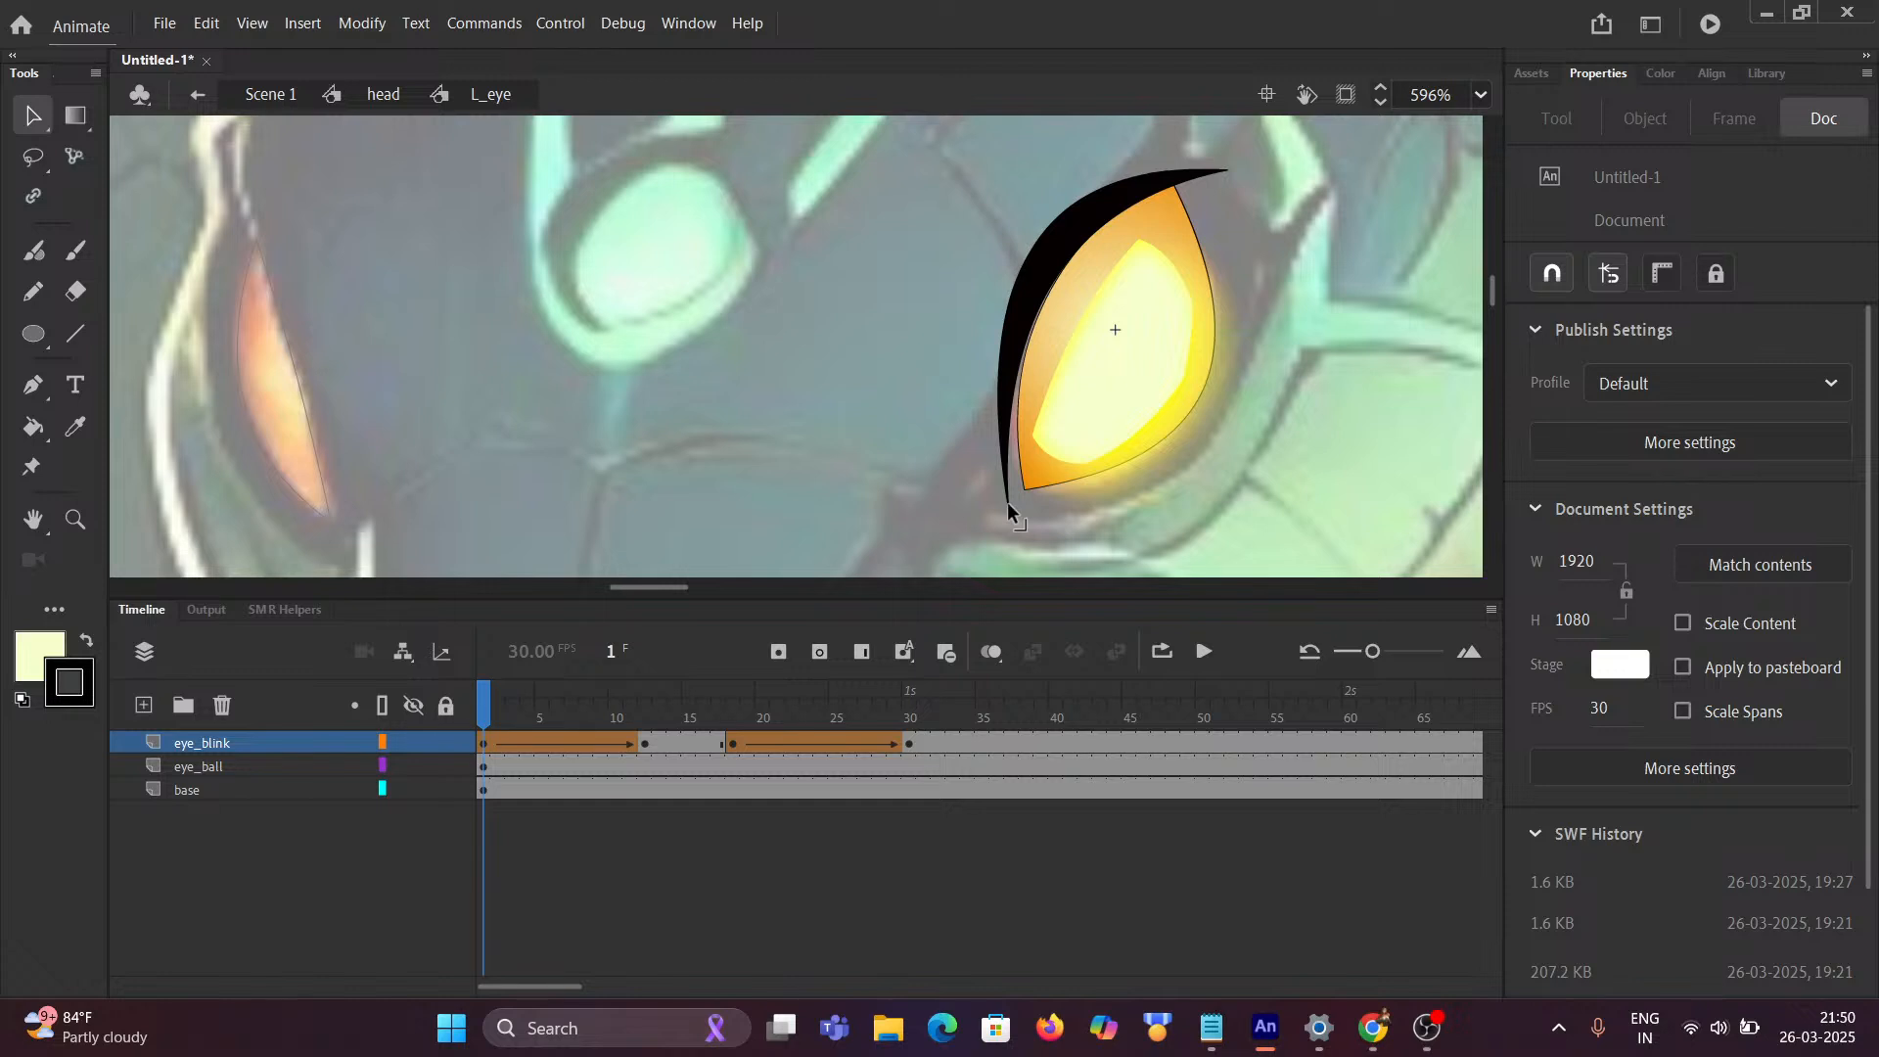
click(485, 743)
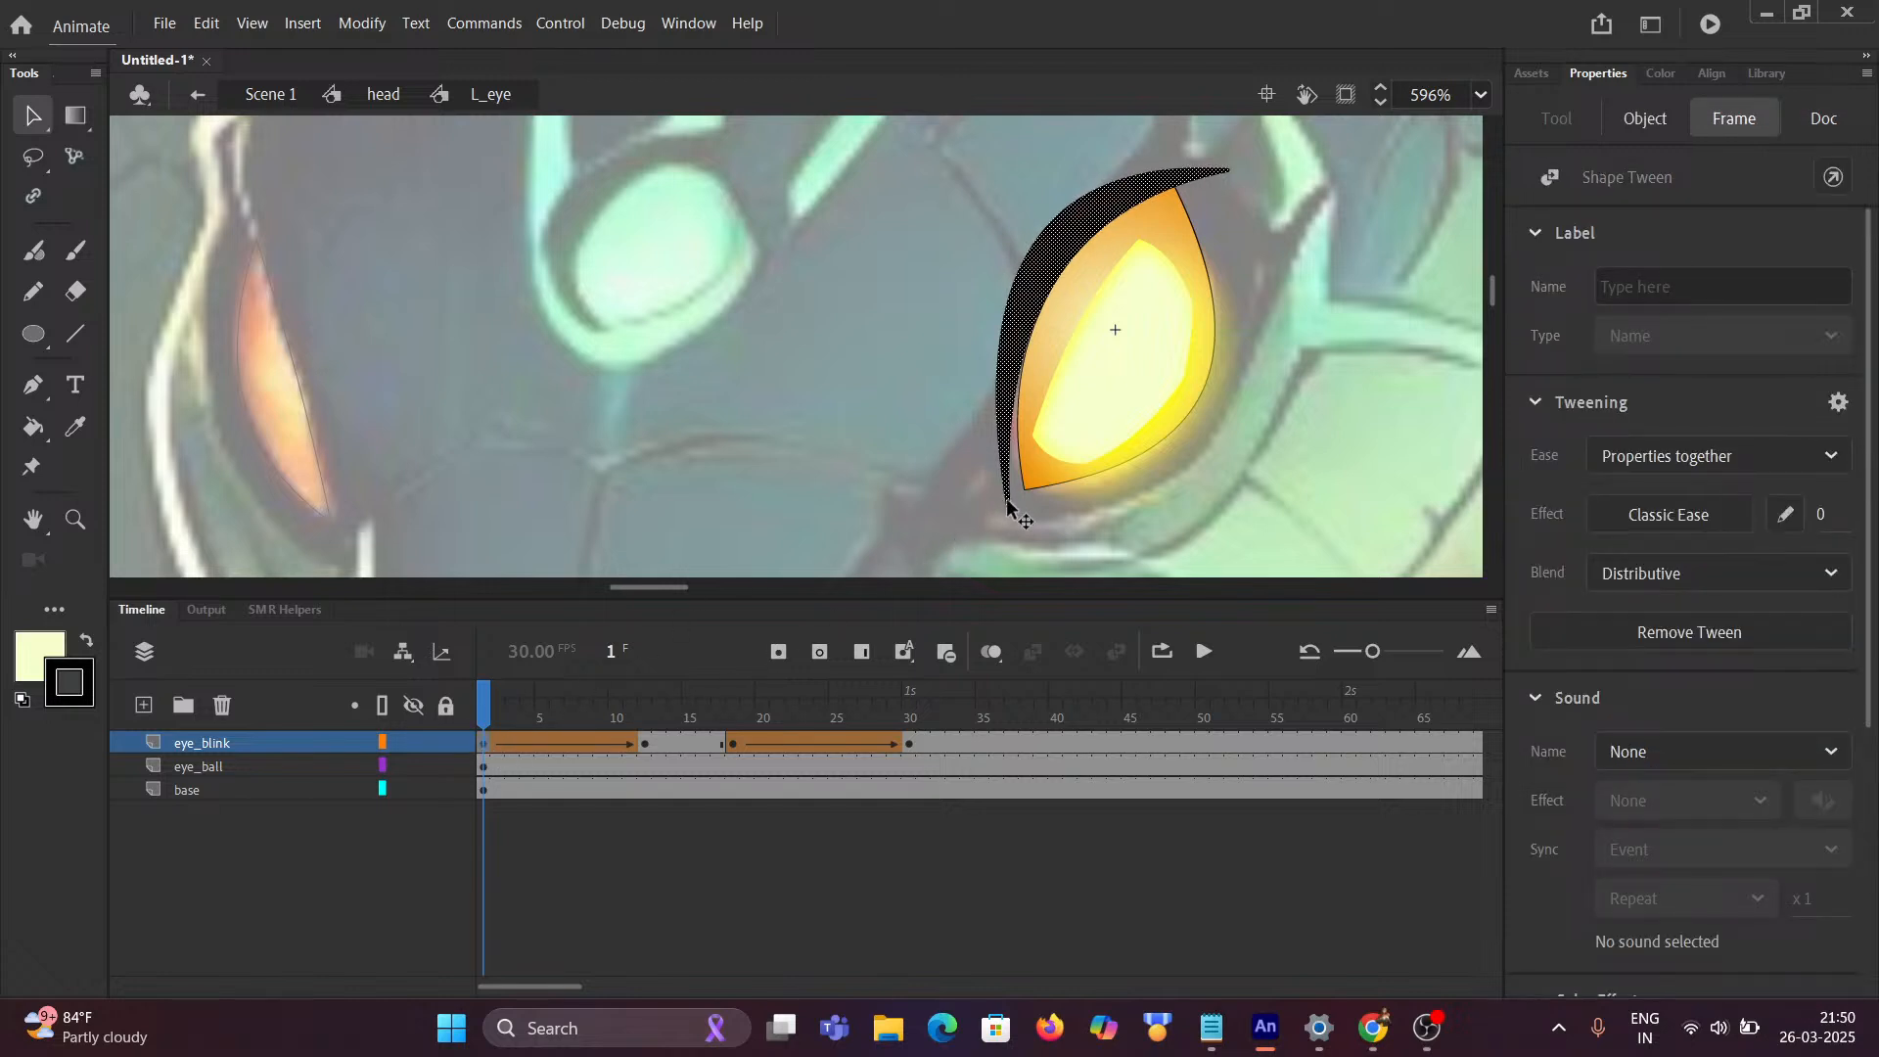
drag(1008, 506, 1011, 505)
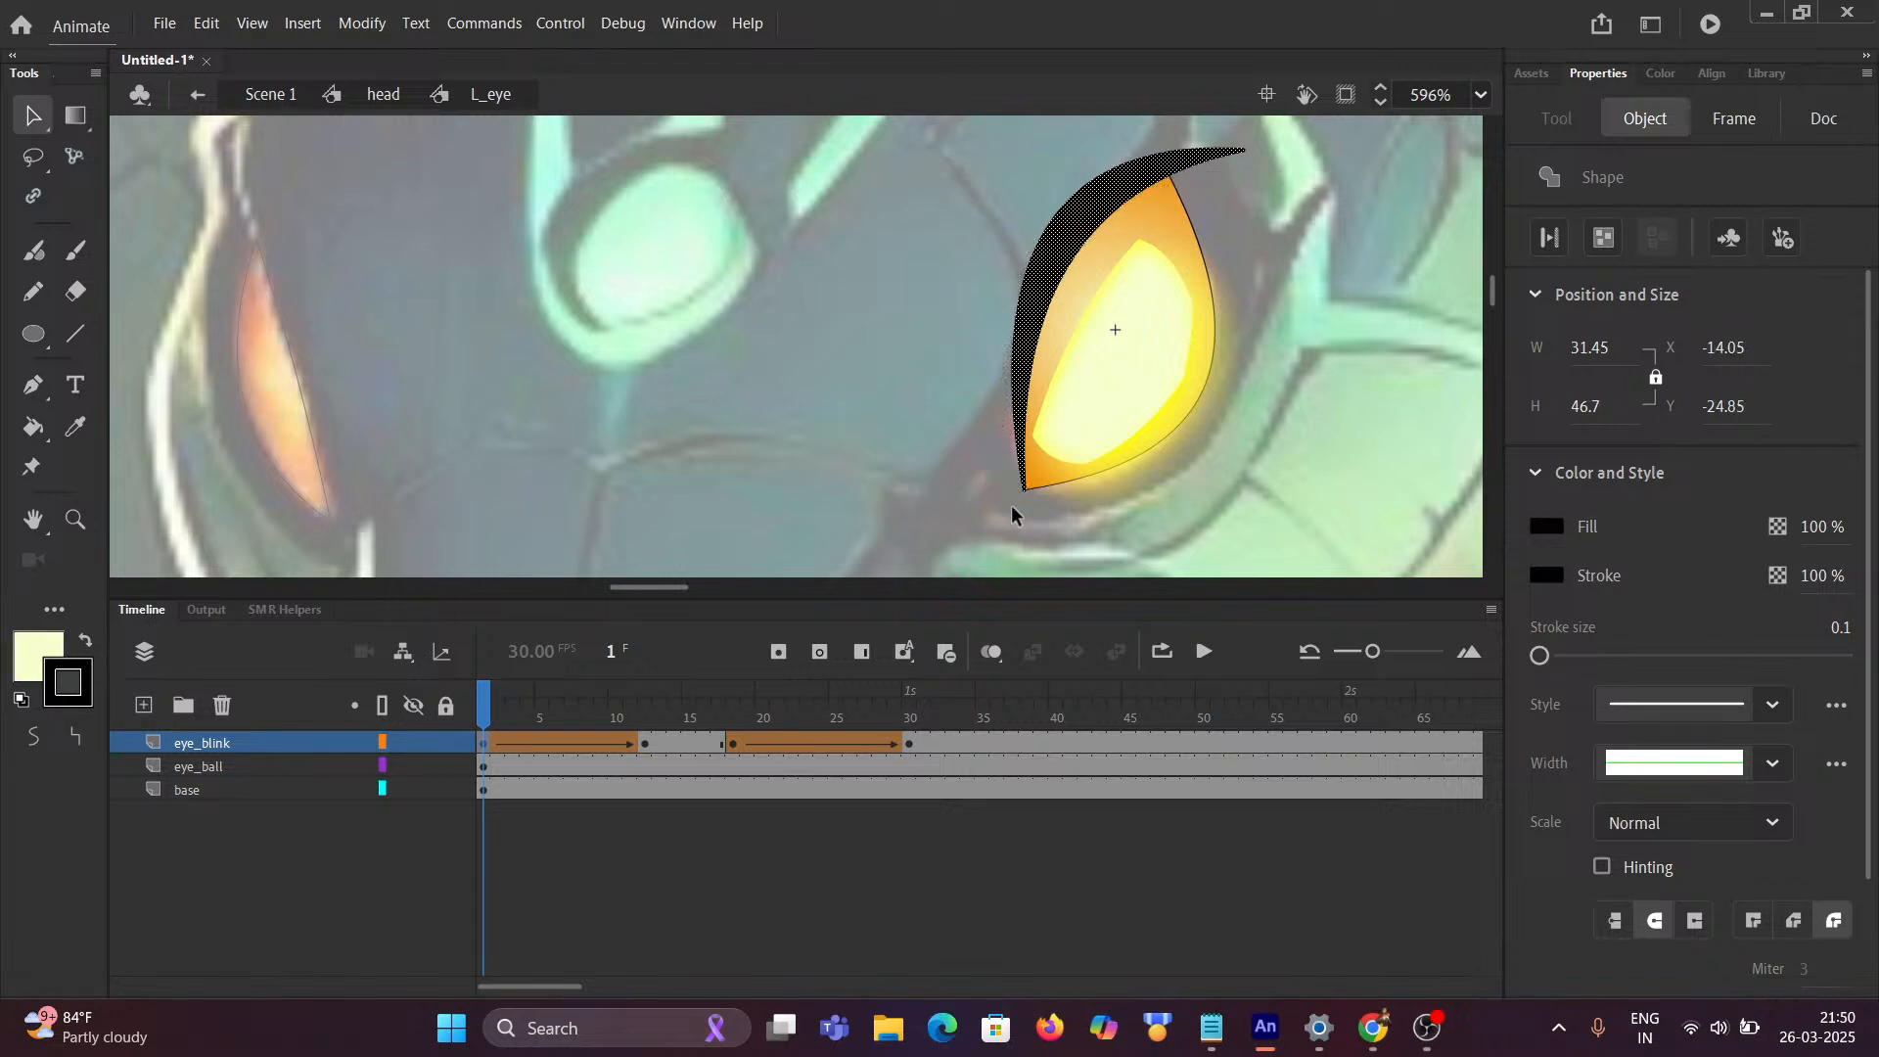
key(ctrl+z)
click(848, 446)
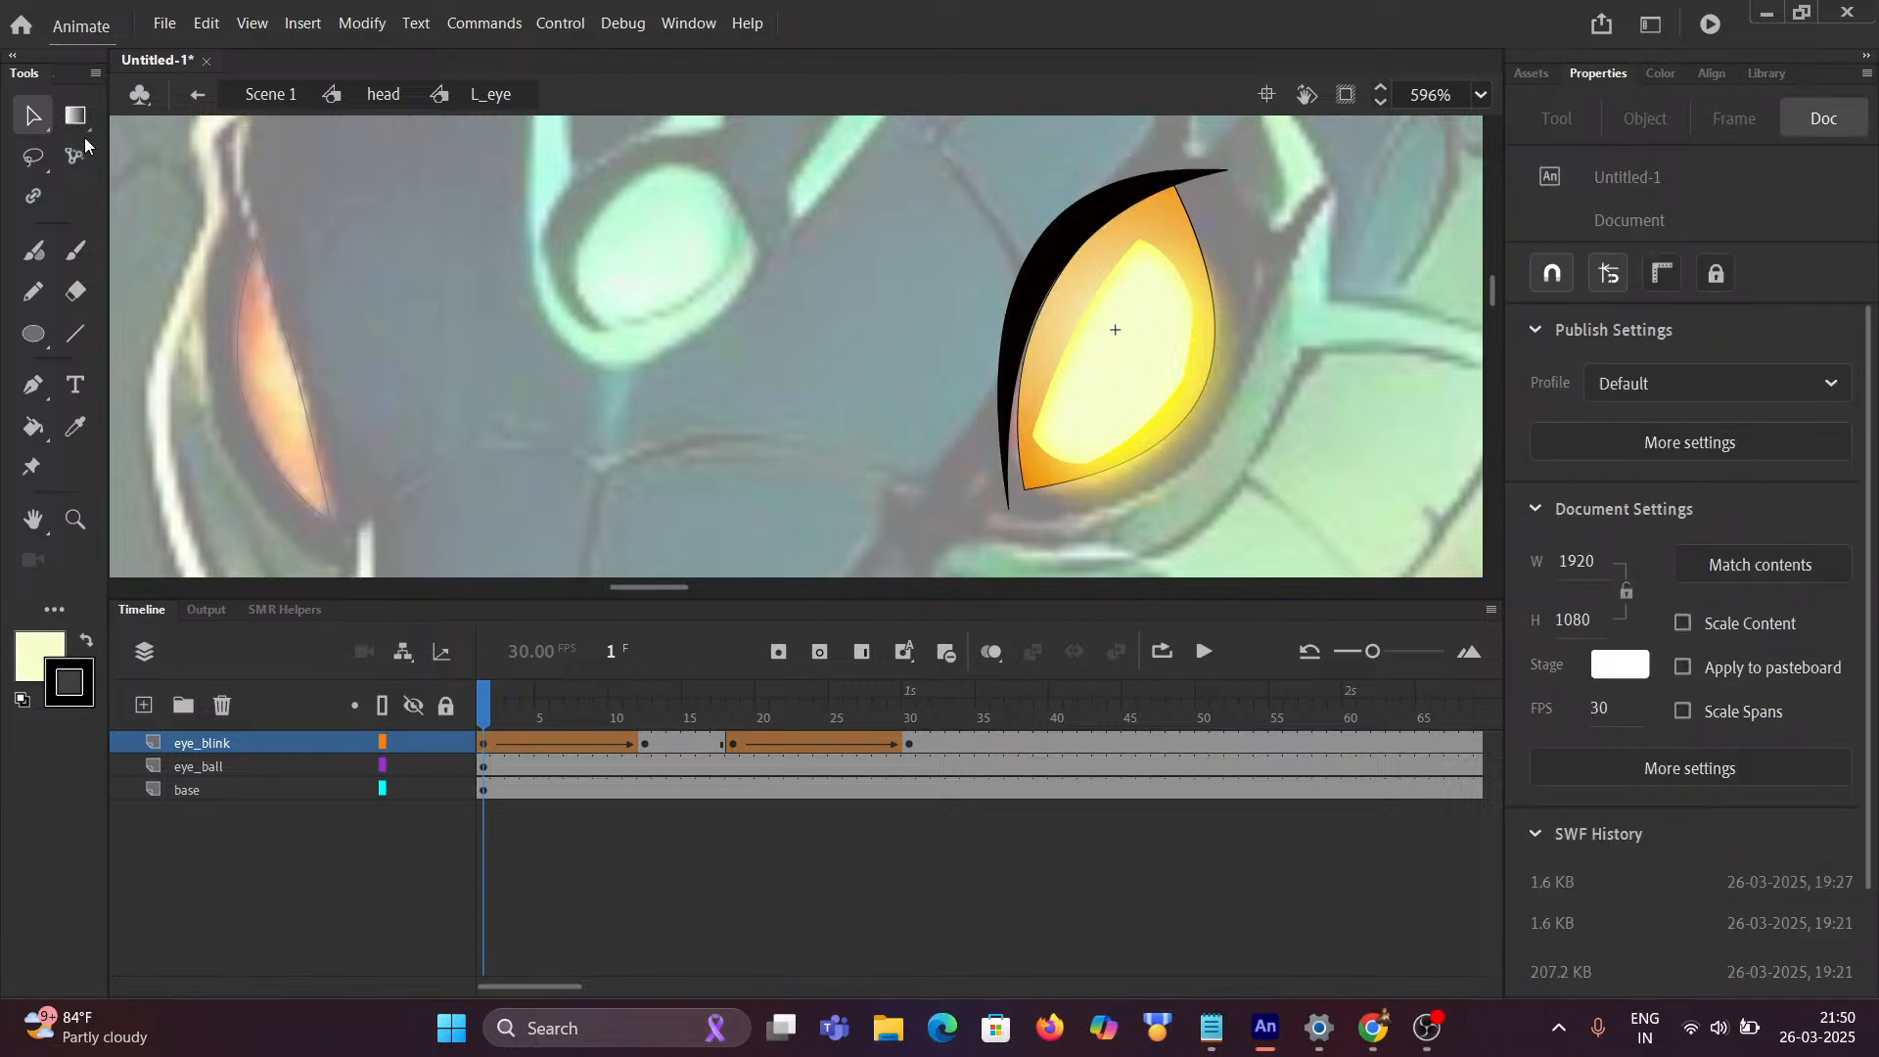
drag(1011, 503, 1021, 488)
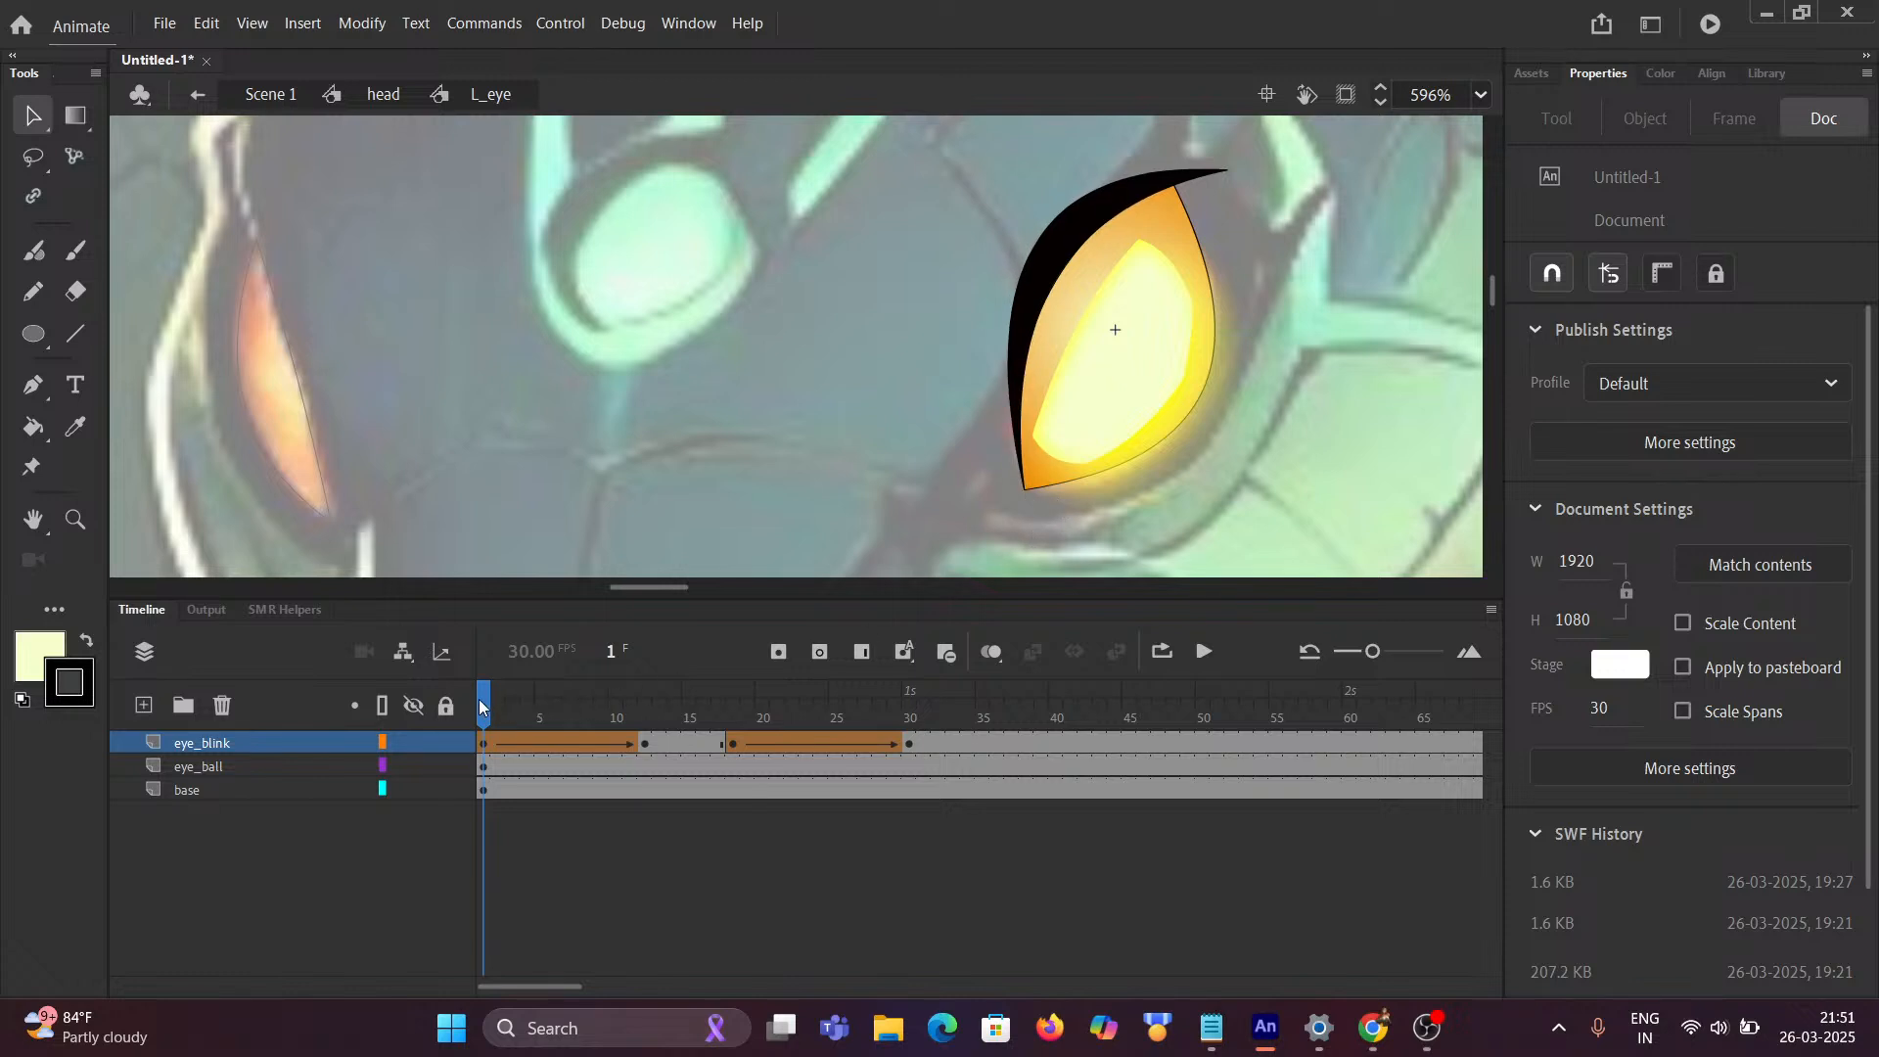
mouse_move(479, 699)
mouse_down()
mouse_move(572, 695)
mouse_move(474, 711)
mouse_up()
mouse_move(468, 714)
mouse_down()
mouse_move(648, 692)
mouse_move(483, 726)
mouse_up()
key(ctrl+z)
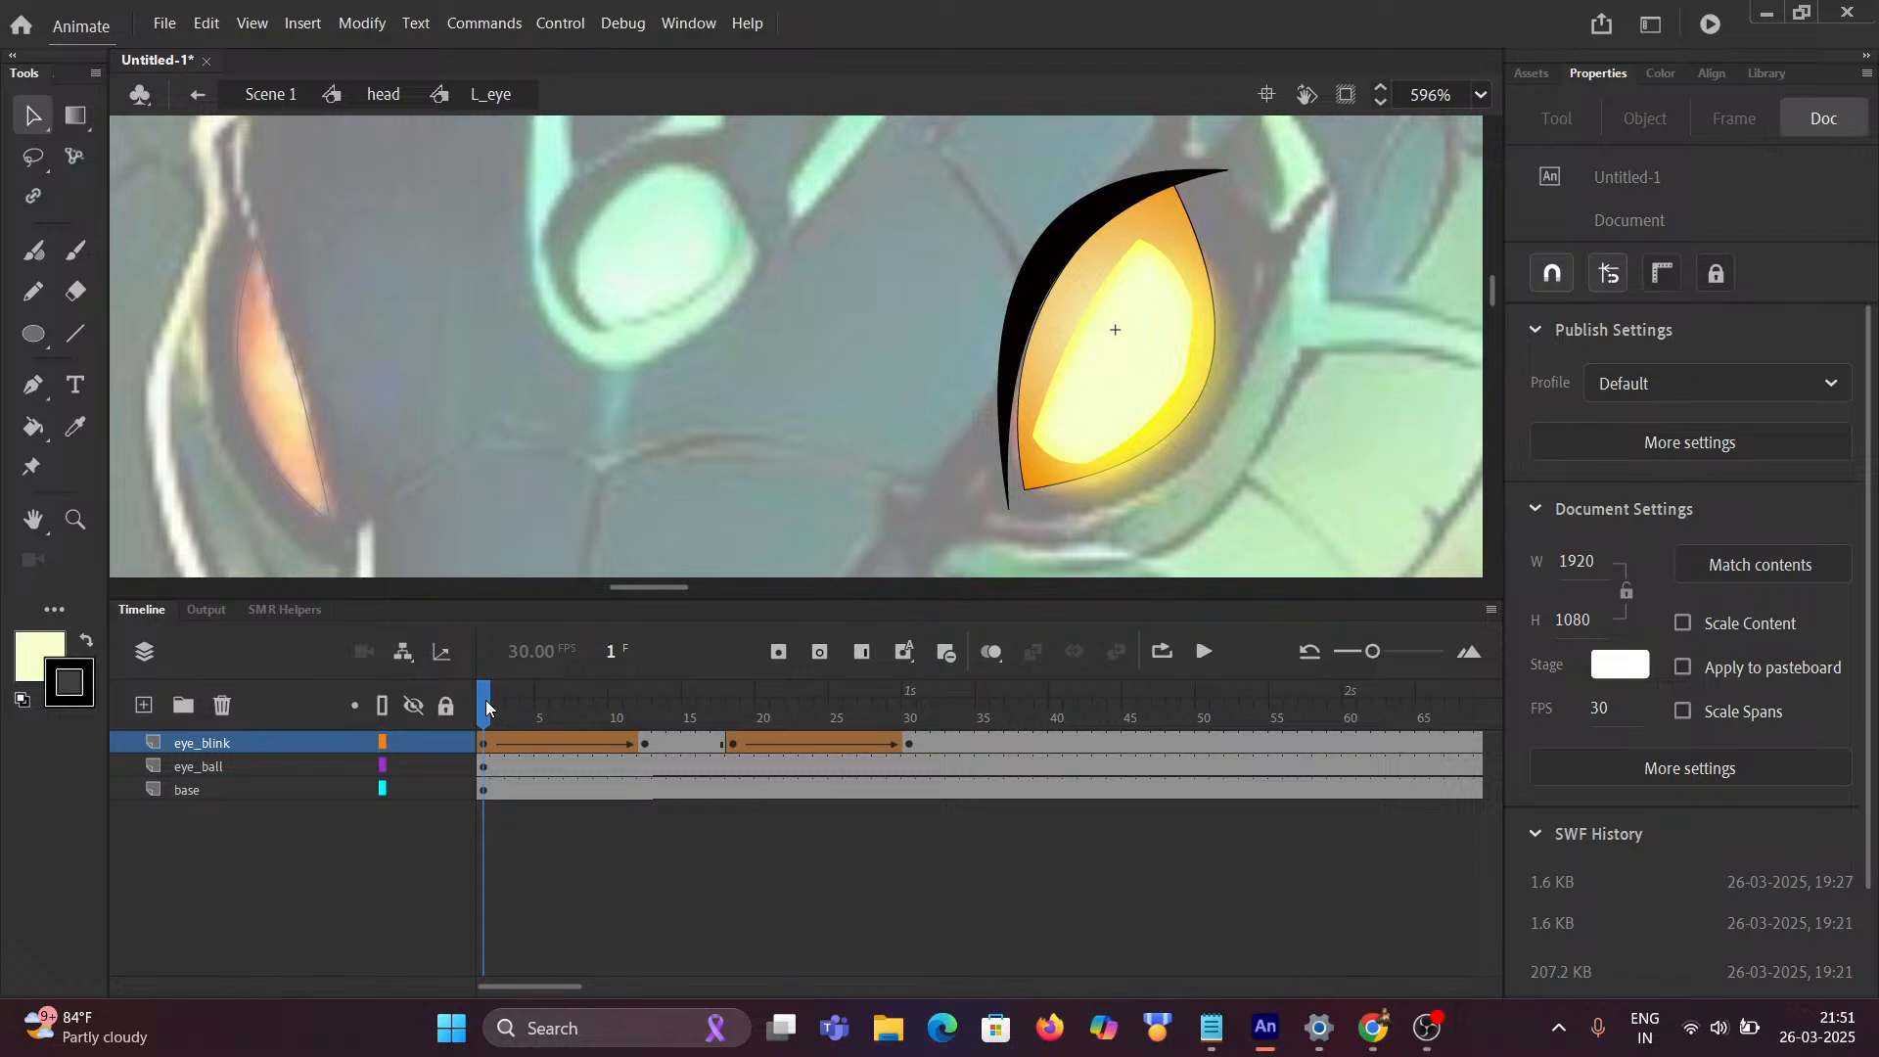
Step: Move the black eyelid's lower corner onto the left eye's lower corner at frames 12 and 1 of the eye_blink layer
drag(483, 700, 652, 680)
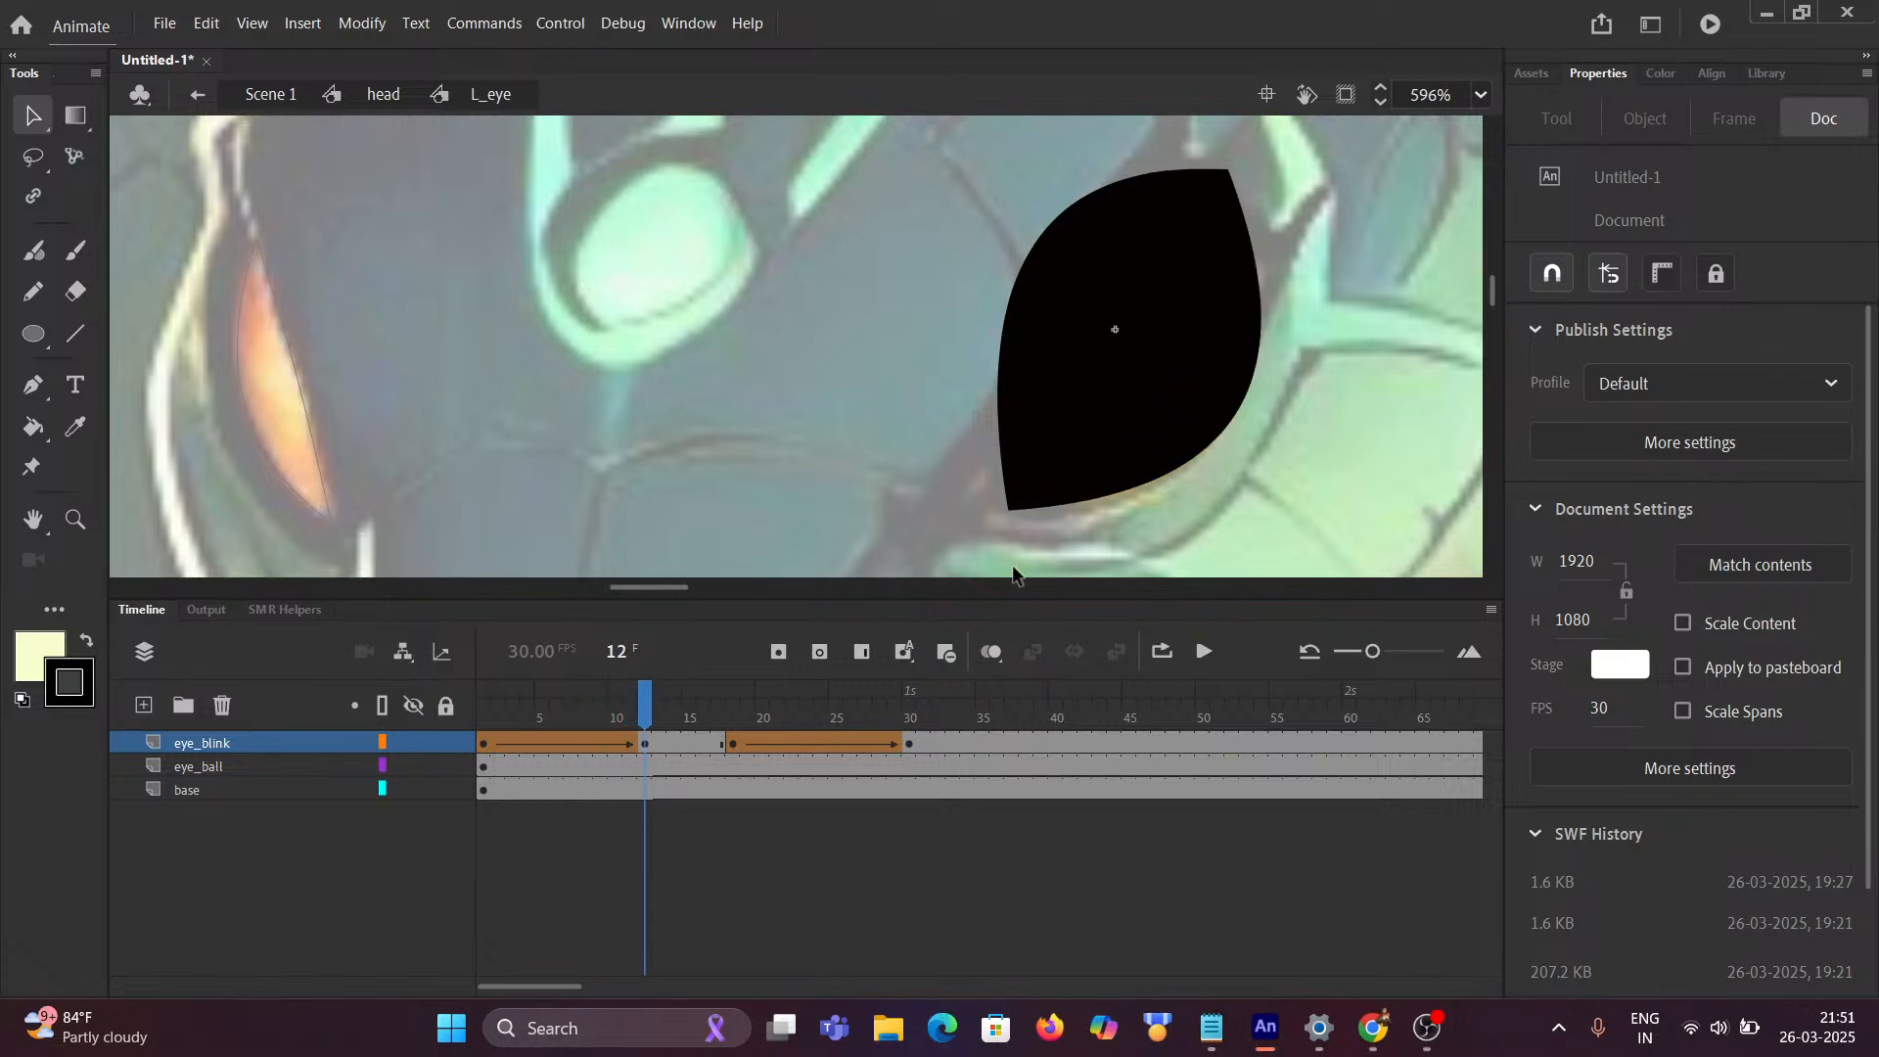
drag(1008, 507, 1017, 480)
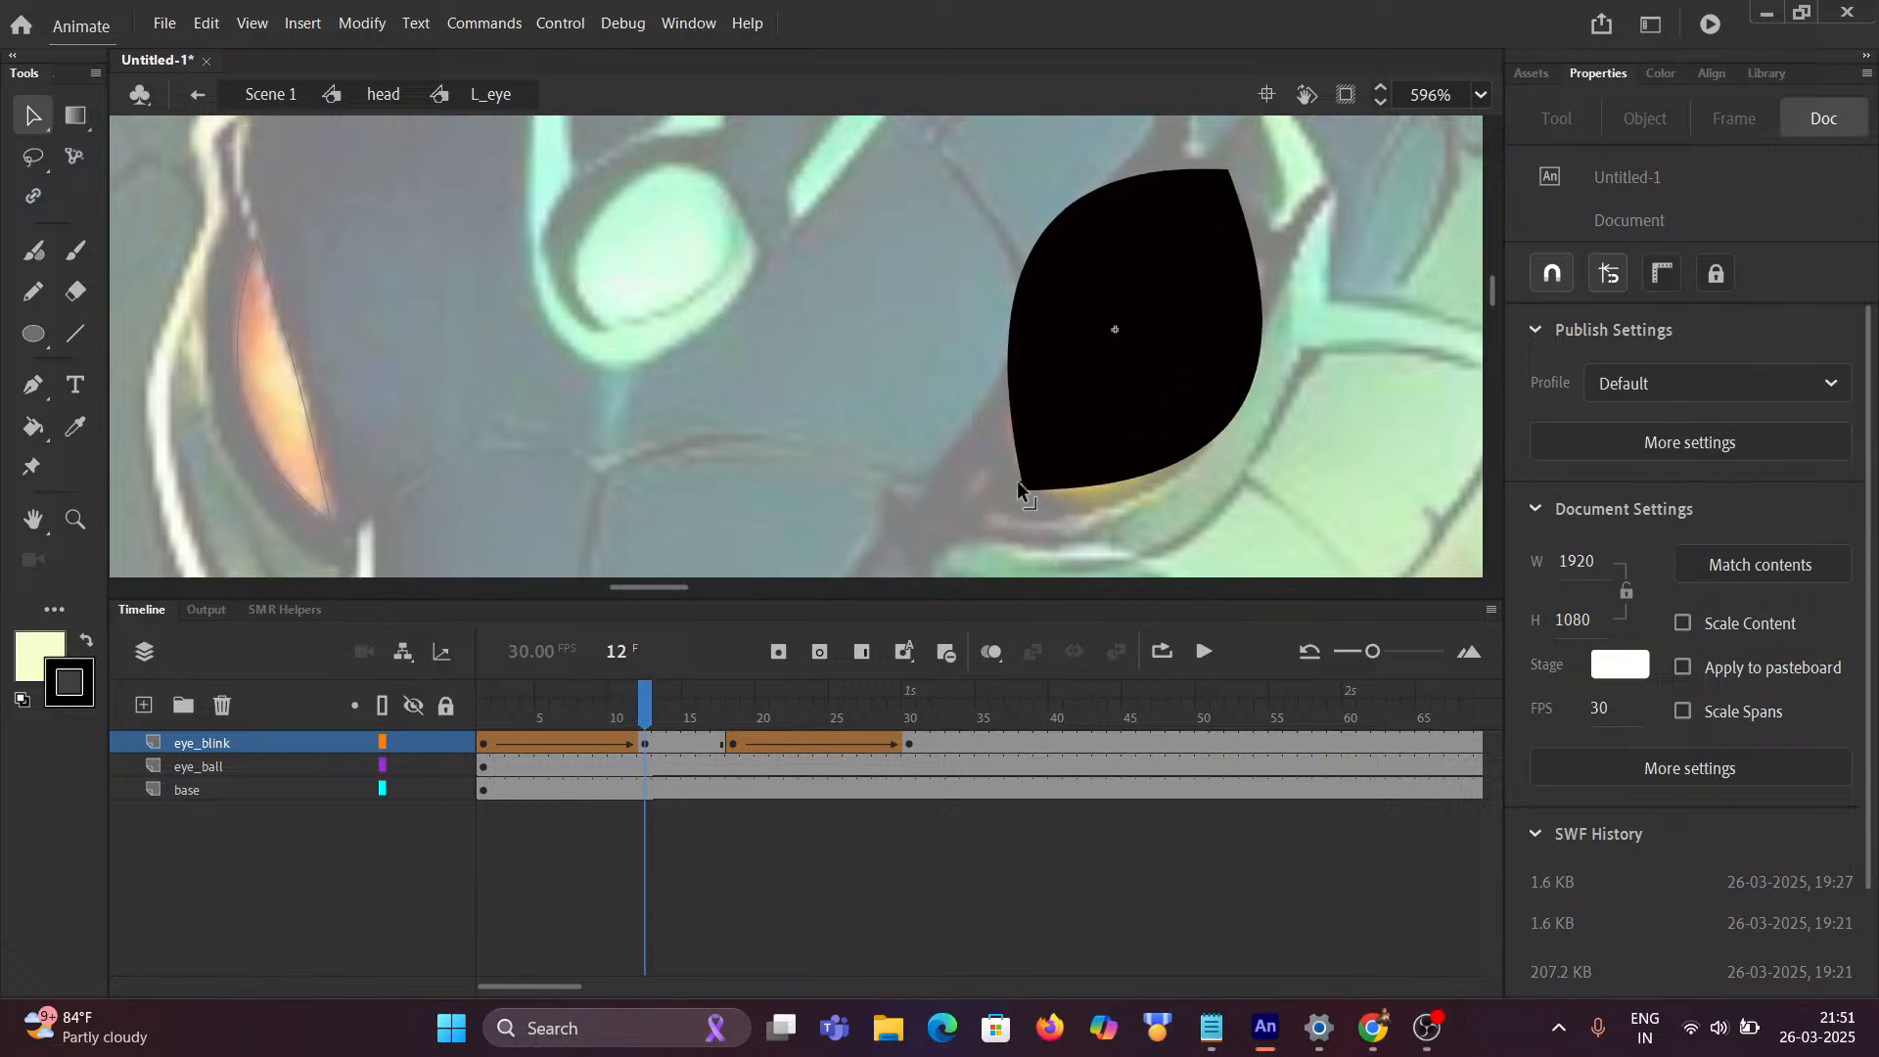
drag(652, 701, 423, 702)
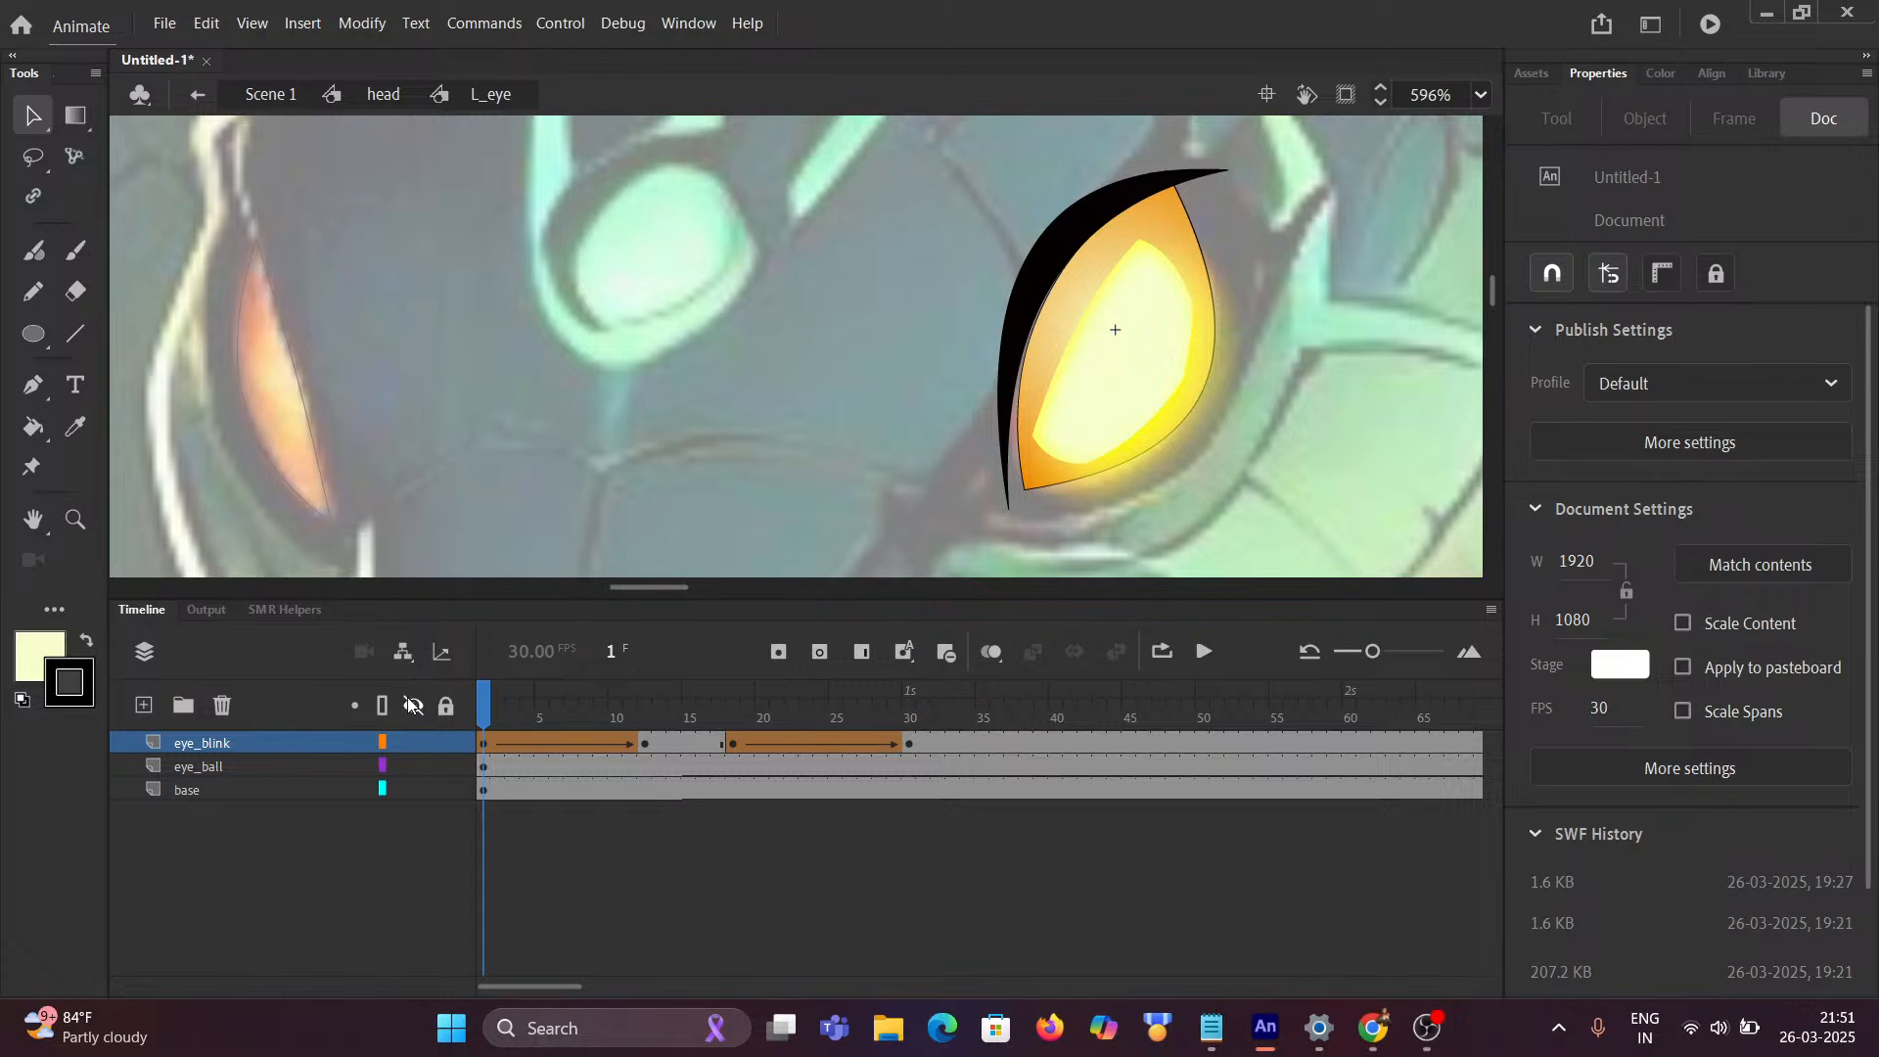
click(1010, 511)
click(982, 518)
drag(1007, 509, 1019, 495)
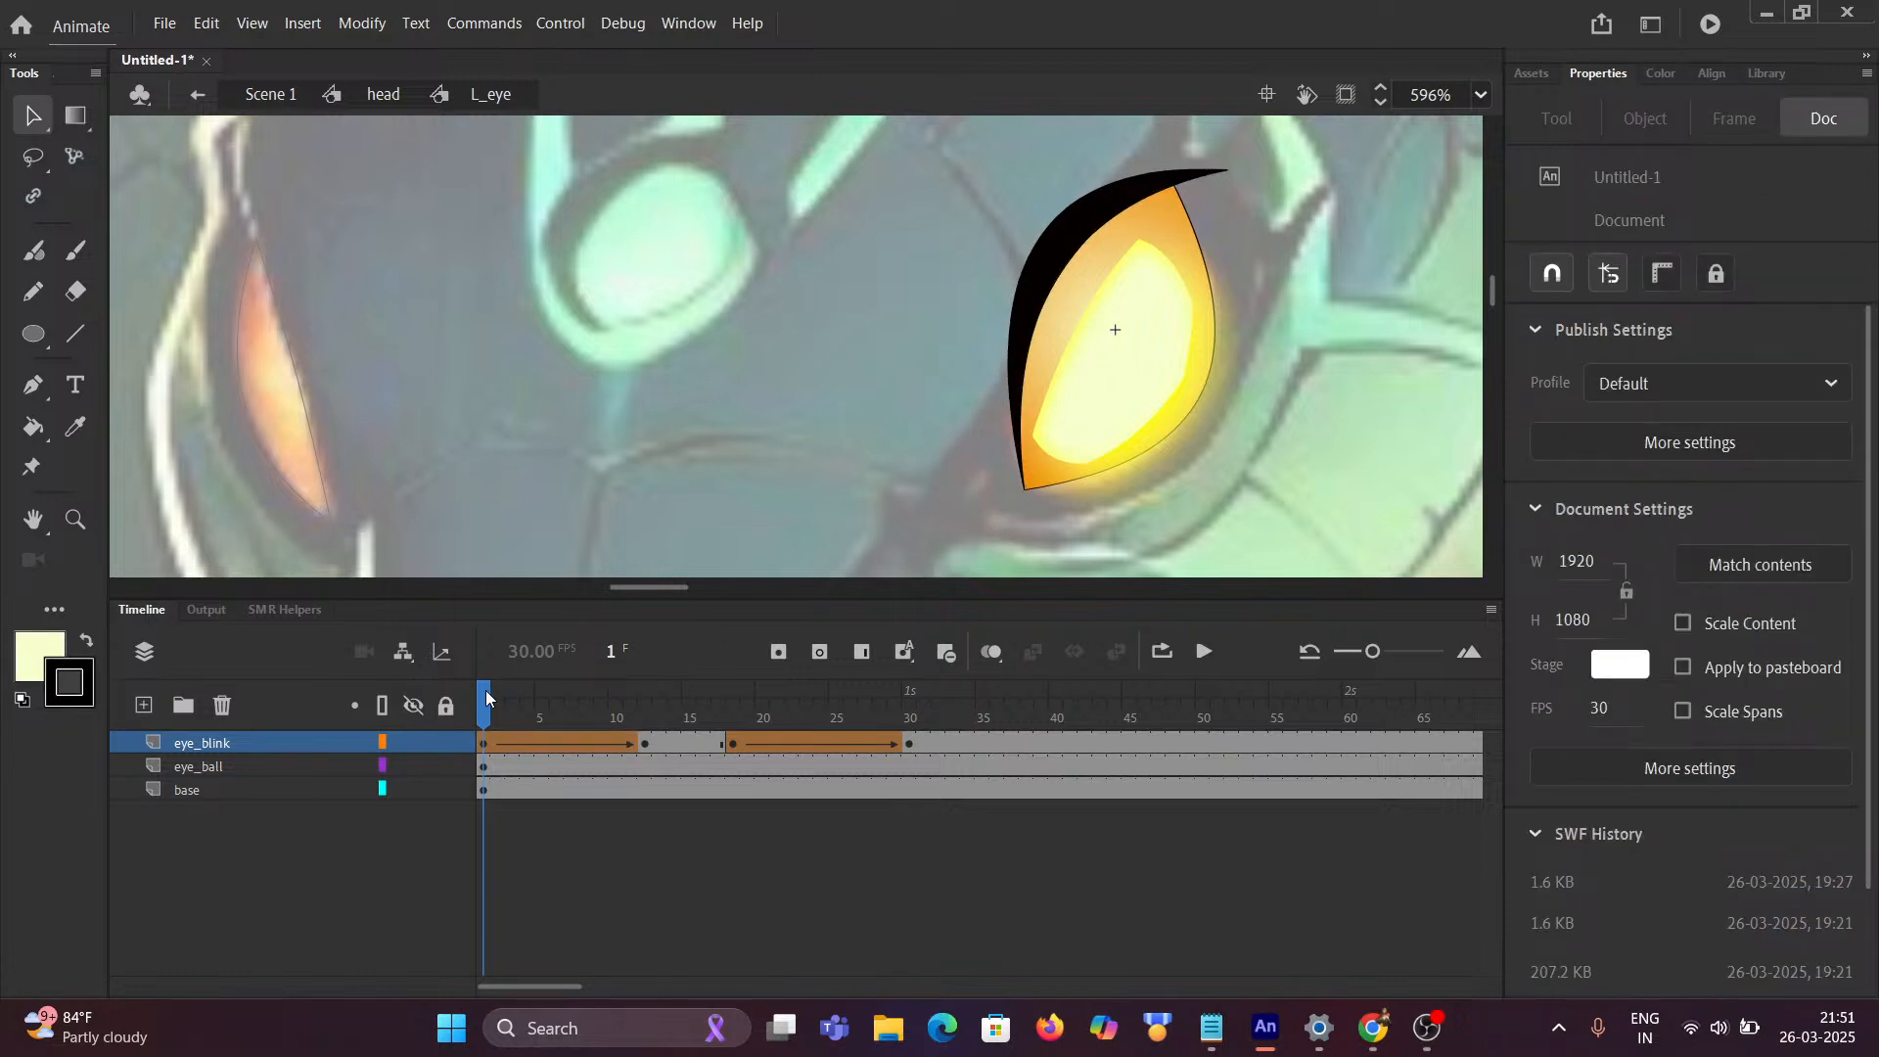
Step: Align the eyelid's lower corner with the eye's lower corner at frames 18 and 30, and scrub back to frame 1
drag(485, 690, 729, 659)
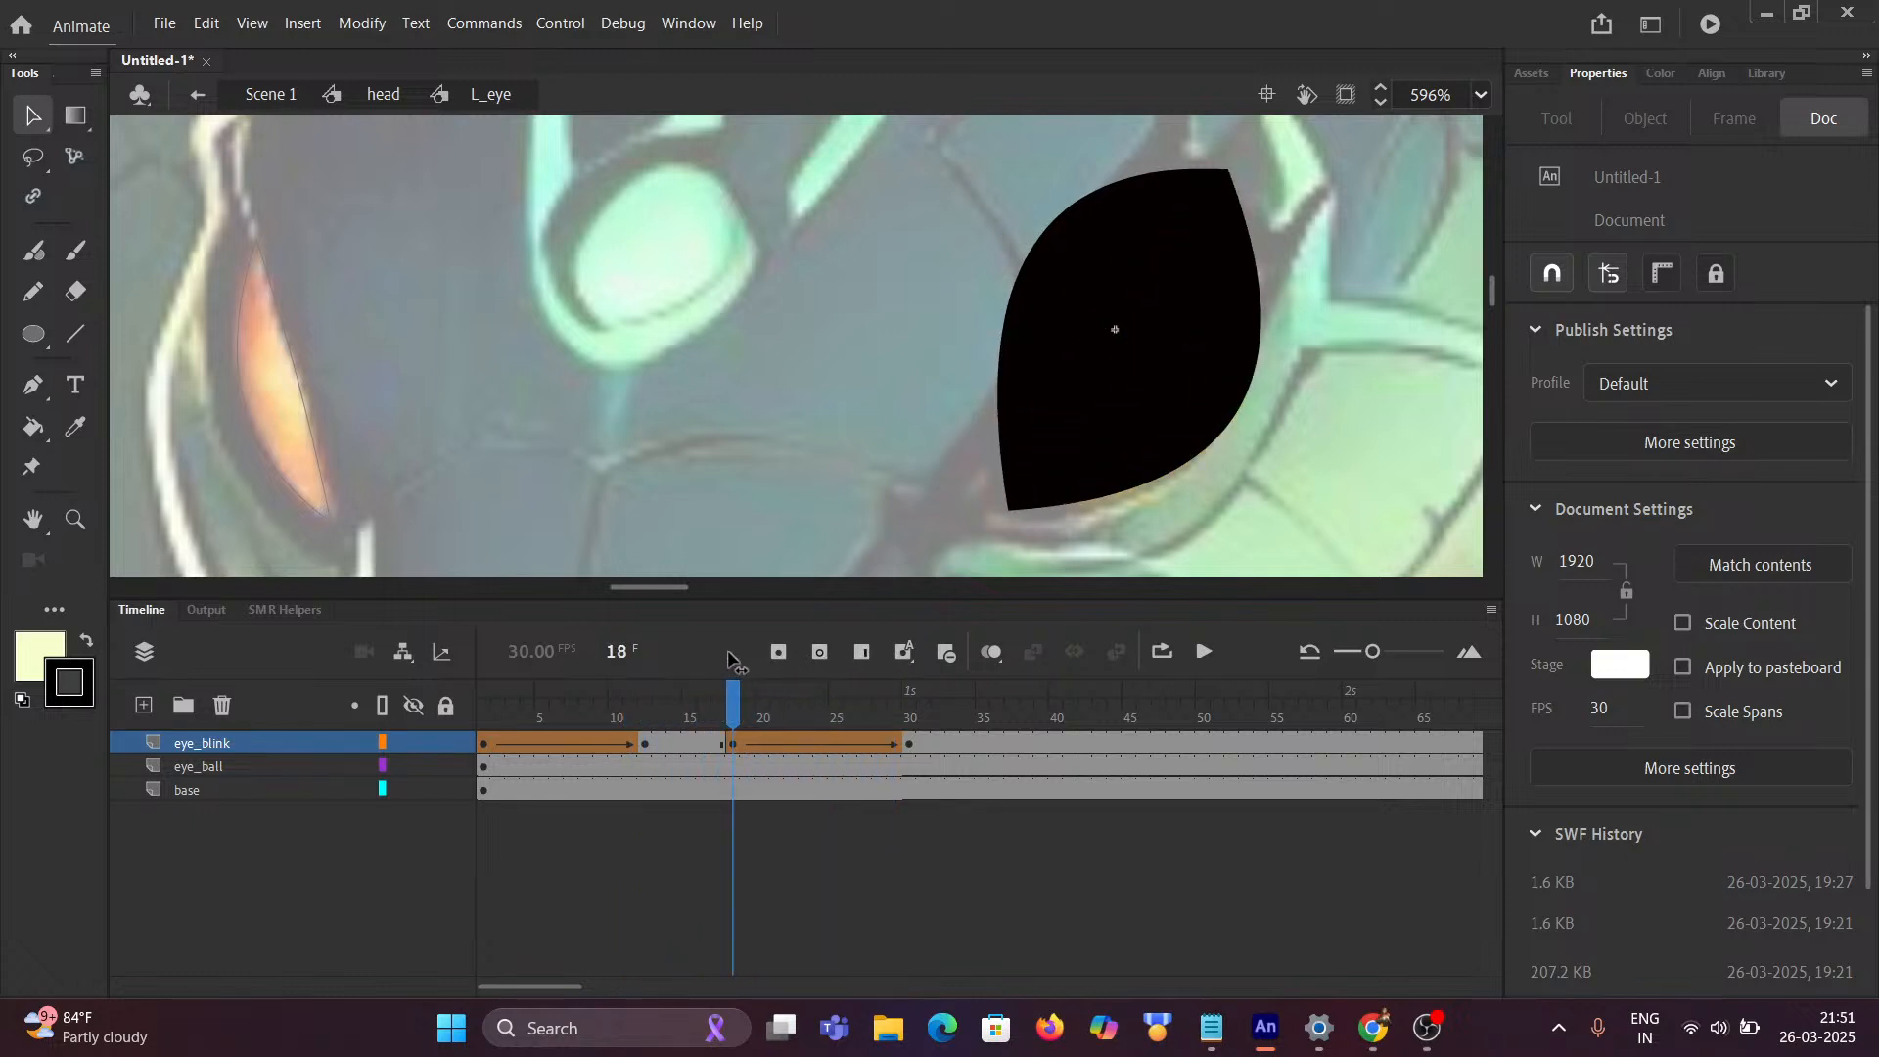
drag(1008, 508, 1021, 487)
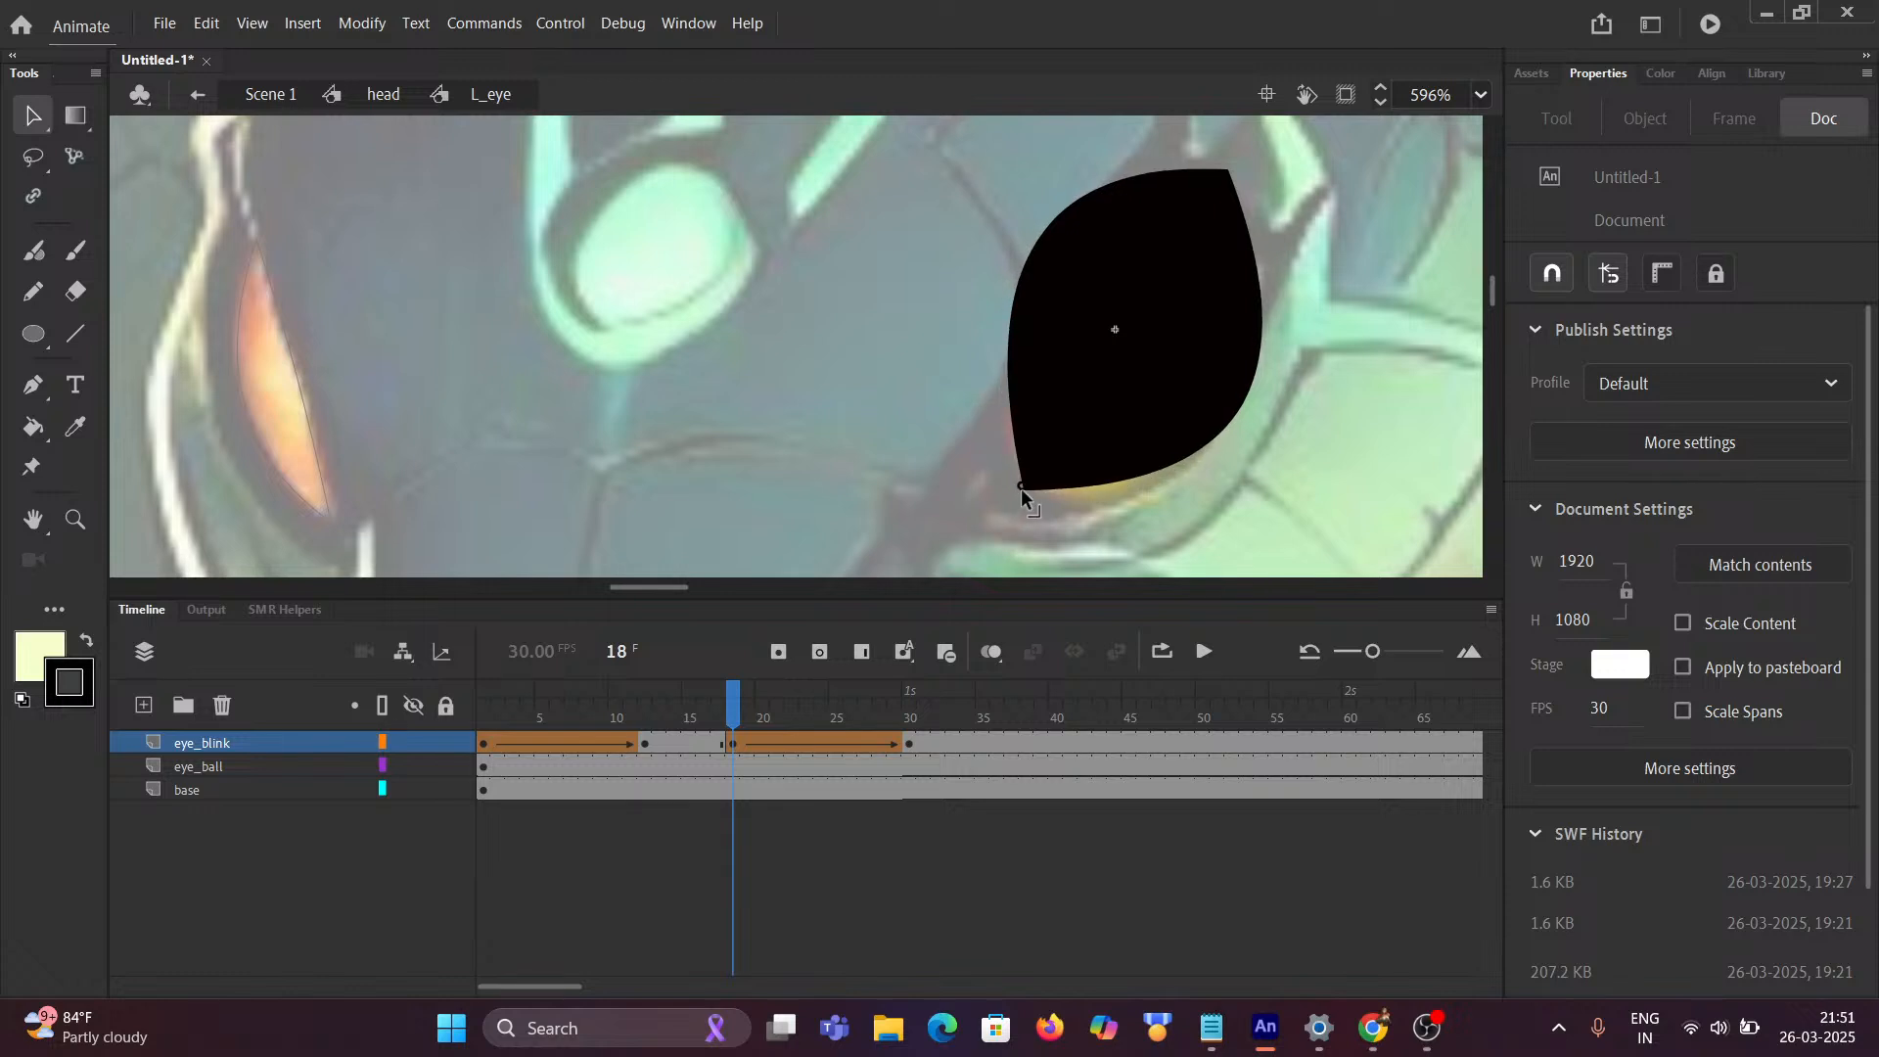
drag(736, 697, 910, 684)
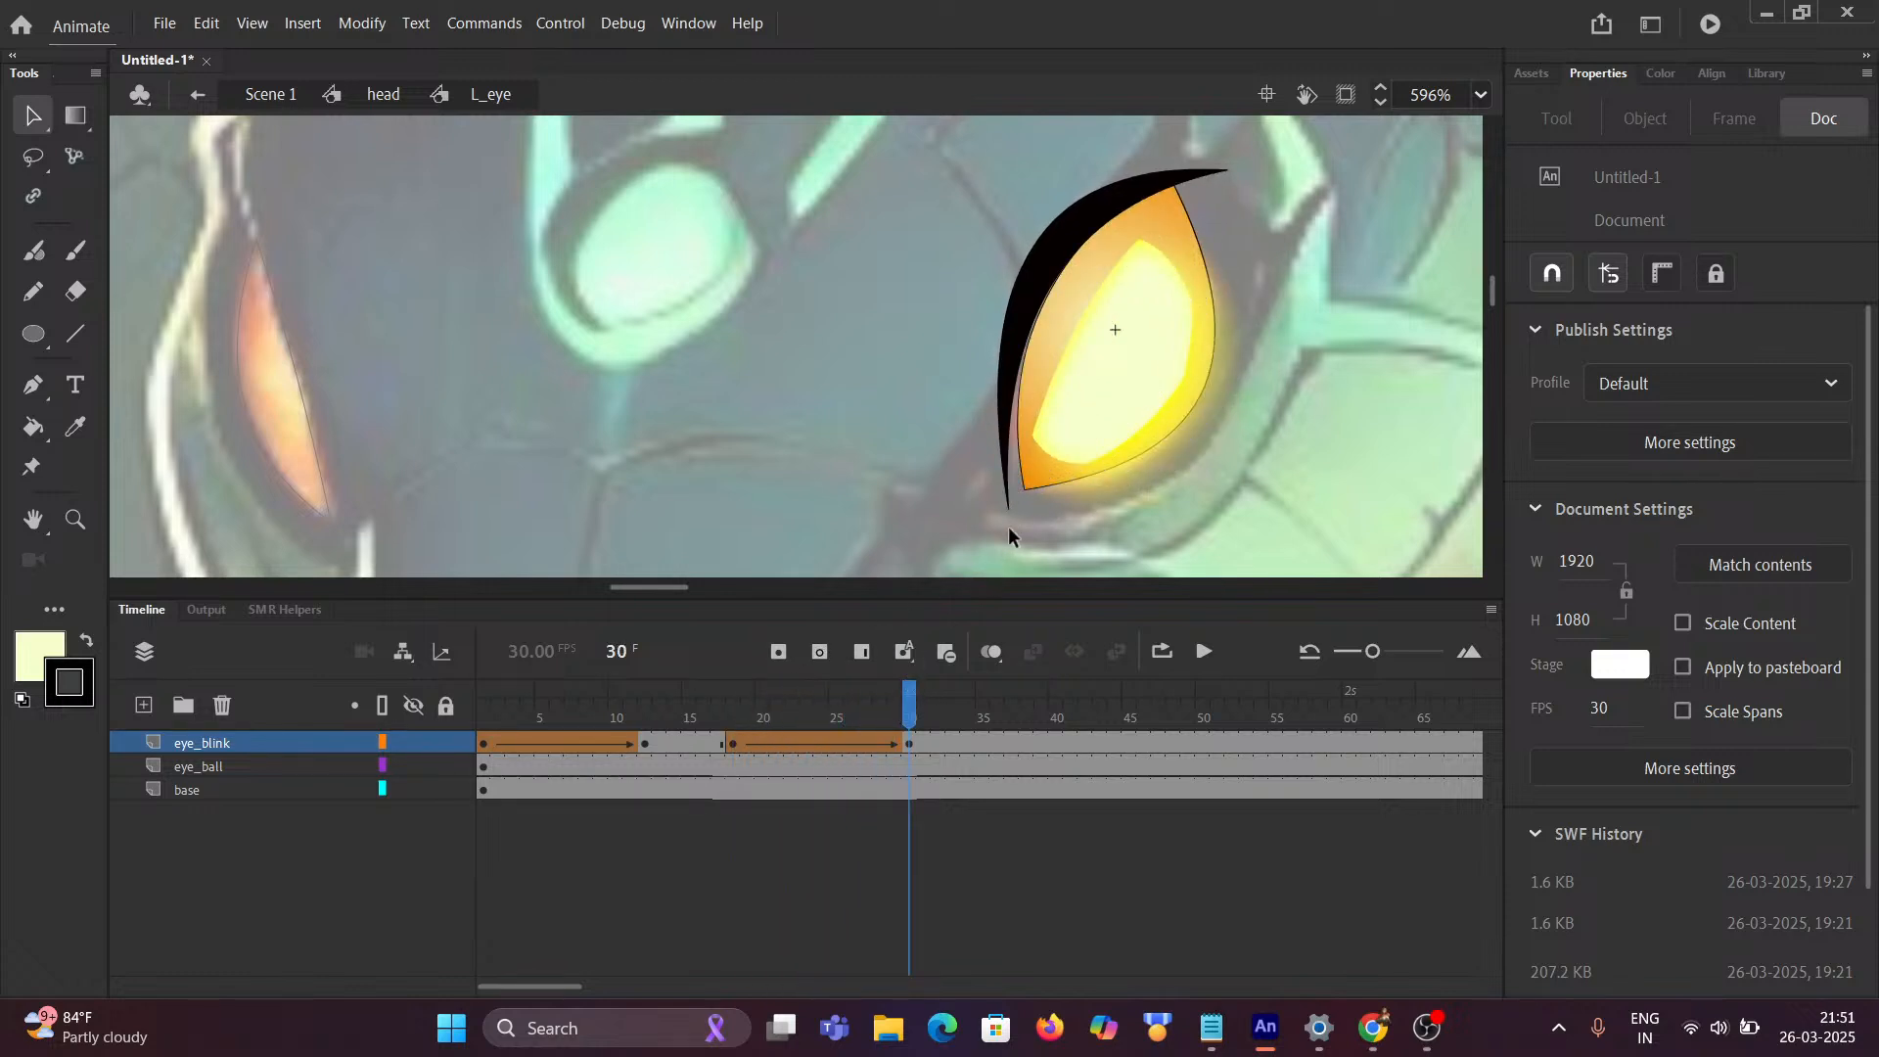
drag(1008, 503, 1024, 489)
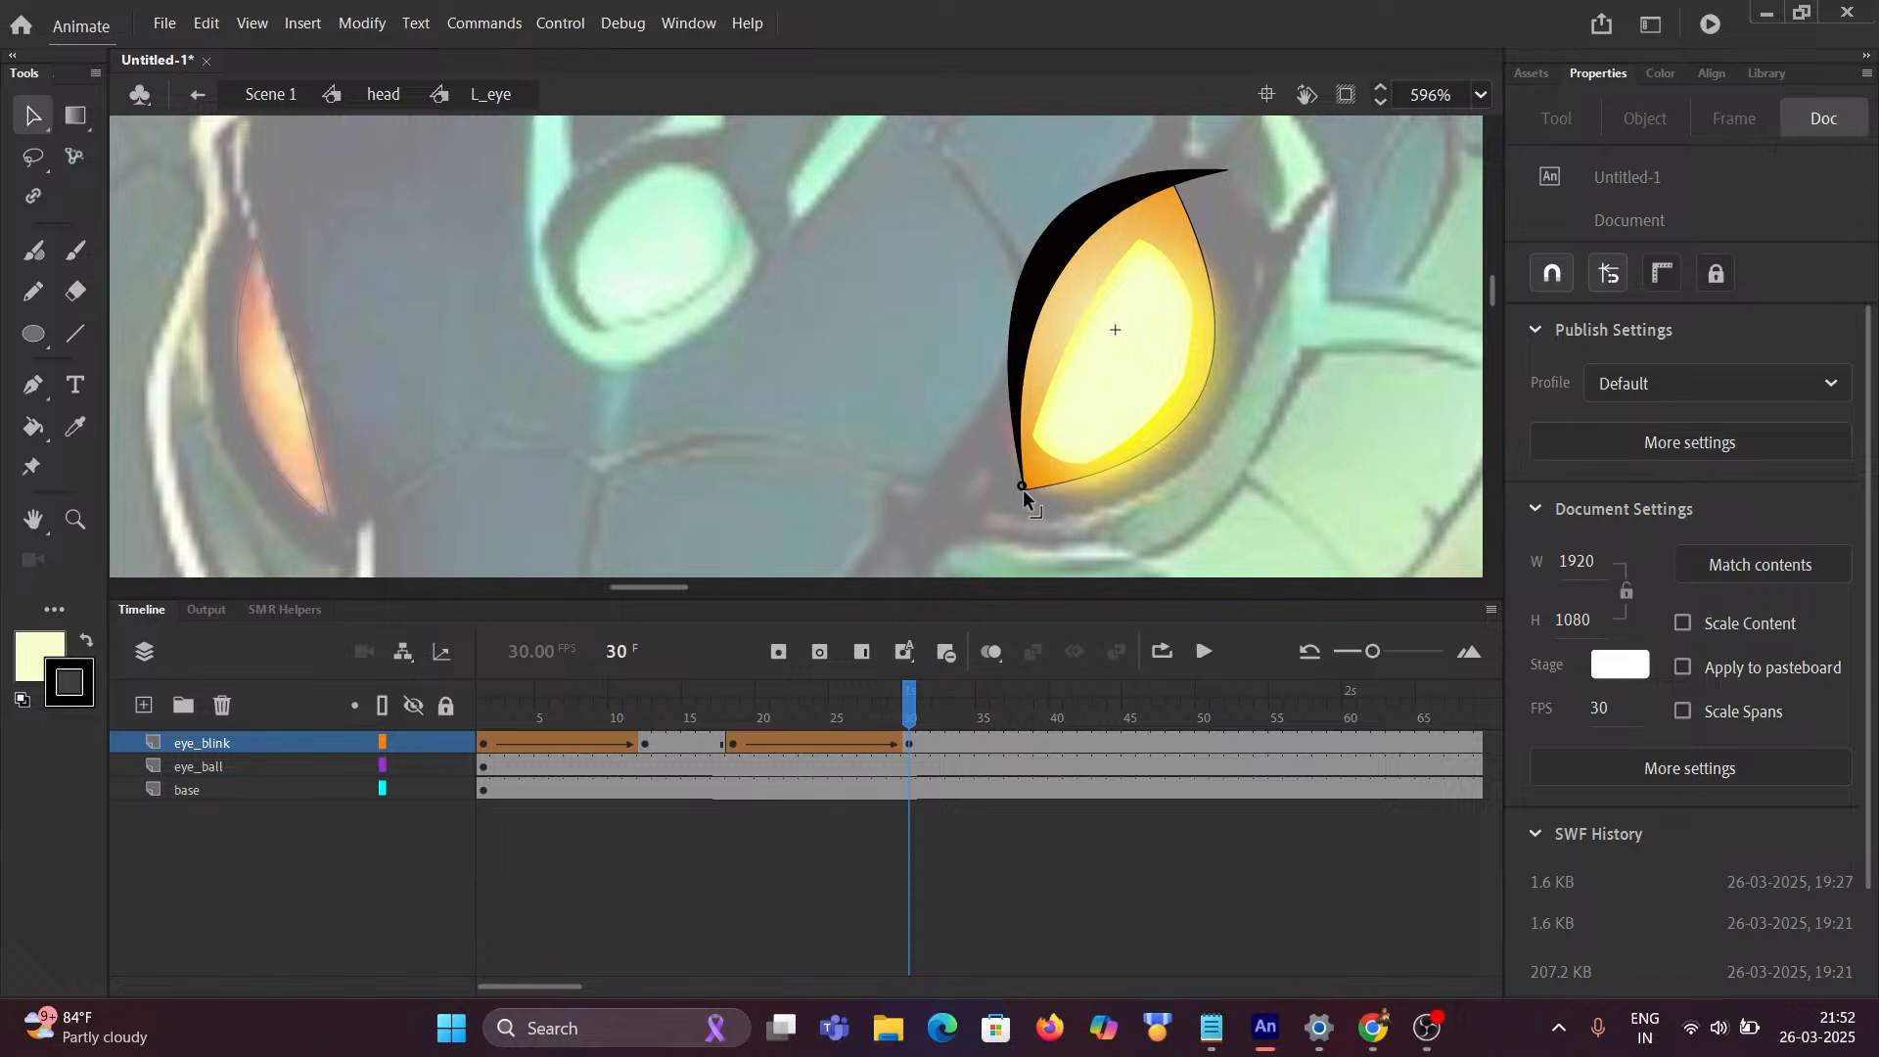
drag(906, 712, 1041, 709)
drag(956, 872, 611, 897)
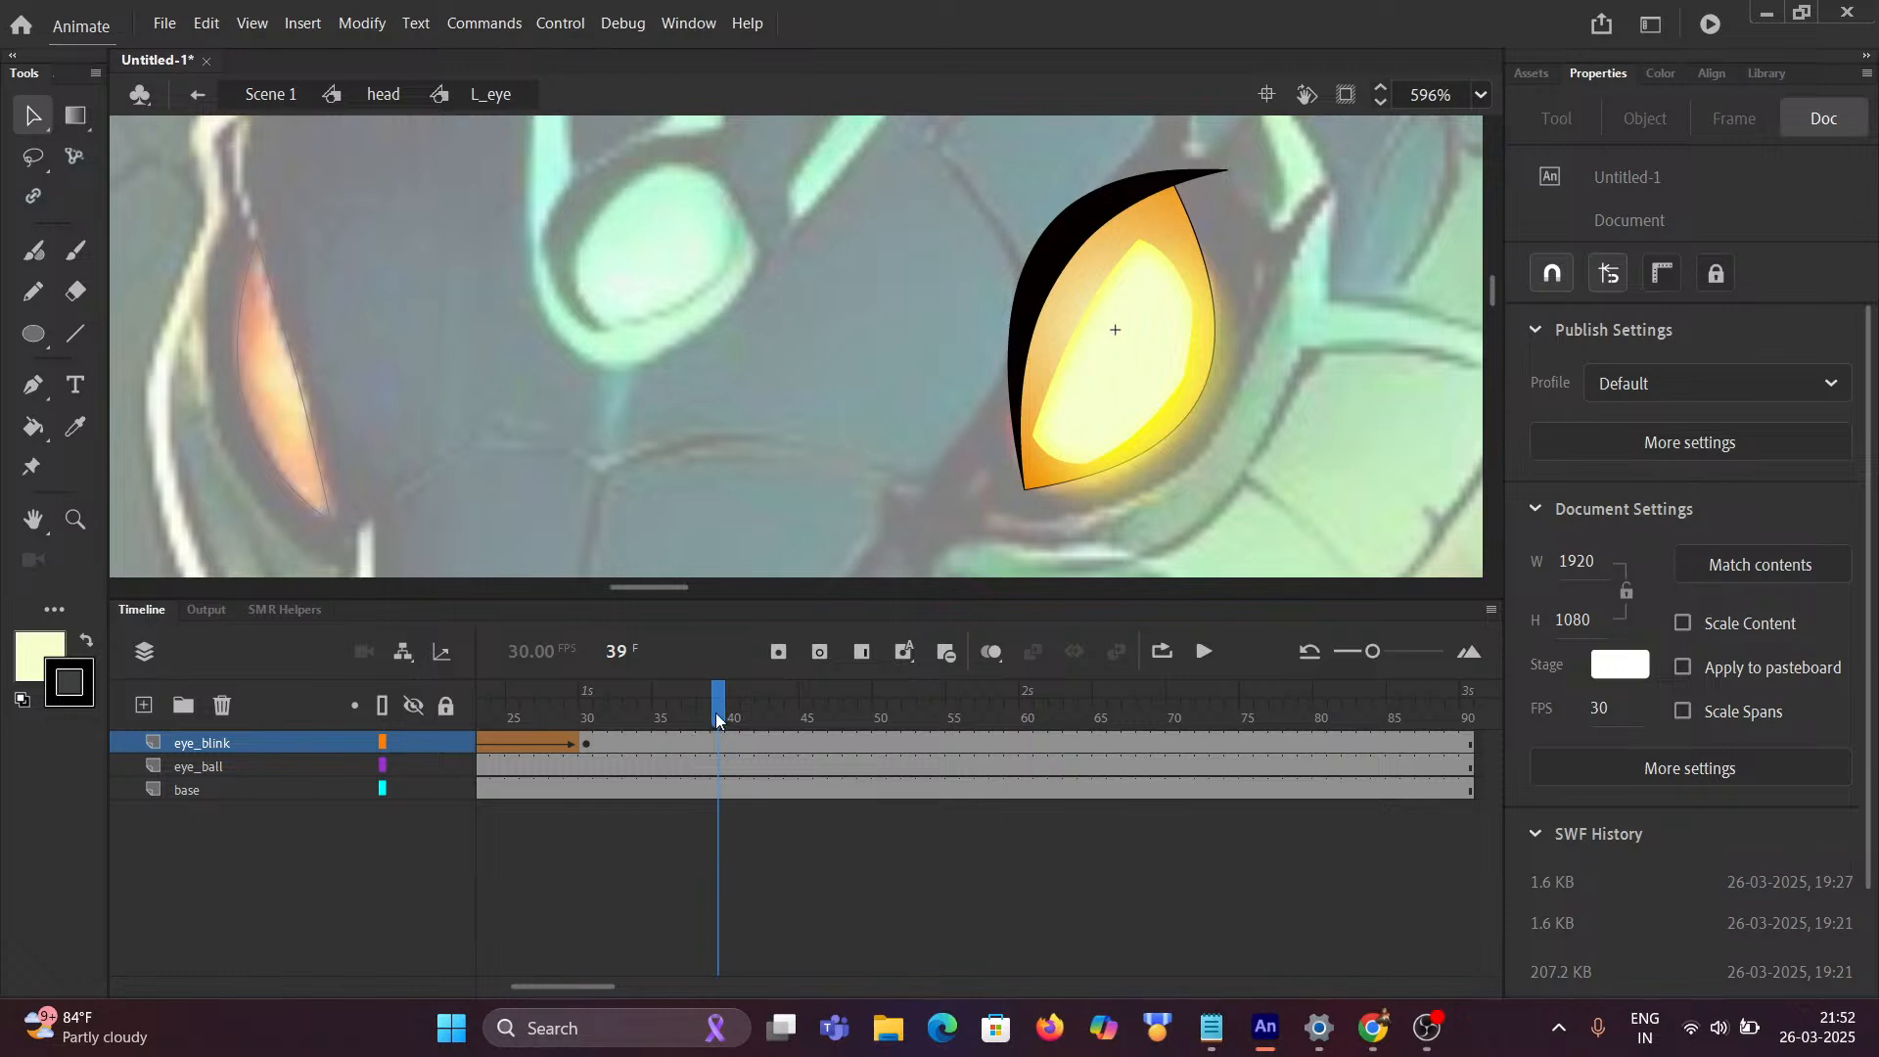
drag(716, 720, 260, 776)
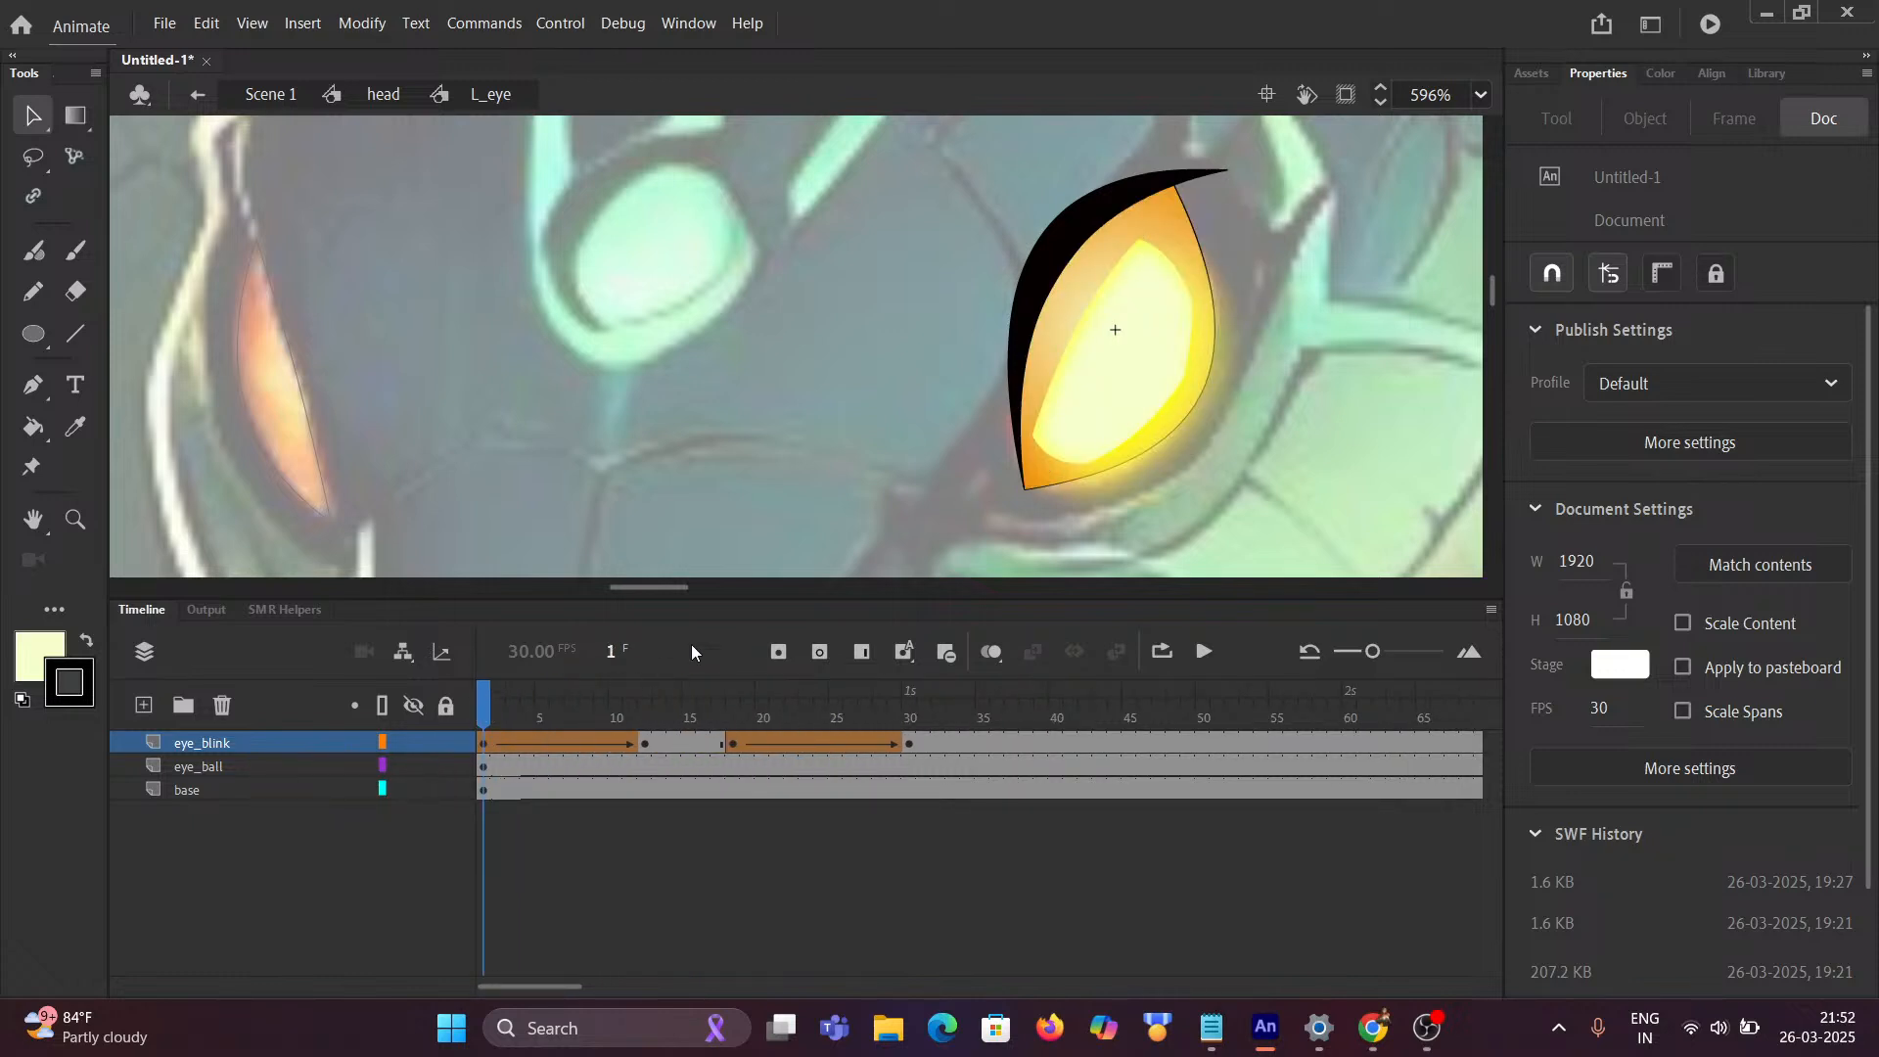
Step: Sample the orange gradient from the left eye's base and return to the head symbol
scroll(1080, 280, up, 4)
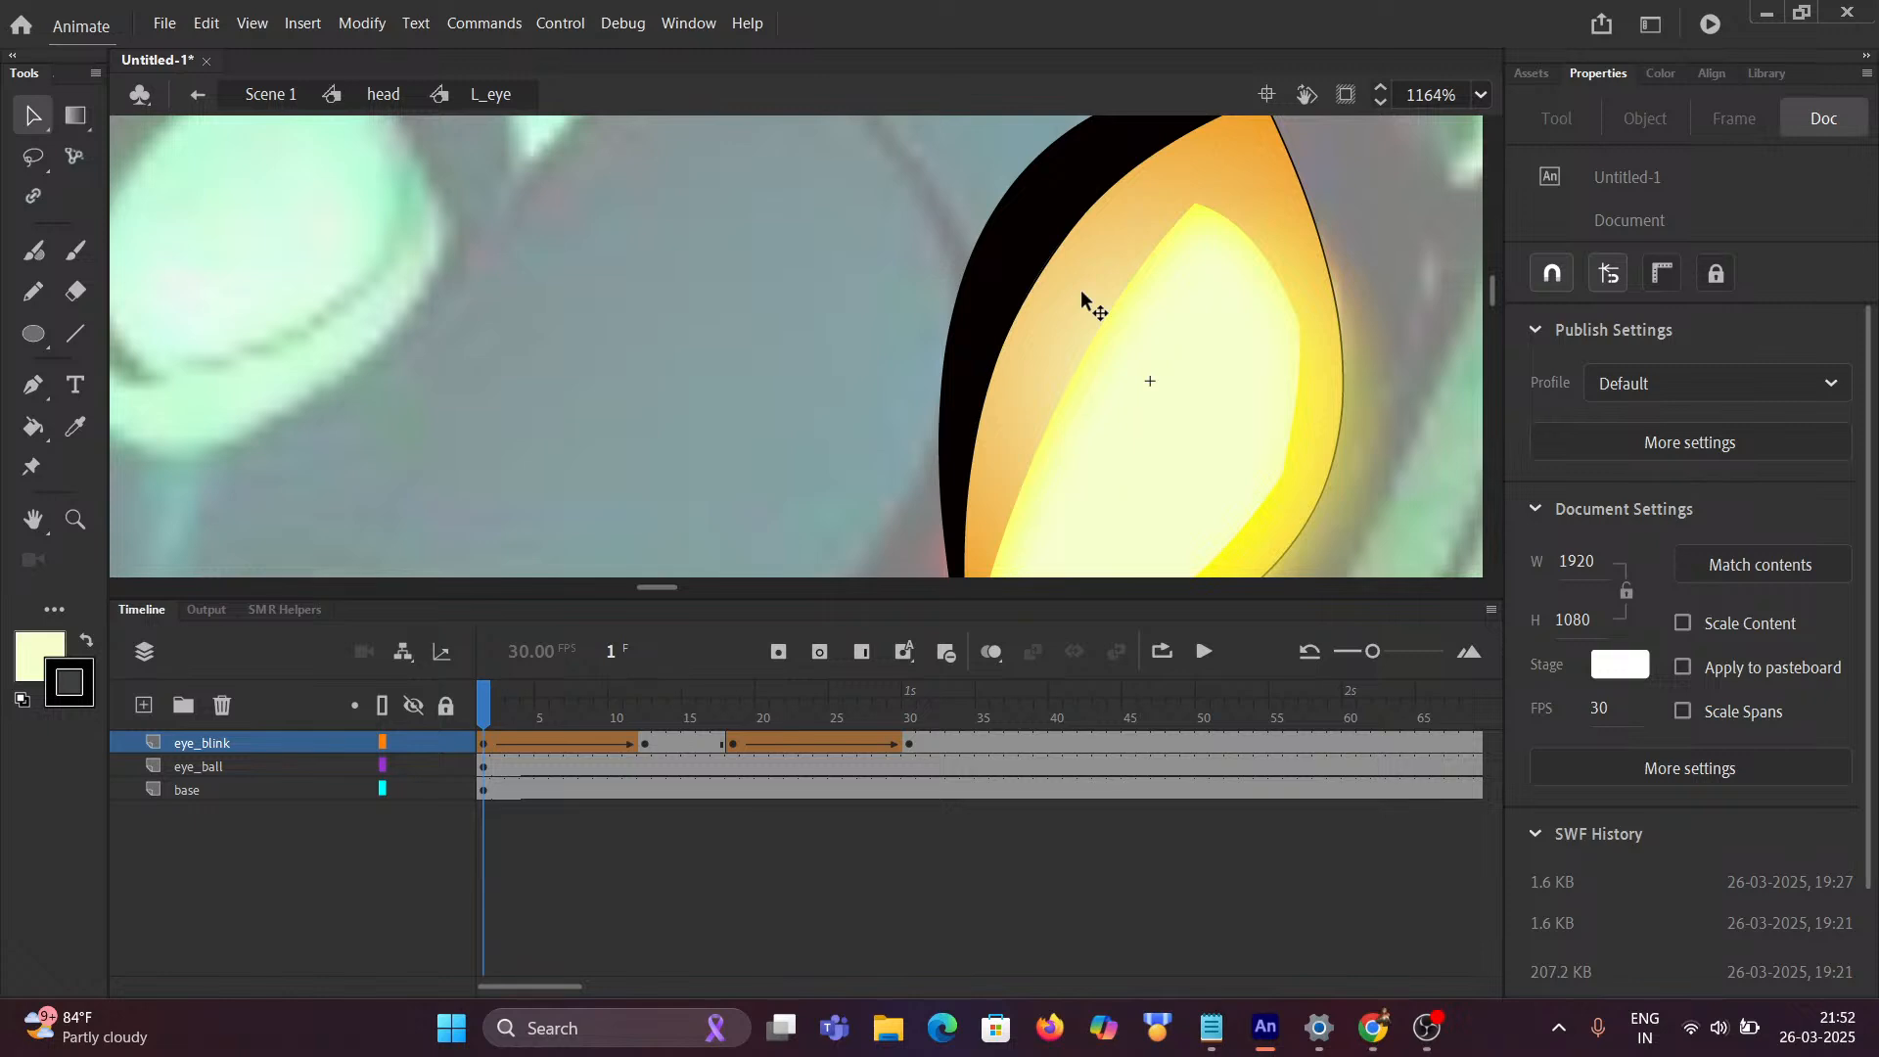
key(i)
click(1084, 297)
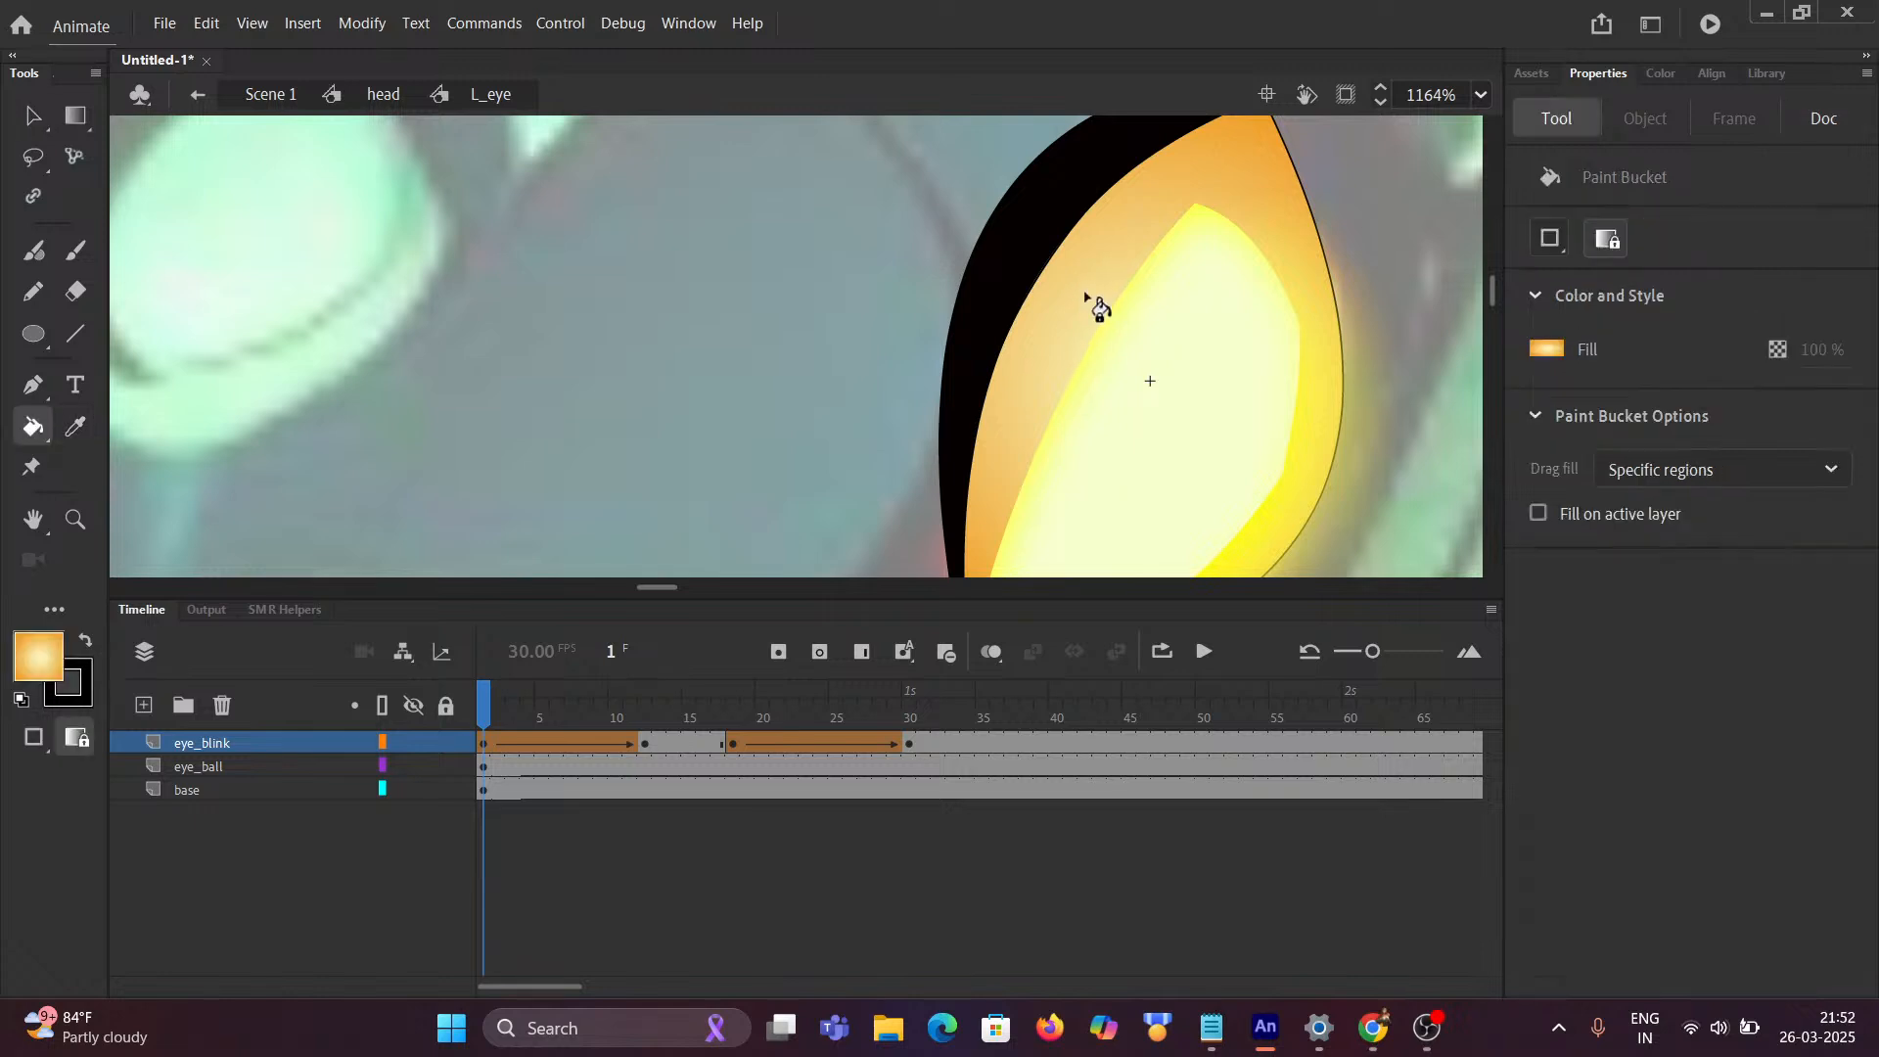
scroll(1096, 303, down, 5)
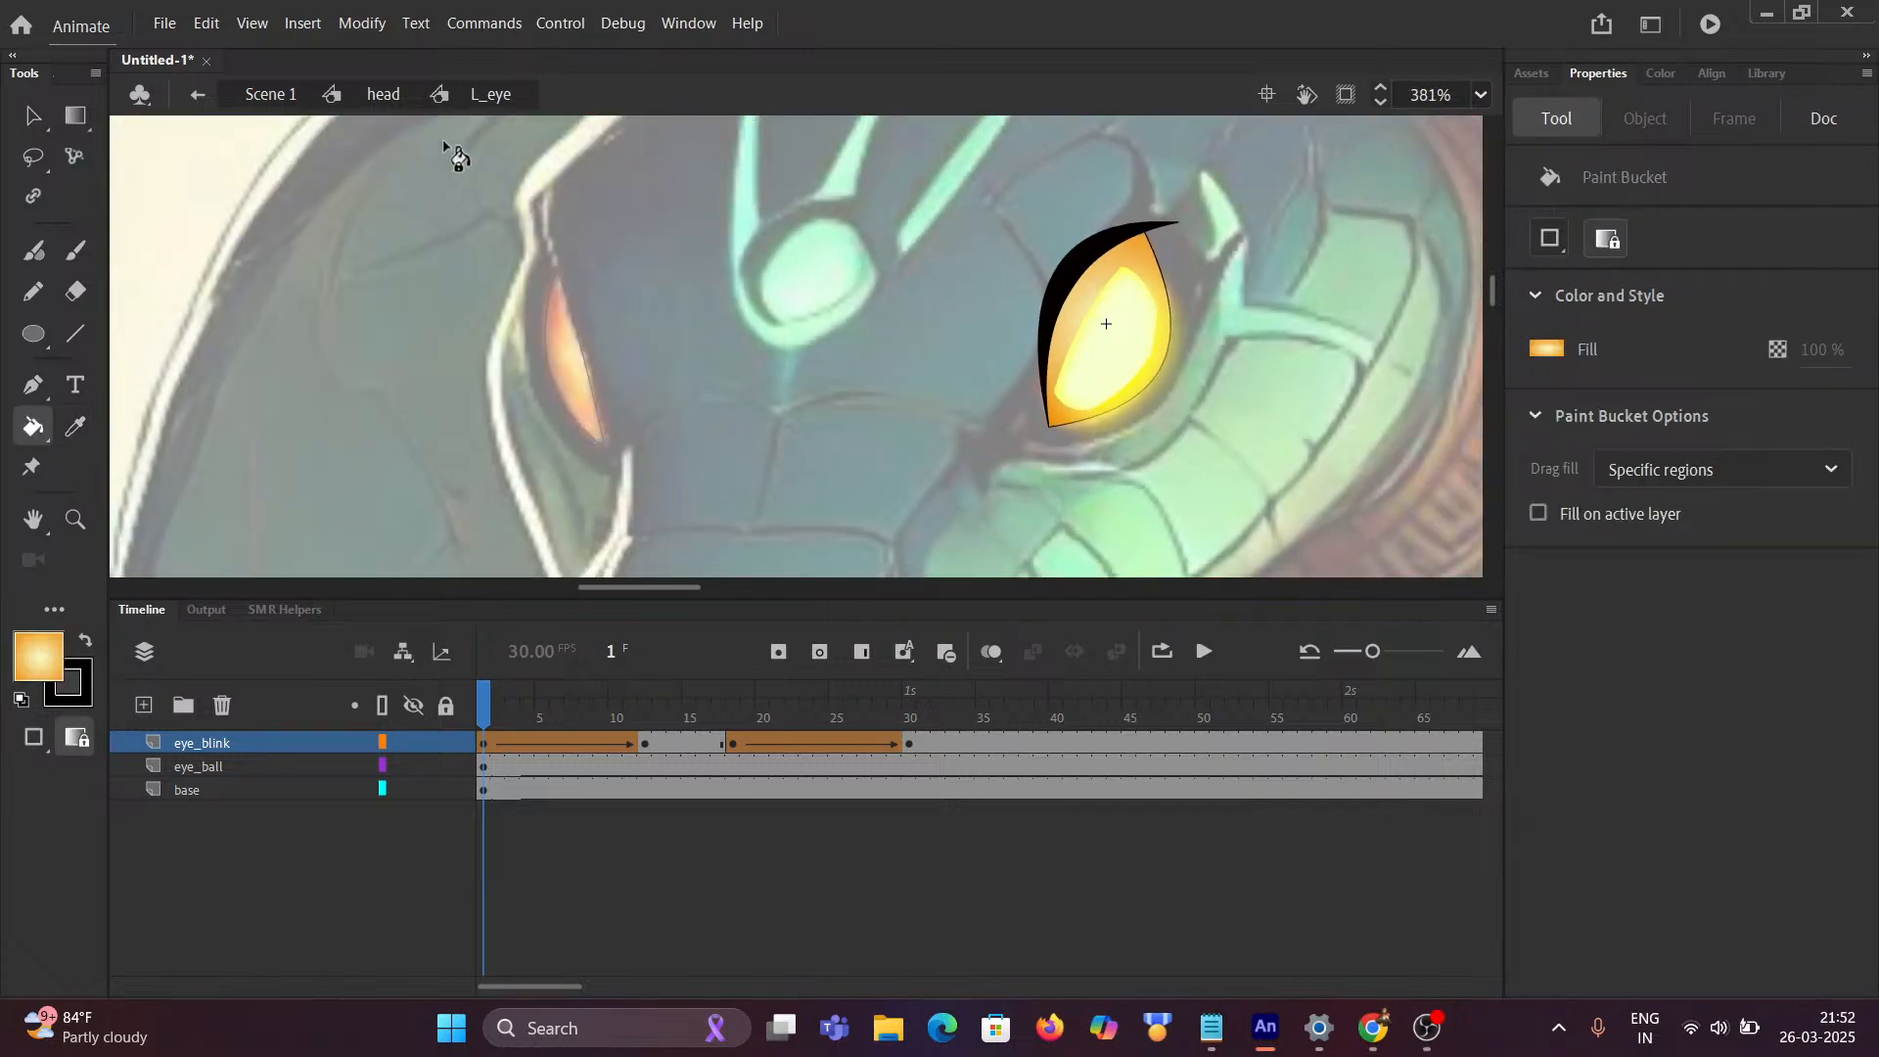
click(379, 98)
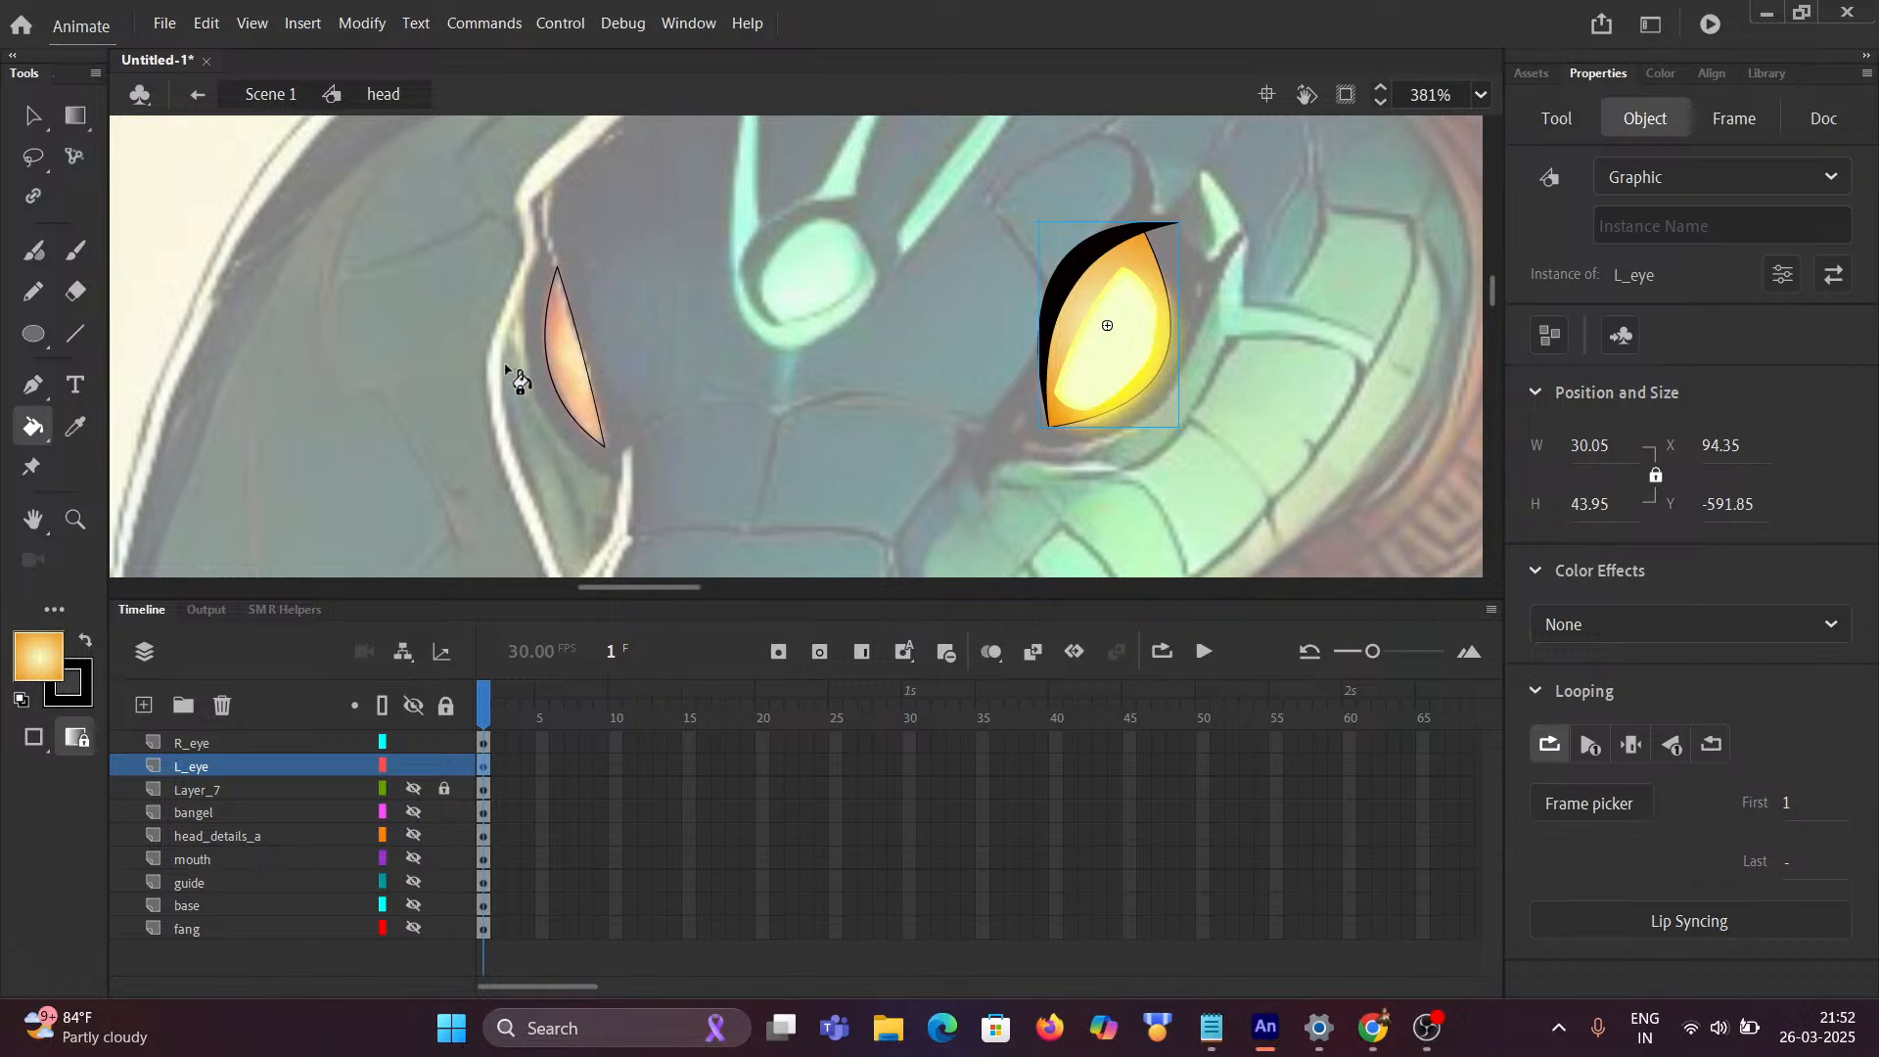
Step: Open the R_eye symbol for editing and fill its narrow eye outline using the Paint Bucket with the sampled gradient
scroll(544, 357, up, 3)
scroll(544, 354, up, 2)
click(32, 115)
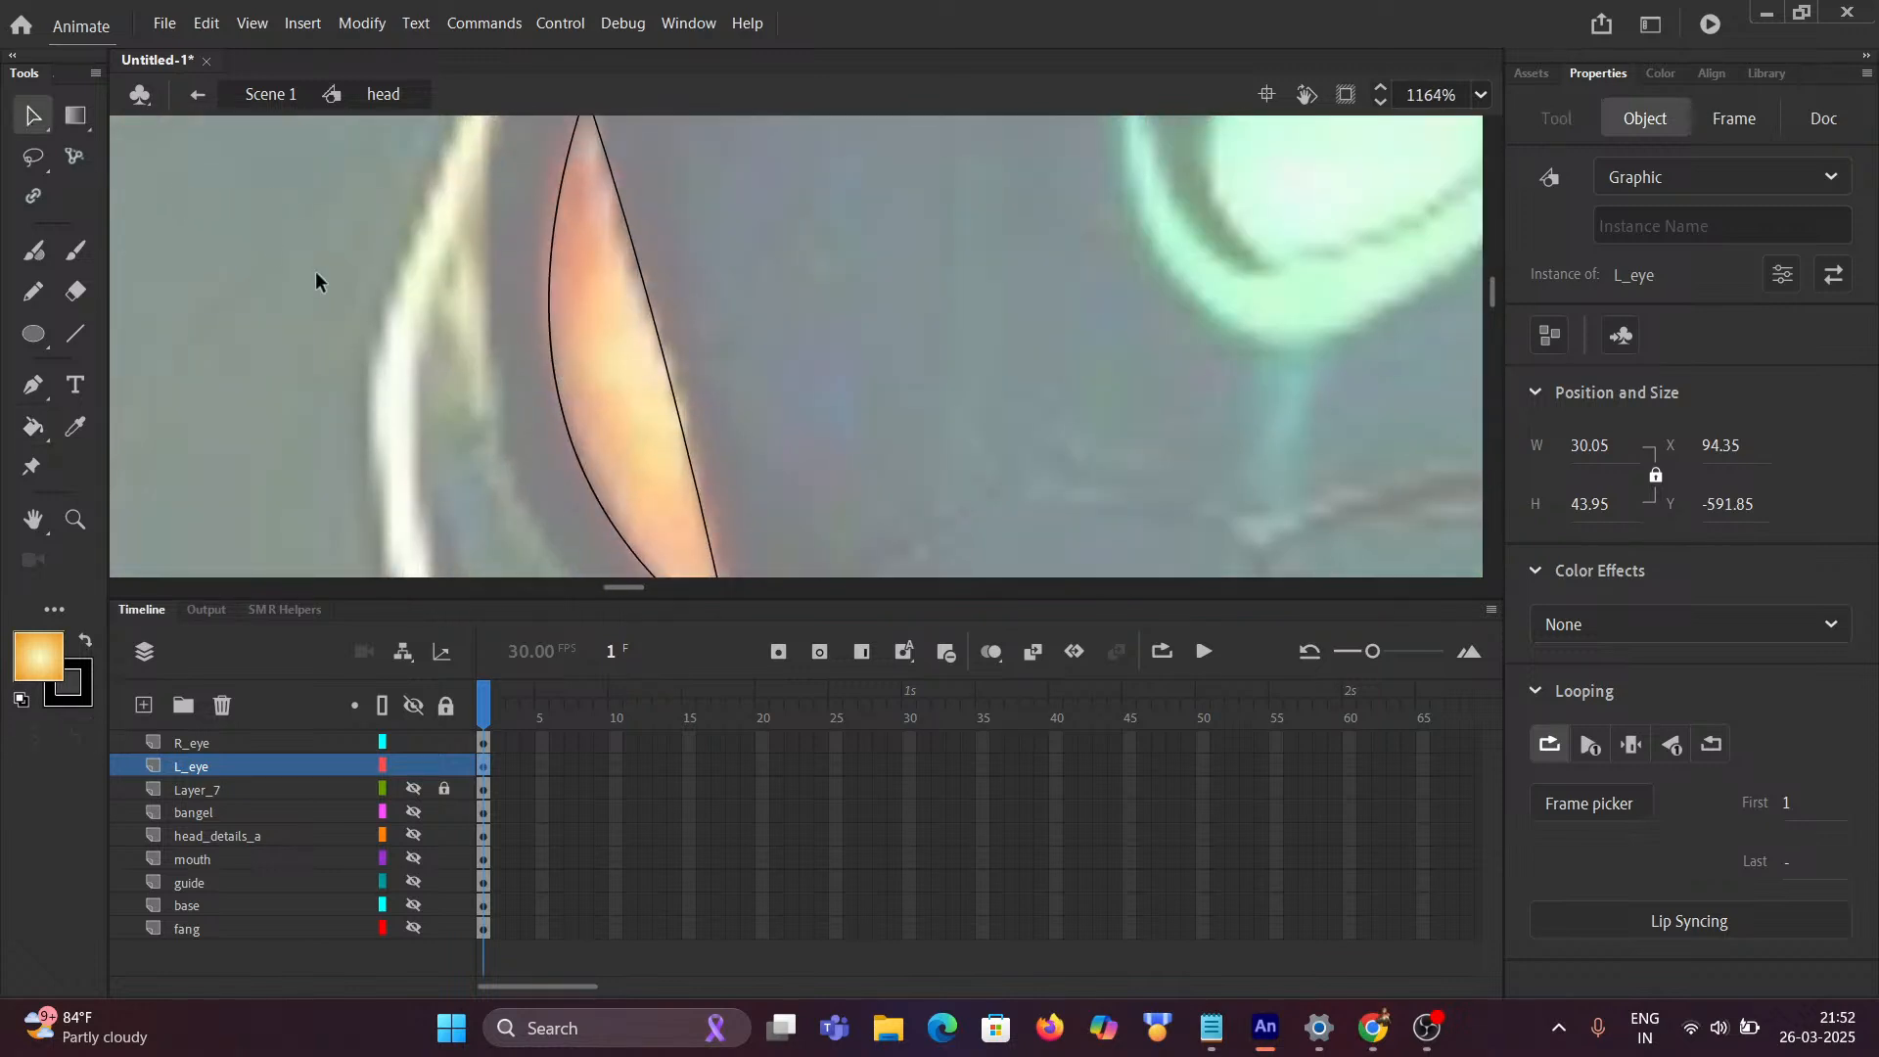
double_click(546, 337)
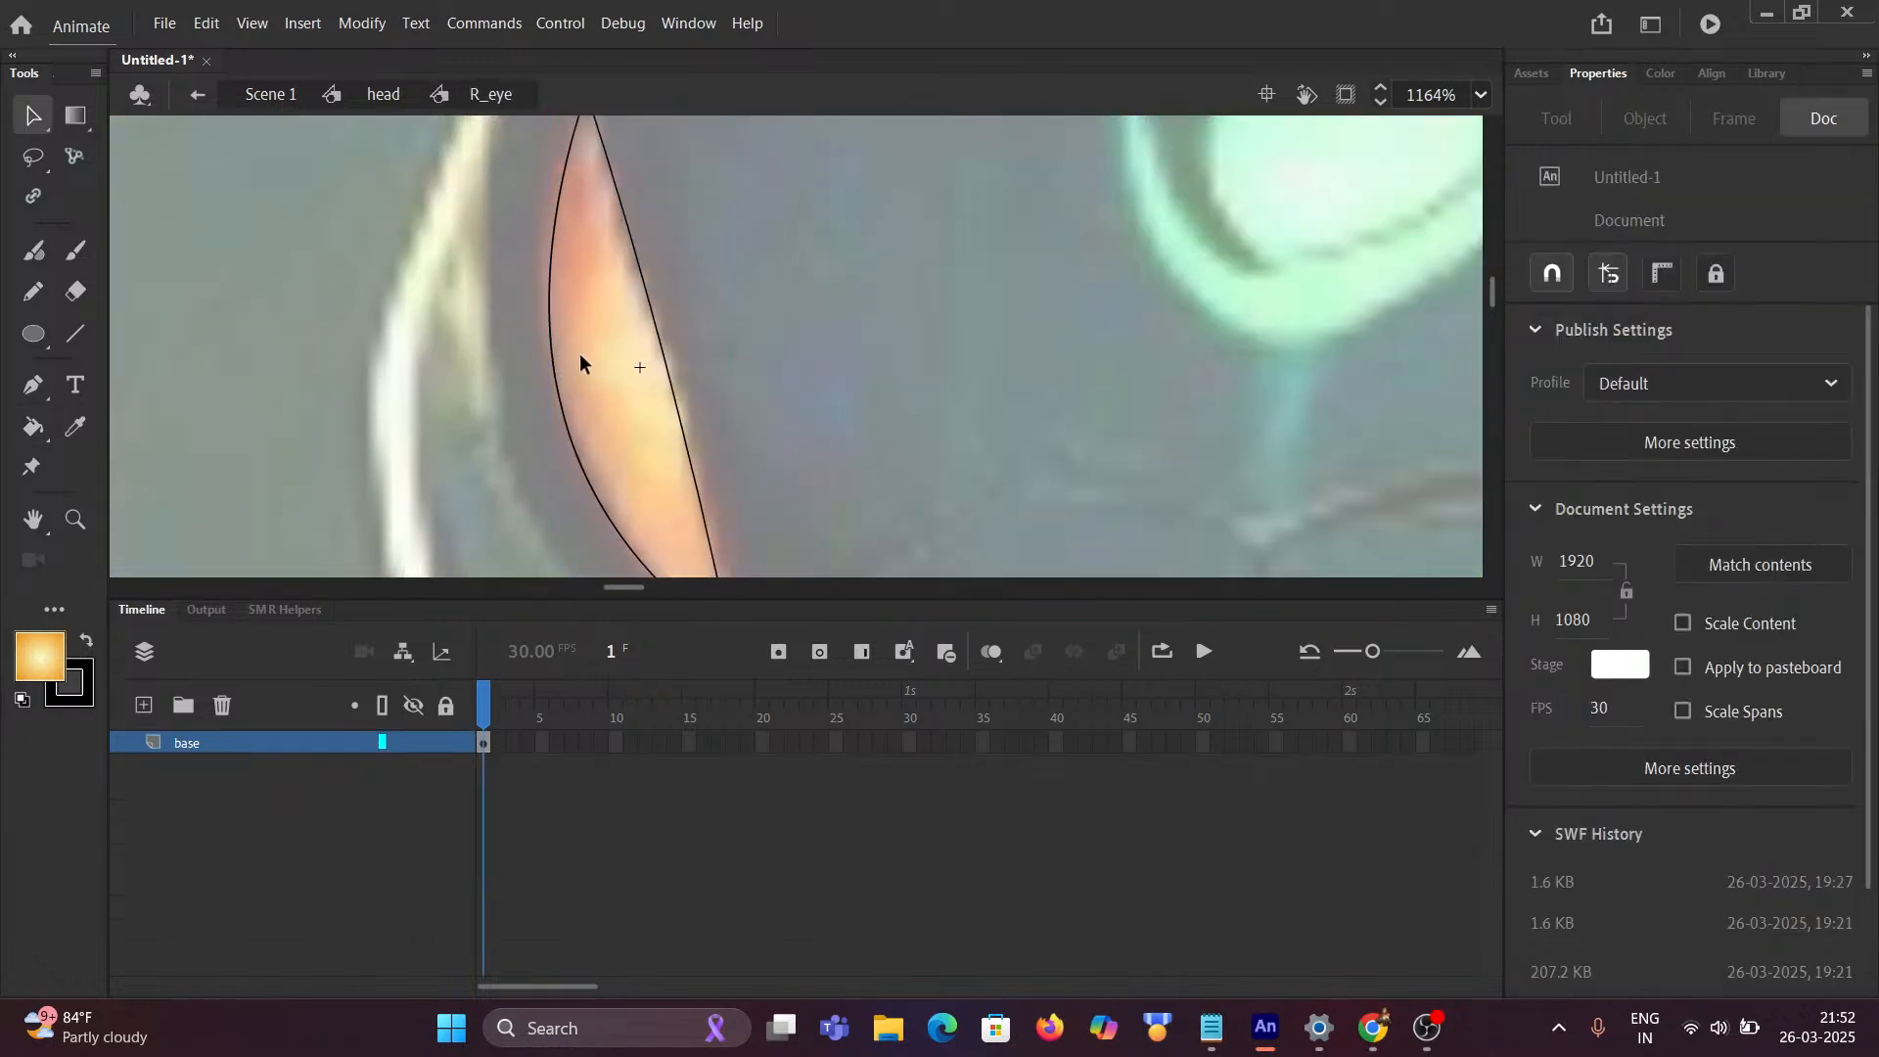
scroll(624, 395, up, 2)
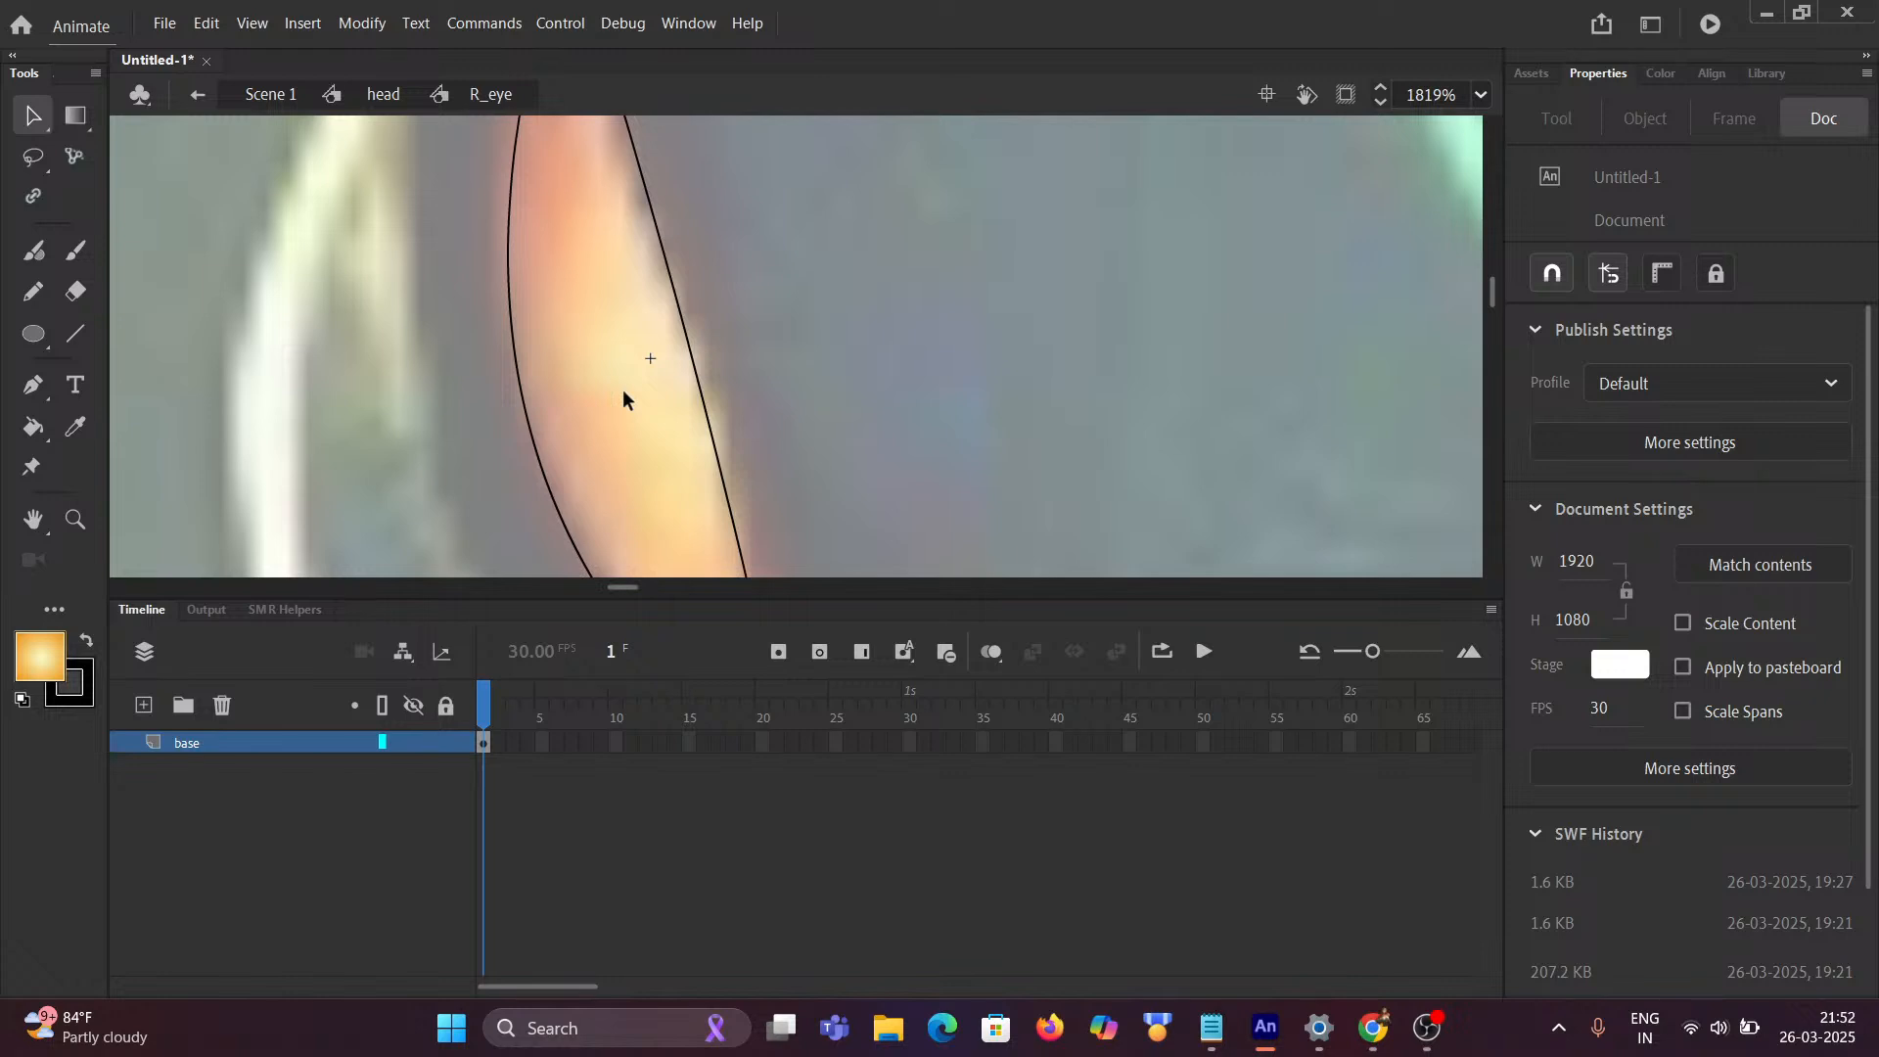
click(35, 426)
click(583, 426)
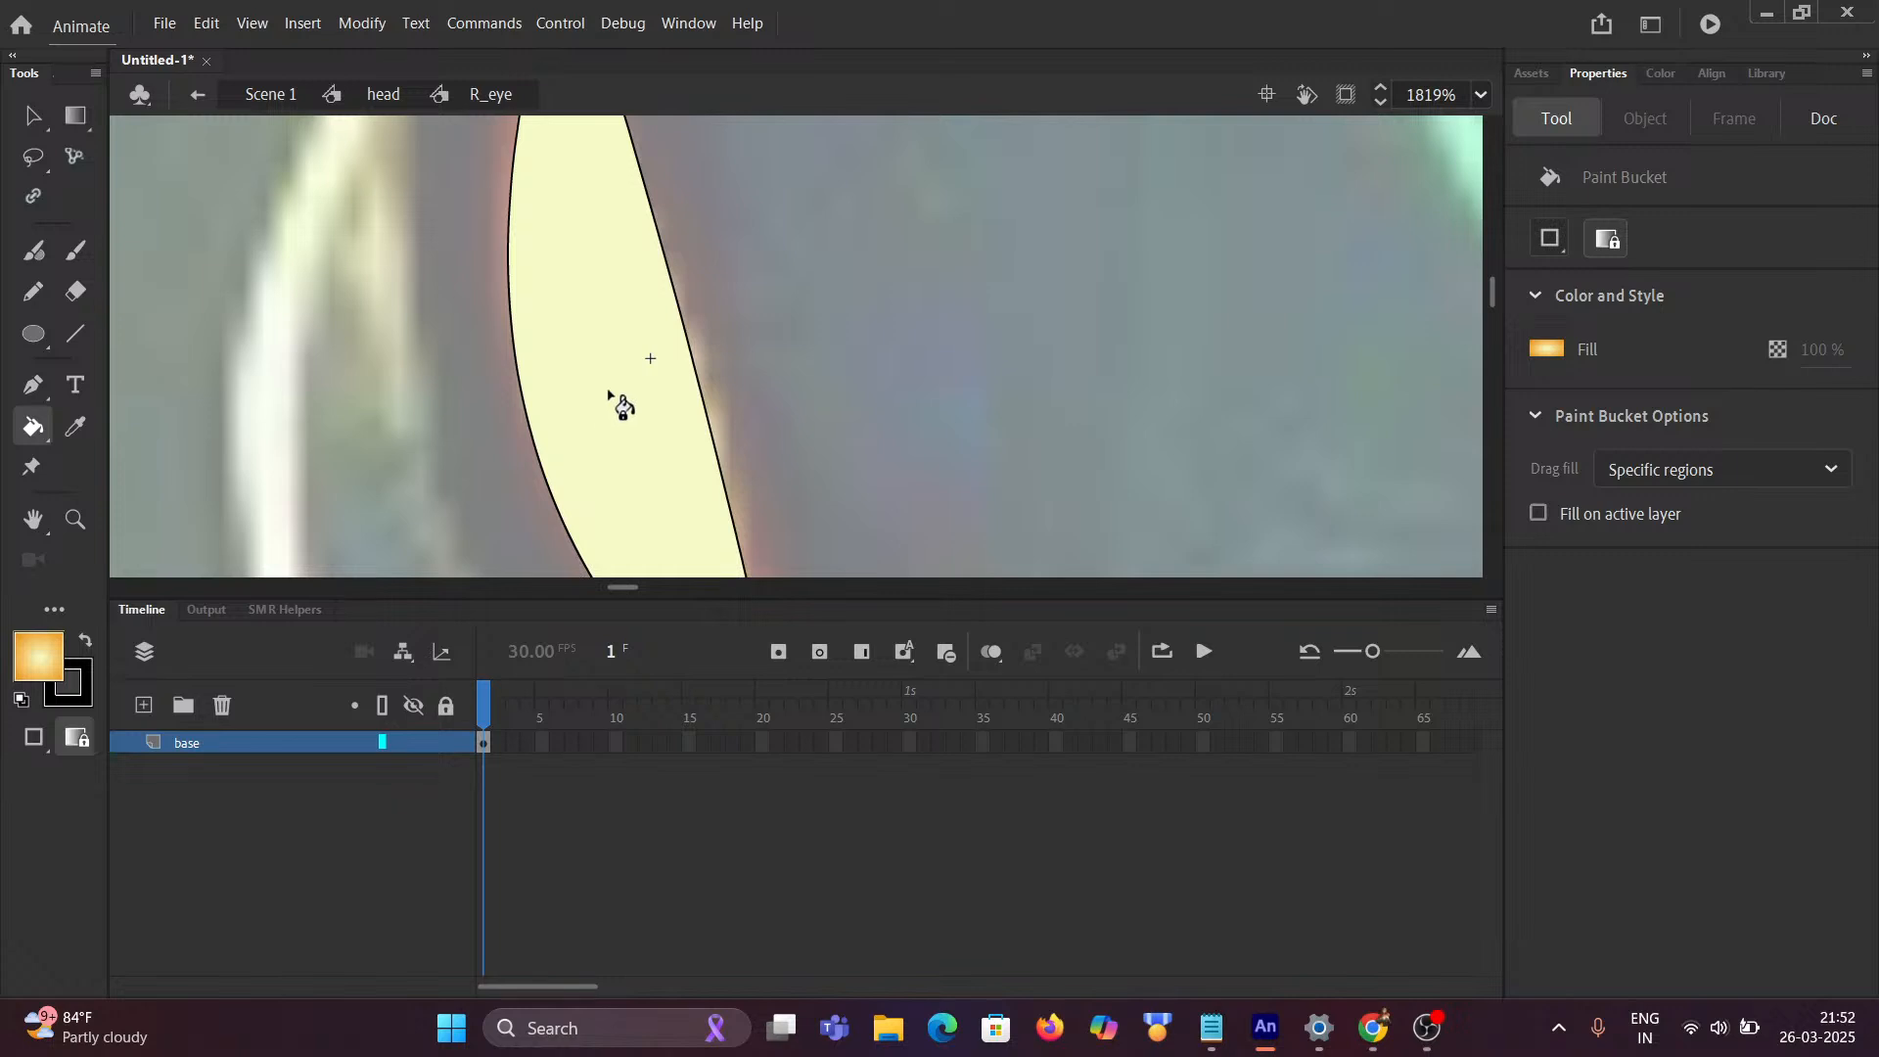
Step: Compare the filled right eye with the left eye's colours and inner glow shape
scroll(740, 333, down, 1)
scroll(738, 319, down, 5)
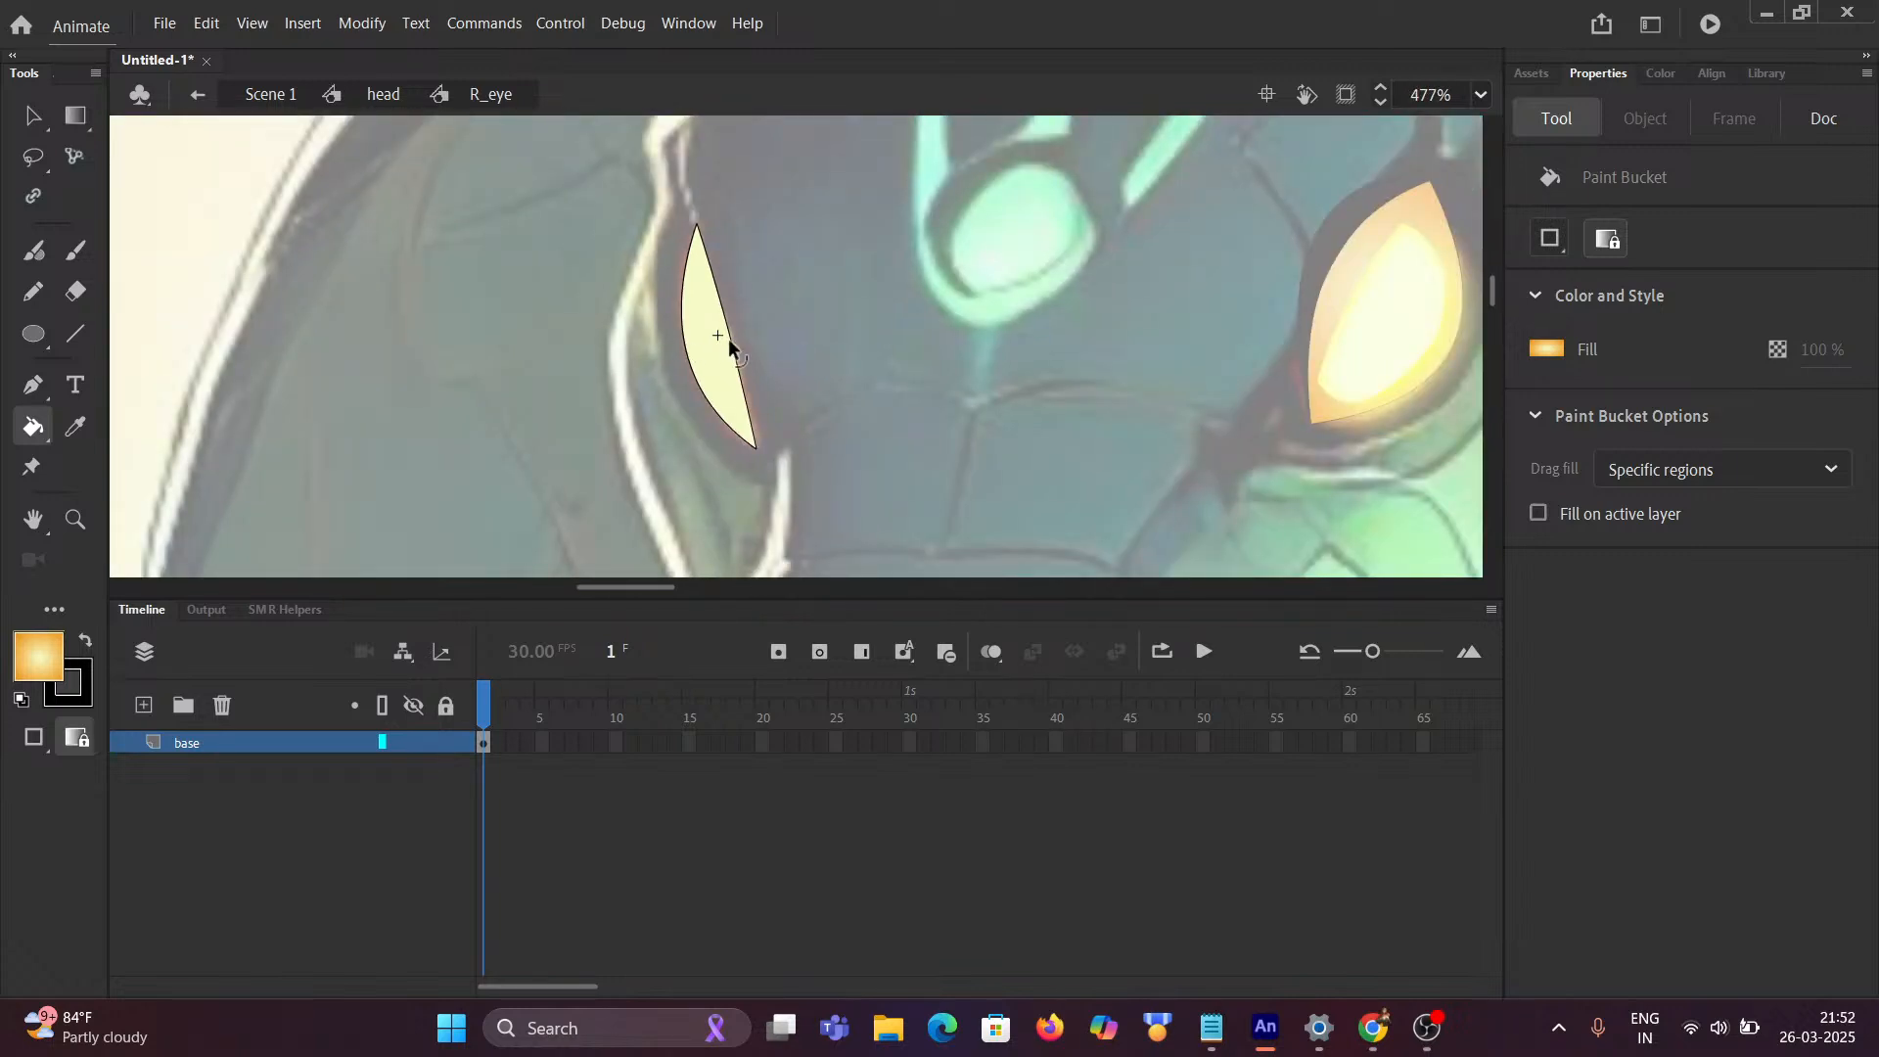
scroll(979, 320, down, 2)
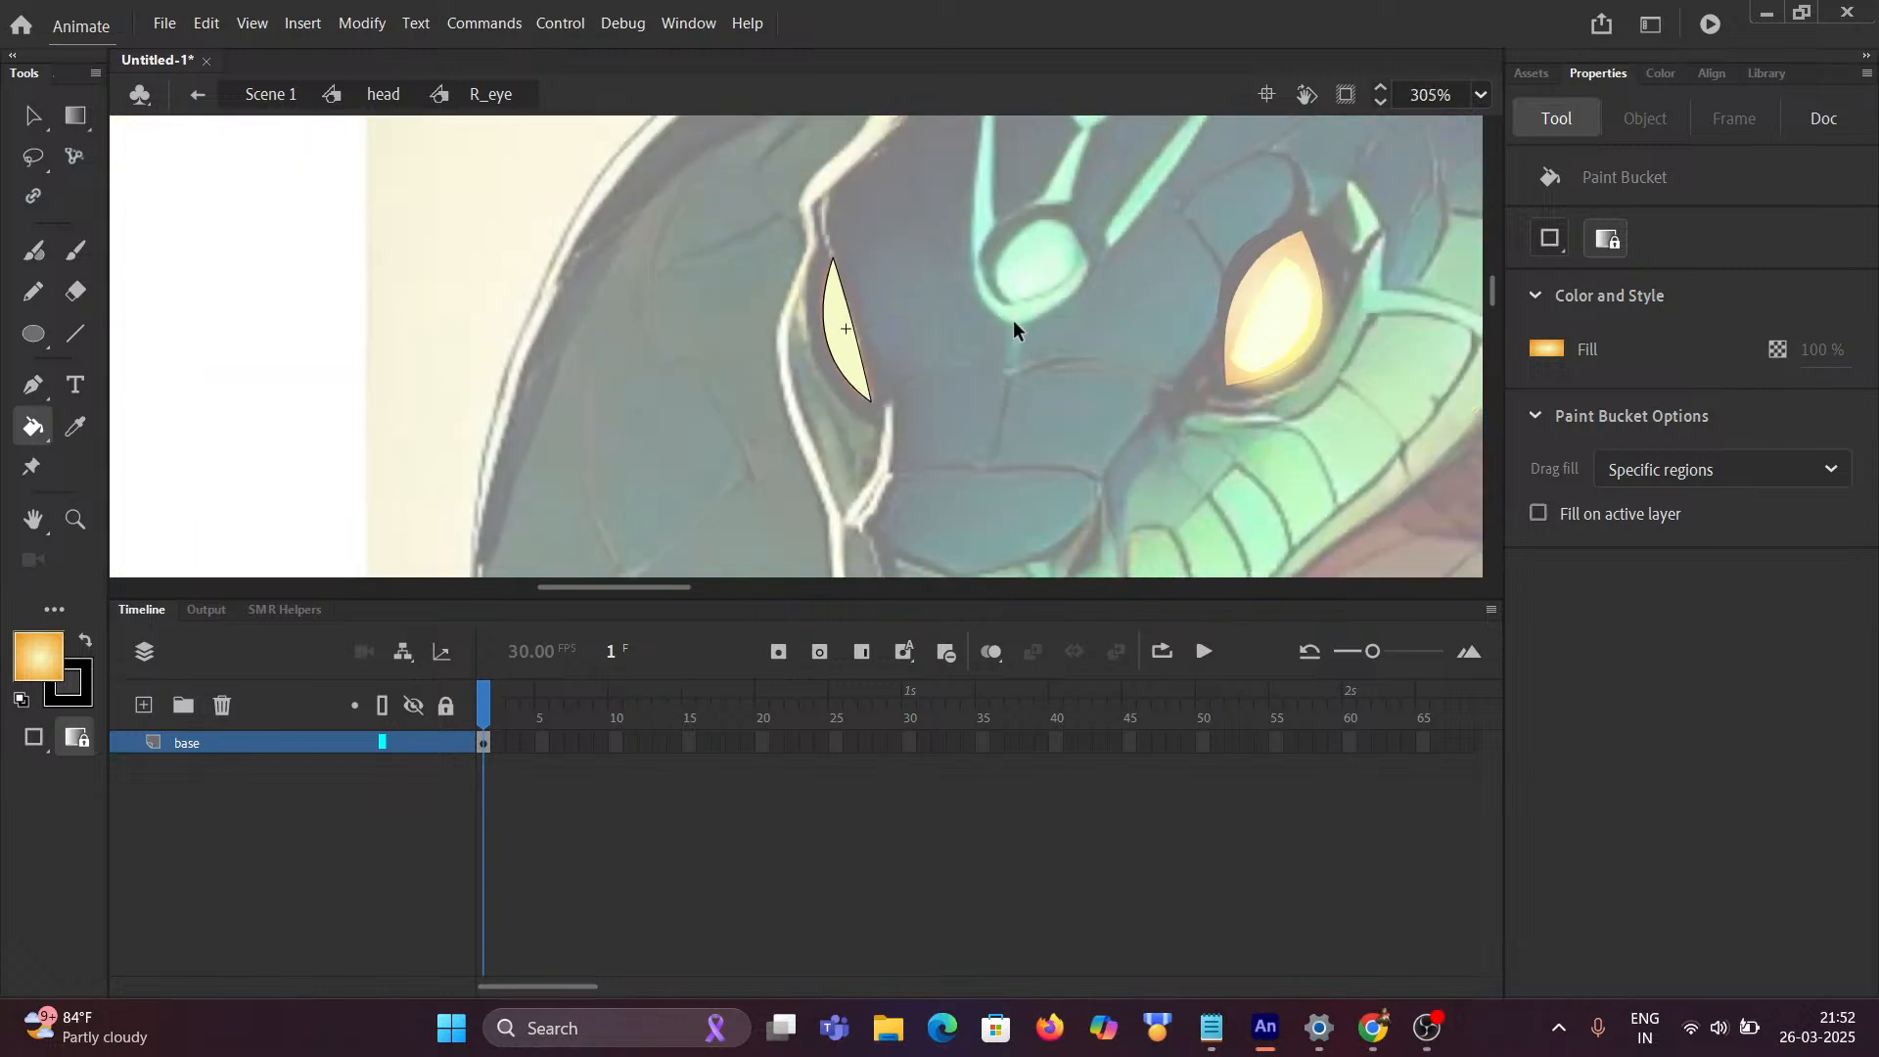
scroll(1048, 314, up, 4)
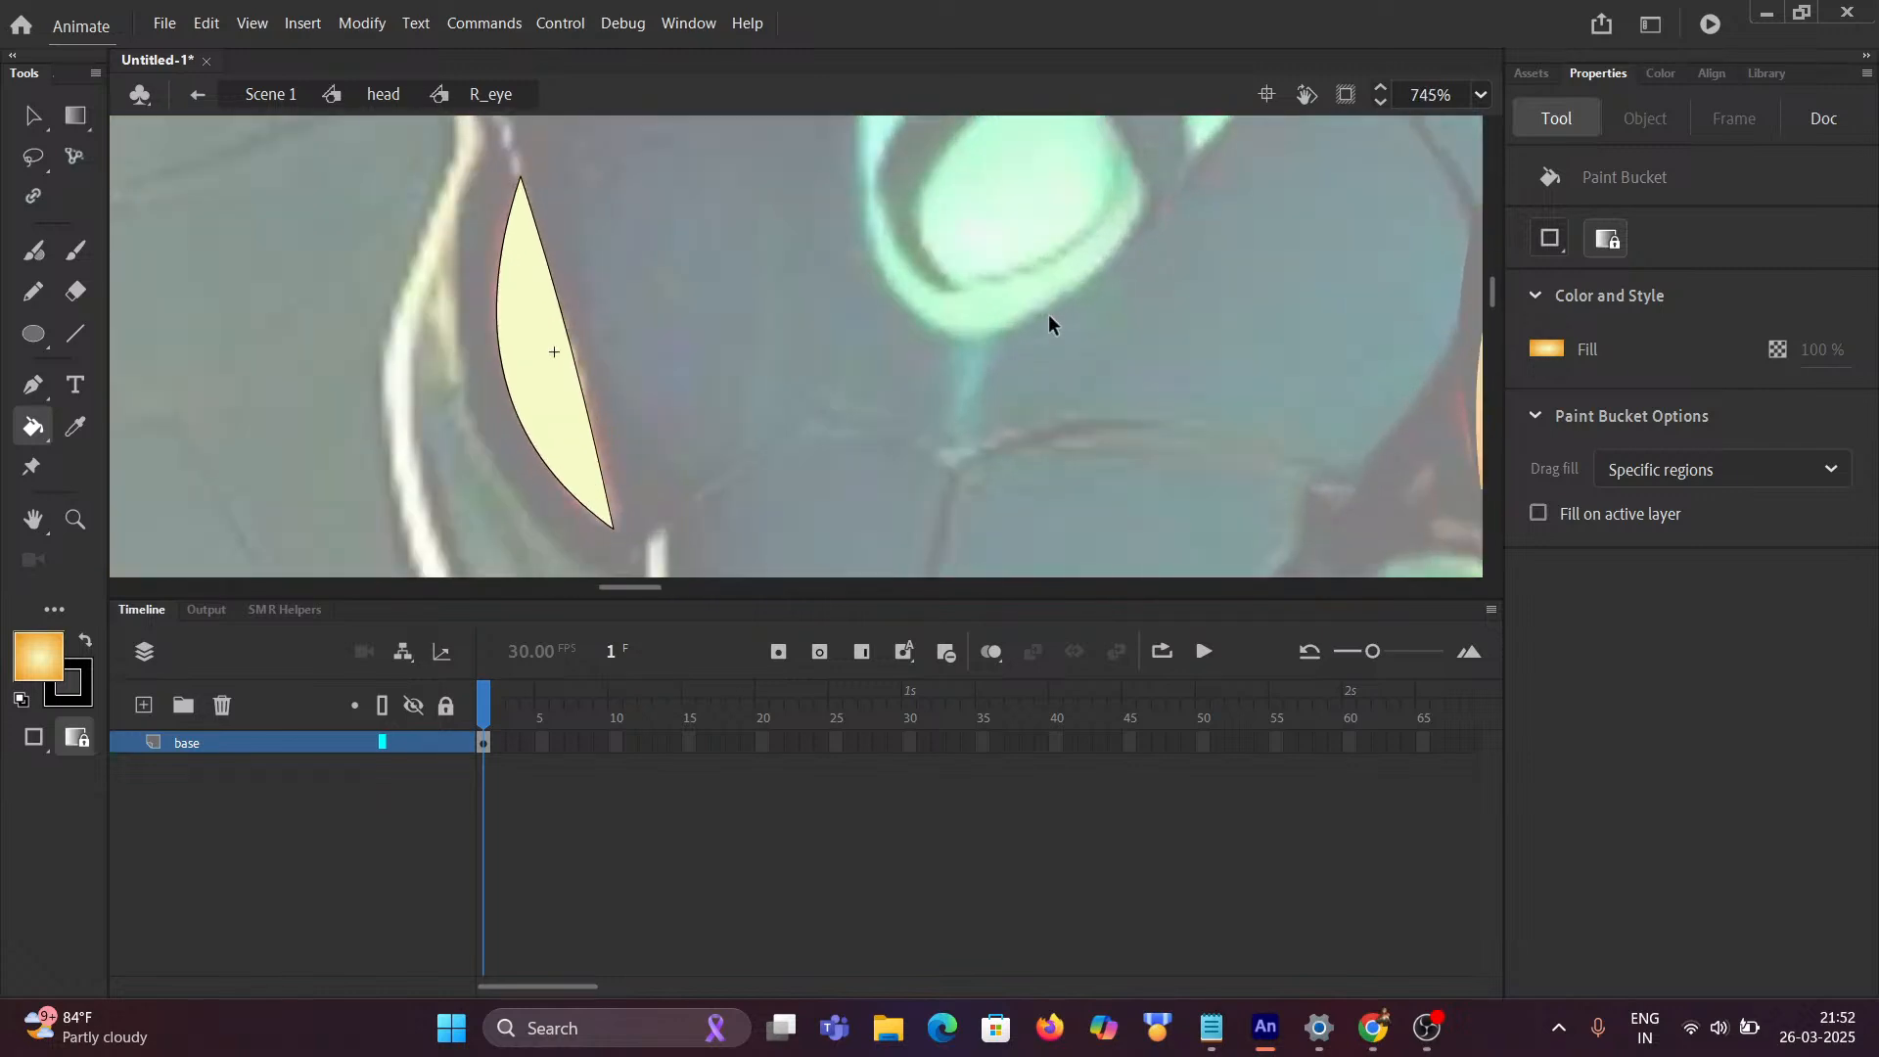
scroll(1048, 315, down, 4)
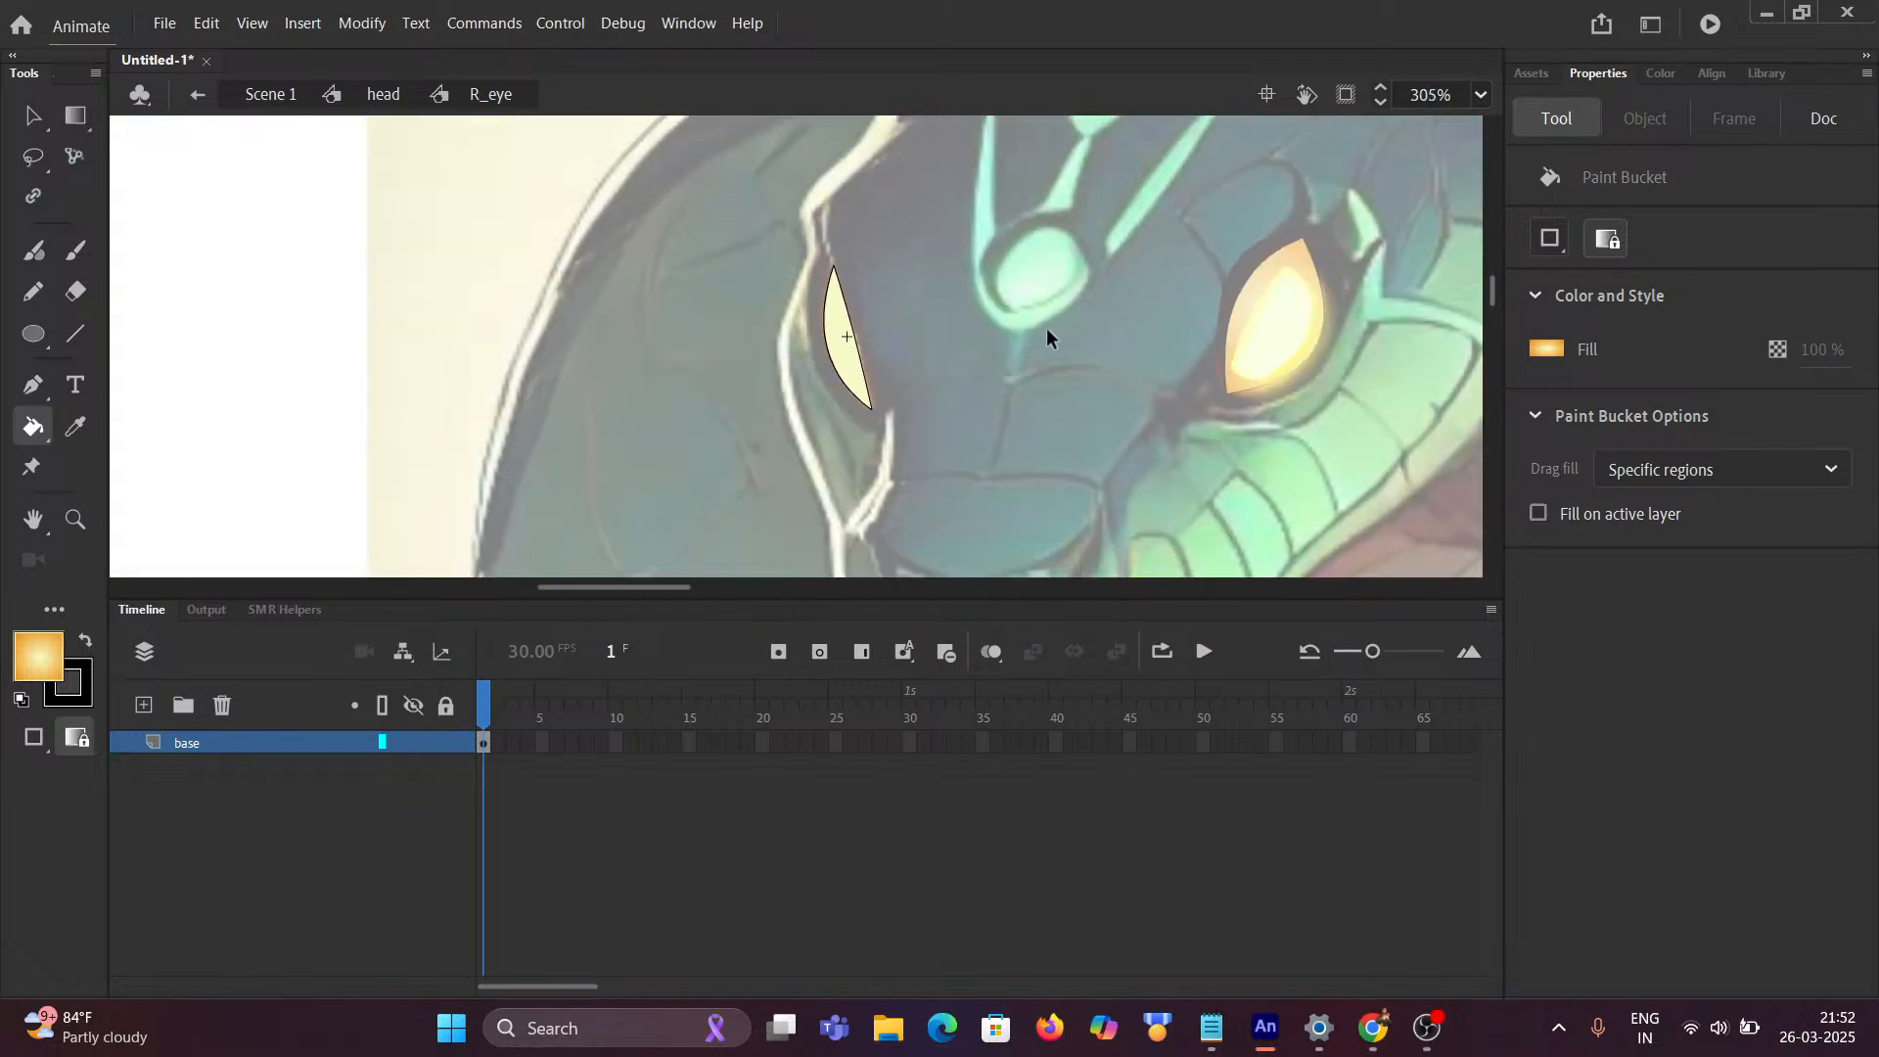
scroll(1141, 317, up, 1)
scroll(1042, 336, up, 1)
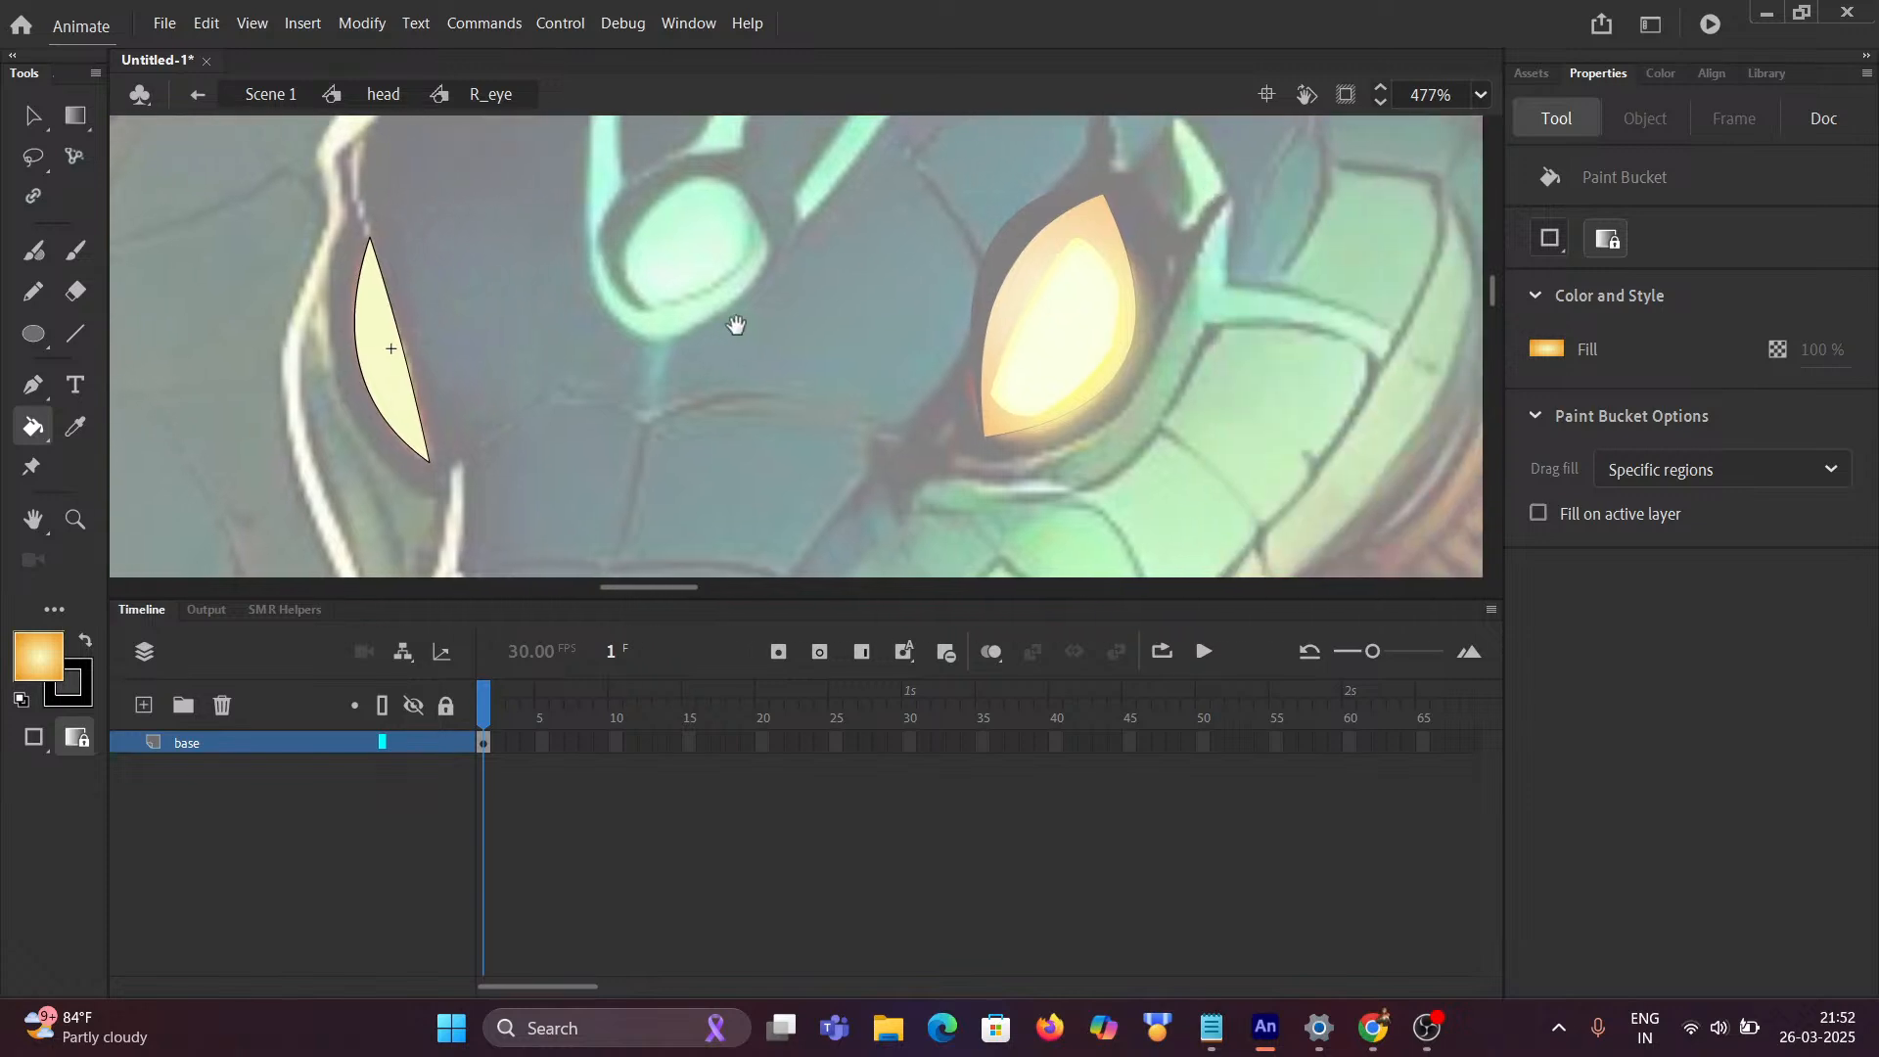
scroll(1052, 340, up, 3)
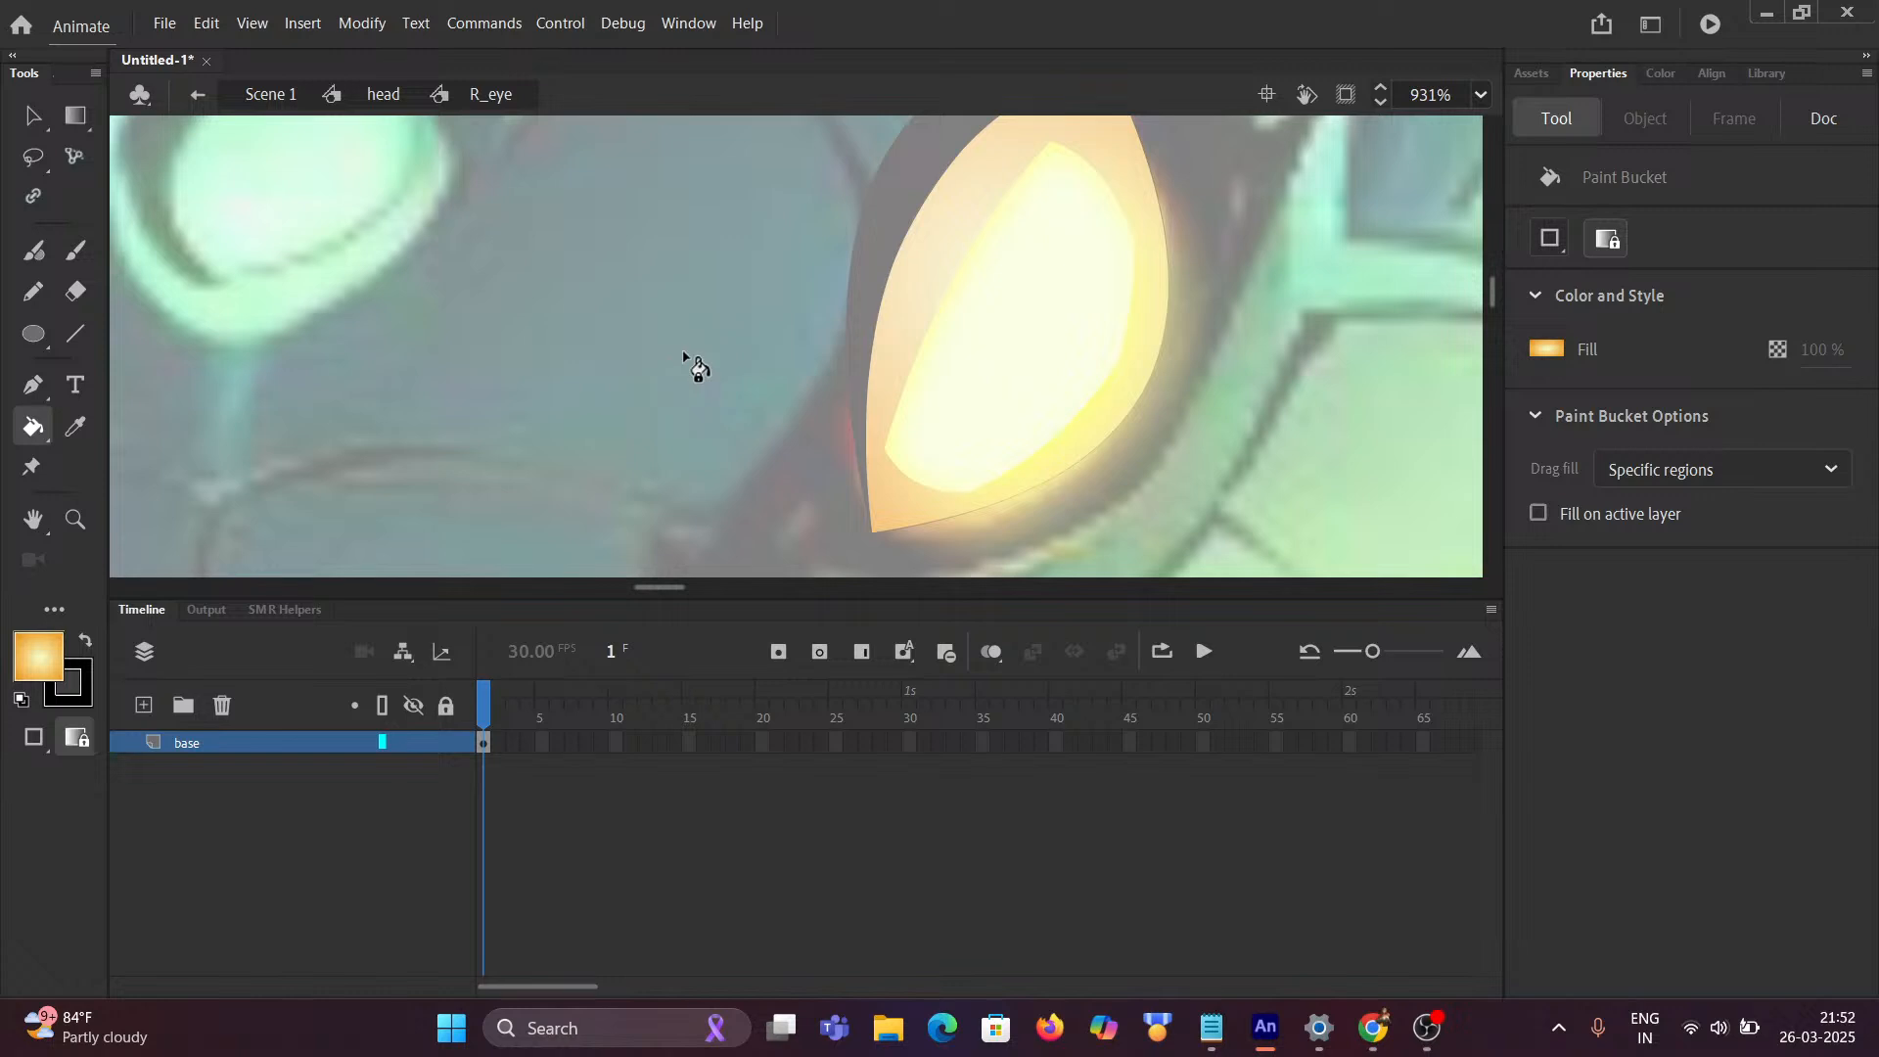
scroll(666, 355, down, 2)
drag(396, 364, 924, 369)
drag(670, 347, 745, 344)
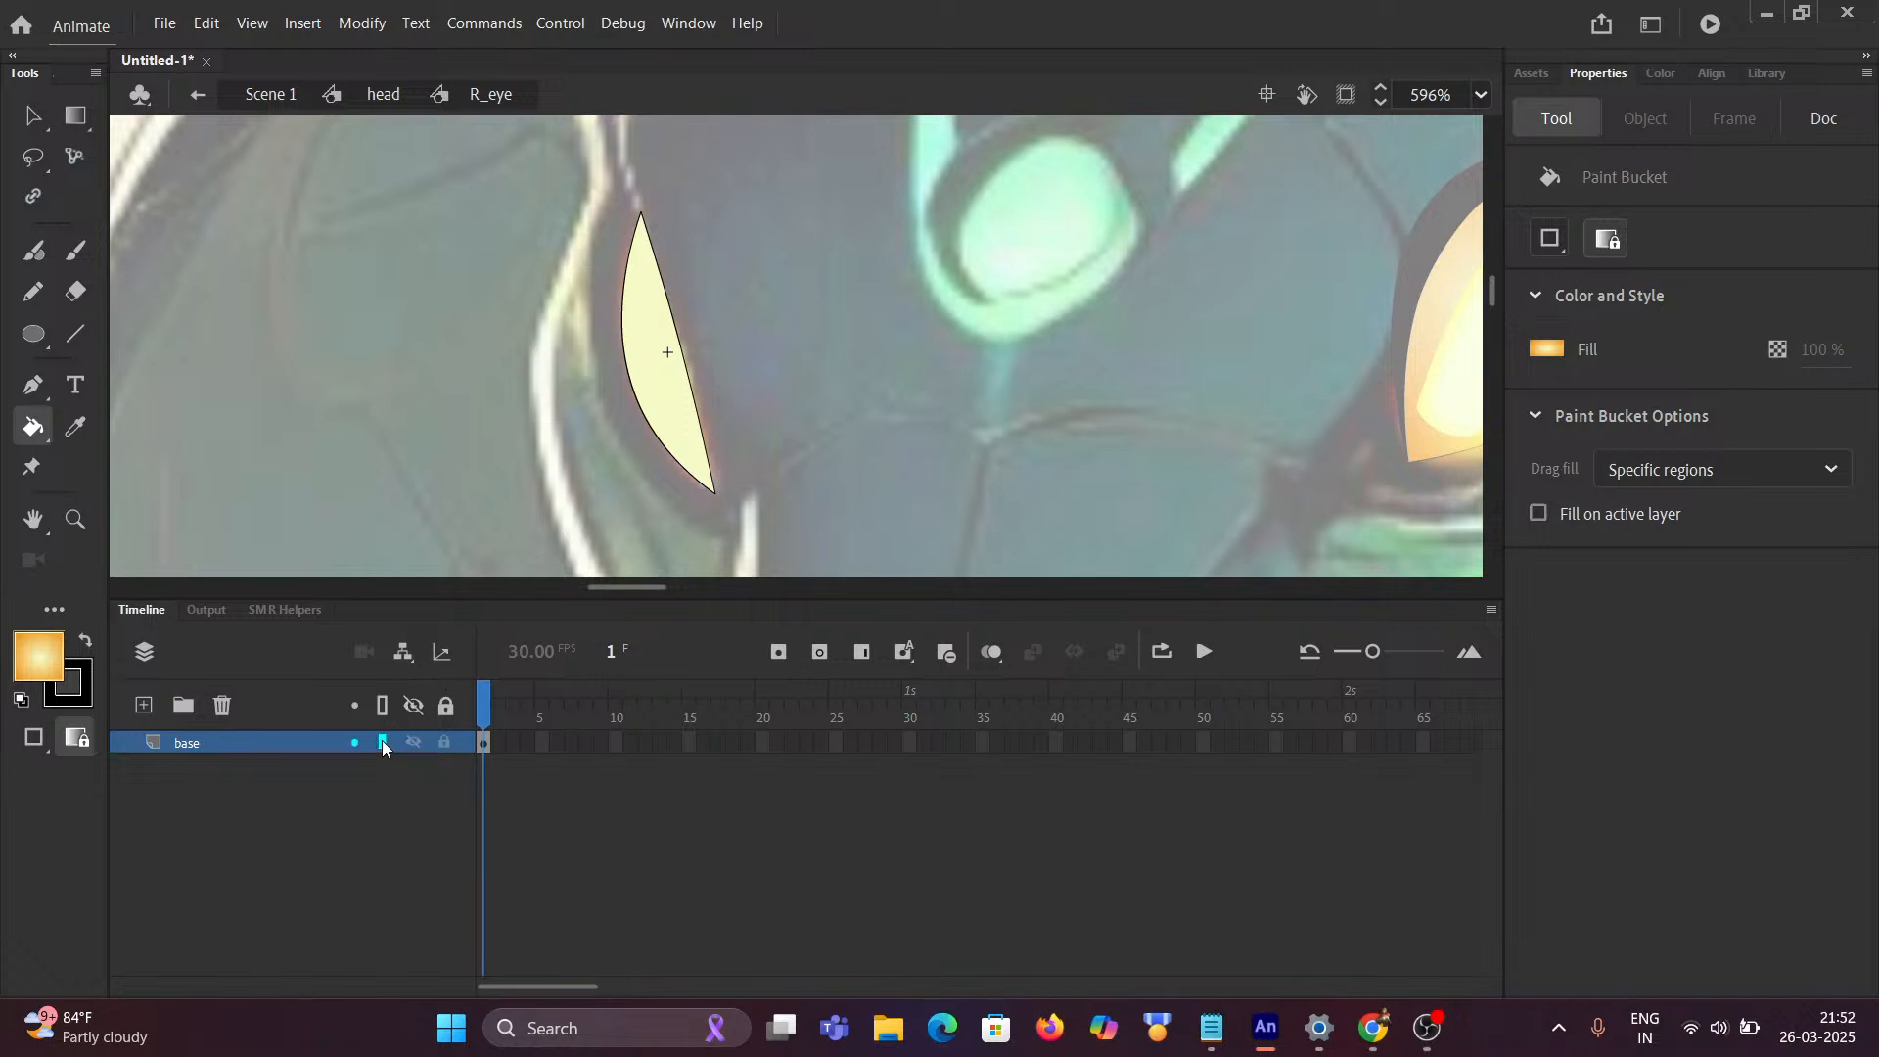
Step: Hide the base layer and outline a small inner eyeball on a new layer, with a straight inner line and curved outer line
click(412, 744)
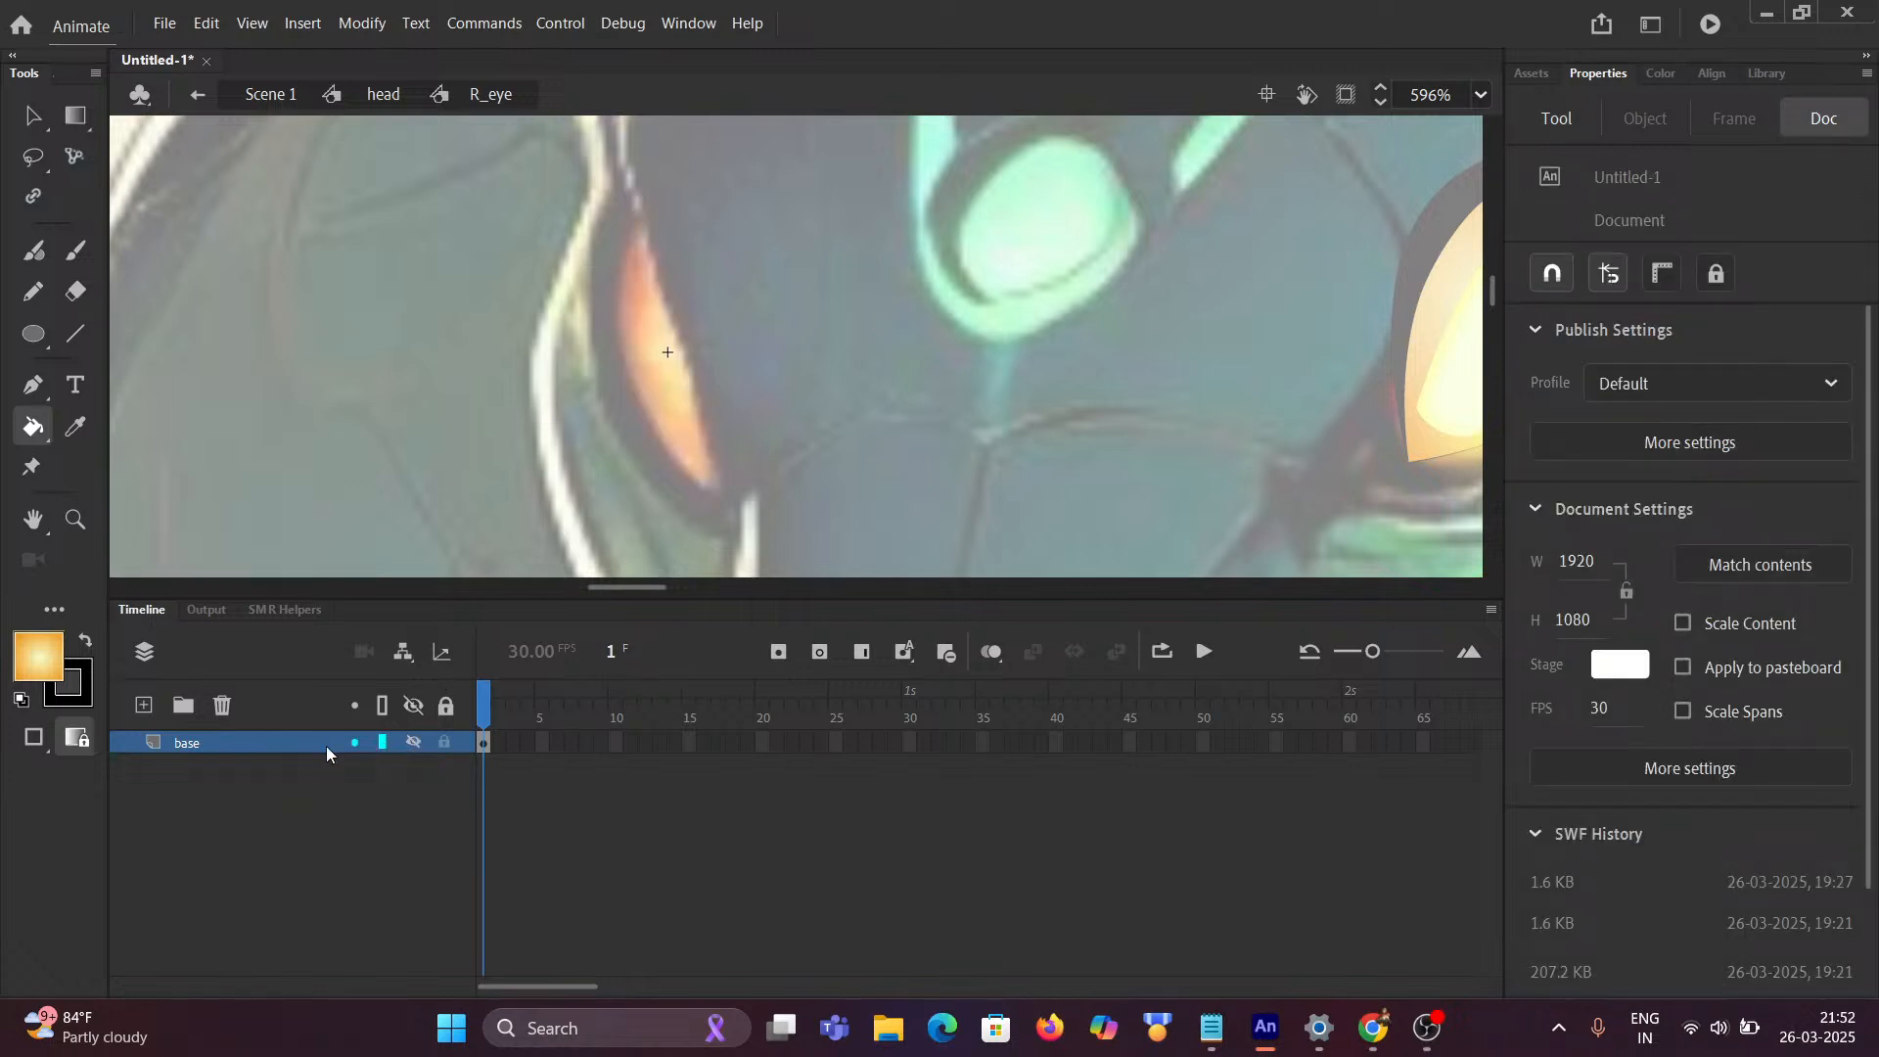
click(143, 705)
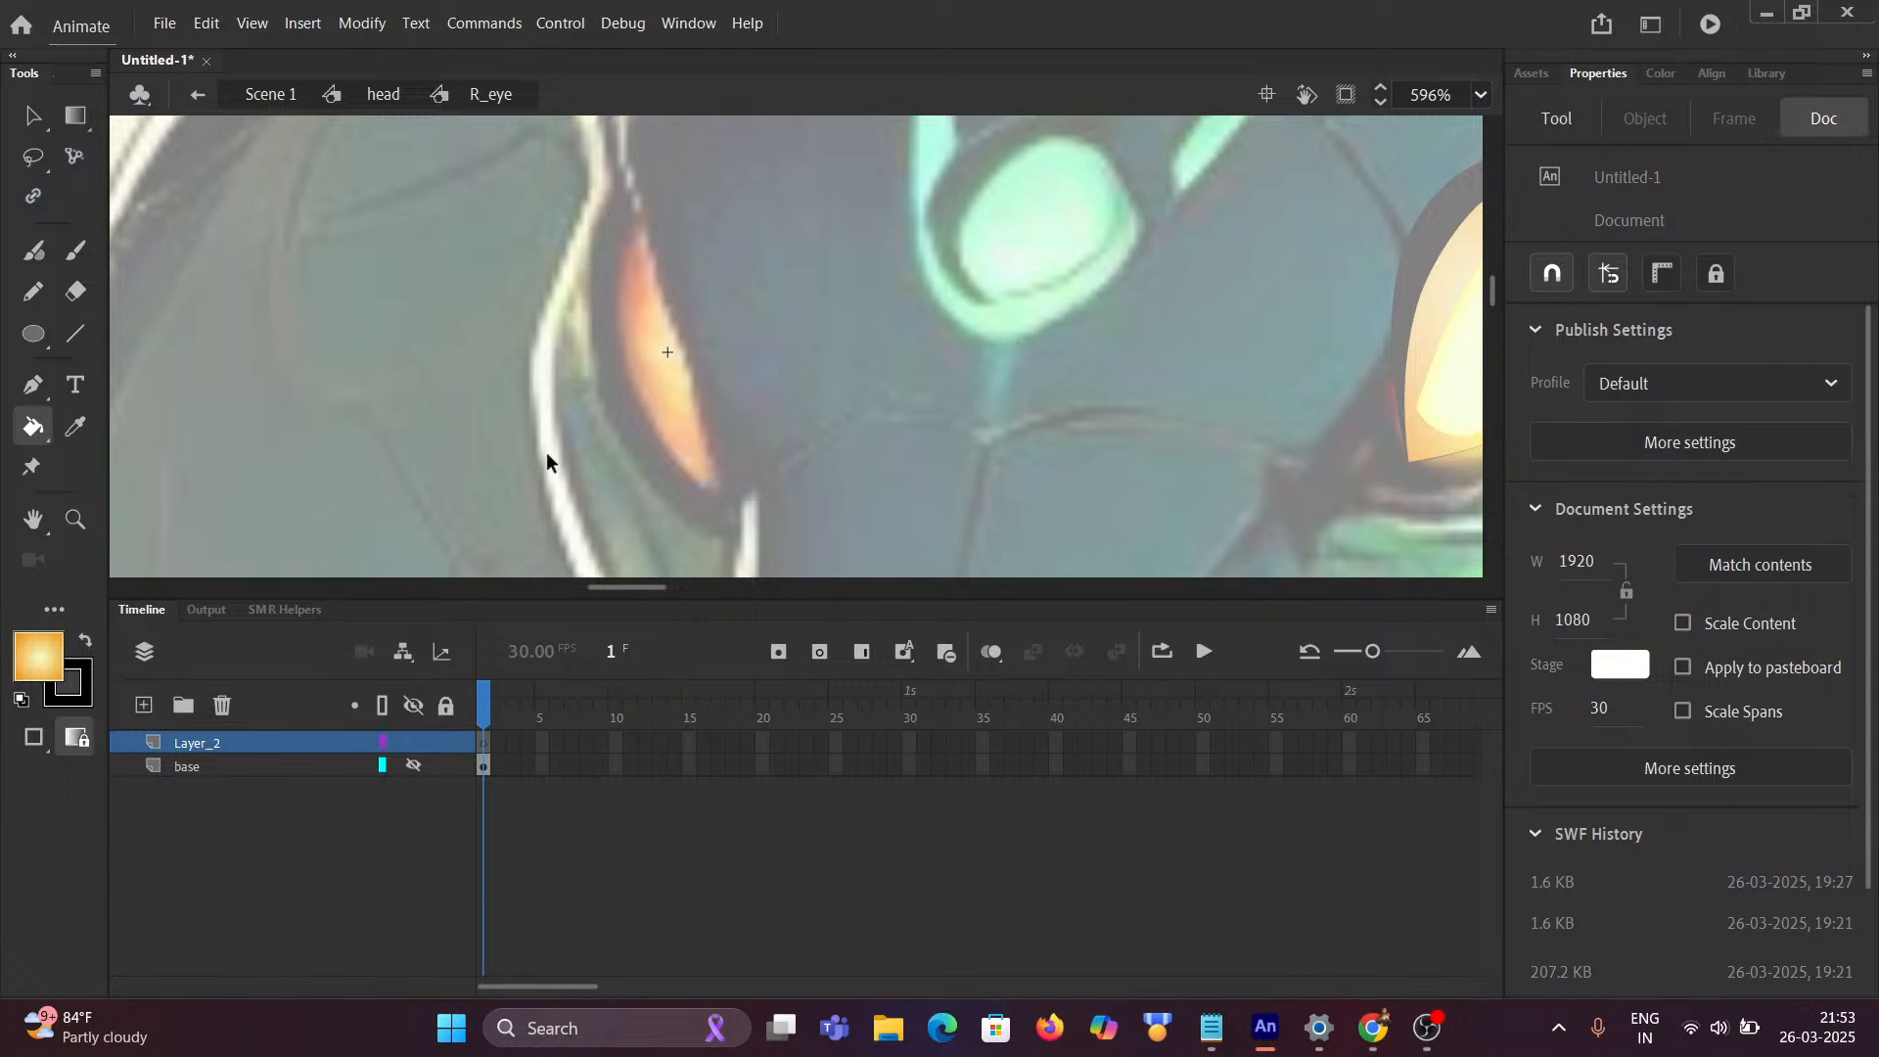
scroll(546, 452, up, 3)
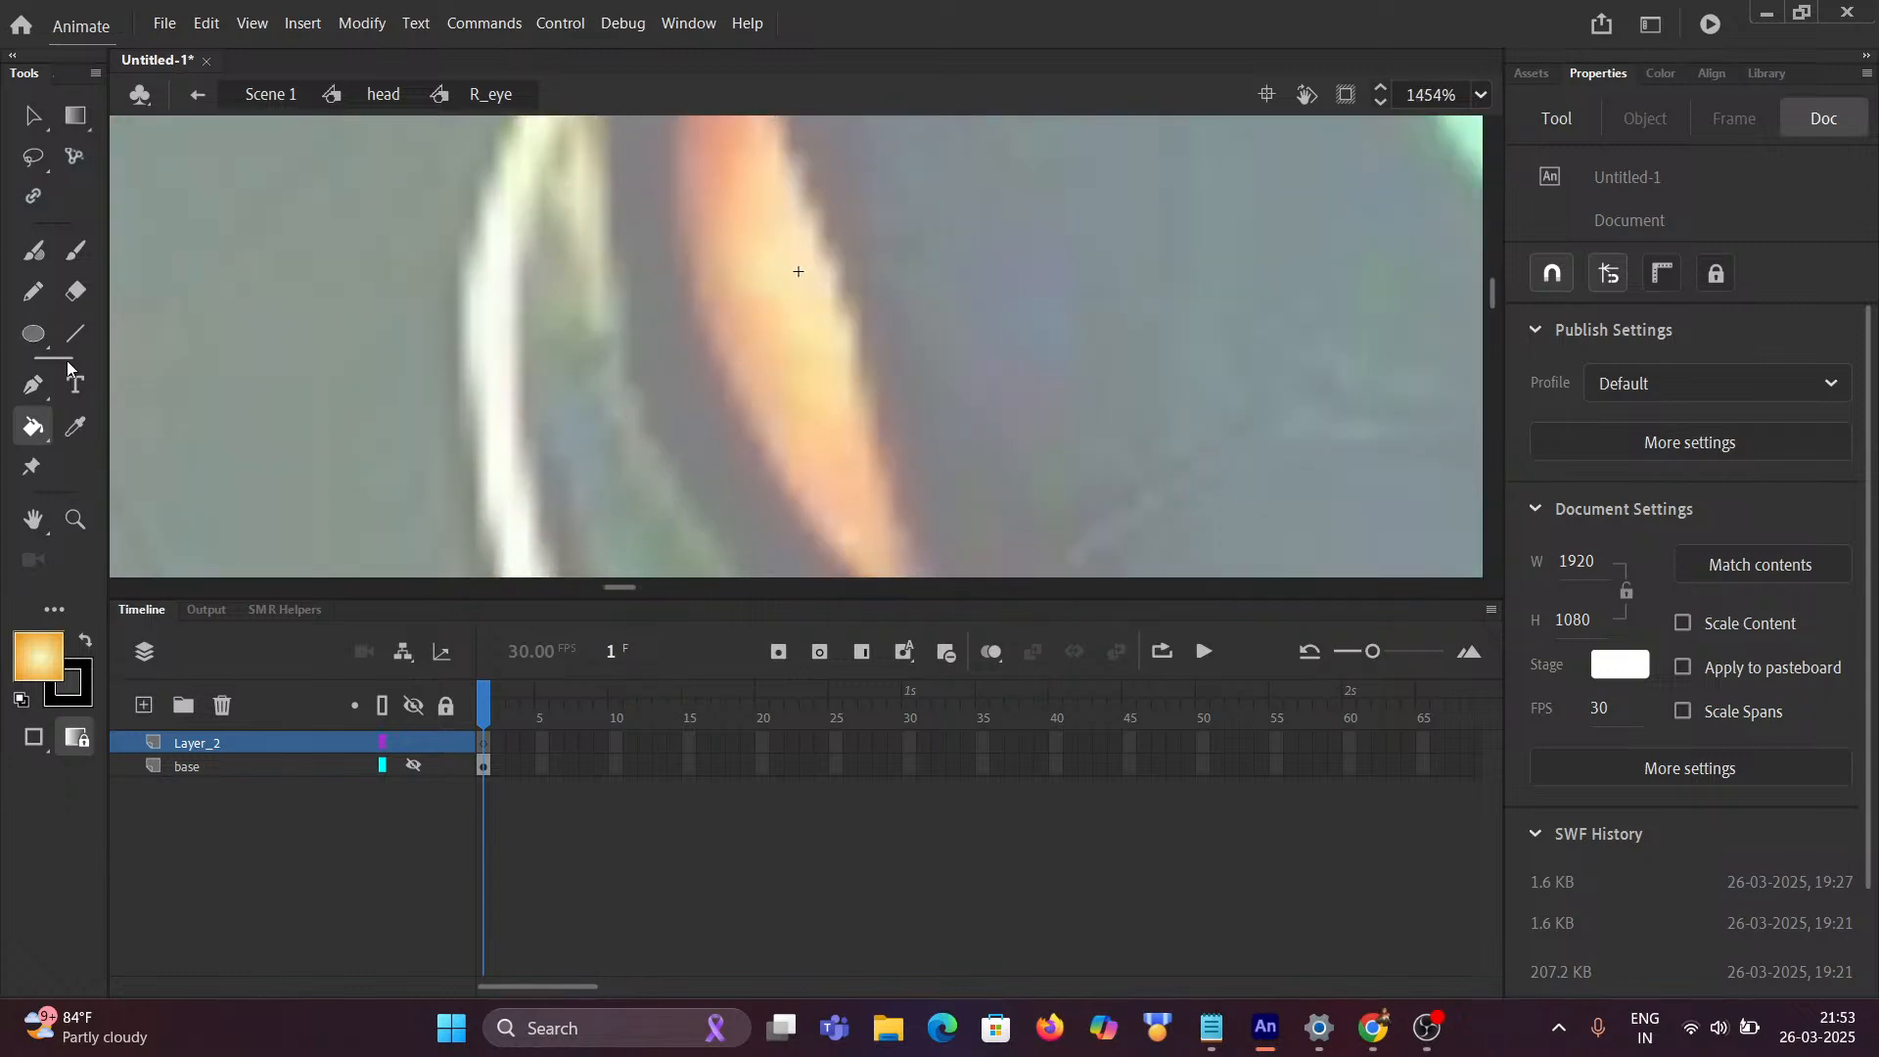
click(69, 334)
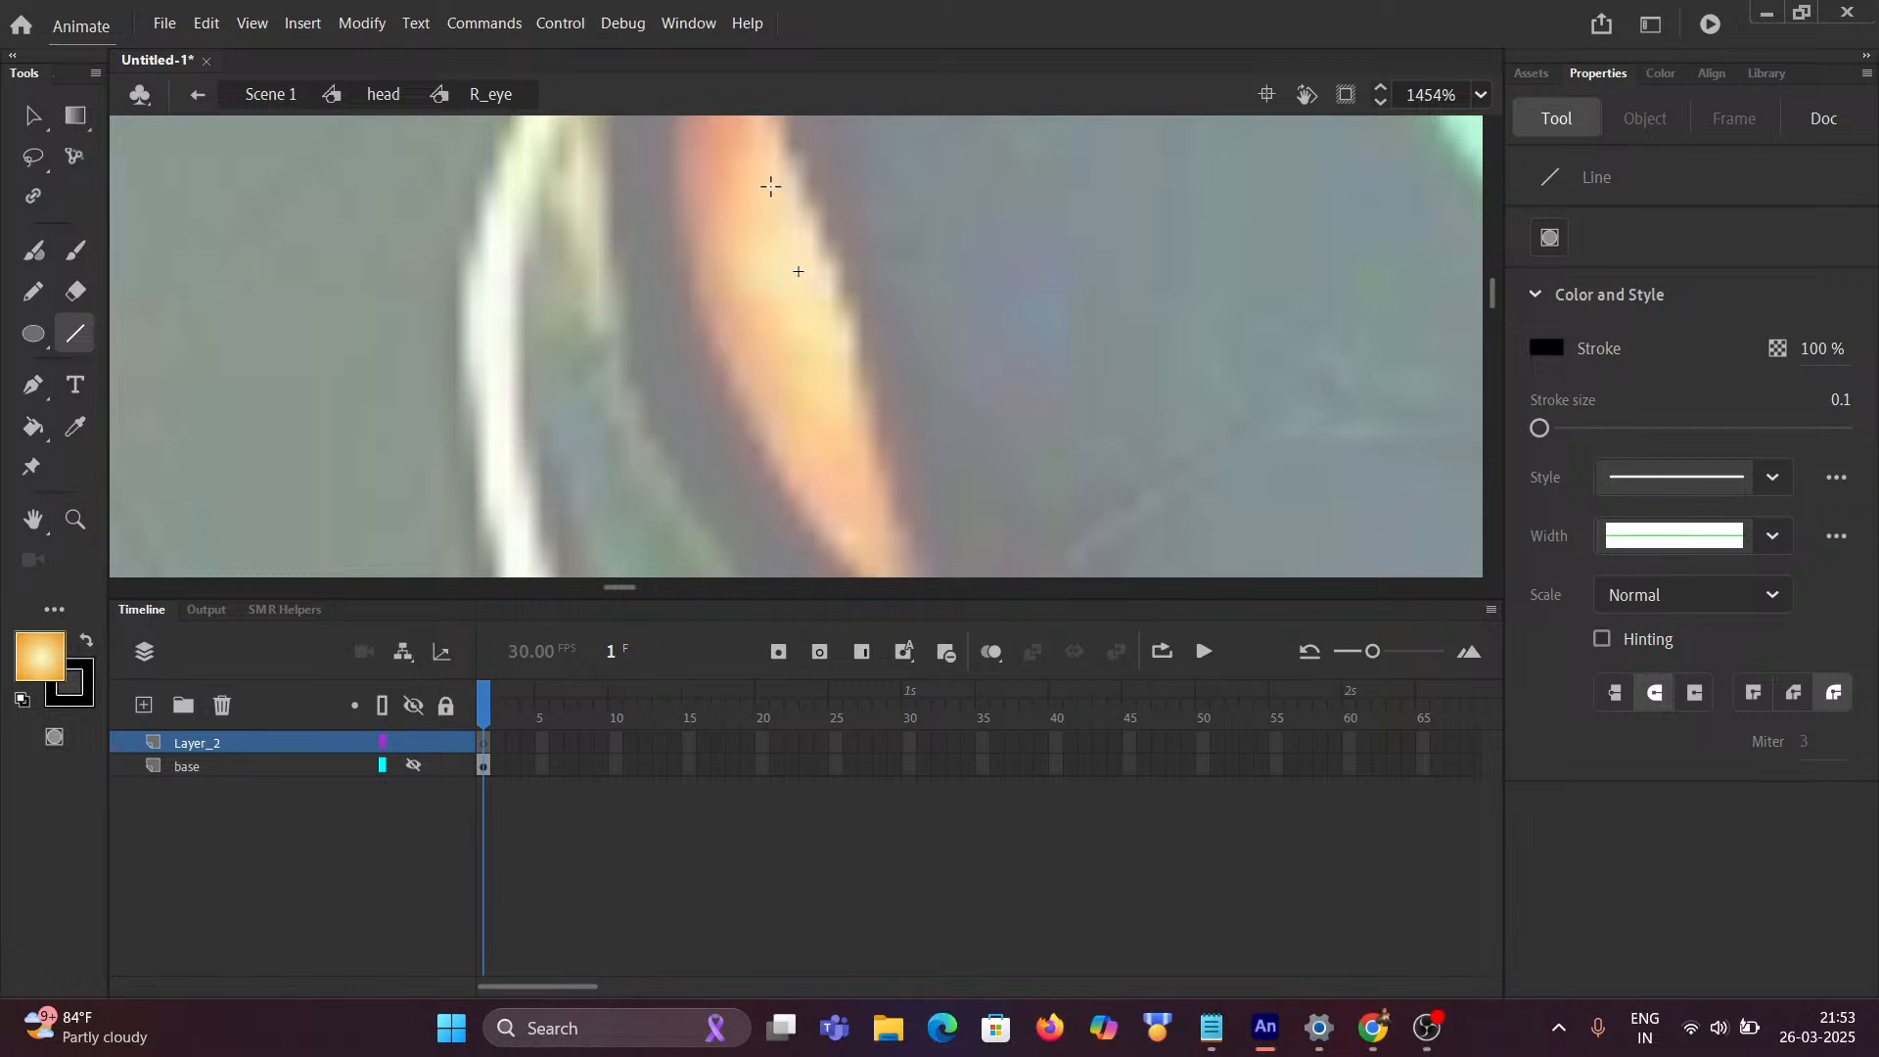
drag(772, 186, 856, 439)
drag(822, 336, 755, 358)
drag(854, 439, 771, 189)
scroll(773, 362, down, 5)
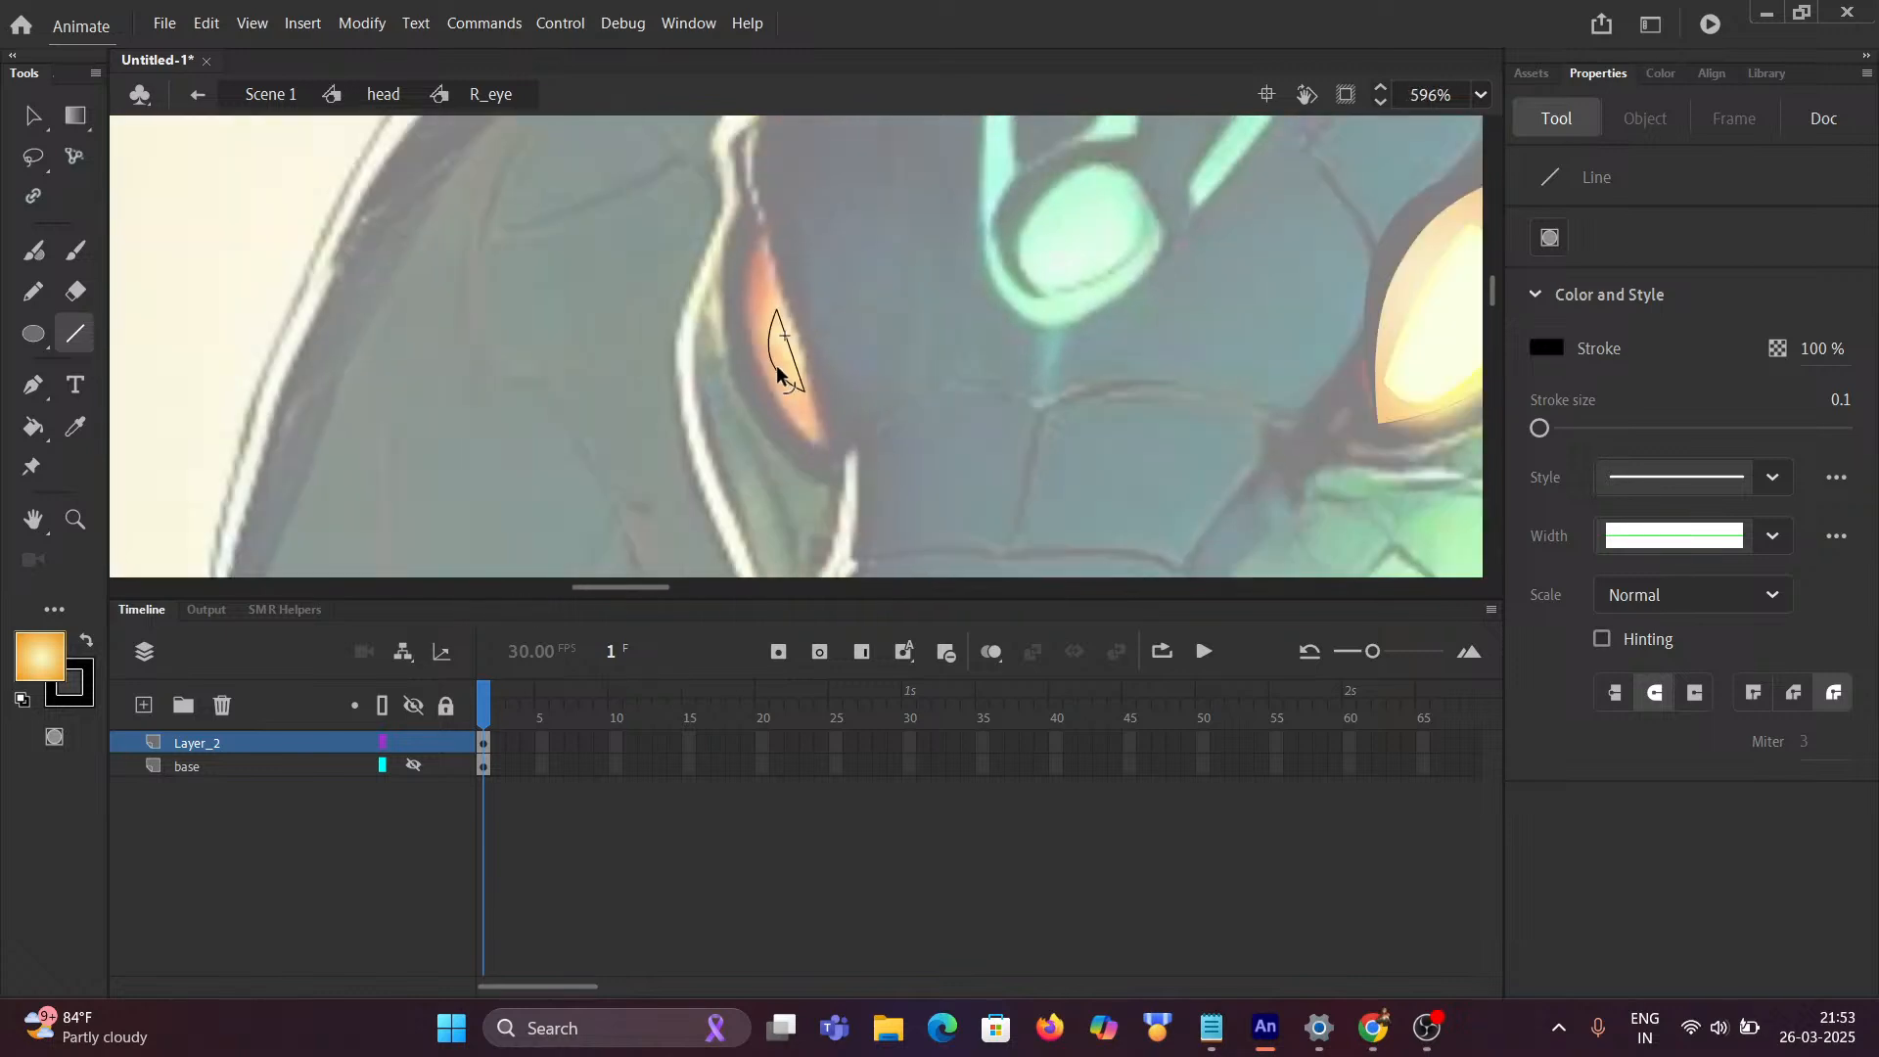
Step: Return to the head symbol and open the glowing eye_ball symbol inside L_eye for editing
click(383, 94)
scroll(794, 333, right, 5)
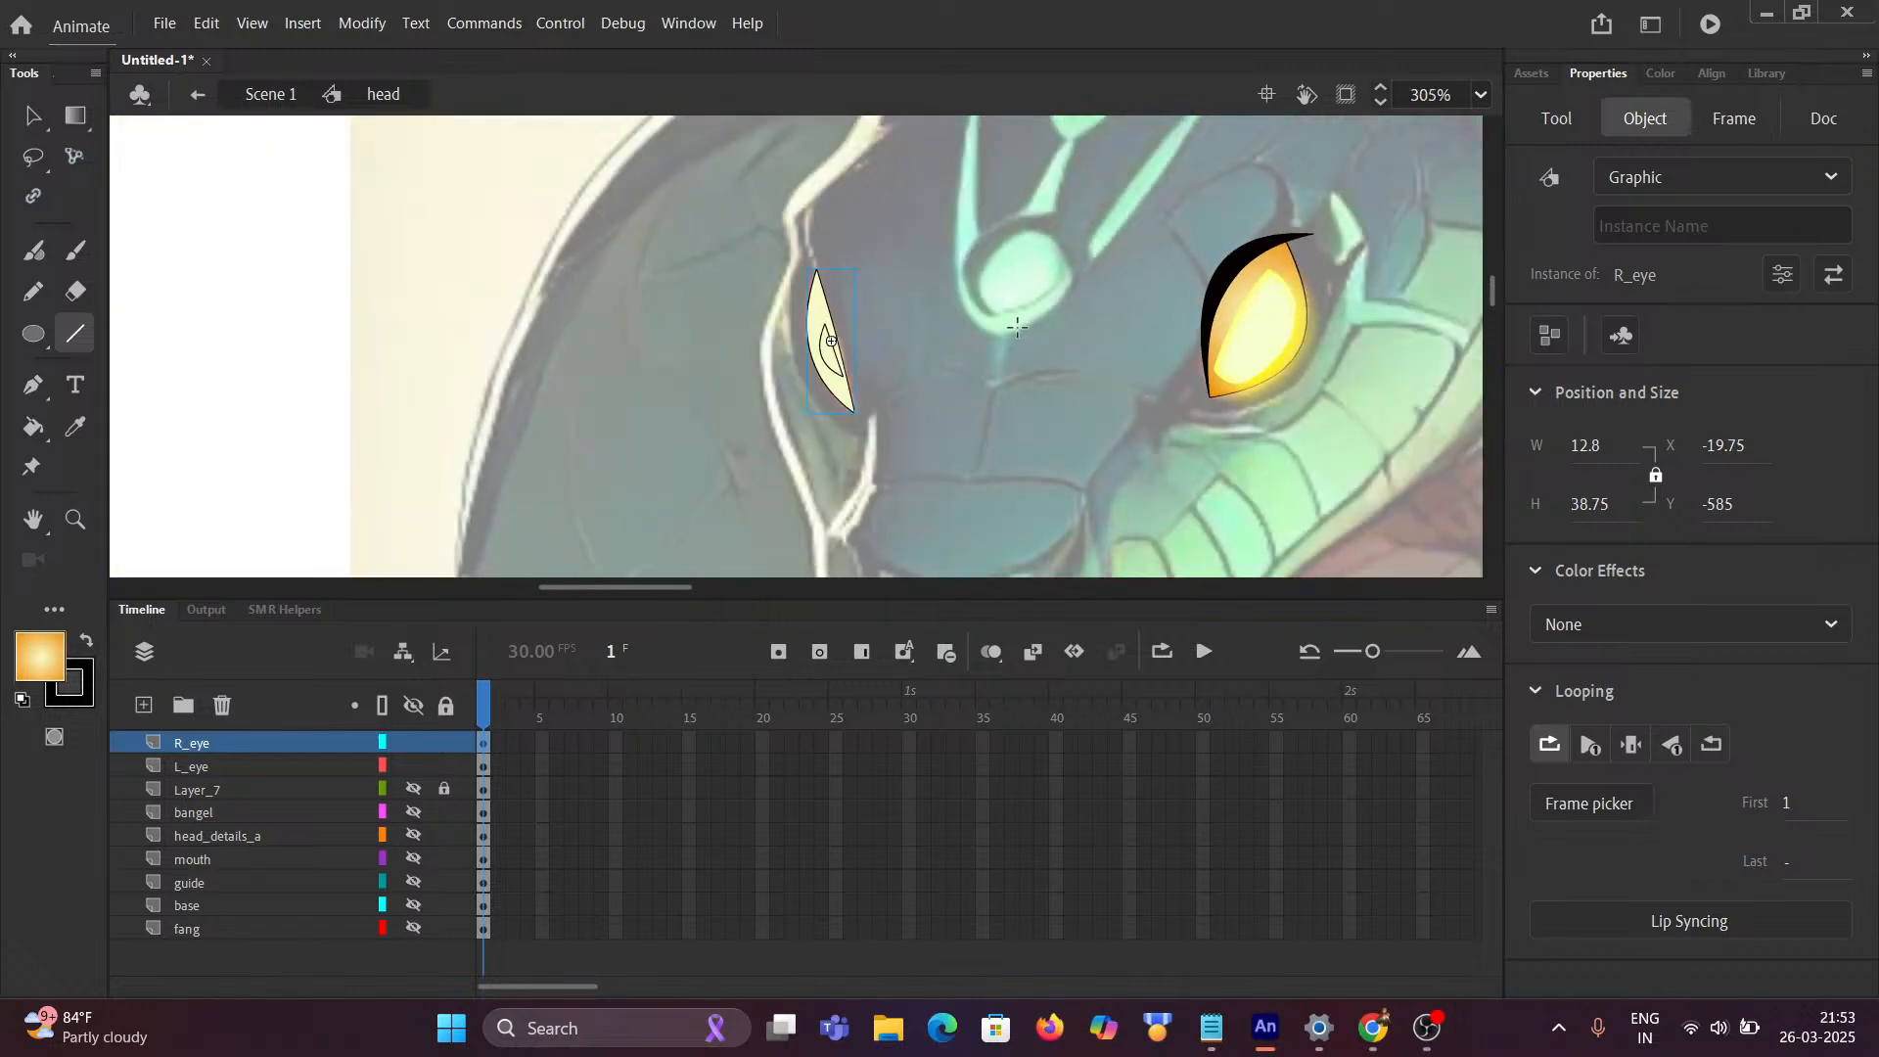
scroll(956, 327, up, 2)
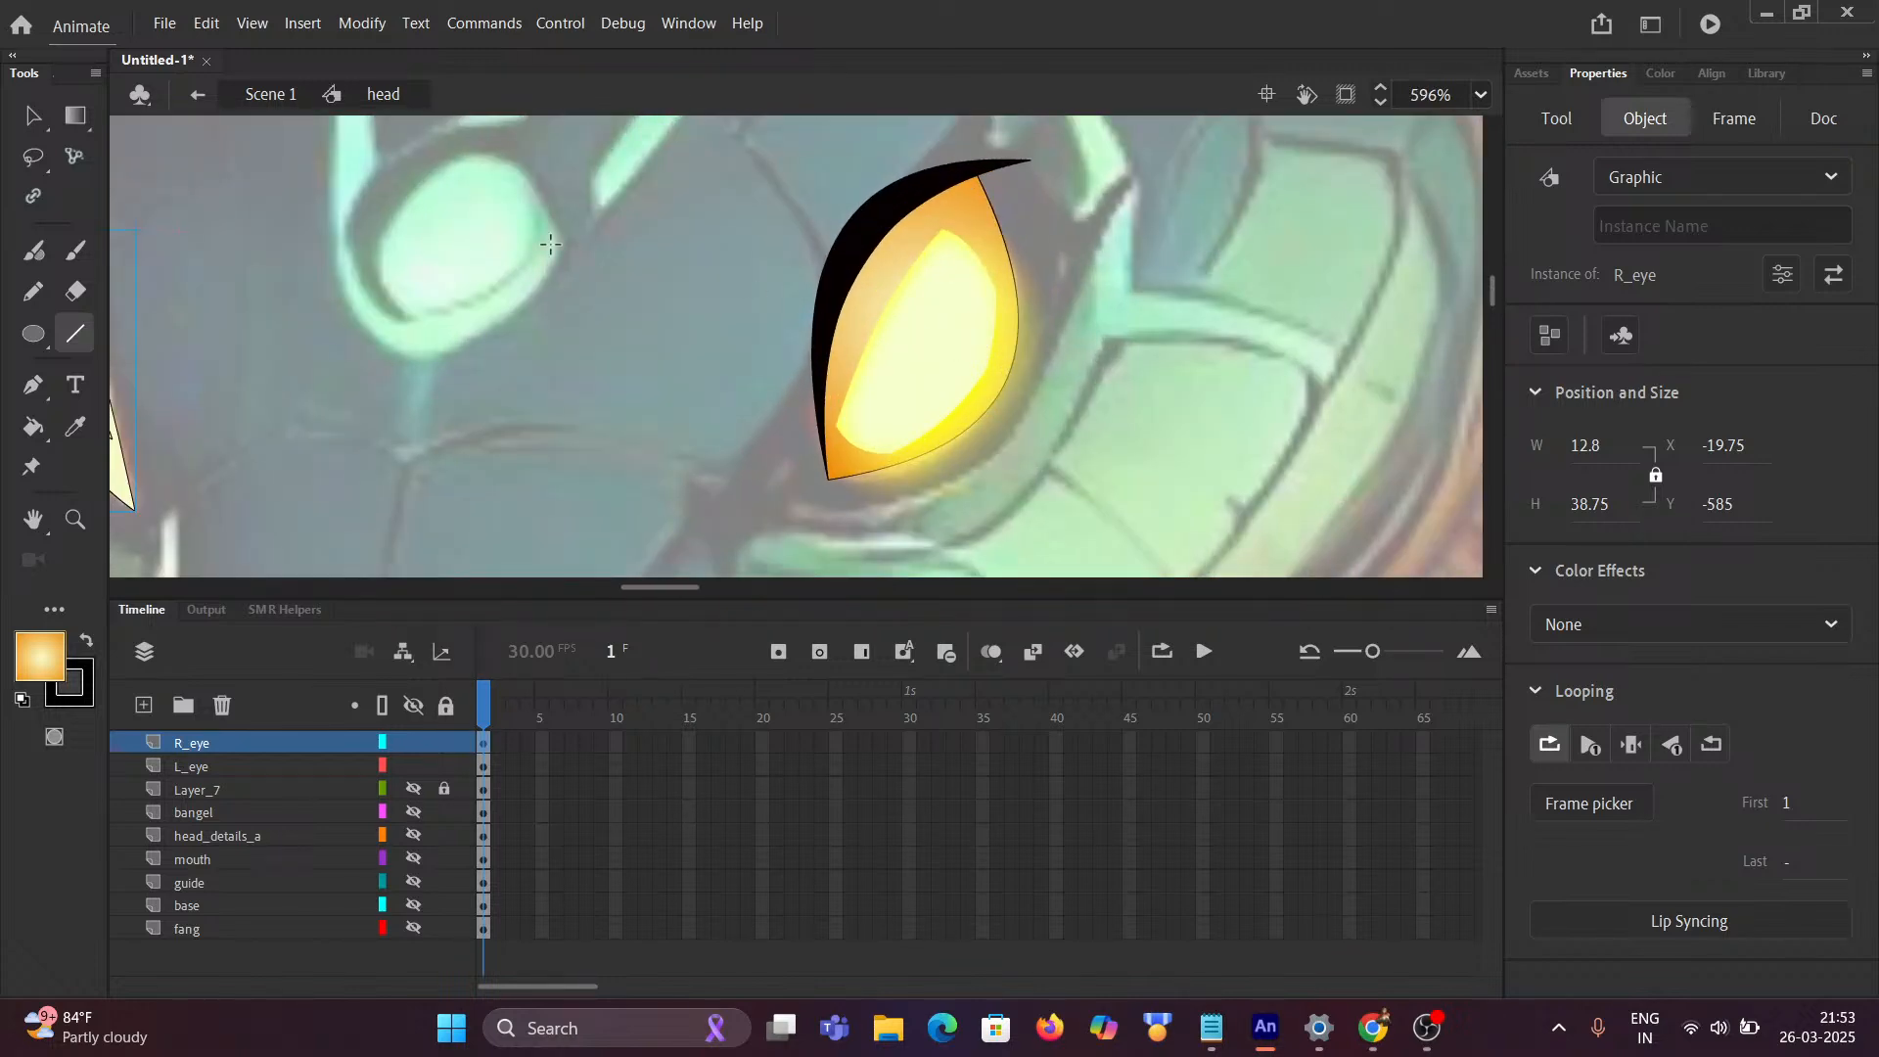
key(v)
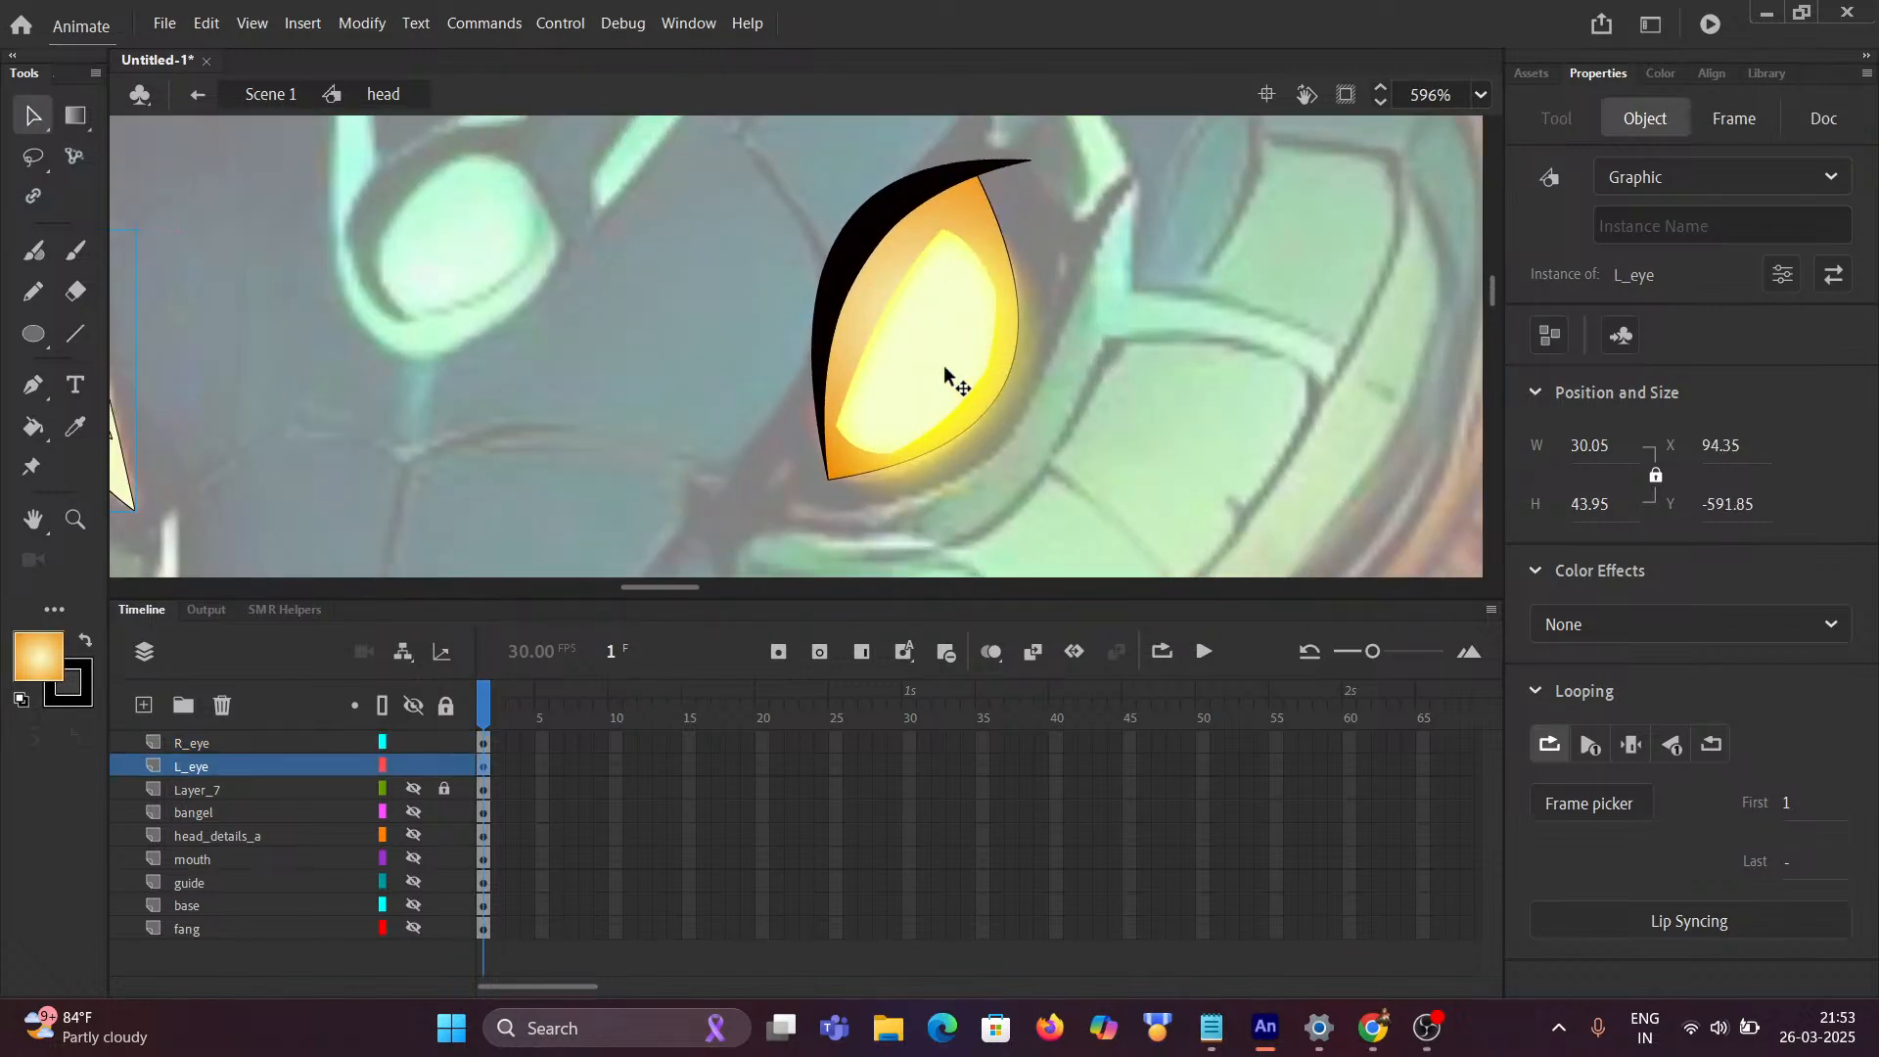
double_click(957, 382)
scroll(955, 396, up, 2)
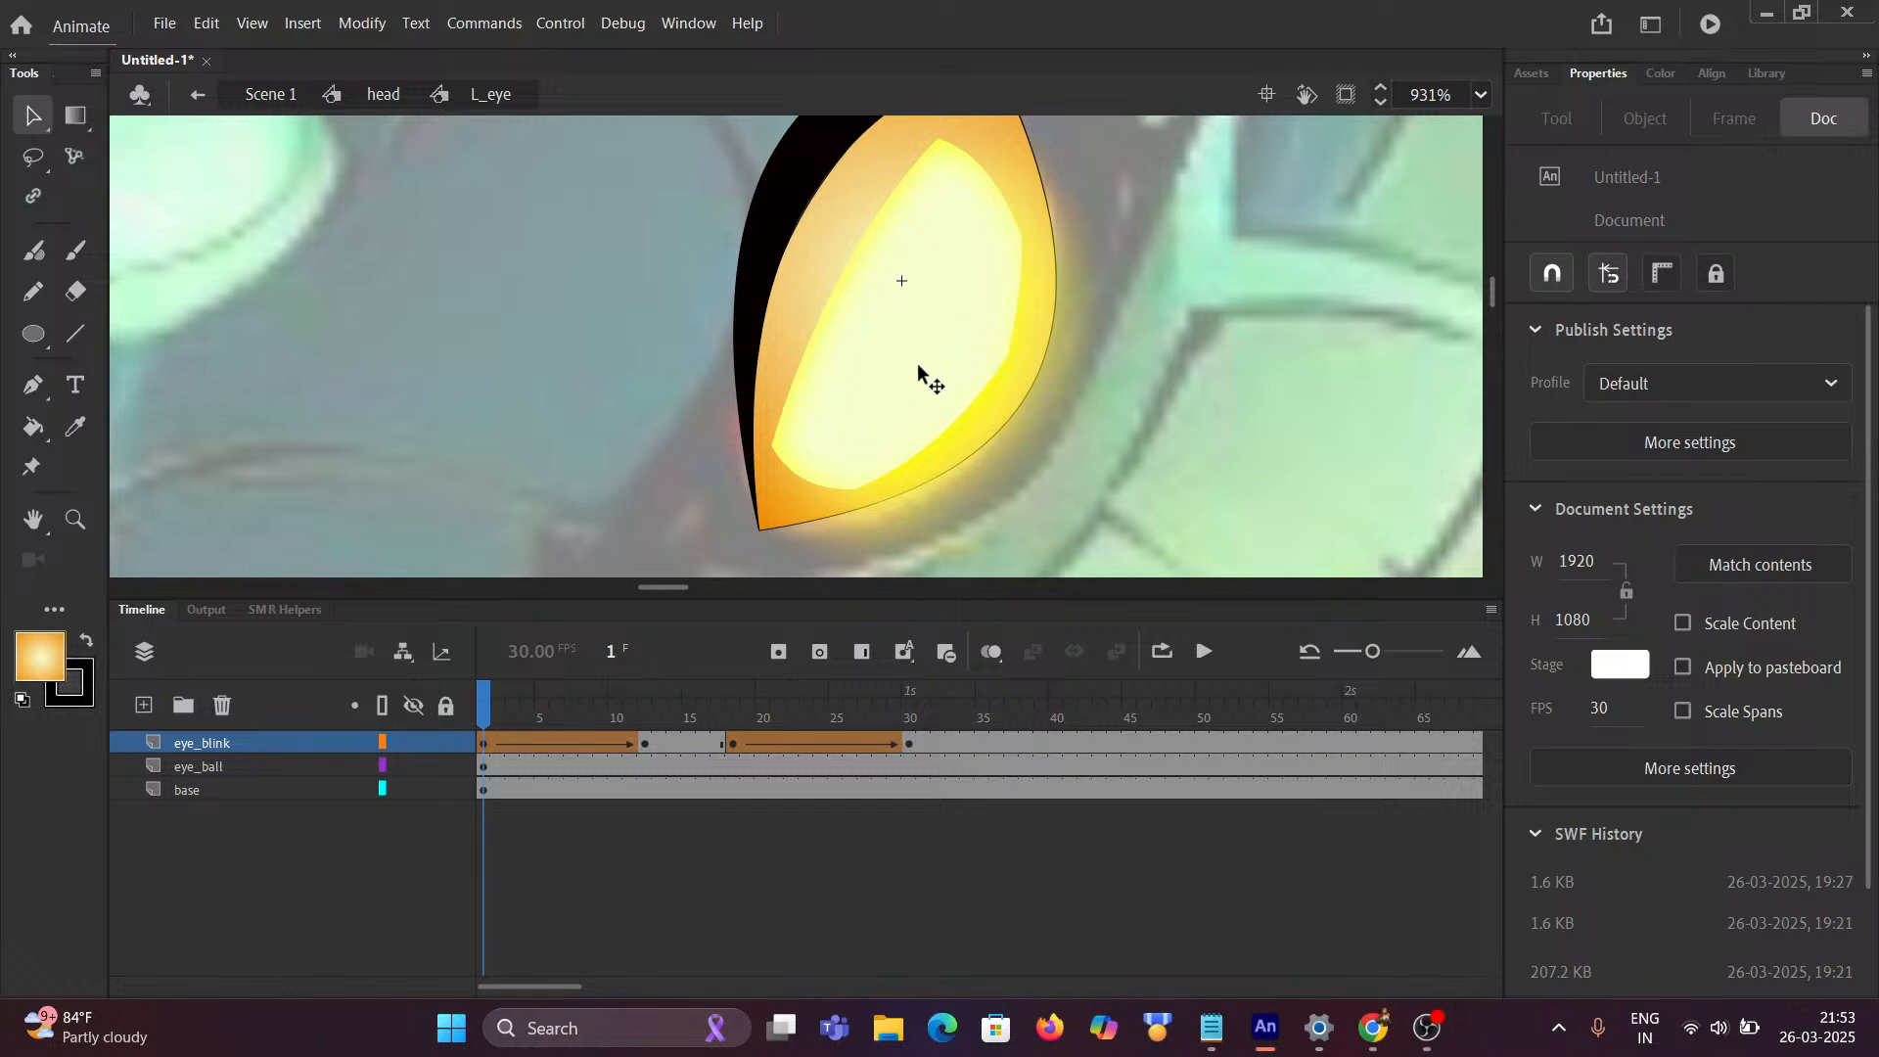
click(920, 371)
double_click(920, 370)
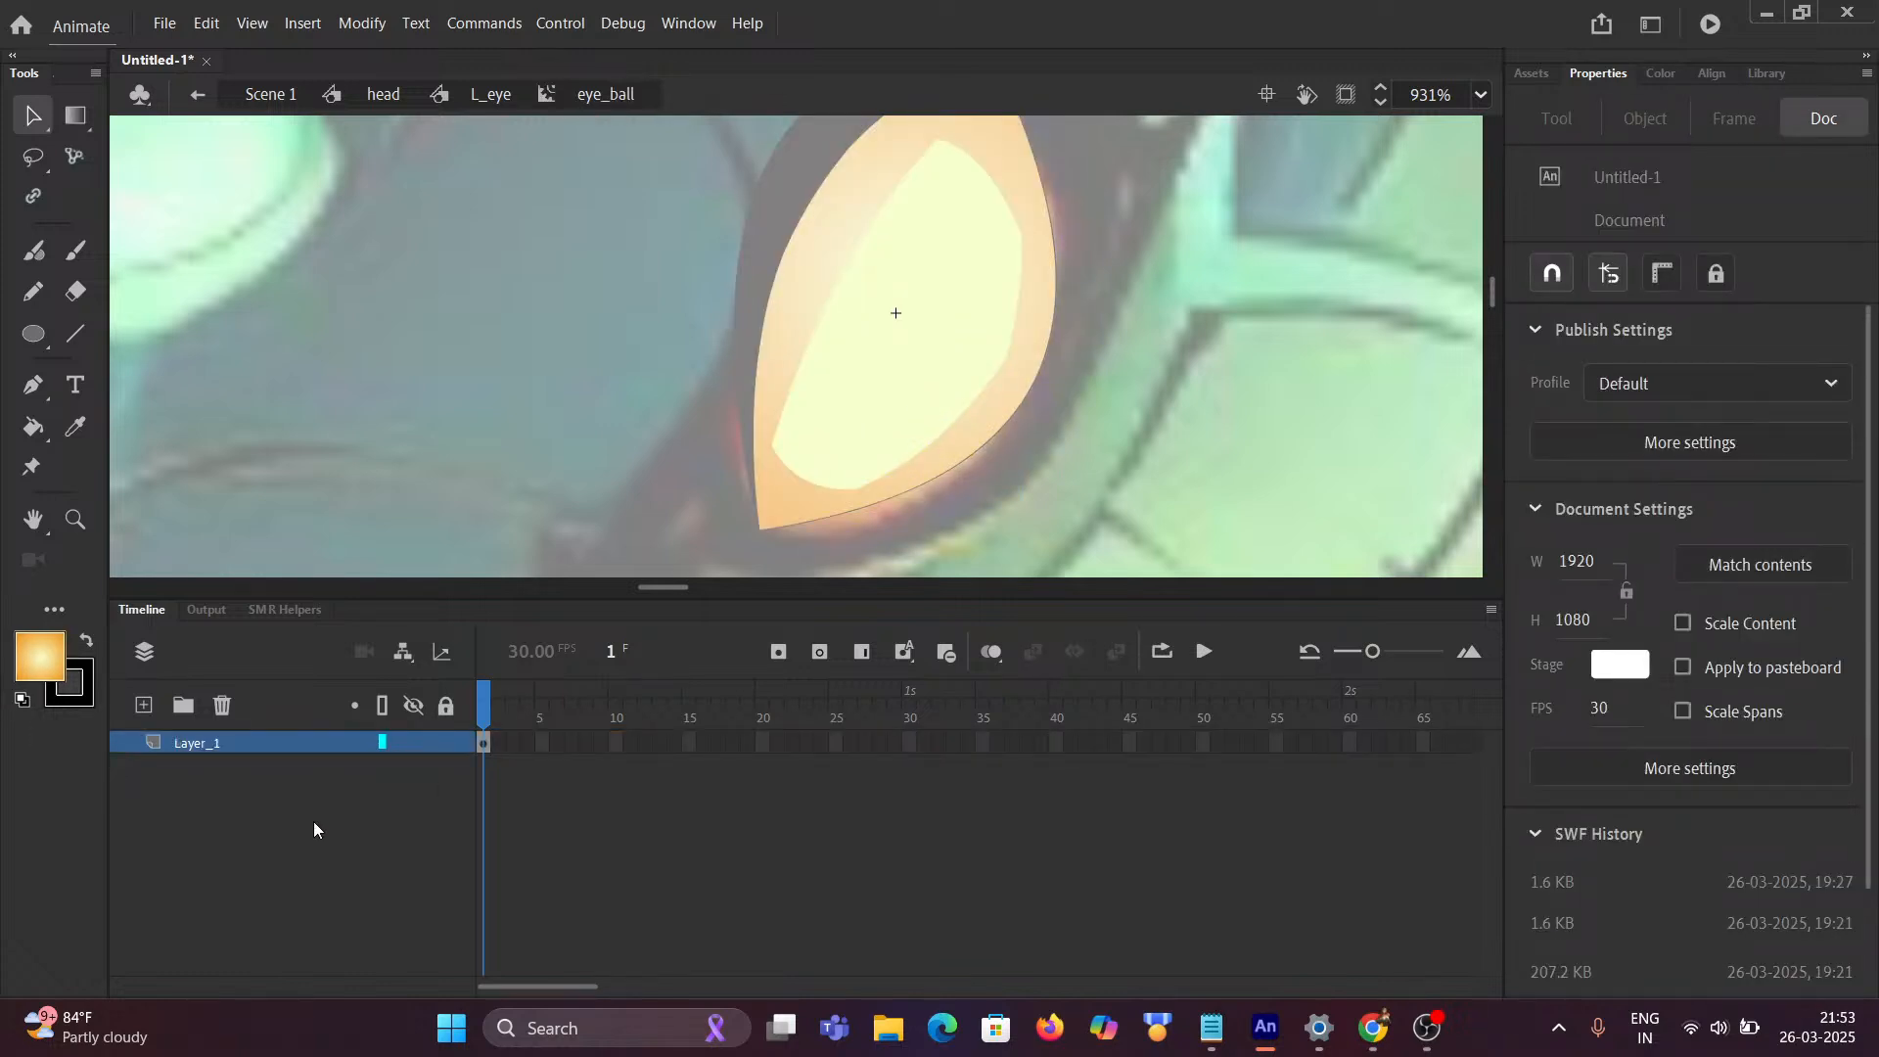
Step: Rename the only layer inside the left eye's eye_ball symbol as eye_ball
double_click(204, 741)
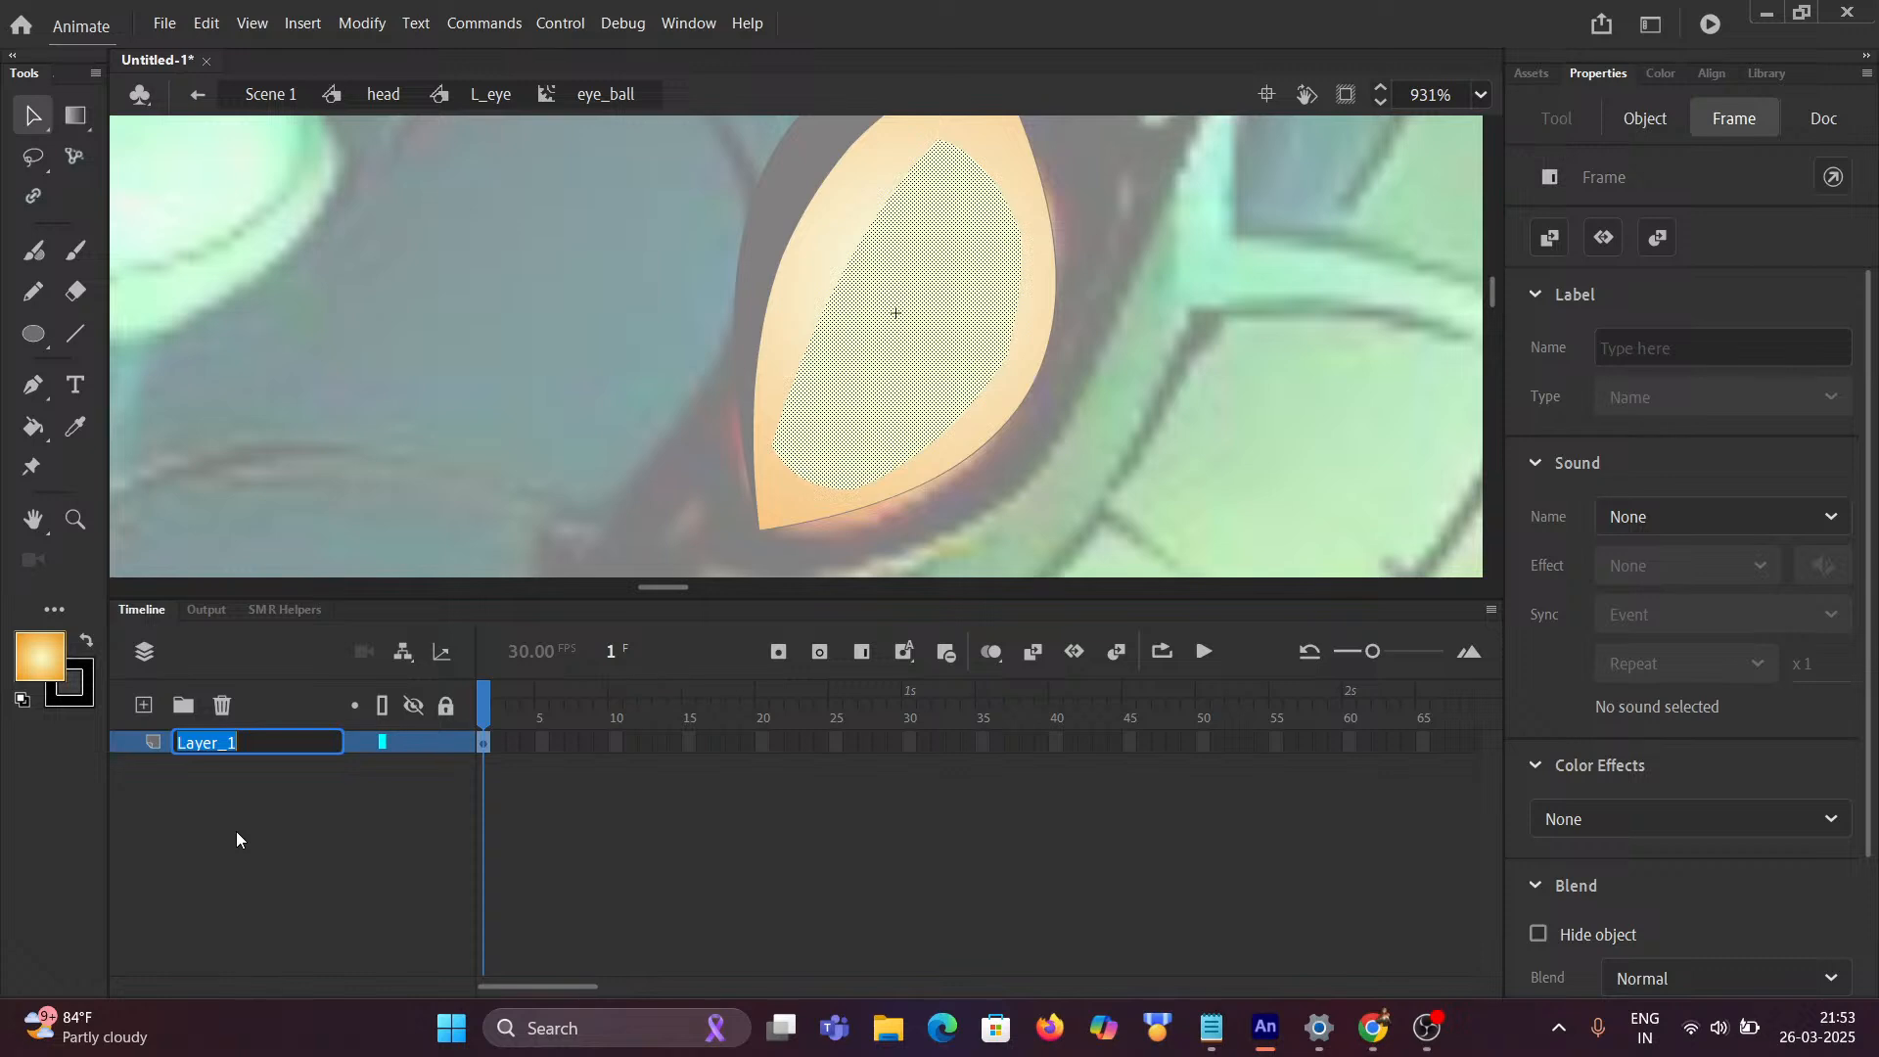
key(BackSpace)
text(eye_ball)
click(291, 892)
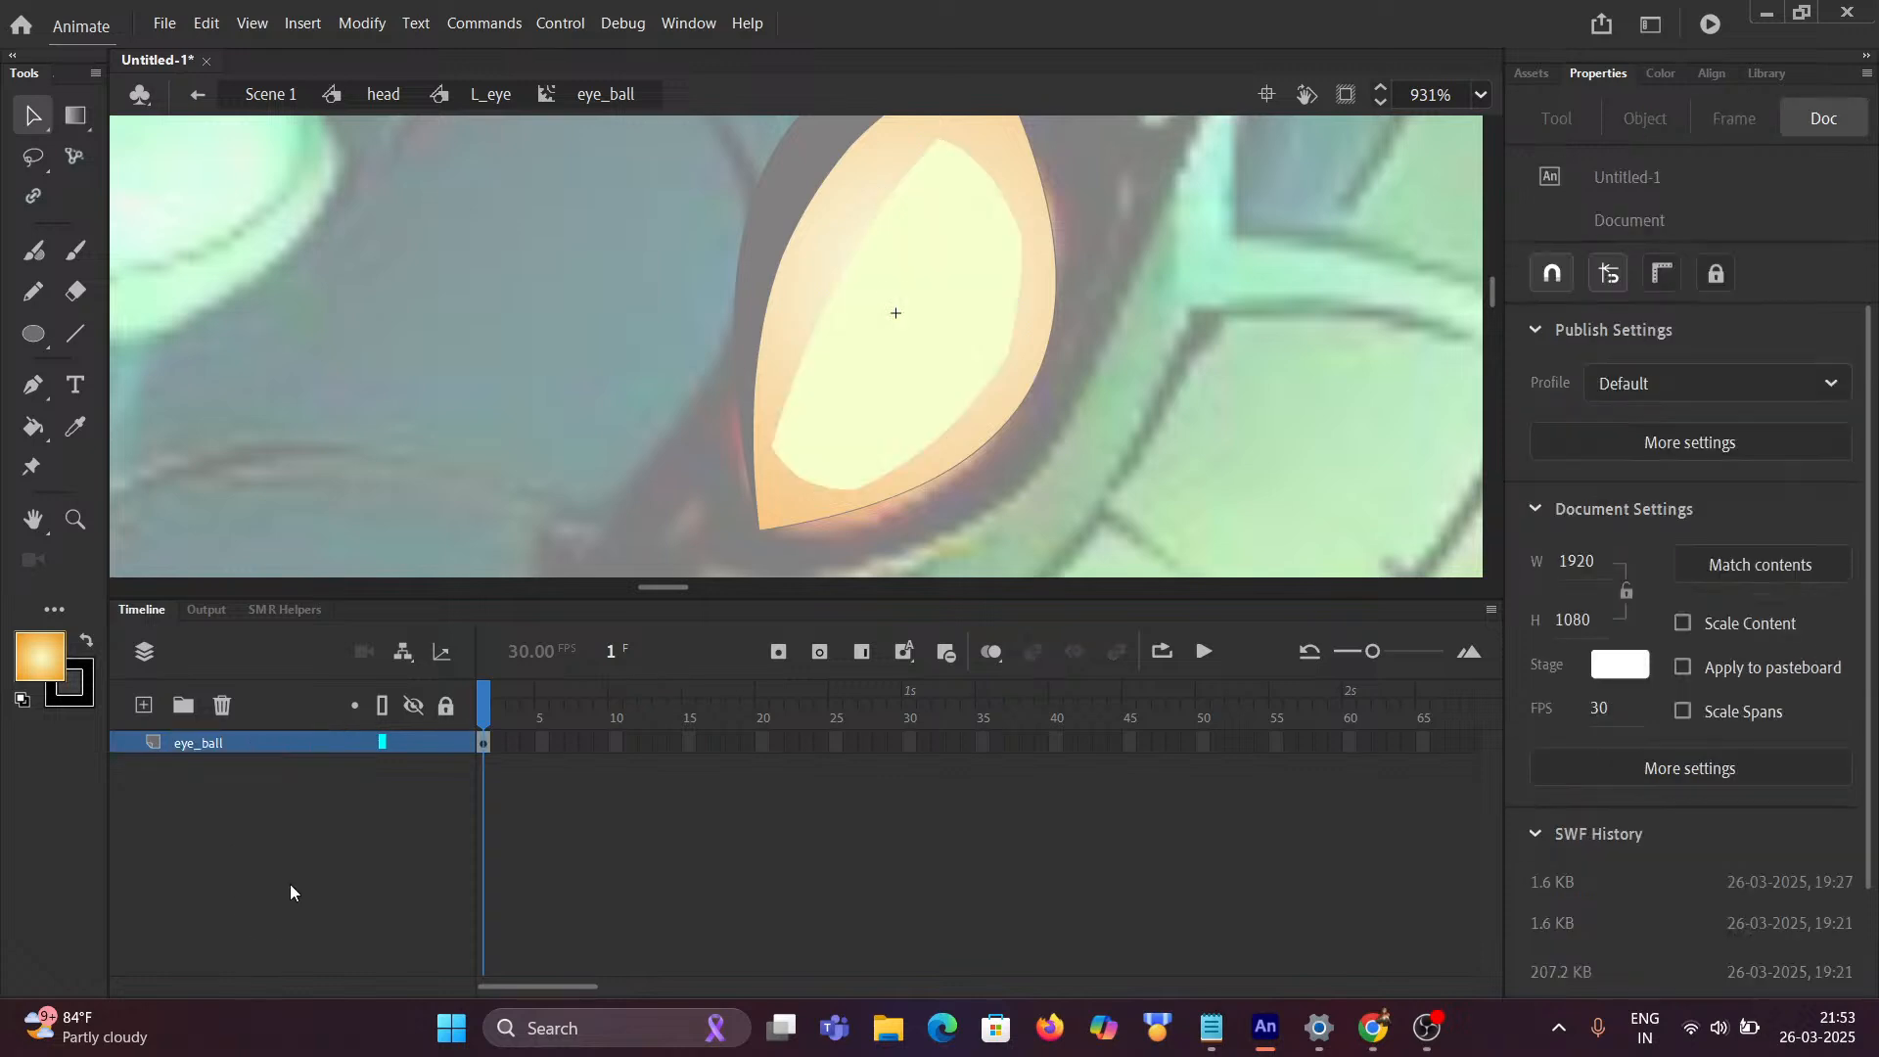
Step: Sample the left eyeball's pale yellow fill with the Eyedropper and return to the head symbol
click(895, 403)
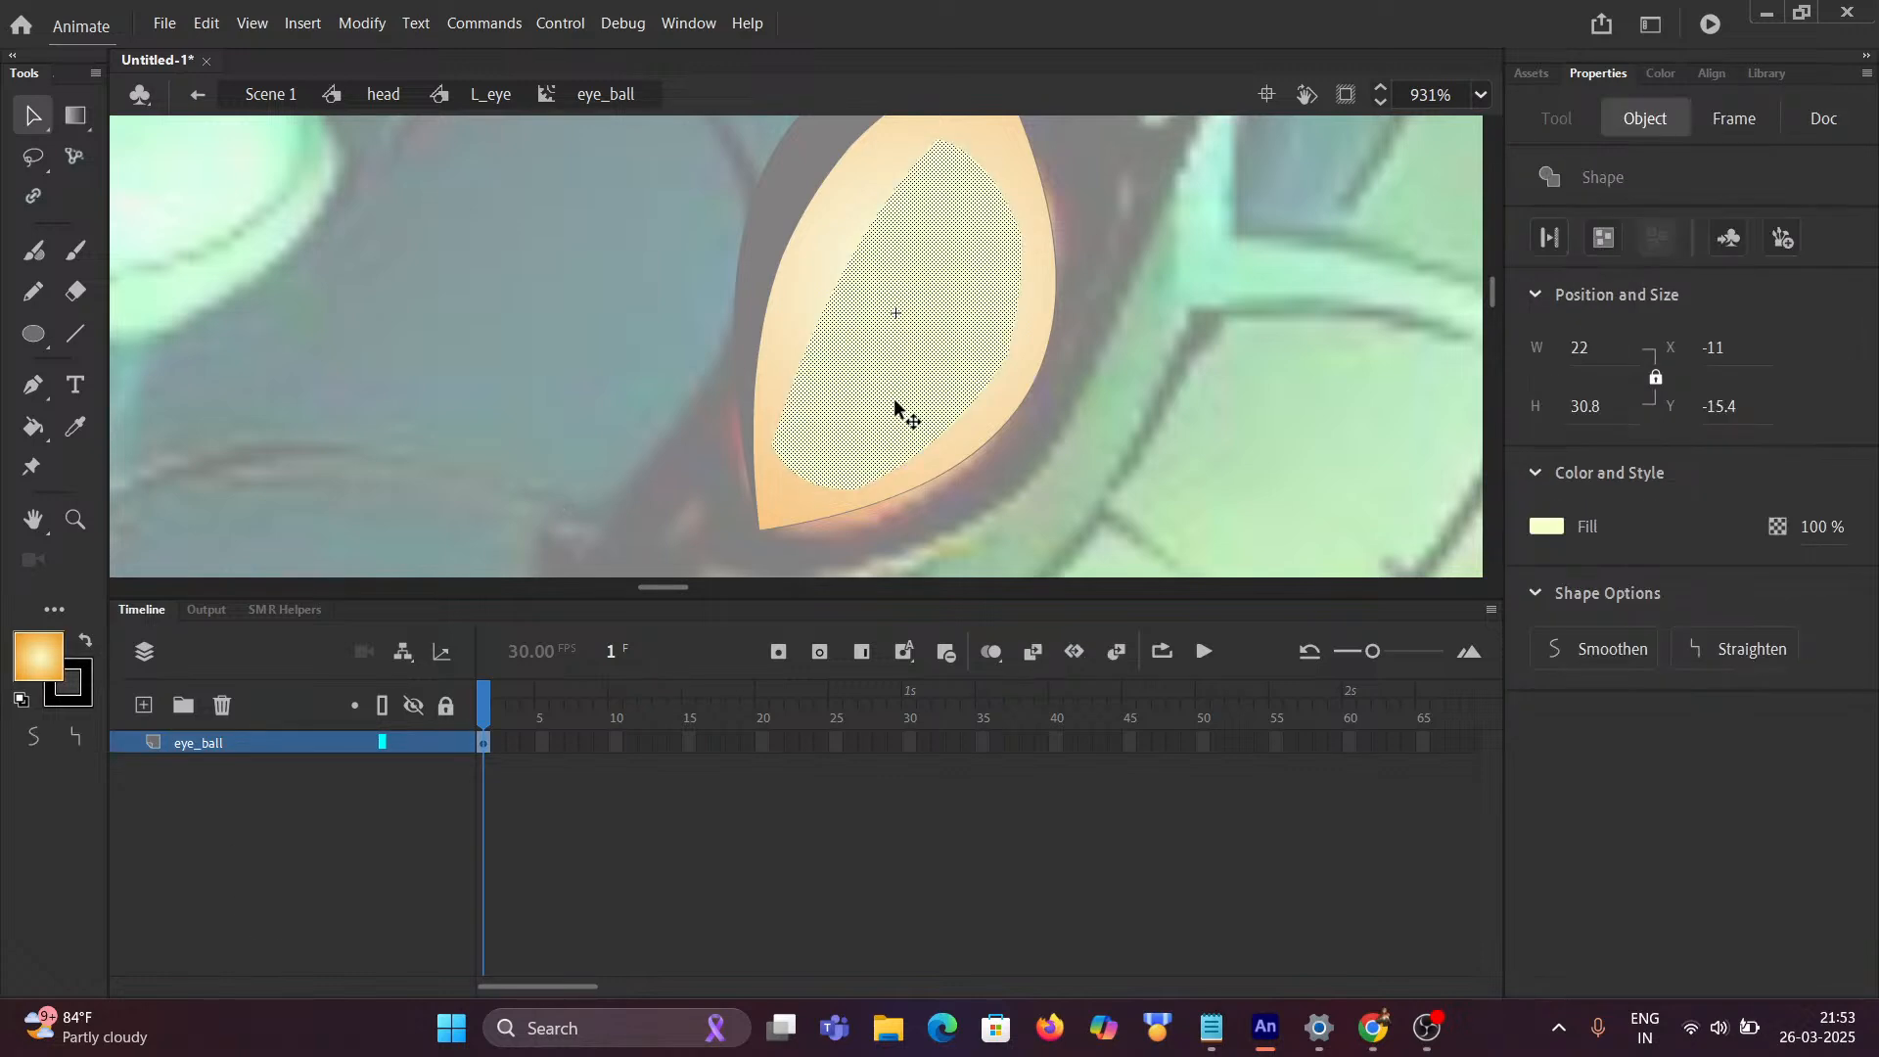
click(867, 860)
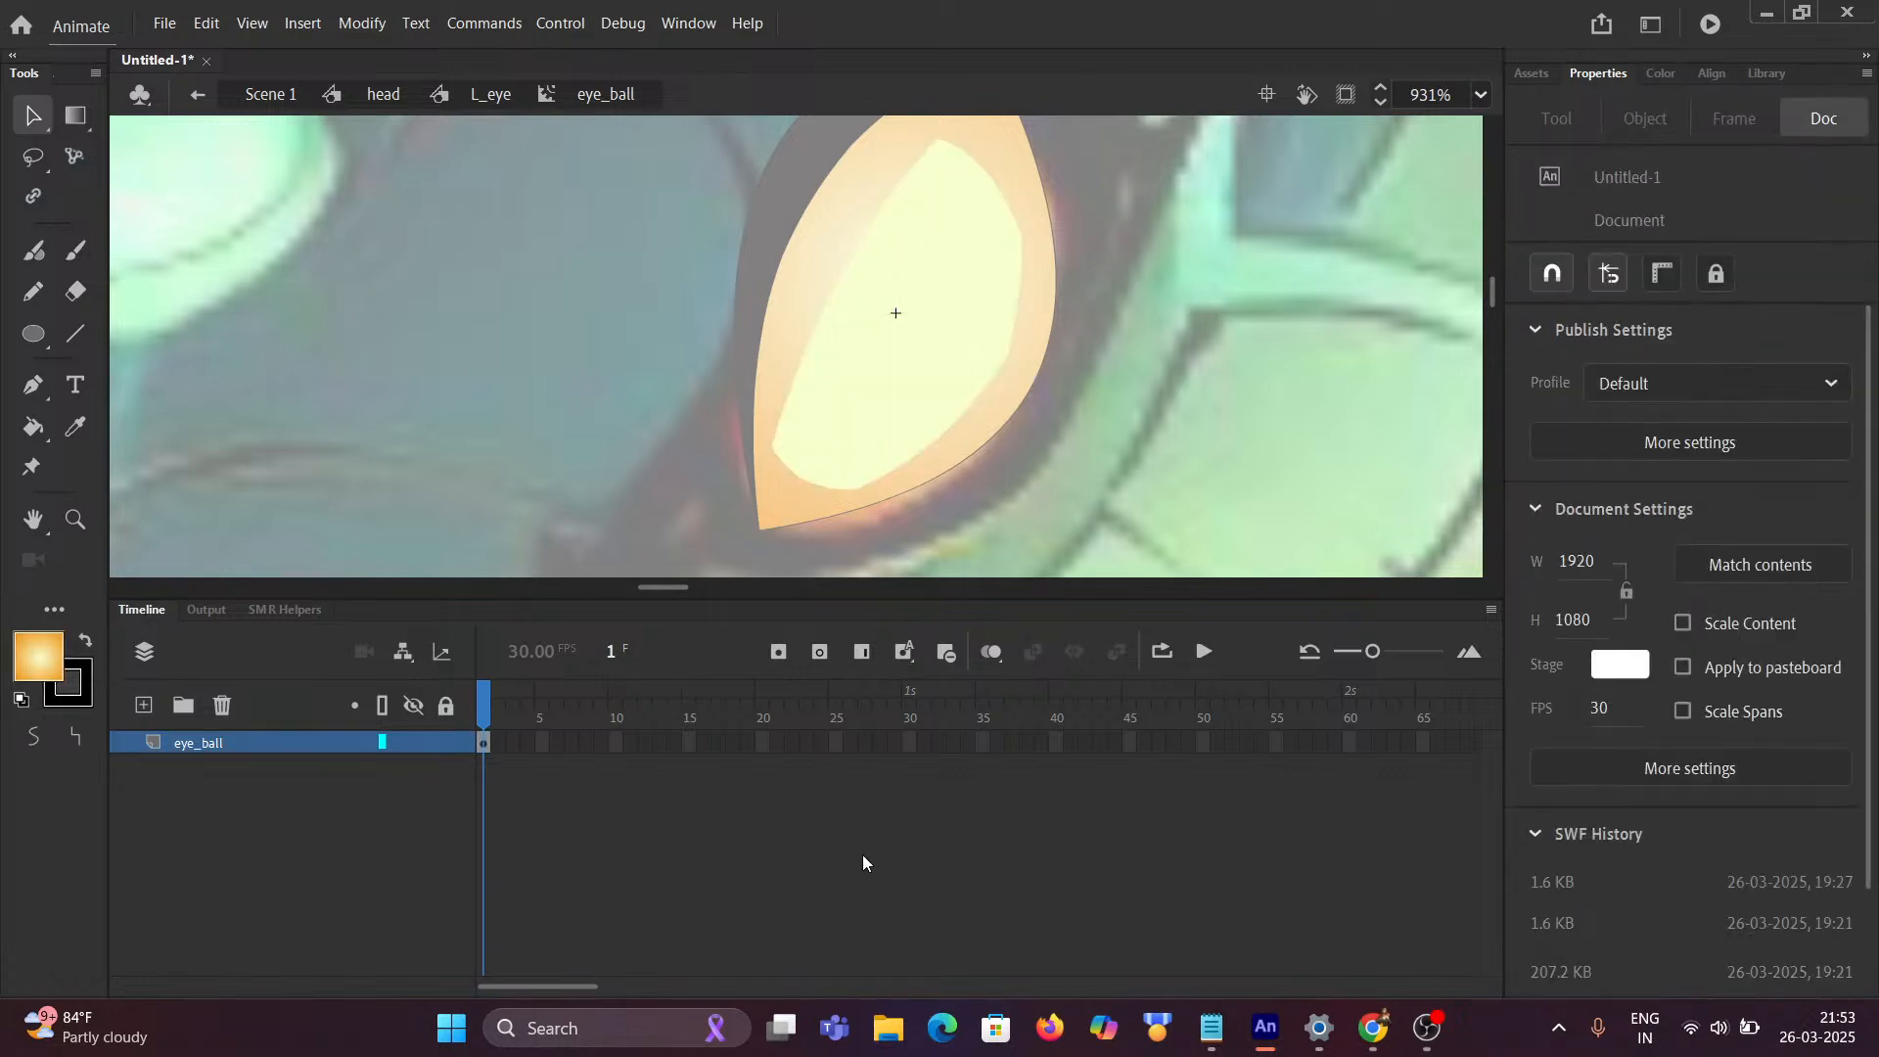
key(i)
click(925, 374)
click(477, 98)
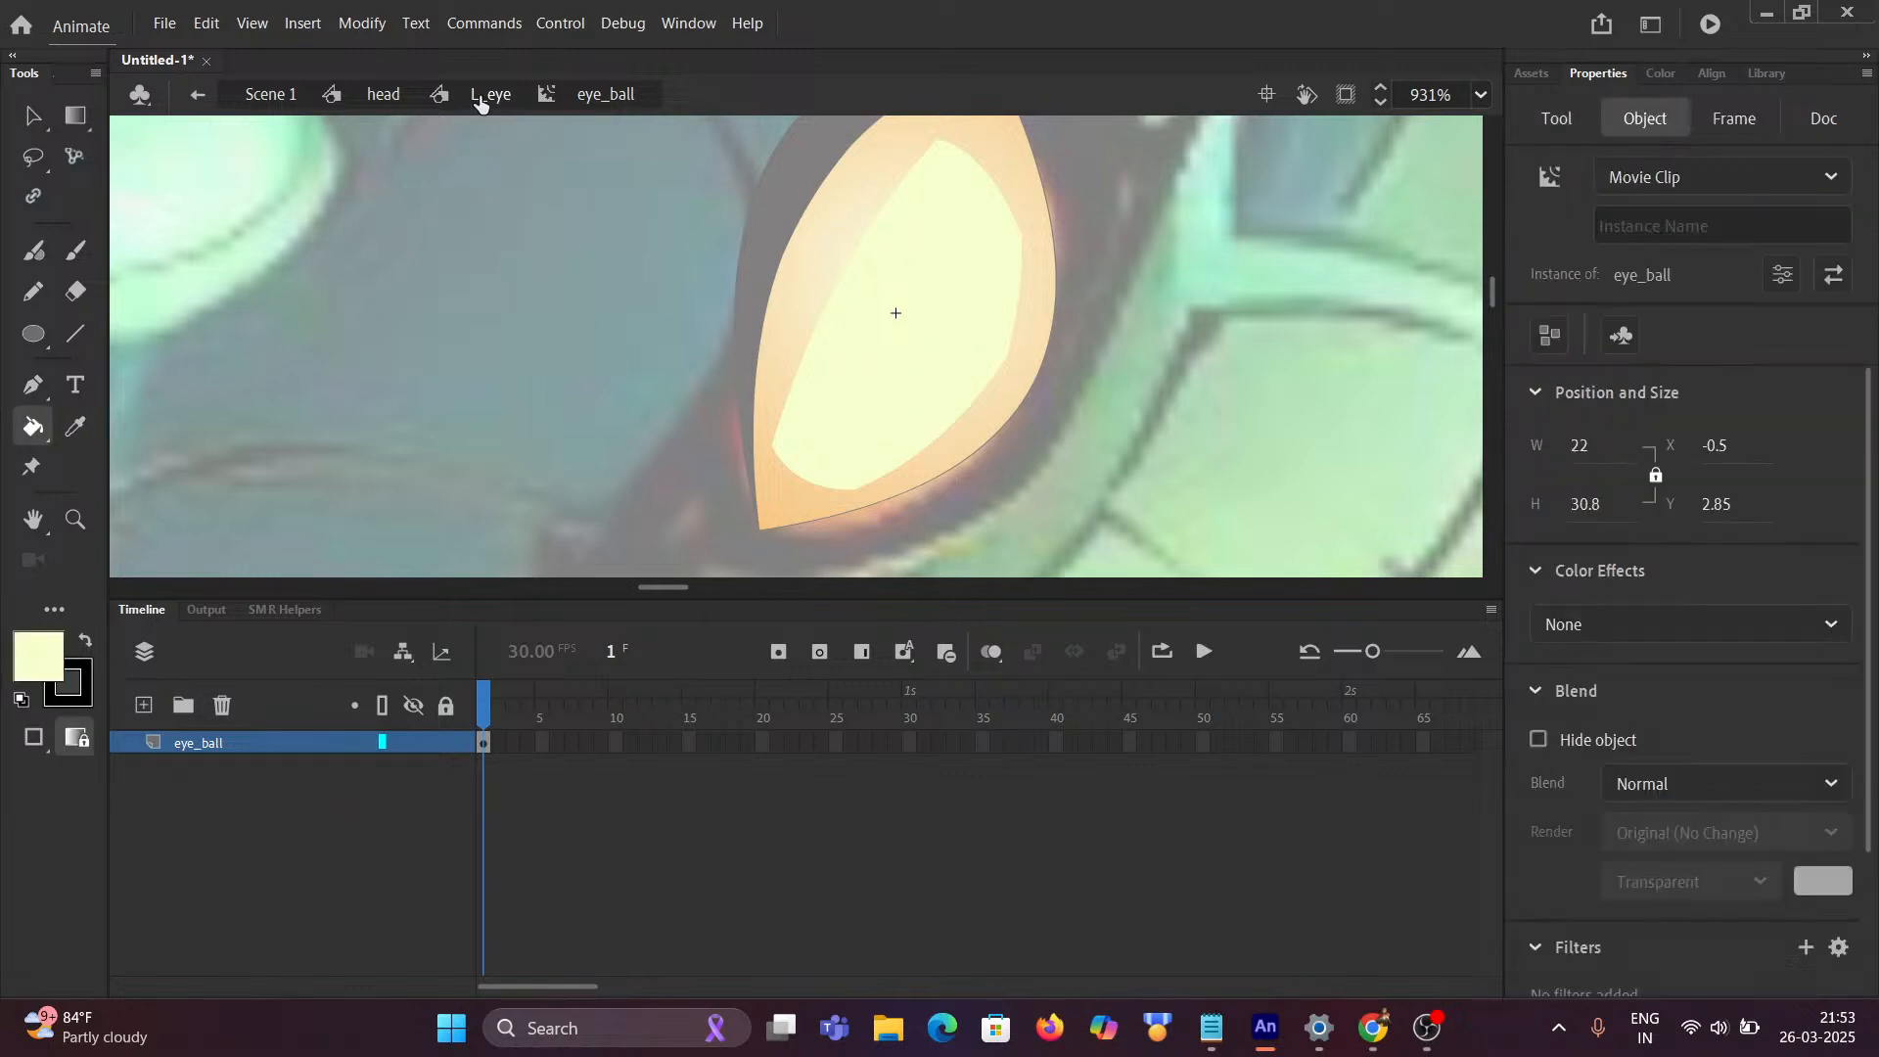
scroll(519, 303, down, 3)
scroll(508, 292, down, 1)
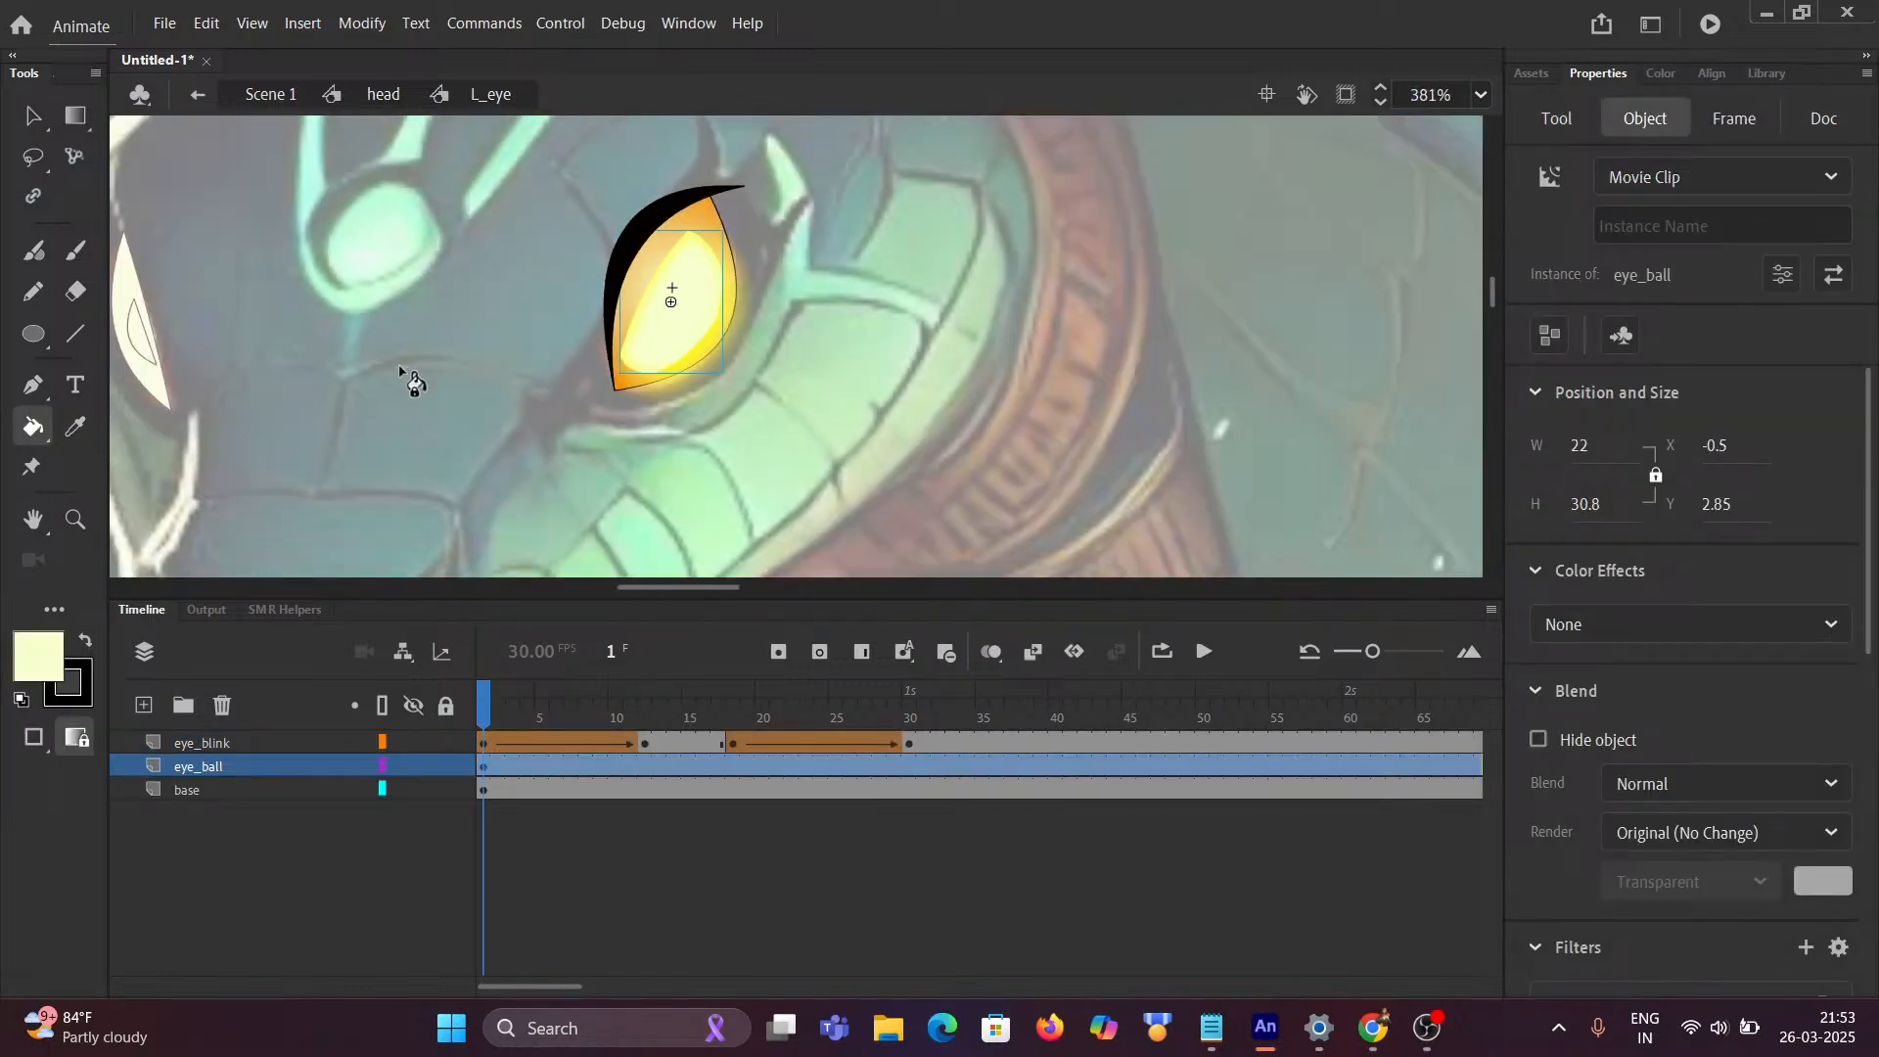
drag(360, 382, 732, 458)
scroll(538, 394, up, 2)
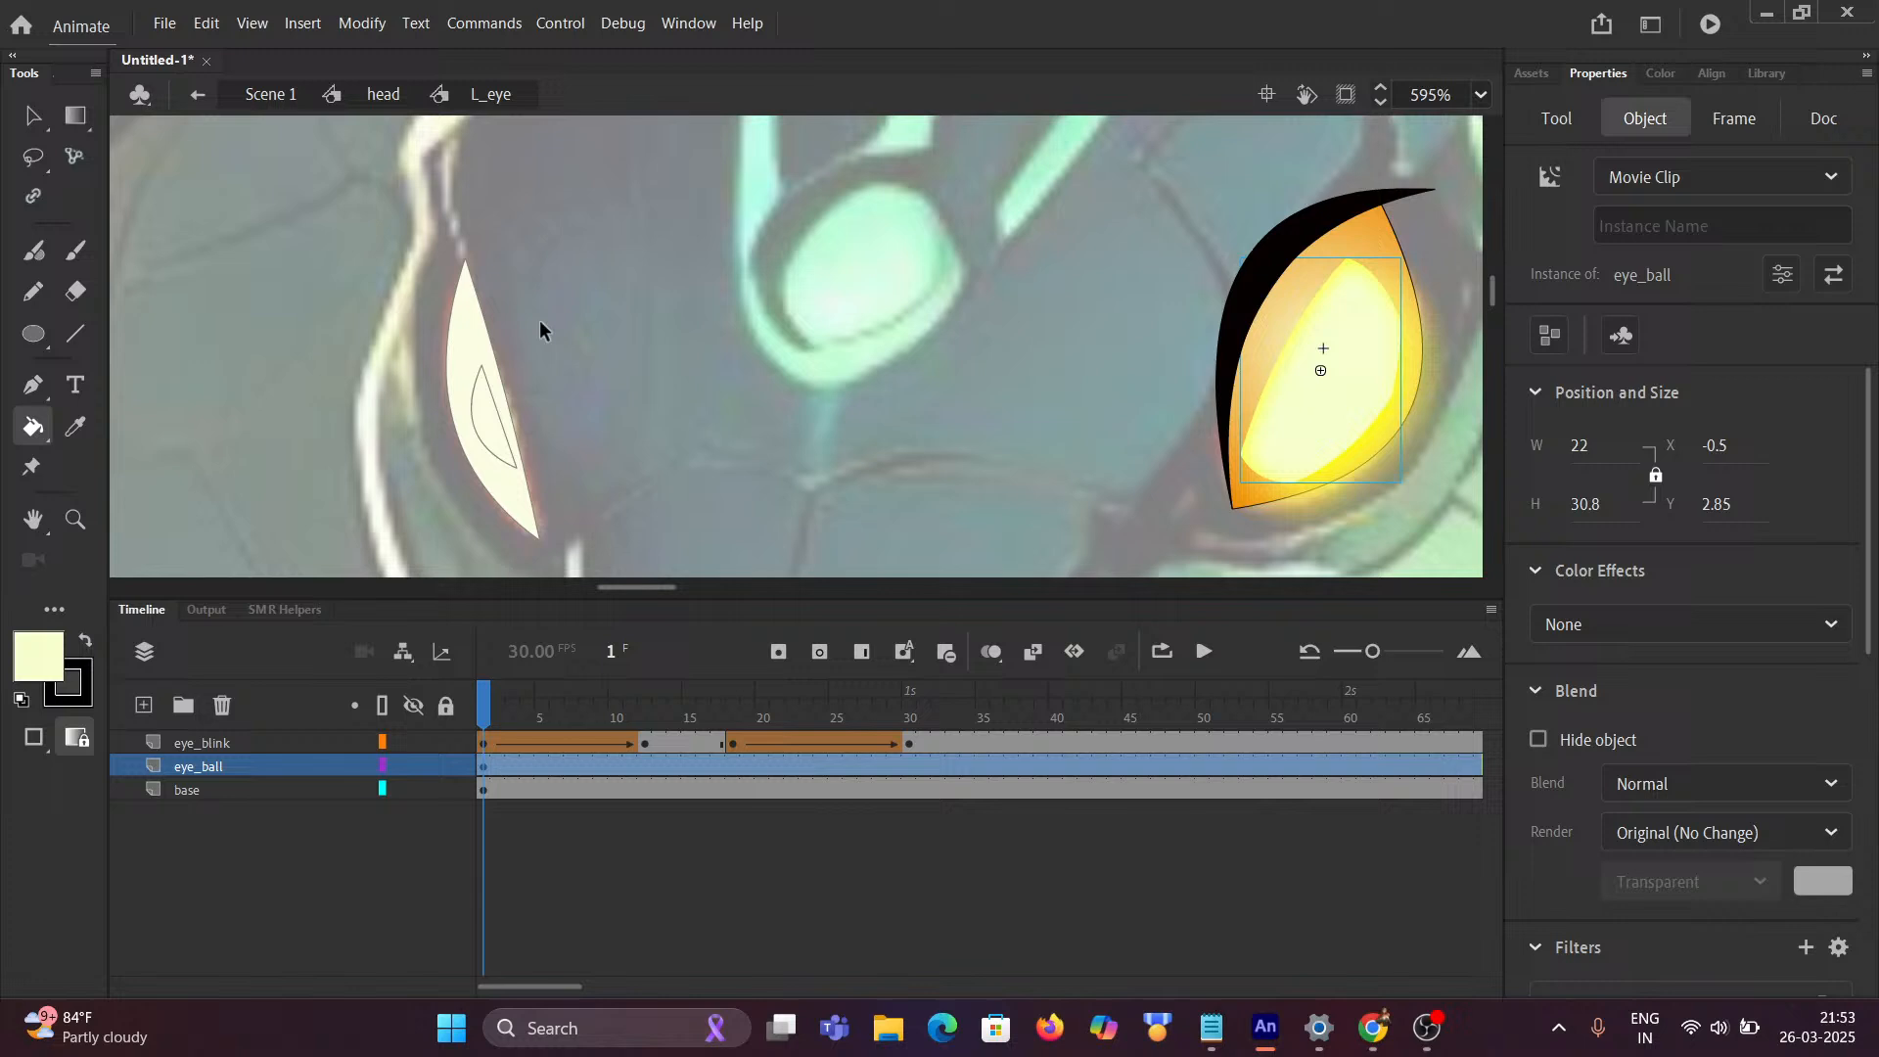
click(385, 96)
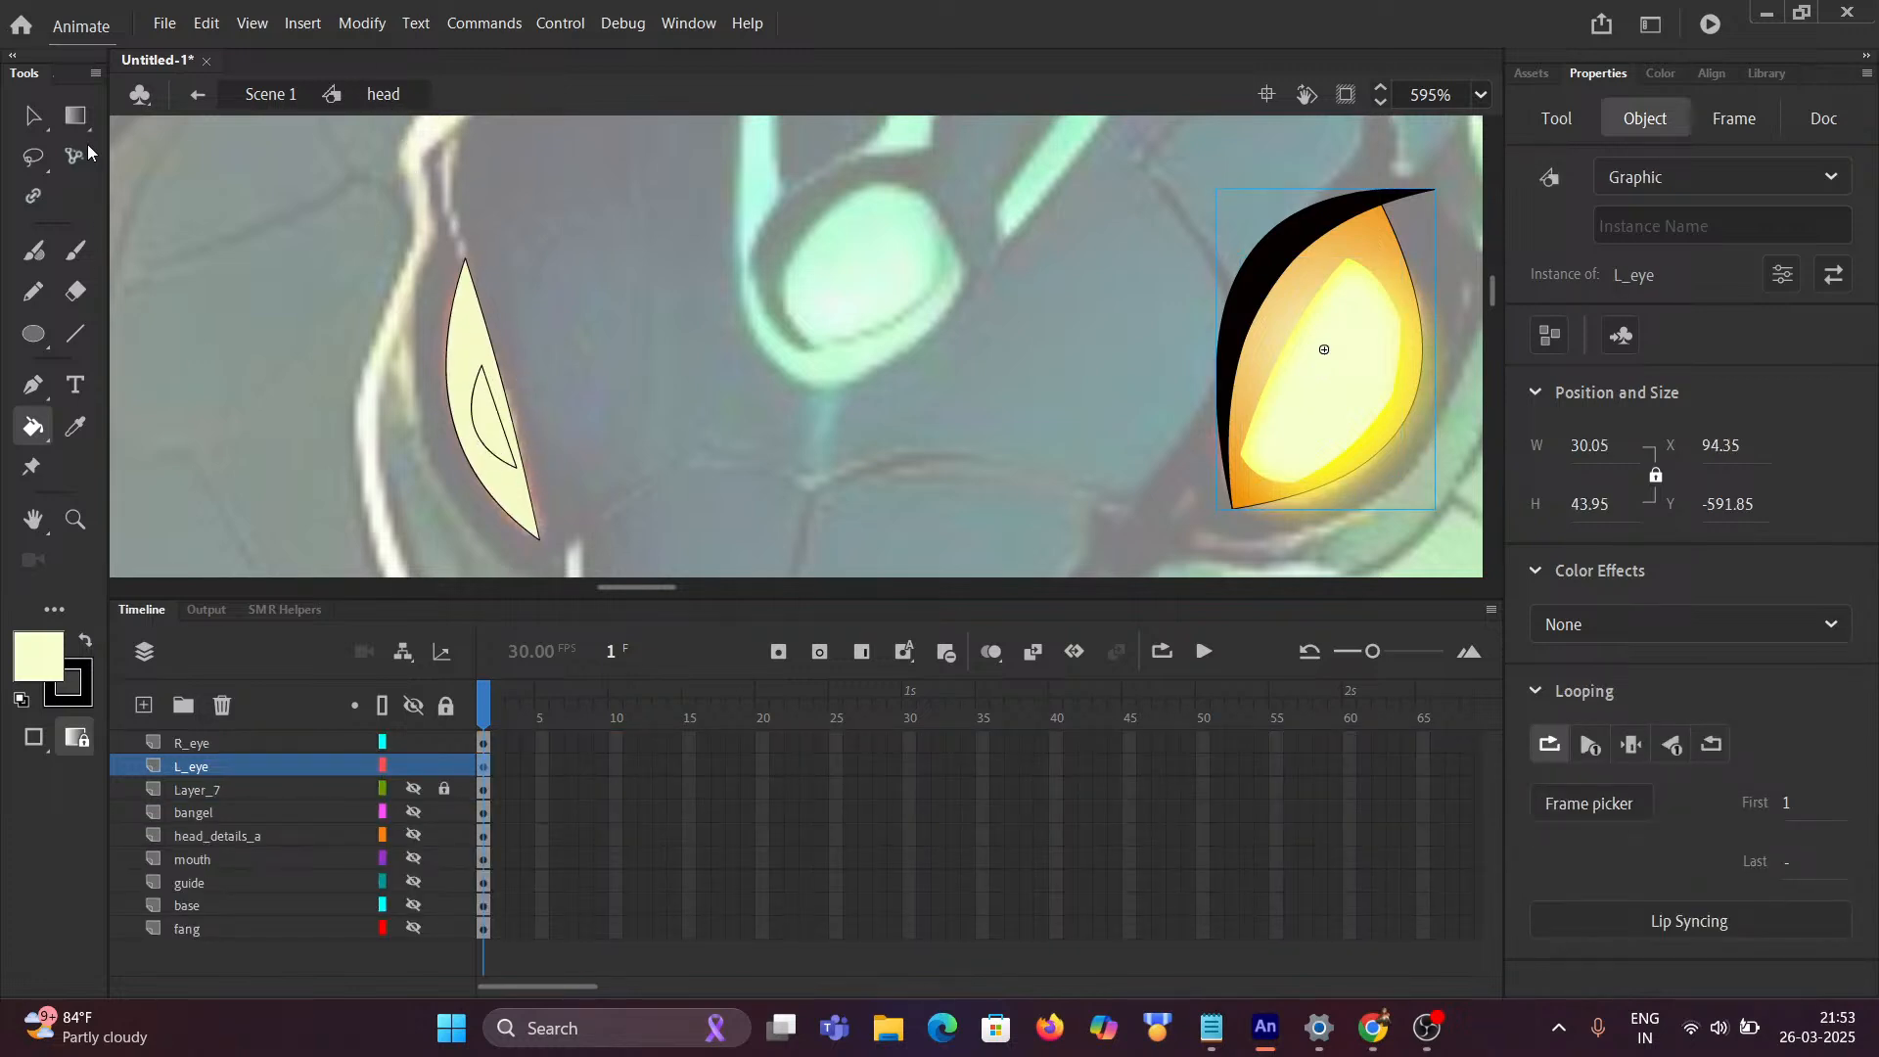
click(34, 117)
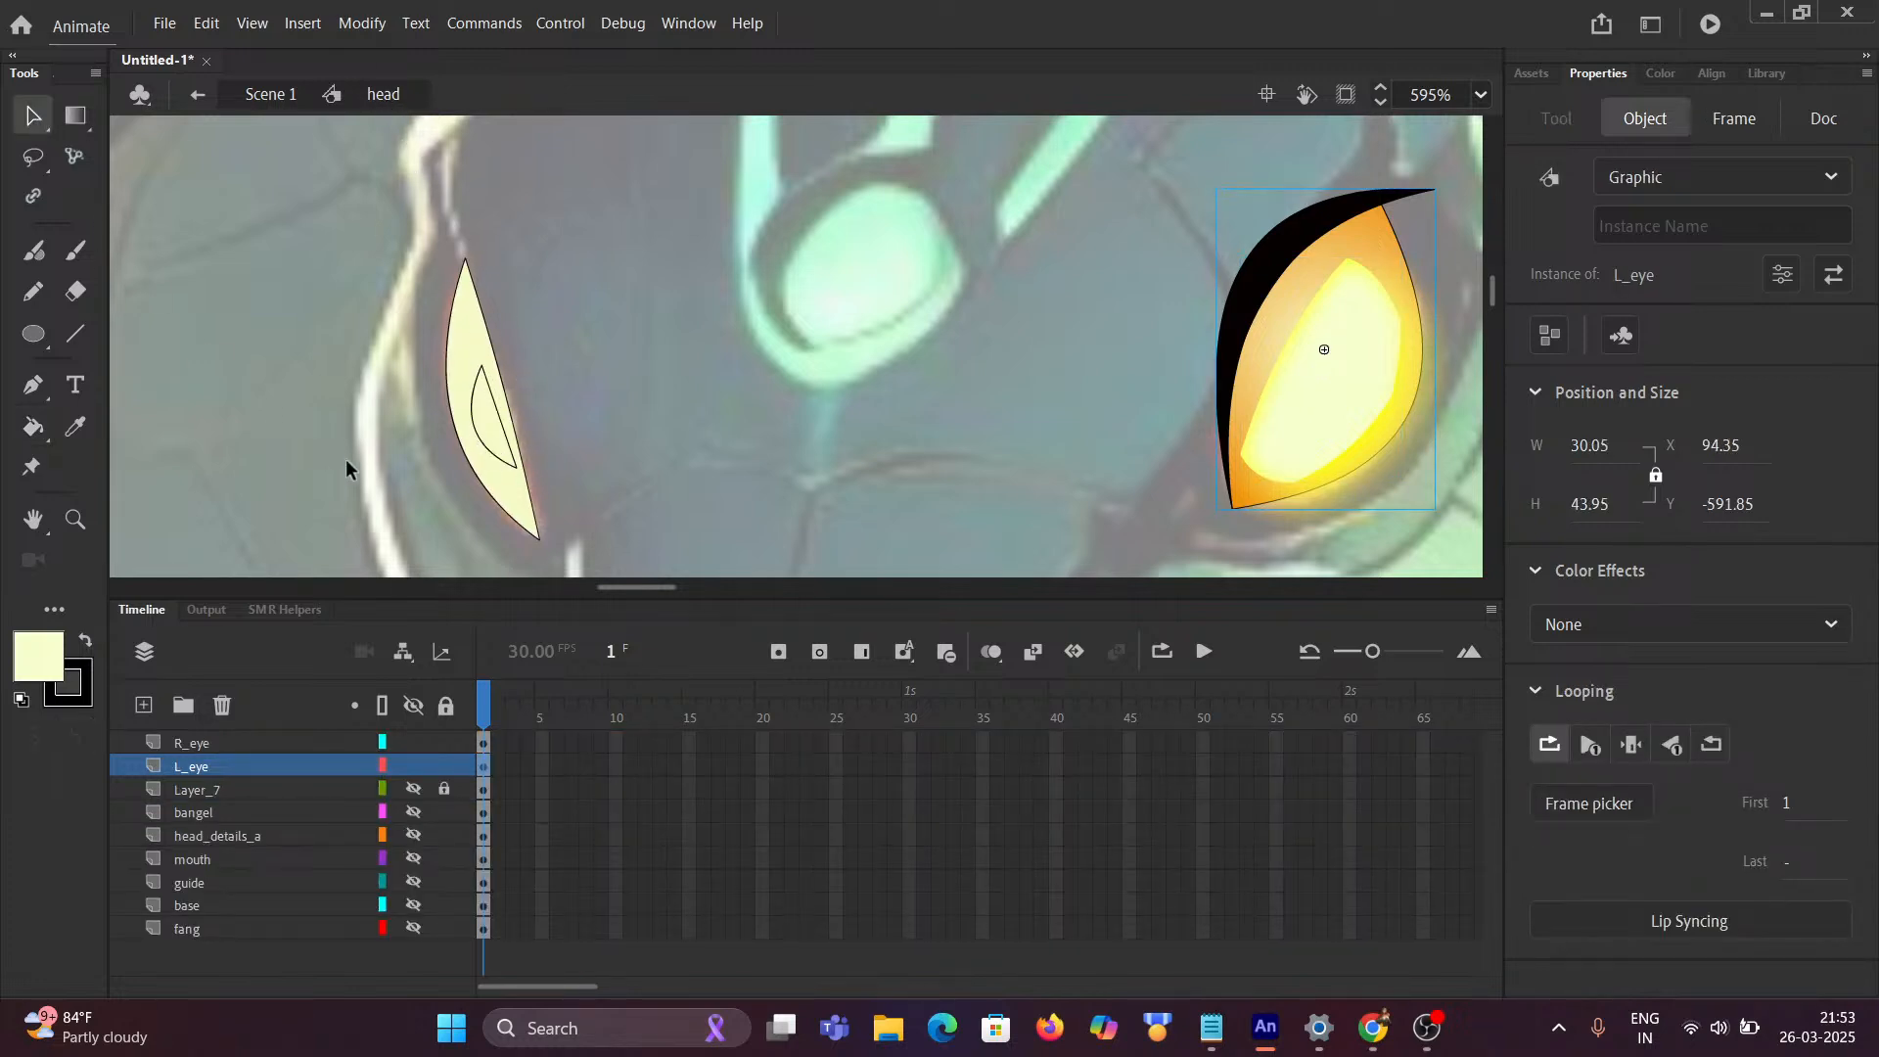
Step: Open the R_eye symbol and fill the small inner eyeball outline with the sampled pale yellow using the Paint Bucket
click(245, 743)
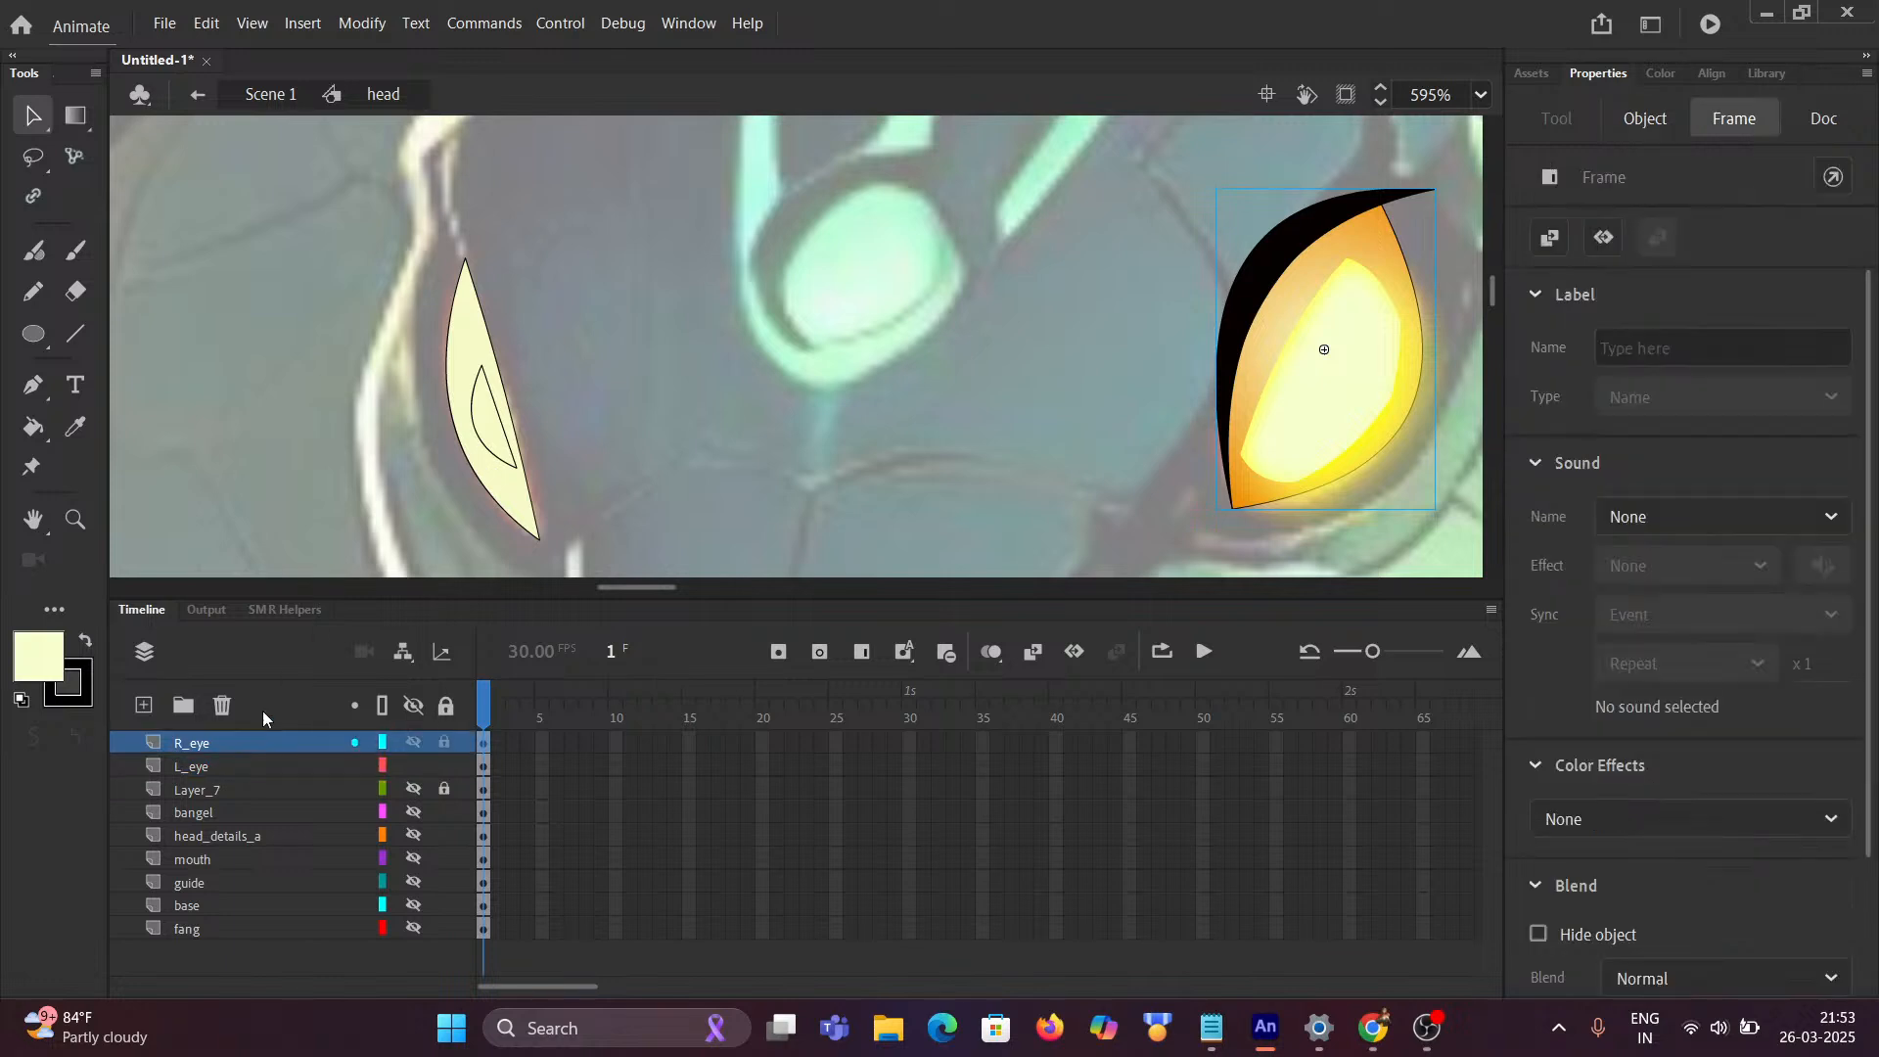
double_click(501, 425)
scroll(501, 427, up, 5)
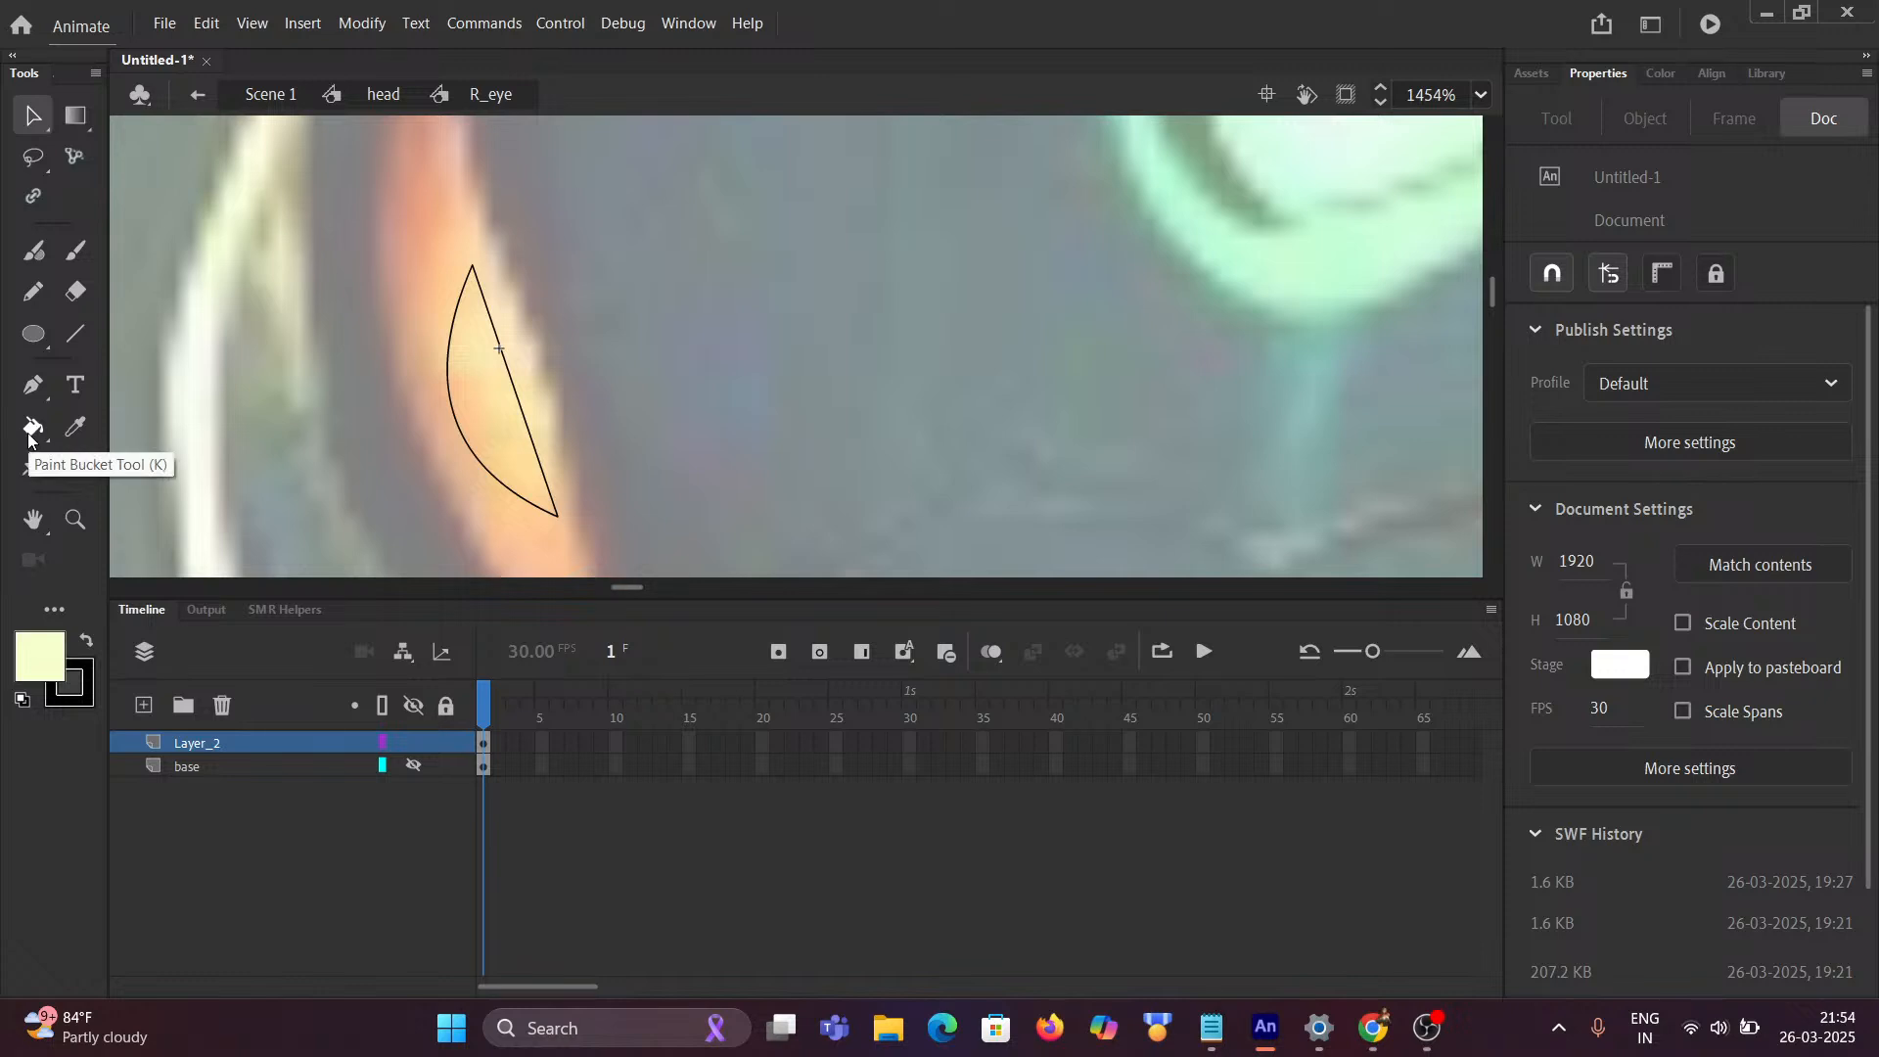
click(33, 431)
click(513, 428)
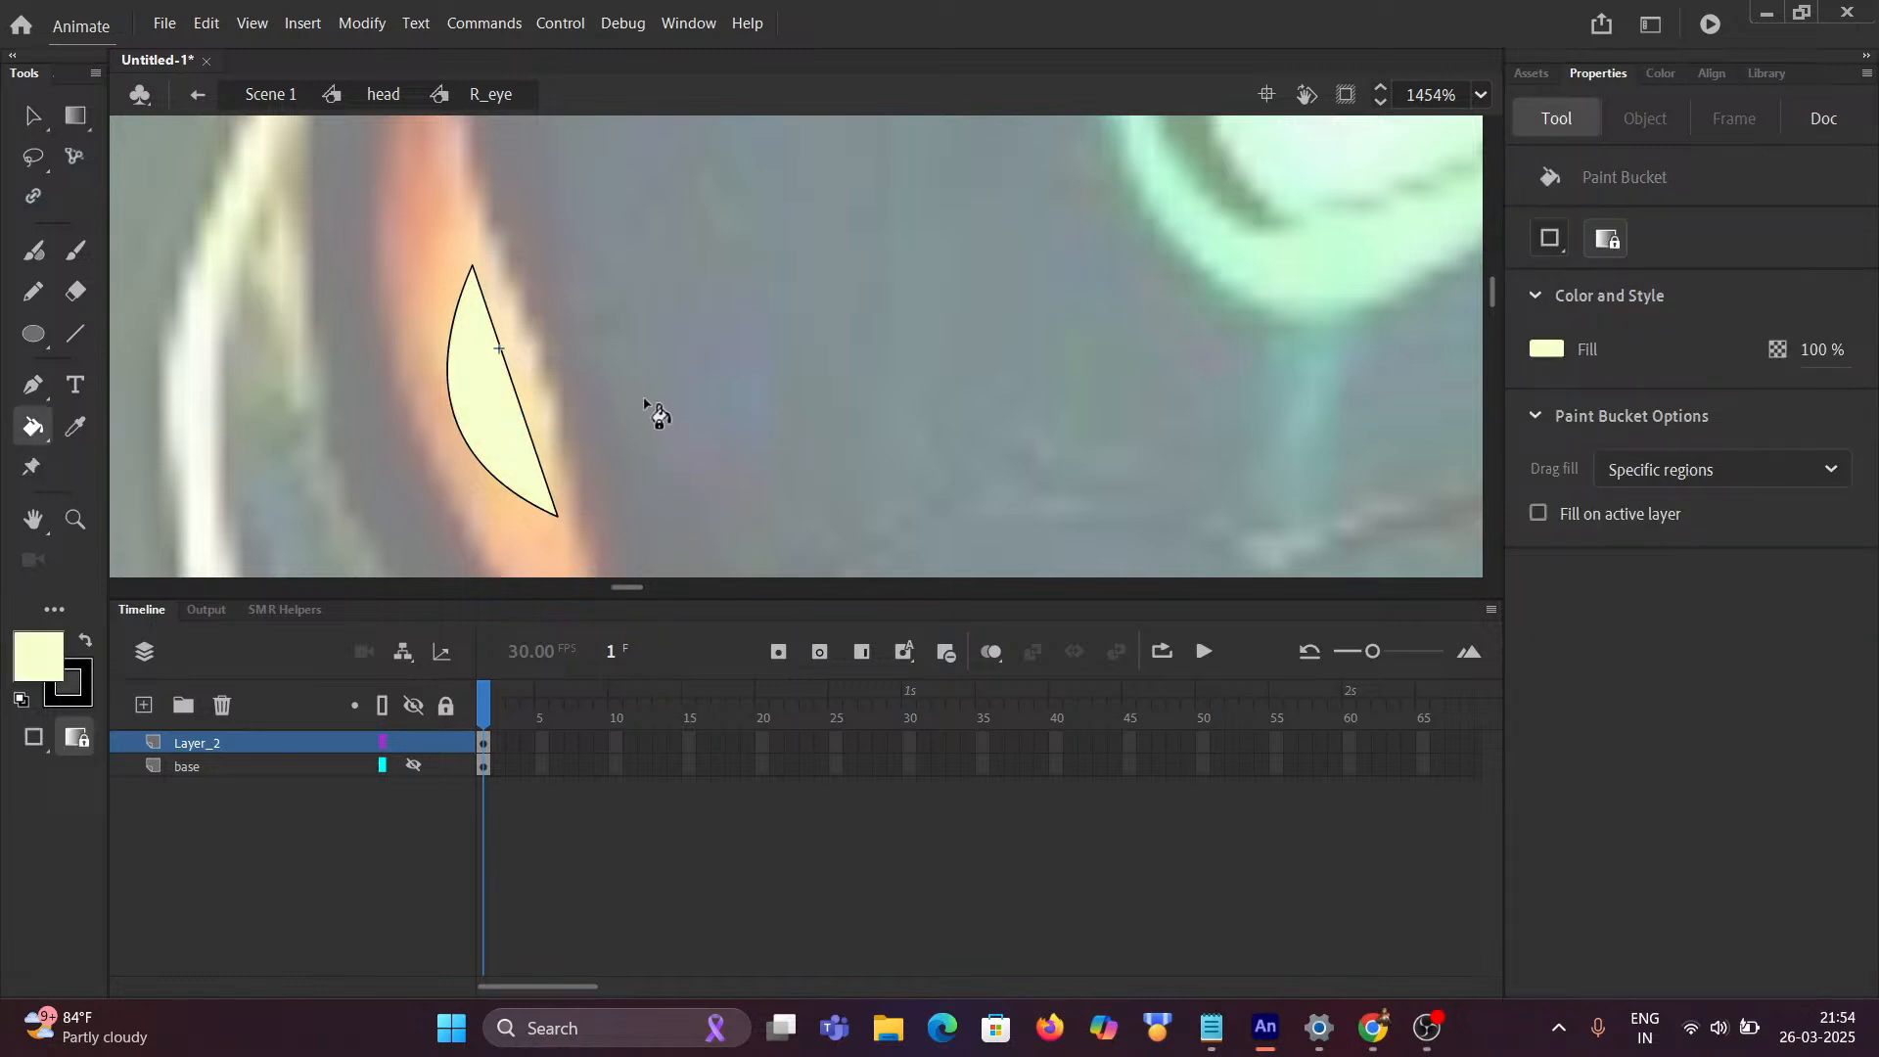
click(28, 116)
scroll(568, 360, down, 6)
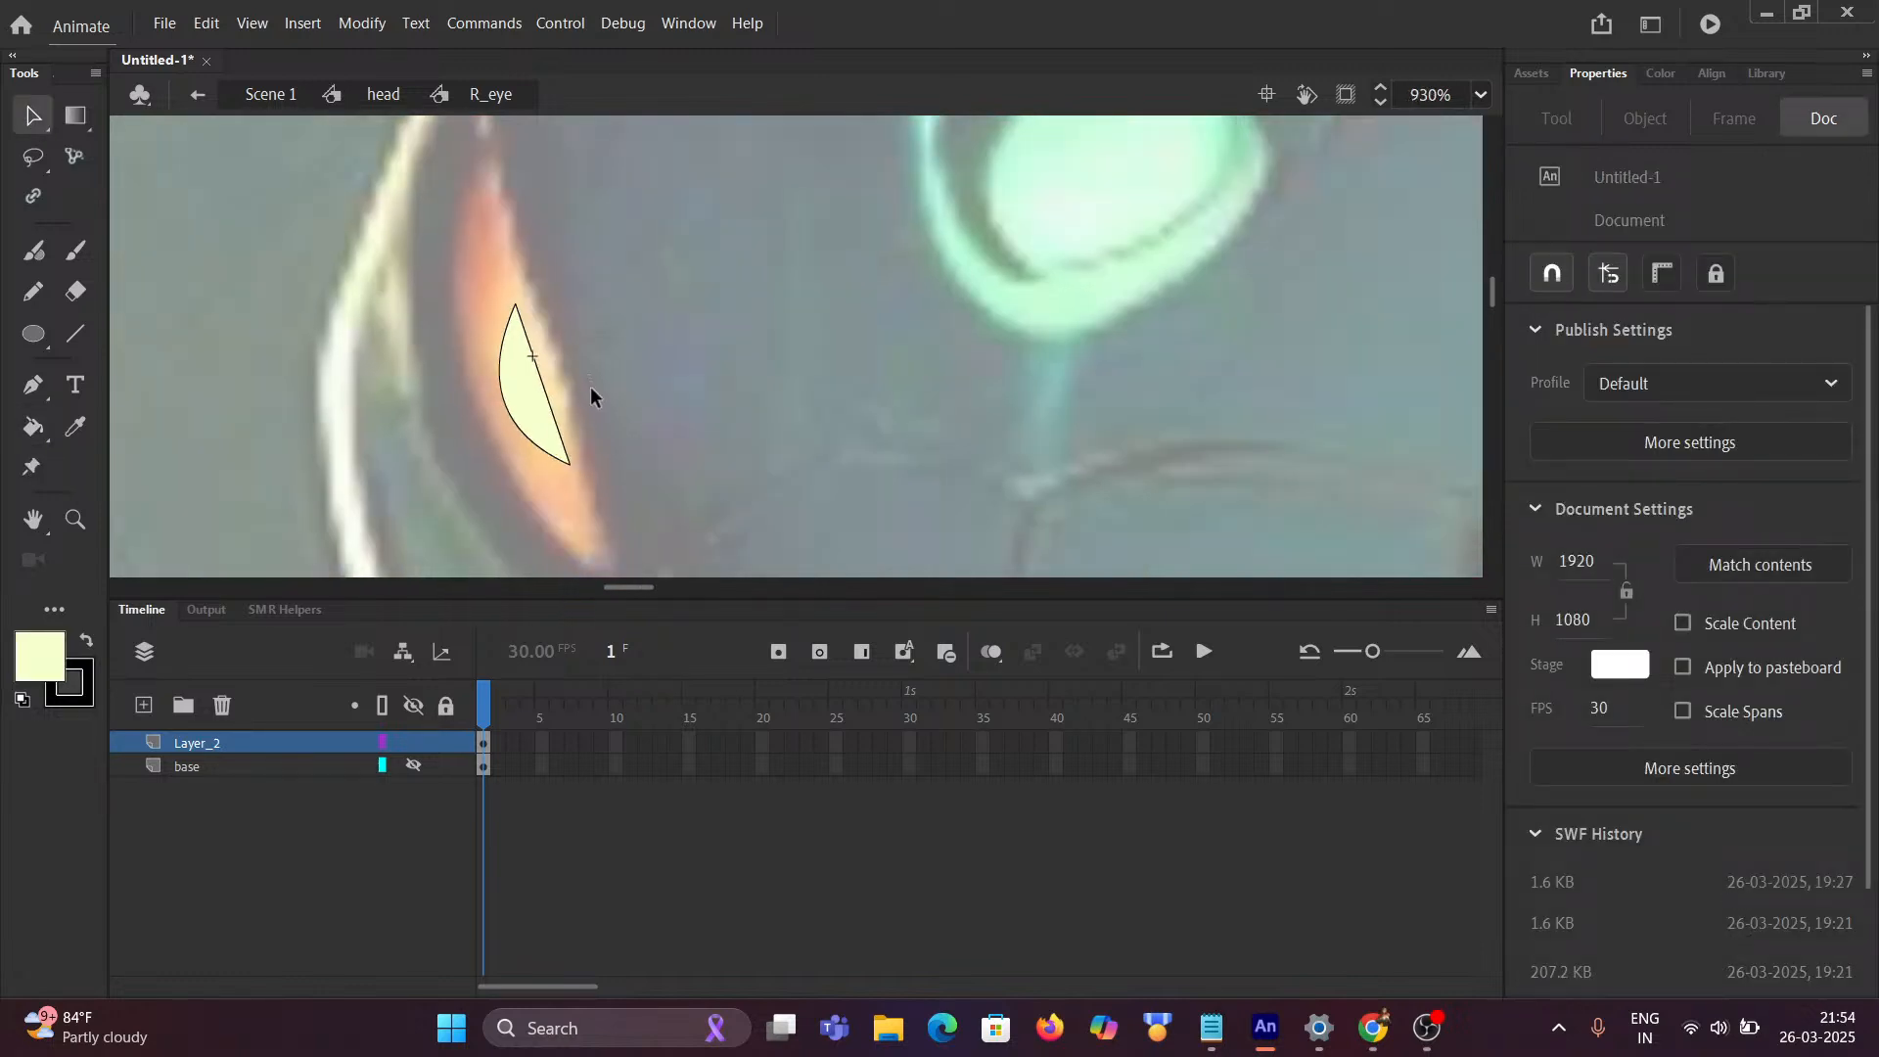
Step: Rename the inner eyeball's layer in R_eye as eye_ball and copy that name
click(217, 743)
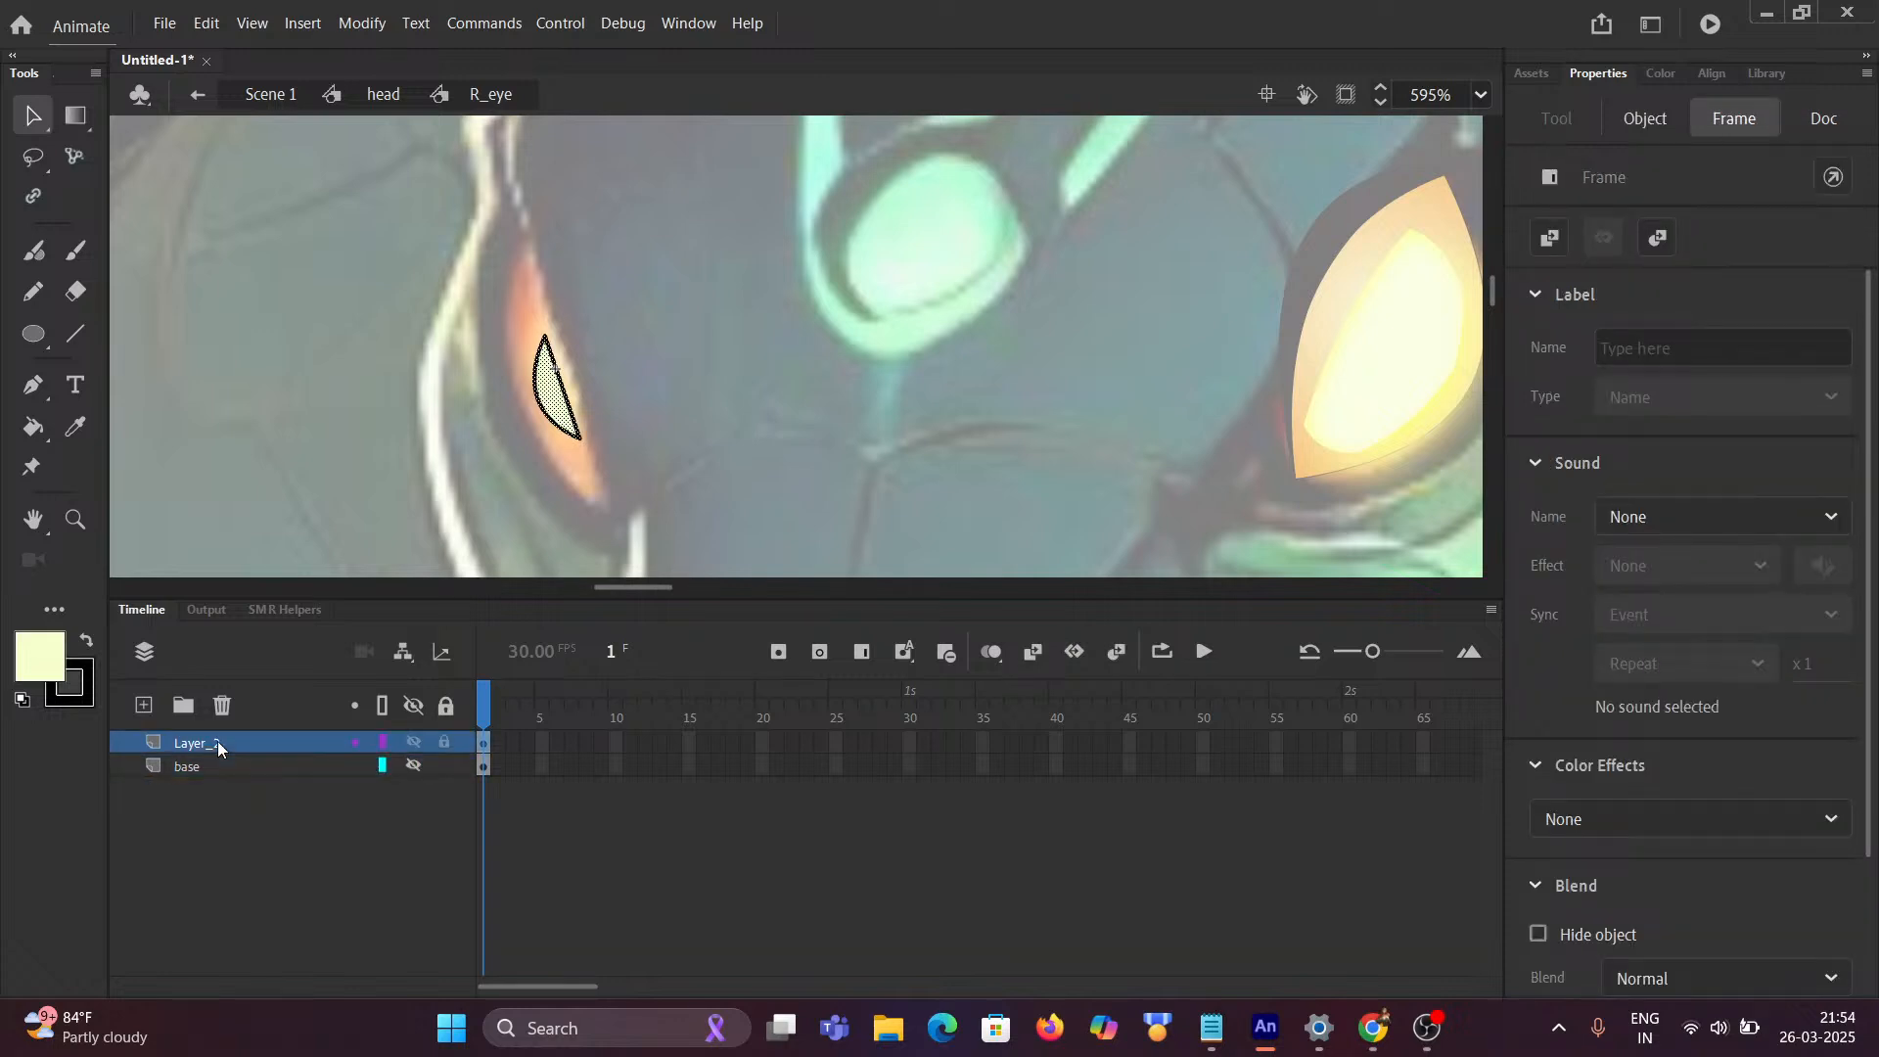
double_click(217, 742)
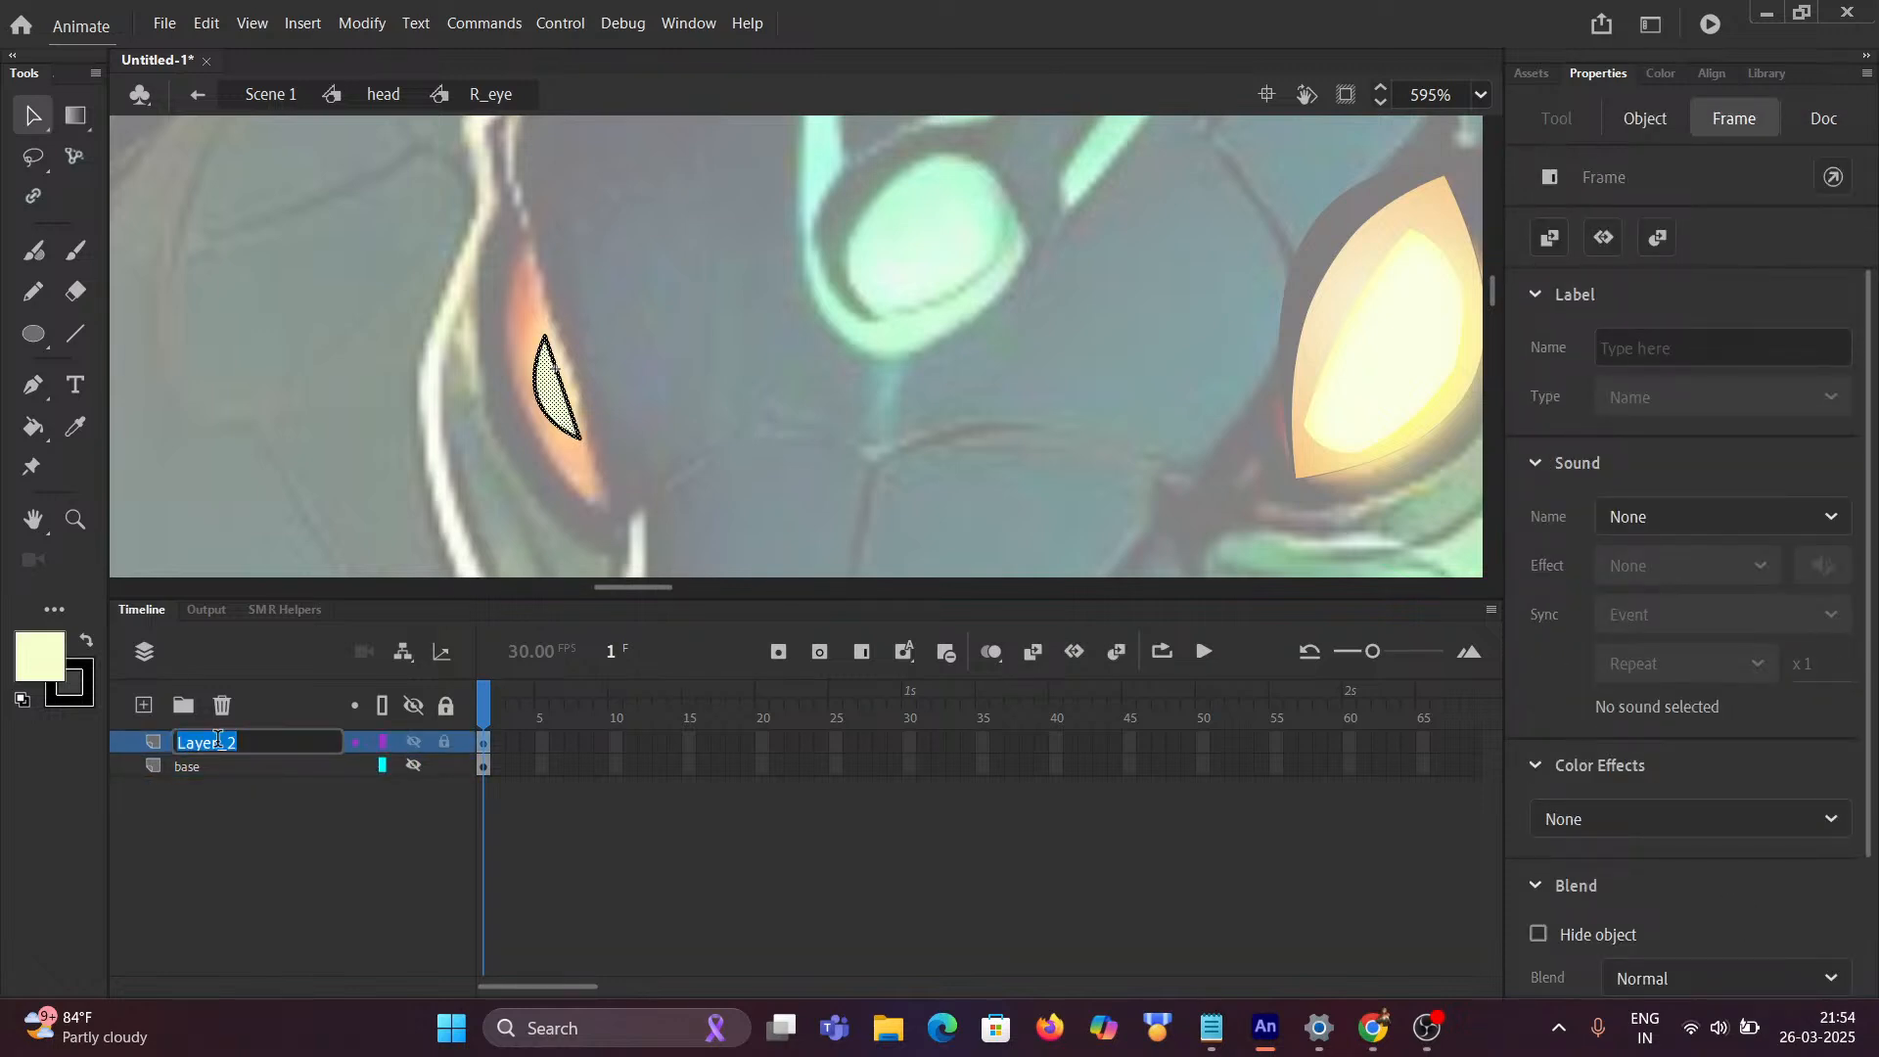
text(eye_ball)
click(200, 820)
double_click(232, 736)
key(ctrl+c)
click(291, 824)
Step: Convert the right eye's inner eyeball artwork into a Movie Clip symbol named eye_ball2
click(215, 748)
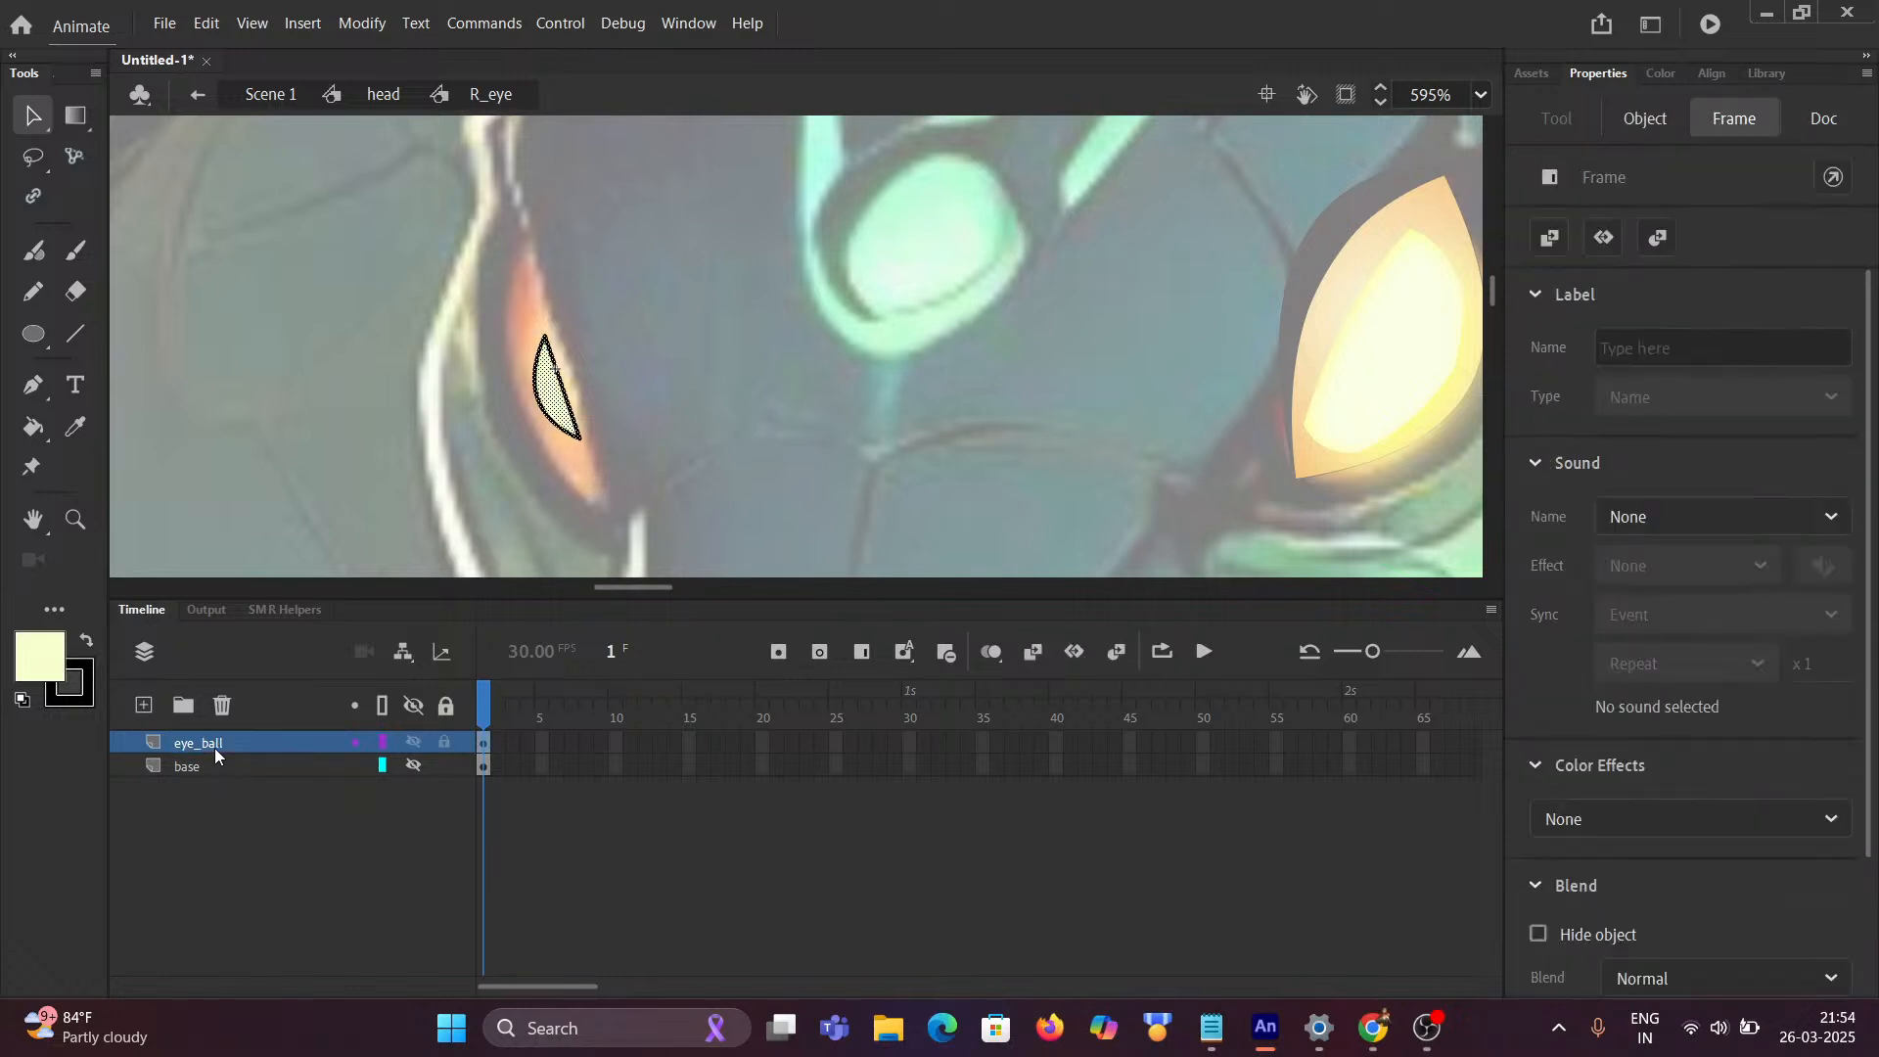
key(F8)
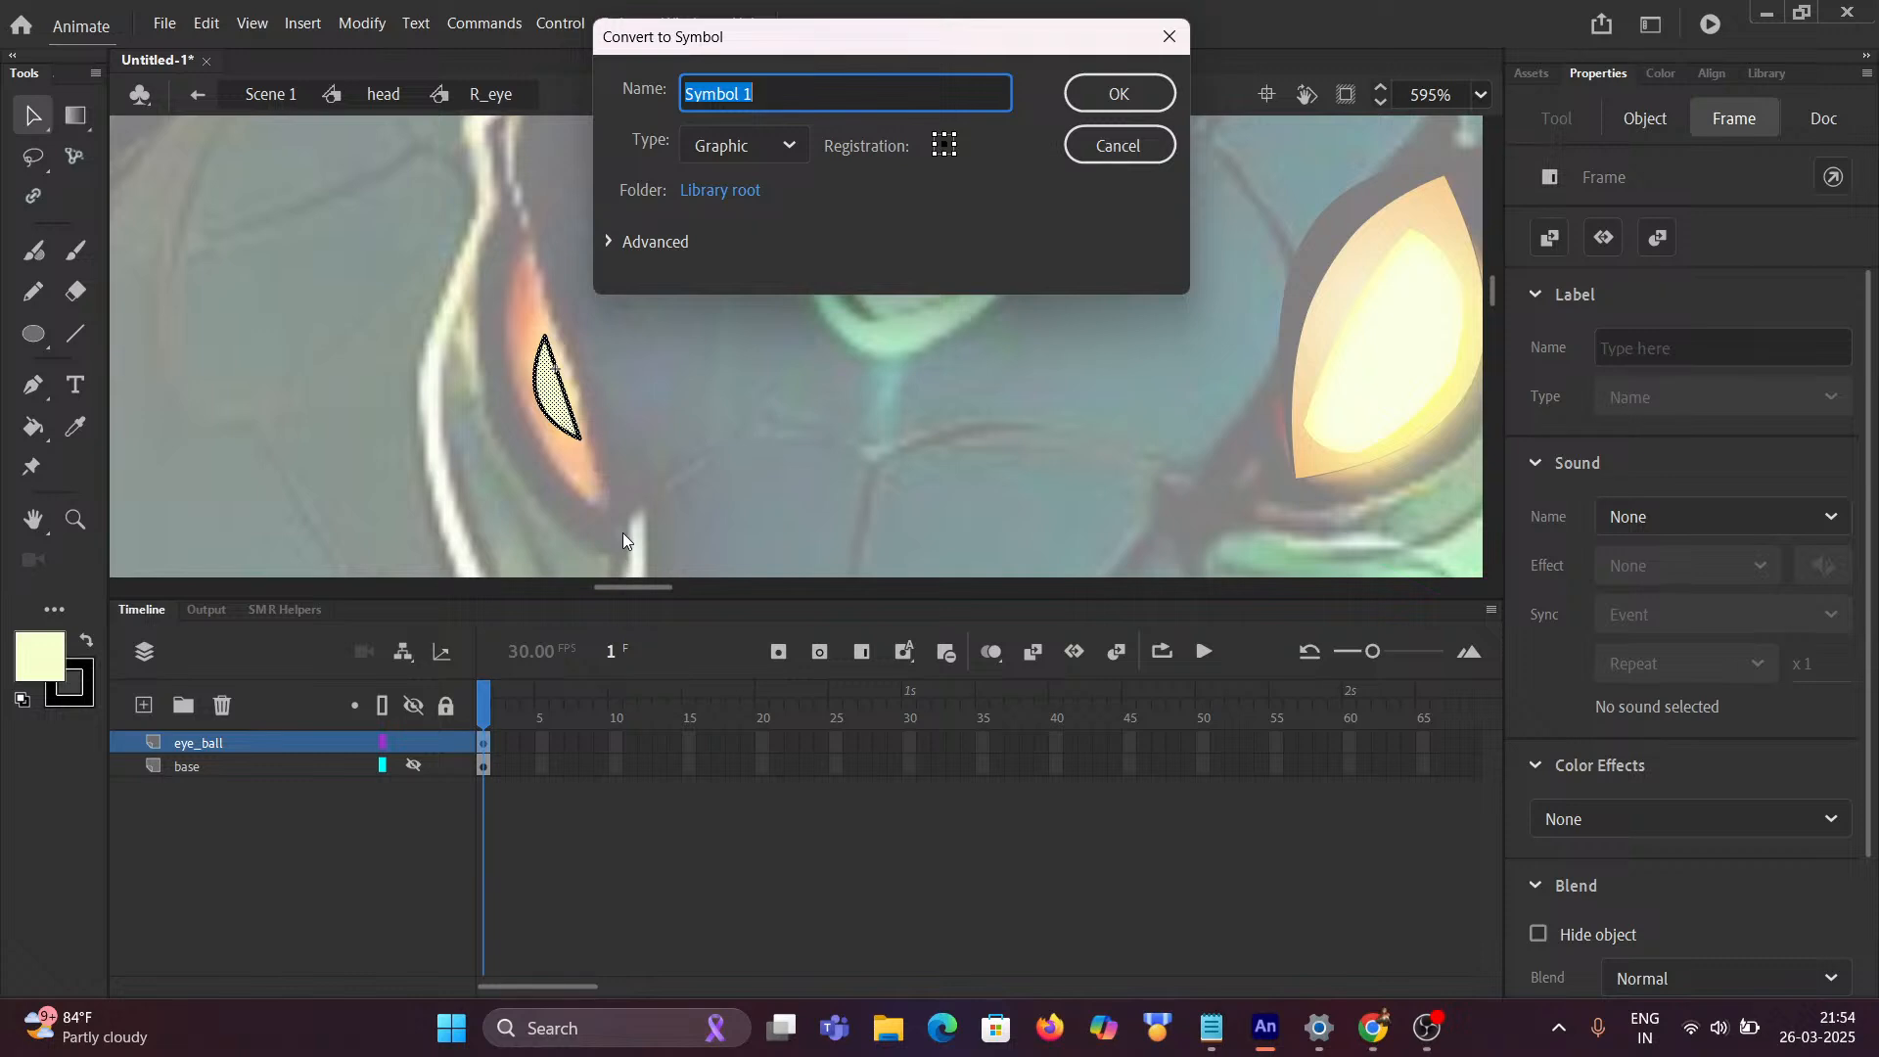
key(ctrl+v)
click(786, 146)
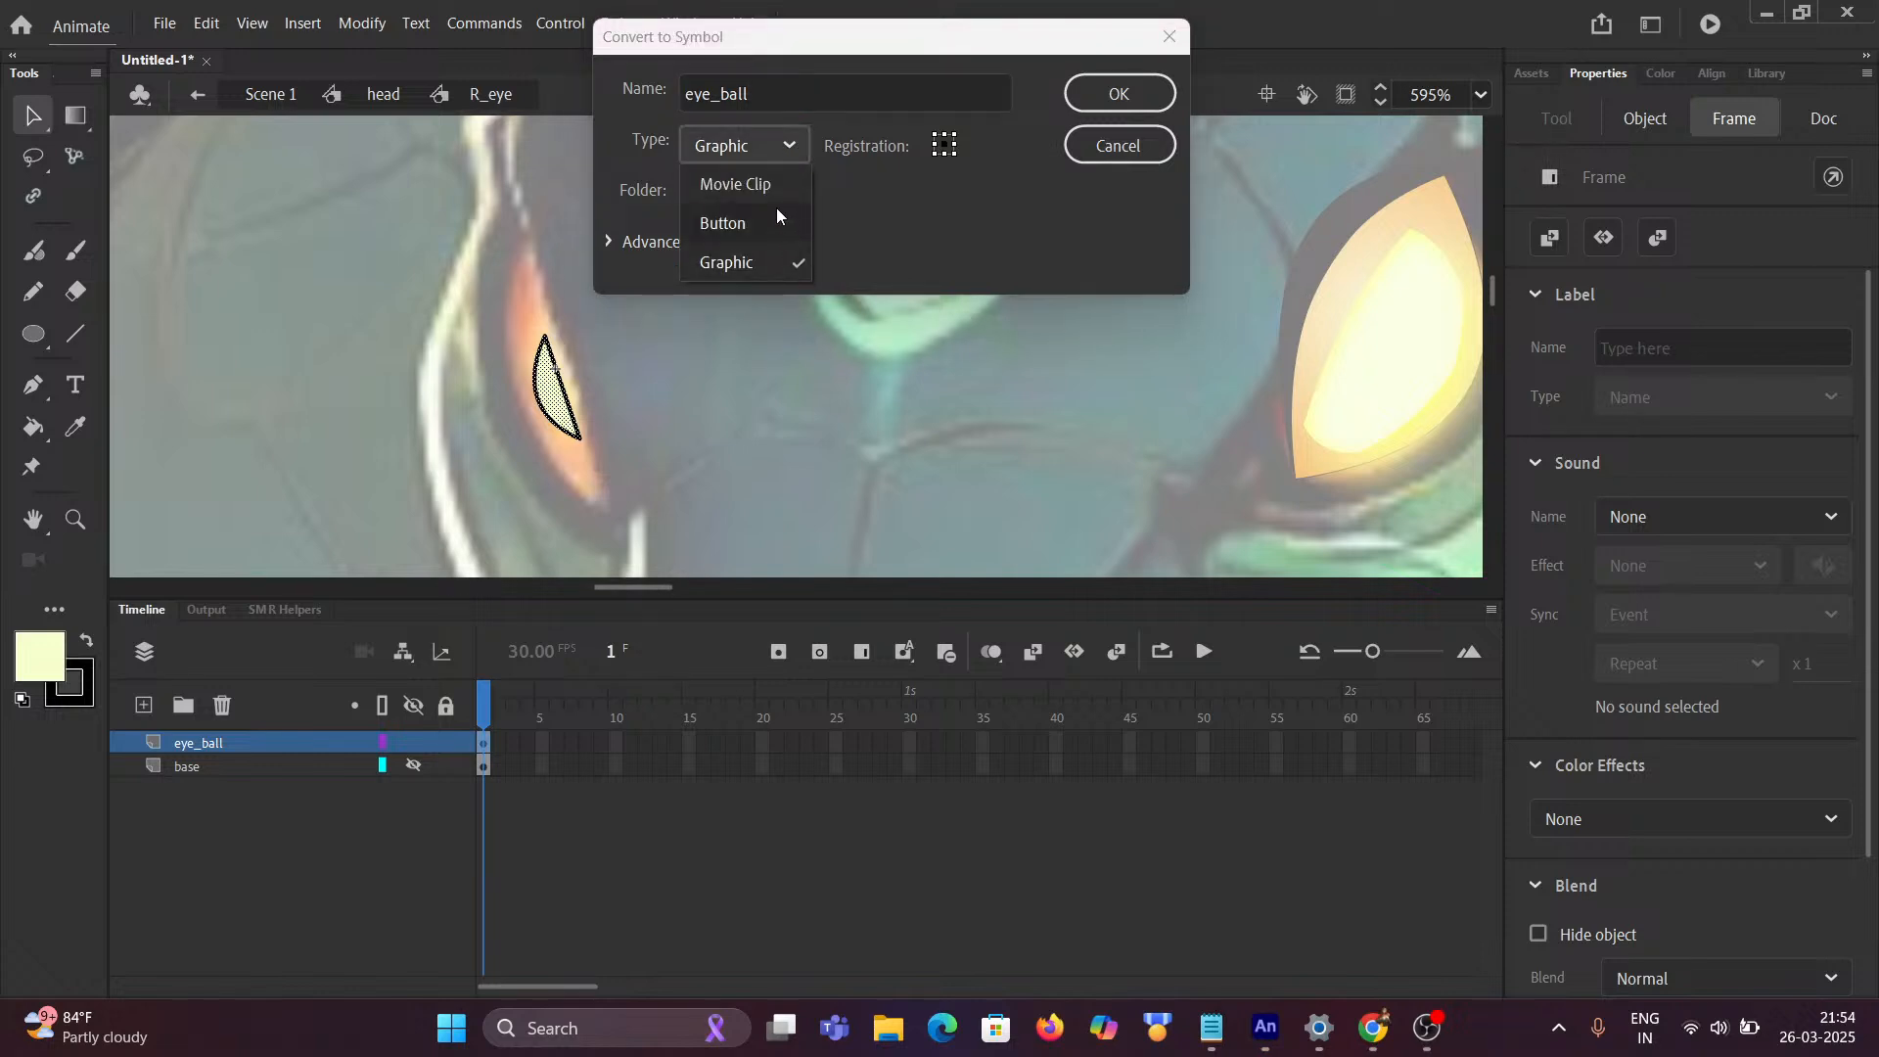
click(771, 184)
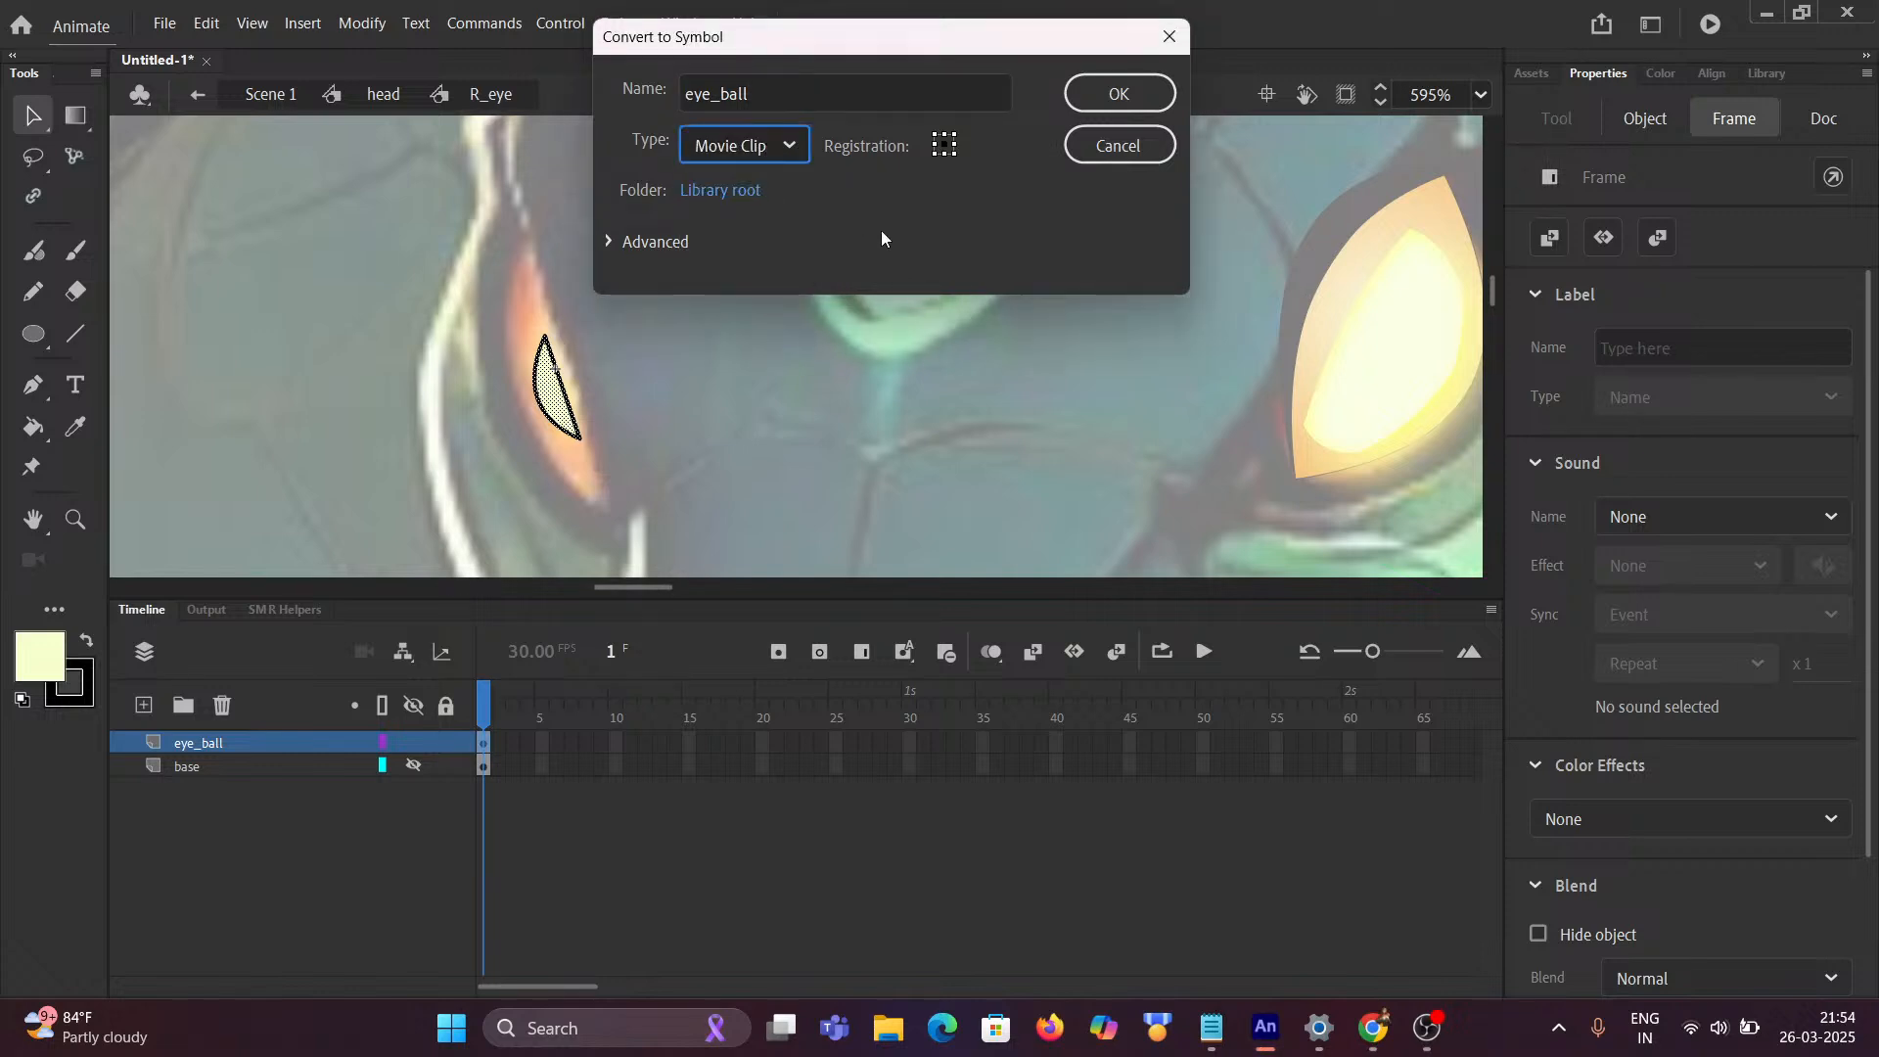
click(1148, 80)
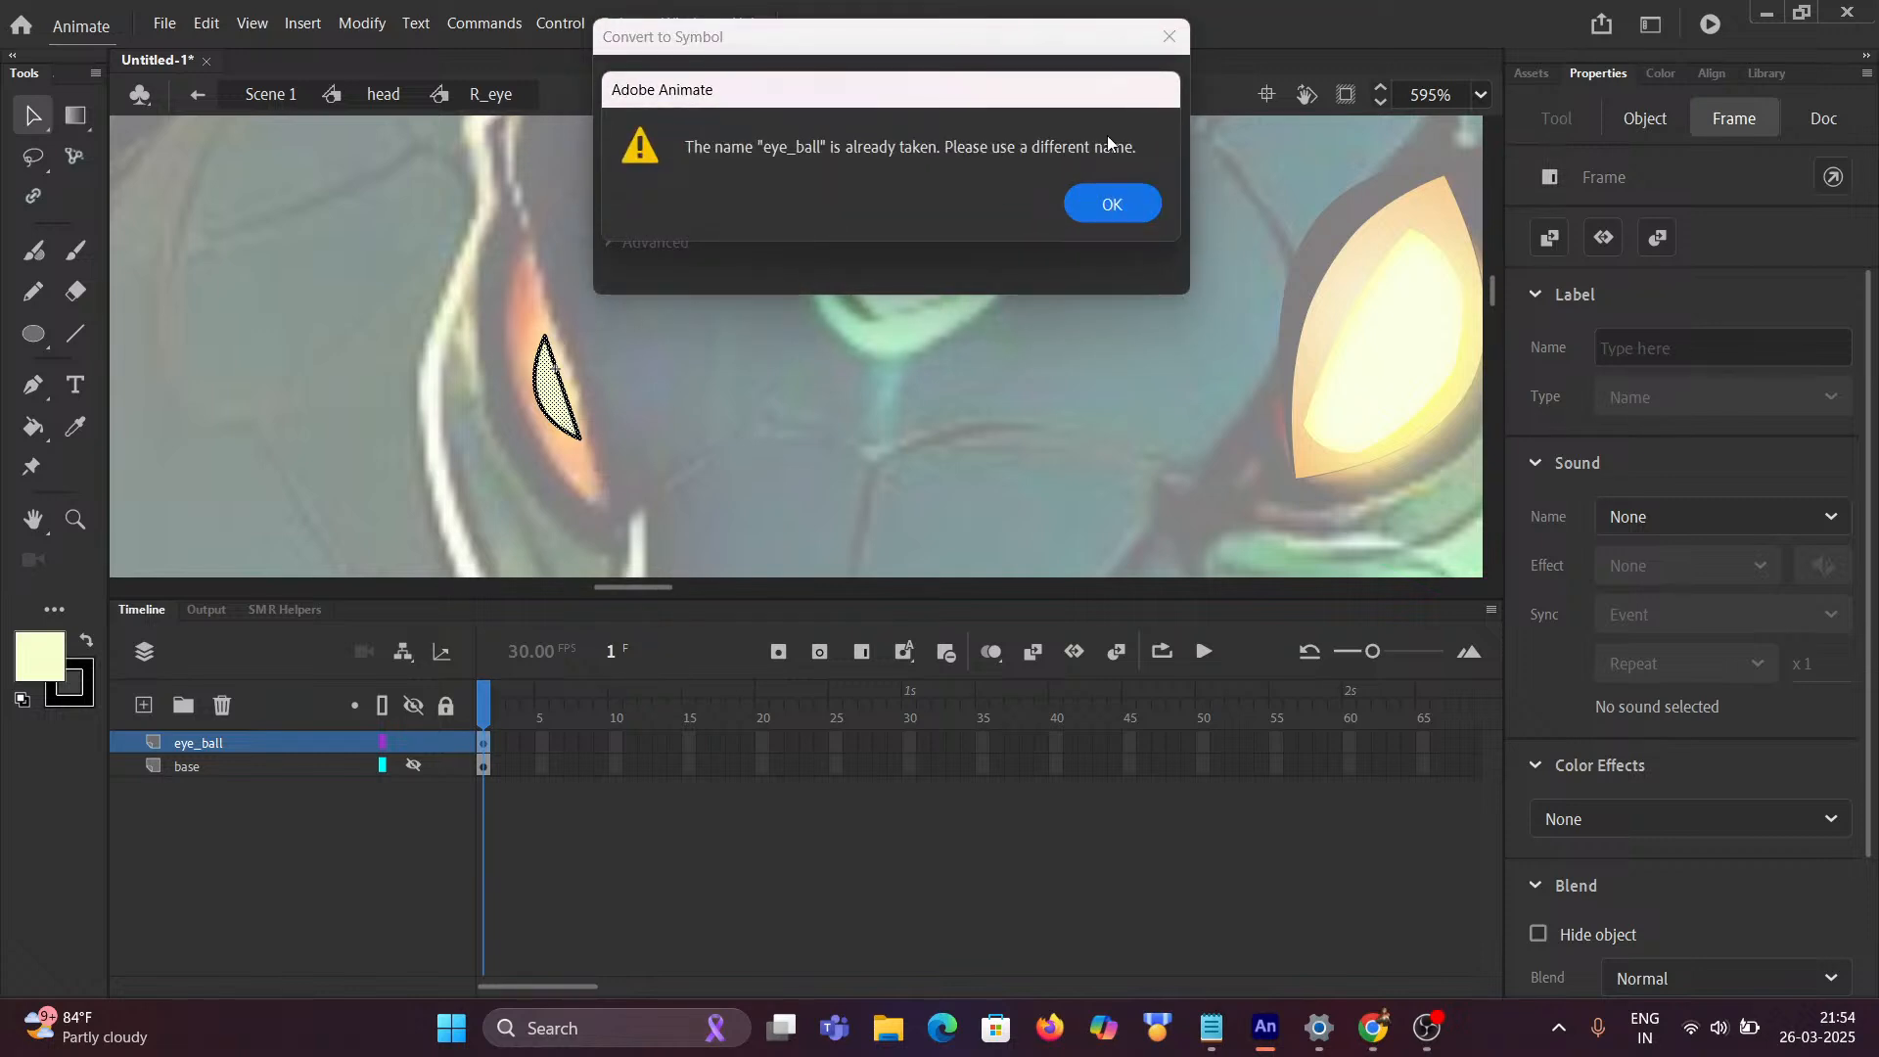
click(1133, 207)
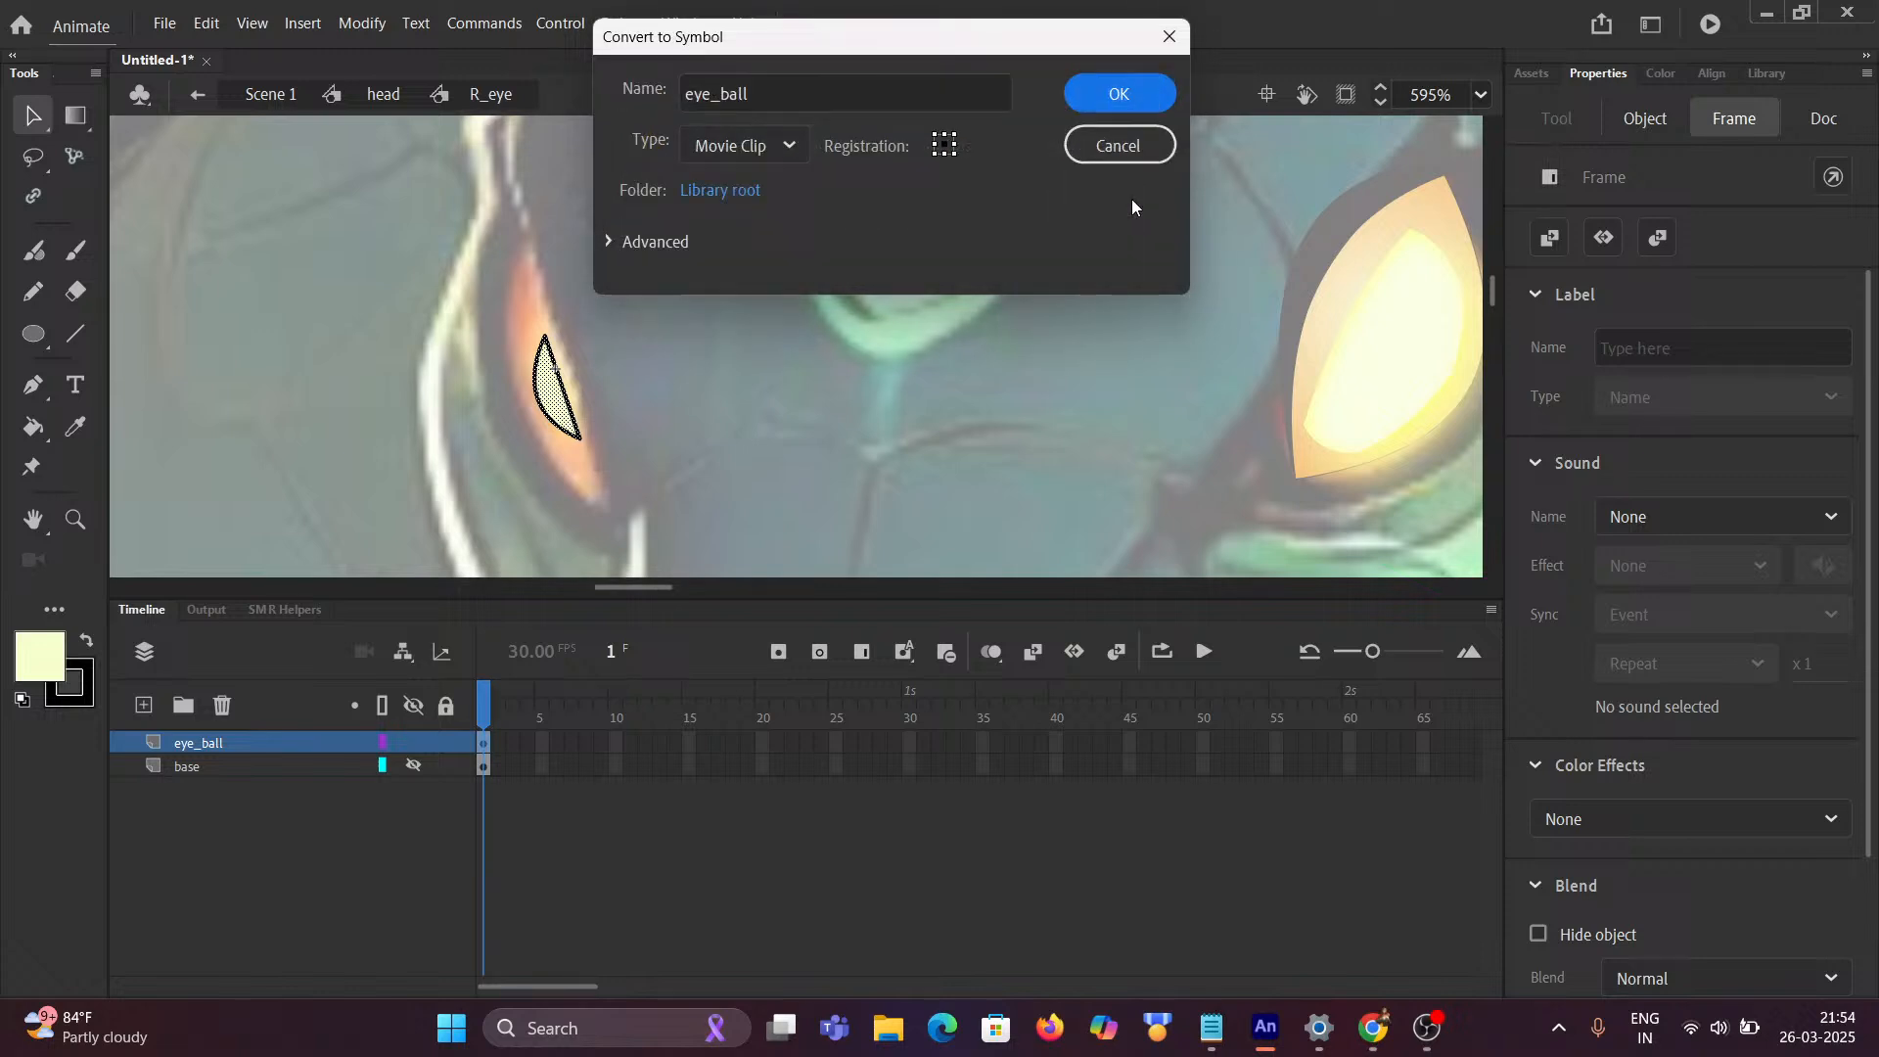
click(768, 98)
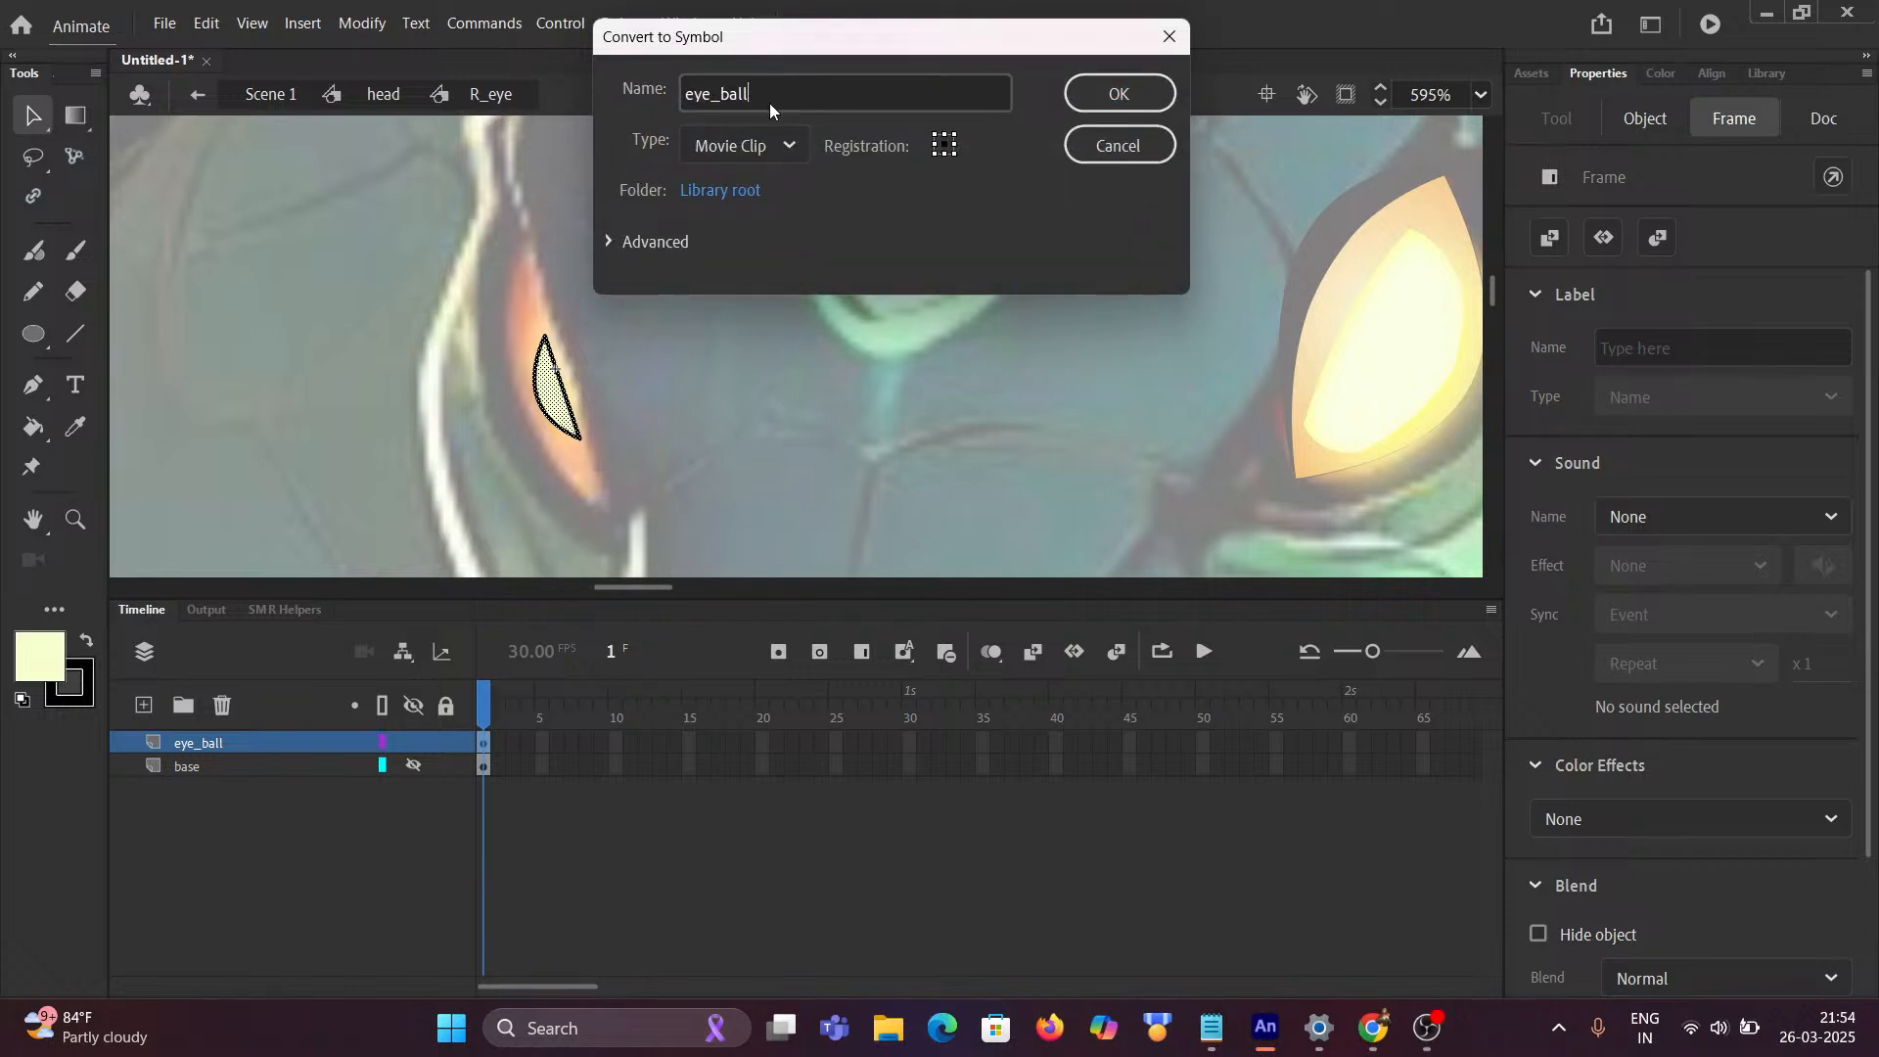
text(2)
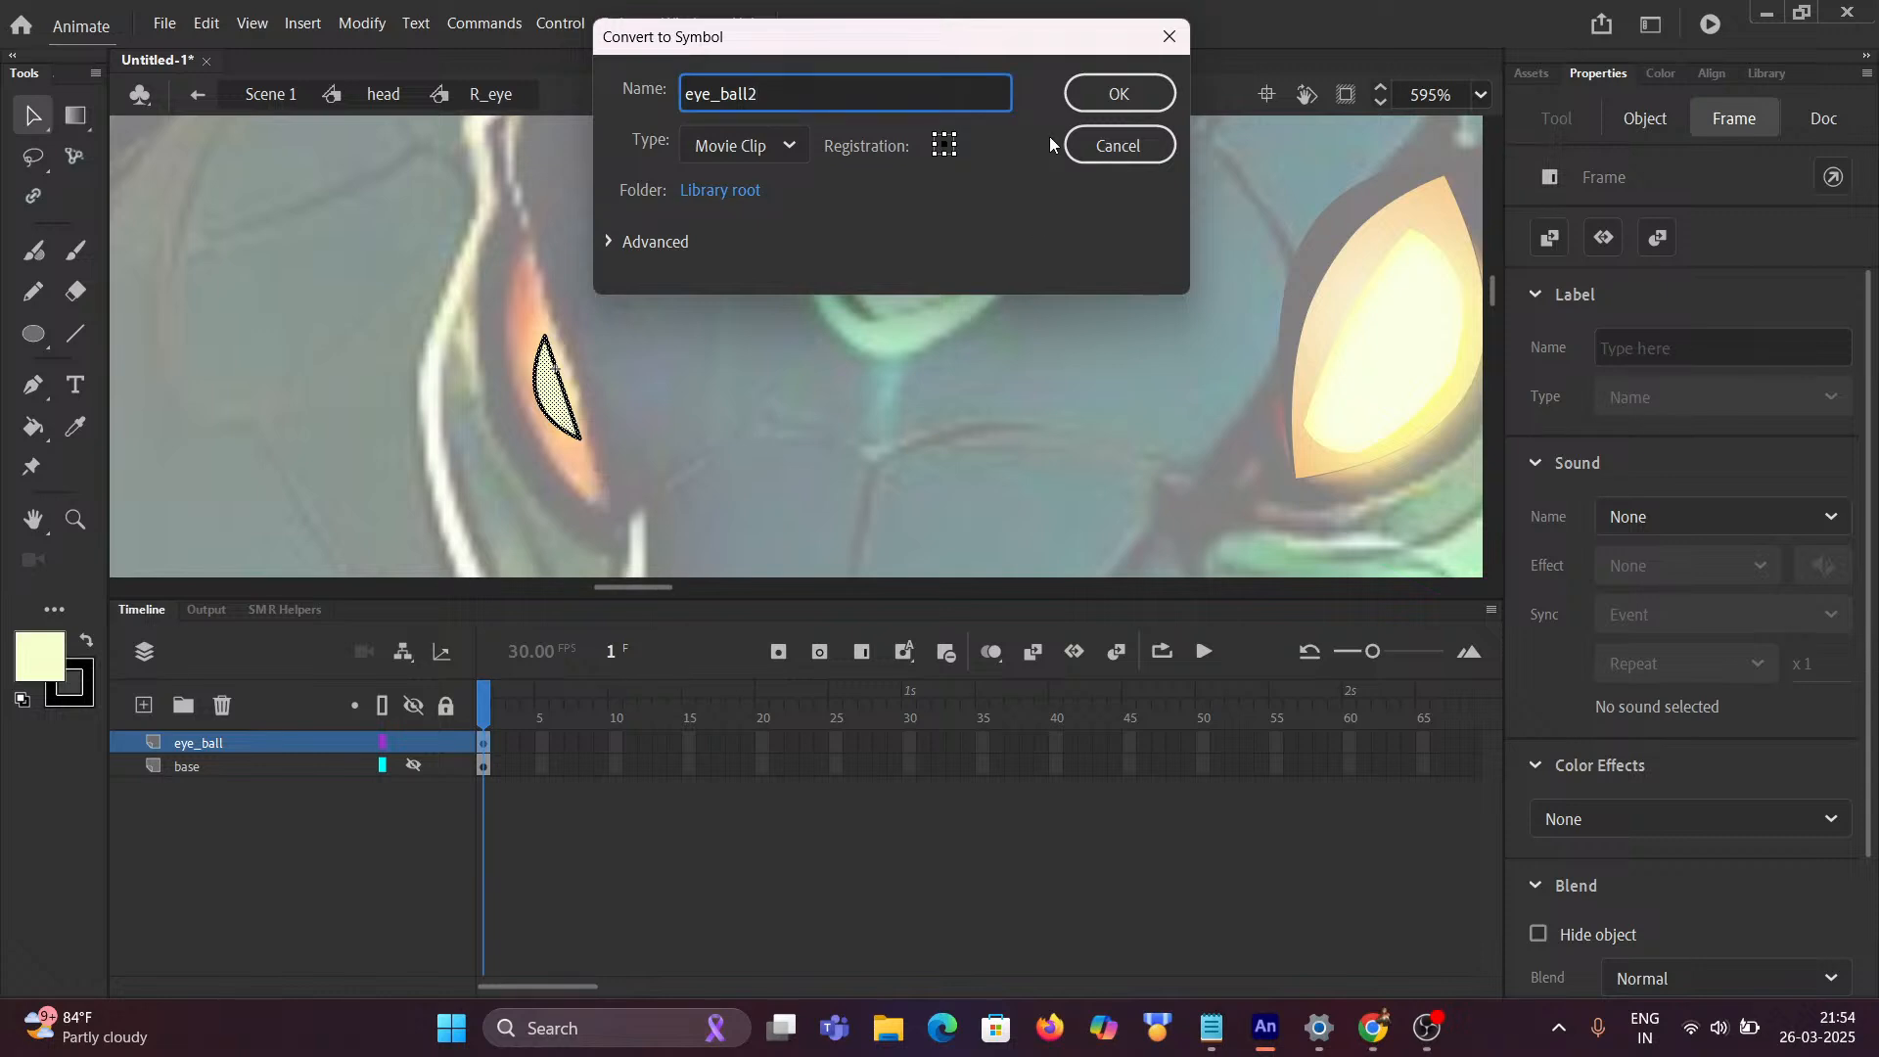
click(1118, 94)
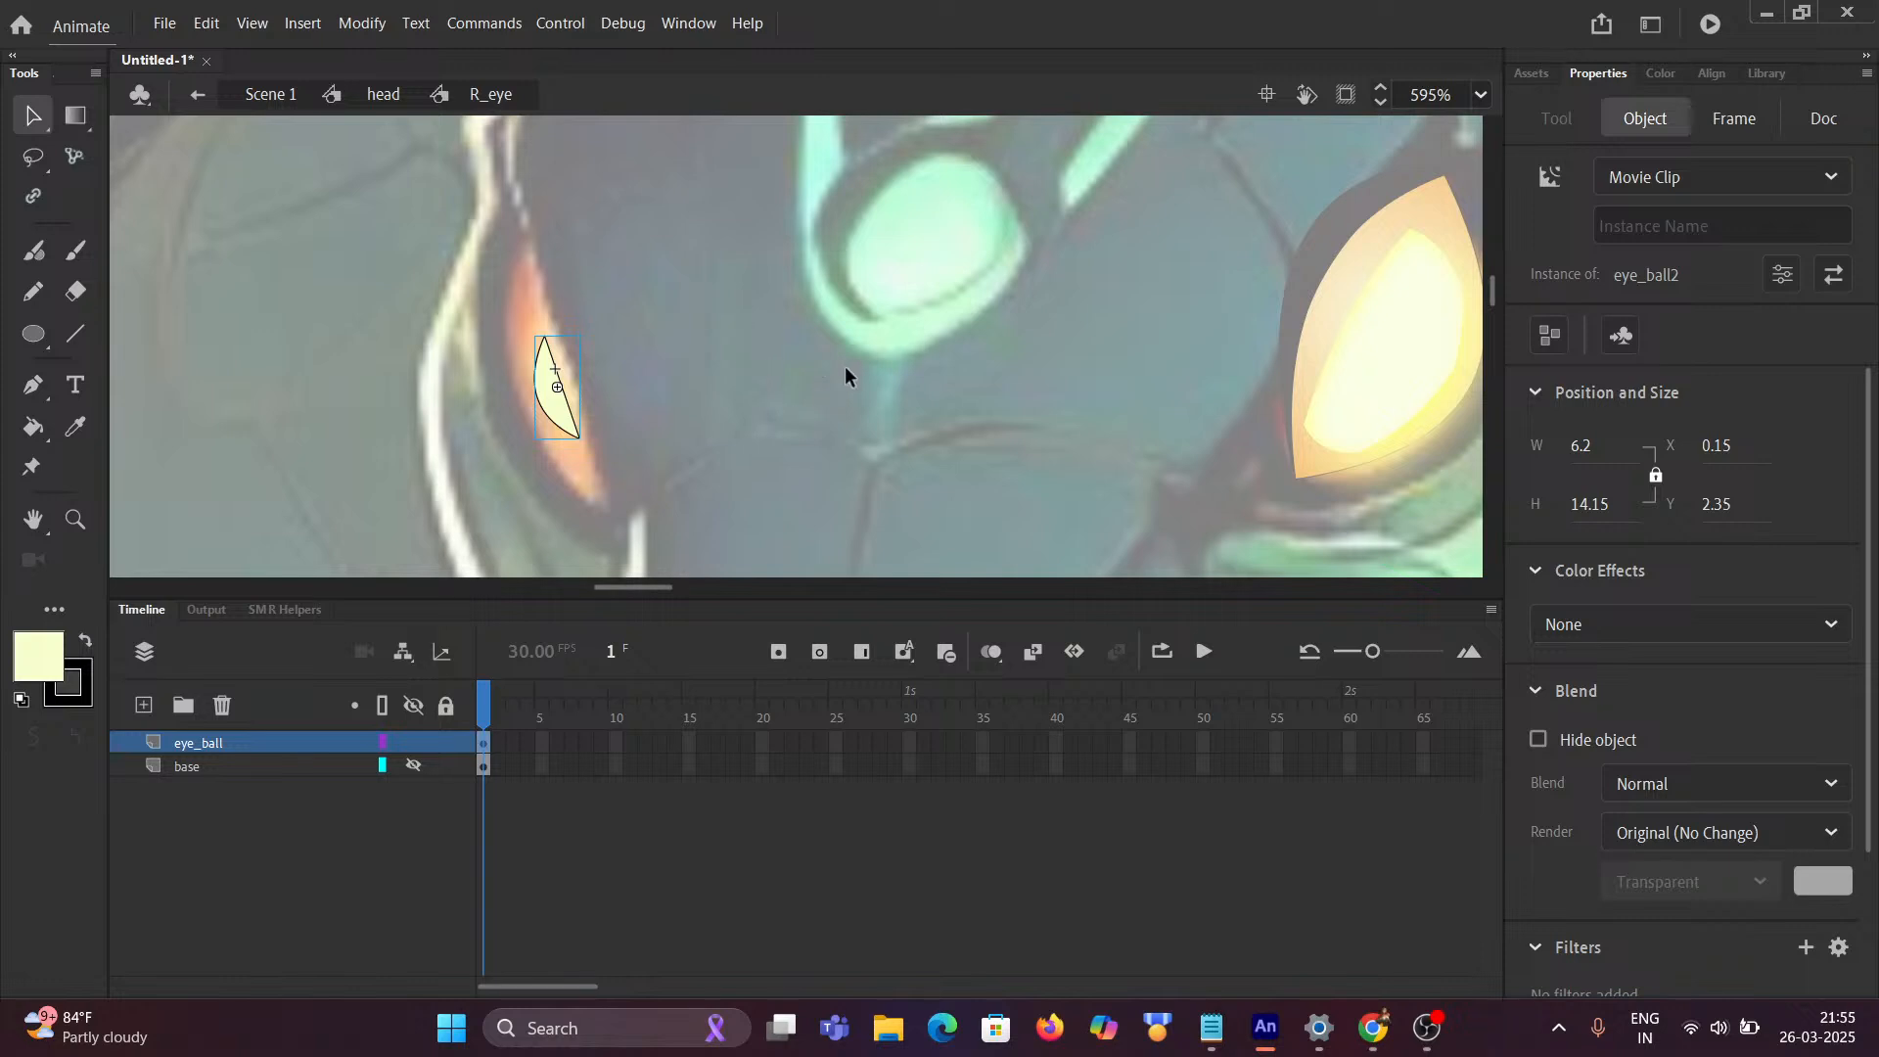
Step: Open the L_eye symbol and examine the Glow and Gradient Glow filter settings of its eye_ball movie clip
click(383, 95)
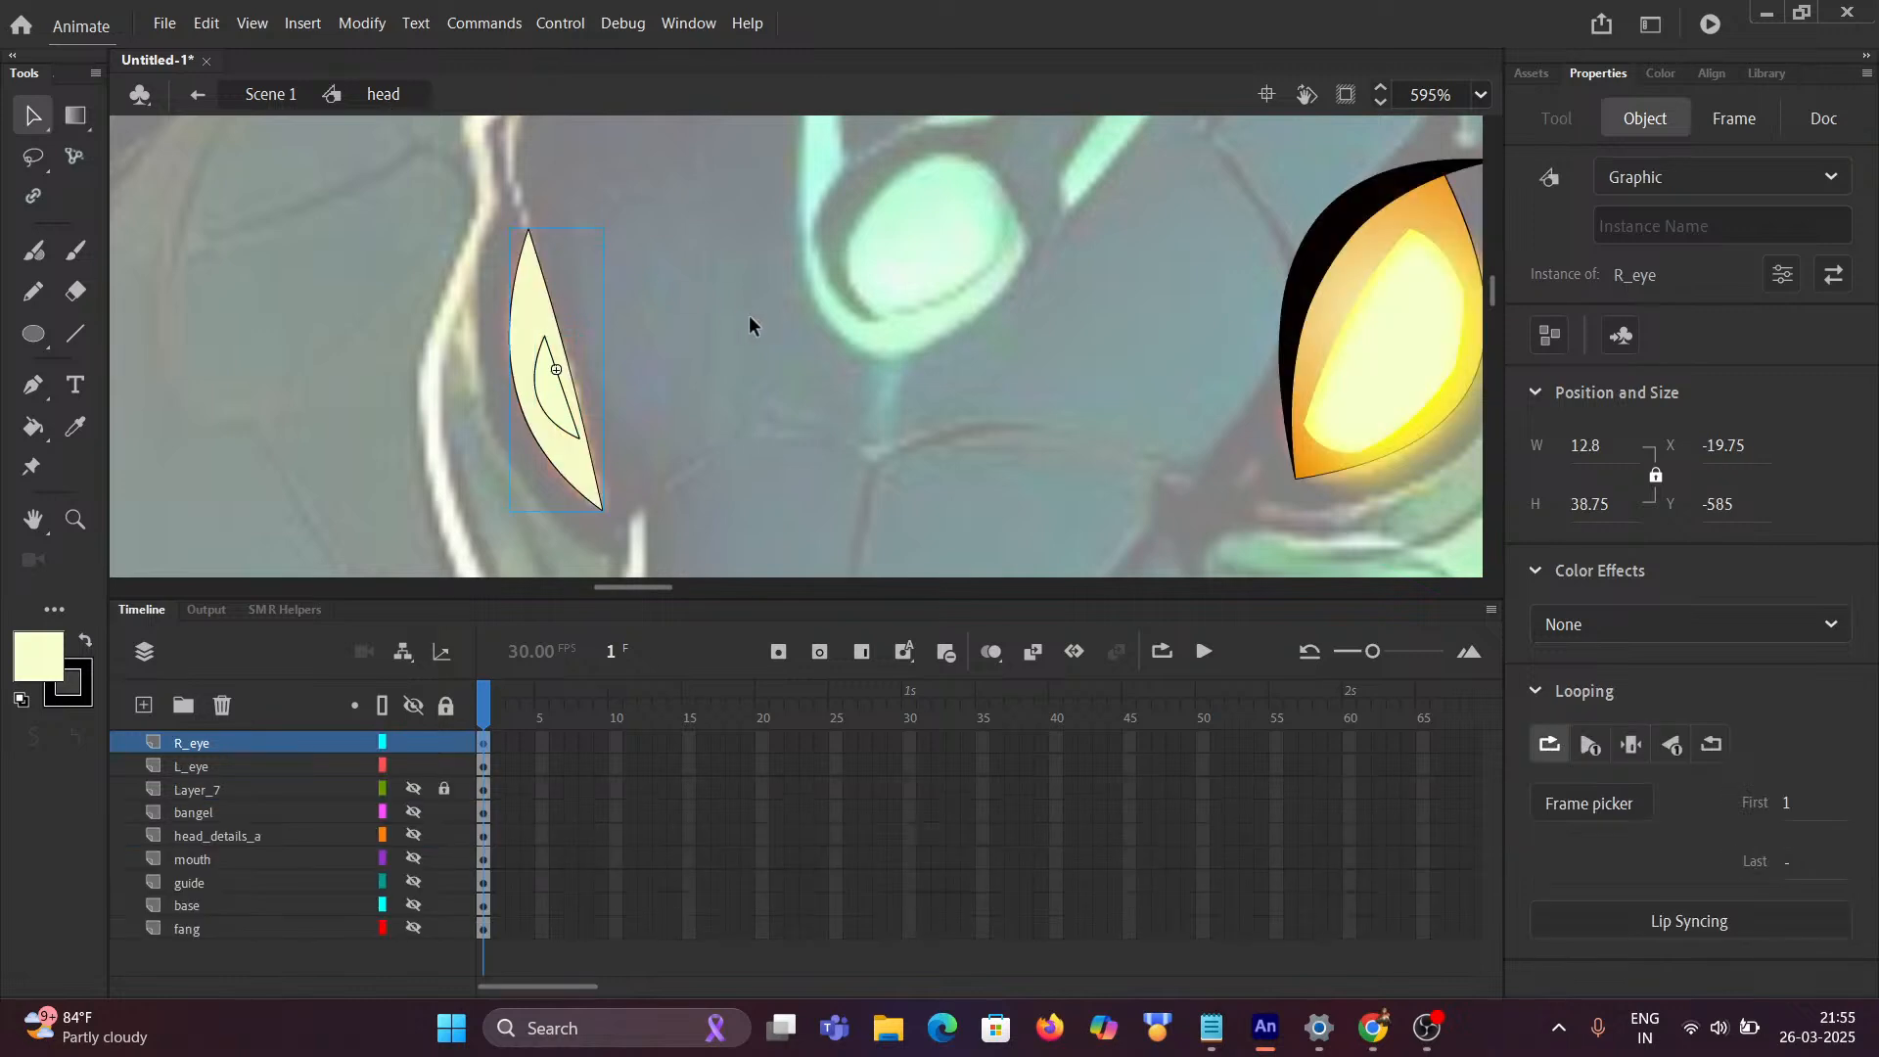
click(1395, 393)
double_click(1403, 372)
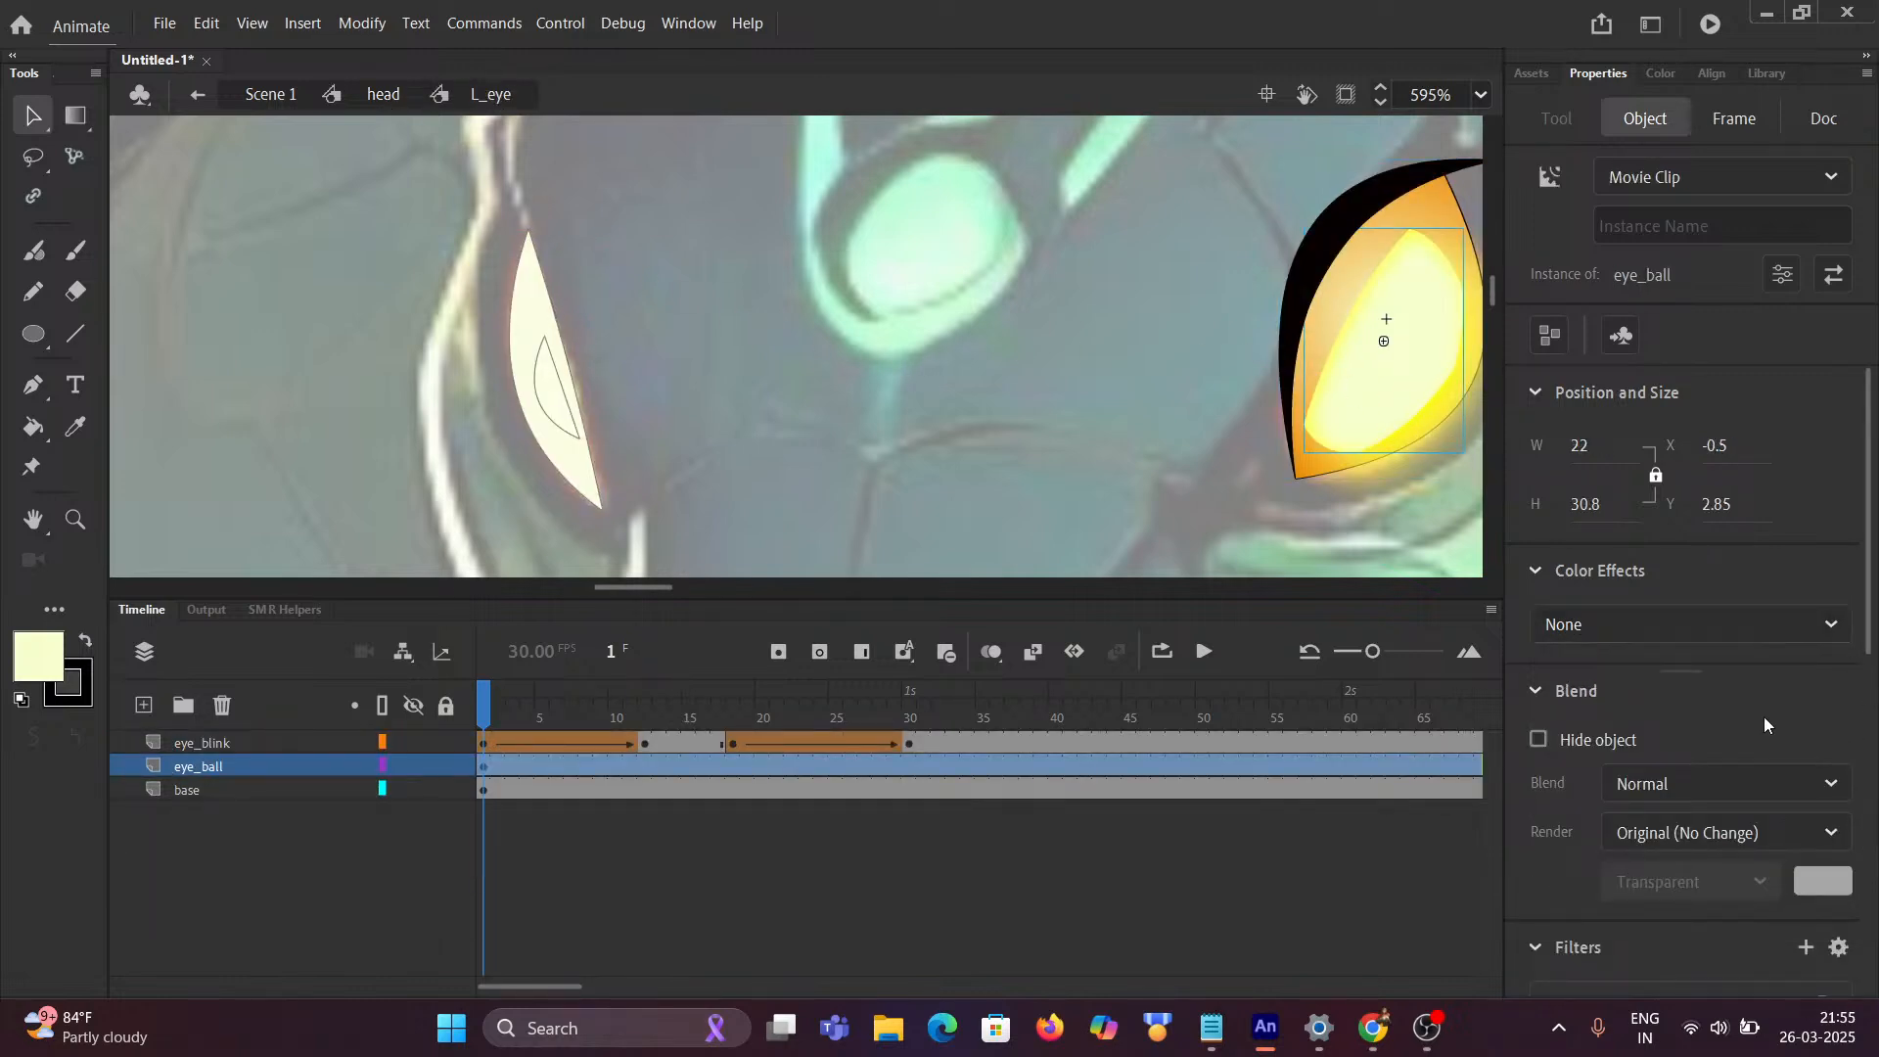
scroll(1764, 719, down, 4)
scroll(1765, 722, down, 2)
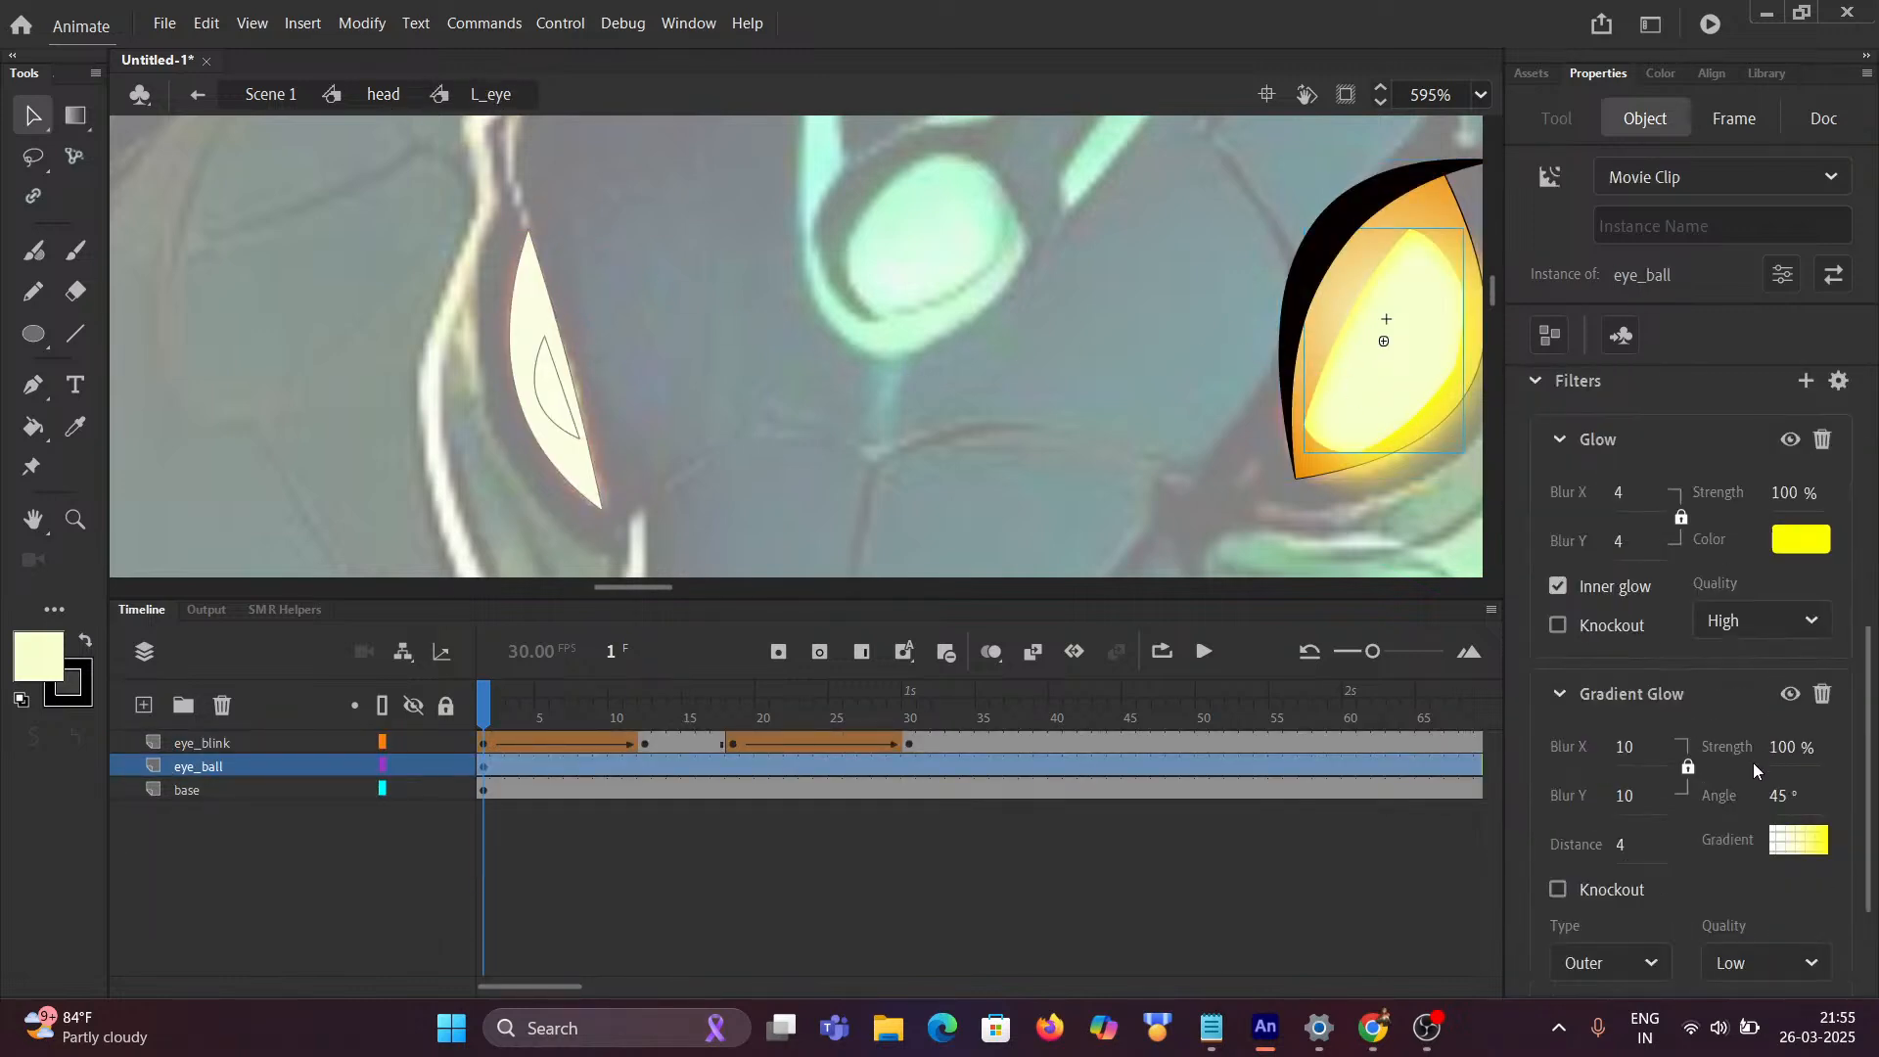
click(1558, 439)
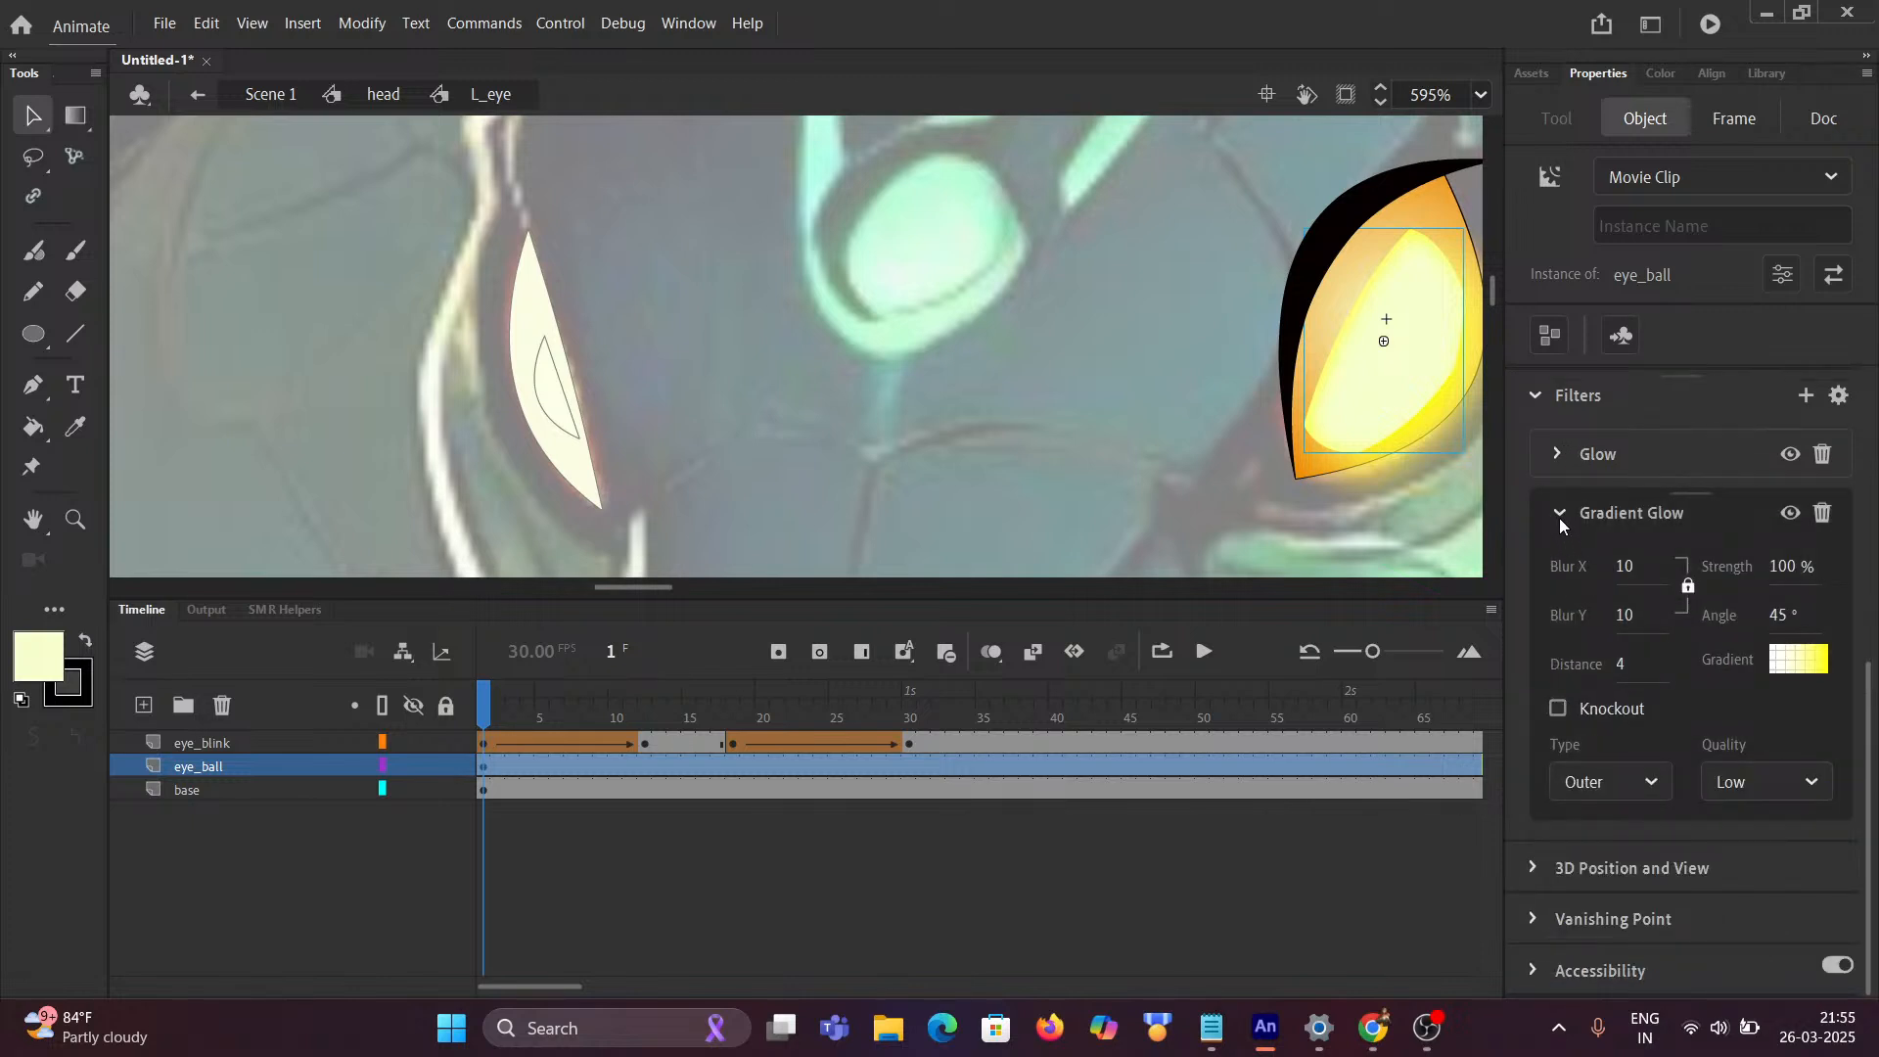
click(1559, 517)
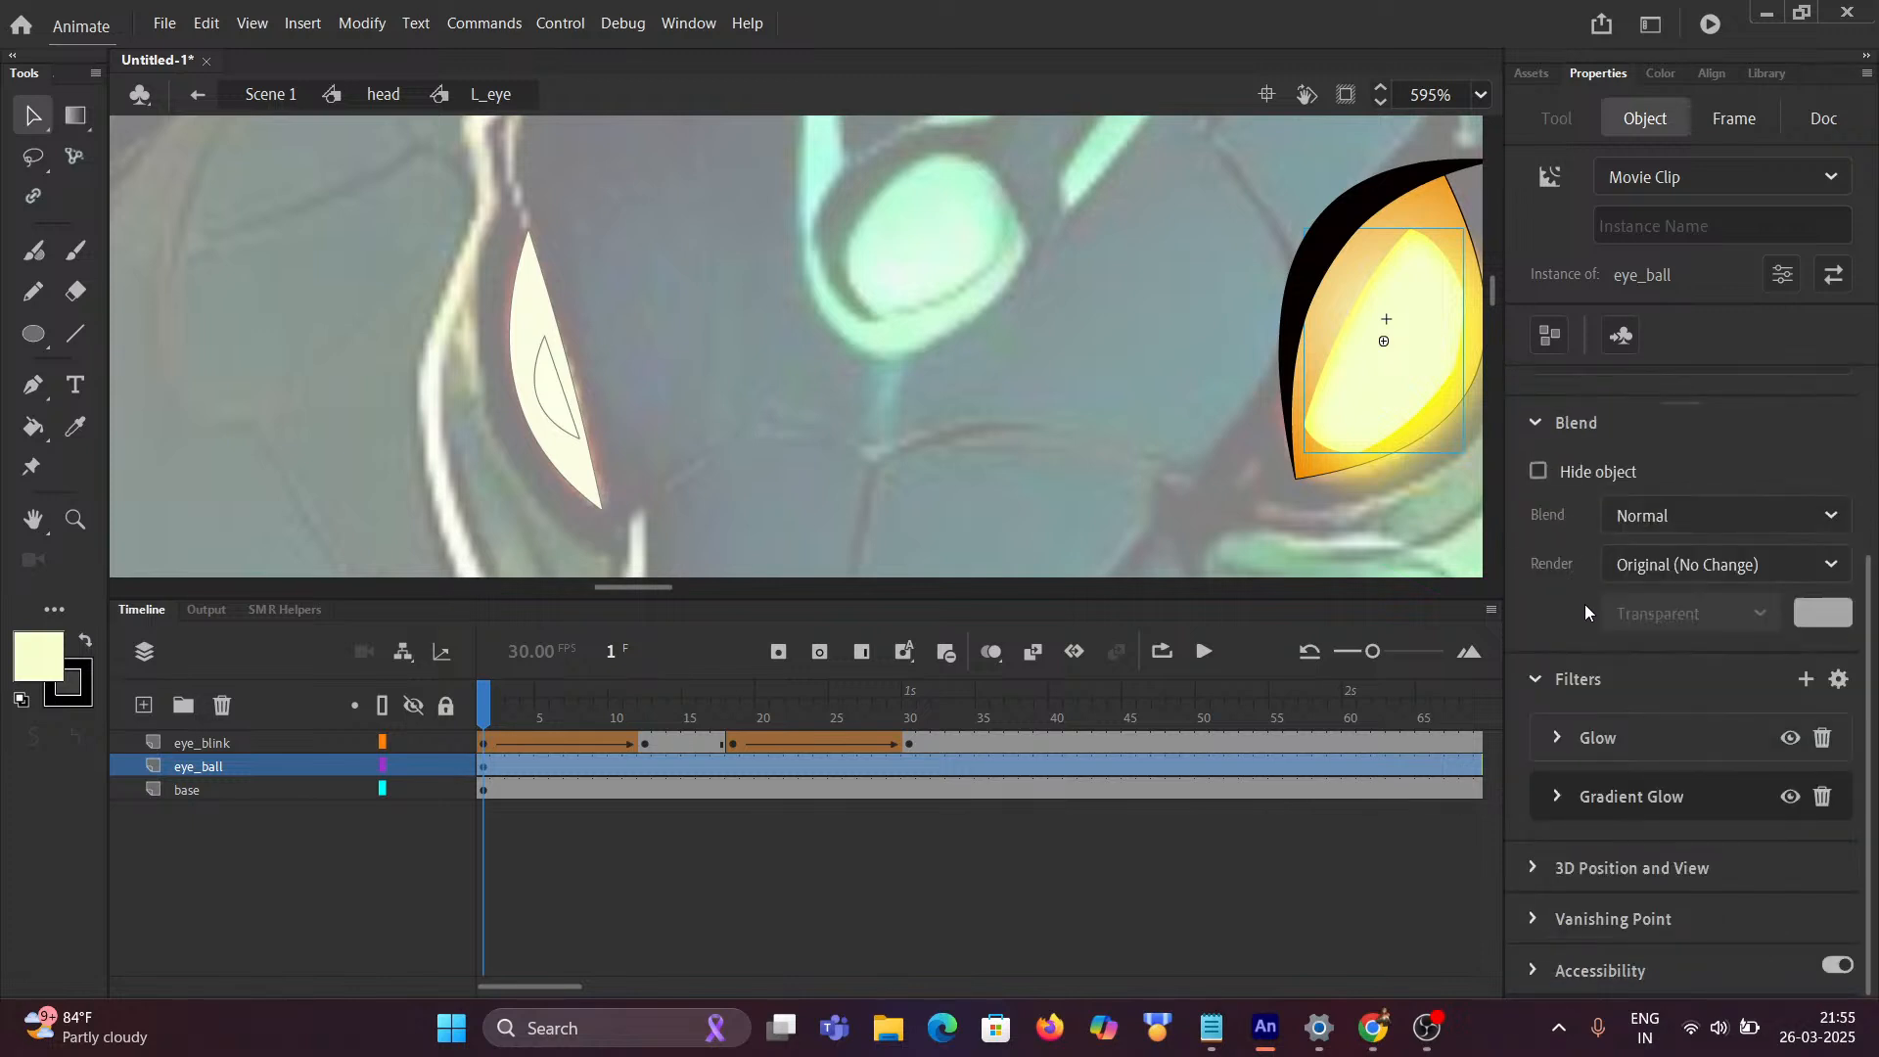
click(1556, 796)
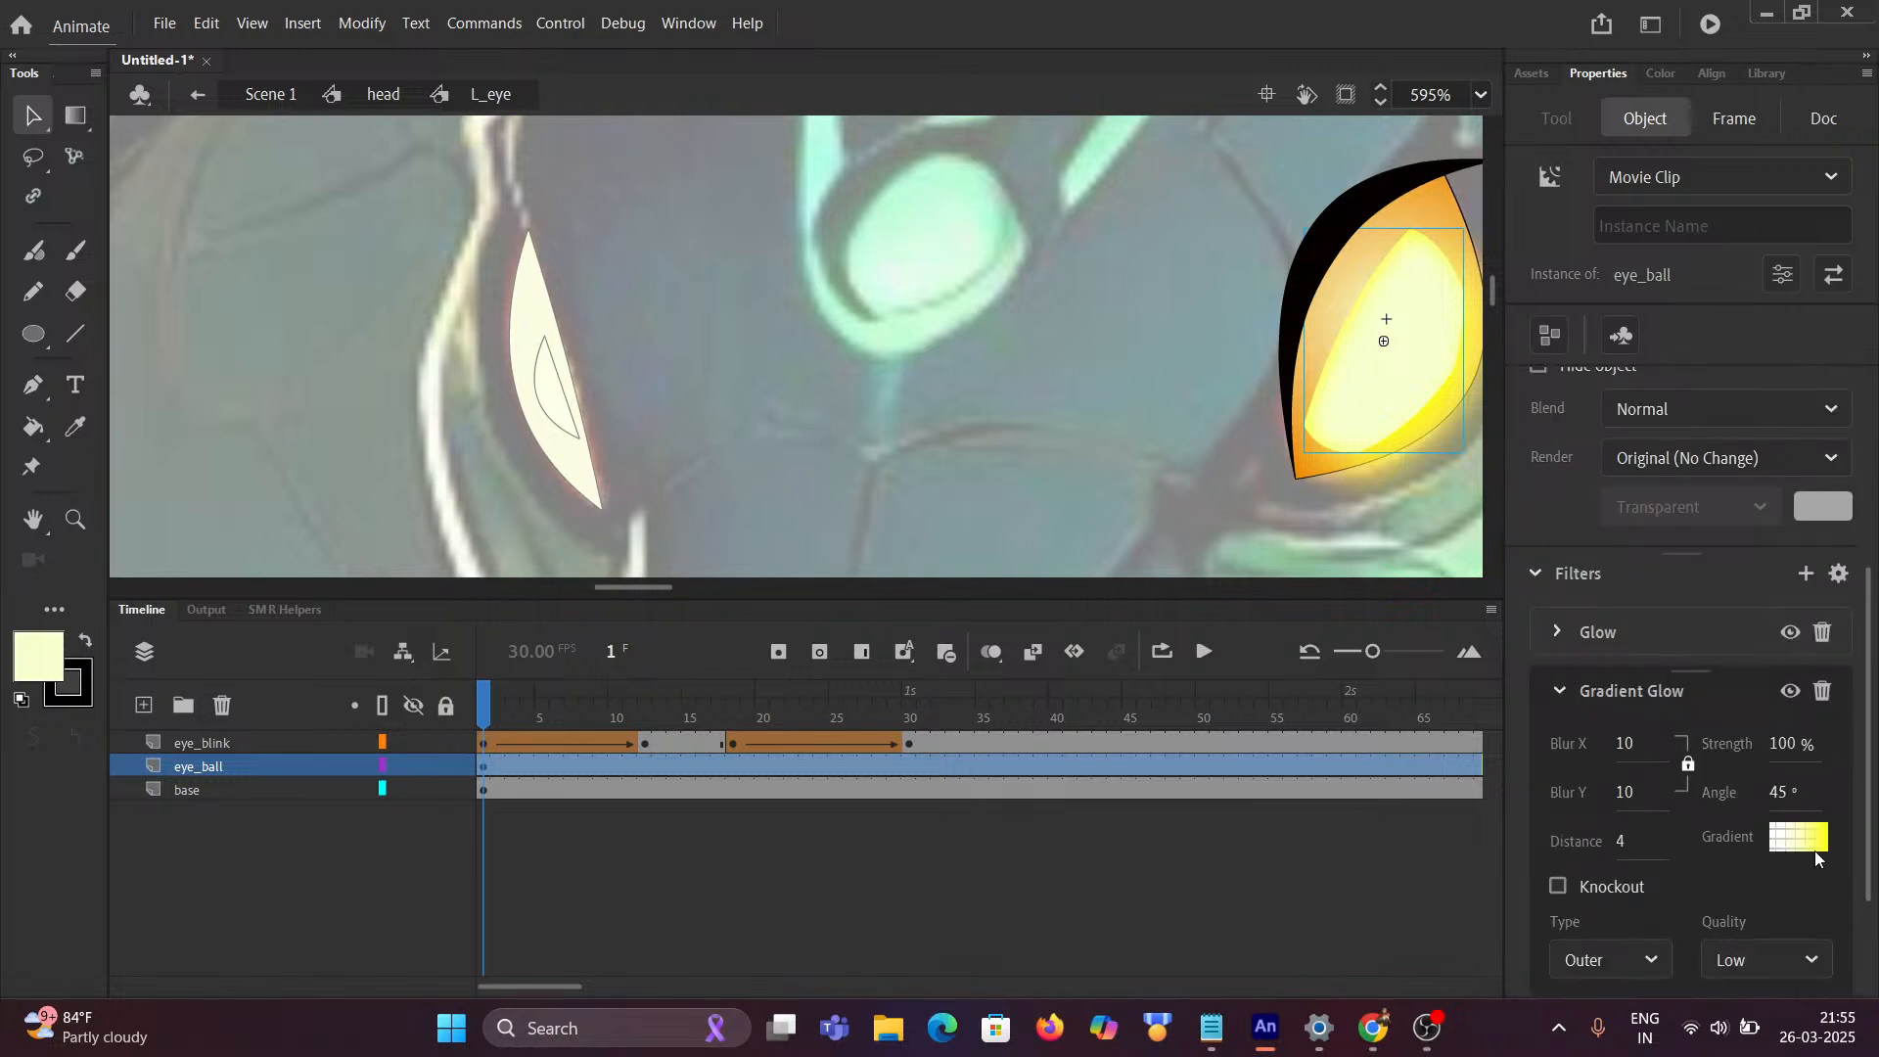
click(1559, 692)
click(1556, 740)
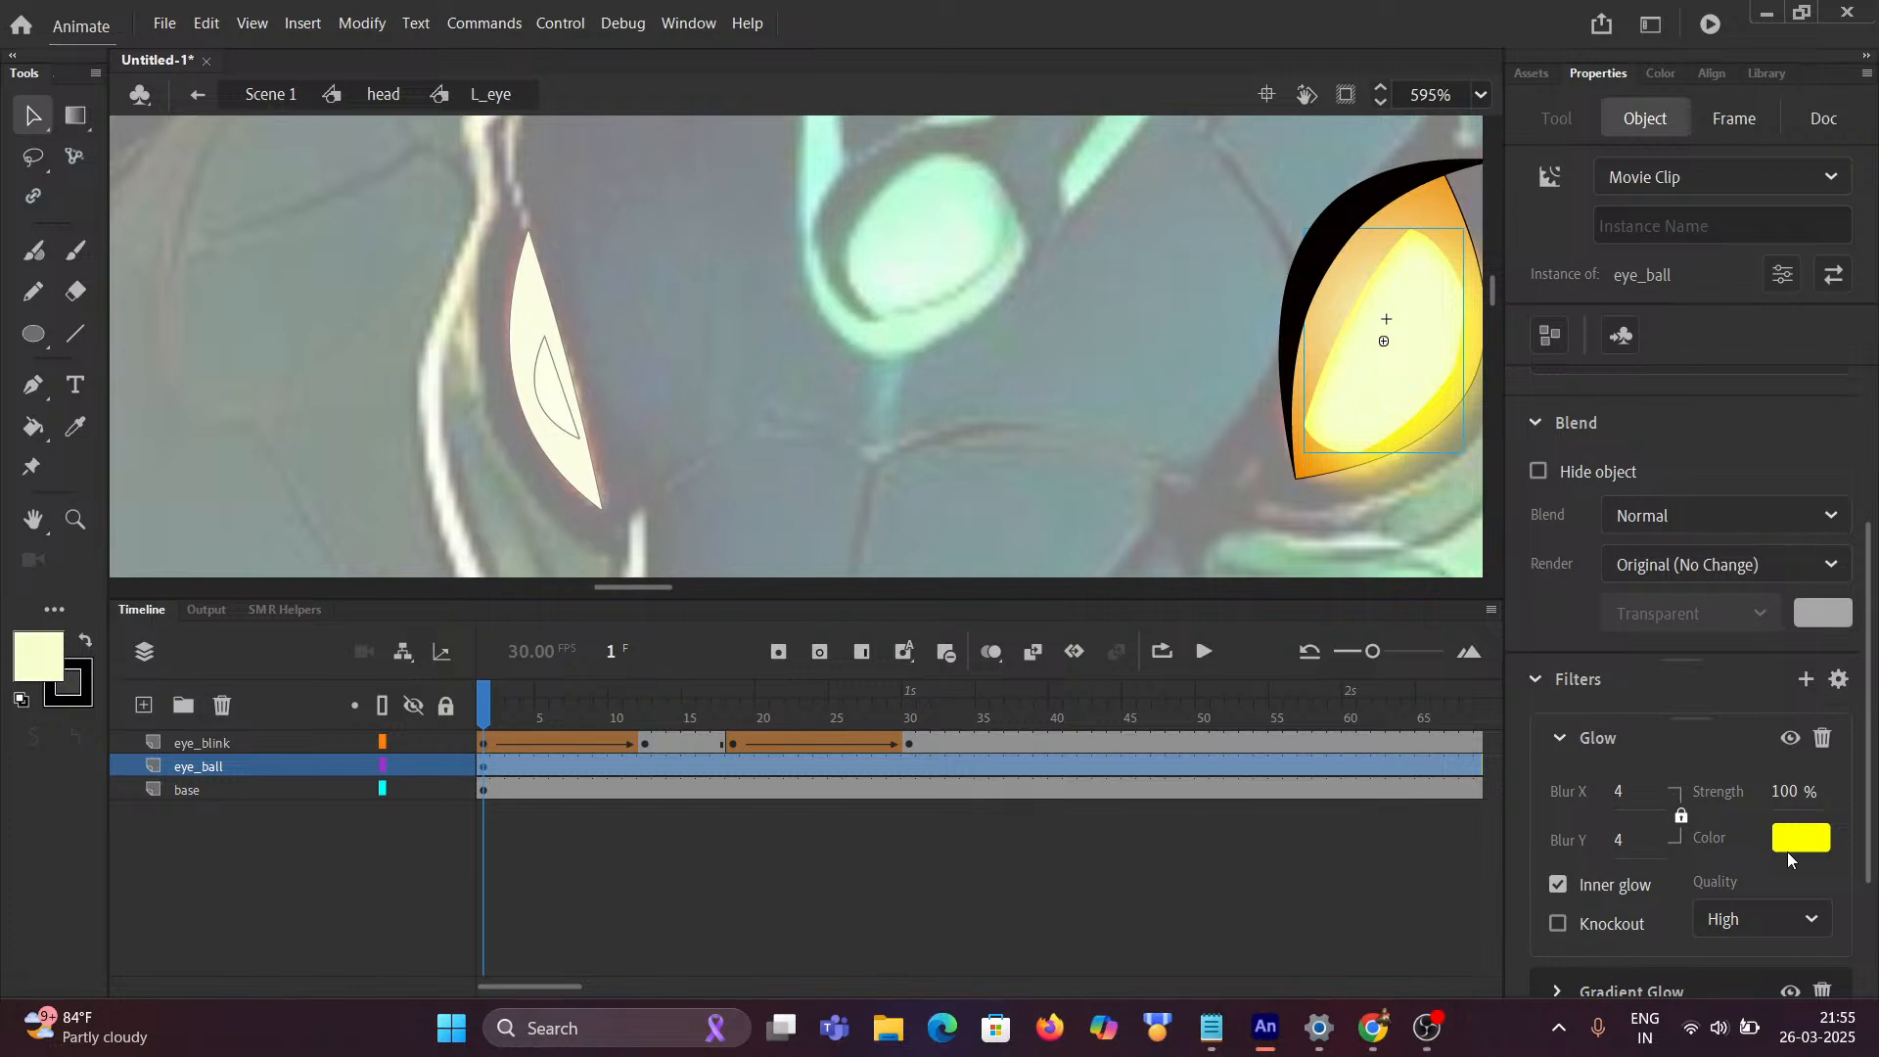
click(1561, 740)
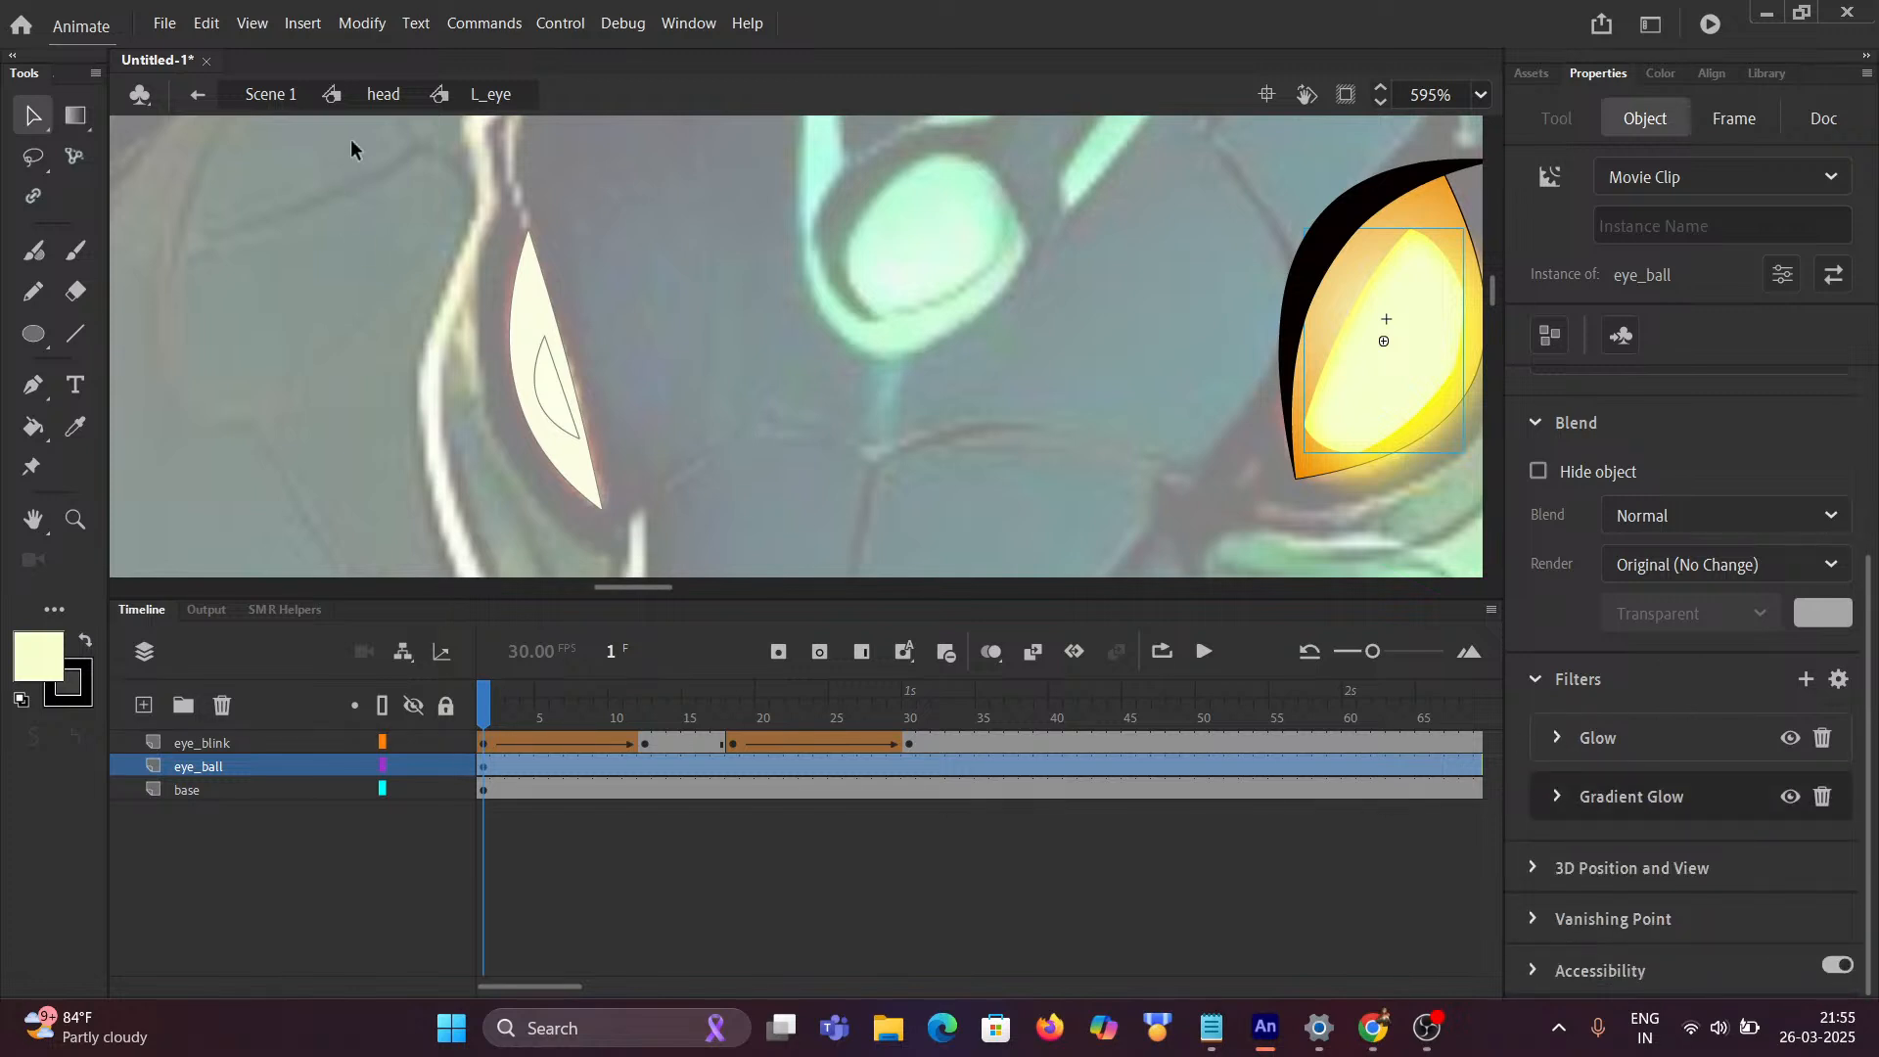
Step: Leave the L_eye symbol and open the R_eye symbol for editing
click(377, 98)
click(554, 411)
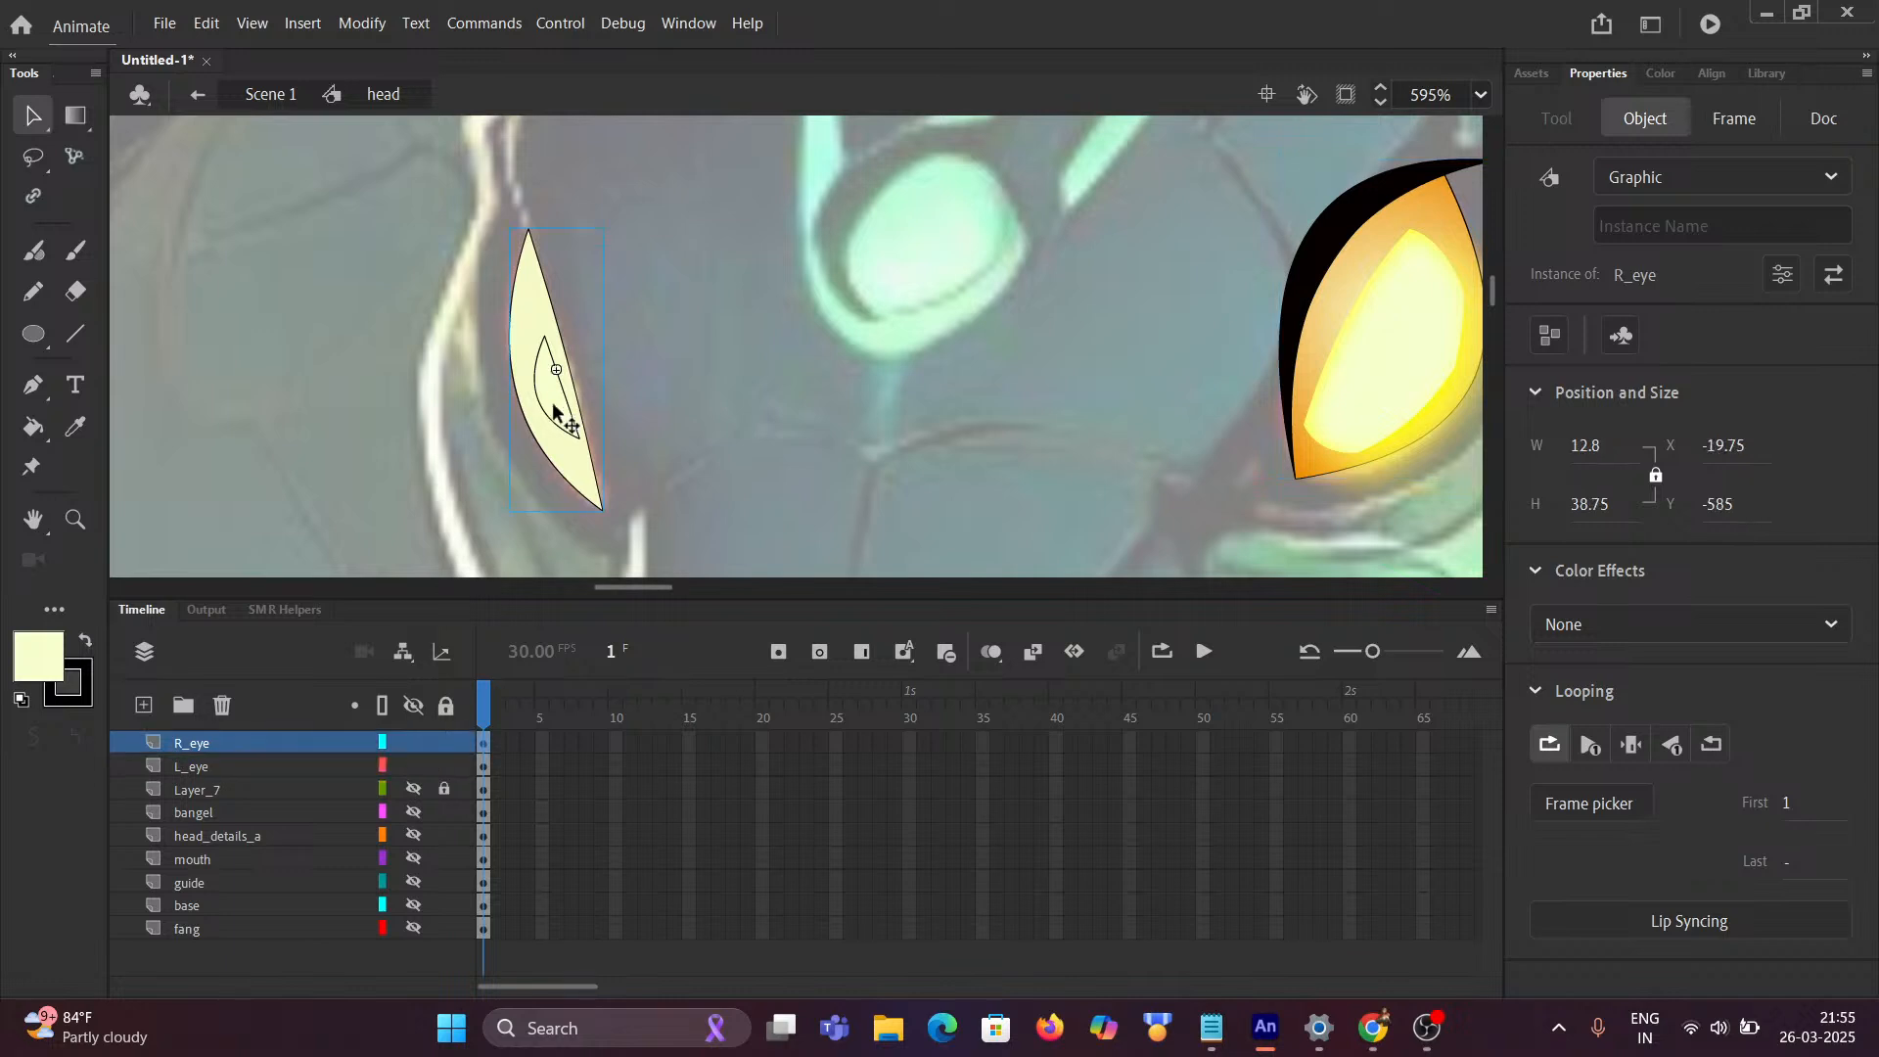
double_click(548, 405)
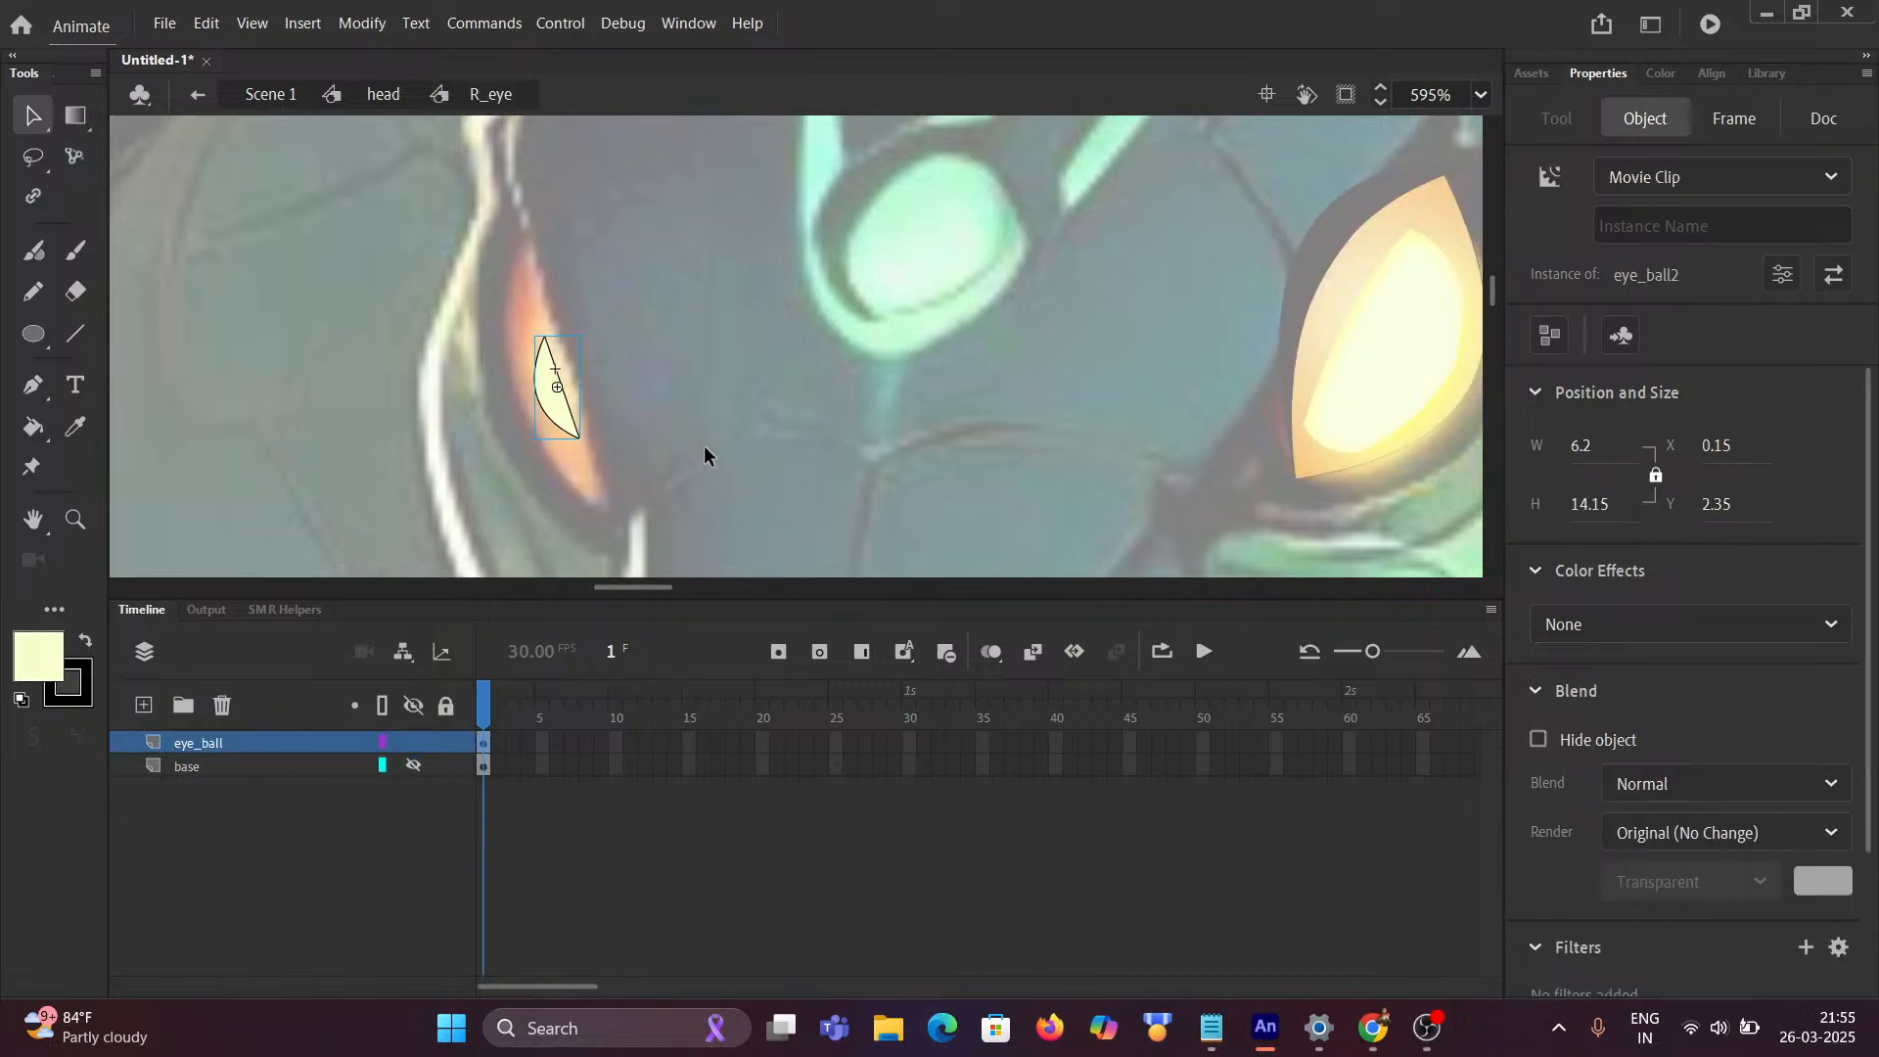
scroll(1626, 640, down, 2)
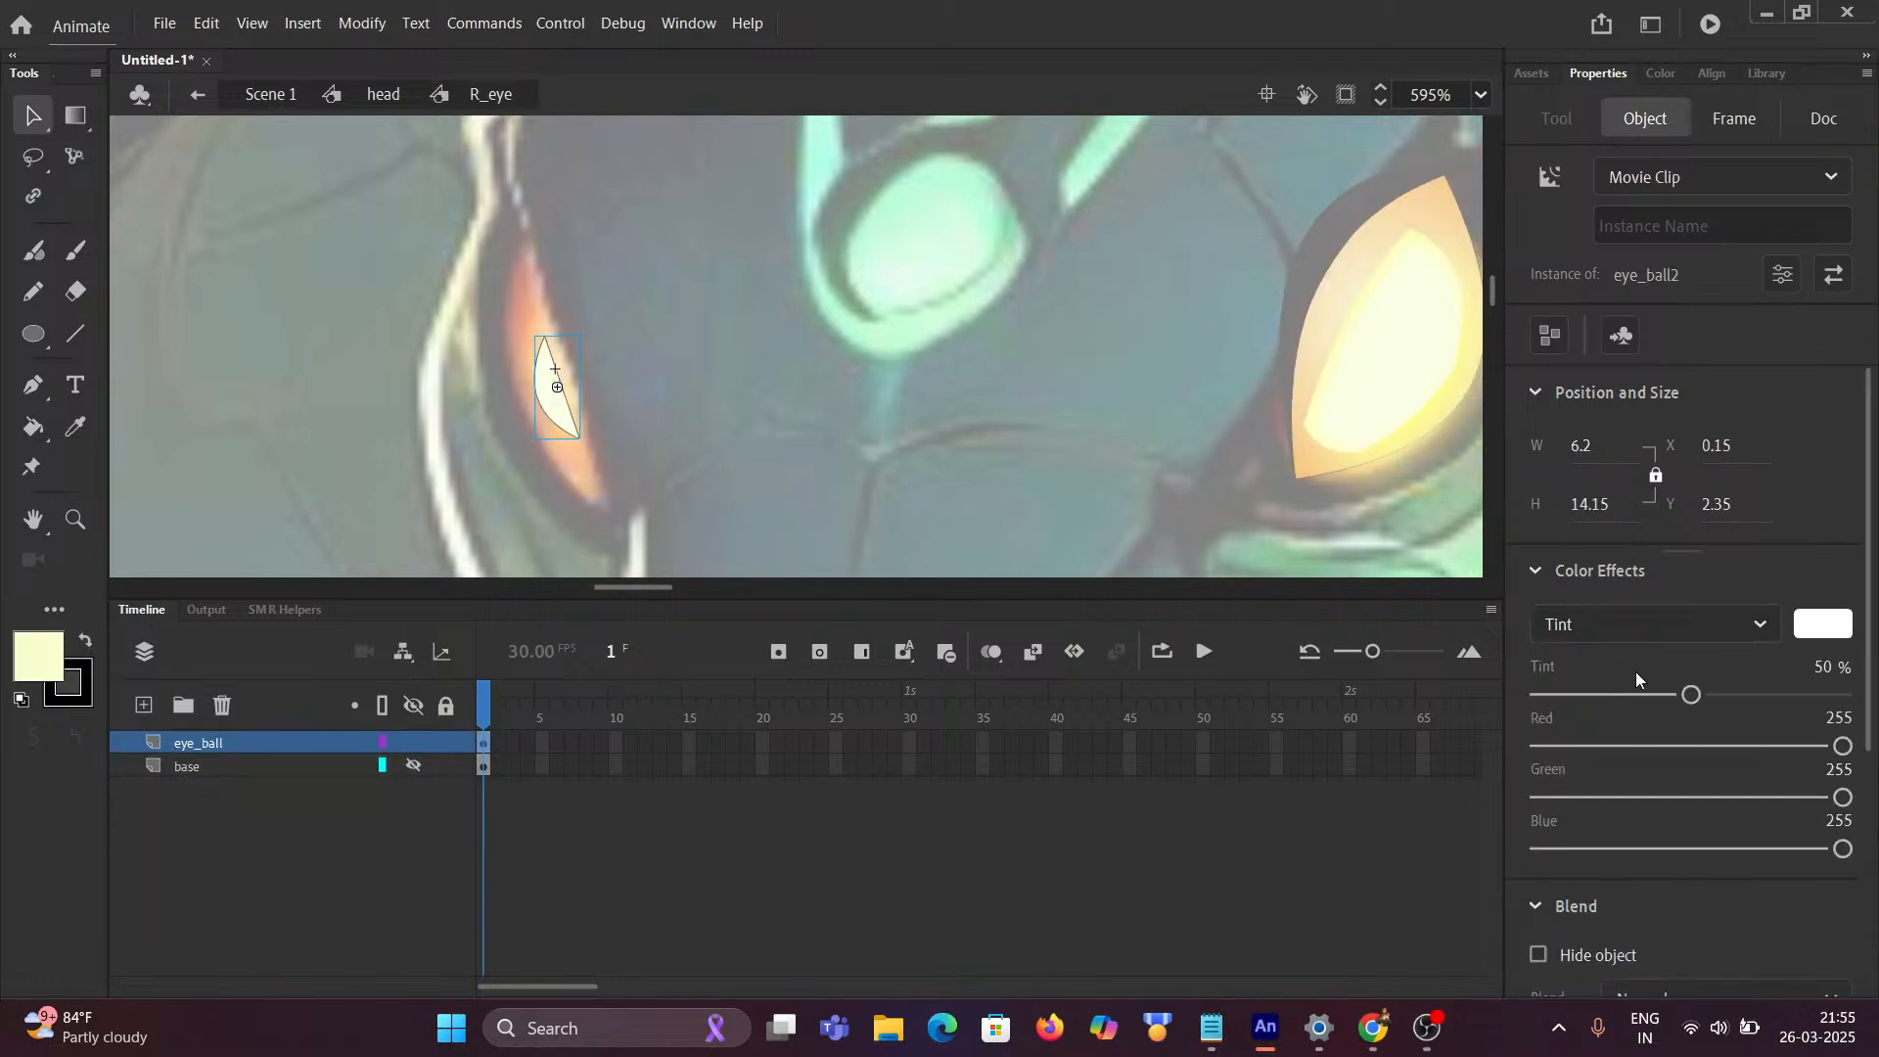
click(1617, 625)
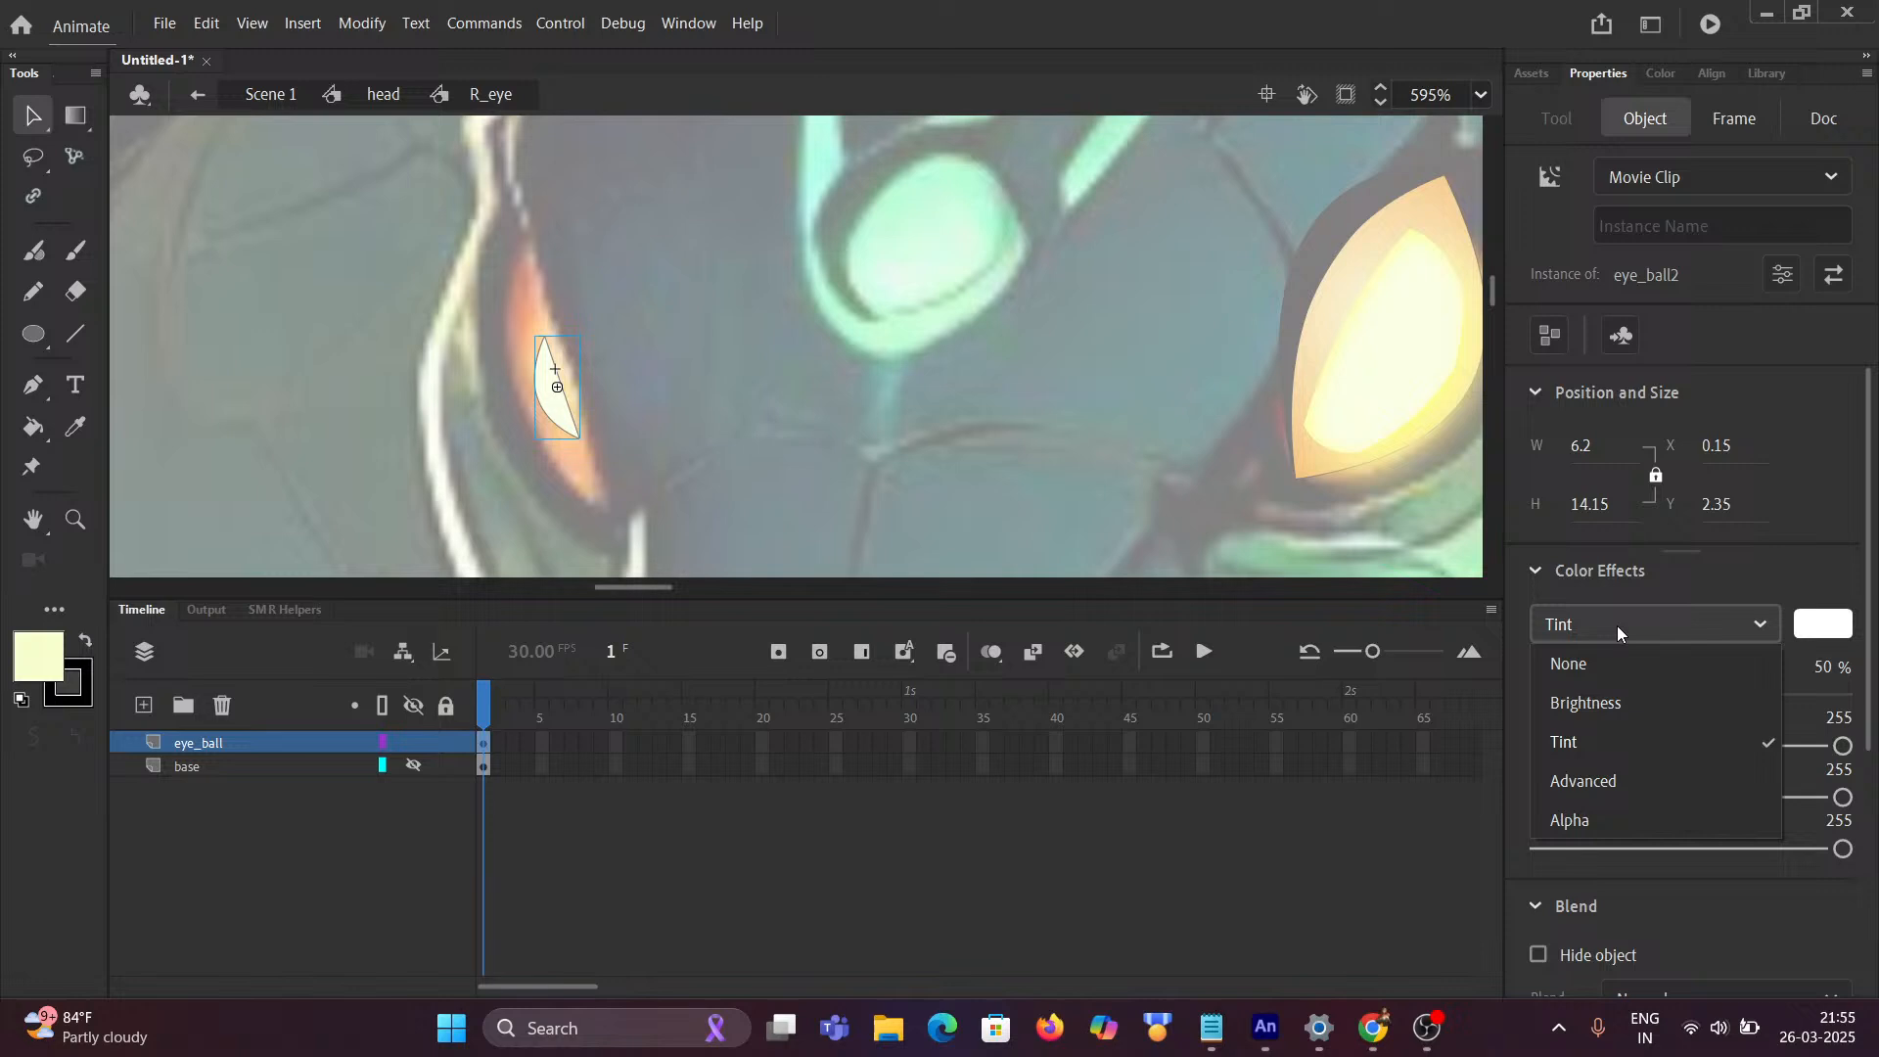
click(1576, 656)
scroll(1675, 697, down, 2)
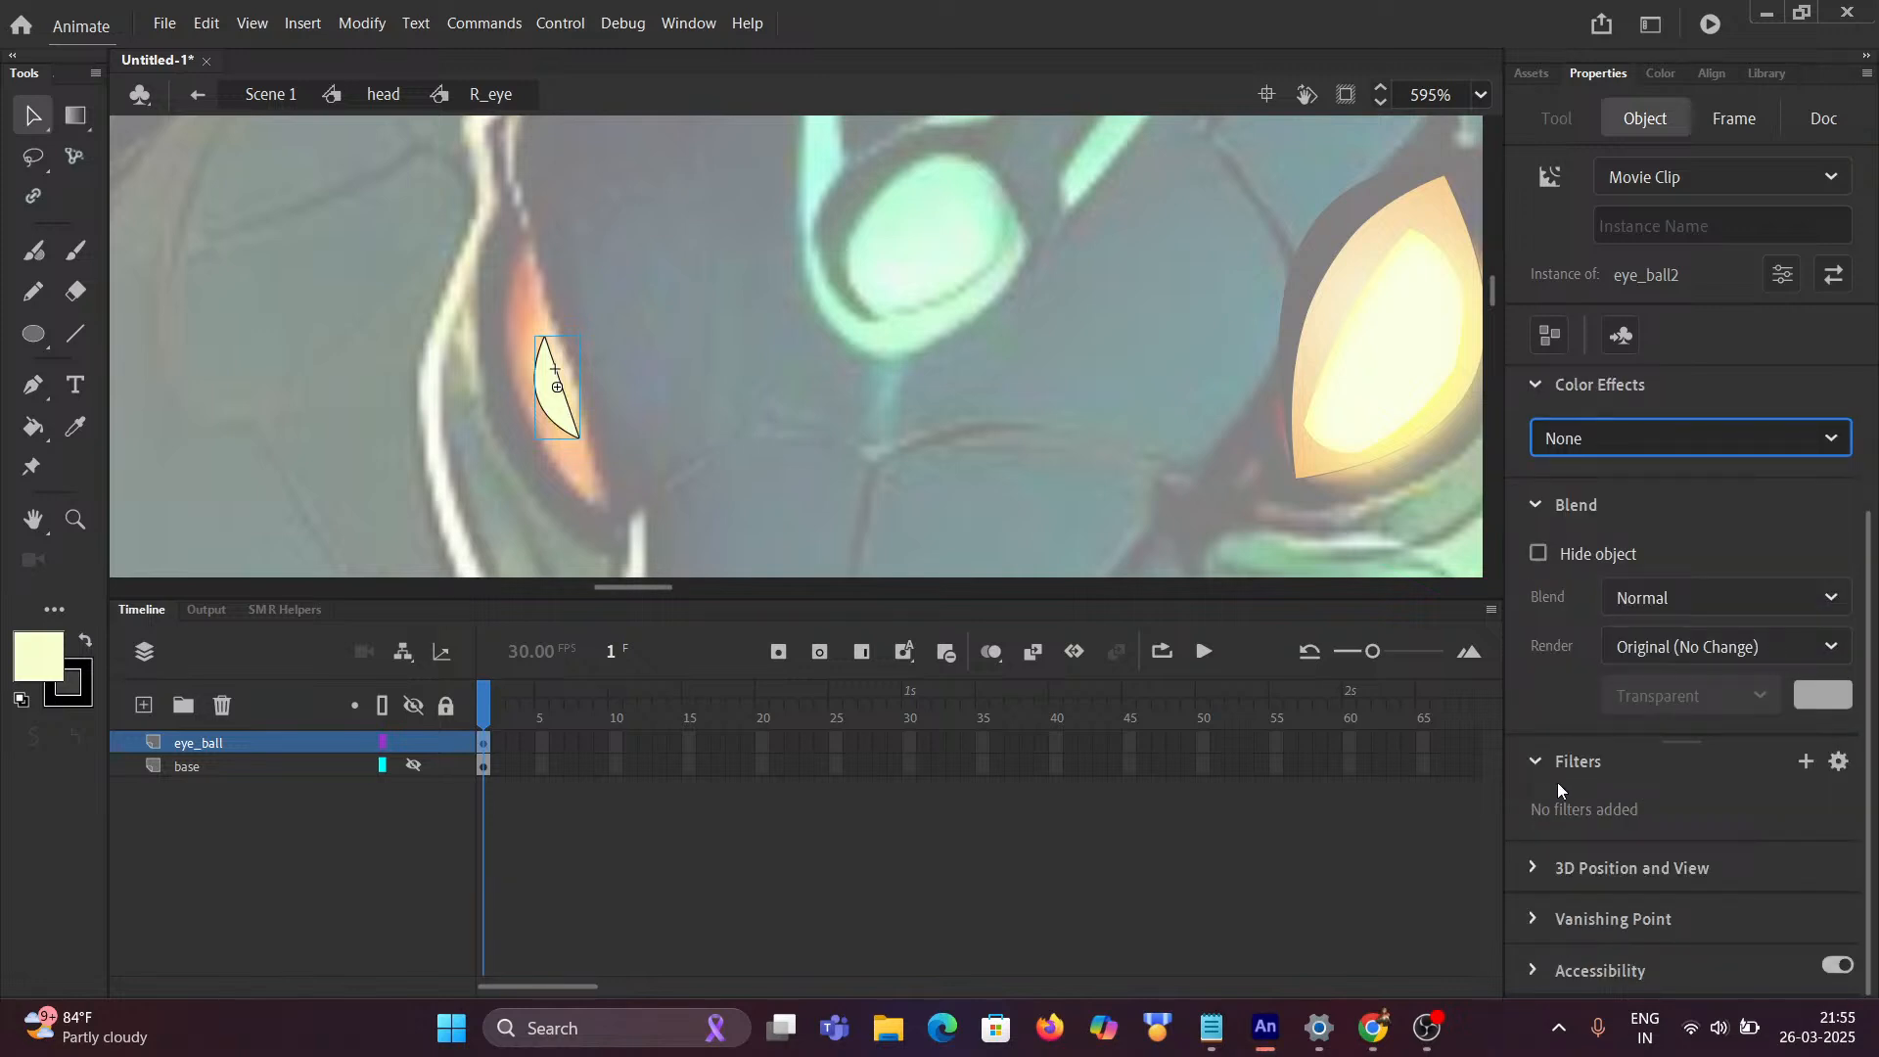
click(1609, 437)
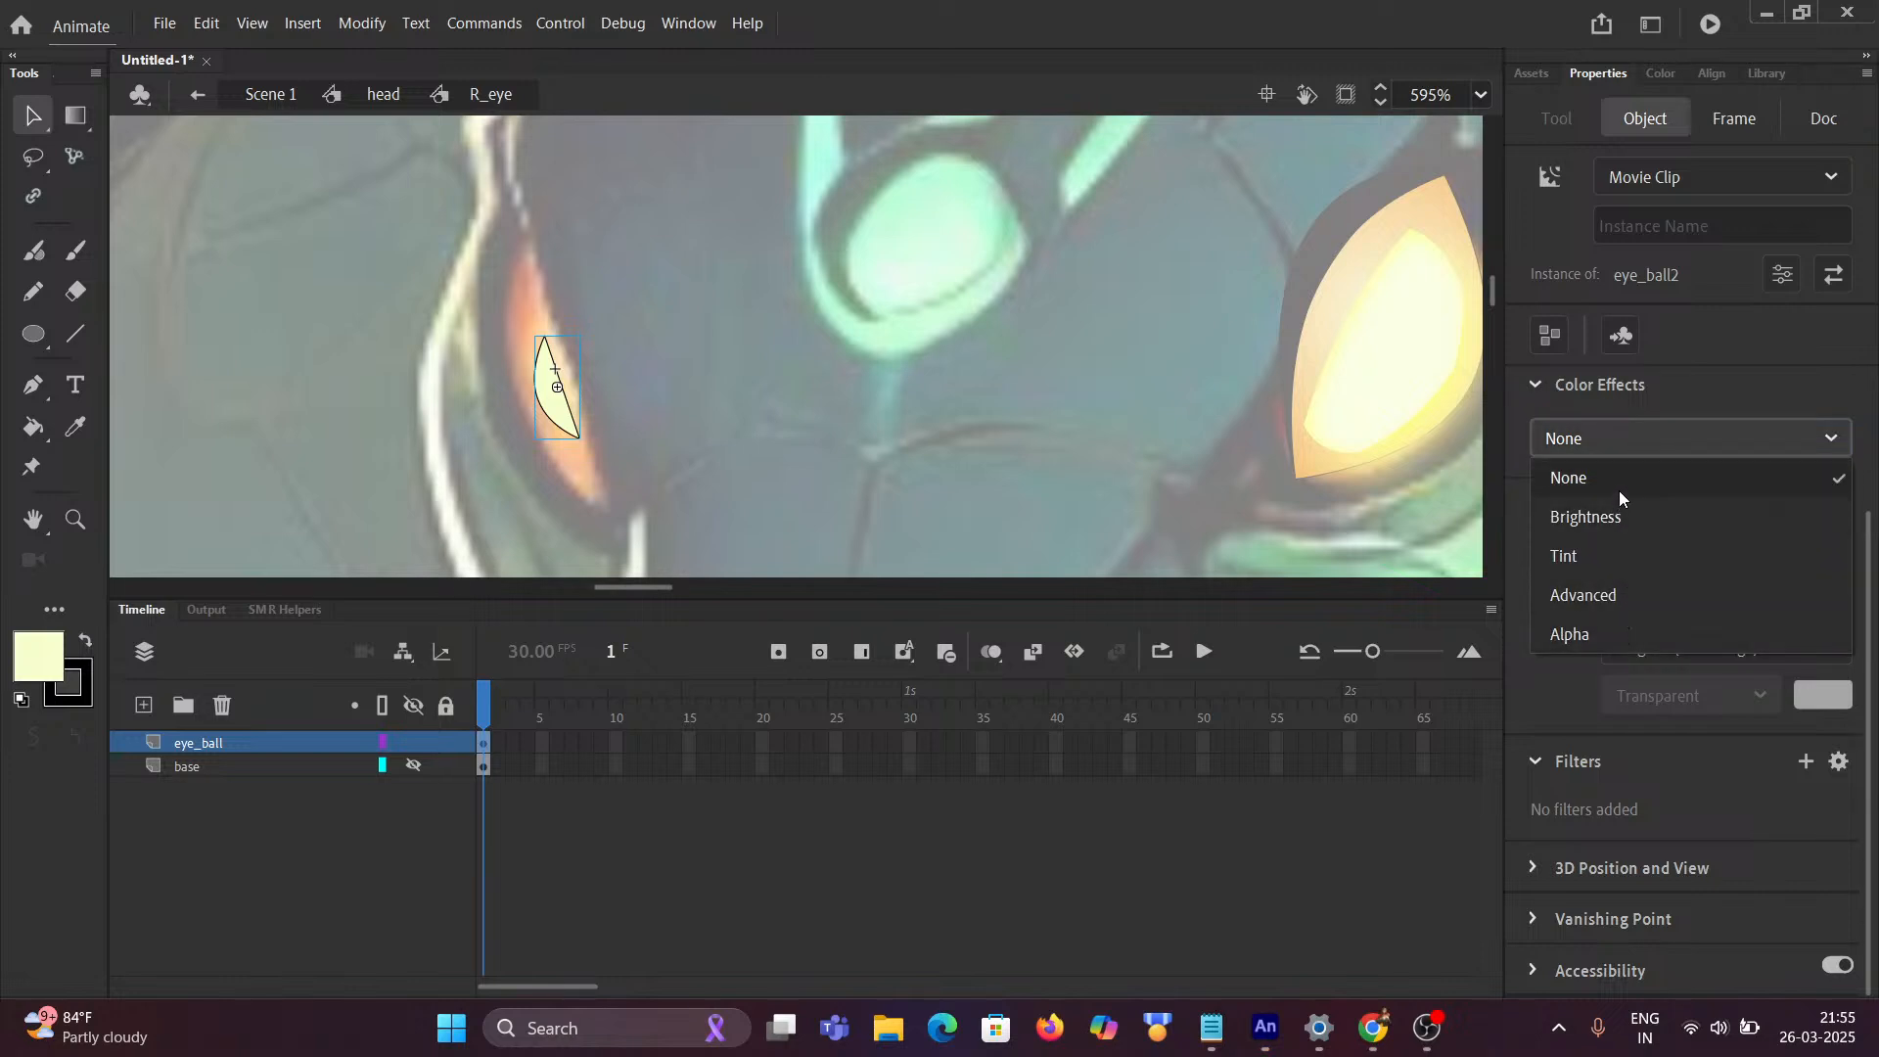
click(1611, 440)
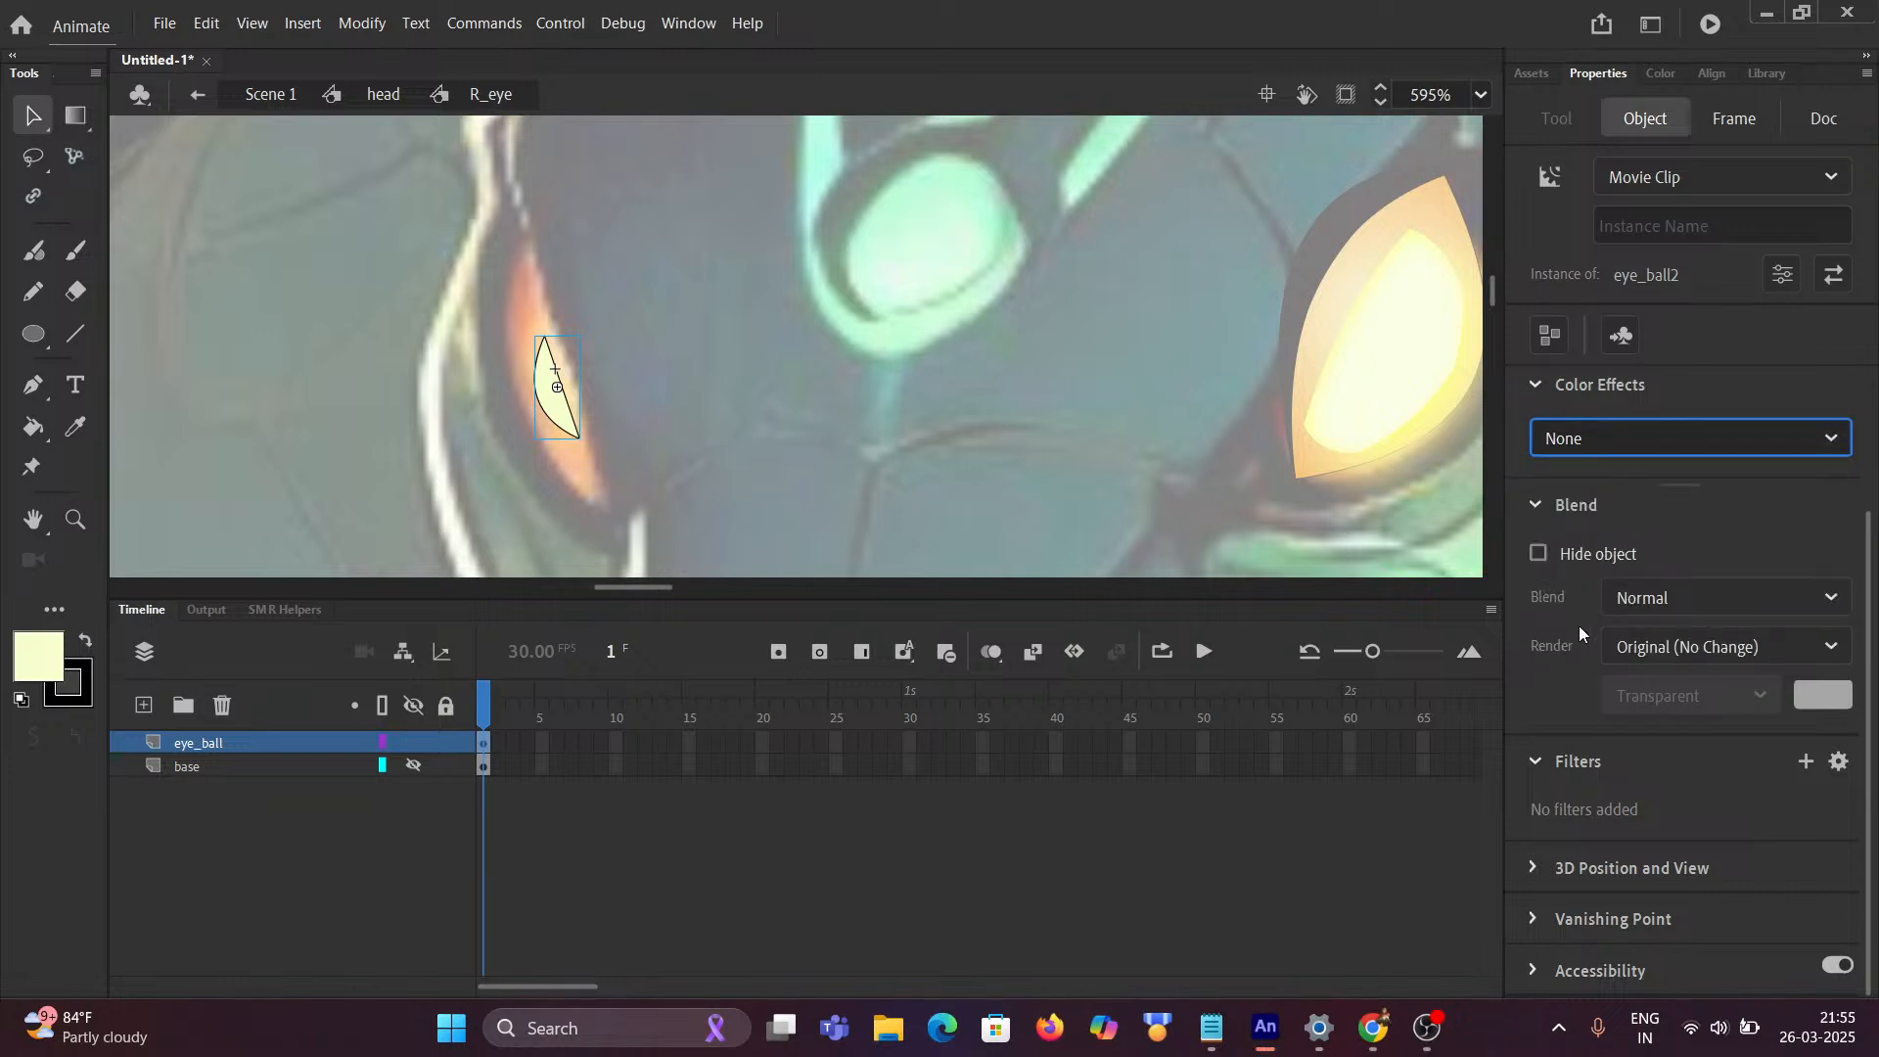
Step: Add a Glow filter to the eye_ball2 movie clip with inner glow enabled, yellow color and High quality
click(1800, 760)
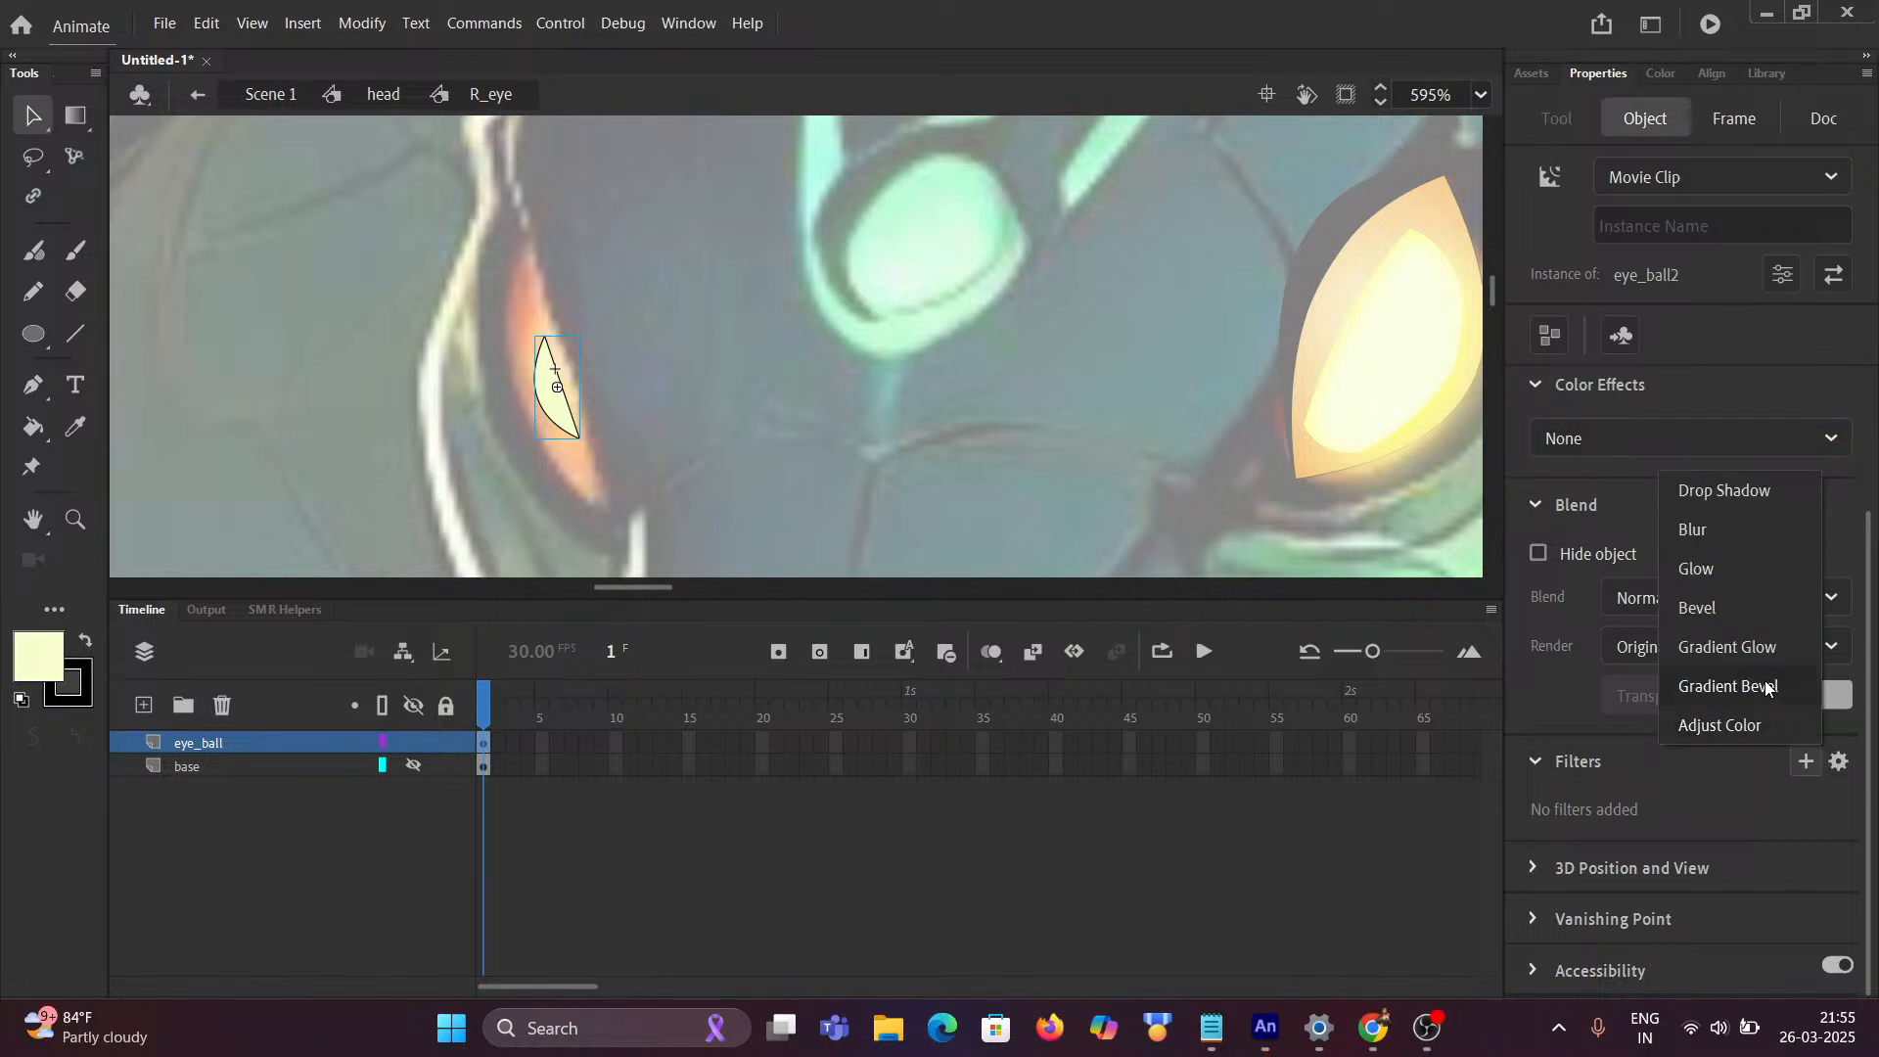
click(1707, 571)
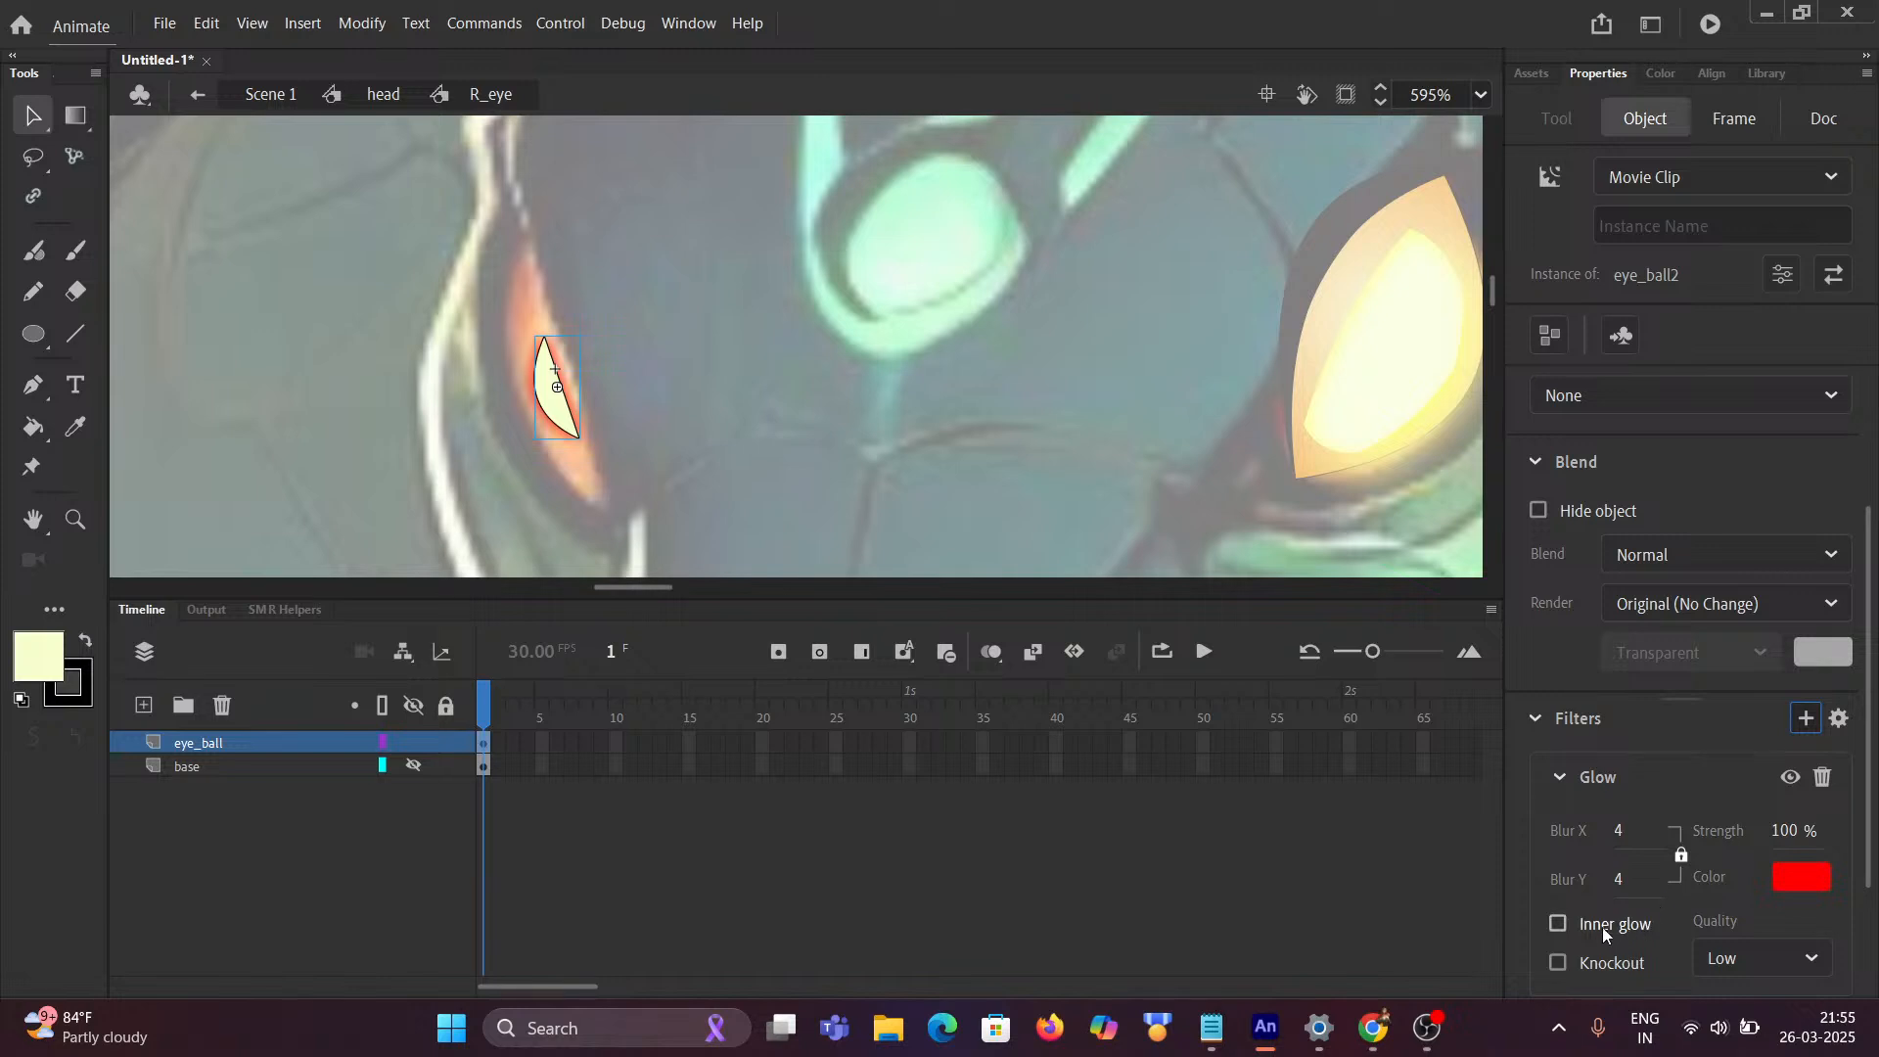
click(1558, 925)
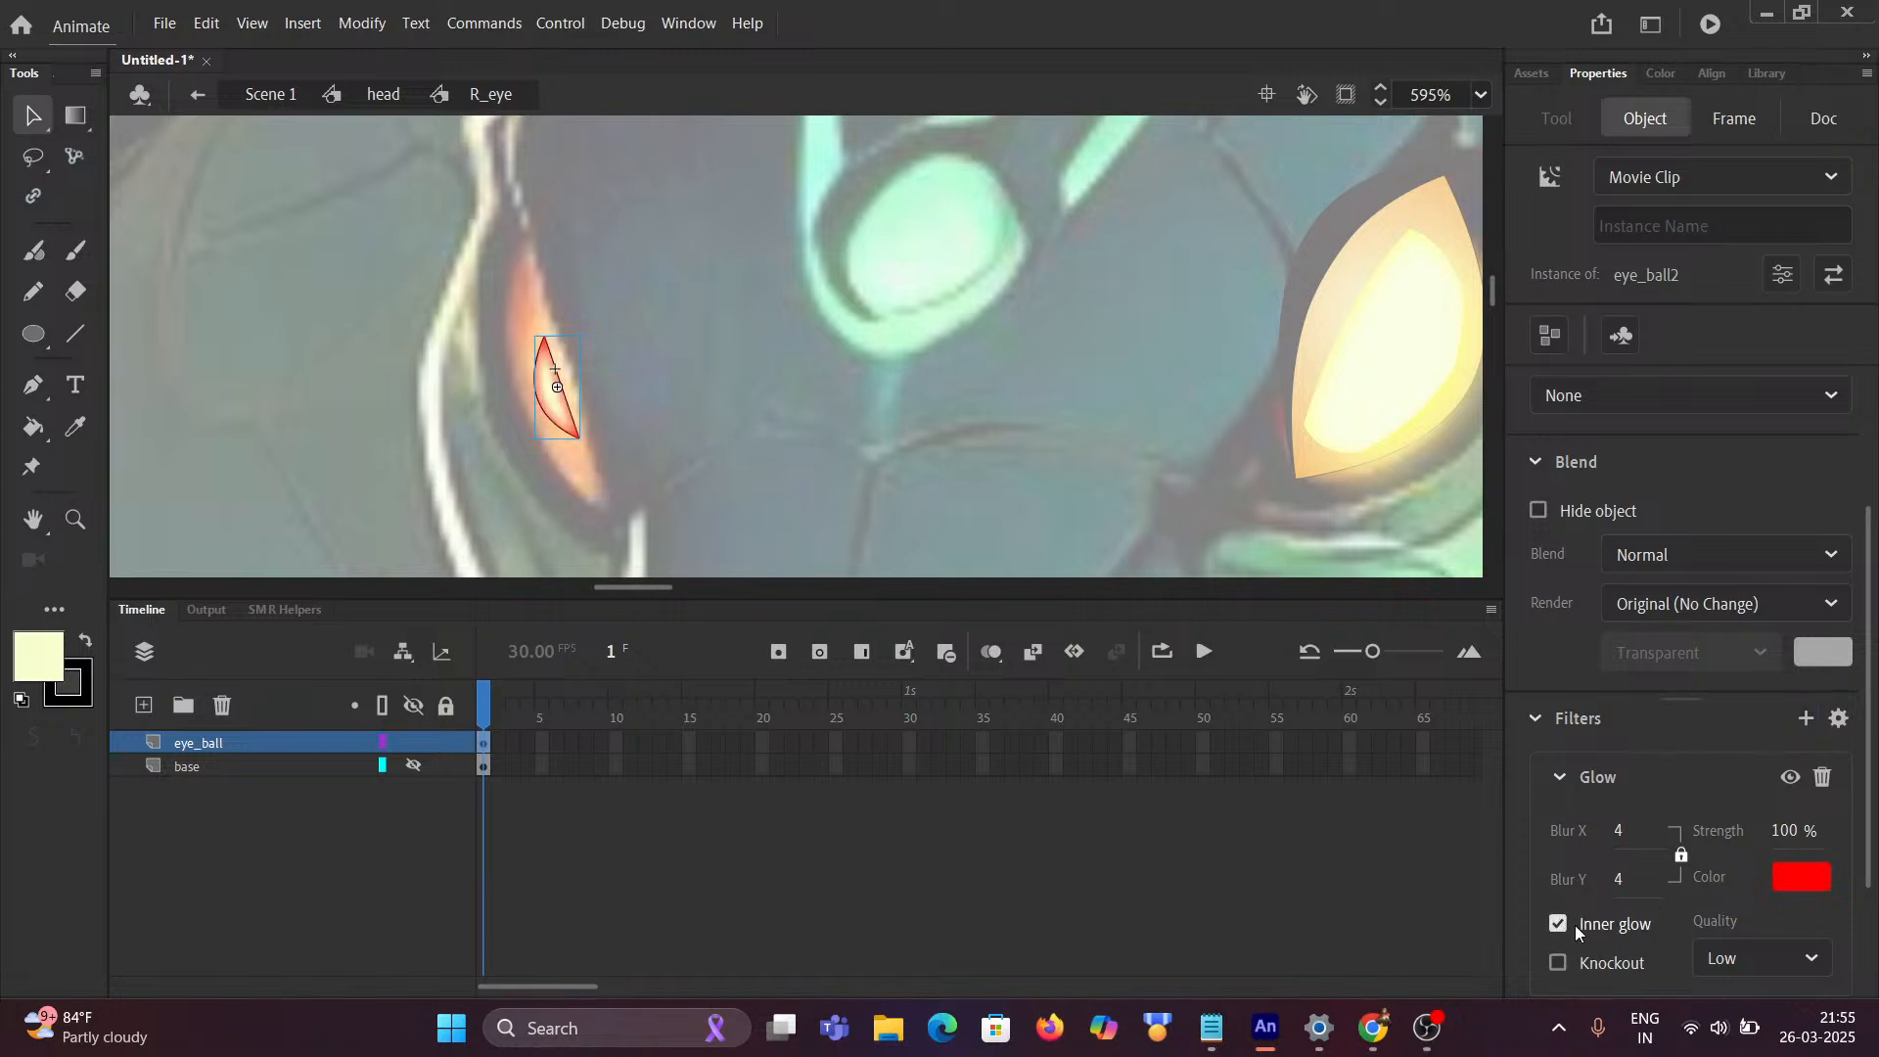
click(1806, 878)
click(1412, 761)
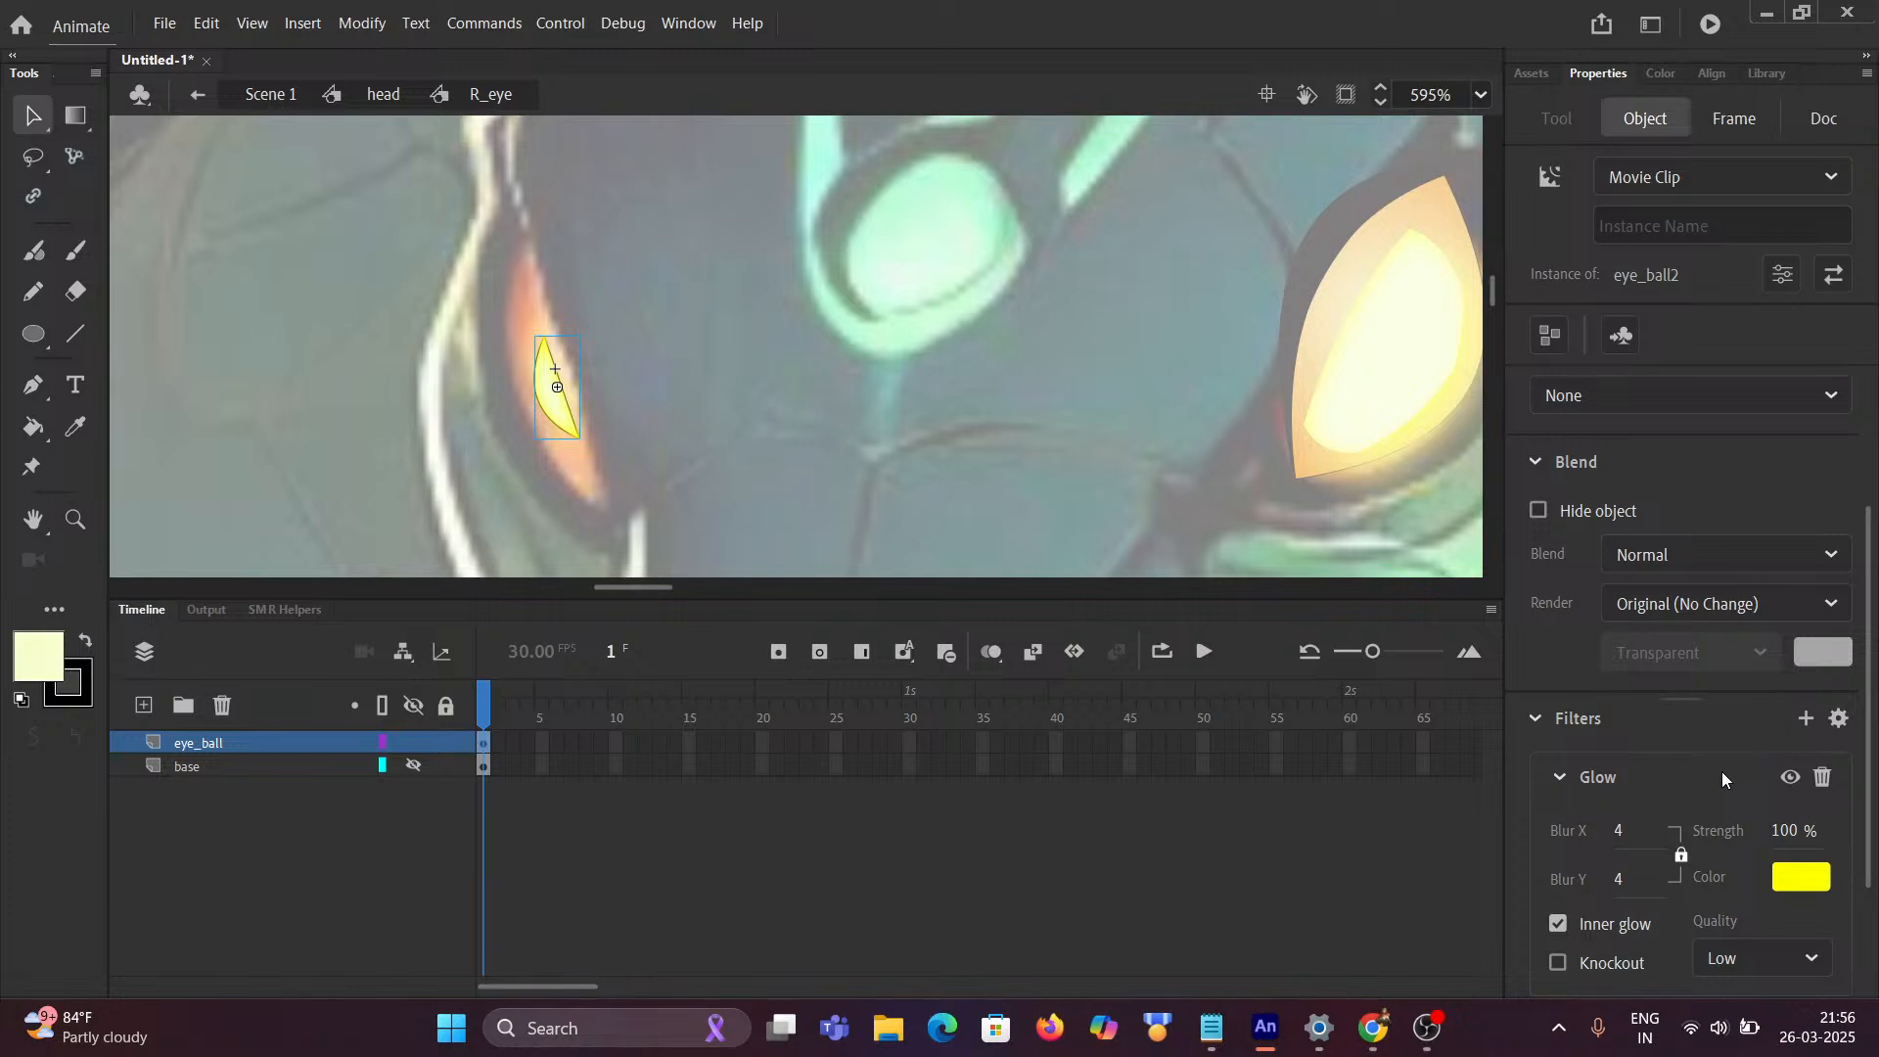
scroll(1724, 775, down, 3)
click(1762, 791)
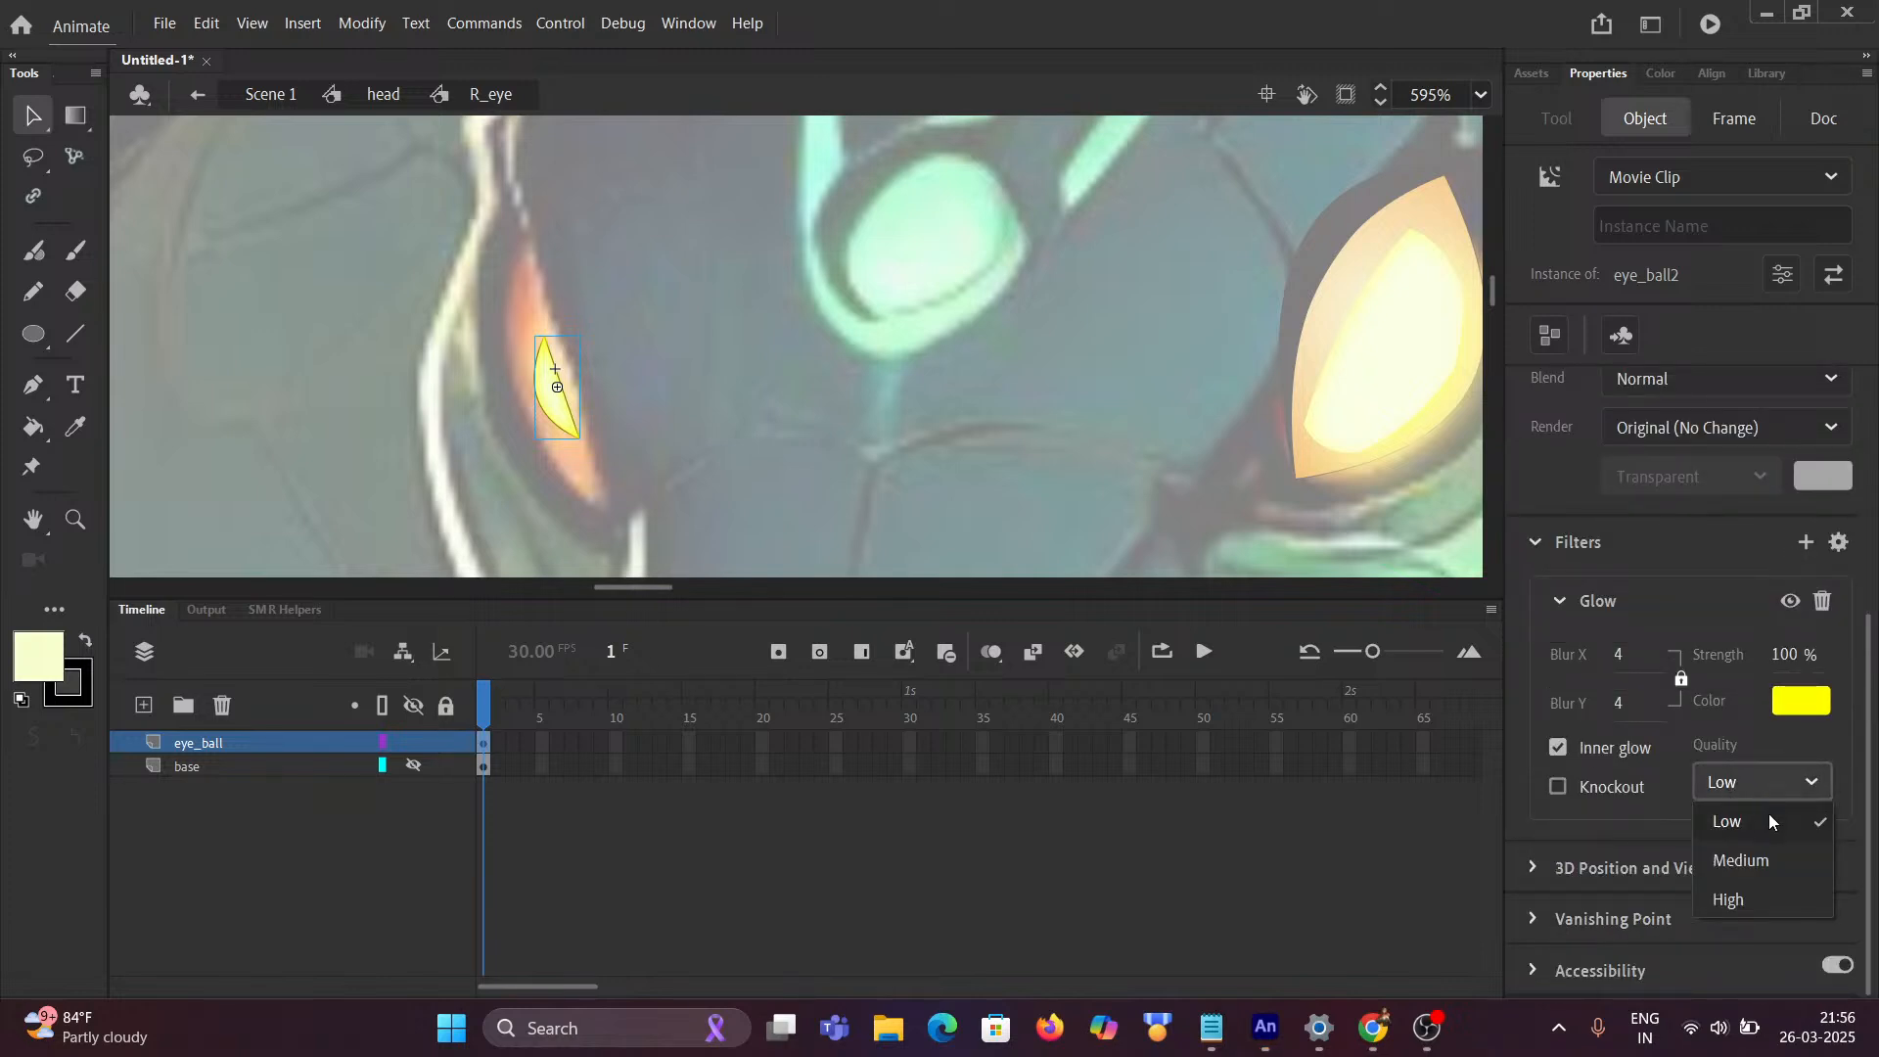
click(1765, 890)
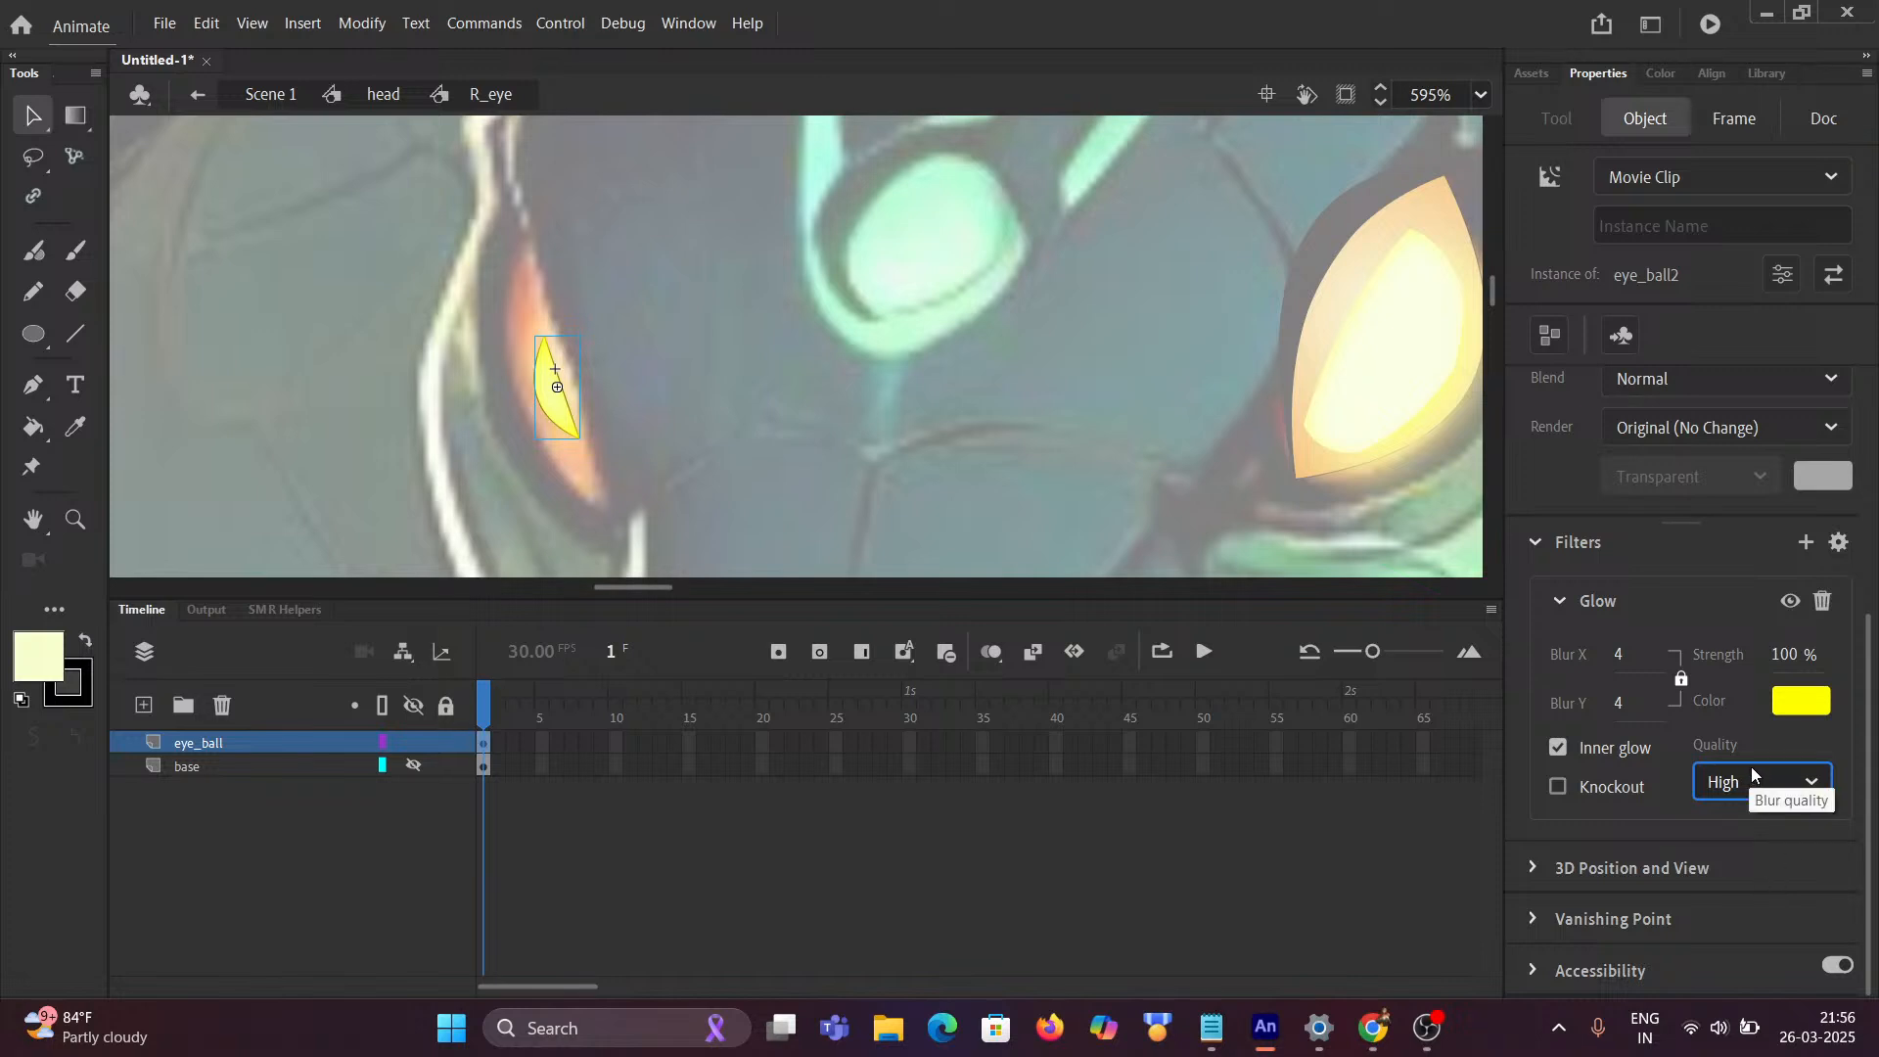
click(1559, 601)
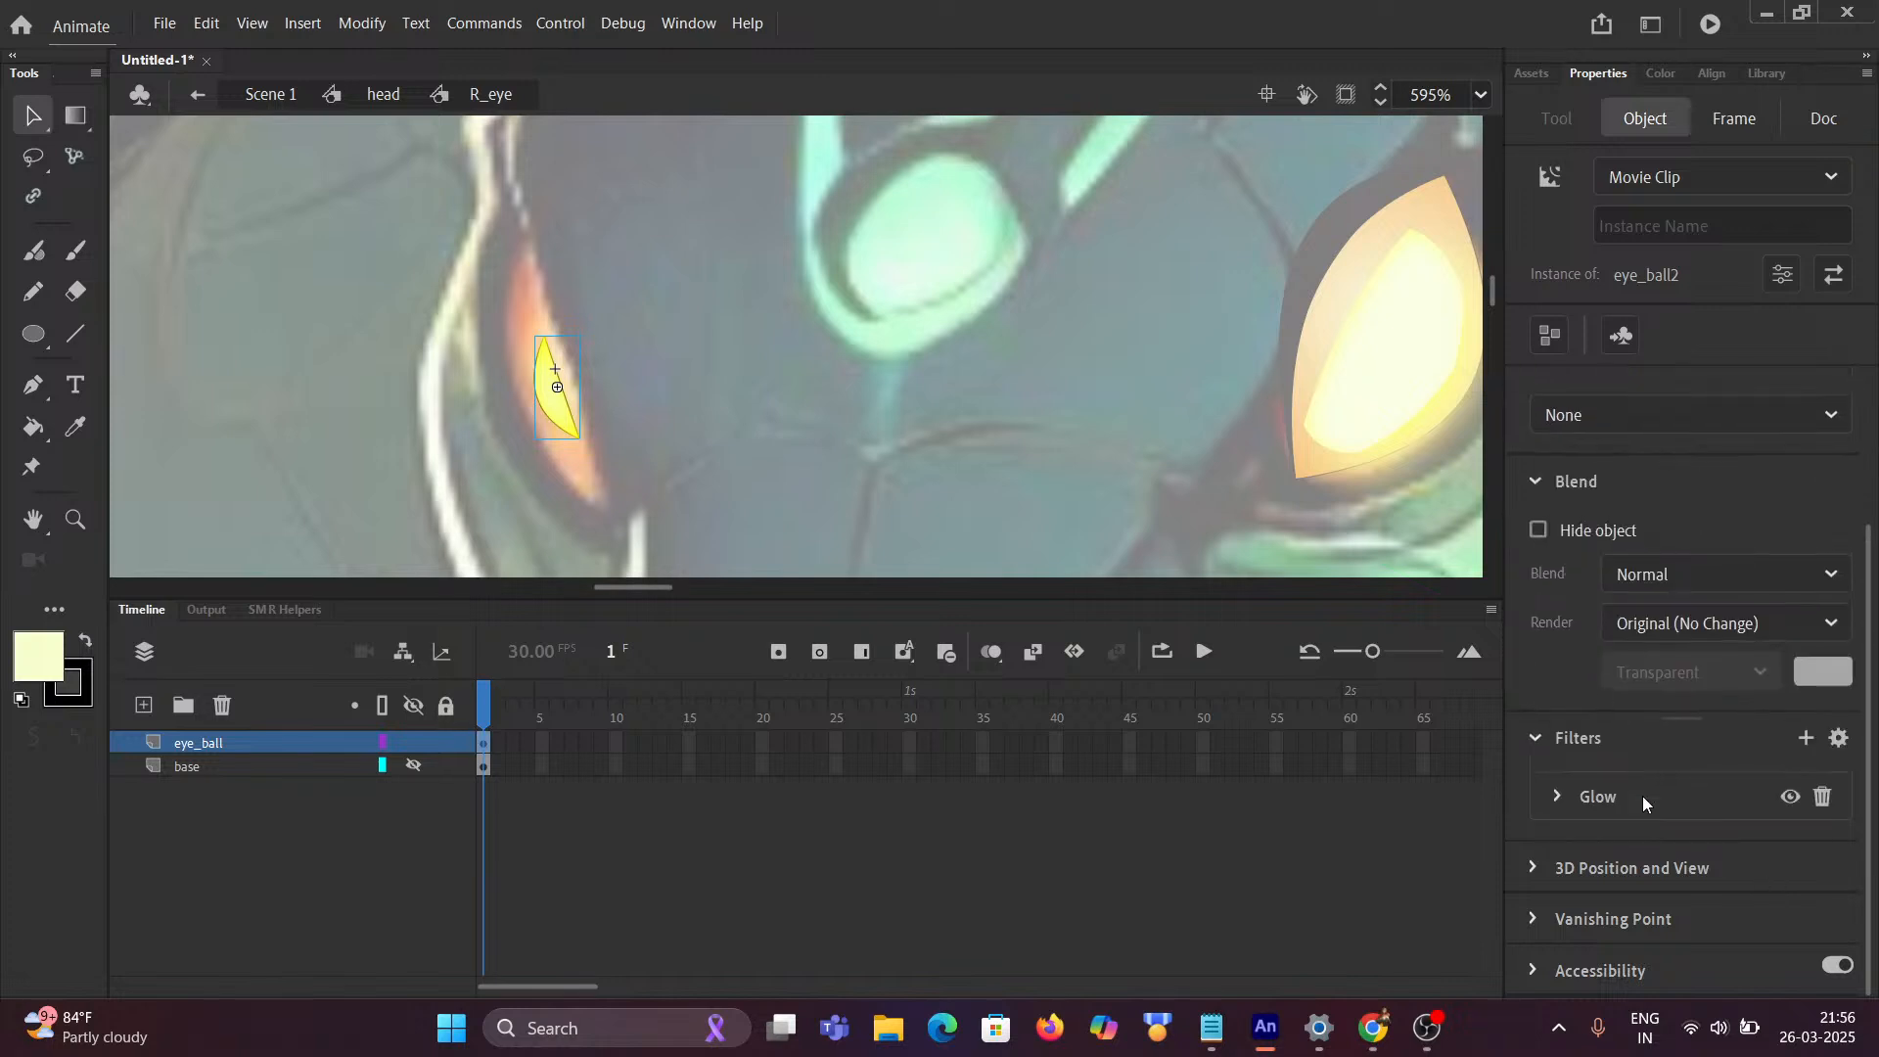
Step: Add a Gradient Glow filter to eye_ball2 and change the gradient's black end stop to yellow
click(1806, 739)
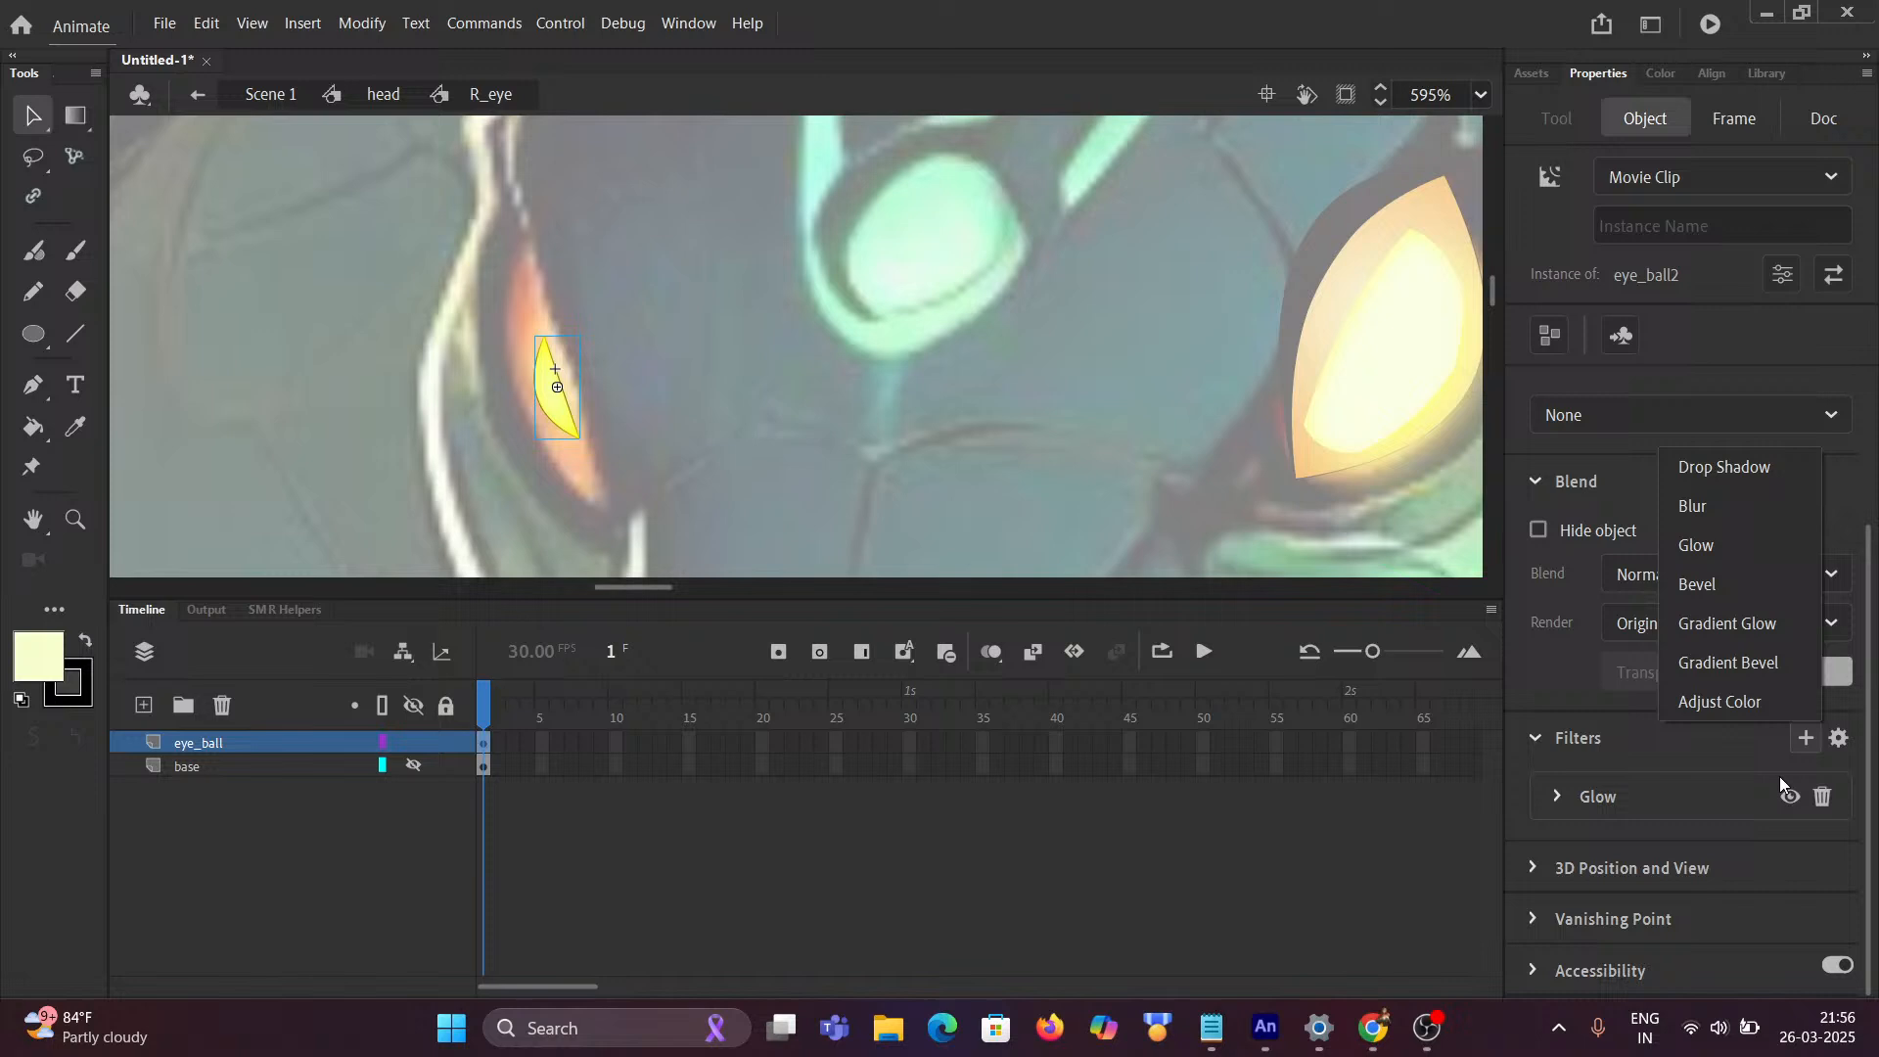
click(1742, 631)
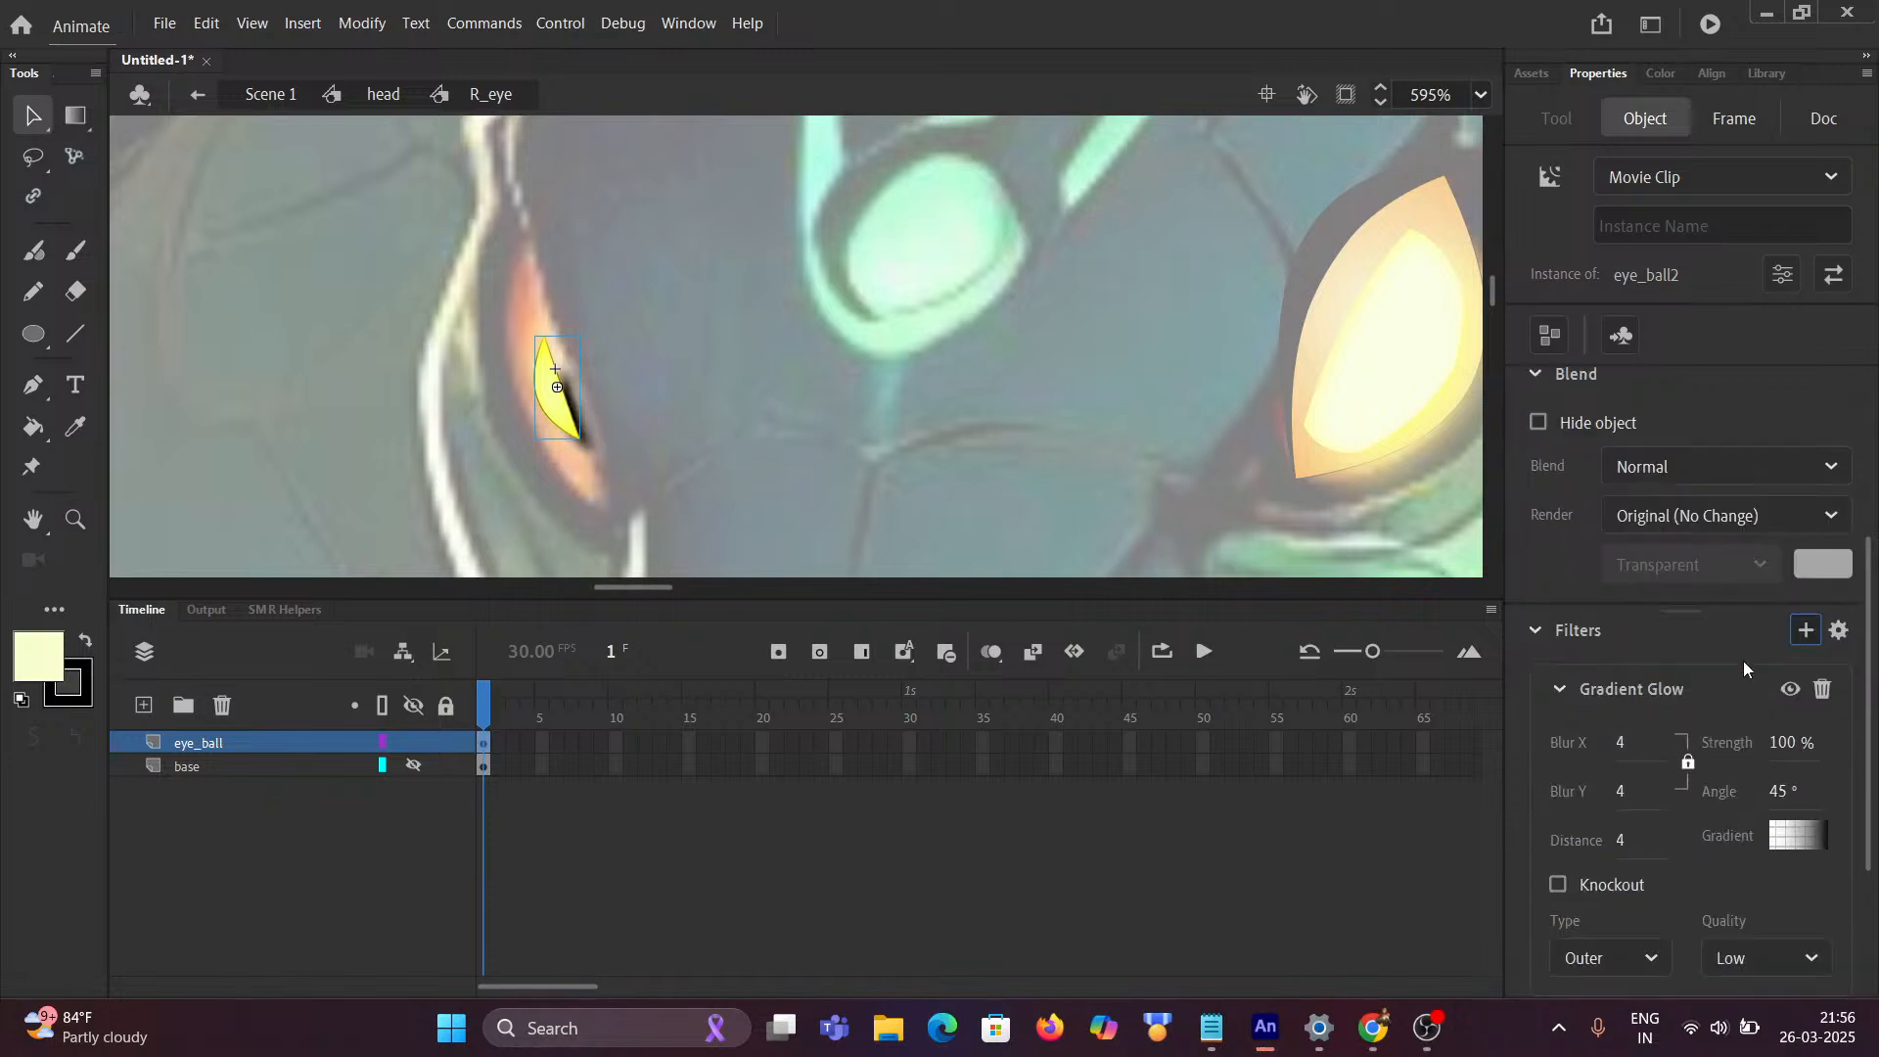
click(1821, 841)
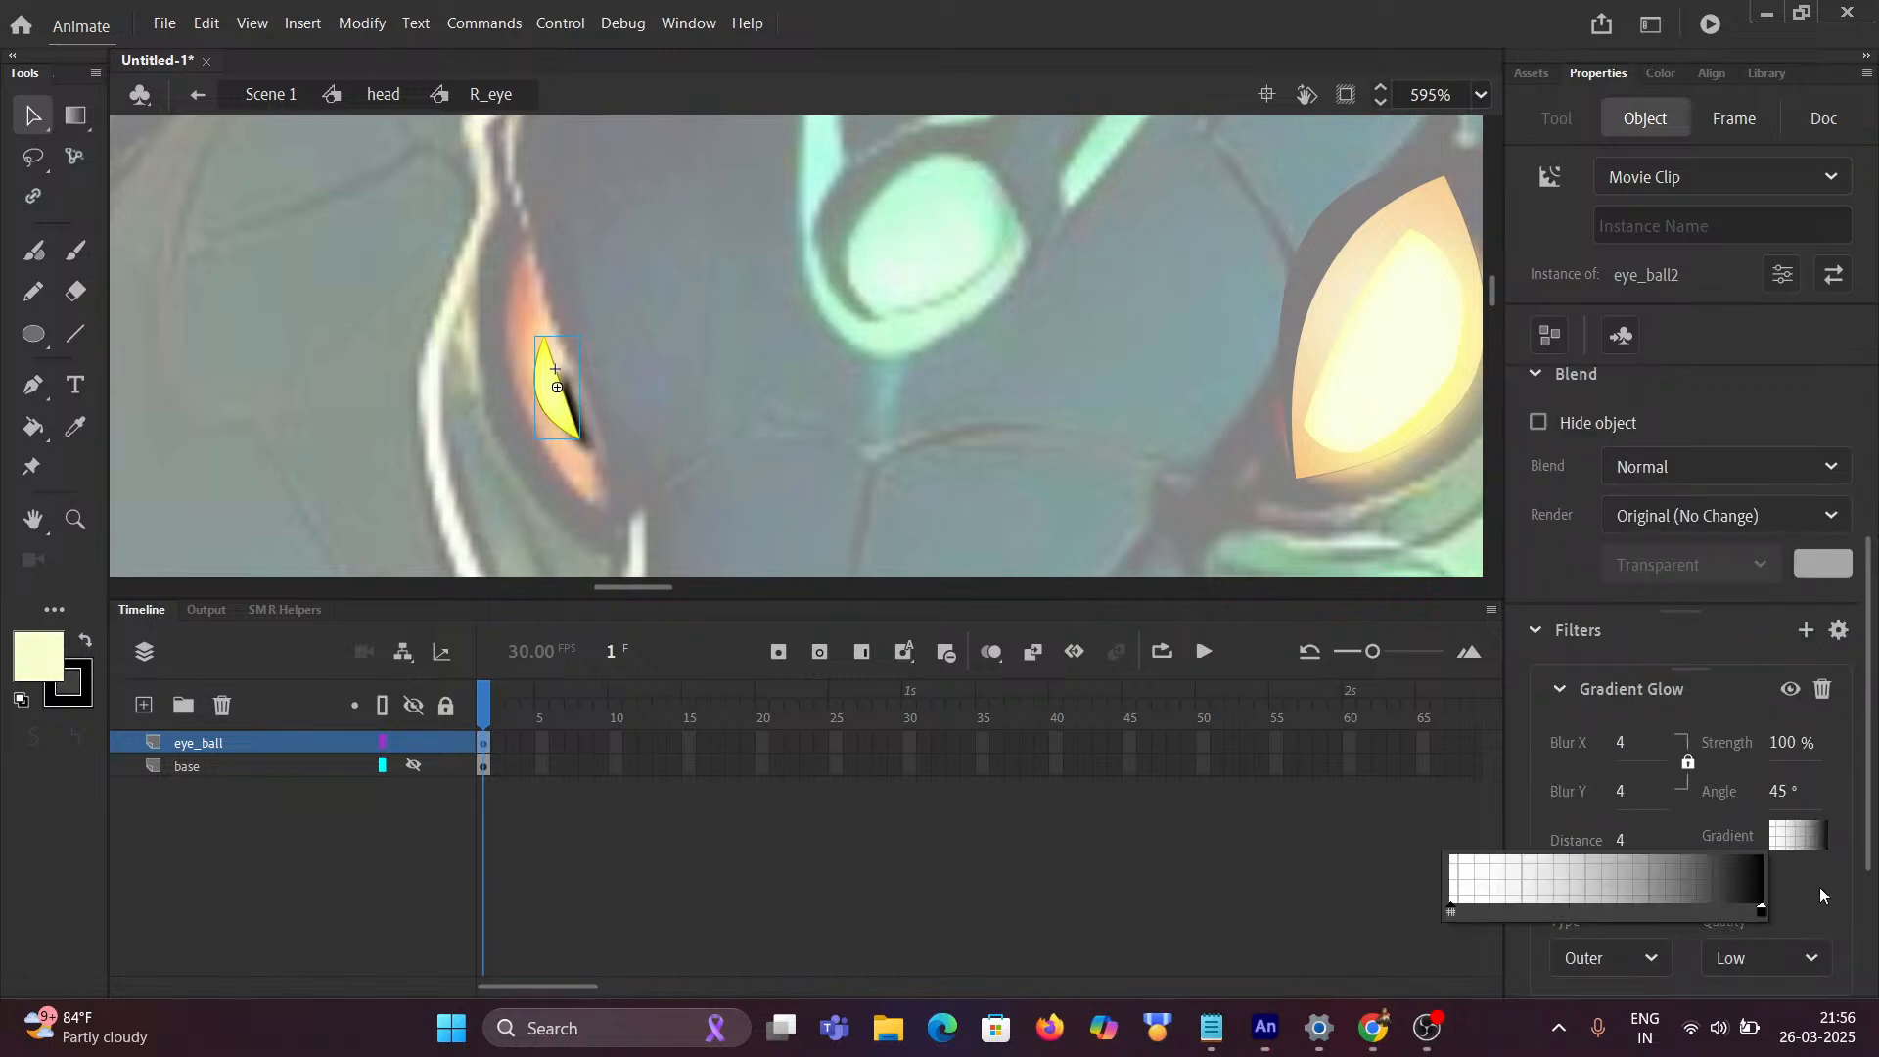
click(1761, 910)
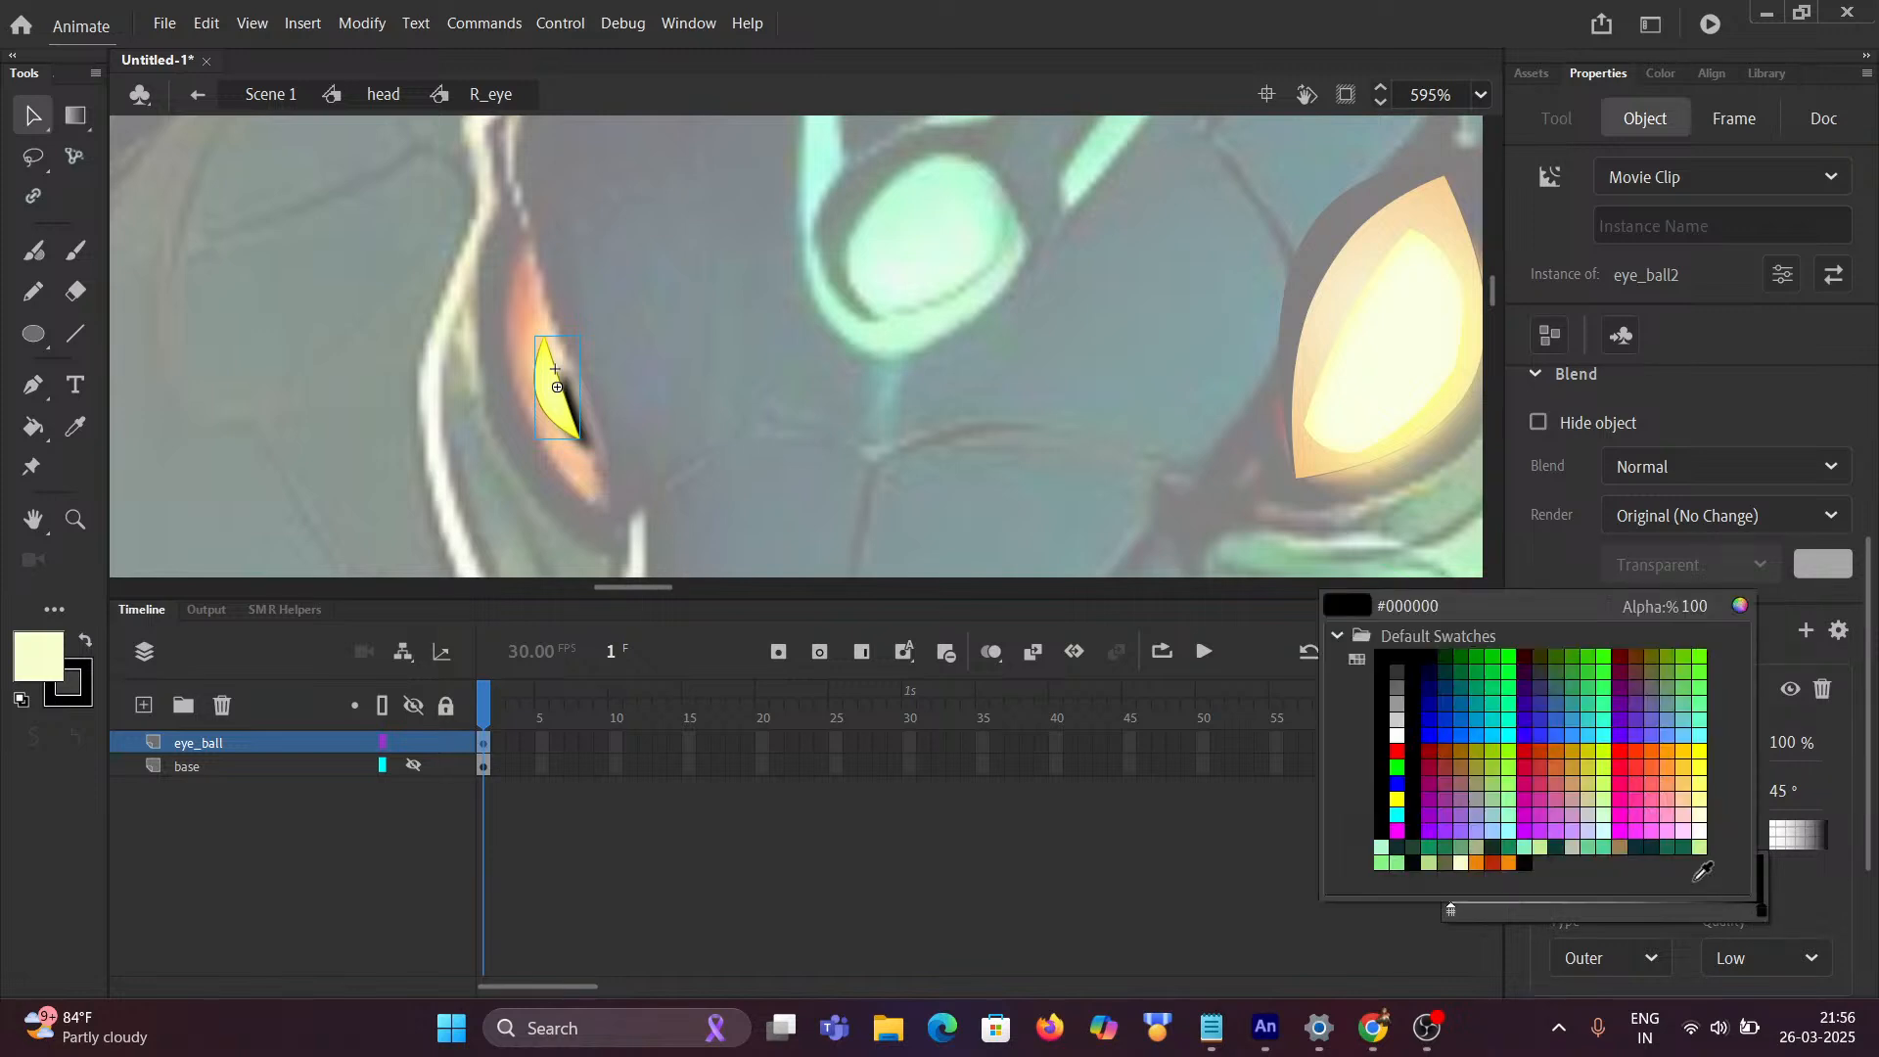
click(1397, 799)
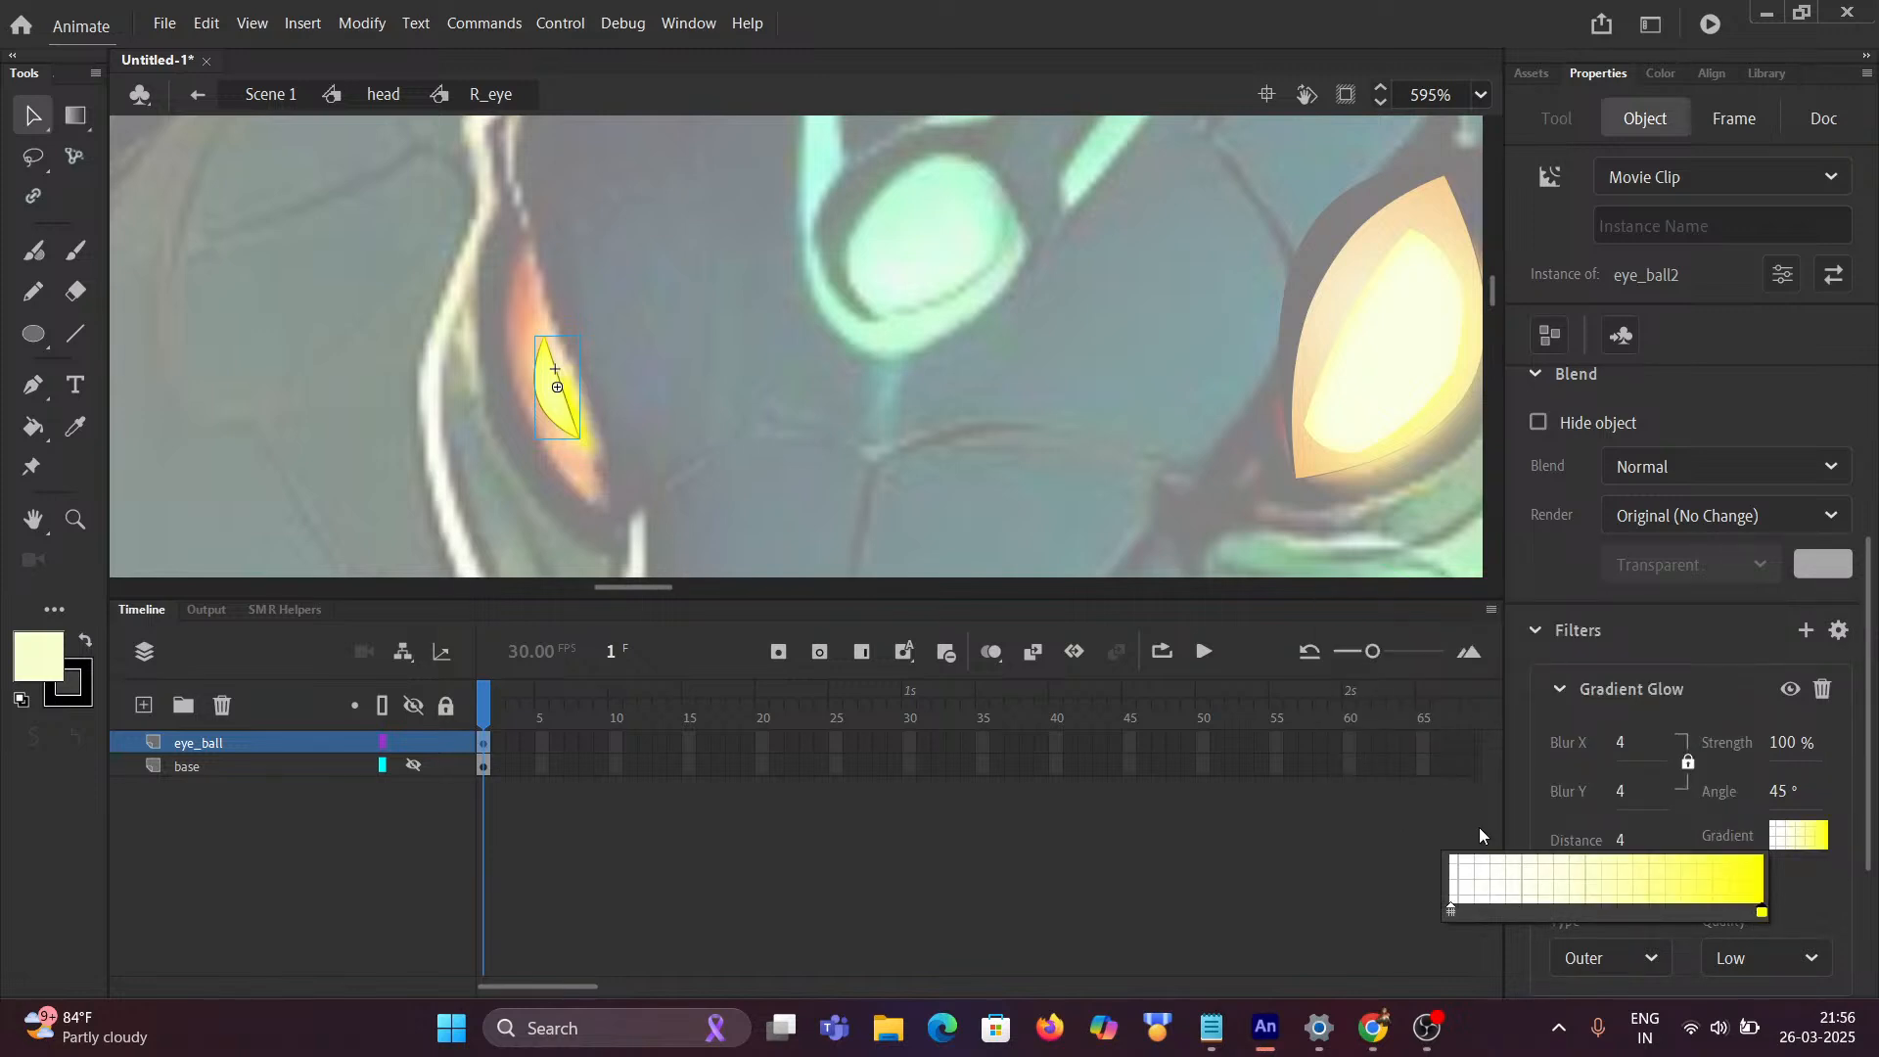
click(1253, 858)
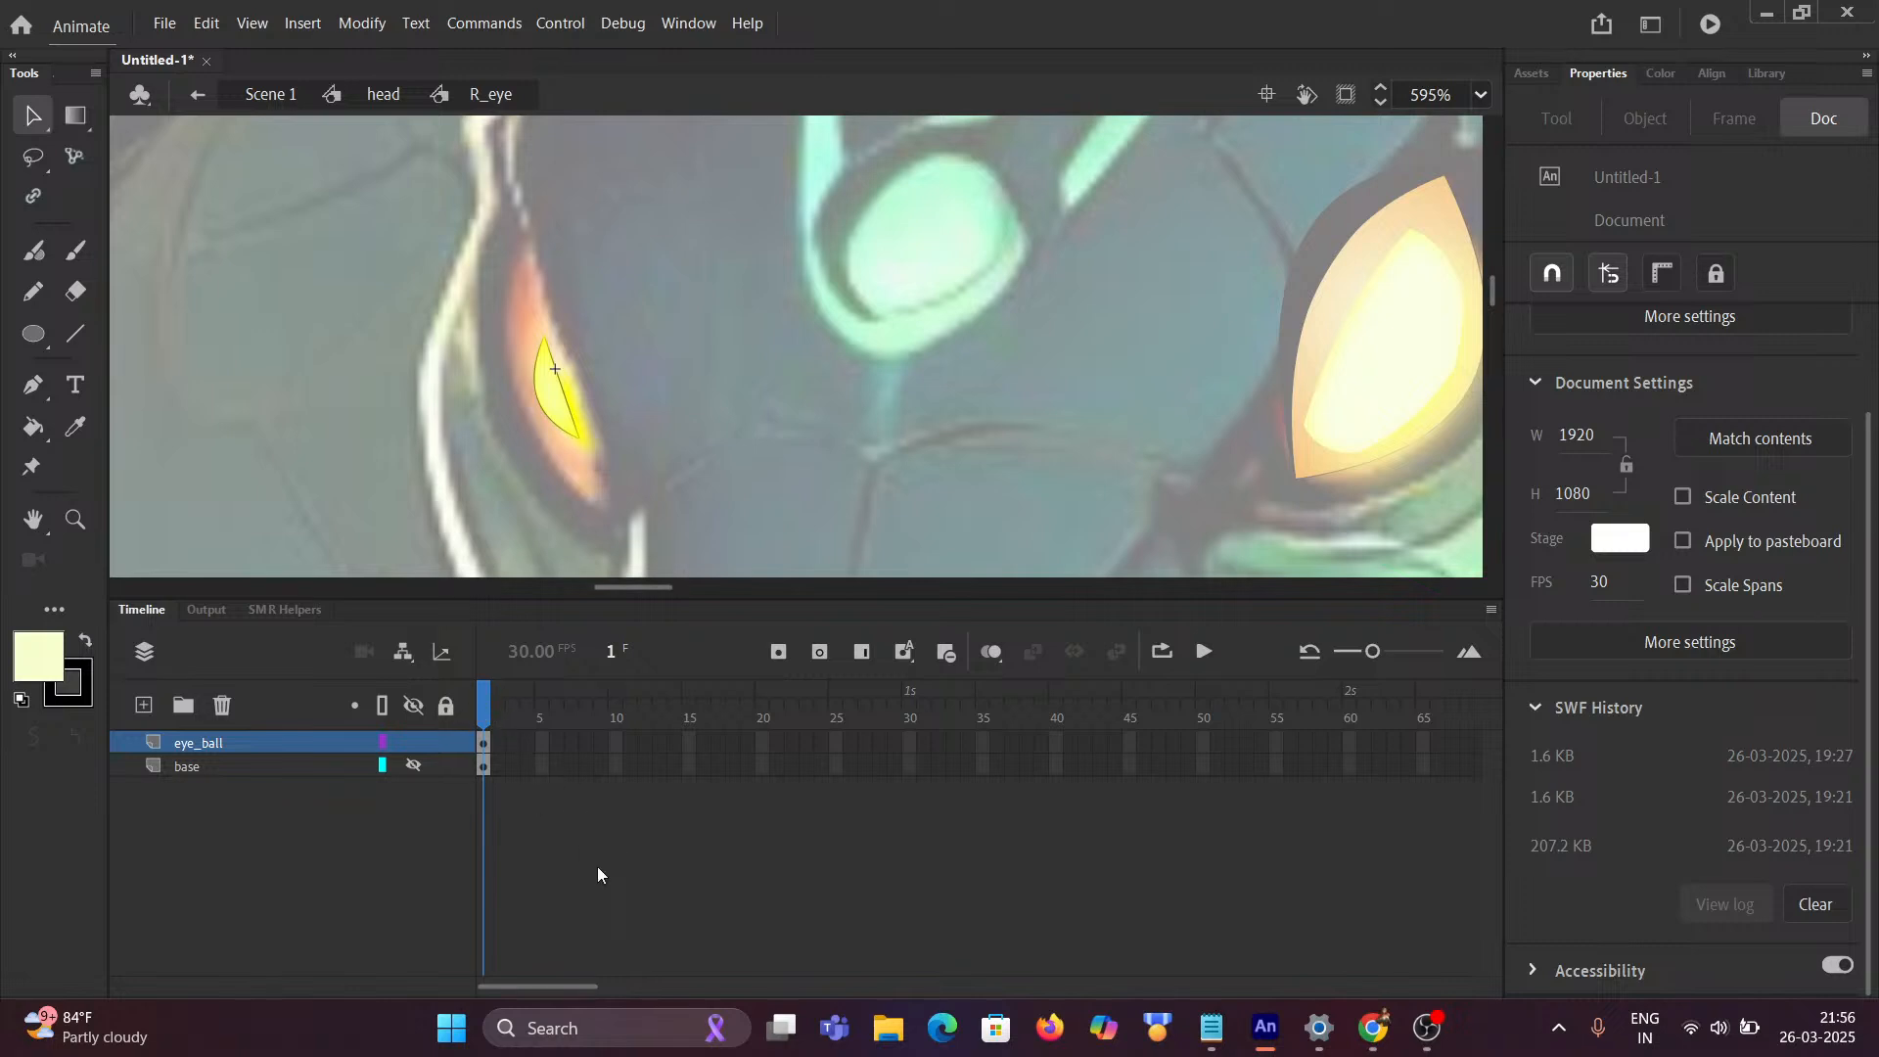
Step: Make the base layer visible in R_eye and open the eye_ball2 movie clip for editing
click(416, 760)
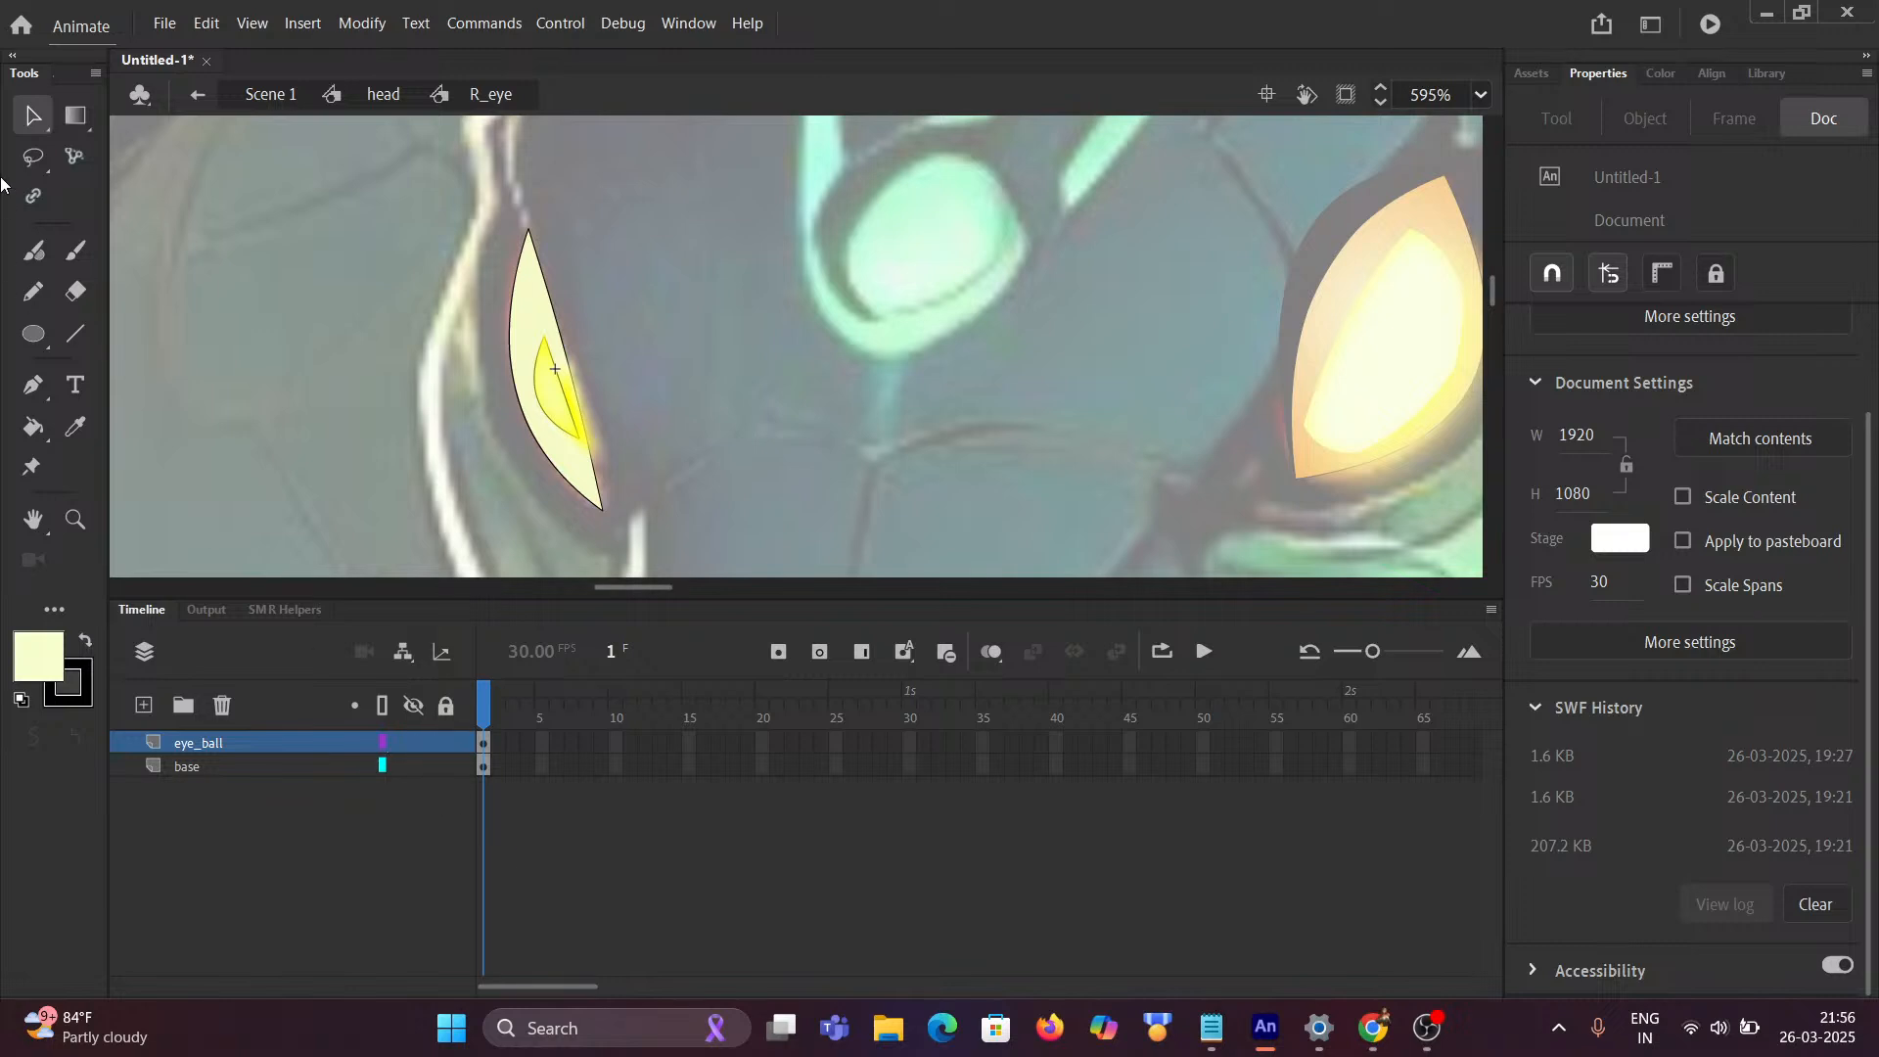
click(551, 409)
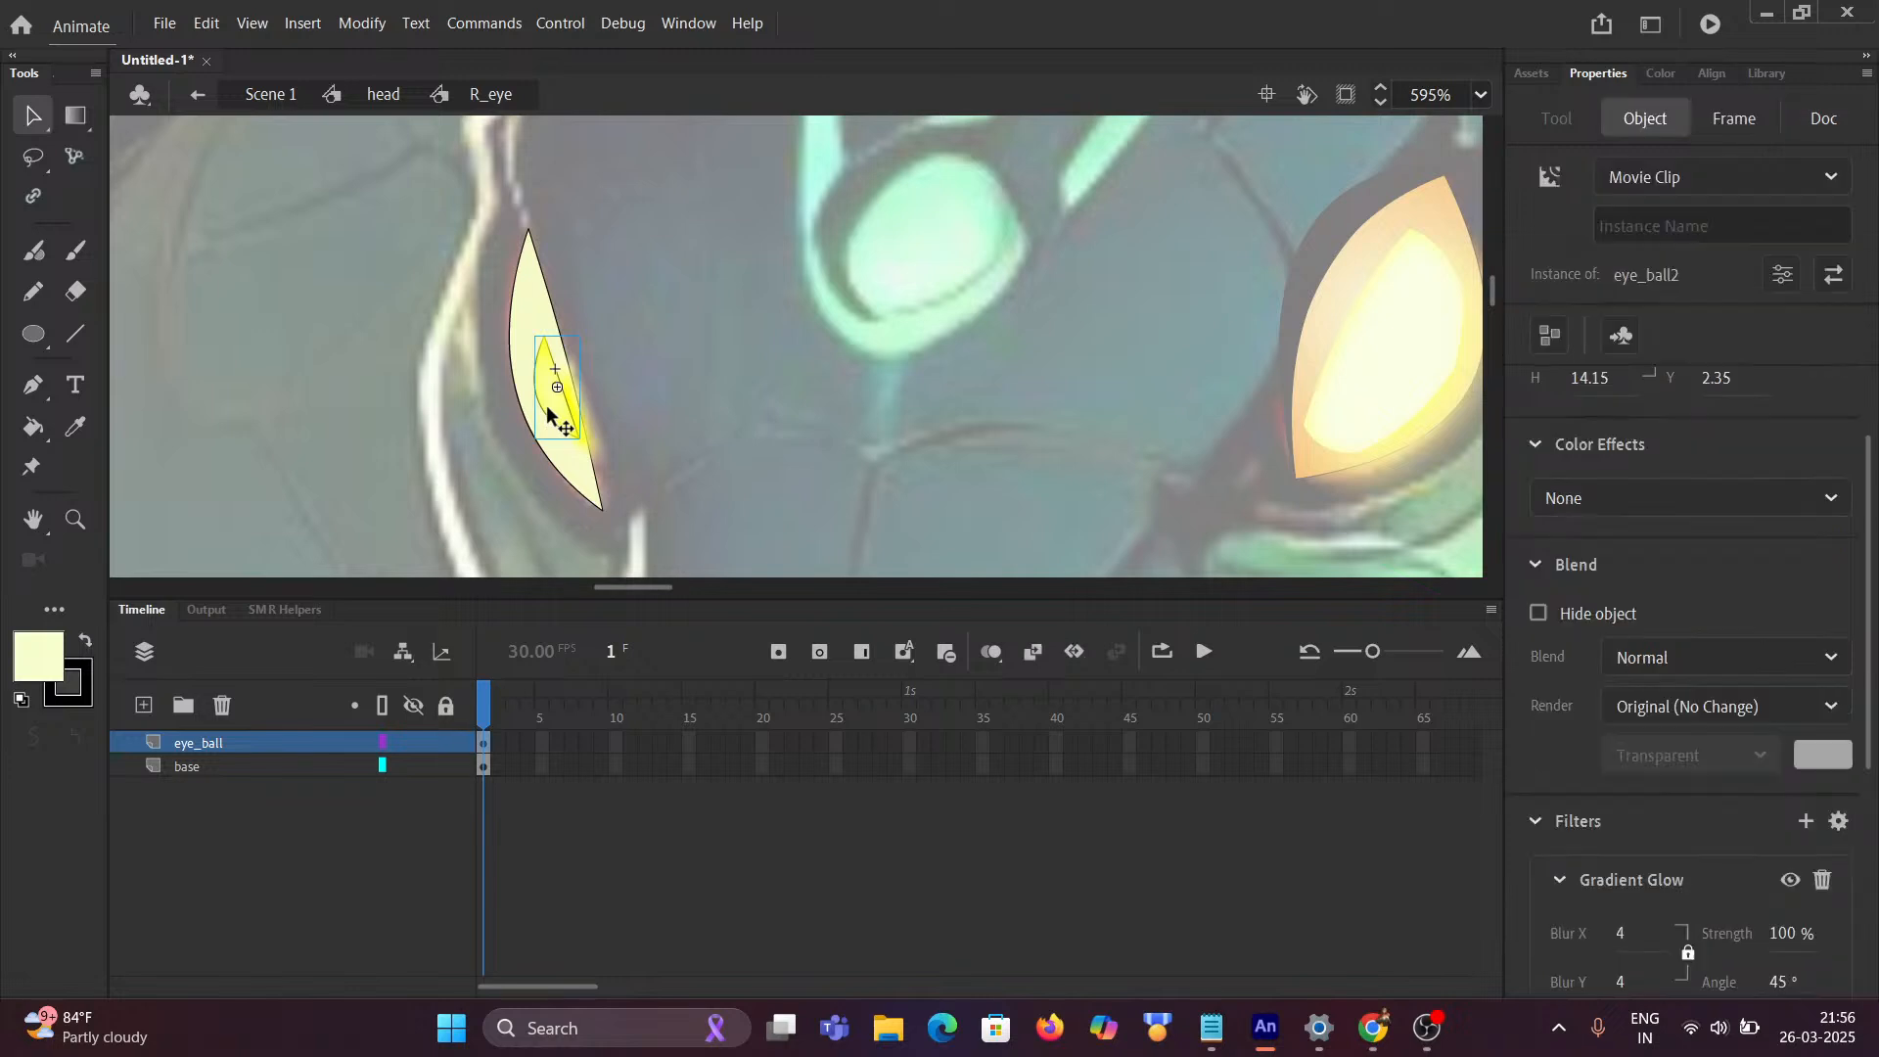
double_click(550, 411)
click(444, 429)
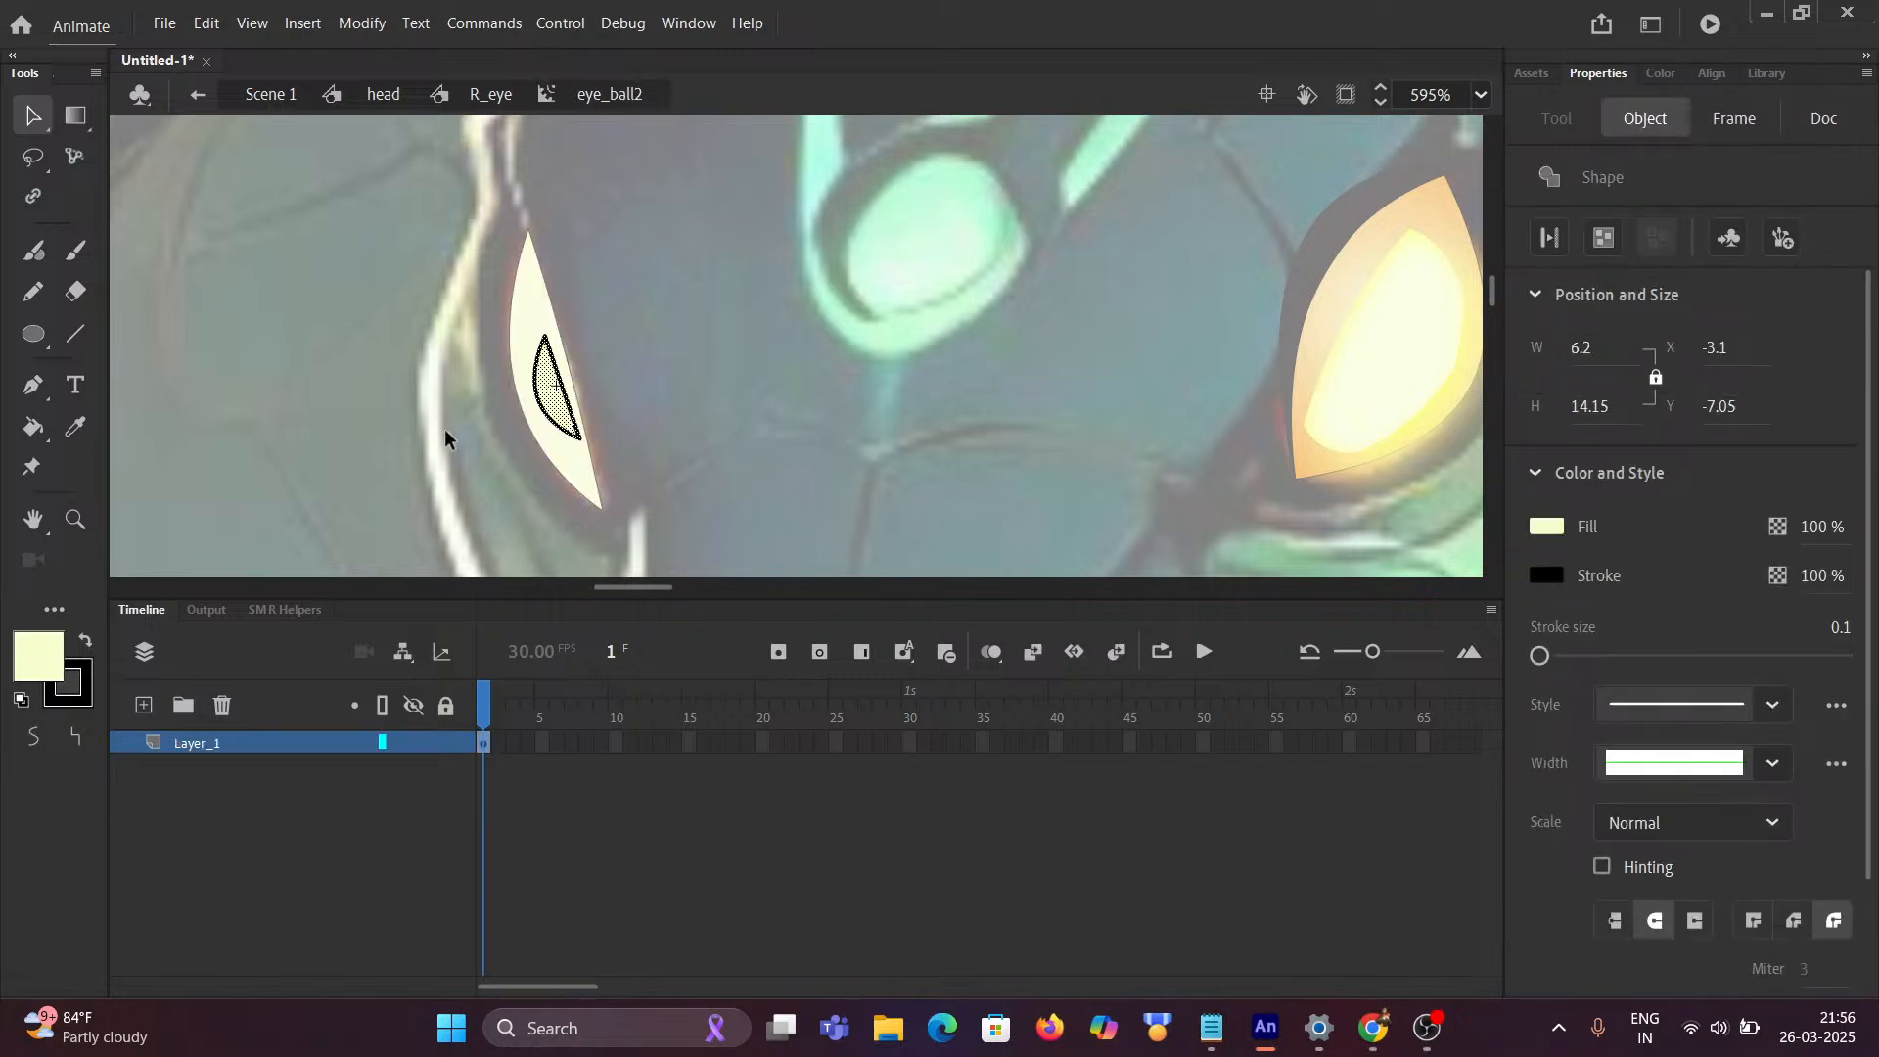
Step: Try to delete the thin black outline of the eyeball shape inside eye_ball2
click(549, 424)
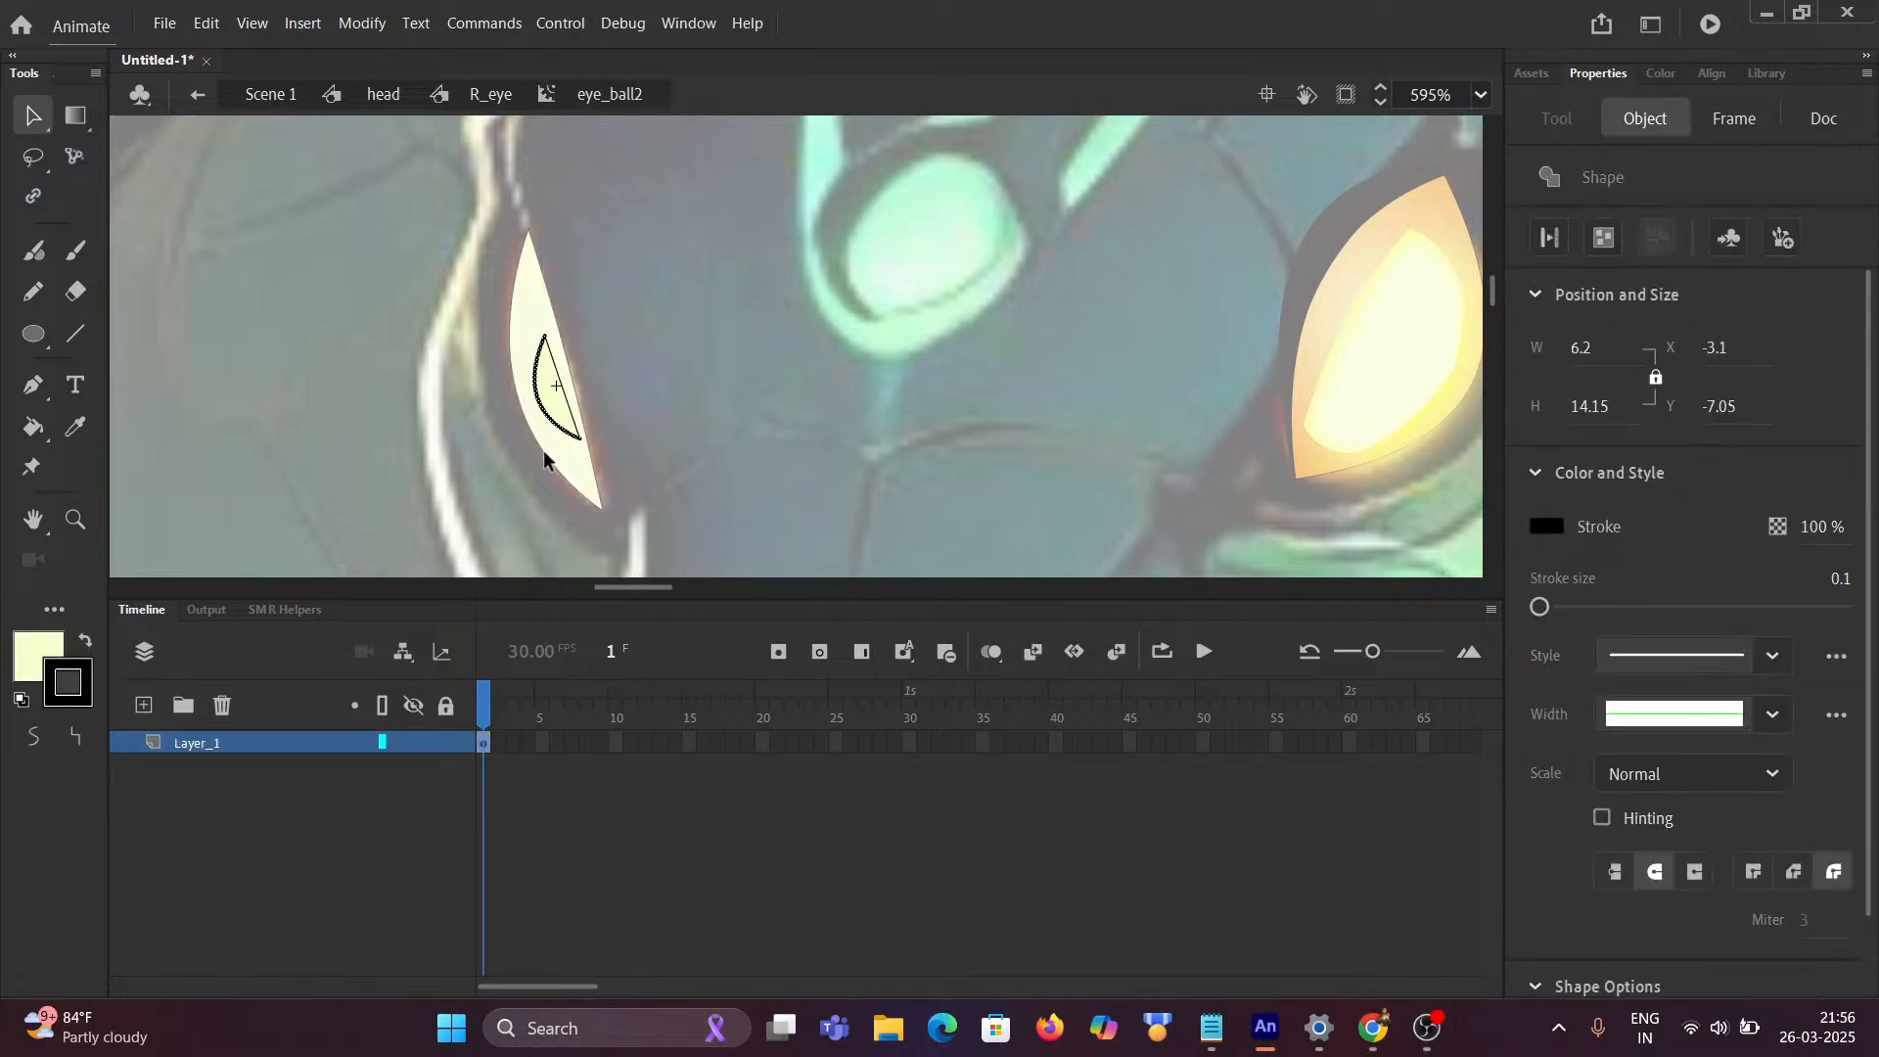
click(549, 421)
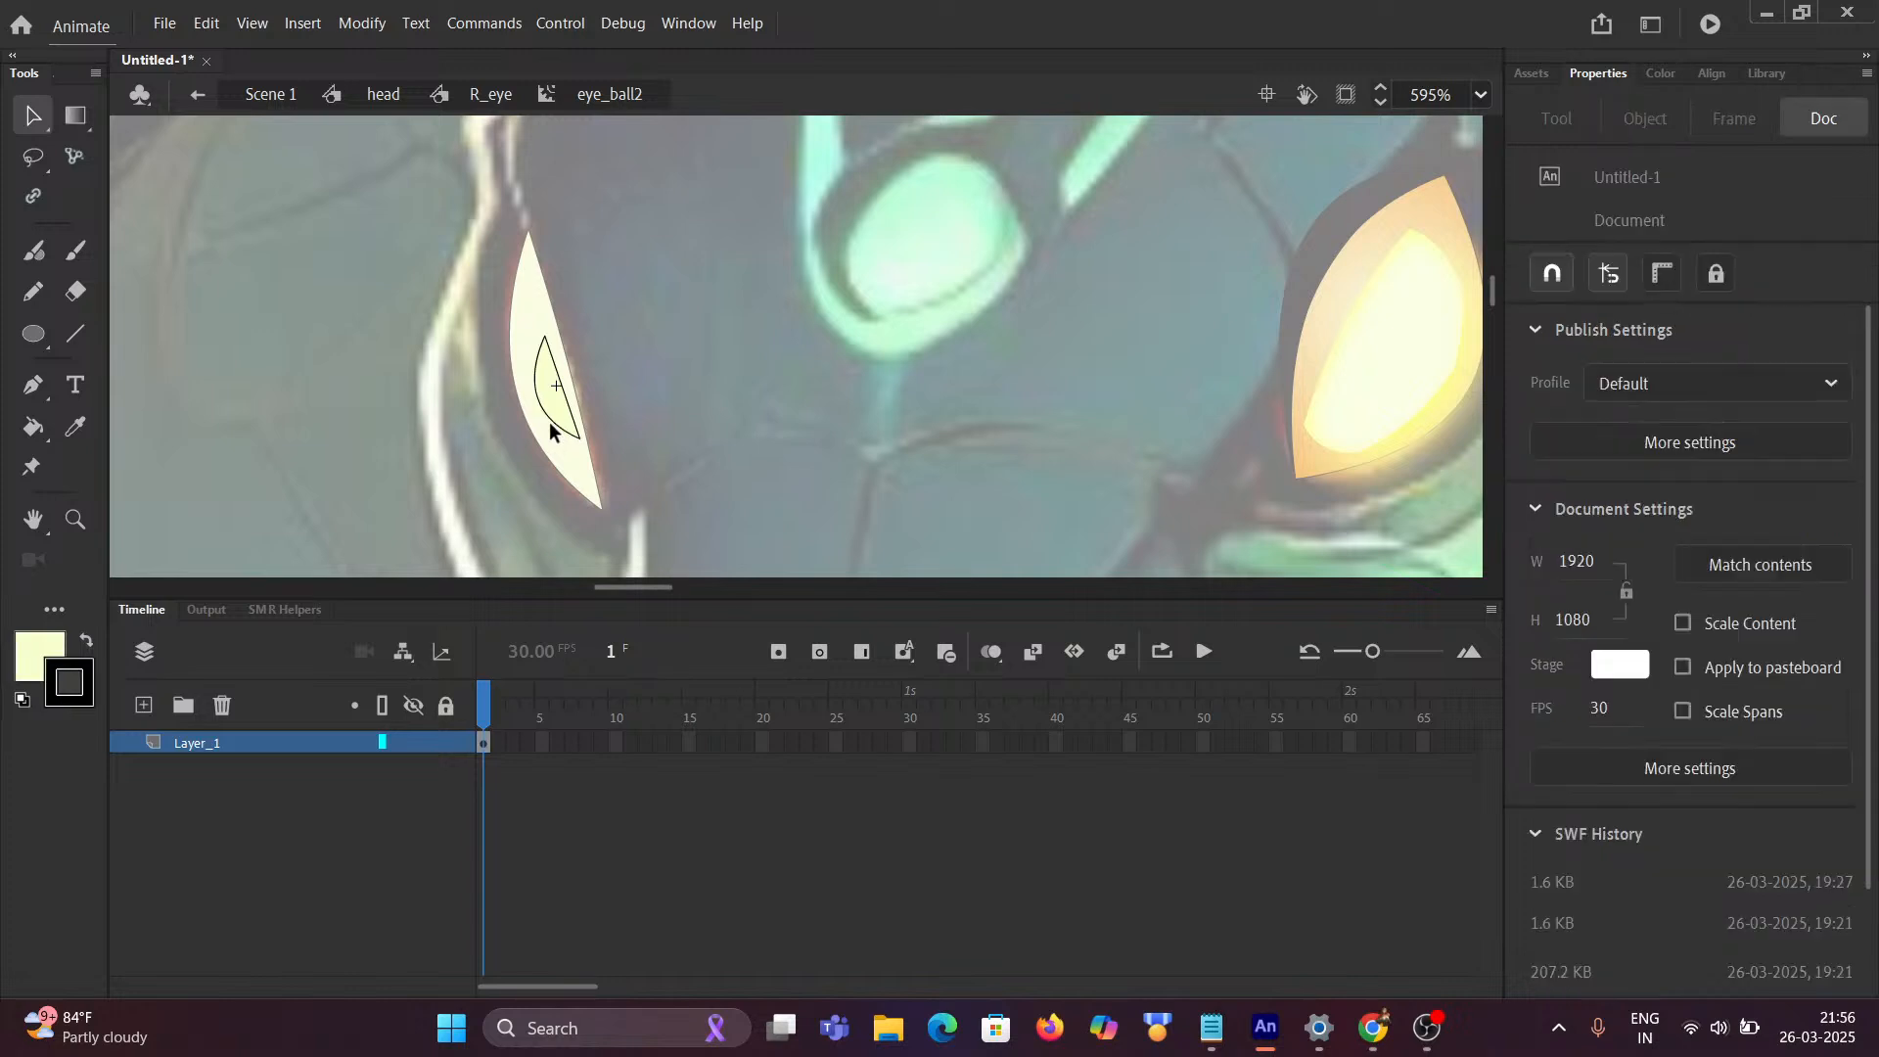
click(552, 420)
double_click(553, 426)
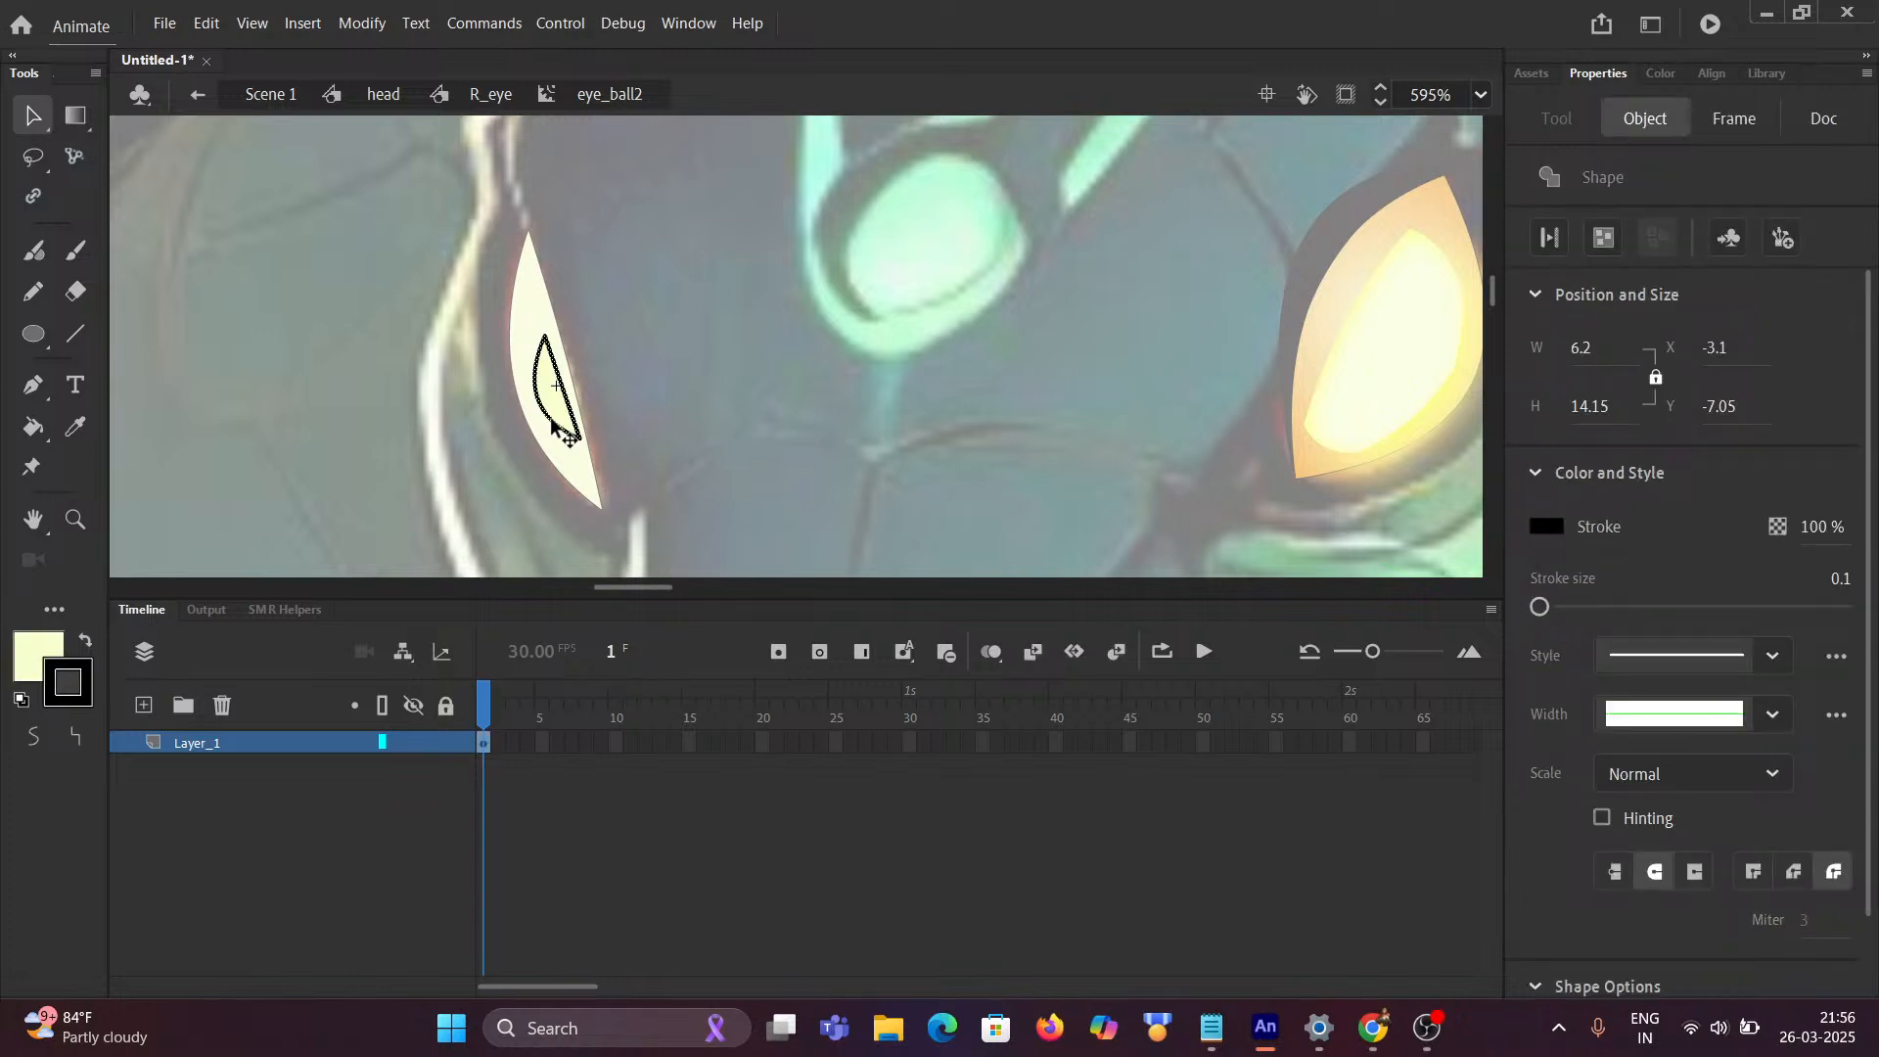
click(550, 418)
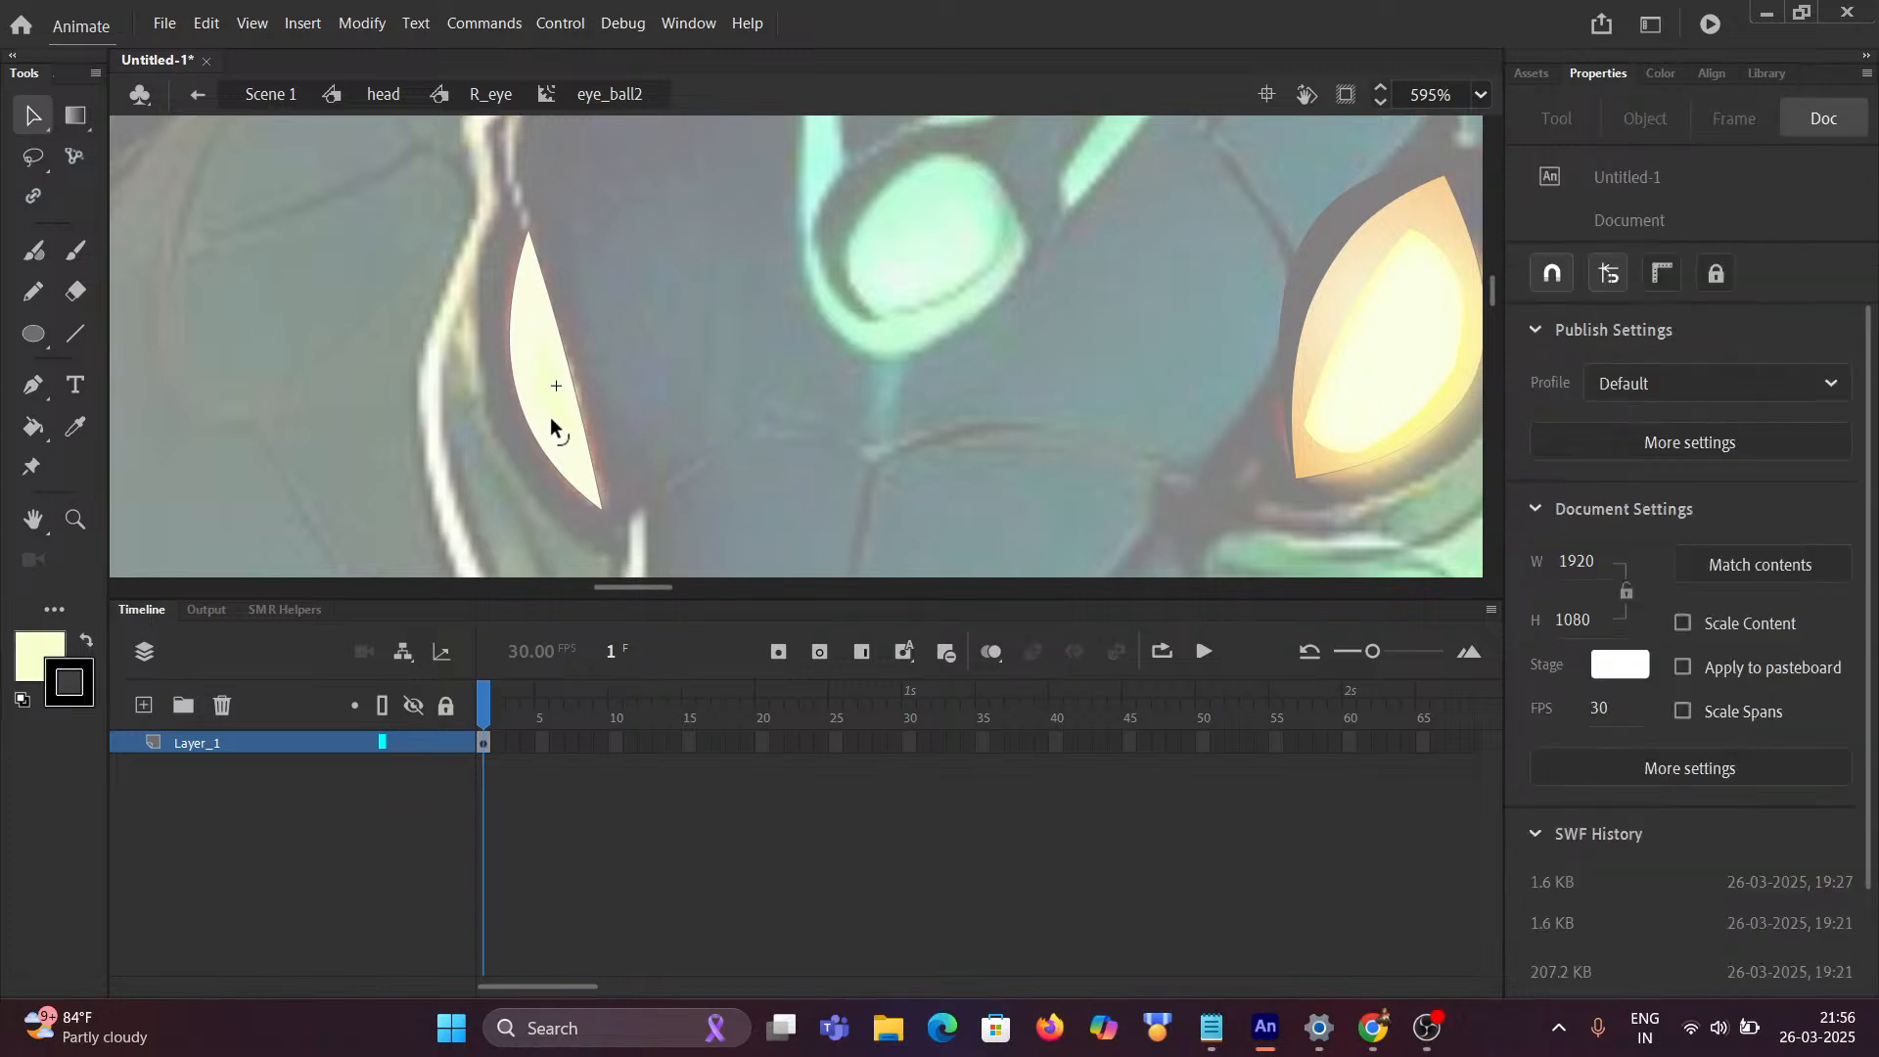
double_click(595, 464)
Step: Delete the curved and straight black outline strokes around the eyeball fill in eye_ball2 and return to R_eye
scroll(587, 441, up, 5)
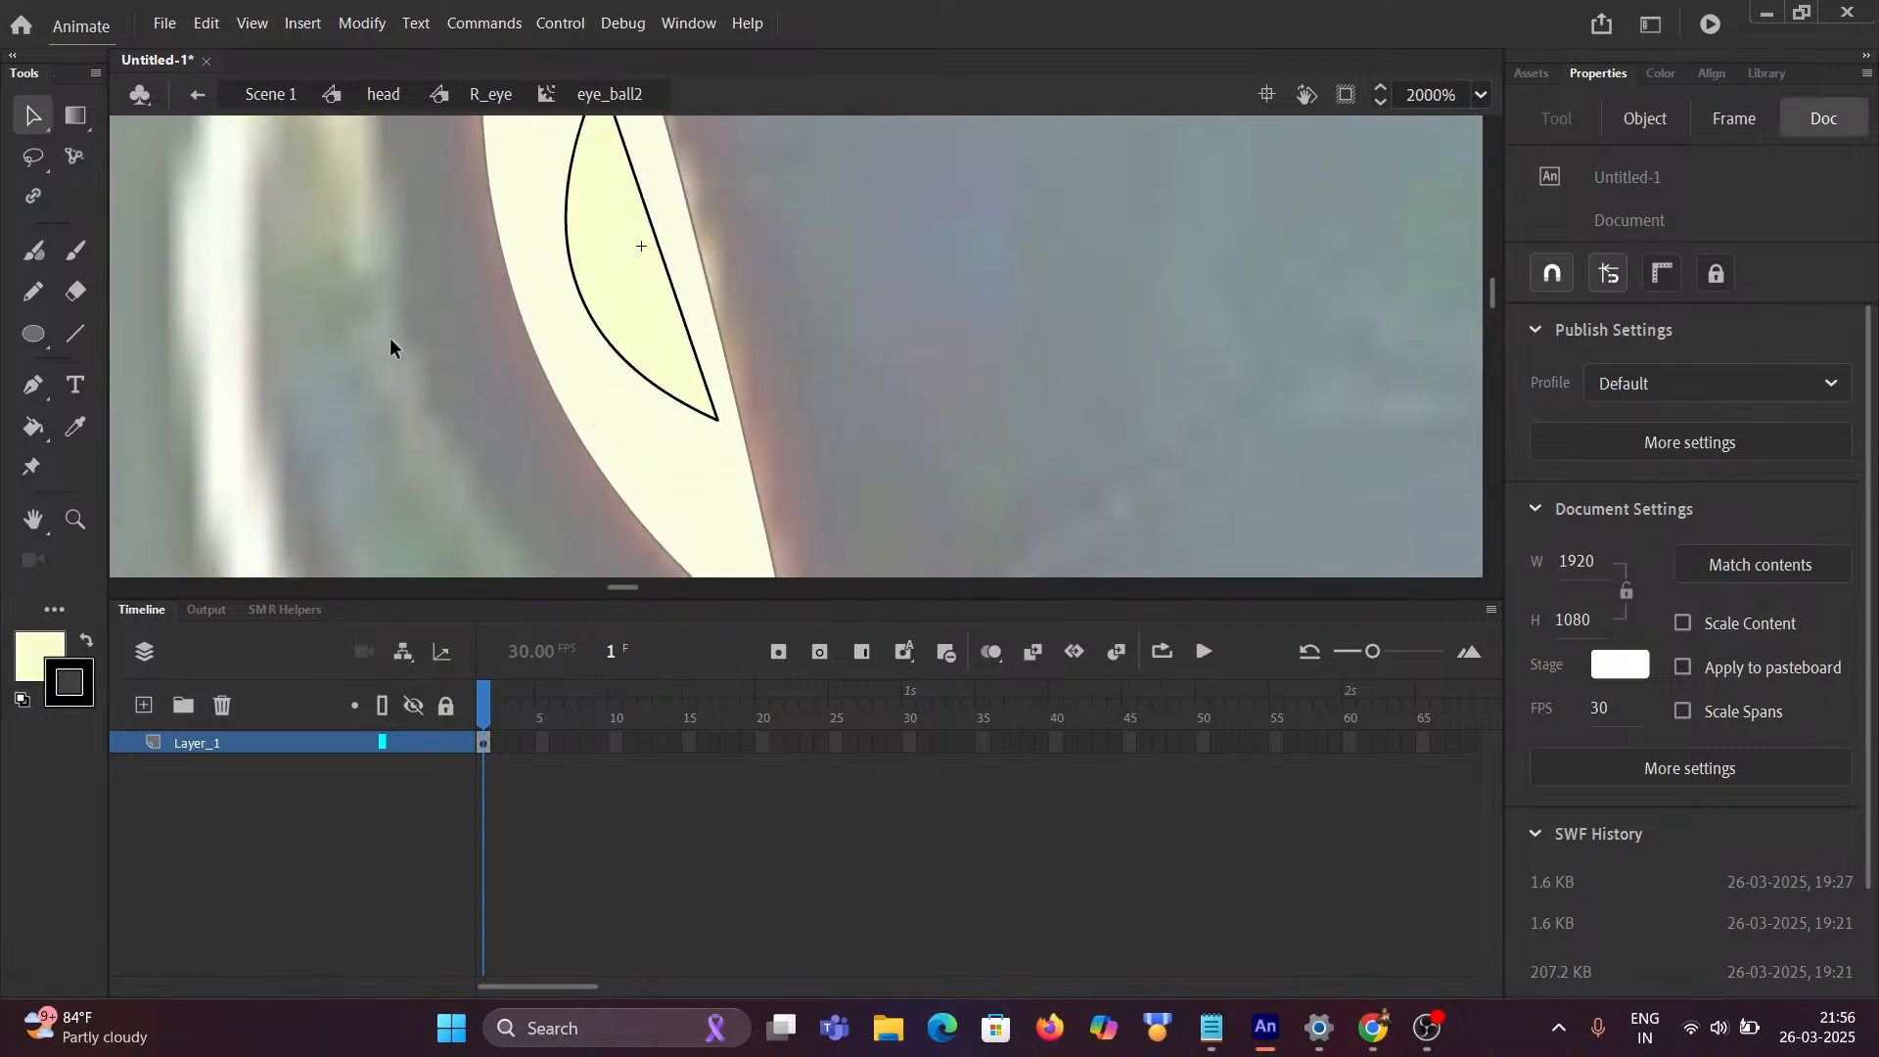
click(657, 317)
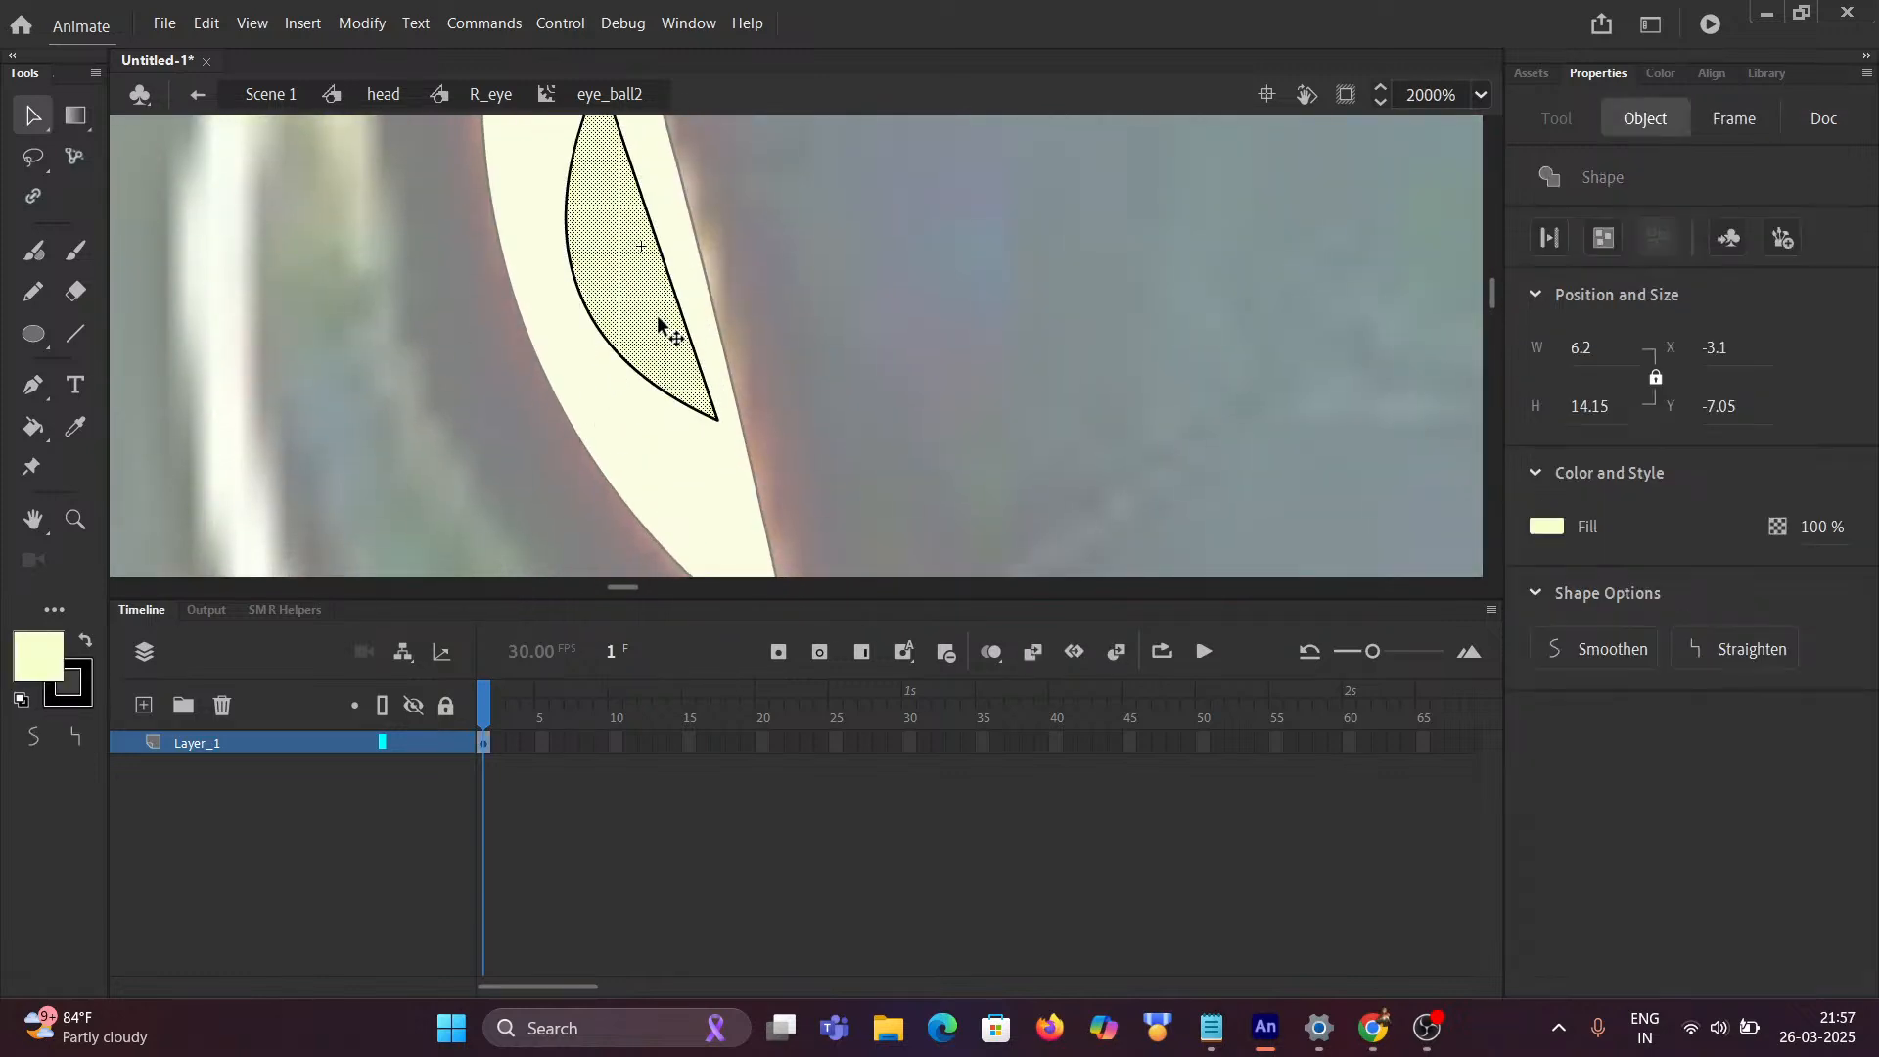
click(501, 377)
click(619, 359)
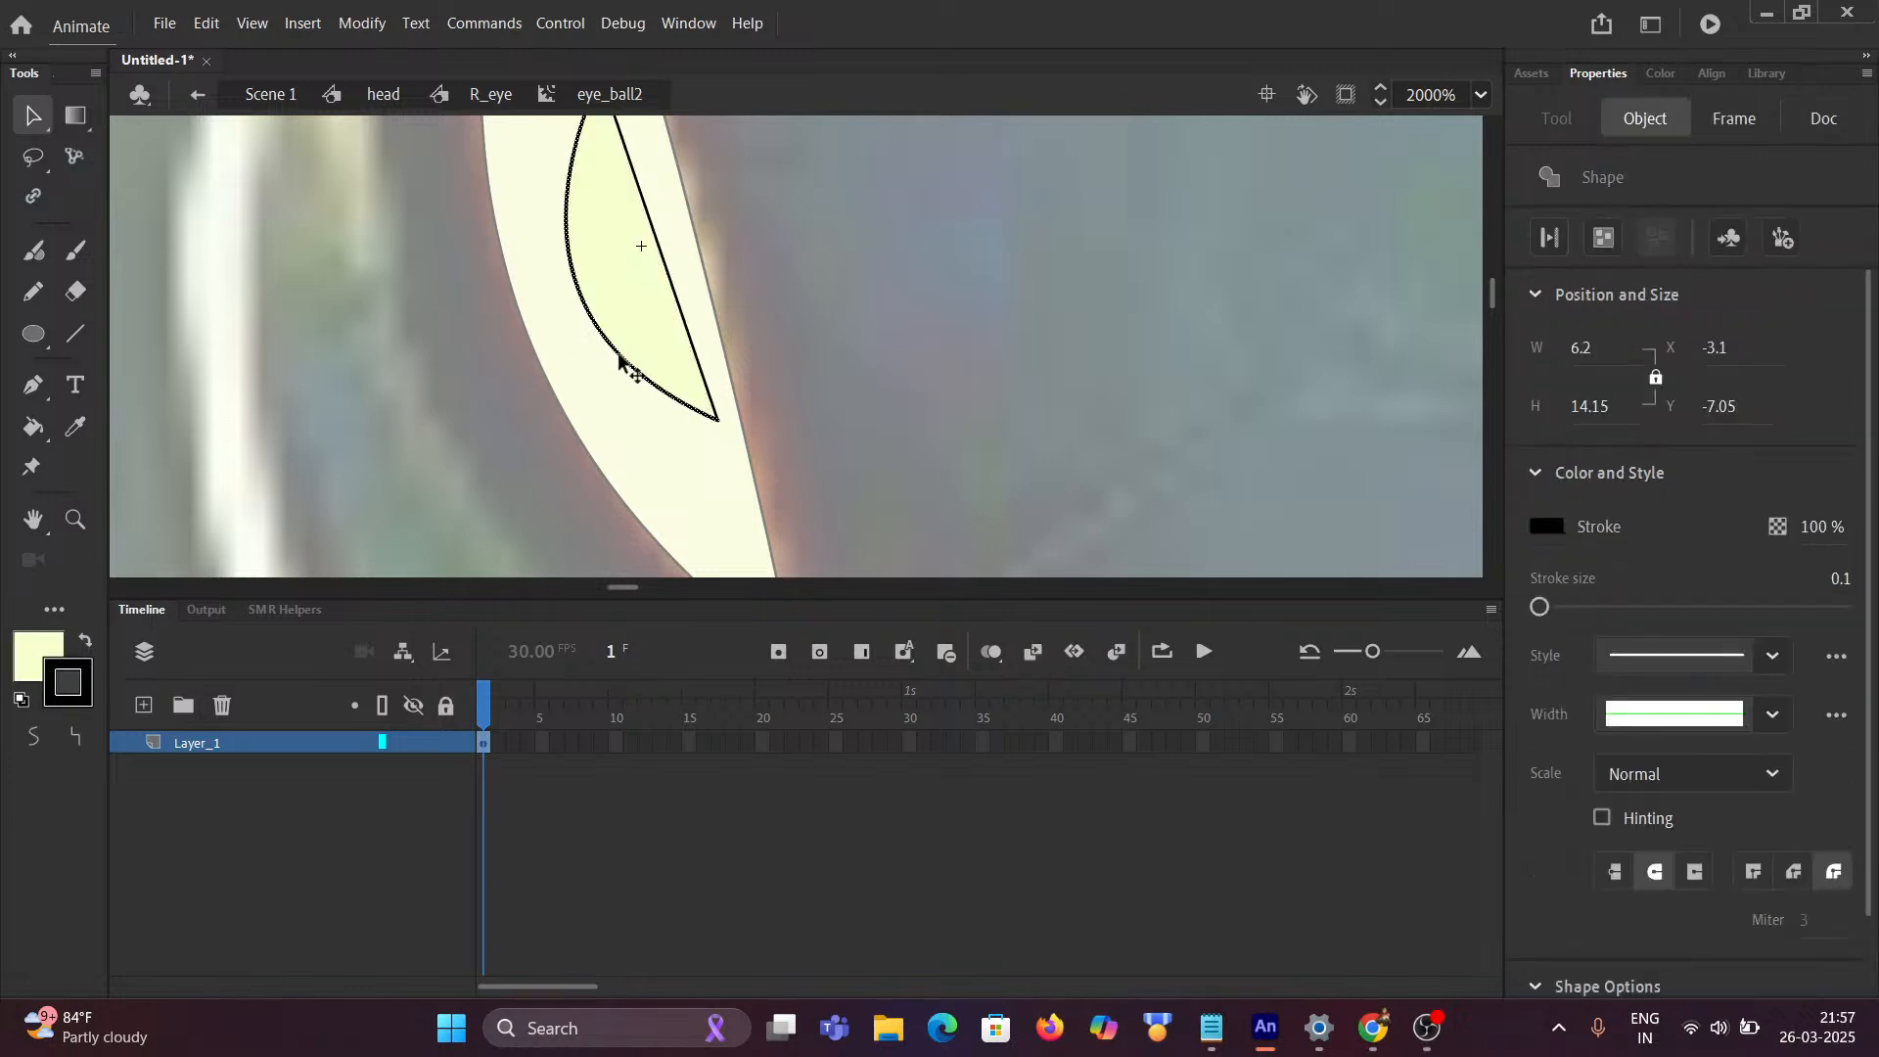
shift+click(692, 345)
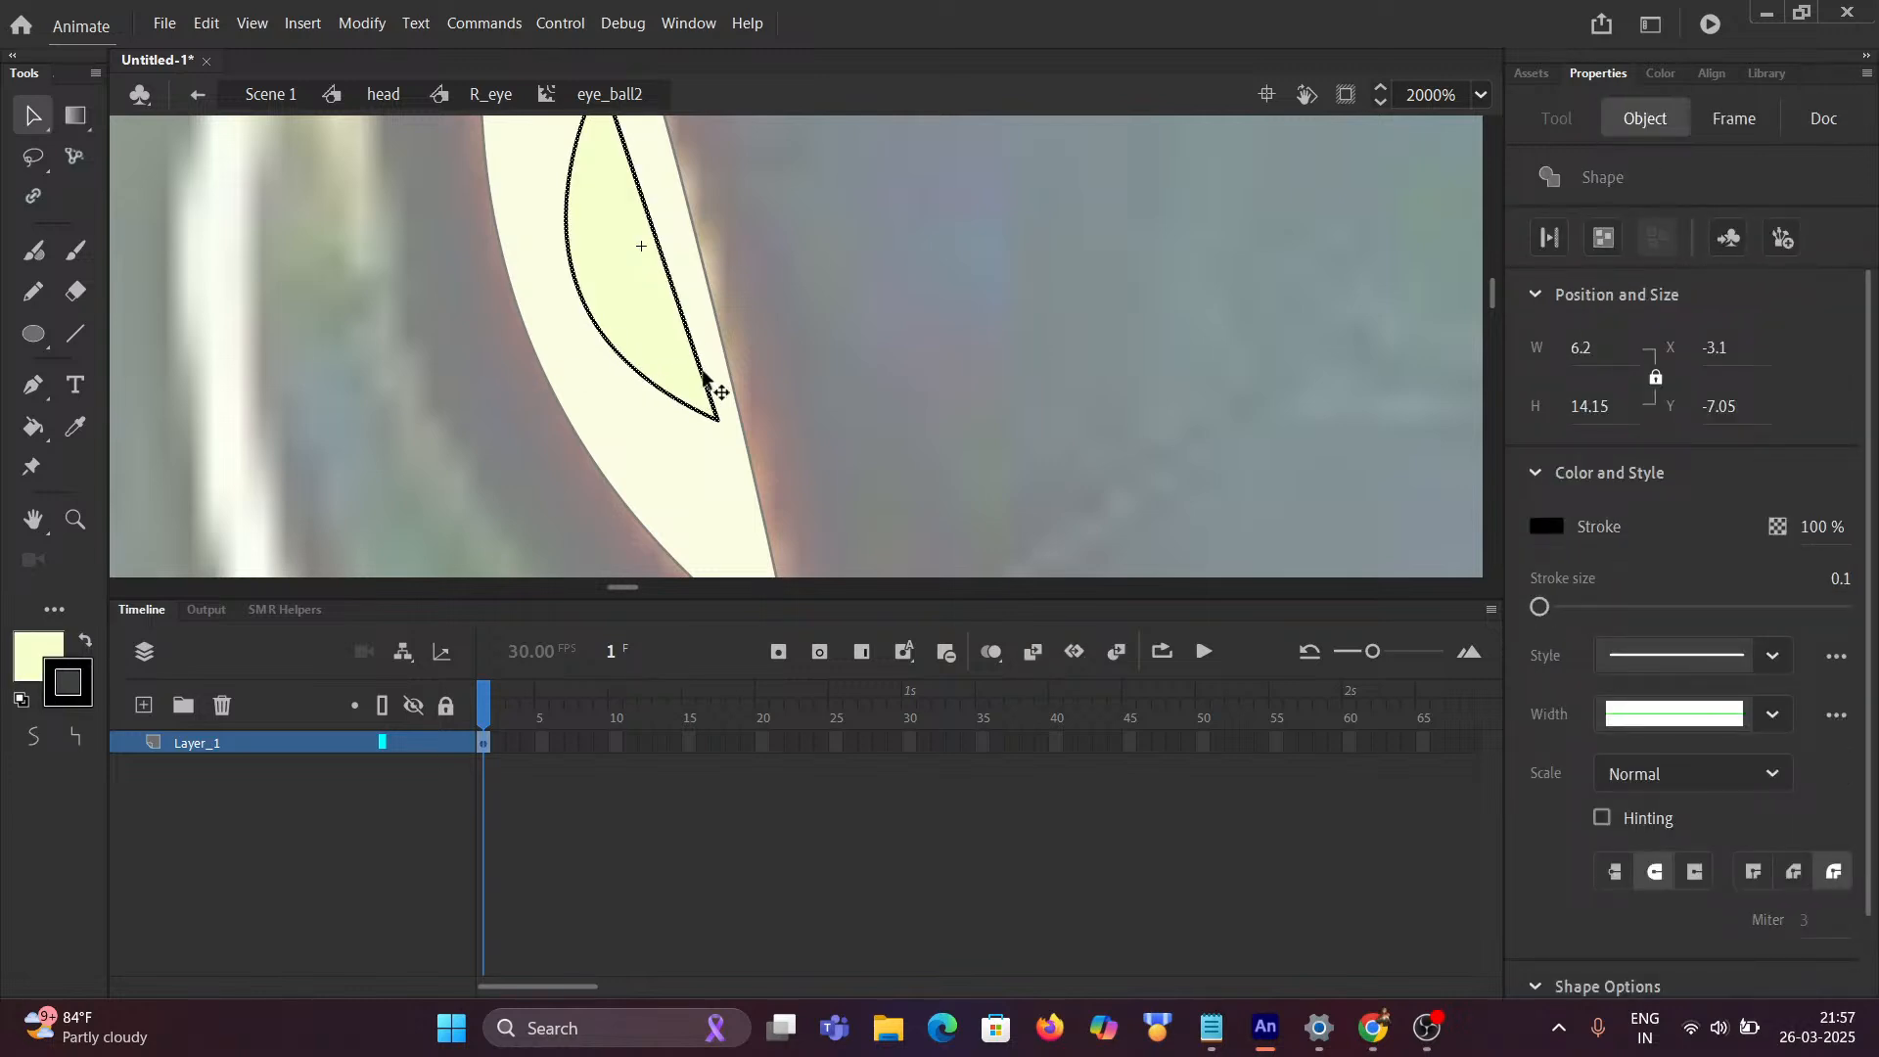
key(Delete)
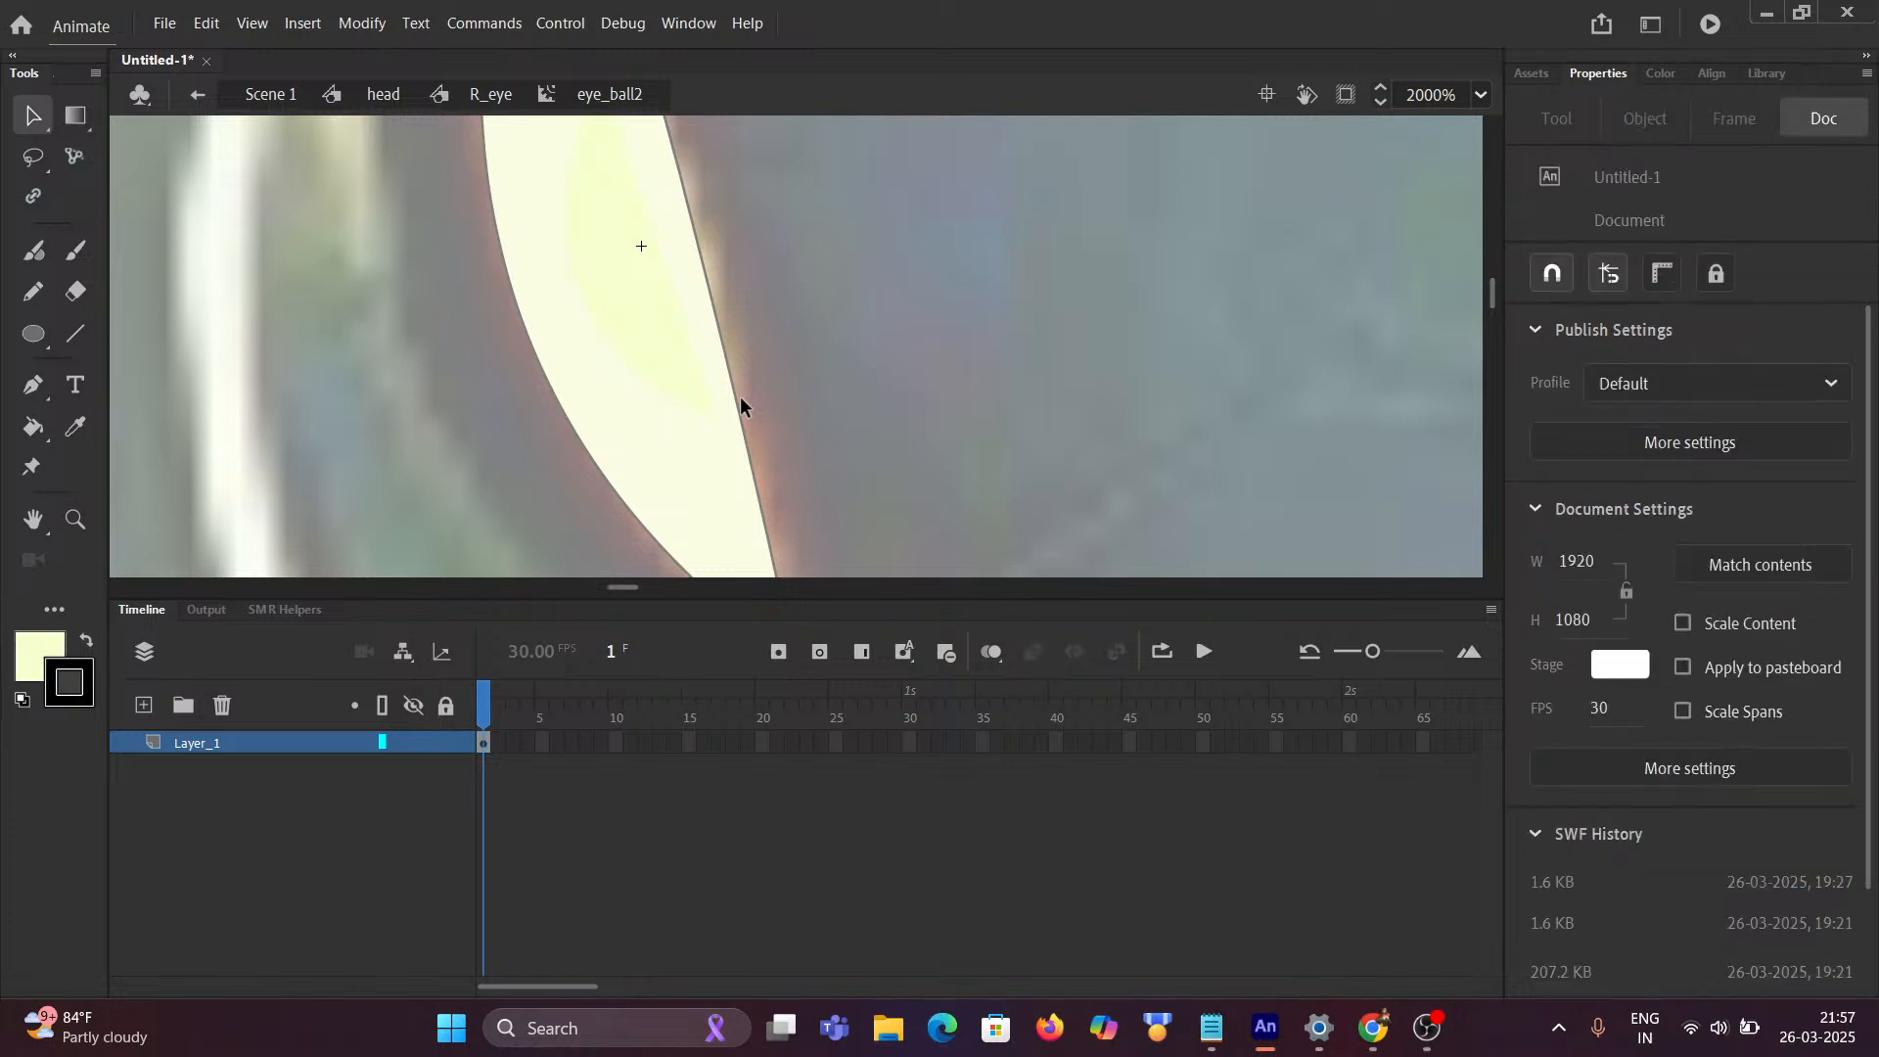
scroll(740, 396, down, 8)
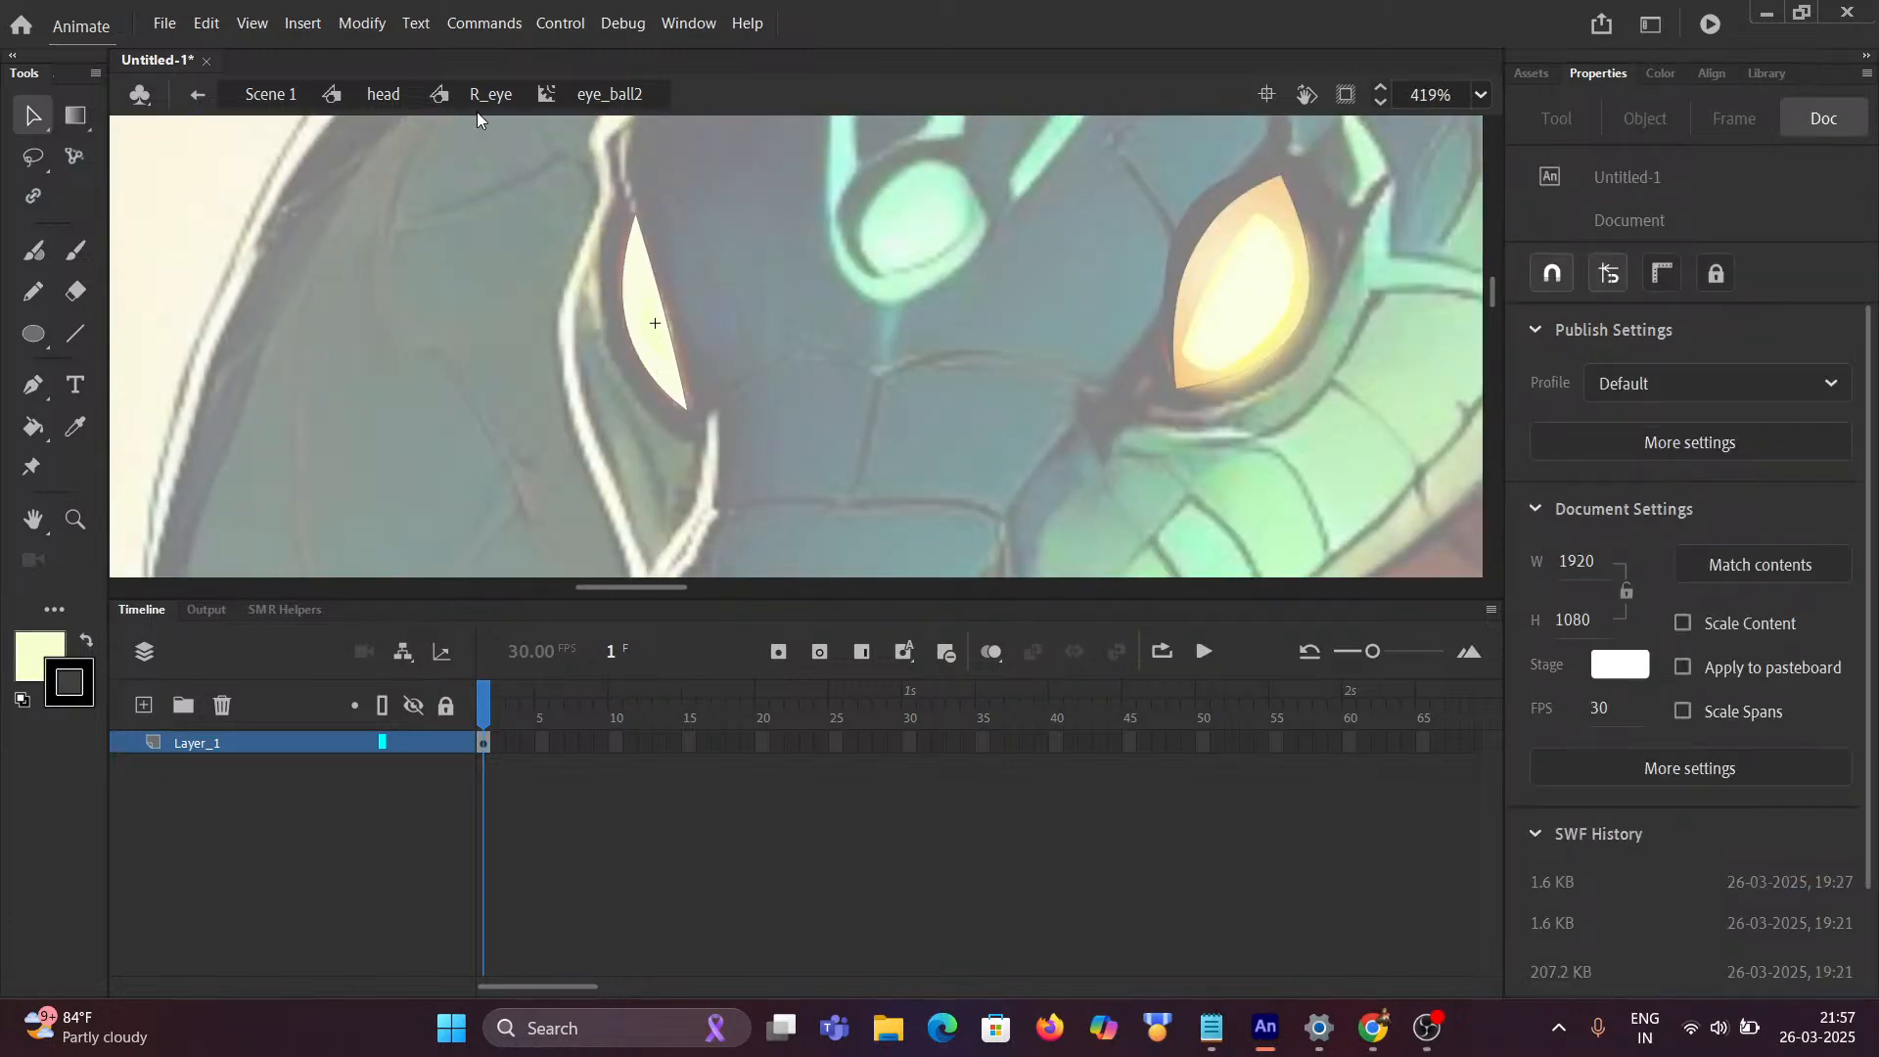
scroll(595, 259, up, 3)
scroll(613, 280, down, 3)
scroll(612, 282, down, 1)
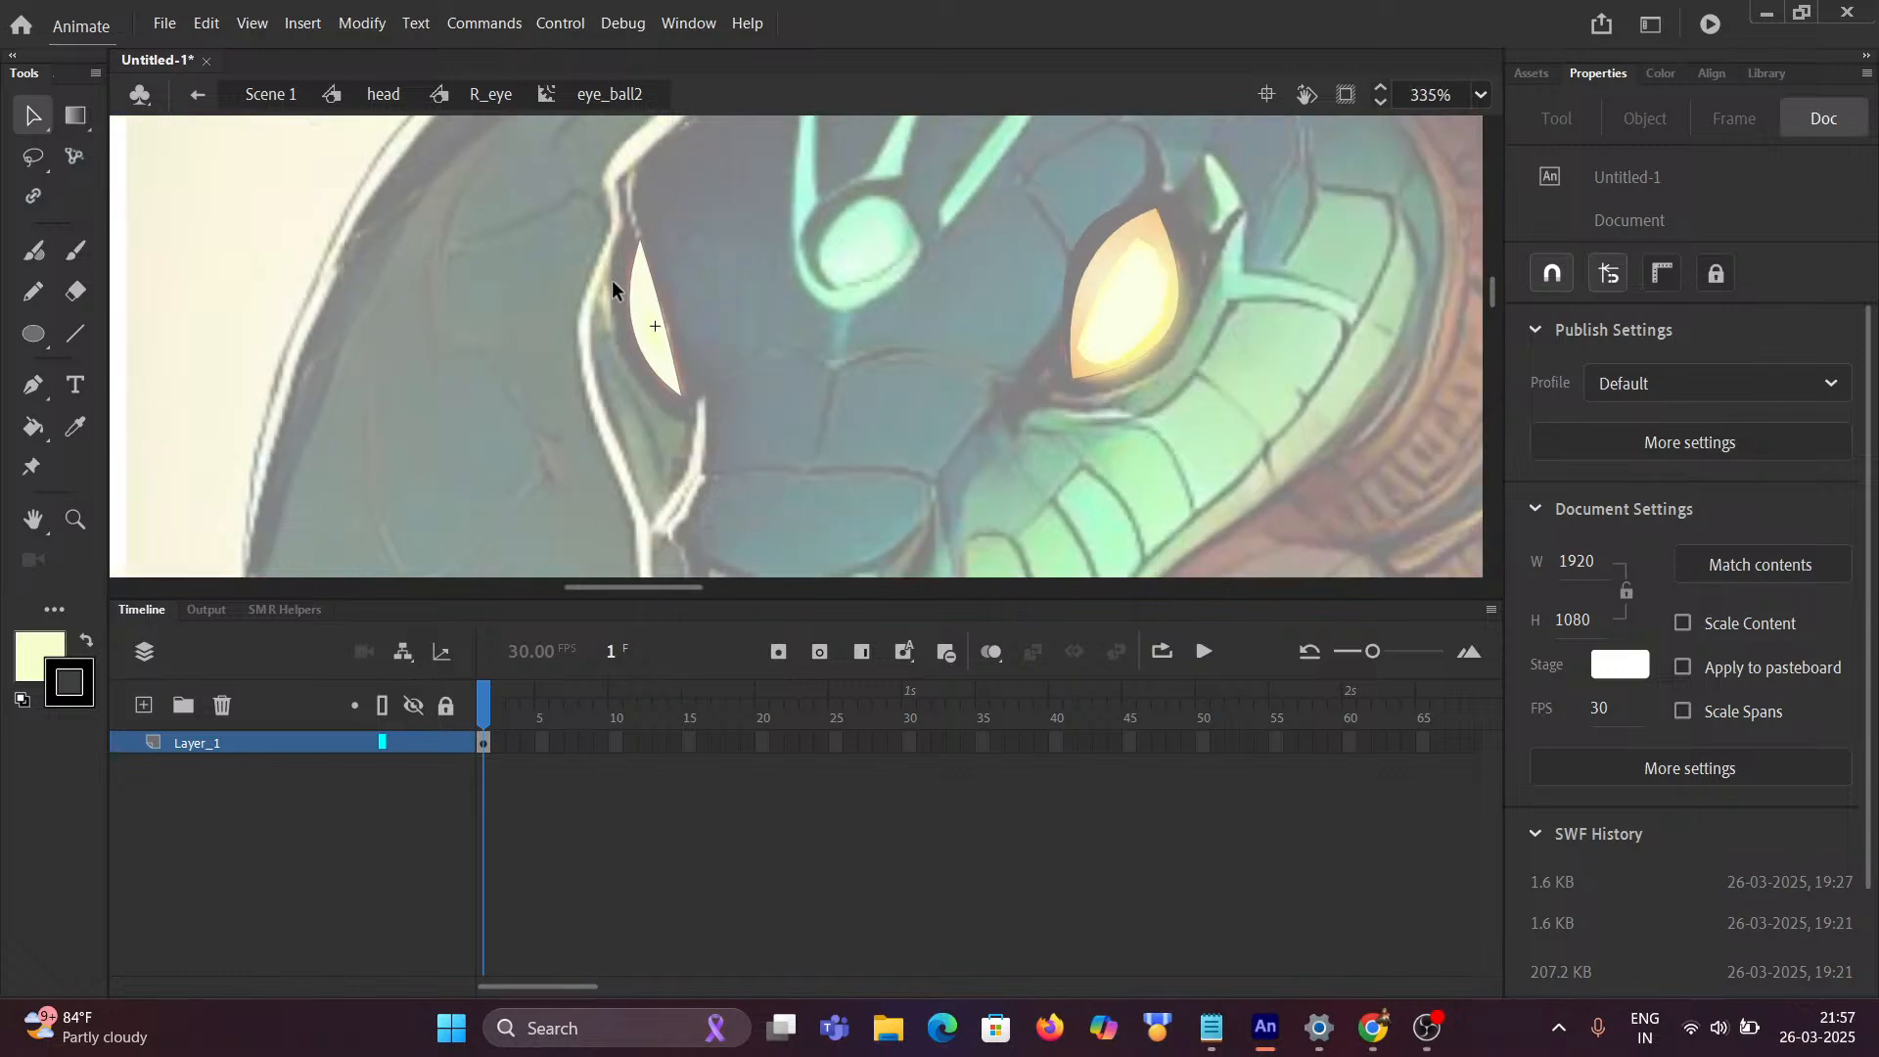
click(492, 95)
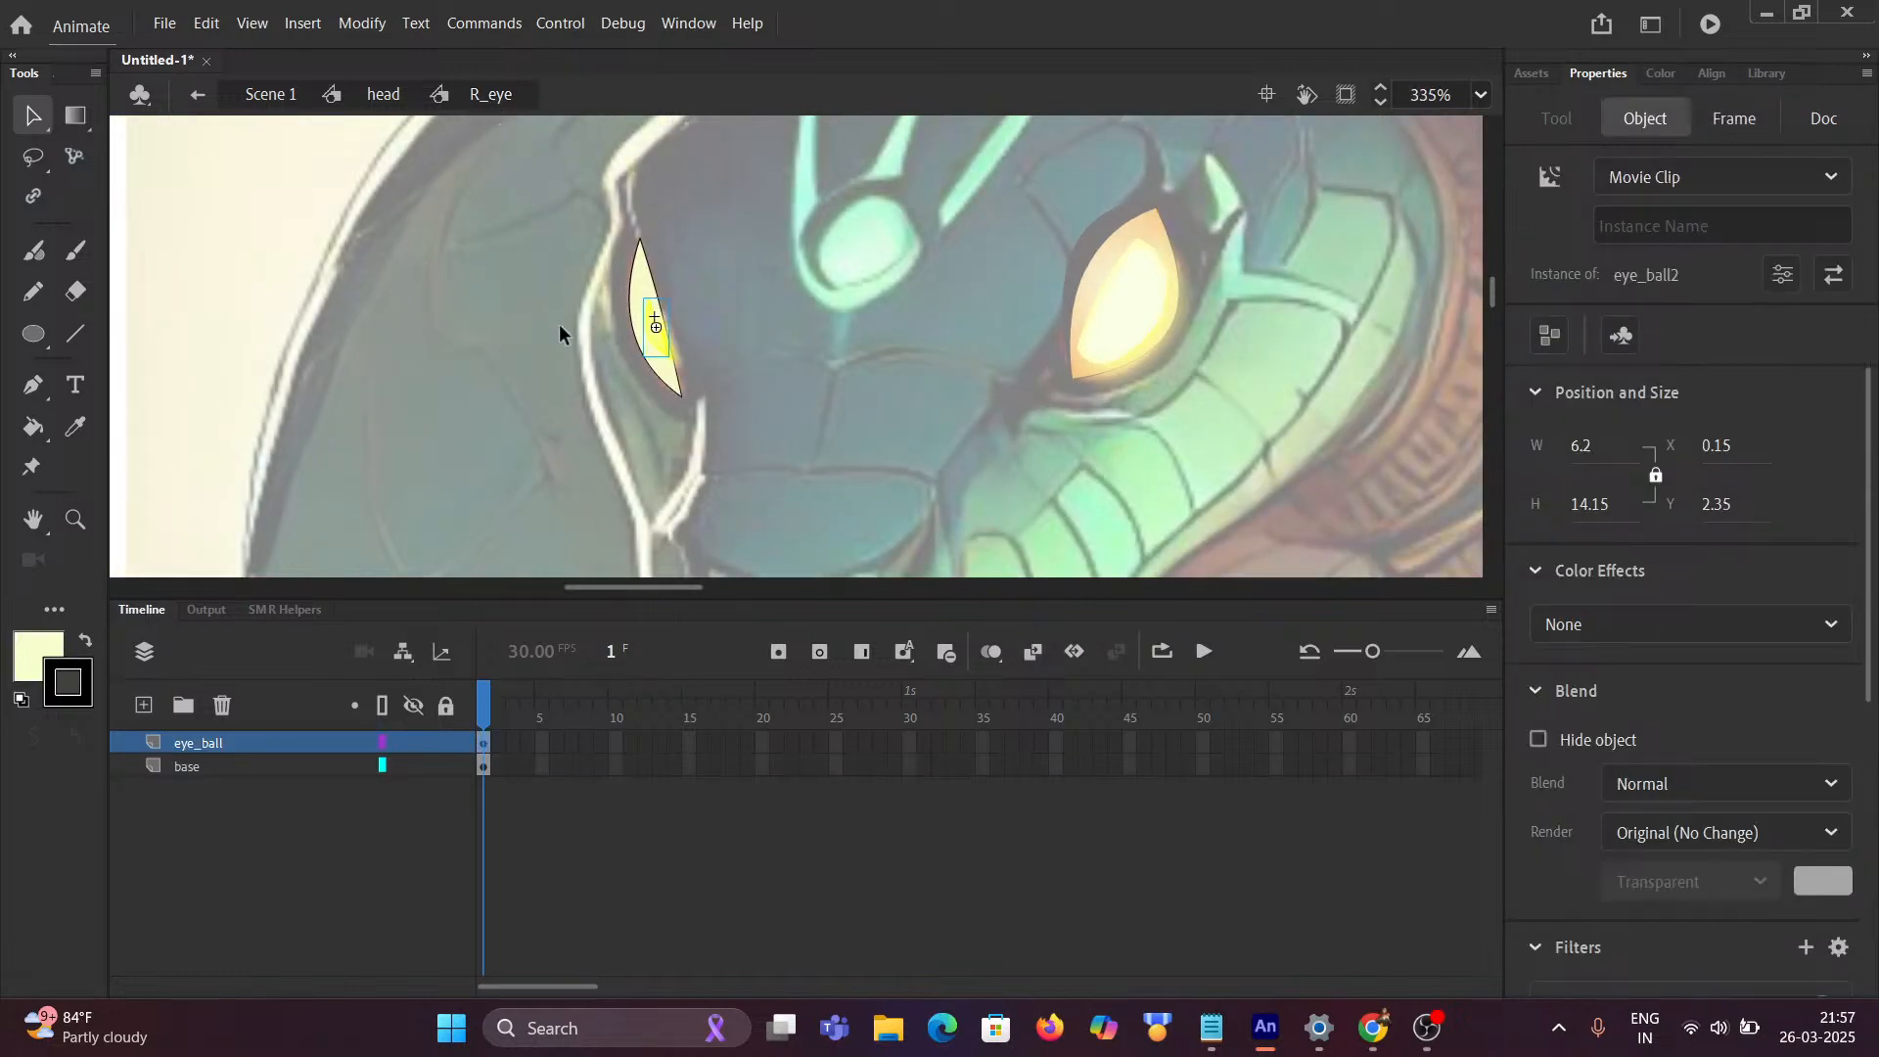
Step: Examine the left eye next to the right eye and return to the head symbol
scroll(623, 350, up, 3)
scroll(754, 385, down, 3)
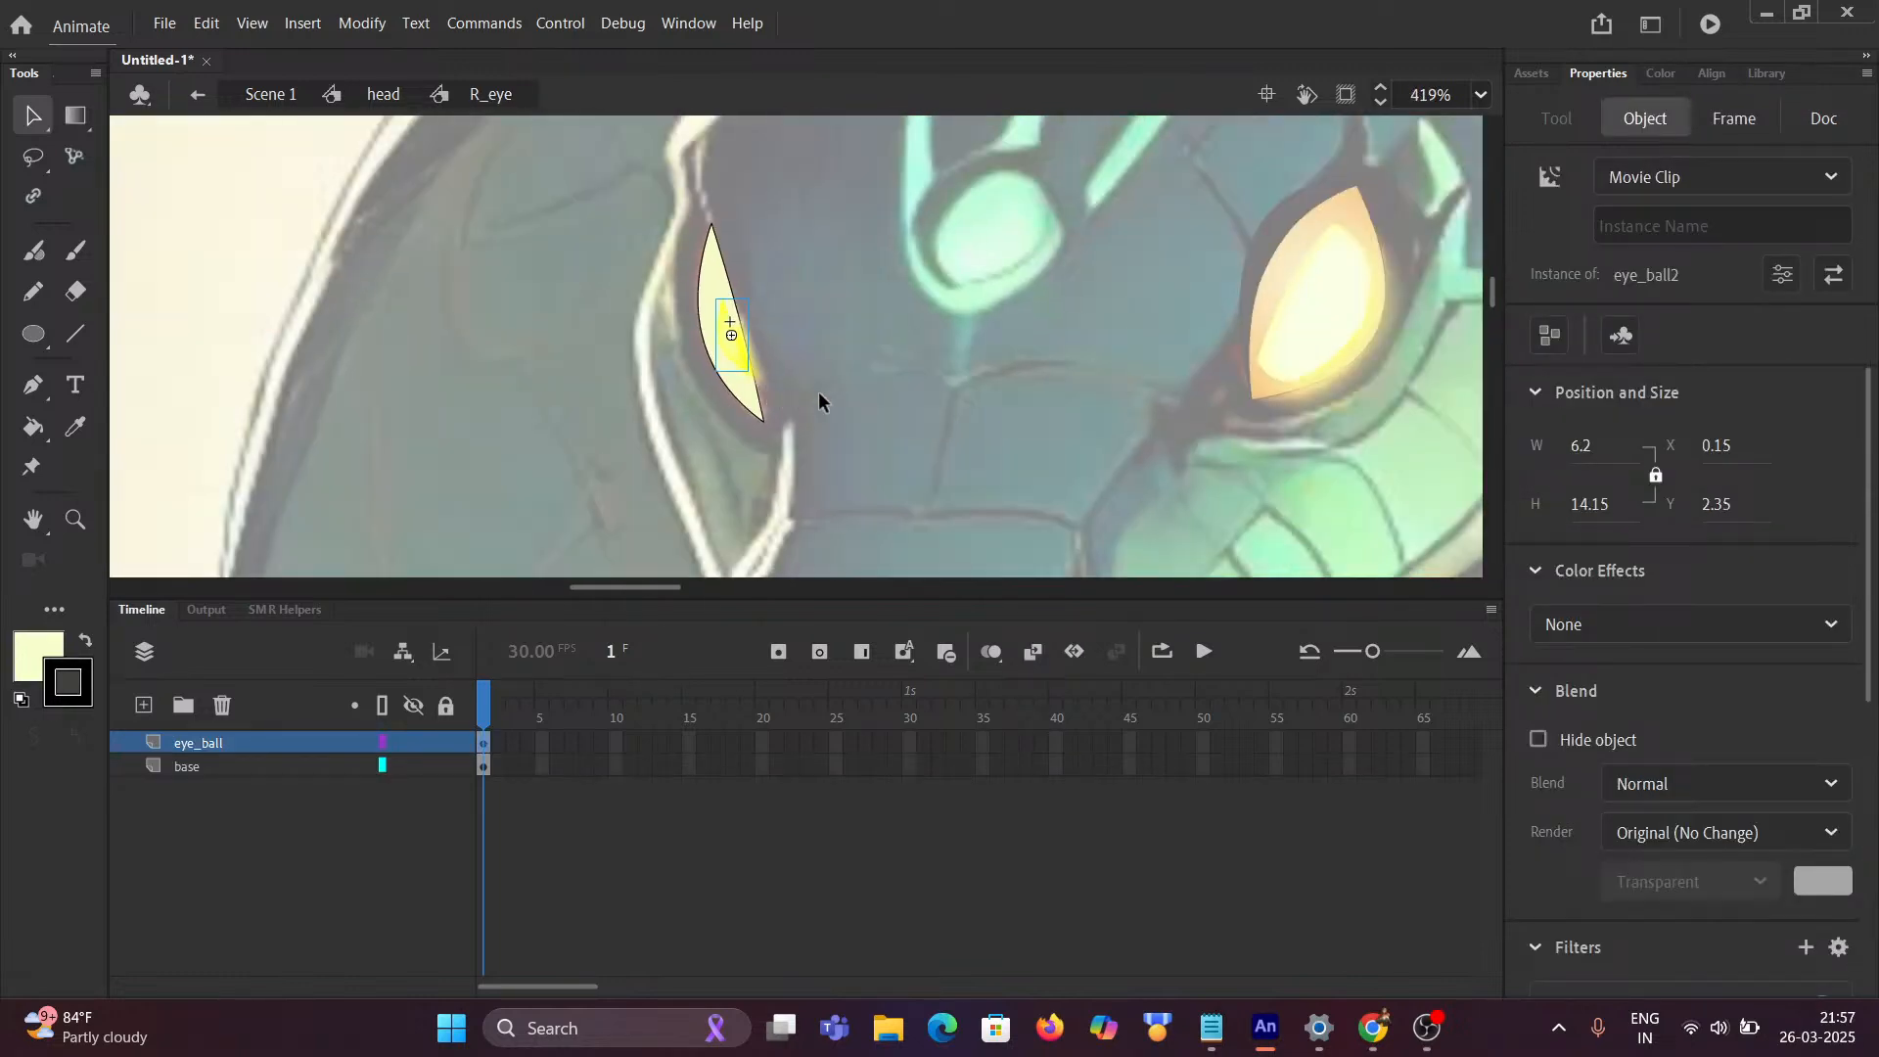
drag(986, 367, 683, 369)
scroll(838, 315, up, 4)
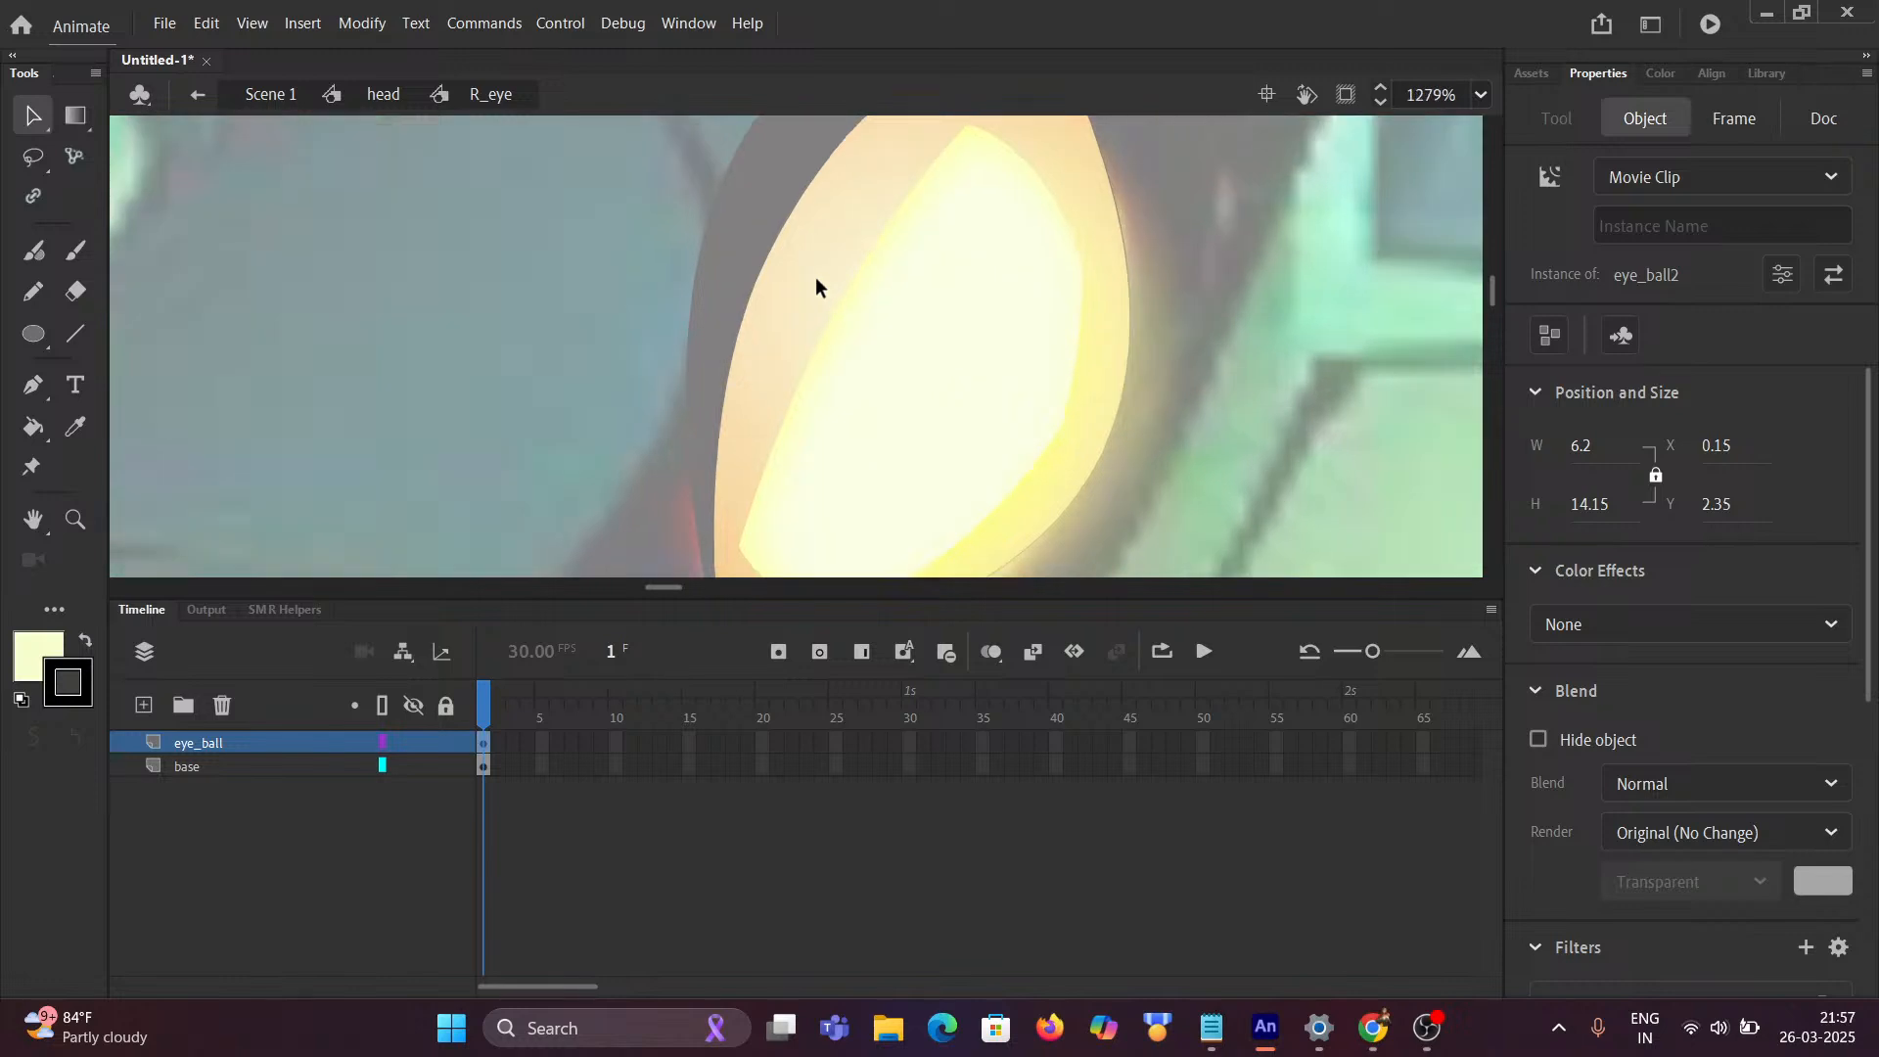
click(819, 276)
click(381, 94)
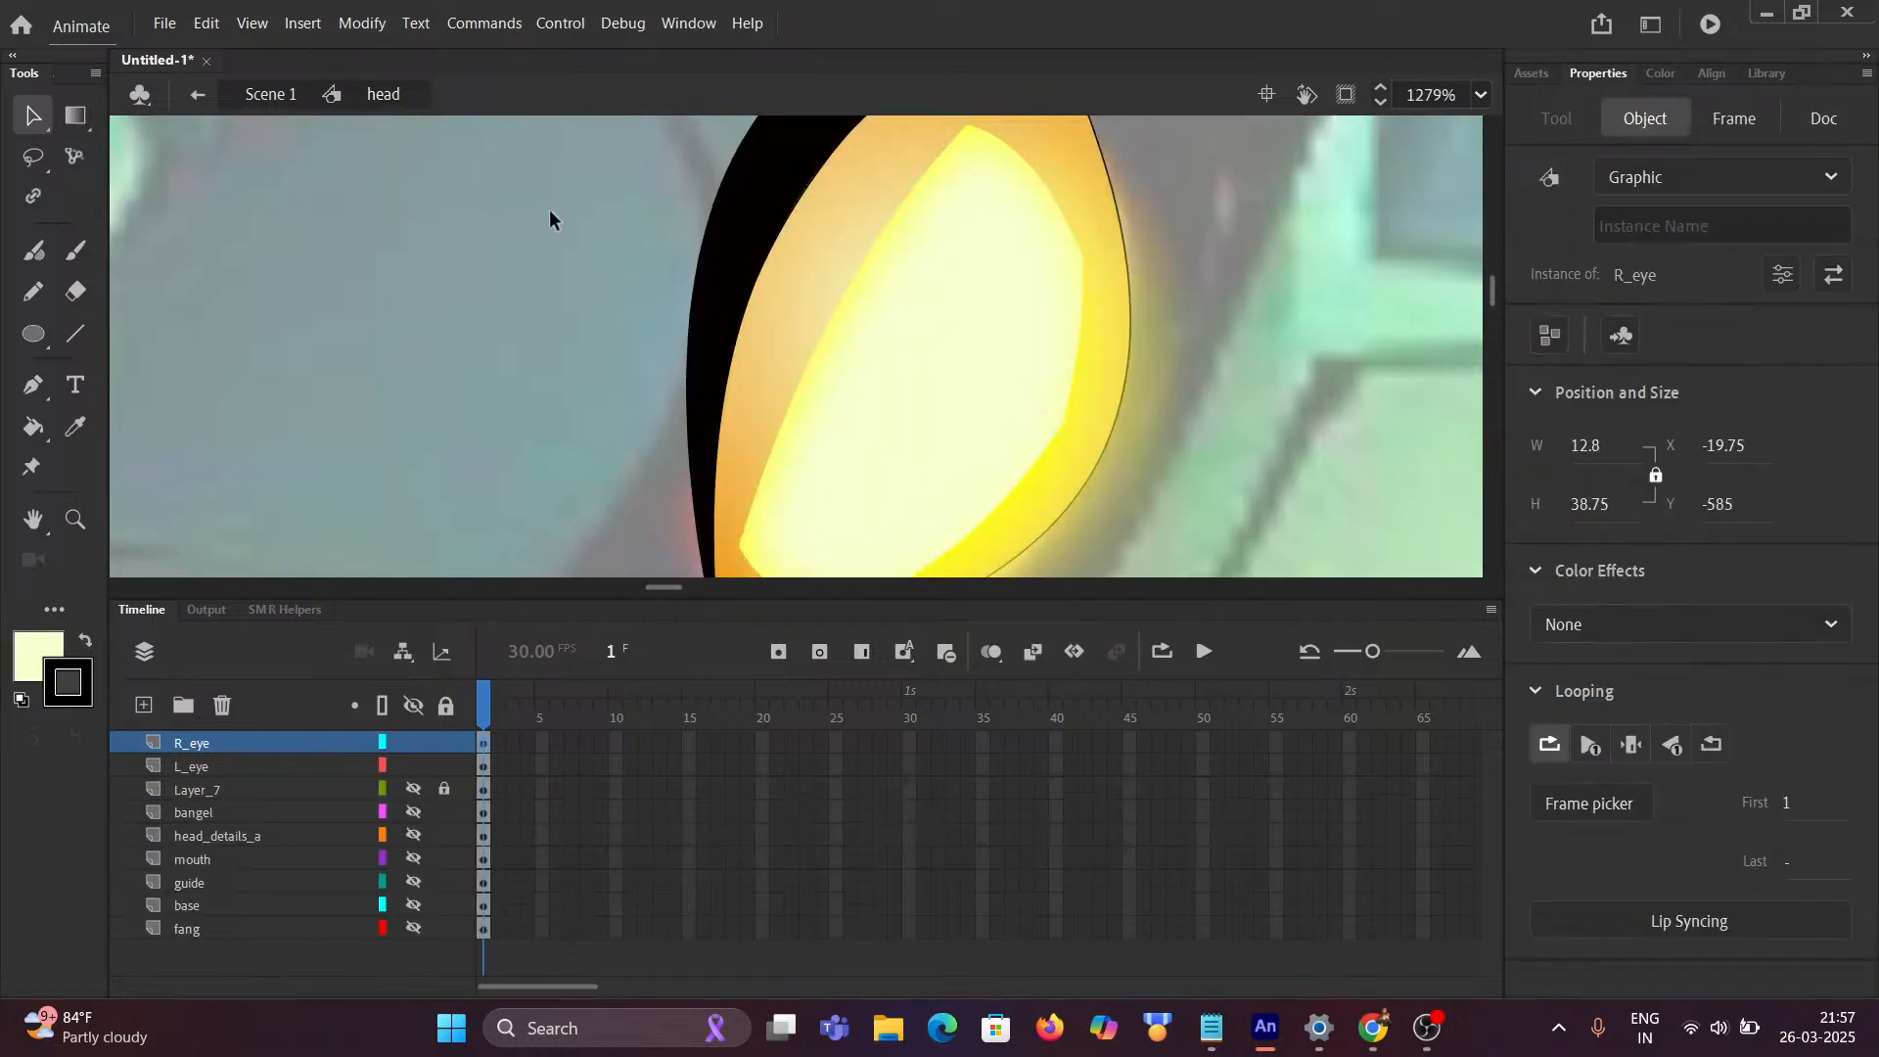
Step: Open L_eye, sample the base shape's cream-to-orange radial gradient fill with the Eyedropper, and return to the head symbol
scroll(1057, 302, down, 3)
scroll(1050, 327, up, 2)
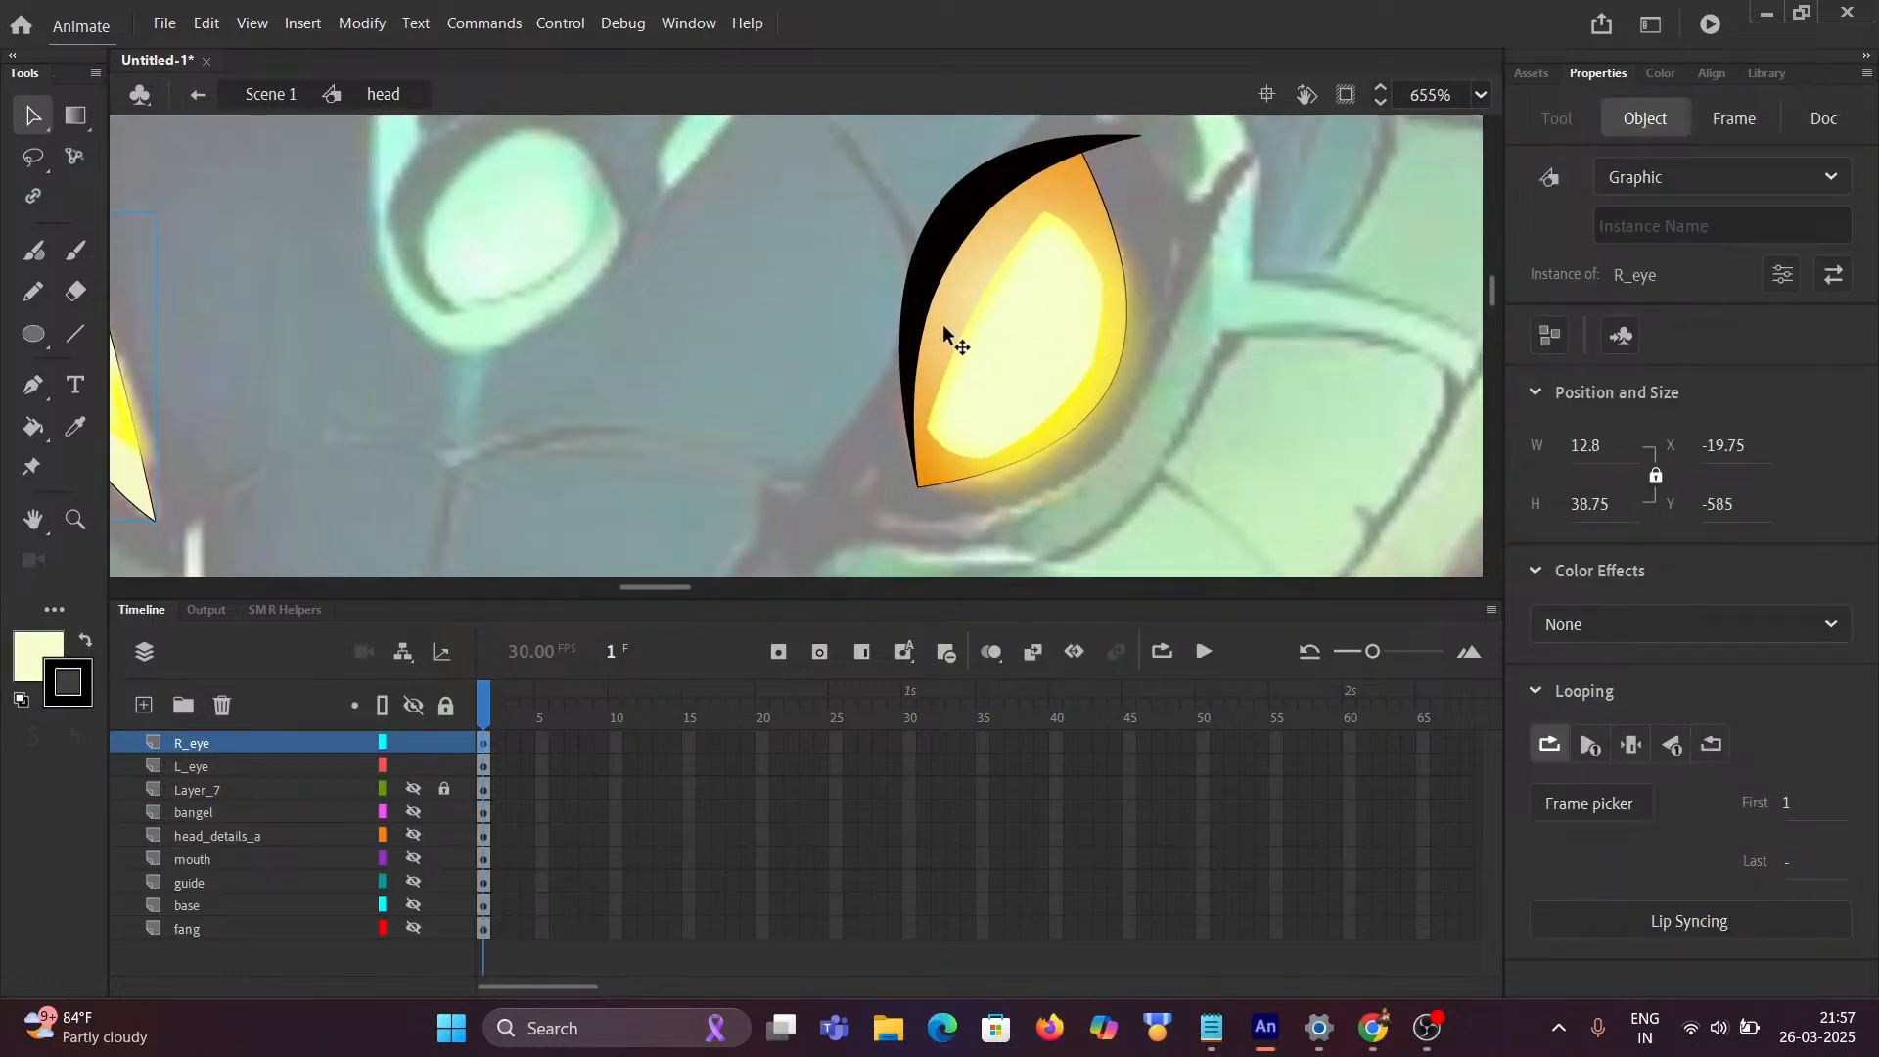
click(957, 299)
double_click(957, 300)
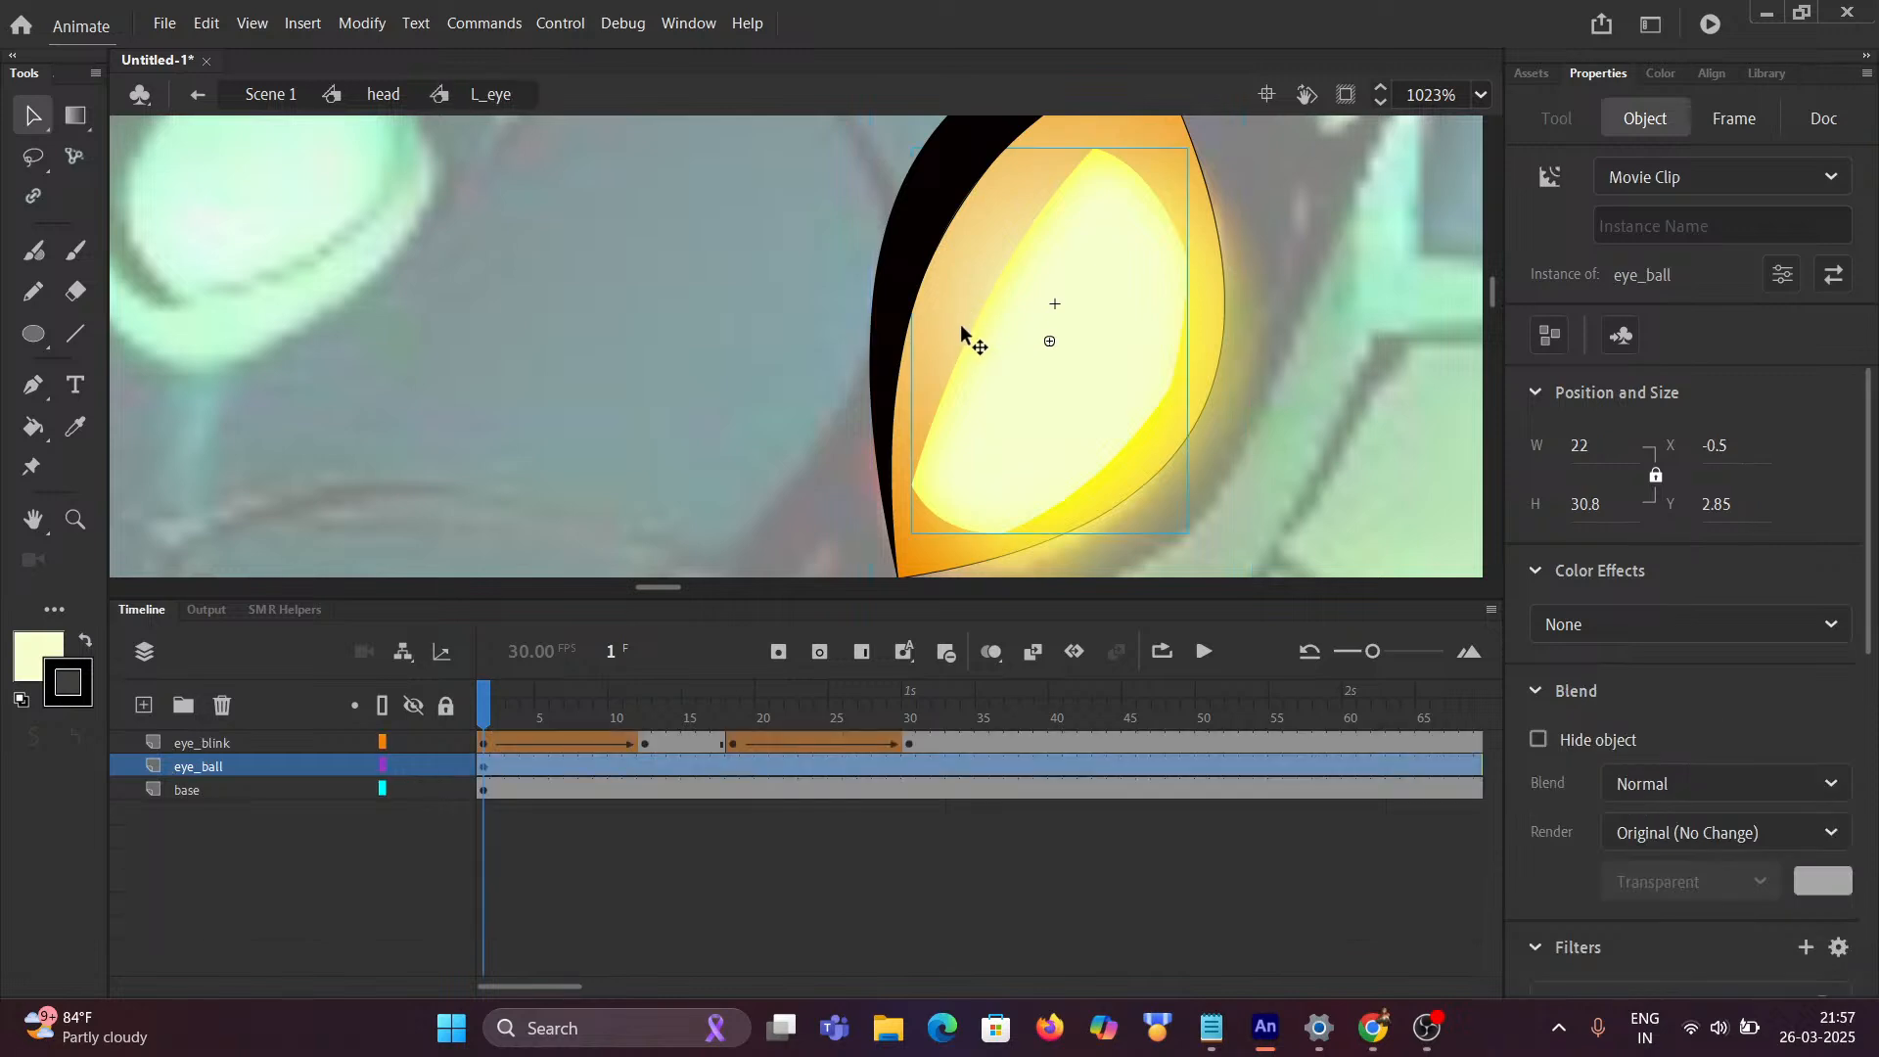
click(951, 309)
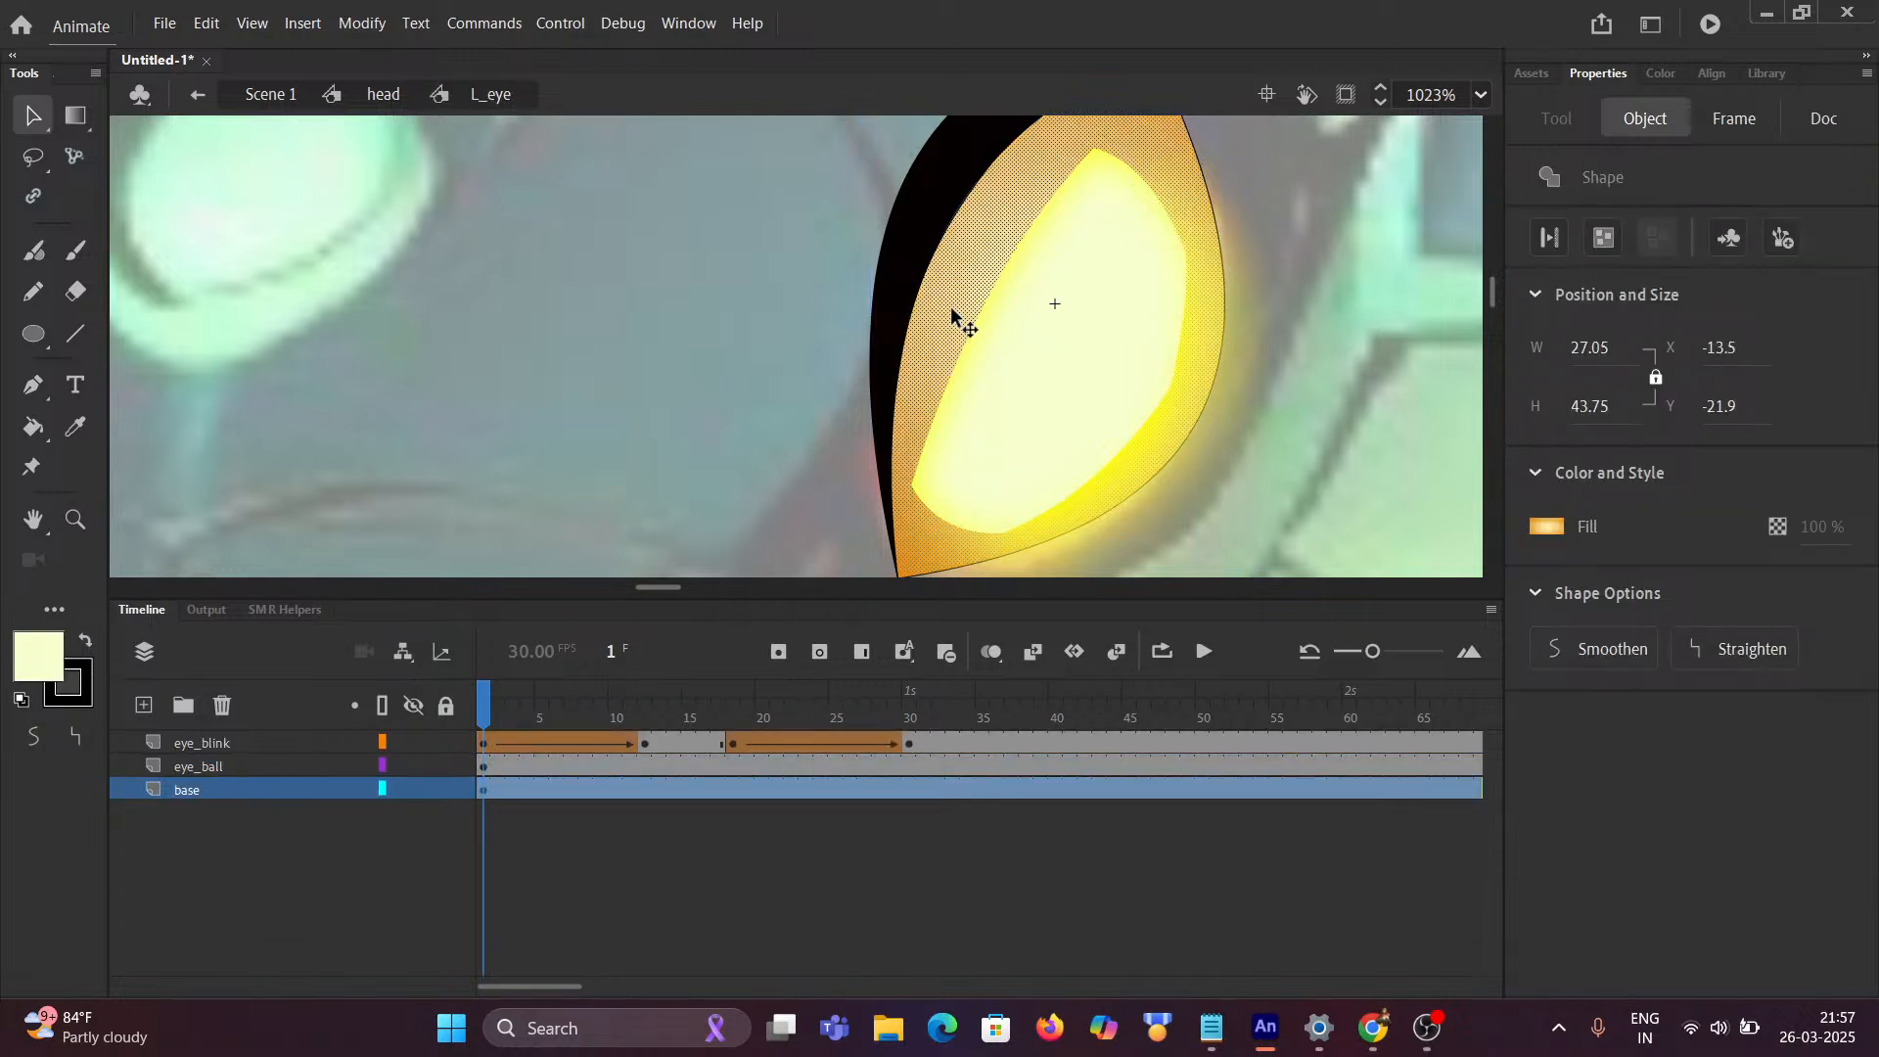
key(i)
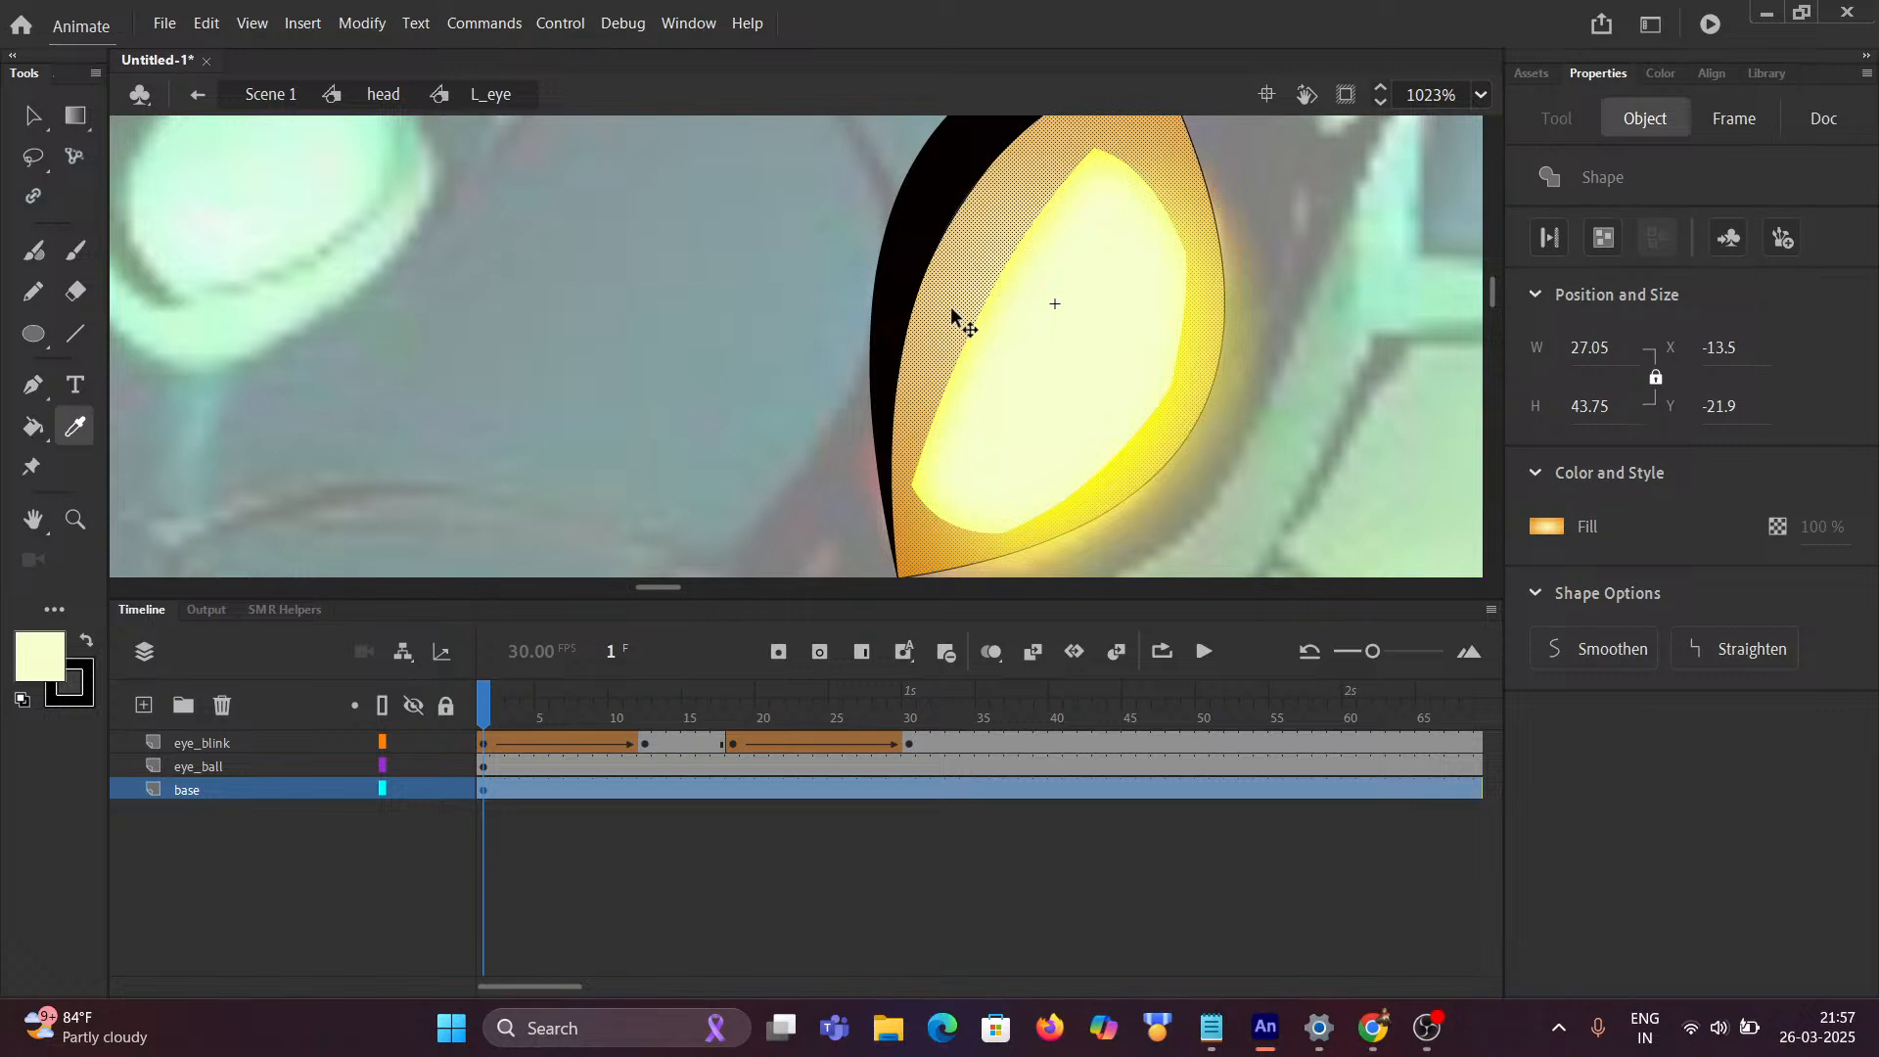
click(959, 311)
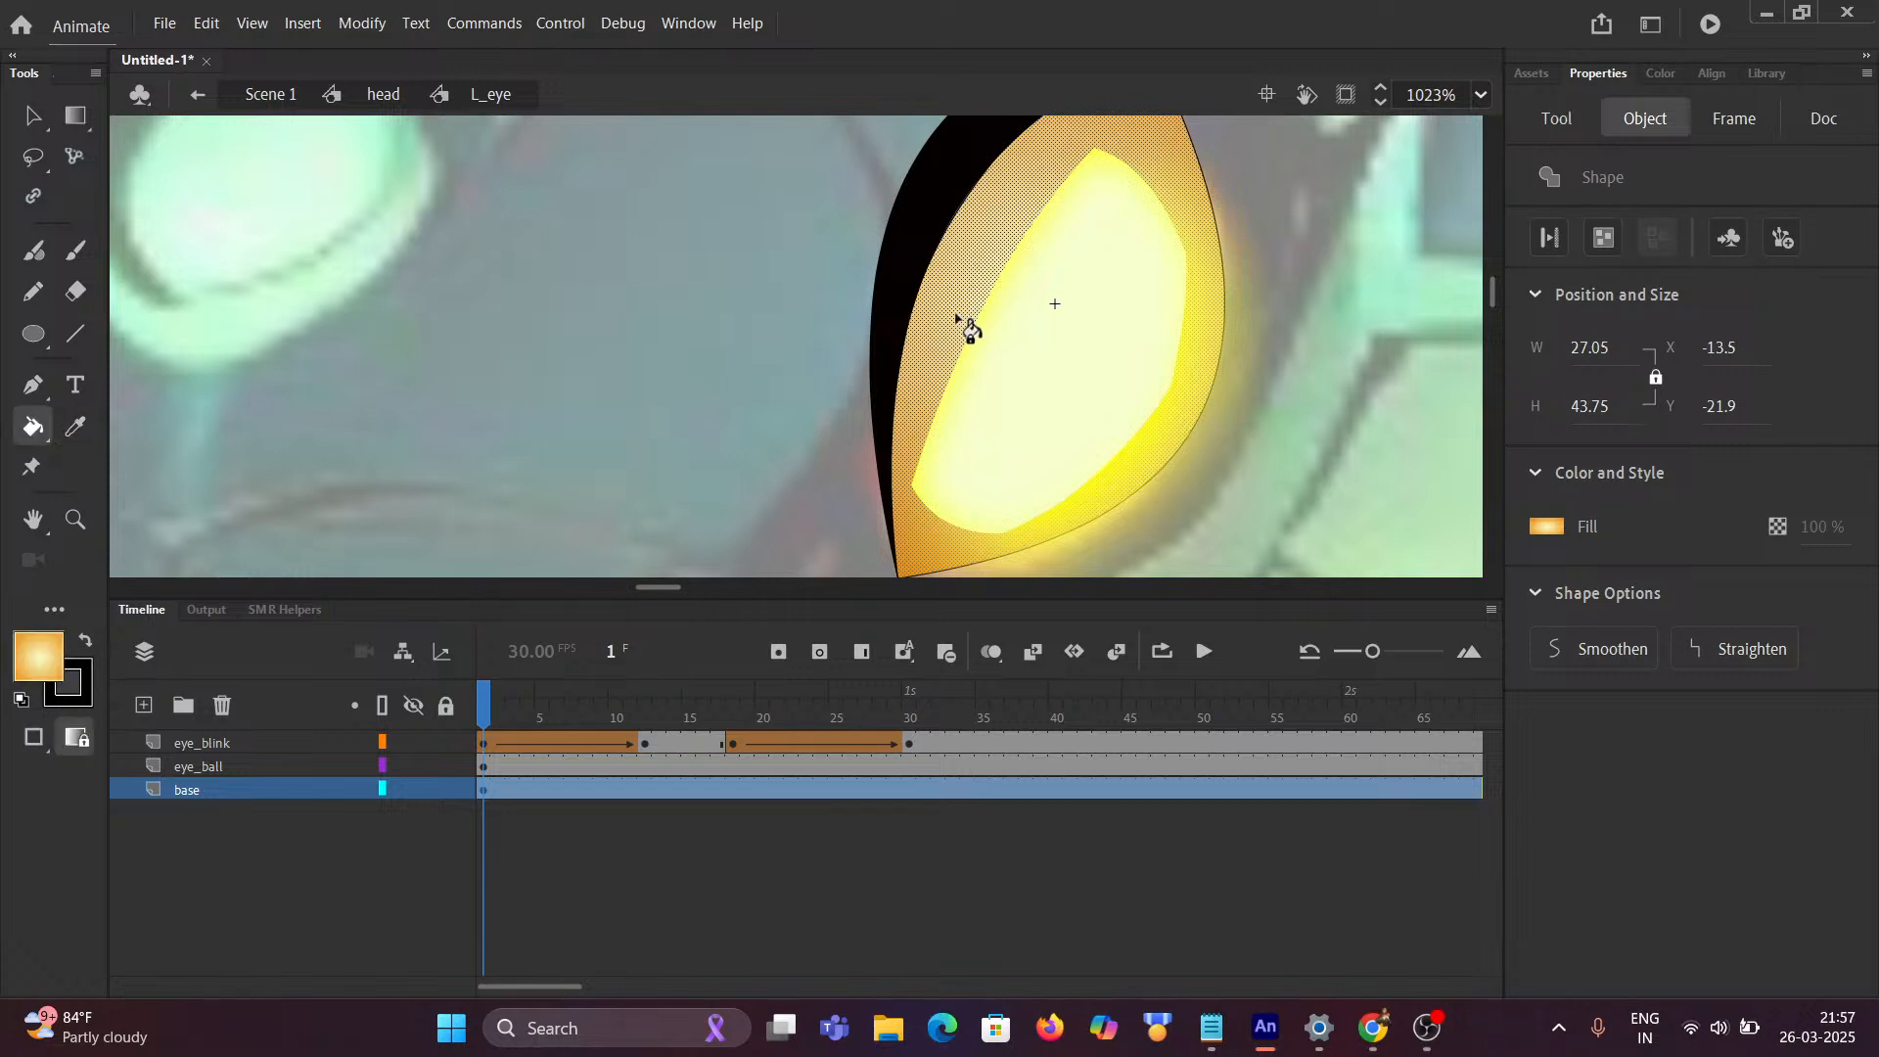
click(383, 94)
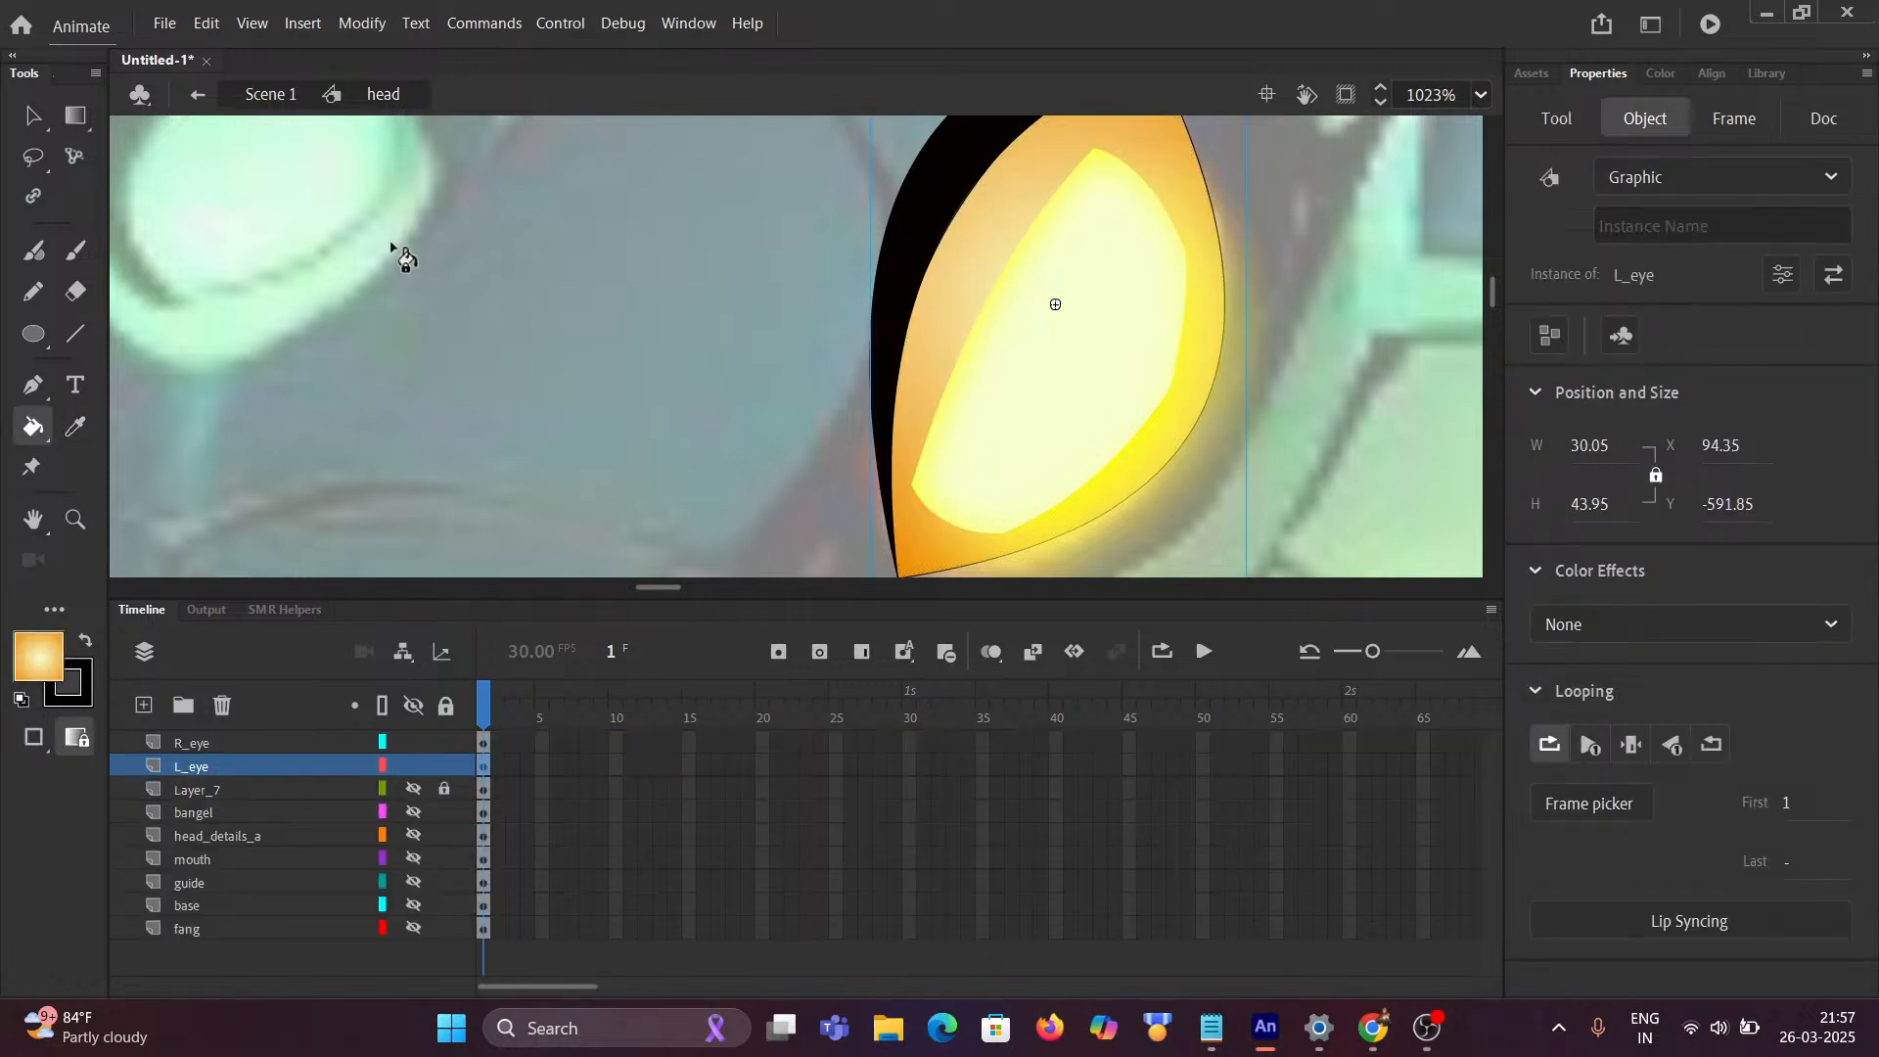
Step: Open the R_eye symbol for editing and select the fill of its base shape
scroll(401, 304, down, 4)
scroll(789, 349, up, 2)
scroll(484, 362, up, 2)
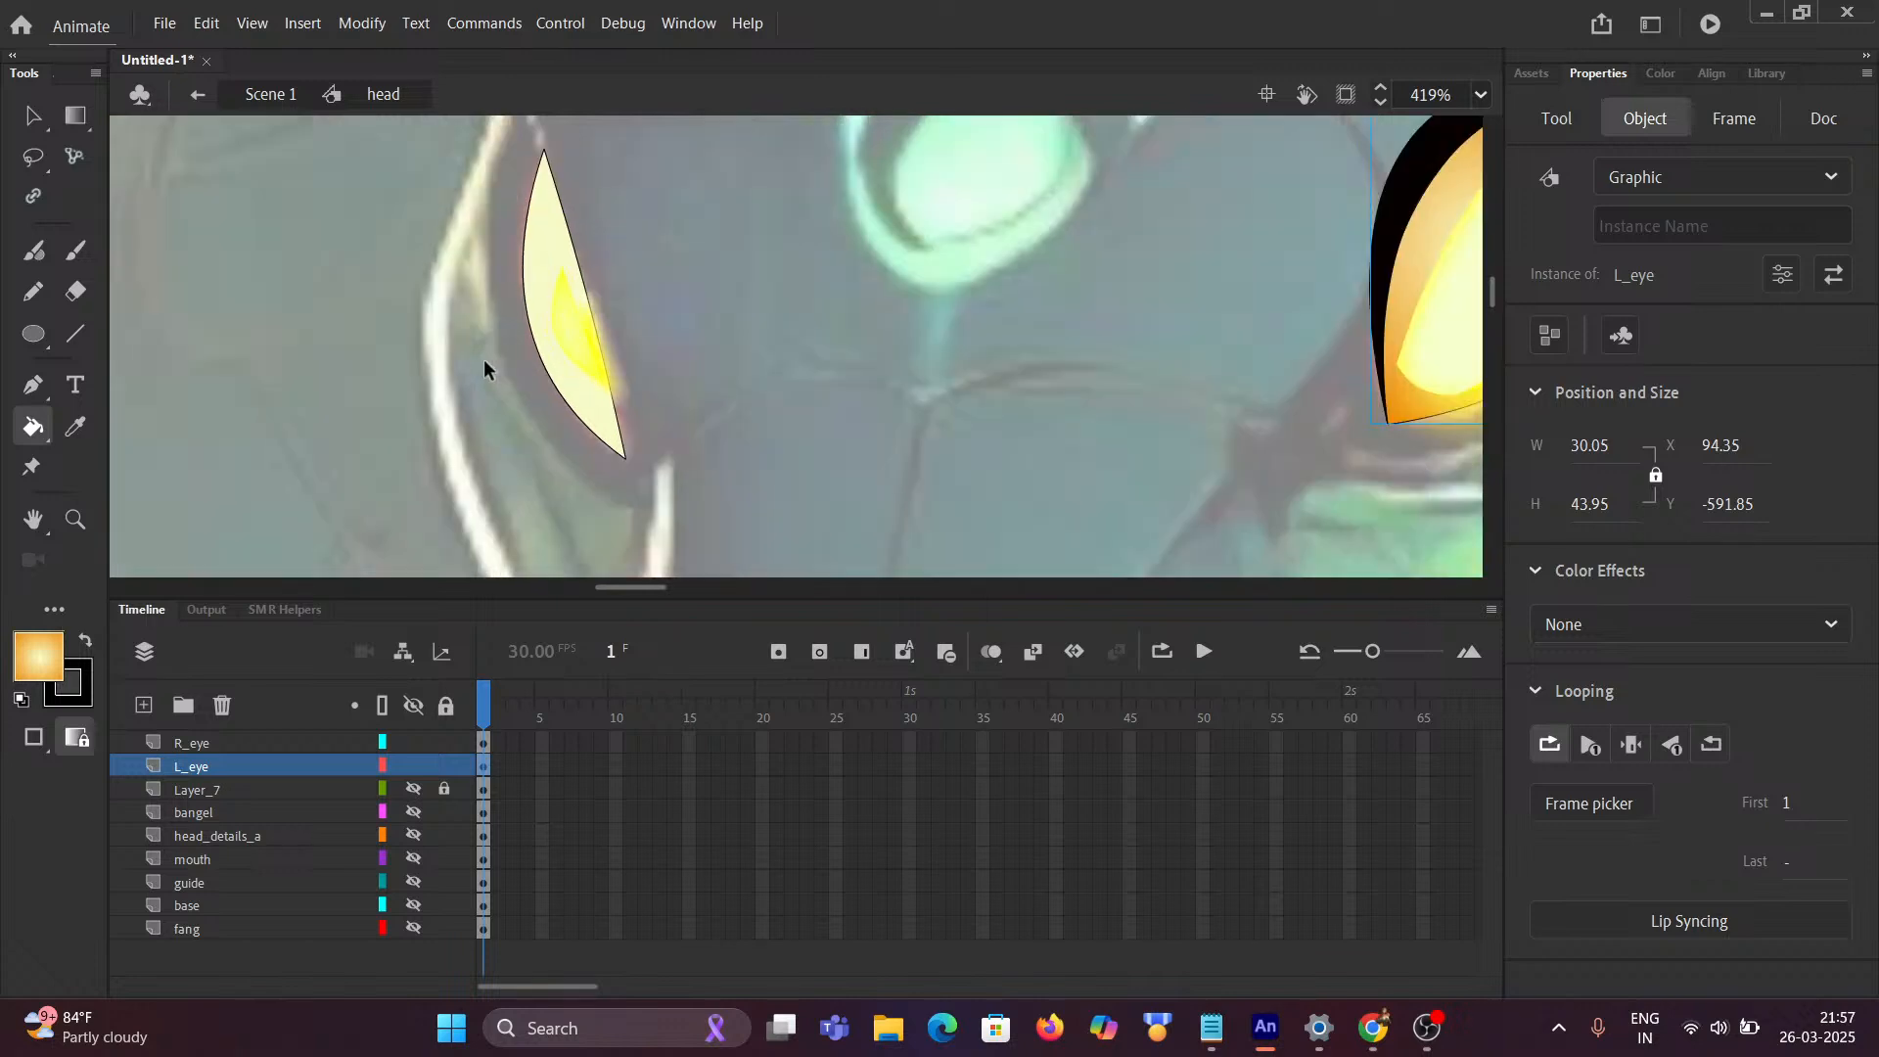
scroll(587, 328, up, 1)
click(29, 114)
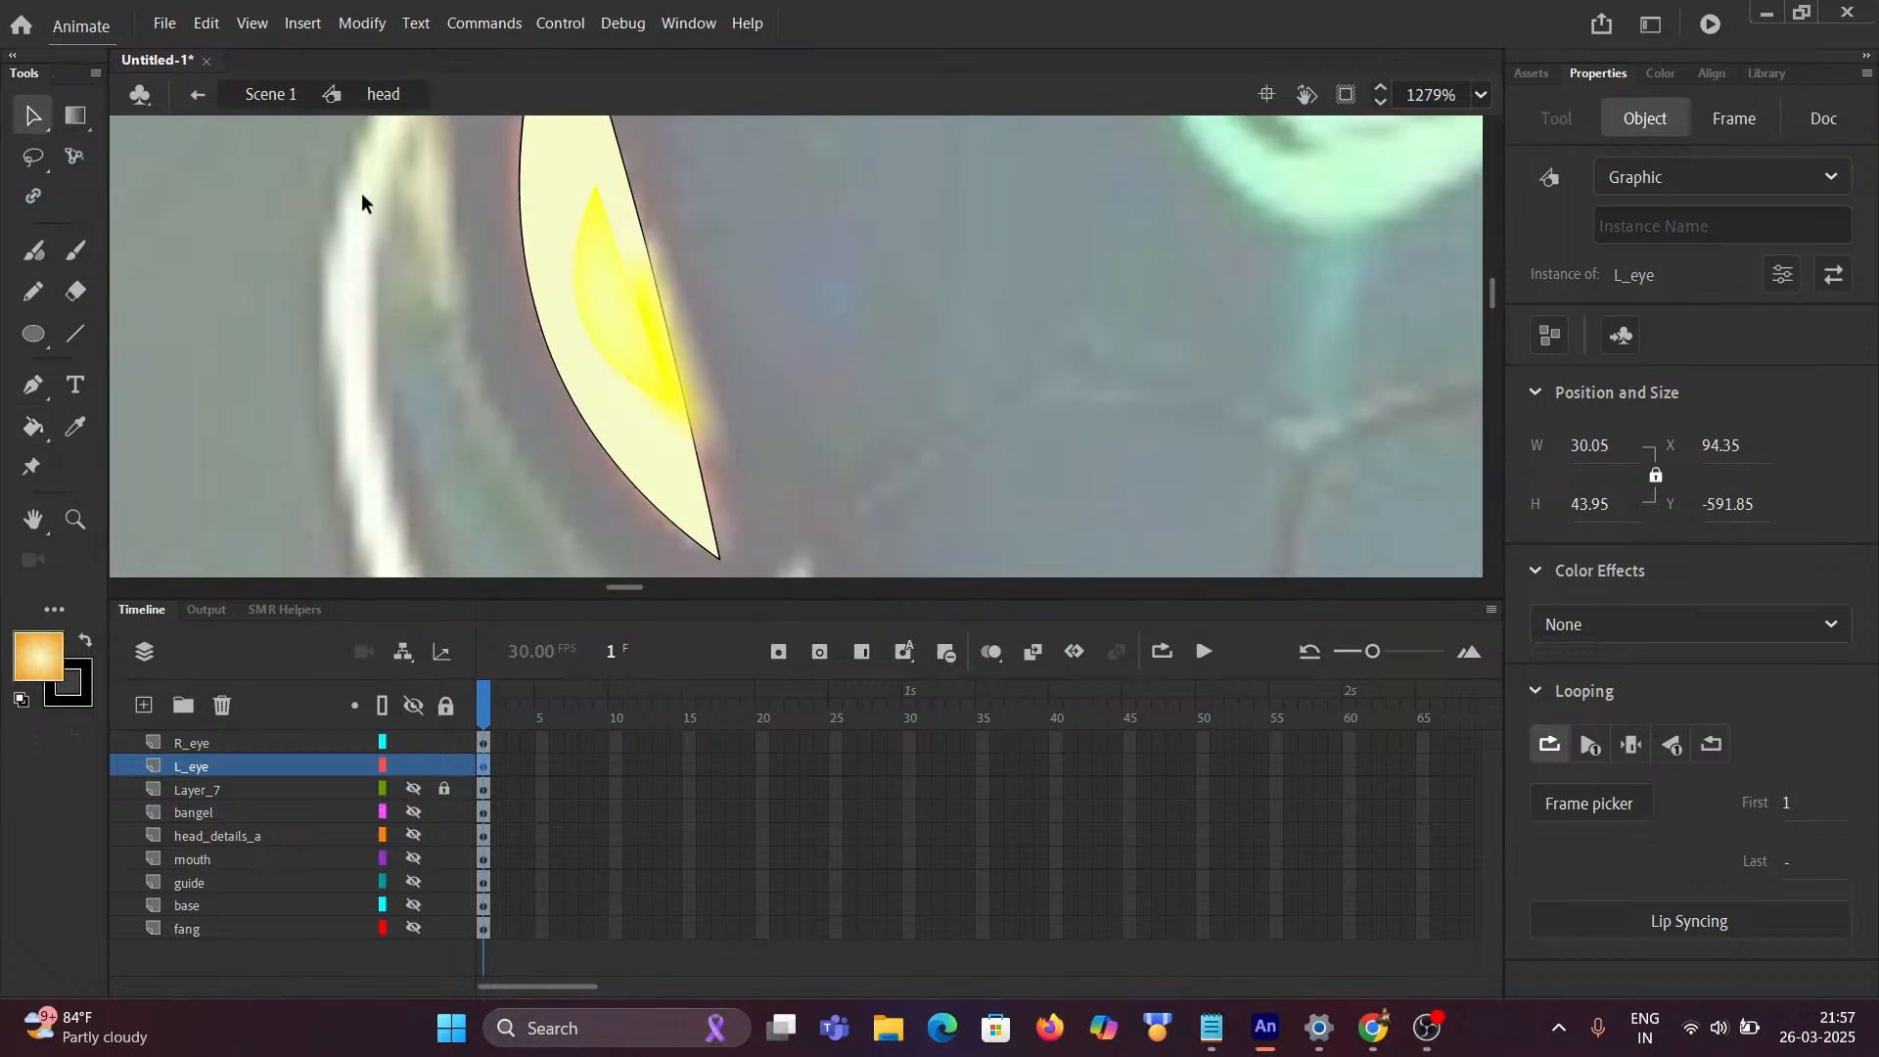
double_click(543, 235)
click(552, 274)
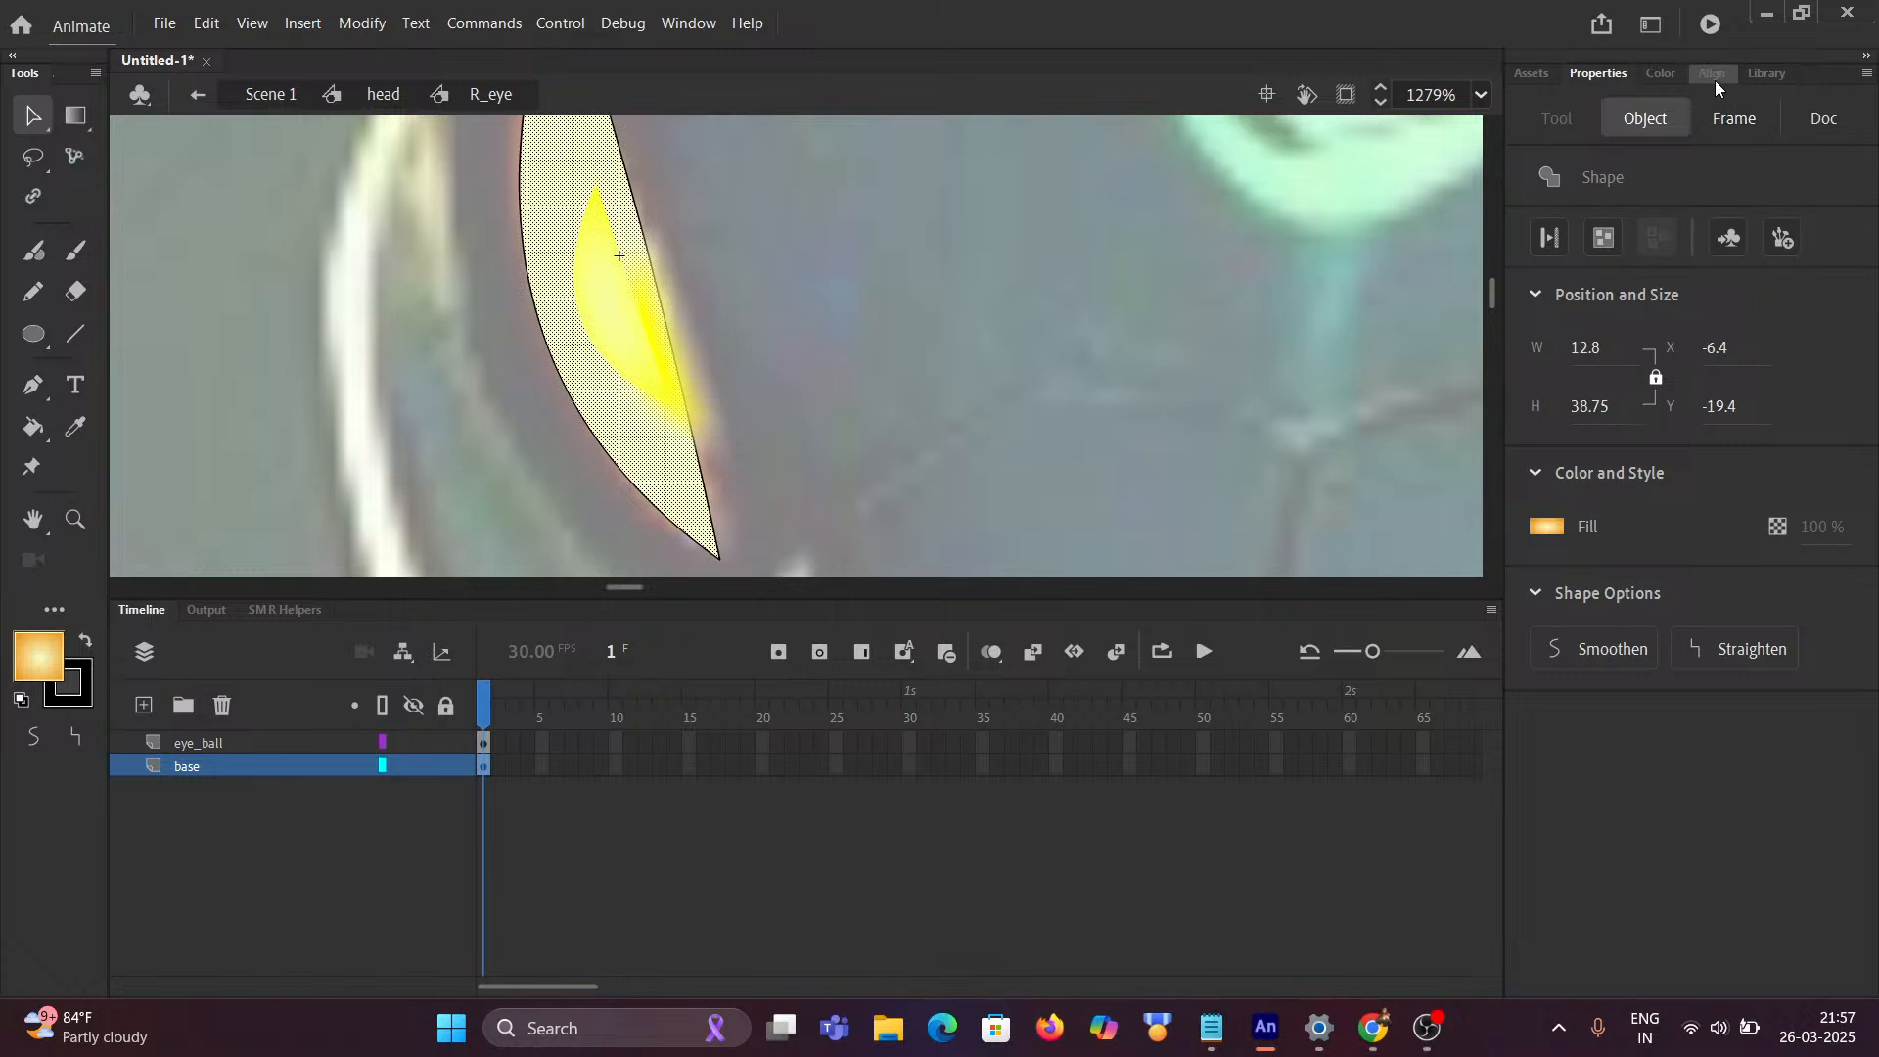
Step: Check the color type and gradient stops of the selected R_eye base fill
click(1673, 73)
click(1669, 128)
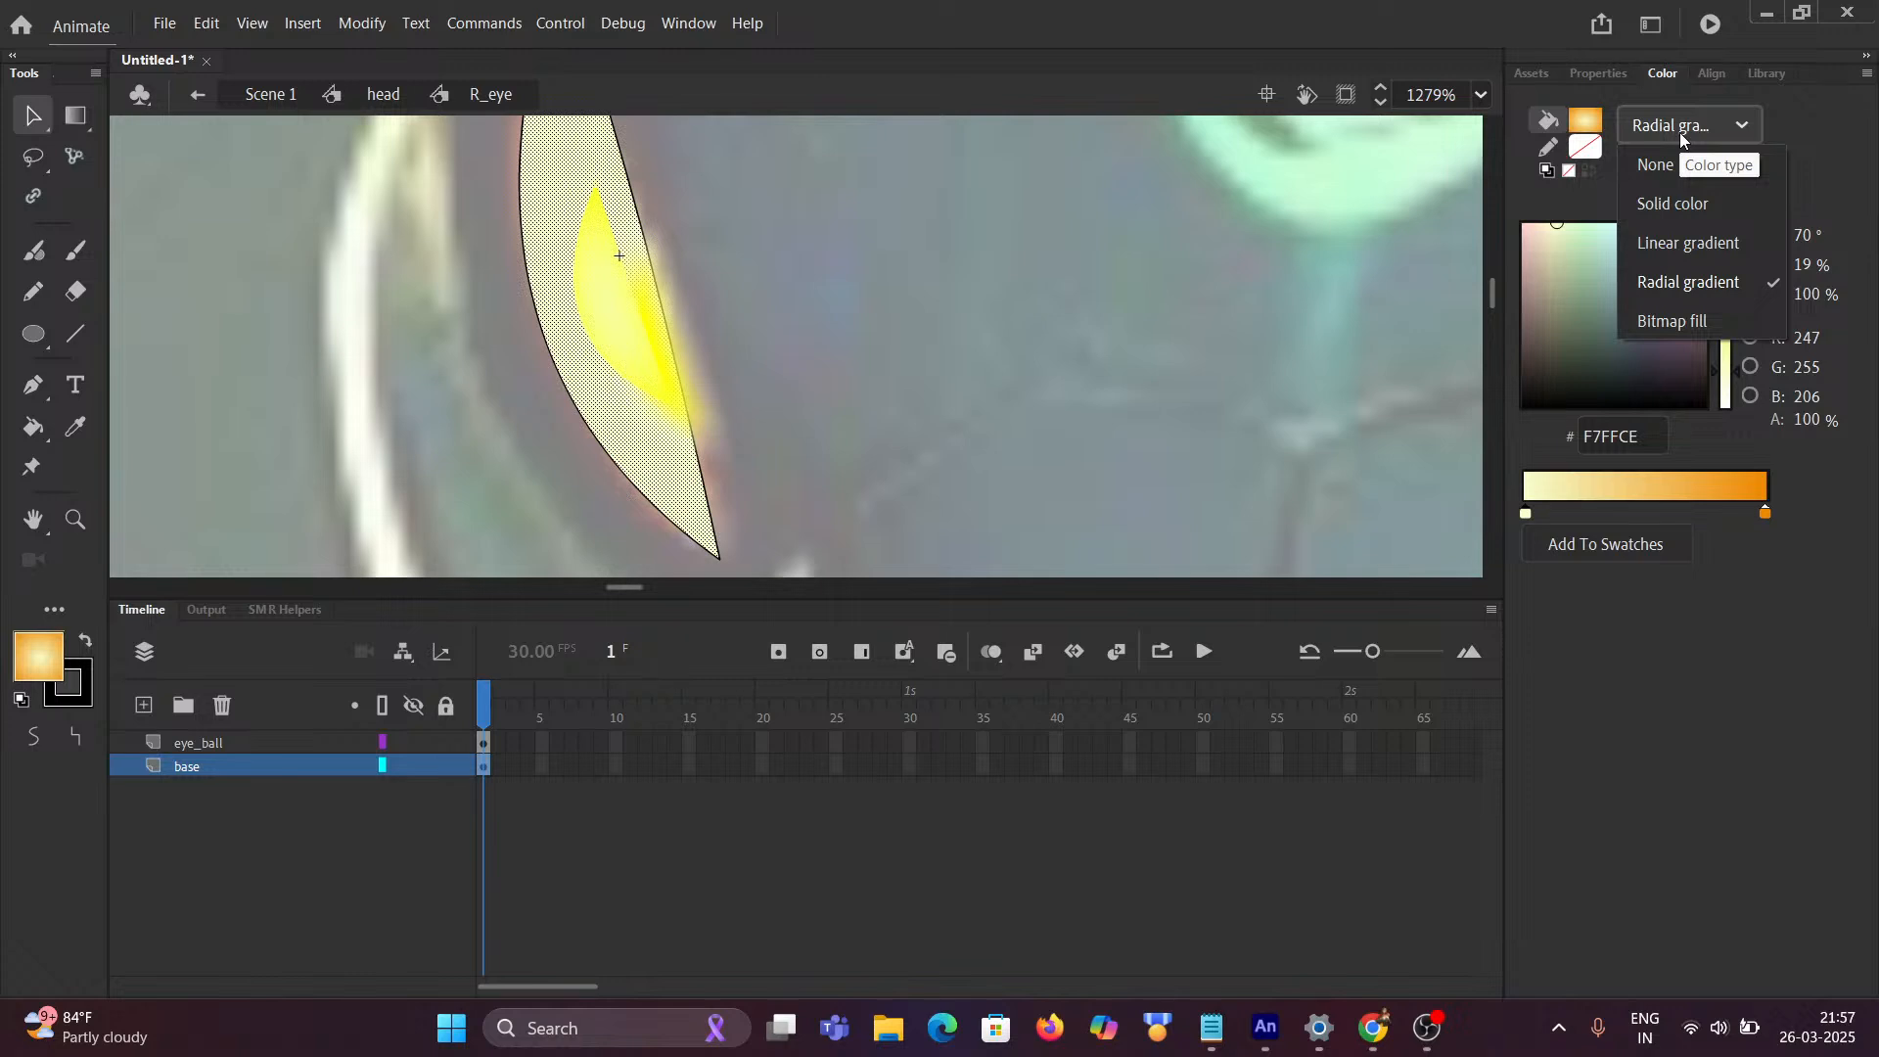
click(1680, 132)
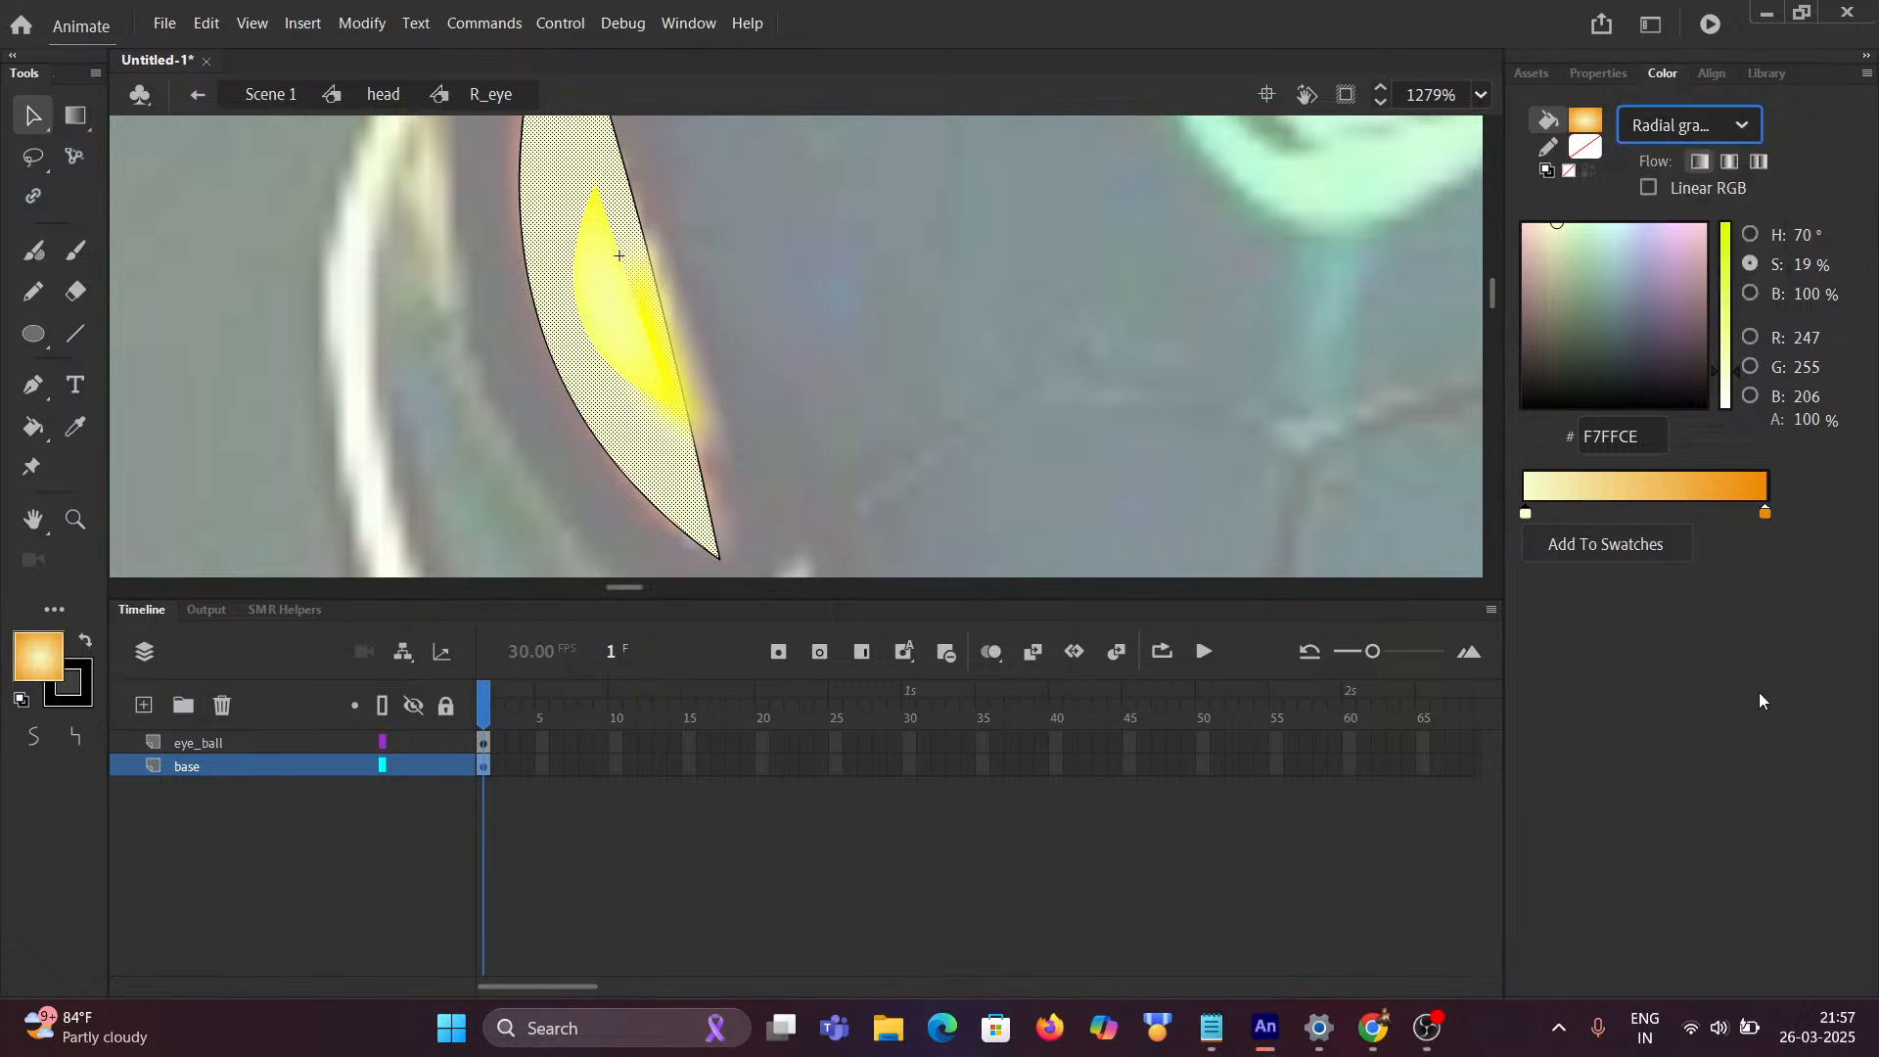
click(34, 427)
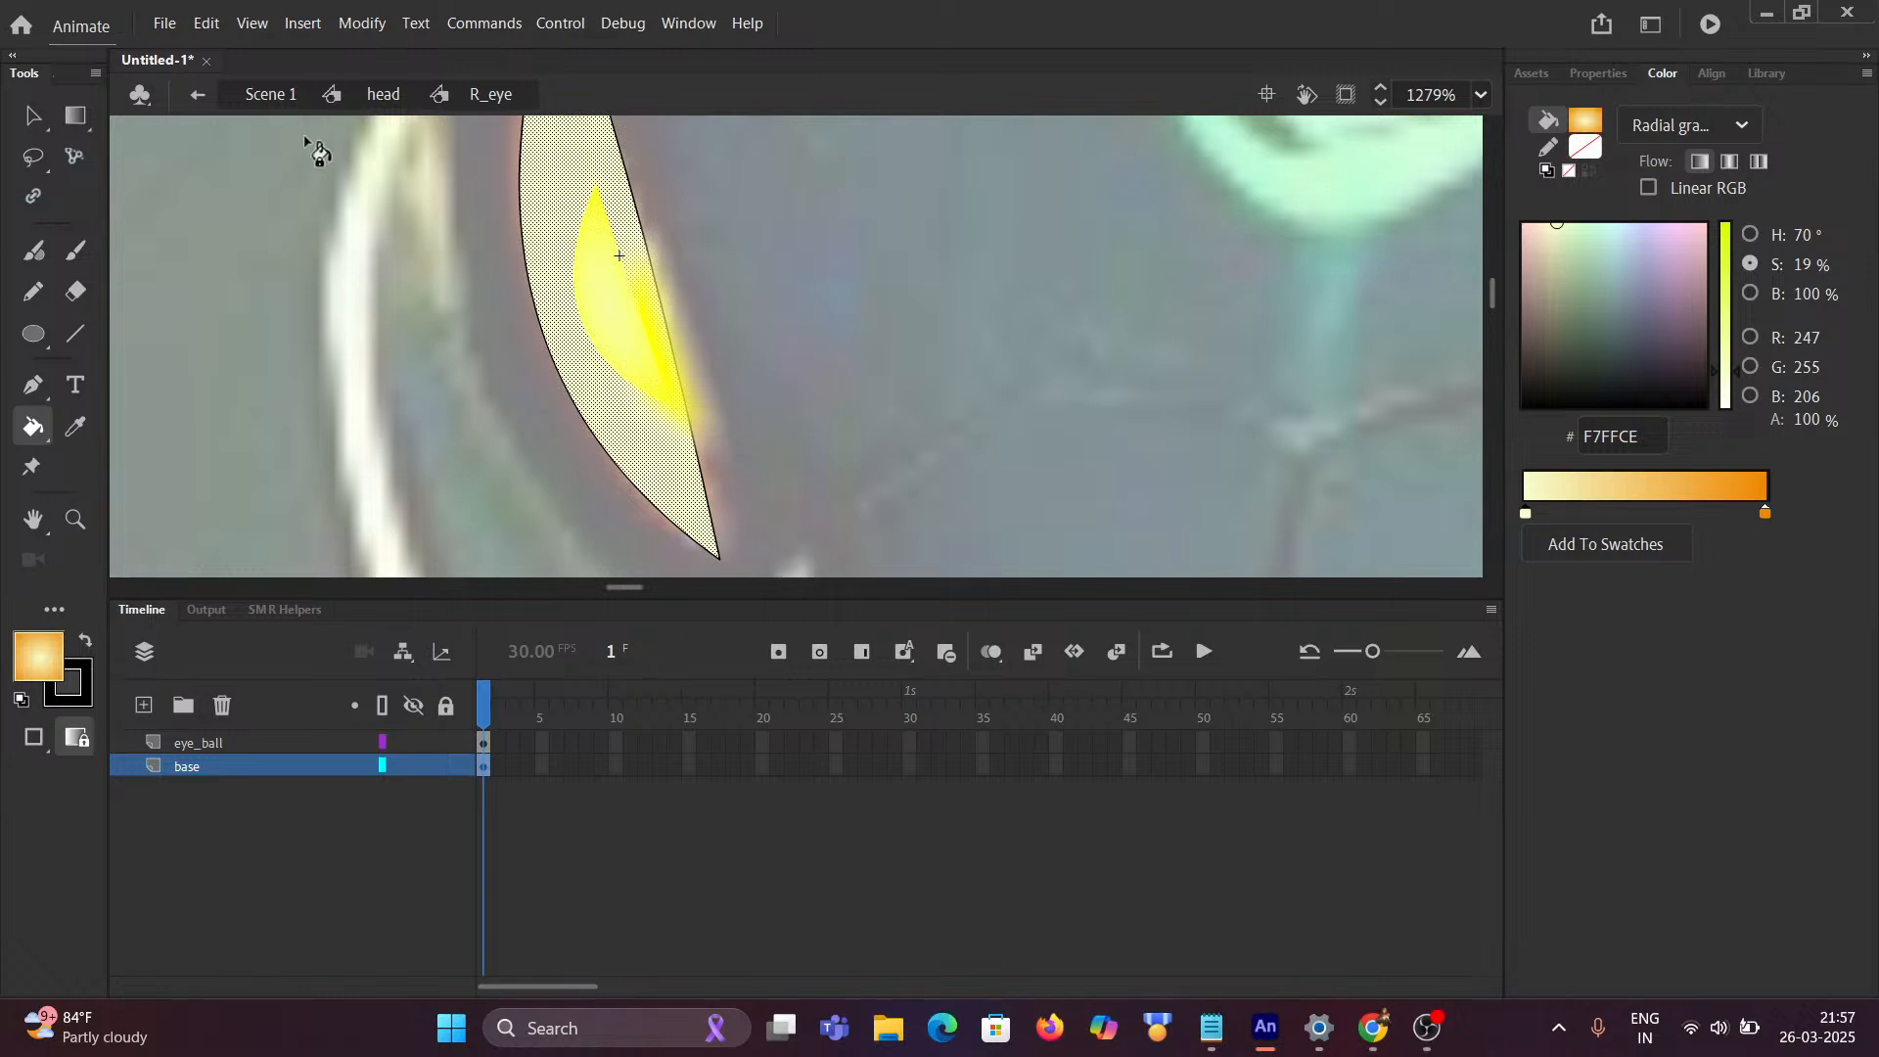
Step: Return to Scene 1 and examine both eyes on the fully colored snake head
click(383, 95)
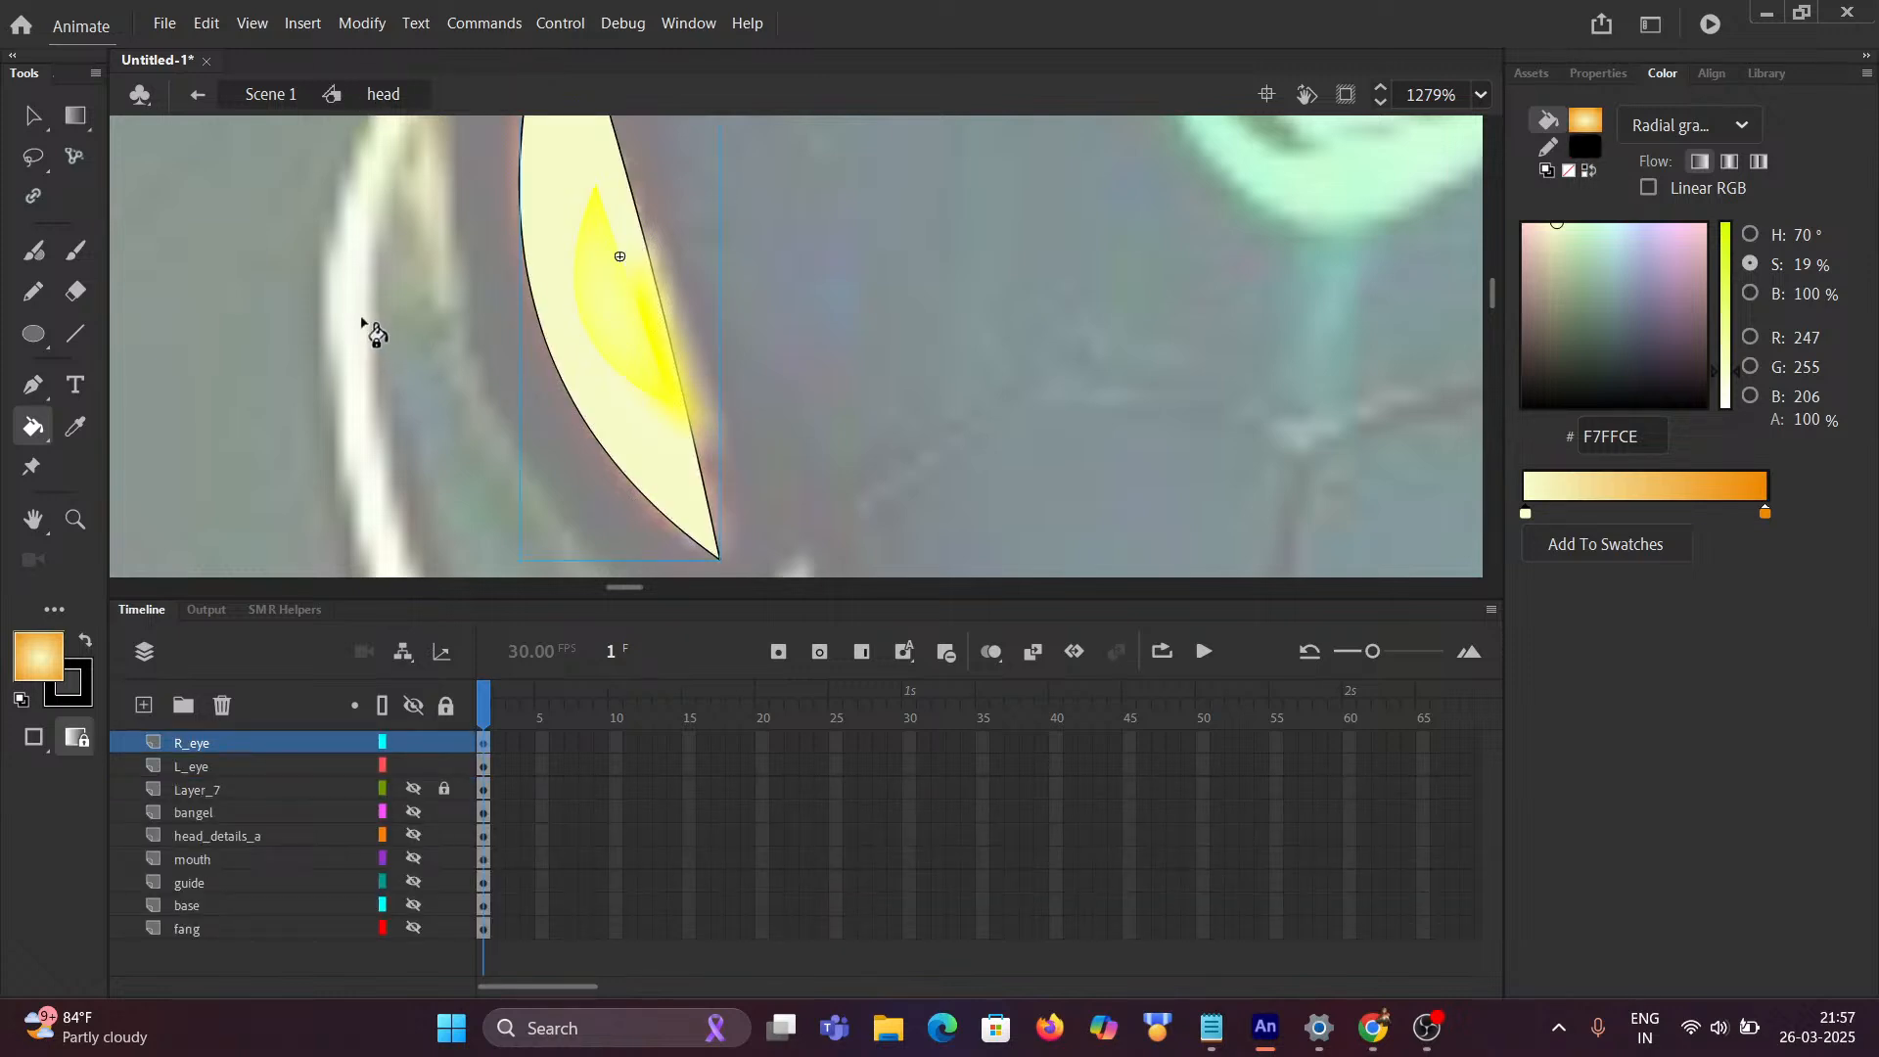
scroll(421, 332, down, 1)
scroll(419, 332, down, 6)
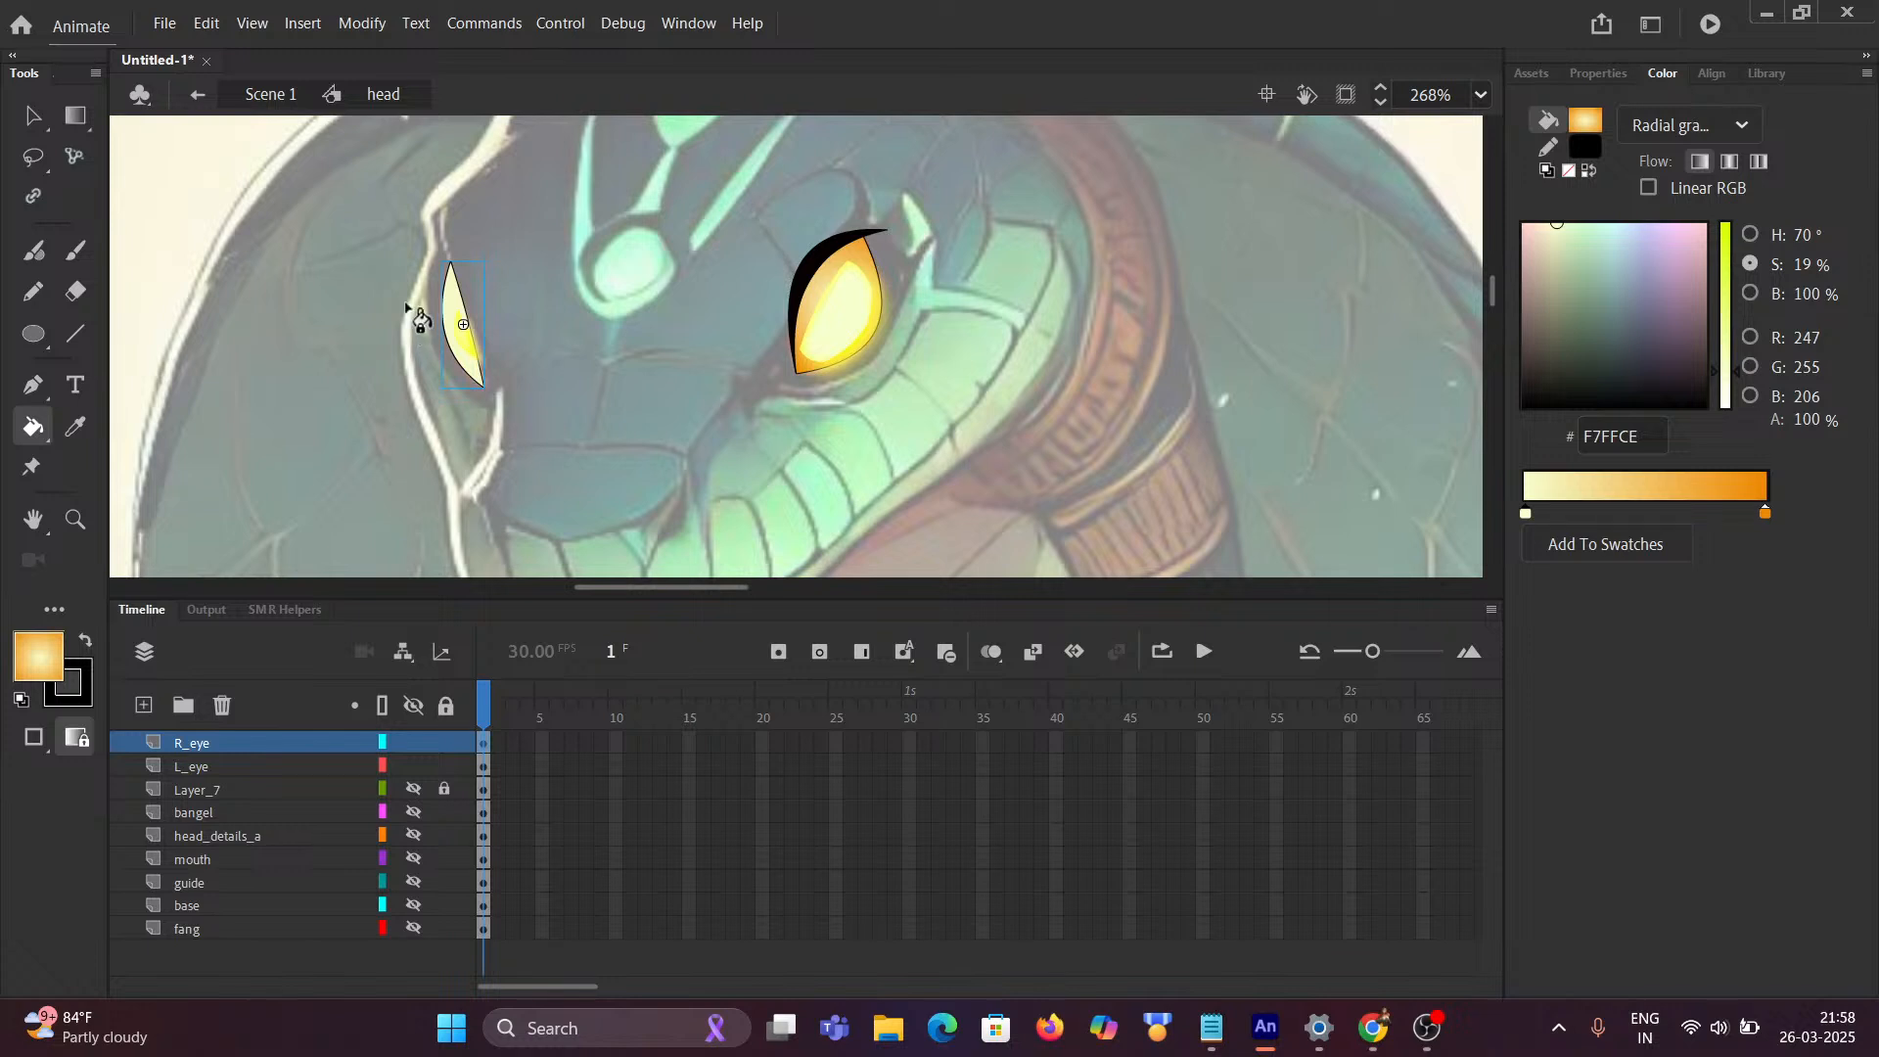
click(265, 94)
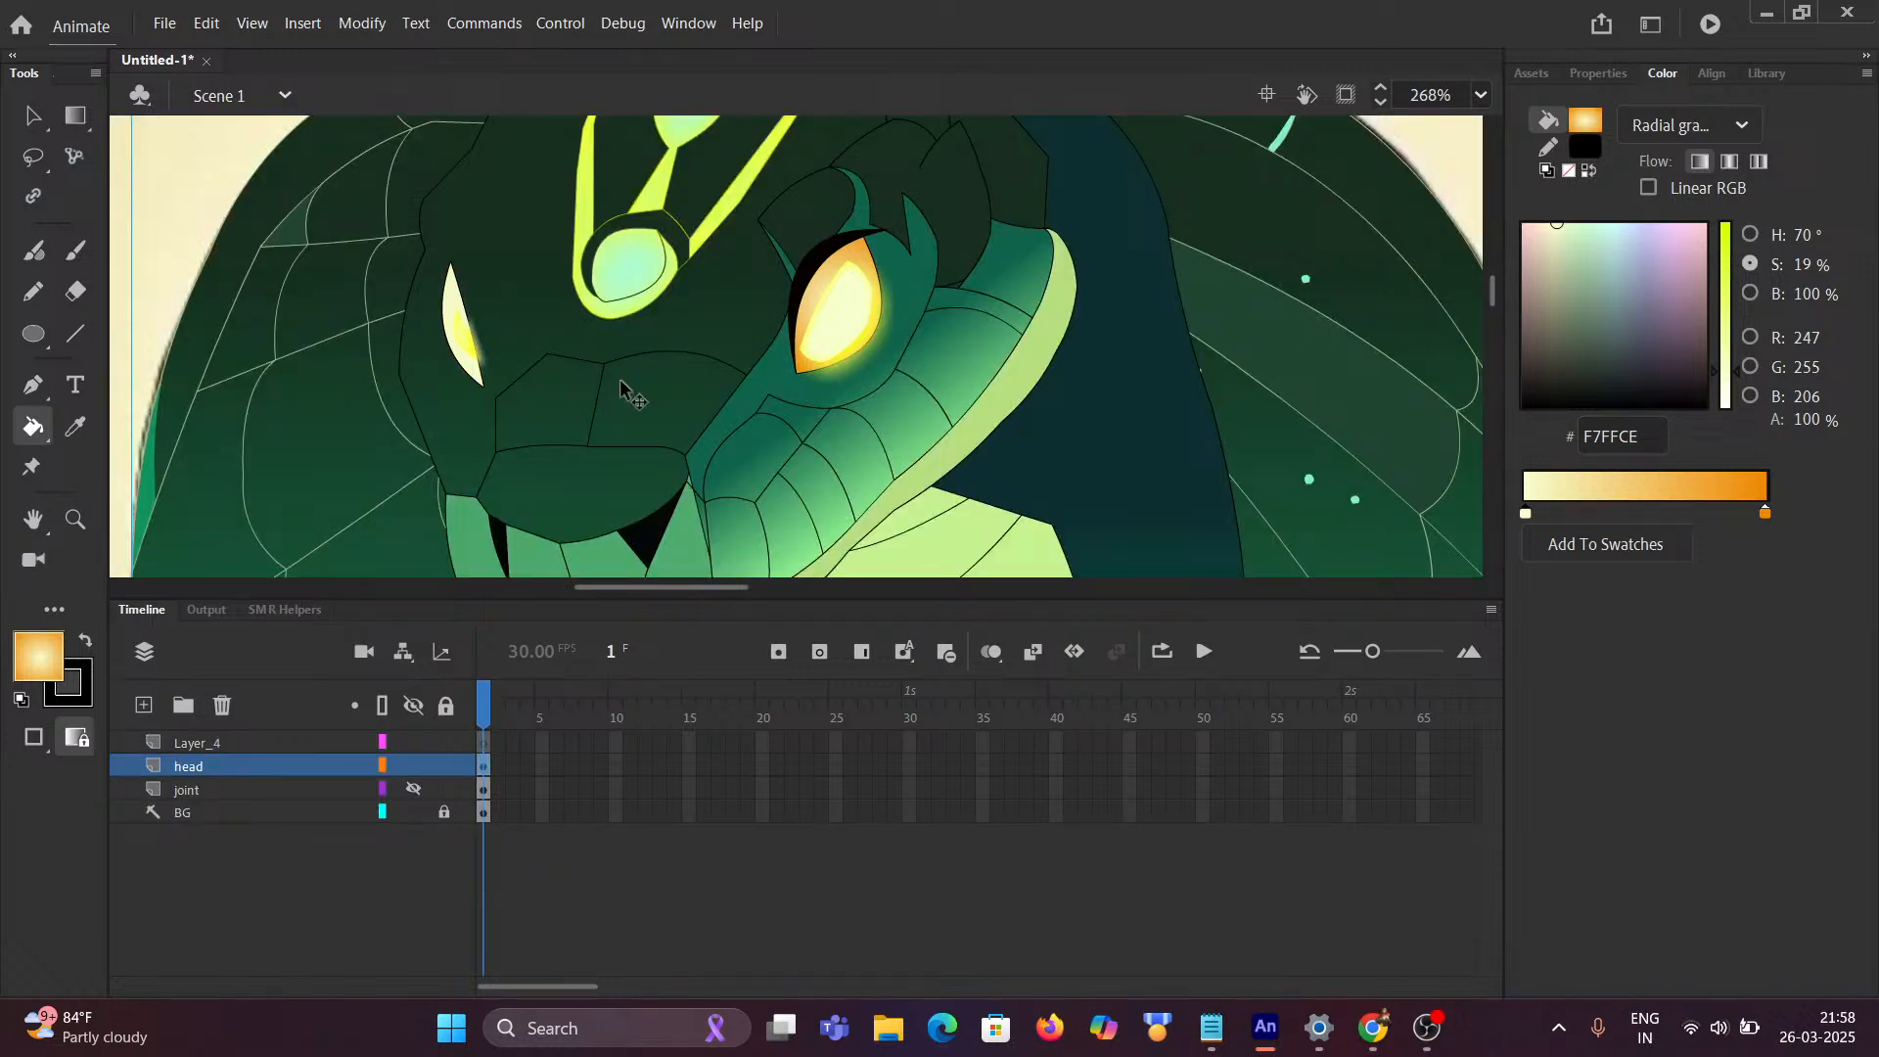
scroll(630, 416, down, 2)
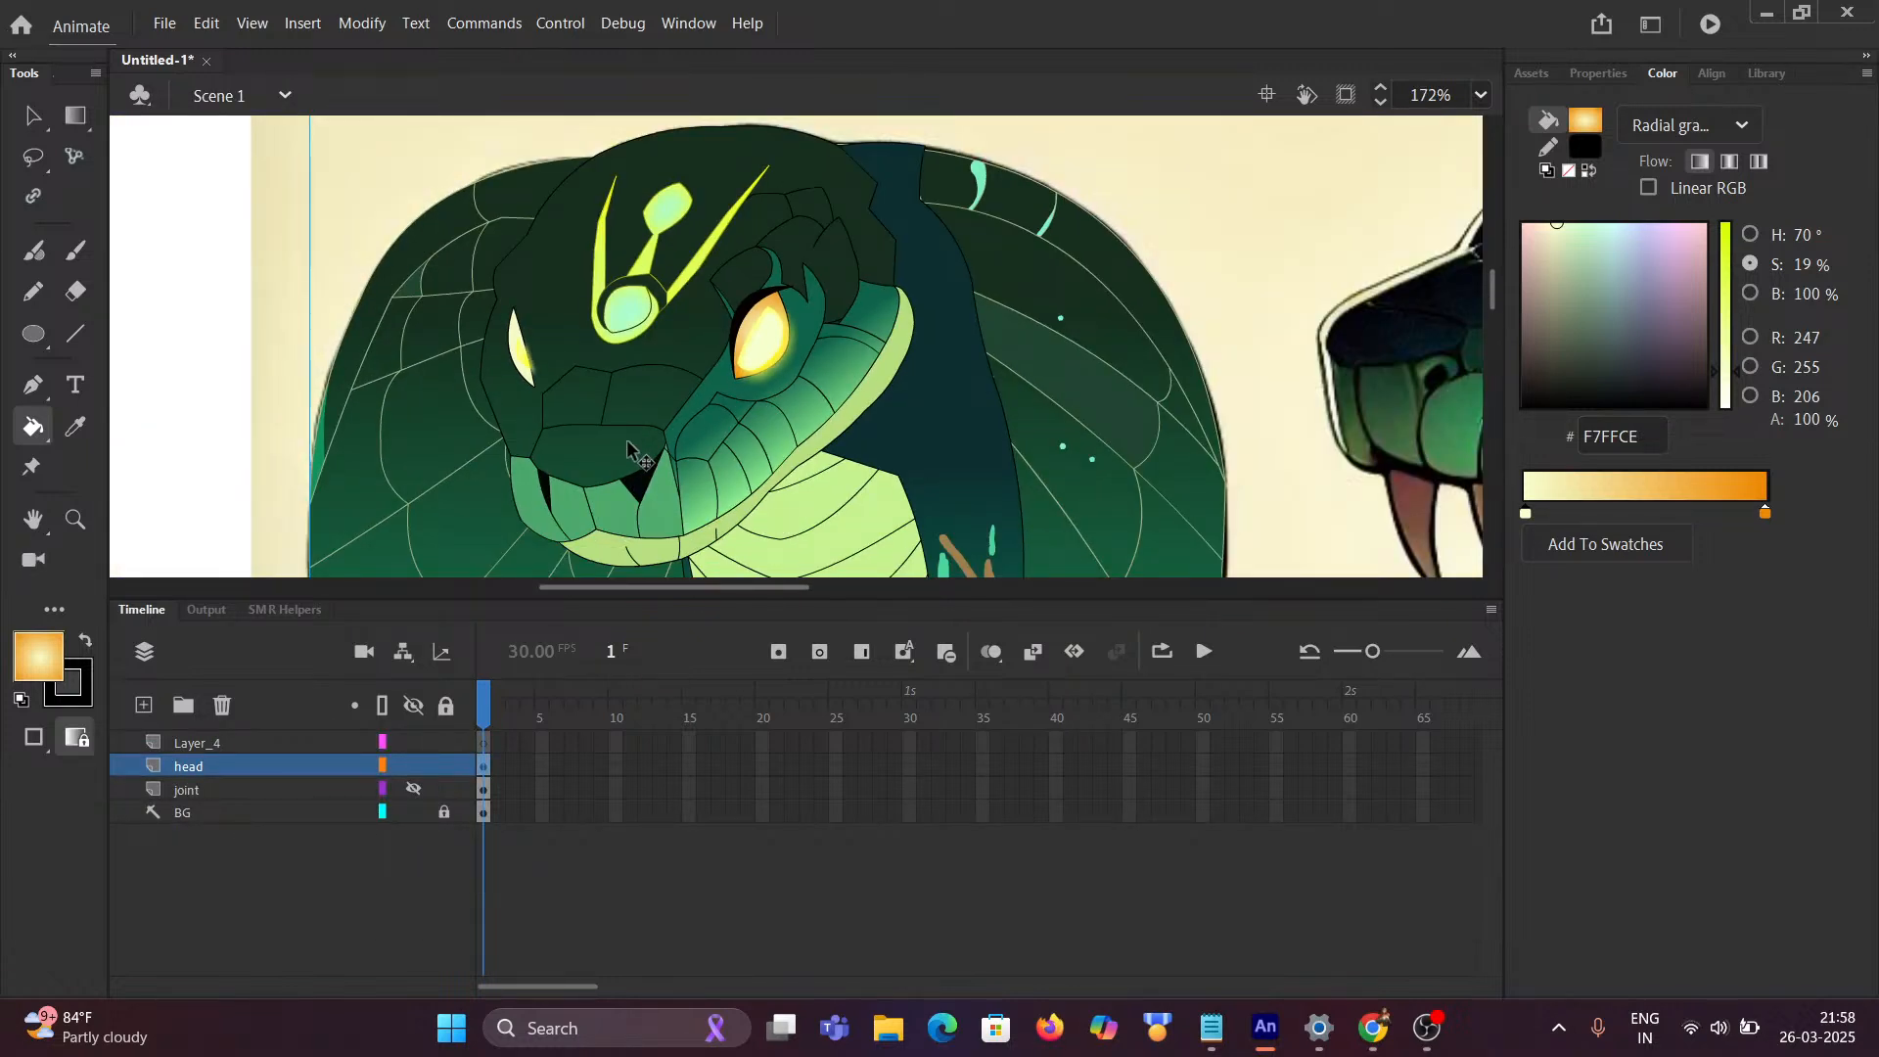
scroll(629, 450, up, 2)
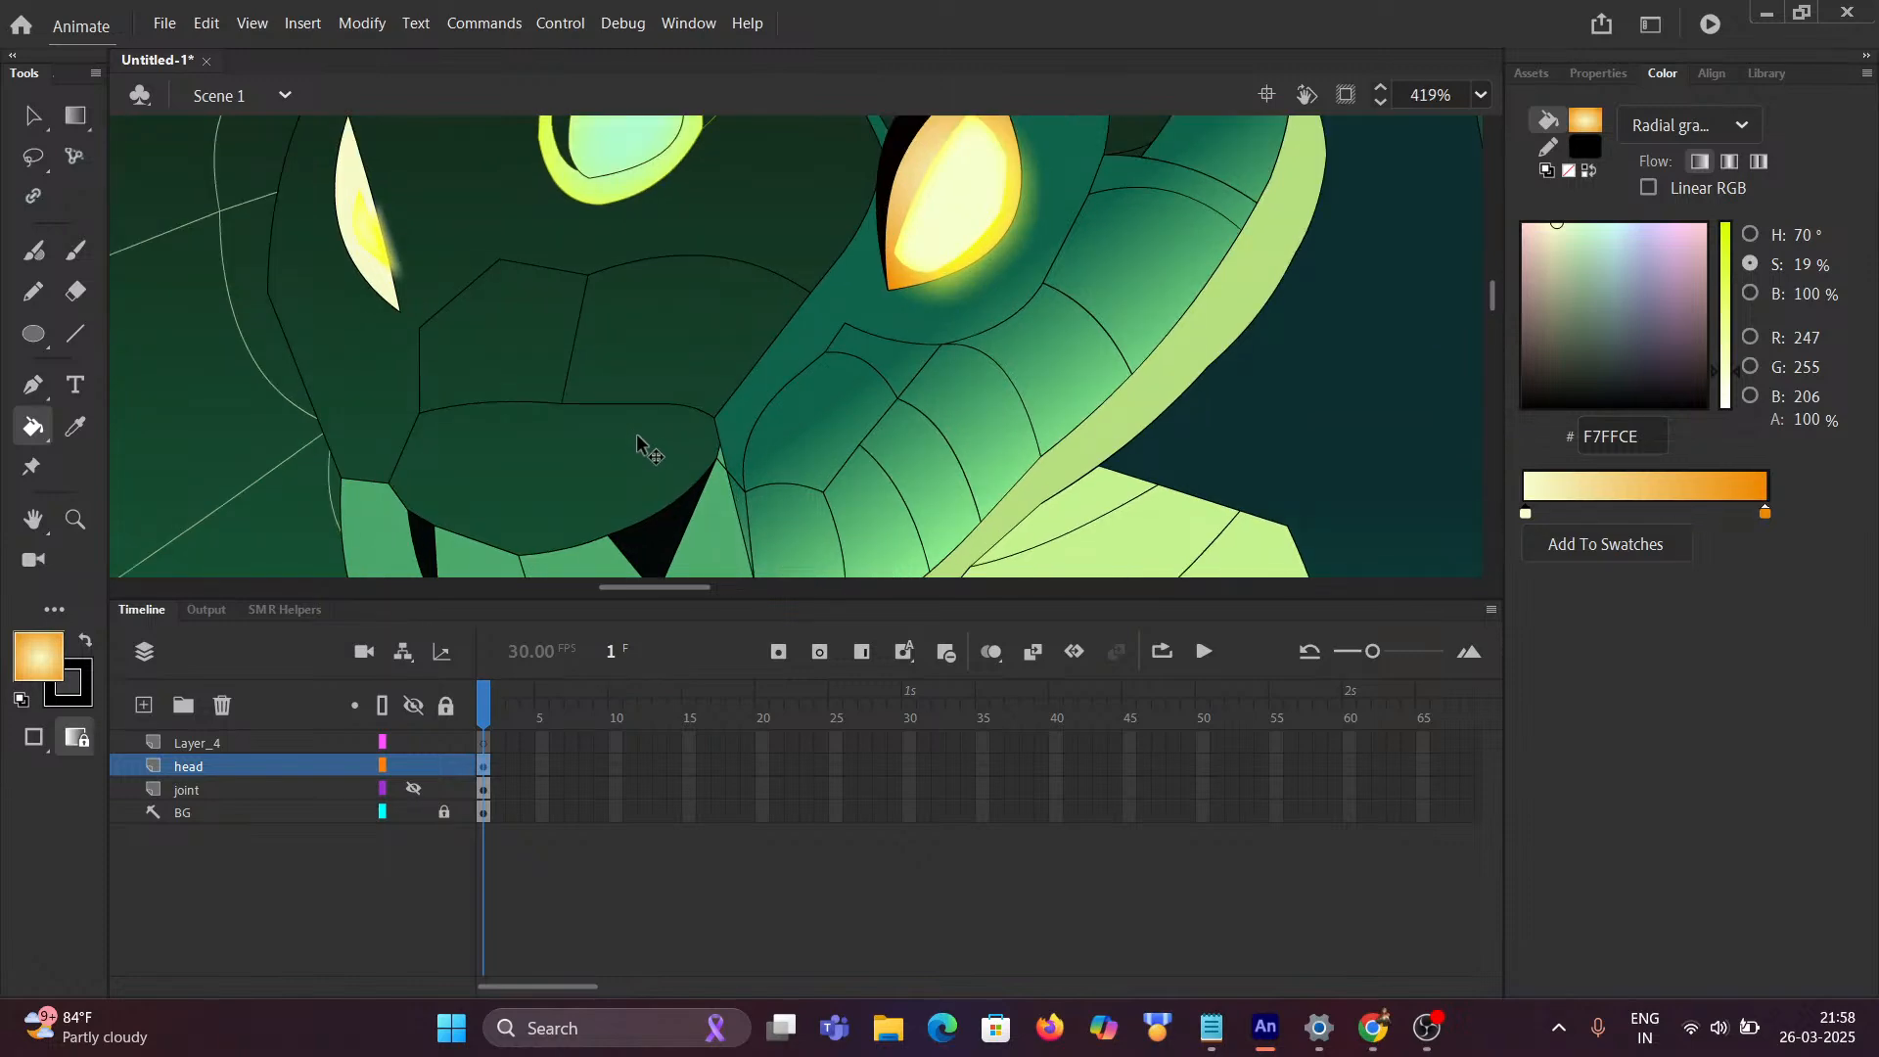
scroll(567, 416, down, 4)
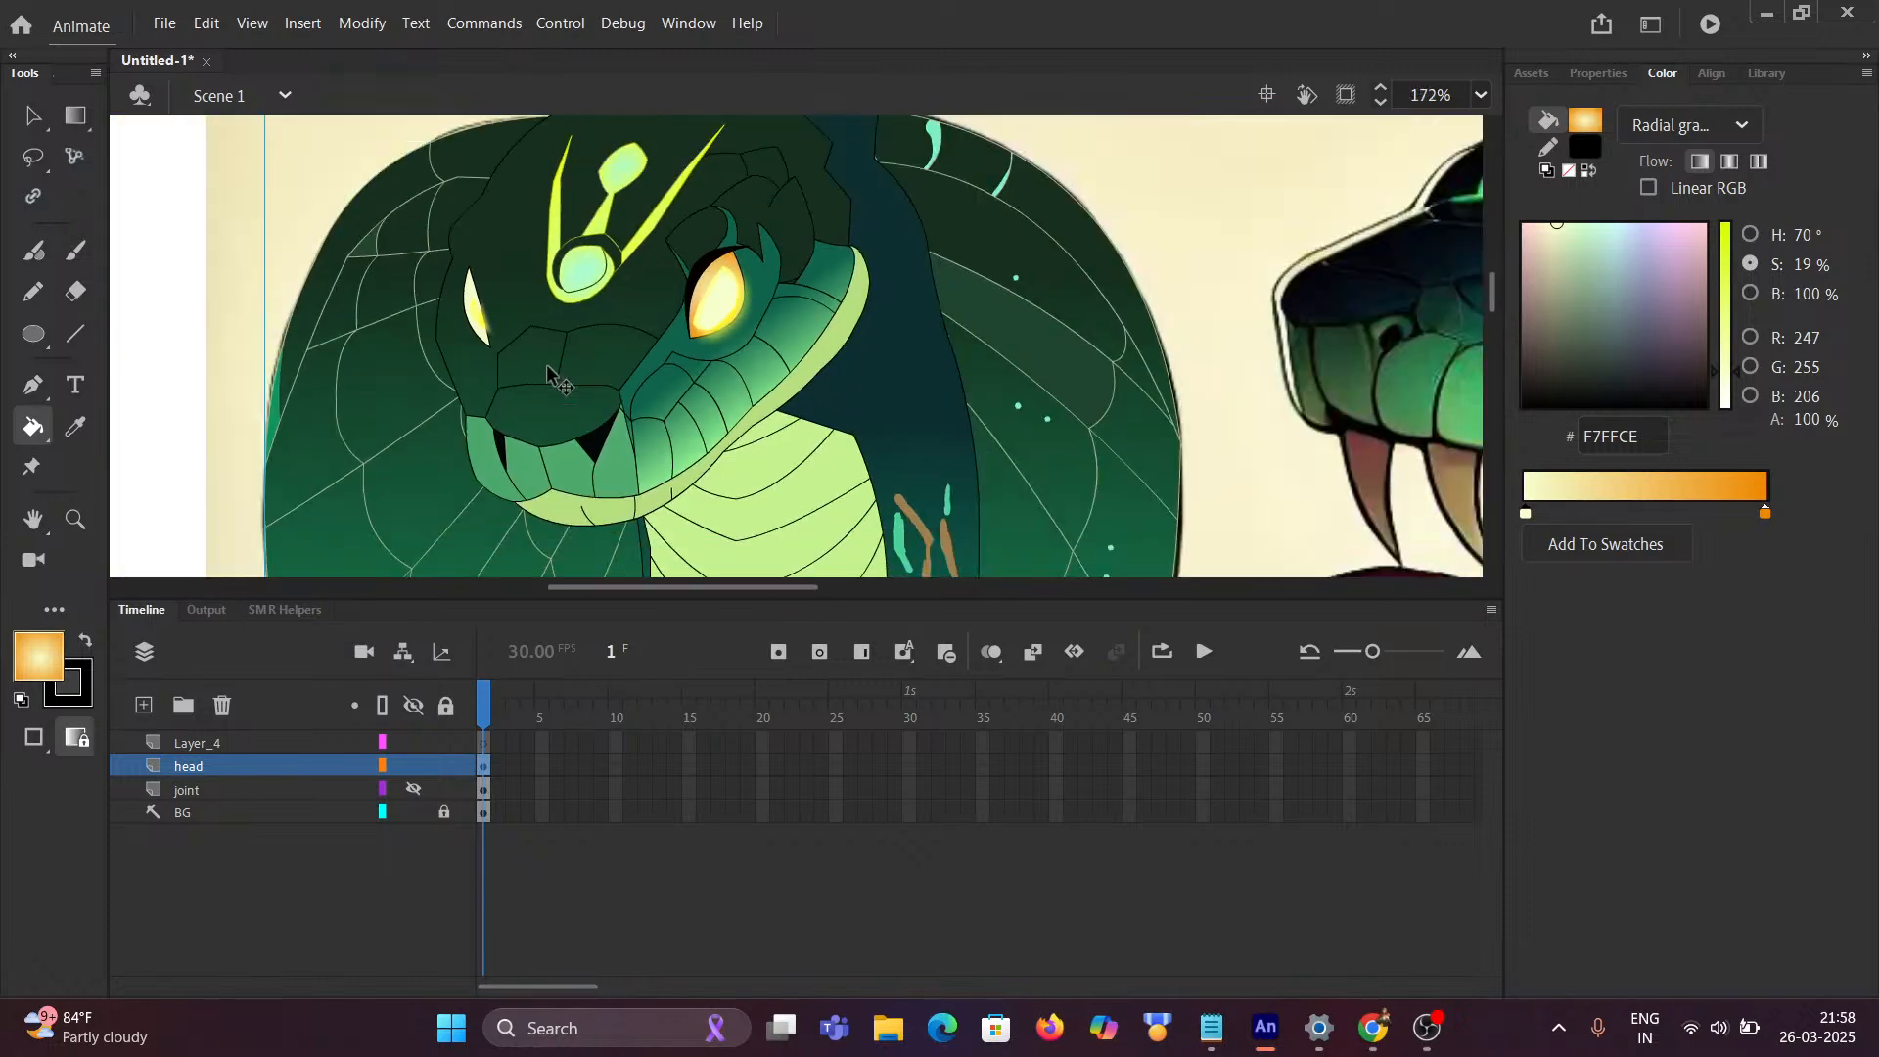
scroll(576, 438, up, 3)
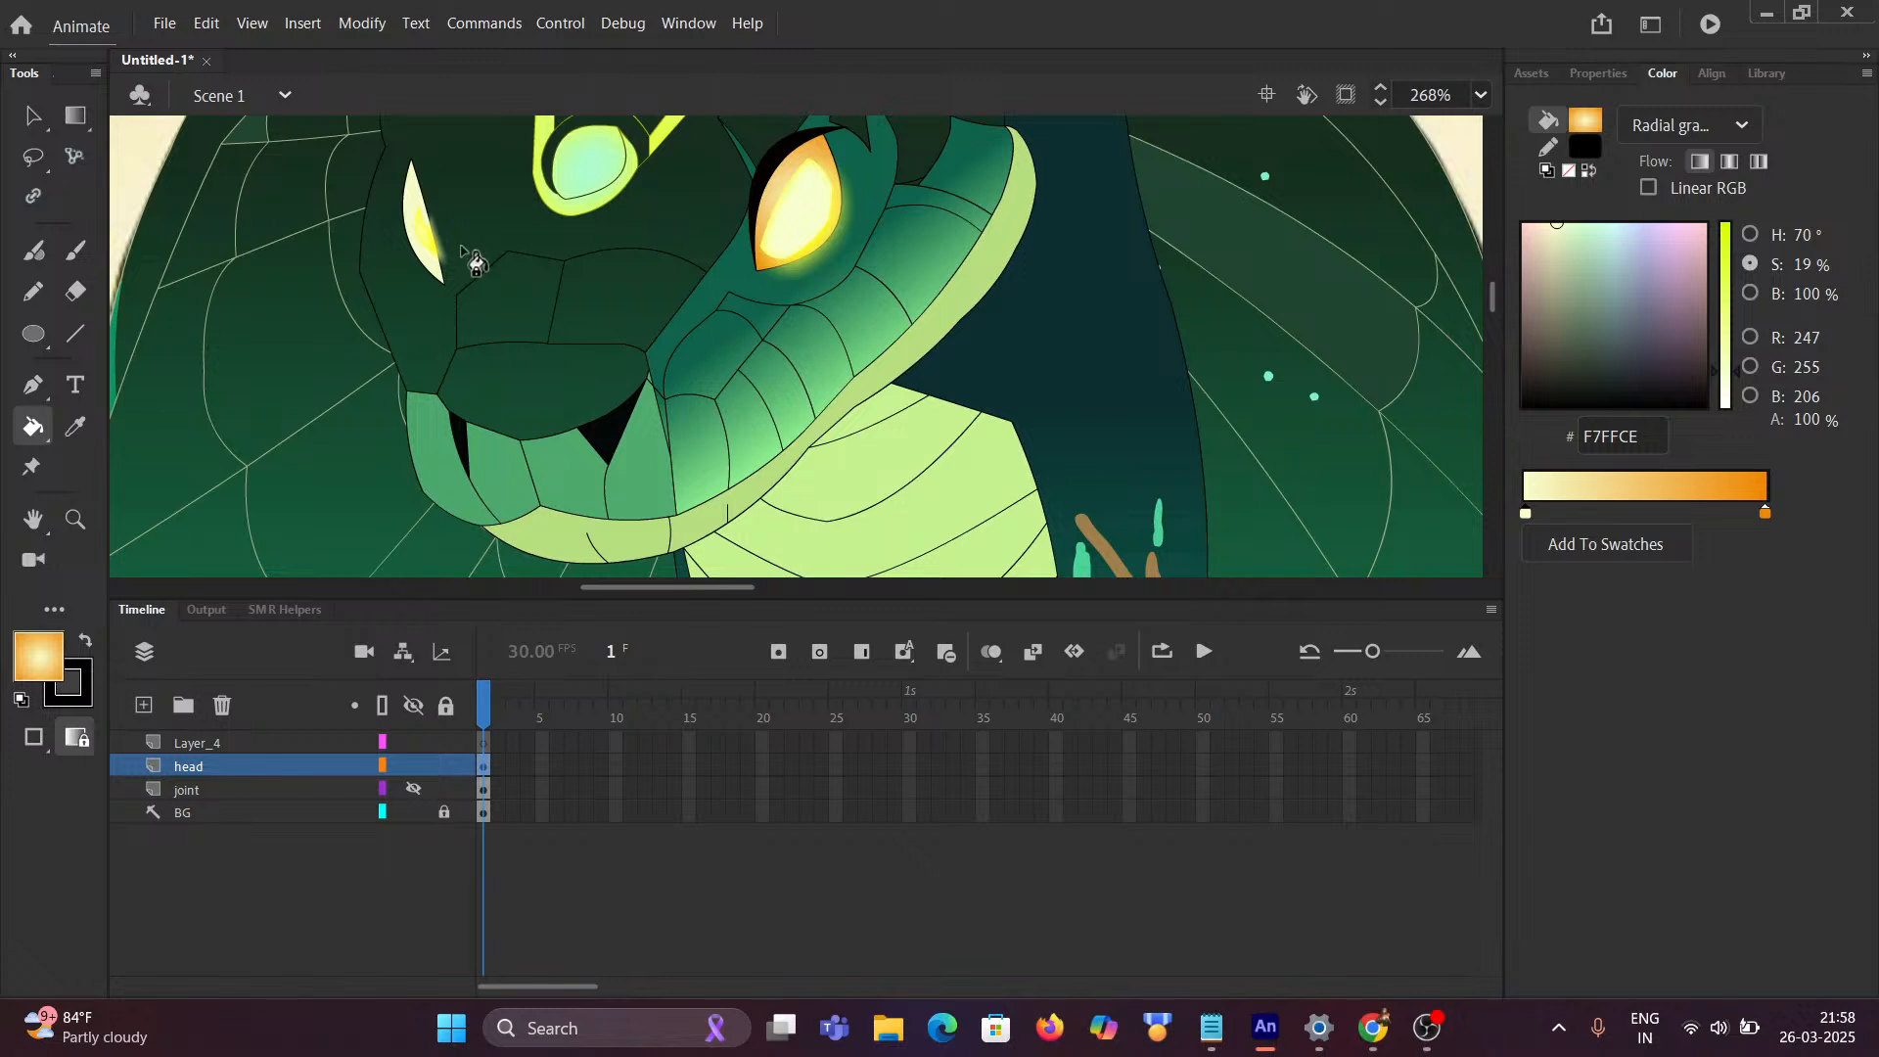
drag(446, 239, 591, 306)
scroll(592, 309, up, 2)
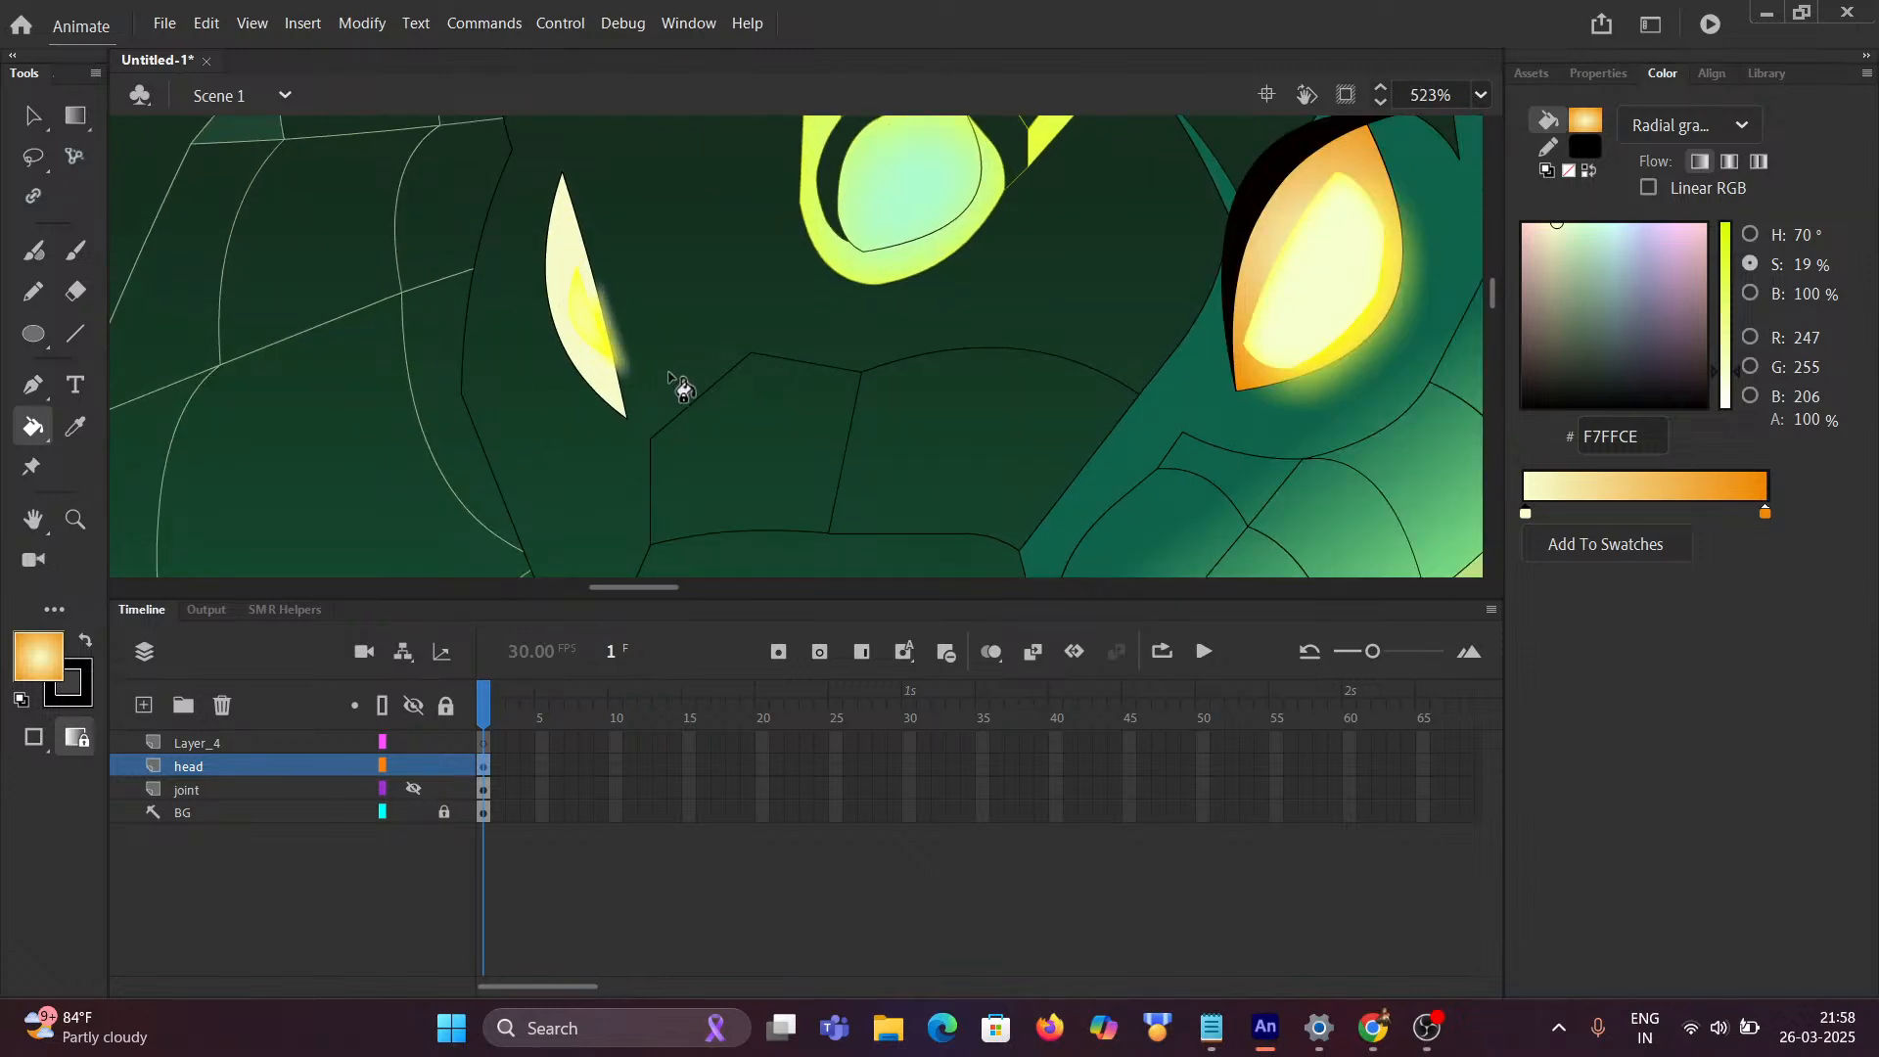
Step: Open L_eye inside the head symbol to examine its layers, and return to head
click(33, 118)
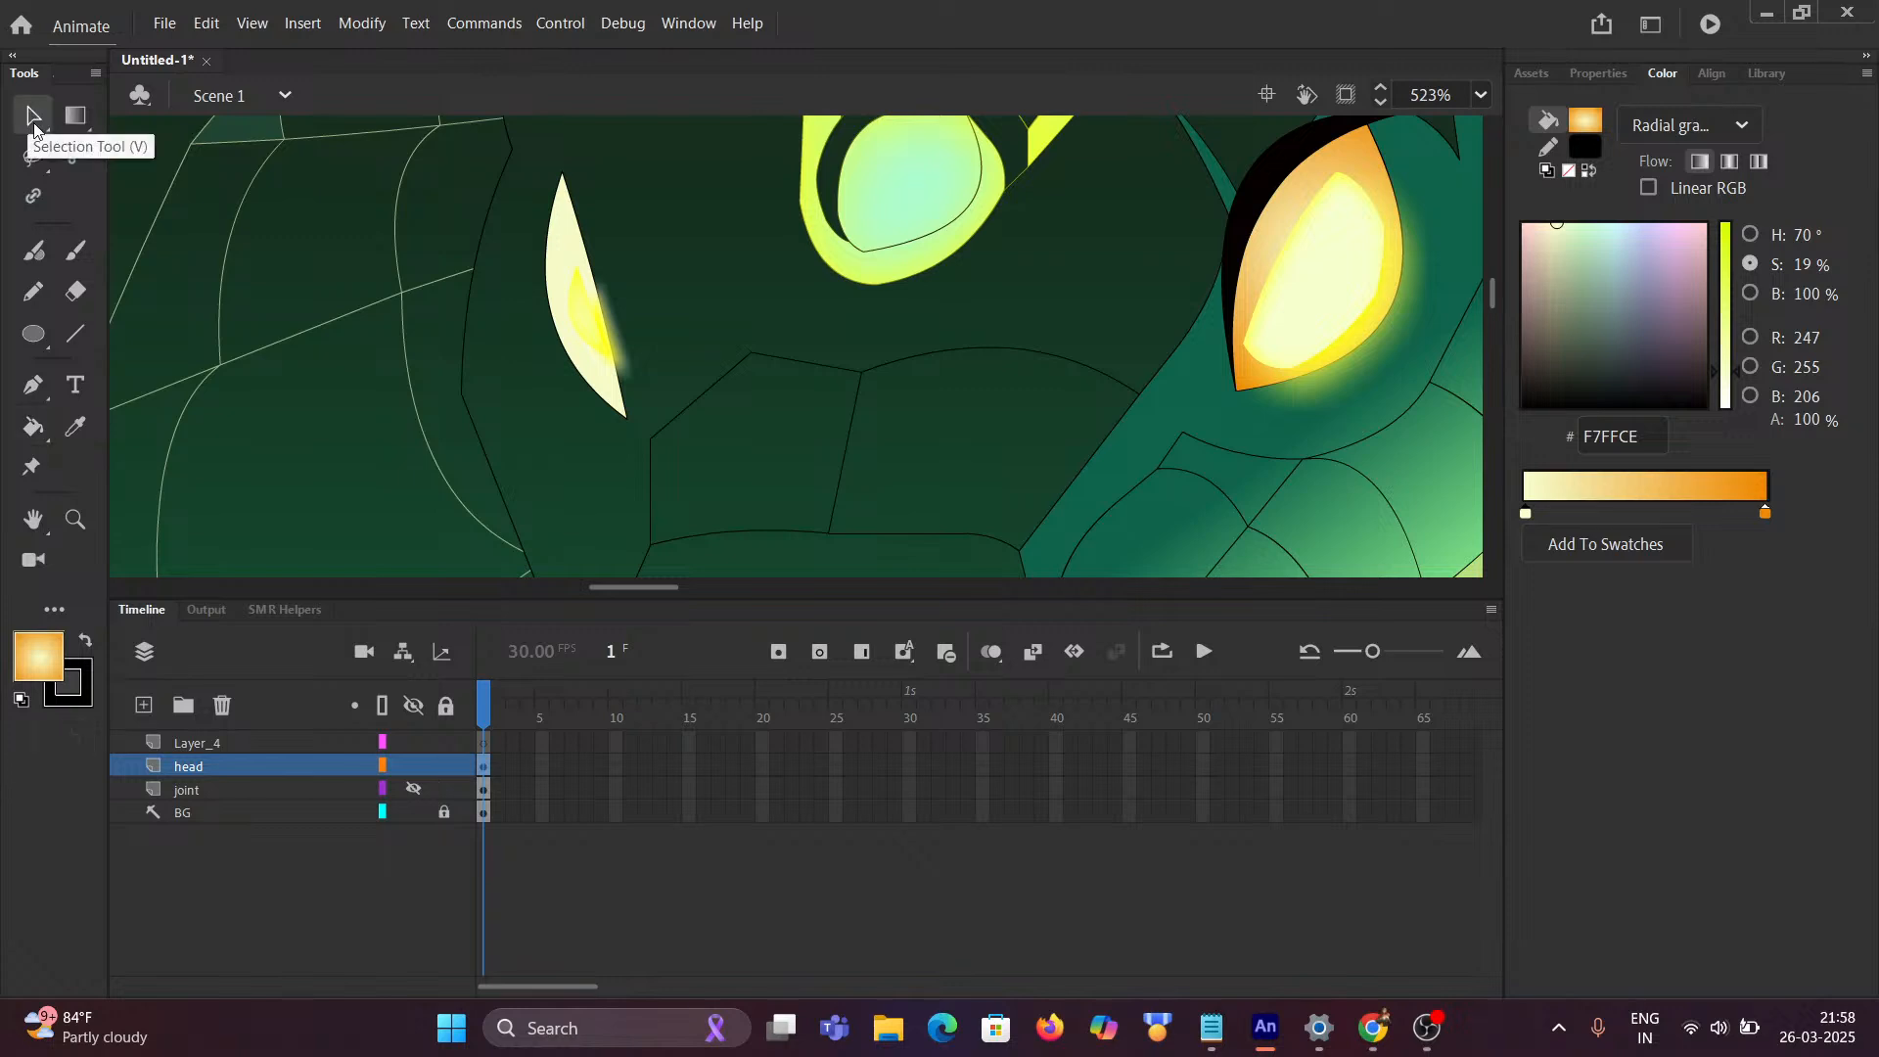
double_click(1270, 296)
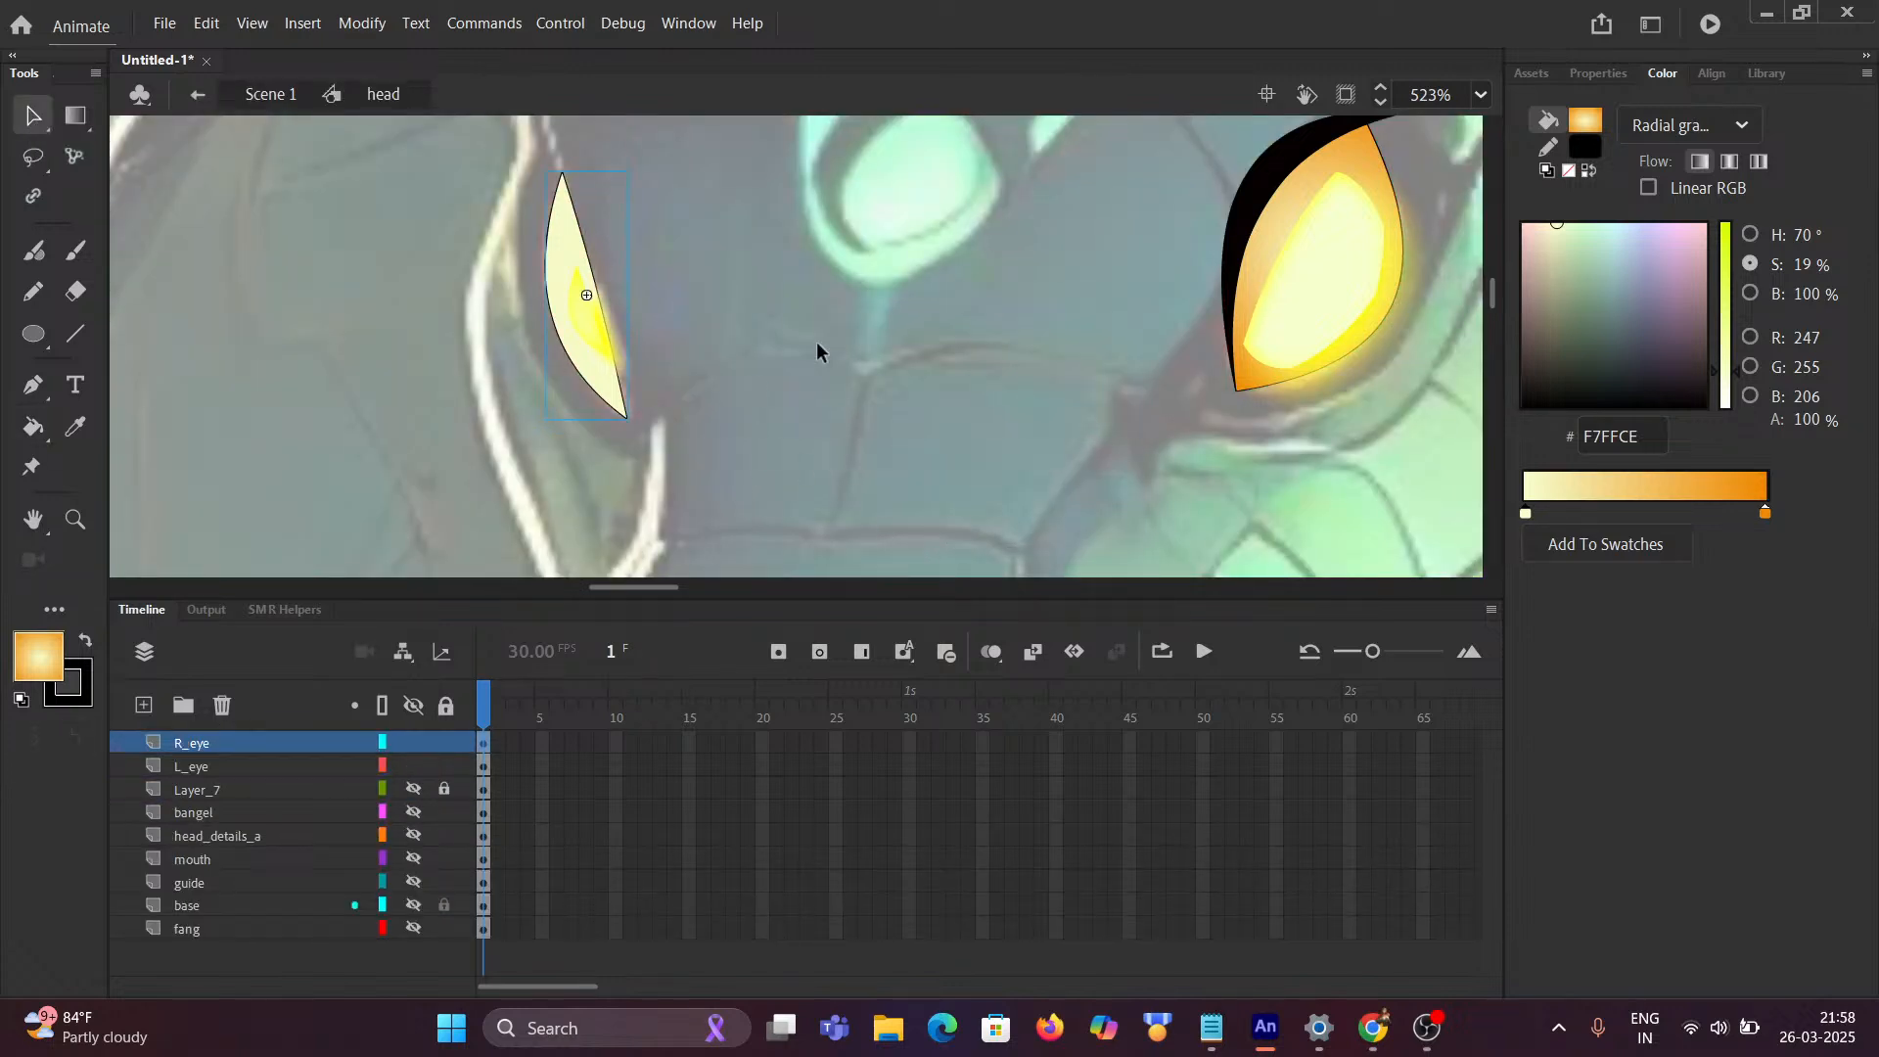
double_click(1257, 254)
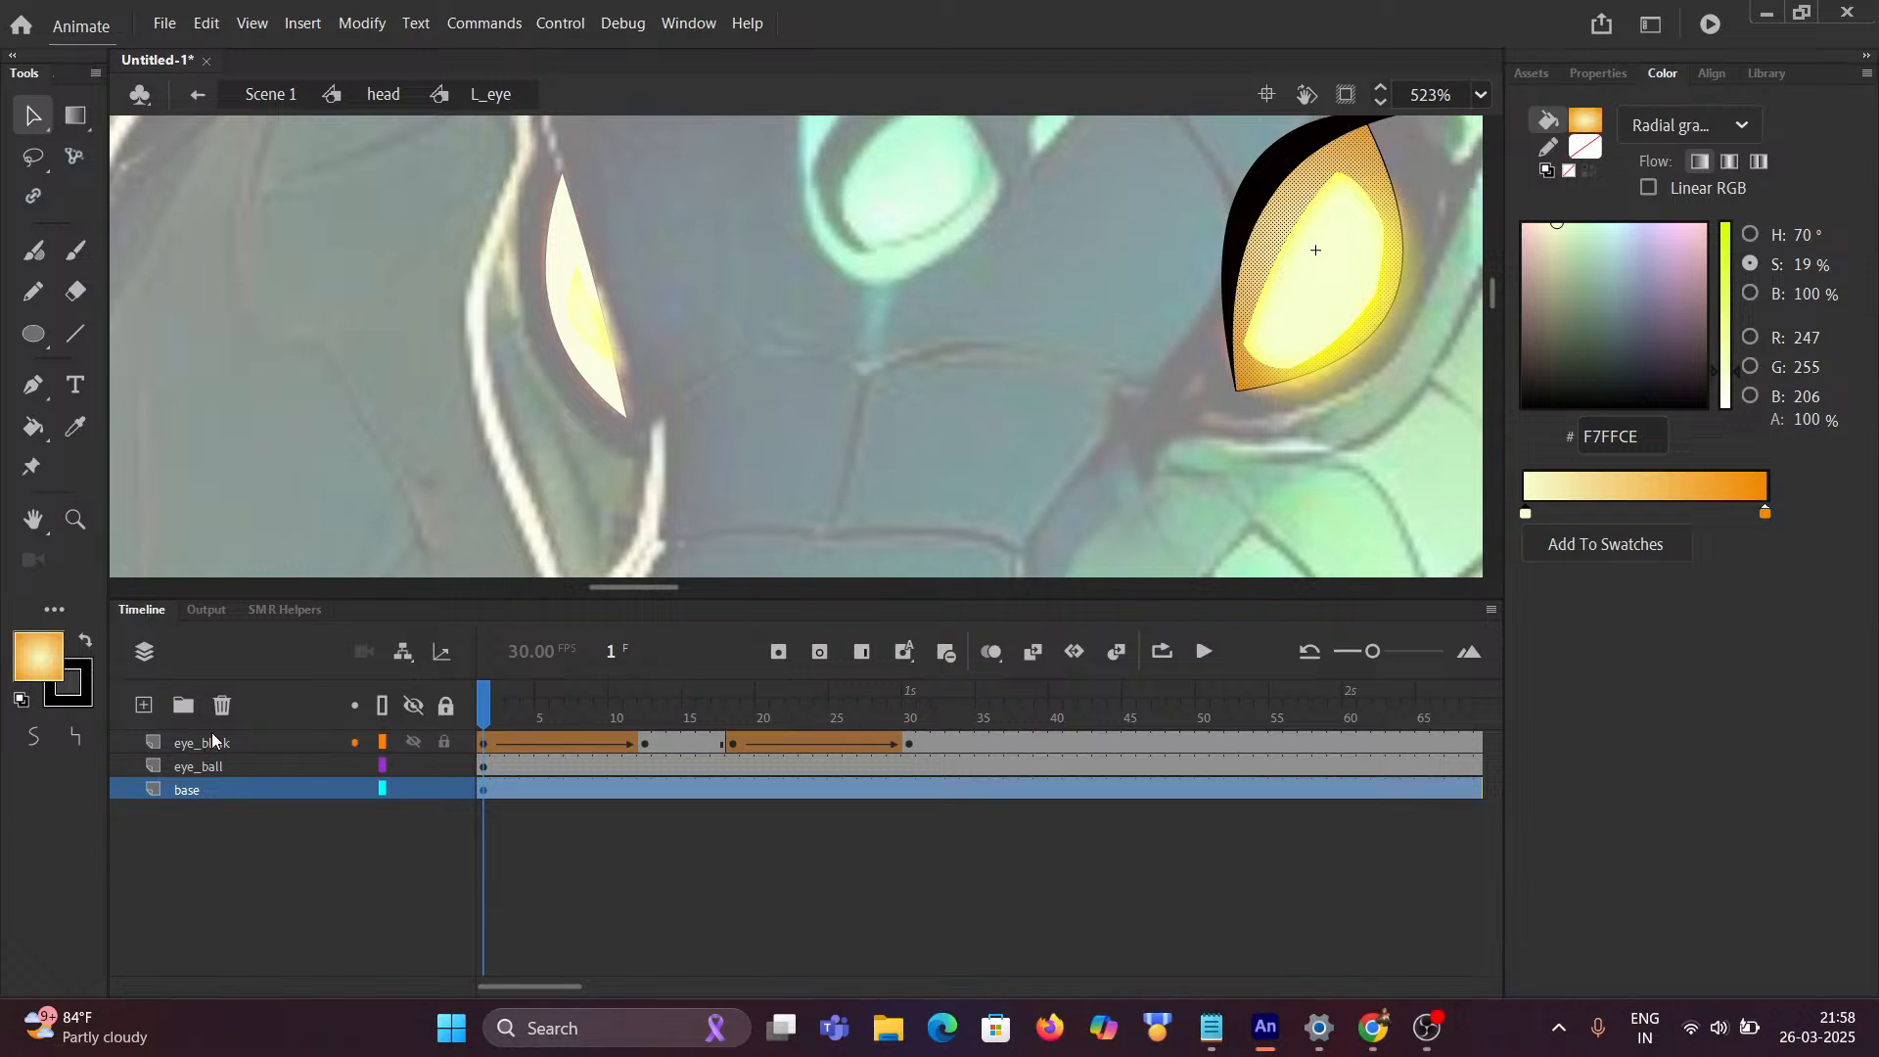
click(384, 97)
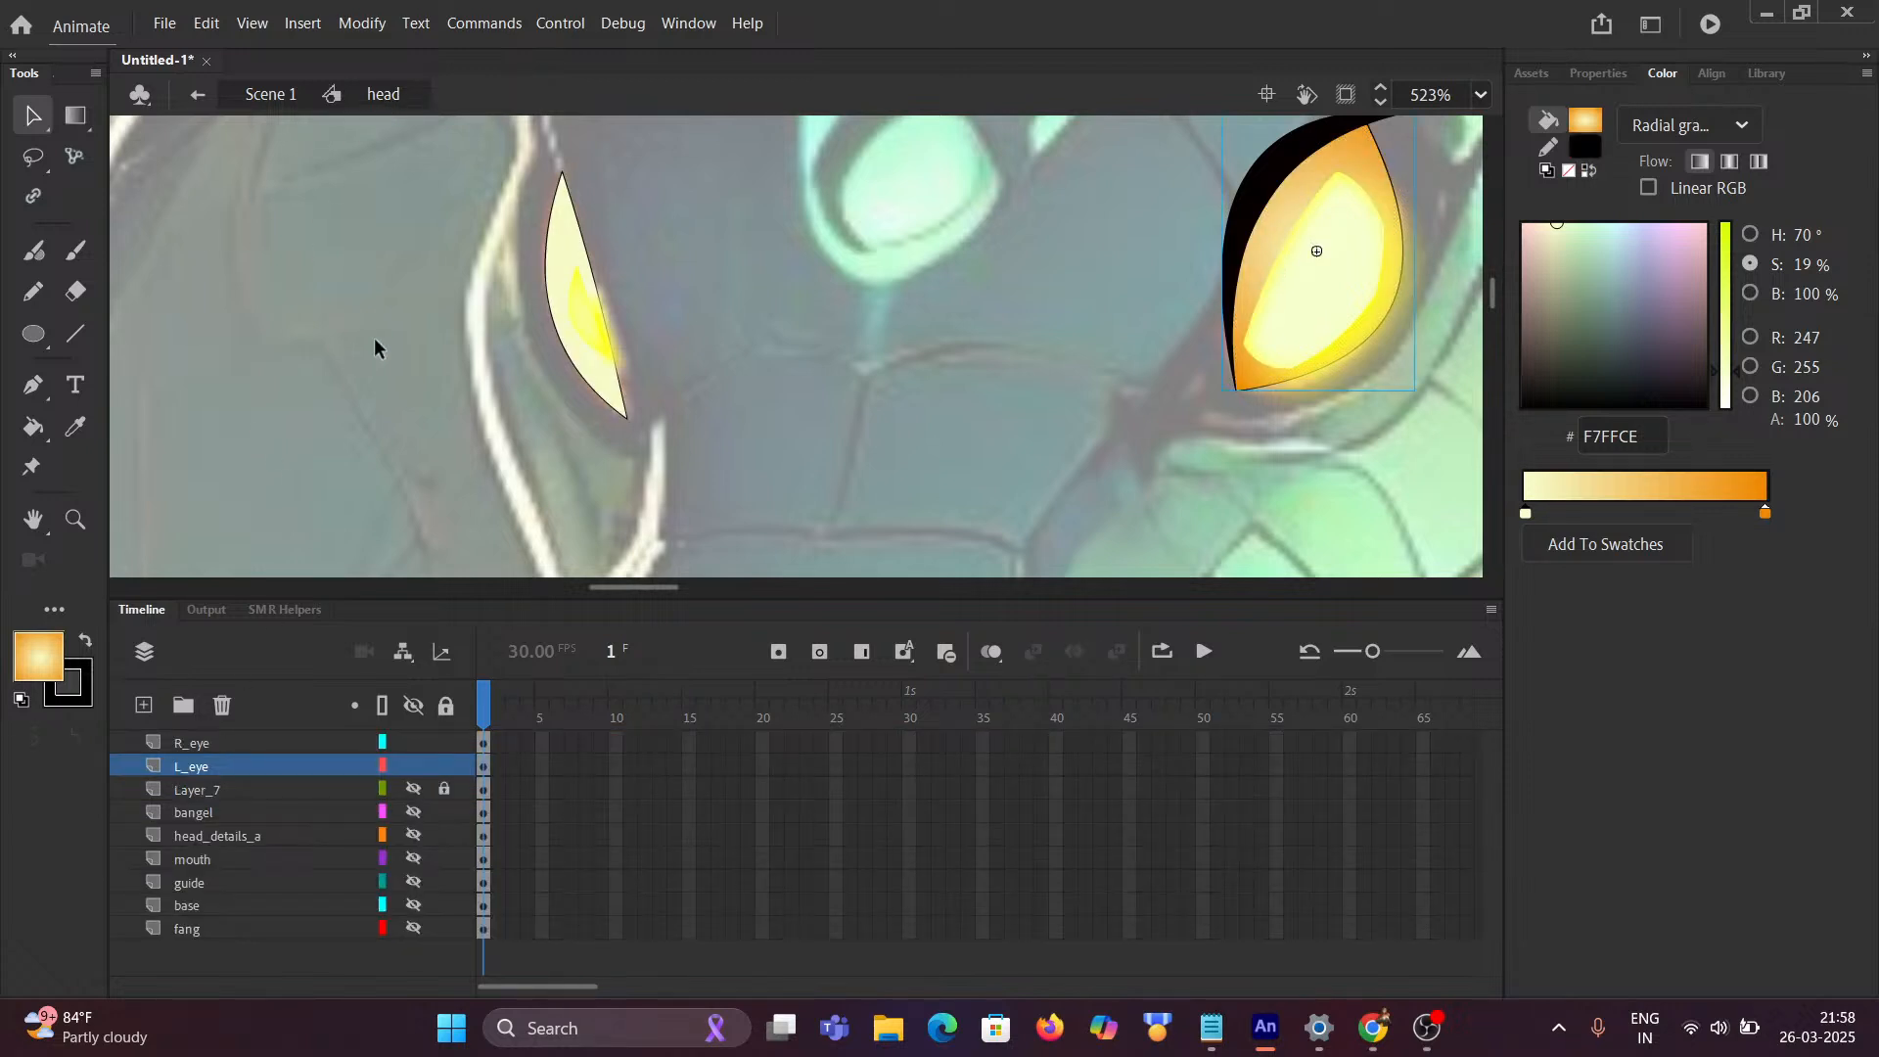
Step: Open the R_eye symbol and hide its base and eye_ball layers
click(552, 299)
double_click(575, 297)
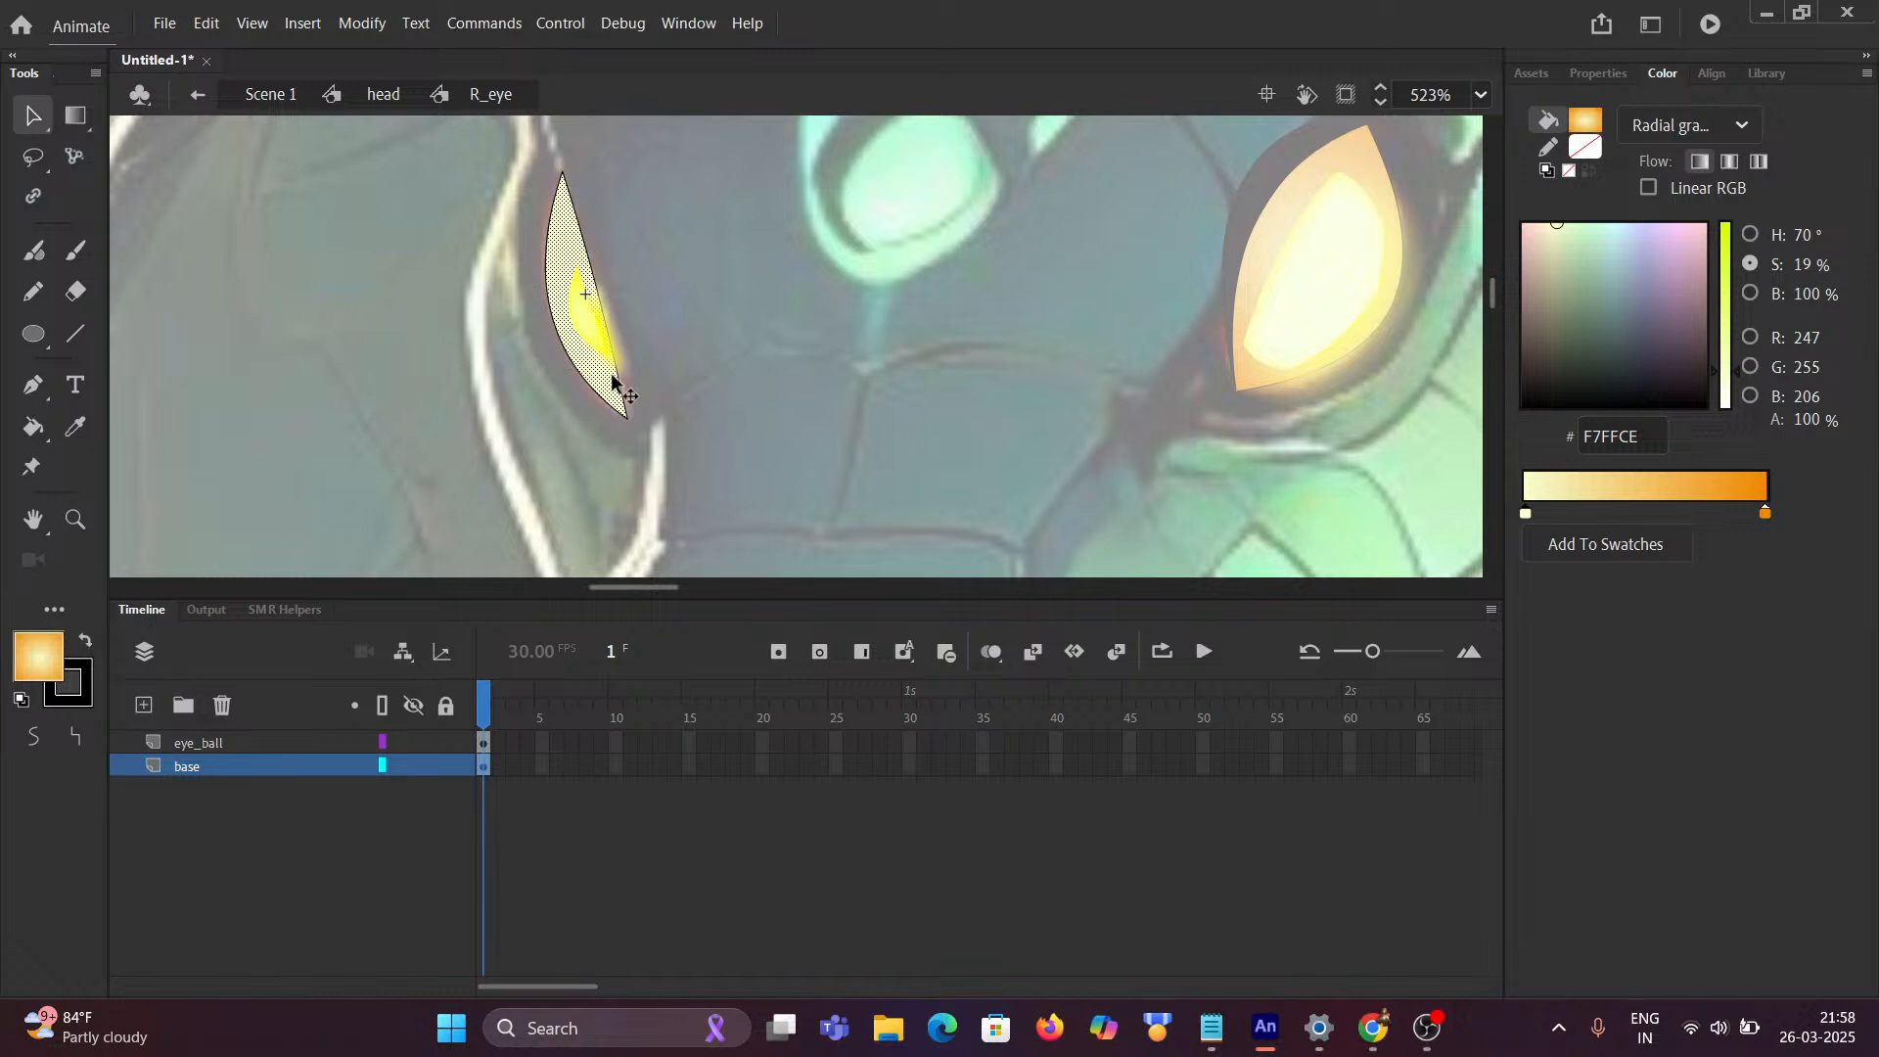
scroll(615, 384, up, 5)
scroll(615, 383, down, 2)
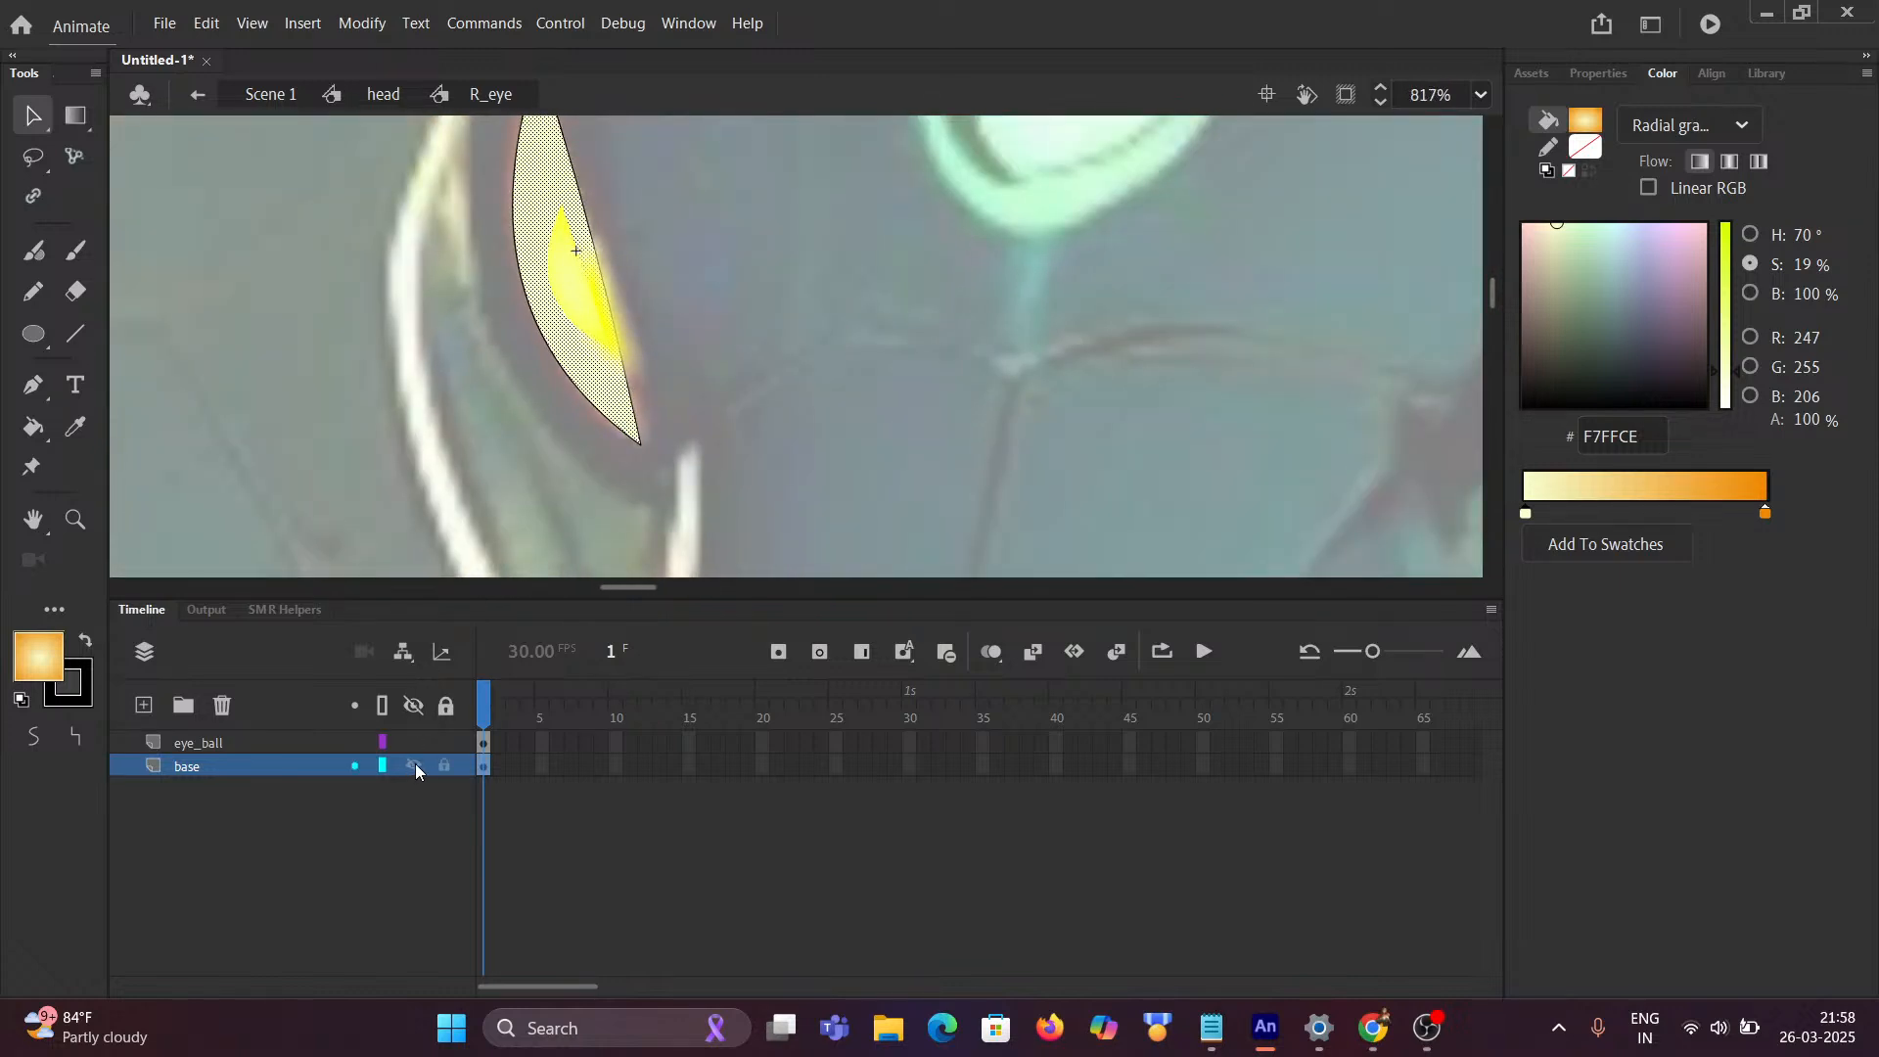
key(ctrl+shift+a)
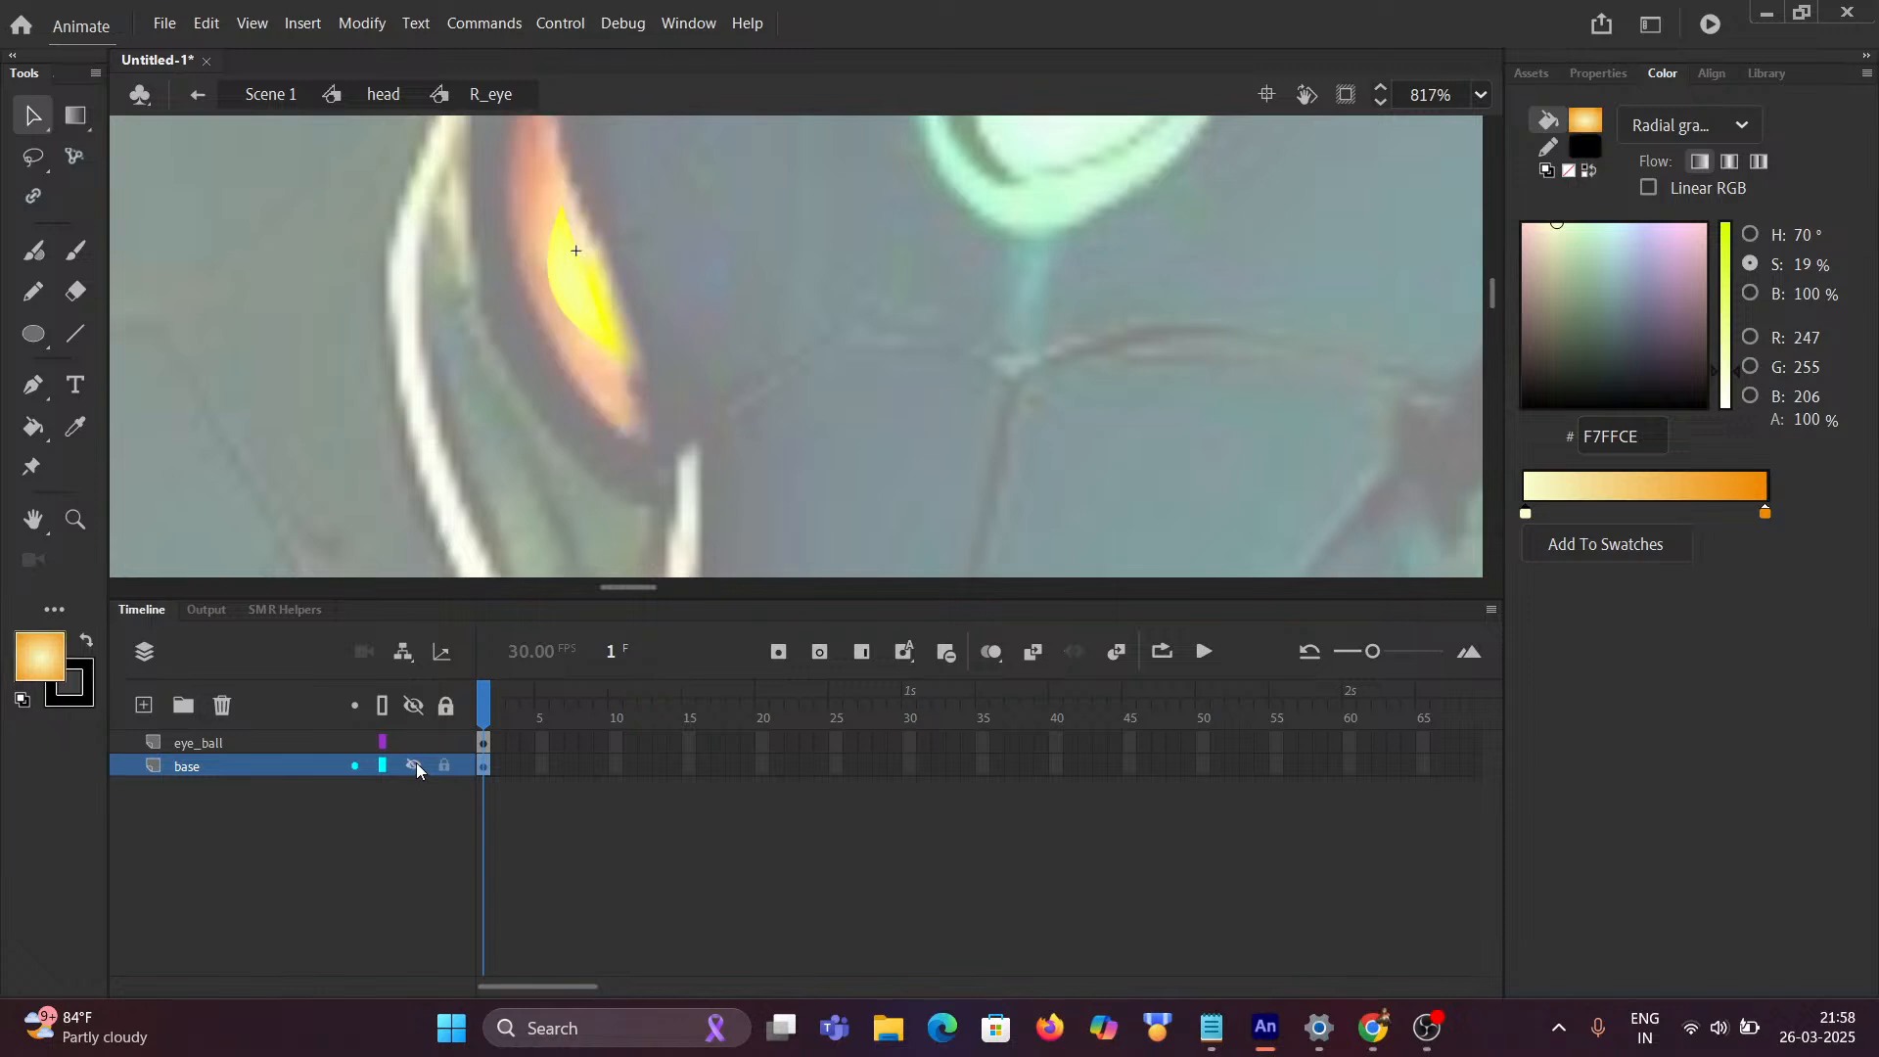
click(415, 740)
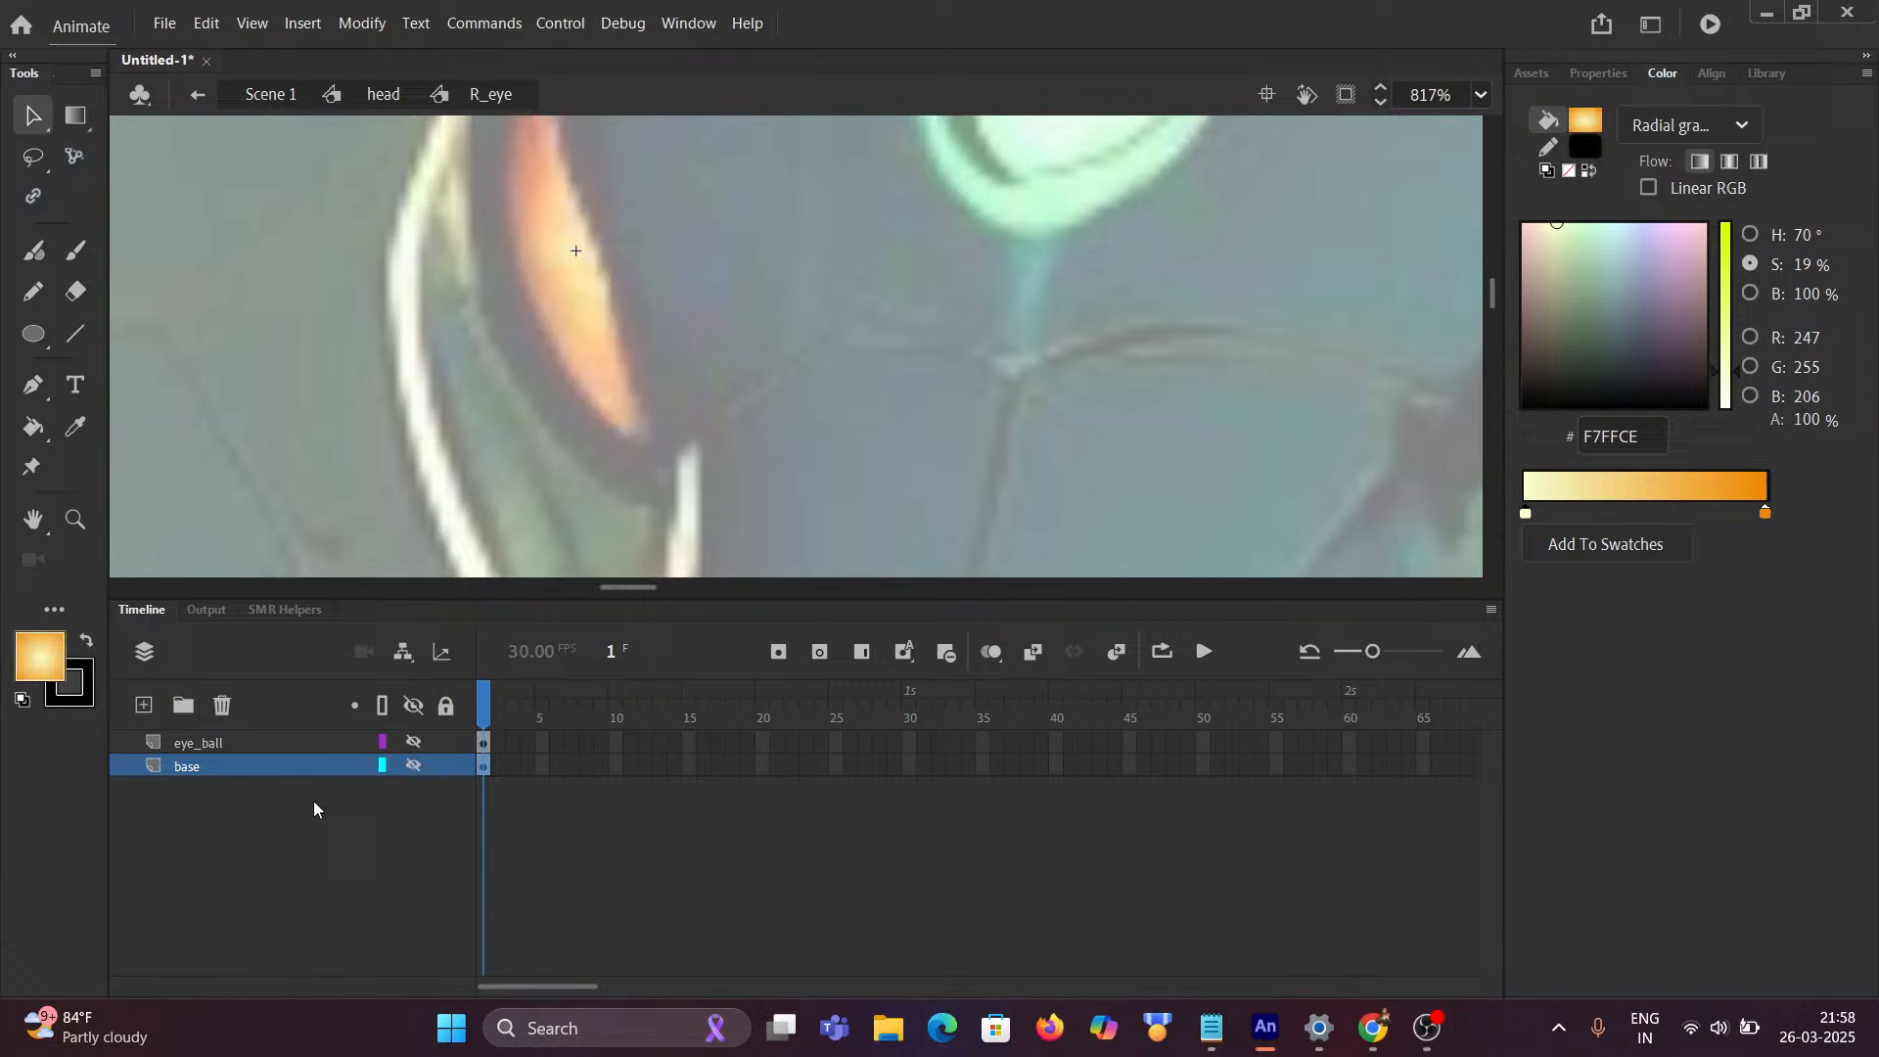
Step: Add a layer above eye_ball in R_eye and name it eye_blink
click(143, 706)
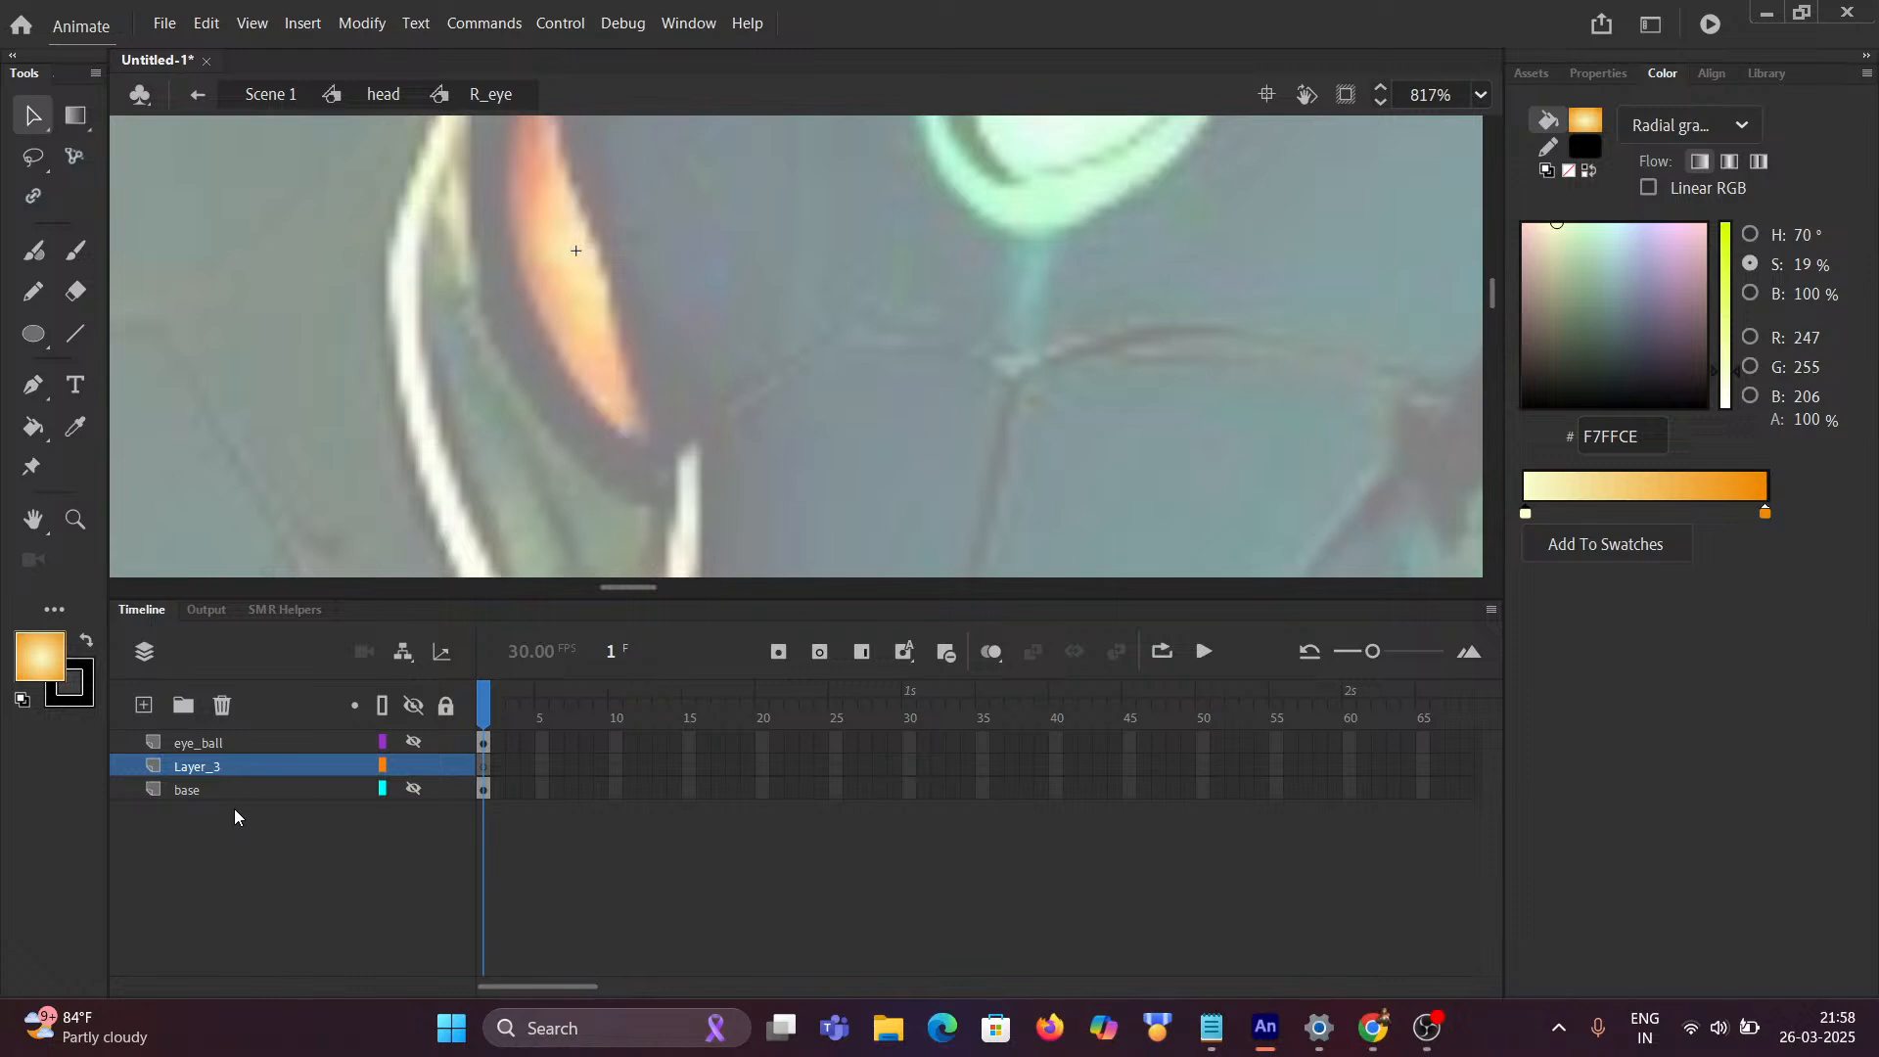
key(ctrl+z)
click(185, 742)
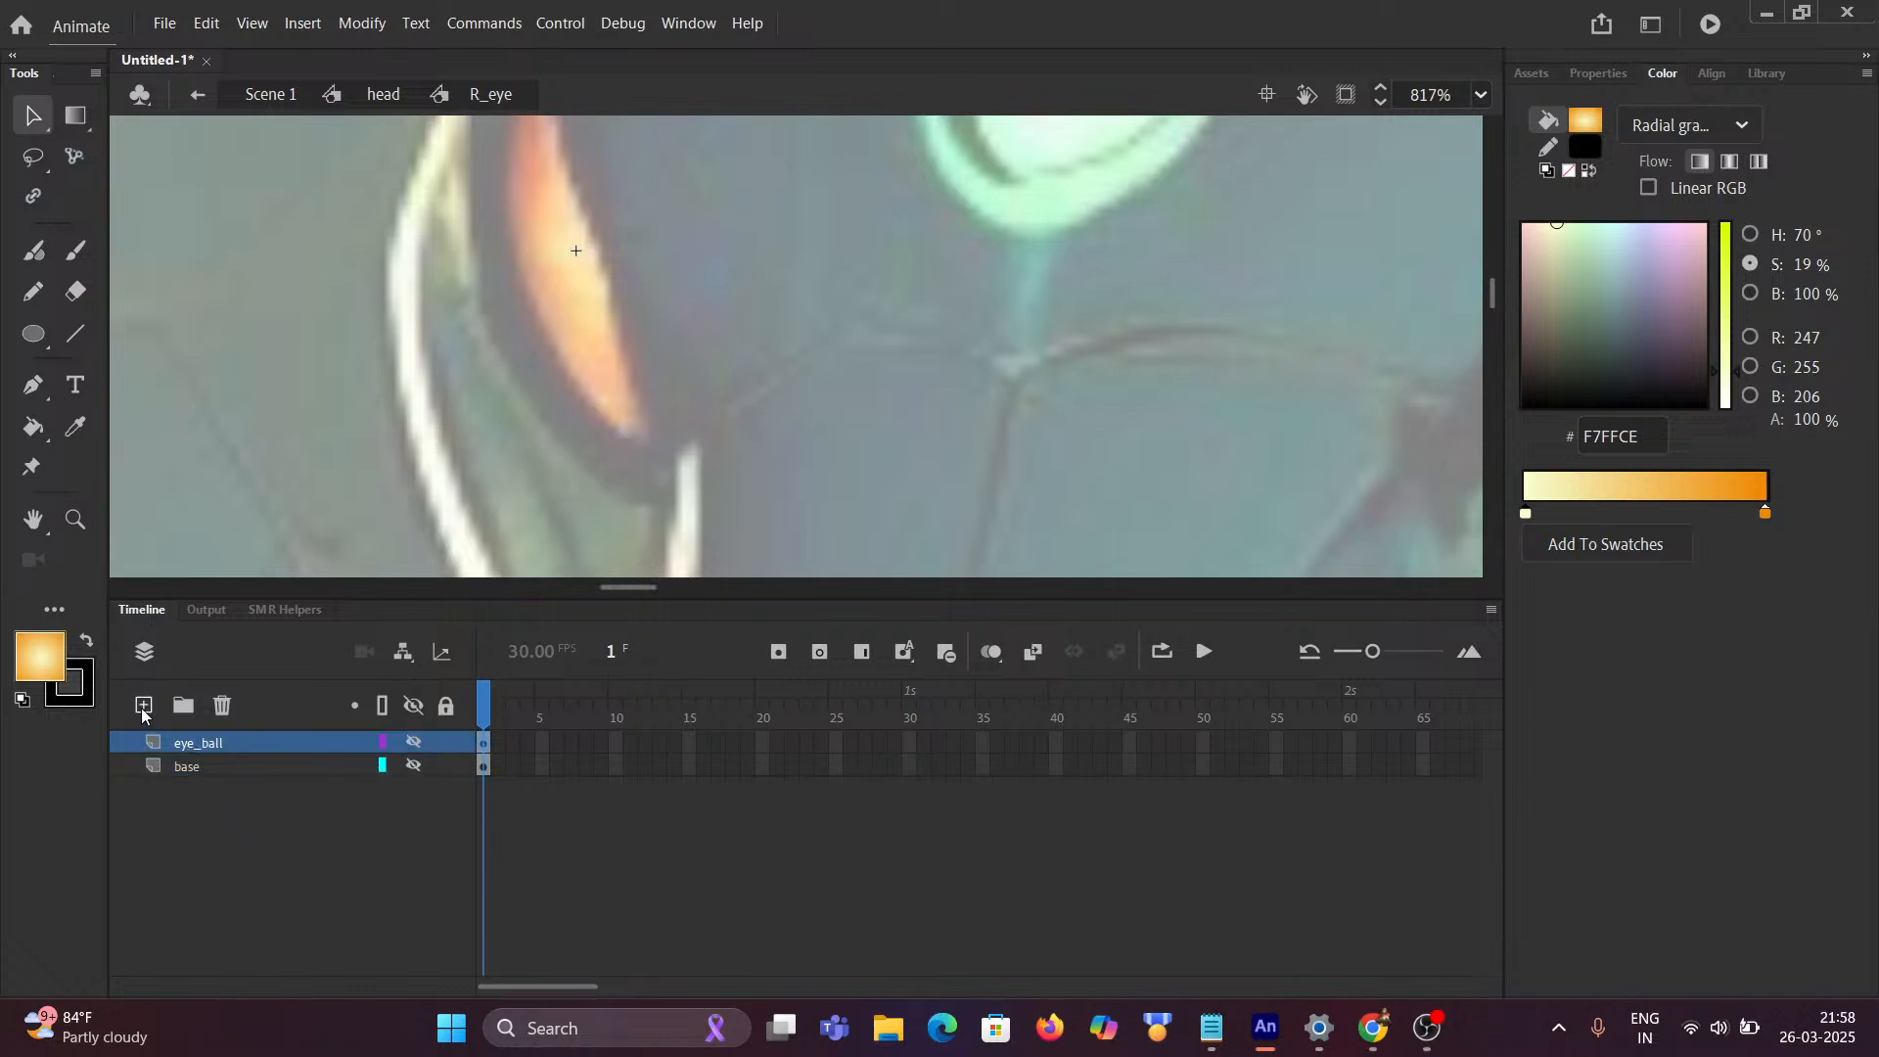
click(143, 709)
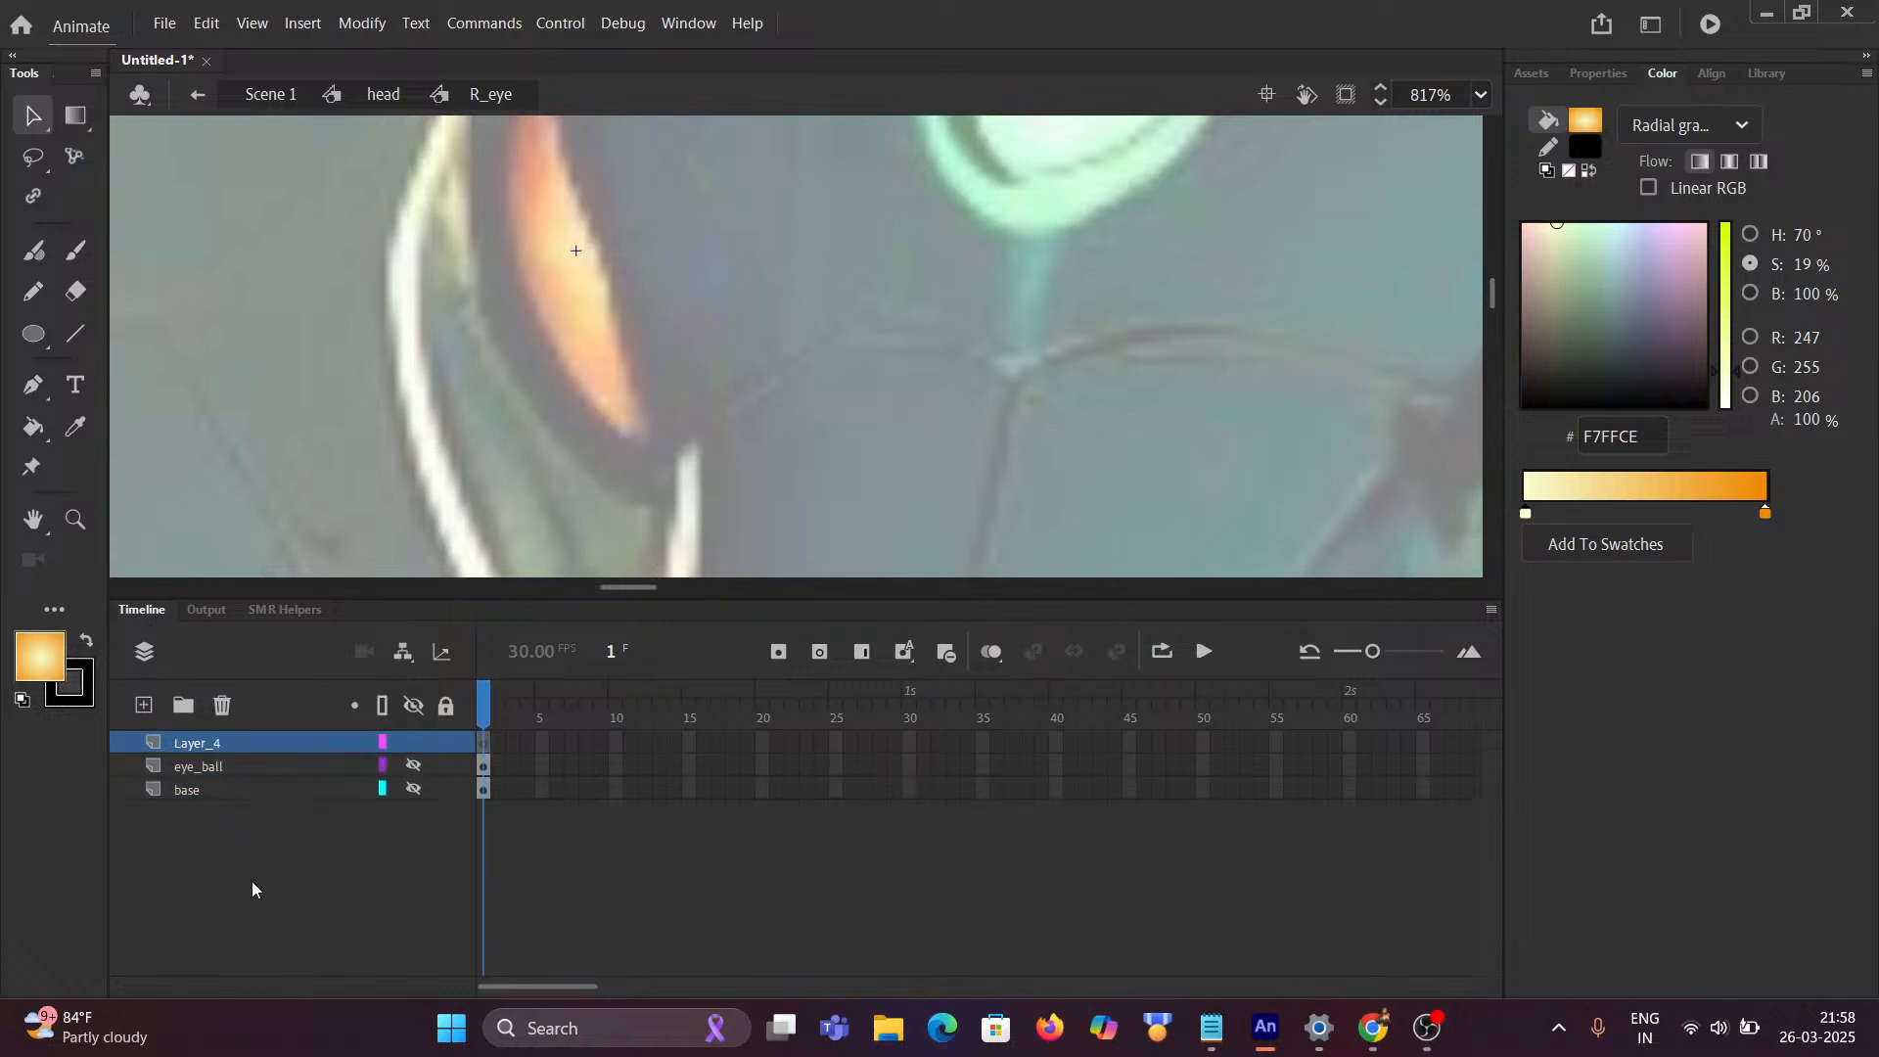
double_click(206, 744)
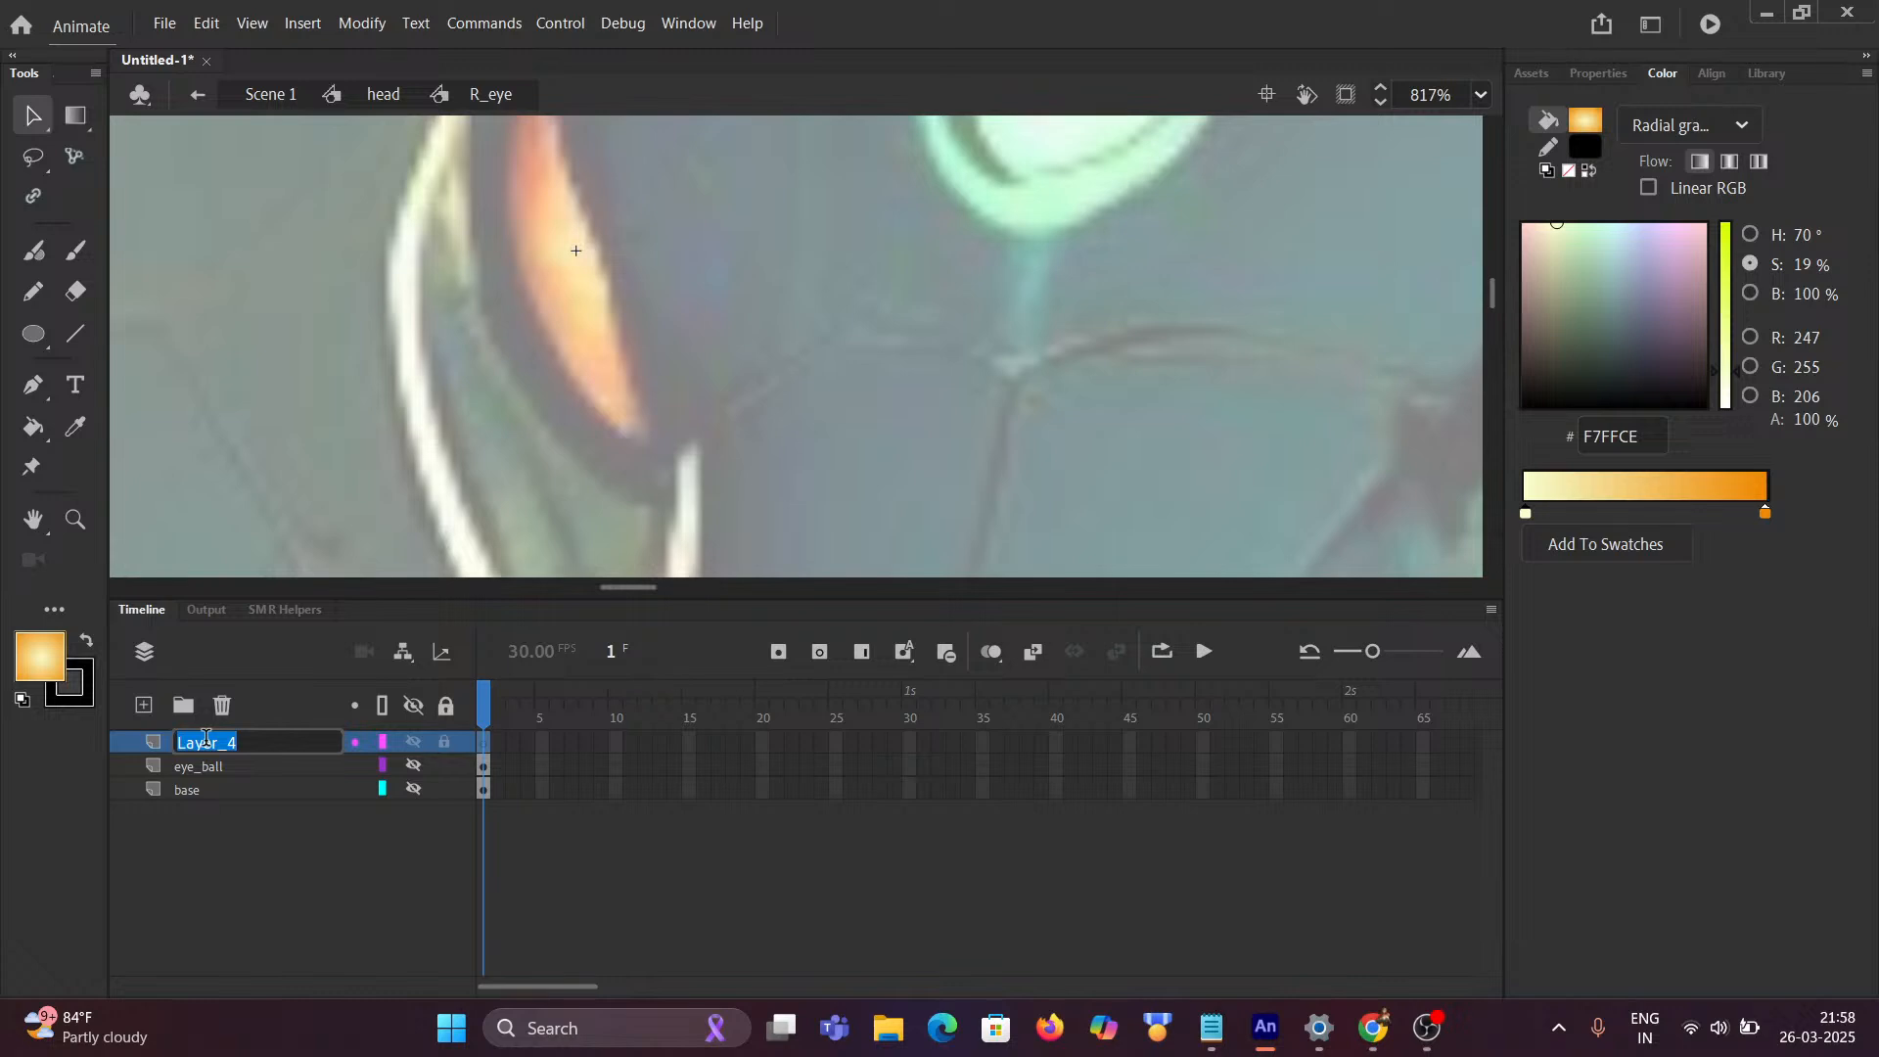
text(eye)
text(_bli)
text(mk)
key(BackSpace)
key(BackSpace)
text(nk)
key(Return)
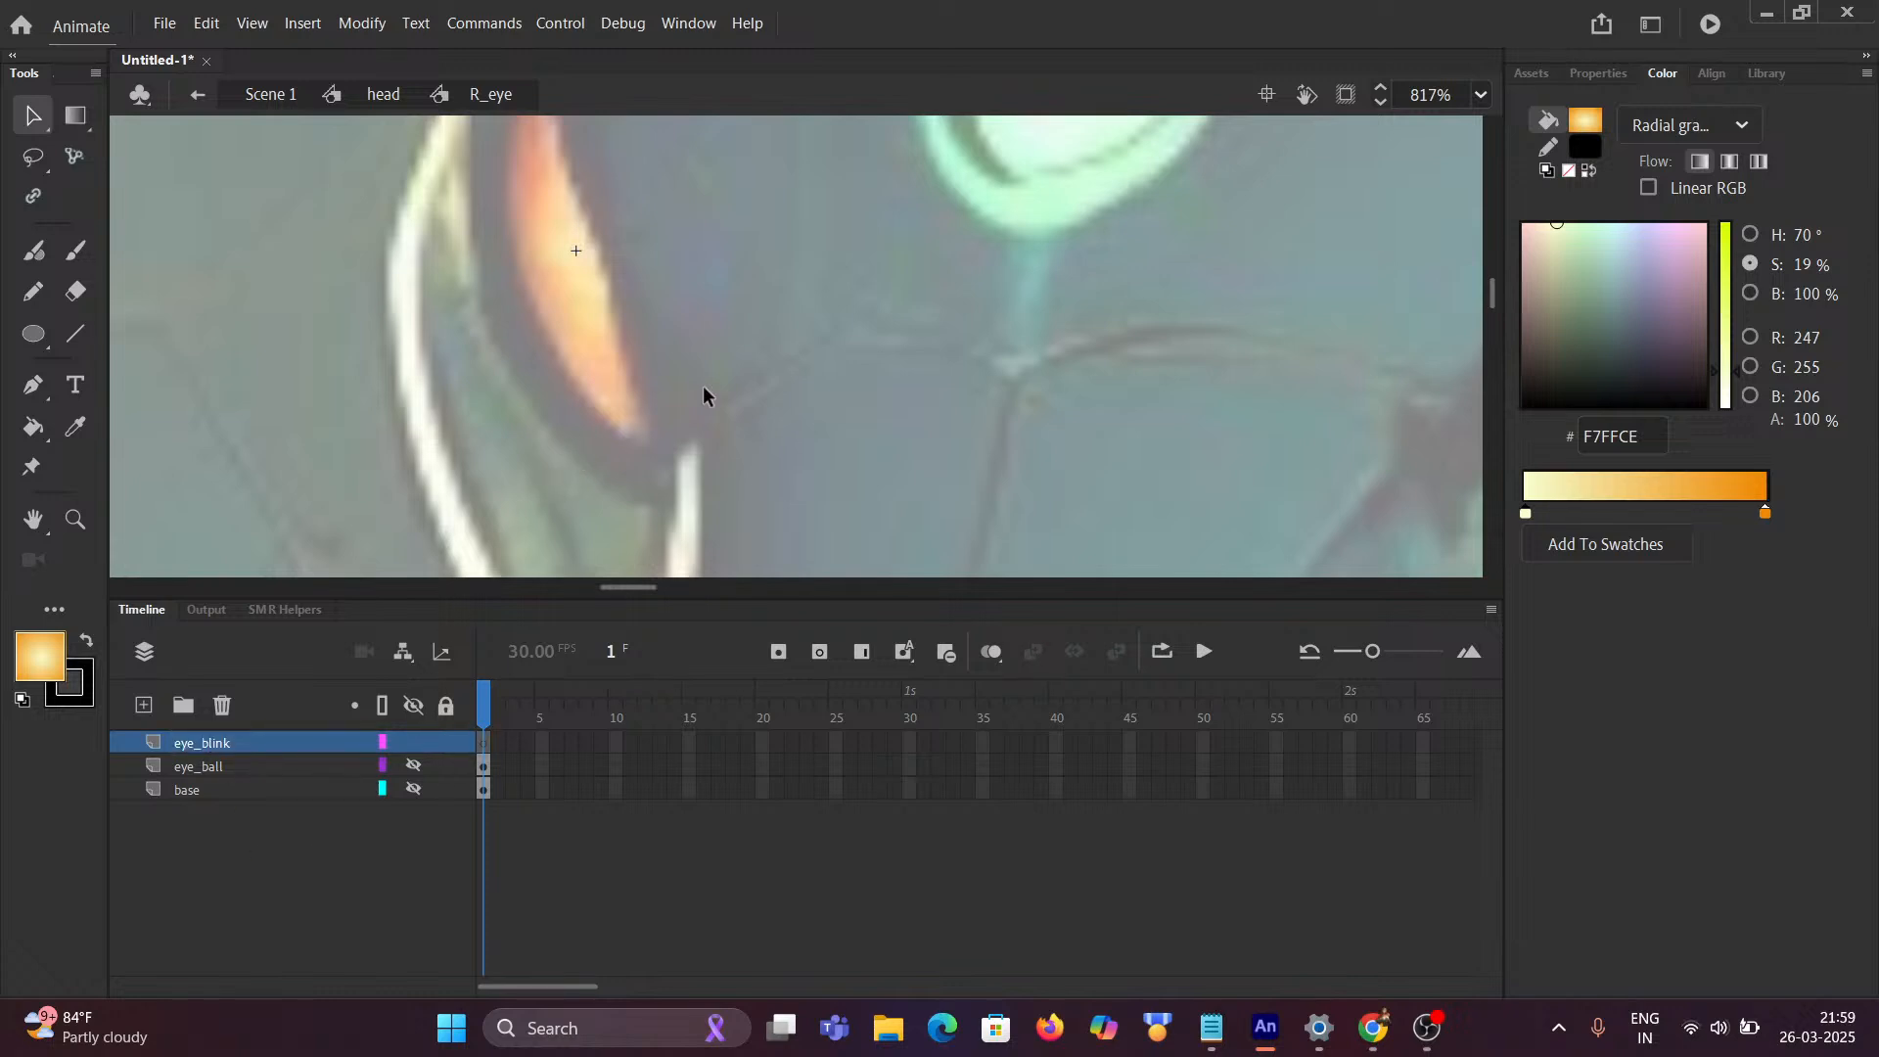
Step: Outline a thin, curved eyelid along the inner edge of the snake's right eye with the Line tool on eye_blink
scroll(701, 384, down, 4)
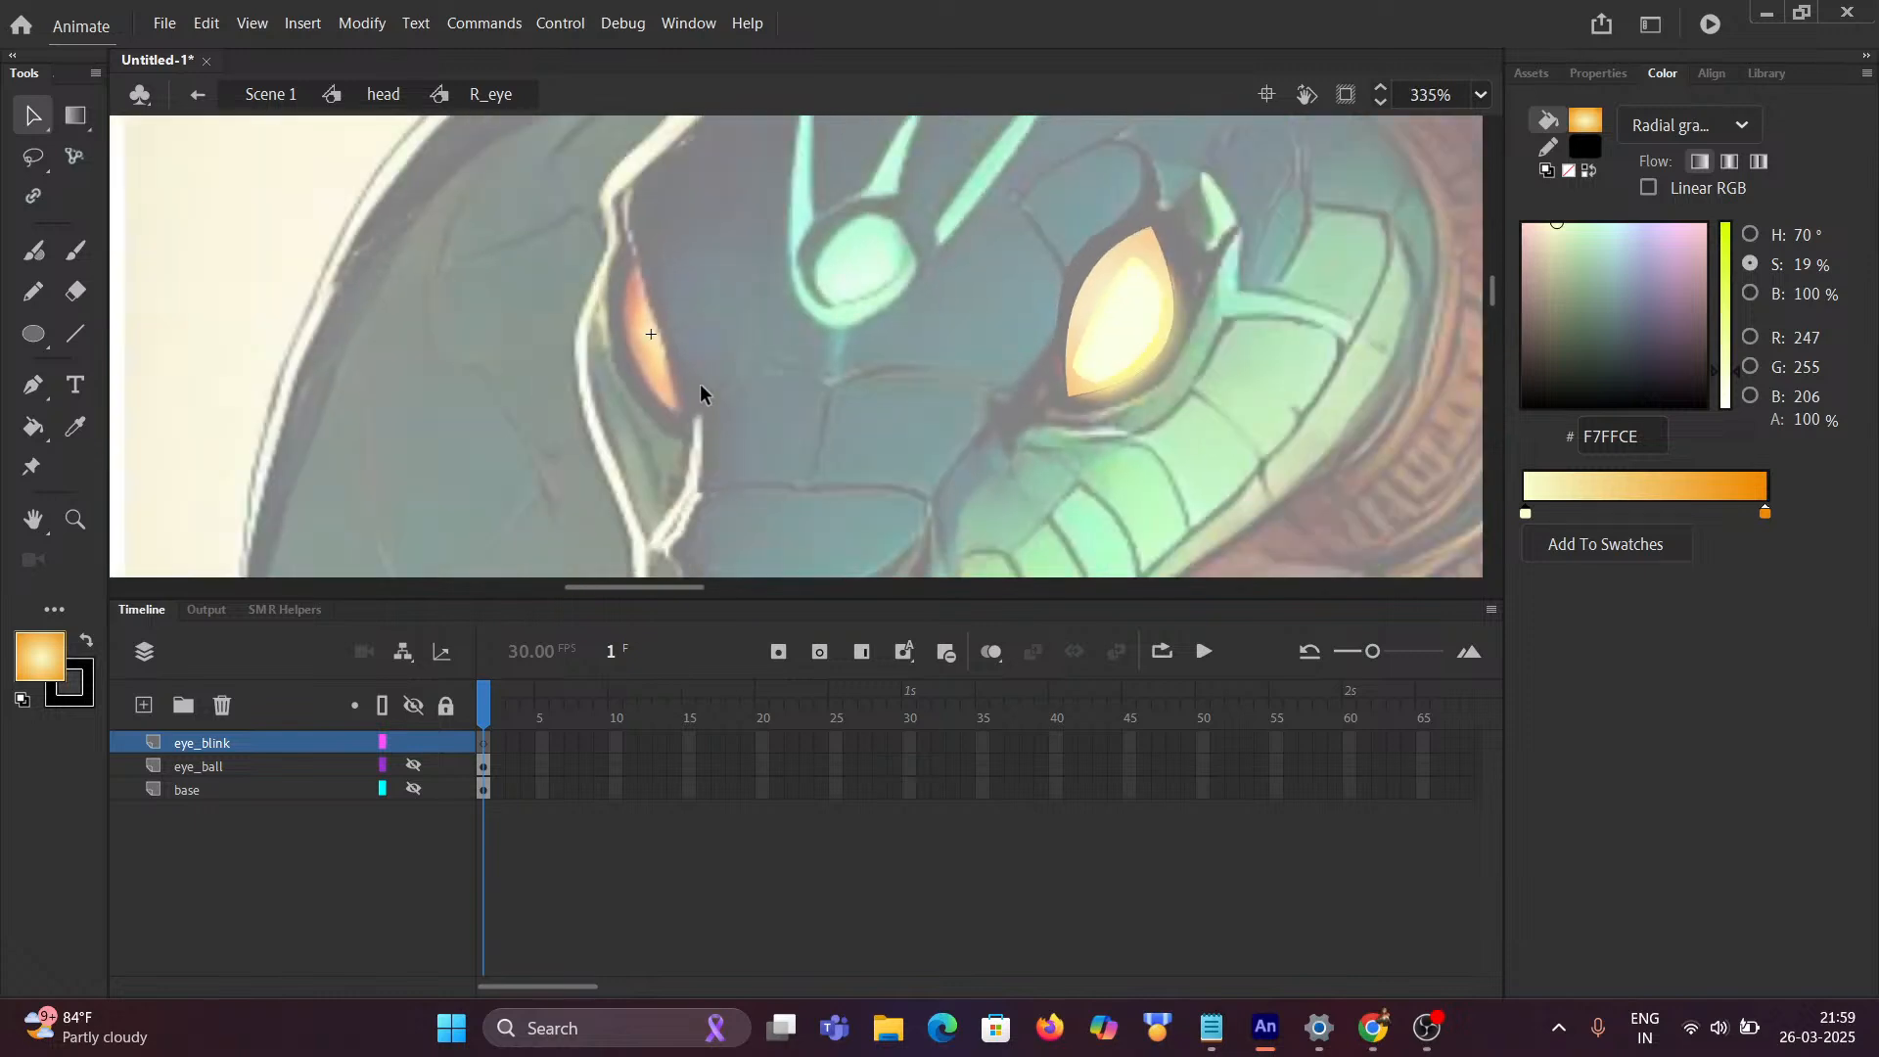
click(75, 334)
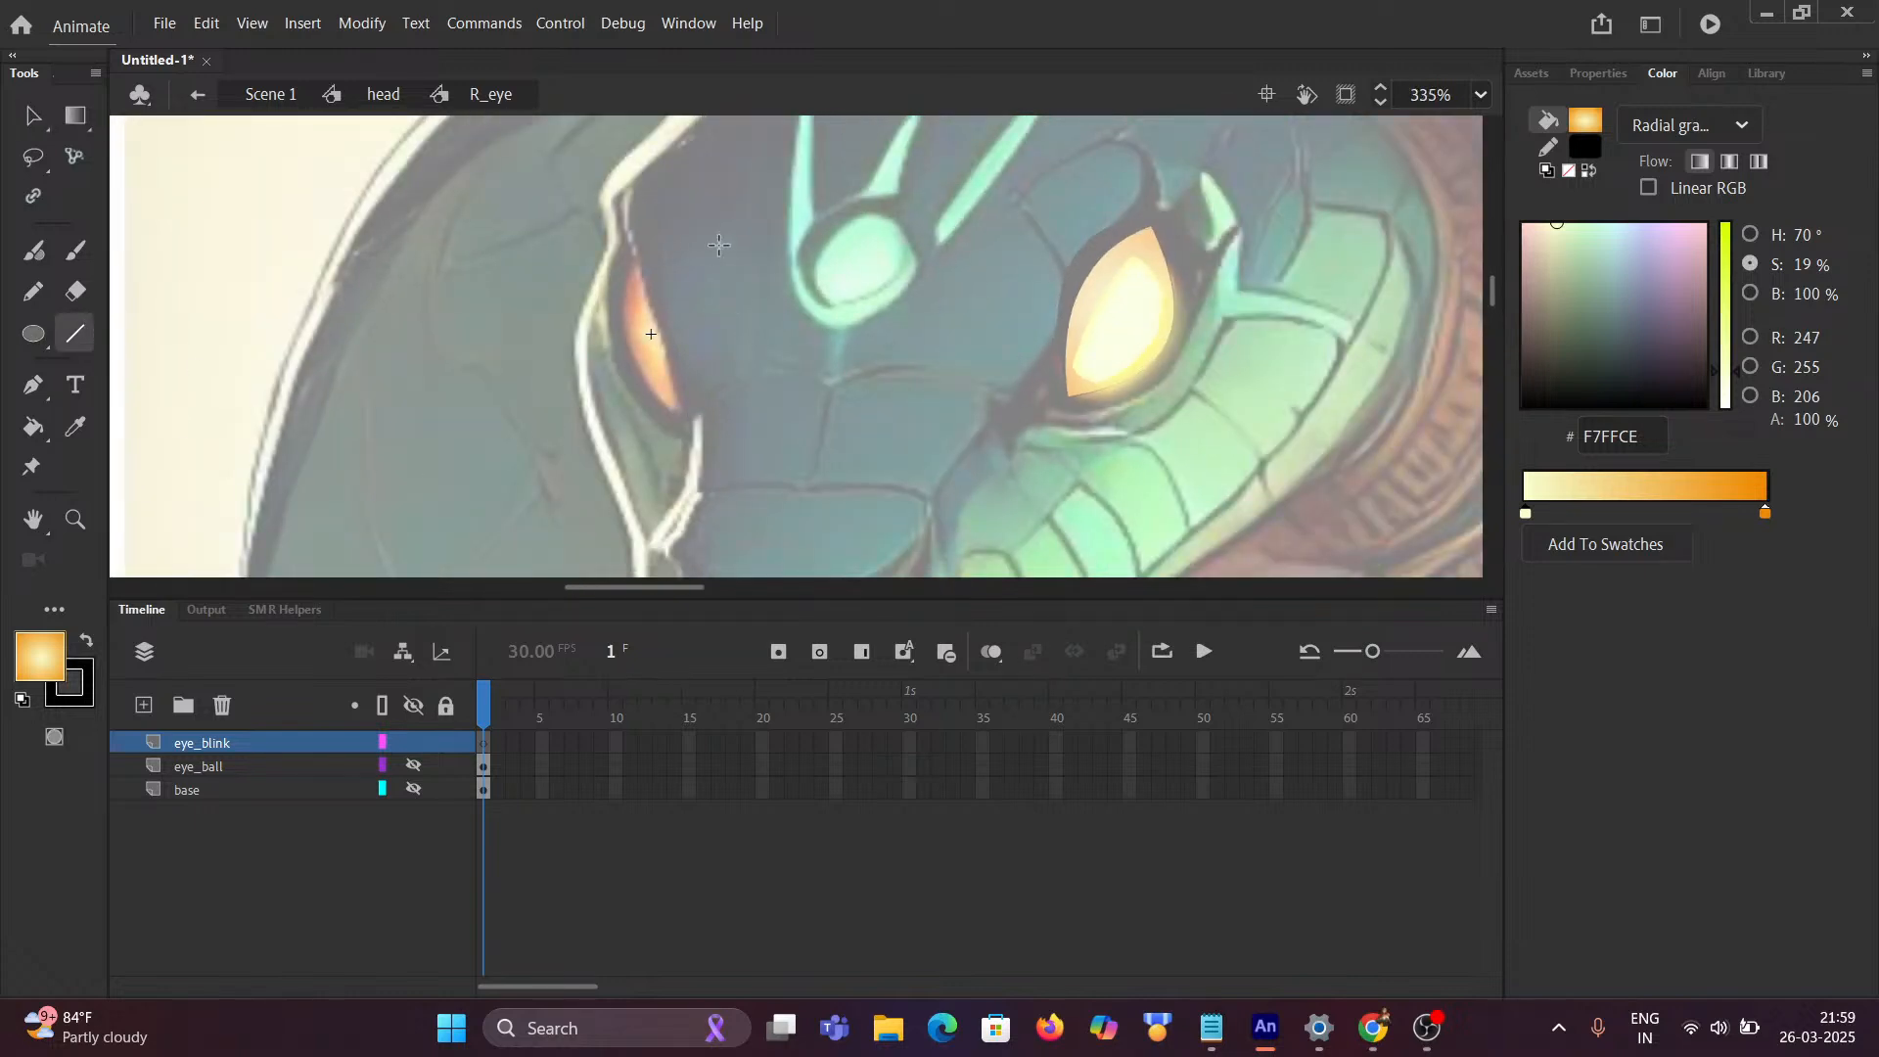
drag(626, 232, 697, 431)
mouse_move(662, 335)
mouse_down()
mouse_move(625, 369)
mouse_move(650, 344)
mouse_up()
drag(654, 343, 675, 331)
drag(697, 421, 691, 418)
drag(688, 423, 627, 239)
scroll(646, 323, up, 5)
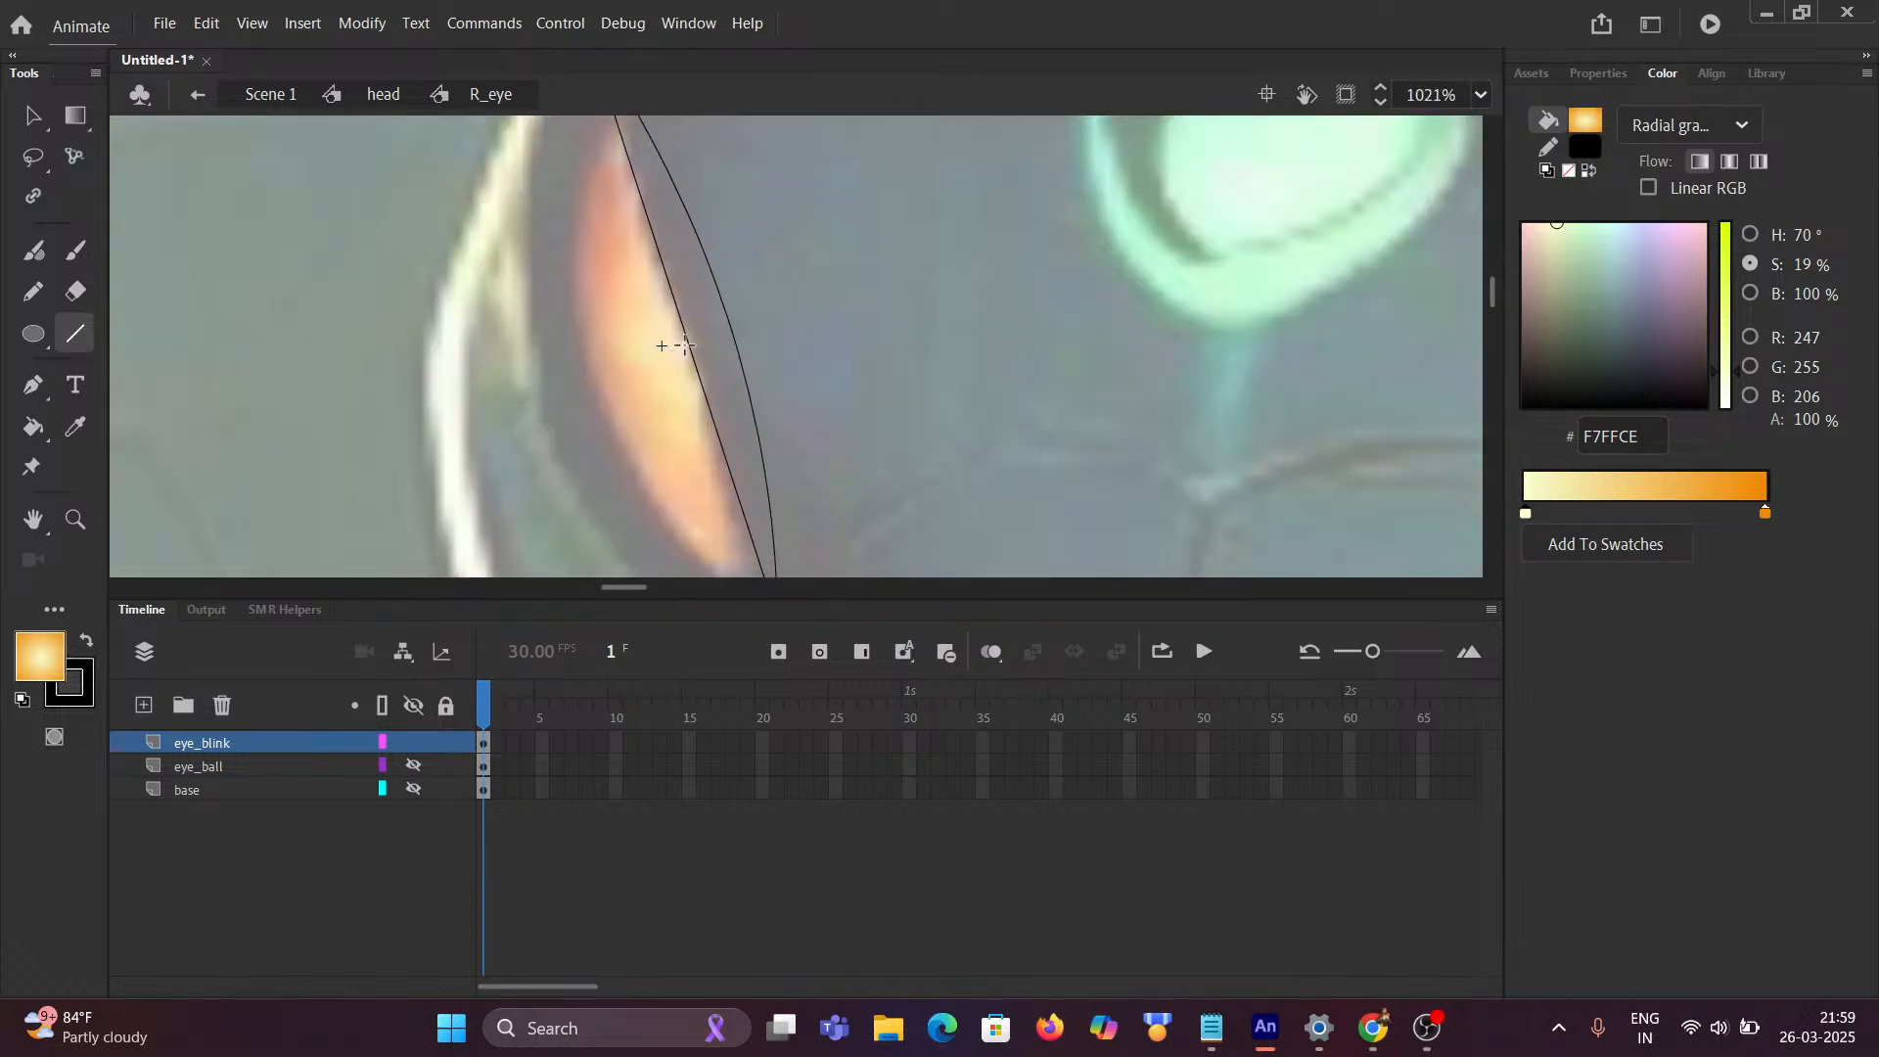
drag(690, 348, 698, 353)
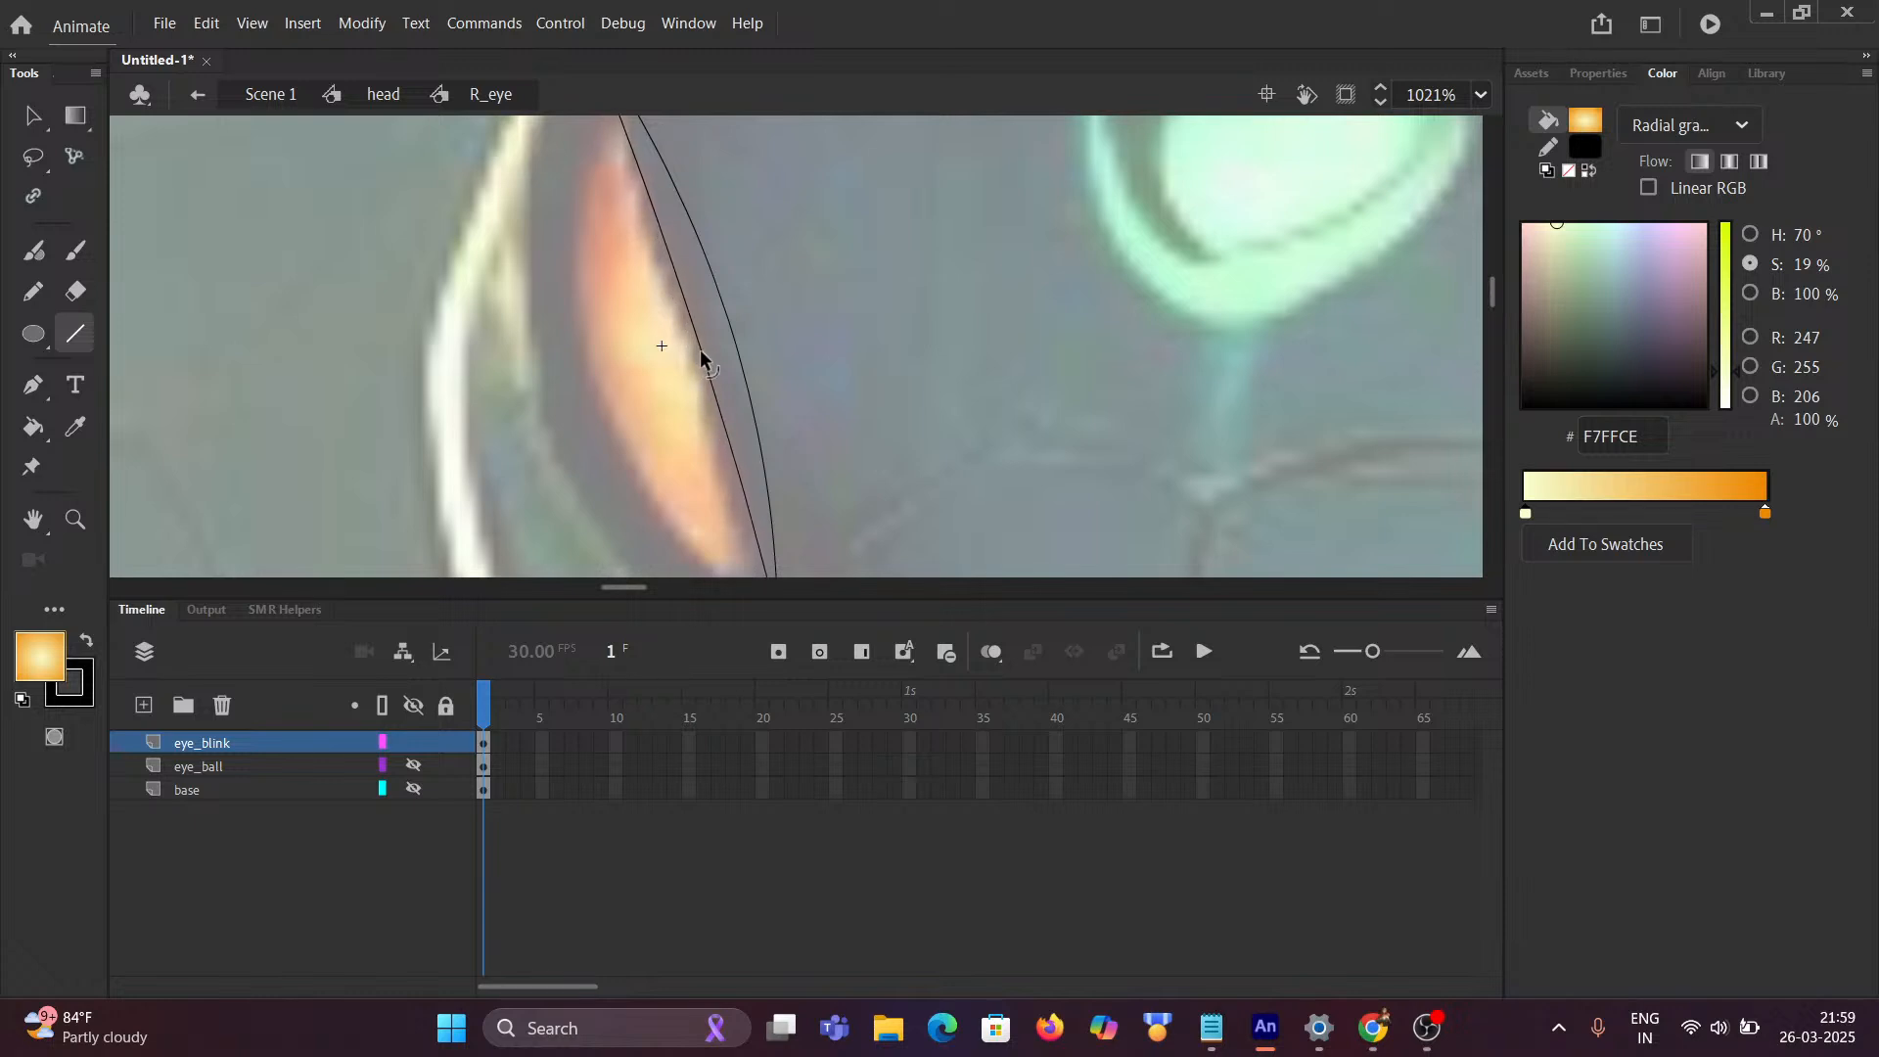
scroll(698, 357, down, 5)
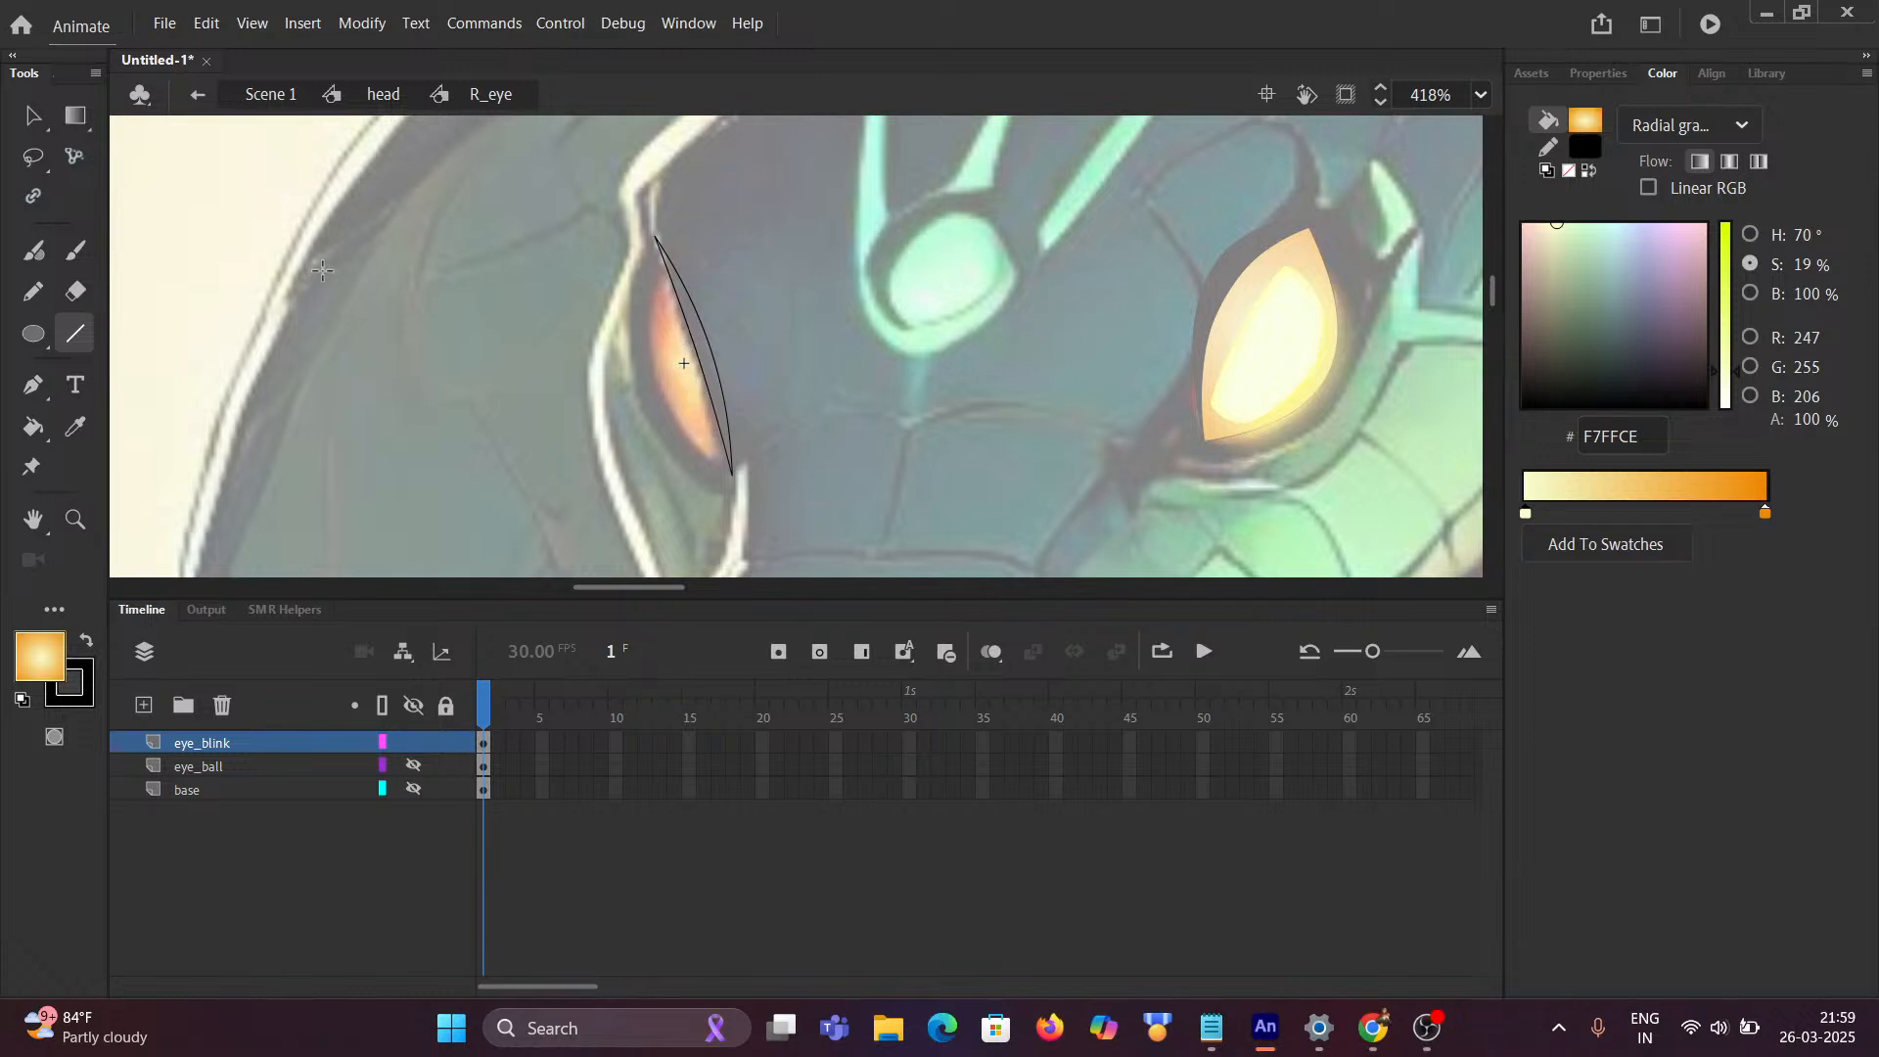
key(v)
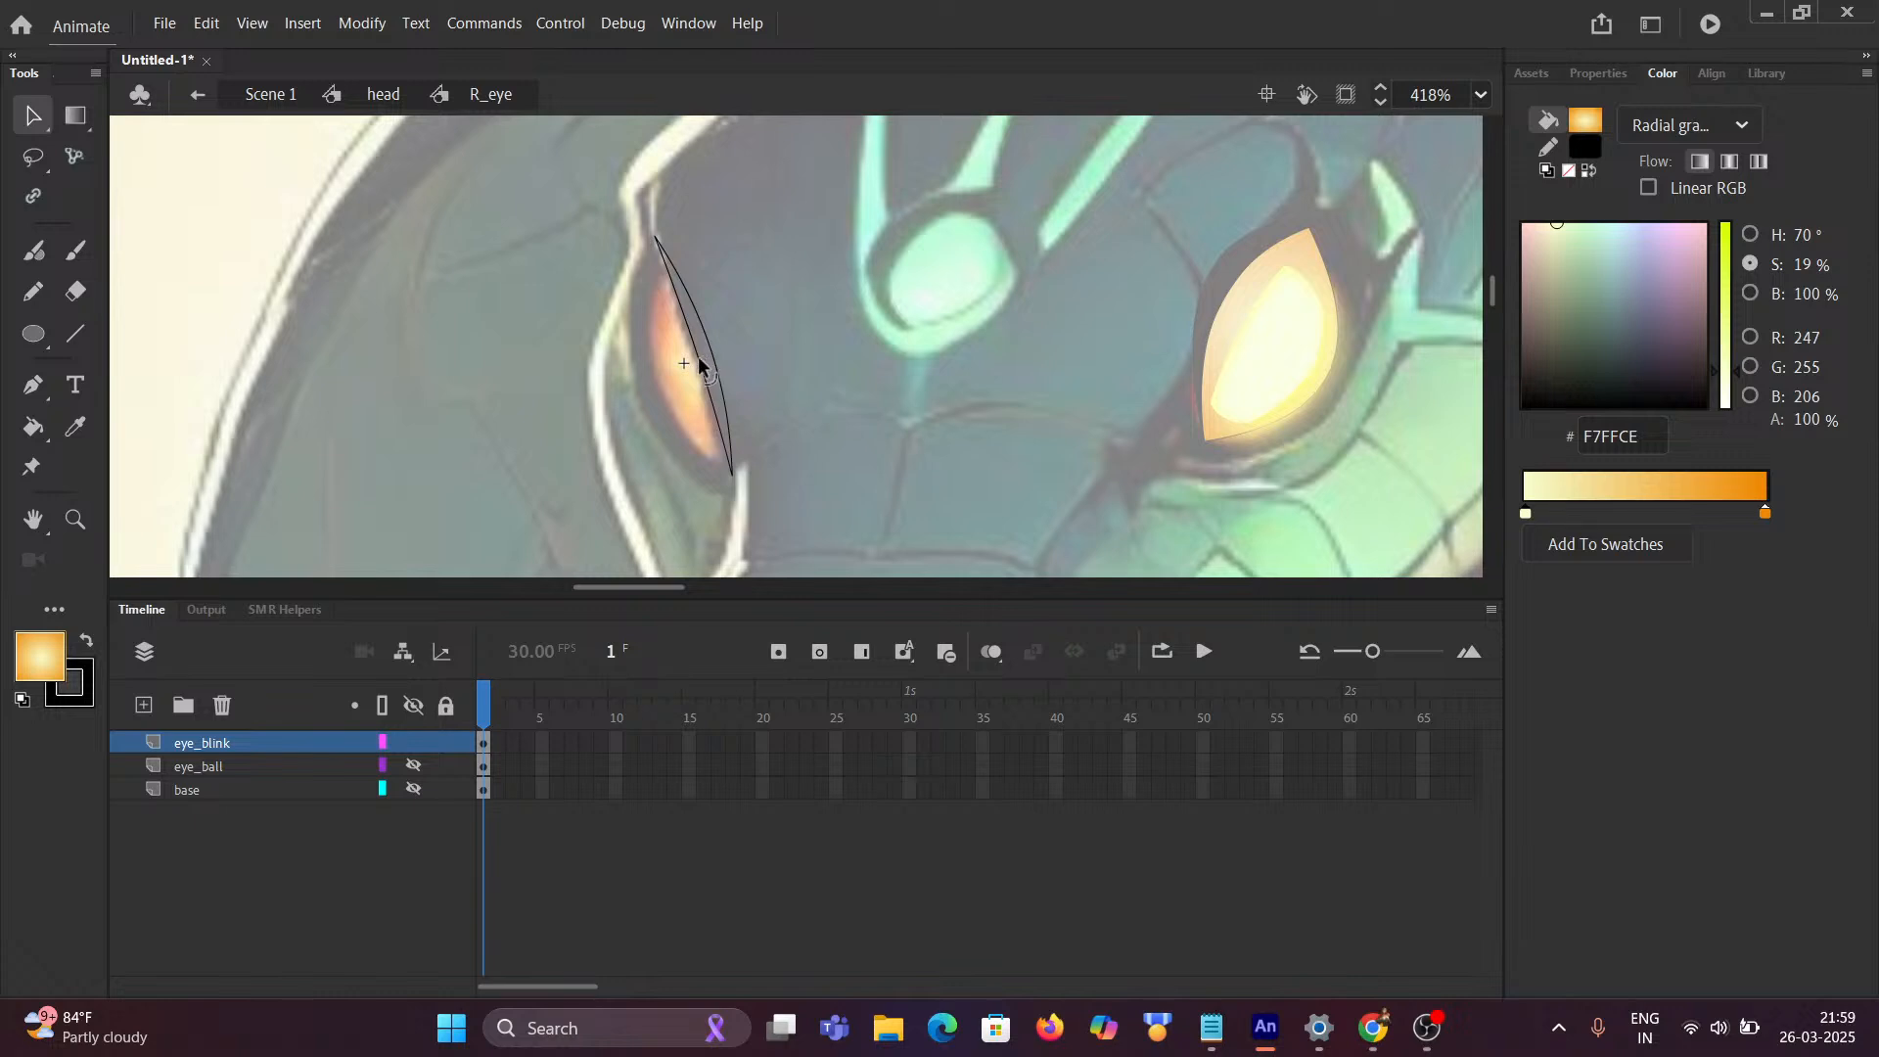
drag(695, 361, 636, 379)
key(ctrl+z)
Step: Return to the head symbol and sample the black 060100 of the left eye's eyelid as the fill color
click(370, 98)
scroll(824, 368, down, 3)
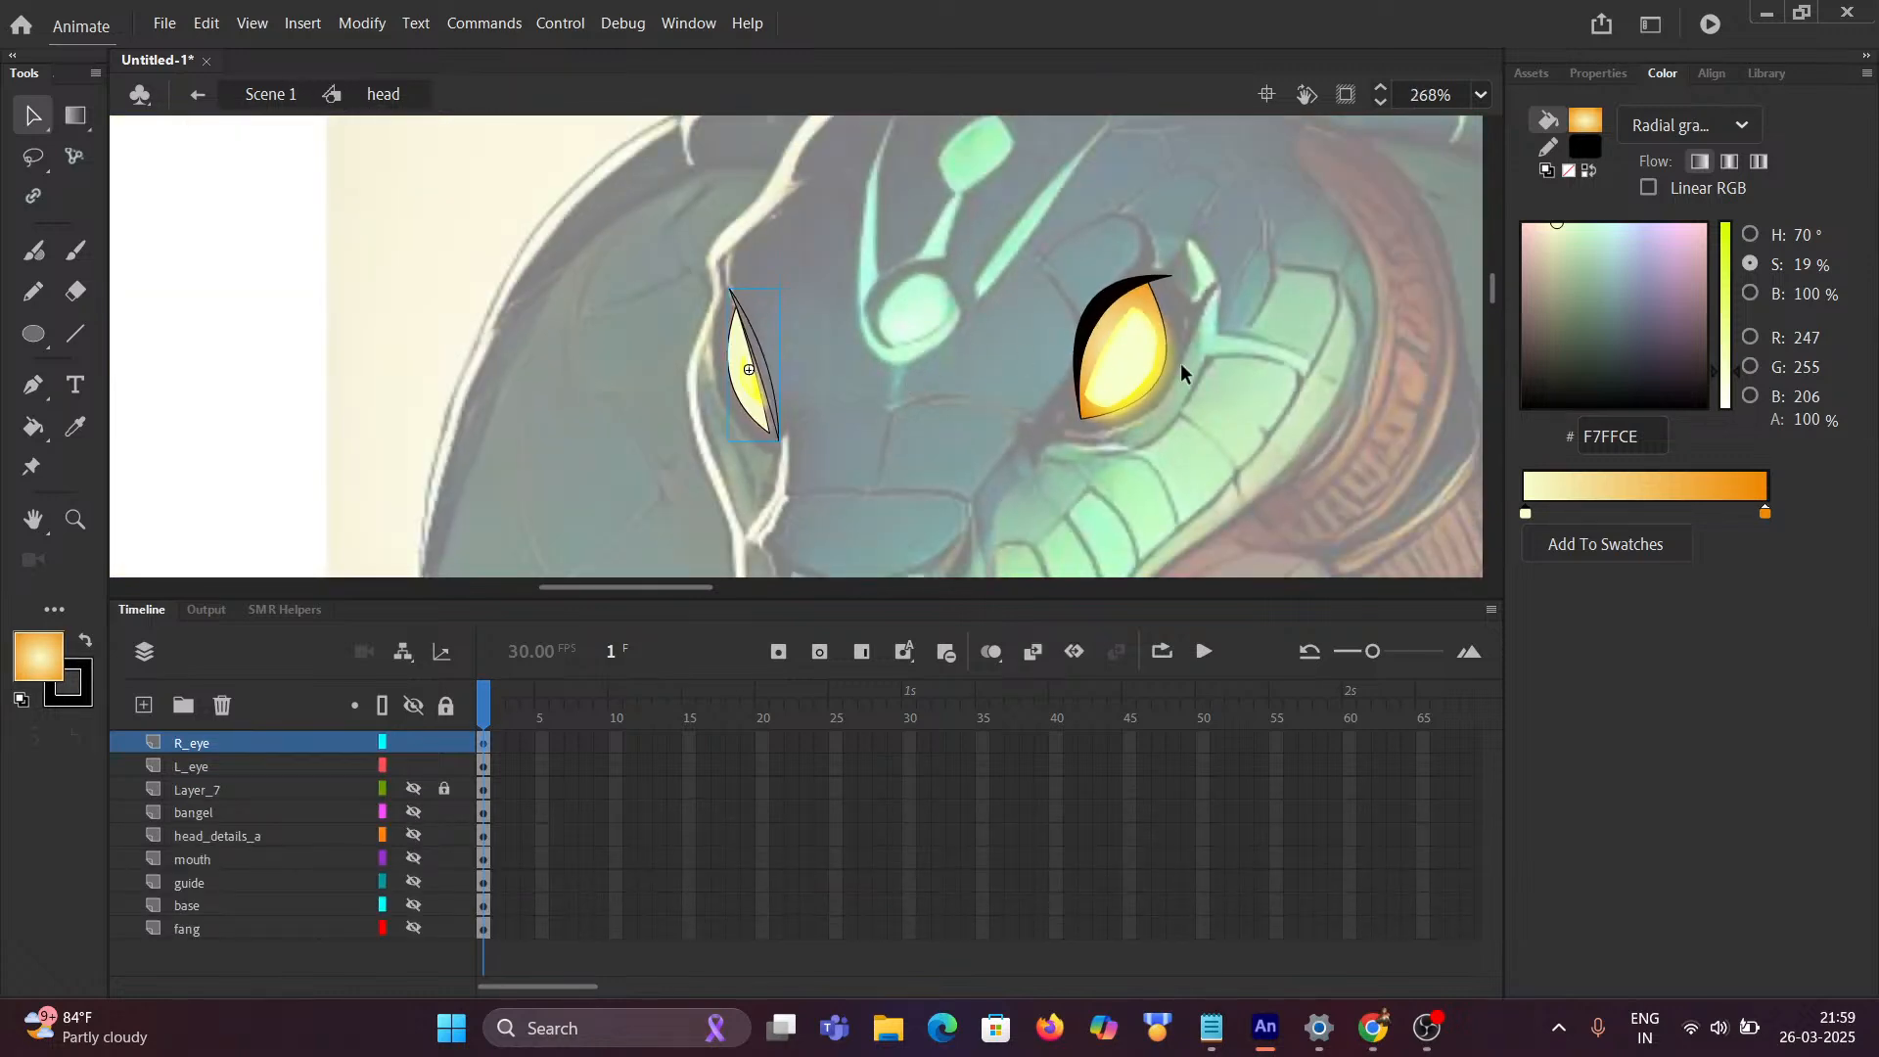
scroll(1181, 362, up, 3)
key(i)
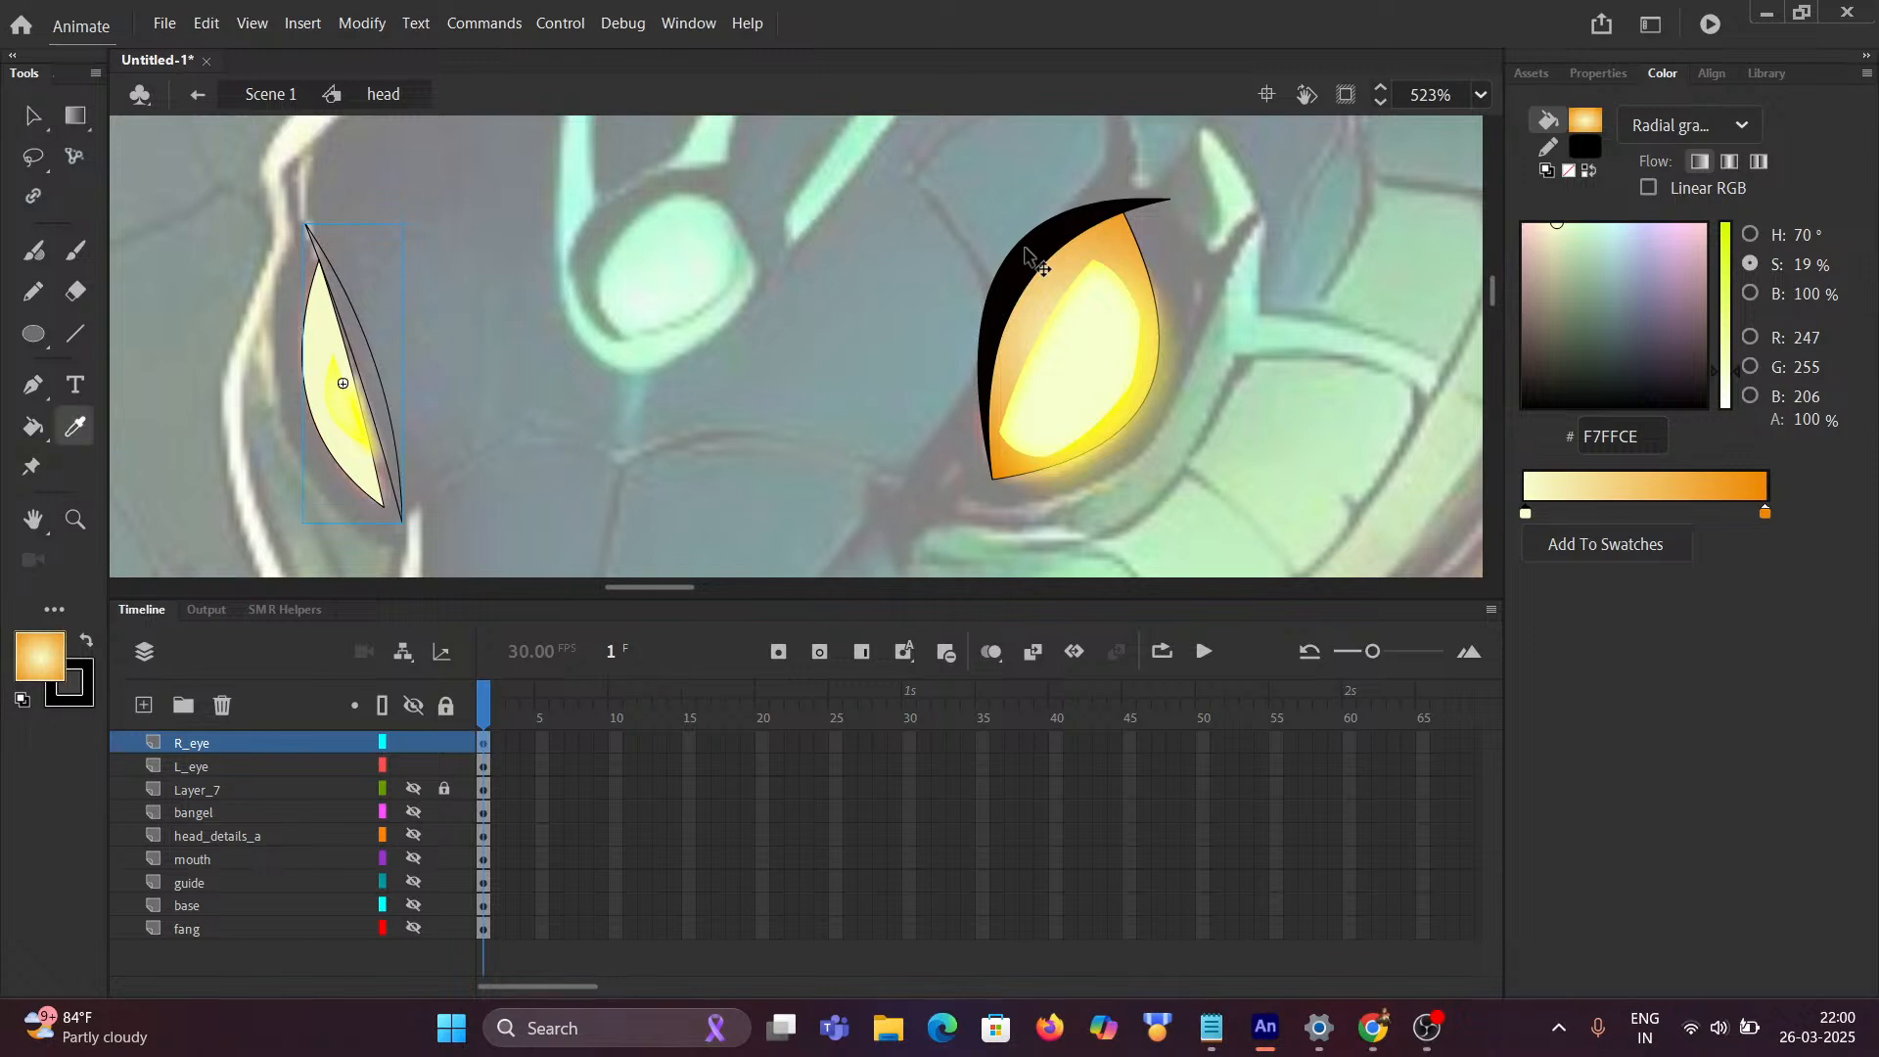
click(1030, 257)
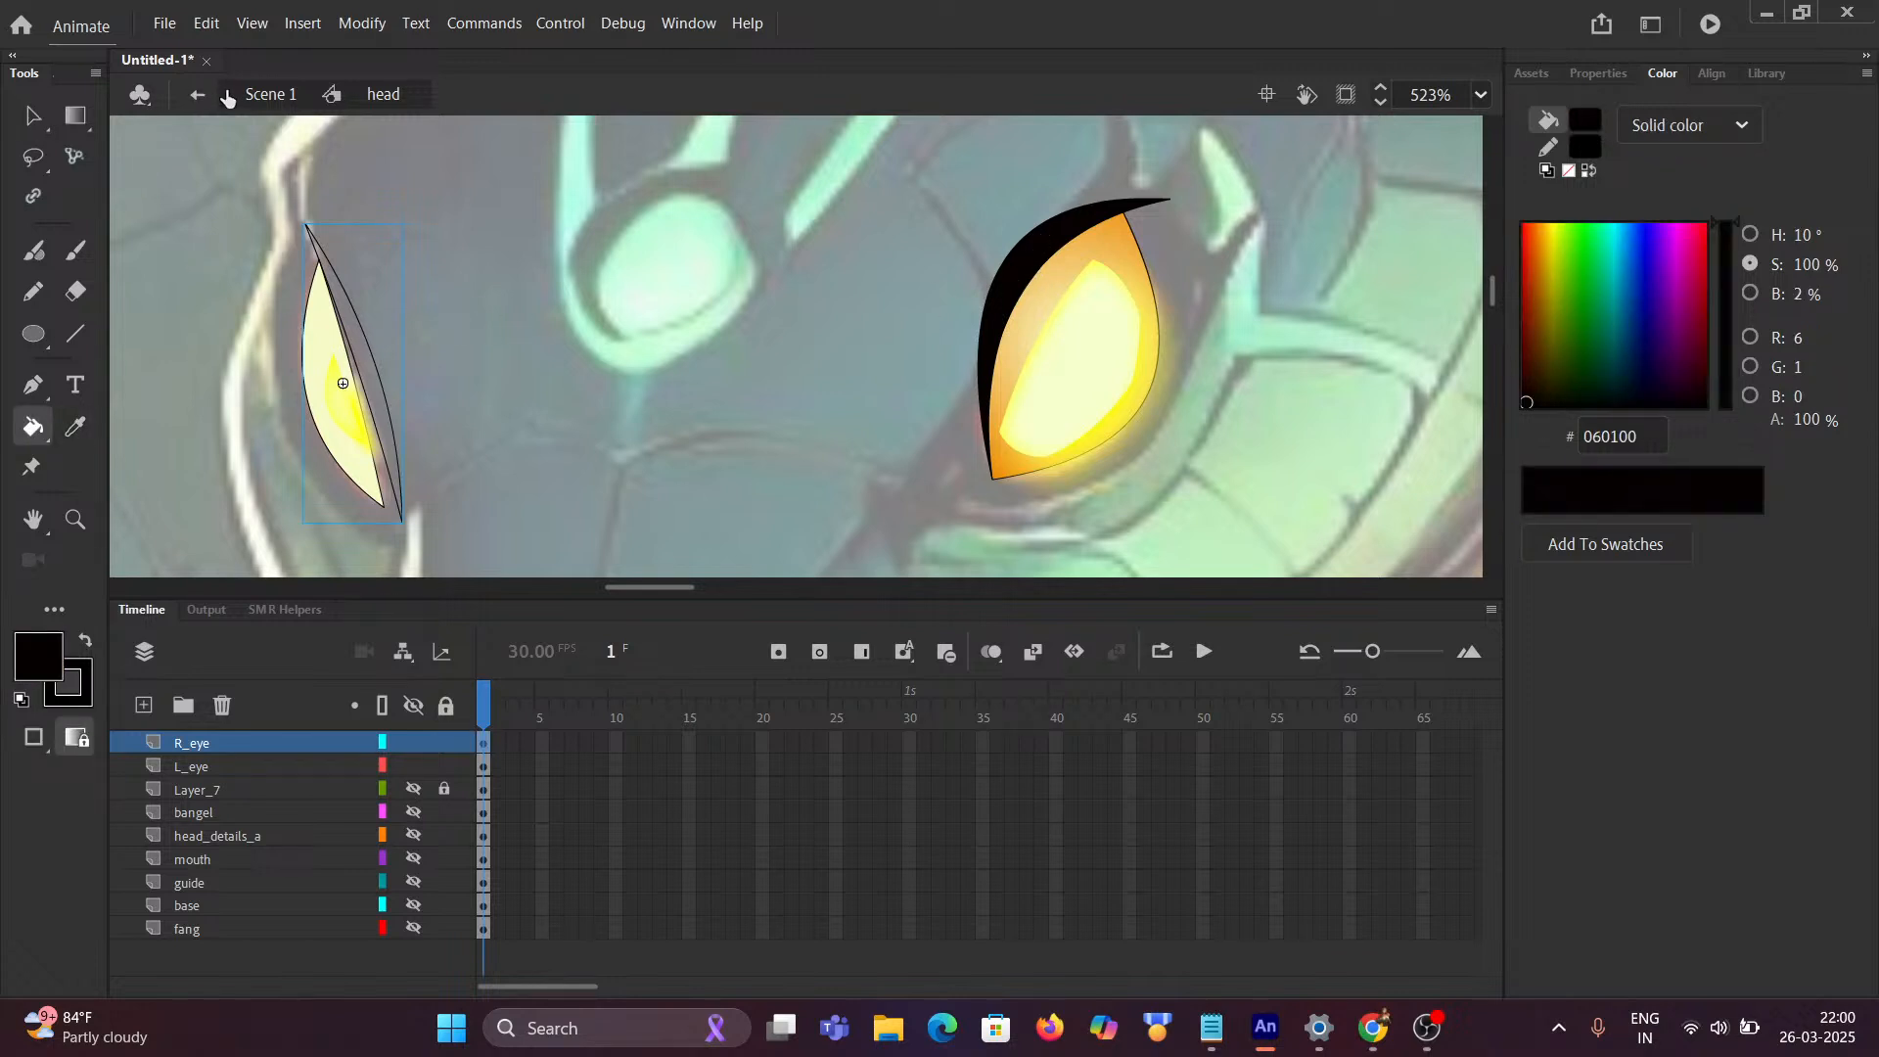
Step: Reopen R_eye and fill the outlined eyelid with solid black 060100
click(32, 116)
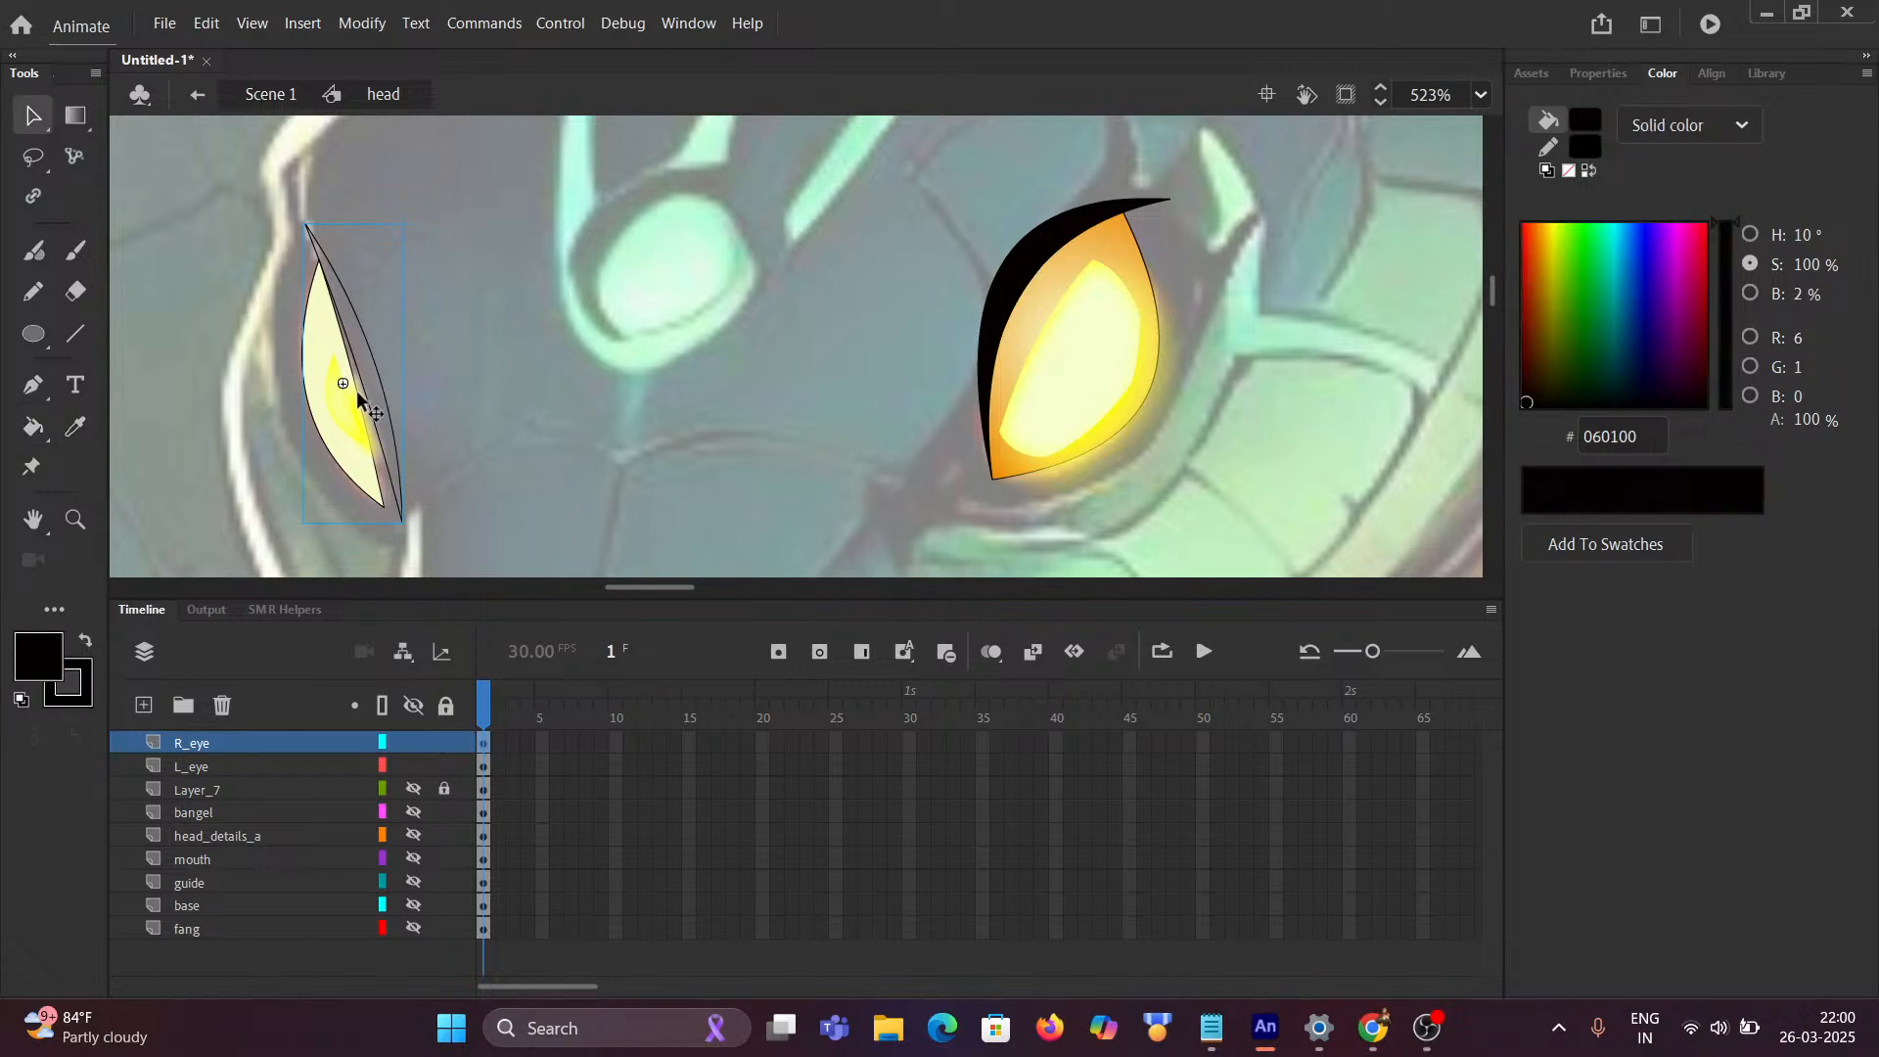
double_click(368, 438)
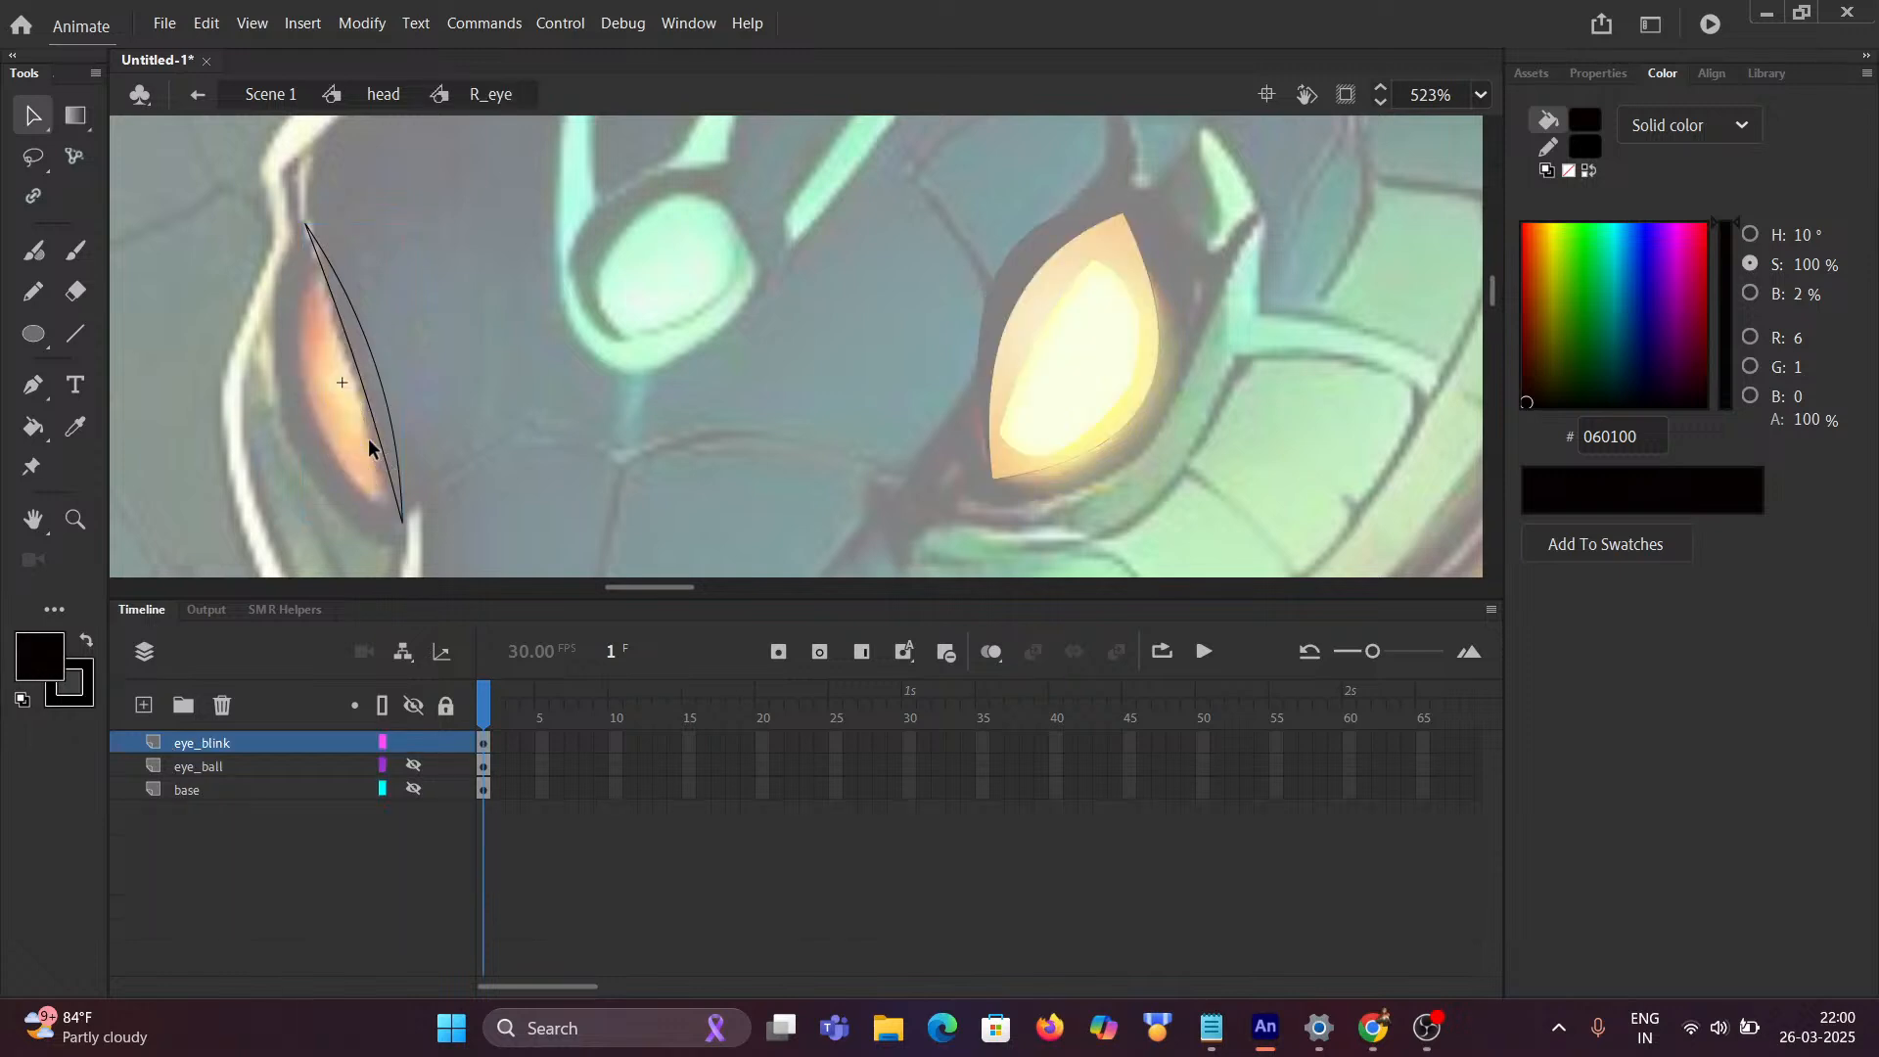
scroll(383, 466, up, 3)
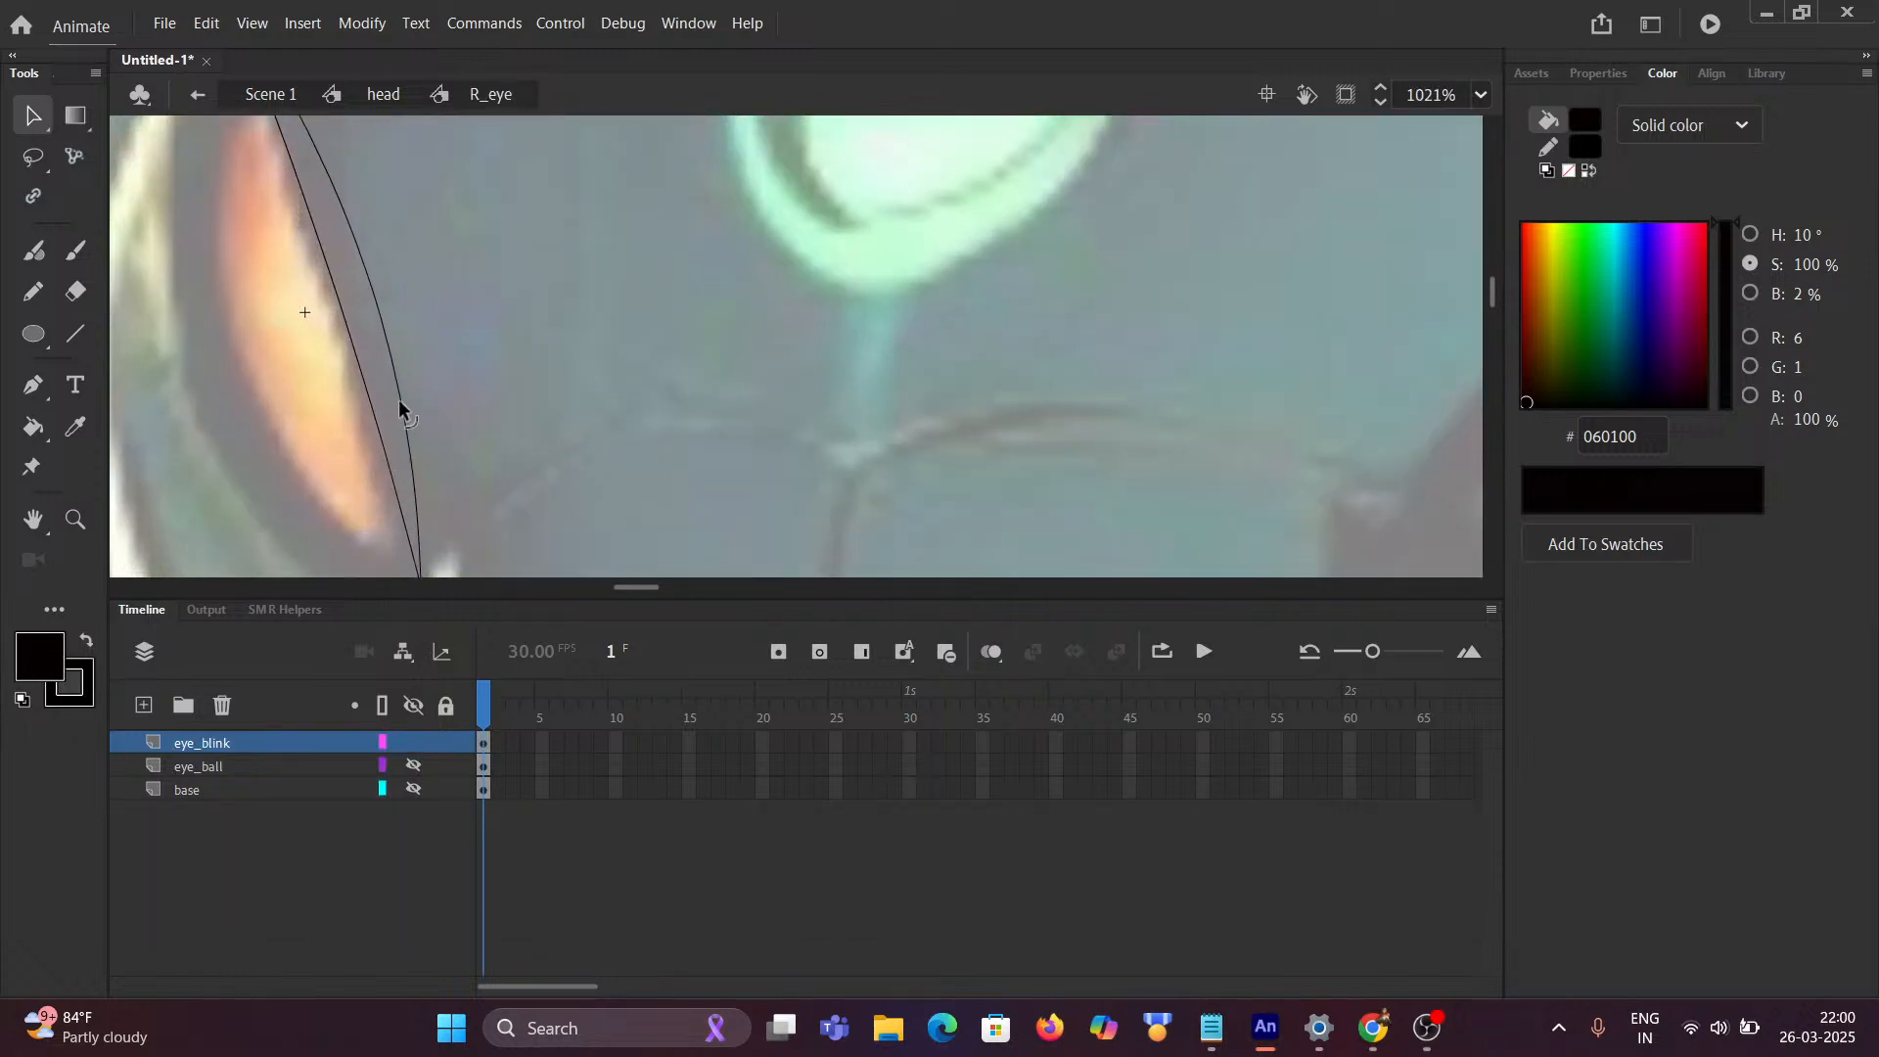
click(33, 426)
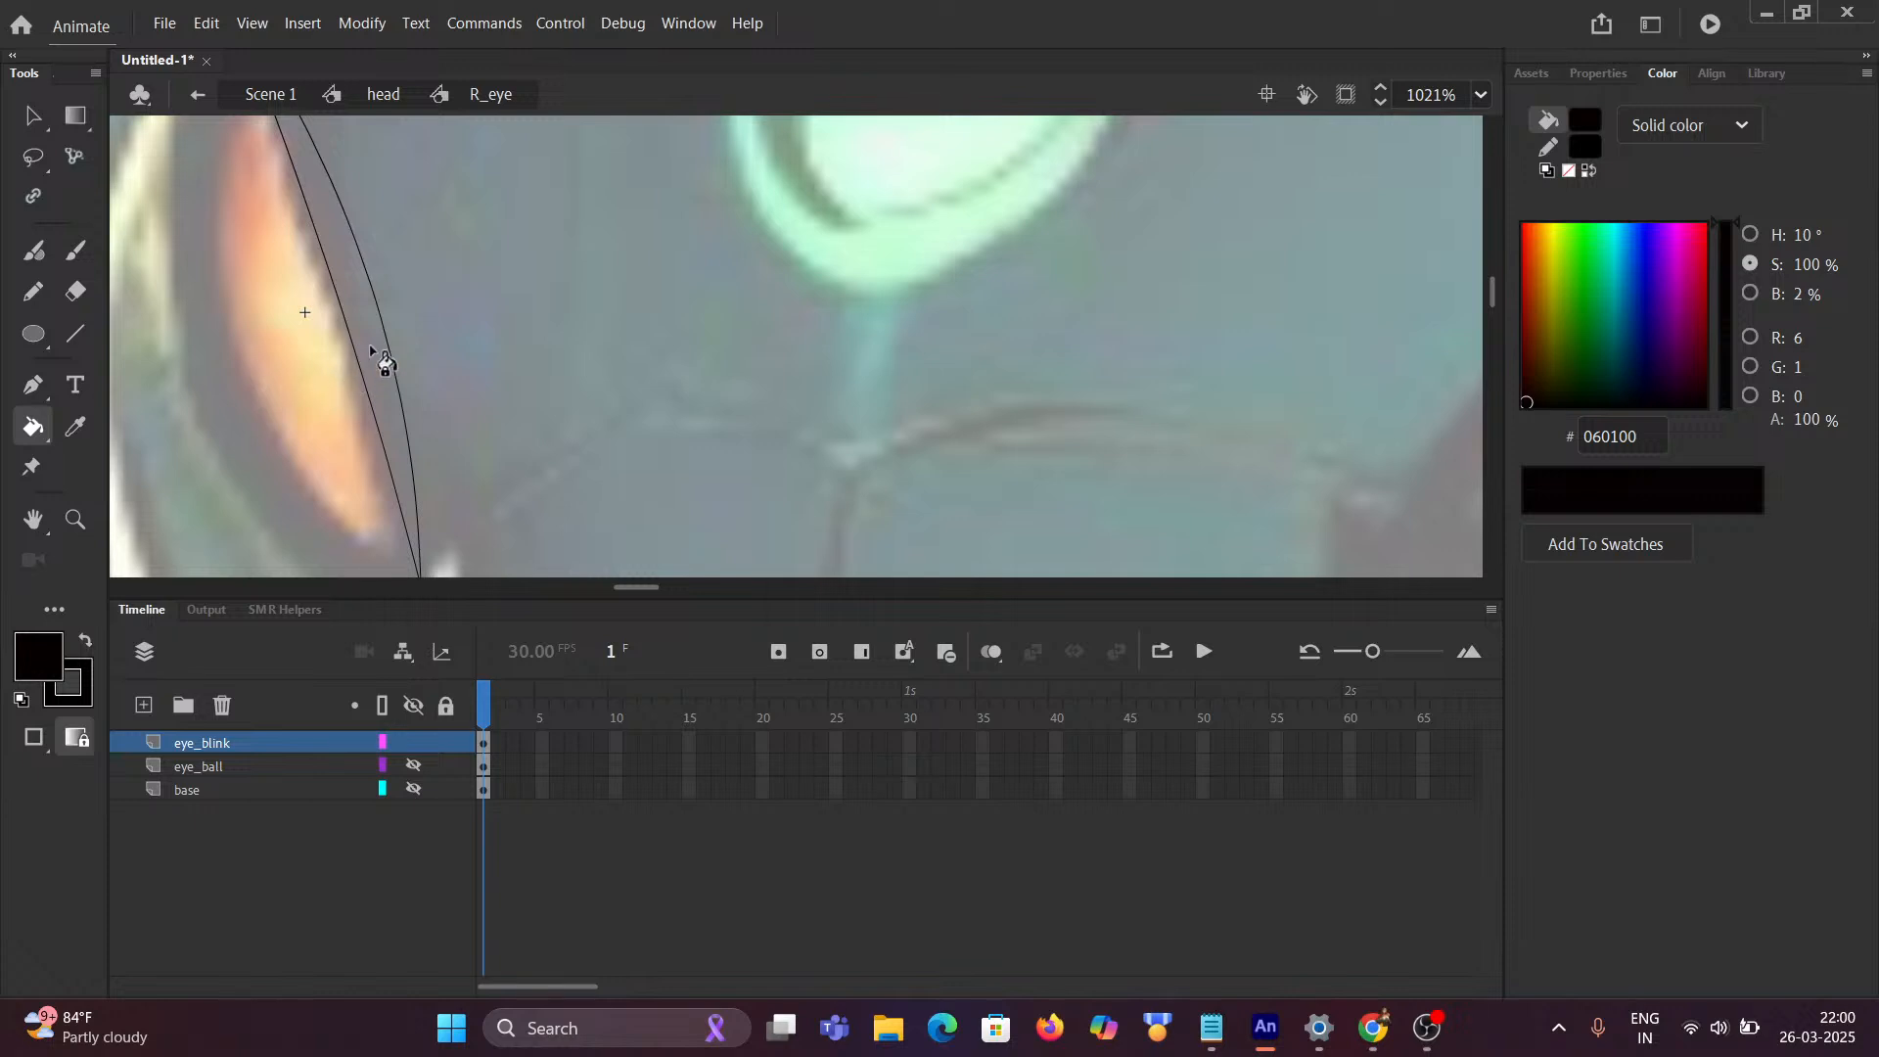
click(390, 377)
scroll(400, 404, down, 3)
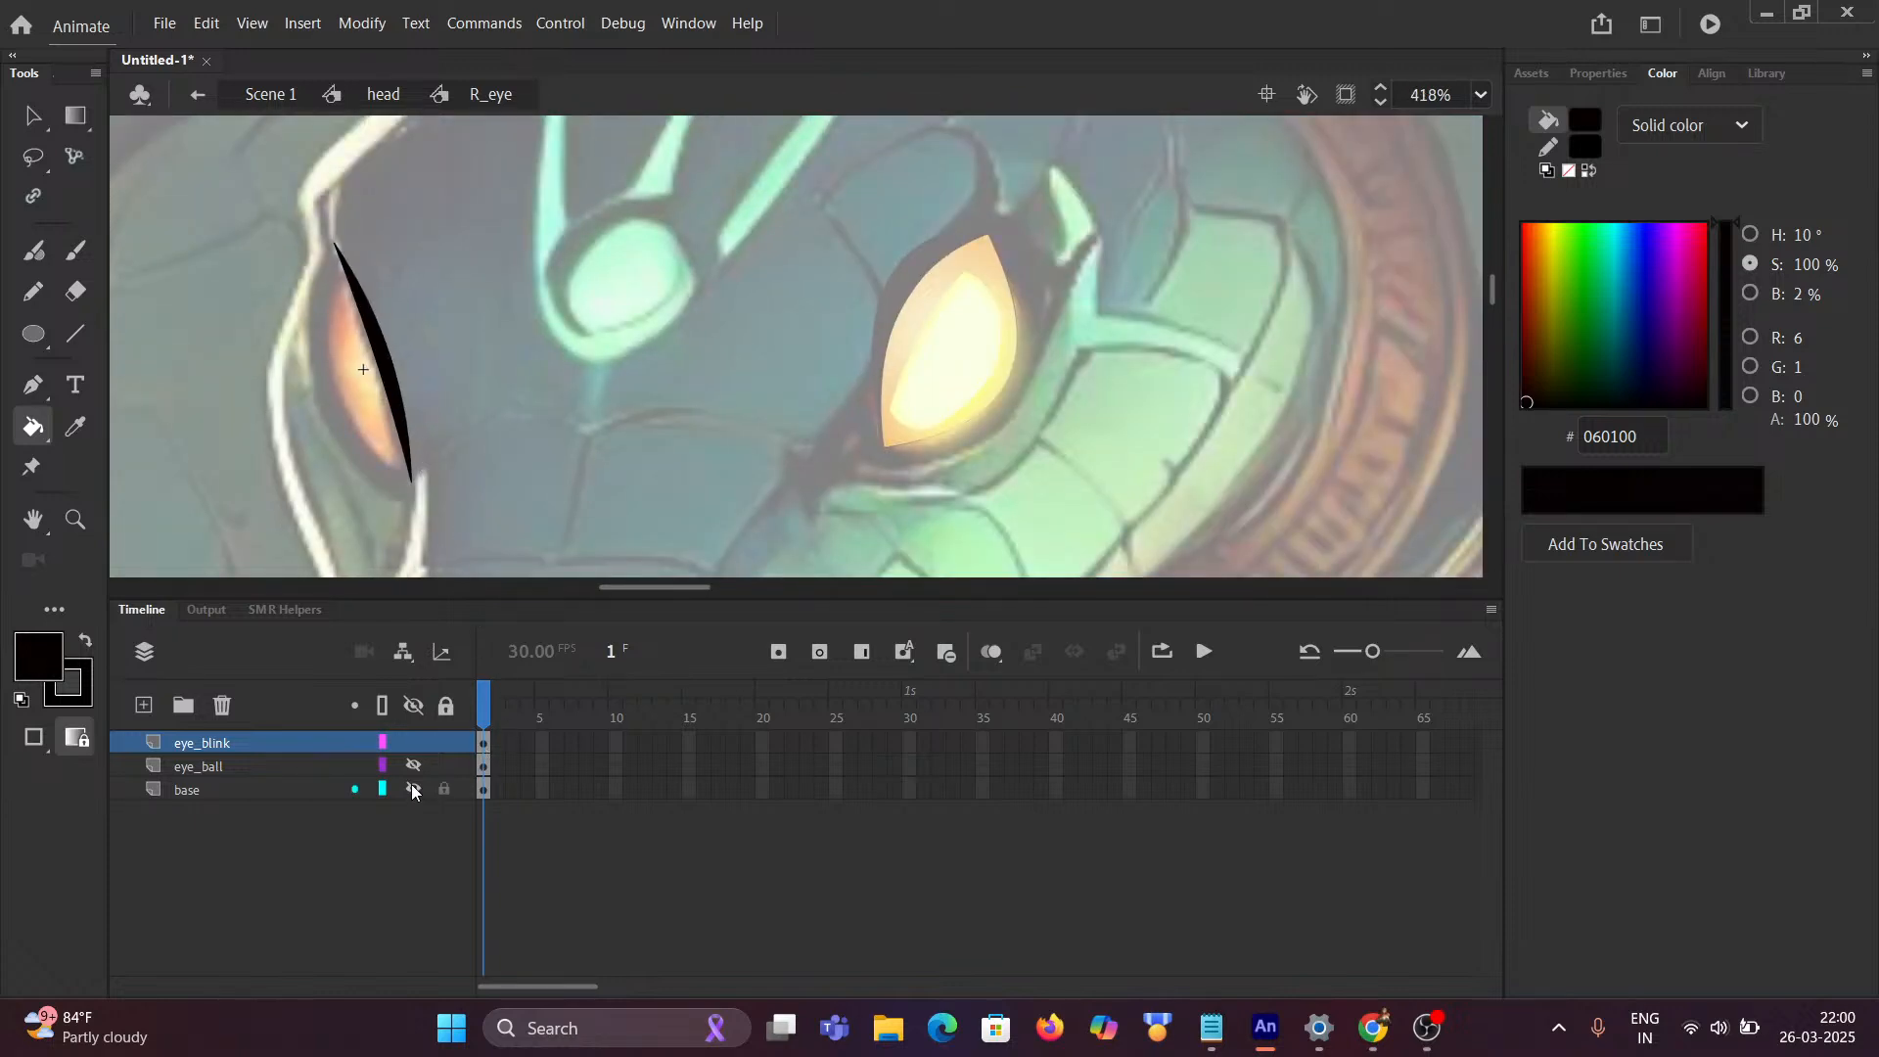
Step: Show the base layer, align the eyelid's lower tip with the base's lower corner, and close the gap along their shared edge
scroll(380, 441, up, 3)
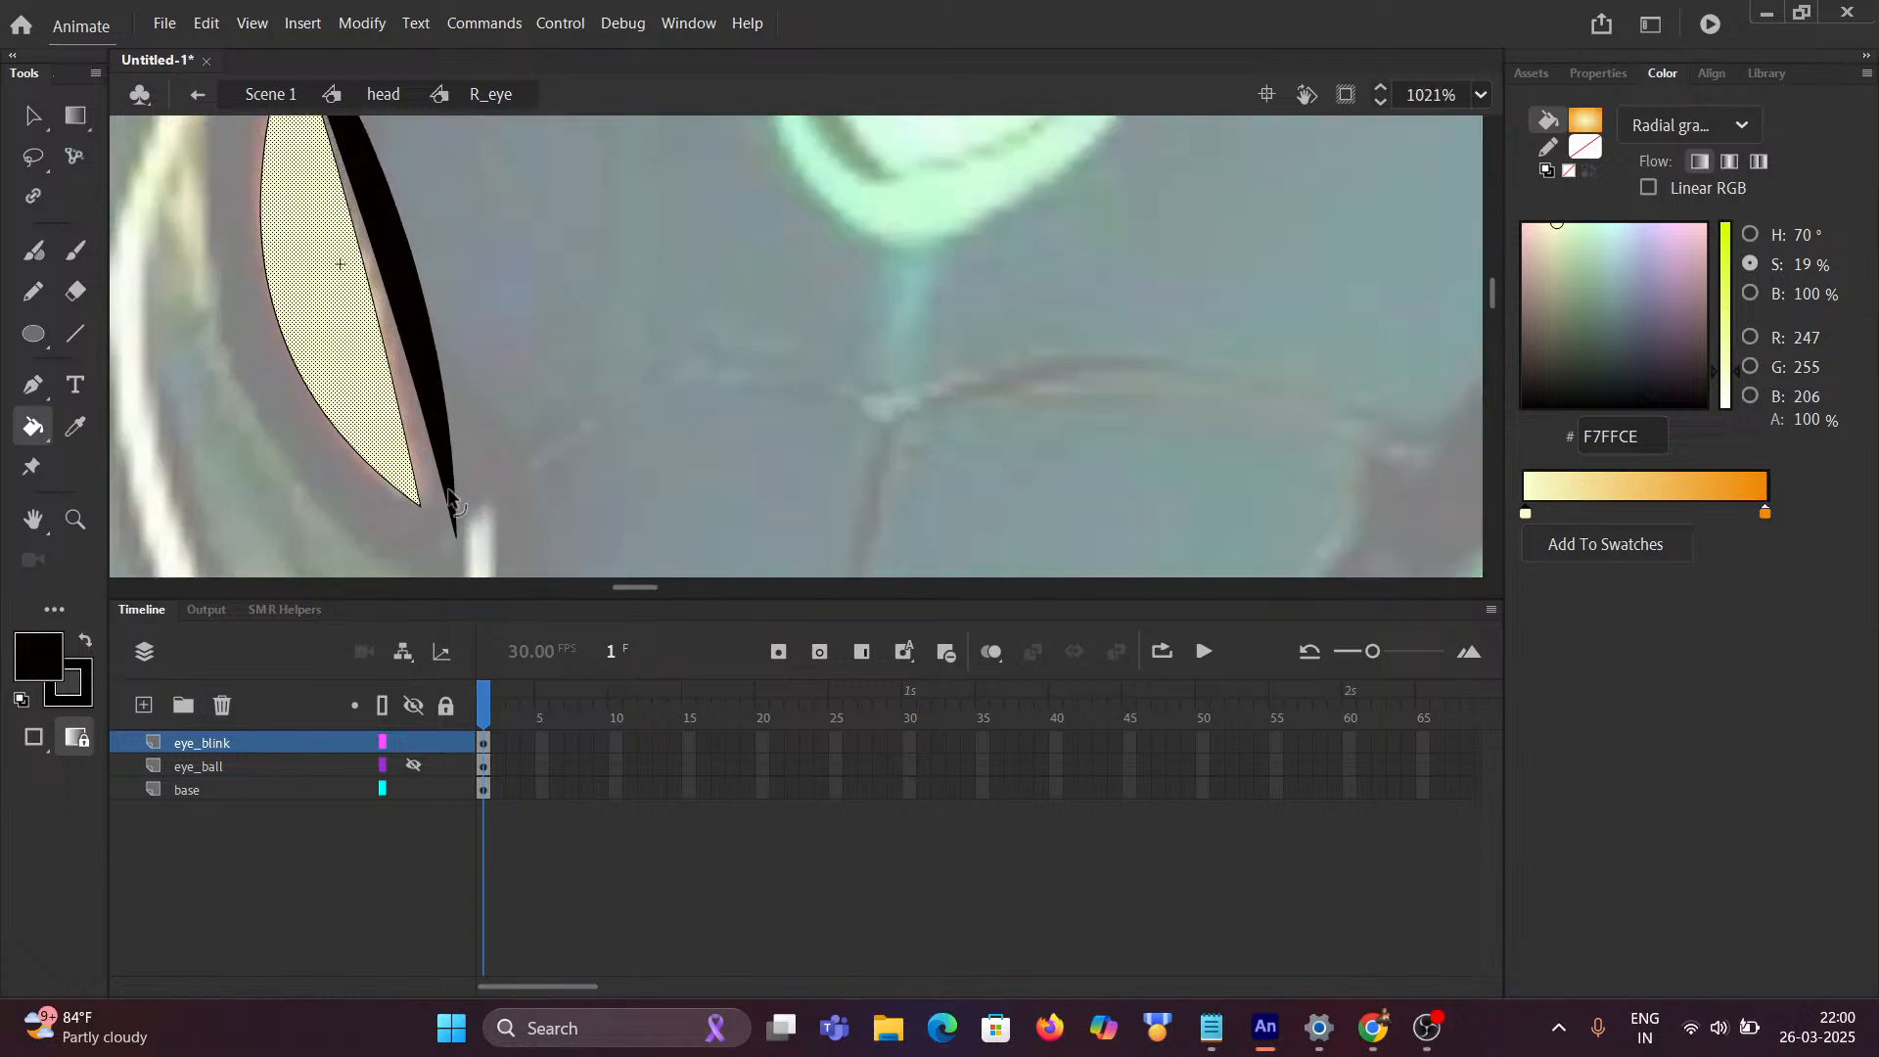
click(33, 115)
drag(455, 536, 419, 499)
click(419, 501)
scroll(371, 391, up, 2)
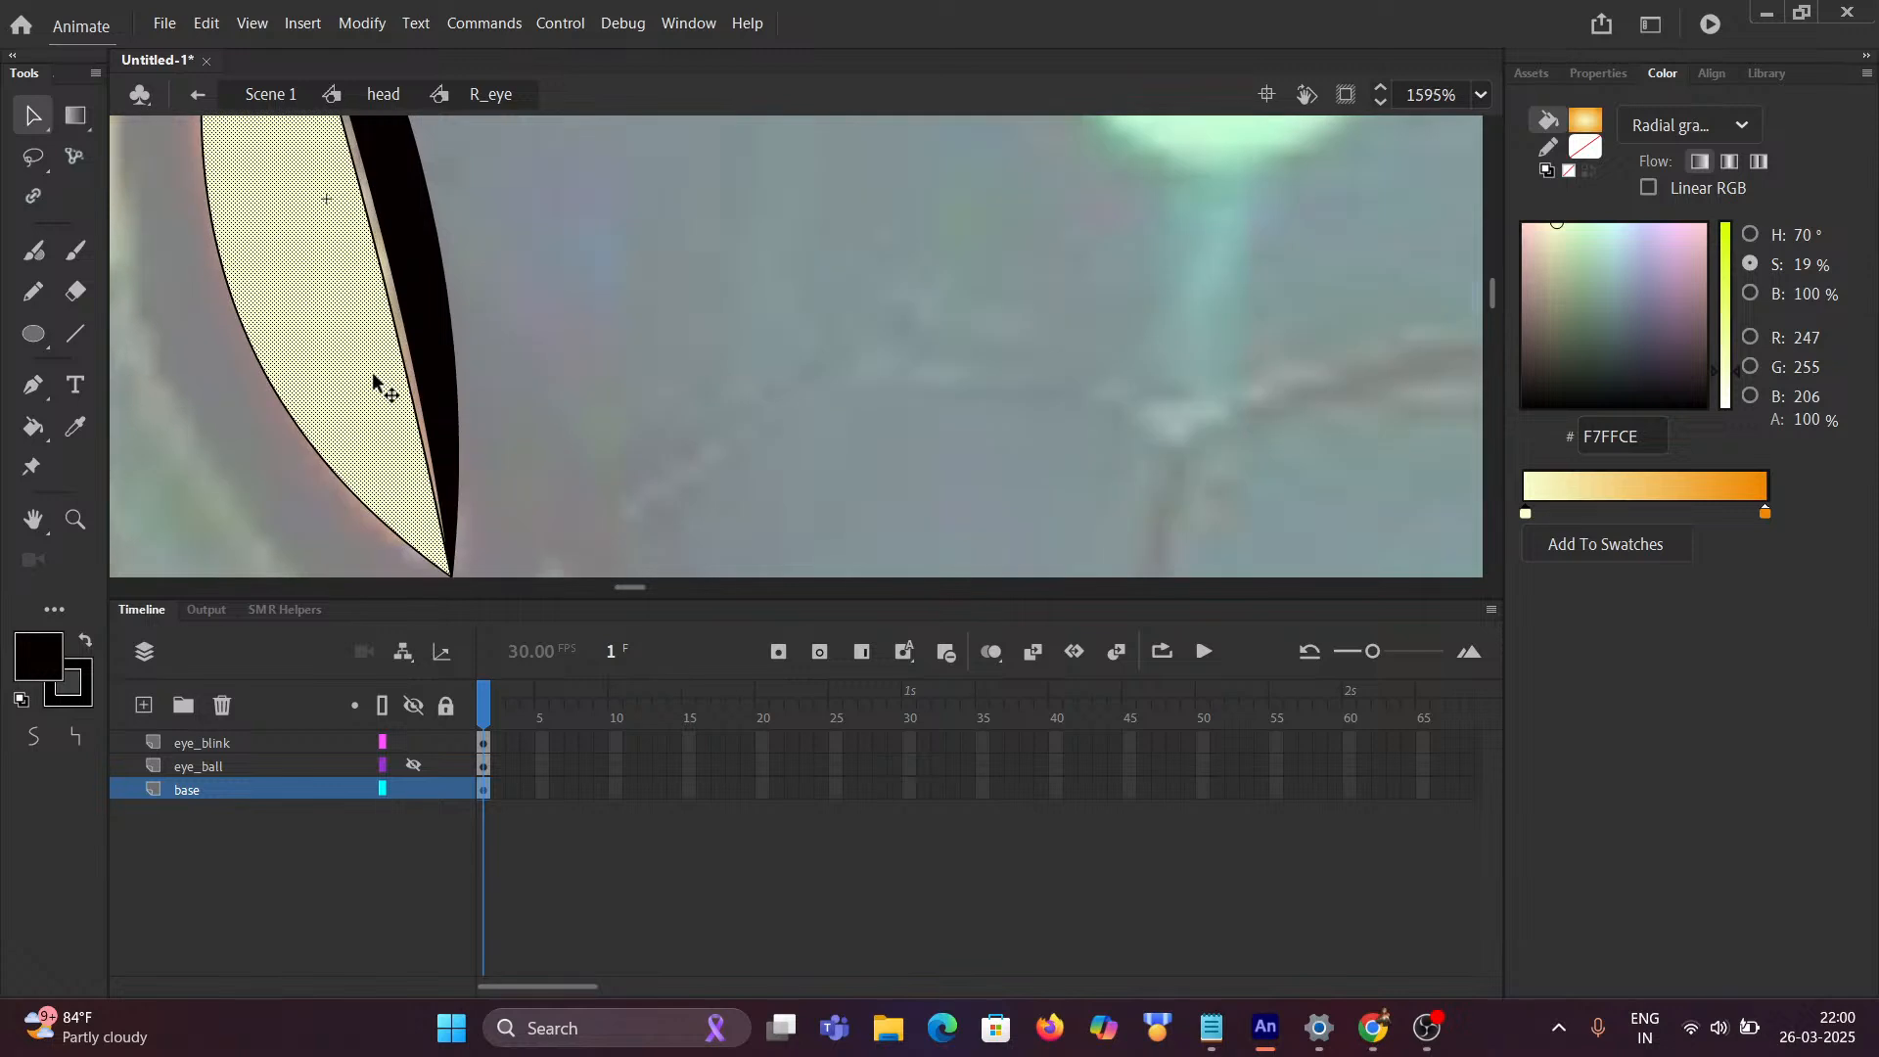
drag(408, 346, 401, 348)
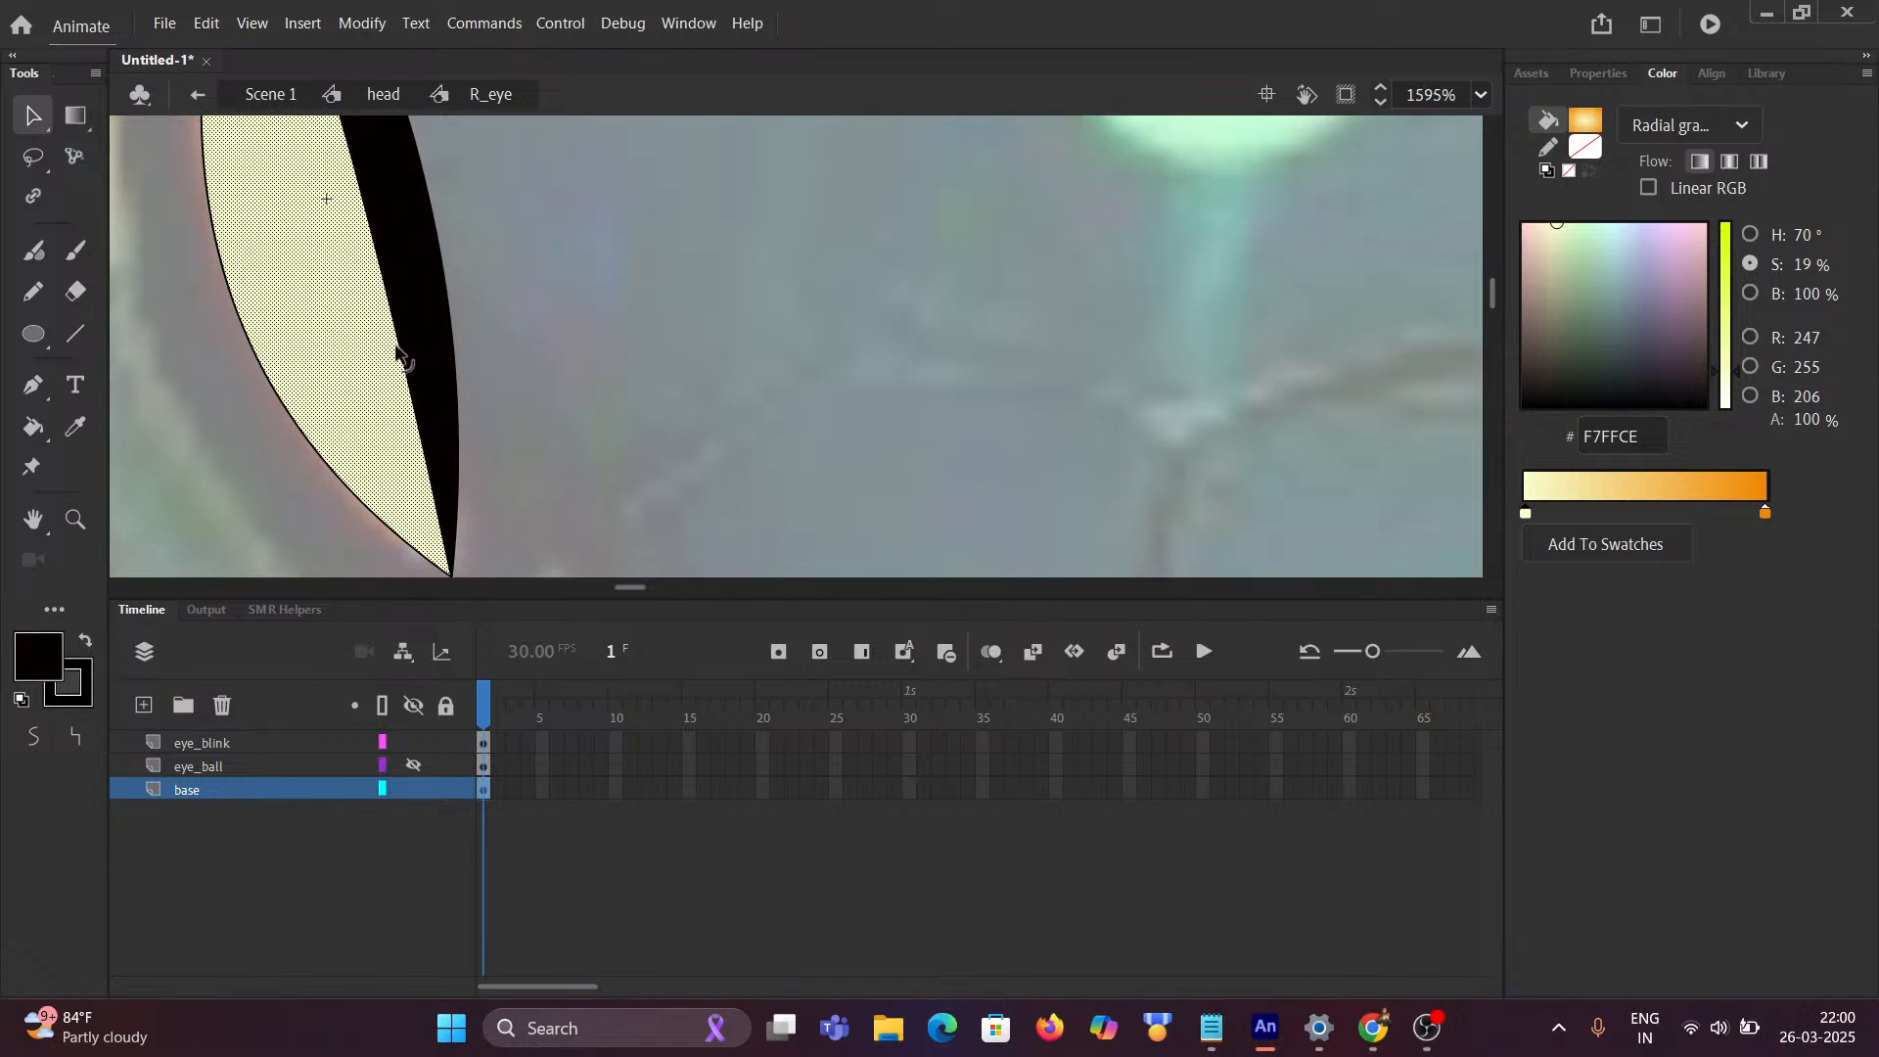
scroll(370, 366, down, 2)
scroll(274, 351, down, 1)
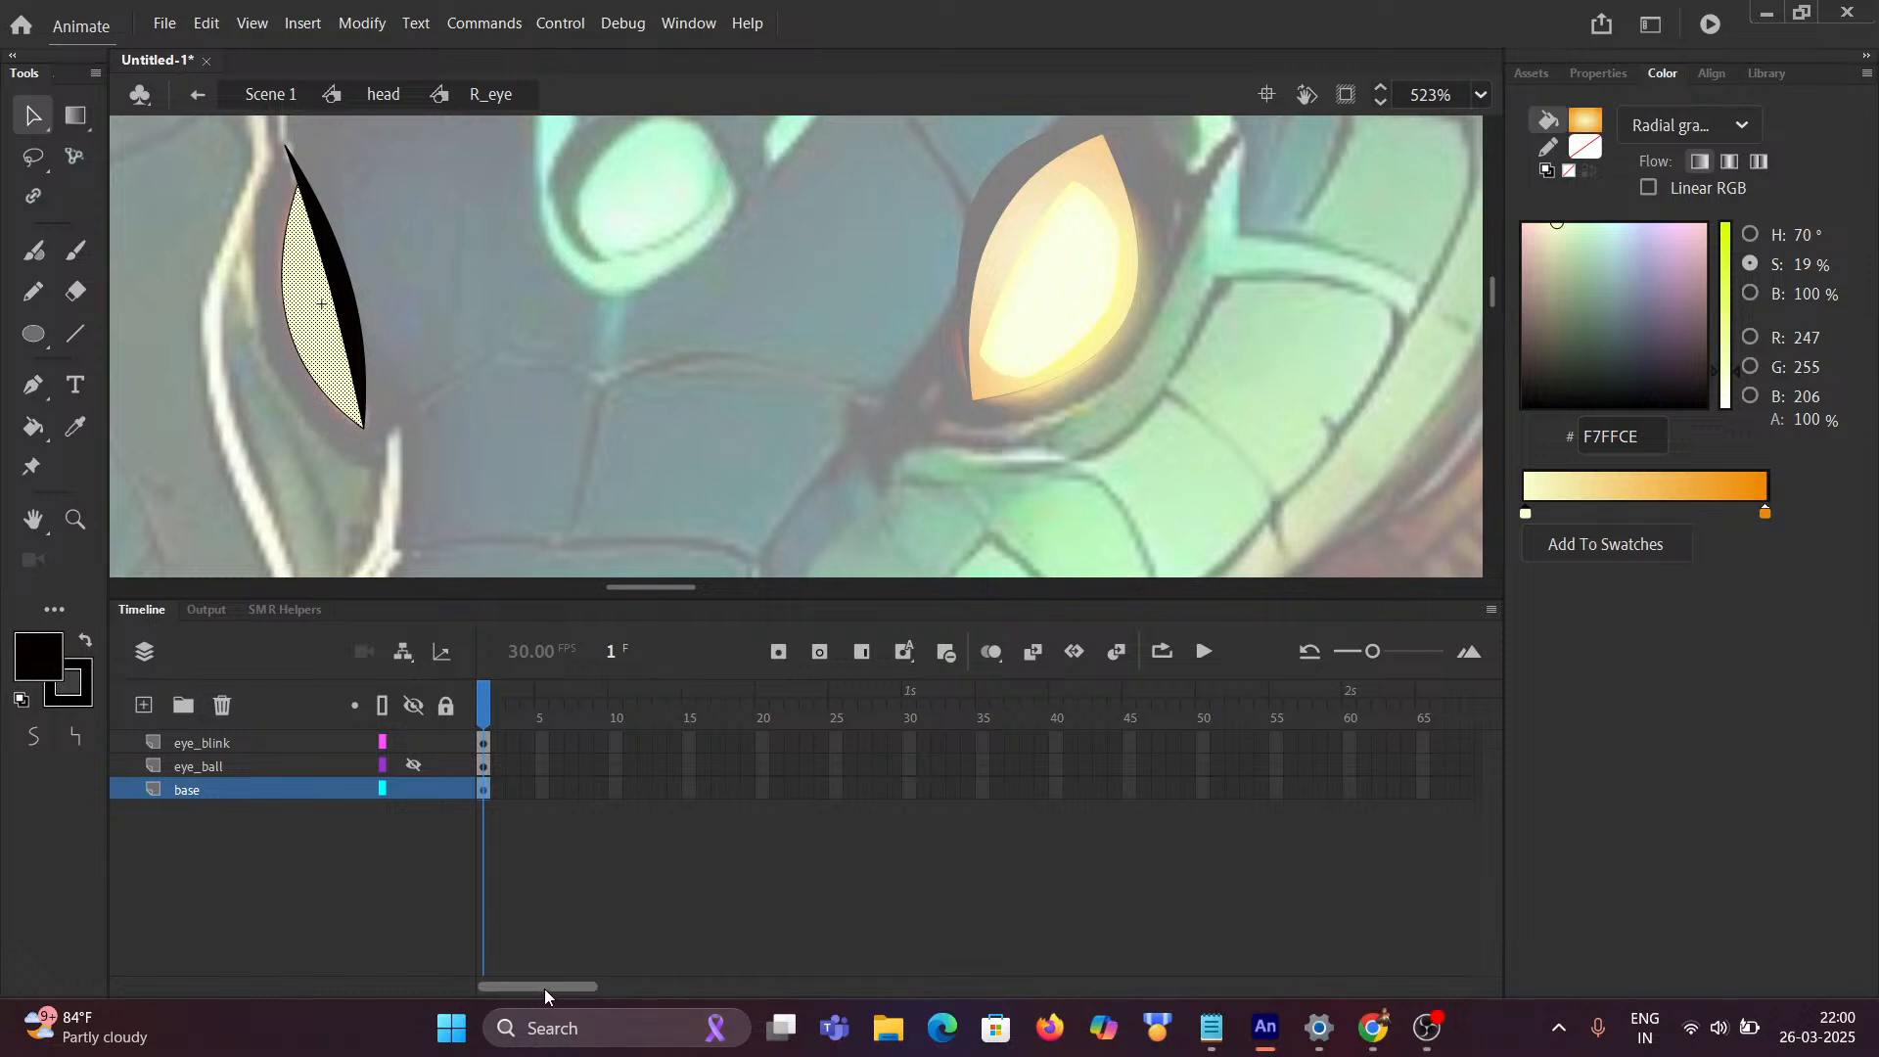
Step: Open L_eye from the head symbol to check its blink animation's length, and return to head
mouse_move(544, 990)
mouse_down()
mouse_move(572, 996)
mouse_move(538, 996)
mouse_up()
click(385, 94)
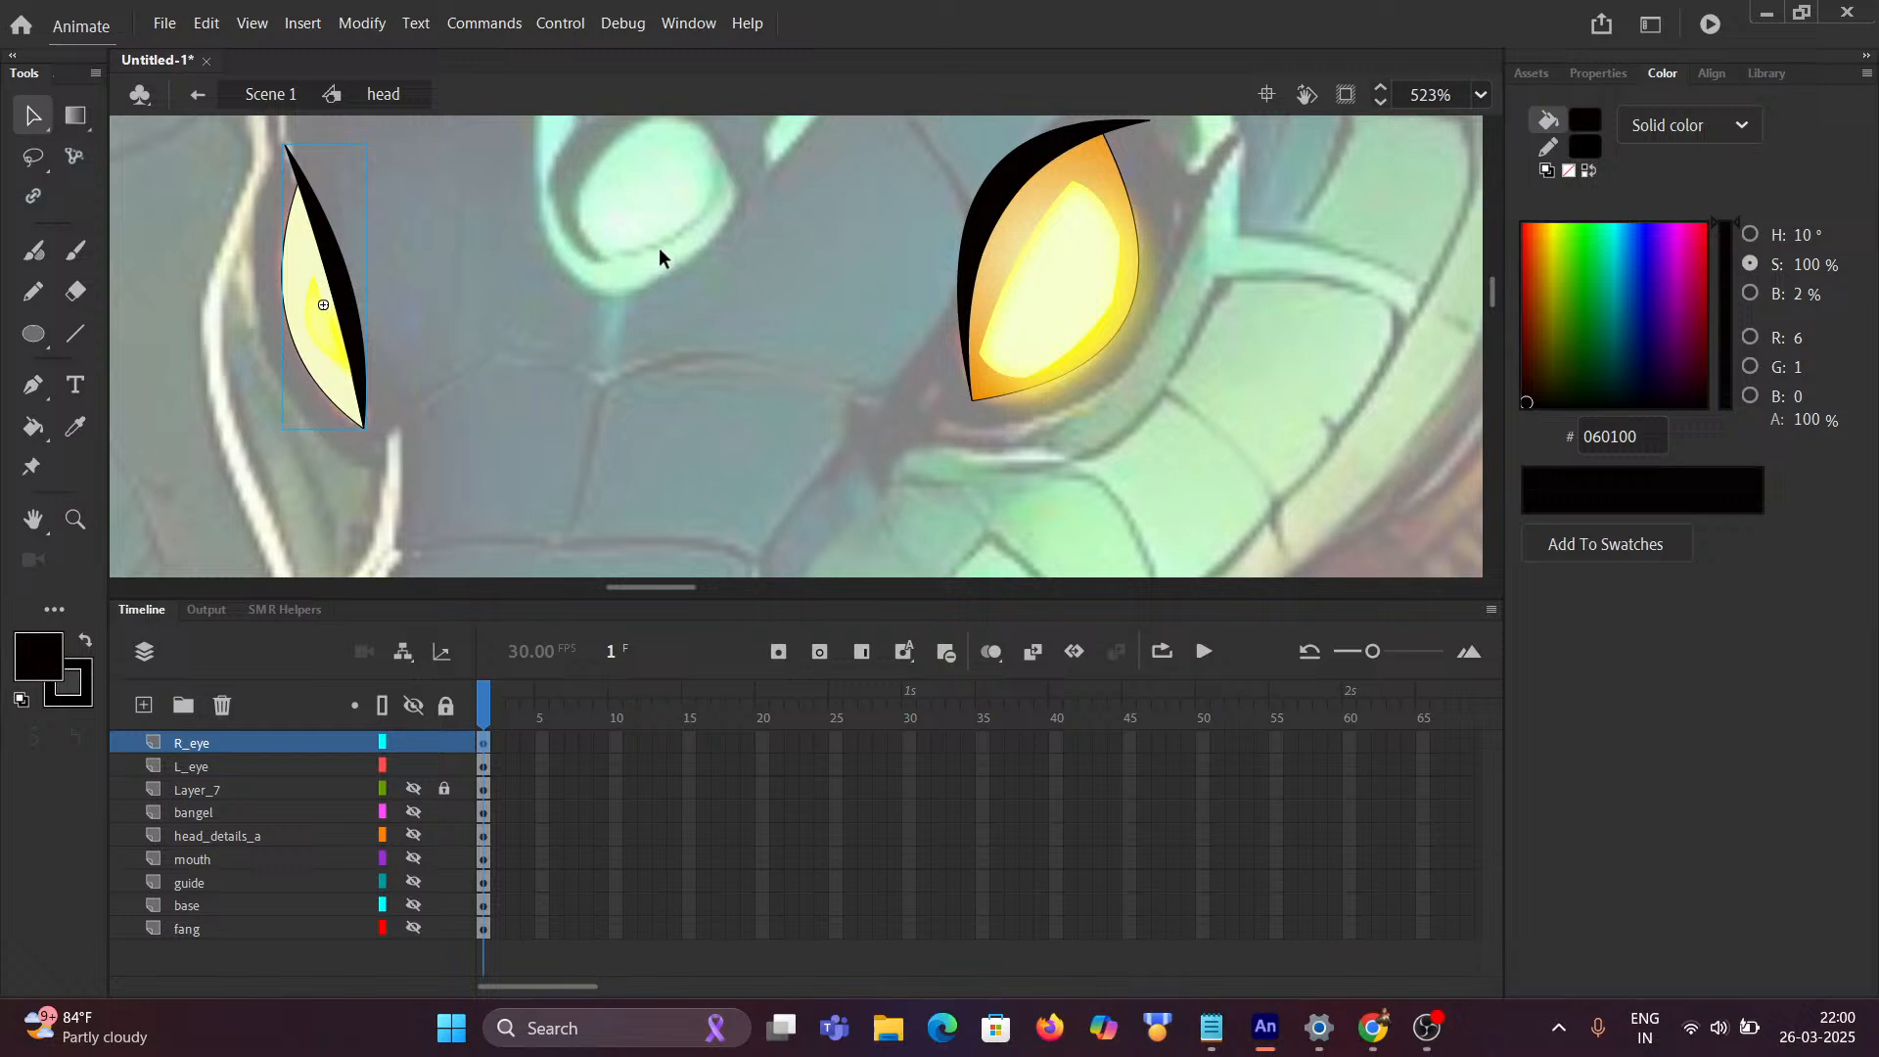
click(1018, 306)
double_click(1019, 305)
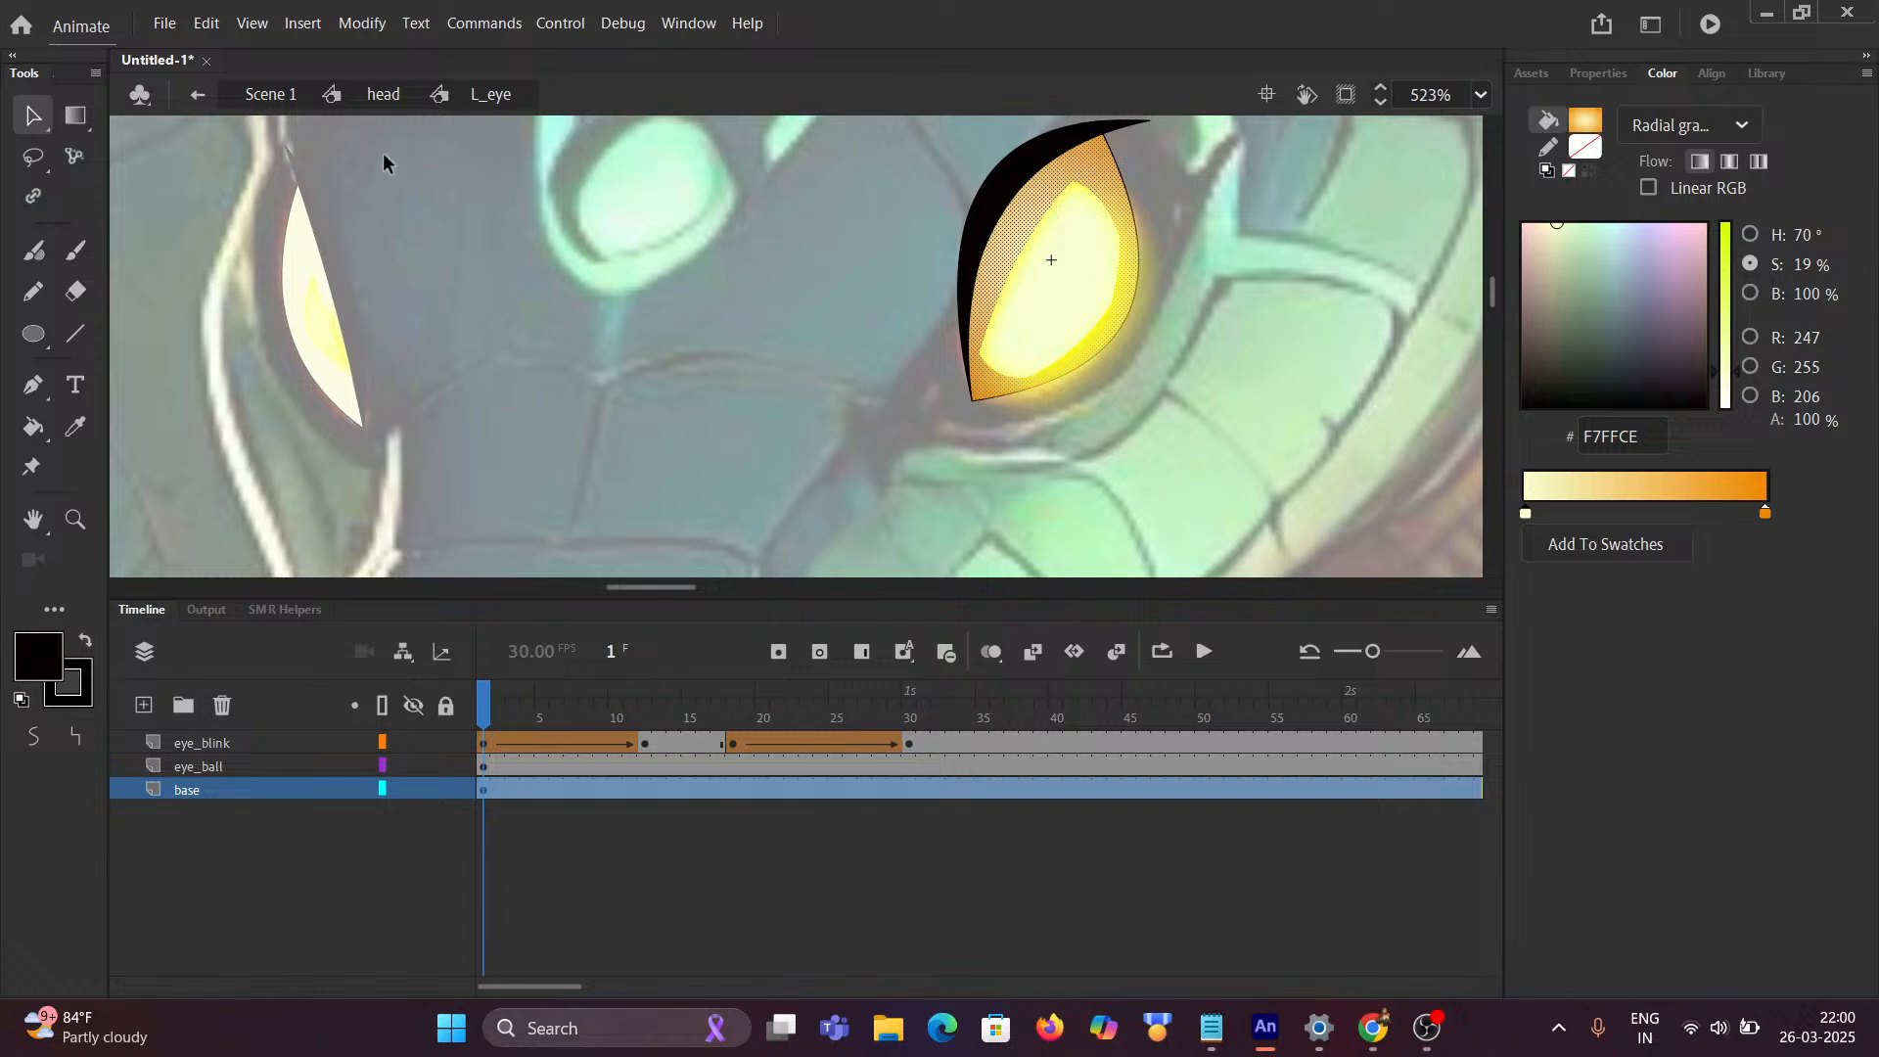
click(381, 94)
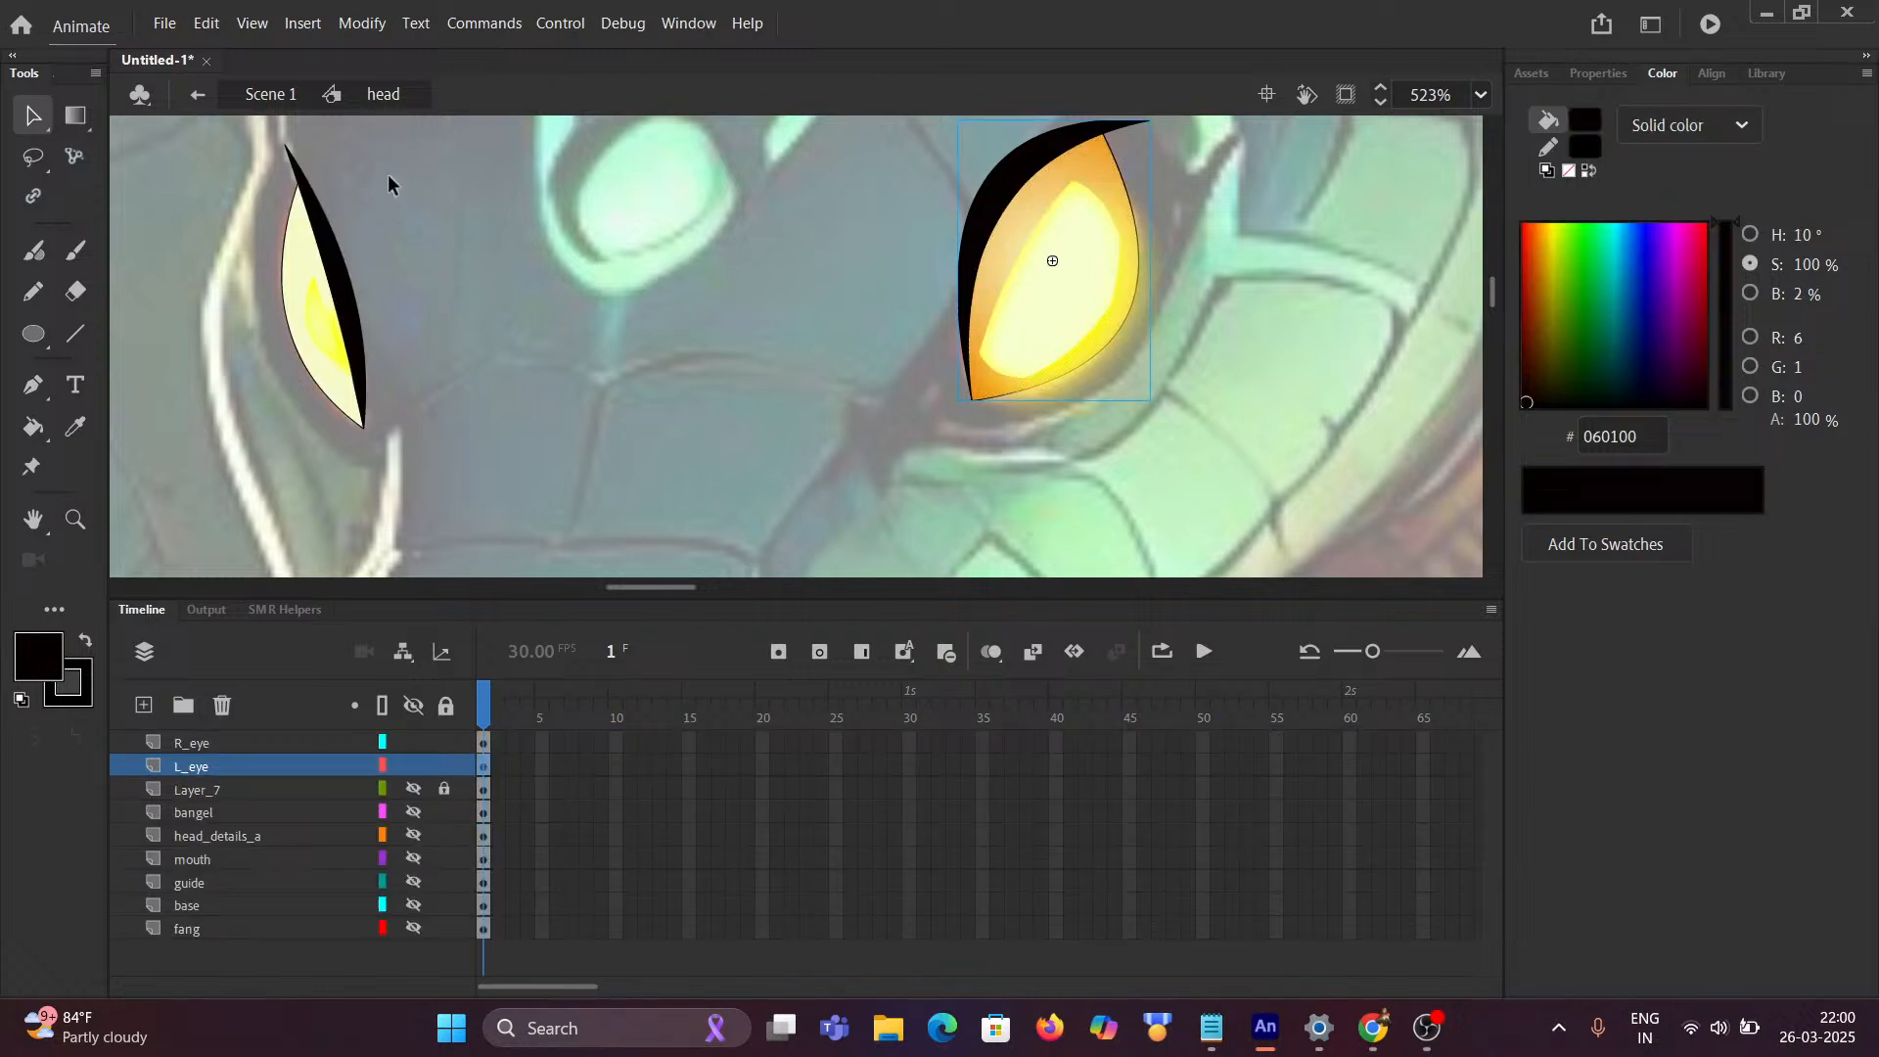
Step: Reopen R_eye and extend the eye_blink, eye_ball and base layers to frame 30
click(362, 307)
double_click(360, 311)
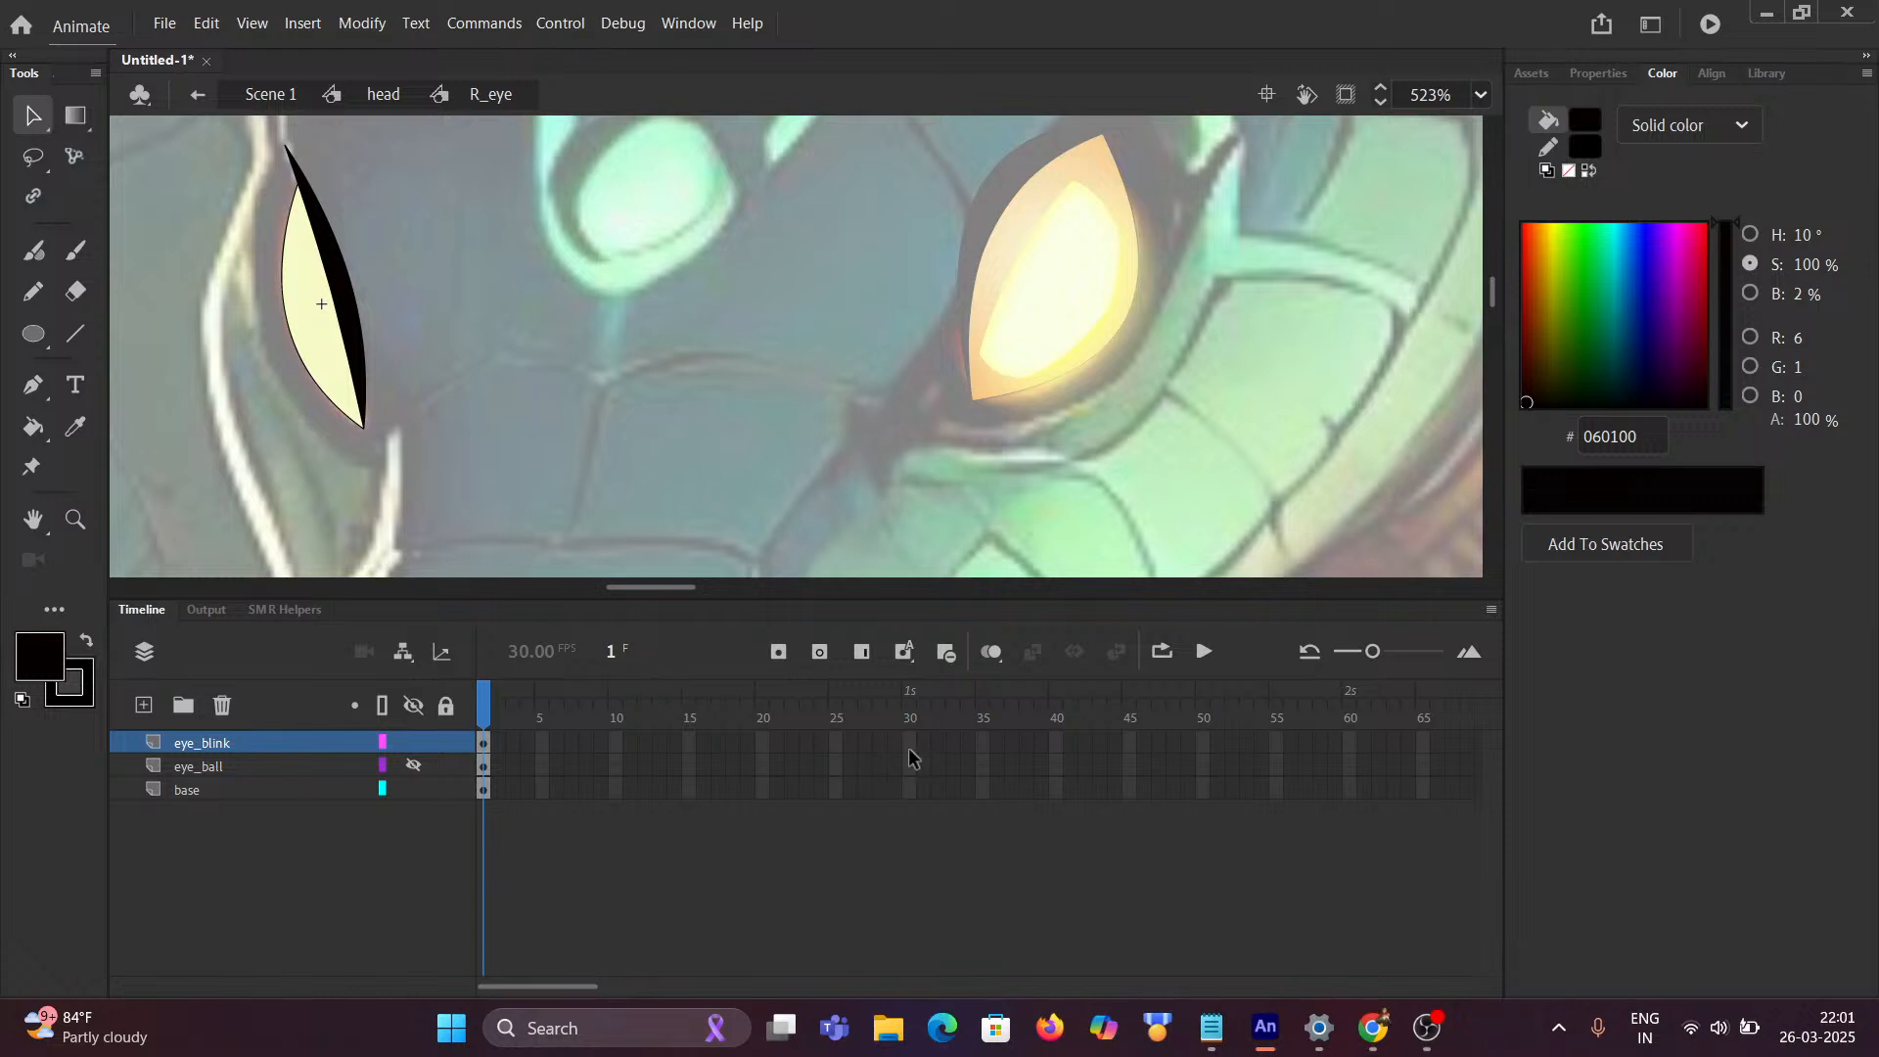
drag(909, 750, 911, 795)
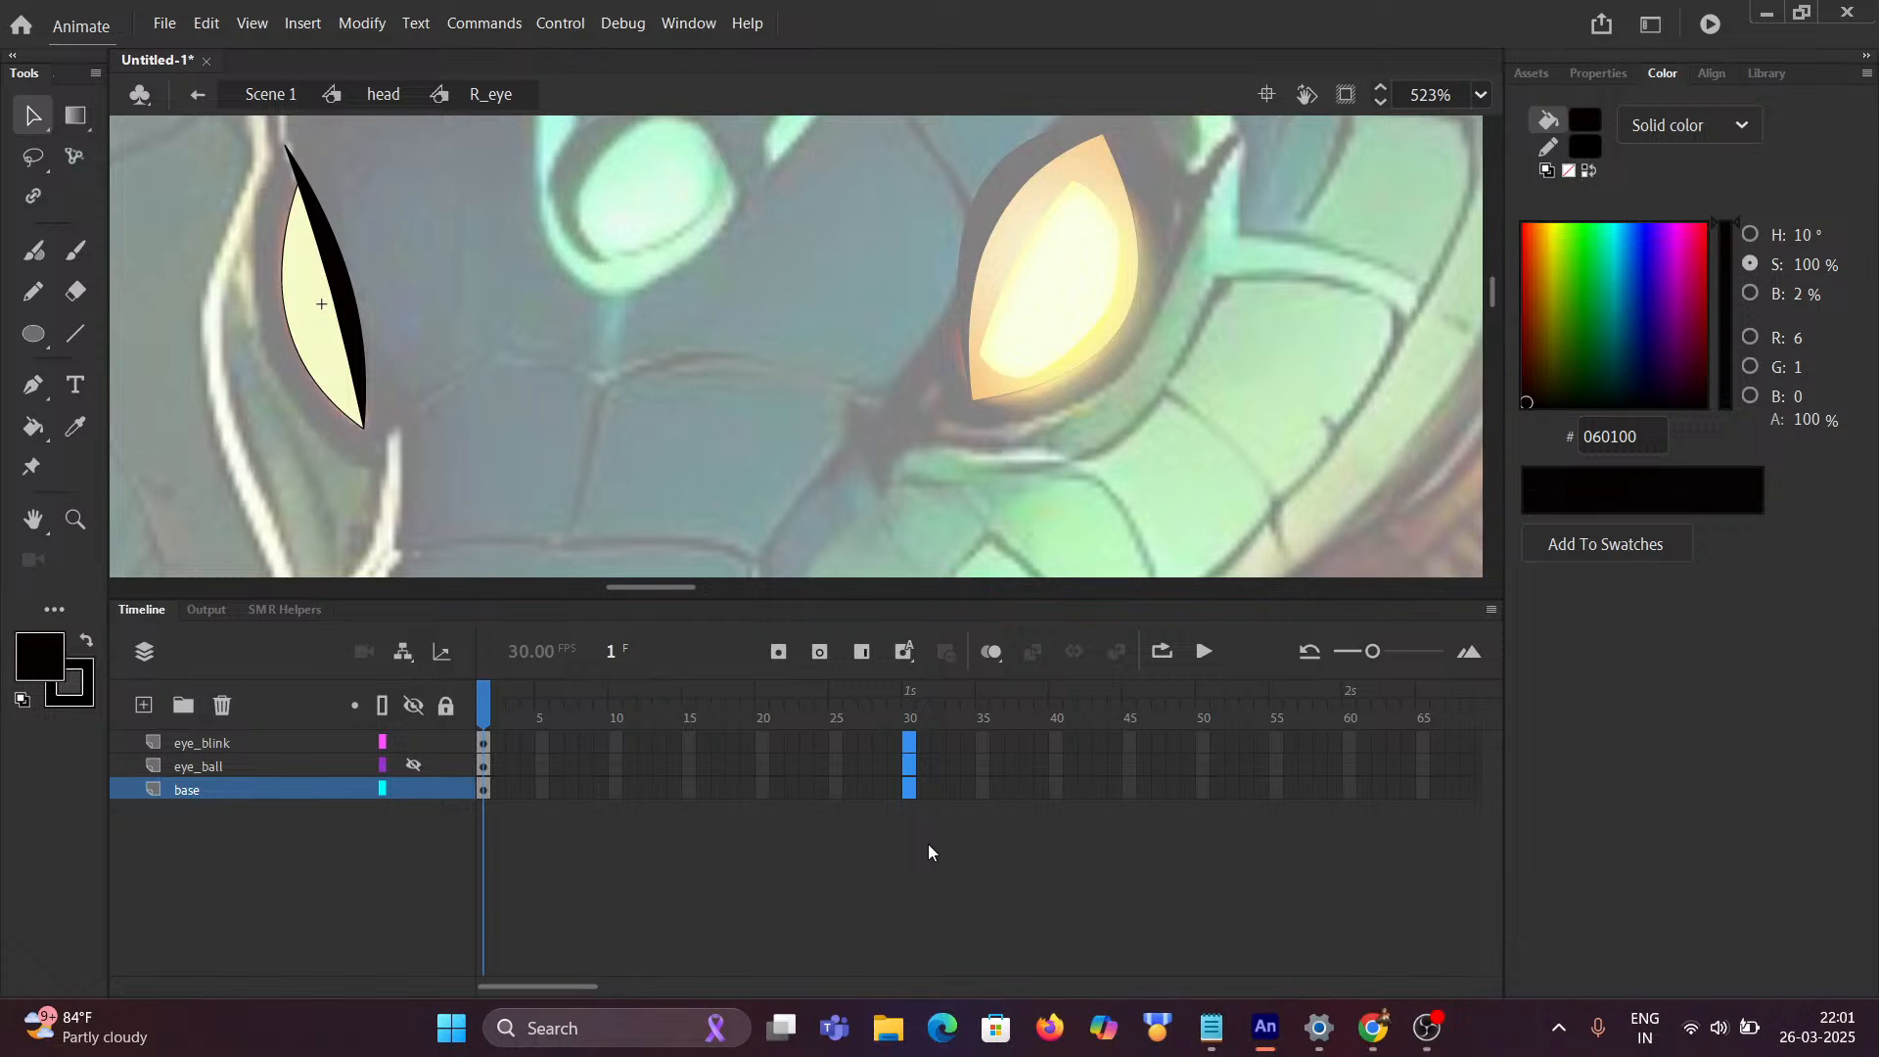
key(F5)
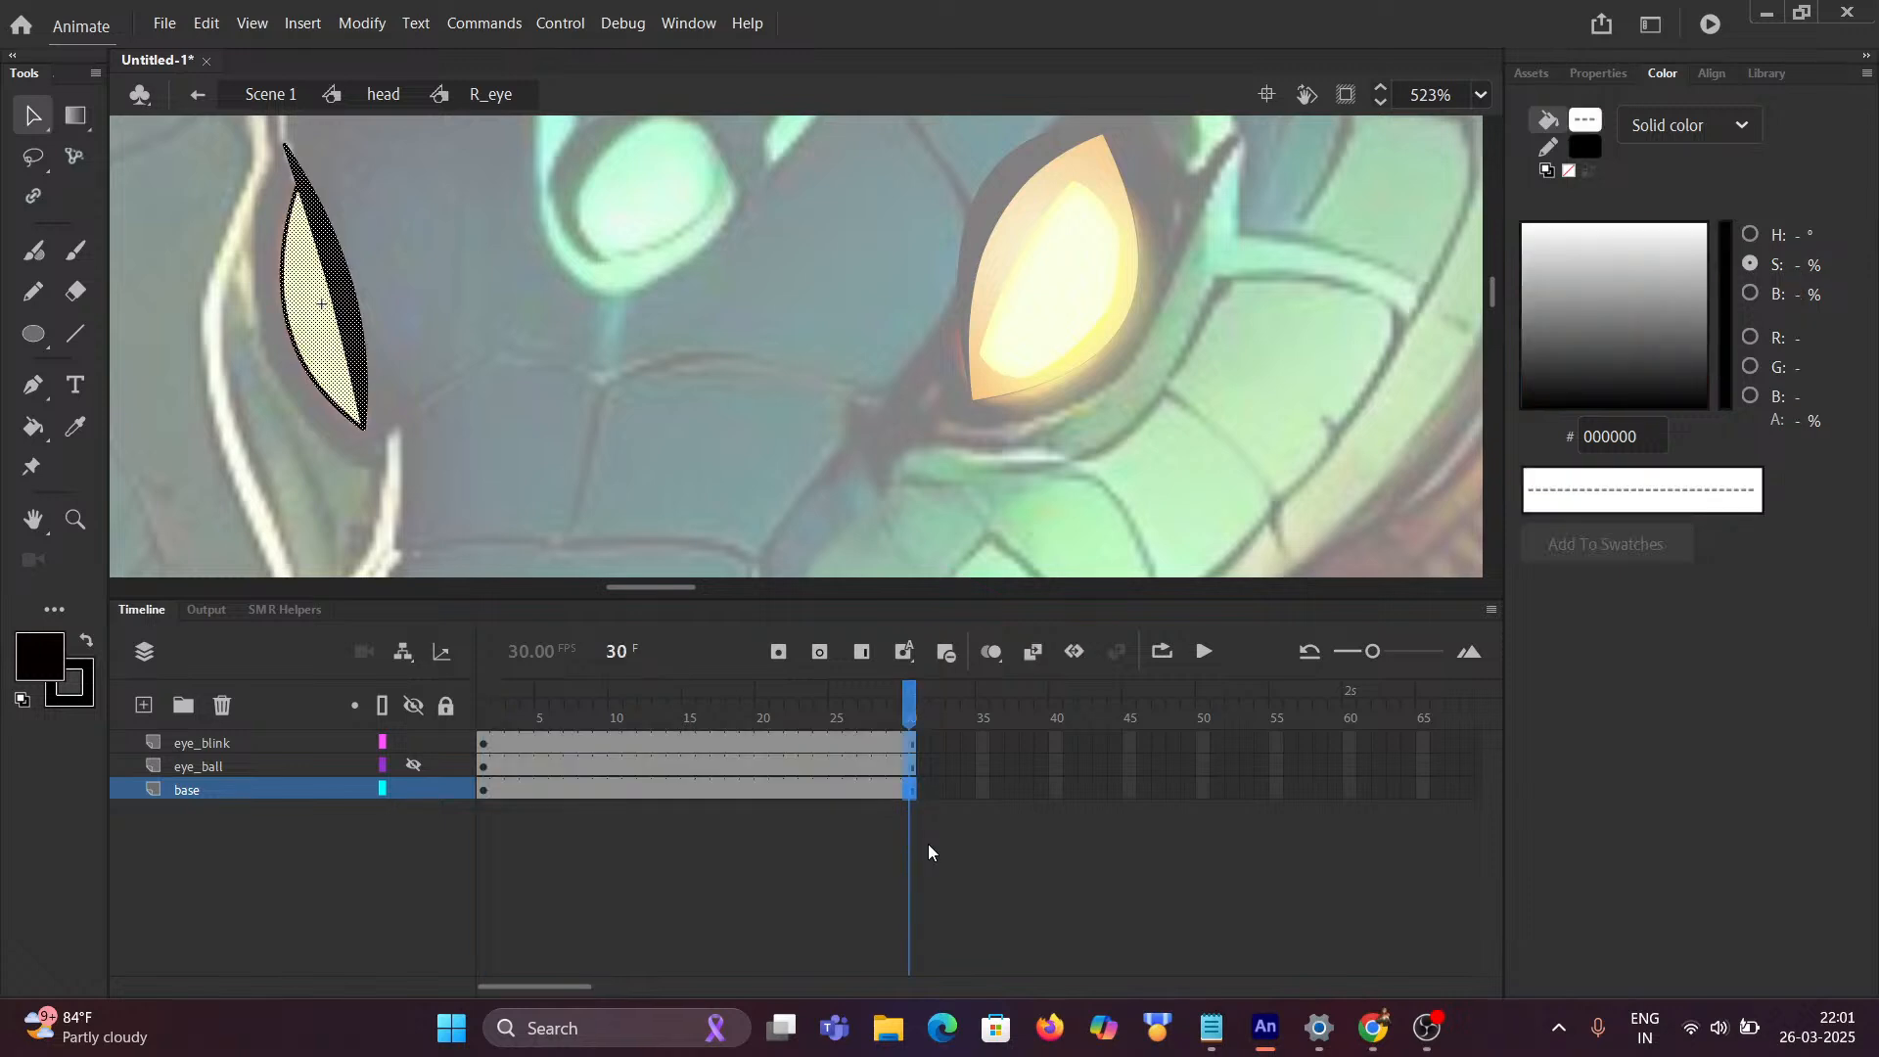
Step: Scrub R_eye to frame 15, and check the eye_blink keyframe positions in L_eye before returning to head
click(909, 710)
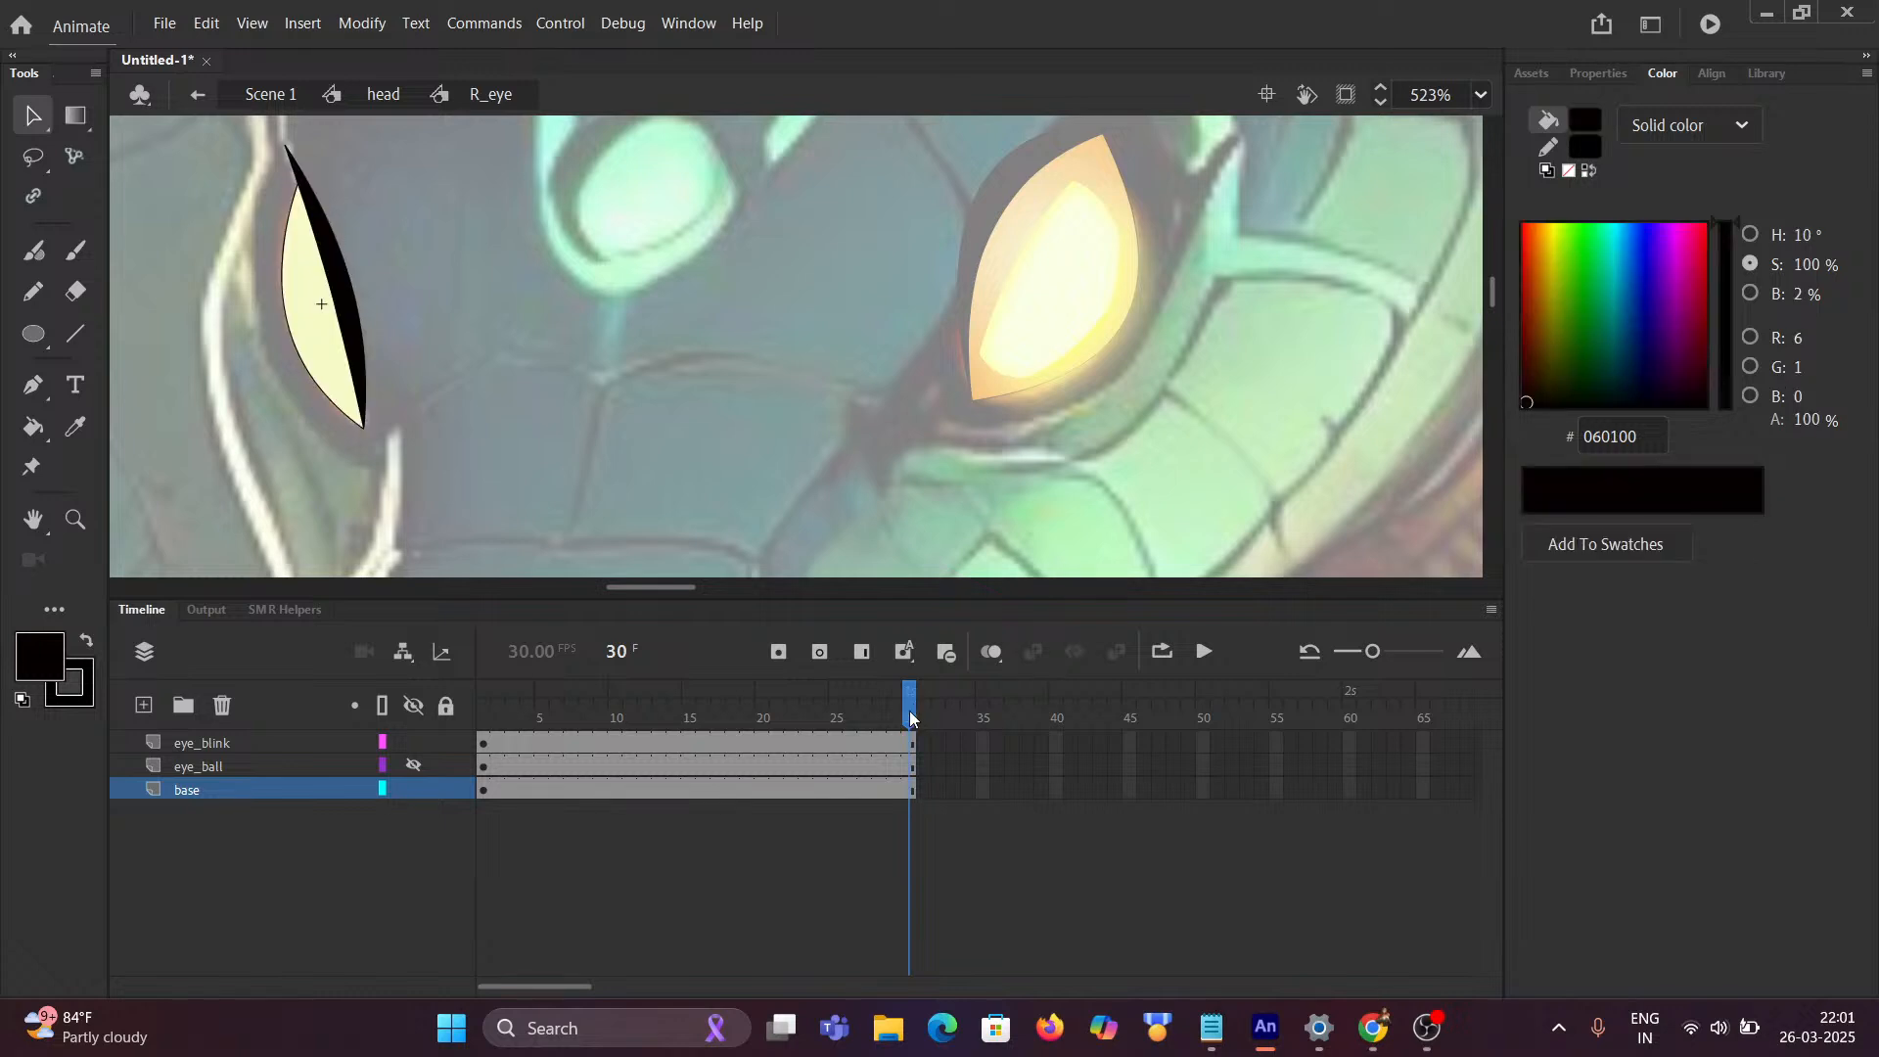
drag(909, 711, 685, 769)
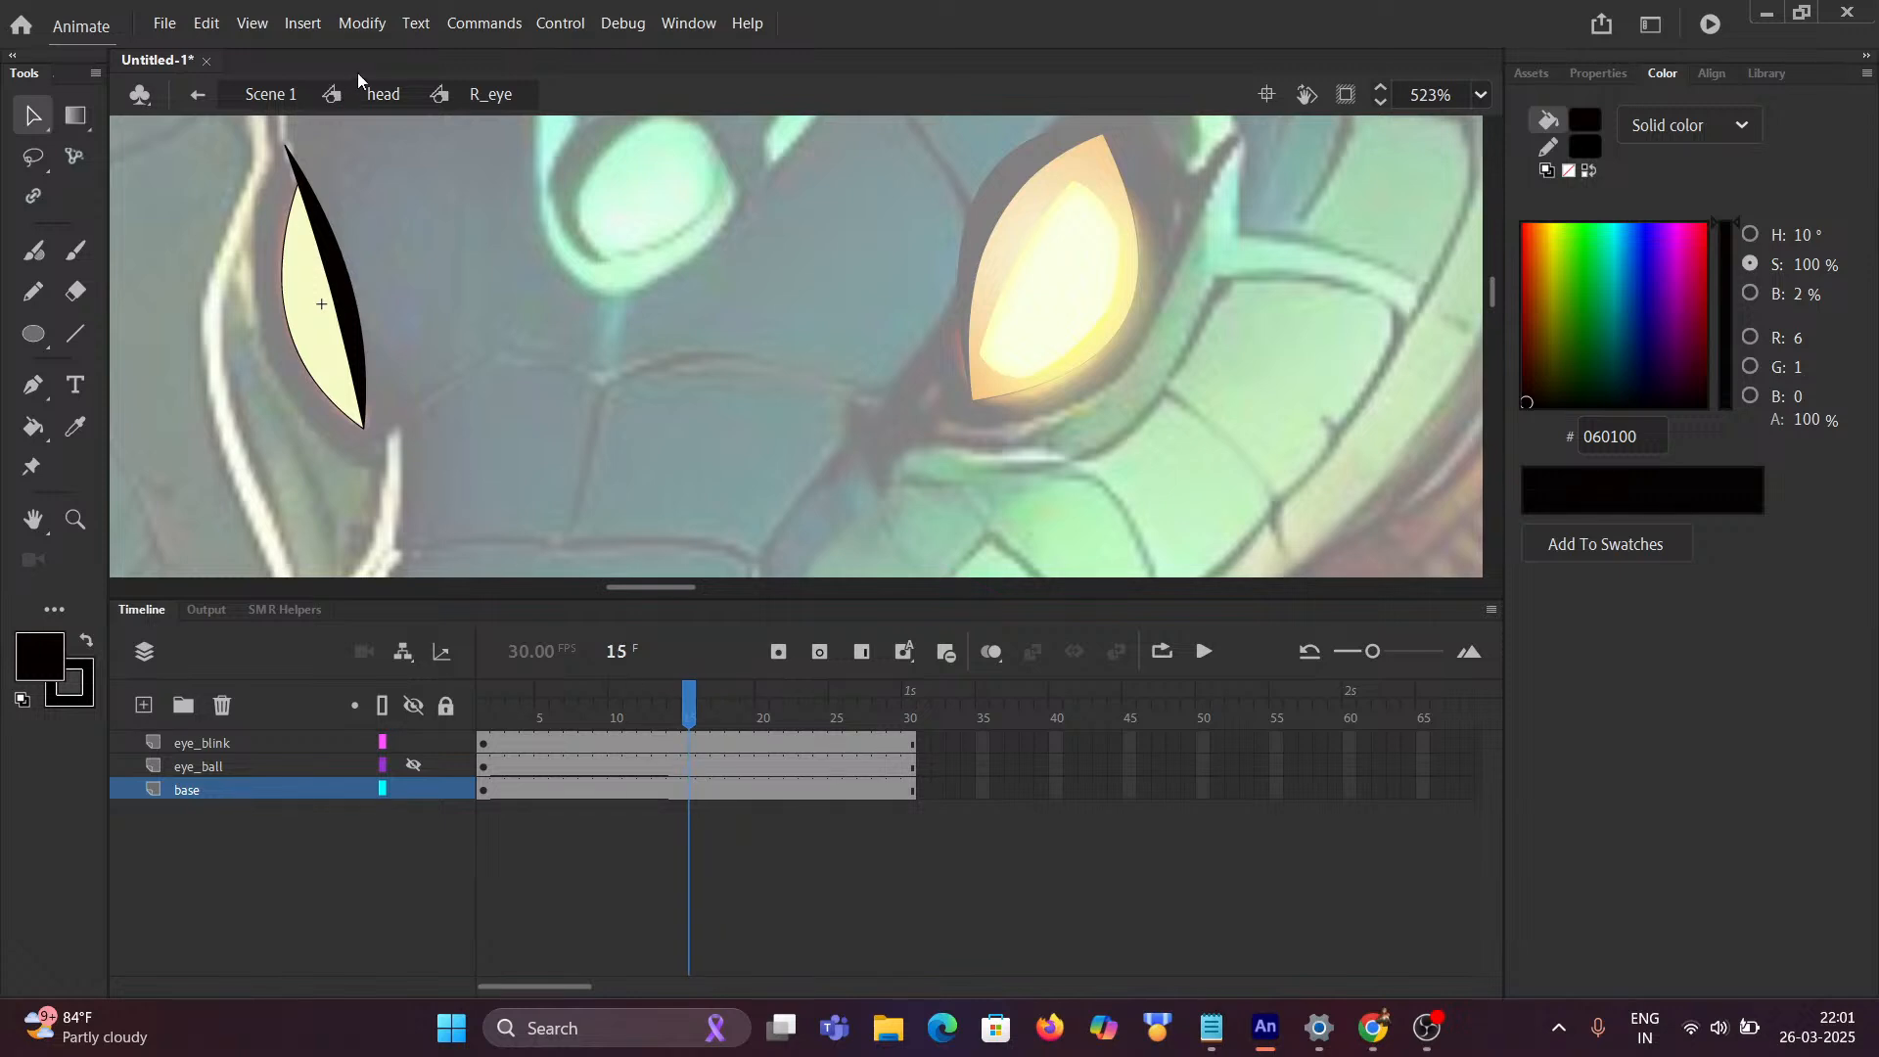
click(383, 94)
double_click(1018, 287)
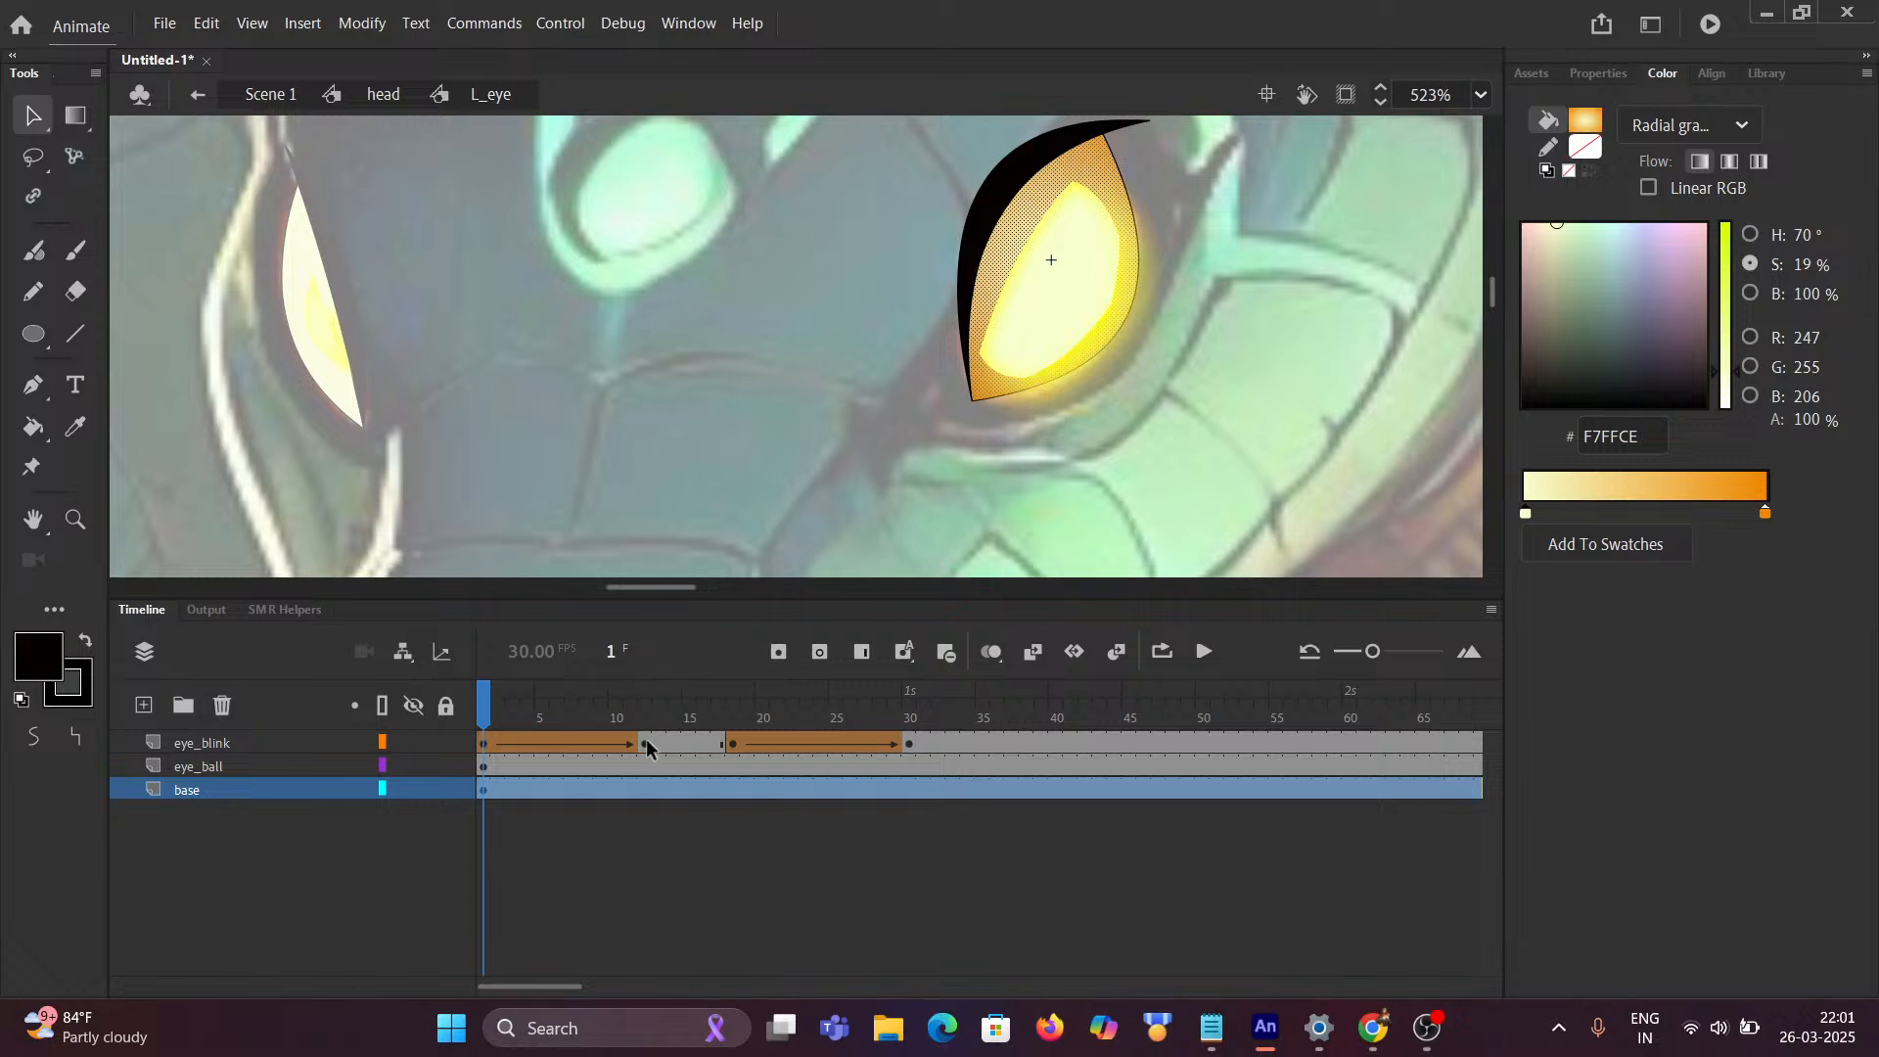
click(381, 94)
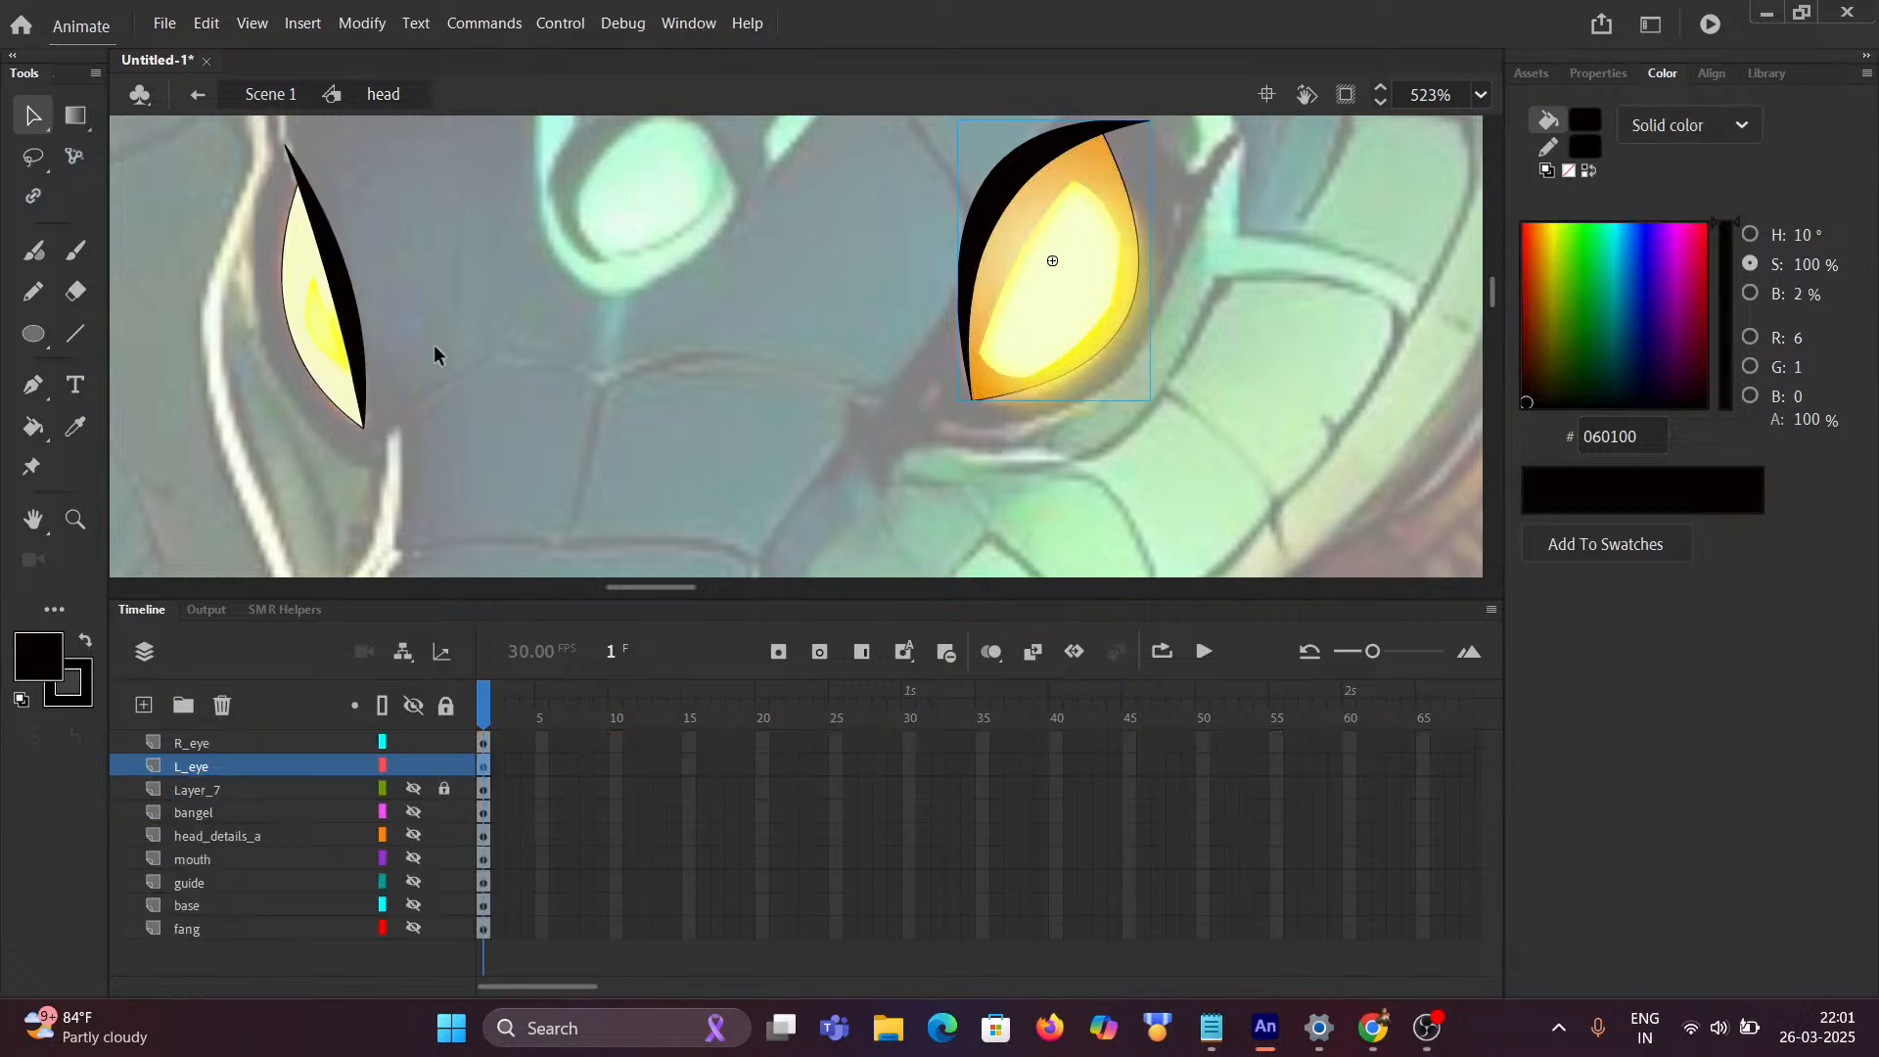
Step: Open R_eye from the head symbol and insert eye_blink keyframes at frames 12 and 18
double_click(328, 287)
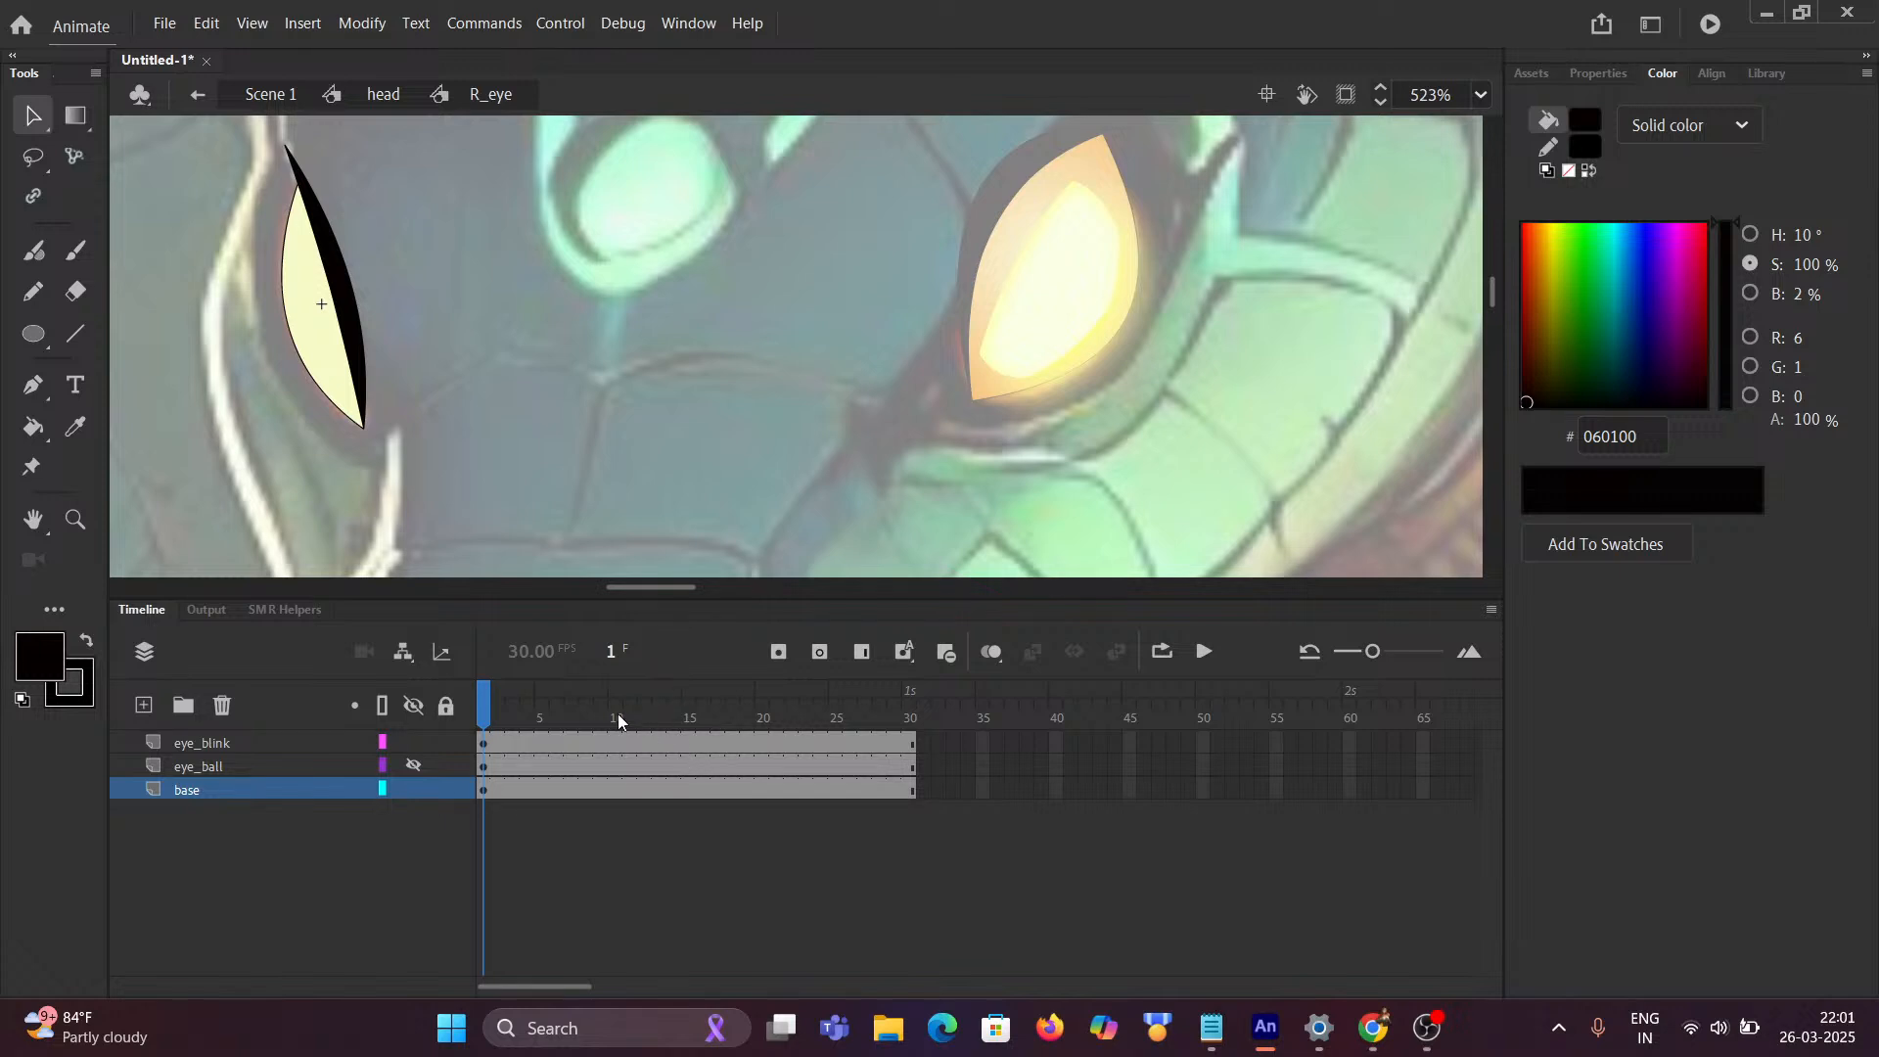
drag(497, 703, 647, 715)
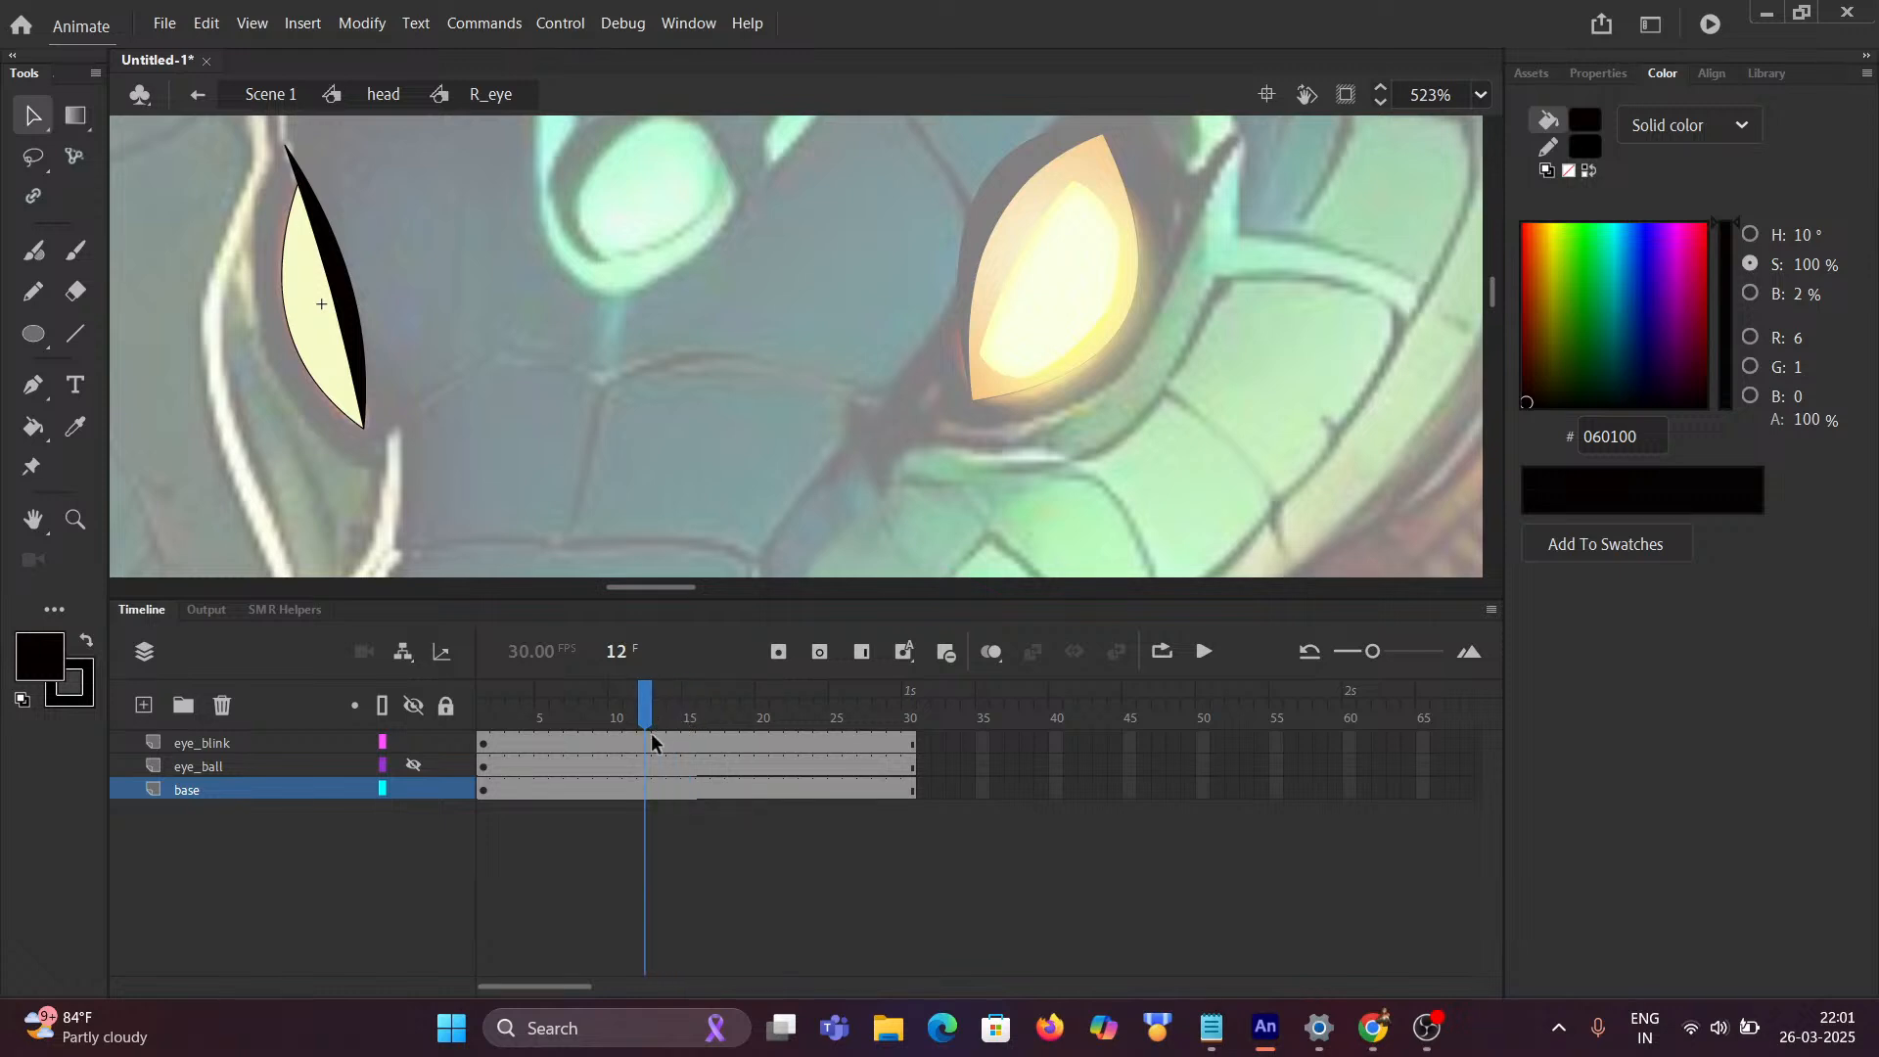
click(644, 744)
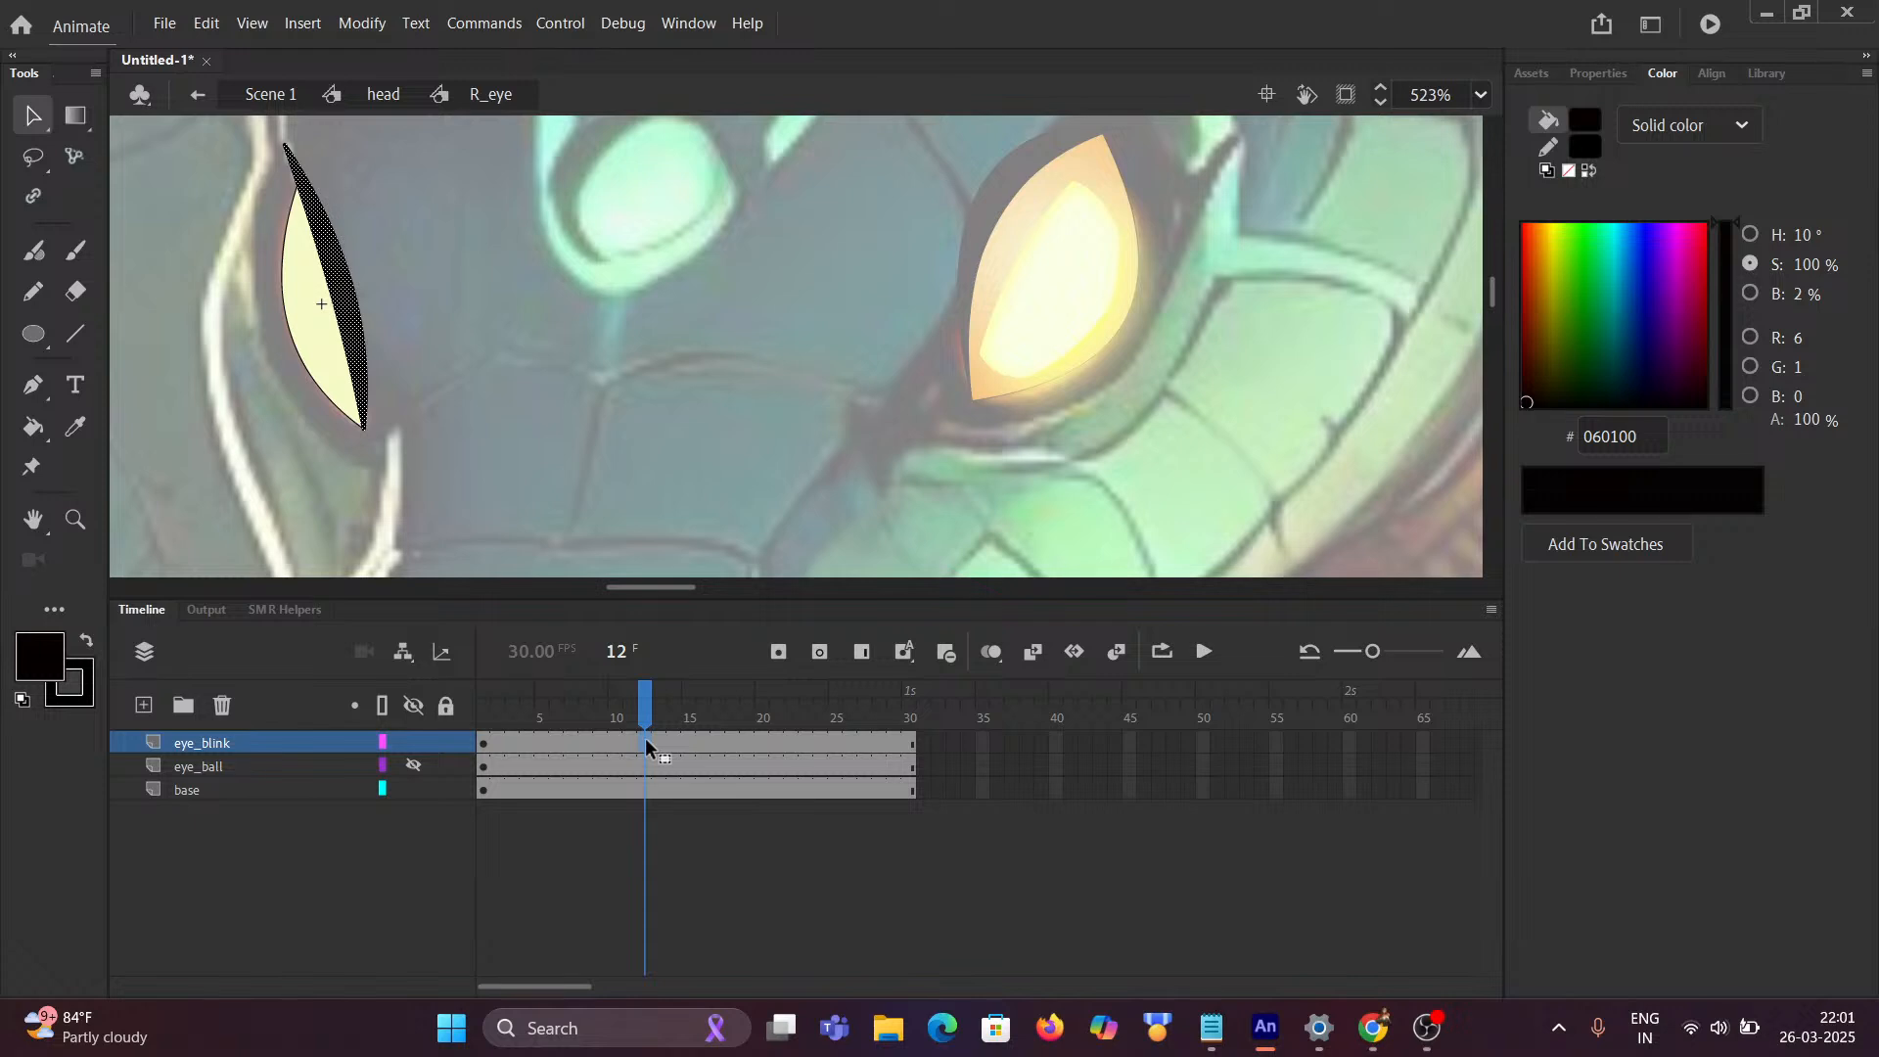
click(779, 652)
drag(650, 713, 737, 751)
click(737, 746)
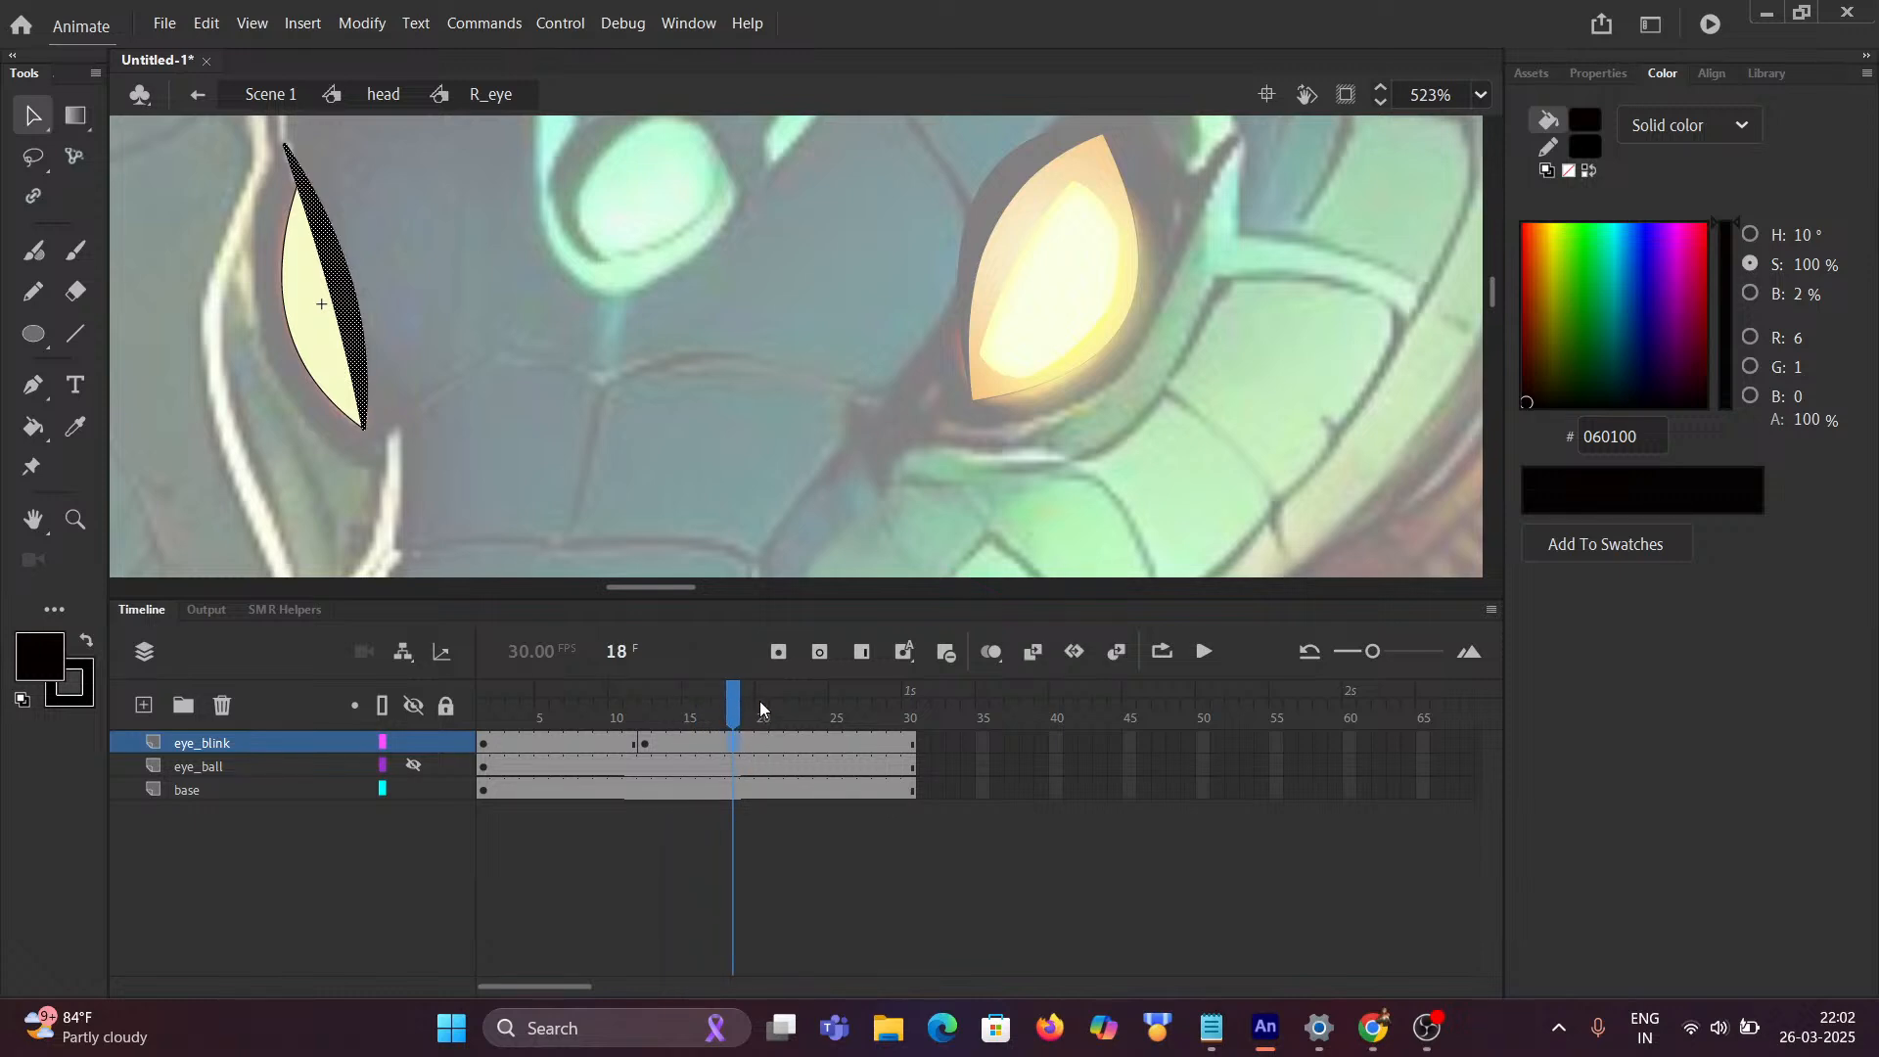
click(781, 655)
click(446, 291)
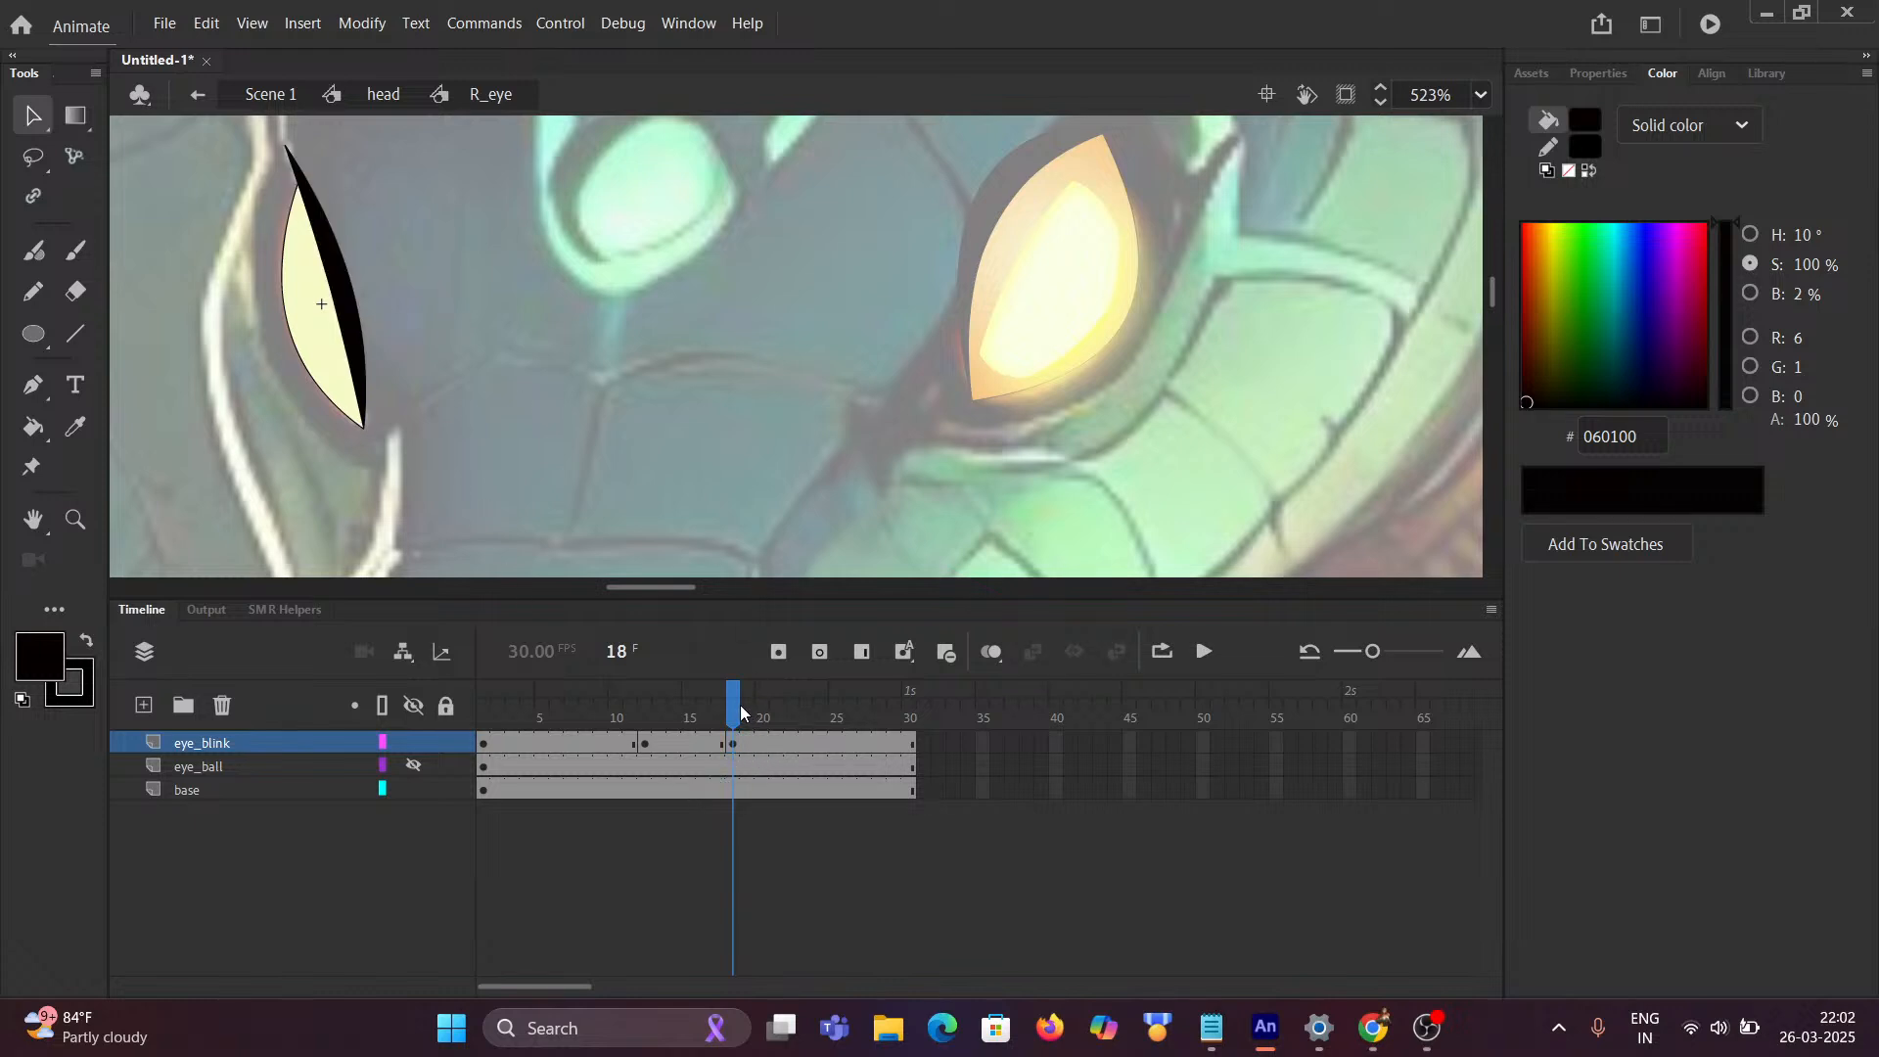
Step: At frame 12, bend the inner edge of the black eyelid outward until it covers the whole eye
drag(732, 706, 653, 730)
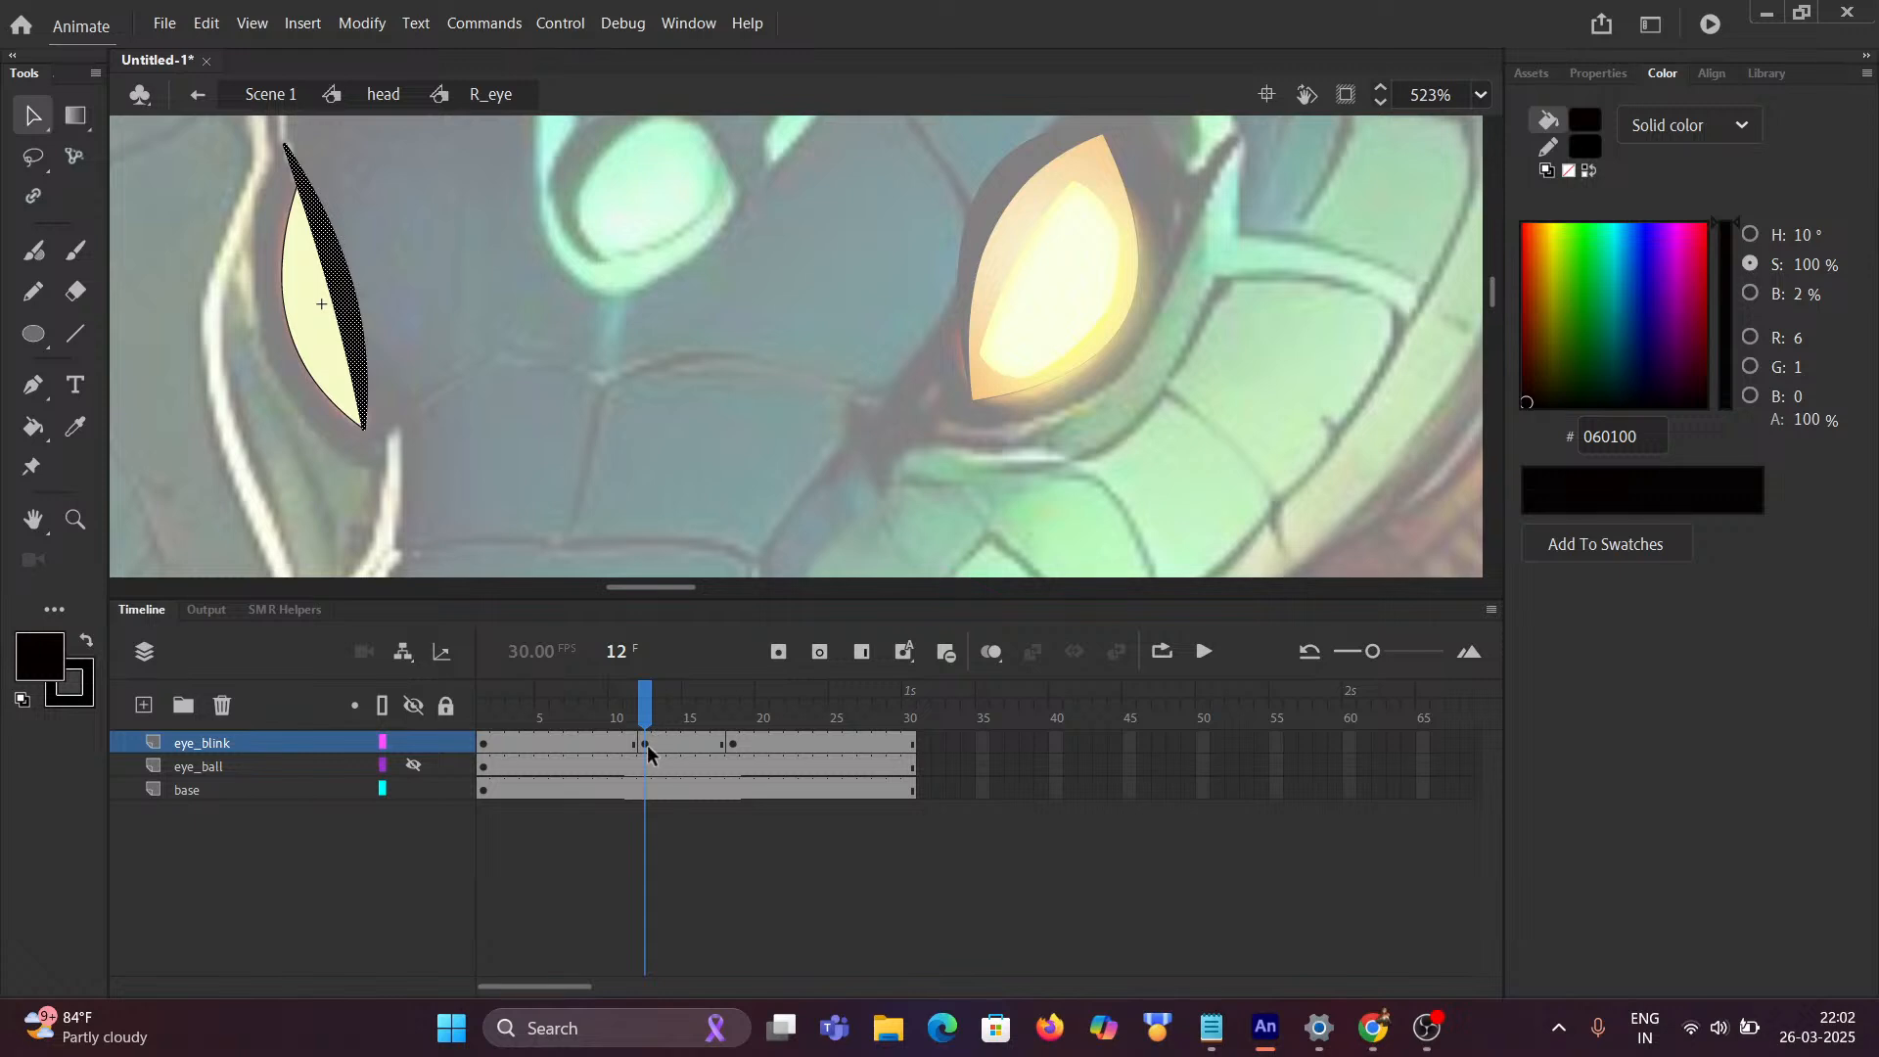
click(425, 367)
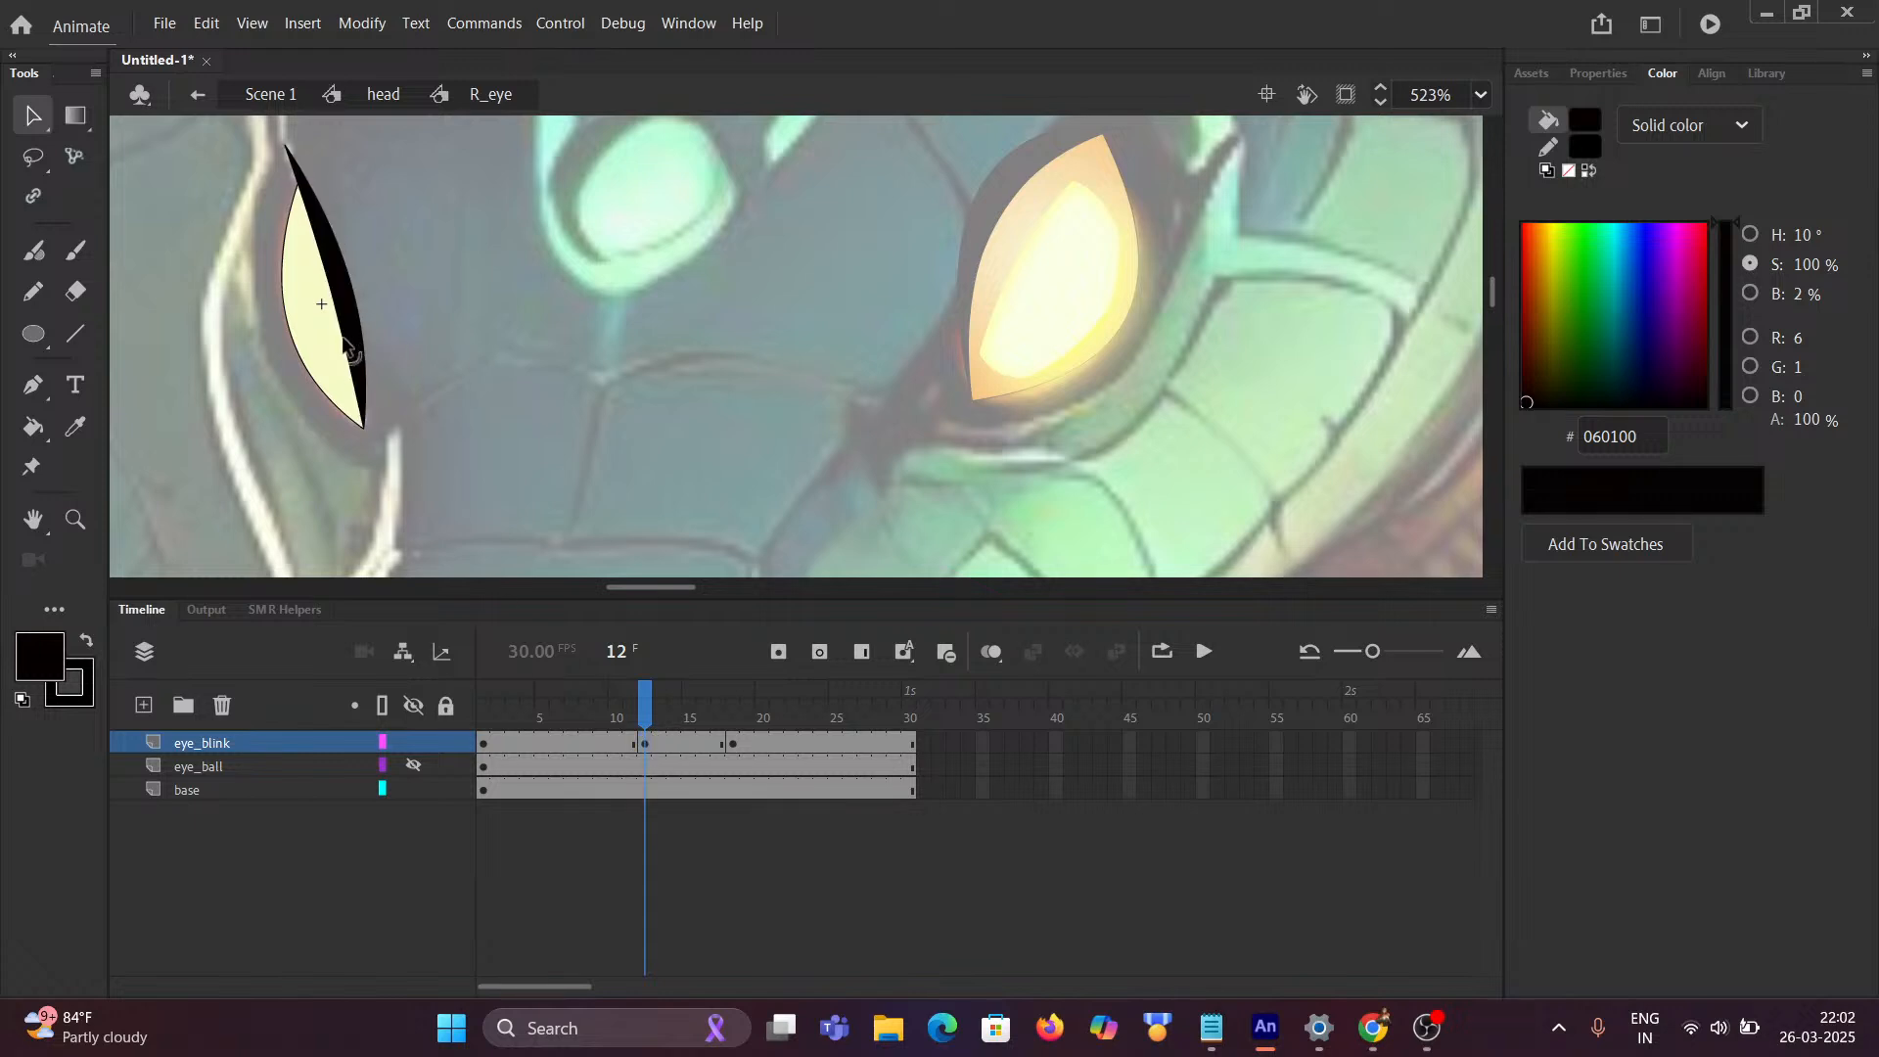
drag(344, 347, 281, 373)
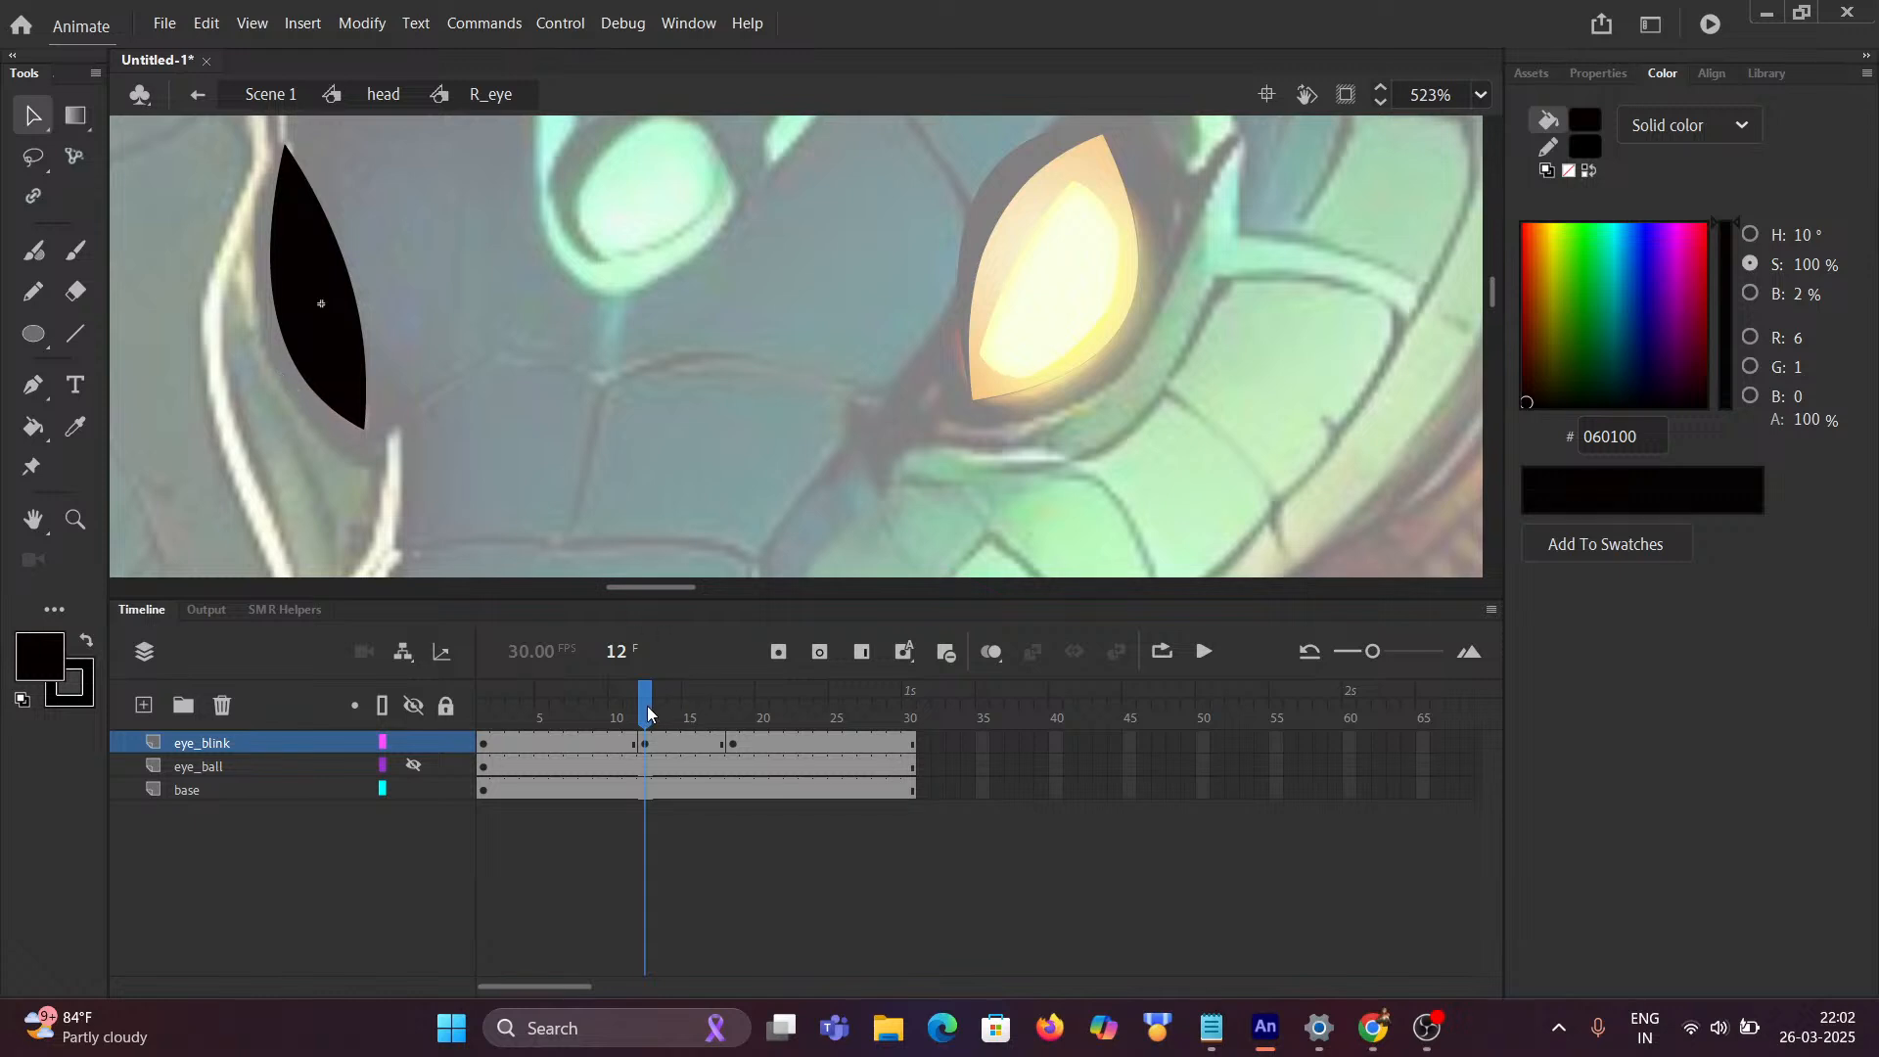
Step: Copy the closed-eyelid keyframe from frame 12 onto frame 18 of eye_blink, and return to frame 1
mouse_move(648, 714)
mouse_down()
mouse_move(722, 709)
mouse_move(652, 700)
mouse_up()
drag(644, 743, 671, 740)
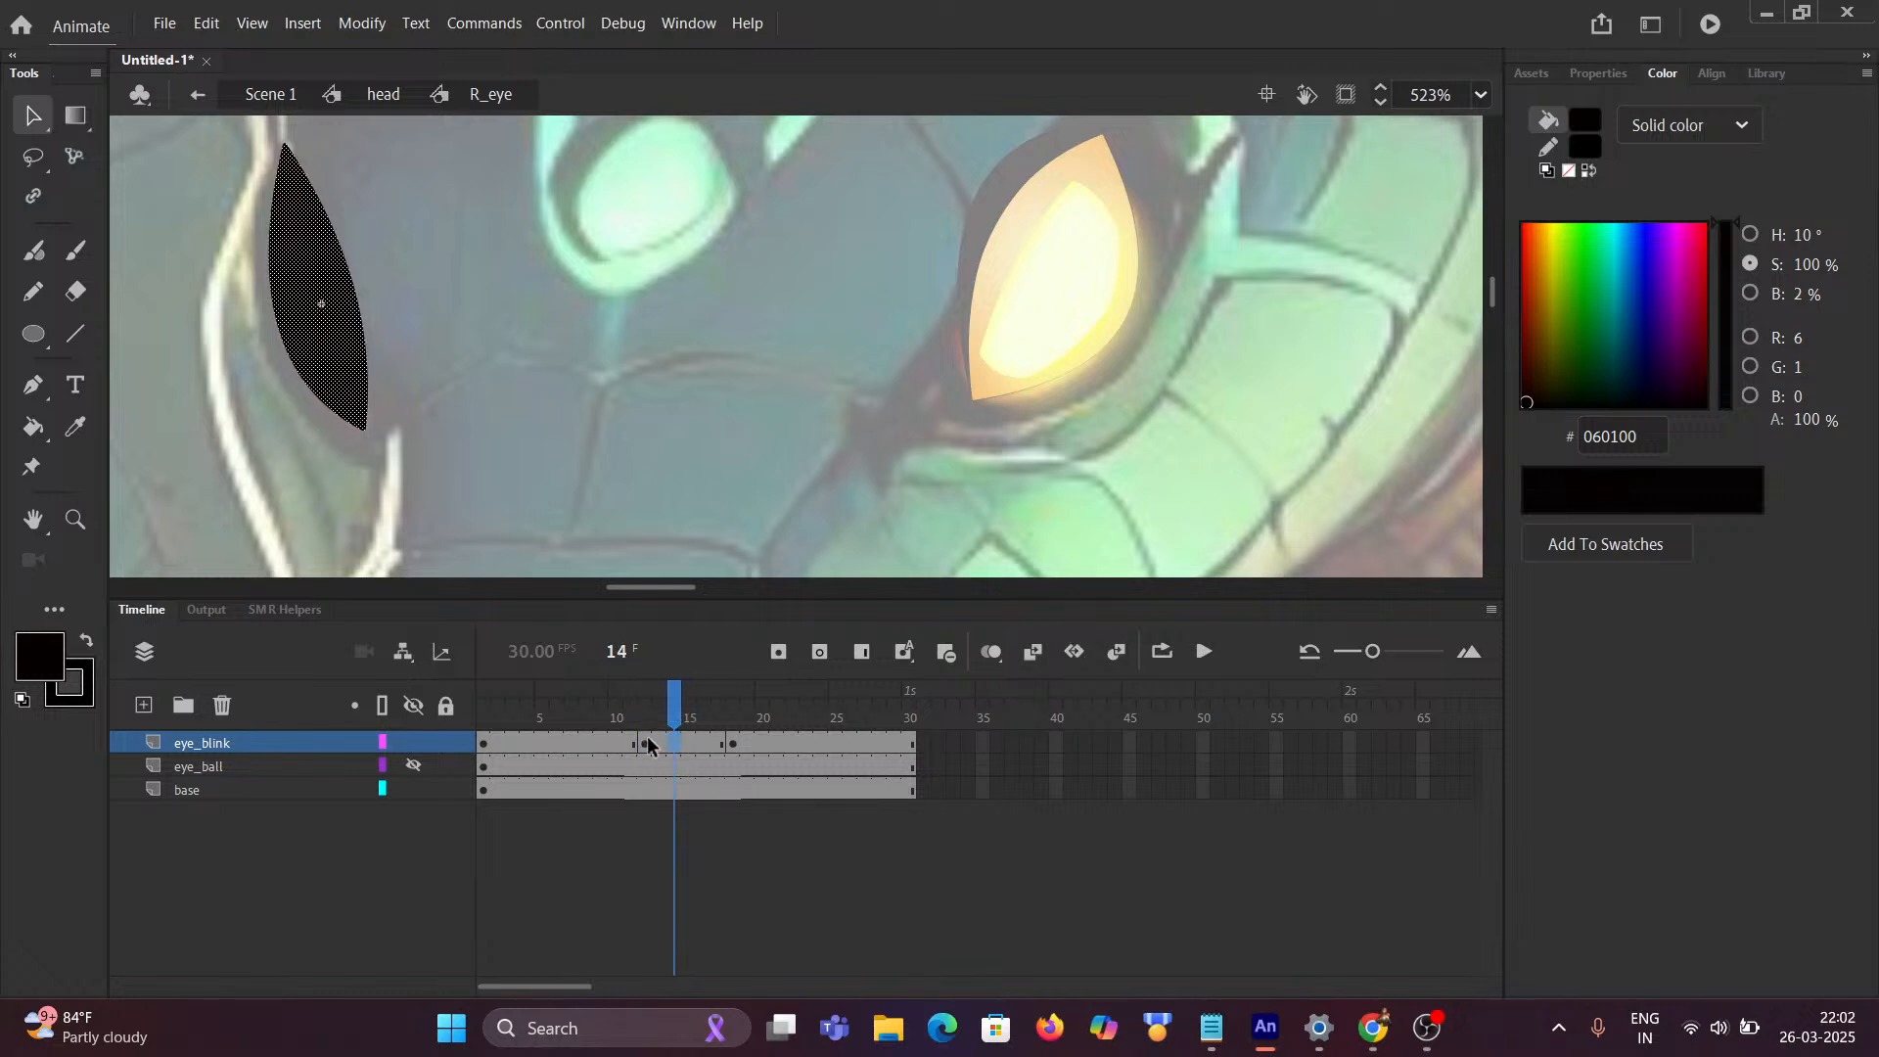
click(648, 740)
drag(646, 743, 477, 740)
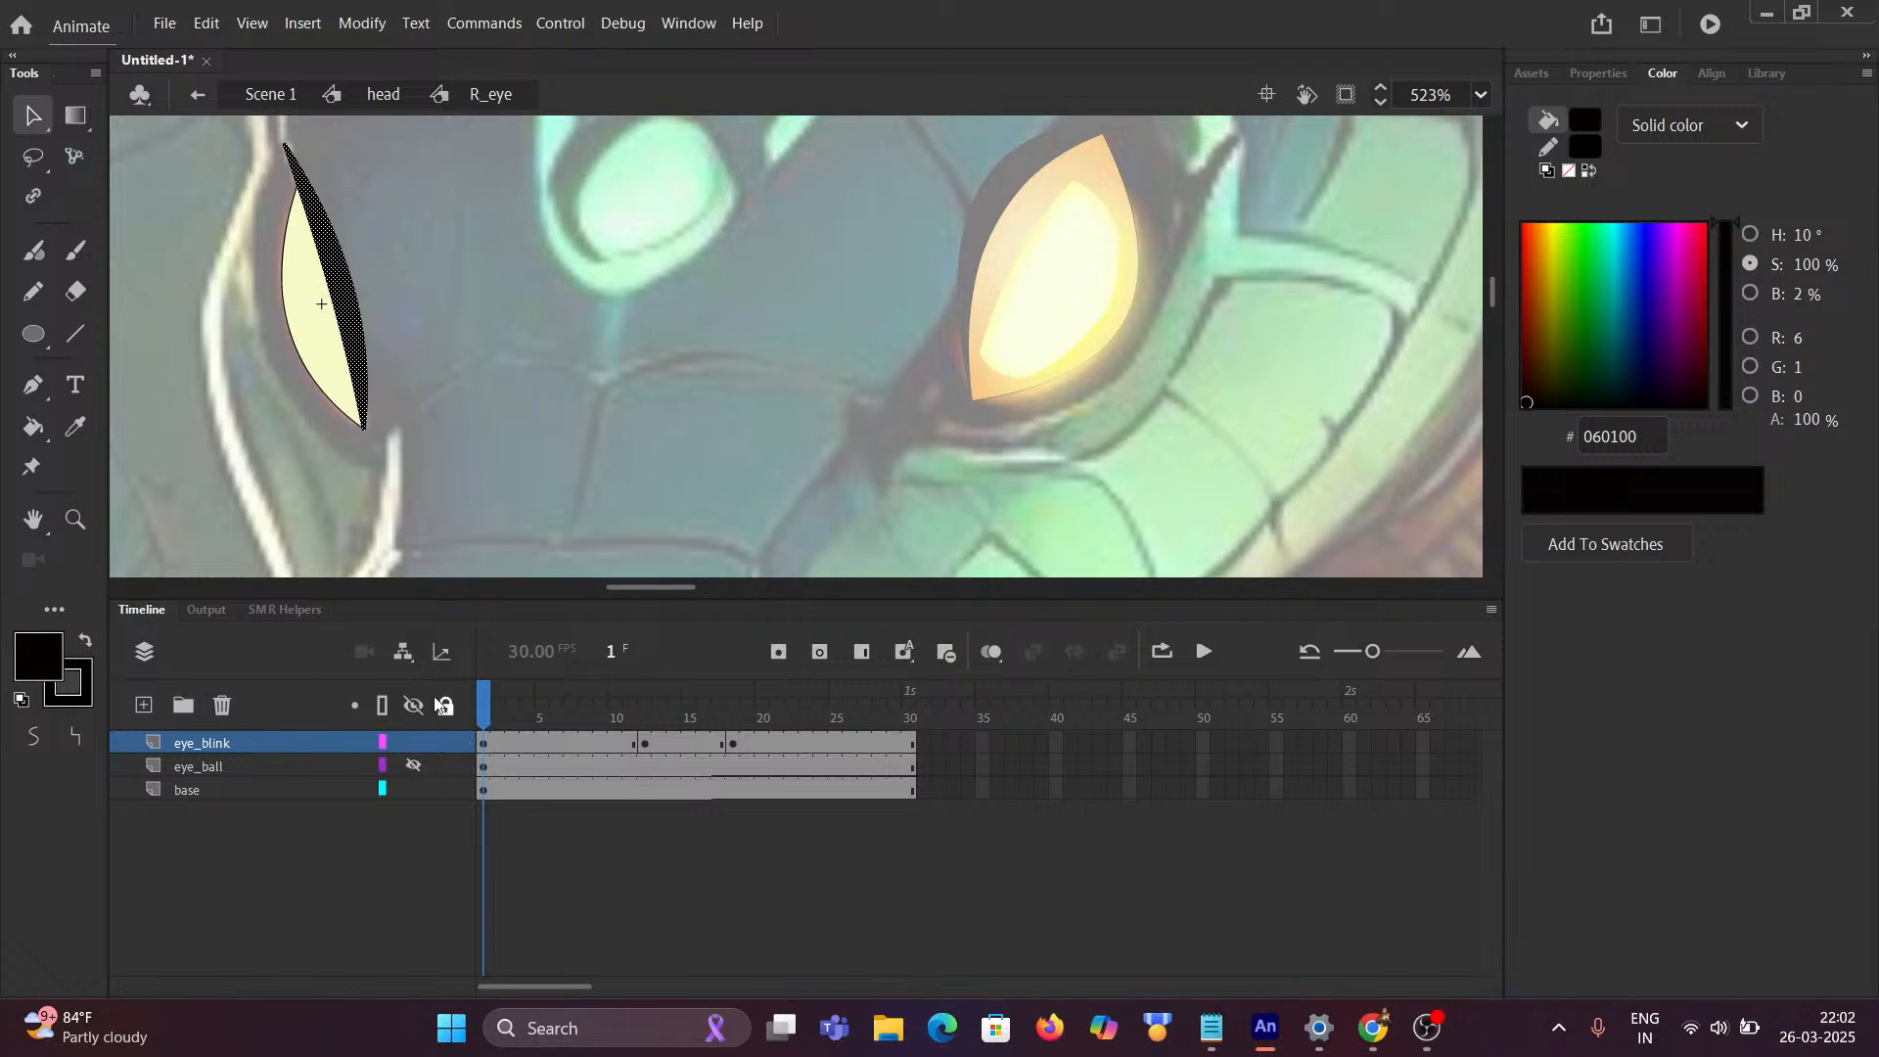
click(520, 403)
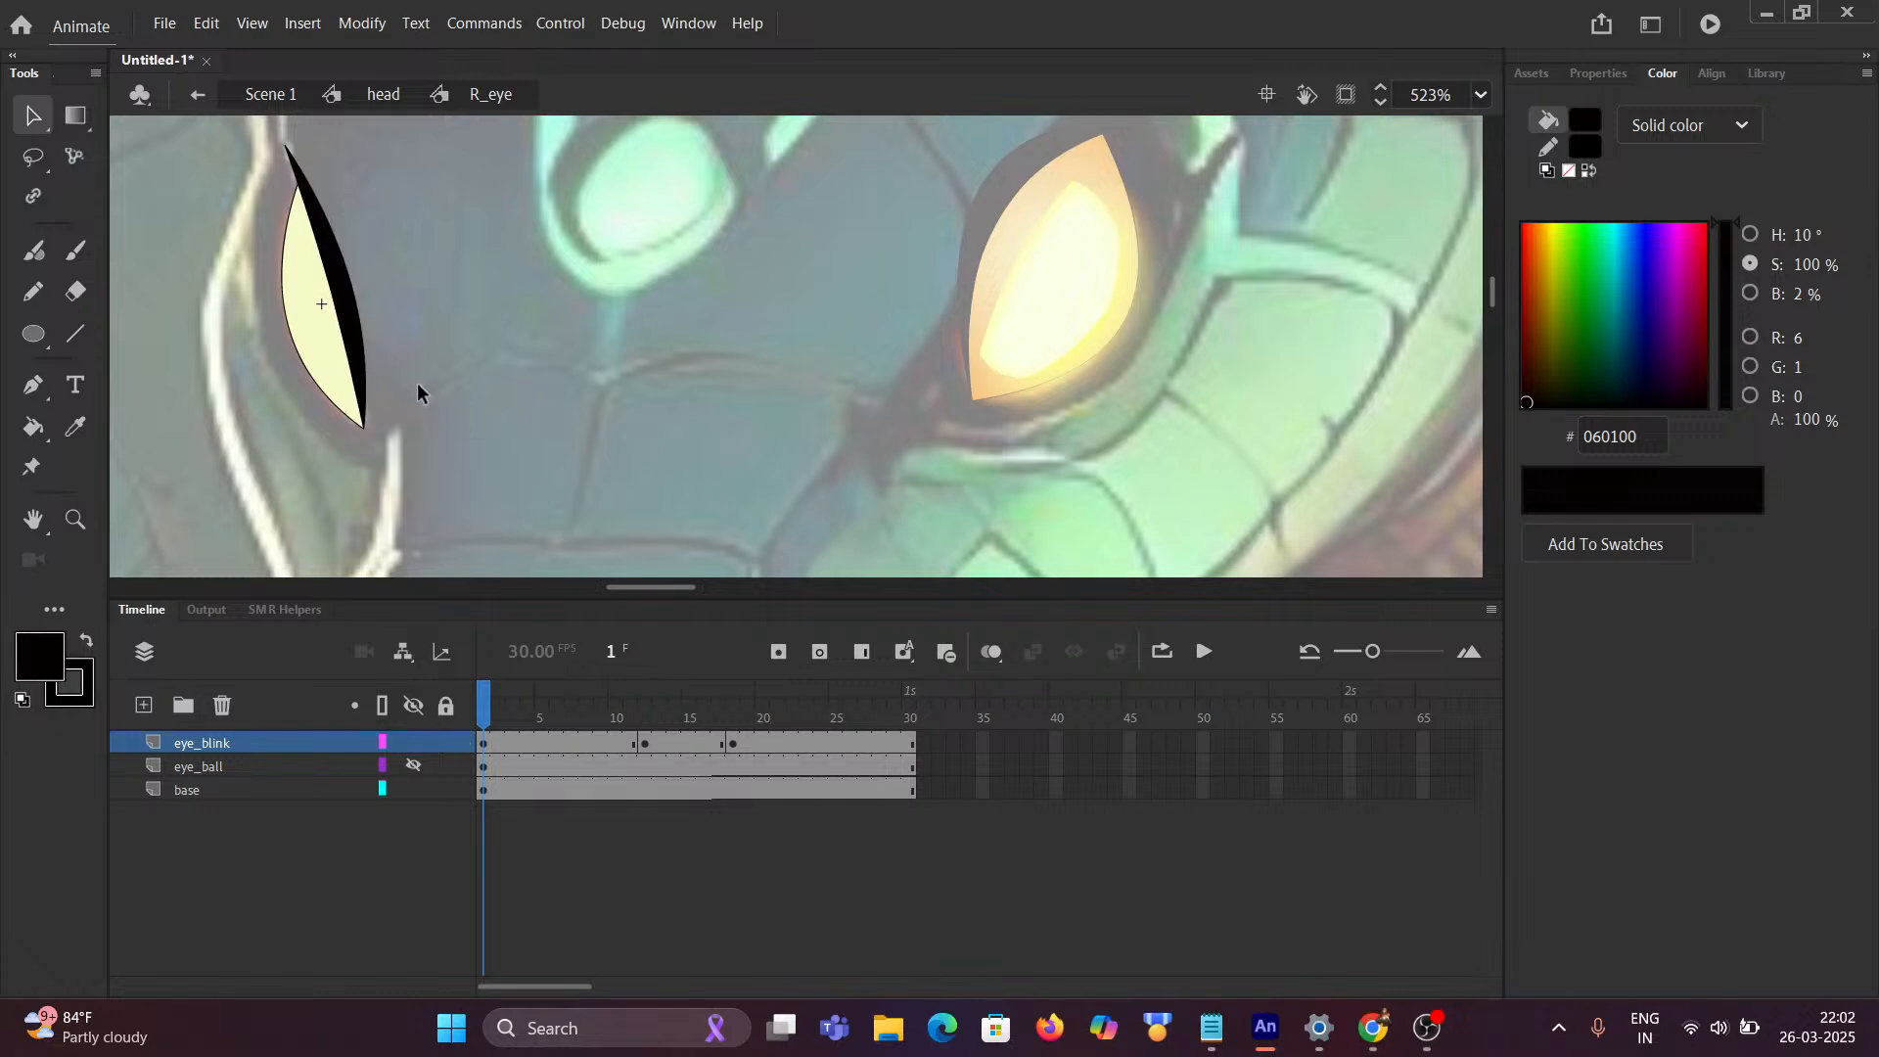
Step: Show the eye_ball layer and copy the frame 1 keyframes of eye_blink, eye_ball and base to frame 30
click(413, 766)
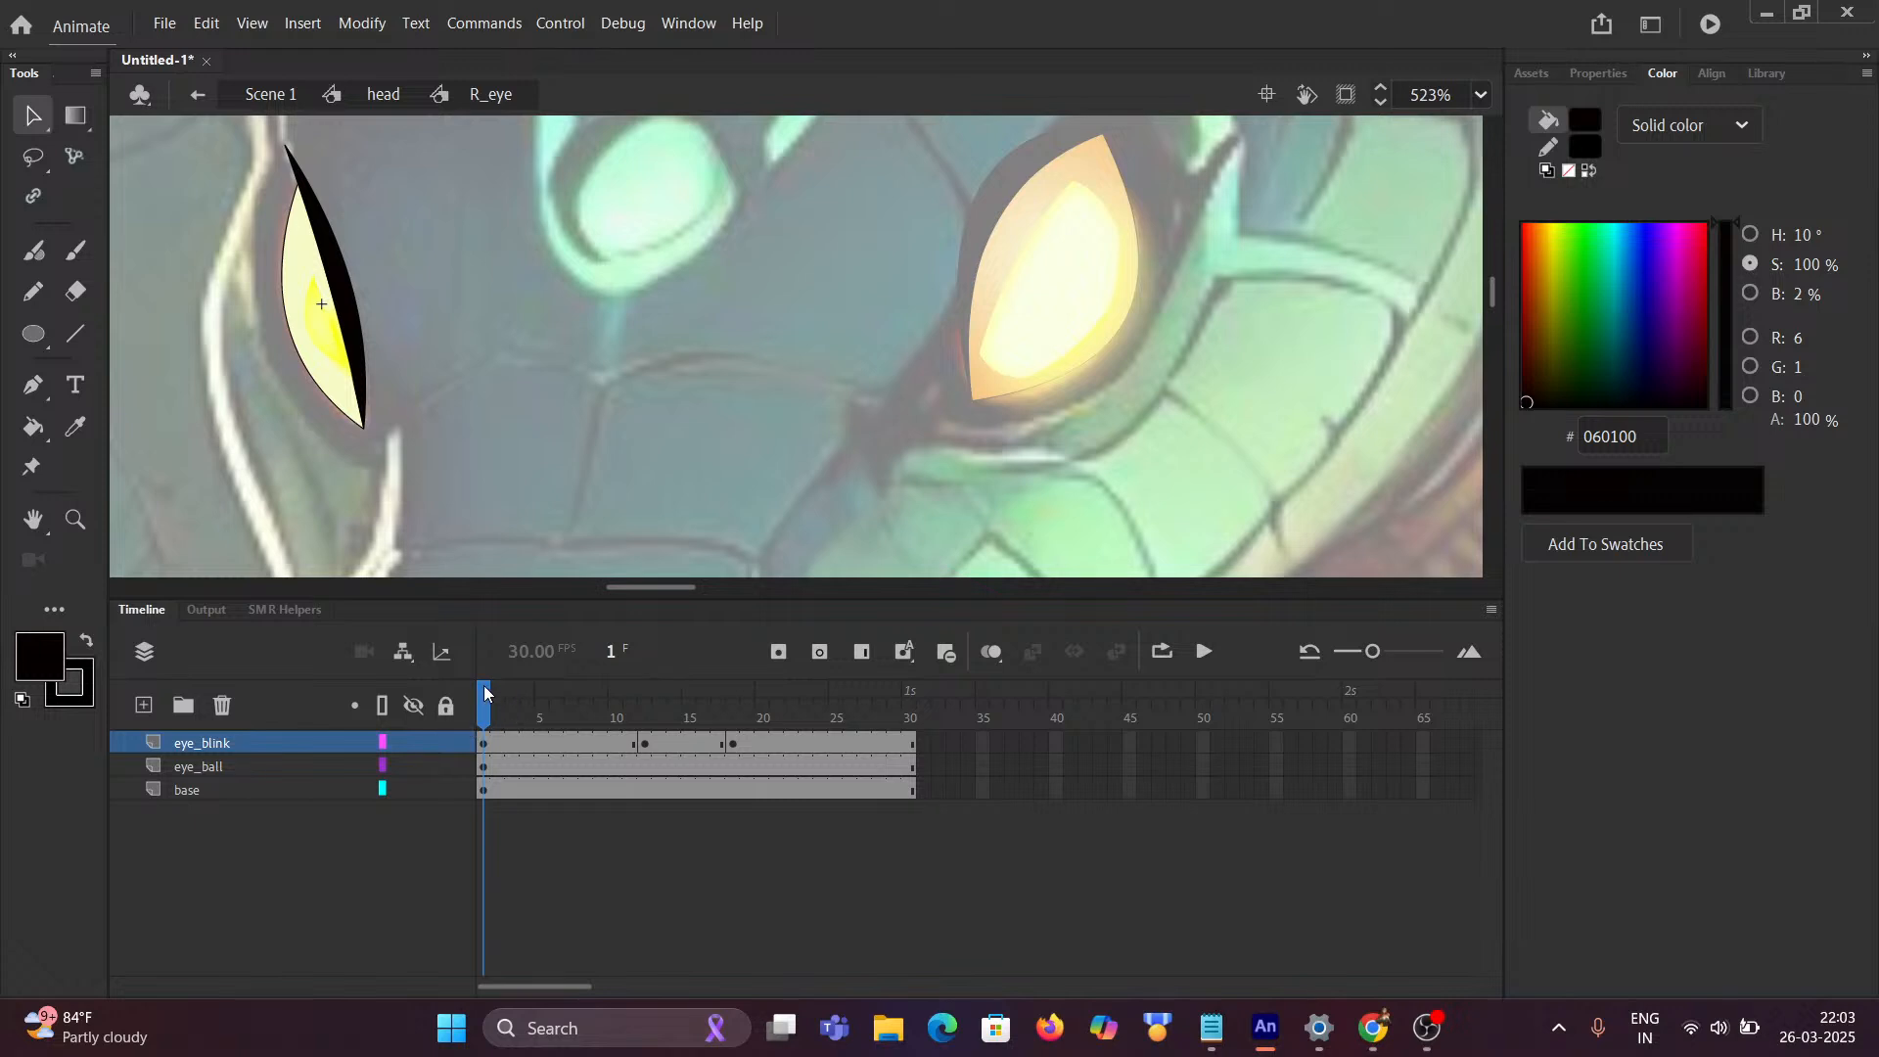
mouse_move(492, 701)
mouse_down()
mouse_move(799, 705)
mouse_move(484, 701)
mouse_up()
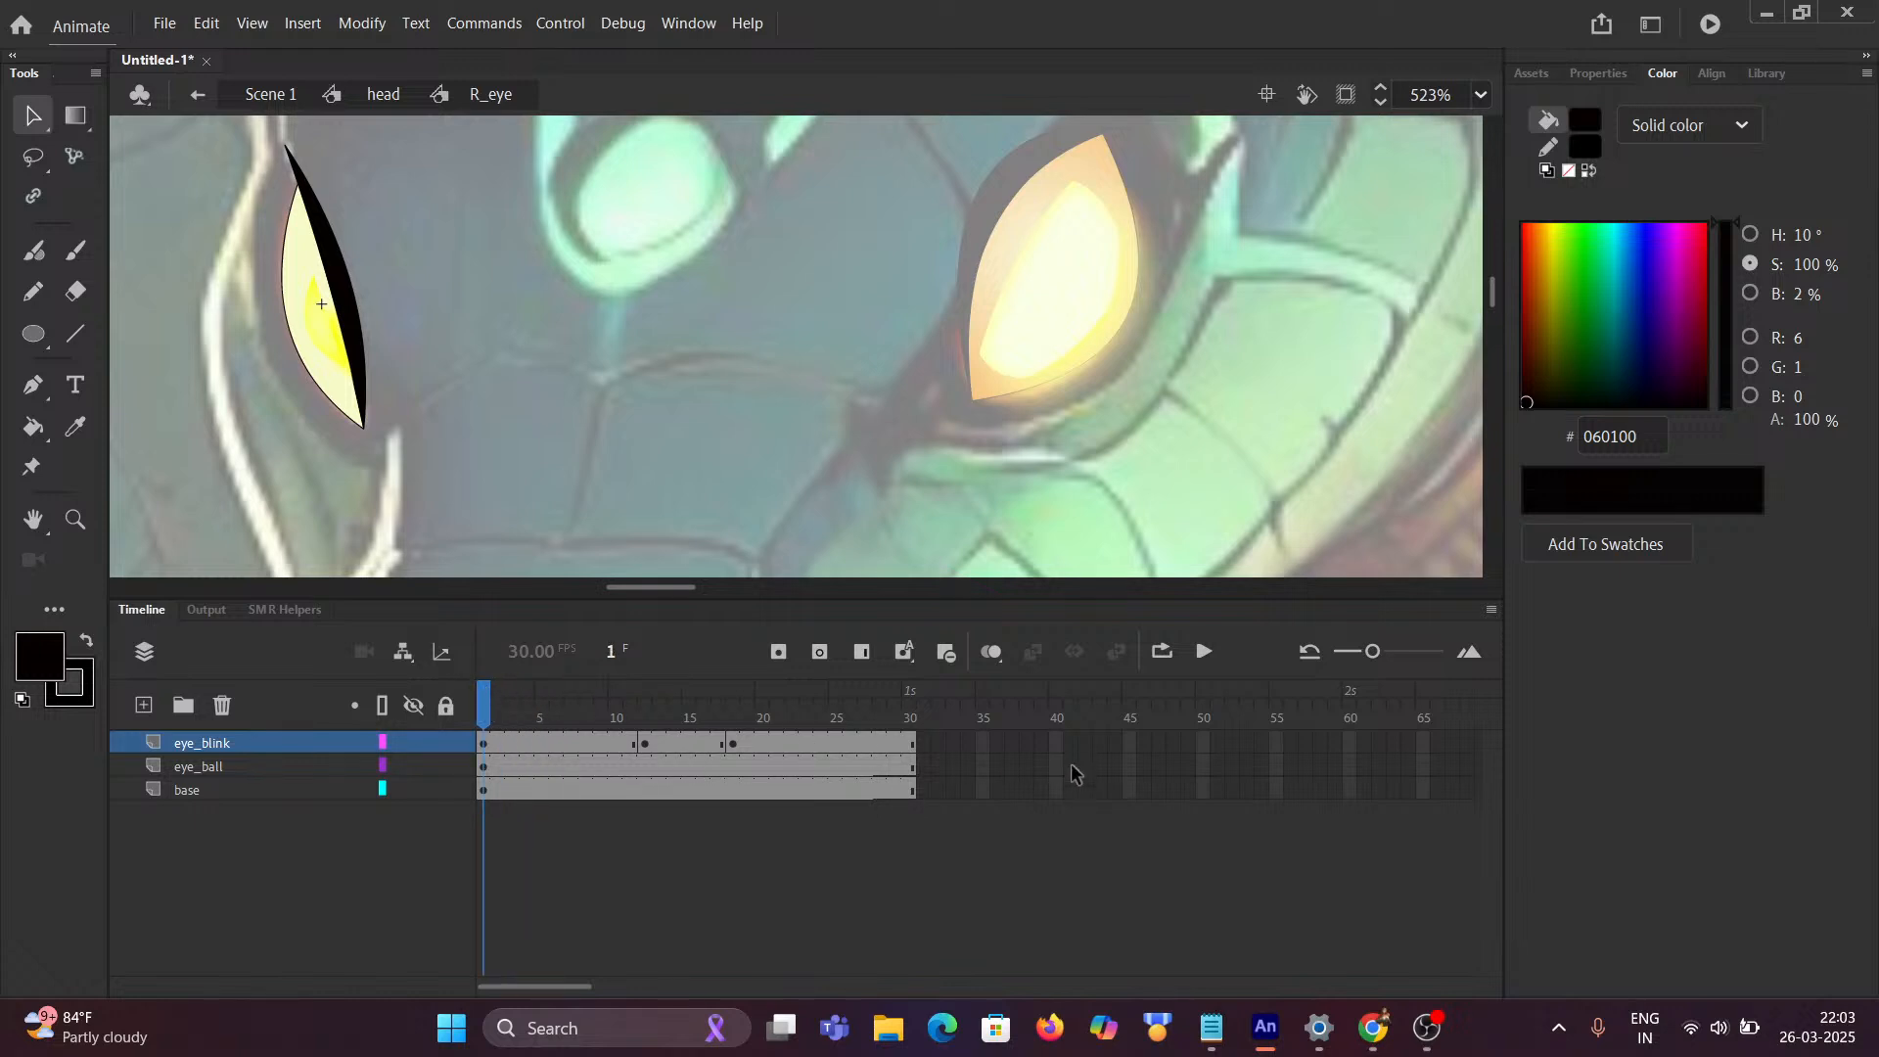
mouse_move(550, 993)
mouse_down()
mouse_move(584, 996)
mouse_move(509, 1002)
mouse_move(631, 1007)
mouse_move(566, 975)
mouse_up()
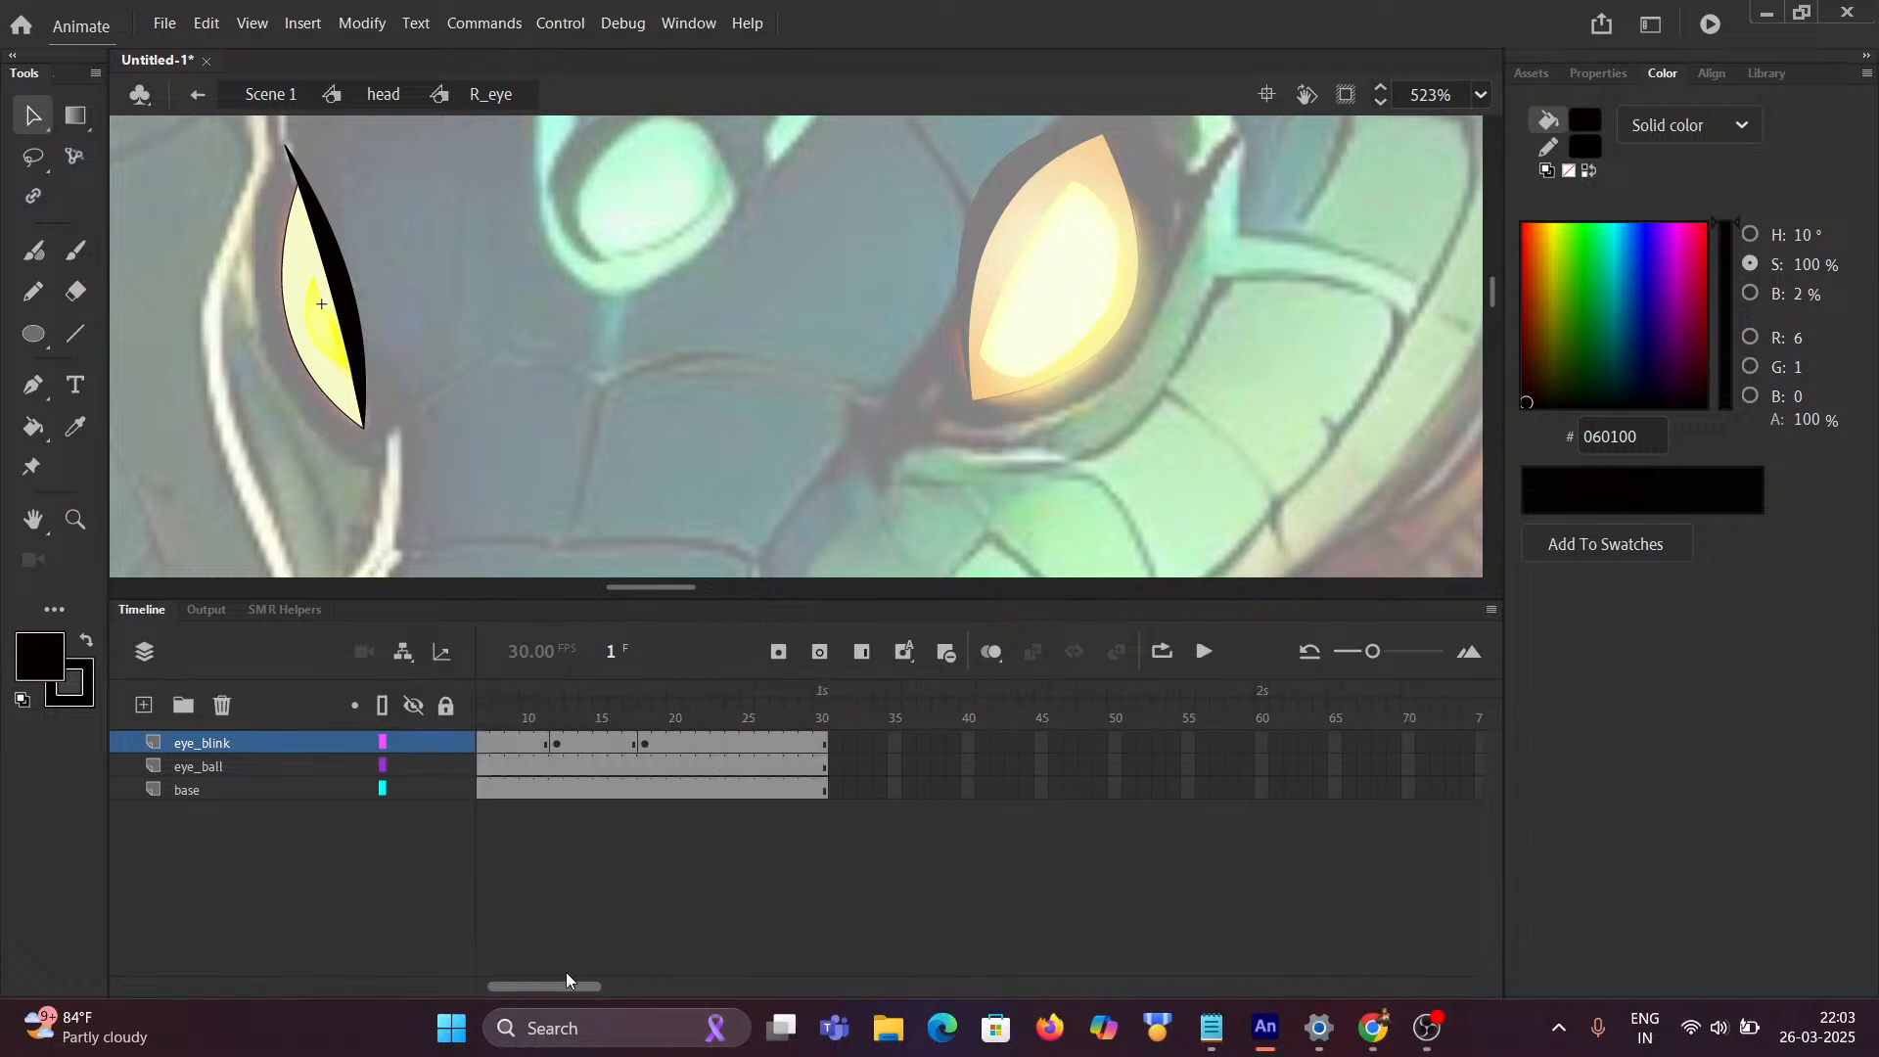
click(484, 744)
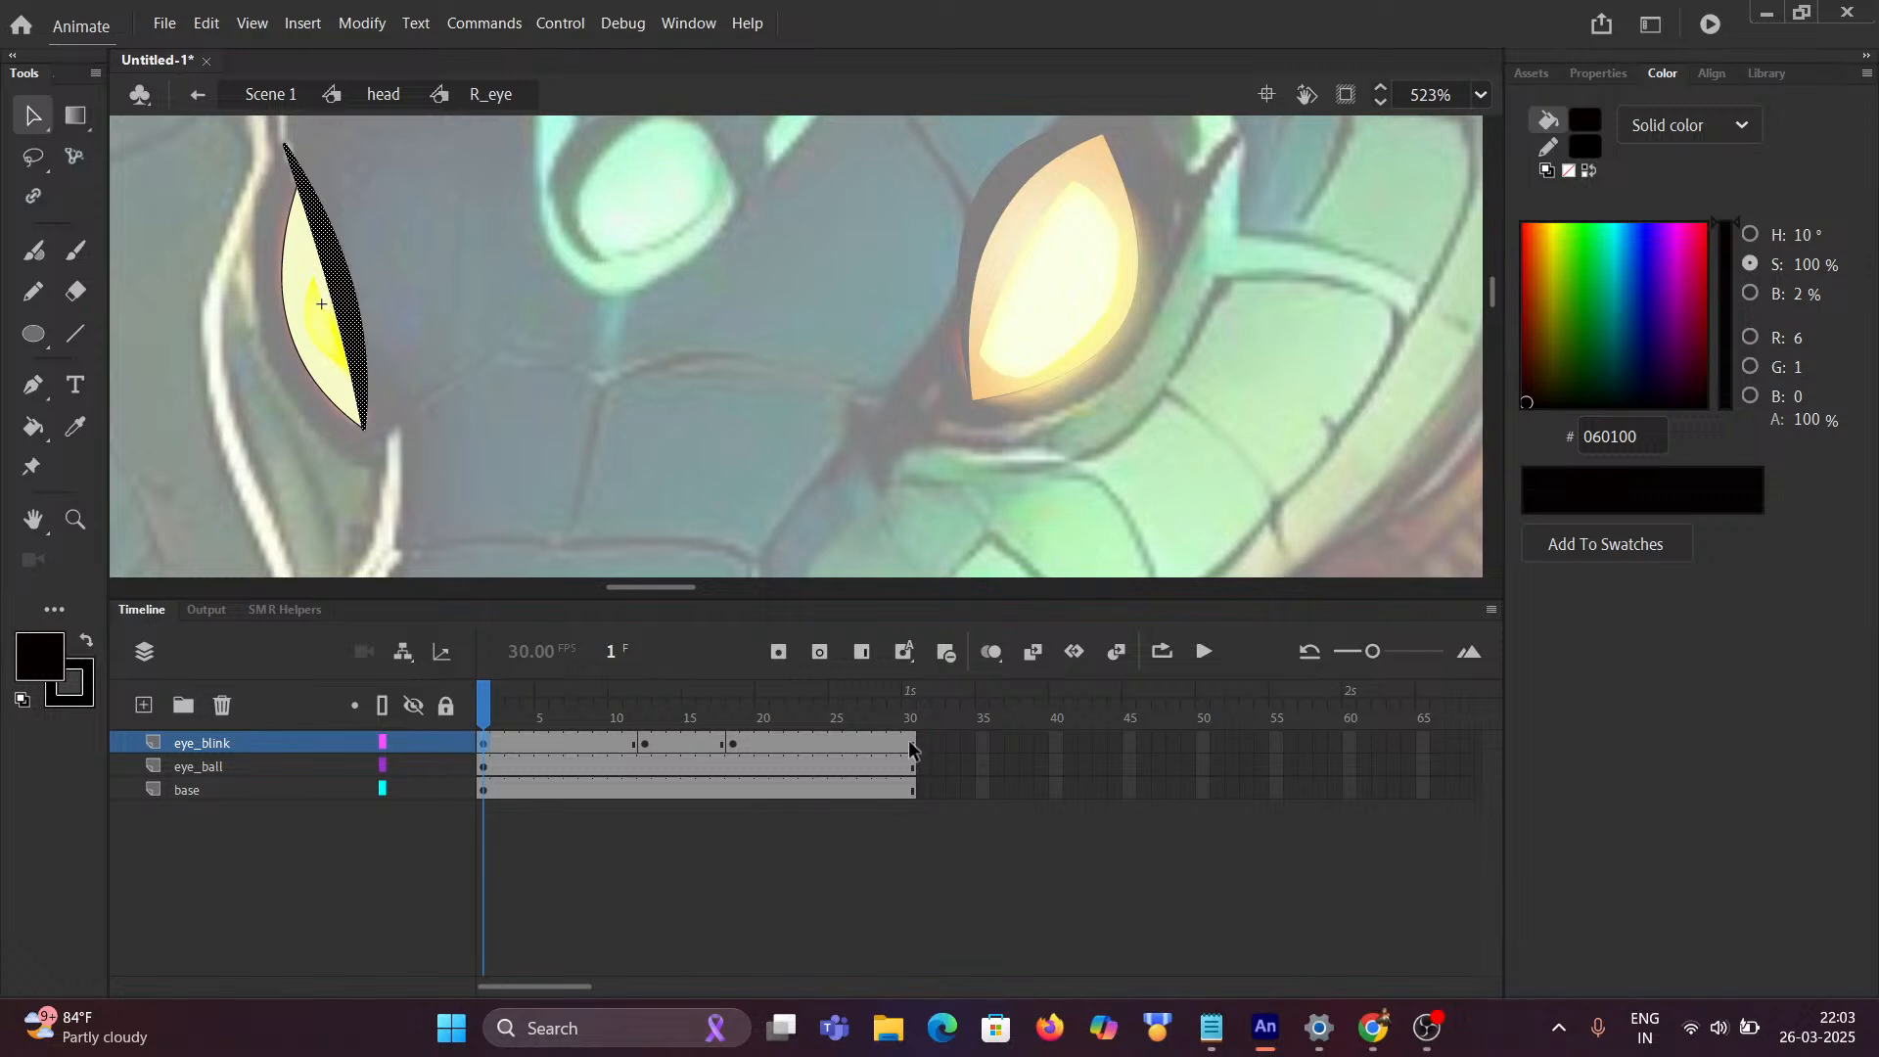
click(489, 764)
click(489, 747)
key(period)
key(comma)
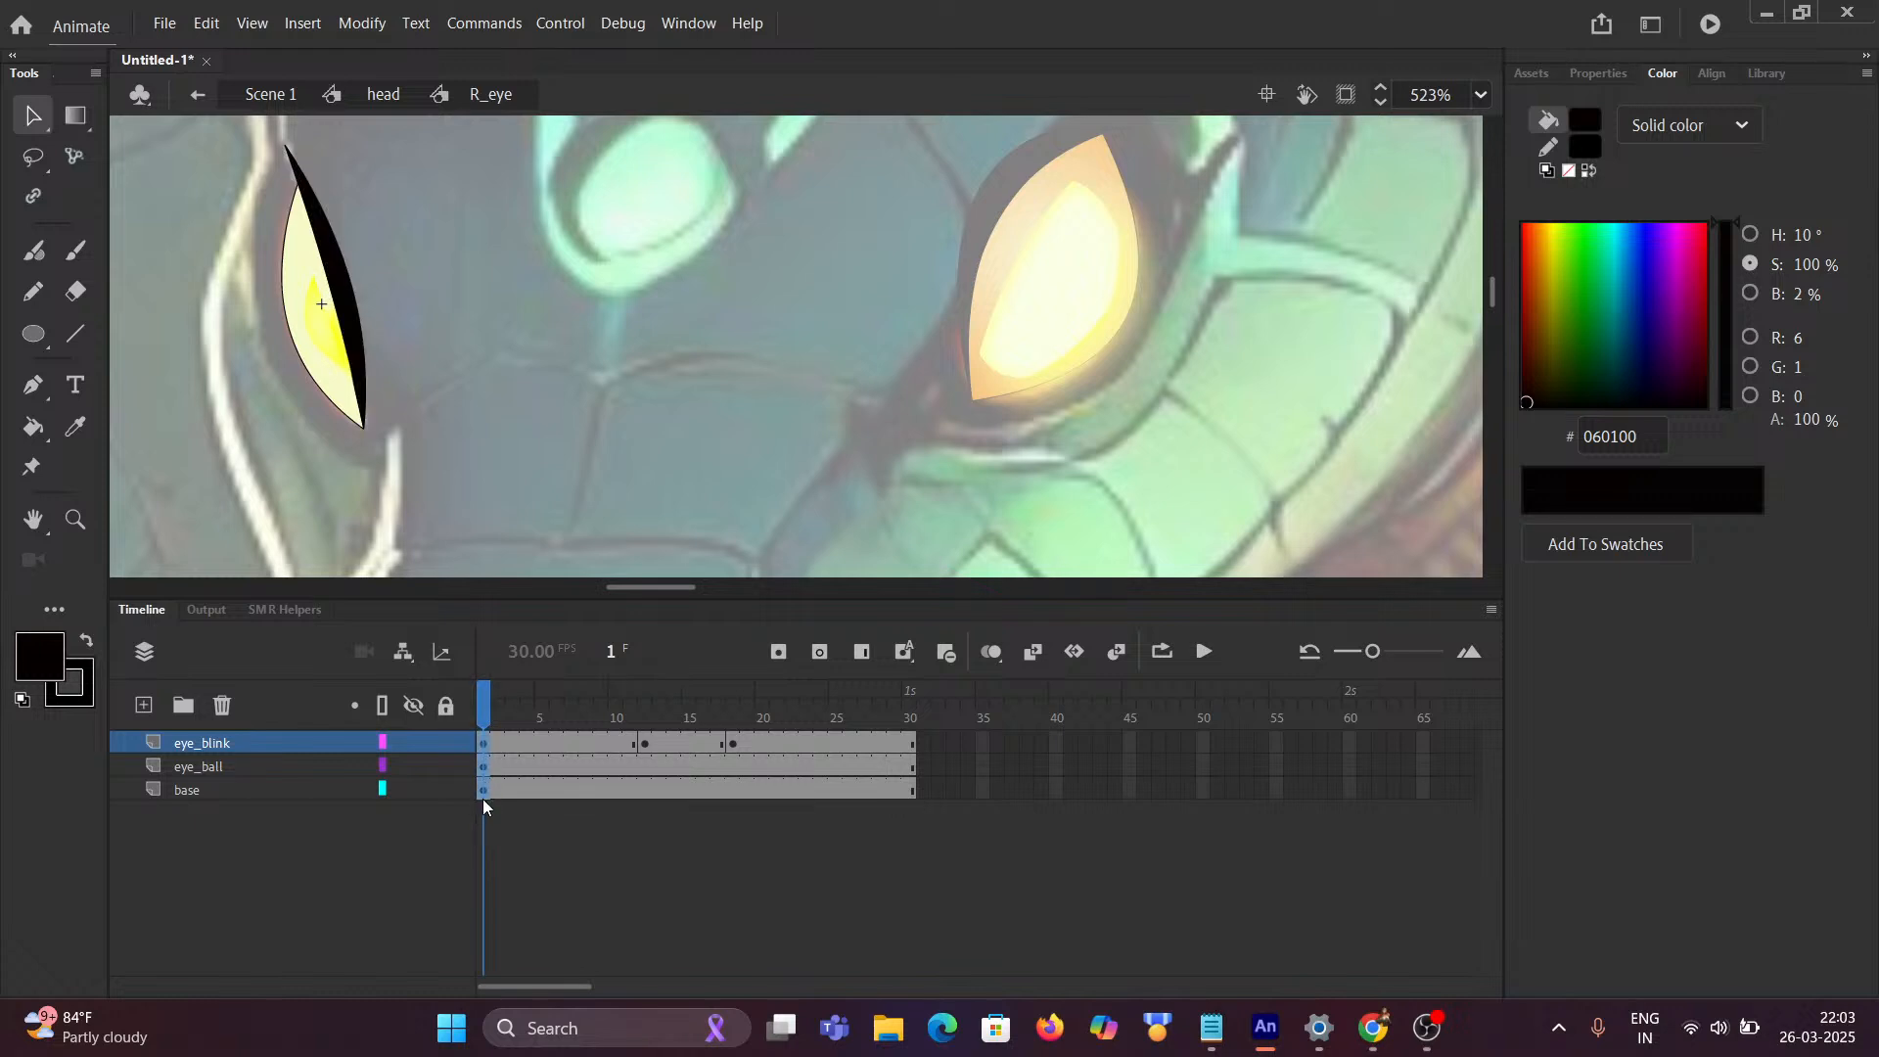
click(484, 765)
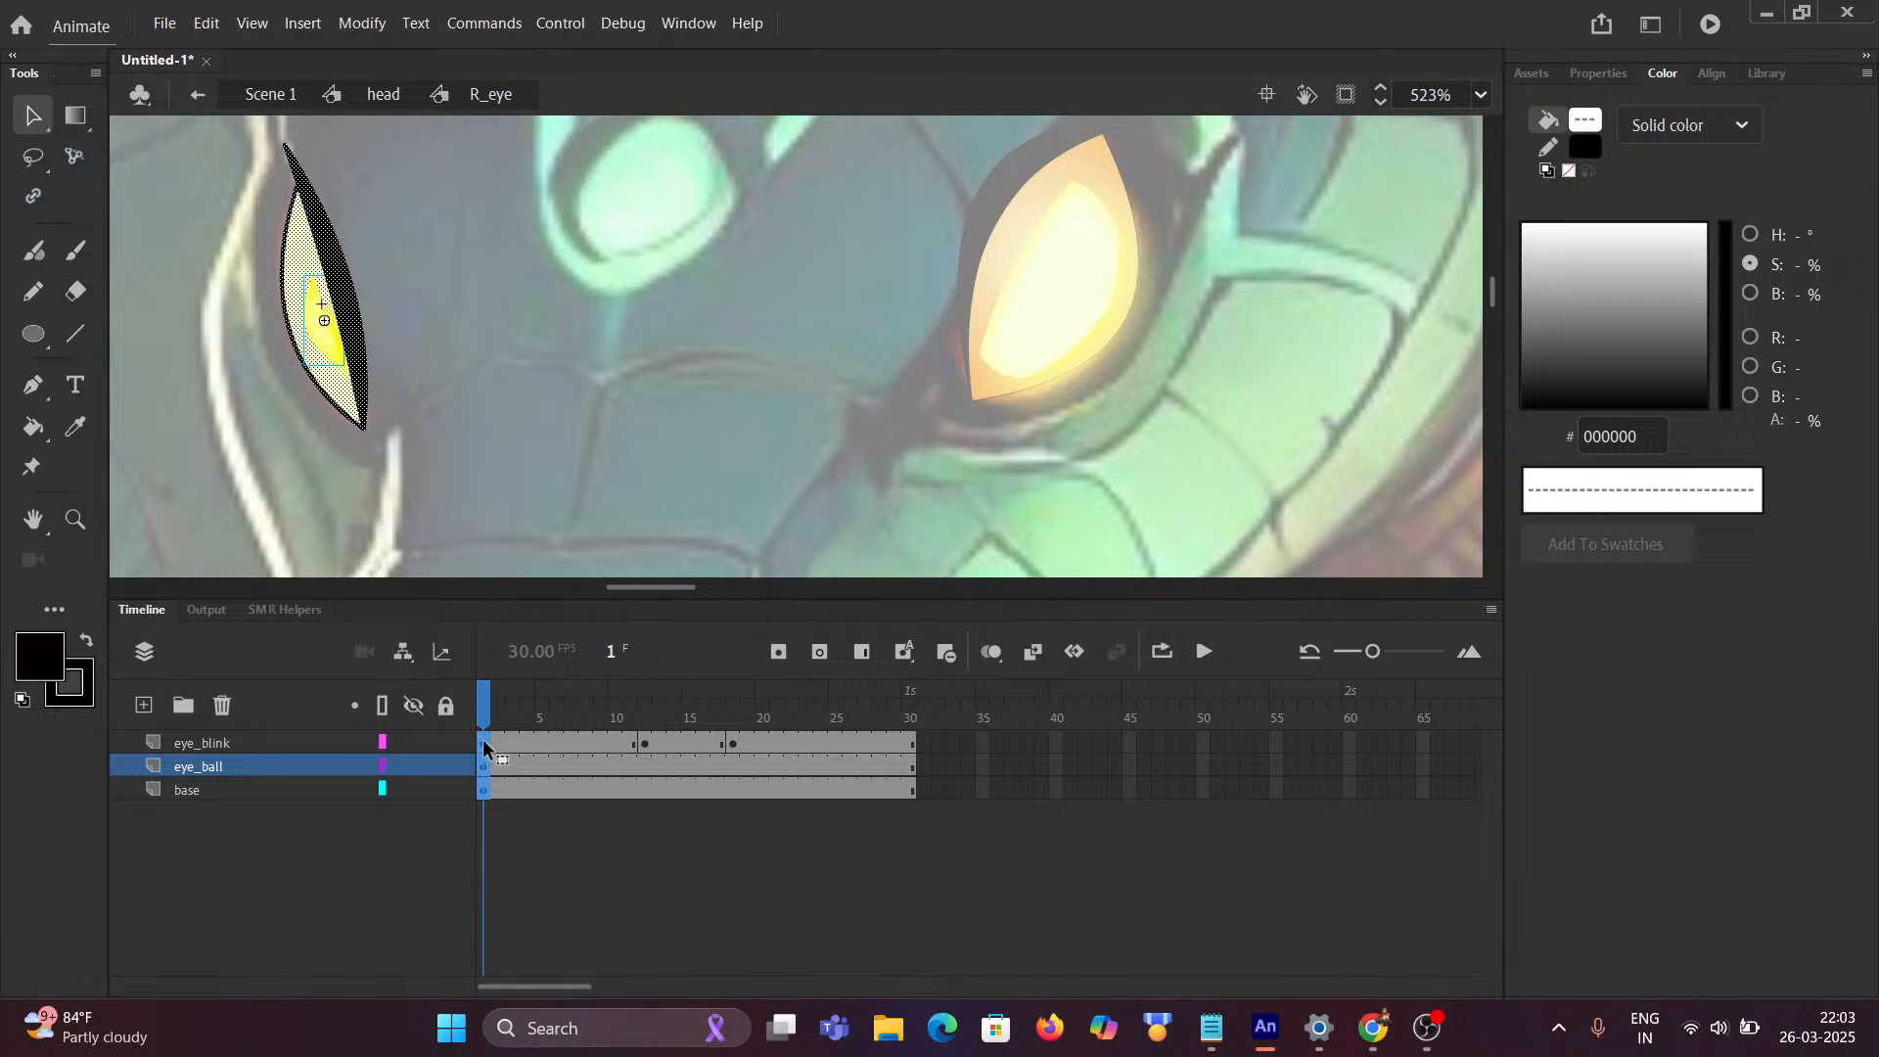
drag(483, 748, 910, 740)
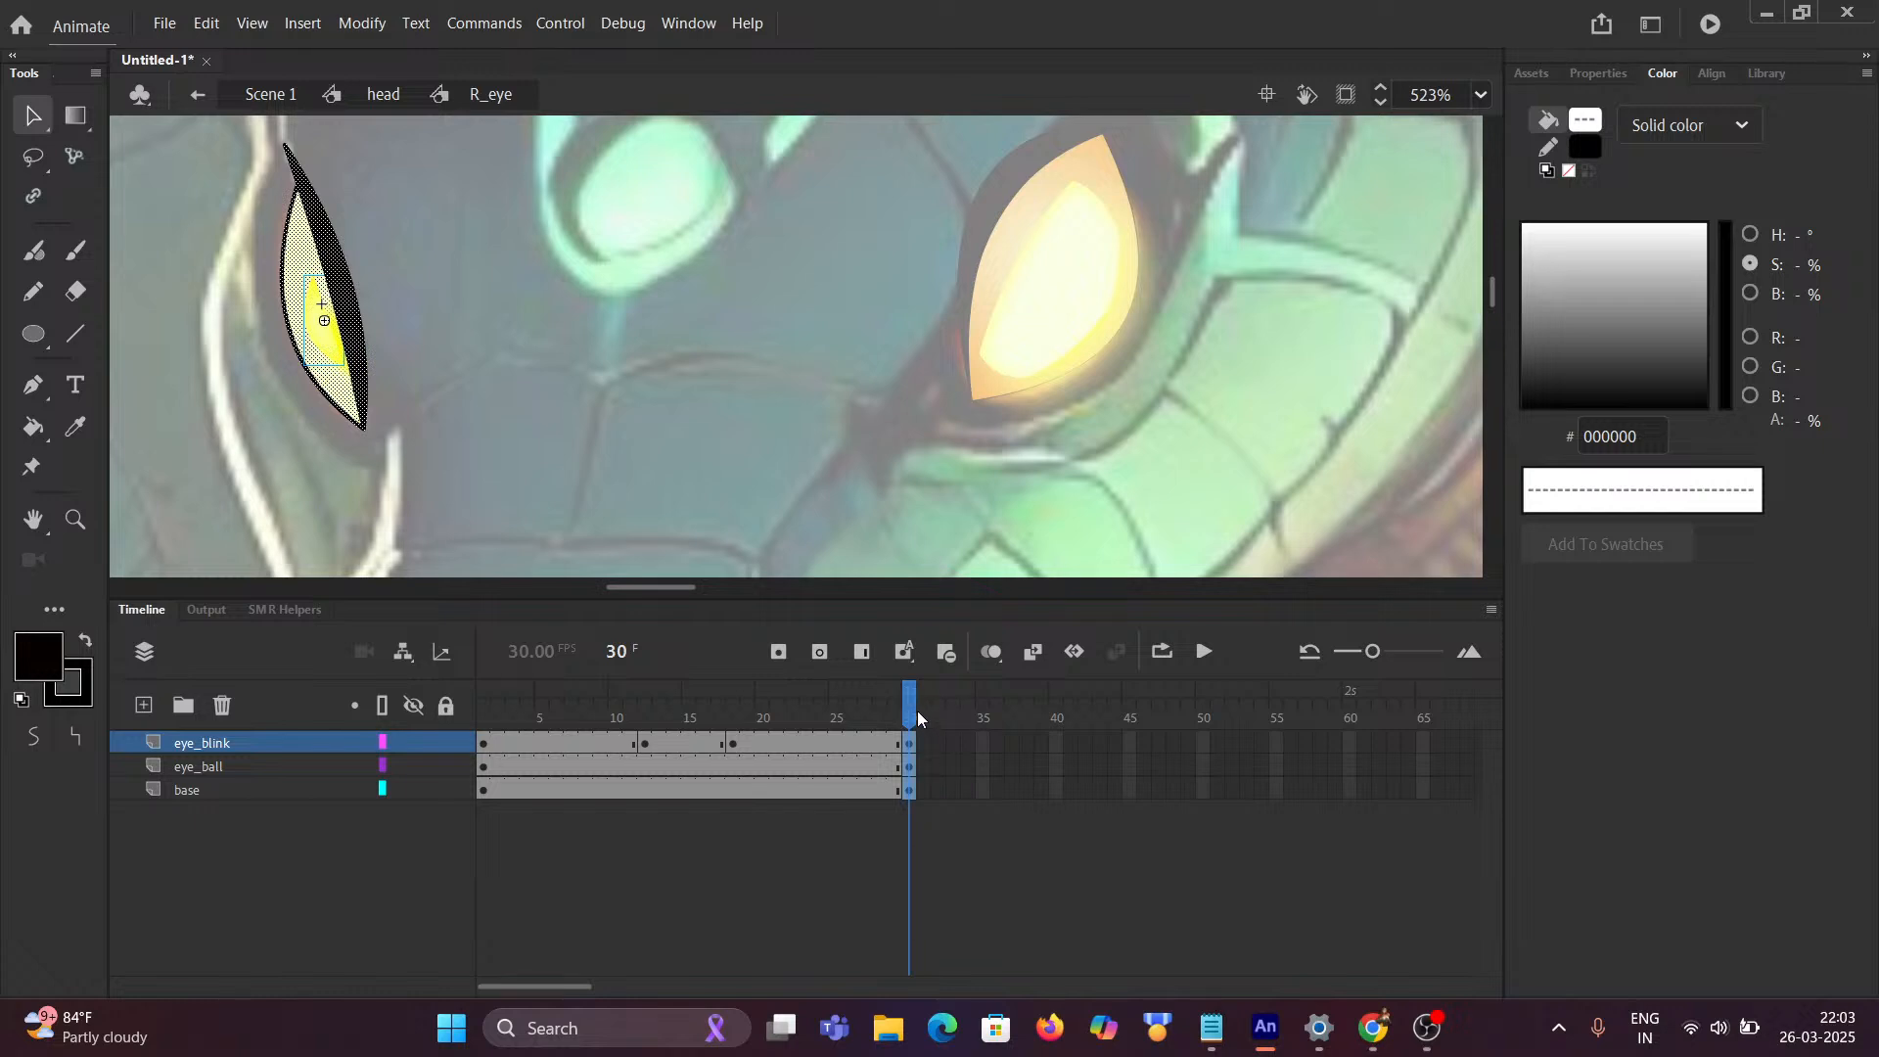
mouse_move(918, 710)
mouse_down()
mouse_move(484, 700)
mouse_move(908, 689)
mouse_up()
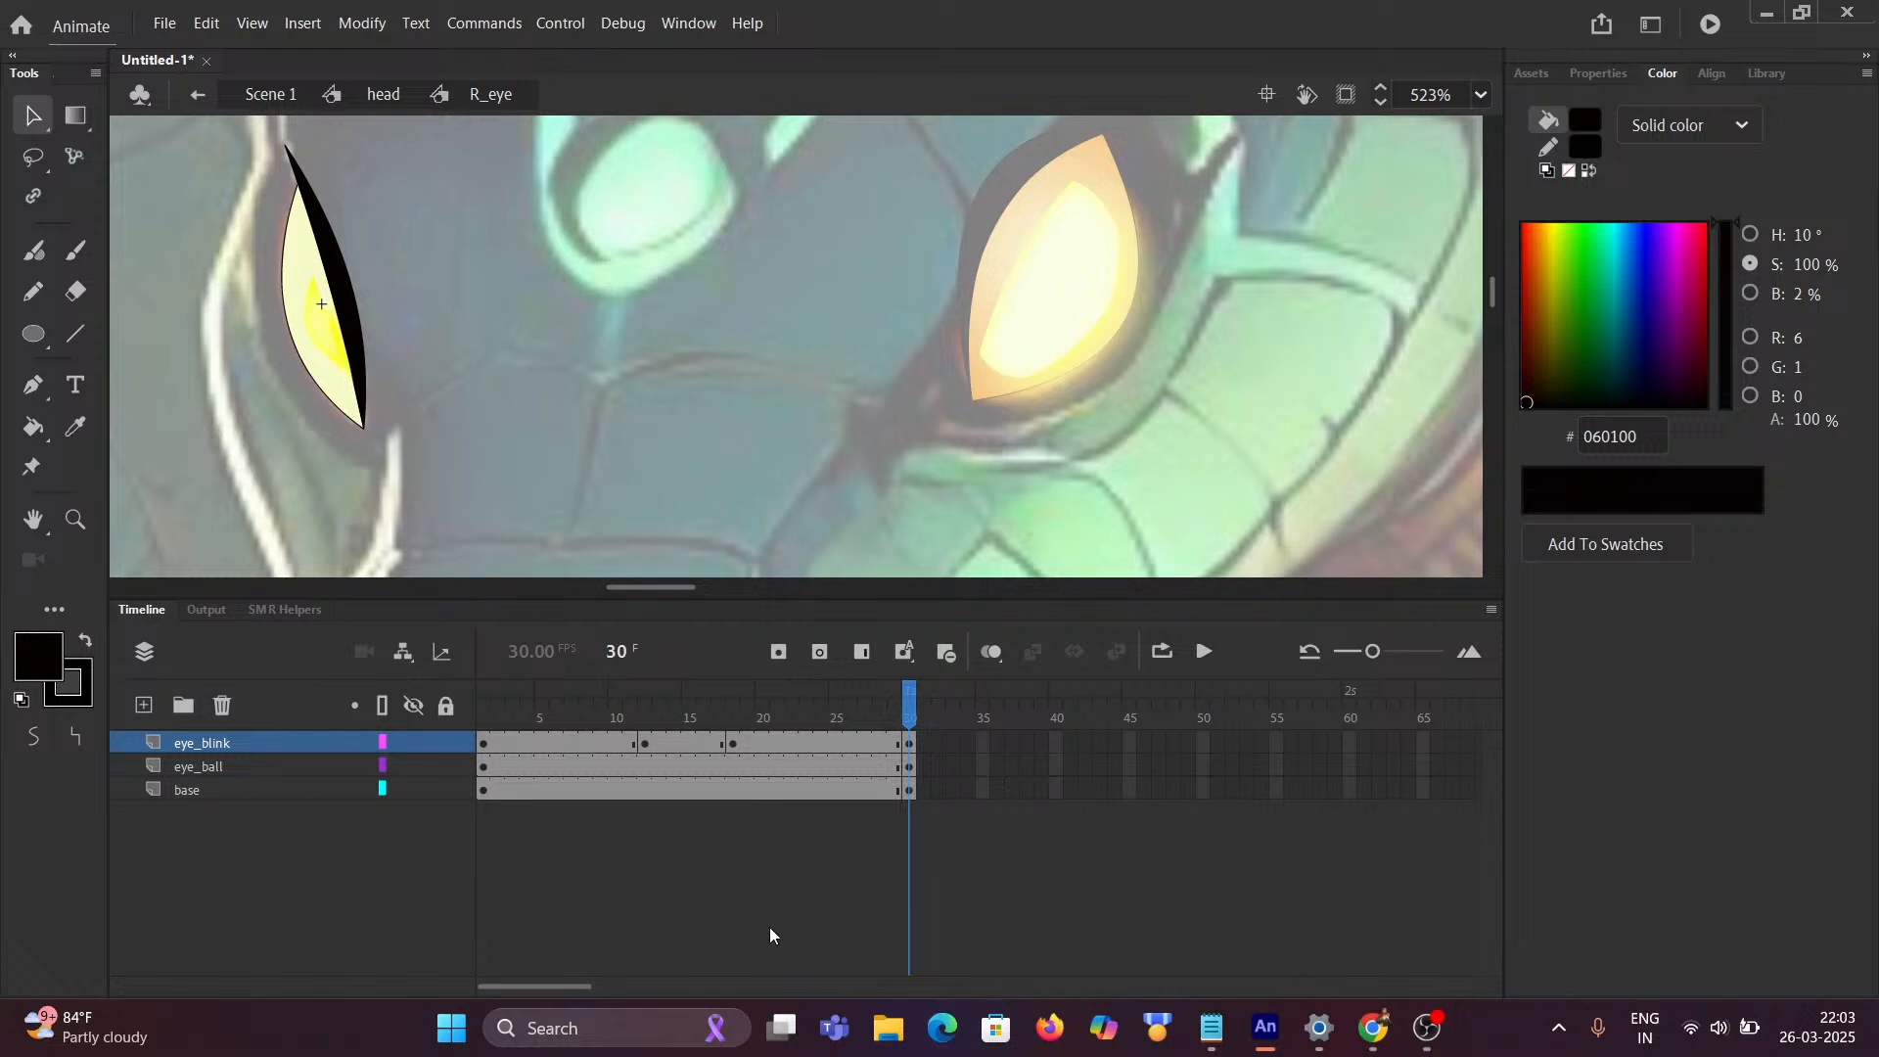
Step: Extend the eye_blink, eye_ball and base layers to frame 90 and return to frame 1
drag(542, 987, 591, 988)
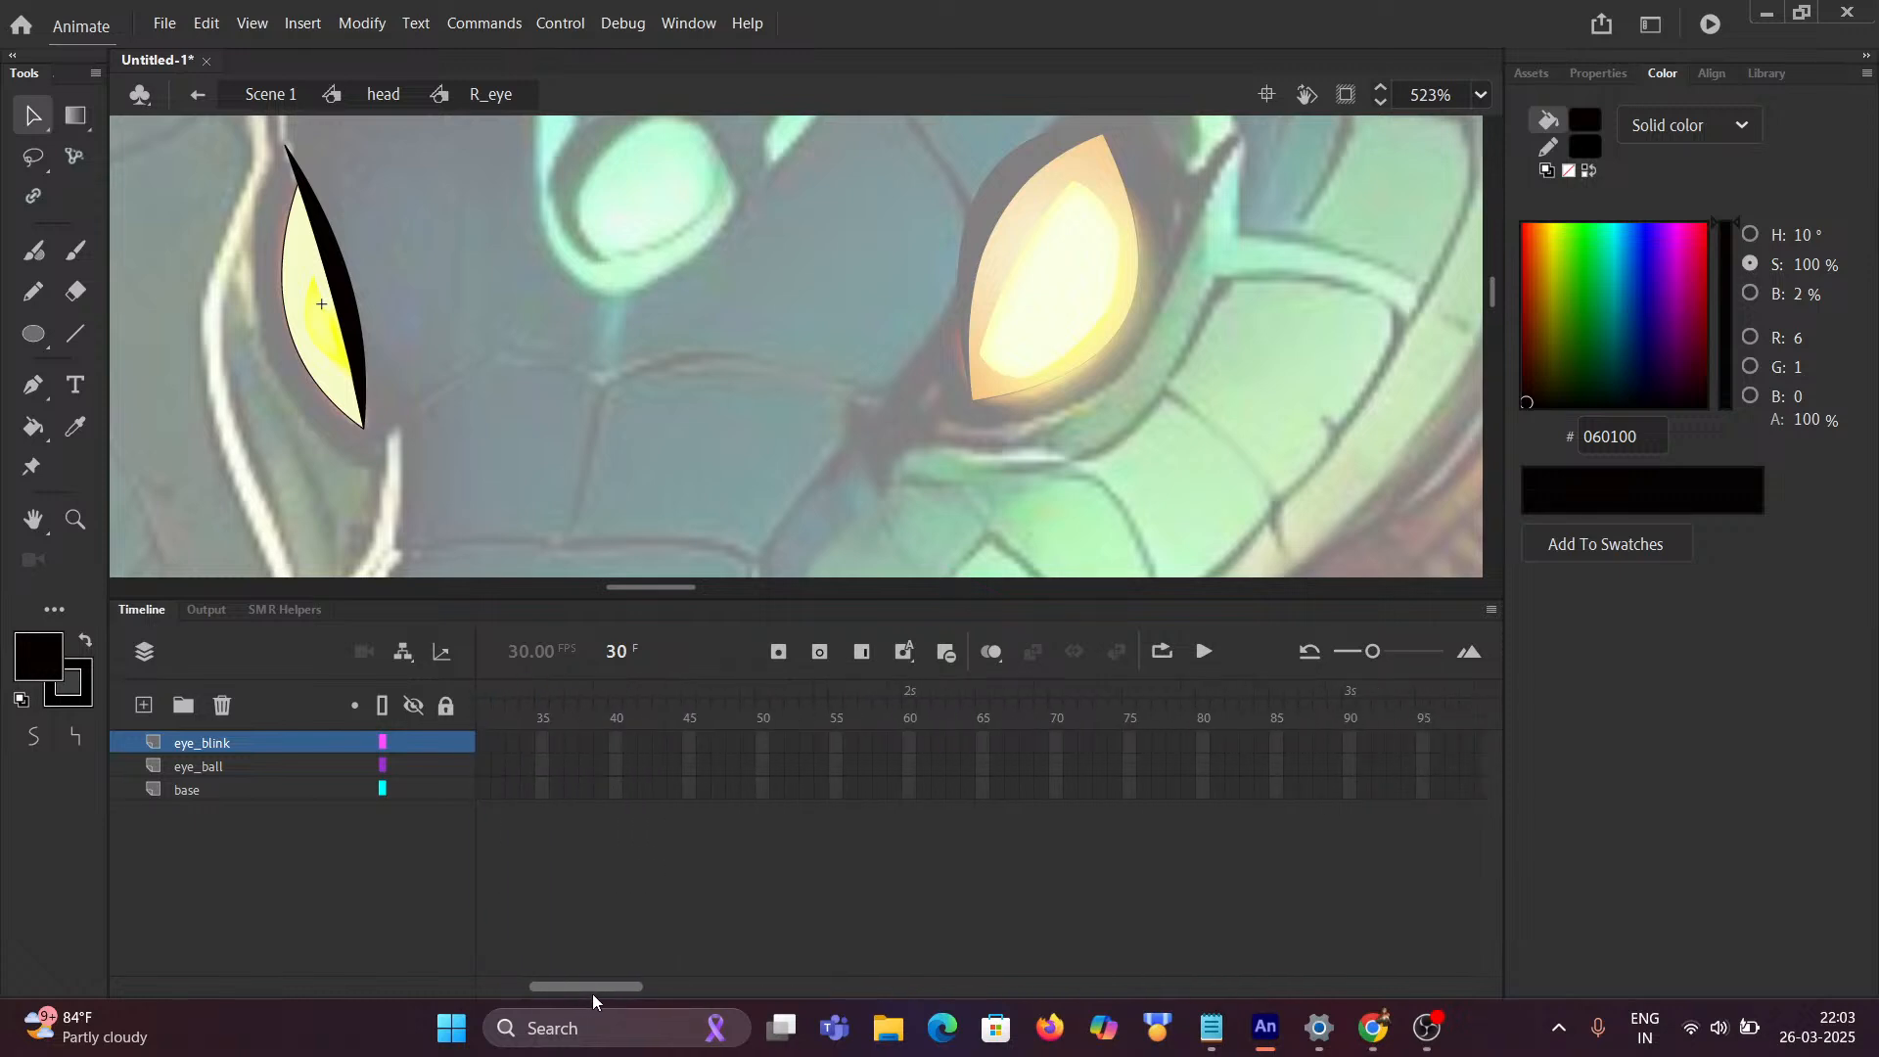
click(1351, 715)
key(F5)
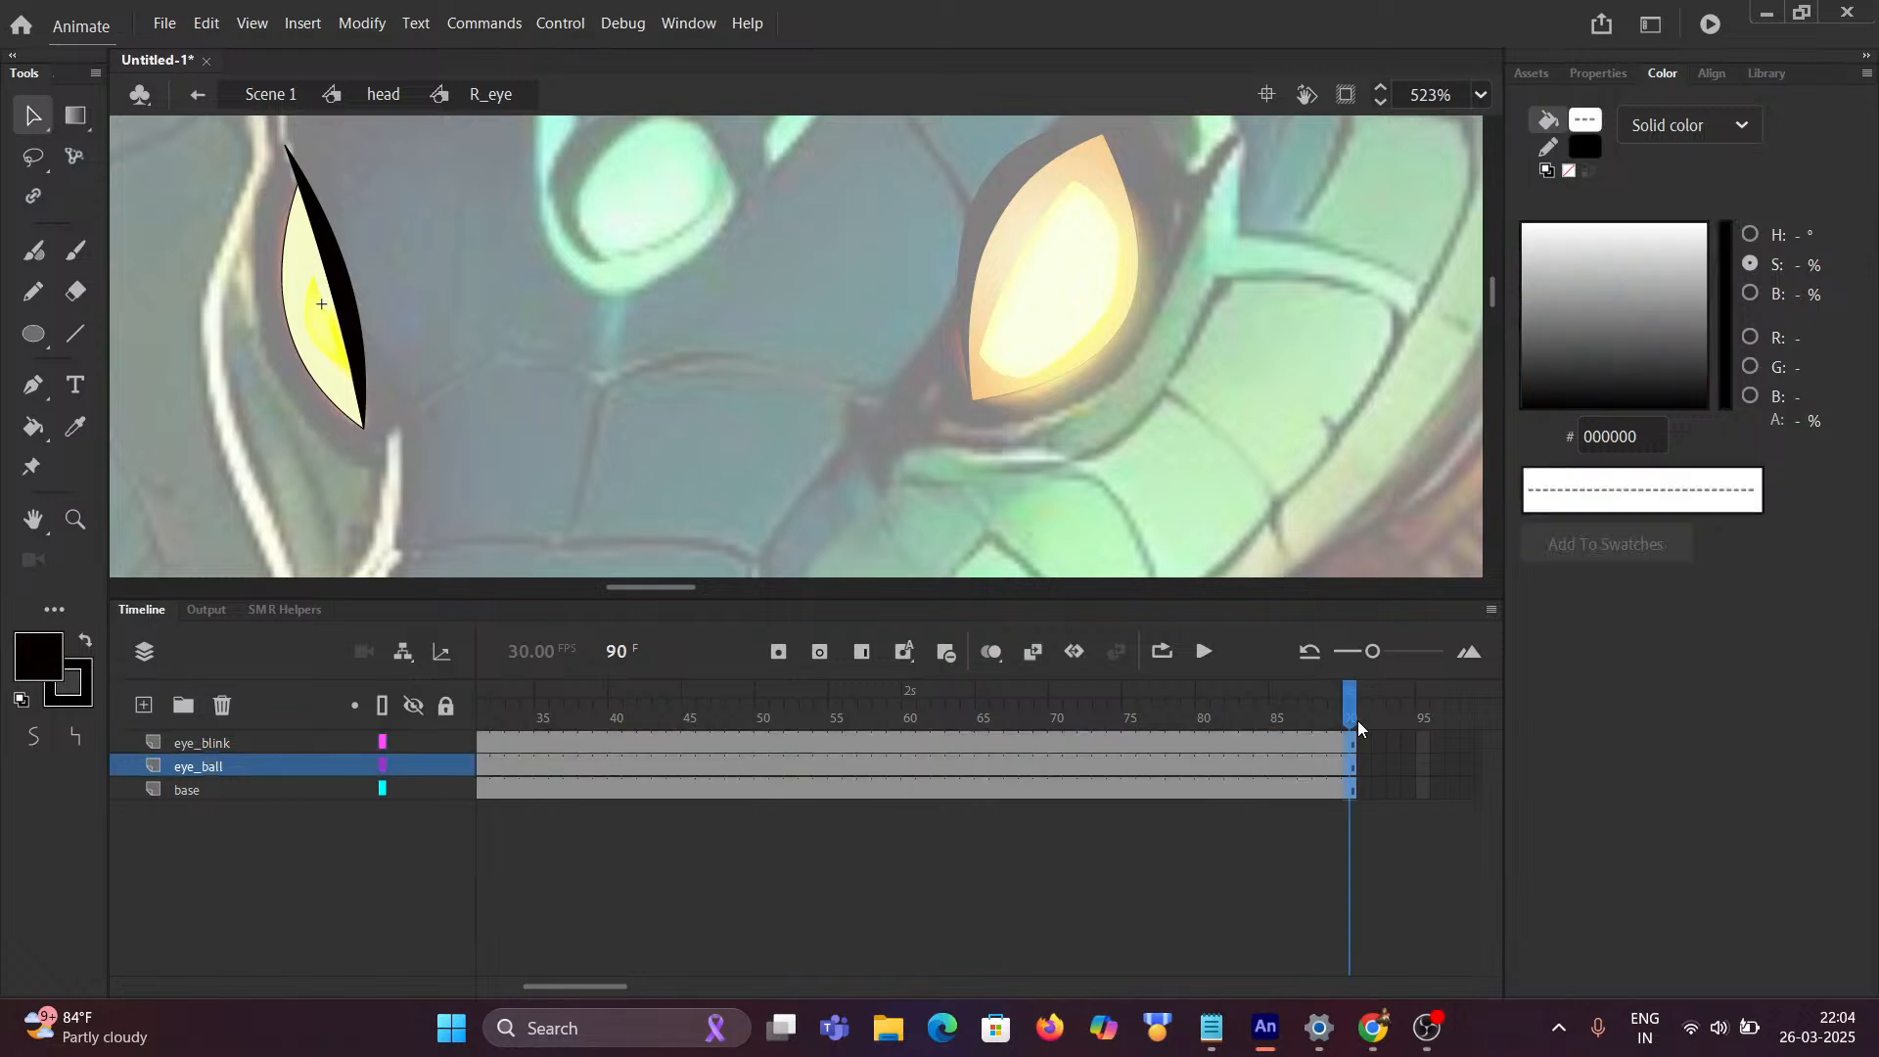
mouse_move(1354, 696)
mouse_down()
mouse_move(1280, 701)
mouse_move(1384, 701)
mouse_move(1251, 705)
mouse_move(859, 776)
mouse_move(487, 773)
mouse_move(1159, 741)
mouse_move(1473, 773)
mouse_move(1195, 817)
mouse_move(646, 807)
mouse_move(299, 773)
mouse_move(409, 761)
mouse_up()
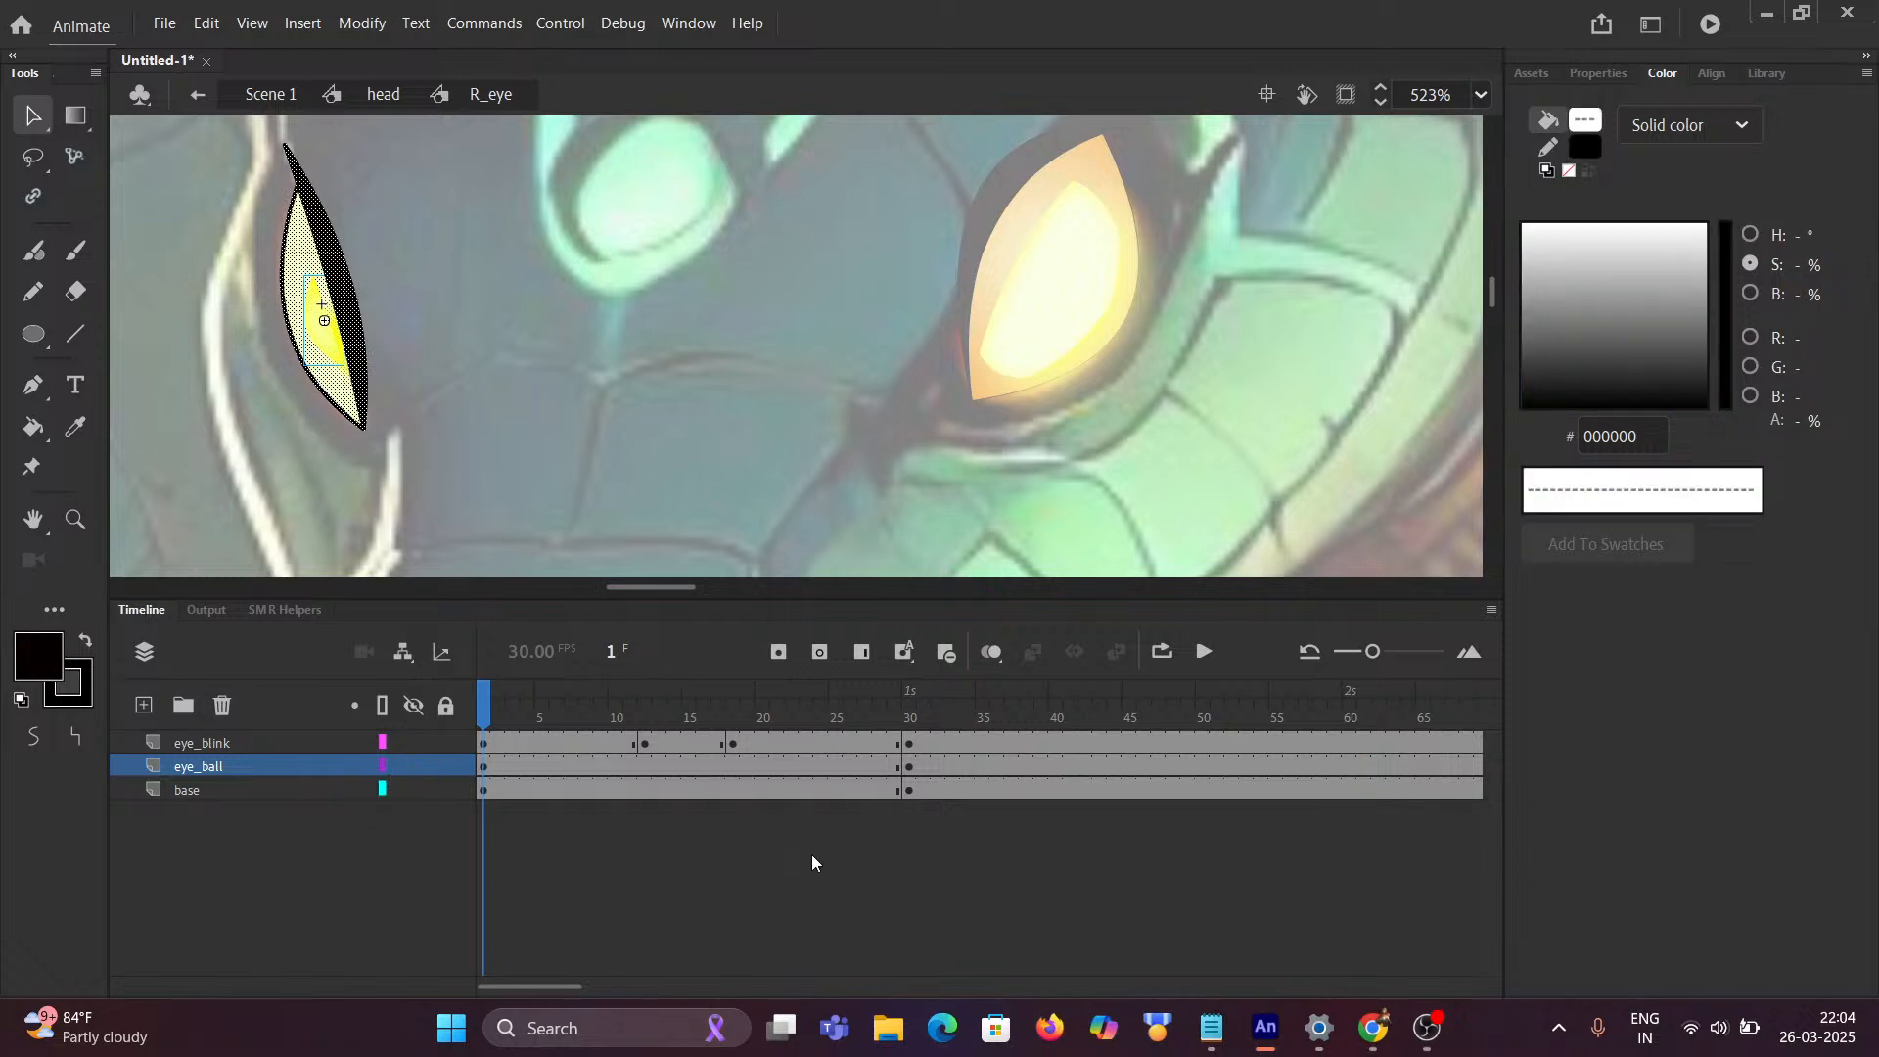
Step: Create shape tweens on eye_blink between frames 1 and 12 and between frames 18 and 30
click(567, 742)
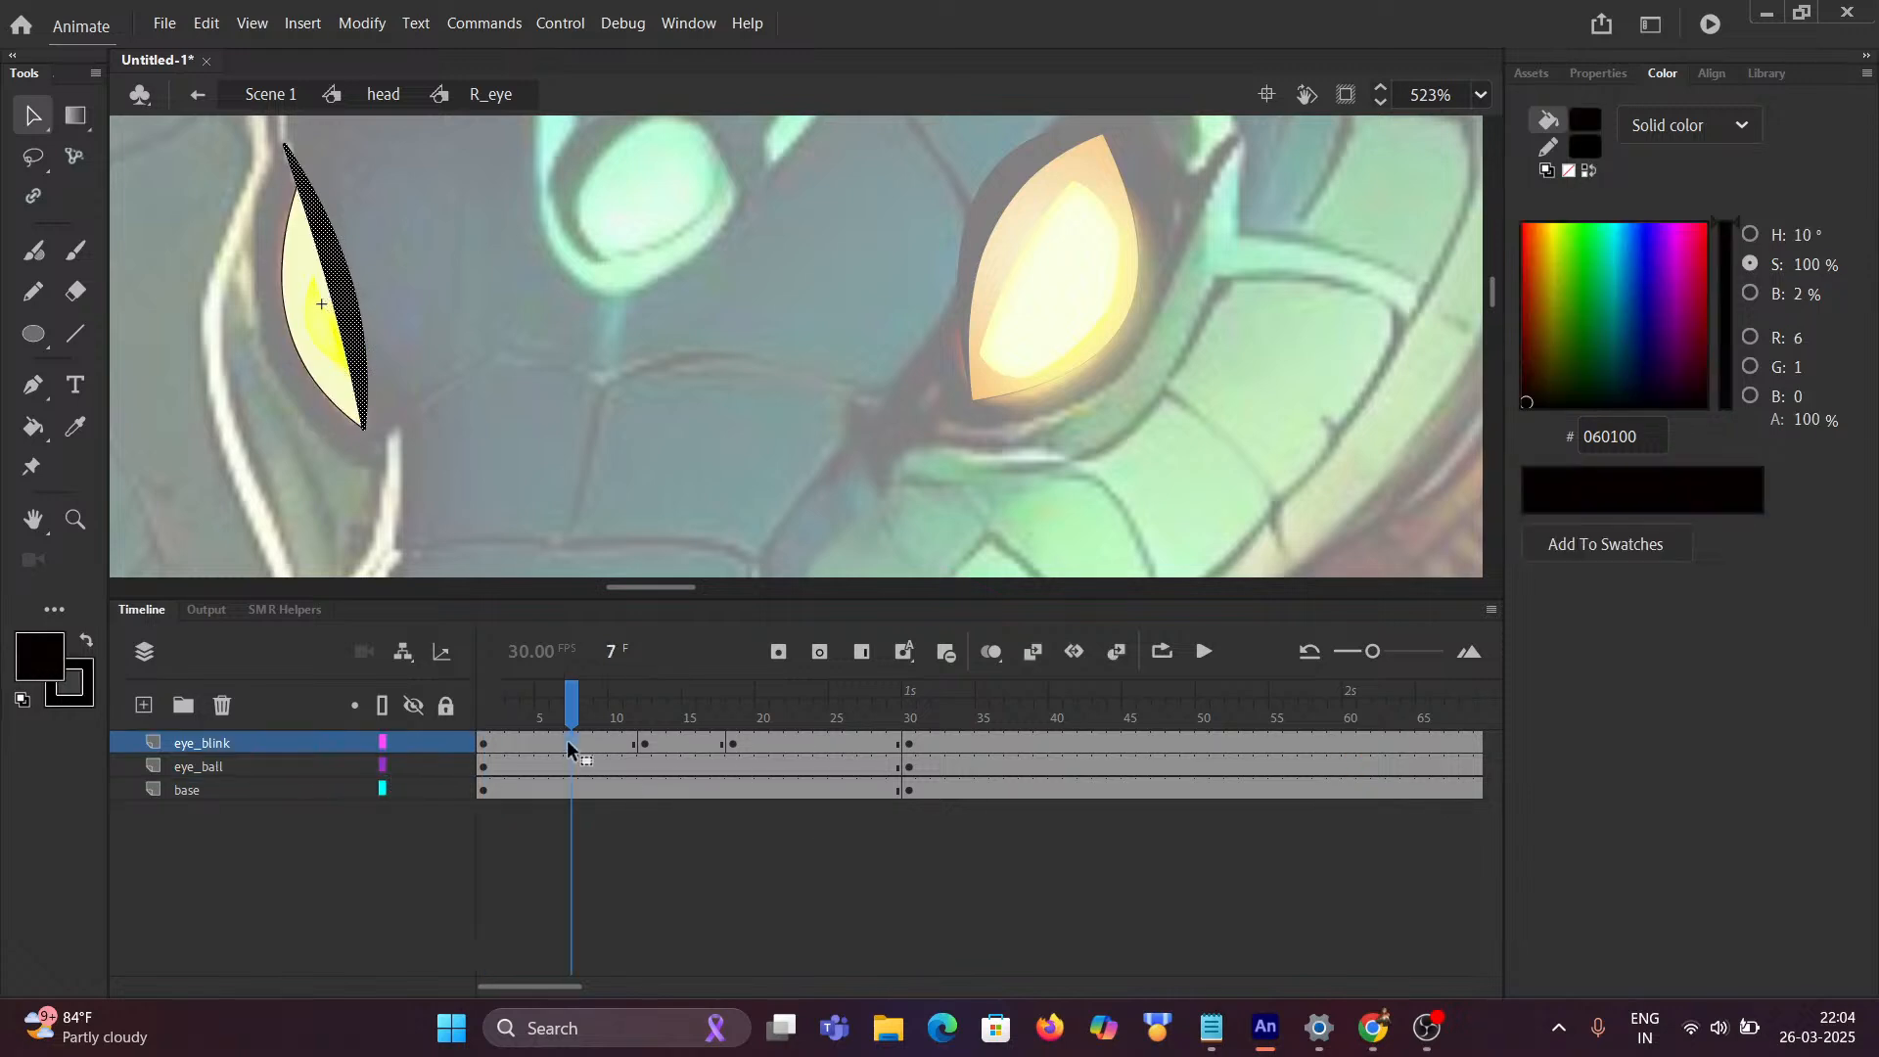
click(829, 741)
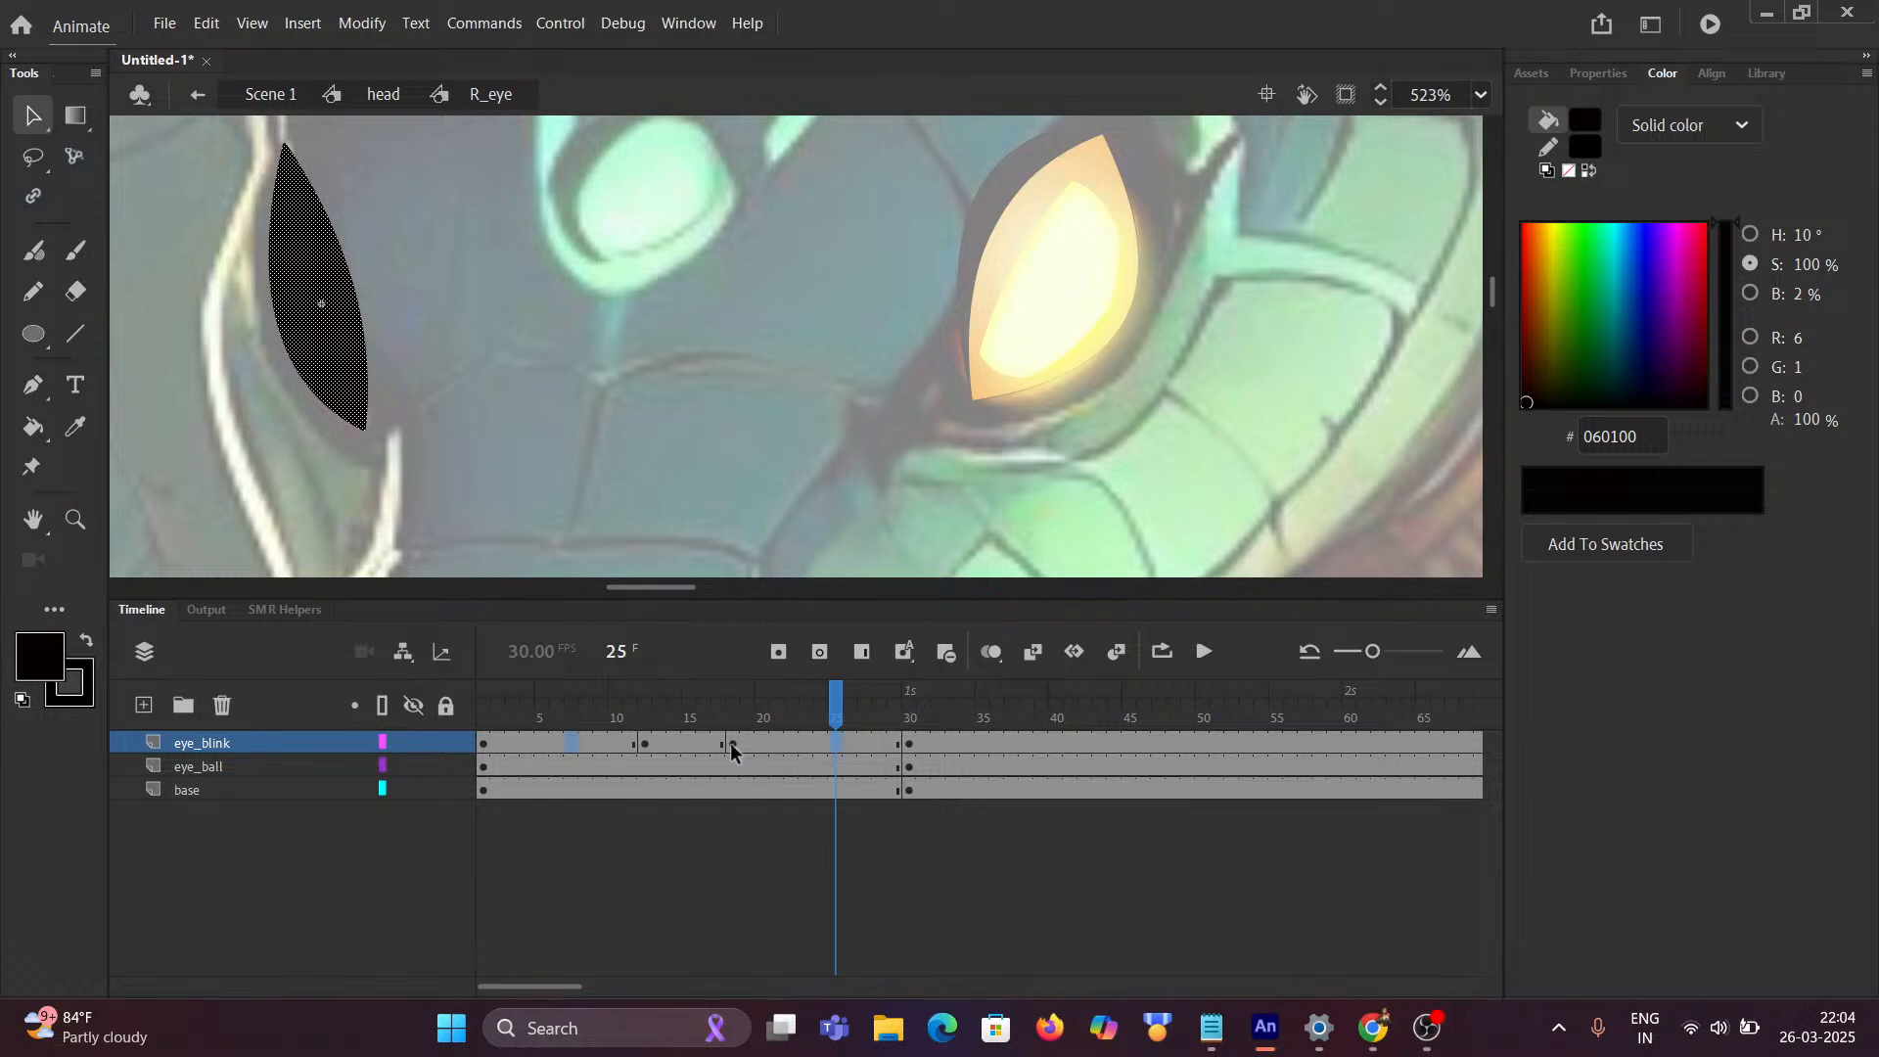
click(575, 741)
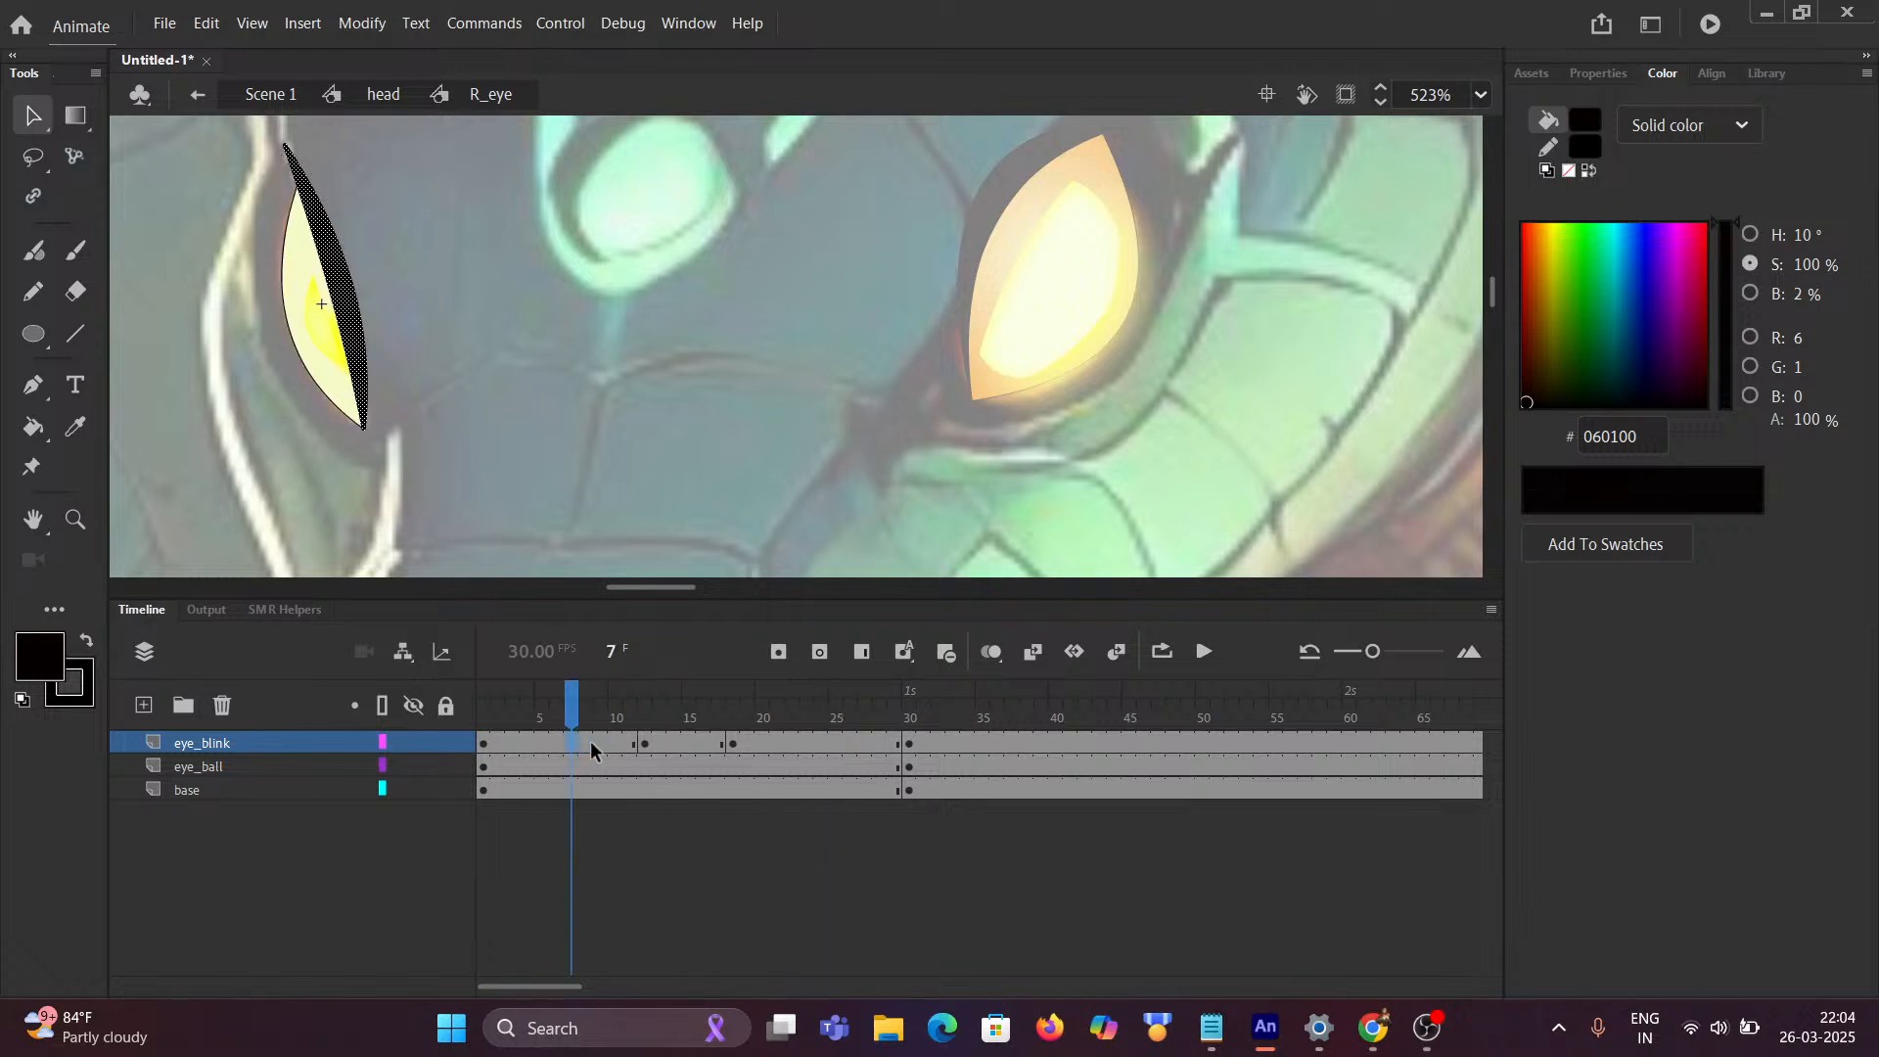
click(574, 744)
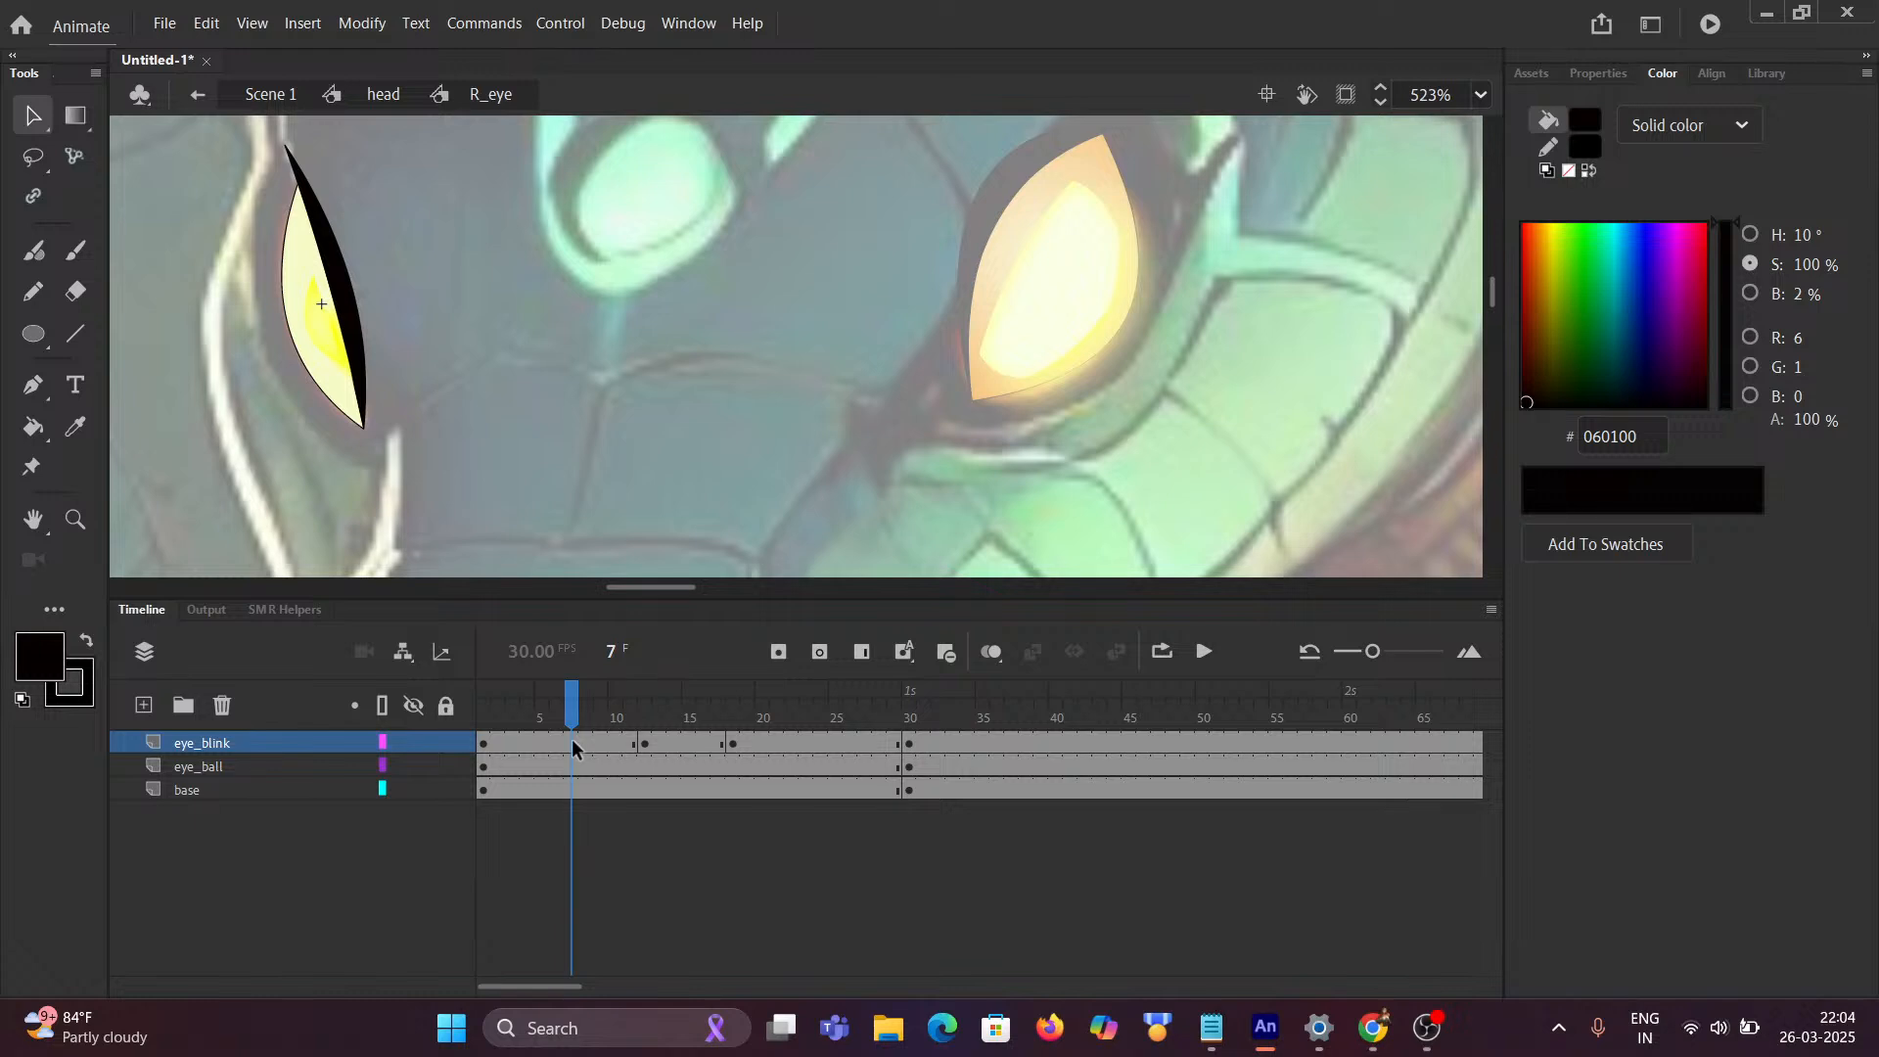
click(573, 743)
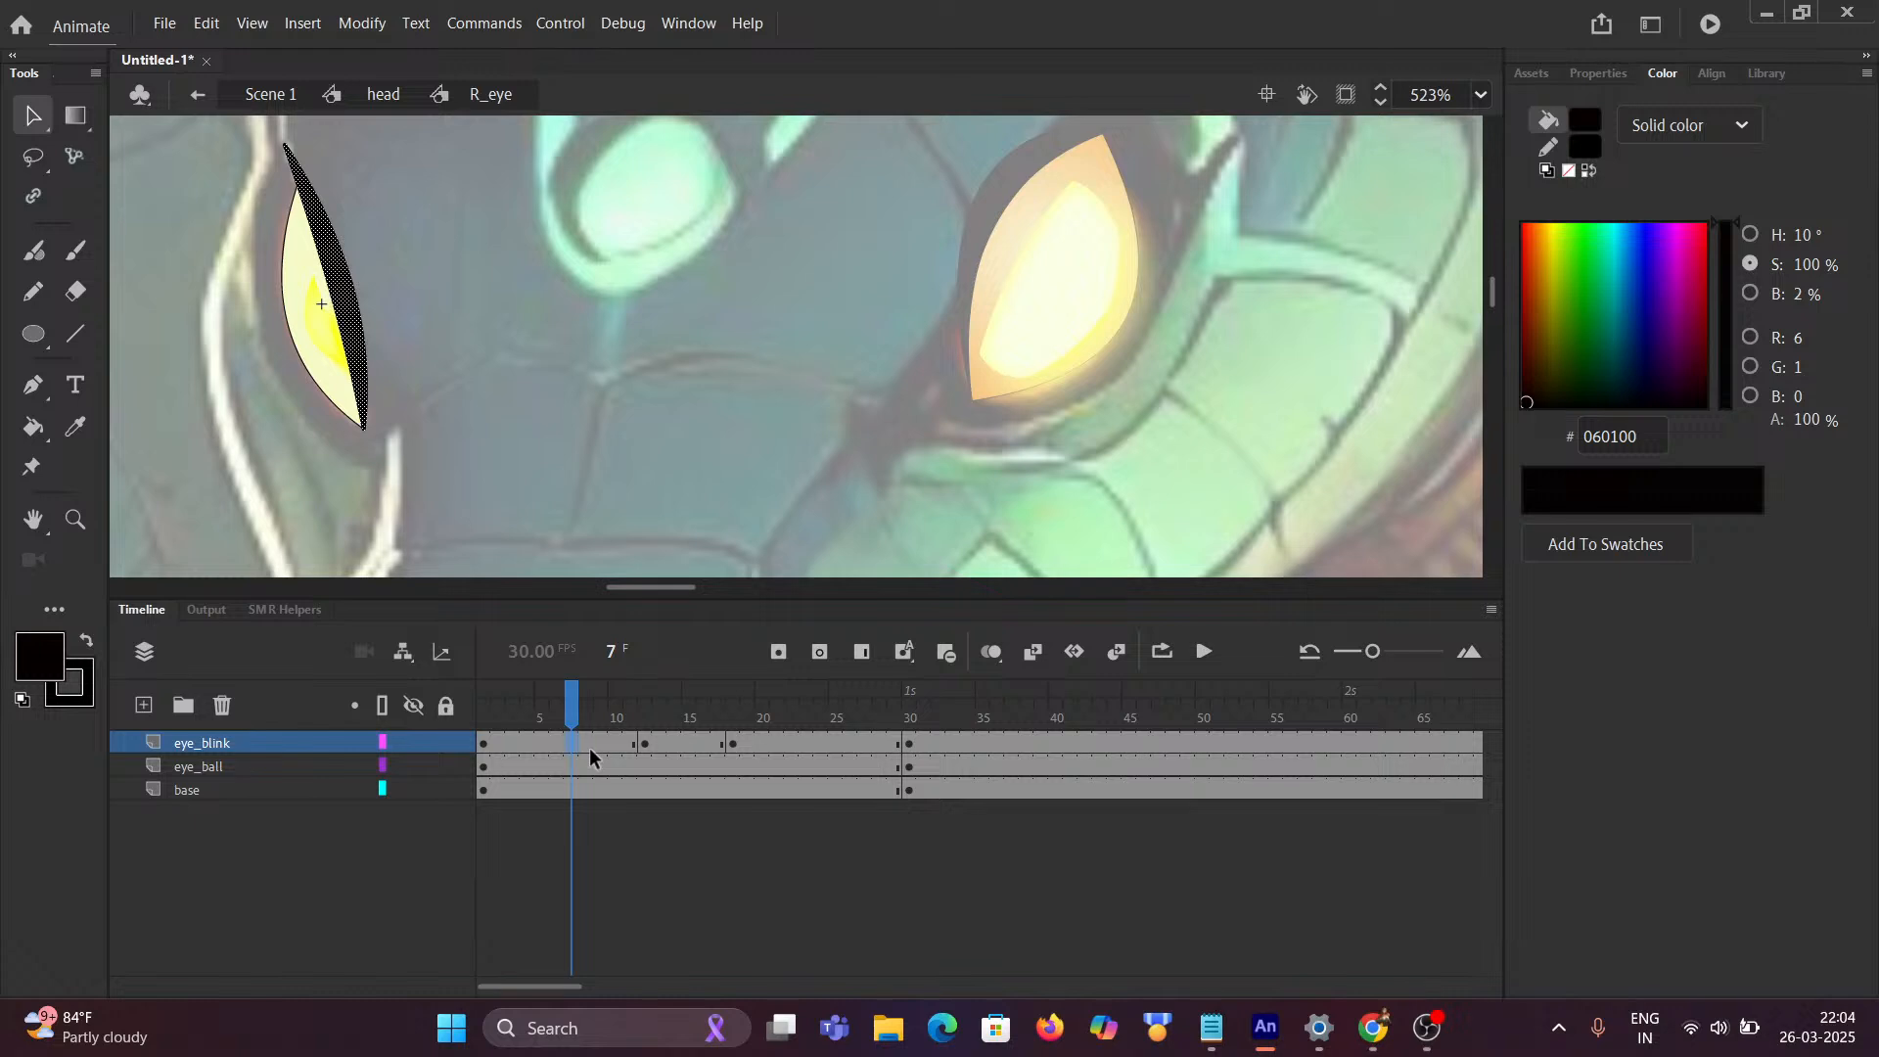
click(819, 743)
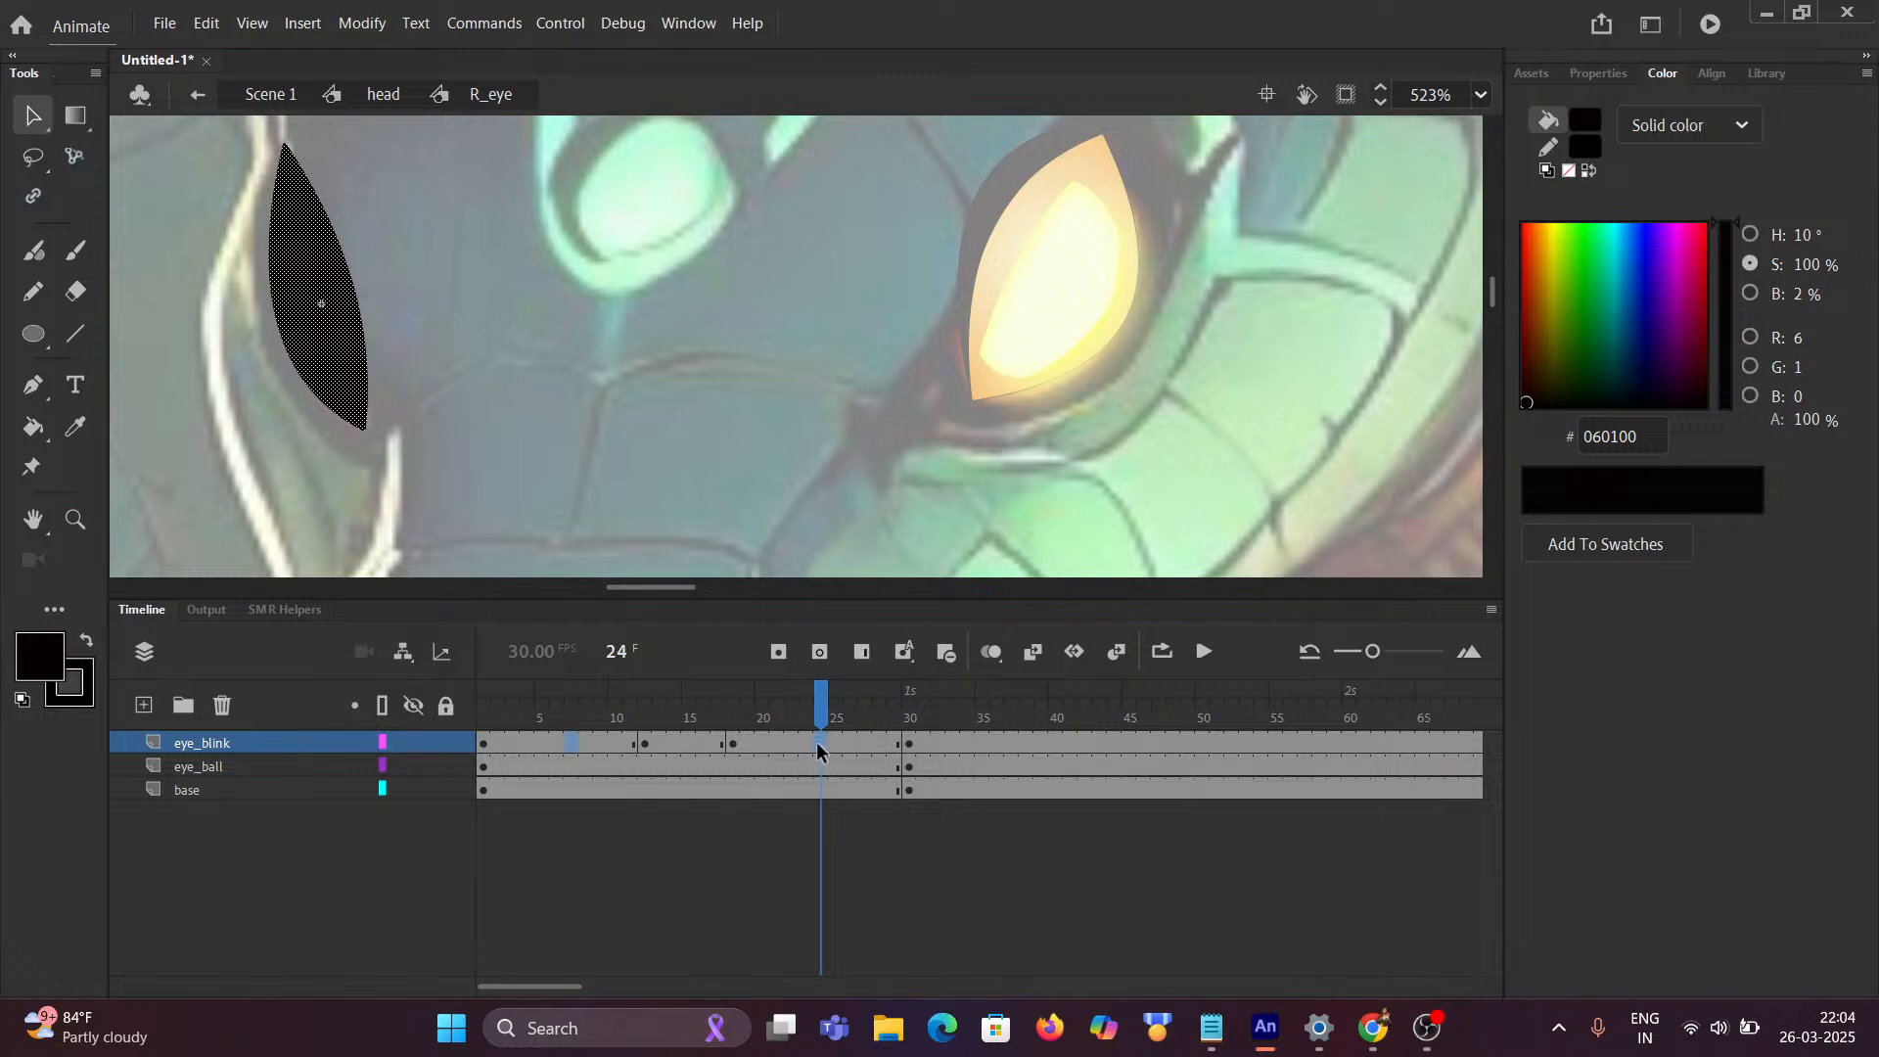
right_click(816, 749)
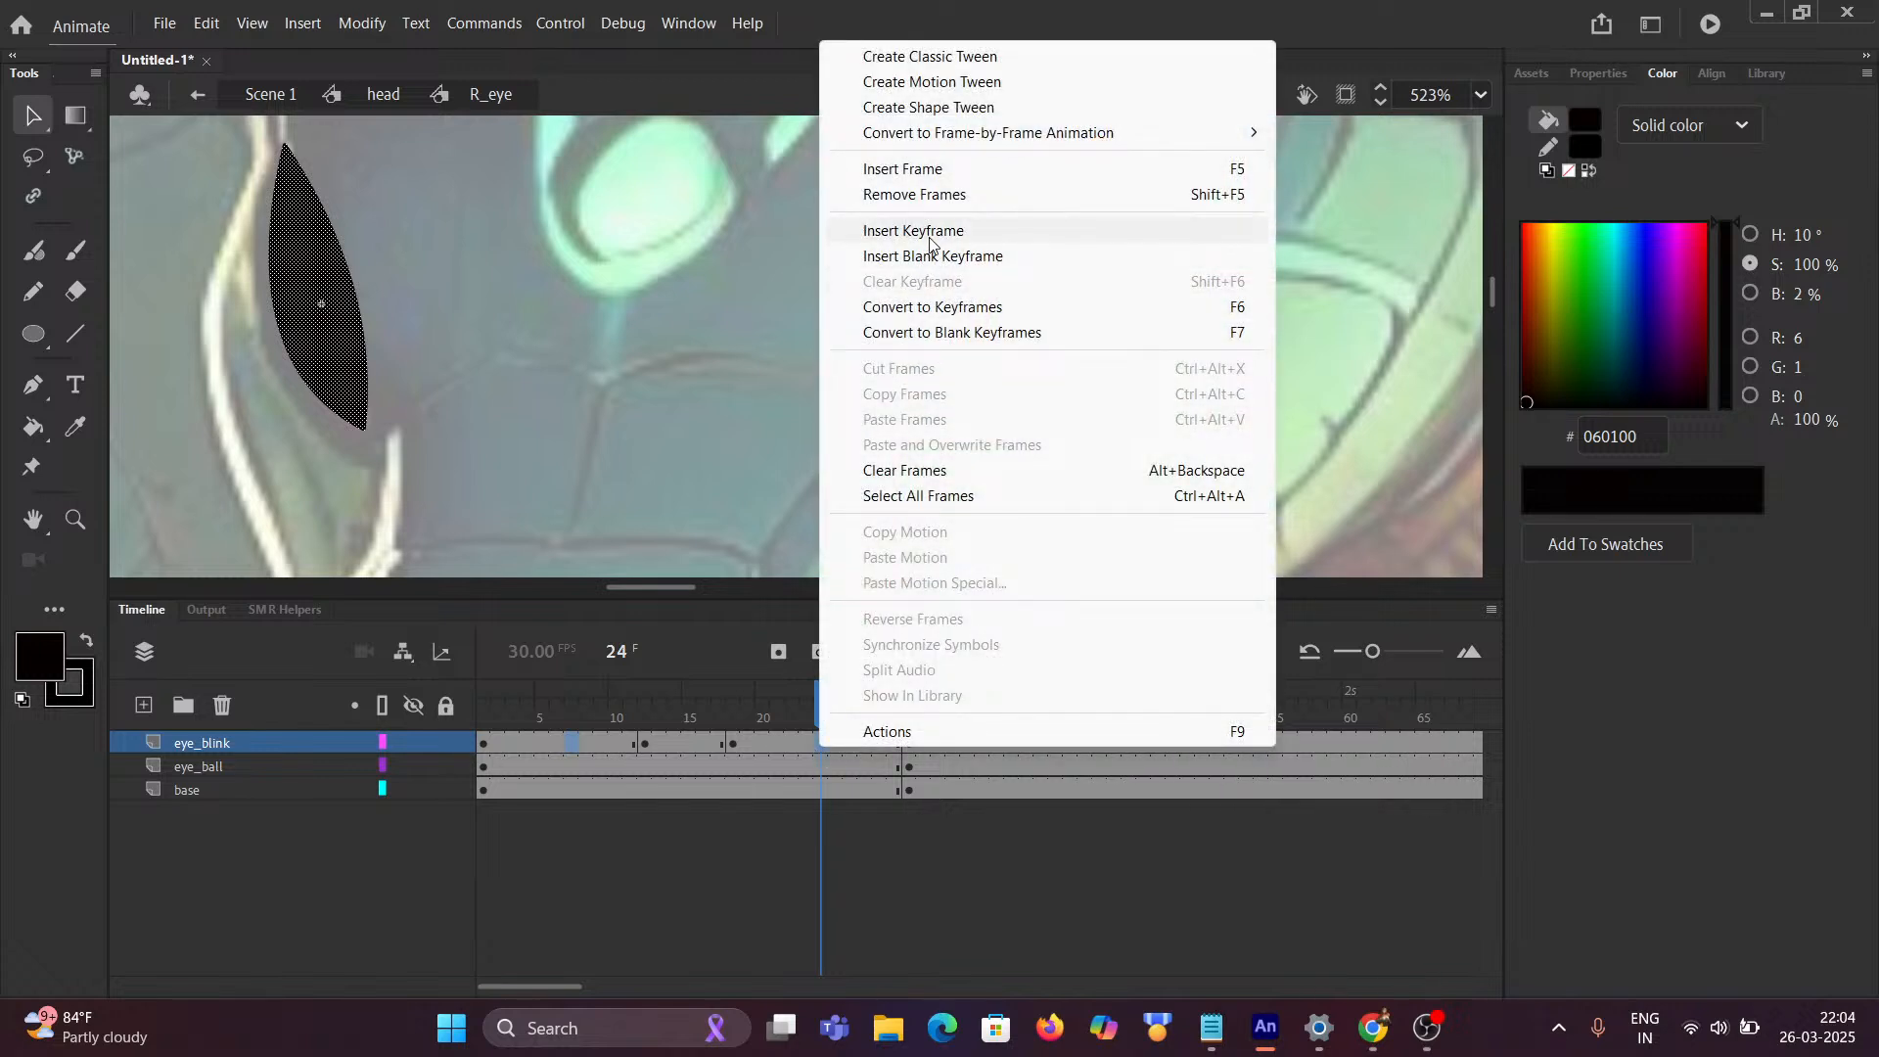
click(932, 110)
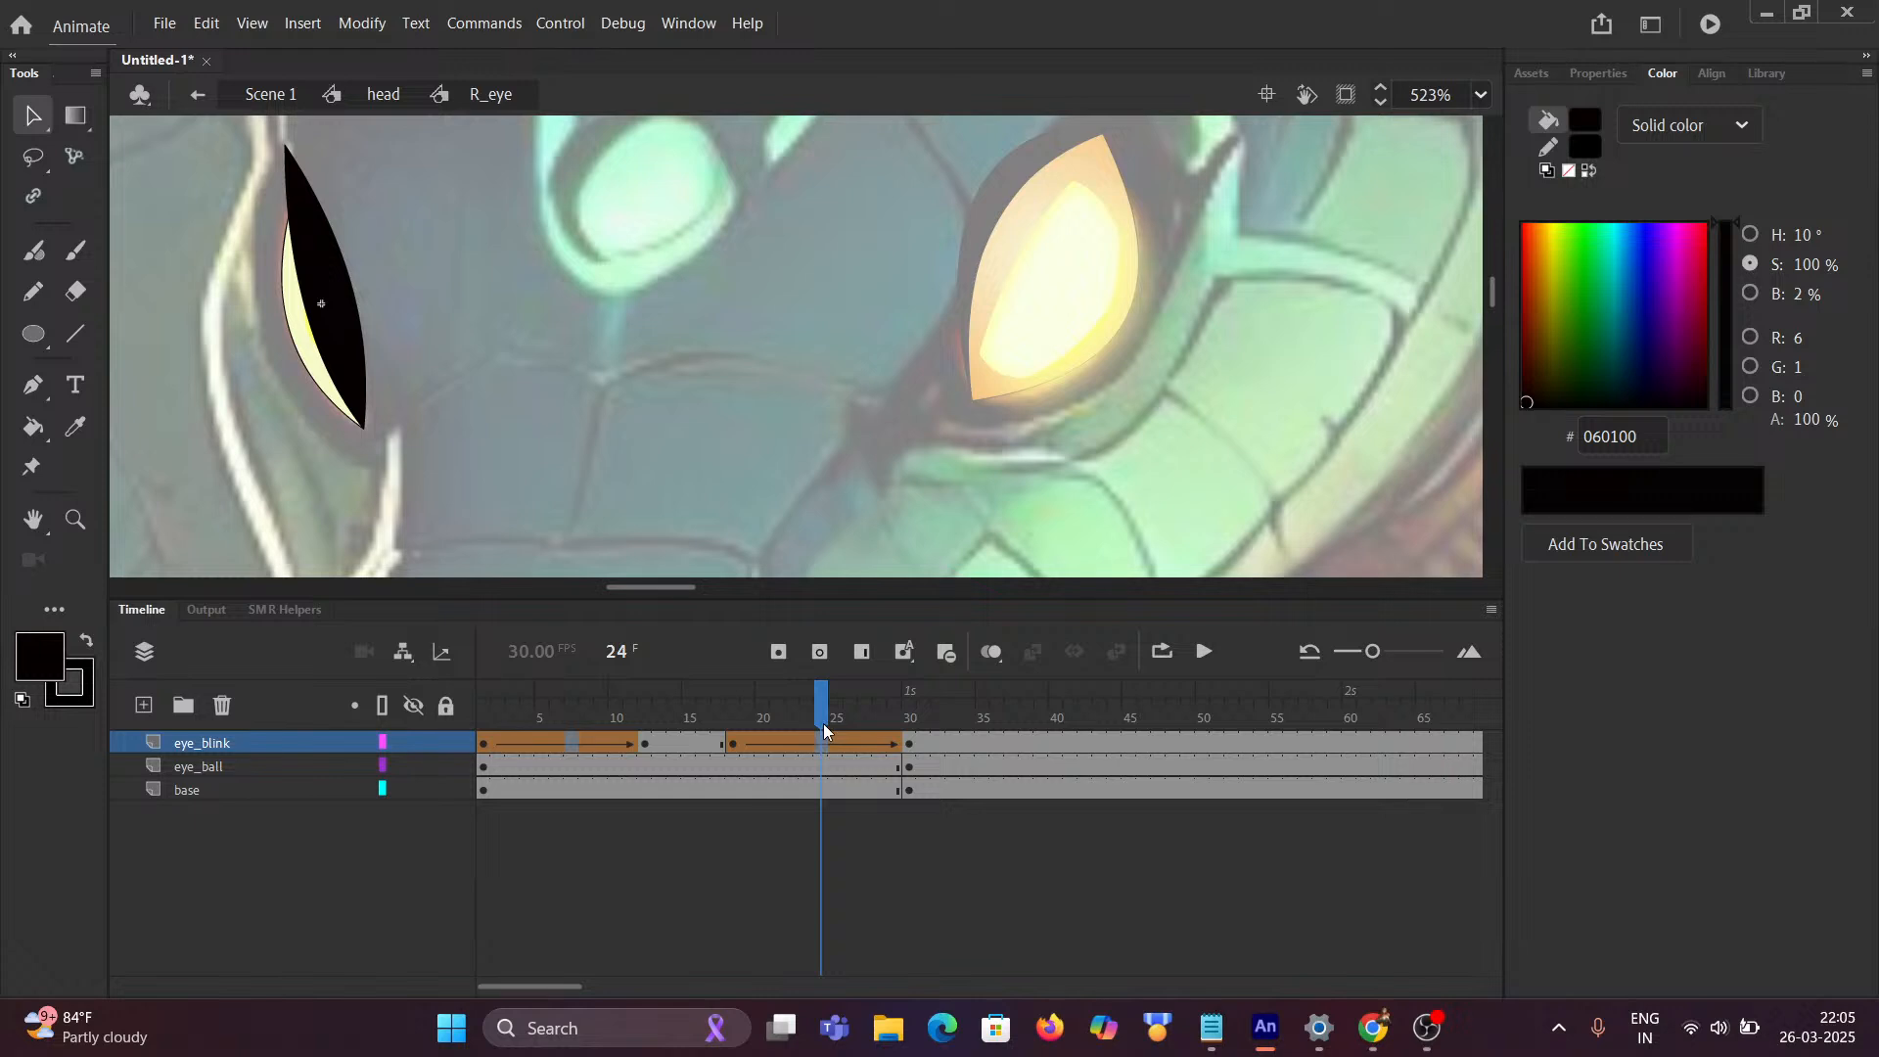
Step: Scrub and play back the R_eye blink animation, and return to the head symbol
mouse_move(824, 724)
mouse_down()
mouse_move(583, 729)
mouse_move(470, 768)
mouse_move(896, 727)
mouse_move(539, 729)
mouse_move(818, 724)
mouse_move(685, 703)
mouse_move(483, 719)
mouse_move(780, 703)
mouse_move(729, 703)
mouse_up()
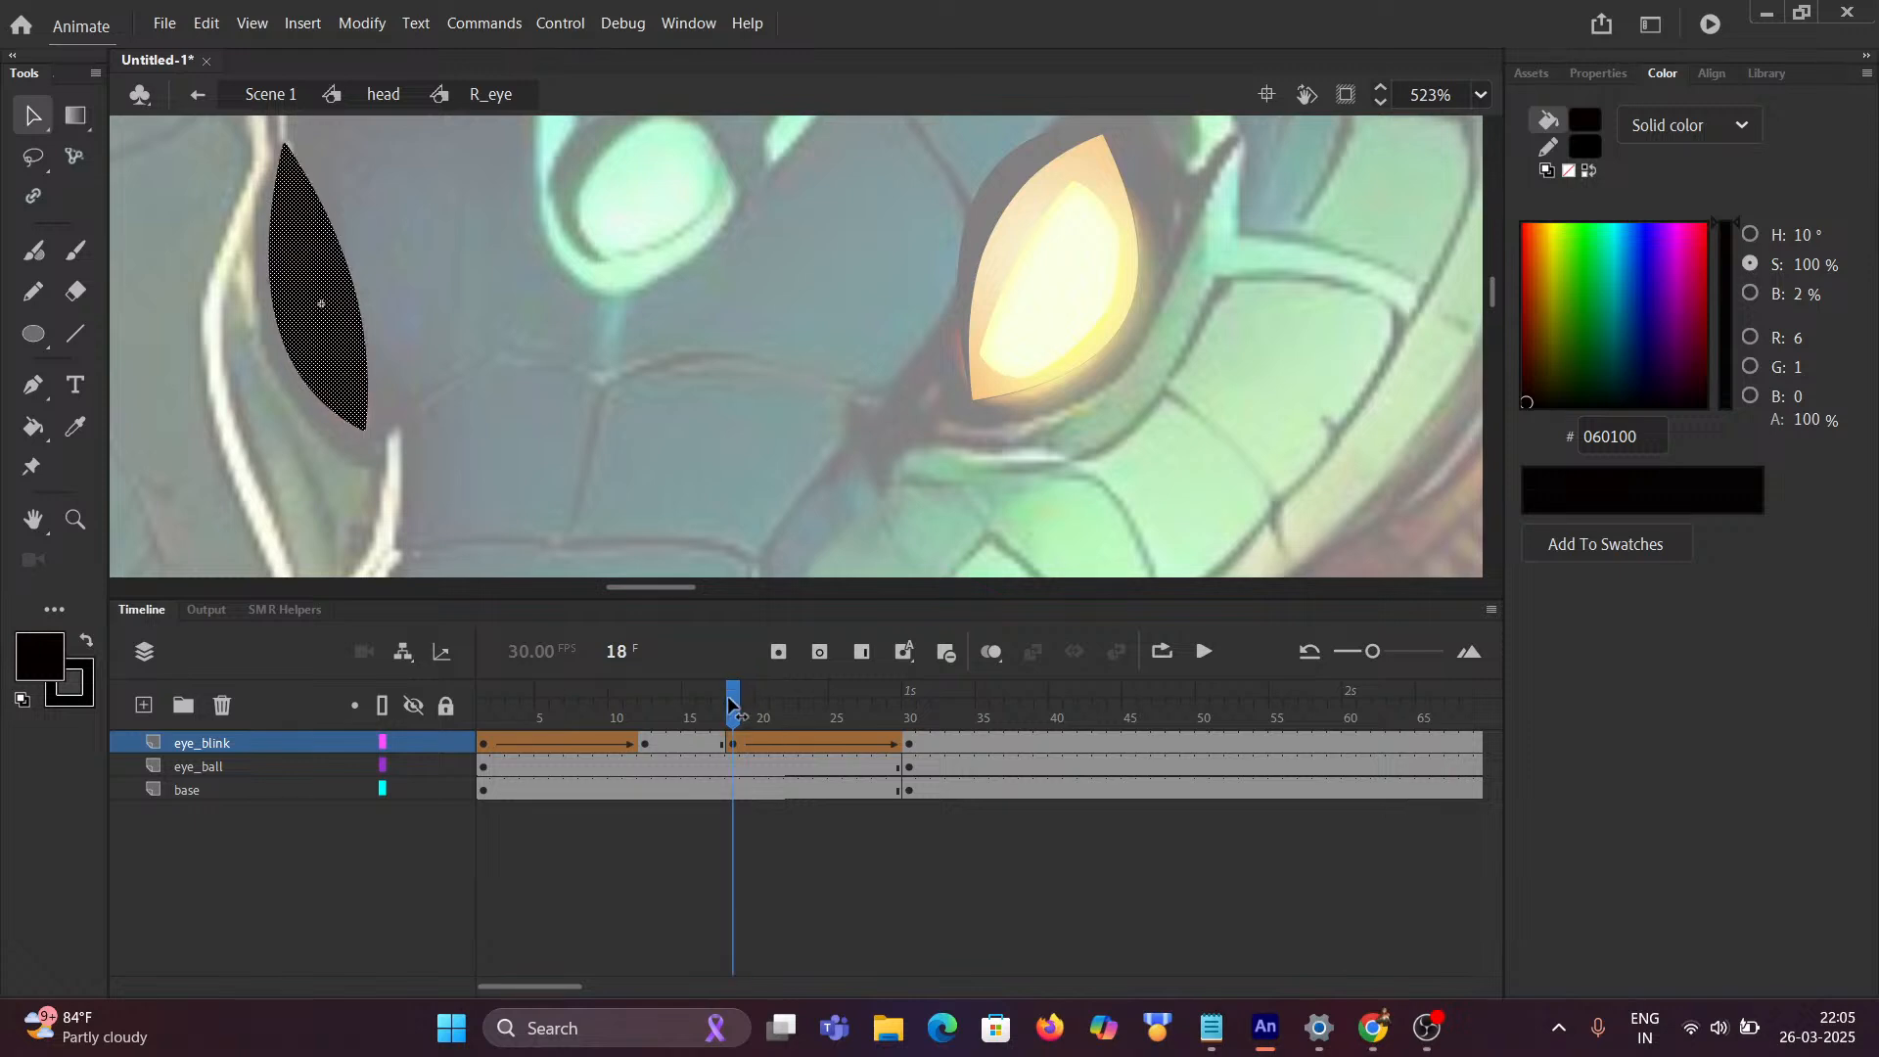
click(687, 537)
mouse_move(733, 701)
mouse_down()
mouse_move(484, 701)
mouse_move(925, 701)
mouse_move(415, 677)
mouse_up()
click(659, 472)
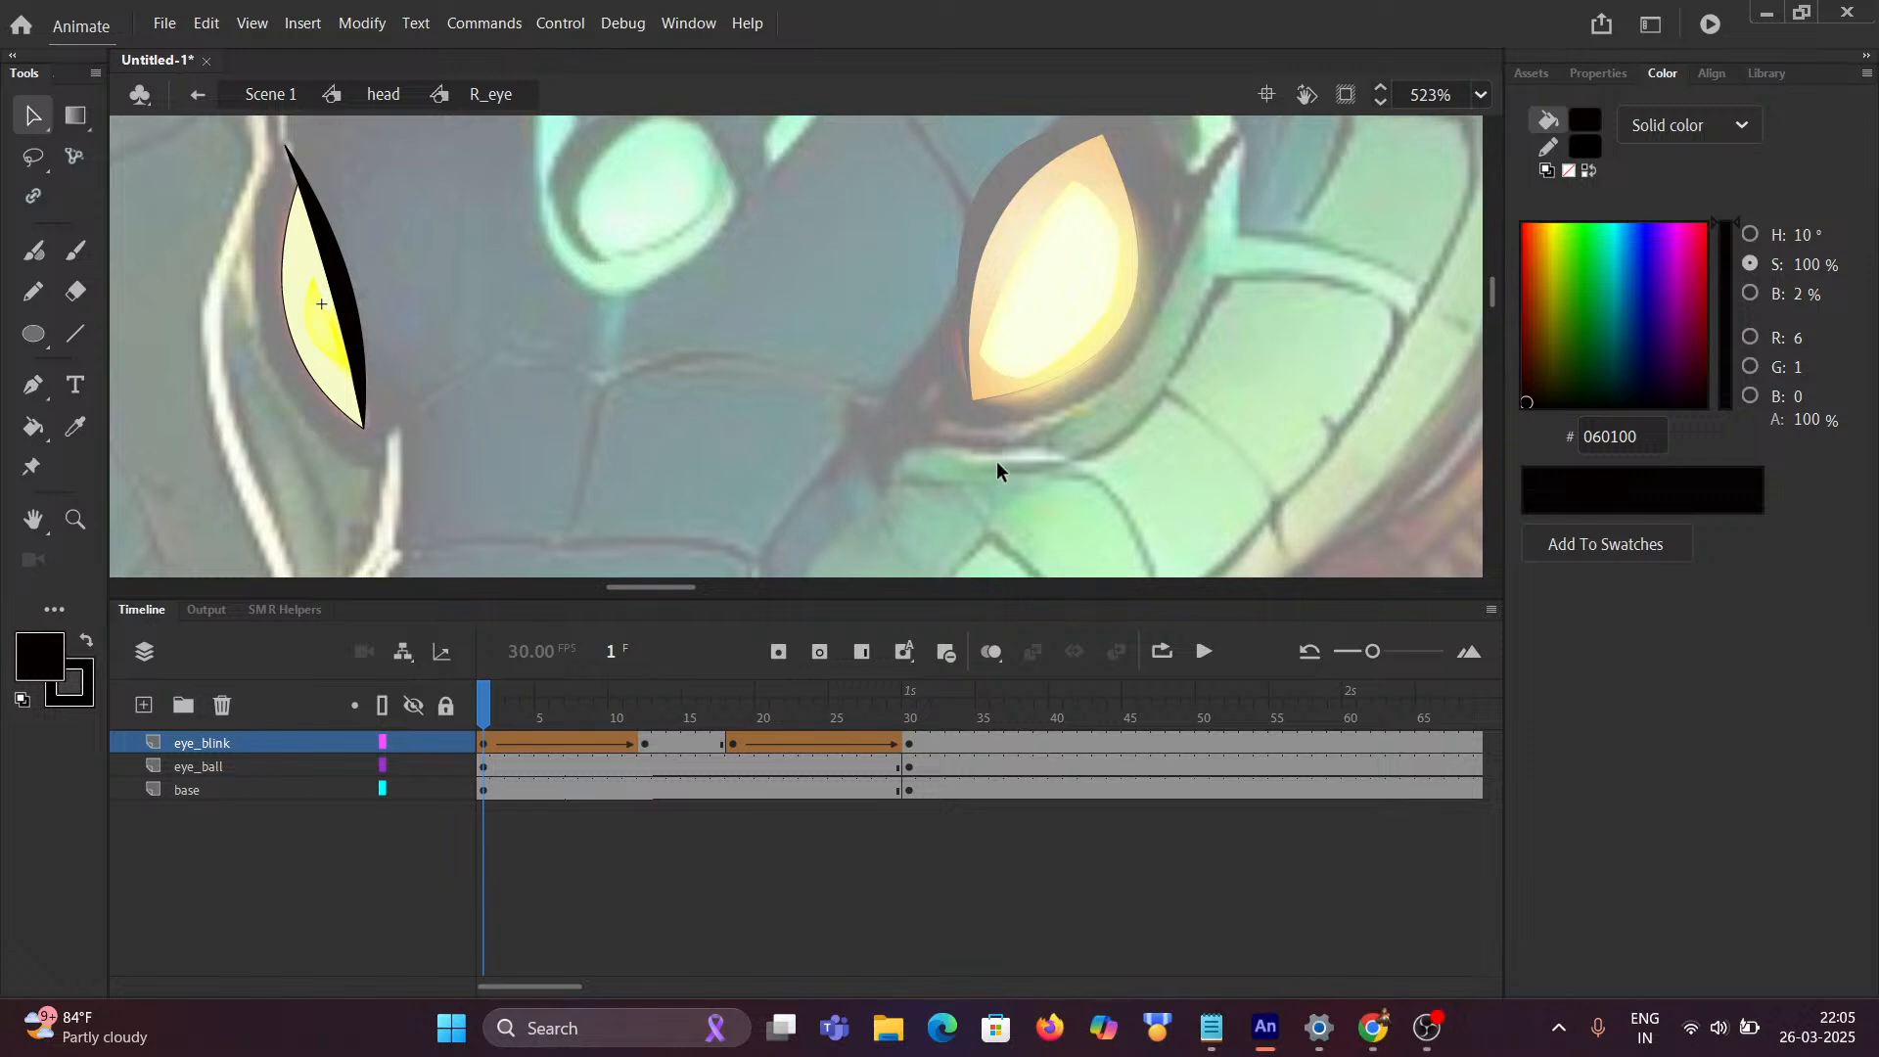
scroll(1003, 470, down, 5)
click(1206, 654)
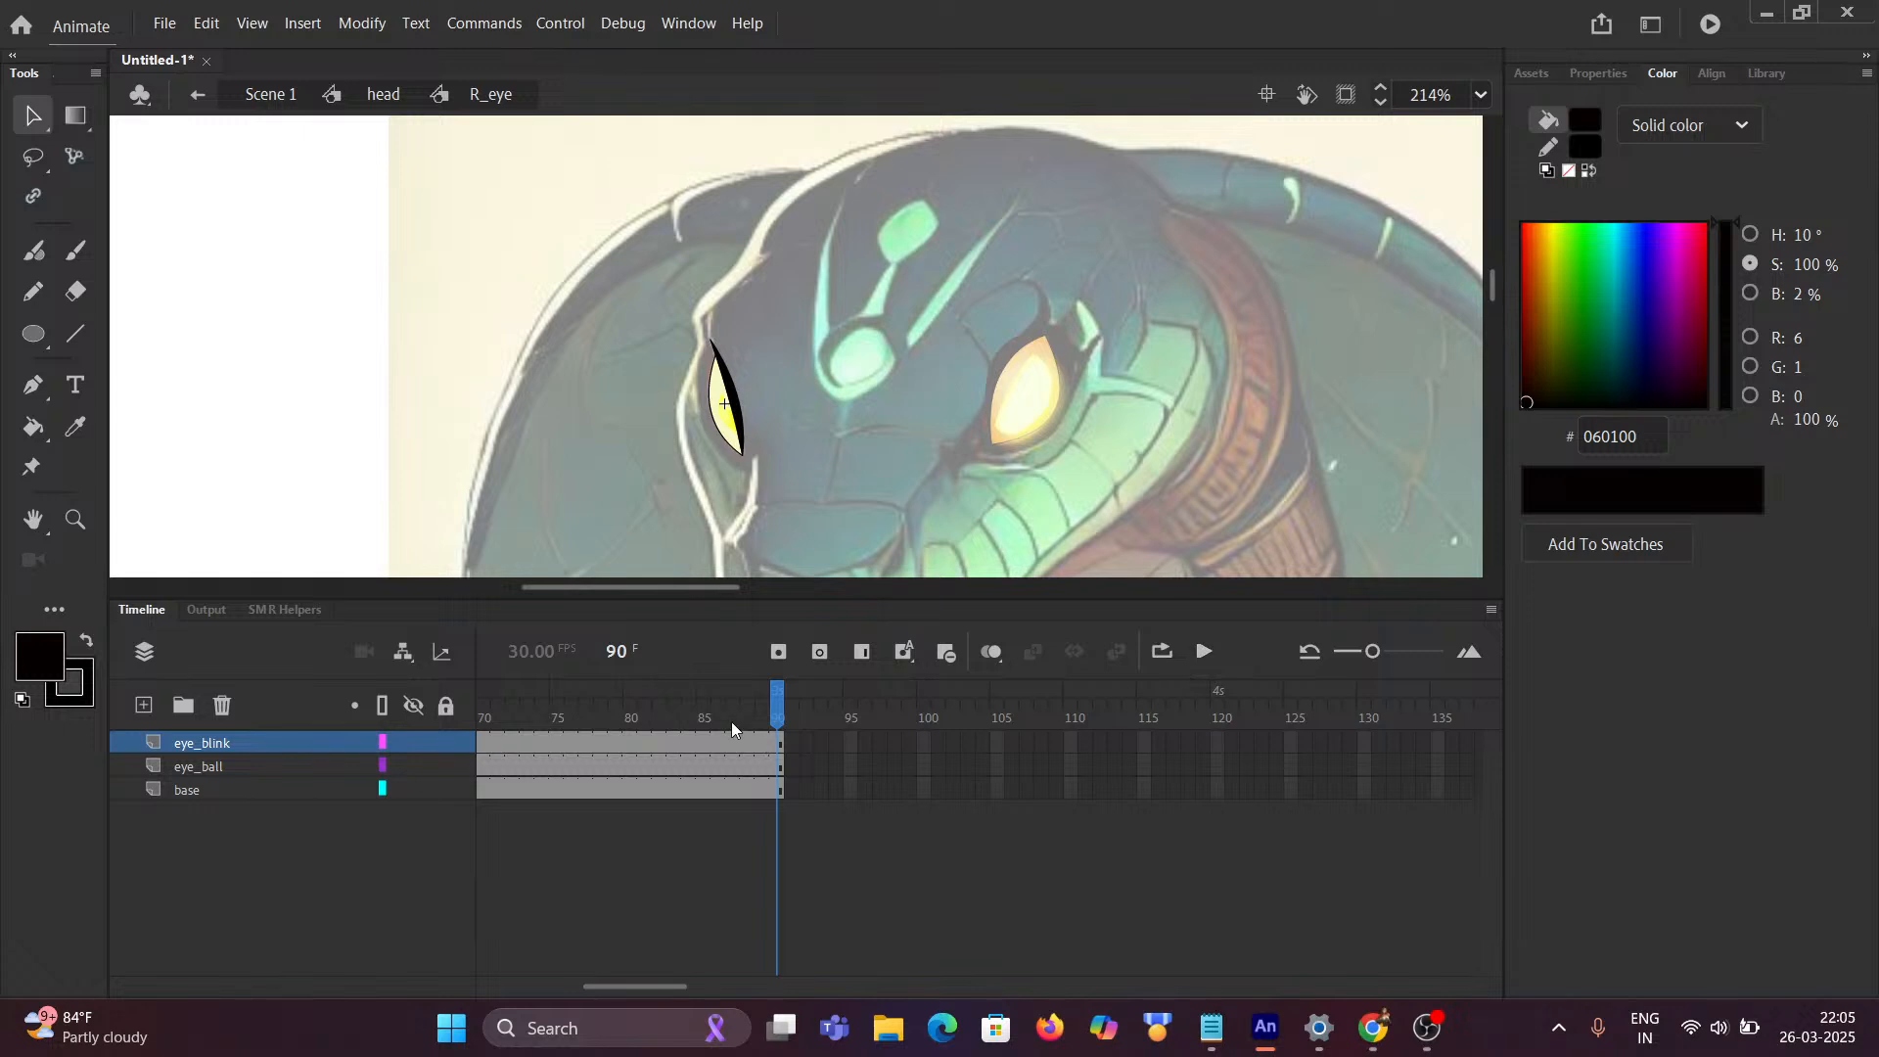
drag(779, 719, 88, 739)
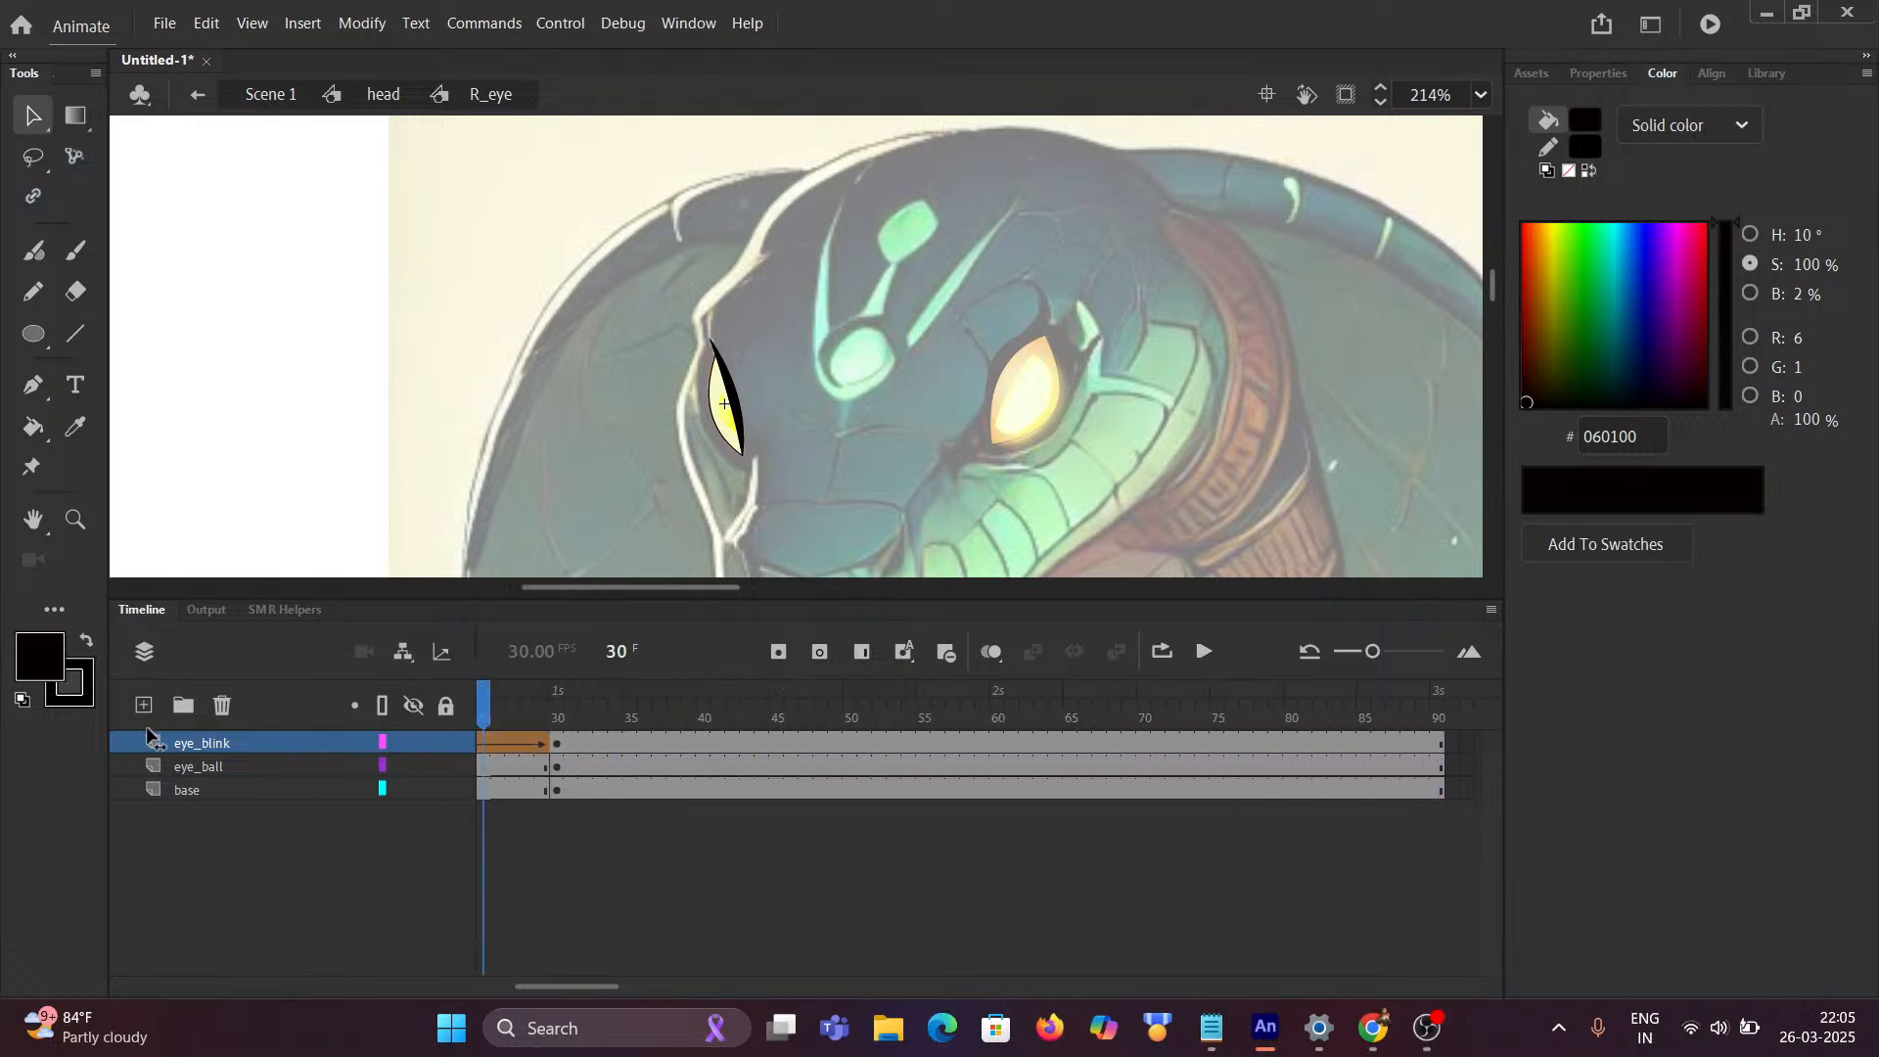
click(382, 94)
scroll(584, 384, down, 3)
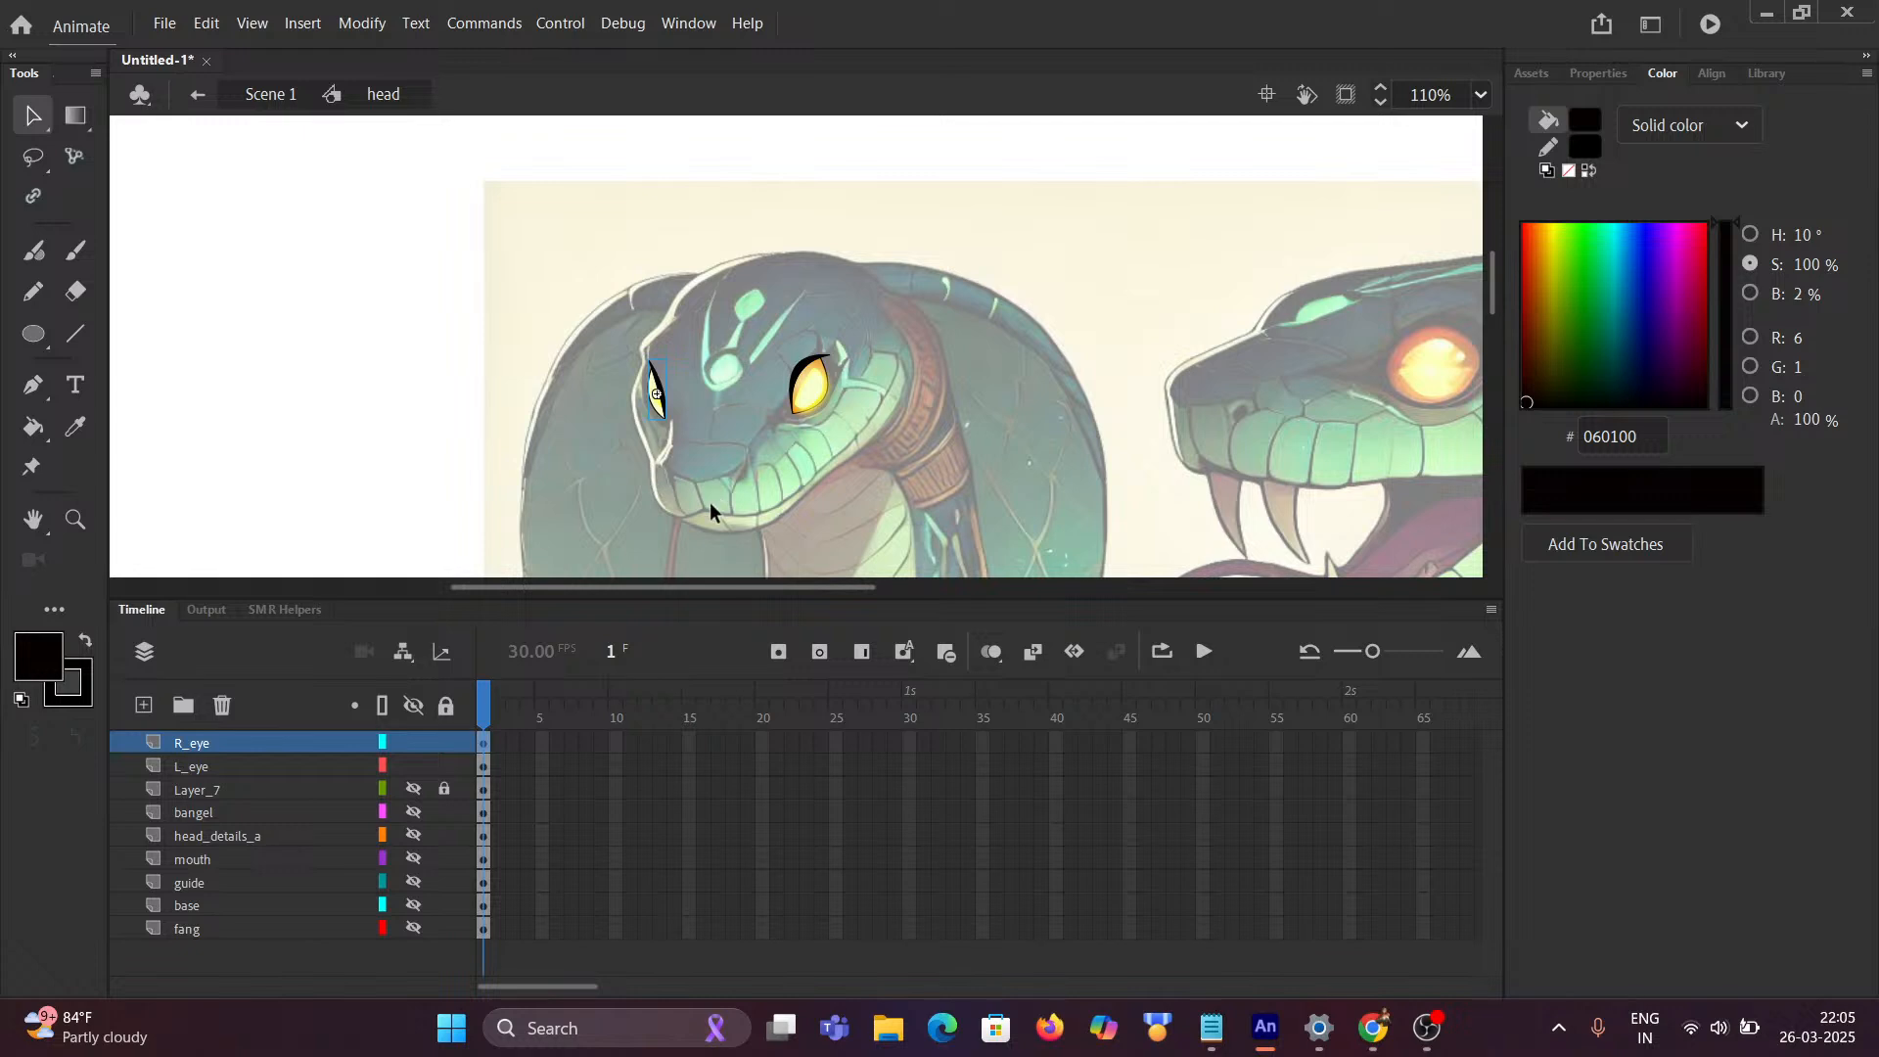
Step: Show all layers of the head symbol and return to Scene 1
click(415, 705)
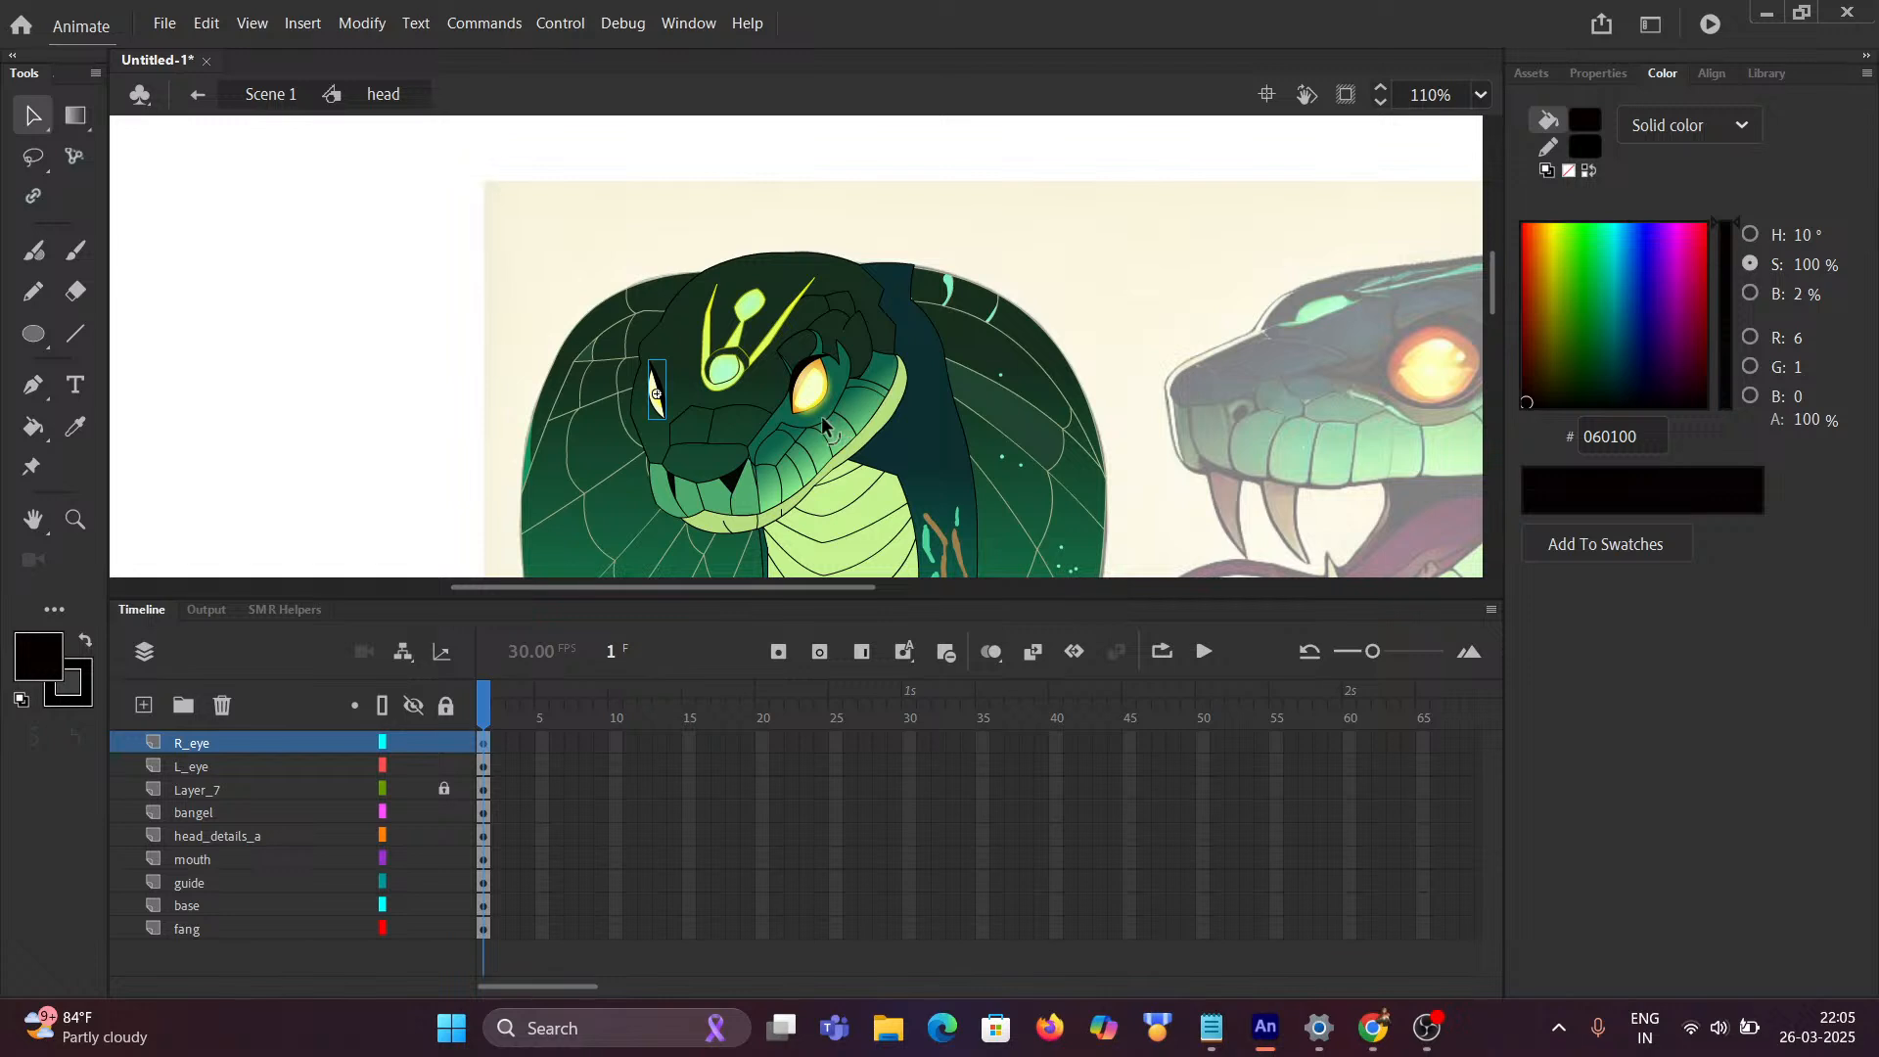
scroll(837, 435, down, 3)
scroll(830, 480, up, 3)
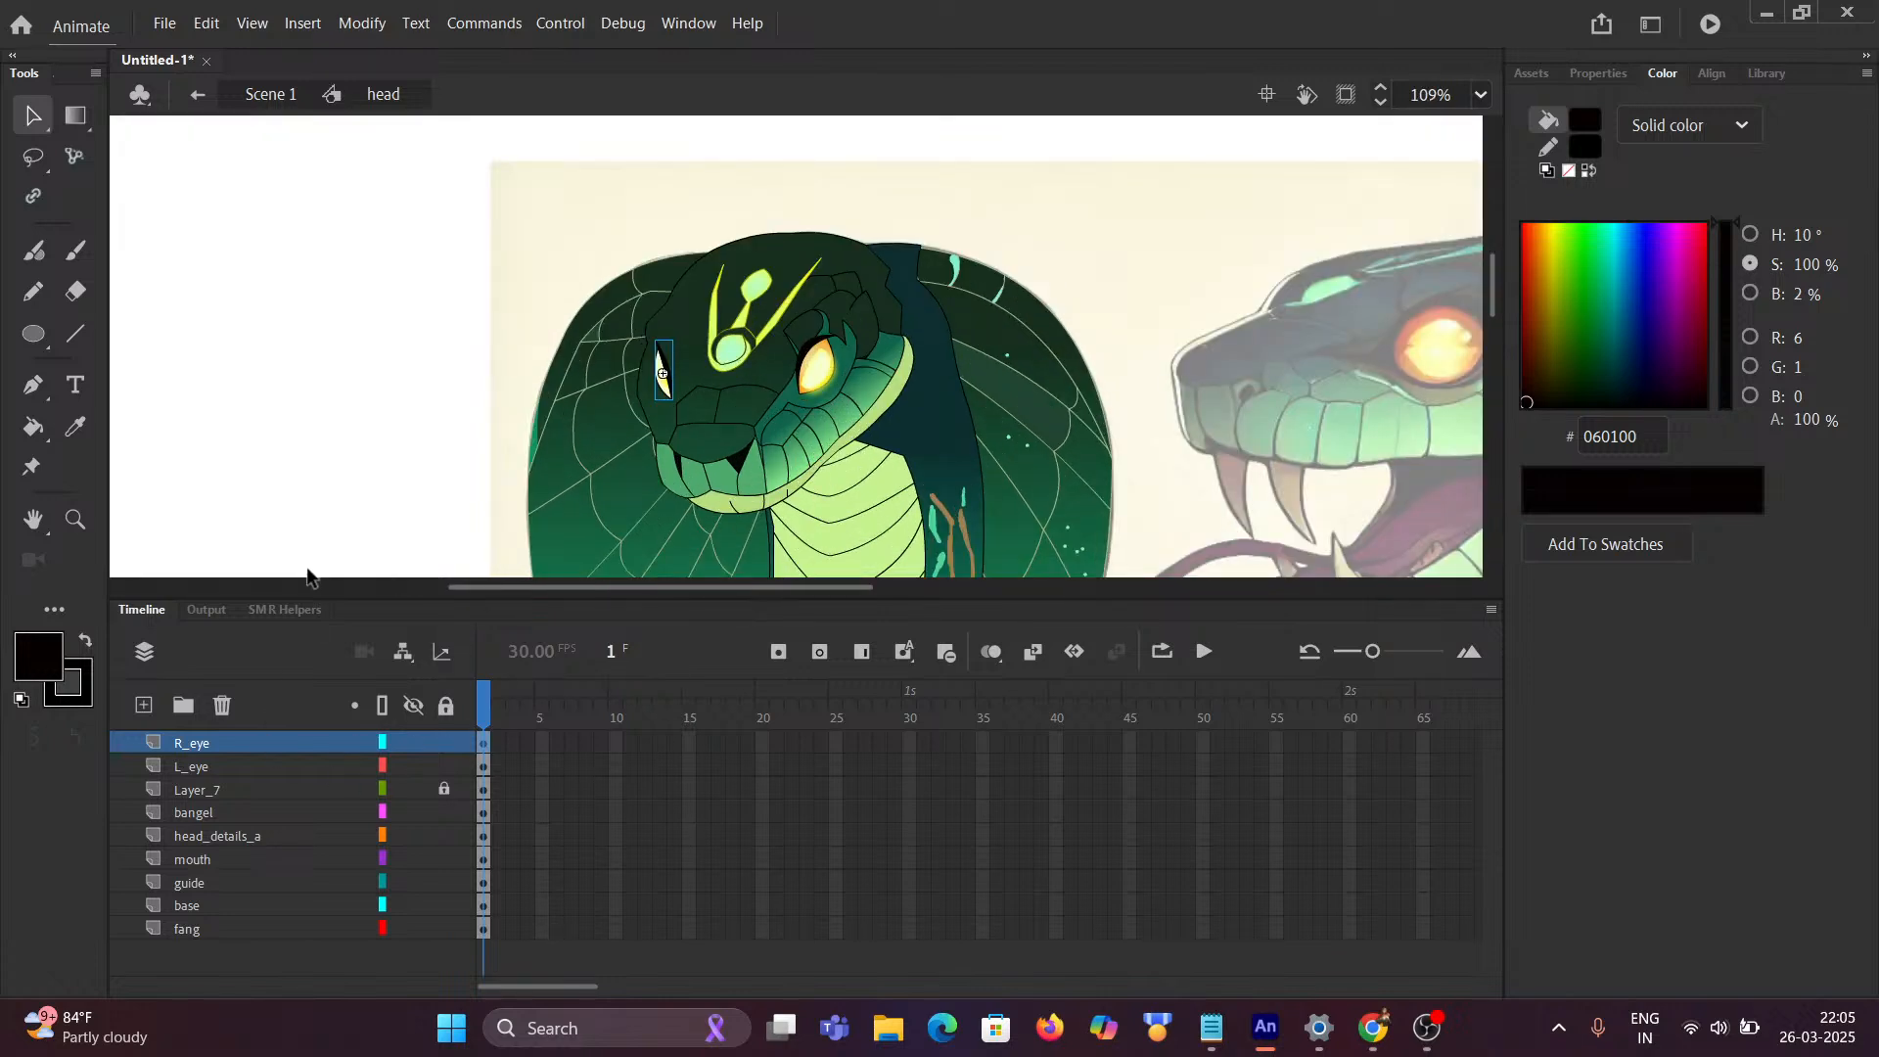
click(259, 95)
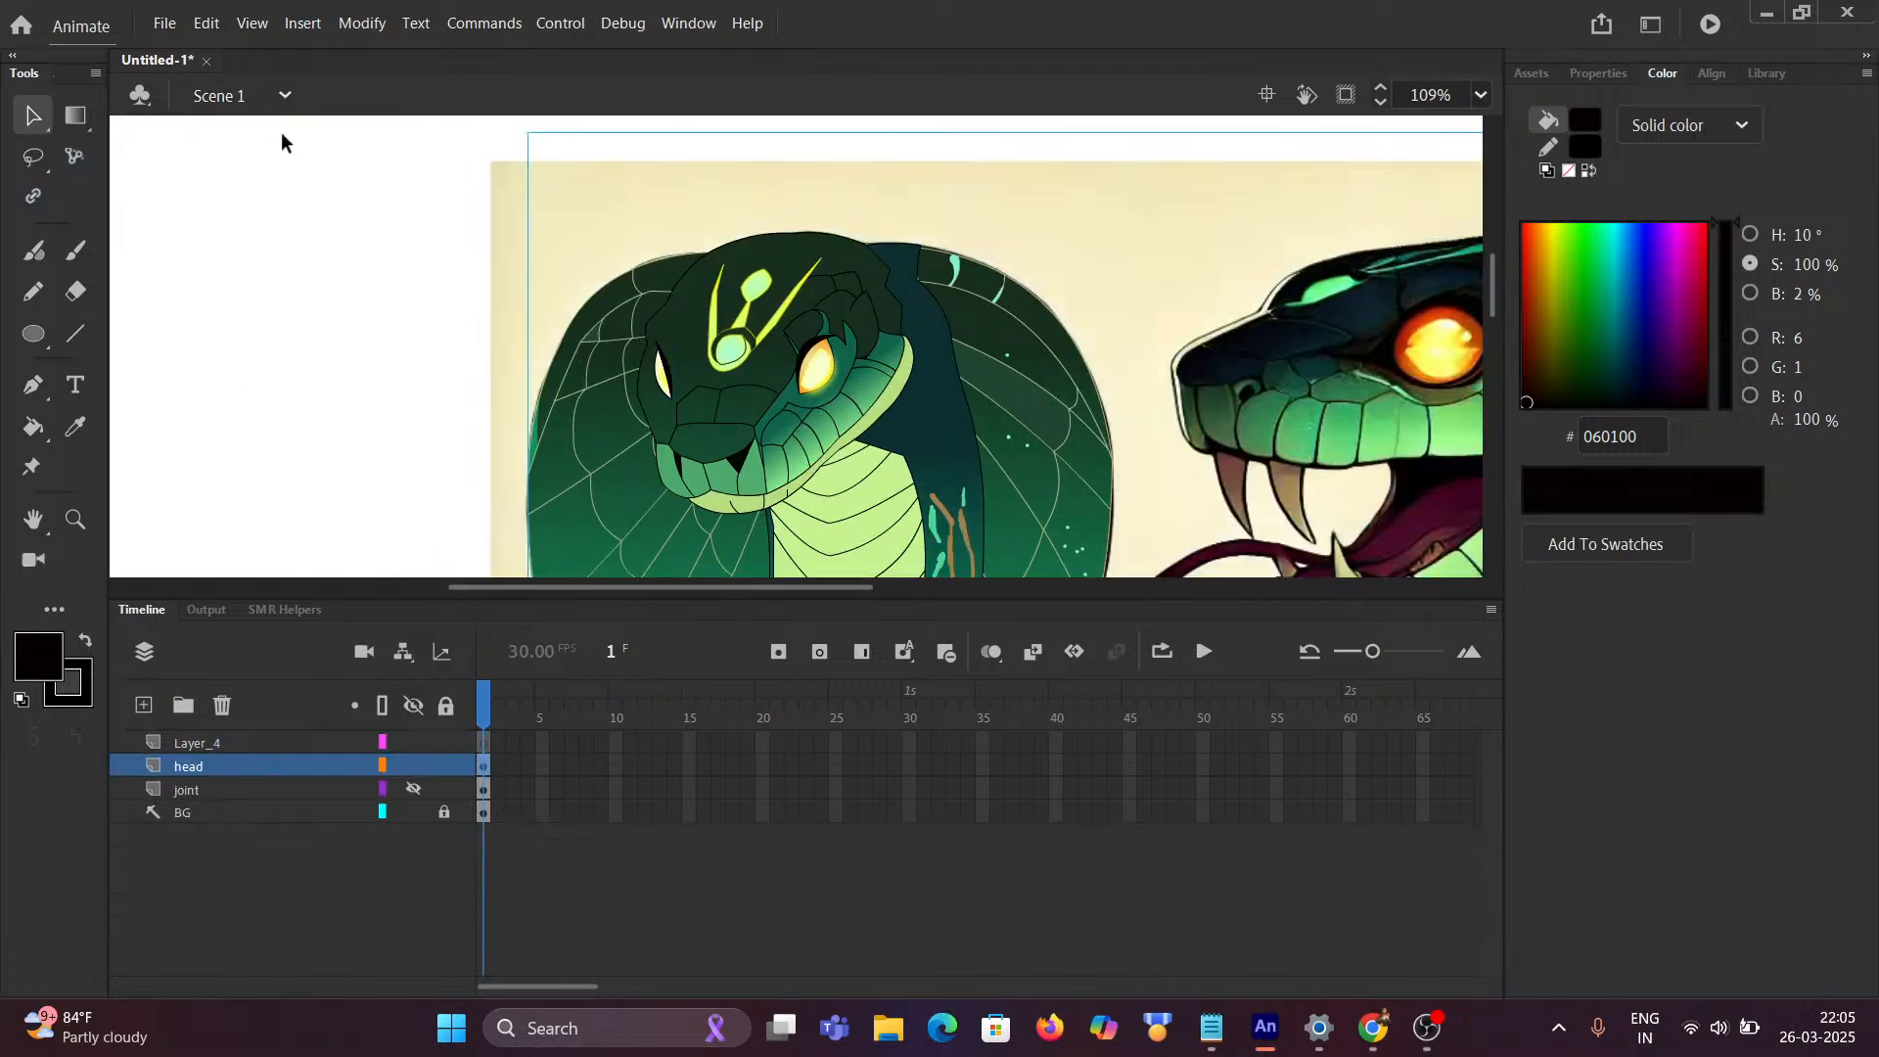
Step: Hide the BG layer and examine the snake's head and neck artwork without the reference behind it
click(413, 812)
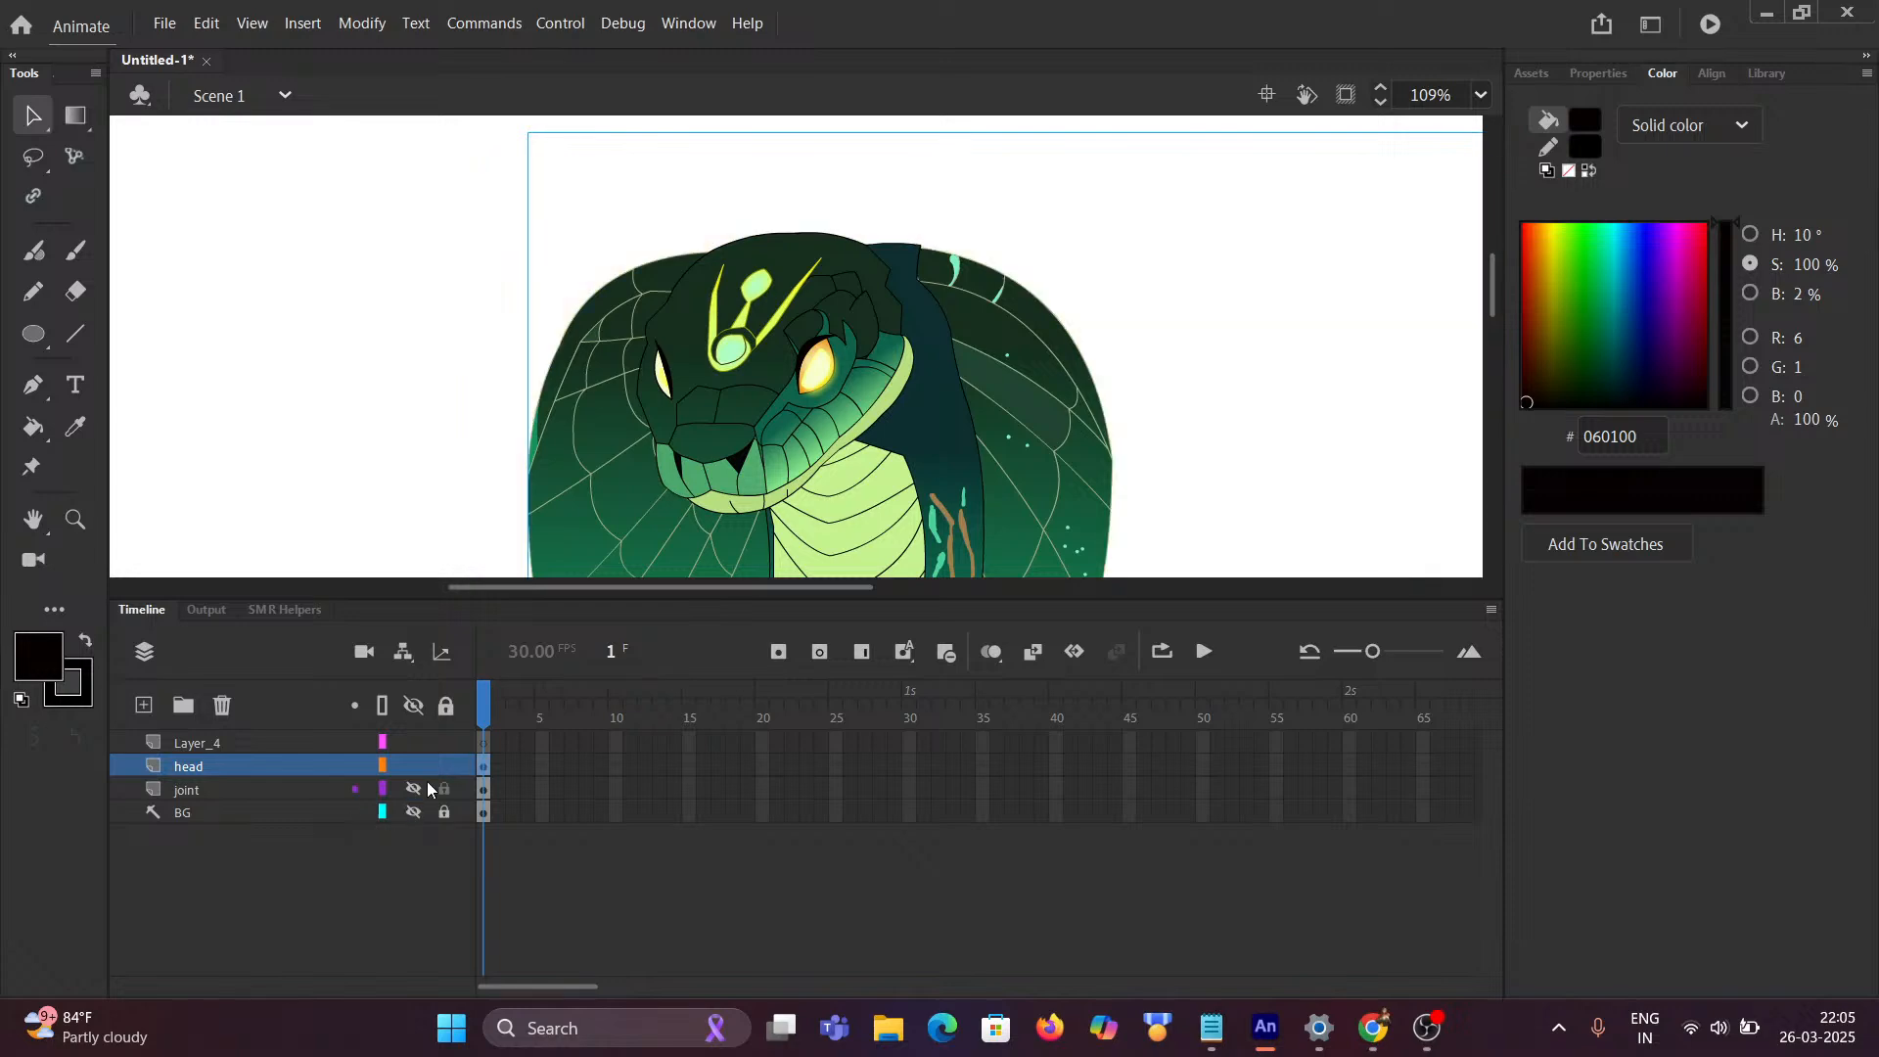
scroll(795, 473, down, 2)
scroll(795, 474, down, 5)
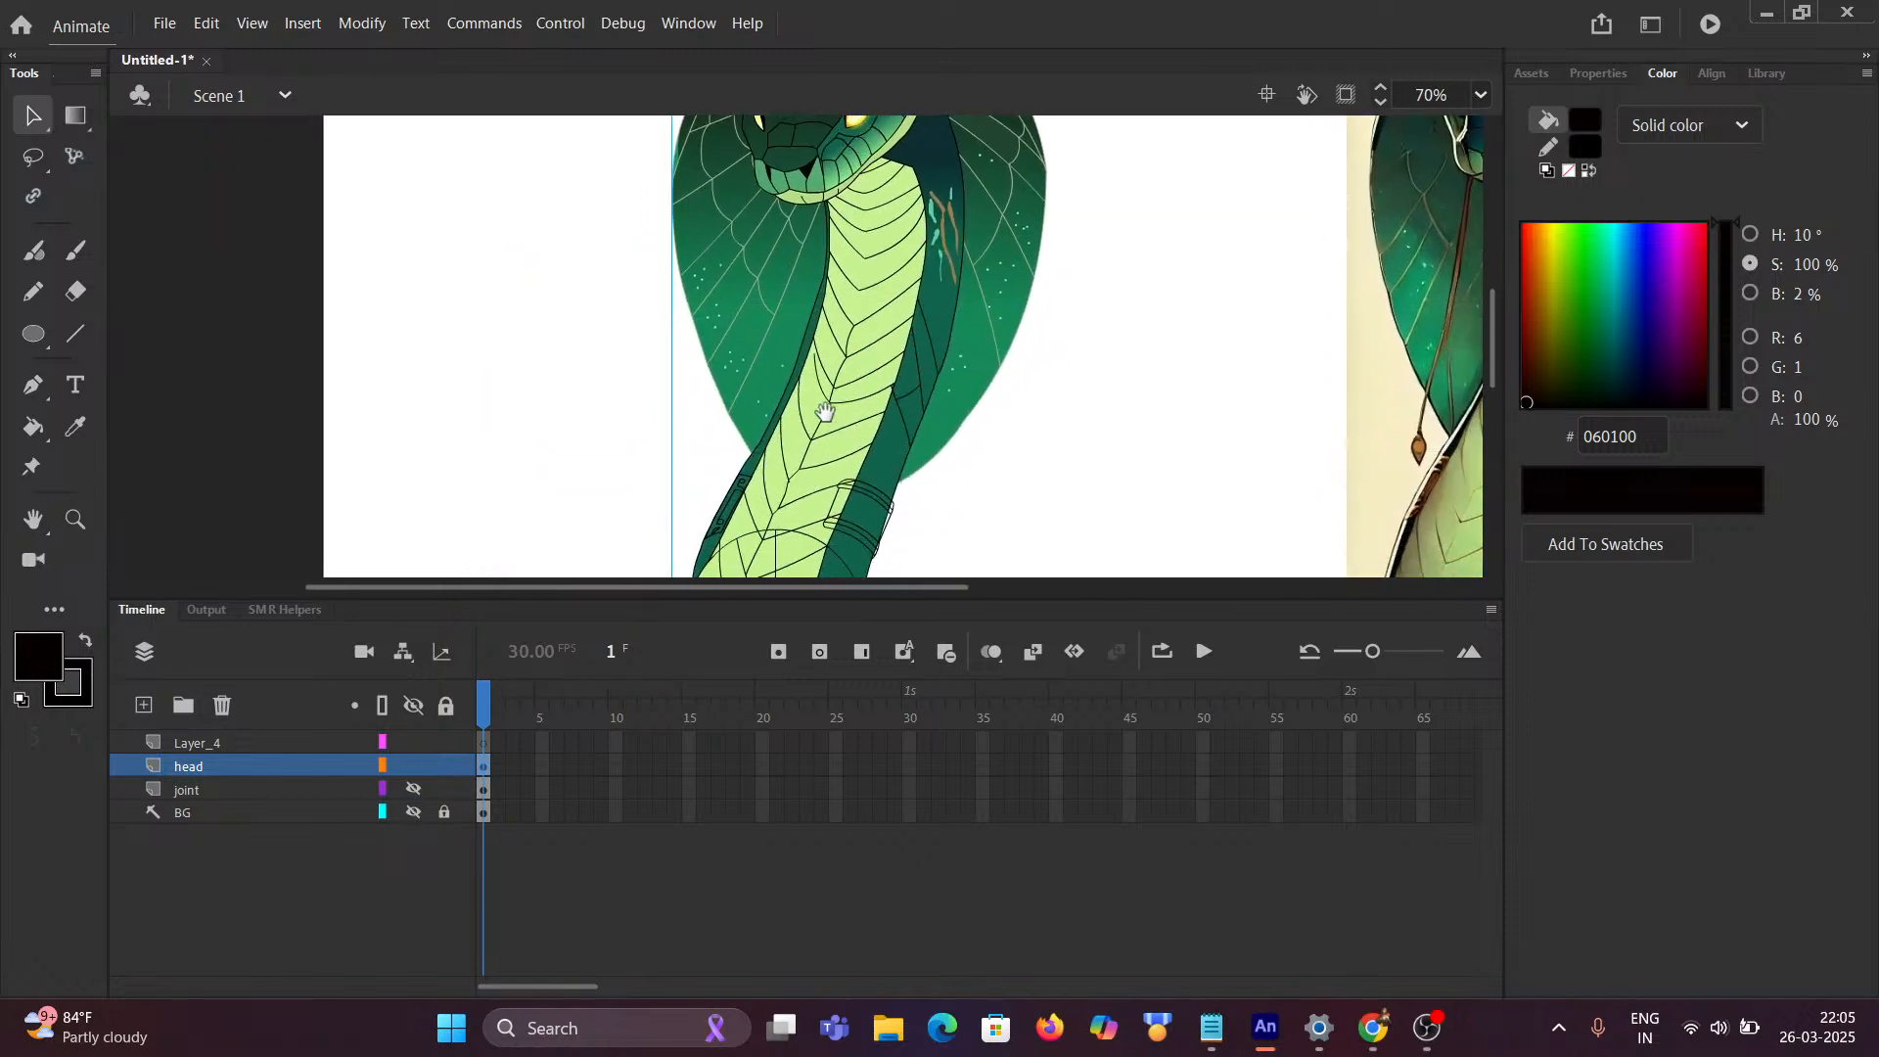
drag(865, 240, 786, 631)
scroll(783, 328, up, 4)
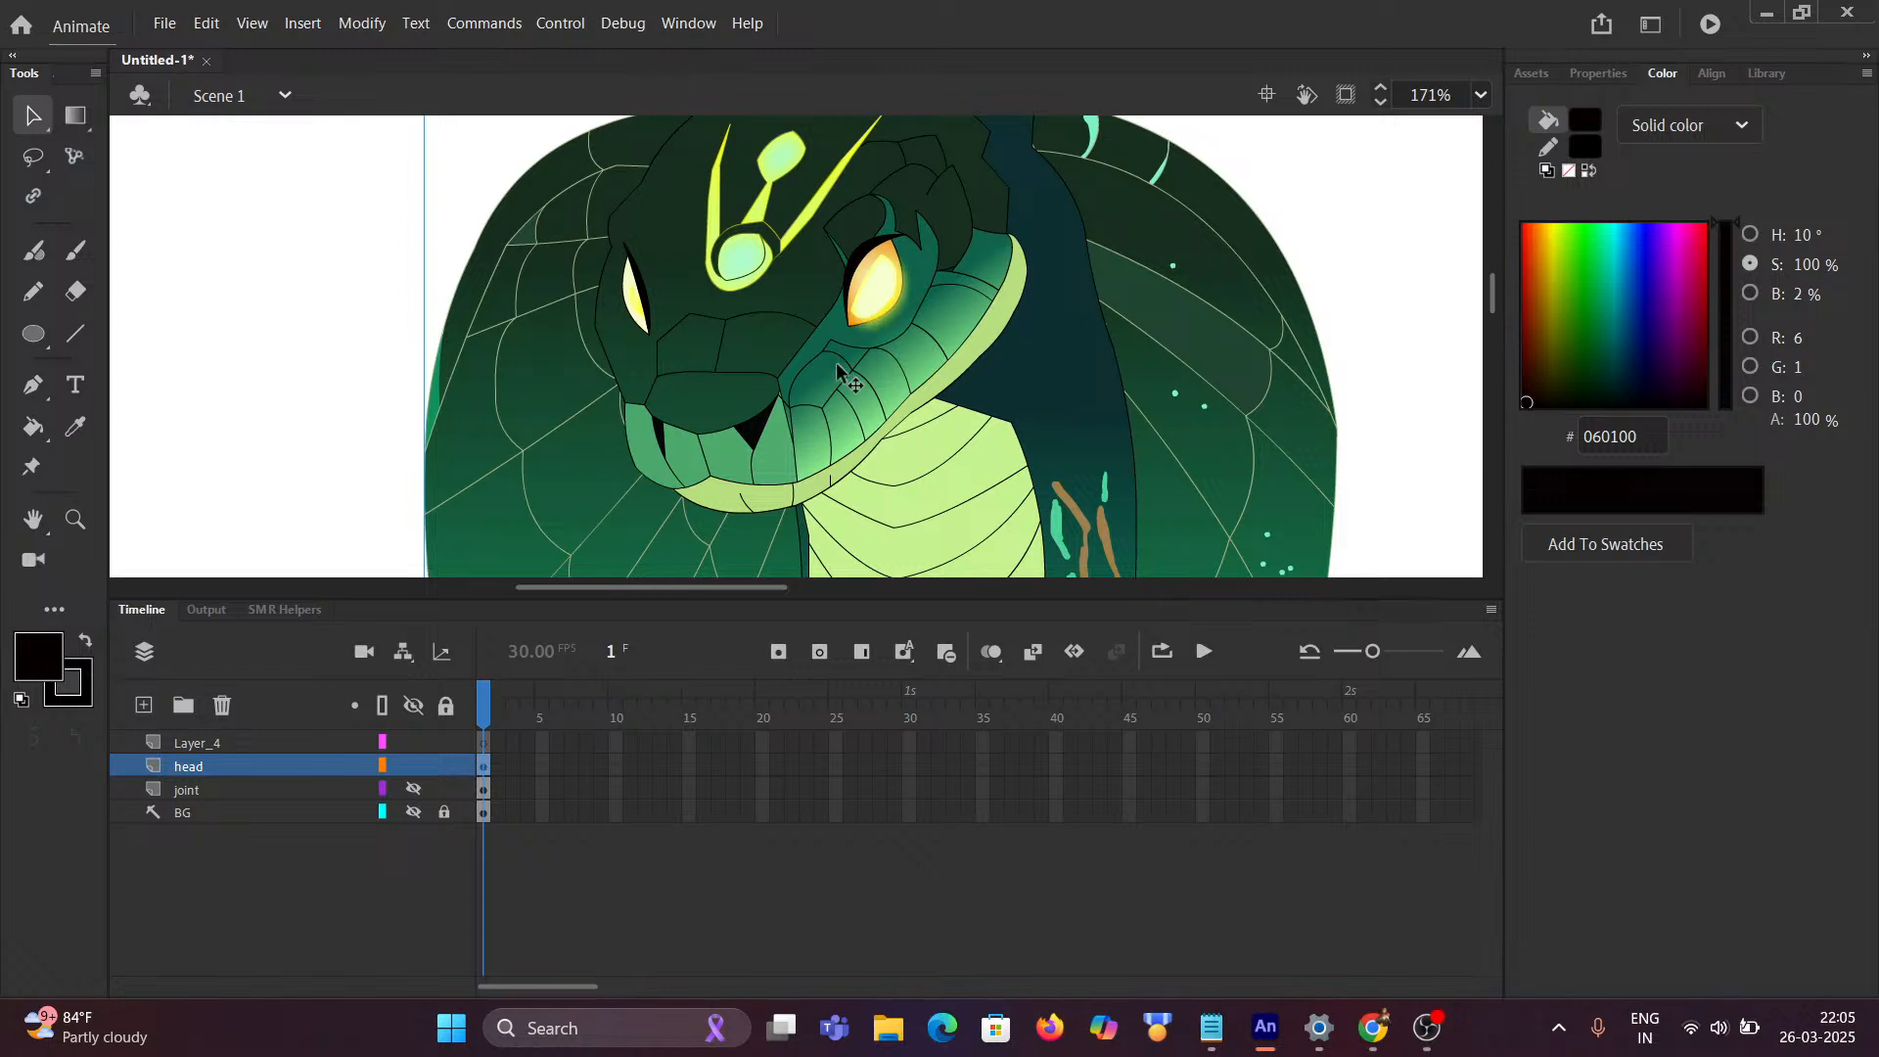
scroll(729, 328, up, 2)
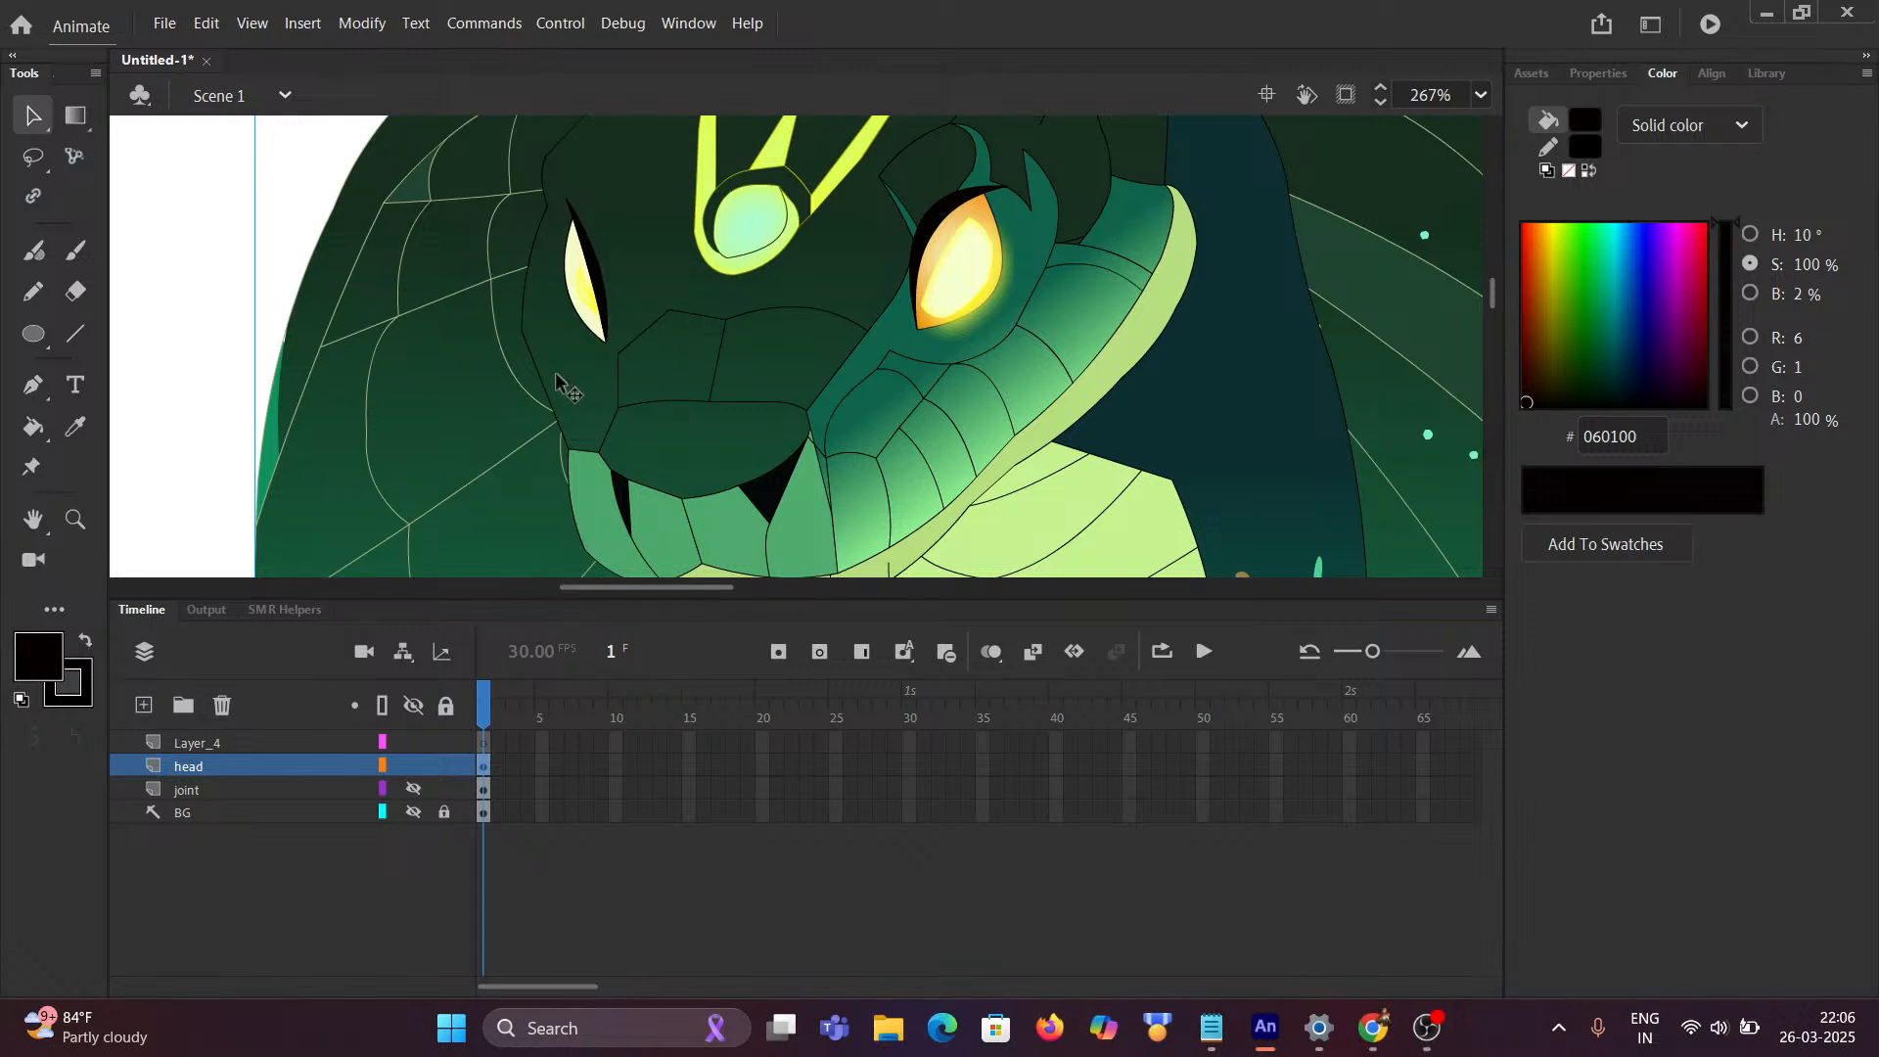
Step: Open the head symbol for editing and hide every layer except base
double_click(583, 257)
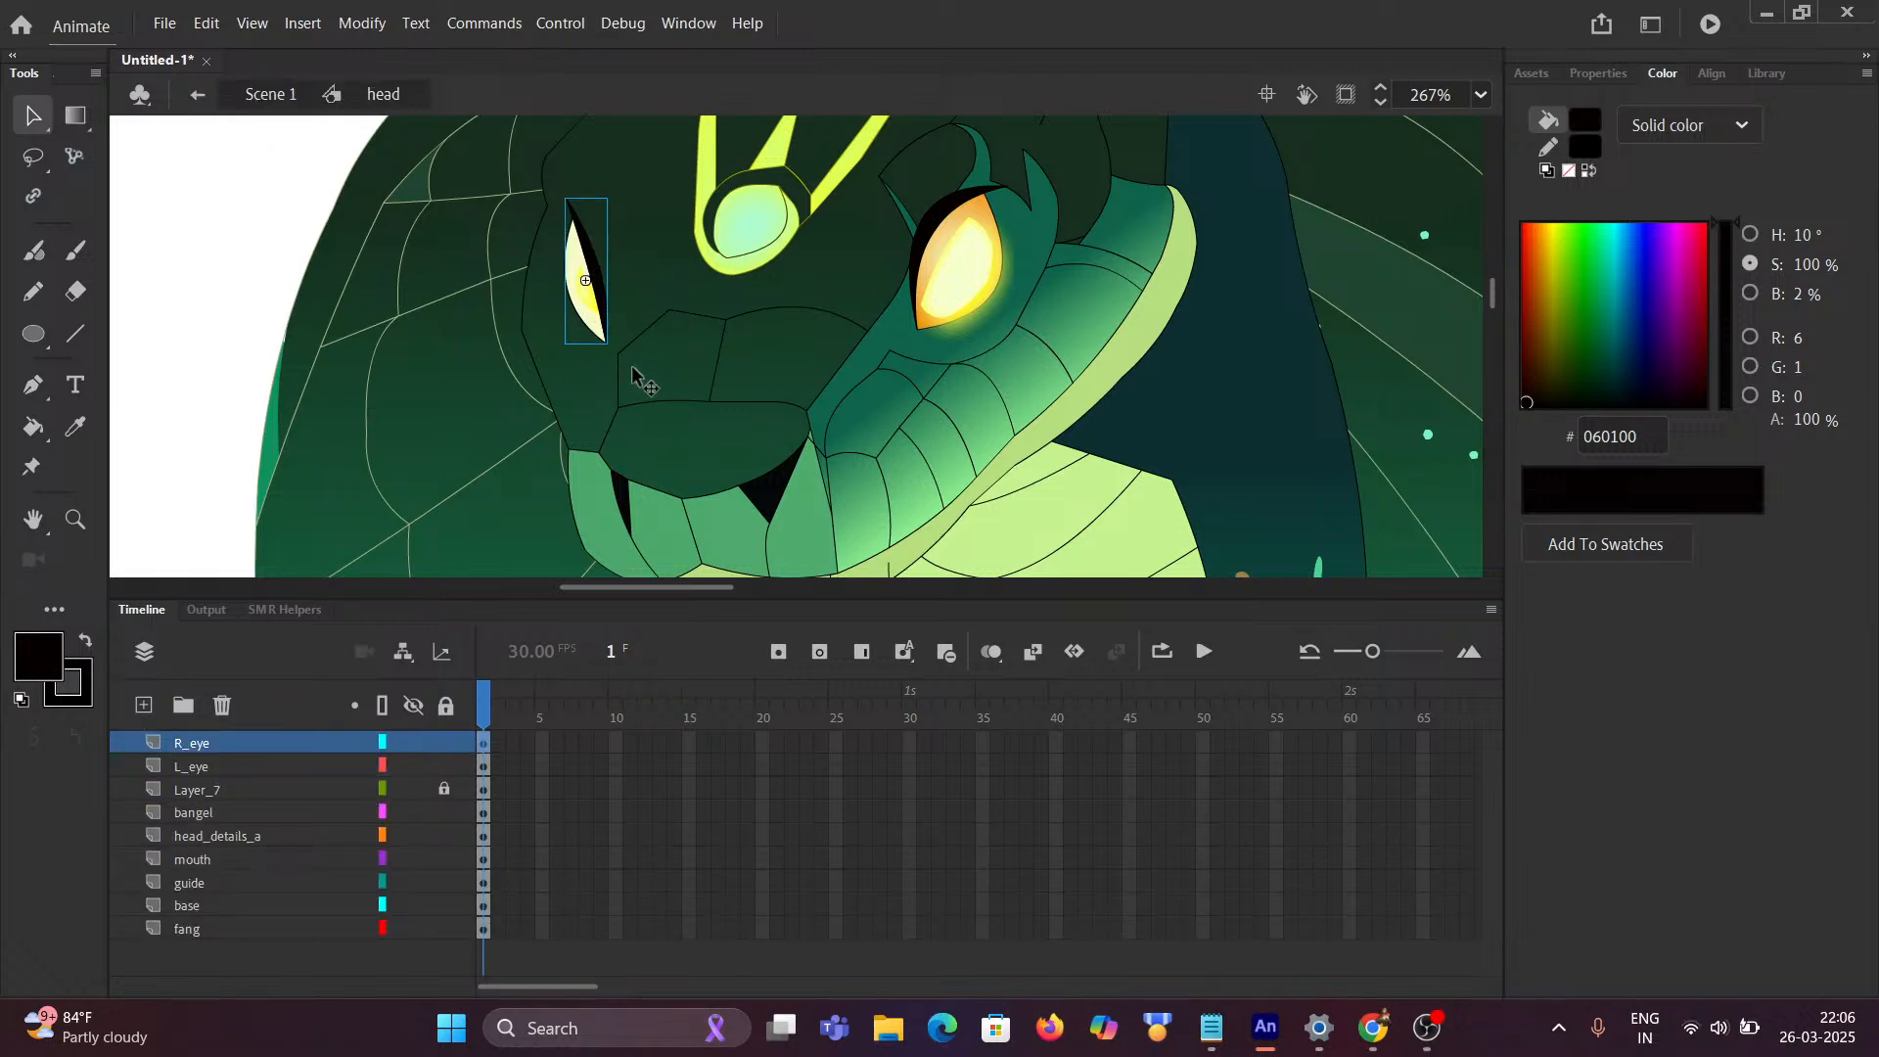
scroll(636, 372, up, 1)
click(413, 704)
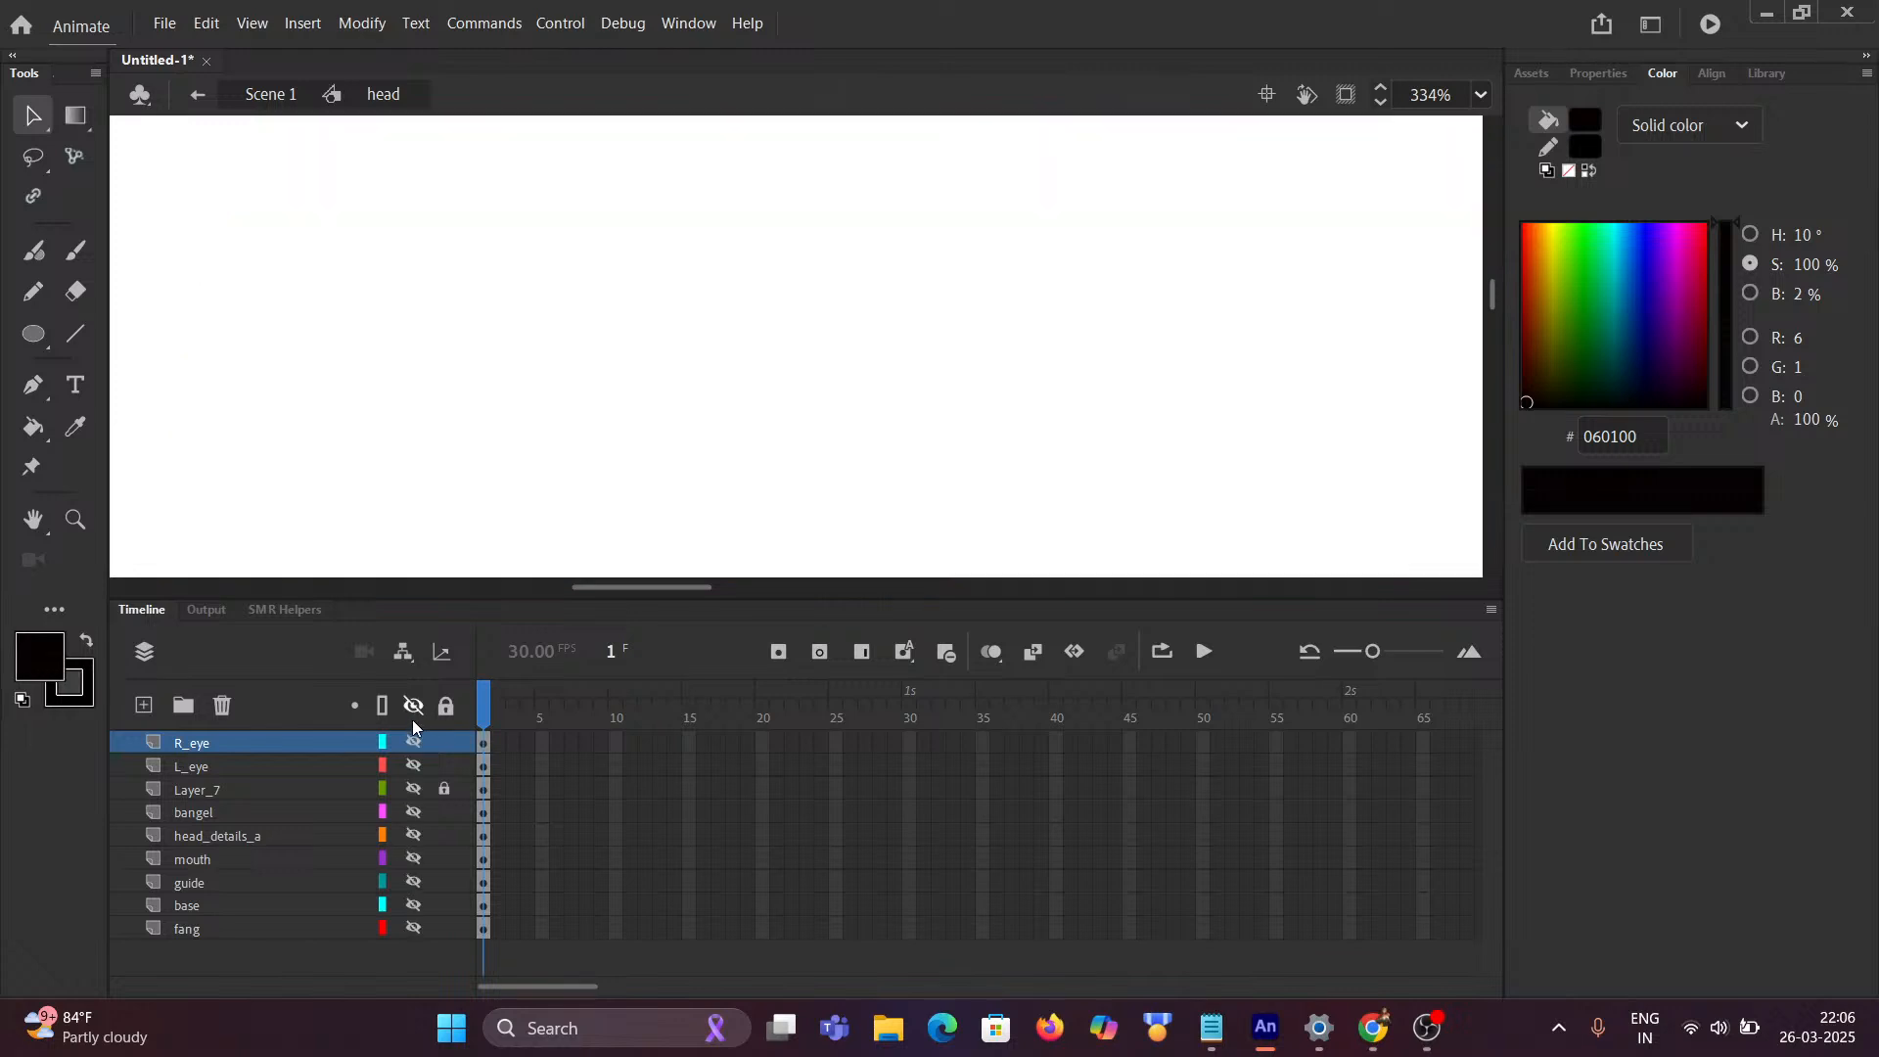
click(412, 905)
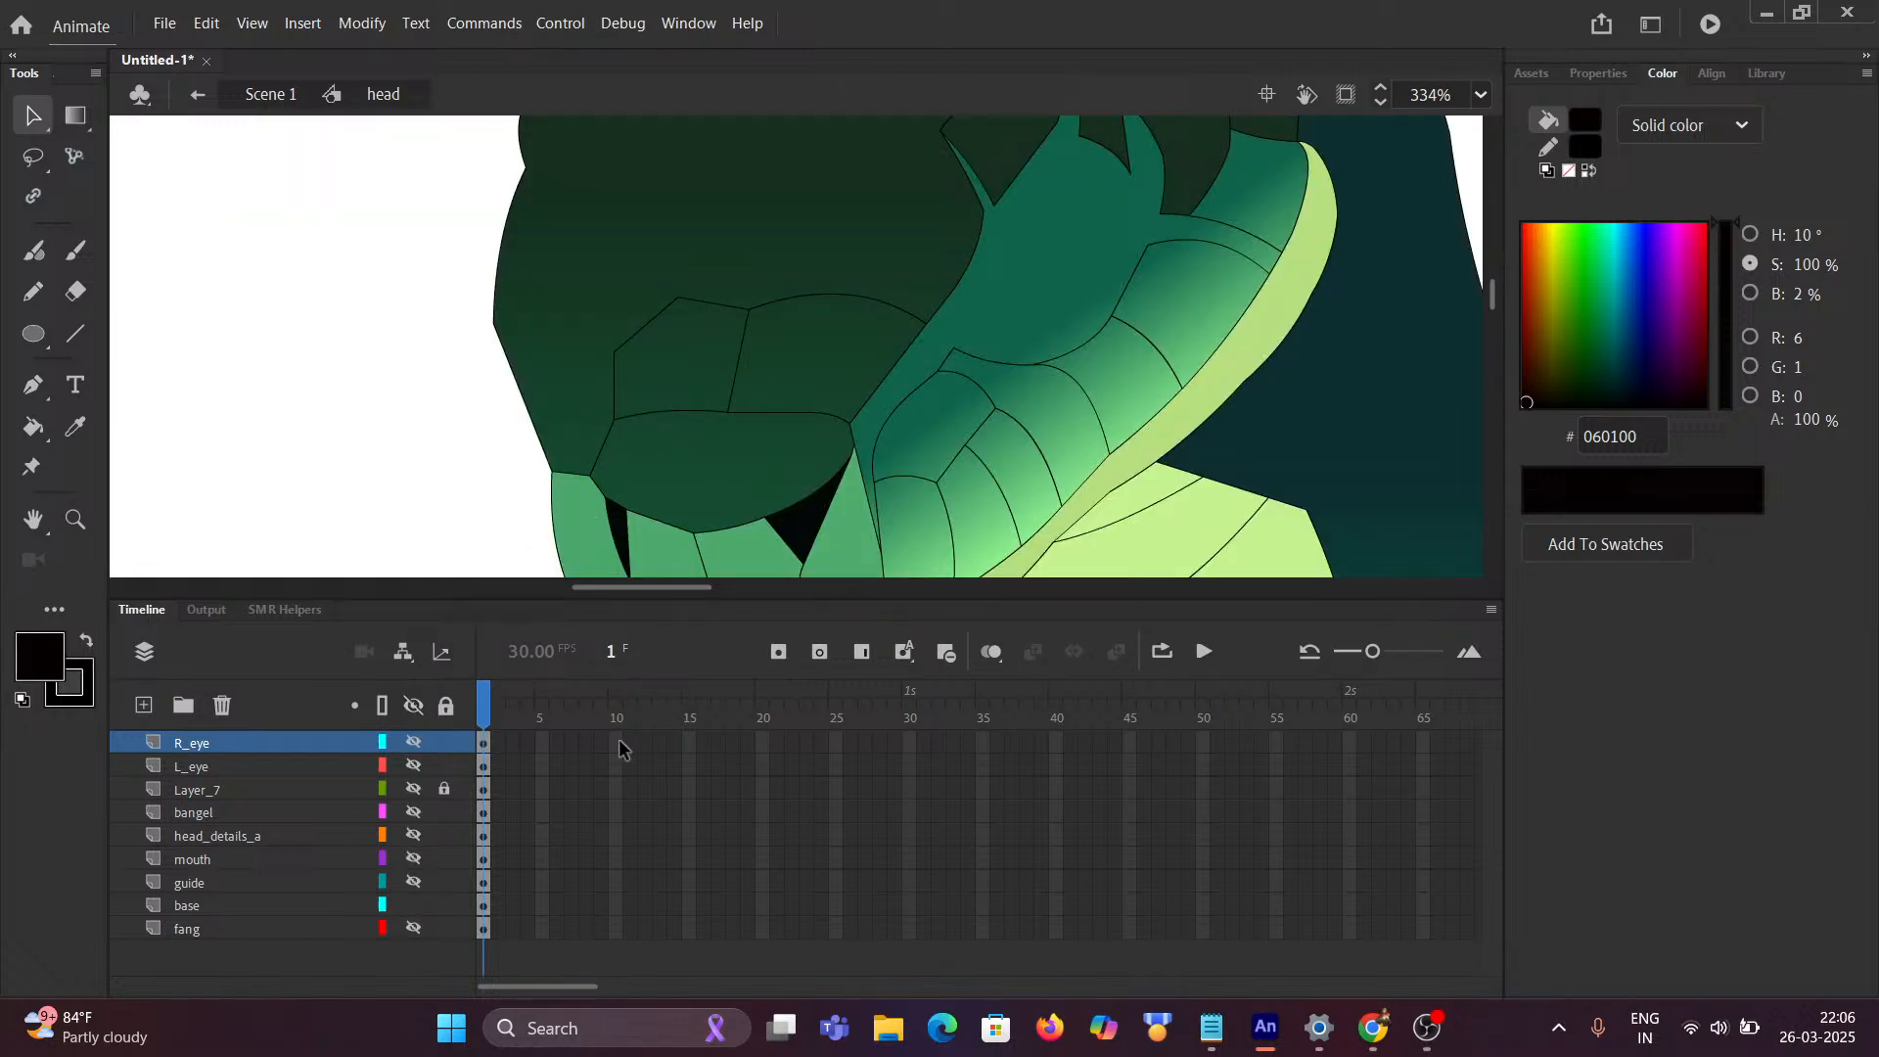
Step: Show the BG reference layer in Scene 1 and reopen the head symbol for editing
click(278, 95)
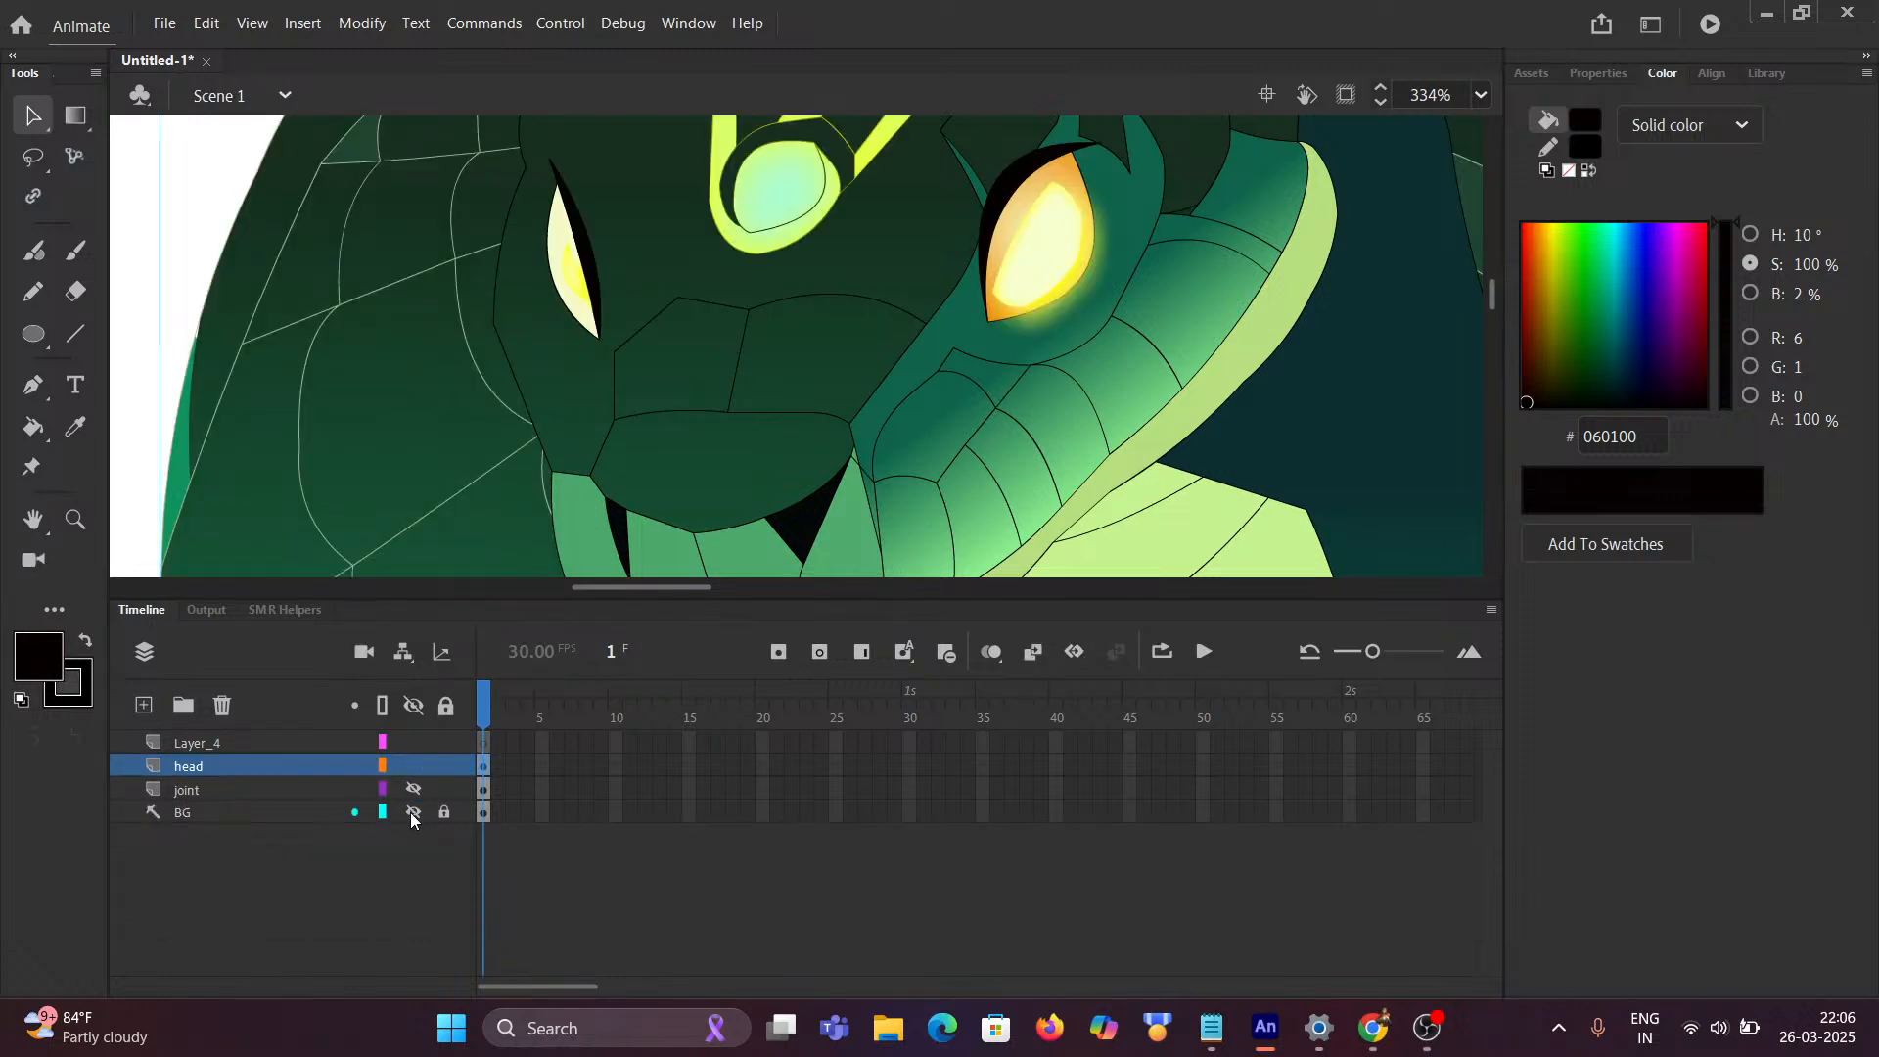
scroll(411, 456, down, 5)
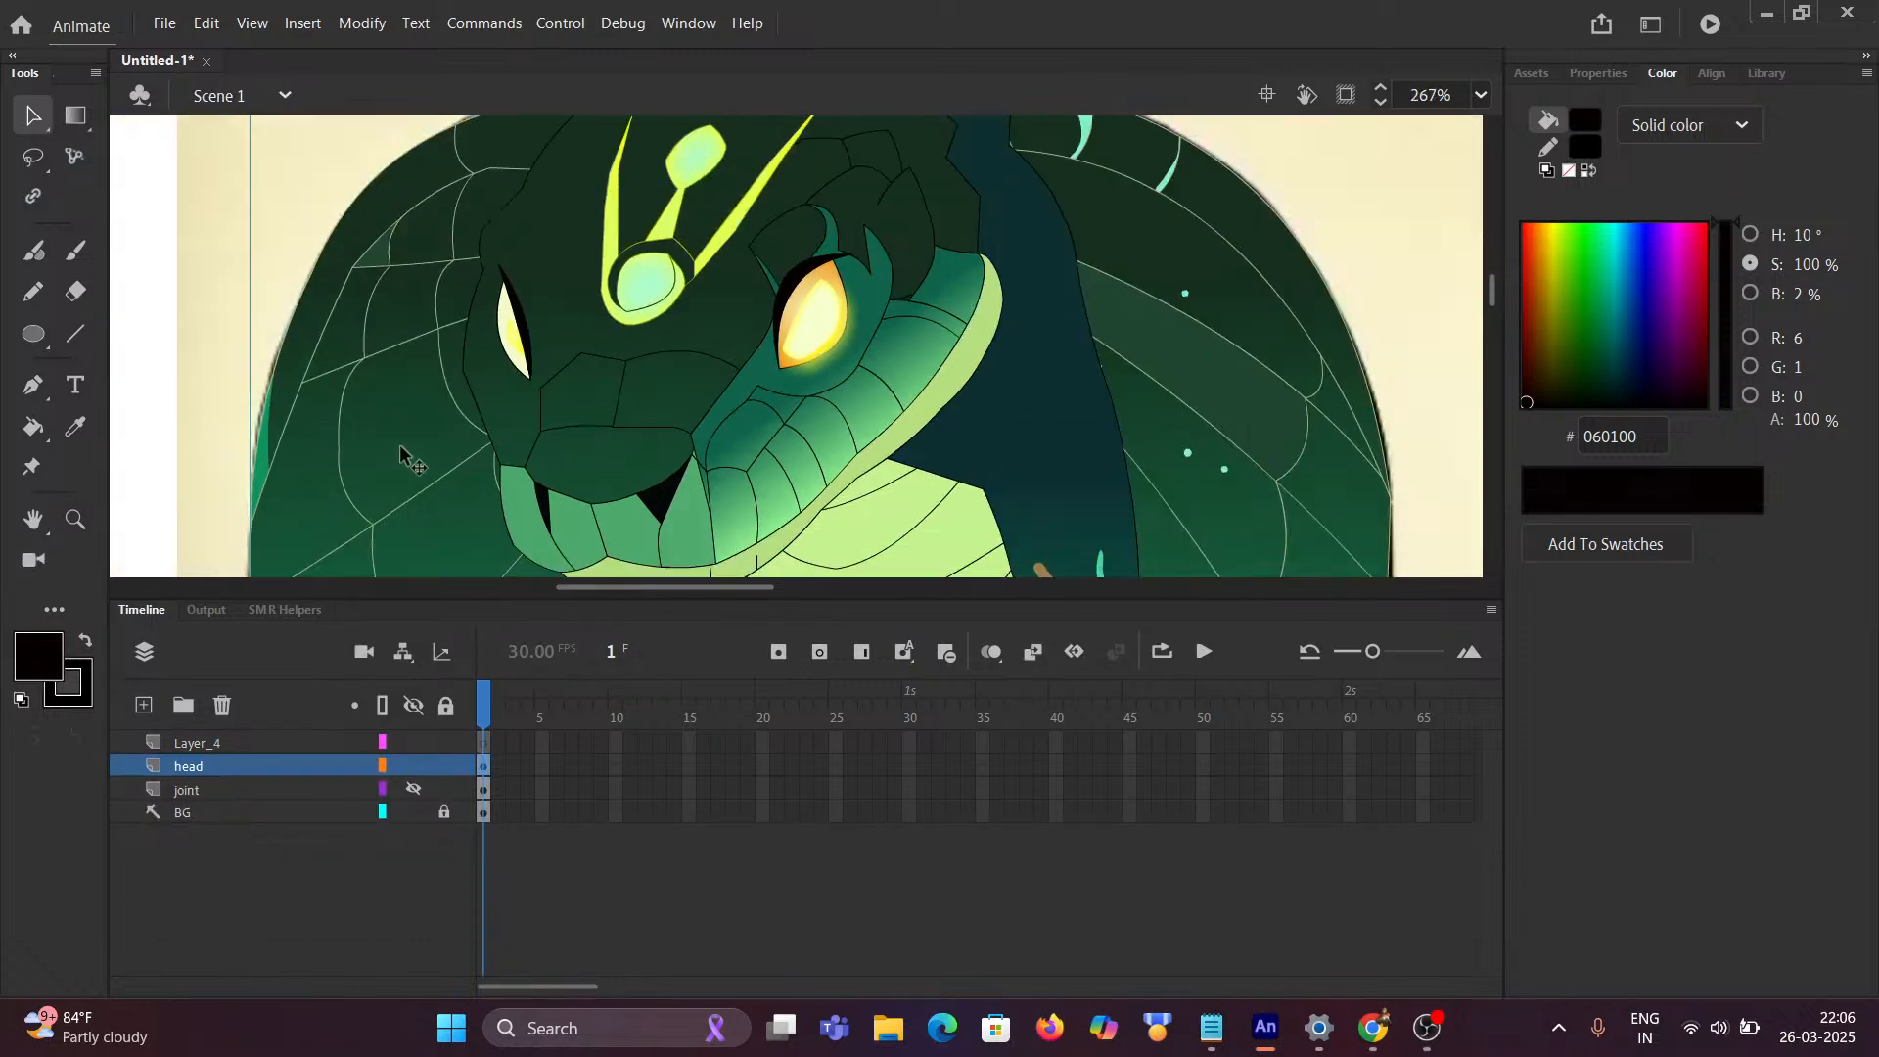
scroll(447, 440, up, 5)
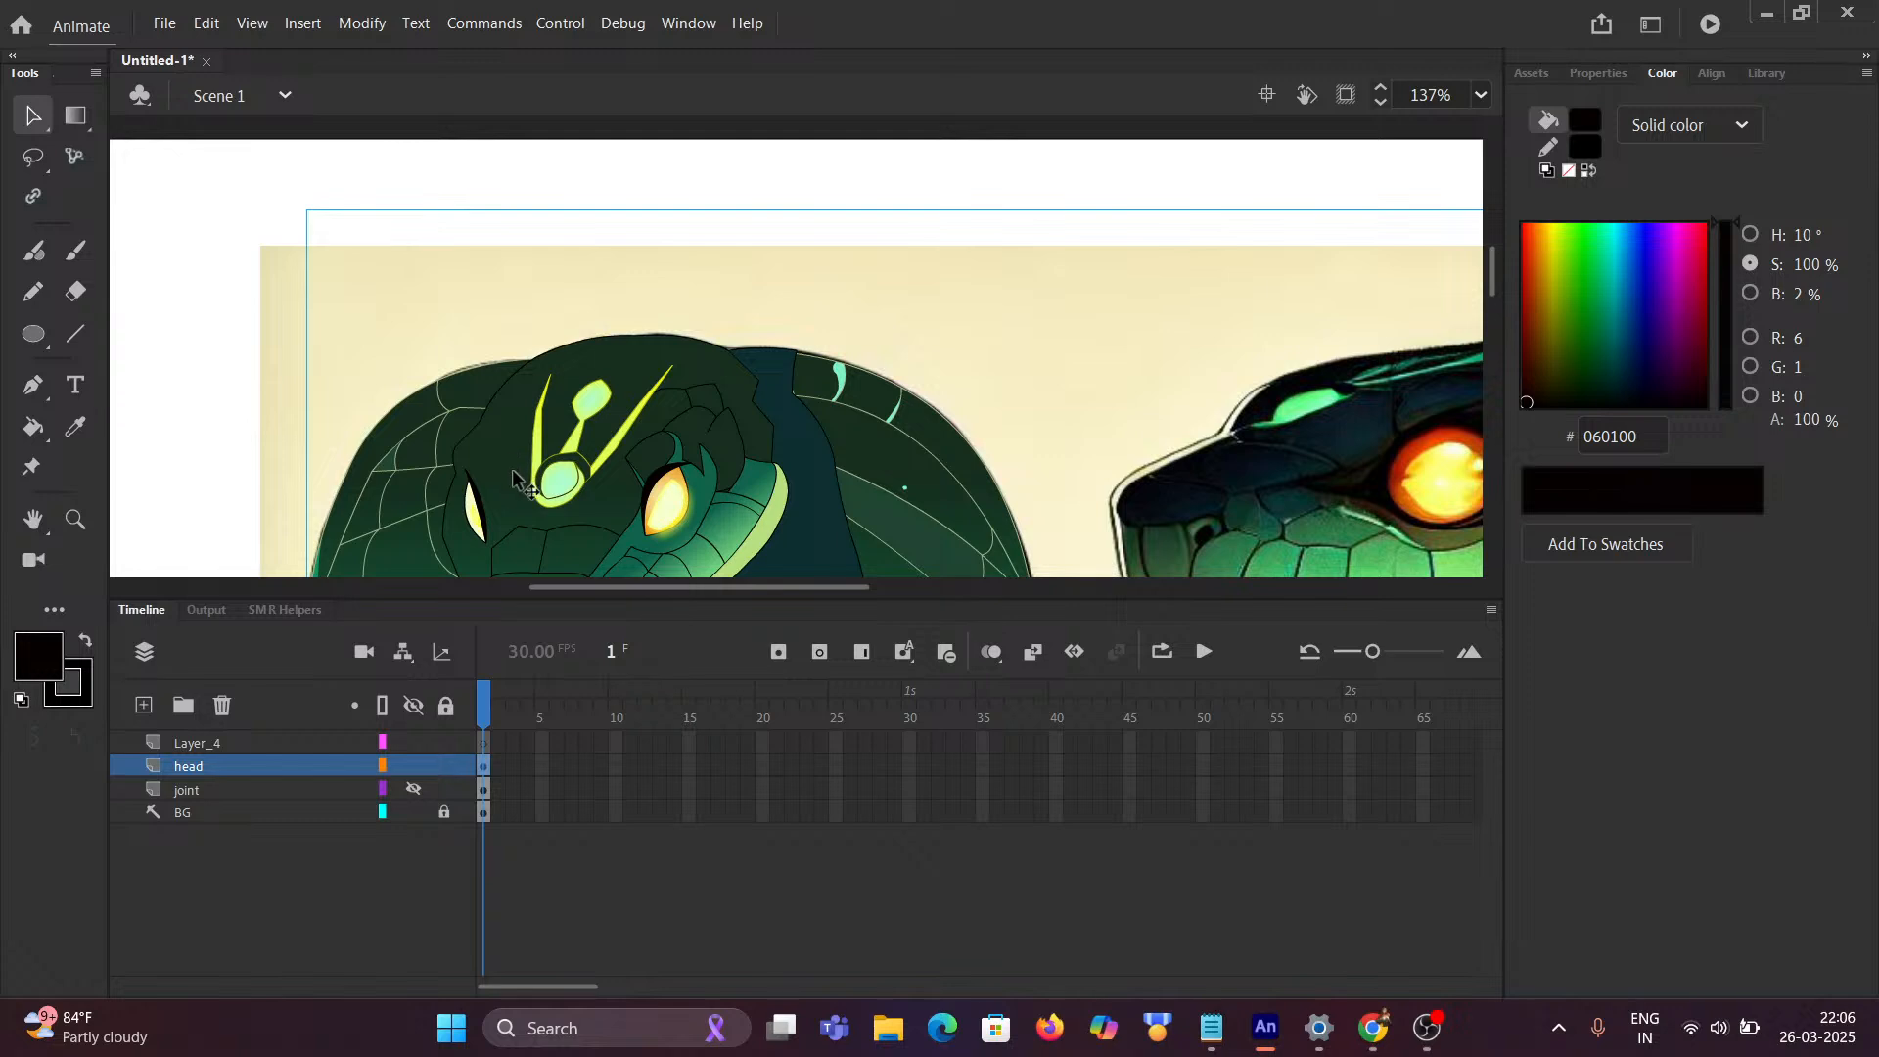
scroll(568, 460, down, 3)
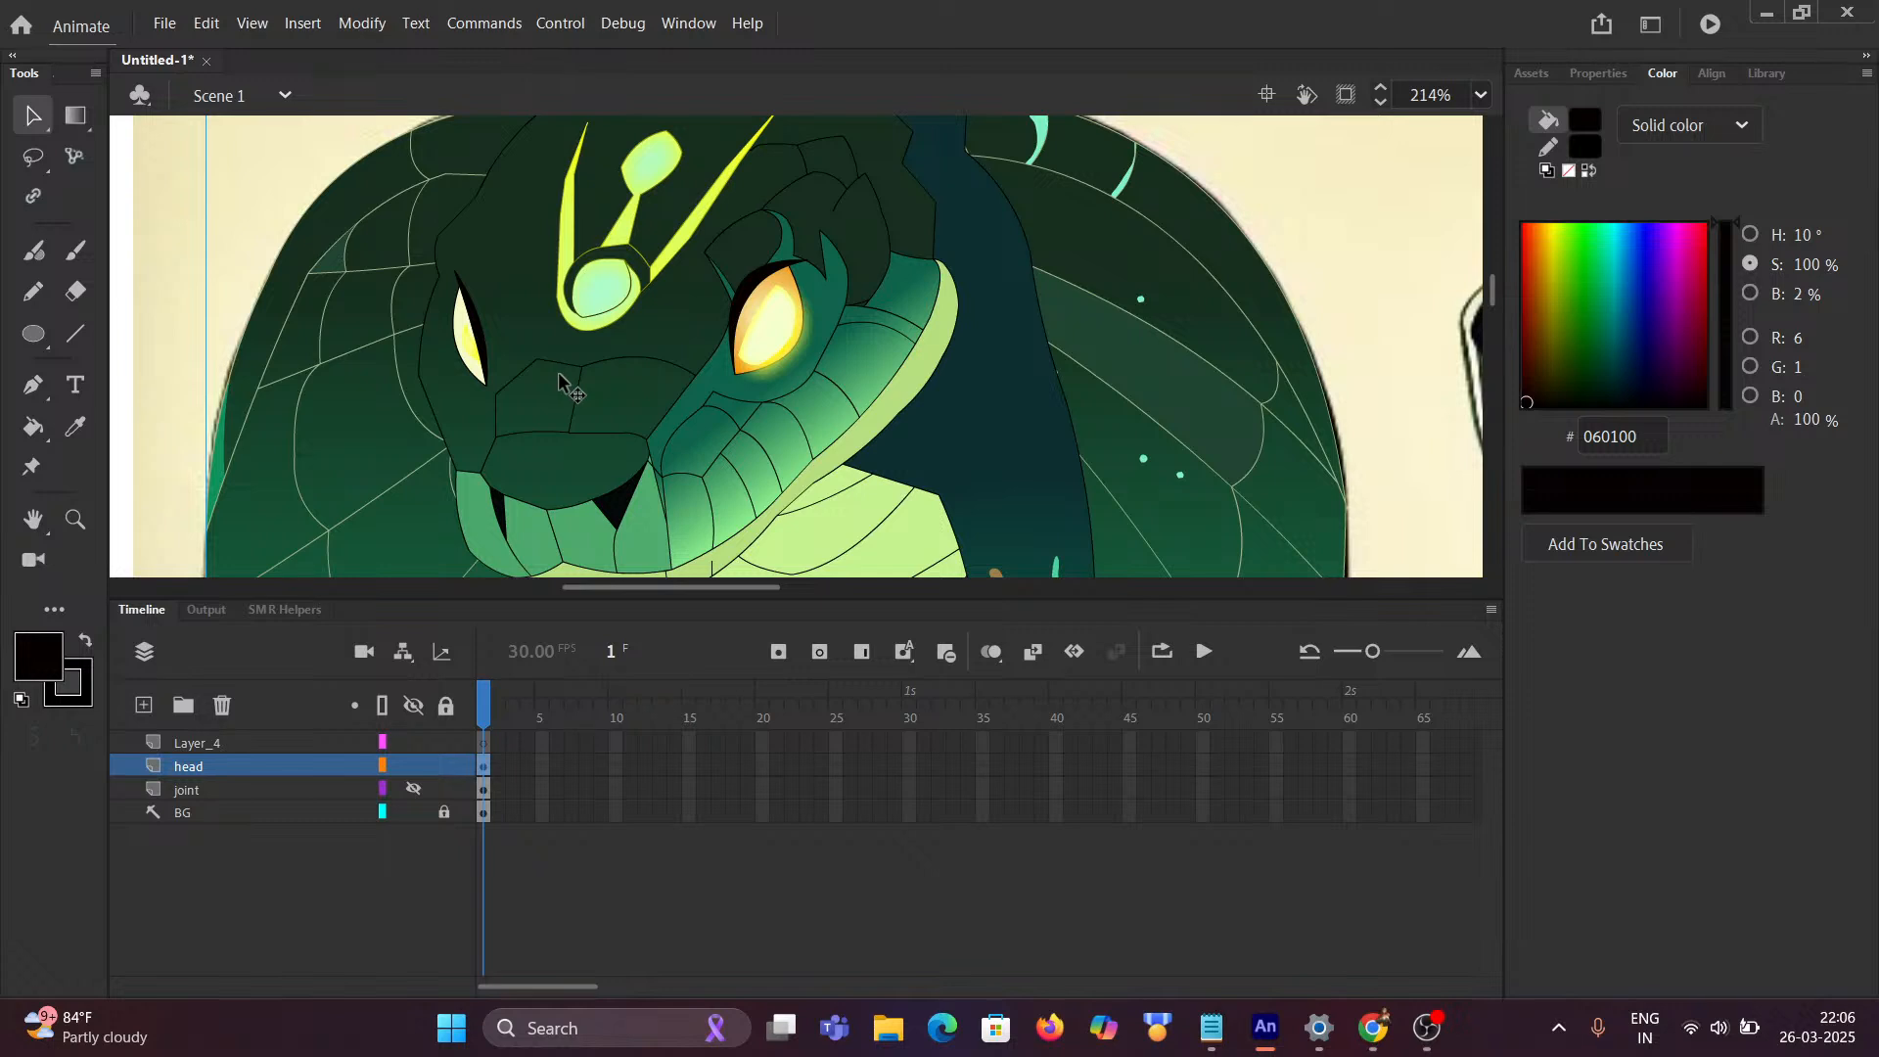
double_click(565, 387)
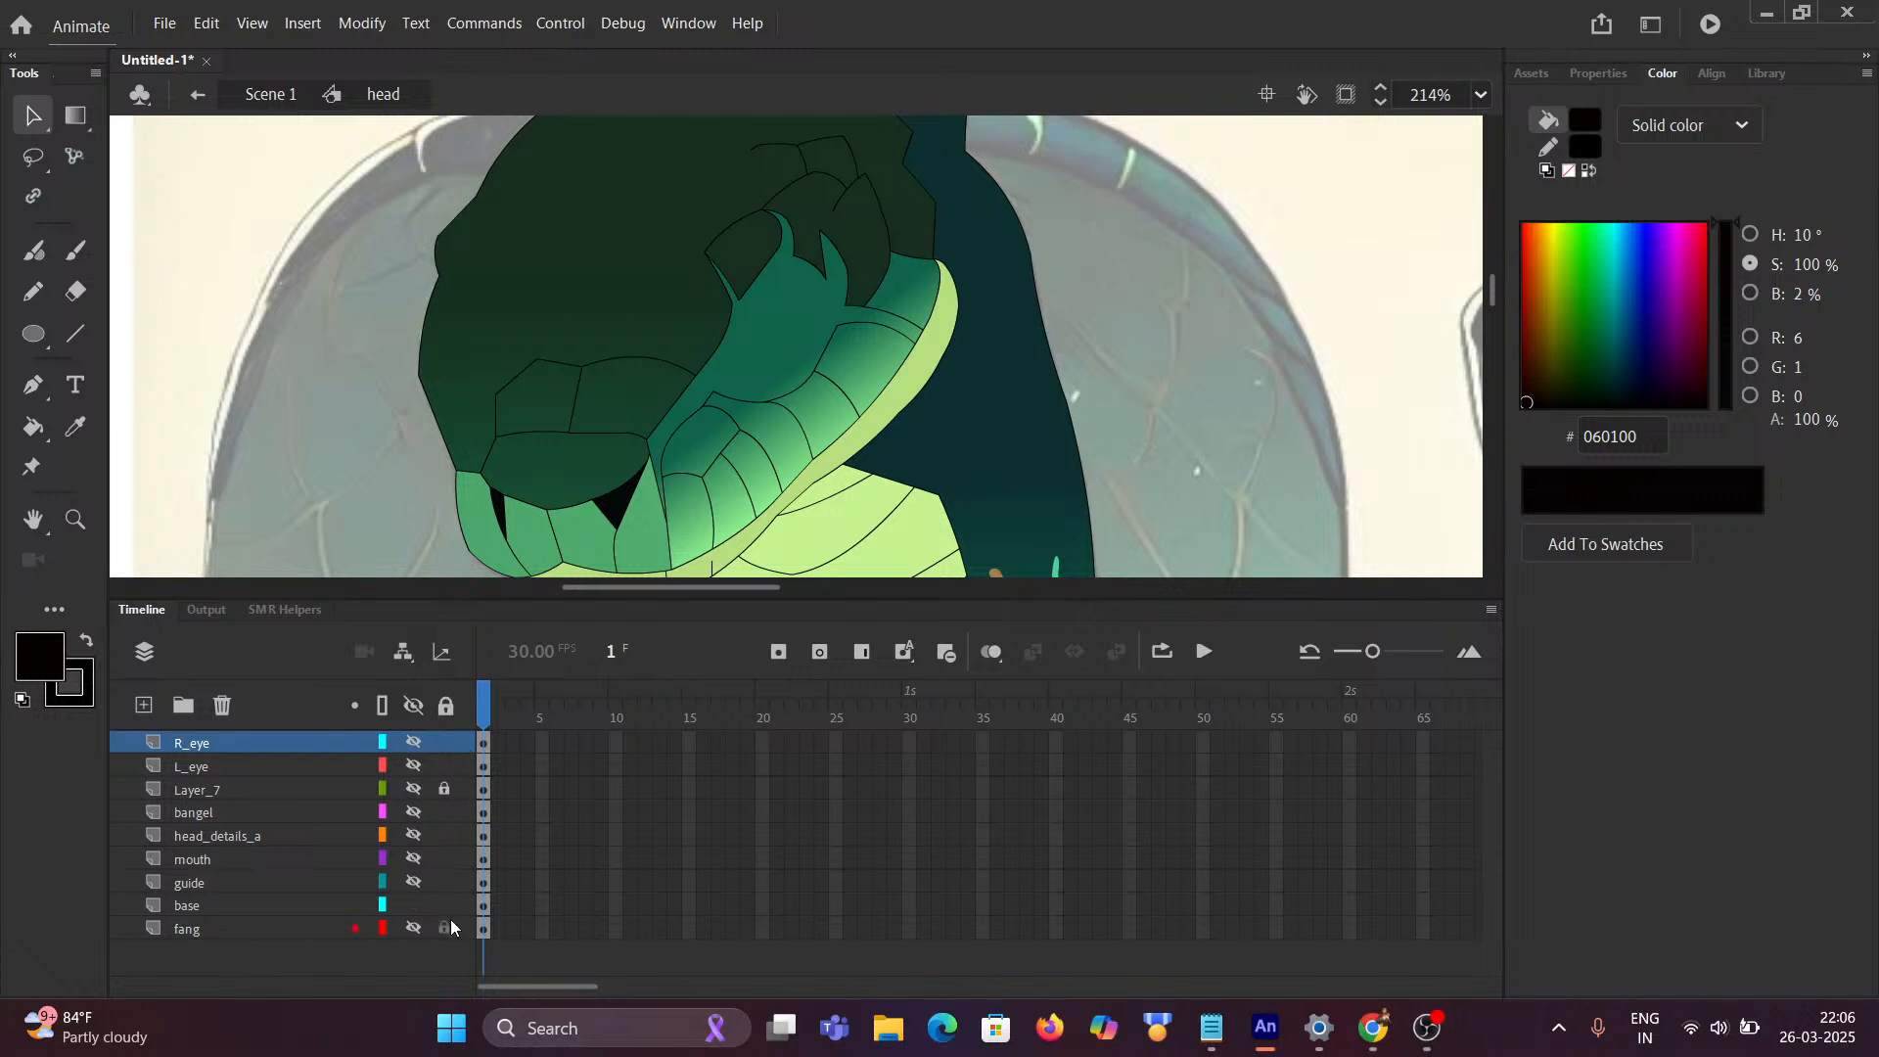
Step: Display the base layer as outlines and inspect the dark areas around the eyes in the faded reference
click(382, 912)
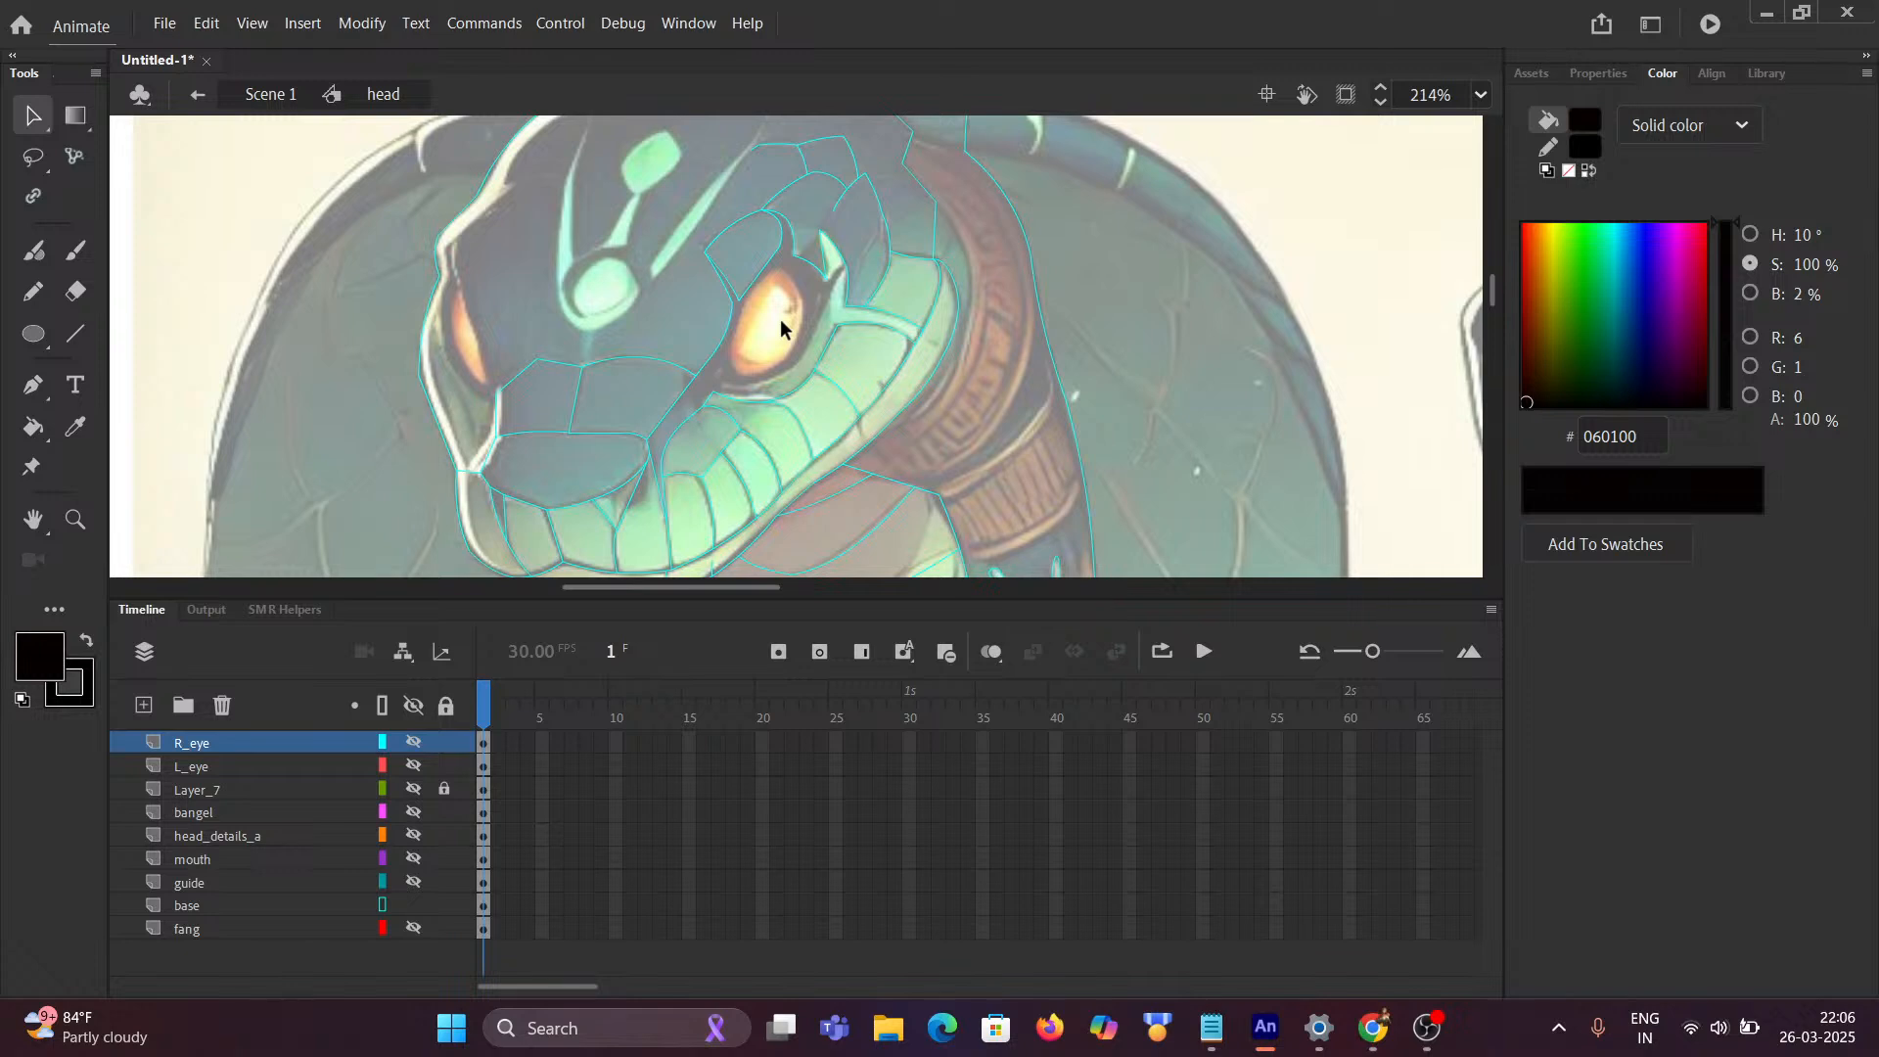
scroll(805, 350, up, 5)
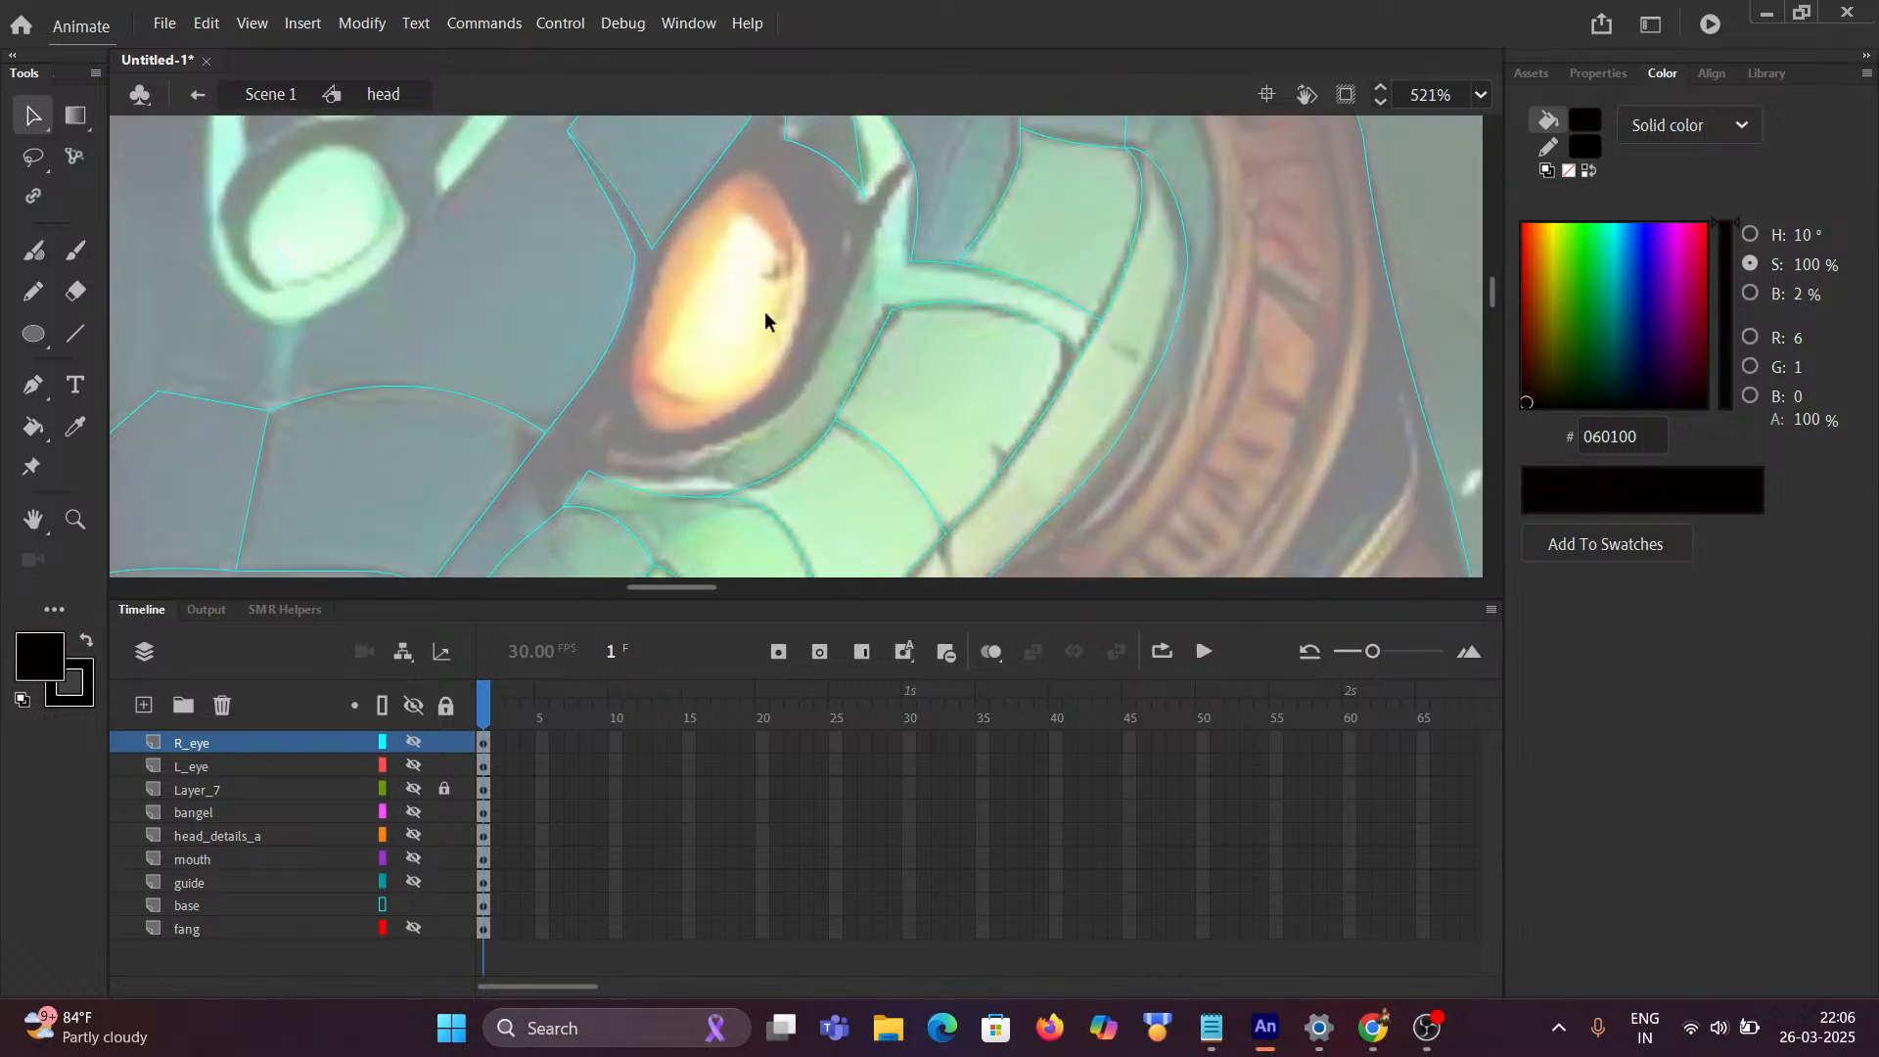
drag(712, 337, 719, 409)
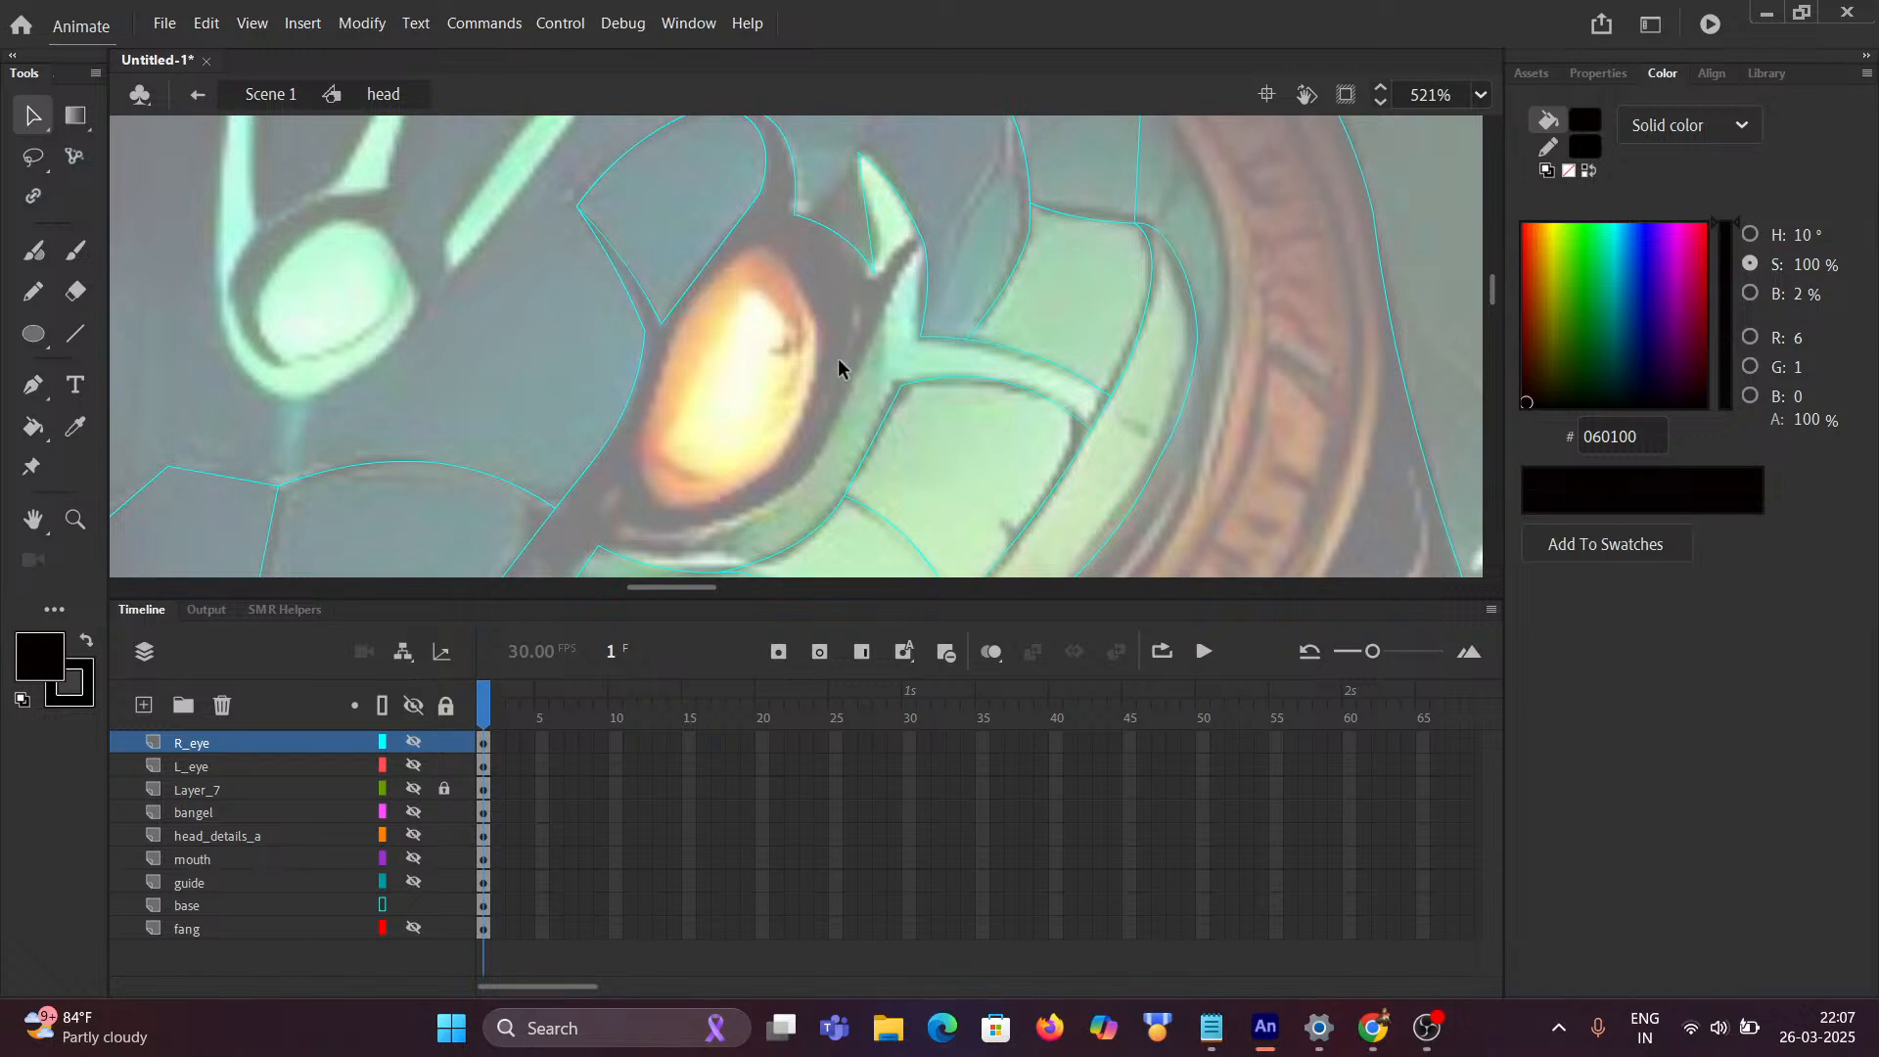
scroll(834, 344, down, 5)
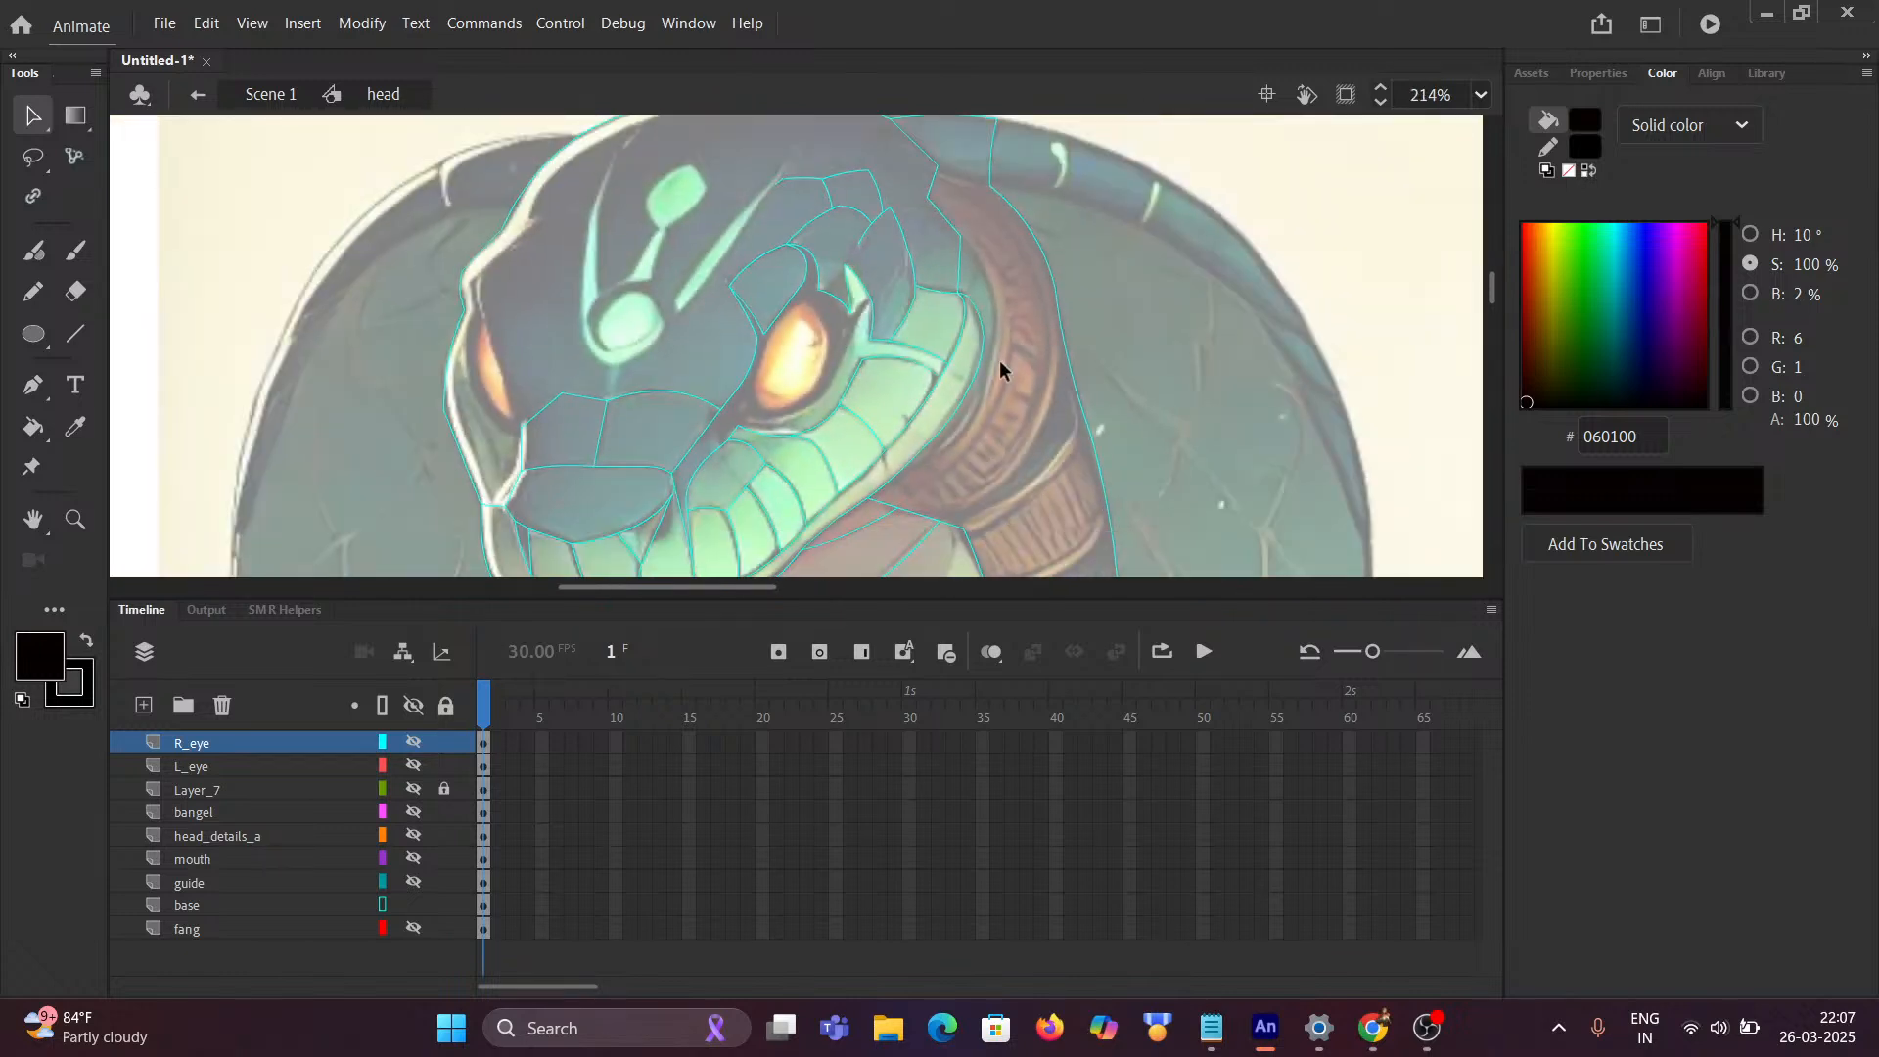
scroll(1161, 352, down, 1)
scroll(1115, 356, up, 4)
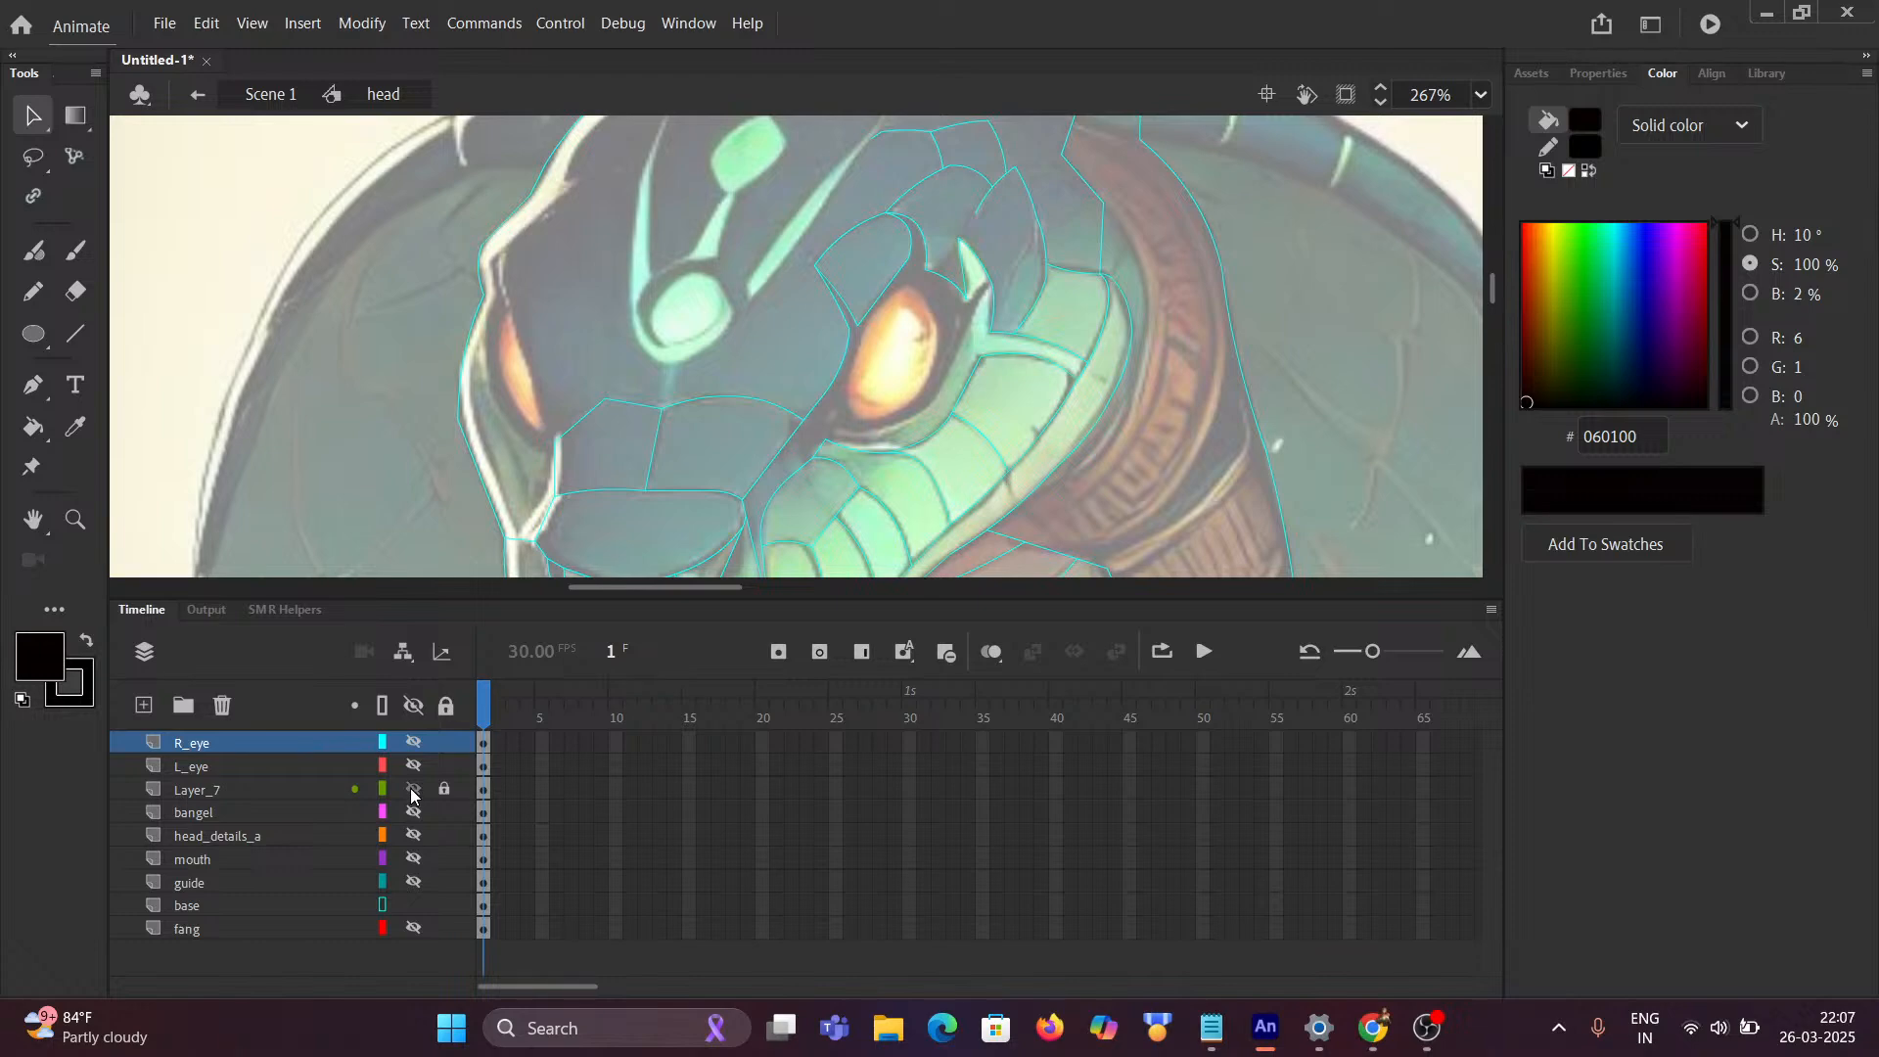
Step: Show Layer_7 and sample the dark colour 0E160C beside the eye in the full-colour snake reference
scroll(960, 332, down, 3)
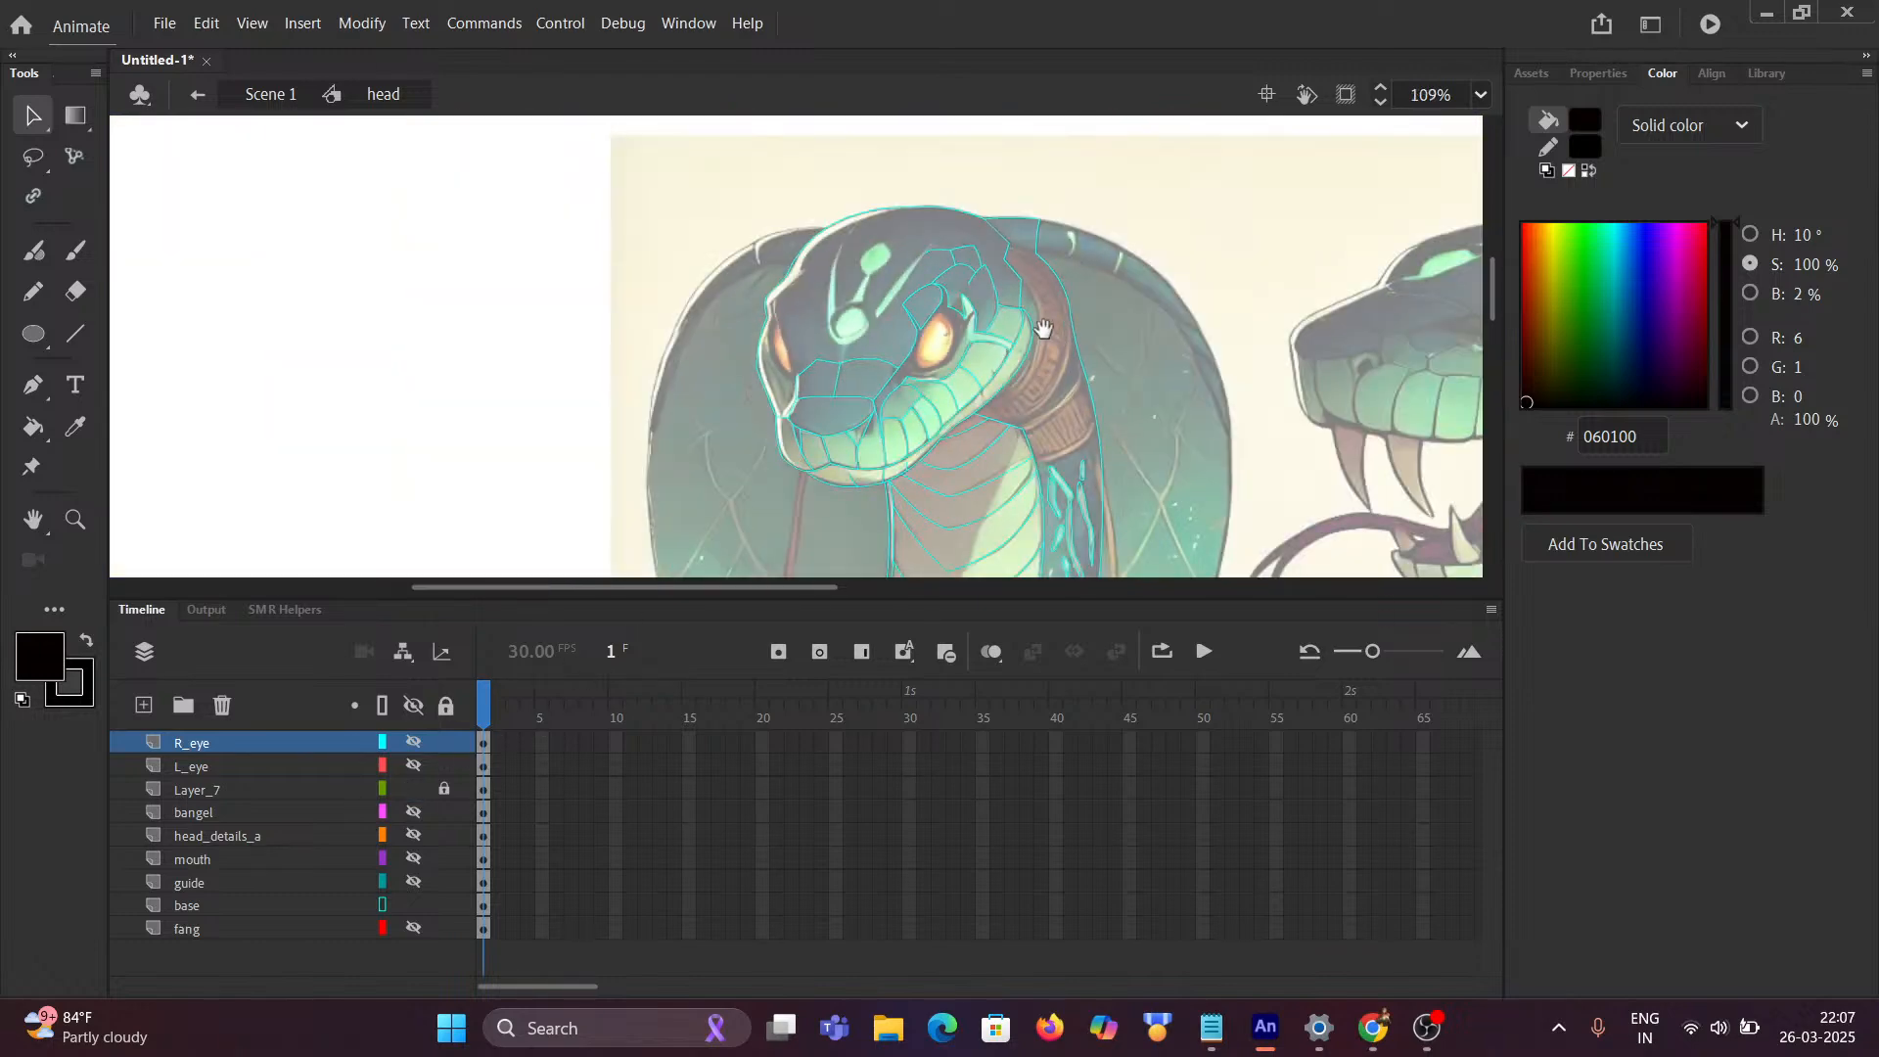
drag(1044, 328, 237, 390)
drag(605, 387, 267, 373)
scroll(954, 381, up, 2)
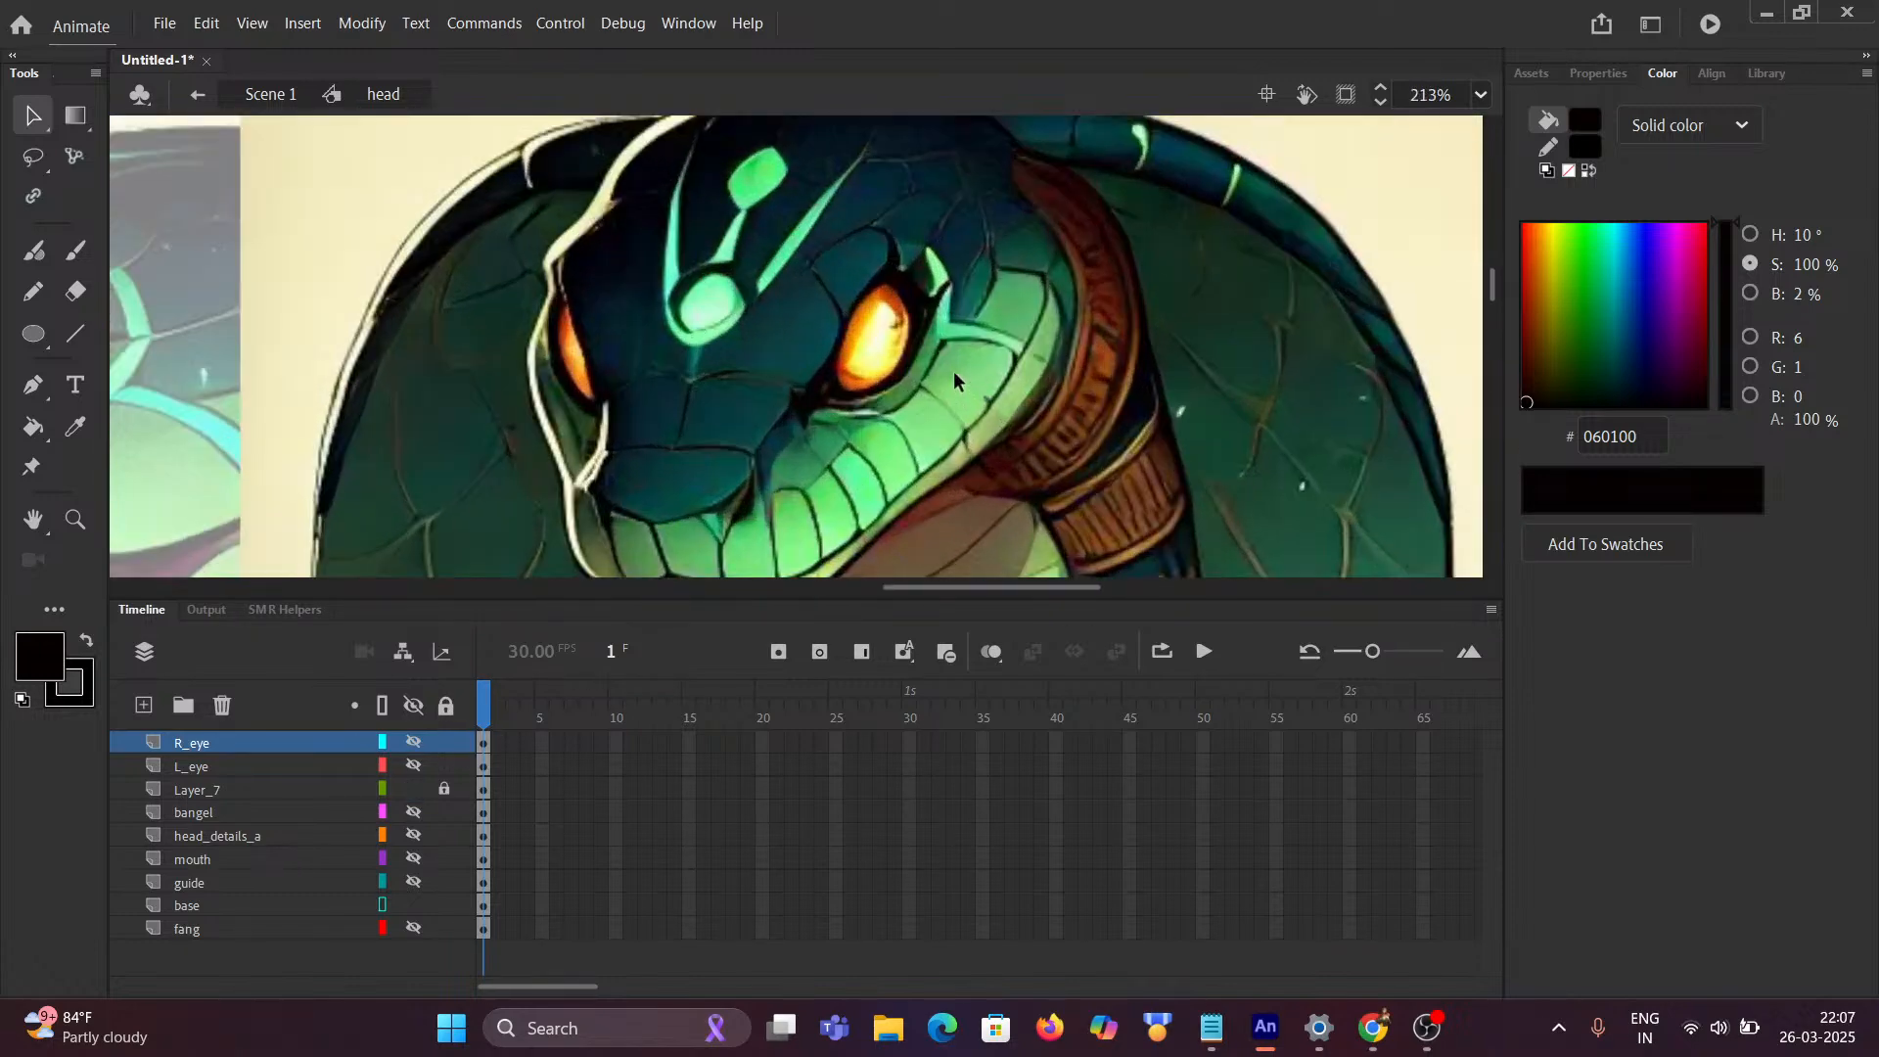
scroll(954, 382, up, 4)
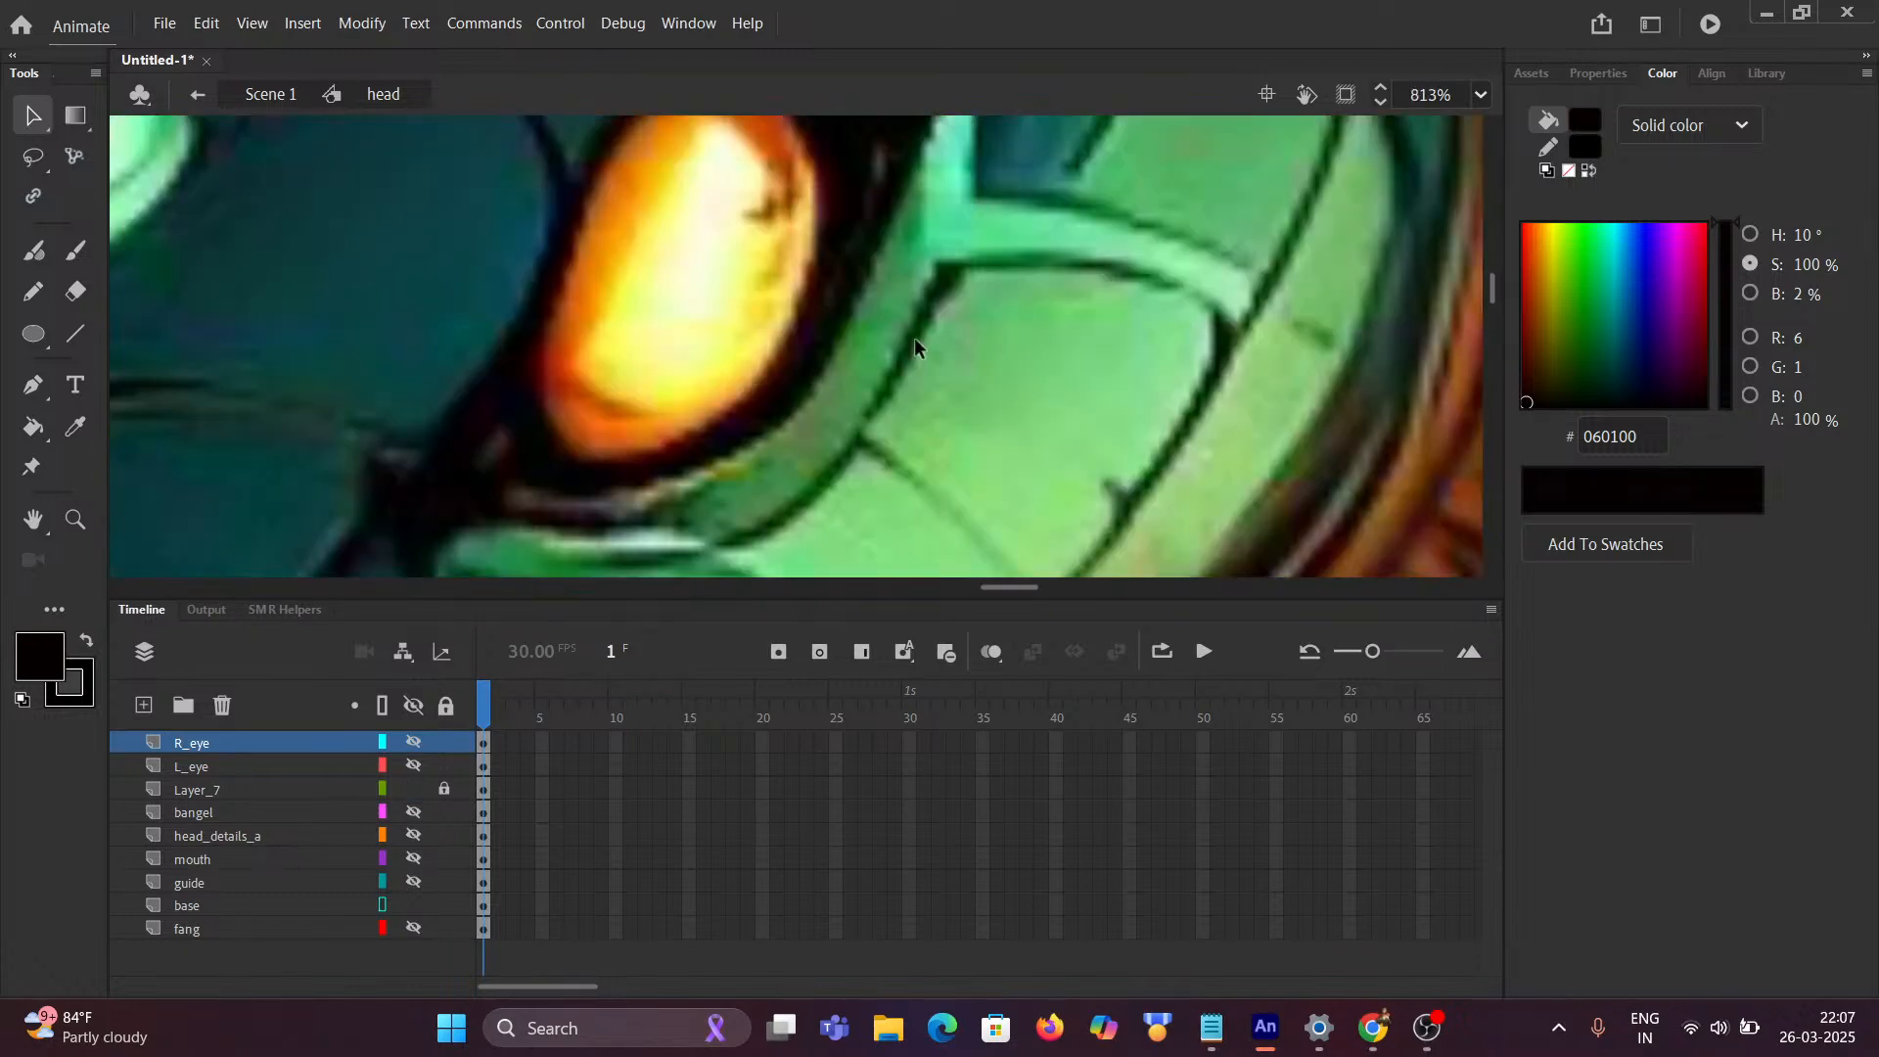
key(i)
click(849, 252)
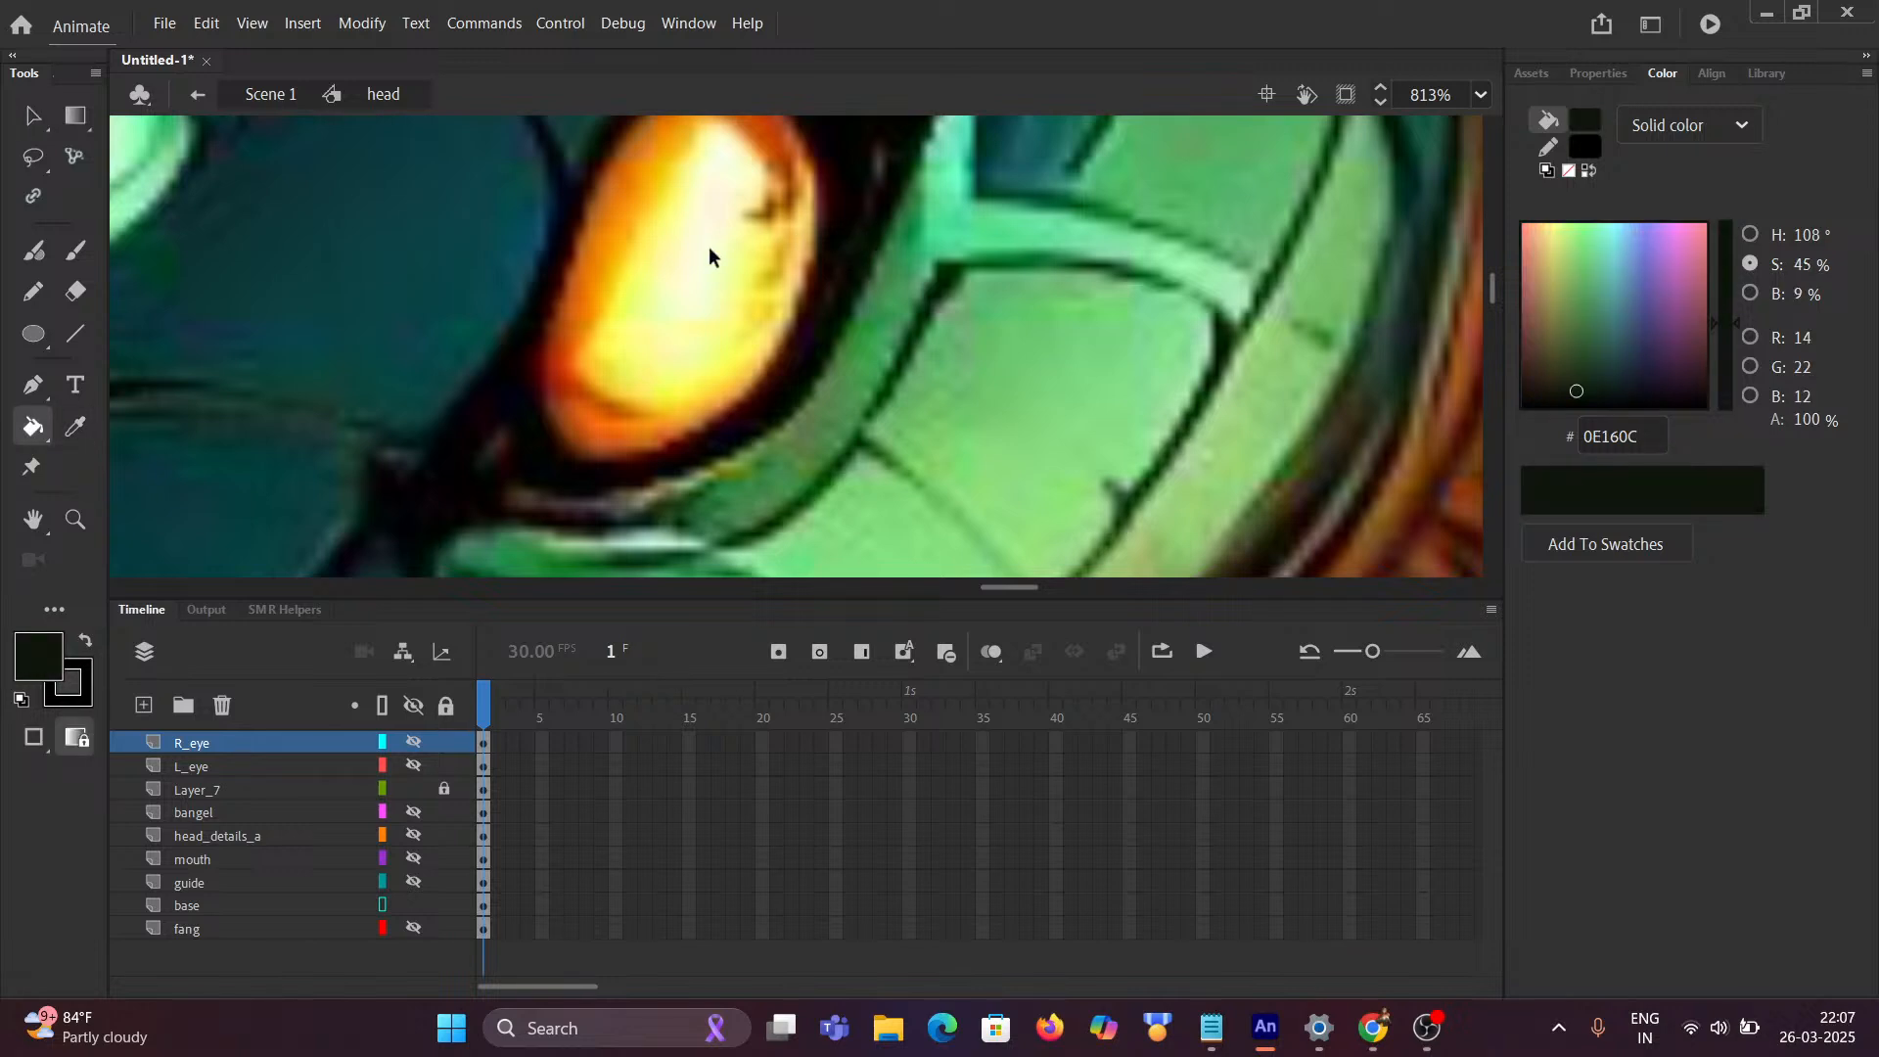
Step: Make base the active layer and return to the narrow eye of the outlined snake head
scroll(704, 252, down, 4)
drag(461, 365, 756, 368)
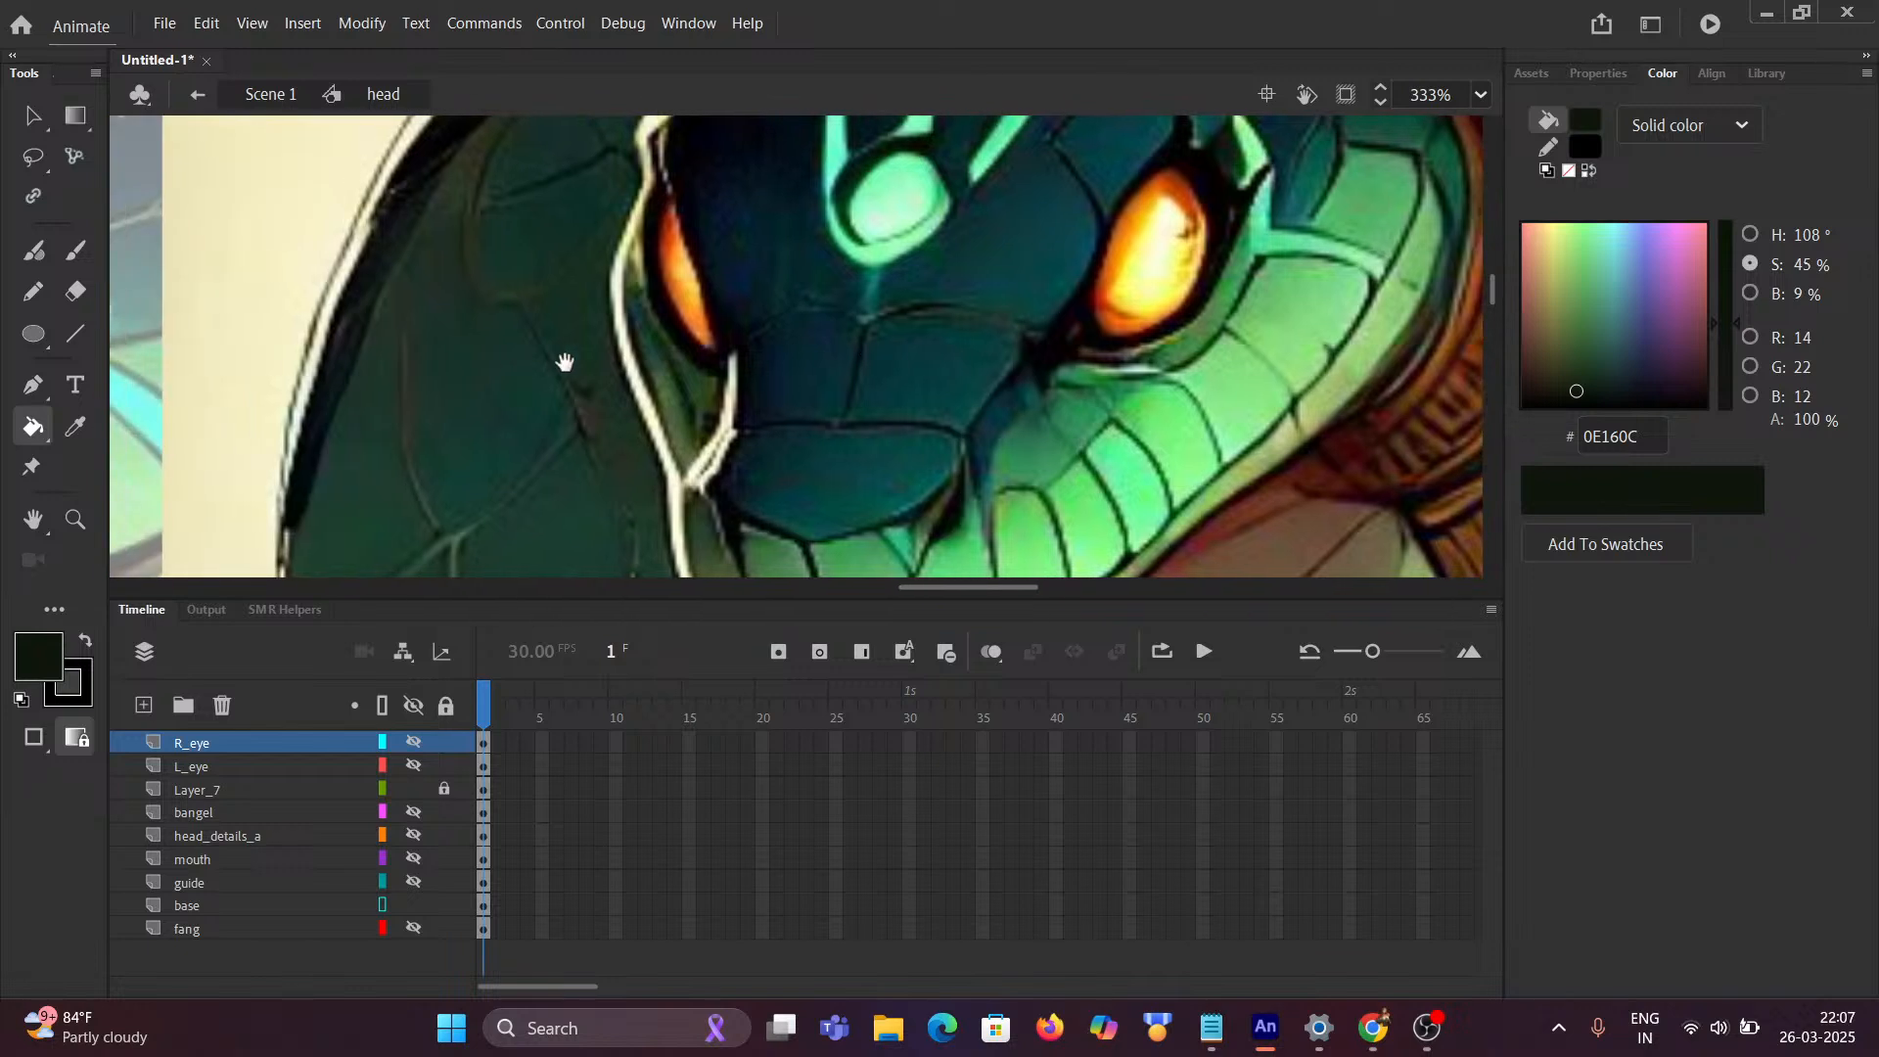
drag(566, 362, 973, 366)
drag(423, 365, 981, 365)
drag(514, 350, 774, 350)
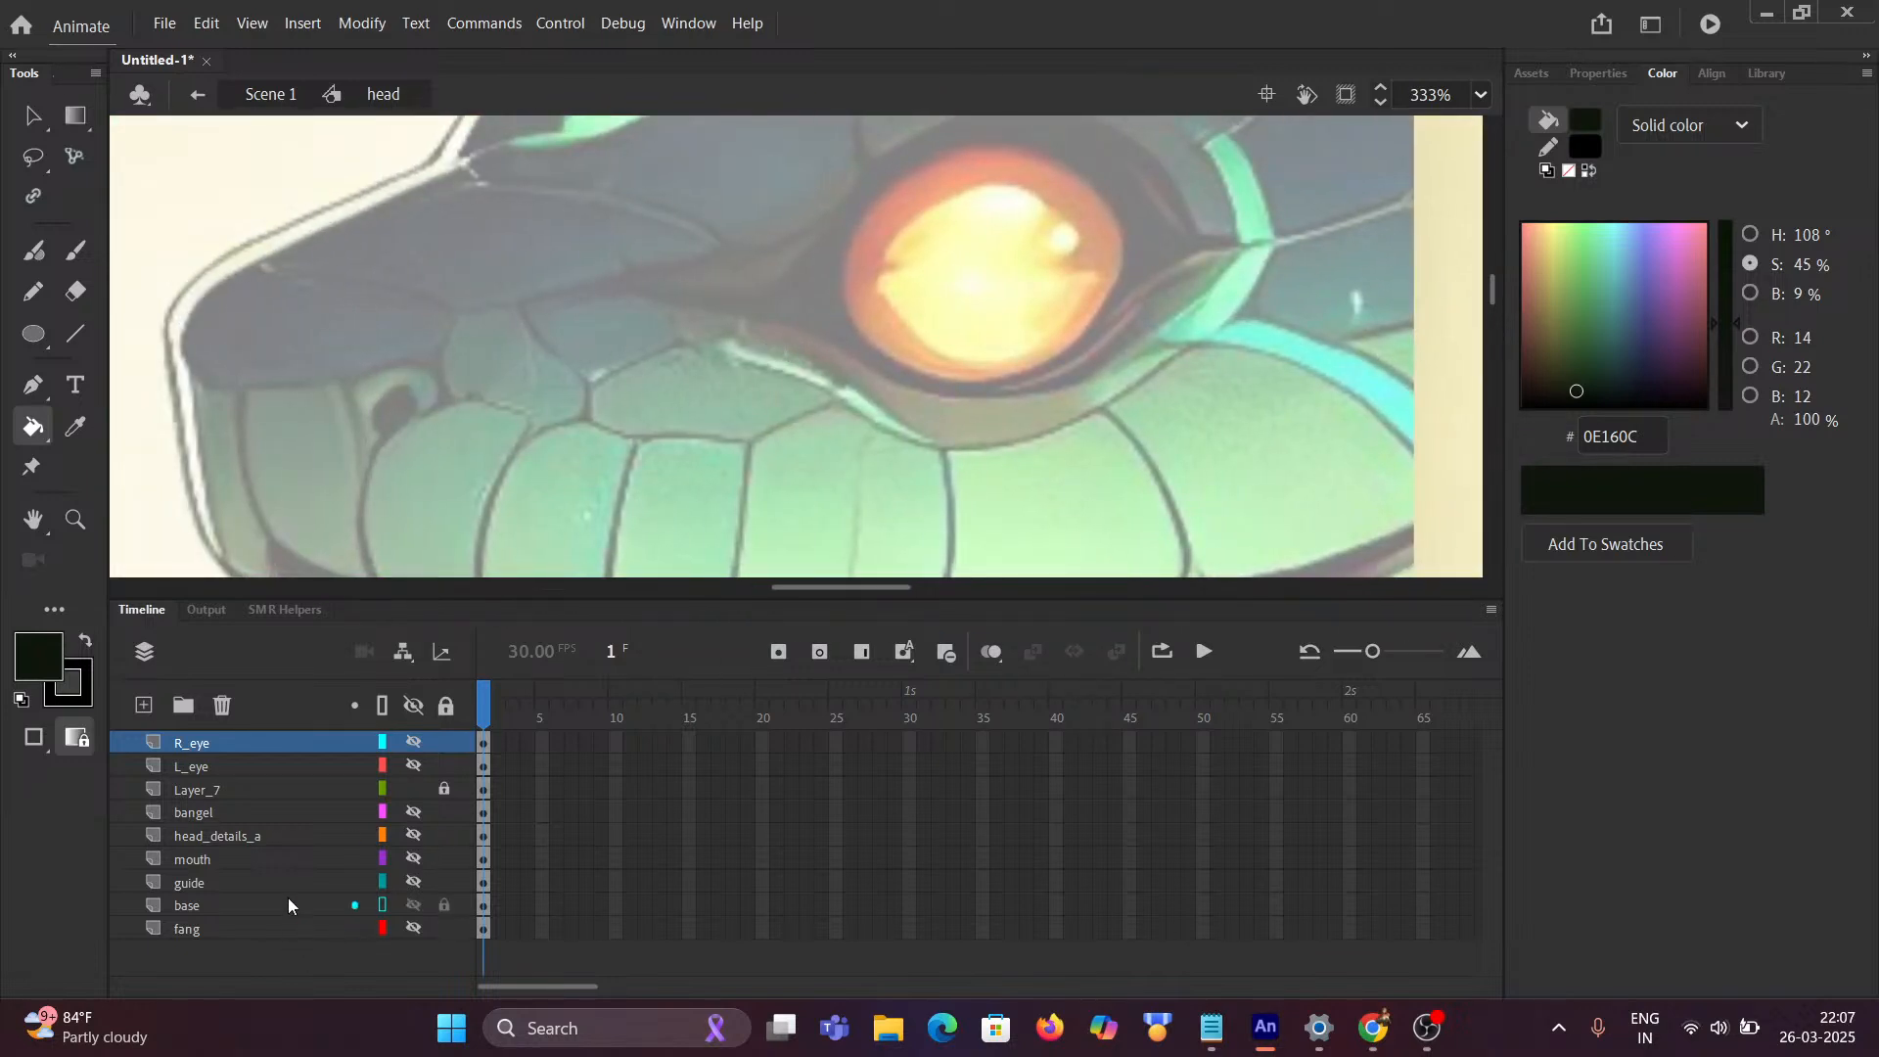
click(238, 915)
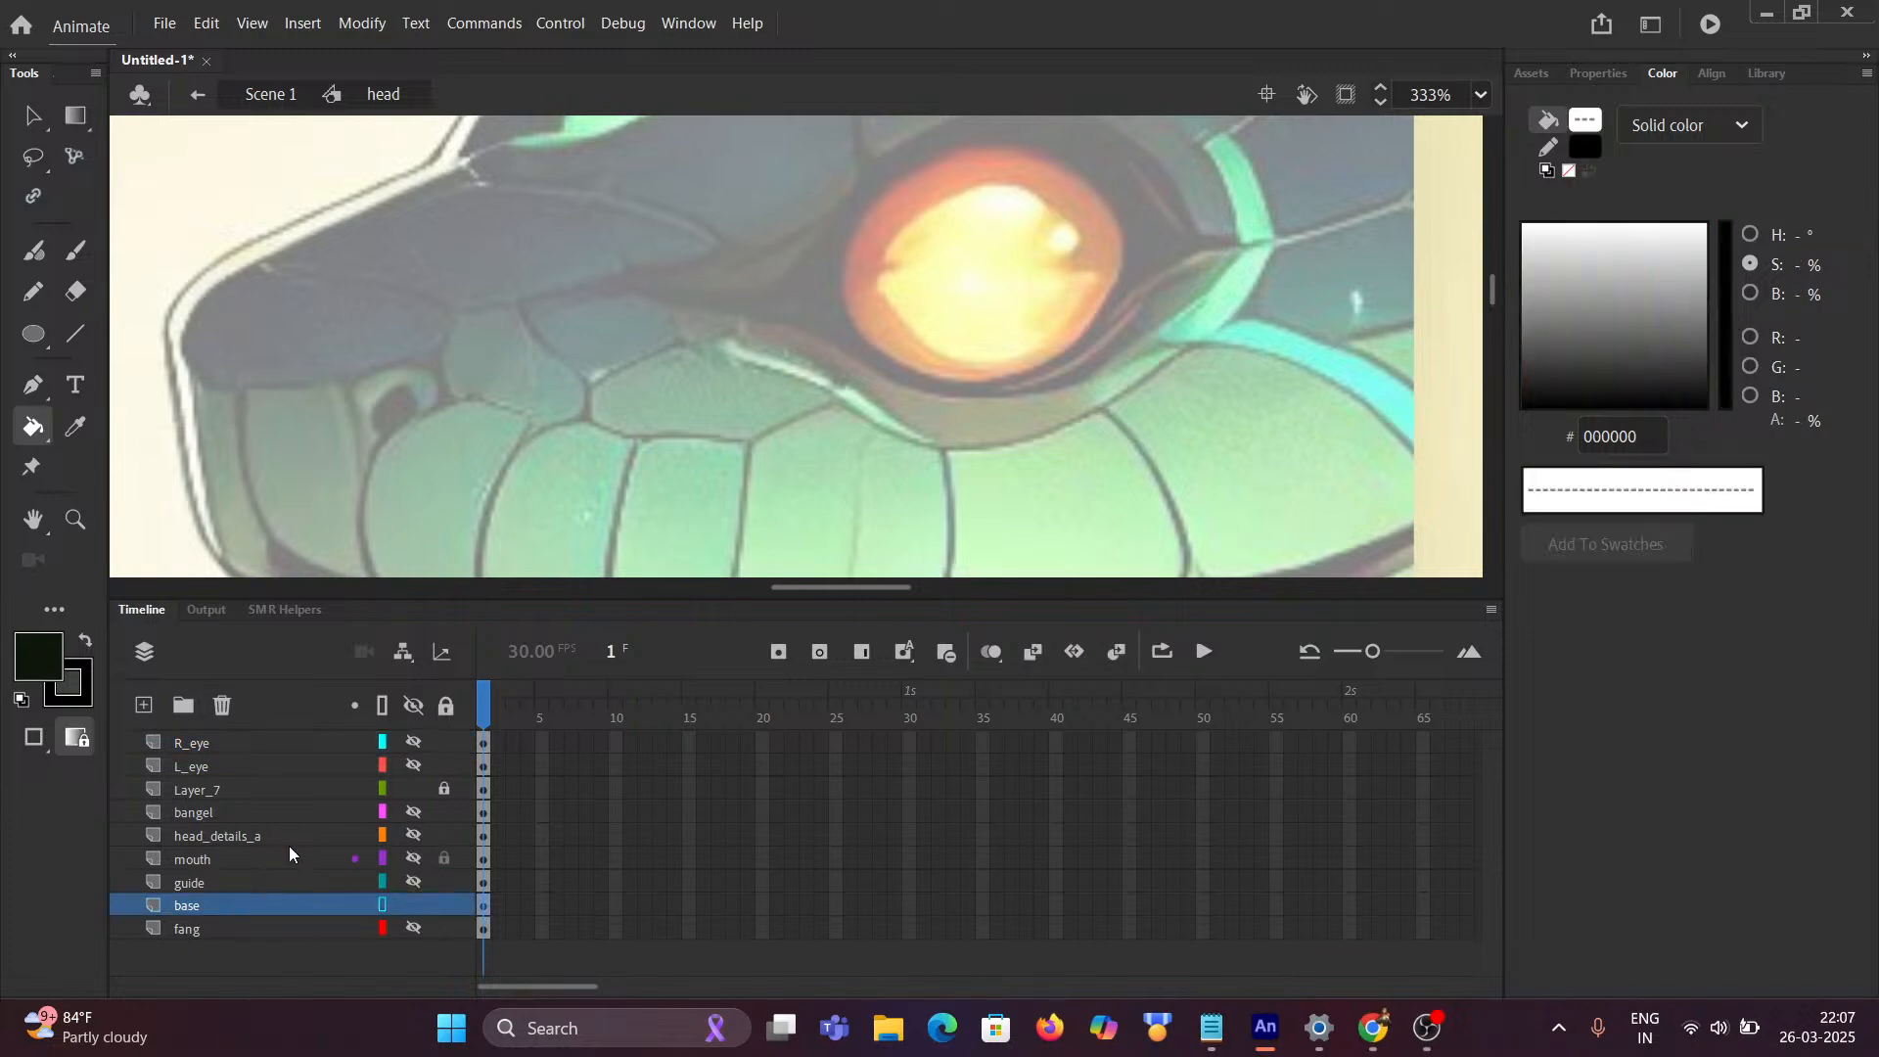
scroll(784, 461, down, 5)
scroll(425, 480, up, 5)
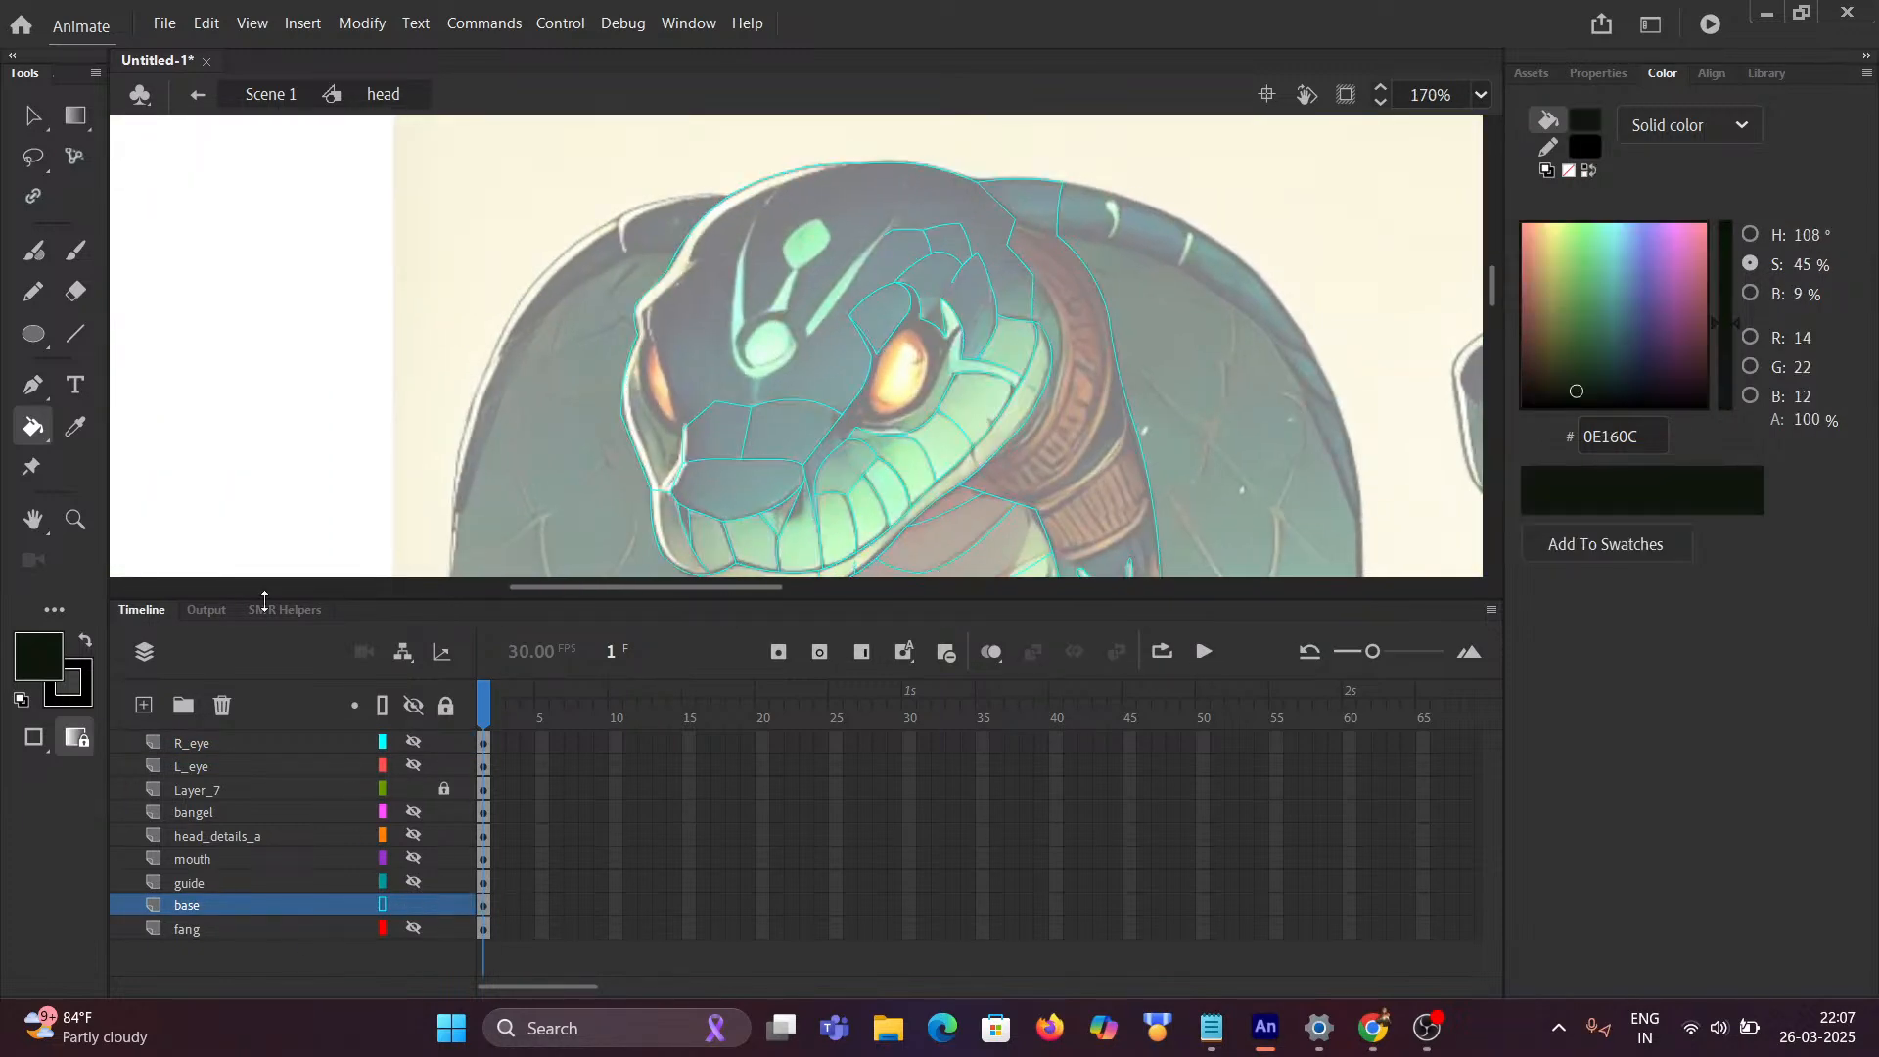
scroll(692, 398, up, 7)
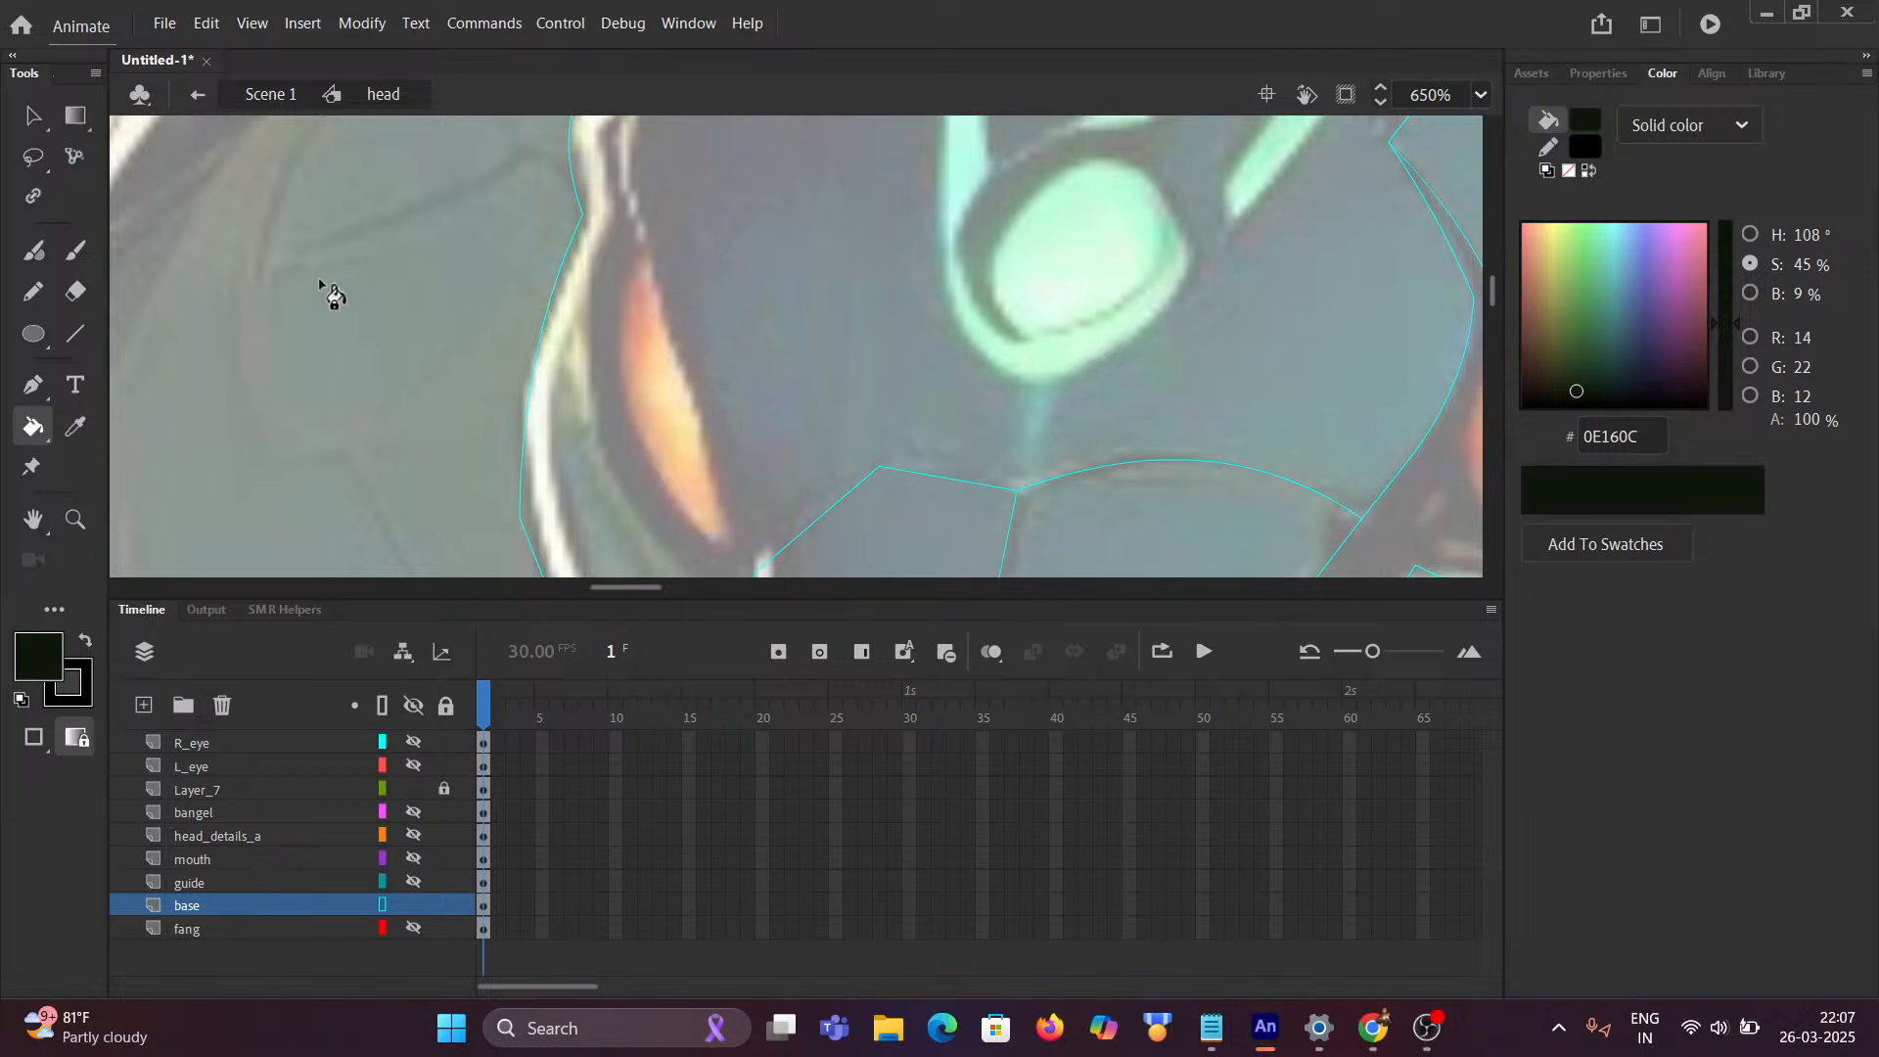
Step: Set up the Classic Brush with size 6 and the Paint Normal mode
click(78, 257)
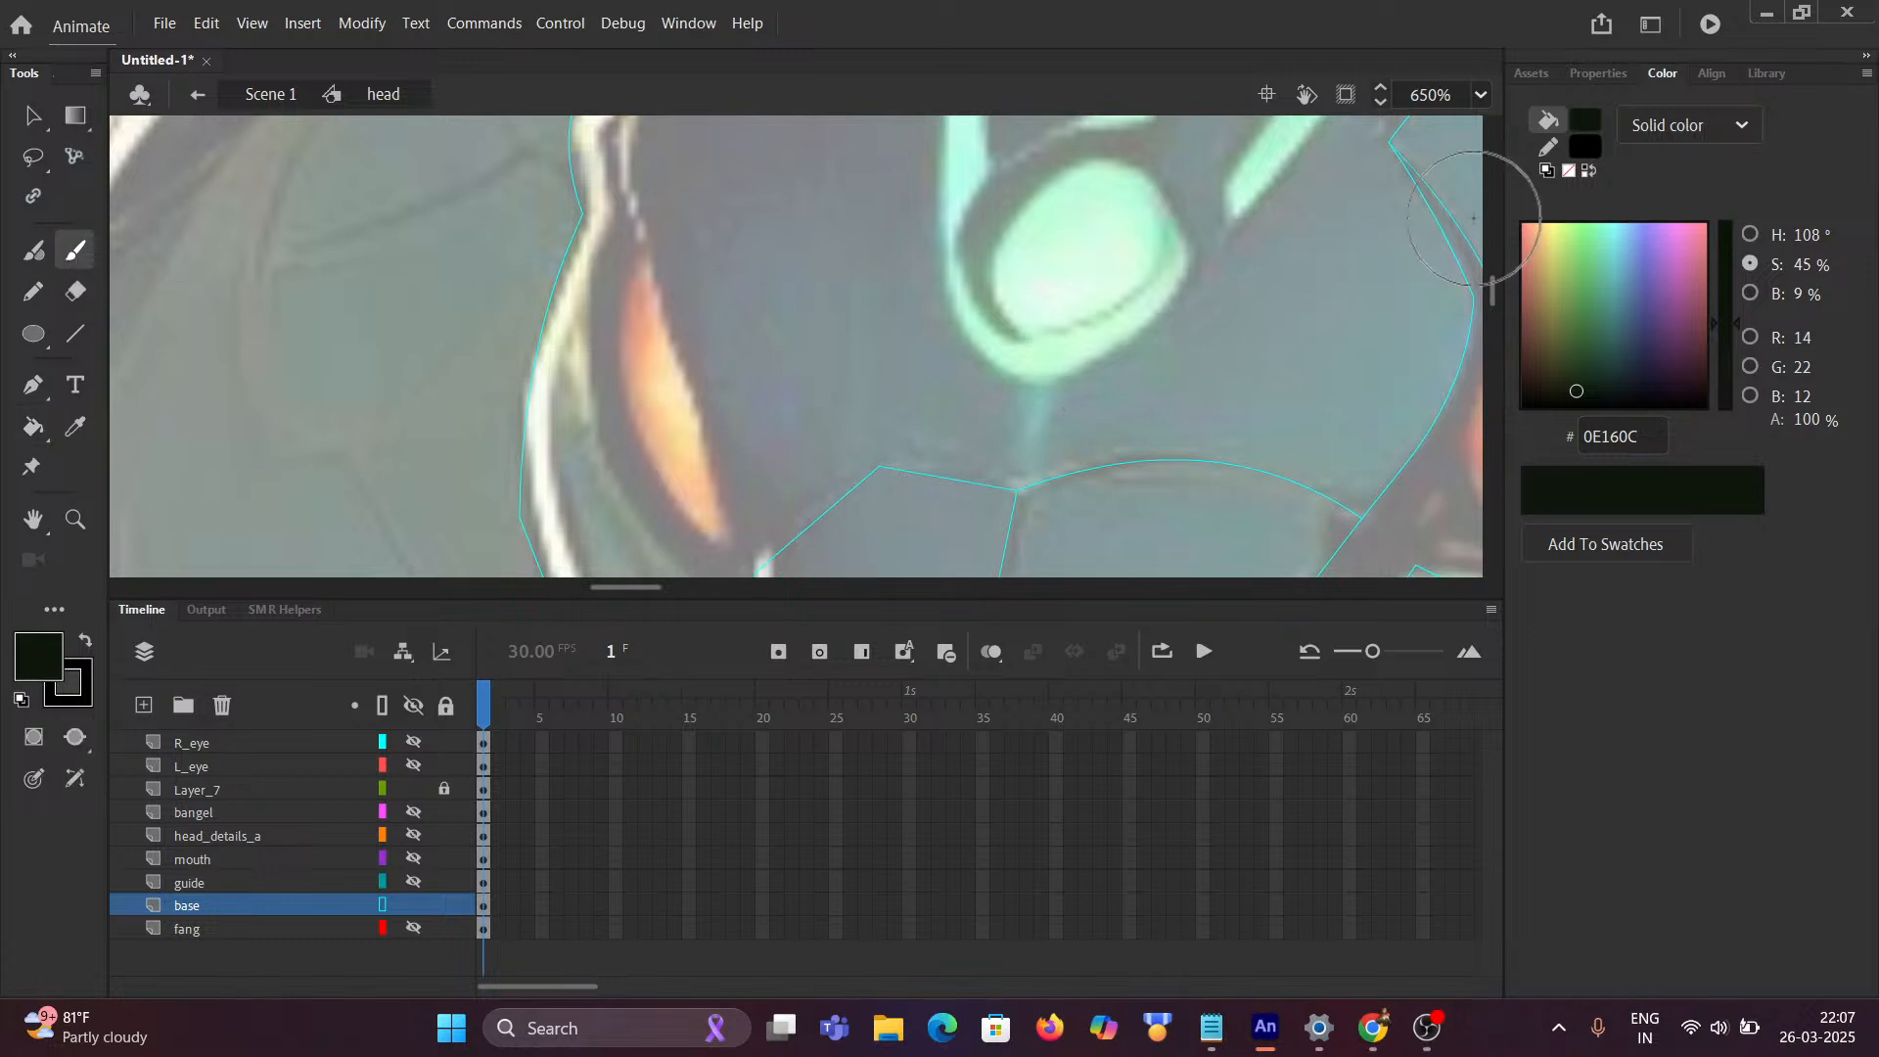
click(1601, 74)
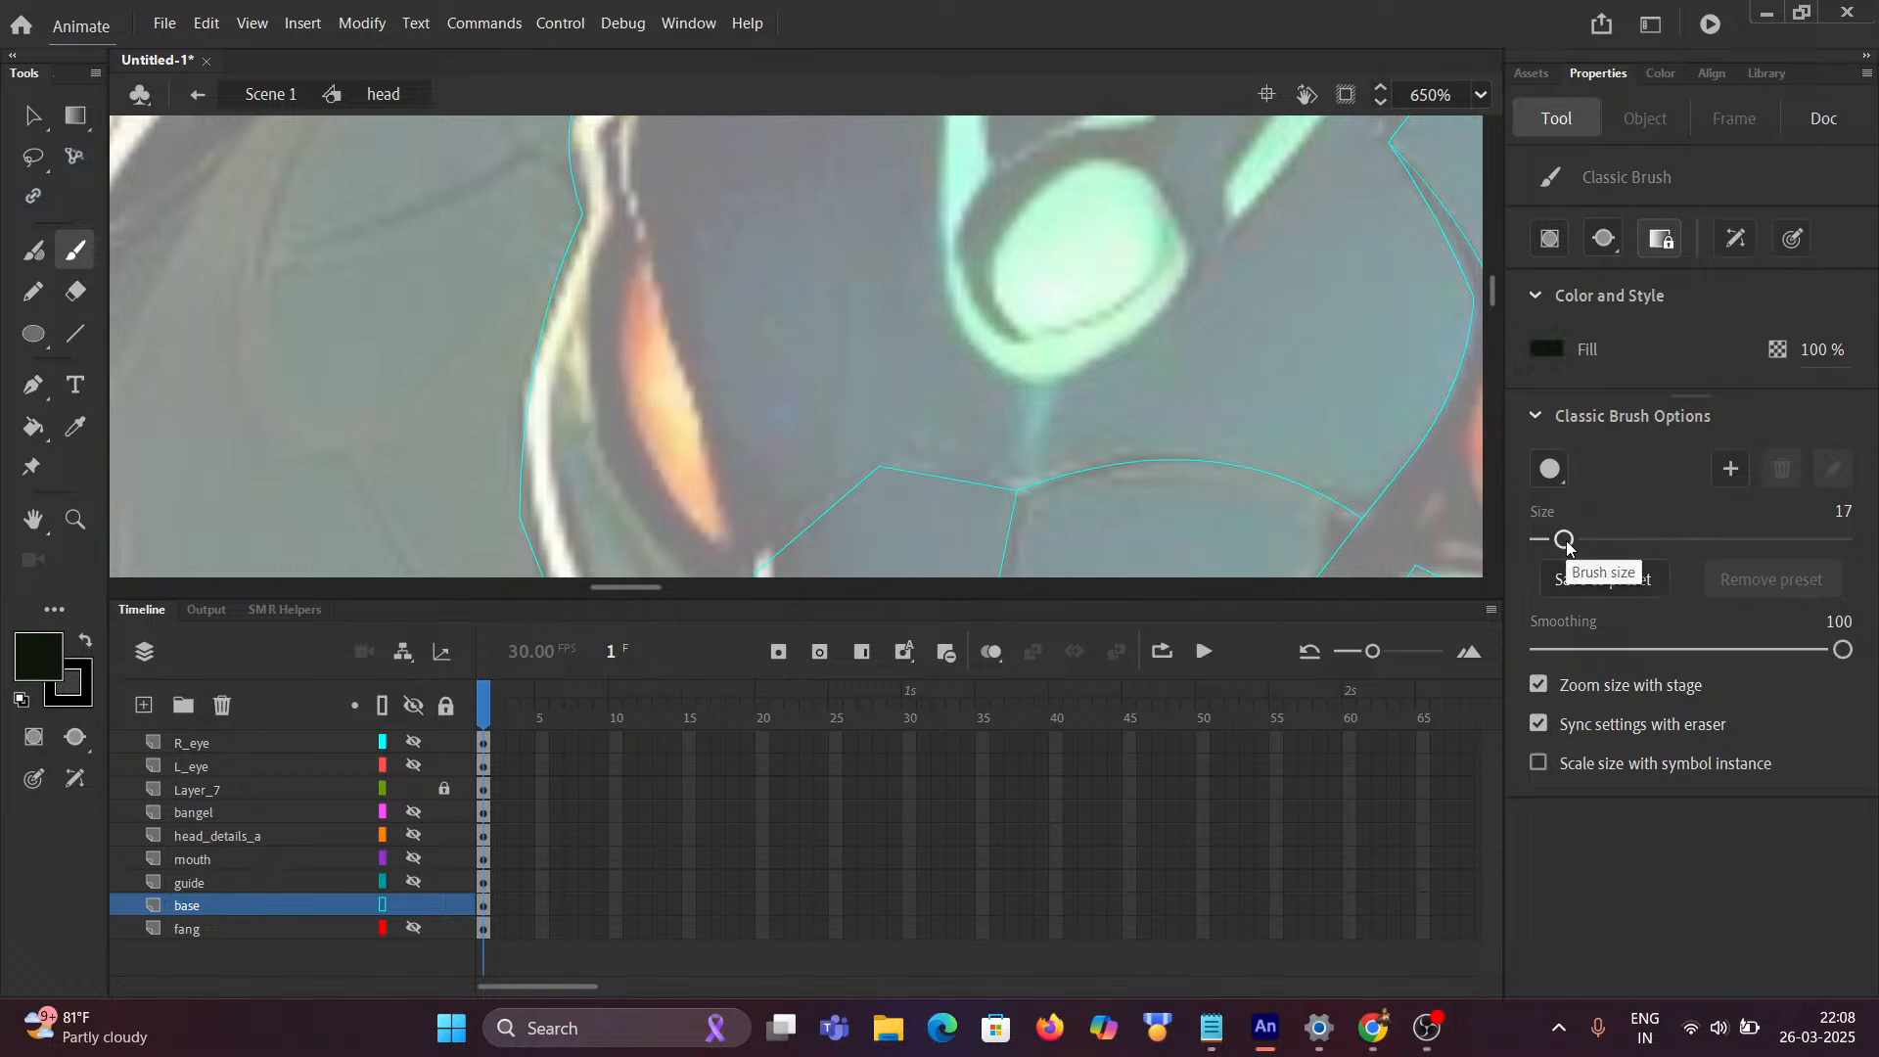
drag(1565, 540, 1544, 541)
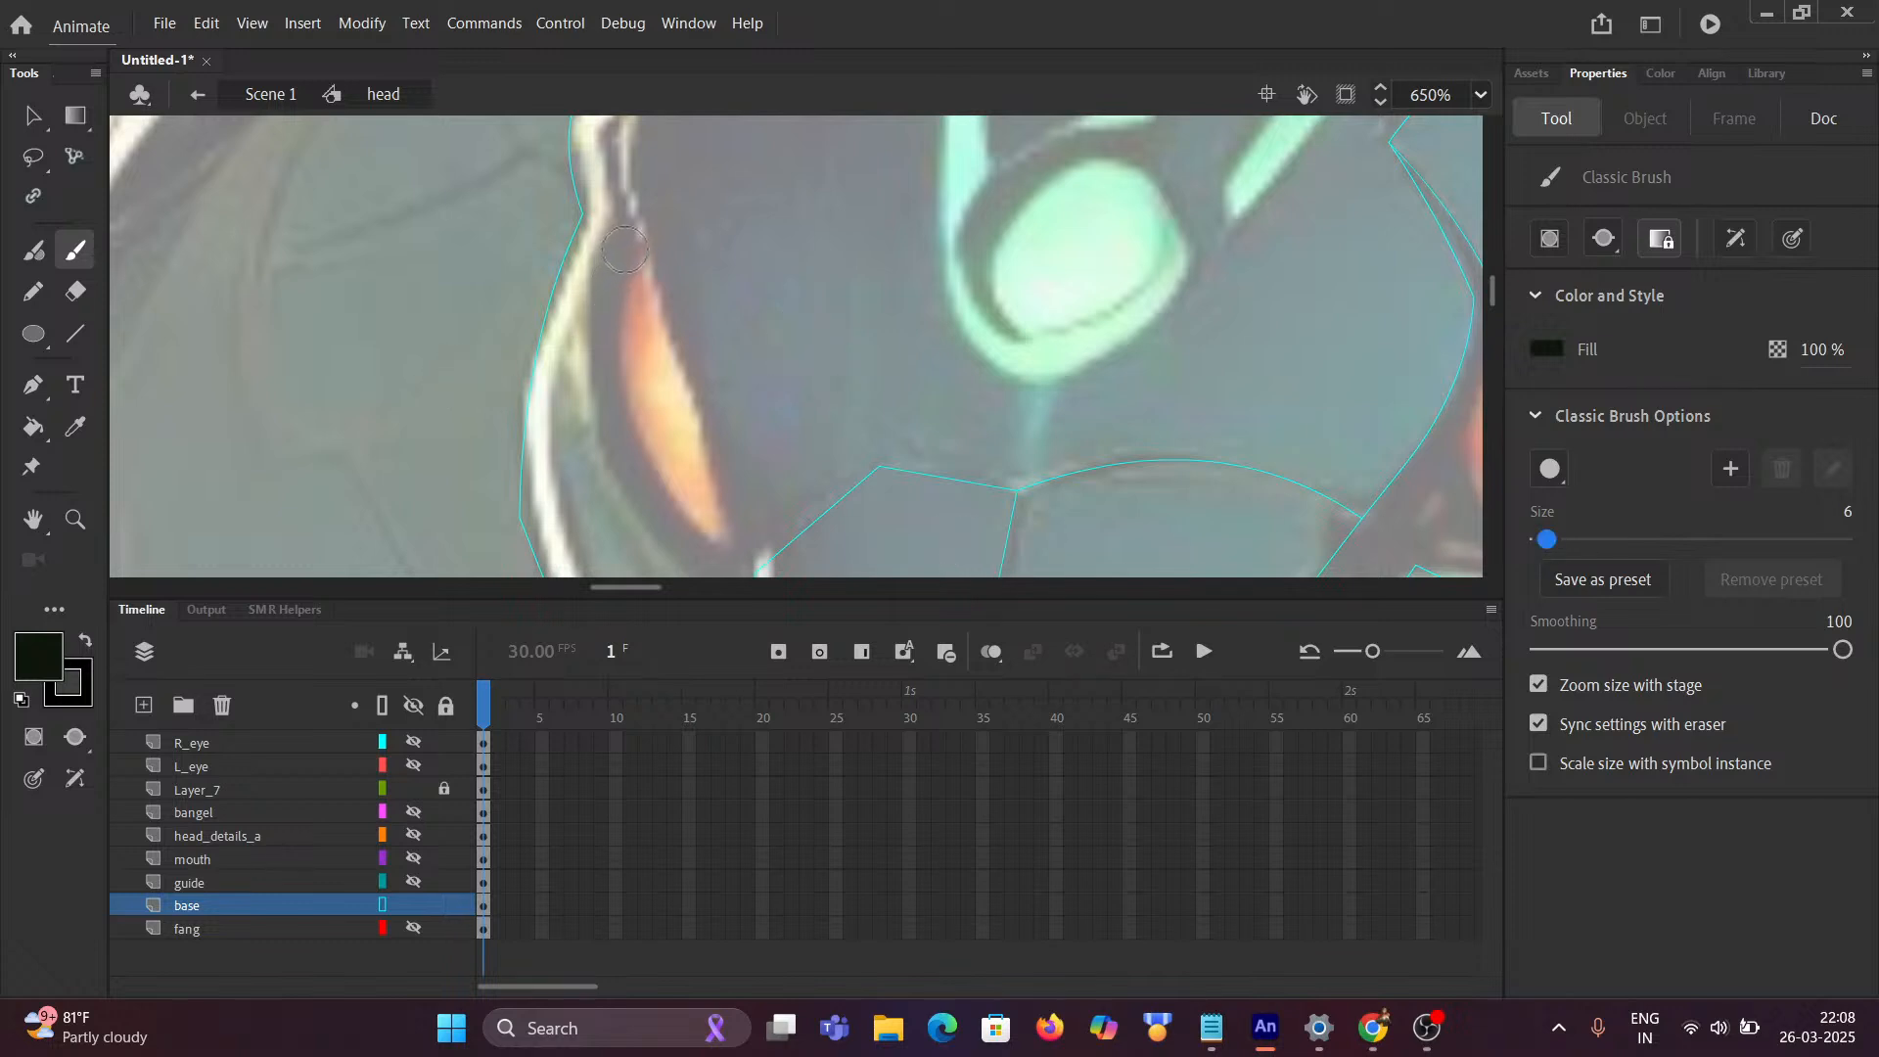
drag(625, 250, 606, 314)
click(1617, 244)
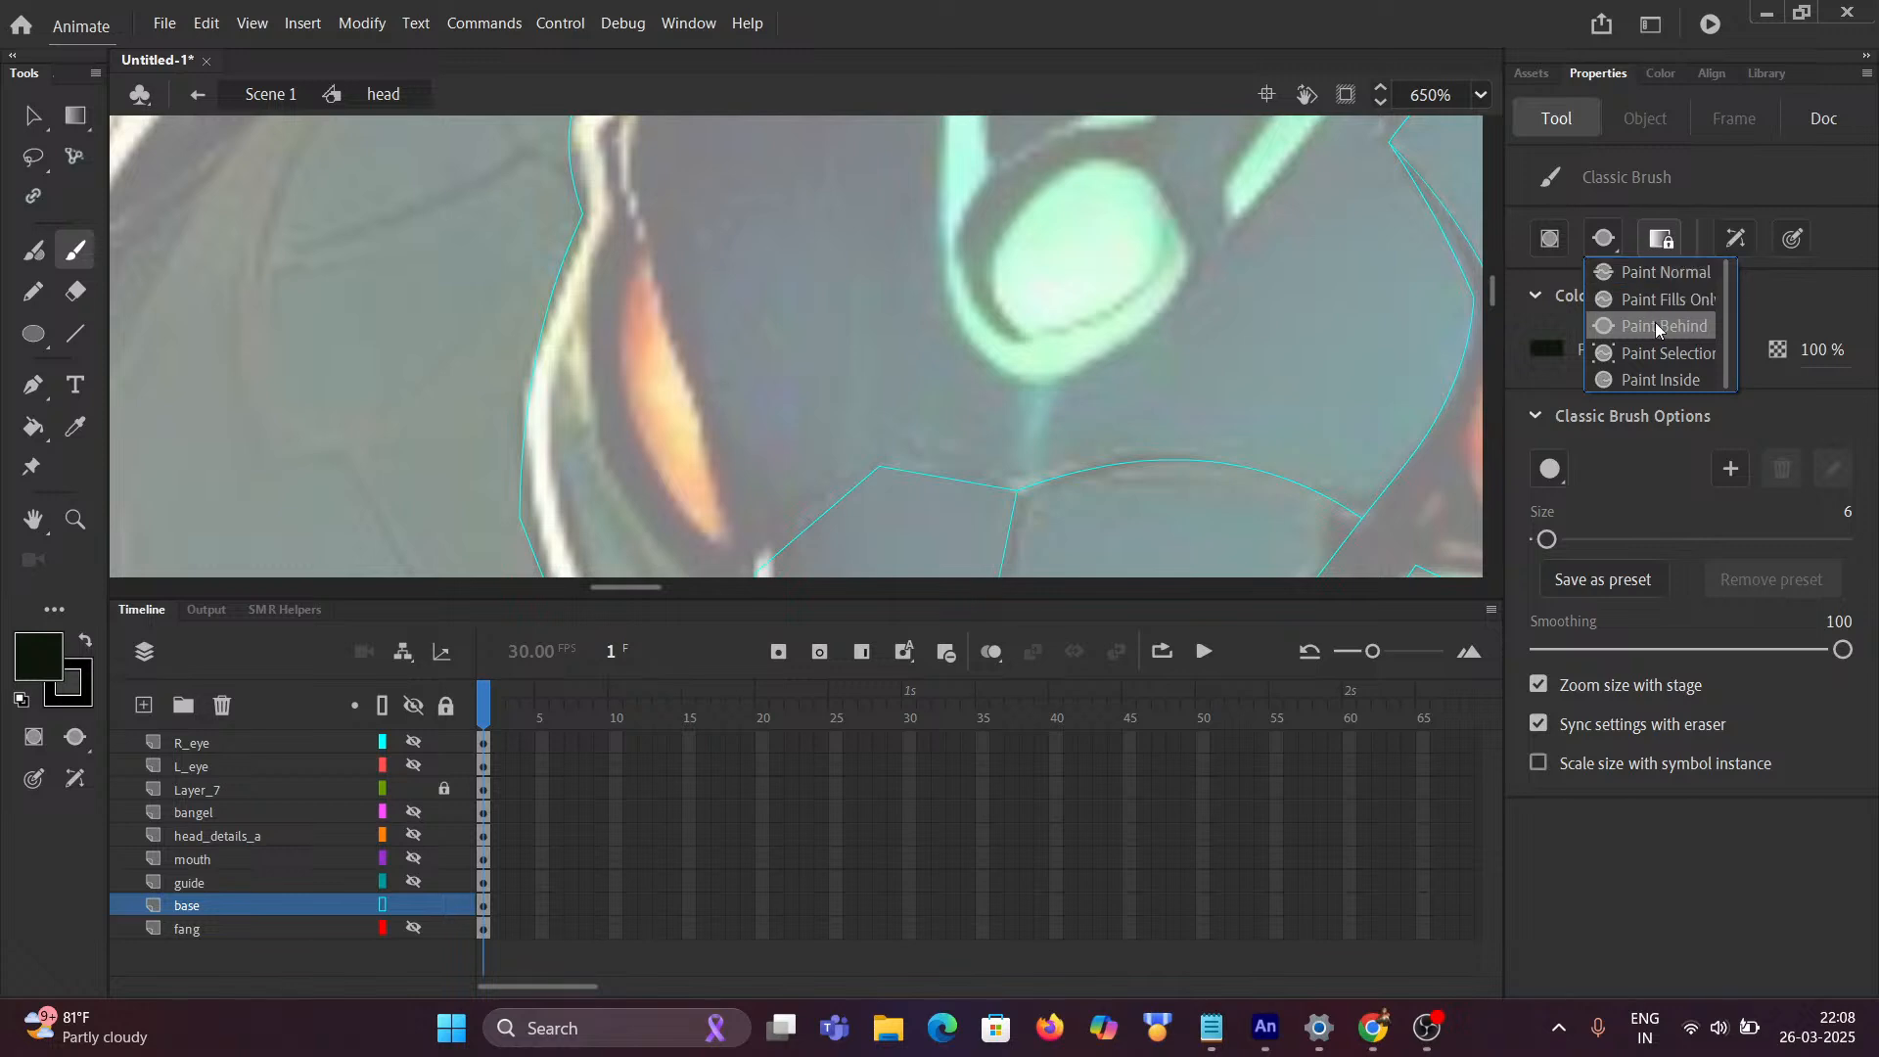
click(1652, 272)
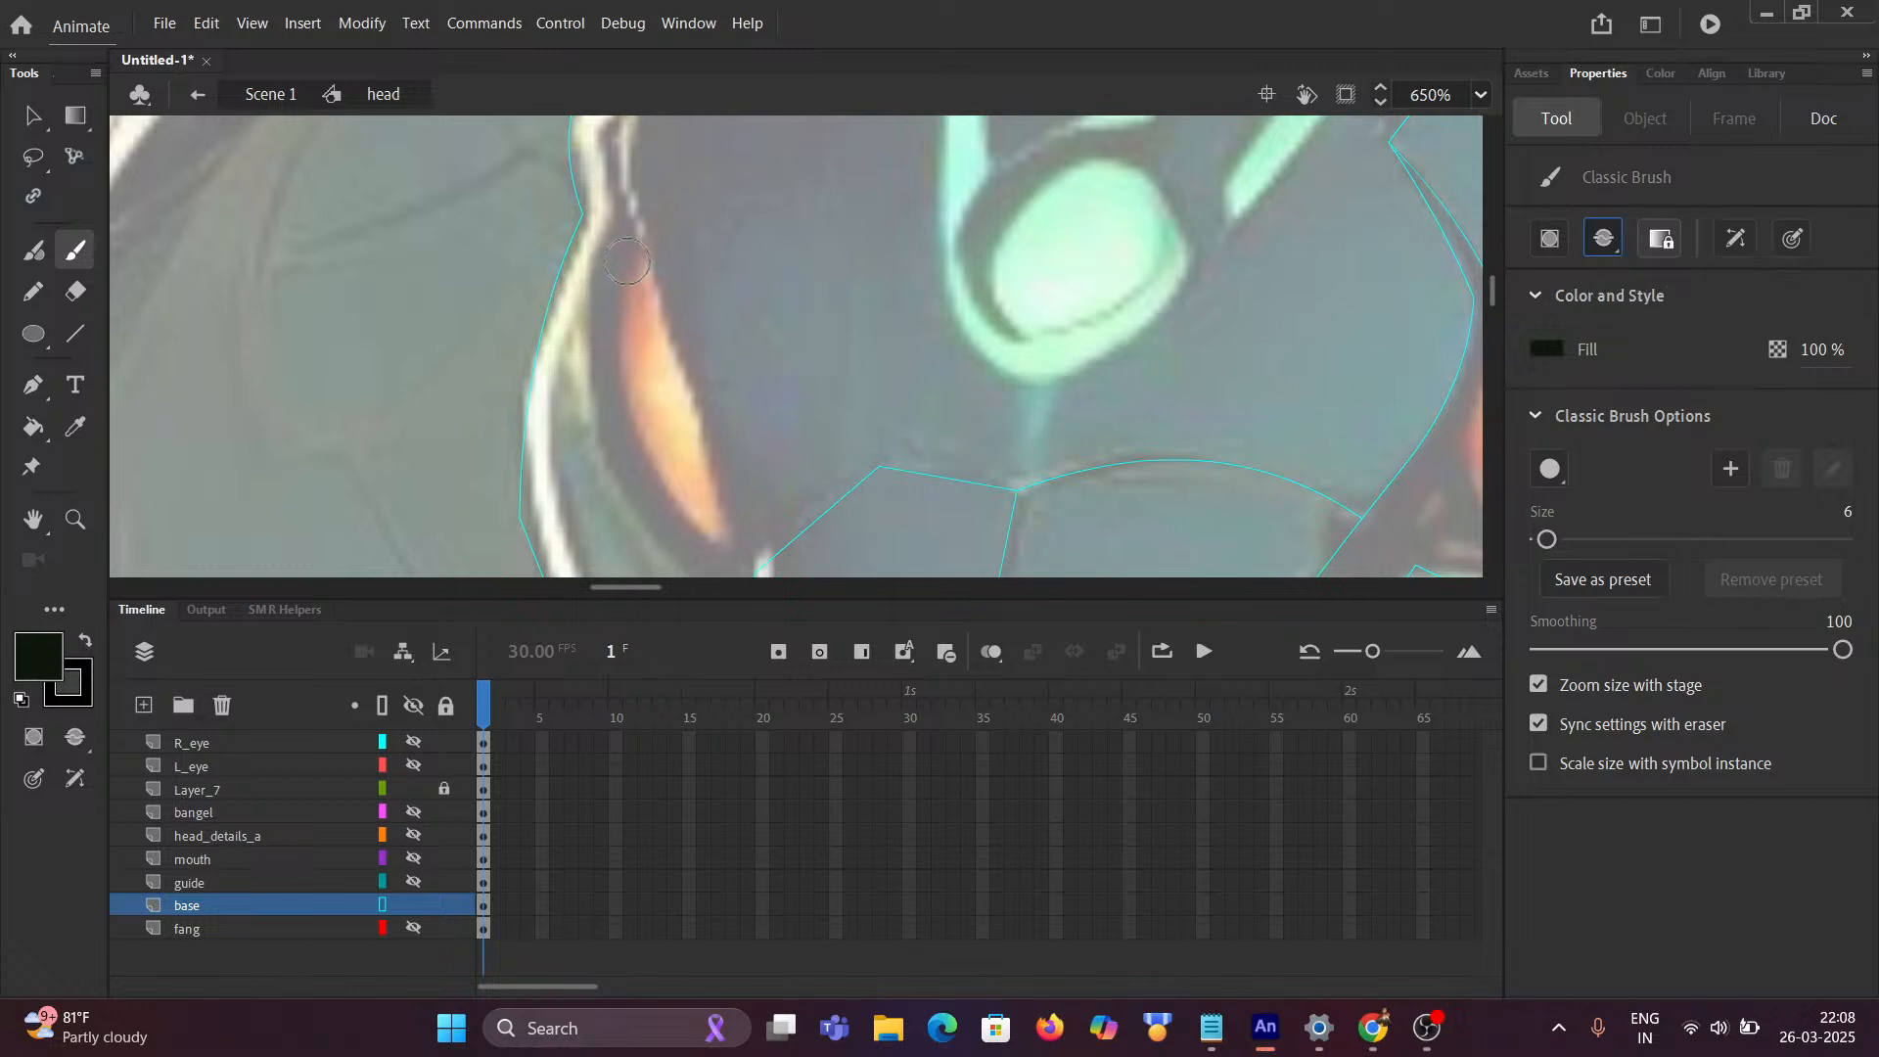
Step: Paint a dark shape around the snake's narrow eye on the base layer, following the dark rim in the faded reference
mouse_move(628, 261)
mouse_down()
mouse_move(675, 456)
mouse_move(755, 191)
mouse_move(710, 328)
mouse_move(778, 426)
mouse_up()
scroll(655, 452, up, 2)
key(space)
mouse_move(701, 306)
mouse_down()
mouse_move(722, 399)
mouse_move(755, 432)
mouse_up()
key(ctrl+z)
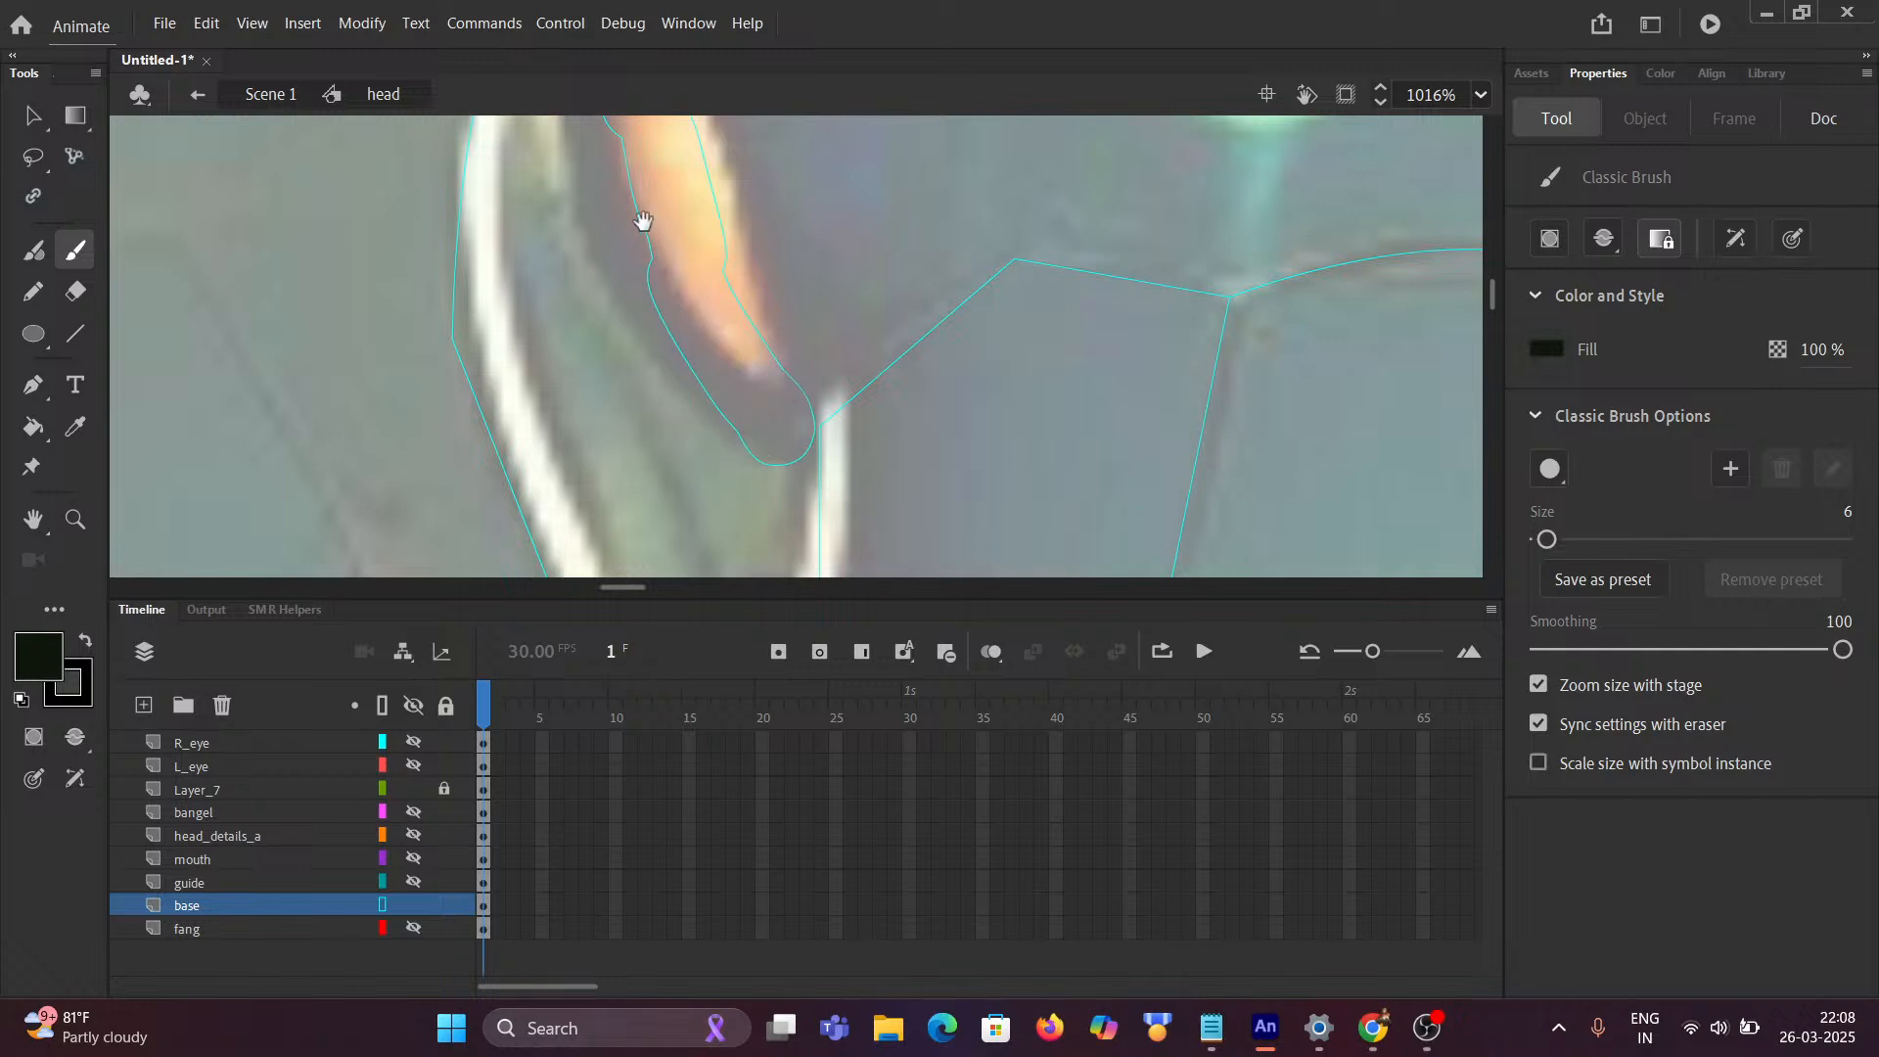
drag(650, 230, 621, 391)
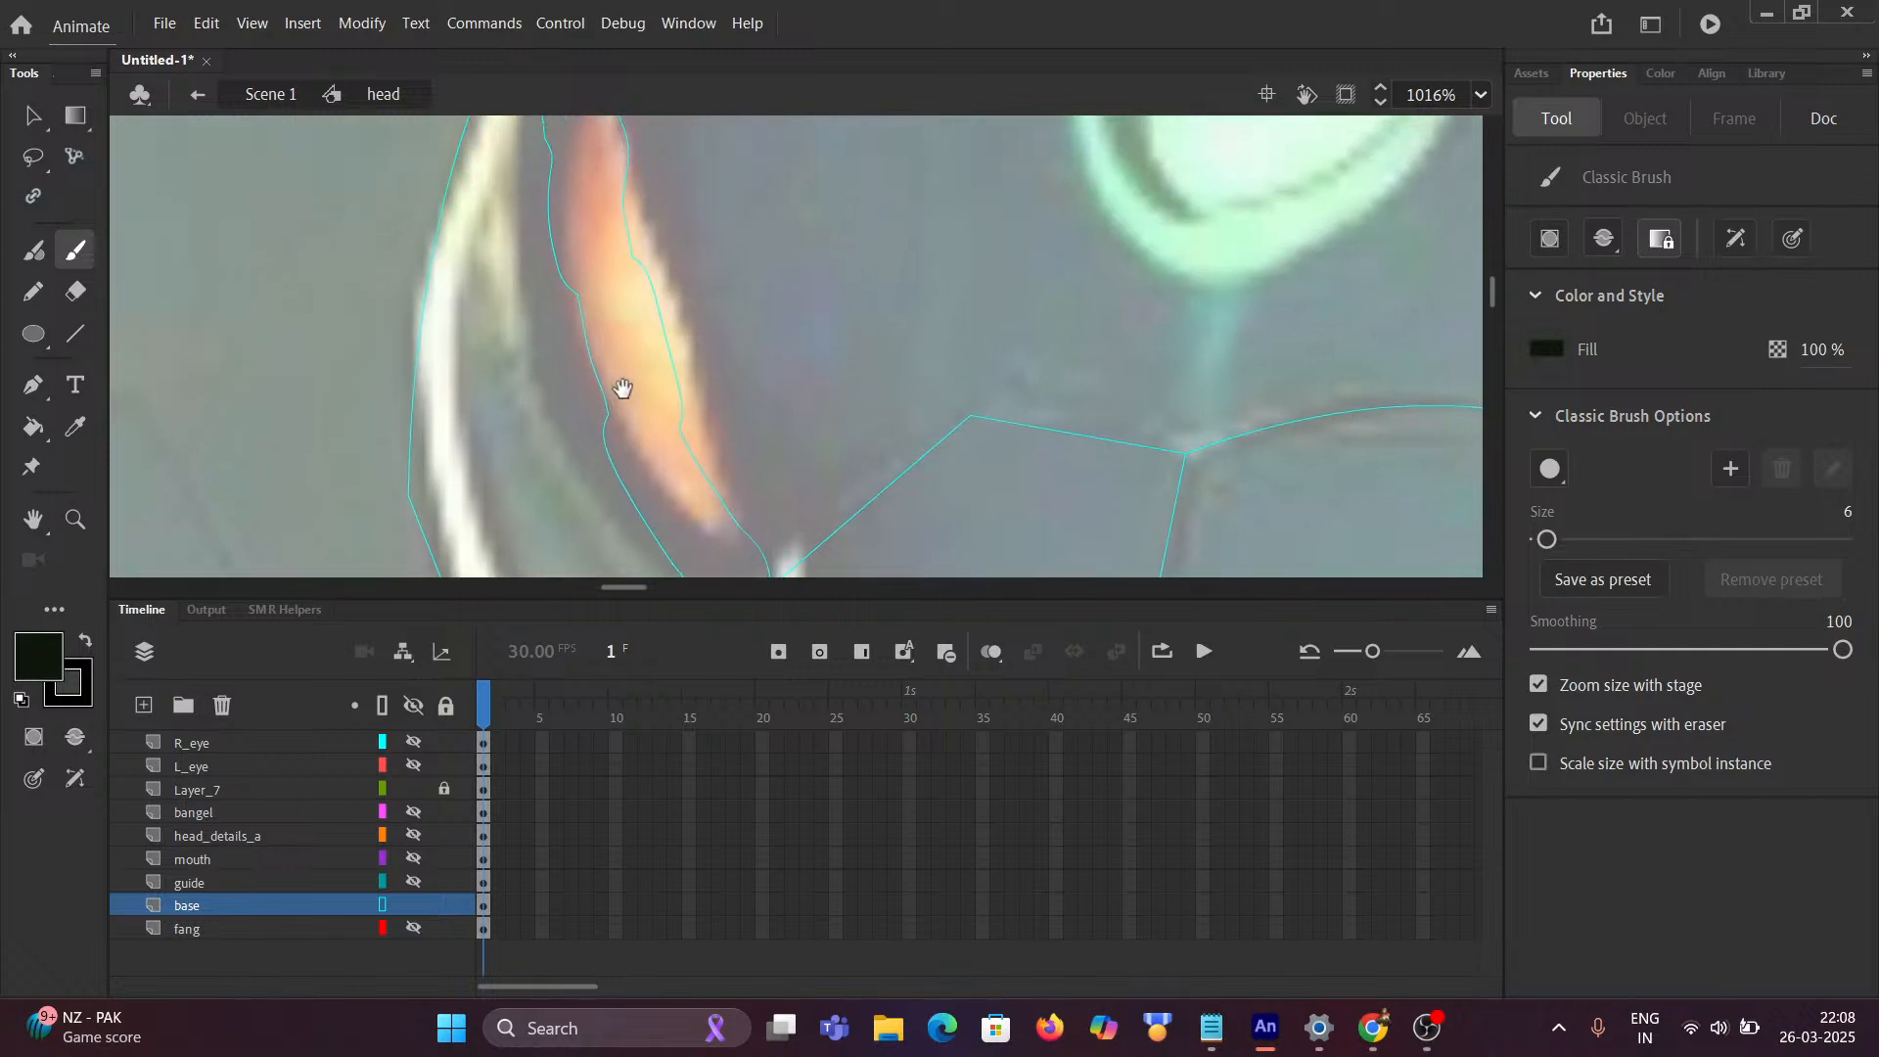
mouse_move(707, 492)
mouse_down()
mouse_move(627, 201)
mouse_move(647, 445)
mouse_up()
mouse_move(663, 375)
mouse_down()
mouse_move(654, 396)
mouse_move(629, 311)
mouse_move(623, 342)
mouse_up()
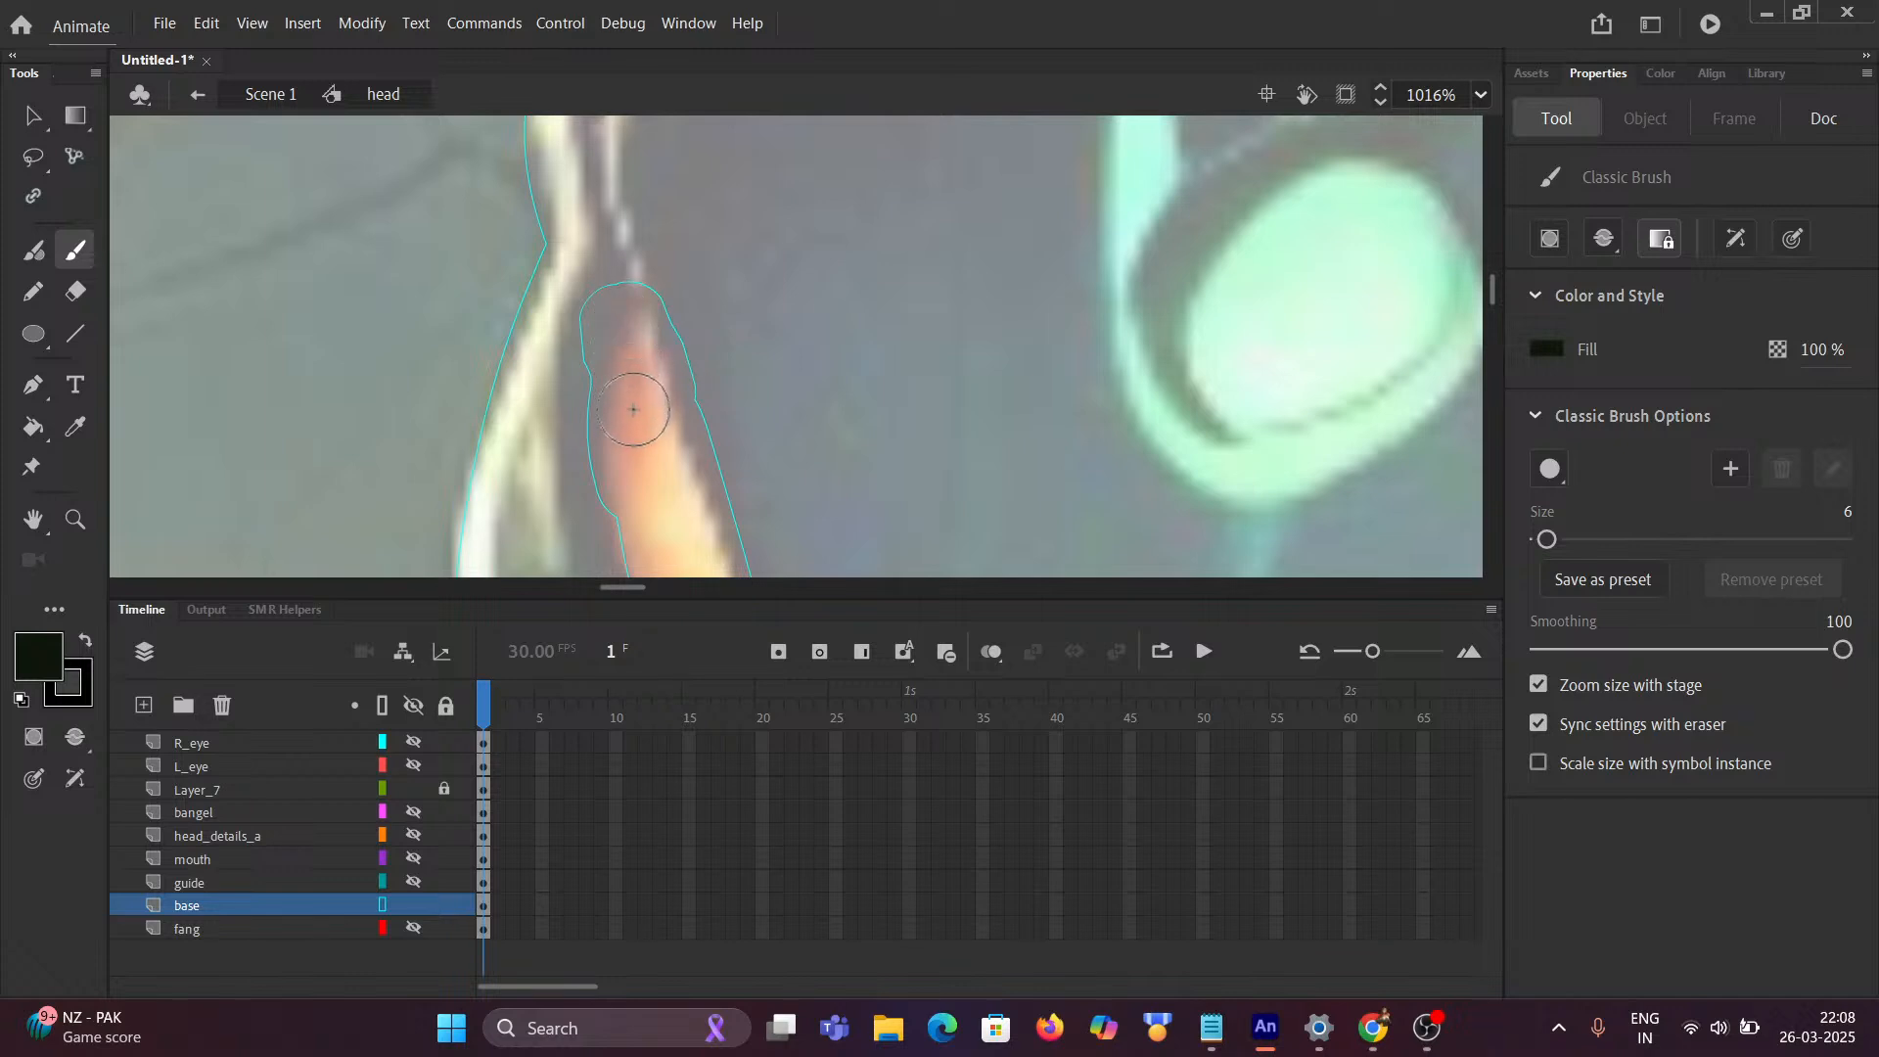
drag(634, 411, 637, 295)
key(ctrl+z)
drag(597, 356, 616, 427)
scroll(616, 427, down, 3)
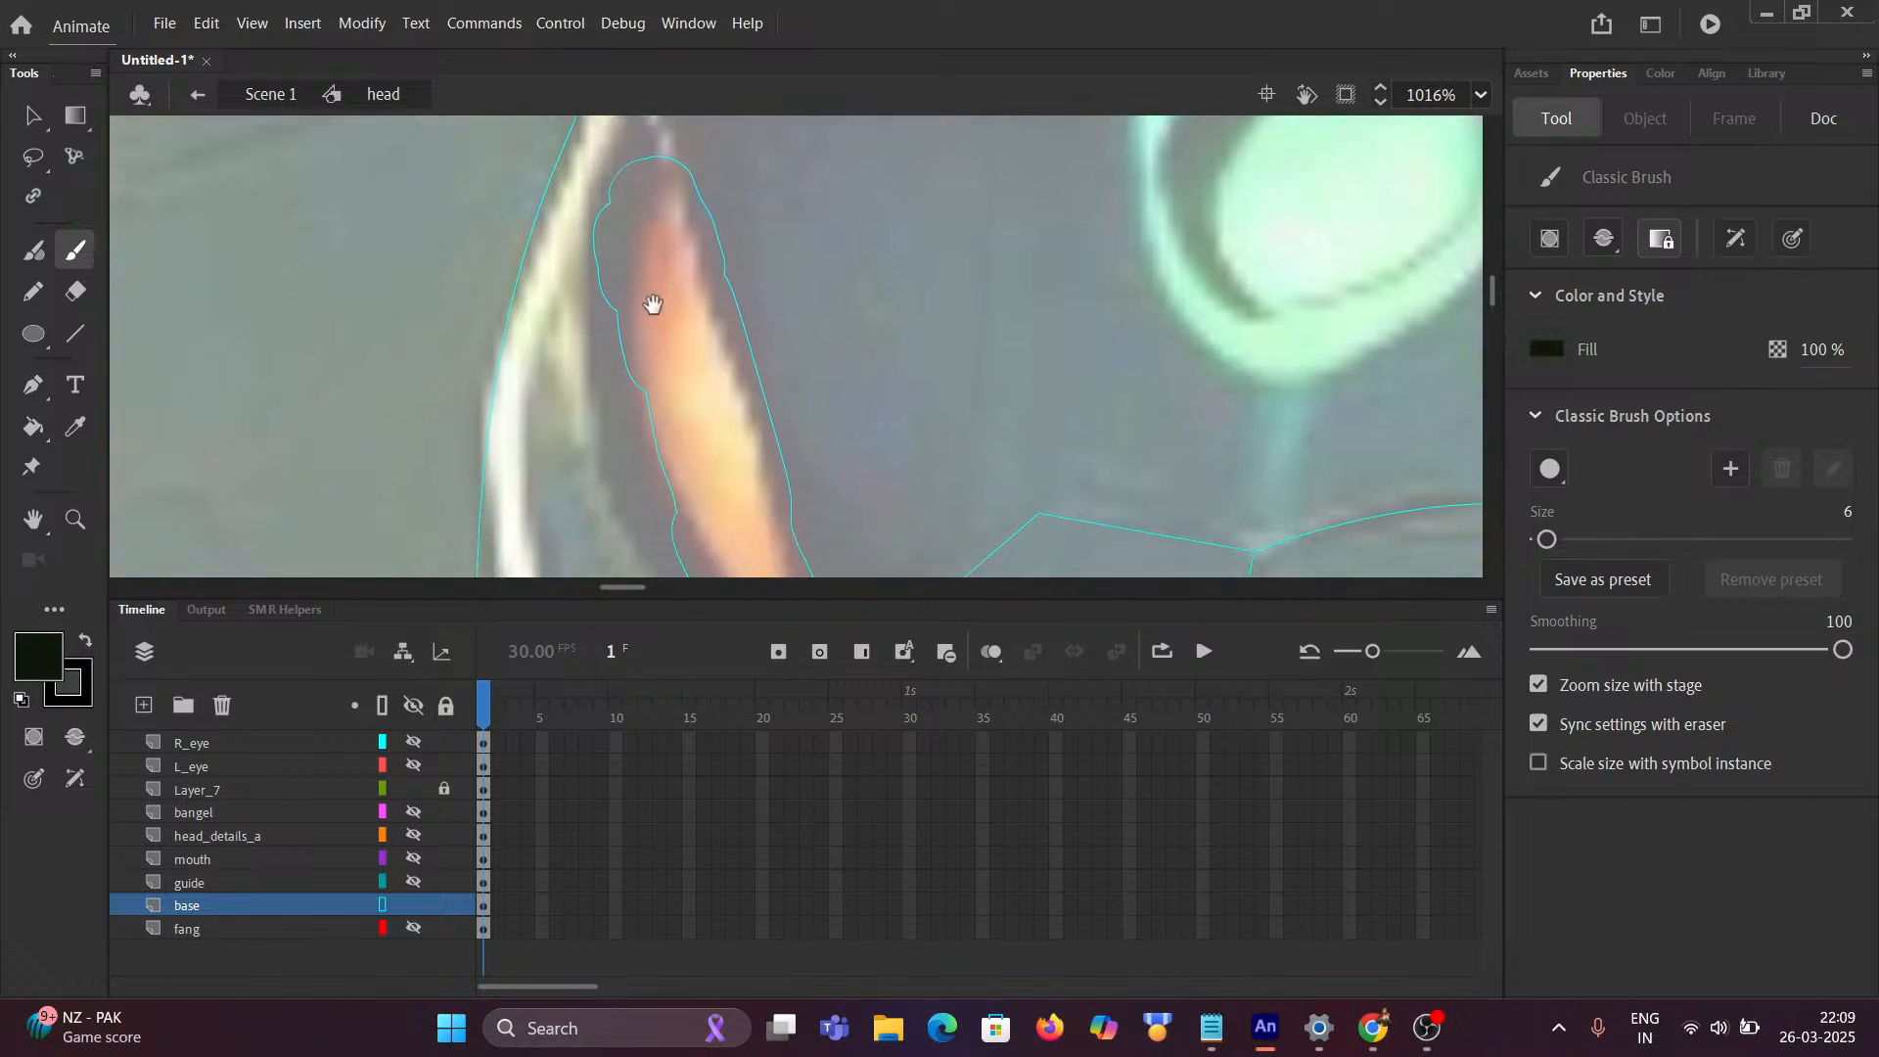
mouse_move(631, 289)
mouse_down()
mouse_move(648, 397)
mouse_move(627, 251)
mouse_move(653, 351)
mouse_move(704, 418)
mouse_move(650, 303)
mouse_up()
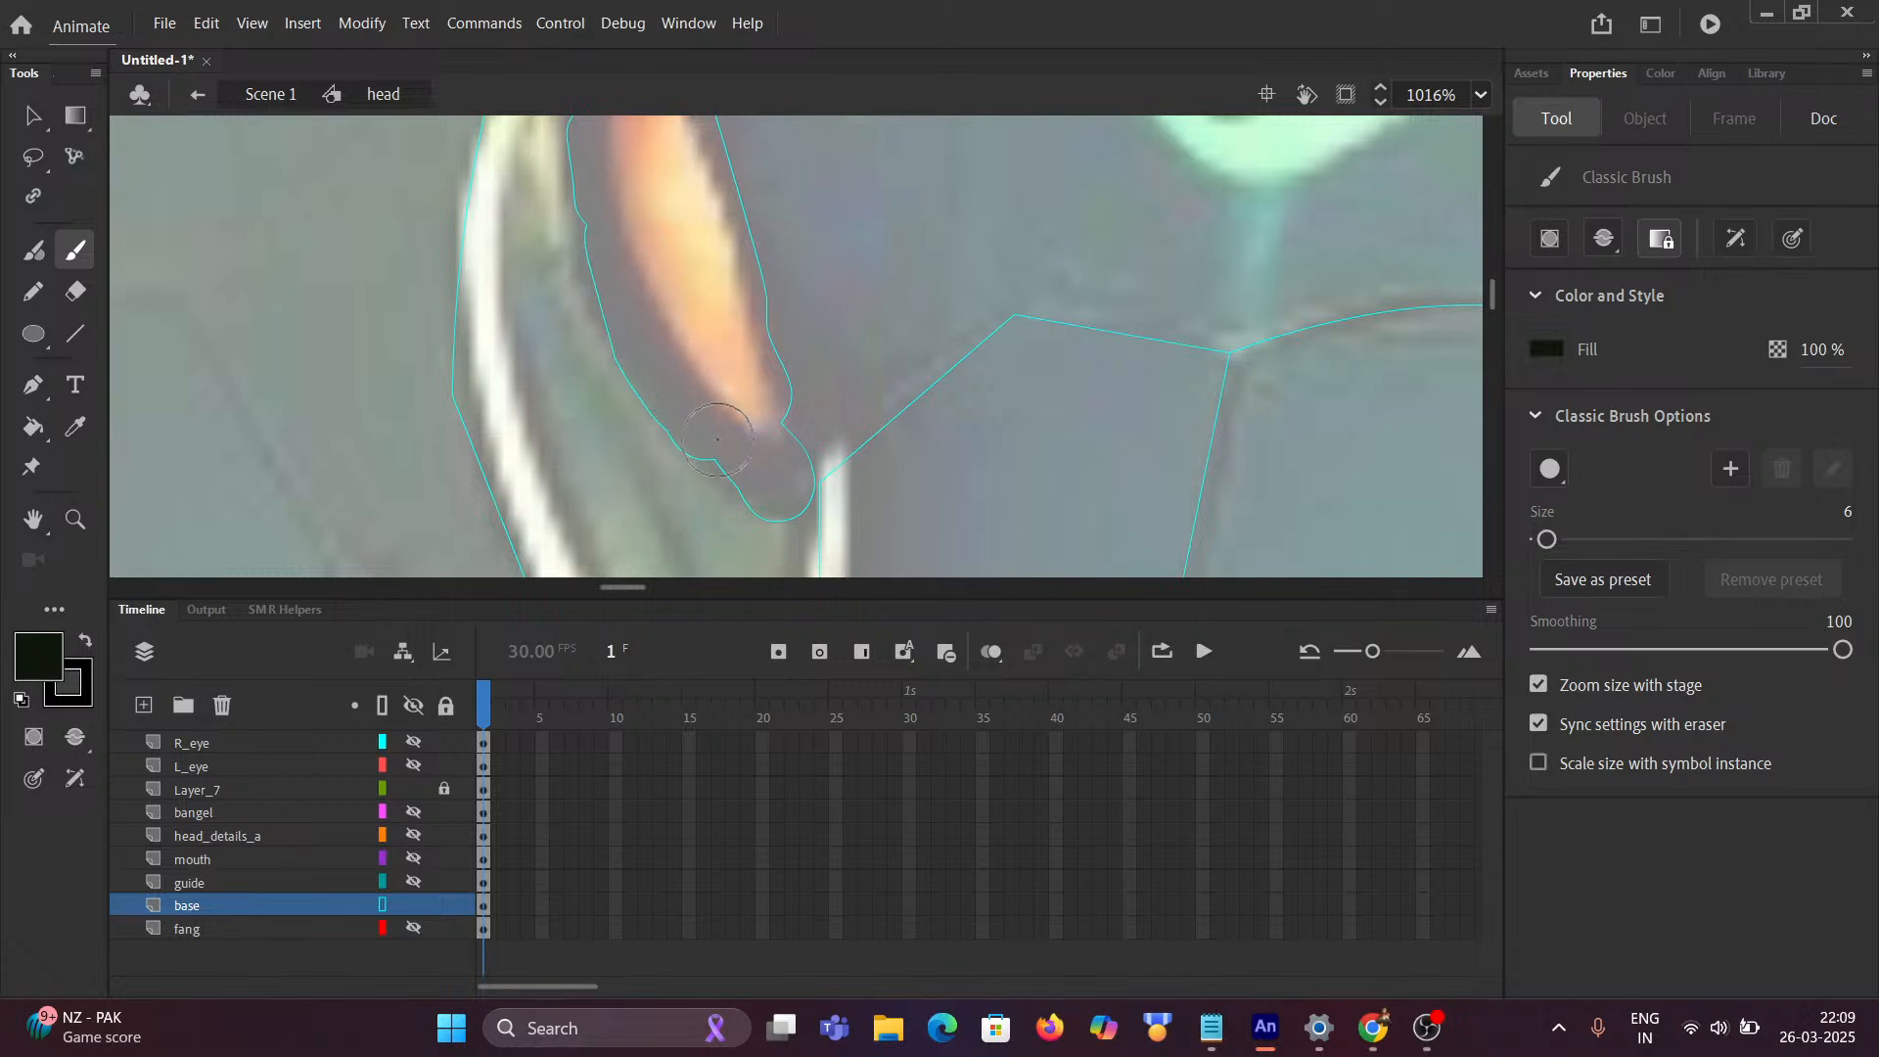
drag(724, 432, 744, 459)
Step: Paint a dark shape around the snake's large orange eye on the base layer, following its rim in the reference
scroll(724, 401, down, 5)
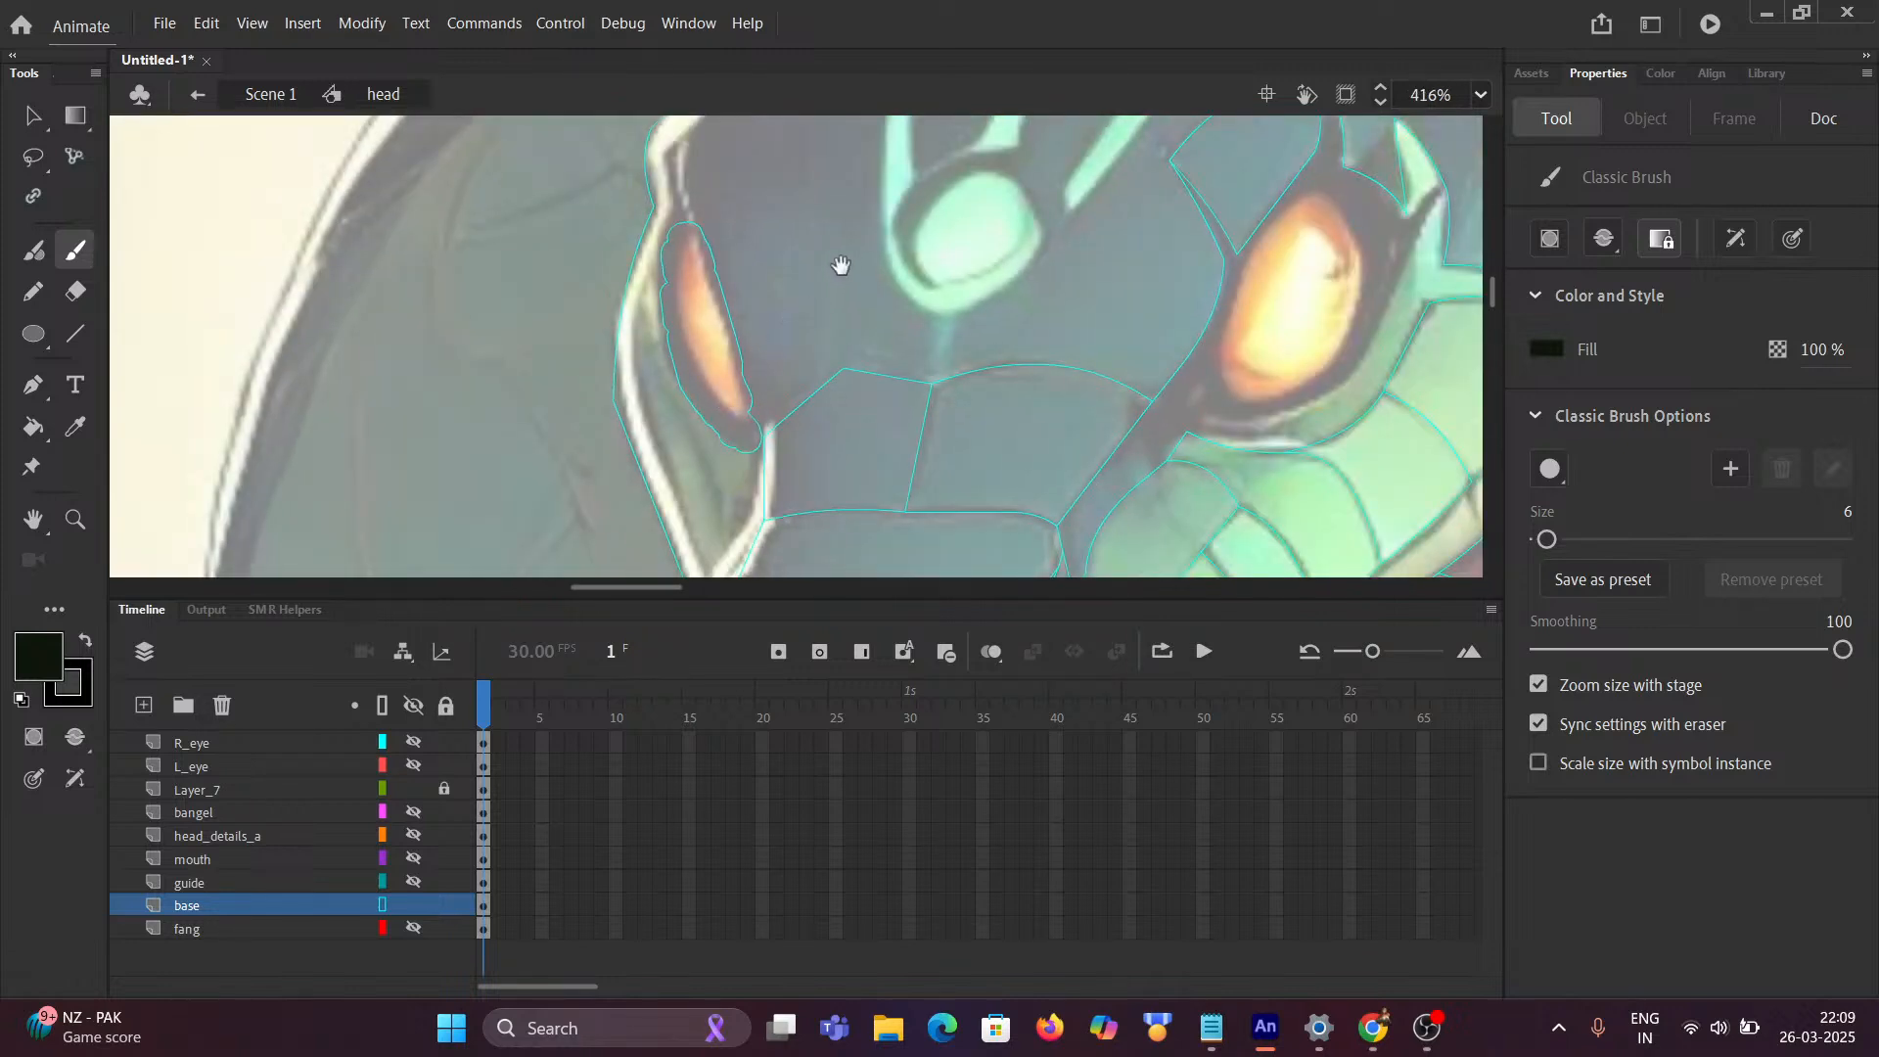
drag(841, 266, 382, 231)
scroll(837, 336, up, 2)
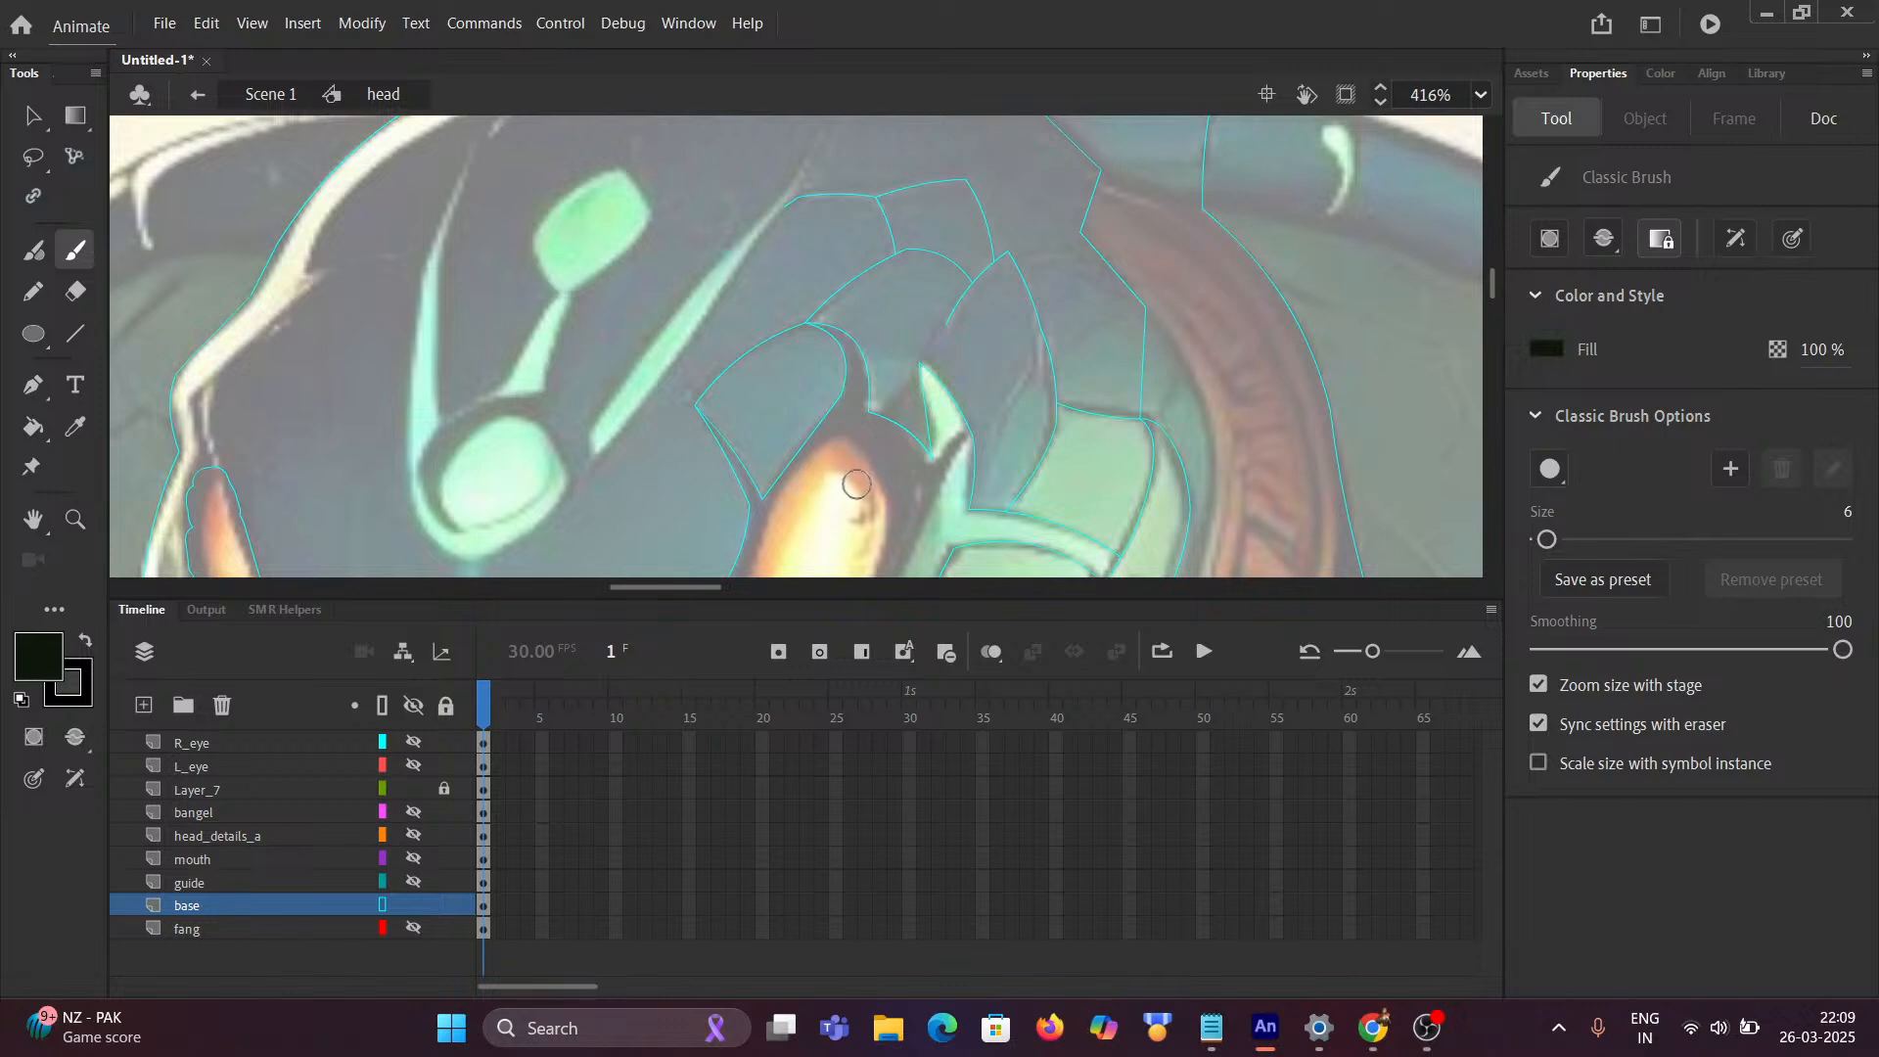
scroll(798, 307, up, 2)
drag(797, 307, 679, 117)
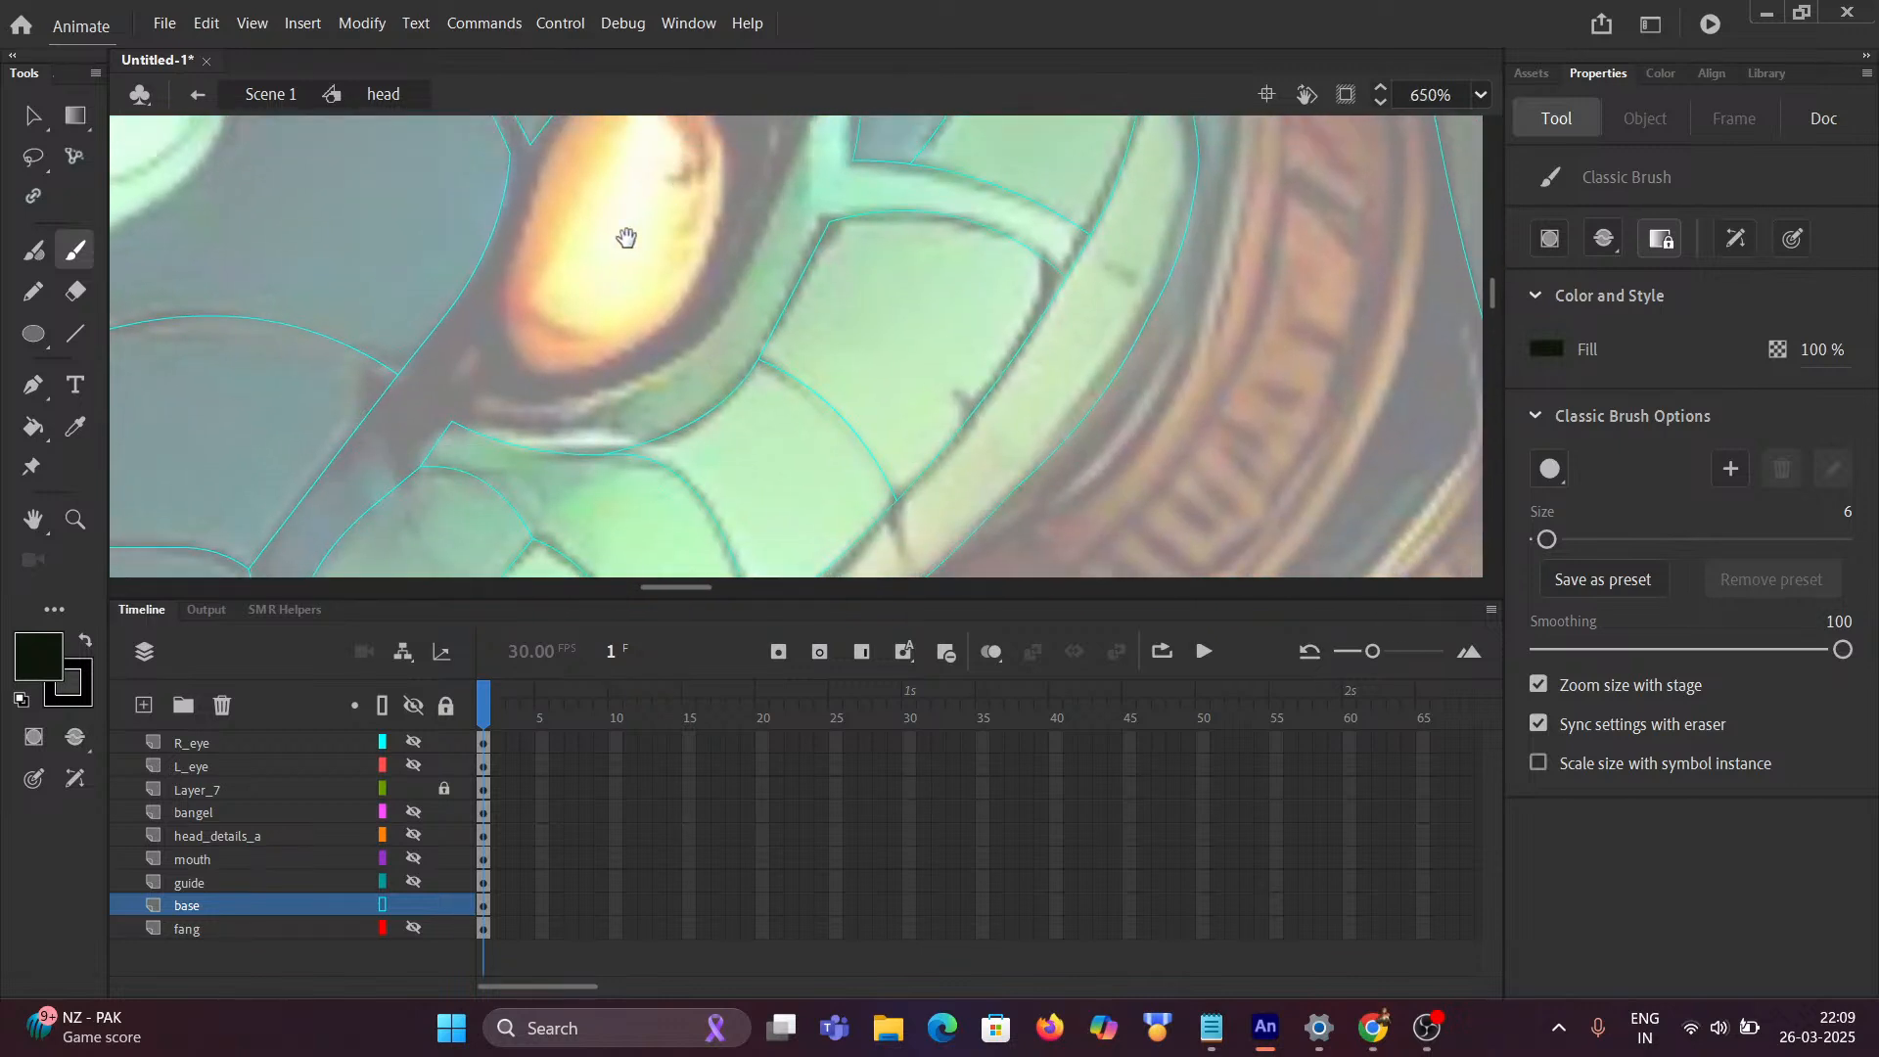
drag(629, 235, 788, 325)
mouse_move(690, 455)
mouse_down()
mouse_move(722, 376)
mouse_move(697, 407)
mouse_move(705, 333)
mouse_move(675, 410)
mouse_move(670, 388)
mouse_move(695, 346)
mouse_move(696, 381)
mouse_move(703, 342)
mouse_move(689, 383)
mouse_move(693, 353)
mouse_move(707, 435)
mouse_move(703, 450)
mouse_move(695, 405)
mouse_move(679, 474)
mouse_move(801, 438)
mouse_up()
mouse_move(760, 453)
mouse_down()
mouse_move(877, 397)
mouse_move(923, 292)
mouse_move(926, 221)
mouse_move(865, 139)
mouse_move(796, 174)
mouse_move(707, 289)
mouse_move(699, 333)
mouse_move(735, 431)
mouse_move(824, 399)
mouse_move(762, 405)
mouse_move(737, 306)
mouse_move(313, 39)
mouse_up()
key(ctrl+z)
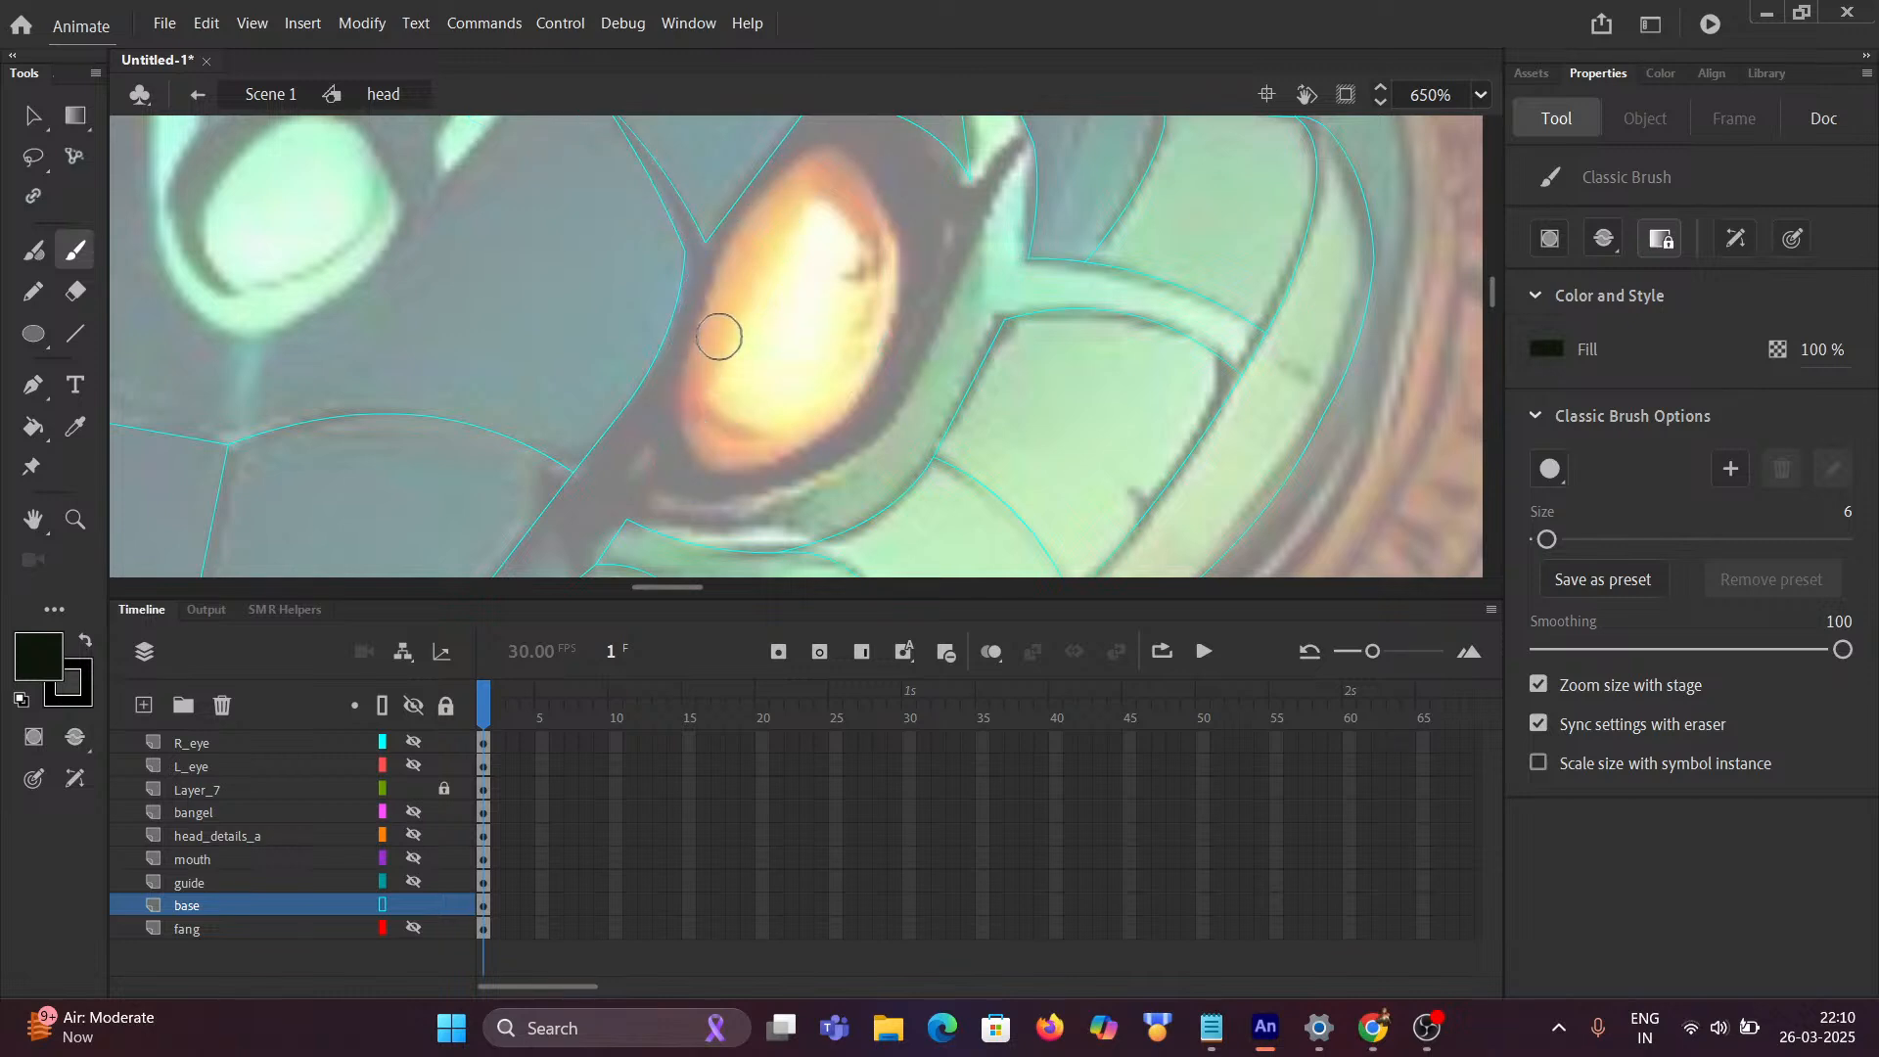
mouse_move(720, 309)
mouse_down()
mouse_move(693, 446)
mouse_move(738, 466)
mouse_move(799, 442)
mouse_move(862, 382)
mouse_move(822, 436)
mouse_move(851, 423)
mouse_move(919, 298)
mouse_move(880, 375)
mouse_up()
mouse_move(923, 286)
mouse_down()
mouse_move(850, 151)
mouse_move(774, 203)
mouse_move(712, 305)
mouse_move(724, 345)
mouse_move(705, 368)
mouse_move(710, 337)
mouse_move(738, 426)
mouse_move(848, 347)
mouse_move(810, 394)
mouse_move(881, 269)
mouse_move(876, 305)
mouse_move(852, 338)
mouse_move(868, 210)
mouse_move(890, 258)
mouse_move(850, 199)
mouse_move(755, 292)
mouse_move(740, 350)
mouse_move(770, 381)
mouse_move(845, 256)
mouse_move(784, 334)
mouse_move(791, 299)
mouse_move(807, 411)
mouse_up()
Step: Turn off outline display for the base layer and show all hidden layers of the head symbol
scroll(812, 338, down, 5)
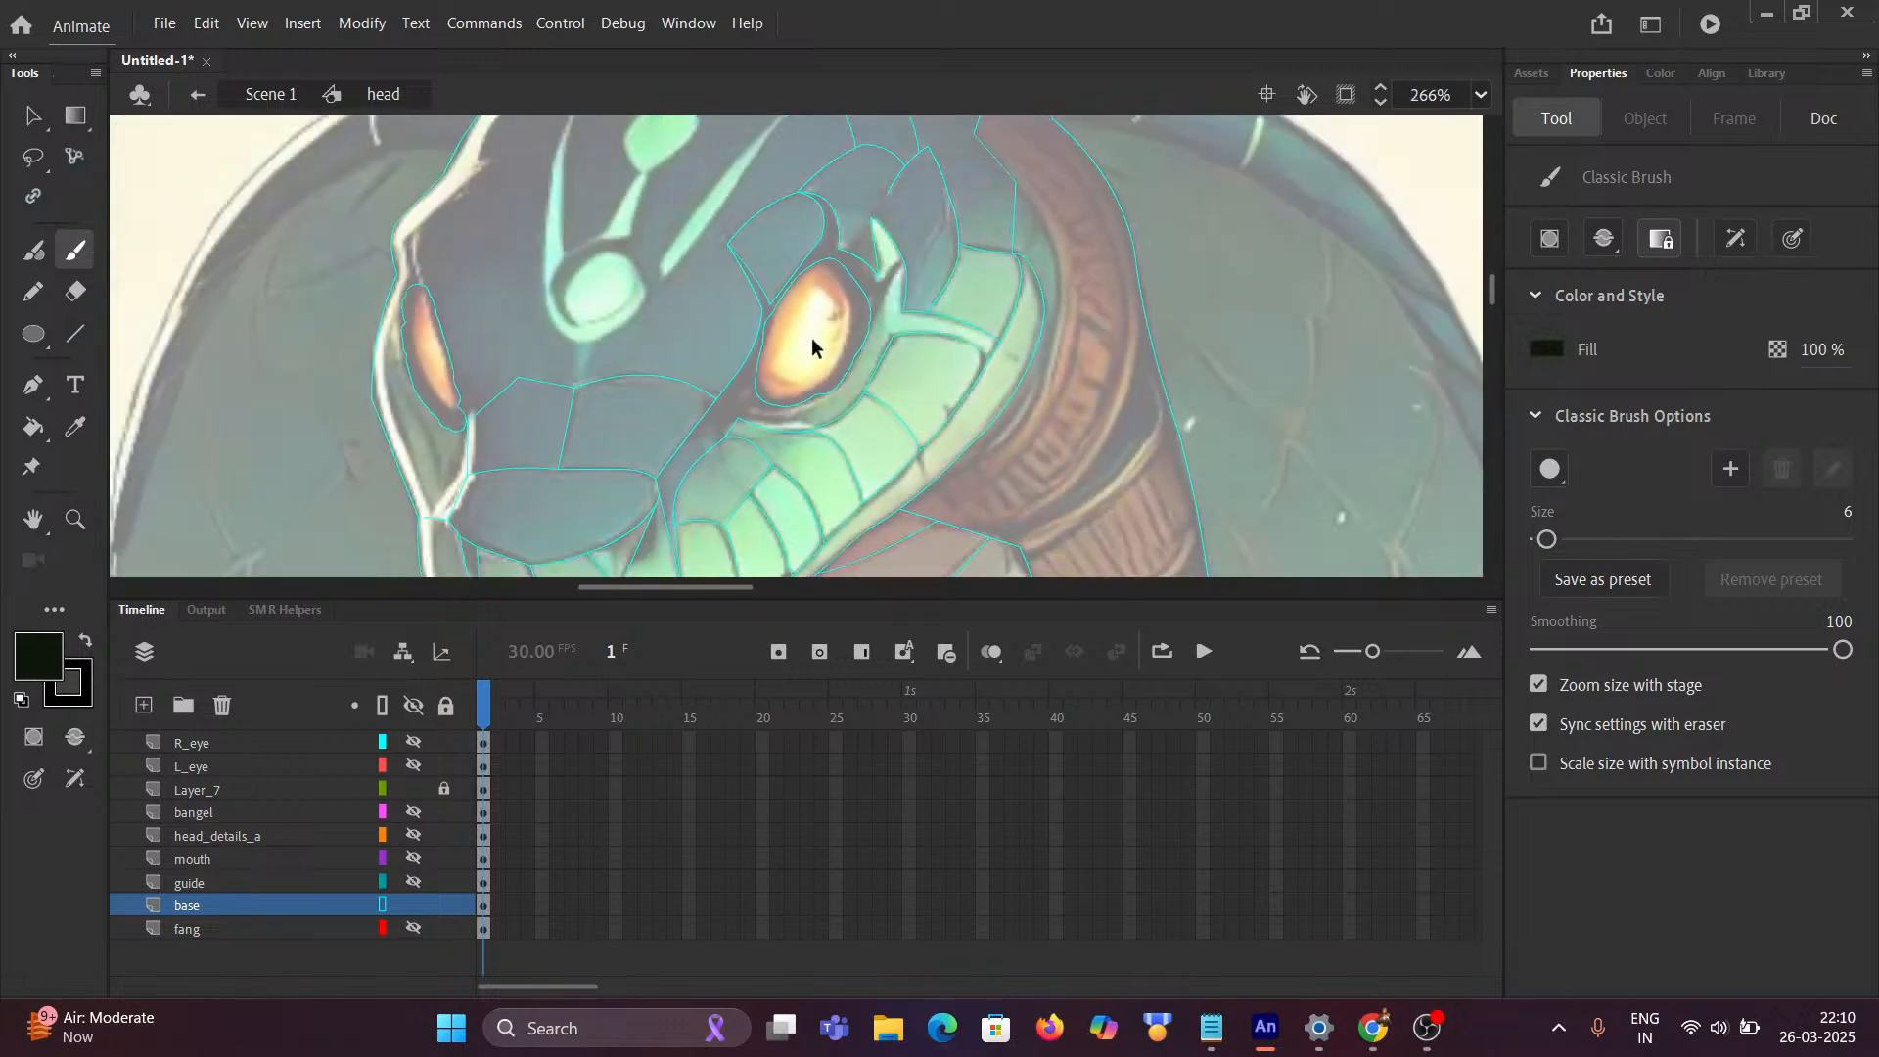
click(382, 905)
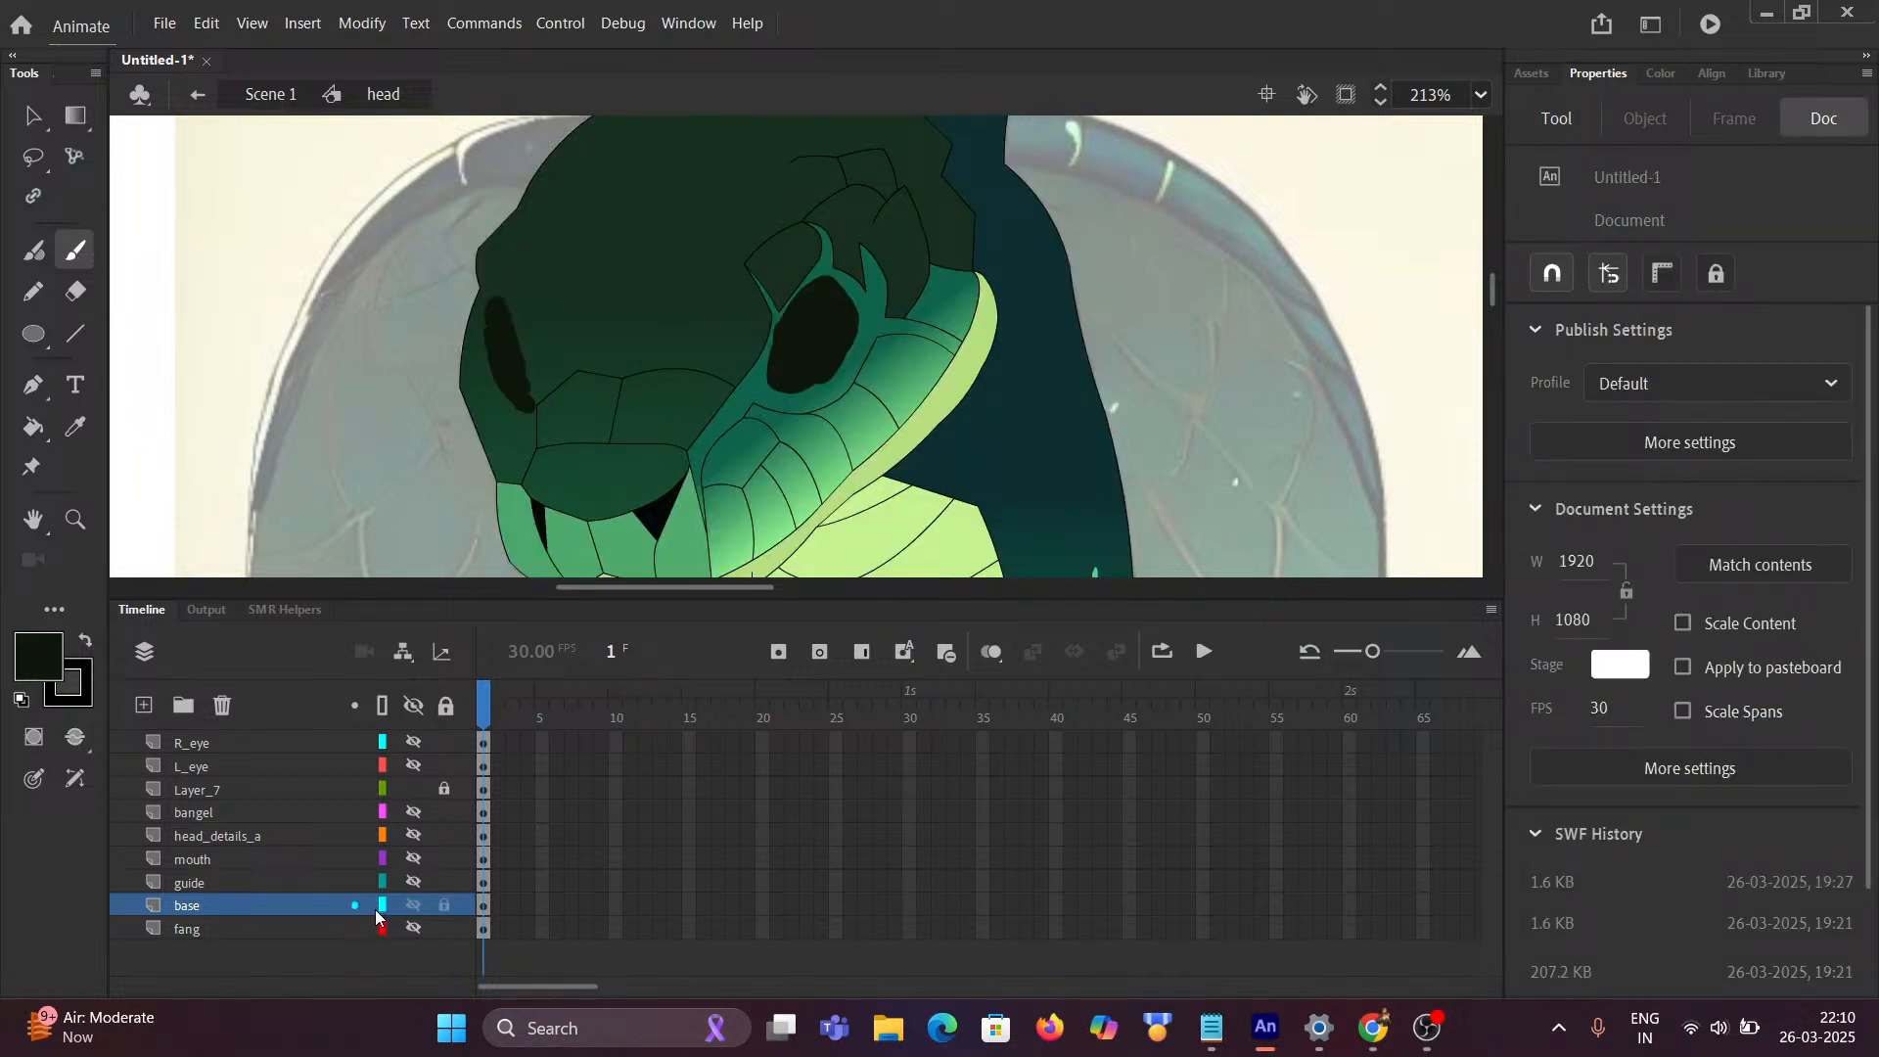
click(414, 705)
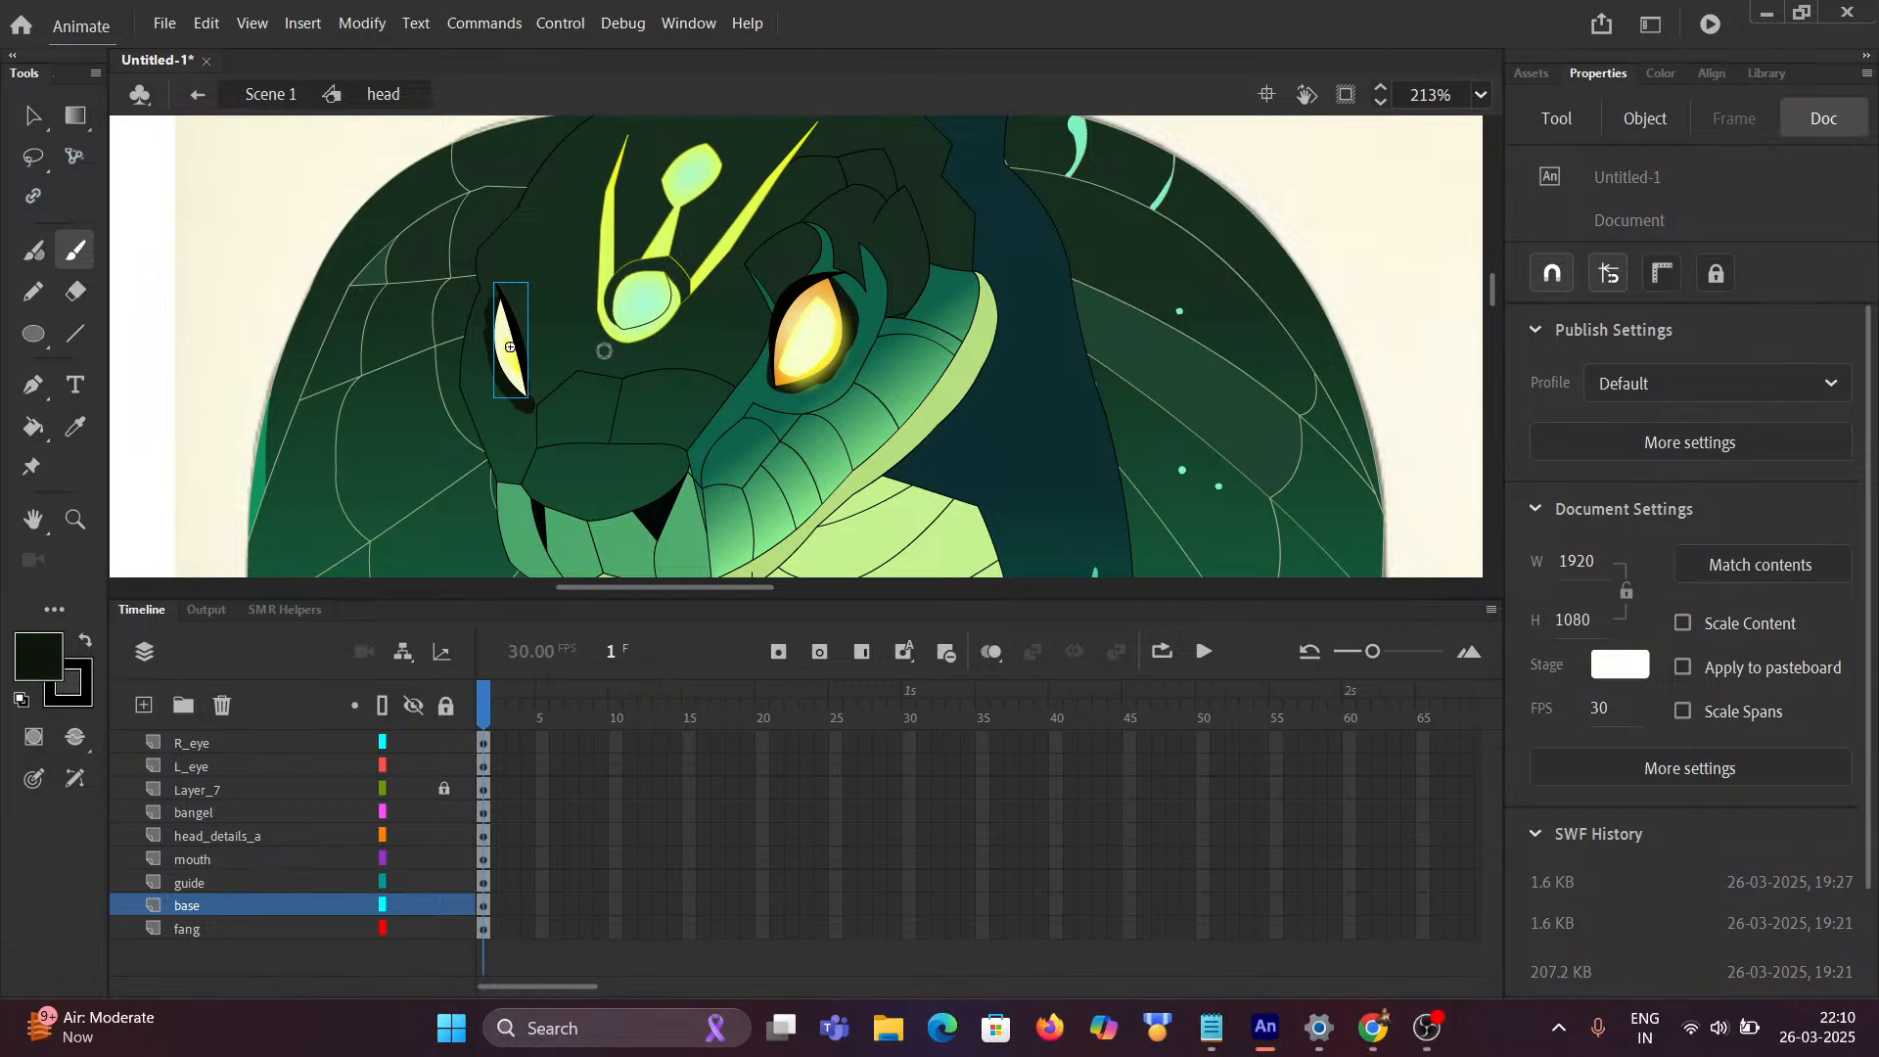
Step: Review the coloured head and body, and examine the golden bangle on the snake's body in the full-colour reference
scroll(604, 350, down, 4)
scroll(754, 480, up, 2)
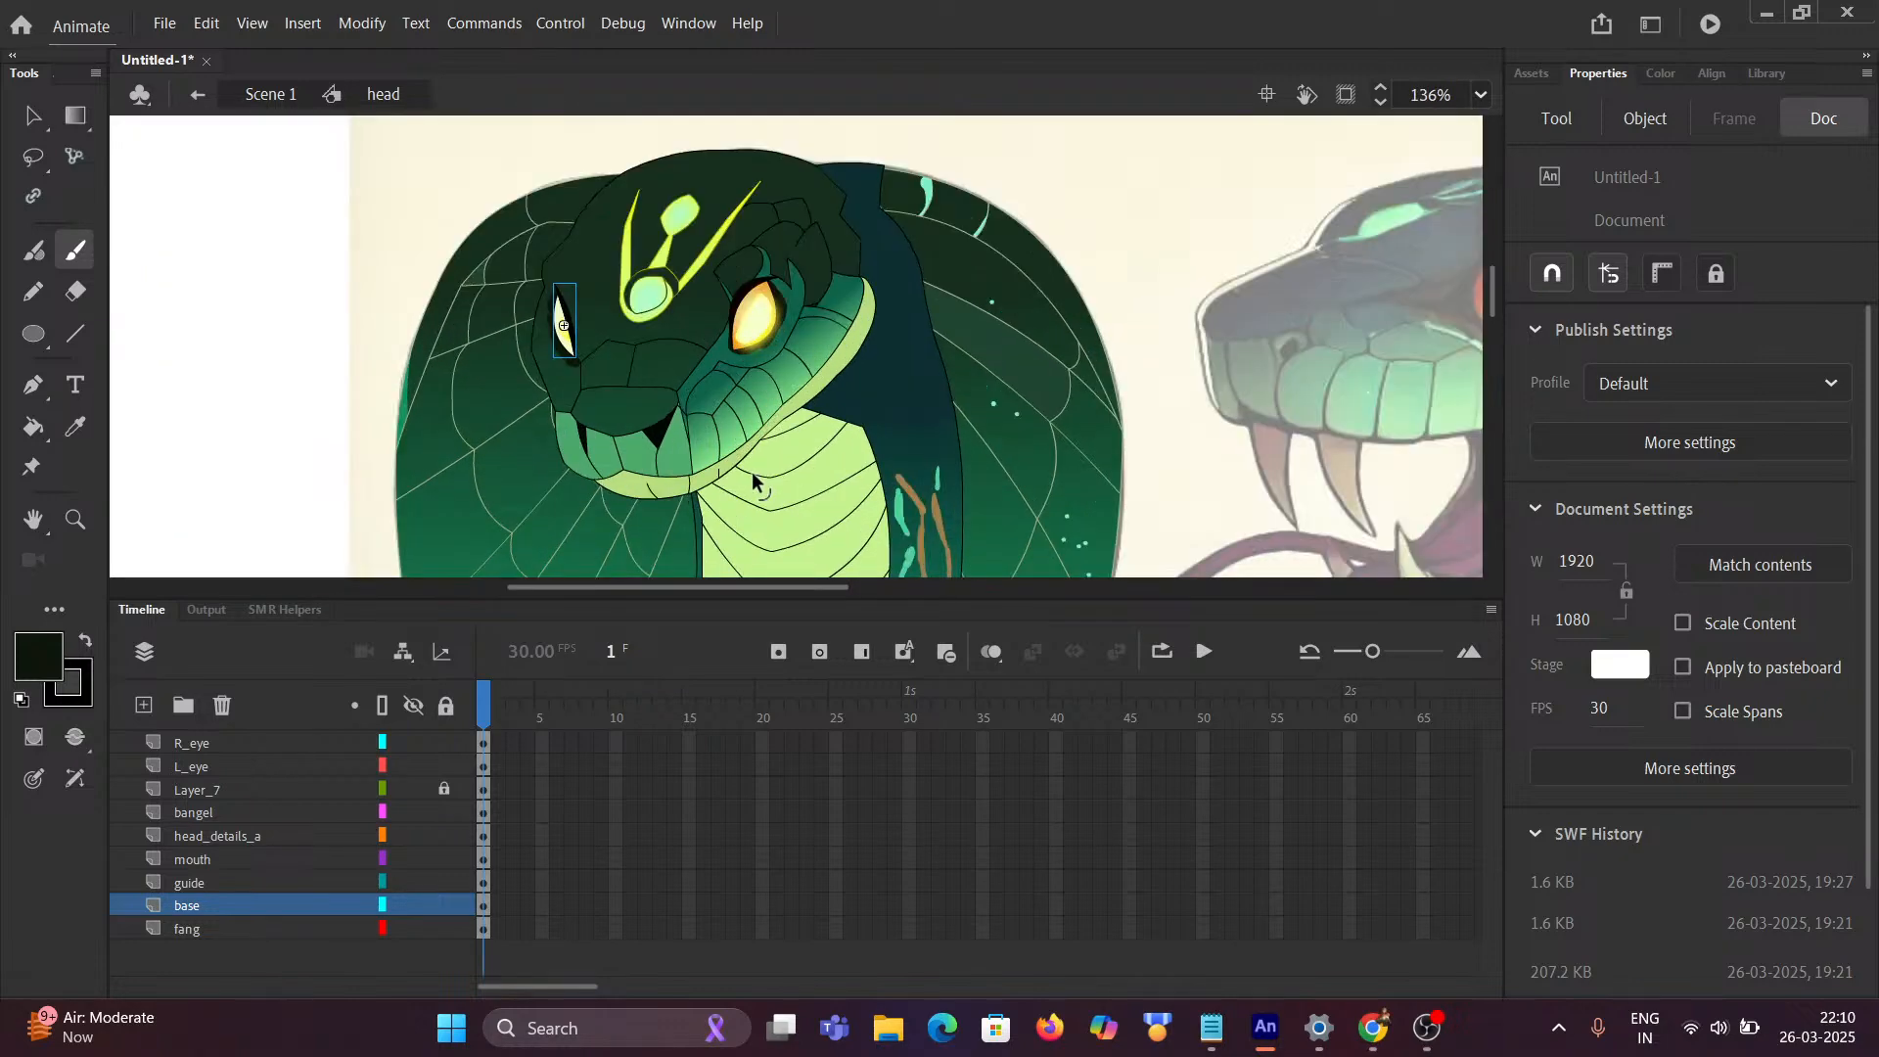
scroll(754, 477, down, 2)
drag(759, 485, 801, 270)
mouse_move(806, 356)
mouse_down()
mouse_move(789, 255)
mouse_move(845, 227)
mouse_move(835, 359)
mouse_up()
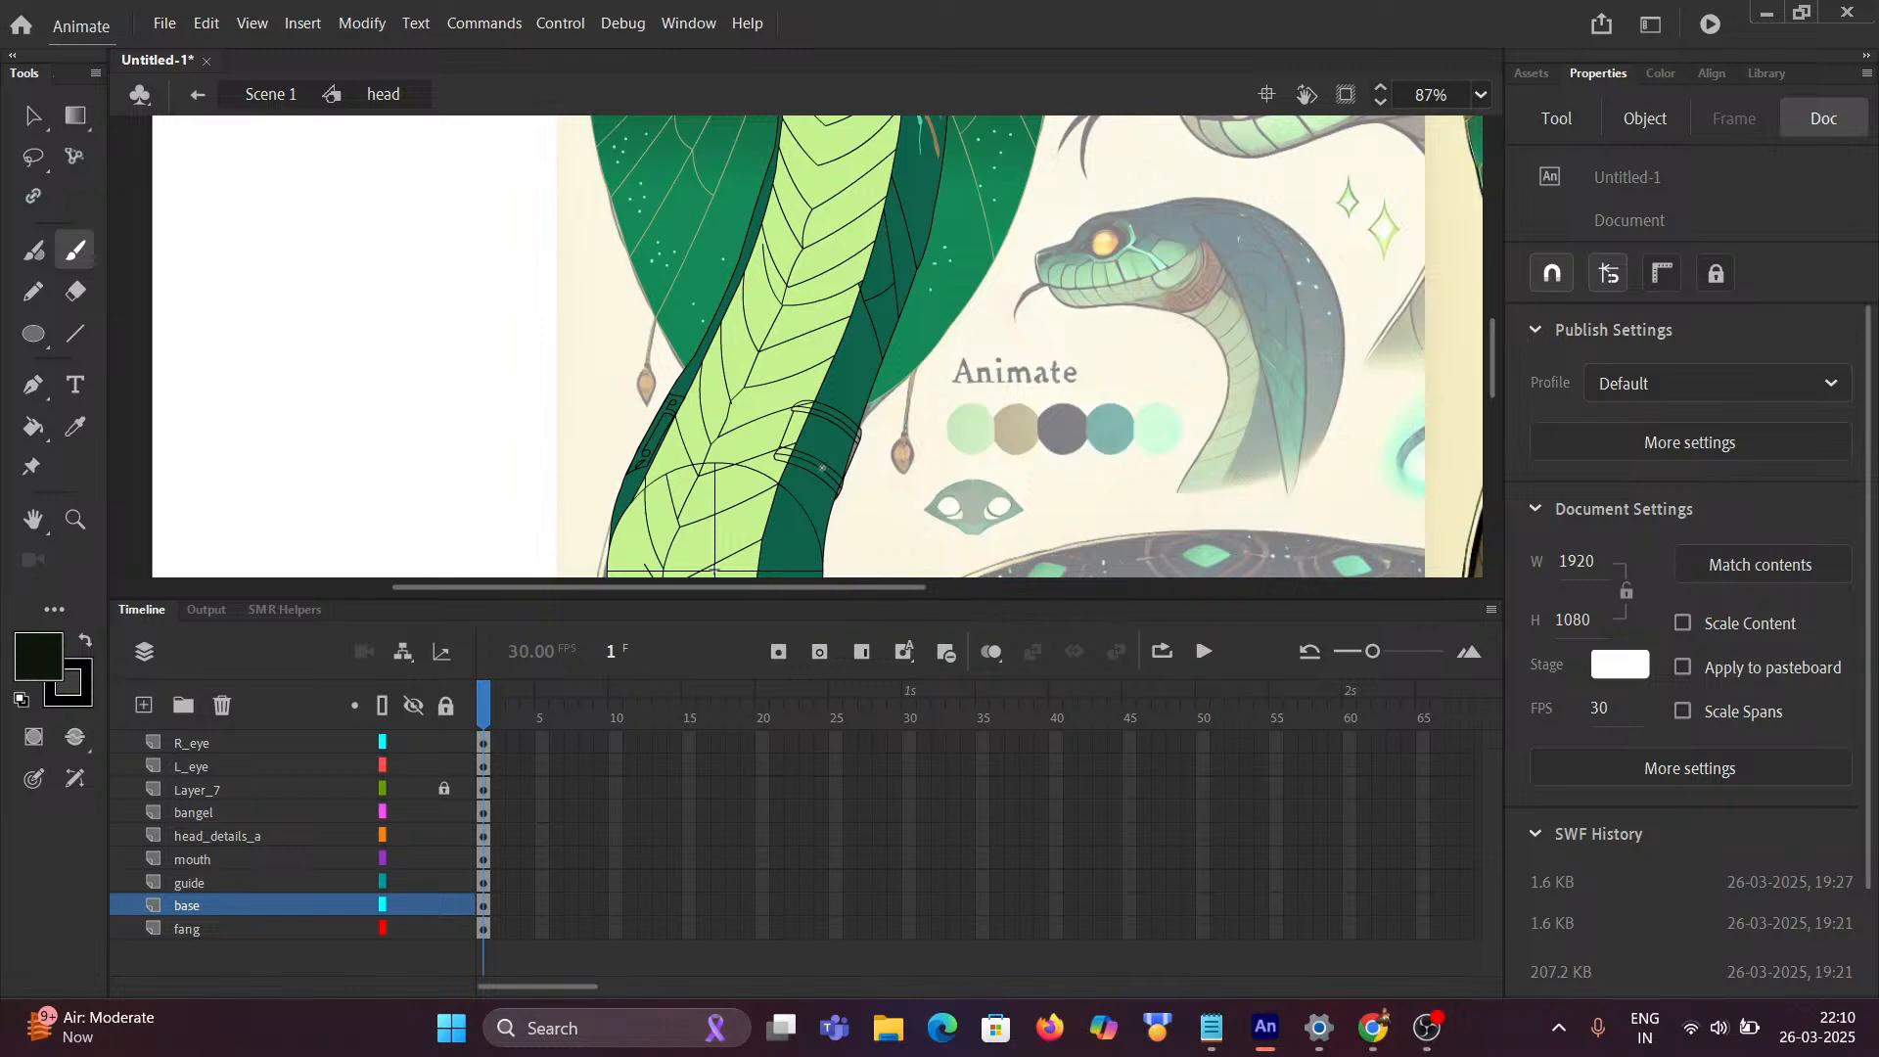
scroll(822, 468, up, 2)
scroll(824, 462, down, 2)
drag(1131, 261, 546, 239)
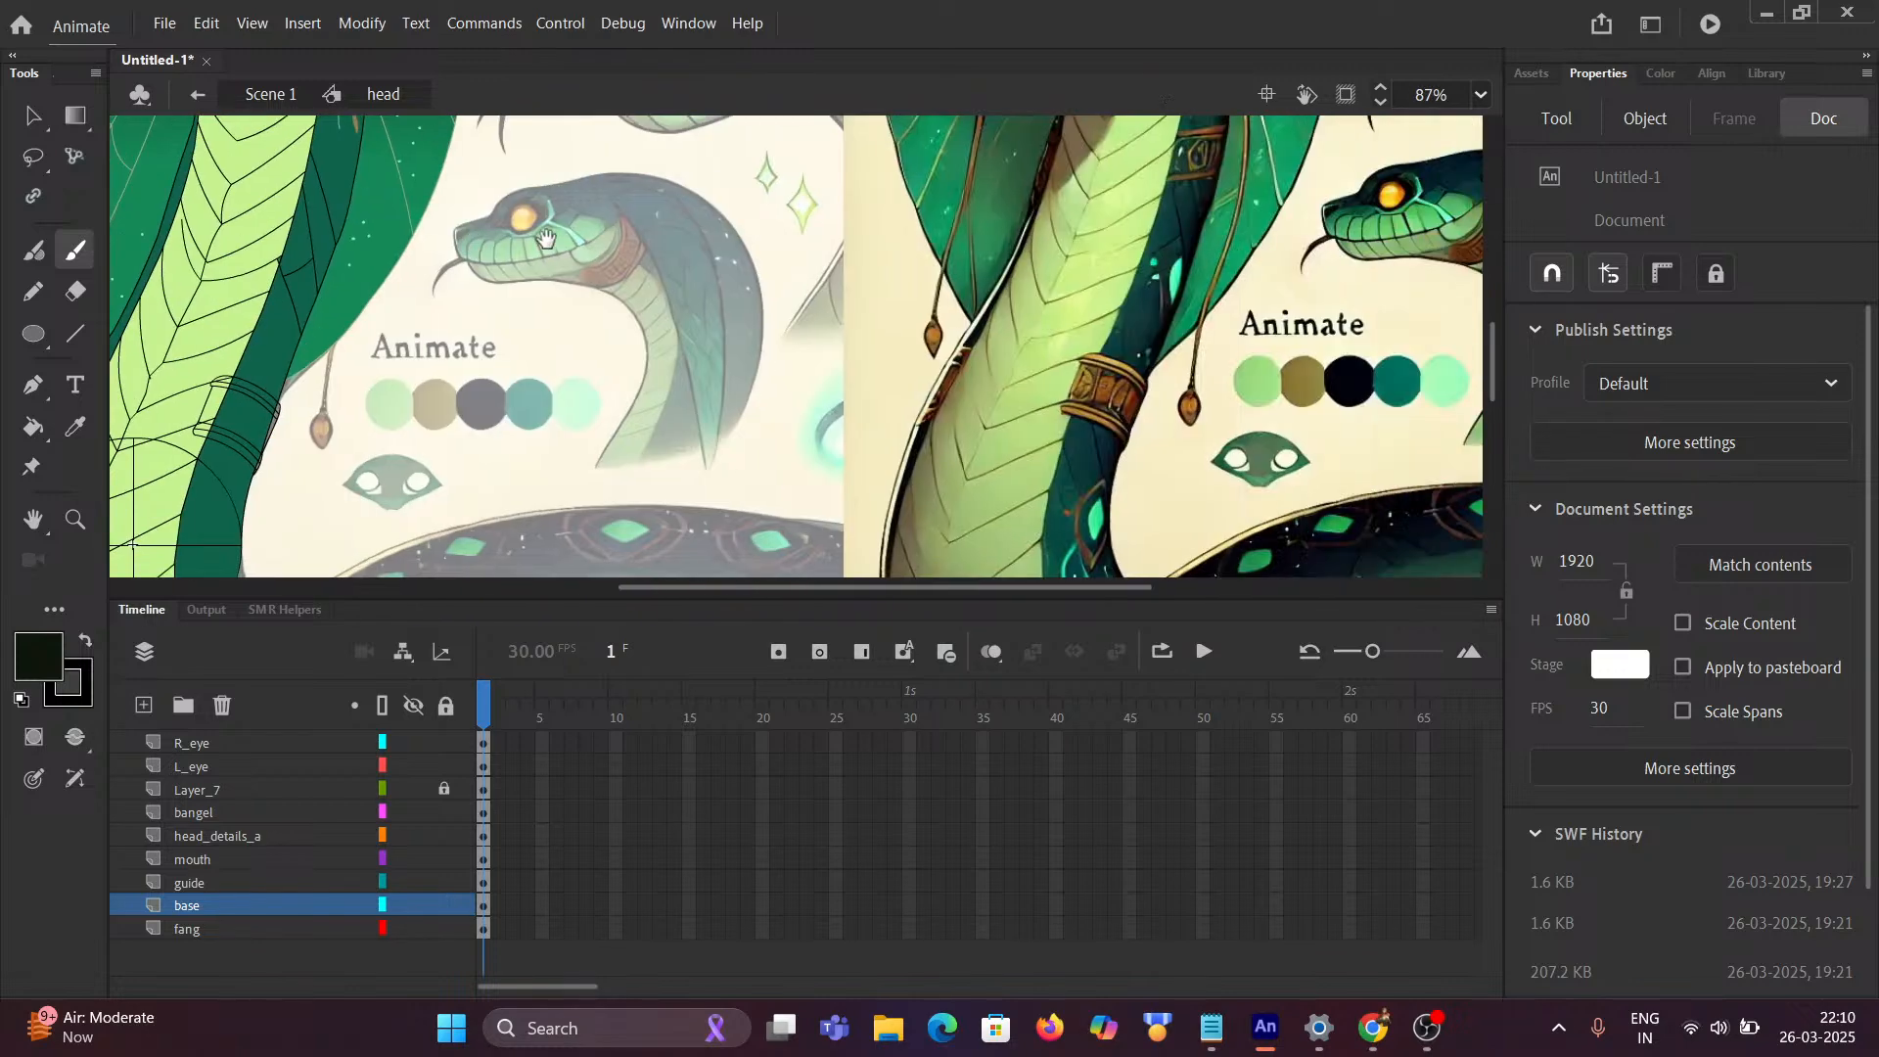
drag(997, 271, 786, 270)
scroll(959, 423, up, 4)
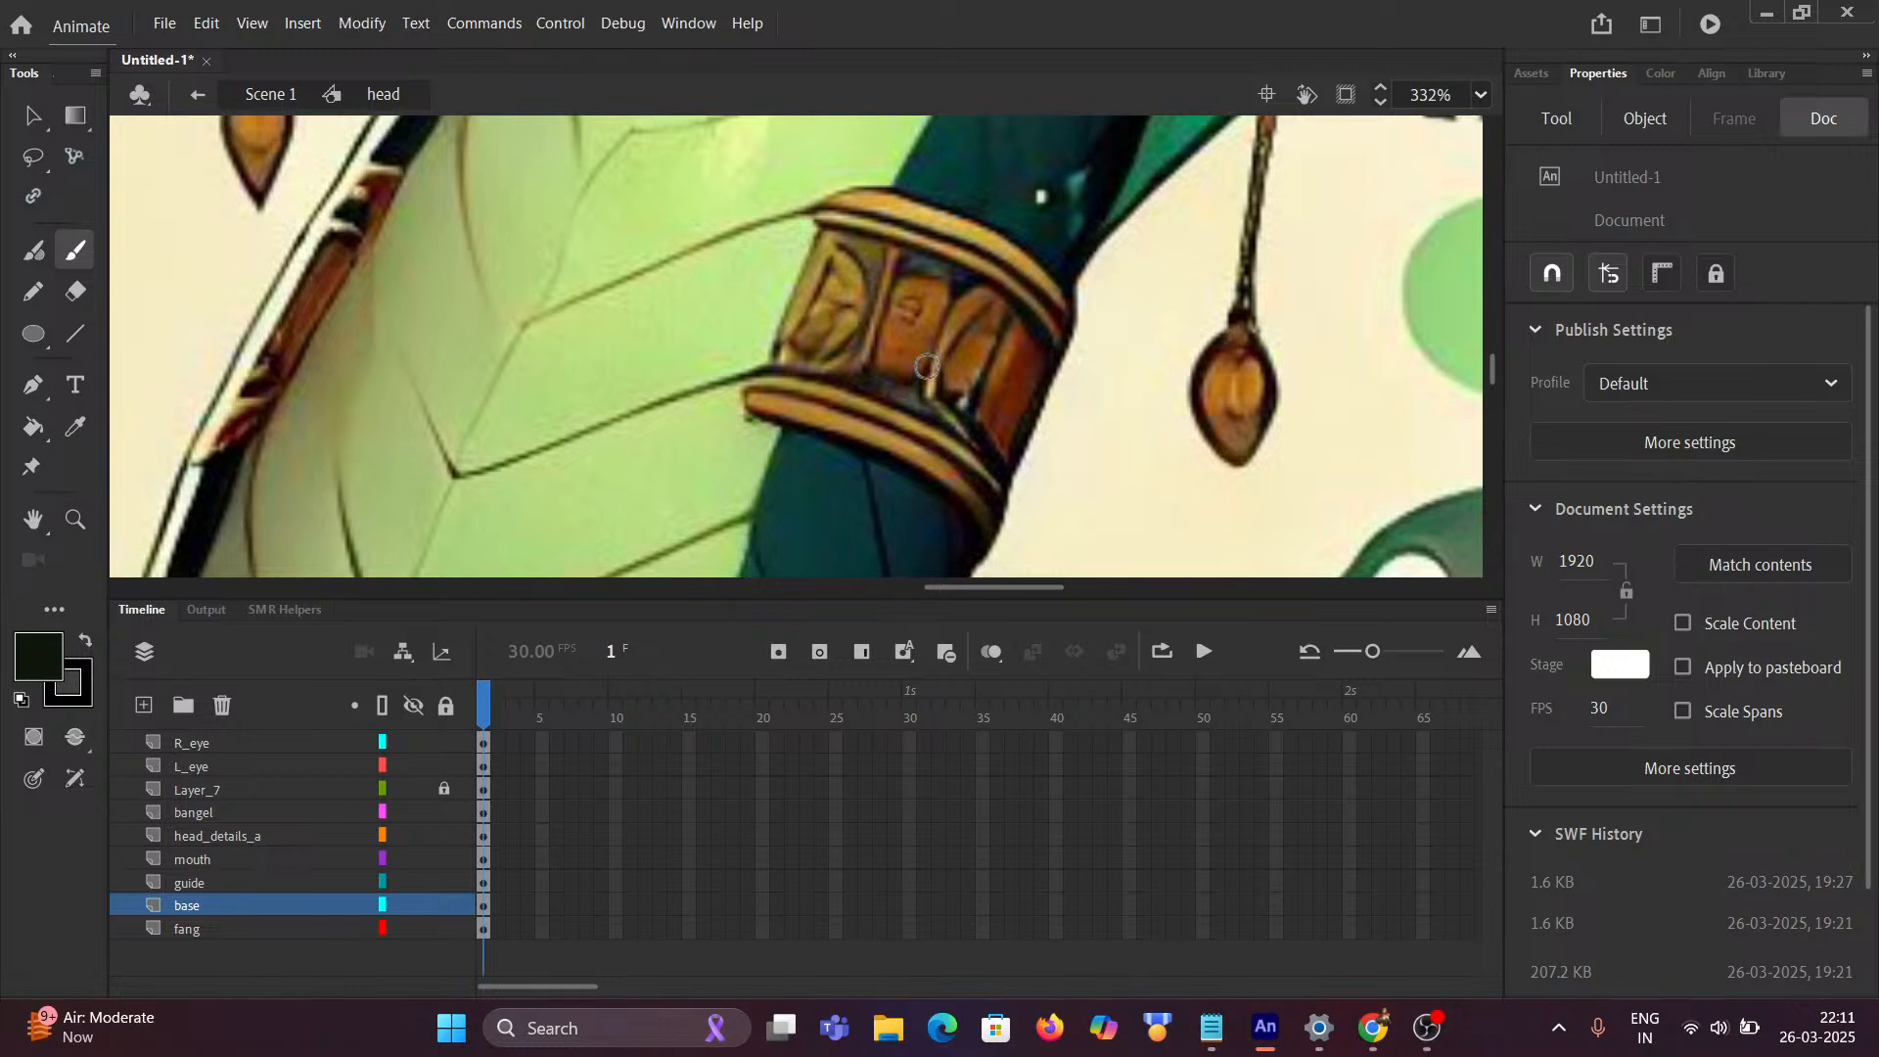
scroll(679, 245, down, 4)
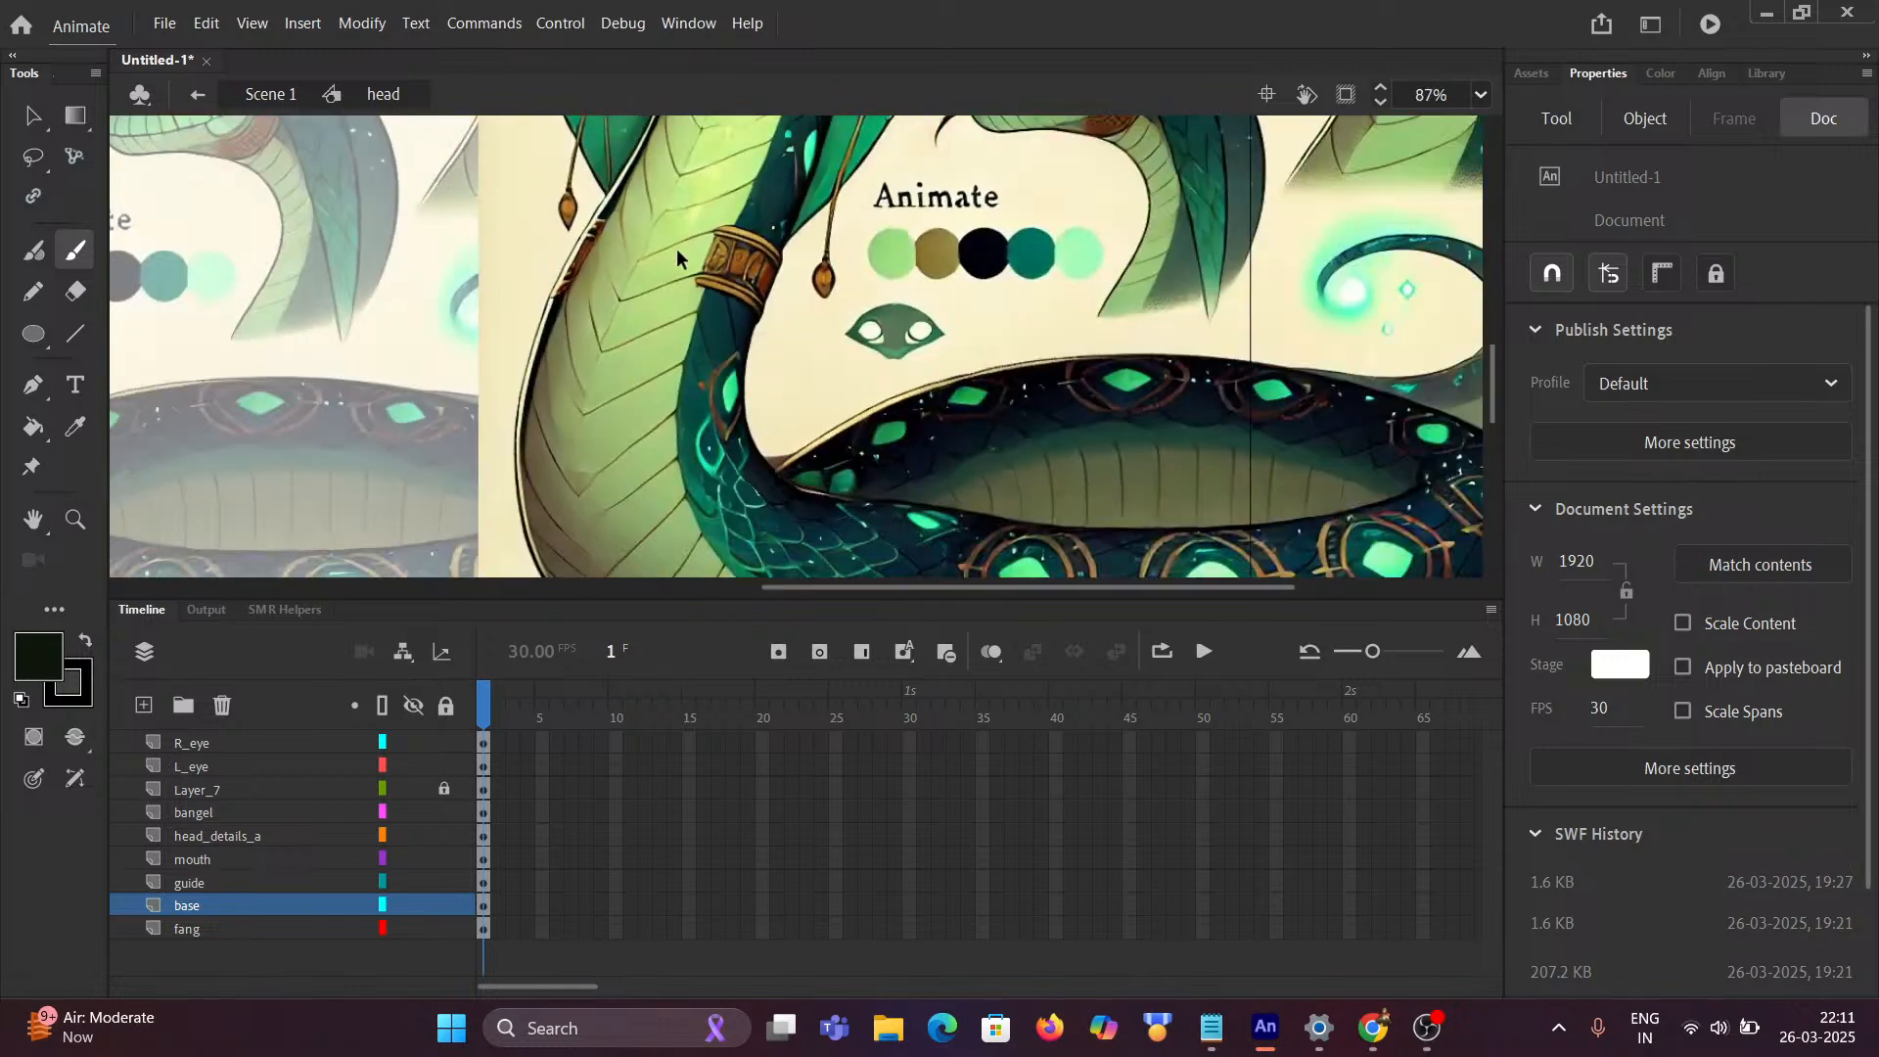
mouse_move(270, 146)
mouse_down()
mouse_move(705, 323)
mouse_move(887, 458)
mouse_up()
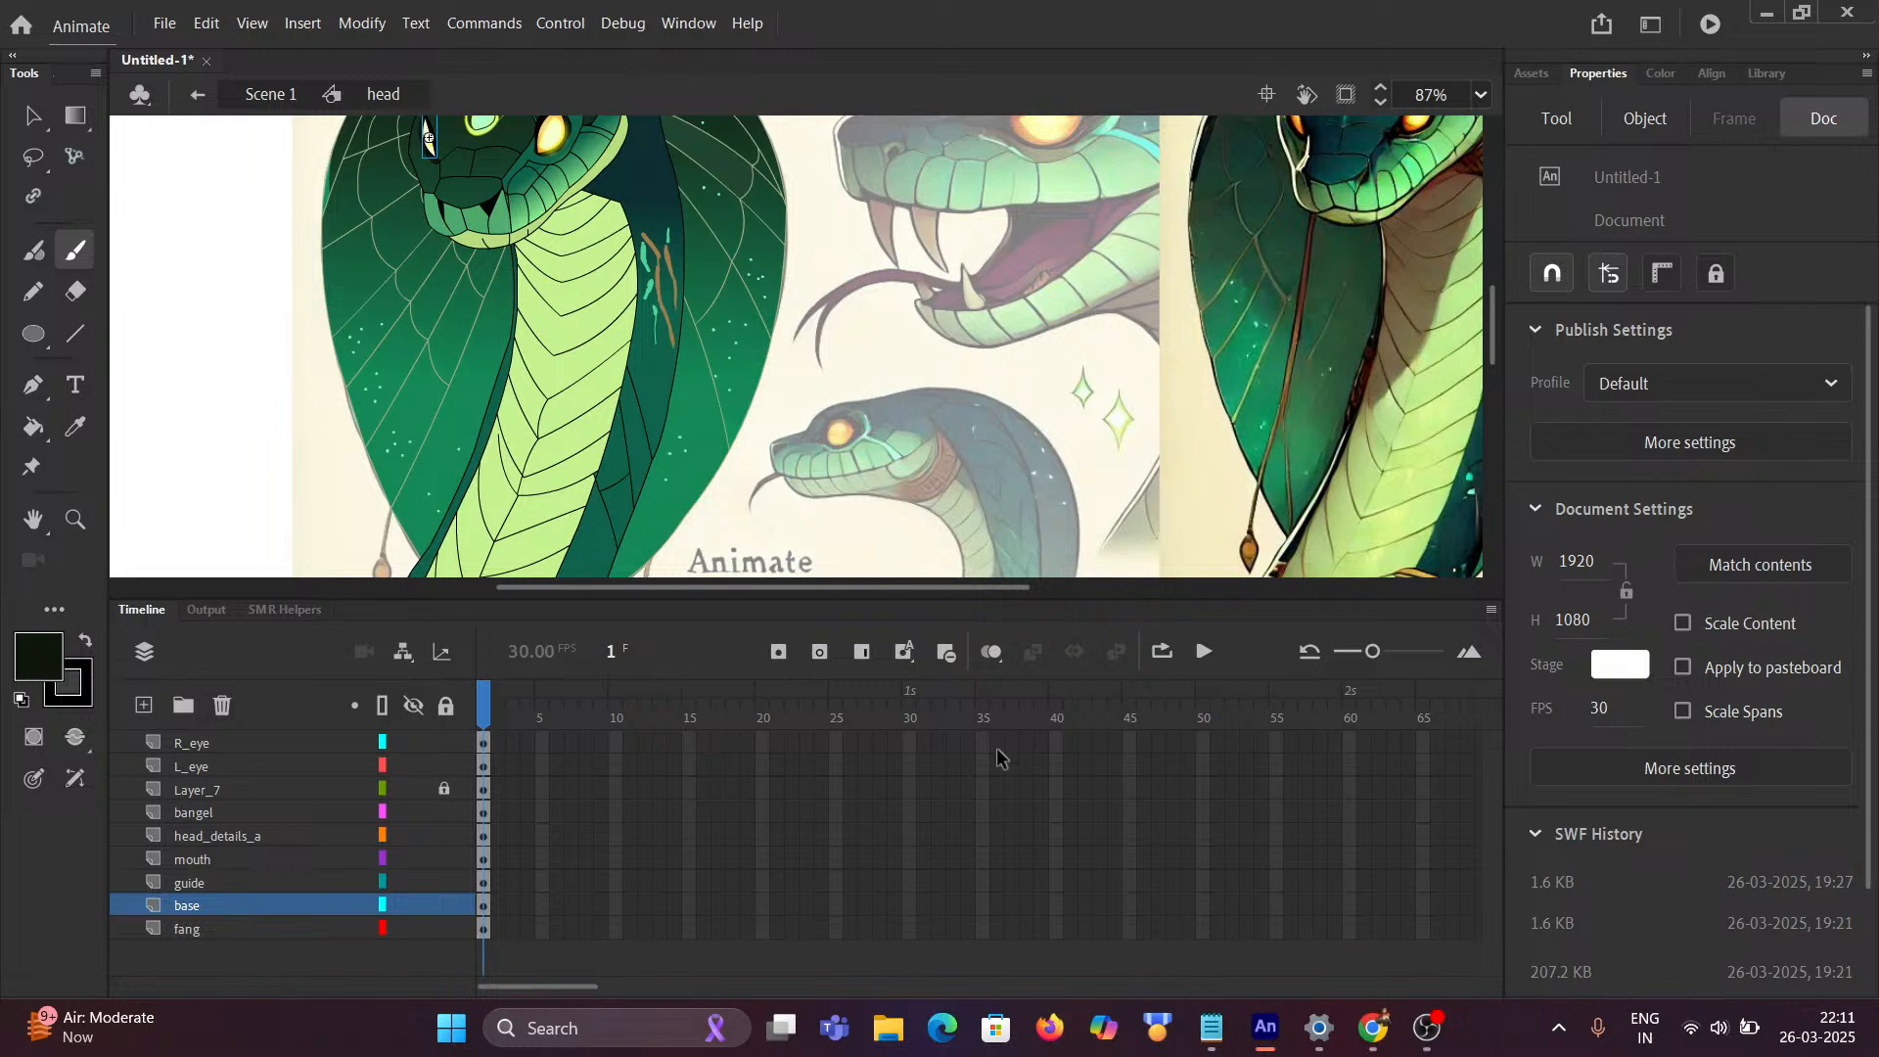
Step: Extend all layers of the head symbol to frame 90 and return the playhead to frame 1
drag(537, 986, 620, 988)
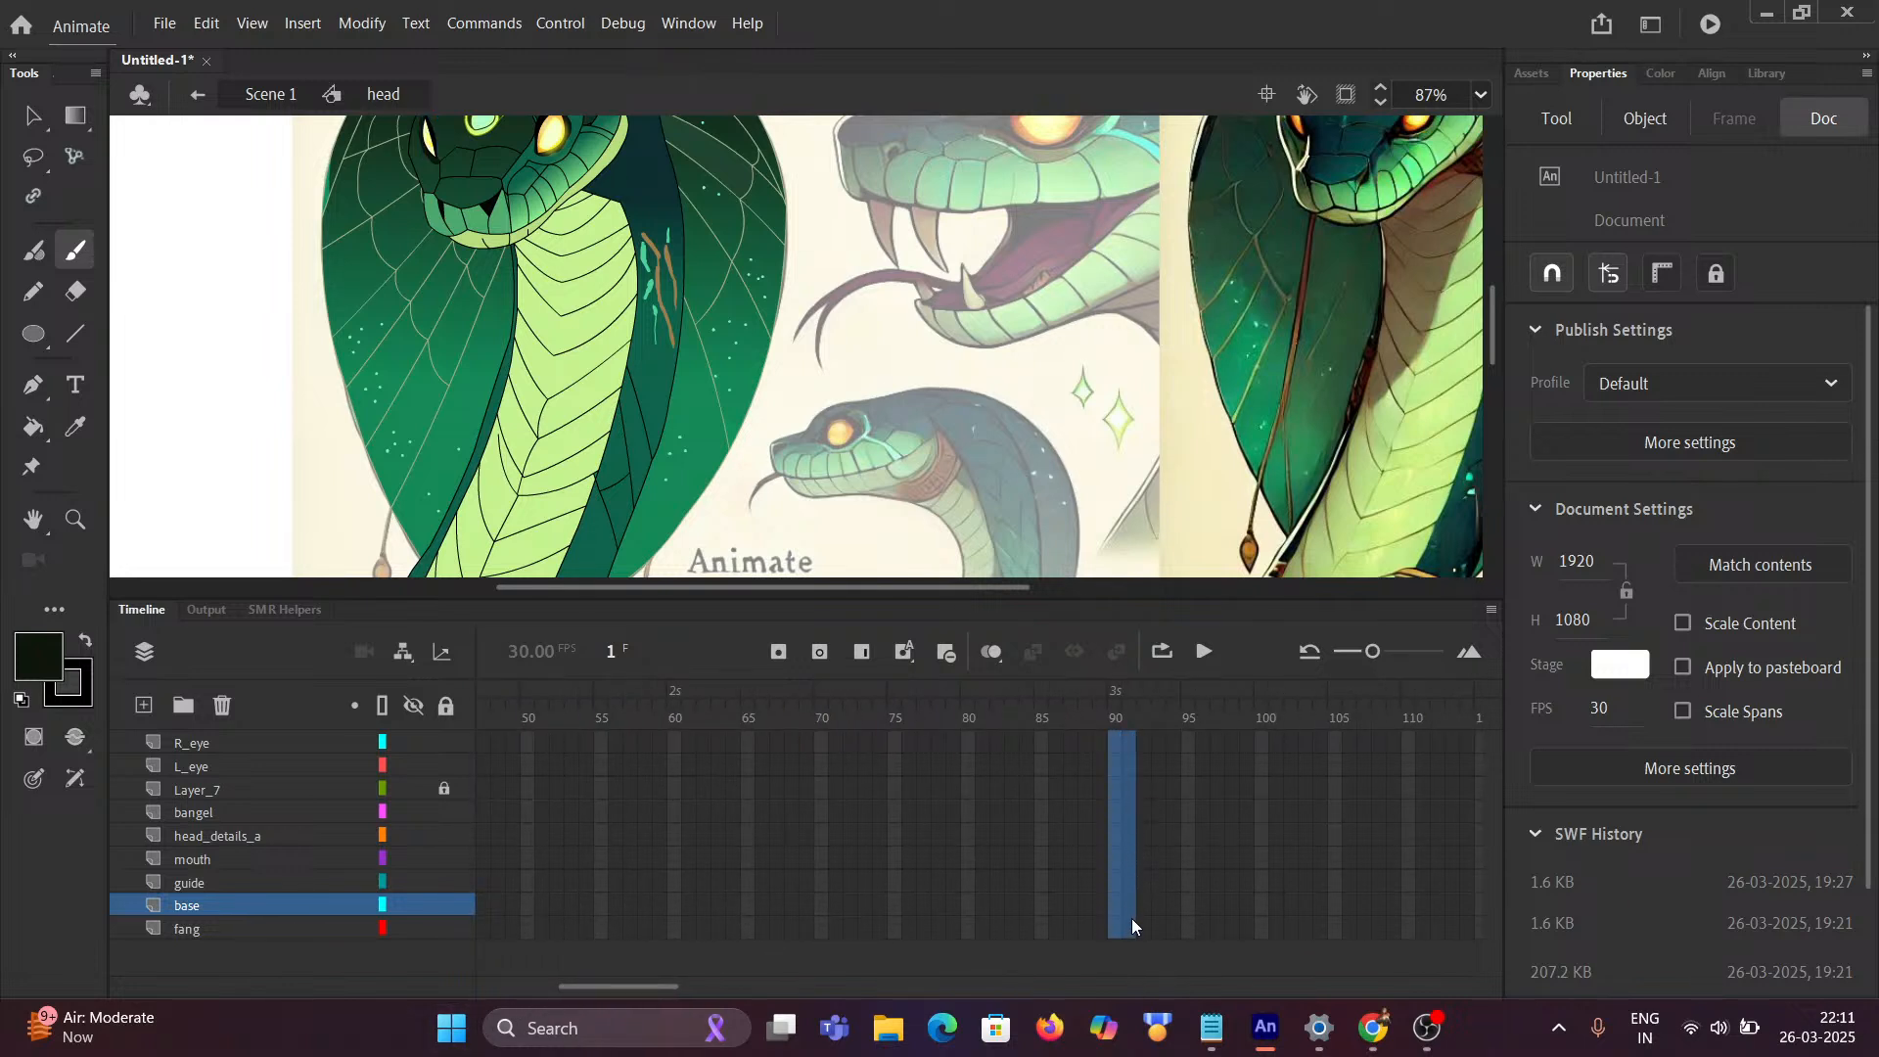
drag(1131, 918, 1114, 965)
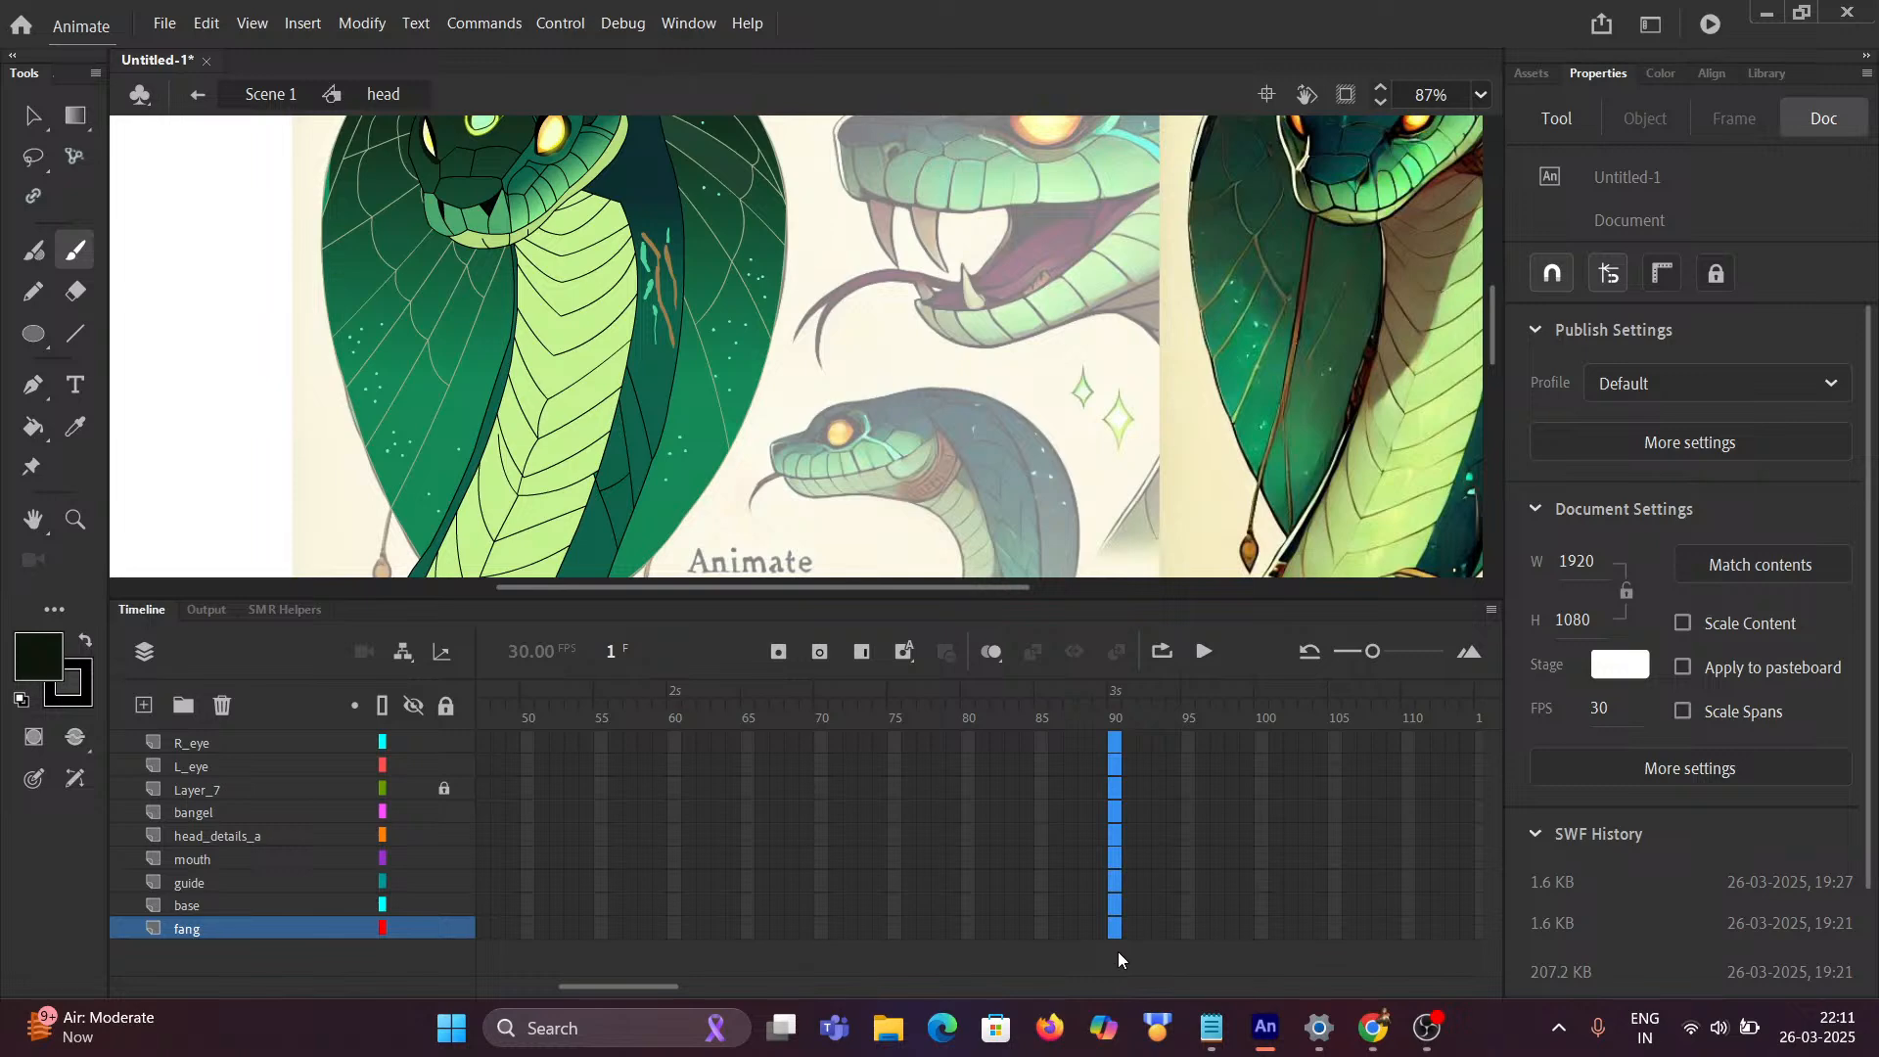
key(F5)
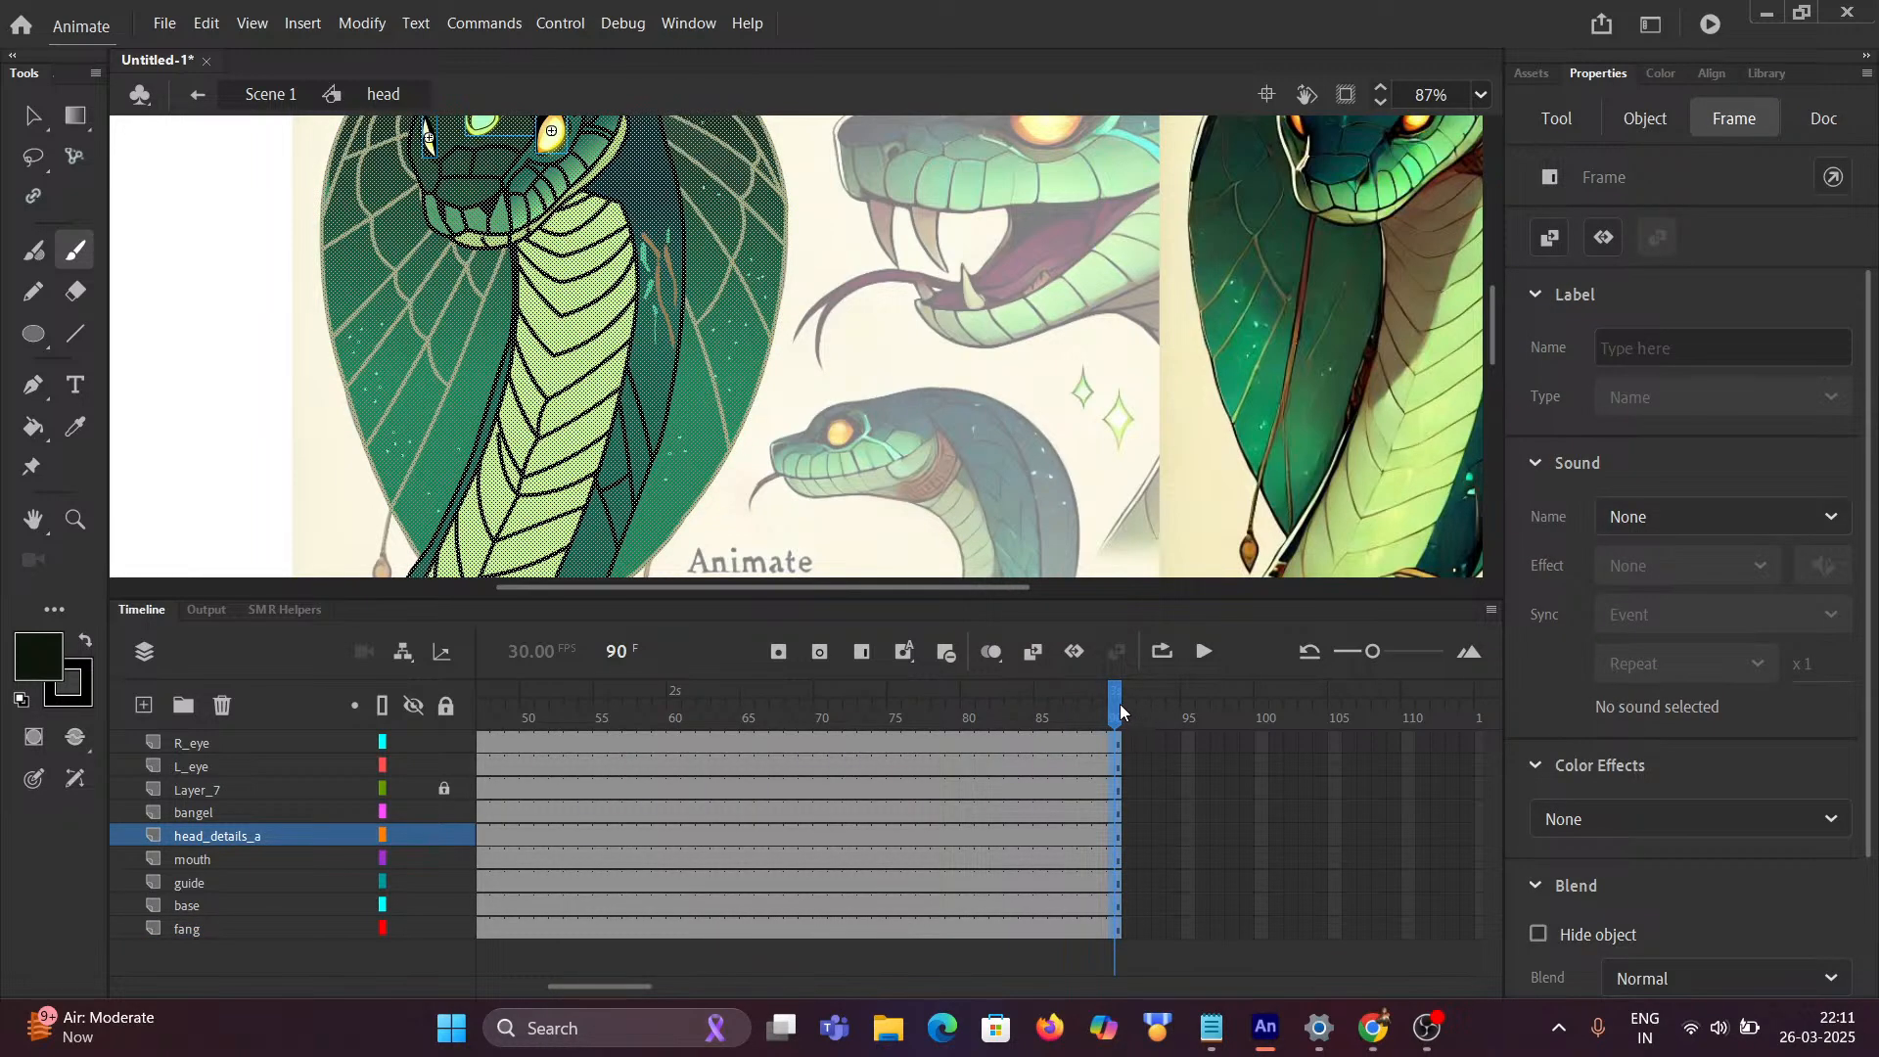
mouse_move(1120, 703)
mouse_down()
mouse_move(323, 876)
mouse_move(269, 874)
mouse_move(288, 823)
mouse_up()
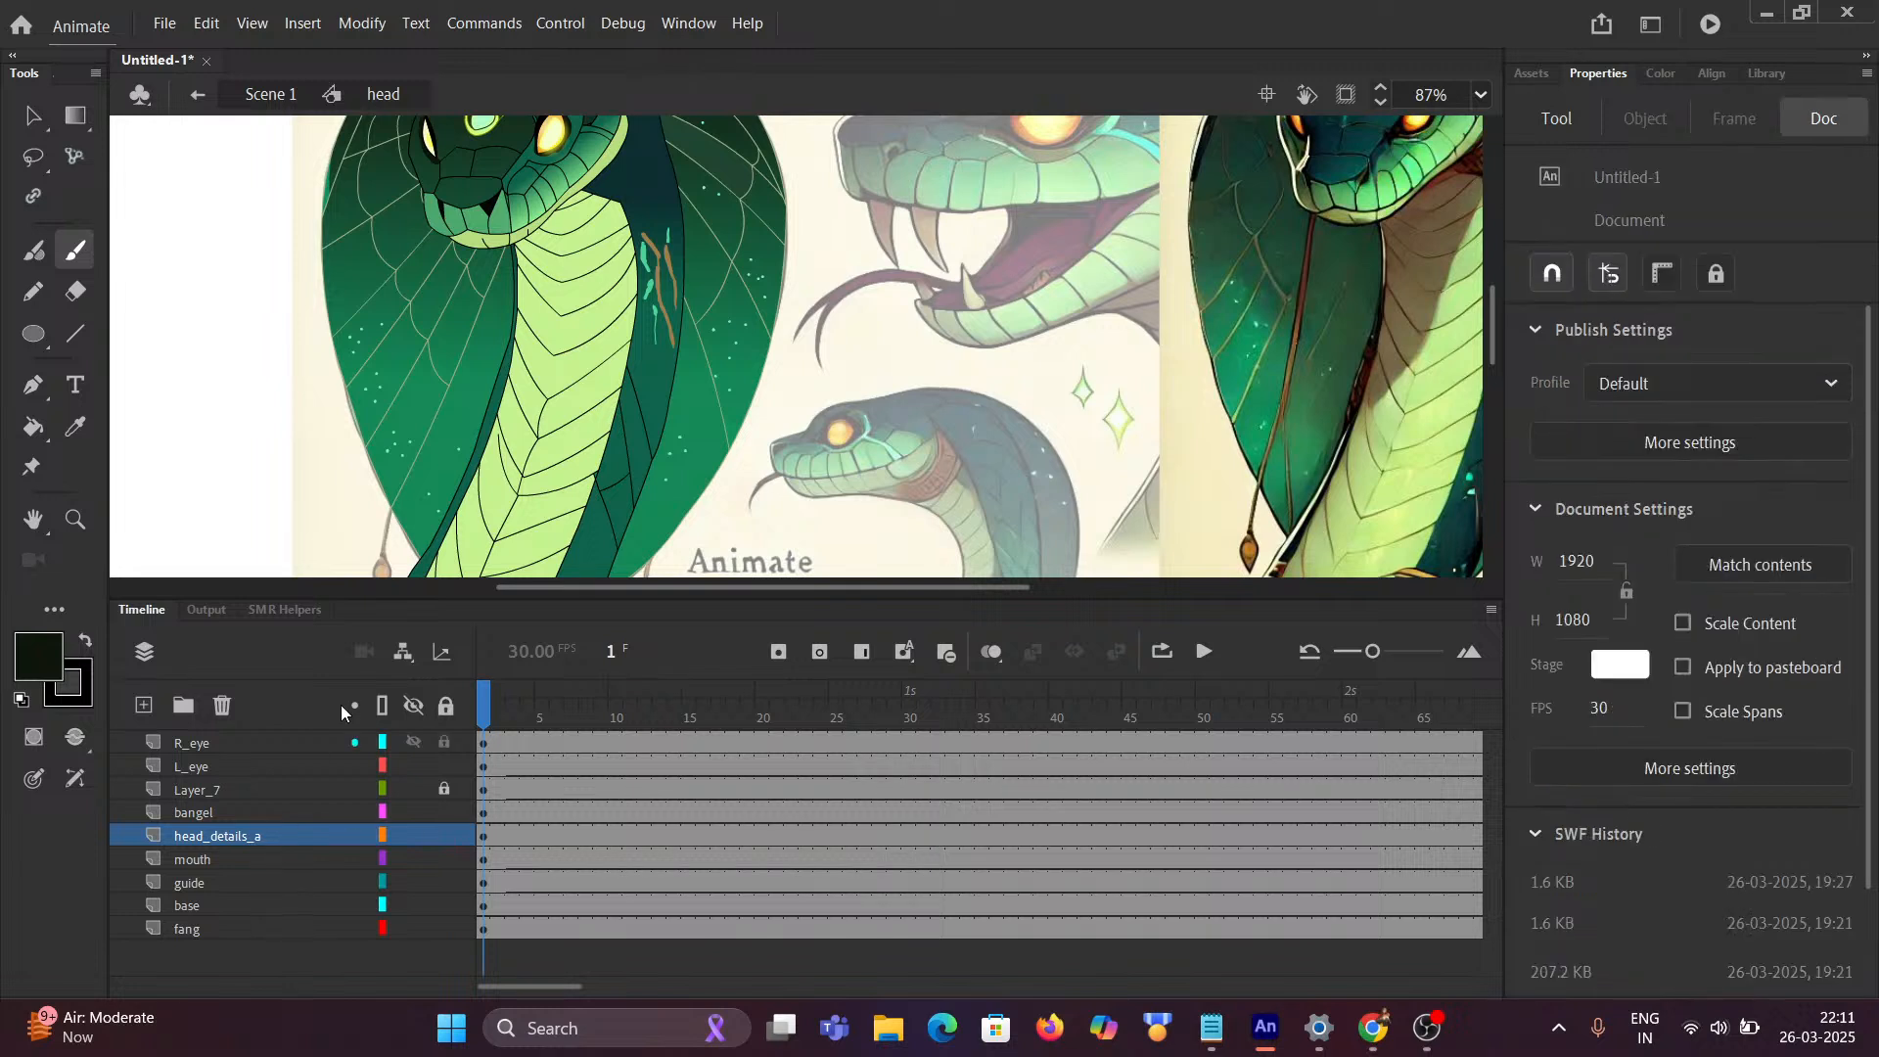
Step: Return to Scene 1 and extend all its layers to frame 90
click(264, 95)
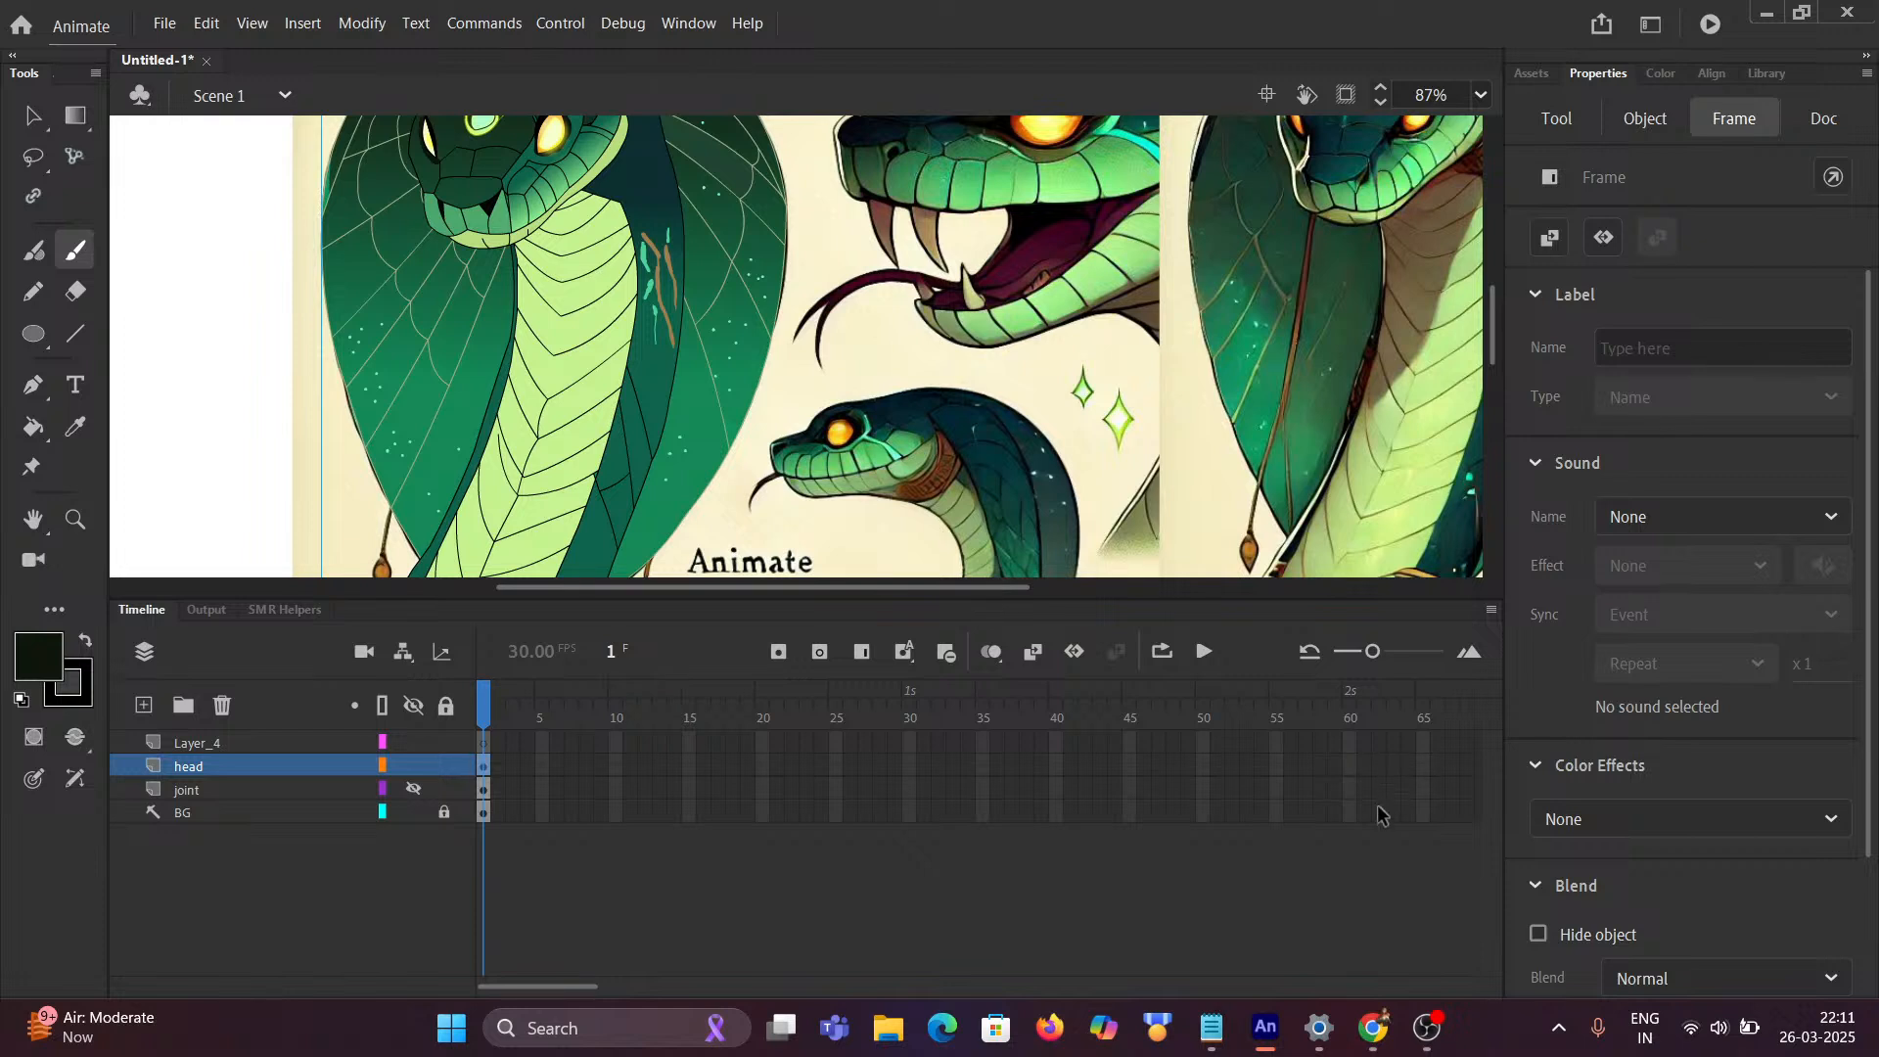
drag(584, 985, 660, 985)
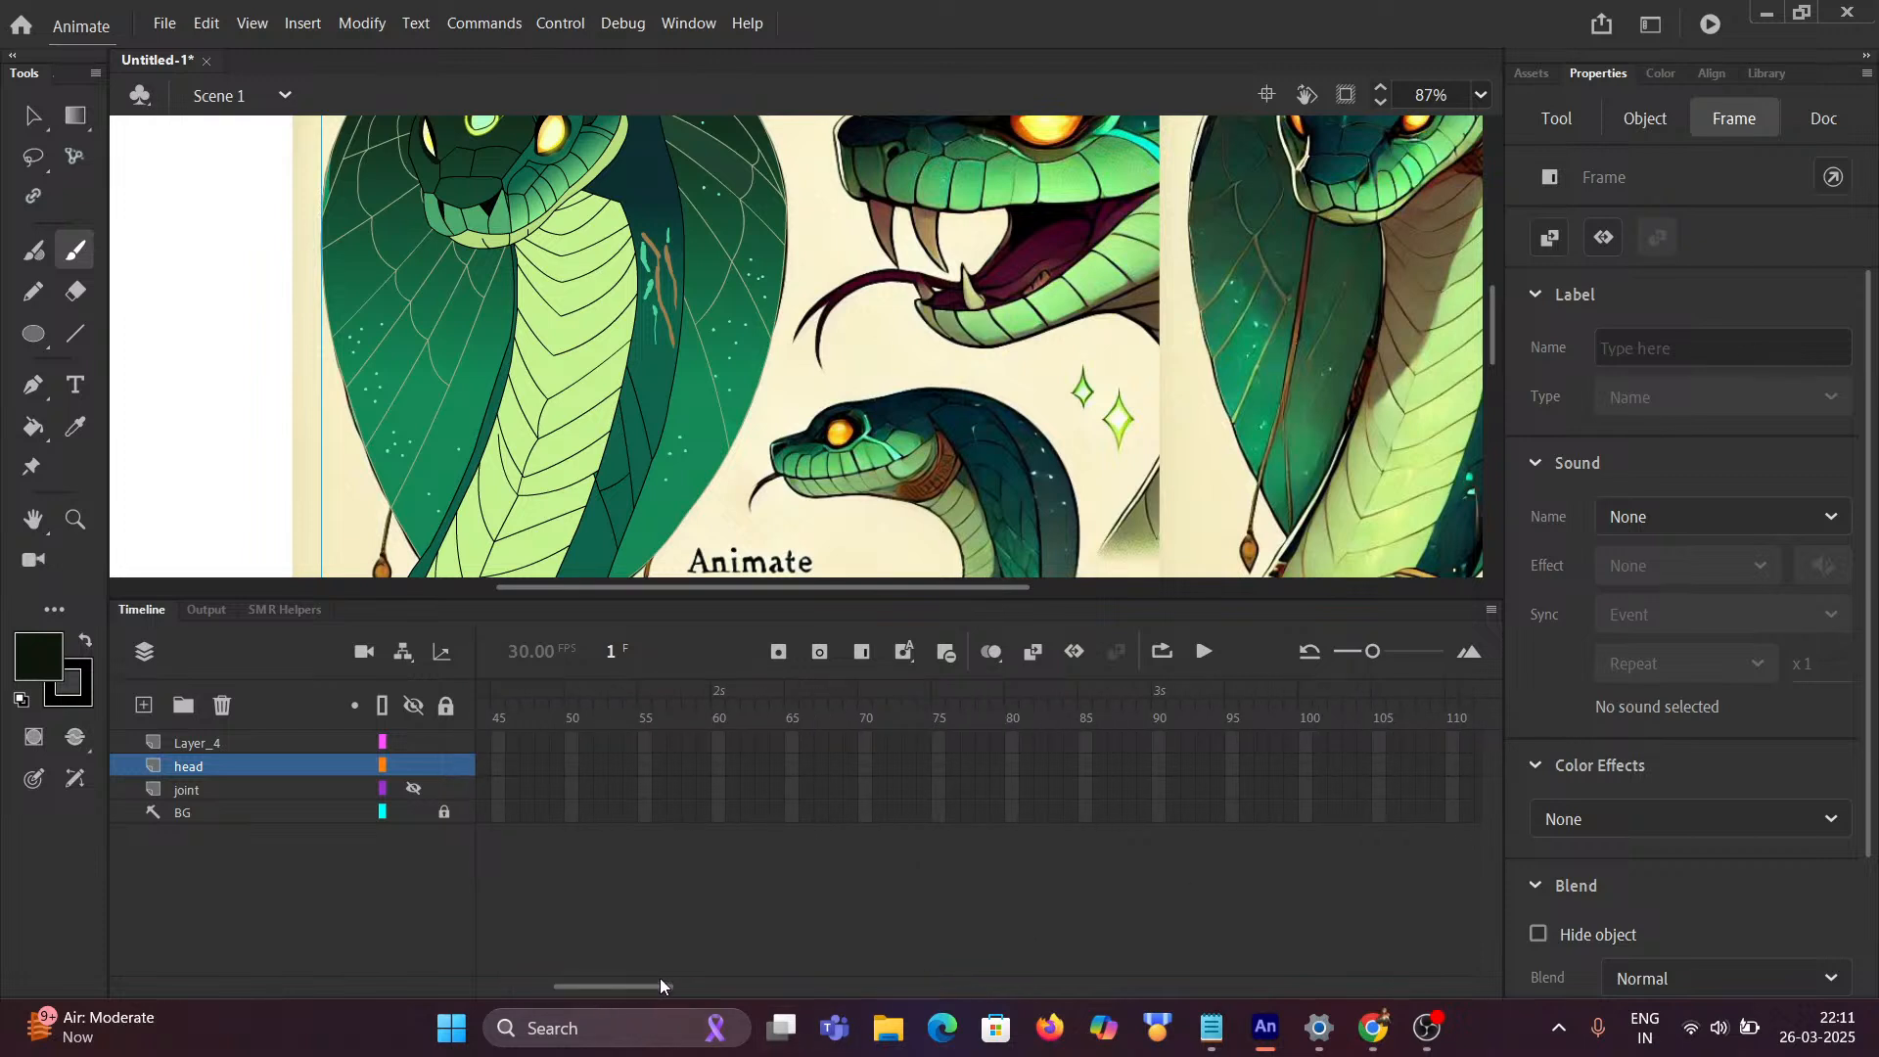
click(1161, 748)
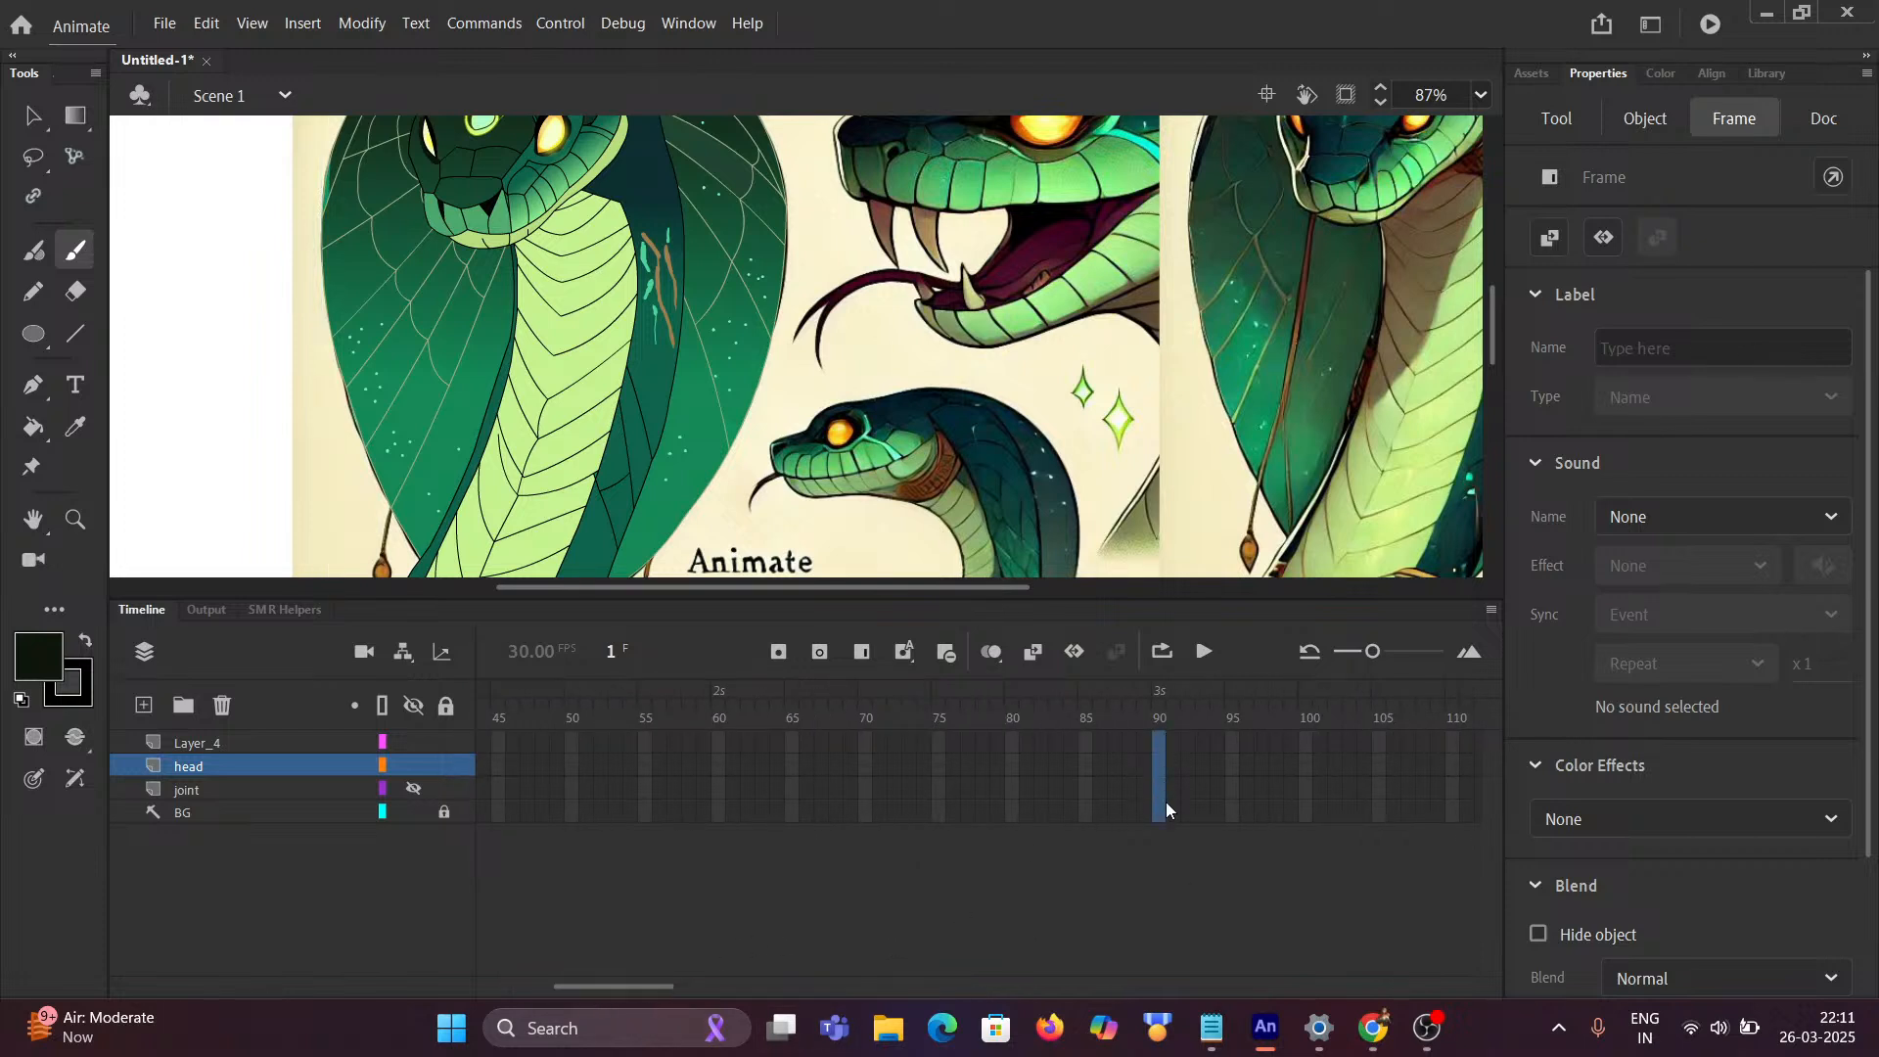
drag(1166, 813, 1161, 814)
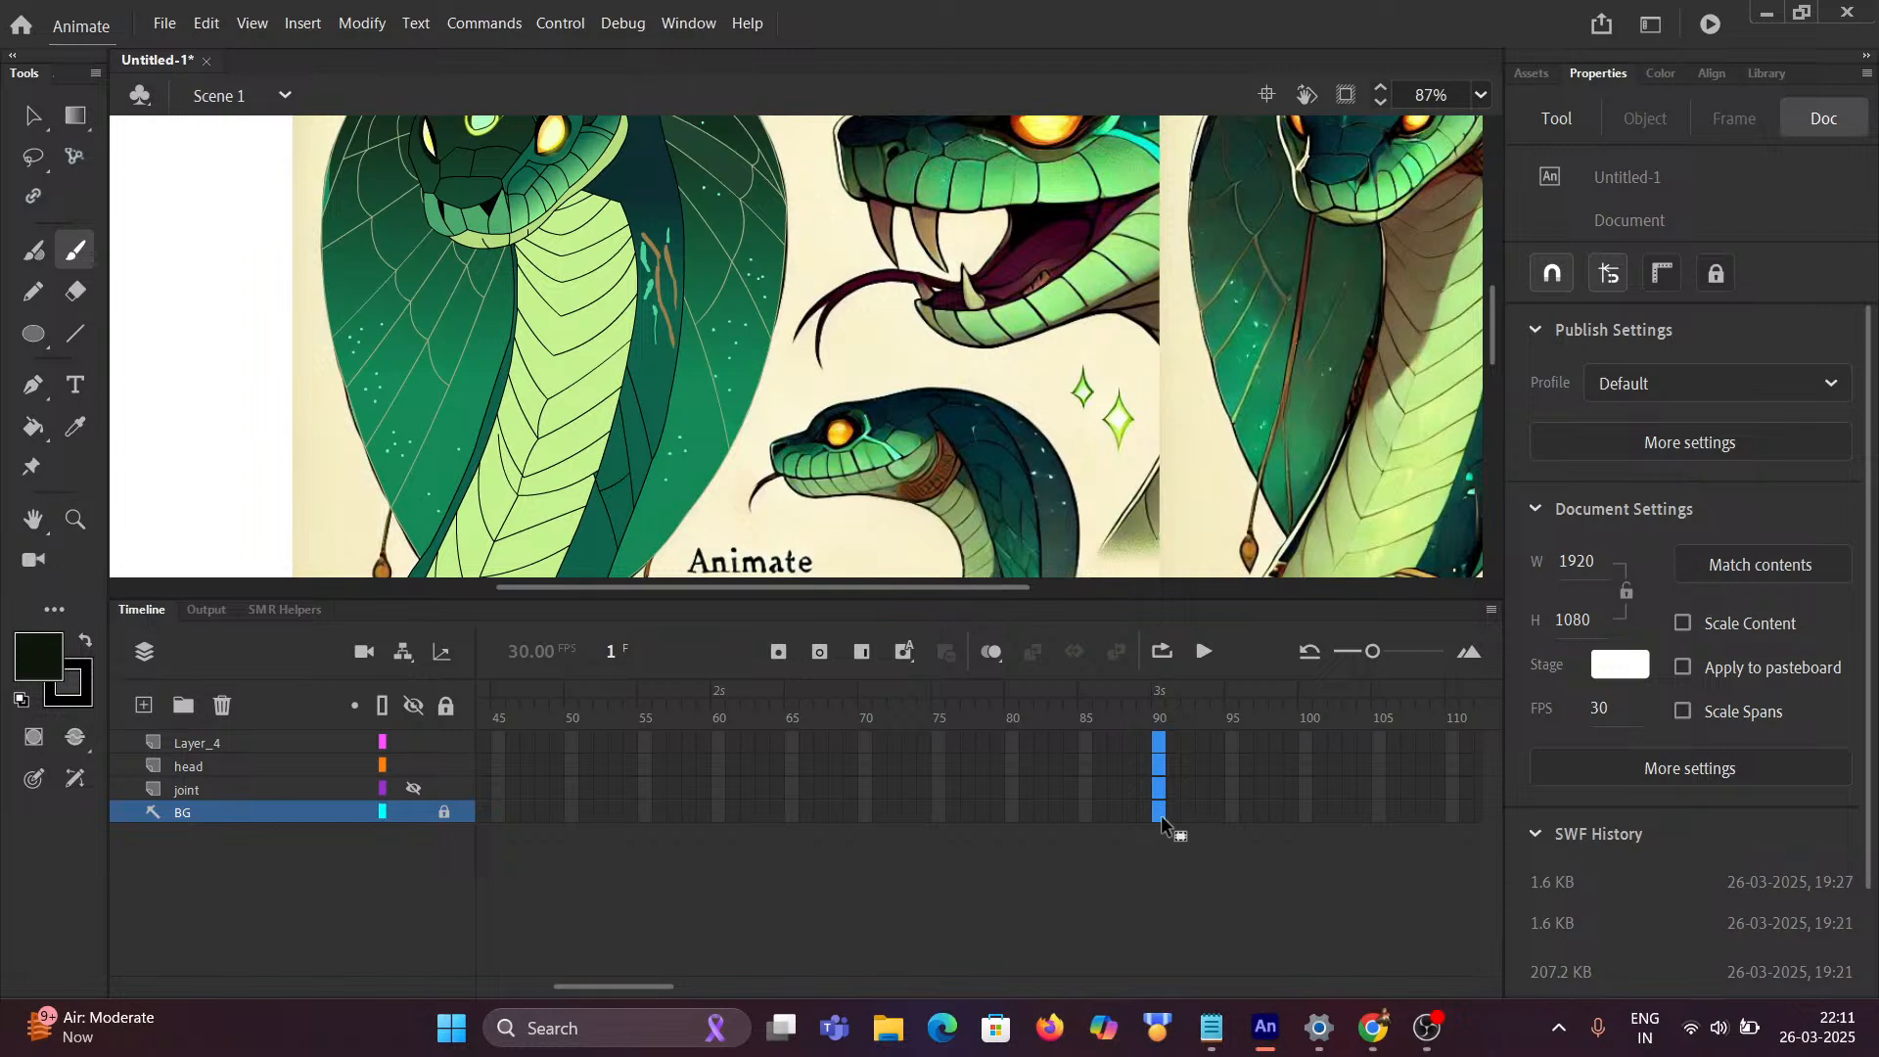
key(F5)
drag(1161, 697, 1121, 730)
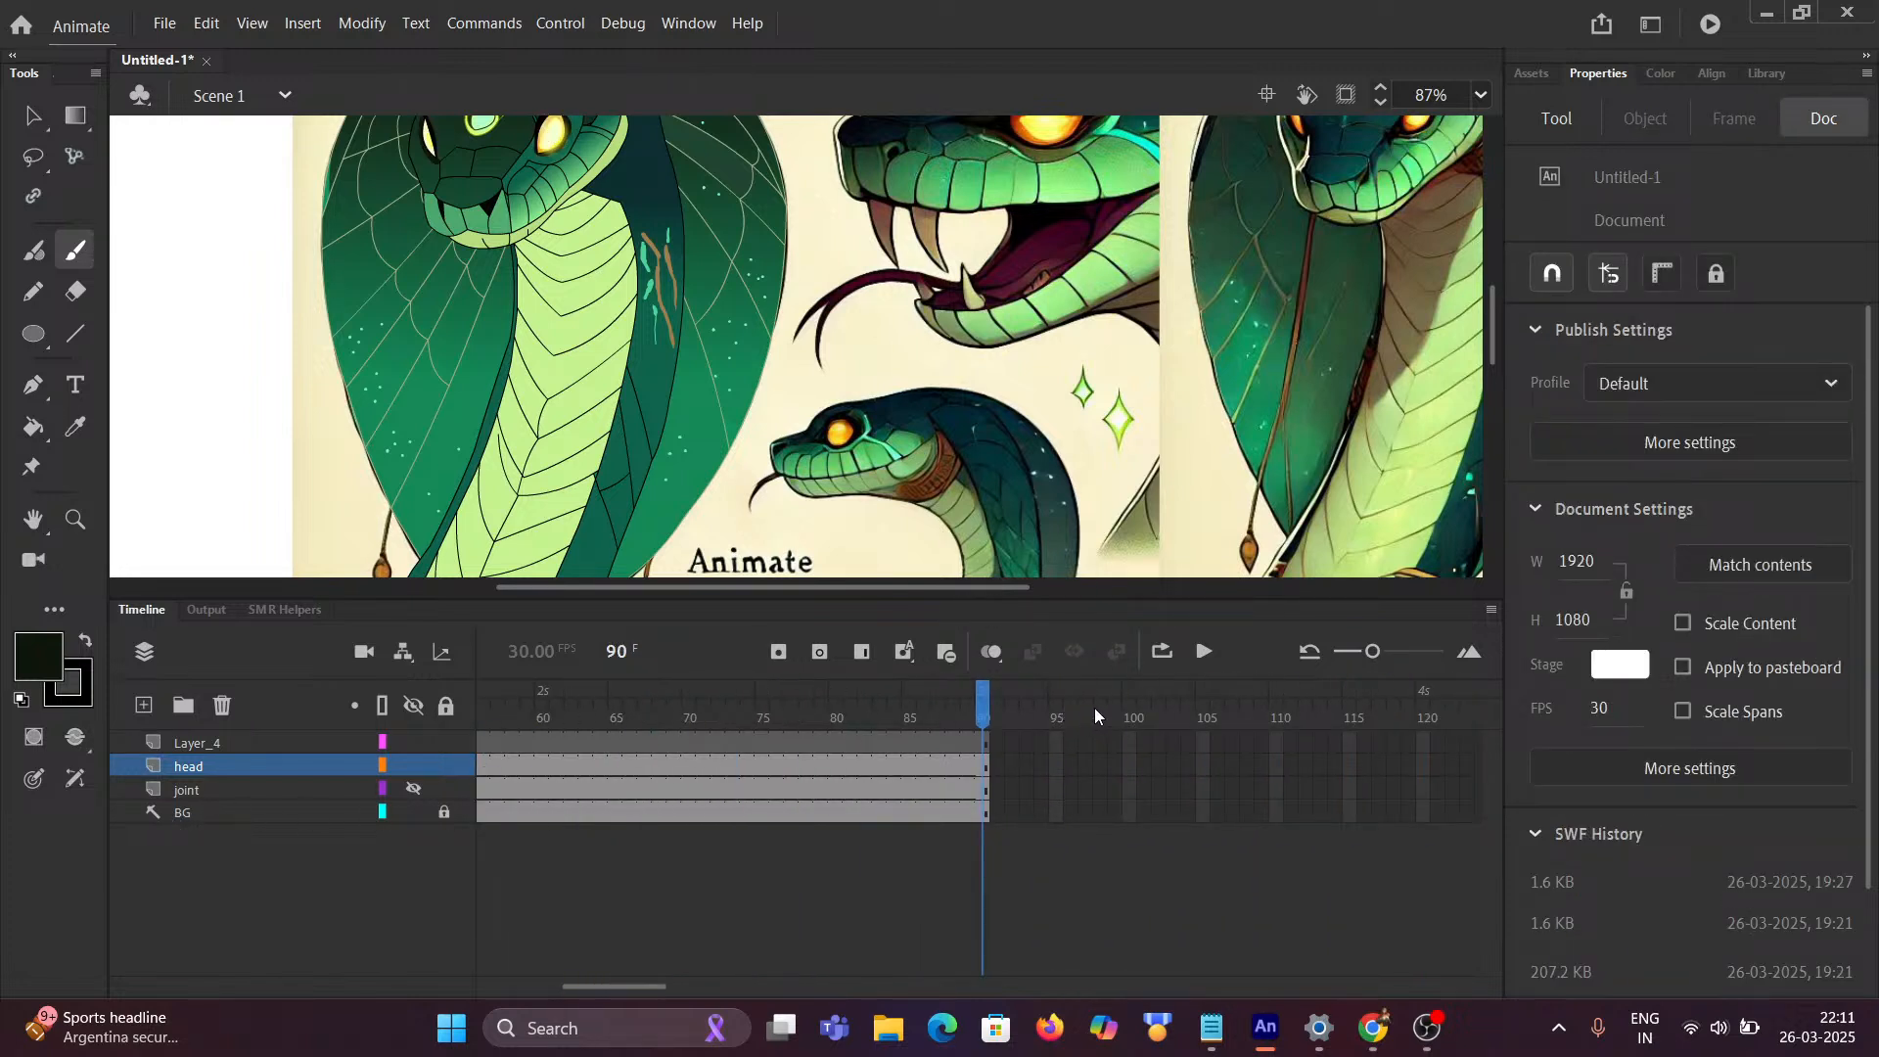
Step: Enable looped playback over the scene's 90 frames, return to frame 1 and hide the BG layer
click(1163, 653)
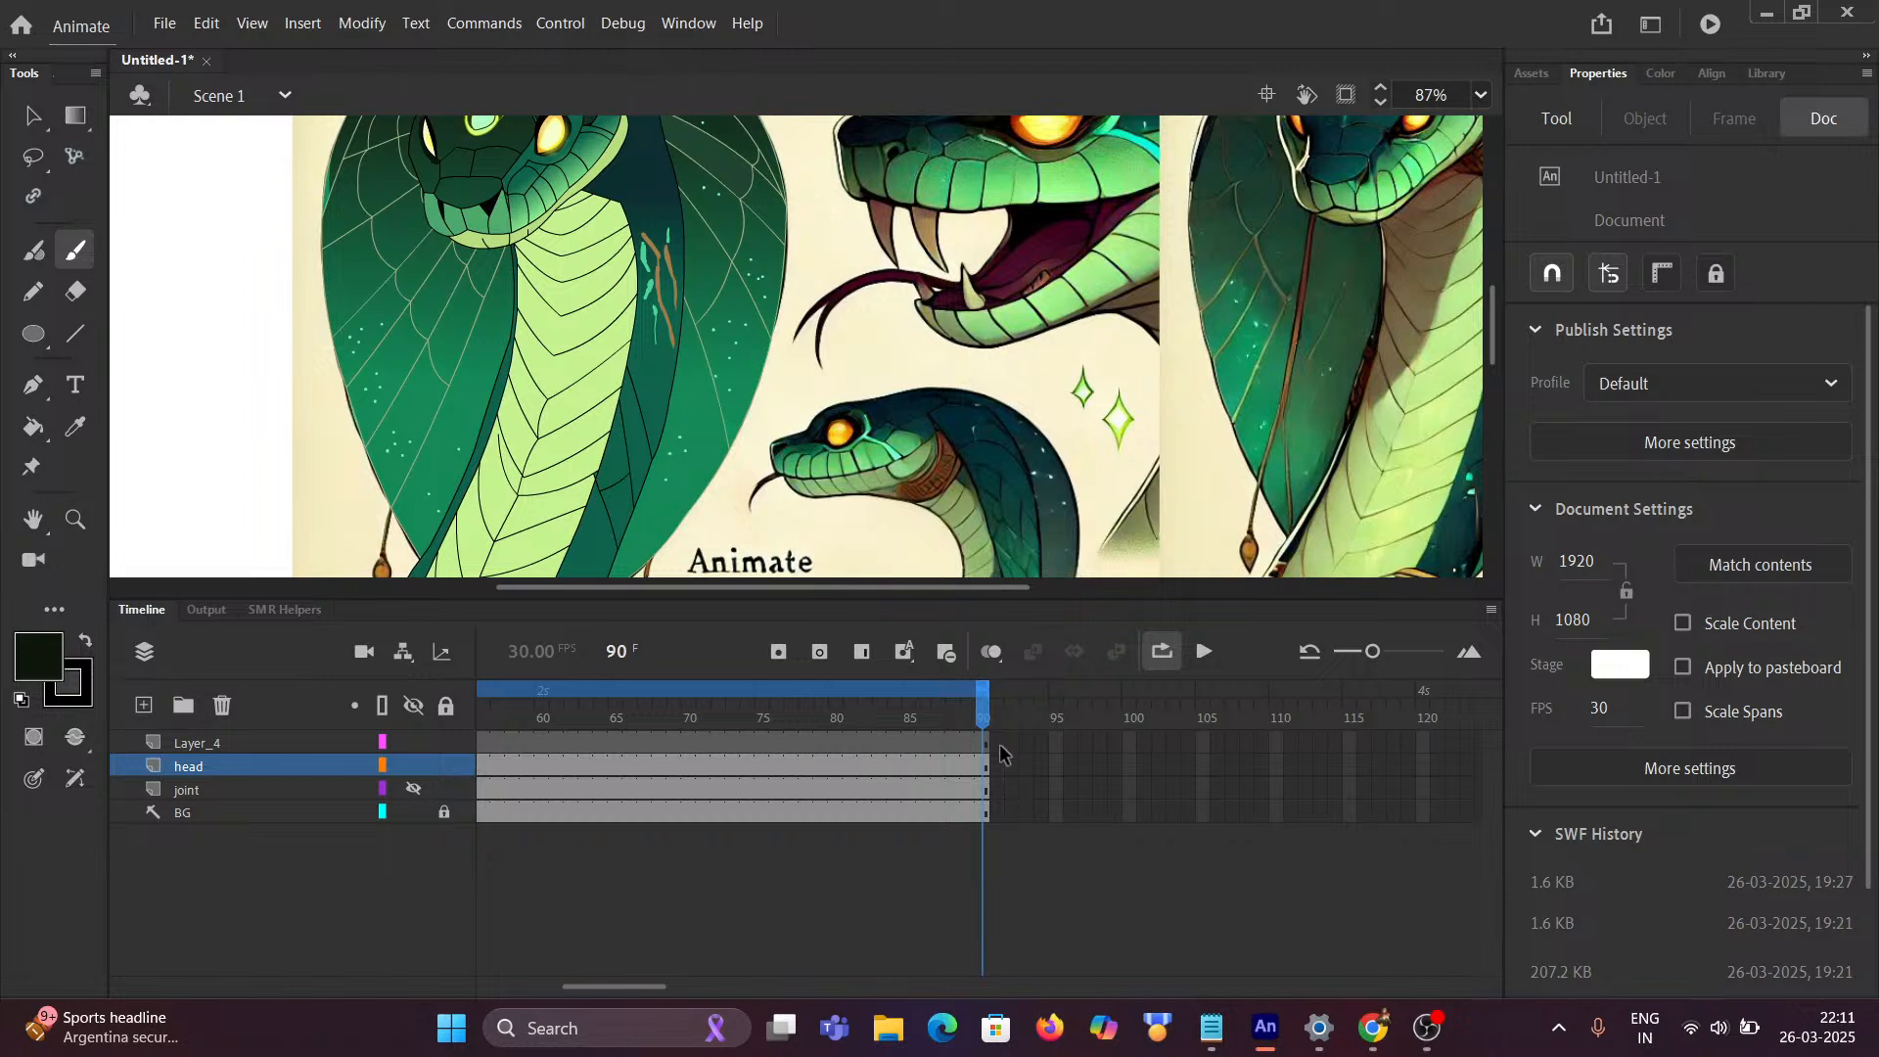
drag(985, 712, 72, 846)
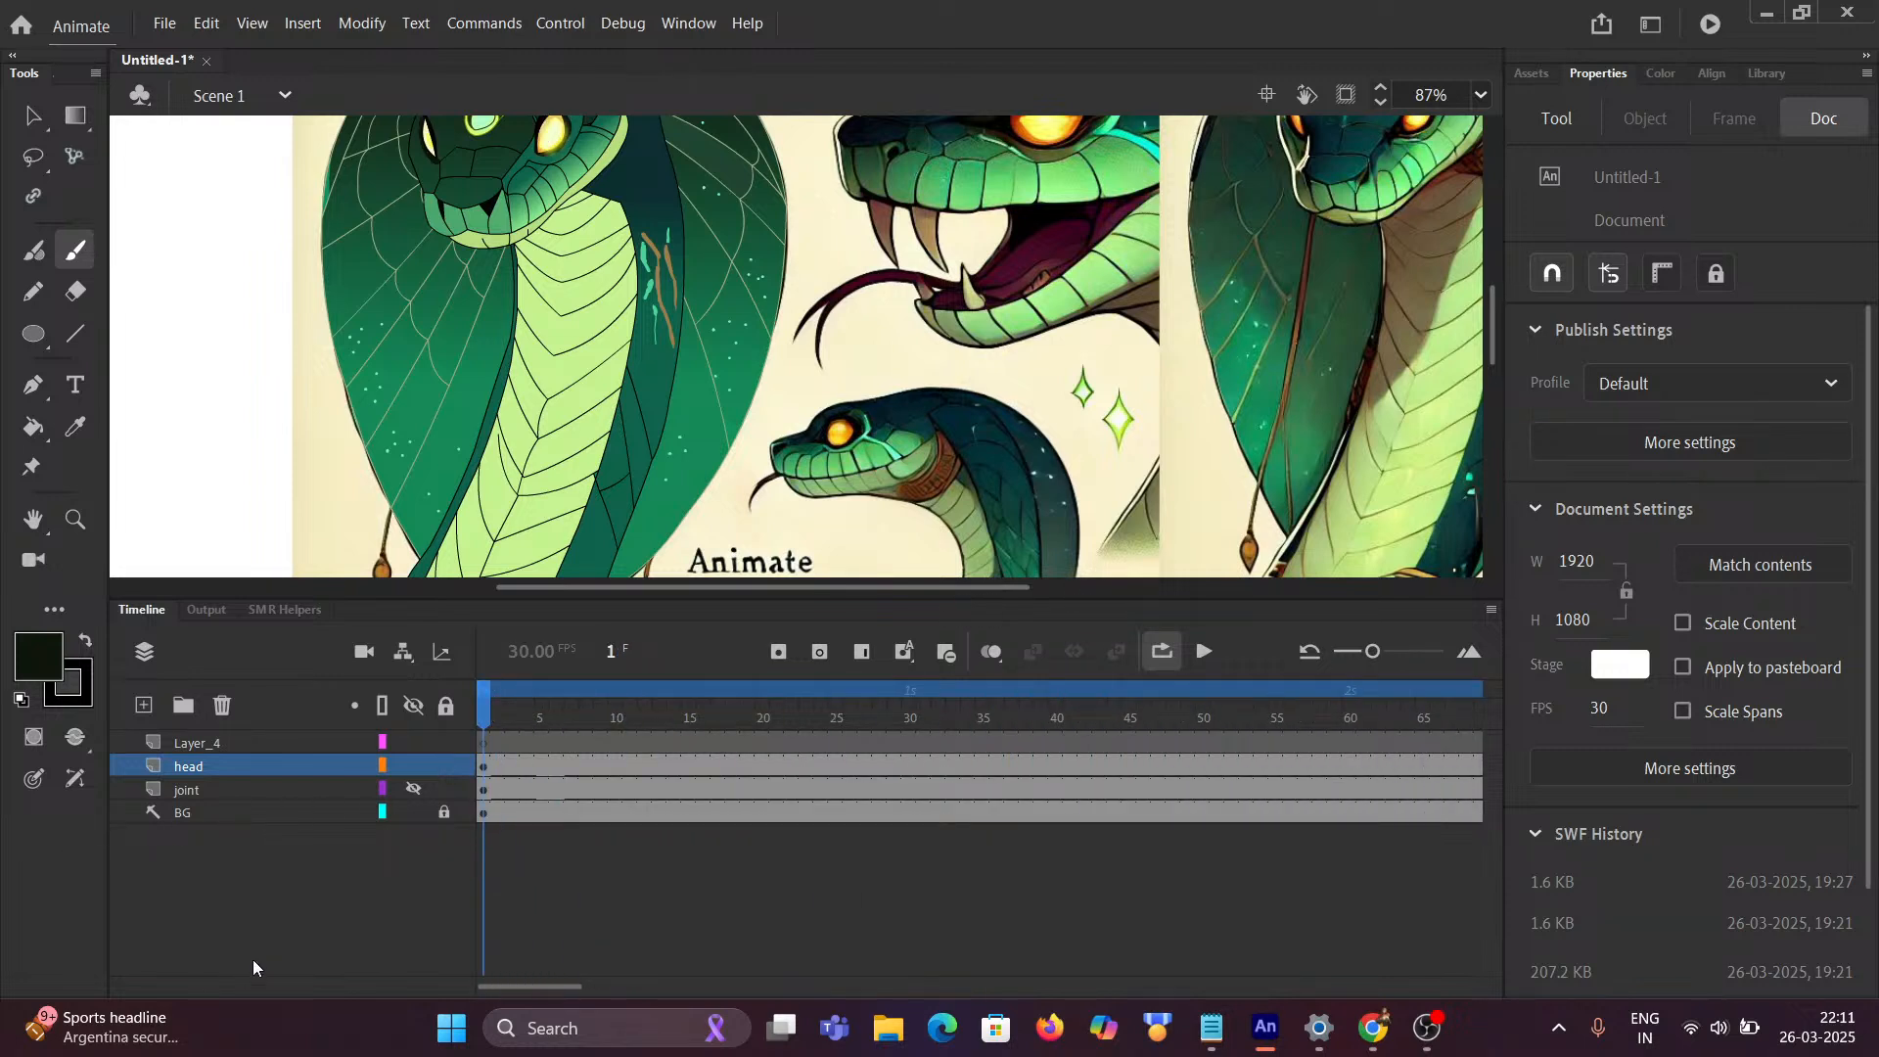
click(412, 813)
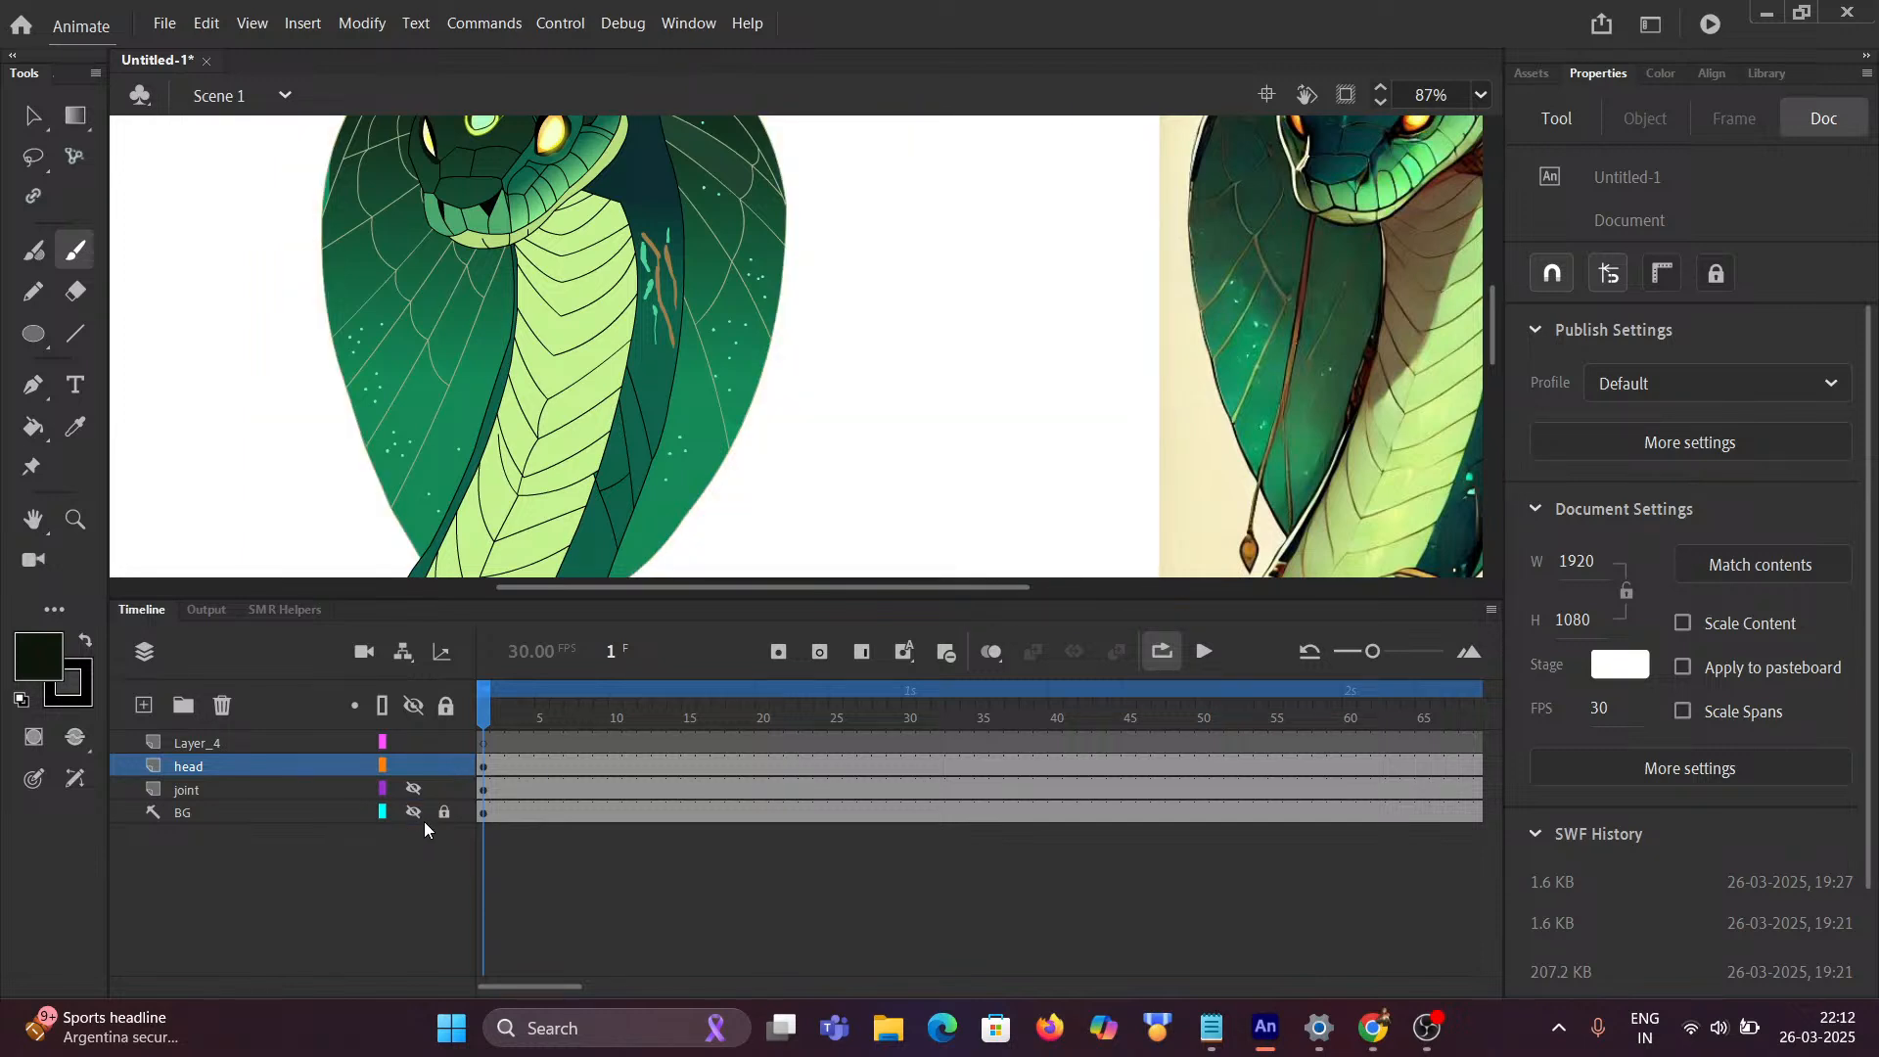
click(412, 789)
Step: Convert Layer_7 inside the head symbol to a guide layer and return to Scene 1
click(32, 115)
double_click(396, 317)
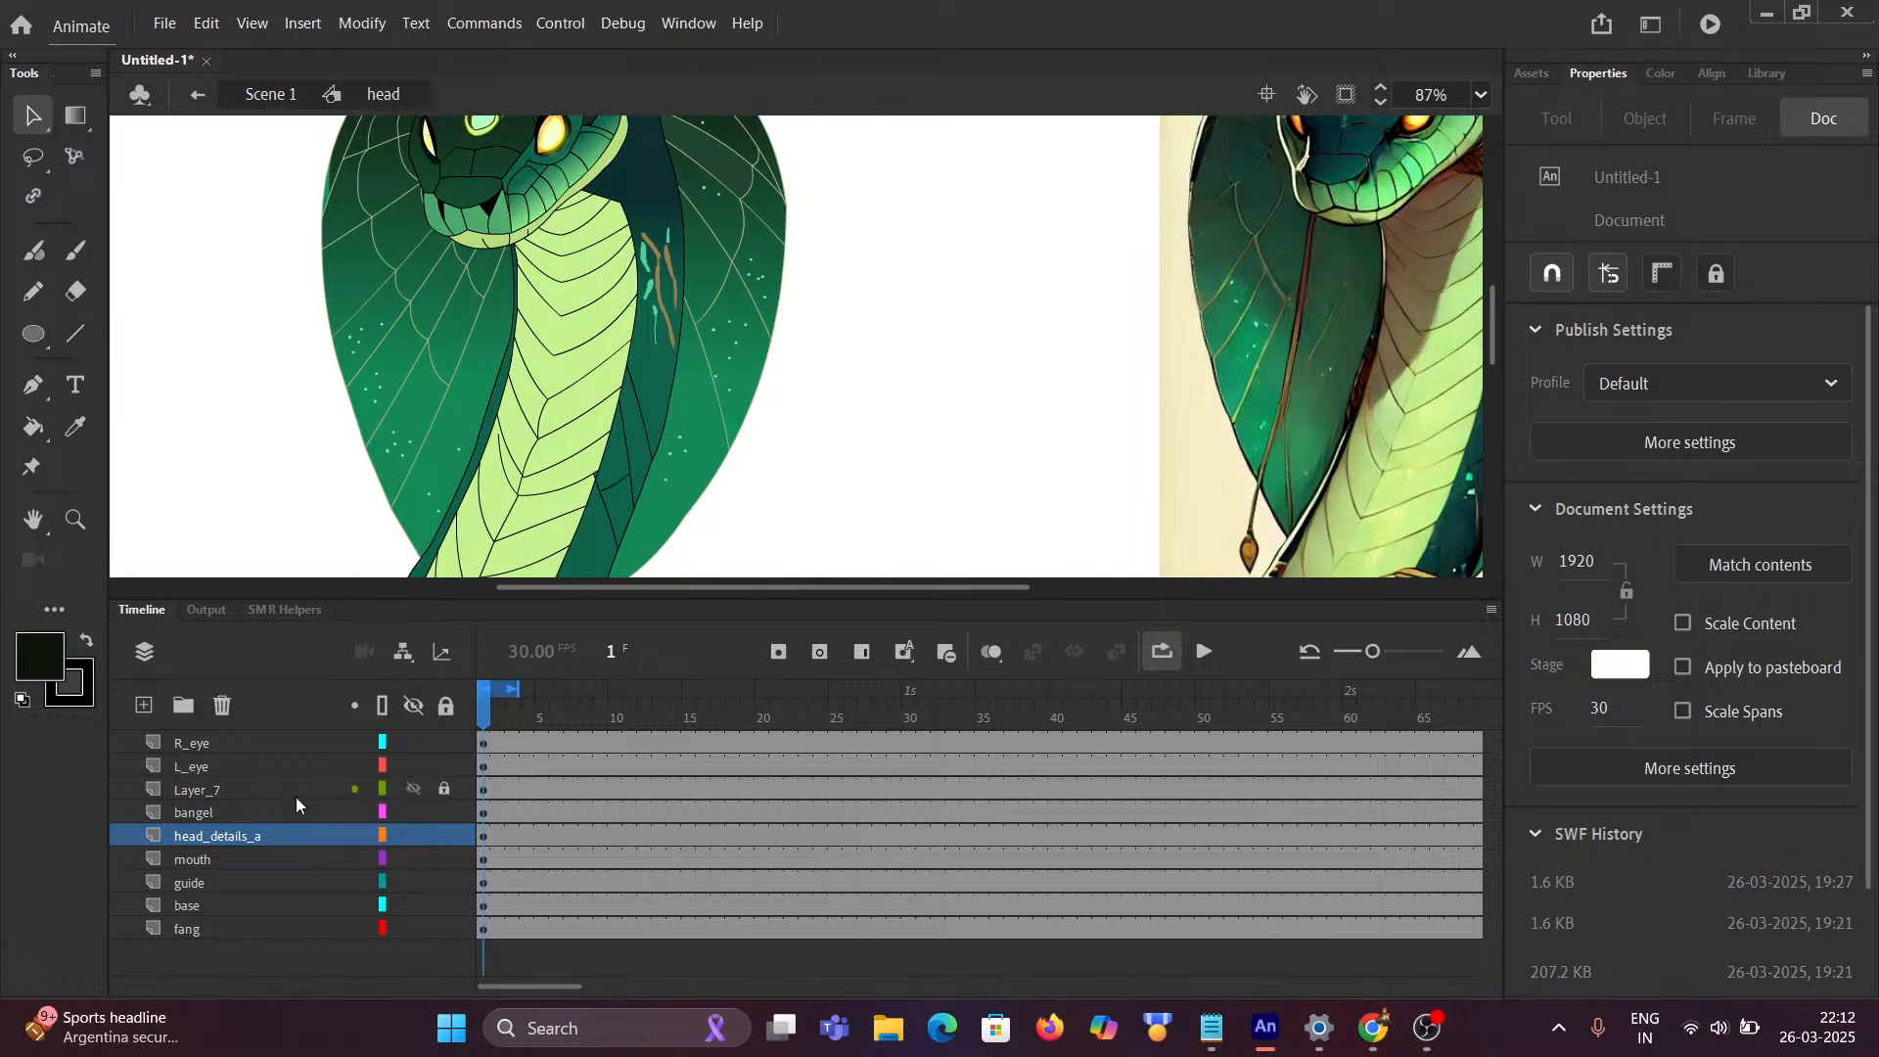
click(205, 795)
right_click(202, 798)
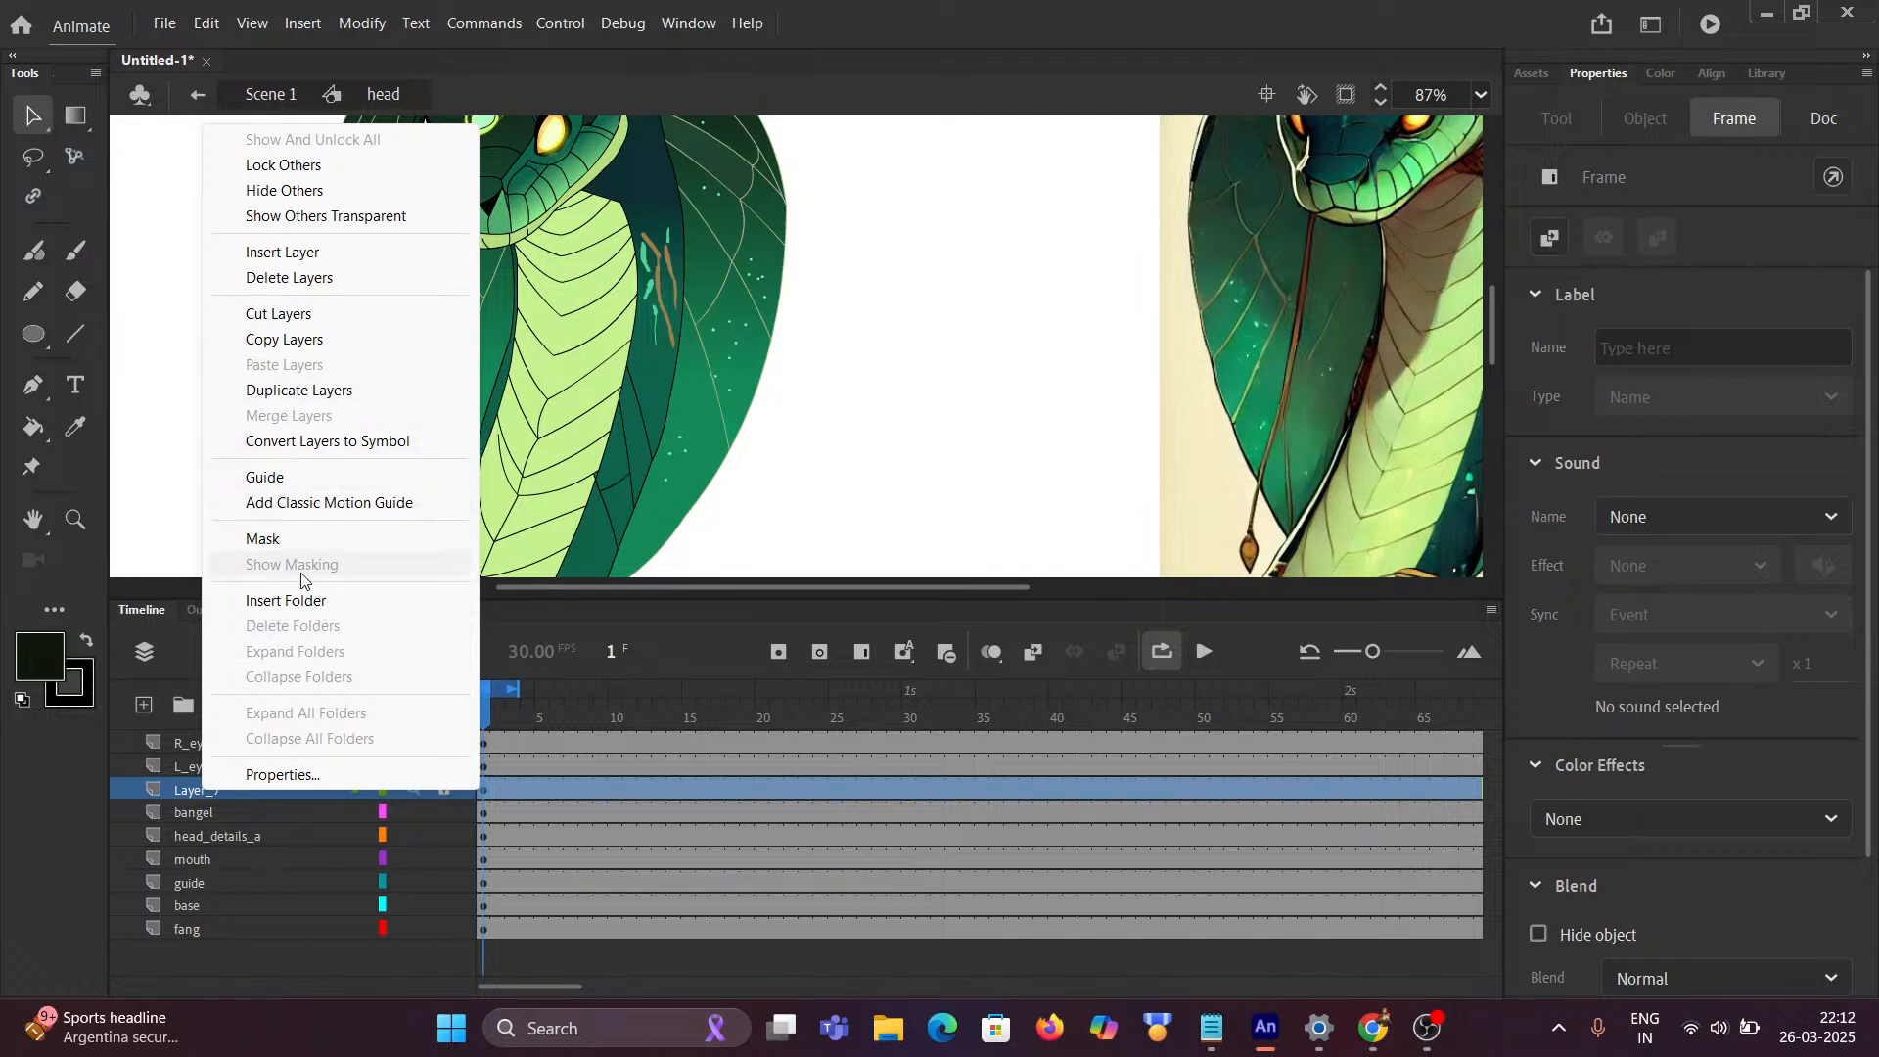
click(286, 482)
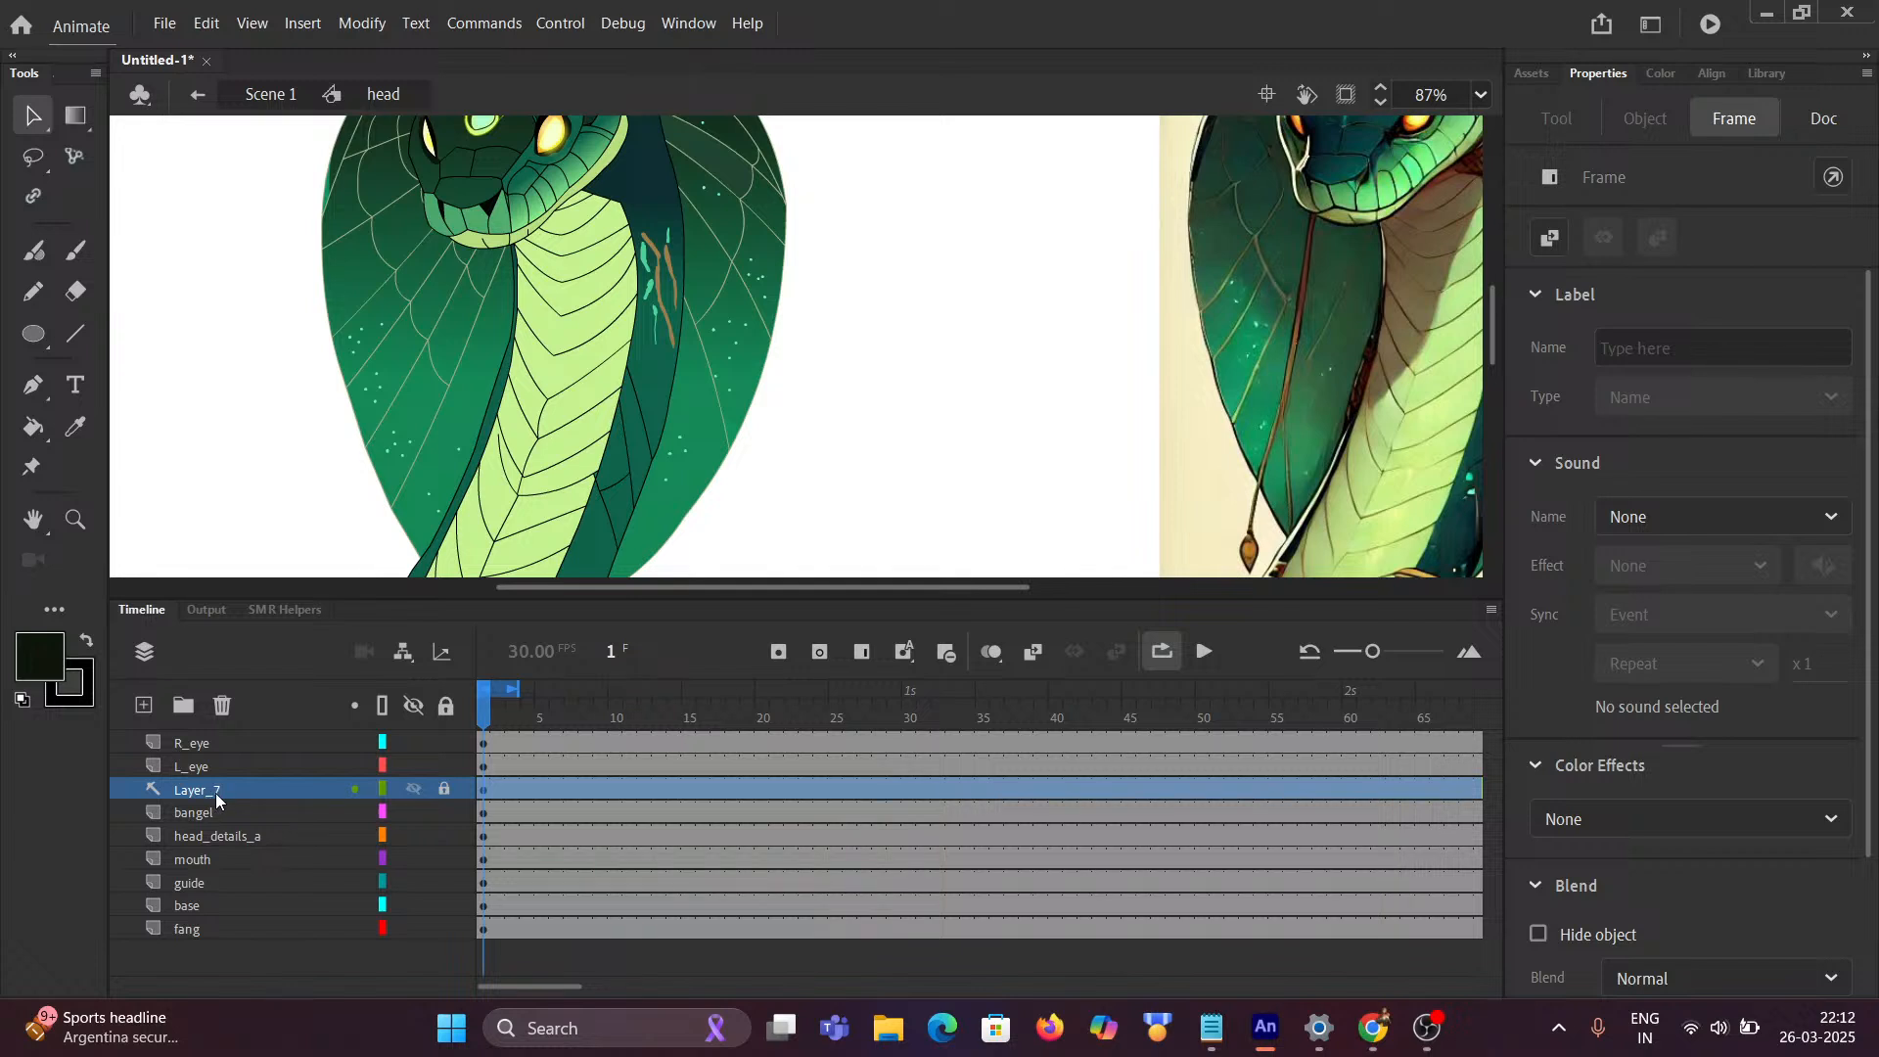
click(269, 94)
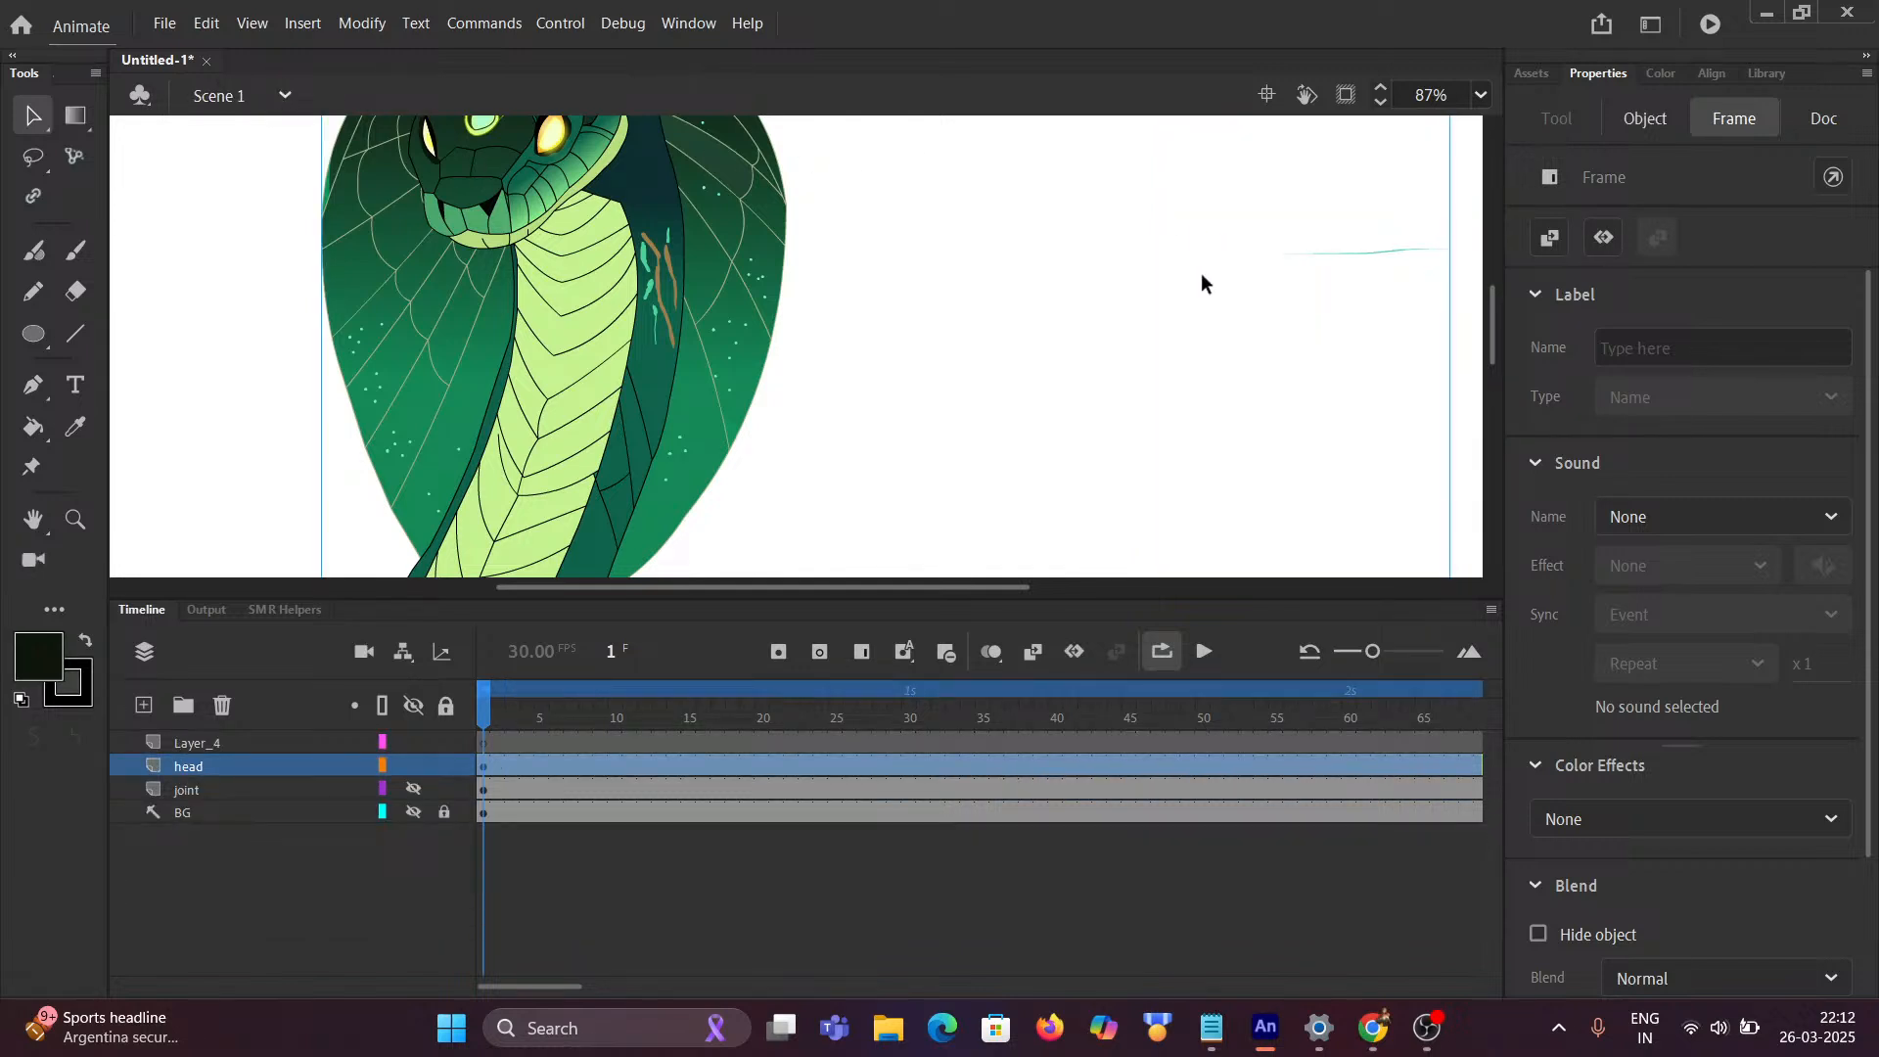
scroll(1289, 278, down, 3)
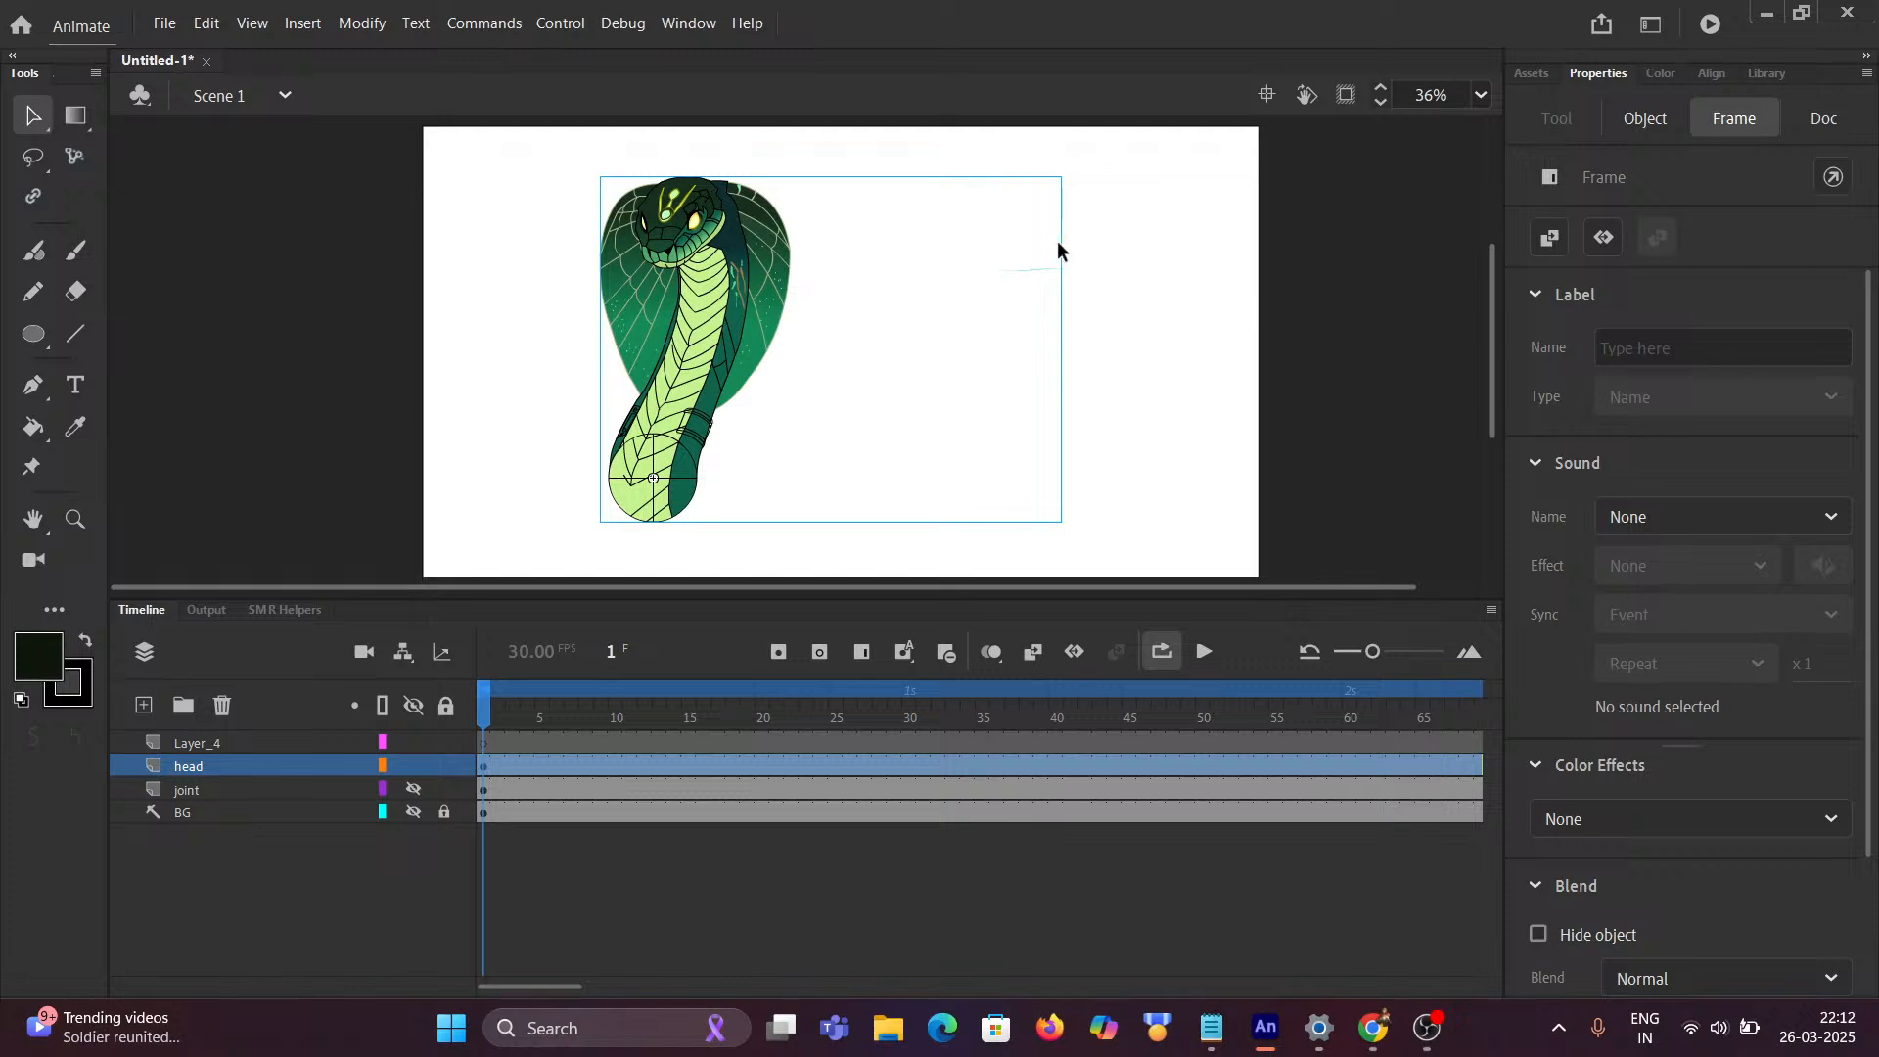
Step: Open the head symbol for editing and hide its guide layer, Layer_7
scroll(1061, 274, up, 3)
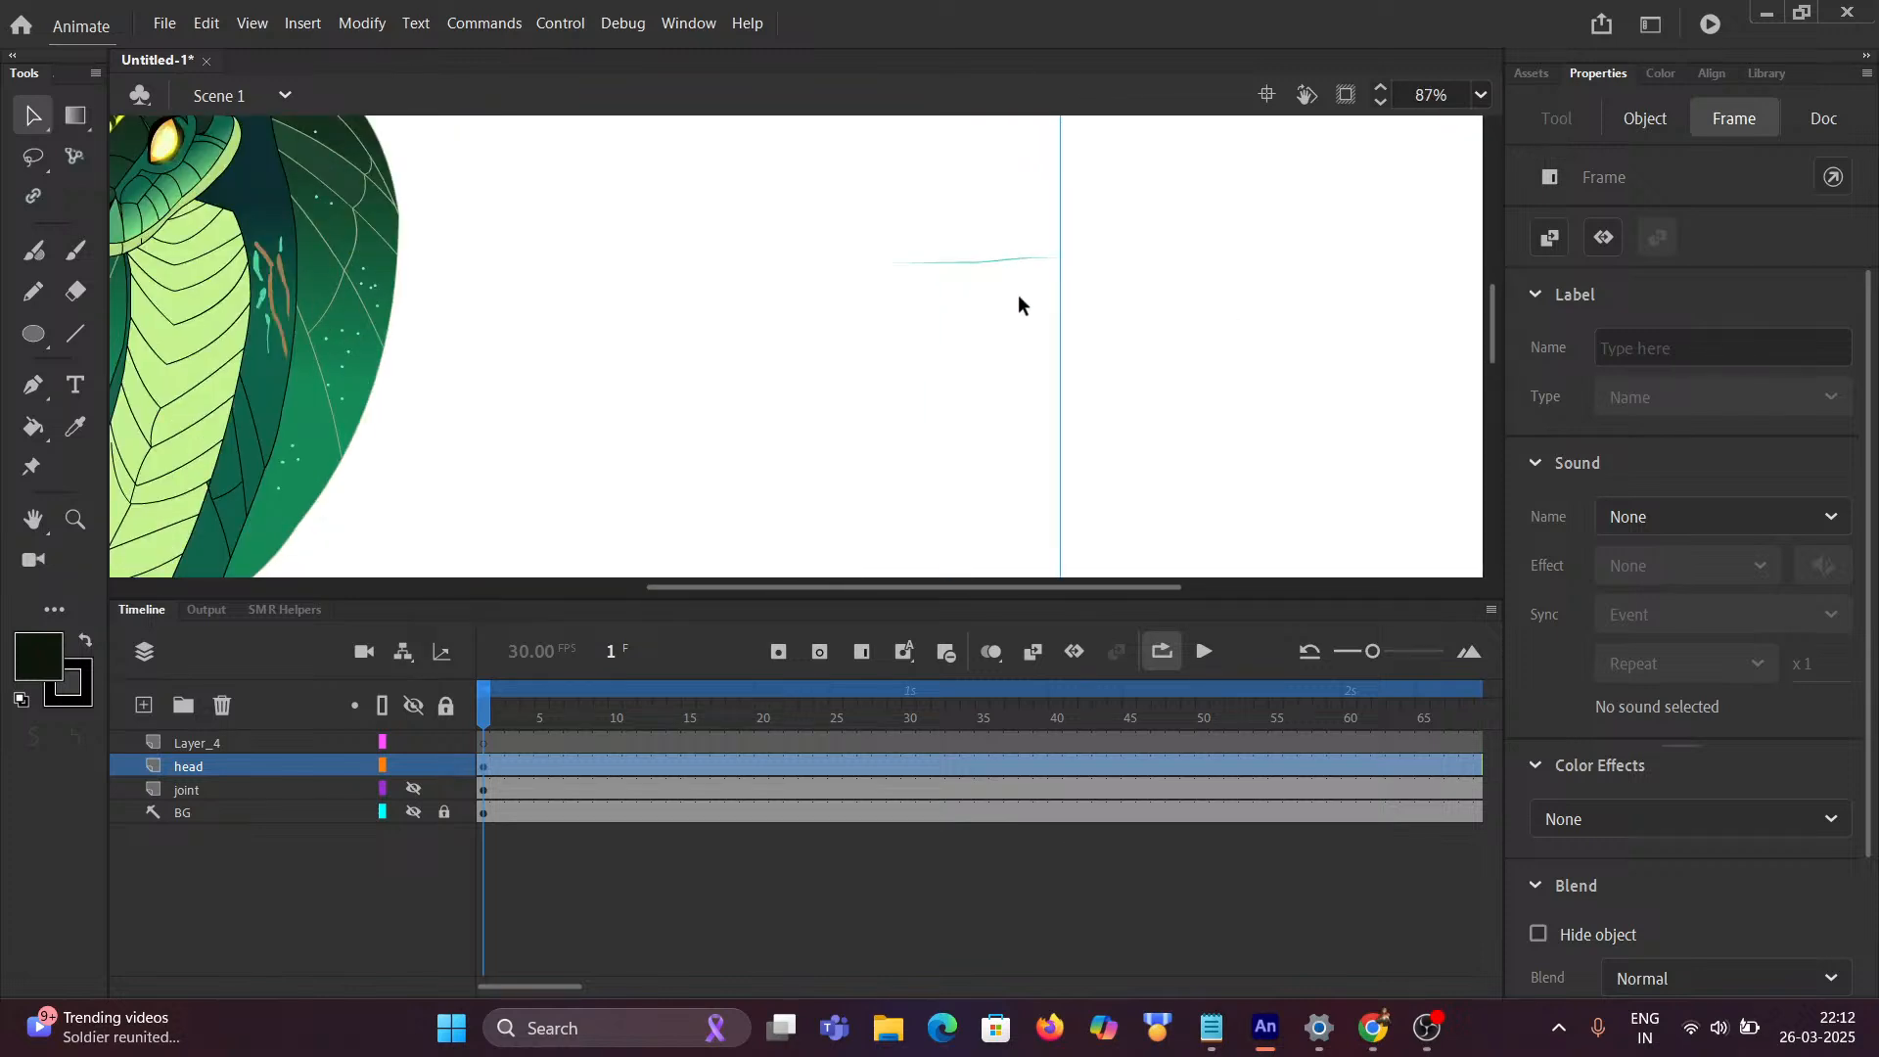
scroll(1019, 286, down, 2)
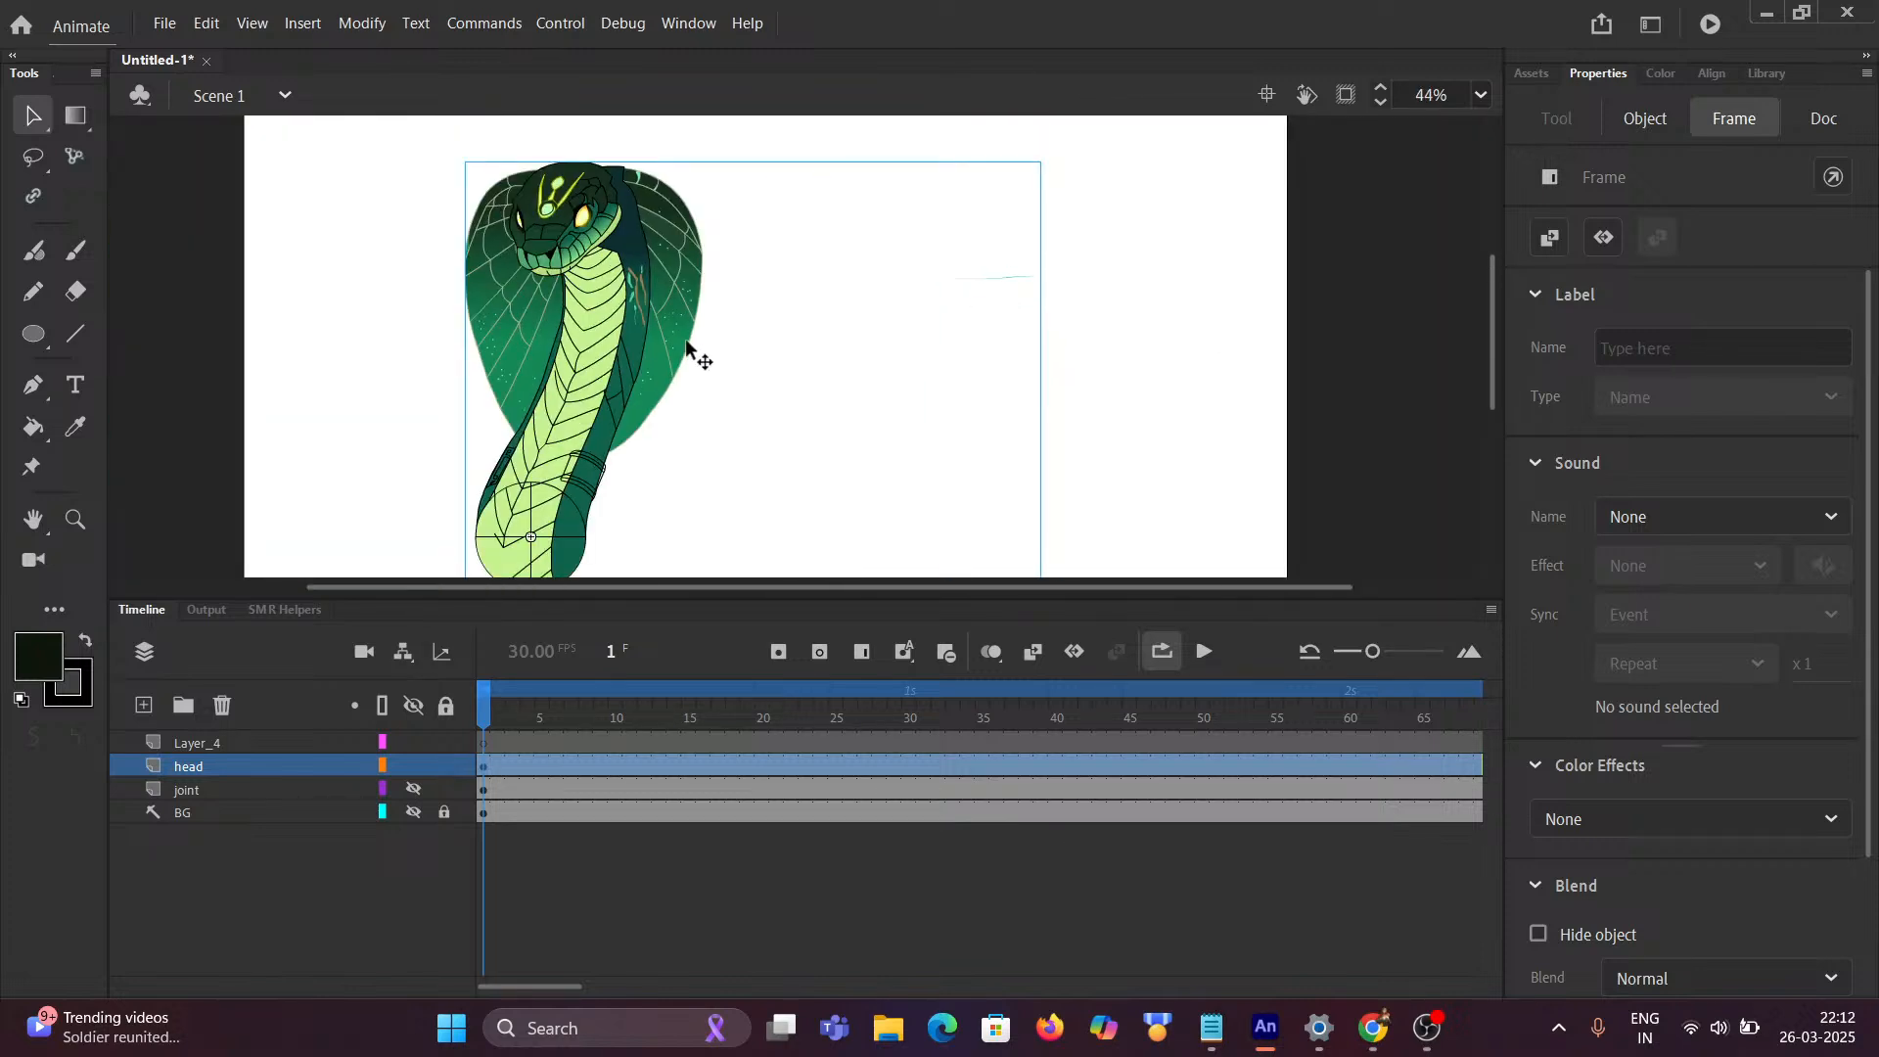
double_click(607, 286)
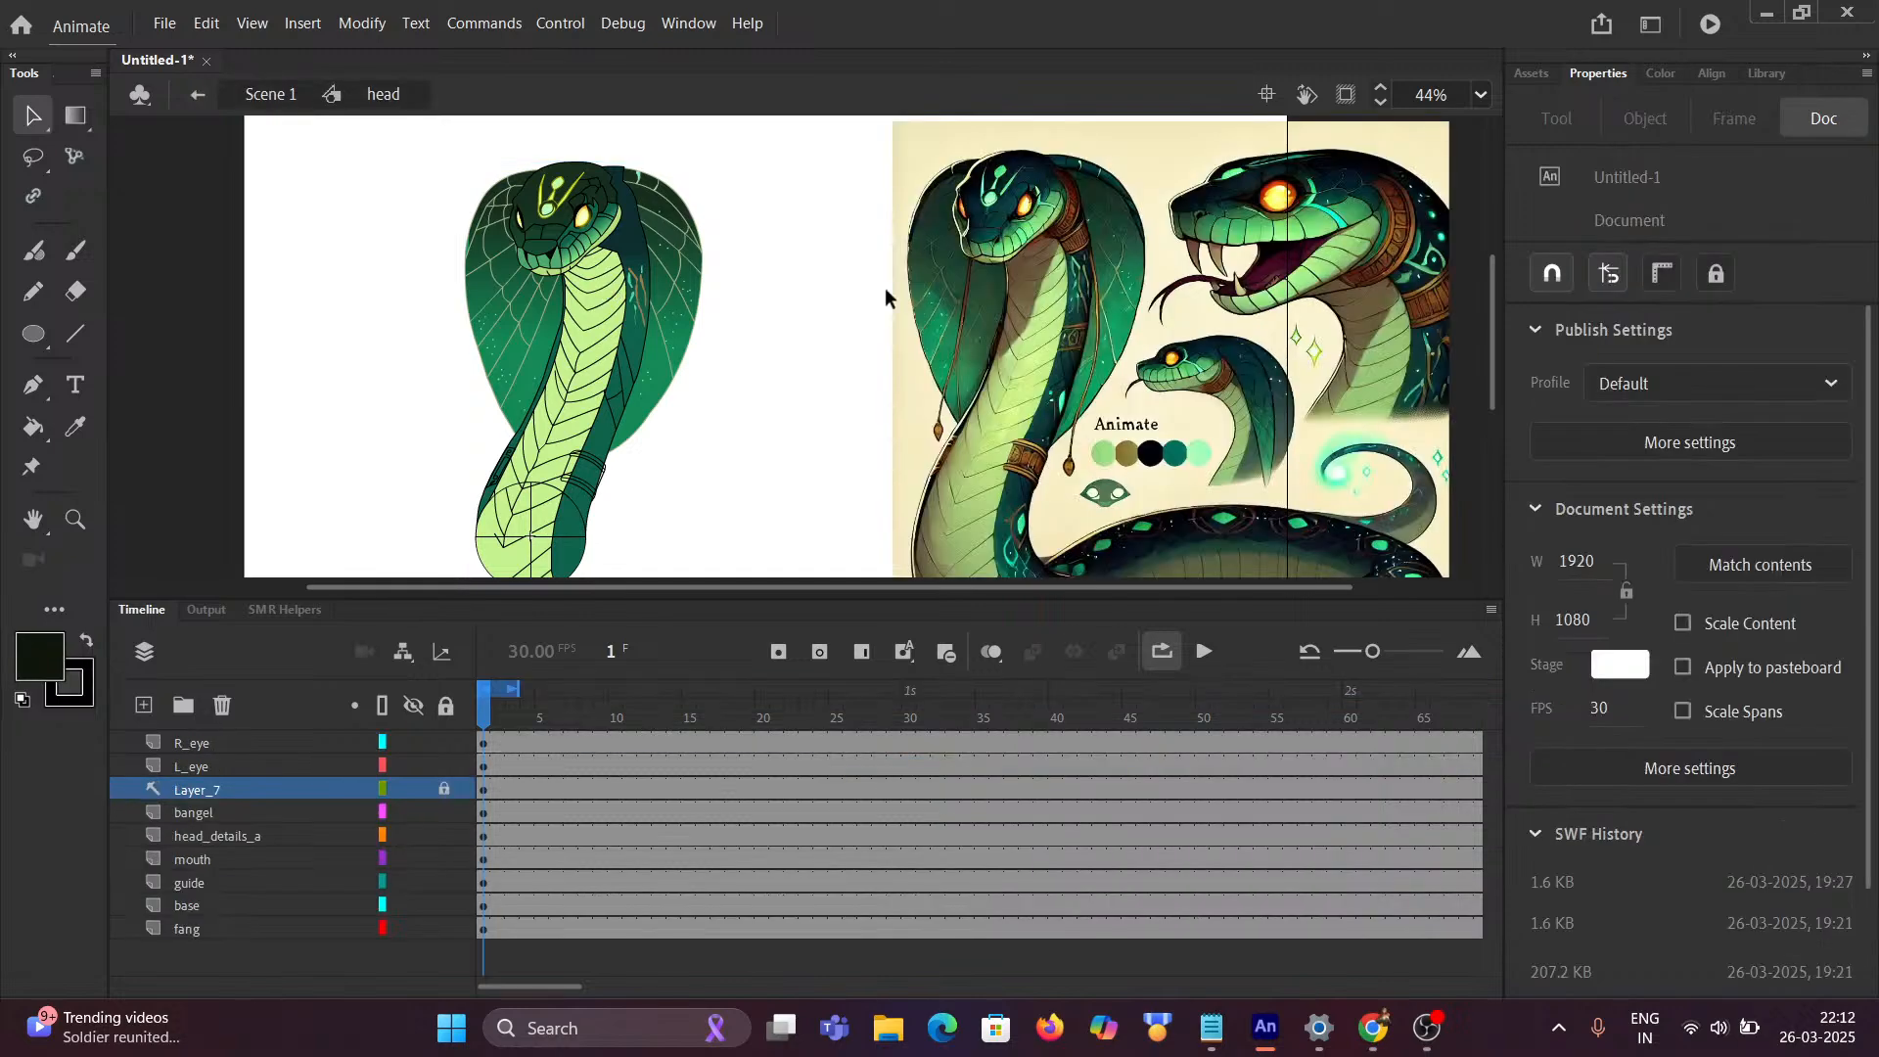
scroll(981, 280, up, 1)
scroll(983, 289, down, 2)
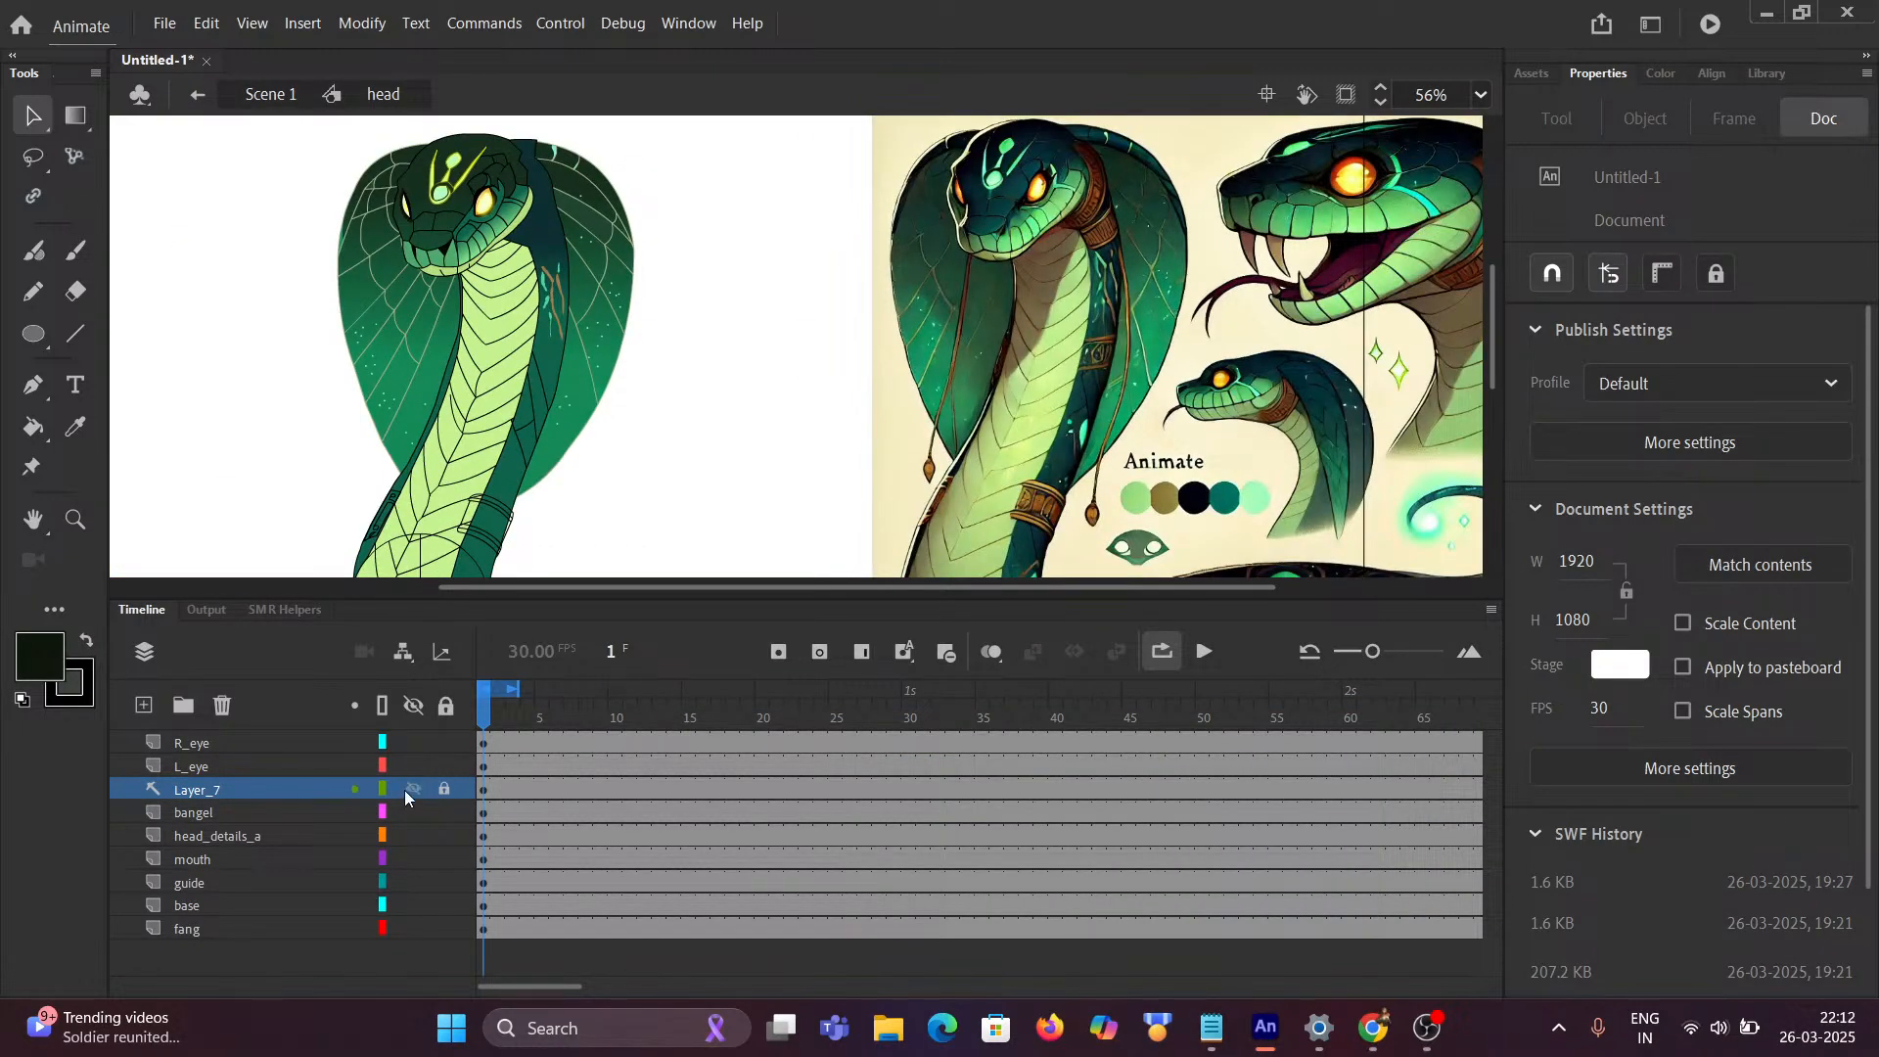
click(406, 789)
Step: Delete the stray thin green stroke on the base layer beside the snake, and return to Scene 1 with Layer_7 shown
scroll(1006, 284, up, 5)
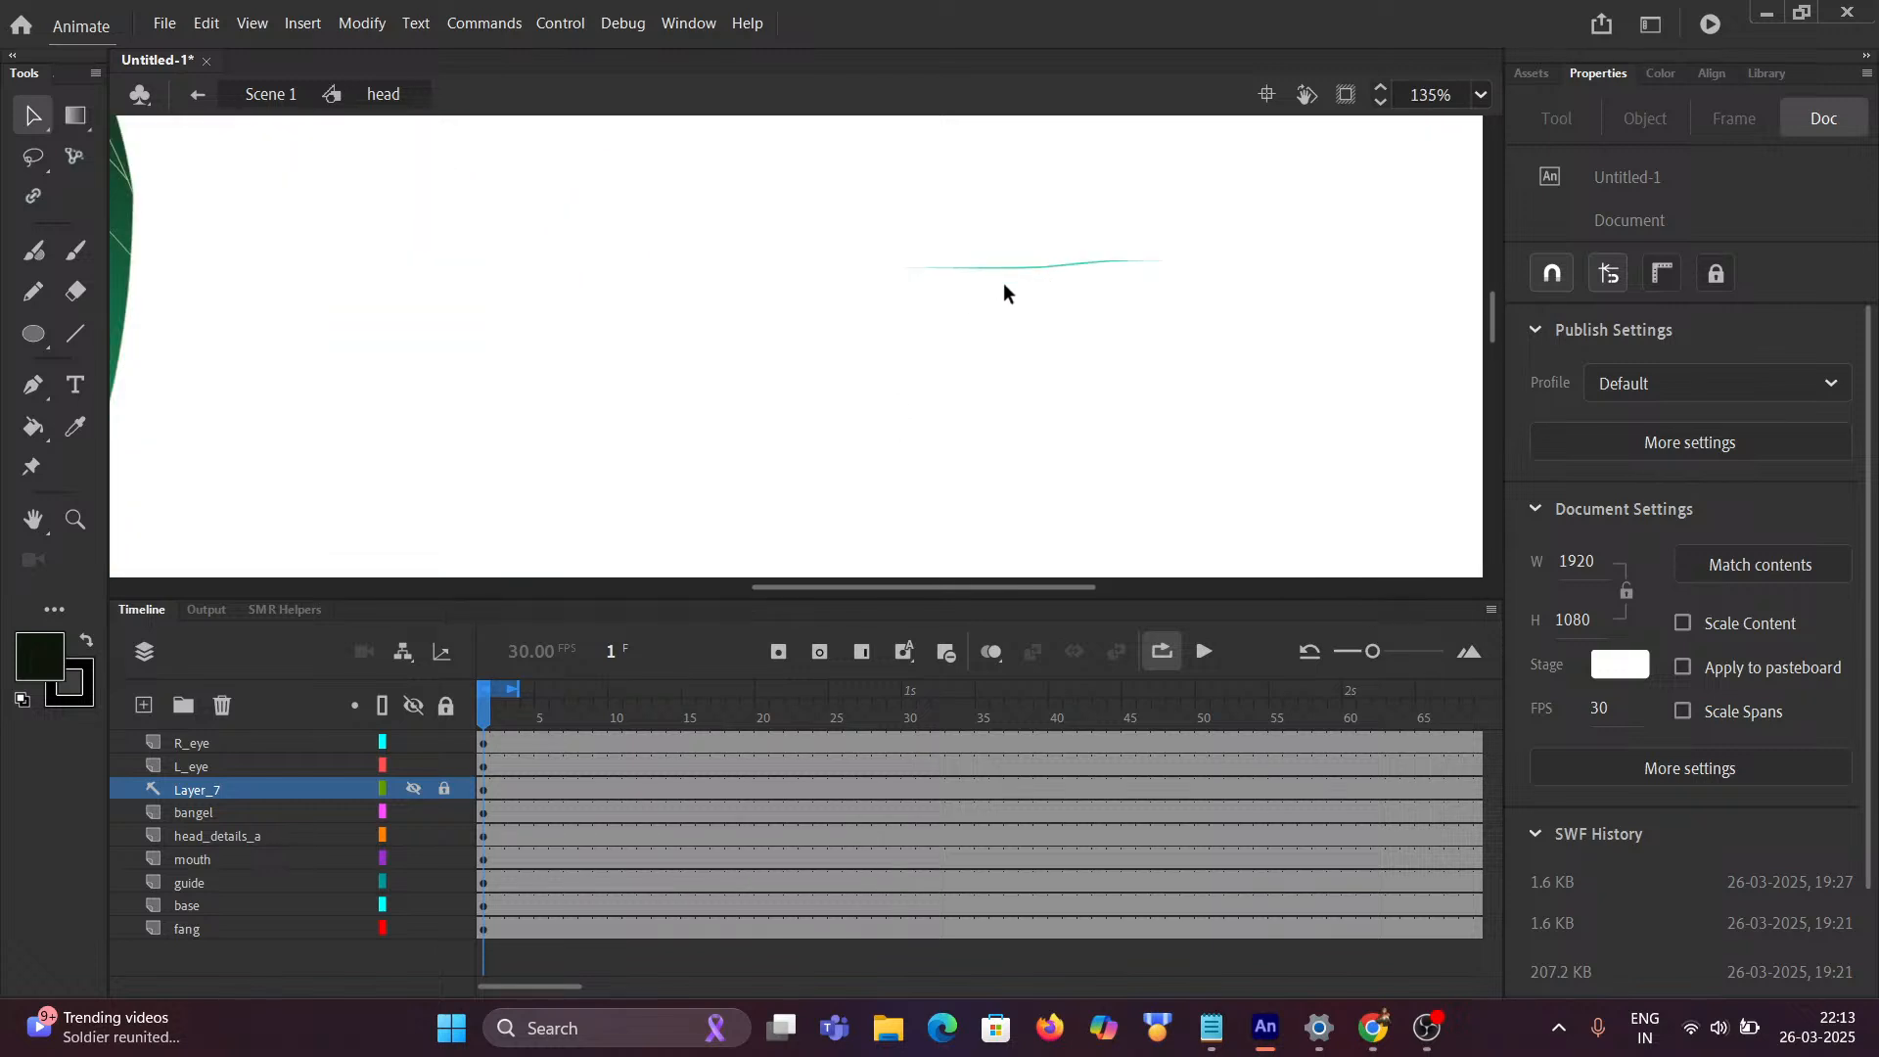
click(1024, 271)
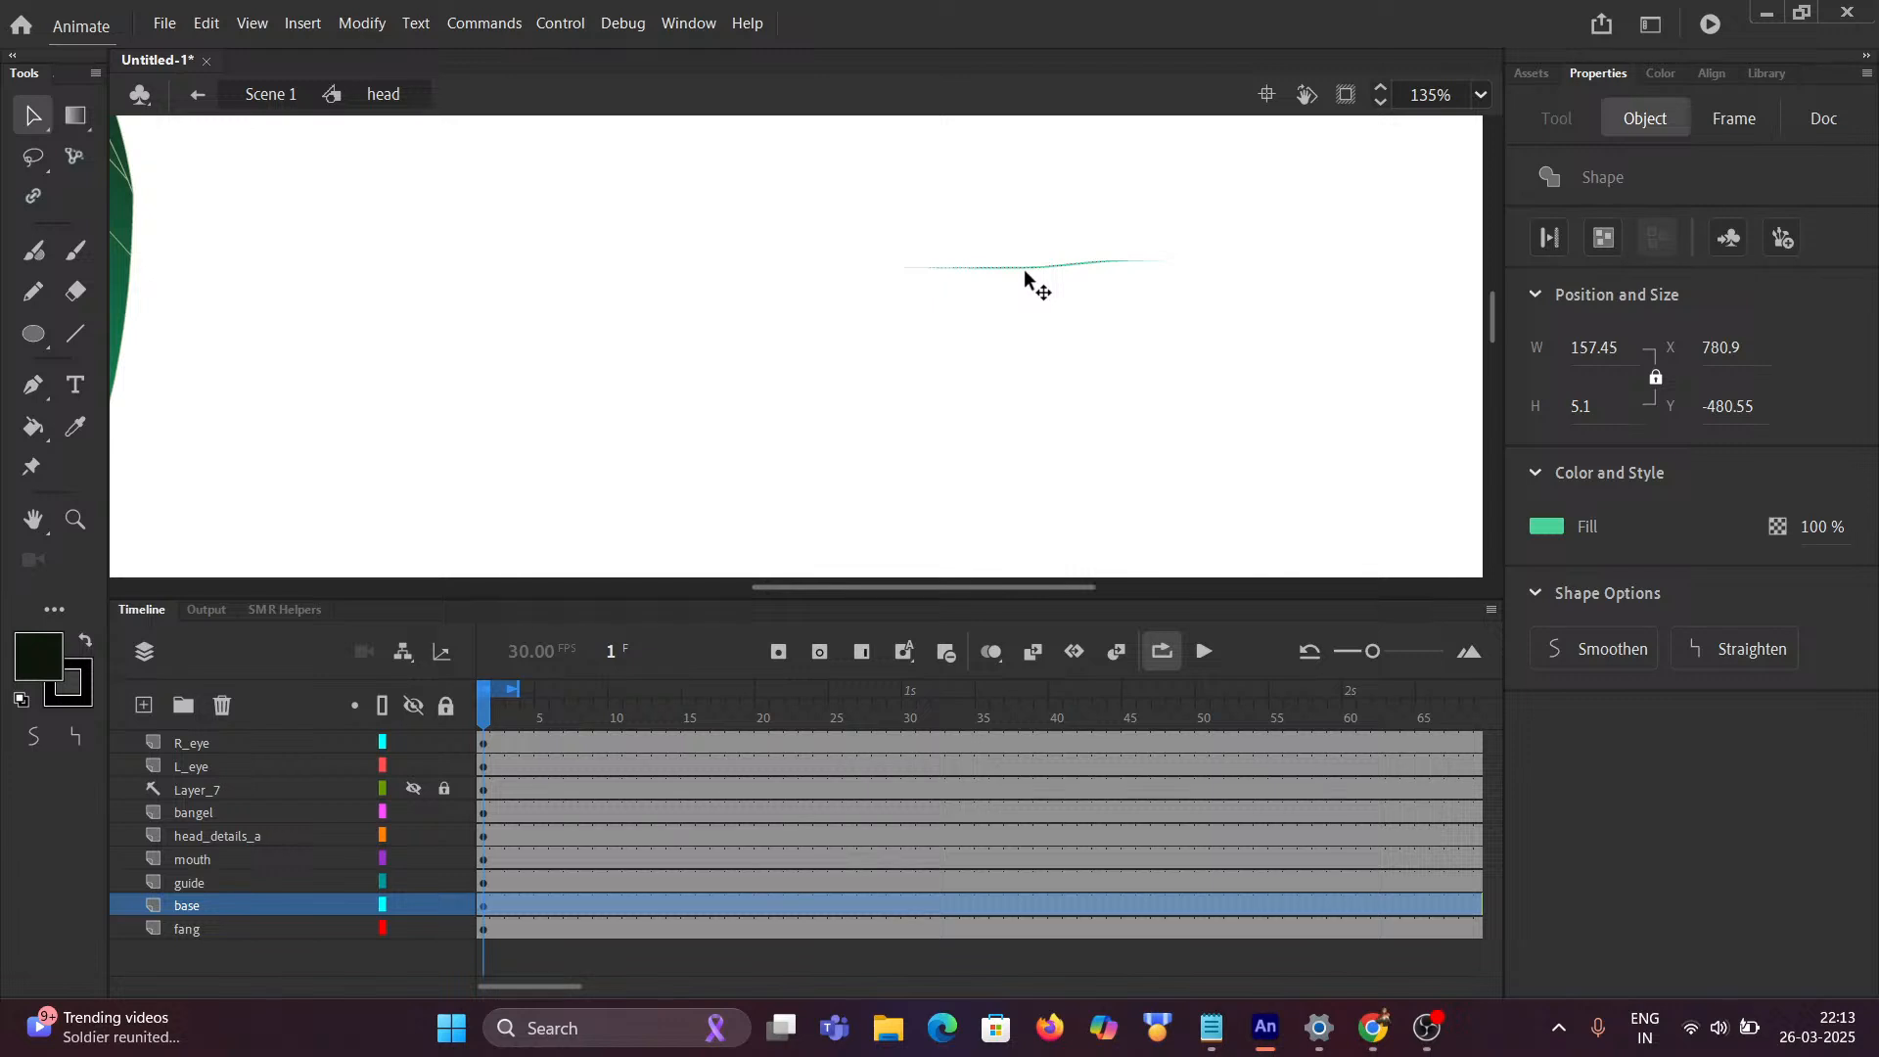
key(Delete)
scroll(919, 284, down, 6)
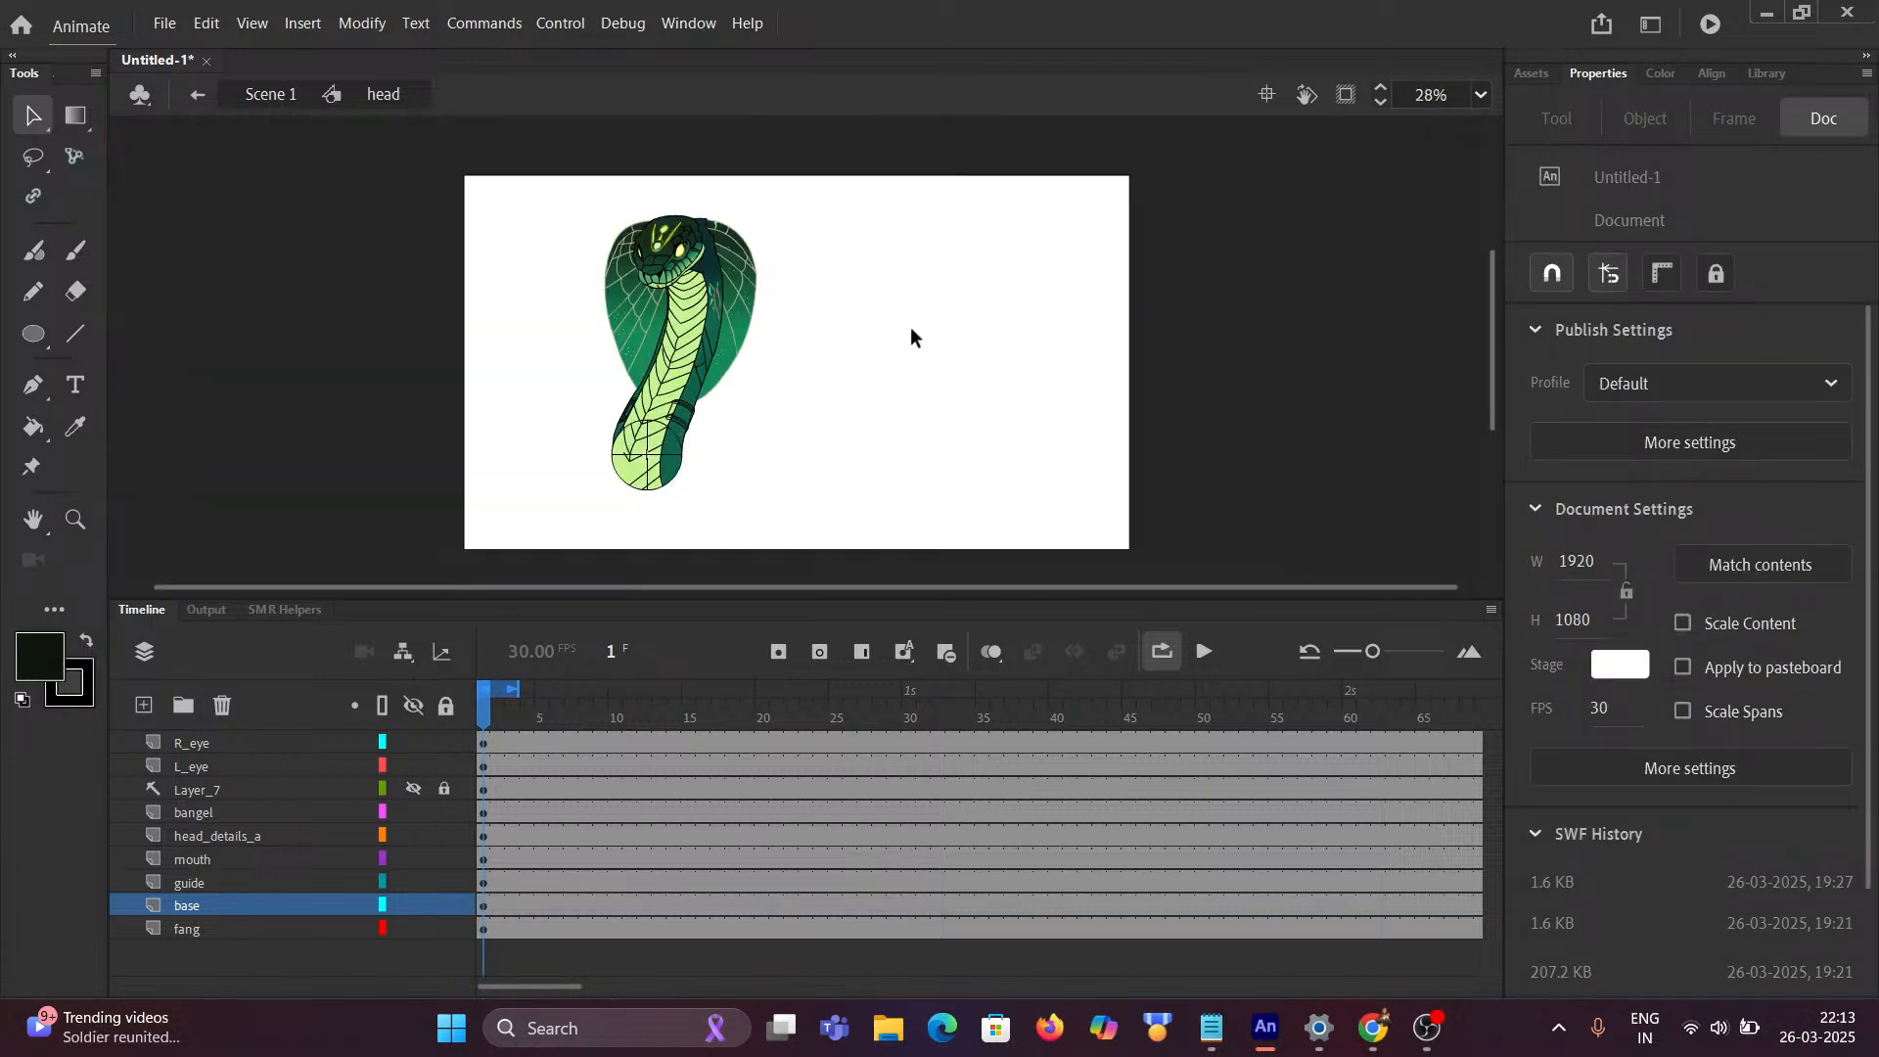
click(415, 789)
click(268, 94)
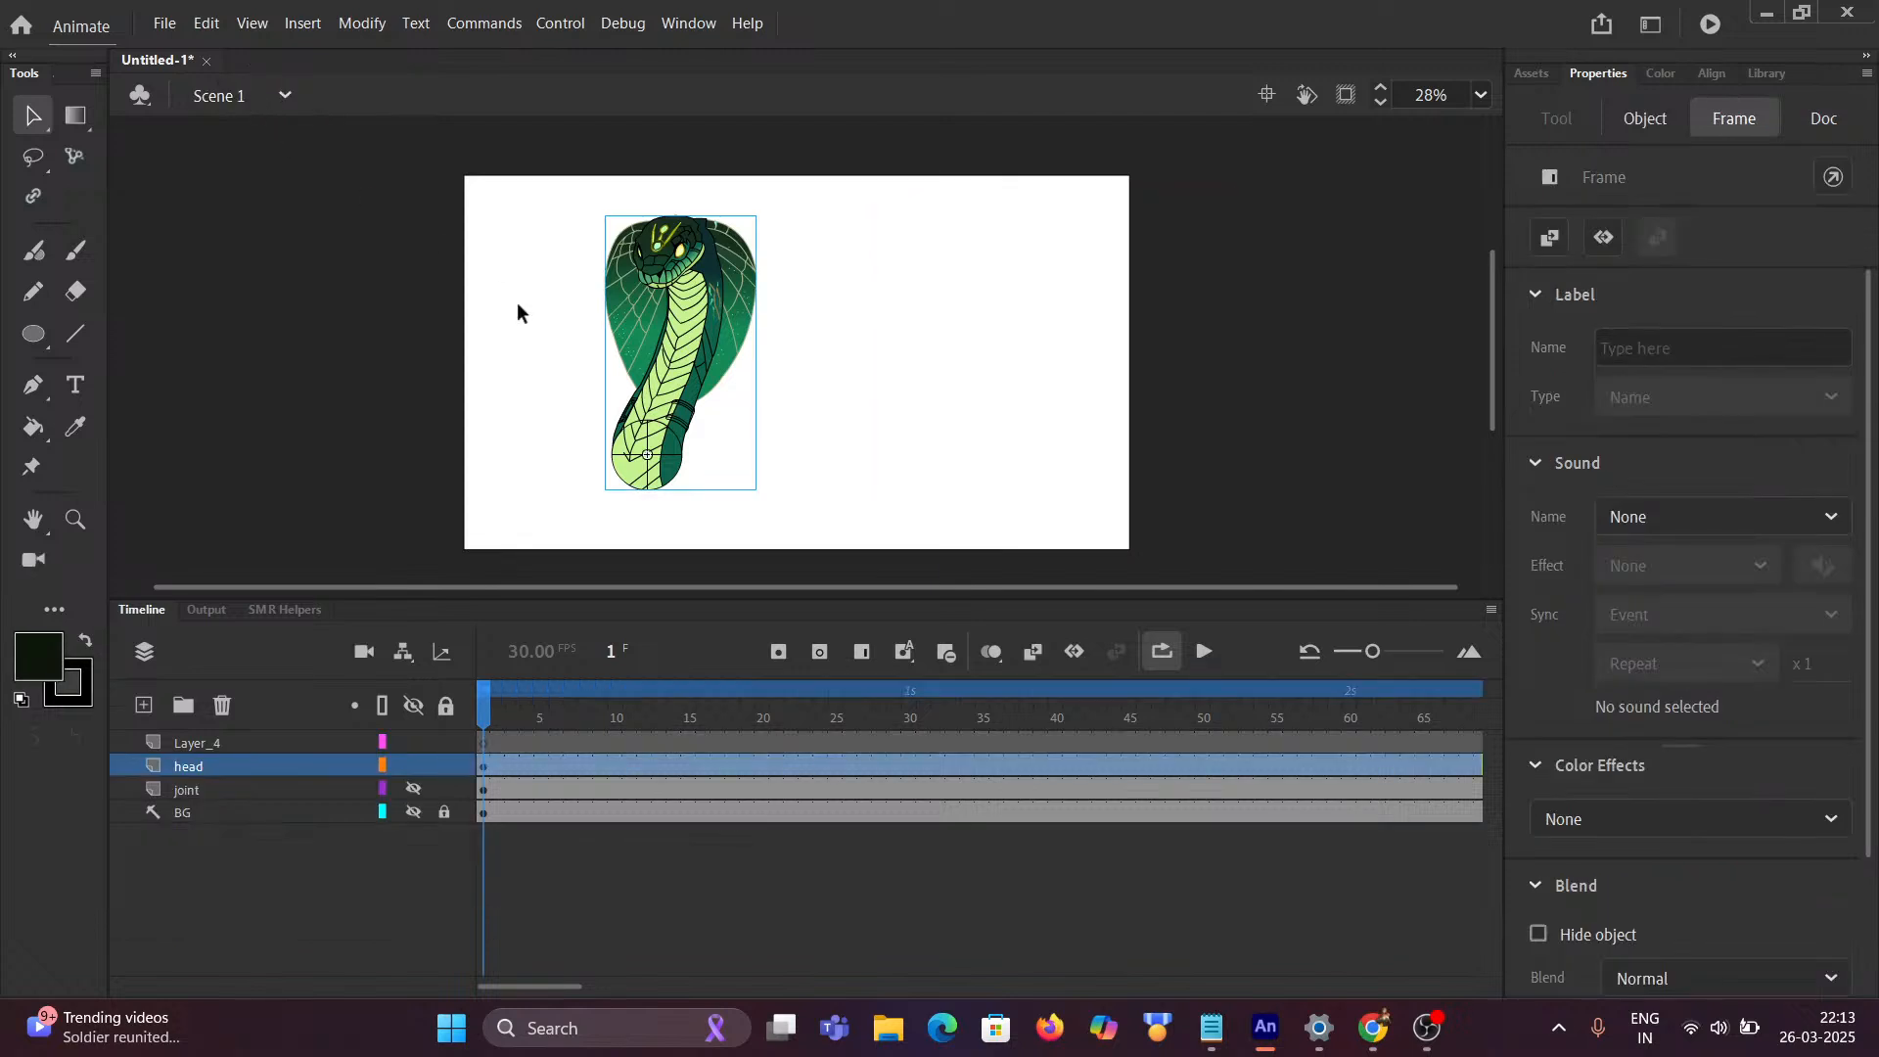
Step: Play Scene 1's timeline to preview the snake's head and stop playback
scroll(624, 328, up, 3)
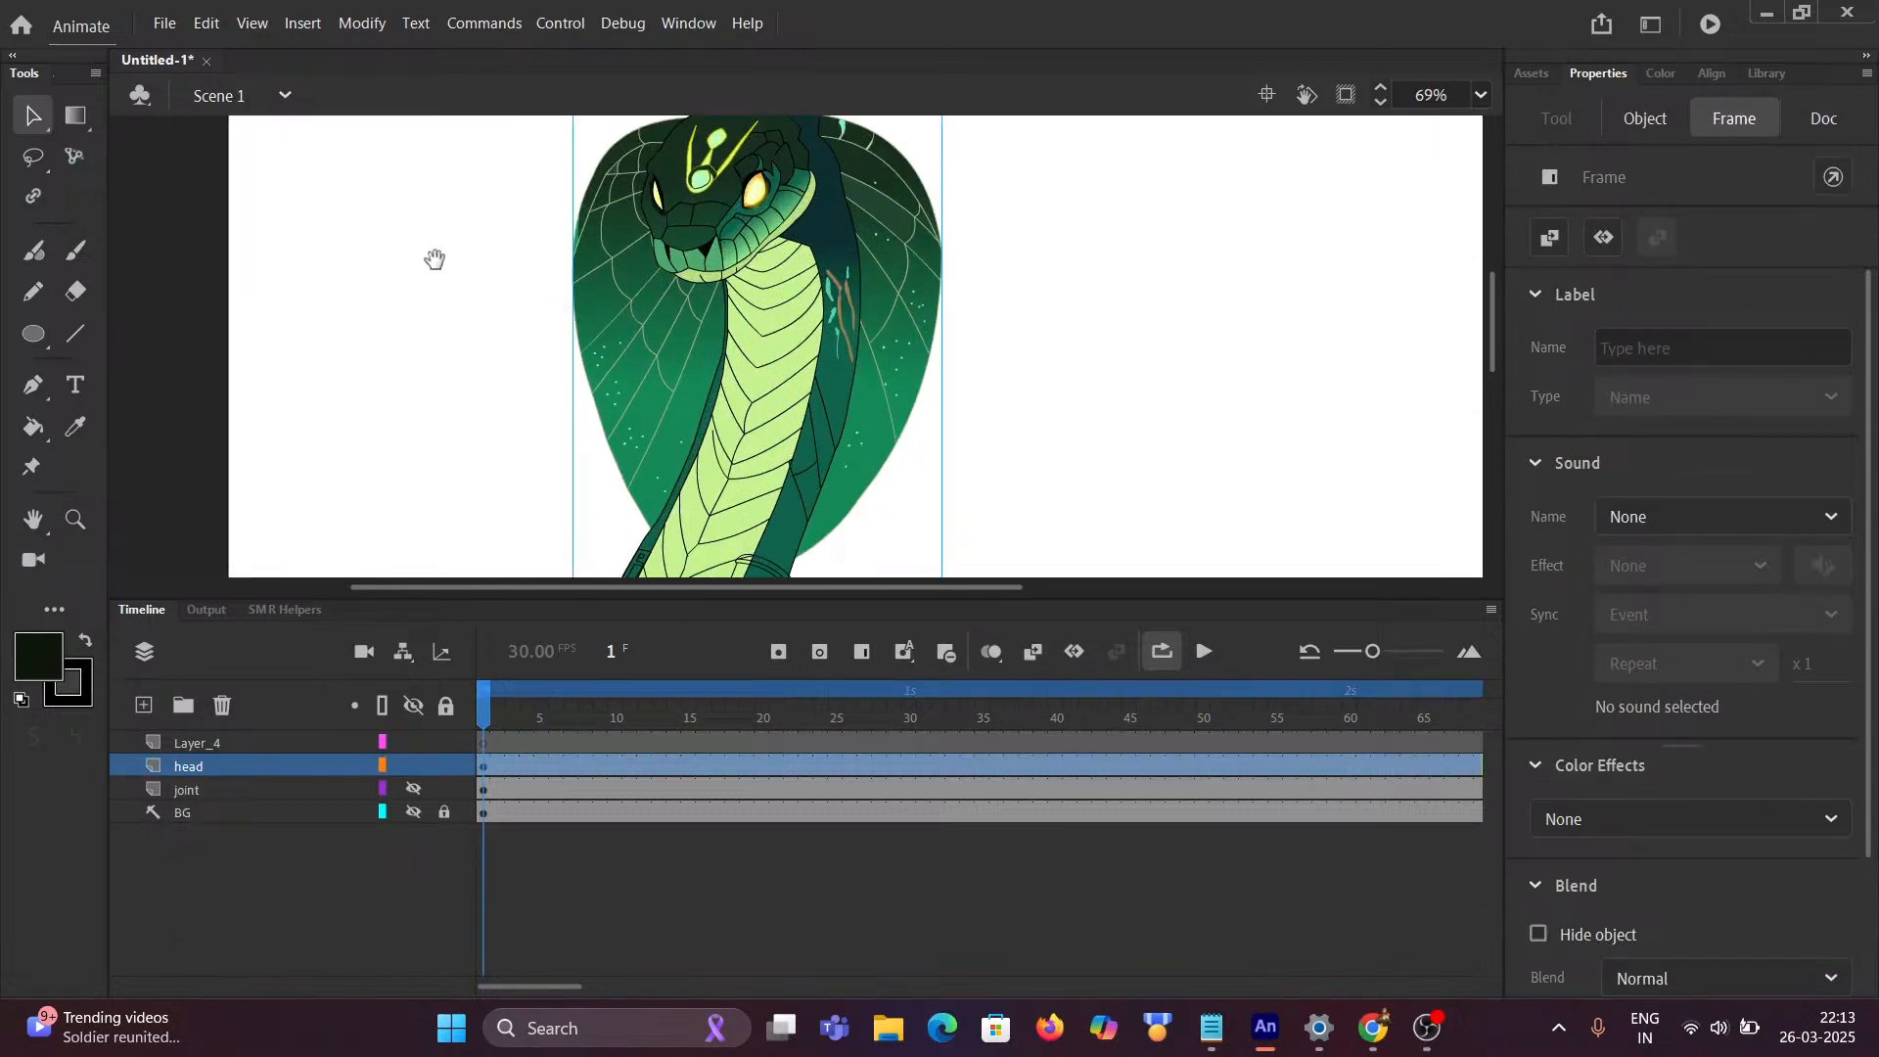
drag(432, 260, 350, 340)
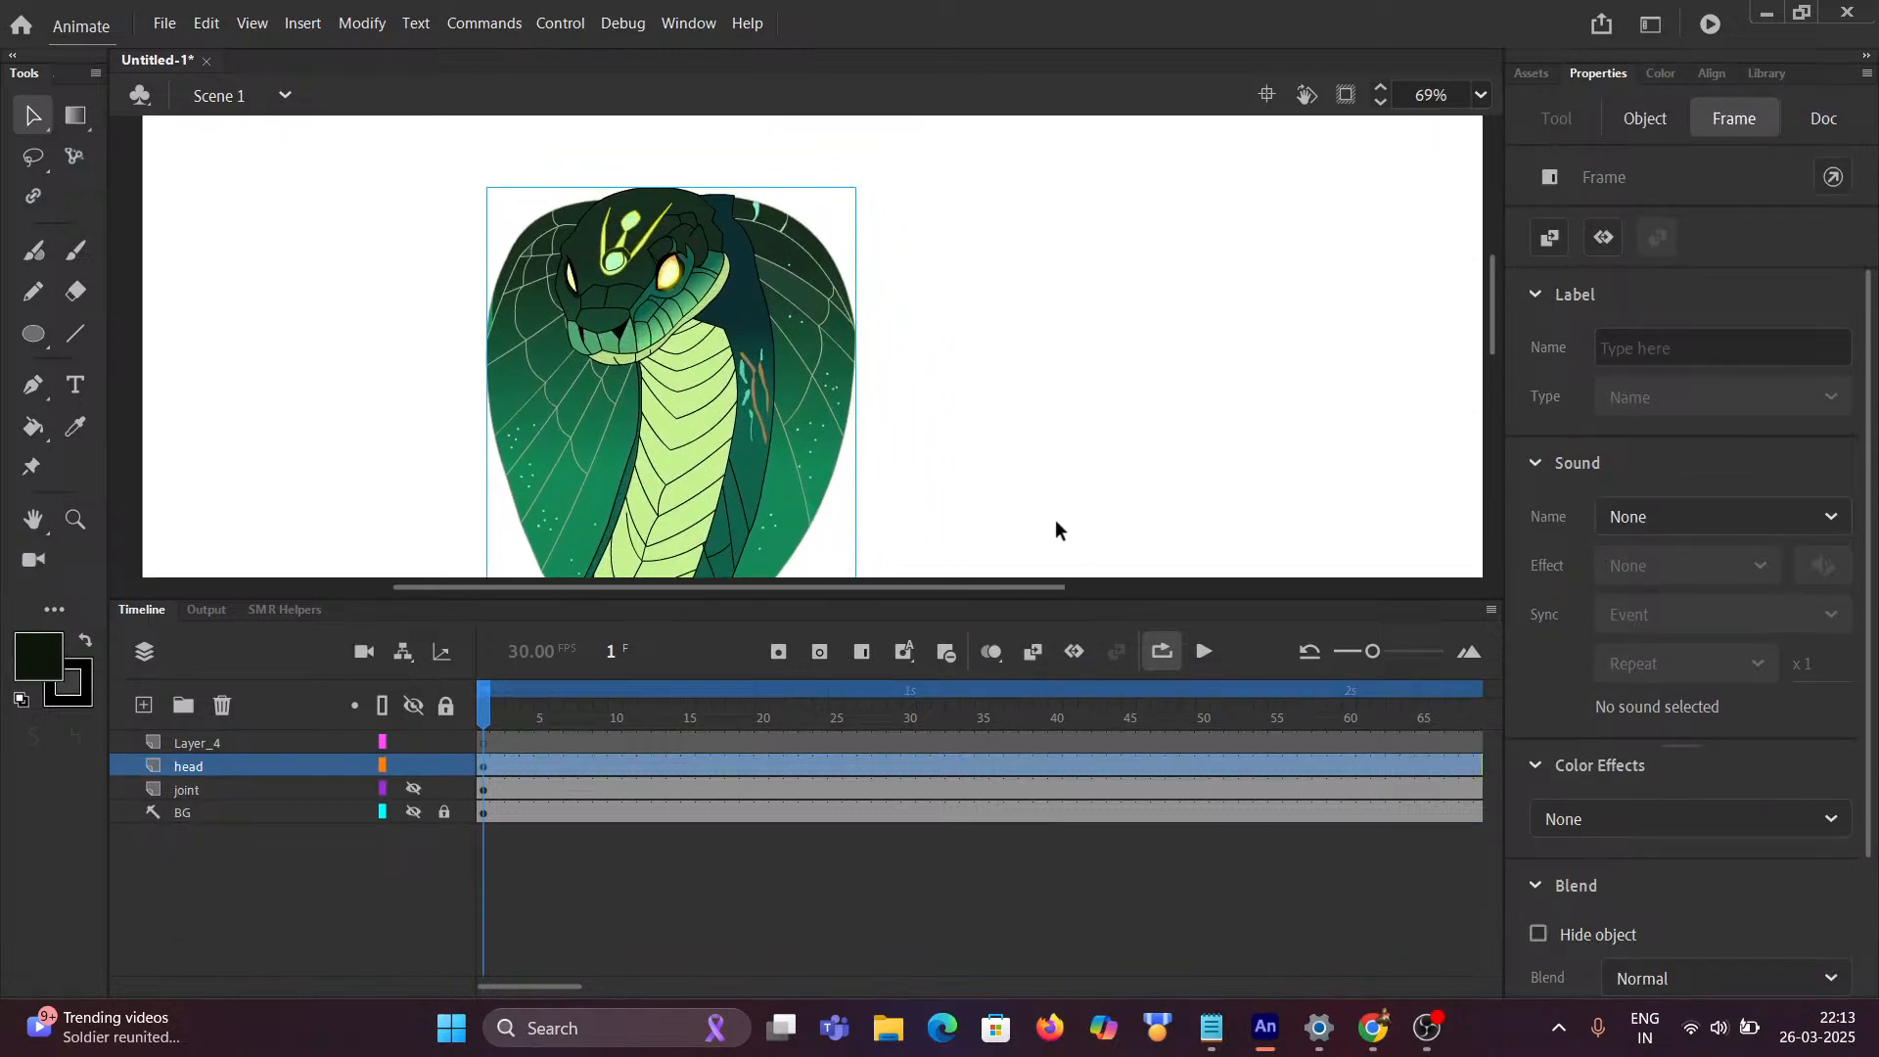
click(1206, 653)
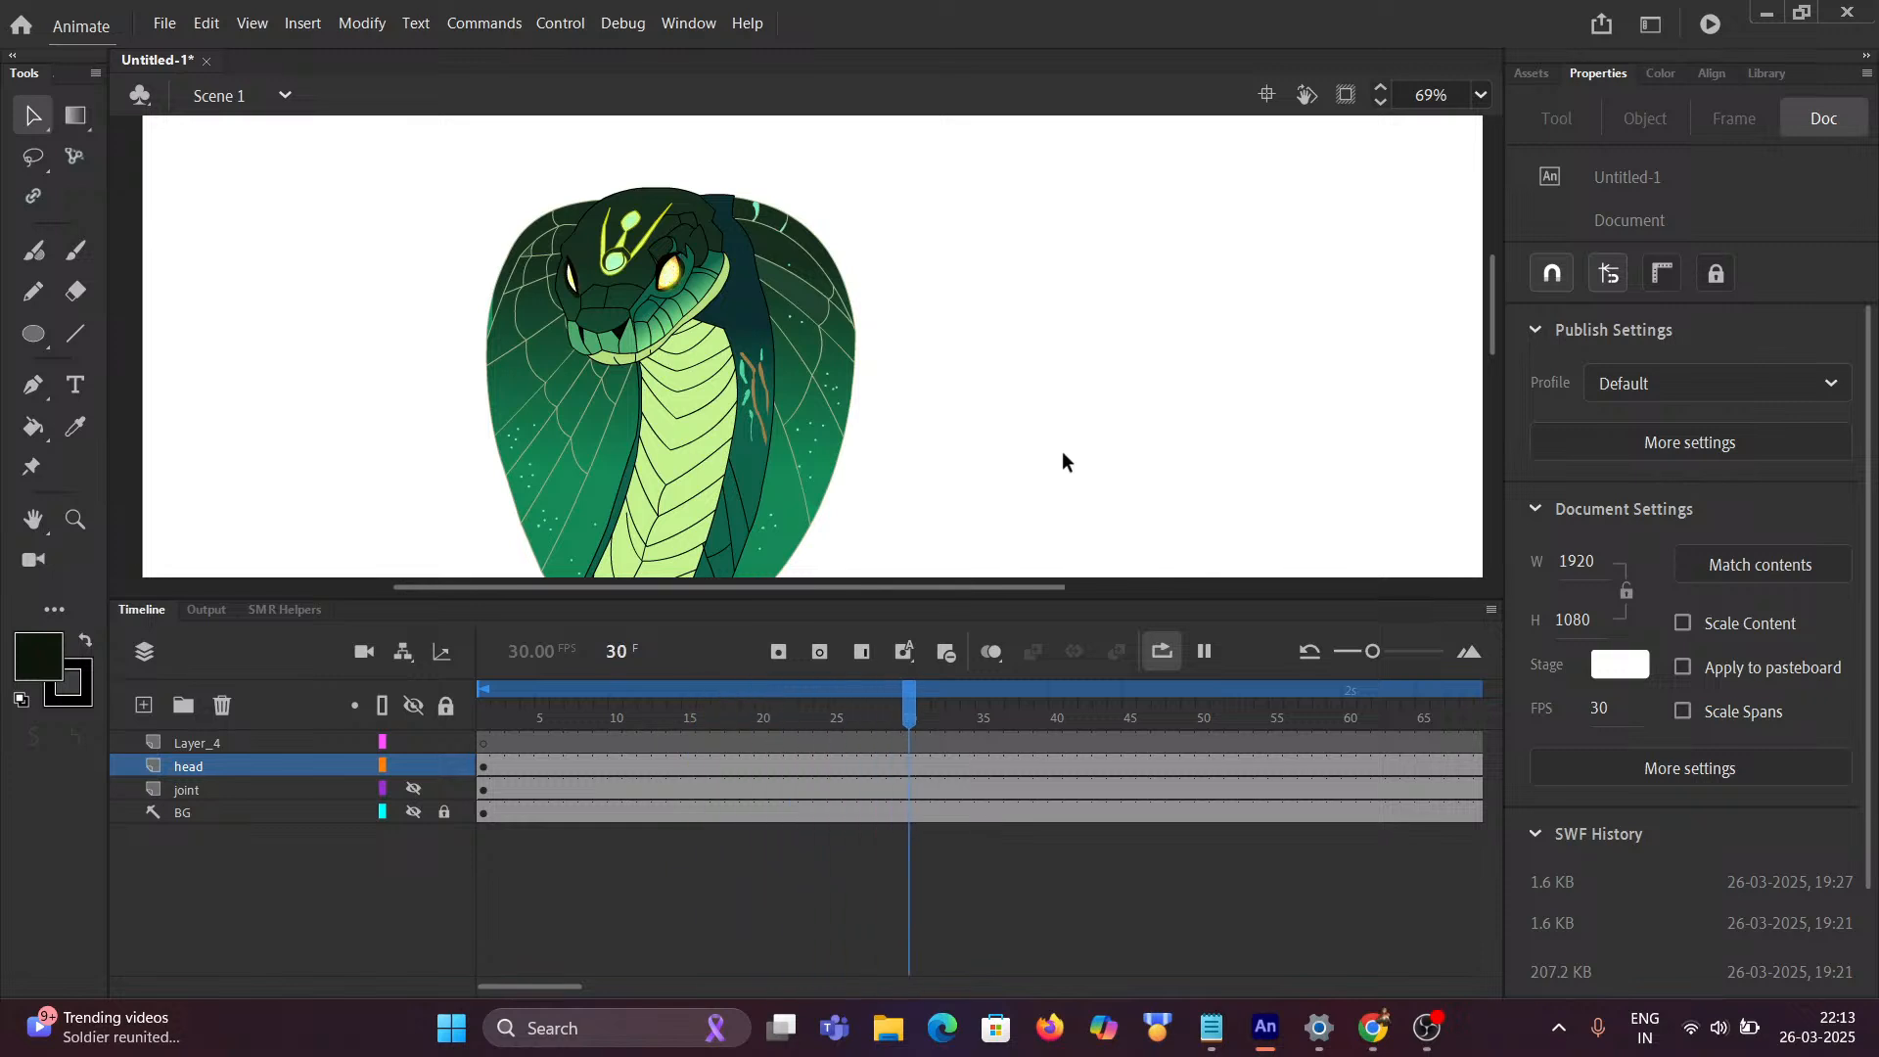
click(1207, 651)
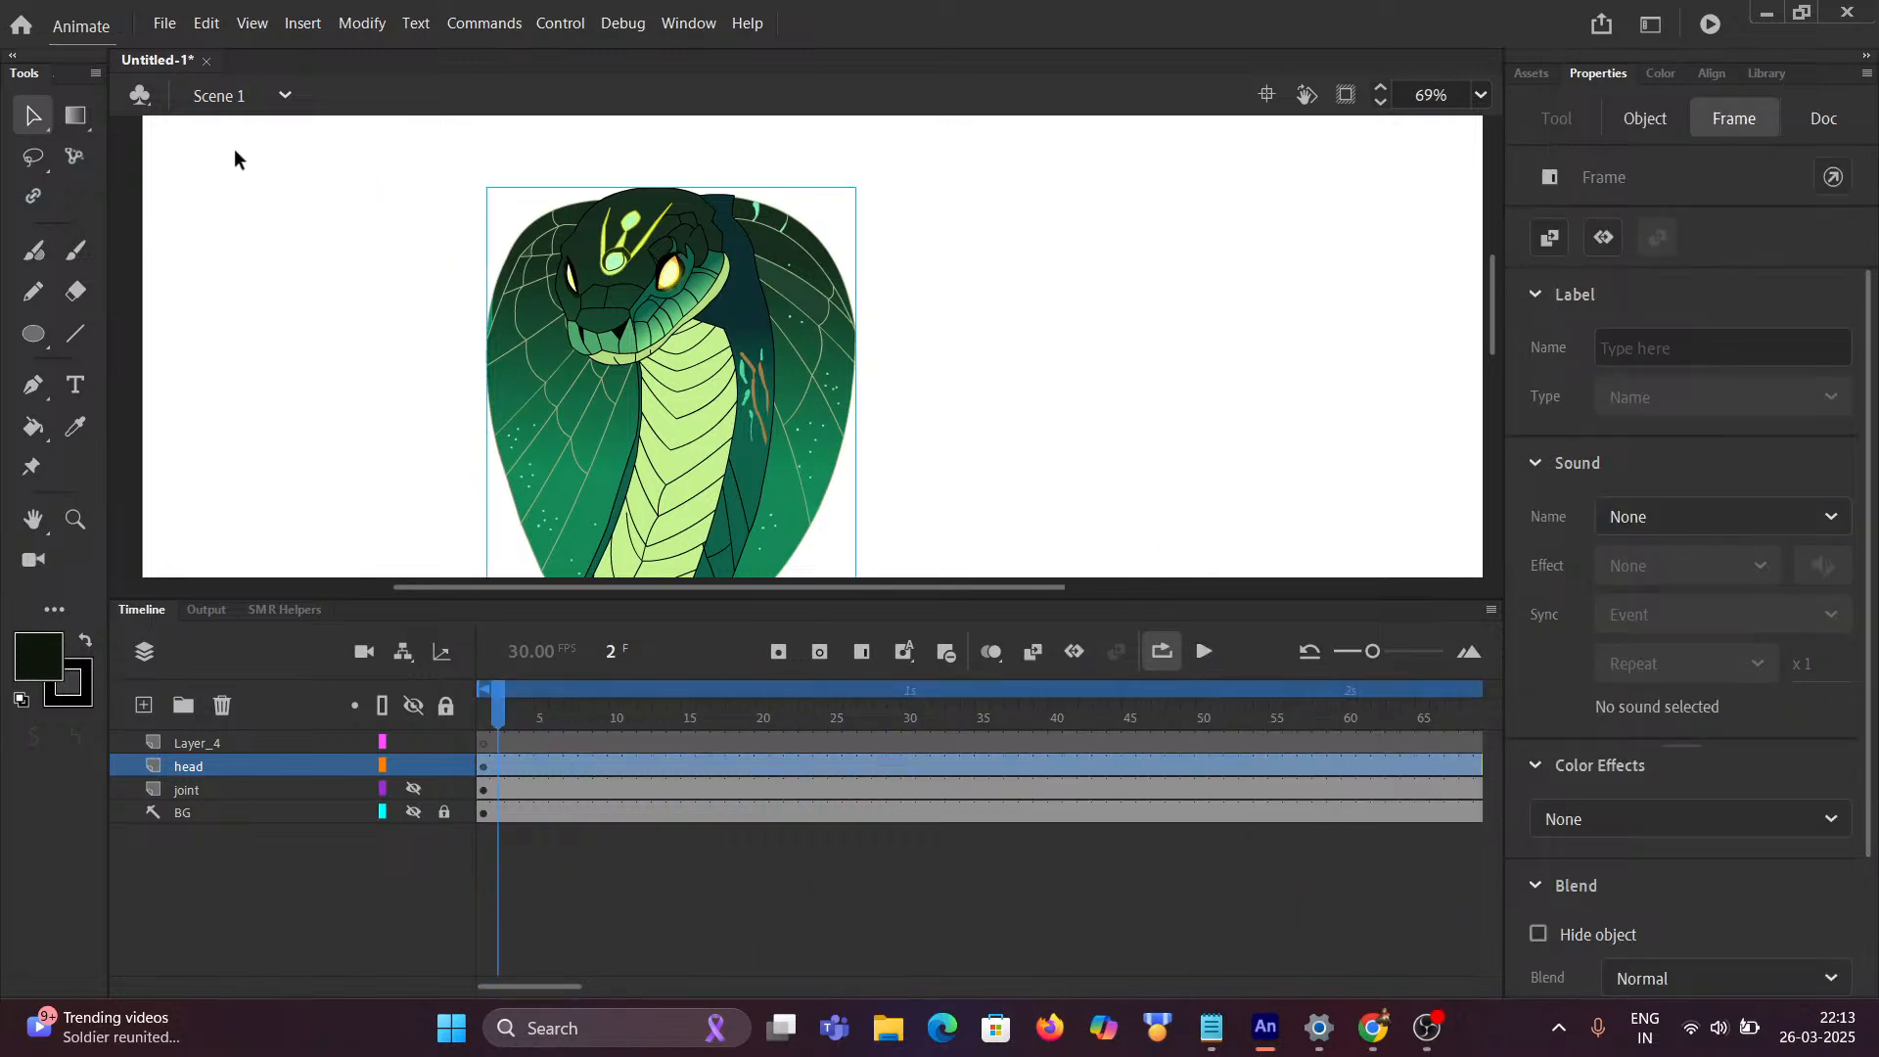
Step: Open the recent file "rigged princess mermaid.fla" to show the mermaid character rig
click(165, 23)
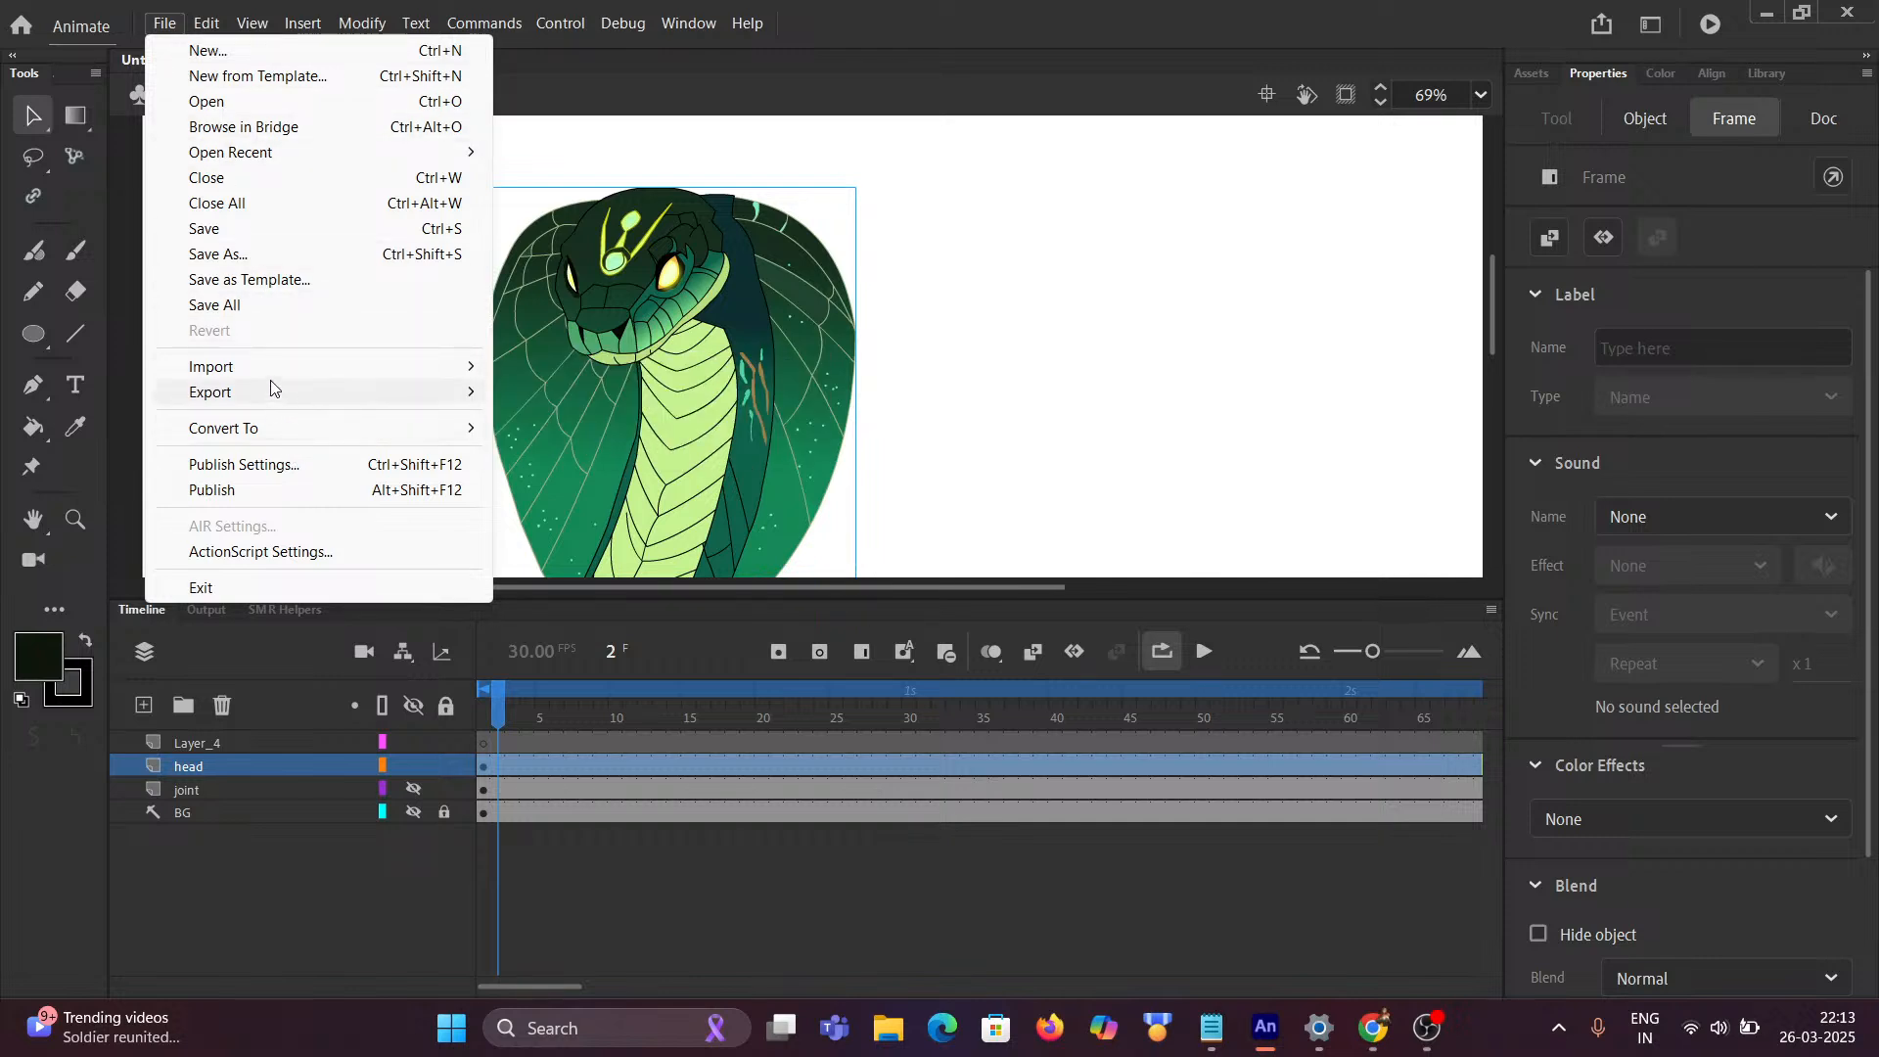
mouse_move(273, 370)
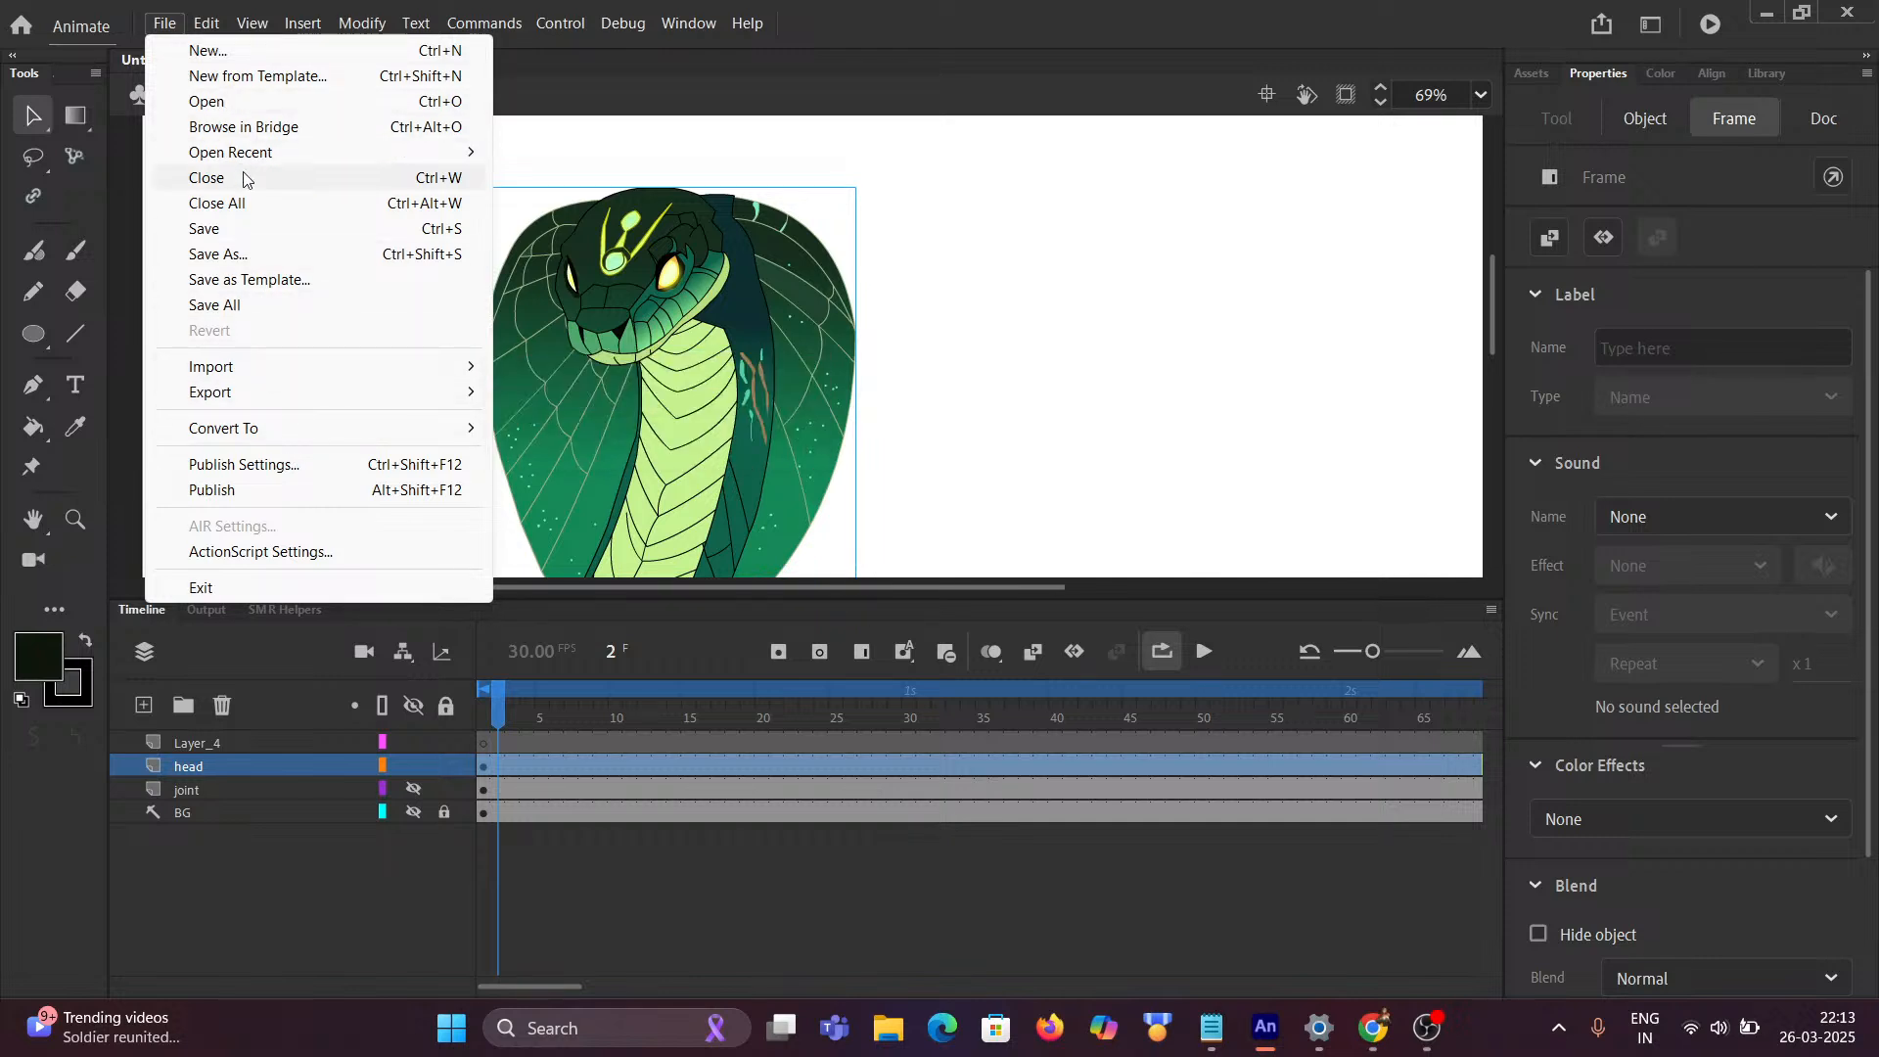
mouse_move(266, 153)
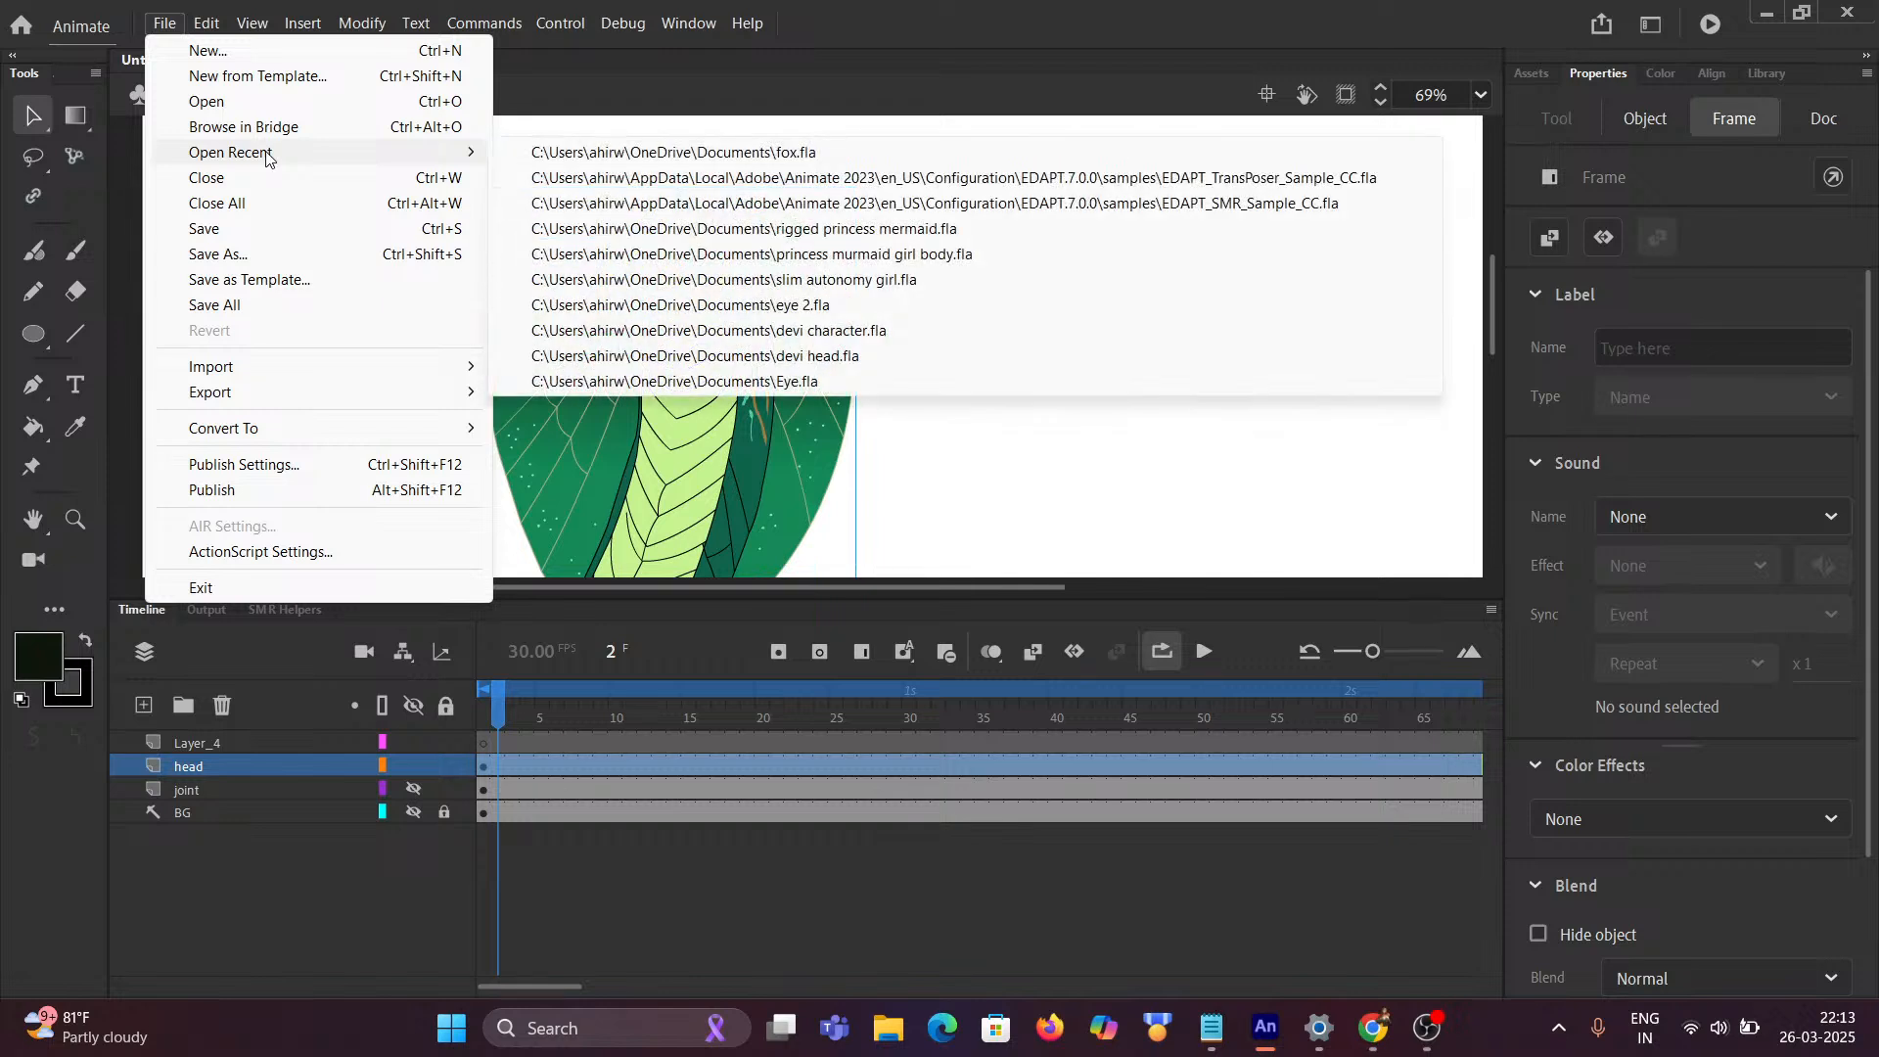
click(751, 230)
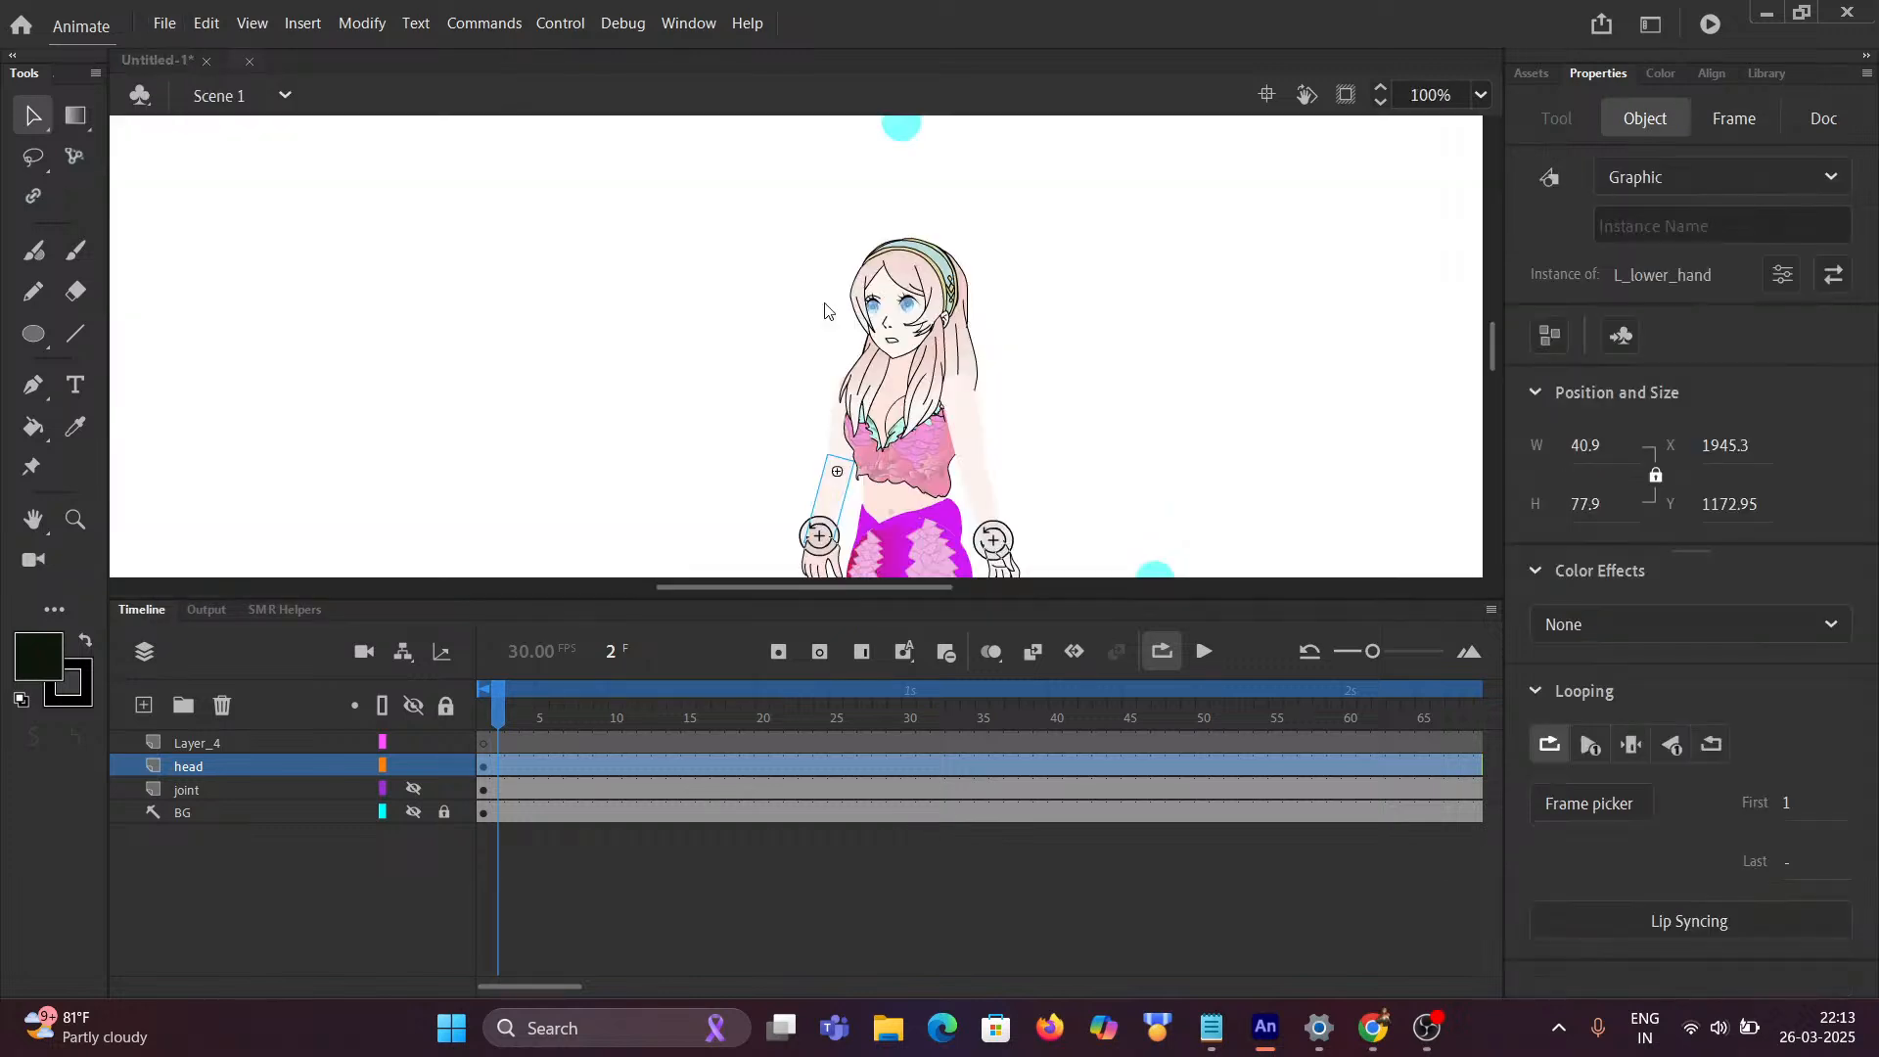
scroll(964, 423, up, 2)
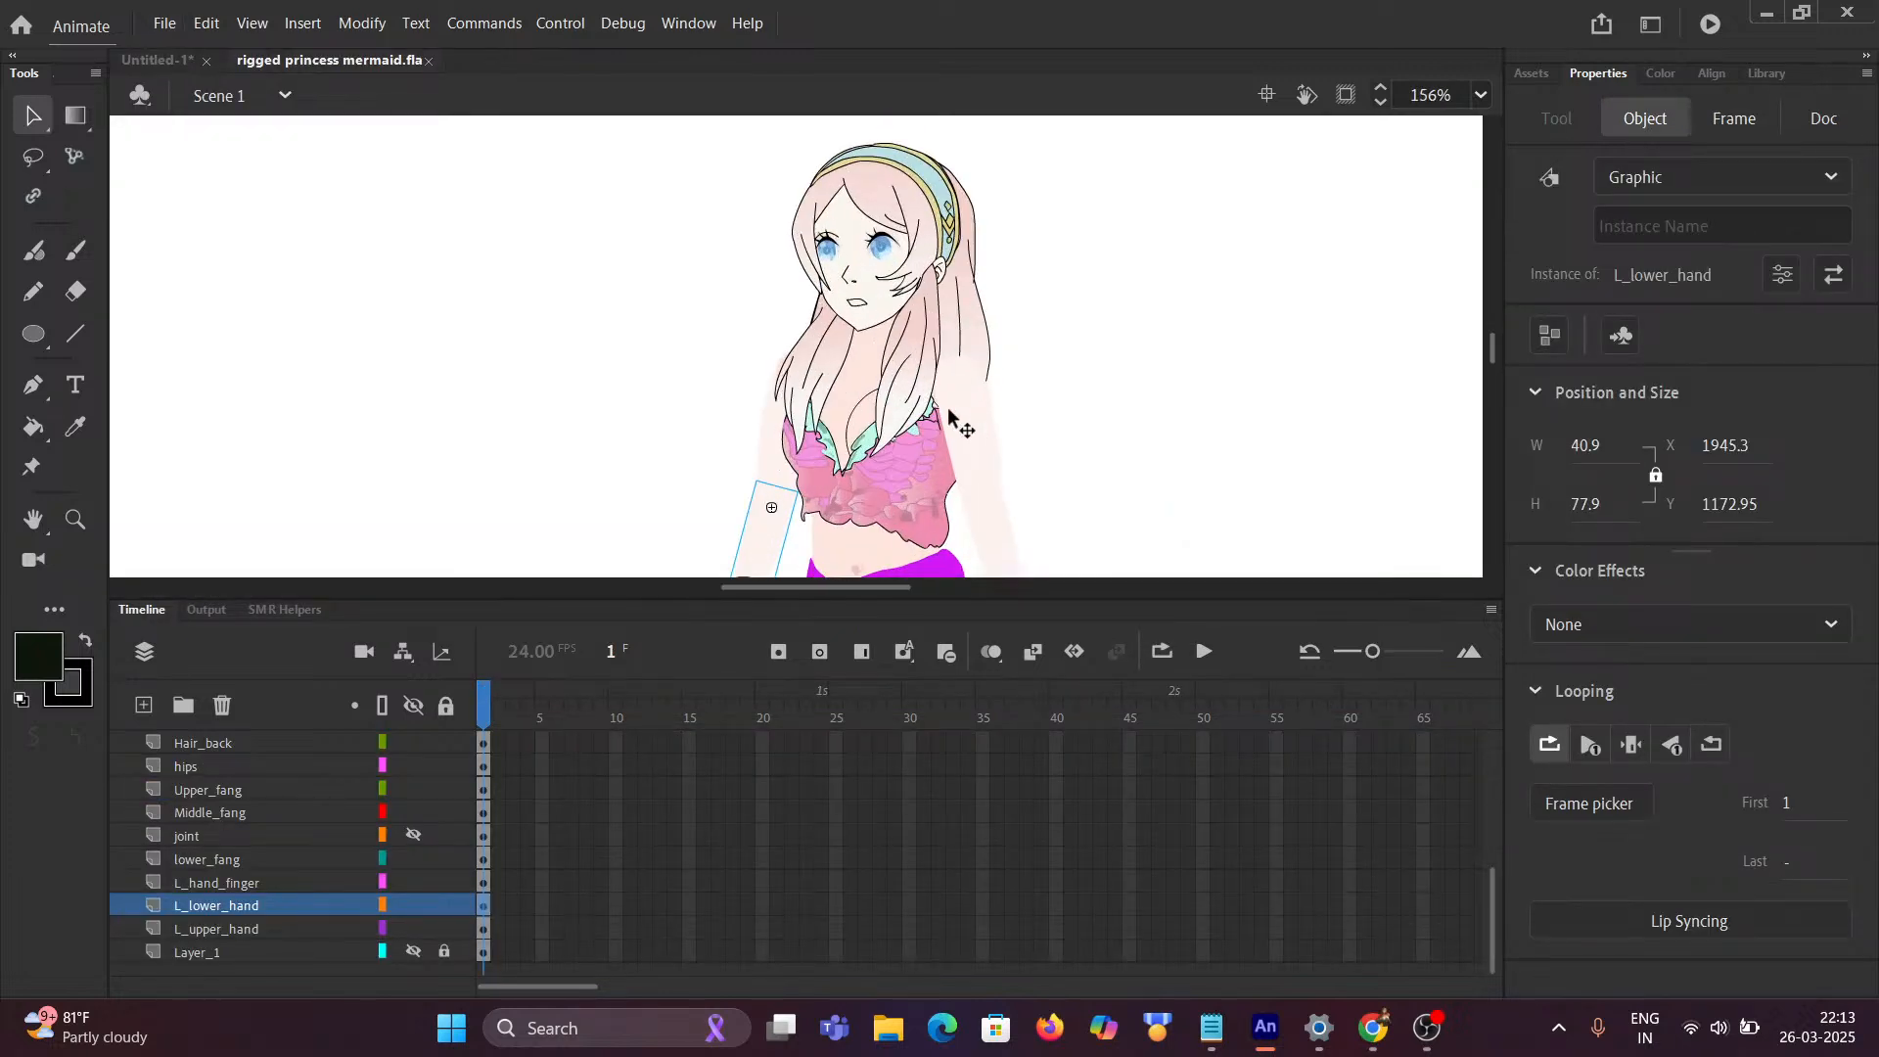
Step: Set the keyboard shortcut preset to "EDAPT CC shortcuts v7"
click(206, 24)
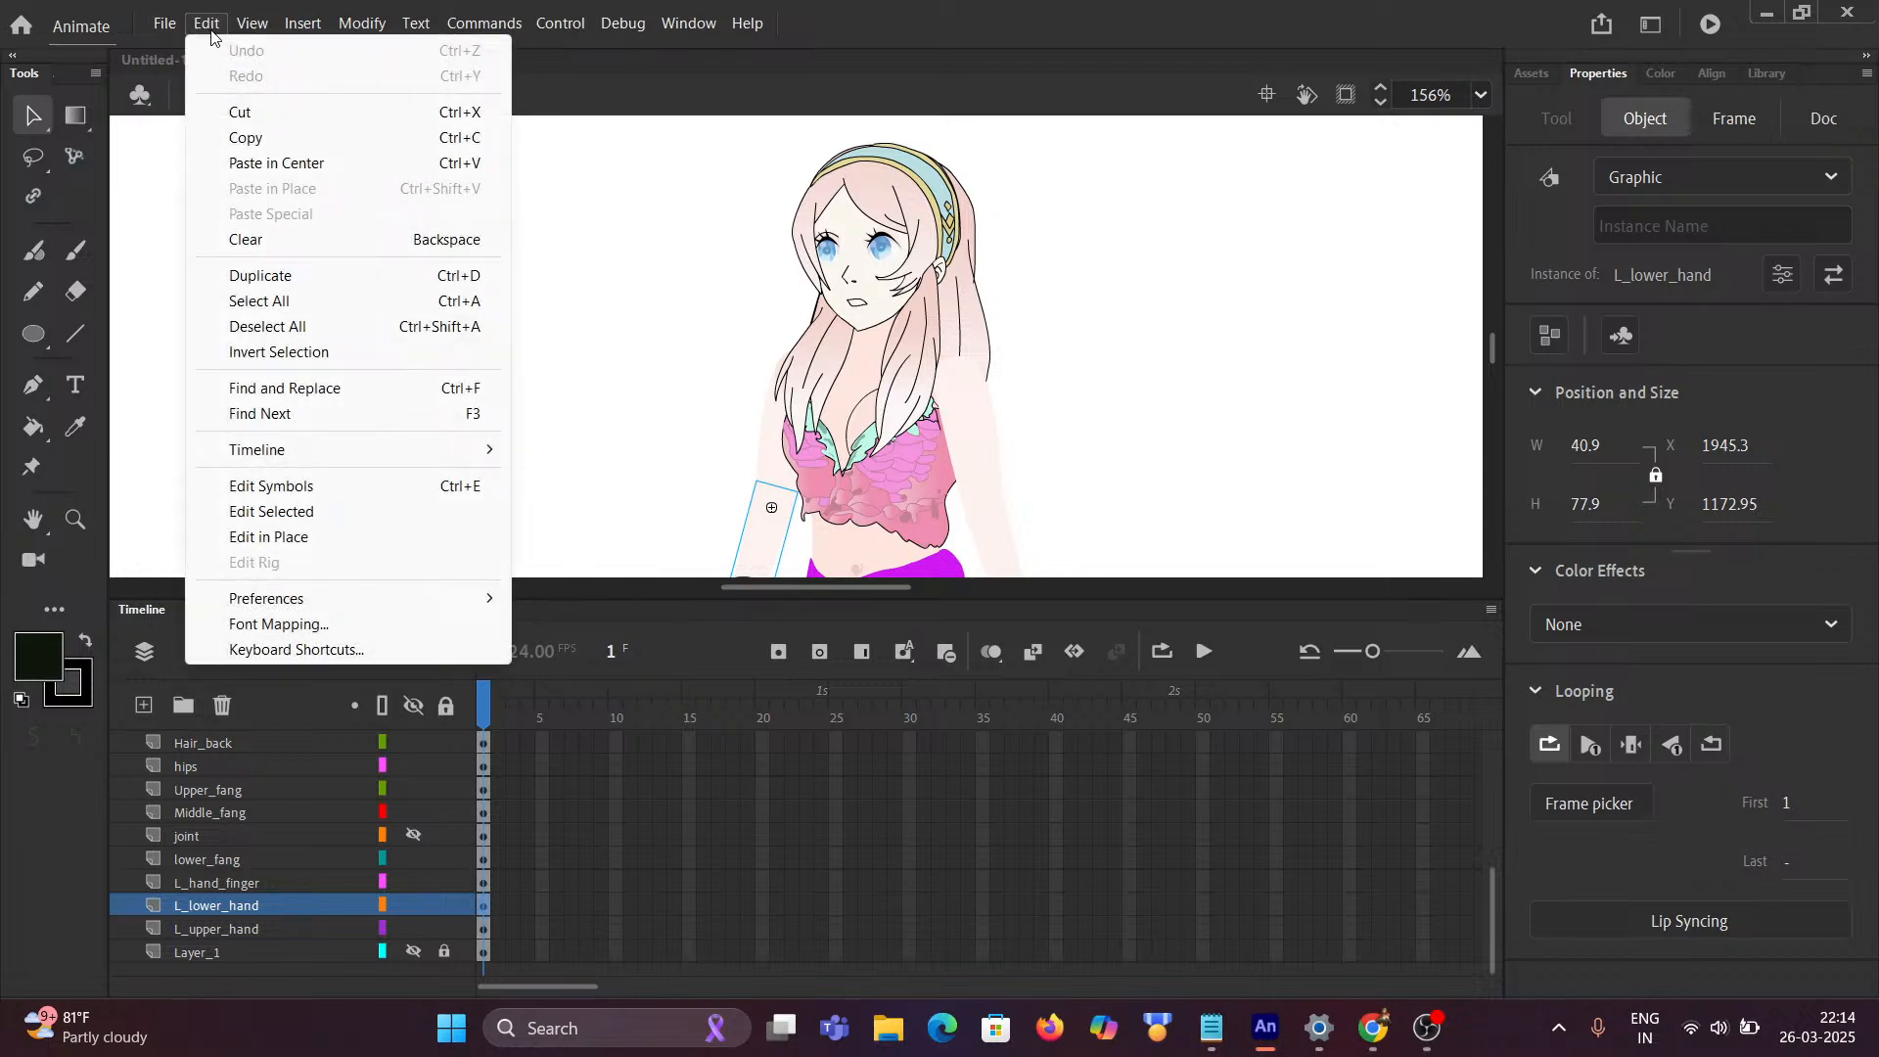
click(308, 650)
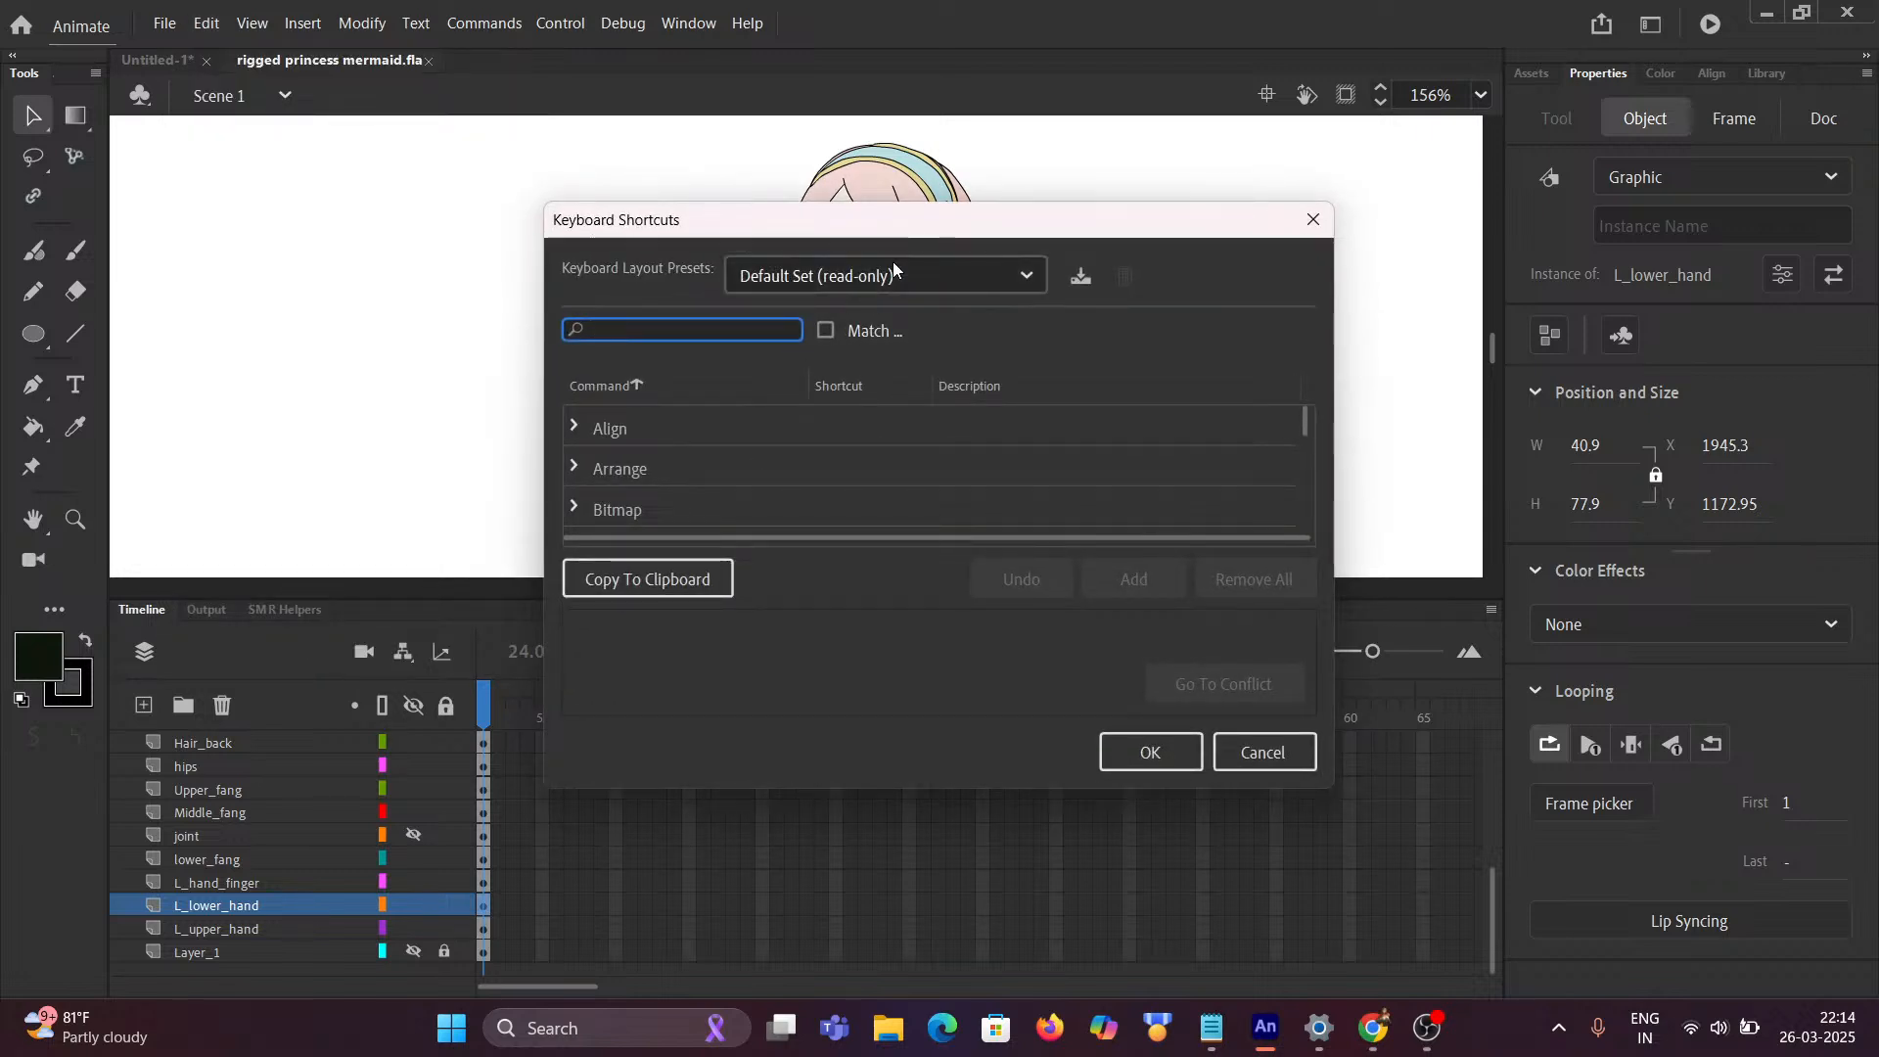
click(902, 285)
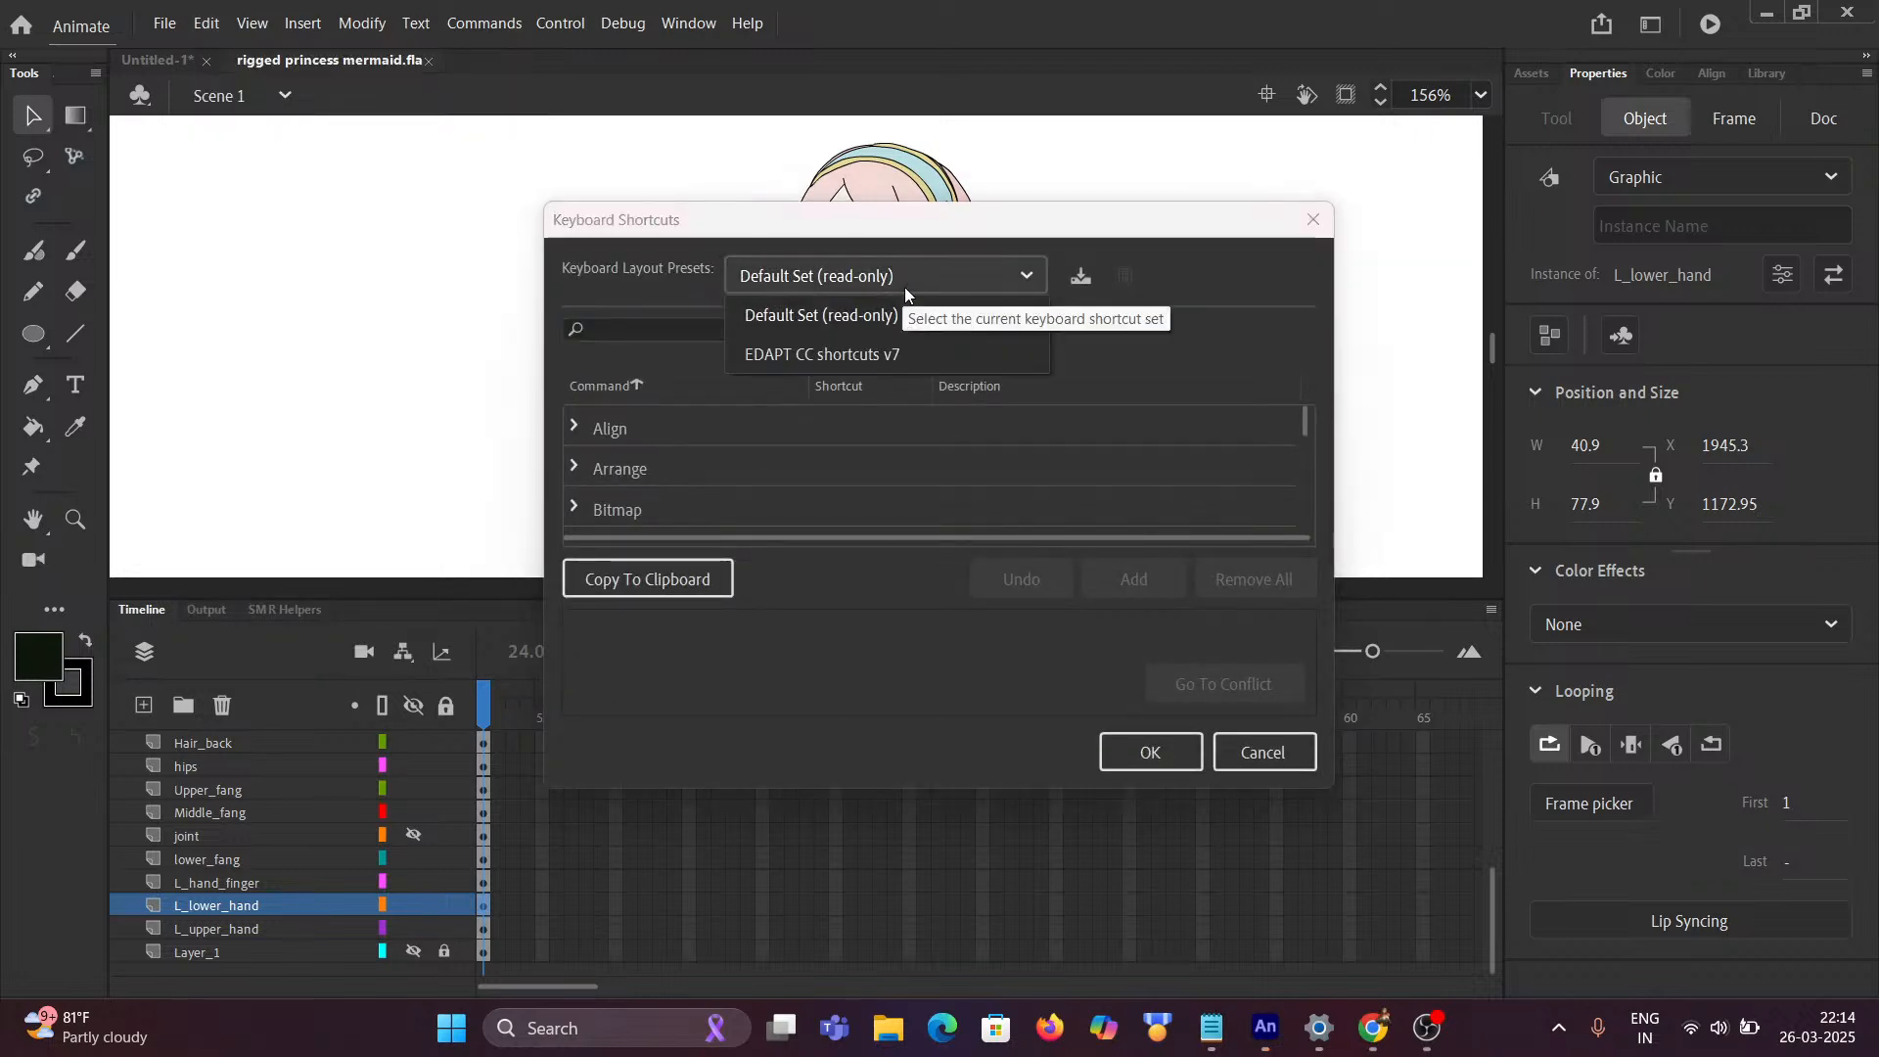
click(885, 356)
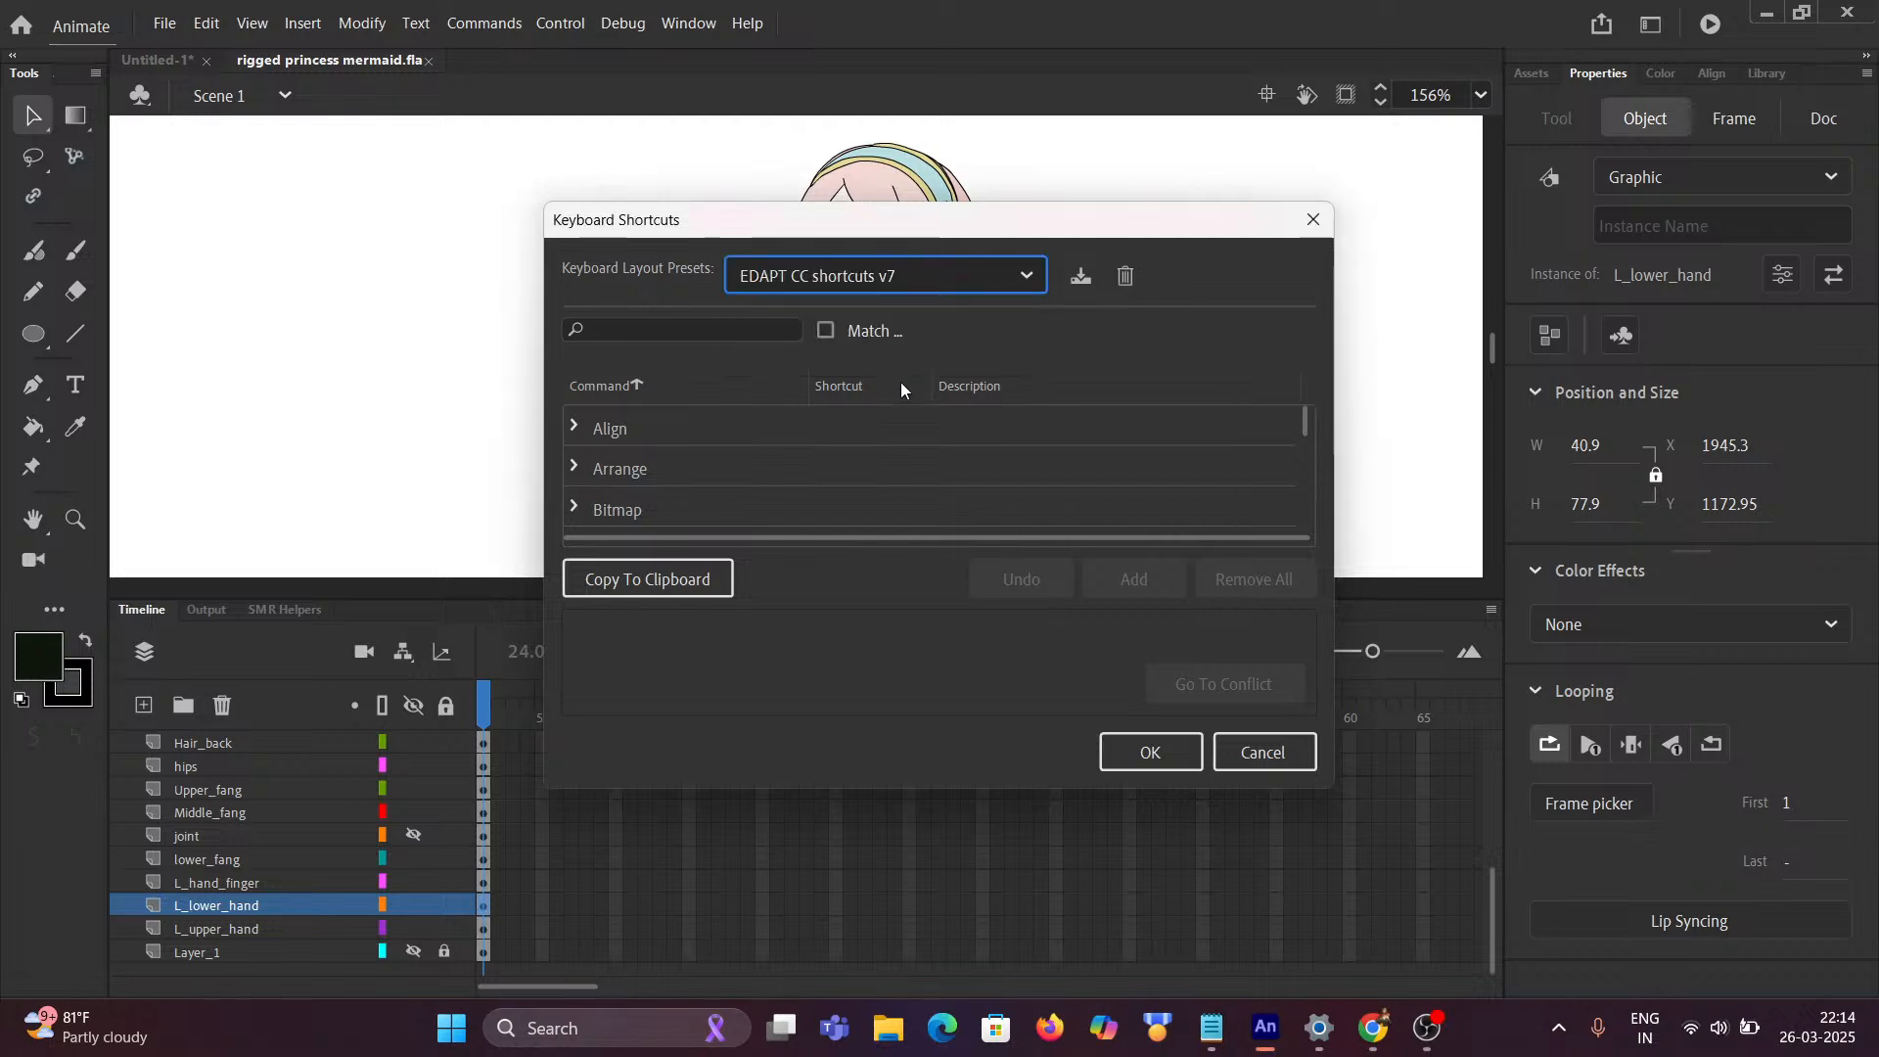
click(1158, 765)
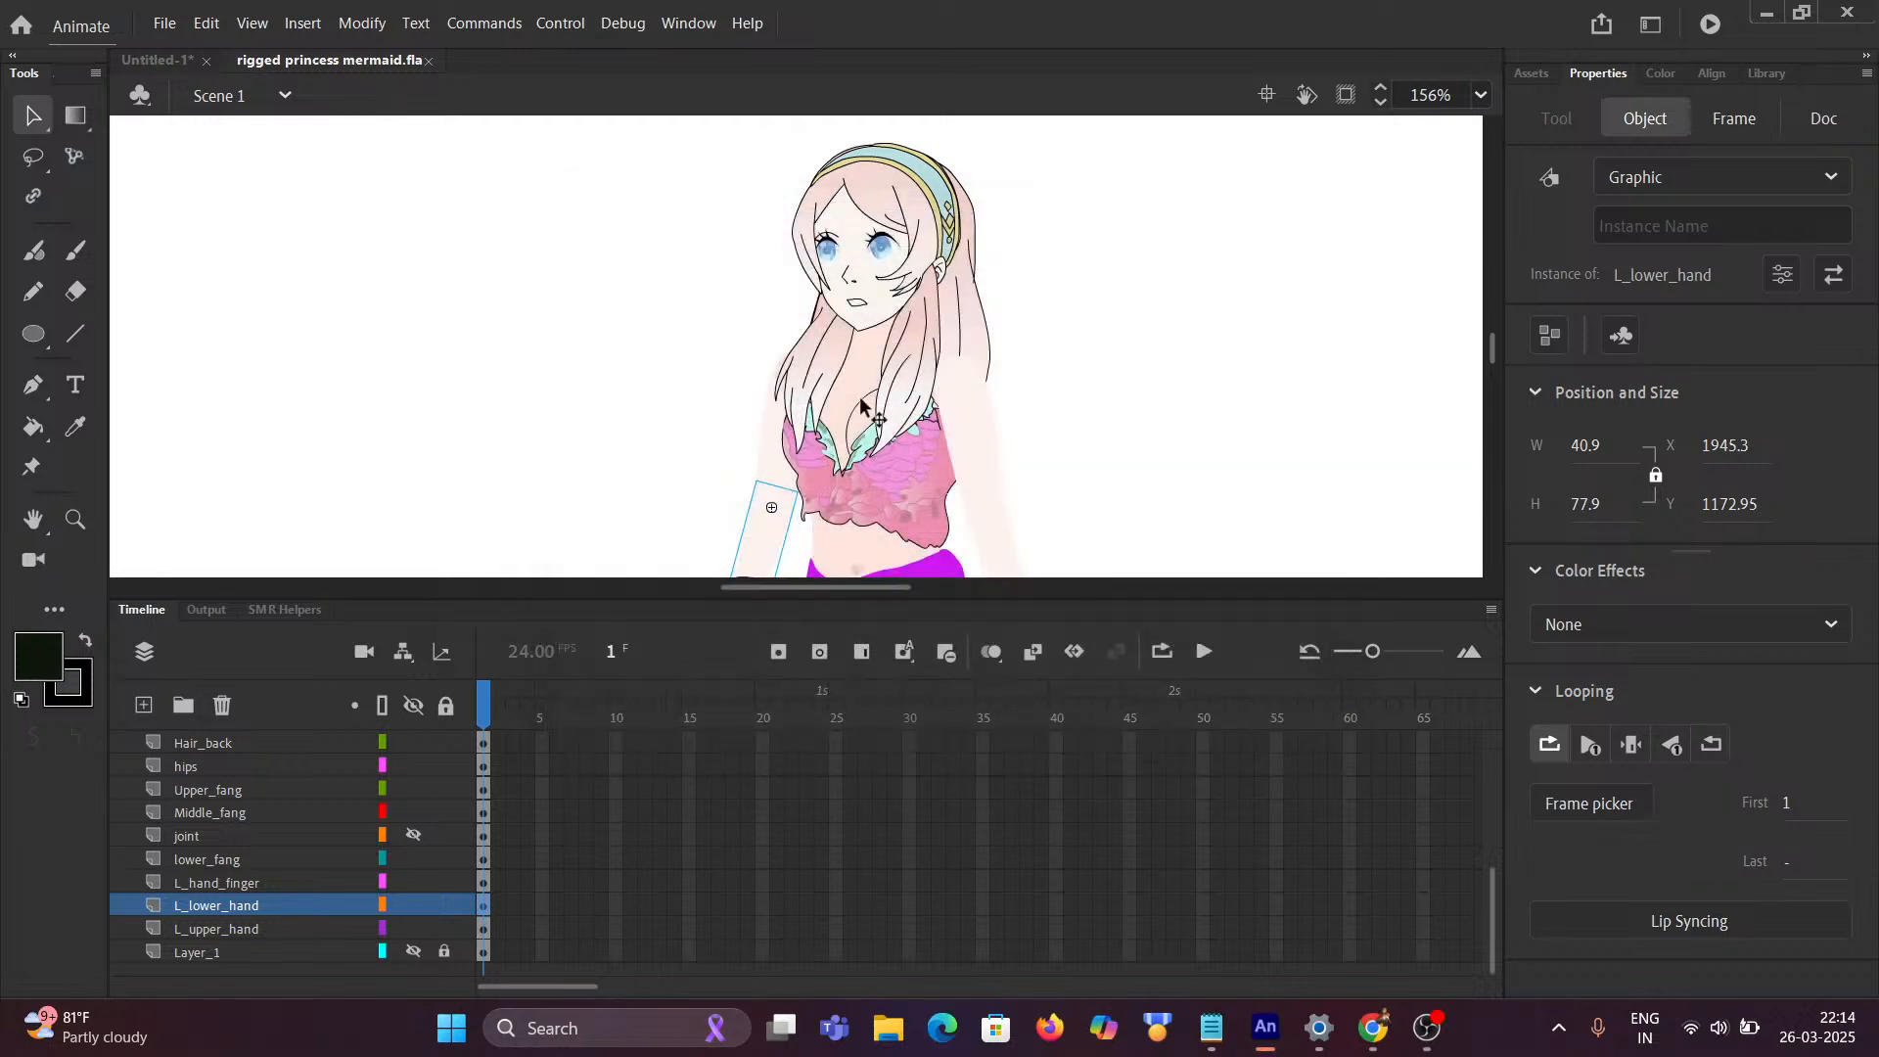
Step: Activate the KineFlex tool and try to move the IK effector on the mermaid's L wrist
scroll(884, 392, down, 2)
drag(663, 366, 597, 194)
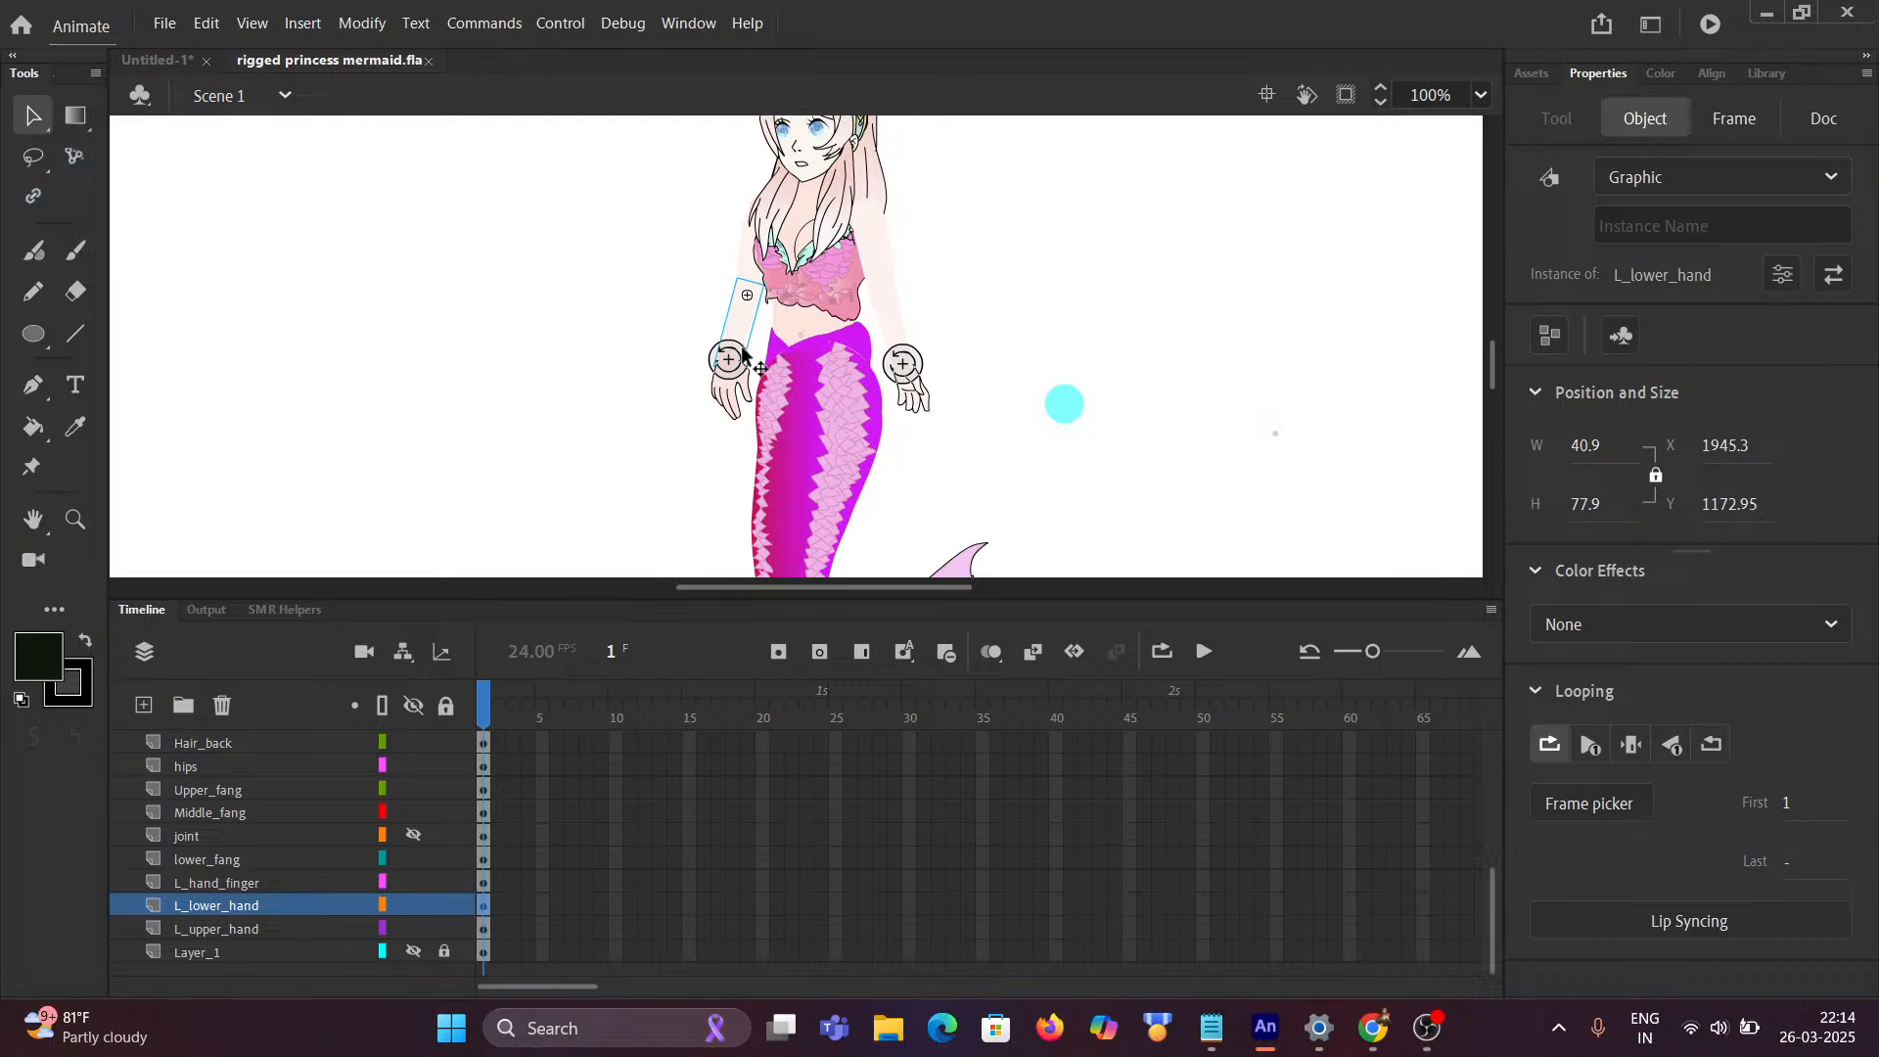
click(37, 206)
click(74, 160)
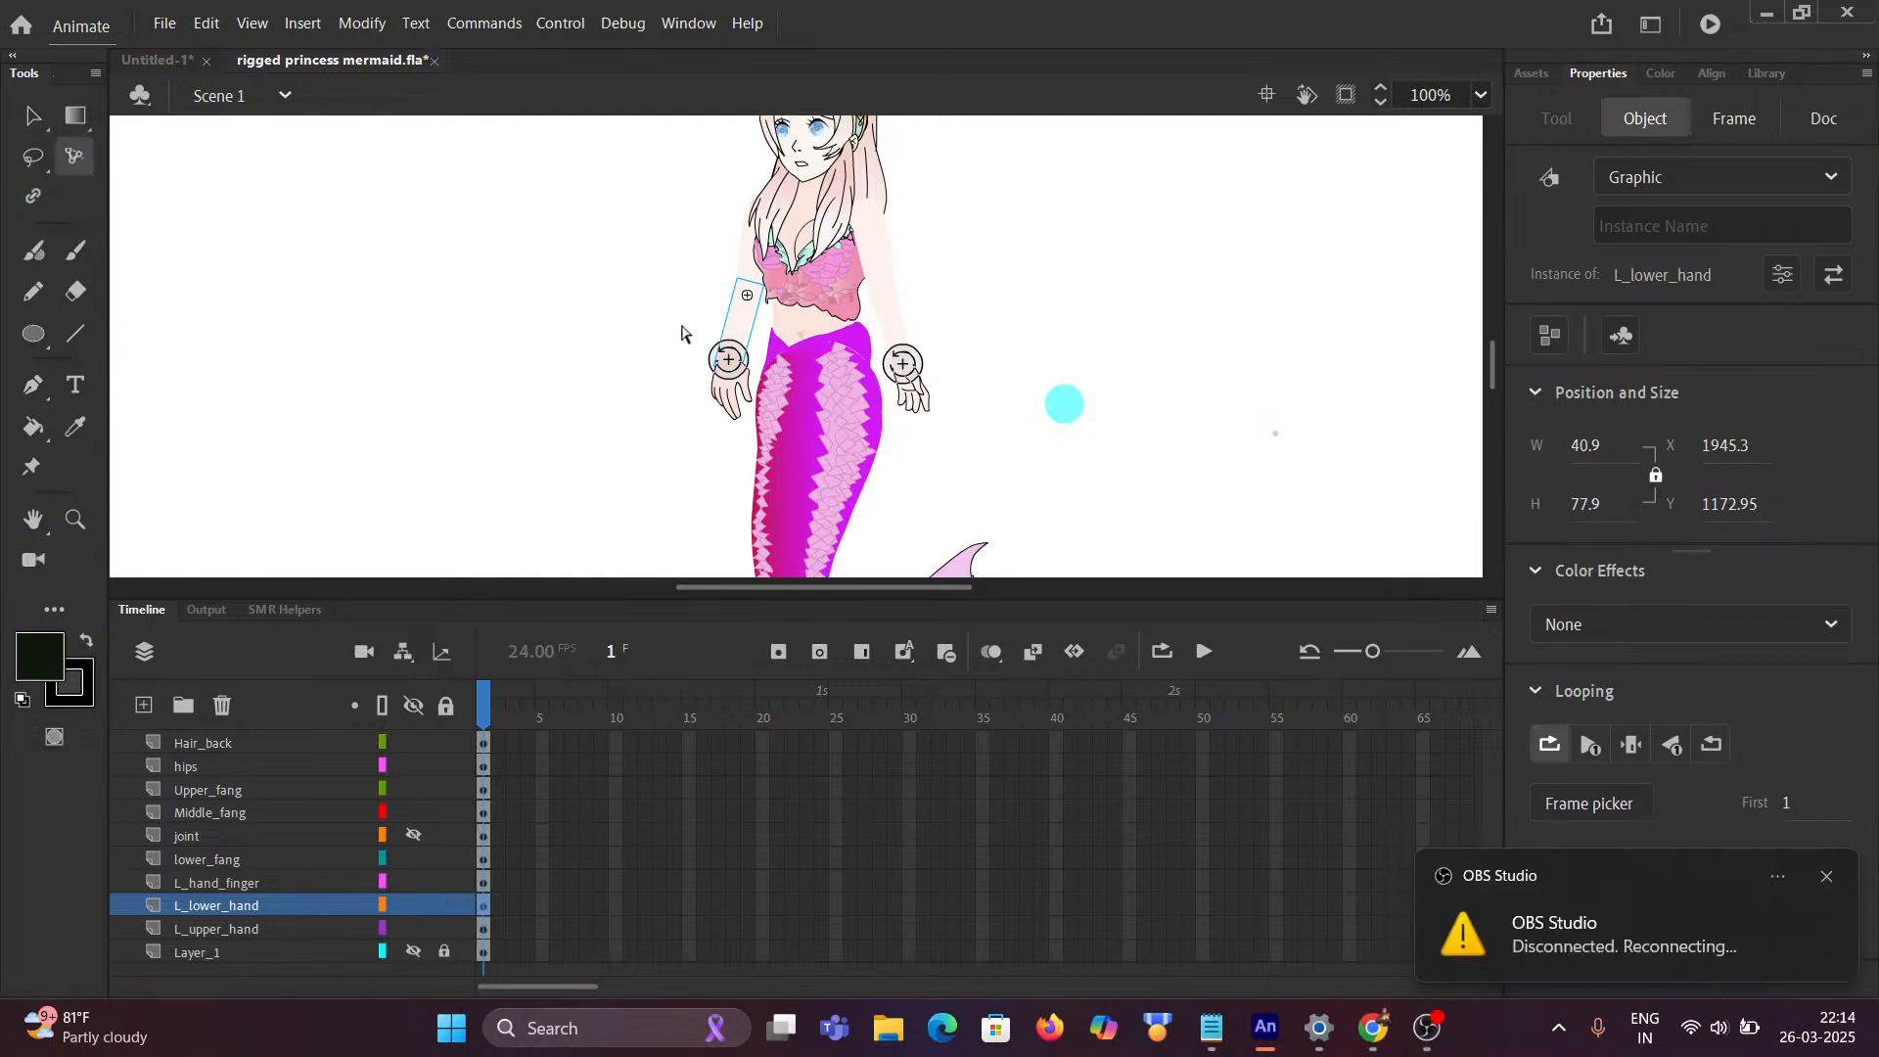
click(741, 359)
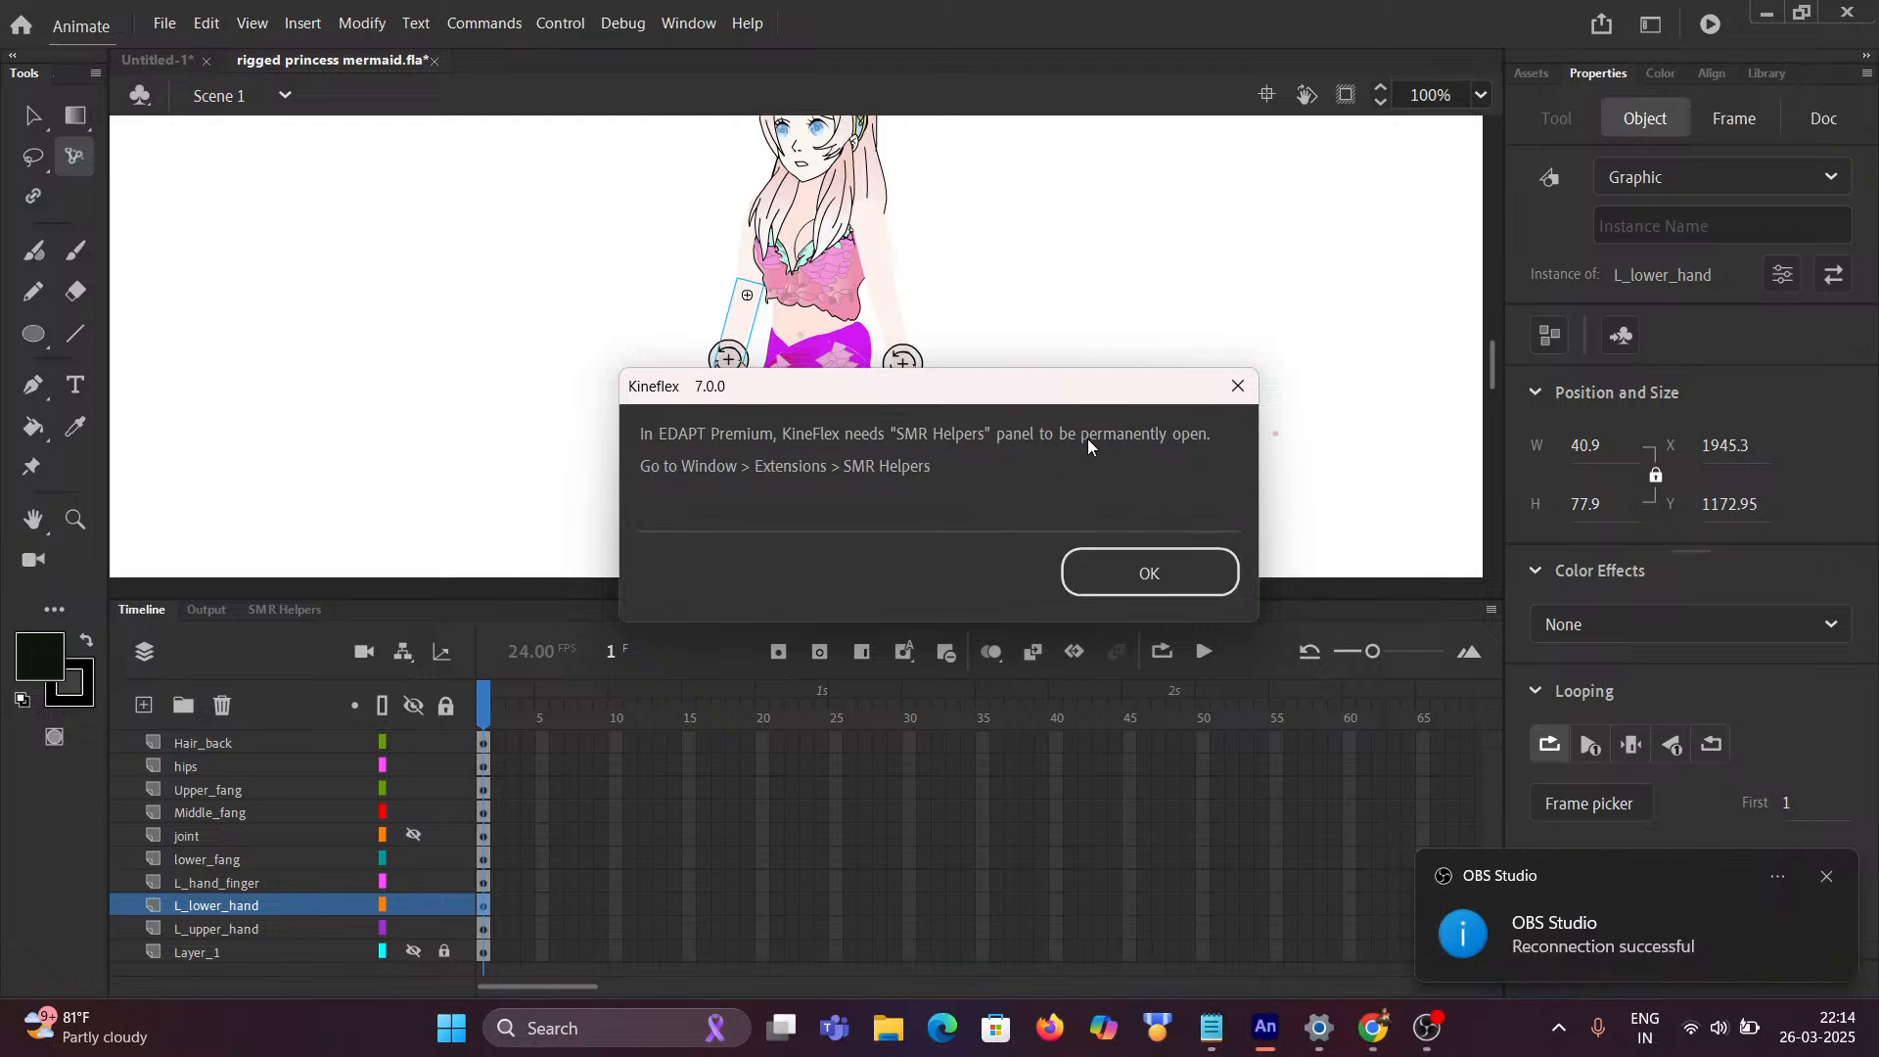
click(1237, 386)
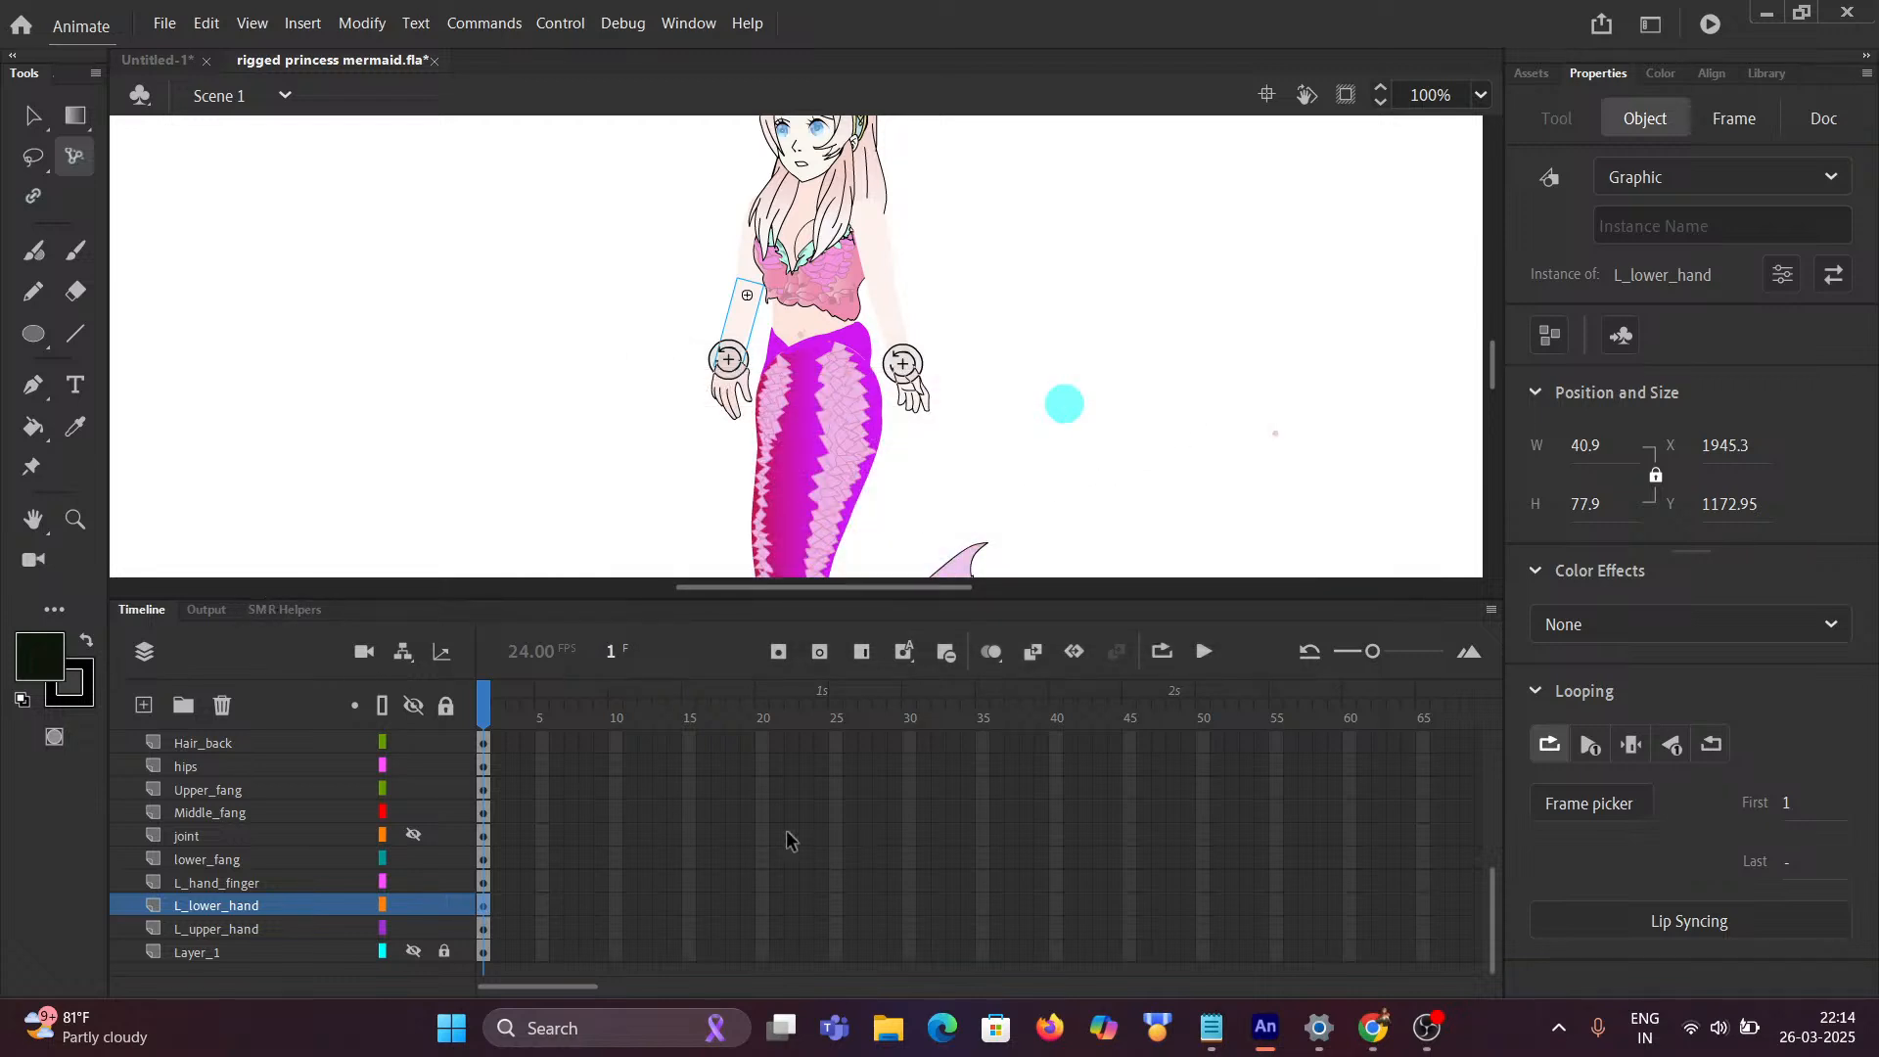
Step: With SMR Helpers open, raise the mermaid's L arm to about shoulder height by its wrist IK effector and rotate the L hand outward
click(286, 610)
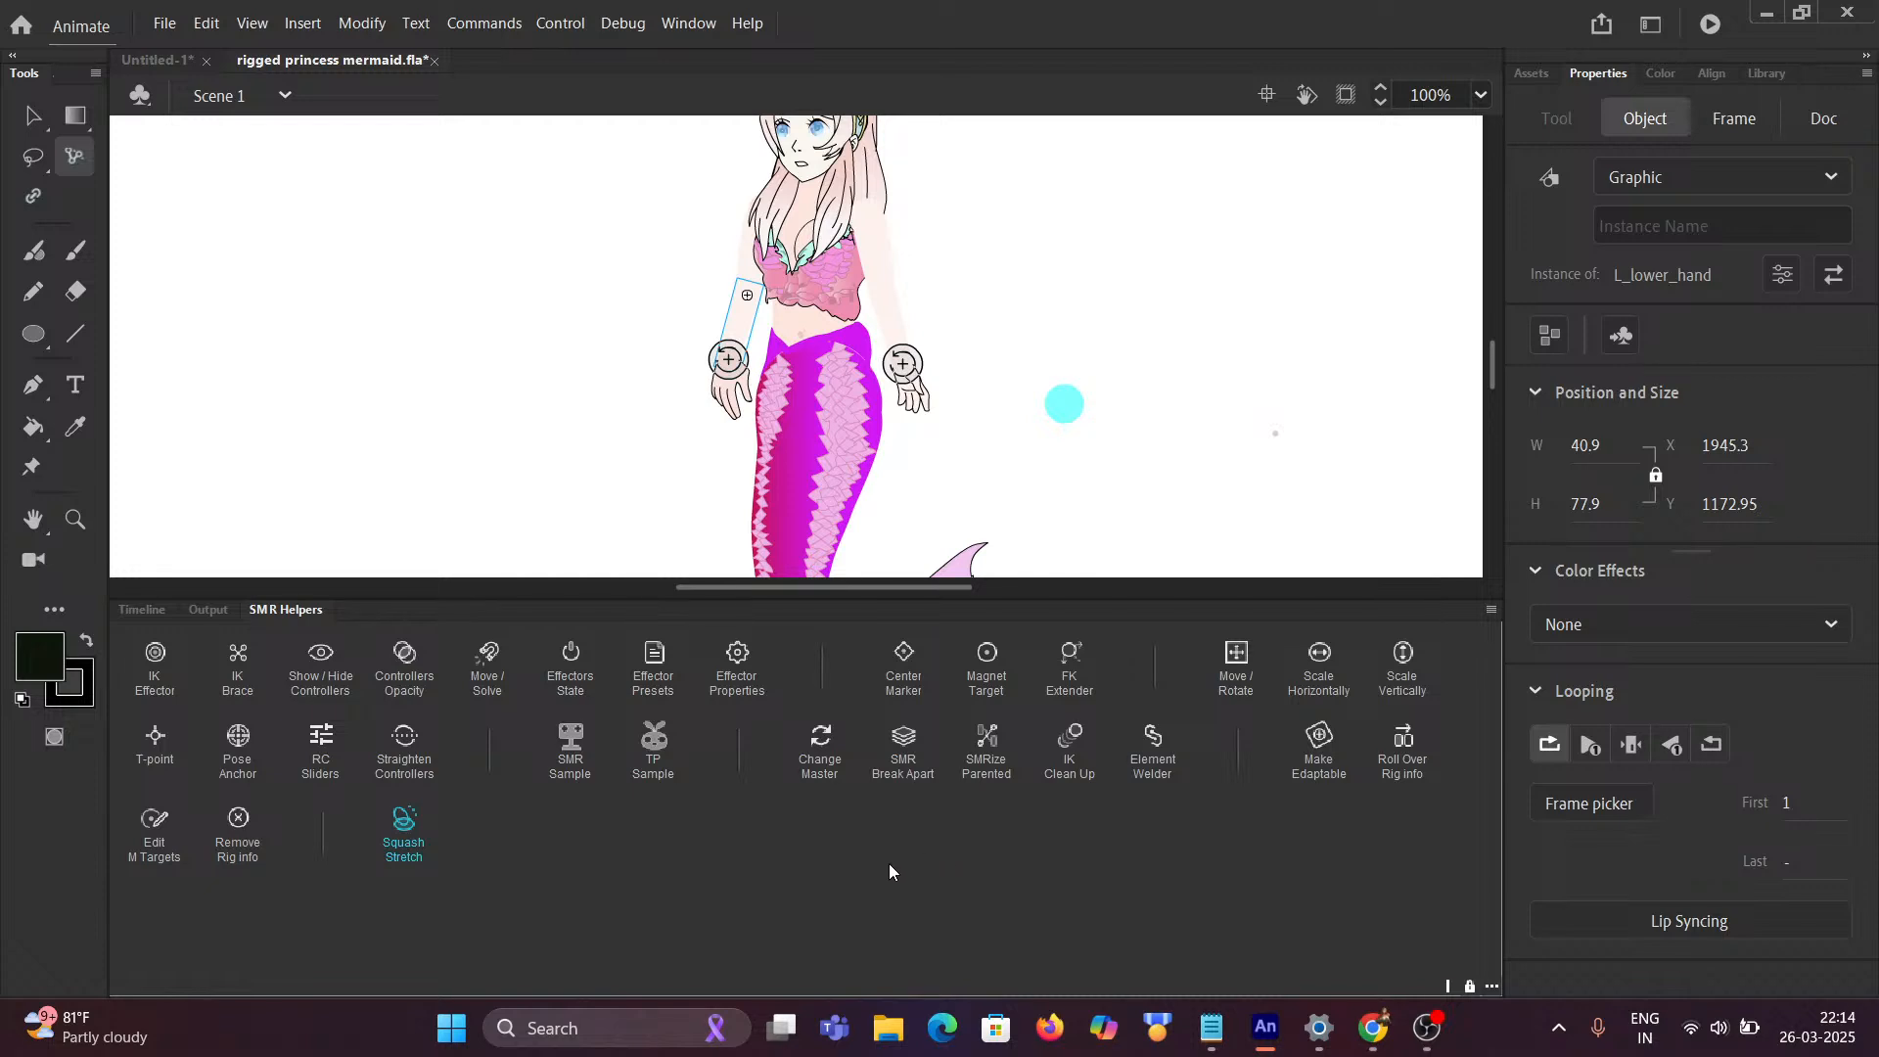
drag(730, 360, 685, 349)
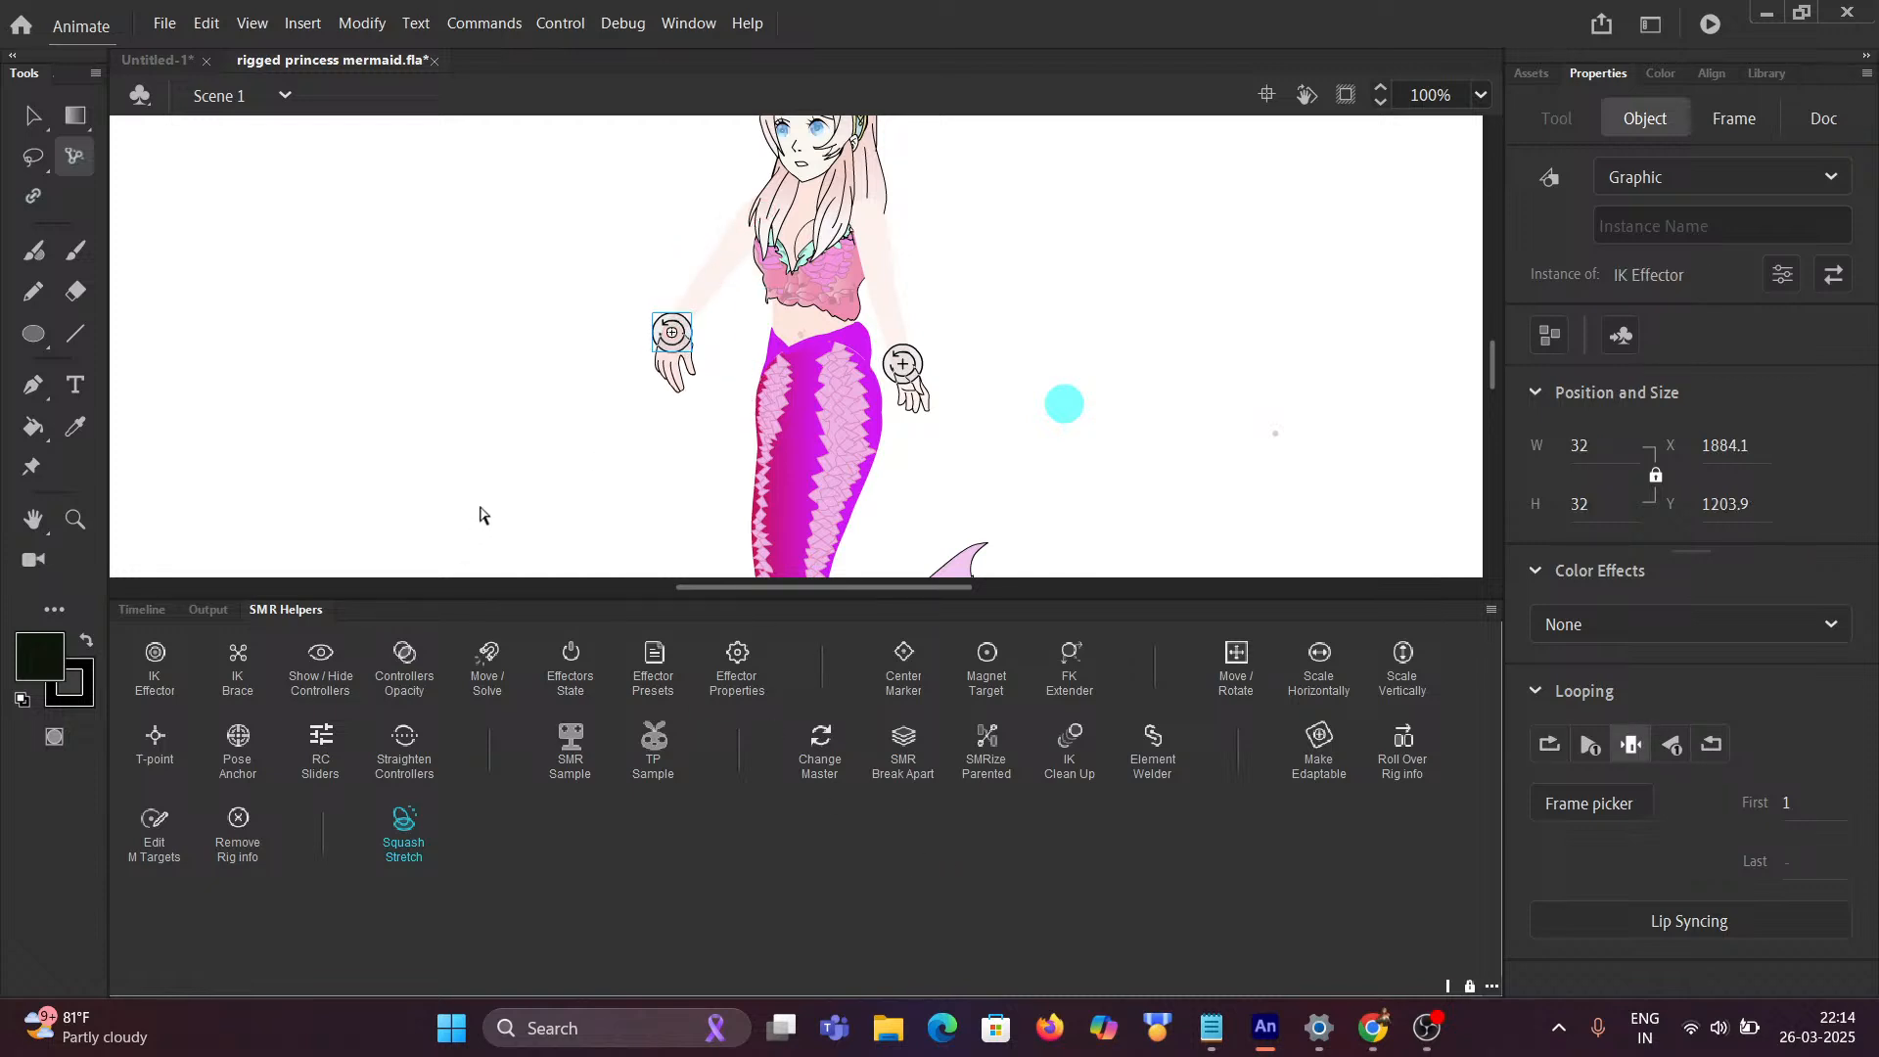
scroll(525, 455, down, 1)
drag(514, 377, 463, 473)
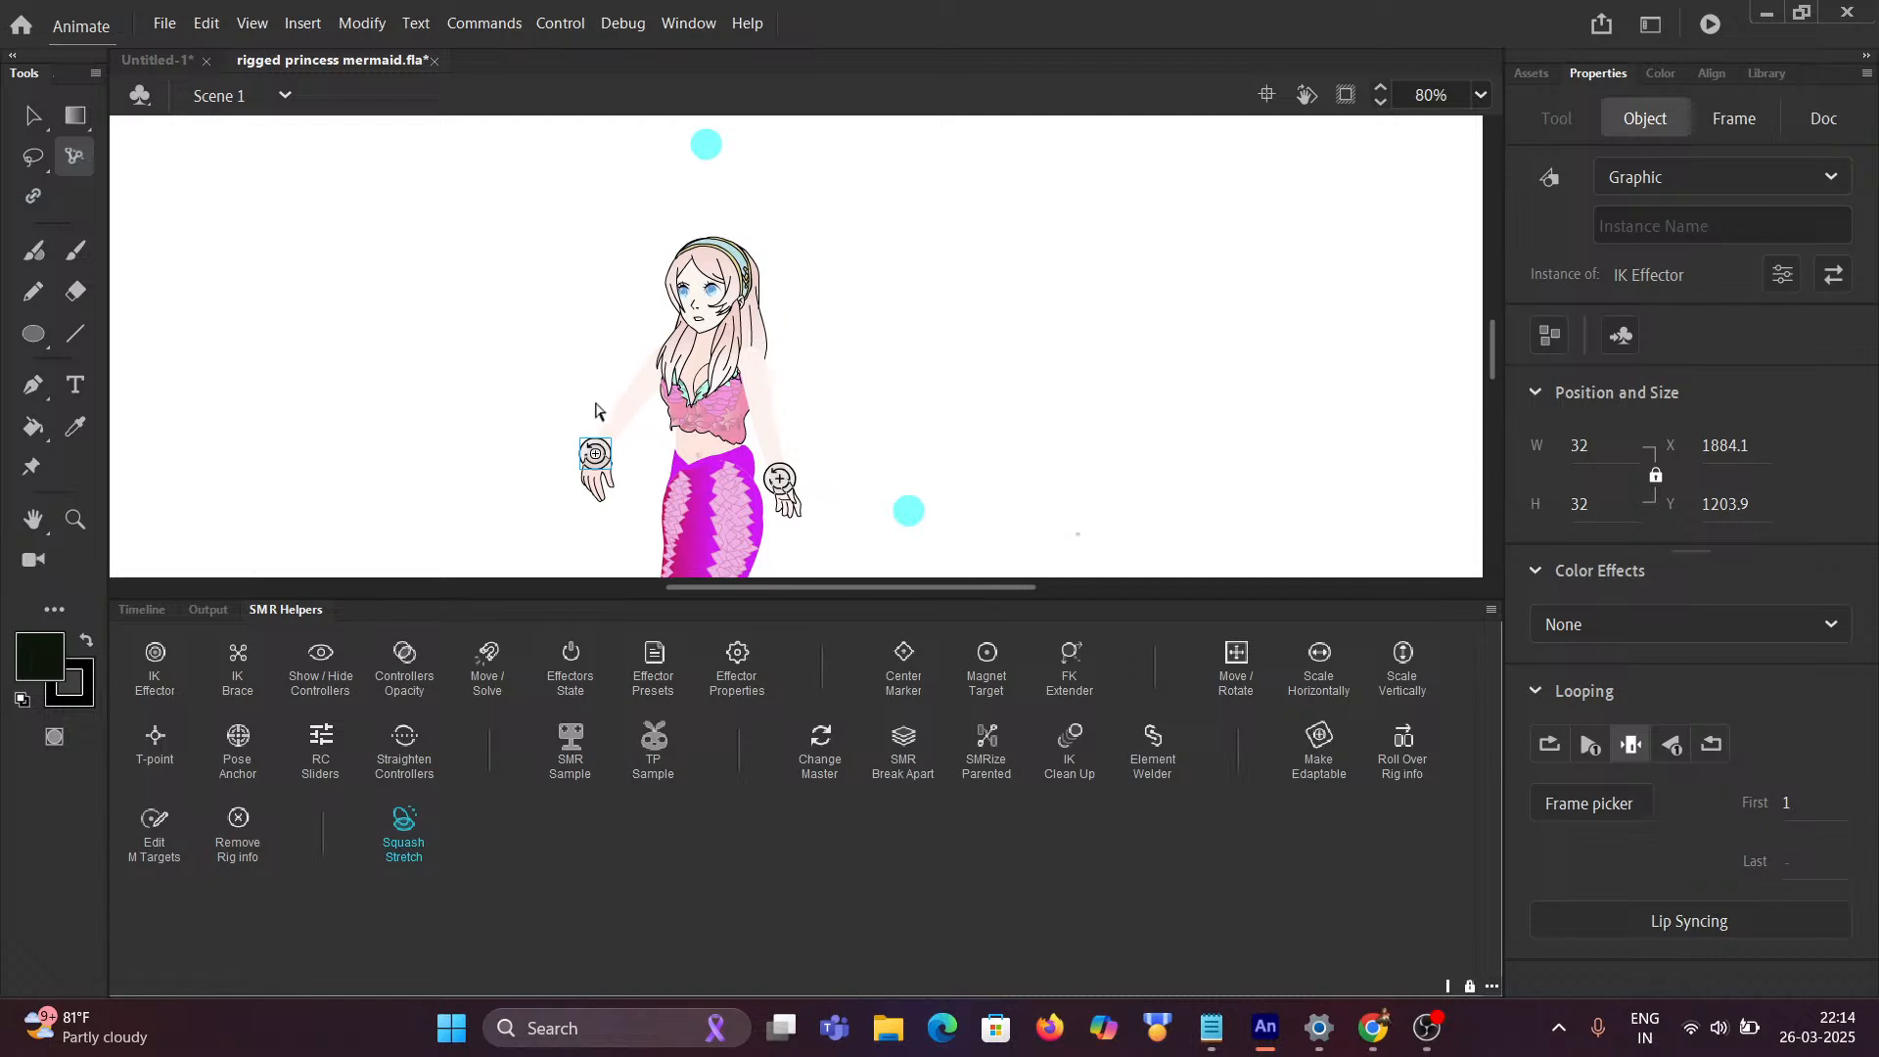
scroll(597, 418, up, 2)
drag(595, 480, 567, 281)
drag(533, 351, 473, 284)
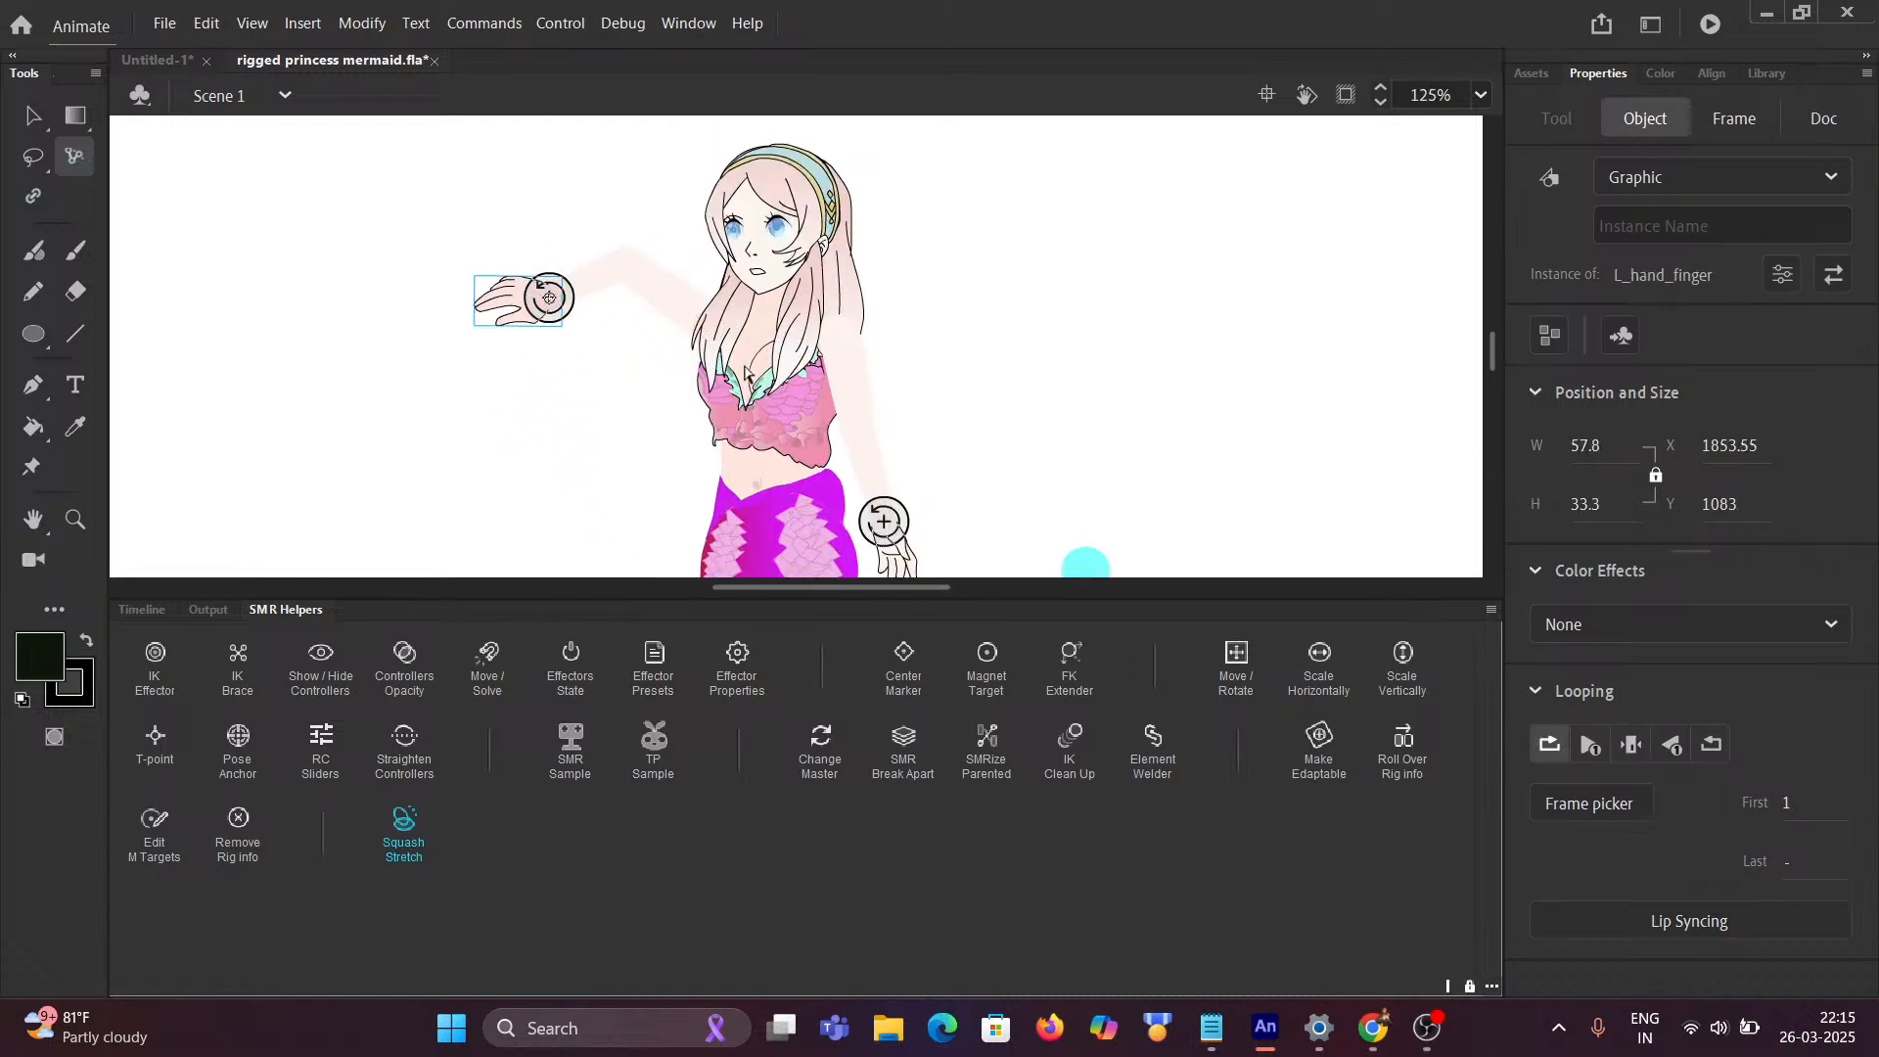
Step: Pose the mermaid's tail by rotating the lower fin and pulling the tail's IK effector outward and up
drag(773, 337, 744, 432)
drag(888, 373, 949, 142)
drag(910, 508, 1234, 259)
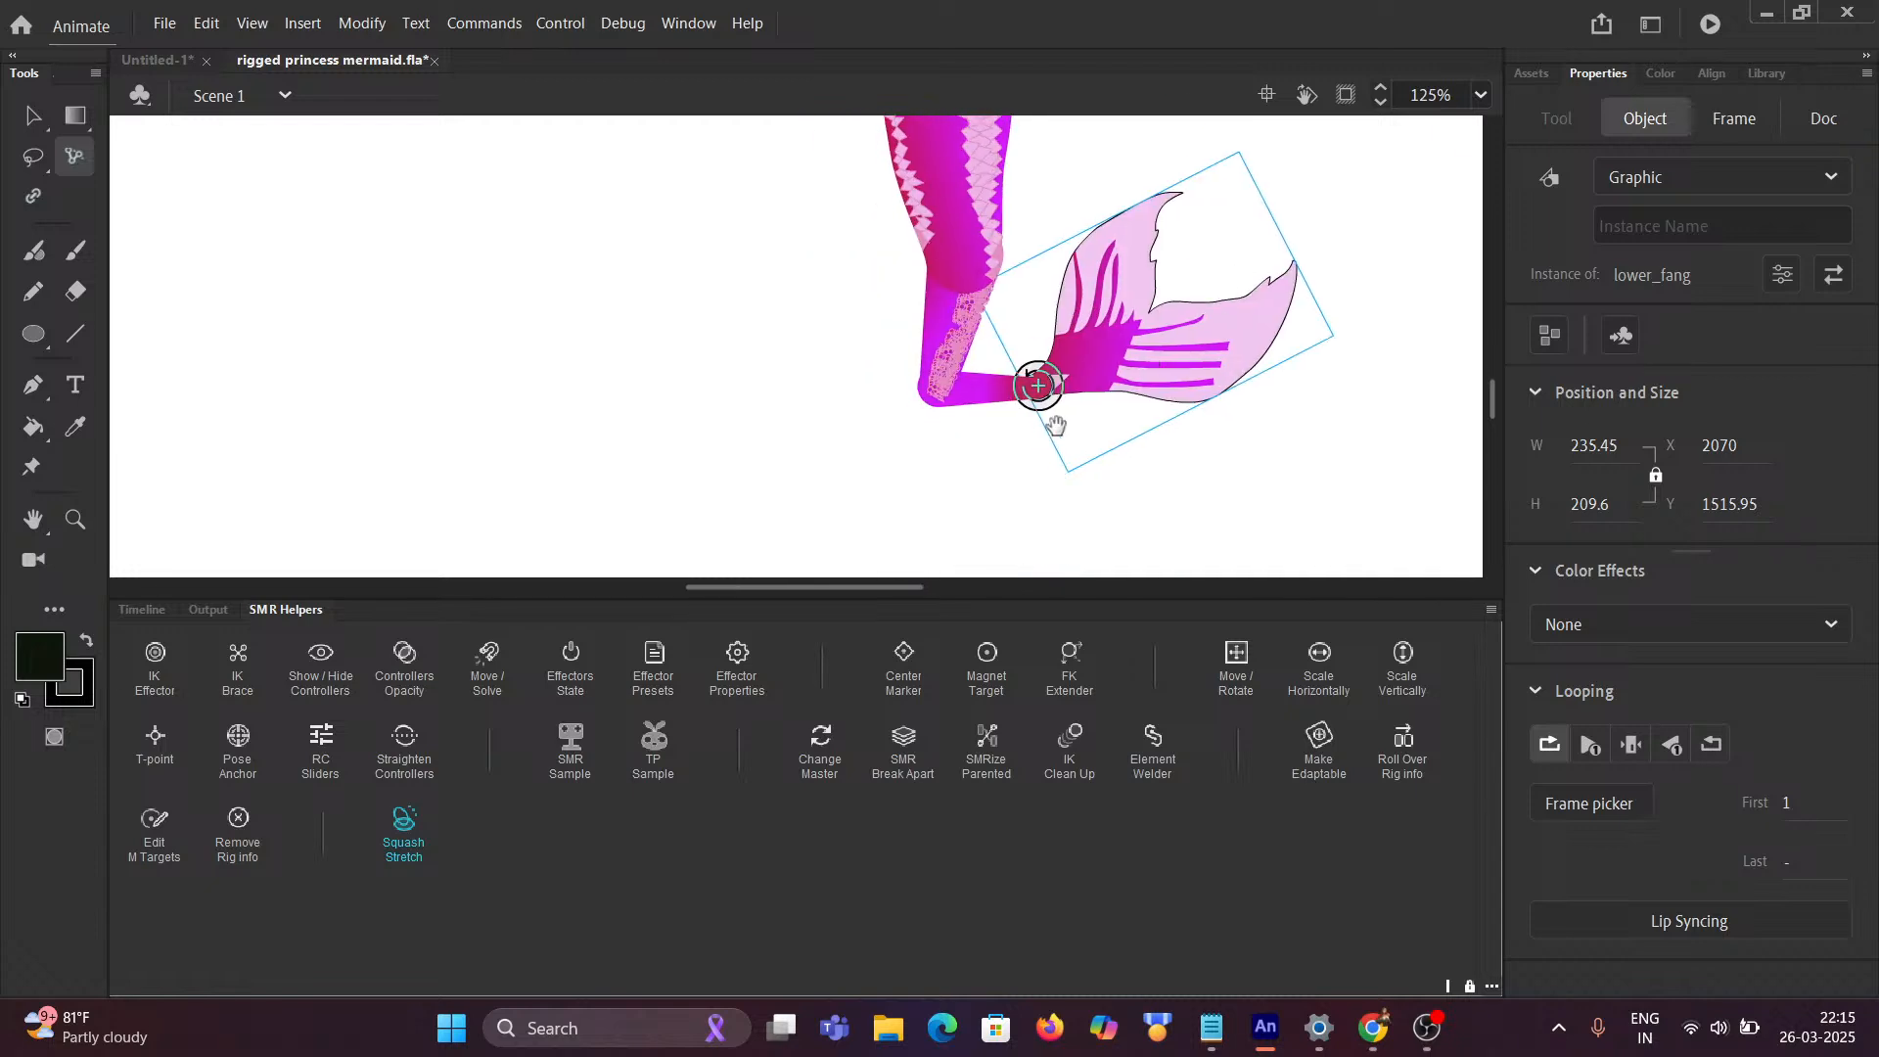
drag(1036, 392, 1240, 270)
drag(838, 256, 925, 564)
scroll(781, 378, down, 2)
drag(887, 202, 855, 326)
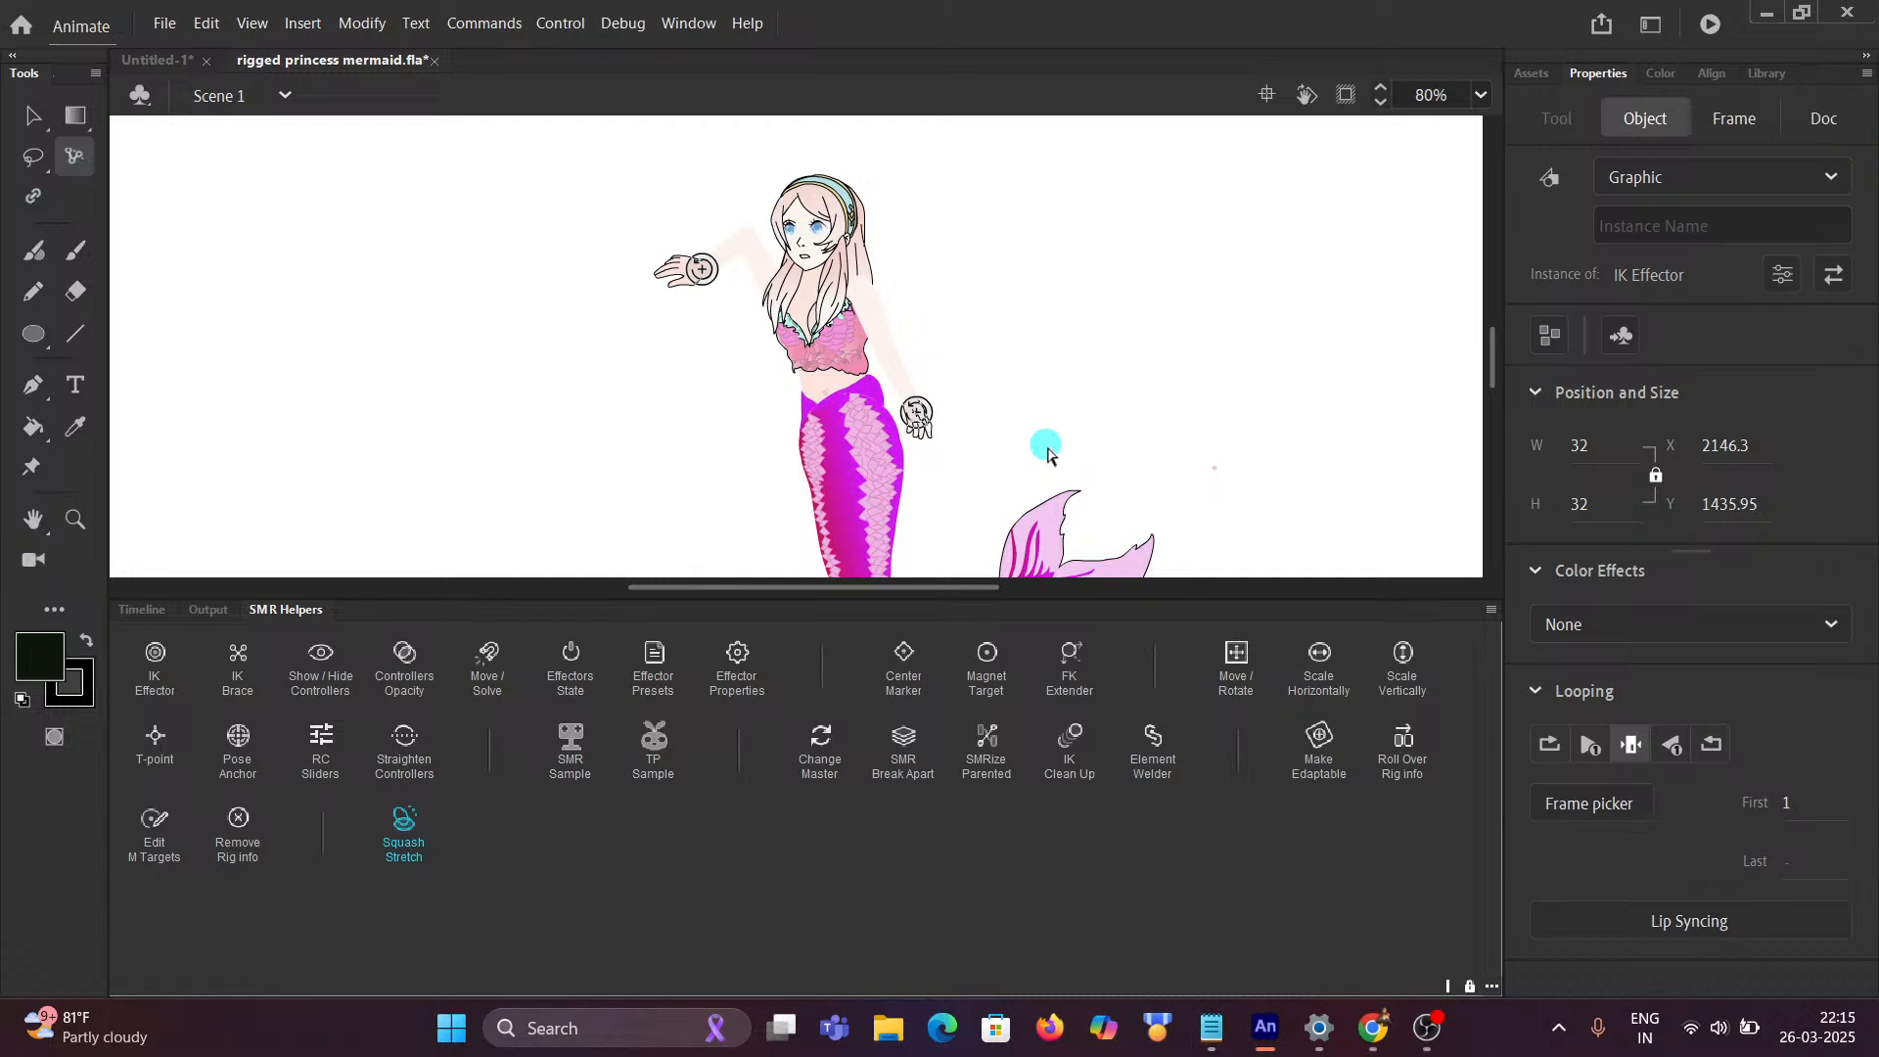
Step: Shift the mermaid's body with the cyan hips controller and raise the R arm by its wrist IK effector
drag(1042, 426, 1024, 382)
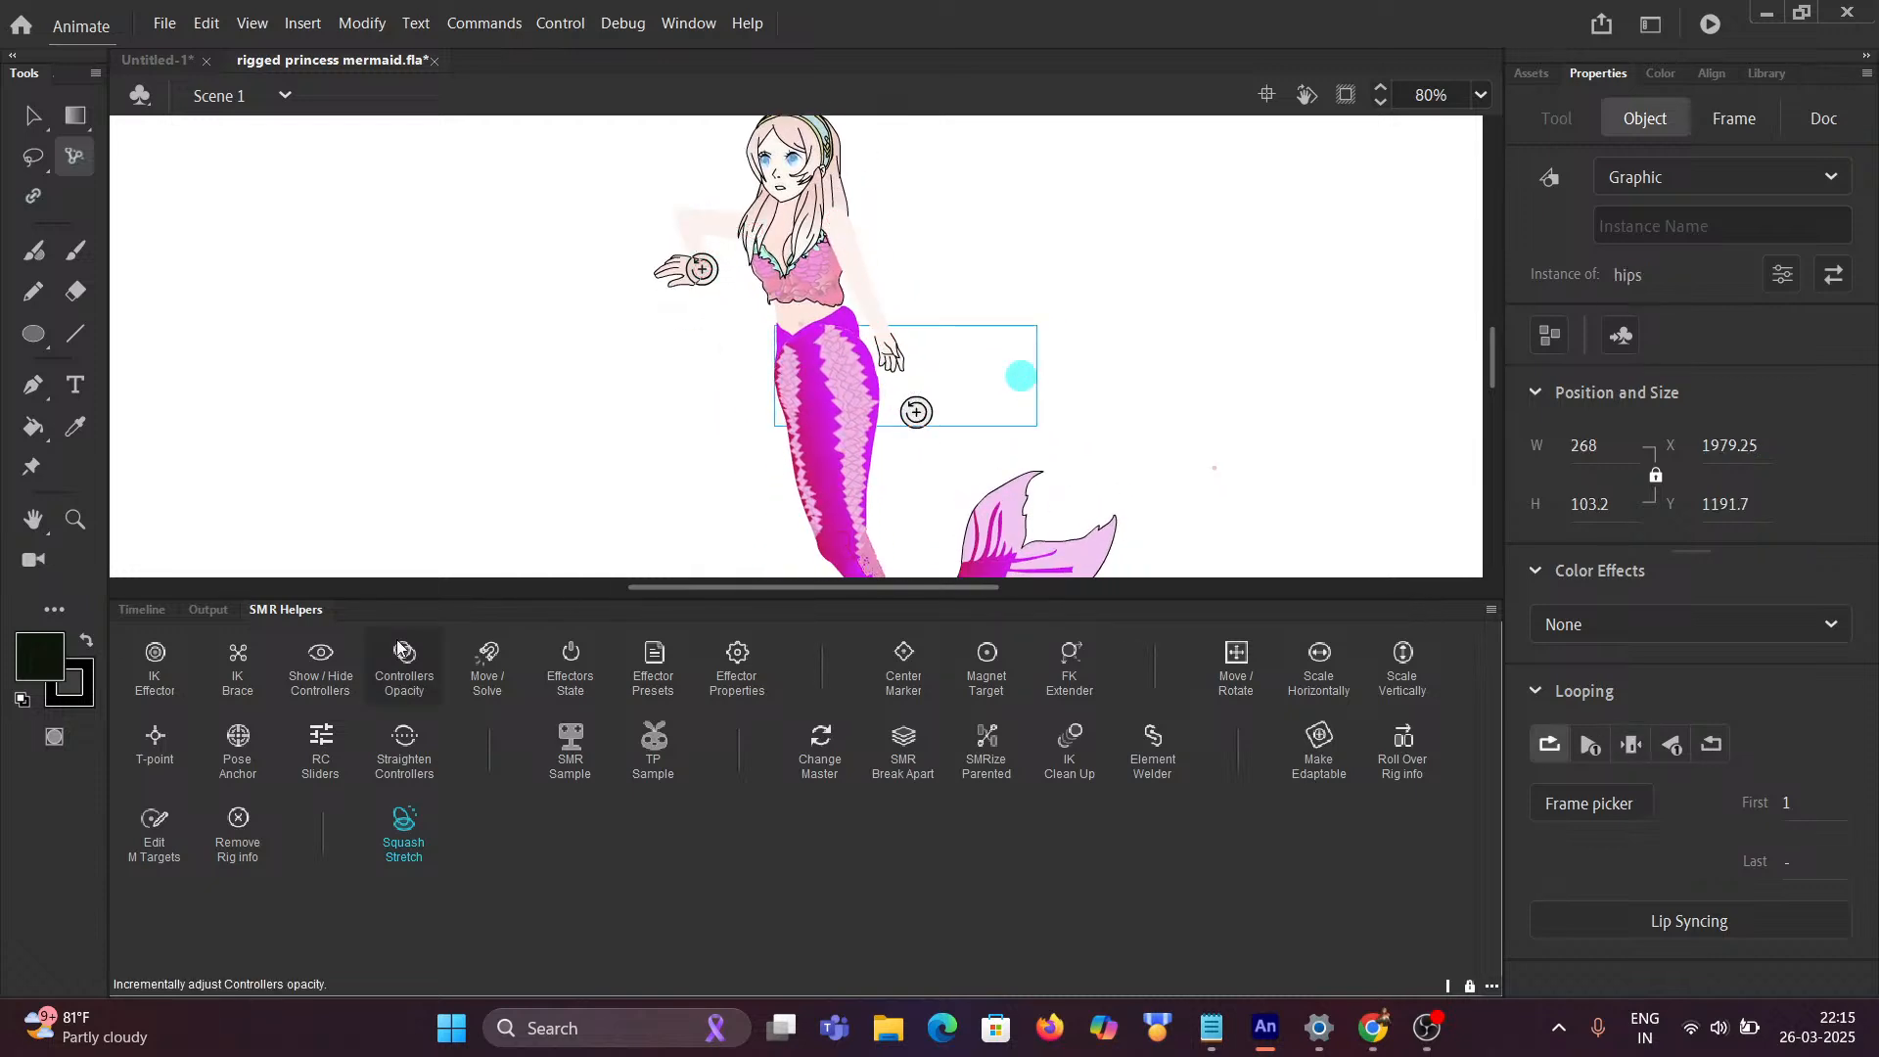
click(138, 619)
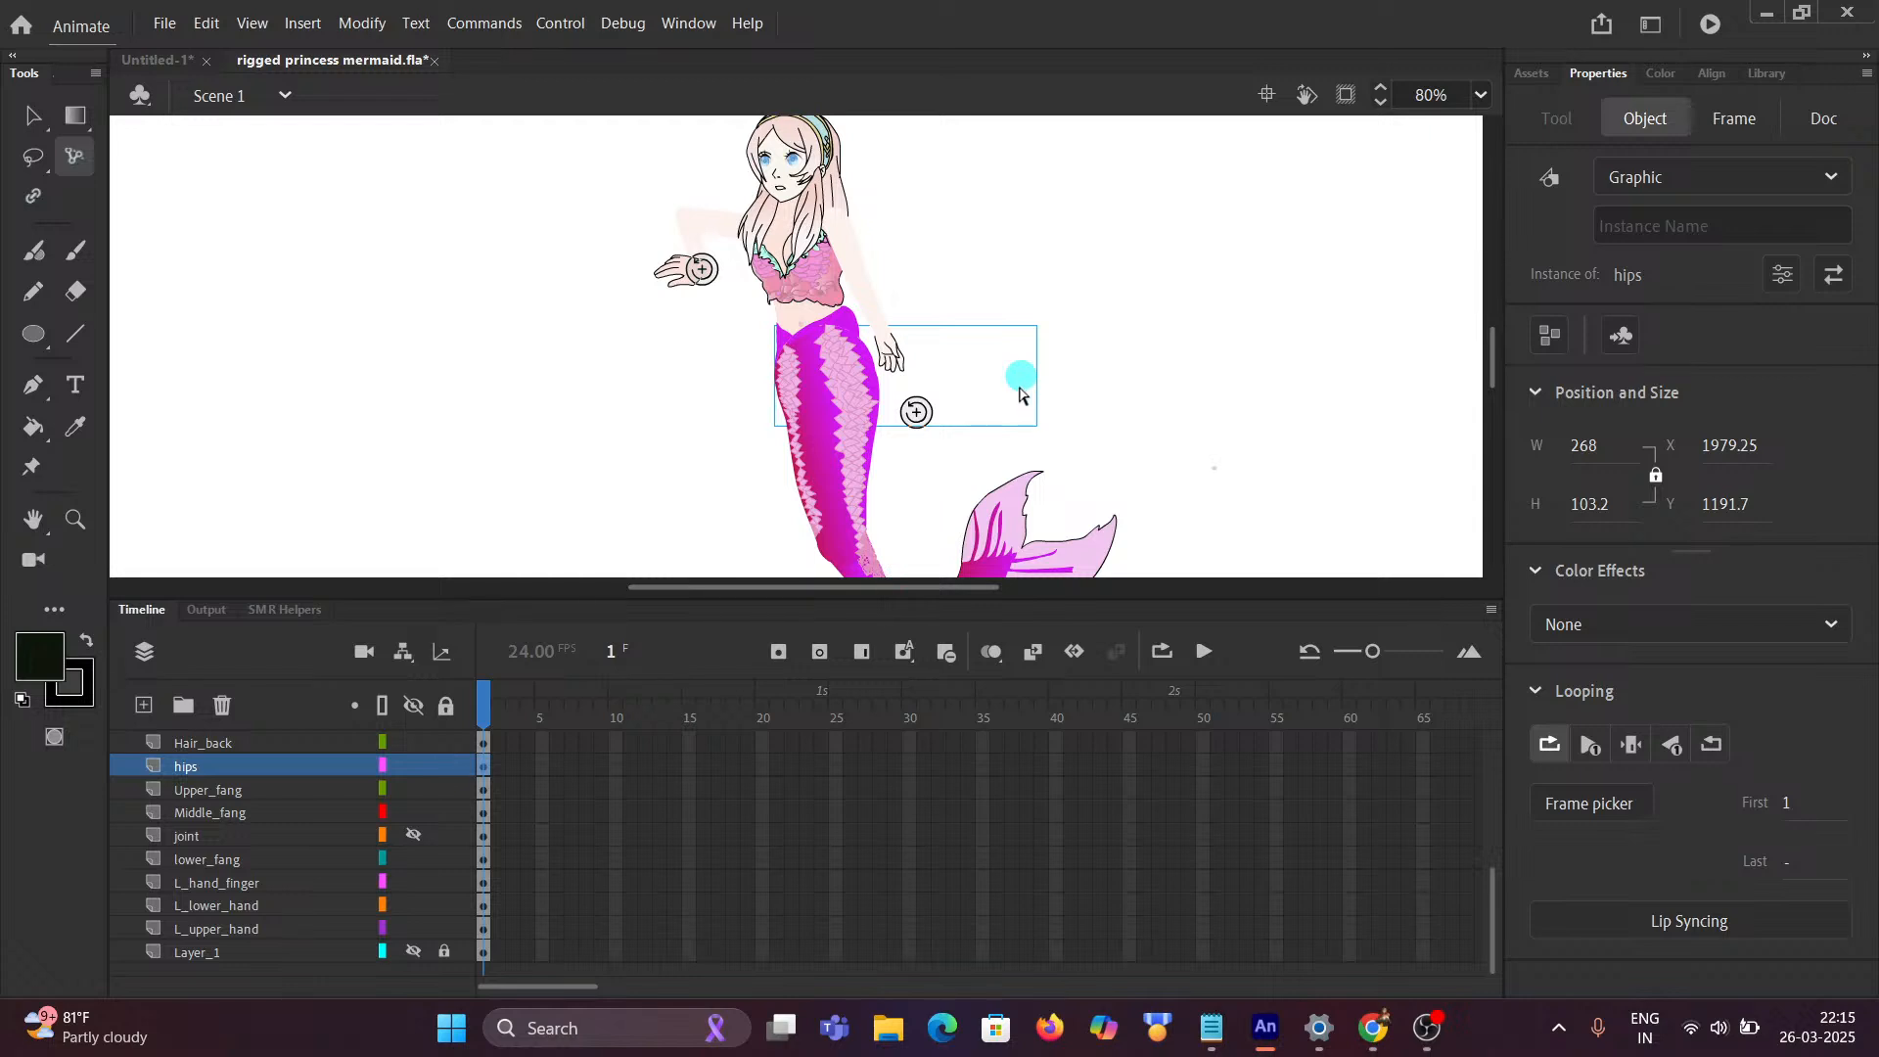
drag(1023, 382, 776, 208)
drag(922, 431, 915, 336)
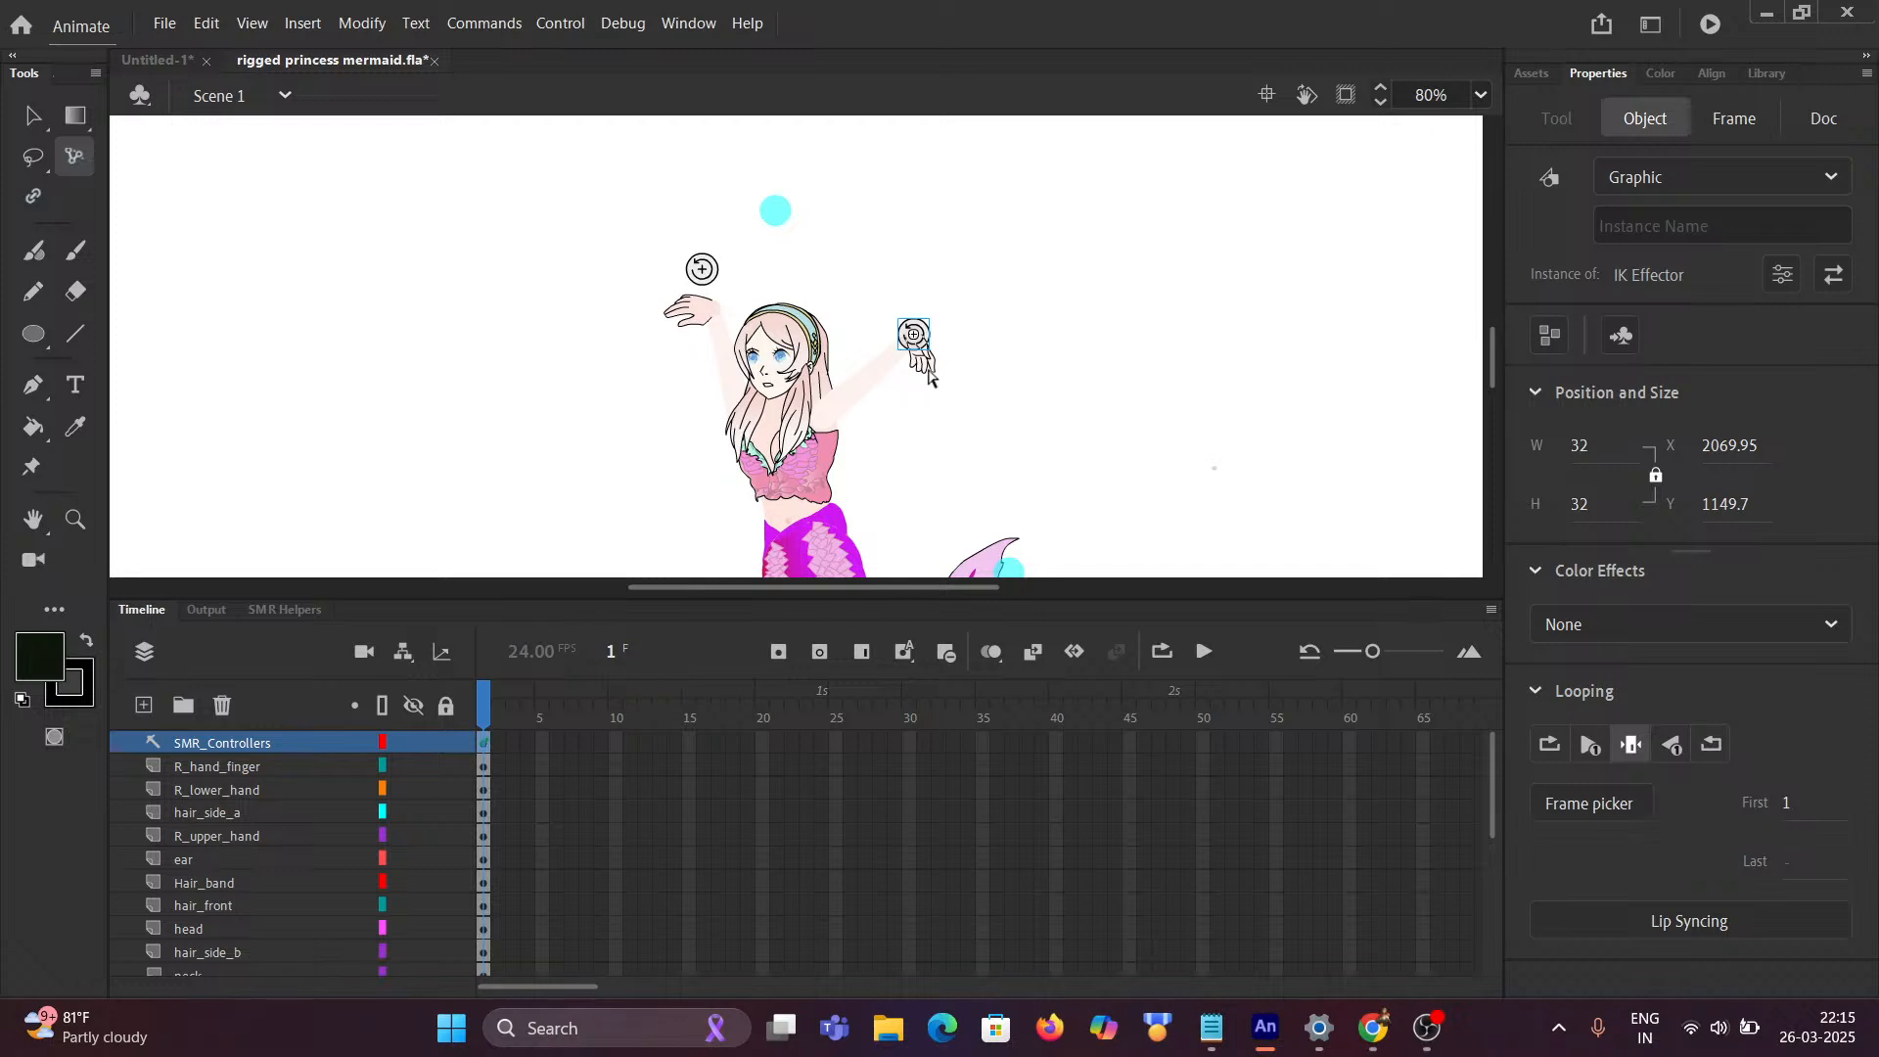
Step: Rotate the mermaid's R hand outward and lower the L arm to about shoulder height by its wrist IK effector
click(937, 331)
scroll(960, 402, left, 5)
scroll(960, 402, down, 2)
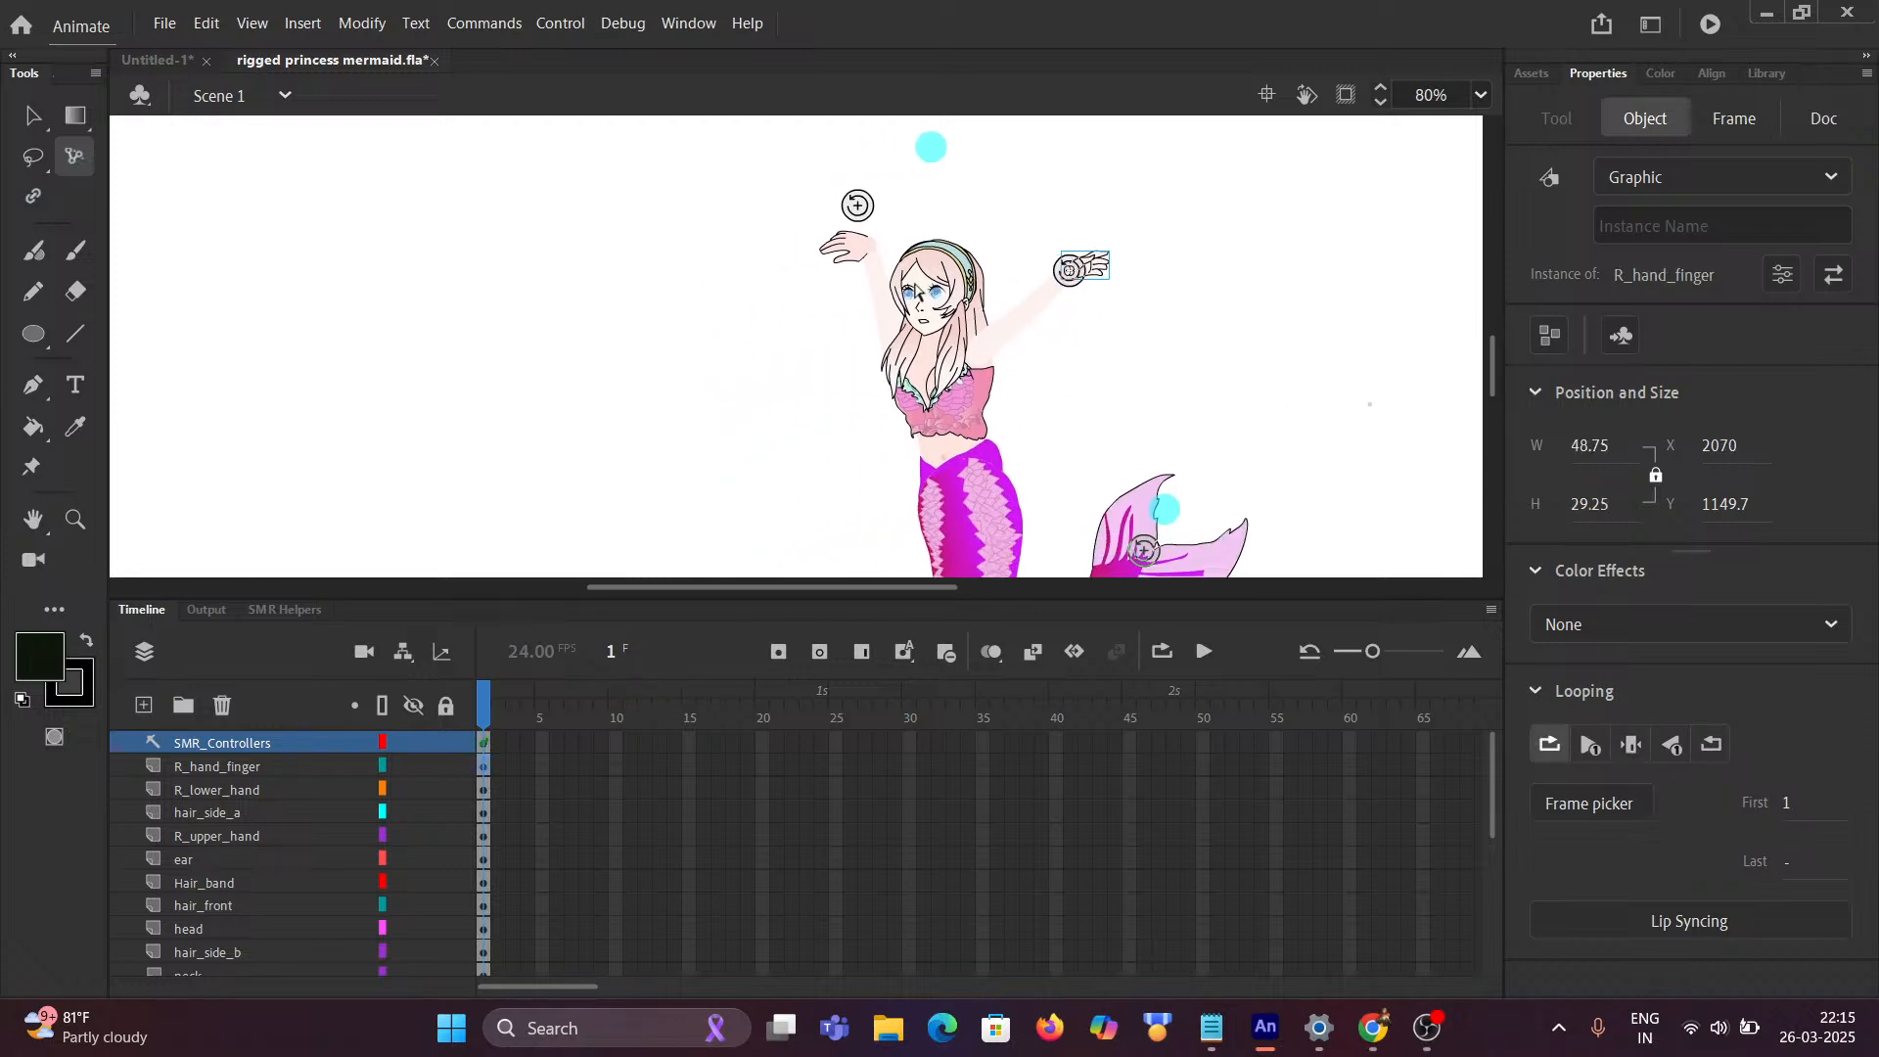
drag(858, 211, 763, 333)
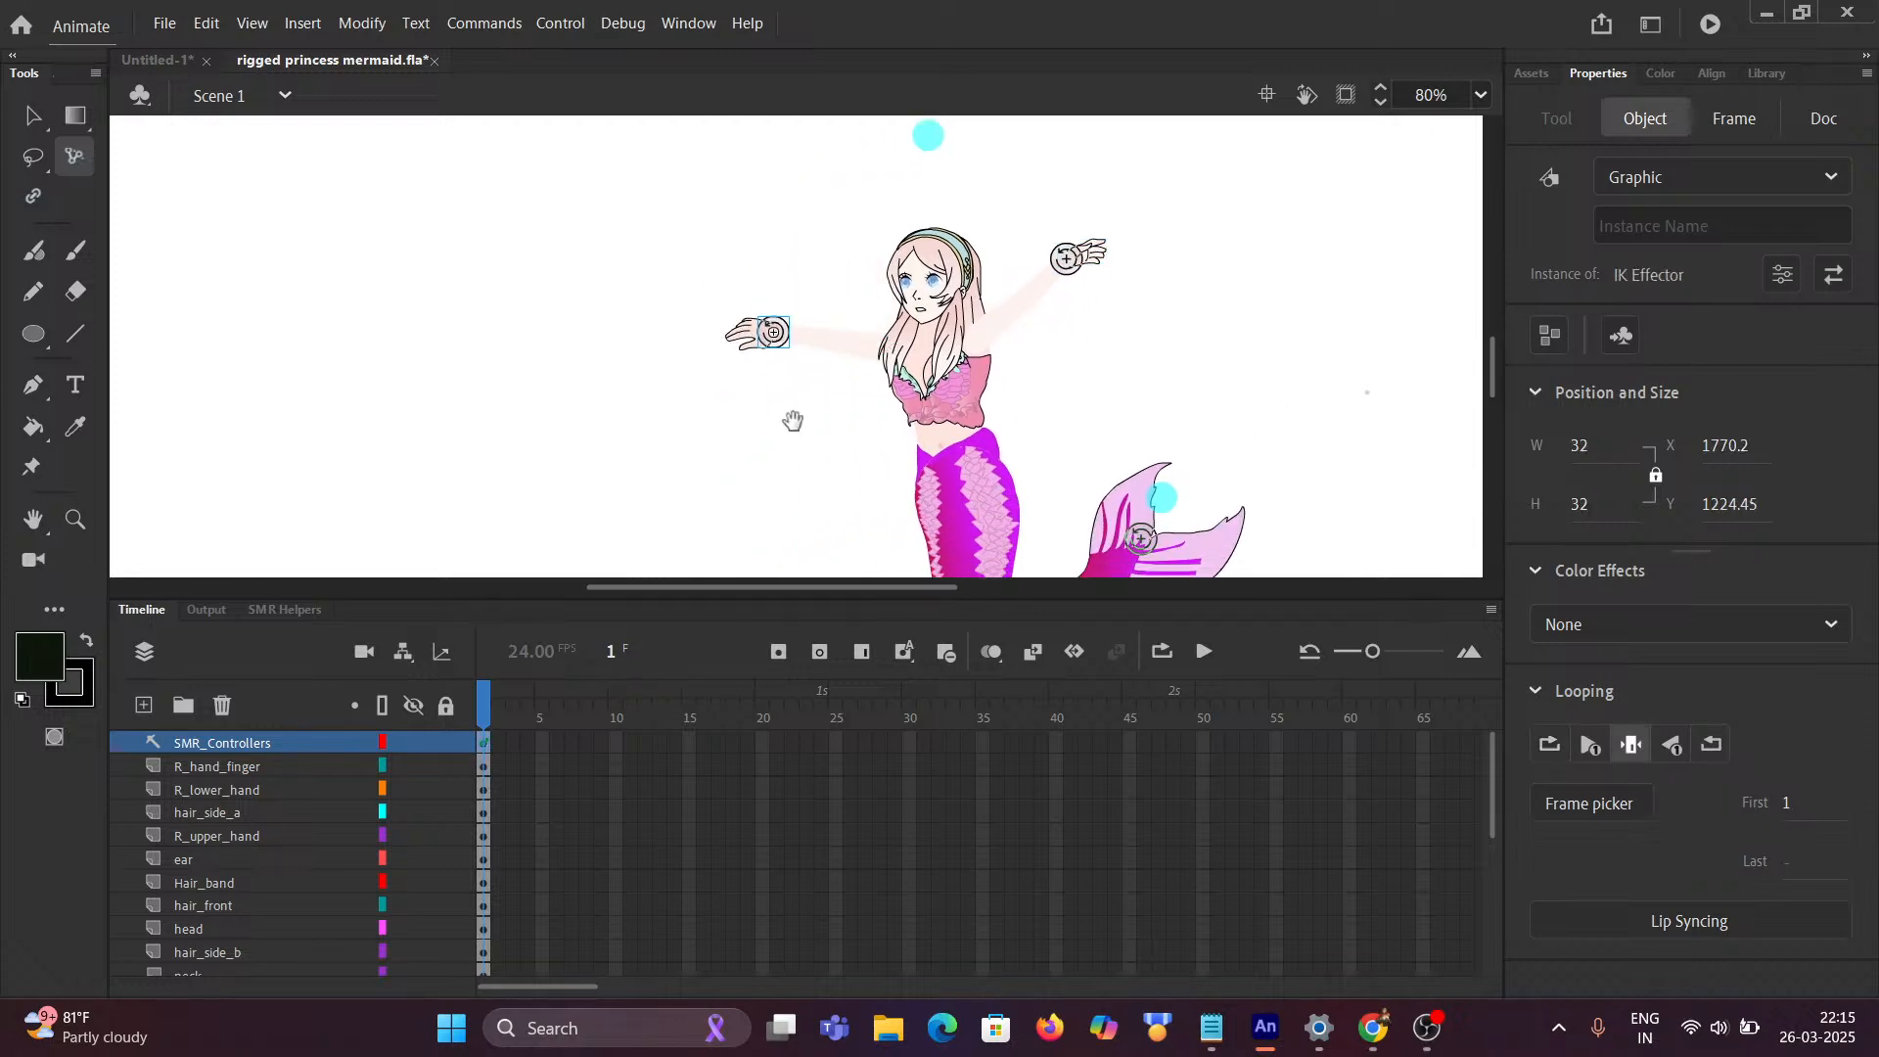
scroll(790, 420, down, 4)
scroll(774, 334, up, 3)
scroll(774, 333, right, 3)
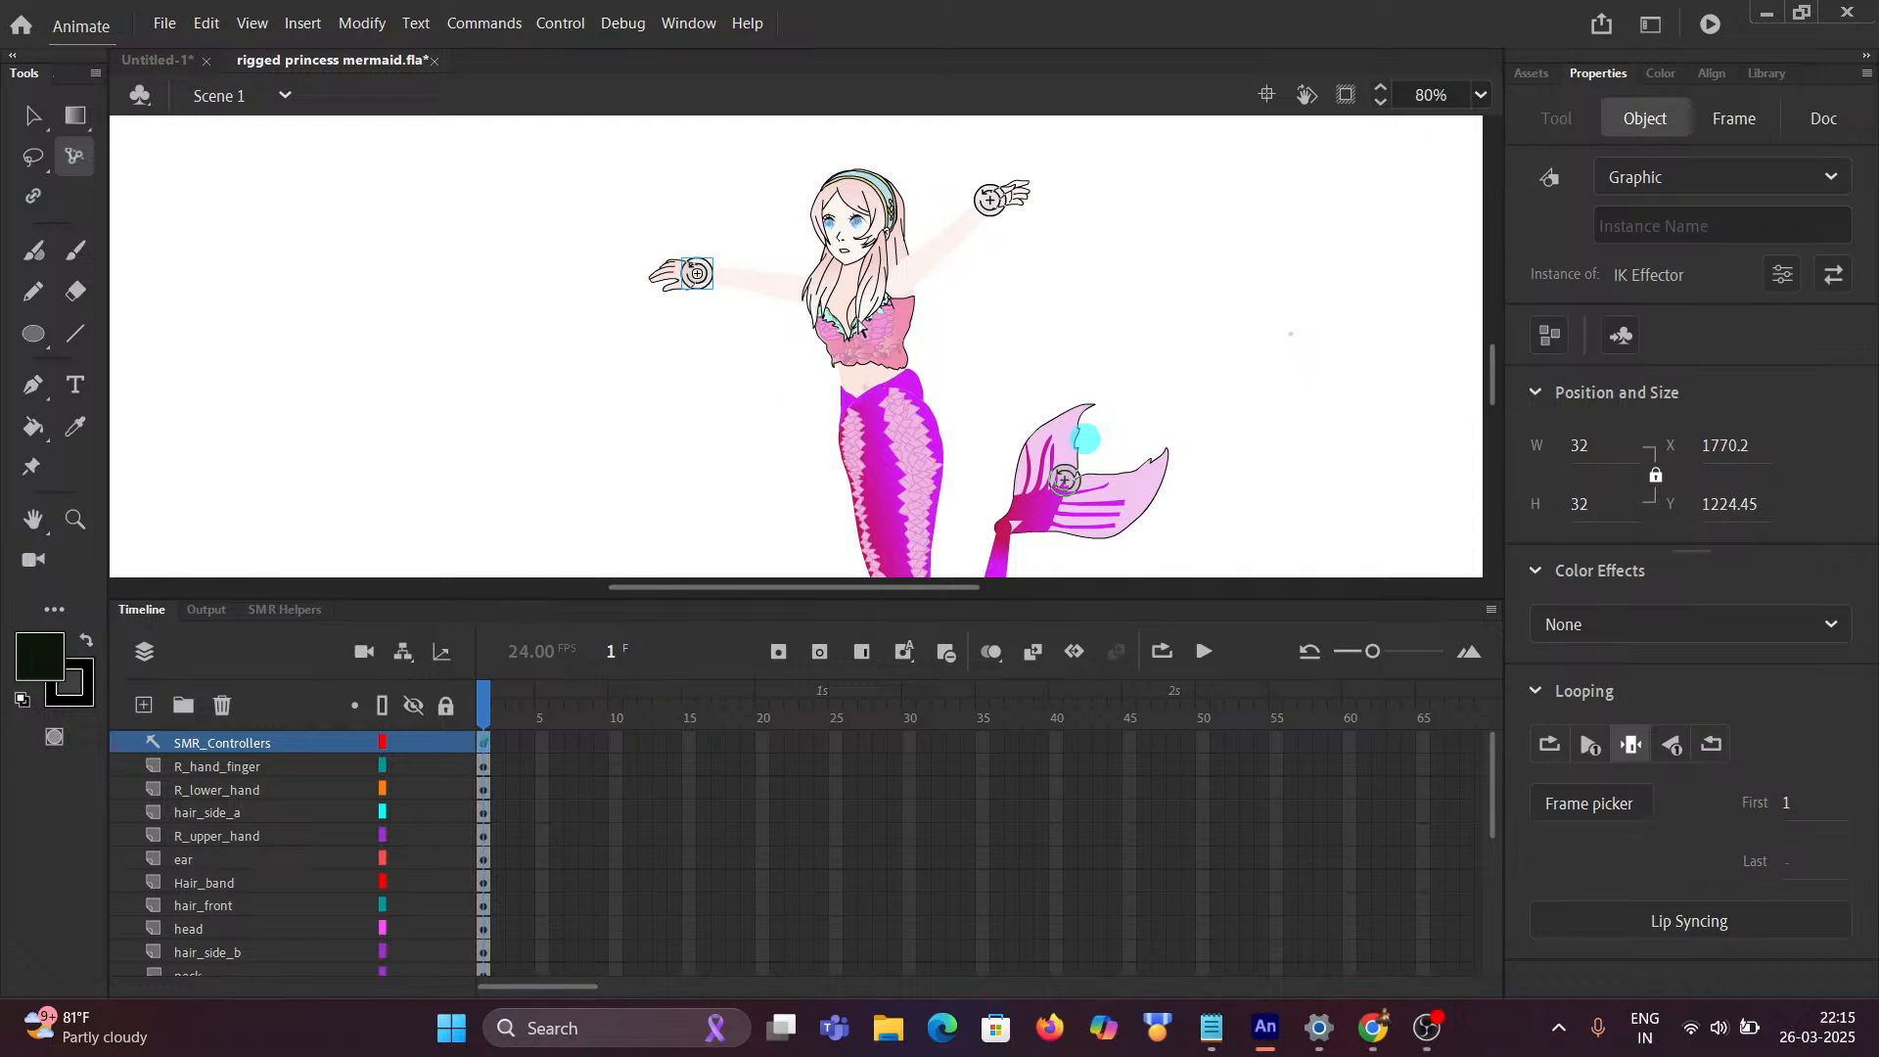
Step: Switch back to the Untitled-1 document and bring the whole snake head symbol into view
click(162, 61)
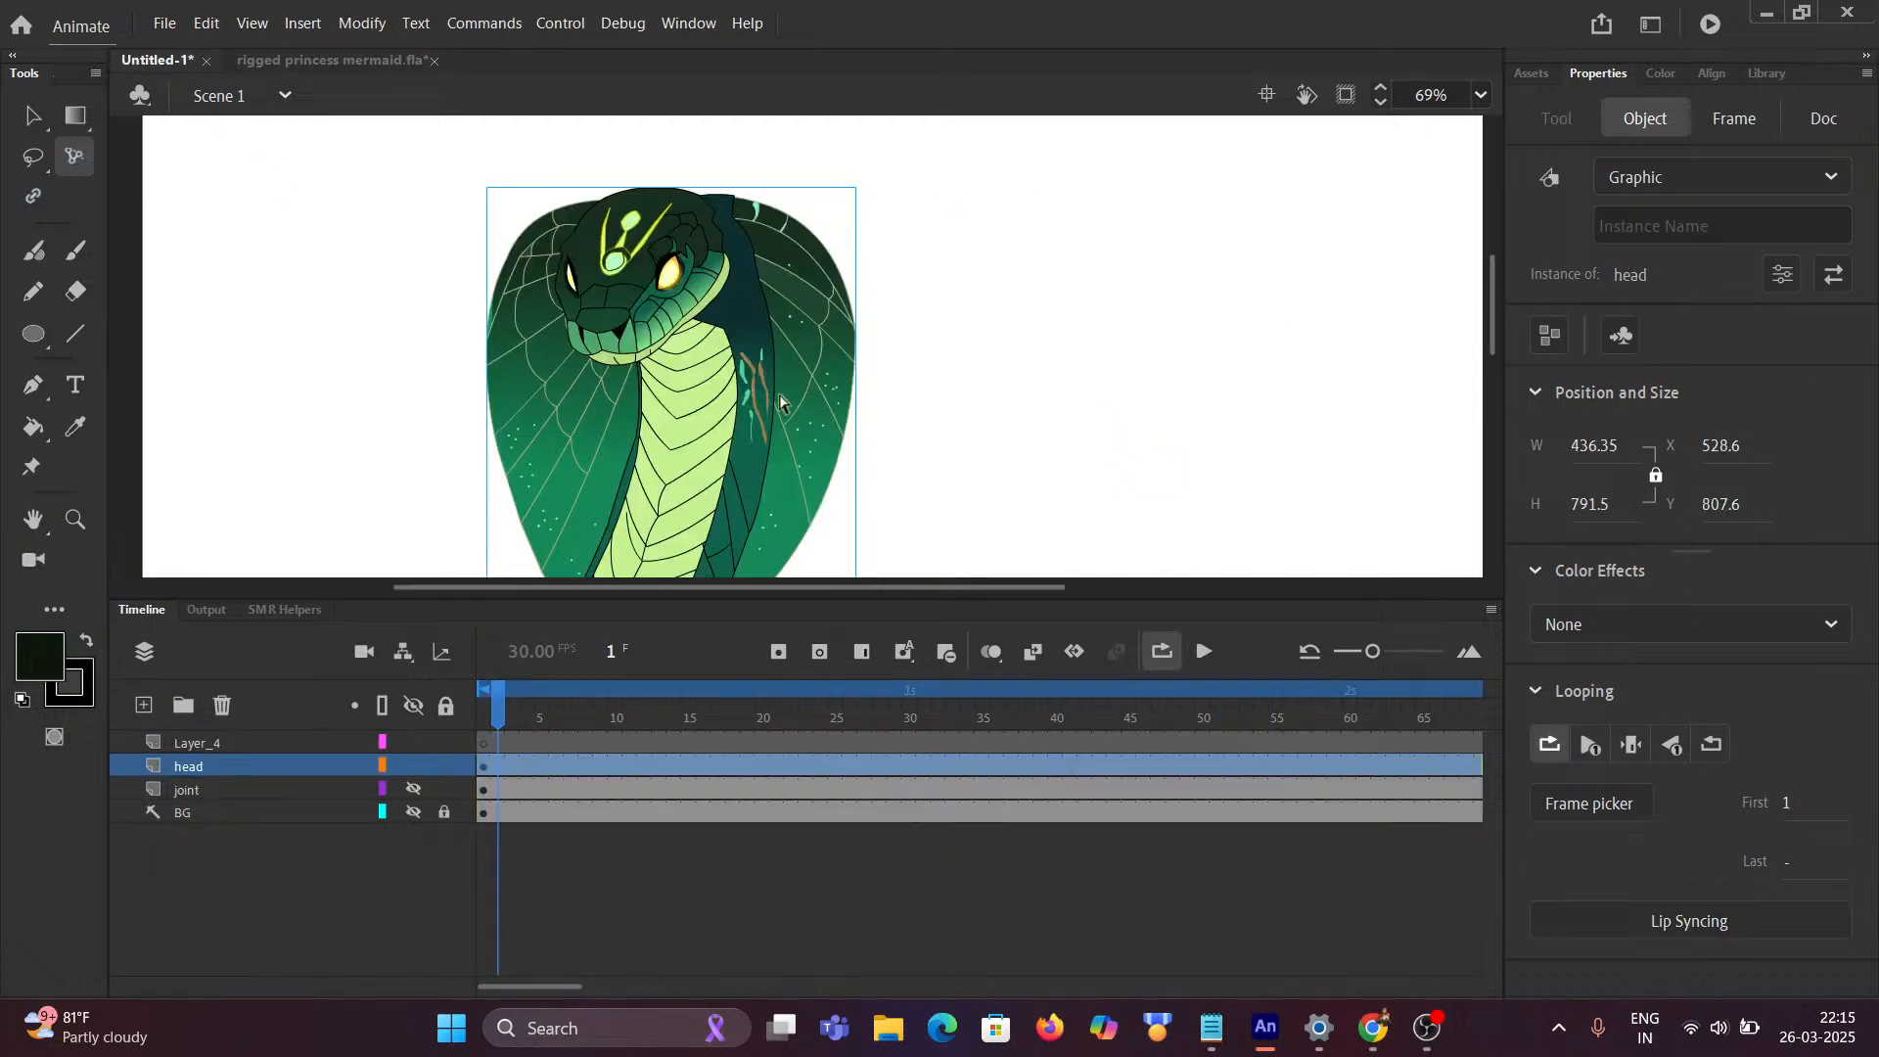
scroll(773, 456, up, 1)
scroll(783, 421, up, 3)
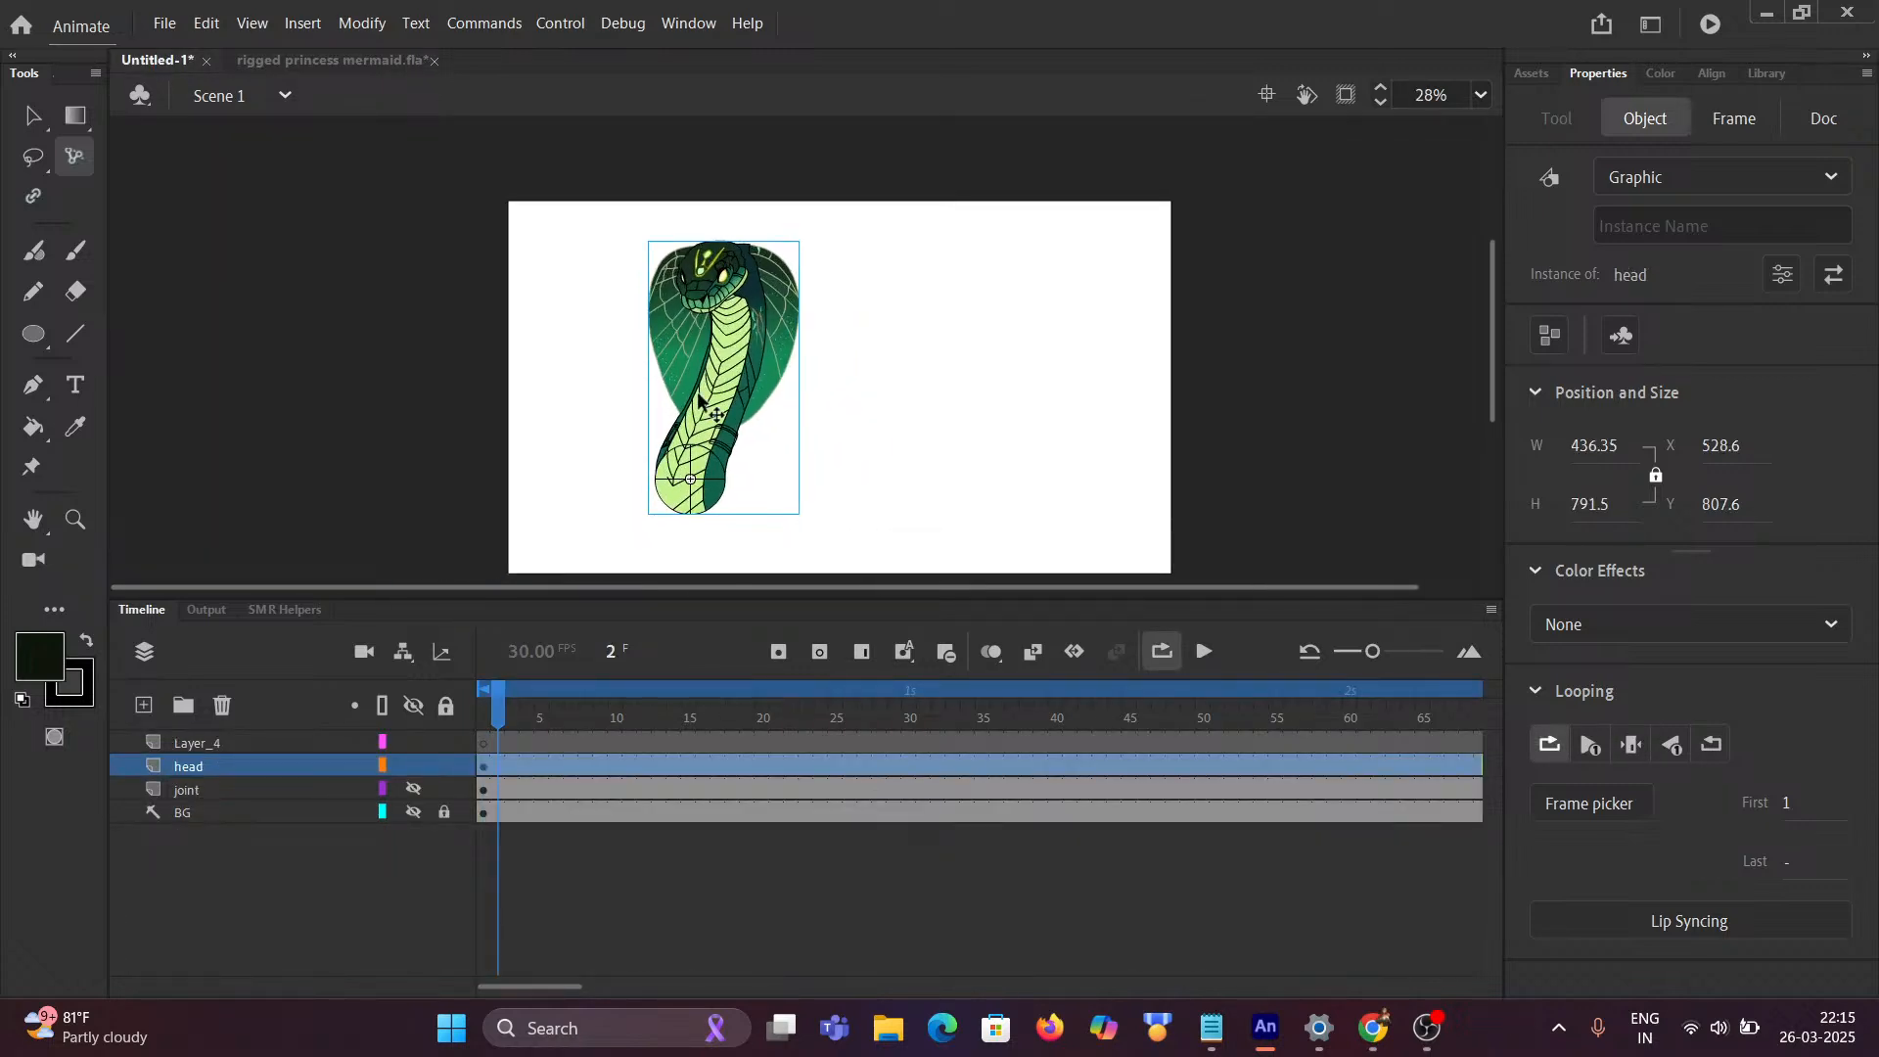
scroll(734, 359, up, 2)
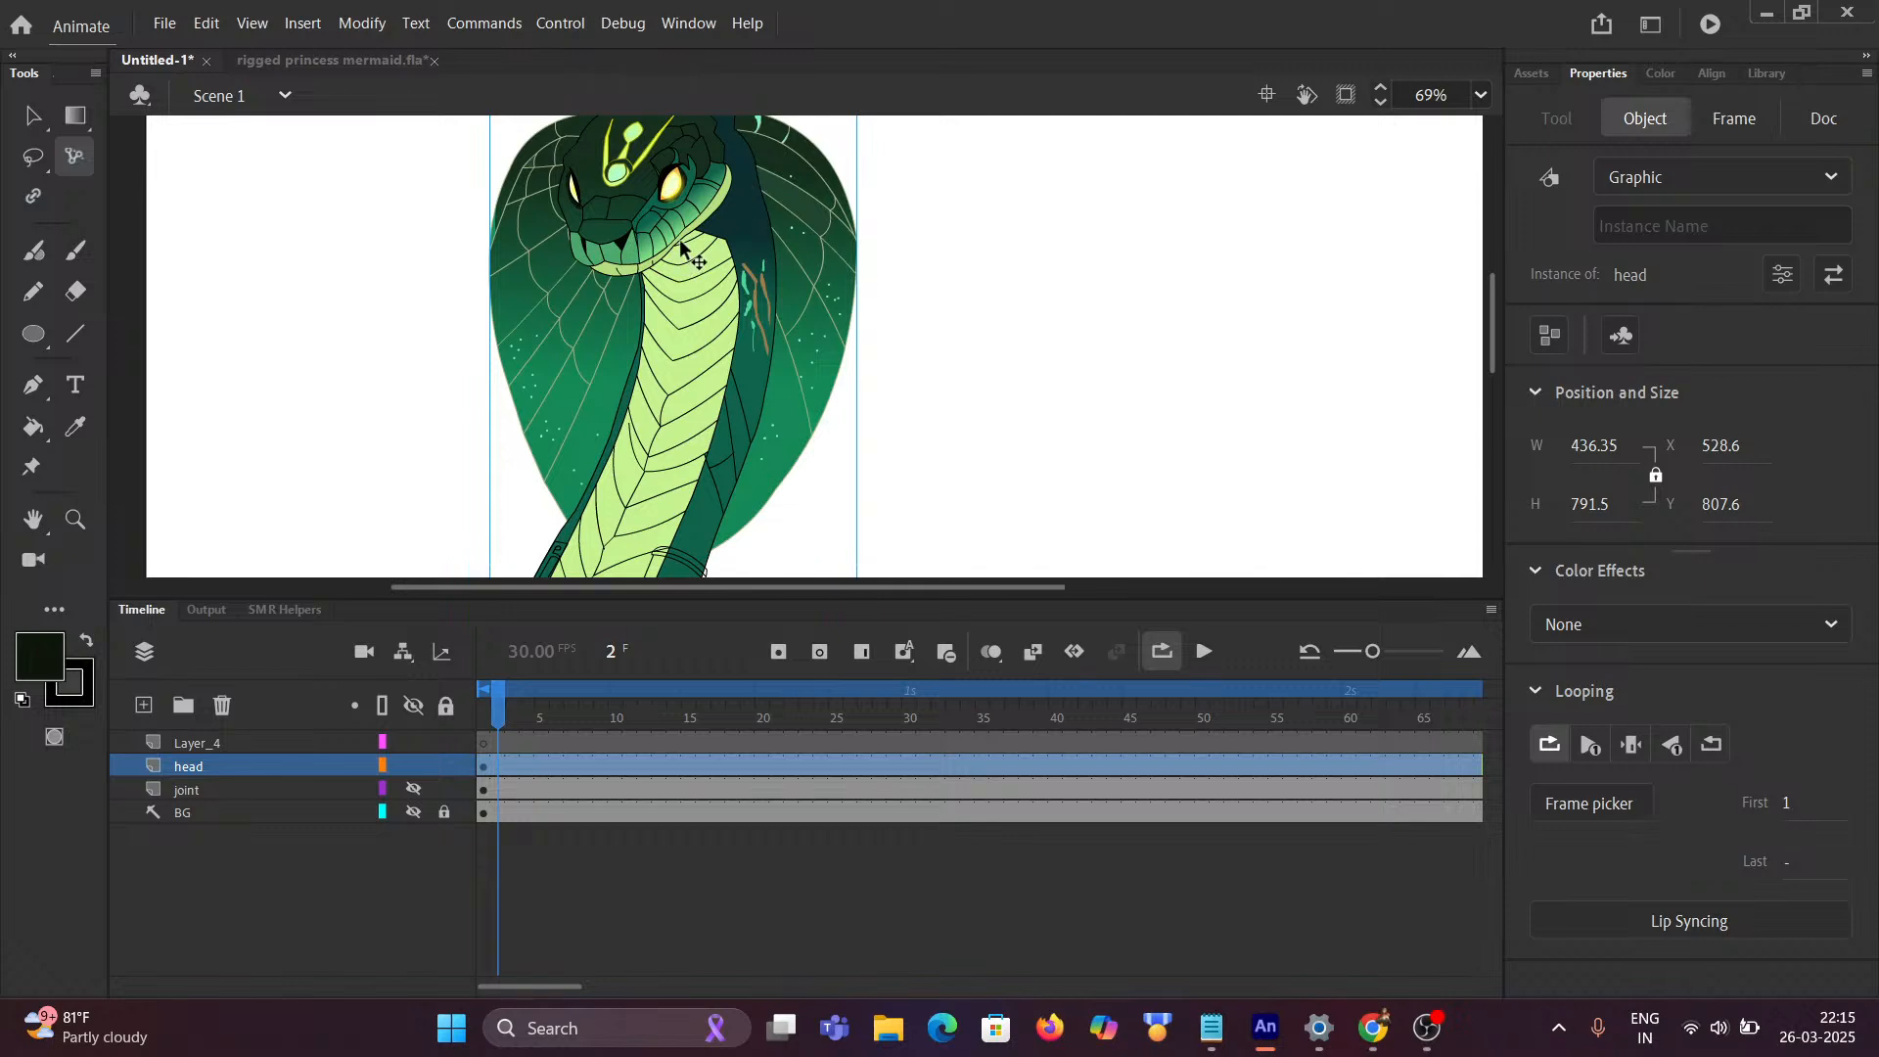
scroll(682, 248, down, 2)
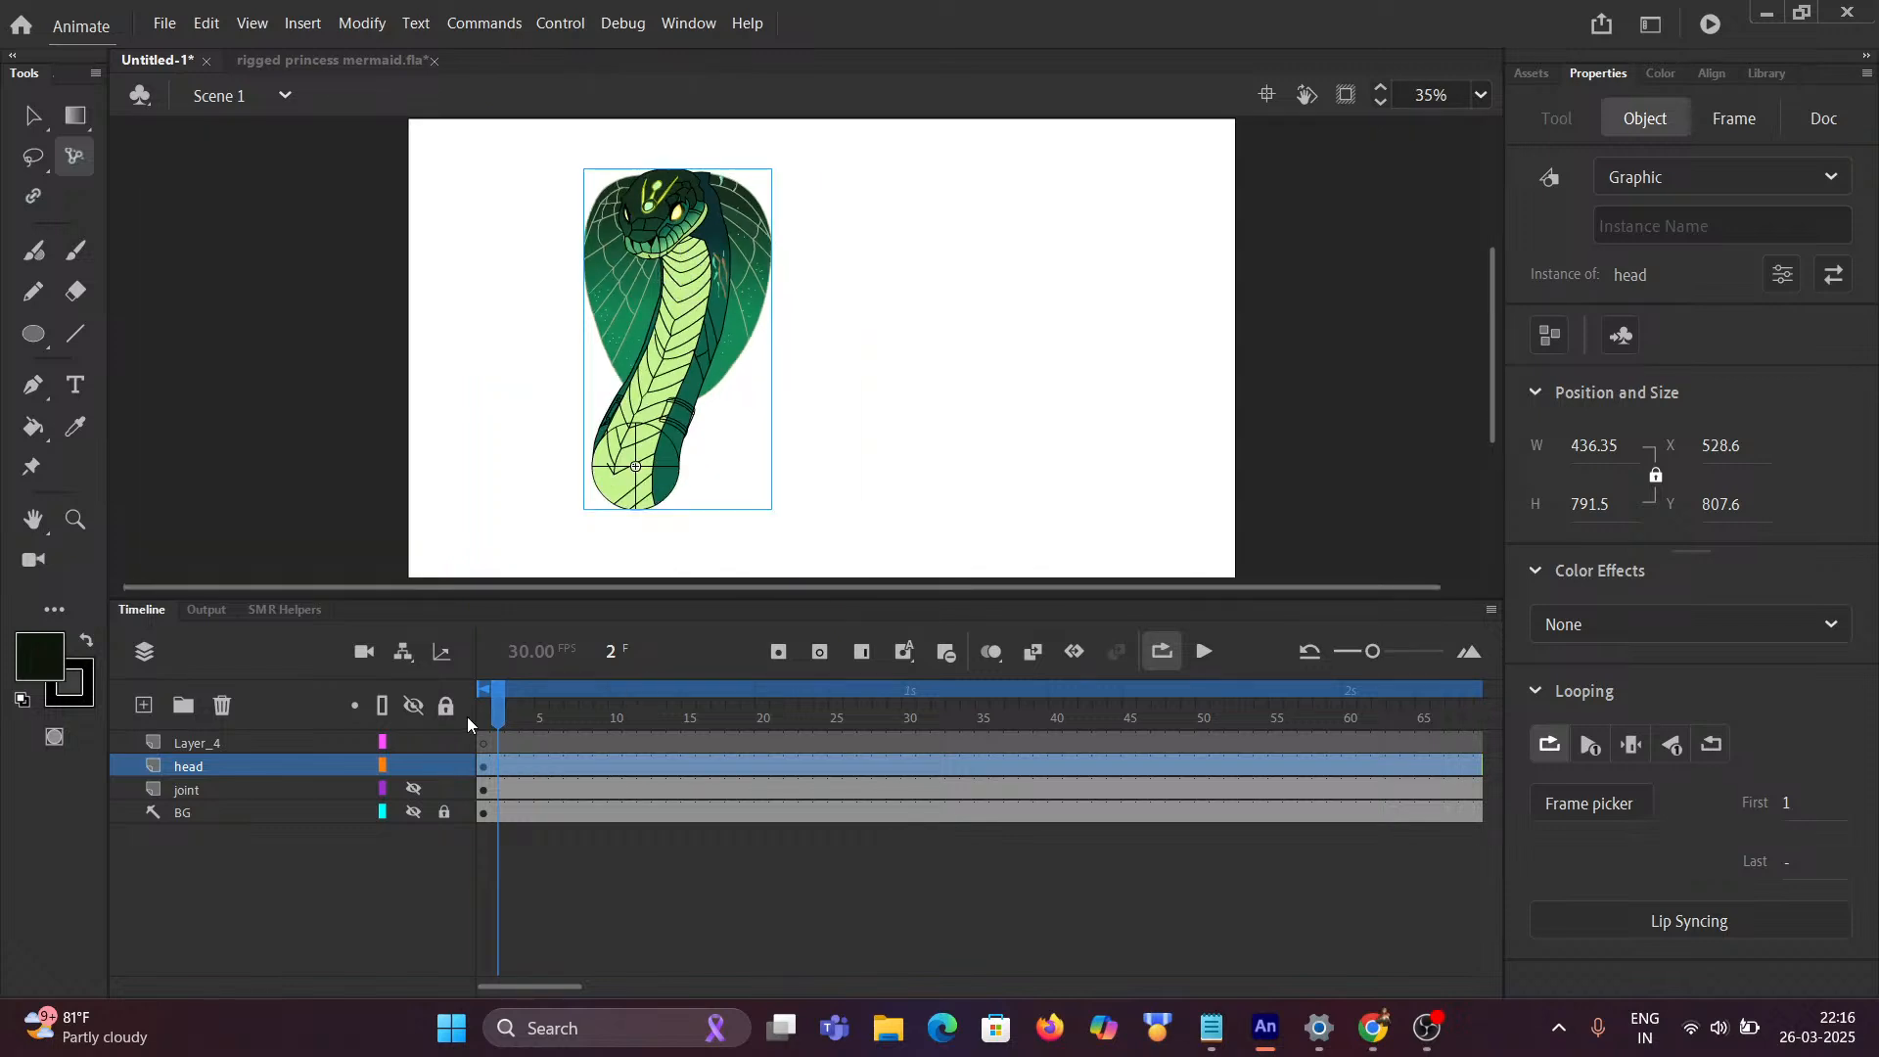
Step: Scrub through the snake's timeline, then return to frame 1 and play the scene before stopping playback
drag(497, 709, 1198, 716)
key(shift+comma)
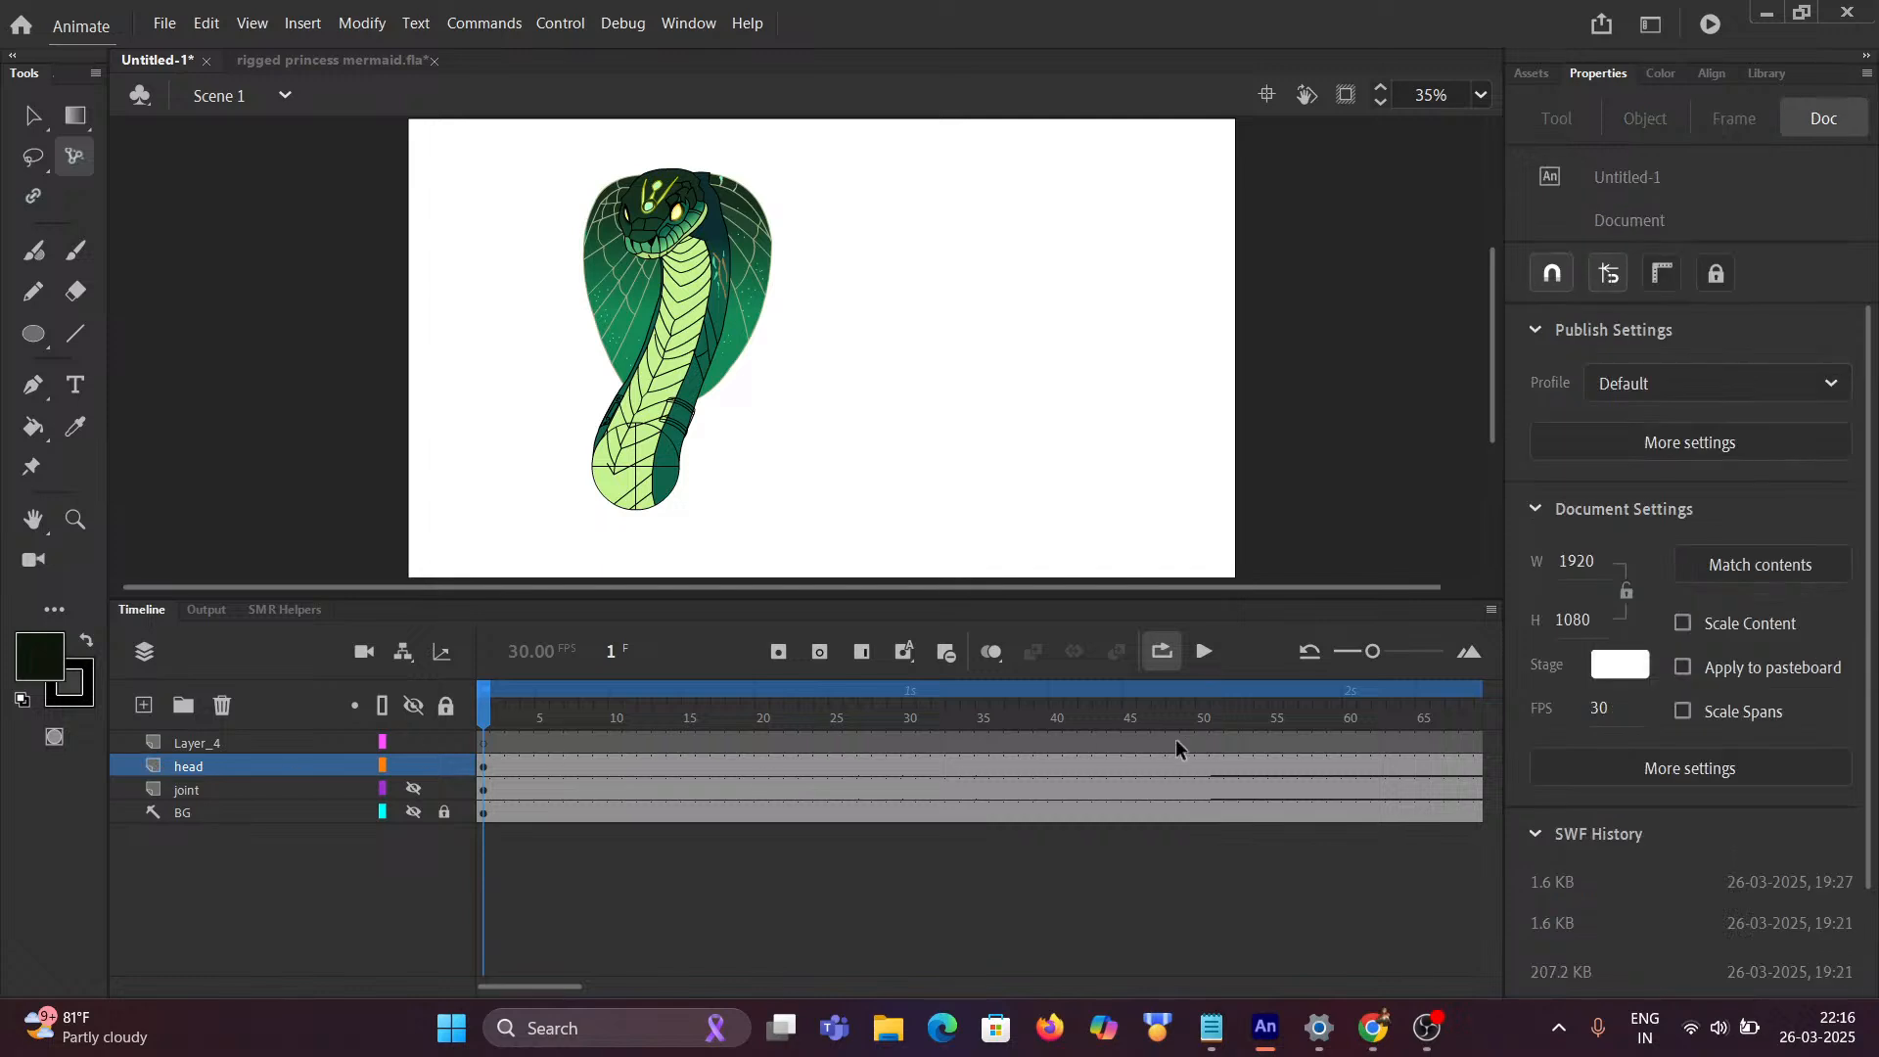
click(1204, 652)
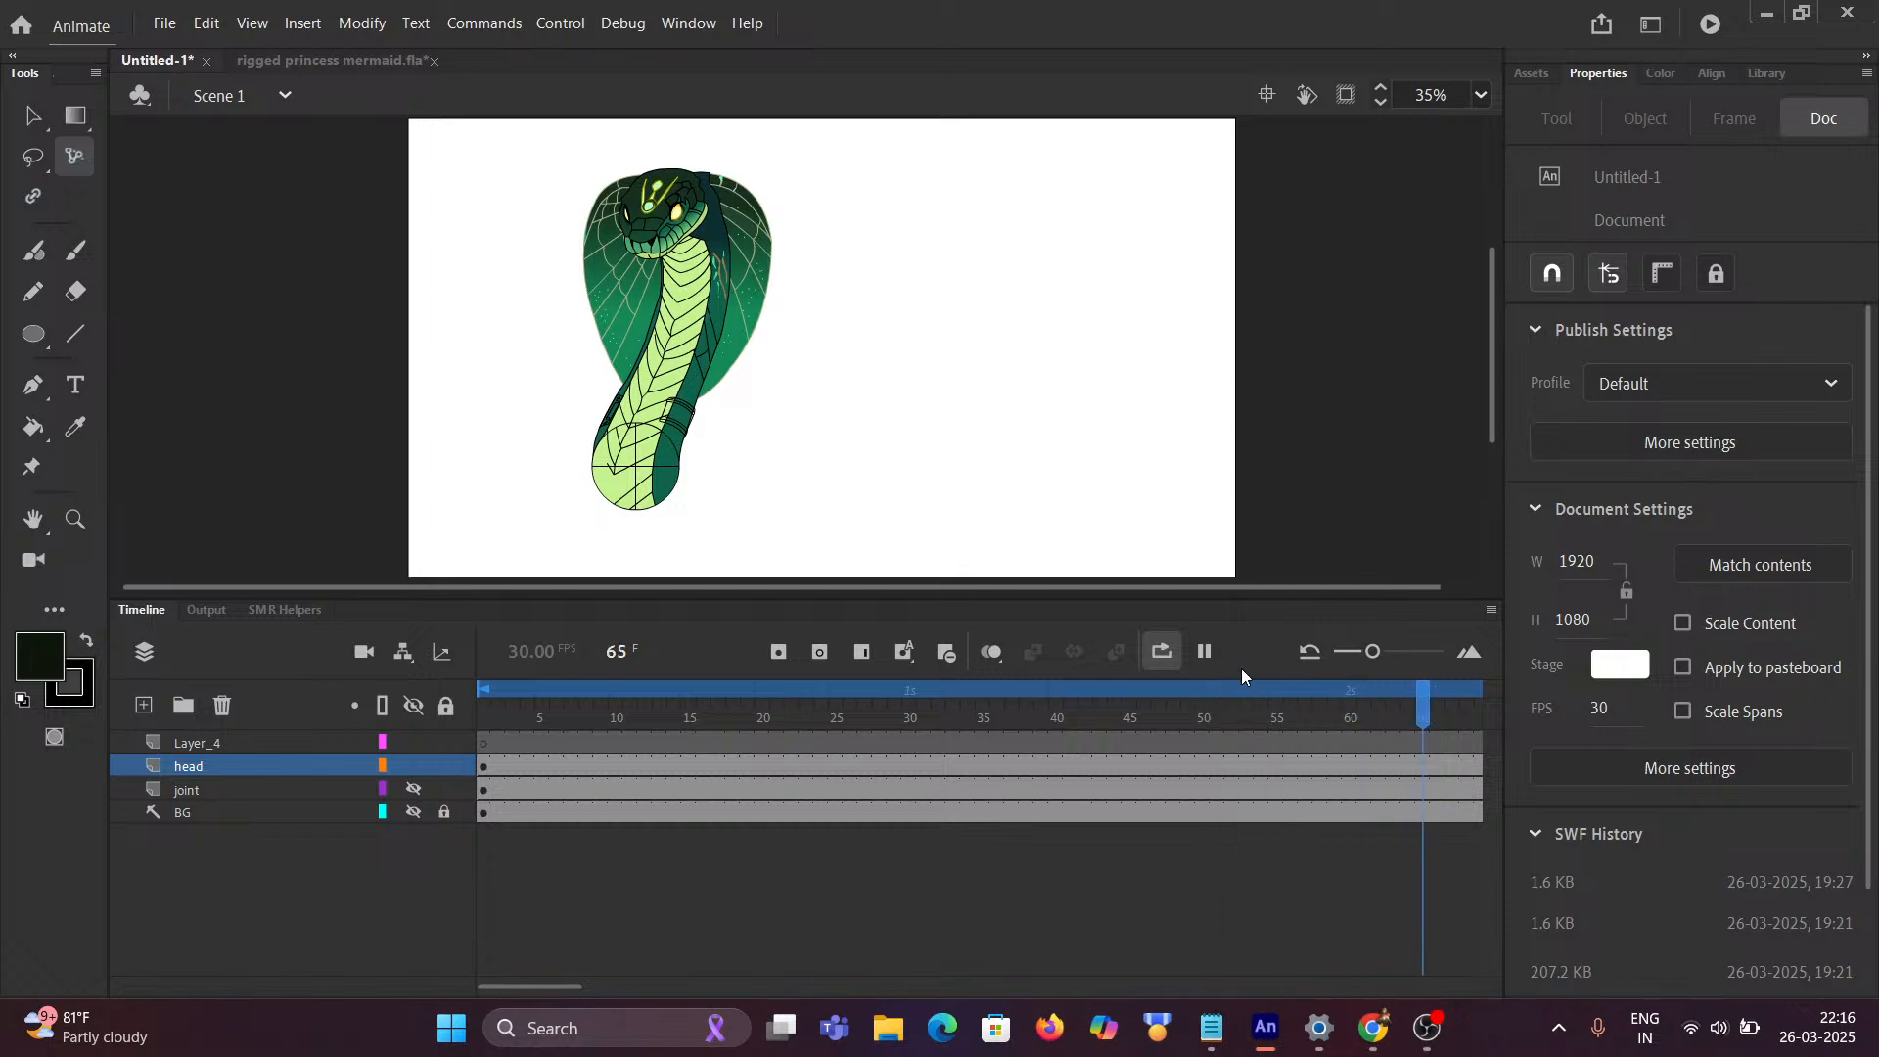
click(1206, 653)
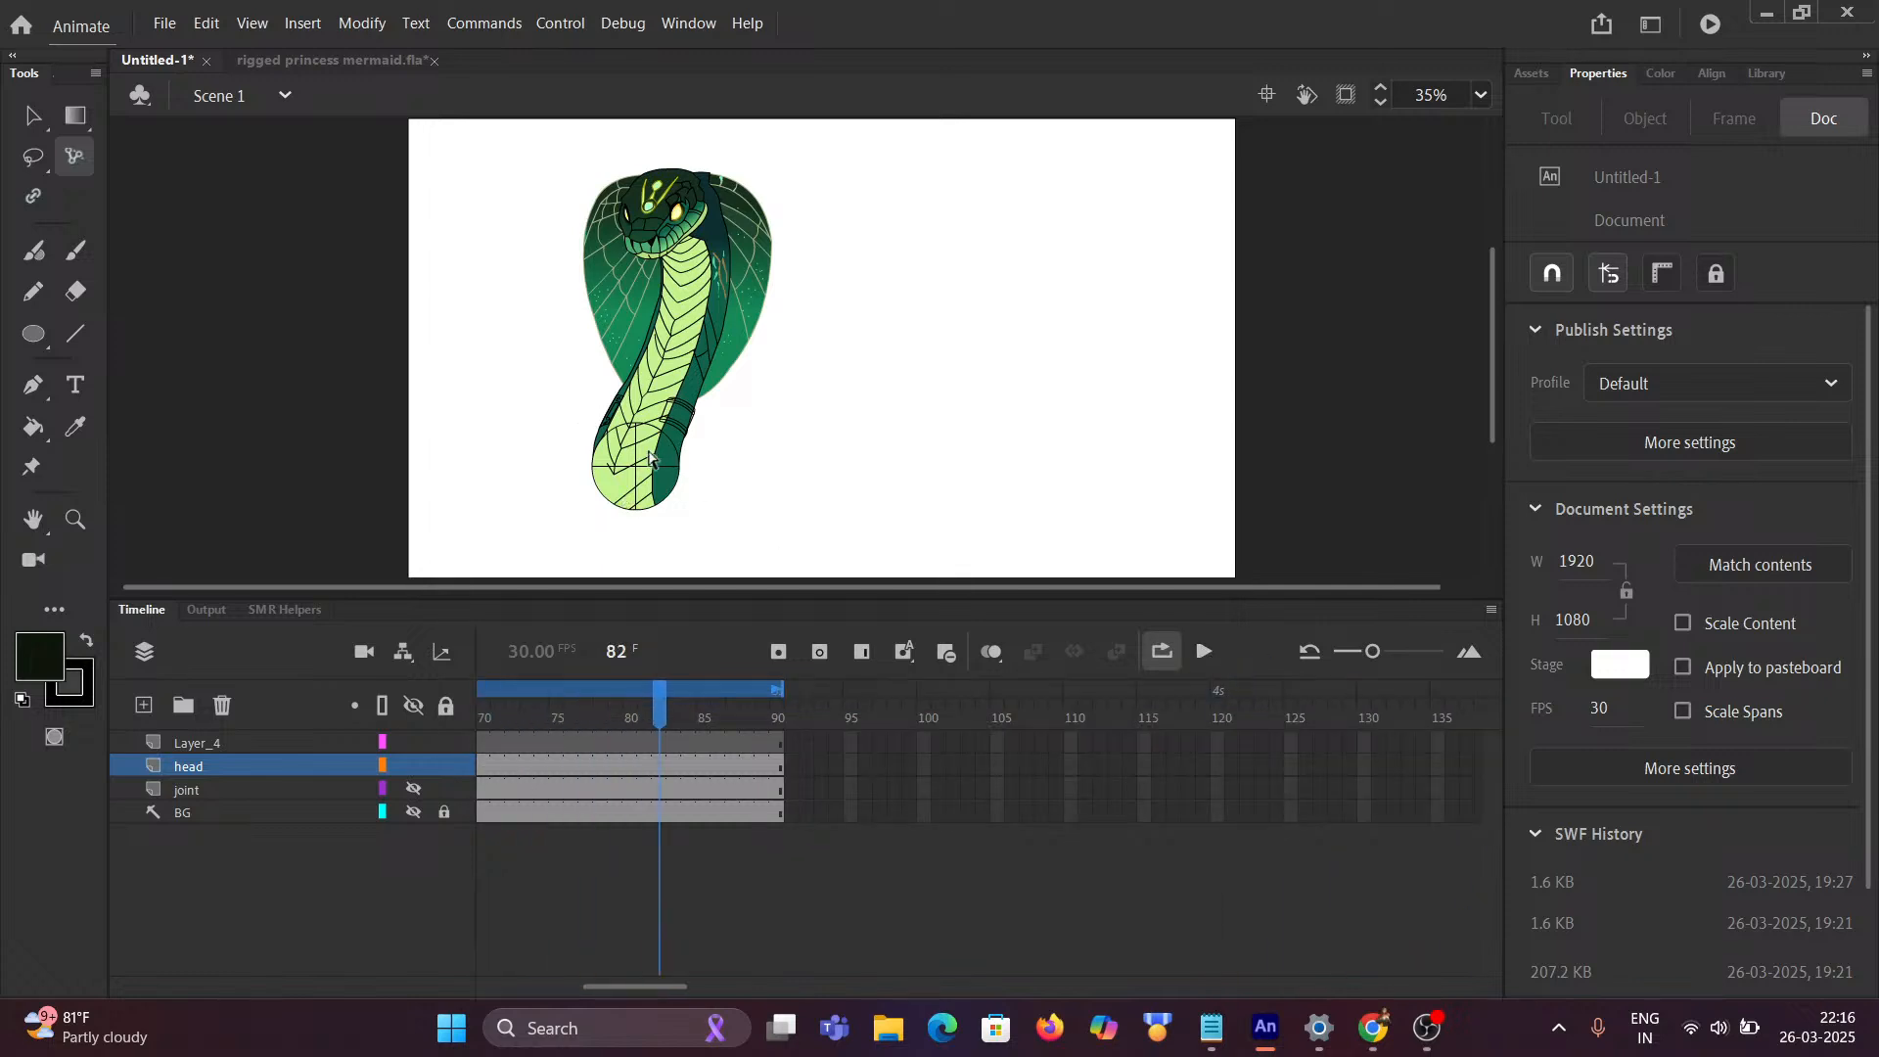
Step: Examine the snake's head, hood and neck up close, down to the overlapping rounded joint at its base
drag(764, 473, 811, 365)
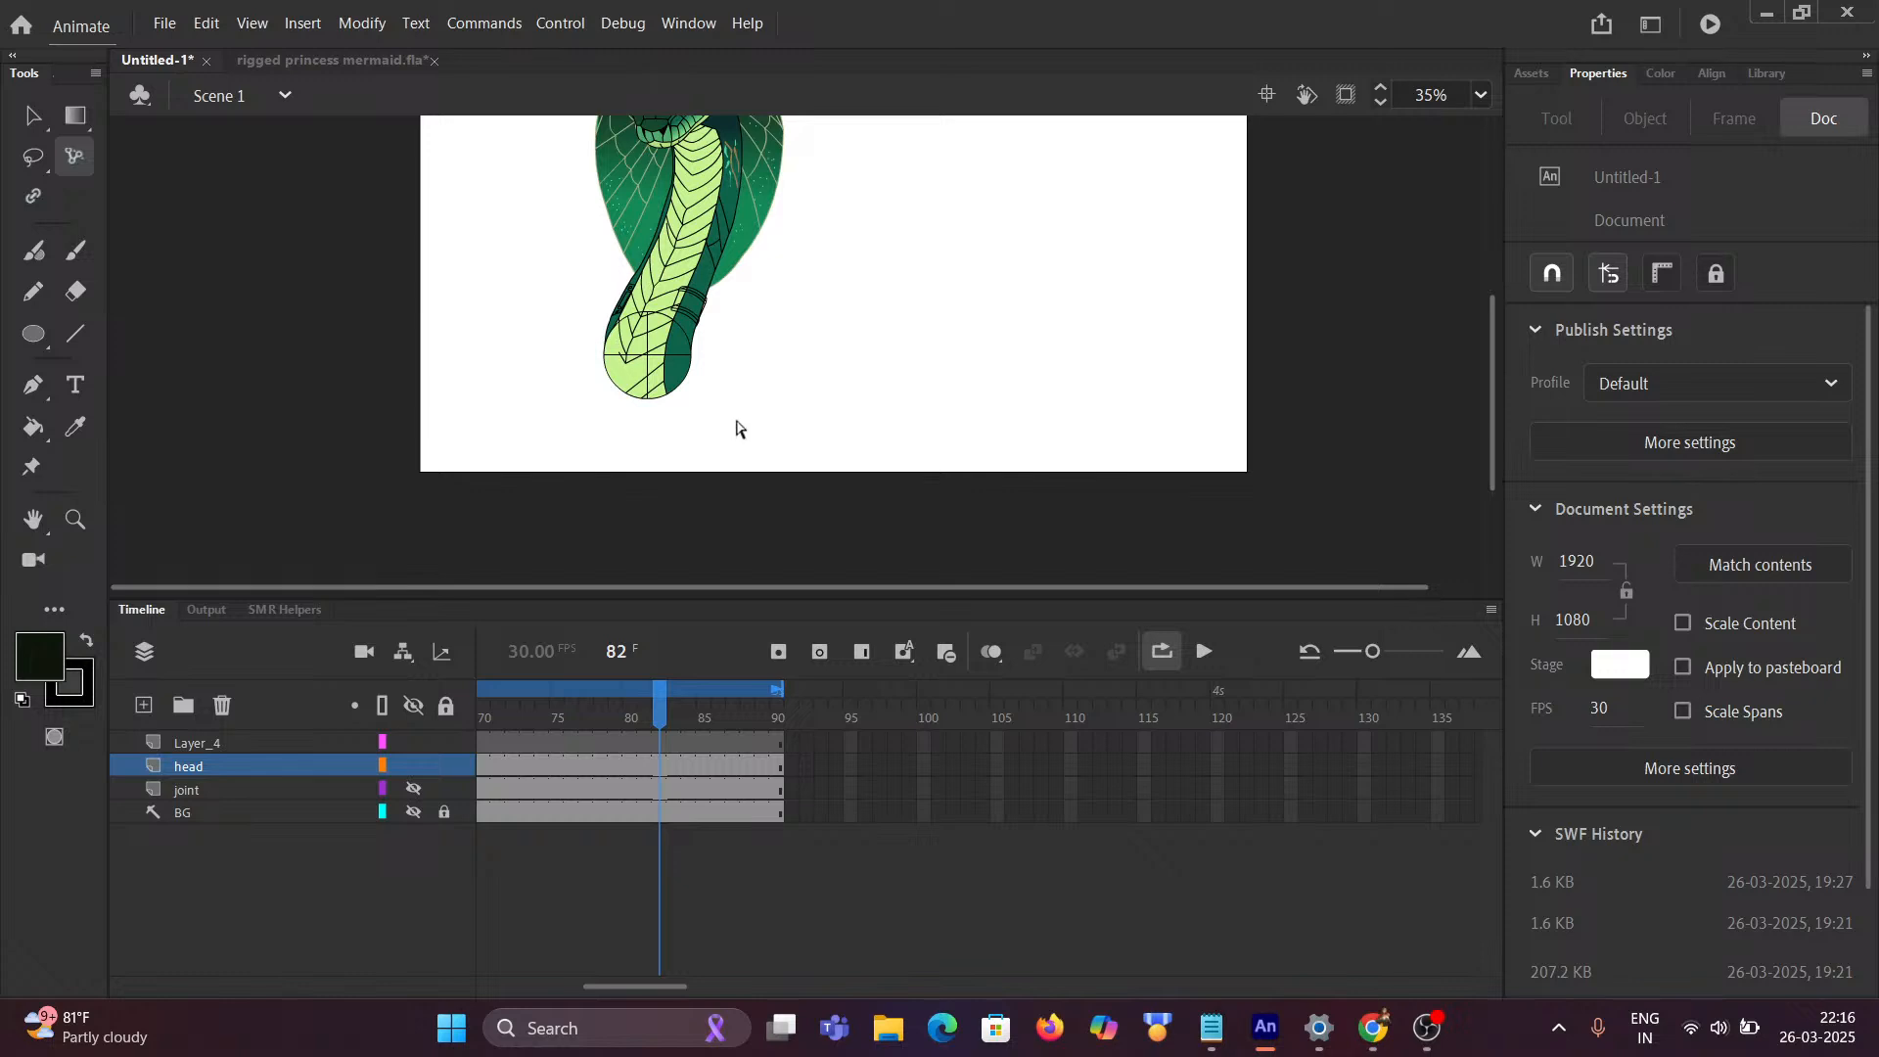
scroll(724, 205, up, 5)
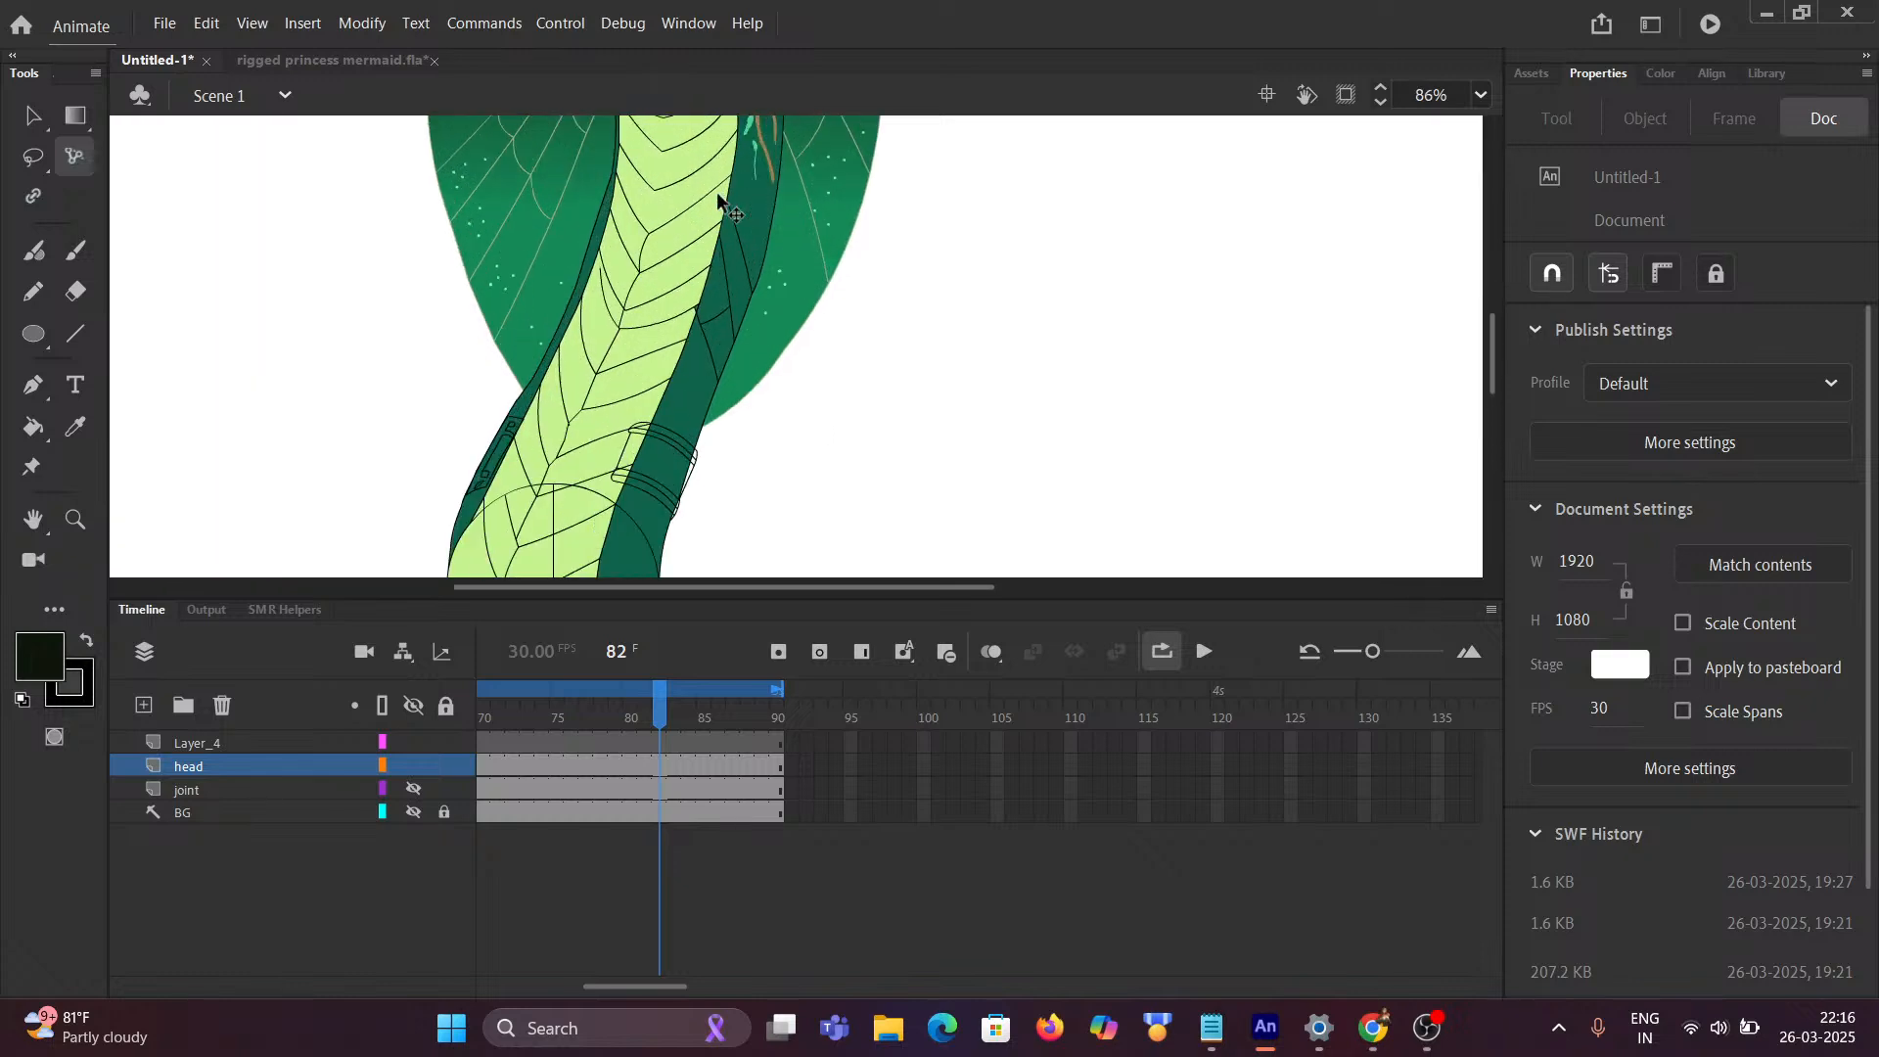
scroll(729, 209, down, 3)
scroll(729, 209, up, 1)
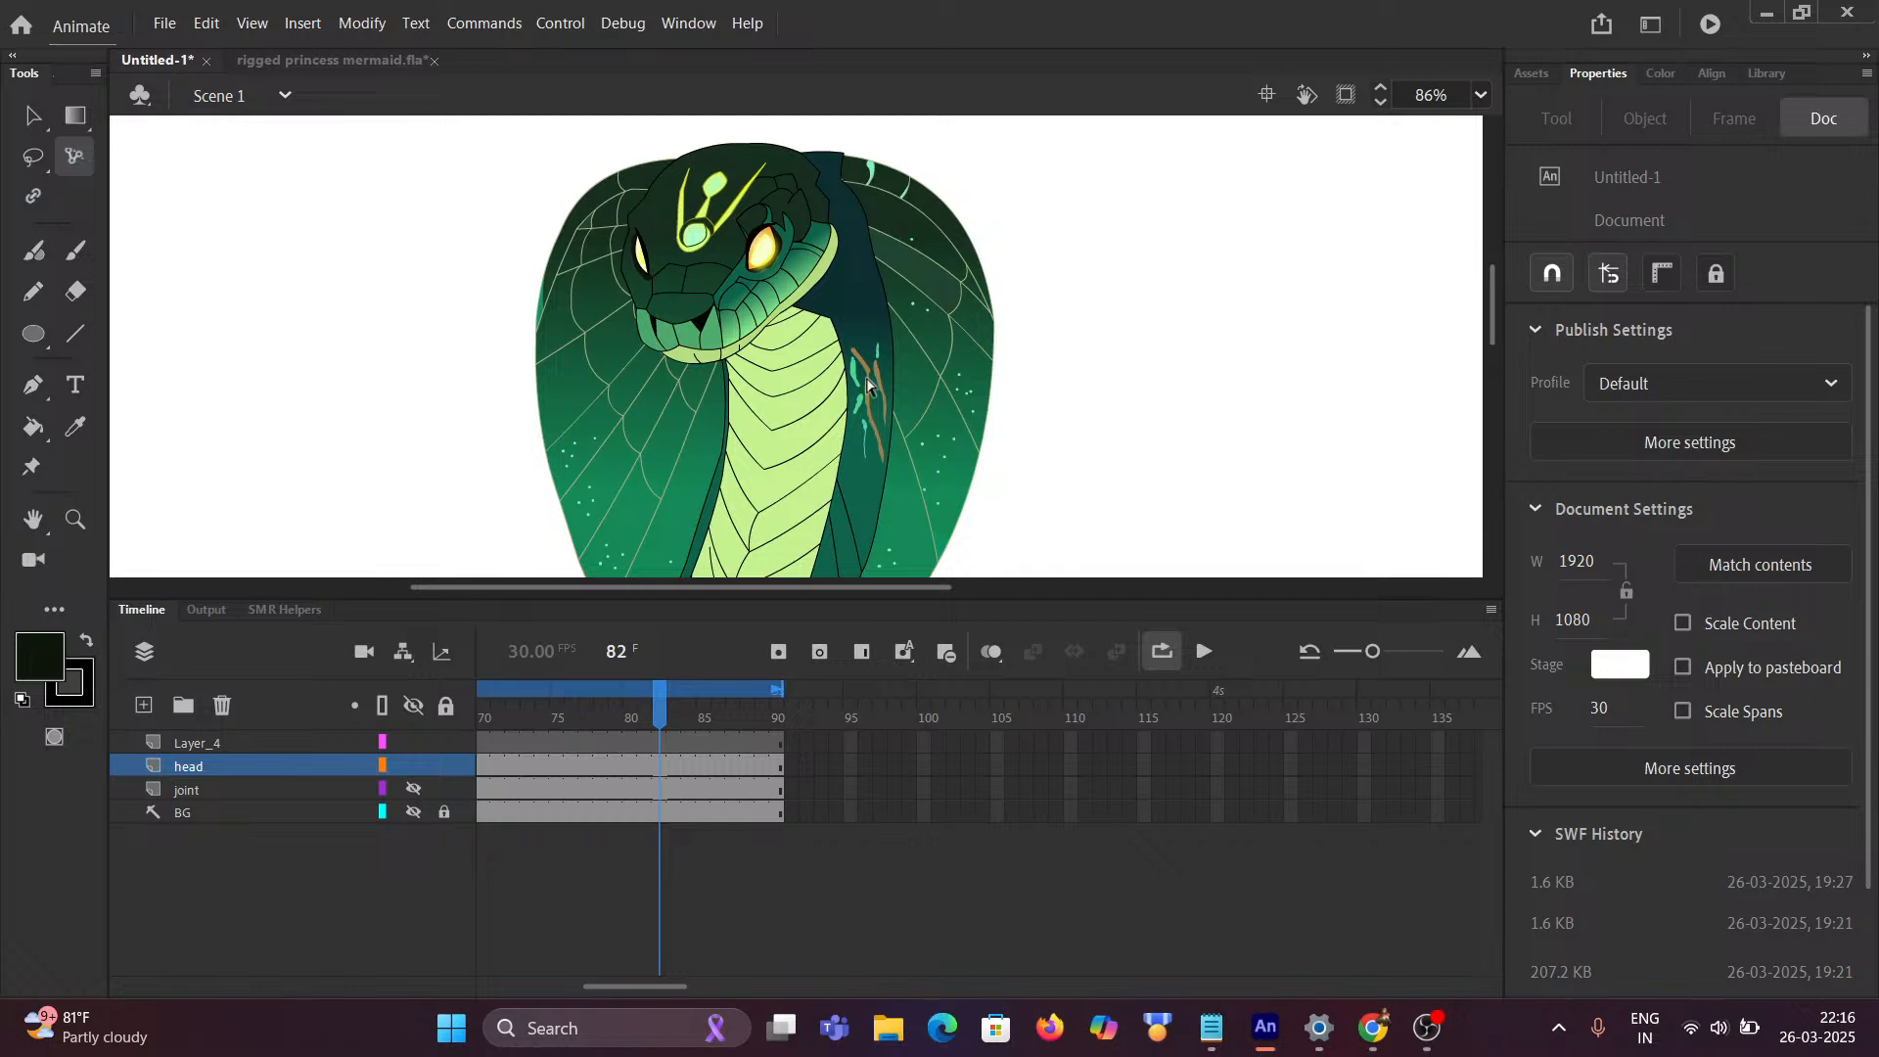
scroll(797, 445, down, 4)
drag(725, 379, 701, 480)
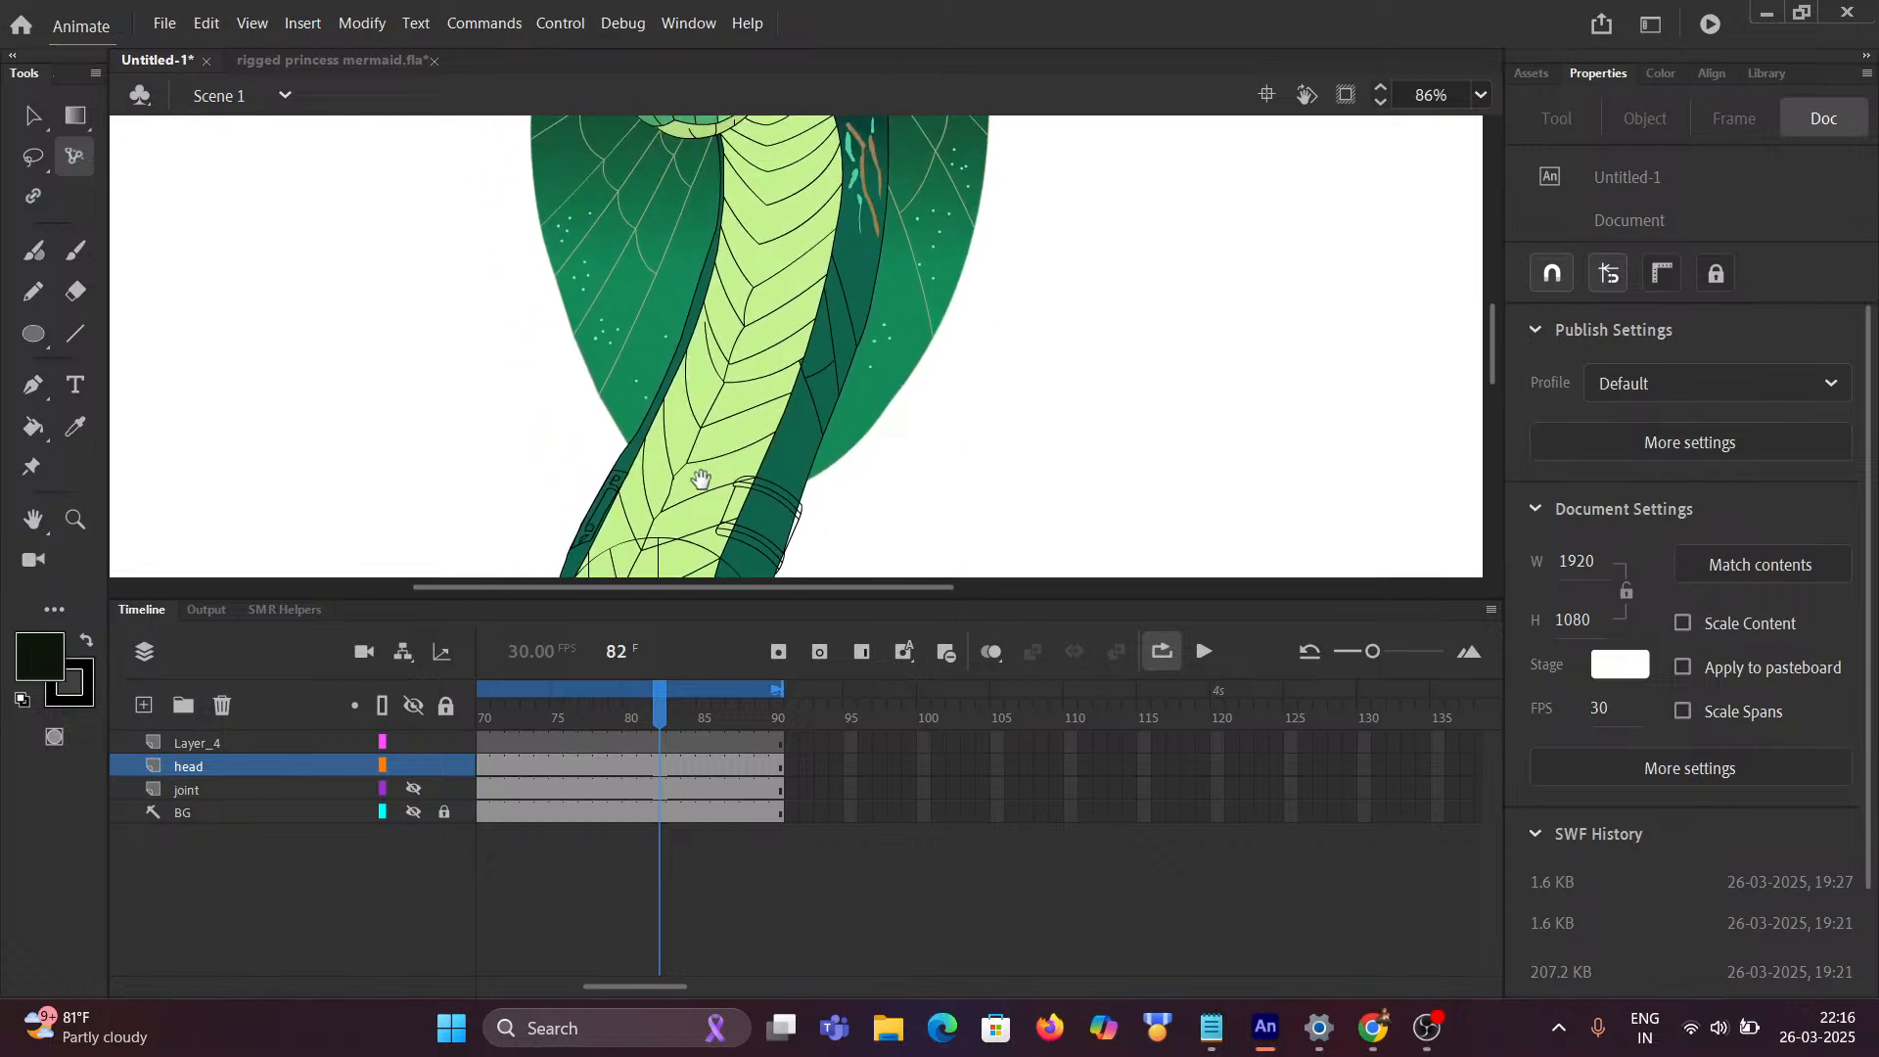
scroll(710, 396, down, 2)
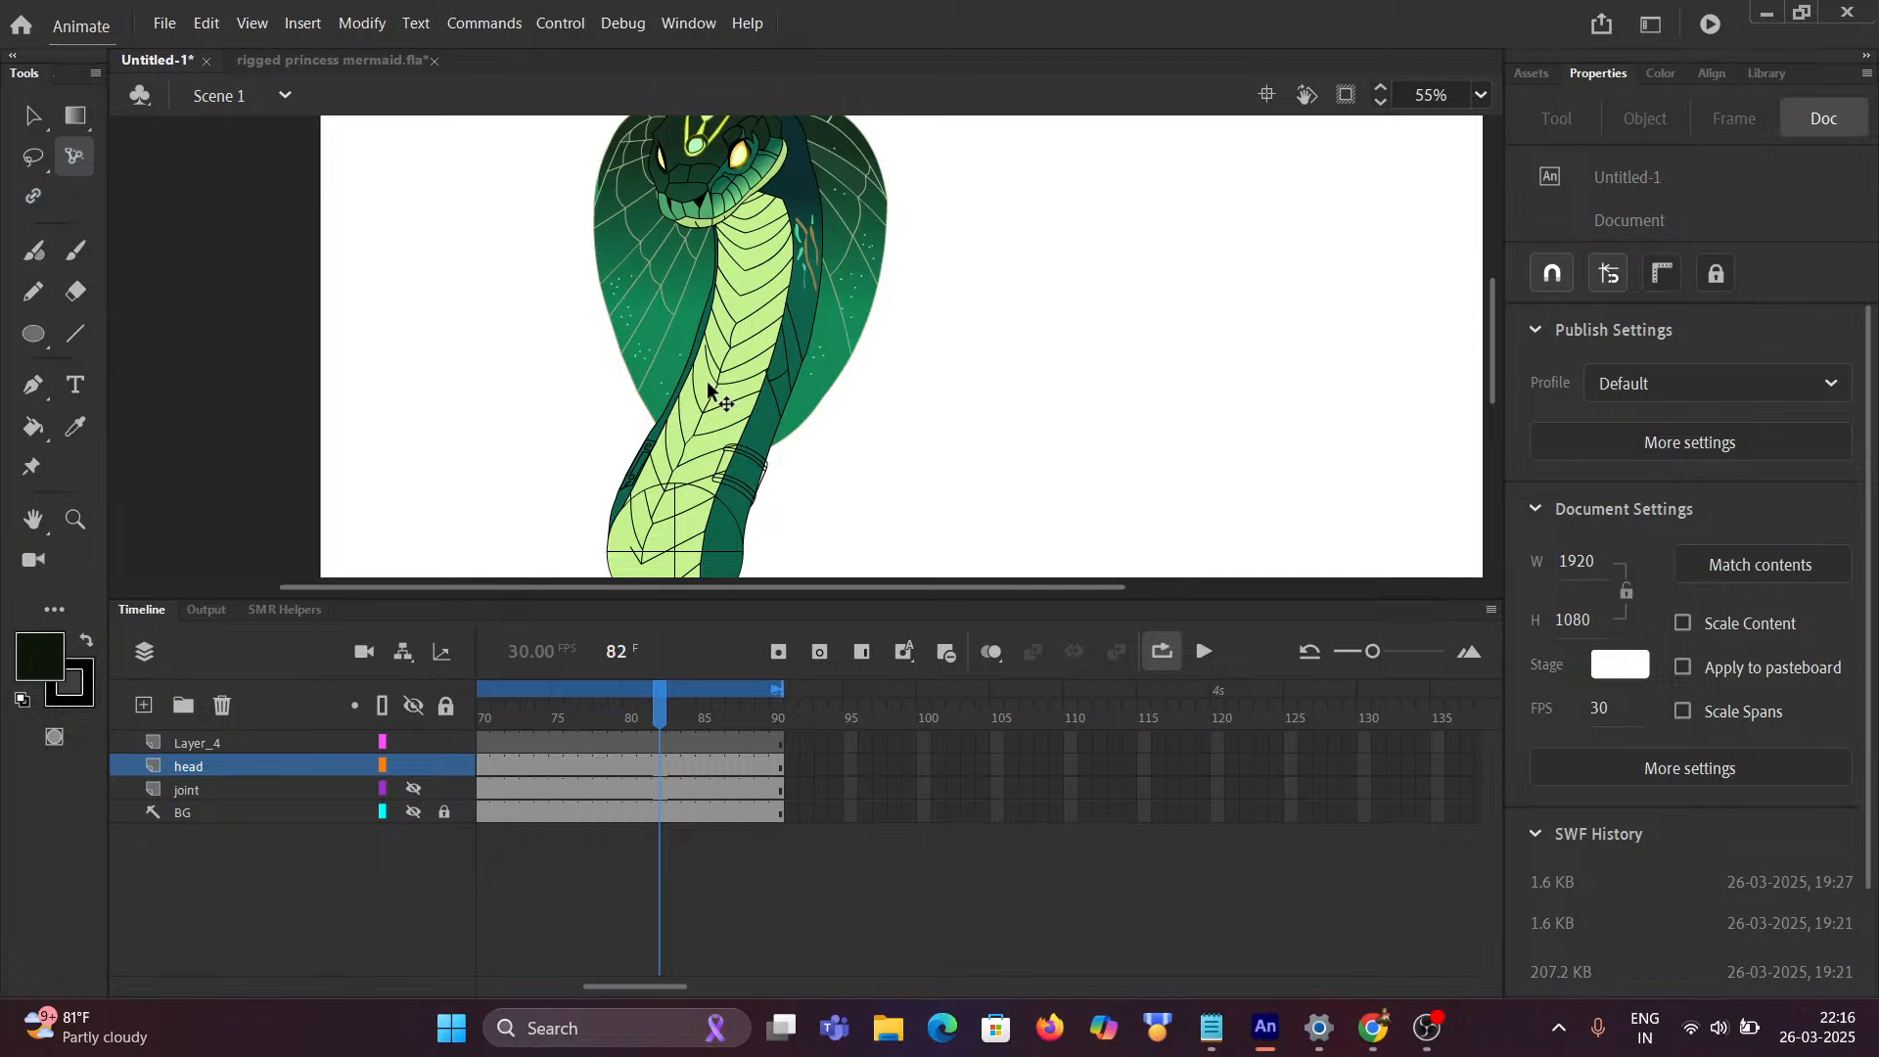